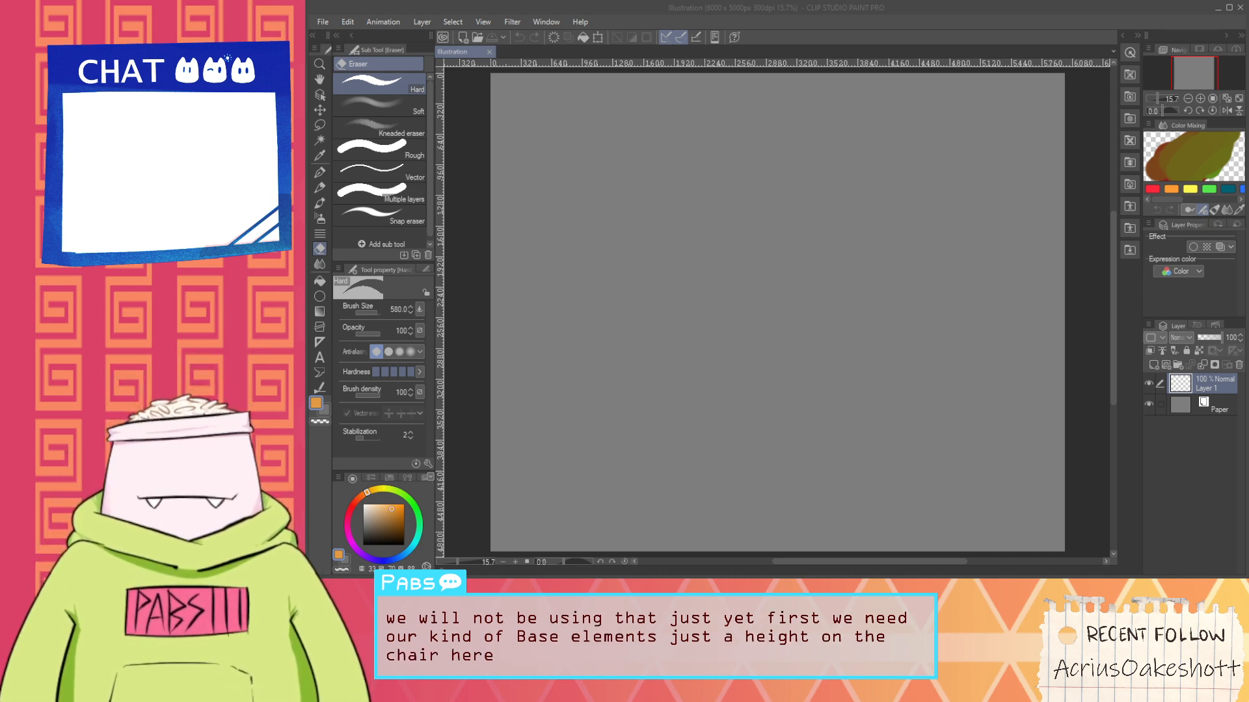
Switch to Firefox, enlarge the browser window and place it over the canvas
{"action": "left_click", "coordinate": [1049, 90]}
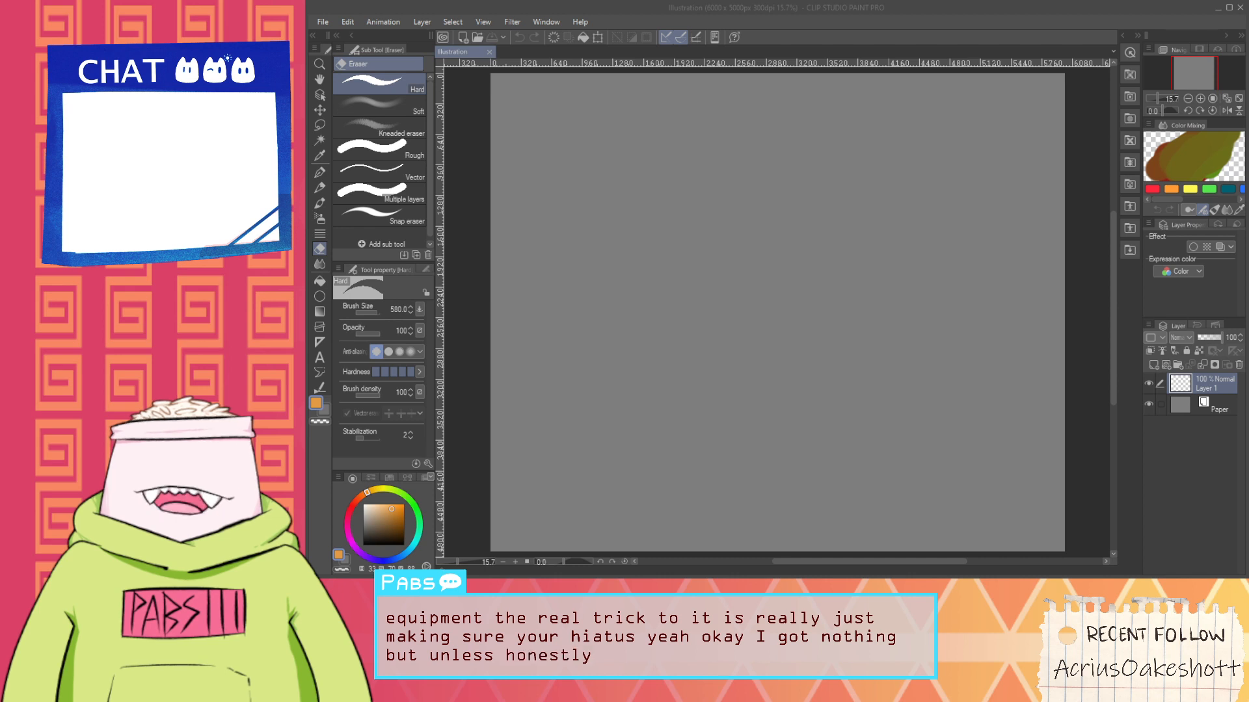
{"action": "key", "text": "alt+Tab"}
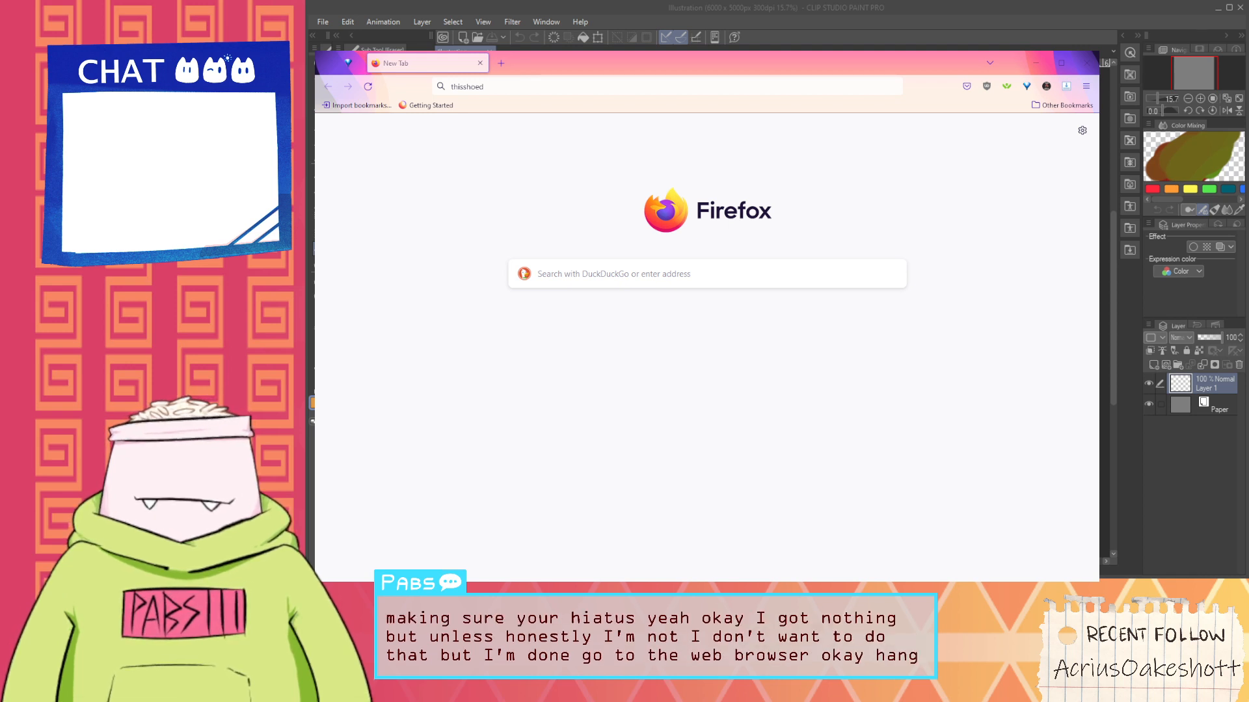
{"action": "key", "text": "alt+Tab"}
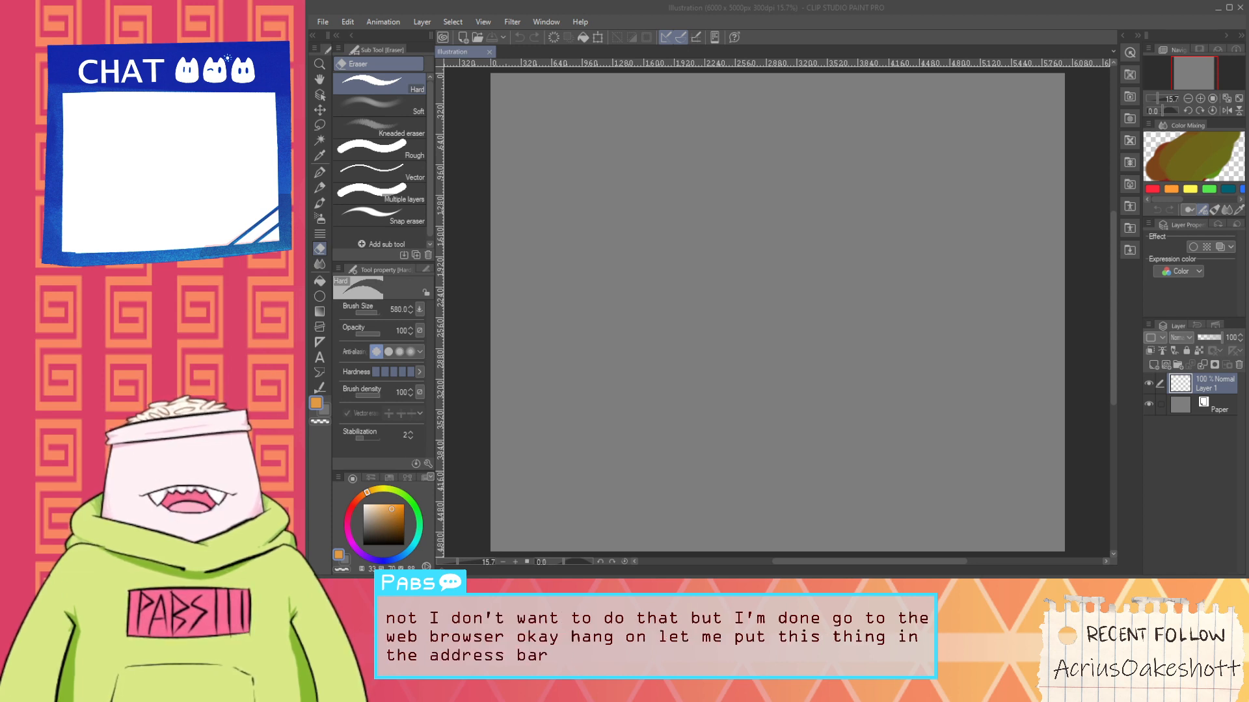
{"action": "key", "text": "alt+Tab"}
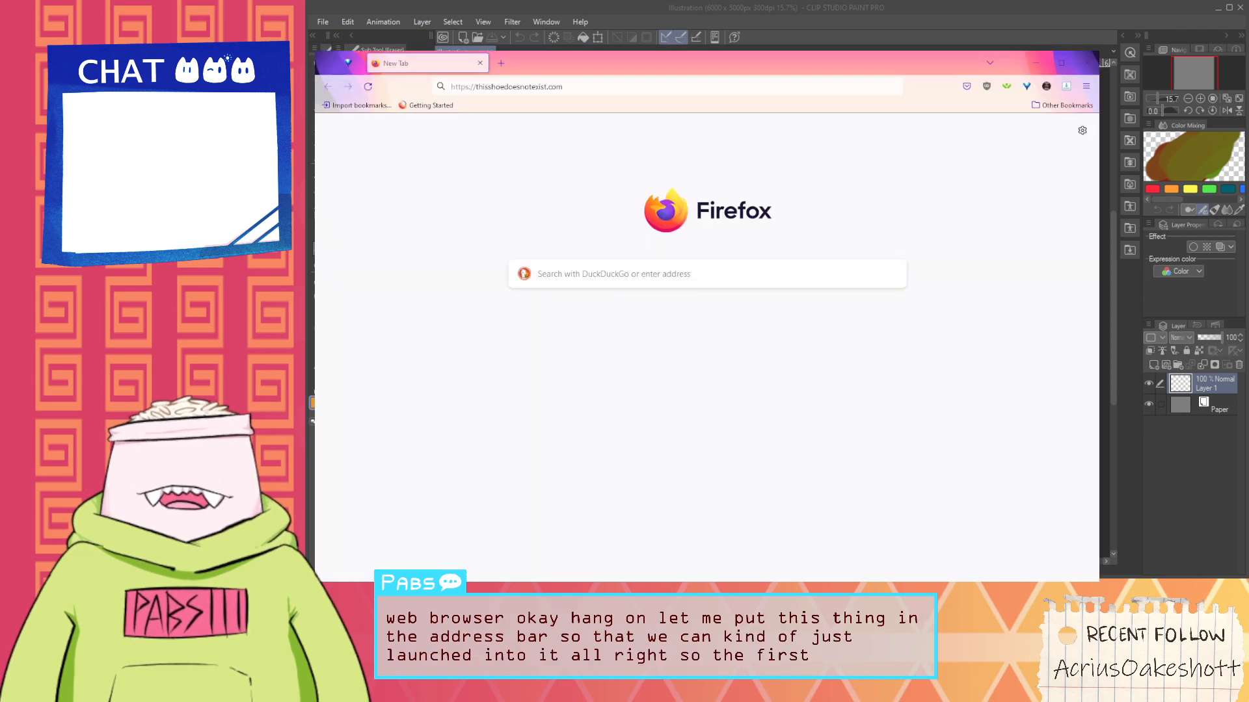
{"action": "mouse_move", "coordinate": [748, 64]}
{"action": "left_mouse_down"}
{"action": "mouse_move", "coordinate": [761, 41]}
{"action": "mouse_move", "coordinate": [803, 42]}
{"action": "mouse_move", "coordinate": [848, 67]}
{"action": "mouse_move", "coordinate": [741, 39]}
{"action": "mouse_move", "coordinate": [741, 68]}
{"action": "left_mouse_up"}
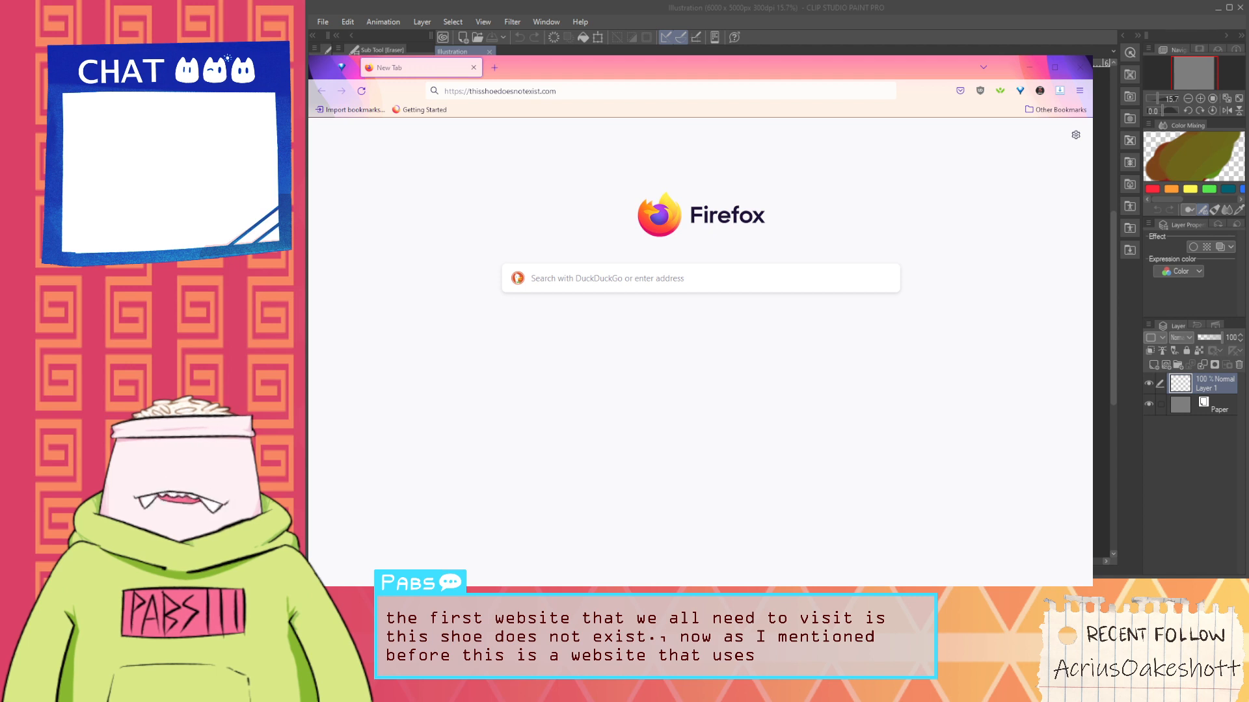
{"action": "left_click_drag", "start_coordinate": [1092, 55], "coordinate": [1175, 0]}
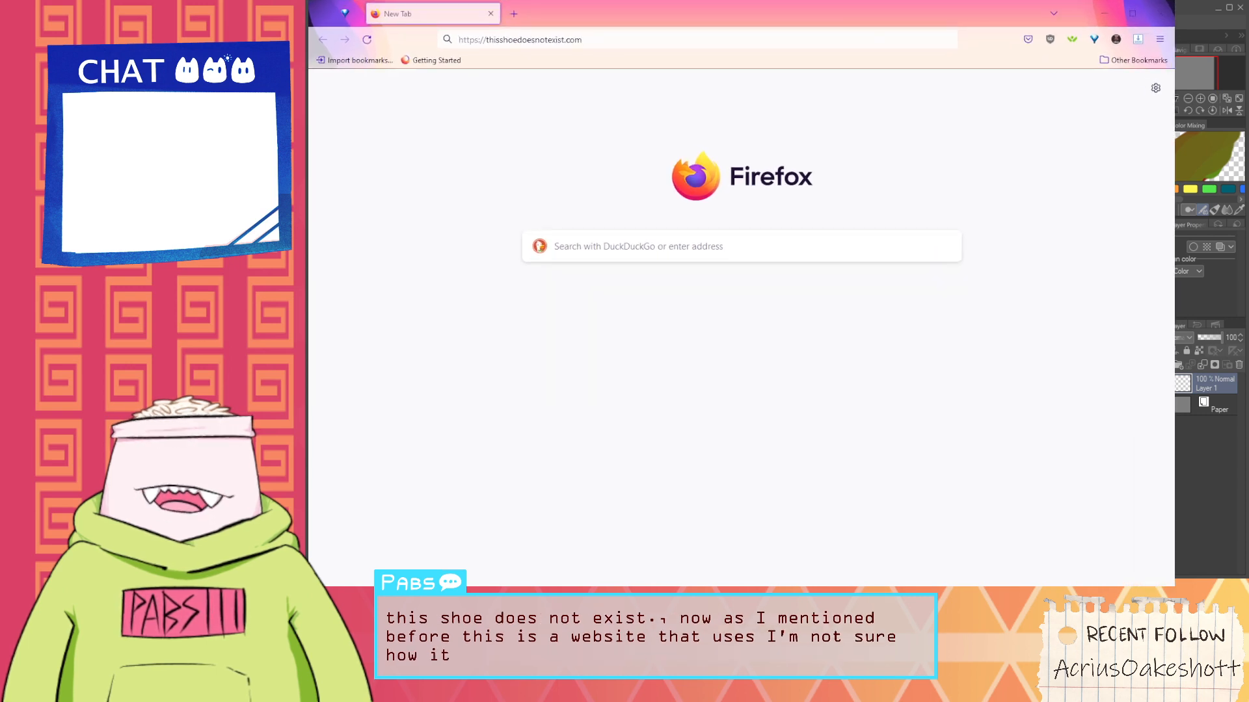
{"action": "left_click_drag", "start_coordinate": [741, 292], "coordinate": [784, 293]}
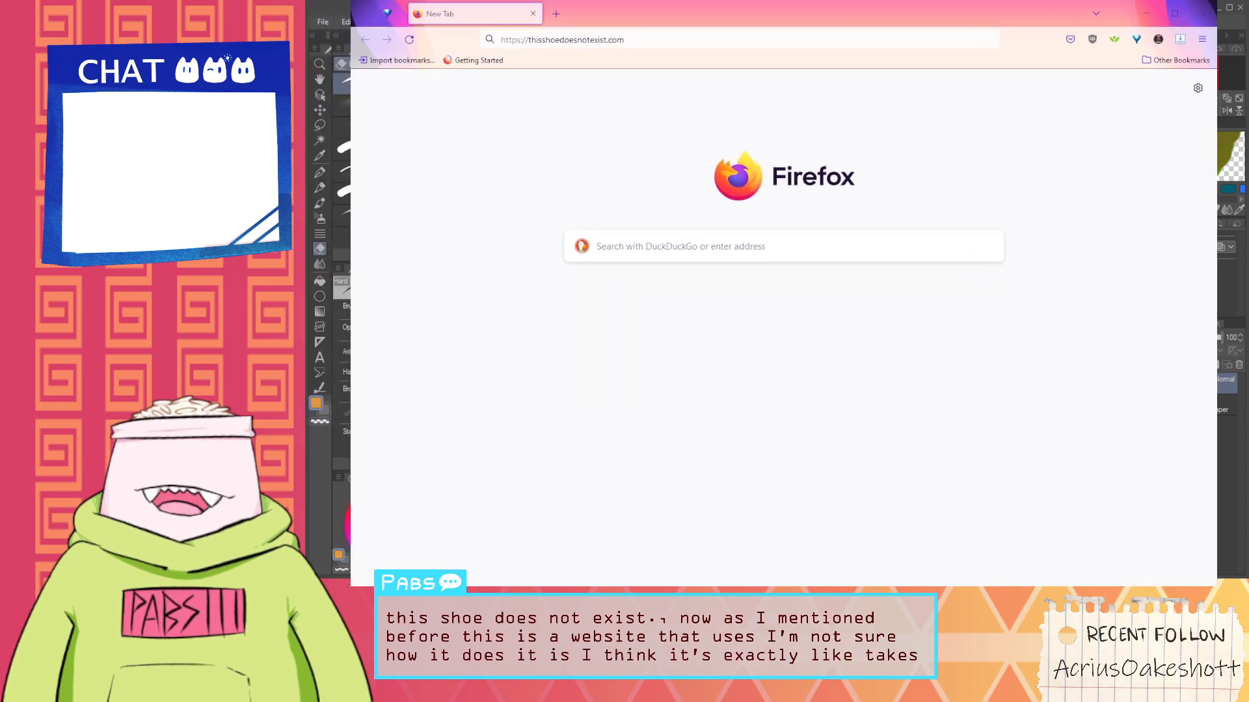
{"action": "left_click", "coordinate": [657, 44]}
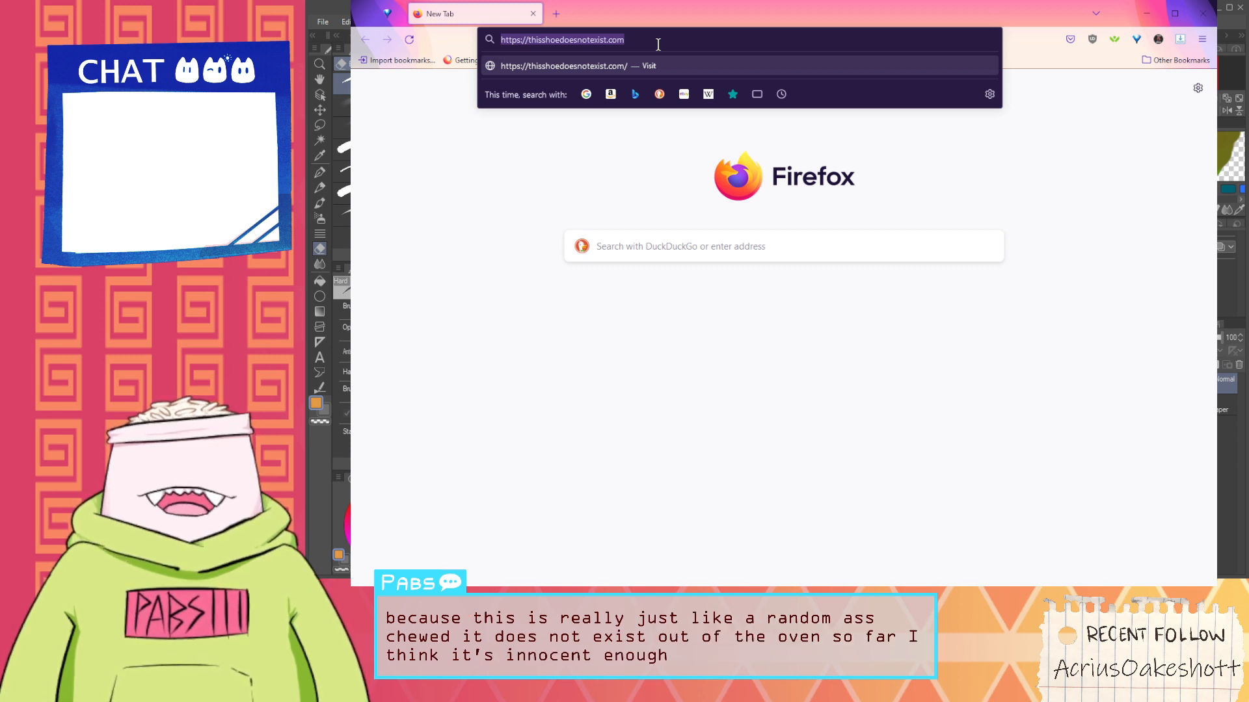
{"action": "key", "text": "Return"}
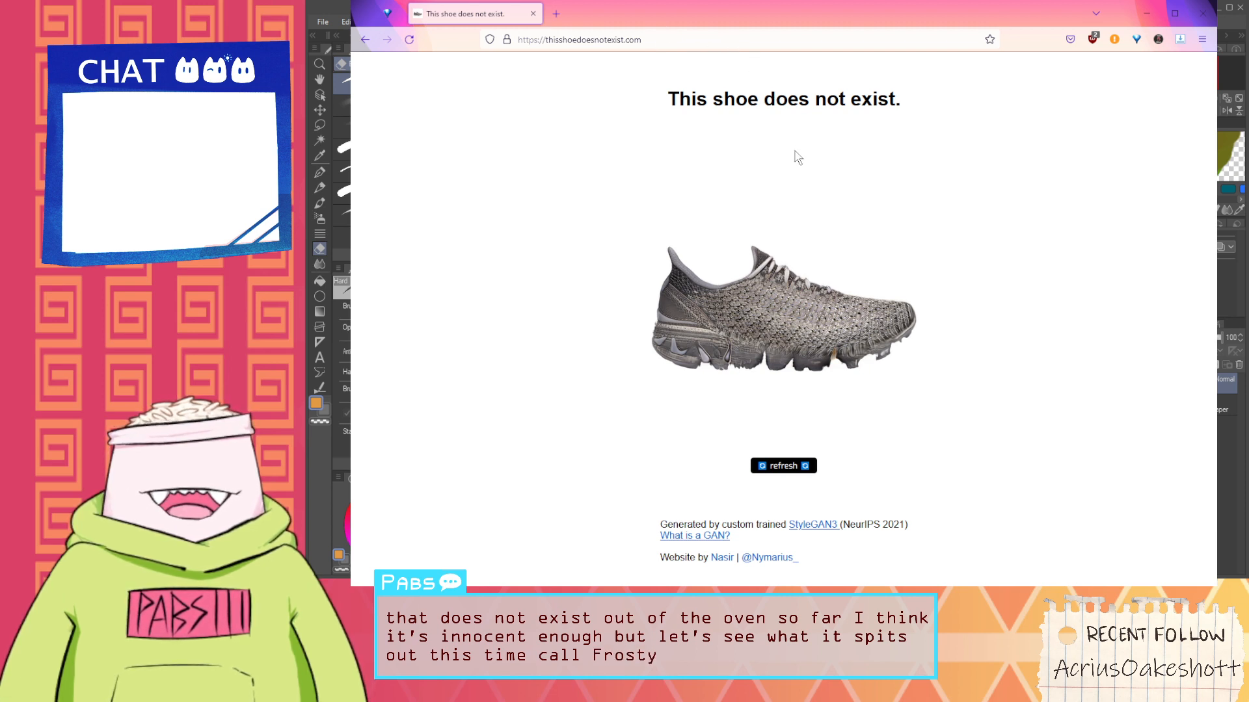
{"action": "scroll", "coordinate": [811, 371], "scroll_direction": "up", "scroll_amount": 5}
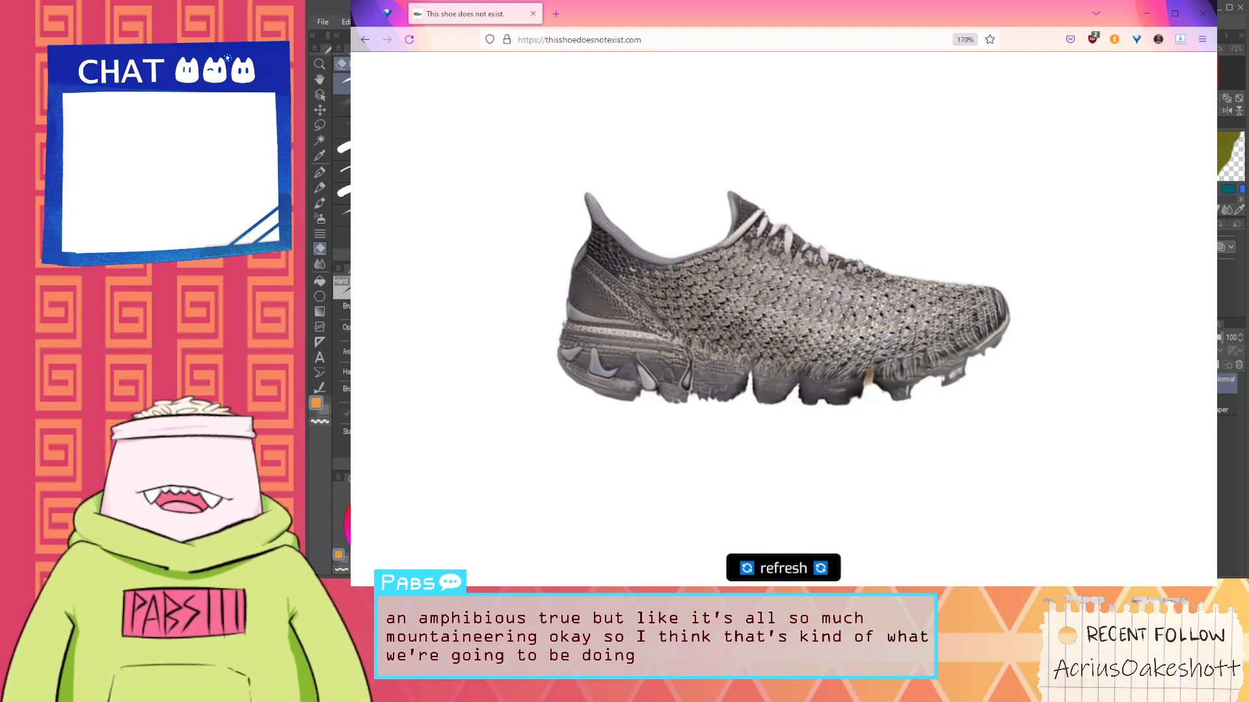
Switch to Clip Studio Paint, paste the shoe image, enlarge it and place it in the canvas's upper right area
{"action": "key", "text": "alt+Tab"}
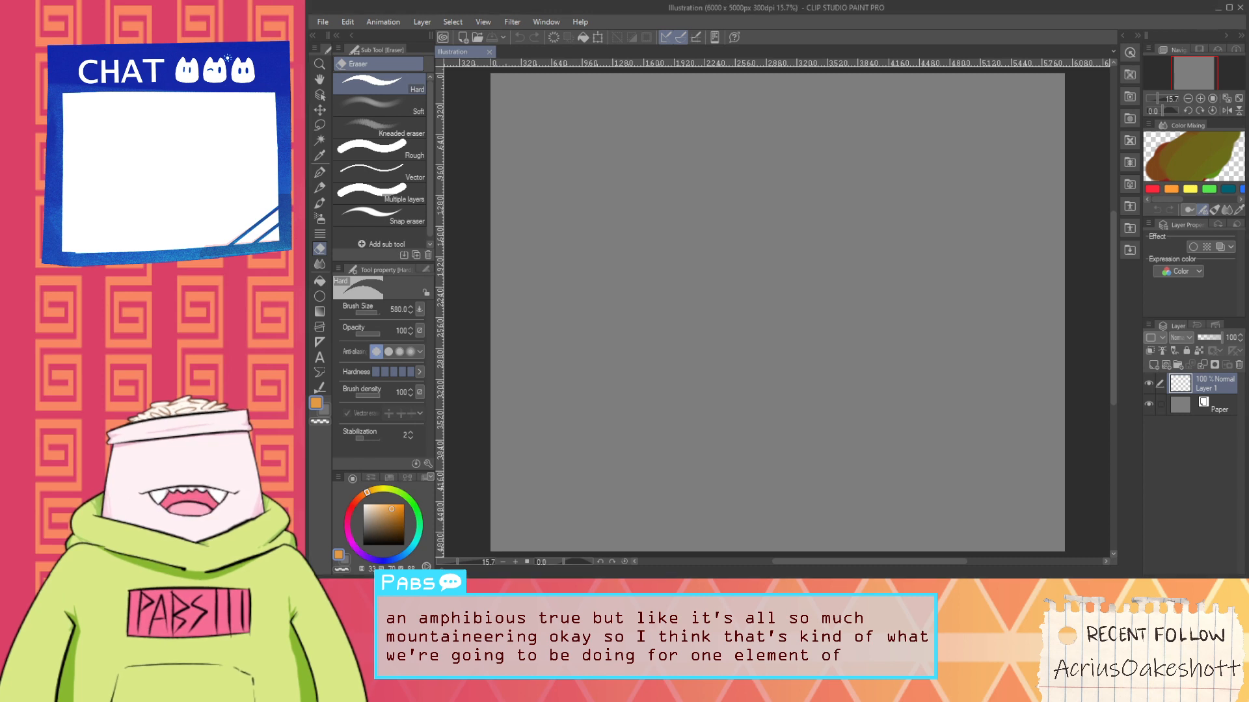
{"action": "key", "text": "ctrl+v"}
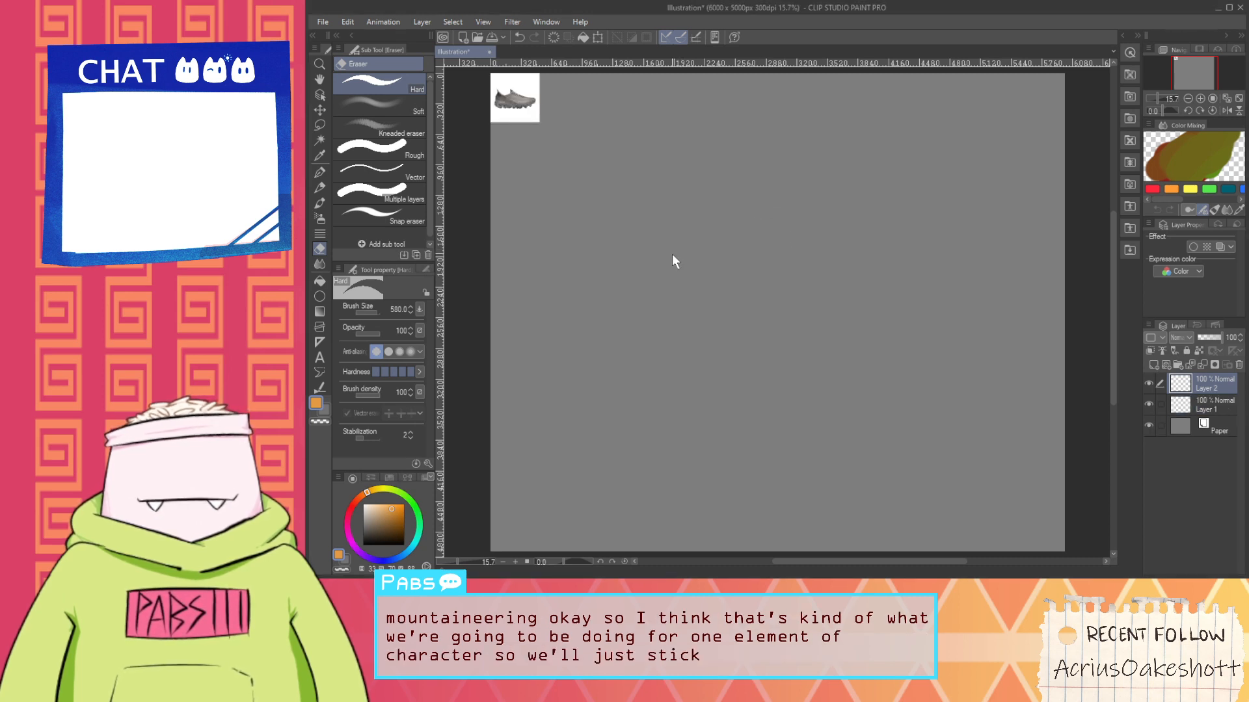
{"action": "key", "text": "ctrl+t"}
{"action": "left_click_drag", "start_coordinate": [539, 121], "coordinate": [865, 294]}
{"action": "left_click", "coordinate": [864, 349]}
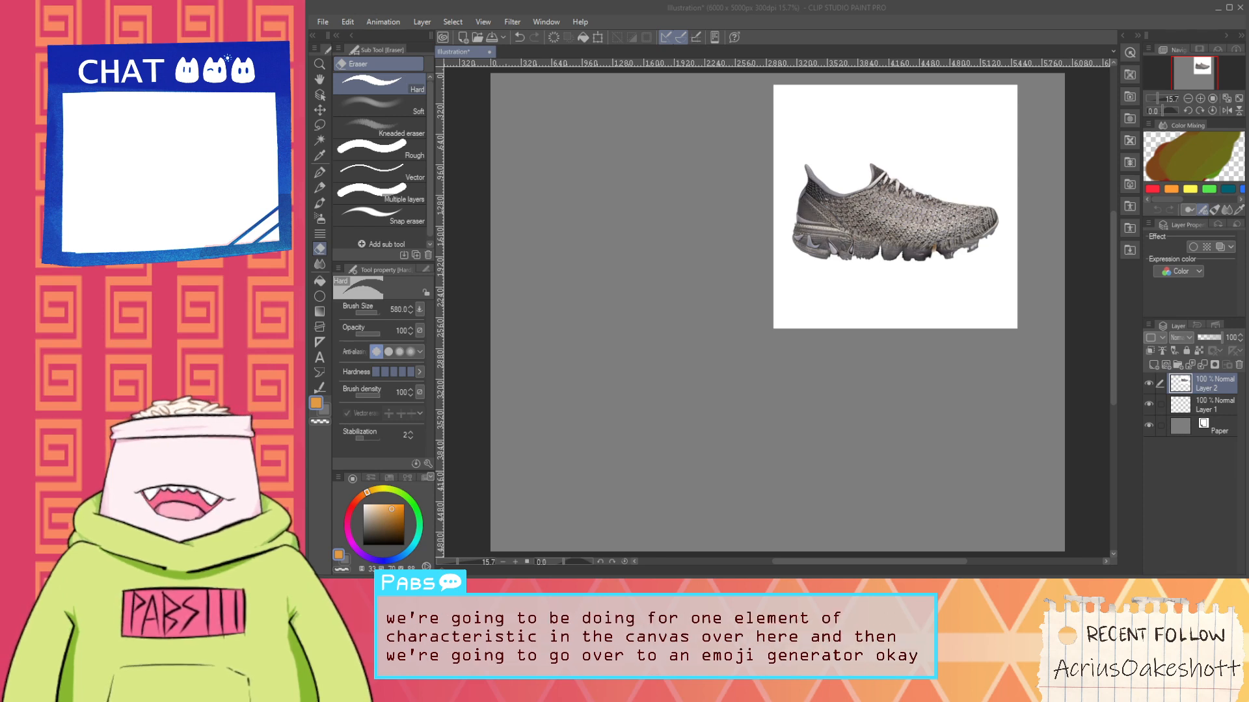
Switch to Firefox and generate three random emojis on the Random Emoji Generator page
{"action": "key", "text": "alt+Tab"}
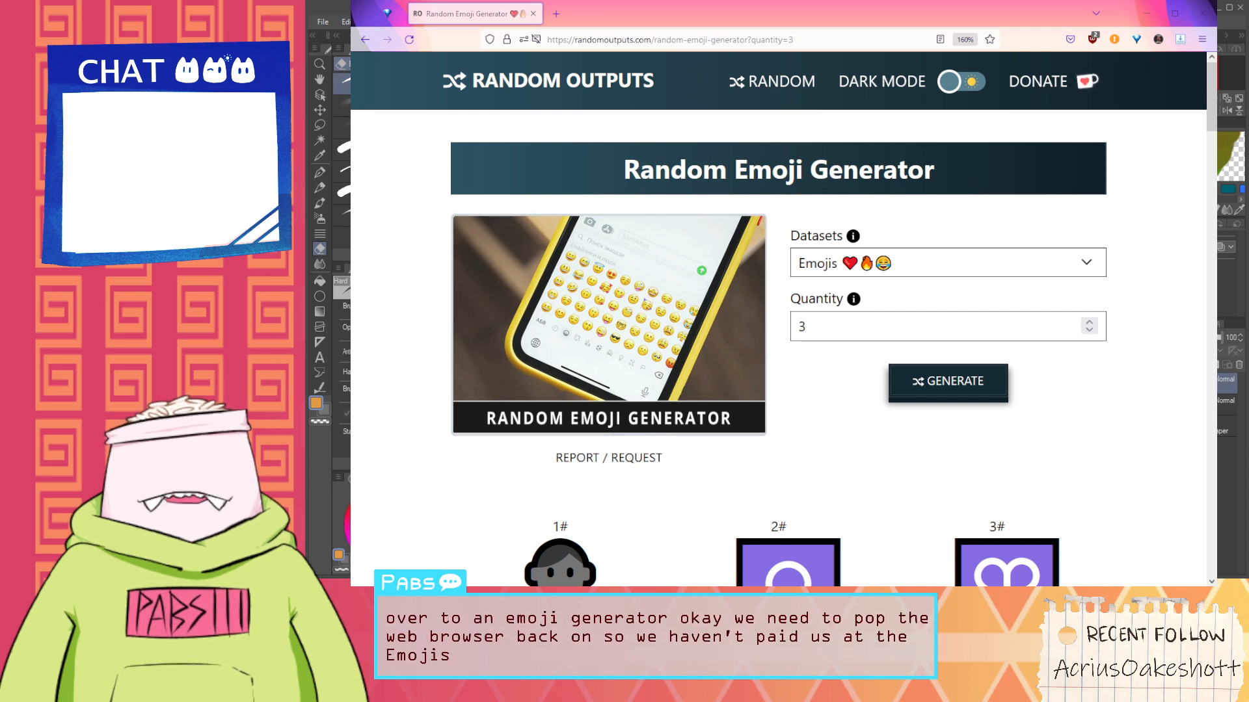
{"action": "left_click", "coordinate": [947, 389]}
{"action": "scroll", "coordinate": [943, 393], "scroll_direction": "down", "scroll_amount": 5}
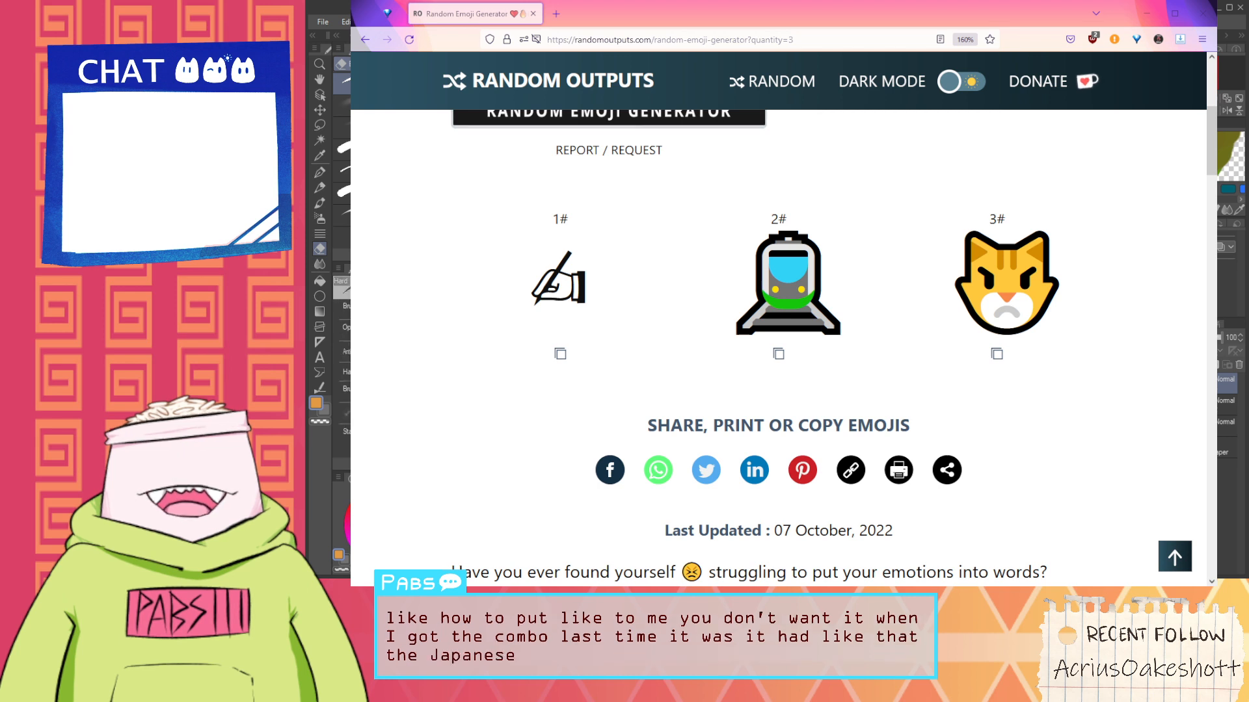
Return to Clip Studio Paint and move the shoe image on Layer 2 slightly down and right beneath the emoji strip
{"action": "key", "text": "k"}
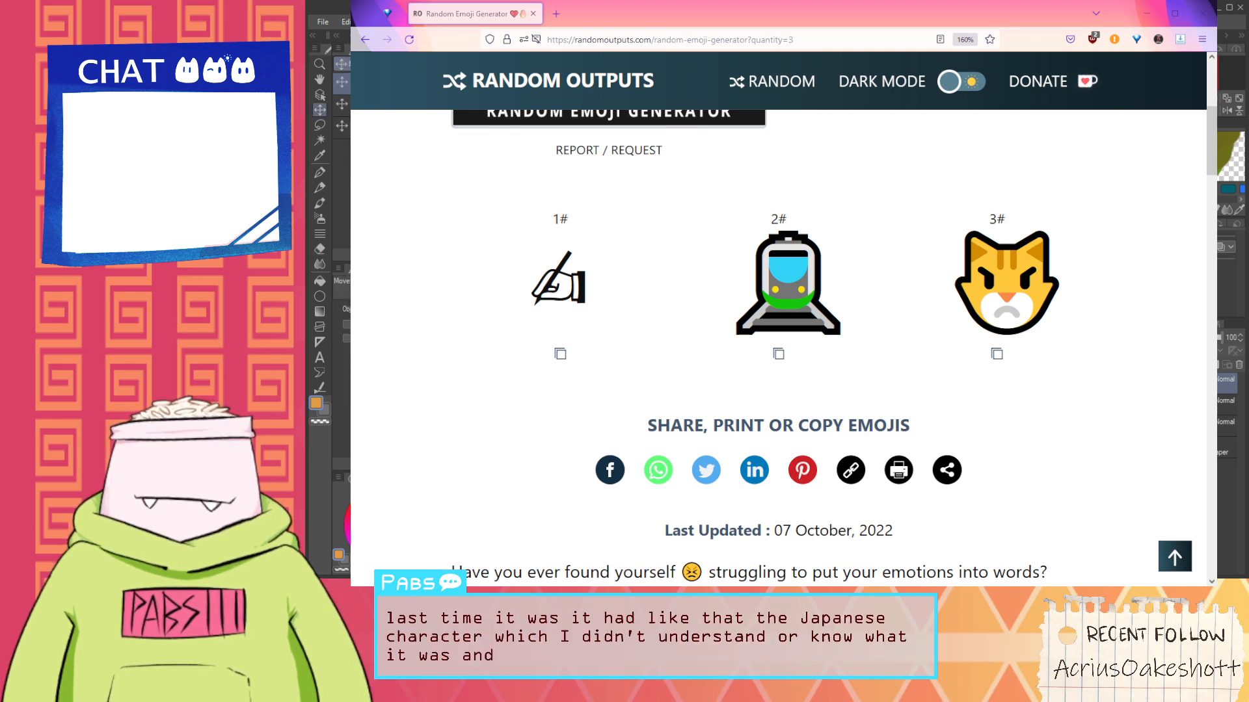
{"action": "key", "text": "alt+Tab"}
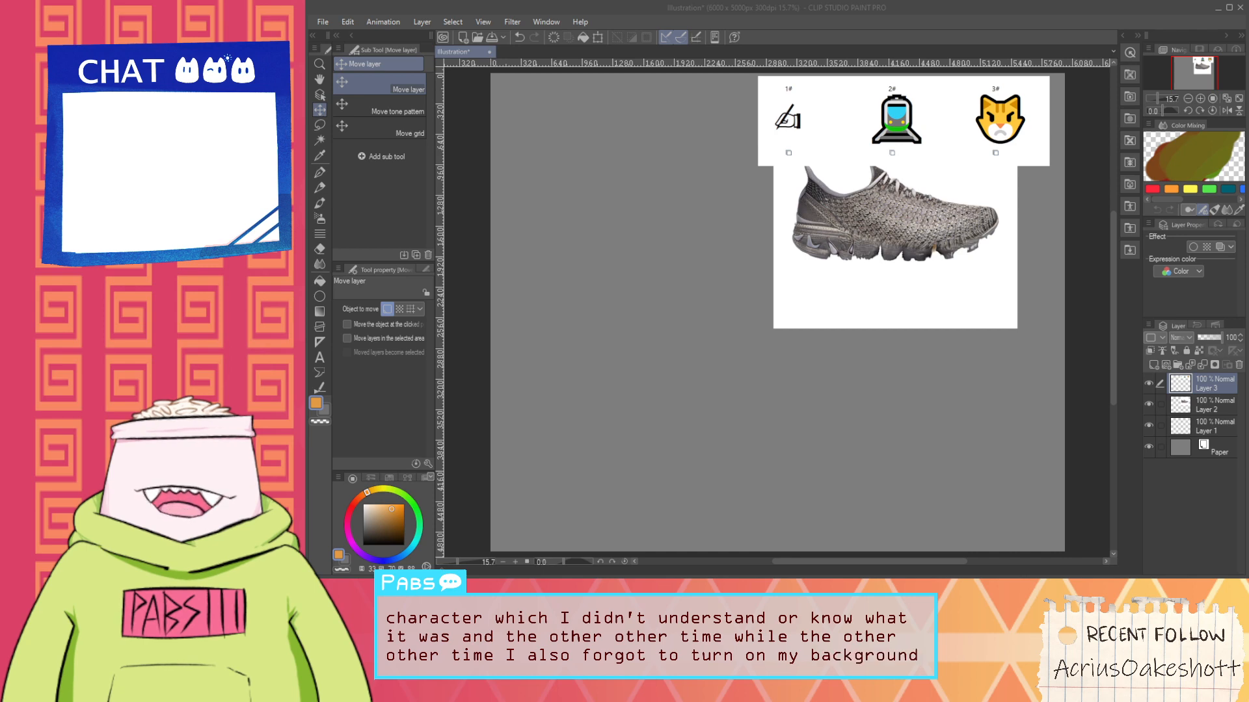
{"action": "left_click", "coordinate": [1213, 405]}
{"action": "left_click_drag", "start_coordinate": [885, 292], "coordinate": [904, 320]}
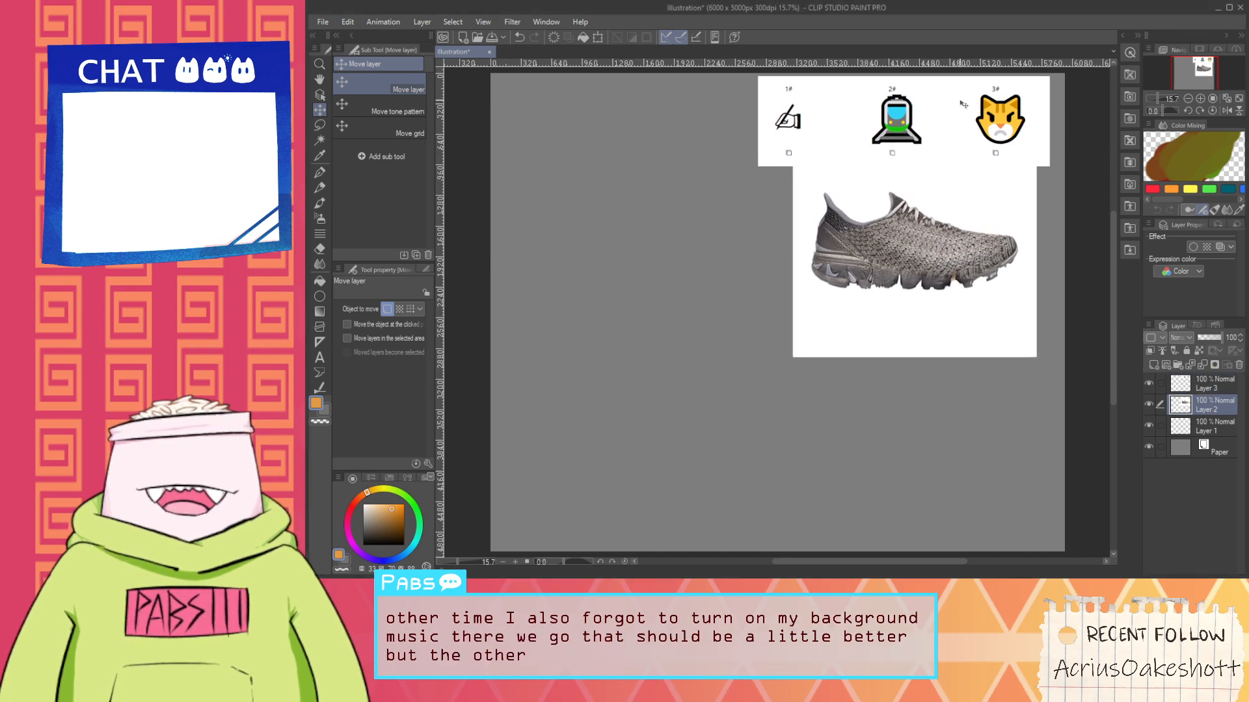
Examine the three emojis and the shoe reference closely for character design ideas
{"action": "scroll", "coordinate": [964, 104], "scroll_direction": "up", "scroll_amount": 3}
{"action": "scroll", "coordinate": [1008, 153], "scroll_direction": "down", "scroll_amount": 1}
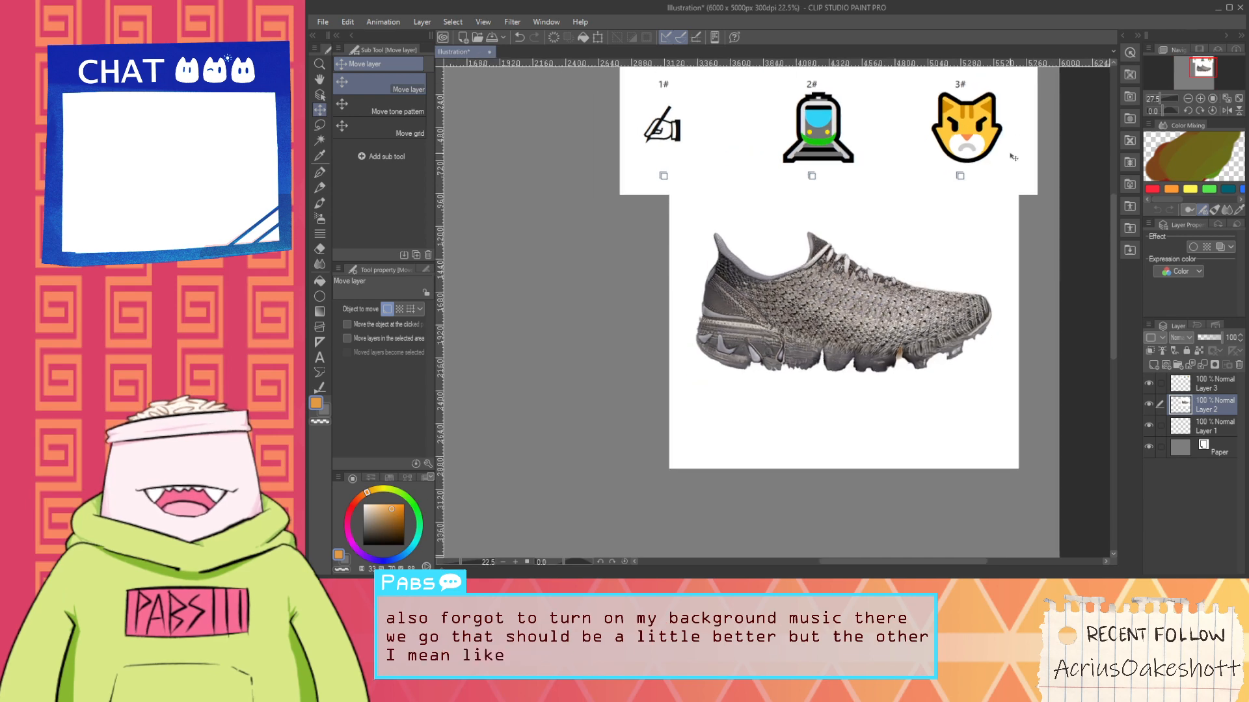
{"action": "scroll", "coordinate": [1012, 157], "scroll_direction": "up", "scroll_amount": 2}
{"action": "scroll", "coordinate": [1002, 163], "scroll_direction": "down", "scroll_amount": 2}
{"action": "scroll", "coordinate": [936, 88], "scroll_direction": "up", "scroll_amount": 1}
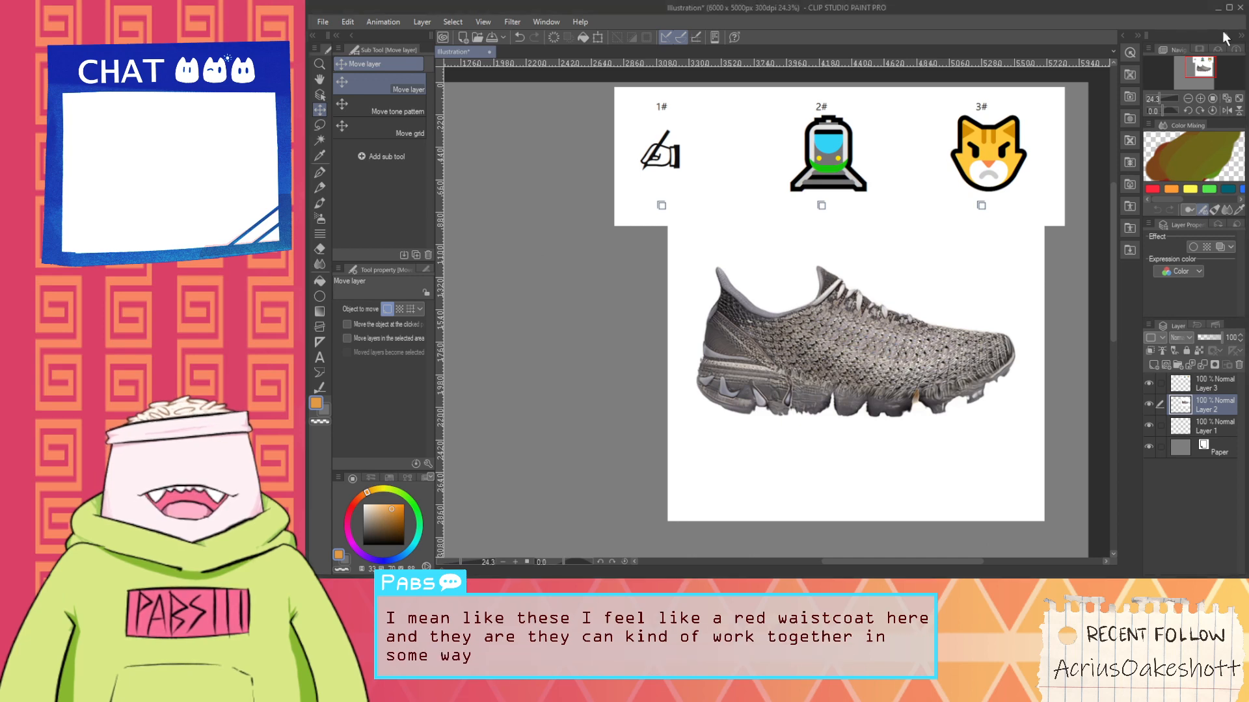
{"action": "scroll", "coordinate": [790, 309], "scroll_direction": "down", "scroll_amount": 11}
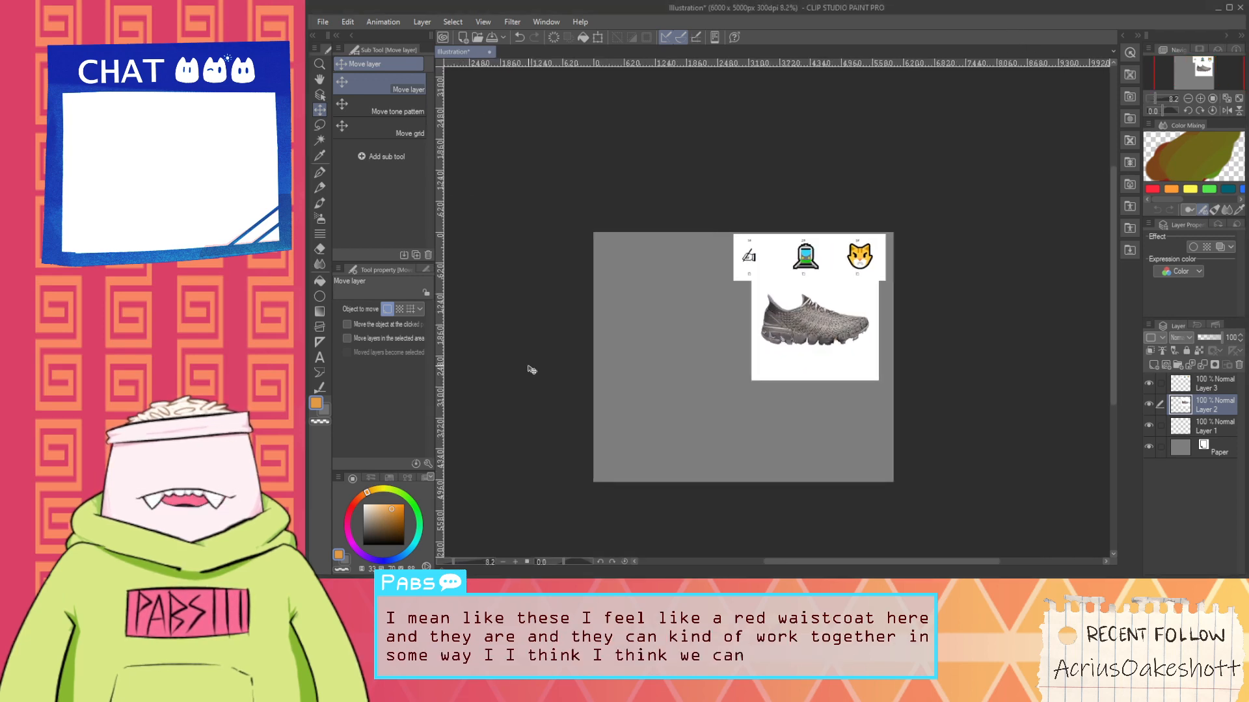
{"action": "scroll", "coordinate": [547, 372], "scroll_direction": "up", "scroll_amount": 4}
{"action": "scroll", "coordinate": [924, 289], "scroll_direction": "up", "scroll_amount": 1}
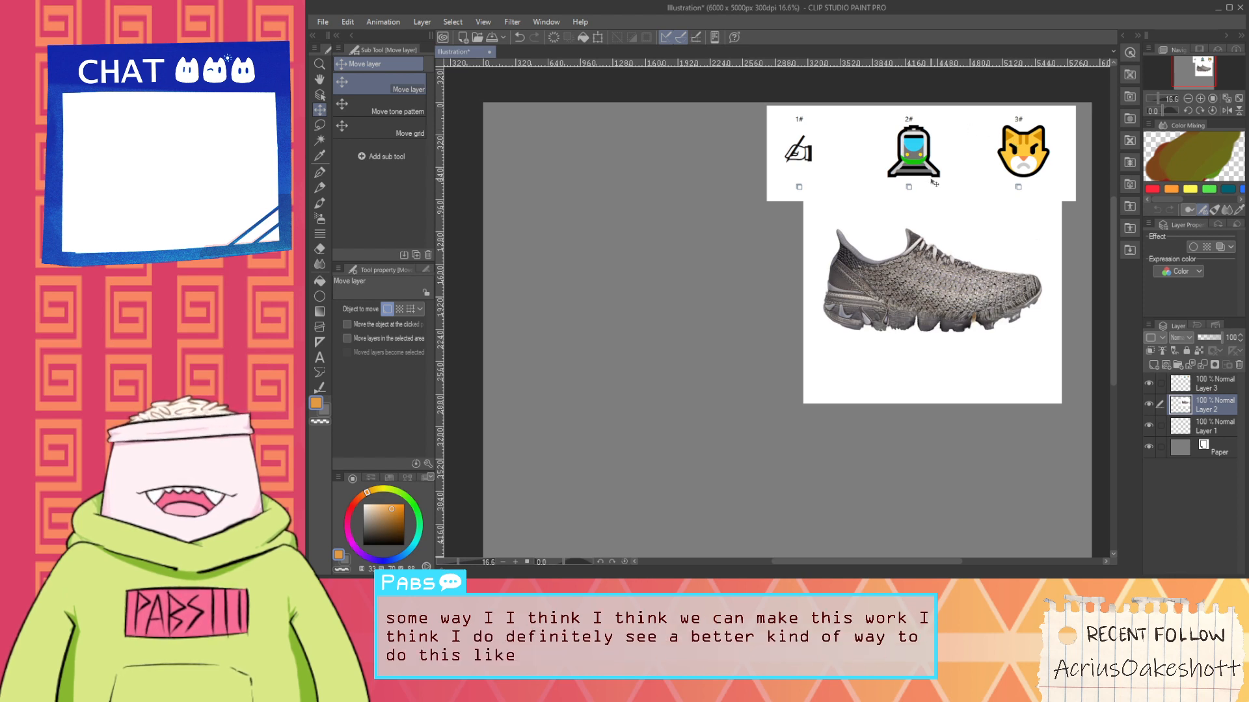
{"action": "scroll", "coordinate": [1017, 186], "scroll_direction": "up", "scroll_amount": 1}
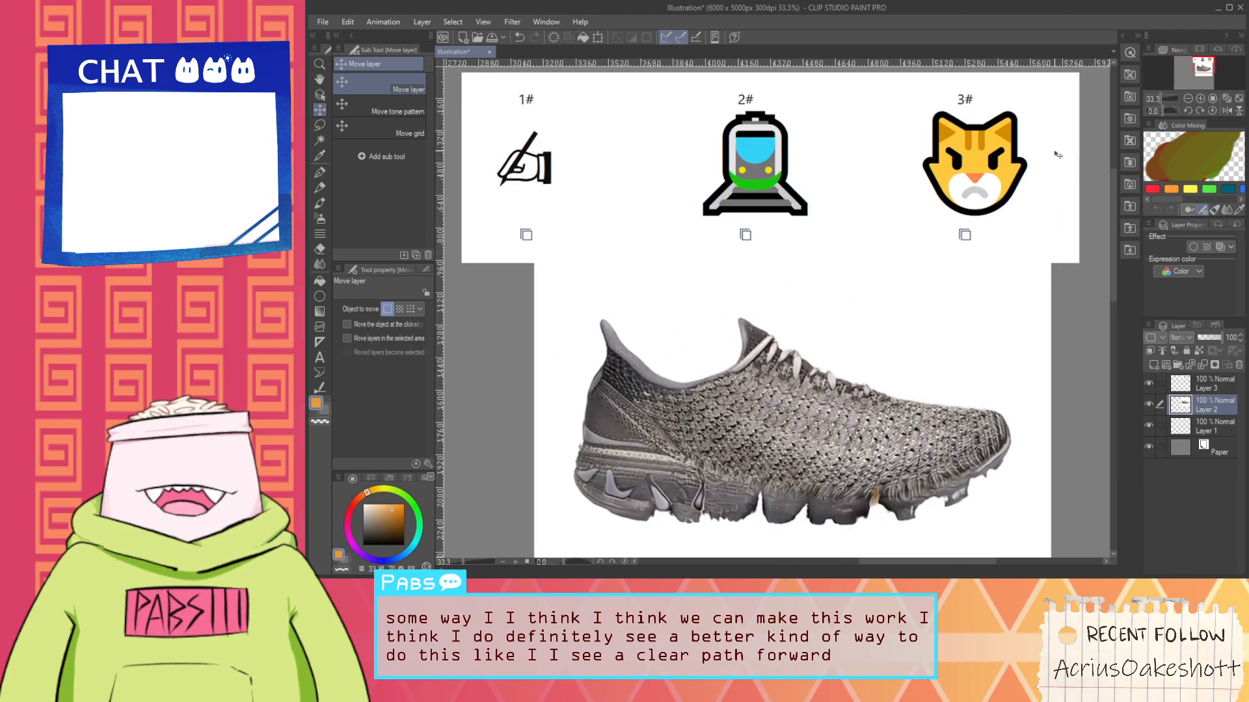
{"action": "scroll", "coordinate": [1080, 161], "scroll_direction": "up", "scroll_amount": 1}
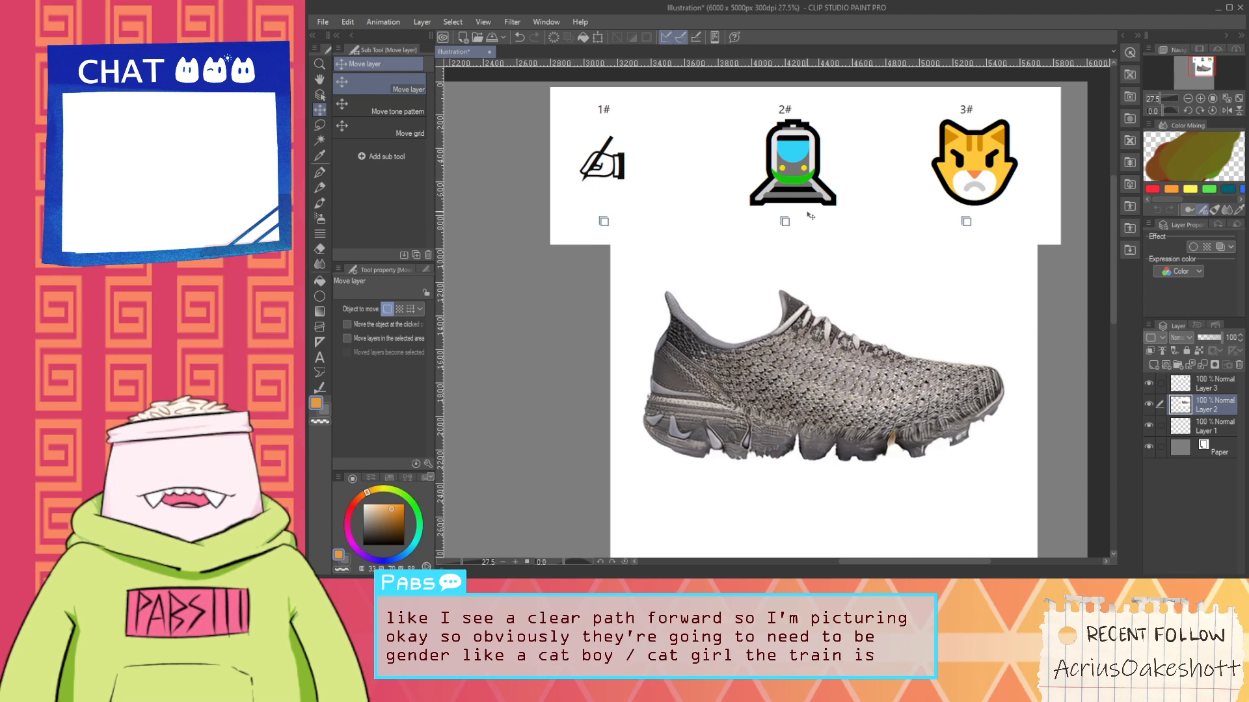
{"action": "scroll", "coordinate": [813, 156], "scroll_direction": "up", "scroll_amount": 2}
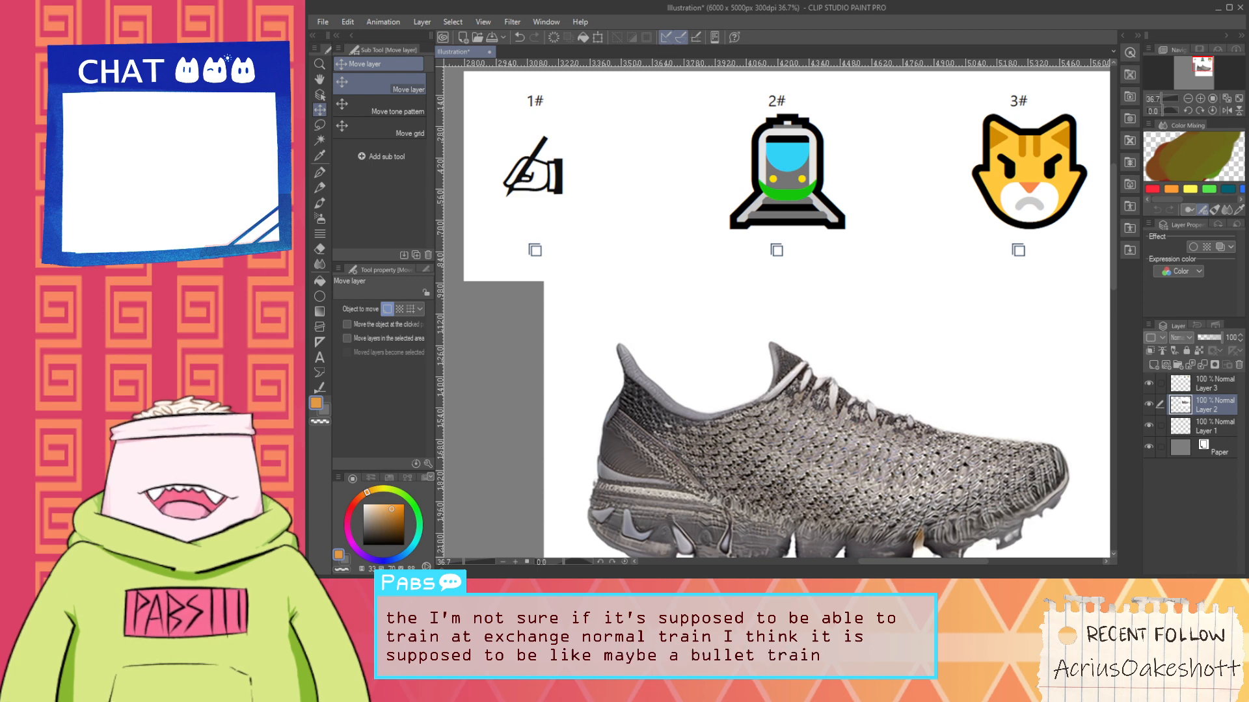
{"action": "scroll", "coordinate": [812, 145], "scroll_direction": "down", "scroll_amount": 1}
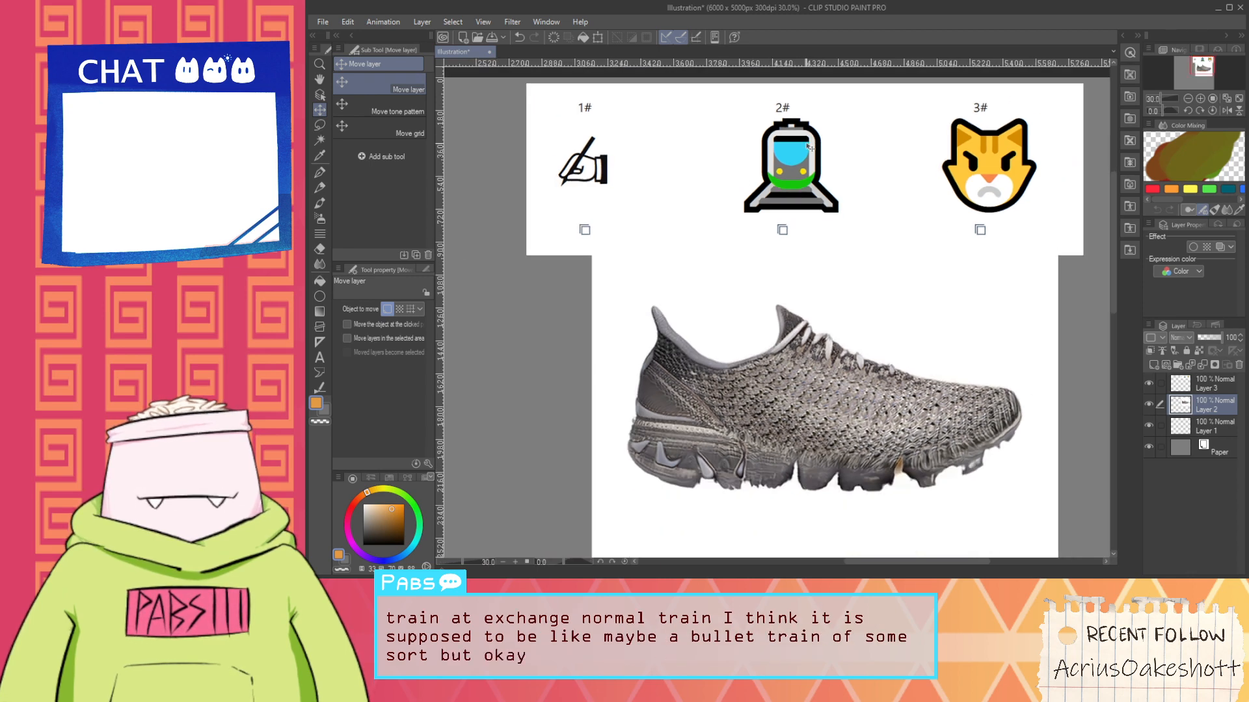
{"action": "scroll", "coordinate": [777, 169], "scroll_direction": "down", "scroll_amount": 1}
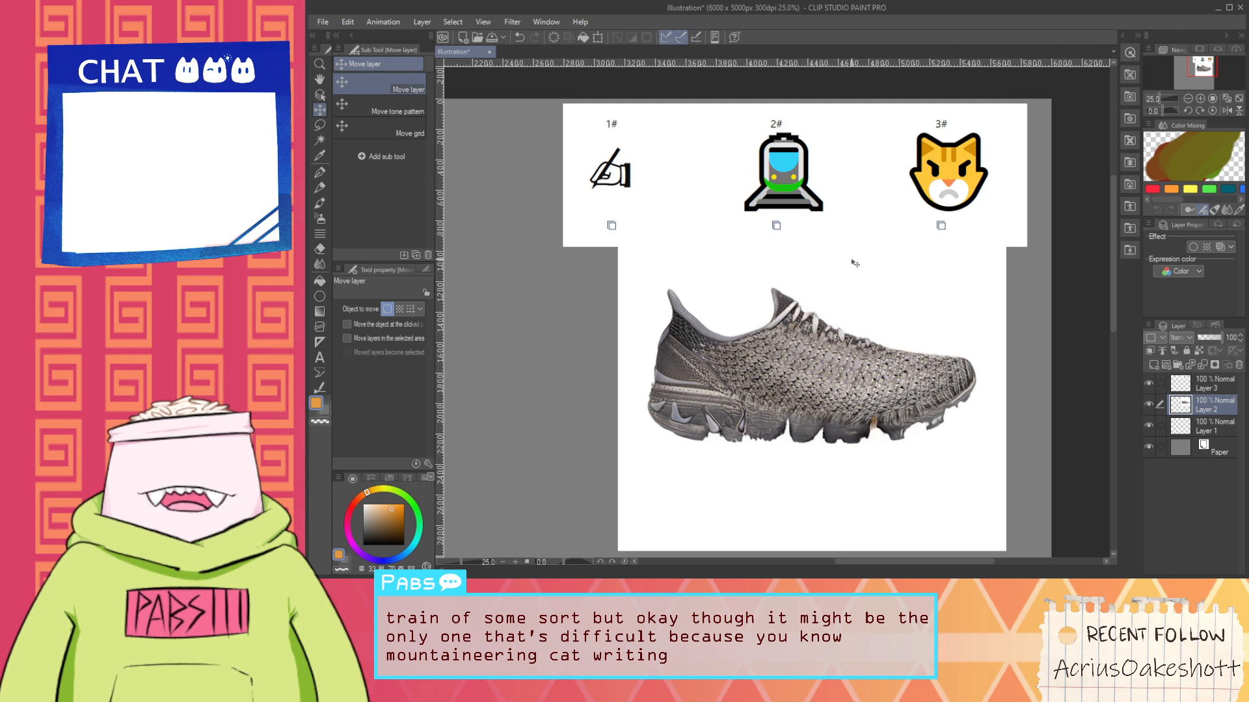
Nudge the emoji strip on Layer 3 right, trim everything outside a rectangle around the three emojis, and clear the selection
{"action": "left_click", "coordinate": [1223, 388]}
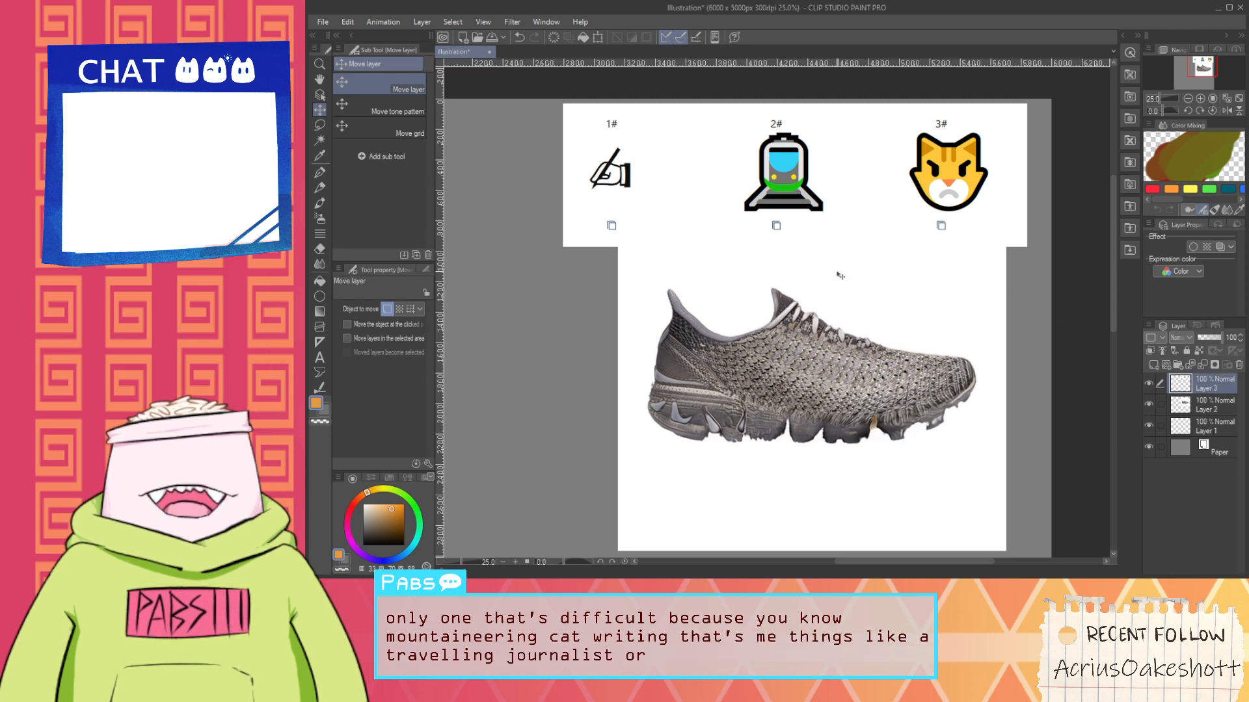
{"action": "left_click_drag", "start_coordinate": [842, 275], "coordinate": [859, 276]}
{"action": "key", "text": "m"}
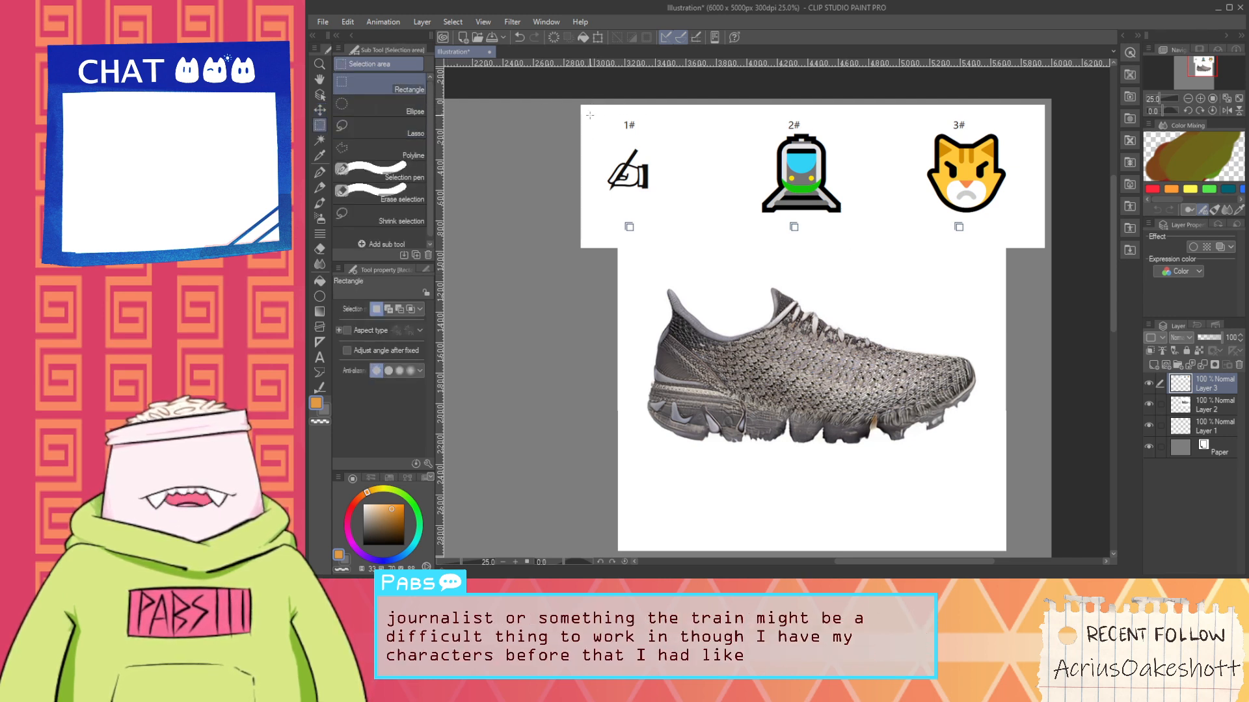
{"action": "left_click_drag", "start_coordinate": [593, 113], "coordinate": [1019, 246]}
{"action": "key", "text": "ctrl+shift+i"}
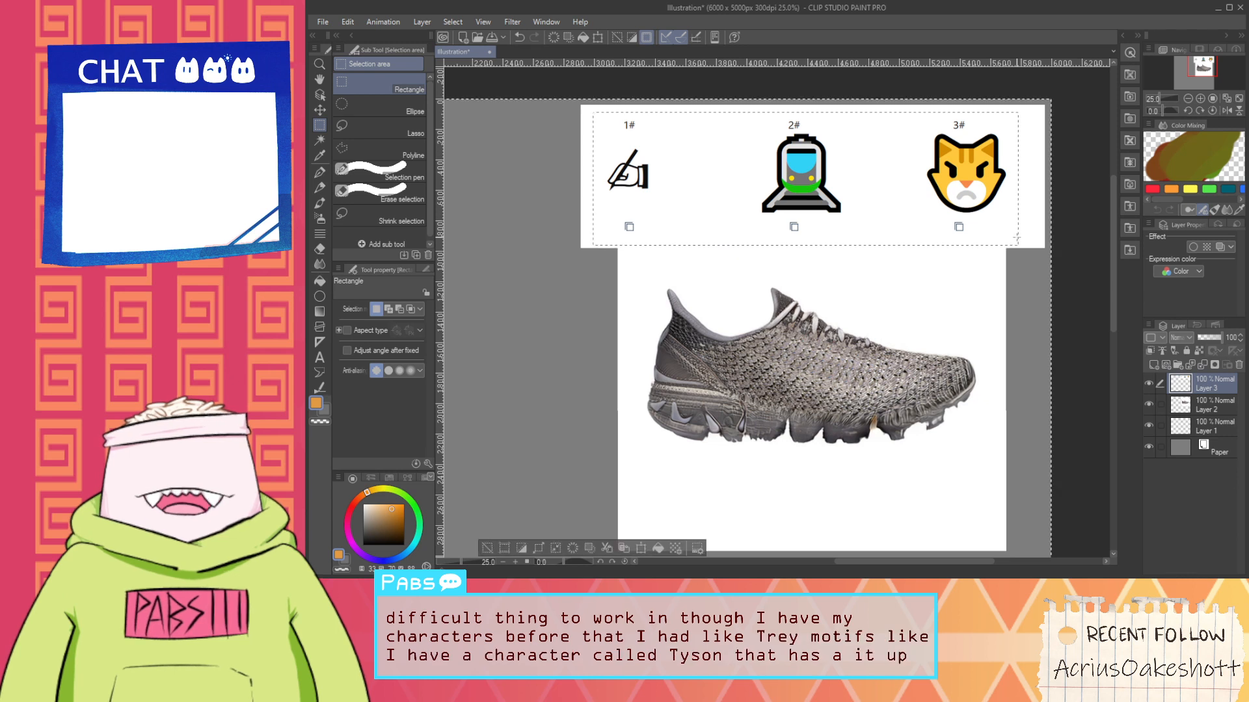
{"action": "key", "text": "Delete"}
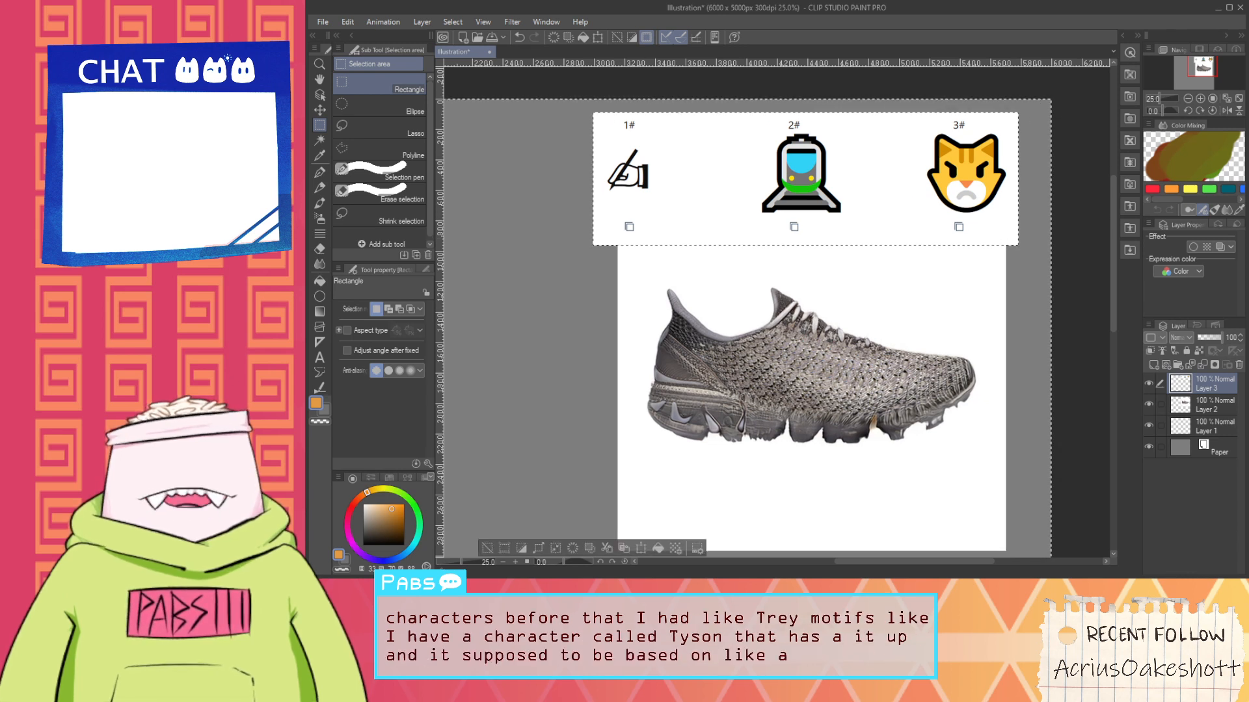
{"action": "left_click", "coordinate": [485, 549]}
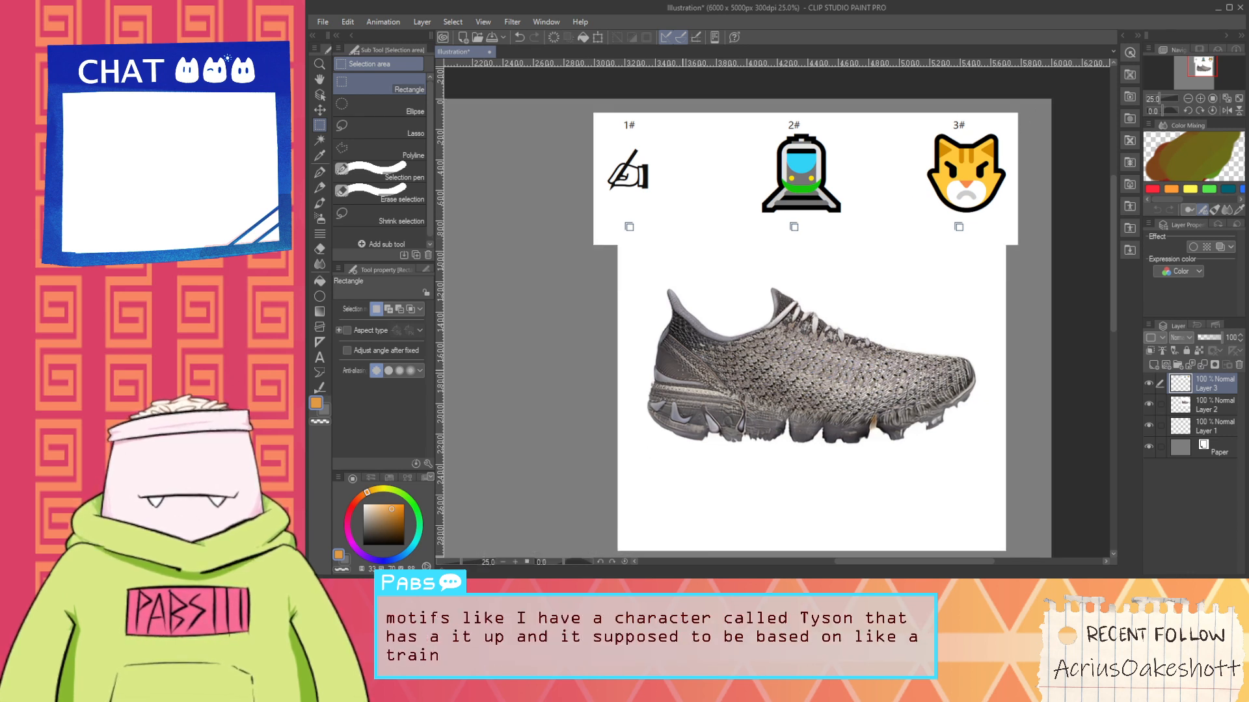
{"action": "scroll", "coordinate": [804, 193], "scroll_direction": "down", "scroll_amount": 3}
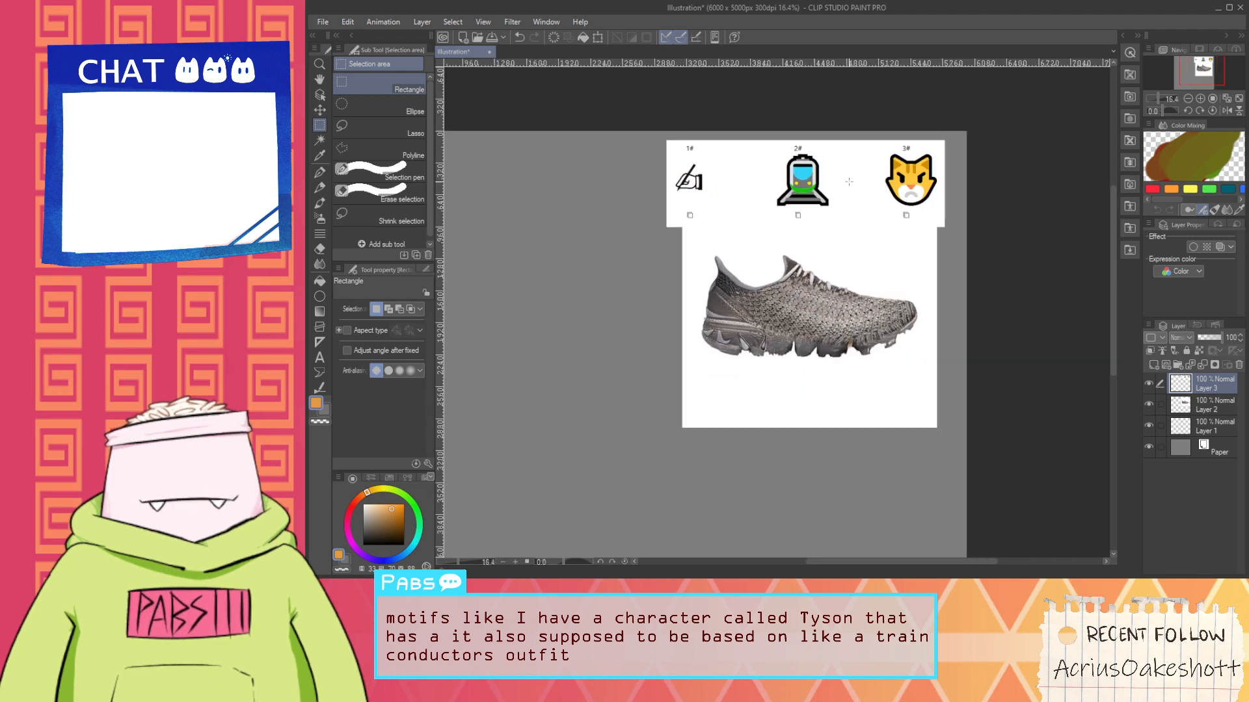
{"action": "key", "text": "space"}
{"action": "left_click_drag", "start_coordinate": [792, 225], "coordinate": [1018, 194]}
{"action": "scroll", "coordinate": [898, 206], "scroll_direction": "up", "scroll_amount": 2}
{"action": "scroll", "coordinate": [917, 229], "scroll_direction": "down", "scroll_amount": 2}
{"action": "scroll", "coordinate": [1027, 405], "scroll_direction": "down", "scroll_amount": 2}
{"action": "left_click_drag", "start_coordinate": [982, 403], "coordinate": [815, 354]}
{"action": "scroll", "coordinate": [773, 317], "scroll_direction": "up", "scroll_amount": 2}
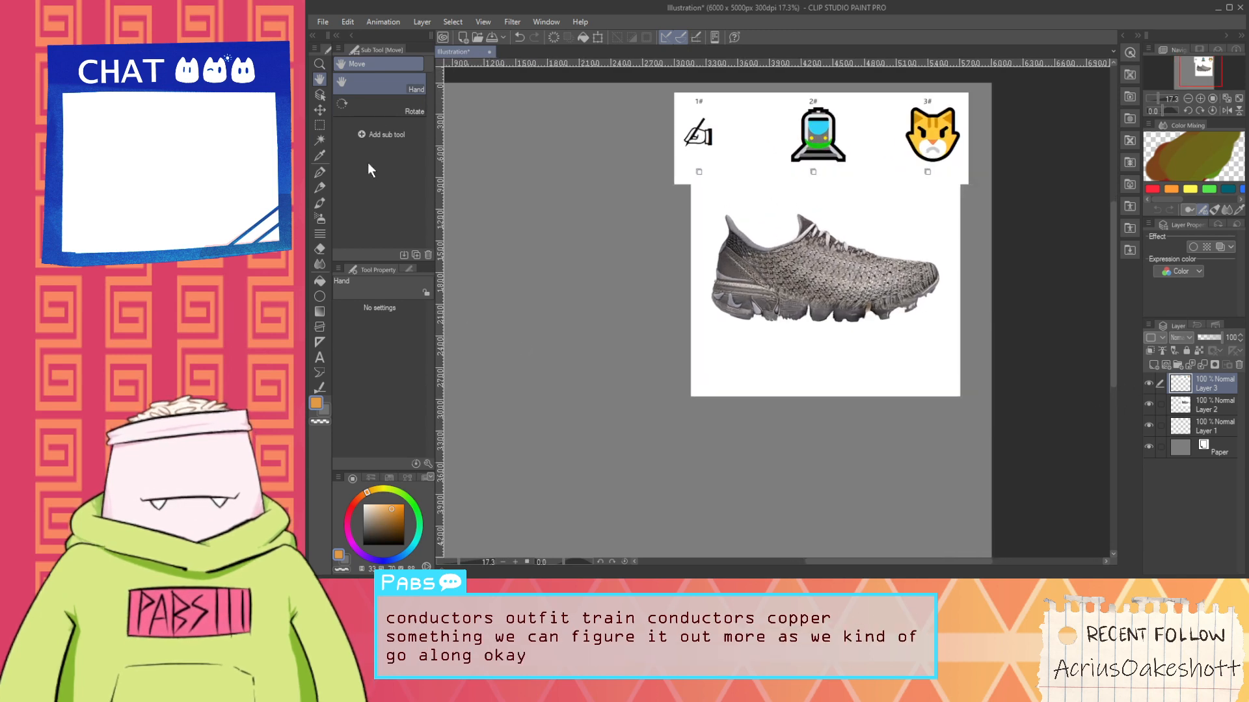
{"action": "left_click_drag", "start_coordinate": [643, 186], "coordinate": [713, 173]}
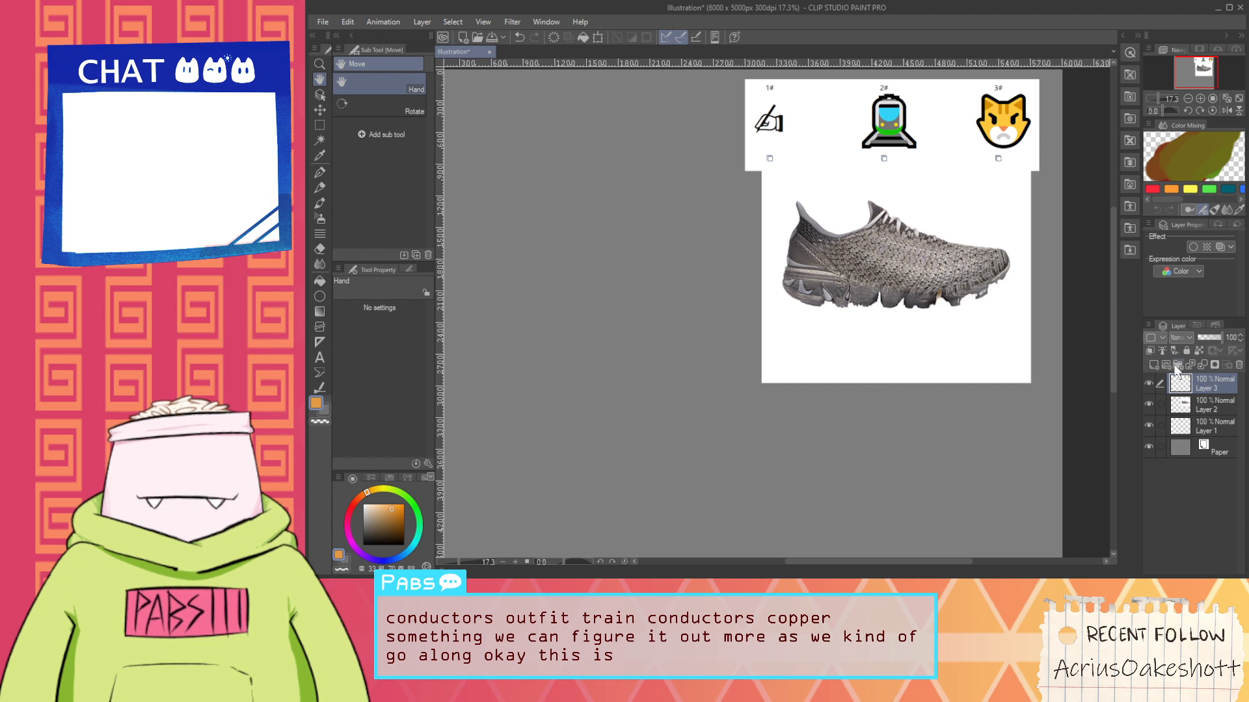
Add a new raster layer above Layer 3 and set the drawing colour to light red
{"action": "left_click", "coordinate": [1150, 365]}
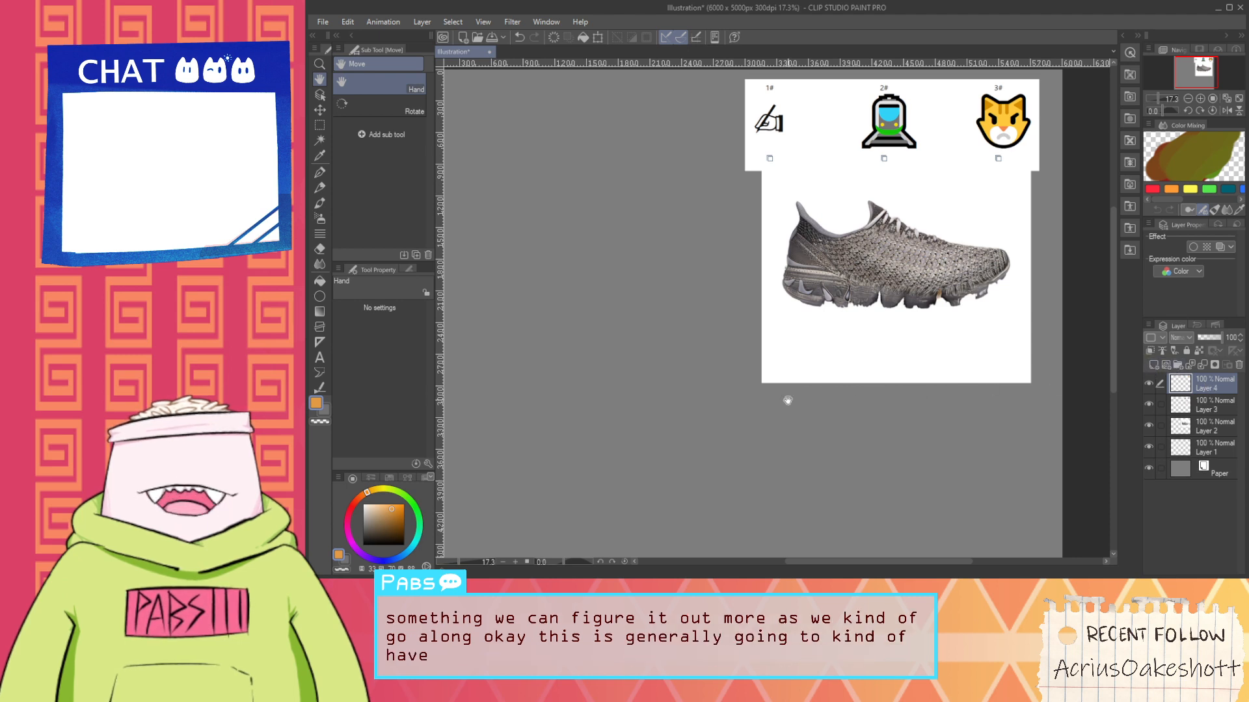
{"action": "scroll", "coordinate": [788, 401], "scroll_direction": "down", "scroll_amount": 2}
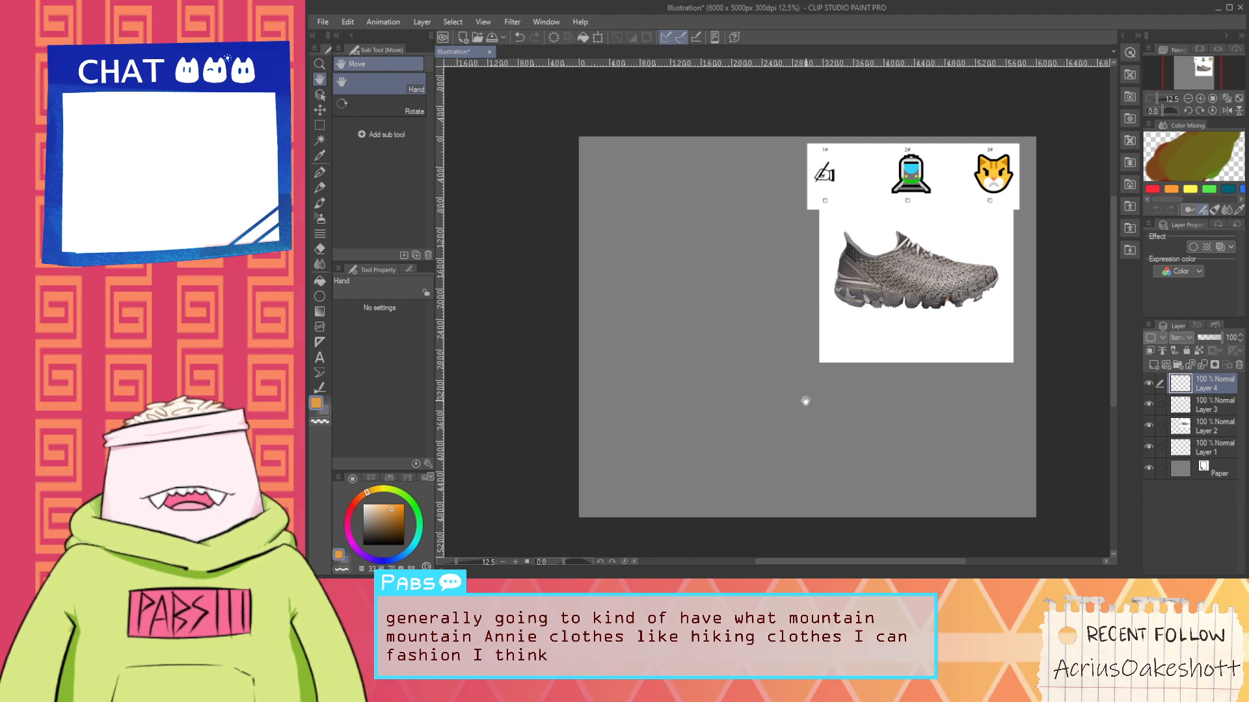
{"action": "left_click", "coordinate": [355, 509]}
{"action": "left_click", "coordinate": [382, 503]}
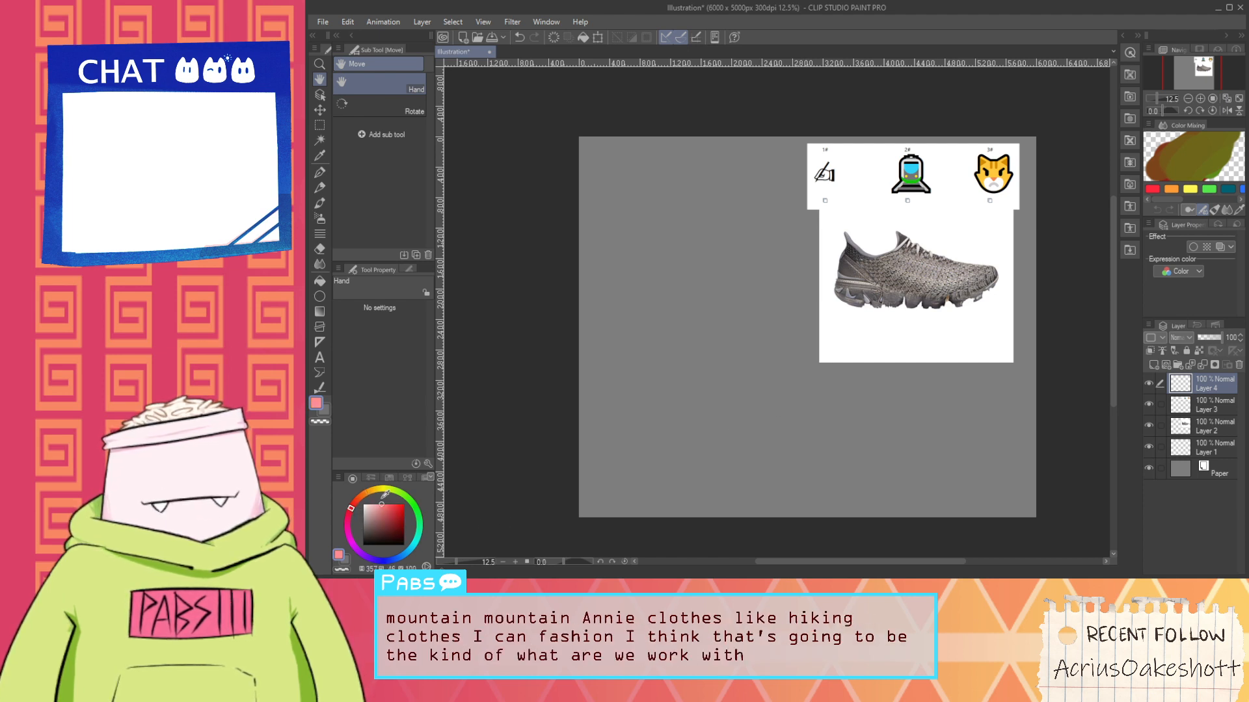
{"action": "left_click_drag", "start_coordinate": [663, 303], "coordinate": [648, 314]}
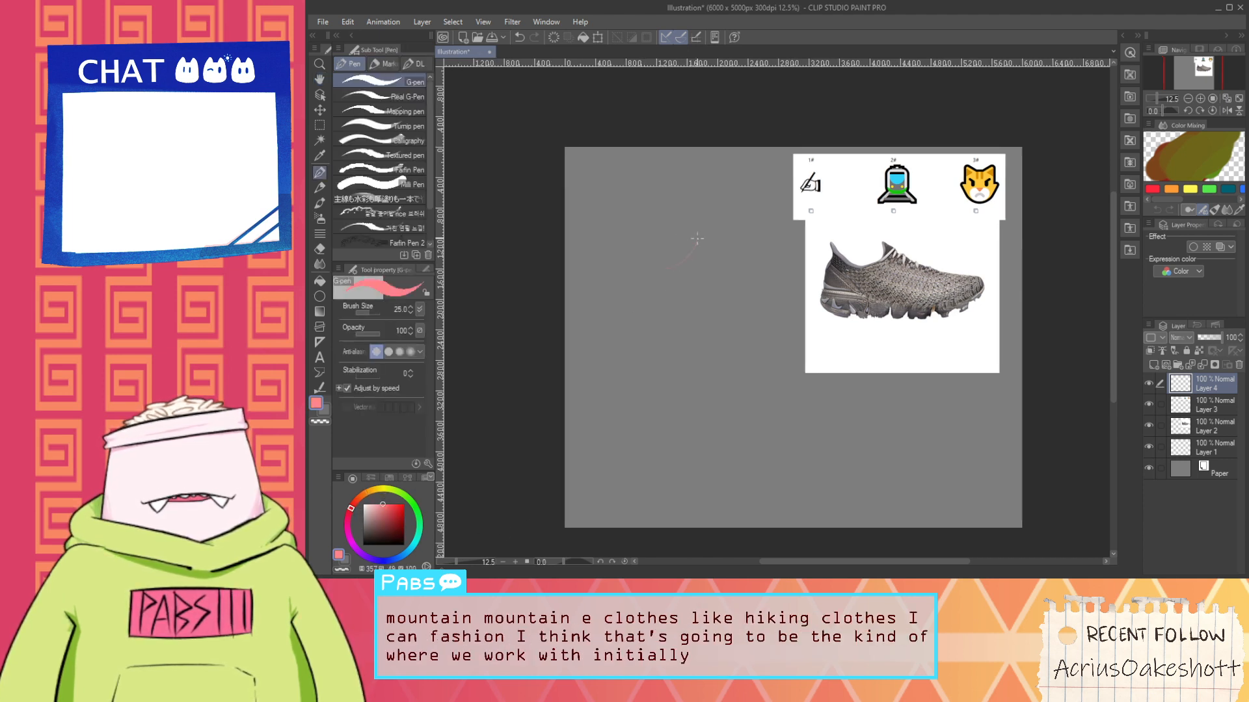
{"action": "key", "text": "ctrl+z"}
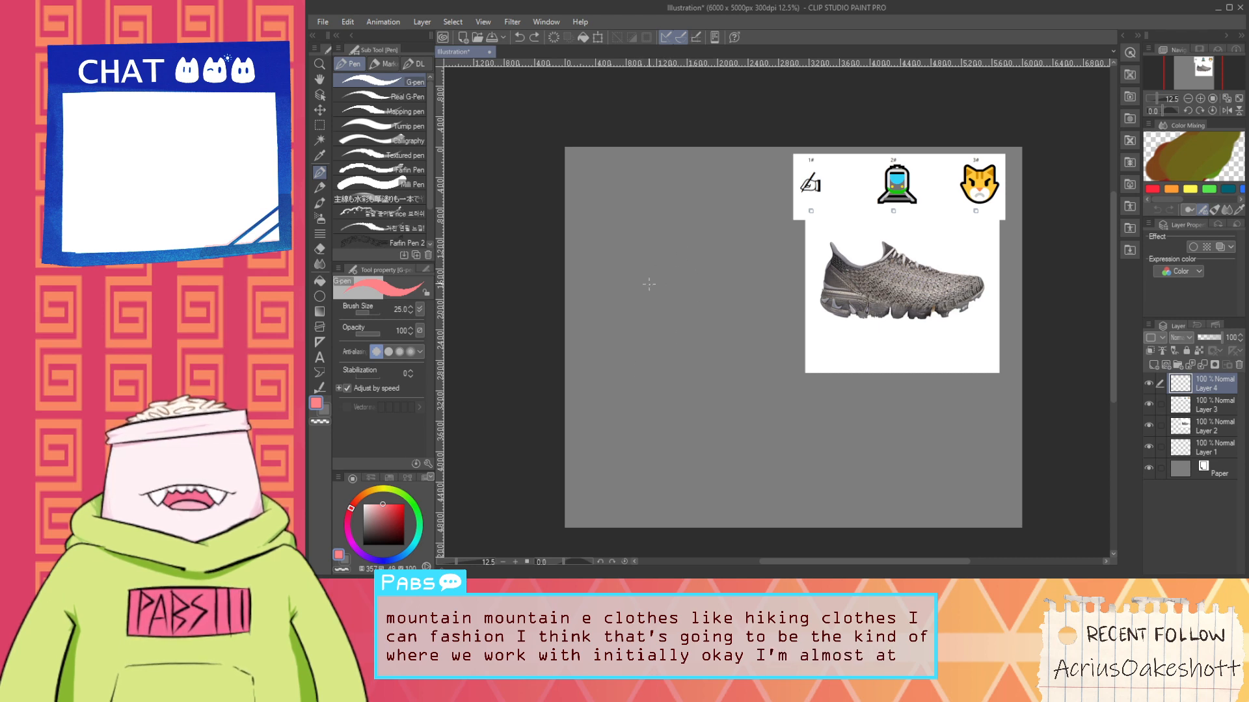
{"action": "left_click_drag", "start_coordinate": [666, 271], "coordinate": [677, 265]}
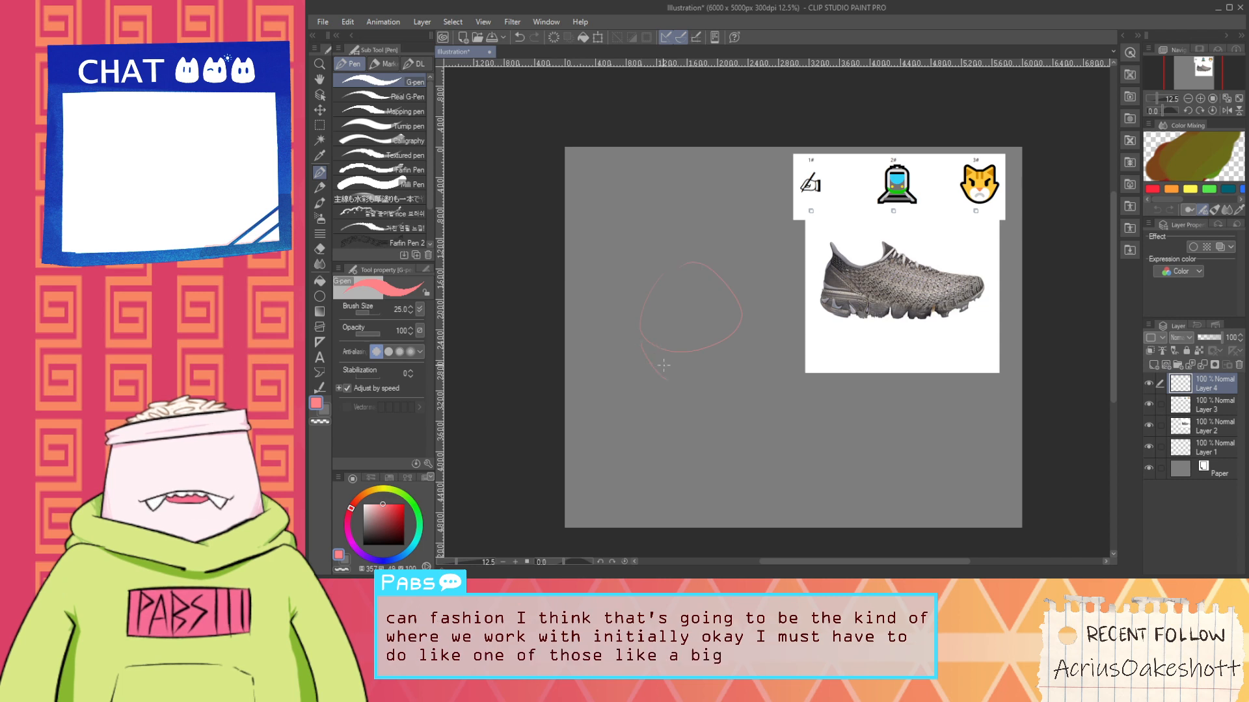
{"action": "left_click_drag", "start_coordinate": [680, 353], "coordinate": [674, 379]}
{"action": "key", "text": "ctrl+z"}
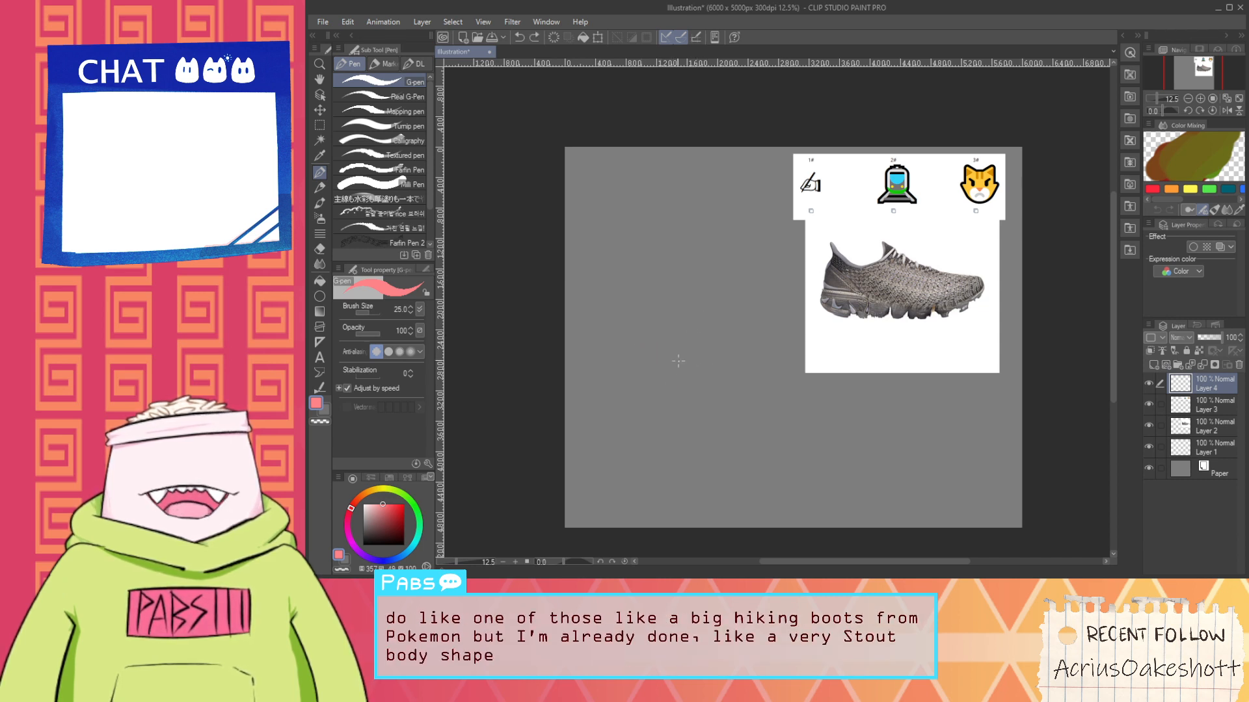
Set the G-pen to light red again and sketch a rough head circle on Layer 4 beside the reference images
{"action": "scroll", "coordinate": [630, 407], "scroll_direction": "up", "scroll_amount": 2}
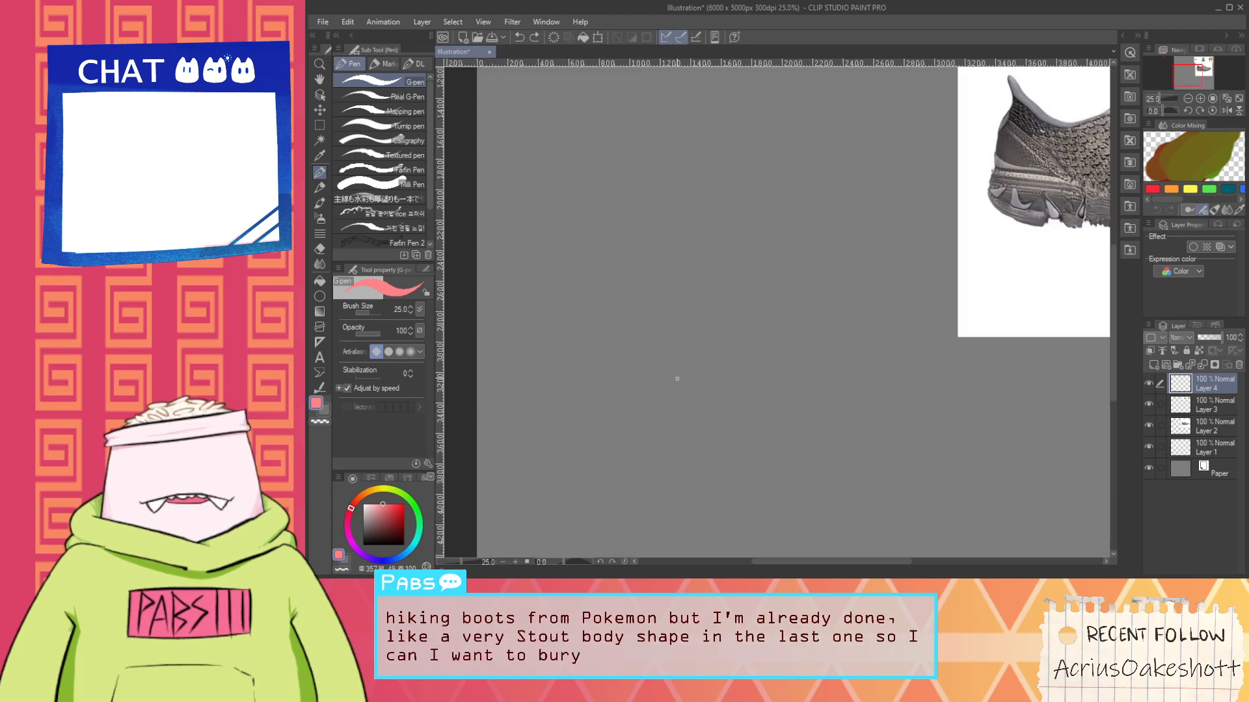
{"action": "scroll", "coordinate": [678, 380], "scroll_direction": "down", "scroll_amount": 2}
{"action": "key", "text": "space"}
{"action": "left_click_drag", "start_coordinate": [689, 386], "coordinate": [652, 402]}
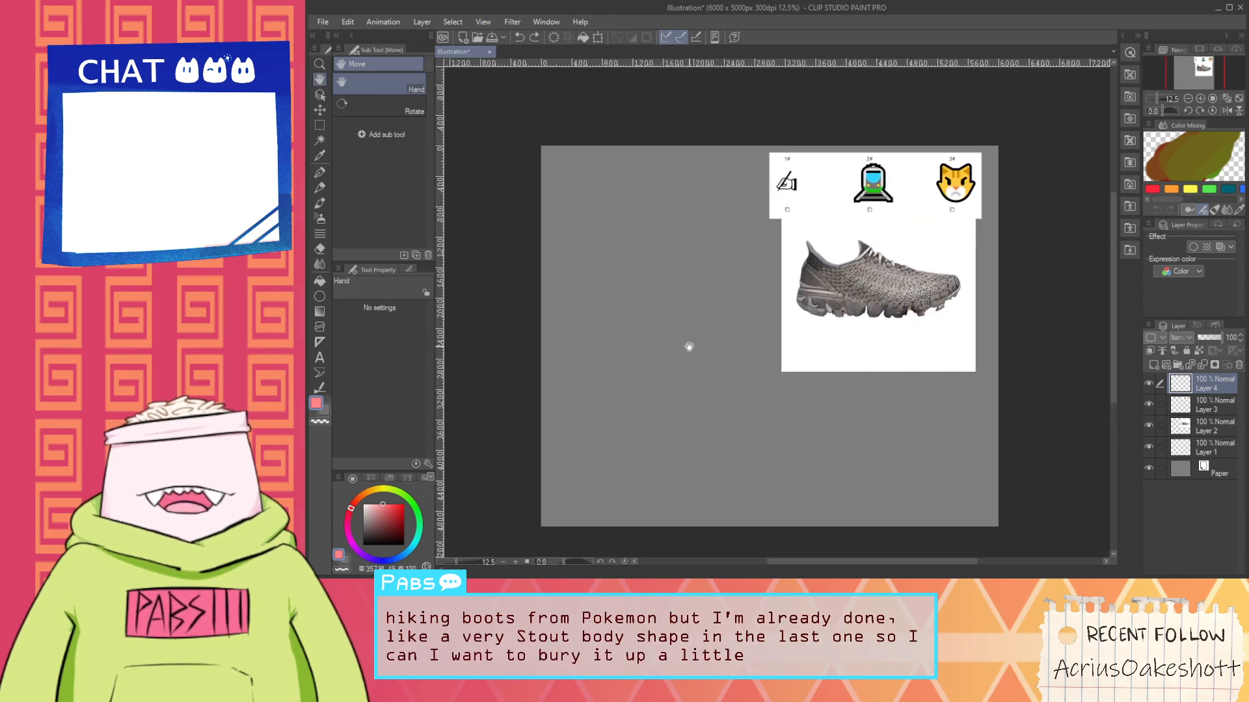
{"action": "scroll", "coordinate": [690, 348], "scroll_direction": "up", "scroll_amount": 2}
{"action": "left_click_drag", "start_coordinate": [766, 356], "coordinate": [755, 309]}
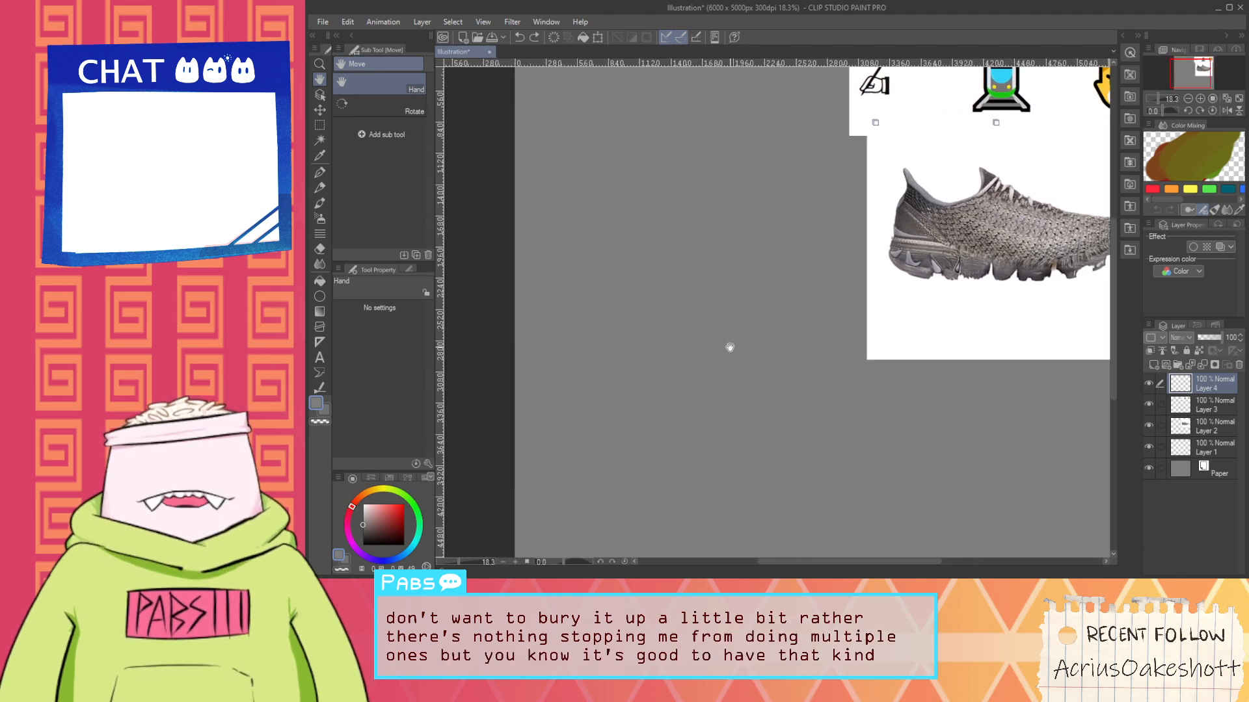
{"action": "key", "text": "p"}
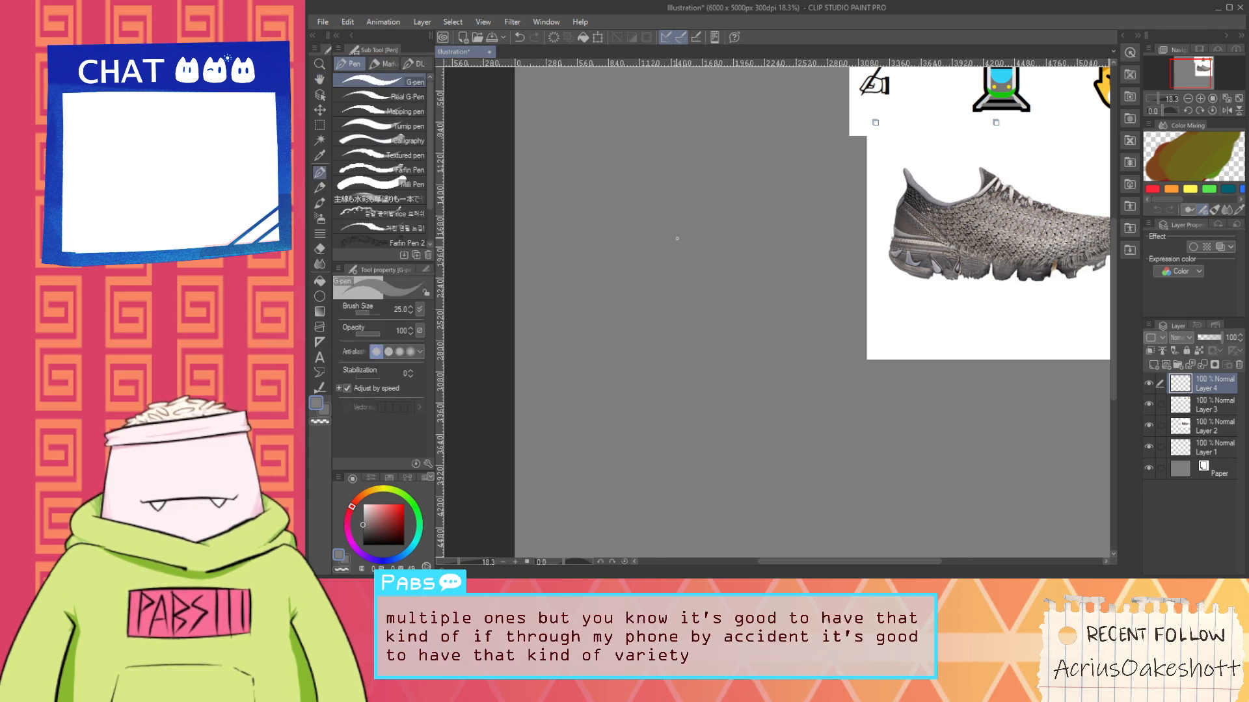
{"action": "left_click", "coordinate": [382, 505]}
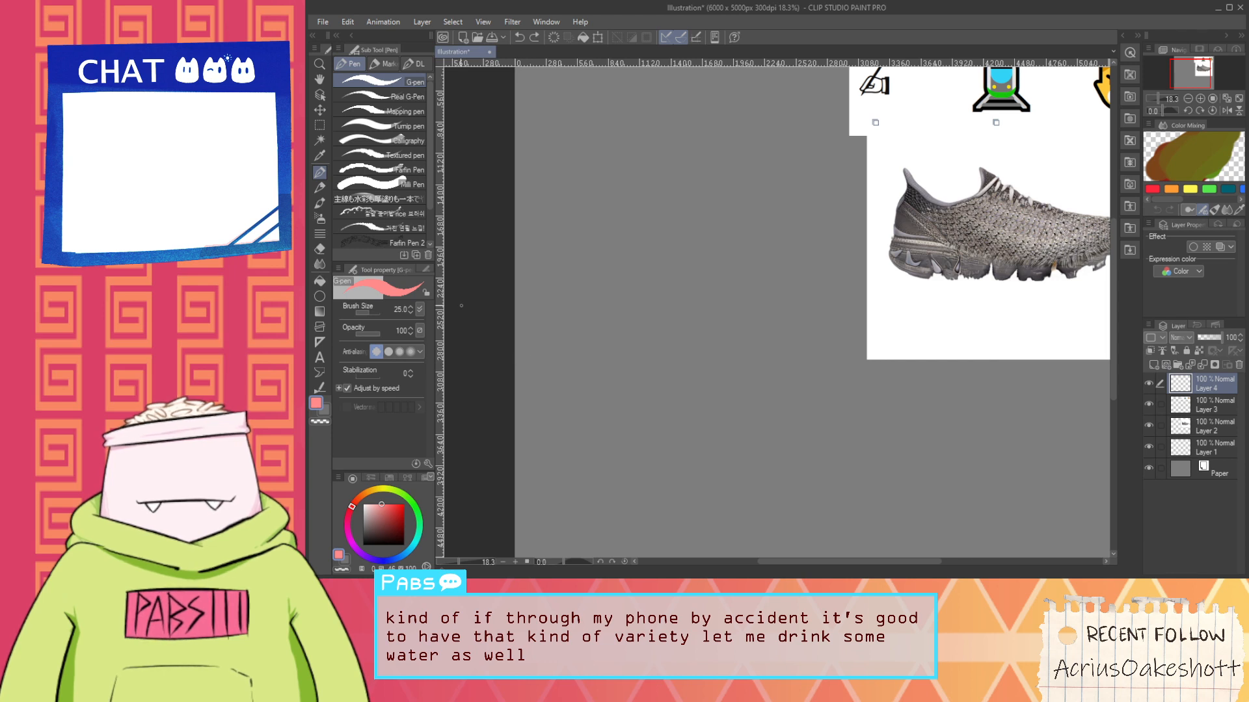
{"action": "left_click_drag", "start_coordinate": [625, 214], "coordinate": [689, 290]}
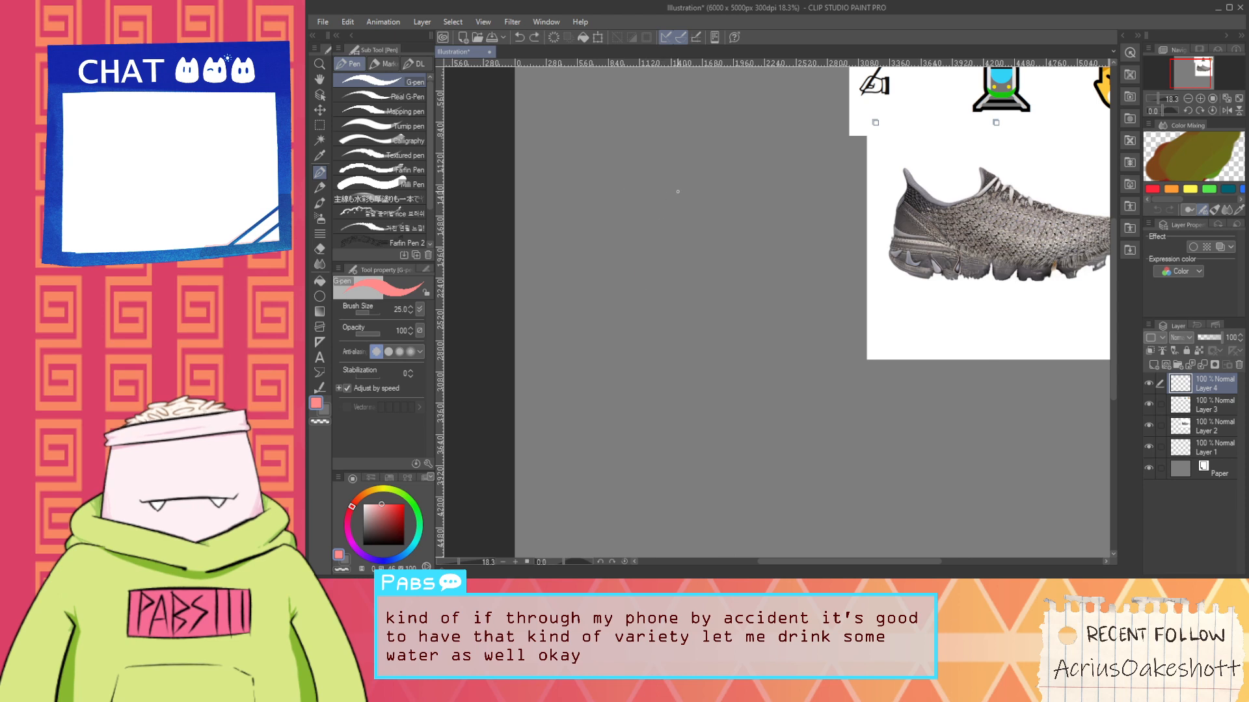
{"action": "scroll", "coordinate": [678, 191], "scroll_direction": "up", "scroll_amount": 2}
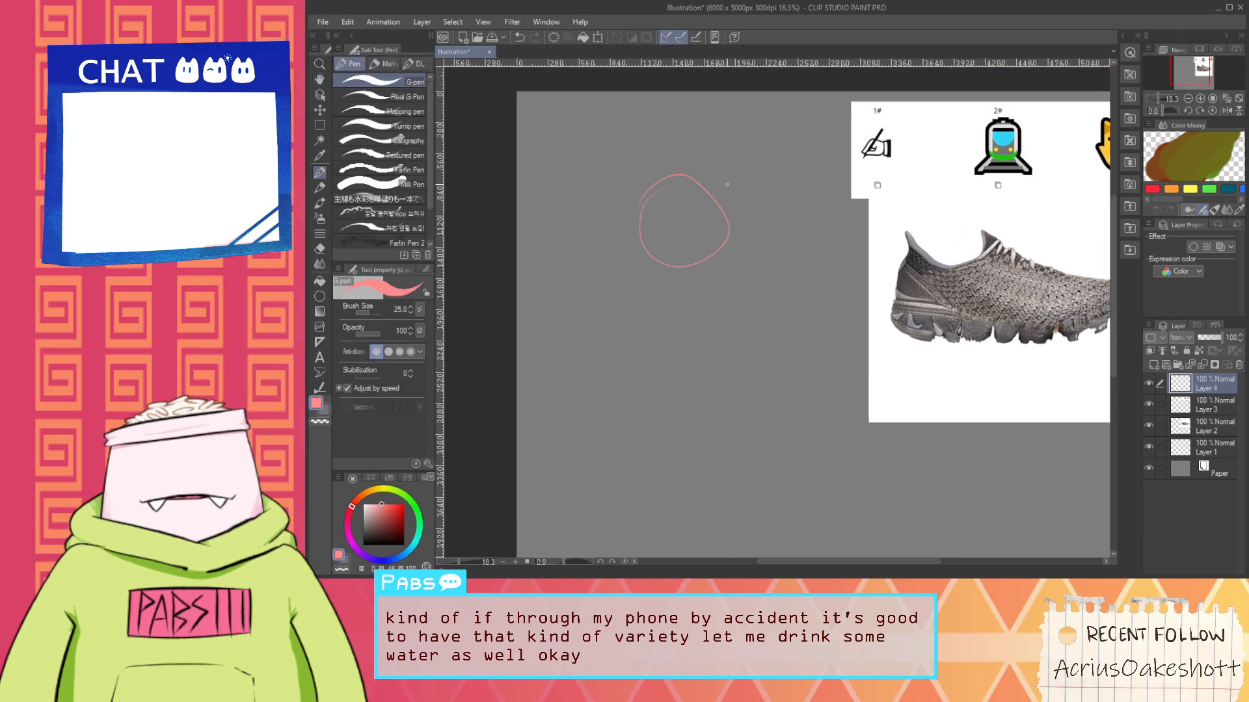
{"action": "key", "text": "ctrl+z"}
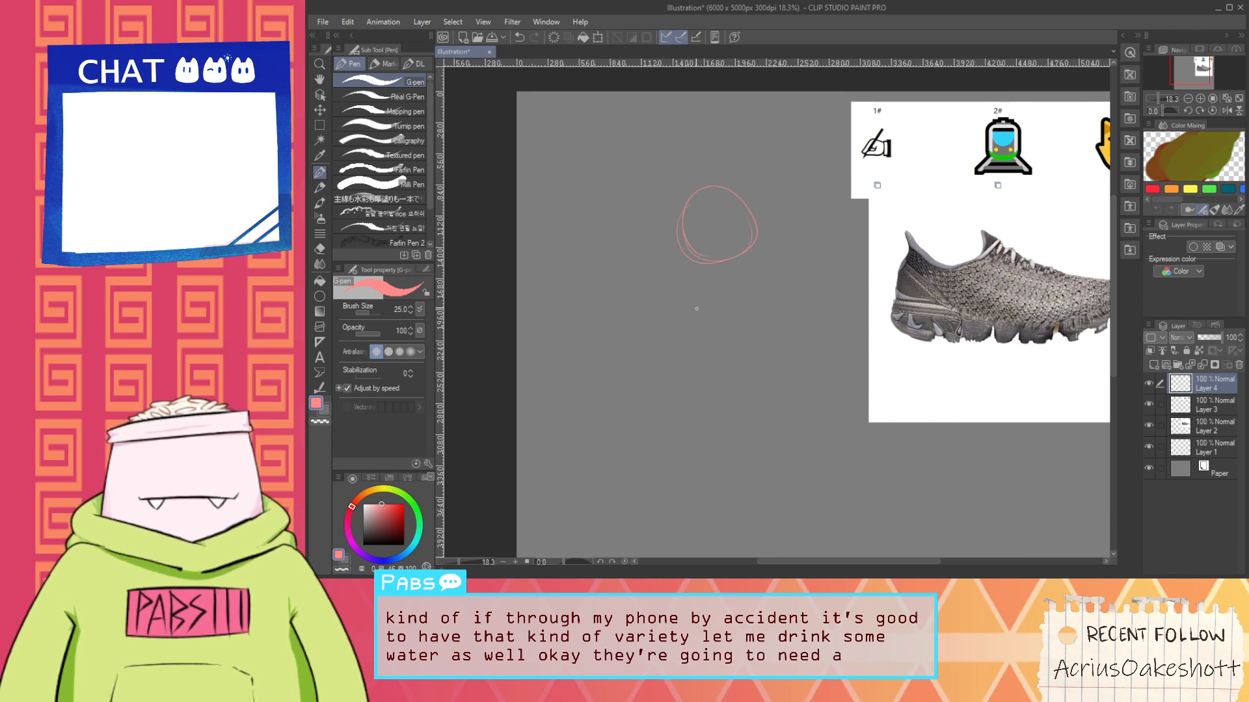
Sketch two tall pointed cat ears and a side contour on the head circle
{"action": "key", "text": "h"}
{"action": "left_click_drag", "start_coordinate": [704, 338], "coordinate": [646, 333]}
{"action": "key", "text": "p"}
{"action": "scroll", "coordinate": [624, 189], "scroll_direction": "up", "scroll_amount": 1}
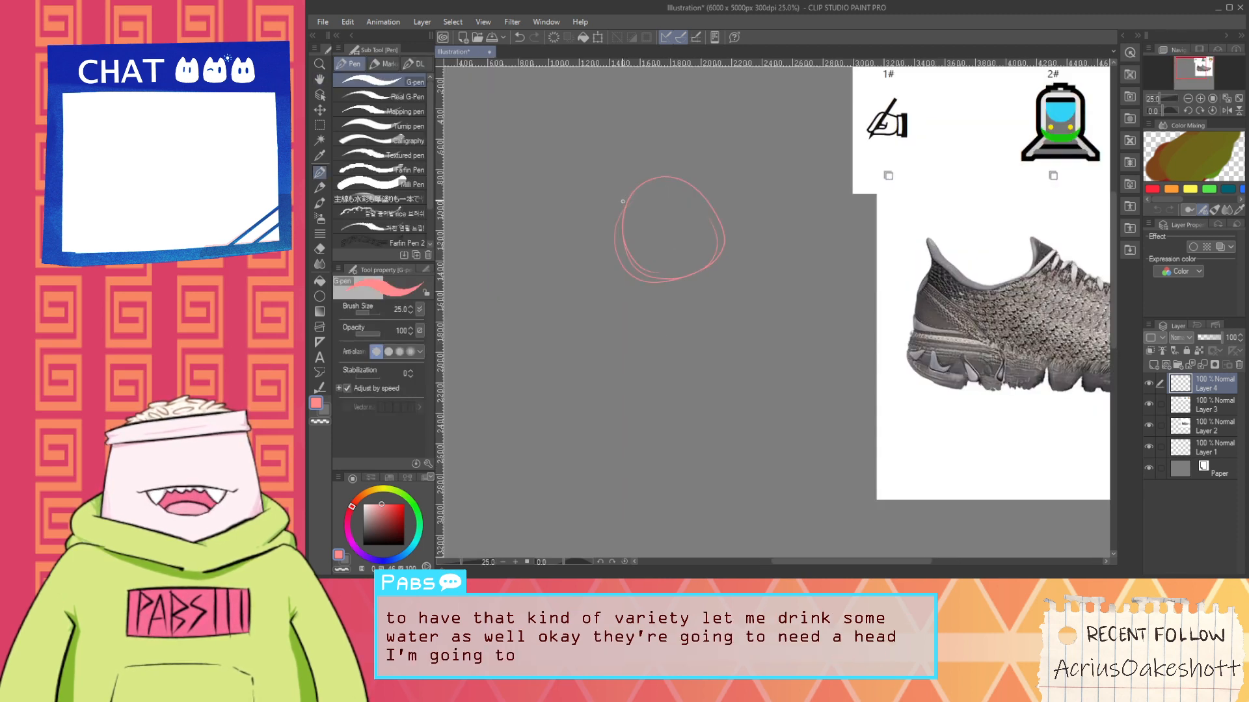
{"action": "mouse_move", "coordinate": [621, 200]}
{"action": "left_mouse_down"}
{"action": "mouse_move", "coordinate": [696, 141]}
{"action": "mouse_move", "coordinate": [708, 217]}
{"action": "mouse_move", "coordinate": [646, 177]}
{"action": "mouse_move", "coordinate": [682, 169]}
{"action": "mouse_move", "coordinate": [703, 225]}
{"action": "left_mouse_up"}
{"action": "key", "text": "ctrl+z"}
{"action": "key", "text": "ctrl+z"}
Sketch a short neck with two small strokes directly beneath the head circle
{"action": "key", "text": "space"}
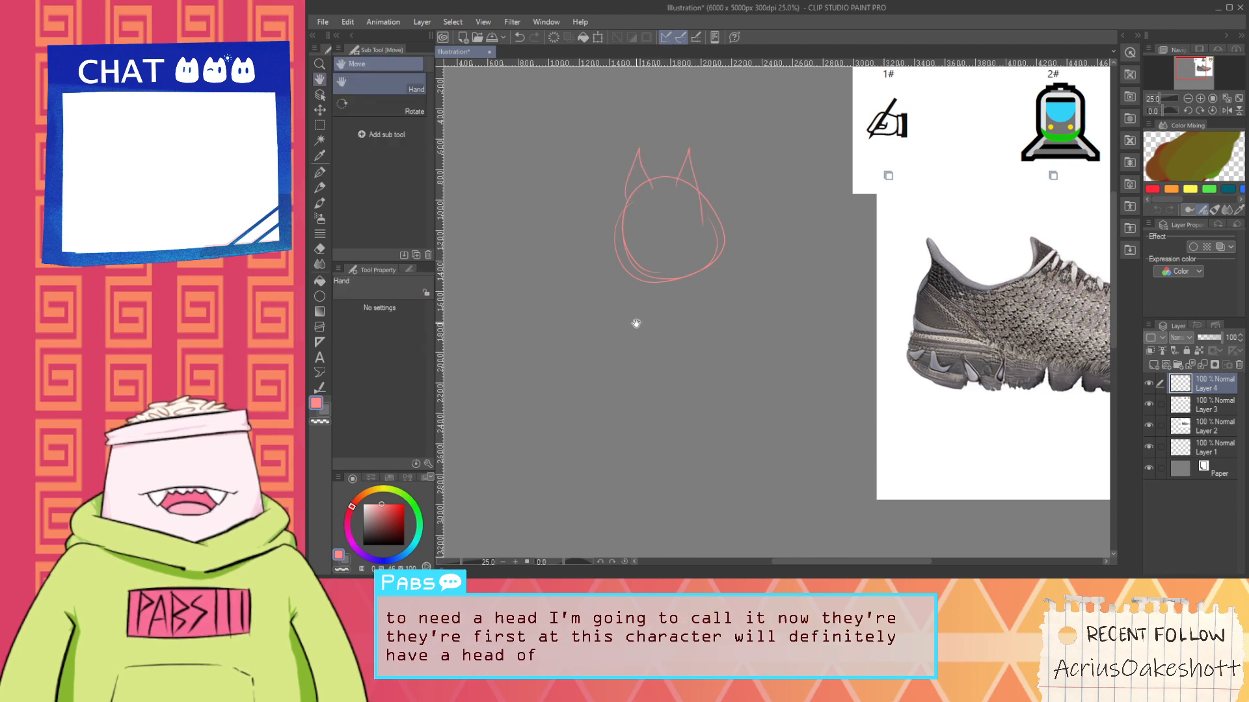
{"action": "left_click_drag", "start_coordinate": [635, 324], "coordinate": [641, 290]}
{"action": "key", "text": "ctrl+z"}
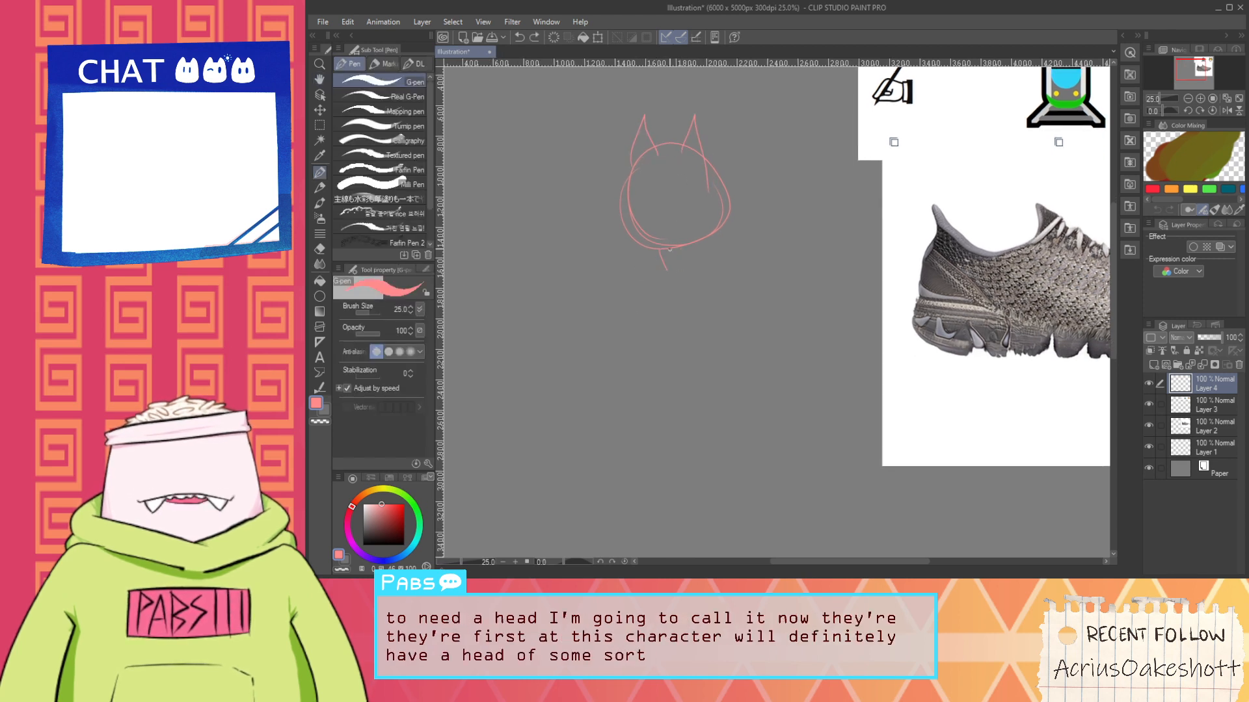
{"action": "mouse_move", "coordinate": [651, 240]}
{"action": "left_mouse_down"}
{"action": "mouse_move", "coordinate": [652, 261]}
{"action": "mouse_move", "coordinate": [695, 256]}
{"action": "left_mouse_up"}
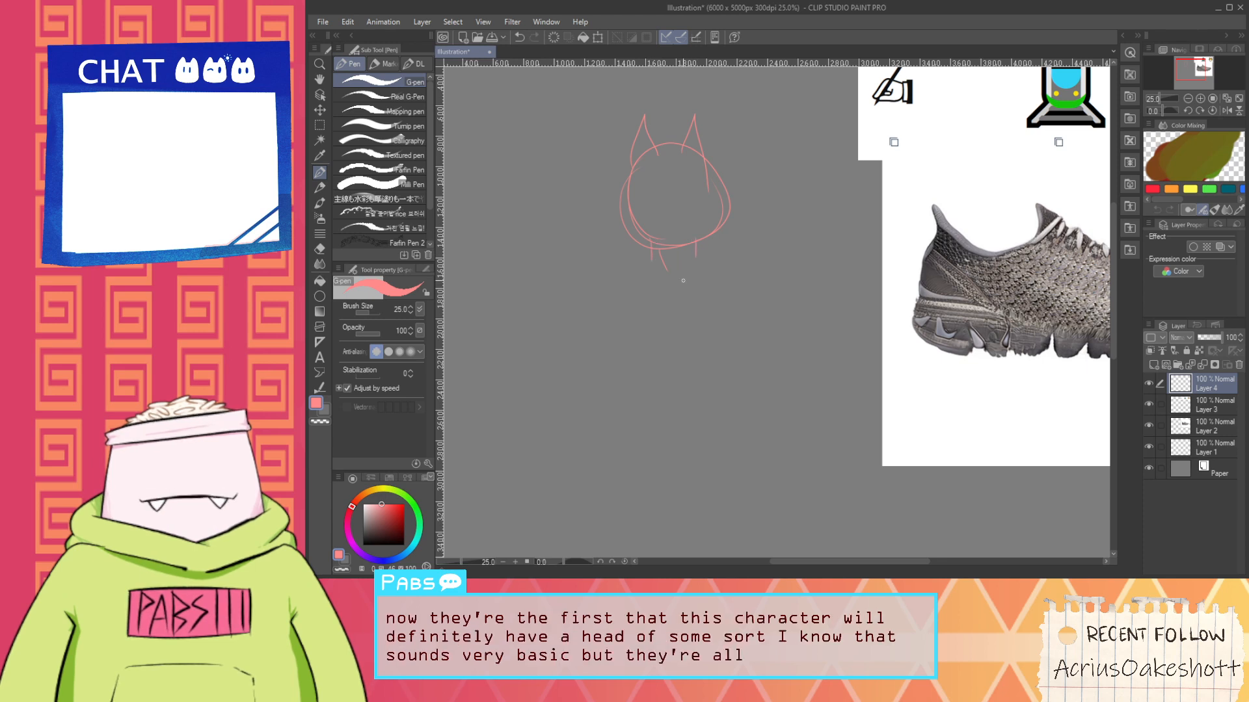
Sketch a broad torso under the neck with a wide shoulder line and sides tapering inward
{"action": "key", "text": "space"}
{"action": "left_click_drag", "start_coordinate": [628, 391], "coordinate": [642, 351]}
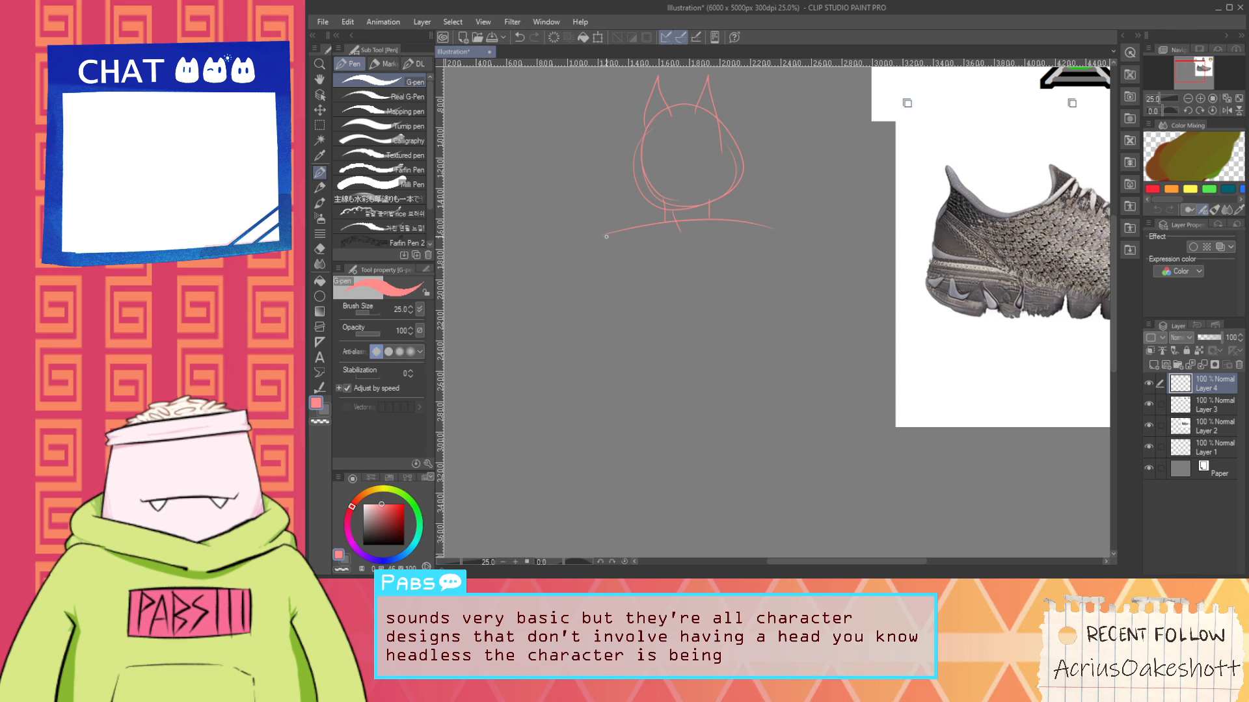
{"action": "left_click_drag", "start_coordinate": [605, 235], "coordinate": [641, 318]}
{"action": "mouse_move", "coordinate": [755, 227]}
{"action": "left_mouse_down"}
{"action": "mouse_move", "coordinate": [756, 297]}
{"action": "mouse_move", "coordinate": [725, 327]}
{"action": "left_mouse_up"}
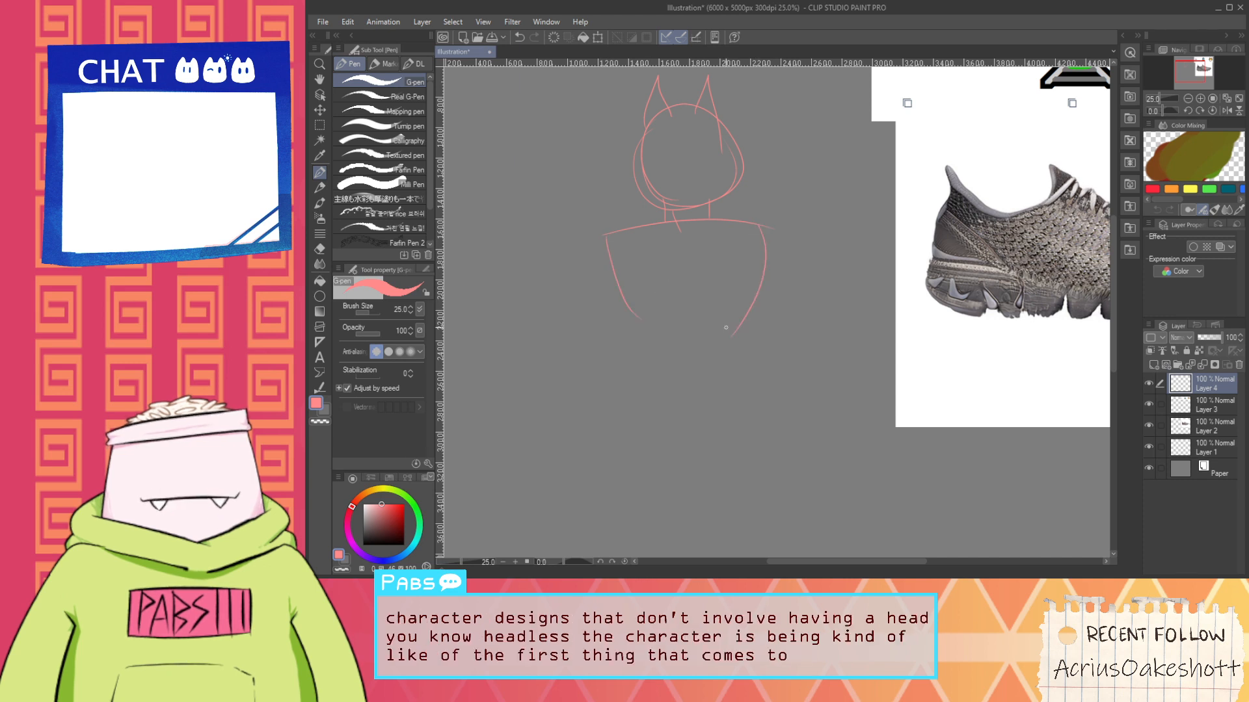
Sketch a small example figure with a frowning face inside its torso in the empty area below the character
{"action": "key", "text": "space"}
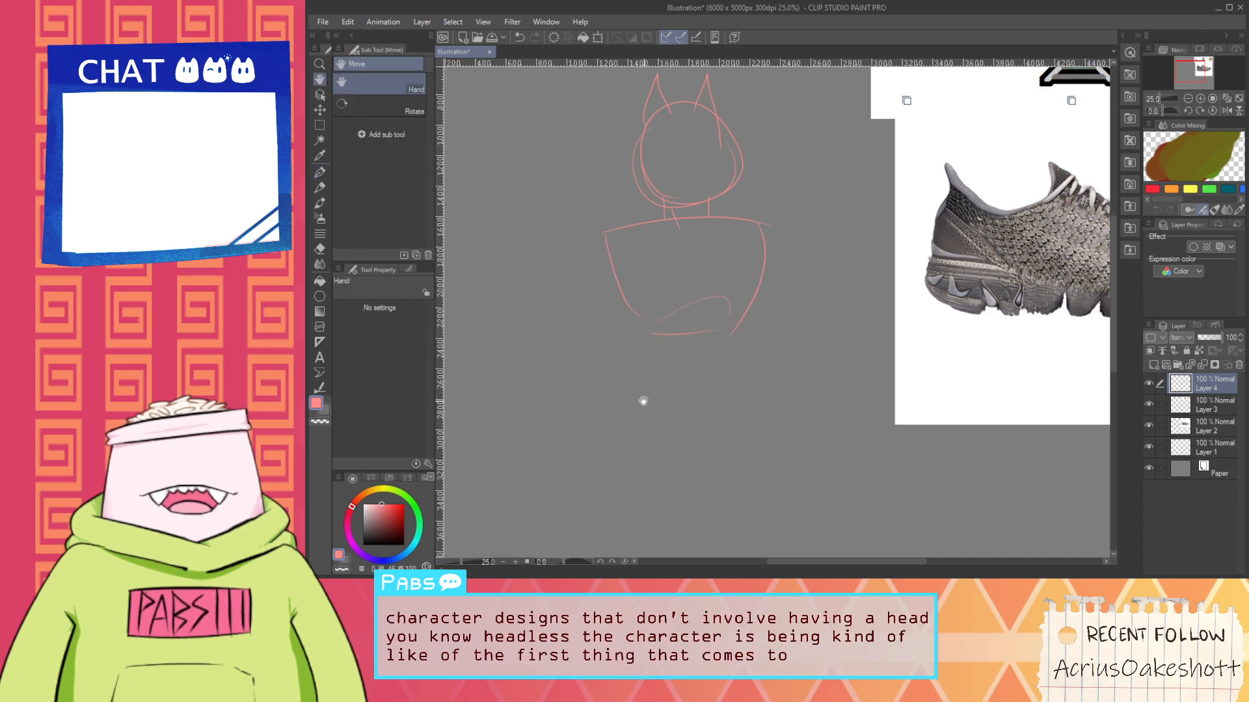
{"action": "left_click_drag", "start_coordinate": [641, 404], "coordinate": [697, 279]}
{"action": "mouse_move", "coordinate": [616, 373]}
{"action": "left_mouse_down"}
{"action": "mouse_move", "coordinate": [620, 419]}
{"action": "mouse_move", "coordinate": [572, 383]}
{"action": "mouse_move", "coordinate": [579, 360]}
{"action": "left_mouse_up"}
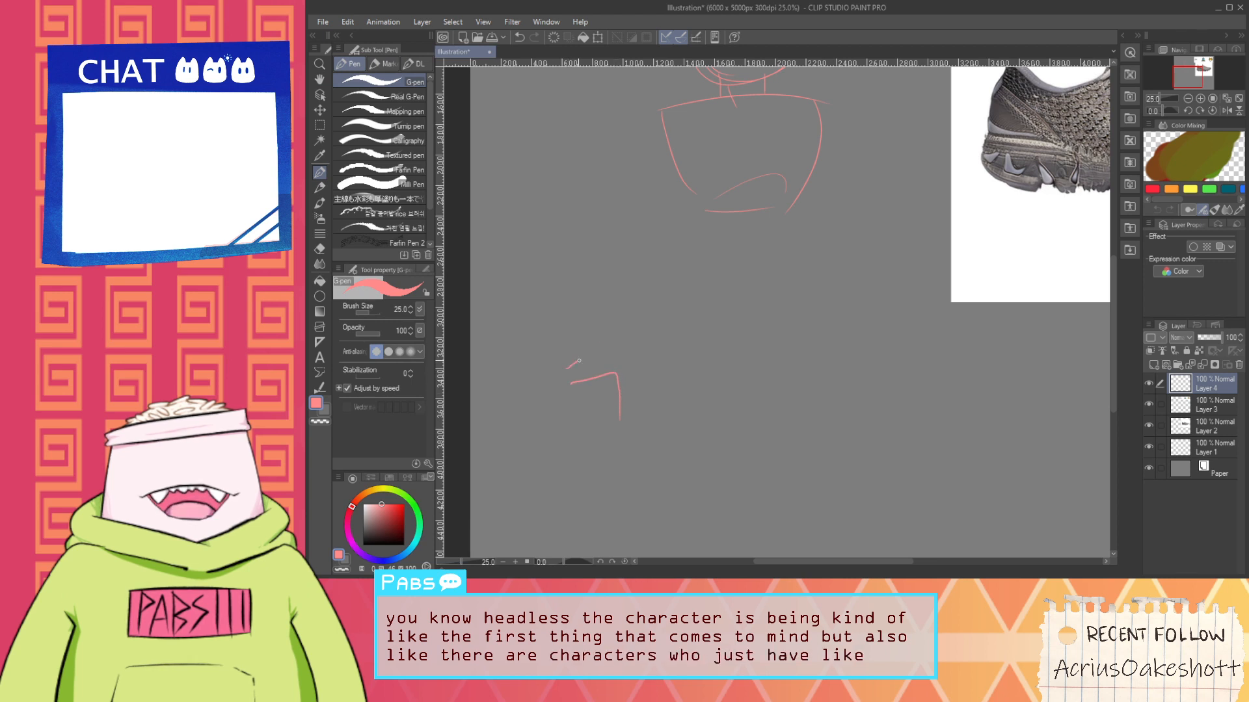
{"action": "left_click_drag", "start_coordinate": [685, 326], "coordinate": [740, 360]}
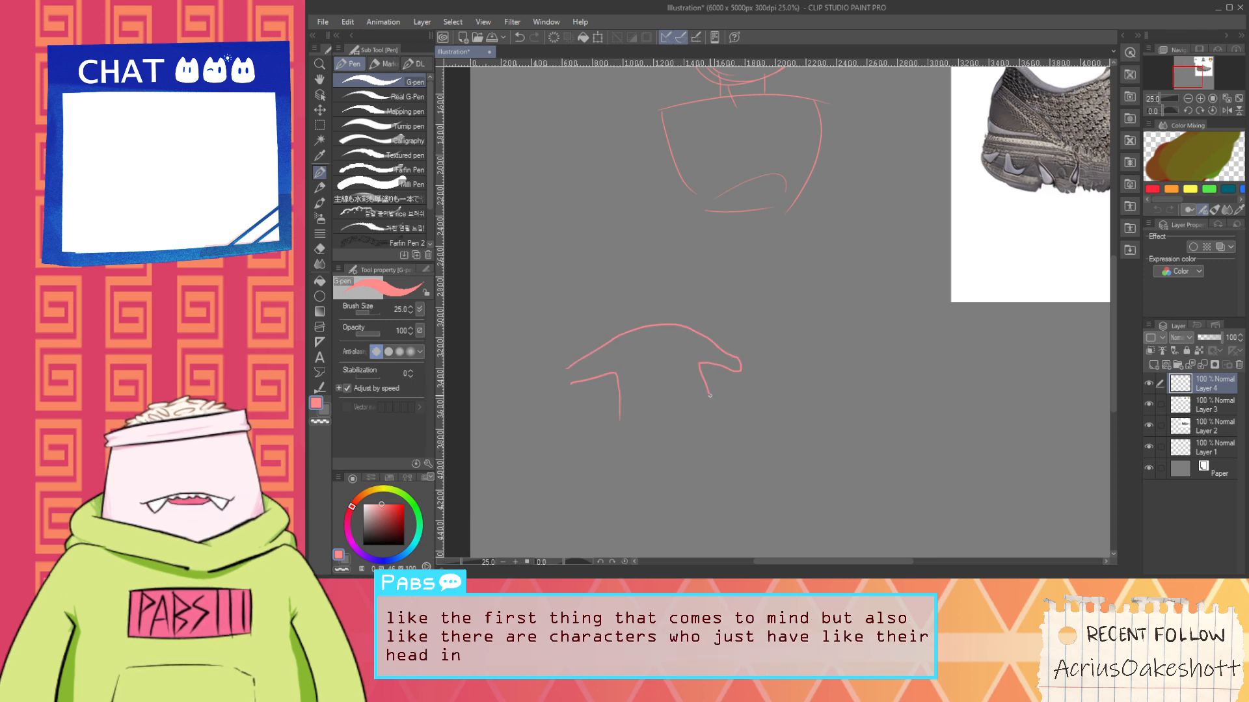
{"action": "mouse_move", "coordinate": [641, 394]}
{"action": "left_mouse_down"}
{"action": "mouse_move", "coordinate": [672, 391]}
{"action": "mouse_move", "coordinate": [661, 367]}
{"action": "left_mouse_up"}
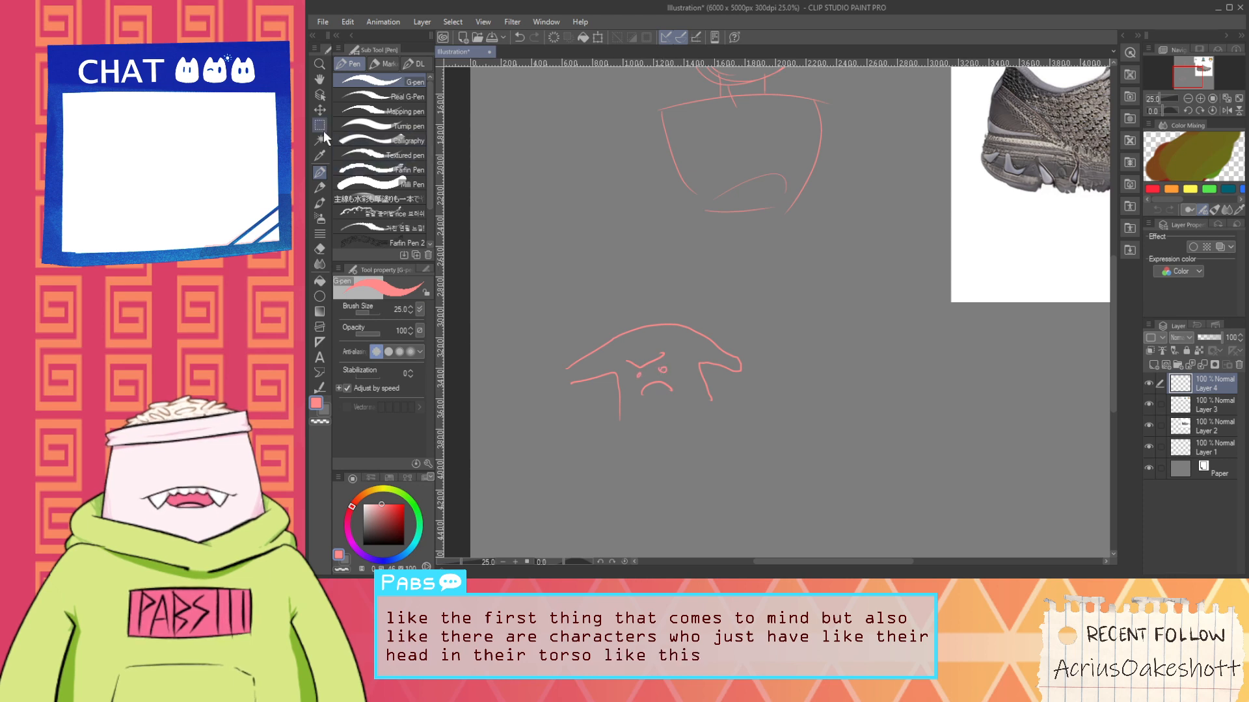
Delete the frowning example figure with a rectangular selection and clear the selection
{"action": "key", "text": "m"}
{"action": "mouse_move", "coordinate": [522, 294]}
{"action": "left_mouse_down"}
{"action": "mouse_move", "coordinate": [677, 421]}
{"action": "mouse_move", "coordinate": [866, 515]}
{"action": "left_mouse_up"}
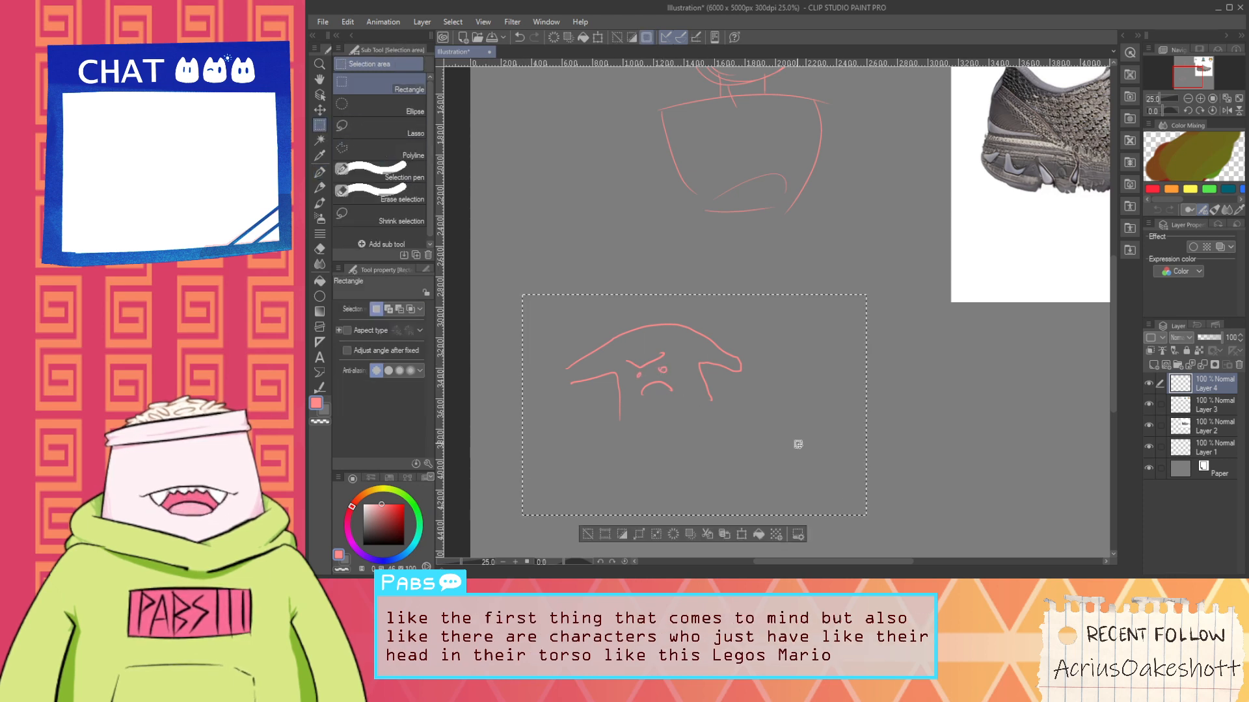
{"action": "key", "text": "Delete"}
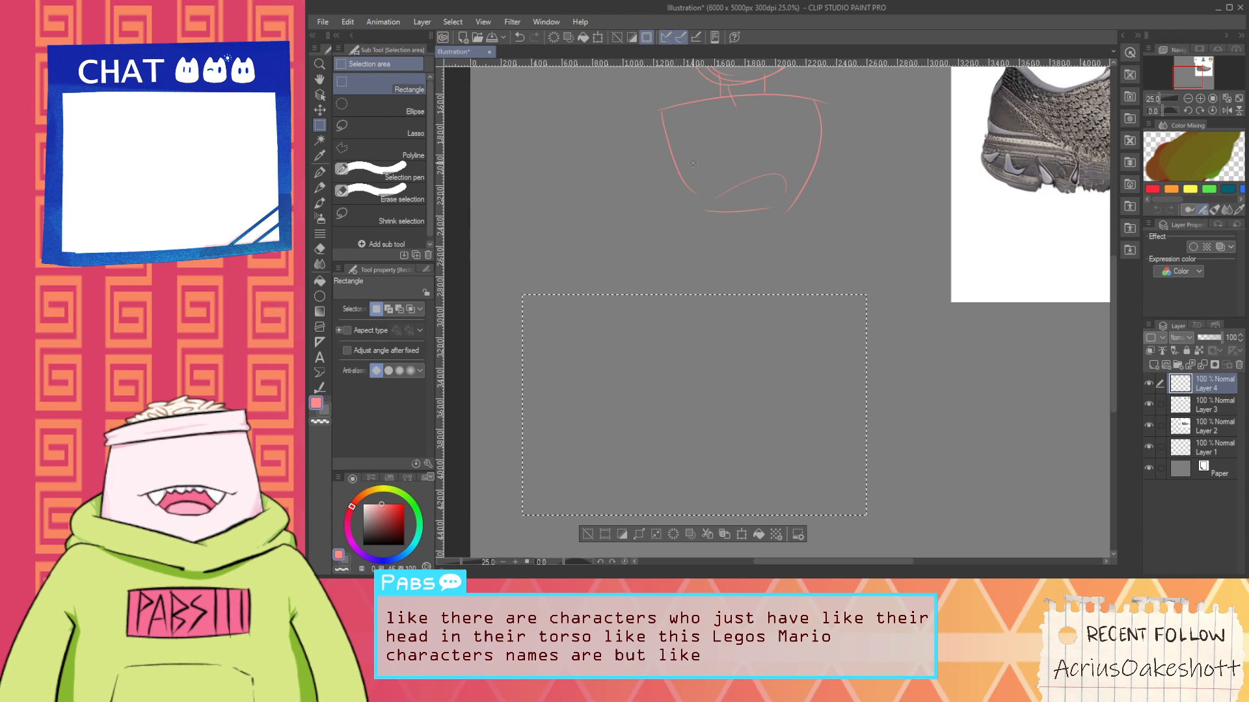
{"action": "left_click", "coordinate": [587, 534]}
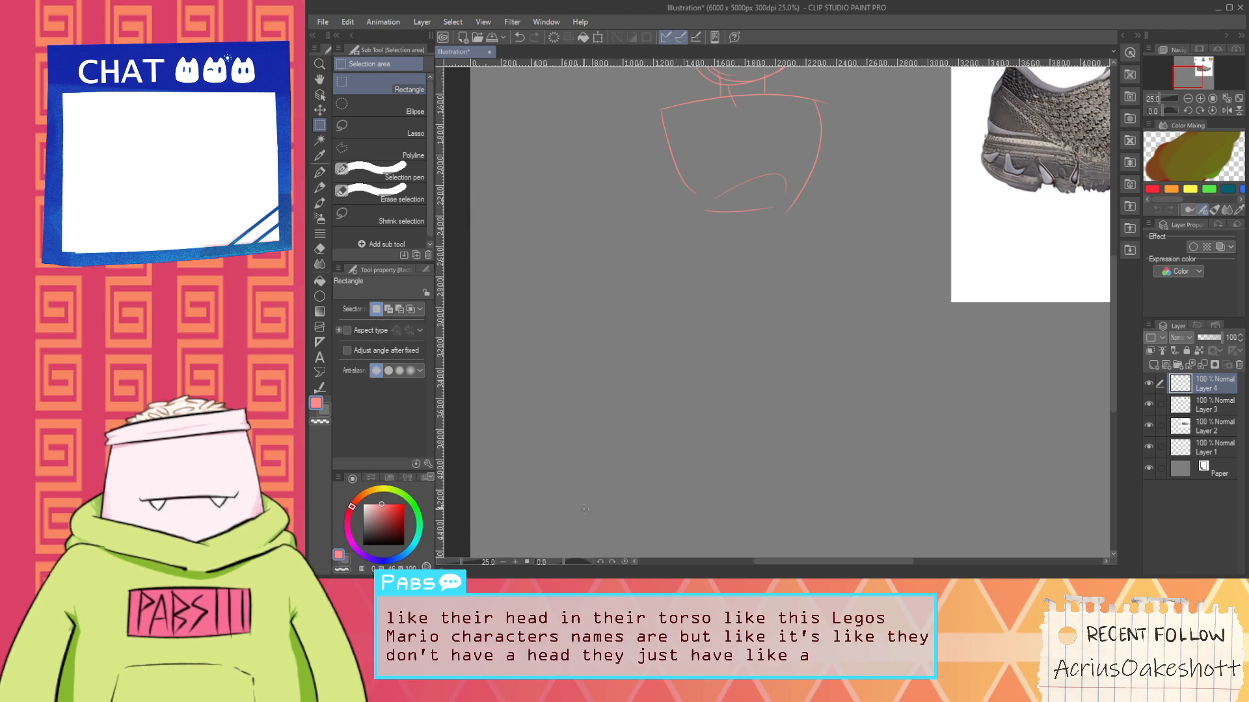
Sketch a narrow waist beneath the torso and a wide boxy pelvis at its lower end
{"action": "key", "text": "h"}
{"action": "mouse_move", "coordinate": [733, 125]}
{"action": "left_mouse_down"}
{"action": "mouse_move", "coordinate": [708, 214]}
{"action": "mouse_move", "coordinate": [739, 256]}
{"action": "left_mouse_up"}
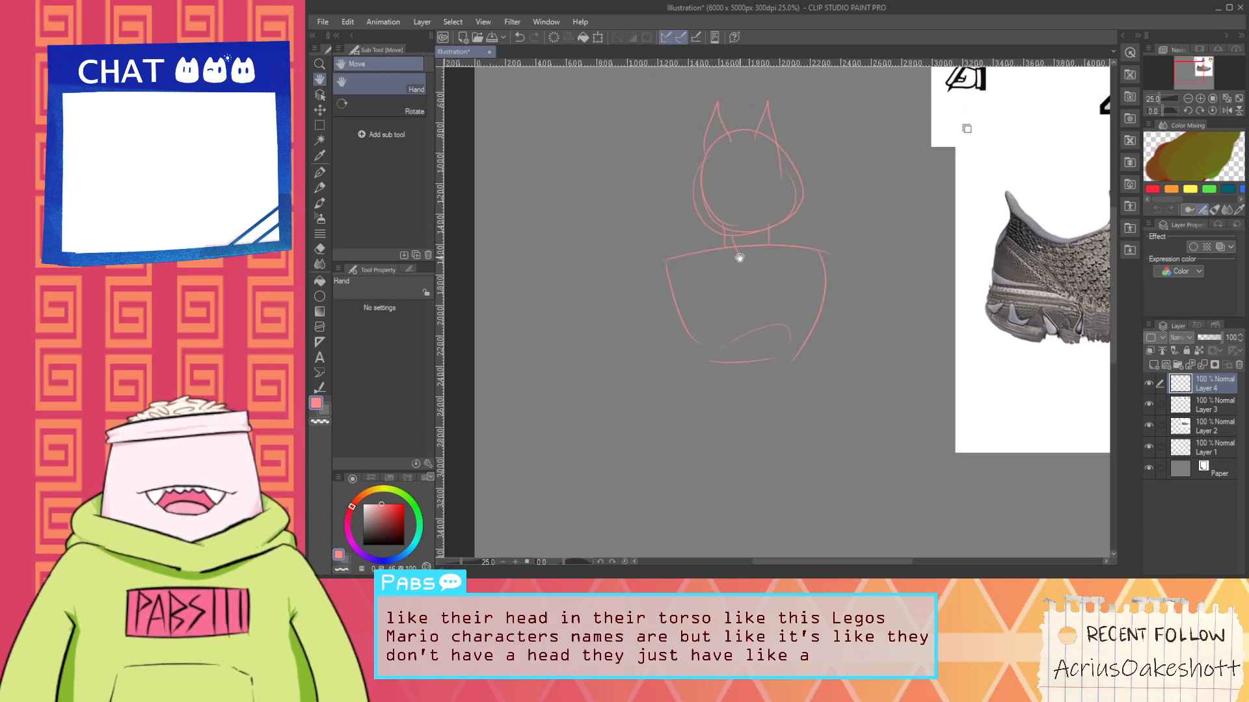
{"action": "key", "text": "p"}
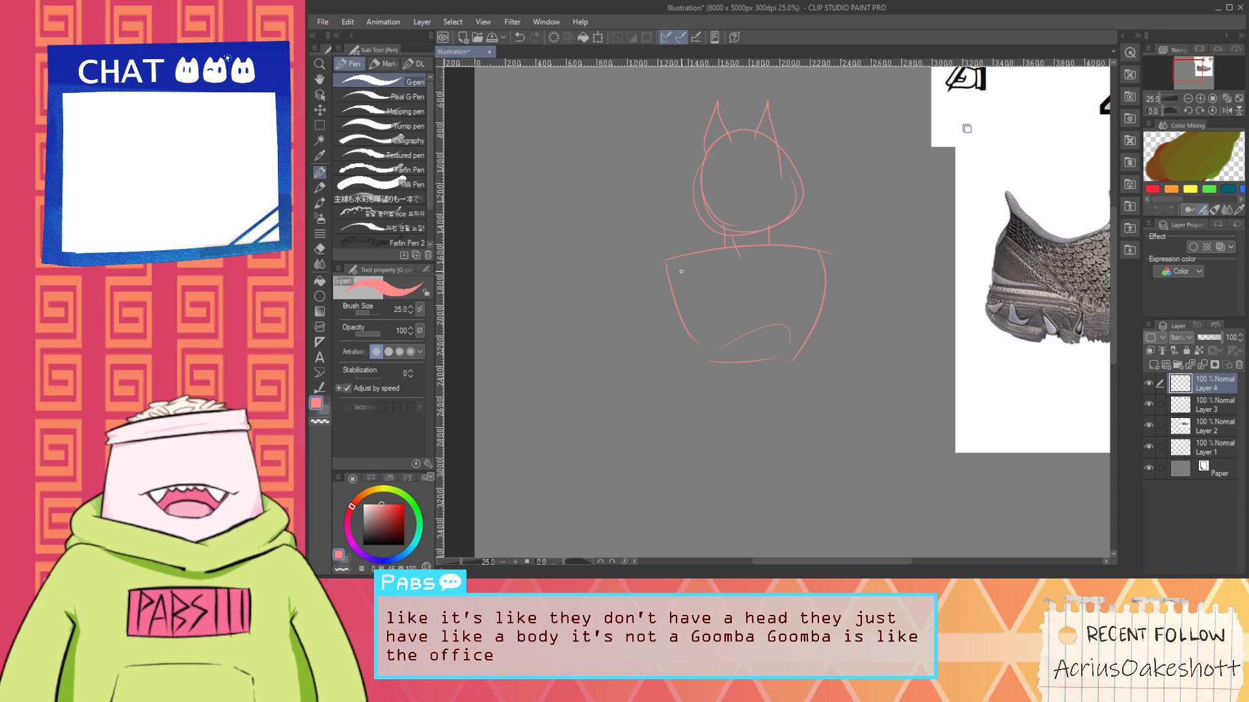
{"action": "key", "text": "ctrl+z"}
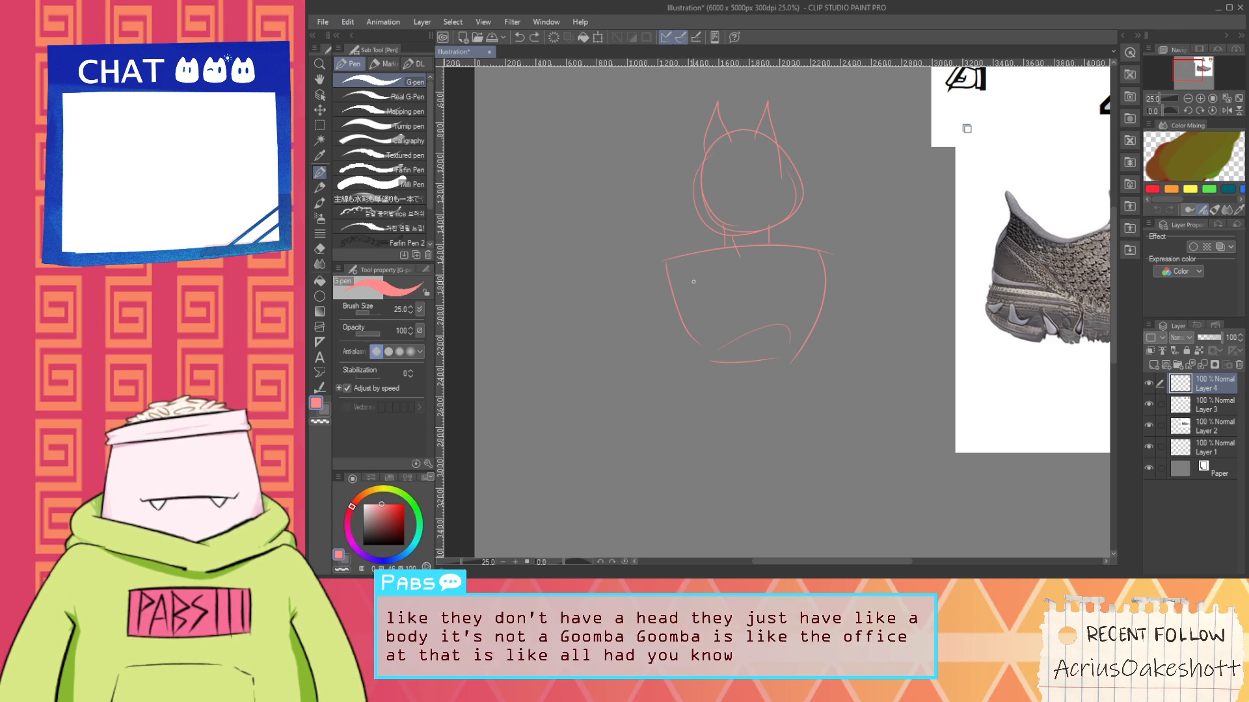
{"action": "mouse_move", "coordinate": [704, 370]}
{"action": "left_mouse_down"}
{"action": "mouse_move", "coordinate": [688, 290]}
{"action": "mouse_move", "coordinate": [746, 333]}
{"action": "left_mouse_up"}
{"action": "left_click_drag", "start_coordinate": [671, 344], "coordinate": [666, 407]}
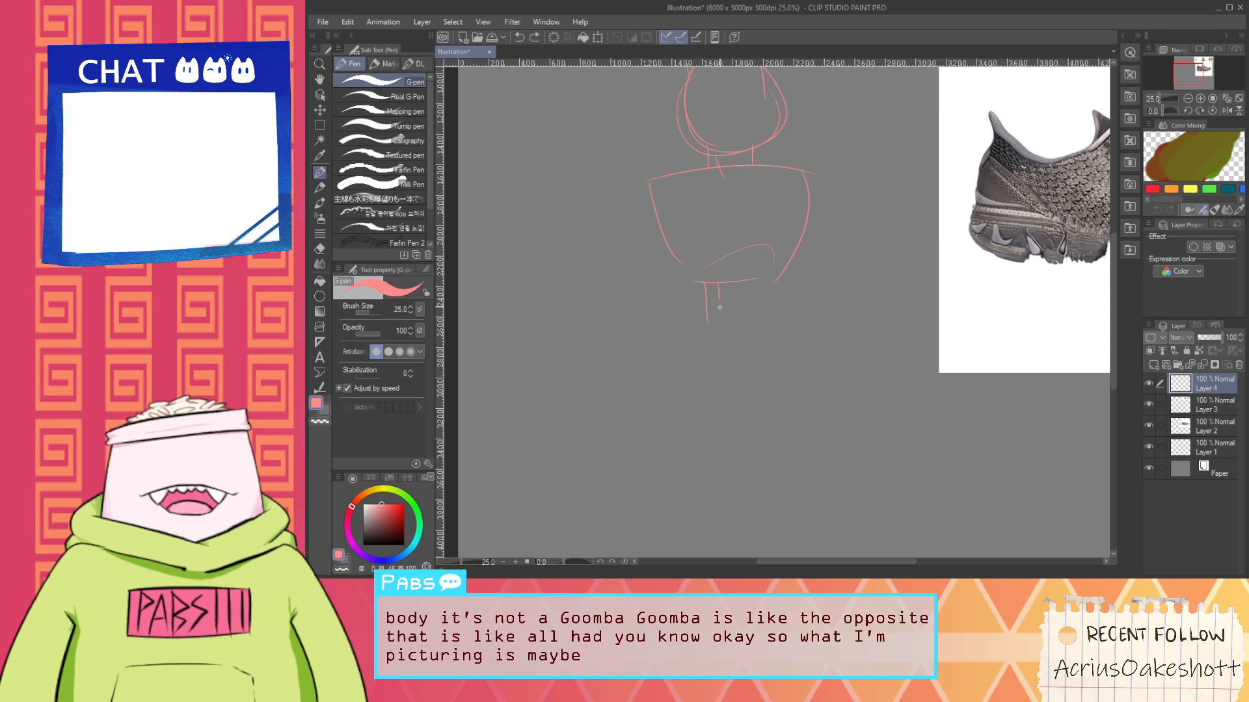
{"action": "key", "text": "ctrl+z"}
{"action": "mouse_move", "coordinate": [719, 308]}
{"action": "left_mouse_down"}
{"action": "mouse_move", "coordinate": [718, 380]}
{"action": "mouse_move", "coordinate": [719, 367]}
{"action": "left_mouse_up"}
{"action": "left_click_drag", "start_coordinate": [752, 281], "coordinate": [751, 363]}
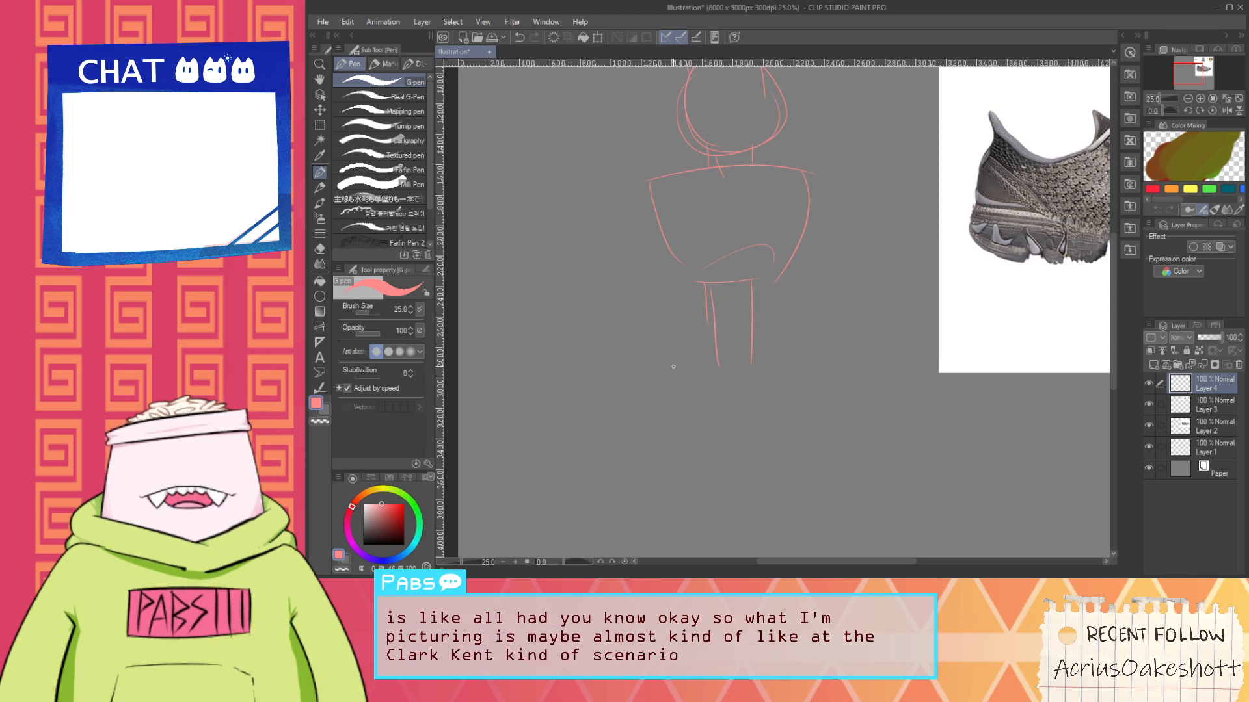
{"action": "mouse_move", "coordinate": [676, 355]}
{"action": "left_mouse_down"}
{"action": "mouse_move", "coordinate": [786, 350]}
{"action": "mouse_move", "coordinate": [818, 399]}
{"action": "left_mouse_up"}
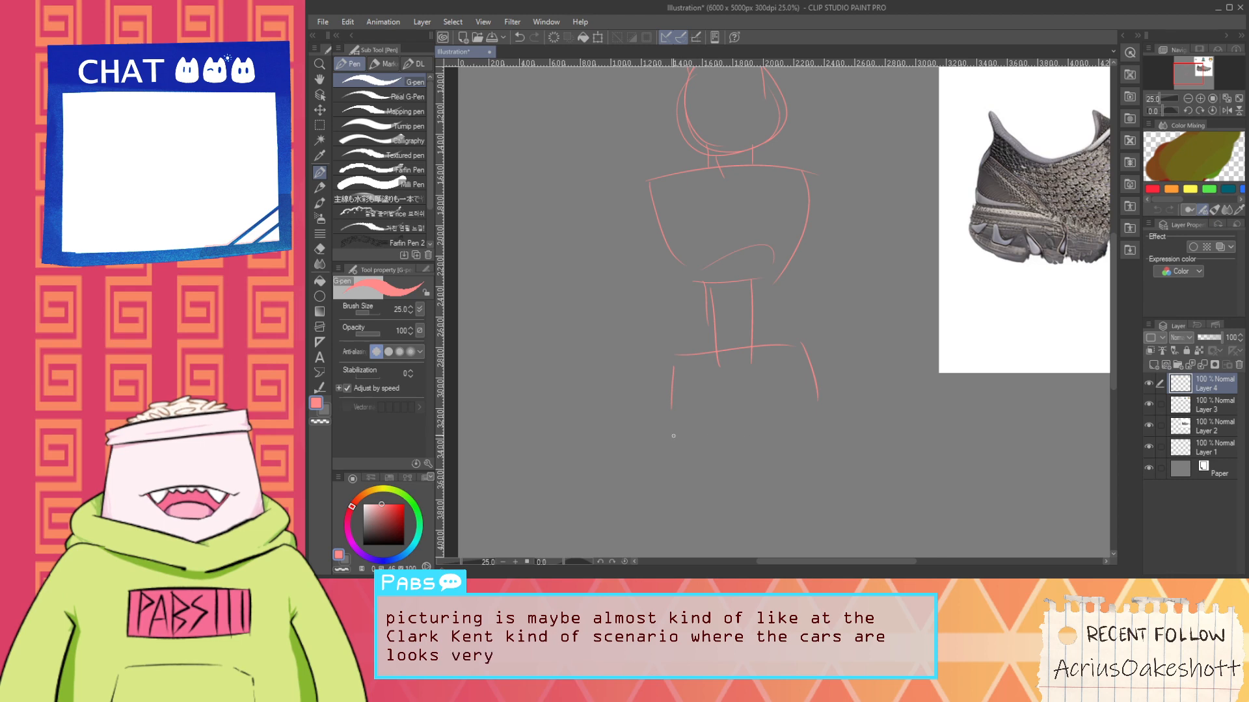
{"action": "left_click_drag", "start_coordinate": [673, 436], "coordinate": [820, 420]}
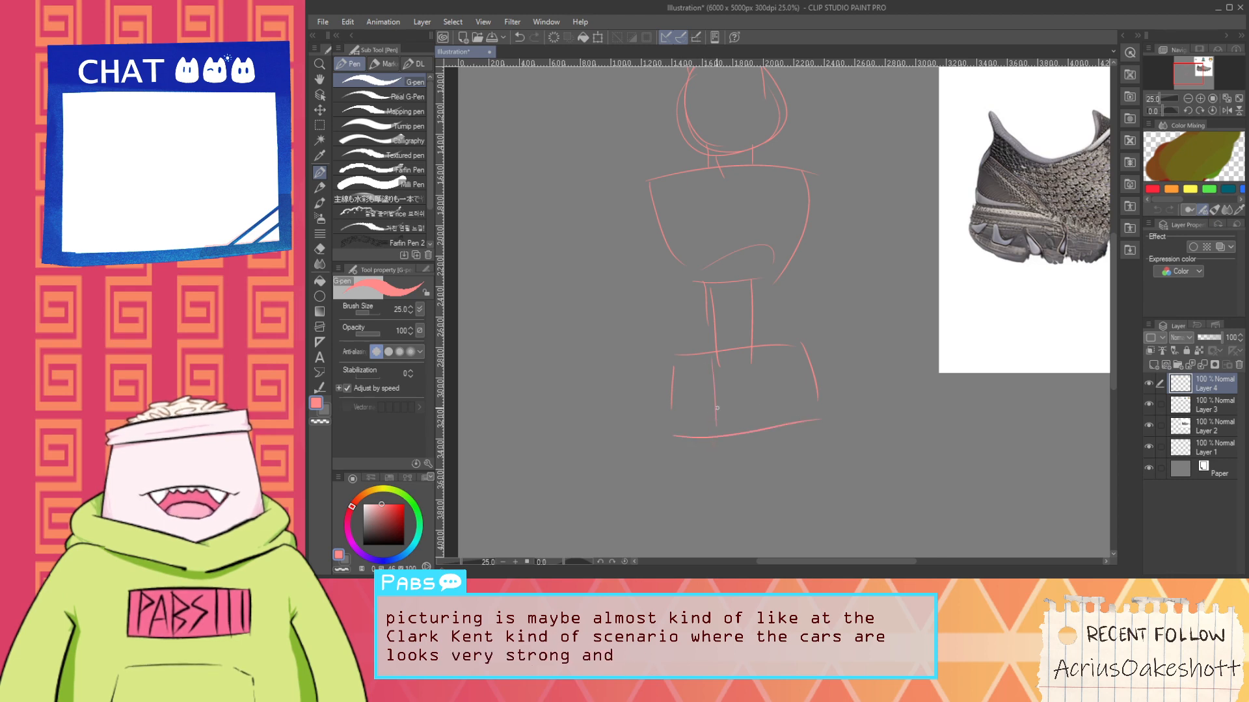
Remove the boxy pelvis from the sketch with a lasso selection and clear the selection
{"action": "scroll", "coordinate": [688, 293], "scroll_direction": "down", "scroll_amount": 1}
{"action": "key", "text": "space"}
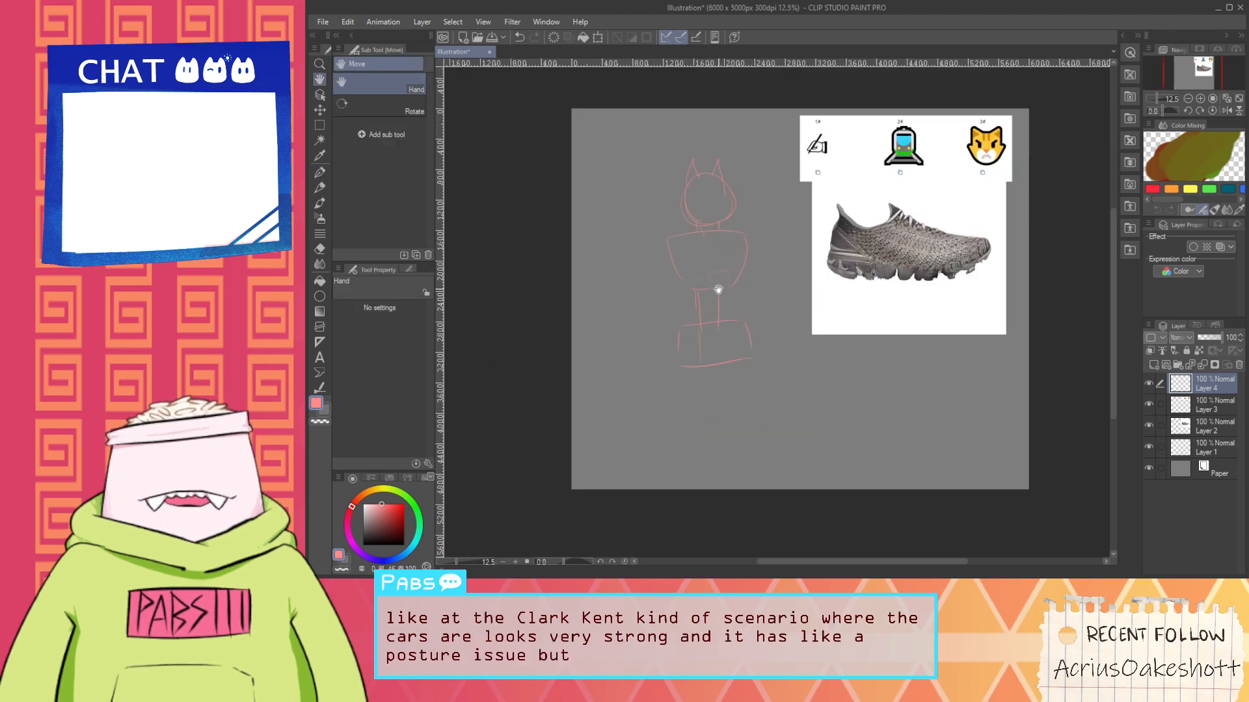
{"action": "scroll", "coordinate": [715, 289], "scroll_direction": "up", "scroll_amount": 1}
{"action": "key", "text": "m"}
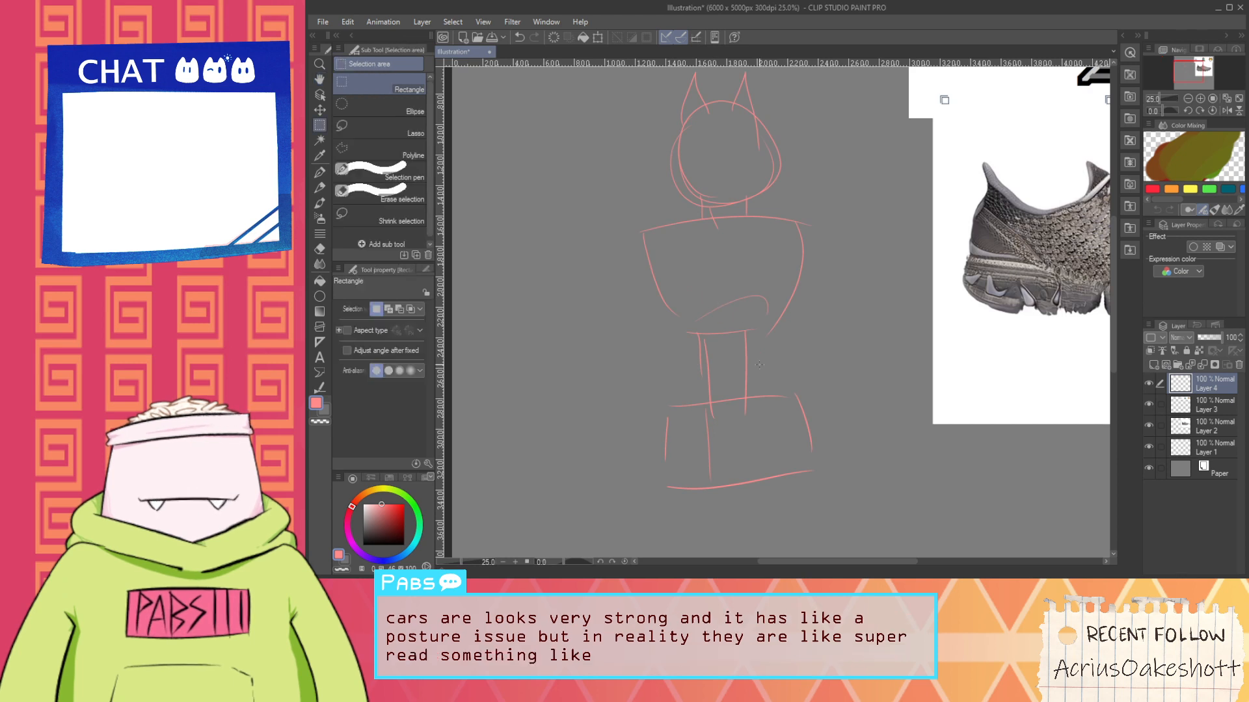
{"action": "left_click", "coordinate": [403, 106]}
{"action": "left_click", "coordinate": [404, 130]}
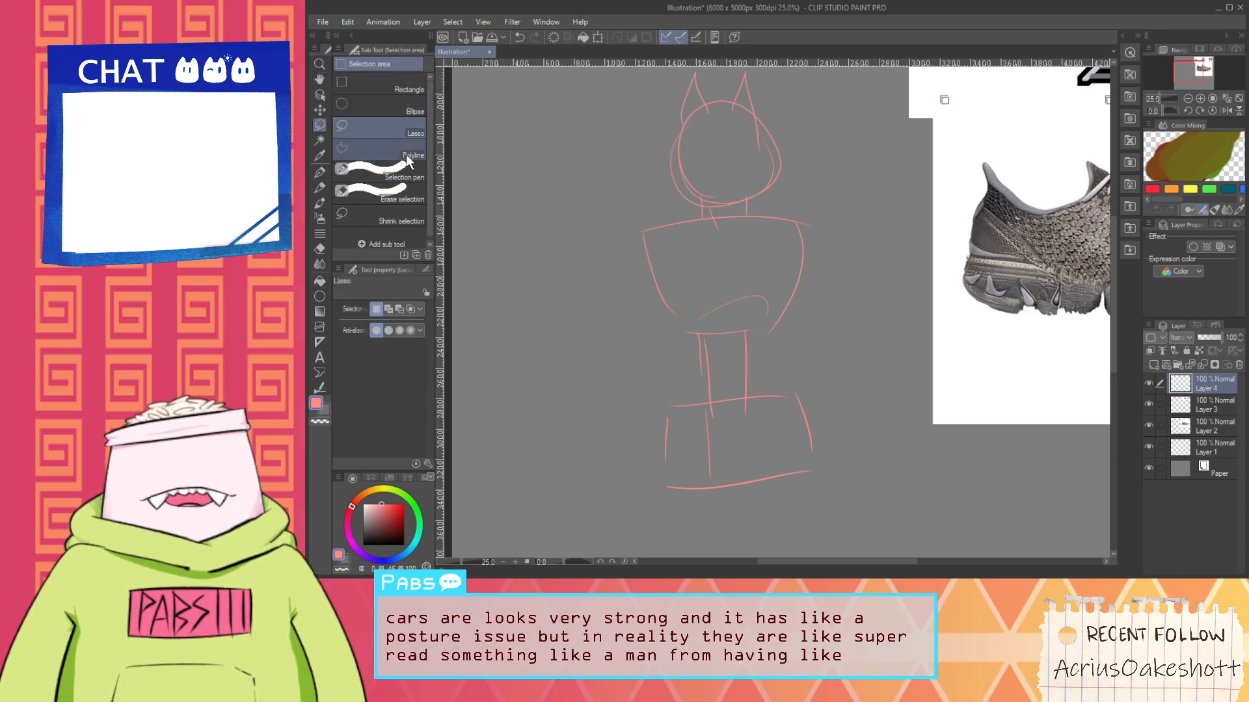
{"action": "mouse_move", "coordinate": [665, 502]}
{"action": "left_mouse_down"}
{"action": "mouse_move", "coordinate": [725, 395]}
{"action": "mouse_move", "coordinate": [850, 532]}
{"action": "mouse_move", "coordinate": [754, 553]}
{"action": "left_mouse_up"}
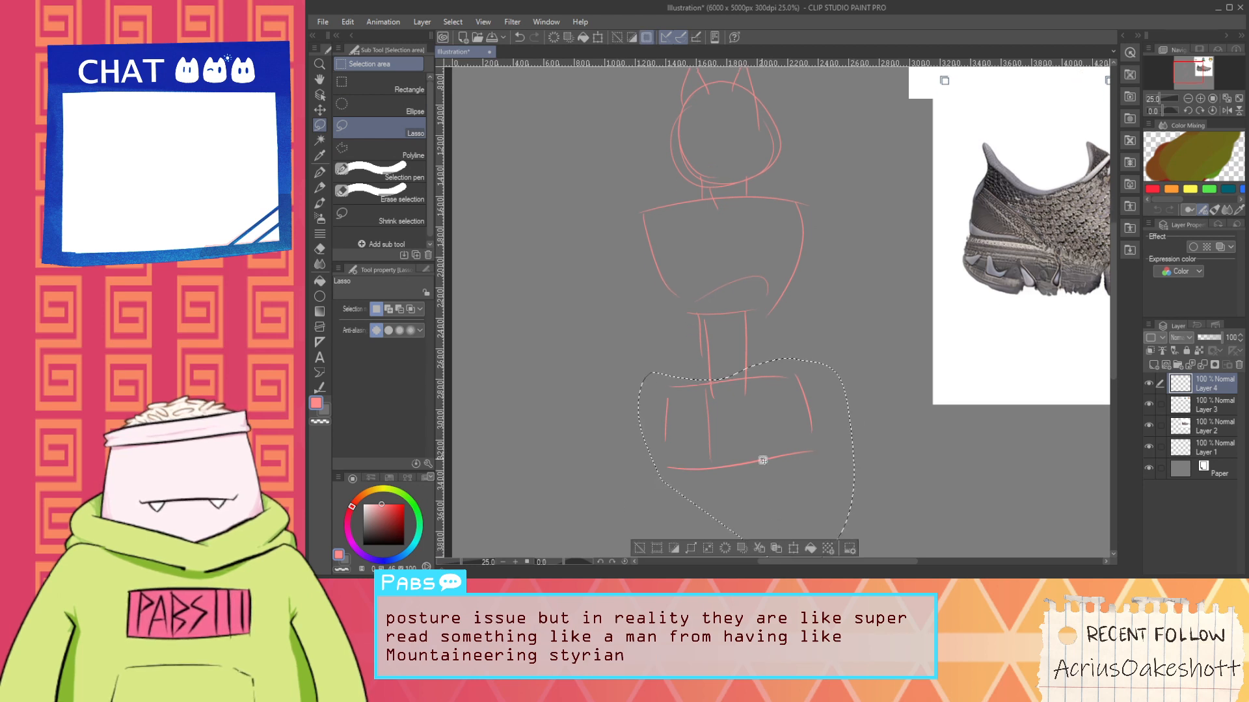
{"action": "key", "text": "k"}
{"action": "left_click_drag", "start_coordinate": [723, 428], "coordinate": [703, 441]}
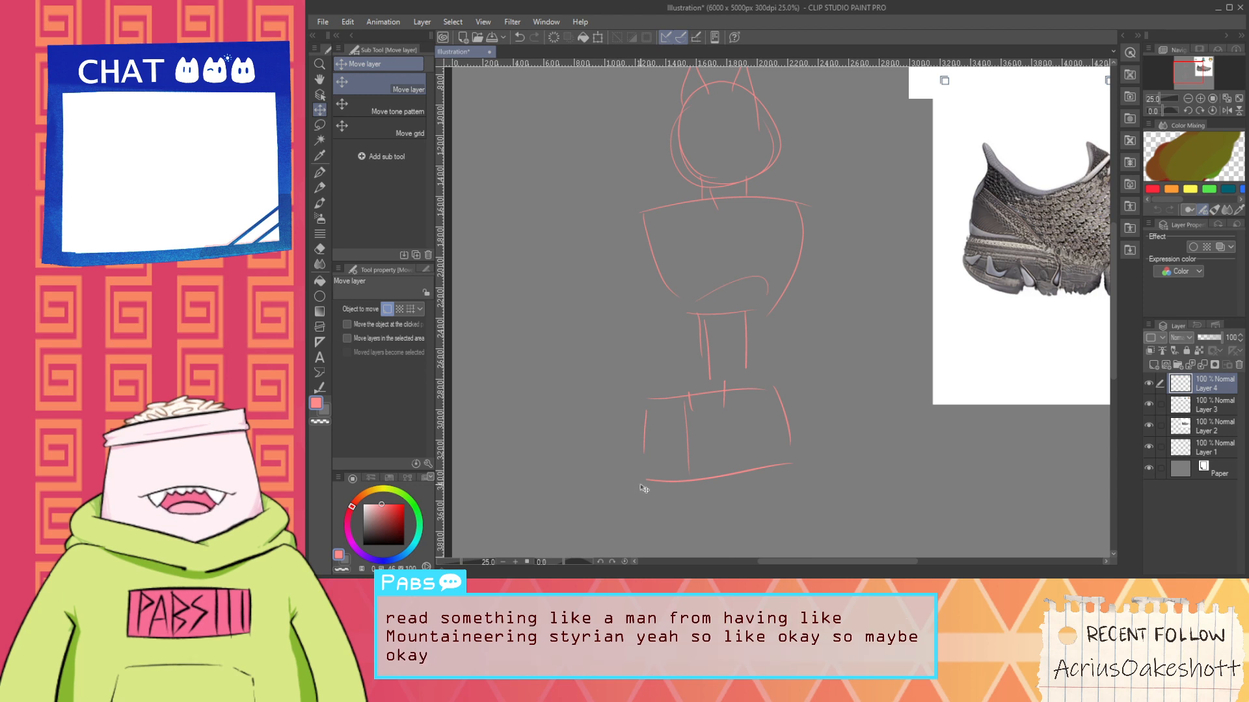
{"action": "key", "text": "ctrl+z"}
{"action": "key", "text": "Delete"}
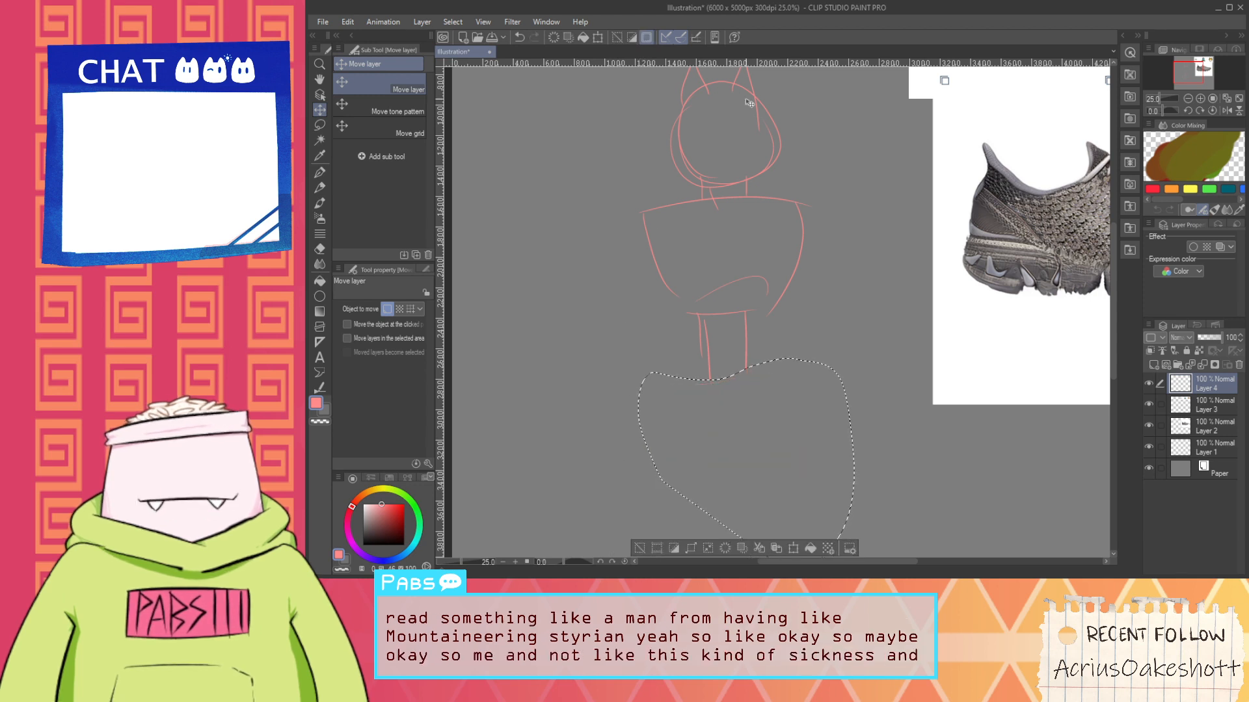
{"action": "key", "text": "ctrl+d"}
Erase the waist and most of the torso with the Hard eraser and sketch a hunched three-quarter-view torso under the head
{"action": "key", "text": "e"}
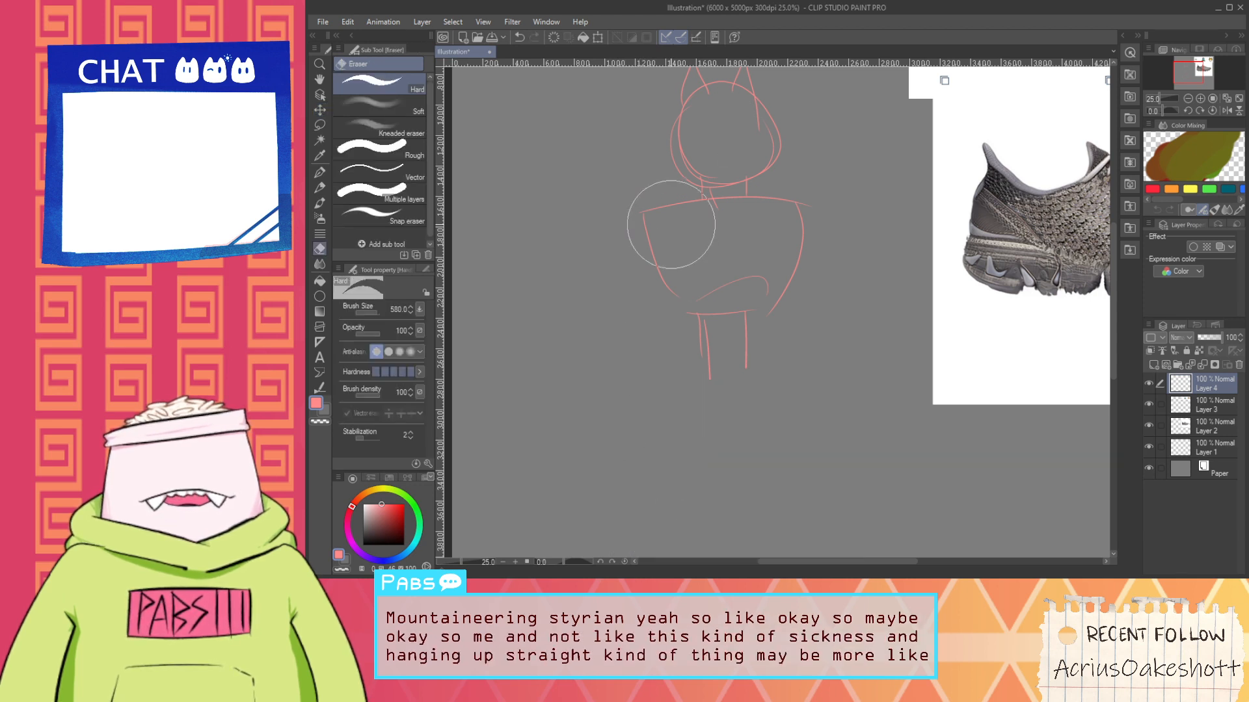
{"action": "mouse_move", "coordinate": [670, 247]}
{"action": "left_mouse_down"}
{"action": "mouse_move", "coordinate": [702, 311]}
{"action": "mouse_move", "coordinate": [666, 330]}
{"action": "mouse_move", "coordinate": [751, 231]}
{"action": "mouse_move", "coordinate": [781, 248]}
{"action": "left_mouse_up"}
{"action": "key", "text": "p"}
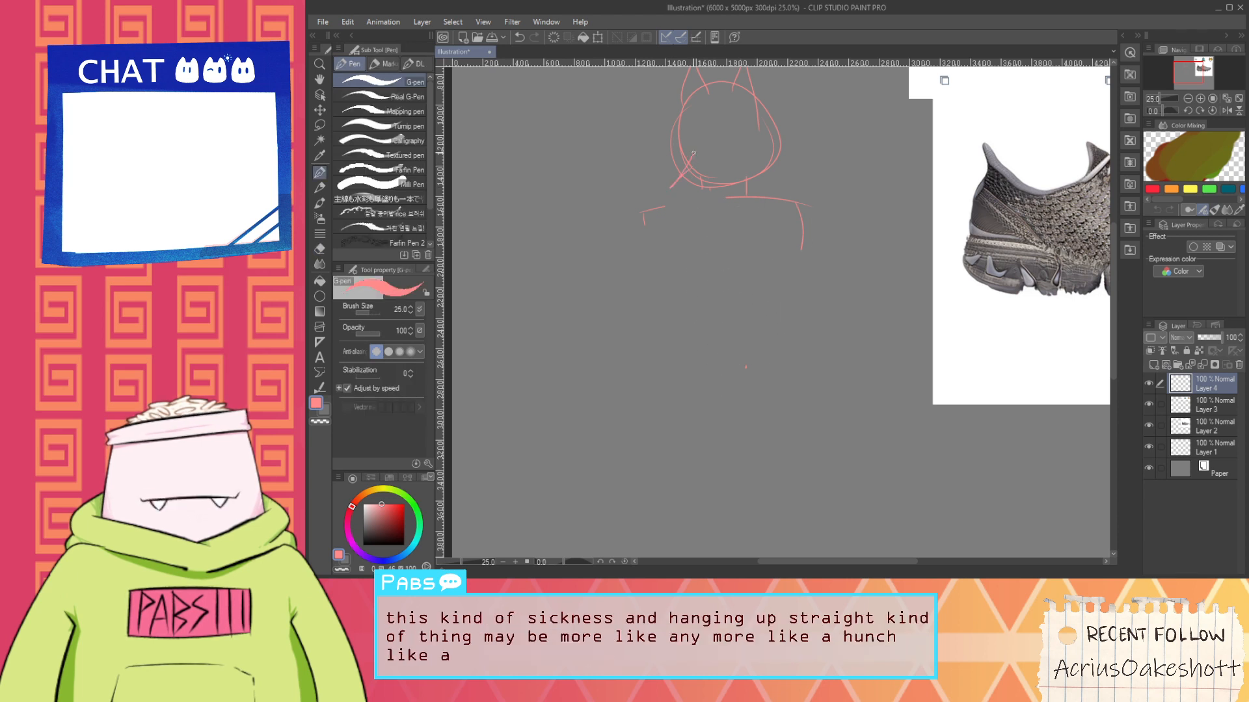
{"action": "left_click_drag", "start_coordinate": [680, 154], "coordinate": [663, 186]}
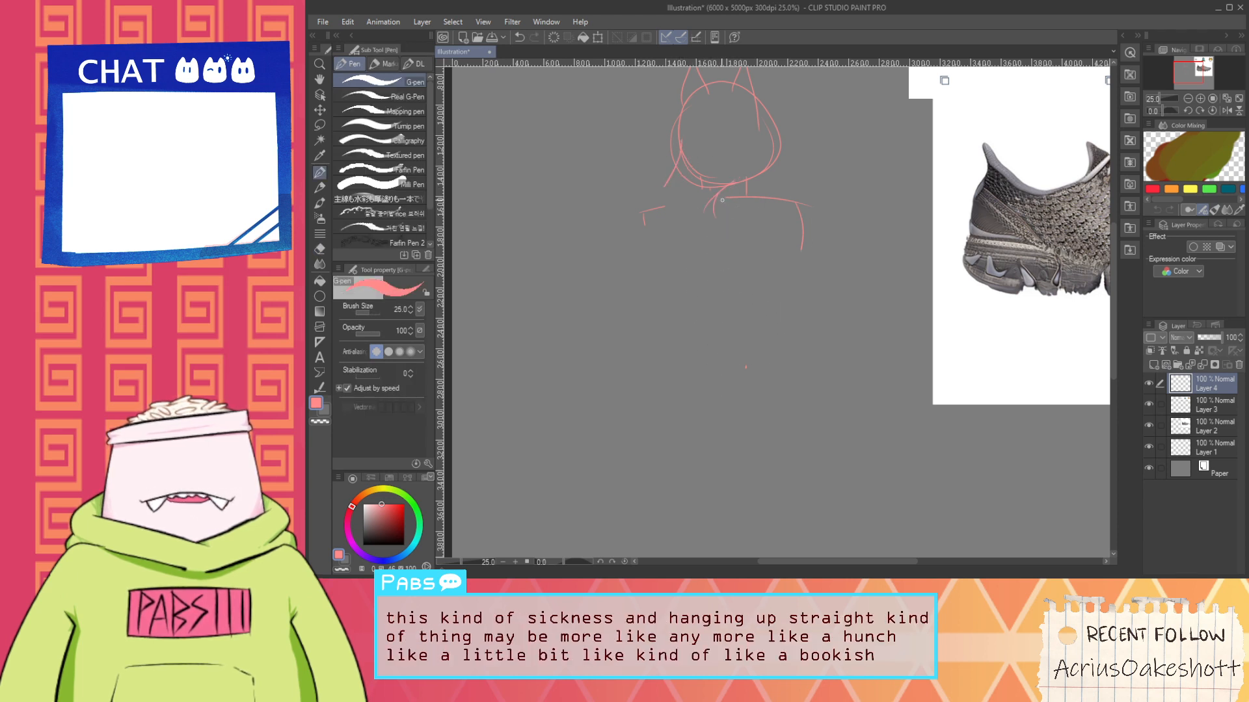
{"action": "left_click_drag", "start_coordinate": [634, 201], "coordinate": [662, 188]}
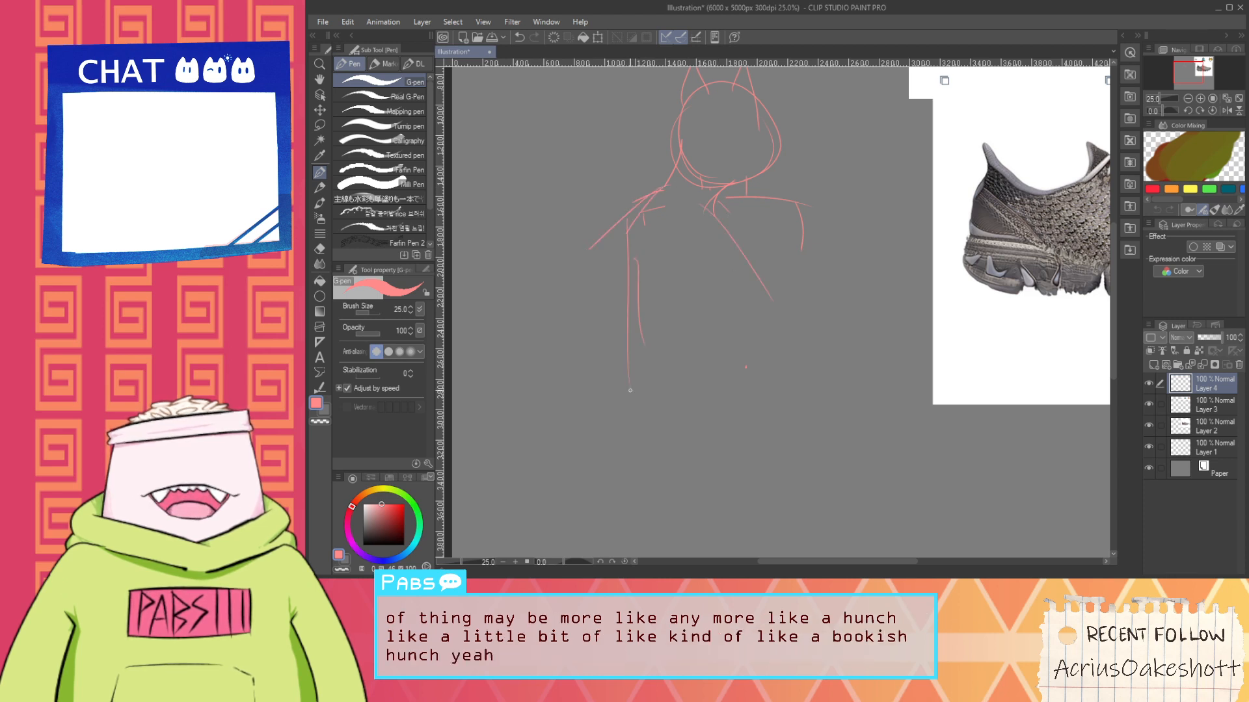
{"action": "left_click_drag", "start_coordinate": [594, 324], "coordinate": [607, 229]}
{"action": "left_click_drag", "start_coordinate": [733, 243], "coordinate": [713, 321]}
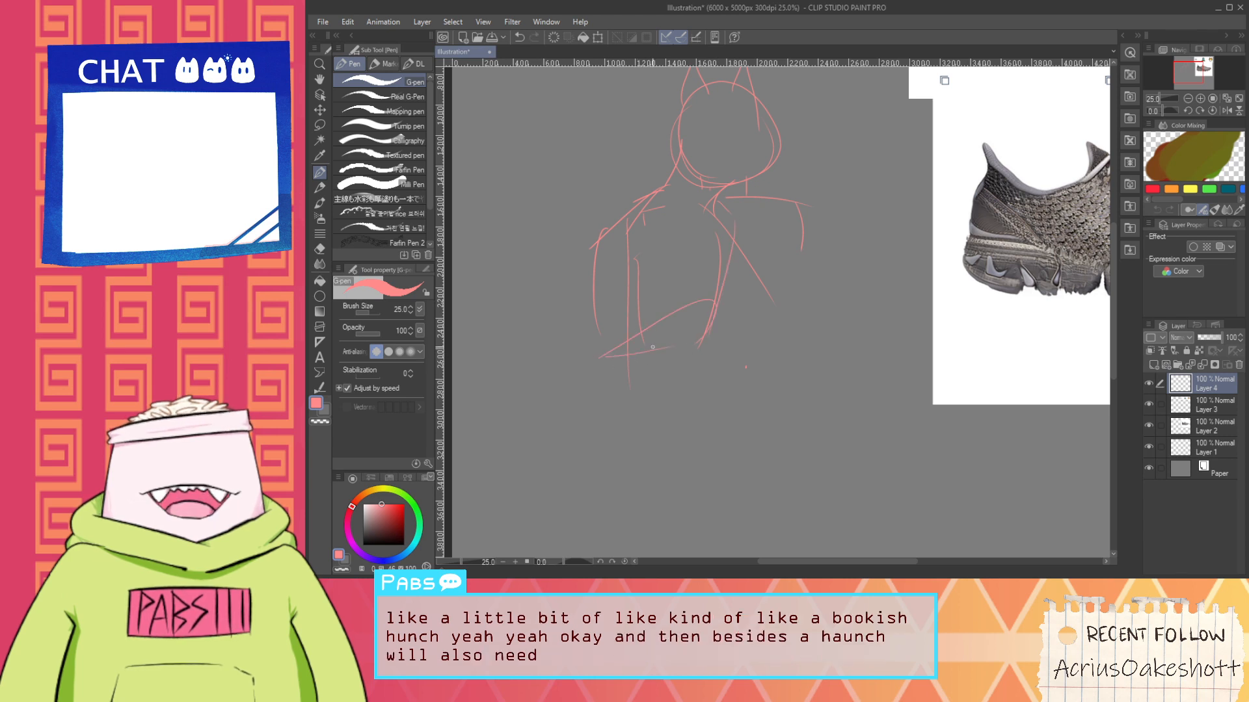
Lasso the whole cat figure, scale it down towards the upper-left of the canvas, and clear the selection
{"action": "key", "text": "space"}
{"action": "left_click_drag", "start_coordinate": [688, 340], "coordinate": [679, 338]}
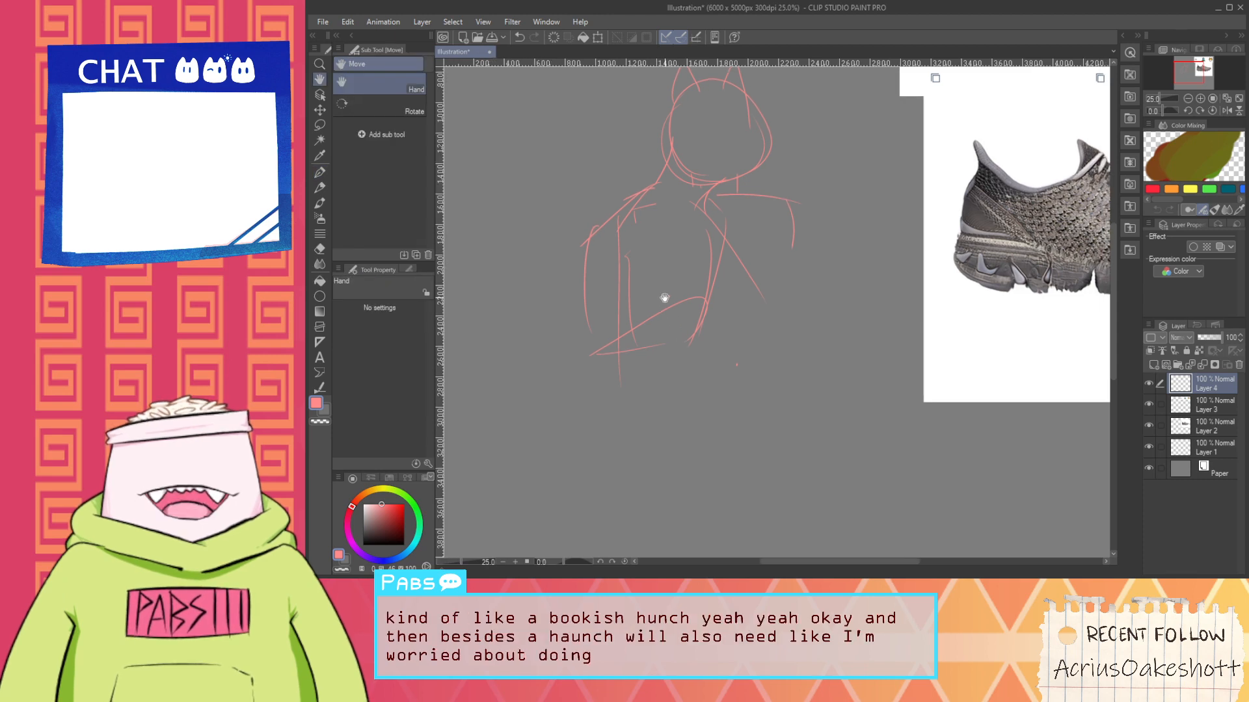
{"action": "scroll", "coordinate": [770, 294], "scroll_direction": "down", "scroll_amount": 3}
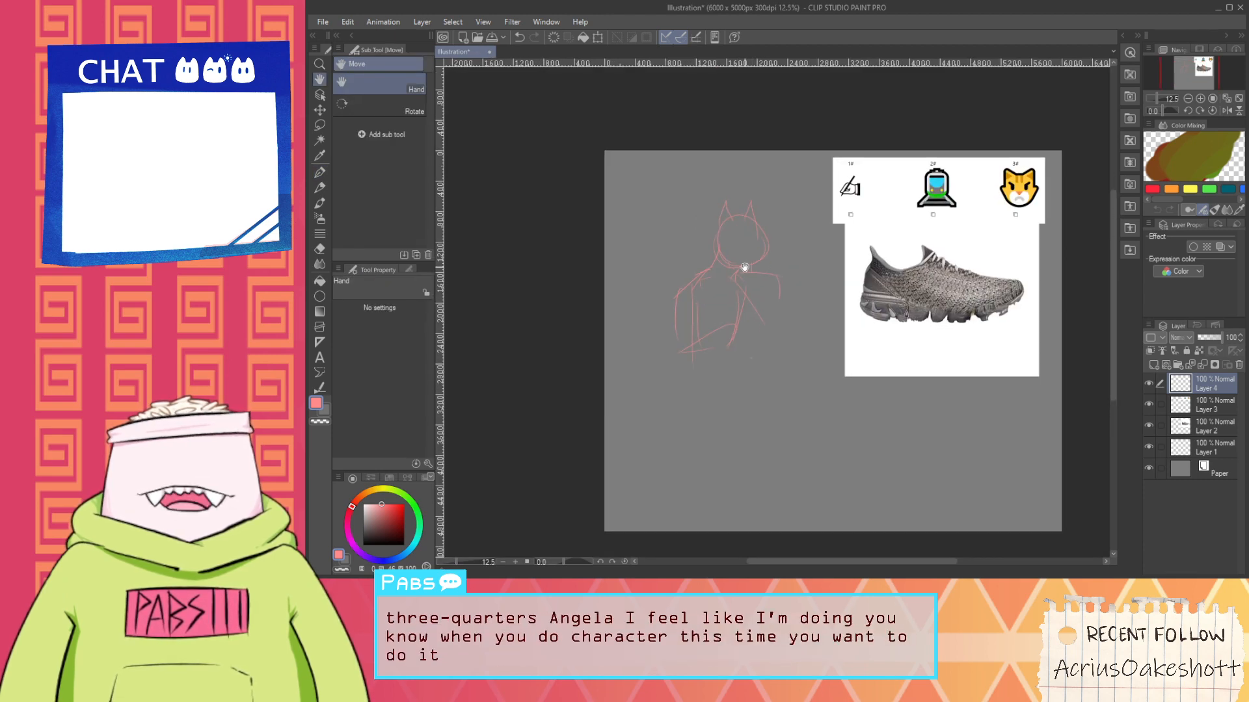
{"action": "key", "text": "m"}
{"action": "mouse_move", "coordinate": [754, 403]}
{"action": "left_mouse_down"}
{"action": "mouse_move", "coordinate": [644, 322]}
{"action": "mouse_move", "coordinate": [792, 279]}
{"action": "mouse_move", "coordinate": [758, 403]}
{"action": "left_mouse_up"}
{"action": "left_click_drag", "start_coordinate": [736, 206], "coordinate": [749, 228]}
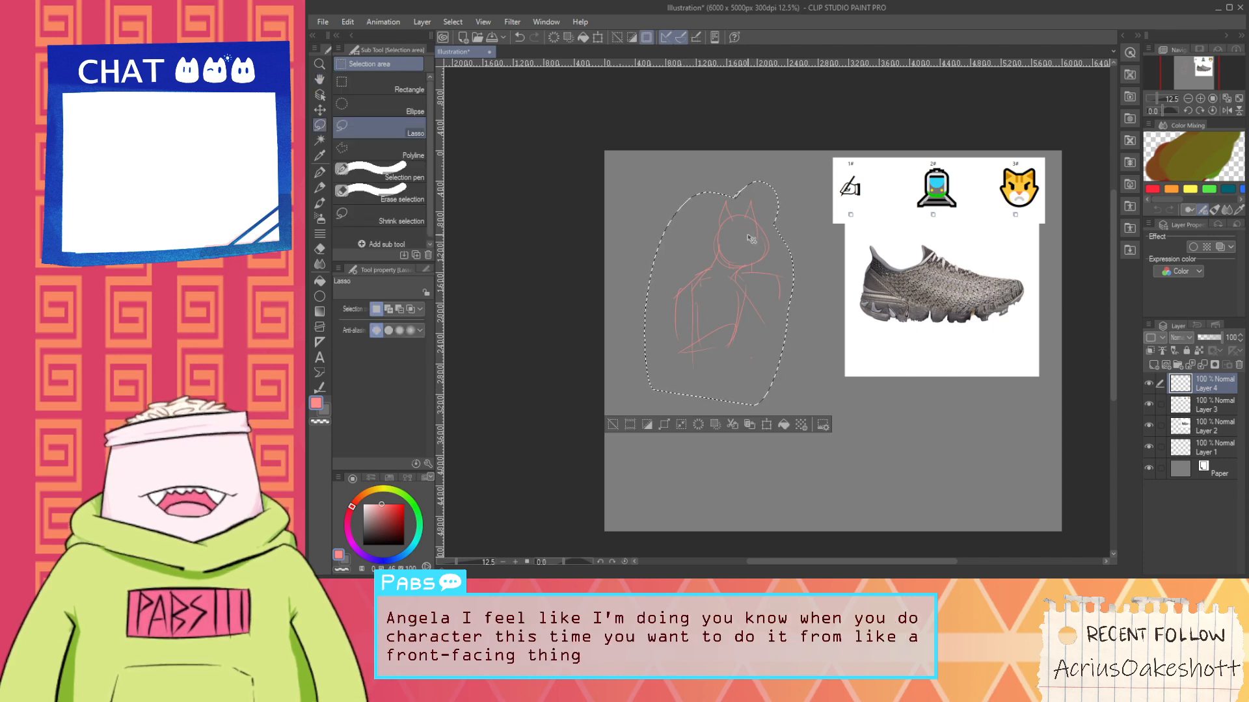
{"action": "key", "text": "ctrl+t"}
{"action": "left_click_drag", "start_coordinate": [793, 405], "coordinate": [754, 346]}
{"action": "left_click", "coordinate": [681, 366]}
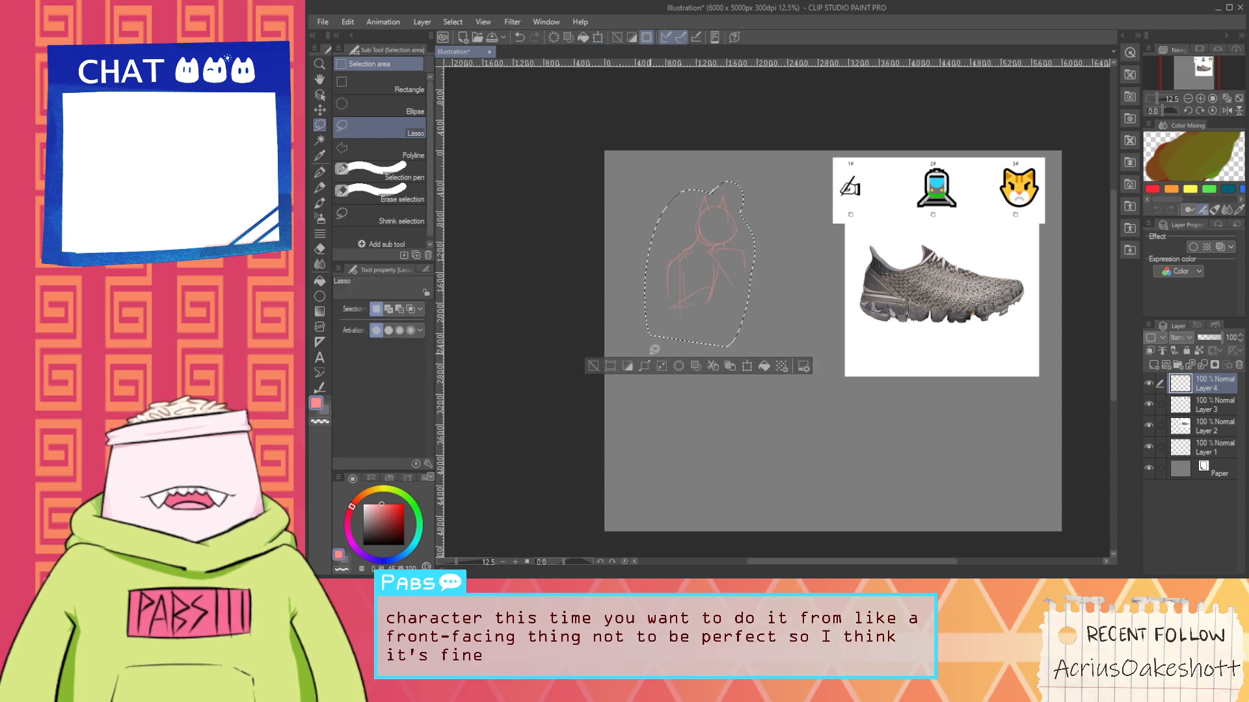
{"action": "left_click", "coordinate": [593, 367]}
Reinforce the curved back line of the torso with the G-pen and sketch a narrow waist below it
{"action": "key", "text": "p"}
{"action": "scroll", "coordinate": [678, 292], "scroll_direction": "up", "scroll_amount": 3}
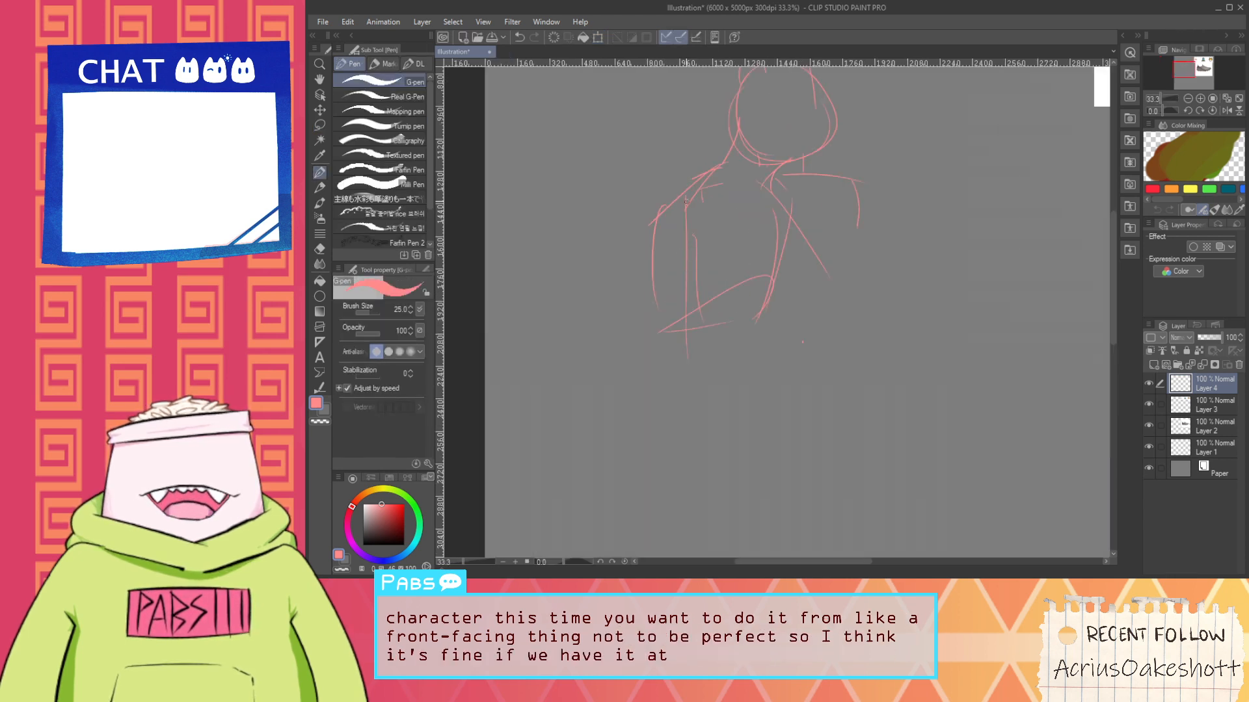
{"action": "left_click_drag", "start_coordinate": [650, 251], "coordinate": [654, 335]}
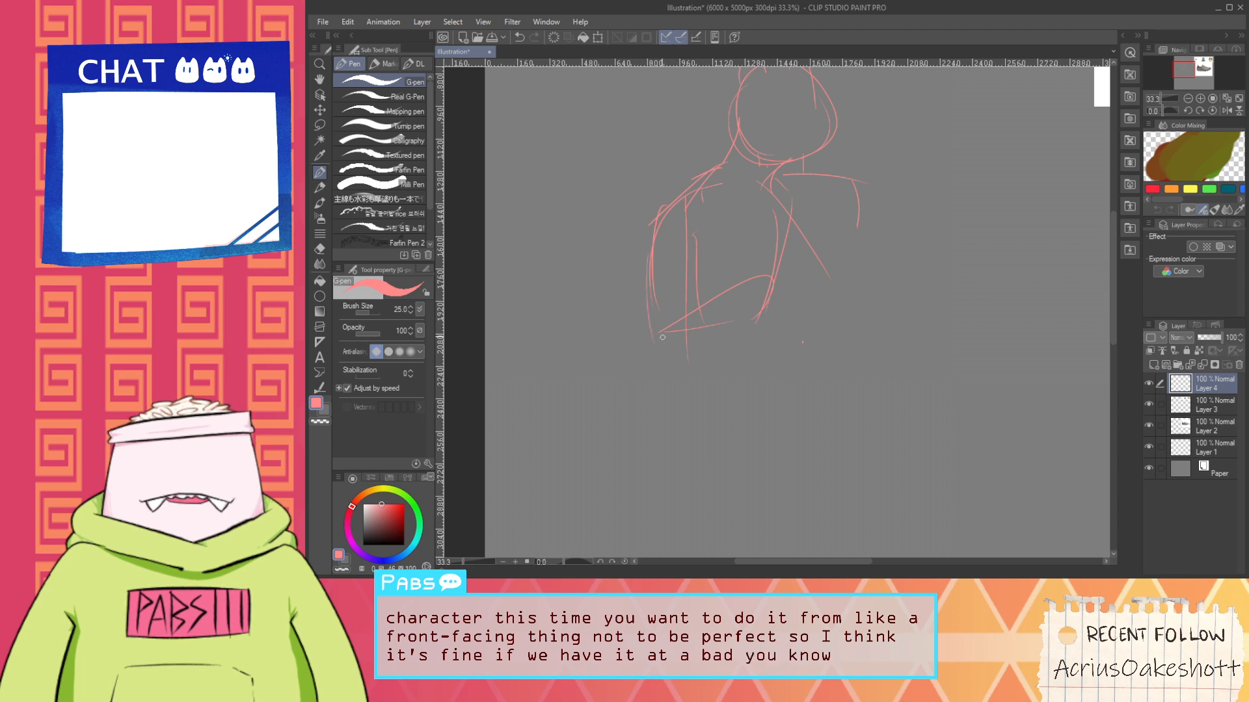
{"action": "left_click_drag", "start_coordinate": [652, 222], "coordinate": [643, 342]}
{"action": "mouse_move", "coordinate": [651, 263]}
{"action": "left_mouse_down"}
{"action": "mouse_move", "coordinate": [654, 353]}
{"action": "mouse_move", "coordinate": [674, 392]}
{"action": "left_mouse_up"}
{"action": "left_click_drag", "start_coordinate": [653, 328], "coordinate": [658, 405]}
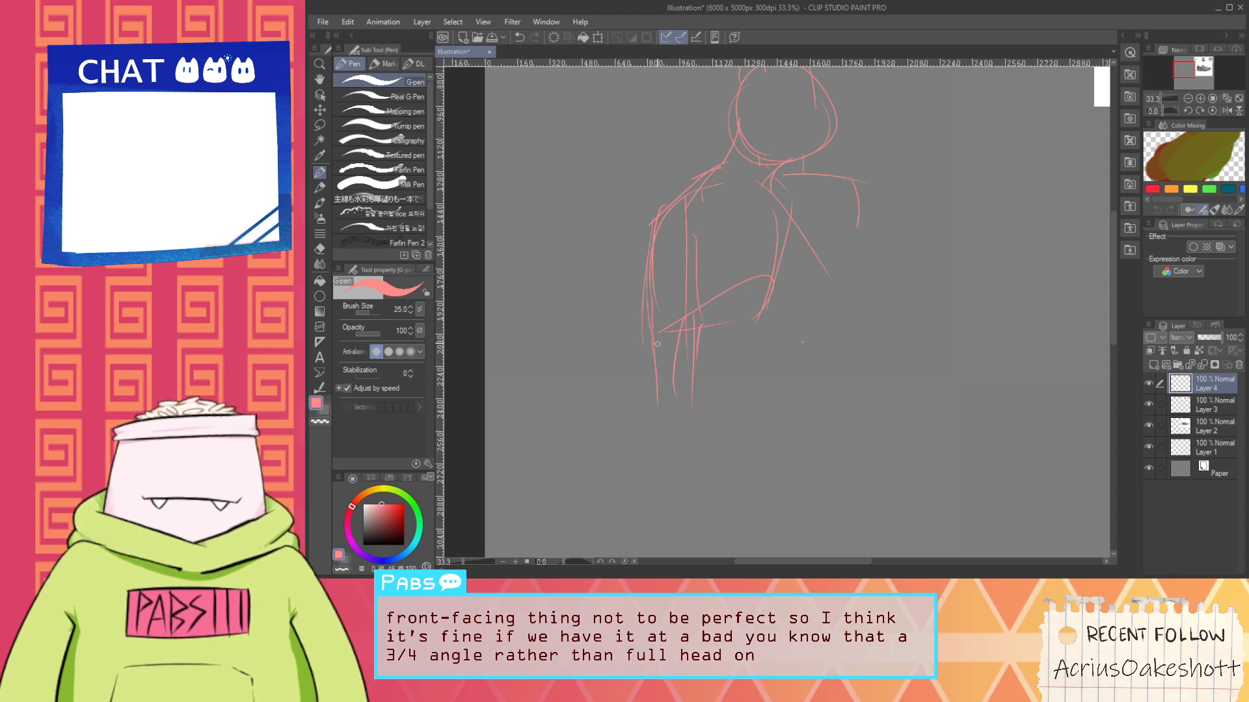
{"action": "left_click_drag", "start_coordinate": [666, 344], "coordinate": [661, 403]}
Sketch a small boxy pelvis with slanted hip lines under the waist and erase the leftover line of the old shoulder
{"action": "left_click", "coordinate": [646, 426]}
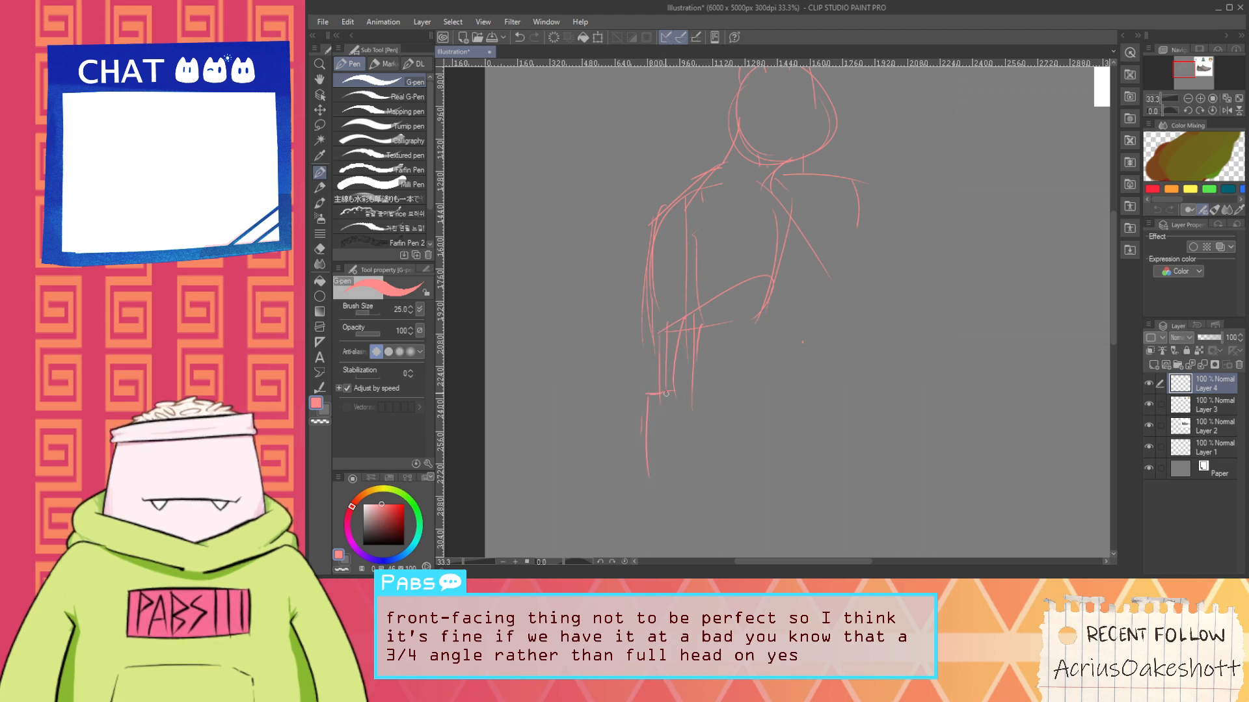
{"action": "mouse_move", "coordinate": [653, 455]}
{"action": "left_mouse_down"}
{"action": "mouse_move", "coordinate": [772, 415]}
{"action": "mouse_move", "coordinate": [681, 433]}
{"action": "mouse_move", "coordinate": [701, 434]}
{"action": "mouse_move", "coordinate": [721, 371]}
{"action": "mouse_move", "coordinate": [760, 347]}
{"action": "mouse_move", "coordinate": [769, 397]}
{"action": "left_mouse_up"}
{"action": "key", "text": "space"}
{"action": "key", "text": "e"}
{"action": "key", "text": "ctrl+z"}
{"action": "mouse_move", "coordinate": [786, 335]}
{"action": "left_mouse_down"}
{"action": "mouse_move", "coordinate": [830, 271]}
{"action": "mouse_move", "coordinate": [850, 201]}
{"action": "left_mouse_up"}
{"action": "key", "text": "p"}
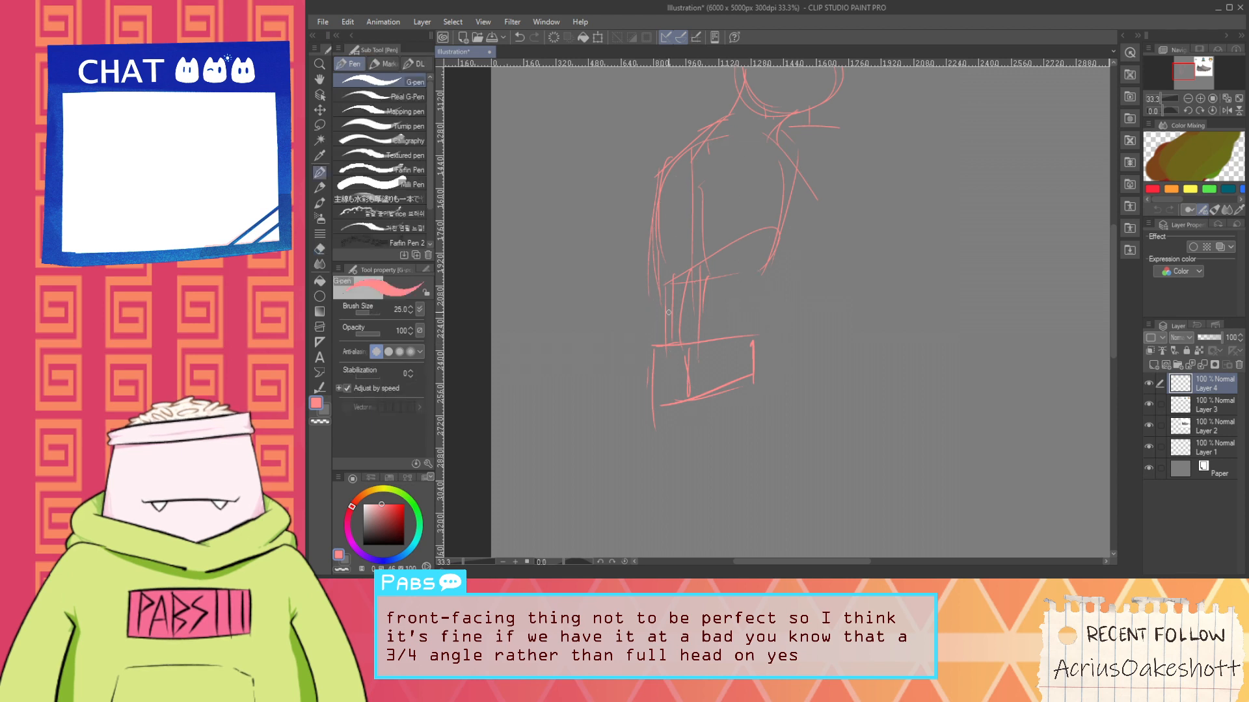
{"action": "left_click_drag", "start_coordinate": [664, 324], "coordinate": [644, 366]}
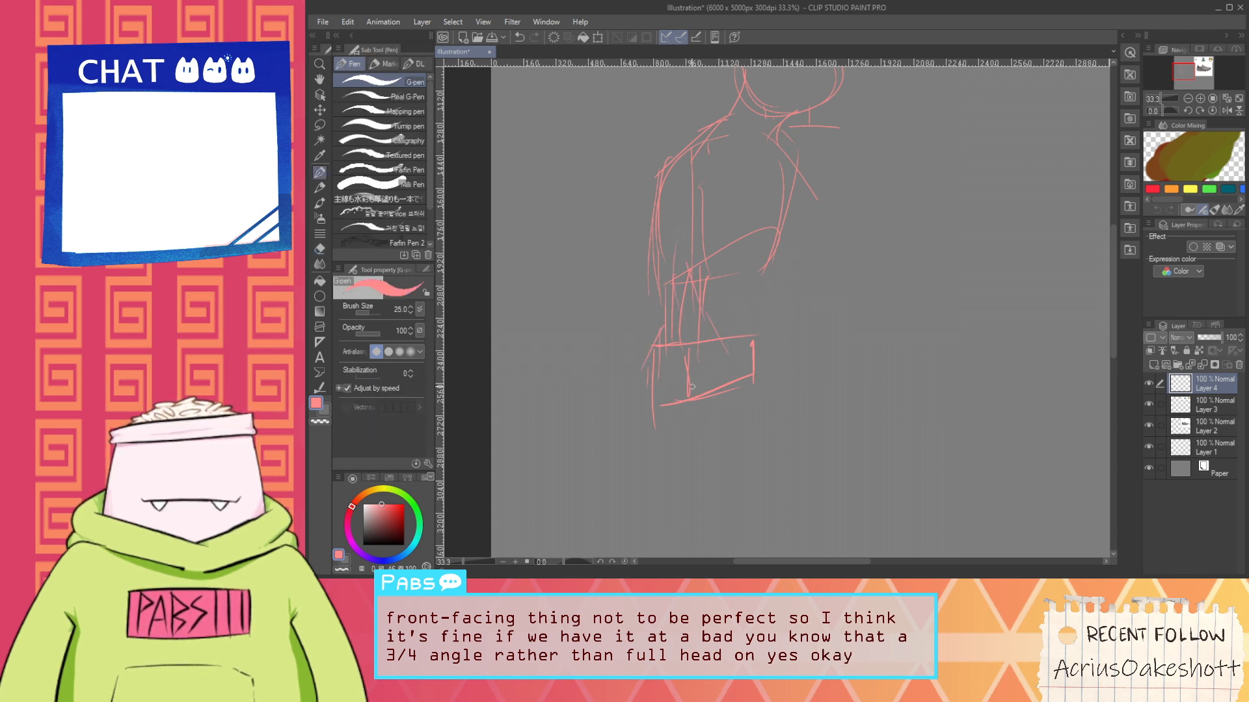
Sketch a round shoulder joint on the upper torso and pointed collar flaps on both sides of the neck
{"action": "scroll", "coordinate": [711, 374], "scroll_direction": "down", "scroll_amount": 1}
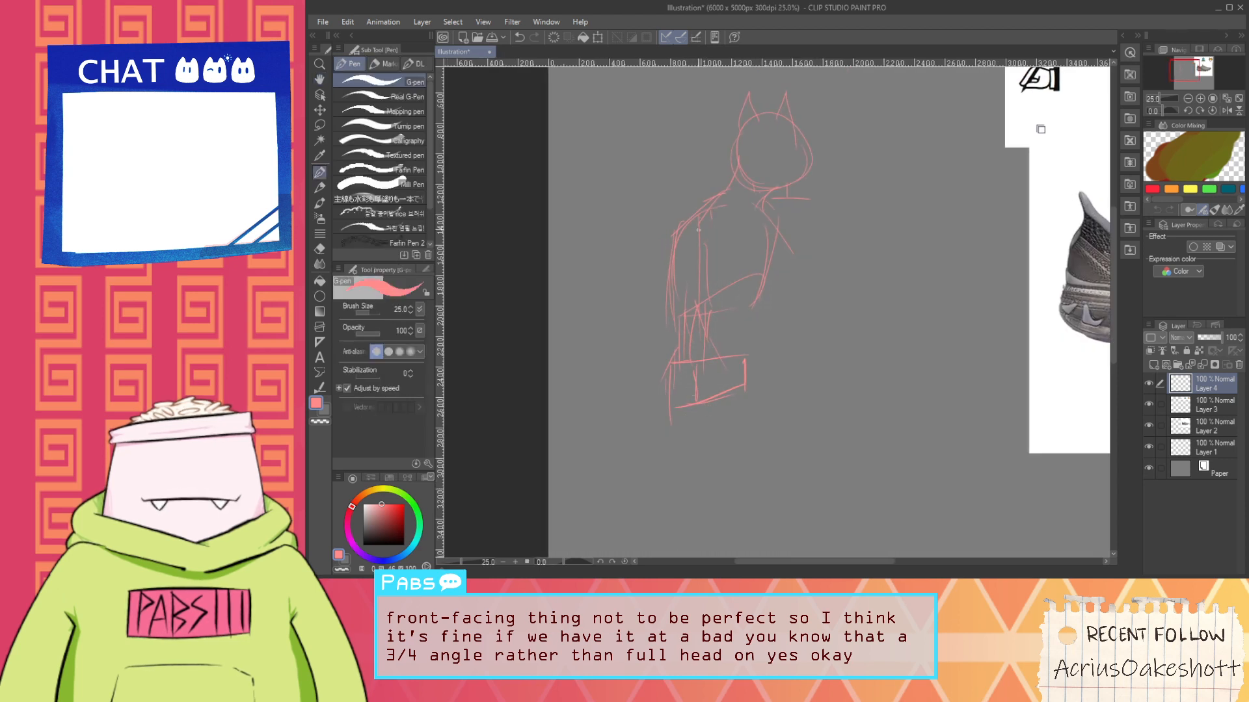
{"action": "mouse_move", "coordinate": [670, 256]}
{"action": "left_mouse_down"}
{"action": "mouse_move", "coordinate": [700, 229]}
{"action": "mouse_move", "coordinate": [783, 240]}
{"action": "mouse_move", "coordinate": [785, 281]}
{"action": "left_mouse_up"}
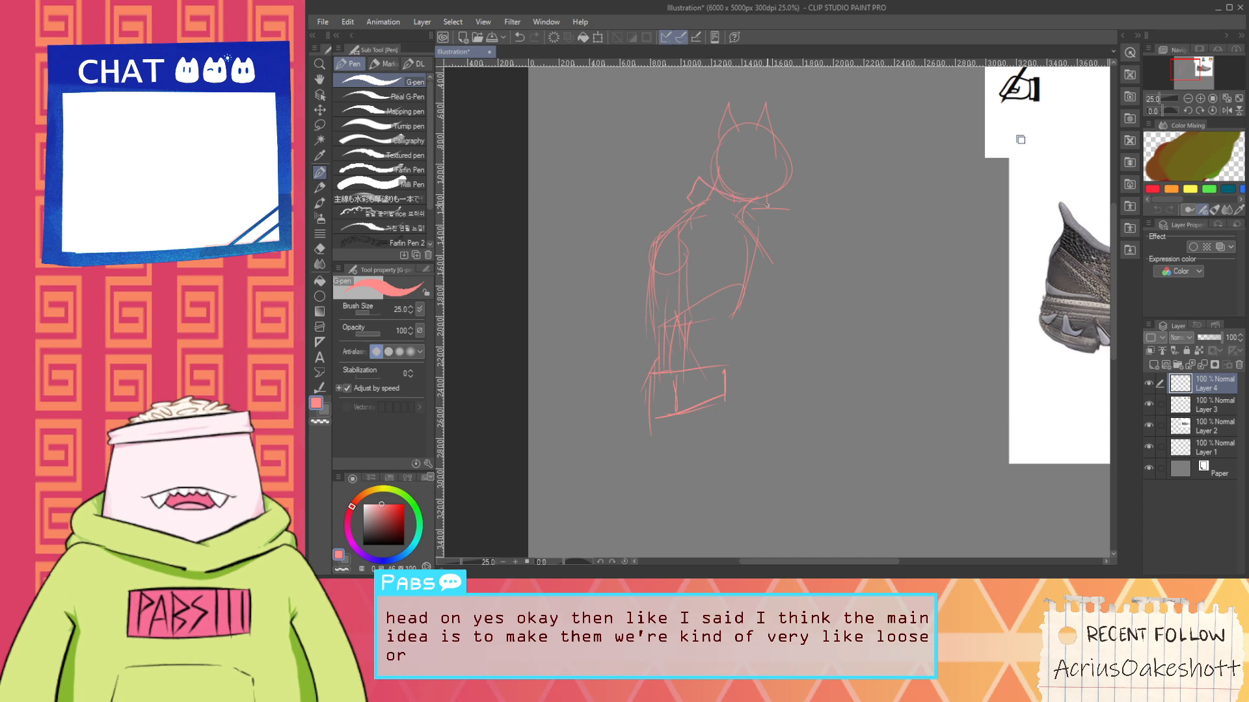
{"action": "mouse_move", "coordinate": [694, 208]}
{"action": "left_mouse_down"}
{"action": "mouse_move", "coordinate": [698, 180]}
{"action": "mouse_move", "coordinate": [780, 215]}
{"action": "left_mouse_up"}
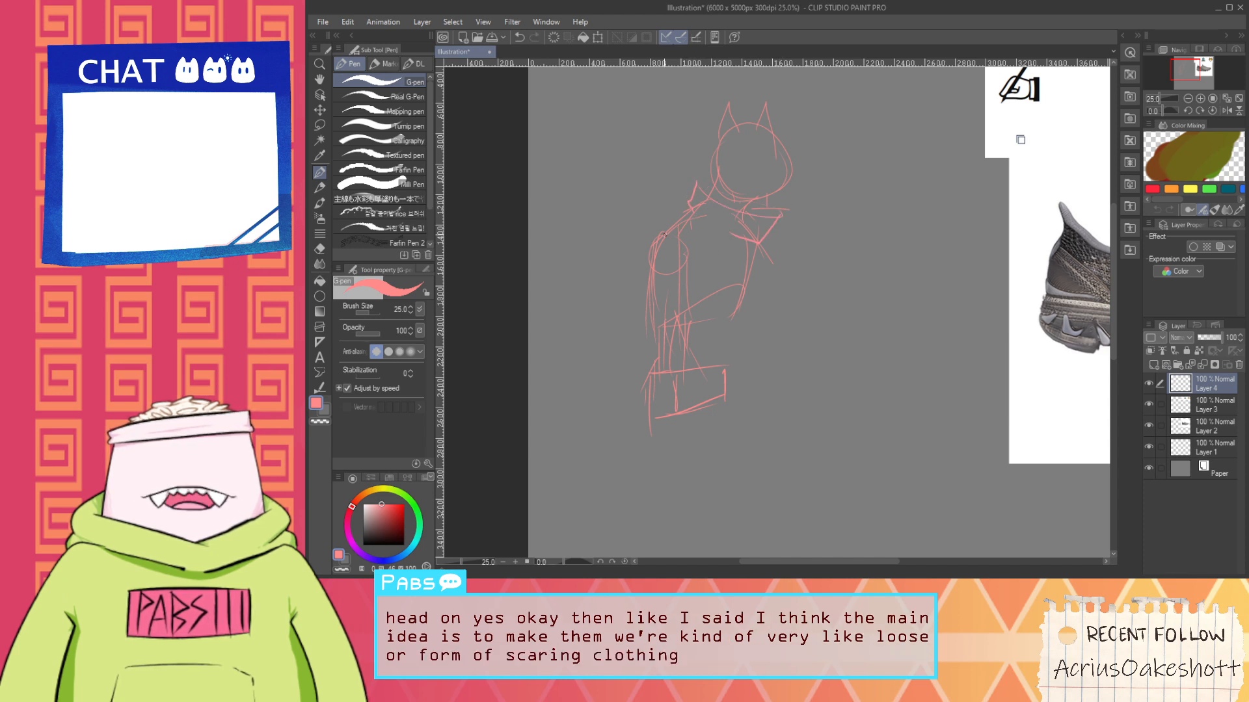
{"action": "left_click_drag", "start_coordinate": [656, 231], "coordinate": [640, 257]}
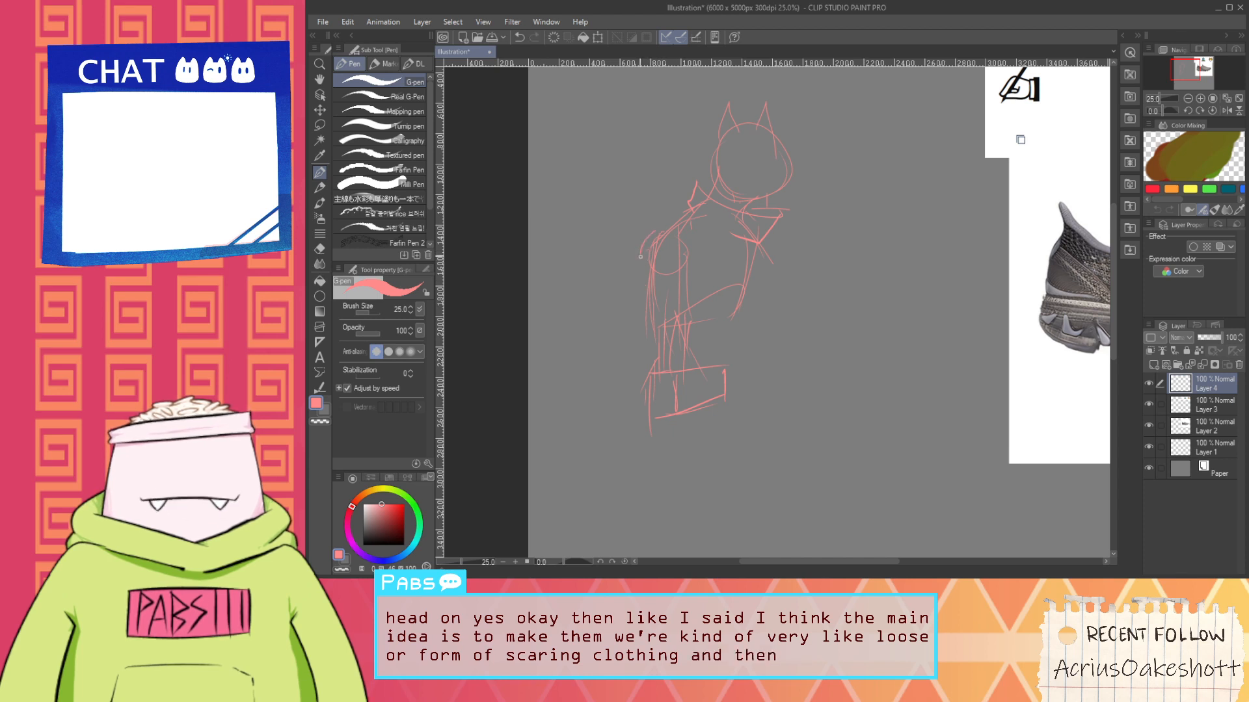
{"action": "key", "text": "ctrl+z"}
Rough in the outer edge of a thigh below the pelvis and undo the surplus thigh strokes
{"action": "key", "text": "space"}
{"action": "left_click_drag", "start_coordinate": [697, 323], "coordinate": [681, 309]}
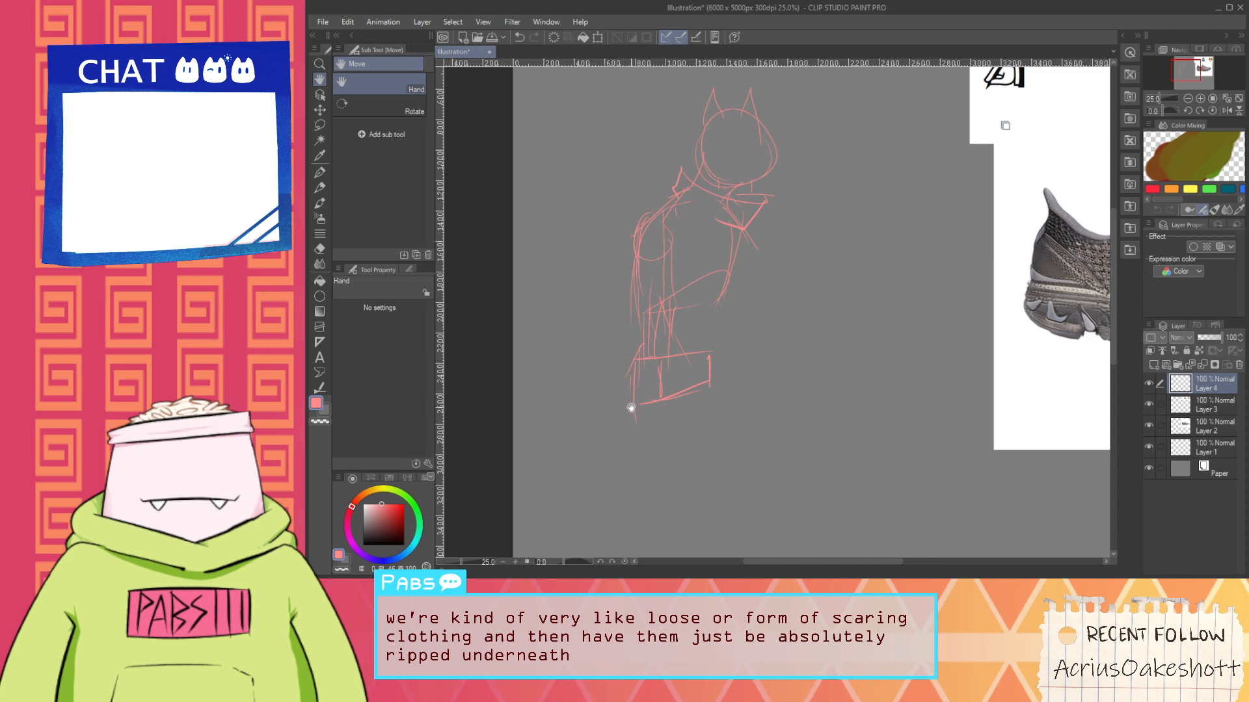
{"action": "left_click_drag", "start_coordinate": [630, 407], "coordinate": [657, 387]}
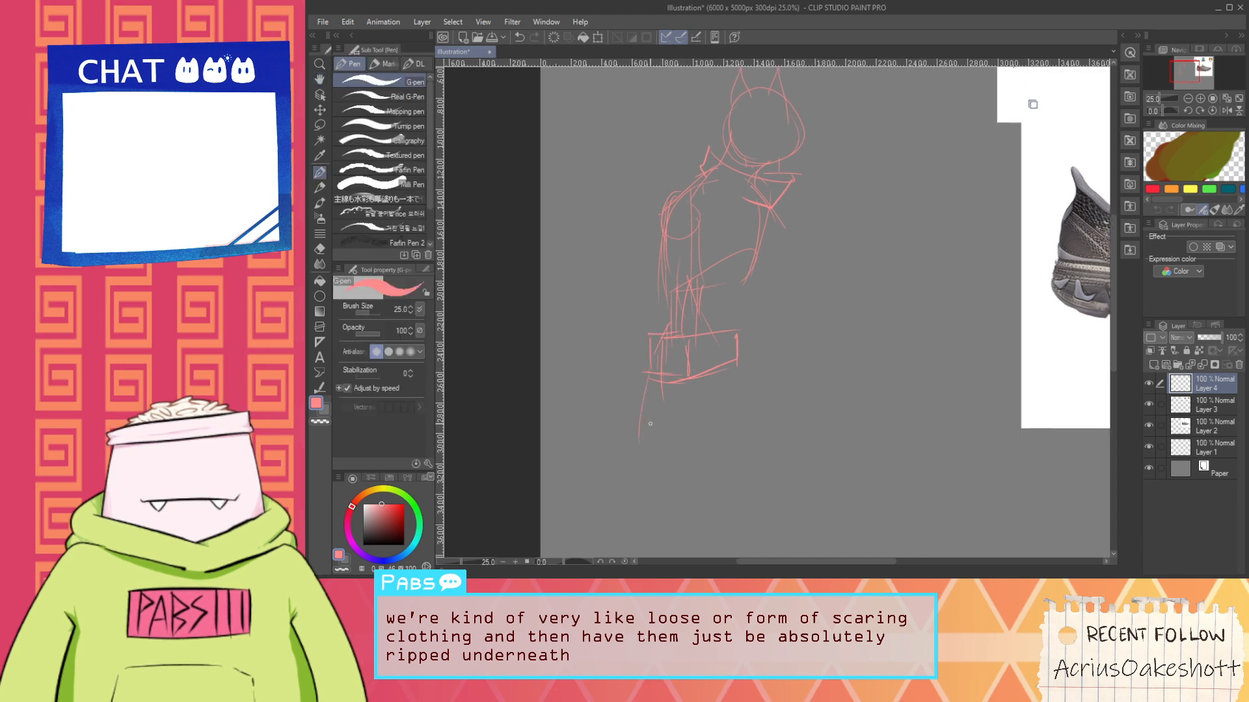
{"action": "left_click_drag", "start_coordinate": [701, 398], "coordinate": [656, 526]}
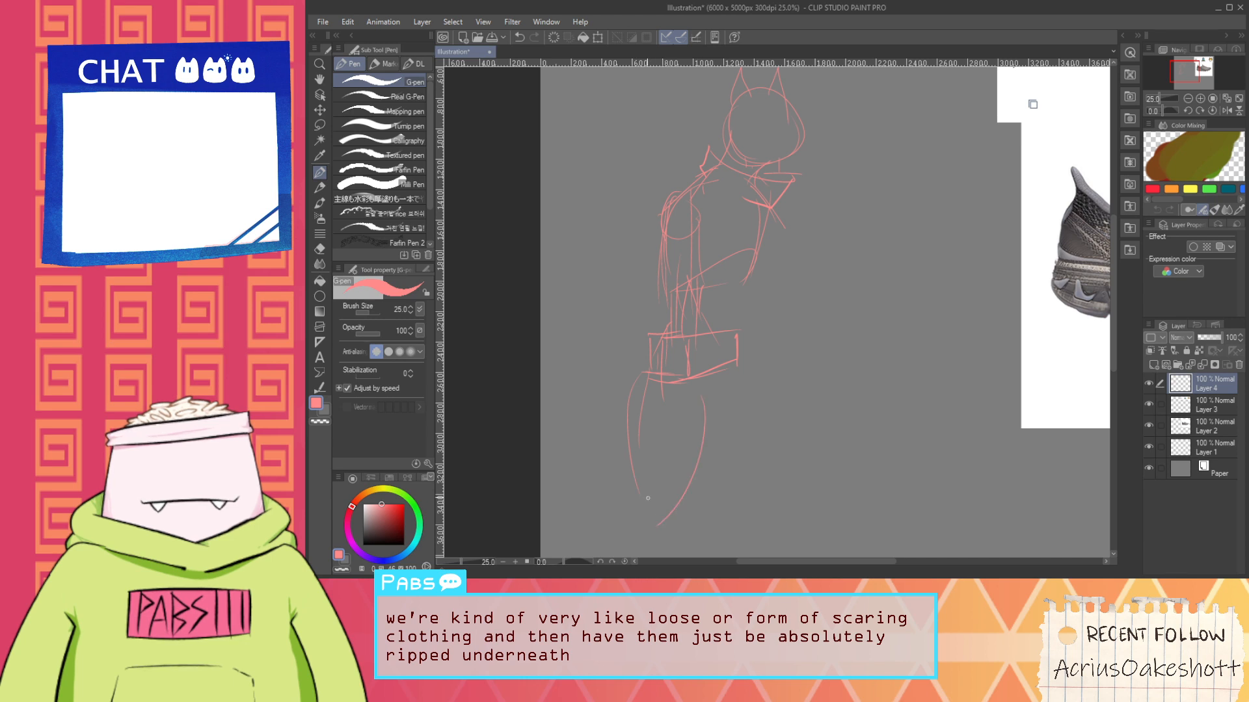
{"action": "key", "text": "space"}
{"action": "left_click_drag", "start_coordinate": [656, 461], "coordinate": [642, 384]}
{"action": "scroll", "coordinate": [599, 410], "scroll_direction": "up", "scroll_amount": 1}
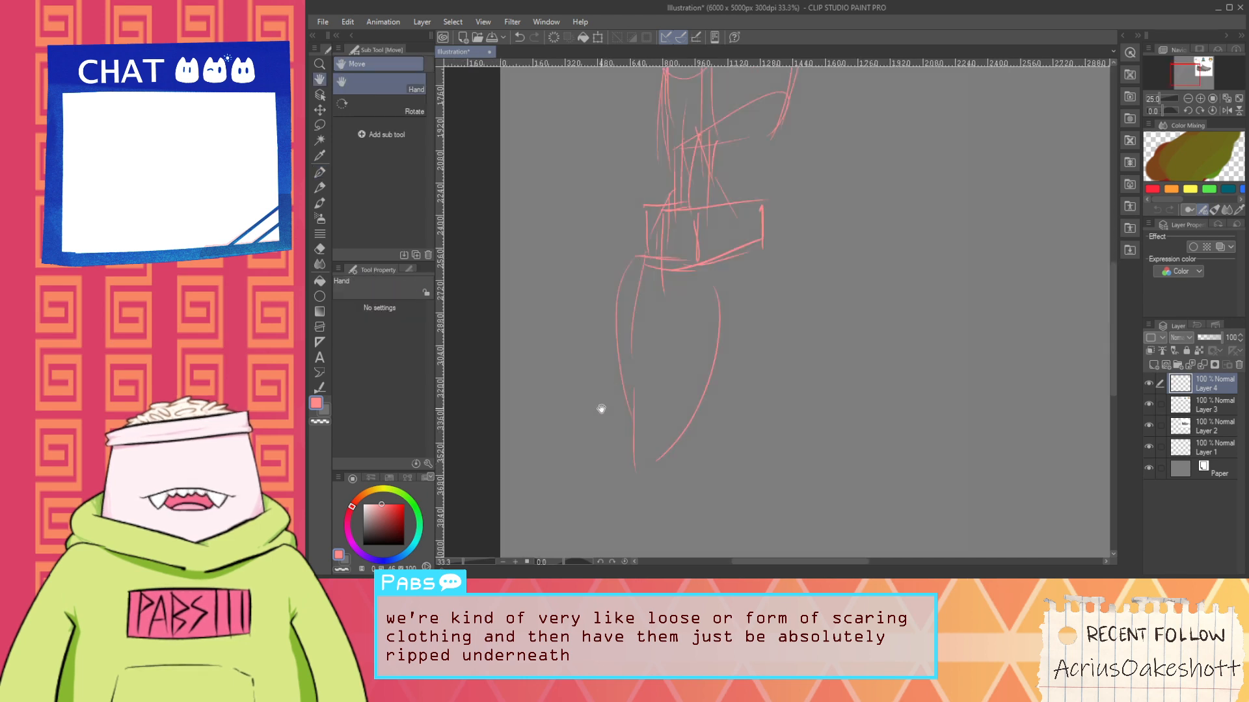
{"action": "key", "text": "ctrl+z"}
{"action": "key", "text": "ctrl+z"}
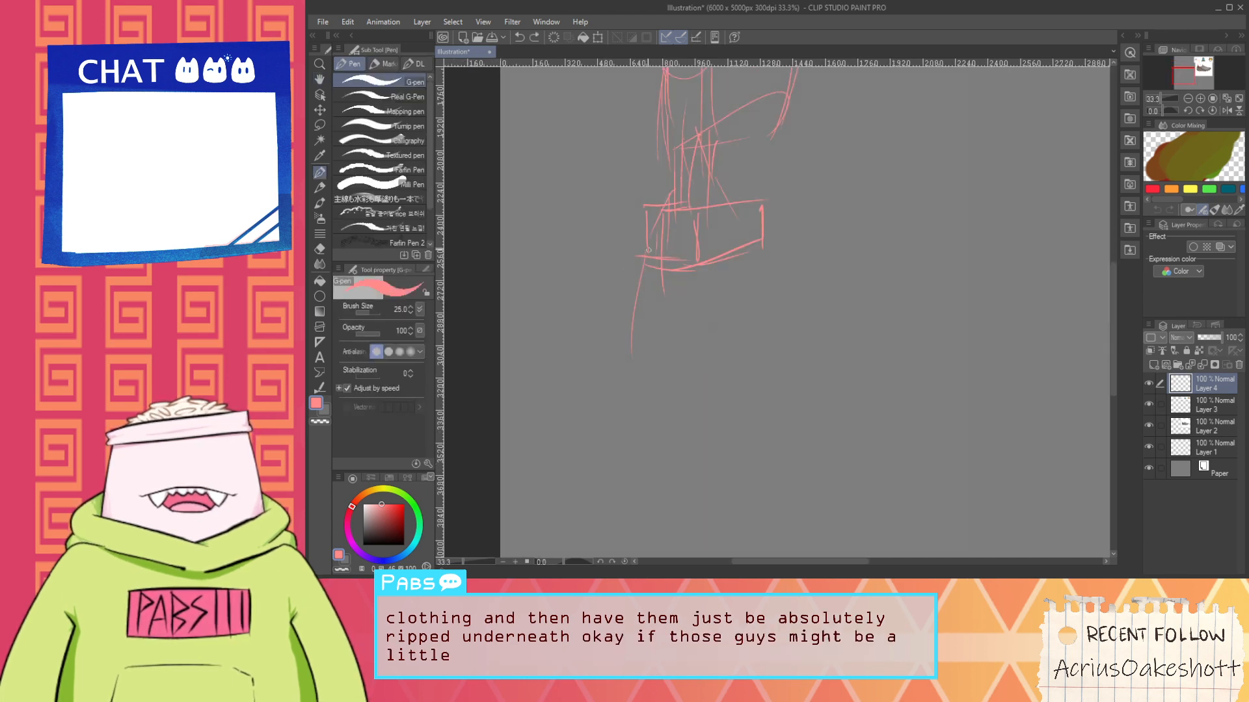
{"action": "left_click_drag", "start_coordinate": [636, 279], "coordinate": [618, 465]}
{"action": "key", "text": "ctrl+z"}
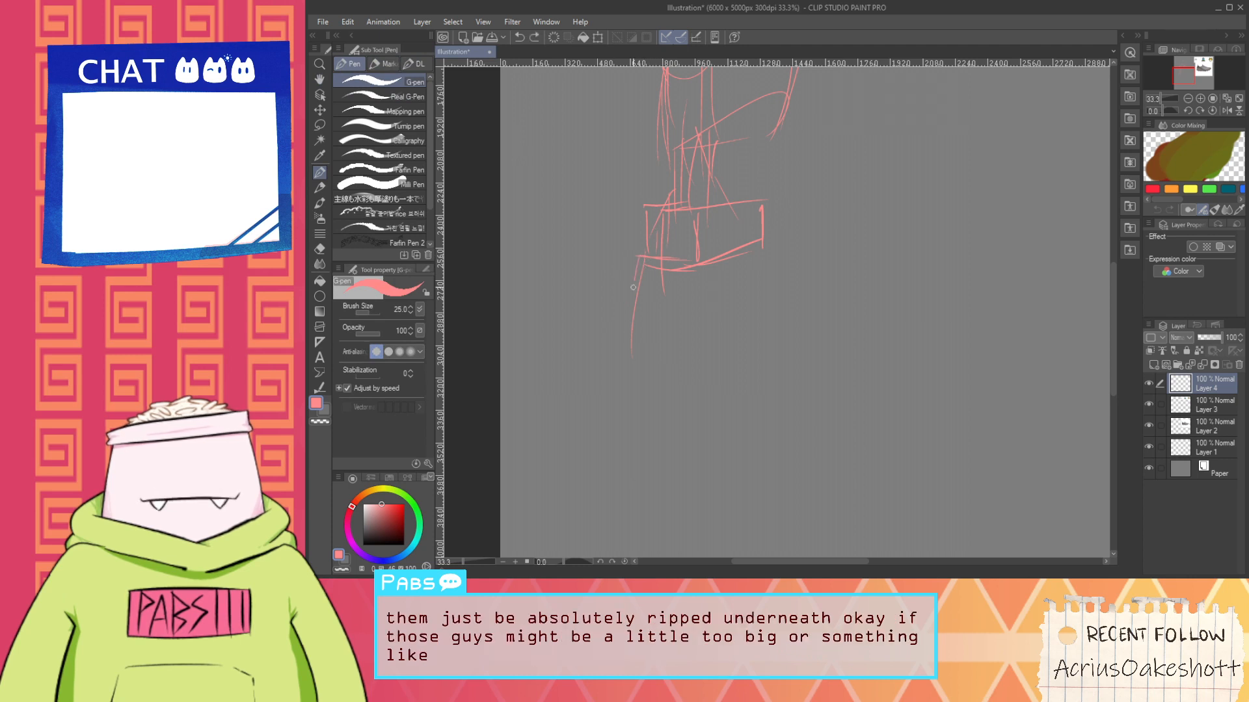
Outline the first thigh under the pelvis with a bulging outer edge and a curved inner edge that tapers to the knee, undoing surplus strokes
{"action": "left_click_drag", "start_coordinate": [636, 286], "coordinate": [649, 442]}
{"action": "left_click_drag", "start_coordinate": [730, 271], "coordinate": [699, 449]}
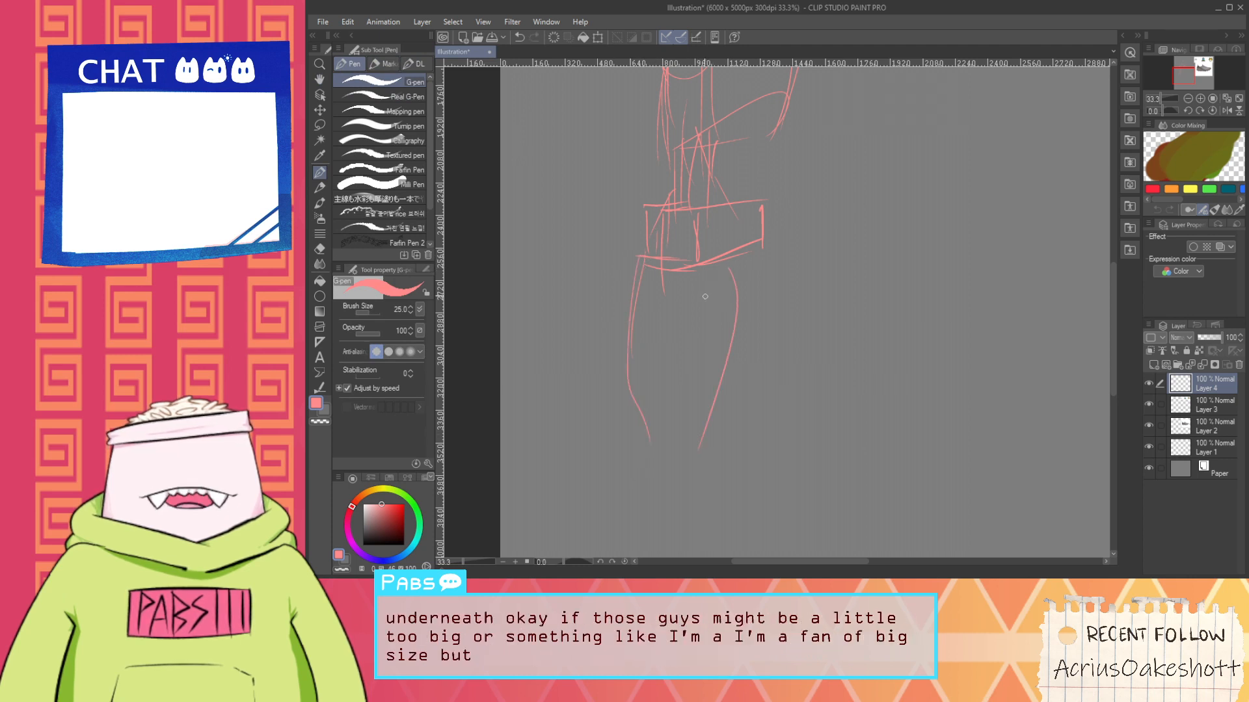
{"action": "key", "text": "ctrl+z"}
{"action": "left_click_drag", "start_coordinate": [725, 273], "coordinate": [685, 459]}
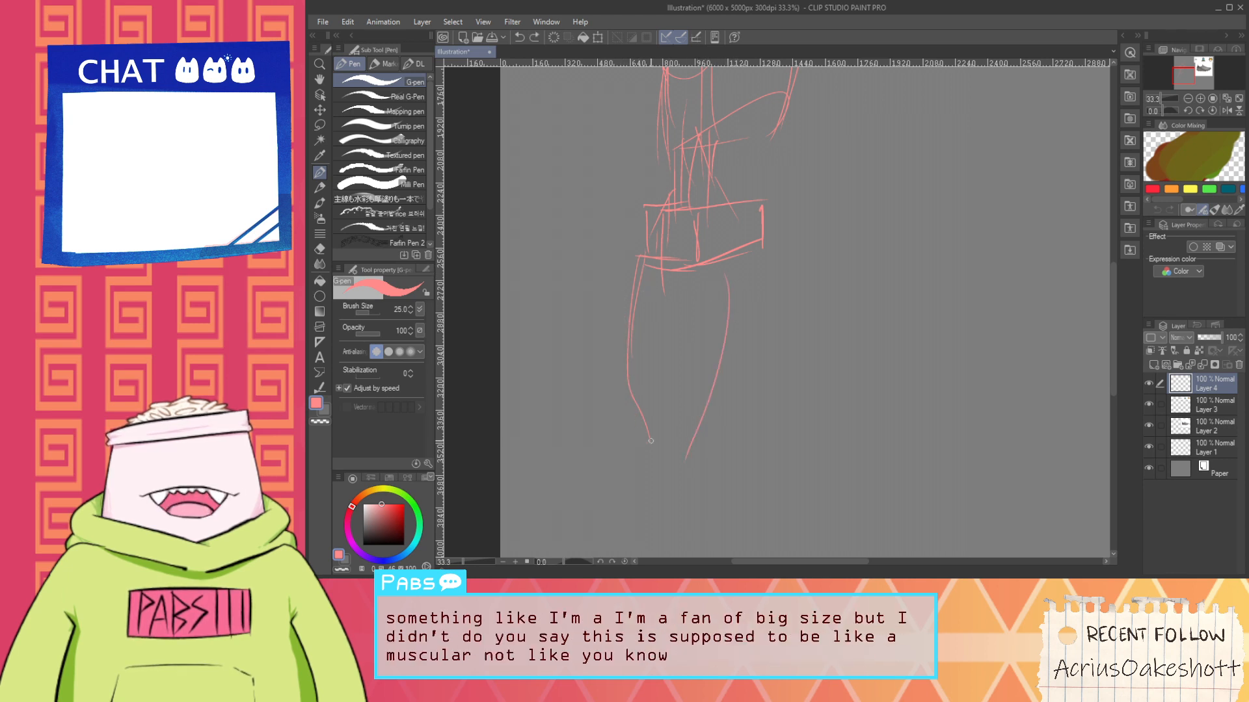
{"action": "left_click_drag", "start_coordinate": [688, 449], "coordinate": [664, 463]}
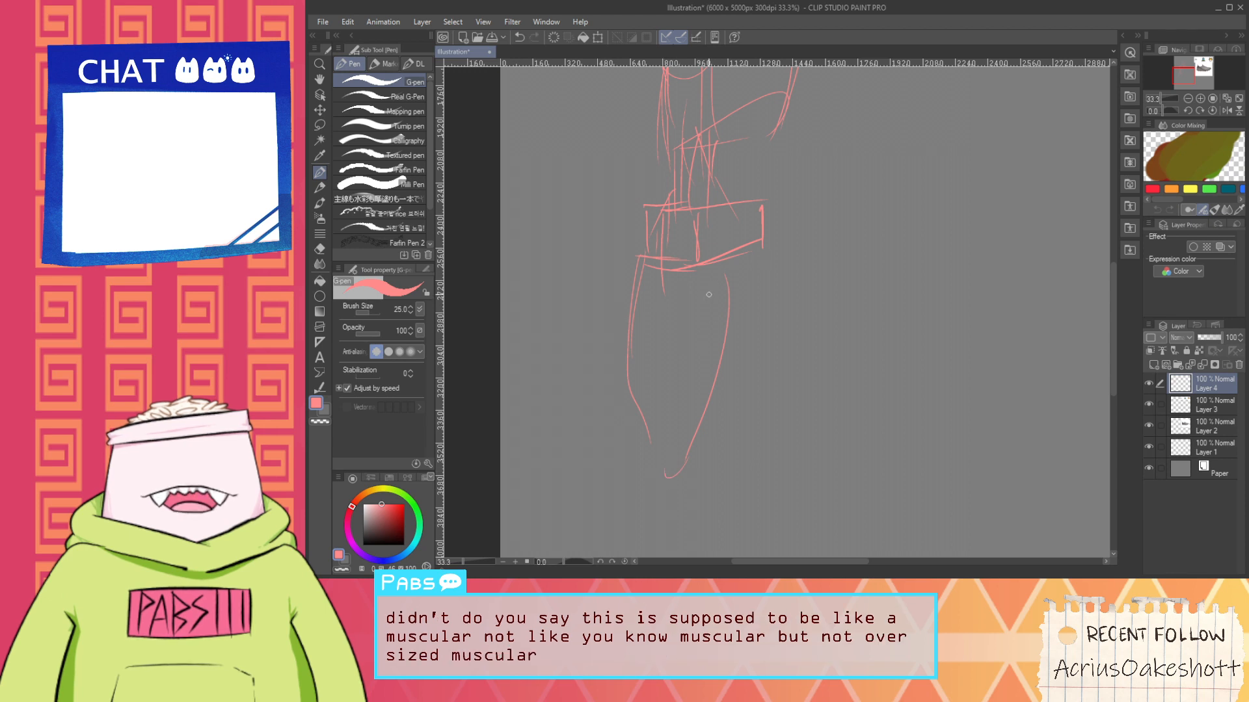
{"action": "key", "text": "ctrl+z"}
{"action": "key", "text": "ctrl+z"}
{"action": "mouse_move", "coordinate": [725, 272]}
{"action": "left_mouse_down"}
{"action": "mouse_move", "coordinate": [702, 416]}
{"action": "mouse_move", "coordinate": [664, 482]}
{"action": "mouse_move", "coordinate": [687, 328]}
{"action": "mouse_move", "coordinate": [652, 458]}
{"action": "left_mouse_up"}
{"action": "key", "text": "space"}
{"action": "key", "text": "ctrl+z"}
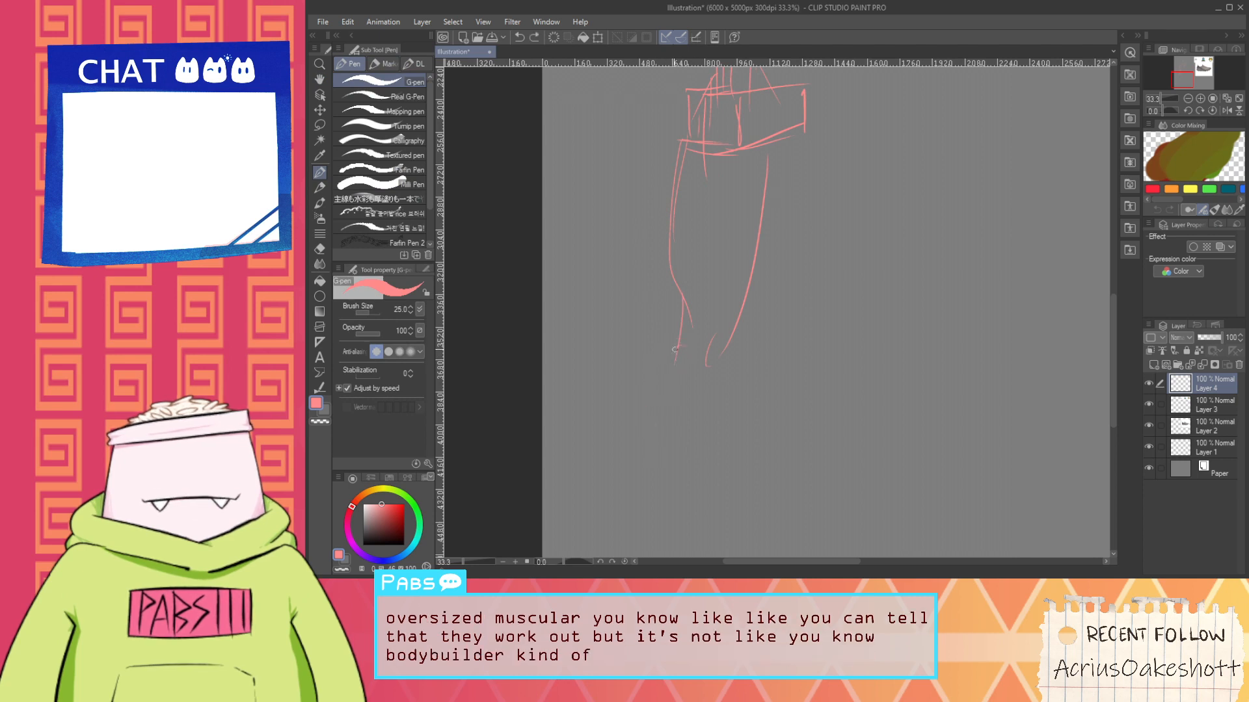
Sketch the lower leg below the first thigh with a curved calf edge and a nearly straight opposite edge, redoing unsatisfactory strokes
{"action": "mouse_move", "coordinate": [690, 338]}
{"action": "left_mouse_down"}
{"action": "mouse_move", "coordinate": [651, 495]}
{"action": "mouse_move", "coordinate": [659, 486]}
{"action": "left_mouse_up"}
{"action": "key", "text": "ctrl+z"}
{"action": "left_click_drag", "start_coordinate": [715, 378], "coordinate": [677, 527]}
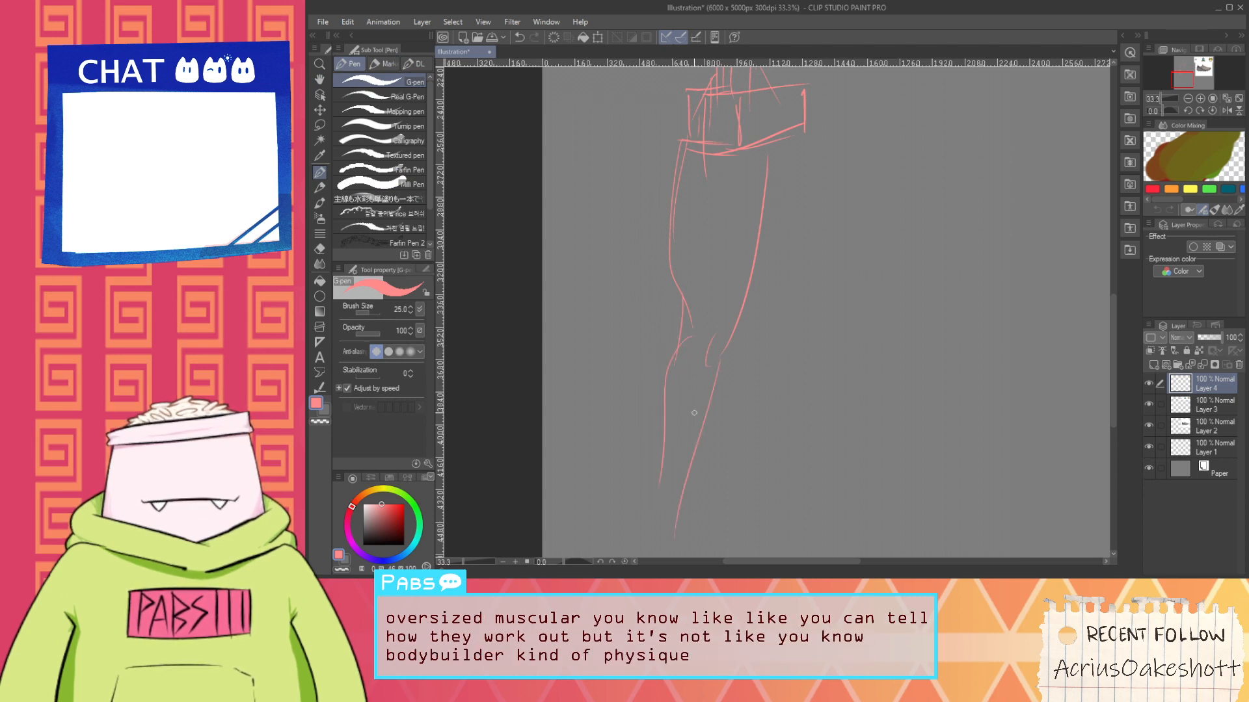
{"action": "key", "text": "ctrl+z"}
{"action": "left_click_drag", "start_coordinate": [716, 352], "coordinate": [705, 499]}
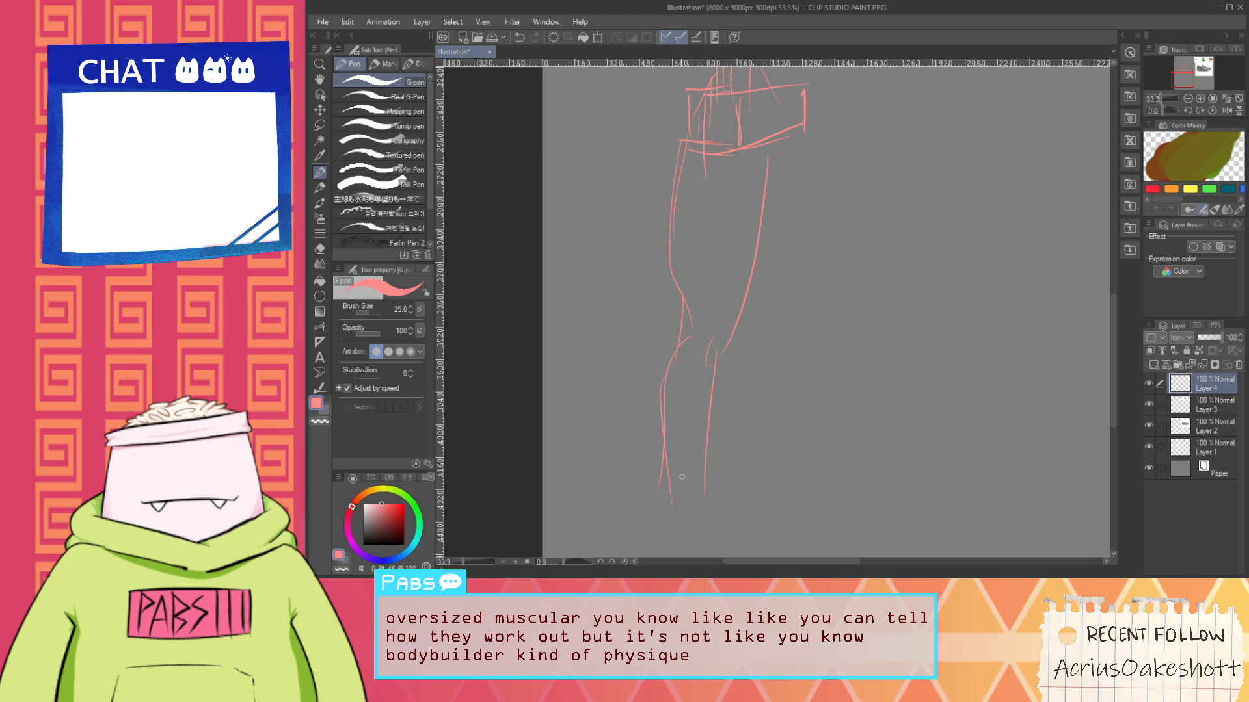
{"action": "key", "text": "ctrl+z"}
{"action": "left_click_drag", "start_coordinate": [669, 375], "coordinate": [675, 433]}
Draw the outer edge of the second thigh as a long curve descending from the front corner of the pelvis
{"action": "key", "text": "space"}
{"action": "left_click_drag", "start_coordinate": [755, 231], "coordinate": [674, 381]}
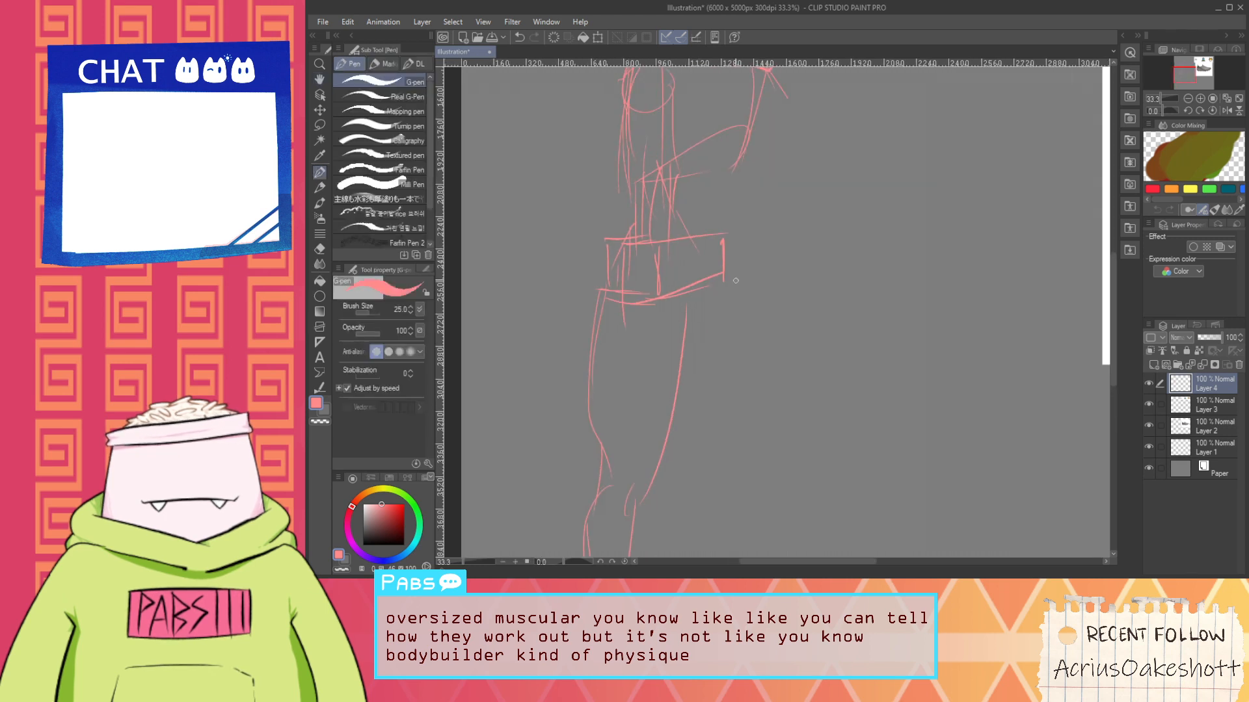
{"action": "left_click_drag", "start_coordinate": [735, 287], "coordinate": [718, 467]}
{"action": "key", "text": "ctrl+z"}
{"action": "mouse_move", "coordinate": [728, 281]}
{"action": "left_mouse_down"}
{"action": "mouse_move", "coordinate": [719, 459]}
{"action": "mouse_move", "coordinate": [739, 383]}
{"action": "mouse_move", "coordinate": [726, 466]}
{"action": "left_mouse_up"}
{"action": "key", "text": "ctrl+z"}
{"action": "scroll", "coordinate": [709, 434], "scroll_direction": "down", "scroll_amount": 1}
{"action": "key", "text": "space"}
{"action": "left_click_drag", "start_coordinate": [642, 531], "coordinate": [681, 374]}
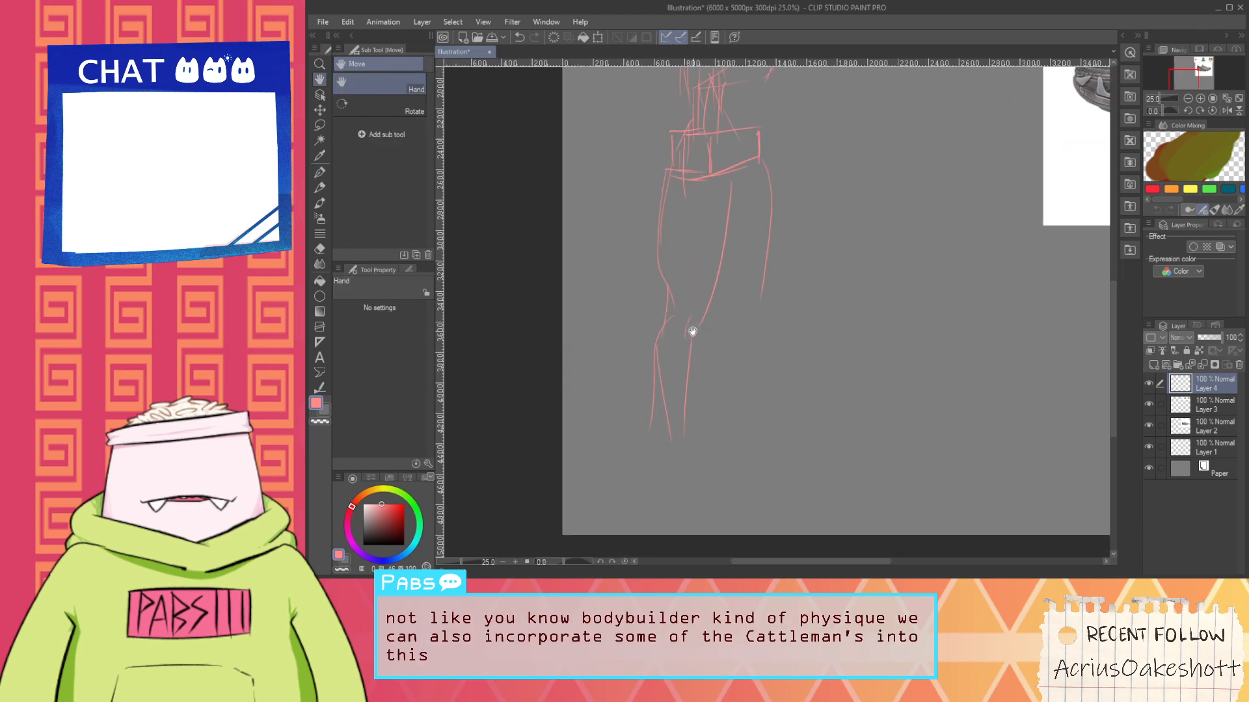
{"action": "scroll", "coordinate": [685, 292], "scroll_direction": "up", "scroll_amount": 1}
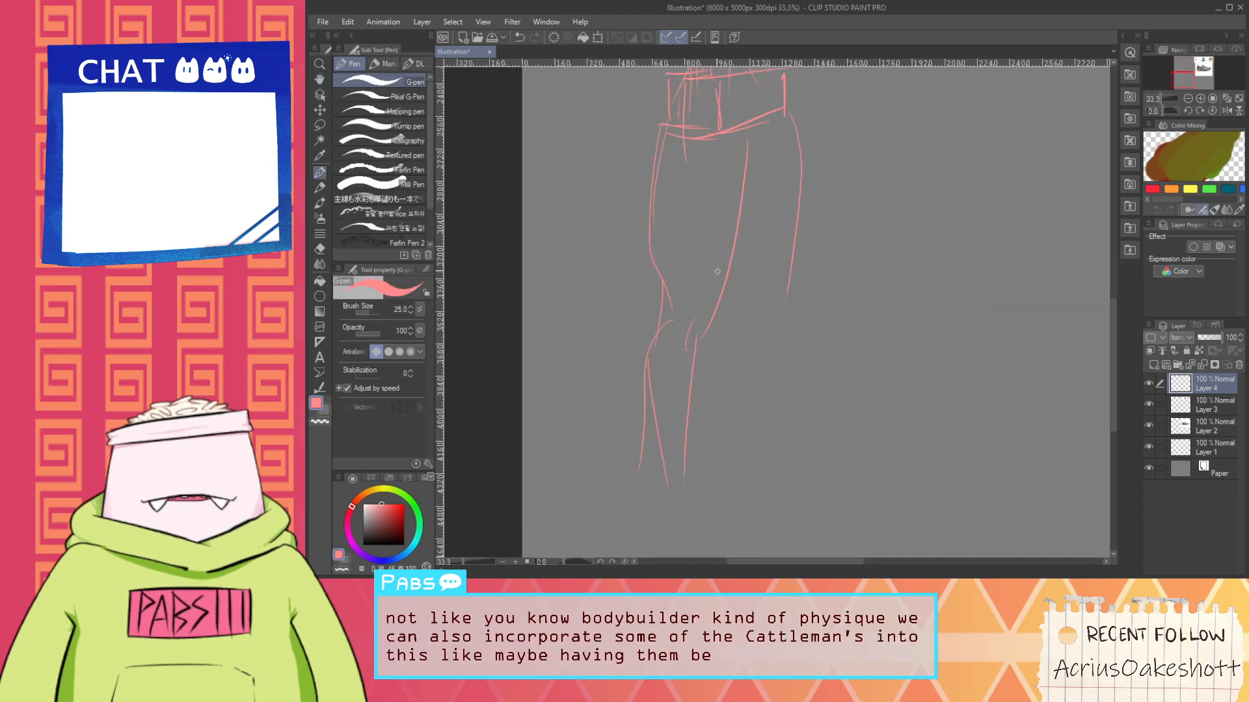
{"action": "left_click_drag", "start_coordinate": [718, 297], "coordinate": [649, 371]}
{"action": "key", "text": "ctrl+z"}
{"action": "key", "text": "ctrl+z"}
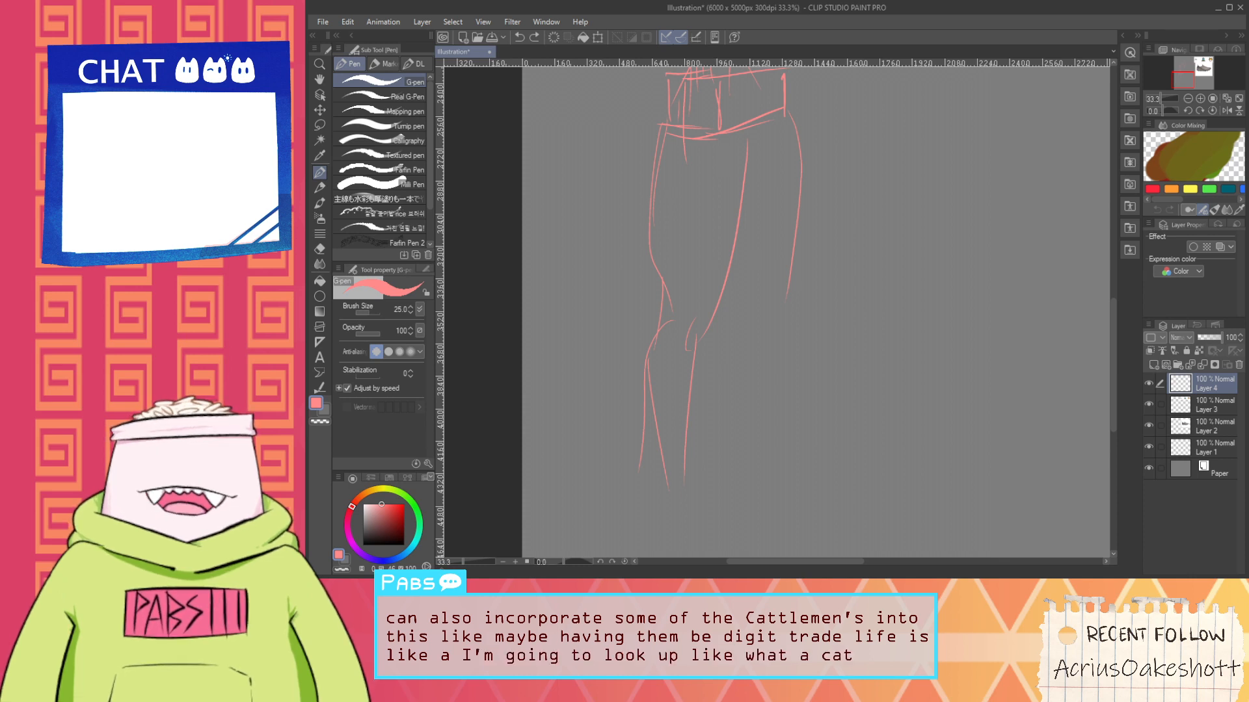
Examine the reference image comparing a human leg with a cat's hind leg, then return to the illustration
{"action": "key", "text": "alt+Tab"}
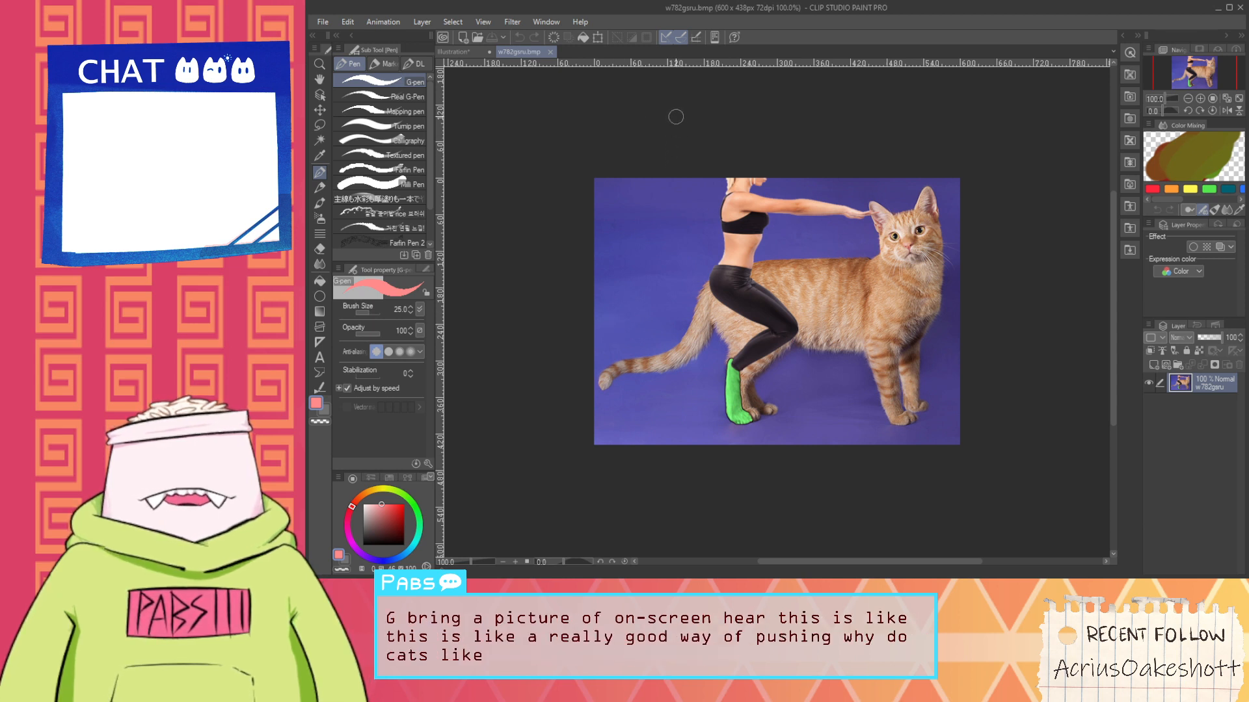
{"action": "left_click", "coordinate": [448, 52]}
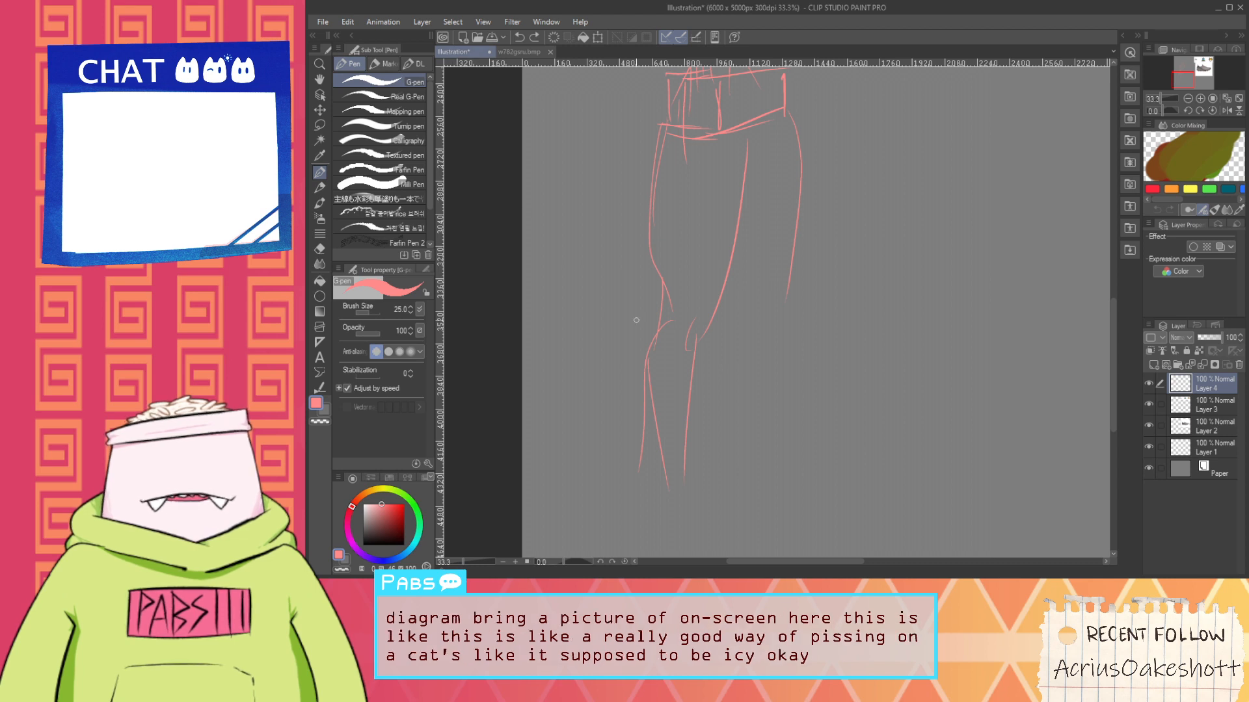
Redraw the first lower leg as a digitigrade cat leg, angling back from the knee and dropping in a narrow shank, and undo the foot stroke
{"action": "scroll", "coordinate": [675, 308], "scroll_direction": "up", "scroll_amount": 1}
{"action": "left_click_drag", "start_coordinate": [671, 305], "coordinate": [611, 377]}
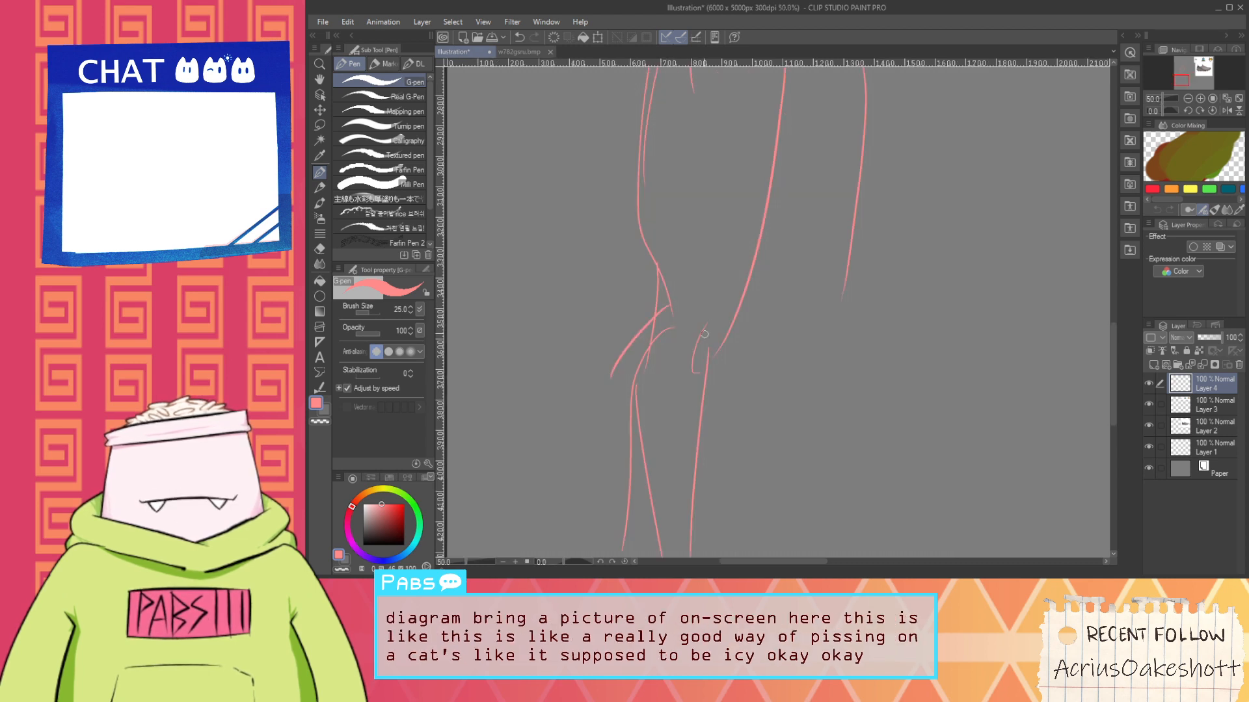
{"action": "mouse_move", "coordinate": [705, 363]}
{"action": "left_mouse_down"}
{"action": "mouse_move", "coordinate": [651, 406]}
{"action": "mouse_move", "coordinate": [623, 555]}
{"action": "left_mouse_up"}
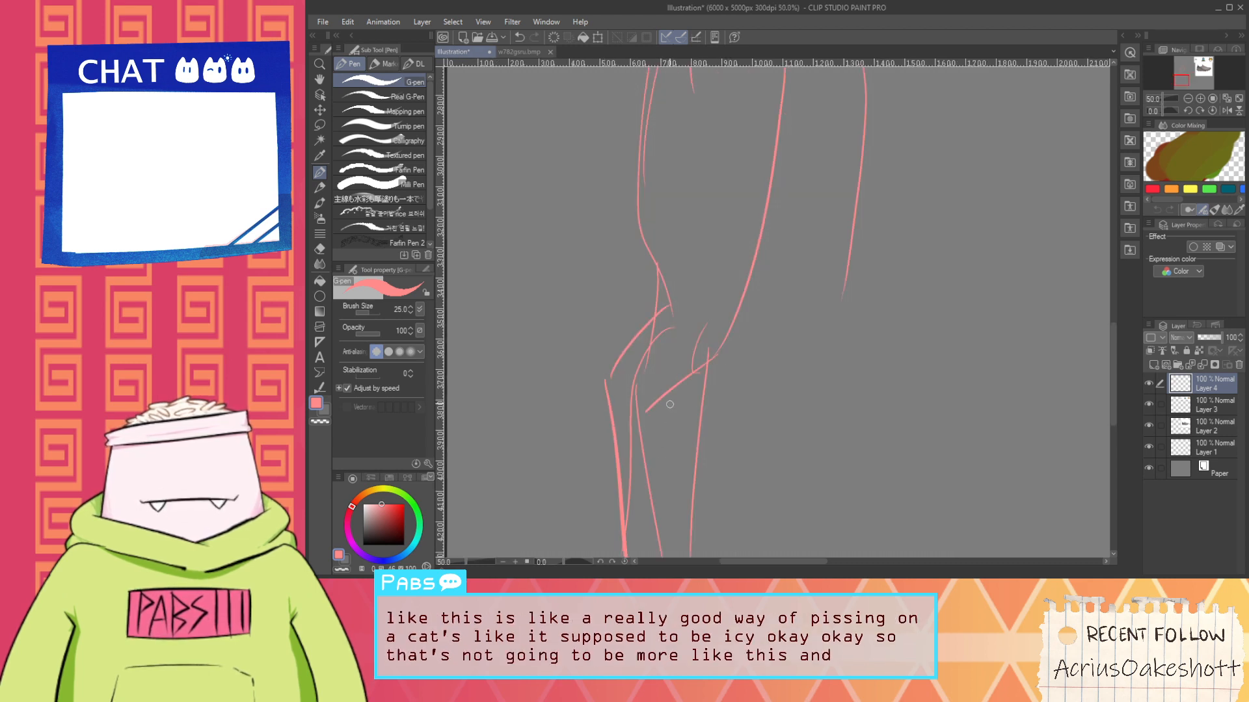
{"action": "left_click_drag", "start_coordinate": [670, 405], "coordinate": [664, 585]}
{"action": "scroll", "coordinate": [688, 485], "scroll_direction": "down", "scroll_amount": 2}
{"action": "key", "text": "space"}
{"action": "scroll", "coordinate": [631, 416], "scroll_direction": "up", "scroll_amount": 1}
{"action": "mouse_move", "coordinate": [657, 489]}
{"action": "left_mouse_down"}
{"action": "mouse_move", "coordinate": [629, 410]}
{"action": "mouse_move", "coordinate": [649, 443]}
{"action": "left_mouse_up"}
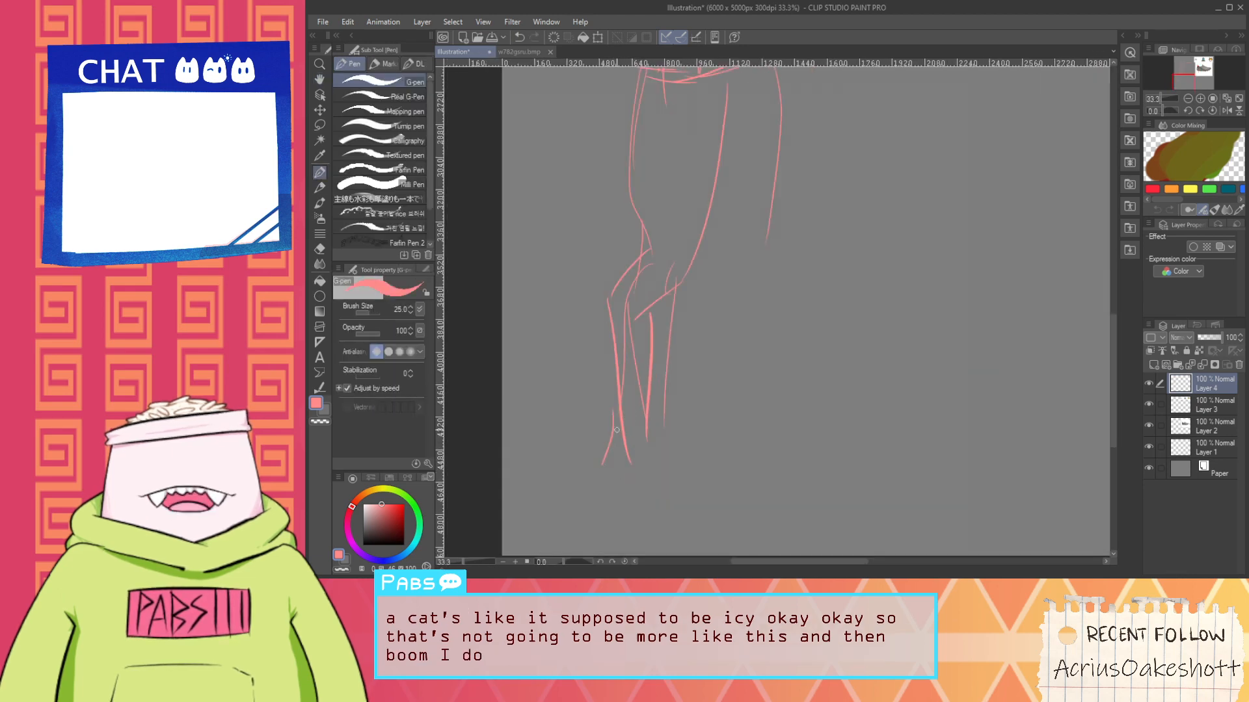
{"action": "key", "text": "ctrl+z"}
Compare the whole figure with the shoe reference and sketch a short slanted foot line at the first leg's ankle
{"action": "scroll", "coordinate": [688, 350], "scroll_direction": "down", "scroll_amount": 3}
{"action": "key", "text": "space"}
{"action": "left_click_drag", "start_coordinate": [992, 201], "coordinate": [898, 268]}
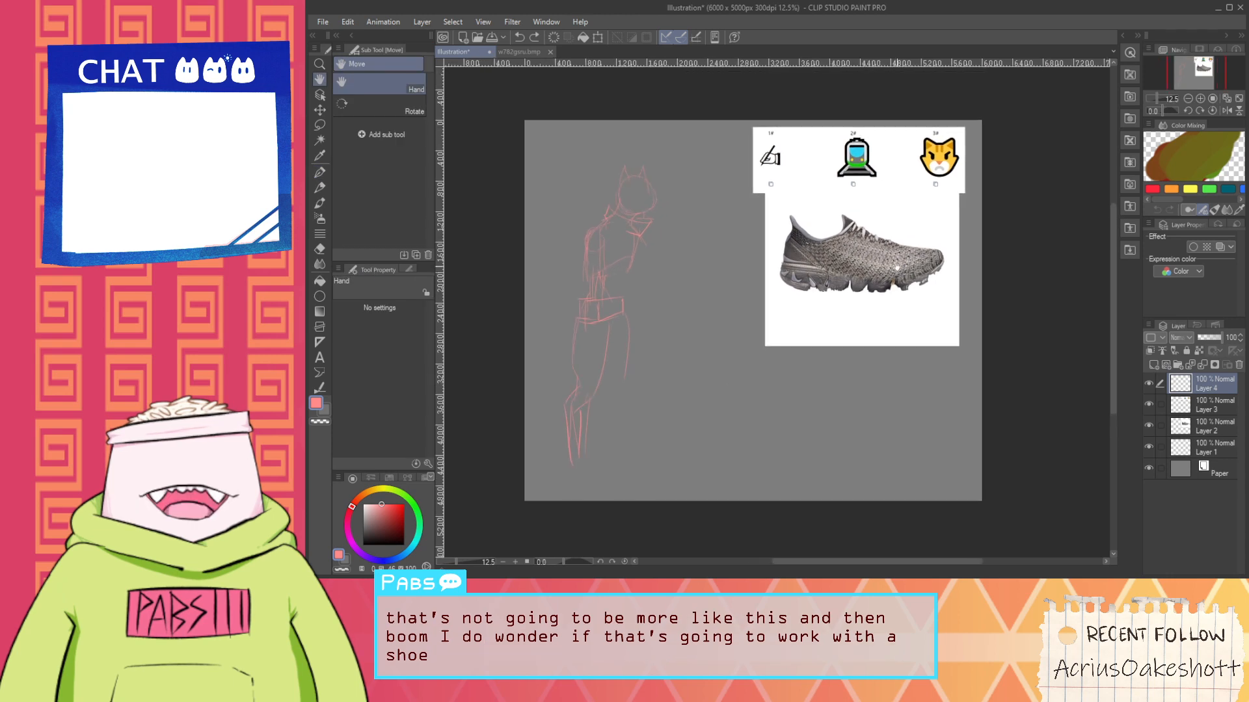
{"action": "scroll", "coordinate": [897, 267], "scroll_direction": "up", "scroll_amount": 2}
{"action": "left_click_drag", "start_coordinate": [598, 431], "coordinate": [865, 304]}
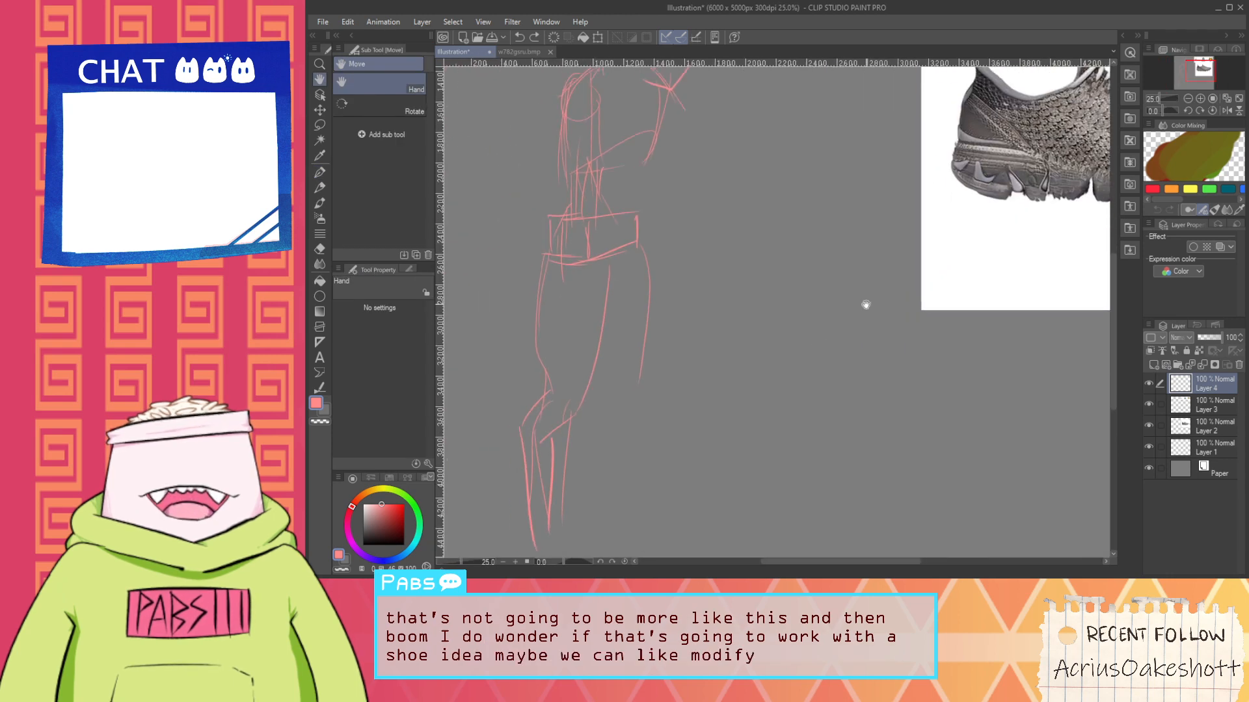
{"action": "scroll", "coordinate": [524, 523], "scroll_direction": "up", "scroll_amount": 1}
{"action": "left_click_drag", "start_coordinate": [515, 544], "coordinate": [529, 522]}
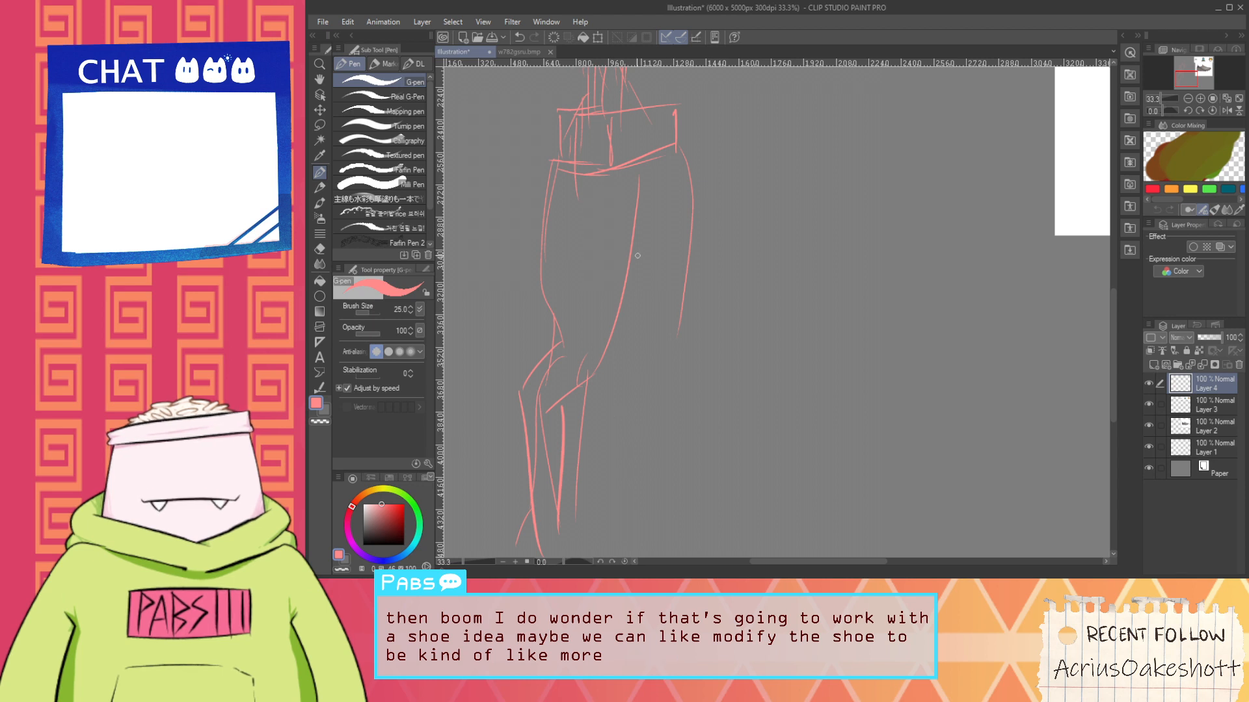
Rough in the second leg with an inner thigh edge, a rounded knee and a backward-bent cat-like lower leg
{"action": "left_click_drag", "start_coordinate": [674, 337], "coordinate": [647, 378]}
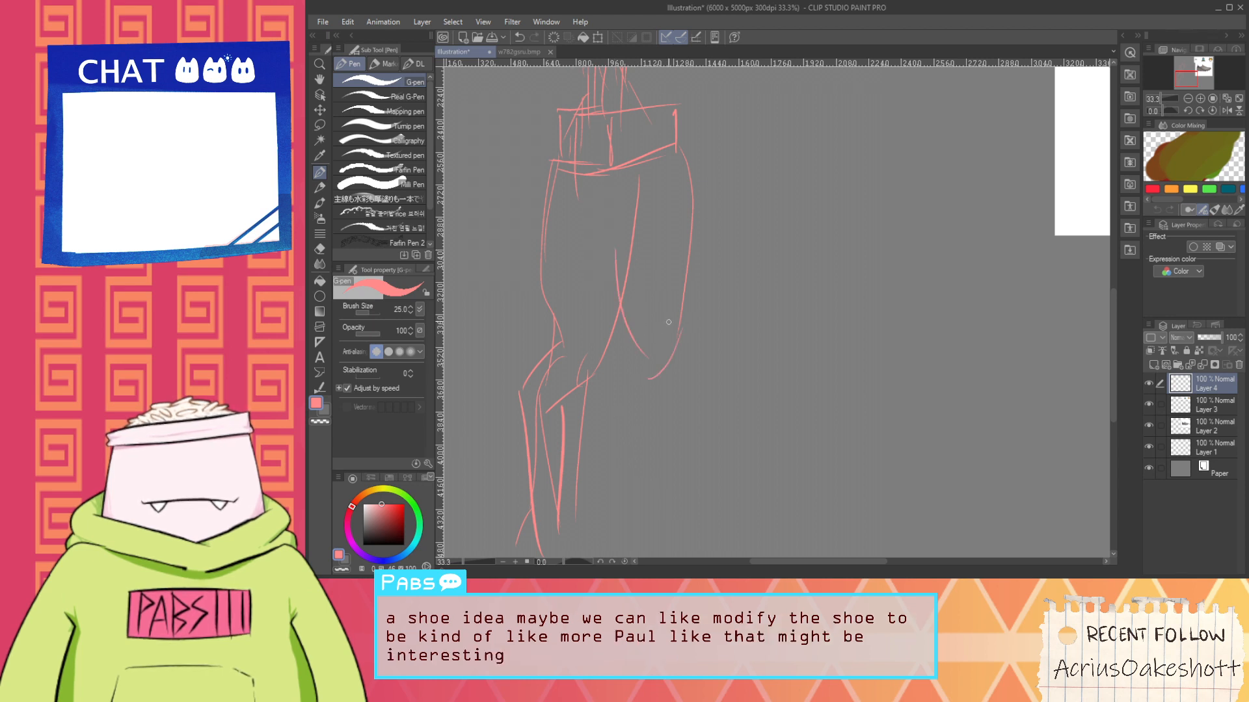
{"action": "mouse_move", "coordinate": [663, 323]}
{"action": "left_mouse_down"}
{"action": "mouse_move", "coordinate": [648, 416]}
{"action": "mouse_move", "coordinate": [614, 386]}
{"action": "mouse_move", "coordinate": [630, 514]}
{"action": "left_mouse_up"}
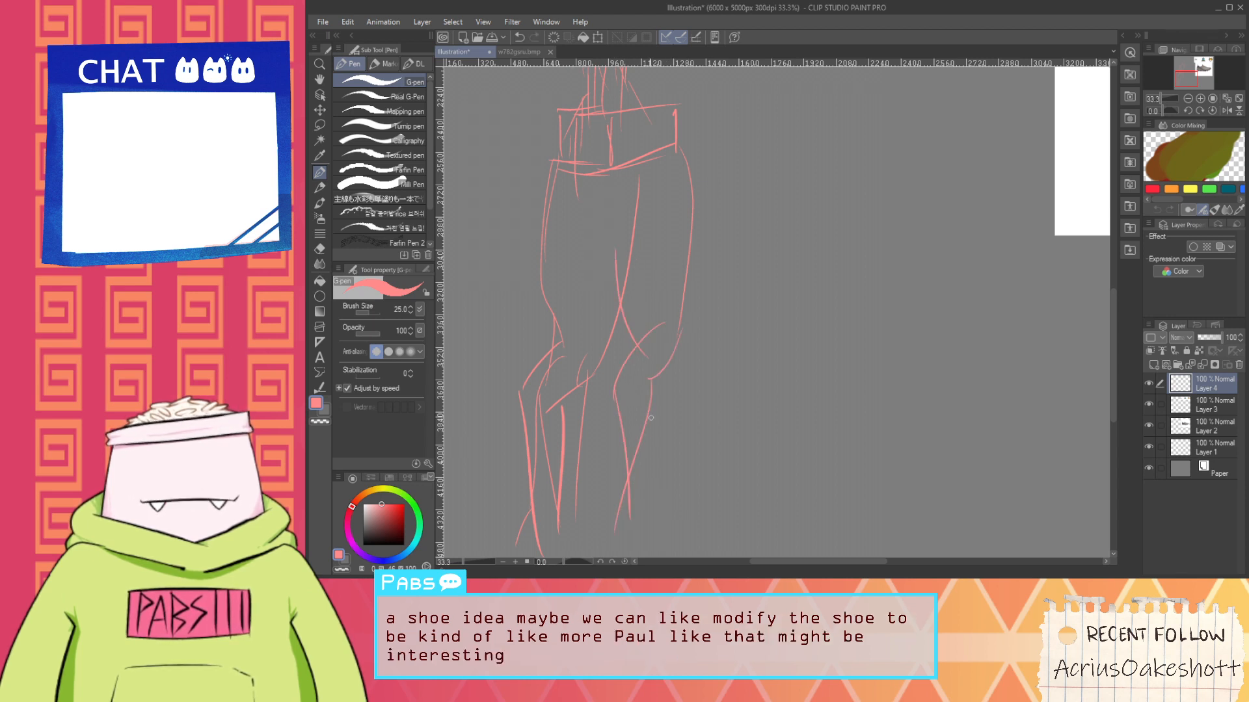
{"action": "left_click_drag", "start_coordinate": [649, 399], "coordinate": [635, 524]}
{"action": "key", "text": "ctrl+z"}
{"action": "key", "text": "ctrl+z"}
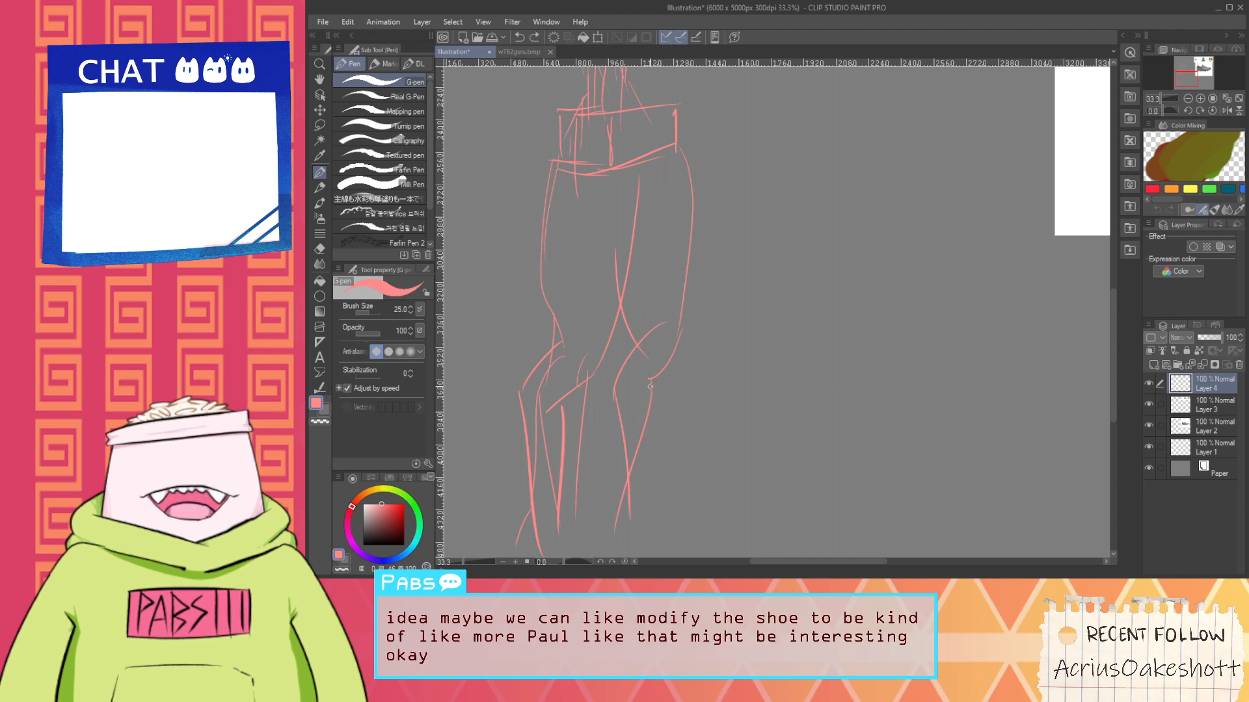
{"action": "left_click_drag", "start_coordinate": [651, 404], "coordinate": [643, 509]}
Review the upper body sketch and the writing-hand, train and cat emoji references for design ideas
{"action": "scroll", "coordinate": [651, 475], "scroll_direction": "down", "scroll_amount": 1}
{"action": "key", "text": "space"}
{"action": "mouse_move", "coordinate": [632, 371]}
{"action": "left_mouse_down"}
{"action": "mouse_move", "coordinate": [644, 449]}
{"action": "mouse_move", "coordinate": [661, 373]}
{"action": "mouse_move", "coordinate": [618, 457]}
{"action": "mouse_move", "coordinate": [656, 444]}
{"action": "left_mouse_up"}
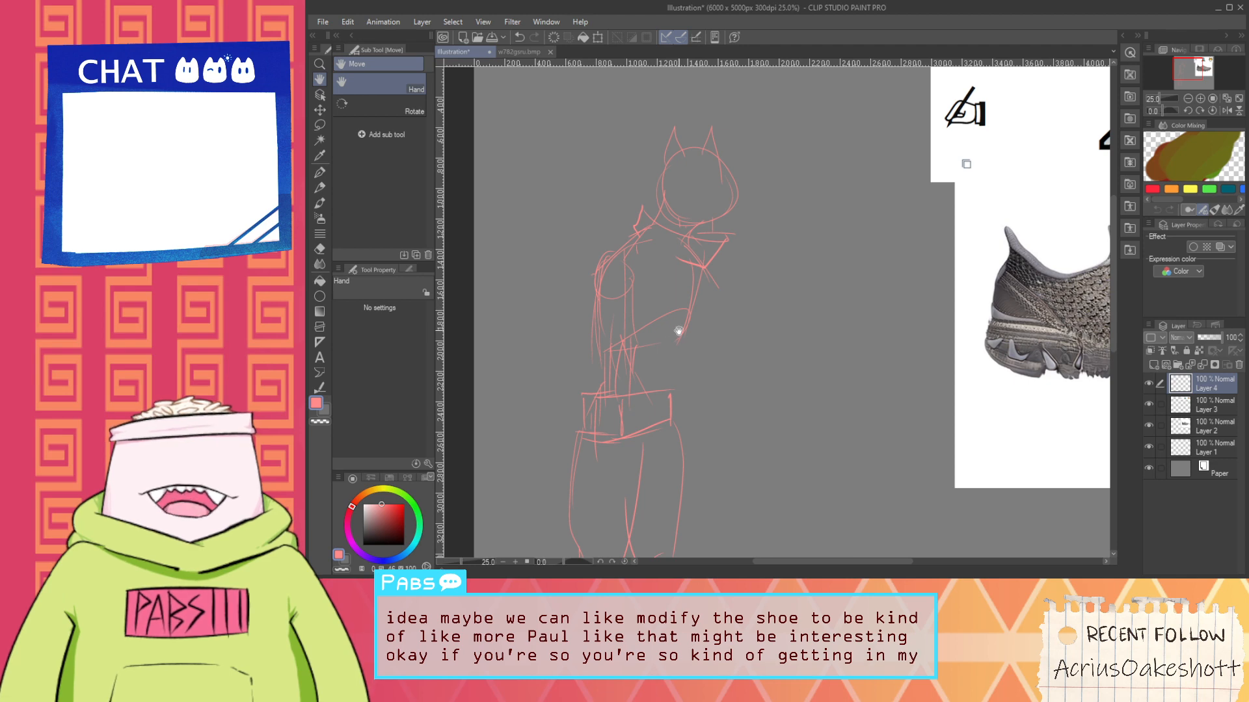
{"action": "left_click_drag", "start_coordinate": [677, 332], "coordinate": [695, 422]}
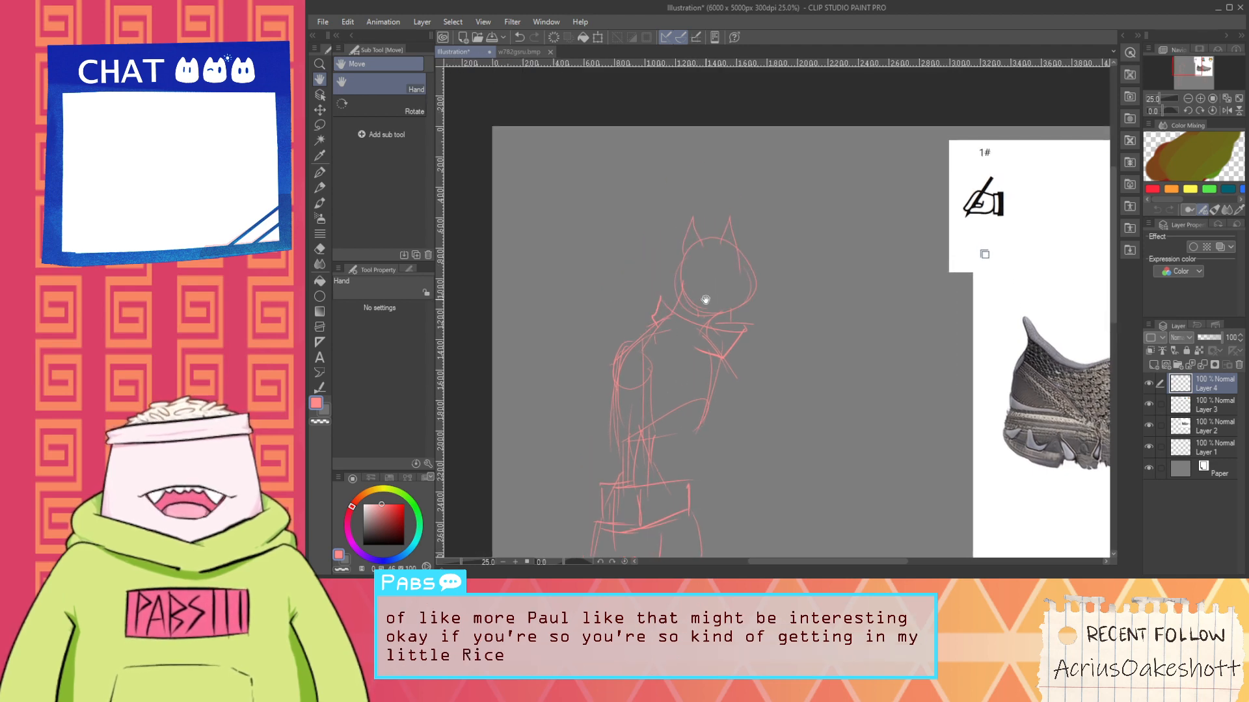
{"action": "scroll", "coordinate": [731, 274], "scroll_direction": "up", "scroll_amount": 1}
{"action": "scroll", "coordinate": [732, 274], "scroll_direction": "down", "scroll_amount": 3}
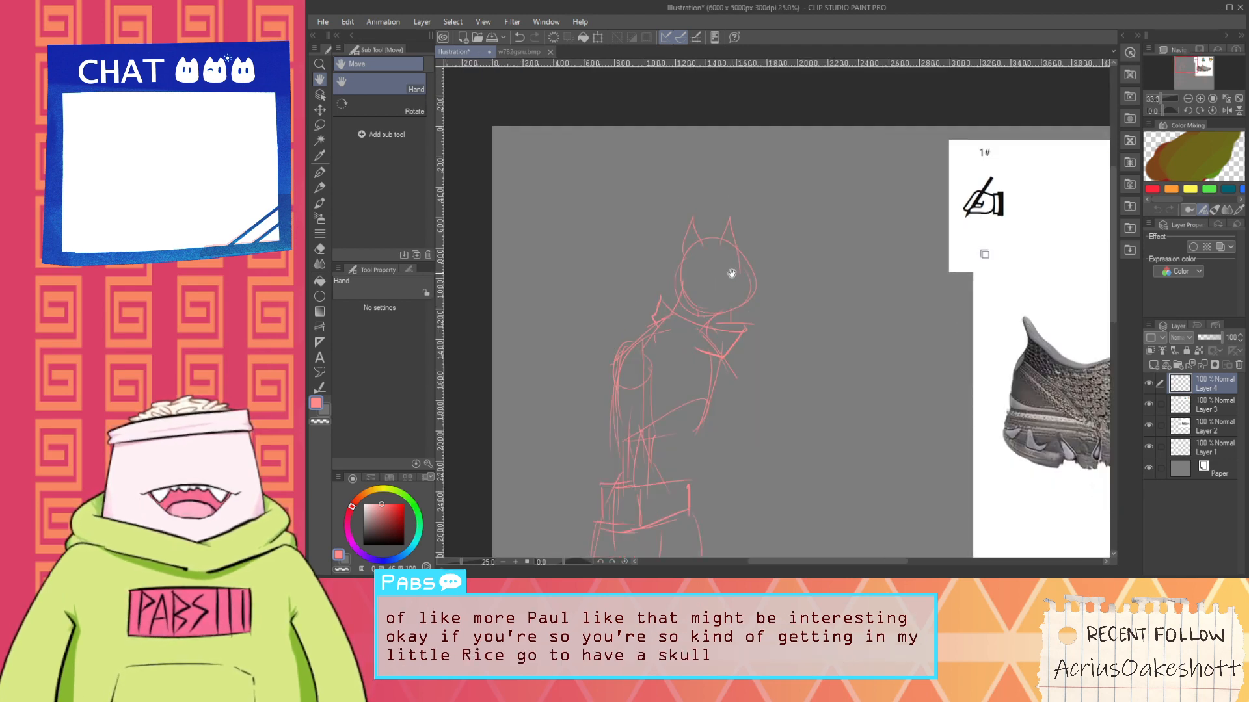
{"action": "left_click_drag", "start_coordinate": [797, 342], "coordinate": [731, 326]}
{"action": "scroll", "coordinate": [885, 217], "scroll_direction": "up", "scroll_amount": 4}
{"action": "key", "text": "p"}
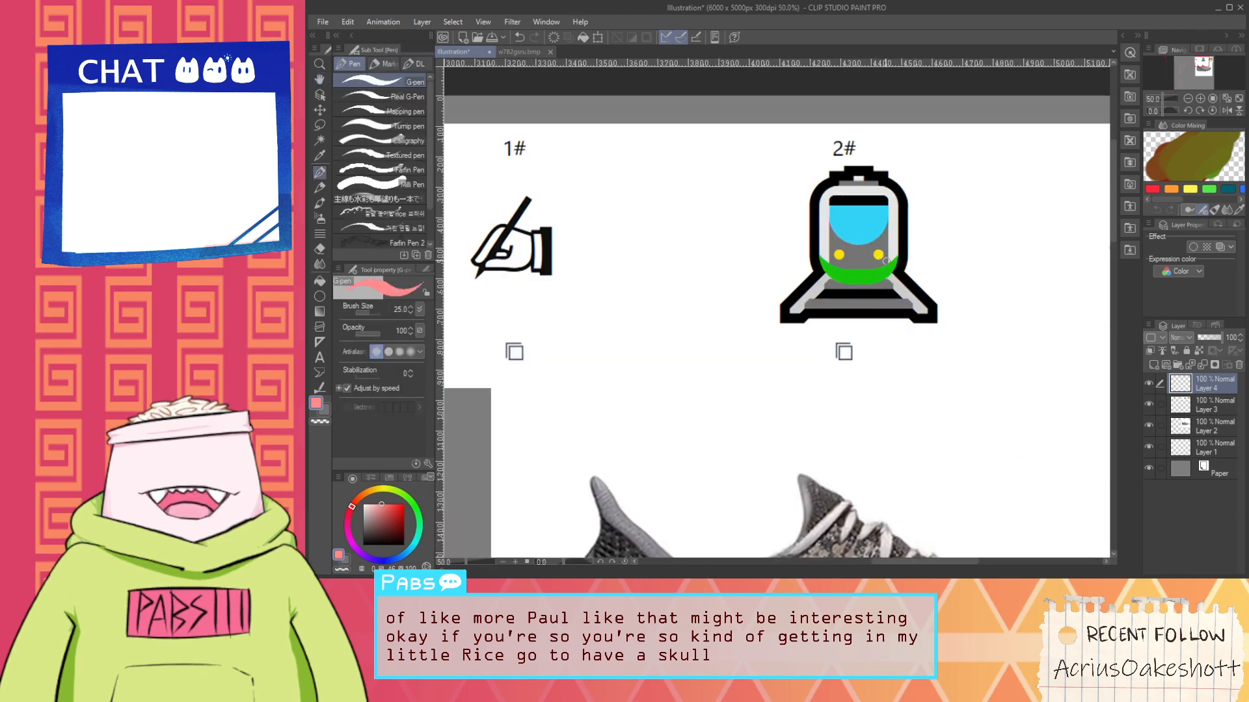
{"action": "scroll", "coordinate": [820, 323], "scroll_direction": "down", "scroll_amount": 1}
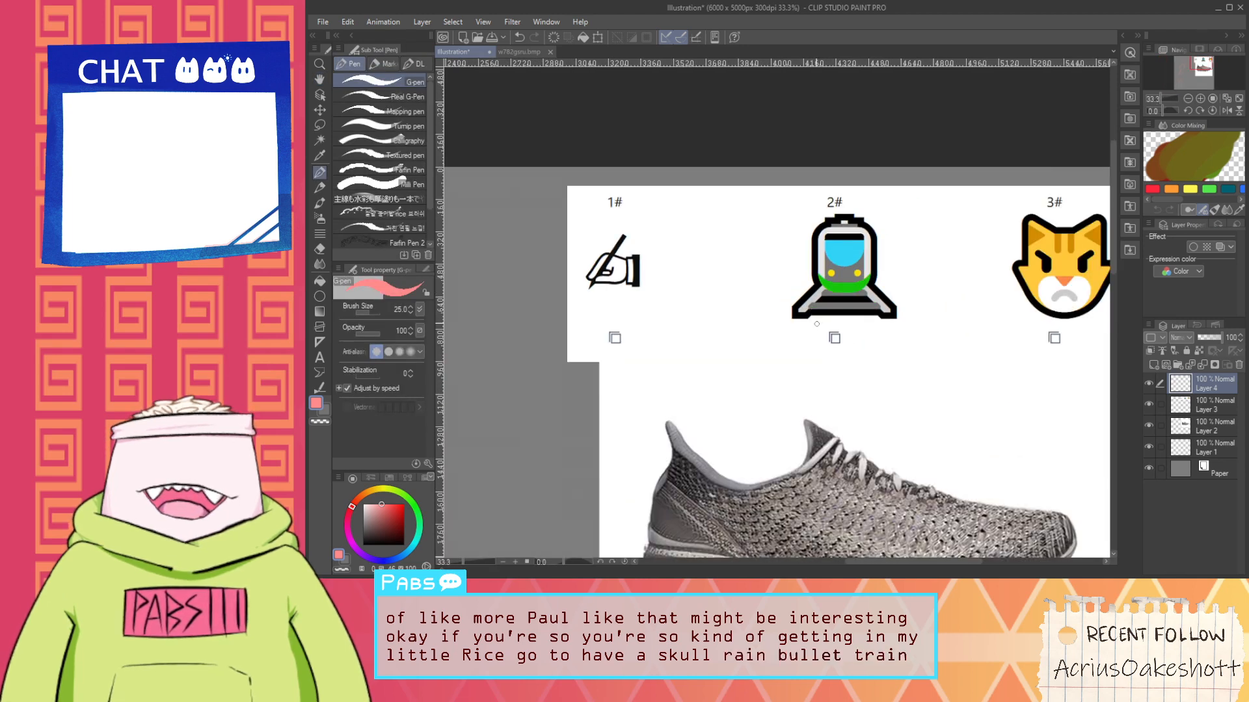
Sketch a mountaineering pickaxe with a single curved point, a blunt back end and a long handle in the empty area below the shoe reference
{"action": "scroll", "coordinate": [820, 323], "scroll_direction": "down", "scroll_amount": 3}
{"action": "key", "text": "h"}
{"action": "left_click_drag", "start_coordinate": [702, 448], "coordinate": [720, 382]}
{"action": "left_click_drag", "start_coordinate": [669, 419], "coordinate": [755, 309]}
{"action": "scroll", "coordinate": [816, 273], "scroll_direction": "up", "scroll_amount": 2}
{"action": "scroll", "coordinate": [761, 390], "scroll_direction": "up", "scroll_amount": 1}
{"action": "key", "text": "p"}
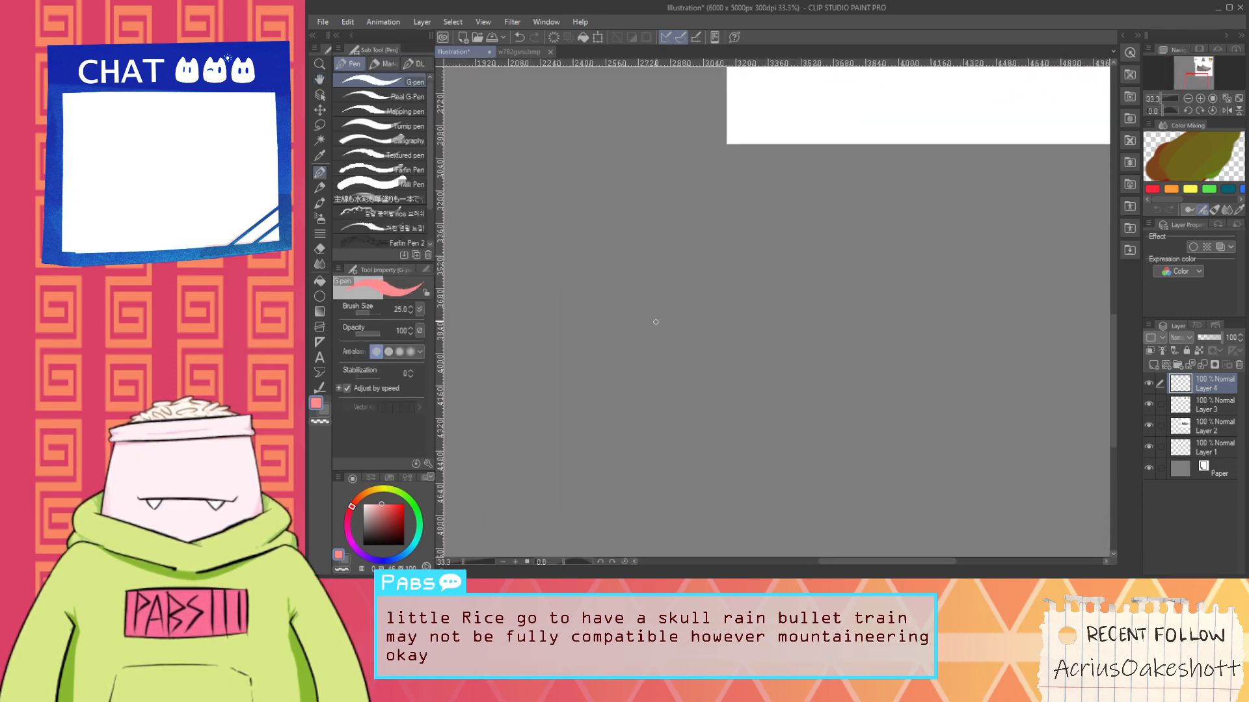
{"action": "left_click_drag", "start_coordinate": [575, 375], "coordinate": [797, 316]}
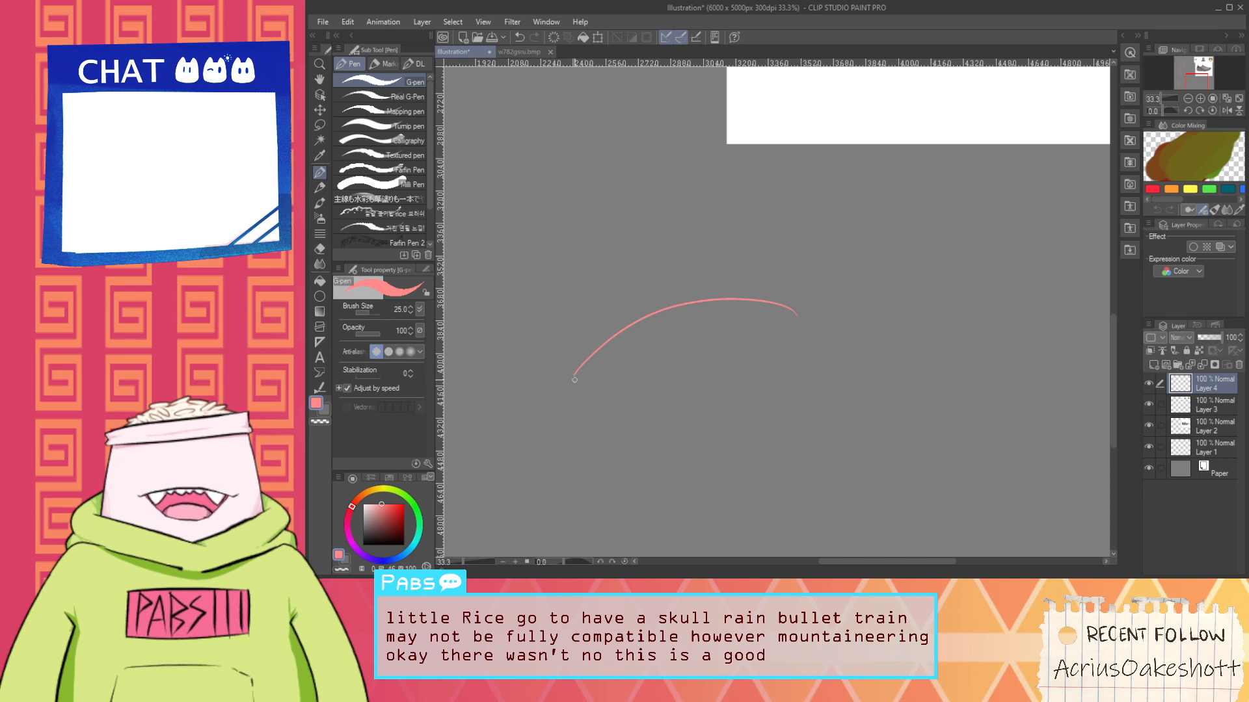
{"action": "key", "text": "ctrl+z"}
{"action": "mouse_move", "coordinate": [577, 372]}
{"action": "left_mouse_down"}
{"action": "mouse_move", "coordinate": [723, 305]}
{"action": "mouse_move", "coordinate": [731, 338]}
{"action": "left_mouse_up"}
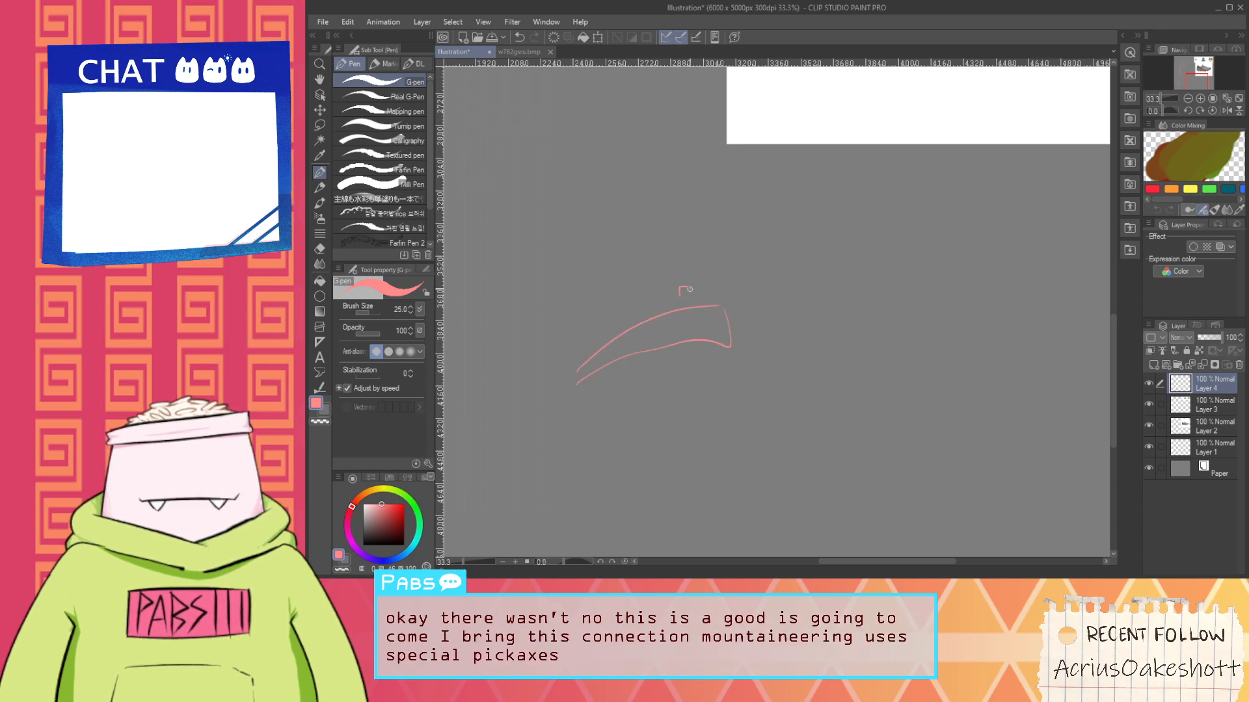
{"action": "left_click_drag", "start_coordinate": [684, 415], "coordinate": [683, 530]}
{"action": "left_click_drag", "start_coordinate": [694, 346], "coordinate": [705, 547]}
{"action": "left_click_drag", "start_coordinate": [666, 535], "coordinate": [694, 532]}
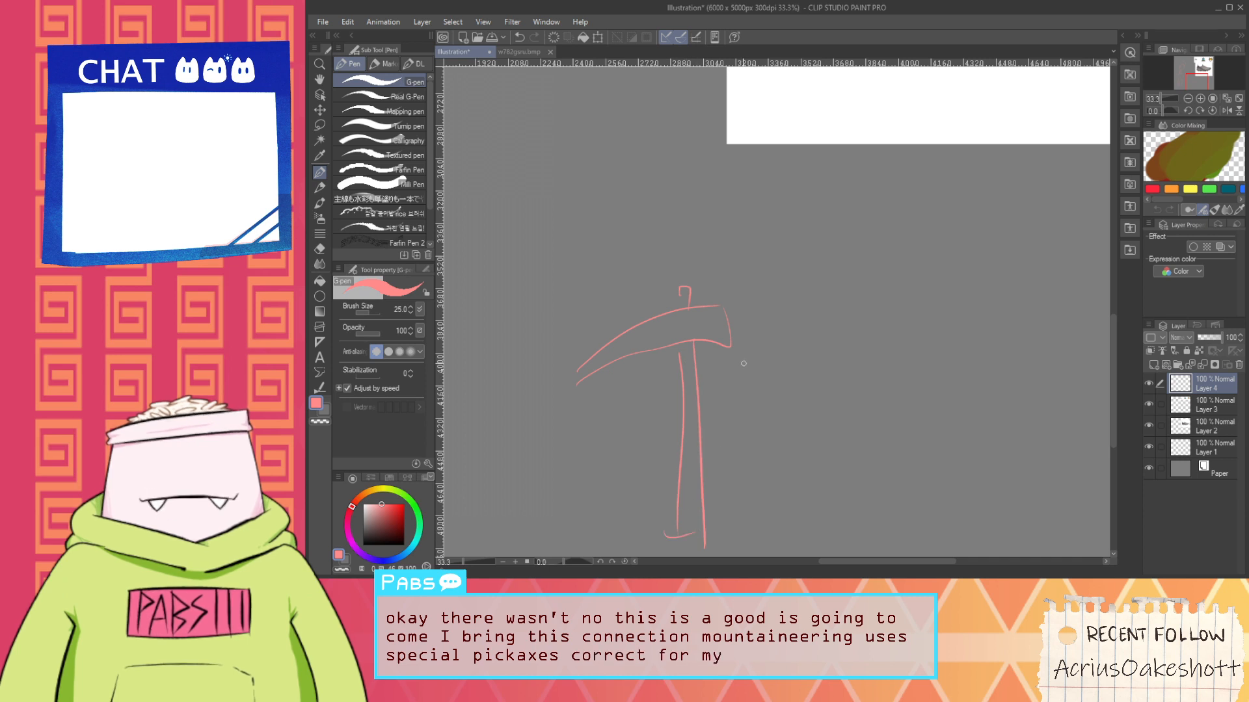
Draw an arrow from the mountaineering pickaxe to a smaller double-tipped miner's pickaxe, and start another arrow beyond it
{"action": "scroll", "coordinate": [776, 382], "scroll_direction": "down", "scroll_amount": 1}
{"action": "key", "text": "space"}
{"action": "mouse_move", "coordinate": [768, 403]}
{"action": "left_mouse_down"}
{"action": "mouse_move", "coordinate": [708, 398]}
{"action": "mouse_move", "coordinate": [662, 371]}
{"action": "mouse_move", "coordinate": [718, 421]}
{"action": "left_mouse_up"}
{"action": "scroll", "coordinate": [675, 371], "scroll_direction": "up", "scroll_amount": 1}
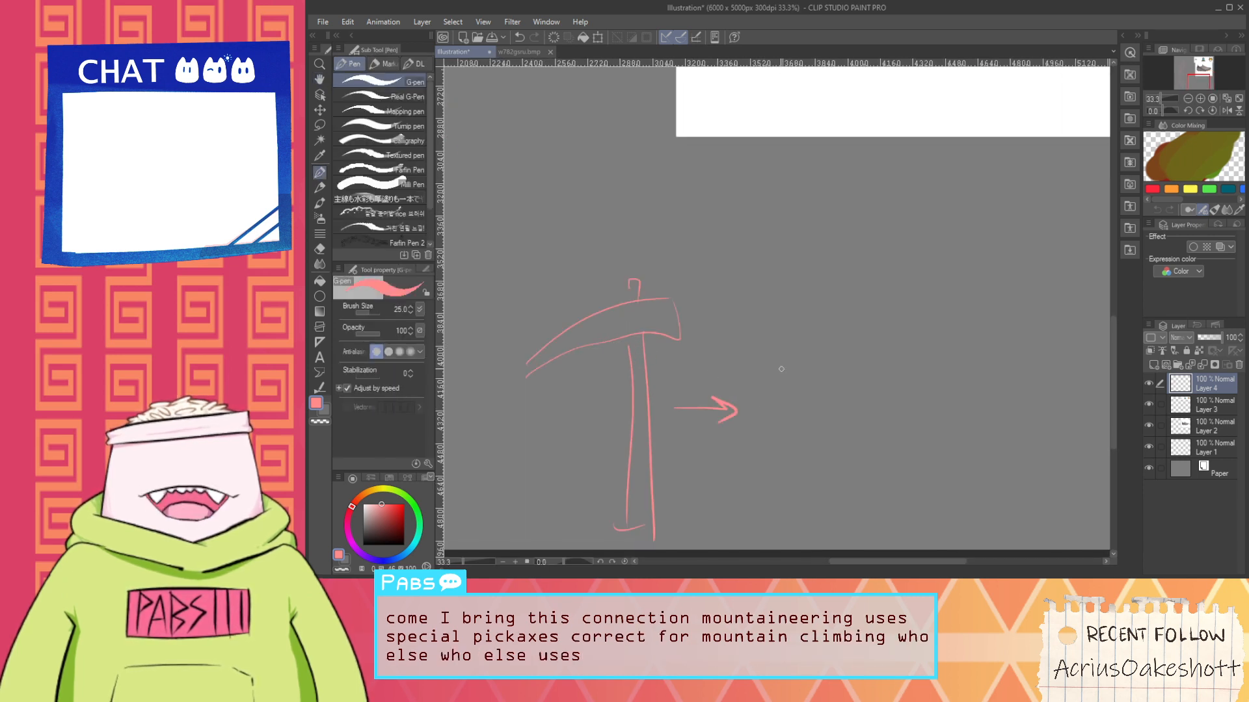
{"action": "left_click_drag", "start_coordinate": [749, 378], "coordinate": [887, 387]}
{"action": "left_click_drag", "start_coordinate": [809, 345], "coordinate": [786, 497]}
{"action": "key", "text": "ctrl+z"}
{"action": "mouse_move", "coordinate": [809, 378]}
{"action": "left_mouse_down"}
{"action": "mouse_move", "coordinate": [810, 537]}
{"action": "mouse_move", "coordinate": [822, 485]}
{"action": "mouse_move", "coordinate": [813, 535]}
{"action": "left_mouse_up"}
{"action": "key", "text": "space"}
{"action": "mouse_move", "coordinate": [849, 403]}
{"action": "left_mouse_down"}
{"action": "mouse_move", "coordinate": [674, 387]}
{"action": "mouse_move", "coordinate": [713, 371]}
{"action": "left_mouse_up"}
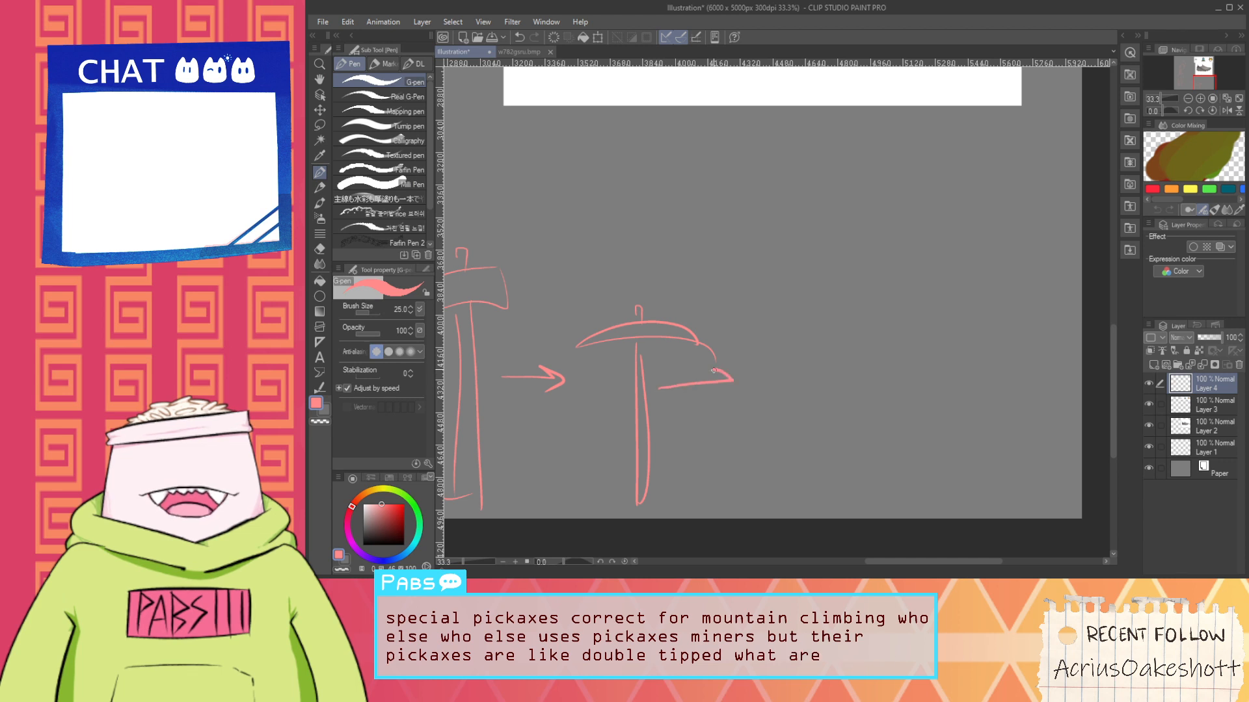
Sketch a boxy minecart with small wheels on rails beside the second arrow, and add an arrow bending upward from its side
{"action": "left_click_drag", "start_coordinate": [767, 423], "coordinate": [982, 384]}
{"action": "key", "text": "ctrl+z"}
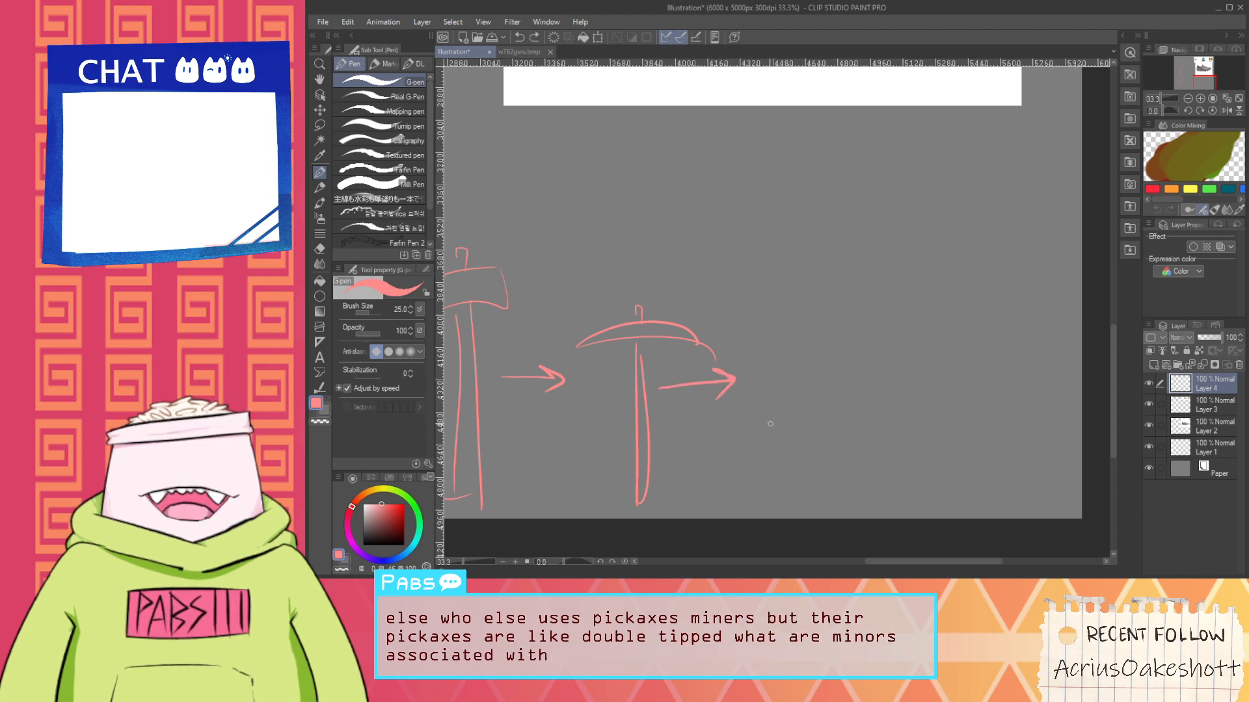
{"action": "mouse_move", "coordinate": [774, 441]}
{"action": "left_mouse_down"}
{"action": "mouse_move", "coordinate": [787, 334]}
{"action": "mouse_move", "coordinate": [809, 442]}
{"action": "mouse_move", "coordinate": [917, 435]}
{"action": "left_mouse_up"}
{"action": "mouse_move", "coordinate": [812, 337]}
{"action": "left_mouse_down"}
{"action": "mouse_move", "coordinate": [941, 339]}
{"action": "mouse_move", "coordinate": [917, 427]}
{"action": "left_mouse_up"}
{"action": "left_click_drag", "start_coordinate": [809, 449], "coordinate": [807, 453]}
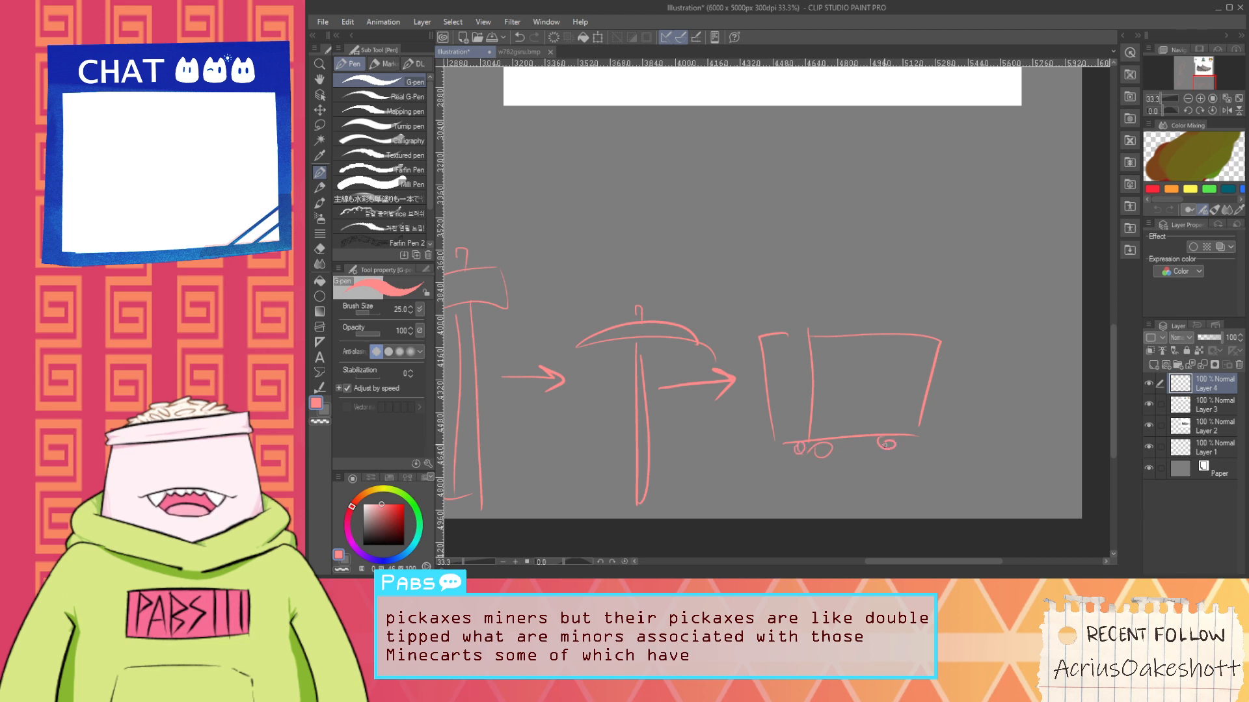
{"action": "mouse_move", "coordinate": [931, 402]}
{"action": "left_mouse_down"}
{"action": "mouse_move", "coordinate": [974, 301]}
{"action": "mouse_move", "coordinate": [957, 309]}
{"action": "mouse_move", "coordinate": [982, 308]}
{"action": "left_mouse_up"}
{"action": "left_click_drag", "start_coordinate": [748, 479], "coordinate": [1032, 447]}
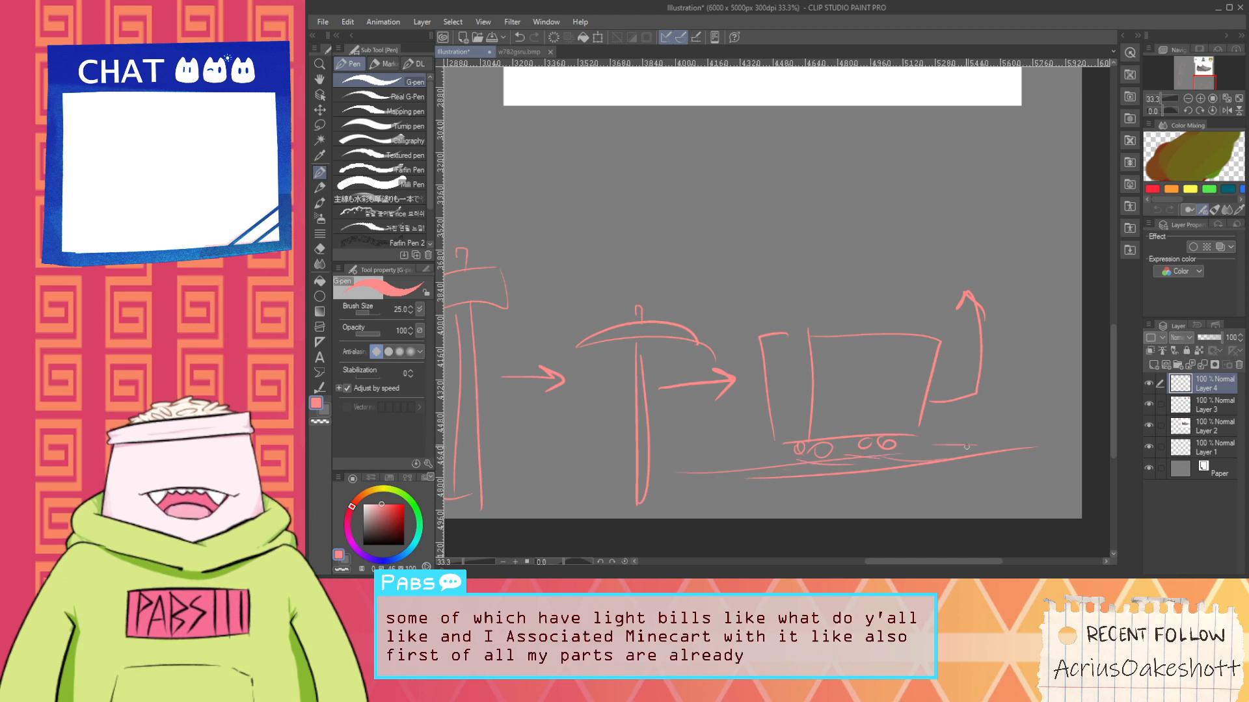
Sketch the flat base of a railway handcar above the minecart, with a boxy front and a side receding into the distance
{"action": "key", "text": "space"}
{"action": "left_click_drag", "start_coordinate": [870, 319], "coordinate": [864, 394]}
{"action": "mouse_move", "coordinate": [769, 321]}
{"action": "left_mouse_down"}
{"action": "mouse_move", "coordinate": [767, 343]}
{"action": "mouse_move", "coordinate": [889, 350]}
{"action": "mouse_move", "coordinate": [840, 330]}
{"action": "left_mouse_up"}
{"action": "mouse_move", "coordinate": [840, 328]}
{"action": "left_mouse_down"}
{"action": "mouse_move", "coordinate": [841, 355]}
{"action": "mouse_move", "coordinate": [1006, 303]}
{"action": "mouse_move", "coordinate": [995, 307]}
{"action": "left_mouse_up"}
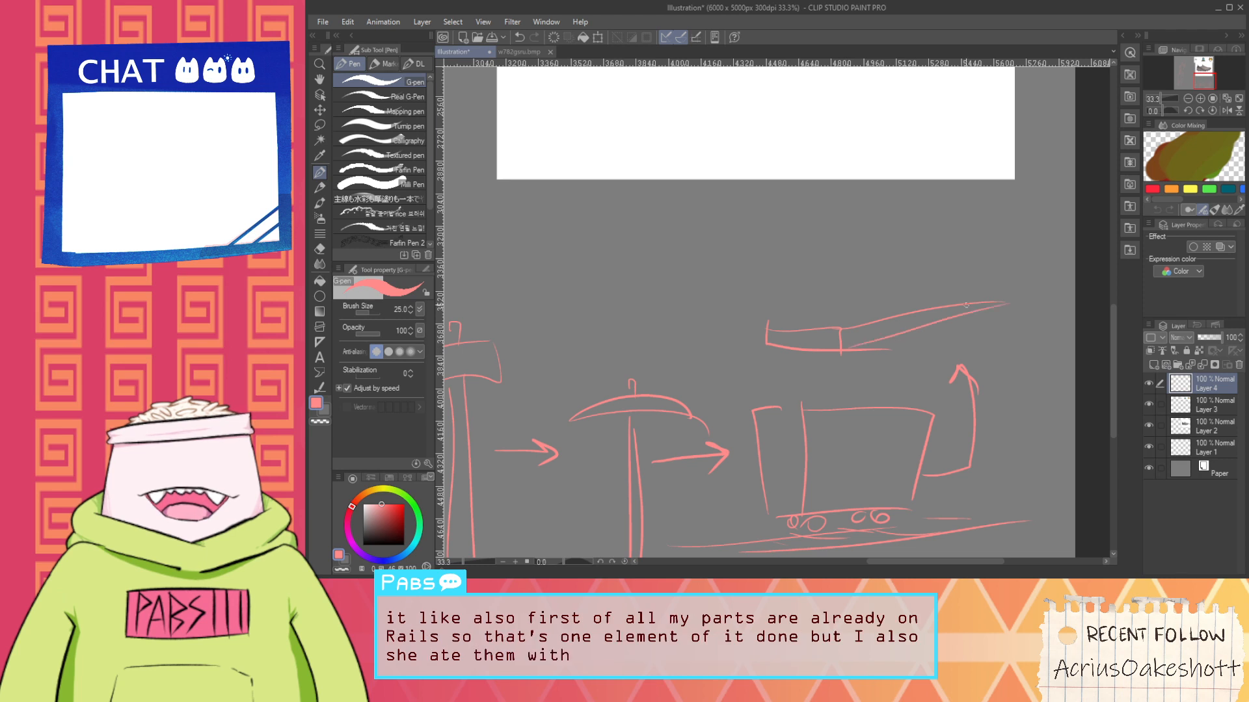
Add a rounded pivot on top of the handcar base and sketch slanted pump-lever arms on either side of it
{"action": "left_click_drag", "start_coordinate": [863, 300], "coordinate": [781, 235]}
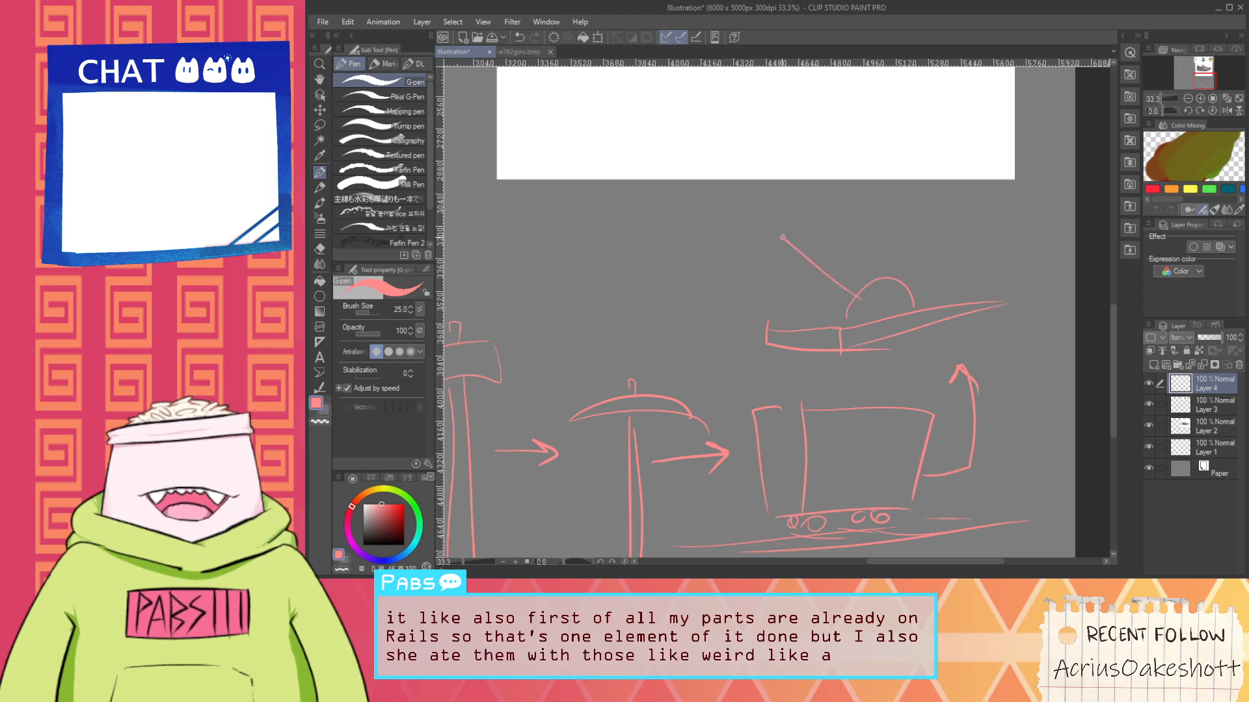
{"action": "key", "text": "ctrl+z"}
{"action": "left_click_drag", "start_coordinate": [855, 298], "coordinate": [757, 251]}
{"action": "key", "text": "ctrl+z"}
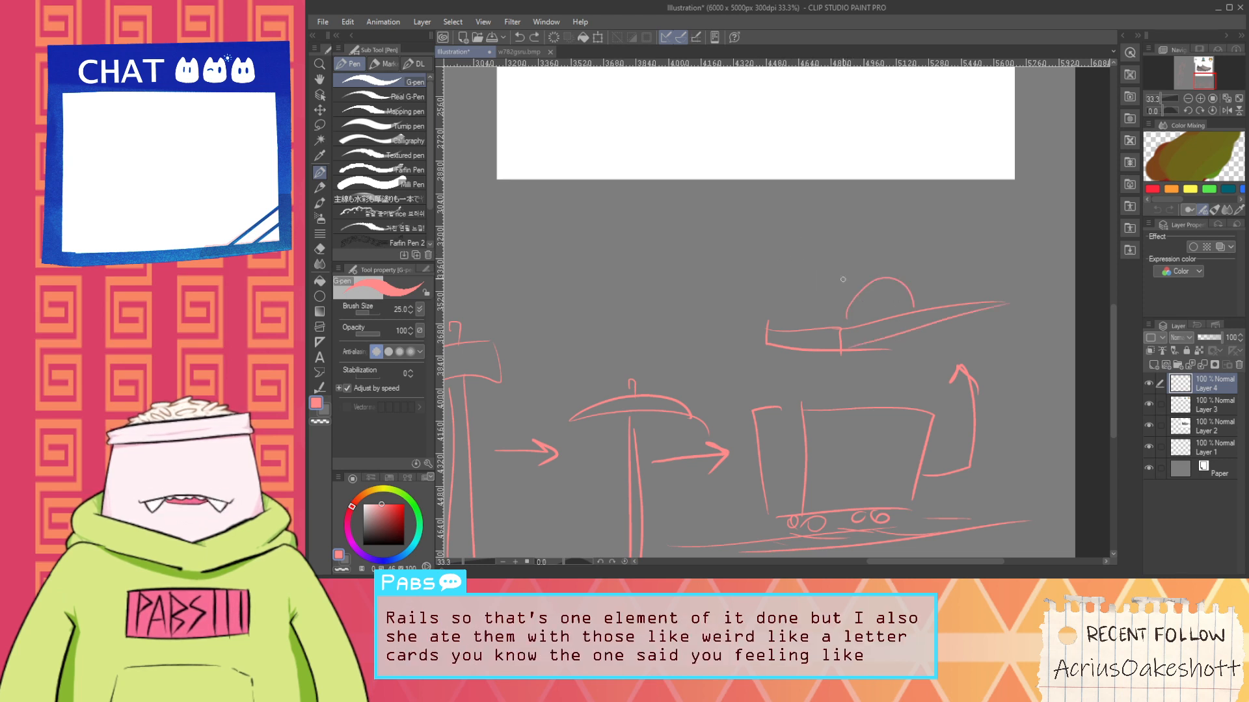
{"action": "left_click_drag", "start_coordinate": [845, 288], "coordinate": [737, 247]}
{"action": "left_click_drag", "start_coordinate": [736, 246], "coordinate": [849, 277]}
{"action": "left_click_drag", "start_coordinate": [956, 281], "coordinate": [902, 292]}
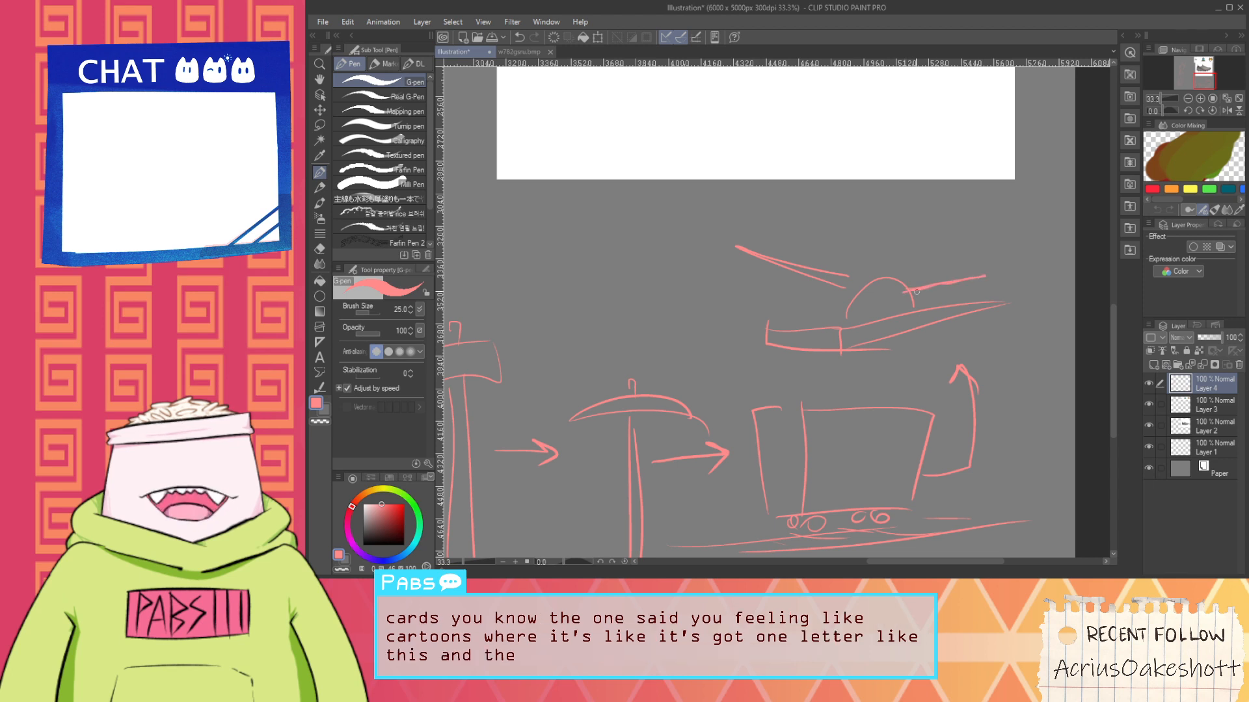
Try a downward arrow over the handcar's left lever arm to show the pumping motion
{"action": "mouse_move", "coordinate": [802, 194]}
{"action": "left_mouse_down"}
{"action": "mouse_move", "coordinate": [780, 287]}
{"action": "mouse_move", "coordinate": [794, 310]}
{"action": "left_mouse_up"}
{"action": "mouse_move", "coordinate": [797, 314]}
{"action": "left_mouse_down"}
{"action": "mouse_move", "coordinate": [776, 284]}
{"action": "mouse_move", "coordinate": [817, 247]}
{"action": "left_mouse_up"}
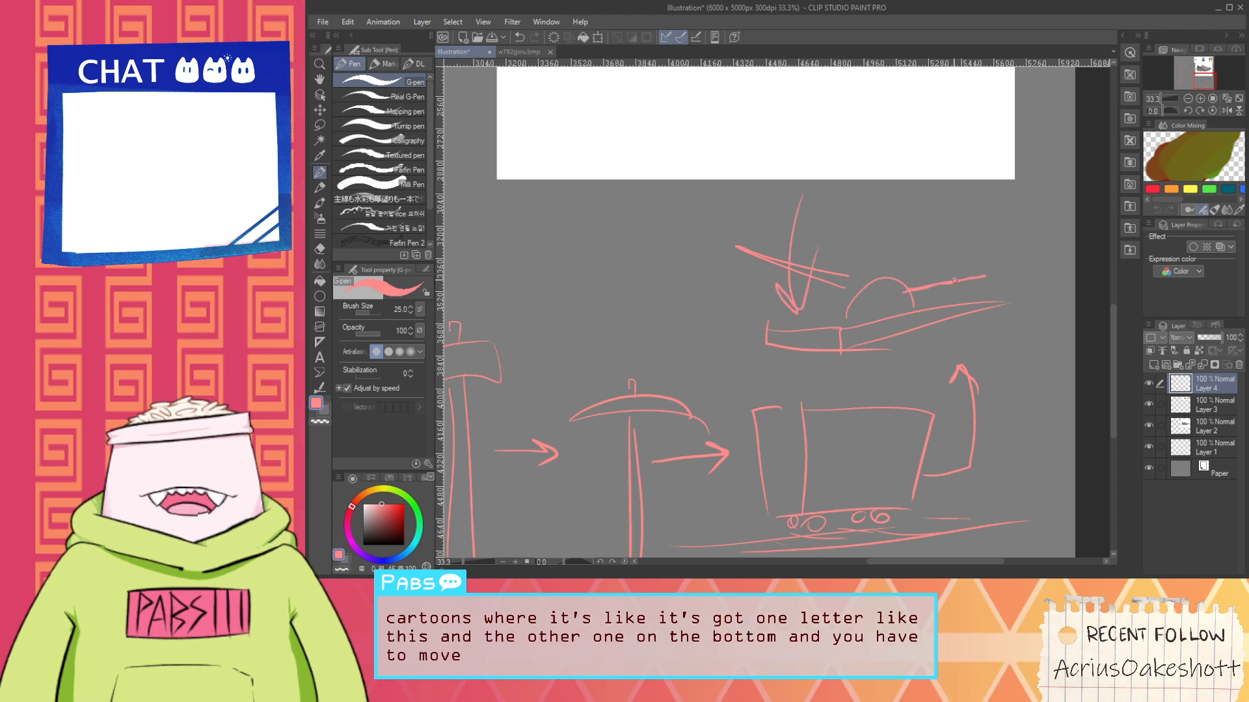
{"action": "key", "text": "ctrl+z"}
{"action": "key", "text": "ctrl+z"}
{"action": "key", "text": "ctrl+z"}
{"action": "key", "text": "ctrl+z"}
Try a stroke extending the figure's left lower leg downward into a foot
{"action": "scroll", "coordinate": [928, 270], "scroll_direction": "down", "scroll_amount": 3}
{"action": "key", "text": "space"}
{"action": "left_click_drag", "start_coordinate": [876, 318], "coordinate": [836, 380]}
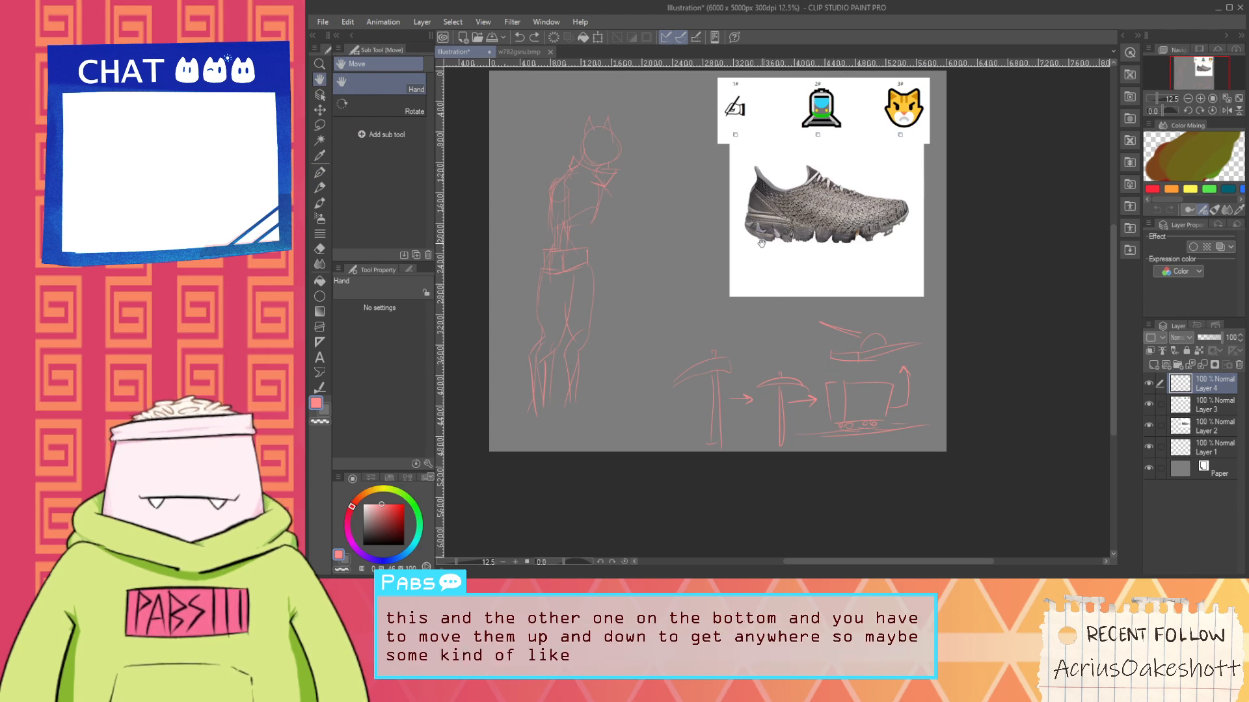
{"action": "scroll", "coordinate": [555, 407], "scroll_direction": "up", "scroll_amount": 2}
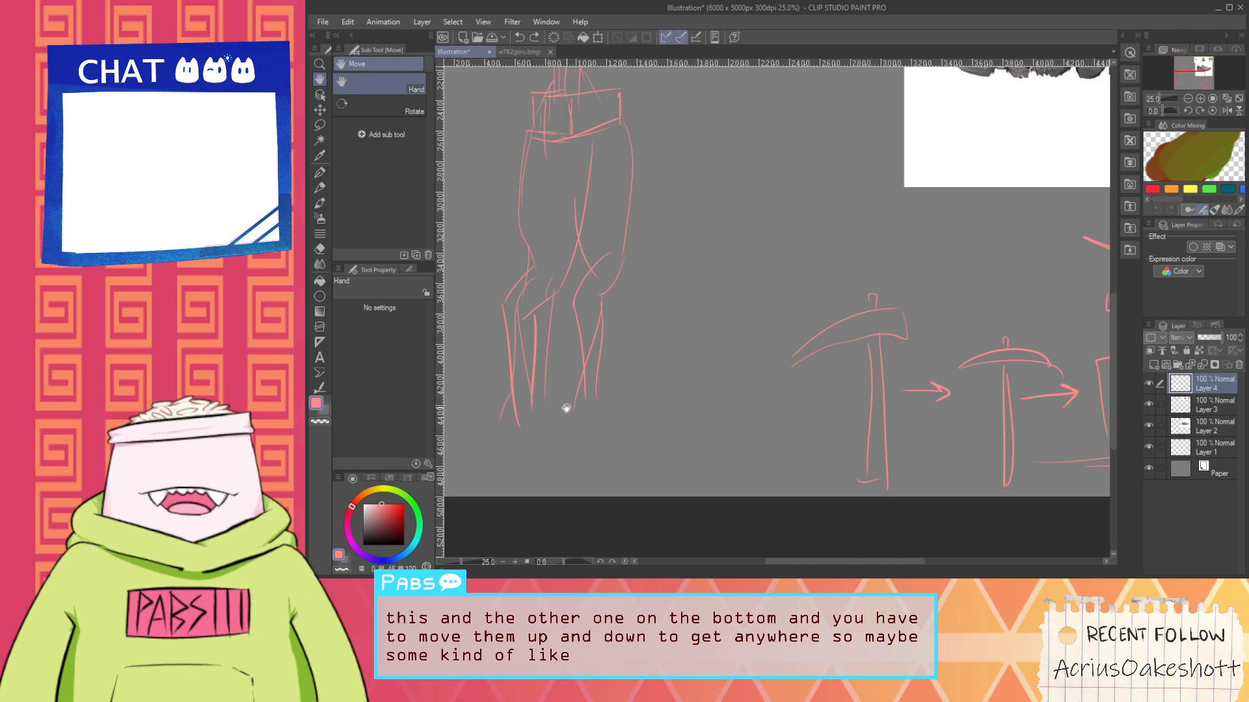
{"action": "scroll", "coordinate": [566, 410], "scroll_direction": "up", "scroll_amount": 1}
{"action": "mouse_move", "coordinate": [565, 409]}
{"action": "left_mouse_down"}
{"action": "mouse_move", "coordinate": [744, 353]}
{"action": "mouse_move", "coordinate": [725, 350]}
{"action": "mouse_move", "coordinate": [649, 419]}
{"action": "left_mouse_up"}
{"action": "scroll", "coordinate": [720, 348], "scroll_direction": "up", "scroll_amount": 1}
{"action": "key", "text": "ctrl+z"}
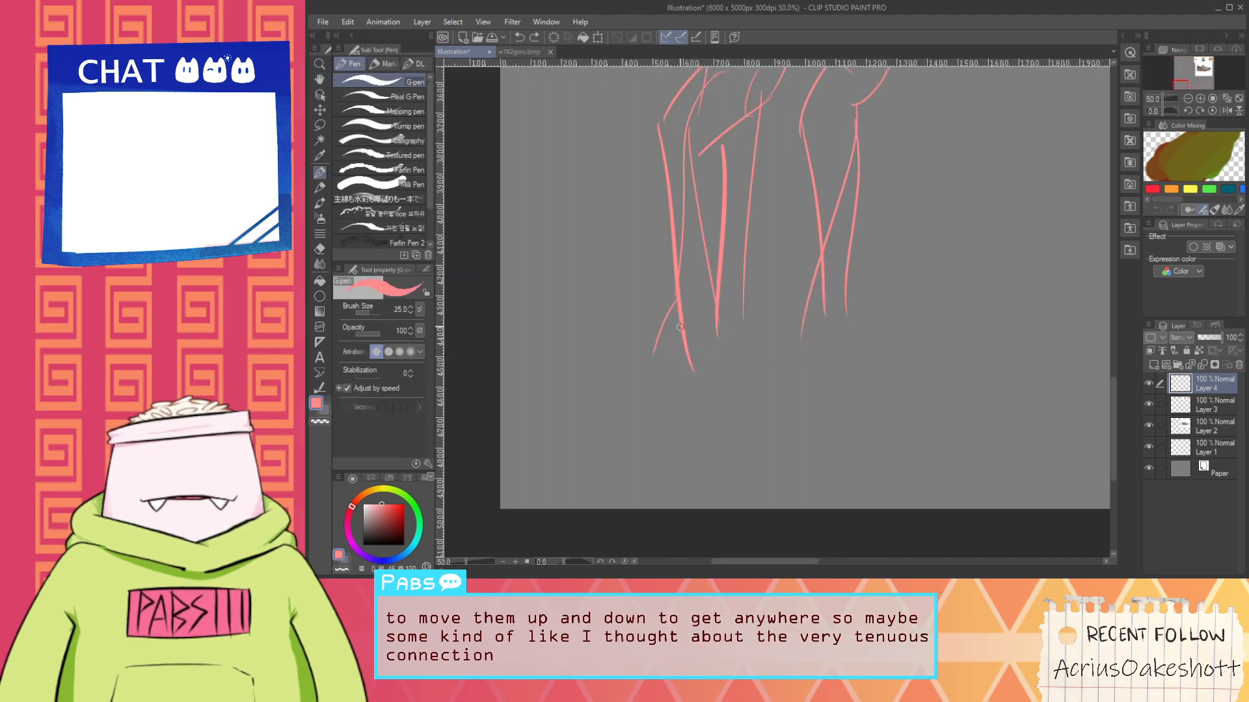
{"action": "left_click_drag", "start_coordinate": [683, 327], "coordinate": [672, 425]}
{"action": "key", "text": "ctrl+z"}
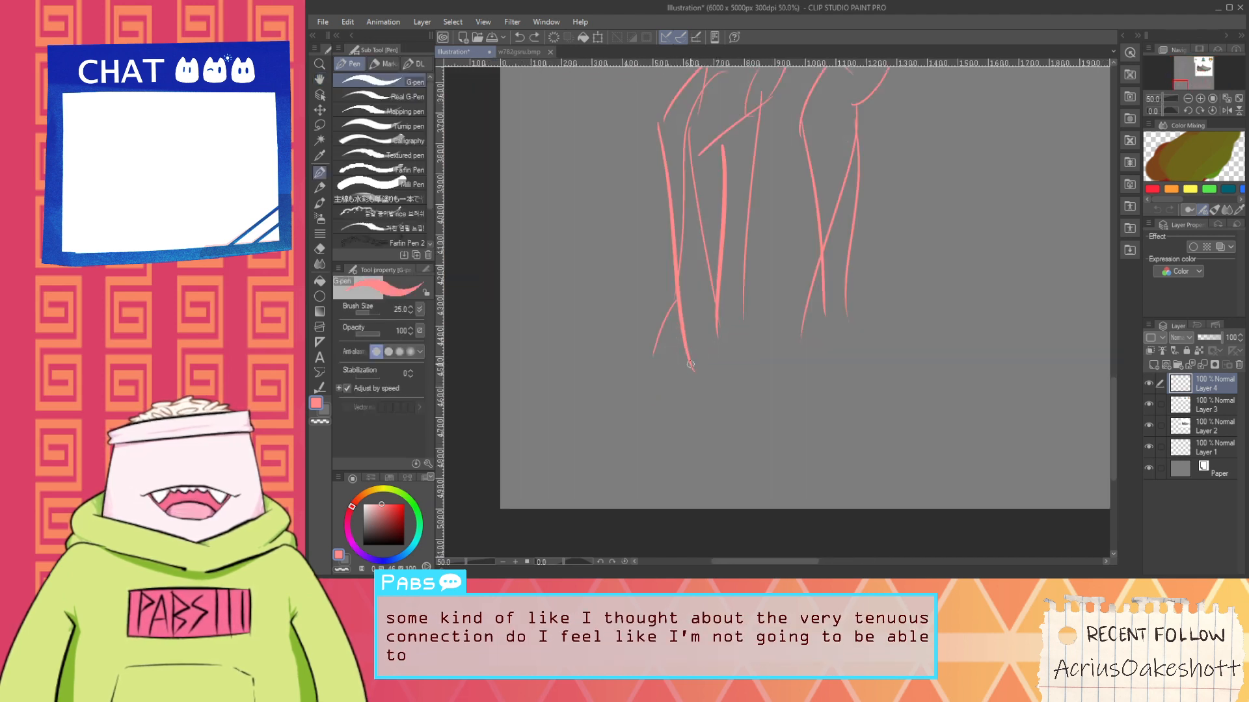
Review the body sketch from legs to head and compare it with the emoji and shoe references
{"action": "scroll", "coordinate": [690, 364], "scroll_direction": "down", "scroll_amount": 1}
{"action": "left_click_drag", "start_coordinate": [726, 342], "coordinate": [660, 473]}
{"action": "left_click_drag", "start_coordinate": [705, 313], "coordinate": [672, 505]}
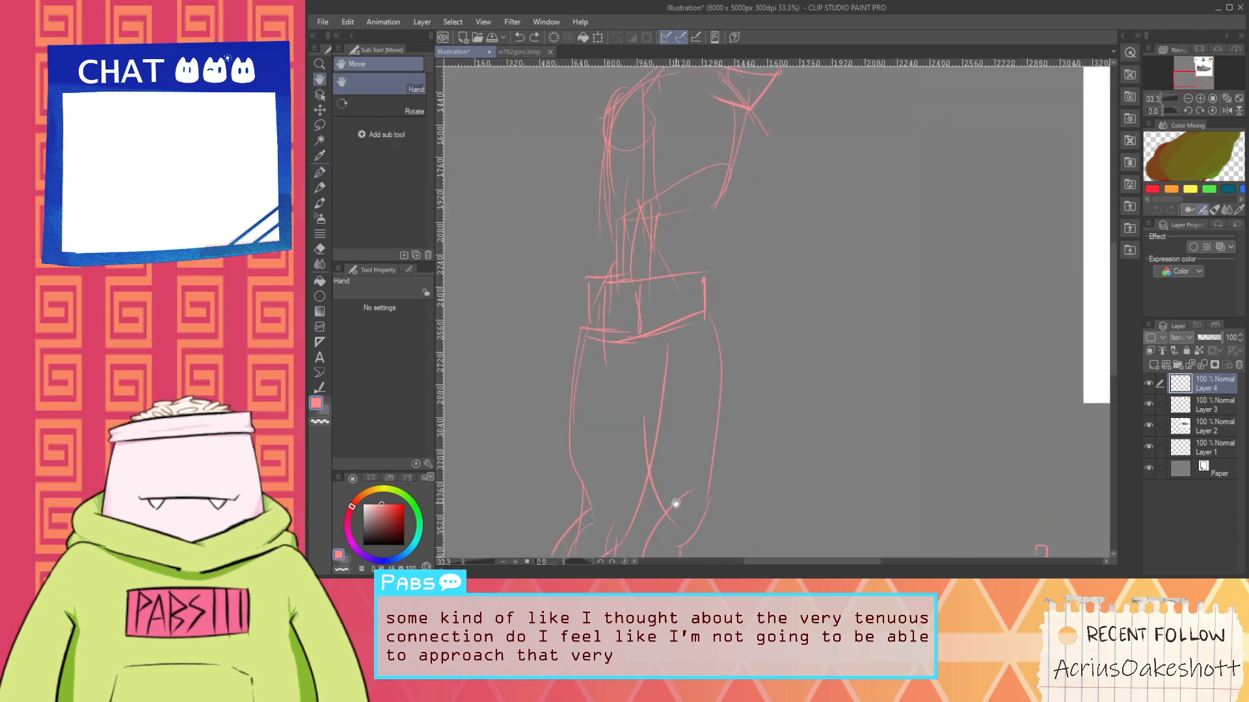
{"action": "left_click_drag", "start_coordinate": [677, 329], "coordinate": [676, 475]}
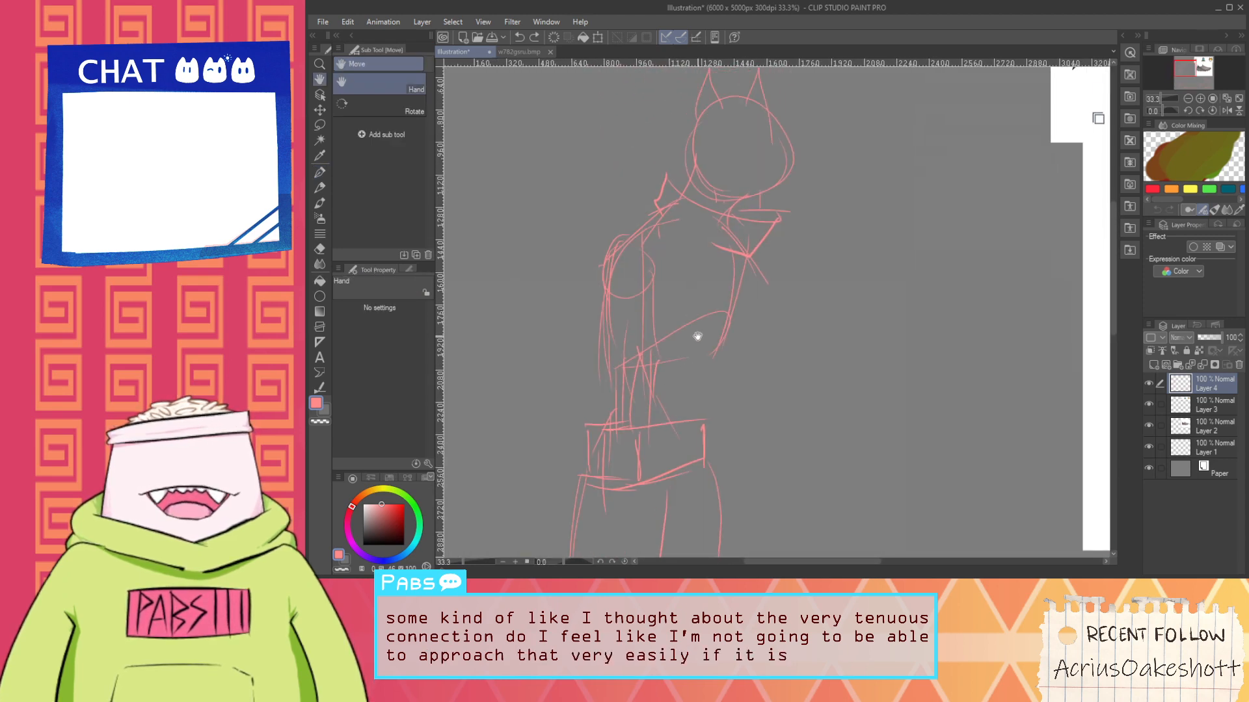
{"action": "key", "text": "p"}
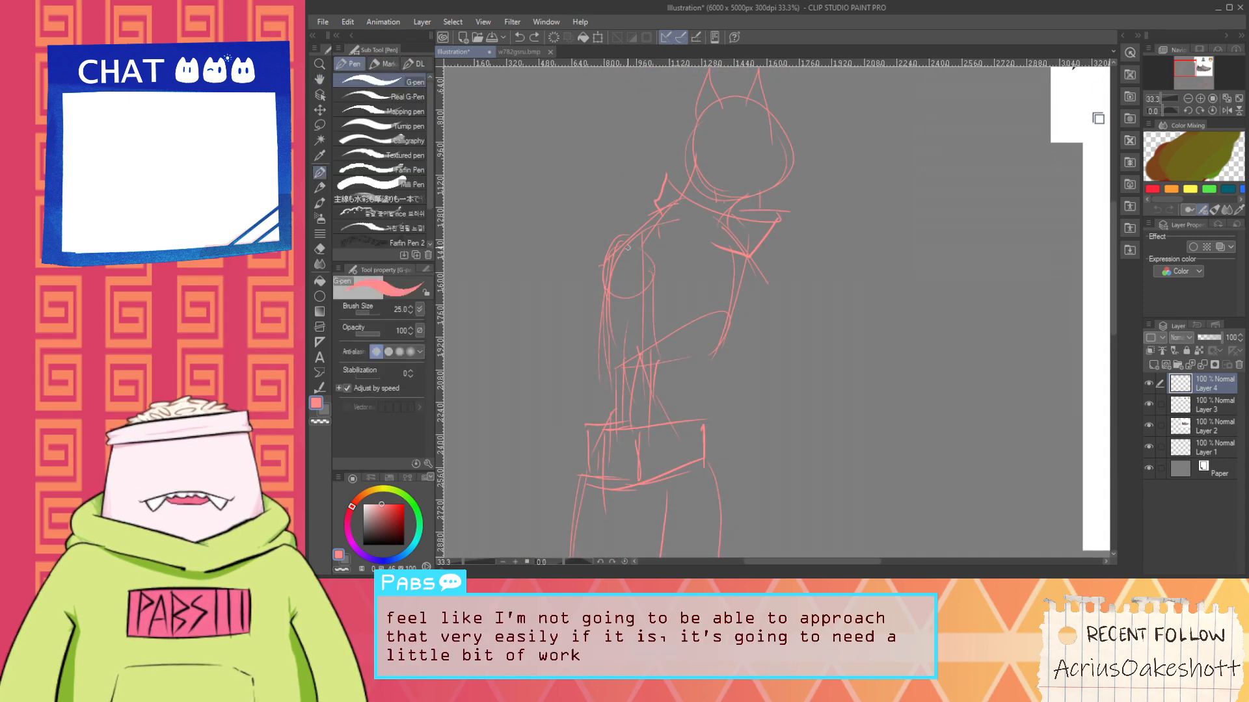
{"action": "scroll", "coordinate": [686, 344], "scroll_direction": "down", "scroll_amount": 3}
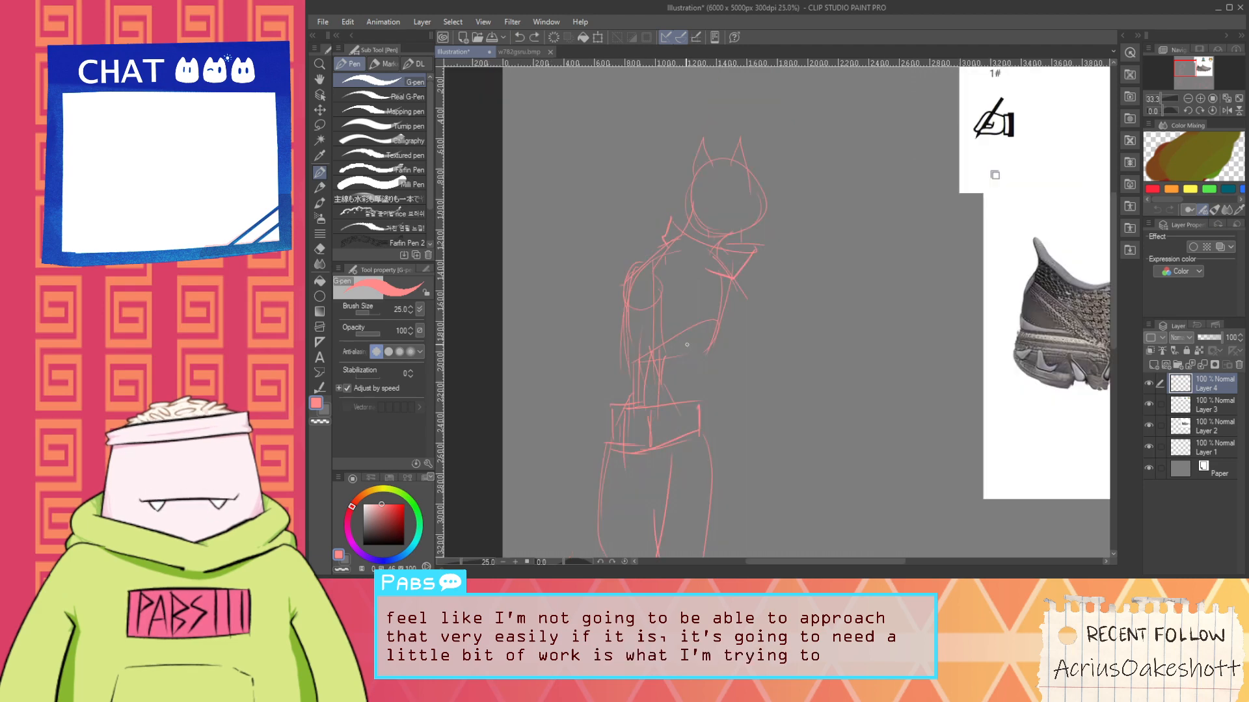
{"action": "key", "text": "space"}
{"action": "left_click_drag", "start_coordinate": [717, 364], "coordinate": [662, 322]}
{"action": "scroll", "coordinate": [839, 182], "scroll_direction": "up", "scroll_amount": 4}
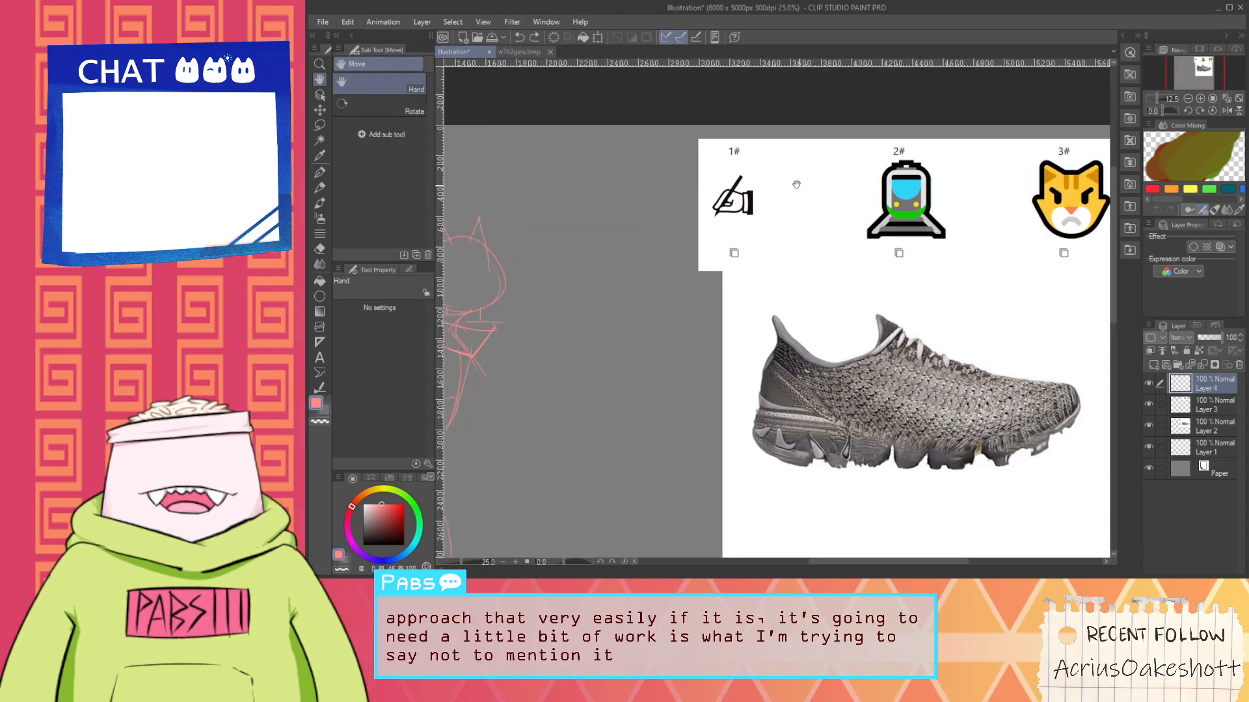
{"action": "scroll", "coordinate": [689, 246], "scroll_direction": "down", "scroll_amount": 2}
{"action": "left_click_drag", "start_coordinate": [641, 343], "coordinate": [774, 309]}
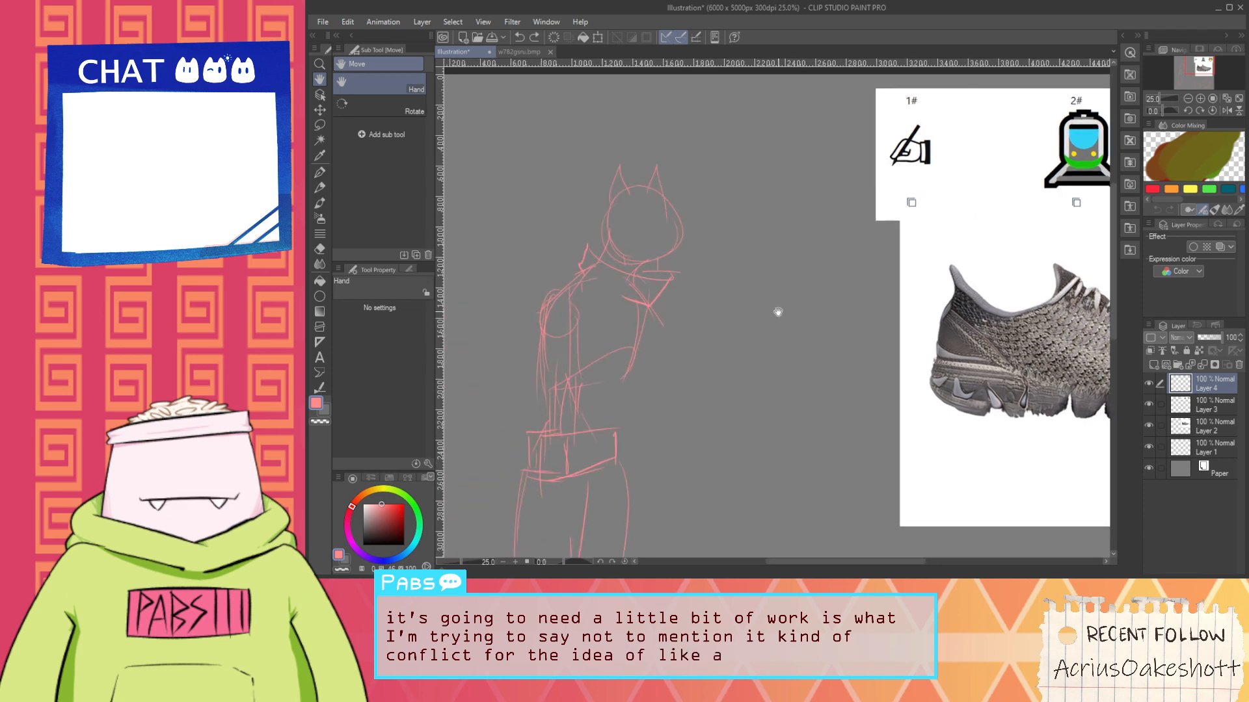
{"action": "left_click_drag", "start_coordinate": [670, 325], "coordinate": [767, 348]}
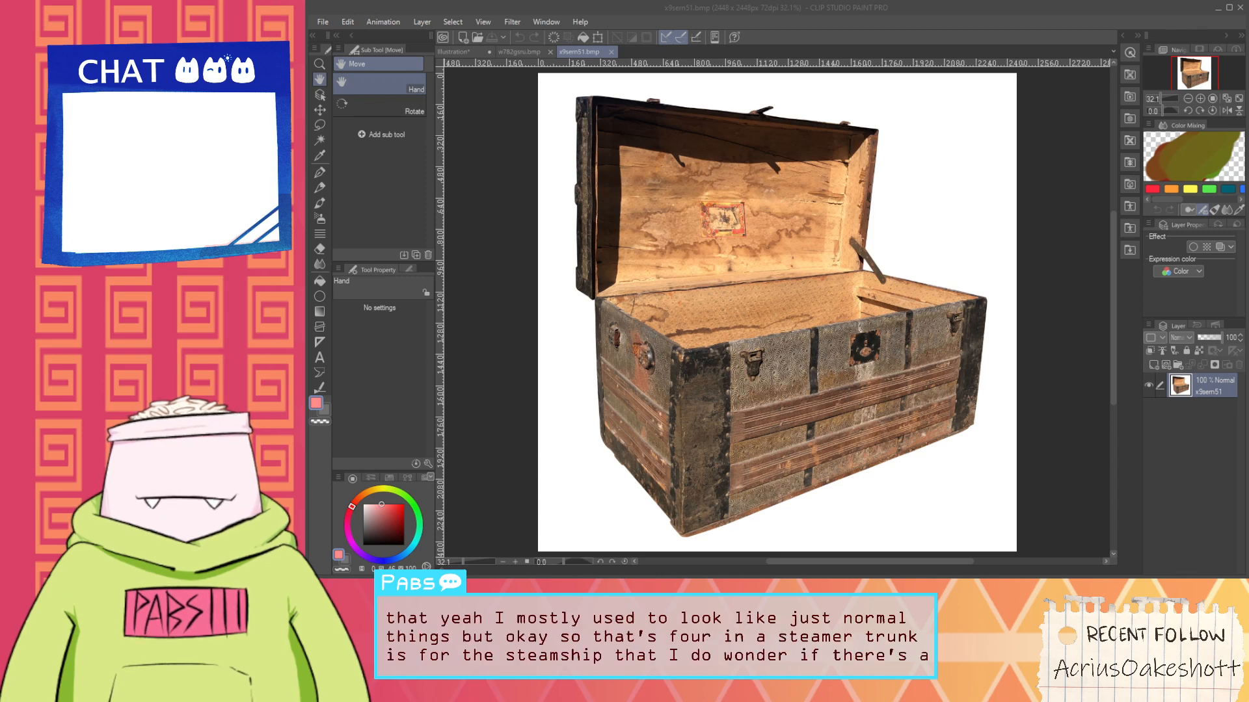
Close the w782gsru.bmp cat image and the steamer trunk image, returning to the character illustration
{"action": "left_click", "coordinate": [513, 52]}
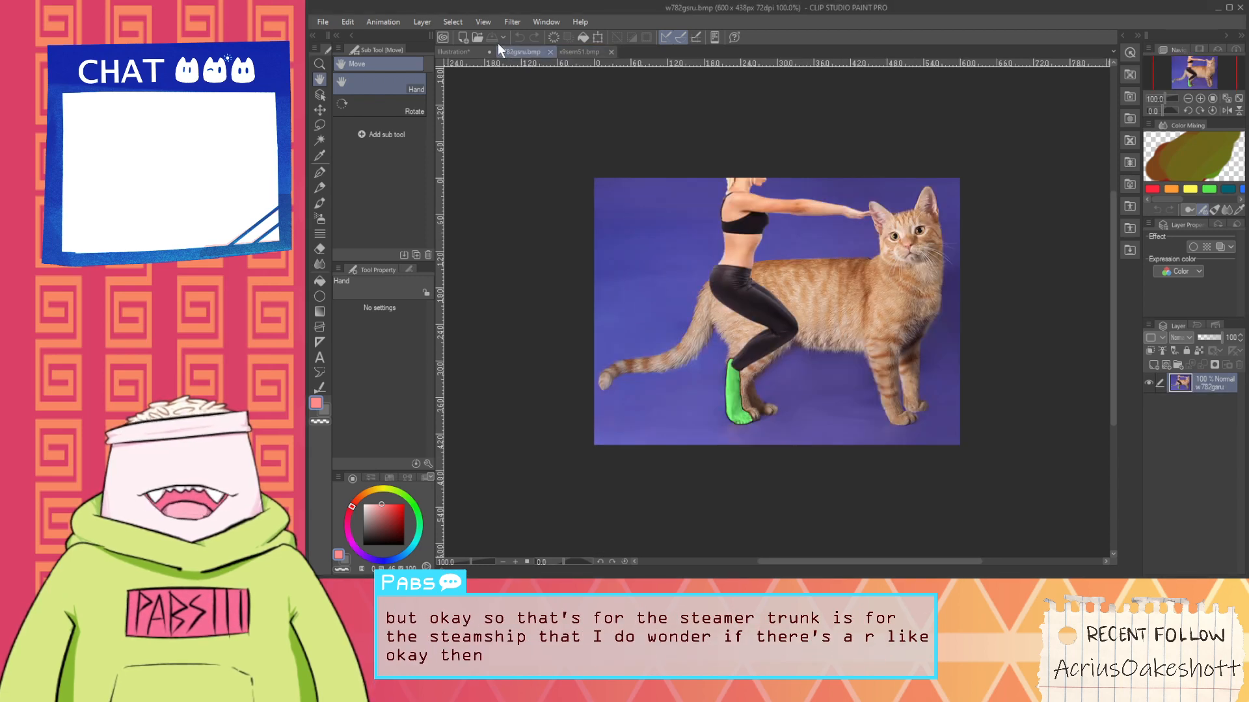
{"action": "left_click", "coordinate": [549, 53]}
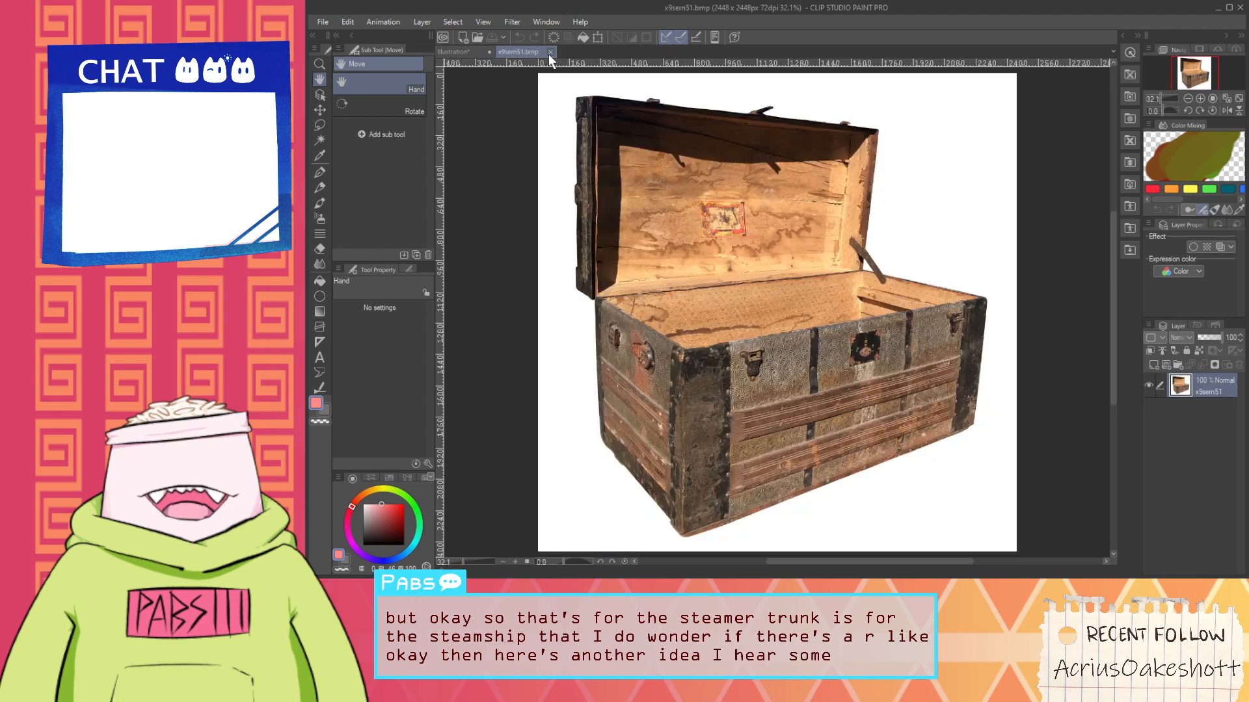
{"action": "left_click", "coordinate": [549, 53]}
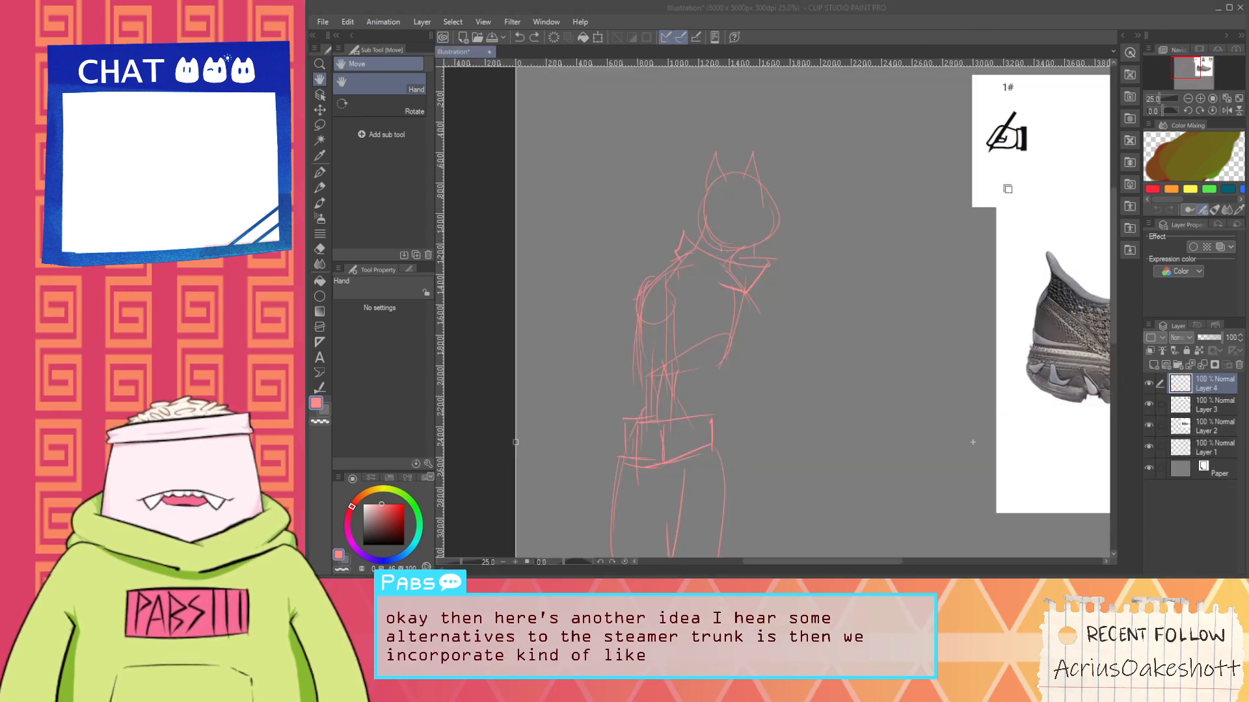
Examine the whole canvas, comparing the figure with the train emoji, the shoe and the pickaxe-to-handcar sketches for clothing ideas
{"action": "scroll", "coordinate": [954, 267], "scroll_direction": "down", "scroll_amount": 3}
{"action": "left_click_drag", "start_coordinate": [1049, 300], "coordinate": [783, 306]}
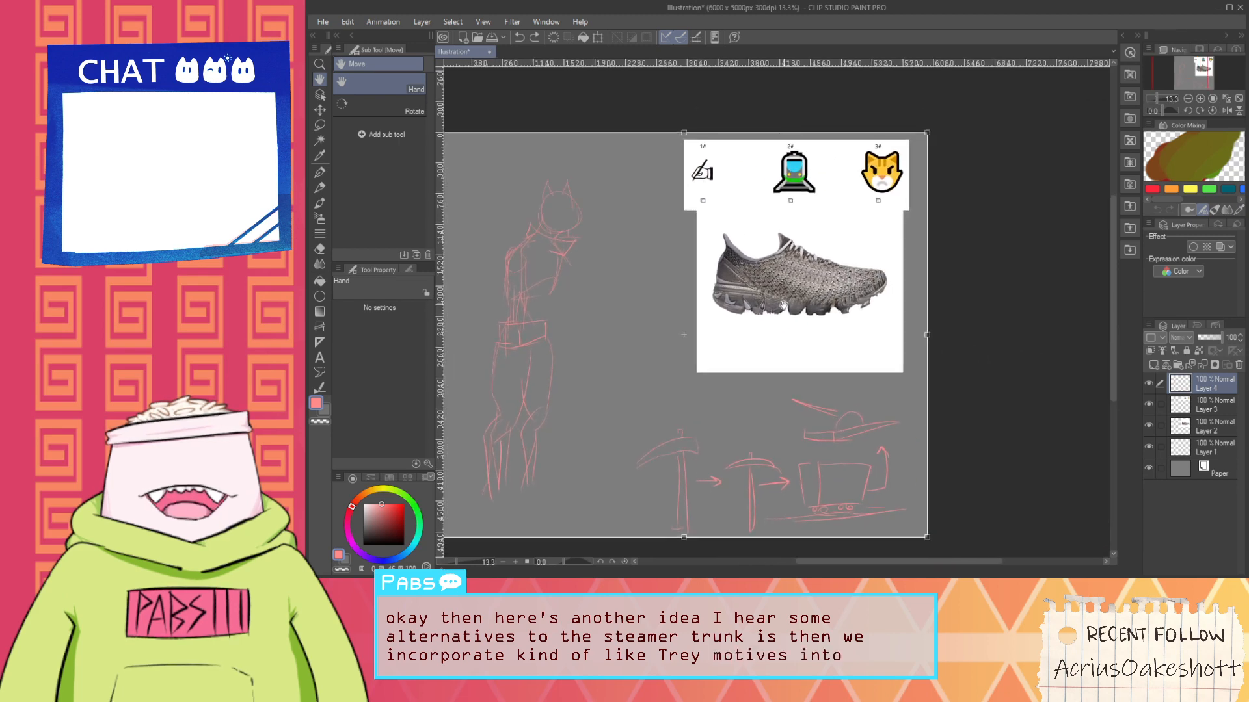
{"action": "scroll", "coordinate": [745, 342], "scroll_direction": "up", "scroll_amount": 2}
{"action": "left_click_drag", "start_coordinate": [740, 343], "coordinate": [911, 312]}
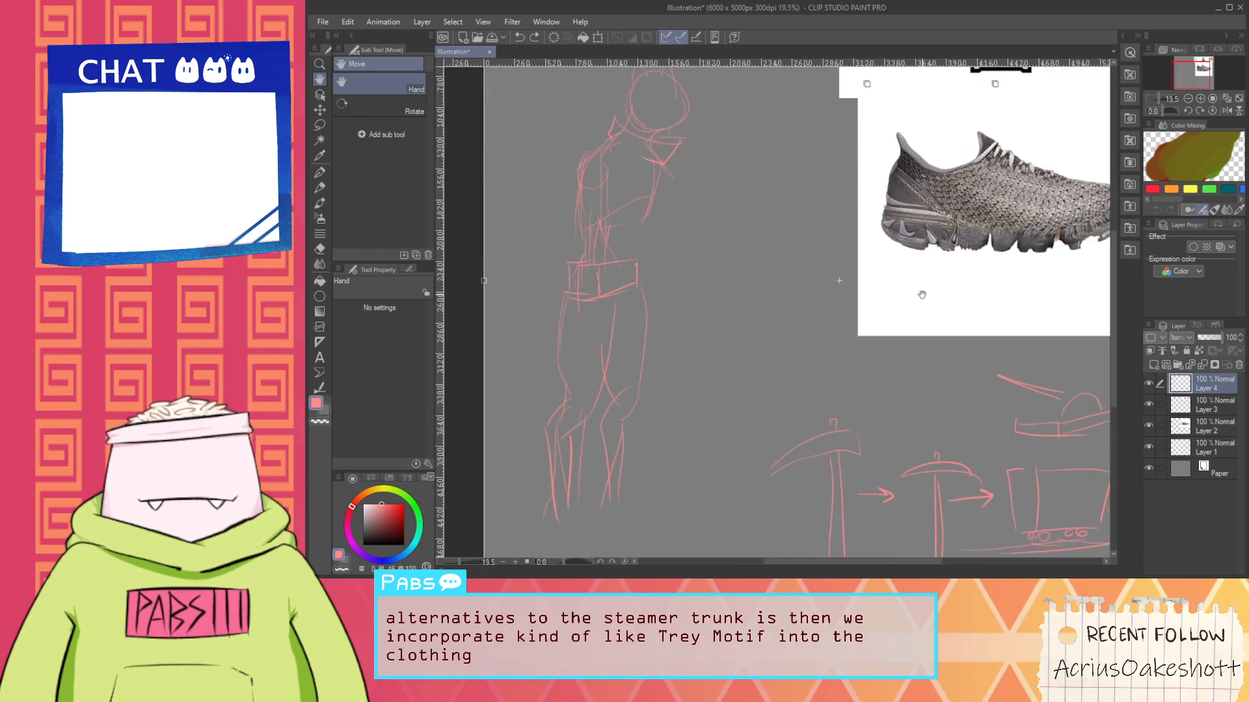
{"action": "scroll", "coordinate": [848, 365], "scroll_direction": "down", "scroll_amount": 1}
{"action": "left_click_drag", "start_coordinate": [848, 365], "coordinate": [831, 372]}
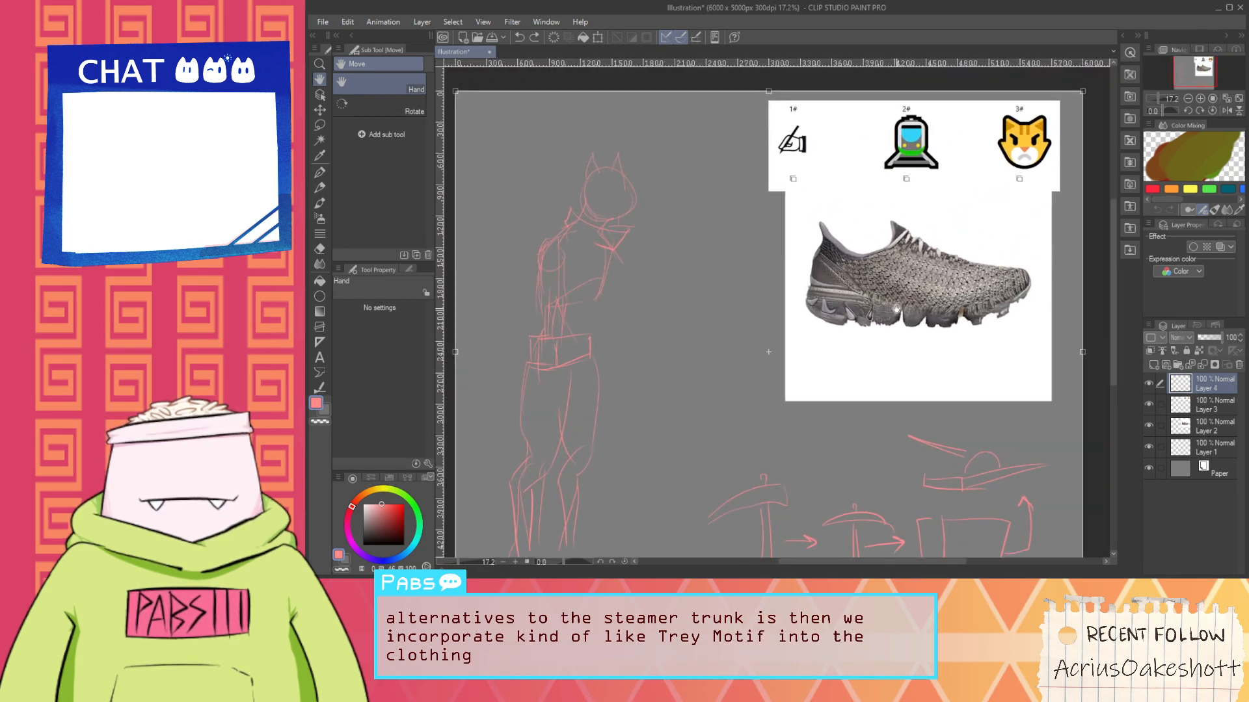
{"action": "mouse_move", "coordinate": [910, 310]}
{"action": "left_mouse_down"}
{"action": "mouse_move", "coordinate": [972, 289]}
{"action": "mouse_move", "coordinate": [904, 289]}
{"action": "left_mouse_up"}
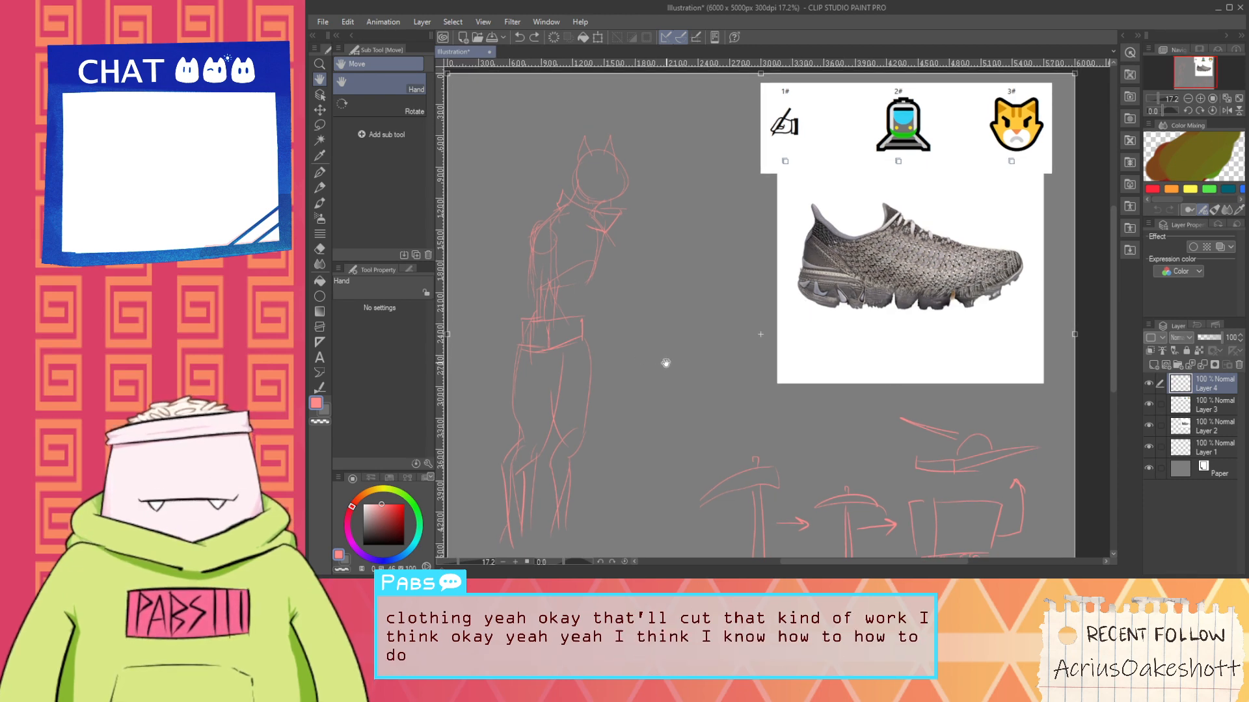
{"action": "left_click_drag", "start_coordinate": [661, 345], "coordinate": [683, 335]}
Sketch small rounded feet at the ends of both lower legs
{"action": "scroll", "coordinate": [625, 413], "scroll_direction": "up", "scroll_amount": 3}
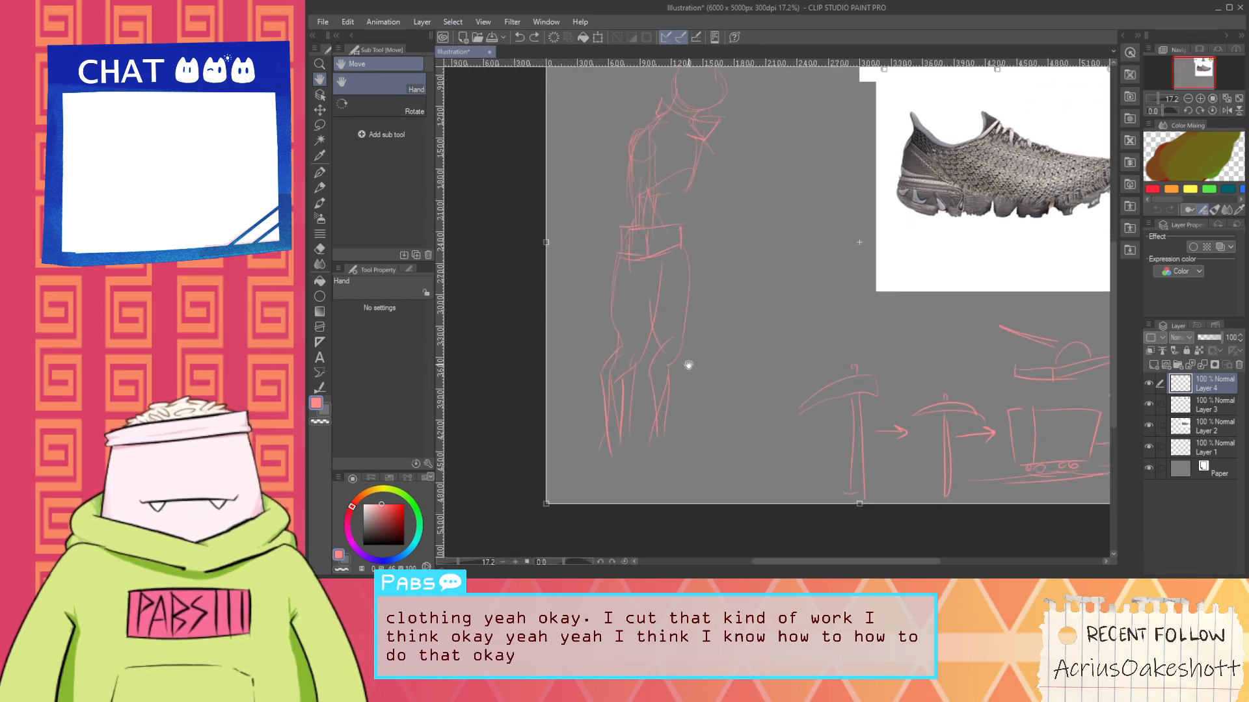
{"action": "key", "text": "p"}
{"action": "left_click_drag", "start_coordinate": [618, 417], "coordinate": [635, 503]}
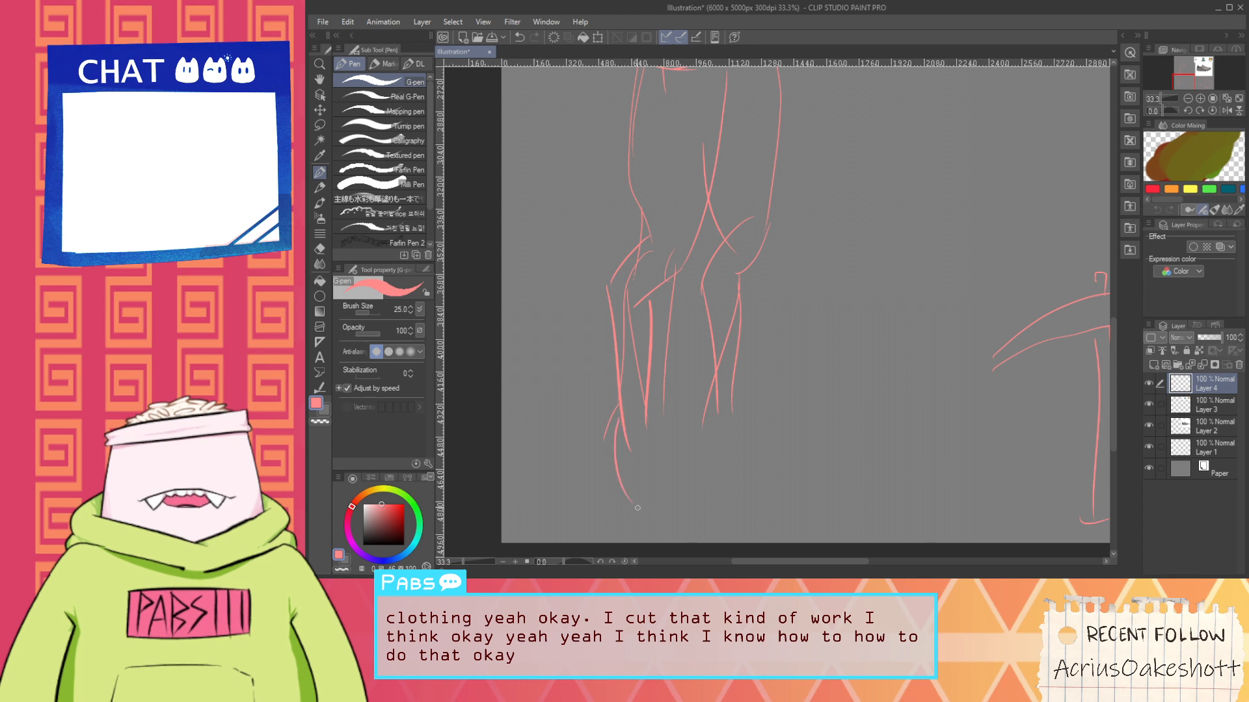
{"action": "key", "text": "ctrl+z"}
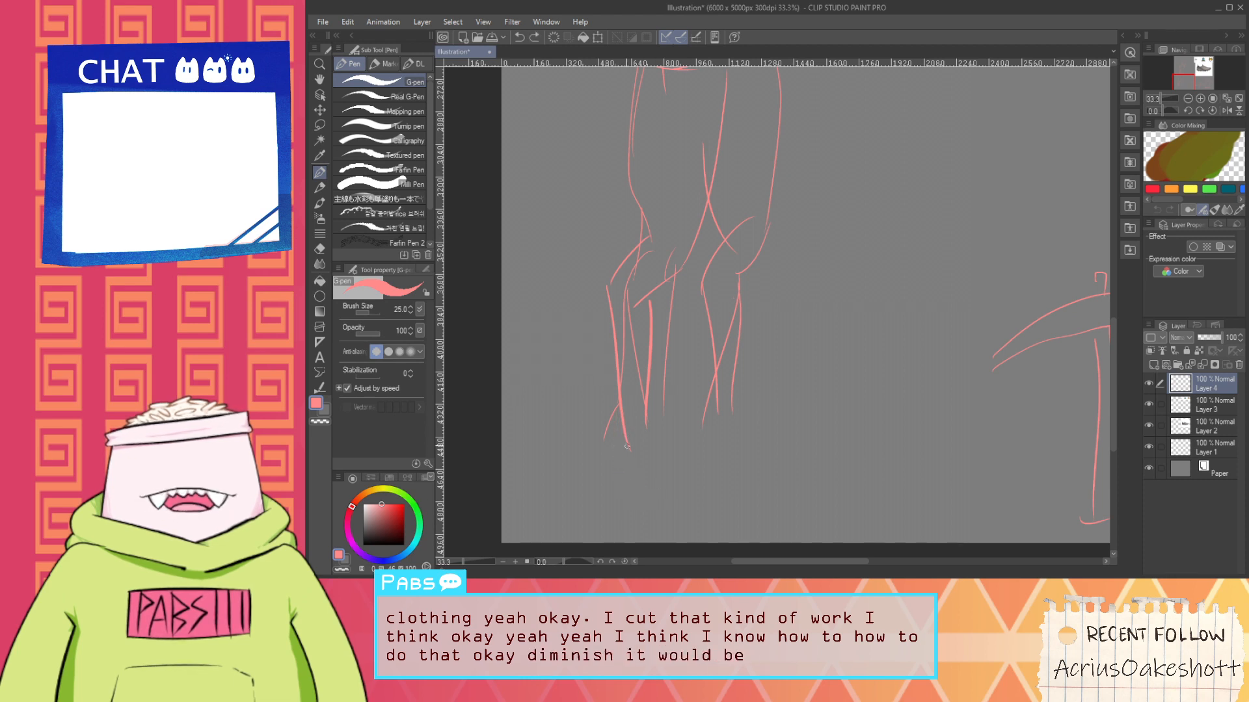
{"action": "left_click_drag", "start_coordinate": [629, 447], "coordinate": [667, 450]}
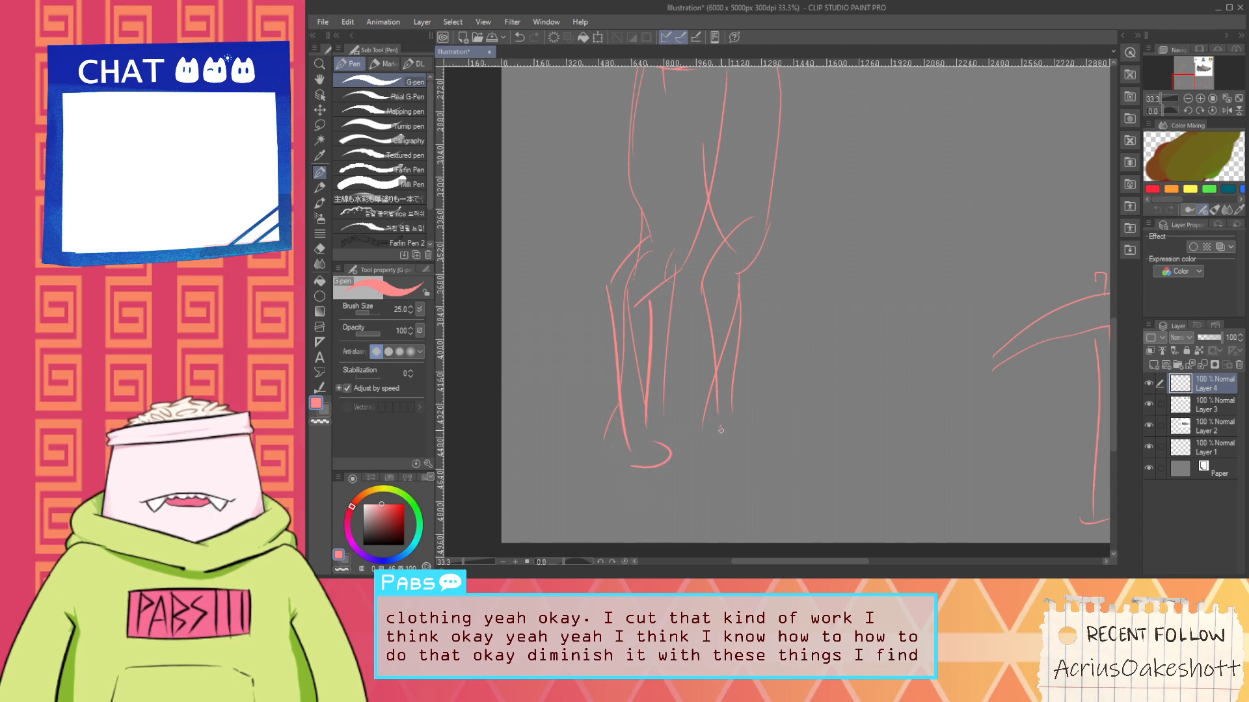
Lasso the figure's left leg from hip to foot and free-transform it outward, away from the other leg, to widen the stance
{"action": "scroll", "coordinate": [812, 302], "scroll_direction": "down", "scroll_amount": 3}
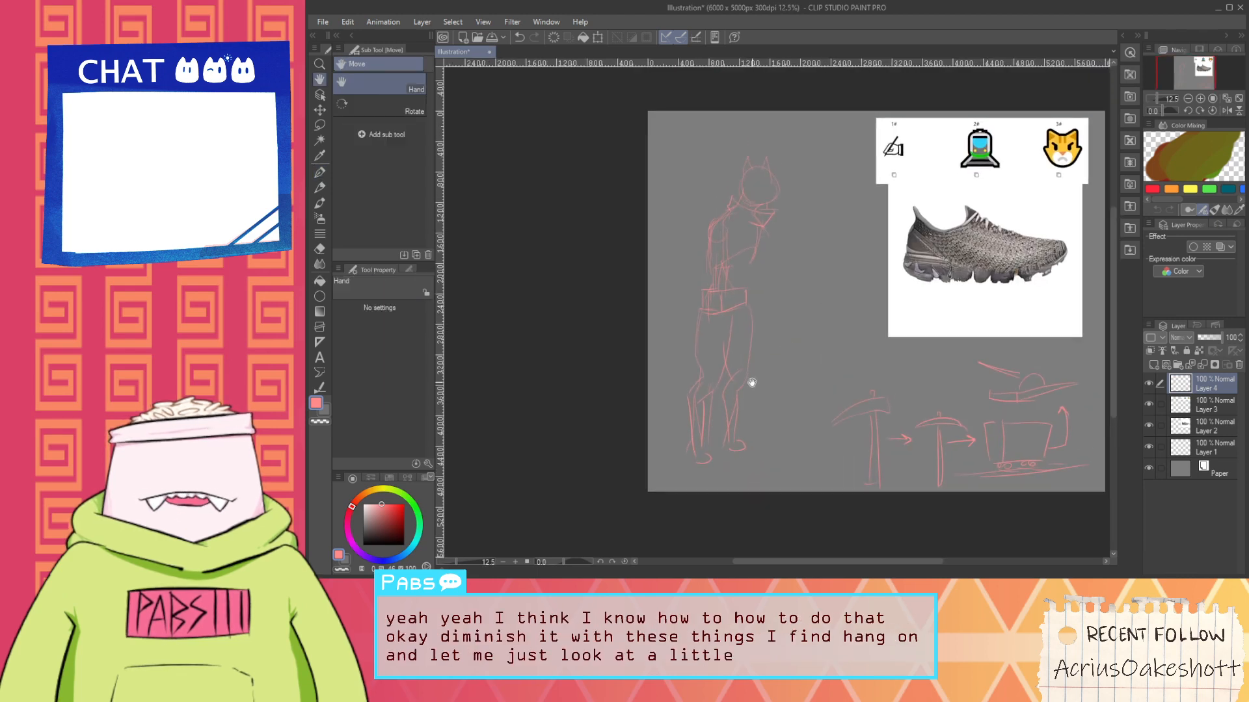
{"action": "key", "text": "space"}
{"action": "scroll", "coordinate": [713, 412], "scroll_direction": "up", "scroll_amount": 3}
{"action": "scroll", "coordinate": [704, 337], "scroll_direction": "down", "scroll_amount": 1}
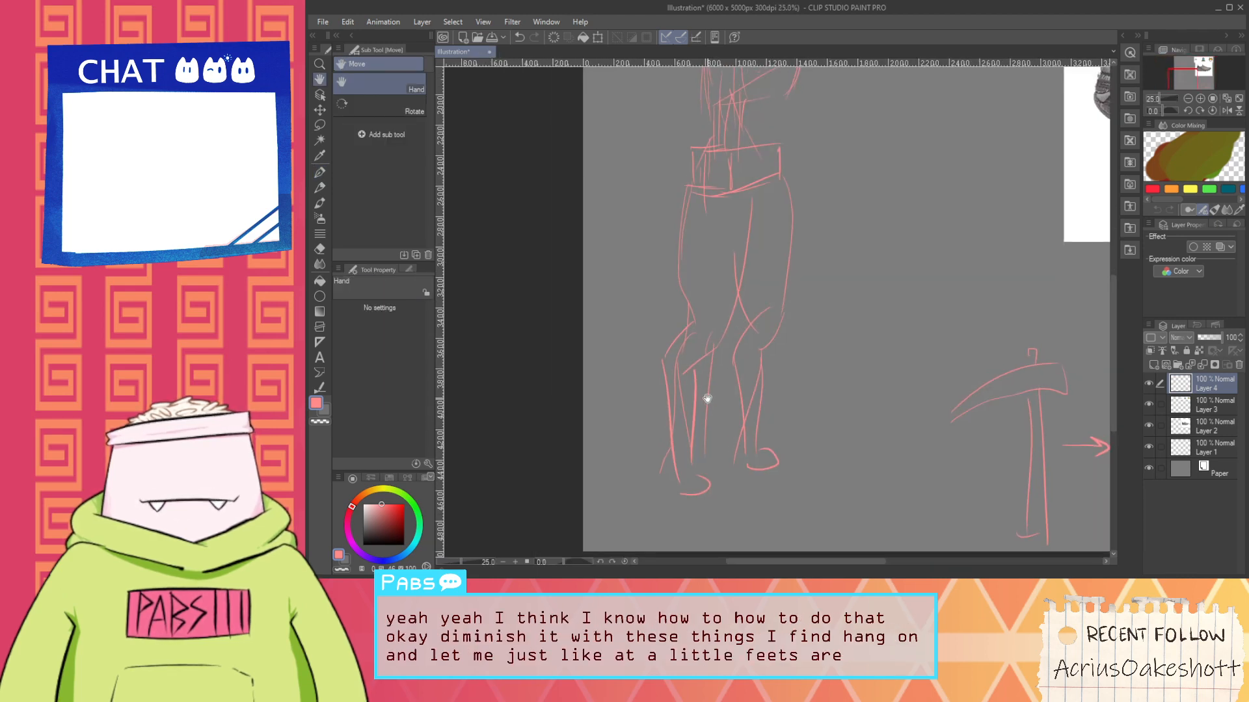
{"action": "key", "text": "m"}
{"action": "mouse_move", "coordinate": [672, 510]}
{"action": "left_mouse_down"}
{"action": "mouse_move", "coordinate": [658, 367]}
{"action": "mouse_move", "coordinate": [669, 220]}
{"action": "mouse_move", "coordinate": [681, 191]}
{"action": "mouse_move", "coordinate": [741, 191]}
{"action": "left_mouse_up"}
{"action": "left_click_drag", "start_coordinate": [741, 275], "coordinate": [719, 487]}
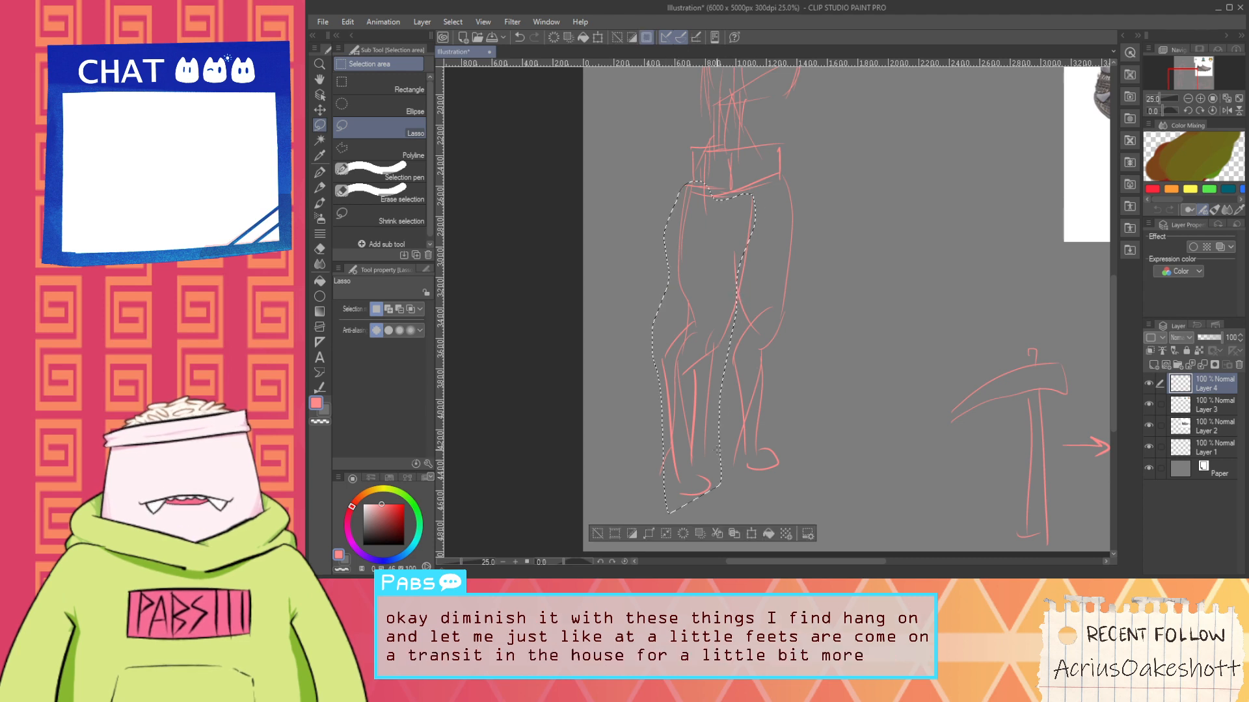
{"action": "key", "text": "ctrl+t"}
{"action": "left_click_drag", "start_coordinate": [757, 350], "coordinate": [706, 365]}
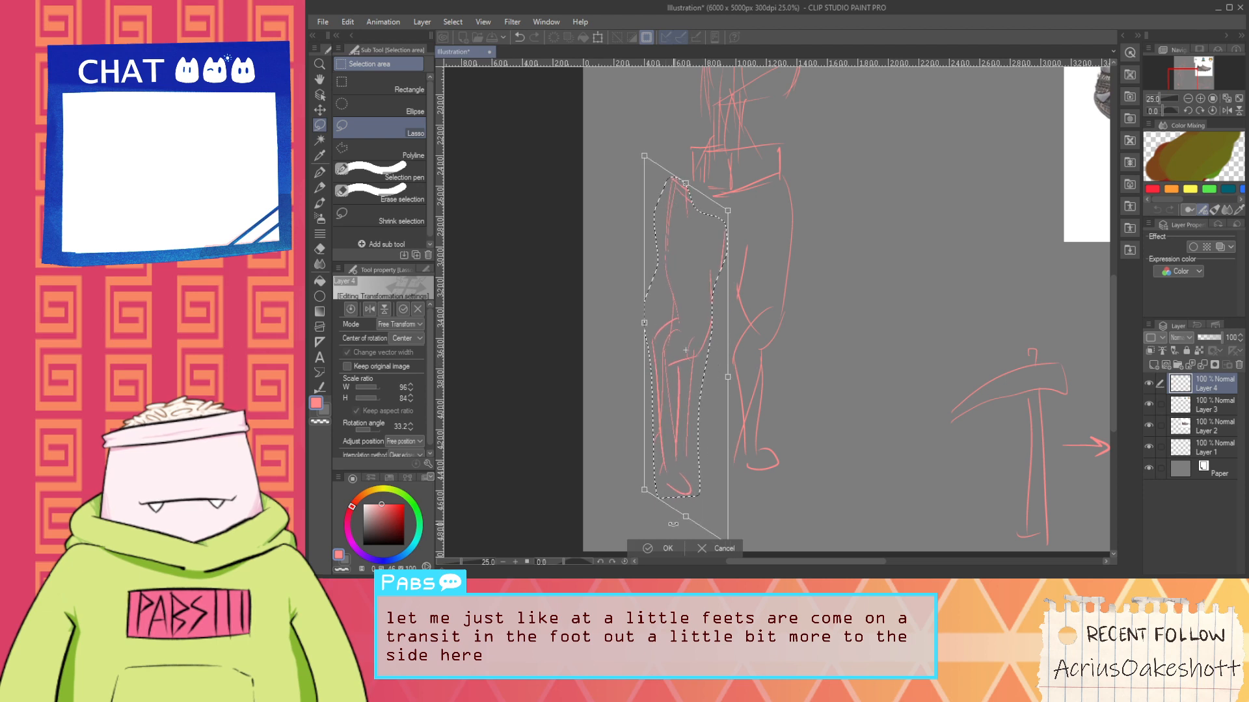
{"action": "left_click", "coordinate": [660, 548]}
{"action": "key", "text": "ctrl+d"}
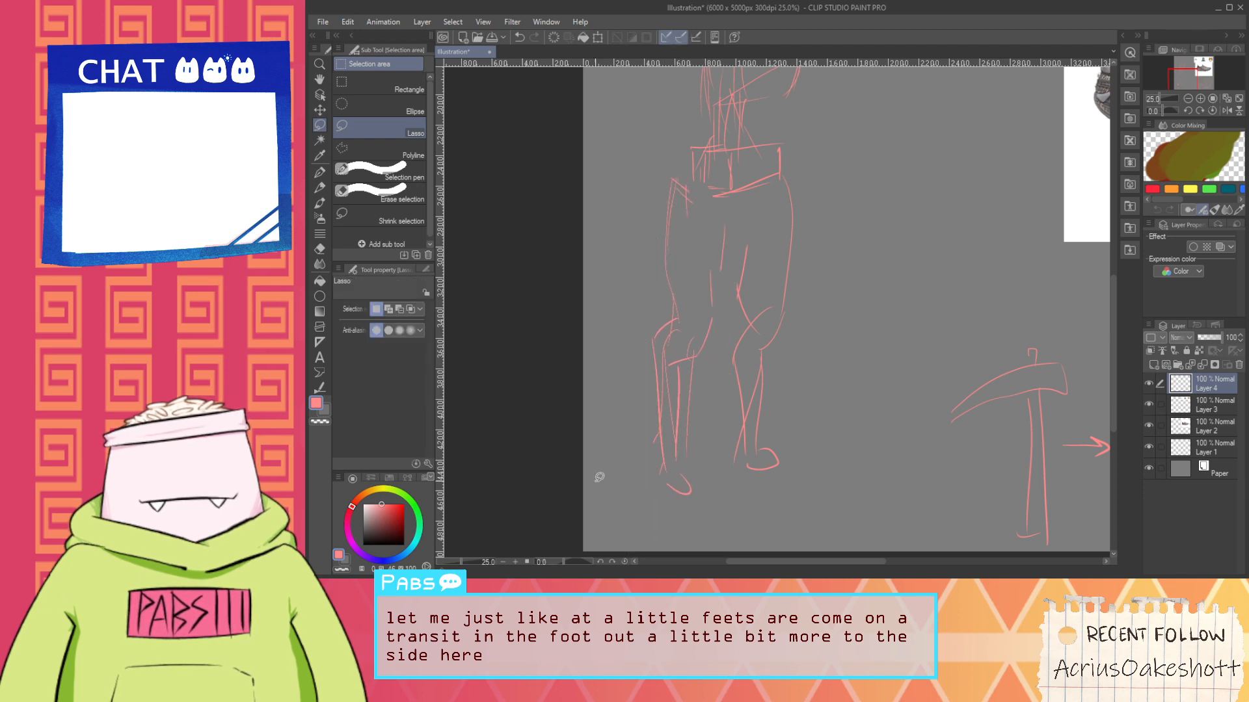
Redraw the hip area around the moved leg with an outer hip curve up to the waistband and a short line across the pelvis
{"action": "scroll", "coordinate": [742, 238], "scroll_direction": "up", "scroll_amount": 2}
{"action": "key", "text": "p"}
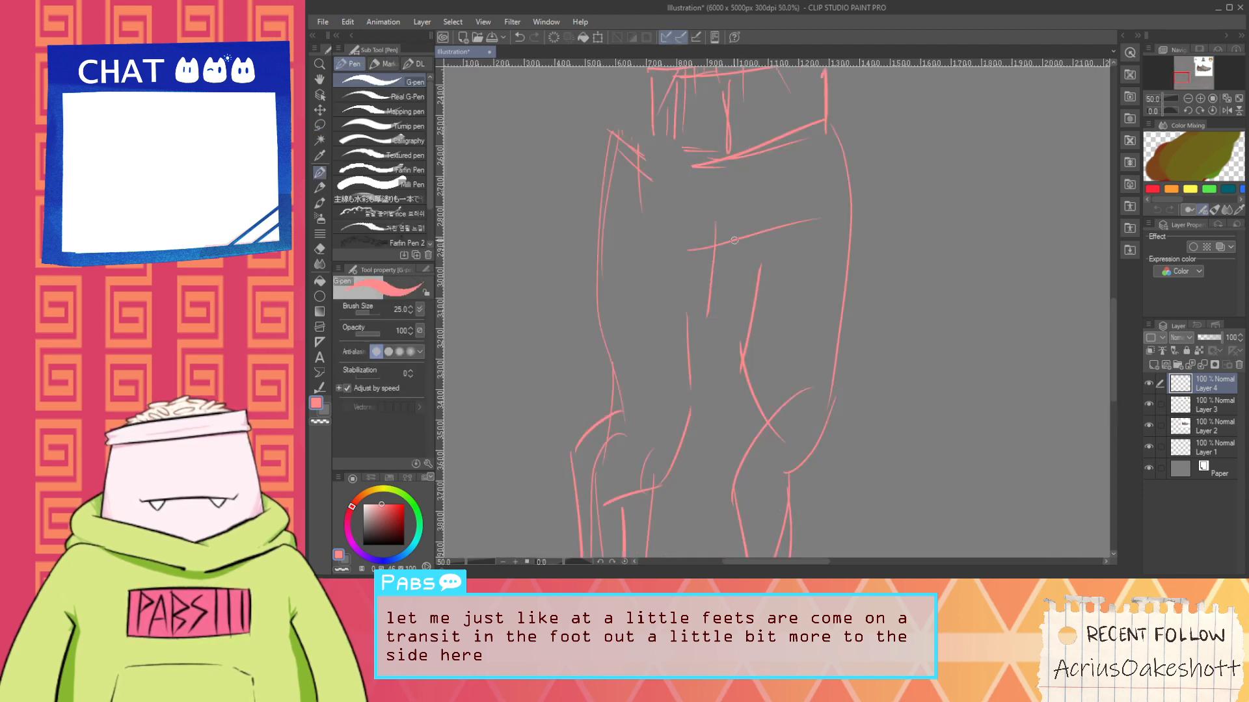
{"action": "scroll", "coordinate": [735, 240], "scroll_direction": "down", "scroll_amount": 1}
{"action": "left_click_drag", "start_coordinate": [712, 213], "coordinate": [724, 268]}
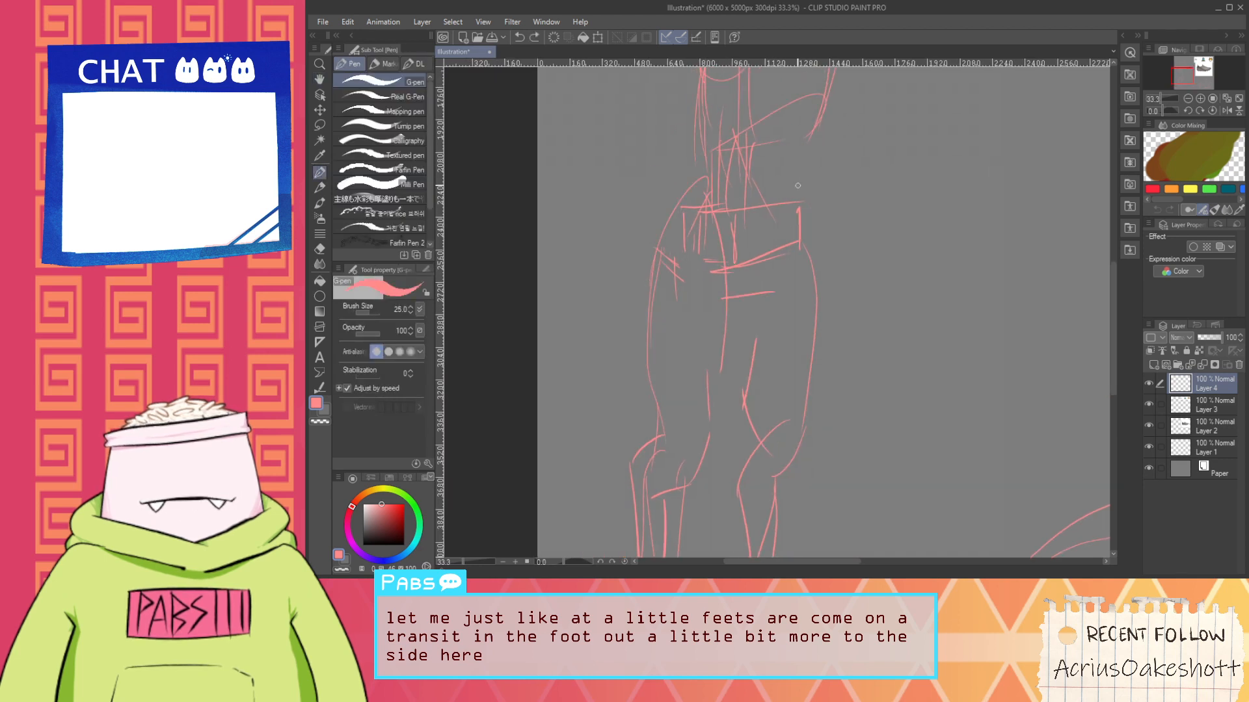
Try a line rising from the waistband's right corner for the side of the torso
{"action": "mouse_move", "coordinate": [797, 203]}
{"action": "left_mouse_down"}
{"action": "mouse_move", "coordinate": [785, 306]}
{"action": "mouse_move", "coordinate": [829, 182]}
{"action": "mouse_move", "coordinate": [800, 113]}
{"action": "left_mouse_up"}
{"action": "key", "text": "ctrl+z"}
{"action": "key", "text": "ctrl+z"}
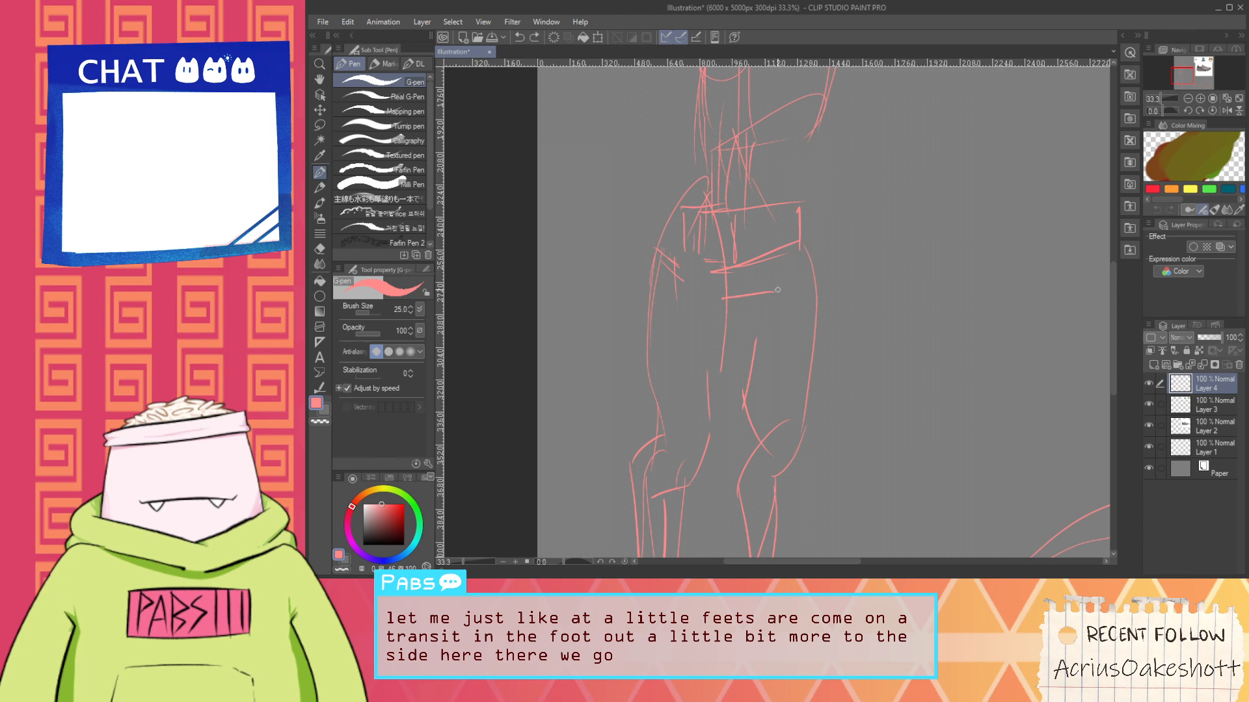
Draw a short slanted side line from the waistband's corner down to the pelvis line to close the pelvis block
{"action": "mouse_move", "coordinate": [783, 281]}
{"action": "left_mouse_down"}
{"action": "mouse_move", "coordinate": [796, 130]}
{"action": "mouse_move", "coordinate": [772, 252]}
{"action": "left_mouse_up"}
{"action": "scroll", "coordinate": [750, 151], "scroll_direction": "down", "scroll_amount": 3}
{"action": "scroll", "coordinate": [772, 251], "scroll_direction": "up", "scroll_amount": 3}
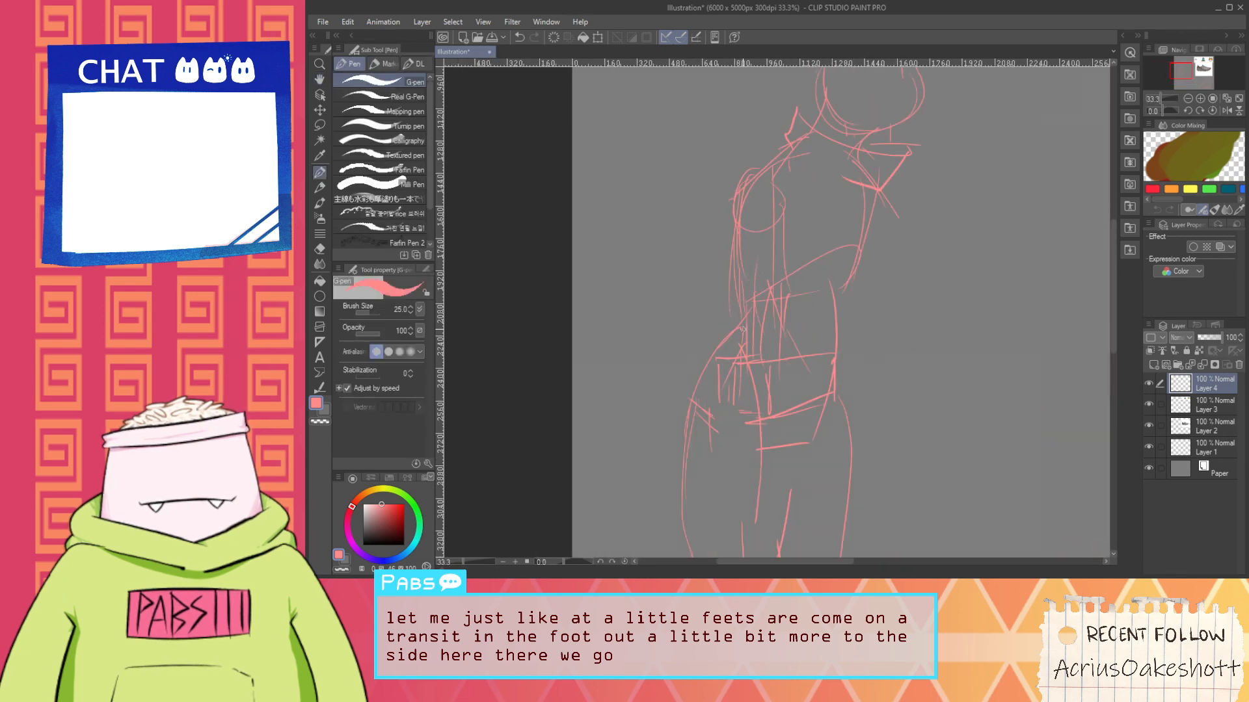
{"action": "scroll", "coordinate": [743, 329], "scroll_direction": "down", "scroll_amount": 1}
{"action": "left_click_drag", "start_coordinate": [785, 371], "coordinate": [772, 311]}
{"action": "scroll", "coordinate": [758, 228], "scroll_direction": "down", "scroll_amount": 2}
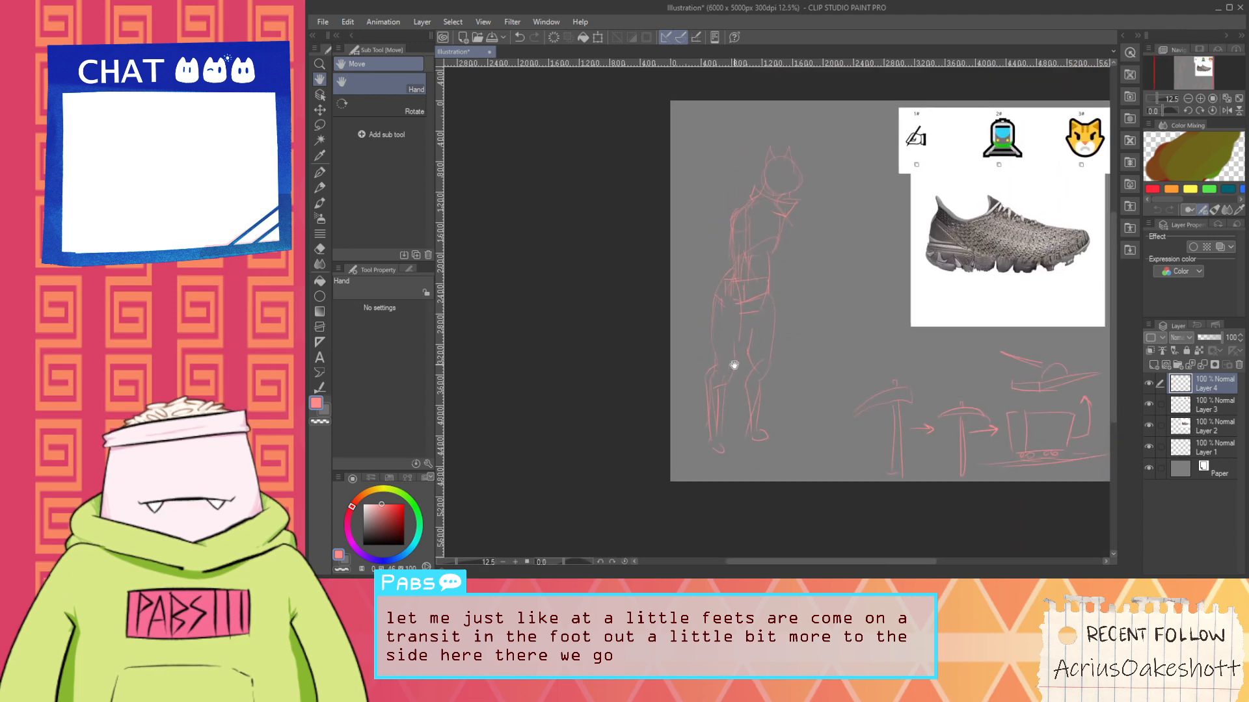
Lasso the whole figure, free-transform it to lower its top edge and lean it slightly backward, and clear the selection
{"action": "key", "text": "m"}
{"action": "mouse_move", "coordinate": [719, 469]}
{"action": "left_mouse_down"}
{"action": "mouse_move", "coordinate": [717, 177]}
{"action": "mouse_move", "coordinate": [835, 105]}
{"action": "mouse_move", "coordinate": [807, 455]}
{"action": "left_mouse_up"}
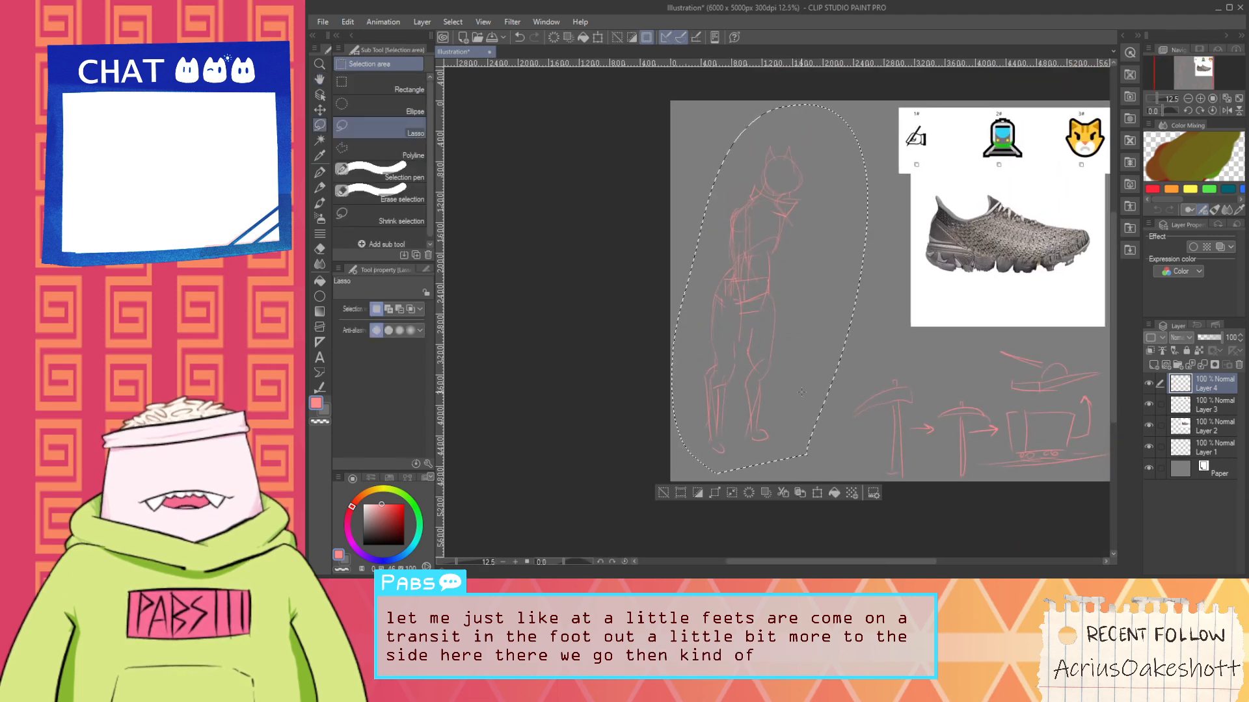
{"action": "key", "text": "ctrl+t"}
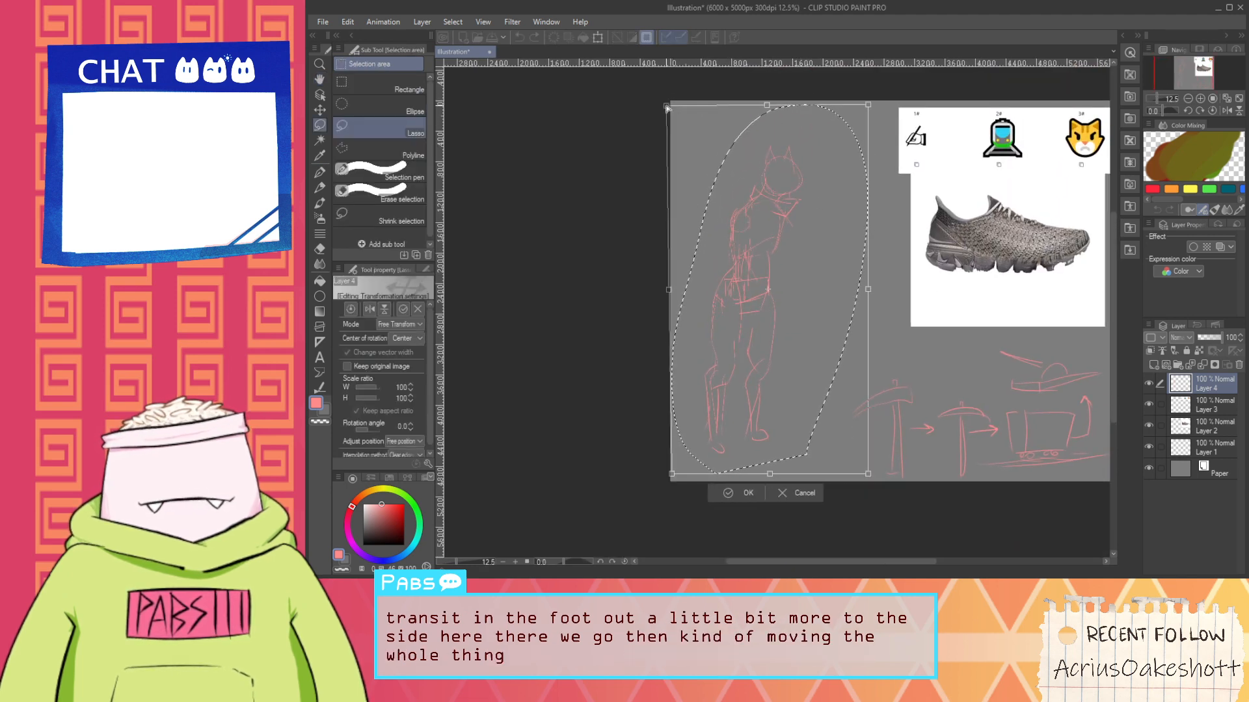
{"action": "mouse_move", "coordinate": [667, 109]}
{"action": "left_mouse_down"}
{"action": "mouse_move", "coordinate": [651, 110]}
{"action": "mouse_move", "coordinate": [662, 109]}
{"action": "left_mouse_up"}
{"action": "key", "text": "Return"}
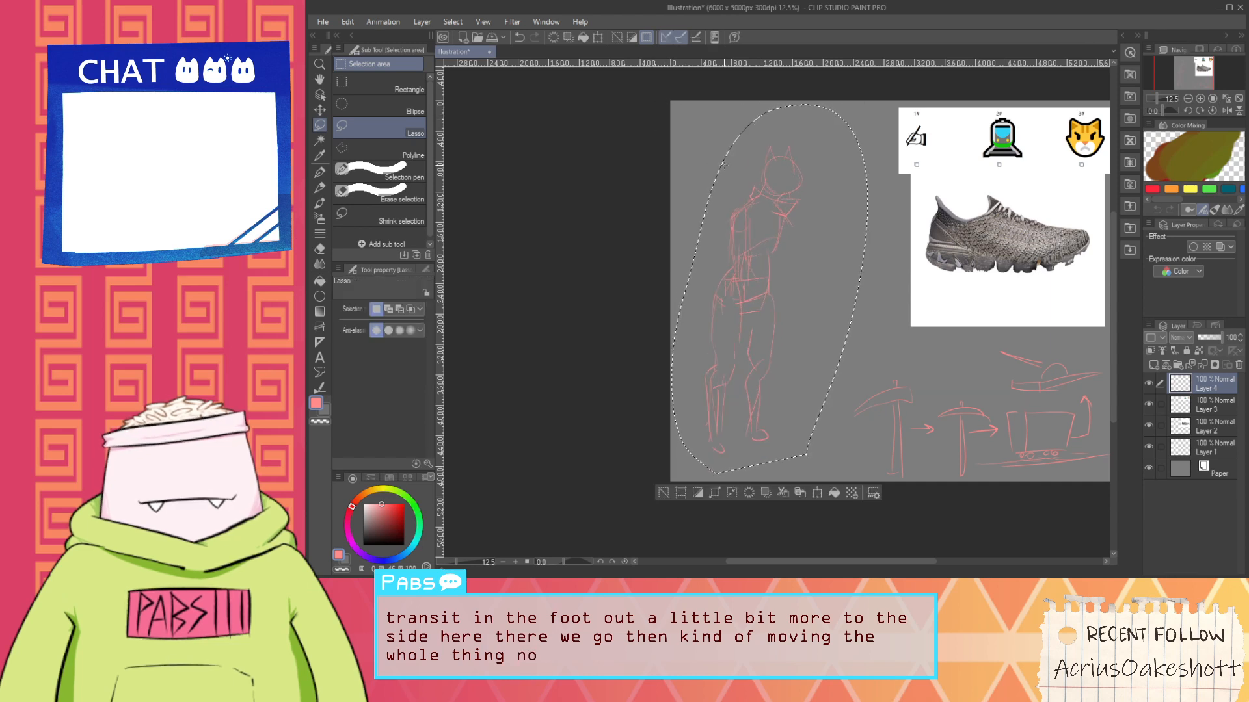
{"action": "key", "text": "ctrl+t"}
{"action": "mouse_move", "coordinate": [769, 105]}
{"action": "left_mouse_down"}
{"action": "mouse_move", "coordinate": [752, 130]}
{"action": "mouse_move", "coordinate": [761, 121]}
{"action": "left_mouse_up"}
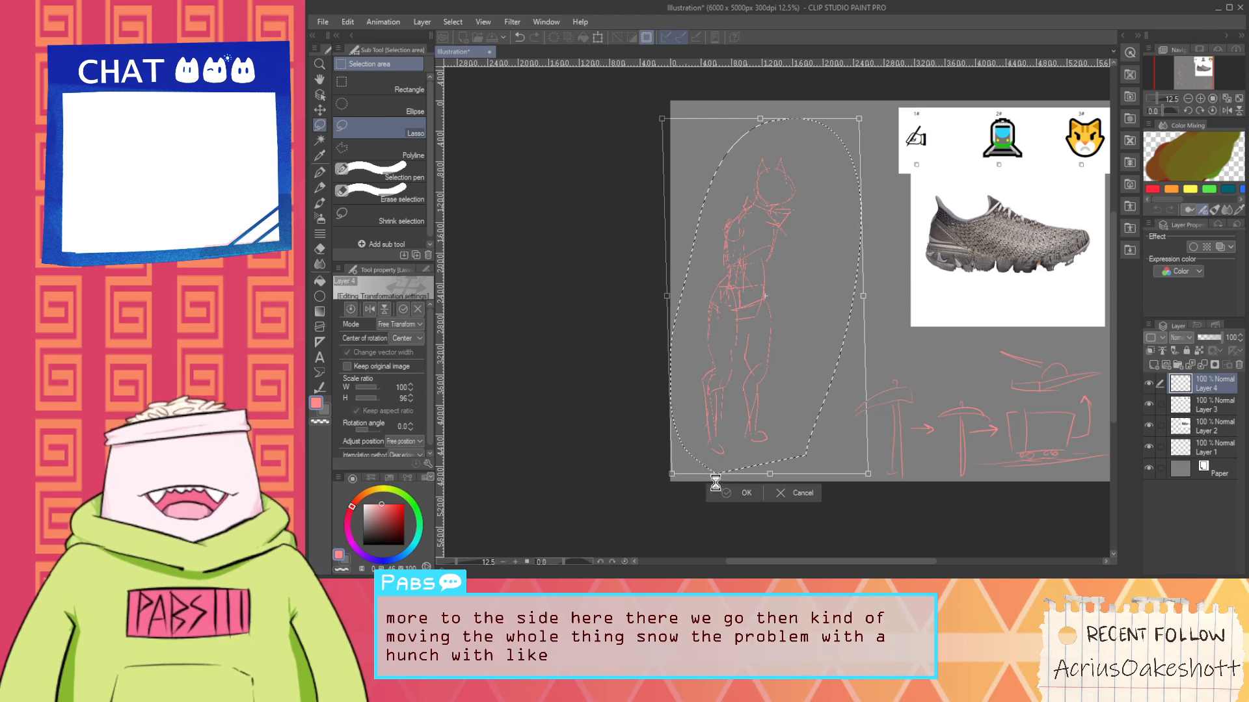
{"action": "key", "text": "Return"}
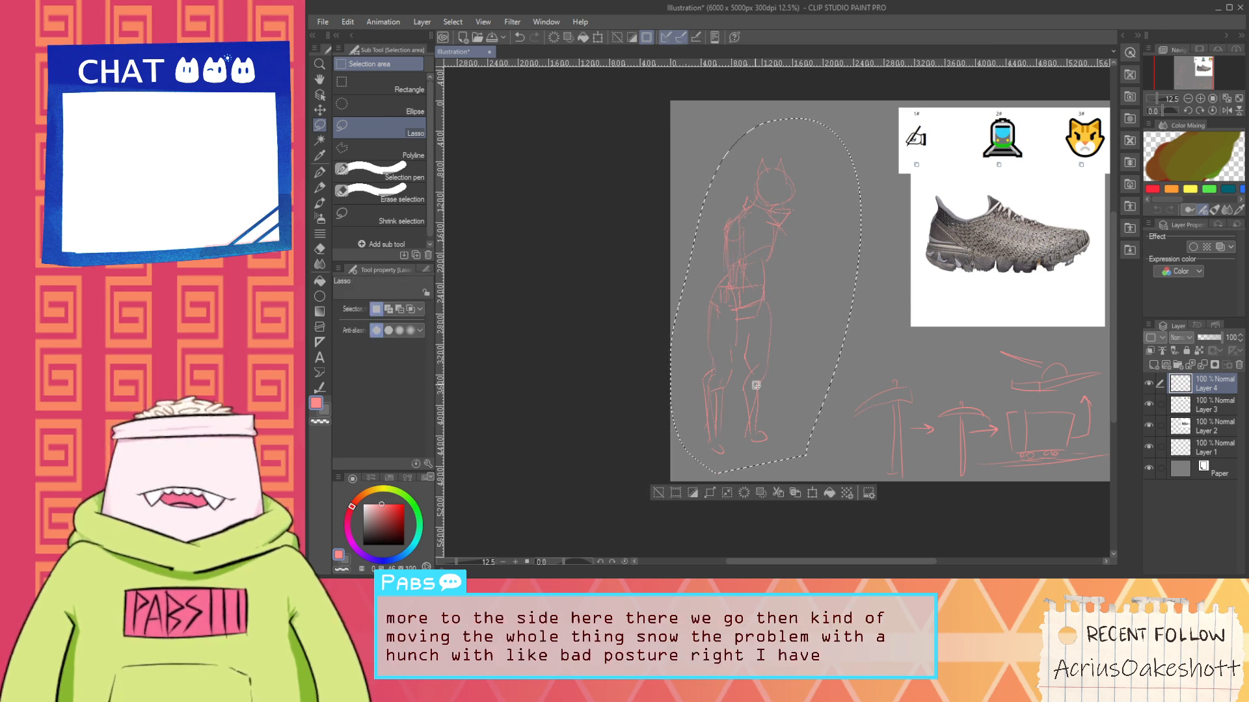
{"action": "left_click", "coordinate": [658, 492]}
Sketch two cross lines over the ribcage and a curve along the front edge of the chest with the G-pen
{"action": "scroll", "coordinate": [763, 278], "scroll_direction": "up", "scroll_amount": 1}
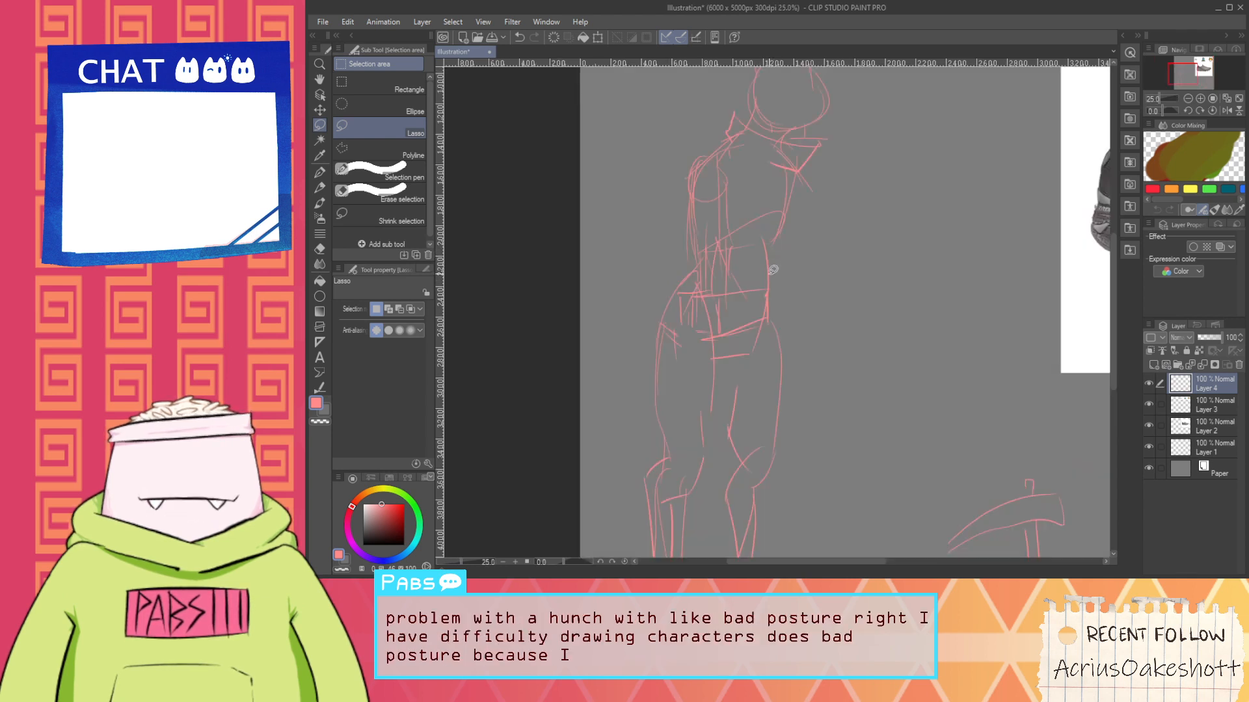
{"action": "key", "text": "p"}
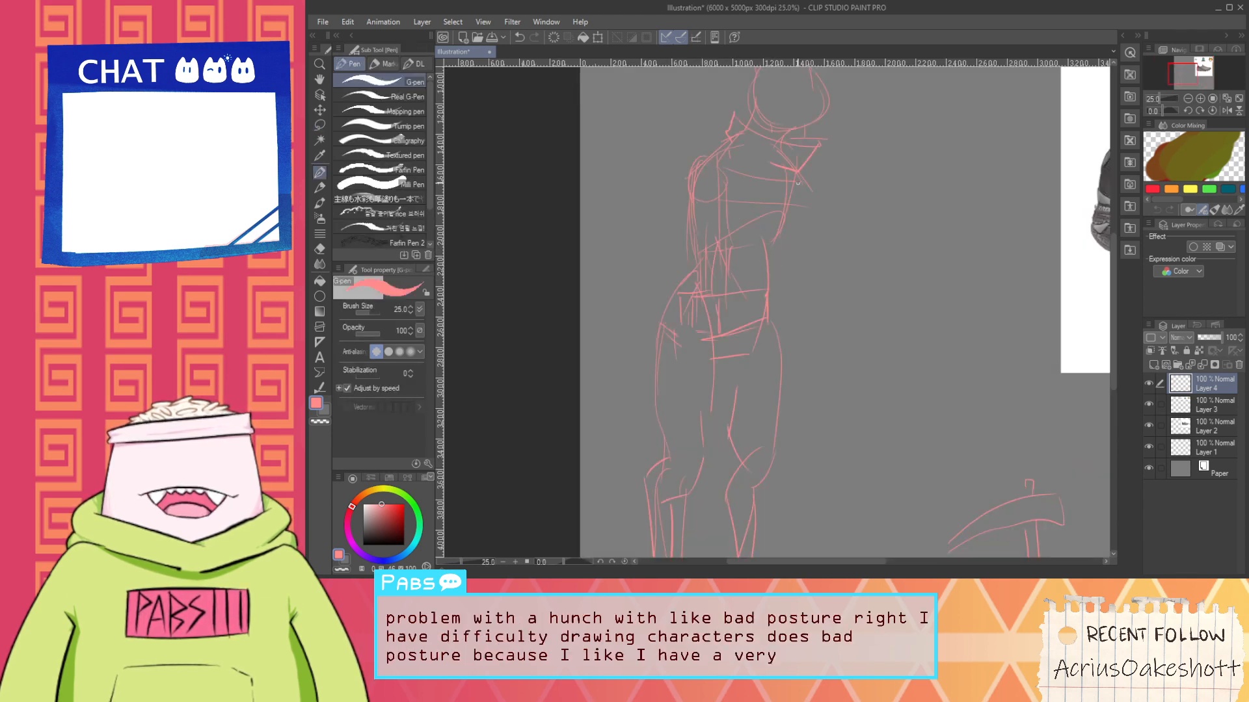
{"action": "left_click_drag", "start_coordinate": [805, 181], "coordinate": [779, 239]}
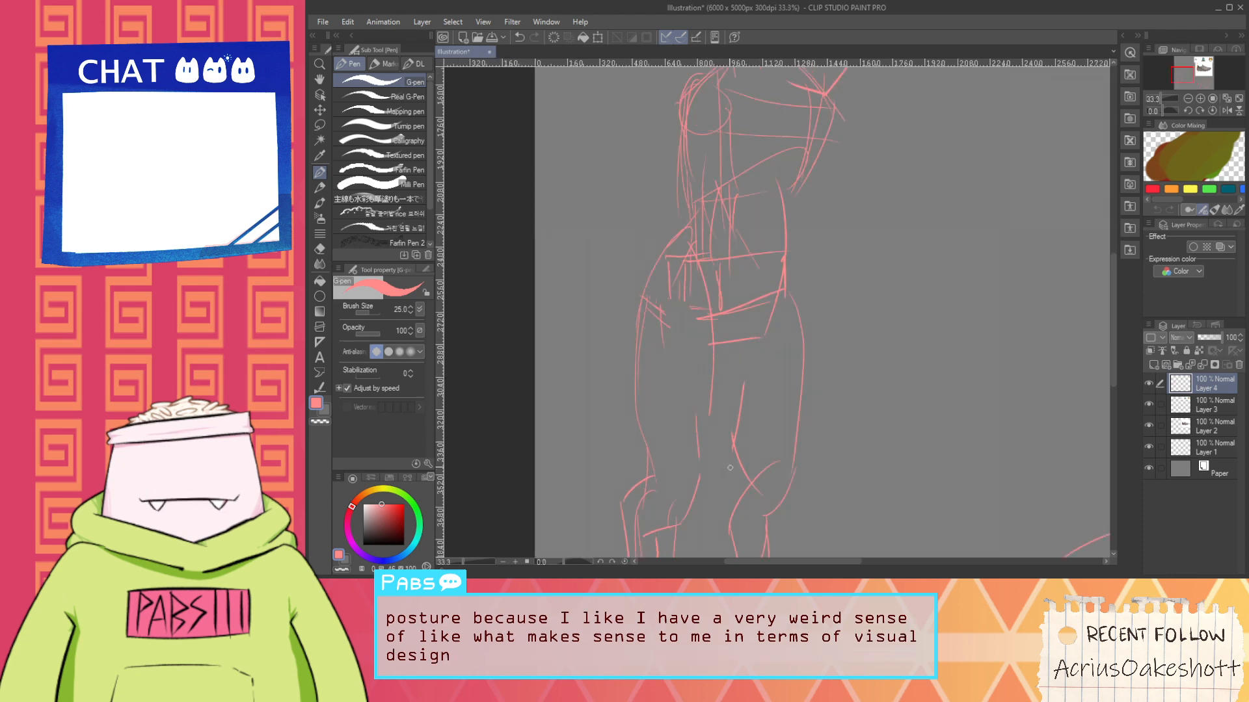
Examine the figure's posture and proportions both as a whole and close up
{"action": "scroll", "coordinate": [737, 450], "scroll_direction": "down", "scroll_amount": 2}
{"action": "key", "text": "space"}
{"action": "left_click_drag", "start_coordinate": [773, 428], "coordinate": [775, 361]}
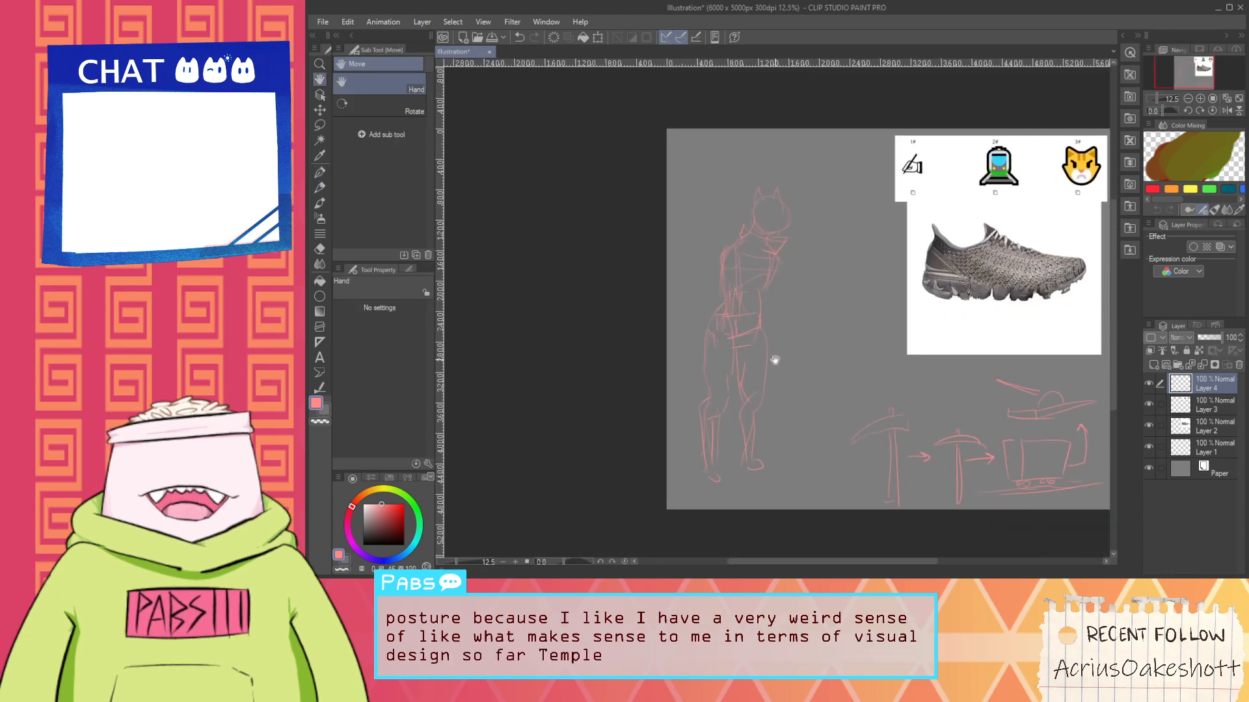
{"action": "scroll", "coordinate": [762, 386], "scroll_direction": "up", "scroll_amount": 2}
{"action": "left_click_drag", "start_coordinate": [792, 412], "coordinate": [845, 423]}
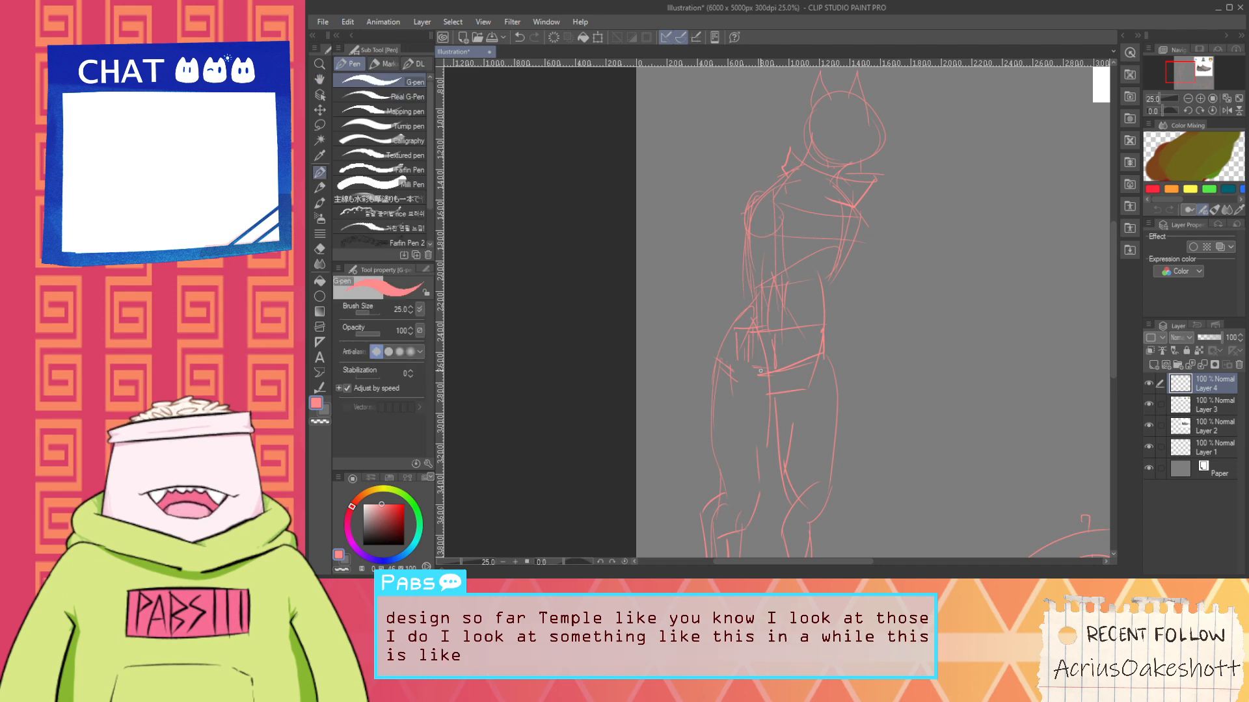
{"action": "scroll", "coordinate": [755, 363], "scroll_direction": "down", "scroll_amount": 2}
{"action": "key", "text": "space"}
{"action": "left_click_drag", "start_coordinate": [806, 422], "coordinate": [801, 400]}
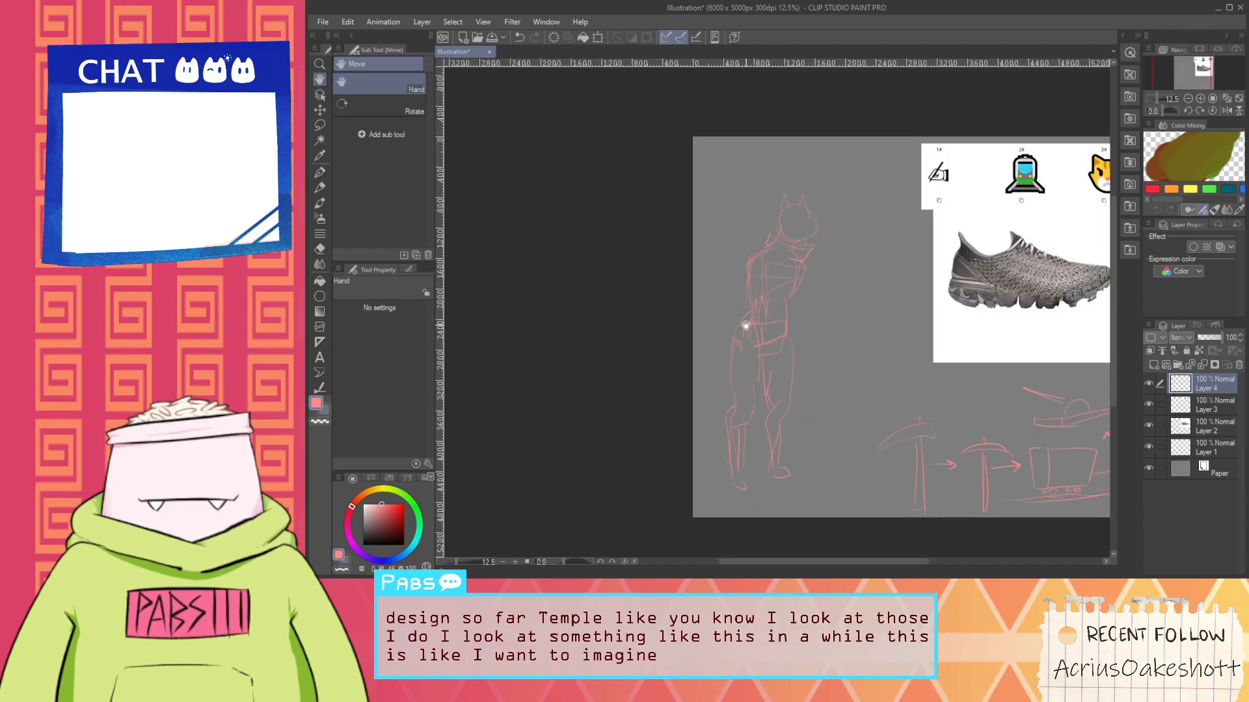
{"action": "scroll", "coordinate": [746, 325], "scroll_direction": "up", "scroll_amount": 2}
{"action": "key", "text": "m"}
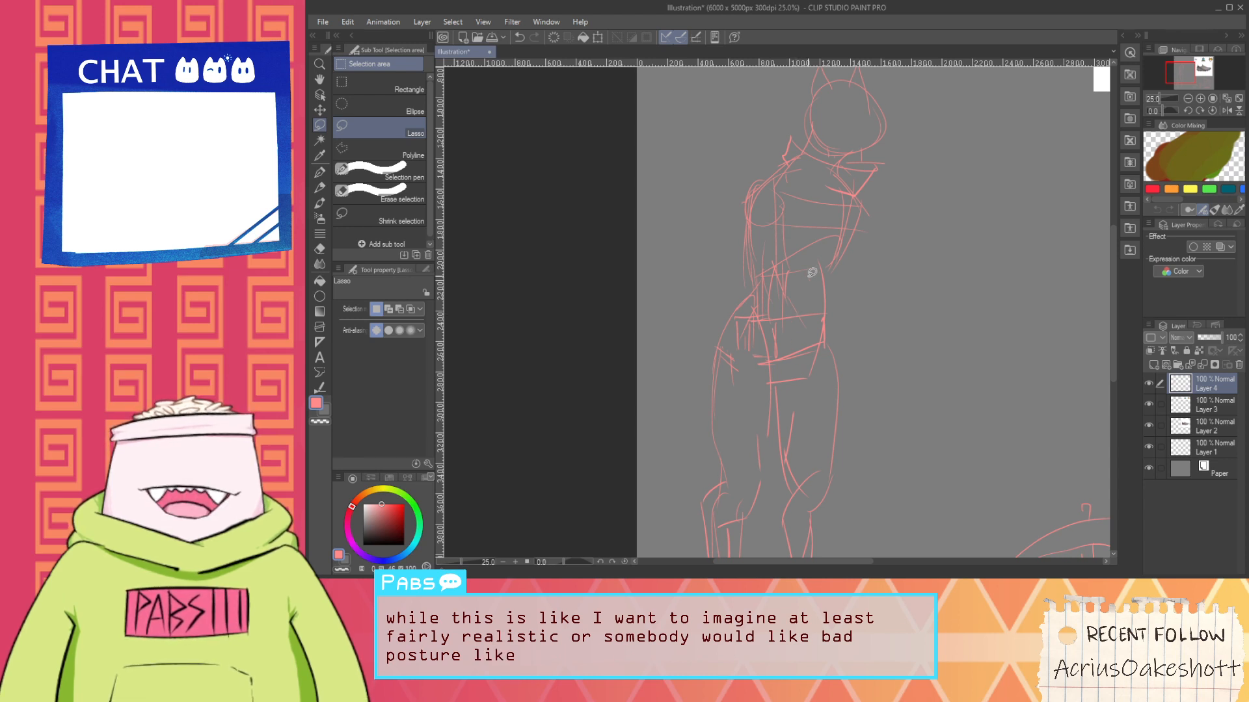
{"action": "key", "text": "p"}
{"action": "mouse_move", "coordinate": [940, 150]}
{"action": "left_mouse_down"}
{"action": "mouse_move", "coordinate": [951, 171]}
{"action": "mouse_move", "coordinate": [878, 410]}
{"action": "left_mouse_up"}
{"action": "key", "text": "ctrl+z"}
{"action": "key", "text": "ctrl+z"}
{"action": "key", "text": "ctrl+z"}
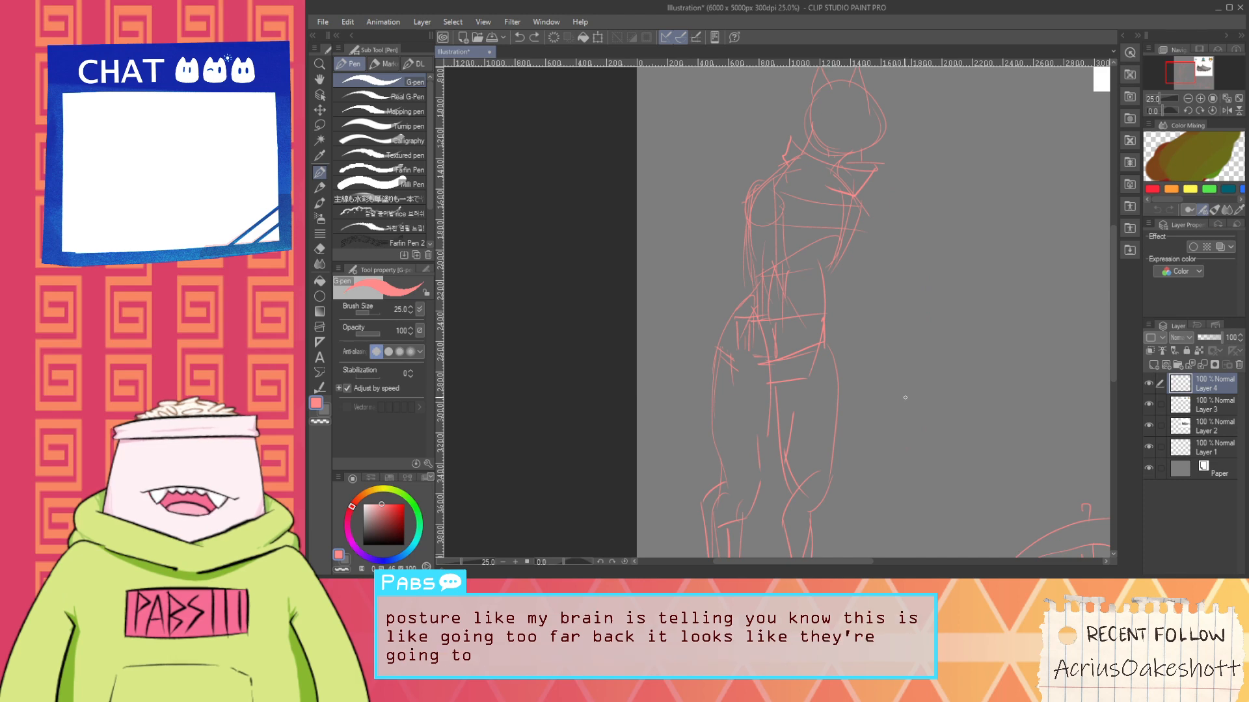
Study the bad-posture reference image and switch back to the character illustration
{"action": "scroll", "coordinate": [895, 409], "scroll_direction": "down", "scroll_amount": 2}
{"action": "scroll", "coordinate": [890, 391], "scroll_direction": "up", "scroll_amount": 2}
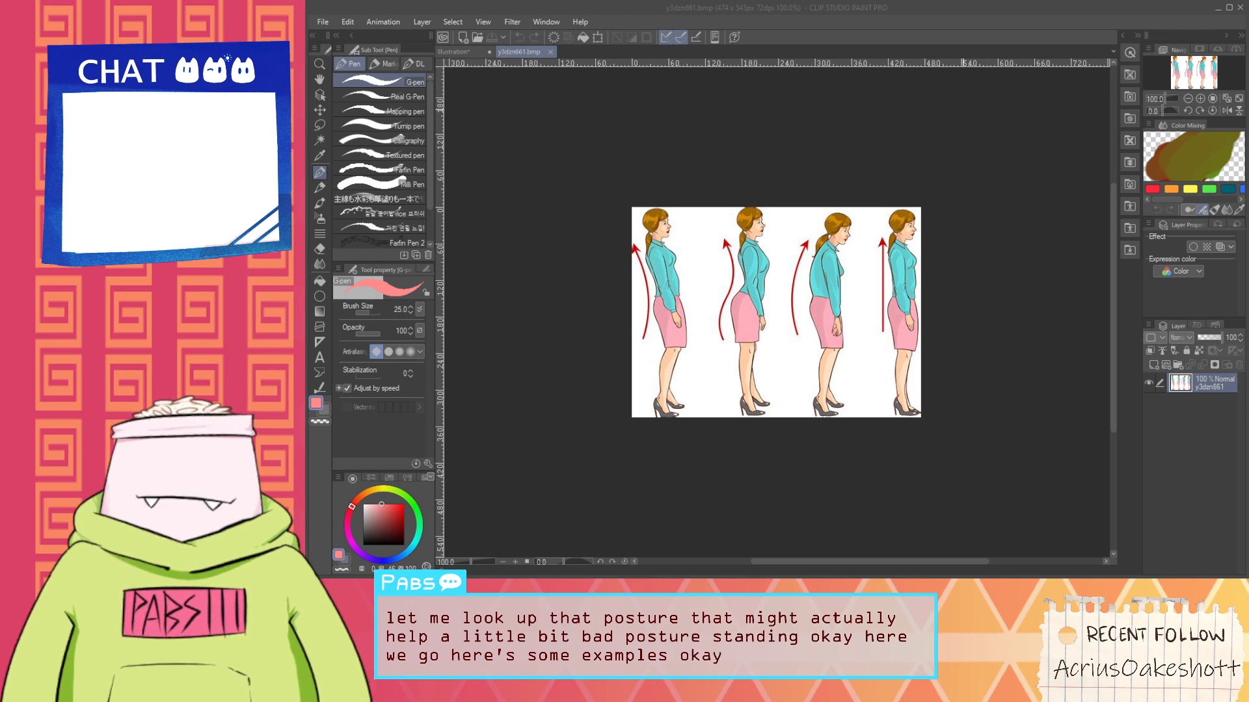
{"action": "left_click", "coordinate": [471, 49]}
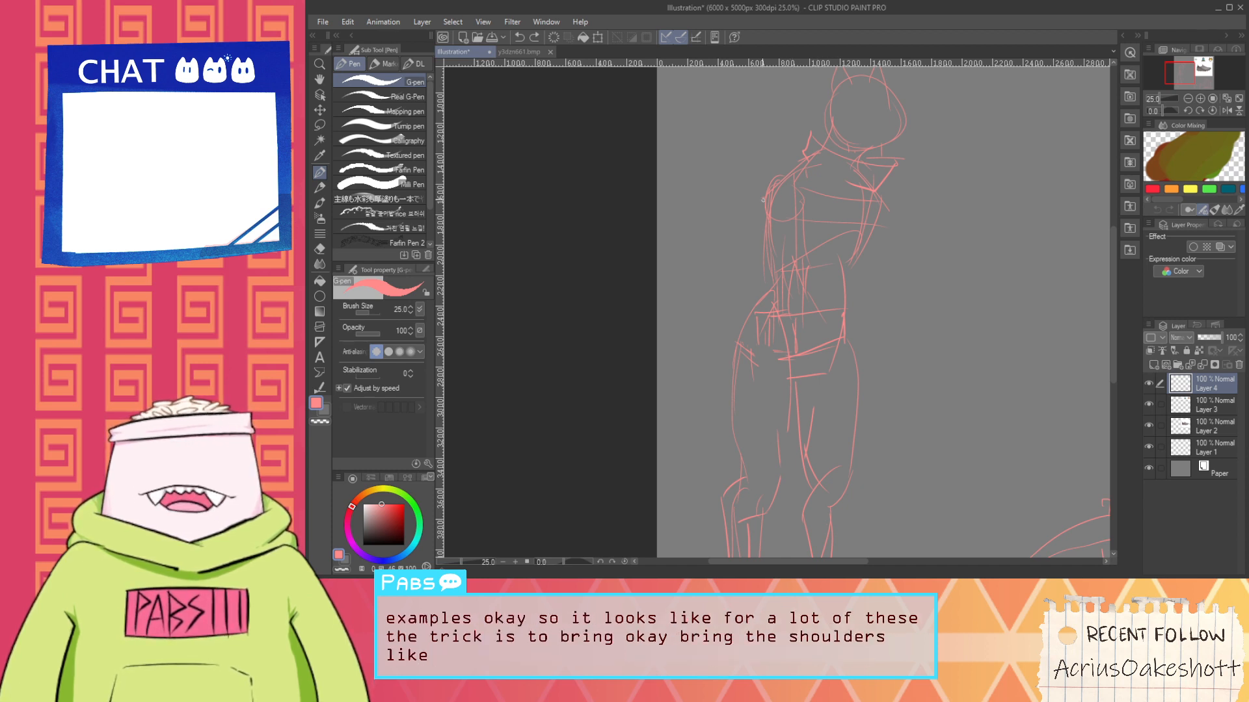
Draw posture arrows showing the shoulders pushed forward, the head forward and the hips back
{"action": "left_click_drag", "start_coordinate": [776, 154], "coordinate": [798, 168]}
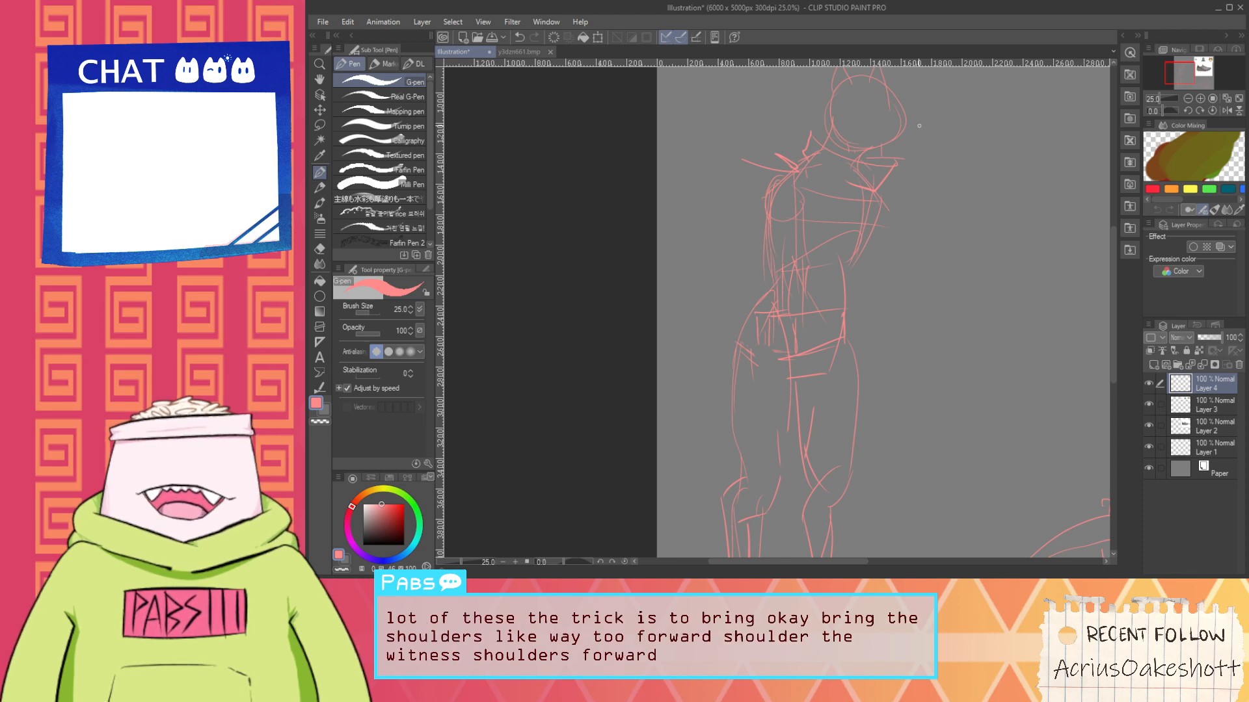
{"action": "left_click_drag", "start_coordinate": [922, 104], "coordinate": [966, 115]}
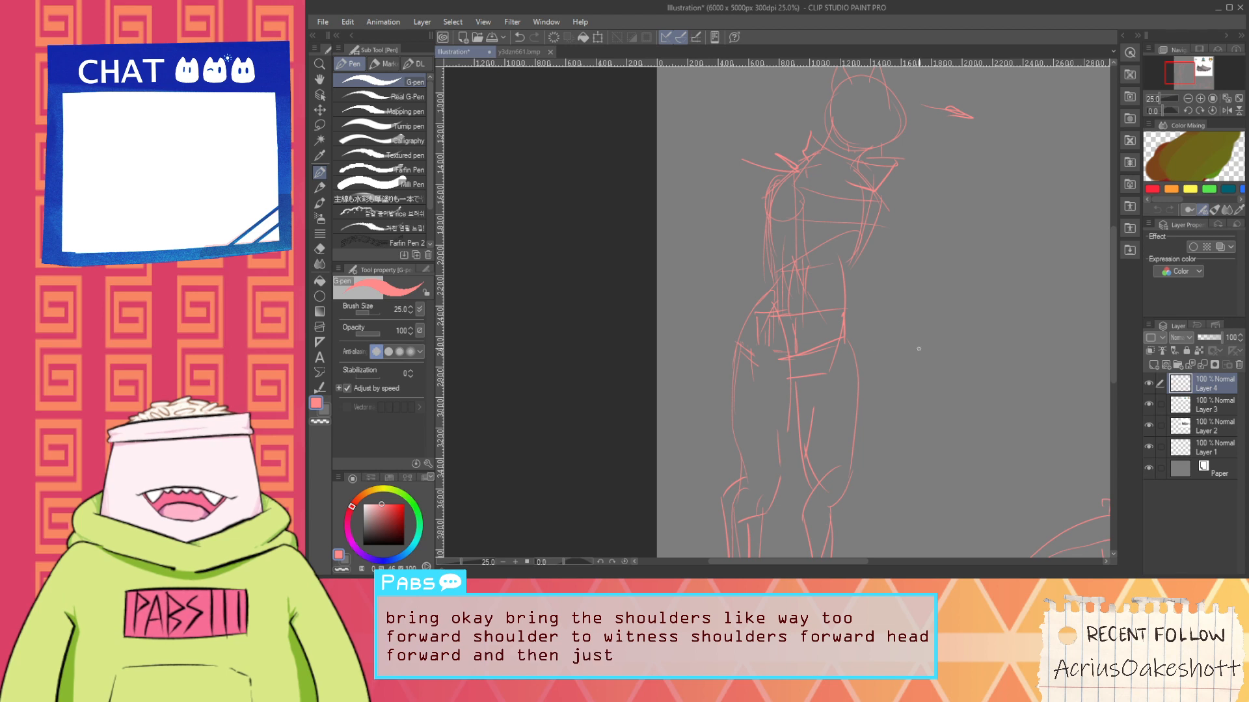
{"action": "mouse_move", "coordinate": [878, 330]}
{"action": "left_mouse_down"}
{"action": "mouse_move", "coordinate": [915, 349]}
{"action": "mouse_move", "coordinate": [875, 327]}
{"action": "left_mouse_up"}
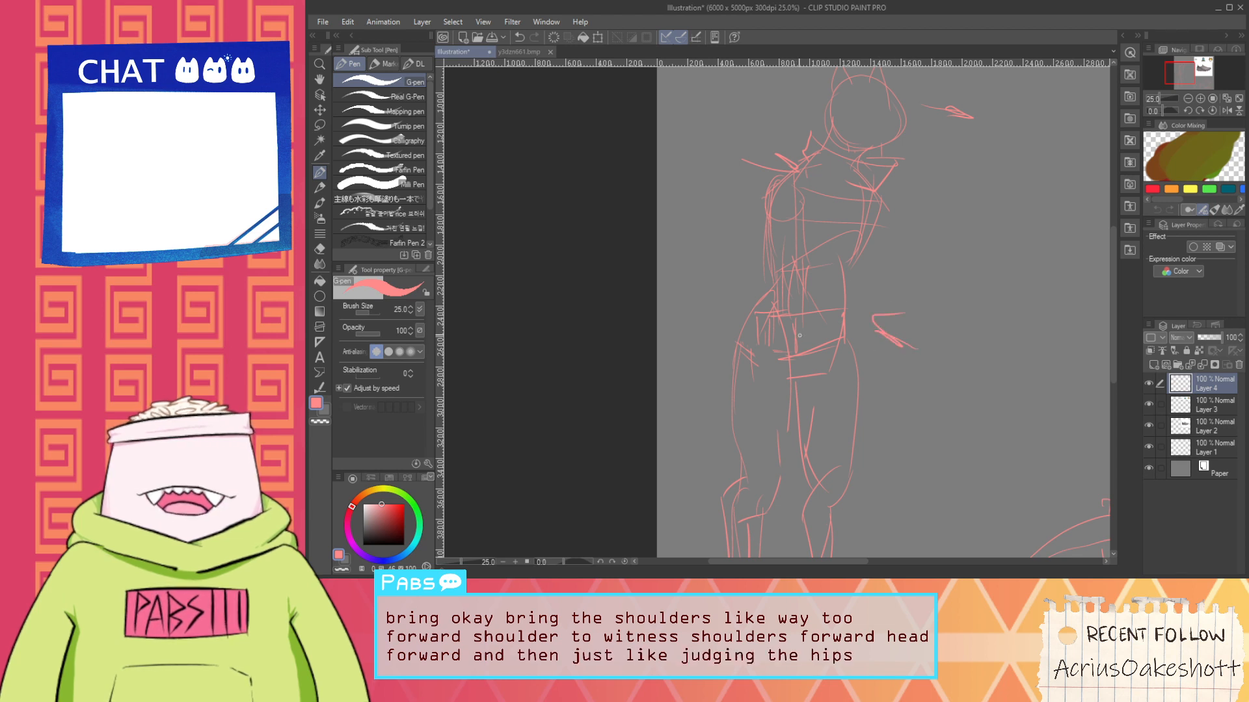
Lasso the upper body from the waist up and move it slightly forward and down over the hips
{"action": "key", "text": "m"}
{"action": "mouse_move", "coordinate": [800, 337]}
{"action": "left_mouse_down"}
{"action": "mouse_move", "coordinate": [757, 234]}
{"action": "mouse_move", "coordinate": [742, 132]}
{"action": "mouse_move", "coordinate": [841, 42]}
{"action": "mouse_move", "coordinate": [976, 80]}
{"action": "mouse_move", "coordinate": [992, 214]}
{"action": "mouse_move", "coordinate": [859, 399]}
{"action": "left_mouse_up"}
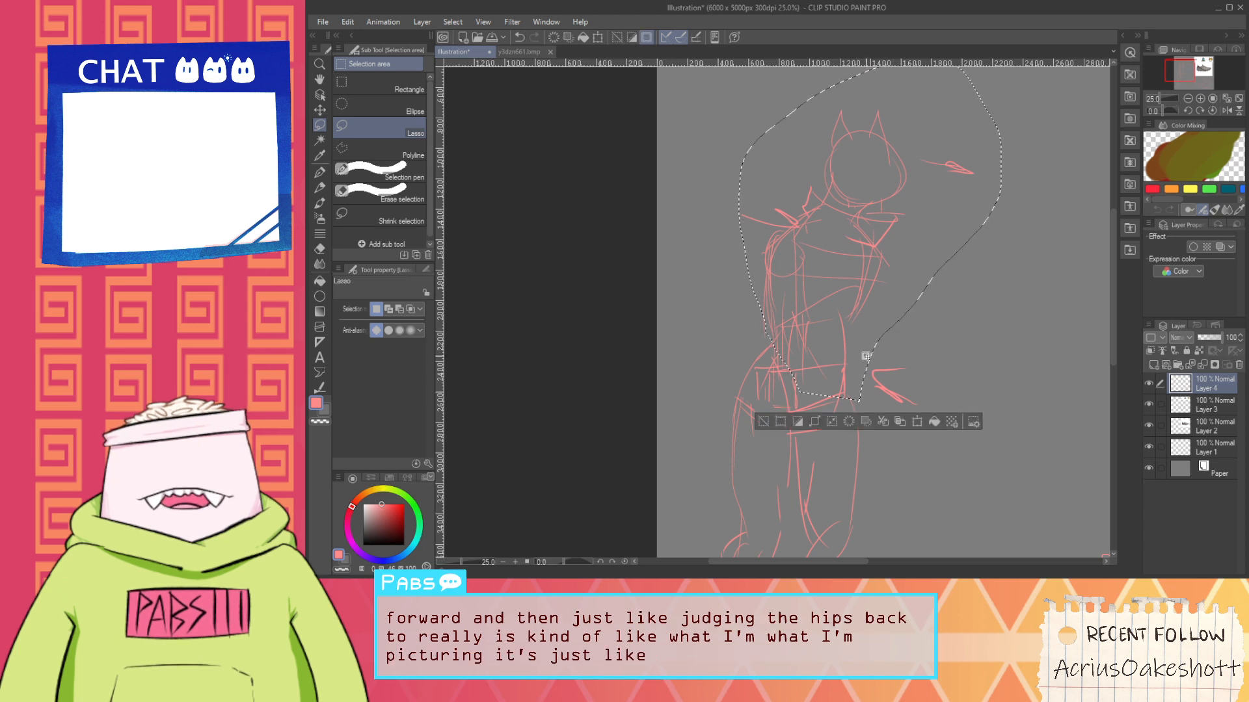
{"action": "key", "text": "k"}
{"action": "left_click_drag", "start_coordinate": [817, 324], "coordinate": [828, 338]}
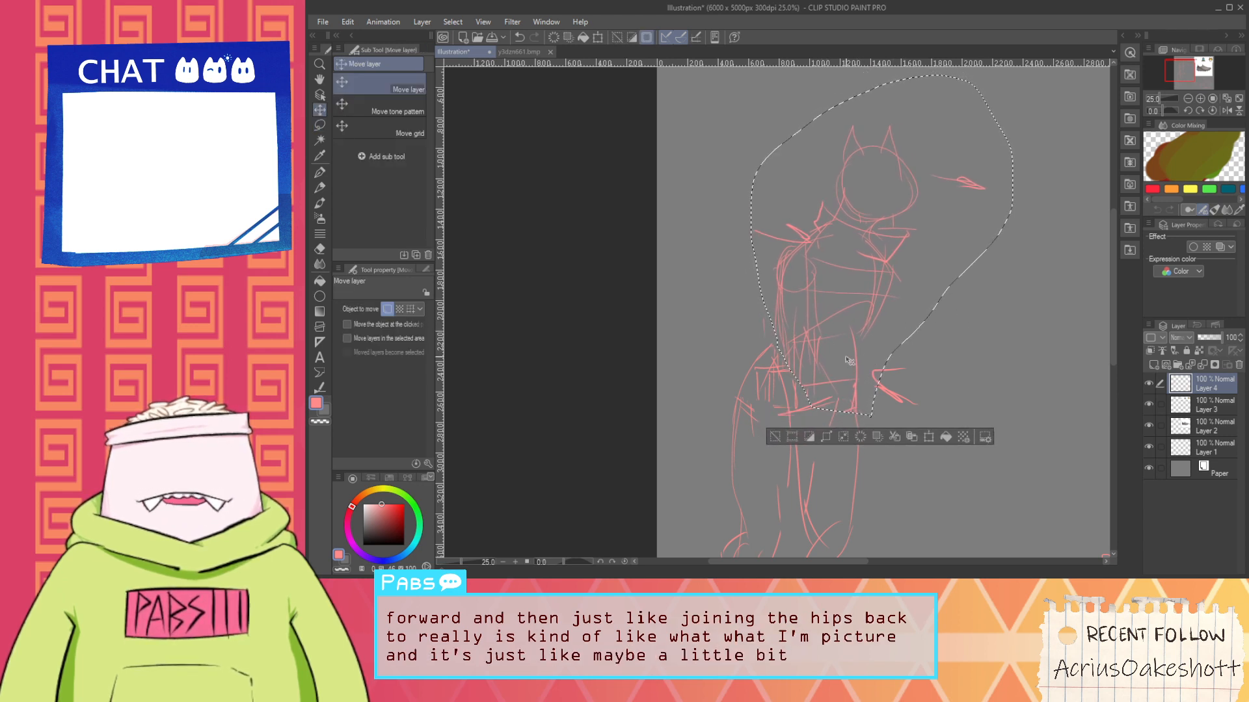
Lasso the head and chest, rotate them 8.6 degrees counter-clockwise, shift them slightly back and up, and clear the selection
{"action": "key", "text": "m"}
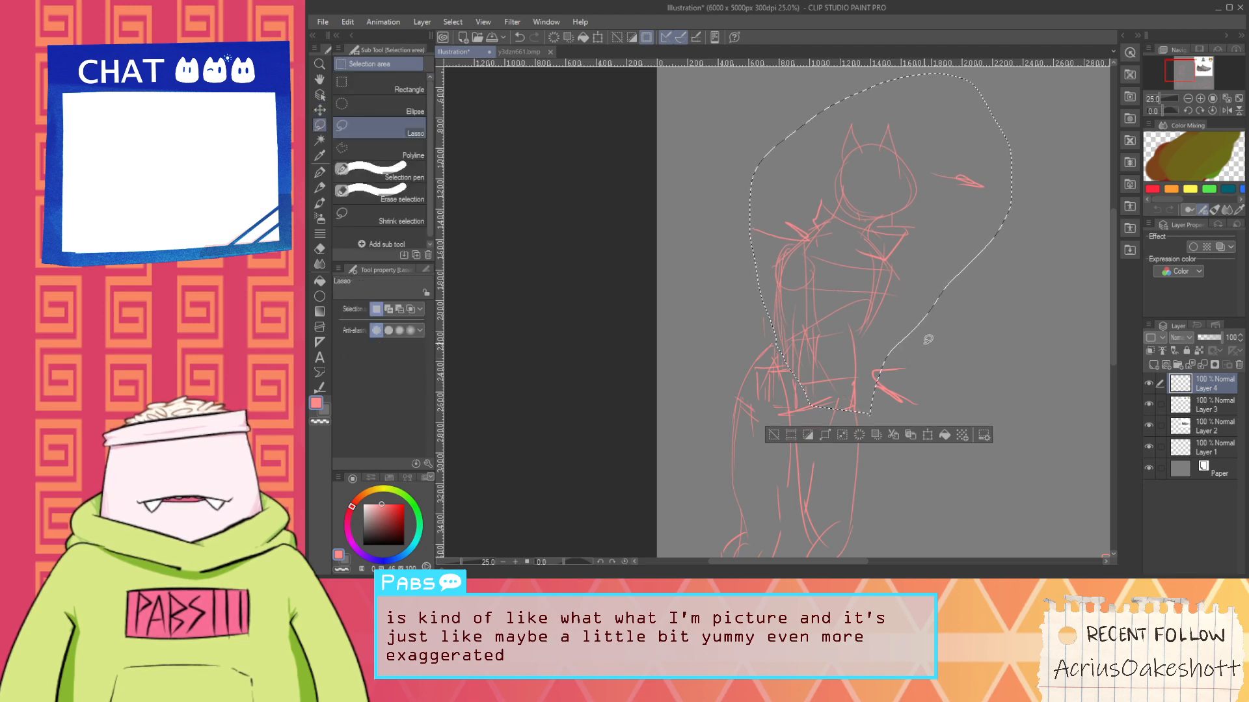
{"action": "left_click_drag", "start_coordinate": [928, 339], "coordinate": [891, 336]}
{"action": "mouse_move", "coordinate": [780, 319]}
{"action": "left_mouse_down"}
{"action": "mouse_move", "coordinate": [745, 150]}
{"action": "mouse_move", "coordinate": [953, 316]}
{"action": "left_mouse_up"}
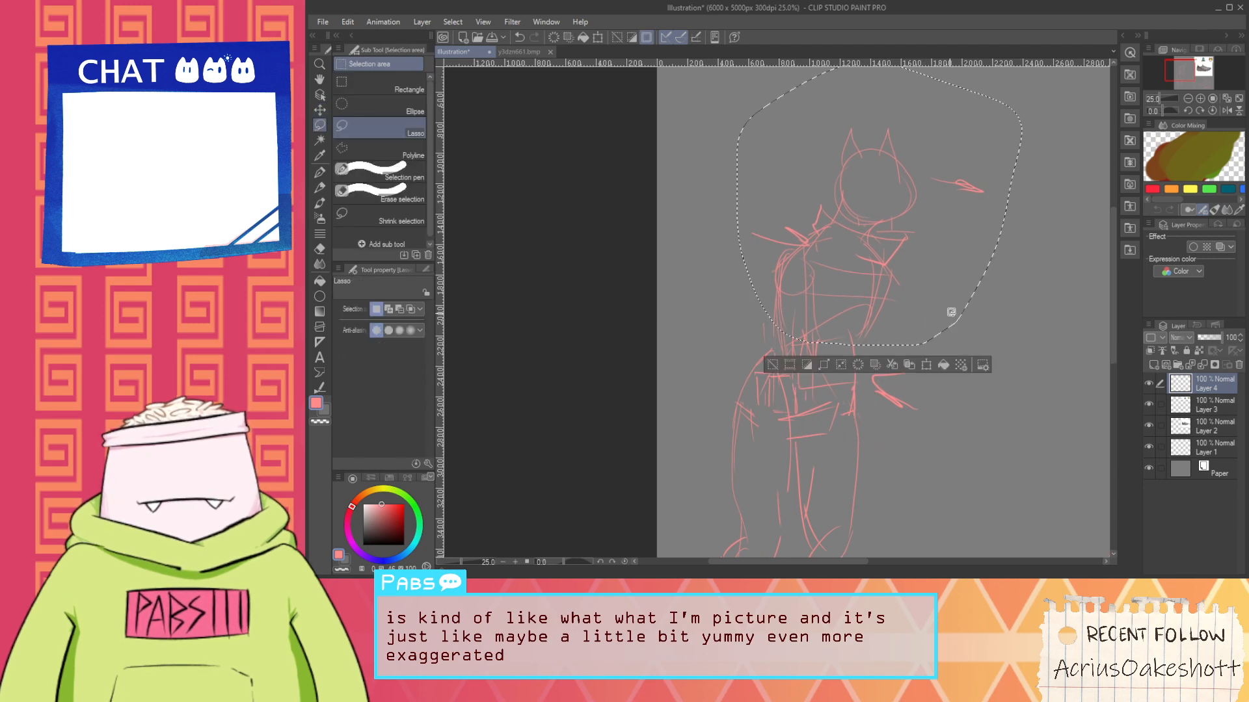
{"action": "key", "text": "ctrl+t"}
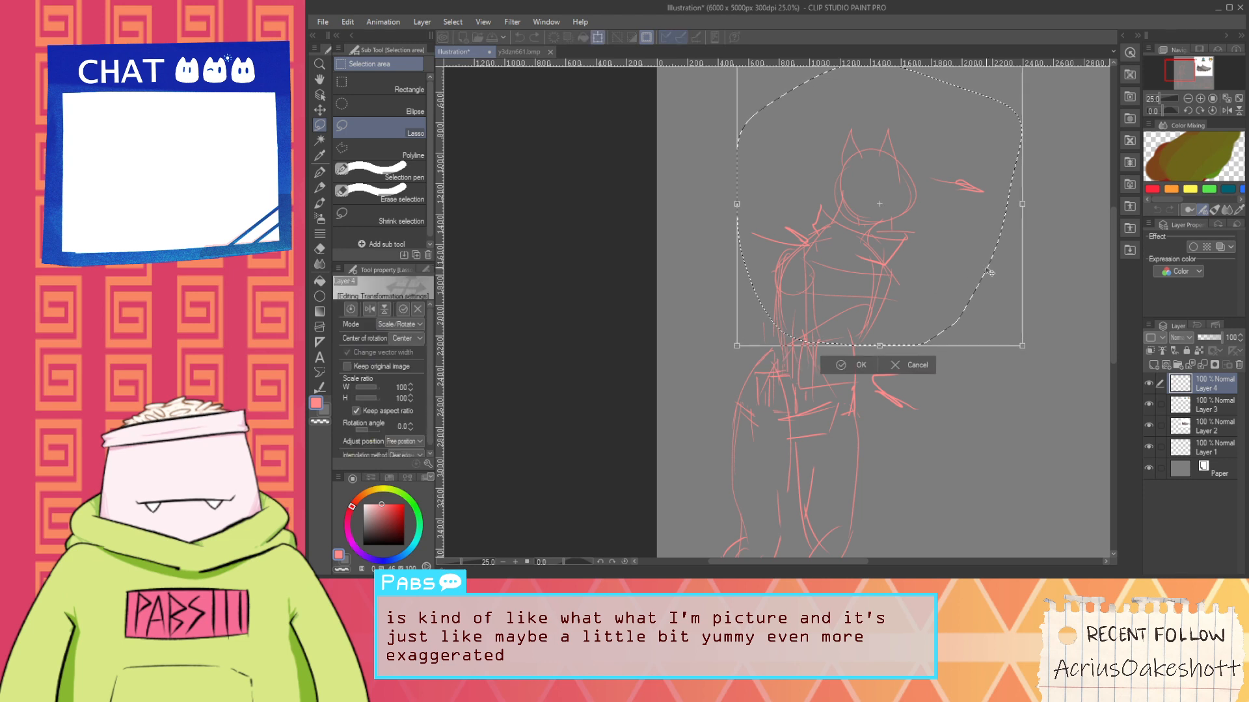
{"action": "left_click_drag", "start_coordinate": [1040, 254], "coordinate": [1046, 229]}
{"action": "left_click_drag", "start_coordinate": [903, 294], "coordinate": [893, 287]}
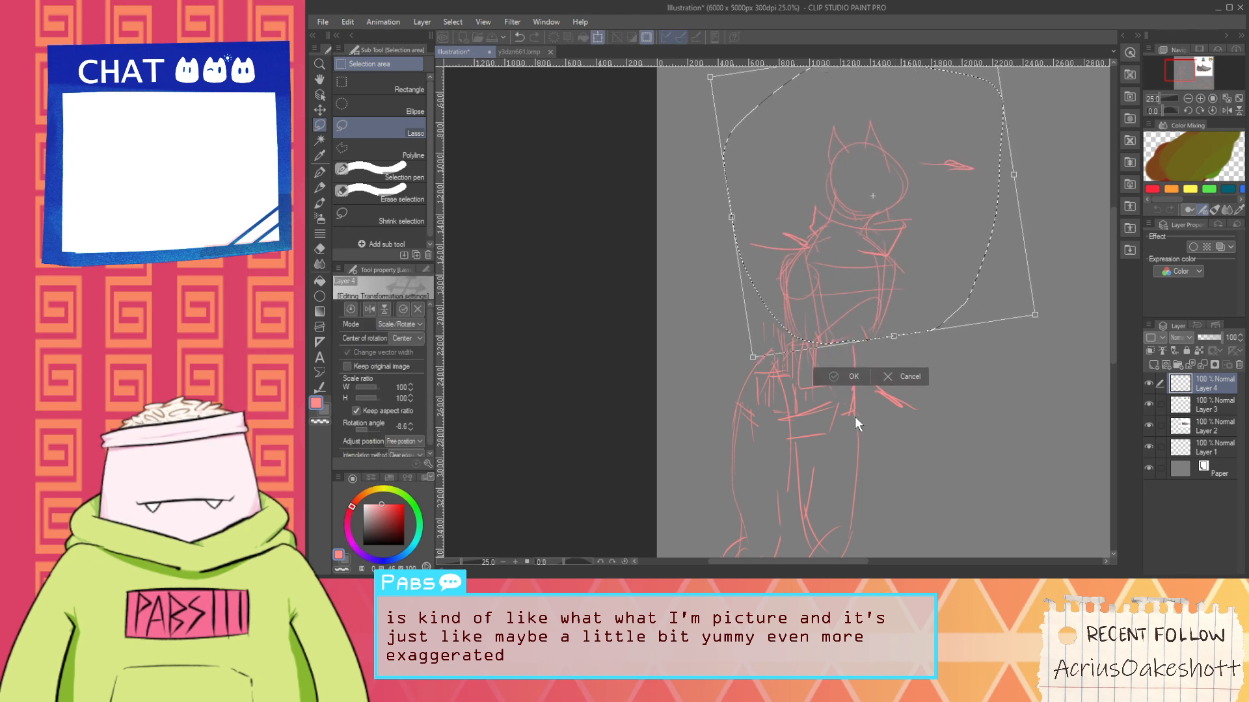
{"action": "left_click", "coordinate": [853, 376]}
{"action": "left_click", "coordinate": [759, 371]}
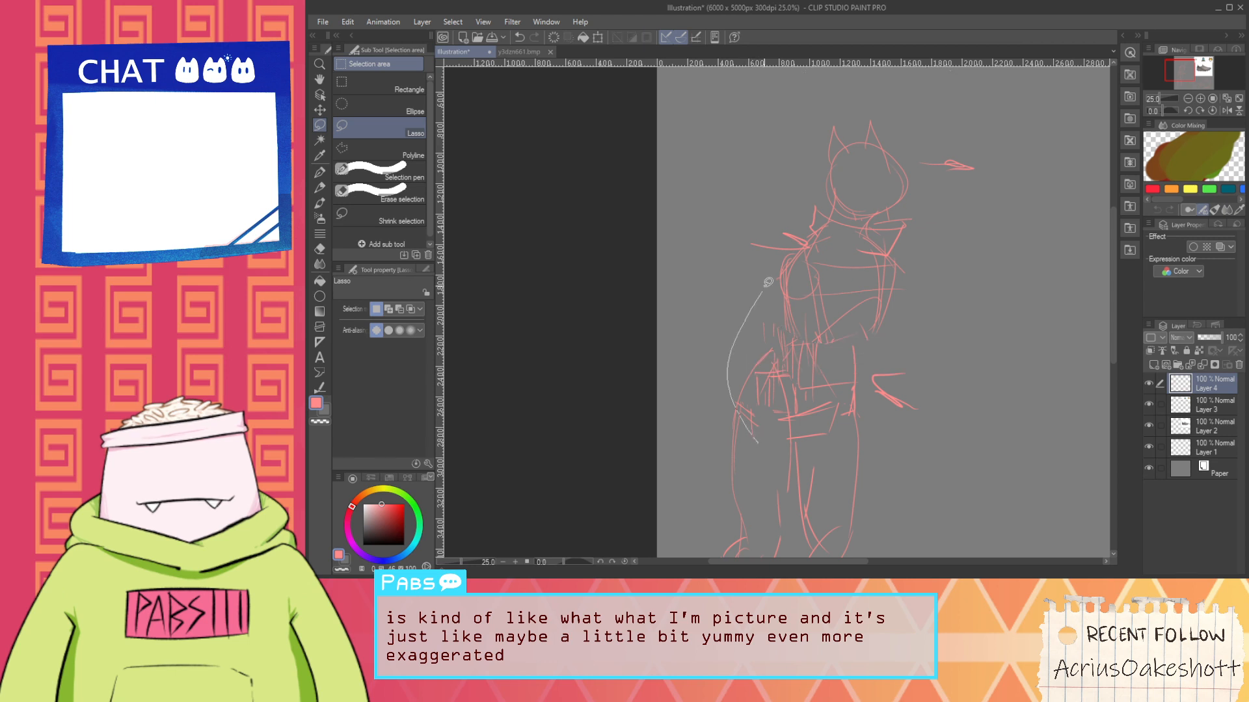
Lasso the upper body including the pelvis, stretch it upward to 111% height with free transform, and deselect
{"action": "mouse_move", "coordinate": [896, 97]}
{"action": "left_mouse_down"}
{"action": "mouse_move", "coordinate": [1019, 166]}
{"action": "mouse_move", "coordinate": [907, 422]}
{"action": "mouse_move", "coordinate": [829, 437]}
{"action": "left_mouse_up"}
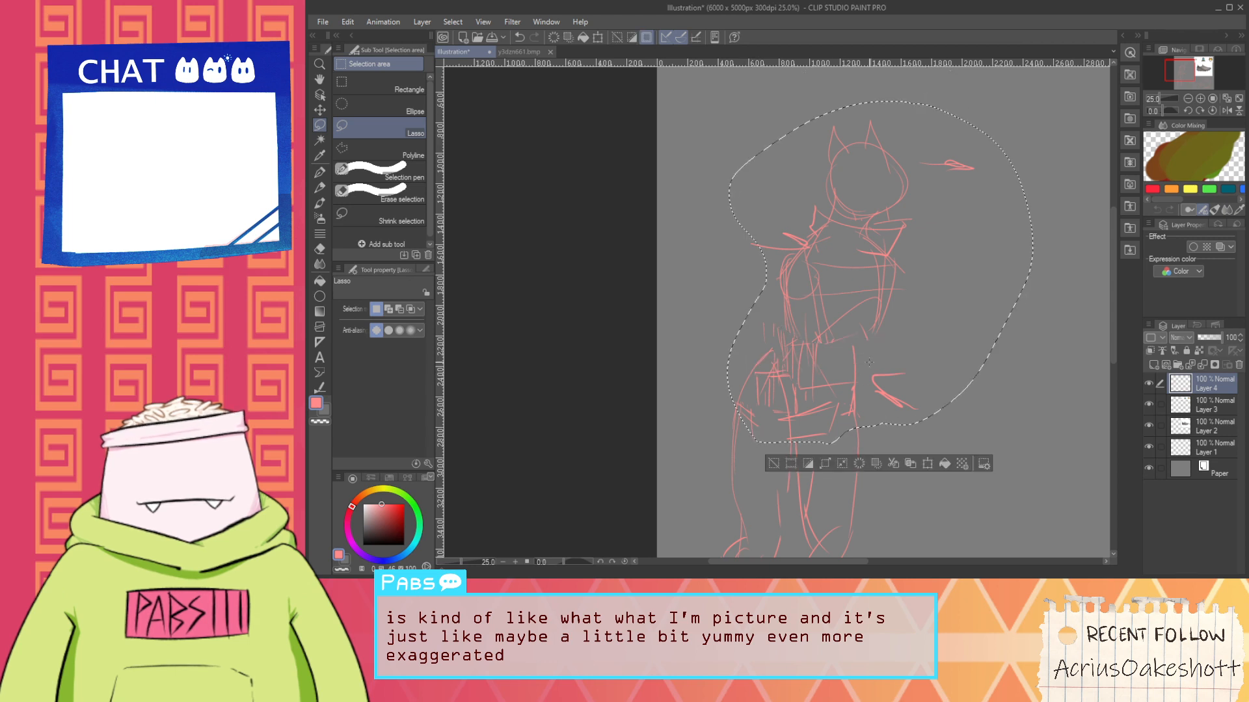
{"action": "key", "text": "ctrl+t"}
{"action": "left_click_drag", "start_coordinate": [882, 104], "coordinate": [887, 63]}
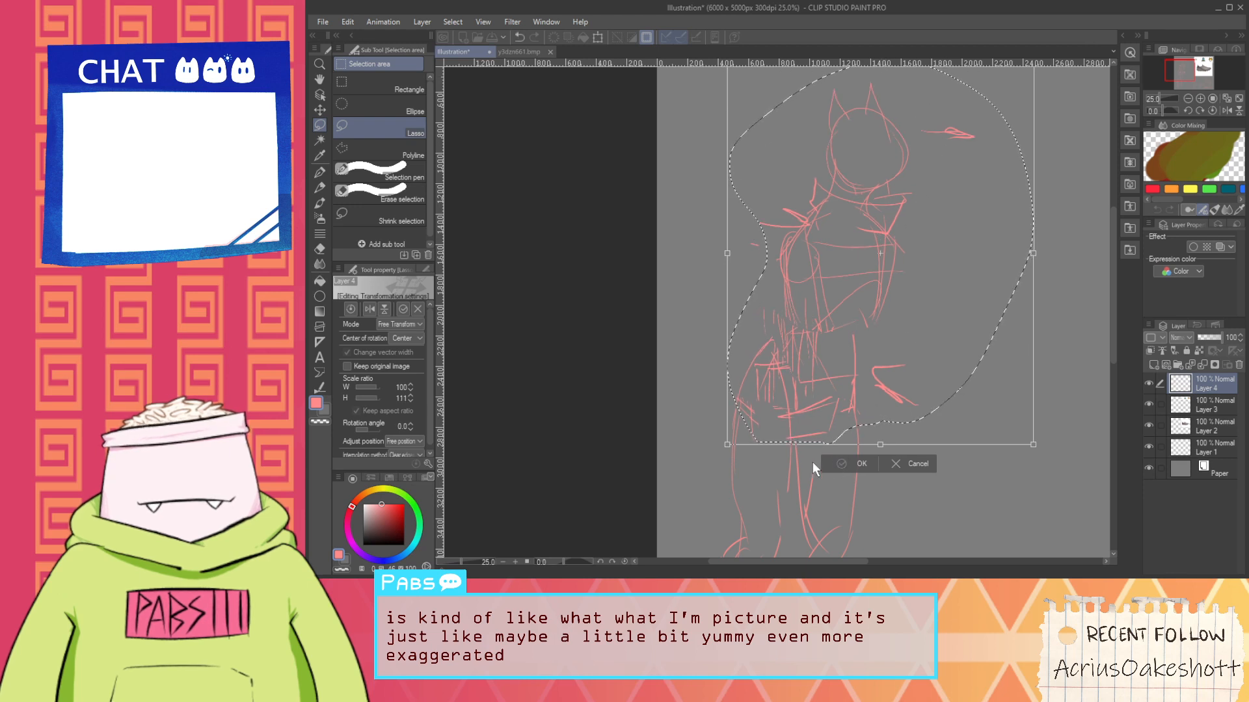
{"action": "key", "text": "ctrl+d"}
Confirm the body transform and reinforce the sketched contour of the lower back and hip with pen strokes
{"action": "scroll", "coordinate": [787, 419], "scroll_direction": "down", "scroll_amount": 2}
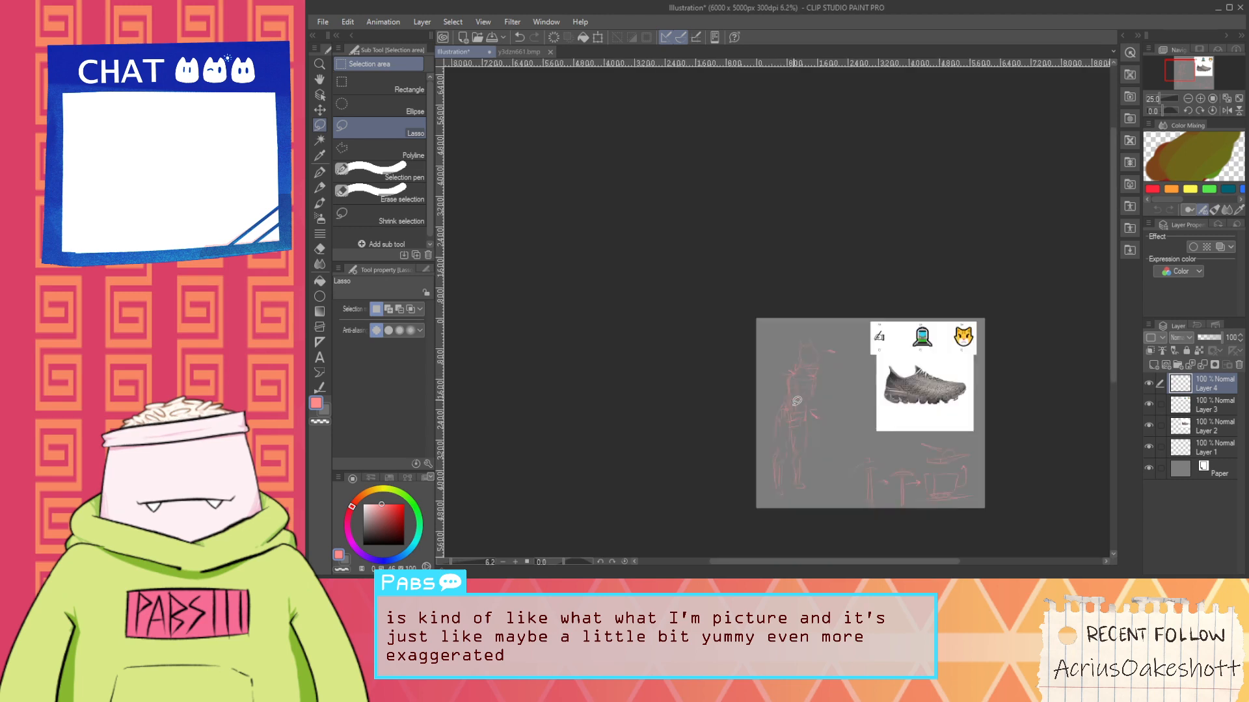
{"action": "key", "text": "space"}
{"action": "scroll", "coordinate": [798, 419], "scroll_direction": "up", "scroll_amount": 1}
{"action": "scroll", "coordinate": [795, 343], "scroll_direction": "up", "scroll_amount": 2}
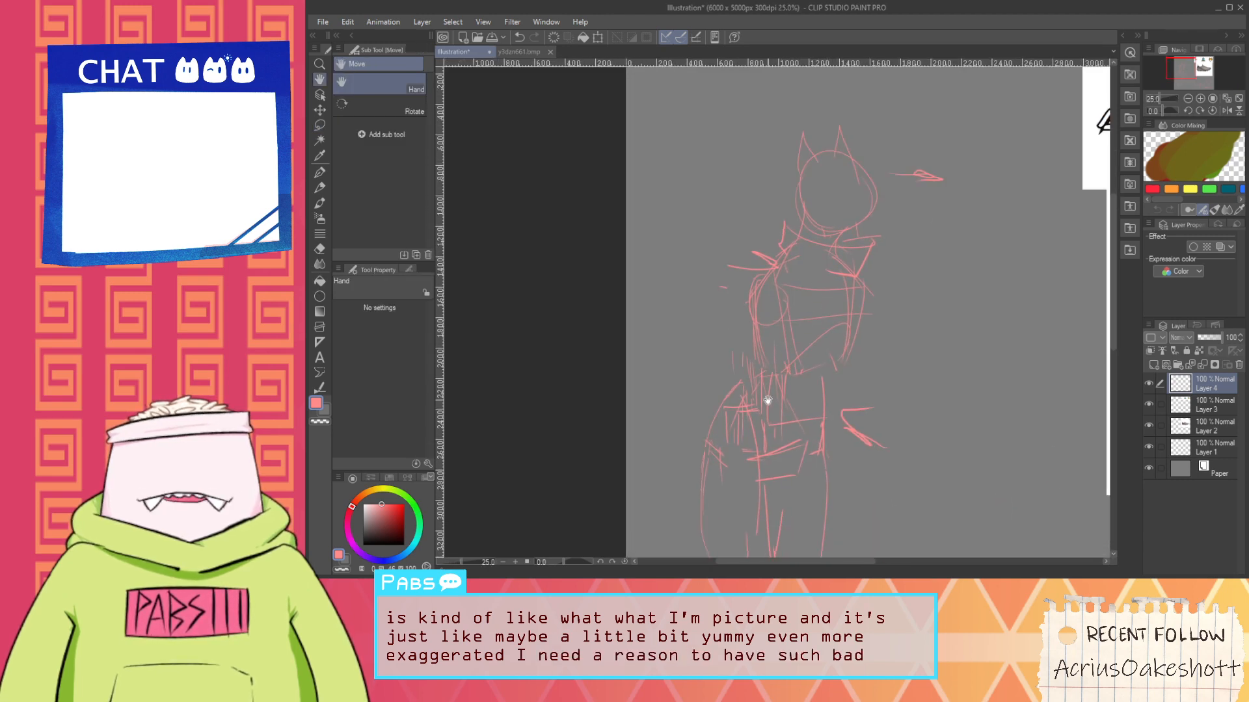
{"action": "left_click_drag", "start_coordinate": [766, 404], "coordinate": [677, 343]}
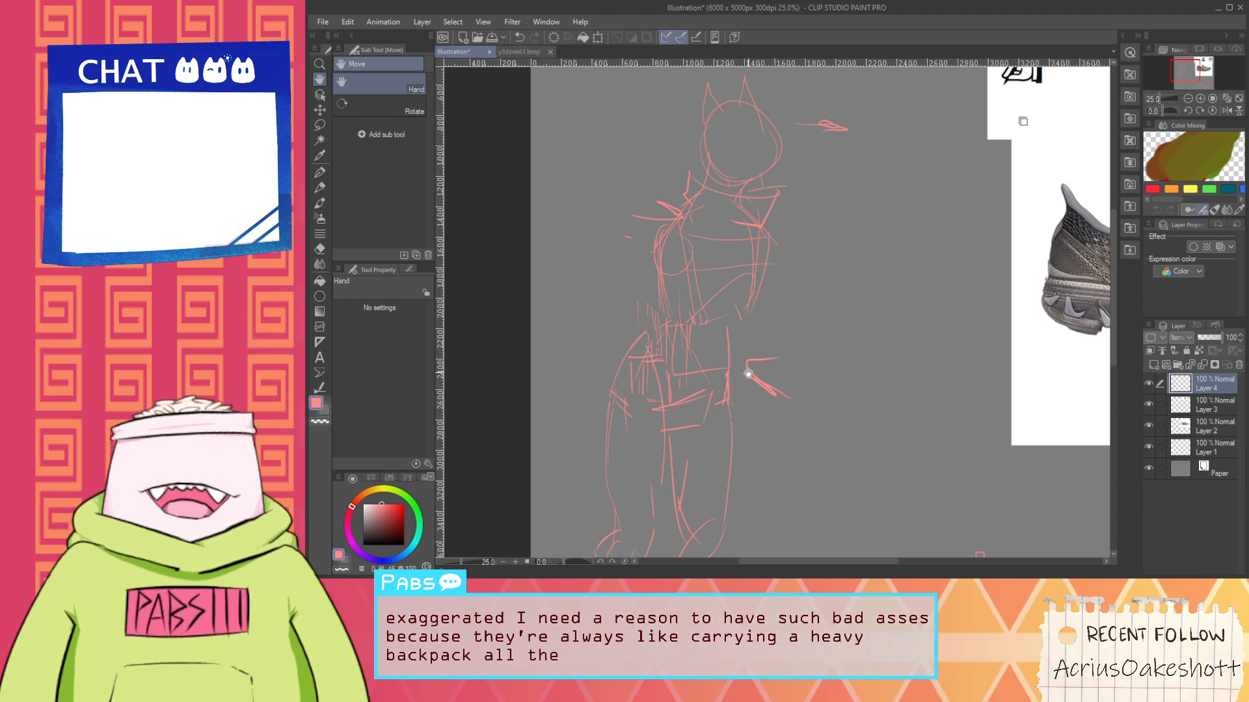
{"action": "left_click_drag", "start_coordinate": [754, 361], "coordinate": [772, 355]}
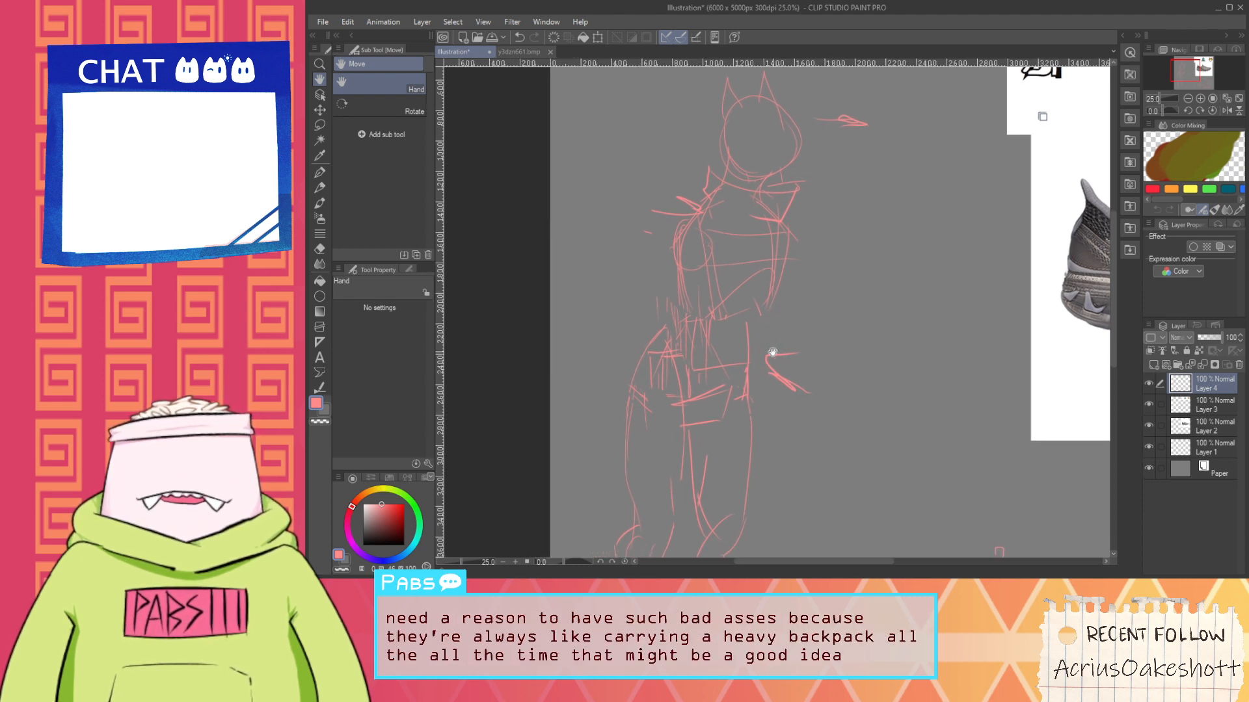
{"action": "key", "text": "p"}
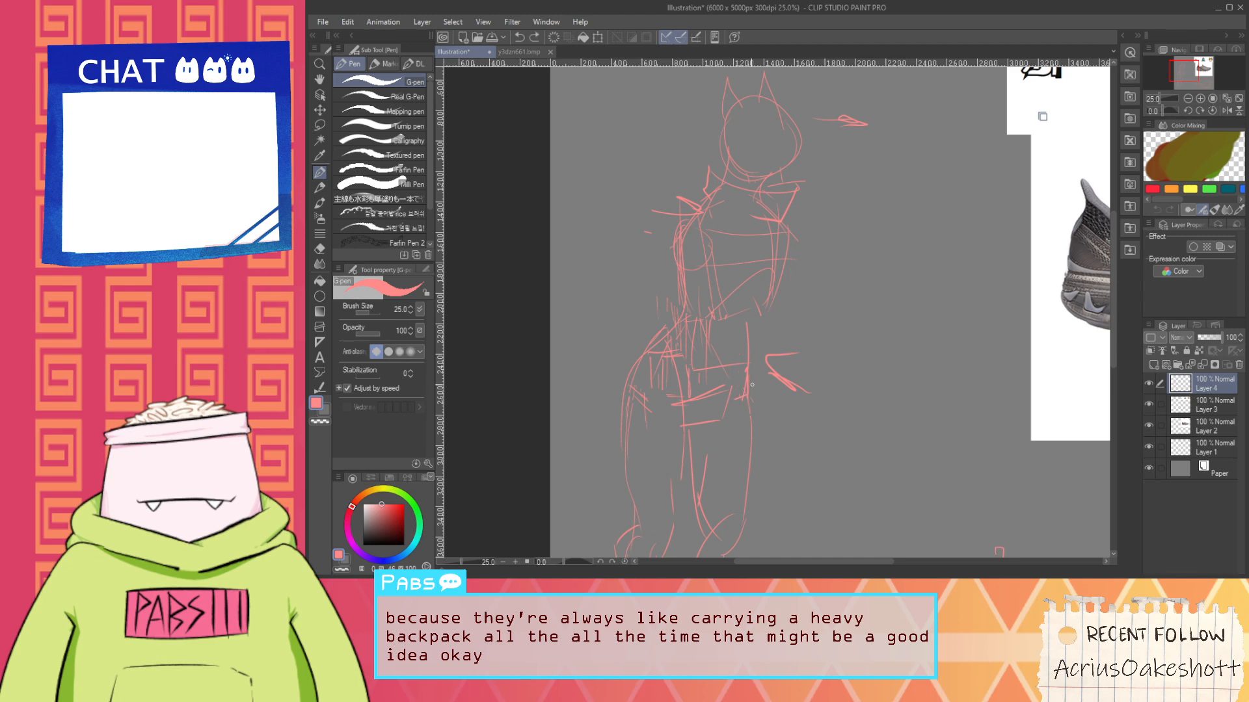
{"action": "scroll", "coordinate": [748, 394], "scroll_direction": "down", "scroll_amount": 2}
{"action": "key", "text": "space"}
{"action": "left_click_drag", "start_coordinate": [748, 393], "coordinate": [749, 353]}
{"action": "scroll", "coordinate": [733, 299], "scroll_direction": "up", "scroll_amount": 2}
{"action": "scroll", "coordinate": [729, 241], "scroll_direction": "up", "scroll_amount": 1}
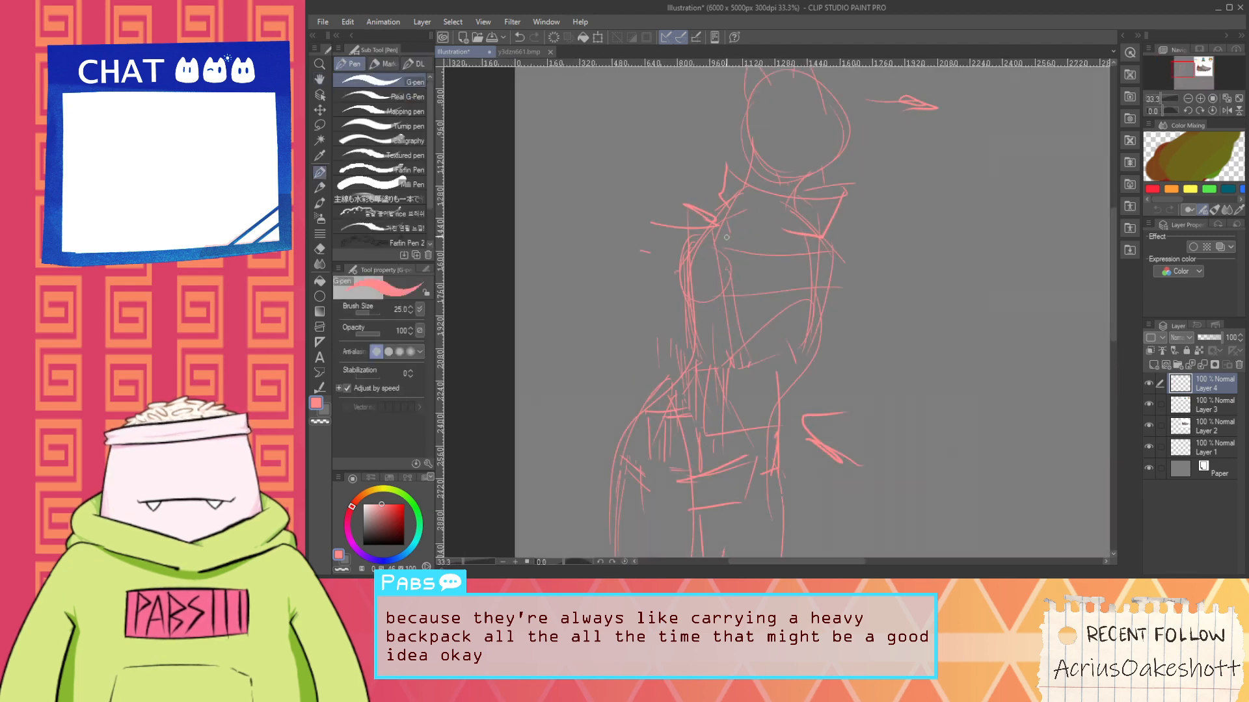
{"action": "scroll", "coordinate": [726, 241], "scroll_direction": "down", "scroll_amount": 1}
{"action": "mouse_move", "coordinate": [741, 256]}
{"action": "left_mouse_down"}
{"action": "mouse_move", "coordinate": [718, 264]}
{"action": "mouse_move", "coordinate": [720, 442]}
{"action": "left_mouse_up"}
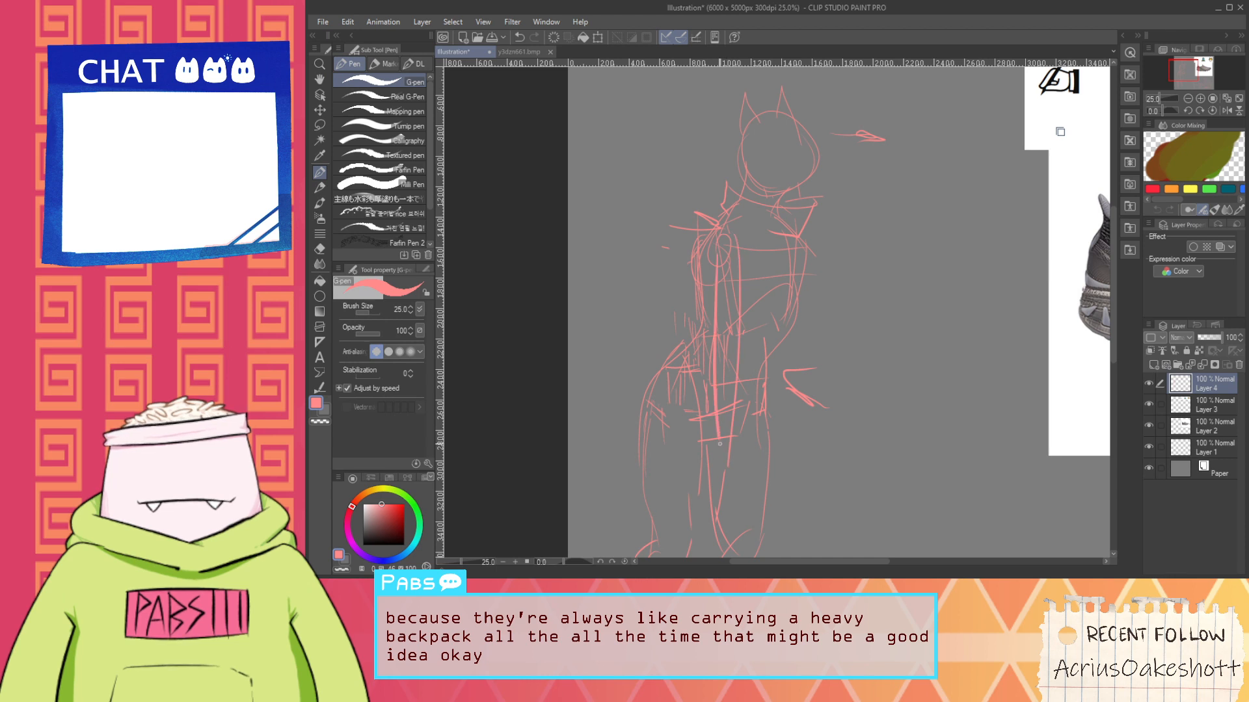
{"action": "left_click_drag", "start_coordinate": [814, 231], "coordinate": [806, 469]}
{"action": "key", "text": "ctrl+z"}
{"action": "key", "text": "ctrl+z"}
{"action": "key", "text": "ctrl+z"}
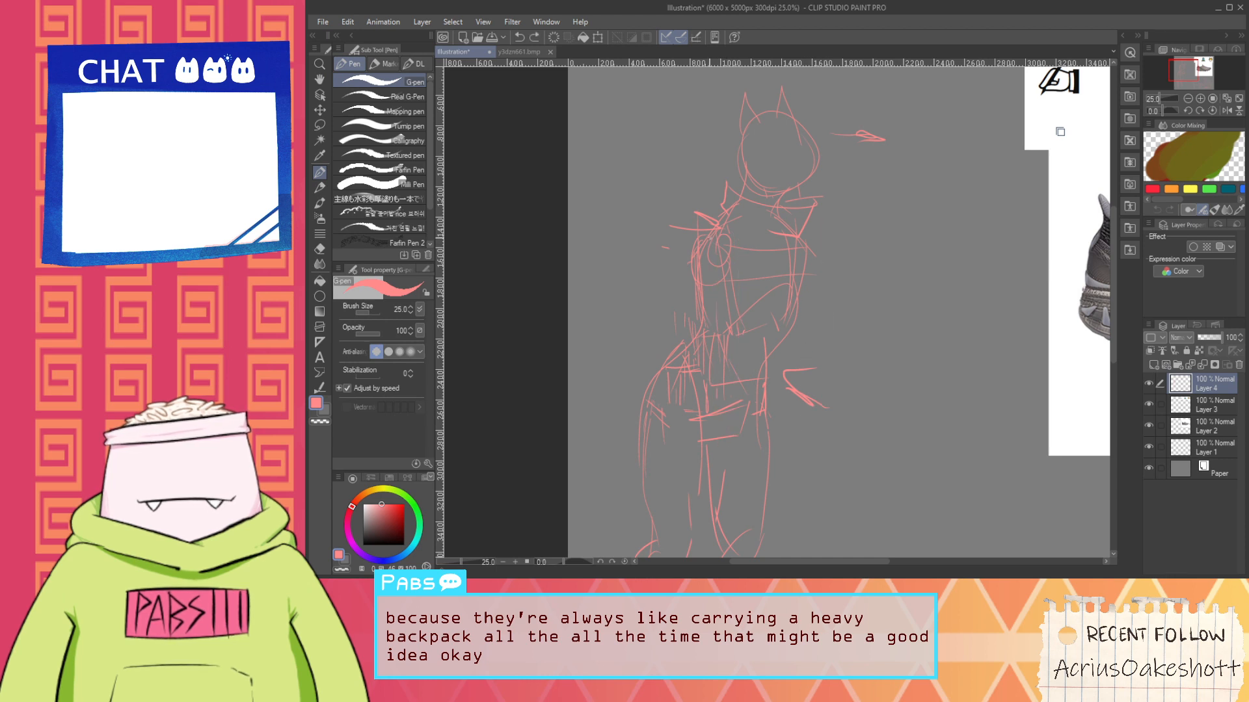
Draw two long arms hanging straight down from the shoulders to the thighs
{"action": "mouse_move", "coordinate": [715, 237]}
{"action": "left_mouse_down"}
{"action": "mouse_move", "coordinate": [718, 491]}
{"action": "mouse_move", "coordinate": [736, 486]}
{"action": "left_mouse_up"}
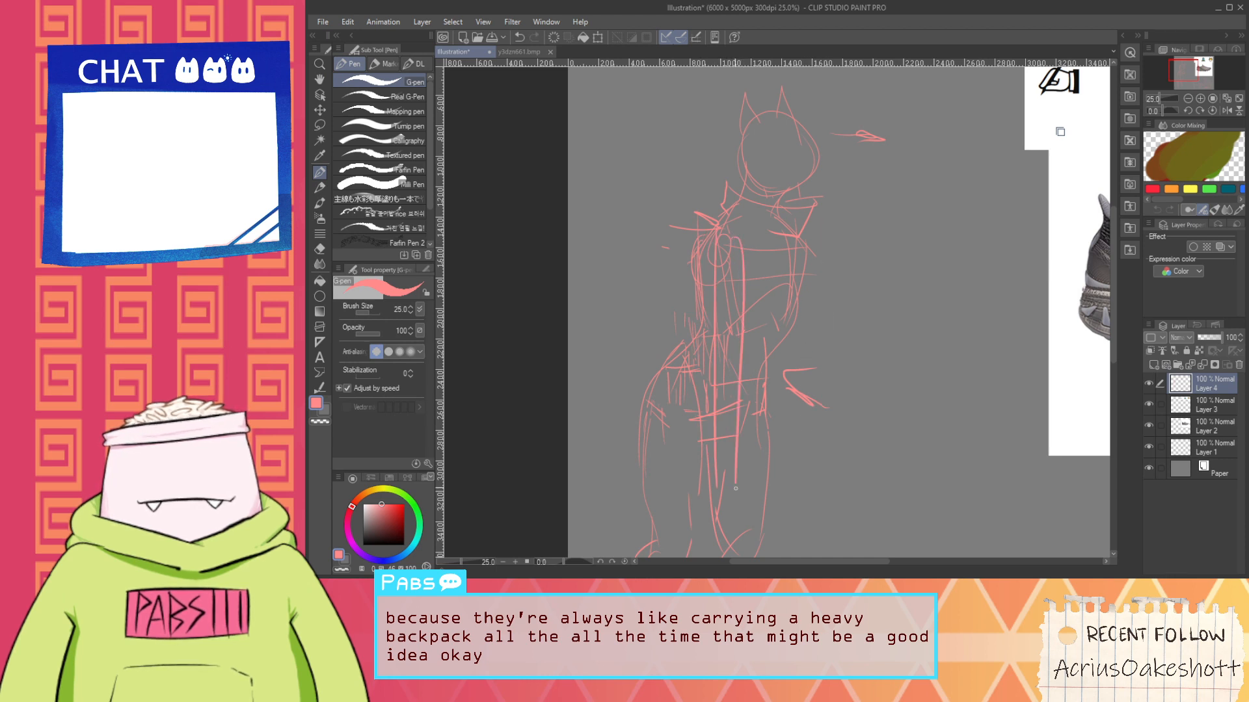
{"action": "mouse_move", "coordinate": [805, 249]}
{"action": "left_mouse_down"}
{"action": "mouse_move", "coordinate": [796, 449]}
{"action": "mouse_move", "coordinate": [780, 355]}
{"action": "left_mouse_up"}
{"action": "scroll", "coordinate": [780, 452], "scroll_direction": "down", "scroll_amount": 2}
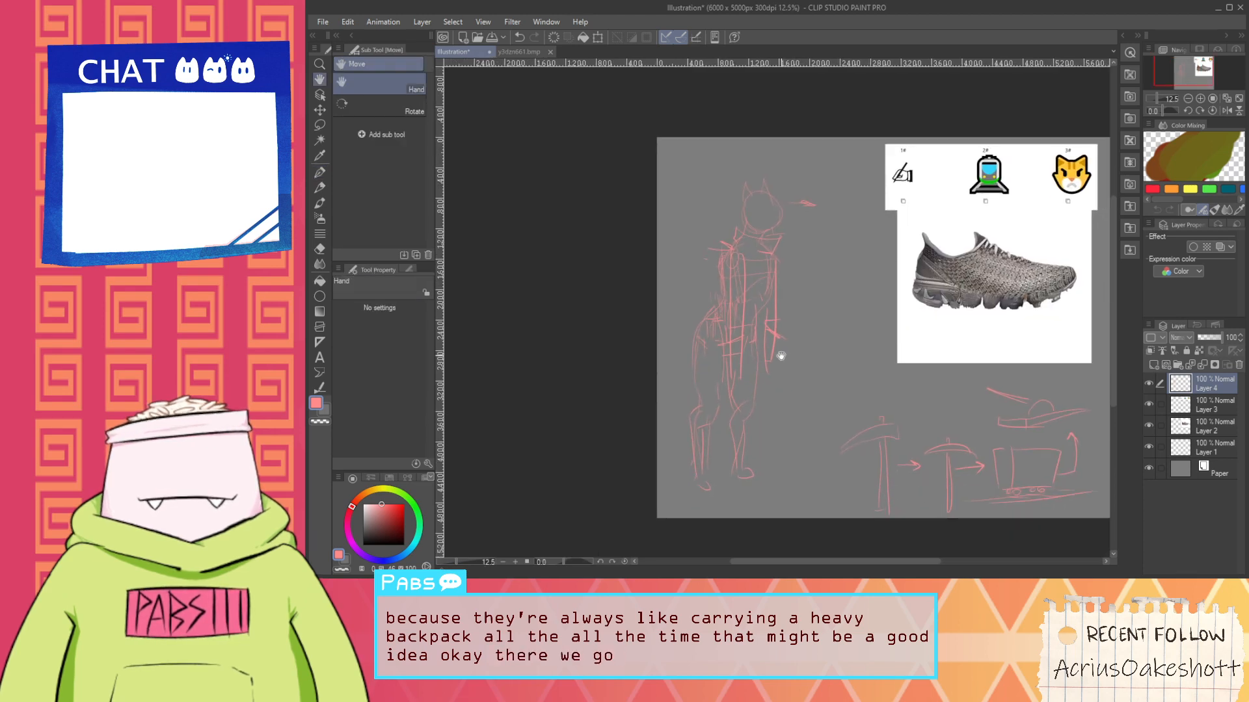
Add facial guidelines to the cat head and draw a tail curving upward from the lower back
{"action": "scroll", "coordinate": [764, 214], "scroll_direction": "up", "scroll_amount": 4}
{"action": "scroll", "coordinate": [795, 239], "scroll_direction": "down", "scroll_amount": 5}
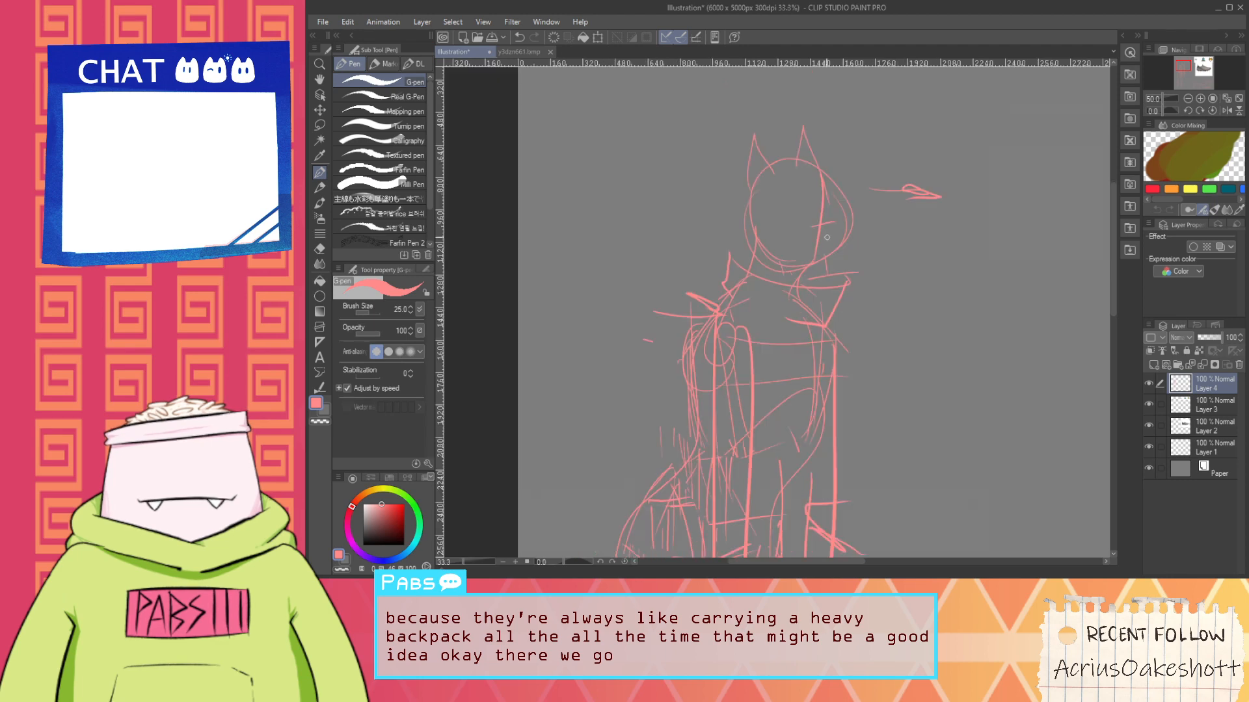
{"action": "scroll", "coordinate": [752, 345], "scroll_direction": "up", "scroll_amount": 3}
{"action": "left_click_drag", "start_coordinate": [746, 286], "coordinate": [690, 219]}
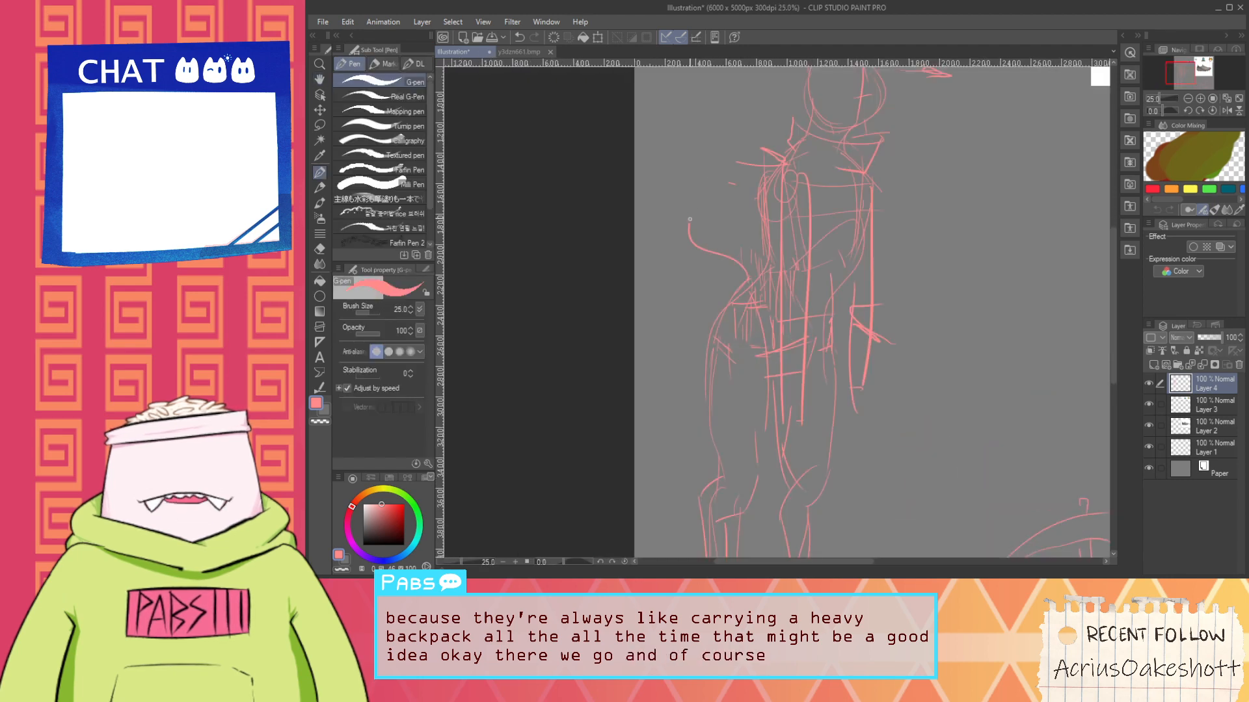
{"action": "left_click_drag", "start_coordinate": [691, 281], "coordinate": [677, 201]}
Examine the shoe and emoji references, especially the angry cat face, against the character sketch
{"action": "scroll", "coordinate": [767, 191], "scroll_direction": "down", "scroll_amount": 4}
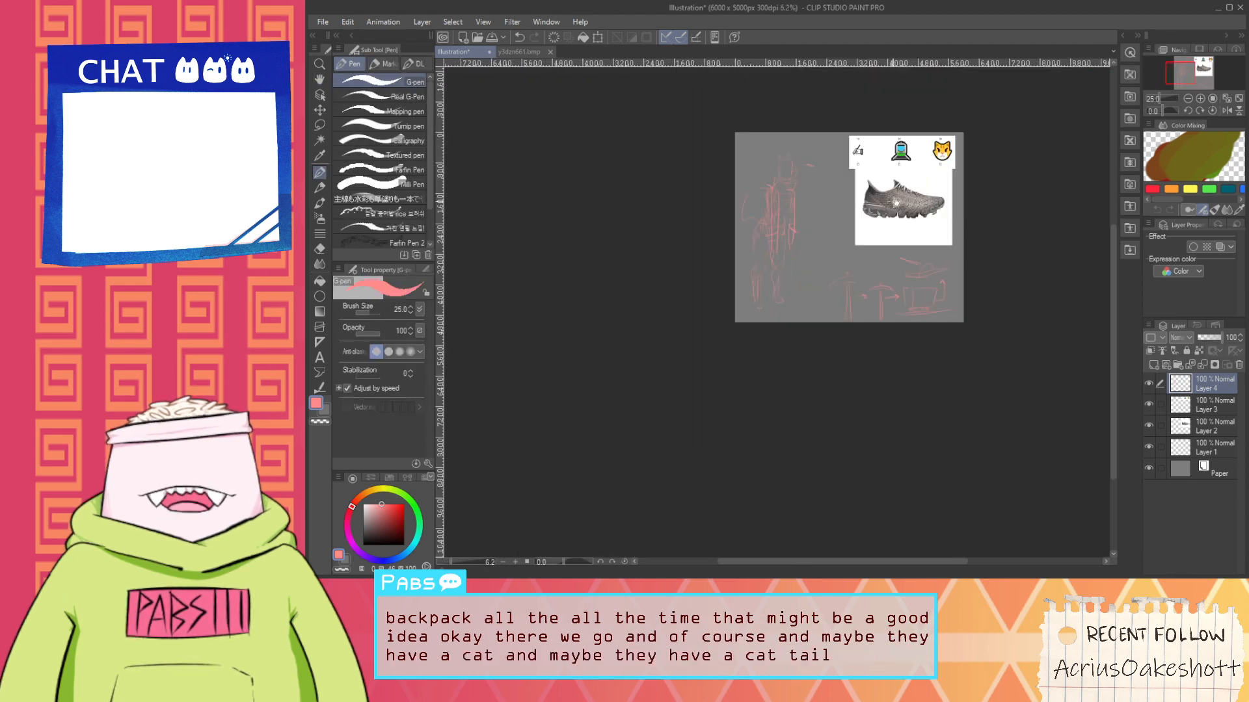
{"action": "left_click_drag", "start_coordinate": [936, 183], "coordinate": [873, 241]}
{"action": "scroll", "coordinate": [873, 228], "scroll_direction": "up", "scroll_amount": 4}
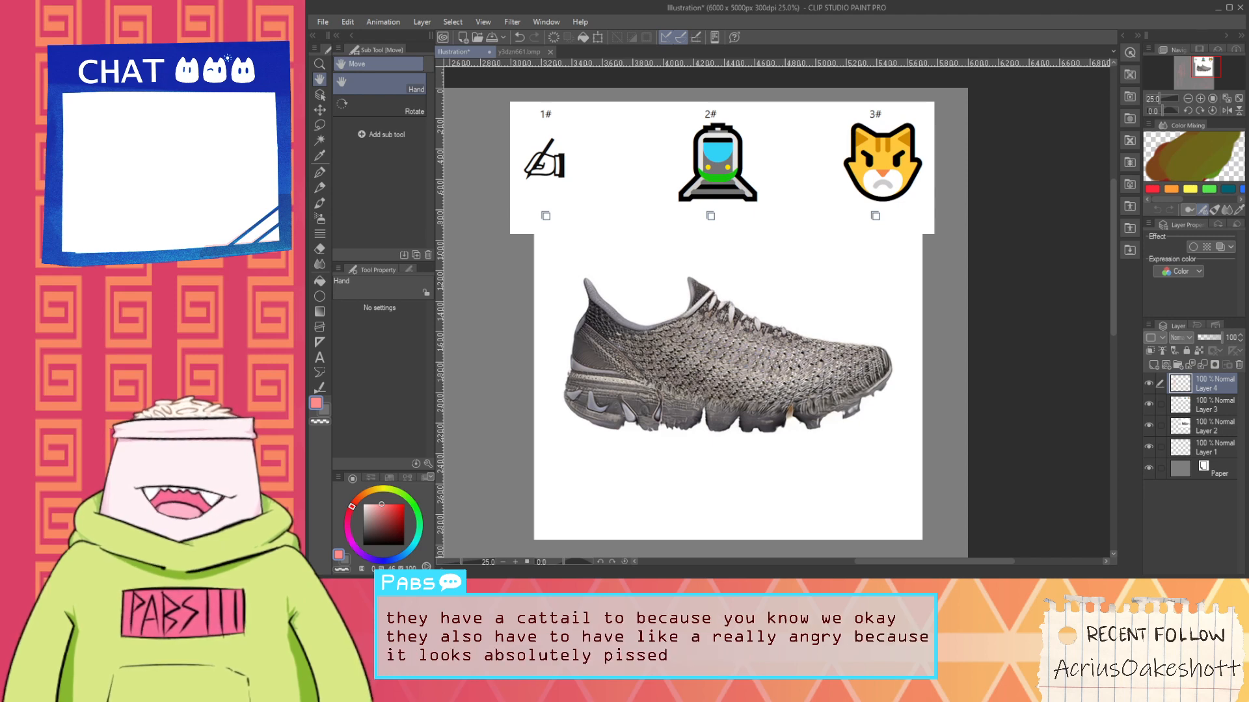
{"action": "key", "text": "ctrl+minus"}
{"action": "key", "text": "ctrl+minus"}
{"action": "key", "text": "ctrl+minus"}
{"action": "key", "text": "ctrl+minus"}
{"action": "left_click_drag", "start_coordinate": [741, 266], "coordinate": [765, 258]}
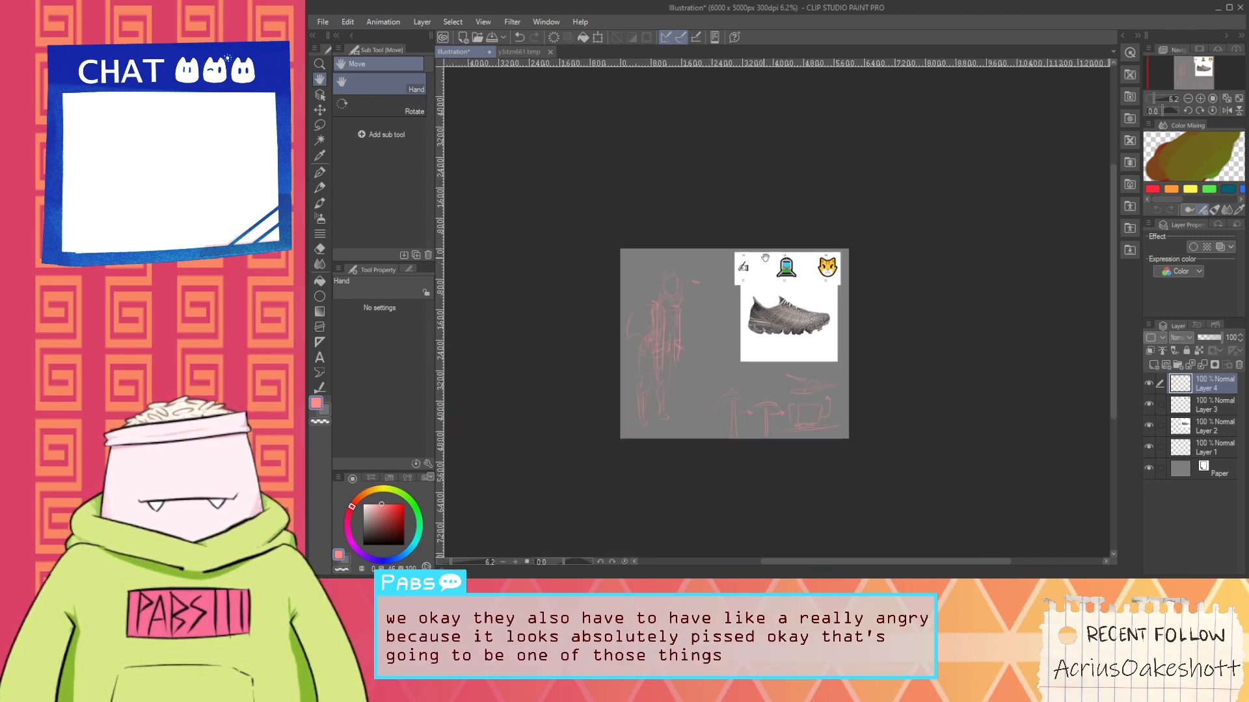
{"action": "scroll", "coordinate": [683, 338], "scroll_direction": "up", "scroll_amount": 4}
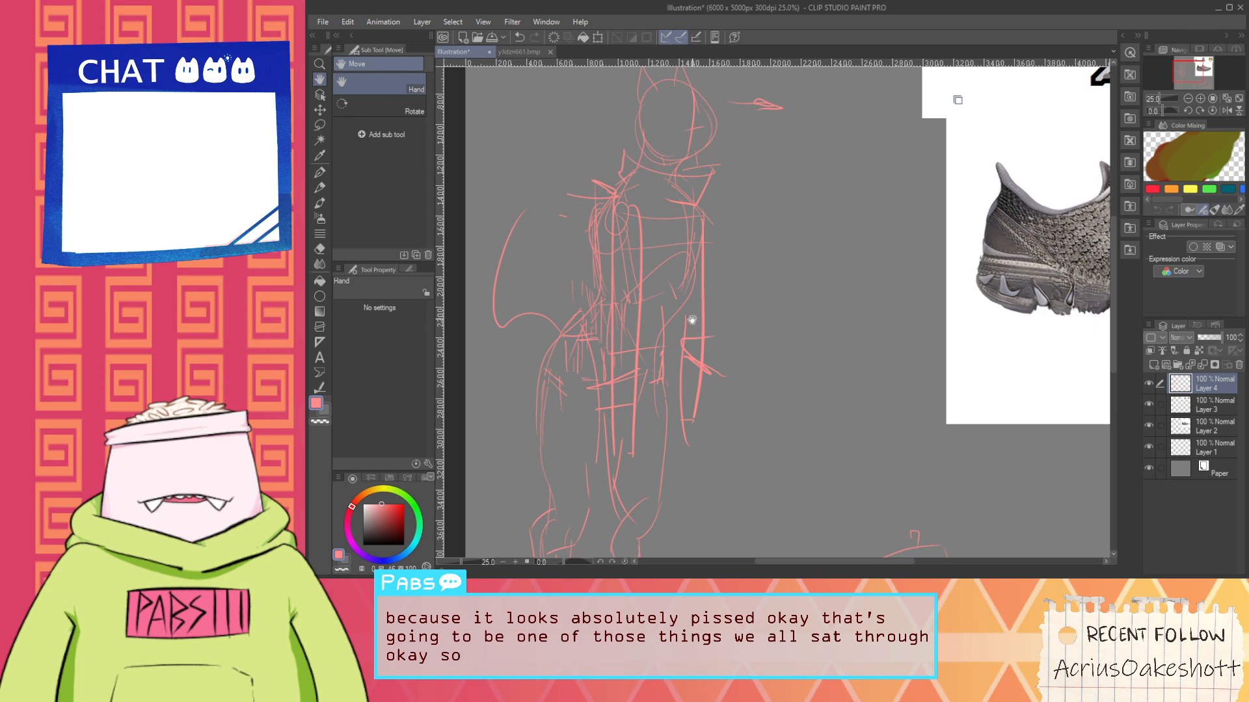
{"action": "left_click_drag", "start_coordinate": [709, 282], "coordinate": [736, 338]}
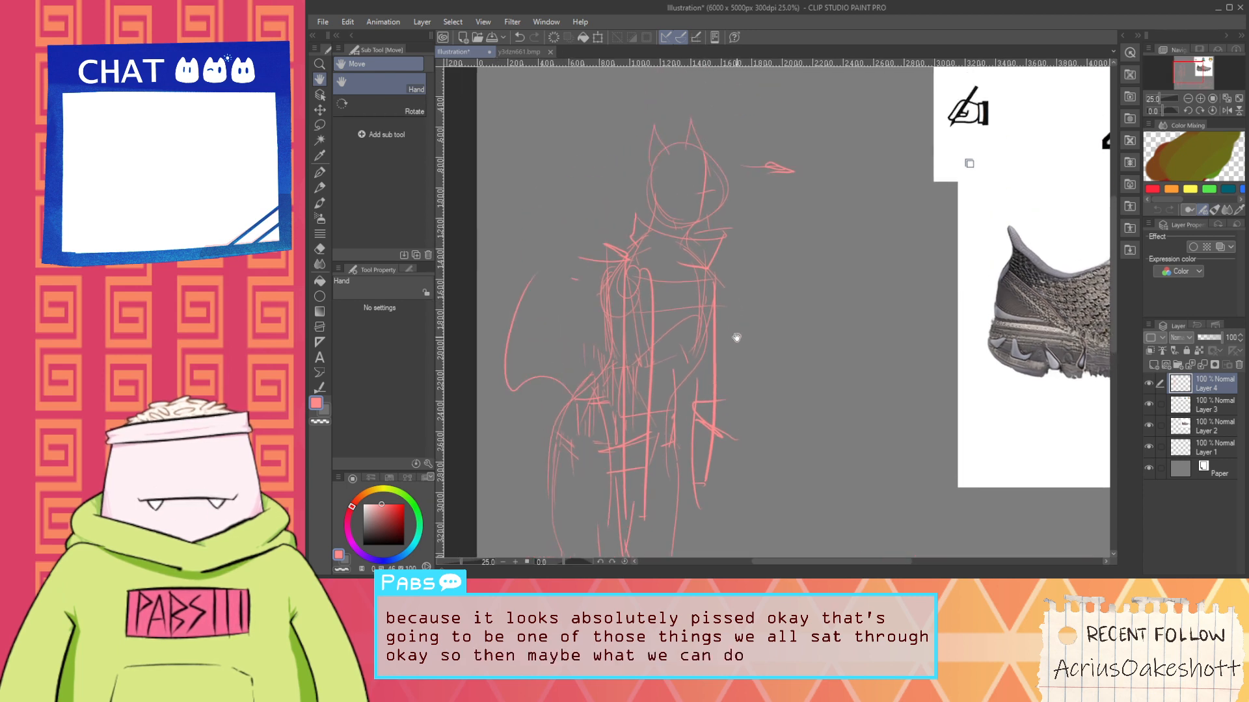
Thicken the tail with a second contour and sketch a brush-like tip curling toward the character's back
{"action": "key", "text": "p"}
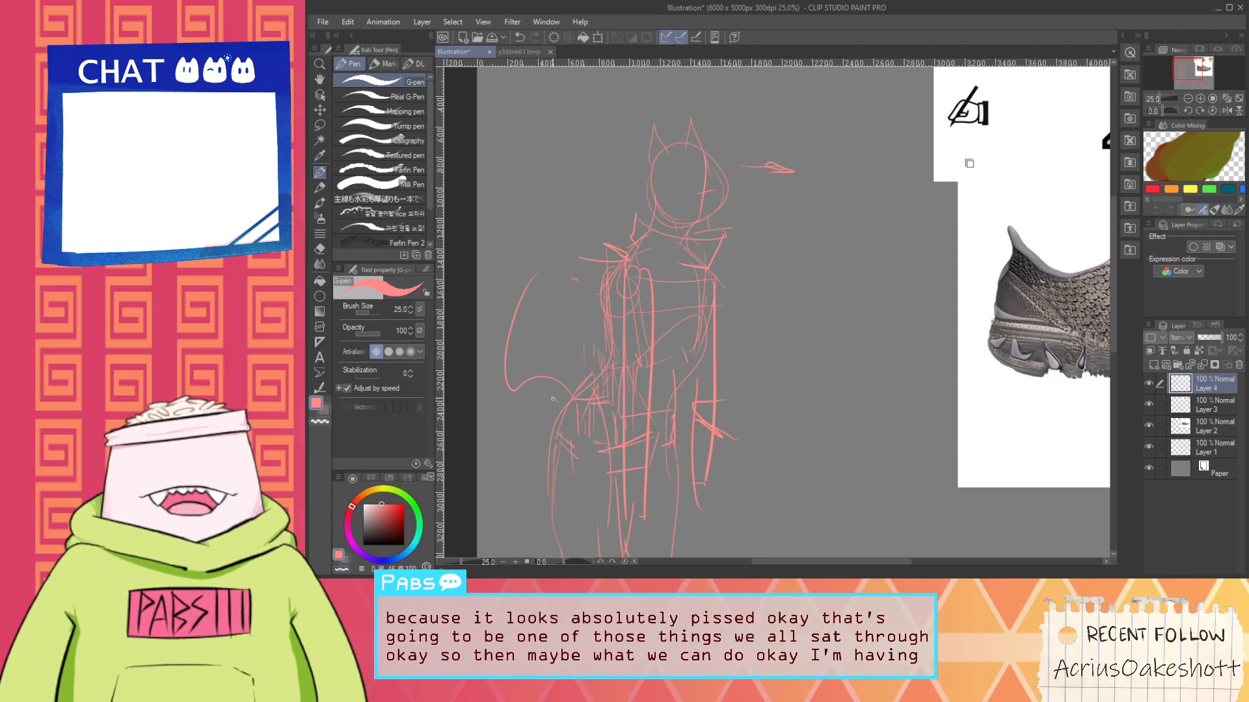
{"action": "mouse_move", "coordinate": [560, 404]}
{"action": "left_mouse_down"}
{"action": "mouse_move", "coordinate": [508, 412]}
{"action": "mouse_move", "coordinate": [499, 353]}
{"action": "mouse_move", "coordinate": [511, 407]}
{"action": "mouse_move", "coordinate": [521, 396]}
{"action": "mouse_move", "coordinate": [510, 395]}
{"action": "mouse_move", "coordinate": [502, 311]}
{"action": "mouse_move", "coordinate": [498, 349]}
{"action": "mouse_move", "coordinate": [526, 273]}
{"action": "left_mouse_up"}
{"action": "key", "text": "ctrl+z"}
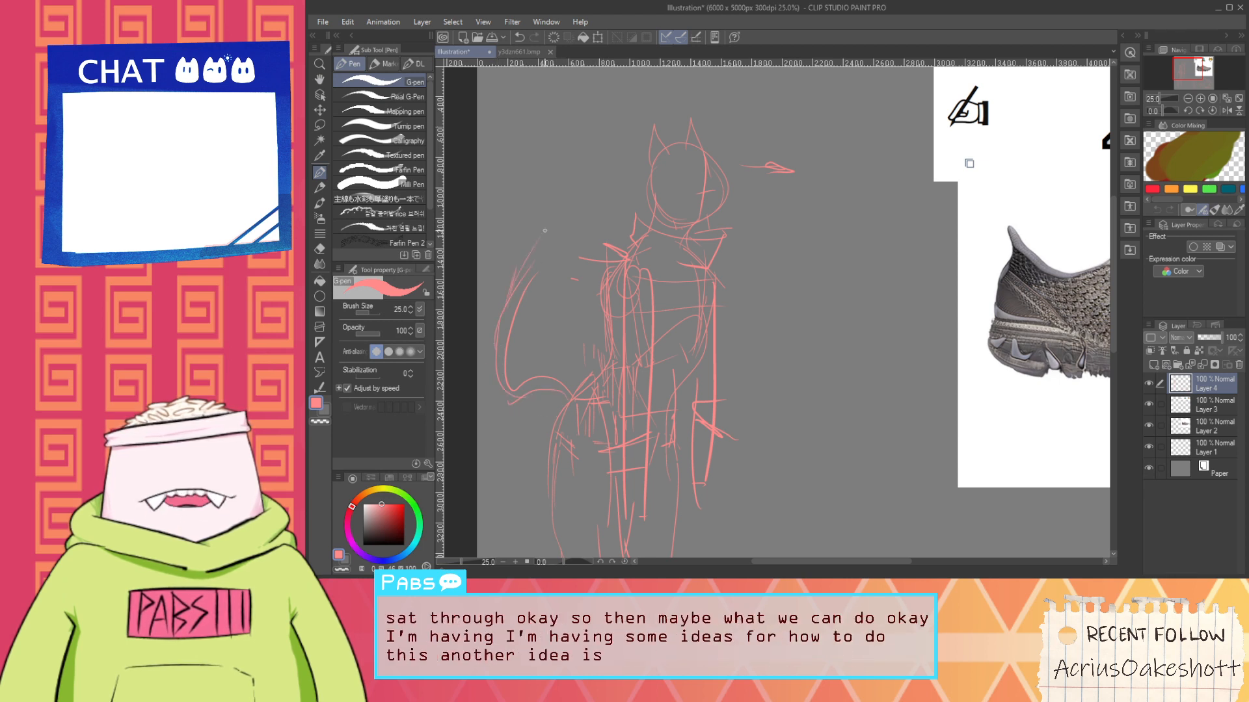
{"action": "left_click_drag", "start_coordinate": [540, 270], "coordinate": [589, 188]}
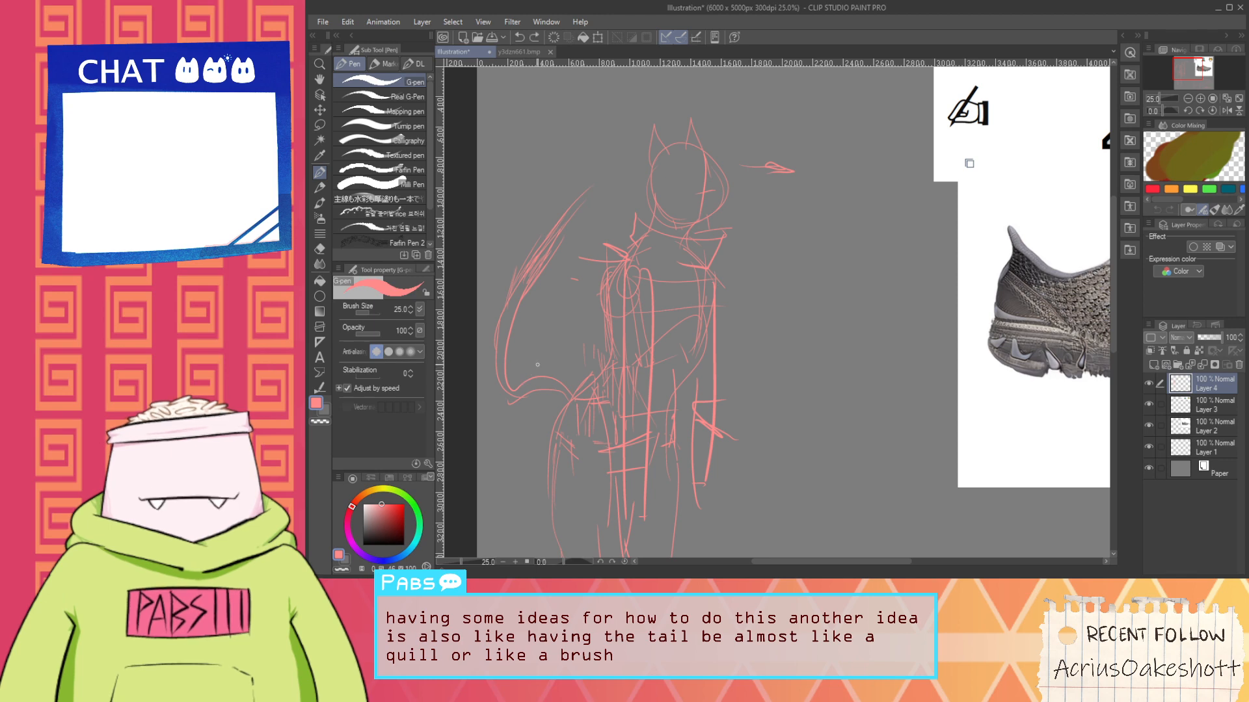
{"action": "key", "text": "ctrl+z"}
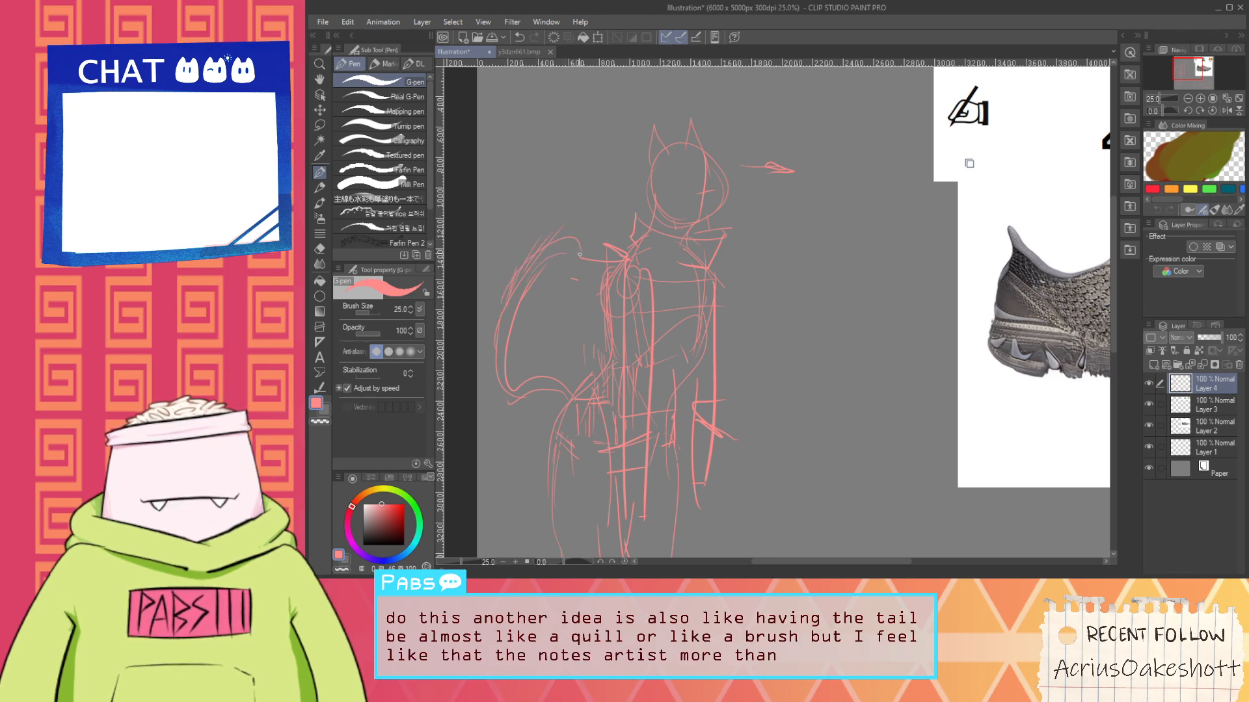
Sketch a high collar around the back of the character's neck
{"action": "scroll", "coordinate": [584, 253], "scroll_direction": "down", "scroll_amount": 4}
{"action": "key", "text": "space"}
{"action": "left_click_drag", "start_coordinate": [630, 297], "coordinate": [672, 338]}
{"action": "scroll", "coordinate": [670, 339], "scroll_direction": "up", "scroll_amount": 4}
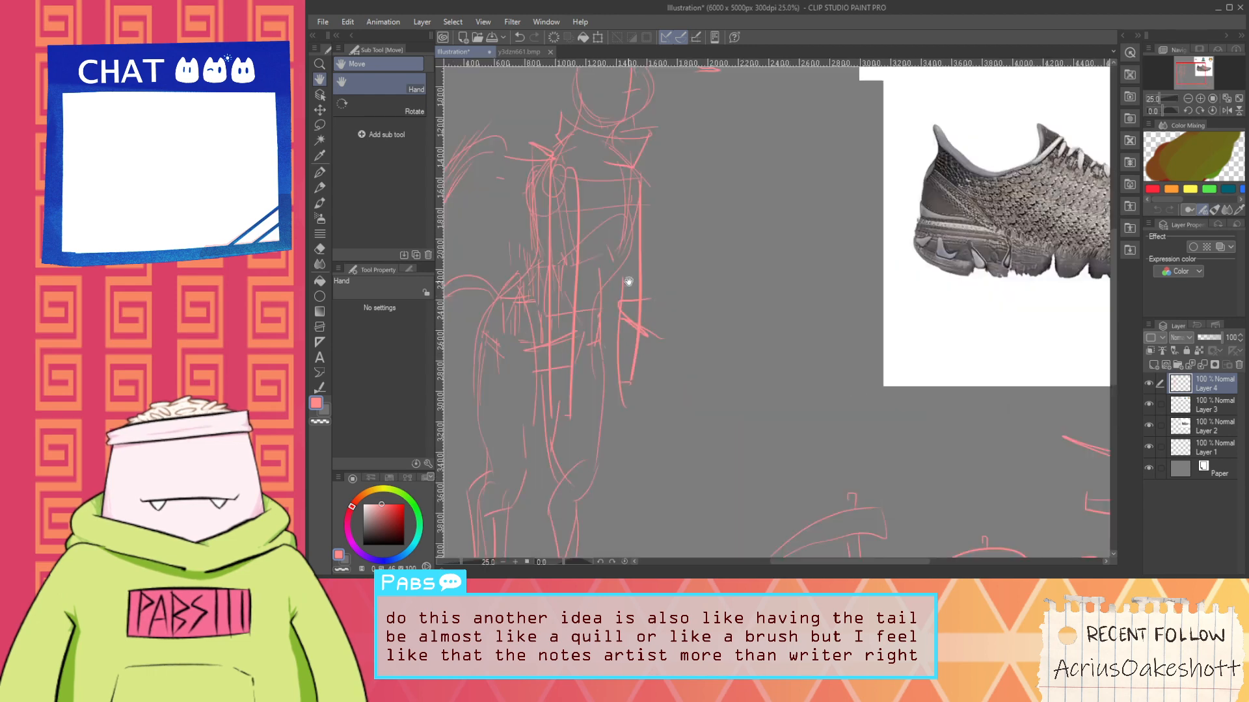
{"action": "left_click_drag", "start_coordinate": [628, 281], "coordinate": [739, 333]}
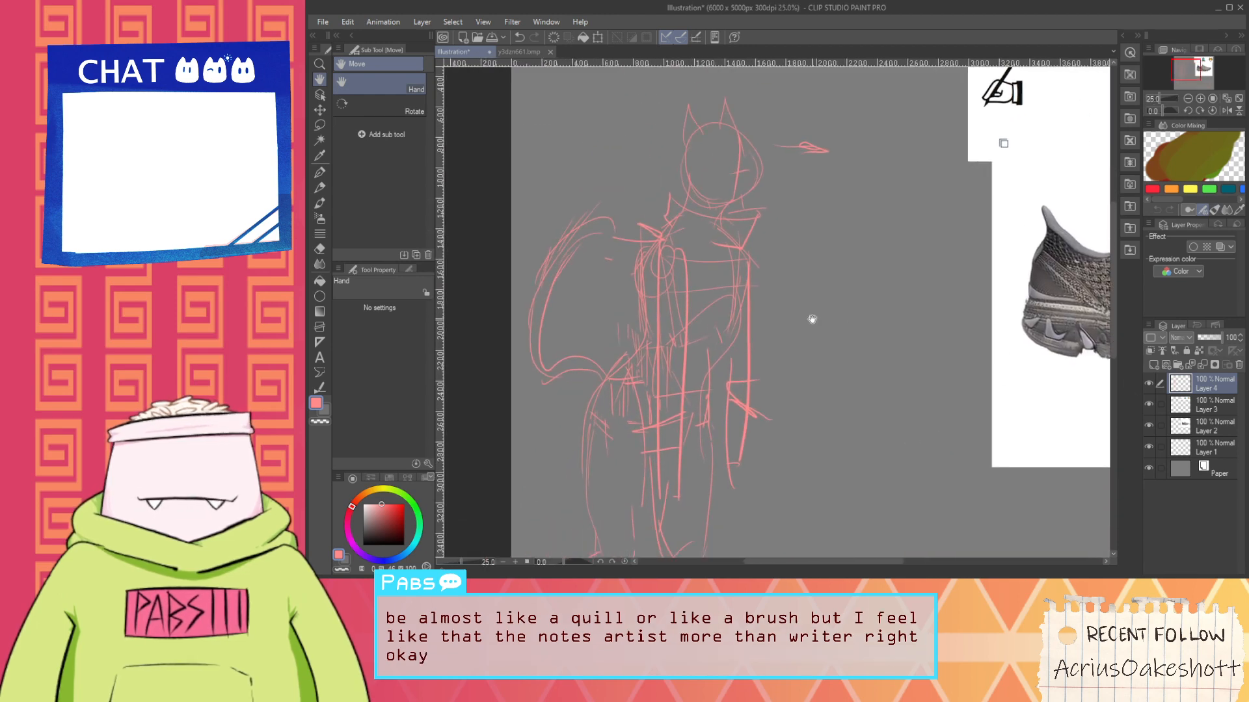
{"action": "scroll", "coordinate": [755, 273], "scroll_direction": "down", "scroll_amount": 2}
{"action": "scroll", "coordinate": [742, 260], "scroll_direction": "up", "scroll_amount": 4}
{"action": "key", "text": "p"}
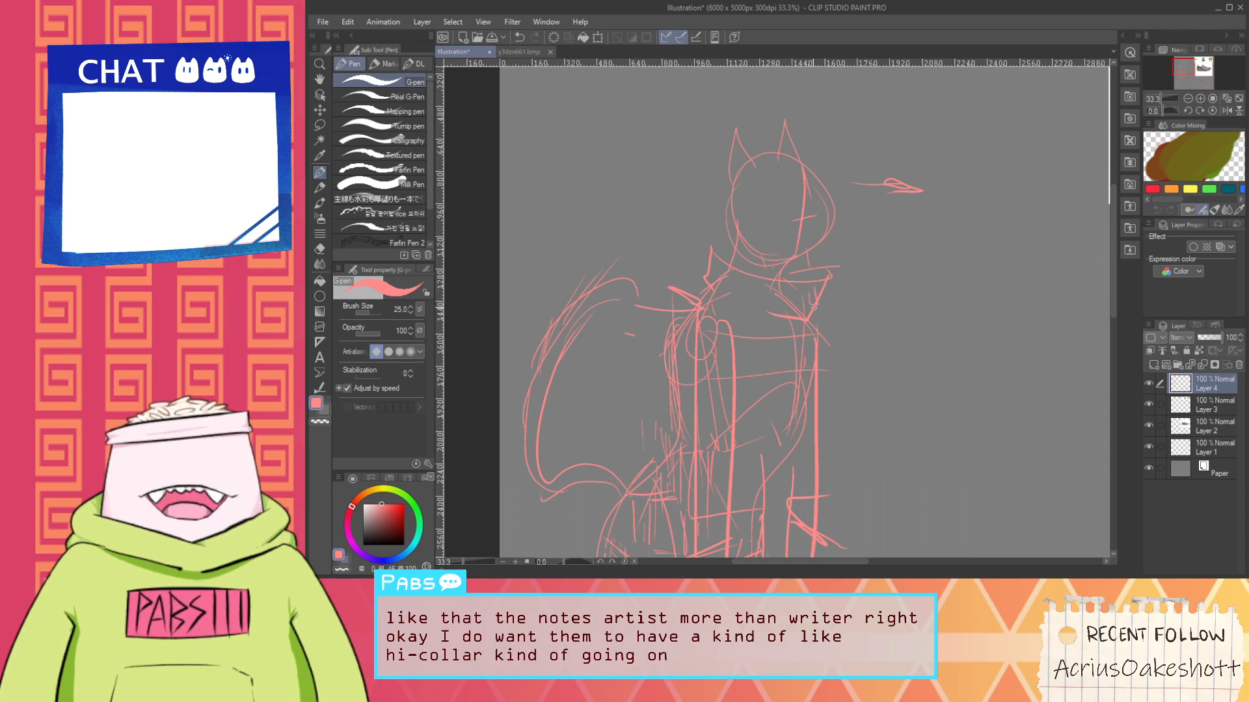
{"action": "scroll", "coordinate": [788, 277], "scroll_direction": "up", "scroll_amount": 1}
{"action": "scroll", "coordinate": [748, 215], "scroll_direction": "down", "scroll_amount": 2}
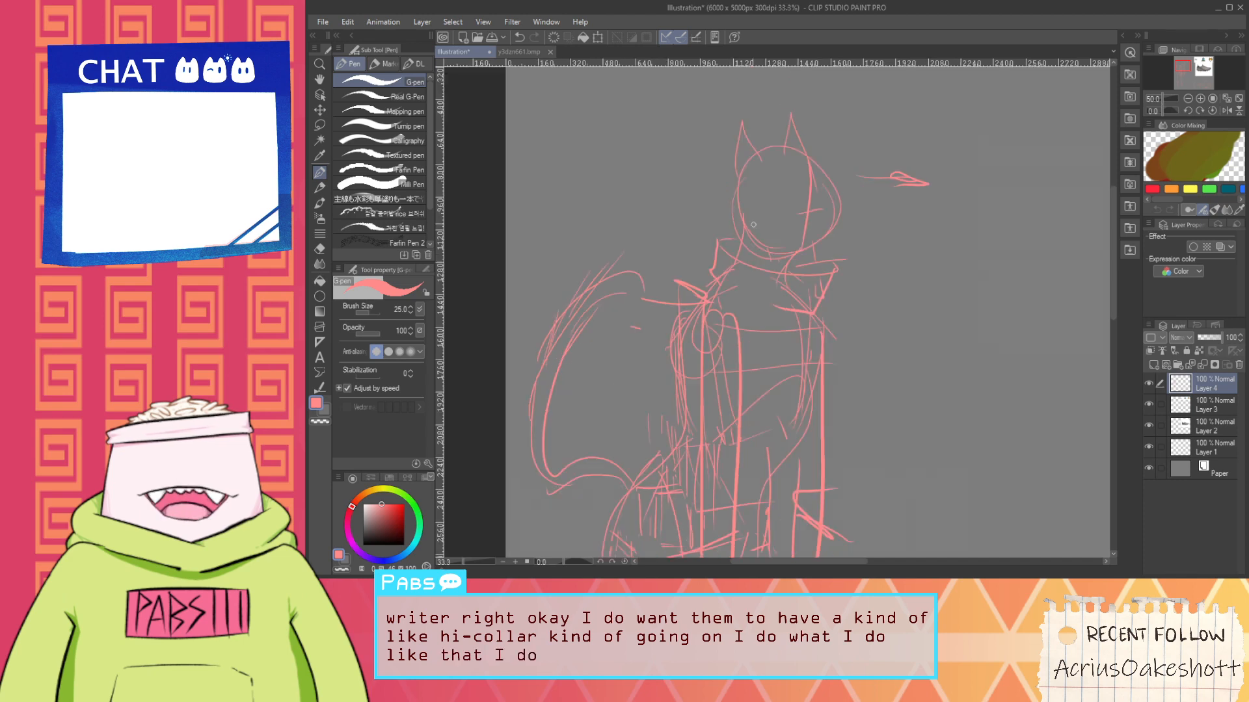
Sketch rounded shapes around both ankles above the feet
{"action": "key", "text": "space"}
{"action": "left_click_drag", "start_coordinate": [784, 247], "coordinate": [708, 206]}
{"action": "scroll", "coordinate": [722, 208], "scroll_direction": "down", "scroll_amount": 2}
{"action": "left_click_drag", "start_coordinate": [811, 233], "coordinate": [813, 270]}
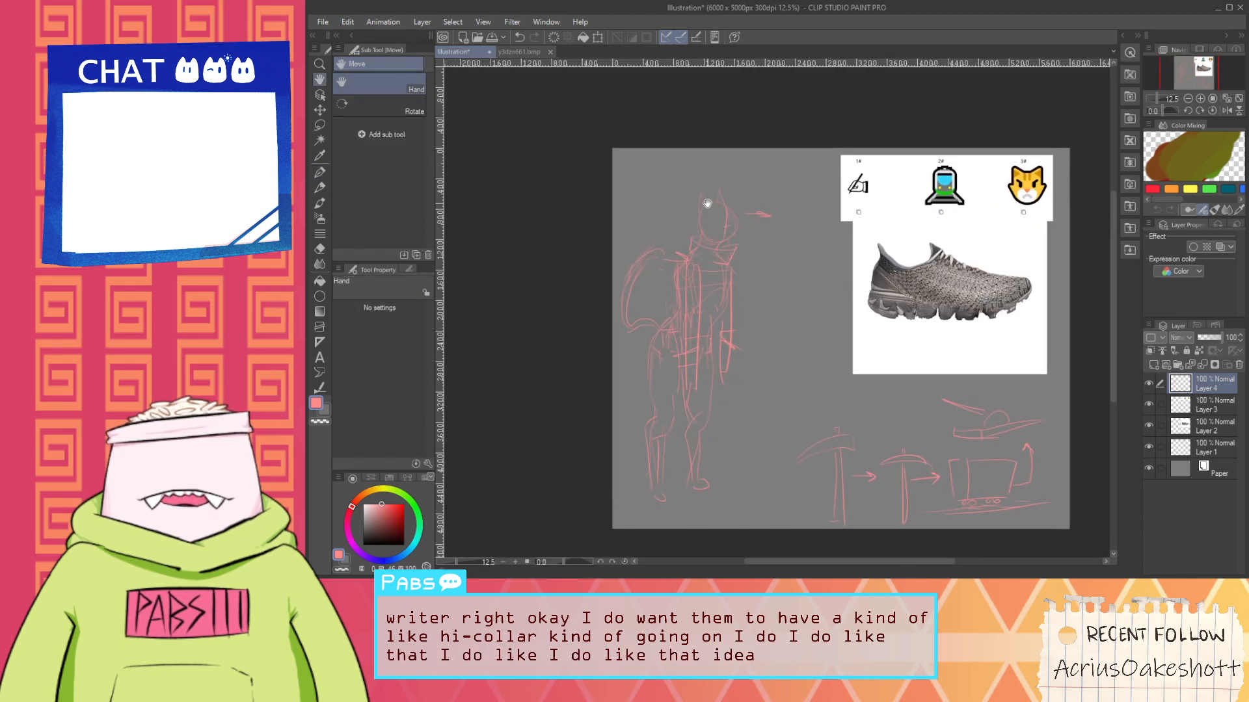
{"action": "scroll", "coordinate": [677, 432], "scroll_direction": "up", "scroll_amount": 2}
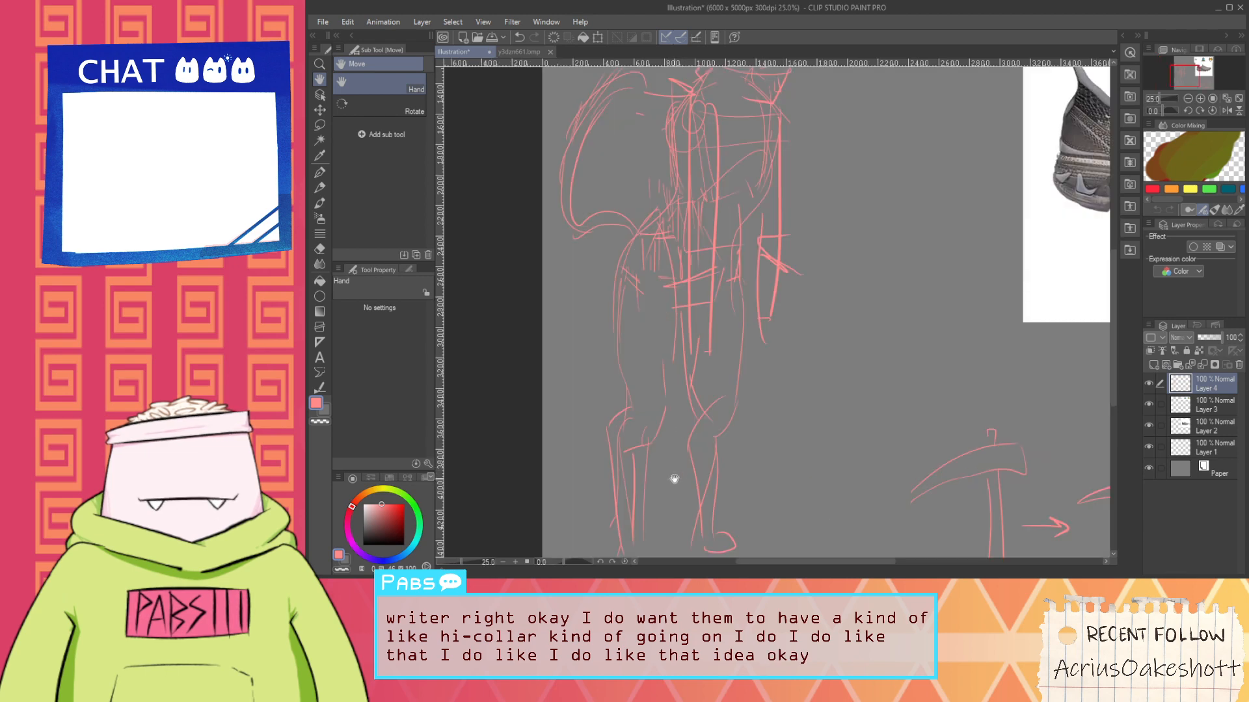
{"action": "left_click_drag", "start_coordinate": [669, 480], "coordinate": [692, 412]}
{"action": "key", "text": "p"}
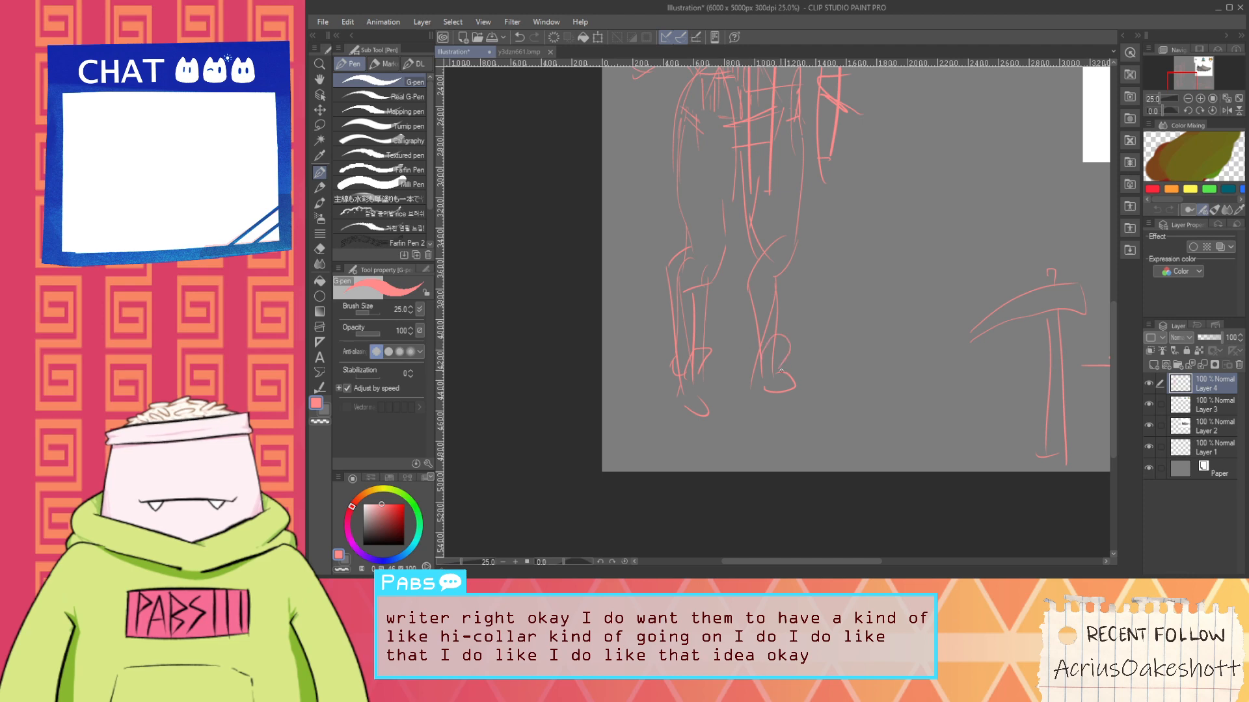
Redraw the rear foot as a small pointed loop and add a curved sole line under the front foot
{"action": "scroll", "coordinate": [781, 368], "scroll_direction": "down", "scroll_amount": 2}
{"action": "key", "text": "h"}
{"action": "left_click_drag", "start_coordinate": [813, 348], "coordinate": [727, 440]}
{"action": "scroll", "coordinate": [649, 489], "scroll_direction": "up", "scroll_amount": 2}
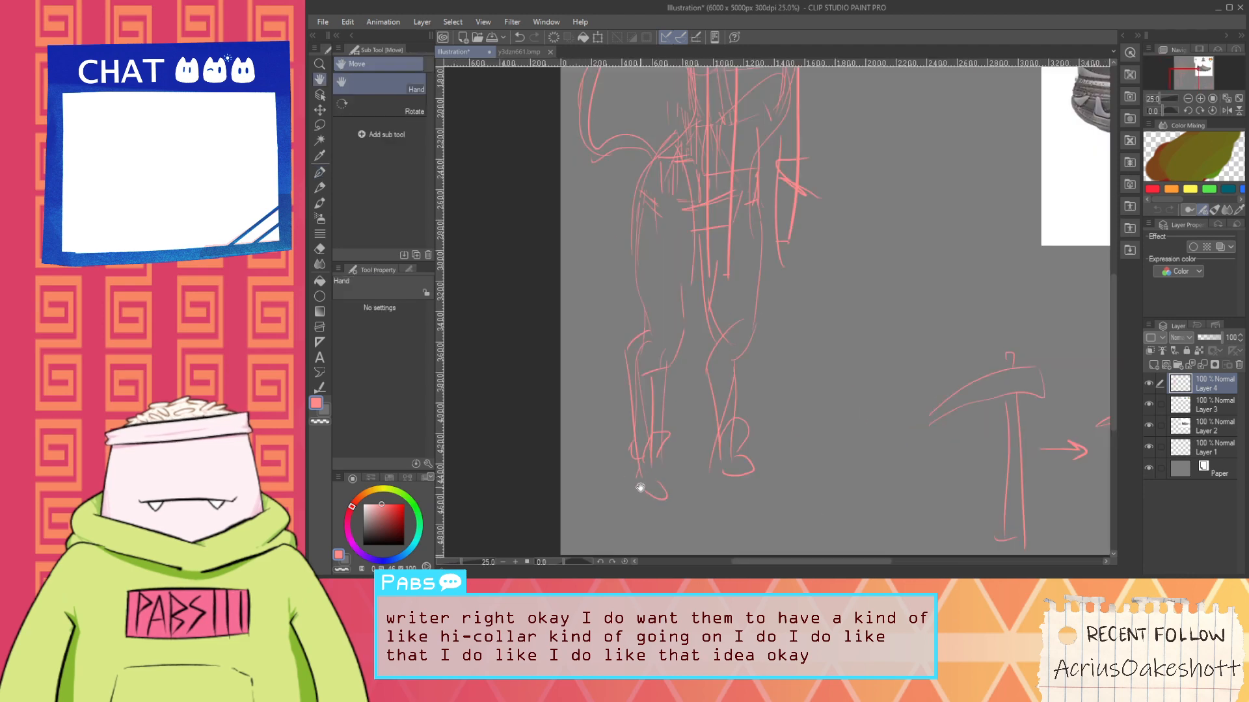
{"action": "key", "text": "p"}
{"action": "left_click_drag", "start_coordinate": [638, 482], "coordinate": [674, 501]}
{"action": "key", "text": "ctrl+z"}
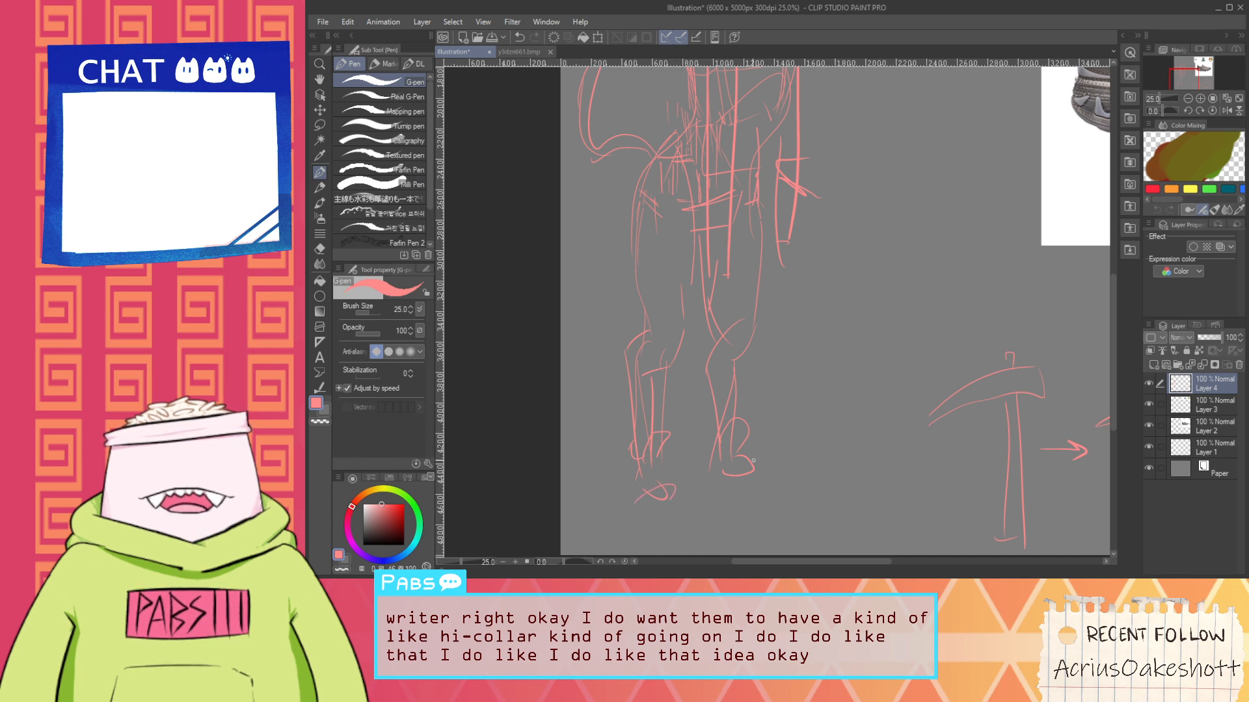
{"action": "left_click_drag", "start_coordinate": [711, 457], "coordinate": [753, 465]}
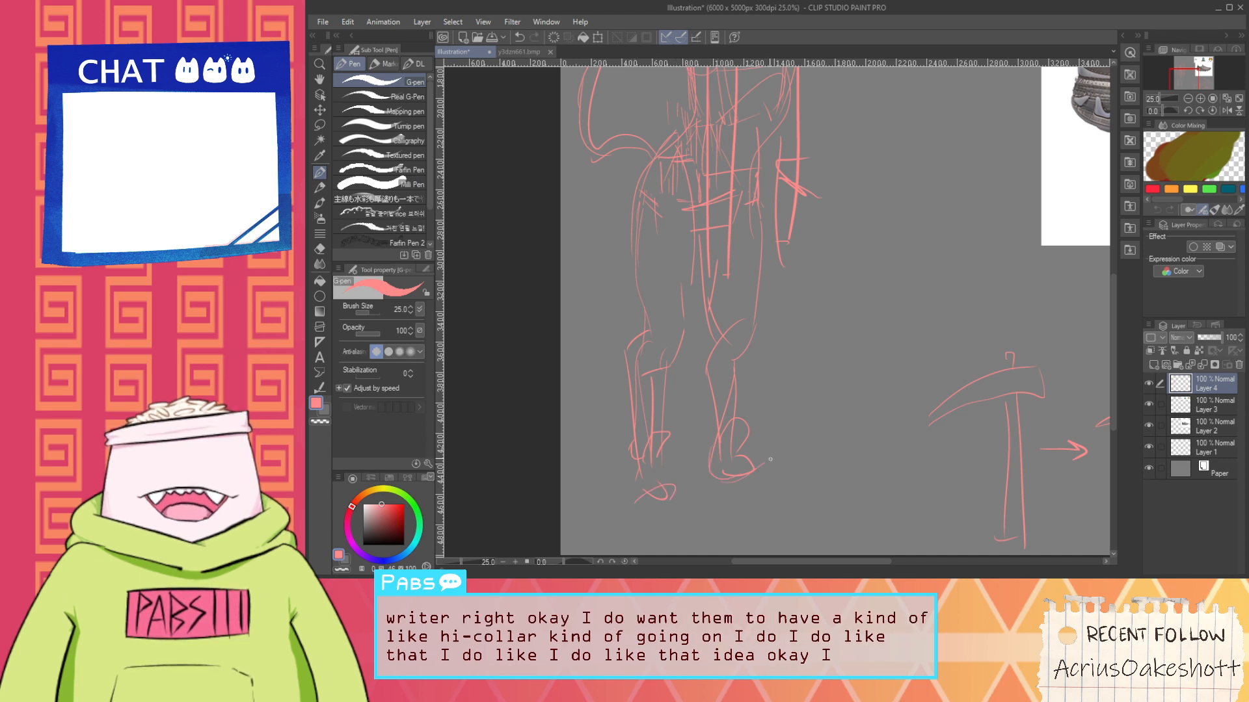
Sketch the front shoe with a long sole and an upturned toe, trimming and redrawing the toe tip
{"action": "scroll", "coordinate": [777, 436], "scroll_direction": "down", "scroll_amount": 2}
{"action": "scroll", "coordinate": [755, 430], "scroll_direction": "up", "scroll_amount": 3}
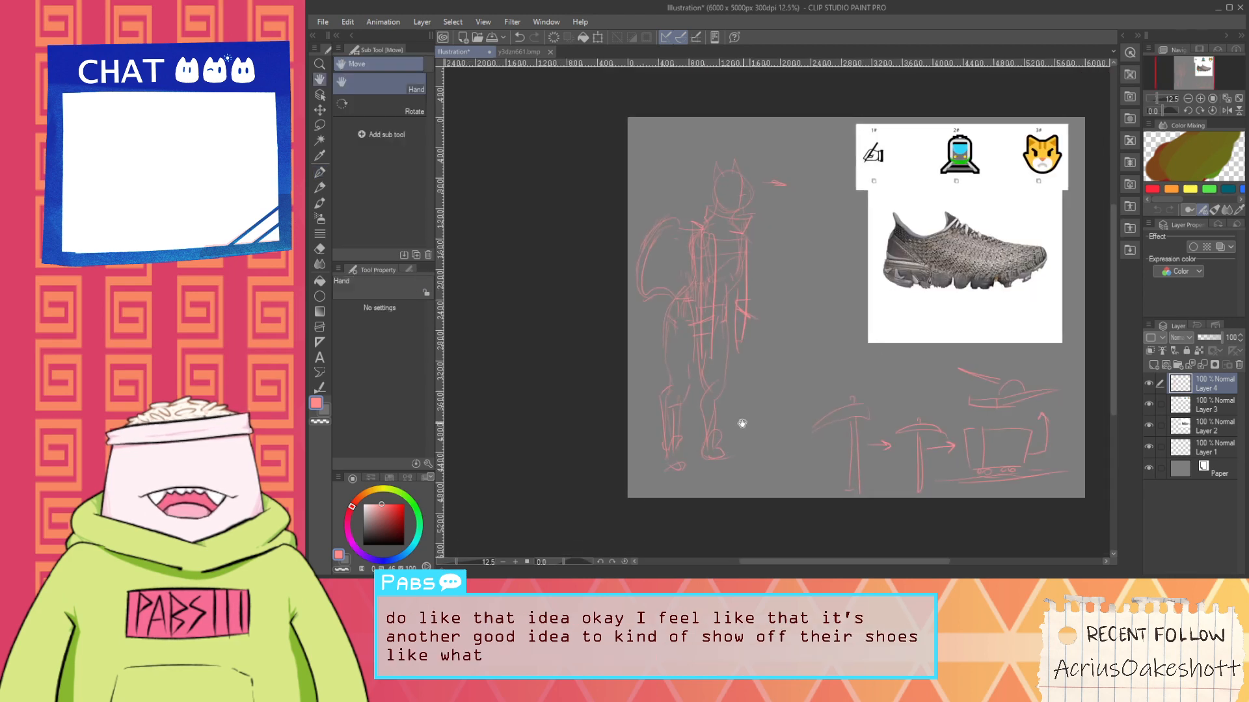
{"action": "key", "text": "ctrl+z"}
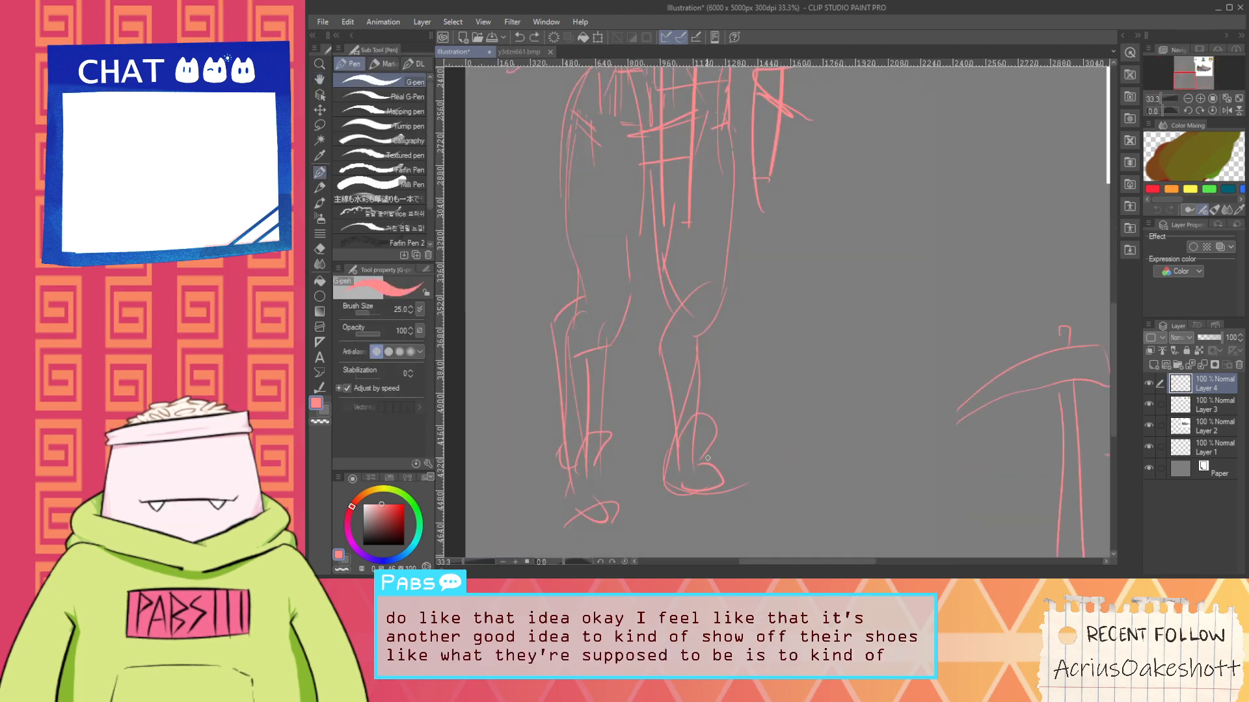
{"action": "mouse_move", "coordinate": [708, 458]}
{"action": "left_mouse_down"}
{"action": "mouse_move", "coordinate": [788, 439]}
{"action": "mouse_move", "coordinate": [772, 489]}
{"action": "left_mouse_up"}
{"action": "mouse_move", "coordinate": [668, 450]}
{"action": "left_mouse_down"}
{"action": "mouse_move", "coordinate": [655, 485]}
{"action": "mouse_move", "coordinate": [734, 502]}
{"action": "left_mouse_up"}
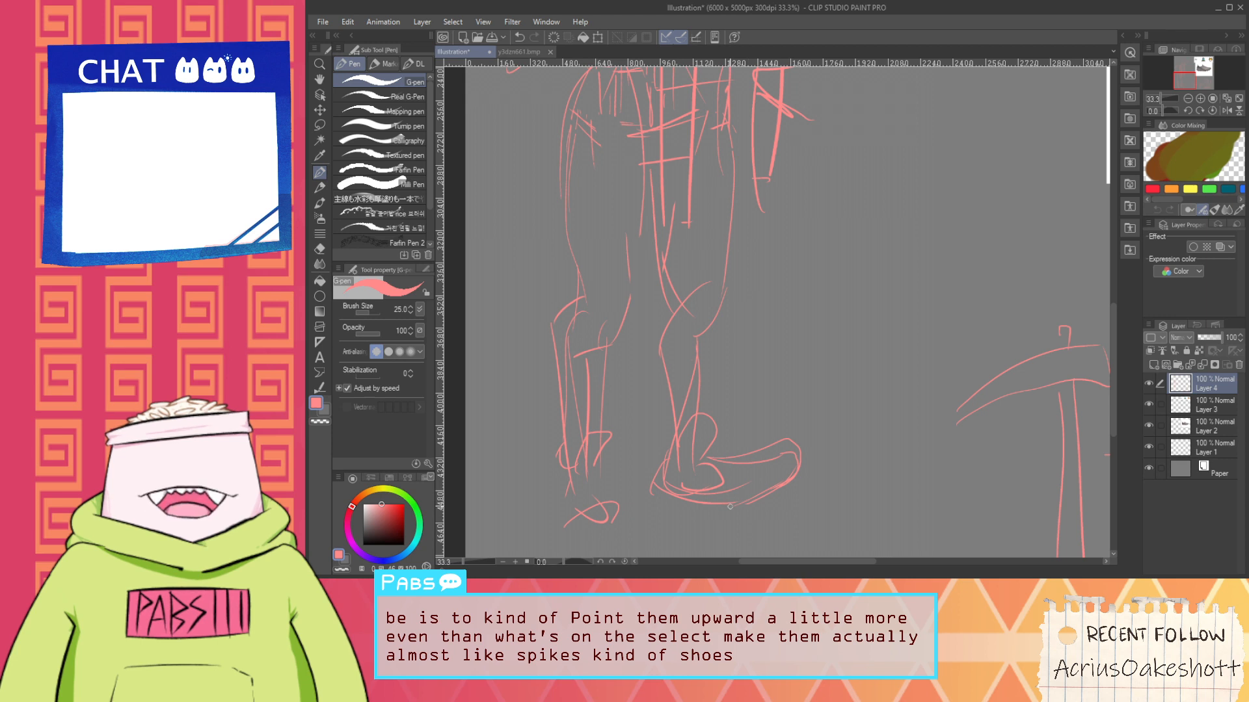
{"action": "key", "text": "e"}
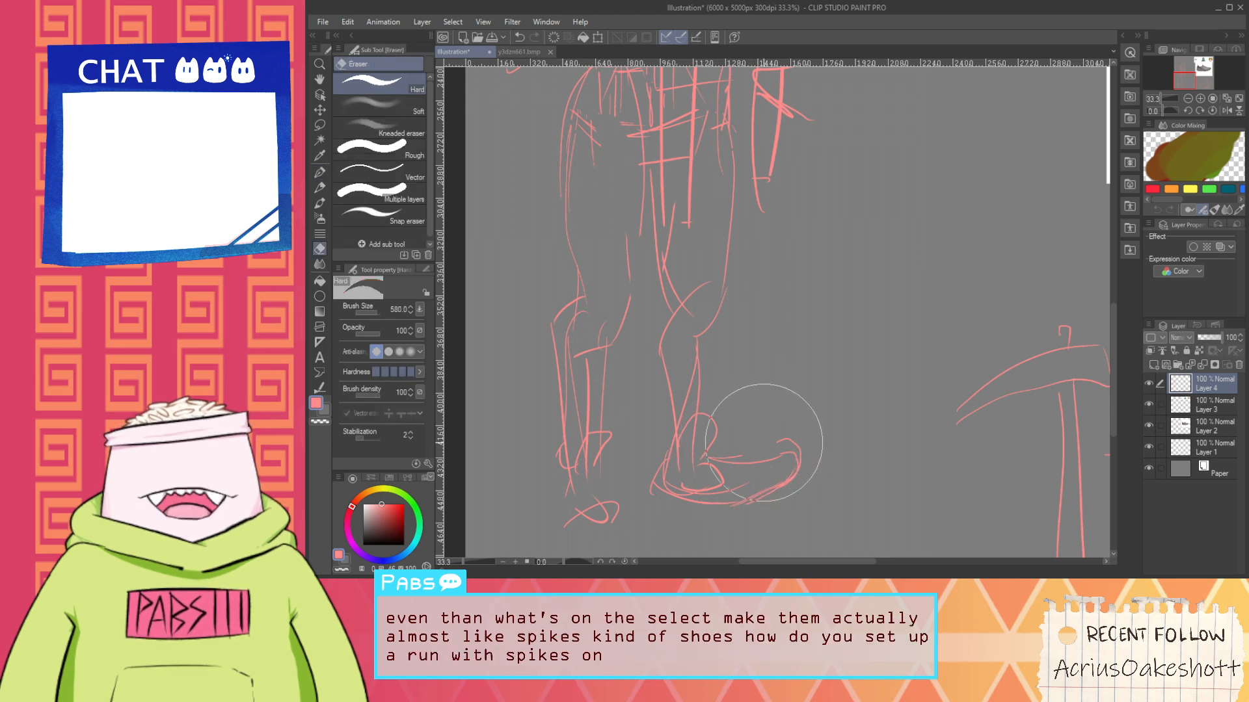
{"action": "key", "text": "p"}
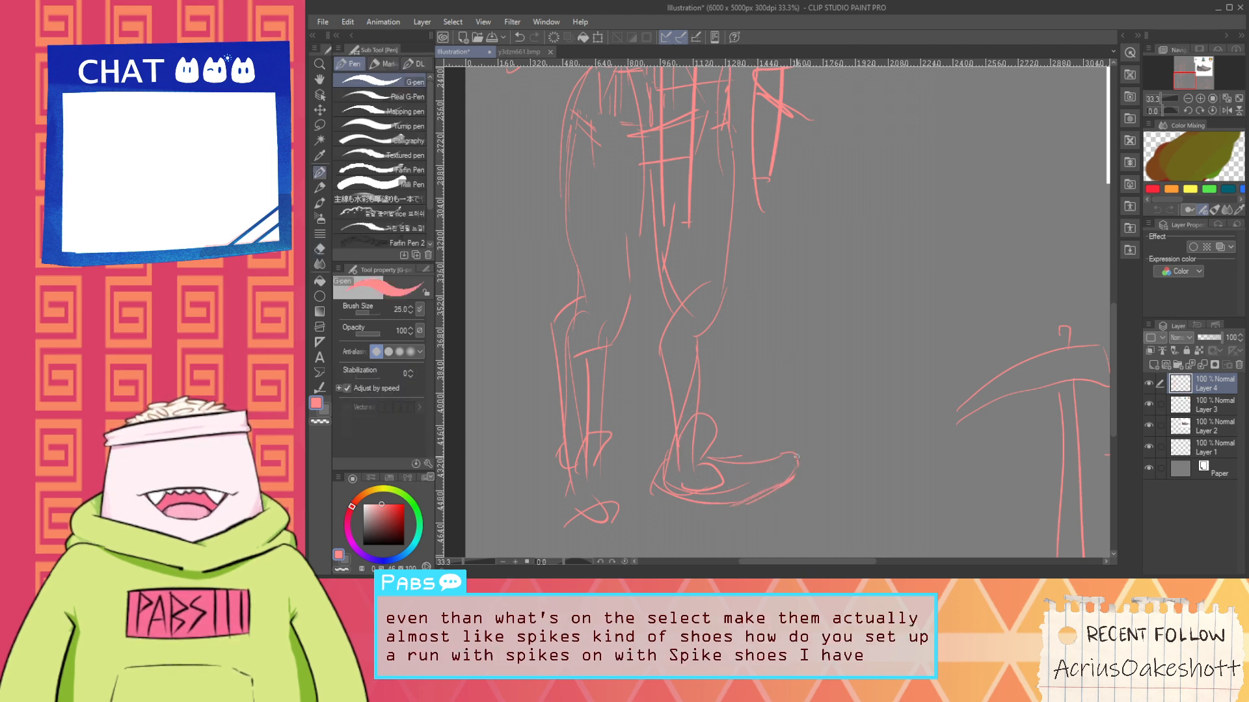
{"action": "scroll", "coordinate": [784, 468], "scroll_direction": "down", "scroll_amount": 3}
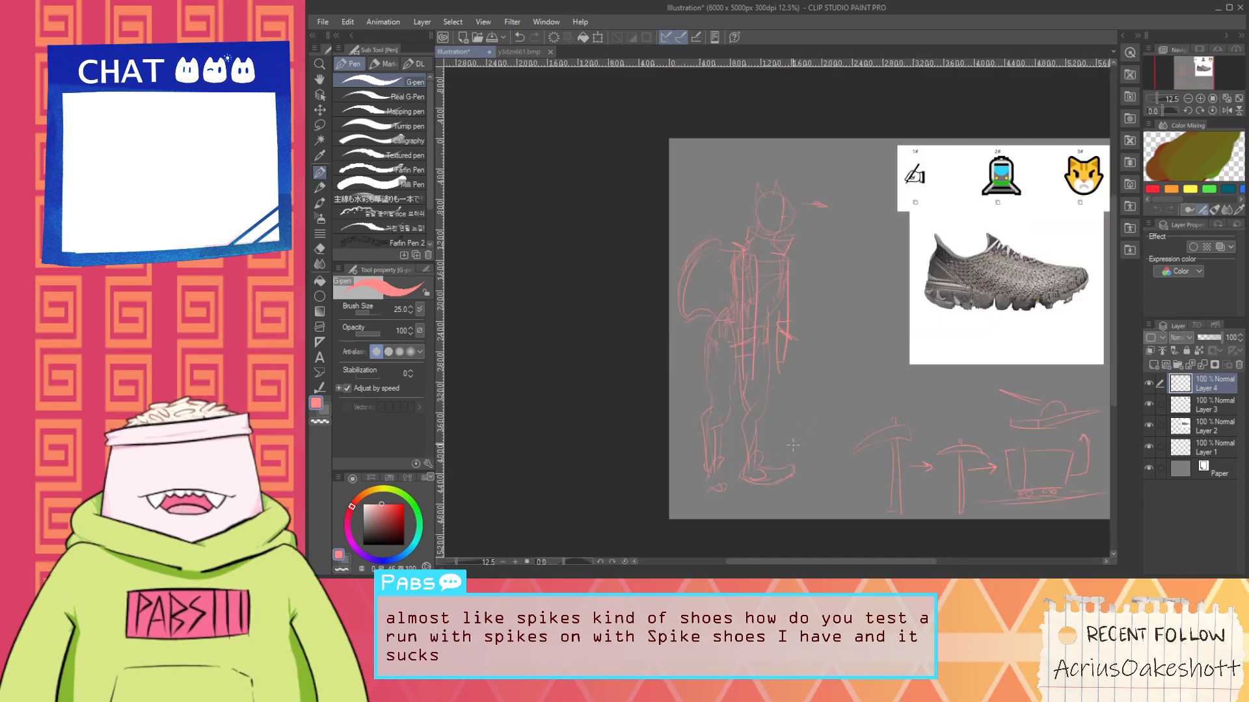
{"action": "left_click_drag", "start_coordinate": [764, 472], "coordinate": [751, 472]}
{"action": "scroll", "coordinate": [750, 473], "scroll_direction": "up", "scroll_amount": 3}
Outline the rear shoe around its foot with a straight heel line, a sloping toe and a curved sole
{"action": "key", "text": "e"}
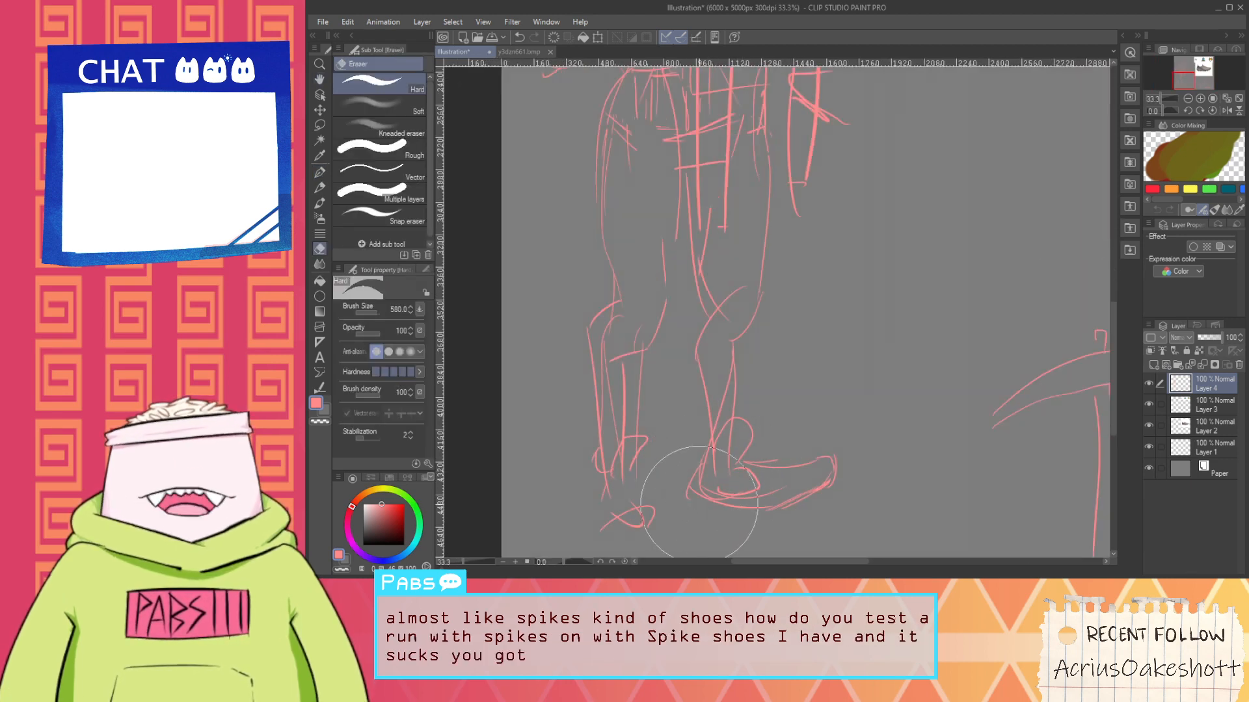
{"action": "key", "text": "p"}
{"action": "scroll", "coordinate": [667, 403], "scroll_direction": "up", "scroll_amount": 1}
{"action": "left_click_drag", "start_coordinate": [618, 368], "coordinate": [610, 456]}
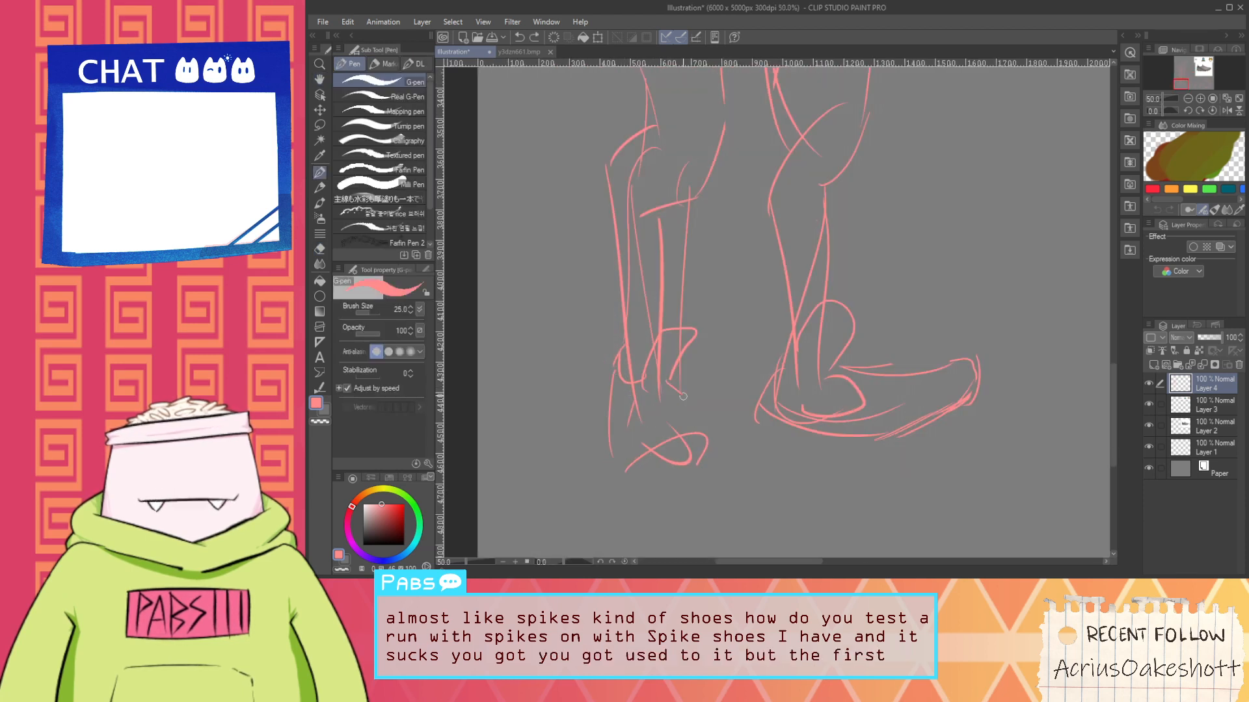
{"action": "key", "text": "ctrl+z"}
{"action": "mouse_move", "coordinate": [683, 396]}
{"action": "left_mouse_down"}
{"action": "mouse_move", "coordinate": [705, 463]}
{"action": "mouse_move", "coordinate": [735, 447]}
{"action": "mouse_move", "coordinate": [722, 479]}
{"action": "left_mouse_up"}
{"action": "key", "text": "ctrl+z"}
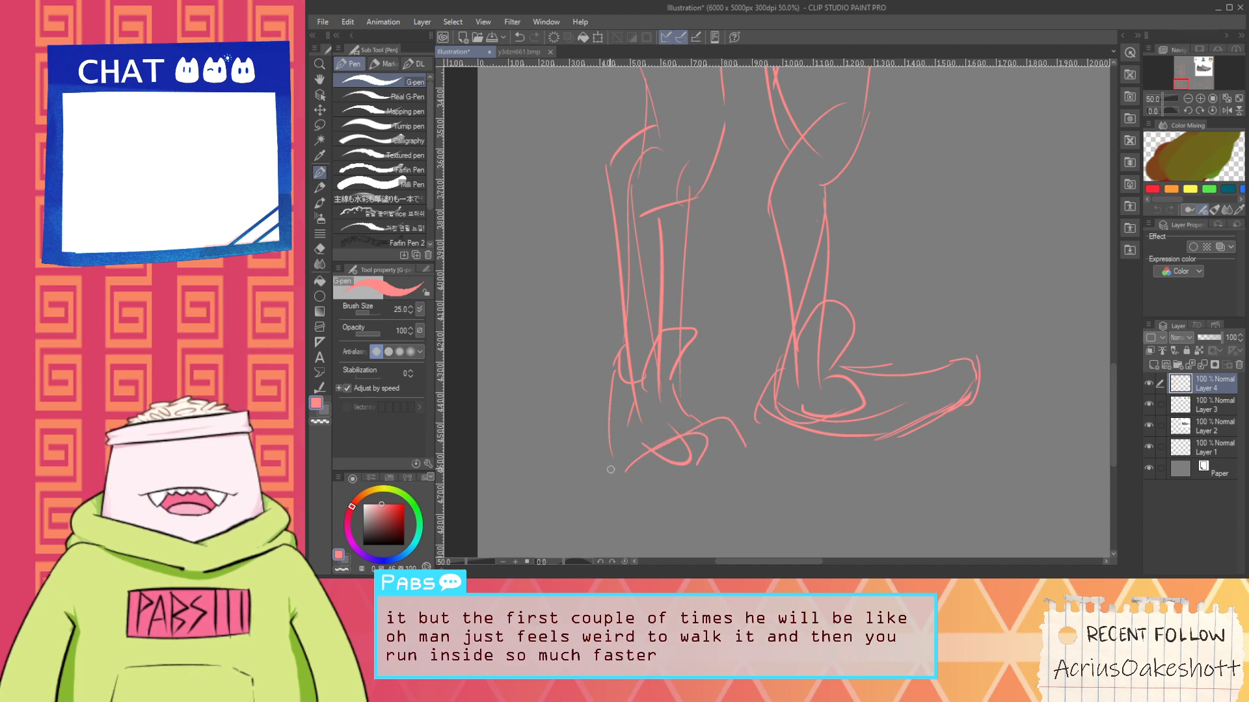
{"action": "mouse_move", "coordinate": [612, 459]}
{"action": "left_mouse_down"}
{"action": "mouse_move", "coordinate": [633, 475]}
{"action": "mouse_move", "coordinate": [695, 477]}
{"action": "mouse_move", "coordinate": [740, 461]}
{"action": "left_mouse_up"}
{"action": "key", "text": "ctrl+z"}
{"action": "left_click_drag", "start_coordinate": [657, 472], "coordinate": [718, 472]}
{"action": "scroll", "coordinate": [692, 413], "scroll_direction": "down", "scroll_amount": 1}
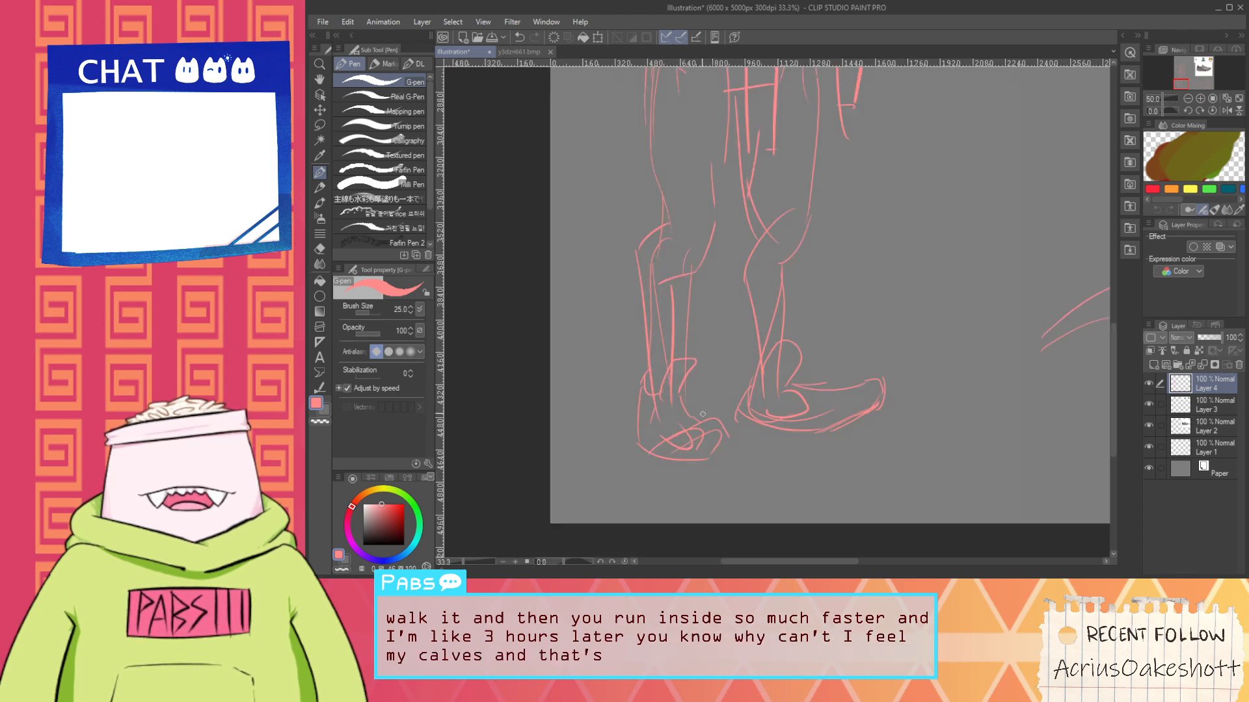
Add a row of small spikes under the front shoe's toe
{"action": "mouse_move", "coordinate": [835, 402]}
{"action": "left_mouse_down"}
{"action": "mouse_move", "coordinate": [755, 418]}
{"action": "mouse_move", "coordinate": [783, 439]}
{"action": "mouse_move", "coordinate": [835, 419]}
{"action": "mouse_move", "coordinate": [739, 385]}
{"action": "left_mouse_up"}
{"action": "scroll", "coordinate": [756, 420], "scroll_direction": "up", "scroll_amount": 1}
{"action": "key", "text": "ctrl+z"}
{"action": "scroll", "coordinate": [793, 405], "scroll_direction": "down", "scroll_amount": 2}
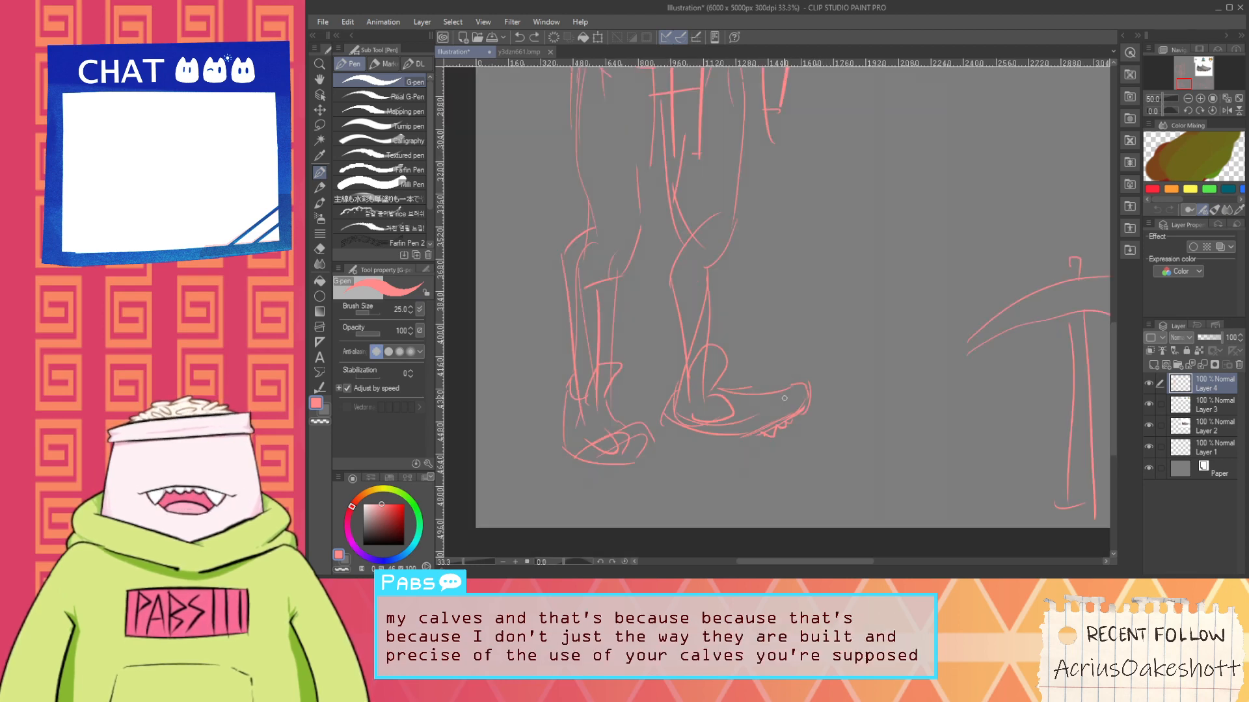
Circle the front shoe's spiked toe area with two loops and undo the circles
{"action": "key", "text": "space"}
{"action": "mouse_move", "coordinate": [800, 426]}
{"action": "left_mouse_down"}
{"action": "mouse_move", "coordinate": [653, 480]}
{"action": "mouse_move", "coordinate": [644, 396]}
{"action": "left_mouse_up"}
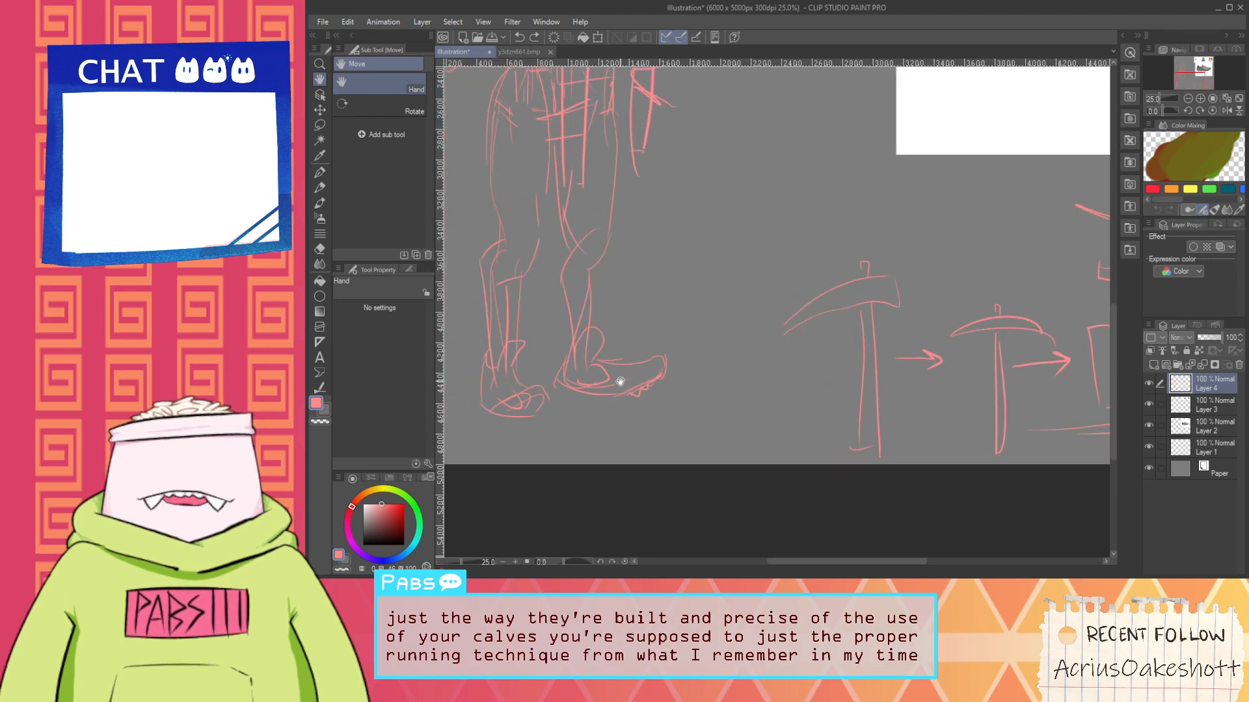
{"action": "scroll", "coordinate": [618, 381], "scroll_direction": "up", "scroll_amount": 2}
{"action": "key", "text": "p"}
{"action": "left_click_drag", "start_coordinate": [602, 355], "coordinate": [730, 389]}
{"action": "left_click_drag", "start_coordinate": [605, 400], "coordinate": [702, 289]}
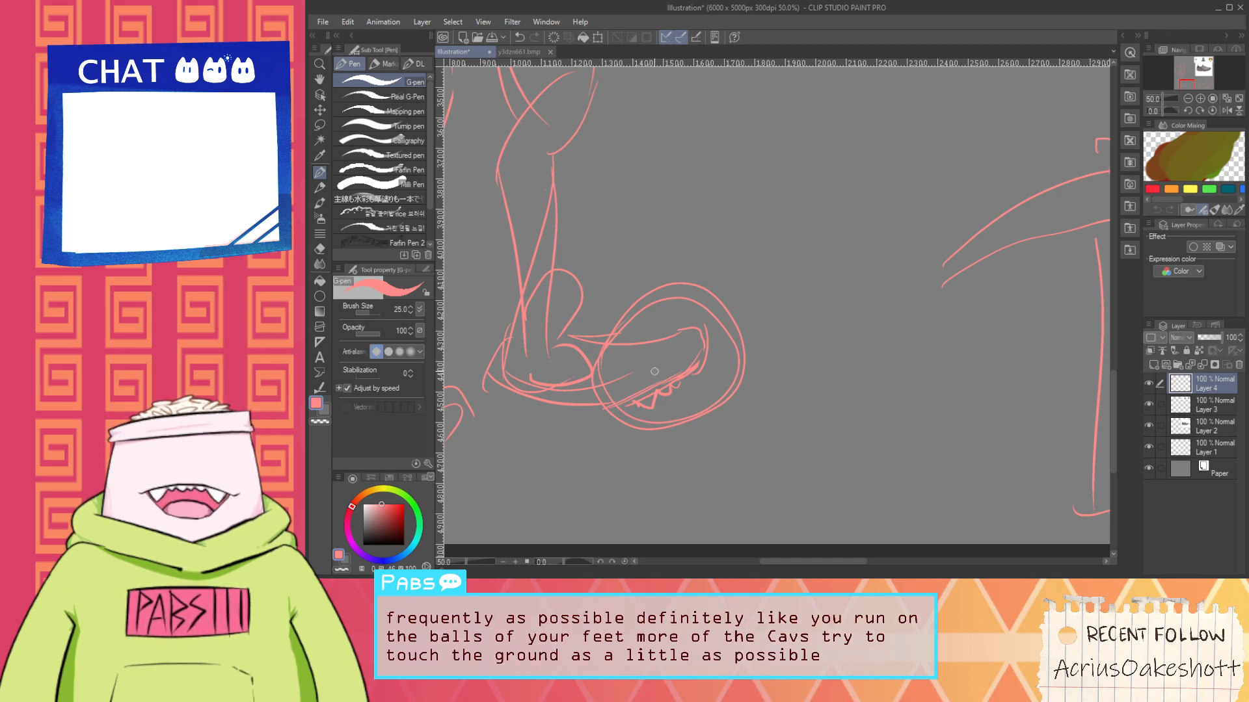
{"action": "key", "text": "space"}
{"action": "left_click_drag", "start_coordinate": [692, 453], "coordinate": [716, 412]}
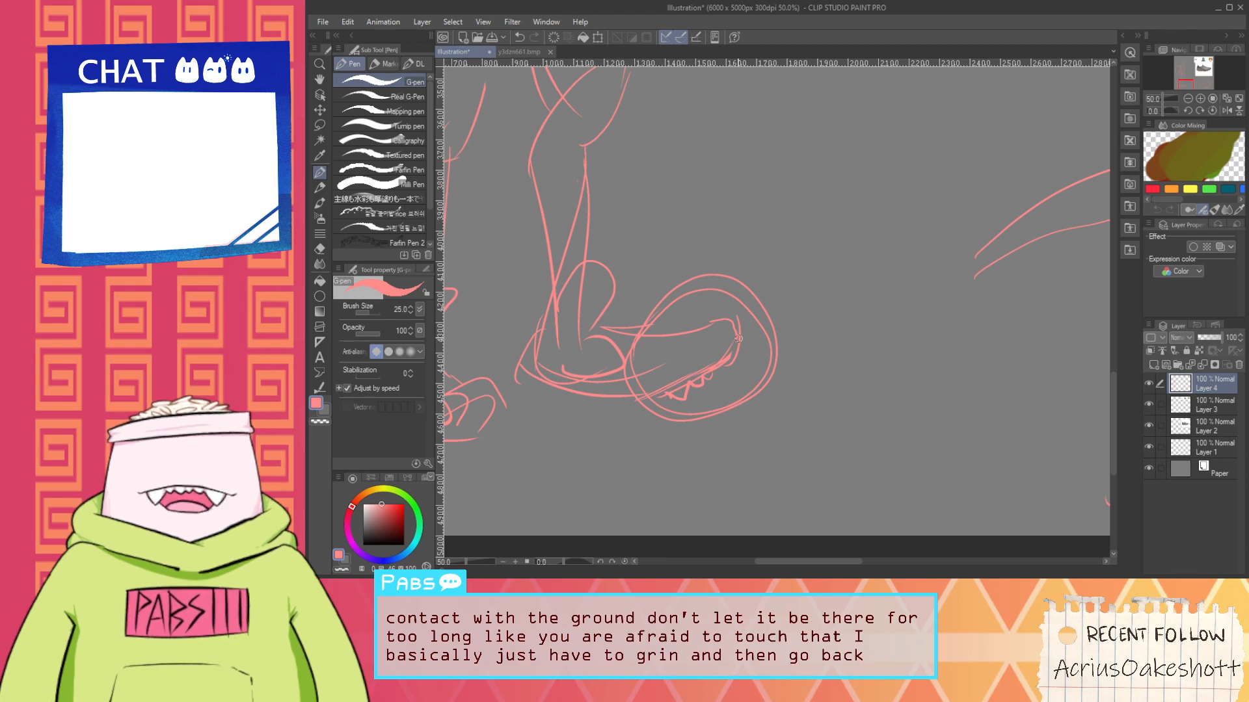
{"action": "scroll", "coordinate": [738, 338], "scroll_direction": "down", "scroll_amount": 2}
{"action": "key", "text": "ctrl+z"}
Sketch the foot's inner contour and short instep lines inside the front shoe
{"action": "key", "text": "space"}
{"action": "left_click_drag", "start_coordinate": [756, 368], "coordinate": [762, 403]}
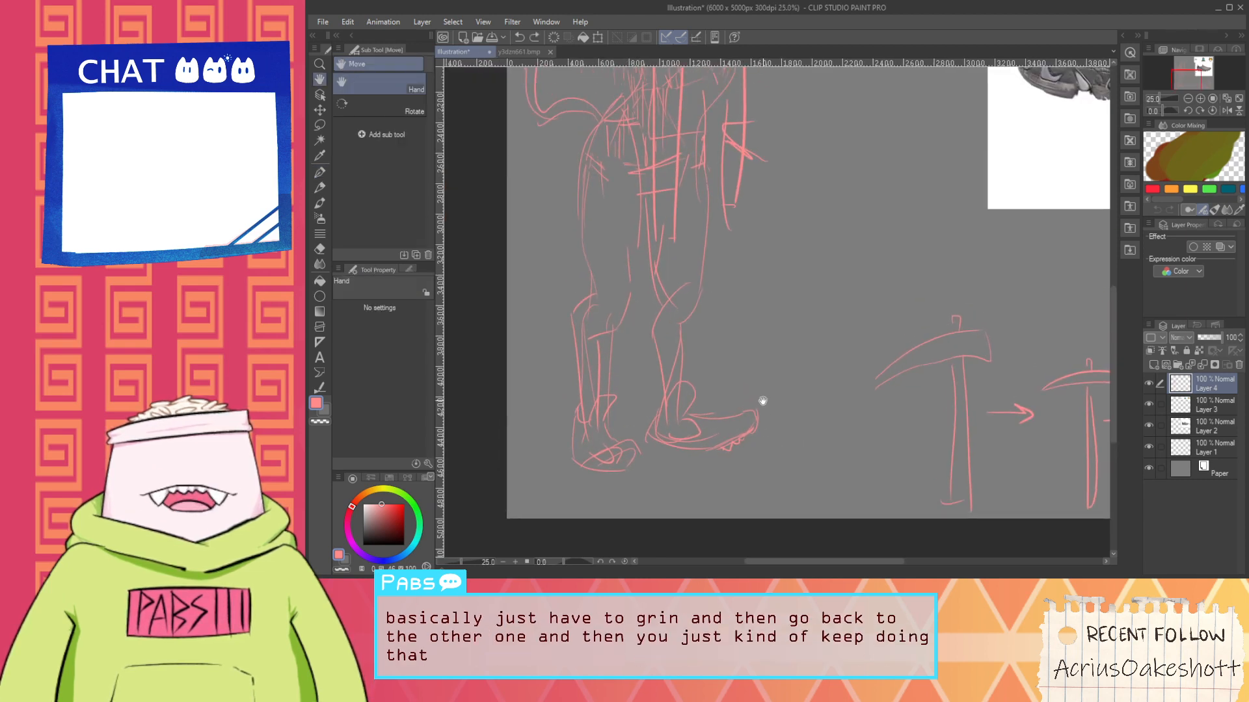
{"action": "scroll", "coordinate": [714, 432], "scroll_direction": "down", "scroll_amount": 4}
{"action": "scroll", "coordinate": [705, 439], "scroll_direction": "up", "scroll_amount": 2}
{"action": "scroll", "coordinate": [705, 439], "scroll_direction": "up", "scroll_amount": 4}
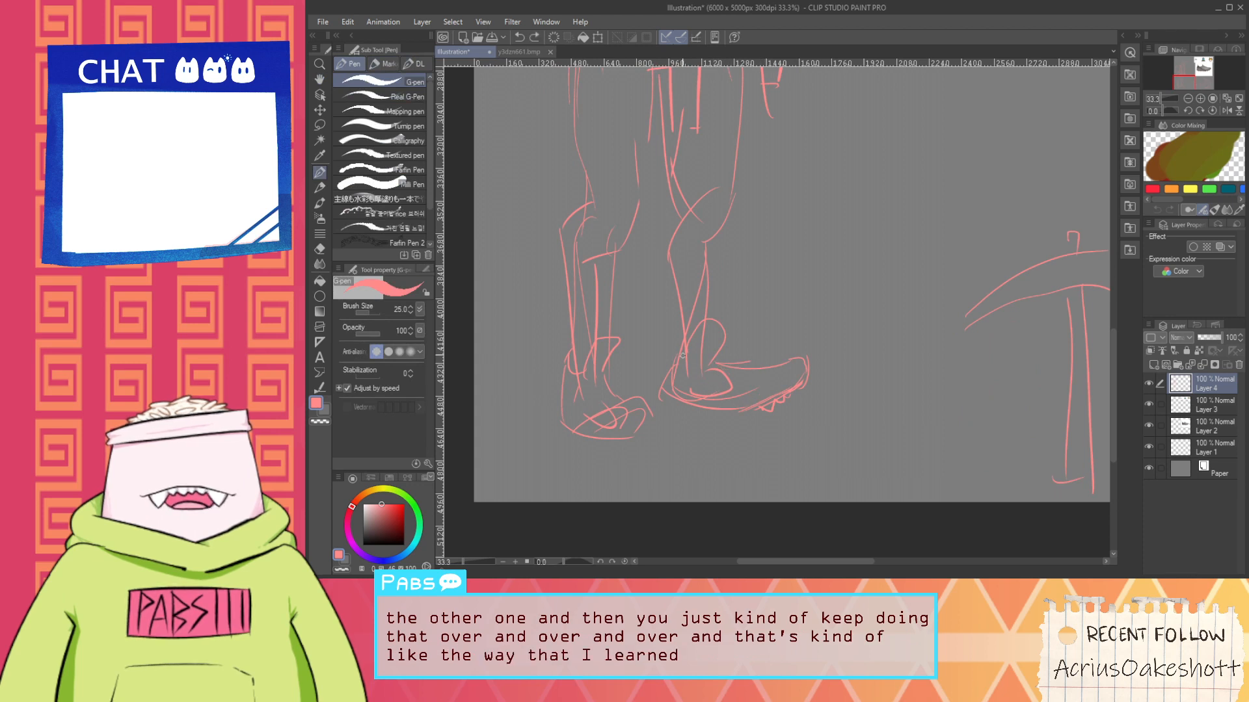
{"action": "key", "text": "ctrl+z"}
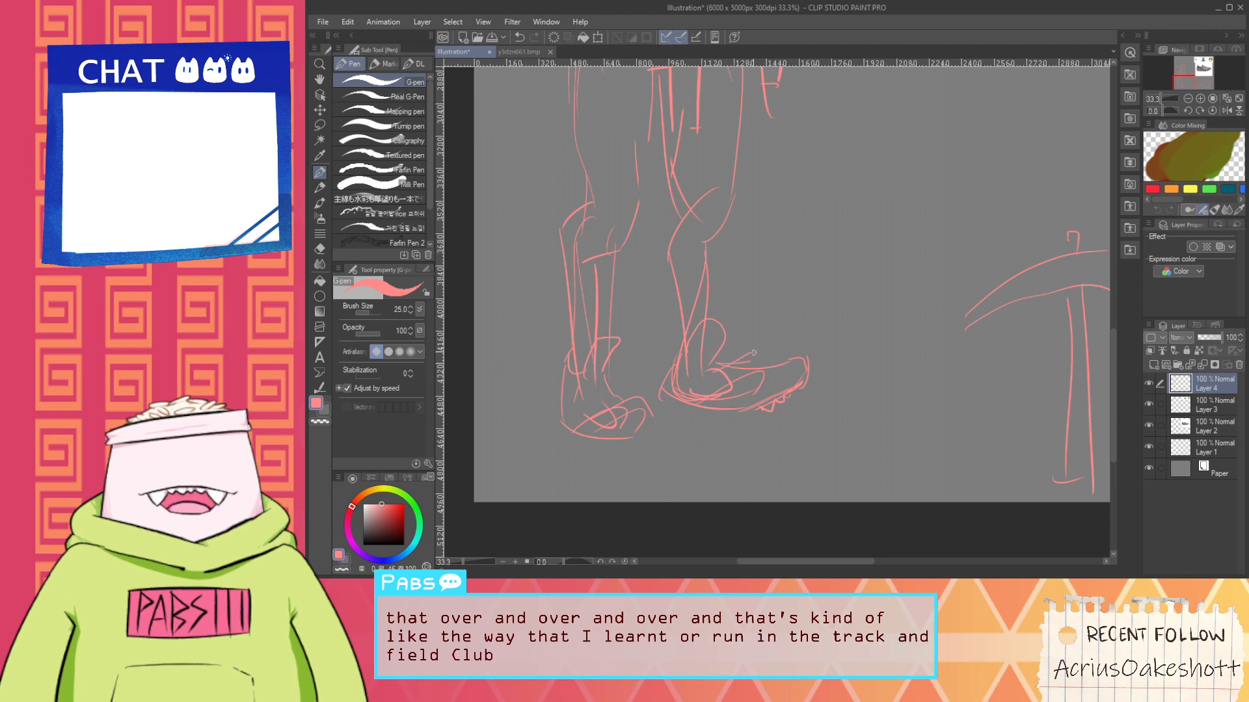
{"action": "scroll", "coordinate": [719, 364], "scroll_direction": "up", "scroll_amount": 2}
{"action": "left_click_drag", "start_coordinate": [713, 359], "coordinate": [768, 370]}
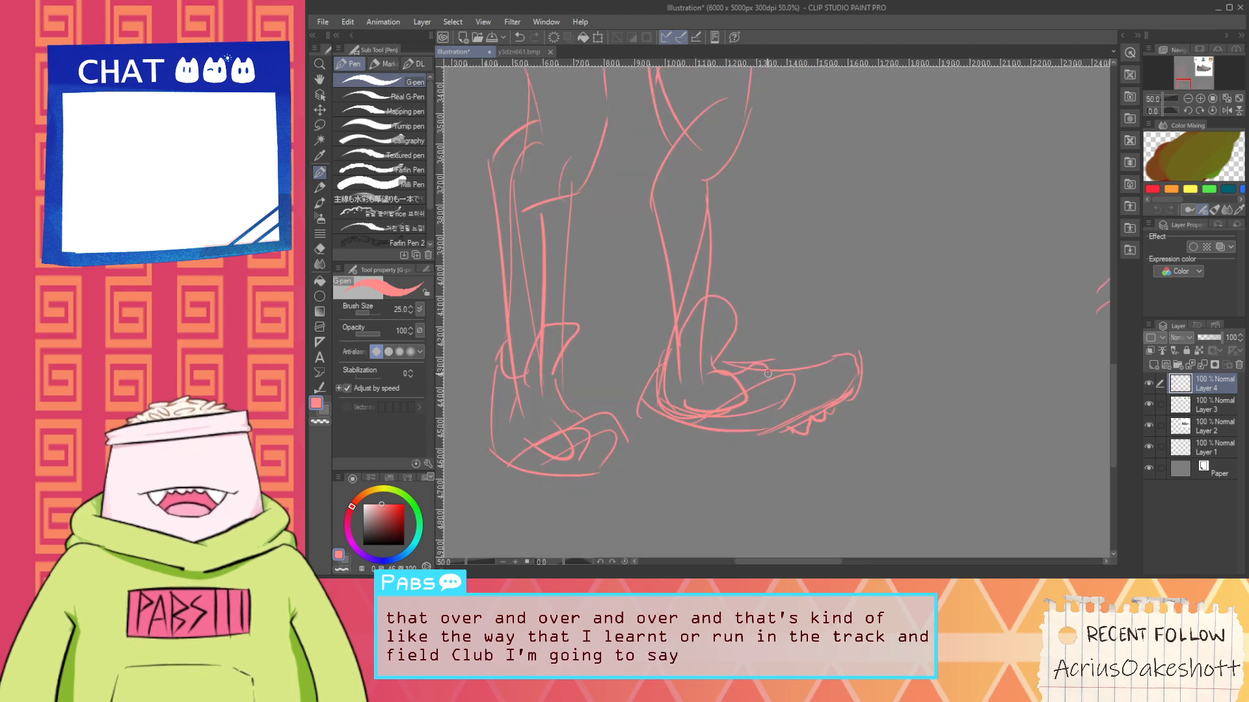
Erase the front shoe's long spiked toe and redraw the front as a shorter, upward-tilted sole
{"action": "key", "text": "e"}
{"action": "mouse_move", "coordinate": [855, 357]}
{"action": "left_mouse_down"}
{"action": "mouse_move", "coordinate": [839, 414]}
{"action": "mouse_move", "coordinate": [840, 361]}
{"action": "mouse_move", "coordinate": [796, 434]}
{"action": "mouse_move", "coordinate": [755, 459]}
{"action": "mouse_move", "coordinate": [694, 459]}
{"action": "mouse_move", "coordinate": [738, 405]}
{"action": "left_mouse_up"}
{"action": "scroll", "coordinate": [723, 405], "scroll_direction": "up", "scroll_amount": 1}
{"action": "key", "text": "p"}
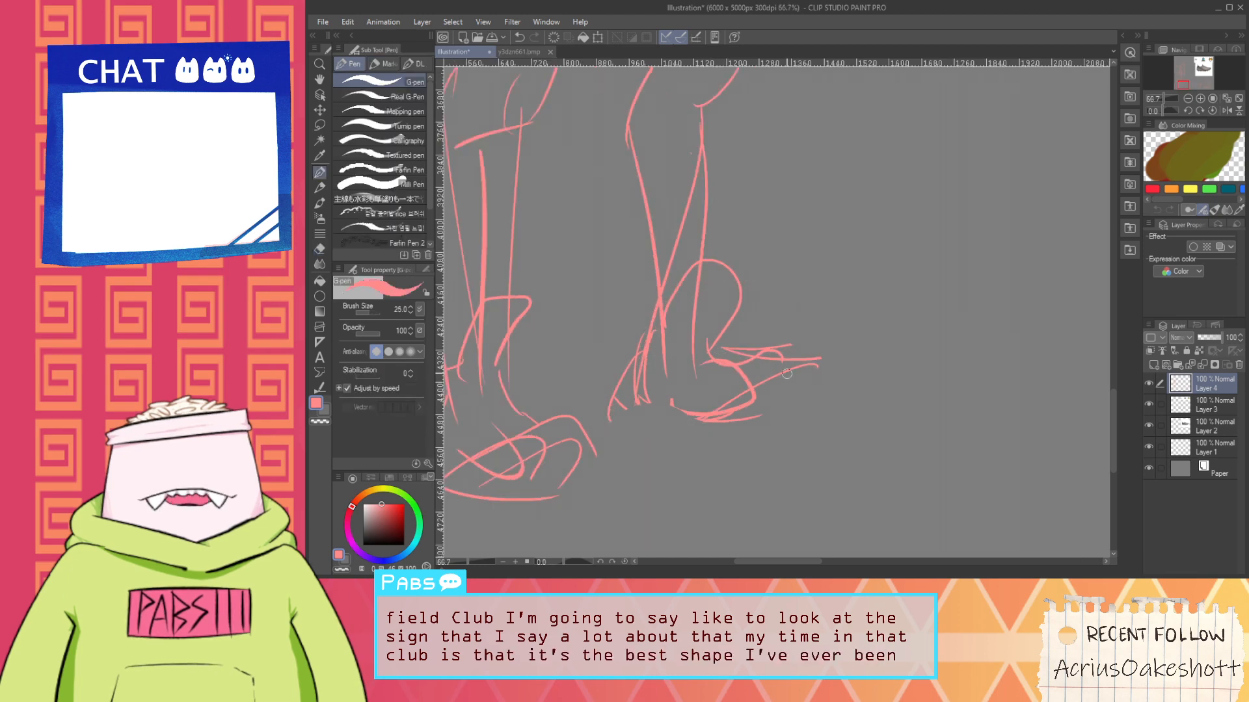
{"action": "left_click_drag", "start_coordinate": [817, 366], "coordinate": [758, 419]}
{"action": "key", "text": "ctrl+z"}
{"action": "left_click_drag", "start_coordinate": [817, 367], "coordinate": [760, 417]}
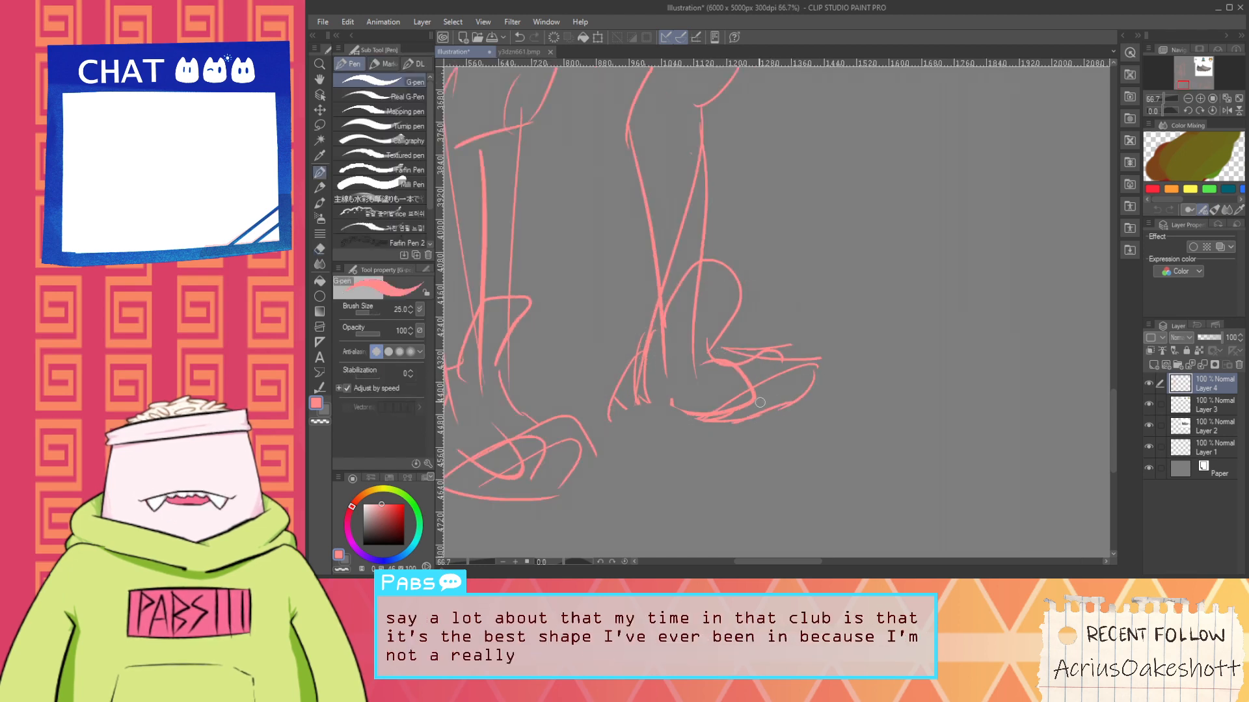
{"action": "scroll", "coordinate": [689, 396], "scroll_direction": "down", "scroll_amount": 1}
Erase the bottom of the rear shoe and resketch its sole and toe line higher up
{"action": "left_click_drag", "start_coordinate": [575, 437], "coordinate": [696, 426]}
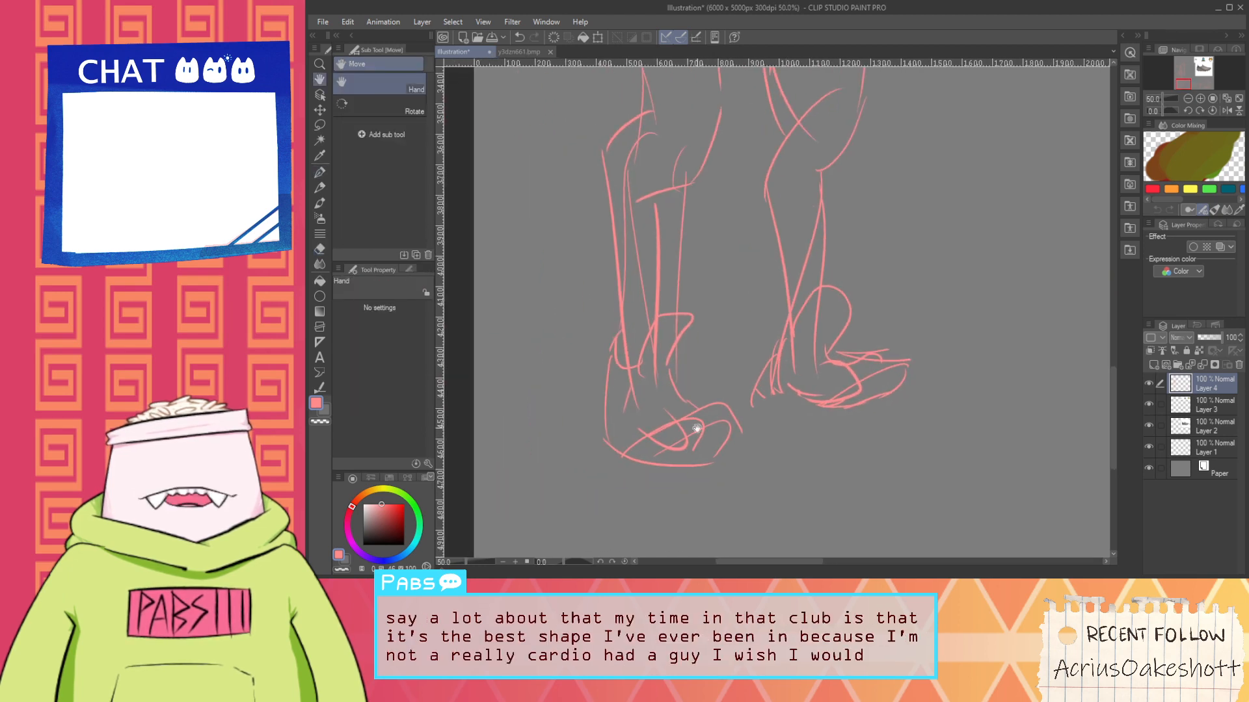
{"action": "key", "text": "e"}
{"action": "left_click_drag", "start_coordinate": [622, 488], "coordinate": [716, 455]}
{"action": "key", "text": "p"}
{"action": "mouse_move", "coordinate": [602, 415]}
{"action": "left_mouse_down"}
{"action": "mouse_move", "coordinate": [668, 428]}
{"action": "mouse_move", "coordinate": [625, 428]}
{"action": "mouse_move", "coordinate": [721, 397]}
{"action": "left_mouse_up"}
{"action": "key", "text": "ctrl+z"}
{"action": "mouse_move", "coordinate": [627, 430]}
{"action": "left_mouse_down"}
{"action": "mouse_move", "coordinate": [726, 395]}
{"action": "mouse_move", "coordinate": [695, 428]}
{"action": "mouse_move", "coordinate": [672, 411]}
{"action": "mouse_move", "coordinate": [706, 417]}
{"action": "mouse_move", "coordinate": [646, 425]}
{"action": "left_mouse_up"}
{"action": "key", "text": "ctrl+z"}
{"action": "key", "text": "ctrl+z"}
{"action": "key", "text": "e"}
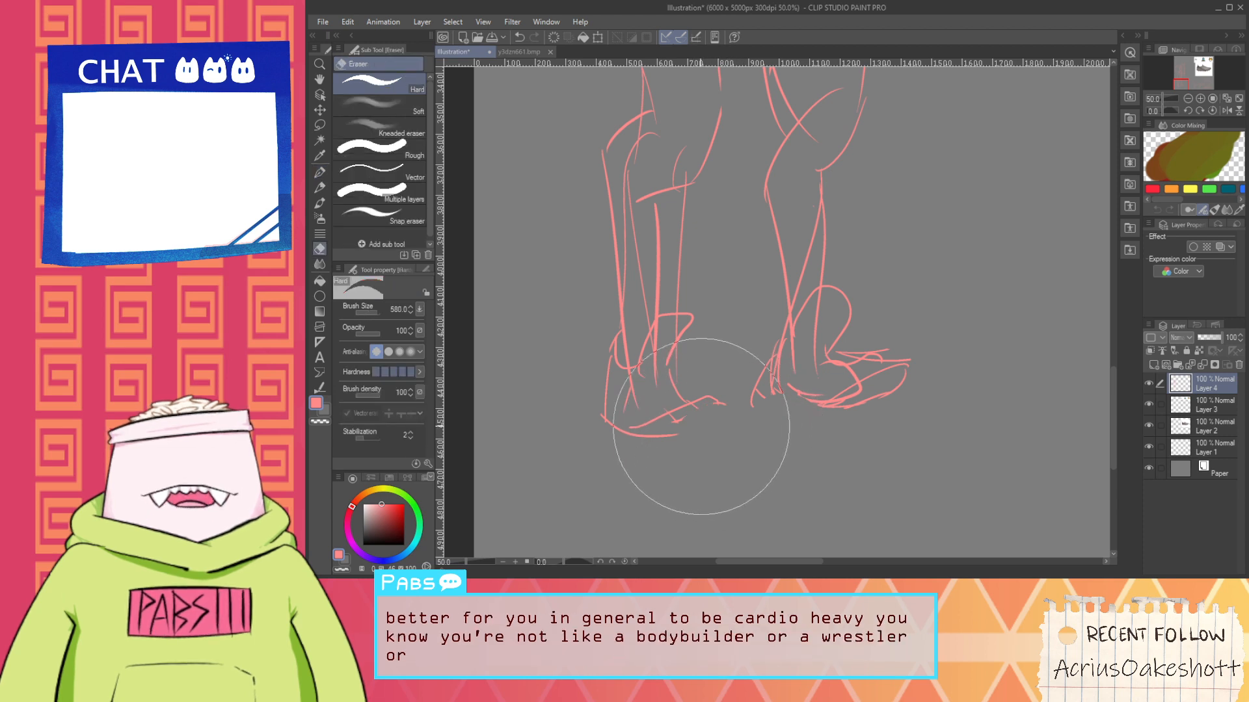
Redraw the front of the rear shoe with a rounded toe joined to the curved sole
{"action": "scroll", "coordinate": [700, 426], "scroll_direction": "up", "scroll_amount": 1}
{"action": "key", "text": "p"}
{"action": "key", "text": "ctrl+z"}
{"action": "mouse_move", "coordinate": [647, 440]}
{"action": "left_mouse_down"}
{"action": "mouse_move", "coordinate": [674, 440]}
{"action": "mouse_move", "coordinate": [717, 400]}
{"action": "mouse_move", "coordinate": [692, 370]}
{"action": "mouse_move", "coordinate": [633, 420]}
{"action": "left_mouse_up"}
{"action": "key", "text": "ctrl+z"}
{"action": "left_click_drag", "start_coordinate": [719, 385], "coordinate": [615, 402]}
{"action": "scroll", "coordinate": [649, 389], "scroll_direction": "down", "scroll_amount": 1}
{"action": "scroll", "coordinate": [673, 398], "scroll_direction": "down", "scroll_amount": 4}
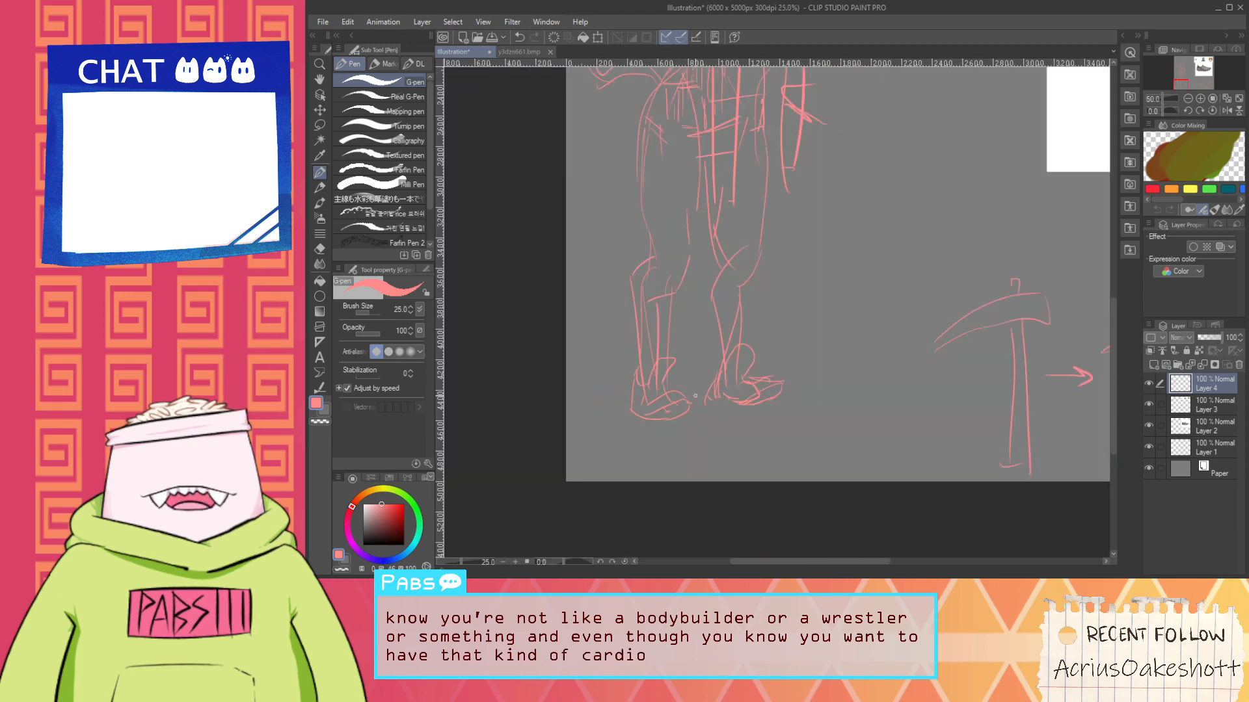
Erase the stray heel lines behind the front shoe and reinforce its toe strokes
{"action": "scroll", "coordinate": [711, 385], "scroll_direction": "up", "scroll_amount": 4}
{"action": "key", "text": "e"}
{"action": "left_click_drag", "start_coordinate": [693, 384], "coordinate": [693, 440]}
{"action": "key", "text": "p"}
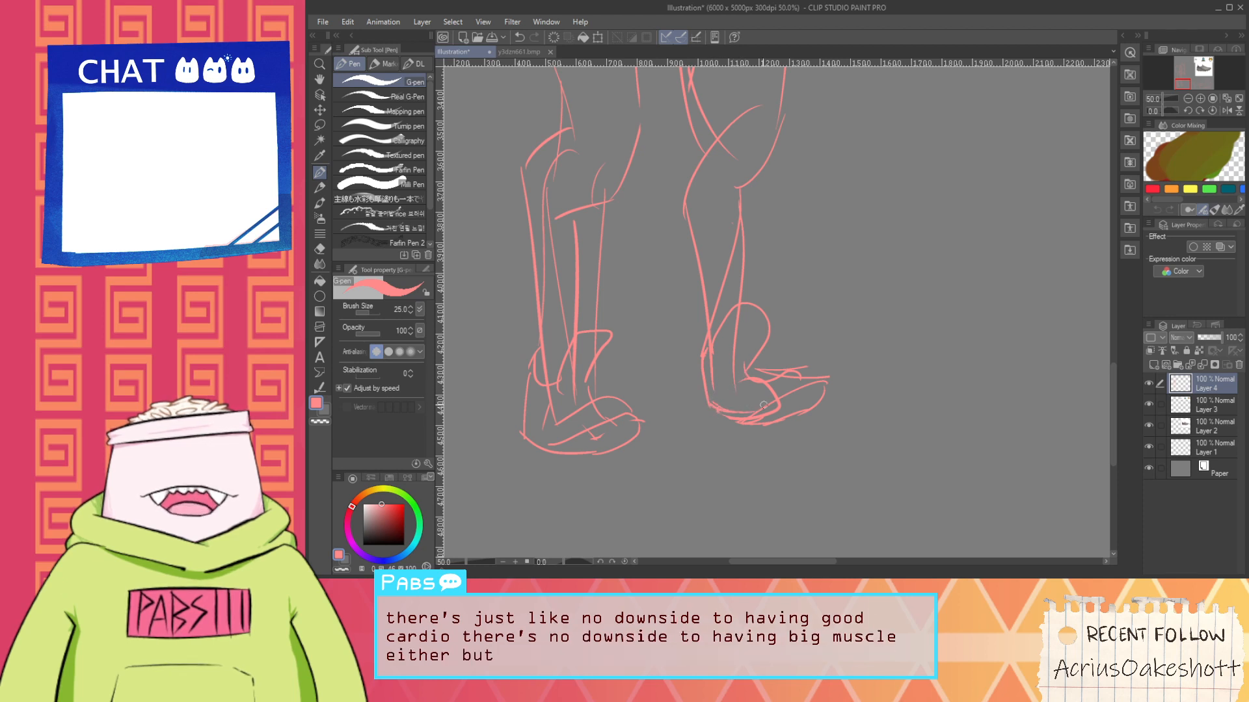
{"action": "left_click_drag", "start_coordinate": [778, 395], "coordinate": [823, 380]}
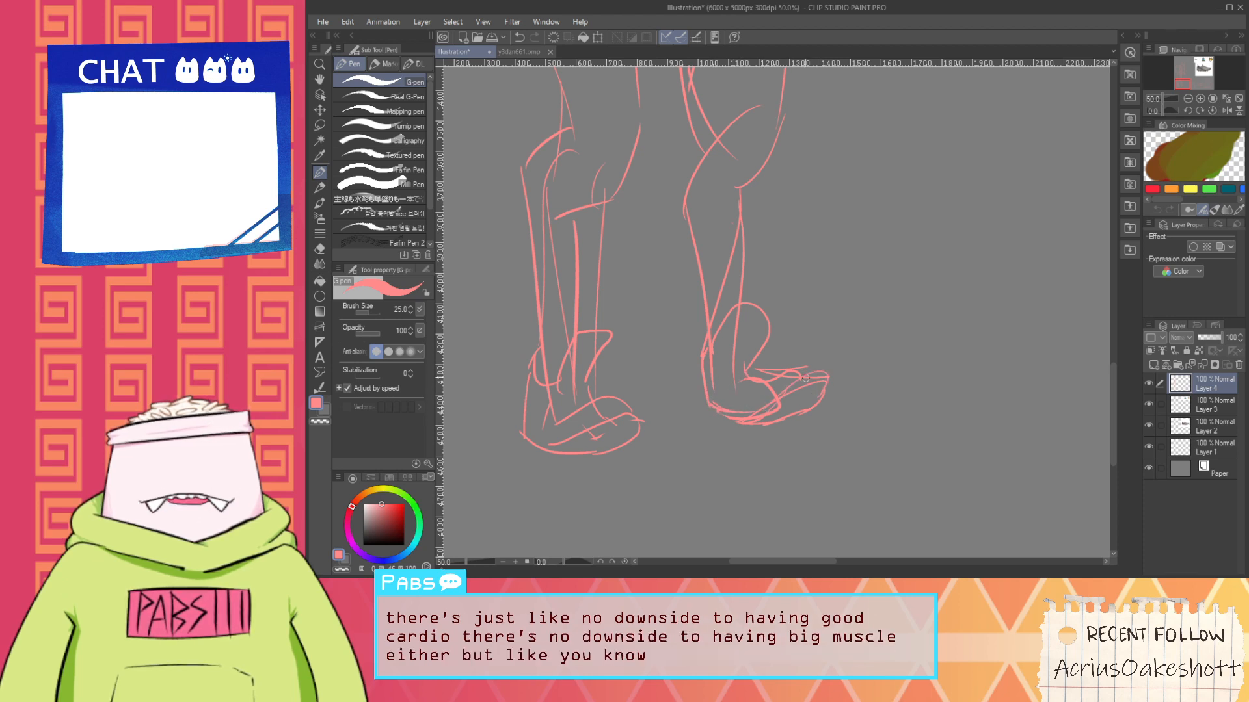
{"action": "scroll", "coordinate": [805, 379], "scroll_direction": "down", "scroll_amount": 4}
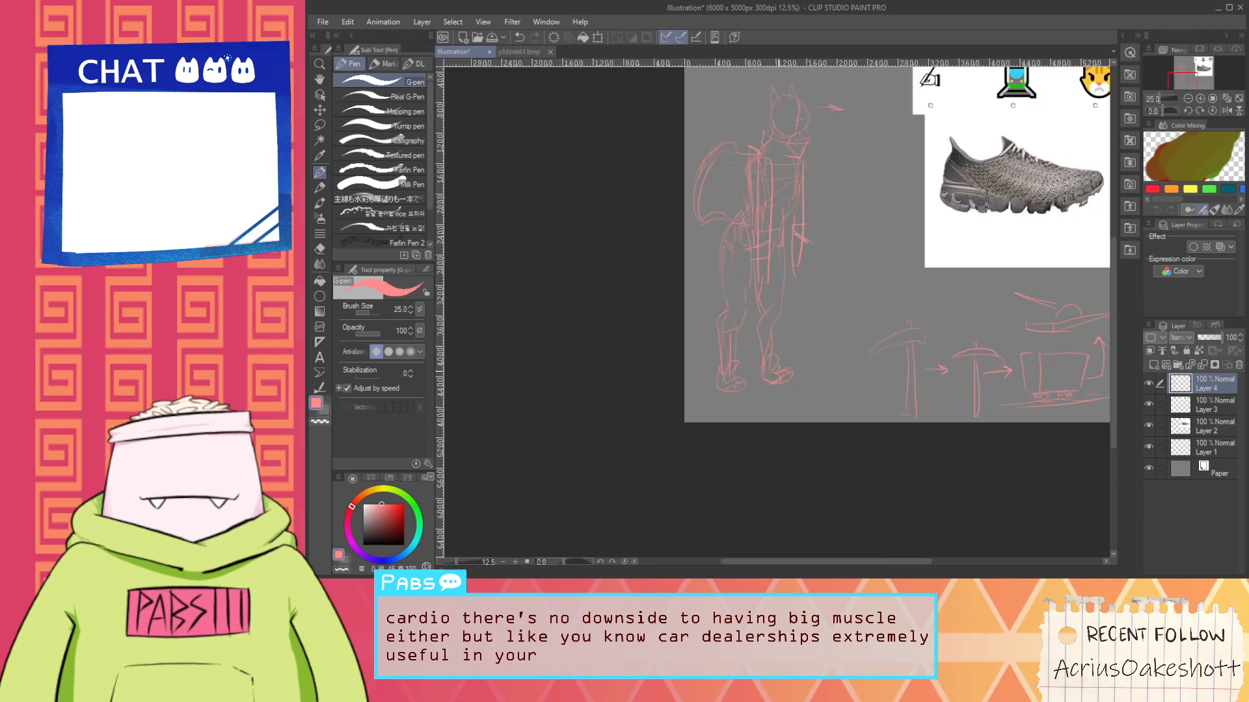
Examine the whole figure's pose and proportions beside the shoe and emoji references
{"action": "key", "text": "space"}
{"action": "left_click_drag", "start_coordinate": [808, 343], "coordinate": [750, 452]}
{"action": "scroll", "coordinate": [711, 371], "scroll_direction": "up", "scroll_amount": 1}
{"action": "scroll", "coordinate": [754, 345], "scroll_direction": "down", "scroll_amount": 1}
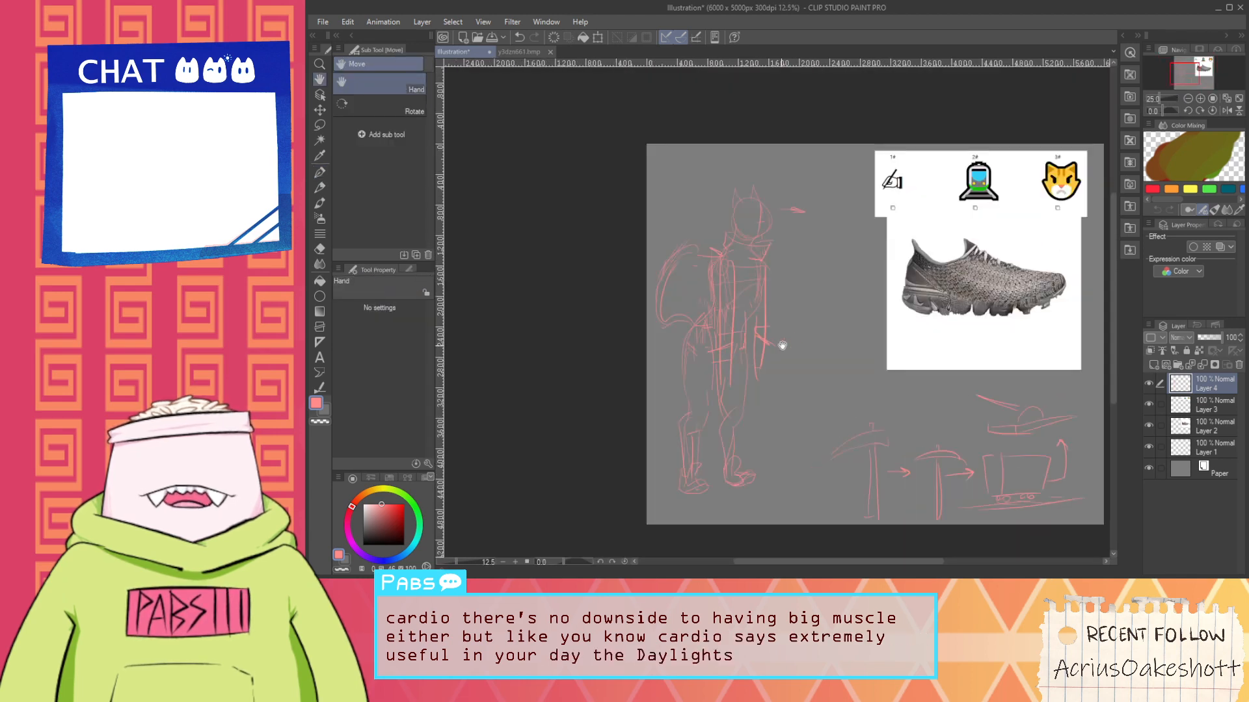
{"action": "left_click_drag", "start_coordinate": [807, 341], "coordinate": [794, 407]}
{"action": "scroll", "coordinate": [739, 294], "scroll_direction": "up", "scroll_amount": 2}
{"action": "scroll", "coordinate": [784, 305], "scroll_direction": "down", "scroll_amount": 2}
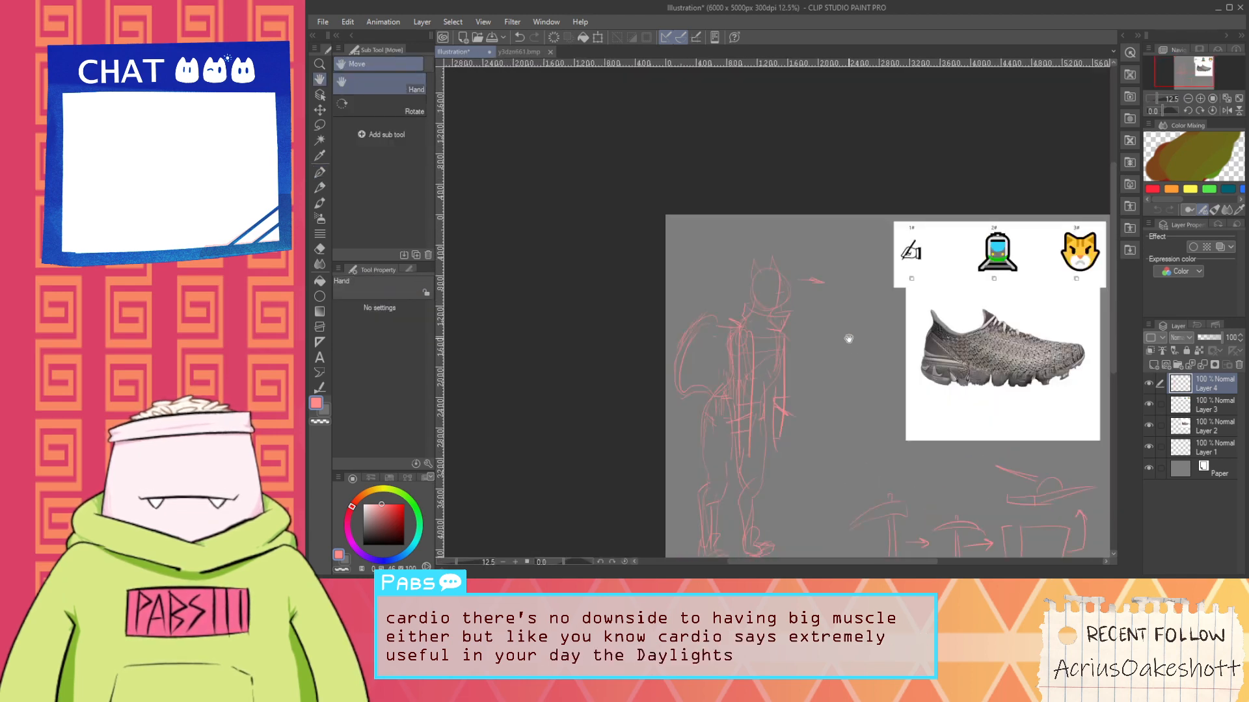
{"action": "left_click_drag", "start_coordinate": [849, 339], "coordinate": [805, 337]}
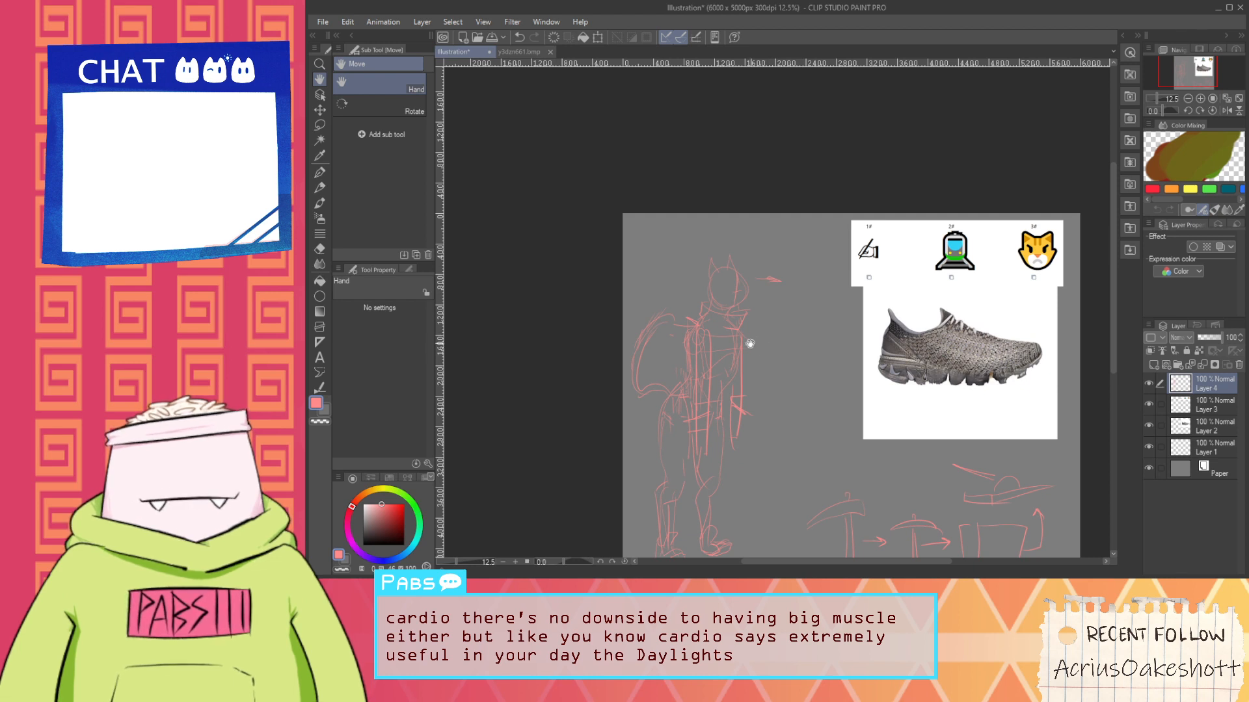
{"action": "scroll", "coordinate": [783, 389], "scroll_direction": "up", "scroll_amount": 1}
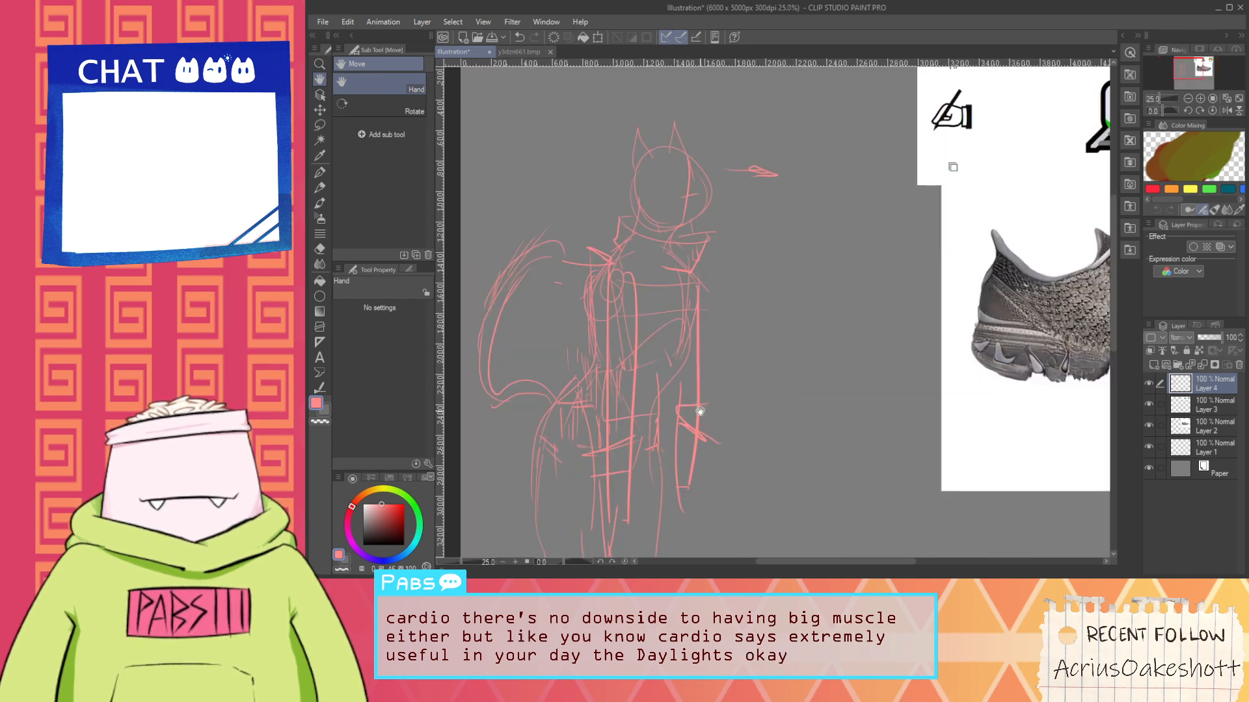
{"action": "key", "text": "p"}
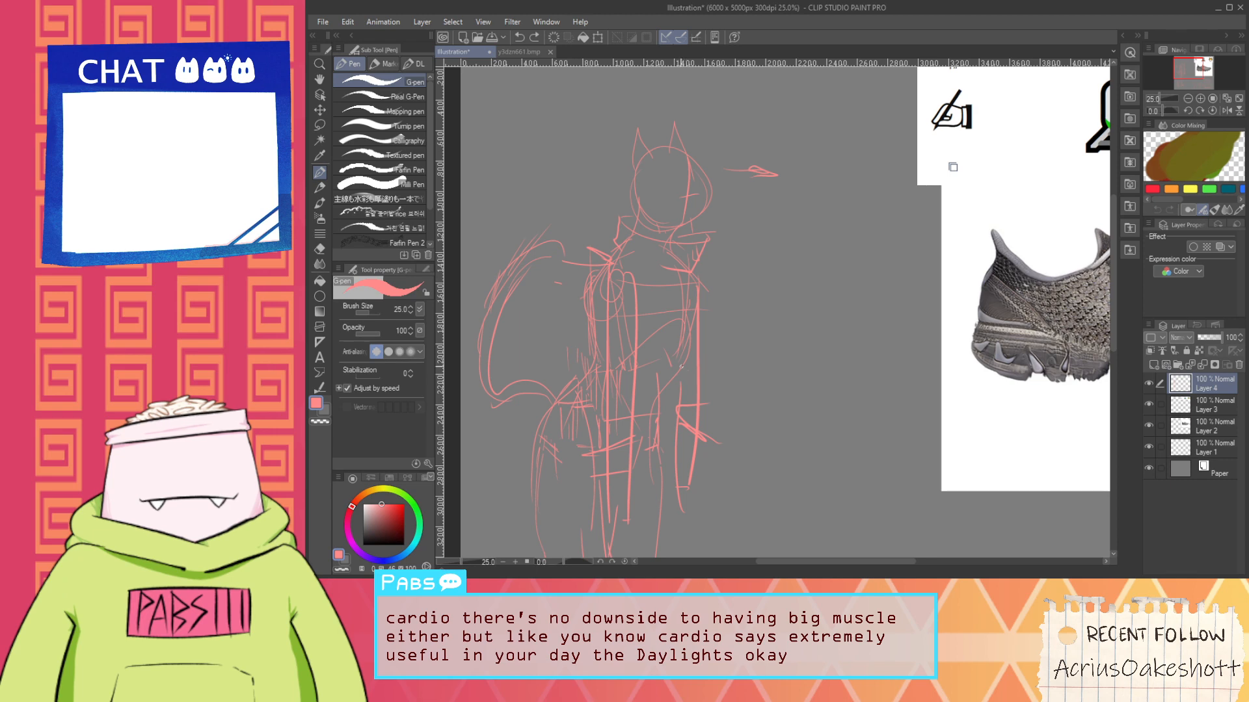
{"action": "scroll", "coordinate": [682, 367], "scroll_direction": "down", "scroll_amount": 2}
{"action": "scroll", "coordinate": [659, 366], "scroll_direction": "up", "scroll_amount": 2}
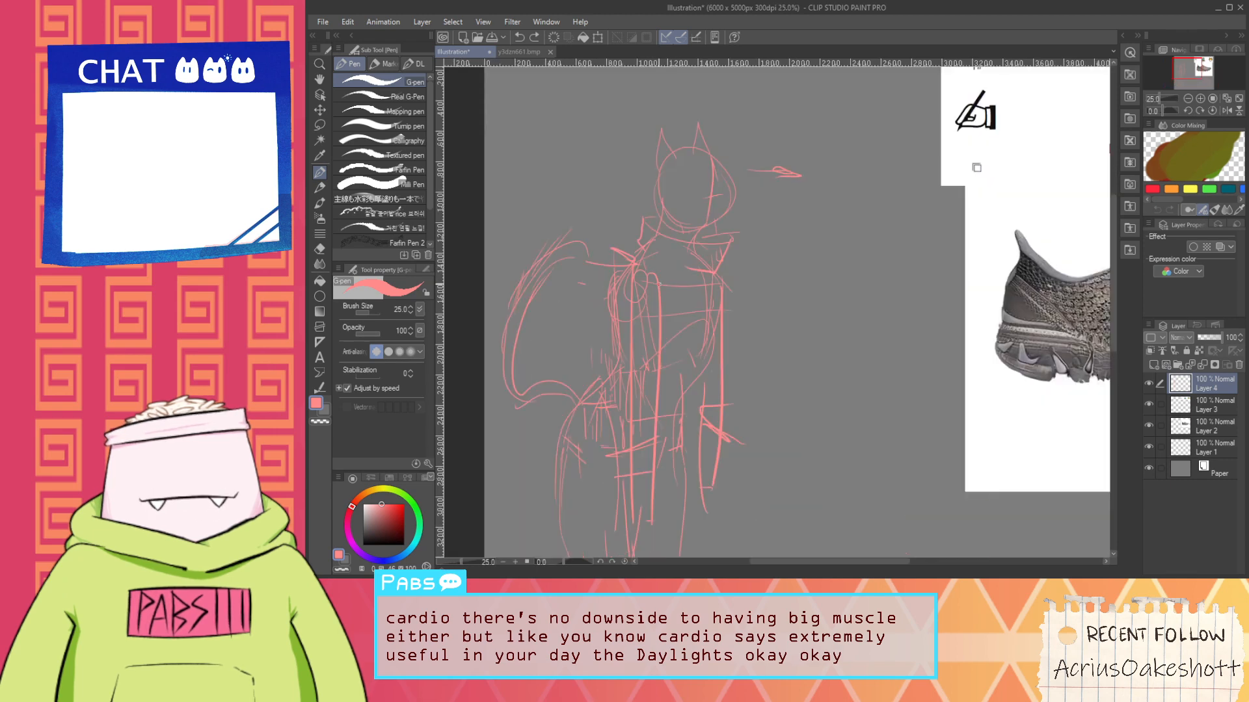
Erase the near arm across the torso and the far forearm and hand in front of the hip
{"action": "key", "text": "e"}
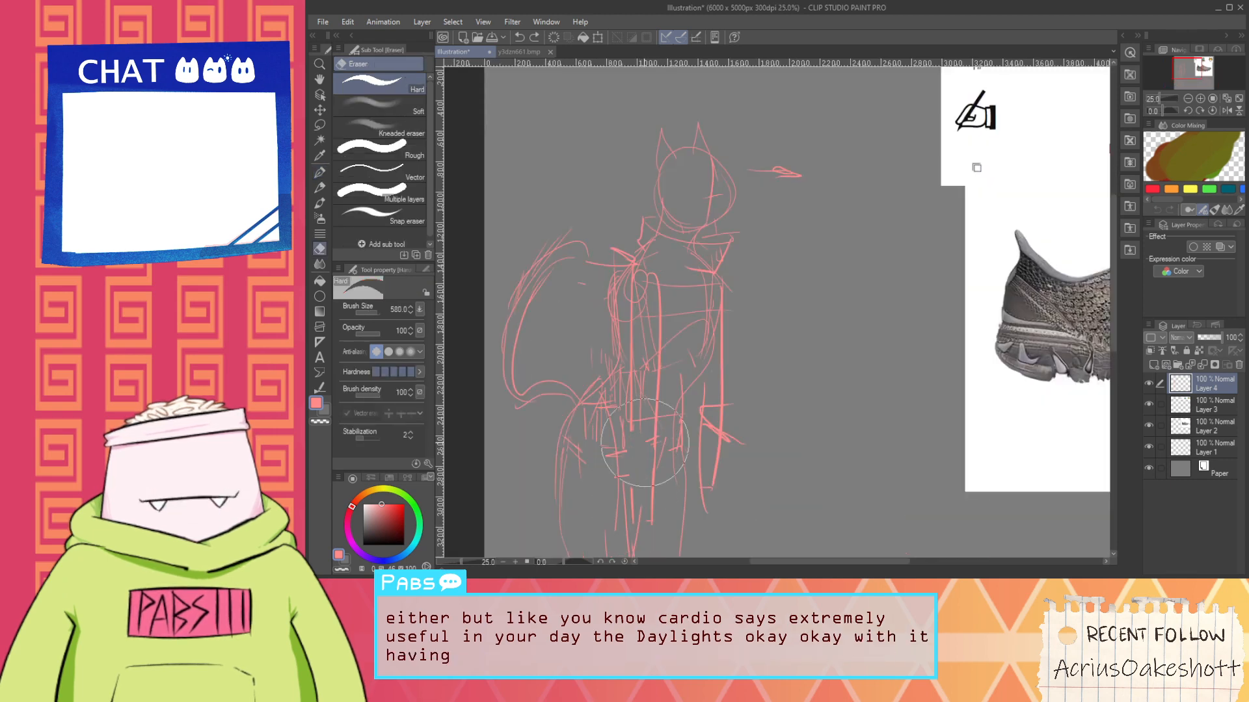
{"action": "left_click_drag", "start_coordinate": [638, 348], "coordinate": [656, 283]}
{"action": "key", "text": "p"}
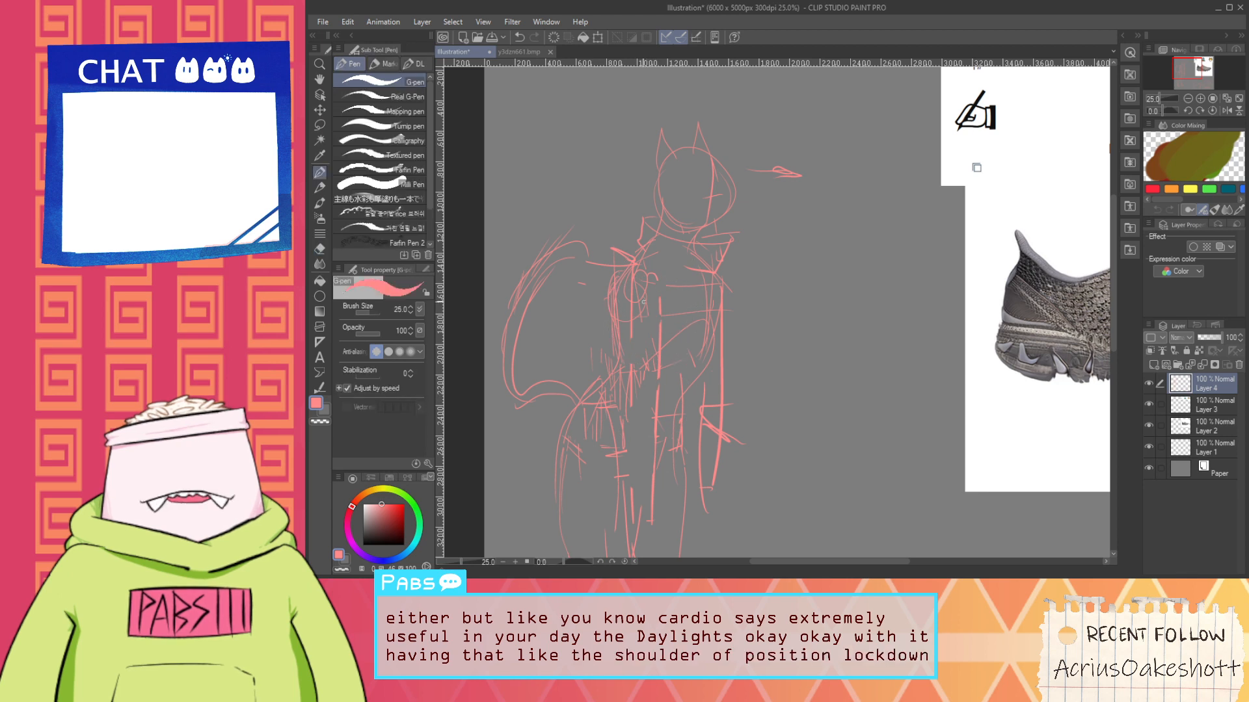
{"action": "key", "text": "e"}
{"action": "mouse_move", "coordinate": [723, 373]}
{"action": "left_mouse_down"}
{"action": "mouse_move", "coordinate": [711, 510]}
{"action": "mouse_move", "coordinate": [702, 416]}
{"action": "left_mouse_up"}
{"action": "key", "text": "p"}
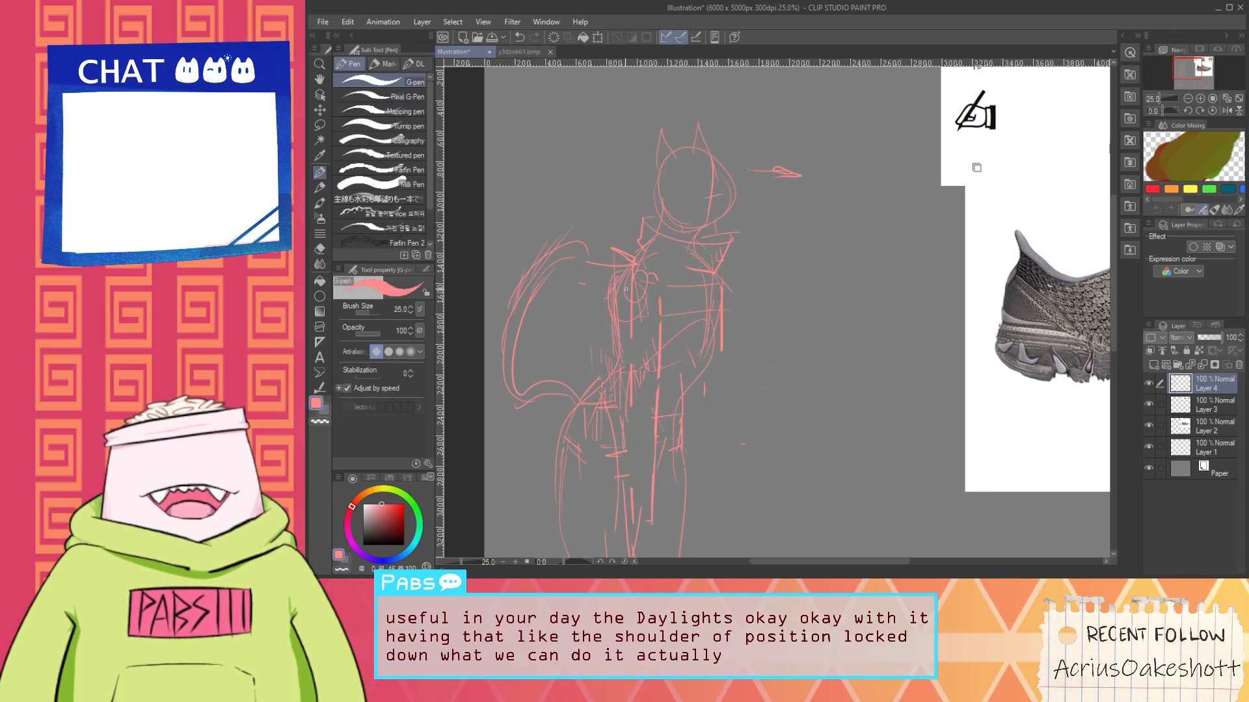
Sketch the near upper arm hanging diagonally from the shoulder across the torso to an elbow in front of the waist
{"action": "left_click_drag", "start_coordinate": [650, 282], "coordinate": [704, 413]}
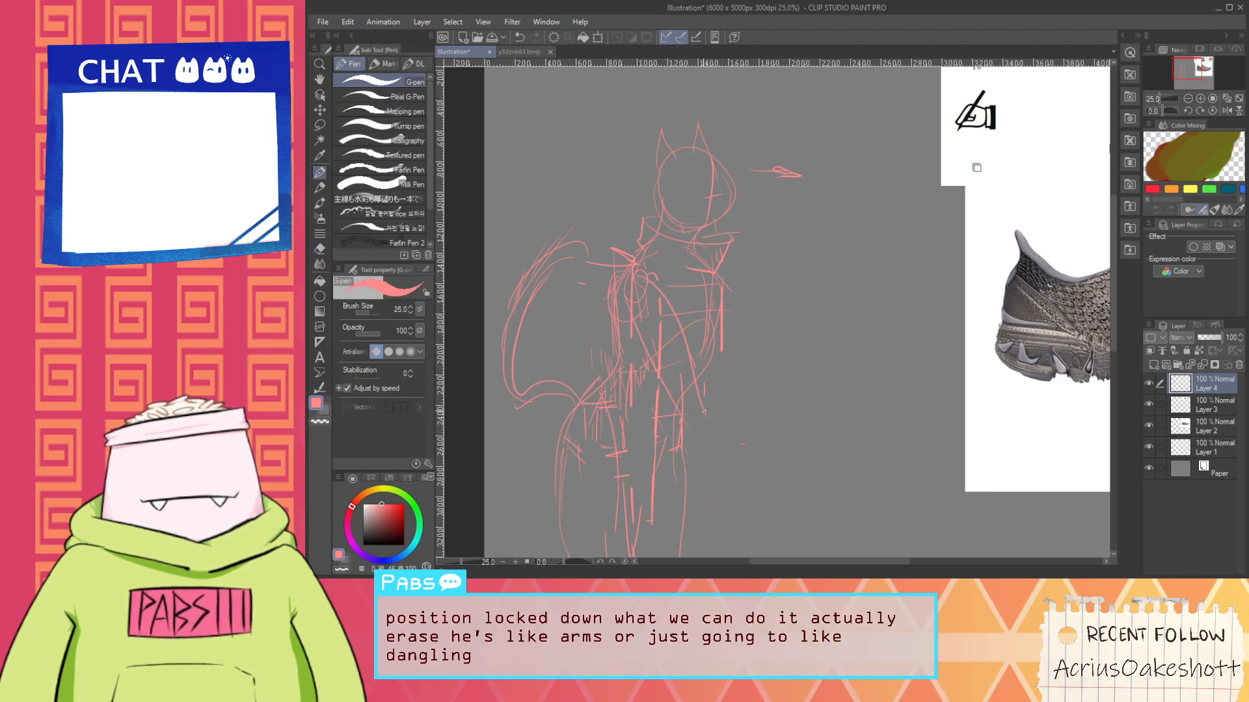
{"action": "key", "text": "ctrl+z"}
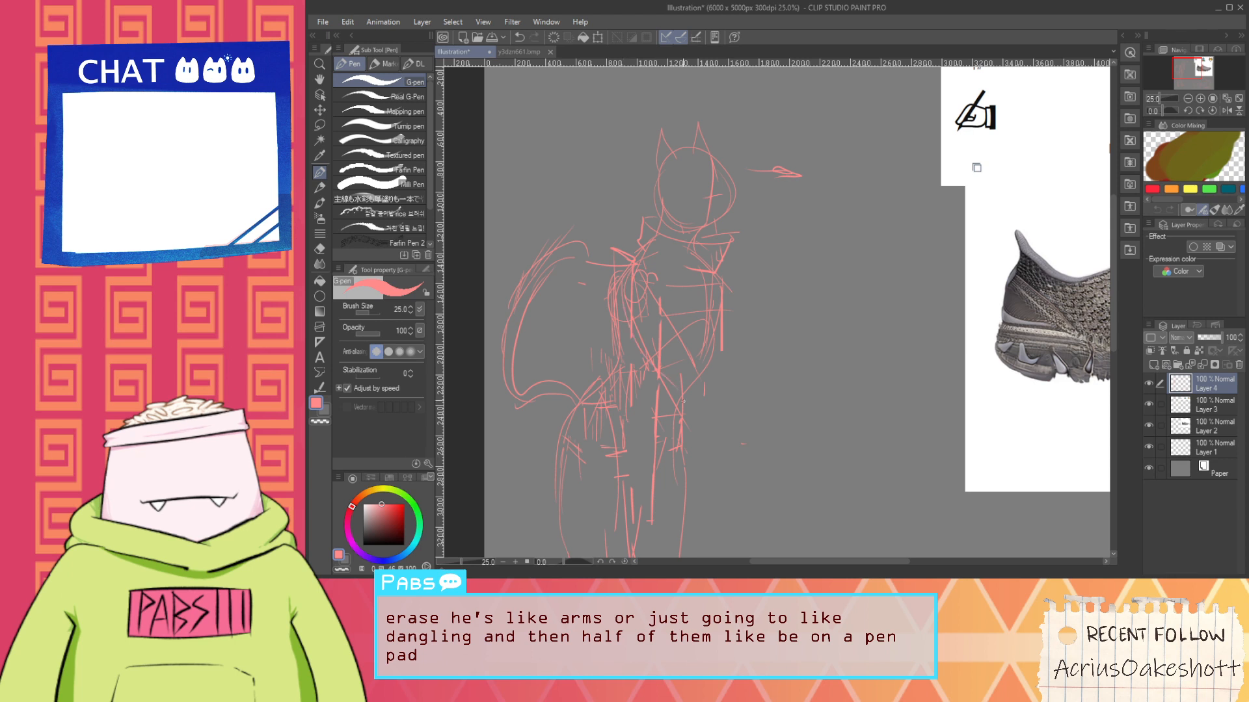
{"action": "key", "text": "ctrl+z"}
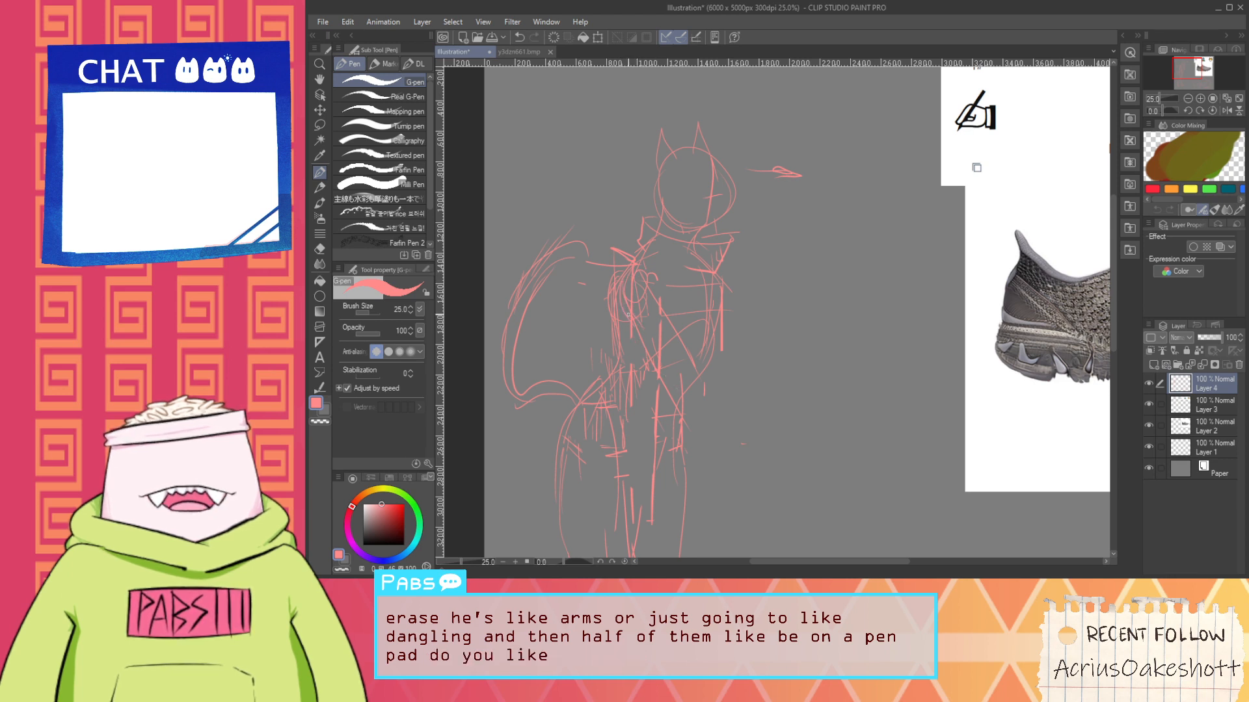
{"action": "left_click_drag", "start_coordinate": [655, 279], "coordinate": [729, 398]}
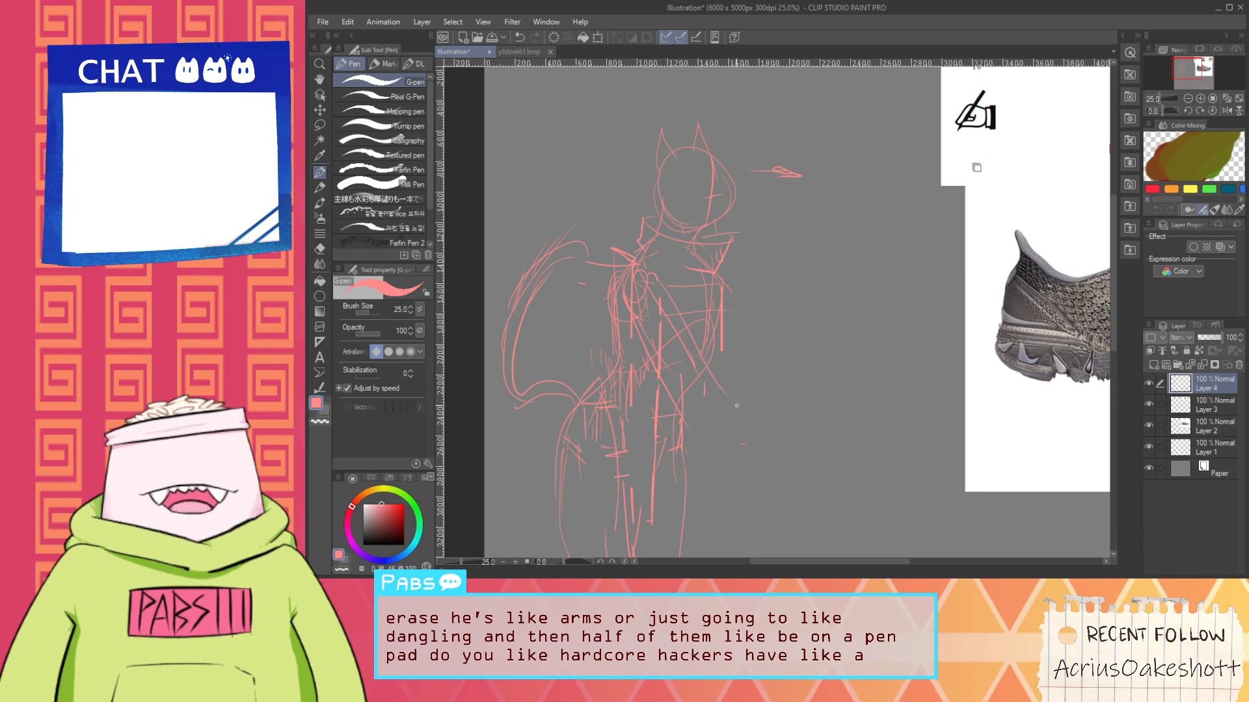
{"action": "key", "text": "ctrl+z"}
{"action": "key", "text": "ctrl+z"}
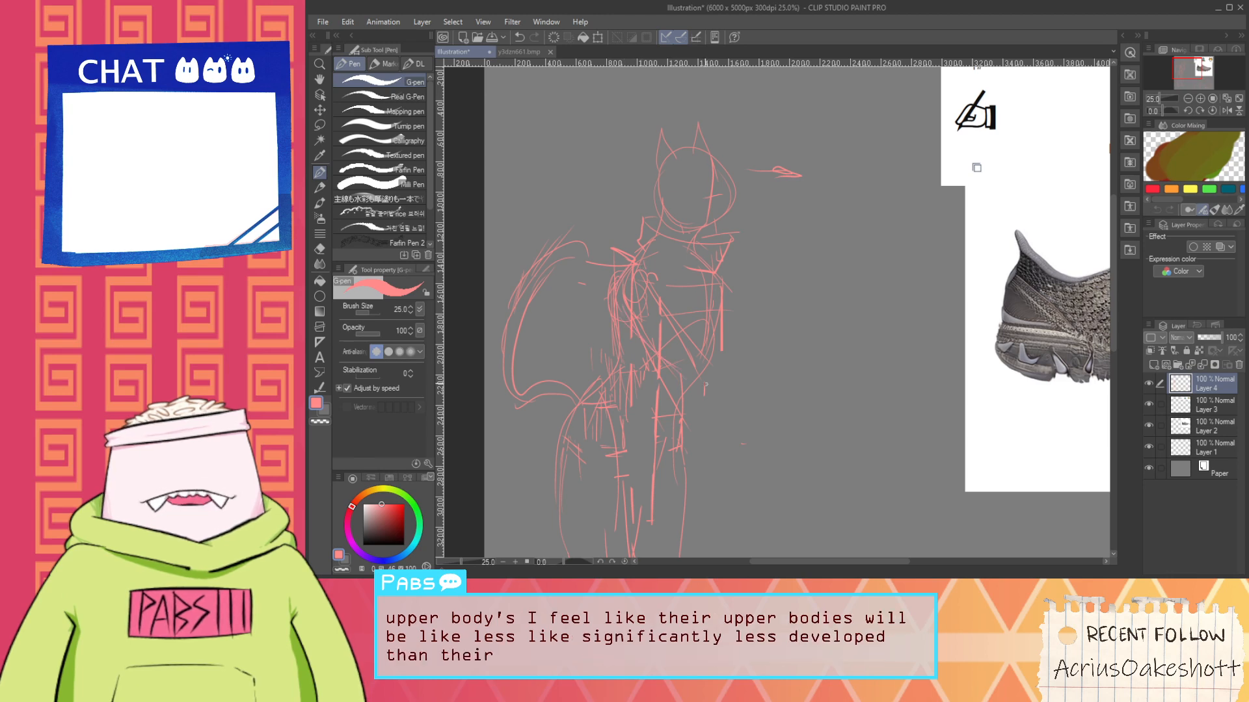
Redraw the rear leg's inner thigh as a fuller curve running from the crotch down to the knee
{"action": "scroll", "coordinate": [705, 385], "scroll_direction": "down", "scroll_amount": 4}
{"action": "scroll", "coordinate": [672, 438], "scroll_direction": "up", "scroll_amount": 5}
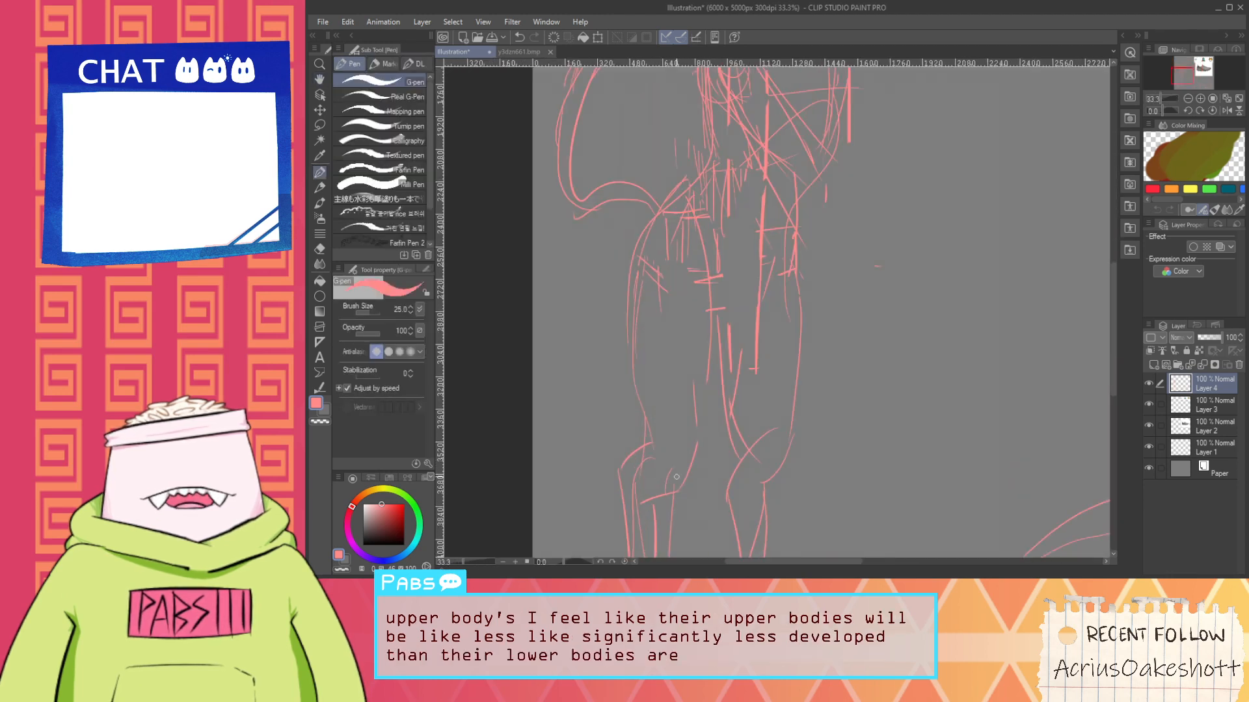
{"action": "mouse_move", "coordinate": [679, 478]}
{"action": "left_mouse_down"}
{"action": "mouse_move", "coordinate": [724, 405]}
{"action": "mouse_move", "coordinate": [700, 451]}
{"action": "mouse_move", "coordinate": [711, 340]}
{"action": "mouse_move", "coordinate": [708, 403]}
{"action": "mouse_move", "coordinate": [742, 304]}
{"action": "left_mouse_up"}
{"action": "key", "text": "ctrl+z"}
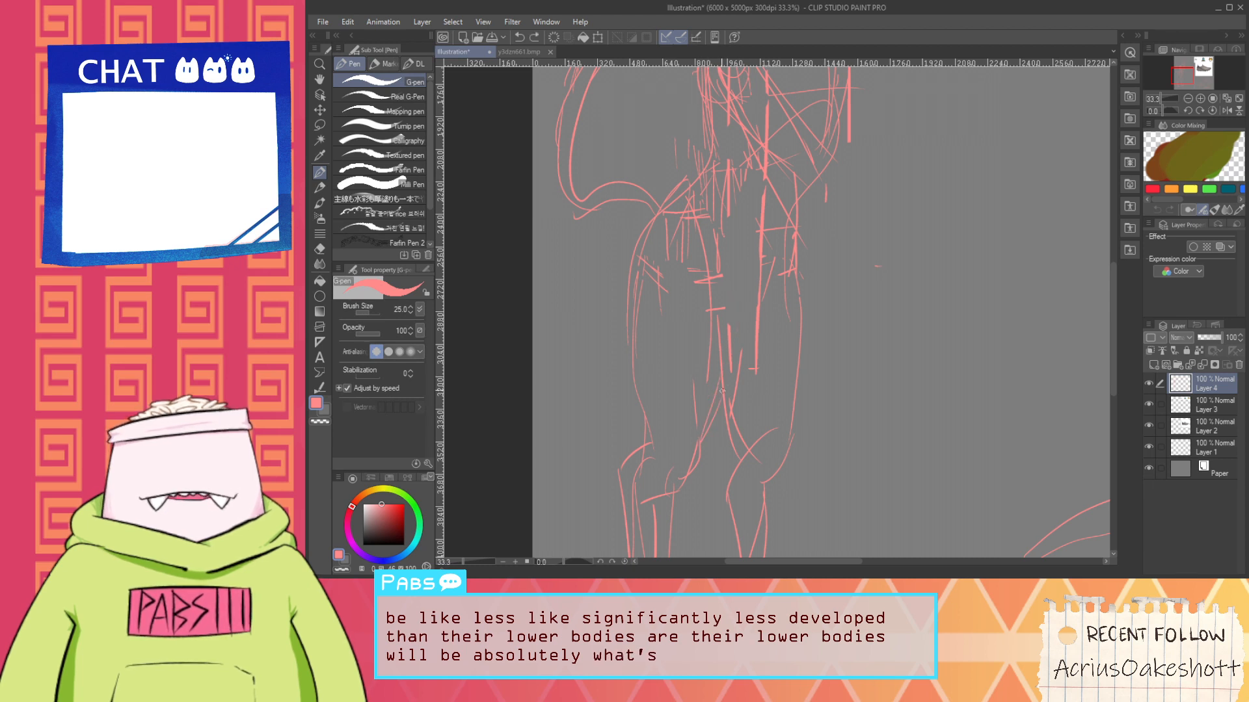
{"action": "left_click_drag", "start_coordinate": [702, 418], "coordinate": [732, 285]}
{"action": "key", "text": "ctrl+z"}
{"action": "mouse_move", "coordinate": [706, 413]}
{"action": "left_mouse_down"}
{"action": "mouse_move", "coordinate": [725, 285]}
{"action": "mouse_move", "coordinate": [710, 250]}
{"action": "left_mouse_up"}
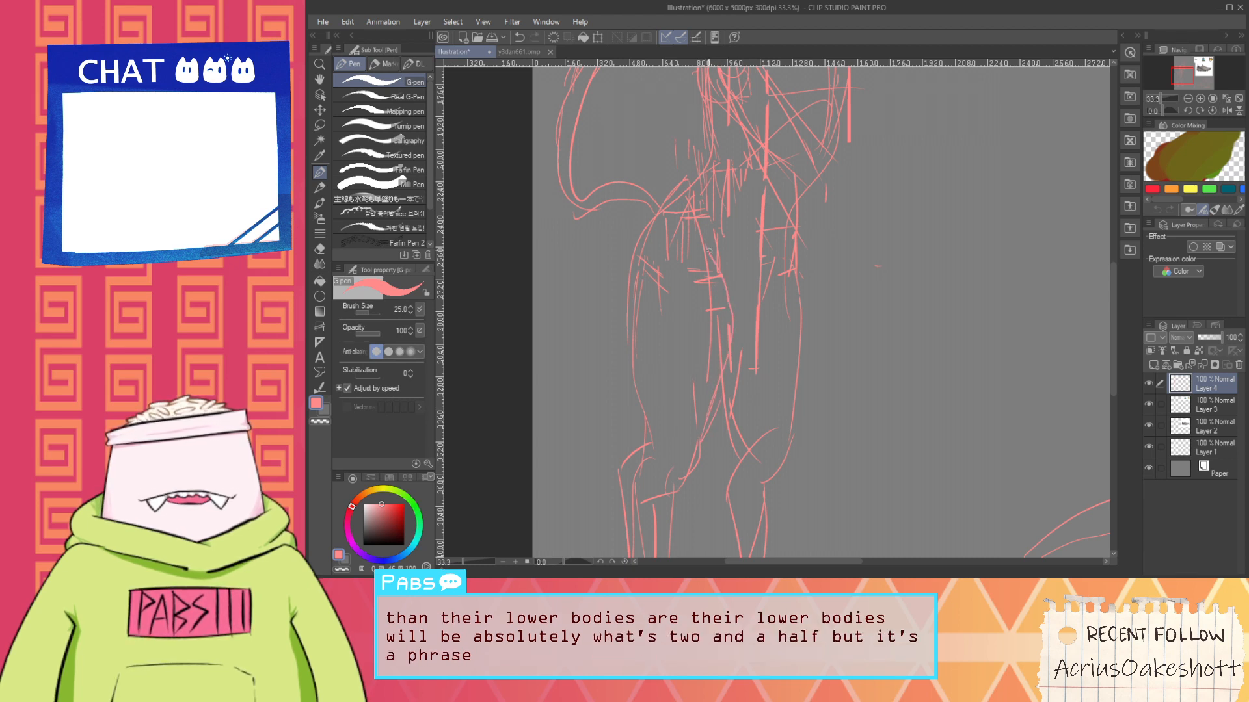
{"action": "key", "text": "ctrl+z"}
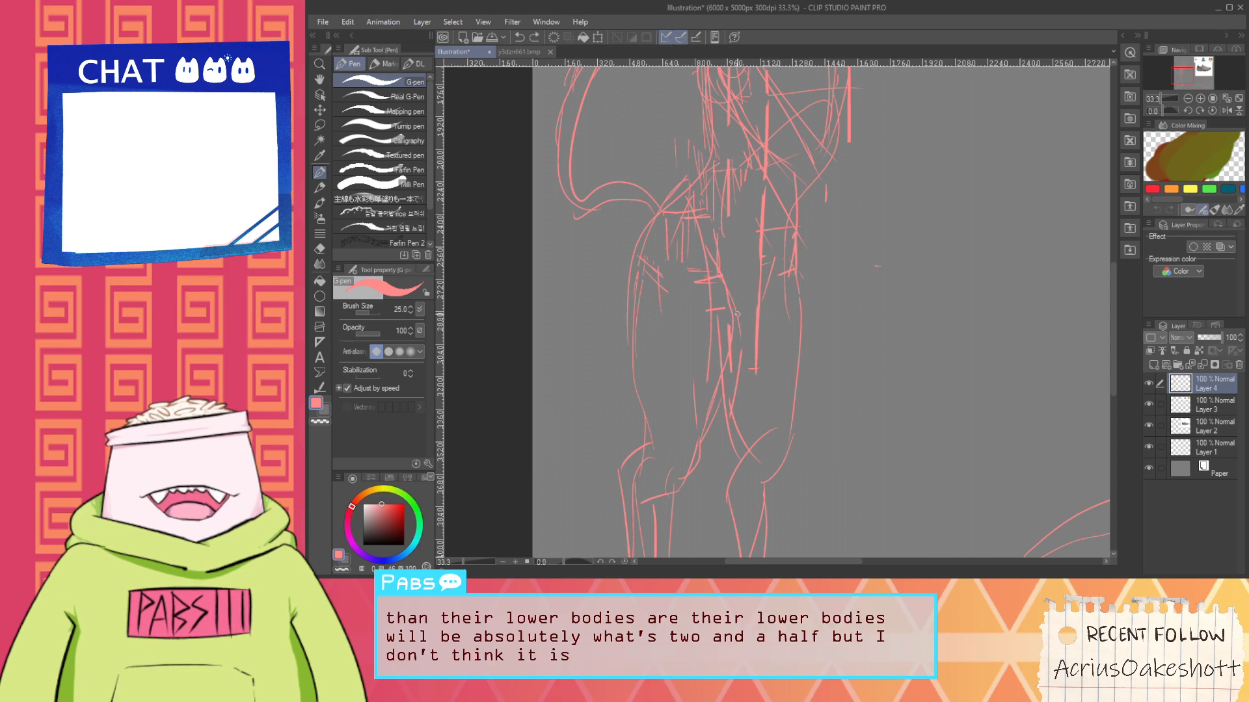
{"action": "left_click_drag", "start_coordinate": [739, 314], "coordinate": [759, 311]}
Sketch the near forearm bent at the elbow and reaching upward in front of the torso
{"action": "key", "text": "ctrl+minus"}
{"action": "key", "text": "space"}
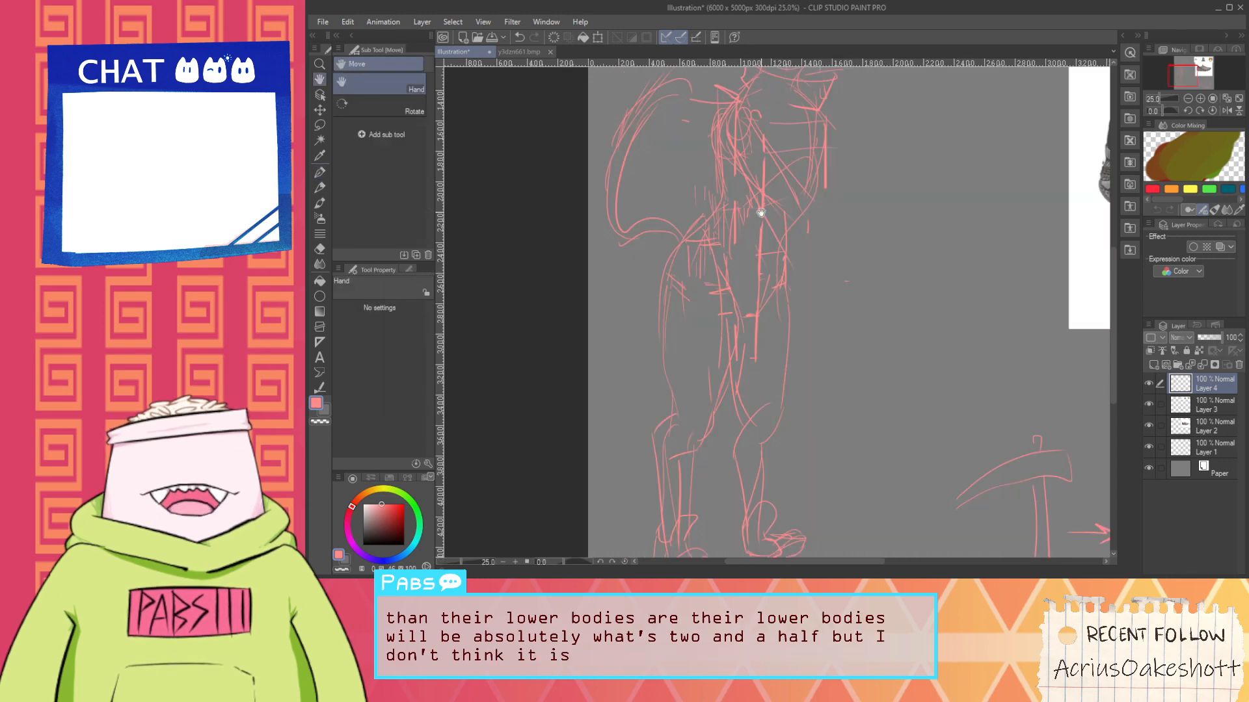
{"action": "left_click_drag", "start_coordinate": [762, 208], "coordinate": [789, 252]}
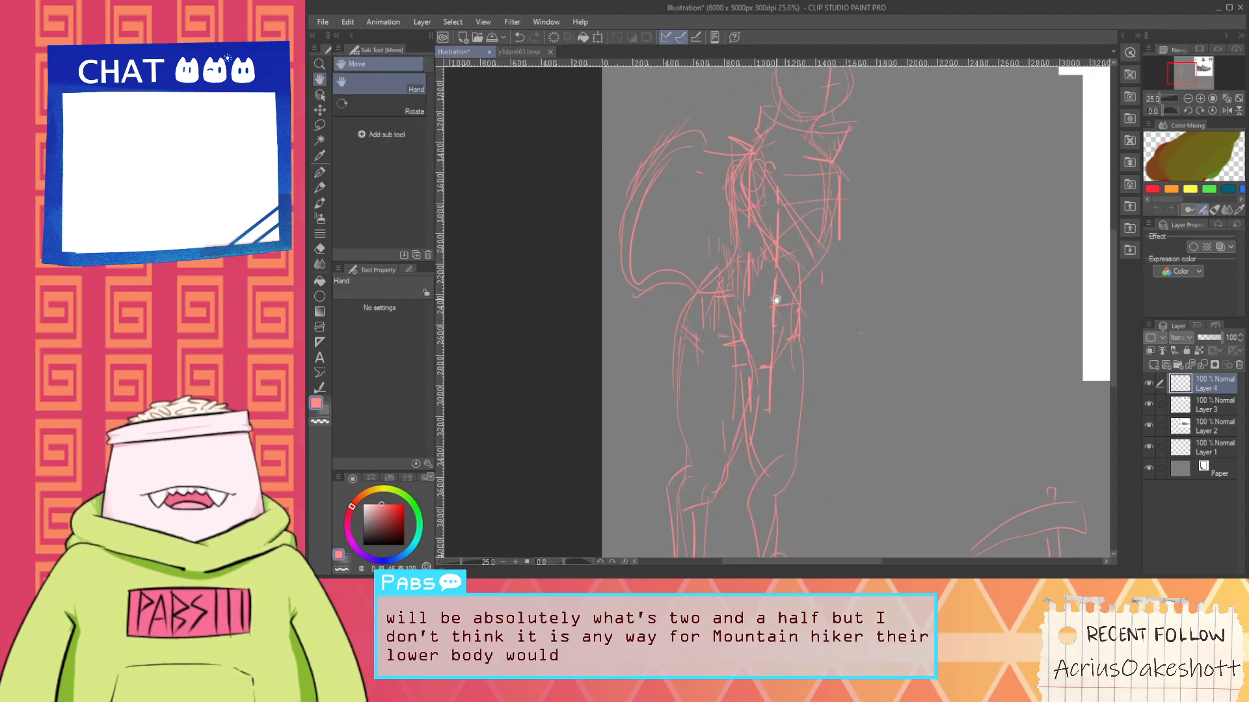
{"action": "scroll", "coordinate": [835, 220], "scroll_direction": "up", "scroll_amount": 1}
{"action": "left_click_drag", "start_coordinate": [837, 226], "coordinate": [811, 288]}
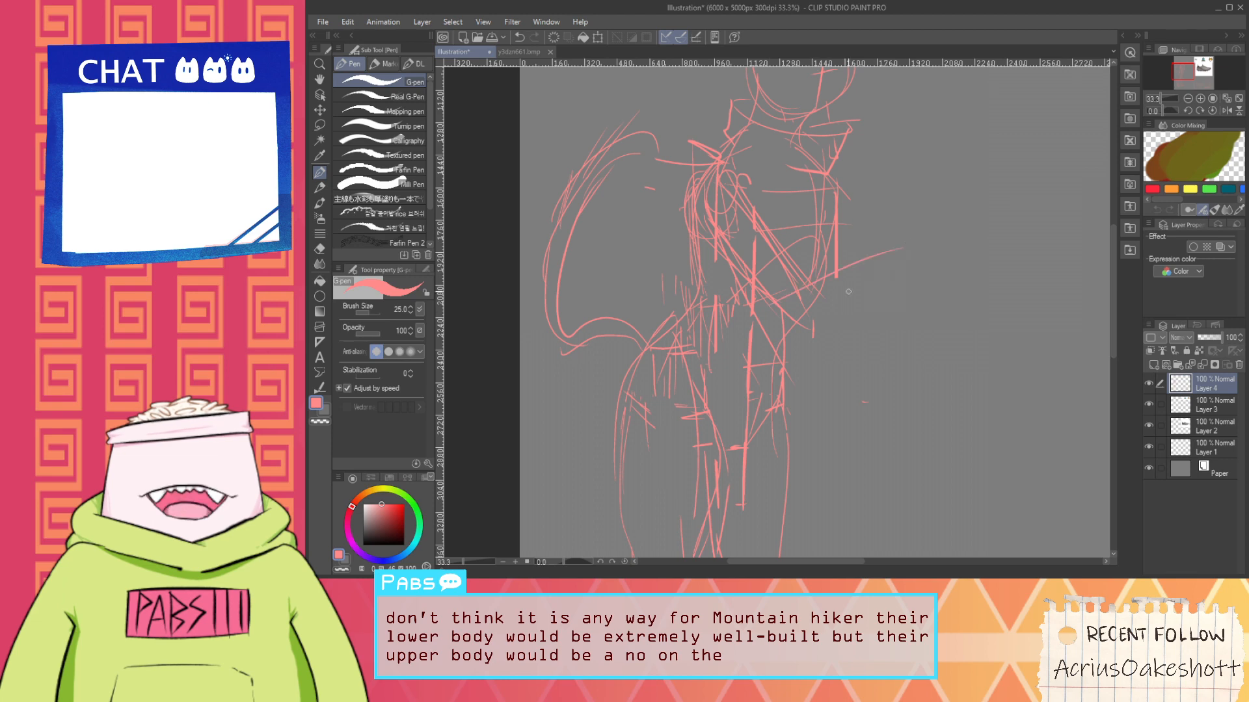
{"action": "scroll", "coordinate": [871, 351], "scroll_direction": "down", "scroll_amount": 3}
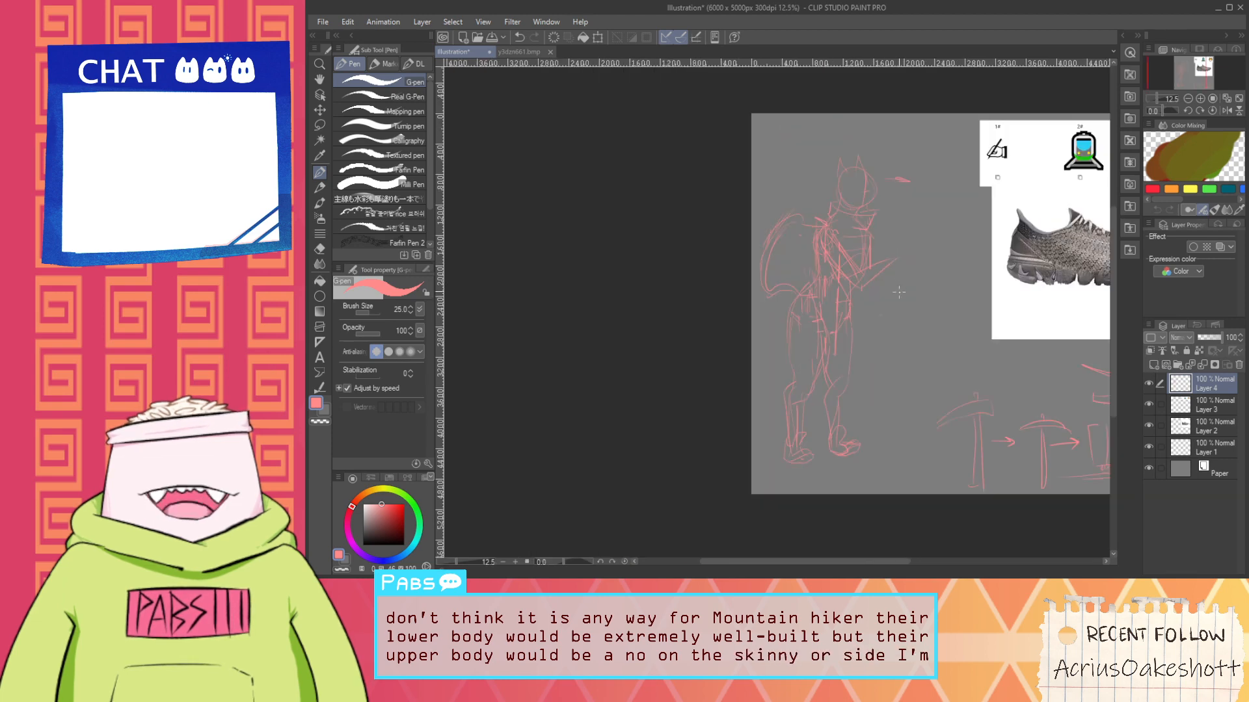
{"action": "mouse_move", "coordinate": [892, 367]}
{"action": "left_mouse_down"}
{"action": "mouse_move", "coordinate": [803, 318]}
{"action": "mouse_move", "coordinate": [829, 273]}
{"action": "left_mouse_up"}
{"action": "key", "text": "ctrl+z"}
{"action": "key", "text": "ctrl+z"}
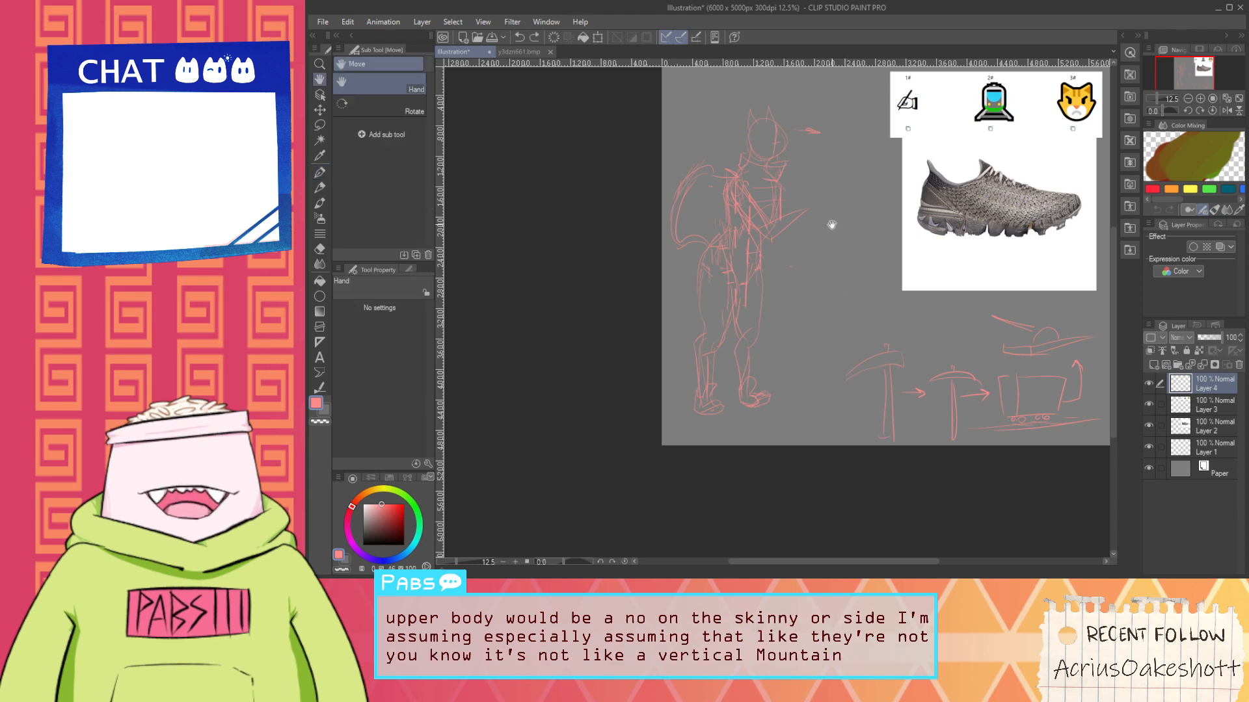
Close off the near forearm at the wrist and sketch the far upper arm reaching down from the chest towards it
{"action": "left_click_drag", "start_coordinate": [799, 205], "coordinate": [840, 312]}
{"action": "scroll", "coordinate": [838, 310], "scroll_direction": "up", "scroll_amount": 3}
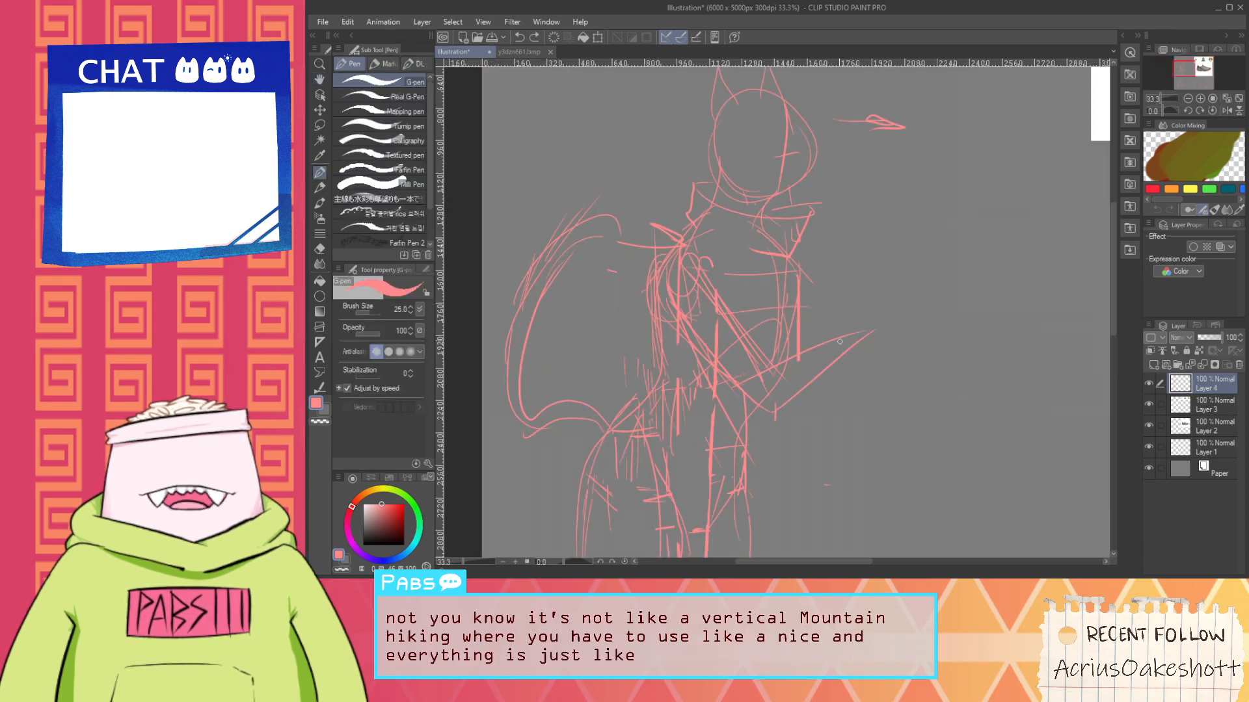
{"action": "left_click_drag", "start_coordinate": [814, 356], "coordinate": [854, 308]}
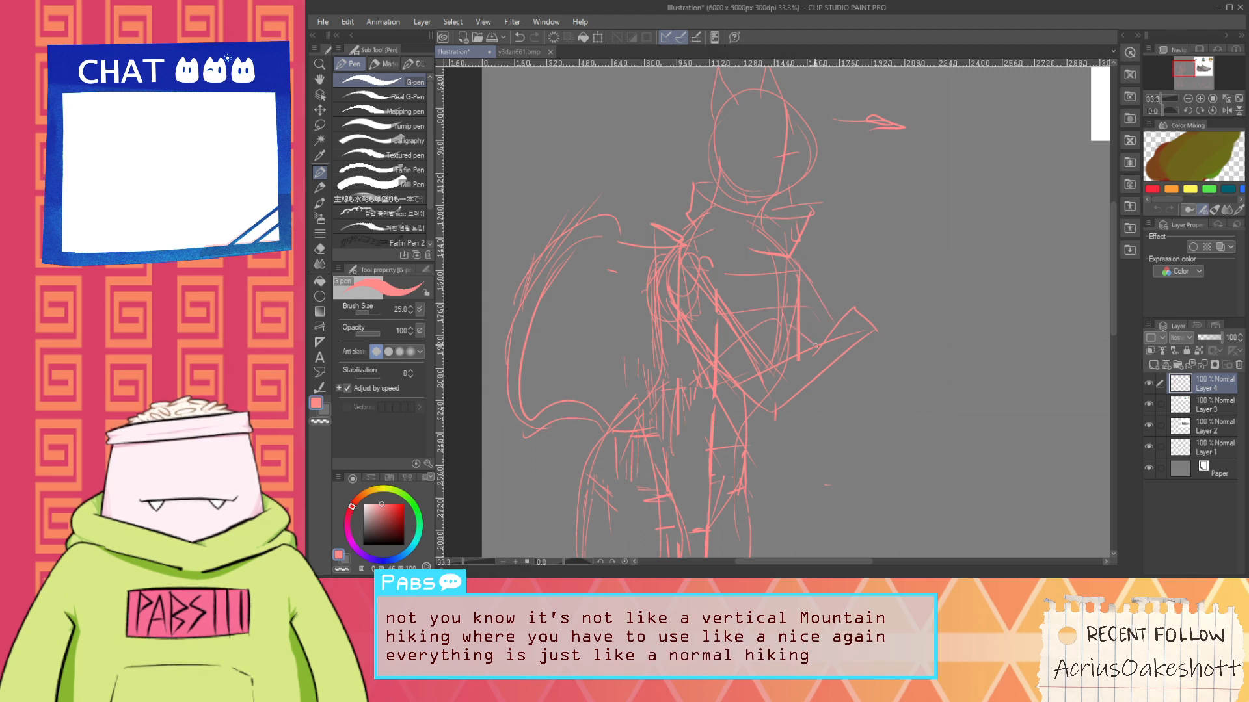
{"action": "key", "text": "ctrl+z"}
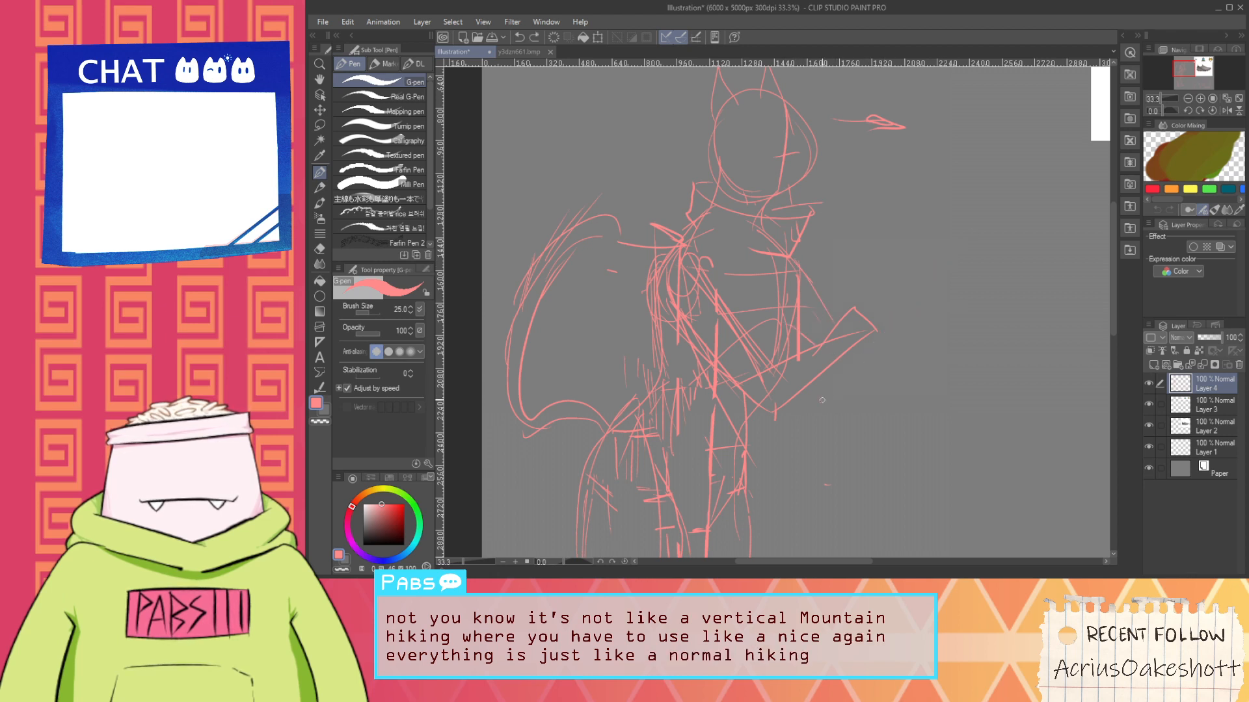
Sketch a tilted notebook in front of the forearms, with a thickened spine edge and a hand gripping its far side
{"action": "left_click_drag", "start_coordinate": [821, 403], "coordinate": [911, 273]}
{"action": "key", "text": "ctrl+z"}
{"action": "left_click_drag", "start_coordinate": [835, 378], "coordinate": [895, 261]}
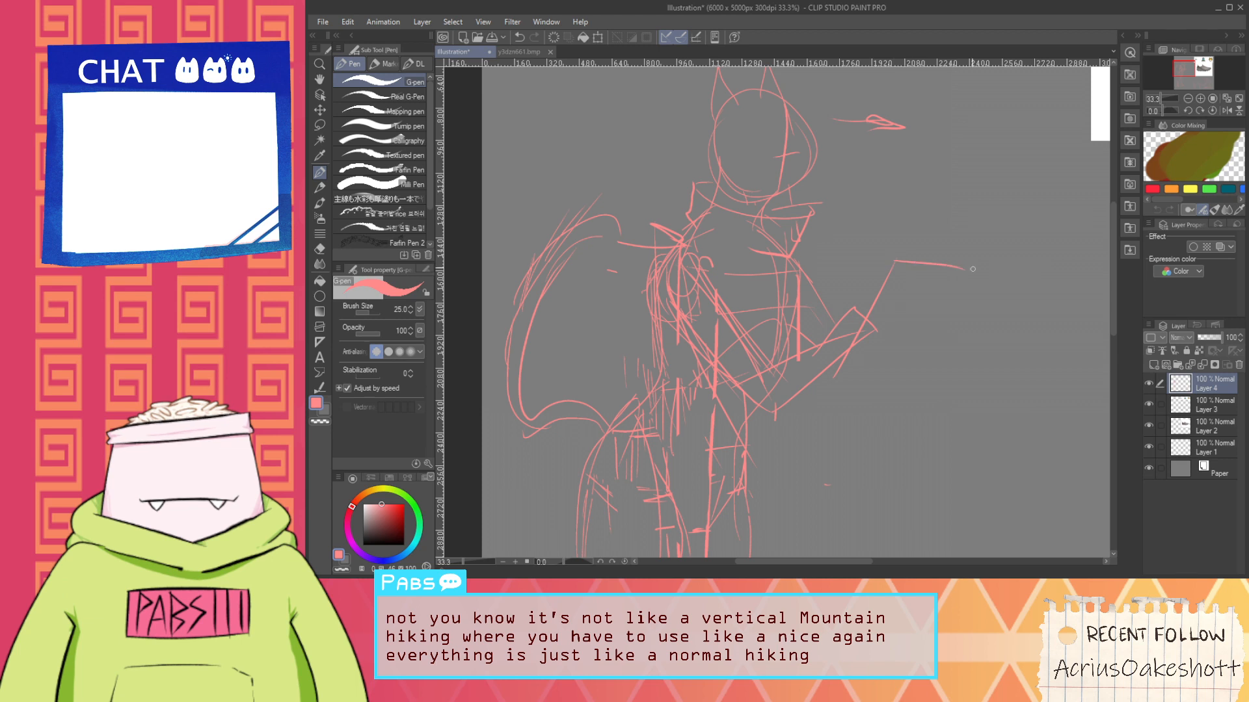
{"action": "mouse_move", "coordinate": [833, 390]}
{"action": "left_mouse_down"}
{"action": "mouse_move", "coordinate": [904, 393]}
{"action": "mouse_move", "coordinate": [929, 374]}
{"action": "mouse_move", "coordinate": [940, 333]}
{"action": "mouse_move", "coordinate": [960, 340]}
{"action": "mouse_move", "coordinate": [934, 366]}
{"action": "left_mouse_up"}
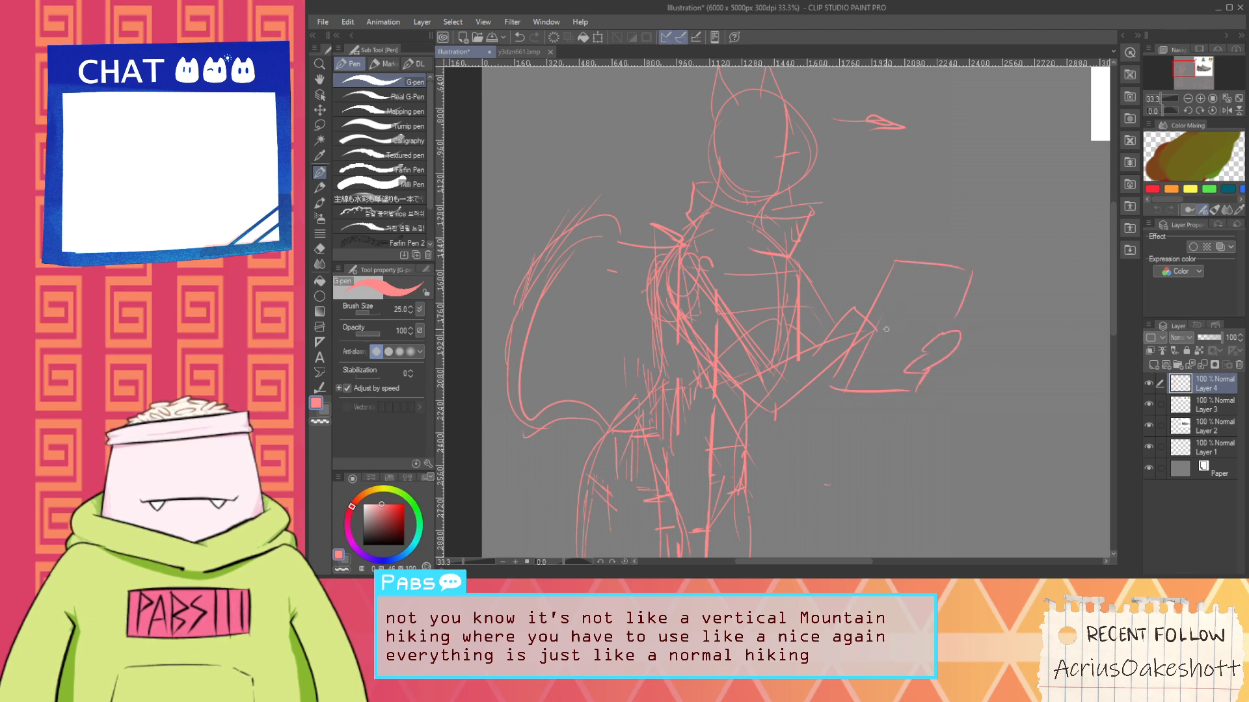
{"action": "left_click_drag", "start_coordinate": [855, 388], "coordinate": [905, 263]}
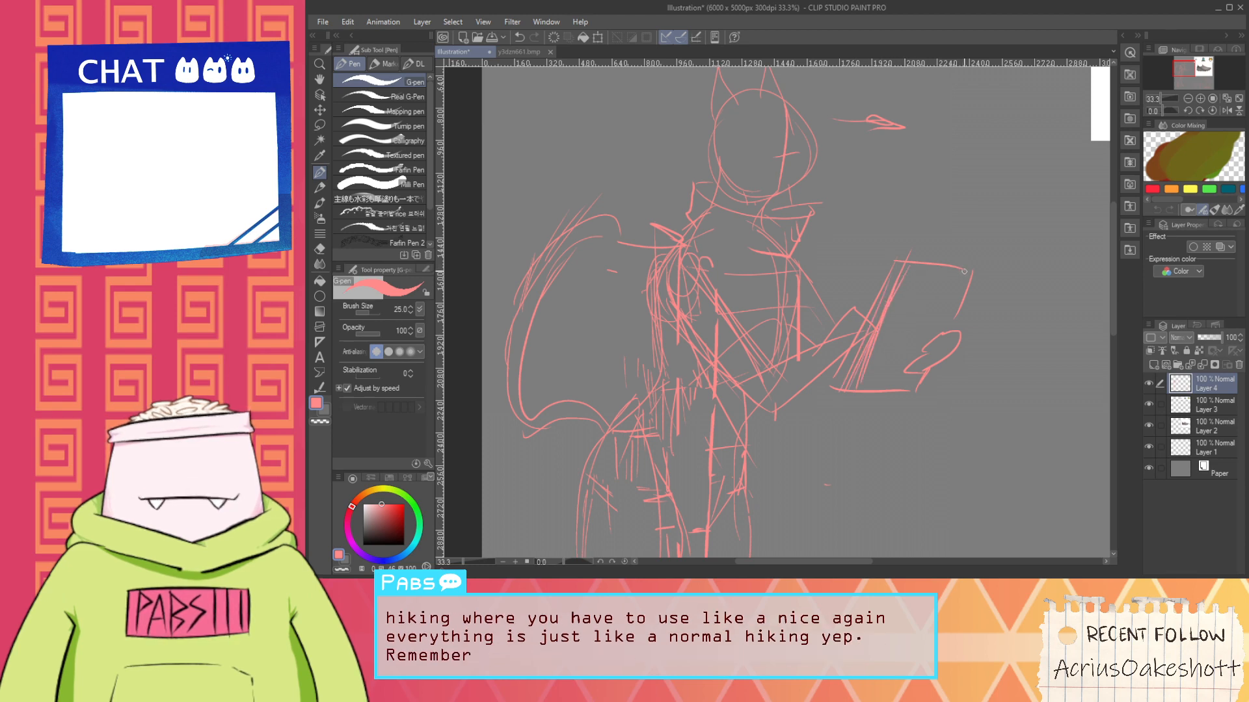
Add short binding ticks along the notebook's outer edge, above and below the gripping hand
{"action": "scroll", "coordinate": [968, 273], "scroll_direction": "up", "scroll_amount": 1}
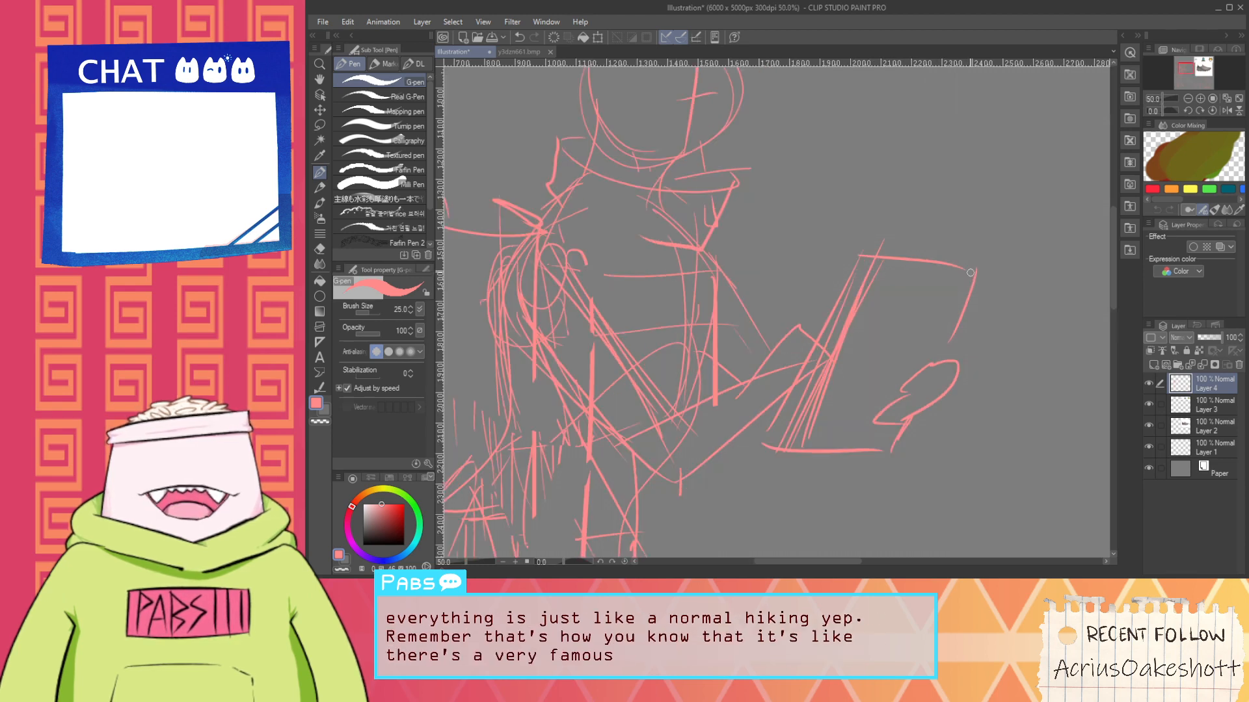
{"action": "mouse_move", "coordinate": [964, 269]}
{"action": "left_mouse_down"}
{"action": "mouse_move", "coordinate": [975, 276]}
{"action": "mouse_move", "coordinate": [959, 281]}
{"action": "mouse_move", "coordinate": [944, 326]}
{"action": "left_mouse_up"}
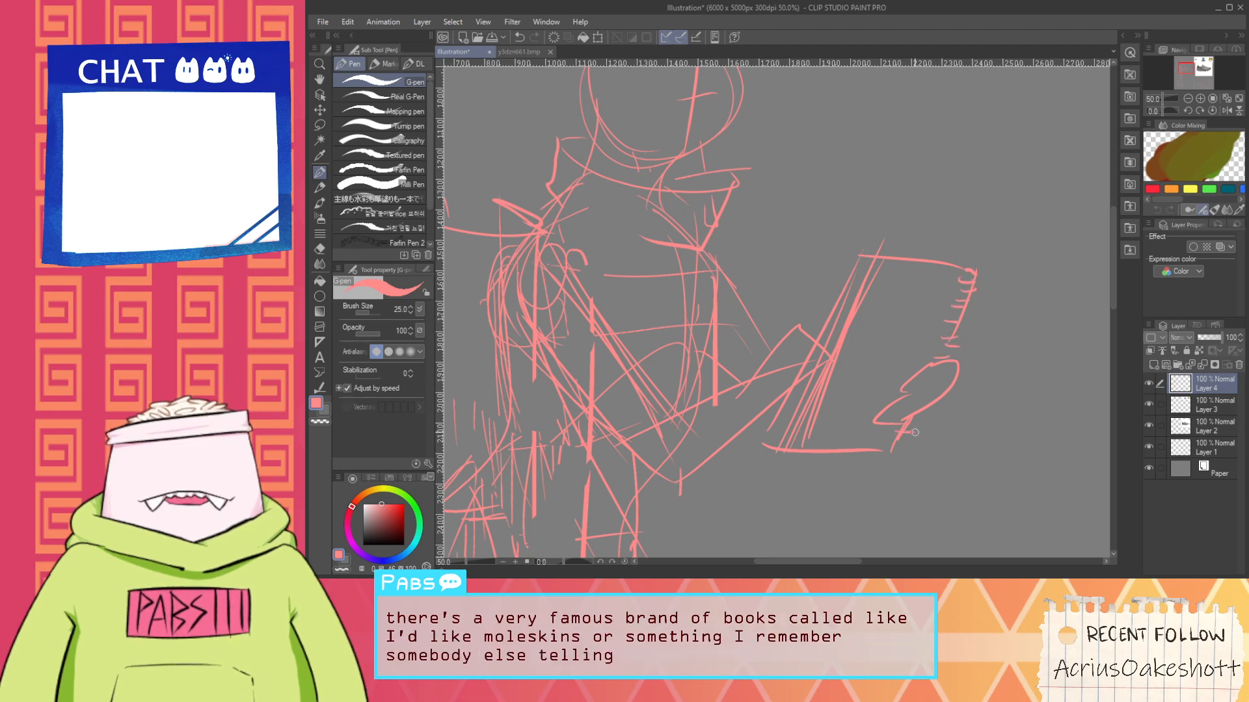
{"action": "scroll", "coordinate": [900, 388], "scroll_direction": "down", "scroll_amount": 1}
{"action": "scroll", "coordinate": [900, 388], "scroll_direction": "down", "scroll_amount": 1}
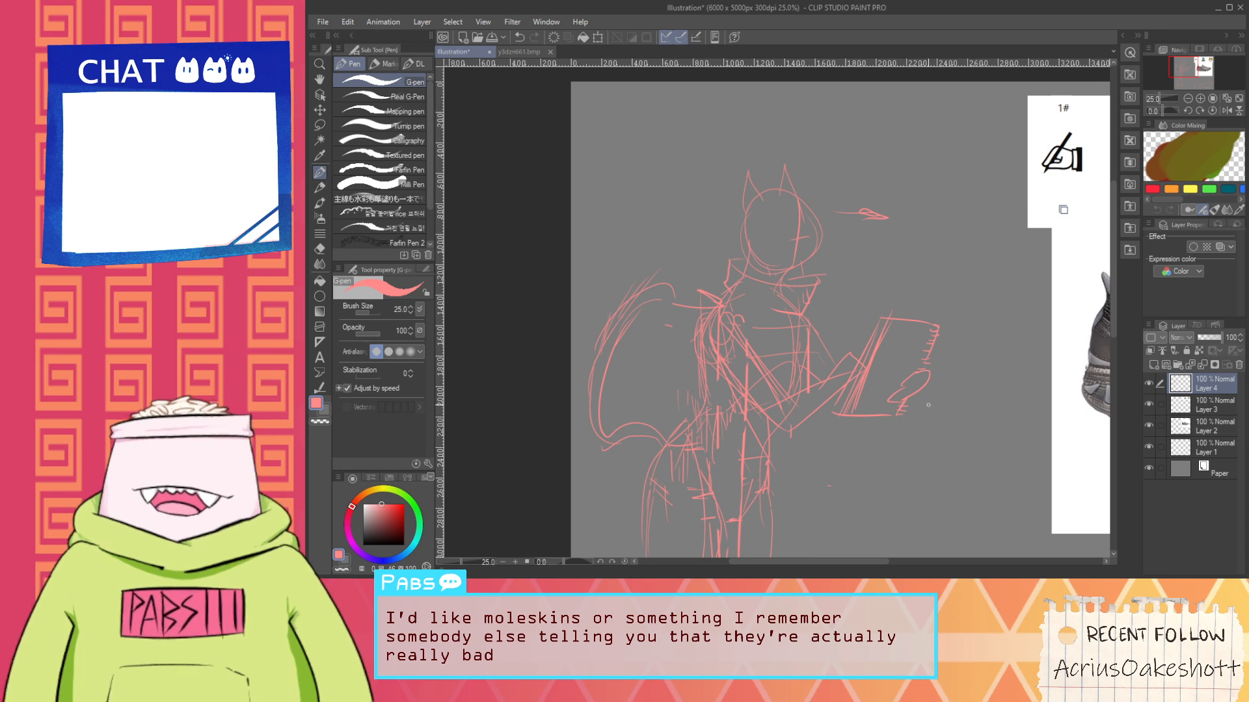
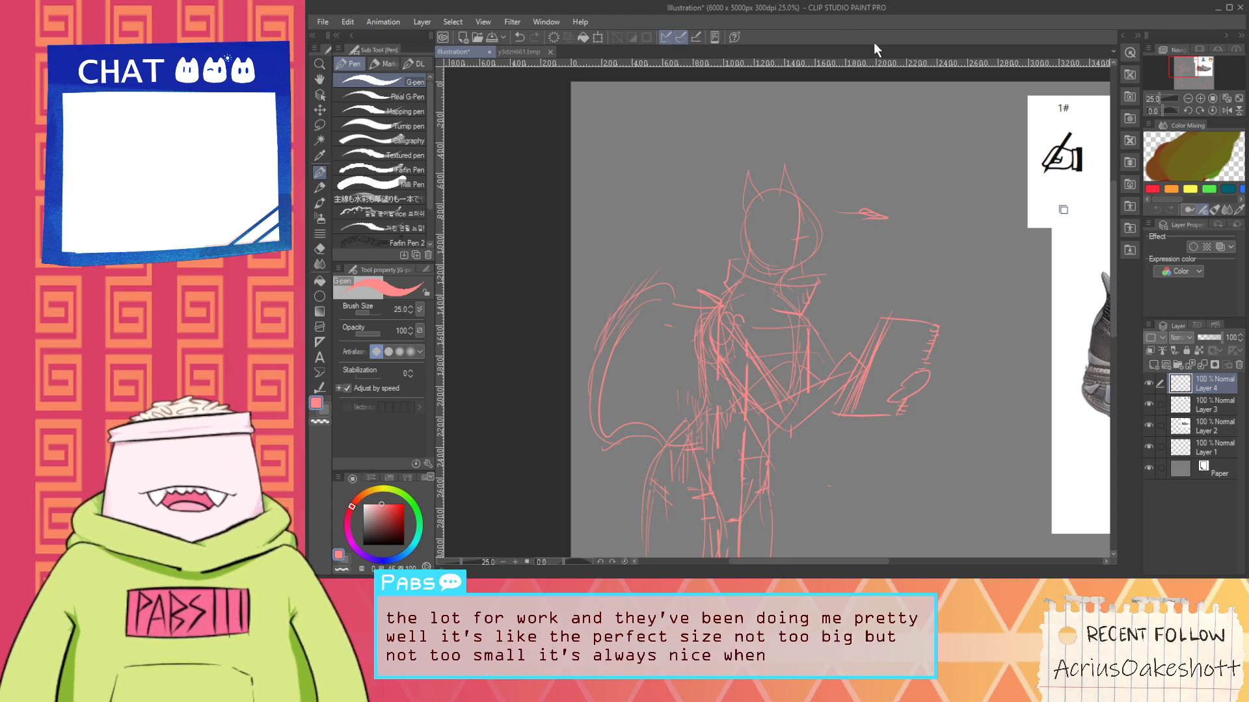
Draw a short, pointed pen rising diagonally from the near hand beside the notebook
{"action": "scroll", "coordinate": [806, 400], "scroll_direction": "up", "scroll_amount": 2}
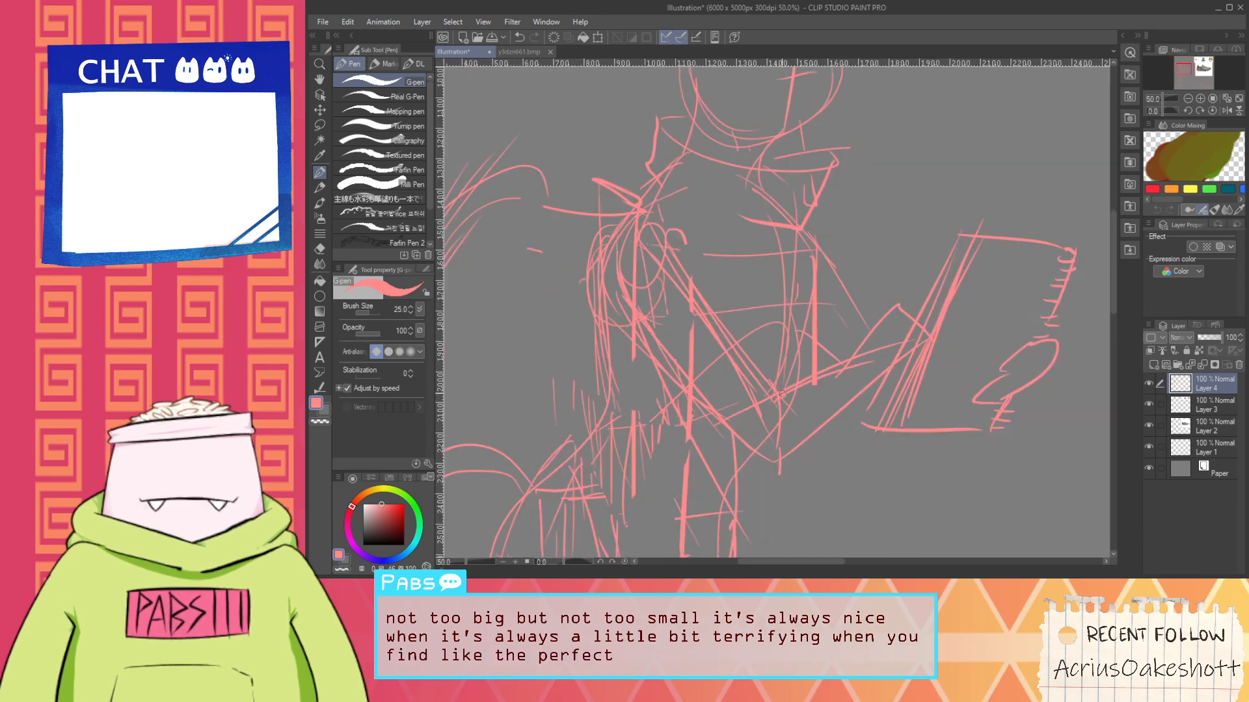
{"action": "scroll", "coordinate": [845, 381], "scroll_direction": "down", "scroll_amount": 1}
{"action": "key", "text": "space"}
{"action": "left_click_drag", "start_coordinate": [884, 338], "coordinate": [852, 322]}
{"action": "scroll", "coordinate": [852, 323], "scroll_direction": "up", "scroll_amount": 1}
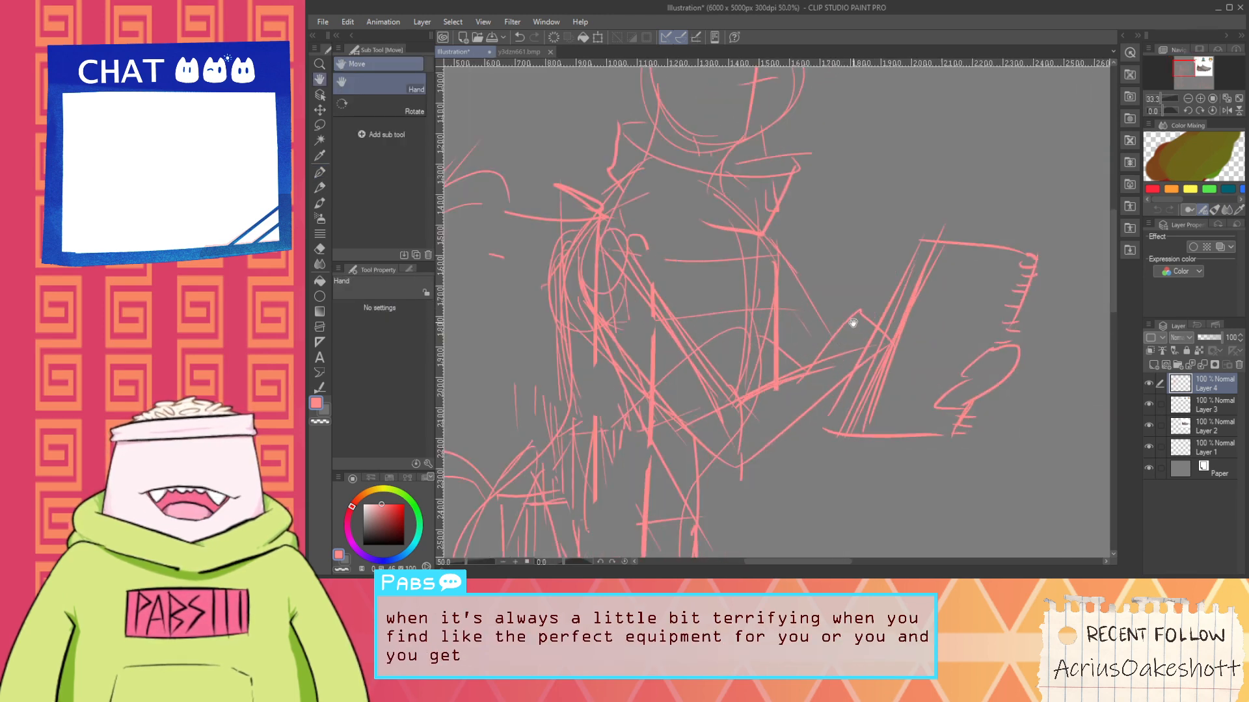
{"action": "scroll", "coordinate": [856, 317], "scroll_direction": "up", "scroll_amount": 1}
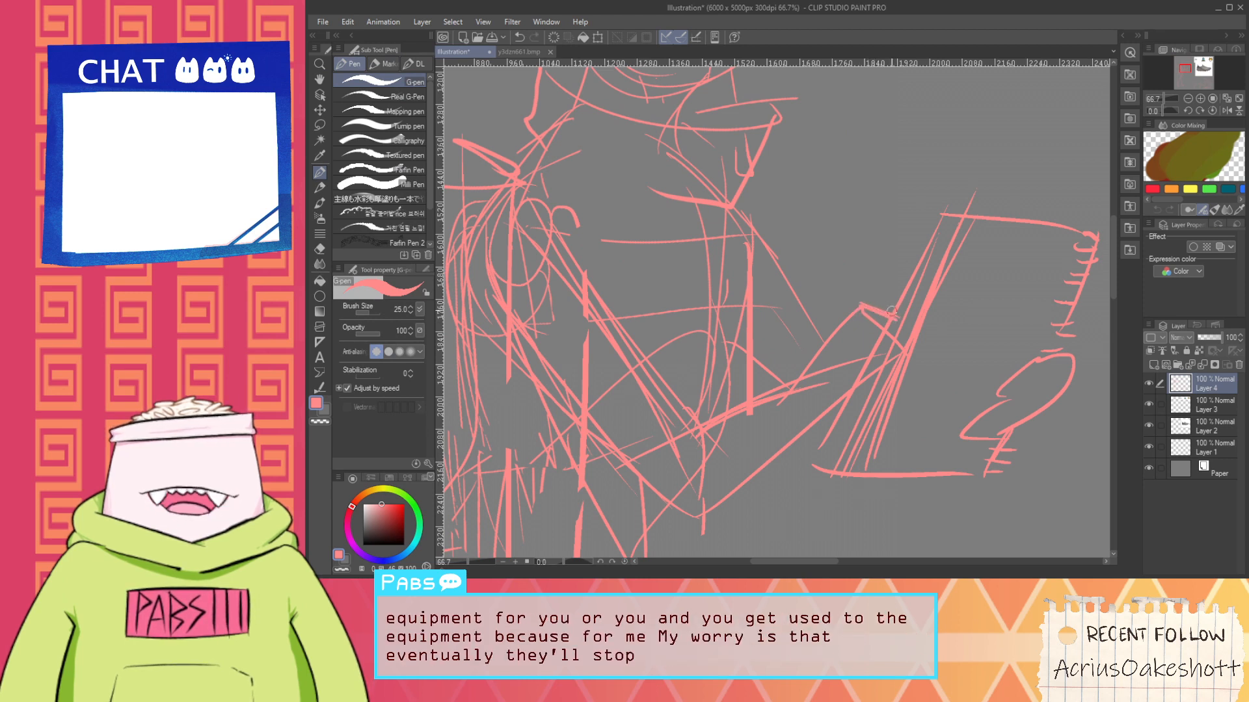
{"action": "left_click_drag", "start_coordinate": [859, 304], "coordinate": [830, 214]}
{"action": "key", "text": "ctrl+z"}
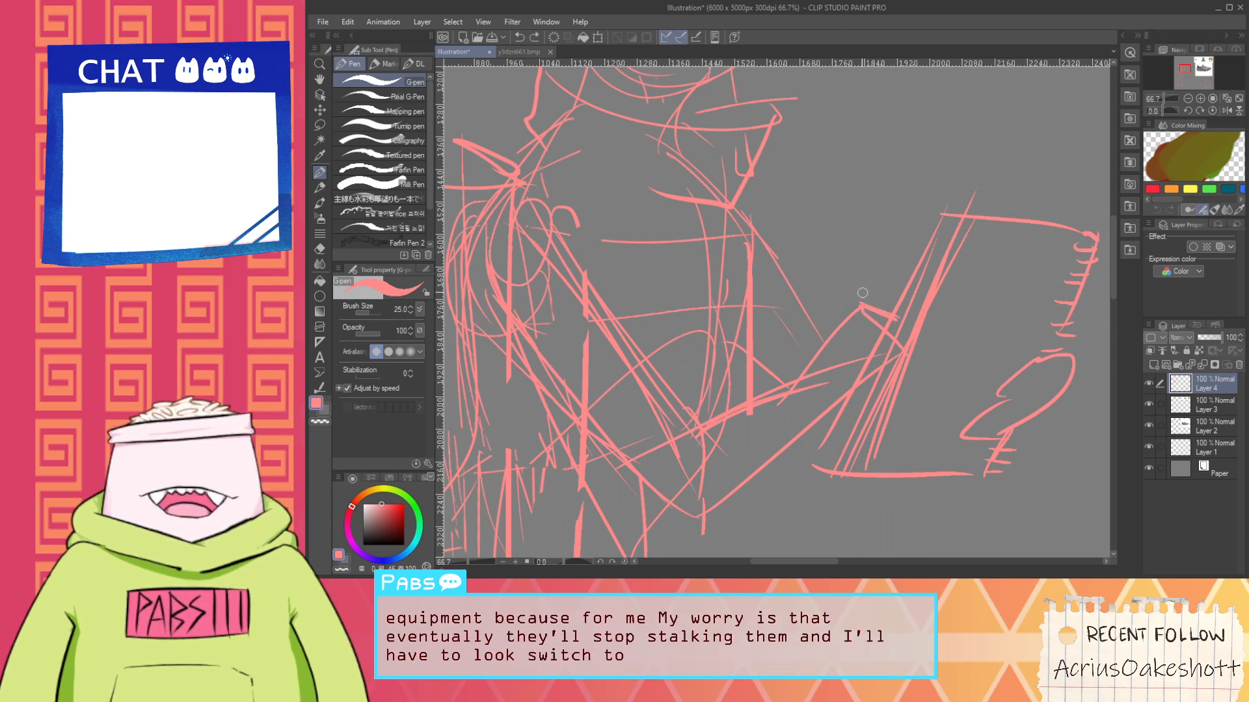
{"action": "left_click_drag", "start_coordinate": [860, 294], "coordinate": [824, 205]}
{"action": "mouse_move", "coordinate": [875, 304]}
{"action": "left_mouse_down"}
{"action": "mouse_move", "coordinate": [834, 218]}
{"action": "mouse_move", "coordinate": [853, 238]}
{"action": "mouse_move", "coordinate": [862, 259]}
{"action": "mouse_move", "coordinate": [829, 216]}
{"action": "left_mouse_up"}
Add jagged, pointed teeth along the soles of both shoes
{"action": "scroll", "coordinate": [839, 294], "scroll_direction": "down", "scroll_amount": 2}
{"action": "key", "text": "space"}
{"action": "left_click_drag", "start_coordinate": [835, 333], "coordinate": [822, 415]}
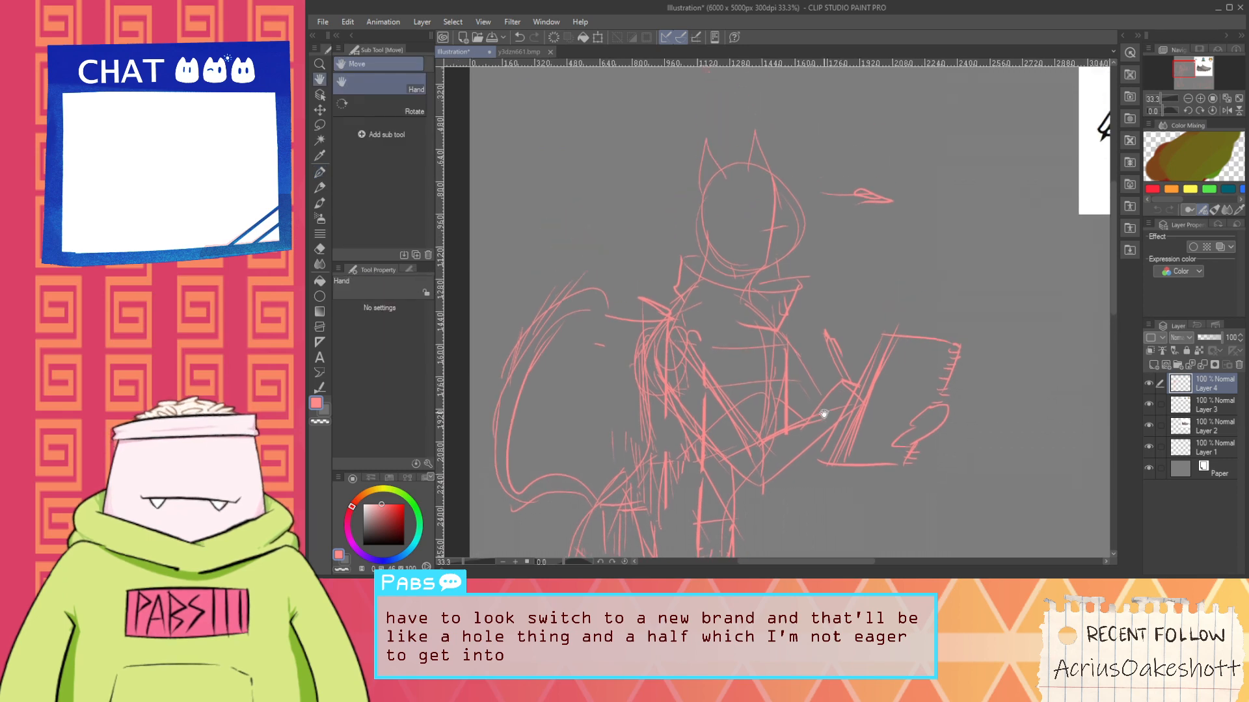
{"action": "scroll", "coordinate": [762, 224], "scroll_direction": "down", "scroll_amount": 3}
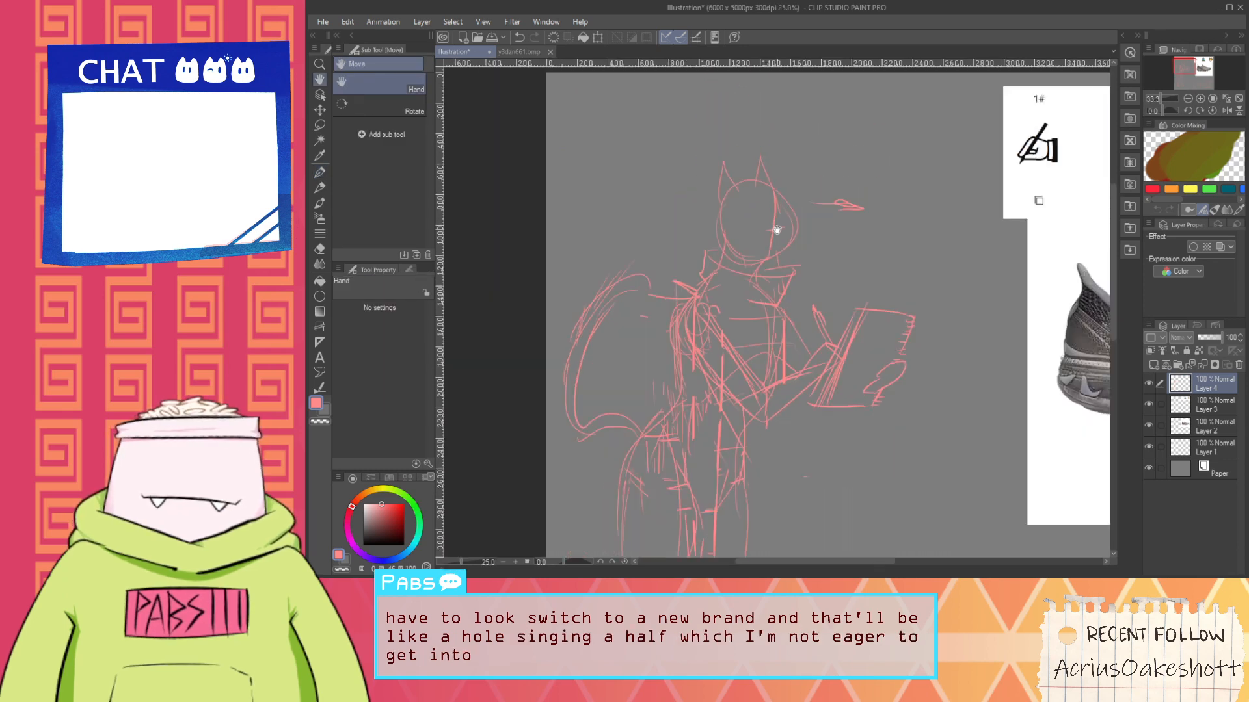
{"action": "left_click_drag", "start_coordinate": [767, 338], "coordinate": [722, 345]}
{"action": "scroll", "coordinate": [722, 344], "scroll_direction": "up", "scroll_amount": 6}
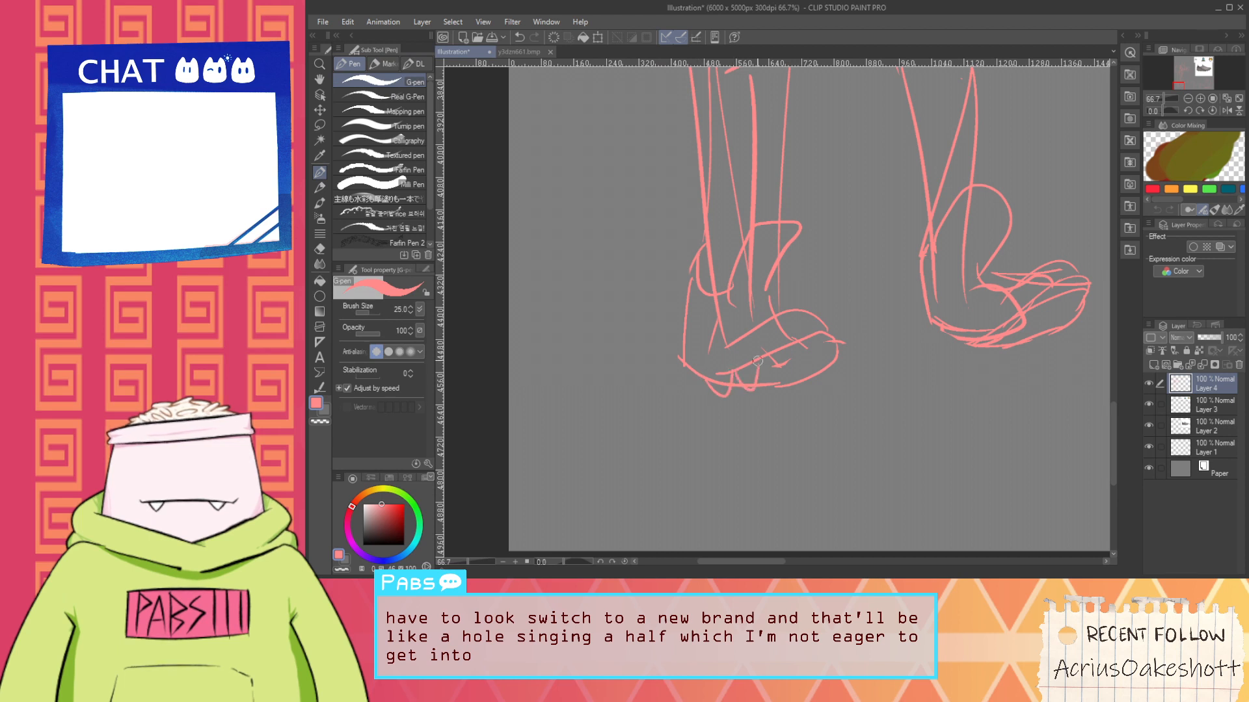
{"action": "left_click_drag", "start_coordinate": [801, 351], "coordinate": [842, 369]}
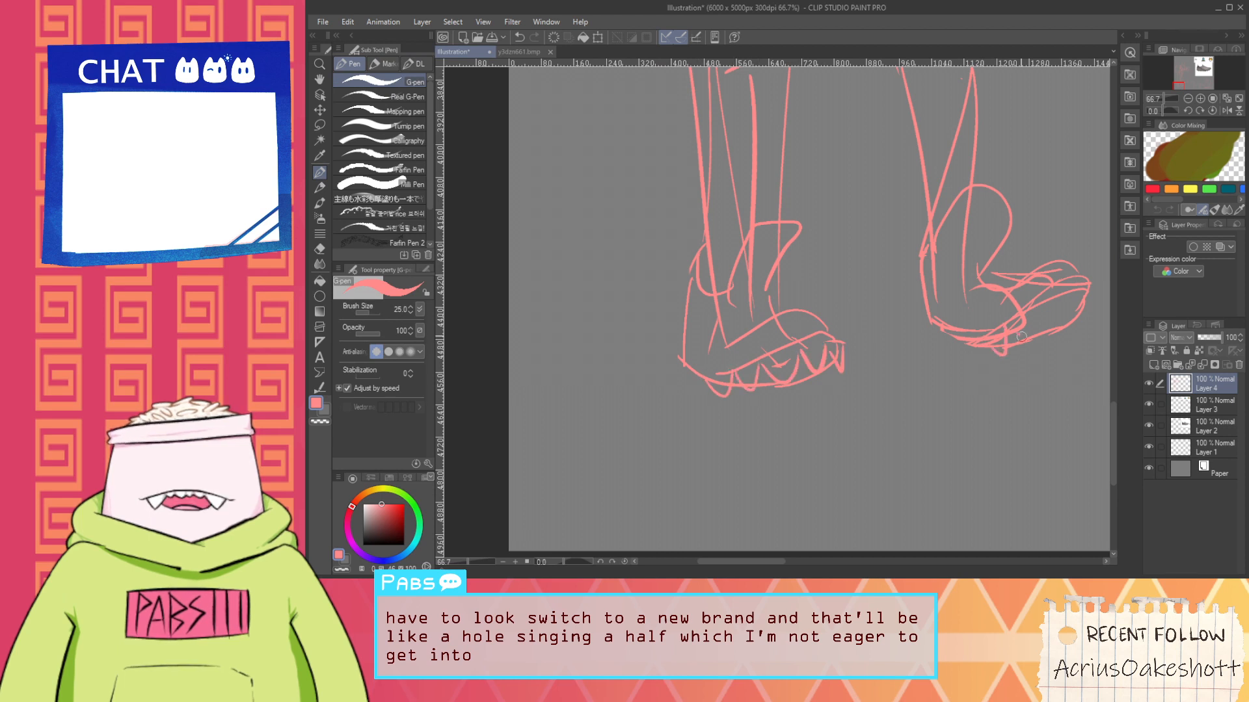
{"action": "left_click_drag", "start_coordinate": [1071, 328], "coordinate": [1063, 334]}
{"action": "scroll", "coordinate": [1034, 340], "scroll_direction": "down", "scroll_amount": 2}
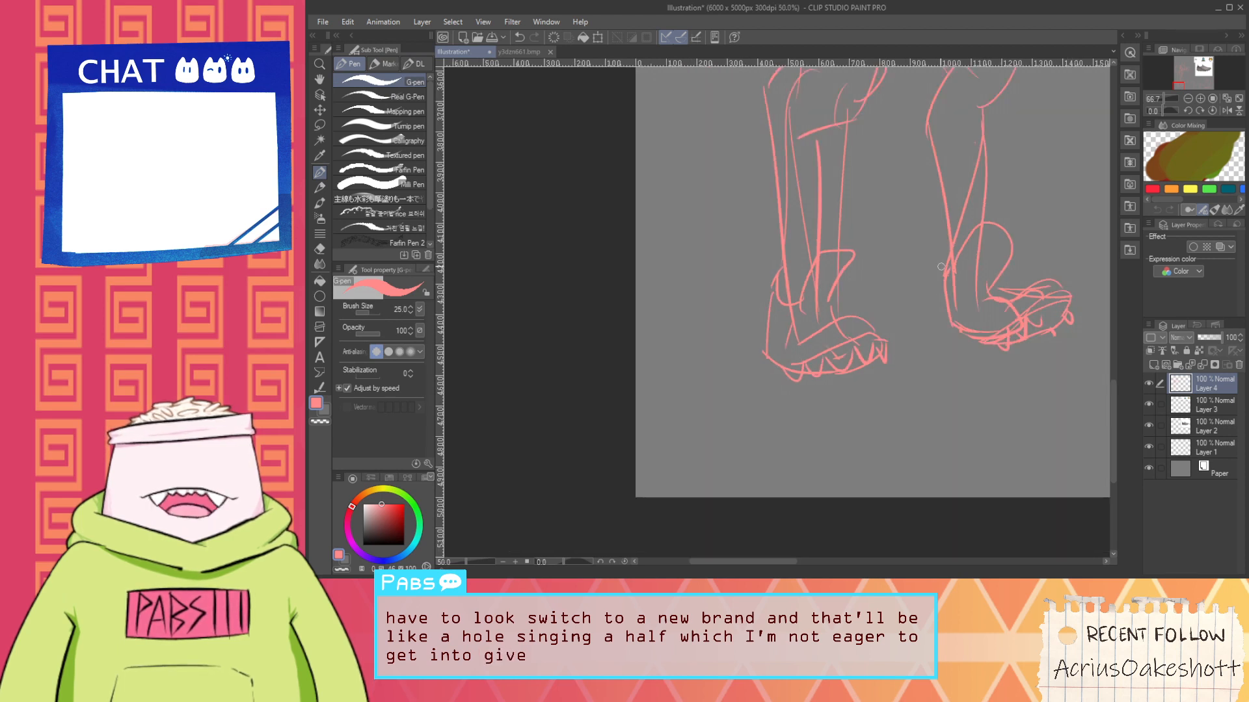
{"action": "left_click_drag", "start_coordinate": [995, 130], "coordinate": [878, 283]}
{"action": "scroll", "coordinate": [879, 279], "scroll_direction": "down", "scroll_amount": 1}
{"action": "left_click_drag", "start_coordinate": [907, 222], "coordinate": [863, 345]}
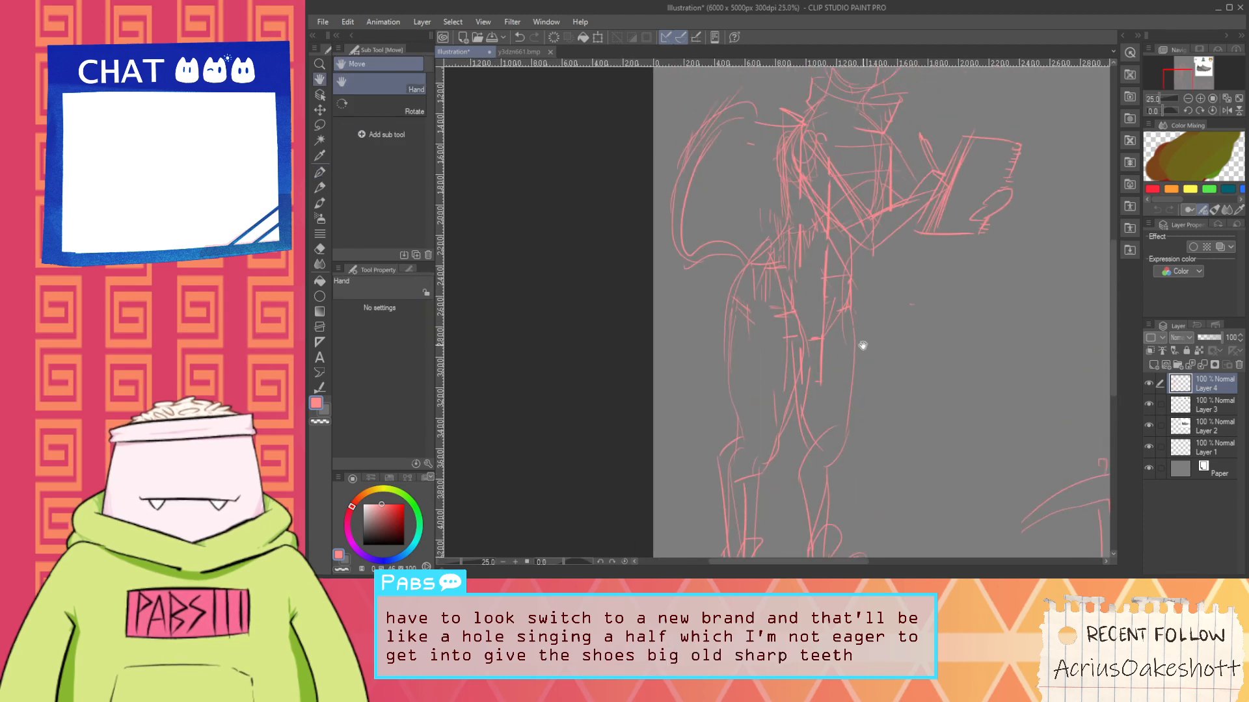
{"action": "key", "text": "p"}
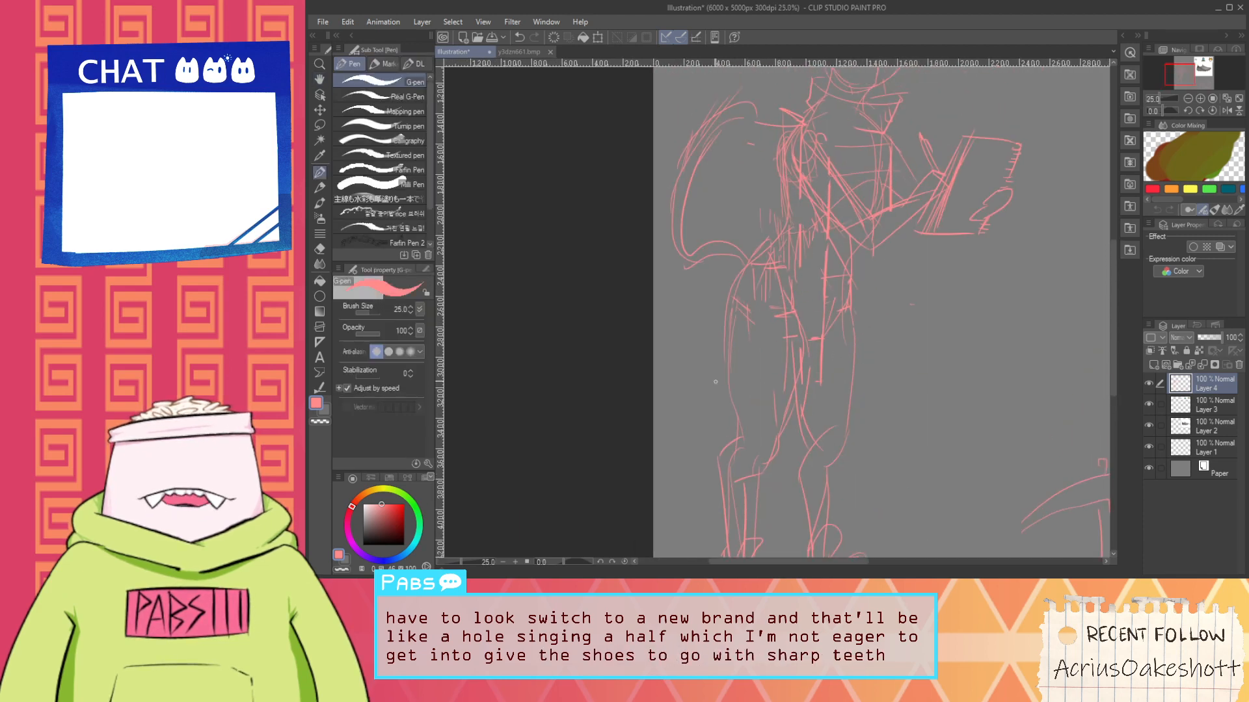
Sketch a thin hiking pole with a grip, wrist-strap loop and basket near its tip, standing beside the character's legs
{"action": "scroll", "coordinate": [715, 382], "scroll_direction": "up", "scroll_amount": 1}
{"action": "scroll", "coordinate": [824, 272], "scroll_direction": "down", "scroll_amount": 1}
{"action": "key", "text": "space"}
{"action": "left_click_drag", "start_coordinate": [840, 233], "coordinate": [812, 319]}
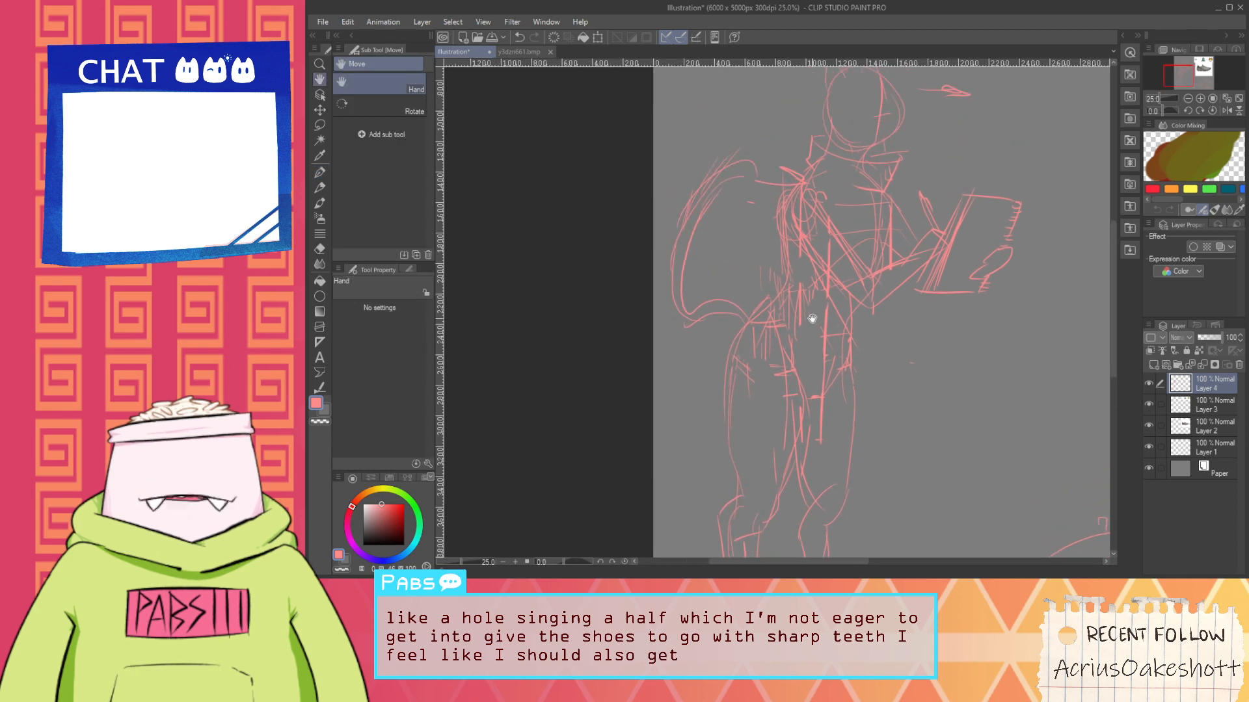
{"action": "scroll", "coordinate": [707, 403], "scroll_direction": "up", "scroll_amount": 1}
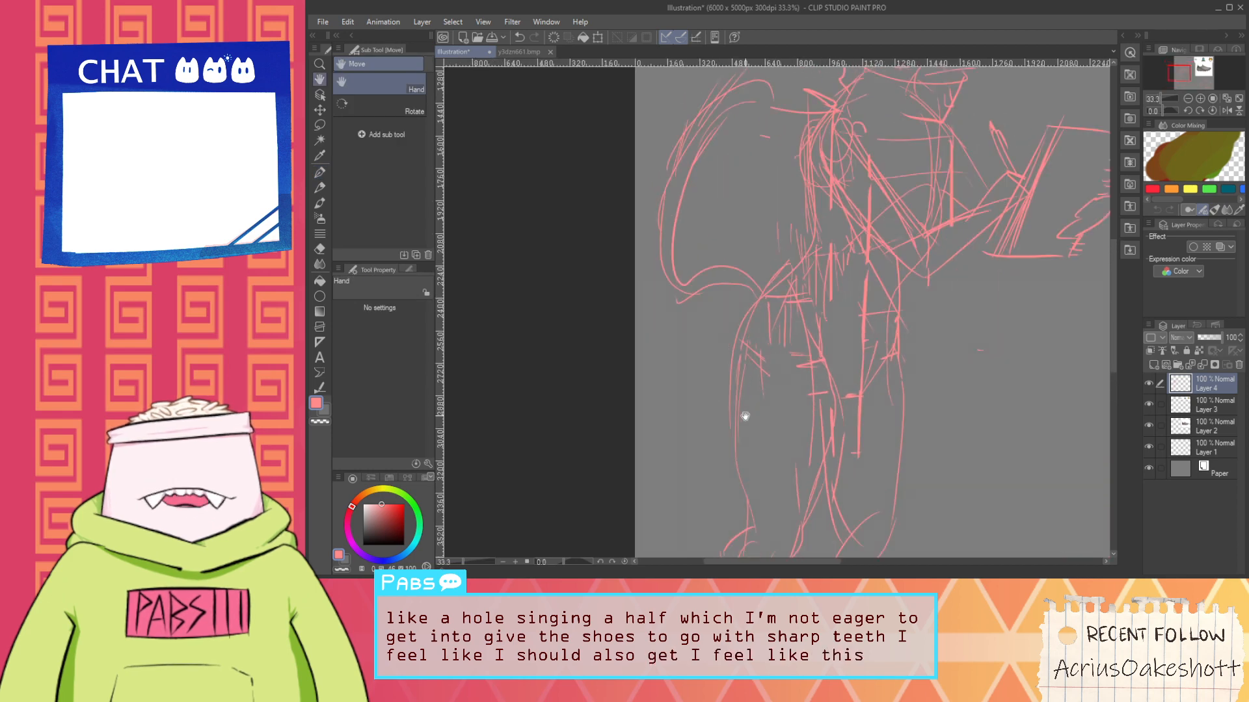
{"action": "left_click_drag", "start_coordinate": [746, 437], "coordinate": [755, 317]}
{"action": "scroll", "coordinate": [864, 224], "scroll_direction": "up", "scroll_amount": 1}
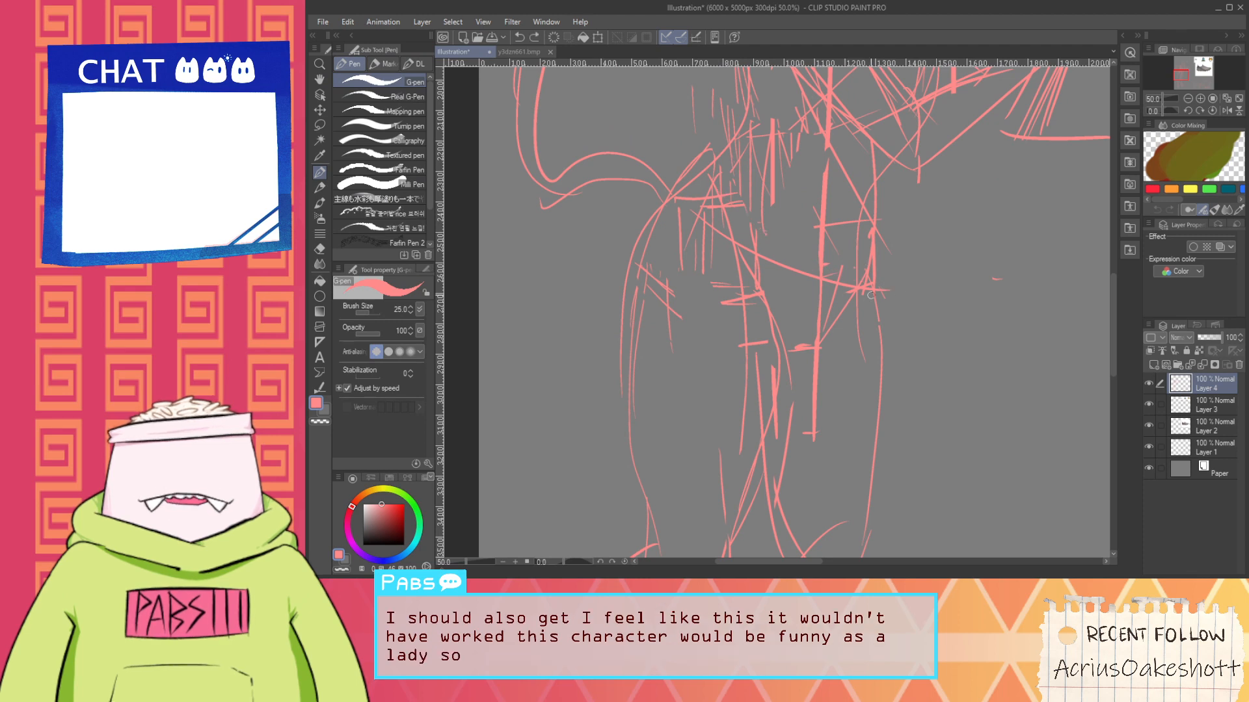
{"action": "scroll", "coordinate": [946, 398], "scroll_direction": "down", "scroll_amount": 2}
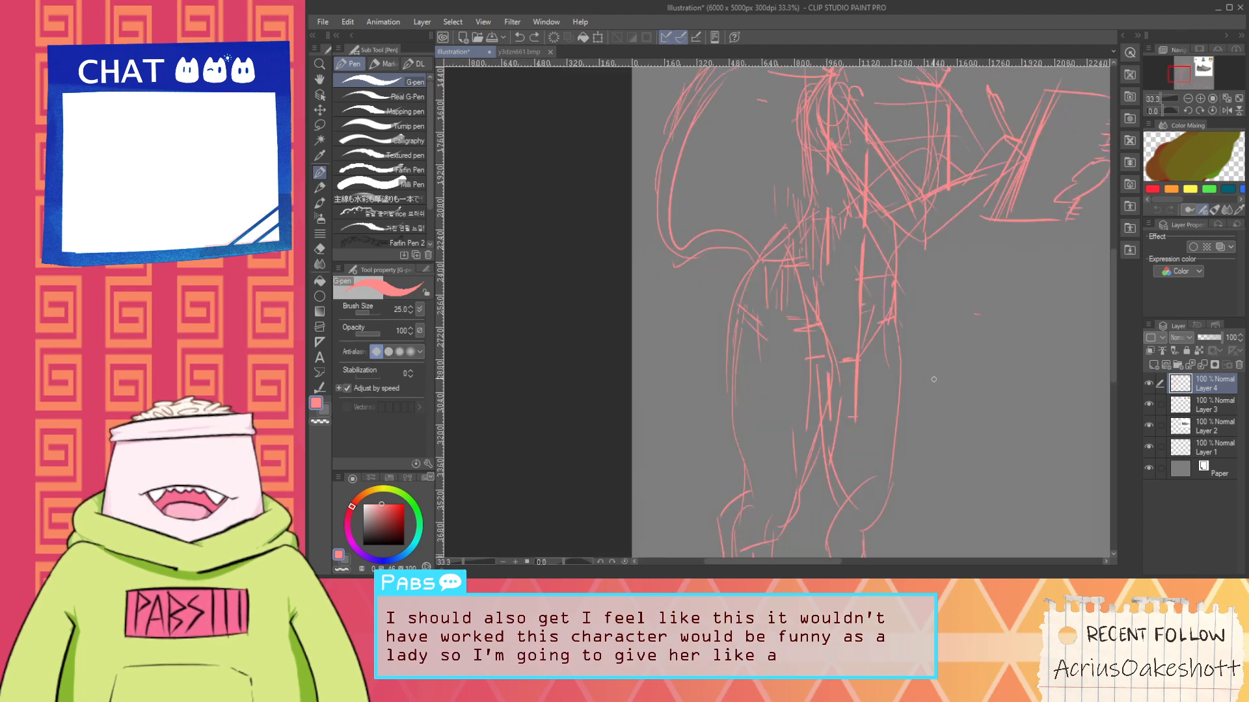
{"action": "left_click_drag", "start_coordinate": [903, 325], "coordinate": [825, 315]}
{"action": "scroll", "coordinate": [825, 315], "scroll_direction": "up", "scroll_amount": 1}
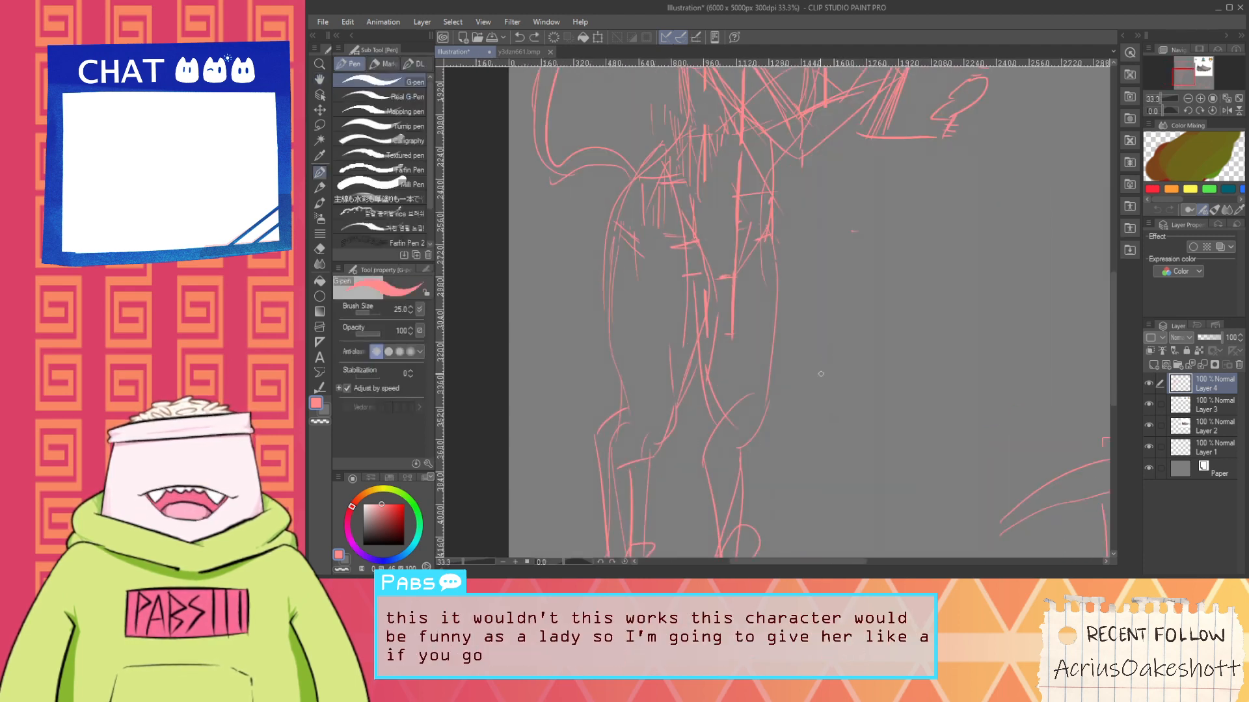
{"action": "mouse_move", "coordinate": [808, 403]}
{"action": "left_mouse_down"}
{"action": "mouse_move", "coordinate": [838, 407]}
{"action": "mouse_move", "coordinate": [819, 397]}
{"action": "mouse_move", "coordinate": [838, 250]}
{"action": "mouse_move", "coordinate": [828, 210]}
{"action": "mouse_move", "coordinate": [838, 207]}
{"action": "mouse_move", "coordinate": [836, 246]}
{"action": "left_mouse_up"}
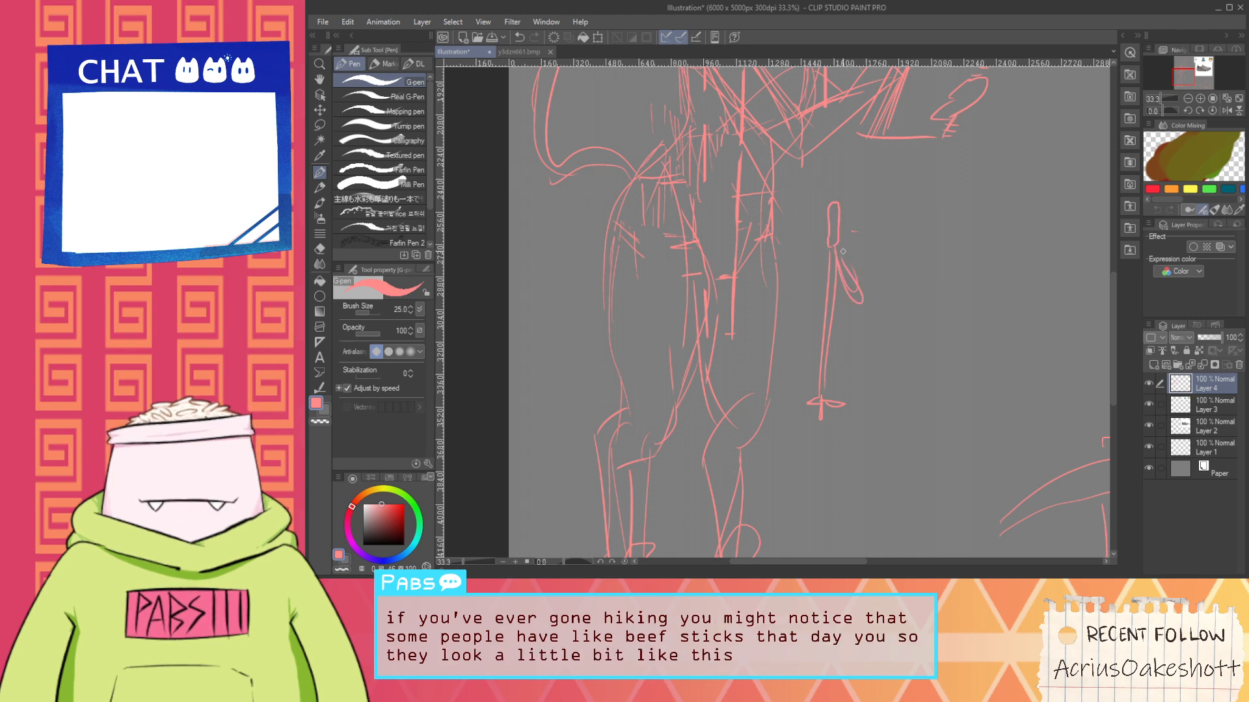
{"action": "scroll", "coordinate": [861, 280], "scroll_direction": "down", "scroll_amount": 3}
{"action": "key", "text": "space"}
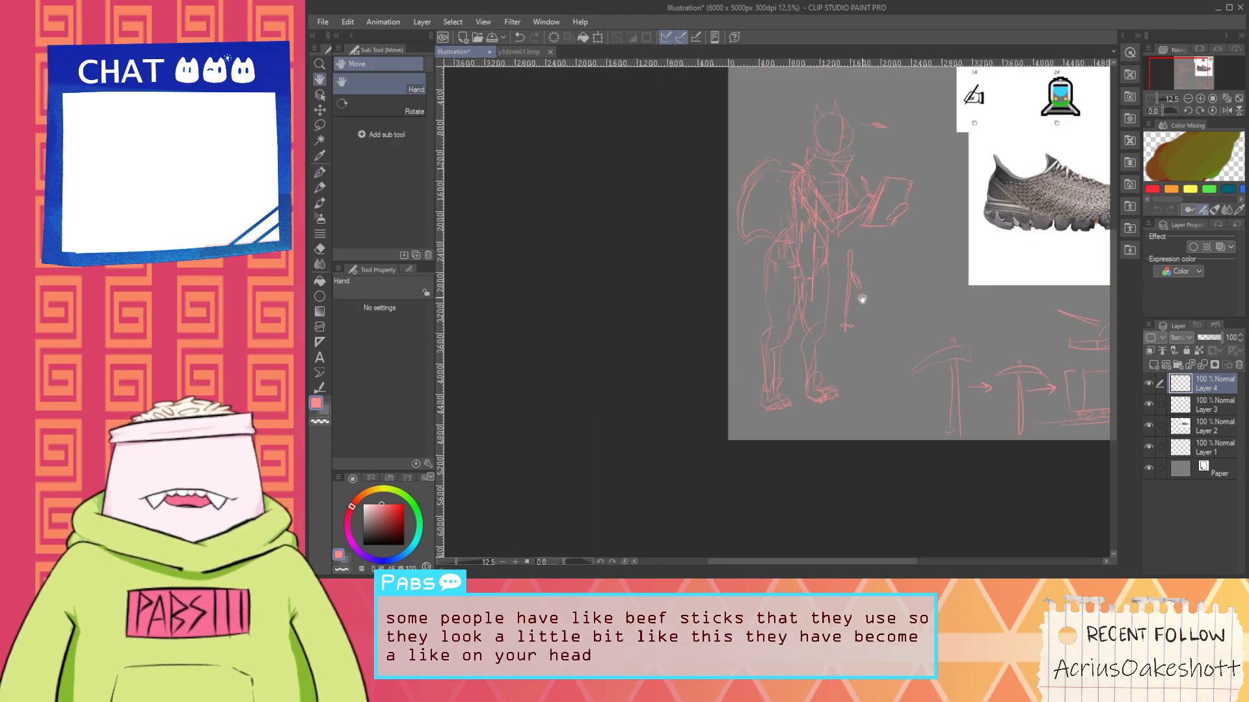
{"action": "scroll", "coordinate": [865, 364], "scroll_direction": "up", "scroll_amount": 3}
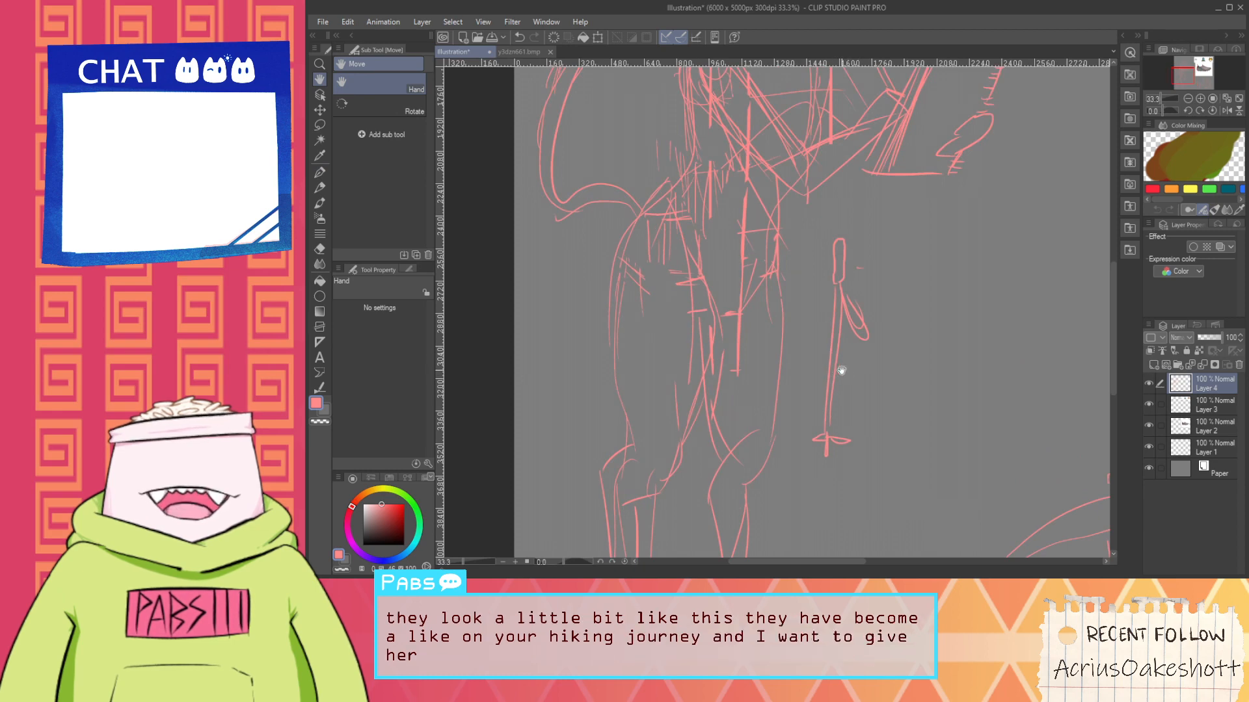
{"action": "mouse_move", "coordinate": [816, 416]}
{"action": "left_mouse_down"}
{"action": "mouse_move", "coordinate": [827, 286]}
{"action": "mouse_move", "coordinate": [811, 345]}
{"action": "left_mouse_up"}
{"action": "key", "text": "ctrl+z"}
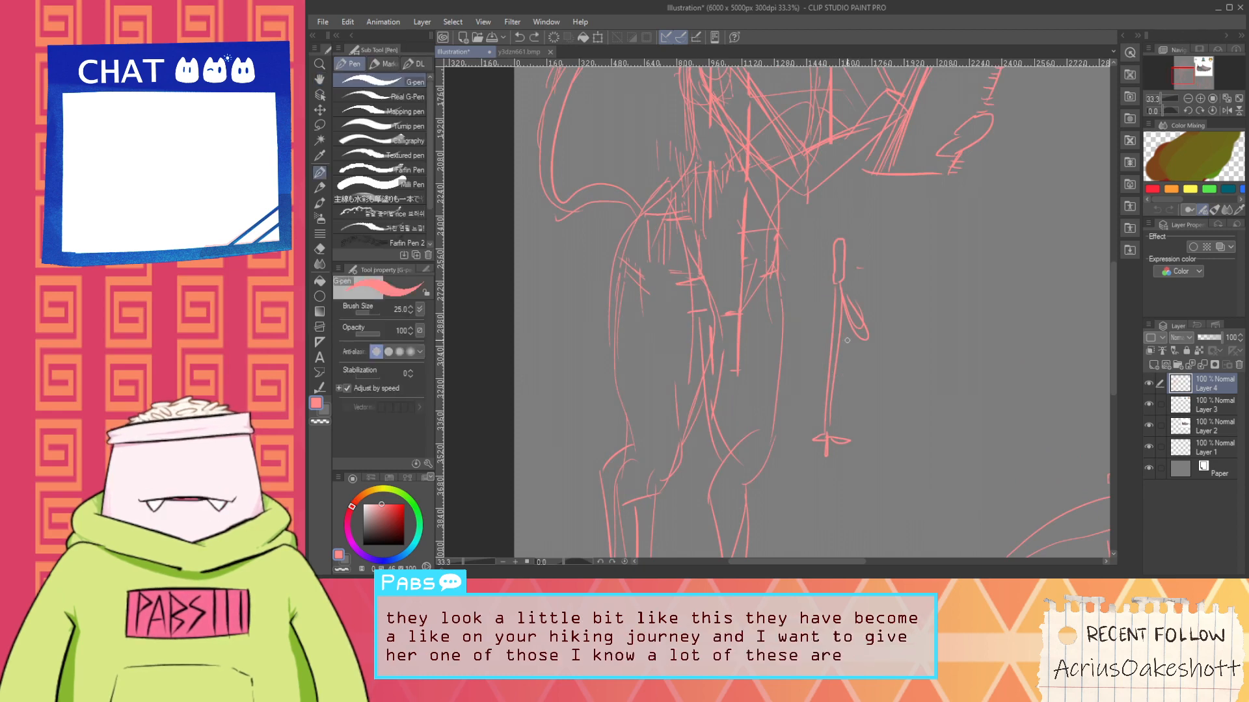
Lasso the cat-eared head, shift it slightly forward over the collar, and clear the selection
{"action": "scroll", "coordinate": [840, 309], "scroll_direction": "down", "scroll_amount": 1}
{"action": "key", "text": "space"}
{"action": "left_click_drag", "start_coordinate": [839, 304], "coordinate": [839, 391]}
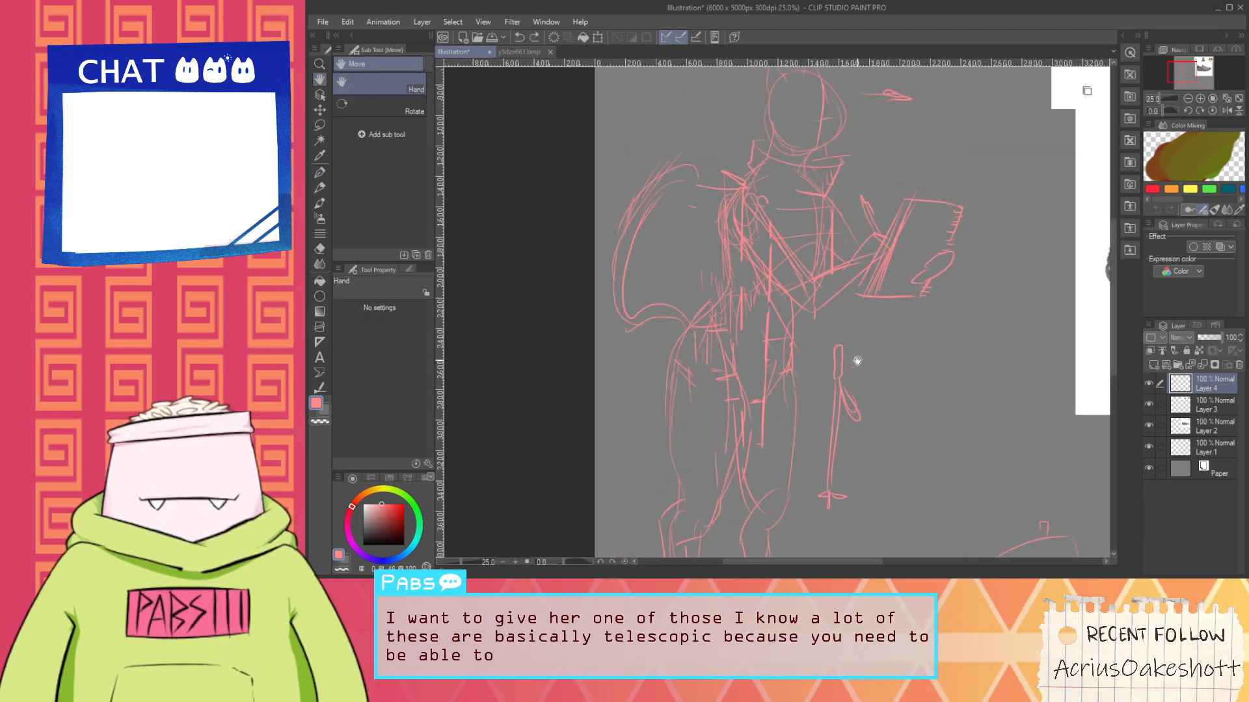
{"action": "scroll", "coordinate": [857, 361], "scroll_direction": "down", "scroll_amount": 2}
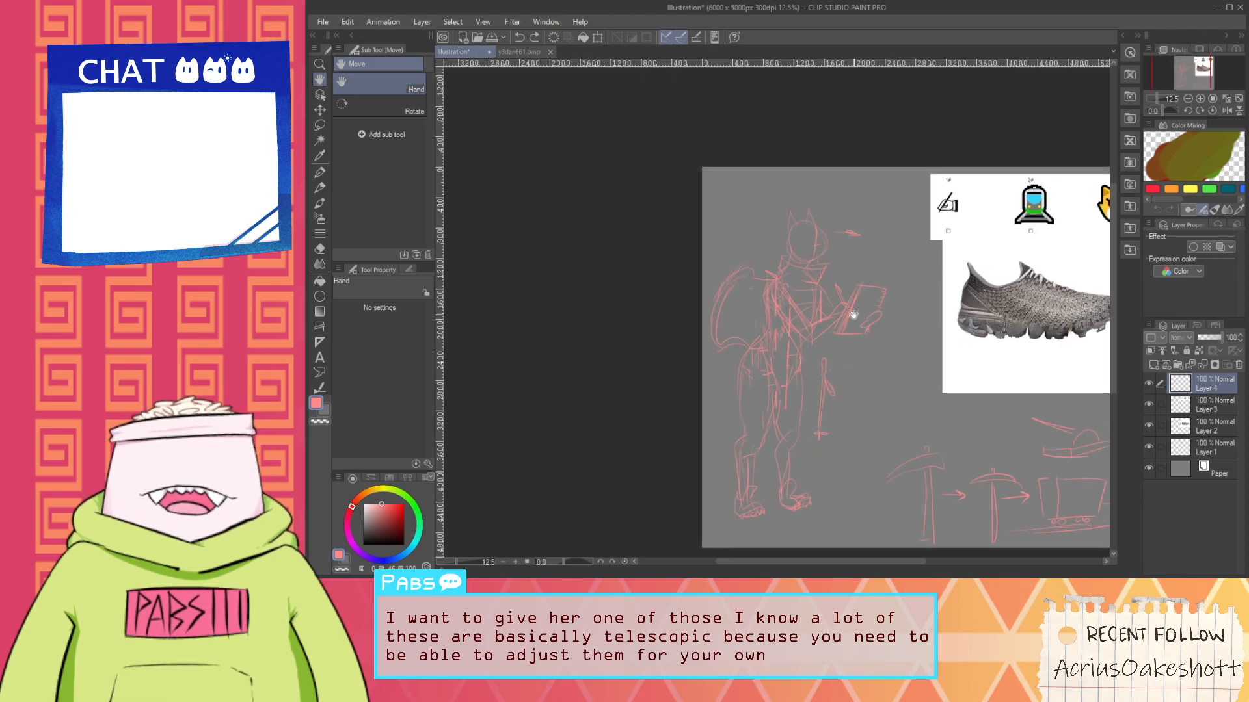
{"action": "scroll", "coordinate": [790, 224], "scroll_direction": "up", "scroll_amount": 5}
{"action": "key", "text": "e"}
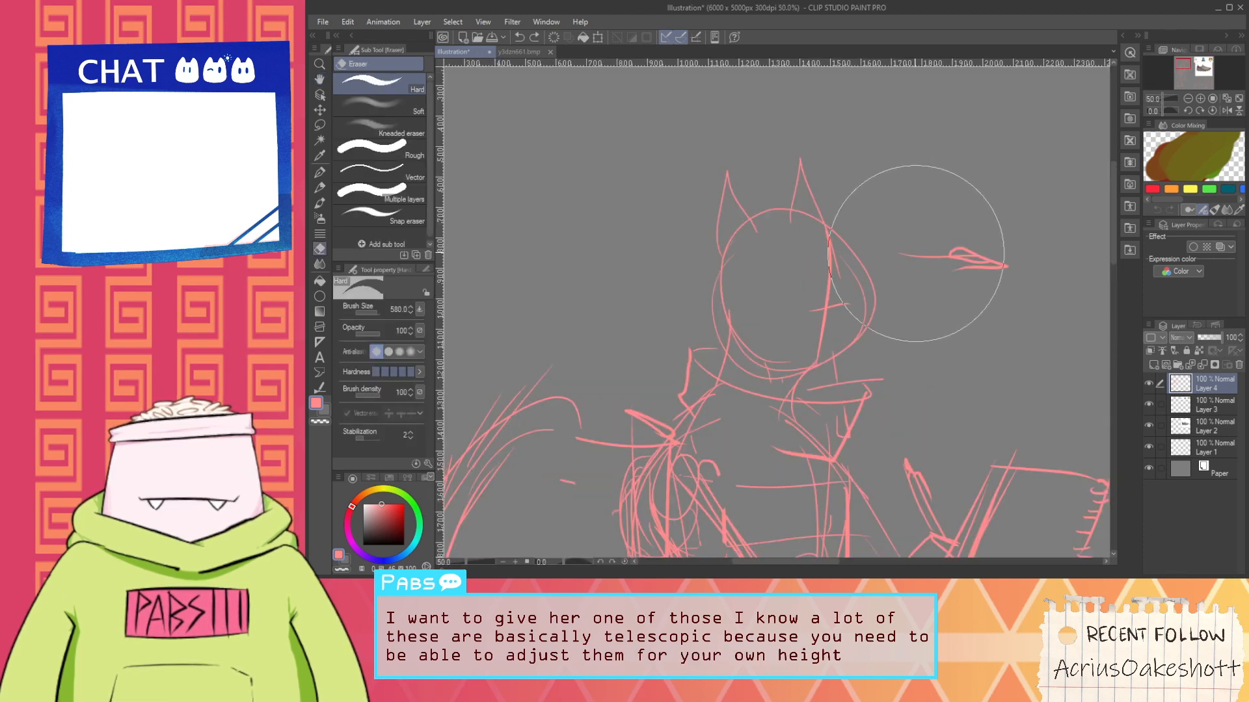
{"action": "key", "text": "m"}
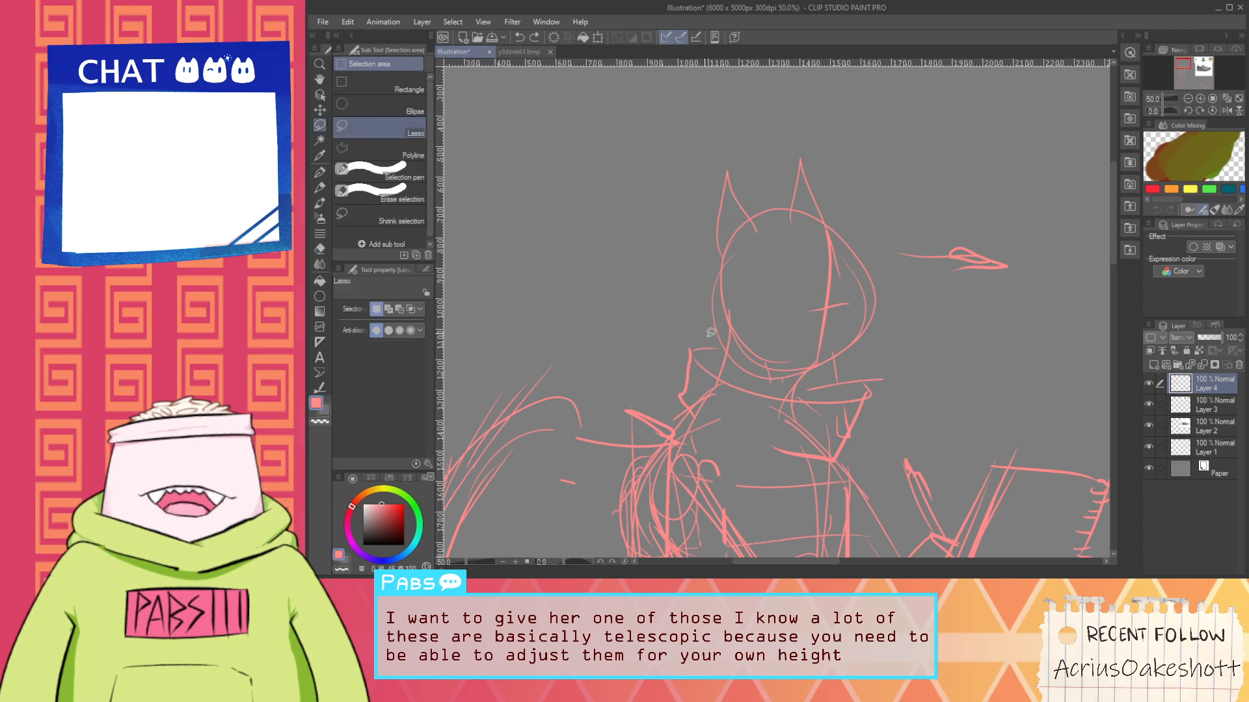
{"action": "mouse_move", "coordinate": [711, 332]}
{"action": "left_mouse_down"}
{"action": "mouse_move", "coordinate": [808, 131]}
{"action": "mouse_move", "coordinate": [859, 335]}
{"action": "mouse_move", "coordinate": [806, 391]}
{"action": "mouse_move", "coordinate": [815, 366]}
{"action": "left_mouse_up"}
{"action": "key", "text": "k"}
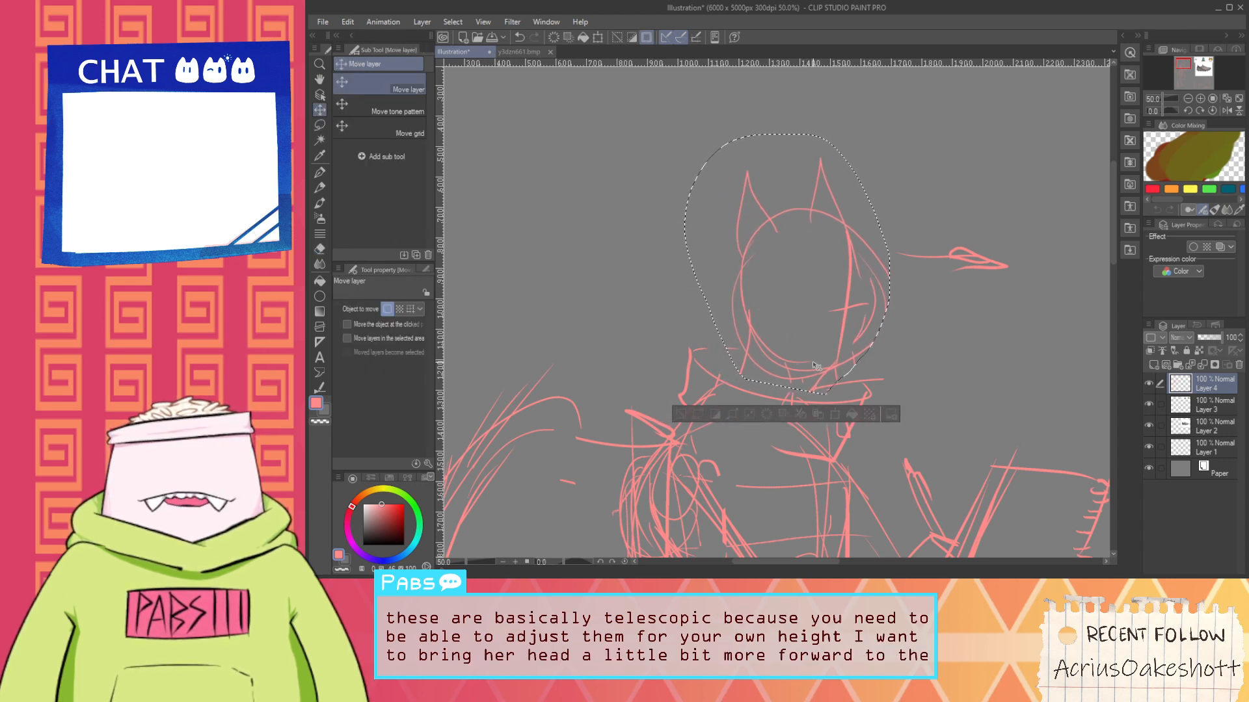
{"action": "key", "text": "ctrl+d"}
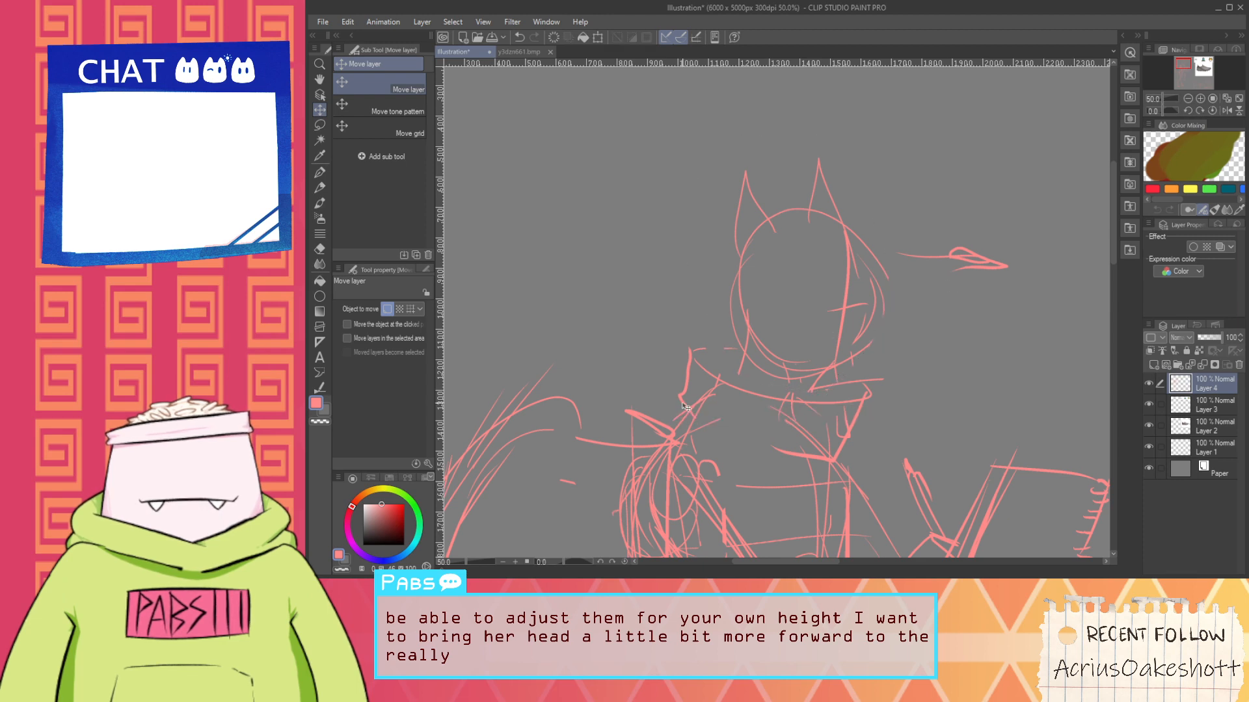
{"action": "scroll", "coordinate": [641, 374], "scroll_direction": "down", "scroll_amount": 4}
{"action": "key", "text": "space"}
{"action": "left_click_drag", "start_coordinate": [683, 437], "coordinate": [656, 392]}
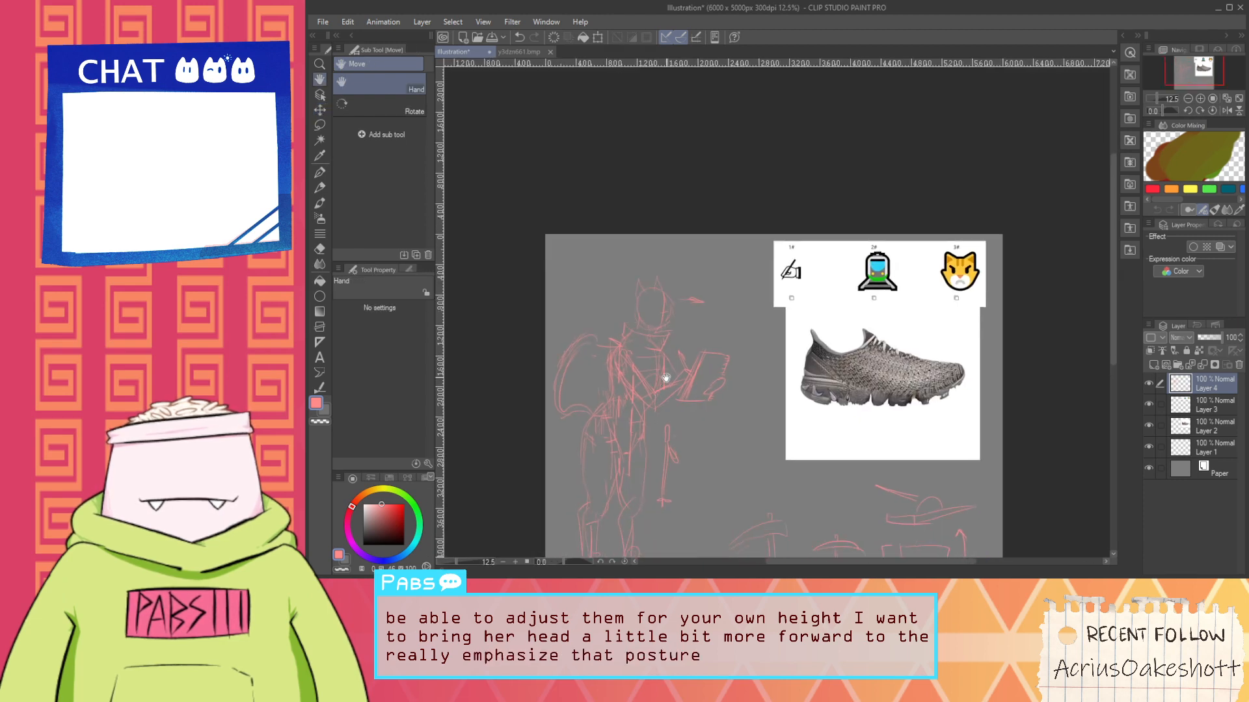
{"action": "scroll", "coordinate": [670, 370], "scroll_direction": "up", "scroll_amount": 2}
{"action": "left_click_drag", "start_coordinate": [650, 441], "coordinate": [617, 278]}
{"action": "scroll", "coordinate": [617, 278], "scroll_direction": "down", "scroll_amount": 2}
{"action": "left_click_drag", "start_coordinate": [587, 346], "coordinate": [685, 380]}
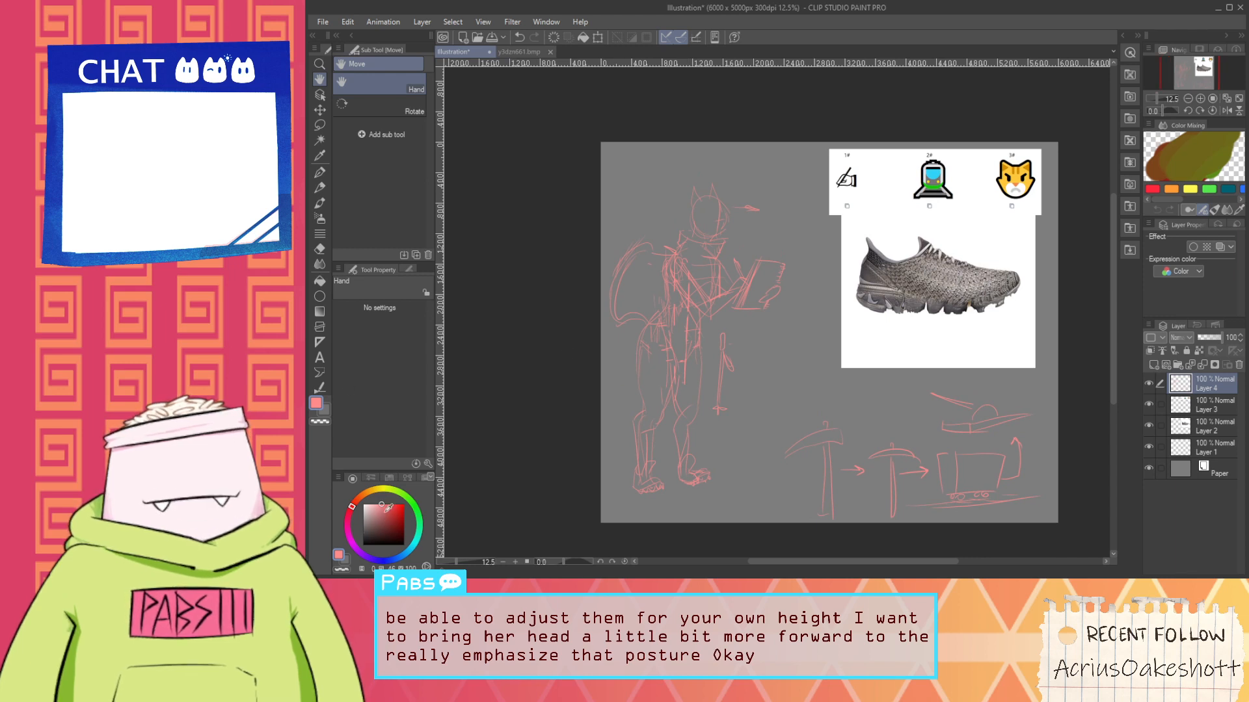
Choose a darker red drawing colour and add a new layer above the body sketch for clothing
{"action": "left_click_drag", "start_coordinate": [387, 509], "coordinate": [394, 511]}
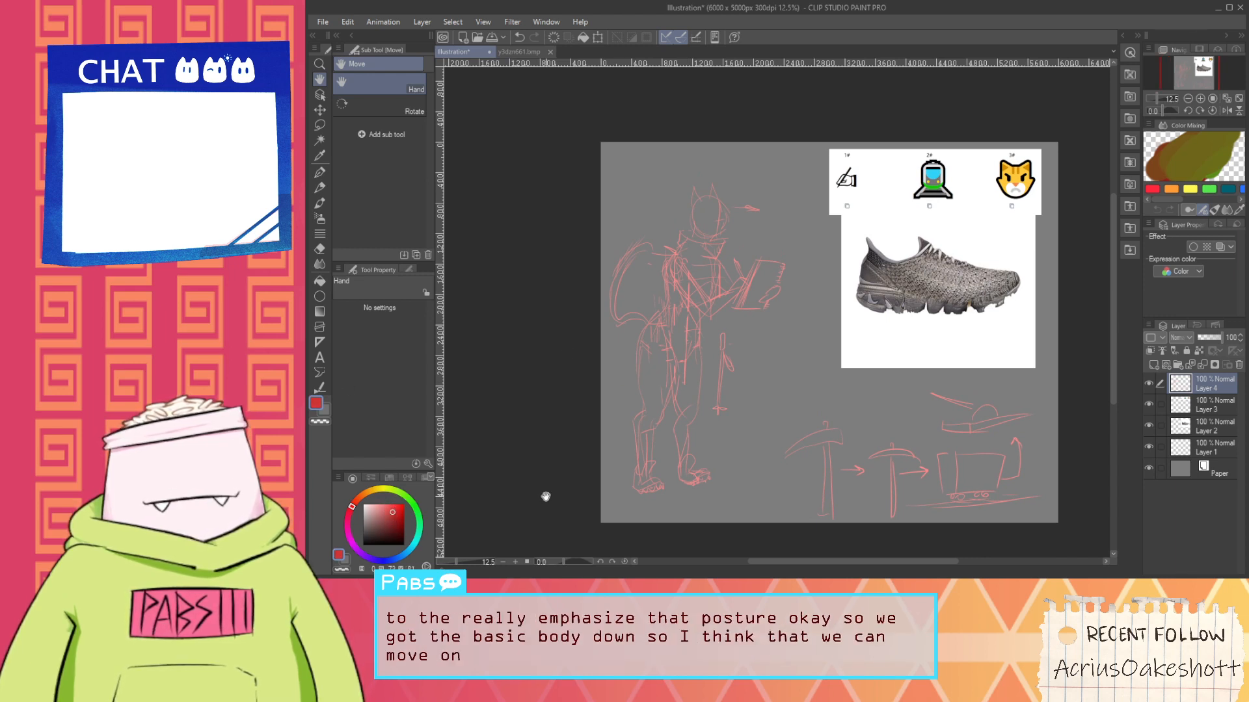
{"action": "left_click", "coordinate": [1153, 366]}
{"action": "left_click_drag", "start_coordinate": [598, 390], "coordinate": [618, 355]}
{"action": "key", "text": "ctrl+plus"}
{"action": "key", "text": "ctrl+plus"}
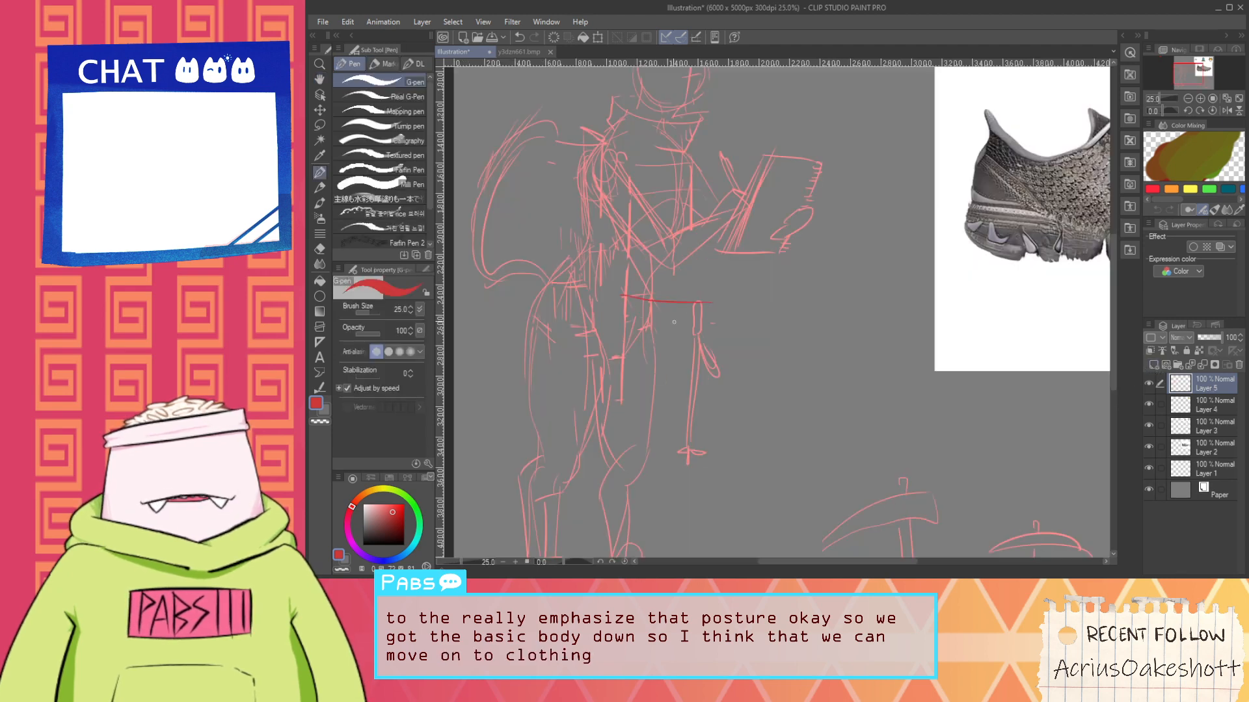
{"action": "left_click_drag", "start_coordinate": [579, 114], "coordinate": [566, 329]}
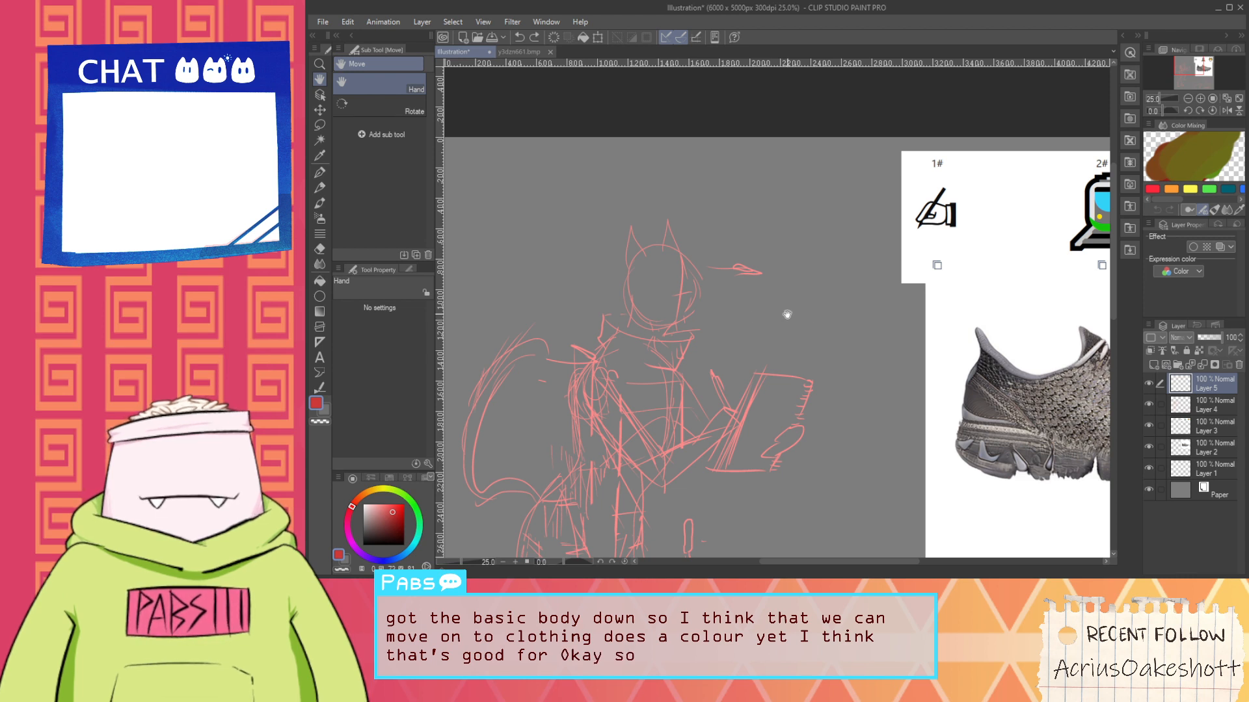
{"action": "left_click_drag", "start_coordinate": [787, 312], "coordinate": [691, 296]}
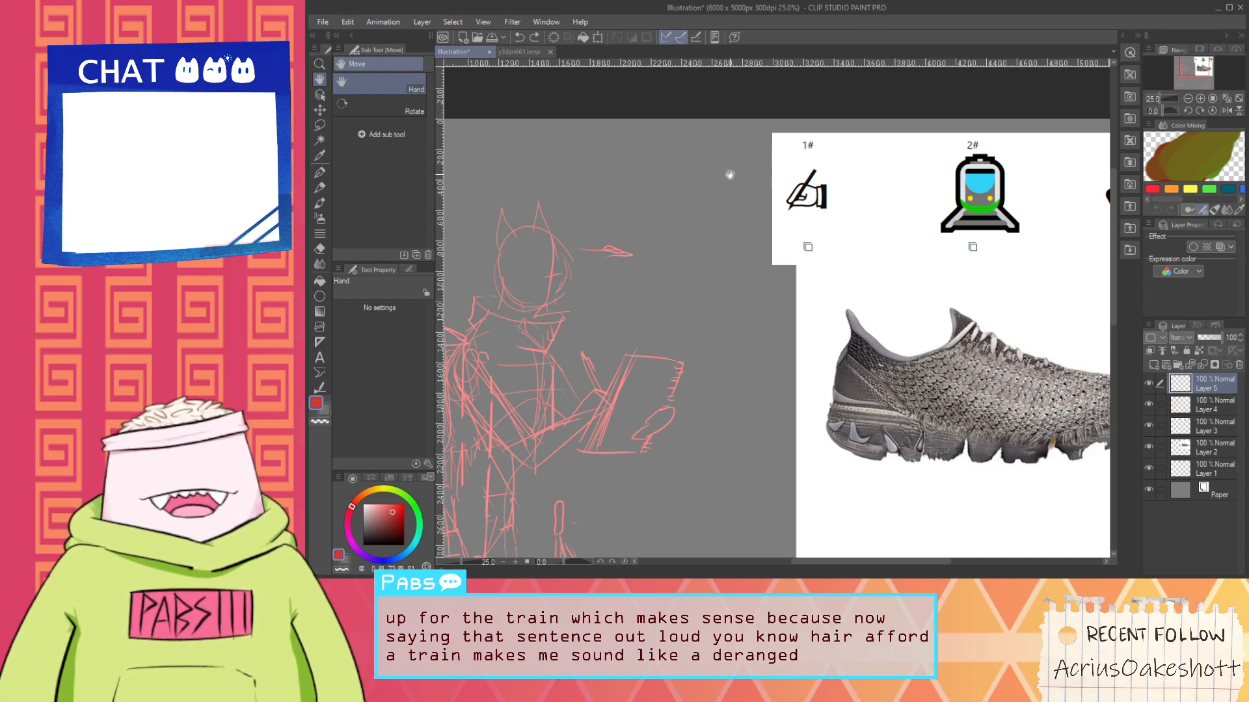
{"action": "left_click_drag", "start_coordinate": [562, 344], "coordinate": [660, 272]}
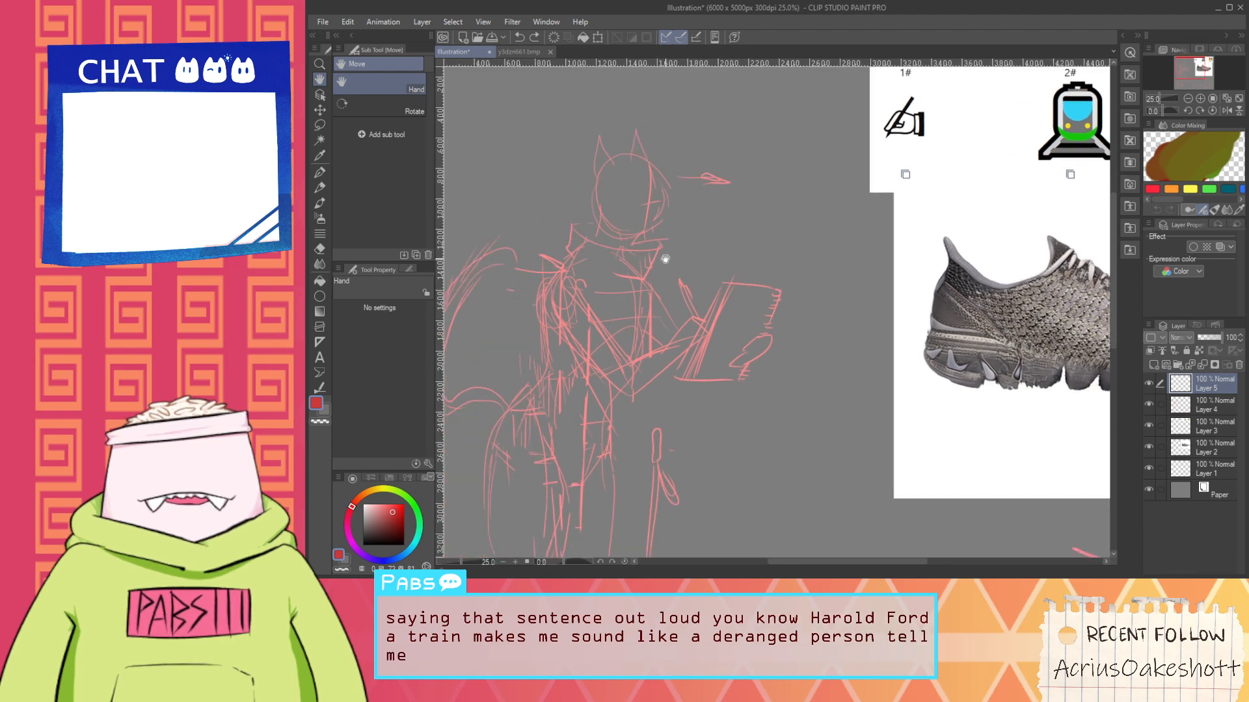
{"action": "scroll", "coordinate": [665, 259], "scroll_direction": "down", "scroll_amount": 2}
{"action": "left_click_drag", "start_coordinate": [695, 340], "coordinate": [674, 309]}
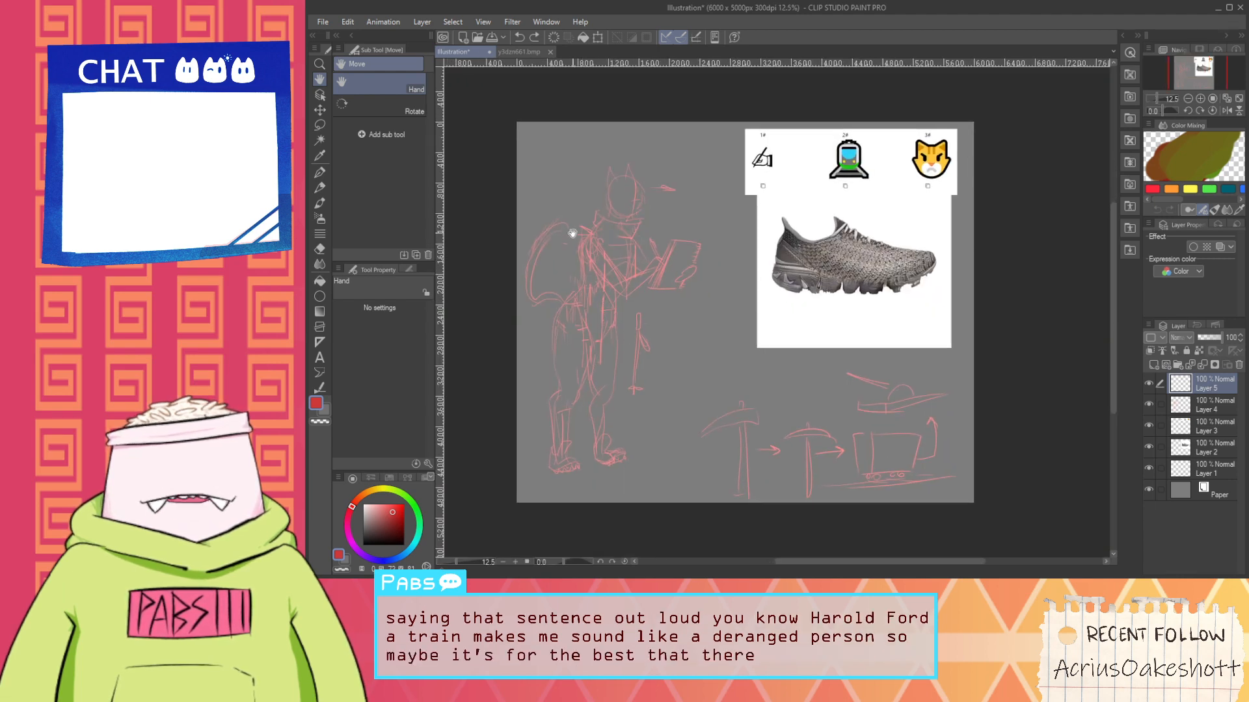
{"action": "scroll", "coordinate": [572, 233], "scroll_direction": "up", "scroll_amount": 2}
{"action": "left_click_drag", "start_coordinate": [700, 228], "coordinate": [688, 279]}
{"action": "key", "text": "p"}
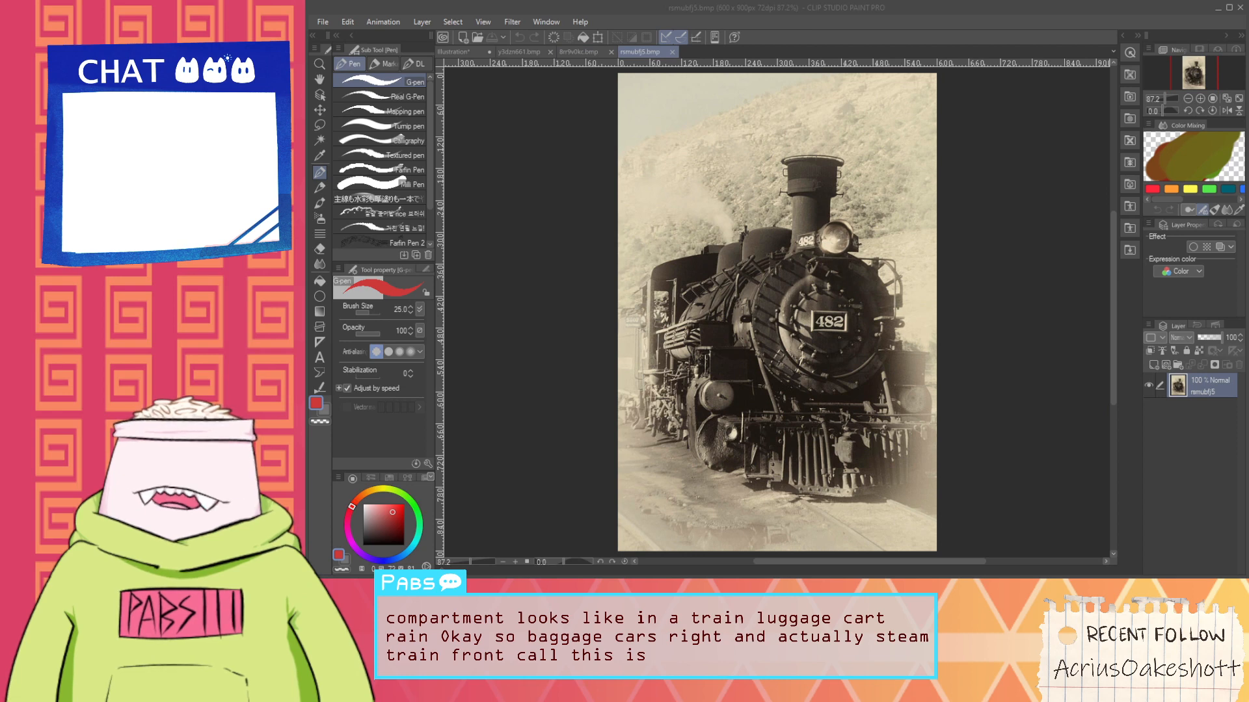
Copy the steam locomotive photo into the illustration and place it beside the writing-hand emoji
{"action": "left_click", "coordinate": [889, 31]}
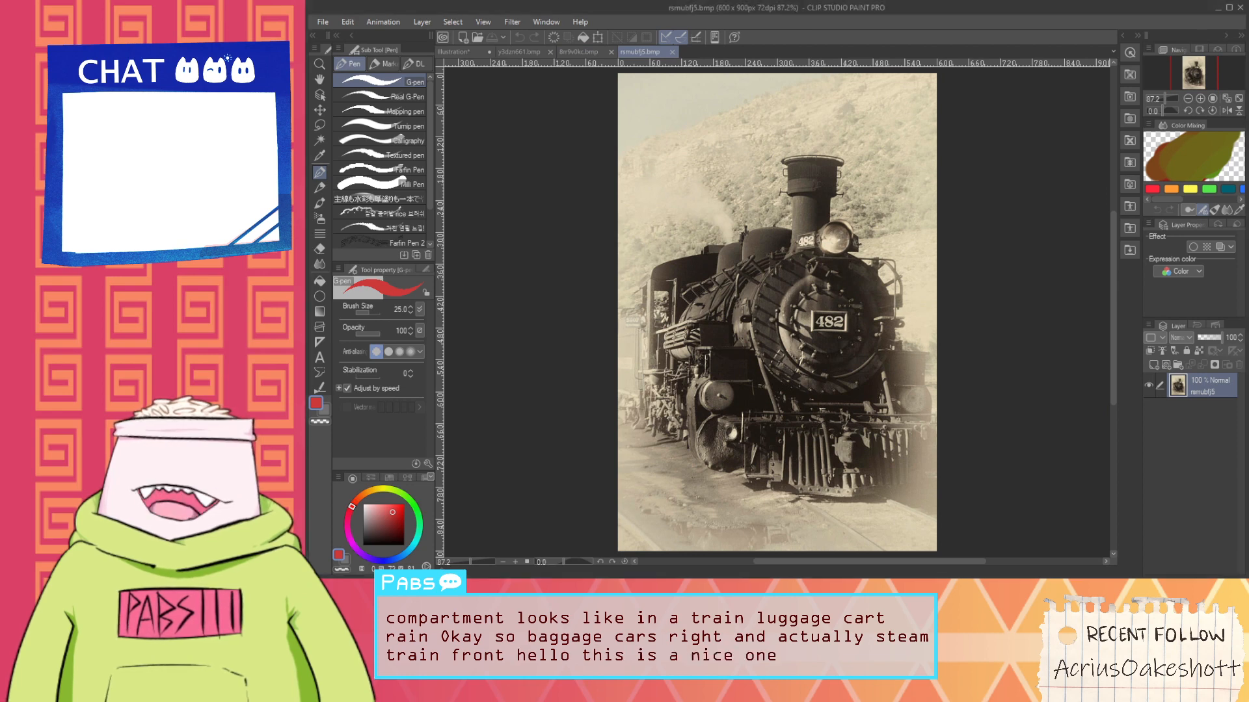
{"action": "left_click_drag", "start_coordinate": [944, 377], "coordinate": [932, 281]}
{"action": "key", "text": "space"}
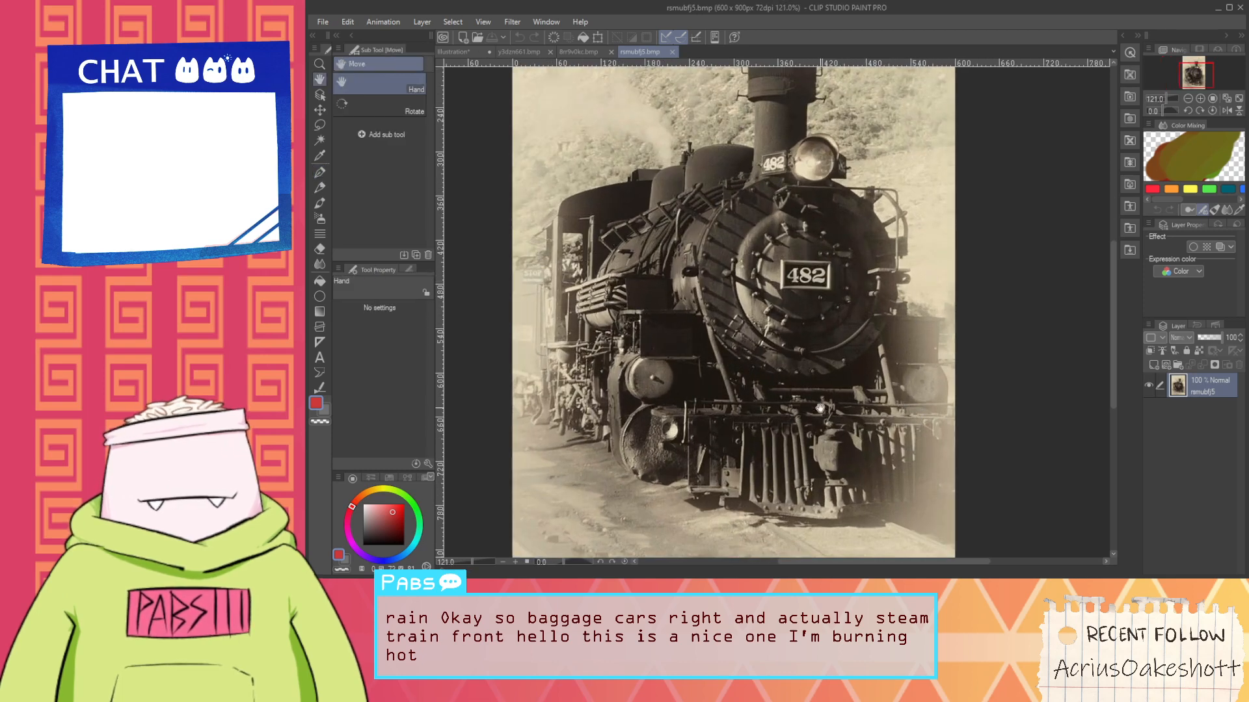
{"action": "scroll", "coordinate": [795, 307], "scroll_direction": "down", "scroll_amount": 2}
{"action": "left_click_drag", "start_coordinate": [858, 336], "coordinate": [844, 372]}
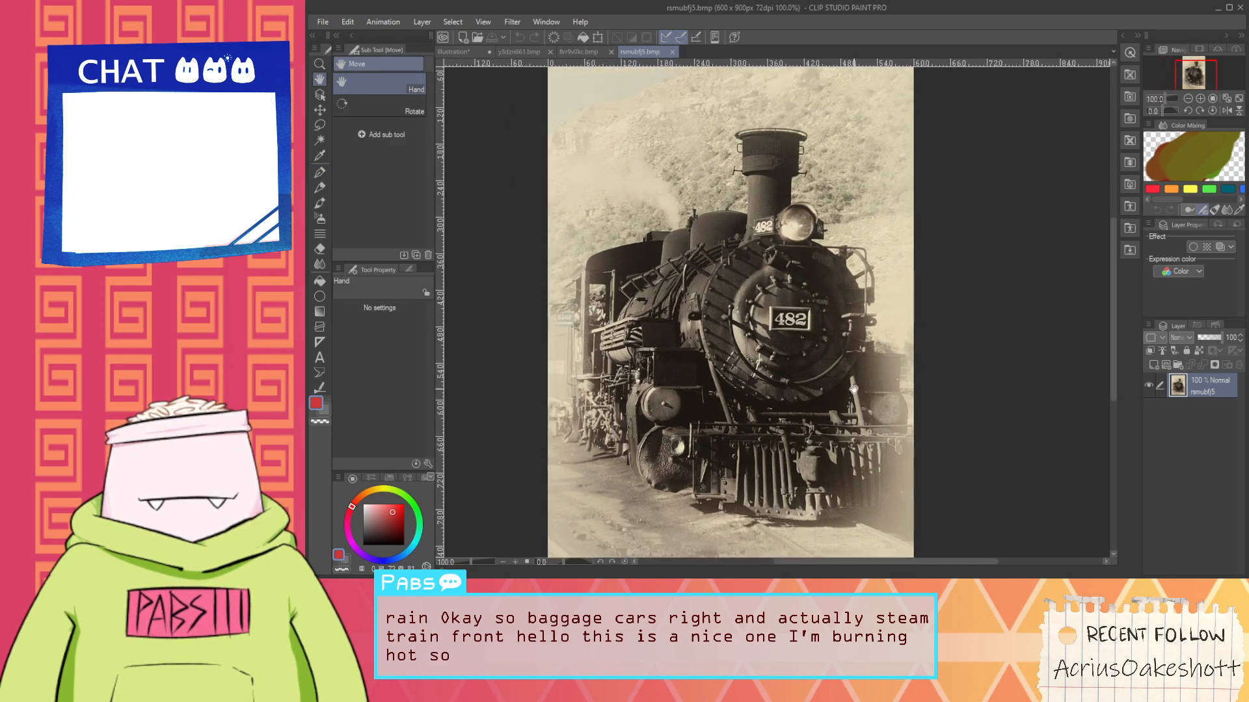
{"action": "left_click", "coordinate": [470, 52]}
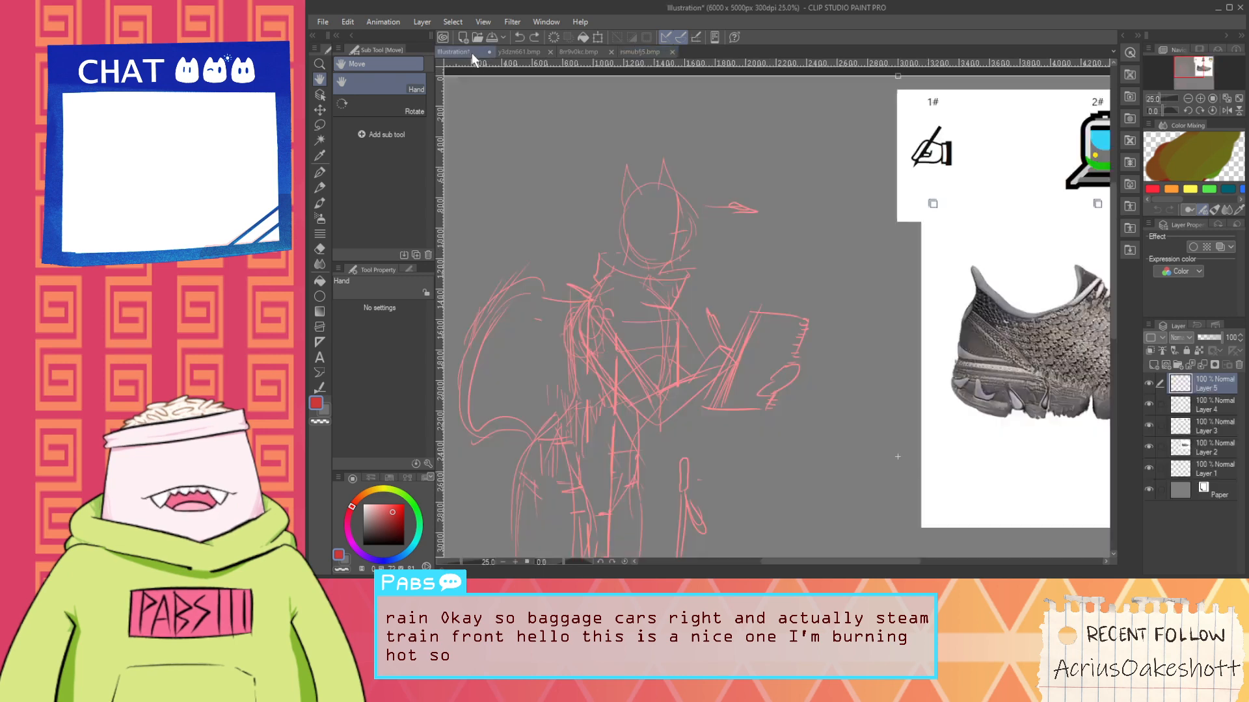
{"action": "key", "text": "ctrl+v"}
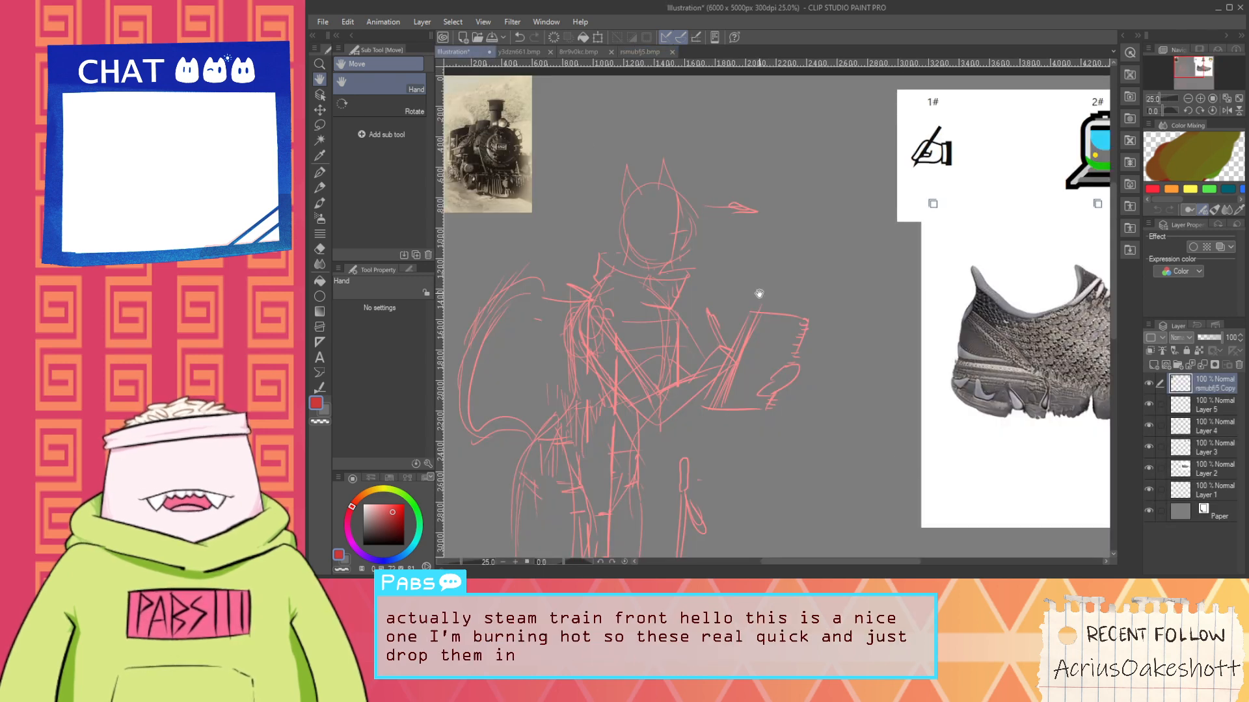
{"action": "scroll", "coordinate": [760, 288], "scroll_direction": "down", "scroll_amount": 3}
{"action": "key", "text": "k"}
{"action": "left_click_drag", "start_coordinate": [636, 250], "coordinate": [818, 255]}
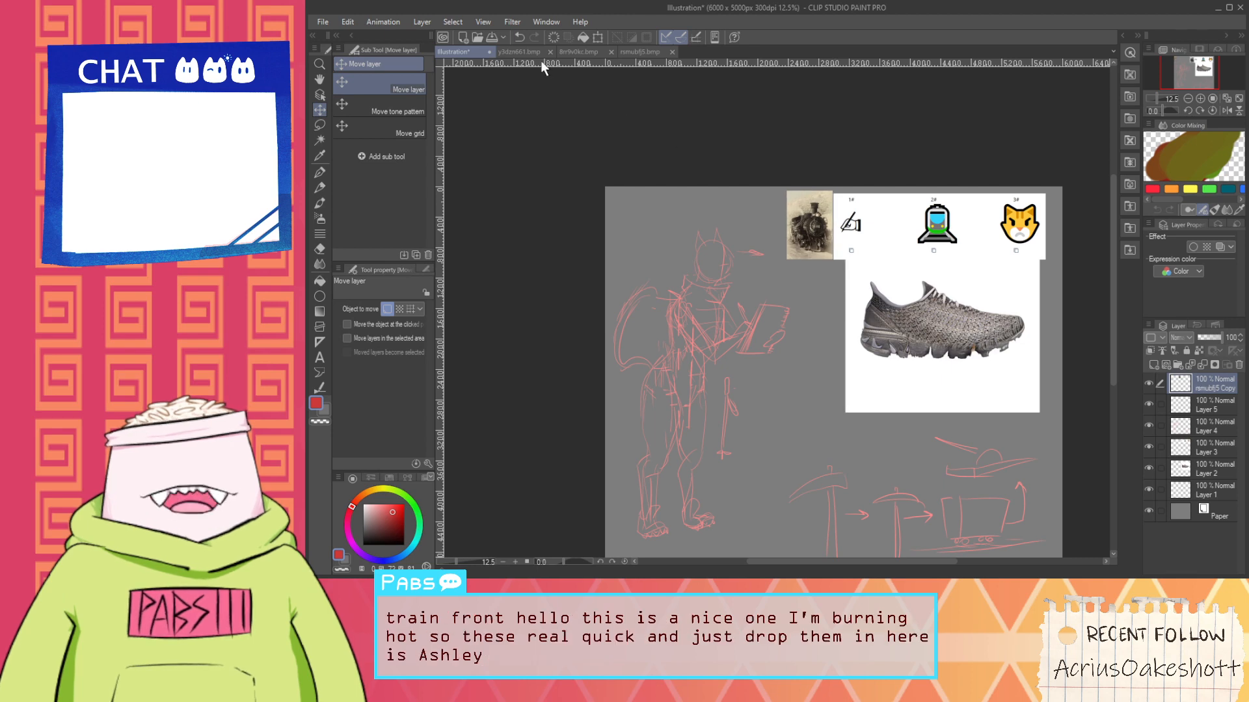
Copy the baggage car photo into the illustration and place it below the shoe reference
{"action": "left_click", "coordinate": [579, 52]}
{"action": "left_click_drag", "start_coordinate": [632, 81], "coordinate": [945, 431]}
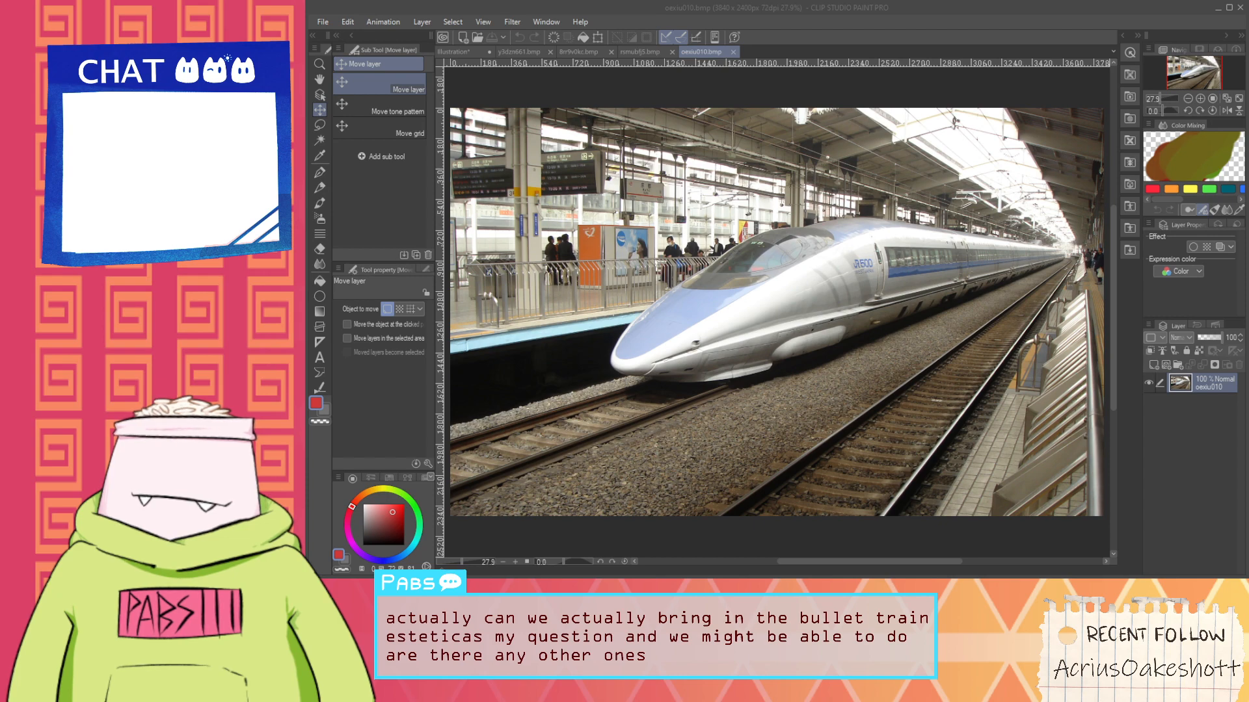
{"action": "left_click", "coordinate": [454, 51]}
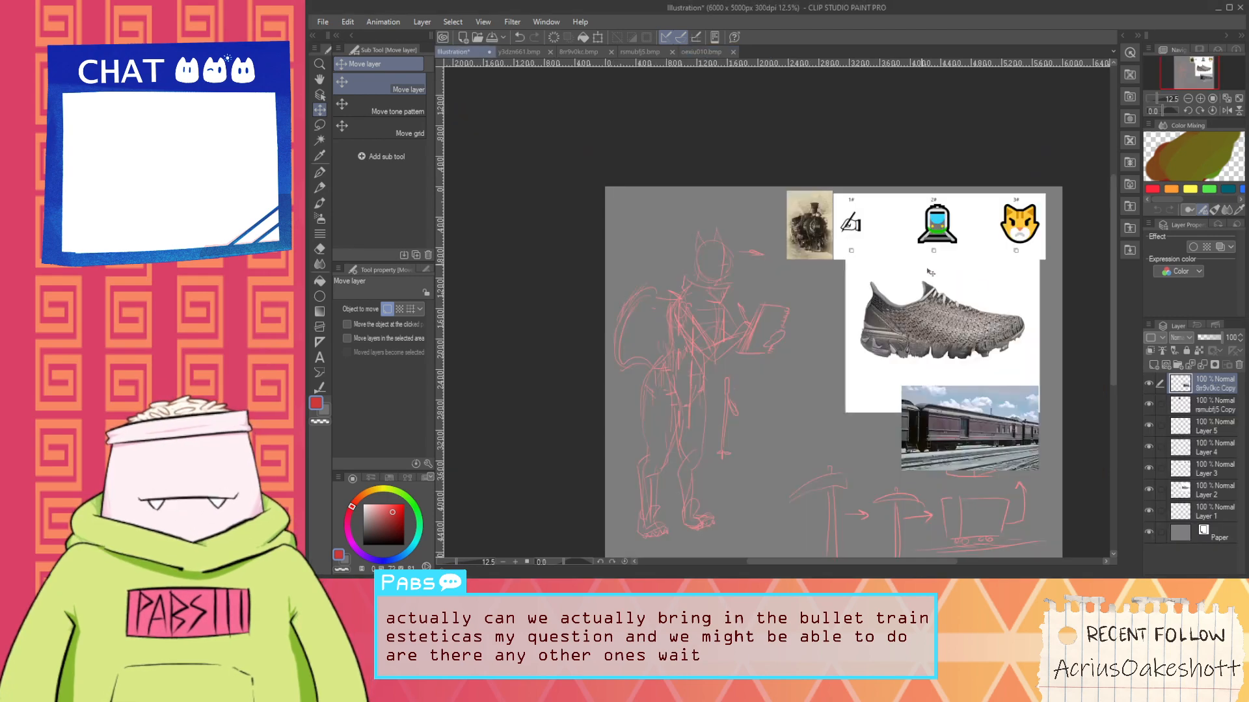
Try pasting the blue train photo into the character illustration as a reference, and undo the paste
{"action": "scroll", "coordinate": [967, 231], "scroll_direction": "up", "scroll_amount": 1}
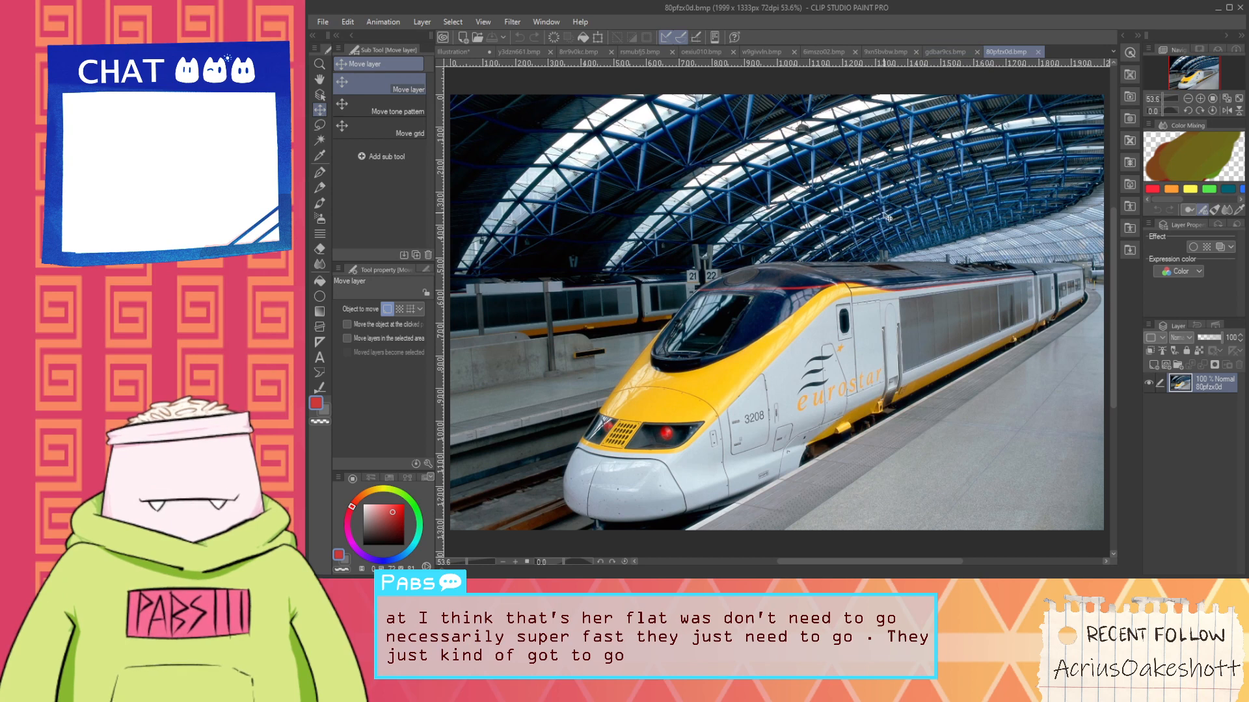
{"action": "left_click", "coordinate": [942, 52]}
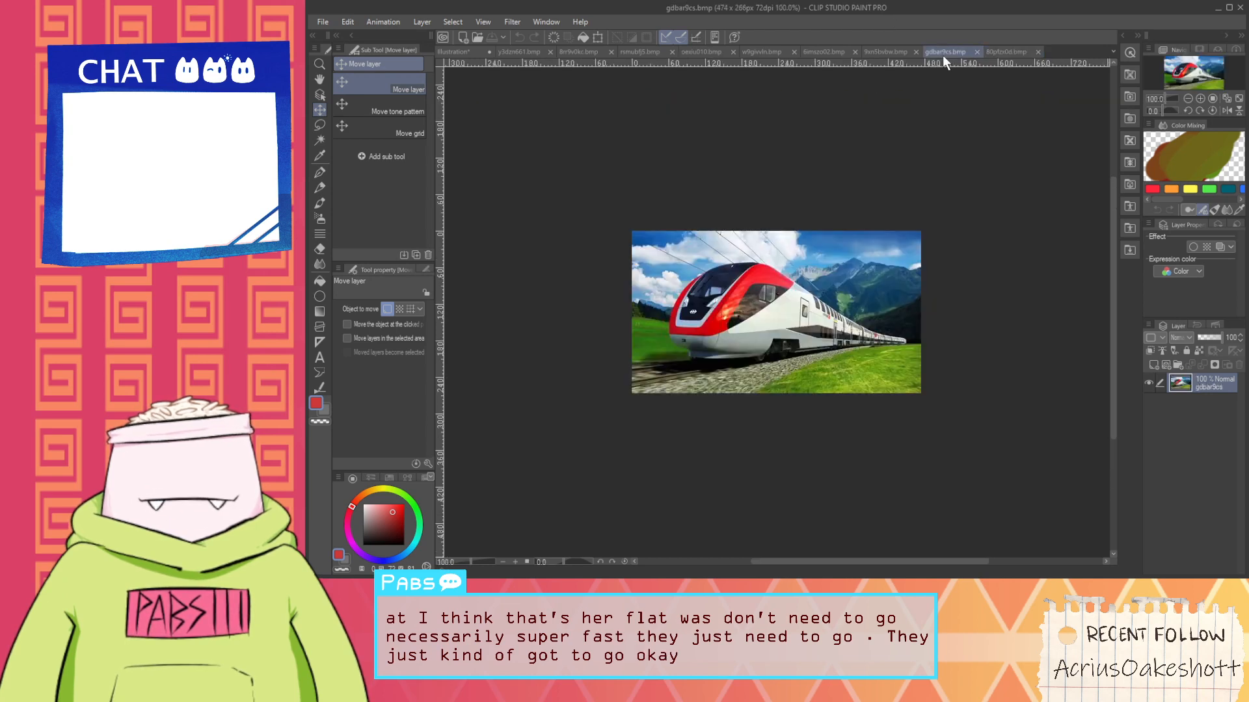
{"action": "left_click", "coordinate": [888, 52]}
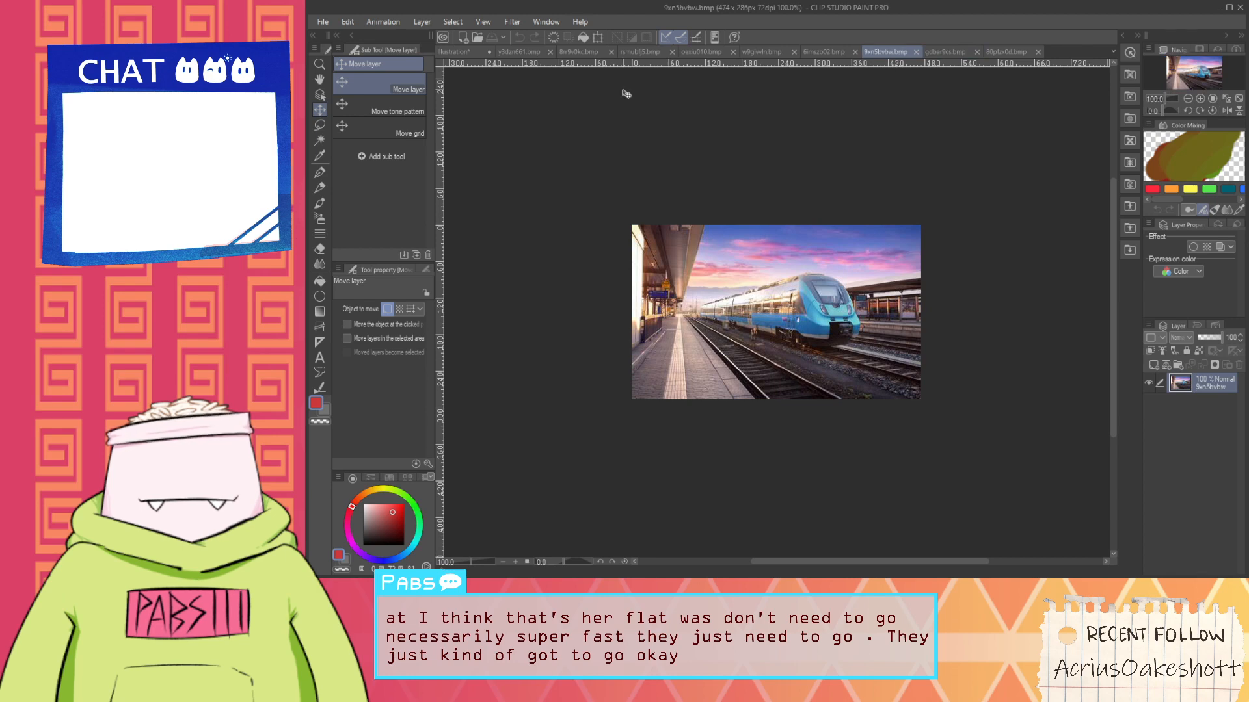
{"action": "left_click", "coordinate": [465, 52]}
{"action": "key", "text": "ctrl+v"}
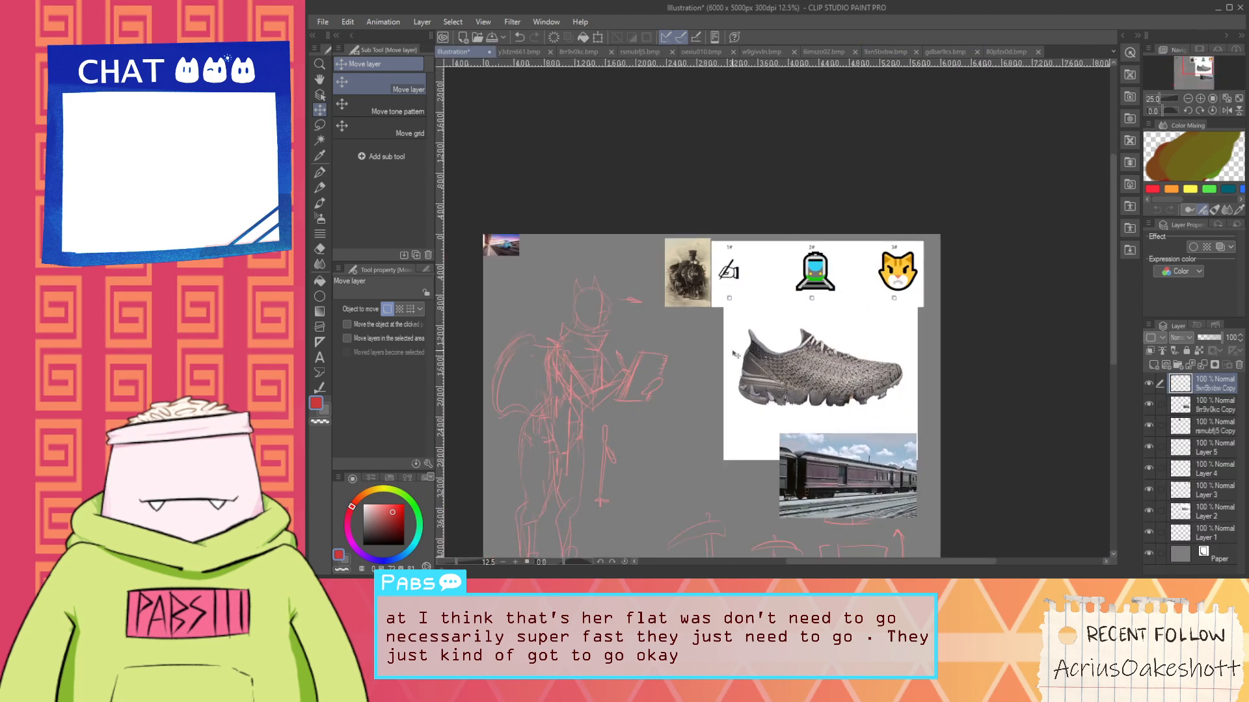
{"action": "scroll", "coordinate": [728, 374], "scroll_direction": "down", "scroll_amount": 1}
{"action": "scroll", "coordinate": [706, 408], "scroll_direction": "up", "scroll_amount": 2}
{"action": "key", "text": "ctrl+z"}
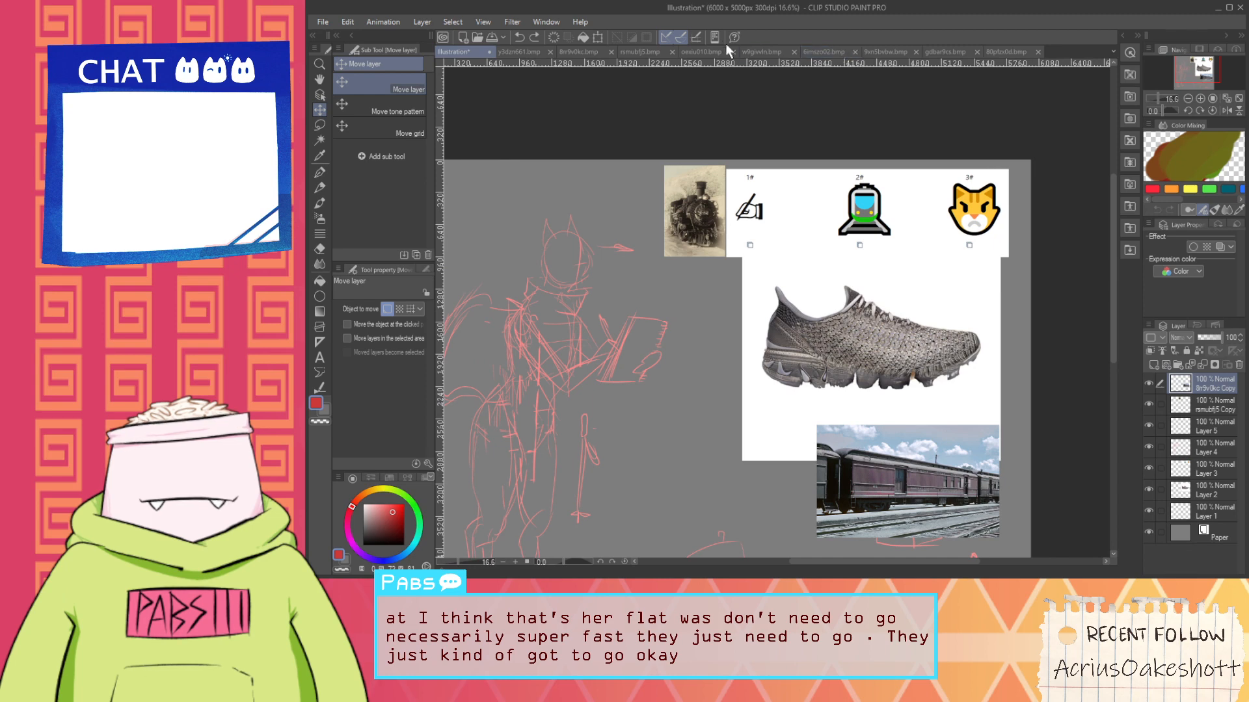
Close the white bullet train photo, the bullet train emoji image and the steam locomotive photo
{"action": "left_click", "coordinate": [758, 55]}
{"action": "left_click", "coordinate": [693, 52]}
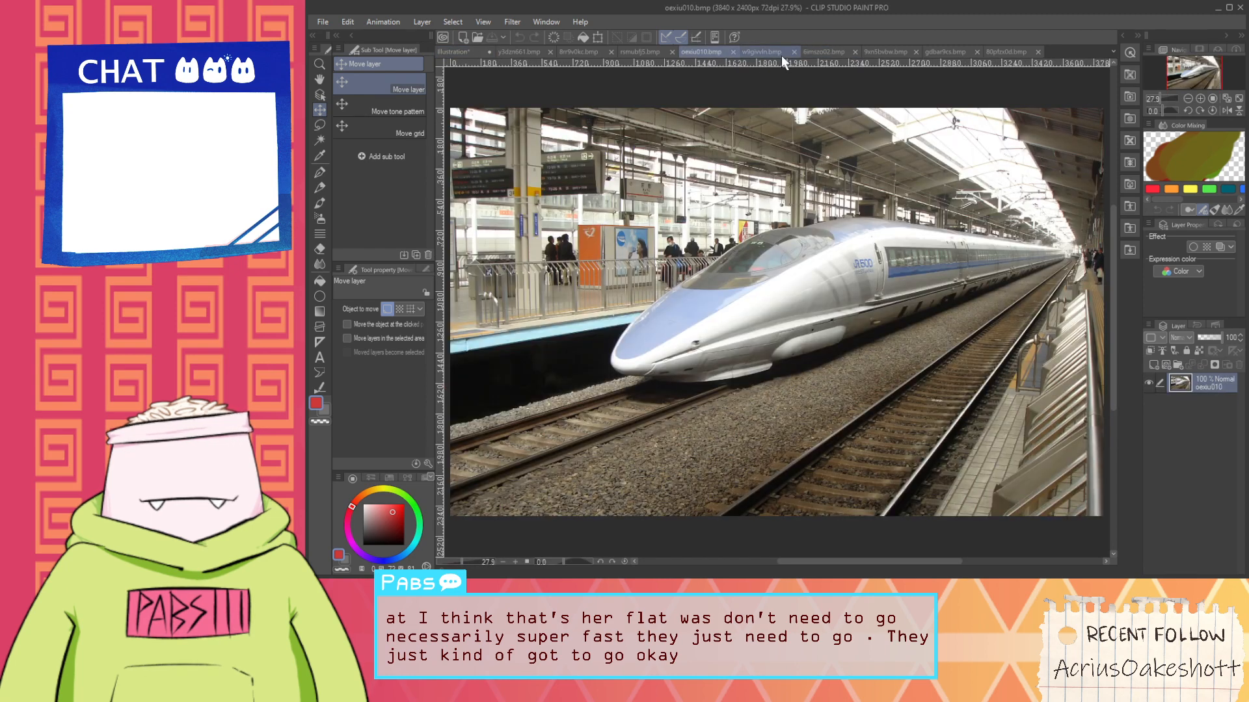
{"action": "left_click", "coordinate": [731, 52]}
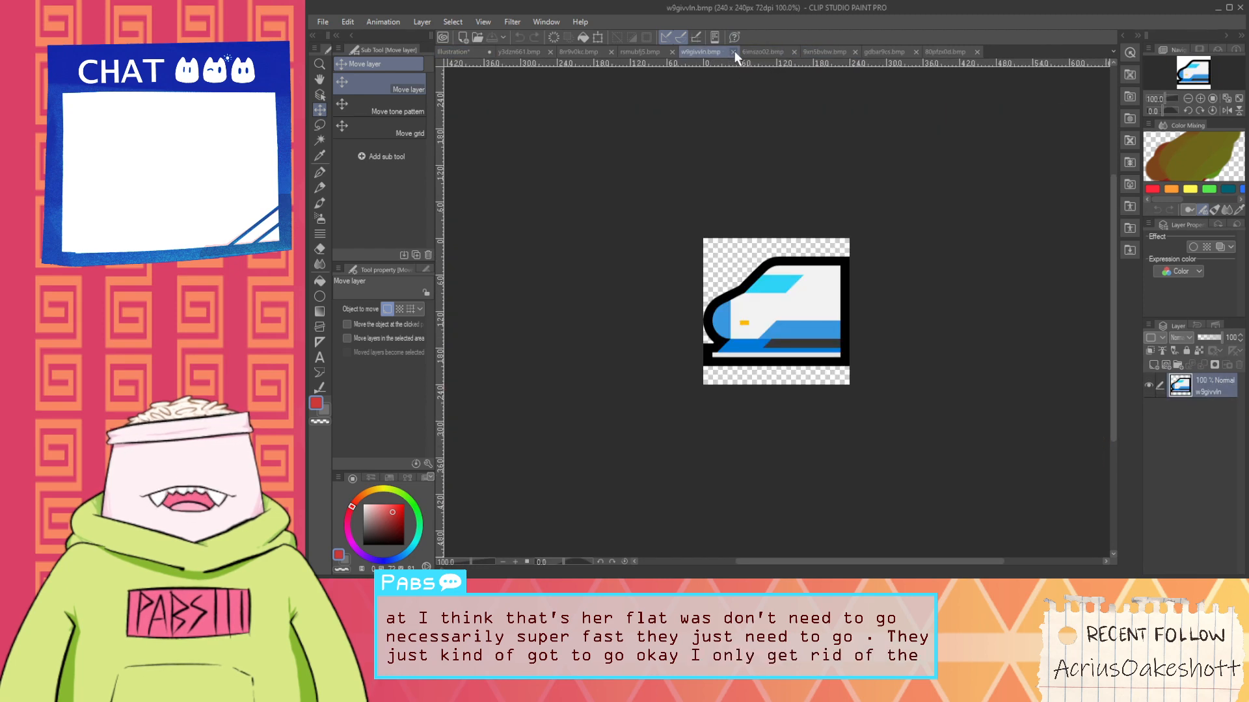
{"action": "left_click", "coordinate": [734, 52]}
{"action": "left_click", "coordinate": [636, 52]}
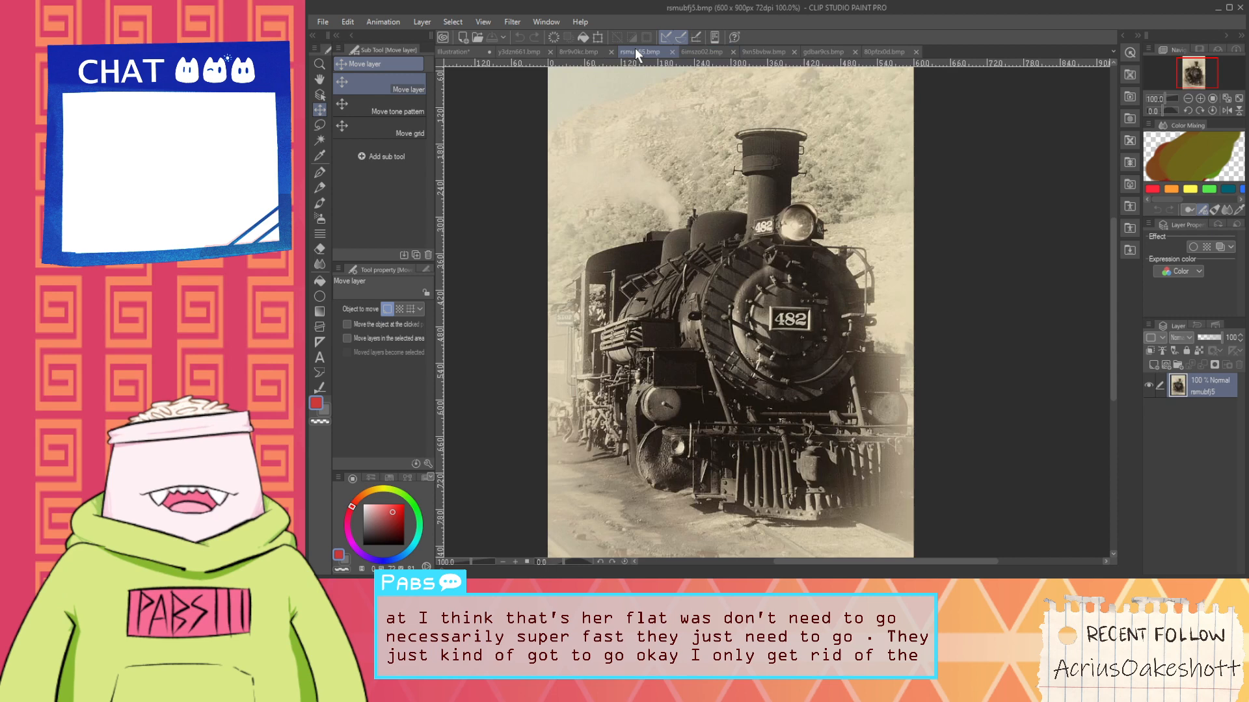
{"action": "left_click", "coordinate": [672, 52]}
Compare the baggage car, blue, red-and-white and Eurostar train photos, examining the blue train up close
{"action": "left_click", "coordinate": [584, 53]}
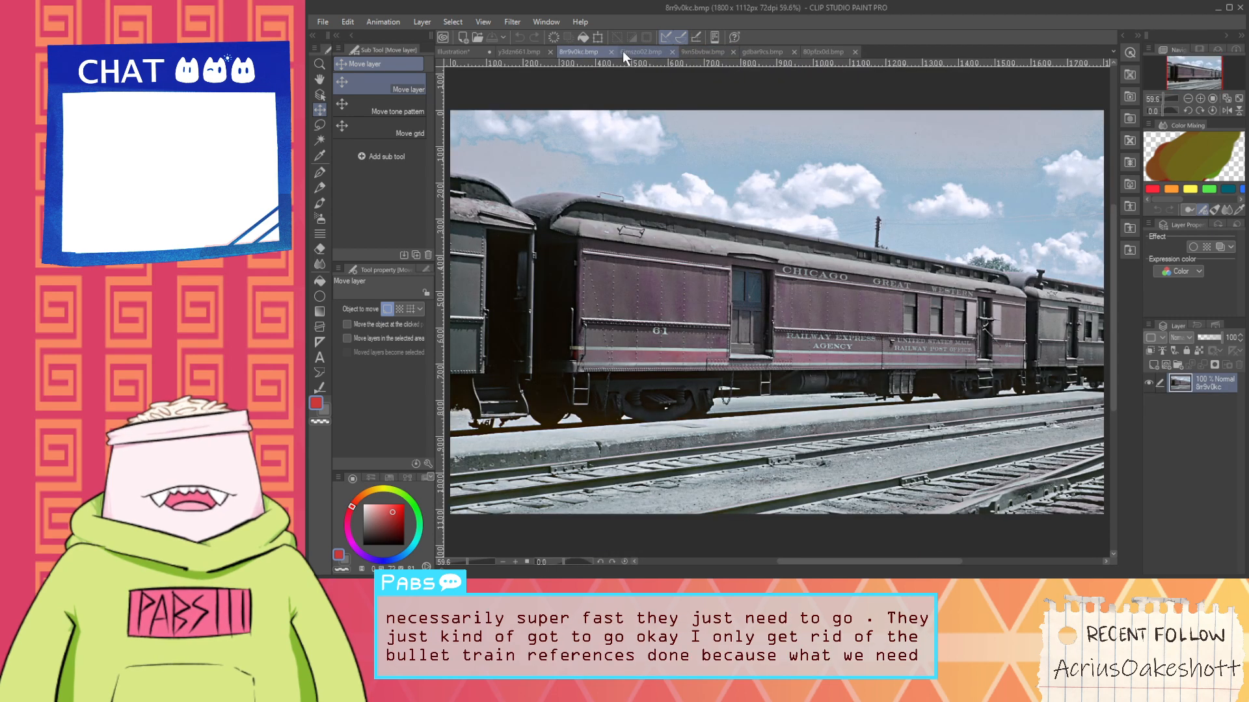
{"action": "left_click", "coordinate": [693, 51]}
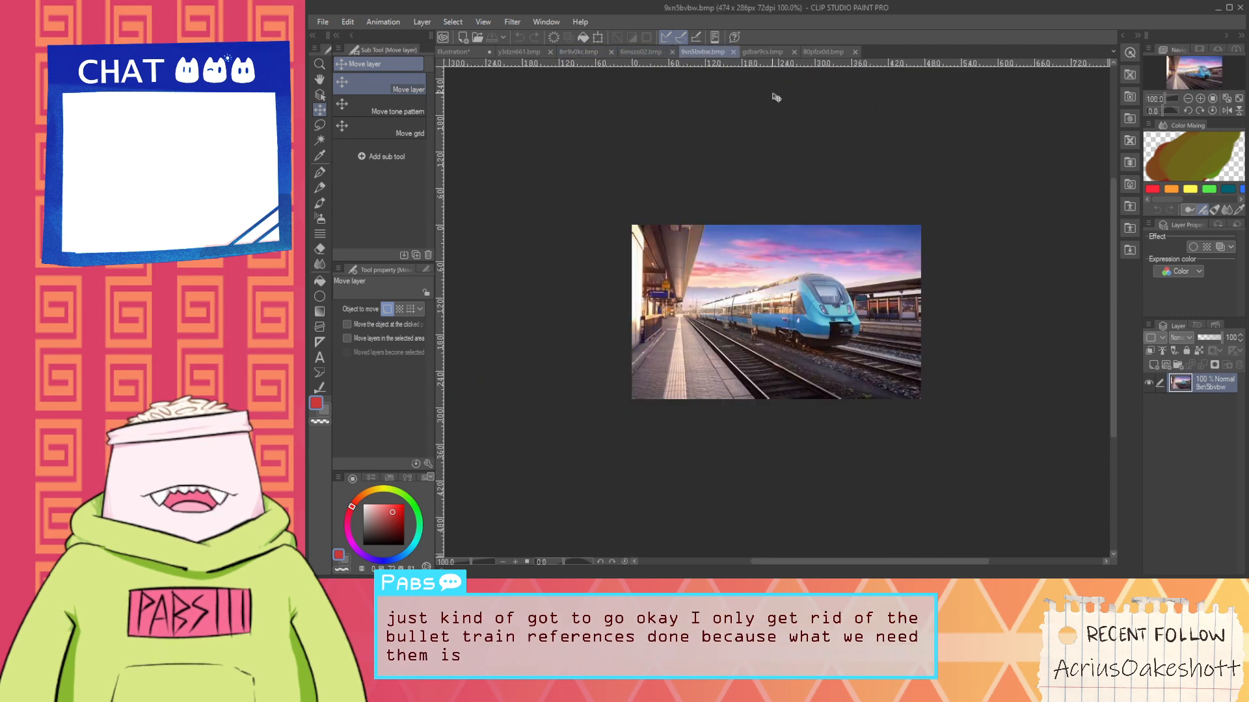
{"action": "left_click", "coordinate": [759, 54]}
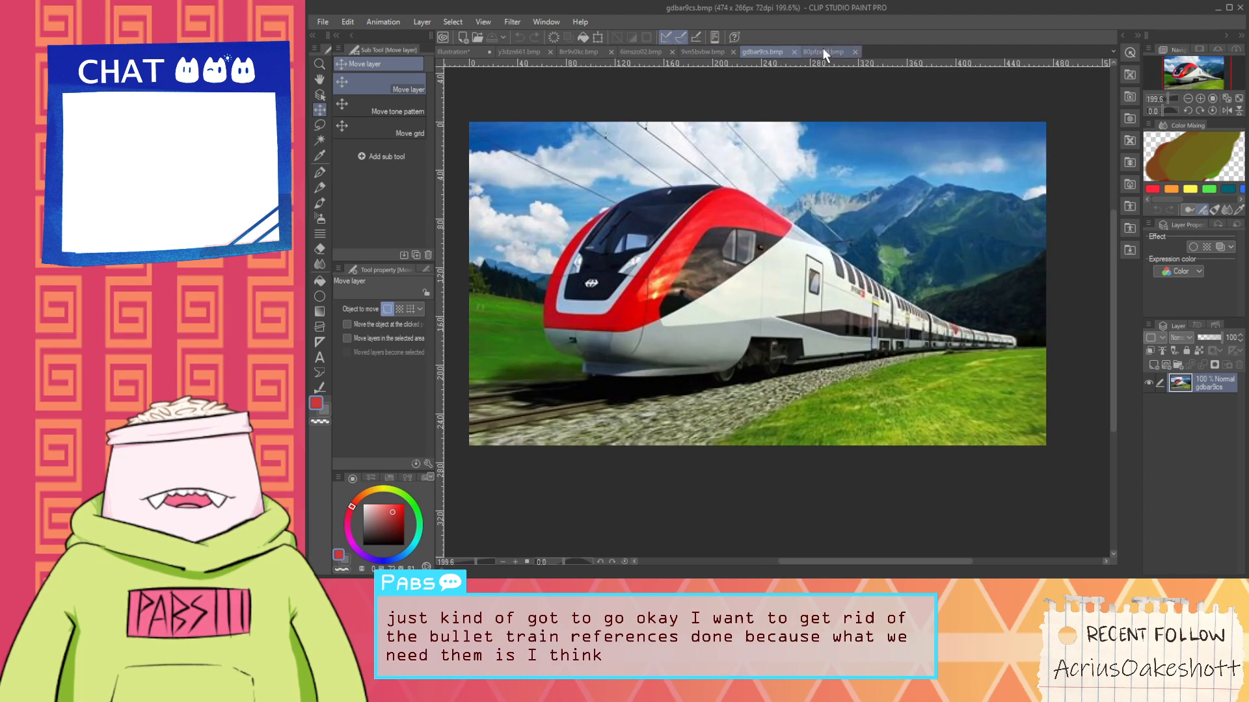
{"action": "left_click", "coordinate": [823, 52]}
{"action": "scroll", "coordinate": [852, 238], "scroll_direction": "up", "scroll_amount": 1}
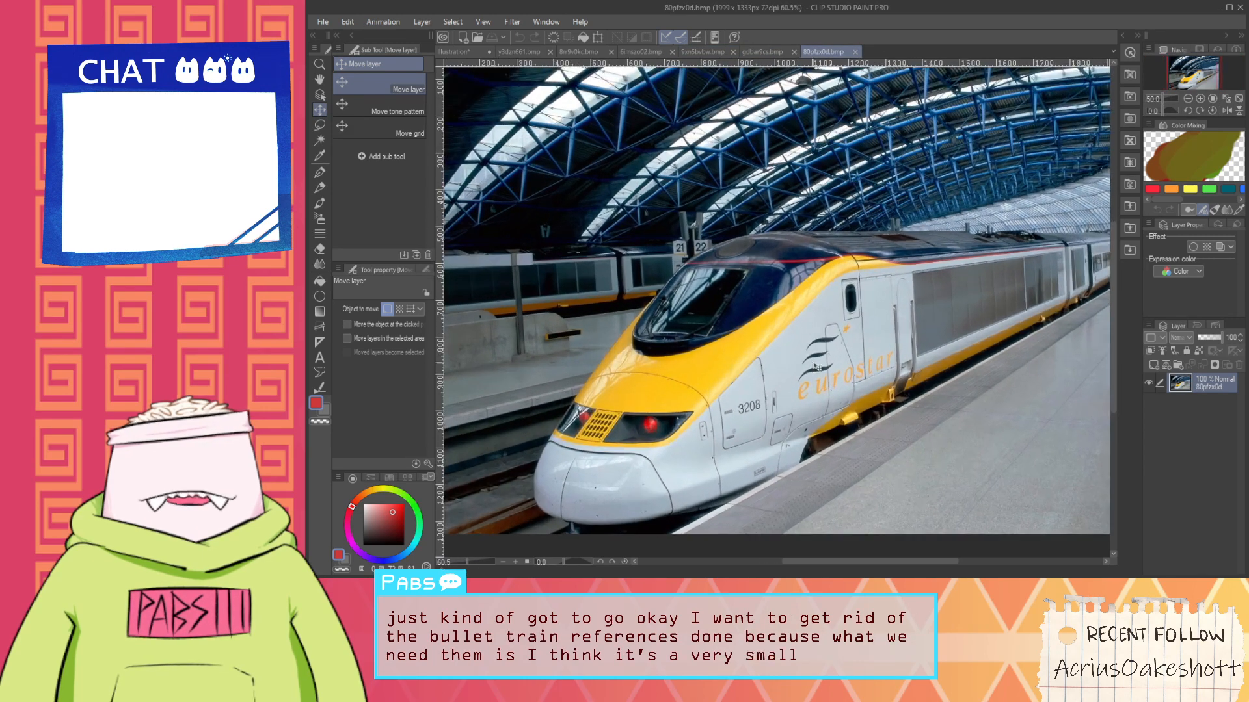
{"action": "scroll", "coordinate": [852, 238], "scroll_direction": "down", "scroll_amount": 1}
{"action": "left_click", "coordinate": [771, 52]}
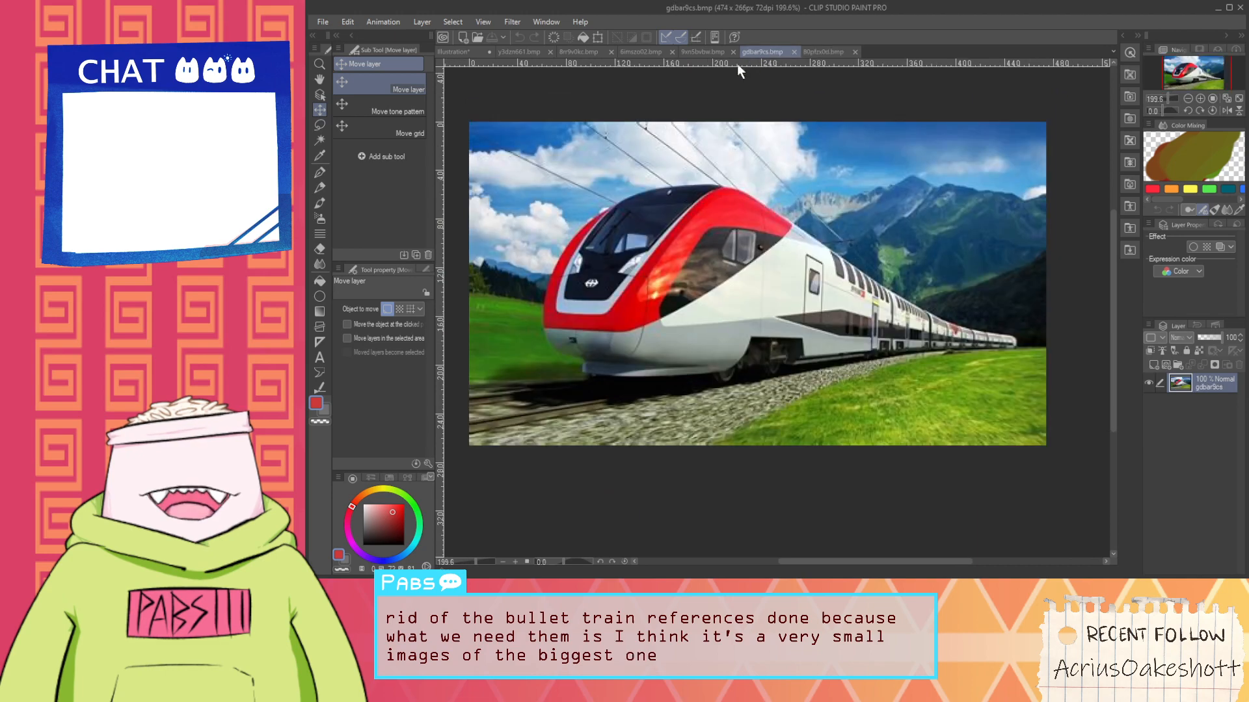
{"action": "left_click", "coordinate": [695, 51]}
{"action": "scroll", "coordinate": [908, 364], "scroll_direction": "up", "scroll_amount": 11}
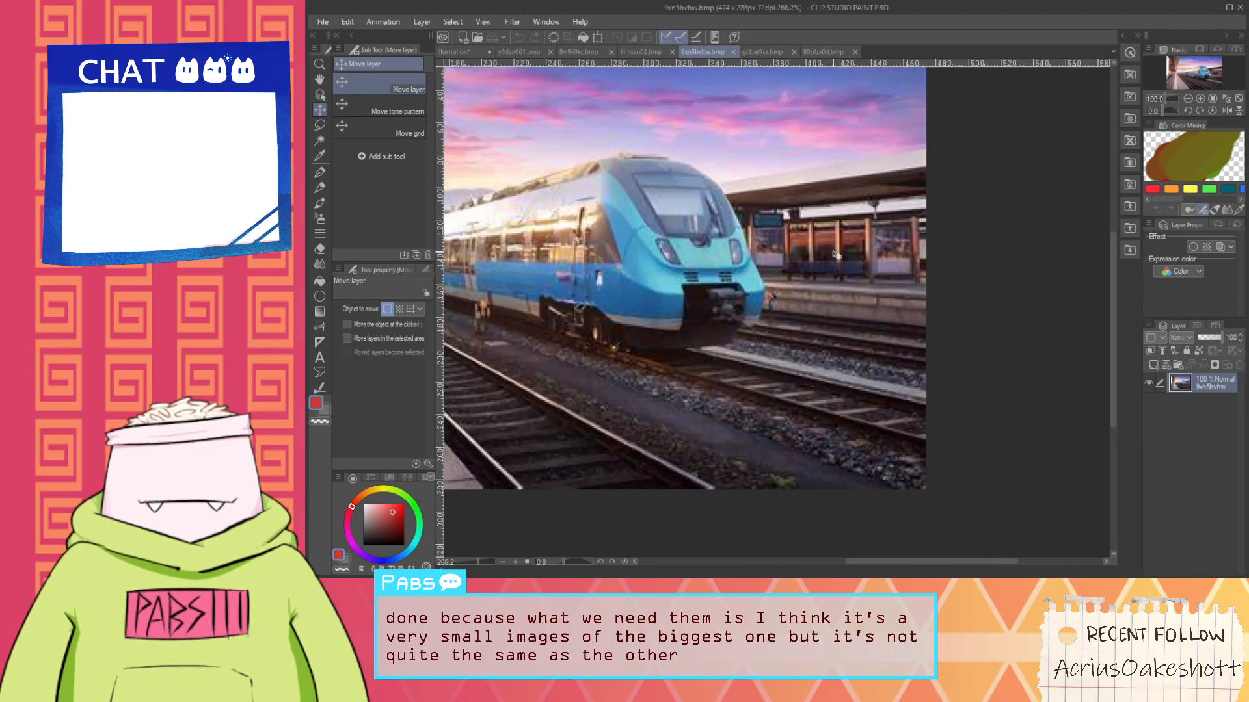
{"action": "key", "text": "m"}
{"action": "mouse_move", "coordinate": [770, 383]}
{"action": "left_mouse_down"}
{"action": "mouse_move", "coordinate": [393, 138]}
{"action": "mouse_move", "coordinate": [1172, 197]}
{"action": "left_mouse_up"}
{"action": "key", "text": "ctrl+d"}
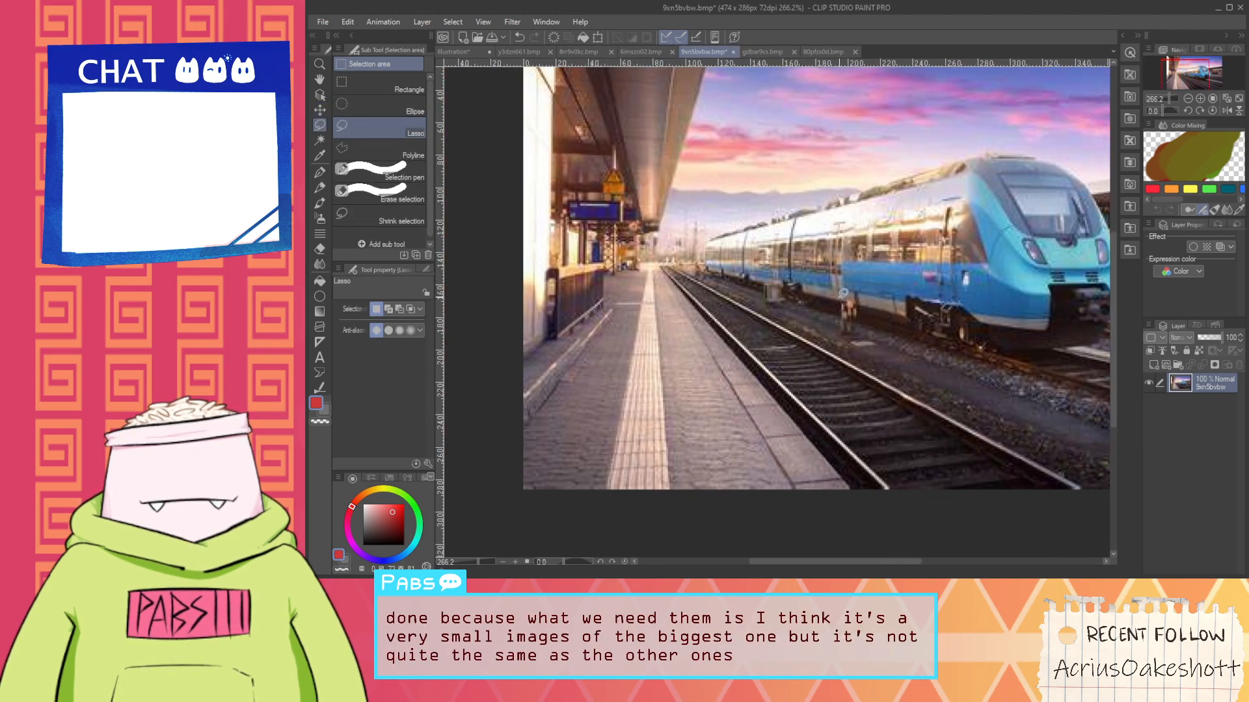
{"action": "scroll", "coordinate": [1073, 261], "scroll_direction": "down", "scroll_amount": 3}
{"action": "scroll", "coordinate": [1073, 262], "scroll_direction": "up", "scroll_amount": 2}
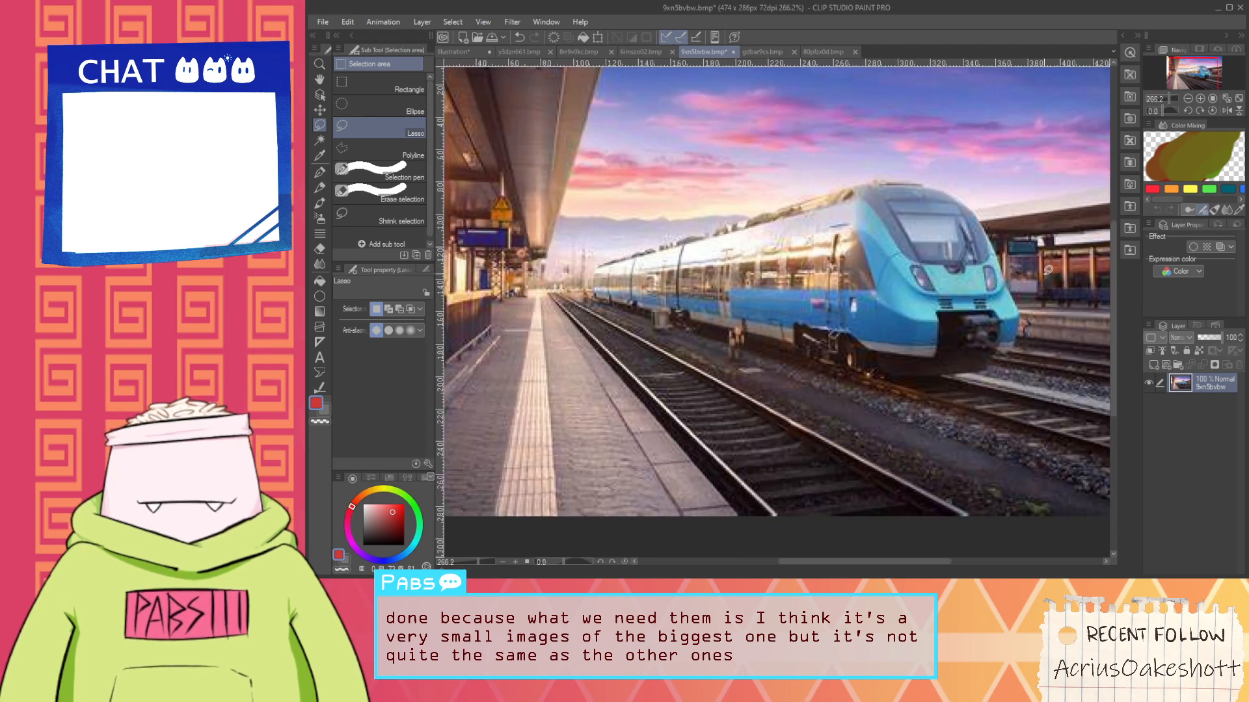
{"action": "key", "text": "alt+Tab"}
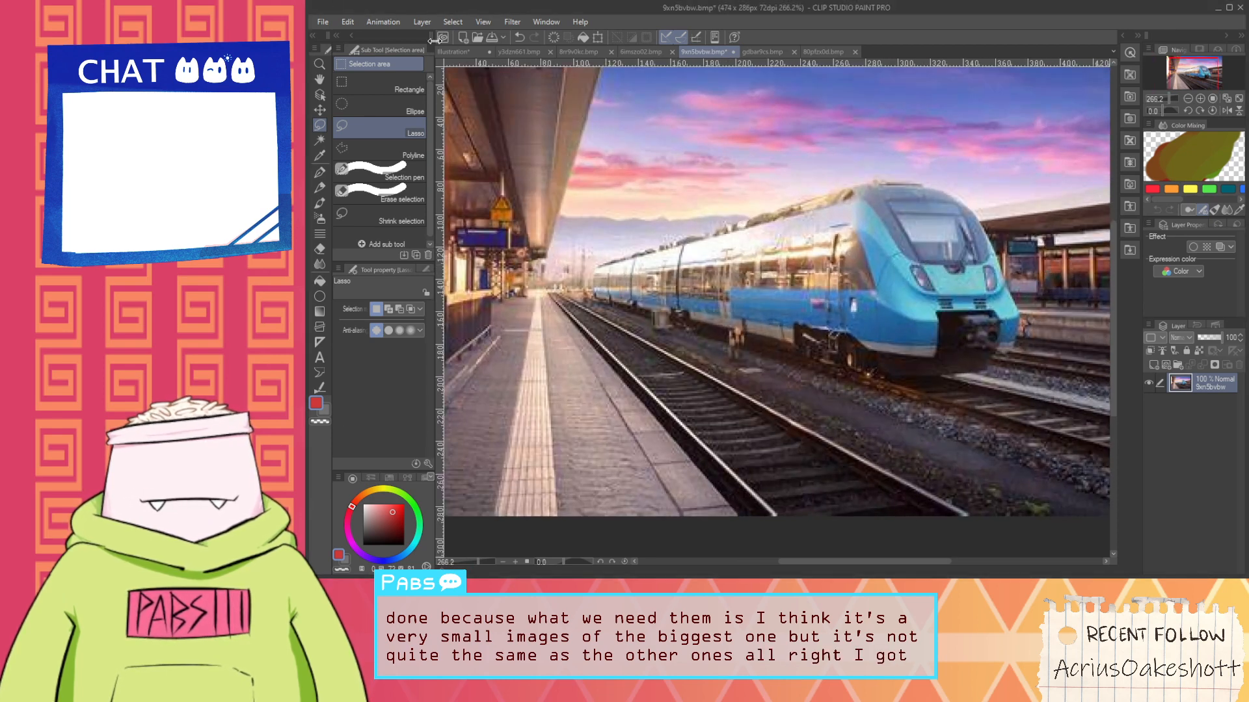
Paste the blue train photo into the illustration, enlarge it and place it directly beside the old passenger car photo
{"action": "left_click", "coordinate": [463, 52]}
{"action": "key", "text": "ctrl+v"}
{"action": "scroll", "coordinate": [559, 279], "scroll_direction": "down", "scroll_amount": 3}
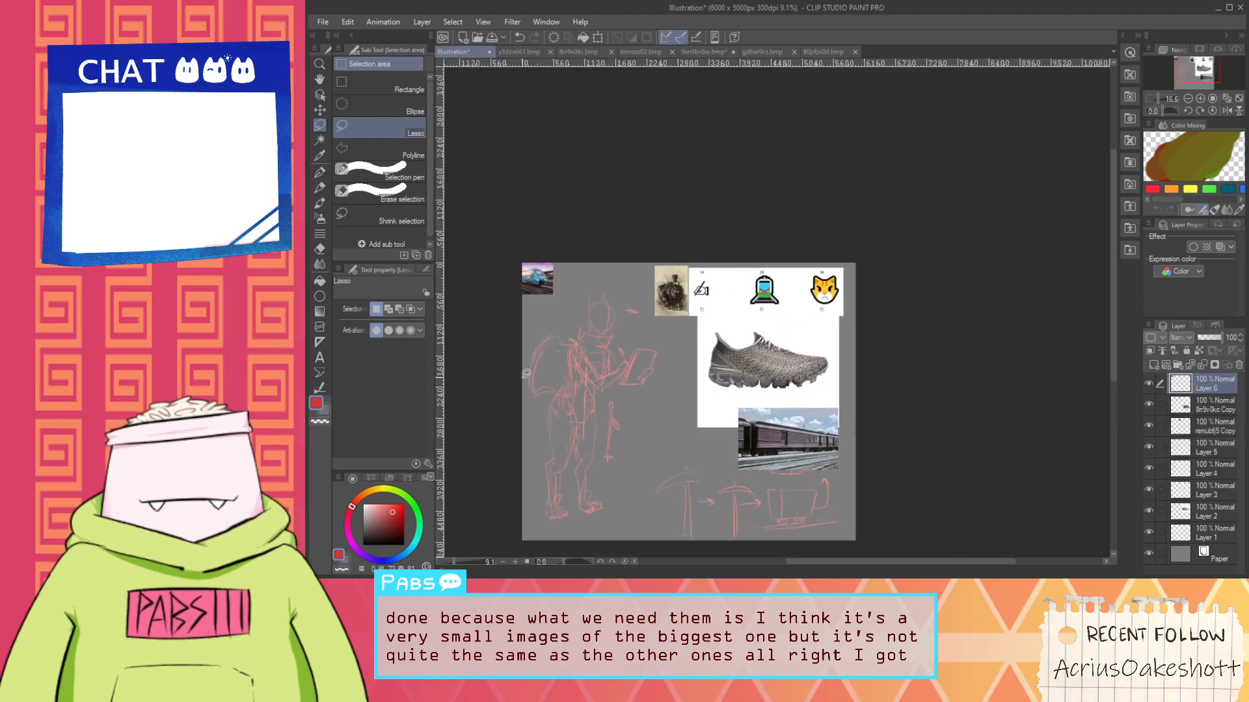
{"action": "scroll", "coordinate": [559, 280], "scroll_direction": "up", "scroll_amount": 2}
{"action": "key", "text": "ctrl+t"}
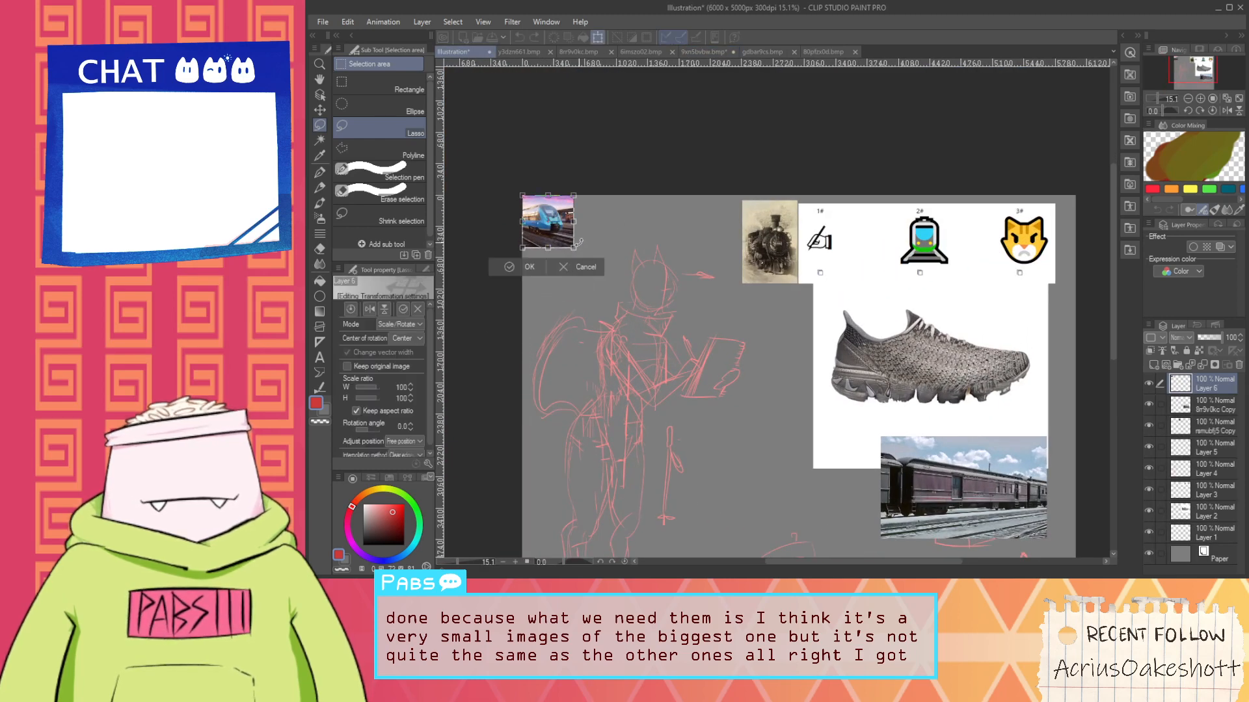
{"action": "left_click_drag", "start_coordinate": [572, 245], "coordinate": [833, 470]}
{"action": "left_click", "coordinate": [783, 549]}
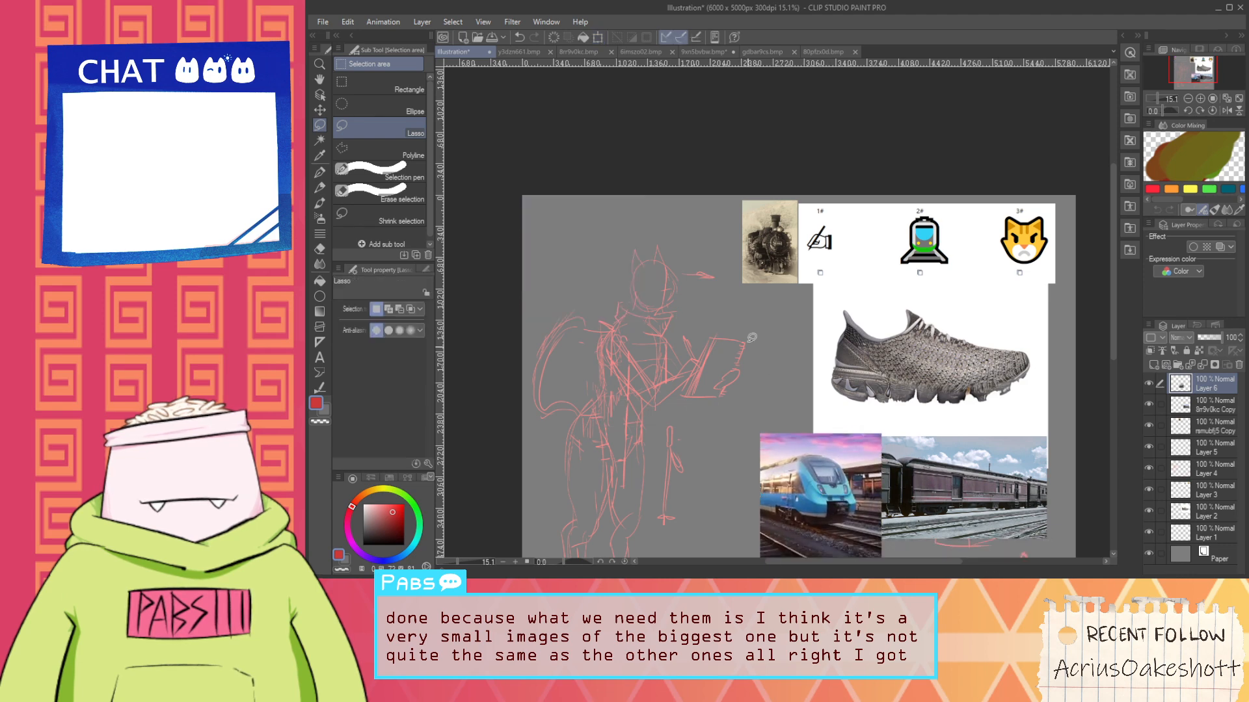
Close the blue train image and all other reference image documents, leaving only the illustration open
{"action": "left_click", "coordinate": [702, 52]}
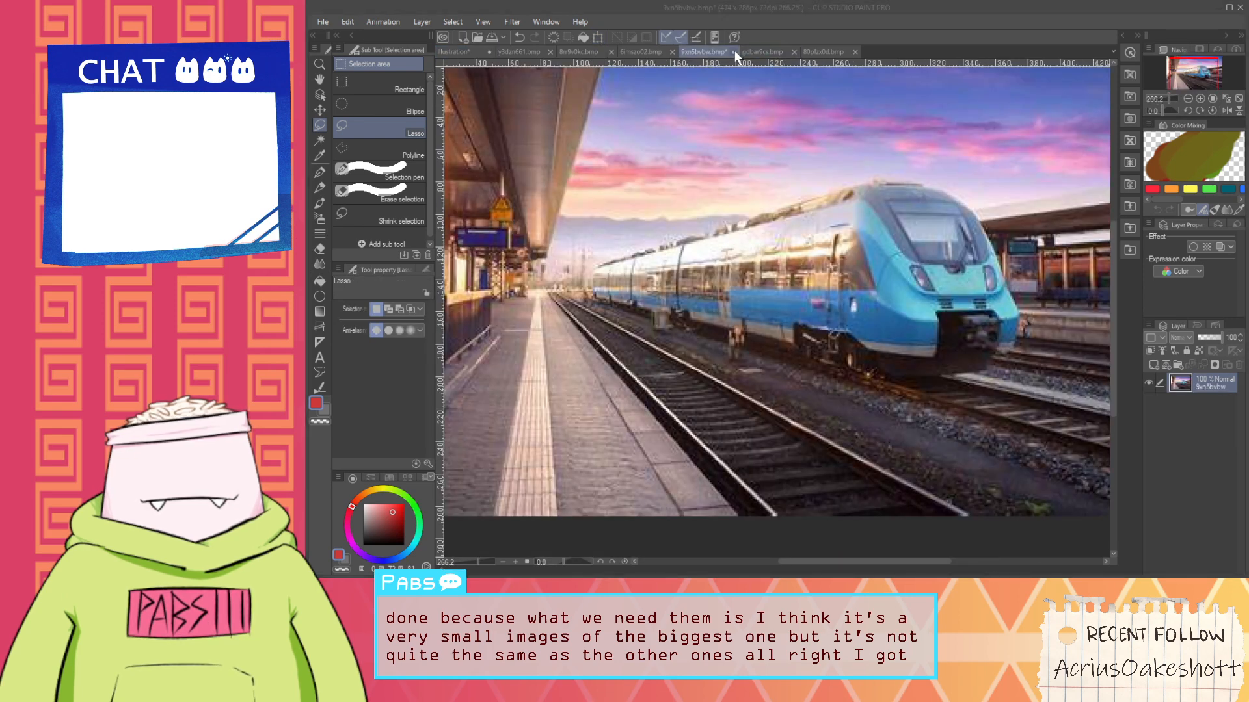
{"action": "key", "text": "ctrl+w"}
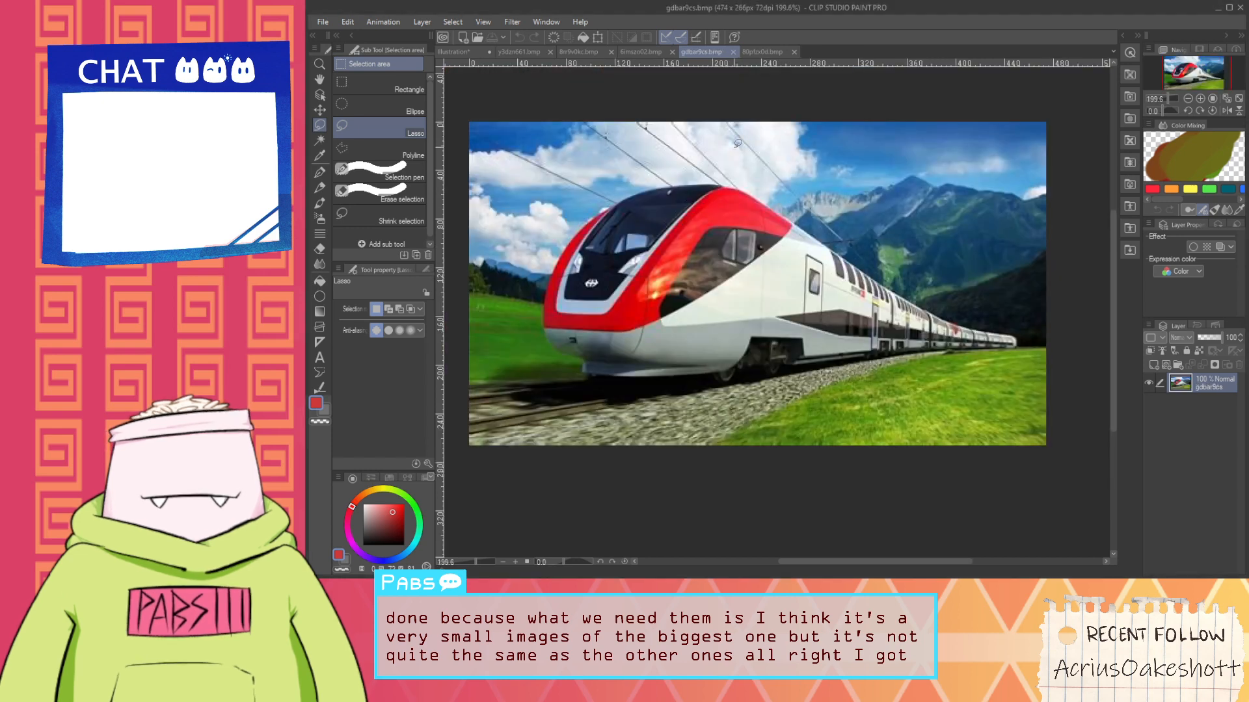
{"action": "left_click", "coordinate": [734, 53]}
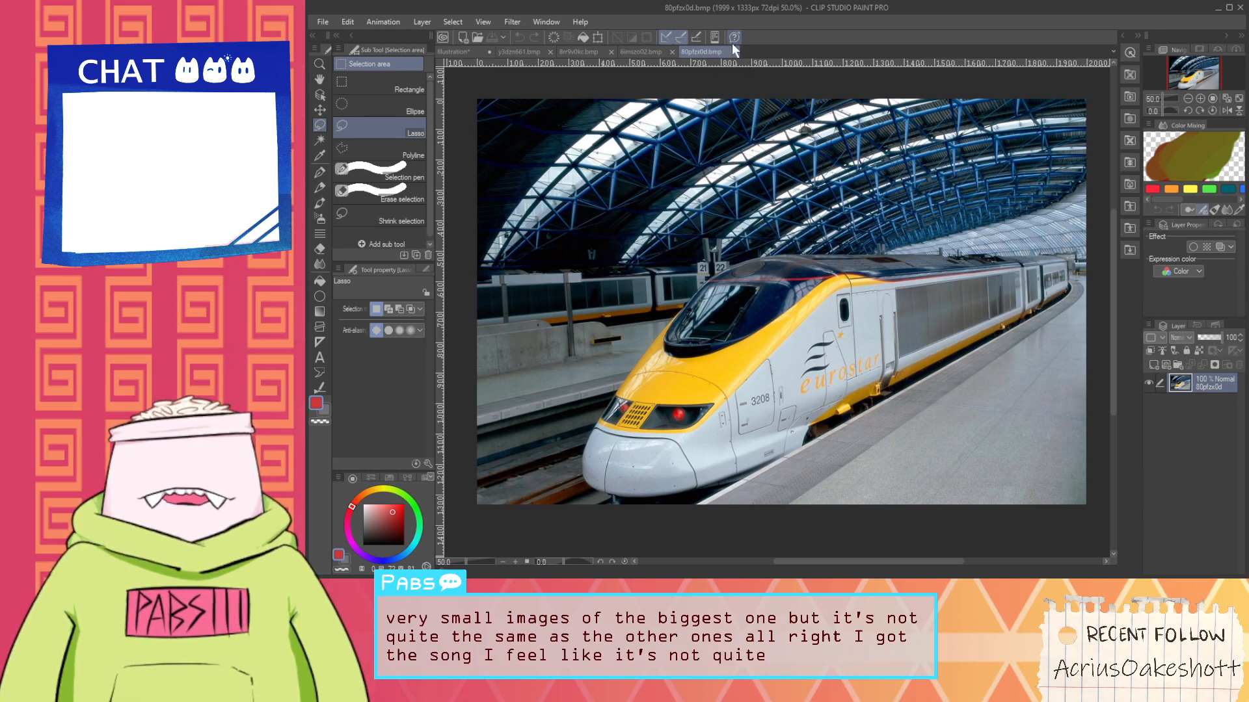
{"action": "left_click", "coordinate": [733, 52]}
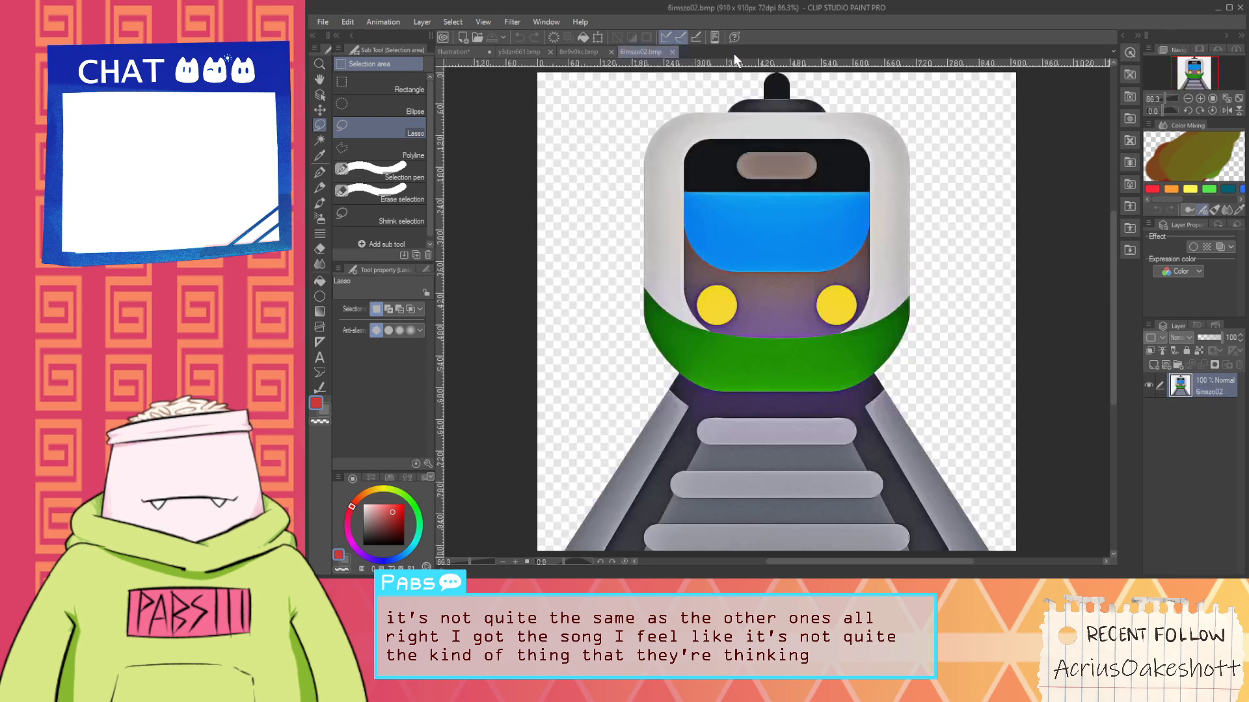
{"action": "left_click", "coordinate": [673, 52]}
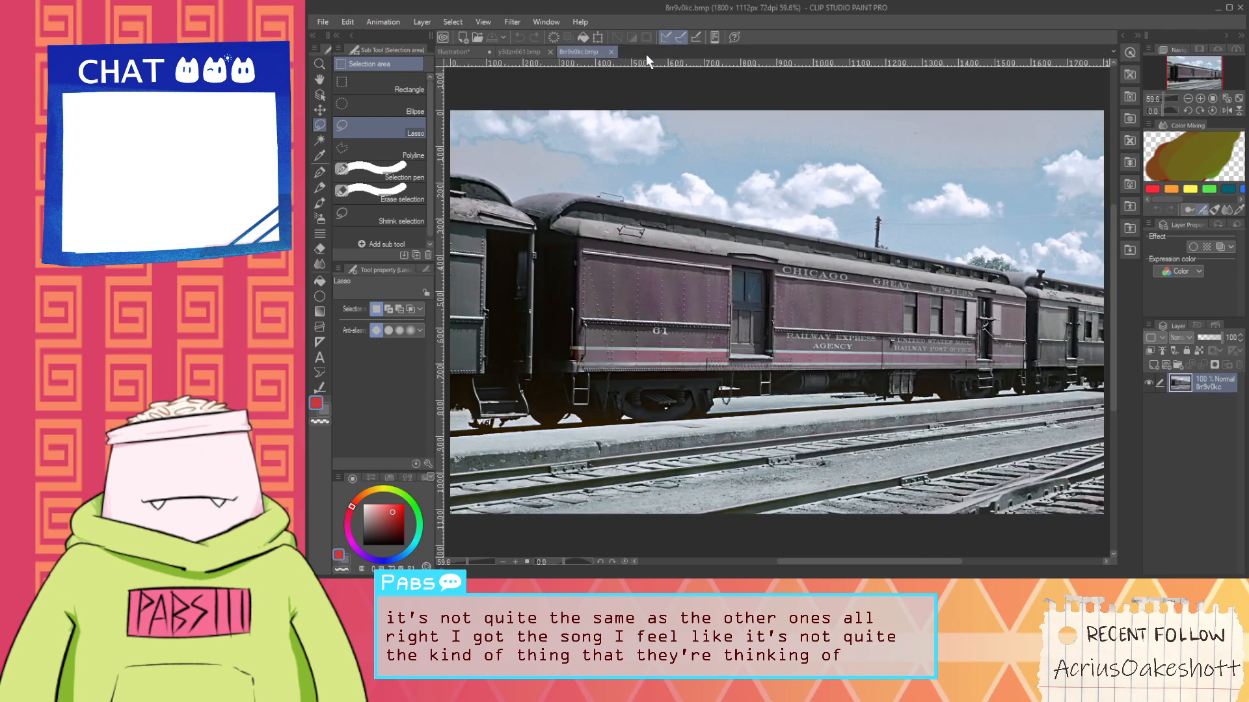
{"action": "left_click", "coordinate": [612, 52]}
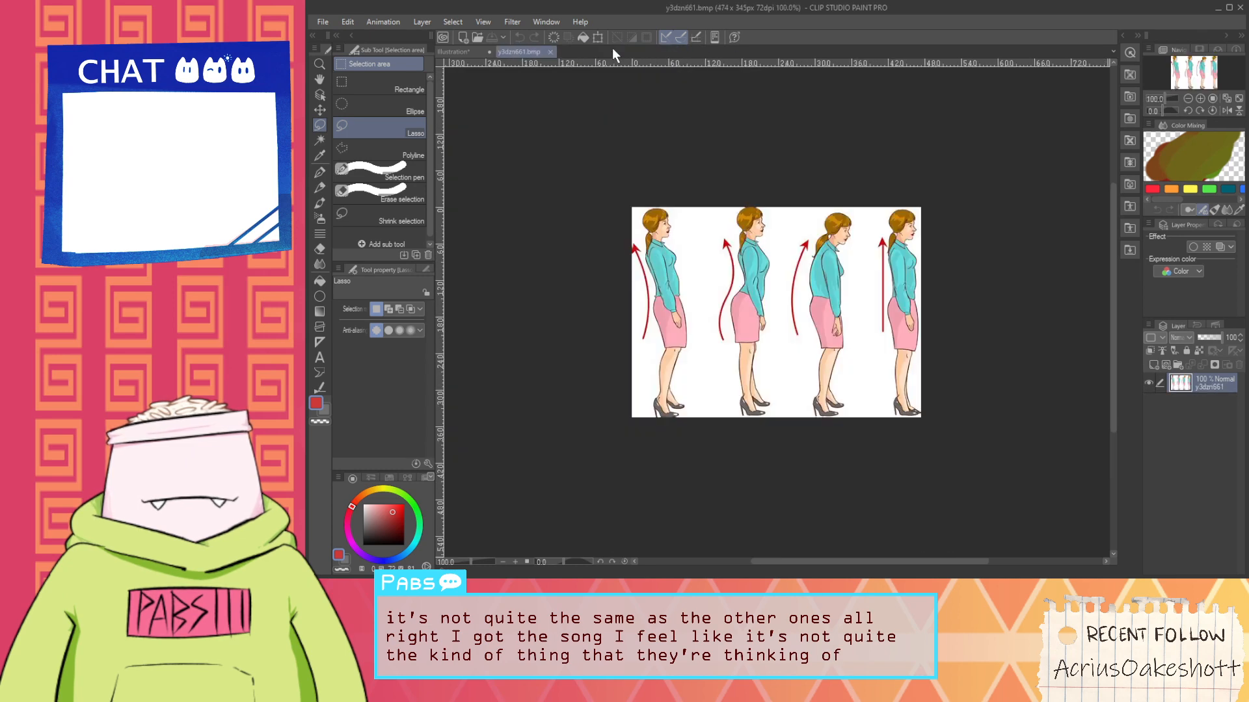
{"action": "left_click", "coordinate": [550, 52]}
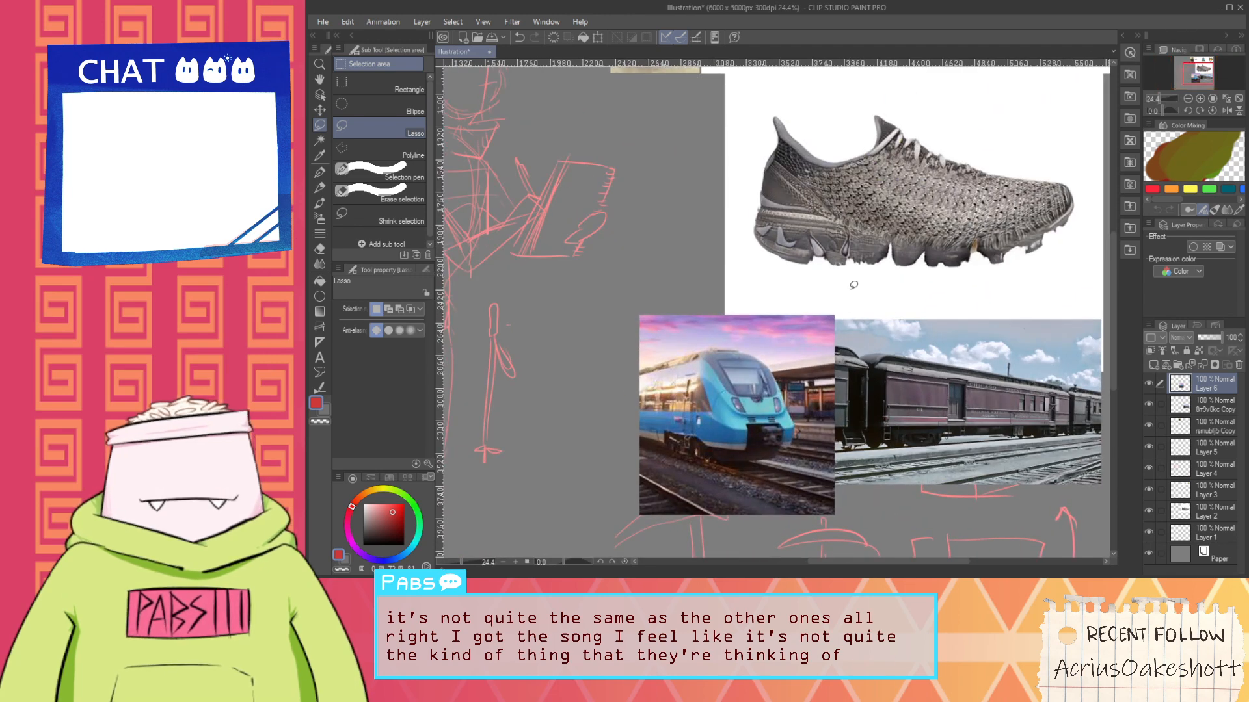
Examine the shoe and train references against the full-body character sketch
{"action": "scroll", "coordinate": [782, 356], "scroll_direction": "down", "scroll_amount": 2}
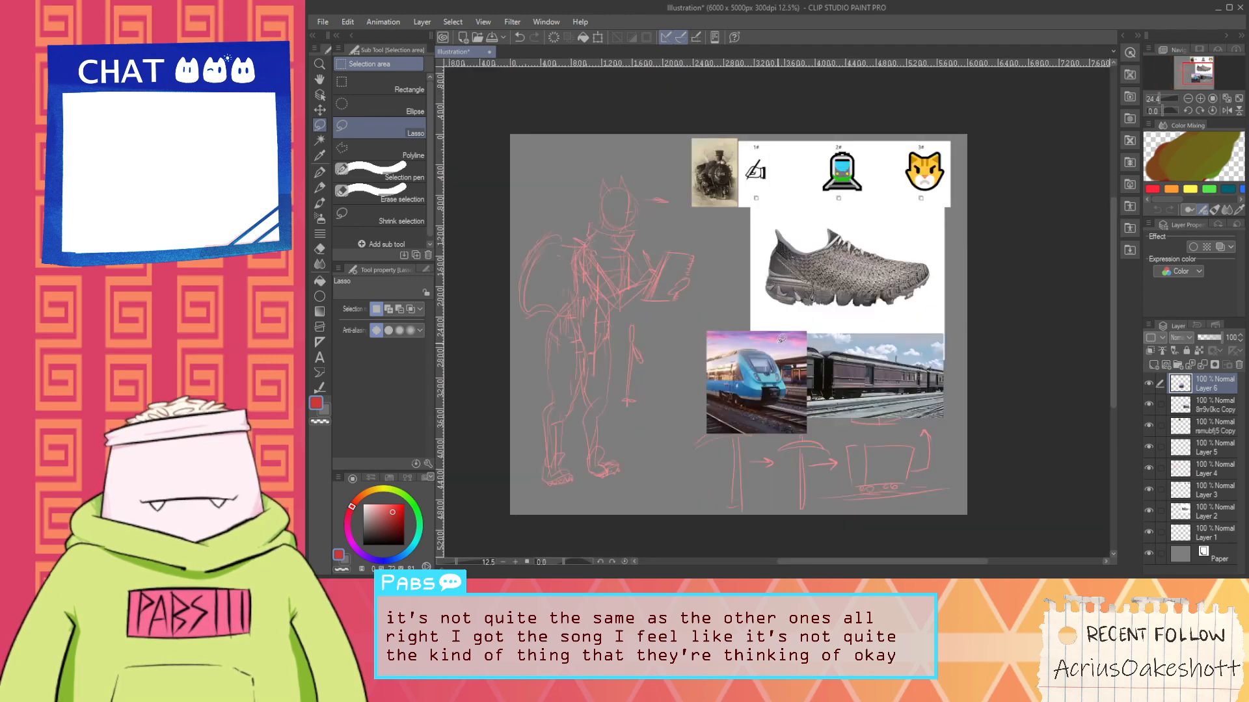
{"action": "key", "text": "space"}
{"action": "left_click_drag", "start_coordinate": [775, 362], "coordinate": [740, 316]}
{"action": "scroll", "coordinate": [770, 346], "scroll_direction": "up", "scroll_amount": 2}
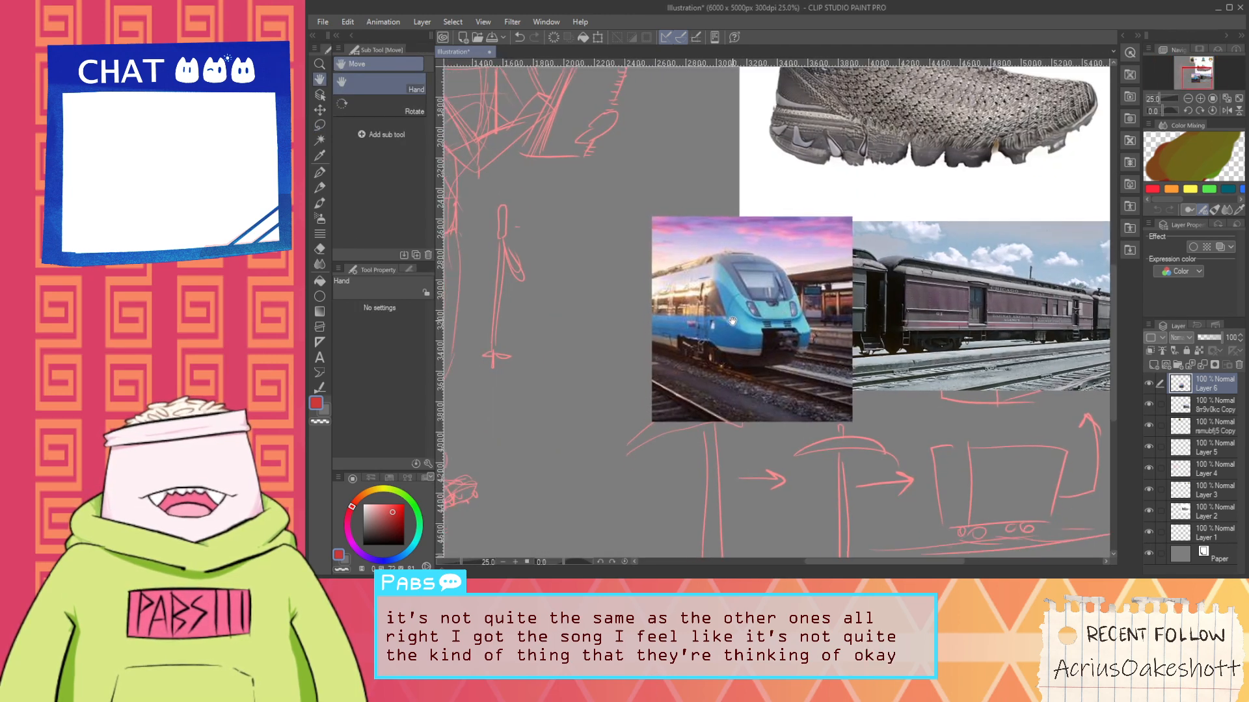
{"action": "scroll", "coordinate": [731, 319], "scroll_direction": "down", "scroll_amount": 2}
{"action": "left_click_drag", "start_coordinate": [709, 253], "coordinate": [729, 305]}
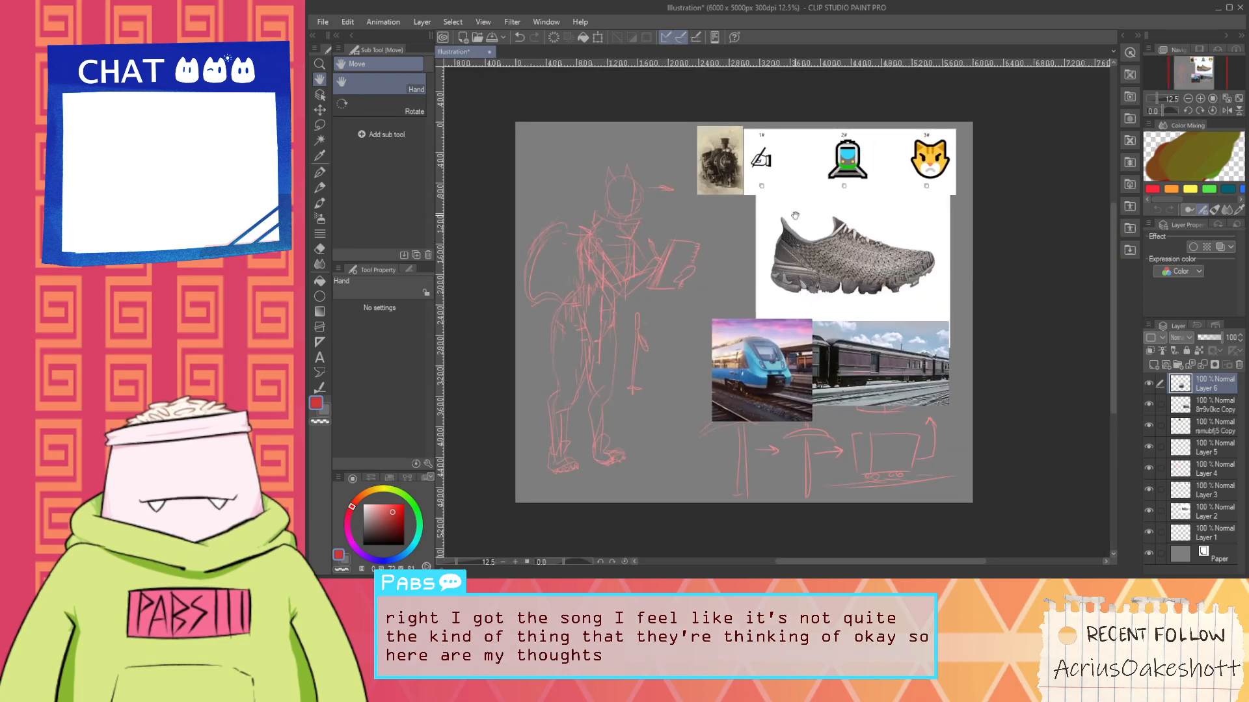
{"action": "scroll", "coordinate": [583, 459], "scroll_direction": "up", "scroll_amount": 4}
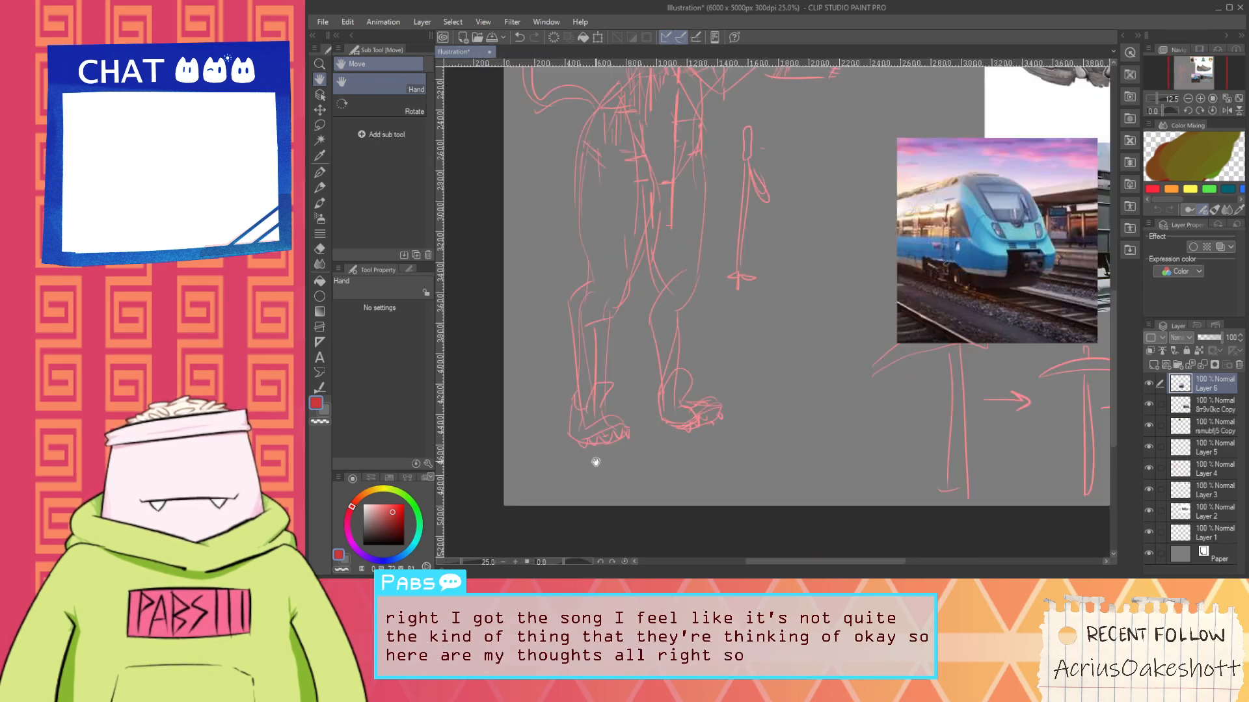
{"action": "scroll", "coordinate": [598, 415], "scroll_direction": "down", "scroll_amount": 1}
{"action": "scroll", "coordinate": [646, 409], "scroll_direction": "up", "scroll_amount": 1}
{"action": "left_click_drag", "start_coordinate": [604, 409], "coordinate": [638, 482]}
{"action": "scroll", "coordinate": [655, 411], "scroll_direction": "down", "scroll_amount": 1}
{"action": "left_click_drag", "start_coordinate": [675, 421], "coordinate": [631, 430]}
{"action": "left_click_drag", "start_coordinate": [677, 329], "coordinate": [591, 408]}
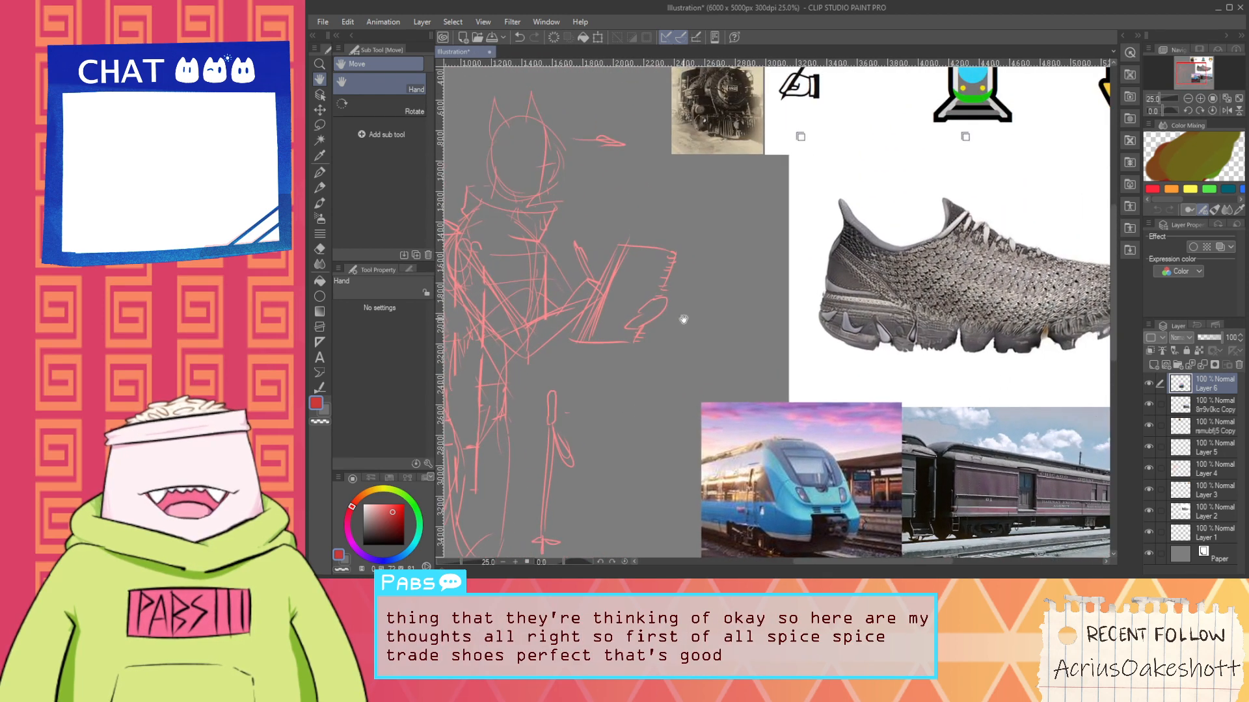
{"action": "scroll", "coordinate": [691, 338], "scroll_direction": "down", "scroll_amount": 1}
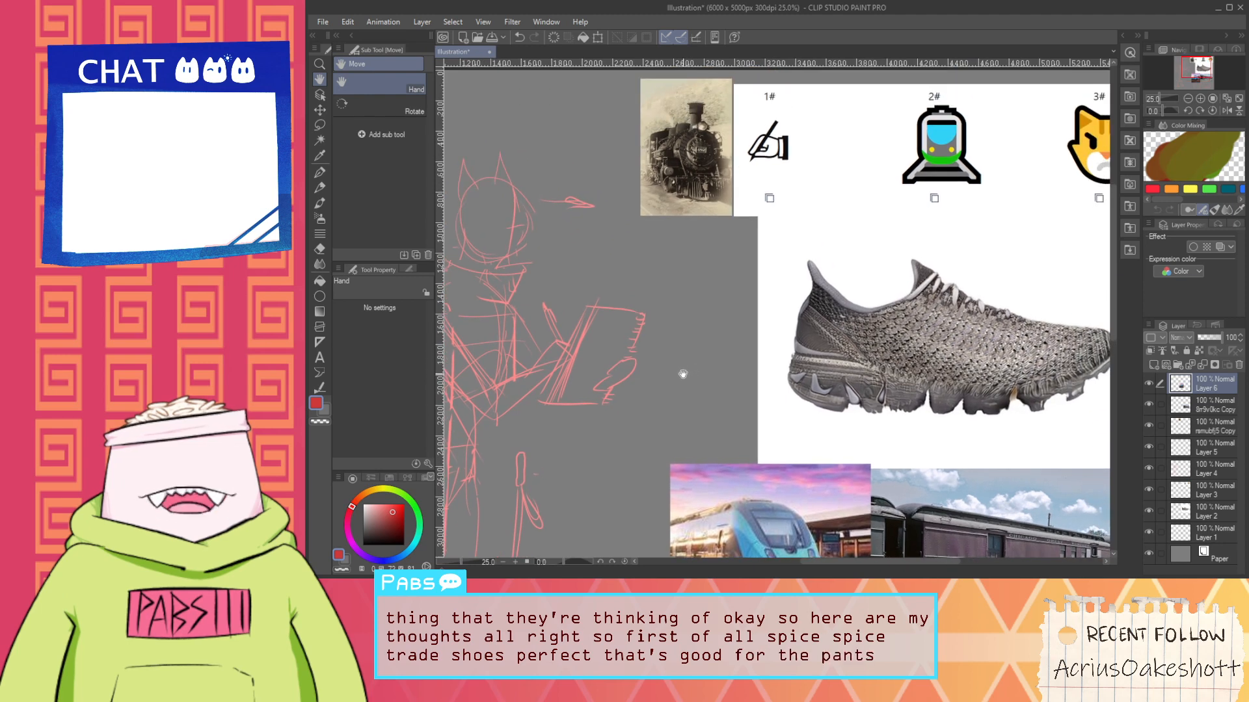
{"action": "scroll", "coordinate": [680, 377], "scroll_direction": "down", "scroll_amount": 1}
{"action": "scroll", "coordinate": [657, 364], "scroll_direction": "up", "scroll_amount": 1}
Examine the sketched character's legs, torso and head up close
{"action": "key", "text": "p"}
{"action": "scroll", "coordinate": [578, 462], "scroll_direction": "up", "scroll_amount": 2}
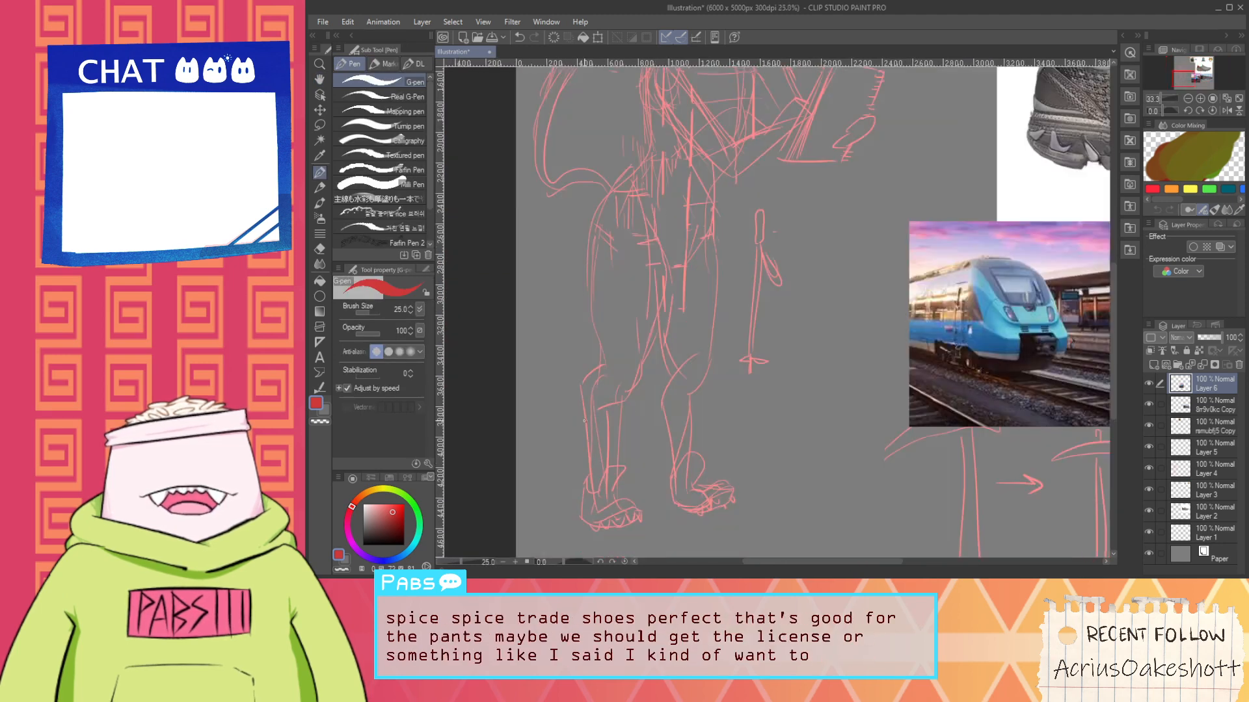
{"action": "scroll", "coordinate": [578, 462], "scroll_direction": "down", "scroll_amount": 1}
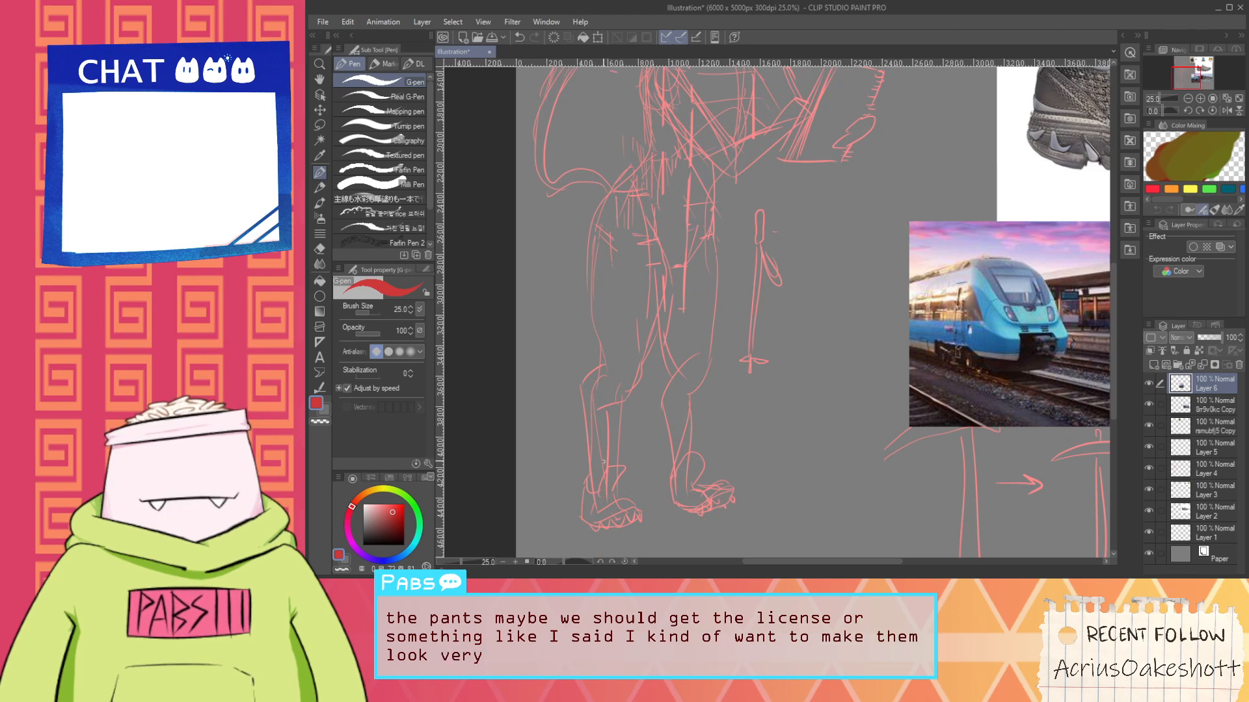
{"action": "key", "text": "space"}
{"action": "left_click_drag", "start_coordinate": [593, 325], "coordinate": [584, 383]}
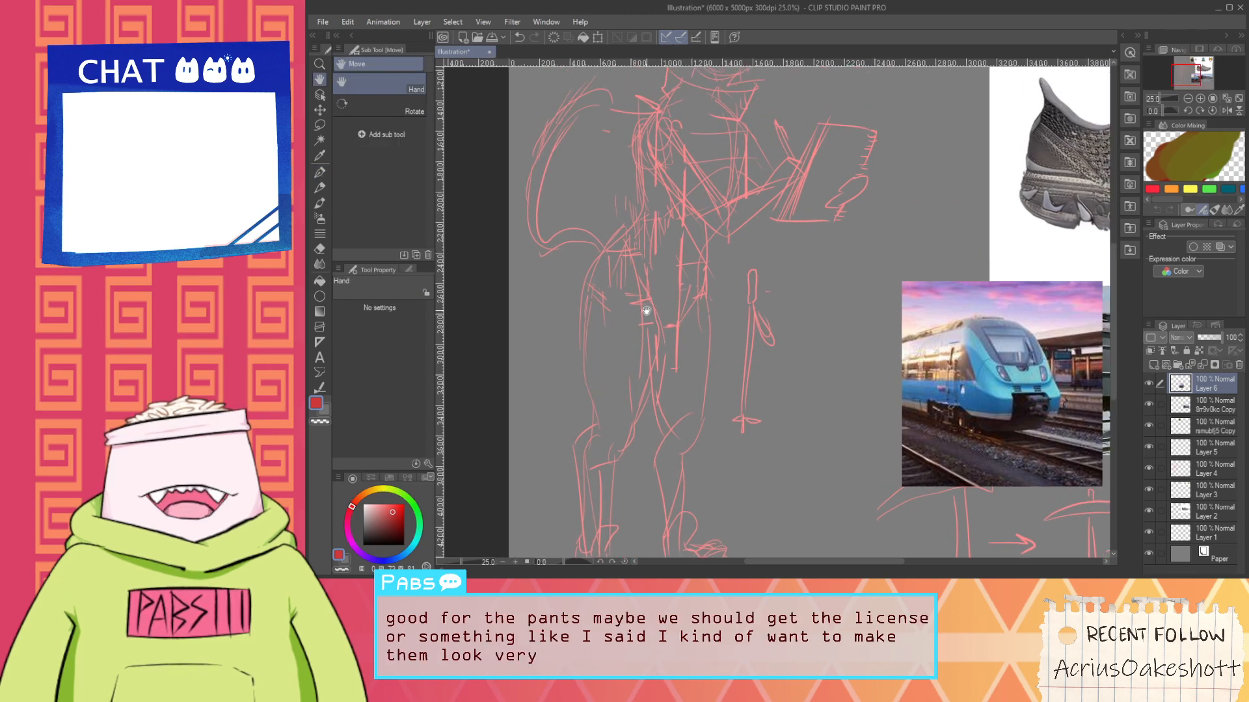
{"action": "mouse_move", "coordinate": [646, 314]}
{"action": "left_mouse_down"}
{"action": "mouse_move", "coordinate": [609, 438]}
{"action": "mouse_move", "coordinate": [601, 414]}
{"action": "left_mouse_up"}
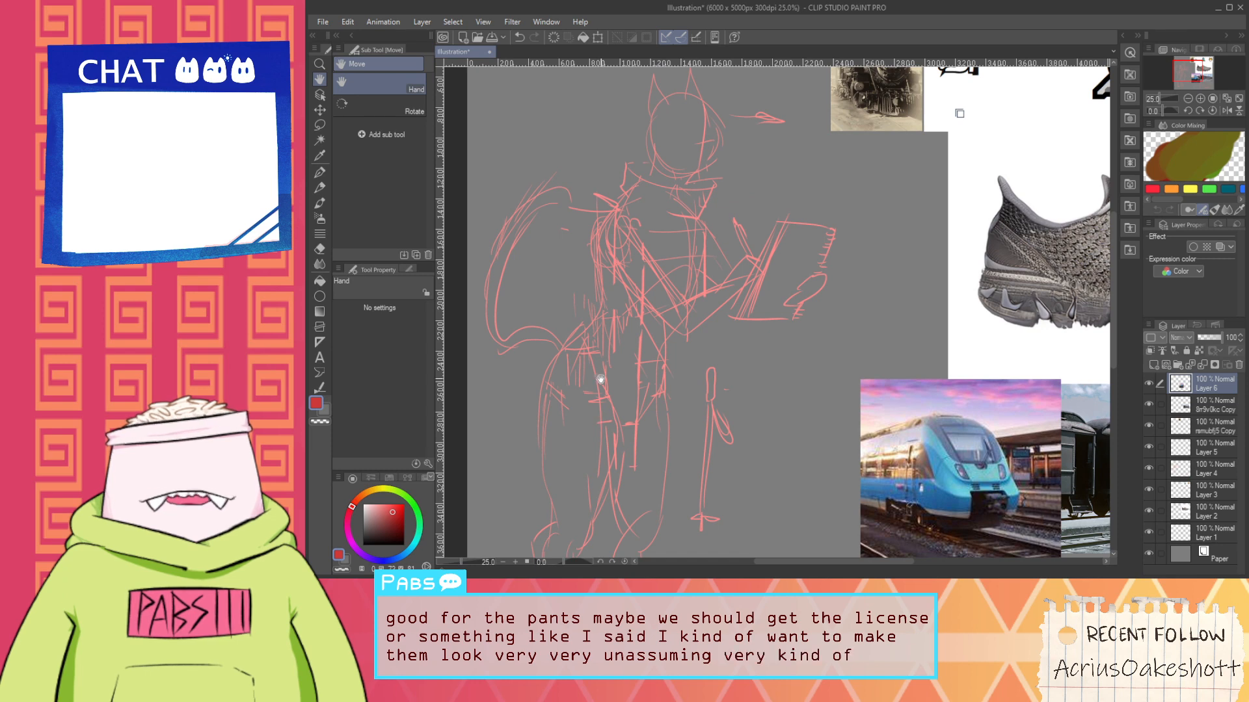
{"action": "left_click_drag", "start_coordinate": [643, 334], "coordinate": [588, 381]}
{"action": "mouse_move", "coordinate": [709, 293]}
{"action": "left_mouse_down"}
{"action": "mouse_move", "coordinate": [646, 330]}
{"action": "mouse_move", "coordinate": [592, 302]}
{"action": "mouse_move", "coordinate": [587, 287]}
{"action": "left_mouse_up"}
{"action": "scroll", "coordinate": [597, 325], "scroll_direction": "down", "scroll_amount": 3}
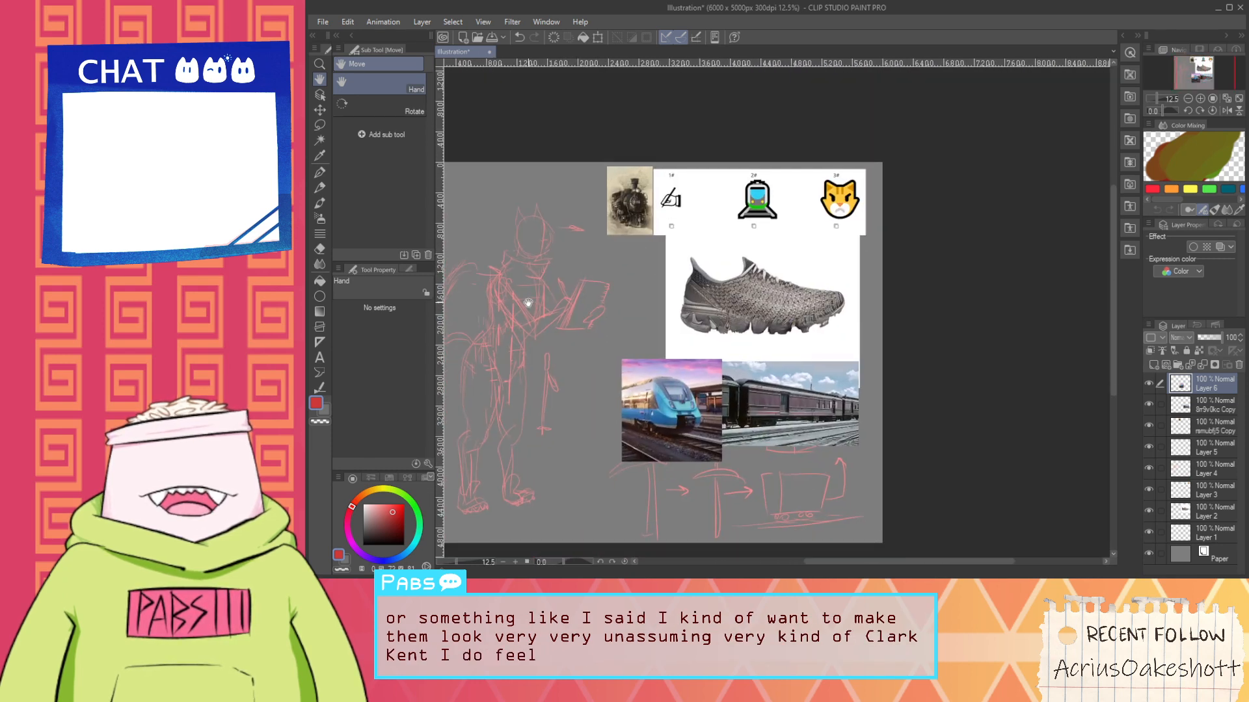
{"action": "scroll", "coordinate": [529, 222], "scroll_direction": "up", "scroll_amount": 5}
{"action": "scroll", "coordinate": [547, 267], "scroll_direction": "down", "scroll_amount": 1}
{"action": "scroll", "coordinate": [599, 312], "scroll_direction": "up", "scroll_amount": 1}
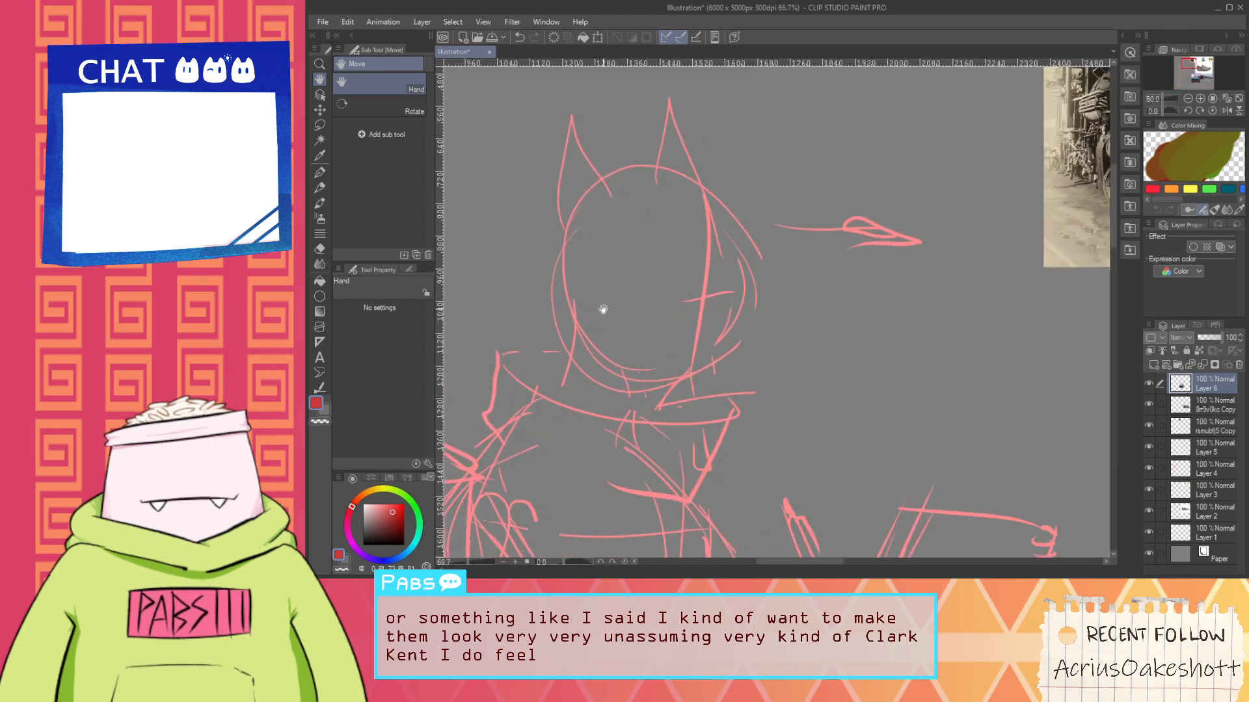
{"action": "key", "text": "p"}
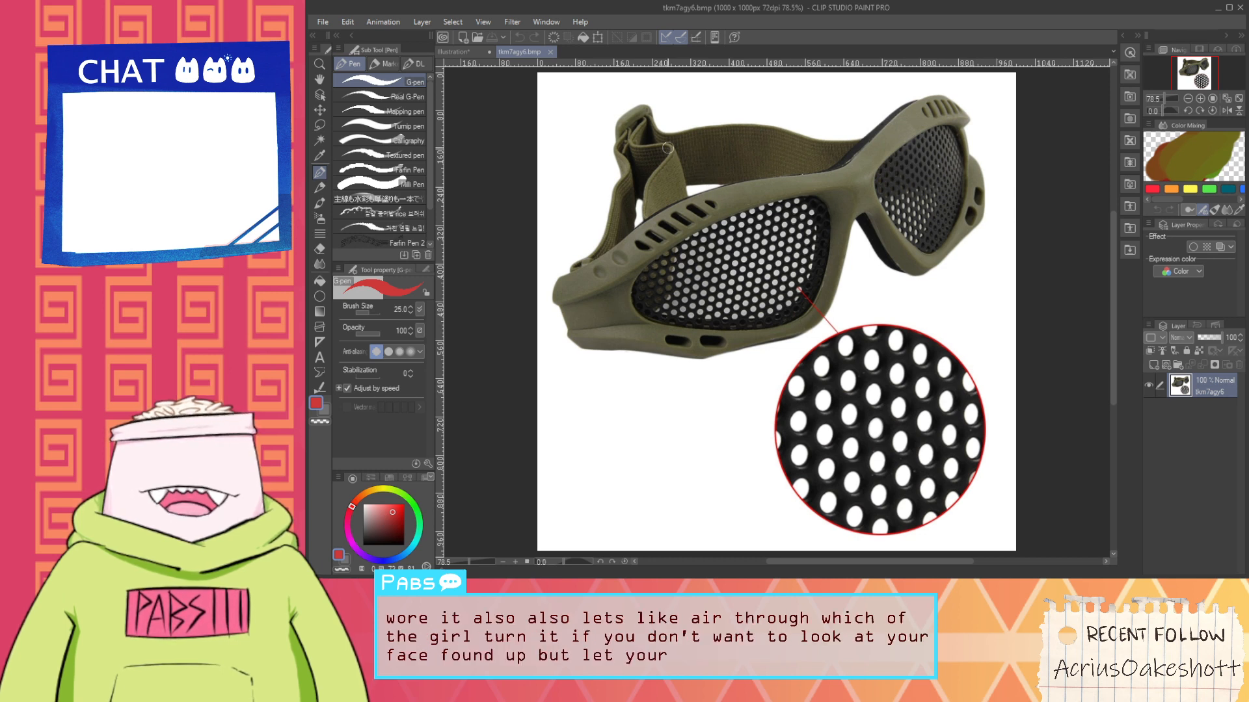
Close the mesh goggles reference image and return to the character sketch
{"action": "left_click", "coordinate": [550, 52]}
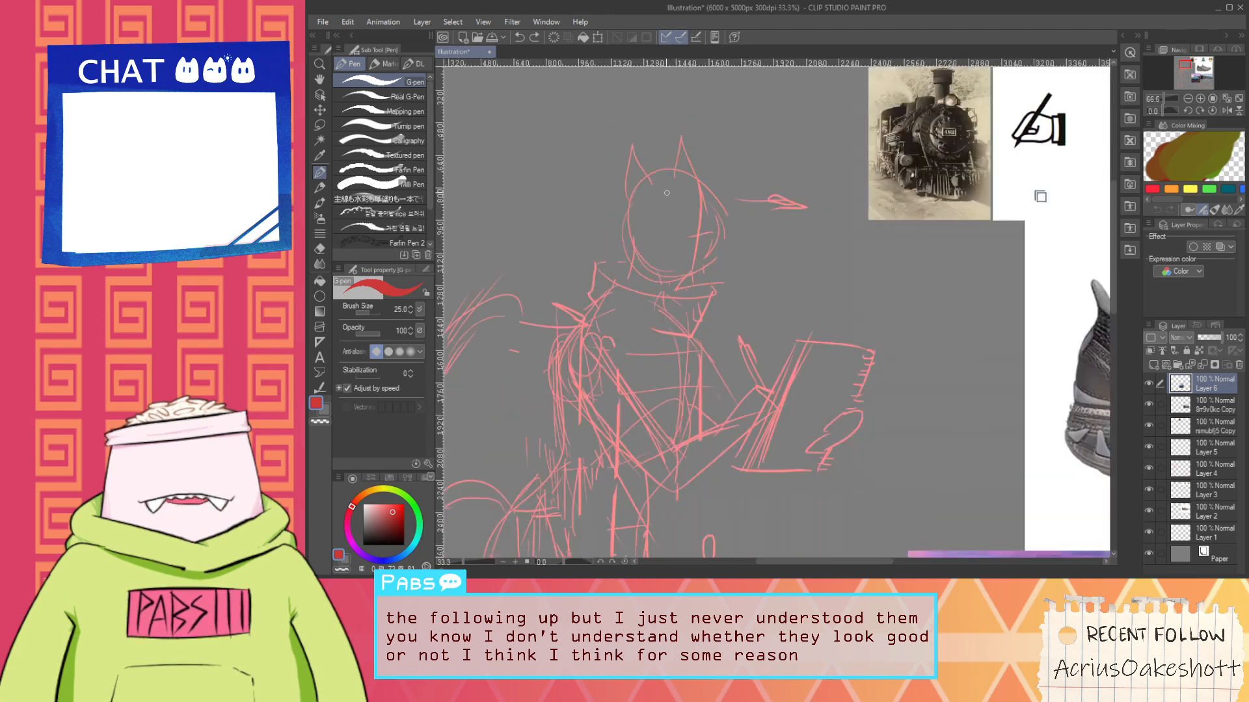
{"action": "scroll", "coordinate": [697, 248], "scroll_direction": "down", "scroll_amount": 2}
{"action": "scroll", "coordinate": [697, 248], "scroll_direction": "down", "scroll_amount": 1}
{"action": "left_click_drag", "start_coordinate": [645, 326], "coordinate": [729, 248]}
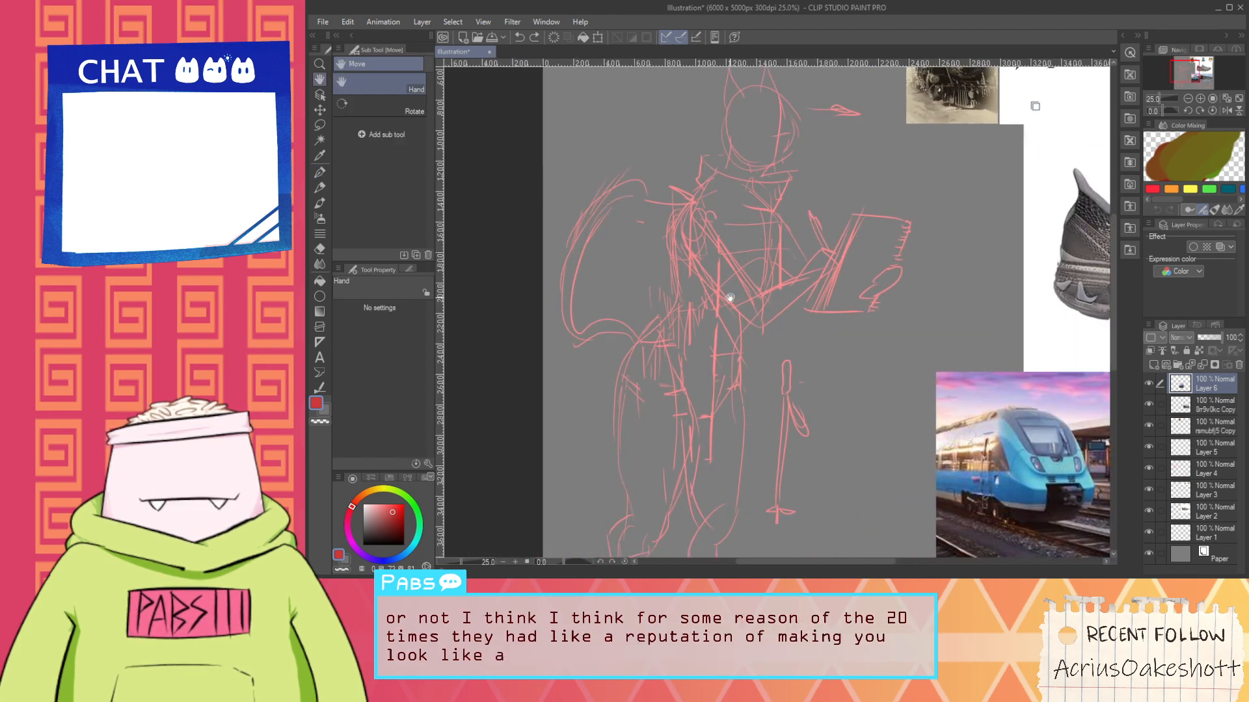
{"action": "left_click_drag", "start_coordinate": [730, 297], "coordinate": [705, 260]}
{"action": "mouse_move", "coordinate": [721, 307]}
{"action": "left_mouse_down"}
{"action": "mouse_move", "coordinate": [714, 214]}
{"action": "mouse_move", "coordinate": [713, 259]}
{"action": "mouse_move", "coordinate": [730, 217]}
{"action": "mouse_move", "coordinate": [694, 322]}
{"action": "mouse_move", "coordinate": [690, 255]}
{"action": "left_mouse_up"}
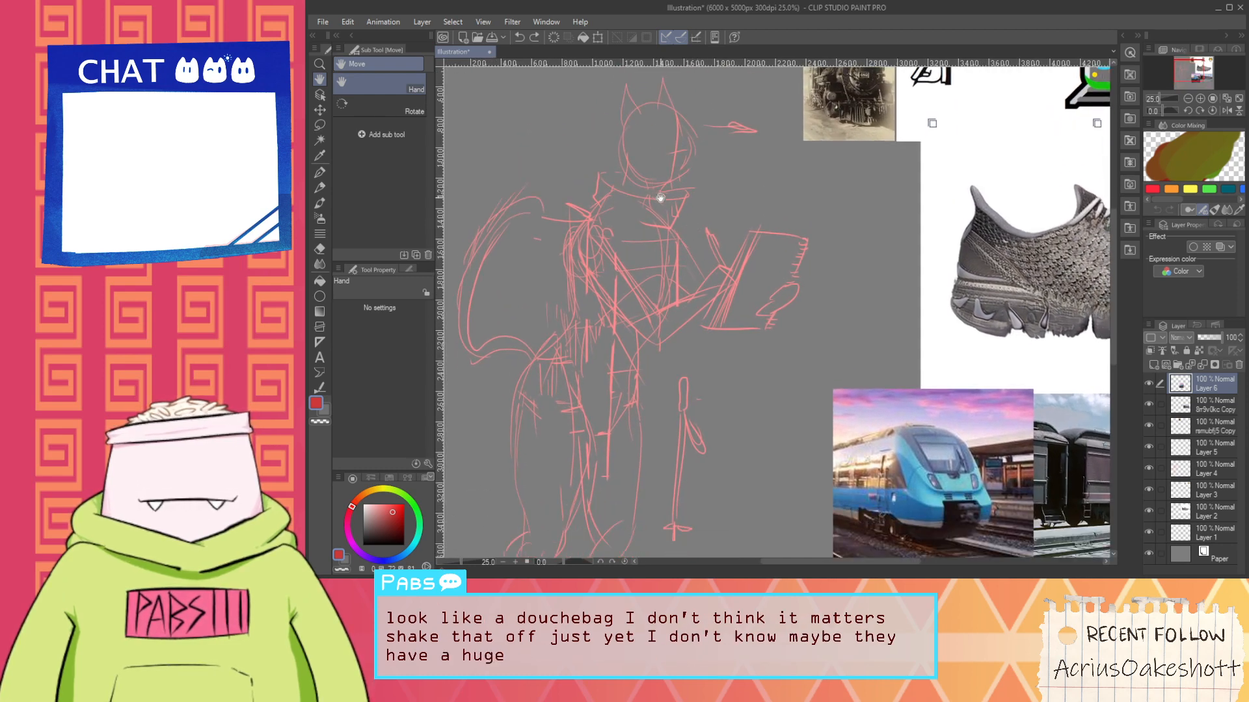
Draw a slanted red pen line across the character's head for the lower edge of a hat
{"action": "scroll", "coordinate": [661, 197], "scroll_direction": "up", "scroll_amount": 3}
{"action": "key", "text": "p"}
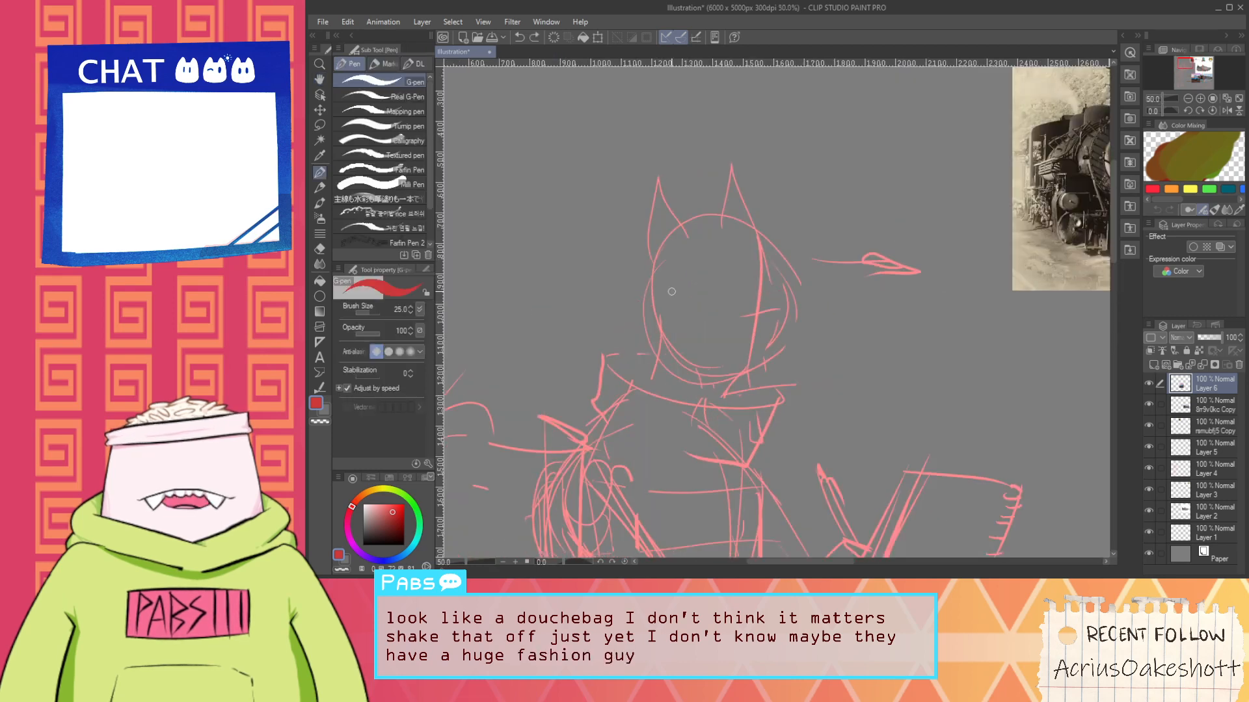
{"action": "left_click_drag", "start_coordinate": [634, 321], "coordinate": [804, 280]}
Sketch the hat's band, crown and raised back edge on the character's head, using the blue train's front as reference
{"action": "scroll", "coordinate": [702, 298], "scroll_direction": "down", "scroll_amount": 1}
{"action": "key", "text": "space"}
{"action": "left_click_drag", "start_coordinate": [726, 359], "coordinate": [655, 115]}
{"action": "left_click_drag", "start_coordinate": [878, 480], "coordinate": [771, 328]}
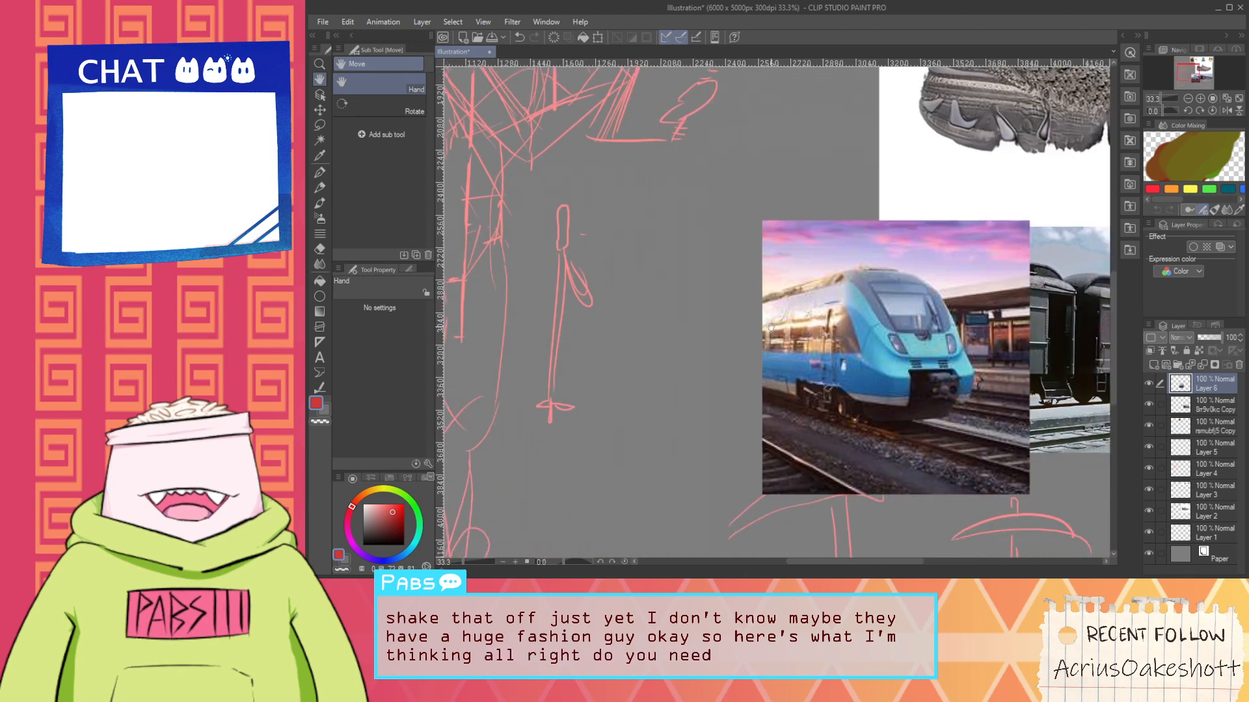
{"action": "scroll", "coordinate": [853, 350], "scroll_direction": "down", "scroll_amount": 1}
{"action": "left_click_drag", "start_coordinate": [806, 176], "coordinate": [622, 245]}
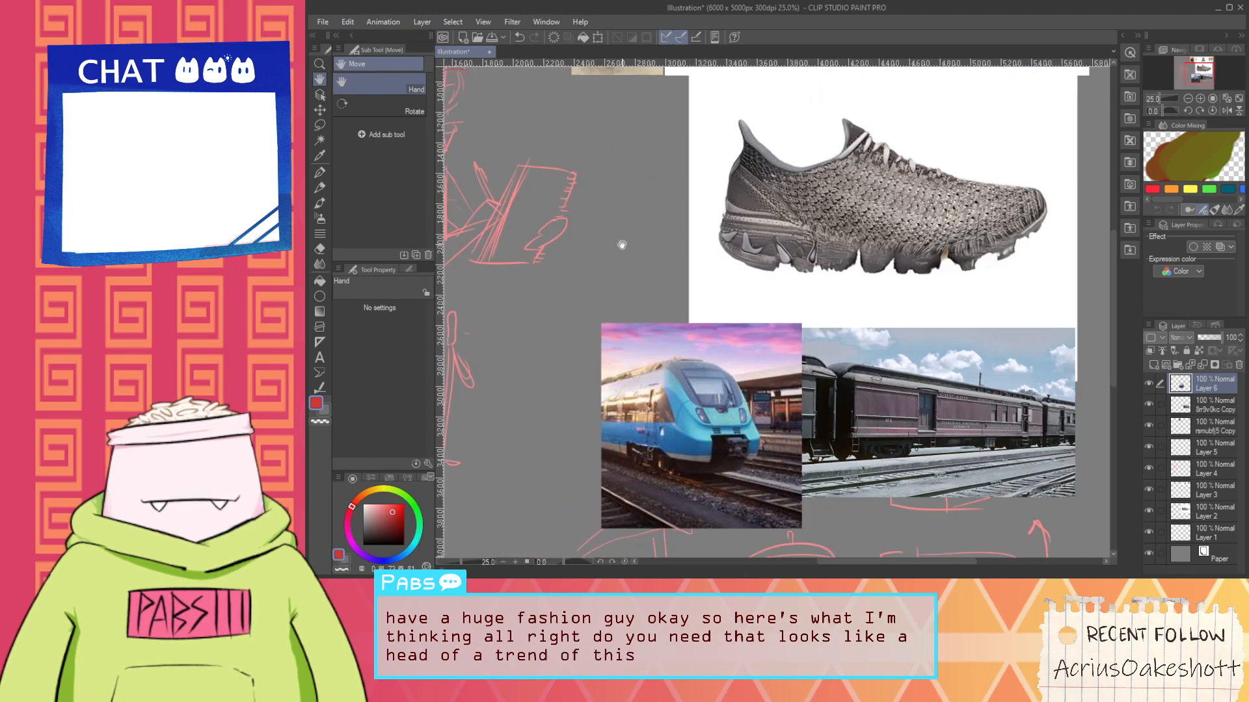
{"action": "mouse_move", "coordinate": [510, 188]}
{"action": "left_mouse_down"}
{"action": "mouse_move", "coordinate": [664, 224]}
{"action": "mouse_move", "coordinate": [722, 268]}
{"action": "left_mouse_up"}
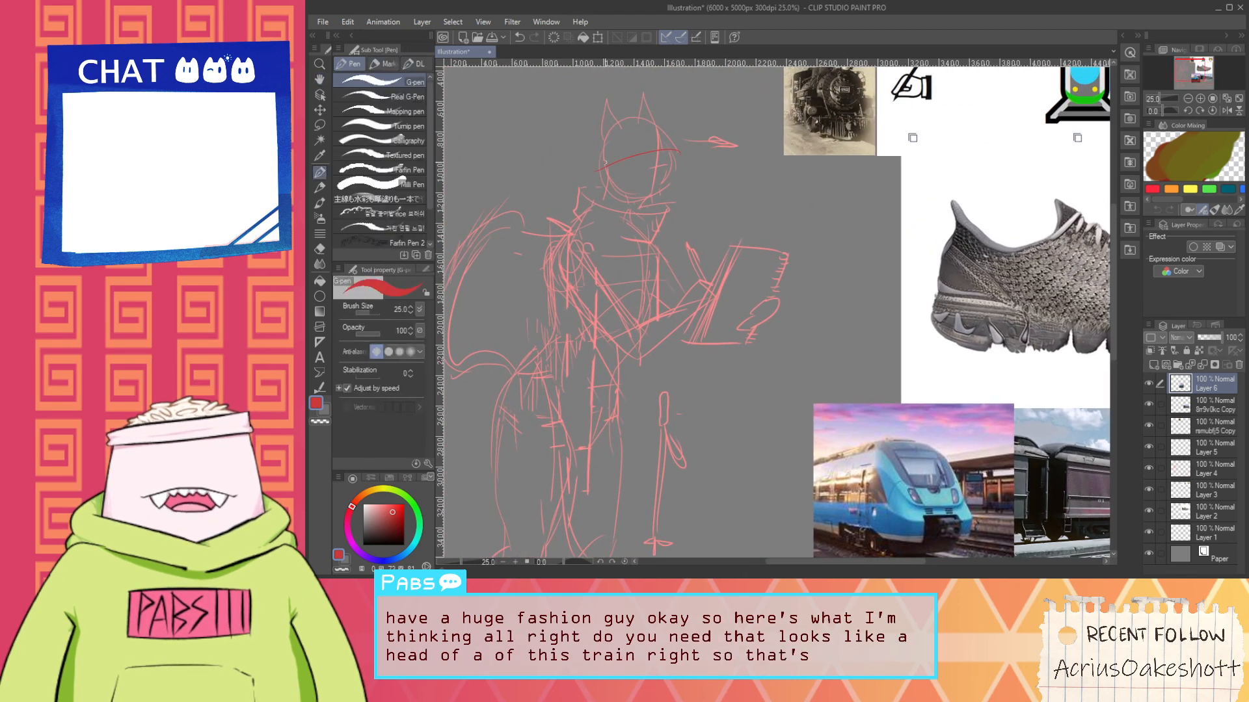
{"action": "mouse_move", "coordinate": [587, 160]}
{"action": "left_mouse_down"}
{"action": "mouse_move", "coordinate": [589, 170]}
{"action": "mouse_move", "coordinate": [631, 146]}
{"action": "left_mouse_up"}
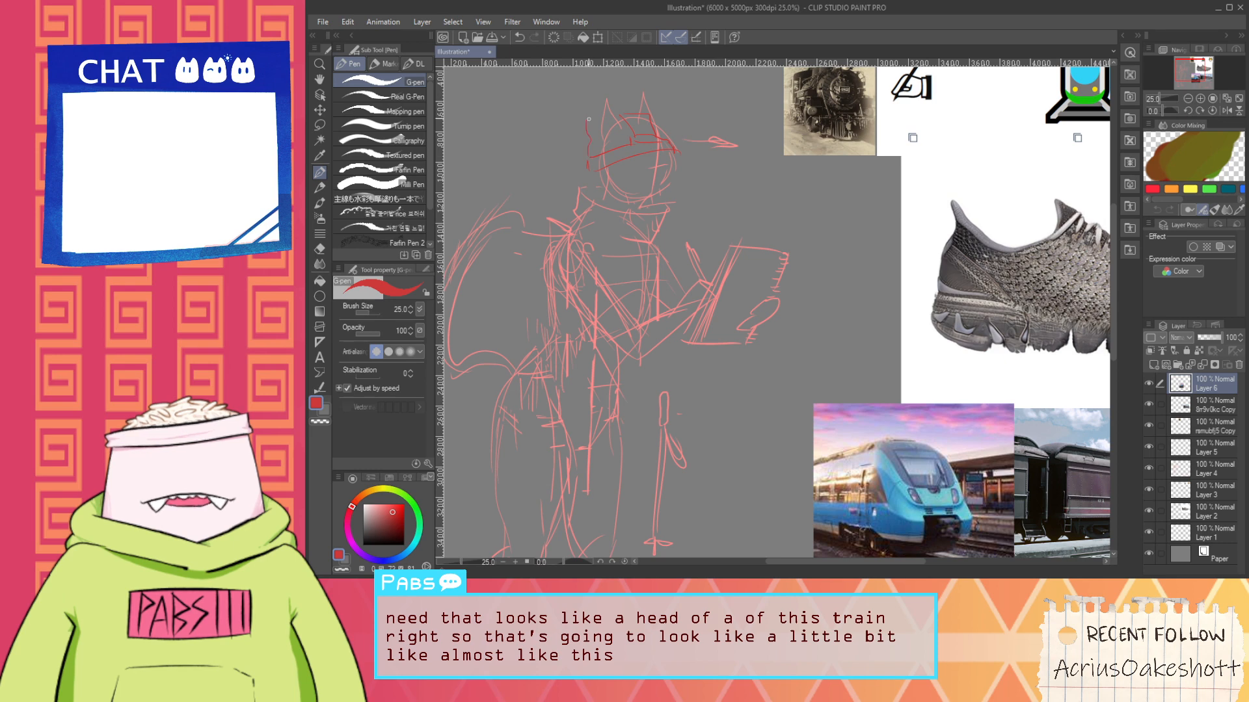
{"action": "left_click_drag", "start_coordinate": [587, 105], "coordinate": [609, 103]}
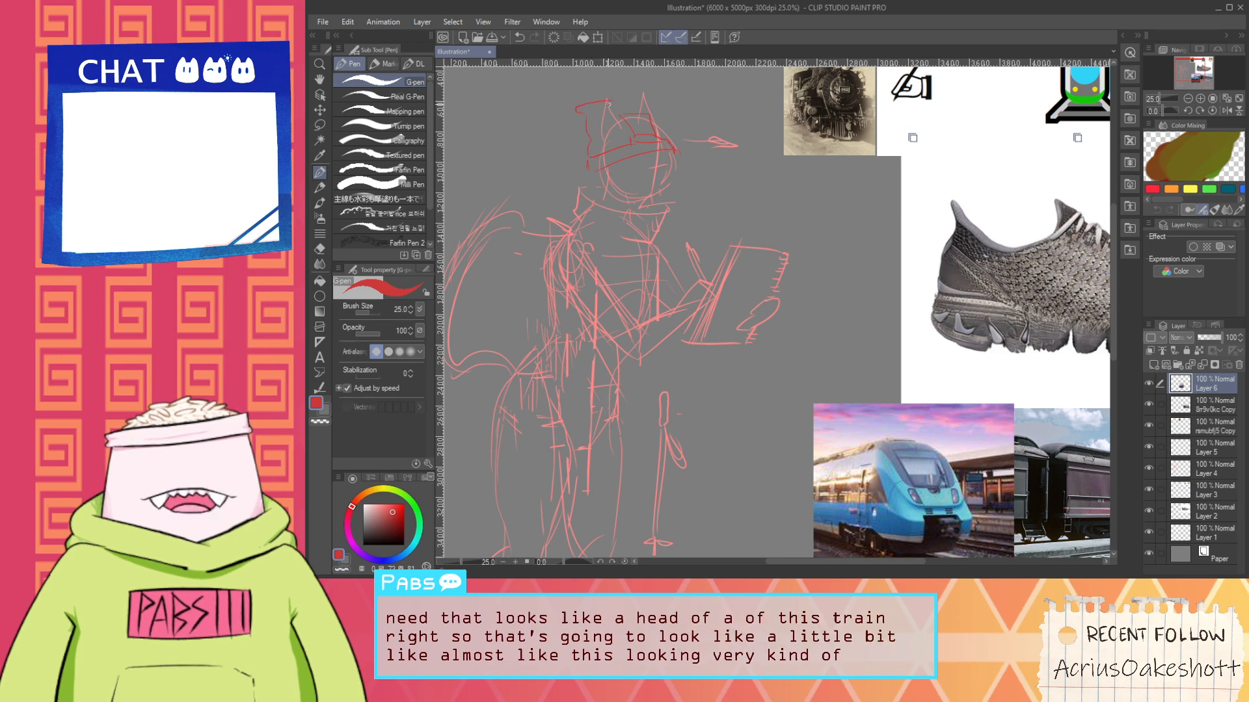
Sketch the character's rear pointed ear poking up through the hat and undo the last stroke
{"action": "scroll", "coordinate": [651, 134], "scroll_direction": "up", "scroll_amount": 2}
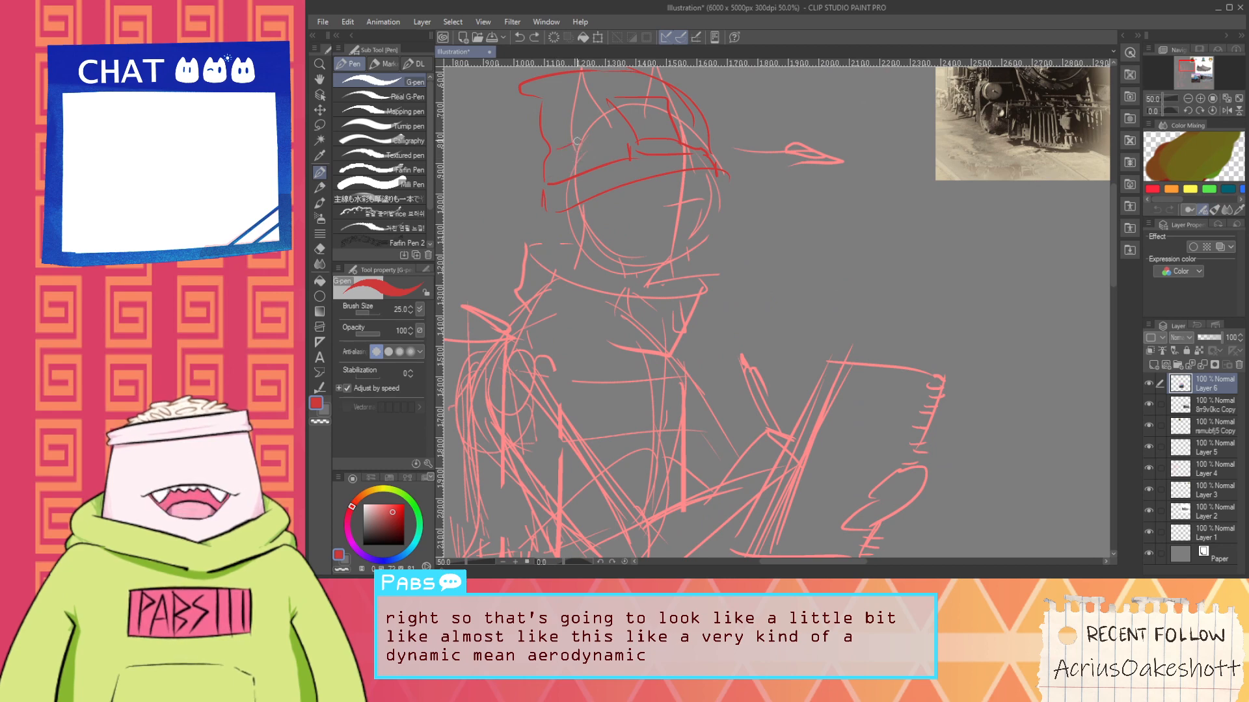
{"action": "scroll", "coordinate": [584, 126], "scroll_direction": "down", "scroll_amount": 1}
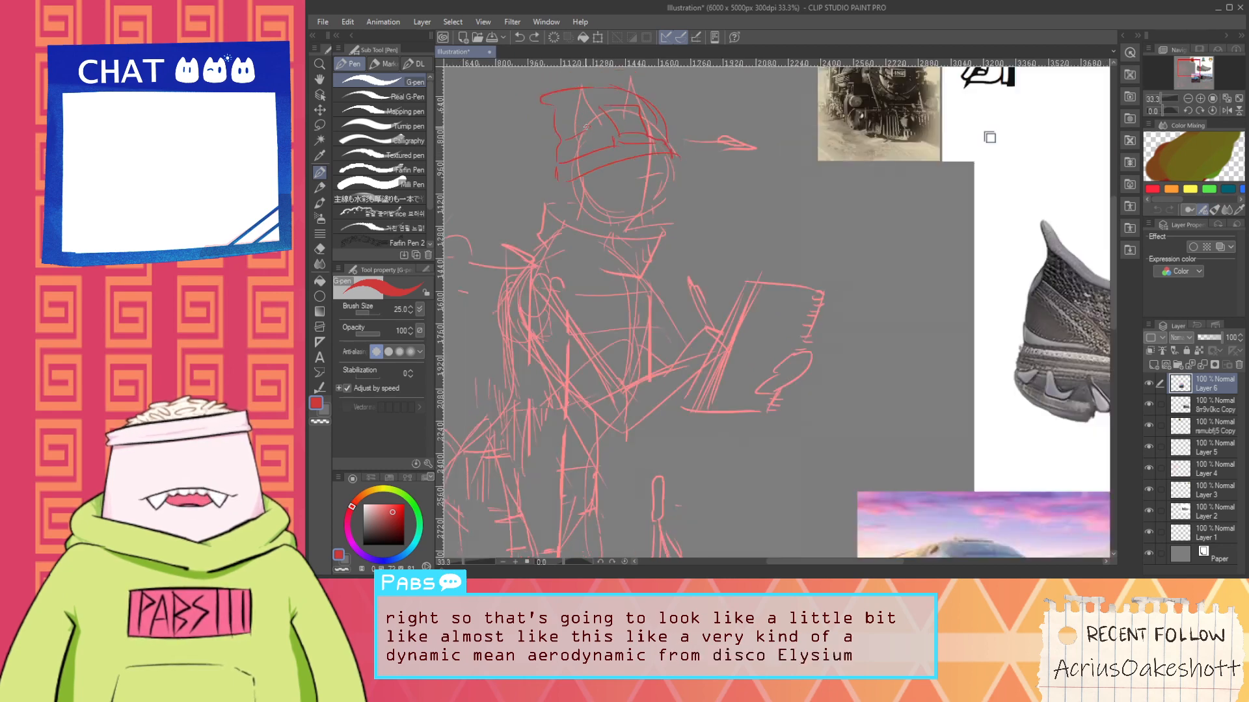
{"action": "scroll", "coordinate": [586, 149], "scroll_direction": "down", "scroll_amount": 1}
{"action": "scroll", "coordinate": [592, 195], "scroll_direction": "up", "scroll_amount": 2}
{"action": "mouse_move", "coordinate": [576, 239]}
{"action": "left_mouse_down"}
{"action": "mouse_move", "coordinate": [601, 164]}
{"action": "mouse_move", "coordinate": [604, 222]}
{"action": "mouse_move", "coordinate": [595, 193]}
{"action": "mouse_move", "coordinate": [600, 218]}
{"action": "left_mouse_up"}
{"action": "key", "text": "ctrl+z"}
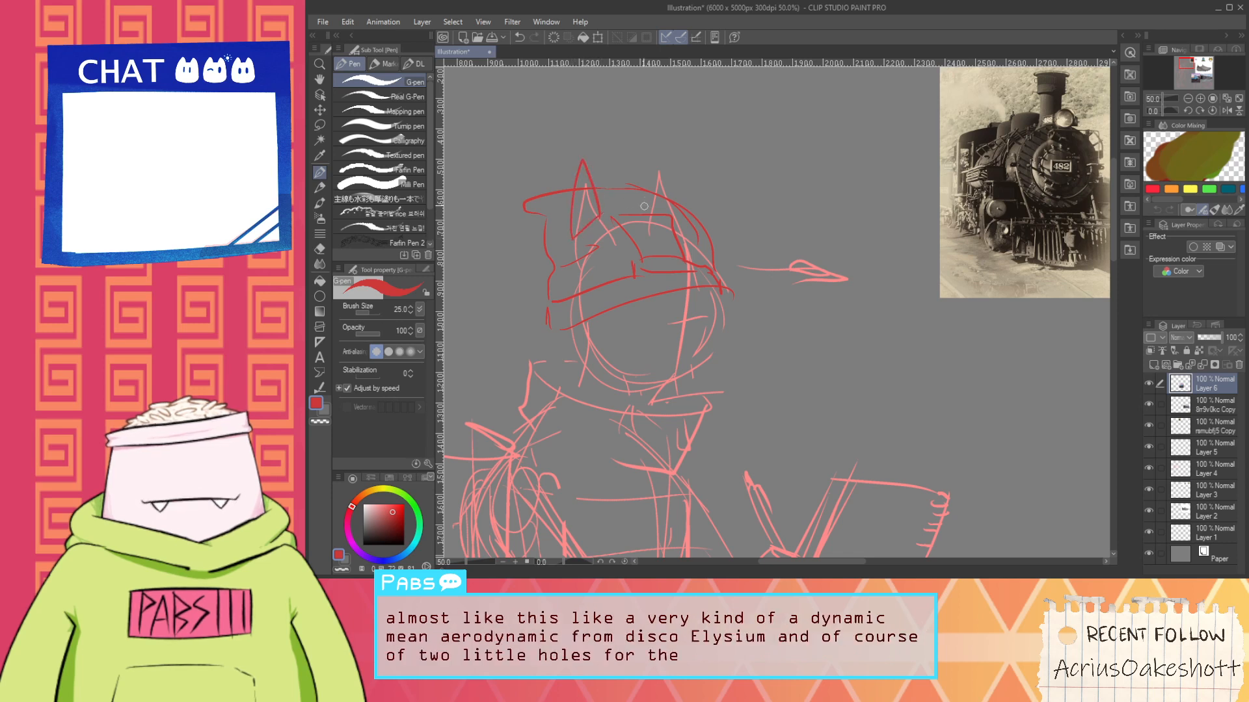
Undo the tall ear strokes and redraw shorter pointed cat ears poking through the hat
{"action": "key", "text": "ctrl+z"}
{"action": "key", "text": "ctrl+z"}
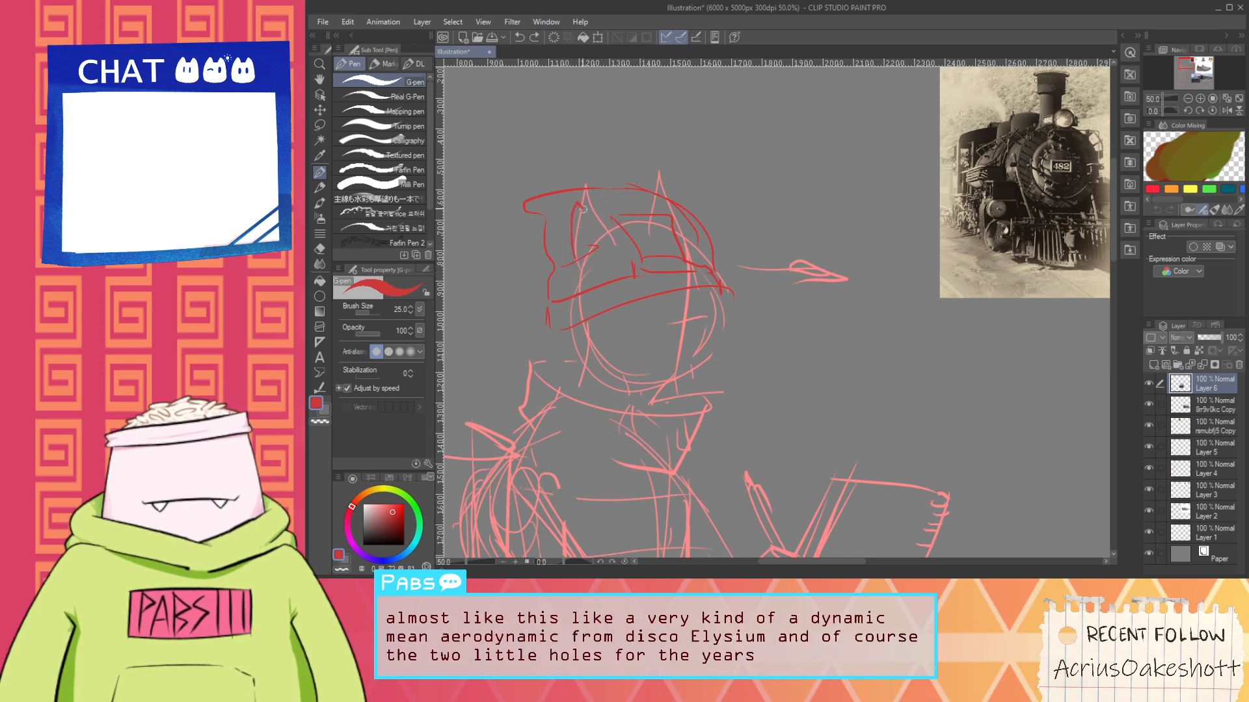
{"action": "left_click_drag", "start_coordinate": [583, 209], "coordinate": [584, 256]}
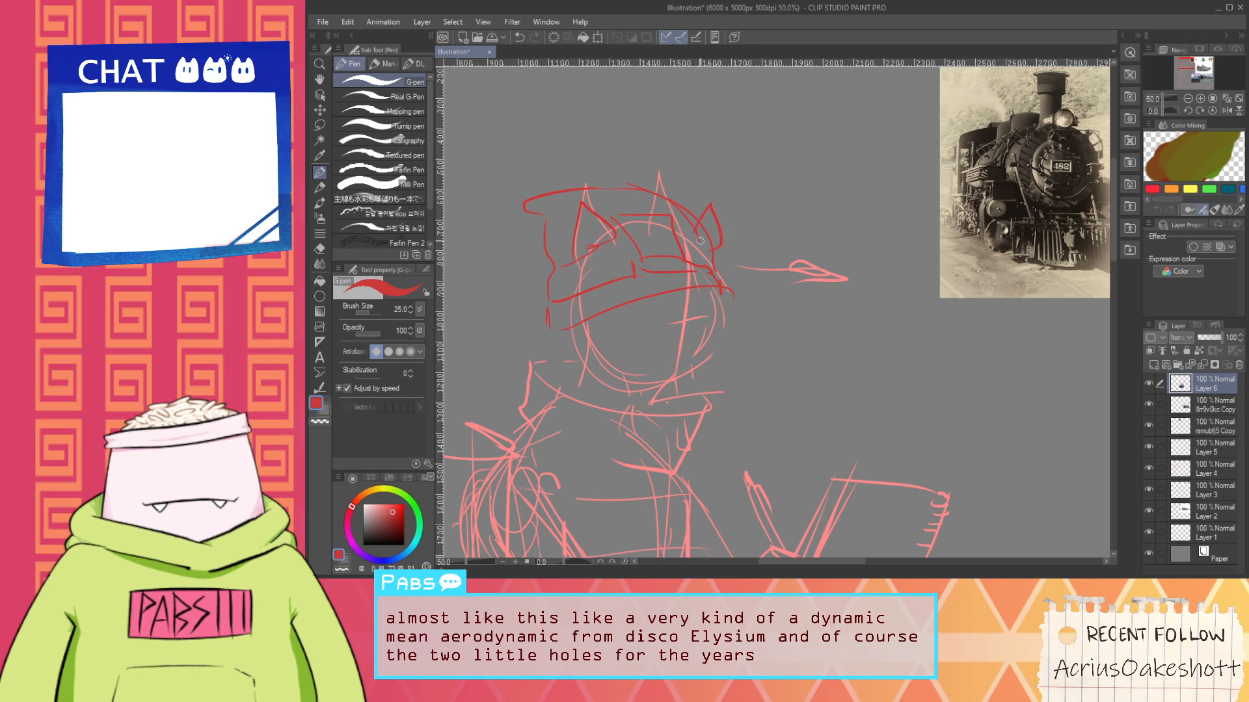
Look over the shoe and train reference images and the full figure sketch before returning to the head
{"action": "scroll", "coordinate": [700, 241], "scroll_direction": "down", "scroll_amount": 2}
{"action": "key", "text": "space"}
{"action": "left_click_drag", "start_coordinate": [687, 292], "coordinate": [575, 195]}
{"action": "scroll", "coordinate": [574, 195], "scroll_direction": "down", "scroll_amount": 3}
{"action": "scroll", "coordinate": [653, 325], "scroll_direction": "up", "scroll_amount": 4}
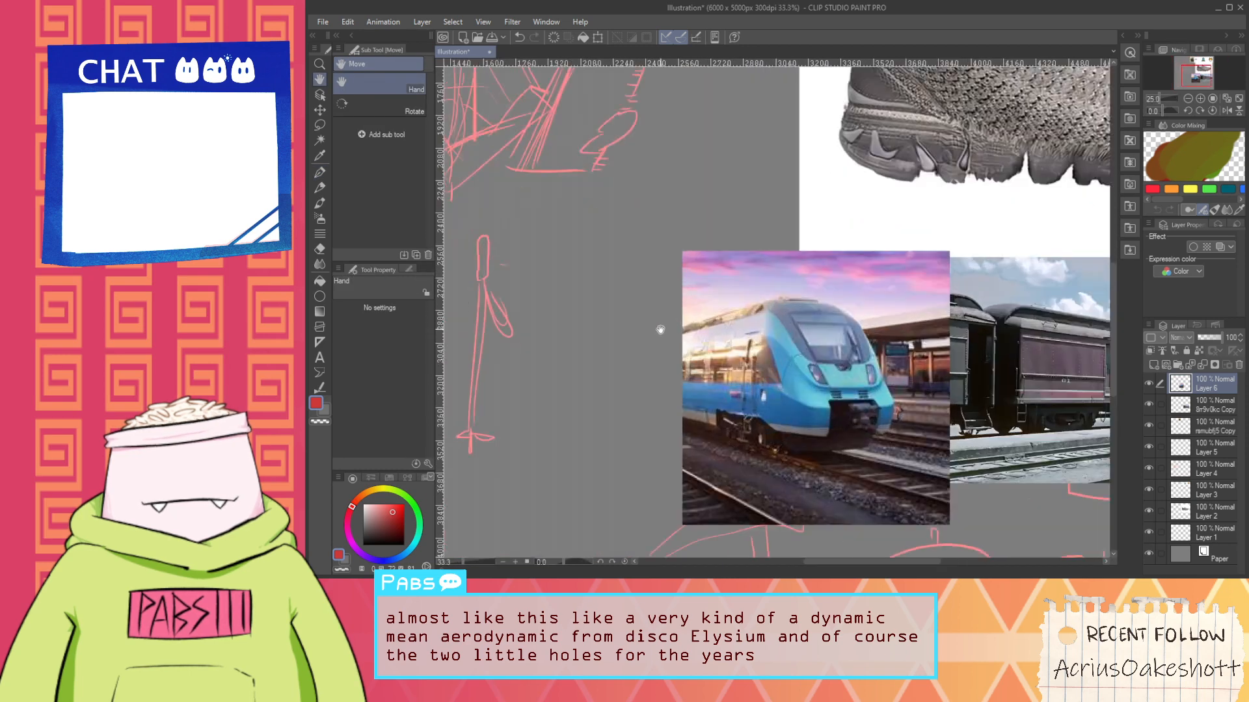
{"action": "scroll", "coordinate": [657, 330], "scroll_direction": "down", "scroll_amount": 1}
{"action": "left_click_drag", "start_coordinate": [617, 255], "coordinate": [580, 326]}
{"action": "scroll", "coordinate": [581, 329], "scroll_direction": "down", "scroll_amount": 2}
{"action": "left_click_drag", "start_coordinate": [640, 288], "coordinate": [651, 306]}
{"action": "scroll", "coordinate": [652, 306], "scroll_direction": "up", "scroll_amount": 2}
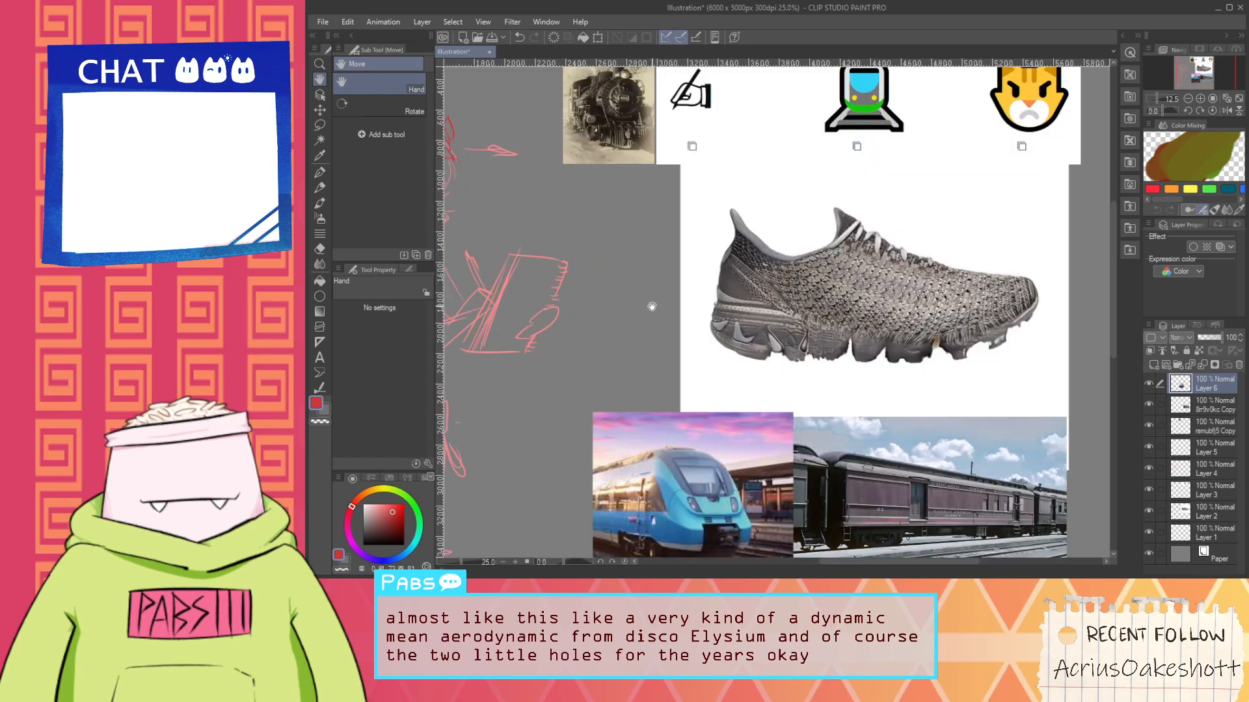
{"action": "left_click_drag", "start_coordinate": [699, 411], "coordinate": [621, 244]}
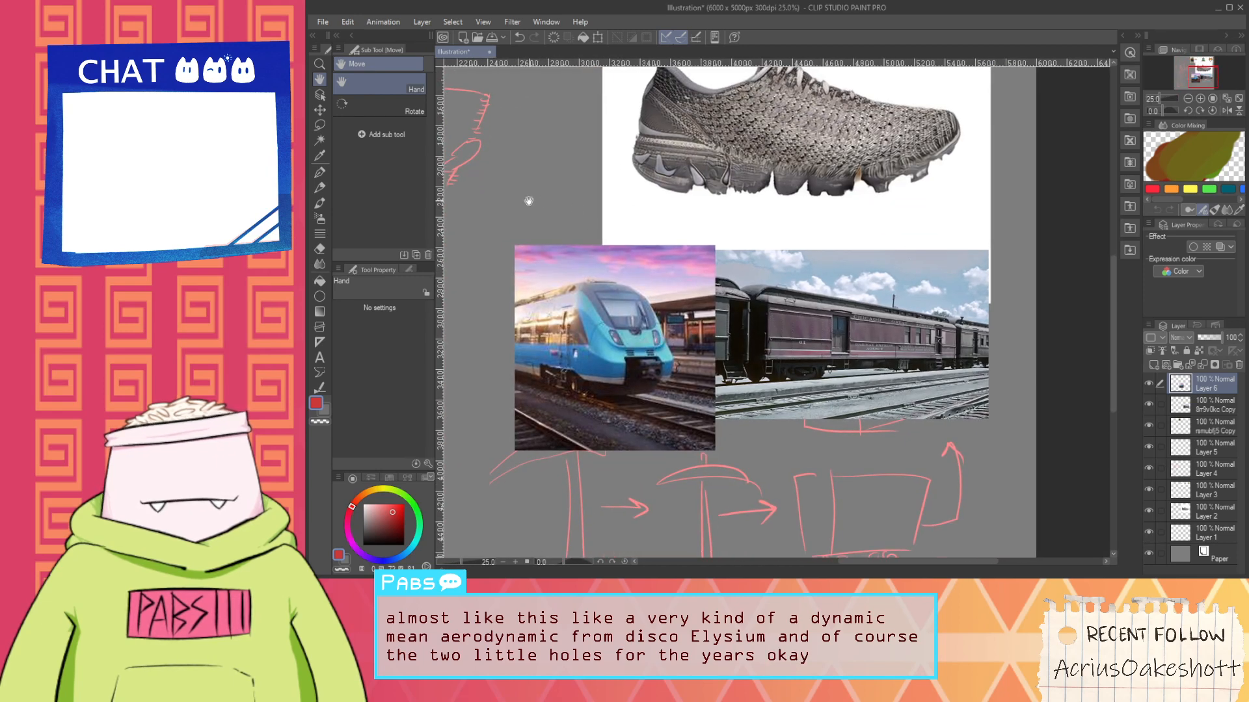
{"action": "left_click_drag", "start_coordinate": [481, 173], "coordinate": [630, 273]}
{"action": "left_click_drag", "start_coordinate": [627, 332], "coordinate": [685, 271]}
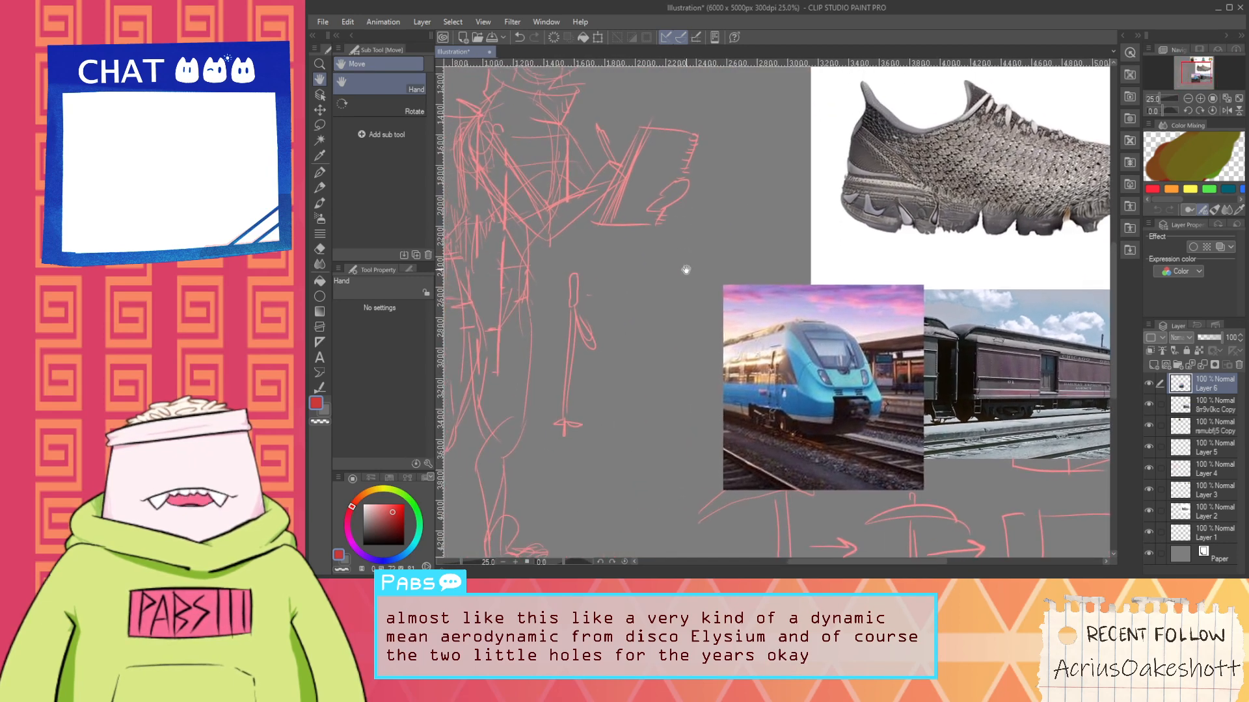
{"action": "mouse_move", "coordinate": [583, 167]}
{"action": "left_mouse_down"}
{"action": "mouse_move", "coordinate": [680, 323]}
{"action": "mouse_move", "coordinate": [689, 377]}
{"action": "left_mouse_up"}
{"action": "scroll", "coordinate": [633, 229], "scroll_direction": "up", "scroll_amount": 1}
{"action": "scroll", "coordinate": [632, 230], "scroll_direction": "up", "scroll_amount": 2}
Sketch narrow red hair strands hanging from the hat's lower edge beside the face, undoing and redrawing unsatisfactory strokes
{"action": "key", "text": "p"}
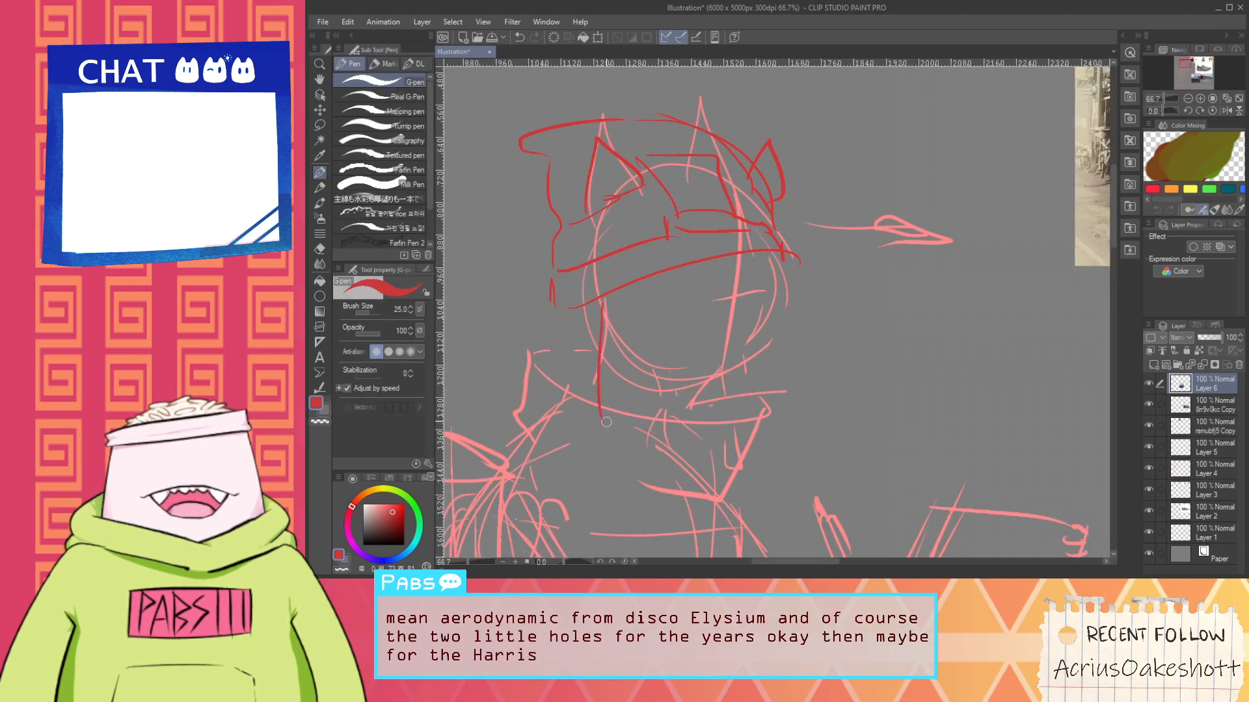
{"action": "mouse_move", "coordinate": [615, 297]}
{"action": "left_mouse_down"}
{"action": "mouse_move", "coordinate": [610, 396]}
{"action": "mouse_move", "coordinate": [623, 484]}
{"action": "left_mouse_up"}
{"action": "key", "text": "ctrl+z"}
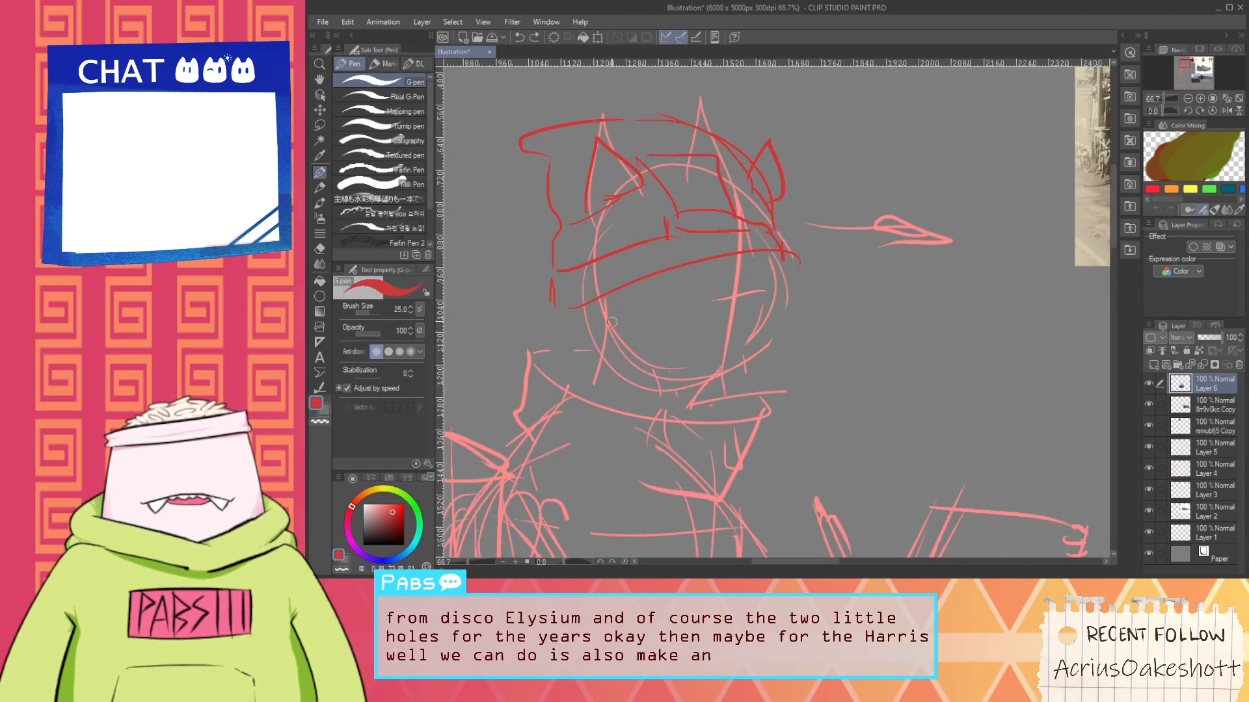
{"action": "mouse_move", "coordinate": [615, 294]}
{"action": "left_mouse_down"}
{"action": "mouse_move", "coordinate": [632, 459]}
{"action": "mouse_move", "coordinate": [637, 294]}
{"action": "mouse_move", "coordinate": [627, 392]}
{"action": "left_mouse_up"}
{"action": "key", "text": "ctrl+z"}
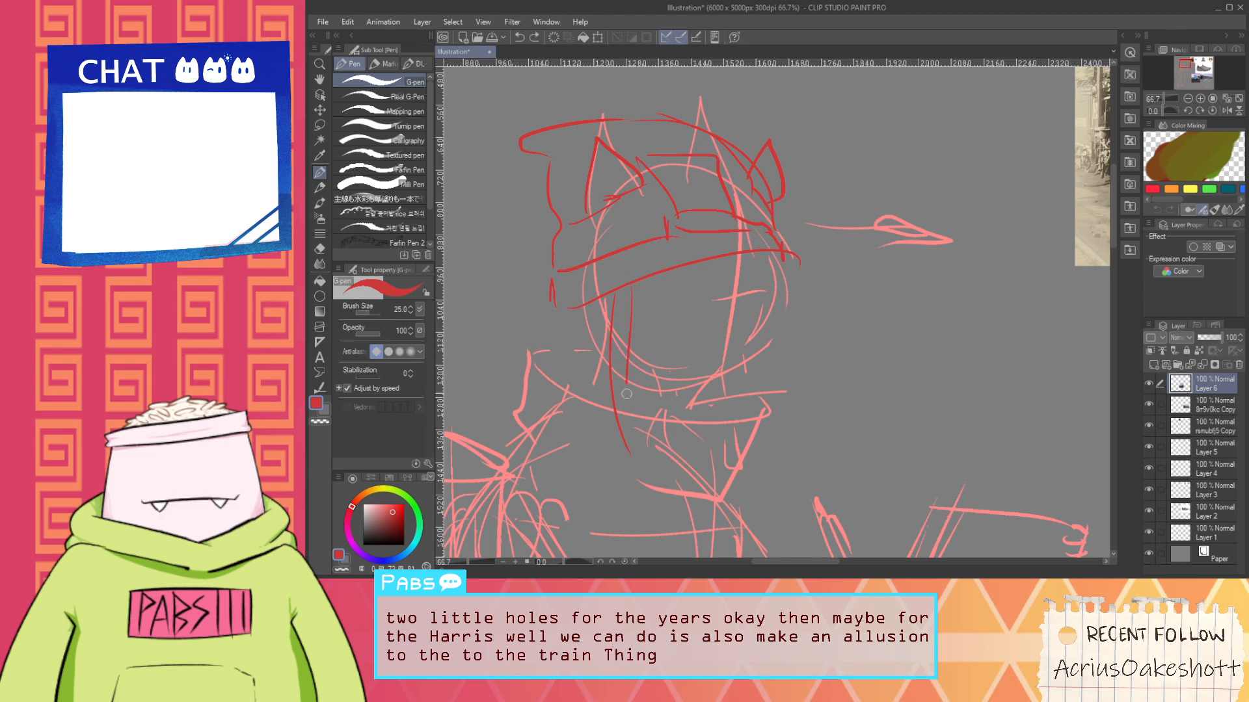
{"action": "key", "text": "ctrl+z"}
{"action": "mouse_move", "coordinate": [636, 458]}
{"action": "left_mouse_down"}
{"action": "mouse_move", "coordinate": [636, 298]}
{"action": "mouse_move", "coordinate": [643, 480]}
{"action": "left_mouse_up"}
{"action": "key", "text": "ctrl+z"}
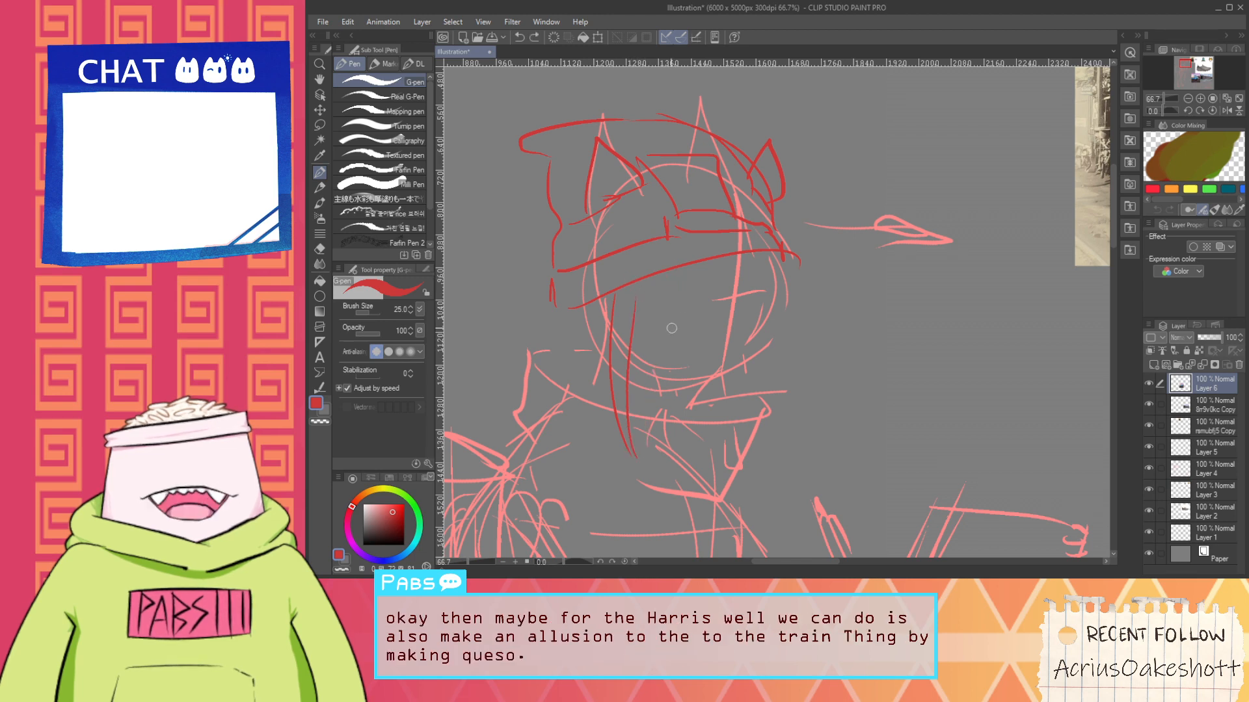
{"action": "mouse_move", "coordinate": [664, 271]}
{"action": "left_mouse_down"}
{"action": "mouse_move", "coordinate": [647, 464]}
{"action": "mouse_move", "coordinate": [633, 285]}
{"action": "left_mouse_up"}
{"action": "key", "text": "ctrl+z"}
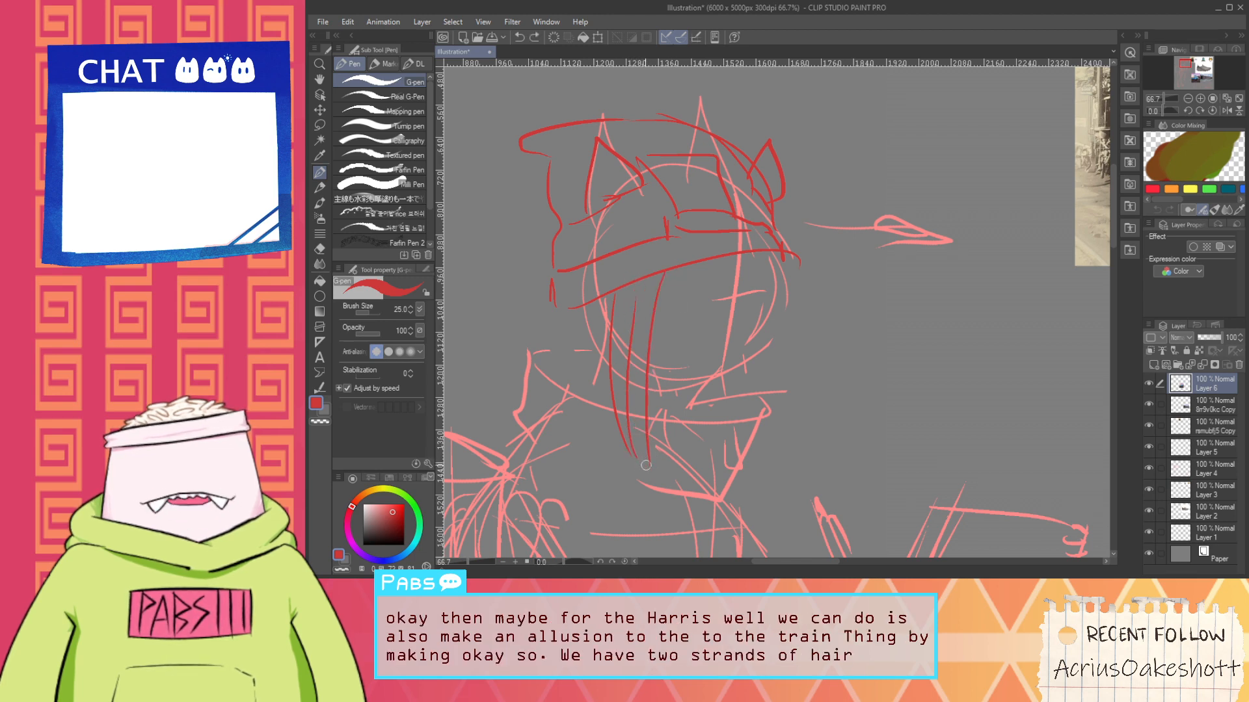
{"action": "left_click_drag", "start_coordinate": [646, 466], "coordinate": [631, 289]}
Draw a row of short crossbars across the hanging hair strands so they resemble railway track ties
{"action": "scroll", "coordinate": [632, 413], "scroll_direction": "up", "scroll_amount": 1}
{"action": "left_click_drag", "start_coordinate": [616, 435], "coordinate": [648, 436]}
{"action": "mouse_move", "coordinate": [614, 423]}
{"action": "left_mouse_down"}
{"action": "mouse_move", "coordinate": [646, 424]}
{"action": "mouse_move", "coordinate": [652, 392]}
{"action": "left_mouse_up"}
{"action": "left_click_drag", "start_coordinate": [614, 355], "coordinate": [647, 356]}
{"action": "left_click_drag", "start_coordinate": [614, 327], "coordinate": [644, 330]}
{"action": "mouse_move", "coordinate": [621, 265]}
{"action": "left_mouse_down"}
{"action": "mouse_move", "coordinate": [654, 262]}
{"action": "mouse_move", "coordinate": [658, 238]}
{"action": "left_mouse_up"}
Draw a long hair strand from the hat's front corner down the far side of the face, retrying its curve
{"action": "left_click_drag", "start_coordinate": [868, 197], "coordinate": [860, 387]}
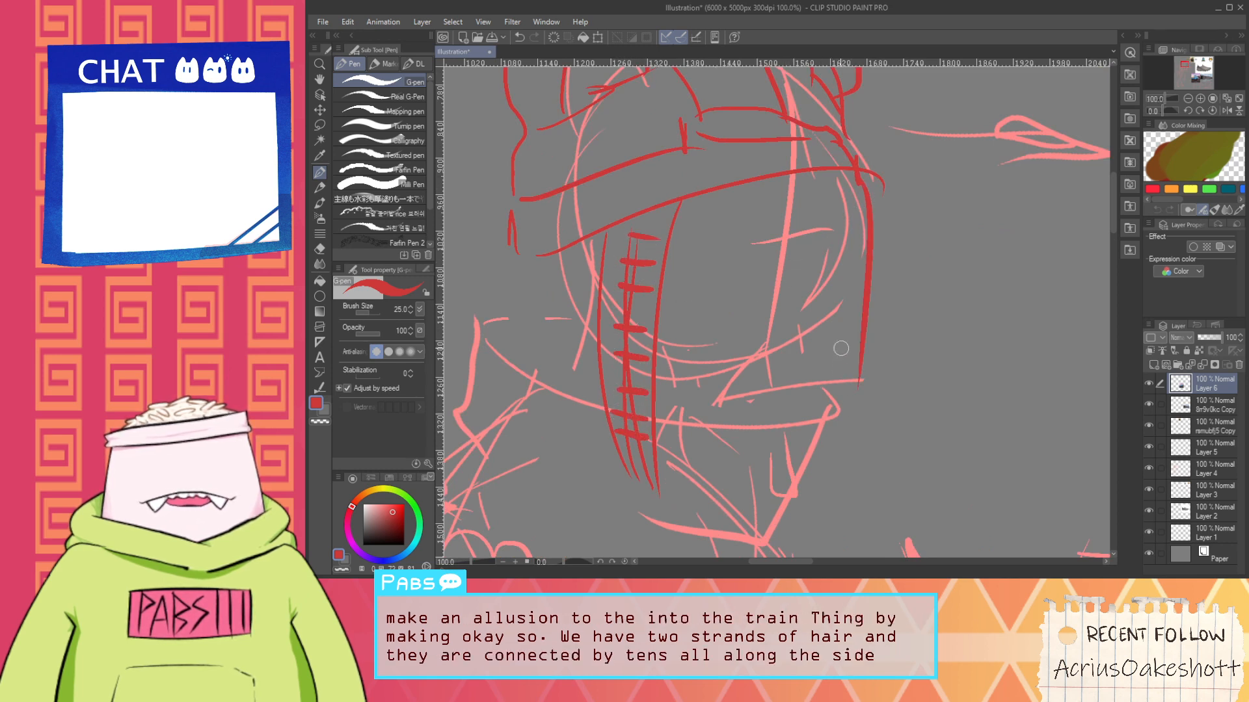
{"action": "key", "text": "ctrl+z"}
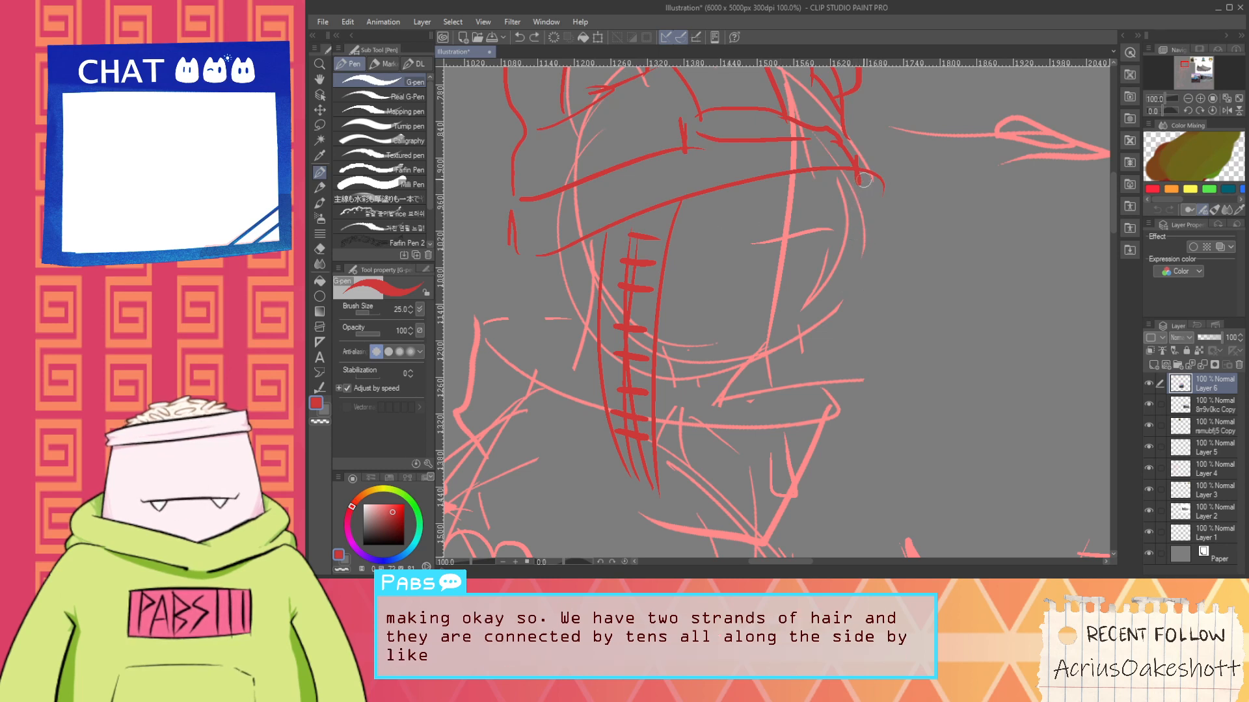
{"action": "left_click_drag", "start_coordinate": [865, 173], "coordinate": [875, 450]}
{"action": "key", "text": "ctrl+z"}
{"action": "mouse_move", "coordinate": [859, 167]}
{"action": "left_mouse_down"}
{"action": "mouse_move", "coordinate": [841, 448]}
{"action": "mouse_move", "coordinate": [865, 264]}
{"action": "mouse_move", "coordinate": [835, 448]}
{"action": "left_mouse_up"}
{"action": "key", "text": "ctrl+z"}
Sketch the outer curl of hair bulging out behind the head below the hat, redrawing it until the shape fits
{"action": "key", "text": "space"}
{"action": "mouse_move", "coordinate": [563, 272]}
{"action": "left_mouse_down"}
{"action": "mouse_move", "coordinate": [599, 252]}
{"action": "mouse_move", "coordinate": [566, 397]}
{"action": "left_mouse_up"}
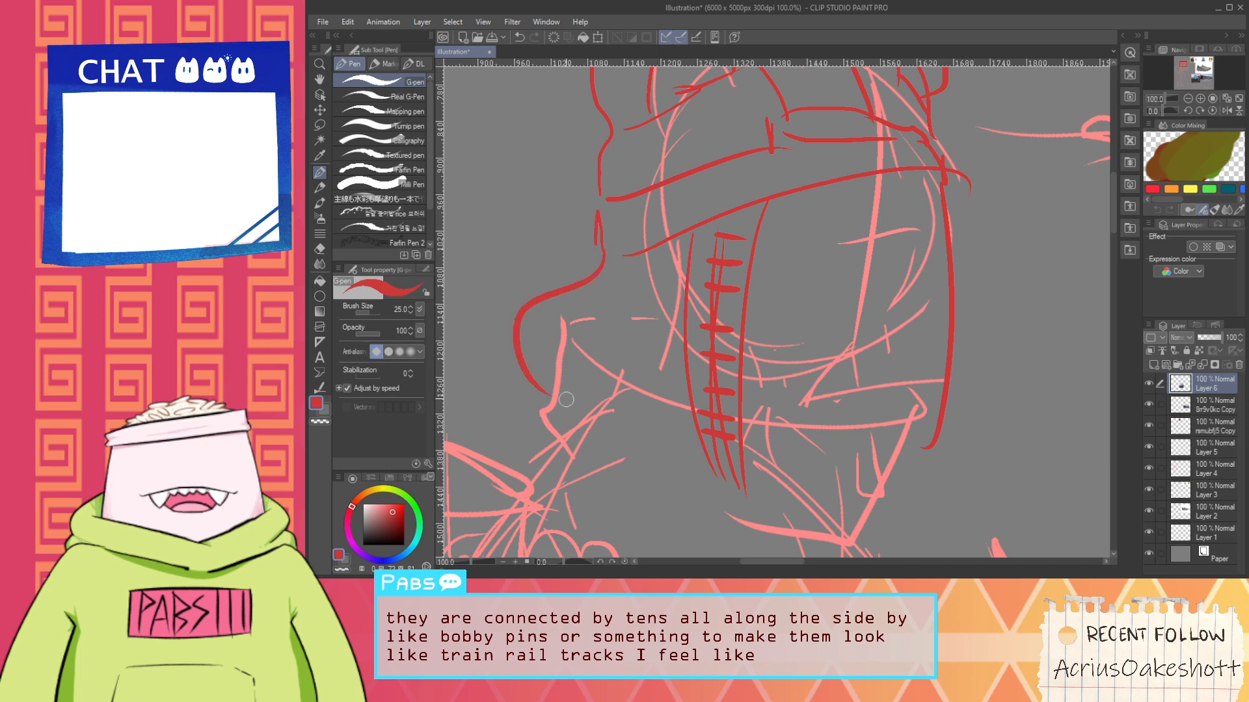
{"action": "key", "text": "ctrl+z"}
{"action": "left_click_drag", "start_coordinate": [624, 251], "coordinate": [553, 350]}
{"action": "key", "text": "ctrl+z"}
{"action": "left_click_drag", "start_coordinate": [623, 250], "coordinate": [575, 341]}
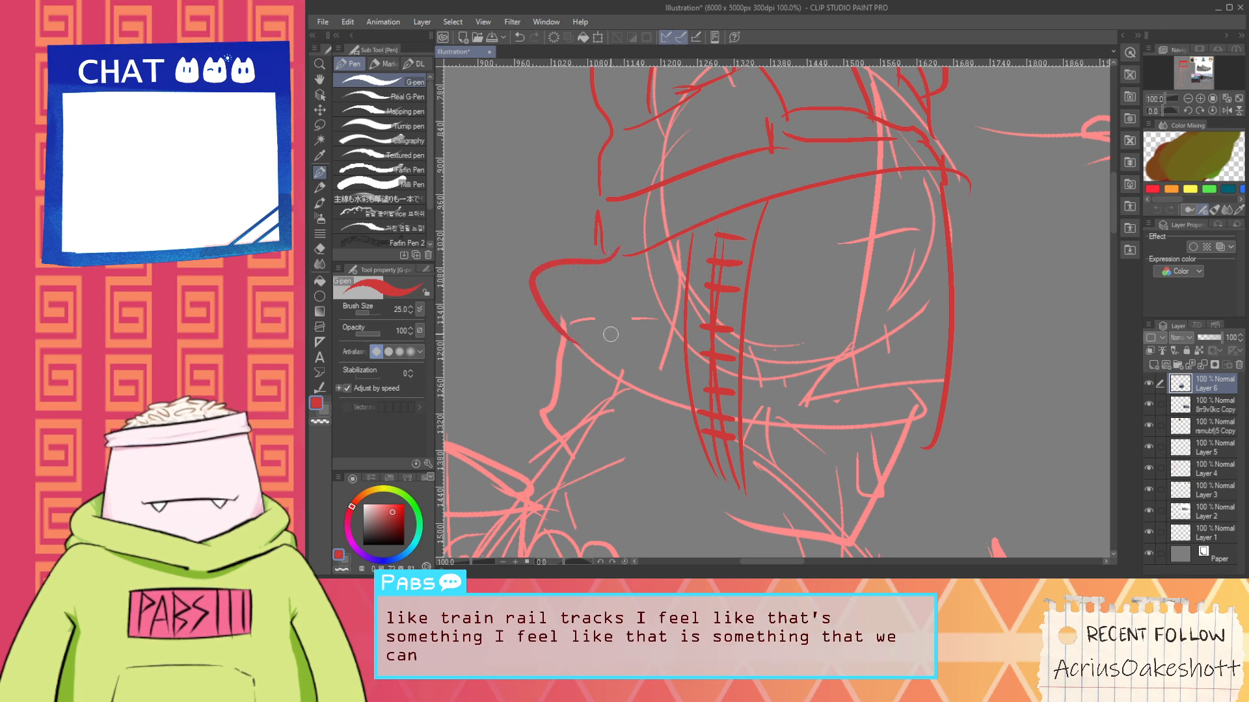
{"action": "key", "text": "ctrl+z"}
{"action": "mouse_move", "coordinate": [573, 298]}
{"action": "left_mouse_down"}
{"action": "mouse_move", "coordinate": [594, 352]}
{"action": "mouse_move", "coordinate": [618, 236]}
{"action": "mouse_move", "coordinate": [591, 382]}
{"action": "left_mouse_up"}
Sketch the inner curls of the back hair curving from the hat's edge toward the neck, undoing and redrawing strokes
{"action": "key", "text": "ctrl+z"}
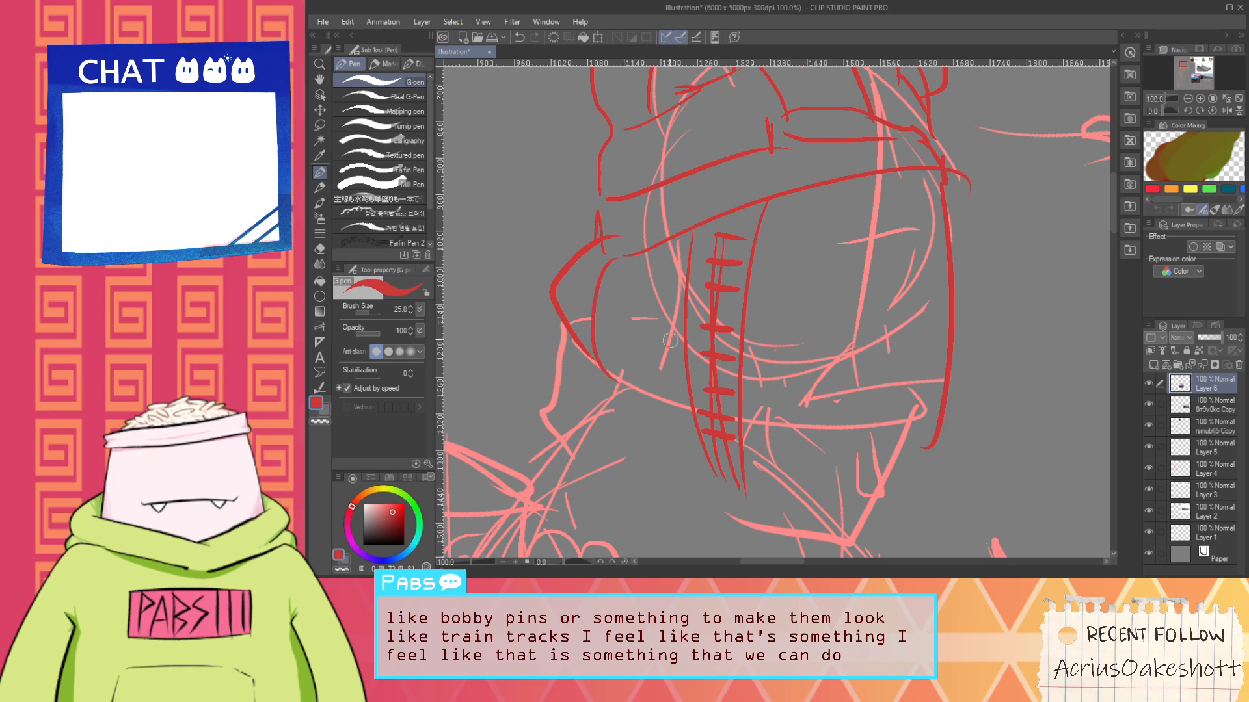
{"action": "key", "text": "ctrl+z"}
{"action": "mouse_move", "coordinate": [625, 260]}
{"action": "left_mouse_down"}
{"action": "mouse_move", "coordinate": [582, 400]}
{"action": "mouse_move", "coordinate": [584, 322]}
{"action": "mouse_move", "coordinate": [647, 394]}
{"action": "left_mouse_up"}
{"action": "key", "text": "ctrl+z"}
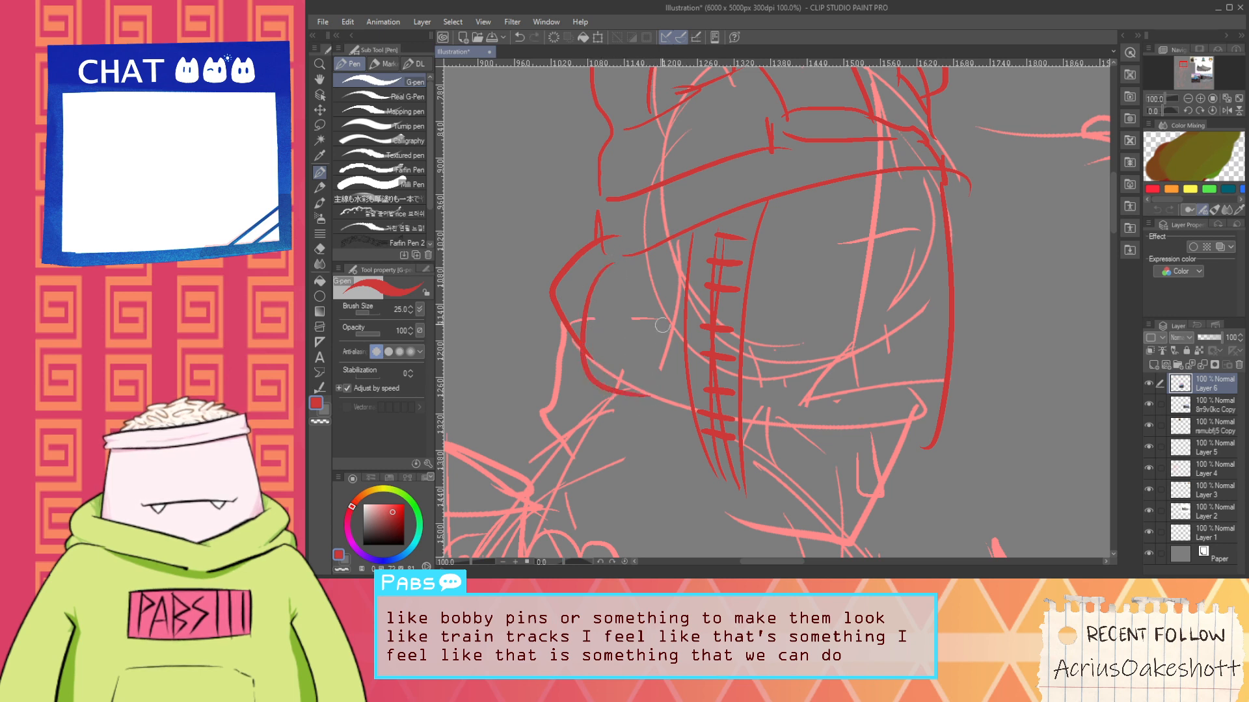
{"action": "key", "text": "ctrl+z"}
{"action": "mouse_move", "coordinate": [627, 272]}
{"action": "left_mouse_down"}
{"action": "mouse_move", "coordinate": [673, 354]}
{"action": "mouse_move", "coordinate": [614, 281]}
{"action": "mouse_move", "coordinate": [660, 410]}
{"action": "left_mouse_up"}
{"action": "key", "text": "ctrl+z"}
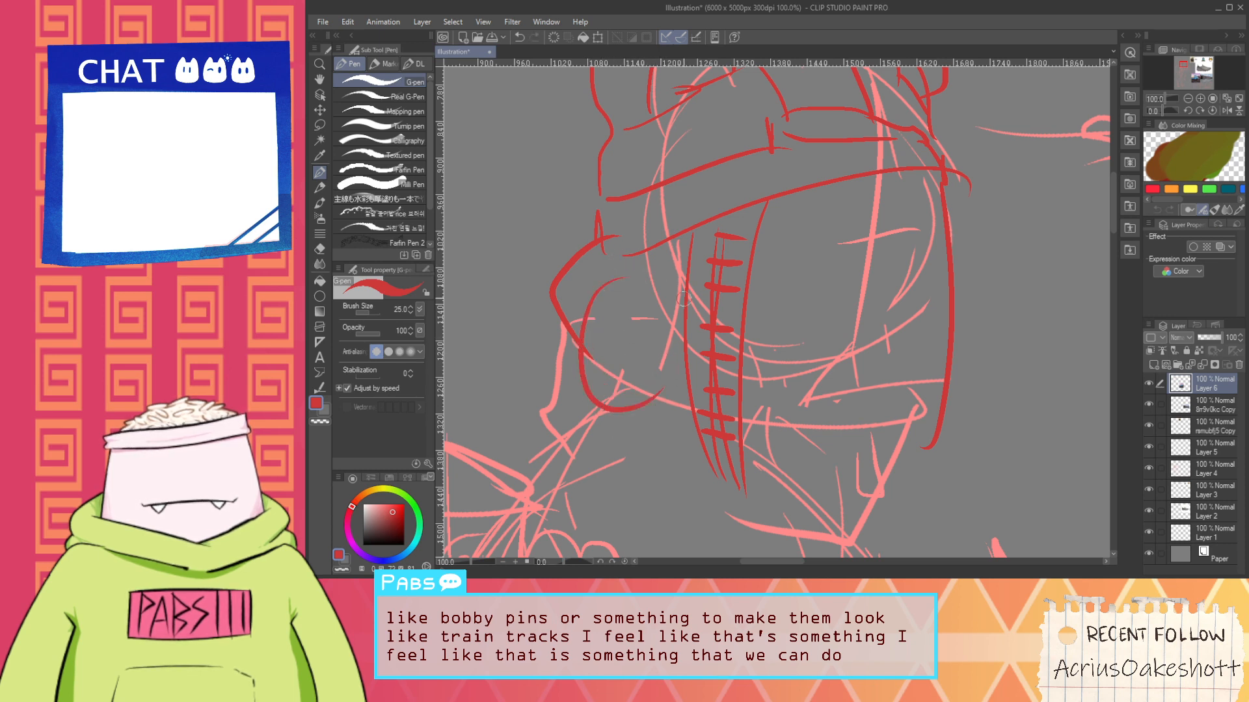
{"action": "left_click_drag", "start_coordinate": [681, 277], "coordinate": [670, 410]}
{"action": "key", "text": "ctrl+z"}
{"action": "key", "text": "ctrl+z"}
{"action": "mouse_move", "coordinate": [623, 271]}
{"action": "left_mouse_down"}
{"action": "mouse_move", "coordinate": [586, 376]}
{"action": "mouse_move", "coordinate": [574, 321]}
{"action": "mouse_move", "coordinate": [659, 362]}
{"action": "left_mouse_up"}
{"action": "key", "text": "ctrl+z"}
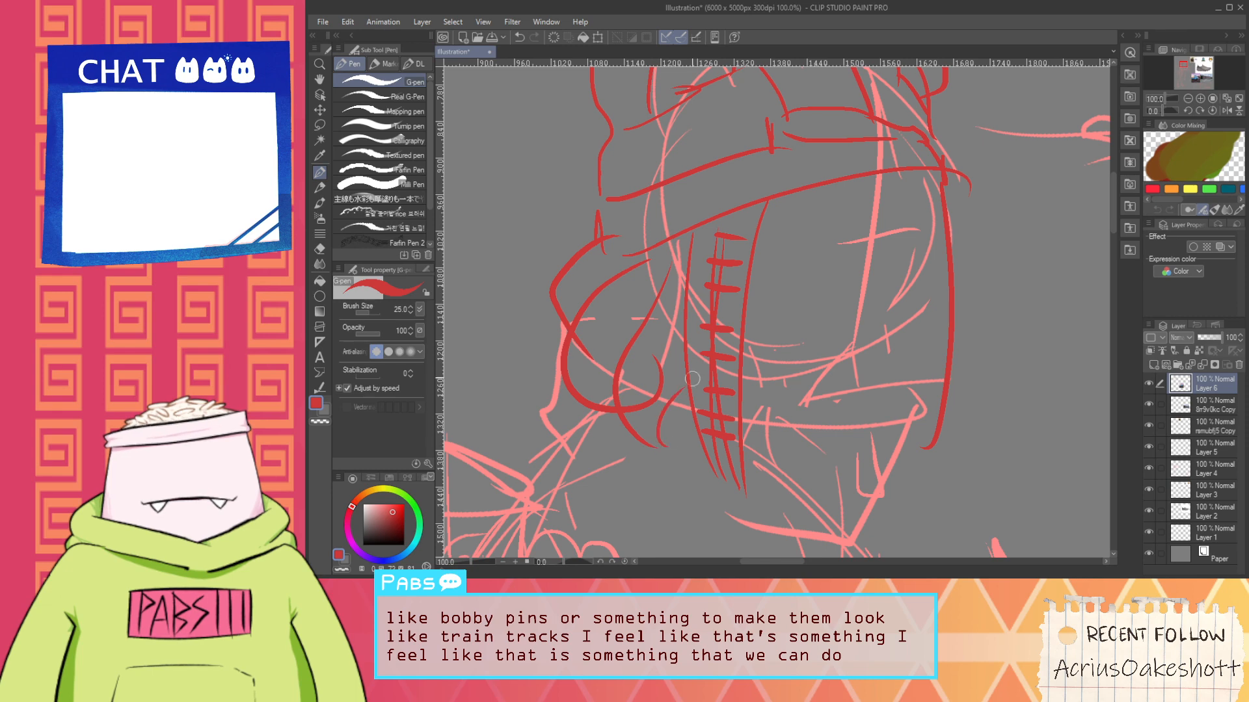
Add short flicked split ends to the tips and outer edge of the back hair curls
{"action": "scroll", "coordinate": [692, 378], "scroll_direction": "down", "scroll_amount": 1}
{"action": "key", "text": "e"}
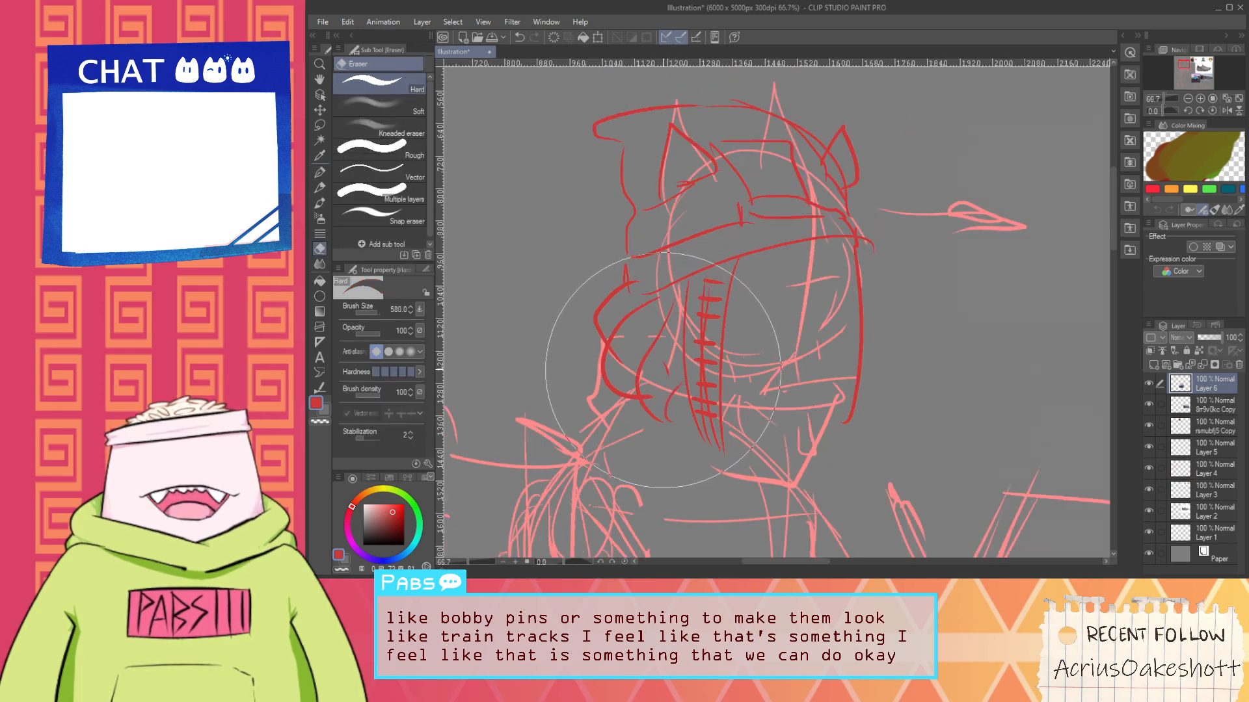
{"action": "scroll", "coordinate": [603, 317], "scroll_direction": "up", "scroll_amount": 1}
{"action": "key", "text": "p"}
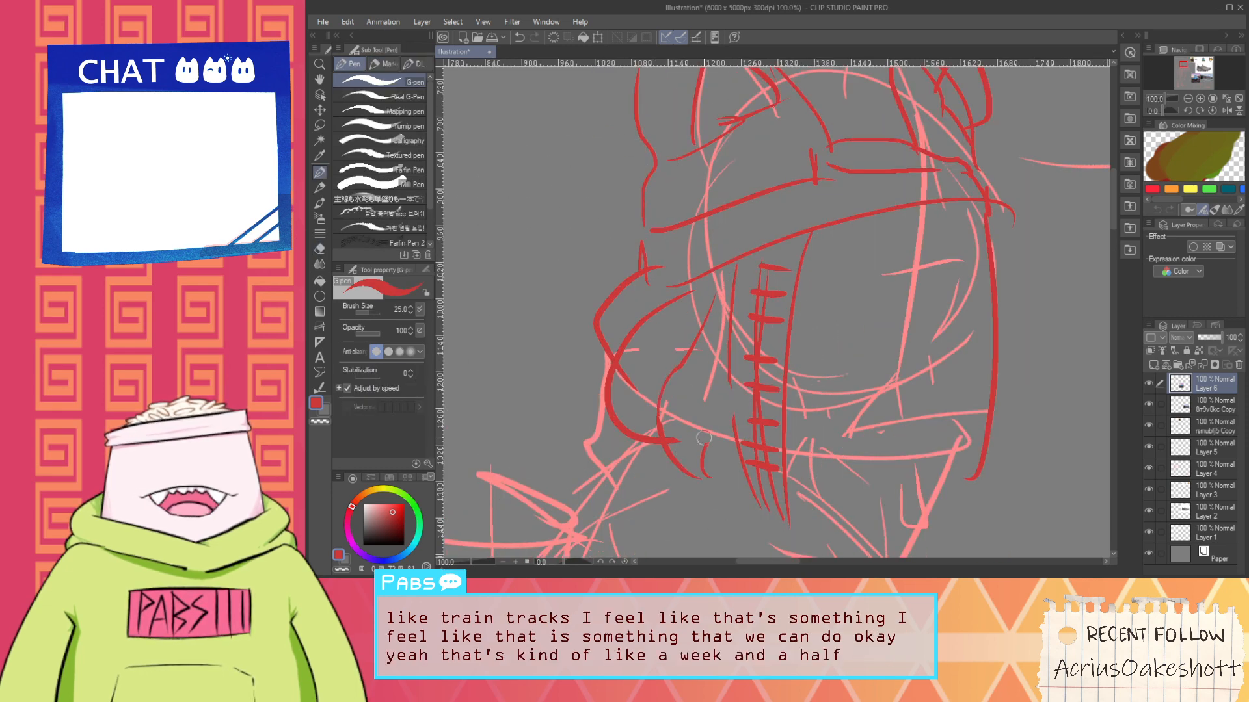
{"action": "key", "text": "ctrl+z"}
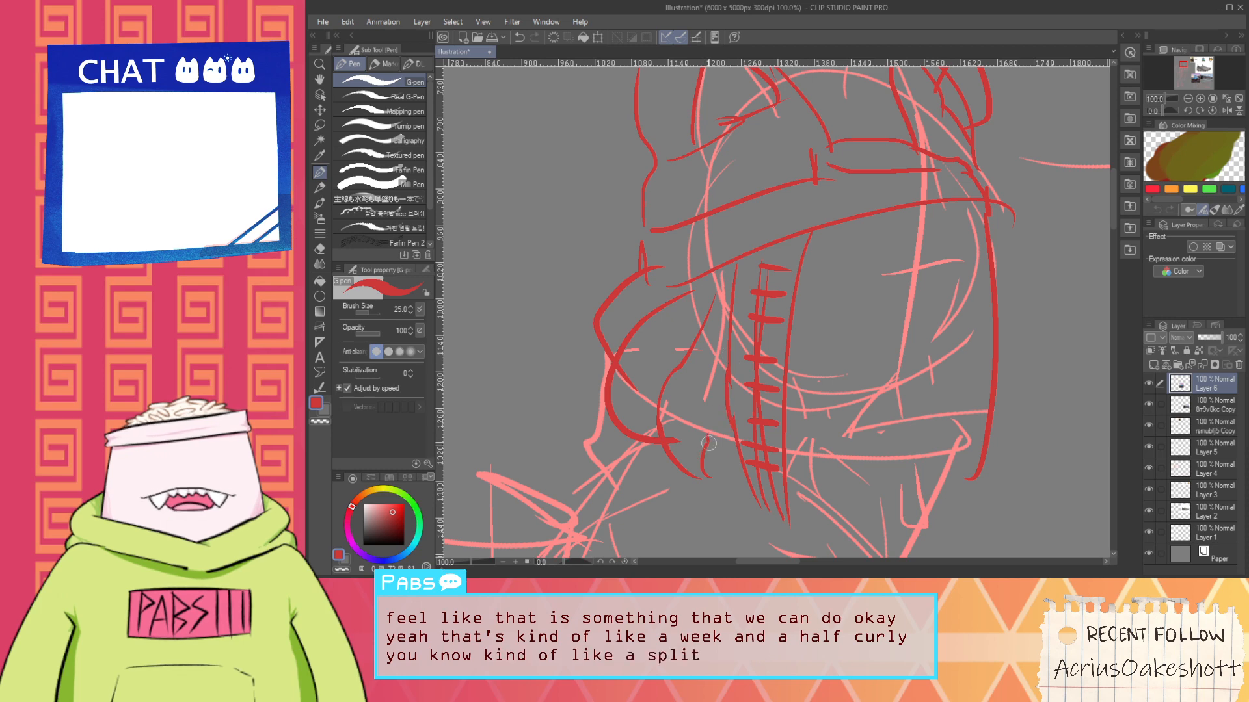
{"action": "mouse_move", "coordinate": [709, 444]}
{"action": "left_mouse_down"}
{"action": "mouse_move", "coordinate": [735, 467]}
{"action": "mouse_move", "coordinate": [725, 431]}
{"action": "left_mouse_up"}
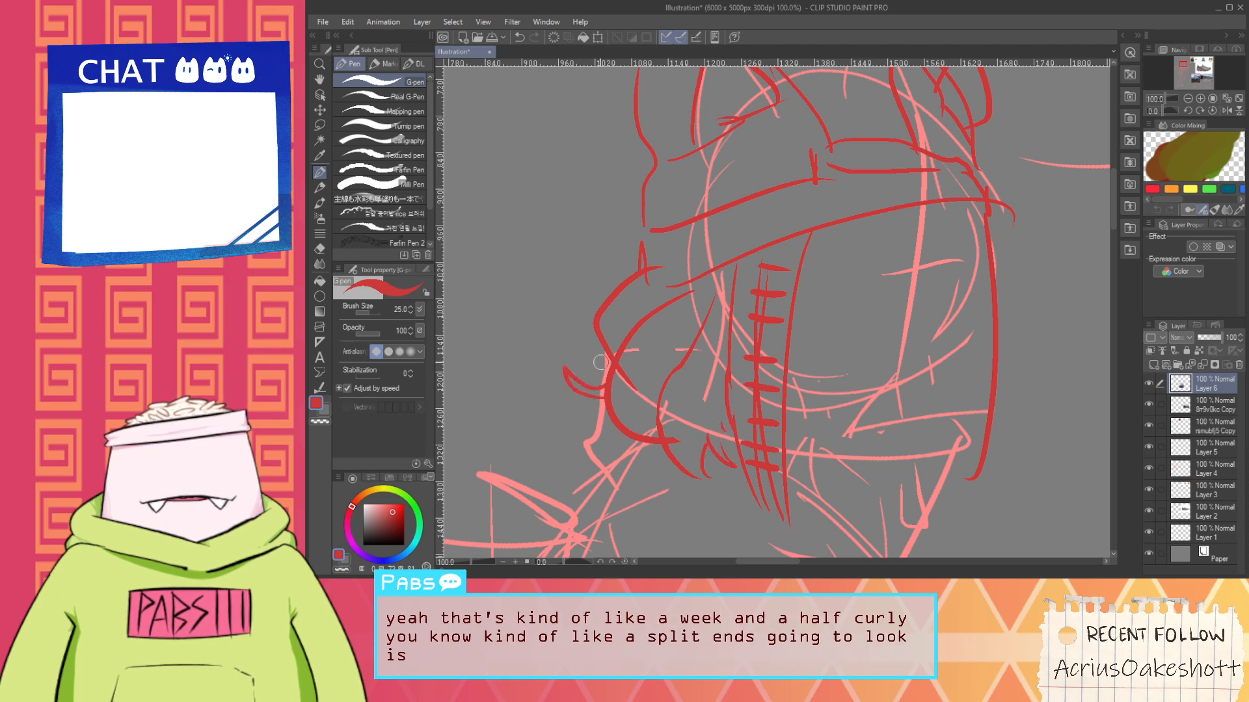
{"action": "key", "text": "ctrl+z"}
{"action": "left_click_drag", "start_coordinate": [581, 393], "coordinate": [607, 396]}
Draw an inner hair strand alongside the long strand on the far side of the face
{"action": "scroll", "coordinate": [683, 356], "scroll_direction": "down", "scroll_amount": 1}
{"action": "key", "text": "space"}
{"action": "left_click_drag", "start_coordinate": [831, 345], "coordinate": [785, 321]}
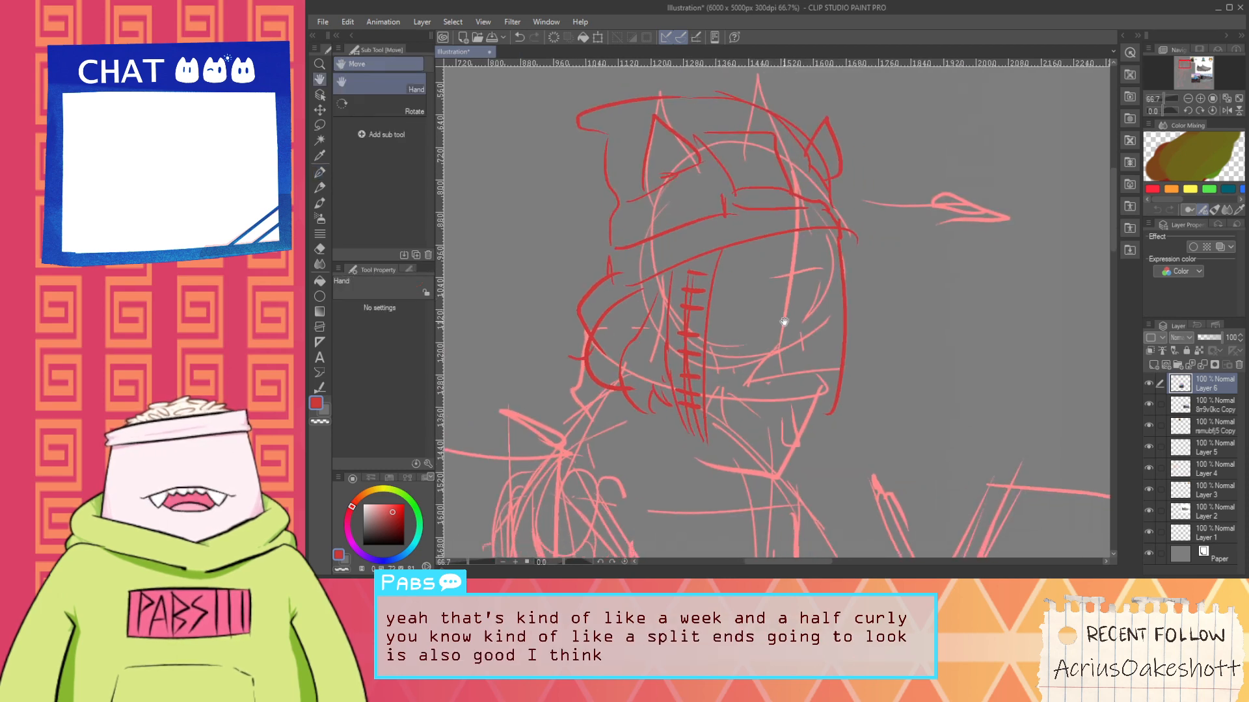
{"action": "scroll", "coordinate": [784, 322], "scroll_direction": "up", "scroll_amount": 1}
{"action": "left_click_drag", "start_coordinate": [826, 279], "coordinate": [818, 503]}
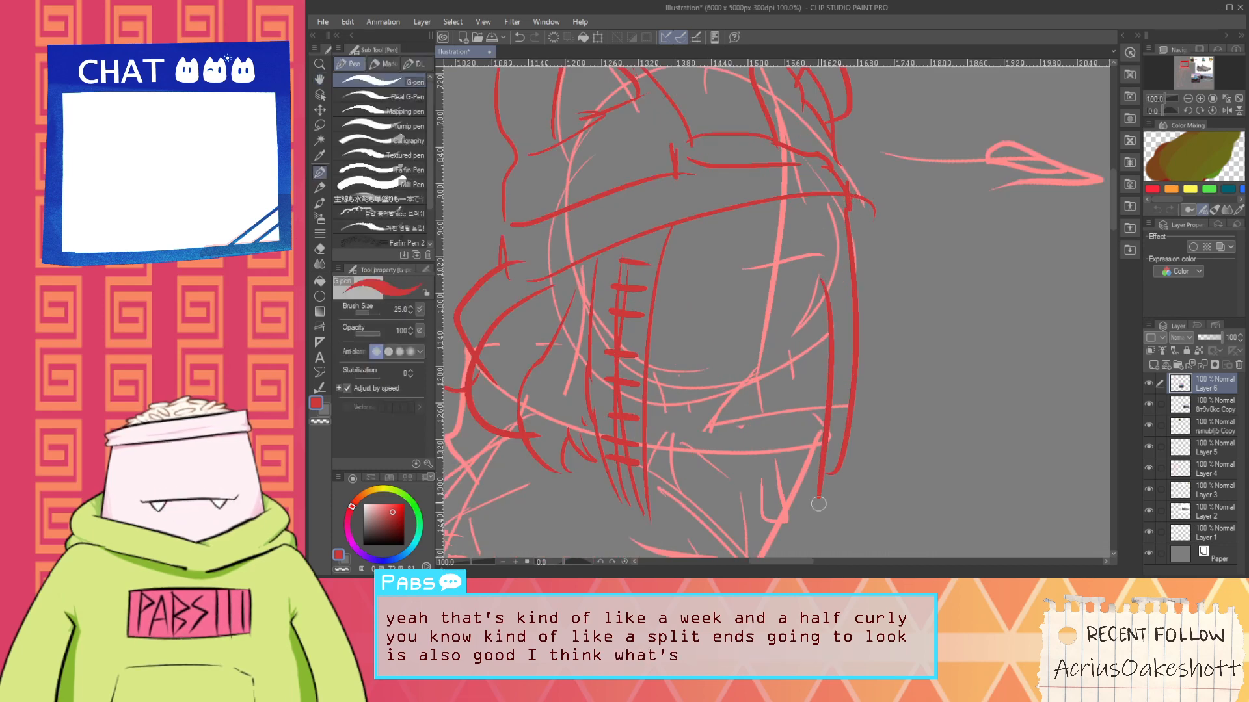
{"action": "key", "text": "ctrl+z"}
{"action": "left_click_drag", "start_coordinate": [826, 298], "coordinate": [831, 473]}
Draw an outward-bulging curl on the far side of the face and a short strand on the hair's inner side
{"action": "left_click_drag", "start_coordinate": [850, 219], "coordinate": [877, 337]}
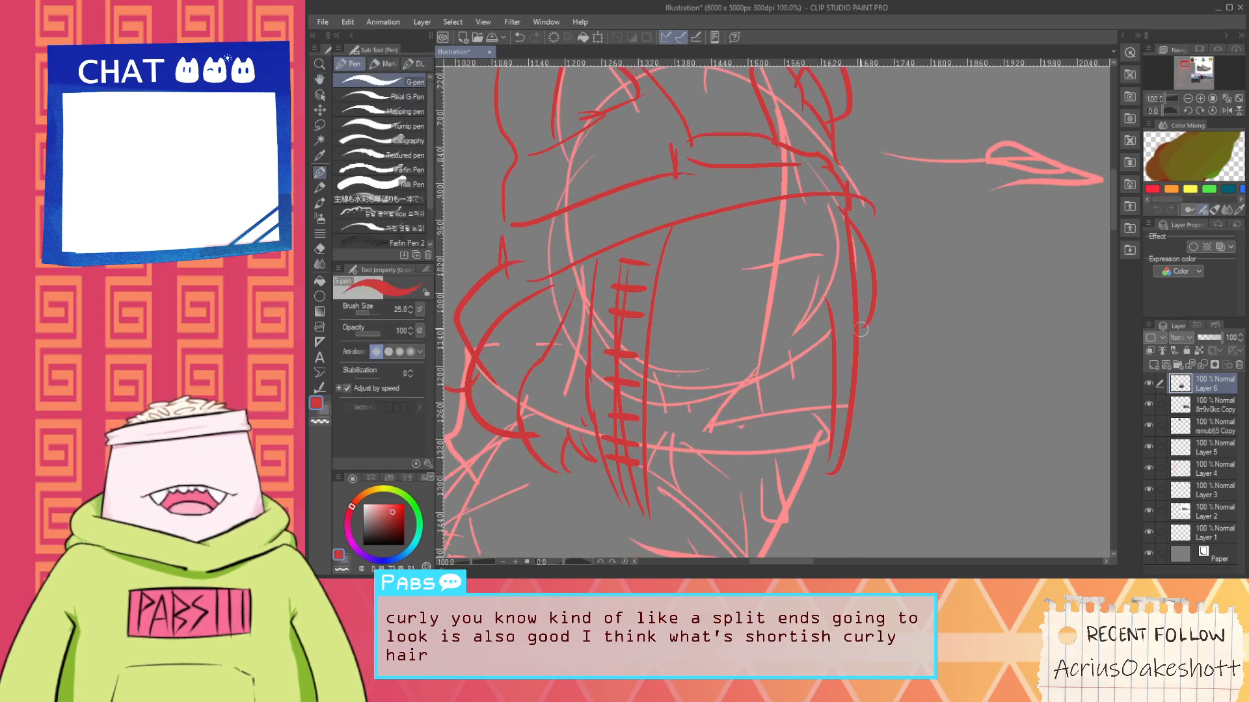
{"action": "key", "text": "ctrl+z"}
{"action": "mouse_move", "coordinate": [848, 218]}
{"action": "left_mouse_down"}
{"action": "mouse_move", "coordinate": [885, 385]}
{"action": "mouse_move", "coordinate": [839, 410]}
{"action": "left_mouse_up"}
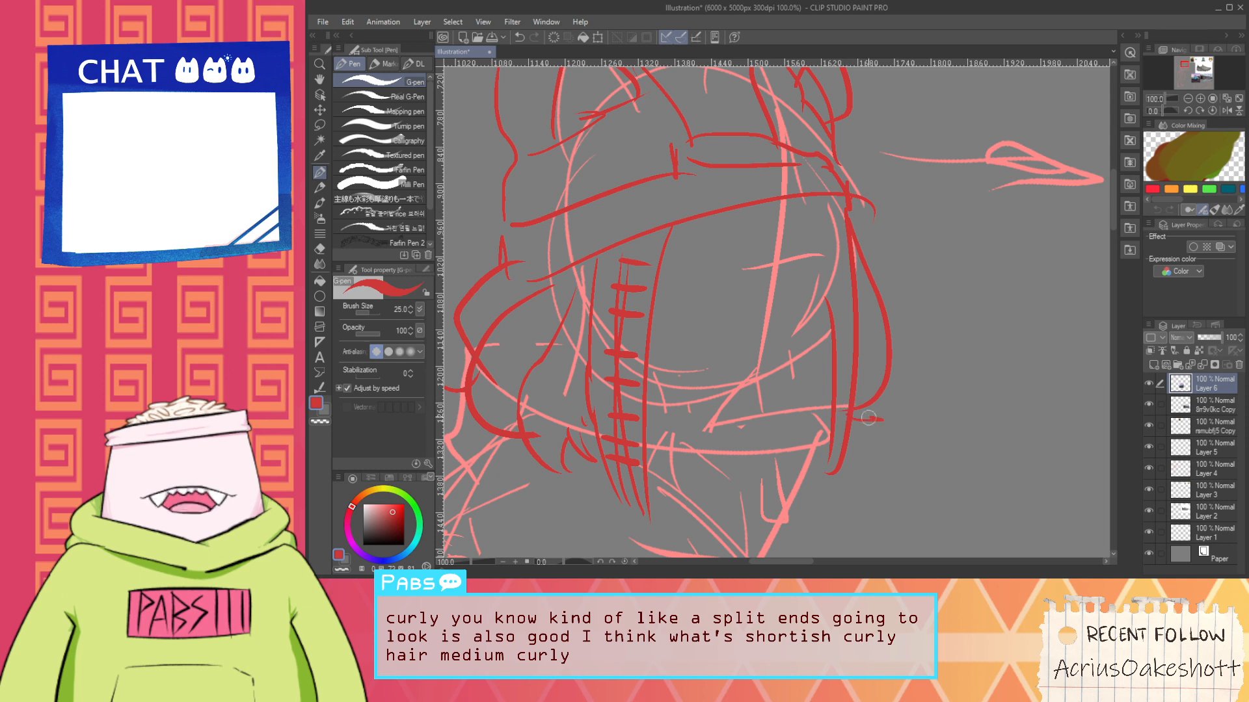
{"action": "key", "text": "space"}
{"action": "left_click_drag", "start_coordinate": [733, 316], "coordinate": [719, 370]}
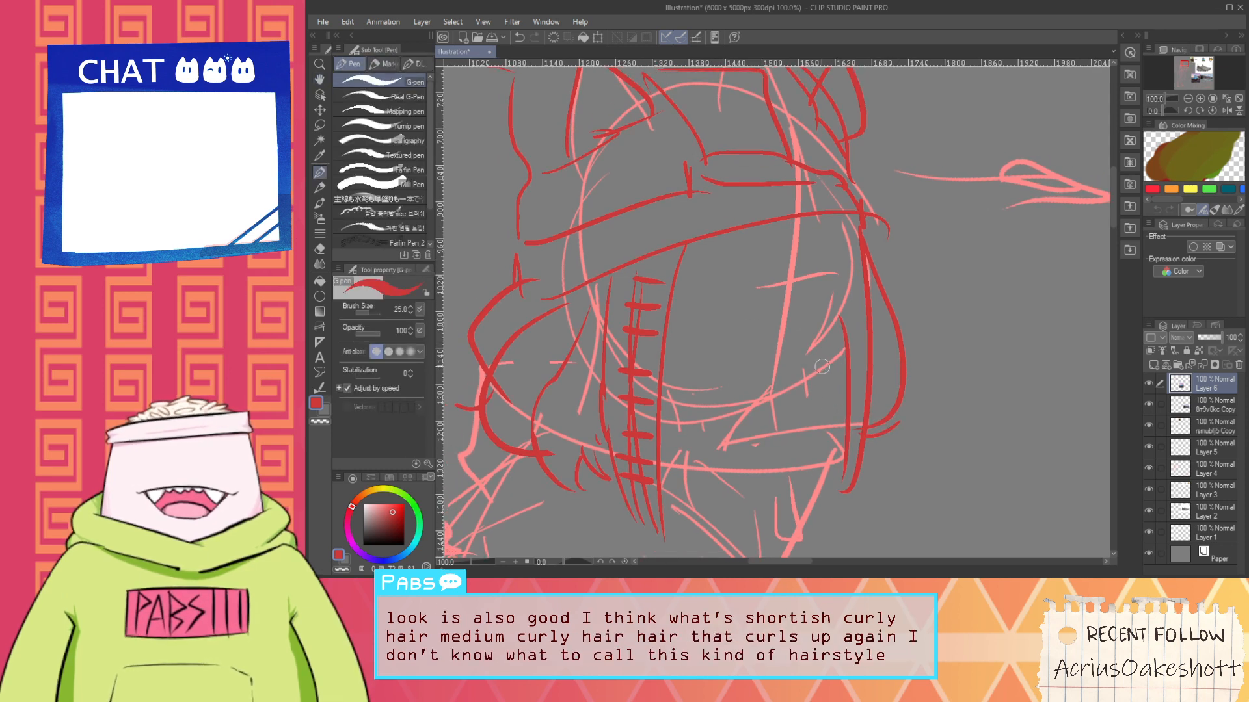
{"action": "key", "text": "ctrl+z"}
{"action": "left_click_drag", "start_coordinate": [821, 354], "coordinate": [835, 435]}
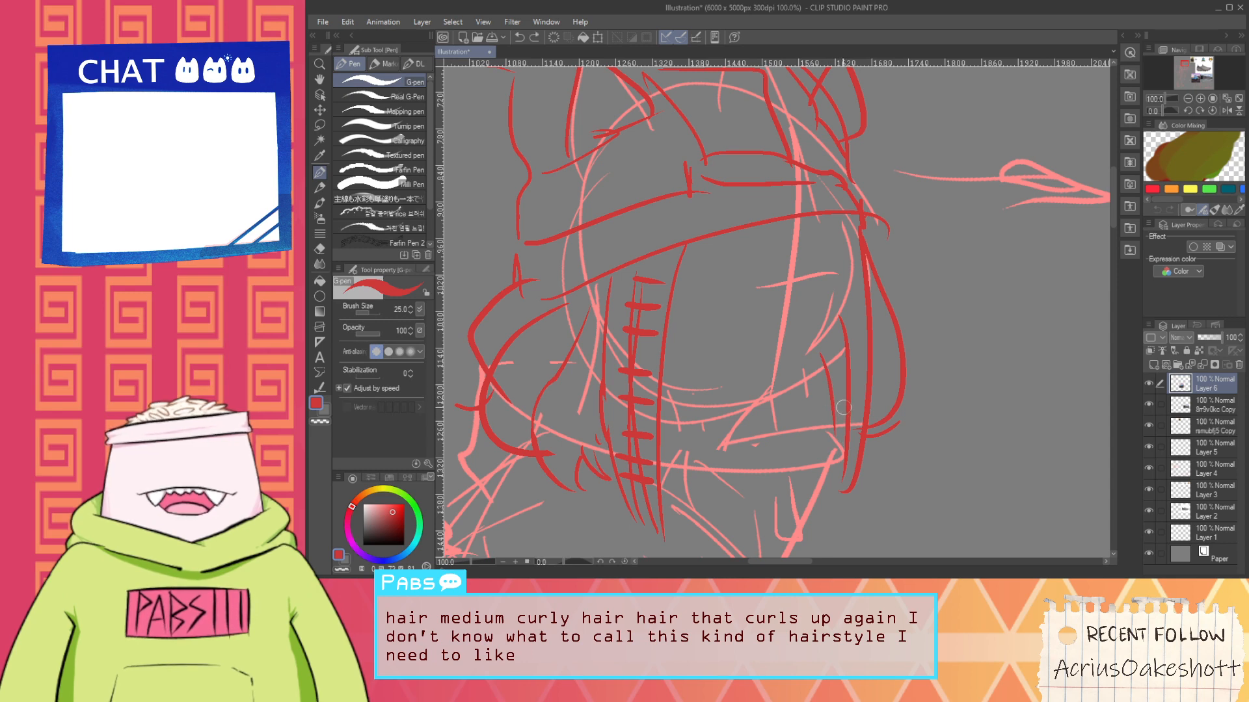
Try extending the track-tie crossbars onto the neighbouring hair strand and undo the additions
{"action": "scroll", "coordinate": [660, 478], "scroll_direction": "up", "scroll_amount": 1}
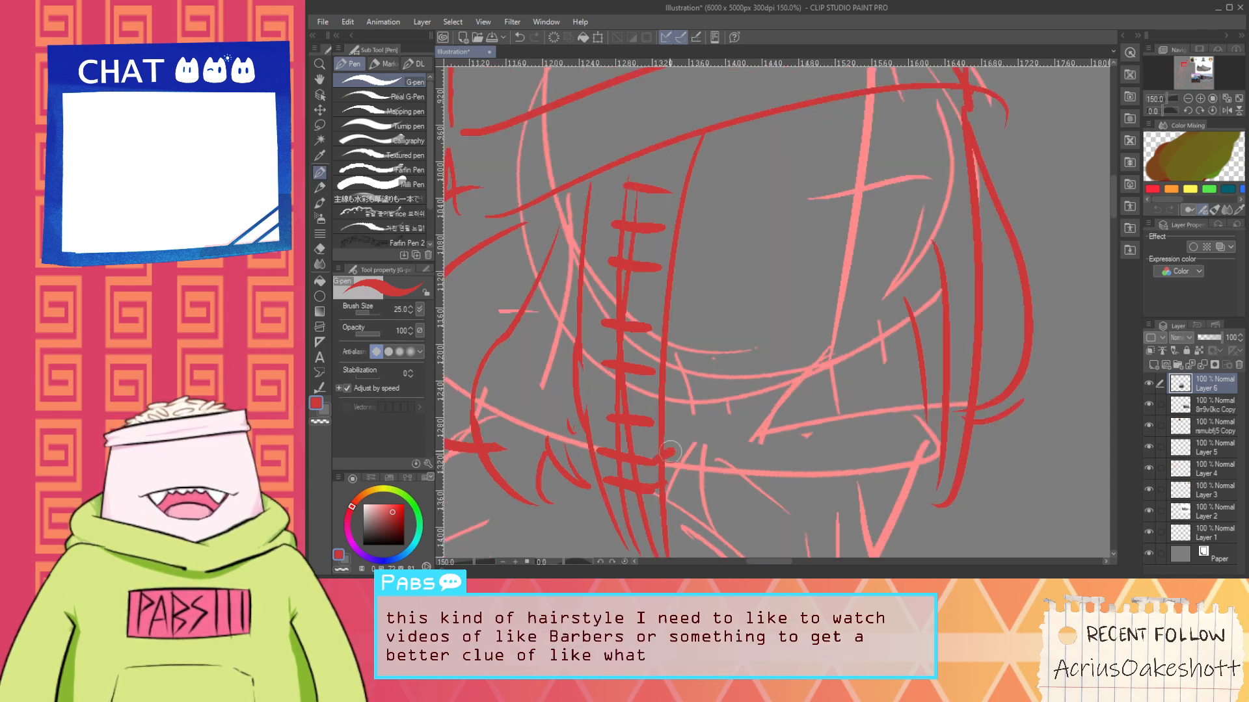
{"action": "scroll", "coordinate": [660, 415], "scroll_direction": "down", "scroll_amount": 2}
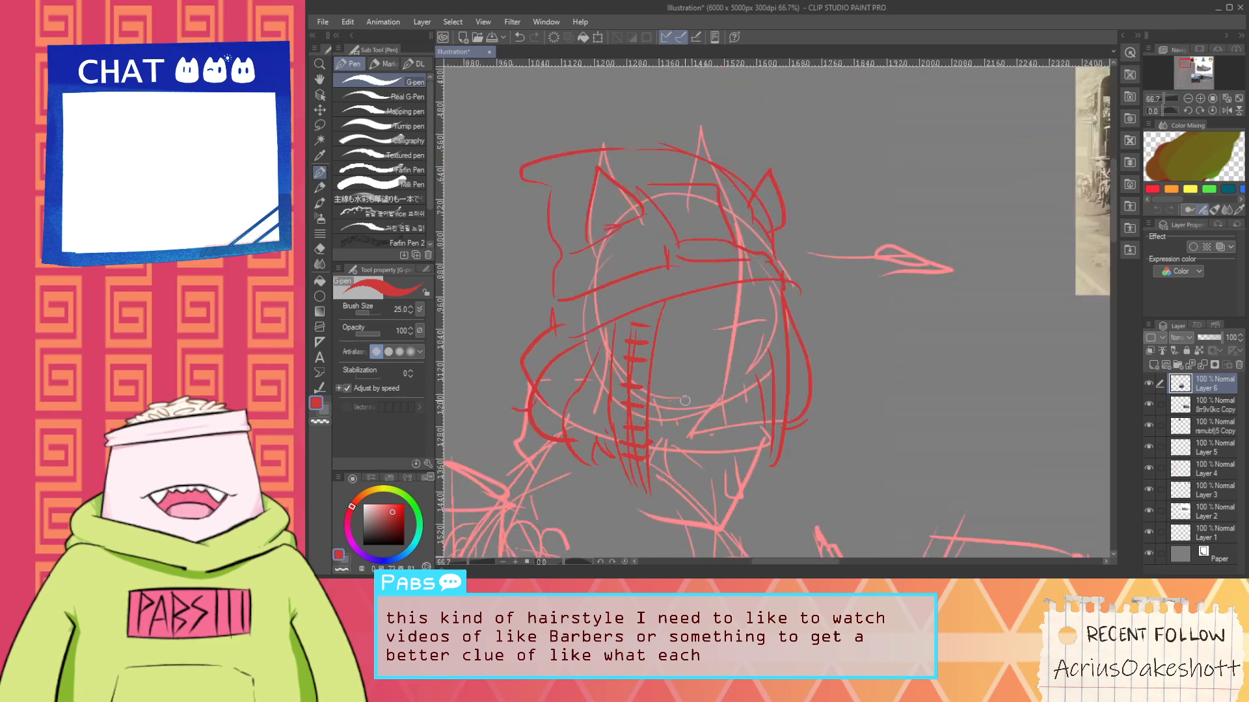
{"action": "scroll", "coordinate": [615, 410], "scroll_direction": "up", "scroll_amount": 2}
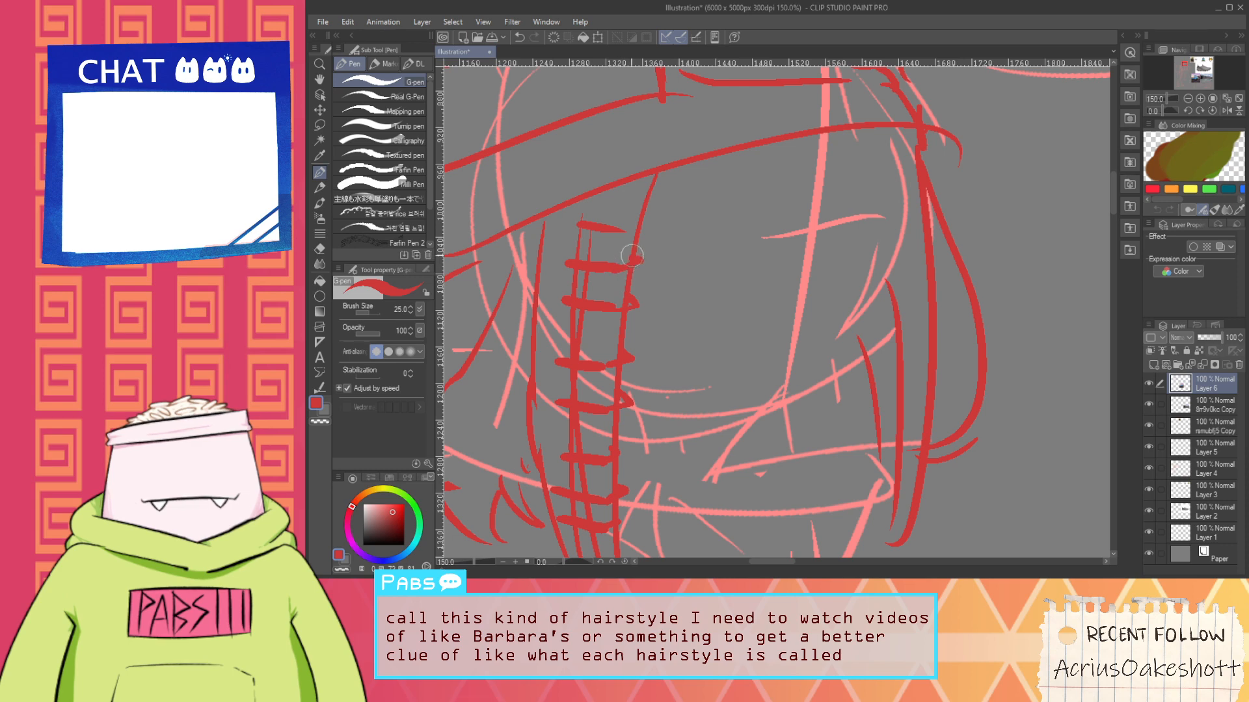
{"action": "key", "text": "ctrl+z"}
{"action": "key", "text": "ctrl+z"}
{"action": "scroll", "coordinate": [669, 269], "scroll_direction": "down", "scroll_amount": 3}
{"action": "key", "text": "space"}
{"action": "left_click_drag", "start_coordinate": [680, 276], "coordinate": [683, 357]}
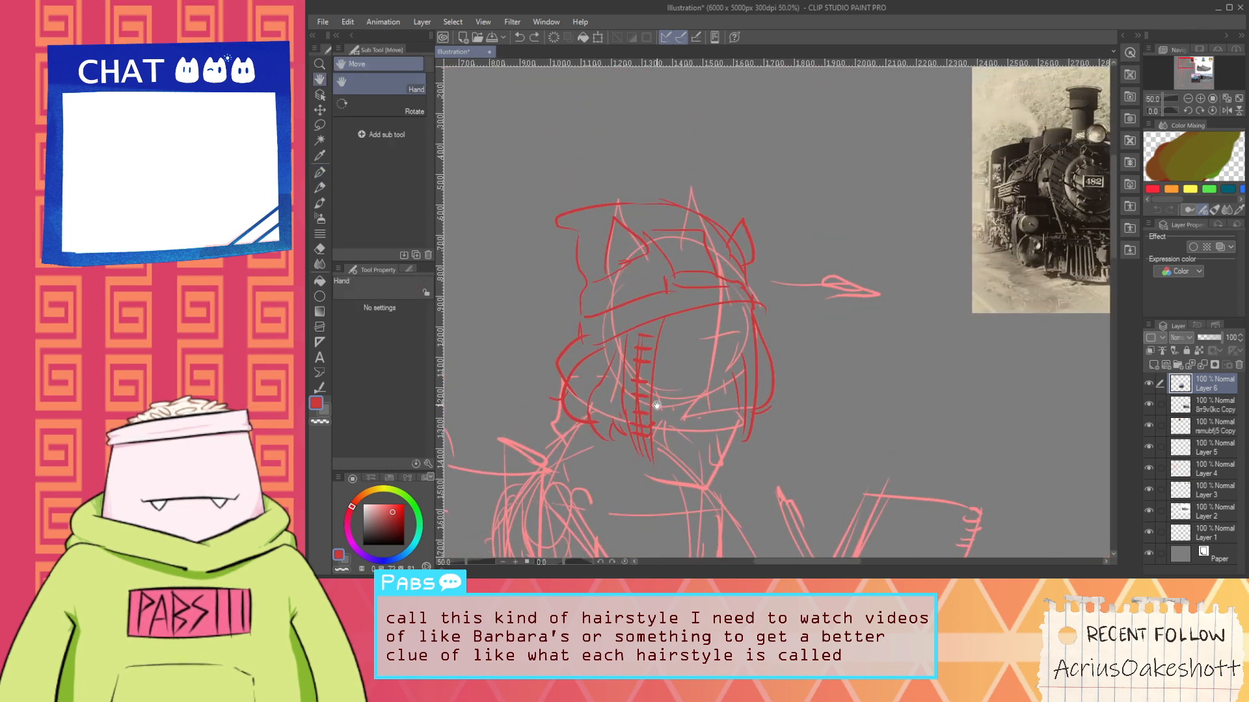
{"action": "scroll", "coordinate": [646, 391], "scroll_direction": "up", "scroll_amount": 2}
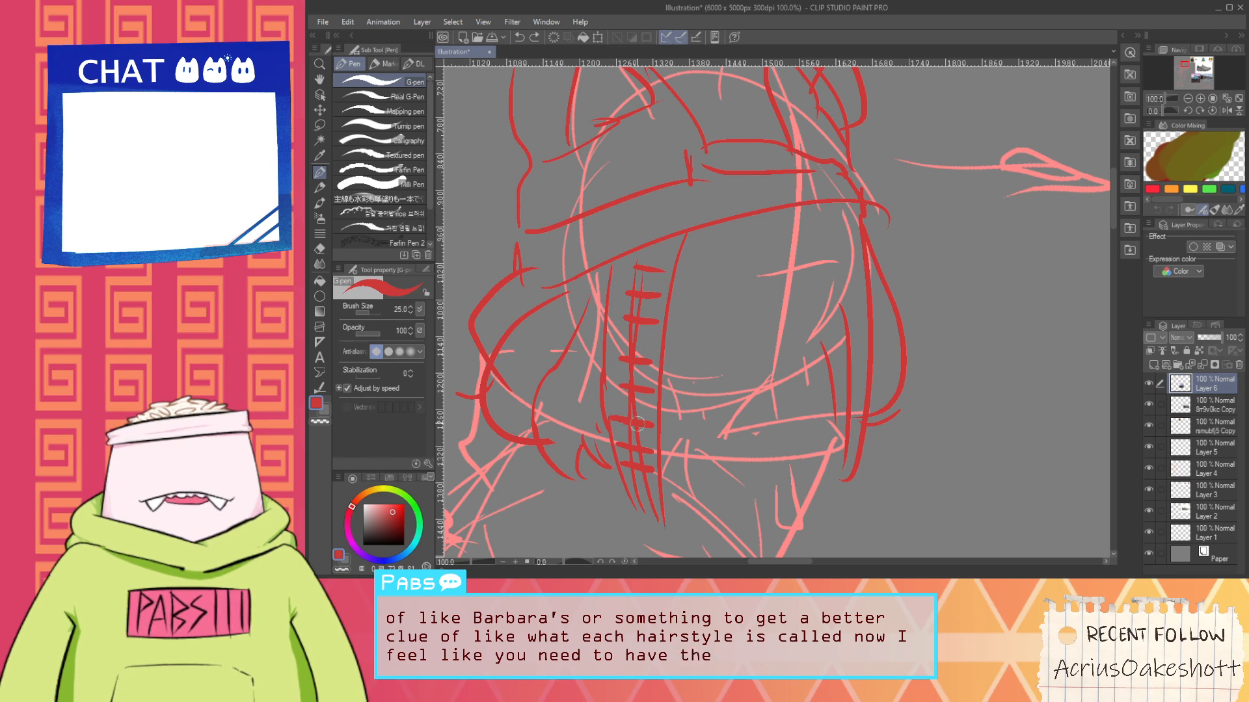
{"action": "scroll", "coordinate": [654, 365], "scroll_direction": "down", "scroll_amount": 1}
{"action": "key", "text": "space"}
{"action": "left_click_drag", "start_coordinate": [691, 303], "coordinate": [700, 326]}
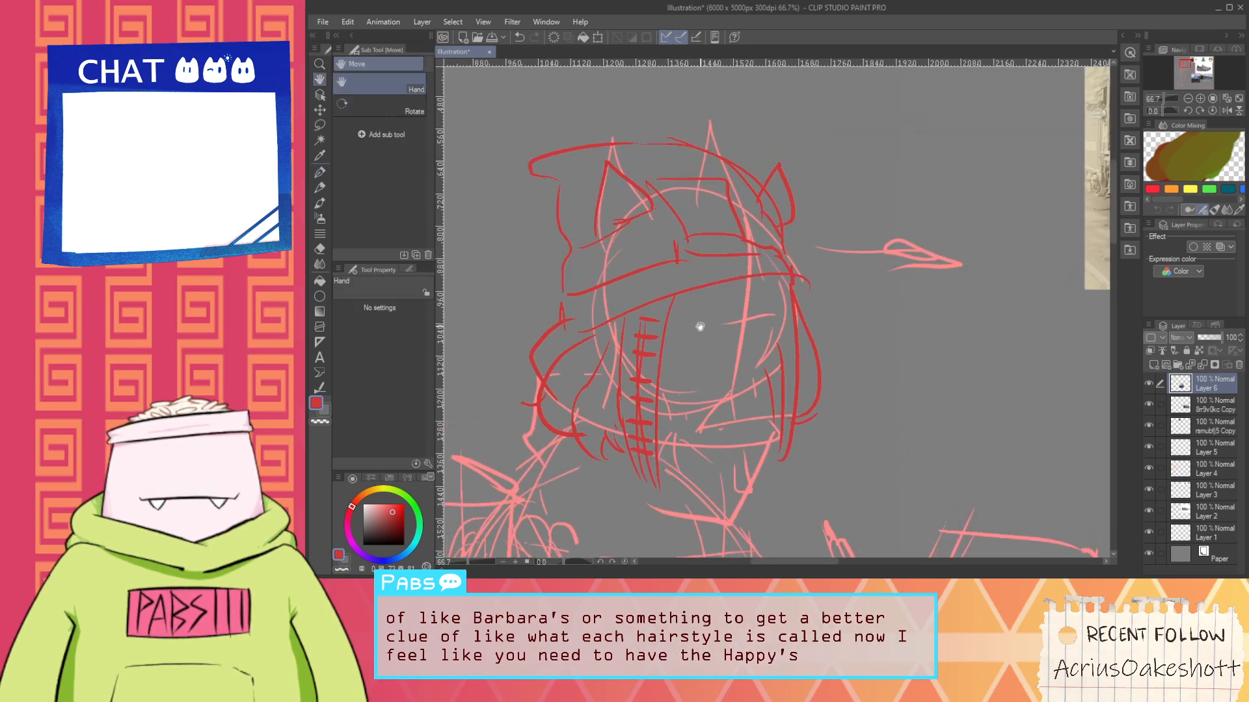
Try sketching a jaw and chin line across the lower face and undo the strokes
{"action": "scroll", "coordinate": [734, 317], "scroll_direction": "up", "scroll_amount": 1}
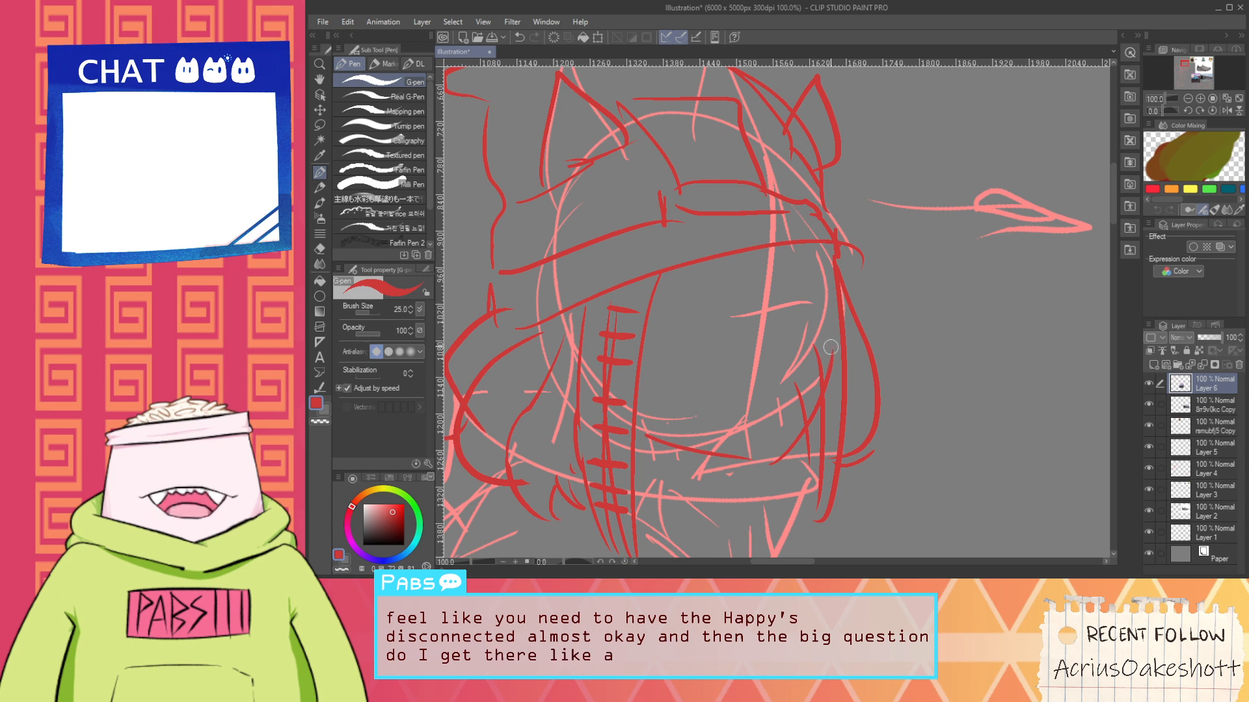
{"action": "left_click_drag", "start_coordinate": [753, 459], "coordinate": [783, 427]}
{"action": "key", "text": "ctrl+z"}
{"action": "key", "text": "ctrl+z"}
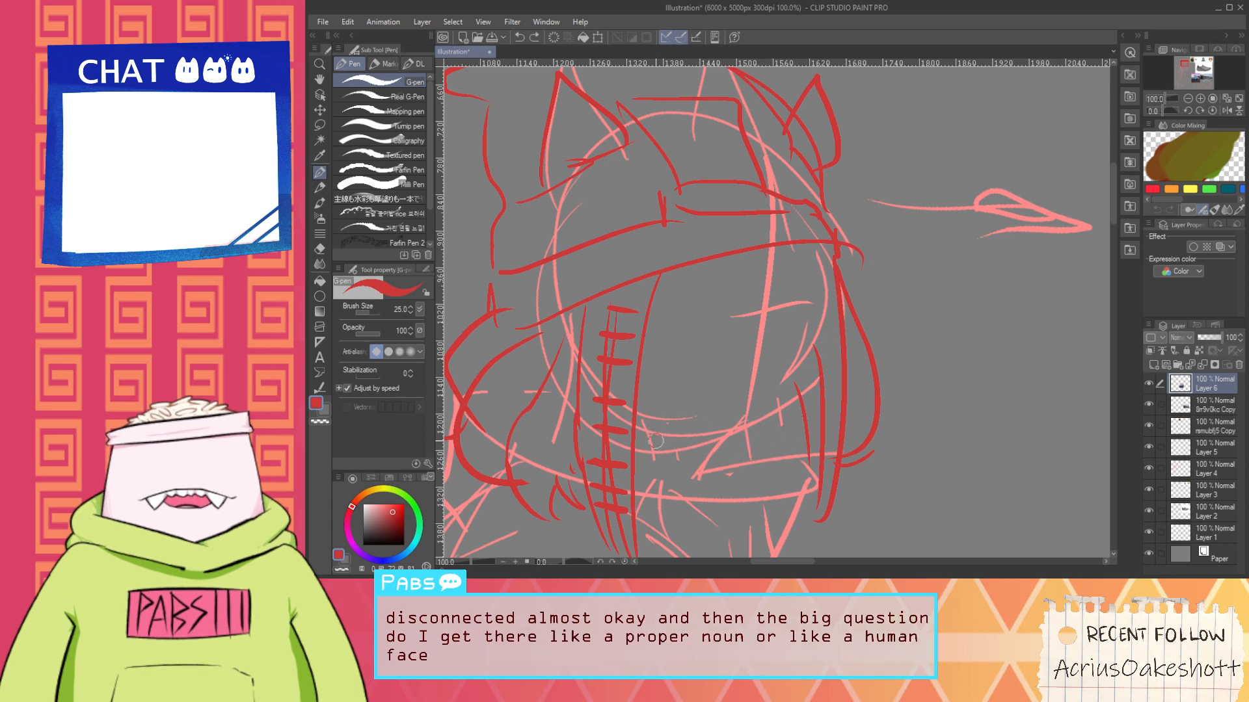
{"action": "mouse_move", "coordinate": [645, 430]}
{"action": "left_mouse_down"}
{"action": "mouse_move", "coordinate": [729, 460]}
{"action": "mouse_move", "coordinate": [693, 430]}
{"action": "left_mouse_up"}
{"action": "key", "text": "ctrl+z"}
{"action": "key", "text": "ctrl+z"}
{"action": "scroll", "coordinate": [641, 427], "scroll_direction": "down", "scroll_amount": 1}
{"action": "scroll", "coordinate": [677, 429], "scroll_direction": "up", "scroll_amount": 1}
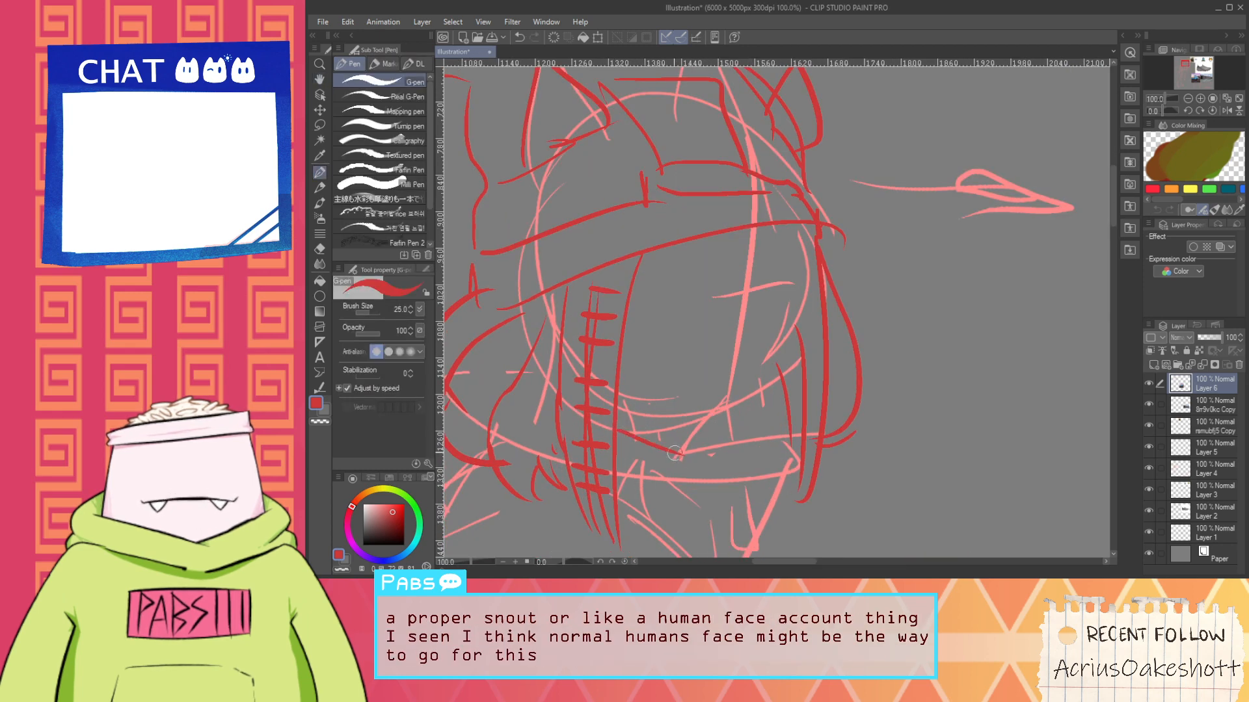
{"action": "key", "text": "ctrl+z"}
{"action": "key", "text": "ctrl+z"}
Draw a human jawline running from the track-like strand to a pointed chin and up the far cheek
{"action": "left_click_drag", "start_coordinate": [615, 428], "coordinate": [676, 453]}
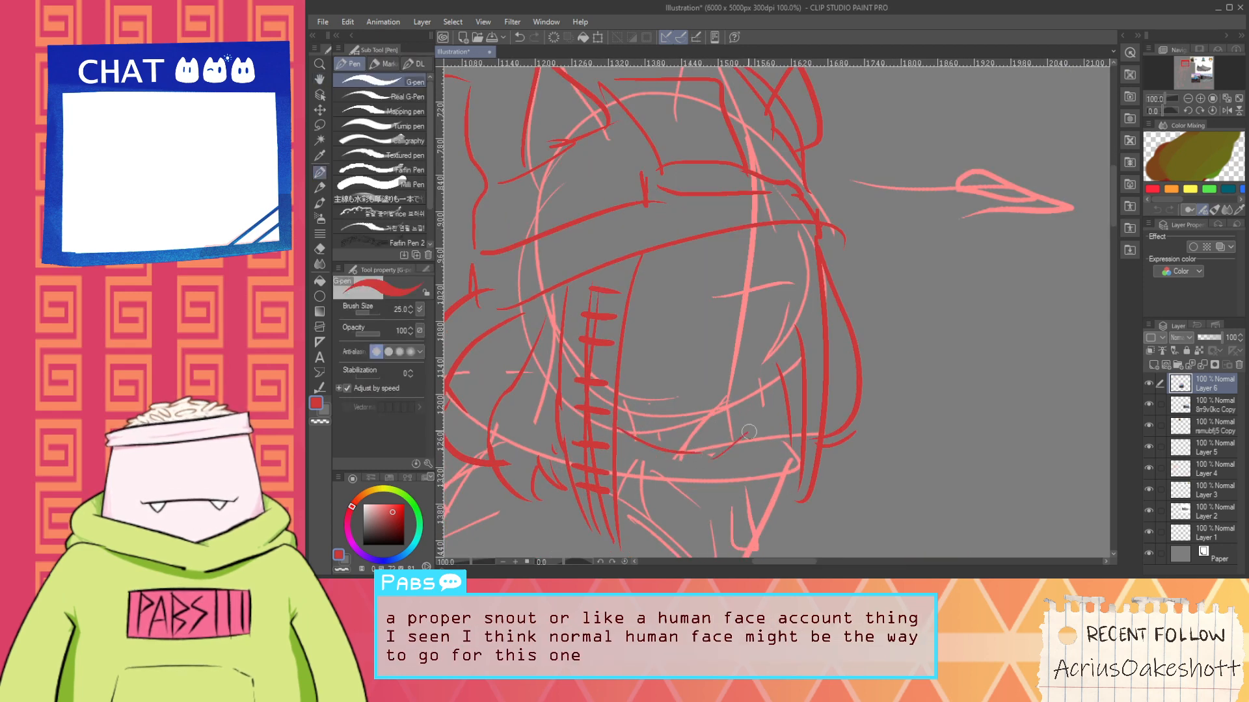
{"action": "key", "text": "ctrl+z"}
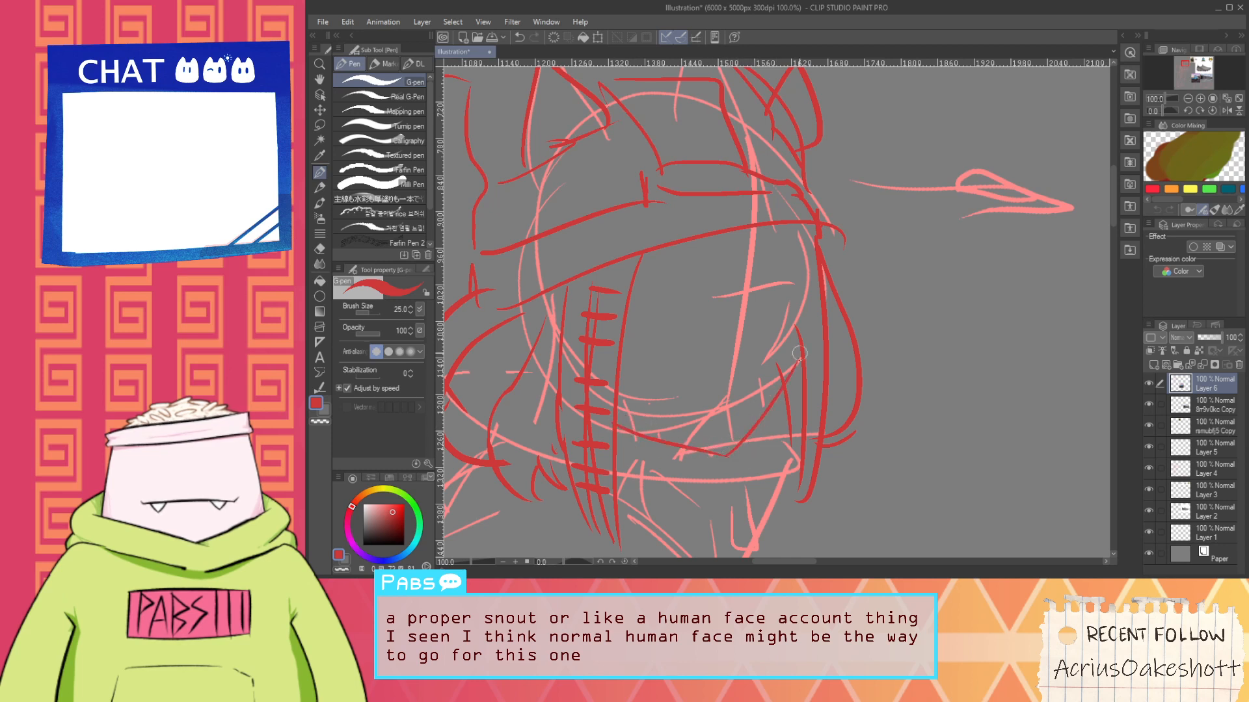
{"action": "left_click_drag", "start_coordinate": [720, 445], "coordinate": [782, 381]}
{"action": "key", "text": "ctrl+z"}
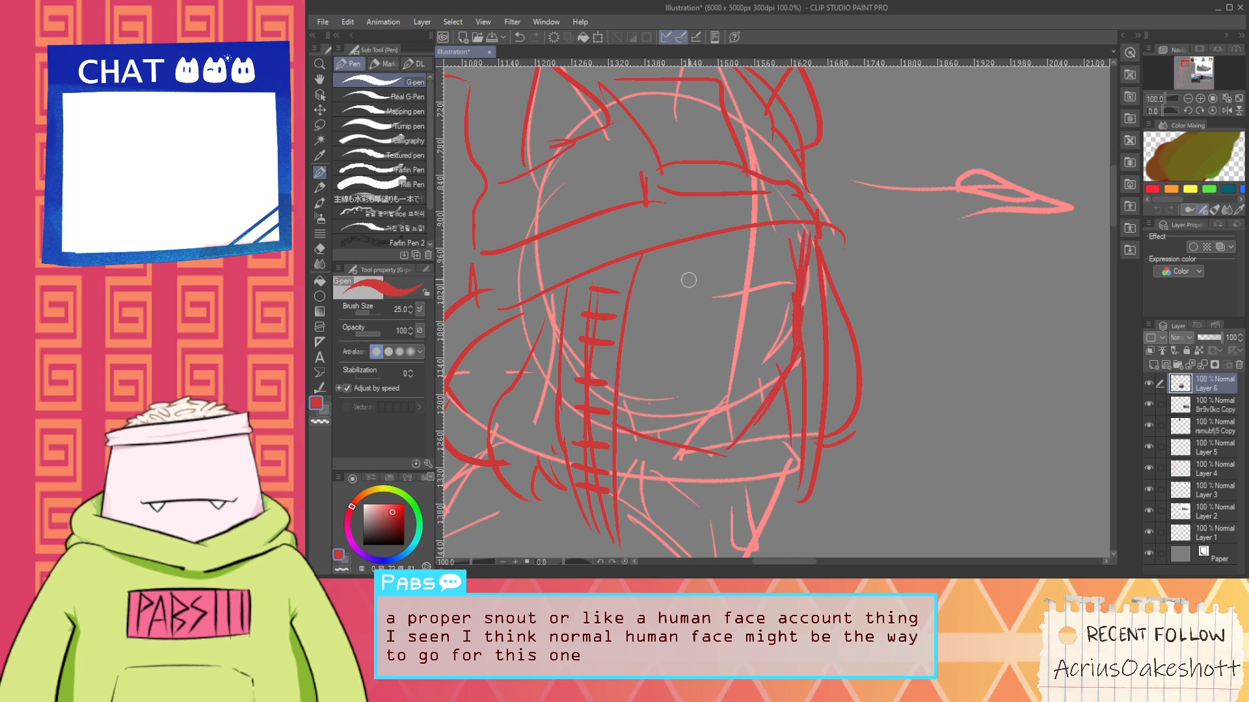
Sketch short curved bang strands hanging under the hat brim beside the track-like strand, undoing the extra strokes
{"action": "mouse_move", "coordinate": [660, 241]}
{"action": "left_mouse_down"}
{"action": "mouse_move", "coordinate": [678, 315]}
{"action": "mouse_move", "coordinate": [675, 264]}
{"action": "left_mouse_up"}
{"action": "mouse_move", "coordinate": [689, 259]}
{"action": "left_mouse_down"}
{"action": "mouse_move", "coordinate": [701, 312]}
{"action": "mouse_move", "coordinate": [707, 236]}
{"action": "left_mouse_up"}
{"action": "key", "text": "ctrl+z"}
{"action": "key", "text": "ctrl+z"}
{"action": "key", "text": "ctrl+z"}
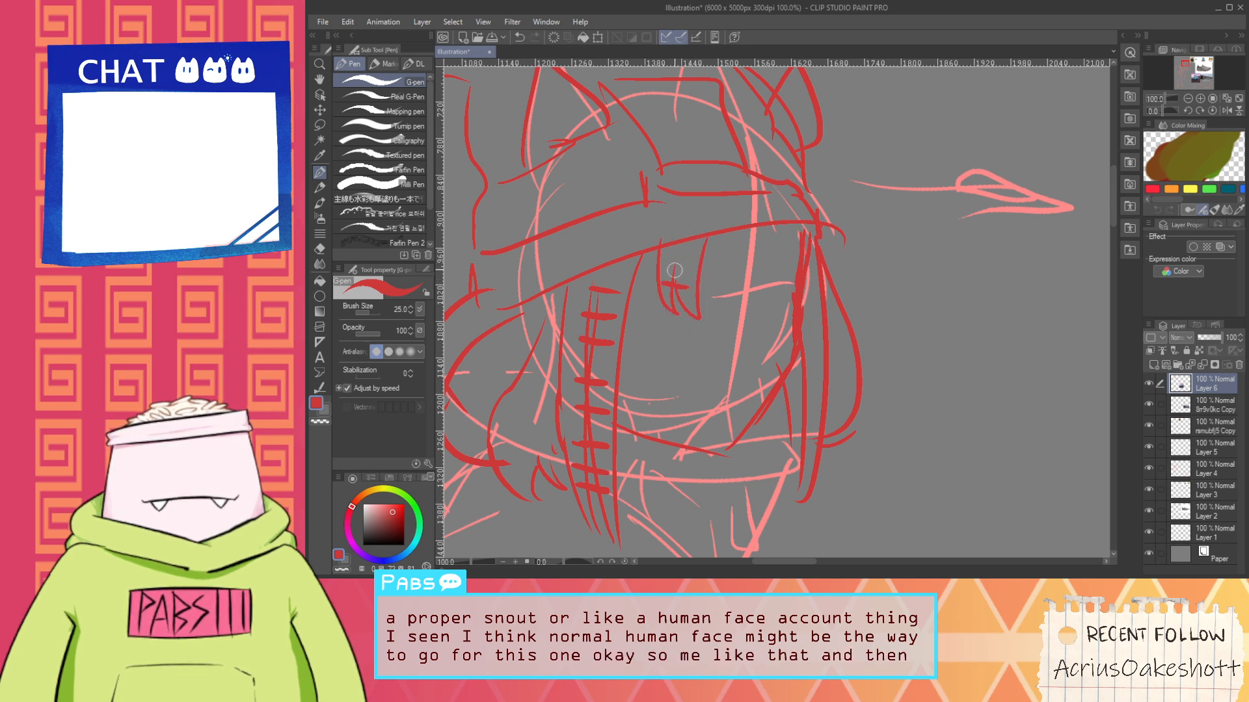
{"action": "scroll", "coordinate": [737, 286], "scroll_direction": "down", "scroll_amount": 1}
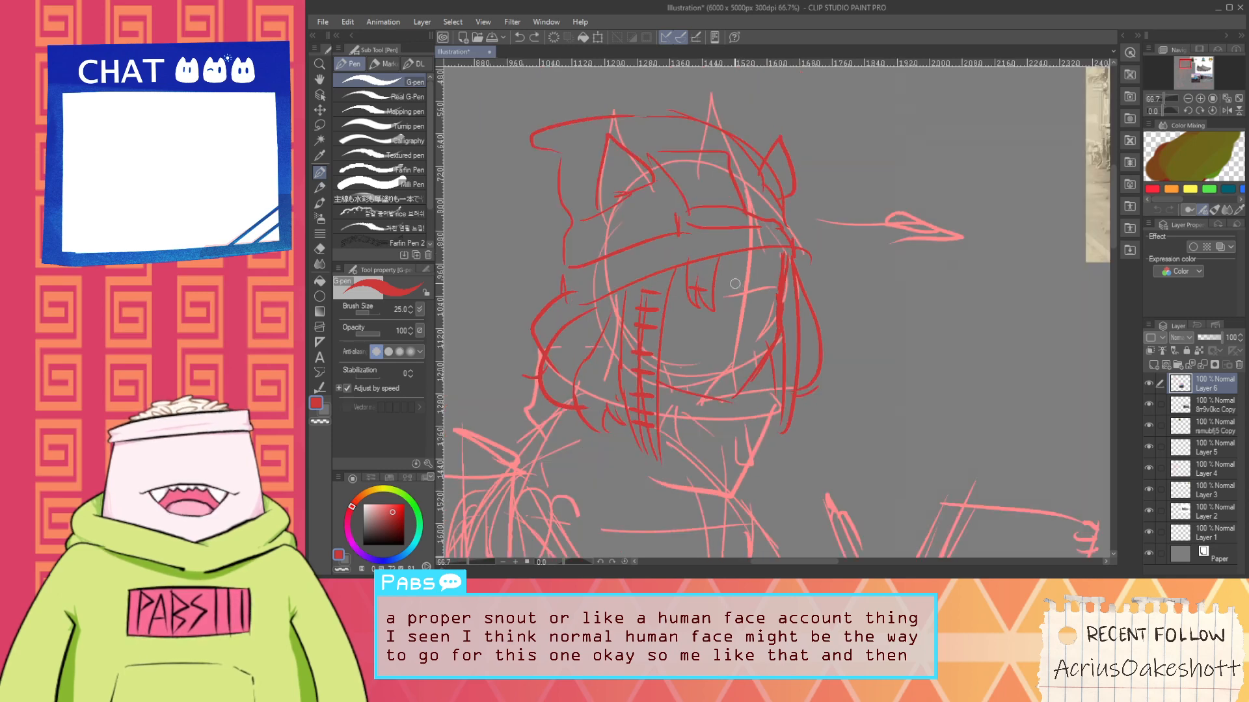
{"action": "scroll", "coordinate": [734, 281], "scroll_direction": "up", "scroll_amount": 1}
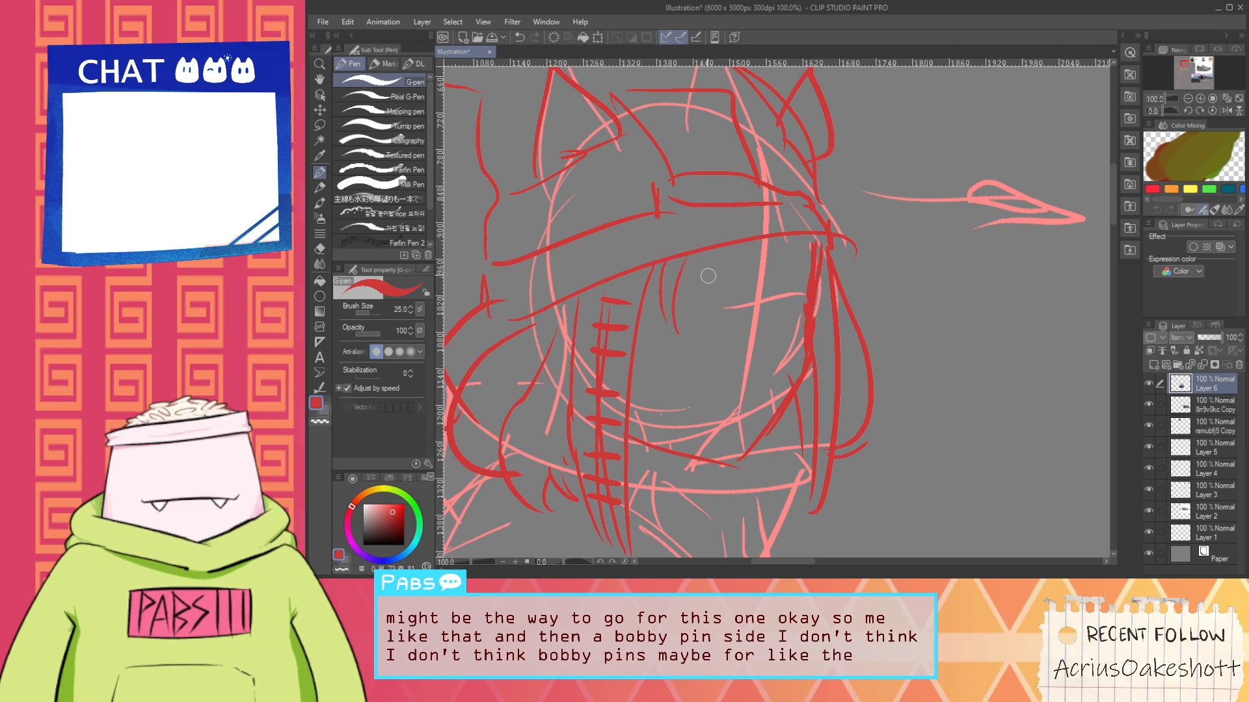
{"action": "scroll", "coordinate": [709, 276], "scroll_direction": "down", "scroll_amount": 1}
{"action": "scroll", "coordinate": [728, 259], "scroll_direction": "up", "scroll_amount": 1}
{"action": "key", "text": "ctrl+z"}
Add pointed bangs under the brim on the far side and short curved bag lines under the eye
{"action": "left_click_drag", "start_coordinate": [727, 247], "coordinate": [774, 309]}
{"action": "scroll", "coordinate": [817, 299], "scroll_direction": "down", "scroll_amount": 1}
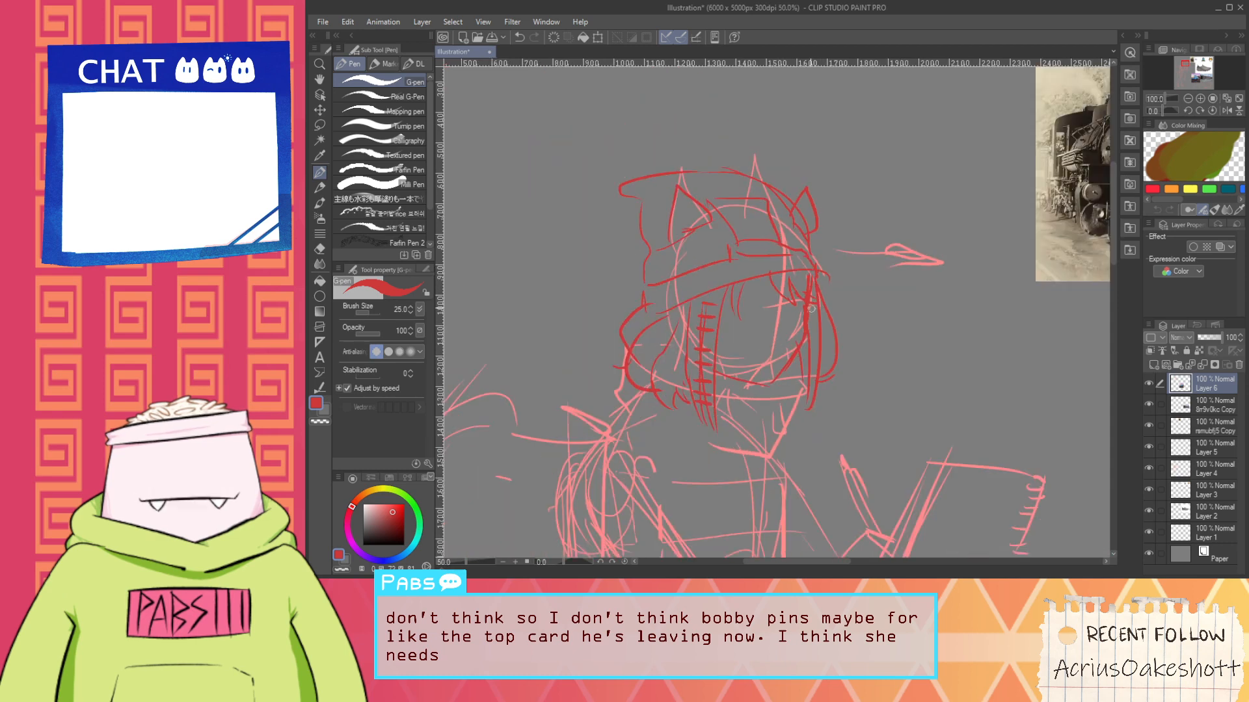
{"action": "scroll", "coordinate": [724, 343], "scroll_direction": "up", "scroll_amount": 1}
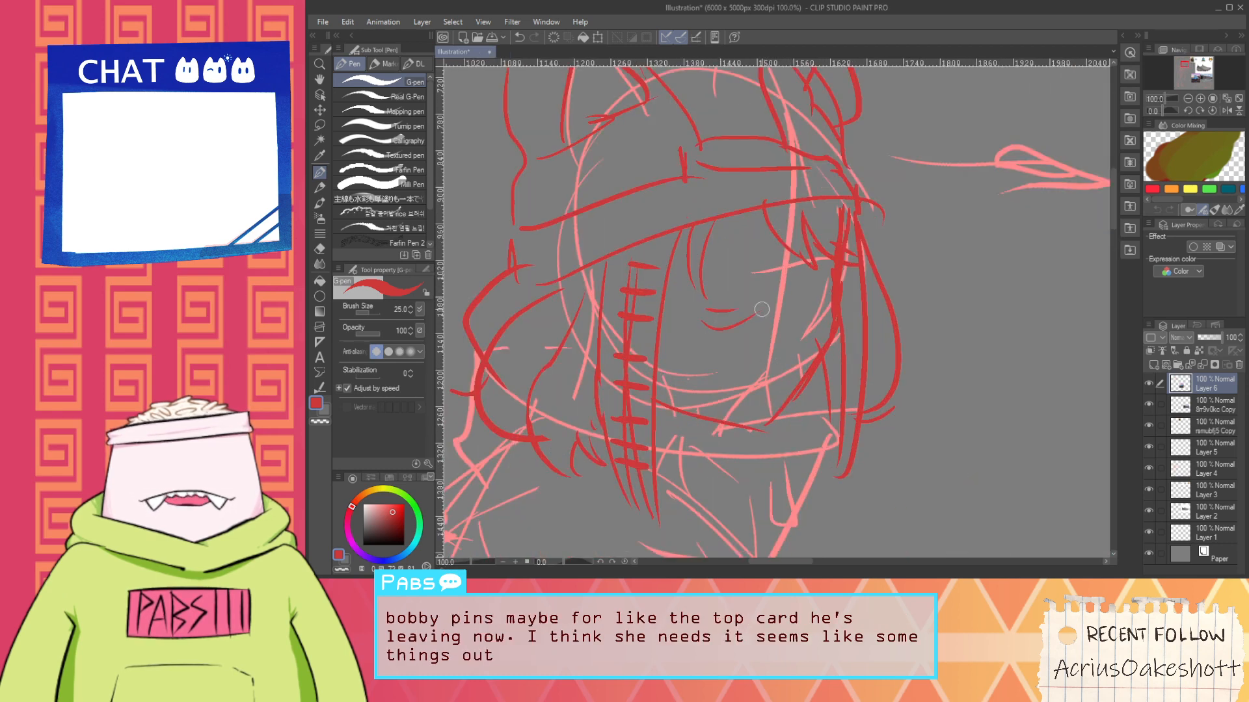
{"action": "scroll", "coordinate": [707, 327], "scroll_direction": "down", "scroll_amount": 2}
{"action": "scroll", "coordinate": [691, 341], "scroll_direction": "up", "scroll_amount": 2}
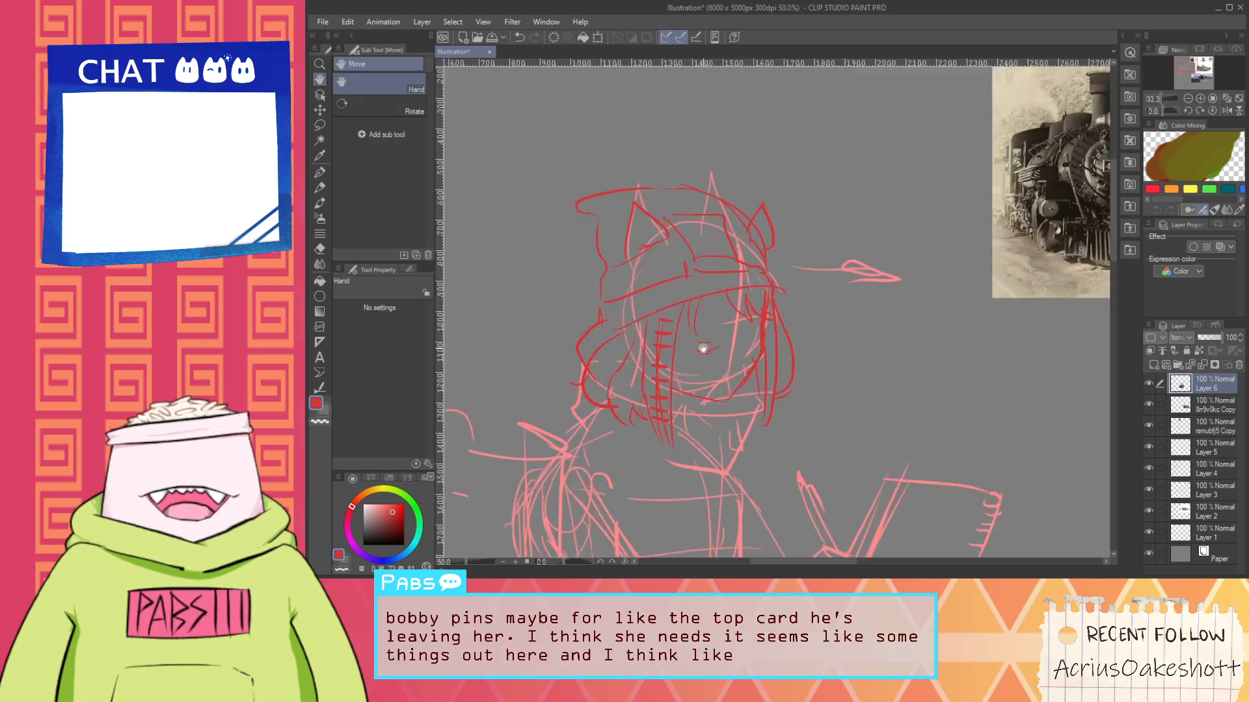
Try a heavy, nearly horizontal eyelid line above the under-eye curves and undo it
{"action": "left_click_drag", "start_coordinate": [684, 336], "coordinate": [748, 331]}
{"action": "key", "text": "ctrl+z"}
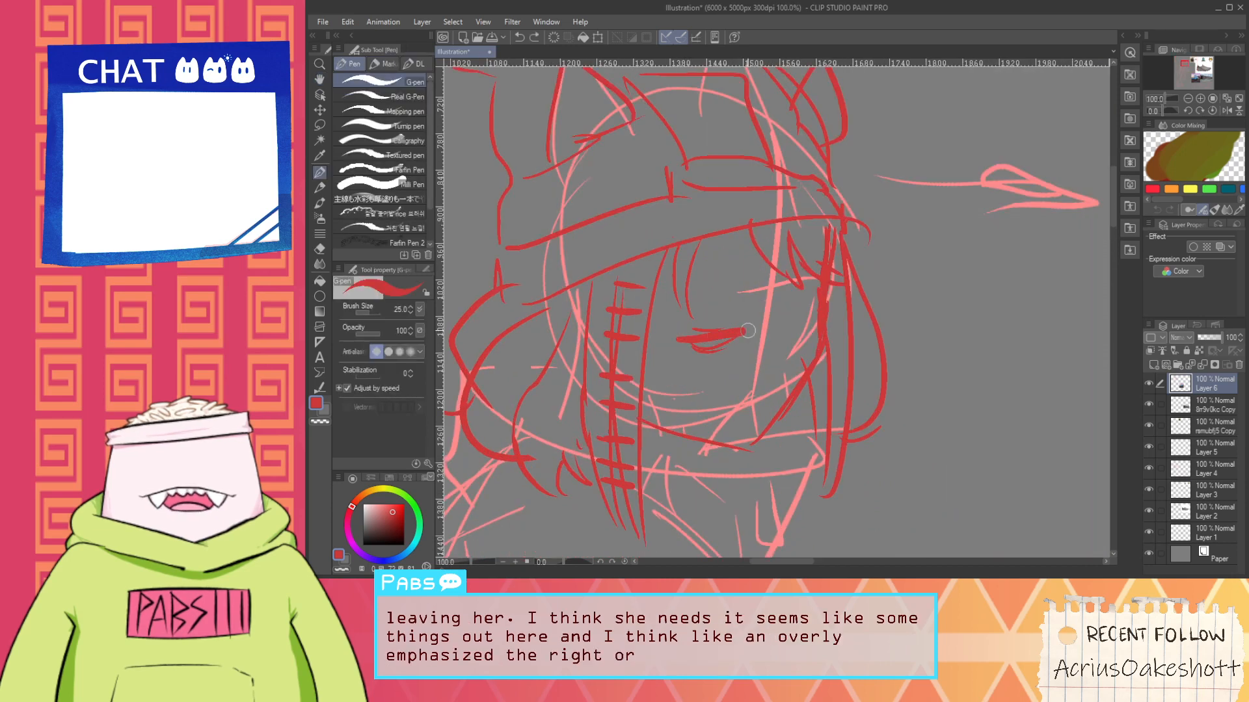
{"action": "key", "text": "ctrl+z"}
{"action": "mouse_move", "coordinate": [673, 312]}
{"action": "left_mouse_down"}
{"action": "mouse_move", "coordinate": [747, 338]}
{"action": "mouse_move", "coordinate": [754, 324]}
{"action": "mouse_move", "coordinate": [667, 343]}
{"action": "left_mouse_up"}
{"action": "key", "text": "ctrl+z"}
{"action": "key", "text": "ctrl+z"}
Try large round outlines around the eye area and undo them
{"action": "mouse_move", "coordinate": [712, 257]}
{"action": "left_mouse_down"}
{"action": "mouse_move", "coordinate": [763, 268]}
{"action": "mouse_move", "coordinate": [763, 307]}
{"action": "left_mouse_up"}
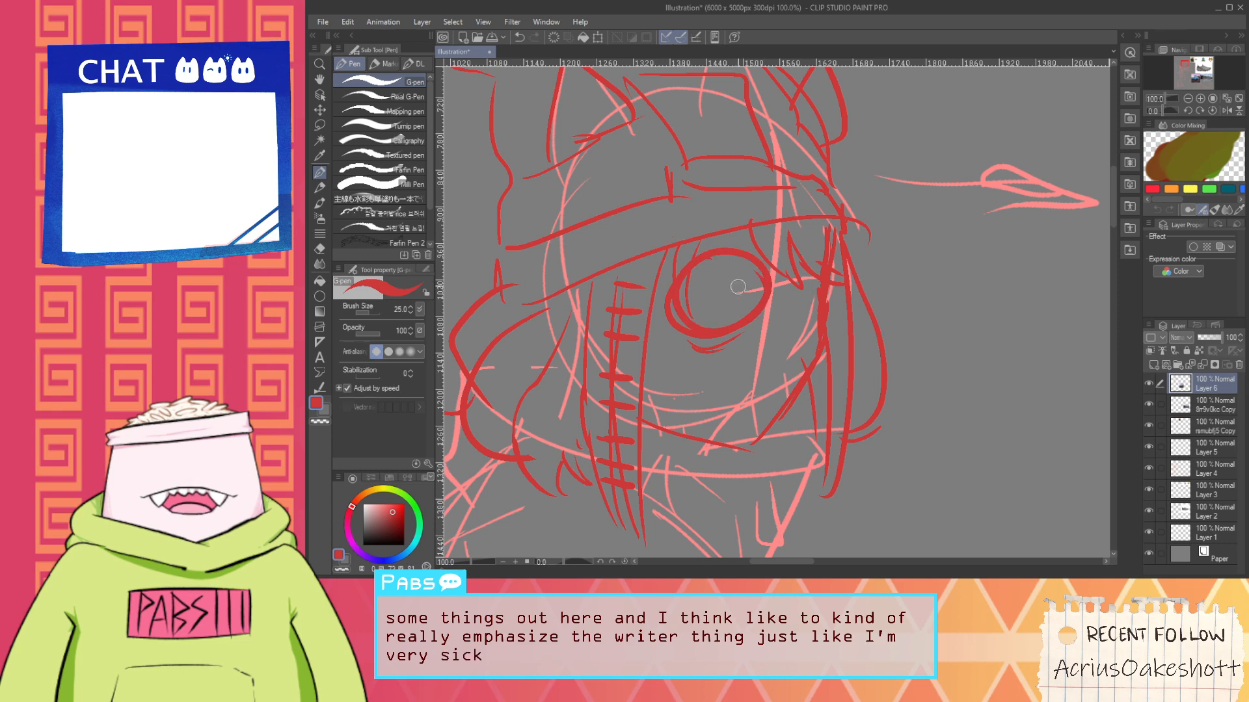
{"action": "key", "text": "ctrl+z"}
{"action": "mouse_move", "coordinate": [719, 268]}
{"action": "left_mouse_down"}
{"action": "mouse_move", "coordinate": [681, 287]}
{"action": "mouse_move", "coordinate": [691, 355]}
{"action": "left_mouse_up"}
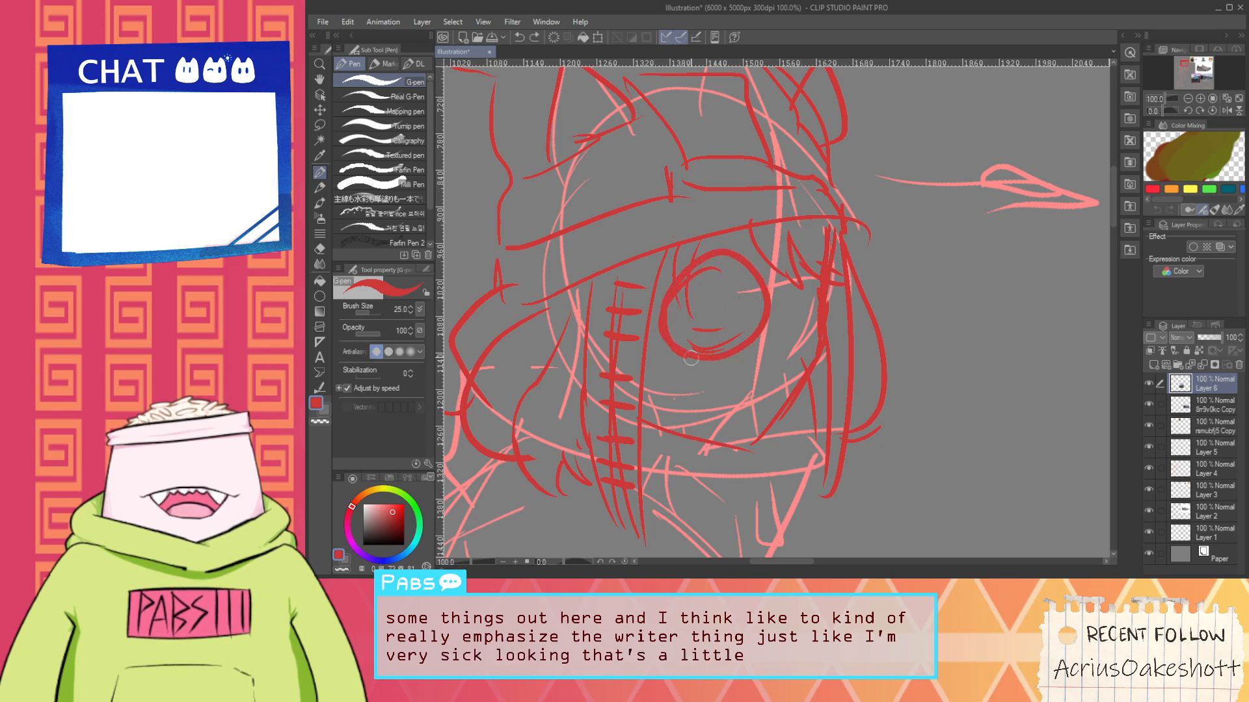
{"action": "key", "text": "ctrl+z"}
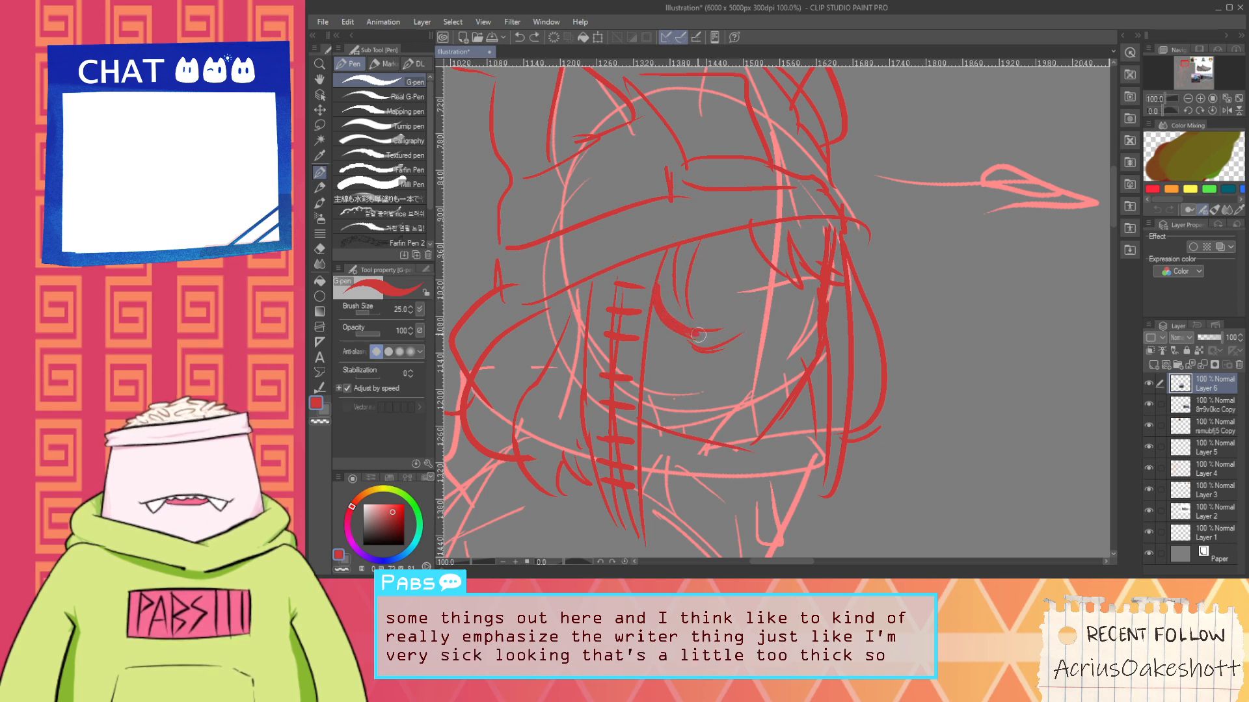
Examine the steam locomotive reference photo for train-like ideas for the face
{"action": "scroll", "coordinate": [675, 313], "scroll_direction": "down", "scroll_amount": 2}
{"action": "key", "text": "space"}
{"action": "left_click_drag", "start_coordinate": [721, 345], "coordinate": [648, 350]}
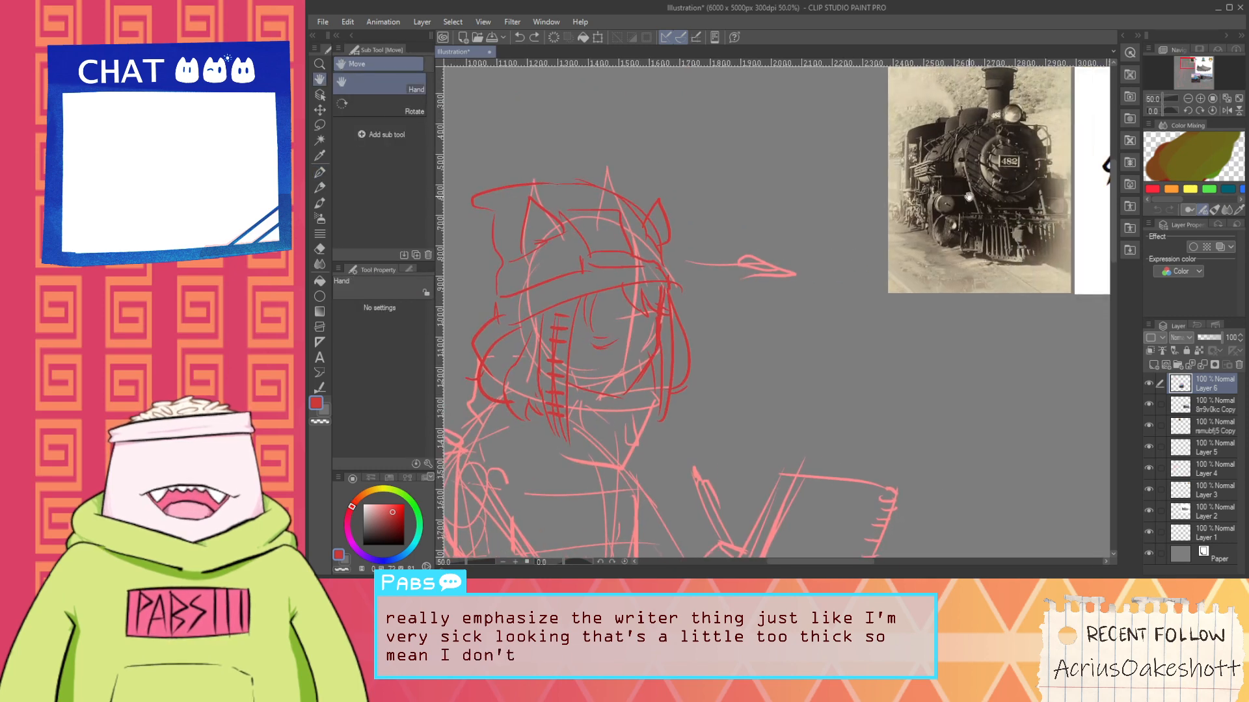
{"action": "left_click_drag", "start_coordinate": [973, 197], "coordinate": [736, 278]}
{"action": "scroll", "coordinate": [767, 214], "scroll_direction": "up", "scroll_amount": 2}
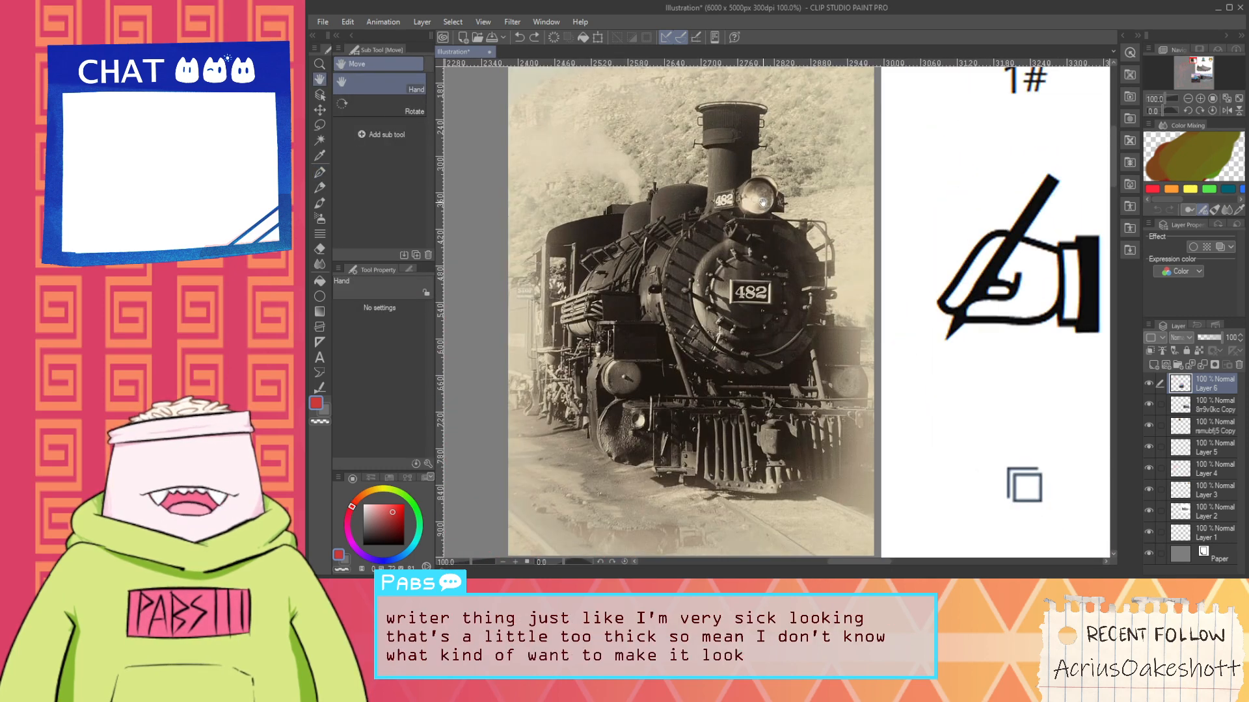
{"action": "scroll", "coordinate": [749, 228], "scroll_direction": "down", "scroll_amount": 2}
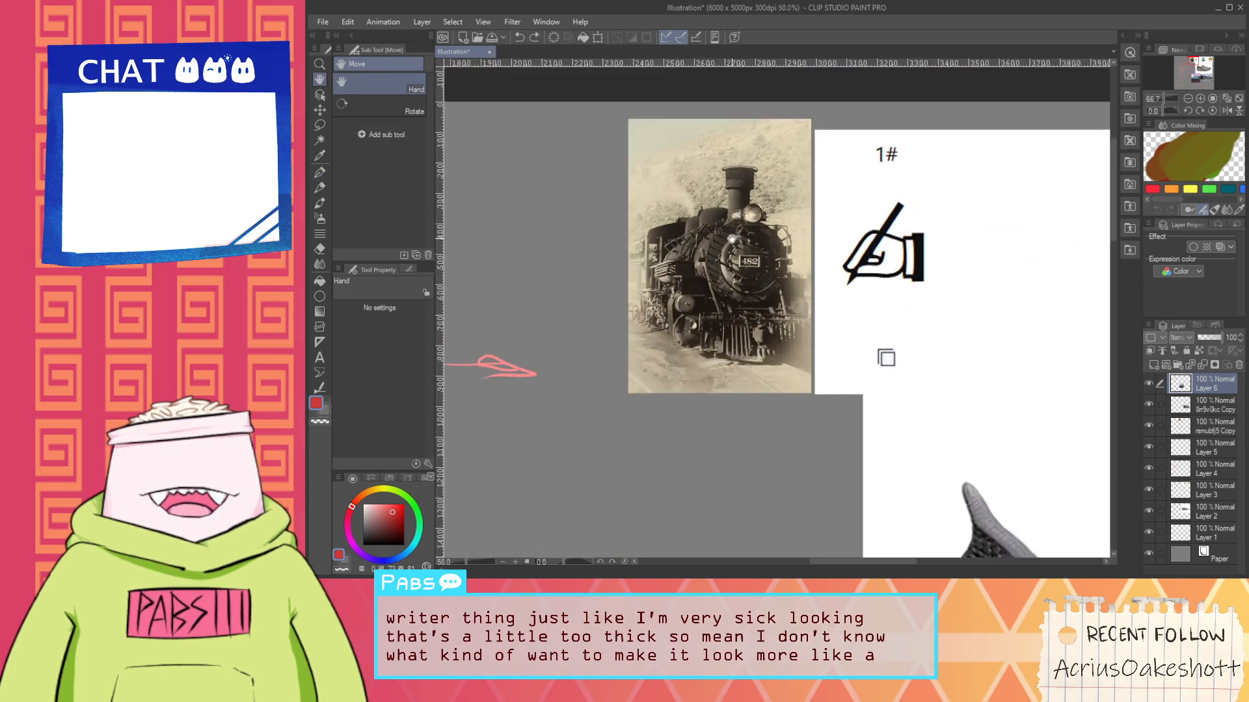
{"action": "left_click_drag", "start_coordinate": [667, 295], "coordinate": [967, 175]}
{"action": "scroll", "coordinate": [633, 302], "scroll_direction": "up", "scroll_amount": 2}
Try an angled eye shape with a slanted upper edge and an oval inside, and undo all its strokes
{"action": "key", "text": "p"}
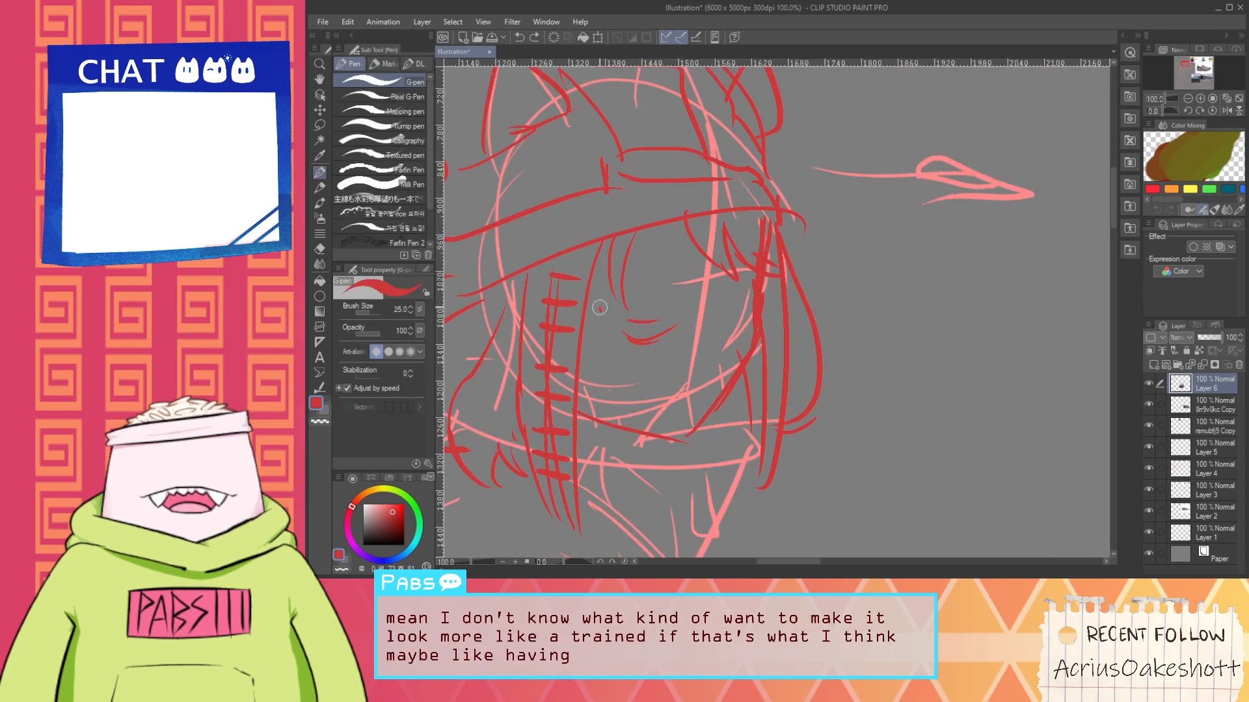
{"action": "mouse_move", "coordinate": [600, 310]}
{"action": "left_mouse_down"}
{"action": "mouse_move", "coordinate": [649, 247]}
{"action": "mouse_move", "coordinate": [693, 256]}
{"action": "mouse_move", "coordinate": [599, 312]}
{"action": "mouse_move", "coordinate": [708, 256]}
{"action": "left_mouse_up"}
{"action": "key", "text": "ctrl+z"}
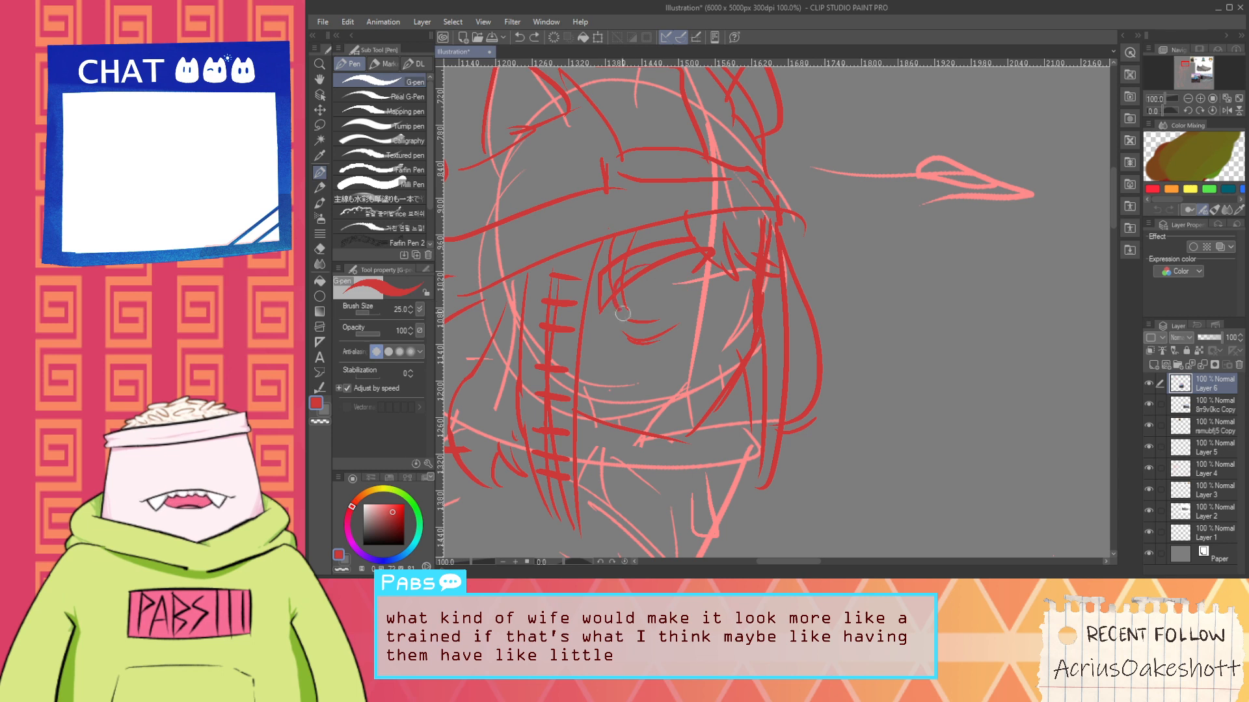
{"action": "mouse_move", "coordinate": [622, 314]}
{"action": "left_mouse_down"}
{"action": "mouse_move", "coordinate": [658, 324]}
{"action": "mouse_move", "coordinate": [700, 285]}
{"action": "left_mouse_up"}
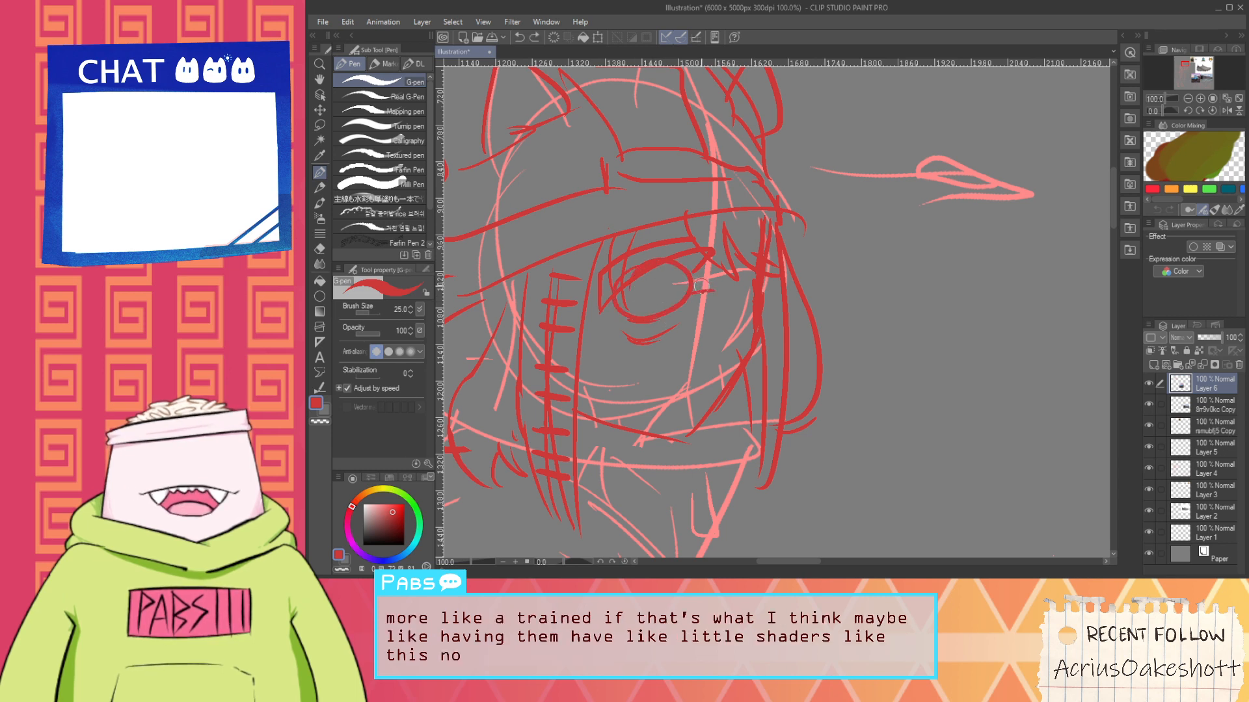
{"action": "key", "text": "ctrl+z"}
{"action": "key", "text": "ctrl+z"}
{"action": "key", "text": "ctrl+z"}
{"action": "key", "text": "ctrl+z"}
{"action": "key", "text": "ctrl+z"}
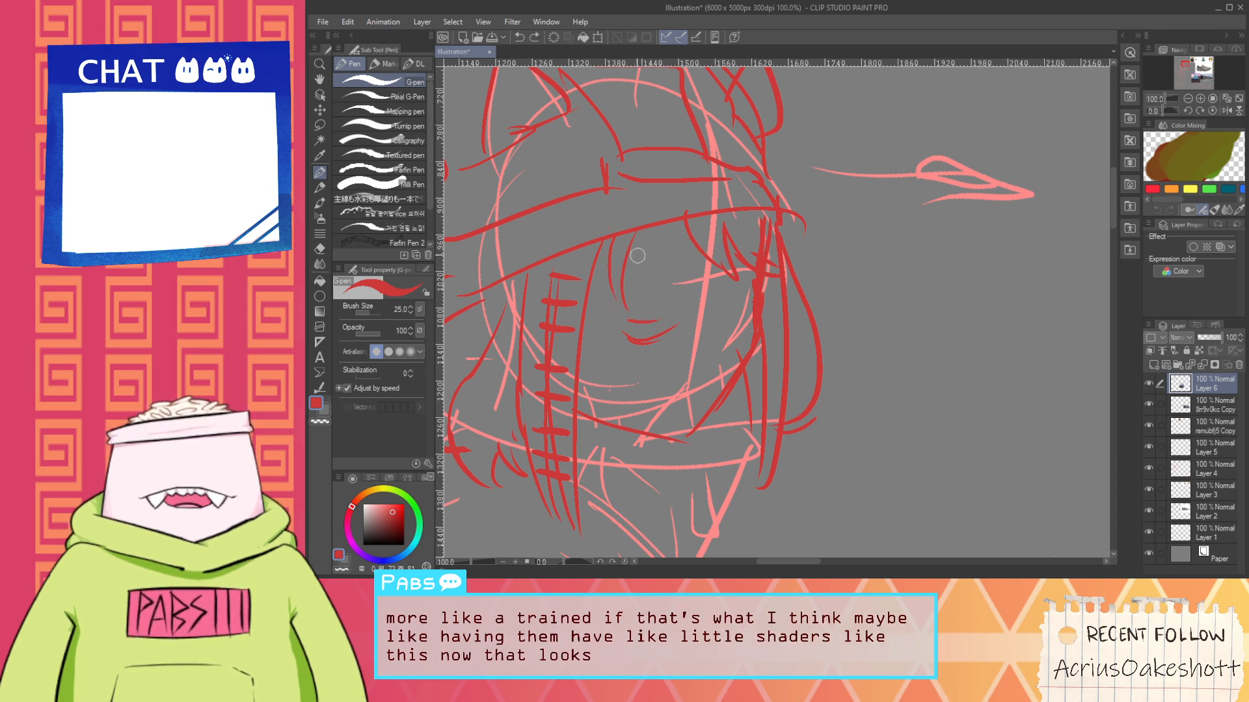
Draw a squarish glasses lens over the eye with a short temple piece towards the track-like strand
{"action": "left_click_drag", "start_coordinate": [519, 273], "coordinate": [640, 283]}
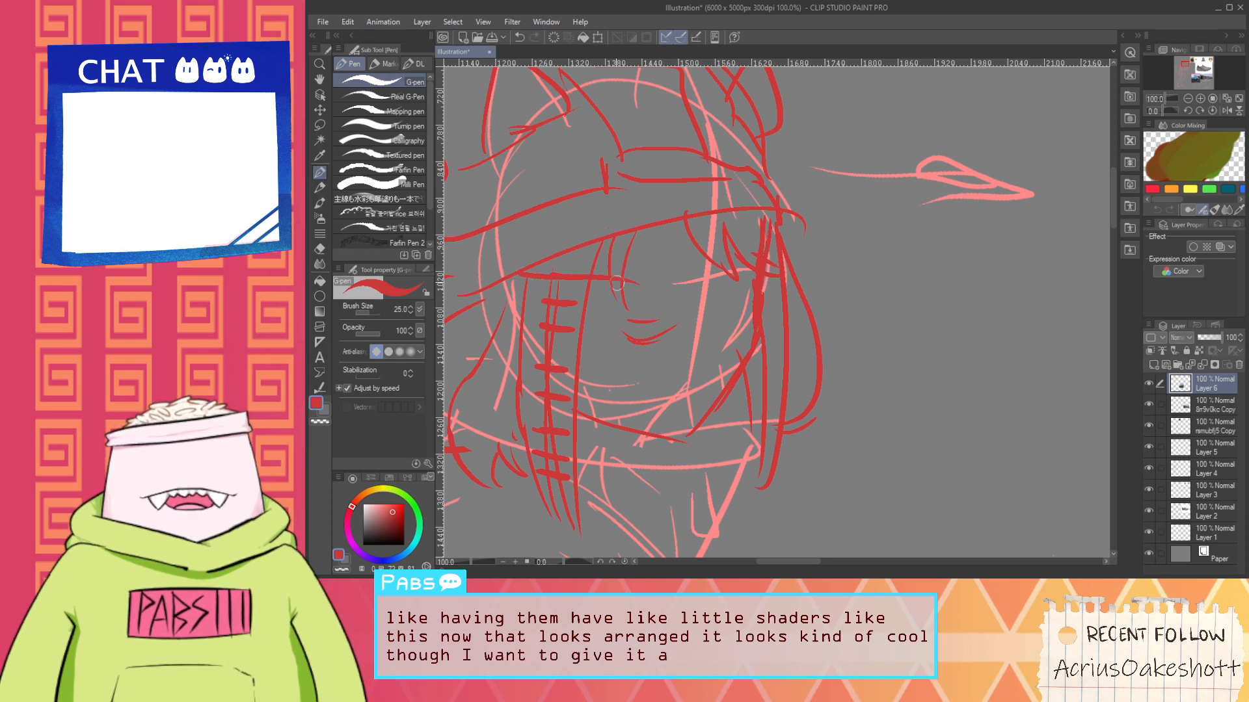
{"action": "key", "text": "ctrl+z"}
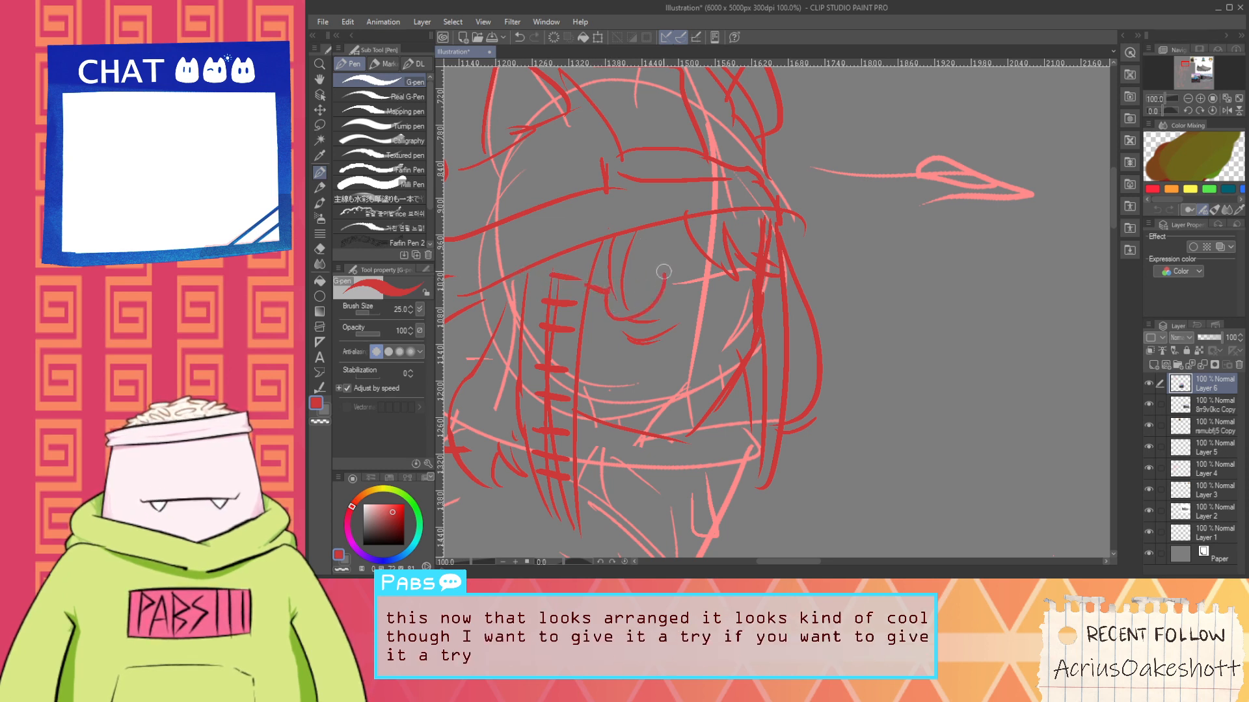
{"action": "key", "text": "ctrl+z"}
{"action": "mouse_move", "coordinate": [615, 290]}
{"action": "left_mouse_down"}
{"action": "mouse_move", "coordinate": [677, 300]}
{"action": "mouse_move", "coordinate": [624, 272]}
{"action": "mouse_move", "coordinate": [617, 312]}
{"action": "mouse_move", "coordinate": [697, 261]}
{"action": "left_mouse_up"}
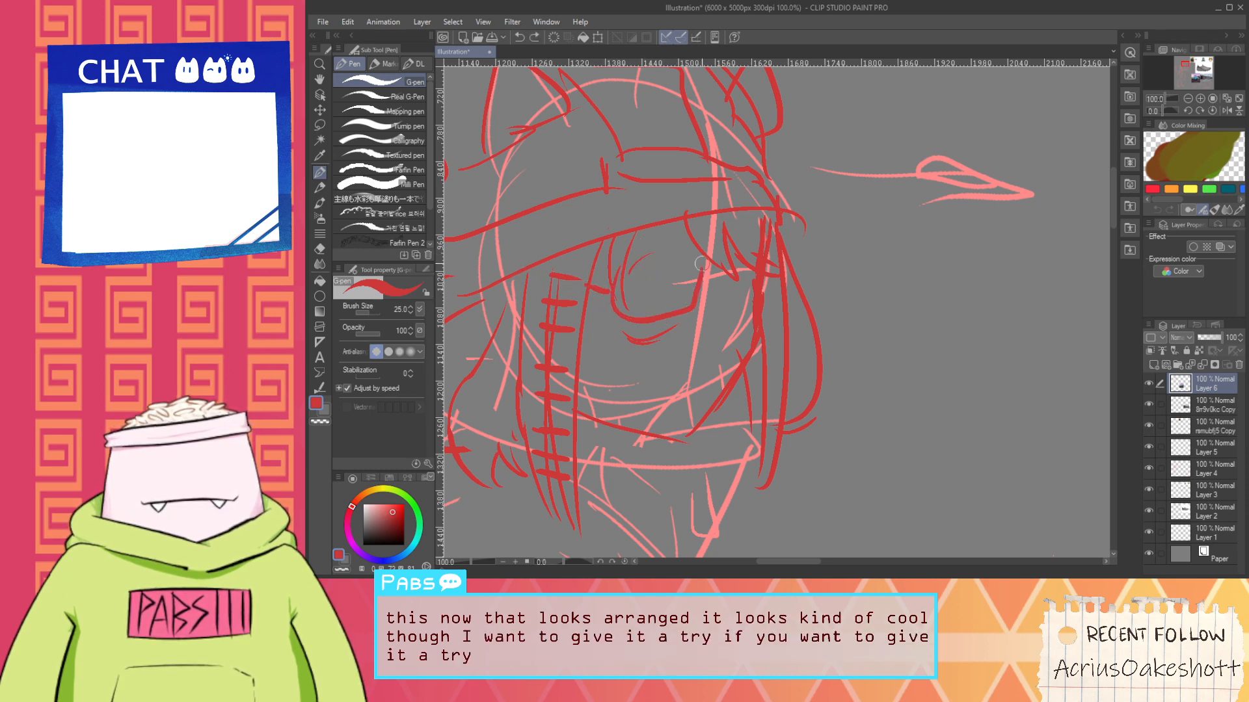
{"action": "key", "text": "ctrl+z"}
{"action": "mouse_move", "coordinate": [623, 277]}
{"action": "left_mouse_down"}
{"action": "mouse_move", "coordinate": [645, 323]}
{"action": "mouse_move", "coordinate": [683, 262]}
{"action": "mouse_move", "coordinate": [618, 283]}
{"action": "mouse_move", "coordinate": [685, 269]}
{"action": "left_mouse_up"}
{"action": "scroll", "coordinate": [686, 263], "scroll_direction": "down", "scroll_amount": 2}
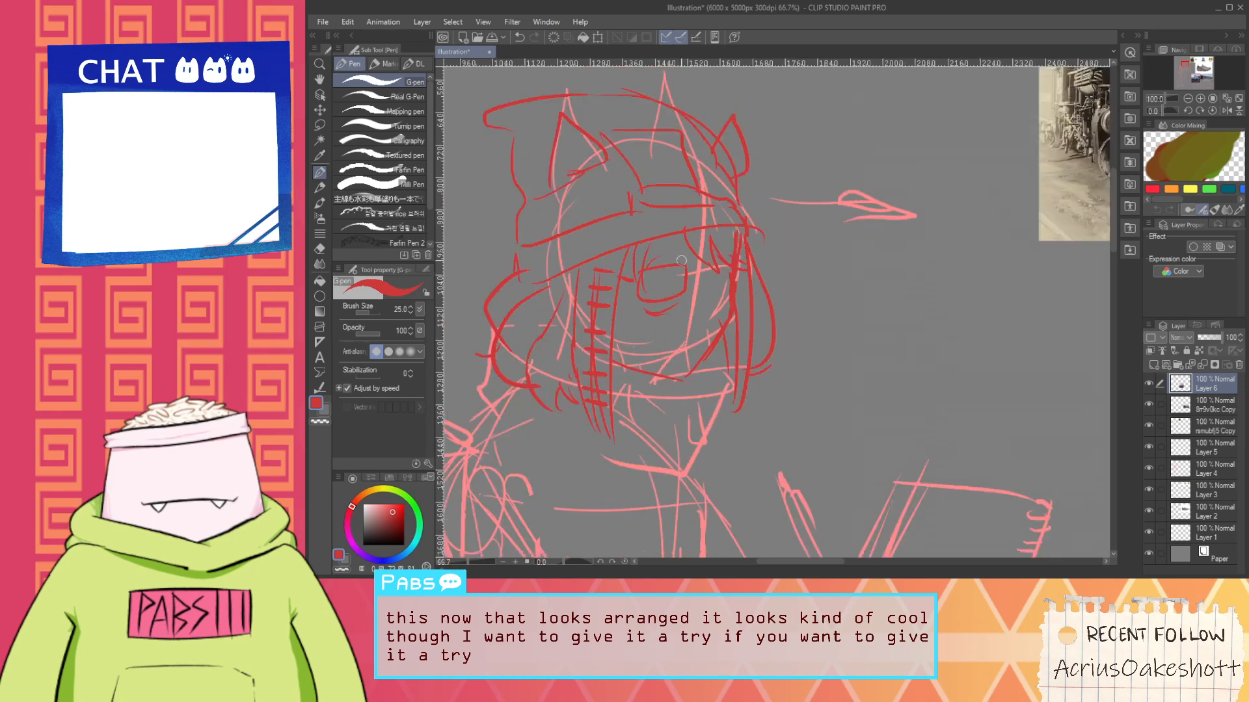
Examine the reference images, focusing on the front of the blue modern train
{"action": "key", "text": "space"}
{"action": "scroll", "coordinate": [819, 316], "scroll_direction": "down", "scroll_amount": 2}
{"action": "left_click_drag", "start_coordinate": [904, 356], "coordinate": [674, 256]}
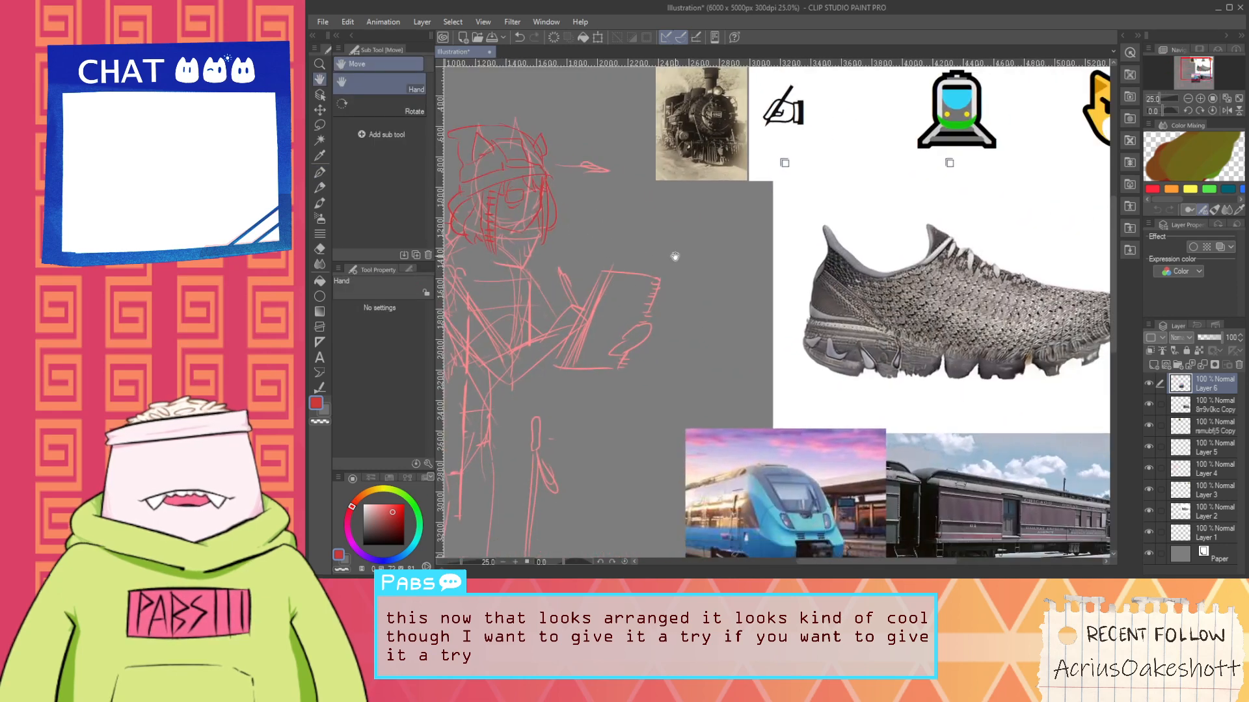
{"action": "left_click_drag", "start_coordinate": [766, 371], "coordinate": [711, 240]}
{"action": "scroll", "coordinate": [732, 381], "scroll_direction": "up", "scroll_amount": 2}
{"action": "scroll", "coordinate": [756, 421], "scroll_direction": "down", "scroll_amount": 2}
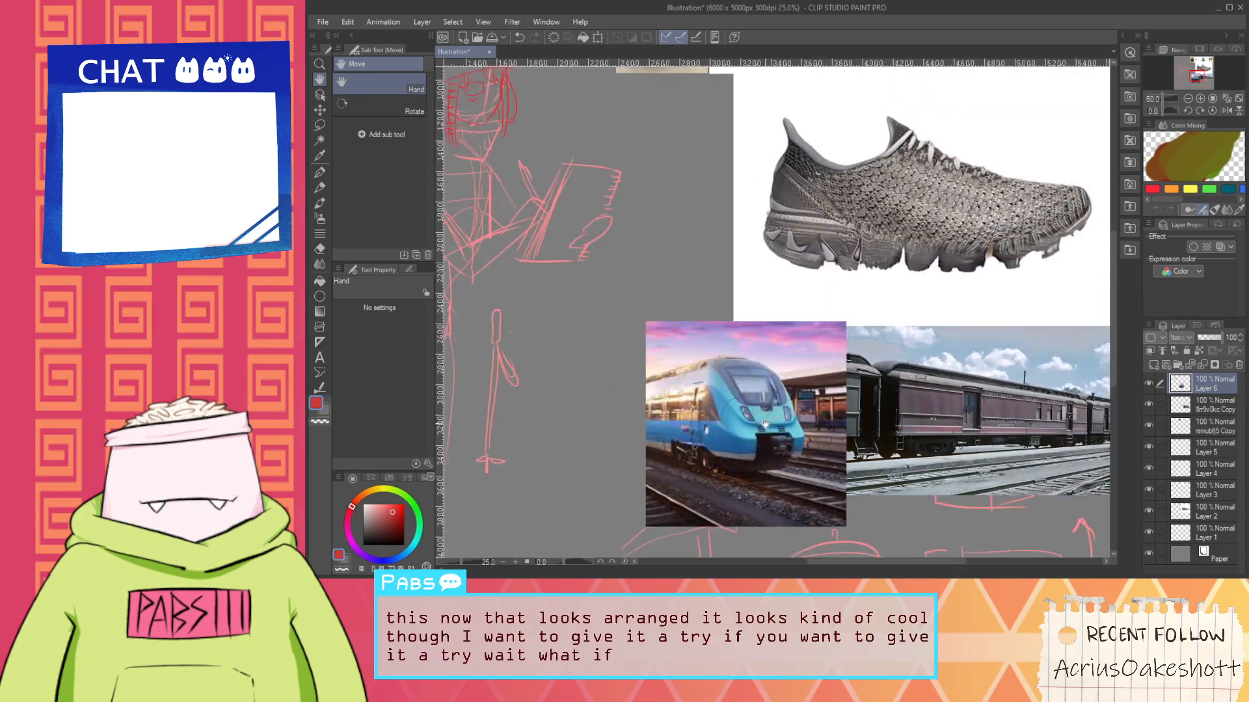
{"action": "scroll", "coordinate": [783, 407], "scroll_direction": "up", "scroll_amount": 3}
{"action": "scroll", "coordinate": [782, 407], "scroll_direction": "up", "scroll_amount": 1}
{"action": "scroll", "coordinate": [709, 274], "scroll_direction": "down", "scroll_amount": 2}
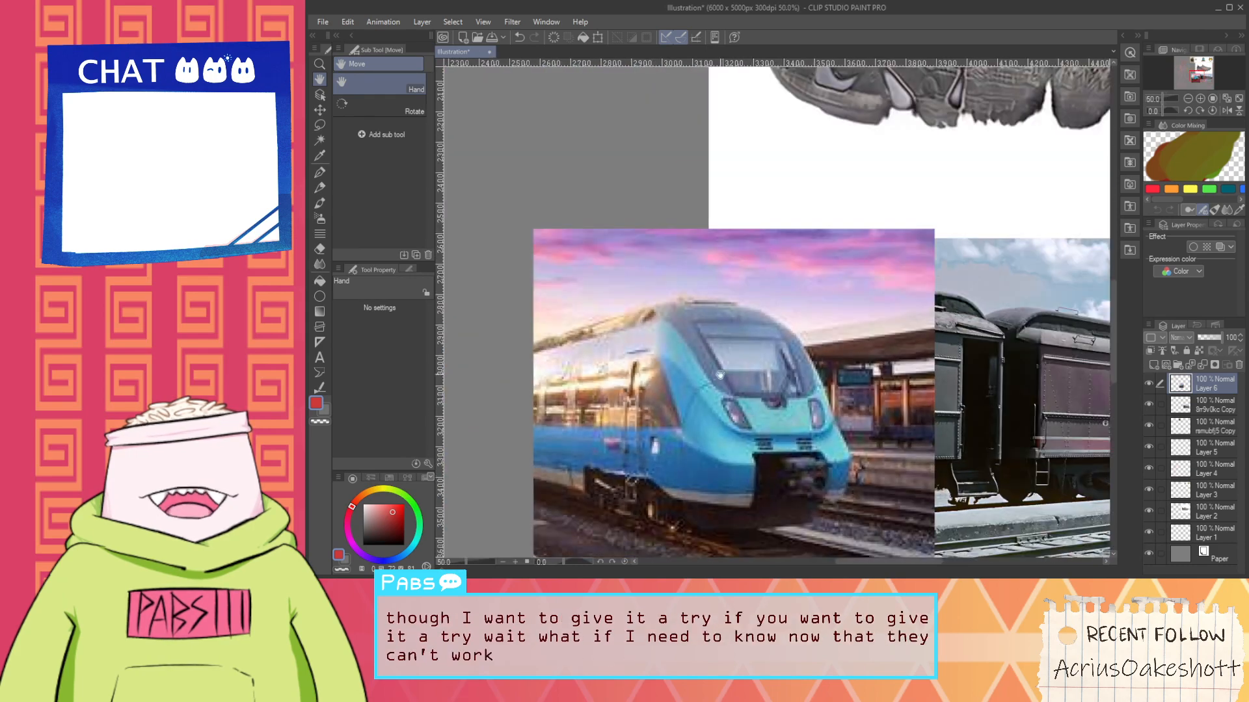
{"action": "scroll", "coordinate": [709, 275], "scroll_direction": "down", "scroll_amount": 1}
{"action": "scroll", "coordinate": [709, 275], "scroll_direction": "down", "scroll_amount": 1}
{"action": "left_click_drag", "start_coordinate": [698, 228], "coordinate": [755, 387]}
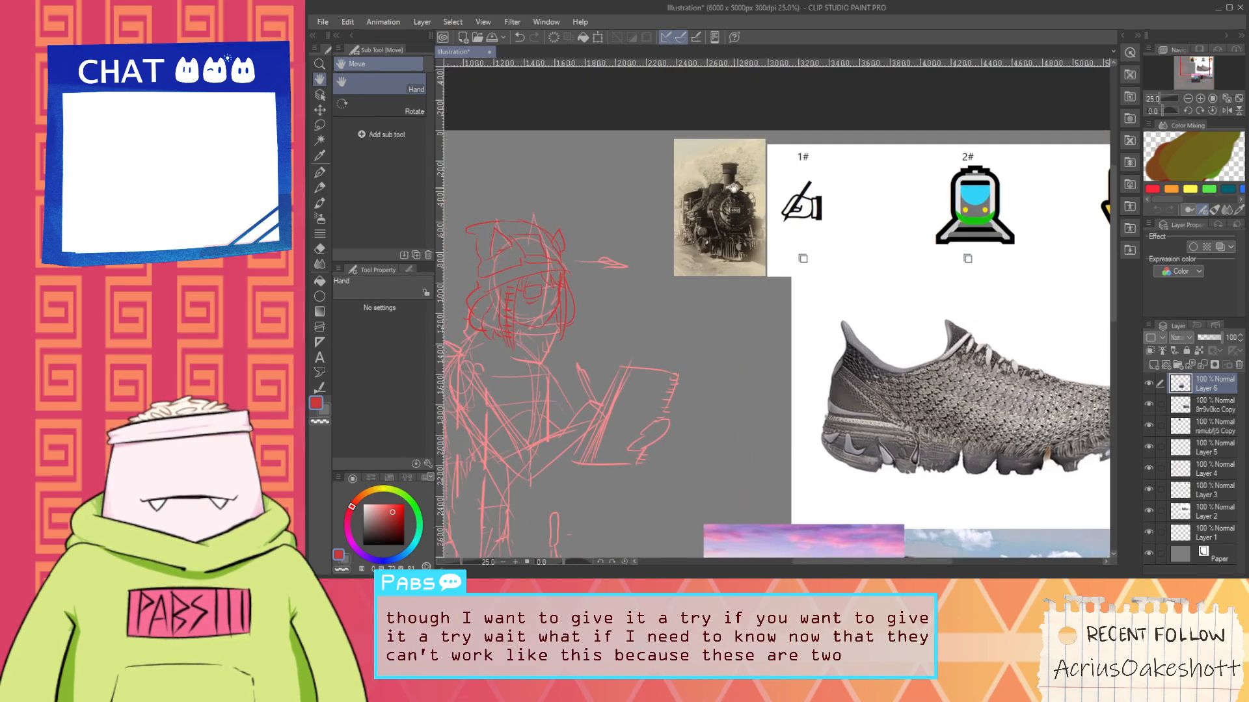
Study the front of the steam locomotive reference and compare it with the sketched hat and head
{"action": "scroll", "coordinate": [727, 187], "scroll_direction": "up", "scroll_amount": 3}
{"action": "scroll", "coordinate": [739, 171], "scroll_direction": "up", "scroll_amount": 1}
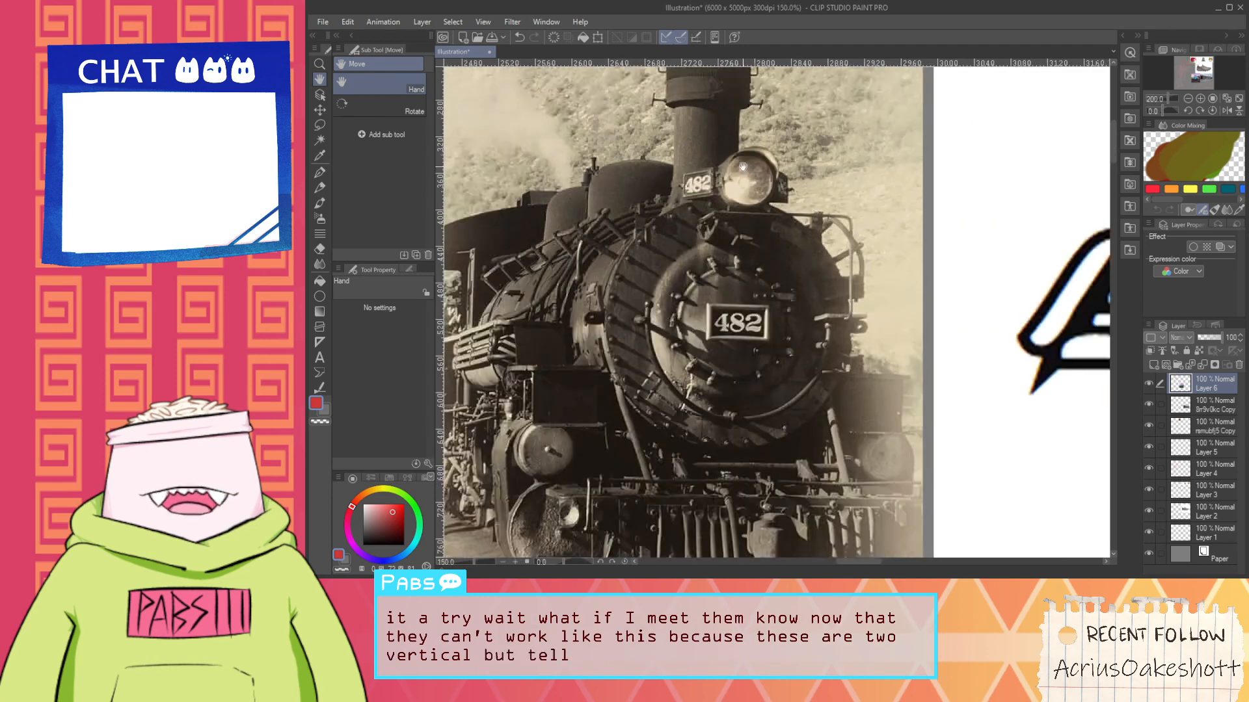
{"action": "scroll", "coordinate": [739, 171], "scroll_direction": "down", "scroll_amount": 1}
{"action": "scroll", "coordinate": [606, 299], "scroll_direction": "down", "scroll_amount": 1}
{"action": "left_click_drag", "start_coordinate": [605, 299], "coordinate": [784, 271]}
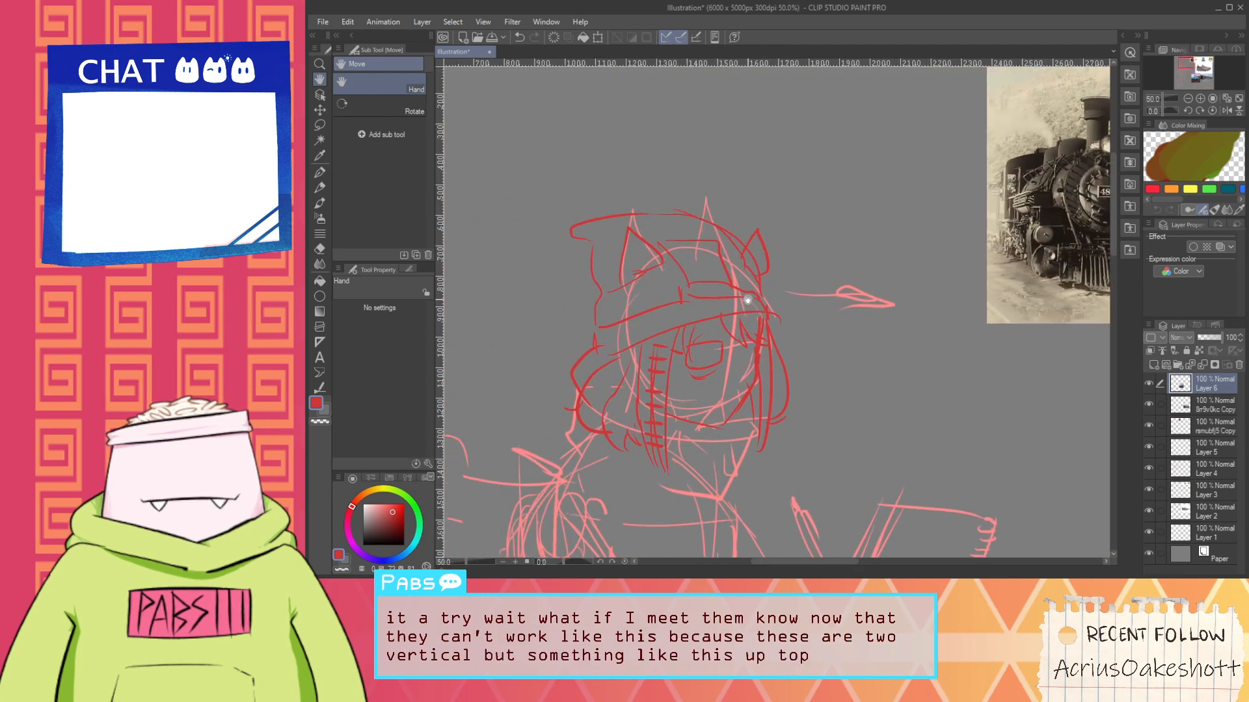
{"action": "key", "text": "p"}
{"action": "scroll", "coordinate": [674, 286], "scroll_direction": "up", "scroll_amount": 1}
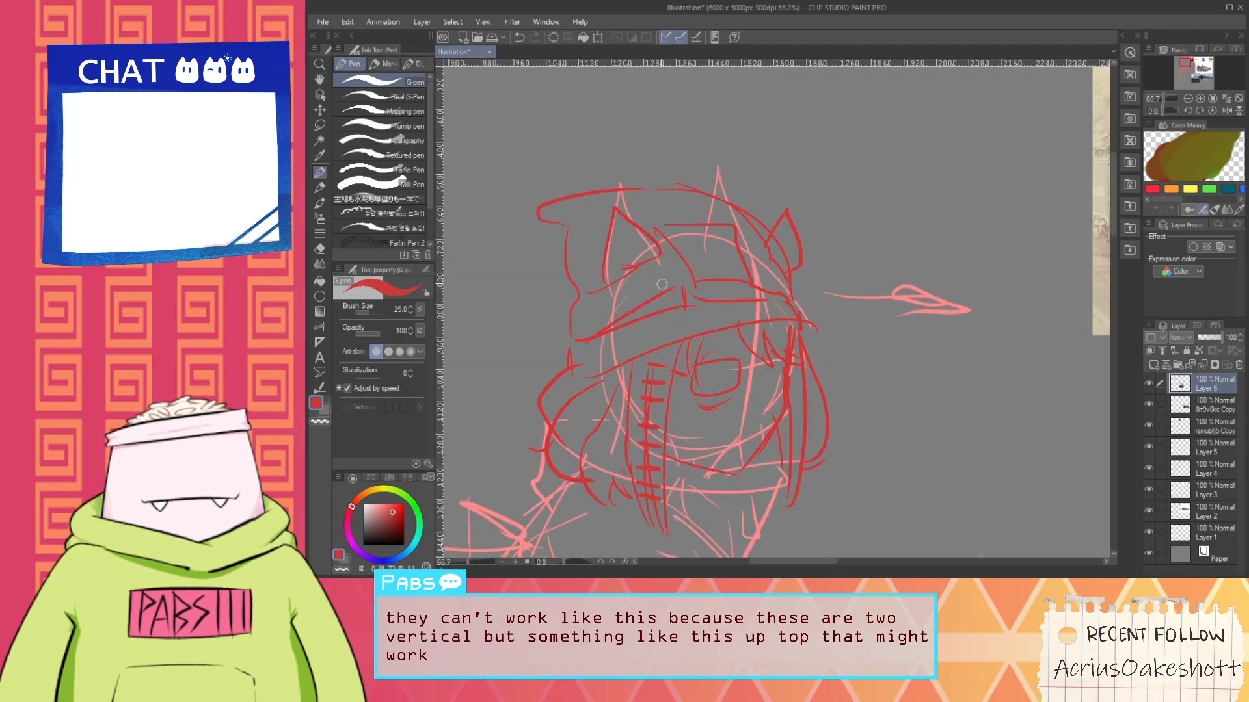
{"action": "scroll", "coordinate": [661, 298], "scroll_direction": "down", "scroll_amount": 1}
{"action": "key", "text": "h"}
{"action": "scroll", "coordinate": [767, 289], "scroll_direction": "down", "scroll_amount": 1}
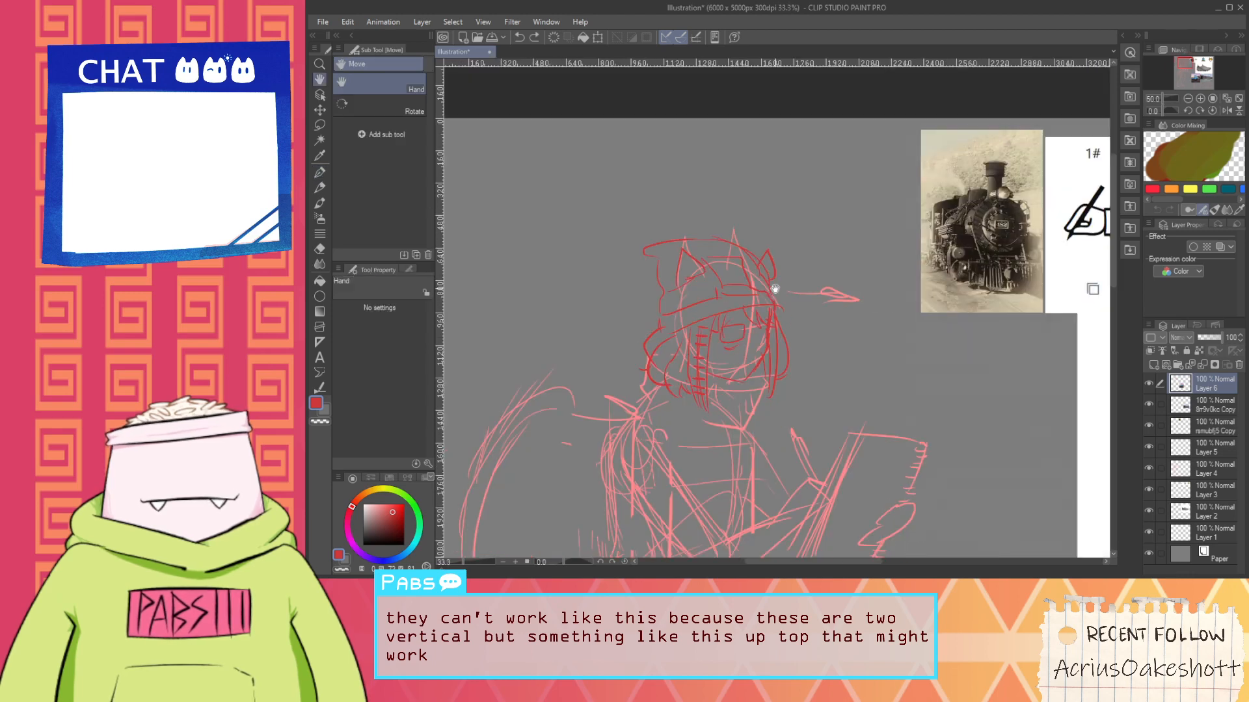
{"action": "left_click_drag", "start_coordinate": [777, 299], "coordinate": [754, 301]}
{"action": "scroll", "coordinate": [708, 285], "scroll_direction": "up", "scroll_amount": 2}
{"action": "left_click_drag", "start_coordinate": [691, 260], "coordinate": [643, 281]}
{"action": "key", "text": "p"}
{"action": "left_click_drag", "start_coordinate": [516, 344], "coordinate": [648, 295]}
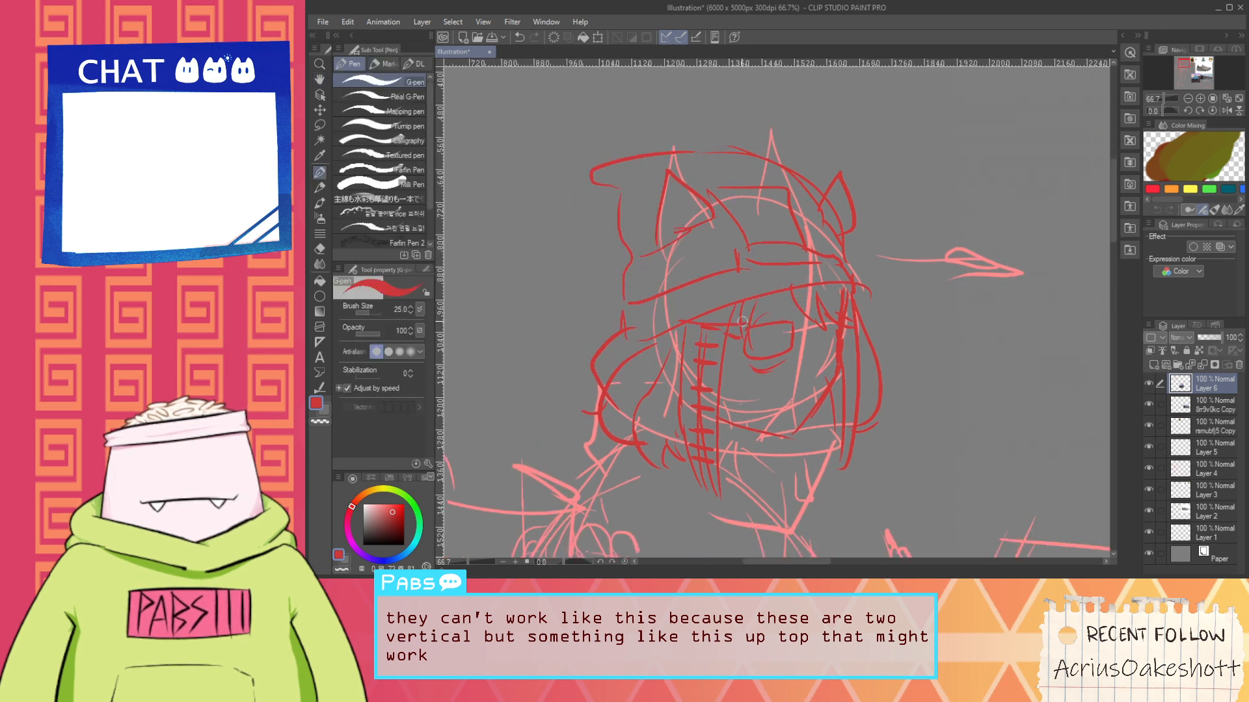
{"action": "key", "text": "ctrl+z"}
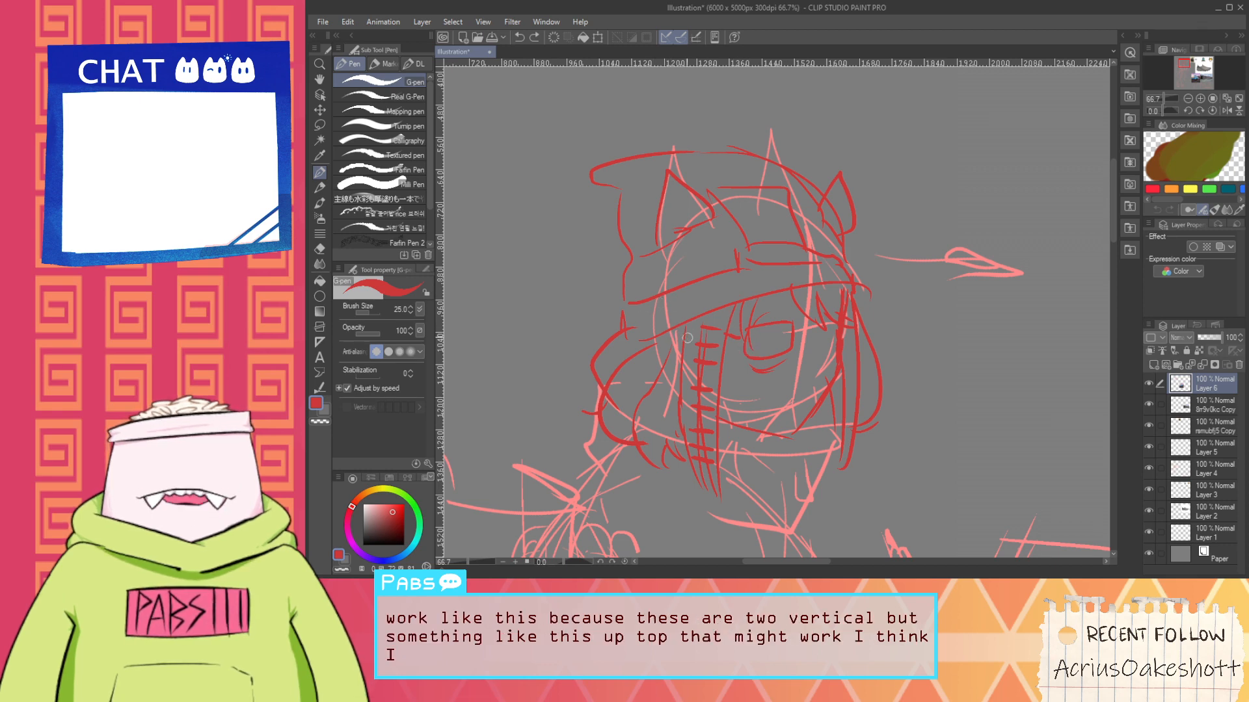
Draw the glasses bridge and a smaller squarish second lens at the far side of the face
{"action": "scroll", "coordinate": [688, 337], "scroll_direction": "up", "scroll_amount": 3}
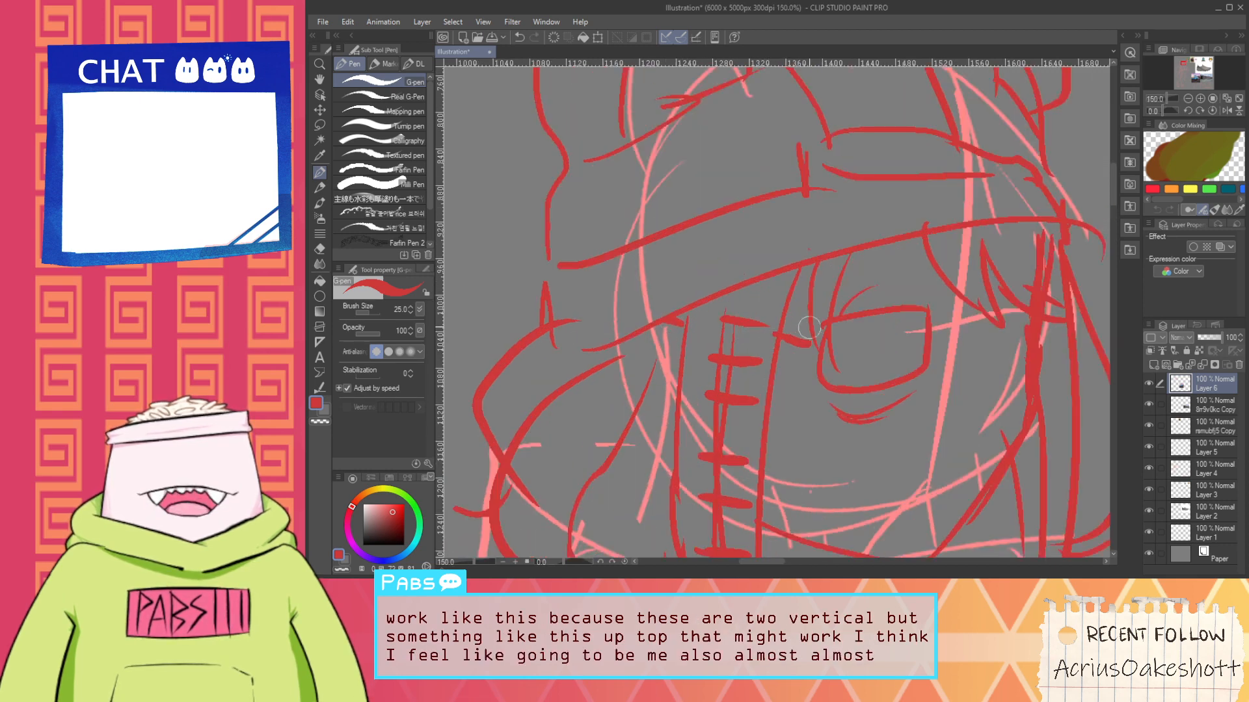
{"action": "scroll", "coordinate": [821, 344], "scroll_direction": "down", "scroll_amount": 2}
{"action": "key", "text": "space"}
{"action": "left_click_drag", "start_coordinate": [857, 307], "coordinate": [821, 365]}
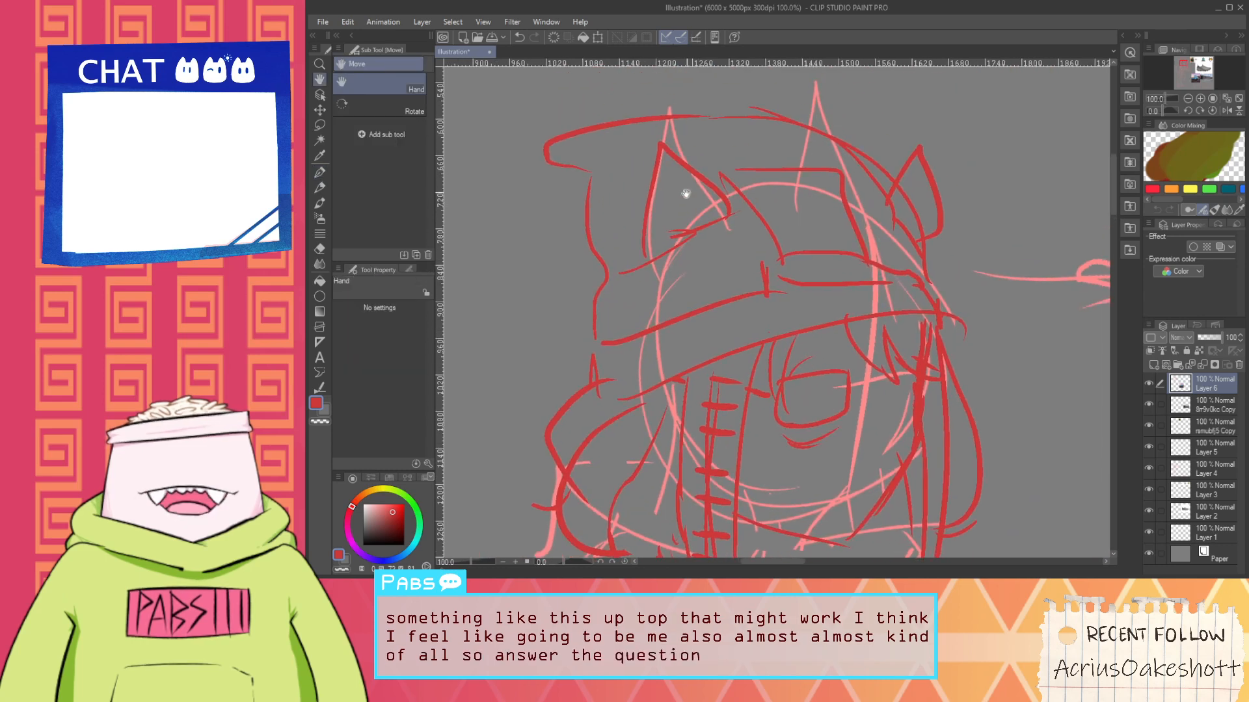
{"action": "left_click_drag", "start_coordinate": [744, 369], "coordinate": [708, 296]}
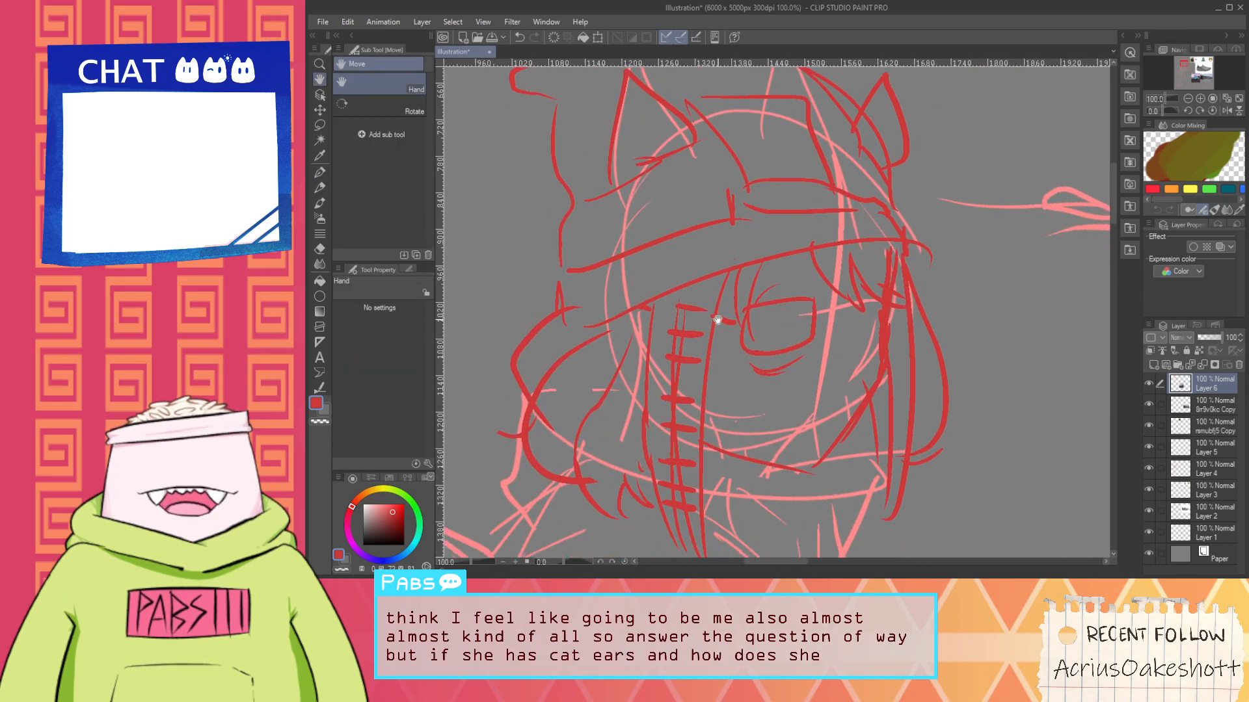
{"action": "key", "text": "p"}
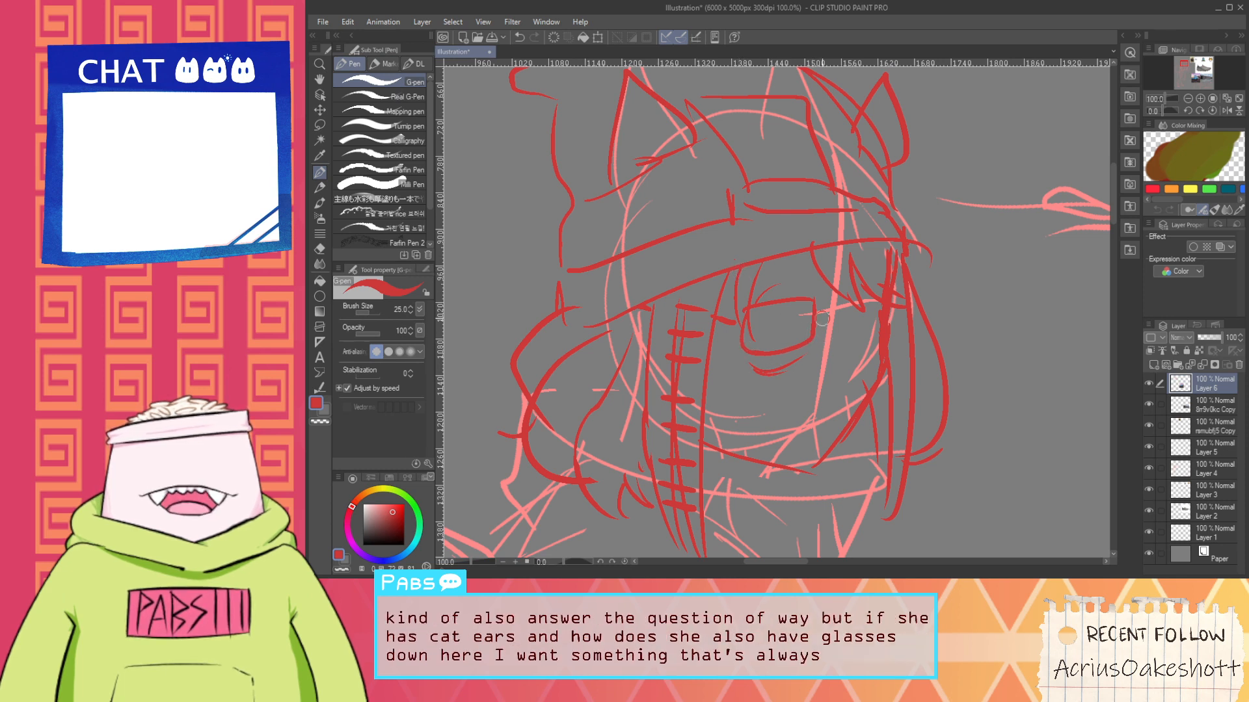
{"action": "key", "text": "ctrl+z"}
{"action": "left_click_drag", "start_coordinate": [815, 321], "coordinate": [851, 309]}
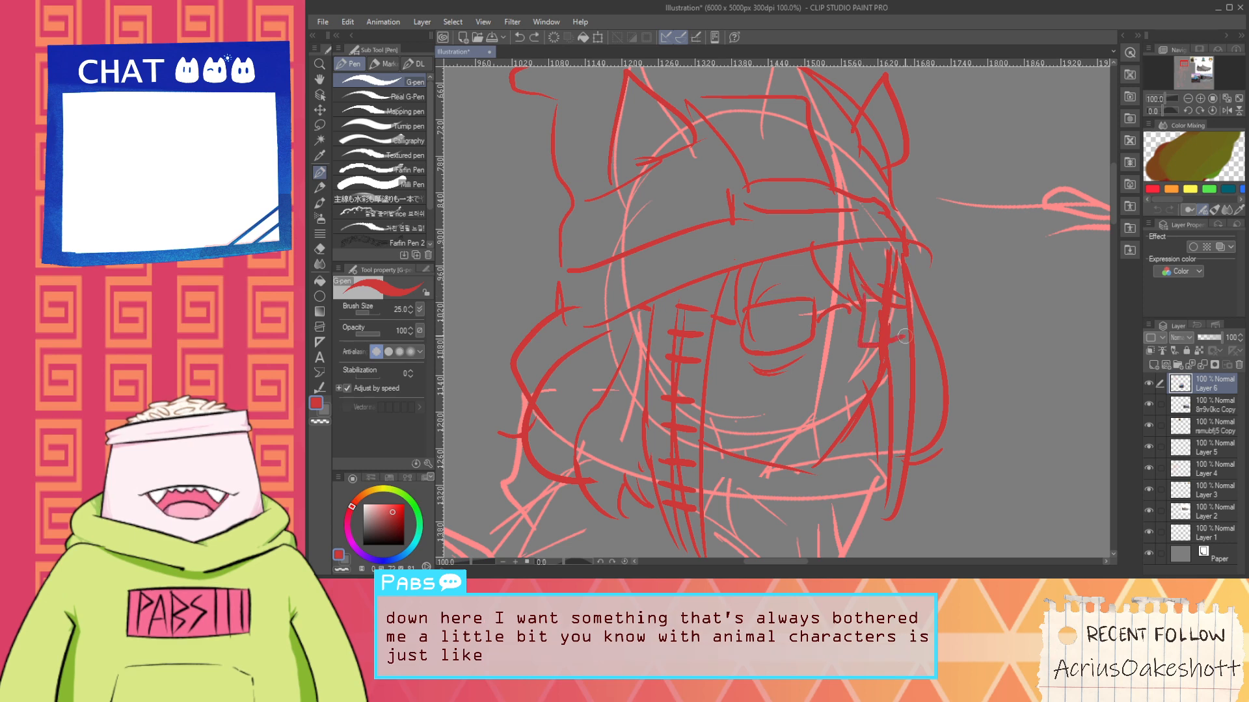
{"action": "left_click_drag", "start_coordinate": [853, 304], "coordinate": [862, 299]}
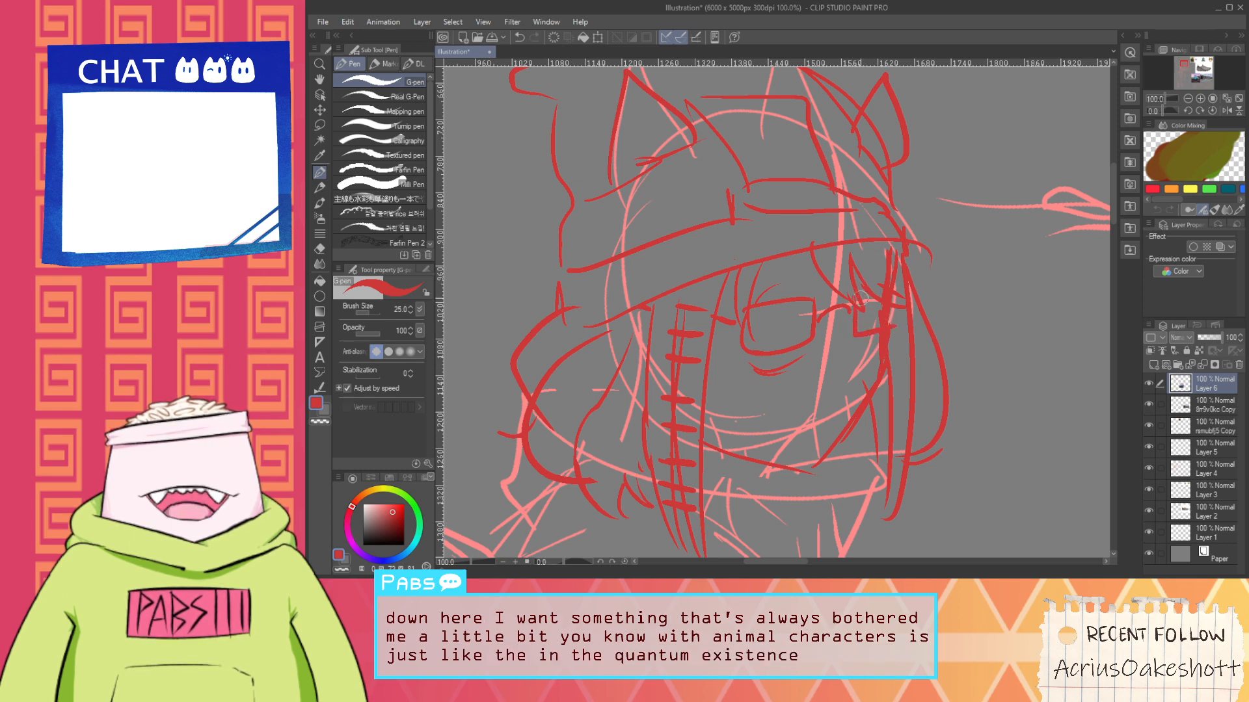
Examine the sketched glasses and face from near and far, and compare them with the steam locomotive reference
{"action": "scroll", "coordinate": [807, 298], "scroll_direction": "down", "scroll_amount": 3}
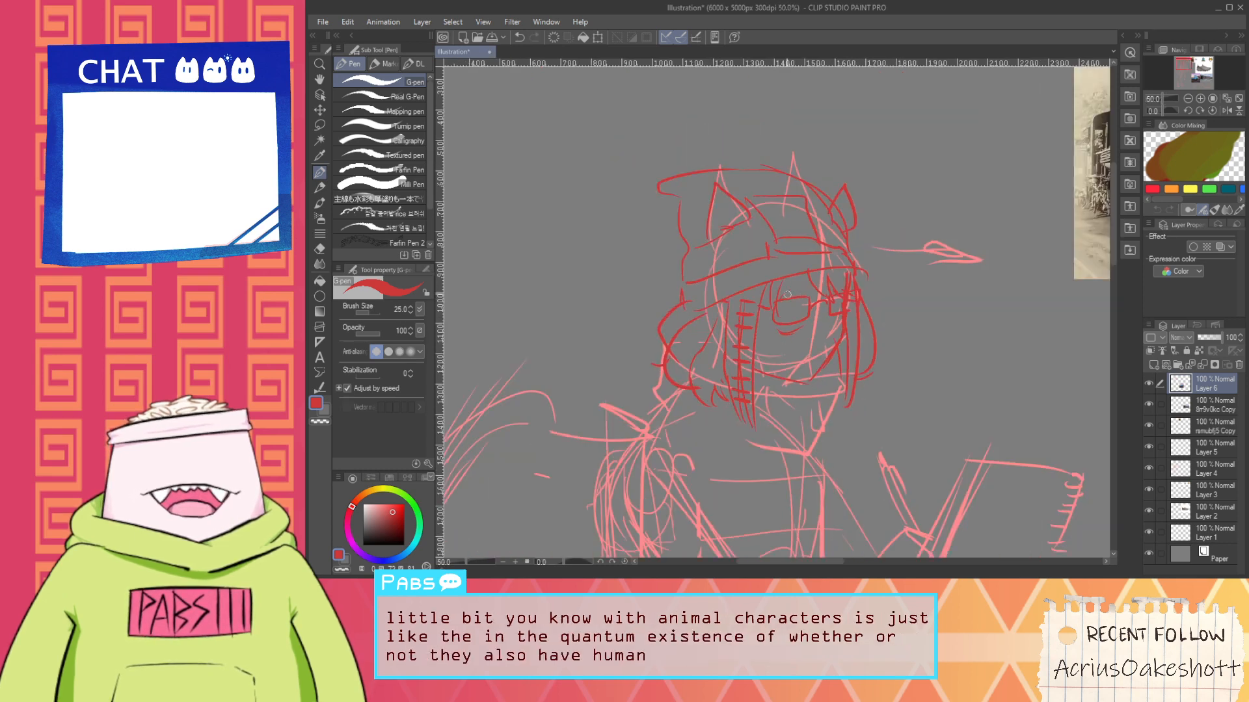
{"action": "left_click_drag", "start_coordinate": [791, 280], "coordinate": [756, 299]}
{"action": "scroll", "coordinate": [762, 311], "scroll_direction": "down", "scroll_amount": 1}
{"action": "scroll", "coordinate": [728, 318], "scroll_direction": "up", "scroll_amount": 3}
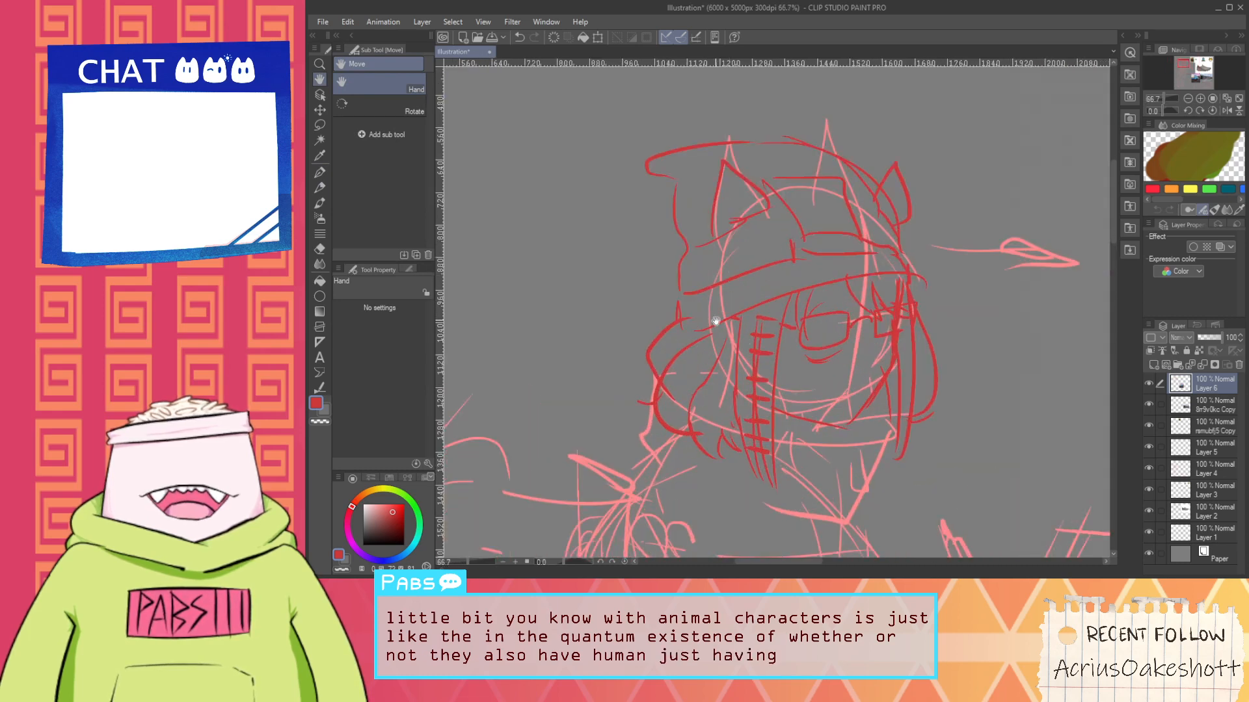
{"action": "scroll", "coordinate": [747, 325], "scroll_direction": "down", "scroll_amount": 1}
{"action": "scroll", "coordinate": [803, 348], "scroll_direction": "up", "scroll_amount": 2}
{"action": "scroll", "coordinate": [800, 349], "scroll_direction": "down", "scroll_amount": 2}
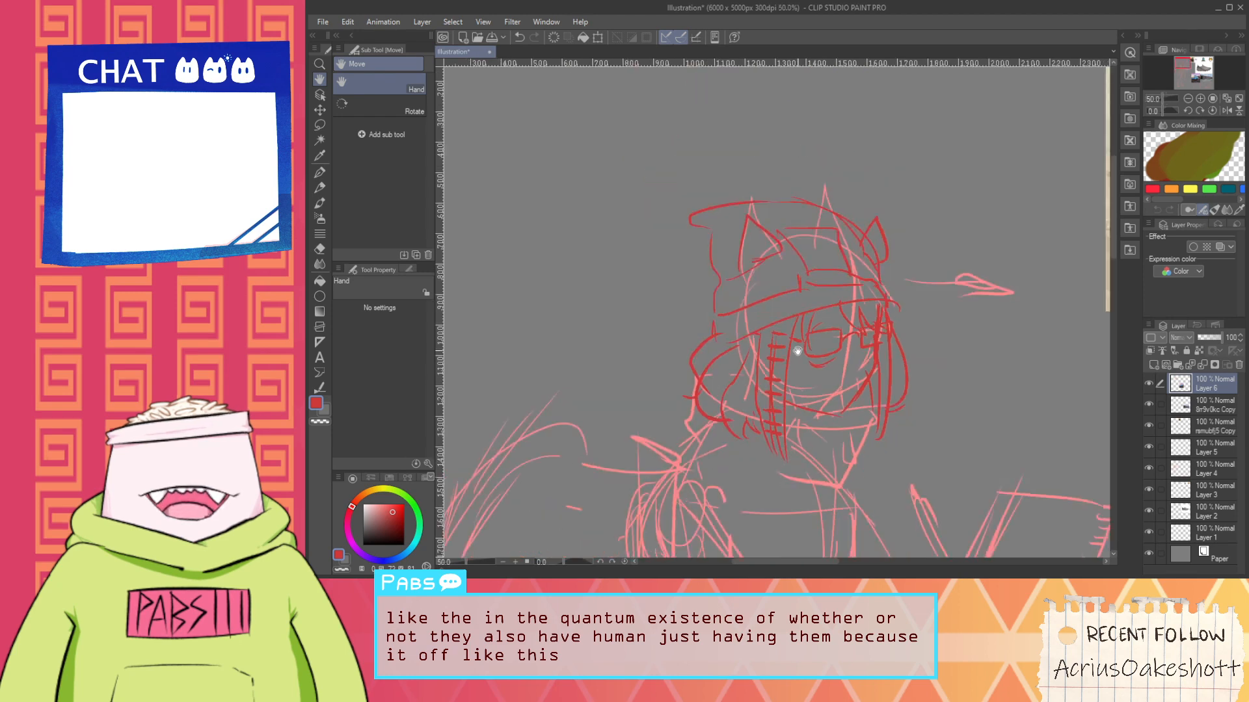
{"action": "scroll", "coordinate": [798, 351], "scroll_direction": "down", "scroll_amount": 2}
{"action": "scroll", "coordinate": [748, 299], "scroll_direction": "up", "scroll_amount": 5}
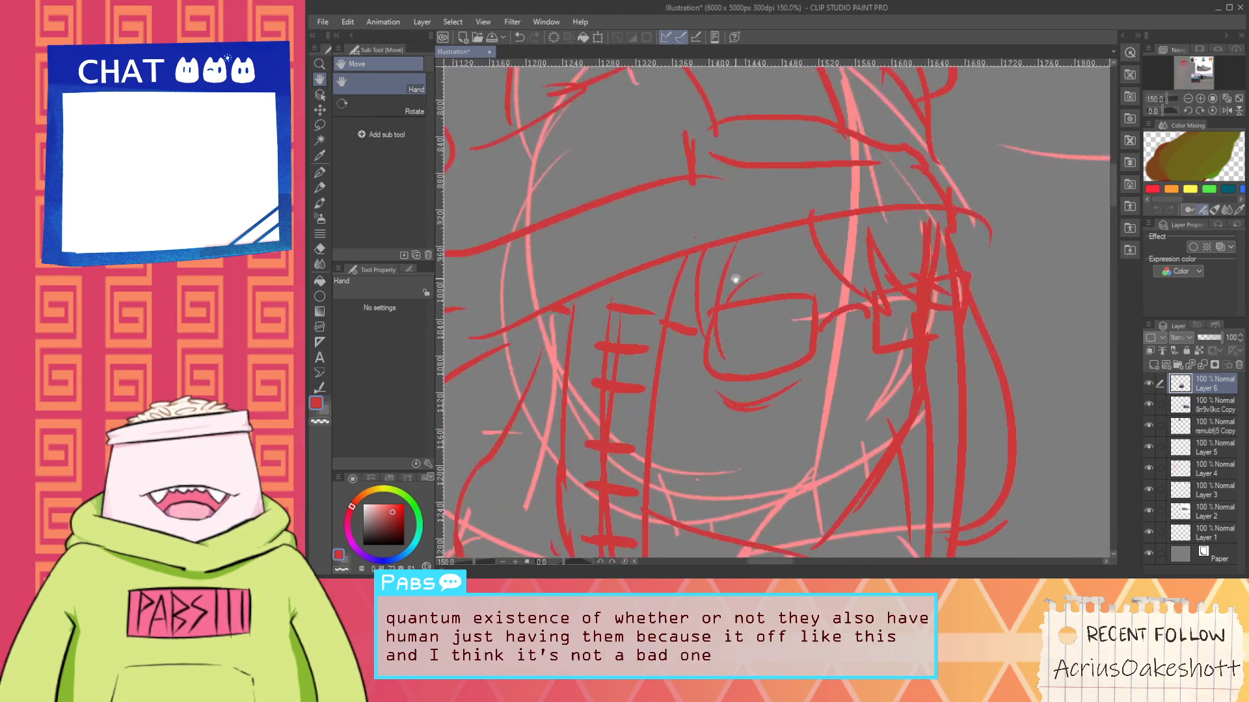
{"action": "scroll", "coordinate": [735, 280], "scroll_direction": "down", "scroll_amount": 6}
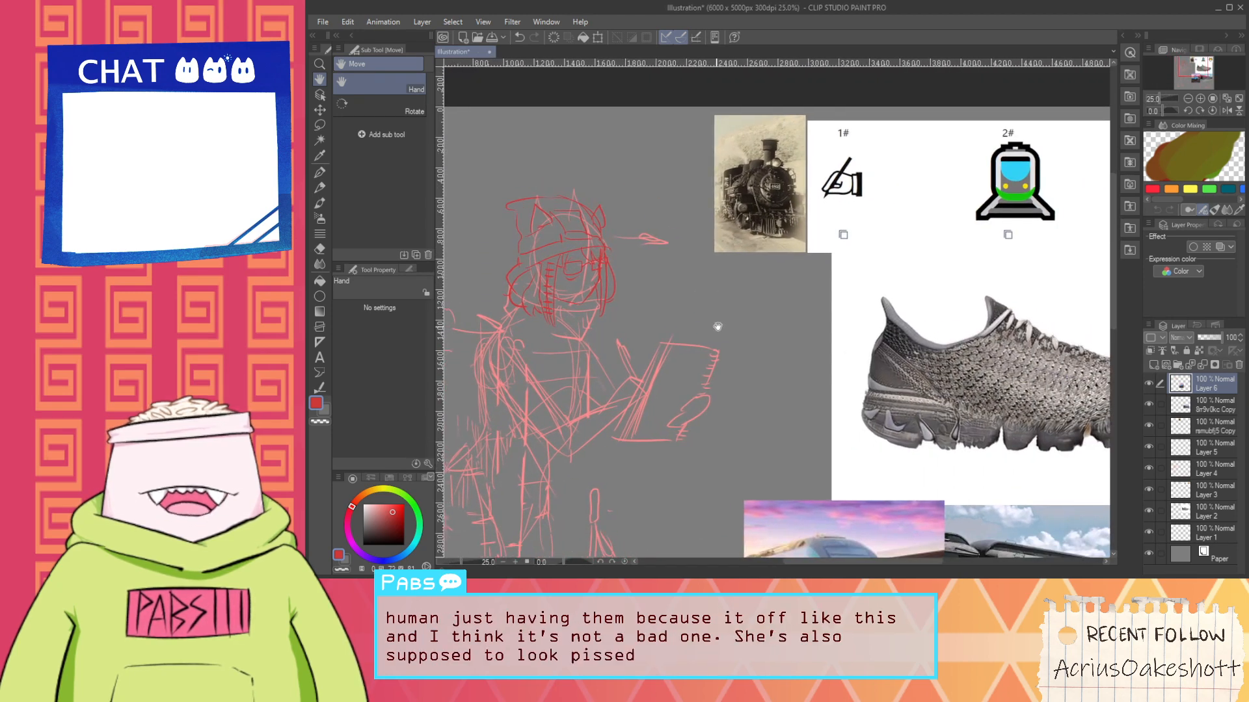
{"action": "scroll", "coordinate": [780, 140], "scroll_direction": "up", "scroll_amount": 4}
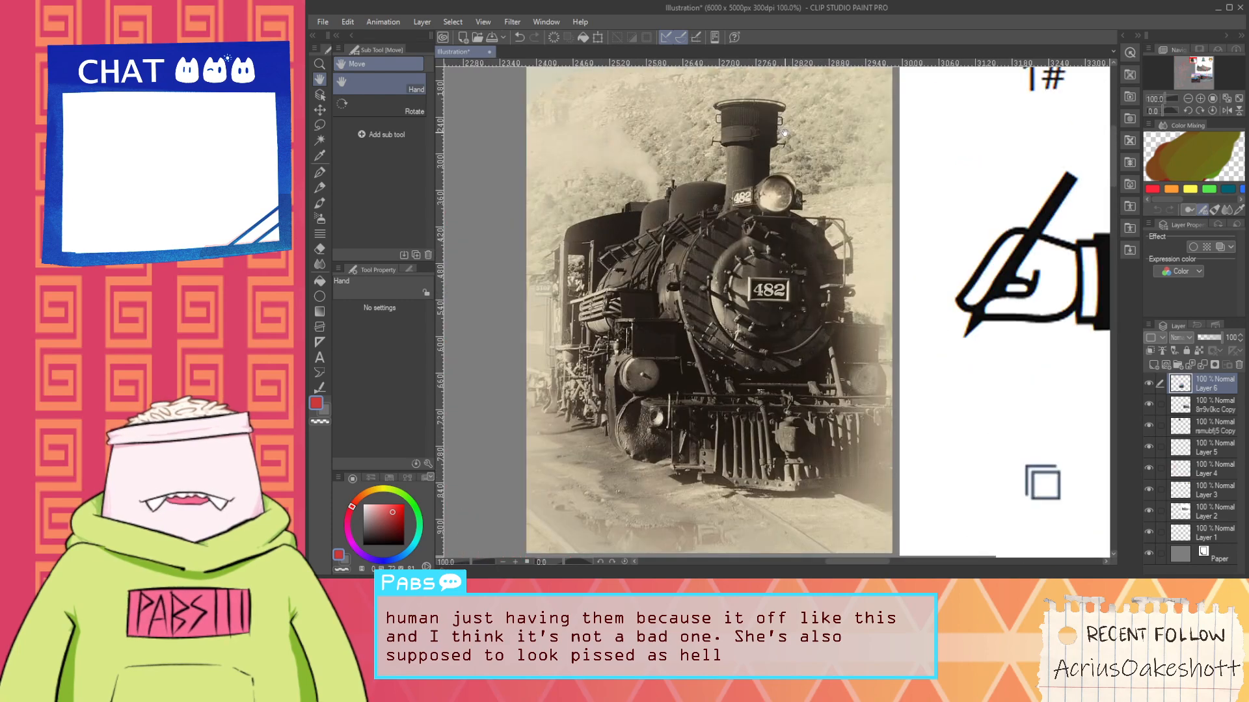
{"action": "scroll", "coordinate": [784, 133], "scroll_direction": "down", "scroll_amount": 3}
{"action": "scroll", "coordinate": [715, 260], "scroll_direction": "up", "scroll_amount": 5}
Draw a slanted line across the near glasses lens for the angry eye, undoing the first two attempts
{"action": "key", "text": "p"}
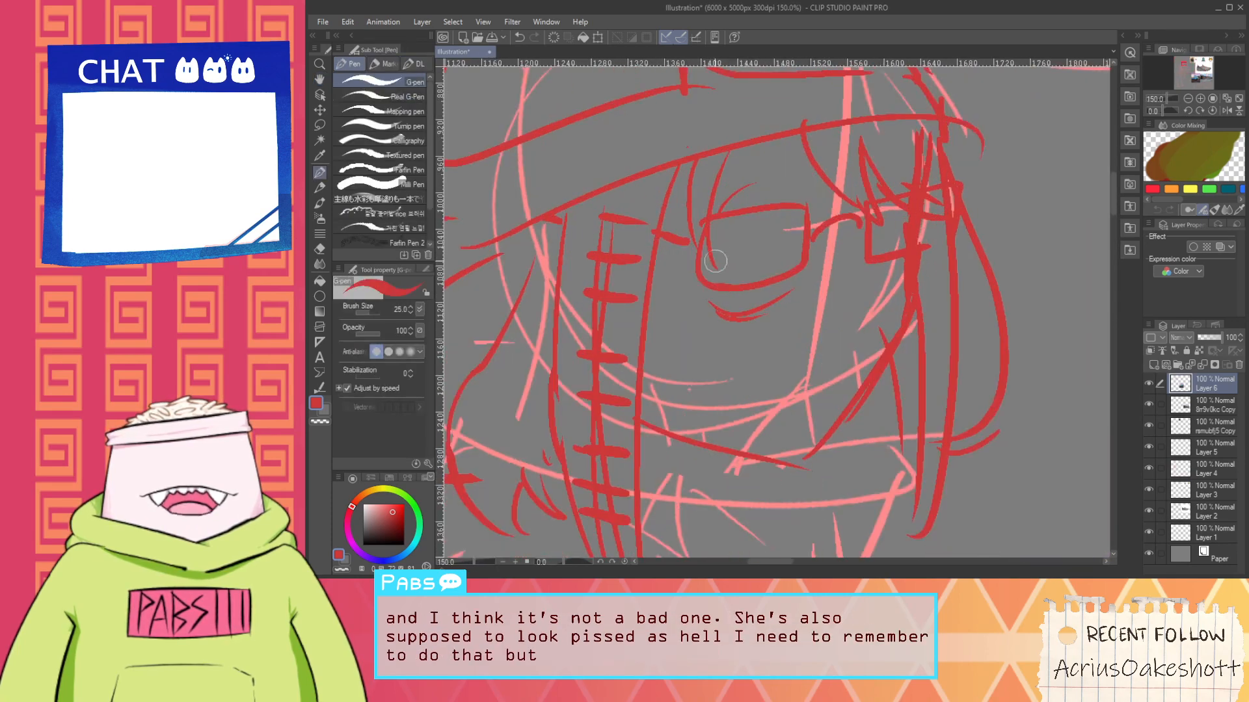
{"action": "left_click_drag", "start_coordinate": [711, 253], "coordinate": [826, 218]}
{"action": "key", "text": "ctrl+z"}
{"action": "left_click_drag", "start_coordinate": [712, 260], "coordinate": [817, 224]}
{"action": "key", "text": "ctrl+z"}
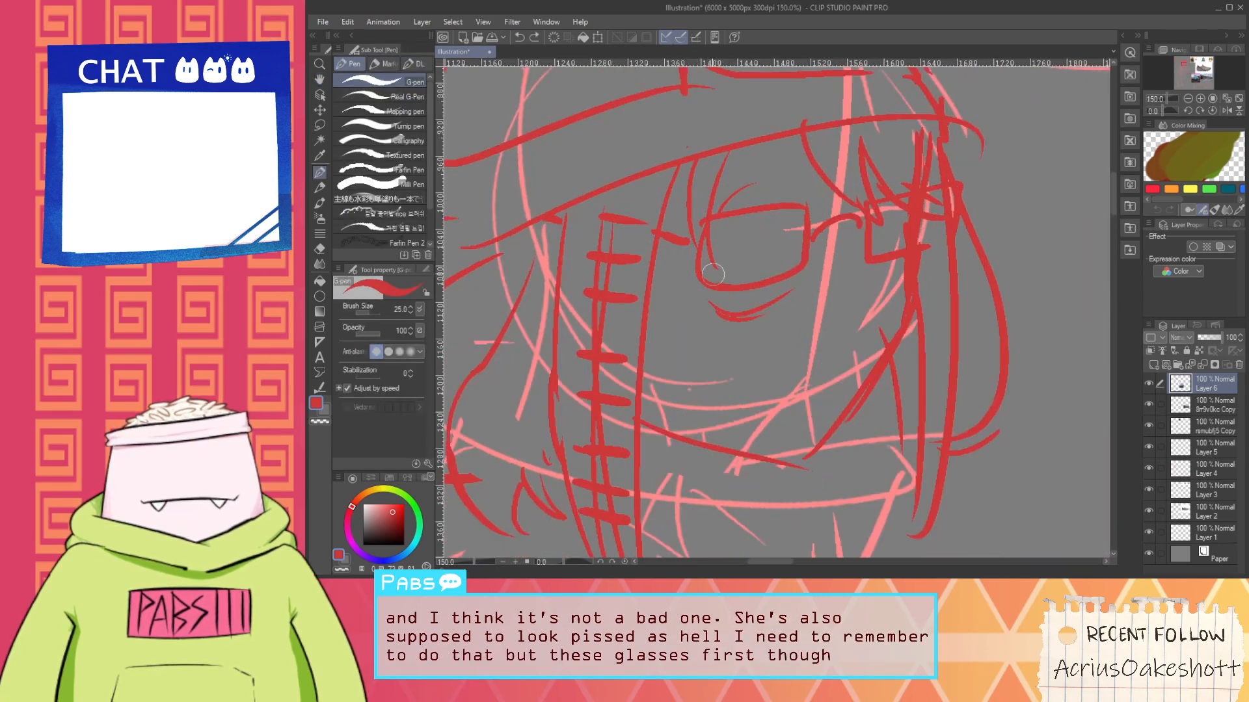
{"action": "left_click_drag", "start_coordinate": [713, 274], "coordinate": [823, 218]}
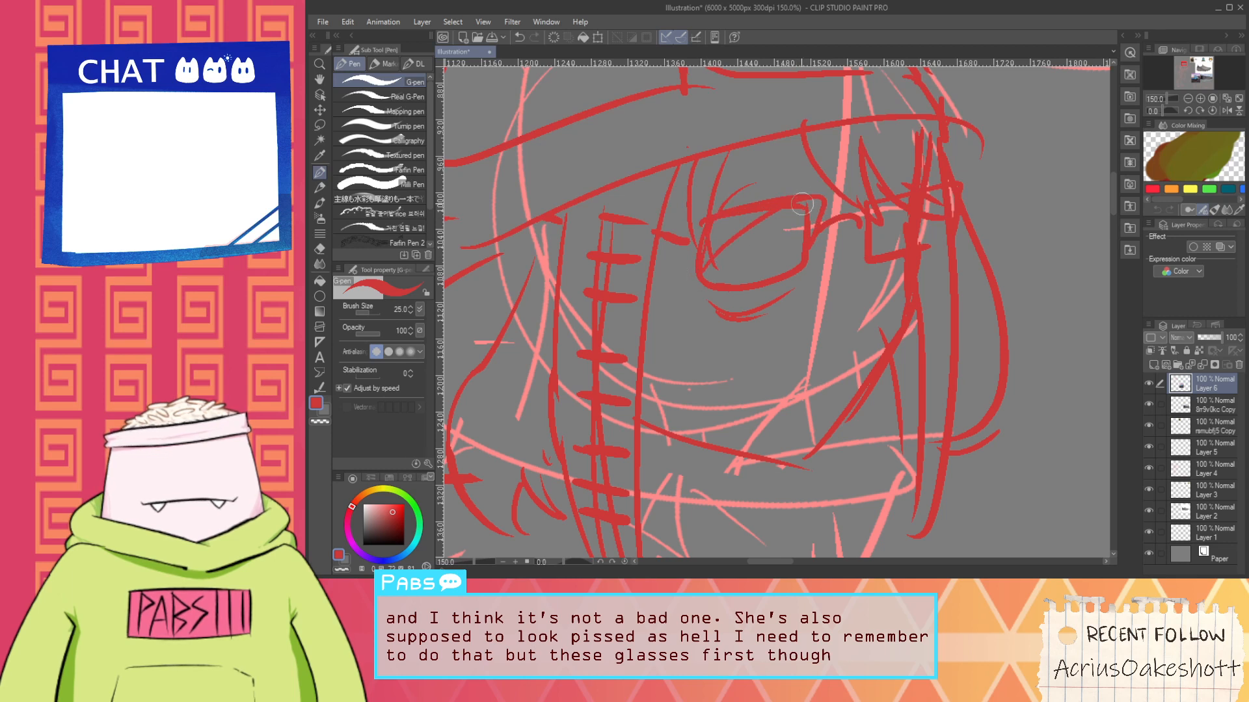
Reduce the eraser size to 23.2 and rework the near lens's upper edge with curved lines above it
{"action": "key", "text": "e"}
{"action": "left_click_drag", "start_coordinate": [375, 312], "coordinate": [369, 311]}
{"action": "mouse_move", "coordinate": [710, 231]}
{"action": "left_mouse_down"}
{"action": "mouse_move", "coordinate": [783, 195]}
{"action": "mouse_move", "coordinate": [728, 220]}
{"action": "mouse_move", "coordinate": [753, 204]}
{"action": "mouse_move", "coordinate": [789, 194]}
{"action": "mouse_move", "coordinate": [749, 217]}
{"action": "mouse_move", "coordinate": [814, 186]}
{"action": "mouse_move", "coordinate": [711, 235]}
{"action": "mouse_move", "coordinate": [792, 183]}
{"action": "mouse_move", "coordinate": [729, 199]}
{"action": "mouse_move", "coordinate": [816, 190]}
{"action": "left_mouse_up"}
{"action": "key", "text": "p"}
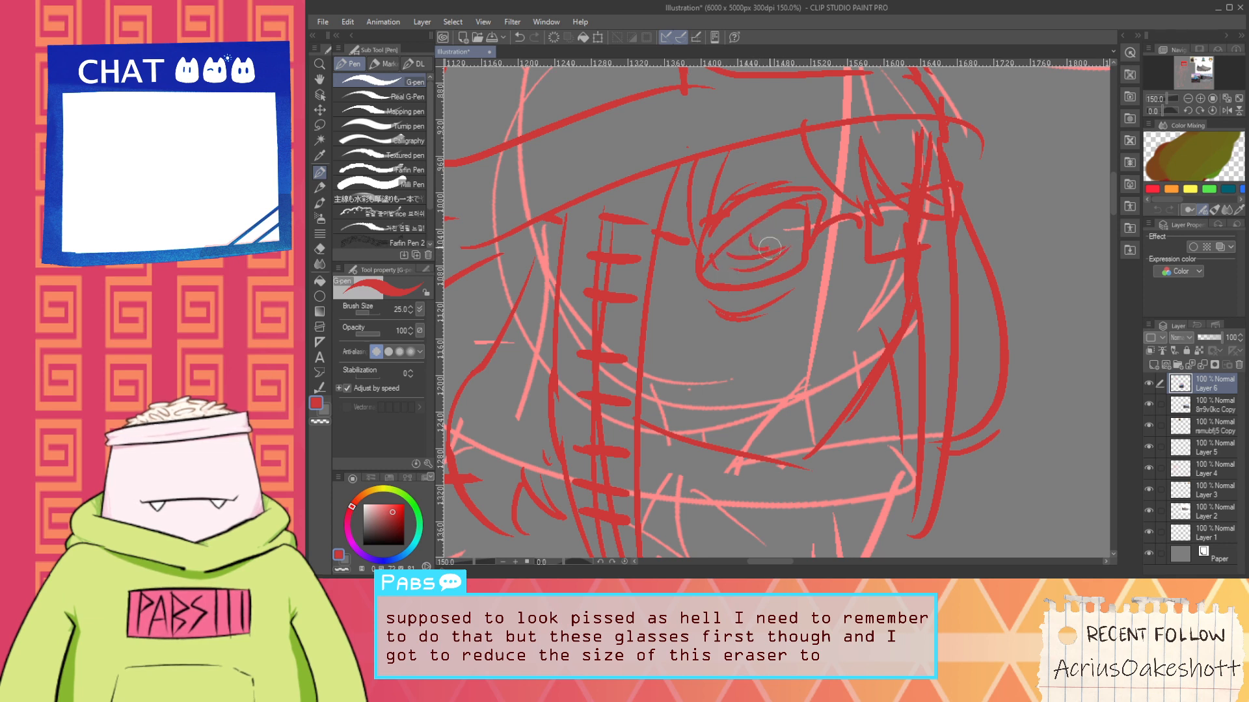
Try a slanted brow and small irises for the angry eye behind the near lens, and undo the strokes
{"action": "left_click_drag", "start_coordinate": [694, 167], "coordinate": [778, 187]}
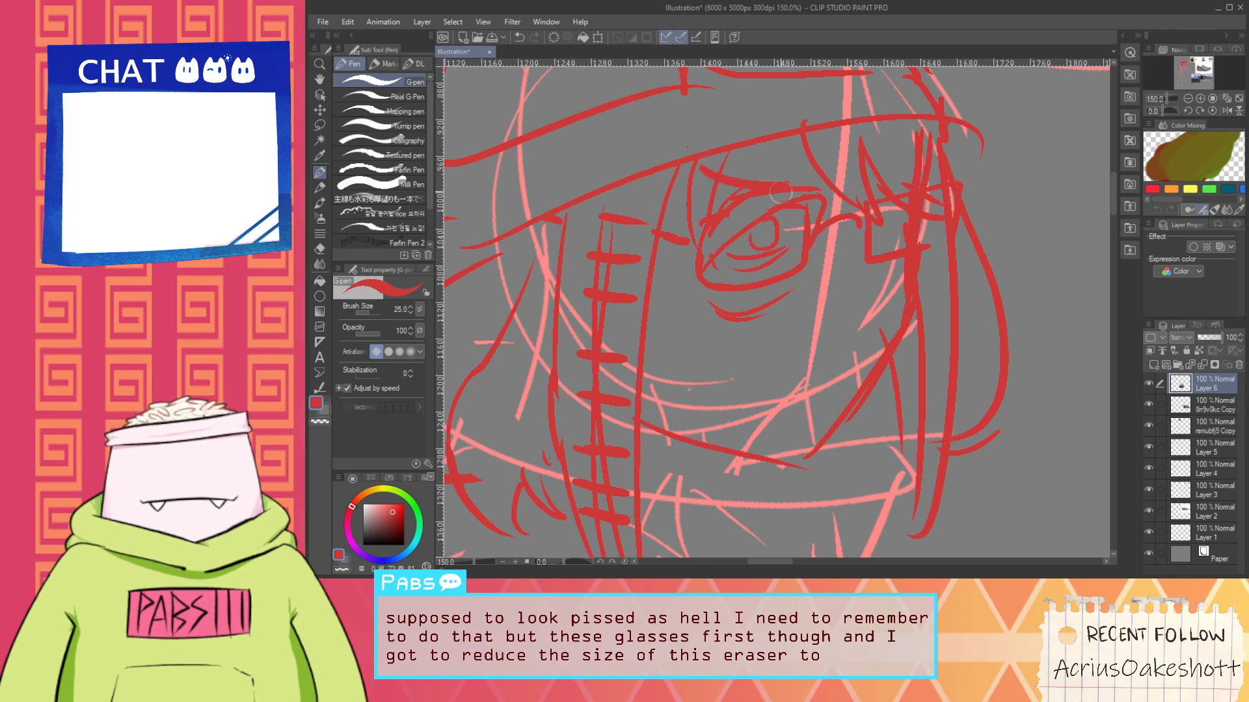
{"action": "key", "text": "ctrl+z"}
{"action": "key", "text": "ctrl+z"}
{"action": "key", "text": "ctrl+z"}
{"action": "left_click_drag", "start_coordinate": [737, 235], "coordinate": [762, 227]}
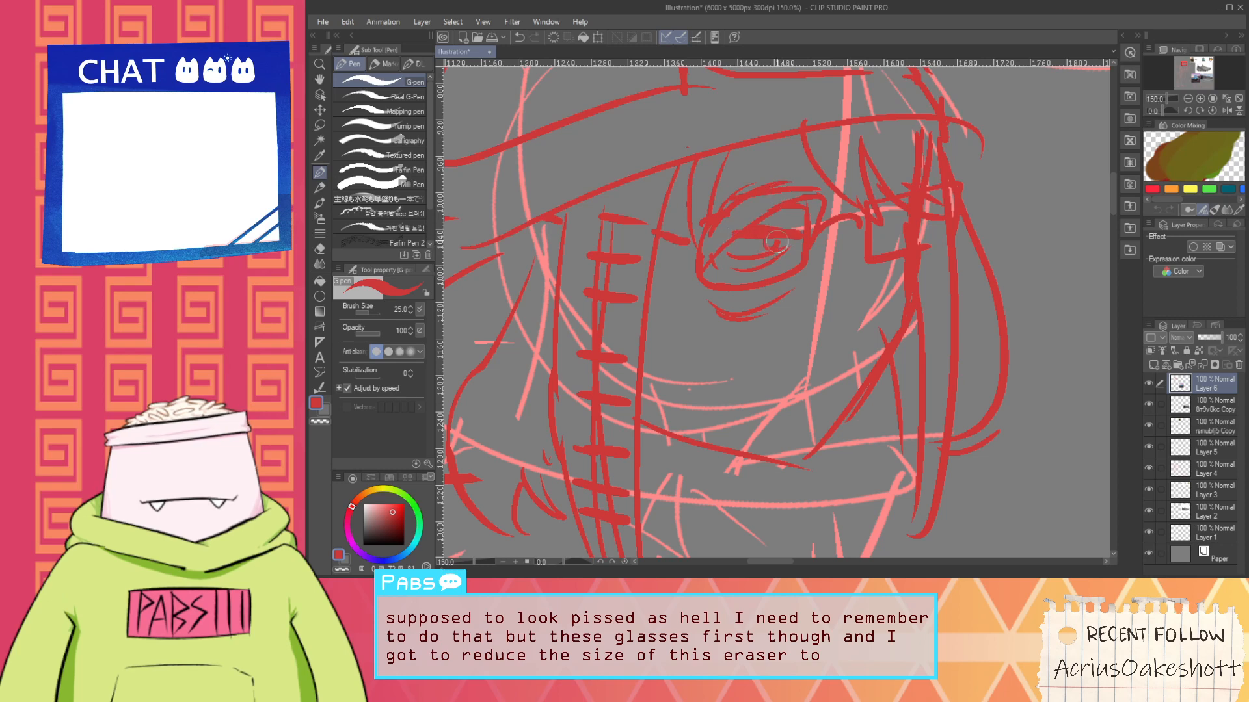
{"action": "left_click_drag", "start_coordinate": [856, 234], "coordinate": [825, 252]}
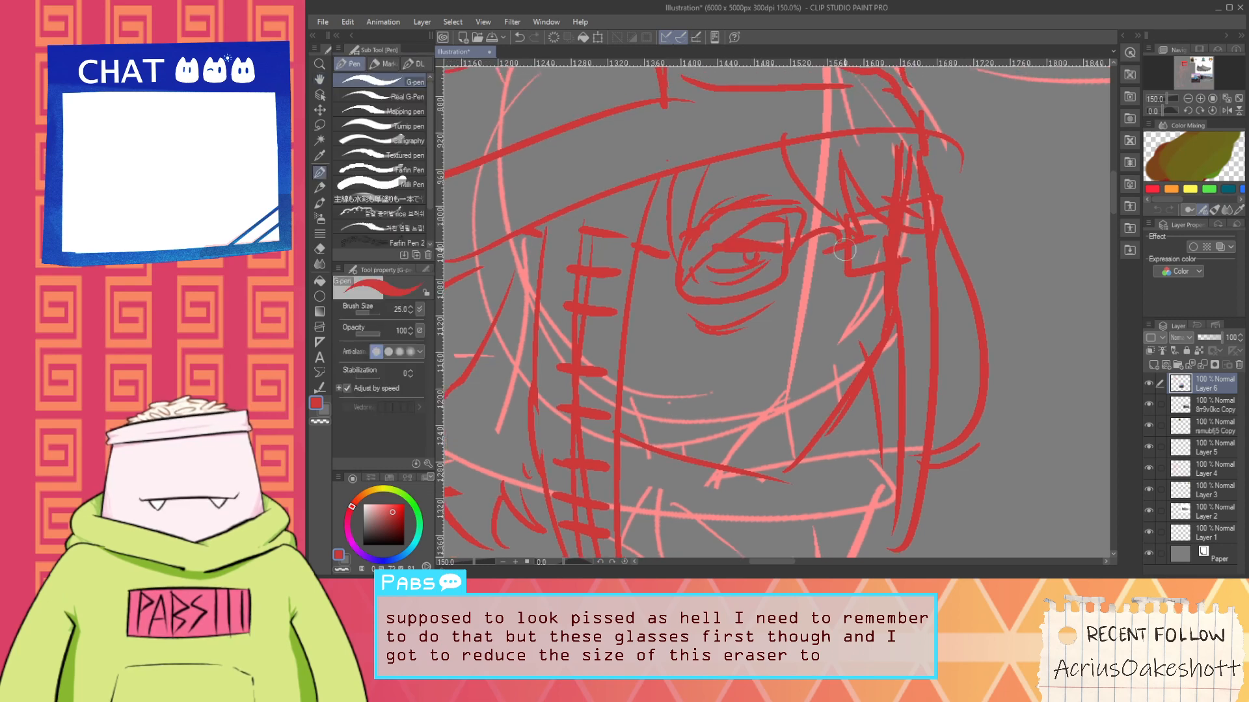
{"action": "key", "text": "ctrl+z"}
{"action": "key", "text": "ctrl+z"}
{"action": "key", "text": "ctrl+z"}
Erase the curved under-eye lines beneath the near glasses lens
{"action": "key", "text": "e"}
{"action": "key", "text": "ctrl+z"}
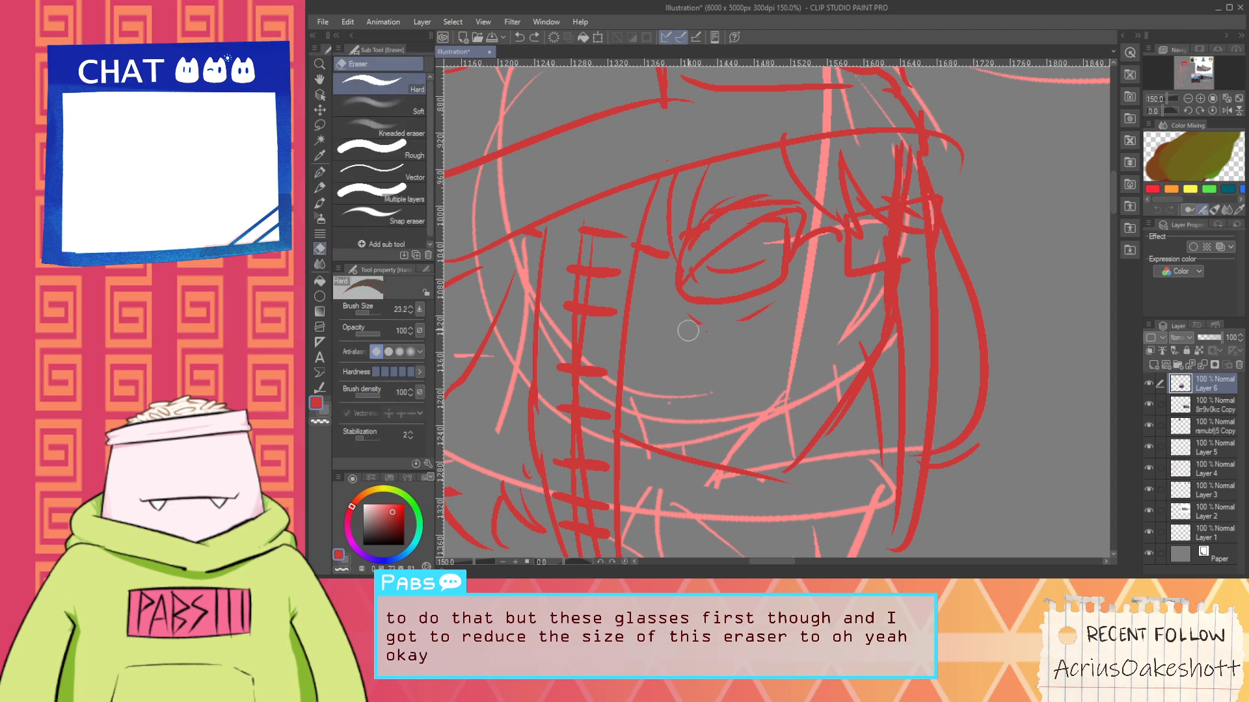
{"action": "scroll", "coordinate": [794, 255], "scroll_direction": "down", "scroll_amount": 1}
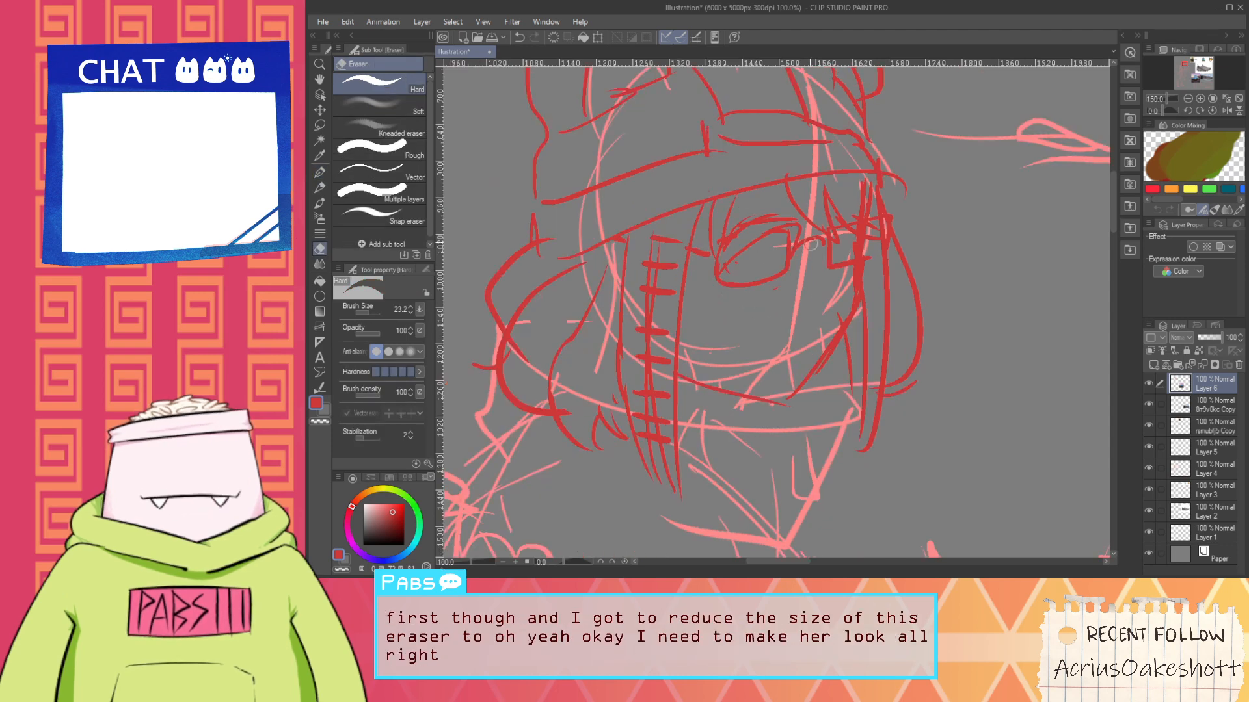
{"action": "scroll", "coordinate": [835, 238], "scroll_direction": "up", "scroll_amount": 1}
Draw the far lens's upper frame as a slanted line extending past the hair at the side of the face
{"action": "key", "text": "p"}
{"action": "mouse_move", "coordinate": [832, 228]}
{"action": "left_mouse_down"}
{"action": "mouse_move", "coordinate": [861, 212]}
{"action": "mouse_move", "coordinate": [832, 223]}
{"action": "mouse_move", "coordinate": [953, 204]}
{"action": "left_mouse_up"}
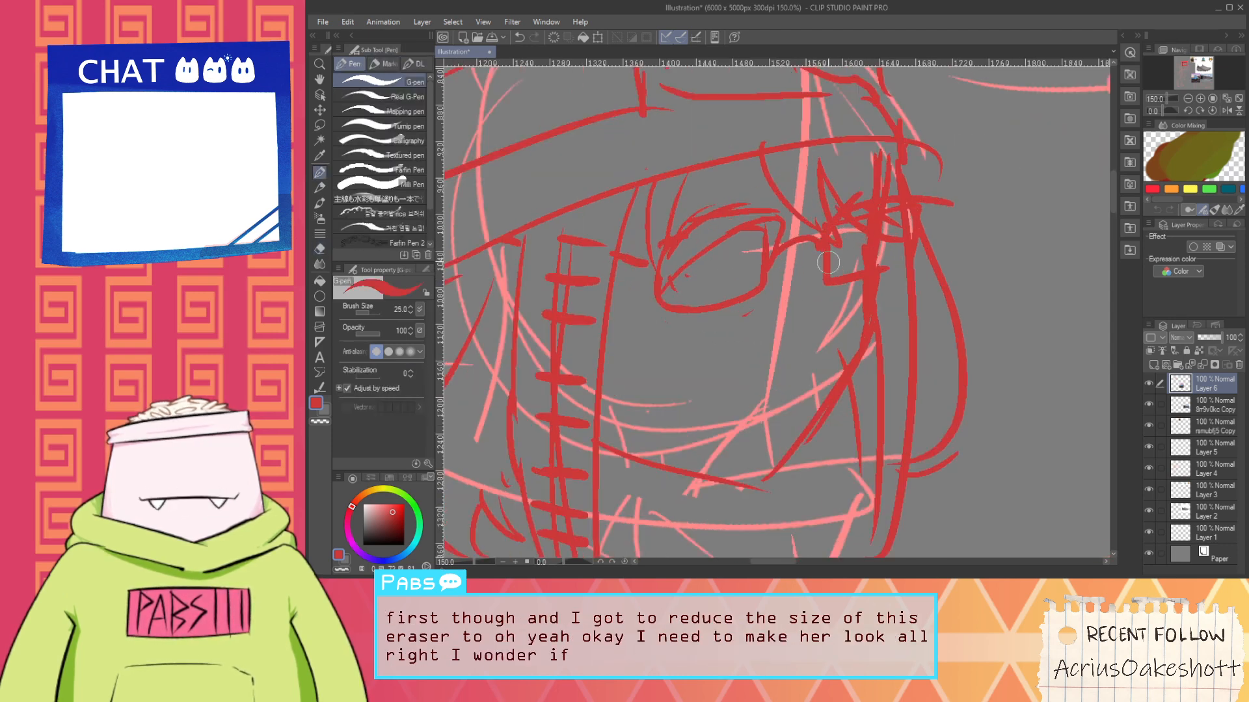
{"action": "mouse_move", "coordinate": [828, 263]}
{"action": "left_mouse_down"}
{"action": "mouse_move", "coordinate": [934, 229]}
{"action": "mouse_move", "coordinate": [851, 242]}
{"action": "mouse_move", "coordinate": [916, 235]}
{"action": "mouse_move", "coordinate": [935, 214]}
{"action": "mouse_move", "coordinate": [846, 227]}
{"action": "mouse_move", "coordinate": [908, 211]}
{"action": "left_mouse_up"}
{"action": "key", "text": "ctrl+z"}
{"action": "key", "text": "e"}
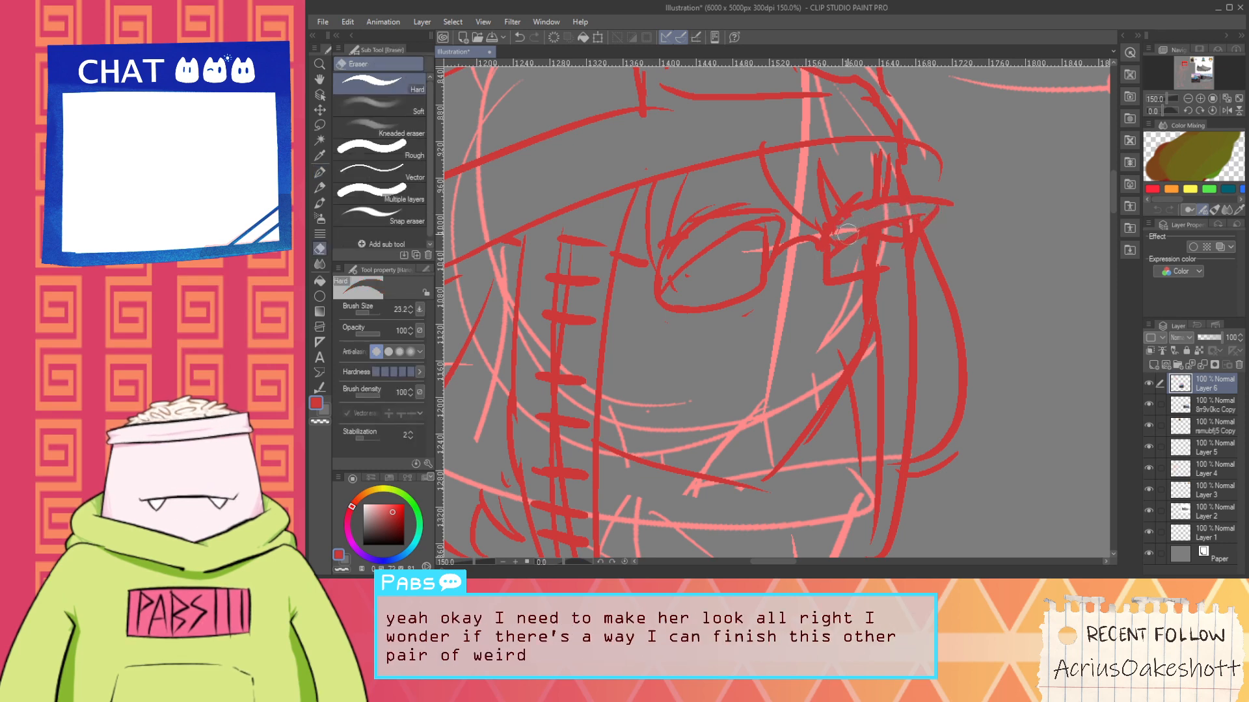
Sketch the nose with a line down from the glasses bridge and a small curved nostril
{"action": "scroll", "coordinate": [847, 235], "scroll_direction": "down", "scroll_amount": 4}
{"action": "key", "text": "space"}
{"action": "left_click_drag", "start_coordinate": [871, 250], "coordinate": [837, 282]}
{"action": "scroll", "coordinate": [780, 277], "scroll_direction": "up", "scroll_amount": 3}
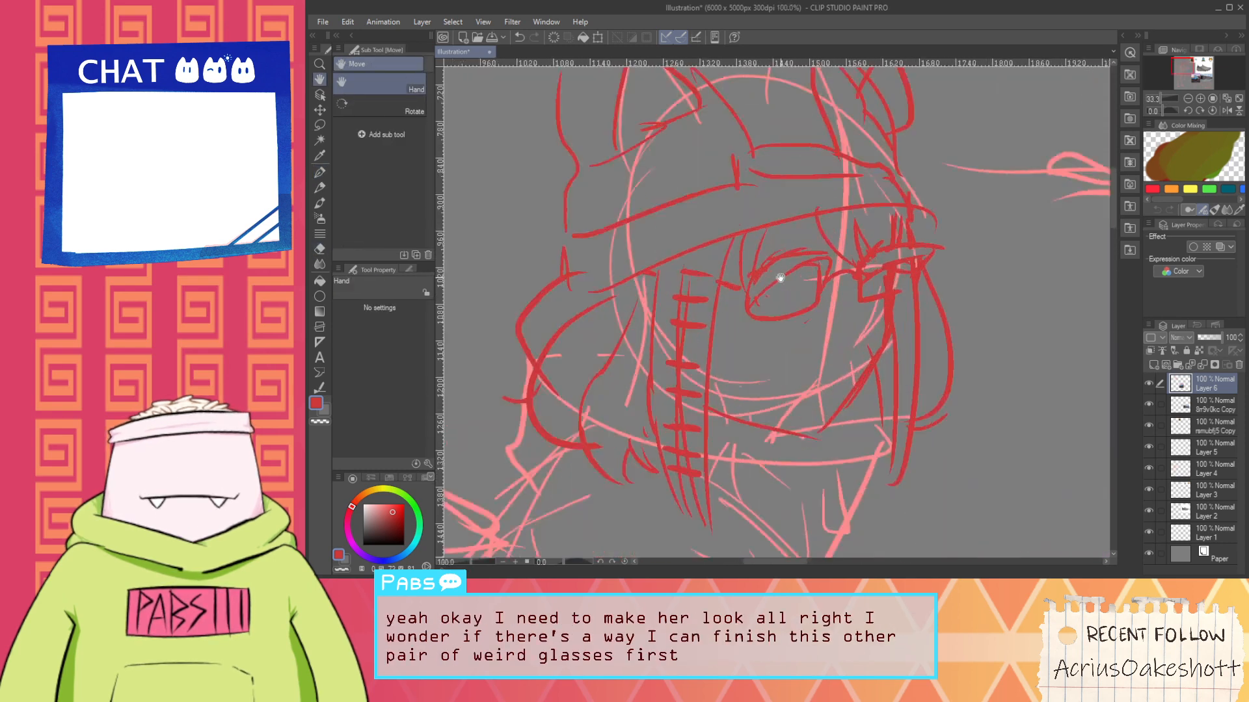
{"action": "scroll", "coordinate": [780, 278], "scroll_direction": "up", "scroll_amount": 1}
{"action": "key", "text": "space"}
{"action": "left_click_drag", "start_coordinate": [851, 326], "coordinate": [783, 301]}
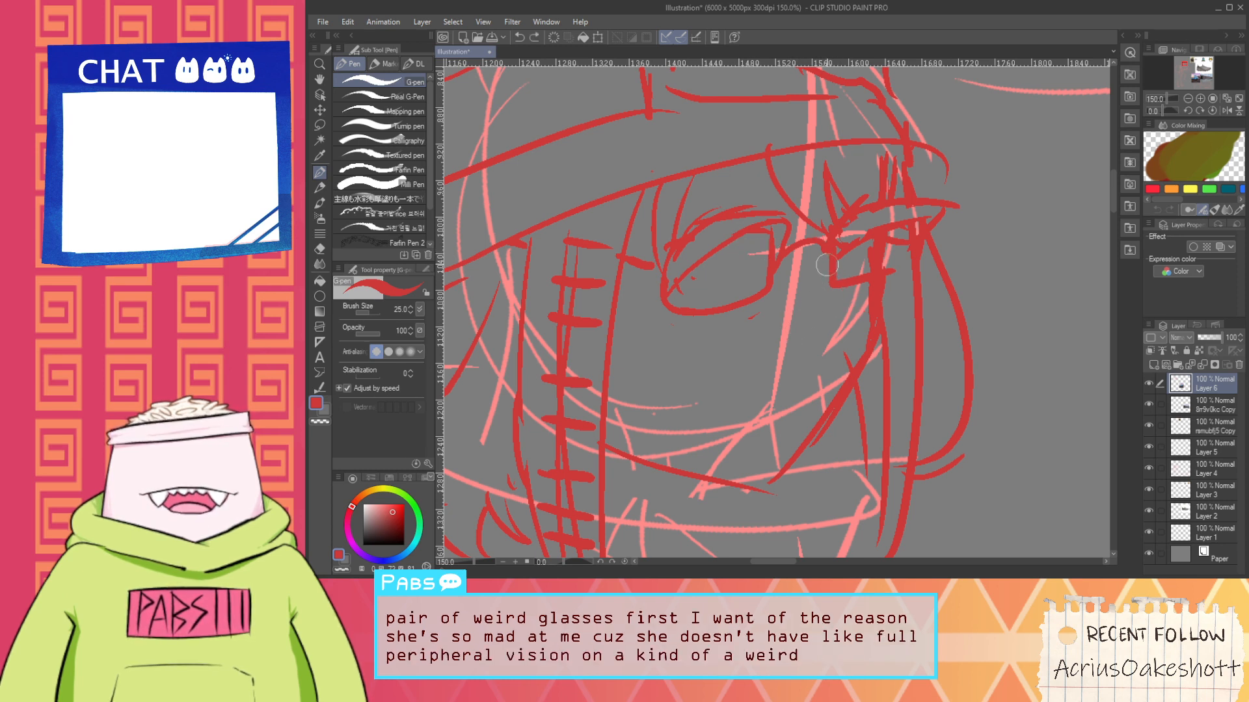
{"action": "mouse_move", "coordinate": [827, 265]}
{"action": "left_mouse_down"}
{"action": "mouse_move", "coordinate": [847, 338]}
{"action": "mouse_move", "coordinate": [806, 354]}
{"action": "mouse_move", "coordinate": [837, 346]}
{"action": "left_mouse_up"}
{"action": "key", "text": "ctrl+z"}
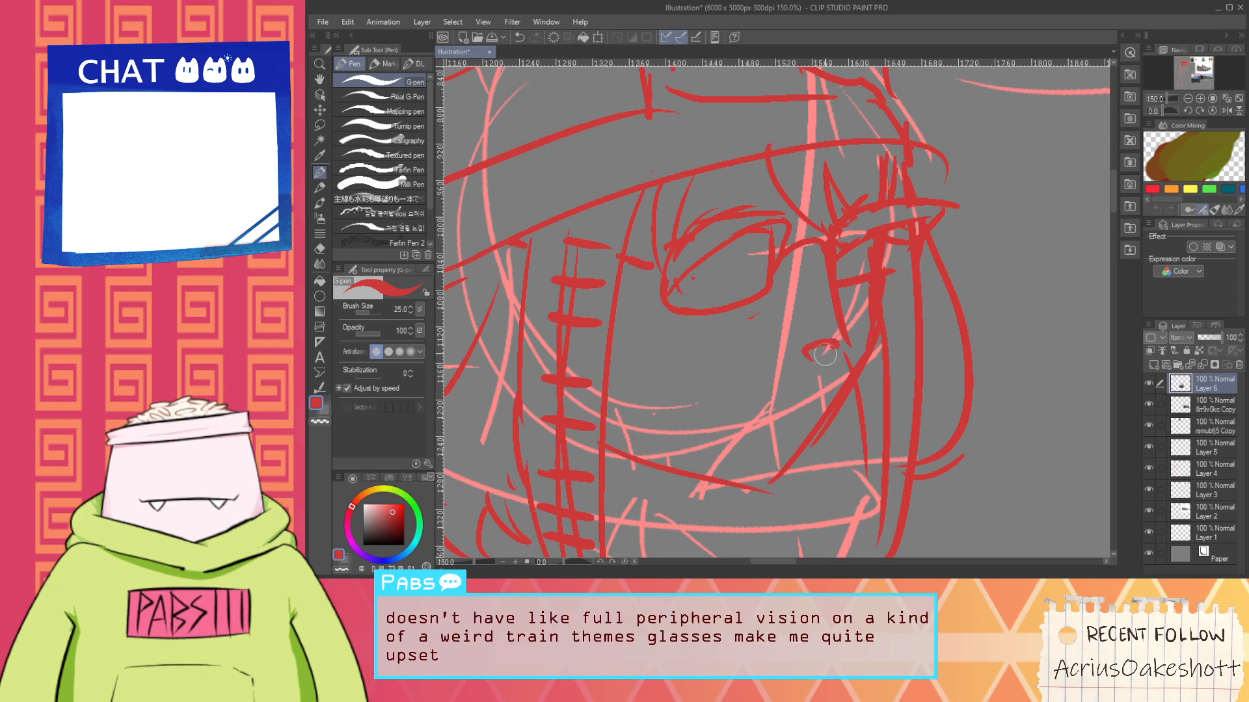
Sketch a downturned mouth below the nose, checking the angry cat emoji reference
{"action": "left_click_drag", "start_coordinate": [728, 440], "coordinate": [795, 423]}
{"action": "scroll", "coordinate": [805, 426], "scroll_direction": "down", "scroll_amount": 4}
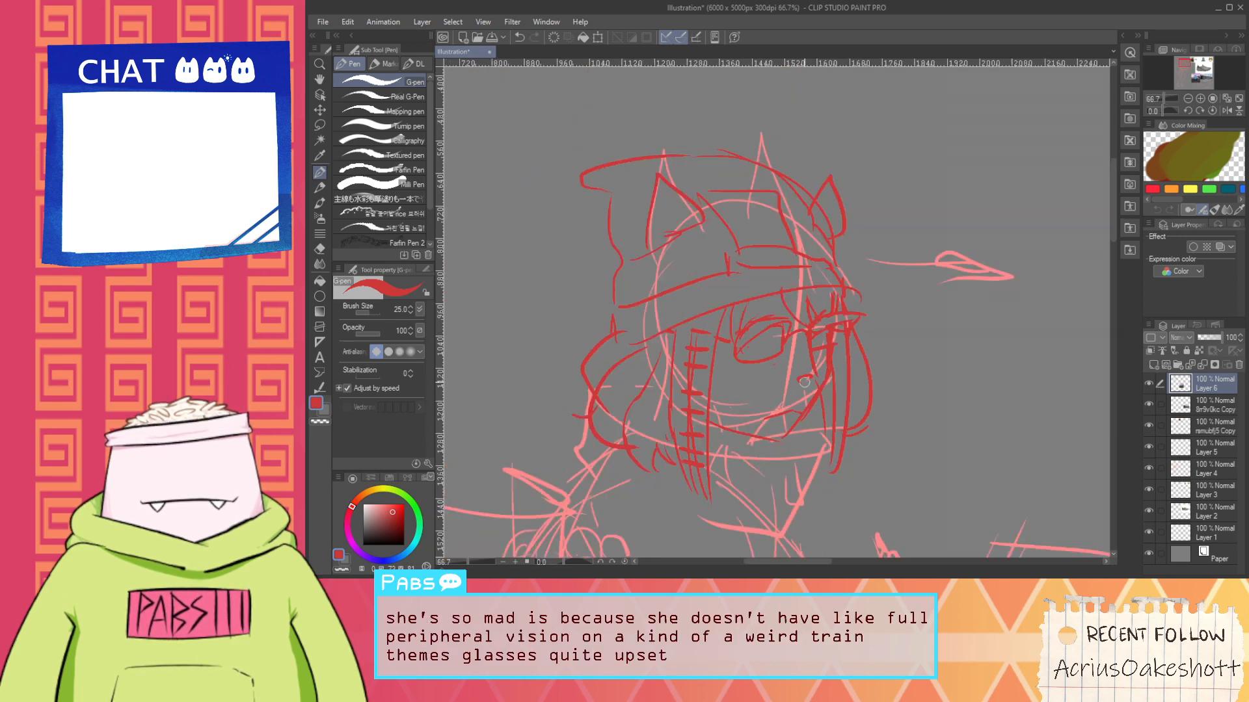
{"action": "key", "text": "space"}
{"action": "left_click_drag", "start_coordinate": [995, 312], "coordinate": [676, 304]}
{"action": "left_click_drag", "start_coordinate": [1004, 236], "coordinate": [760, 232]}
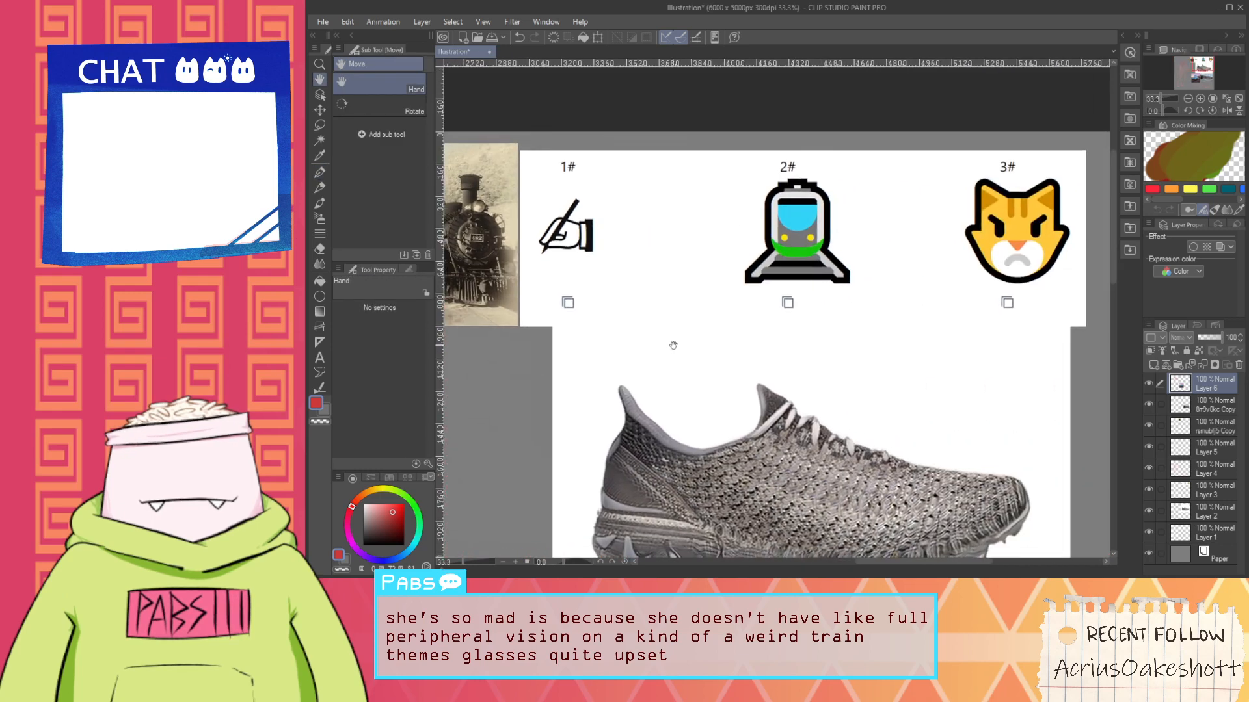
{"action": "left_click_drag", "start_coordinate": [673, 345], "coordinate": [1106, 273]}
{"action": "scroll", "coordinate": [677, 302], "scroll_direction": "up", "scroll_amount": 3}
{"action": "key", "text": "ctrl+z"}
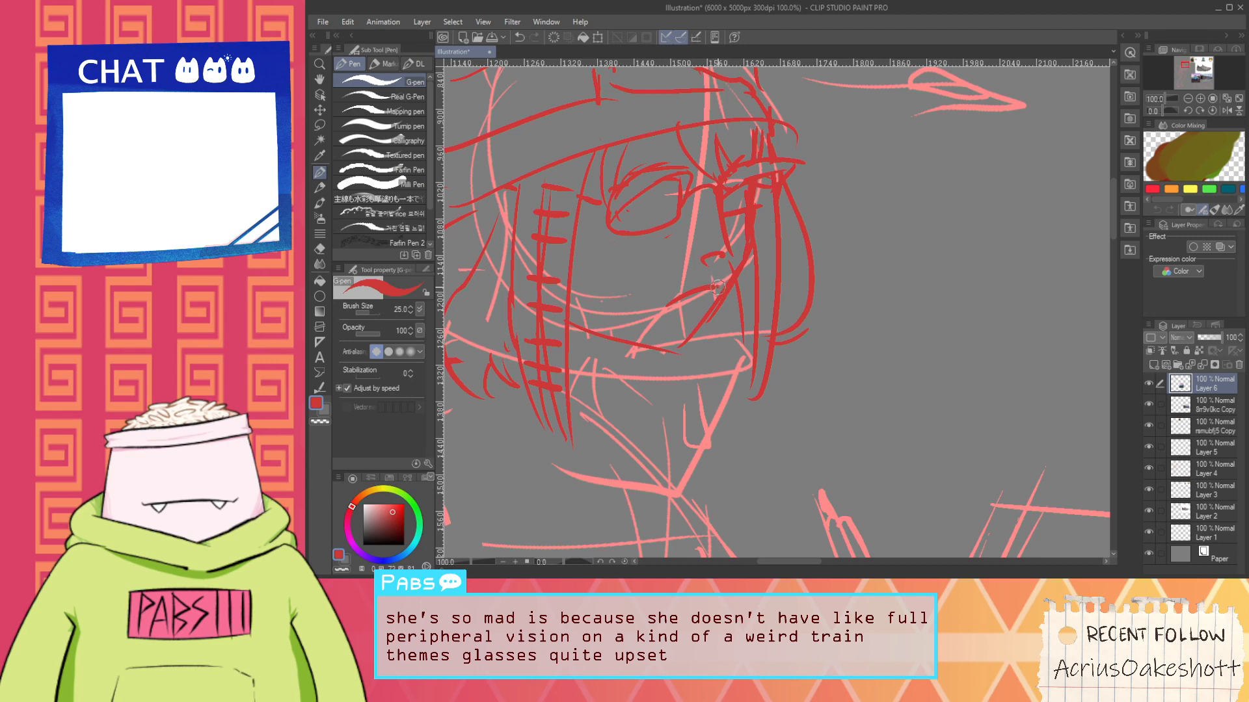
Draw glaring eyes behind both lenses and add thick, inward-slanting angry eyebrows above them
{"action": "scroll", "coordinate": [695, 268], "scroll_direction": "up", "scroll_amount": 2}
{"action": "mouse_move", "coordinate": [649, 294]}
{"action": "left_mouse_down"}
{"action": "mouse_move", "coordinate": [723, 265]}
{"action": "mouse_move", "coordinate": [682, 235]}
{"action": "left_mouse_up"}
{"action": "mouse_move", "coordinate": [618, 199]}
{"action": "left_mouse_down"}
{"action": "mouse_move", "coordinate": [663, 174]}
{"action": "mouse_move", "coordinate": [719, 177]}
{"action": "left_mouse_up"}
{"action": "key", "text": "ctrl+z"}
{"action": "mouse_move", "coordinate": [617, 155]}
{"action": "left_mouse_down"}
{"action": "mouse_move", "coordinate": [849, 187]}
{"action": "mouse_move", "coordinate": [885, 162]}
{"action": "left_mouse_up"}
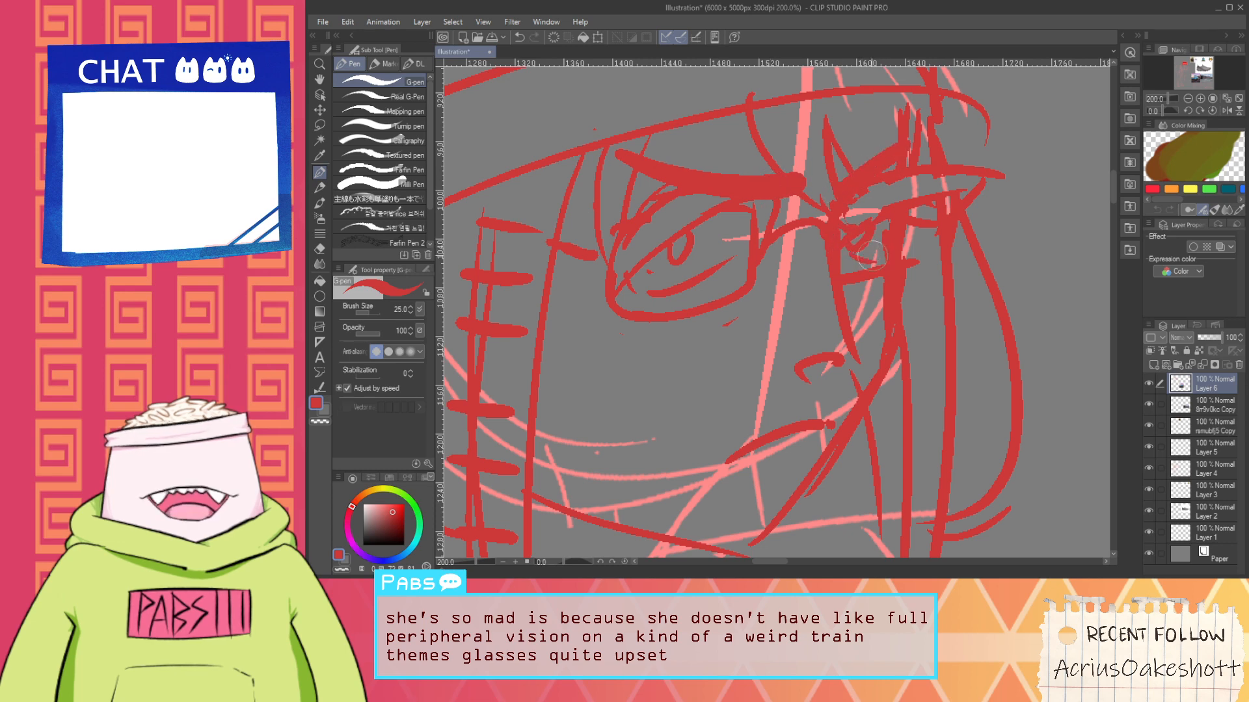
Rework the outer corner of the frowning mouth
{"action": "scroll", "coordinate": [844, 246], "scroll_direction": "down", "scroll_amount": 3}
{"action": "scroll", "coordinate": [868, 258], "scroll_direction": "up", "scroll_amount": 3}
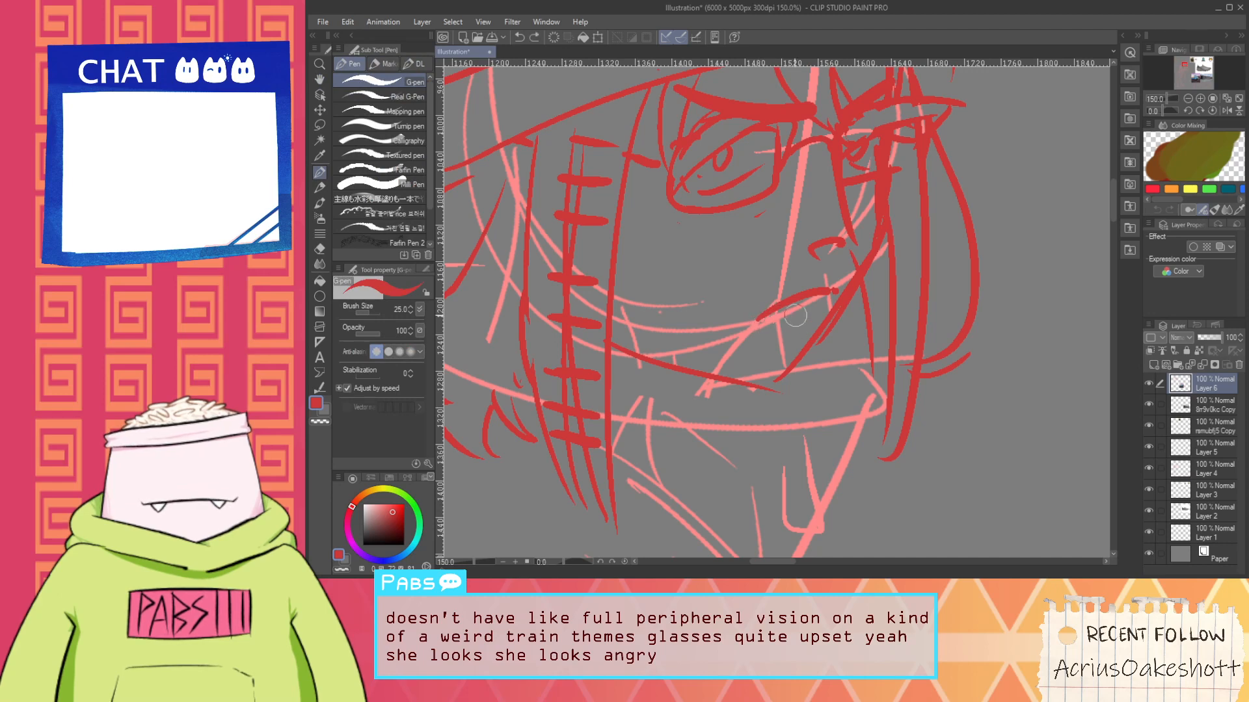
{"action": "scroll", "coordinate": [762, 318], "scroll_direction": "up", "scroll_amount": 1}
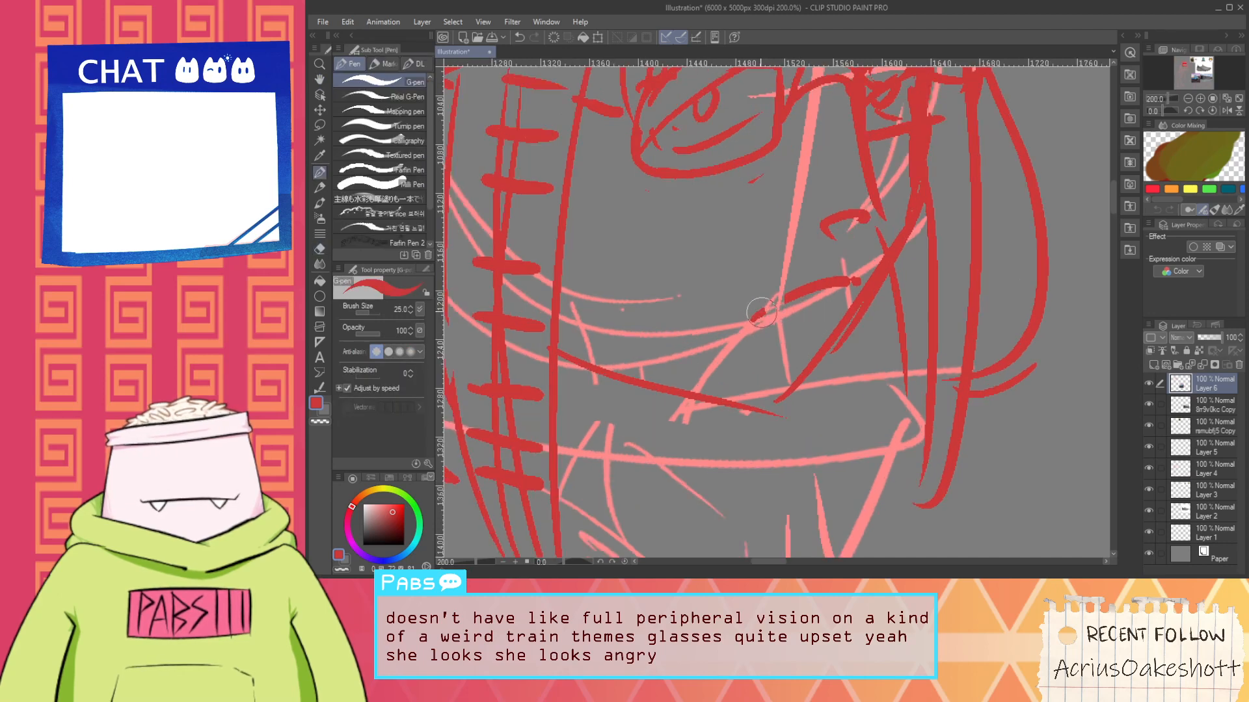
{"action": "left_click_drag", "start_coordinate": [753, 317], "coordinate": [783, 302]}
{"action": "scroll", "coordinate": [782, 316], "scroll_direction": "down", "scroll_amount": 3}
{"action": "left_click_drag", "start_coordinate": [715, 377], "coordinate": [737, 288]}
{"action": "scroll", "coordinate": [670, 276], "scroll_direction": "down", "scroll_amount": 3}
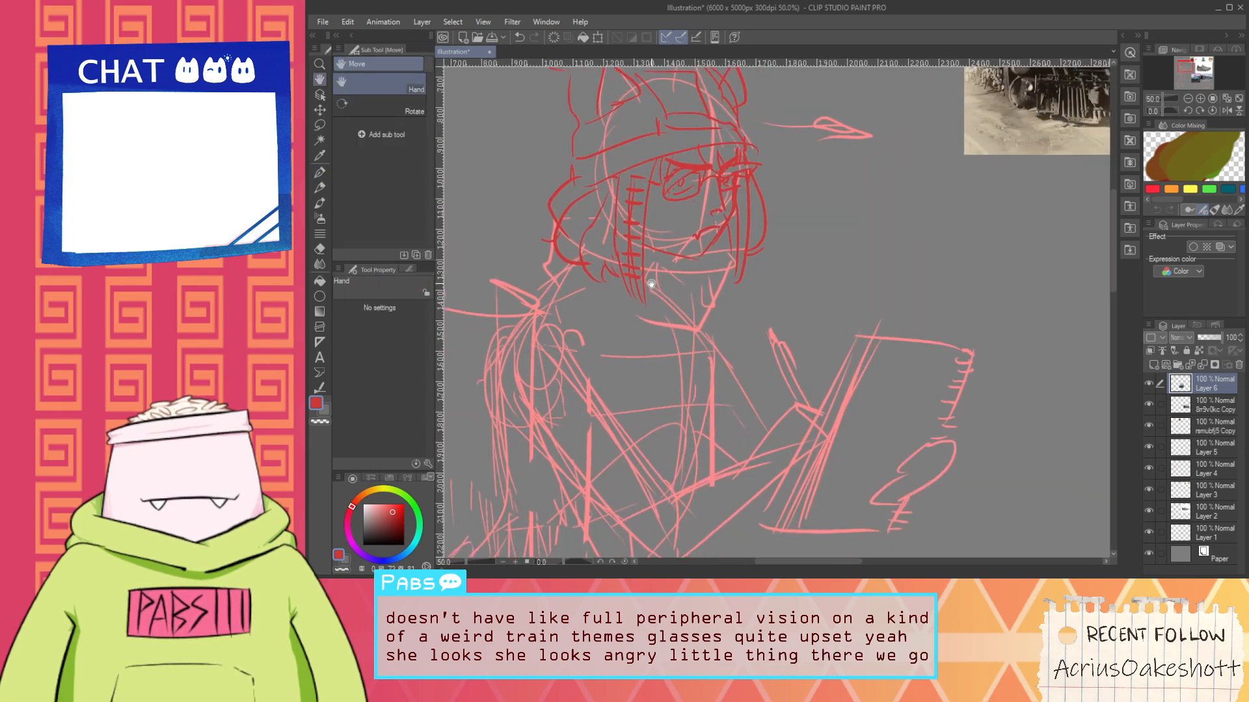
Look over the figure's torso and the locomotive, train and railcar reference photos for jacket ideas
{"action": "scroll", "coordinate": [691, 286], "scroll_direction": "down", "scroll_amount": 3}
{"action": "scroll", "coordinate": [673, 315], "scroll_direction": "up", "scroll_amount": 6}
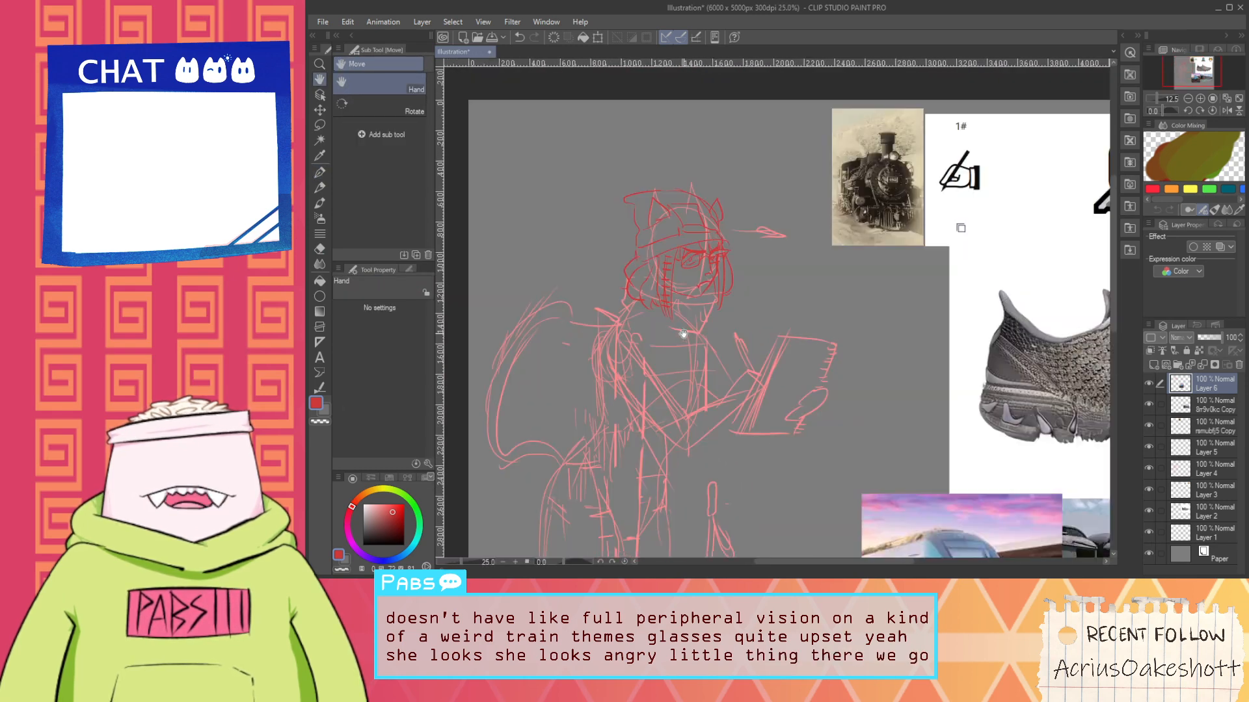
{"action": "scroll", "coordinate": [650, 340], "scroll_direction": "down", "scroll_amount": 3}
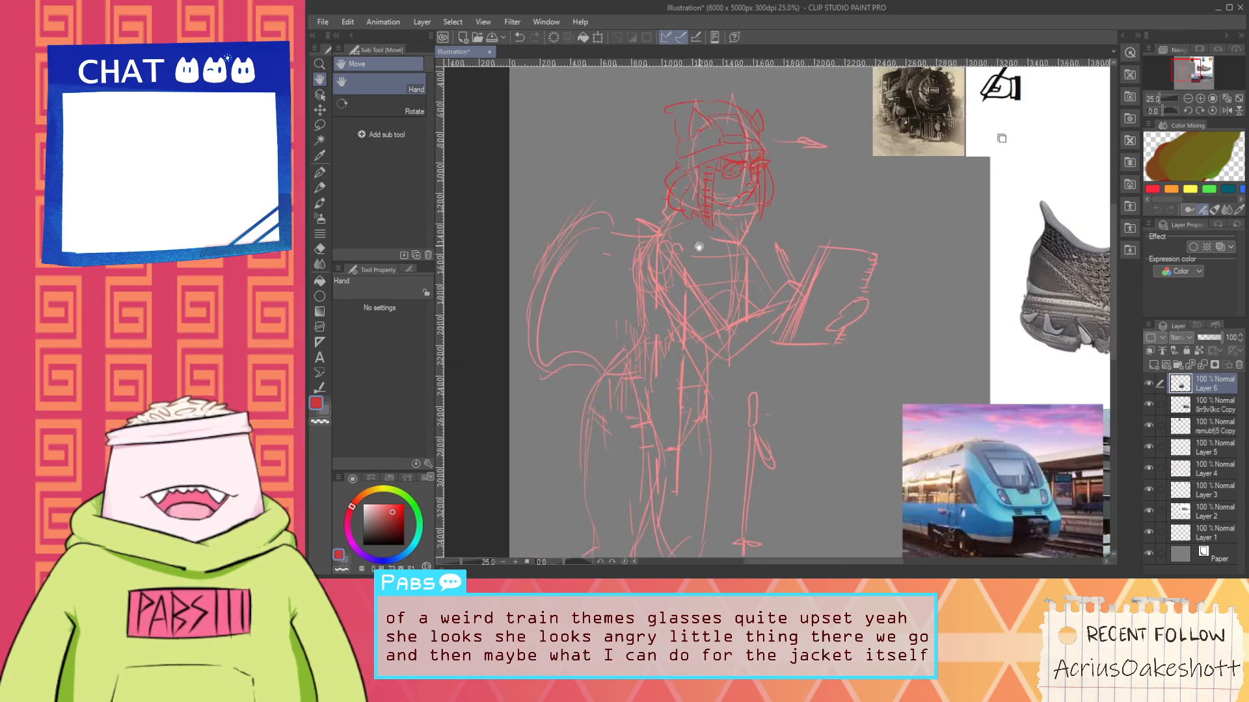
{"action": "left_click_drag", "start_coordinate": [845, 374], "coordinate": [702, 248]}
{"action": "left_click_drag", "start_coordinate": [1000, 359], "coordinate": [872, 318]}
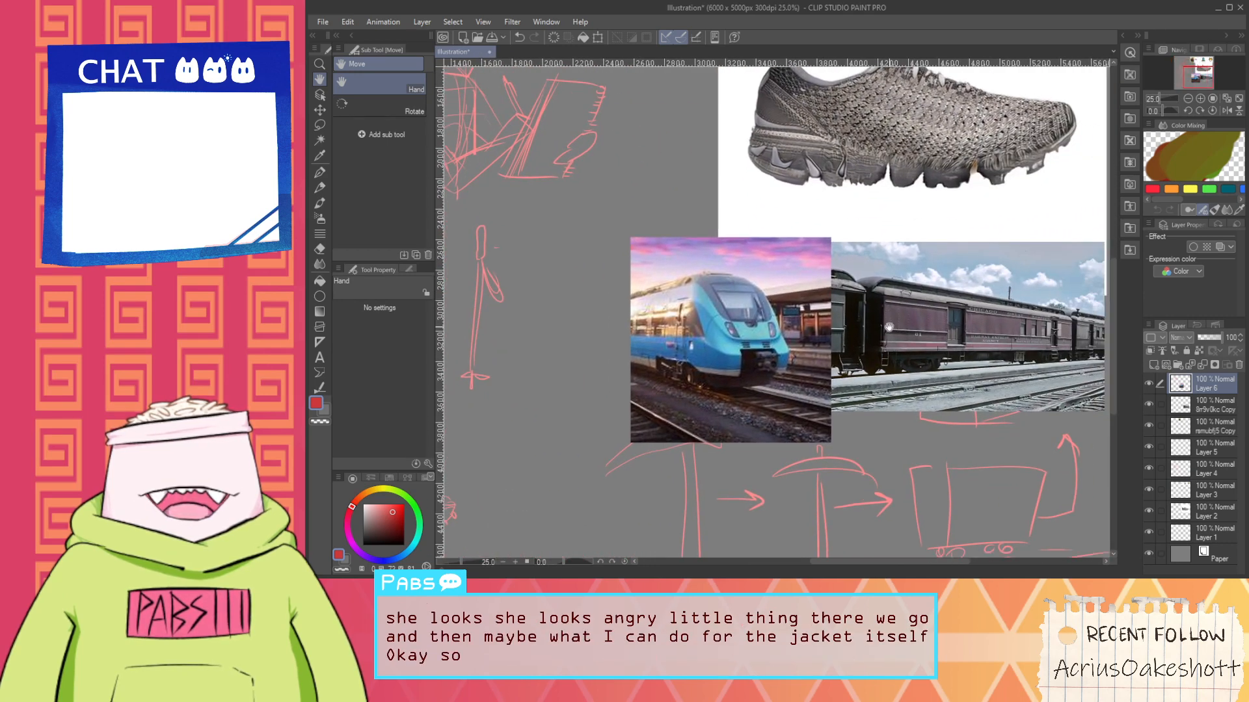
{"action": "left_click_drag", "start_coordinate": [644, 208], "coordinate": [808, 455]}
{"action": "left_click_drag", "start_coordinate": [582, 308], "coordinate": [680, 300]}
{"action": "scroll", "coordinate": [681, 300], "scroll_direction": "up", "scroll_amount": 3}
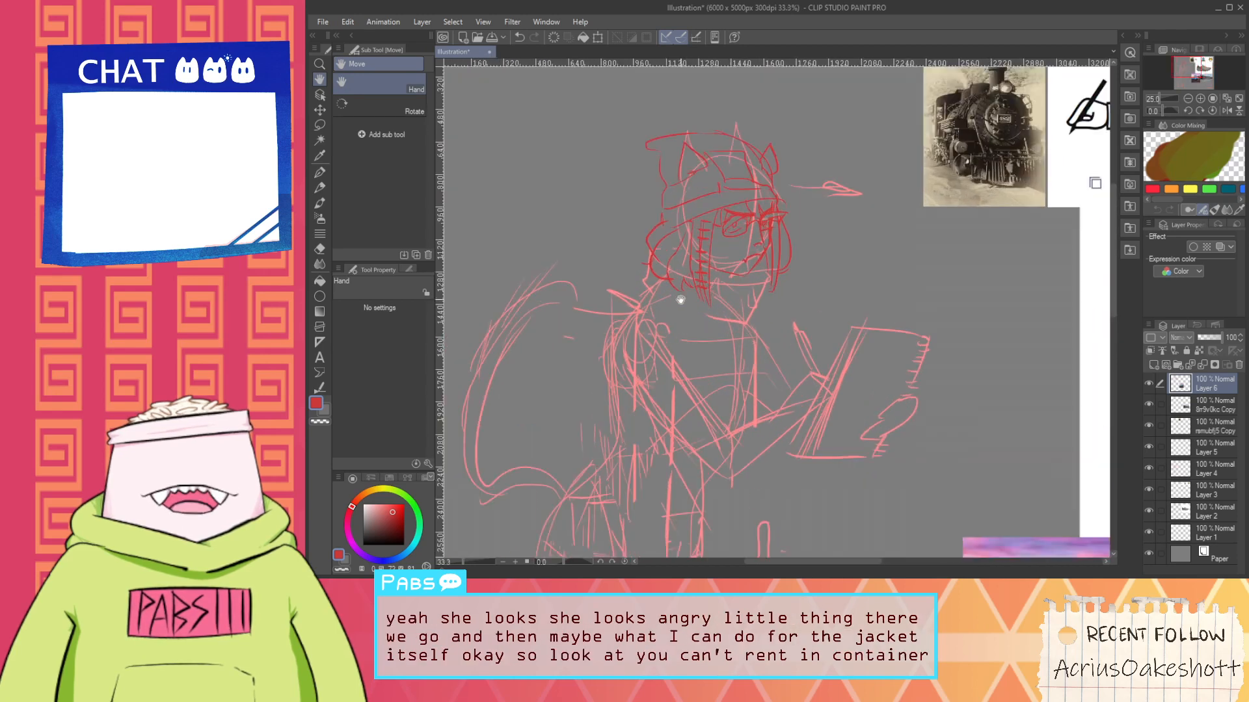
{"action": "scroll", "coordinate": [621, 313], "scroll_direction": "down", "scroll_amount": 2}
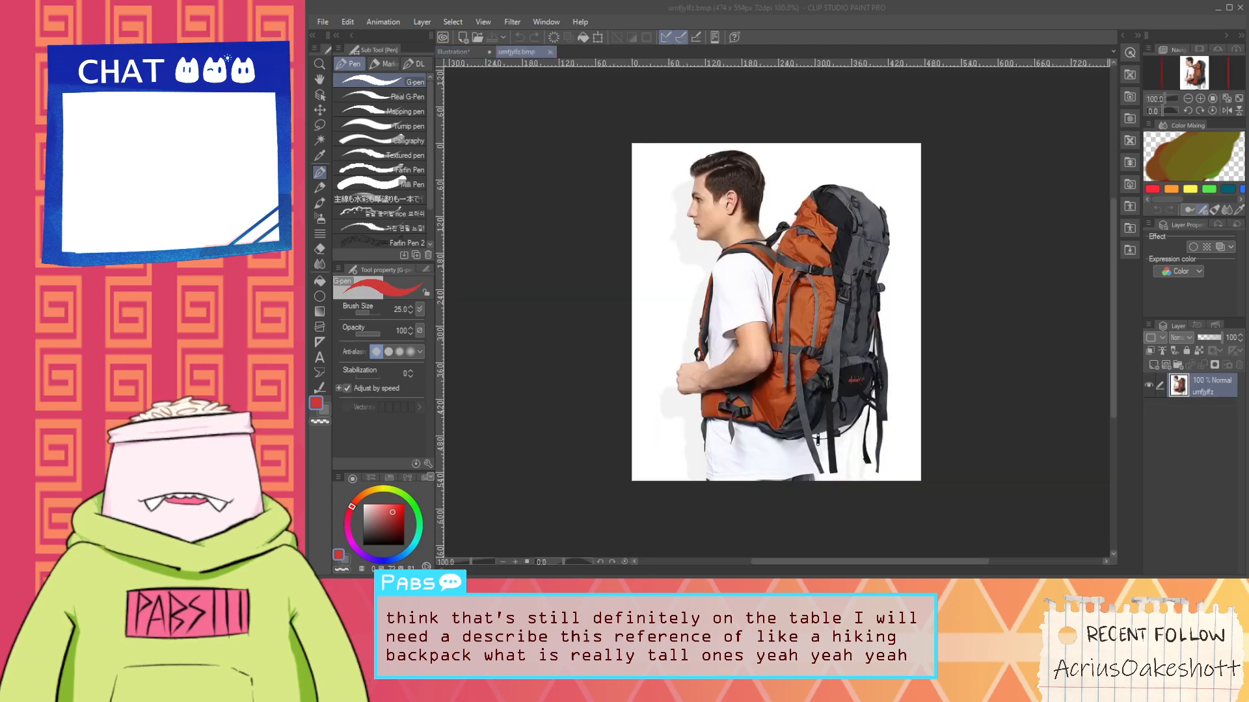
Copy the entire hiking backpack photo from its own document and paste it into the train character illustration
{"action": "left_click", "coordinate": [1032, 62]}
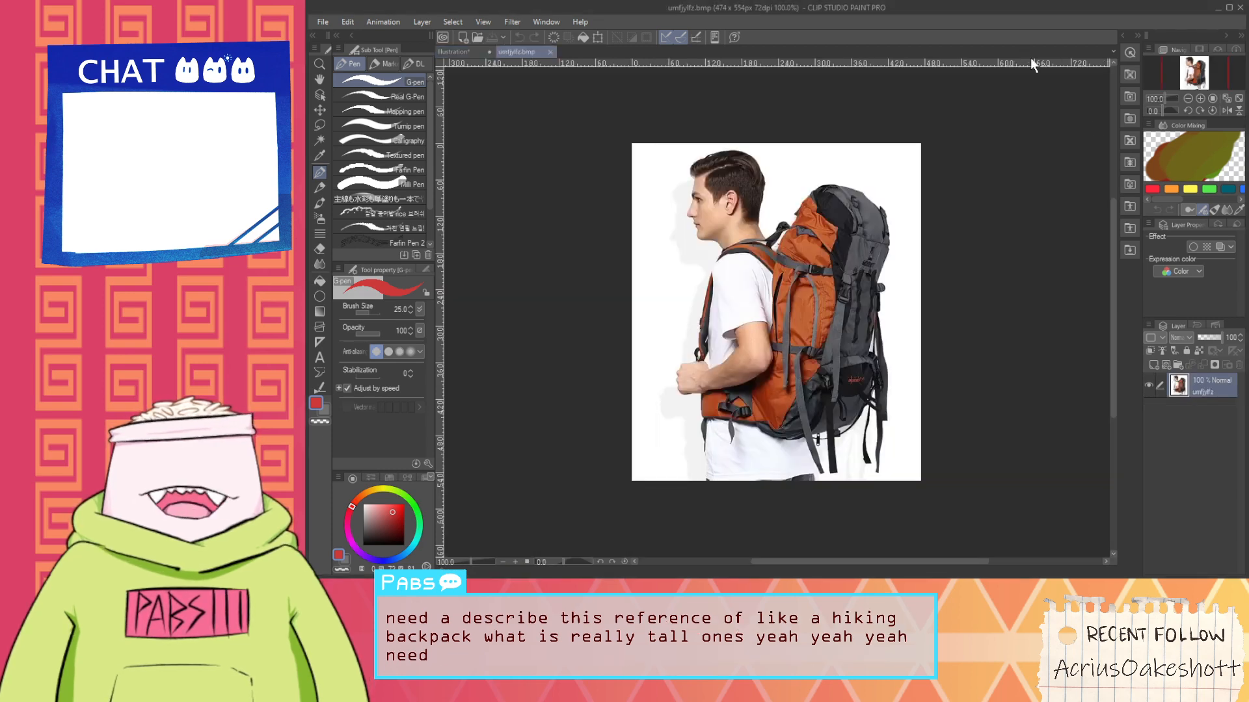
{"action": "key", "text": "ctrl+a"}
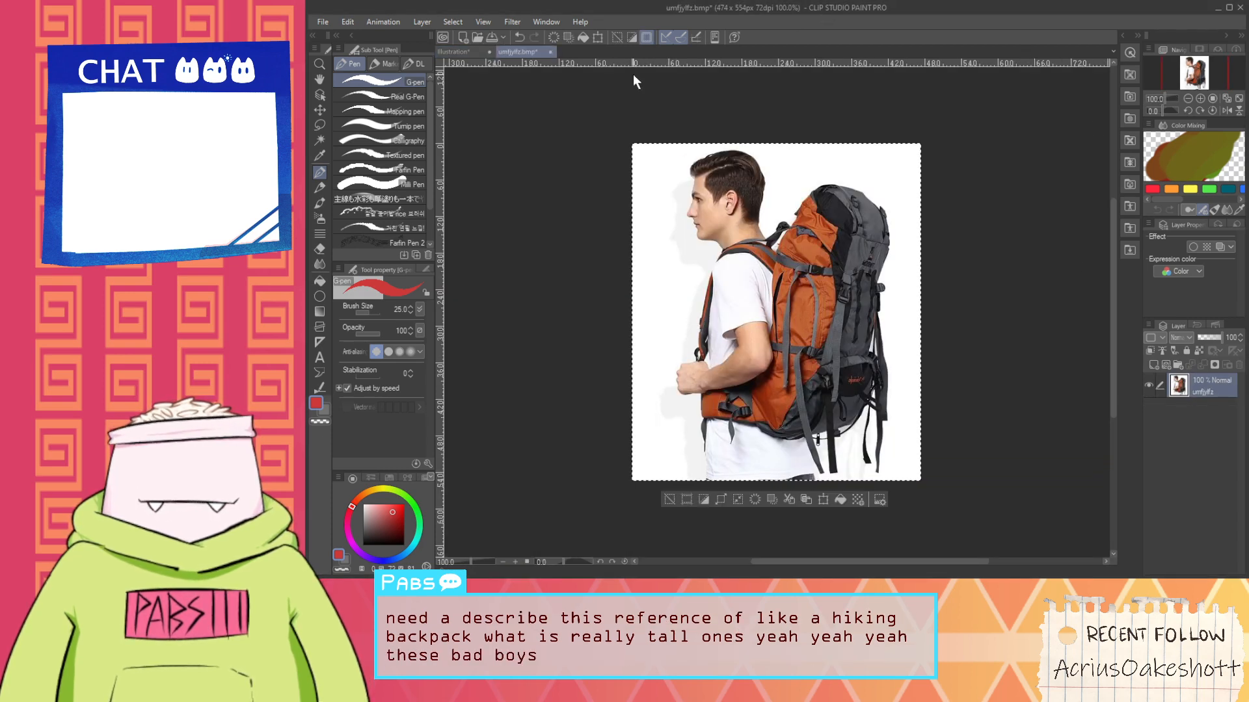
{"action": "left_click", "coordinate": [464, 54]}
{"action": "scroll", "coordinate": [987, 385], "scroll_direction": "down", "scroll_amount": 5}
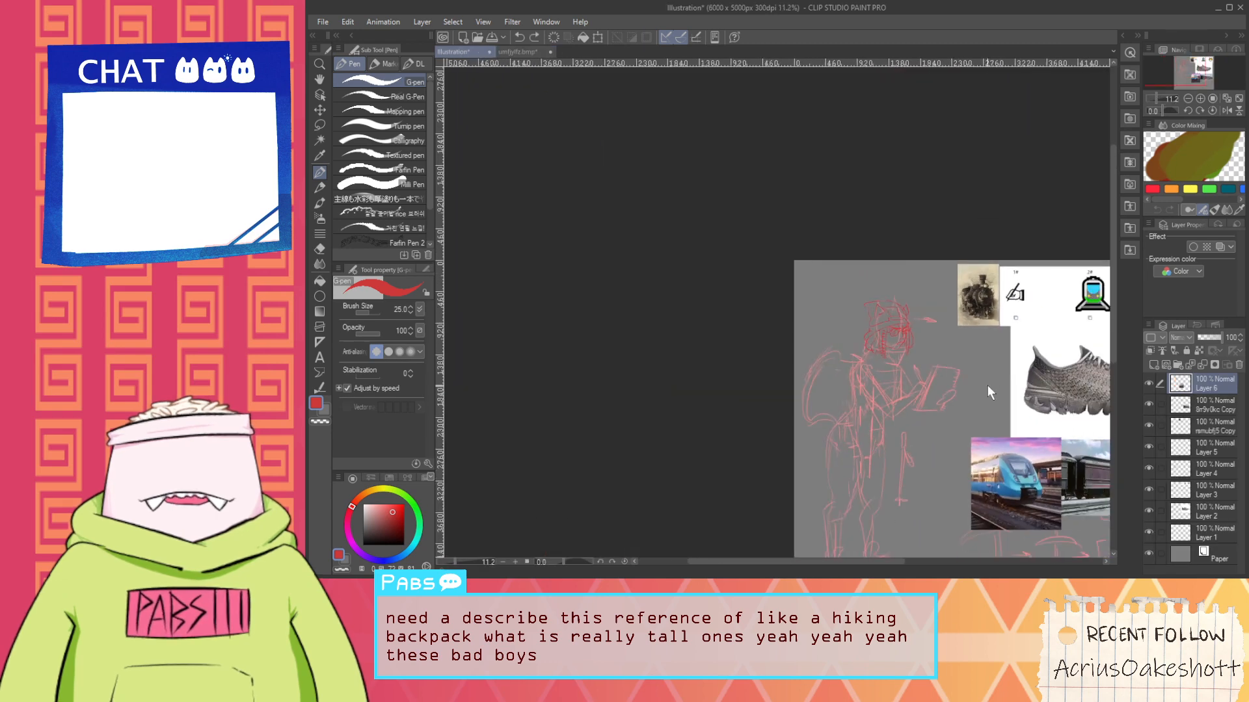
{"action": "key", "text": "ctrl+v"}
Flip the pasted backpack photo horizontally, enlarge it to 179%, and place it beside the figure's clipboard below the locomotive photo
{"action": "scroll", "coordinate": [935, 389], "scroll_direction": "up", "scroll_amount": 5}
{"action": "scroll", "coordinate": [775, 292], "scroll_direction": "down", "scroll_amount": 1}
{"action": "key", "text": "ctrl+t"}
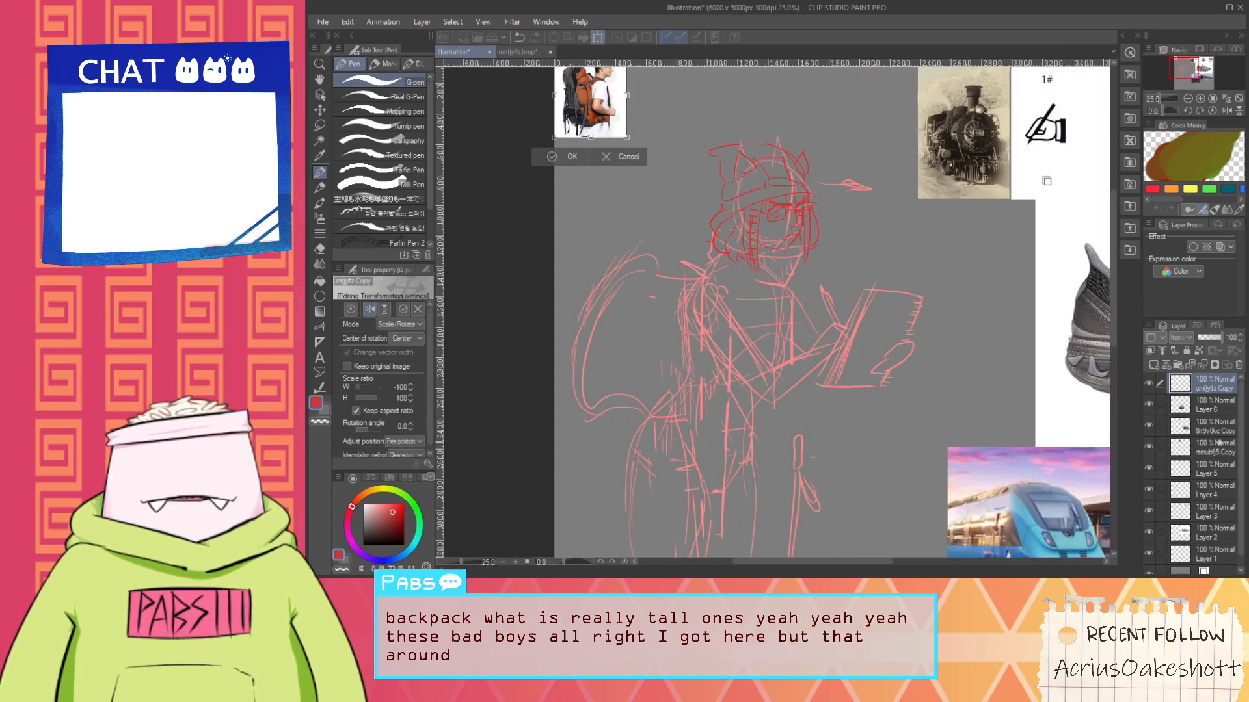
{"action": "left_click_drag", "start_coordinate": [579, 119], "coordinate": [985, 340]}
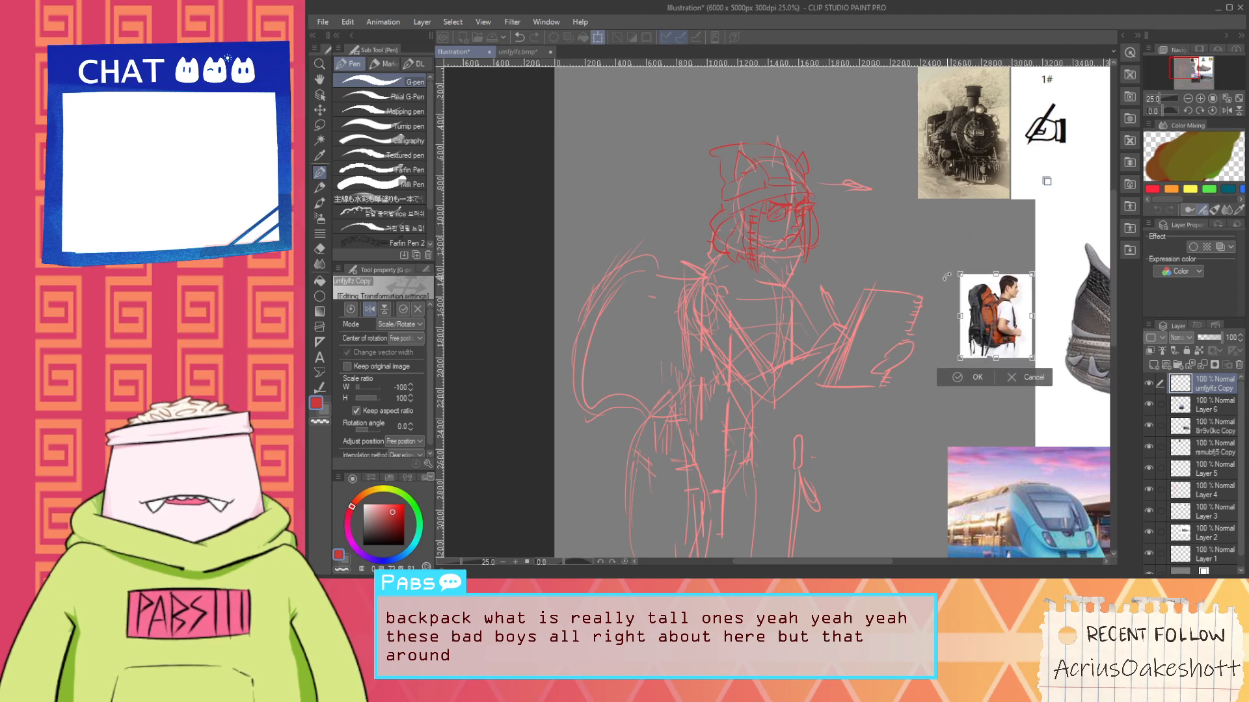
{"action": "left_click_drag", "start_coordinate": [960, 274], "coordinate": [903, 208]}
{"action": "left_click_drag", "start_coordinate": [924, 348], "coordinate": [958, 386]}
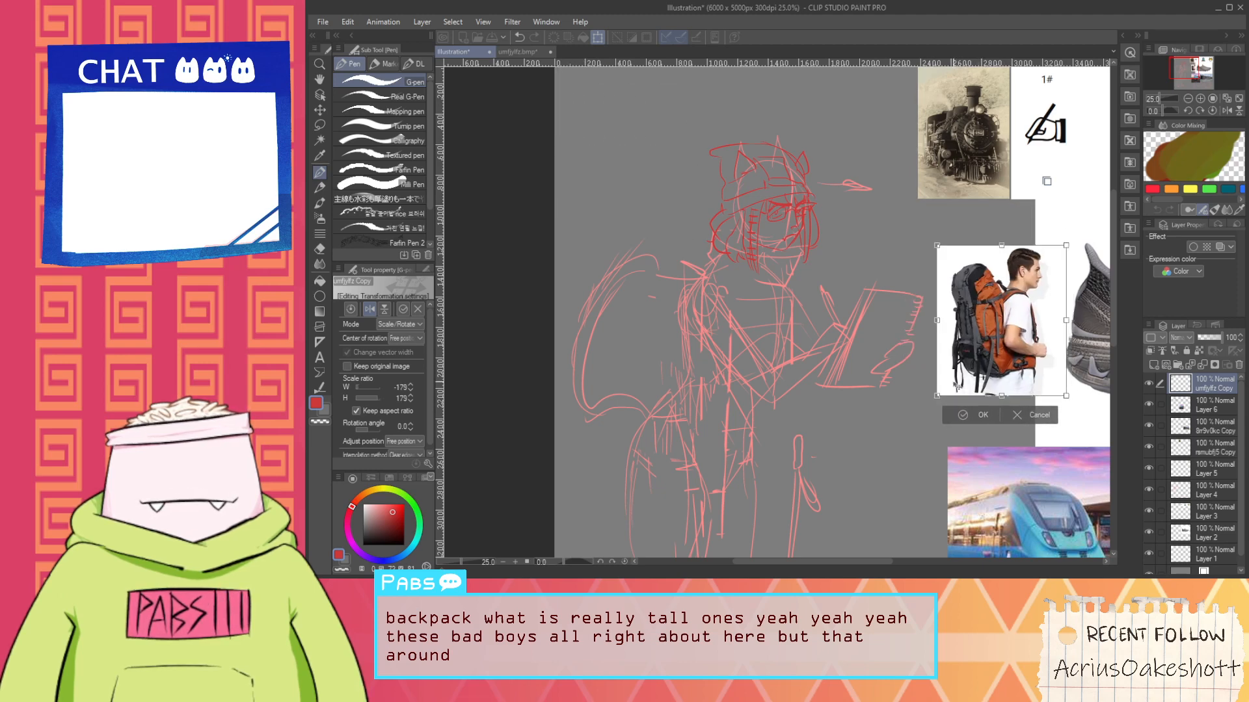
{"action": "left_click", "coordinate": [964, 415]}
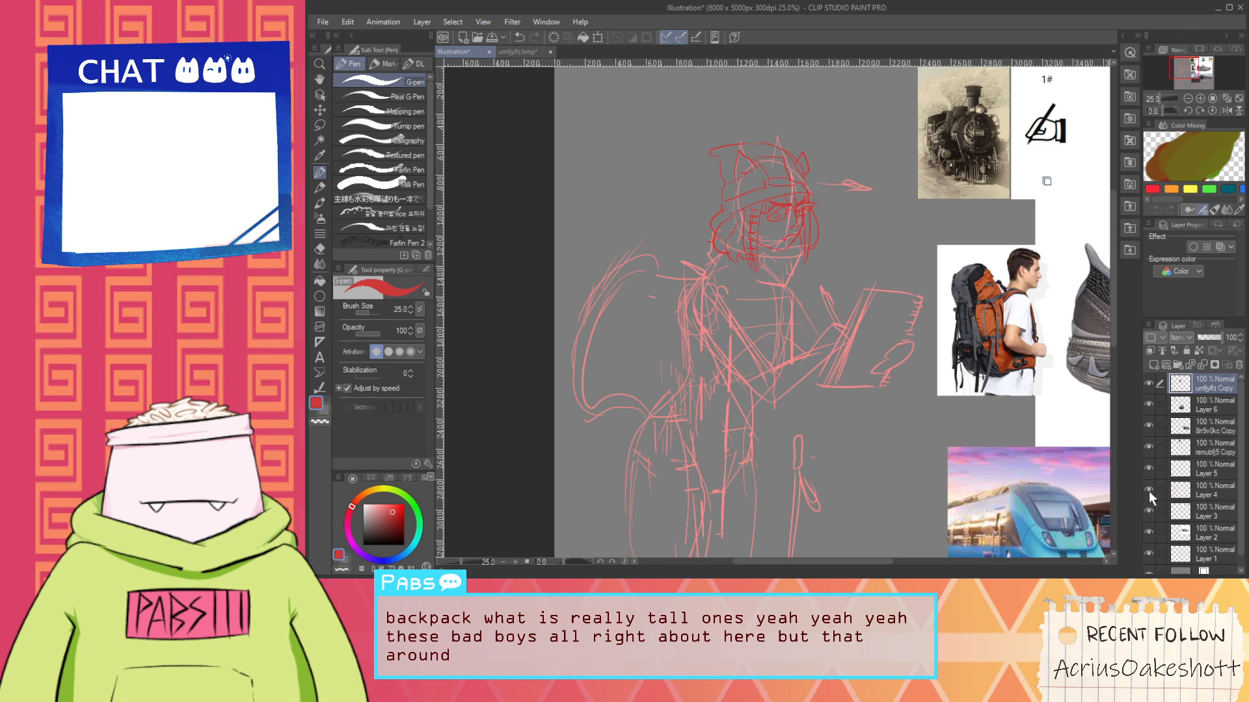
Lasso the head and upper-body sketch on Layer 6, put it on its own new layer, and clear the selection
{"action": "scroll", "coordinate": [1148, 522], "scroll_direction": "down", "scroll_amount": 1}
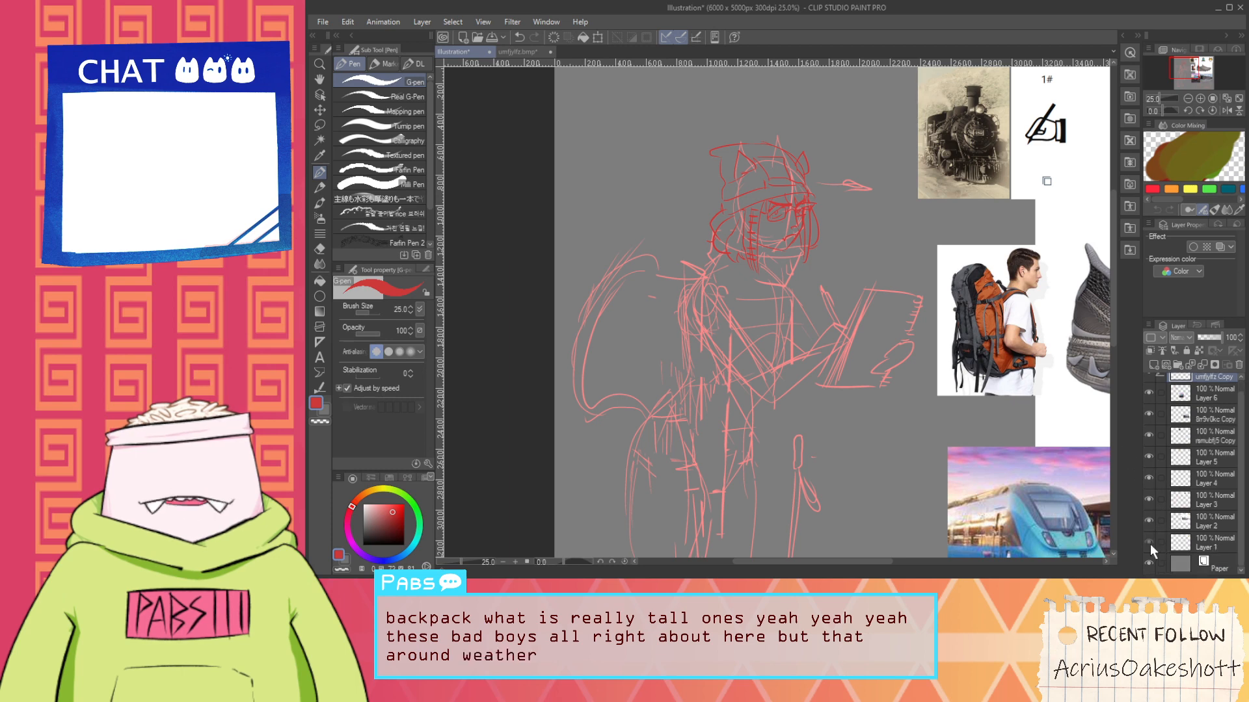
{"action": "left_click", "coordinate": [1149, 393]}
{"action": "left_click", "coordinate": [1148, 392]}
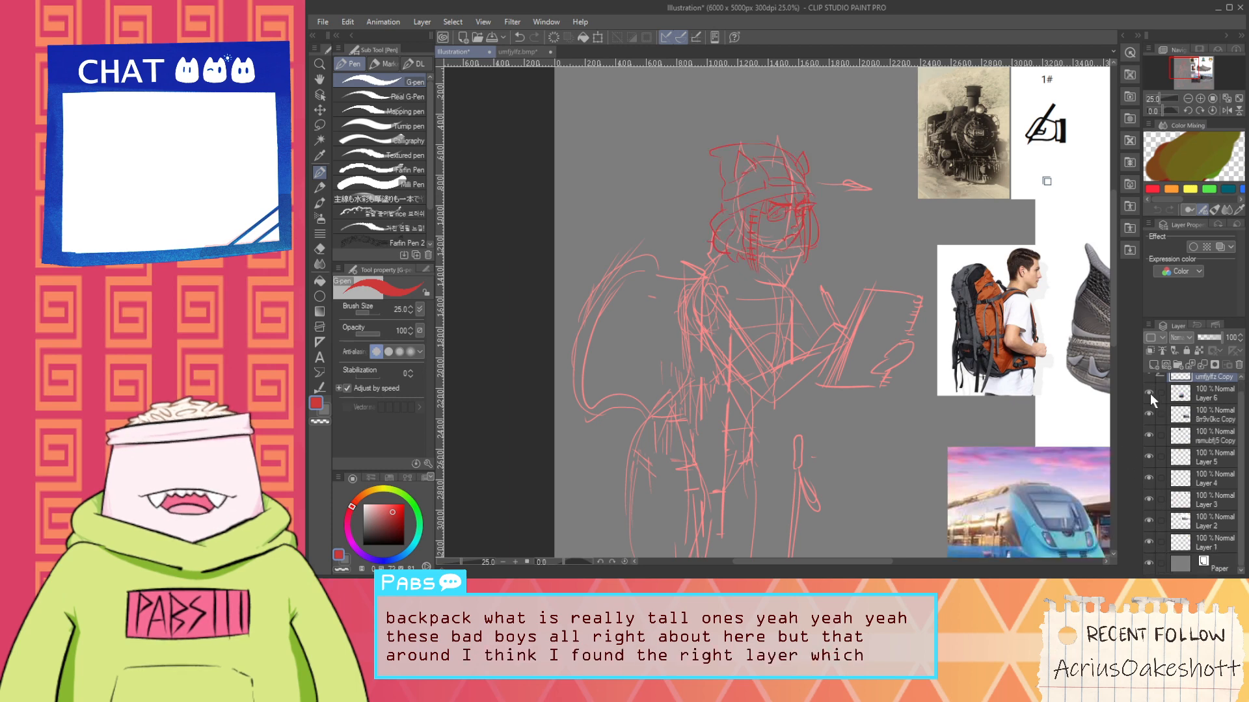
{"action": "left_click", "coordinate": [1196, 393]}
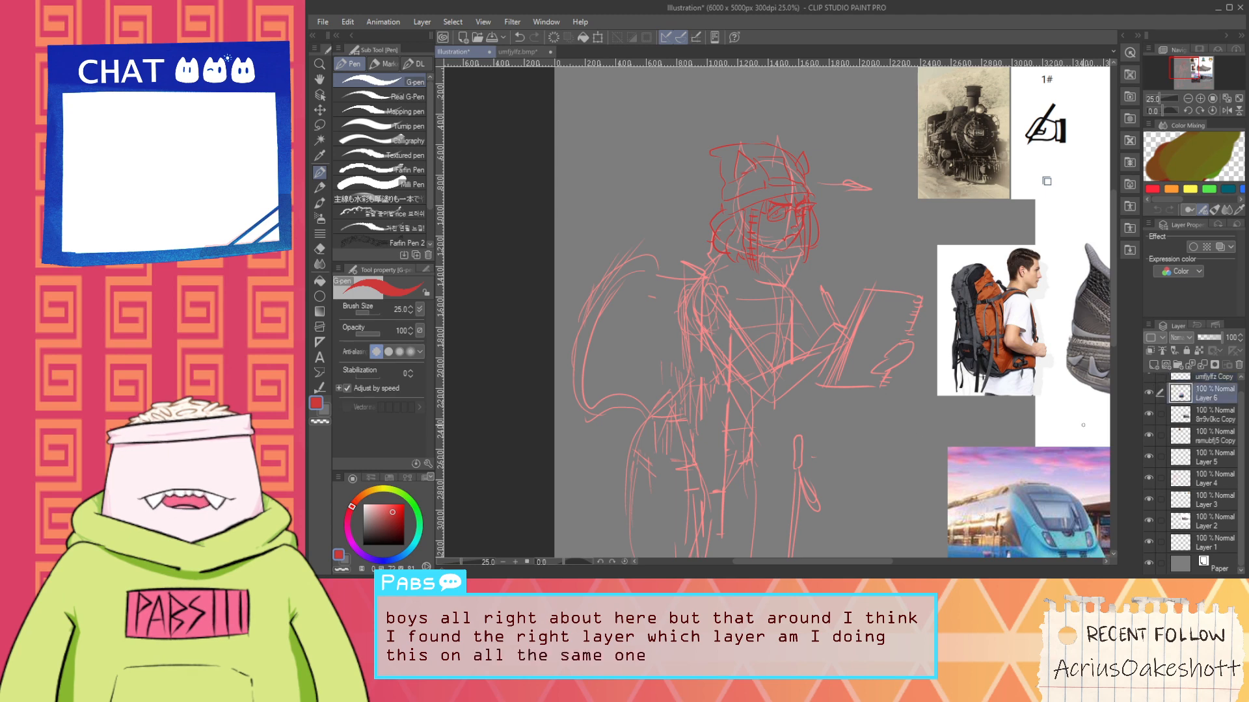
{"action": "key", "text": "m"}
{"action": "mouse_move", "coordinate": [693, 80]}
{"action": "left_mouse_down"}
{"action": "mouse_move", "coordinate": [861, 470]}
{"action": "mouse_move", "coordinate": [946, 69]}
{"action": "left_mouse_up"}
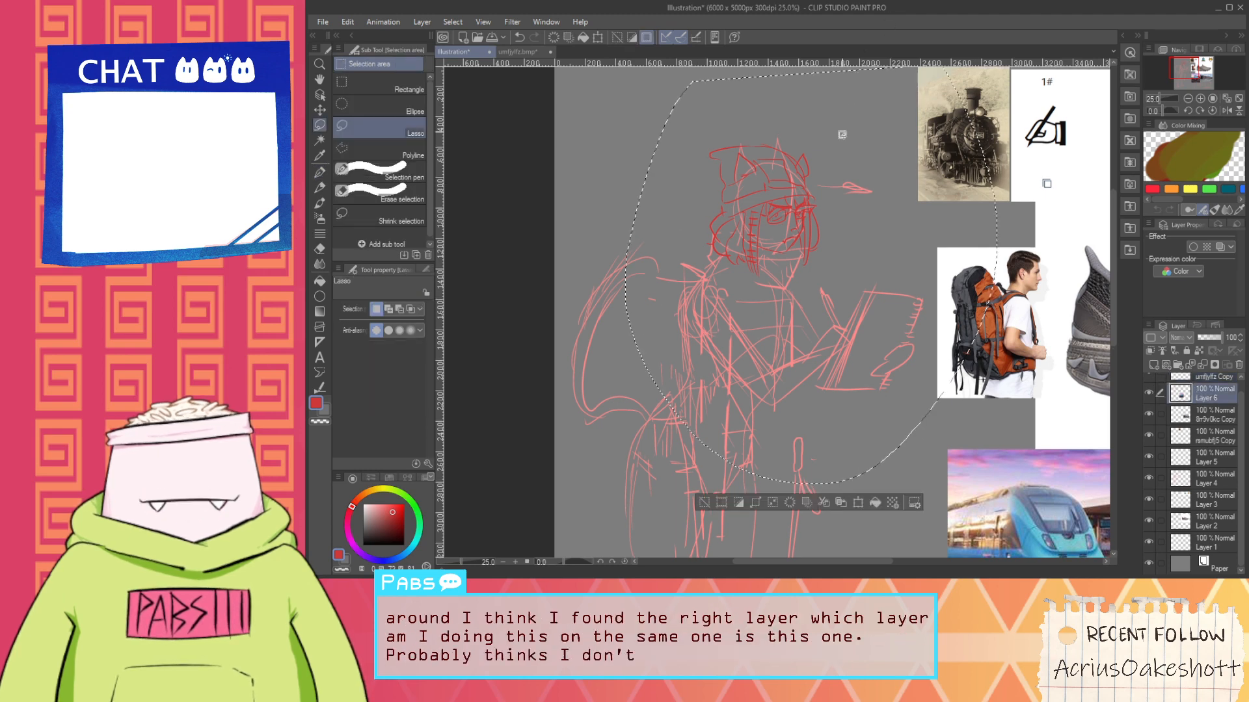
{"action": "left_click", "coordinate": [834, 508]}
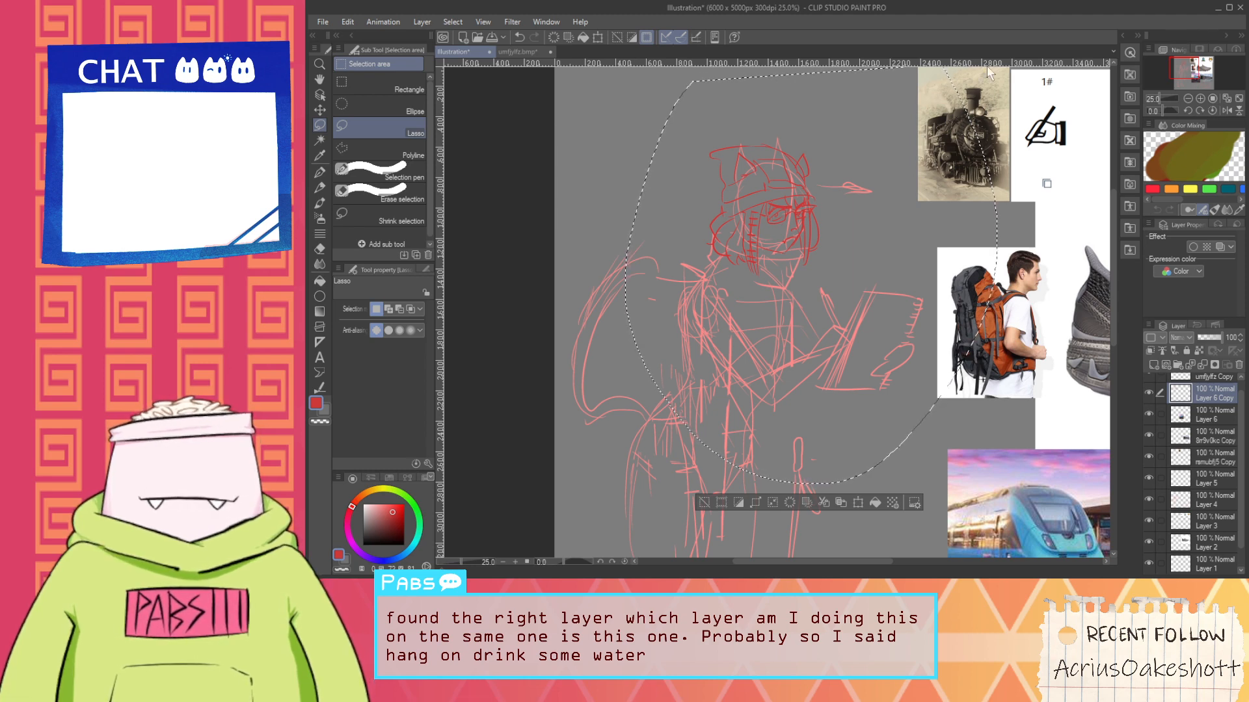
{"action": "left_click", "coordinate": [702, 506]}
Tidy the lower ends of the hair beside the railway-track lock, trimming the overshooting curl line and adding a short strand
{"action": "scroll", "coordinate": [746, 99], "scroll_direction": "up", "scroll_amount": 2}
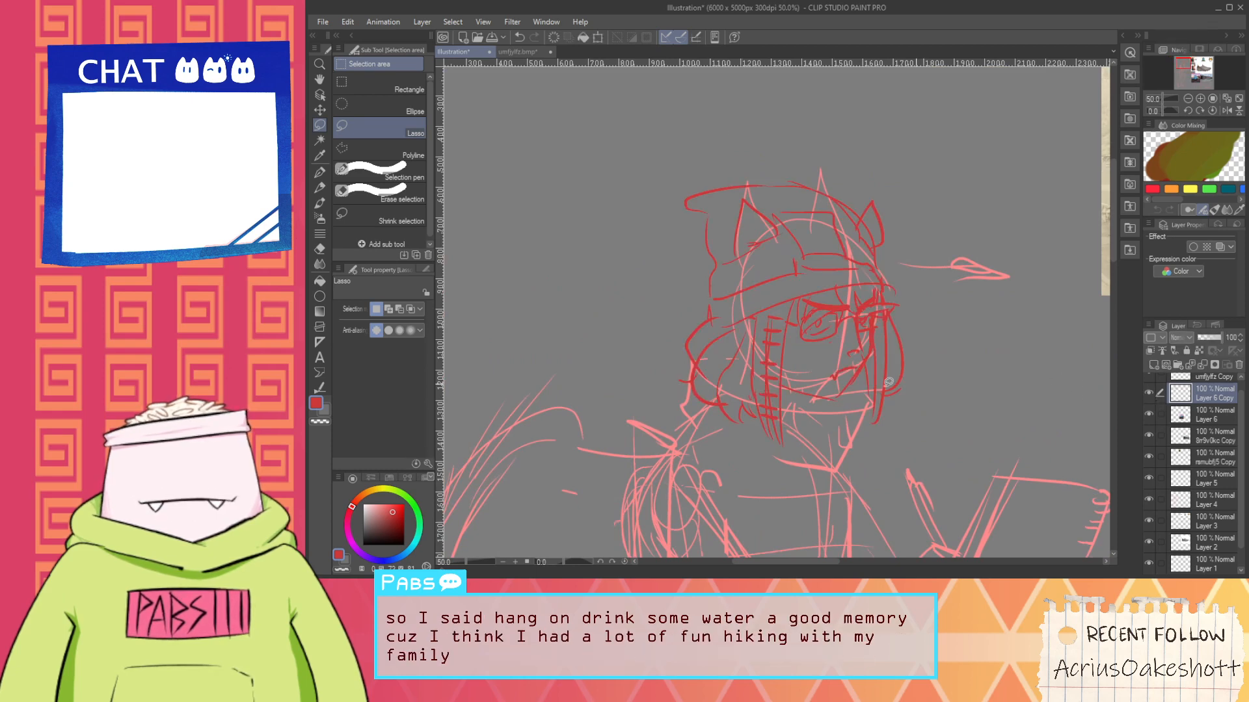
{"action": "key", "text": "space"}
{"action": "mouse_move", "coordinate": [671, 385]}
{"action": "left_mouse_down"}
{"action": "mouse_move", "coordinate": [642, 364]}
{"action": "mouse_move", "coordinate": [631, 282]}
{"action": "left_mouse_up"}
{"action": "key", "text": "p"}
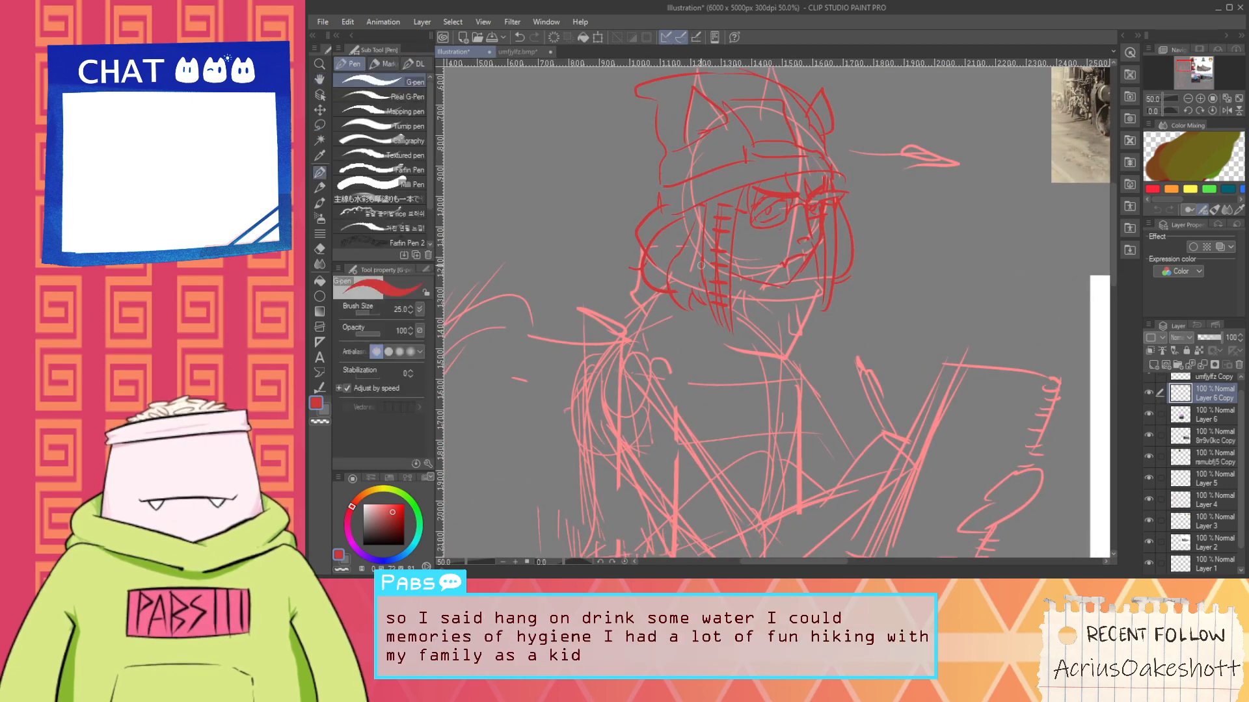
{"action": "scroll", "coordinate": [683, 280], "scroll_direction": "up", "scroll_amount": 2}
{"action": "key", "text": "e"}
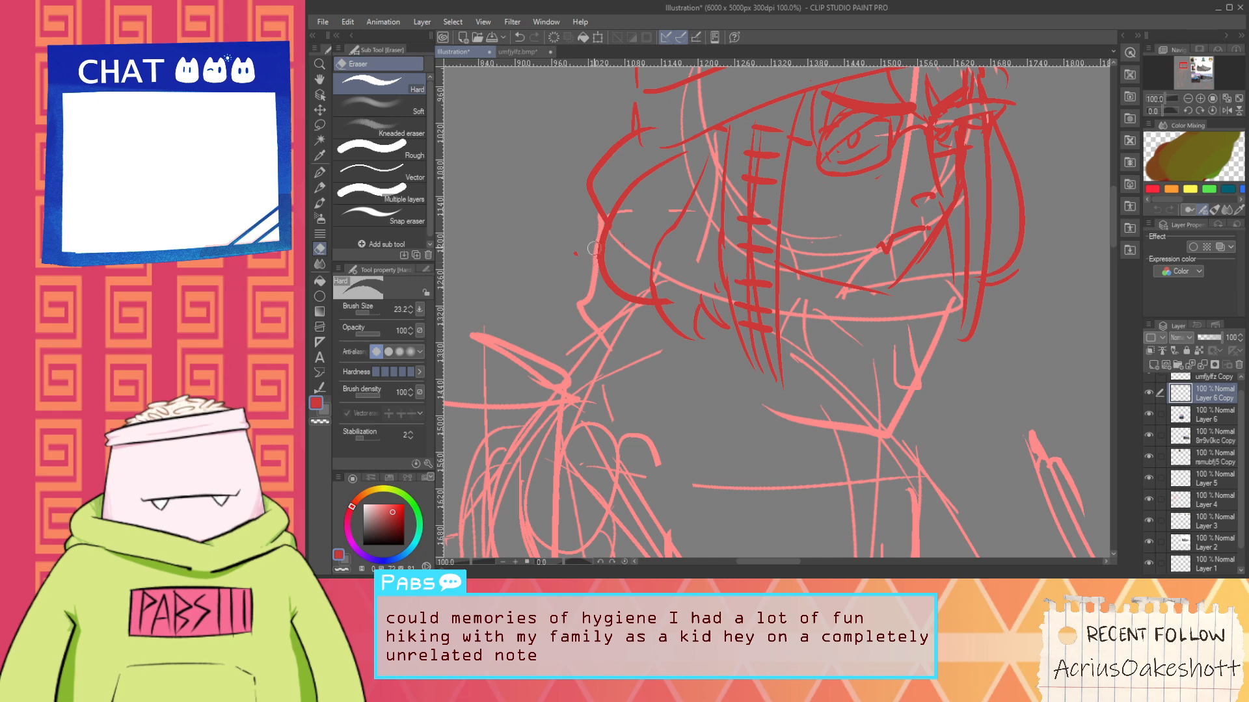
{"action": "key", "text": "p"}
{"action": "scroll", "coordinate": [711, 279], "scroll_direction": "up", "scroll_amount": 1}
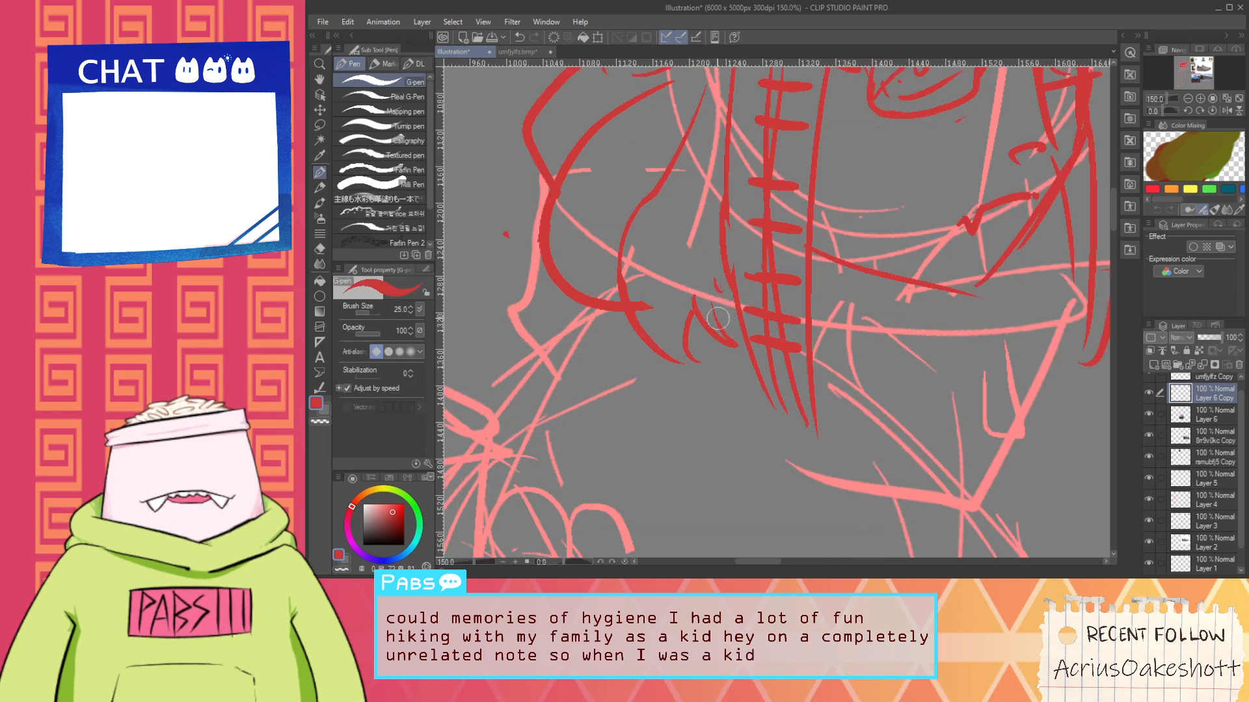
{"action": "key", "text": "e"}
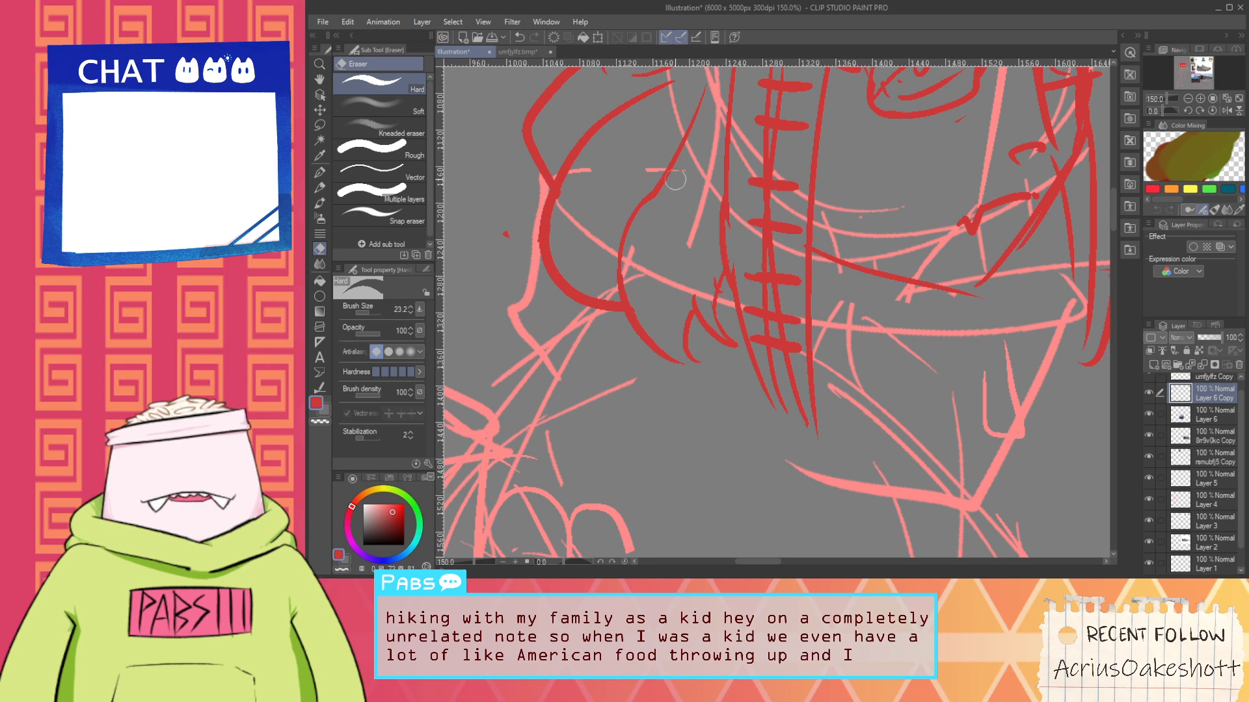
Erase the rough inner curve of the side hair and redraw it as a cleaner line
{"action": "scroll", "coordinate": [689, 172], "scroll_direction": "up", "scroll_amount": 2}
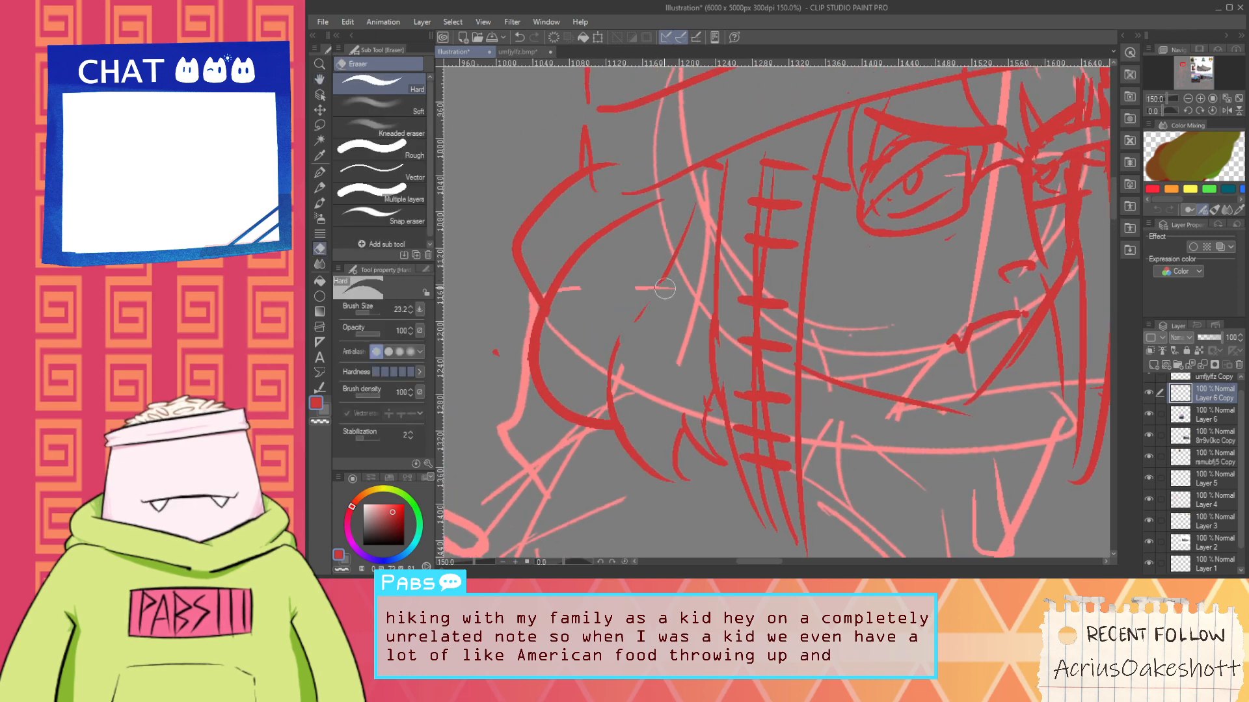
{"action": "key", "text": "p"}
{"action": "left_click_drag", "start_coordinate": [668, 261], "coordinate": [619, 337]}
{"action": "scroll", "coordinate": [651, 318], "scroll_direction": "down", "scroll_amount": 3}
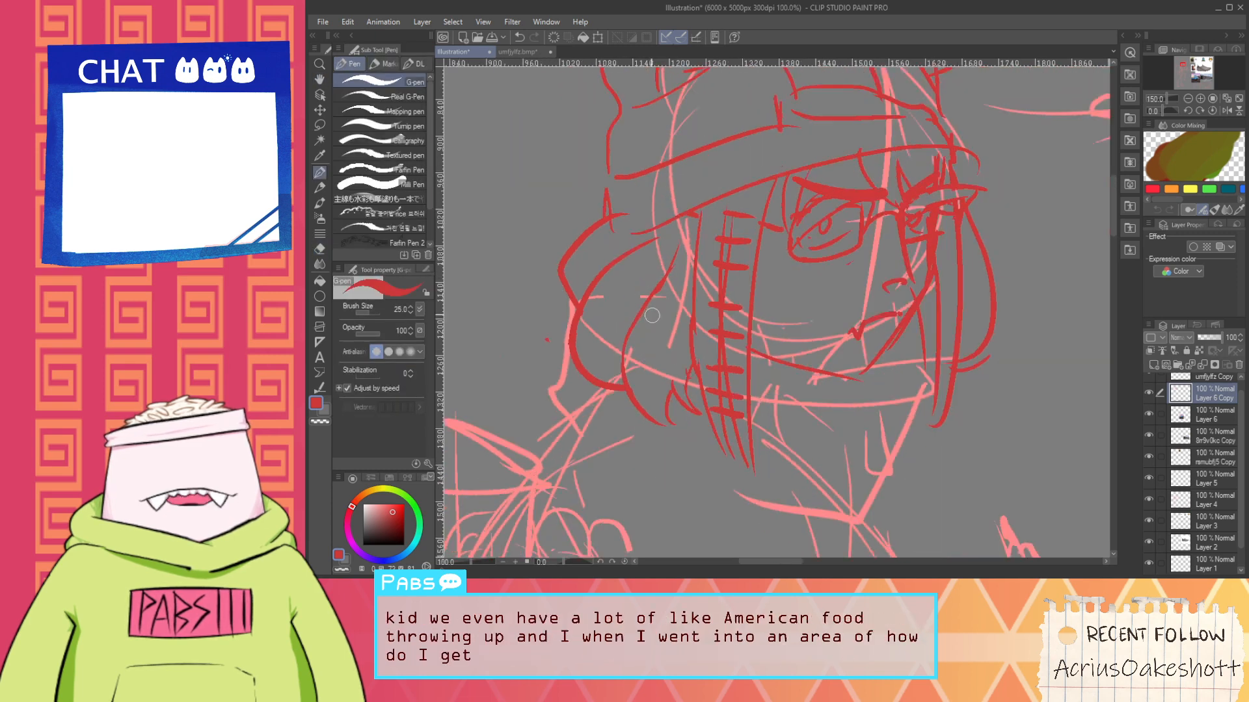
{"action": "scroll", "coordinate": [655, 353], "scroll_direction": "up", "scroll_amount": 4}
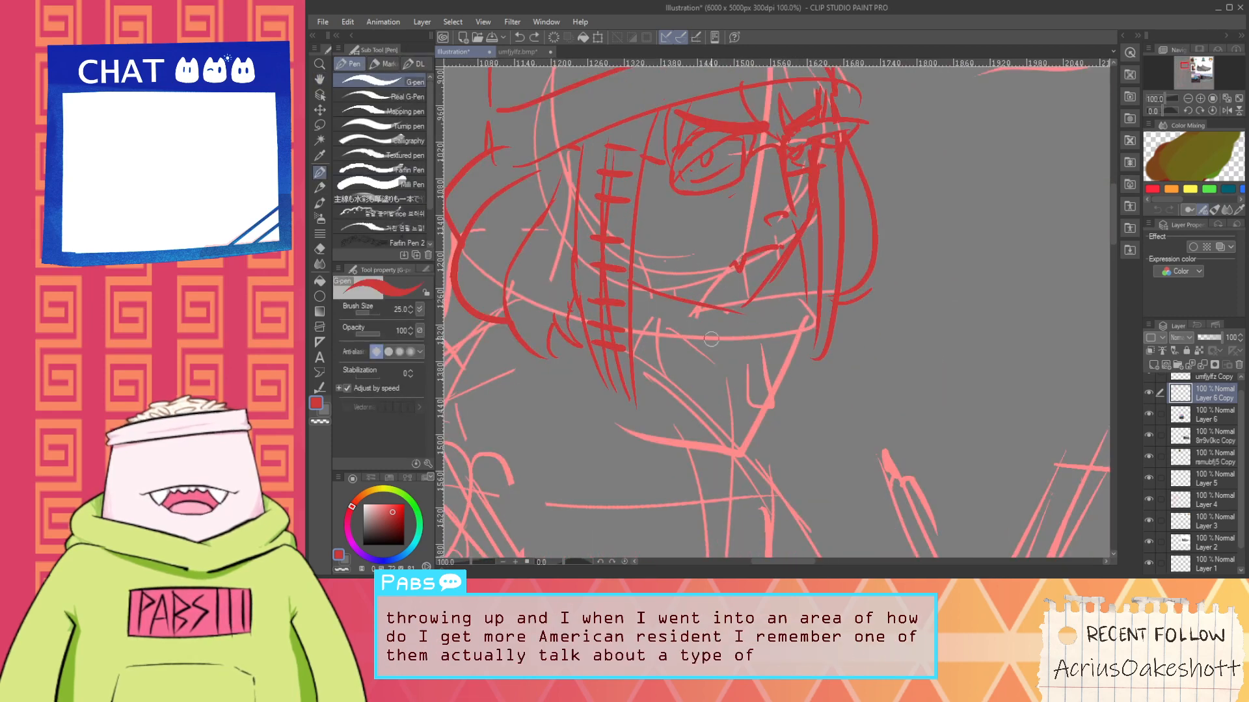
Sketch short hair tips between the side curl and the railway-track lock, plus loose strands below the jaw
{"action": "key", "text": "space"}
{"action": "left_click_drag", "start_coordinate": [651, 392], "coordinate": [702, 357]}
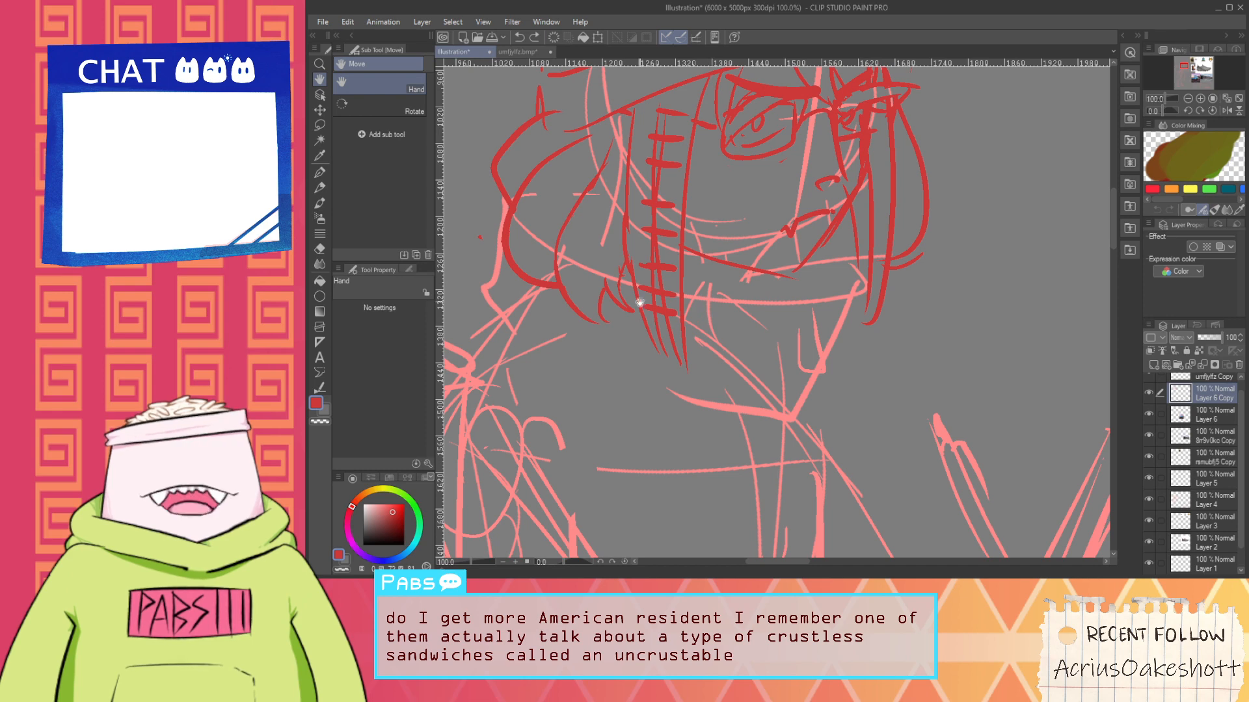
{"action": "scroll", "coordinate": [589, 325], "scroll_direction": "up", "scroll_amount": 1}
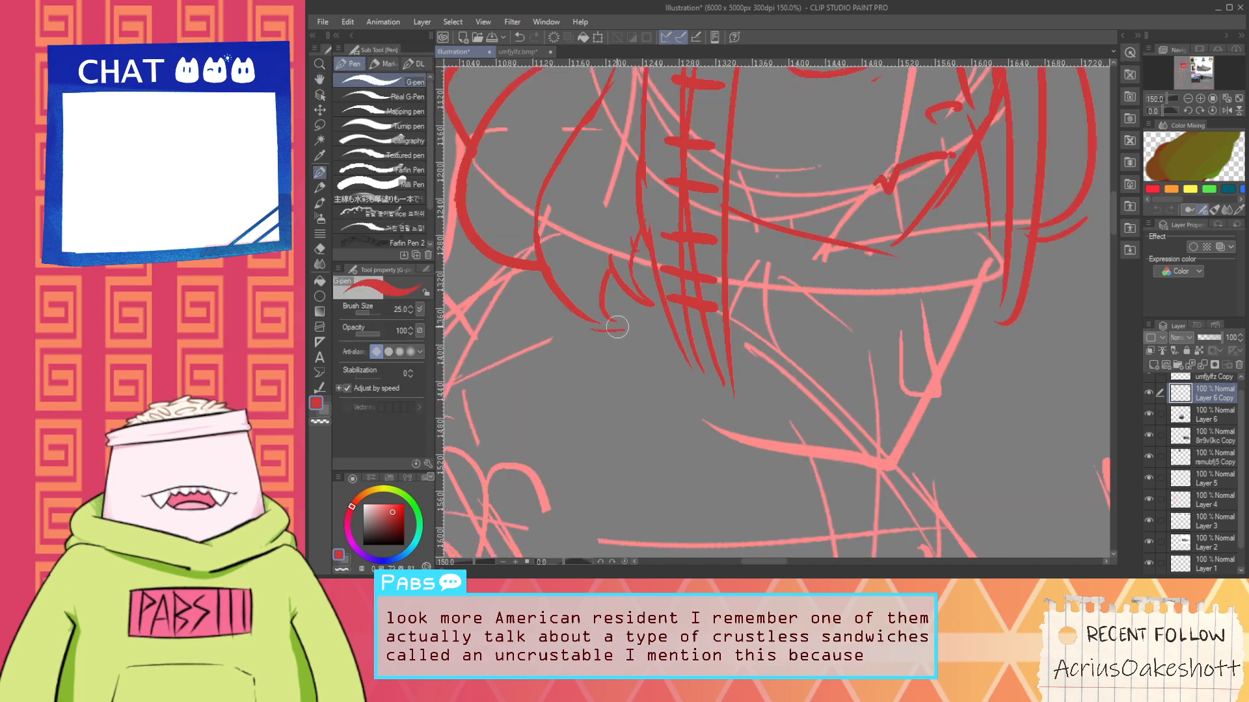
{"action": "scroll", "coordinate": [617, 327], "scroll_direction": "down", "scroll_amount": 2}
{"action": "key", "text": "space"}
{"action": "left_click_drag", "start_coordinate": [704, 300], "coordinate": [719, 329]}
{"action": "scroll", "coordinate": [747, 321], "scroll_direction": "up", "scroll_amount": 2}
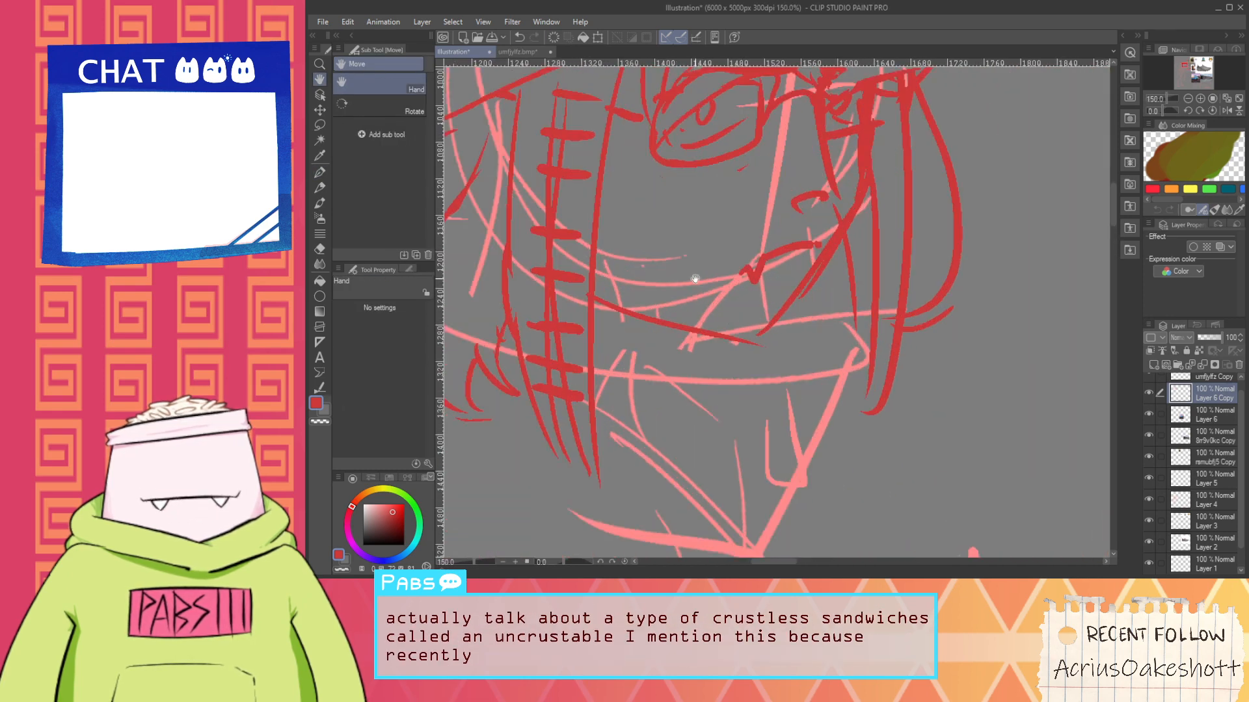
{"action": "scroll", "coordinate": [698, 322], "scroll_direction": "down", "scroll_amount": 2}
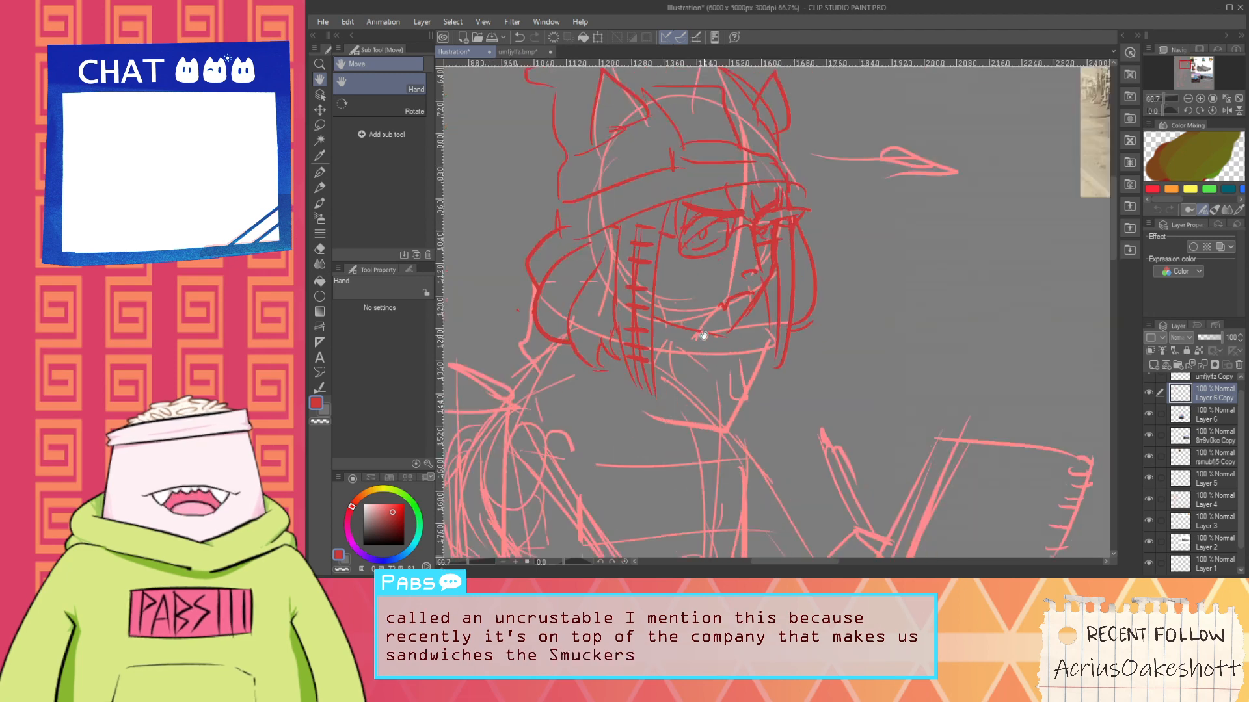
{"action": "scroll", "coordinate": [698, 376], "scroll_direction": "down", "scroll_amount": 1}
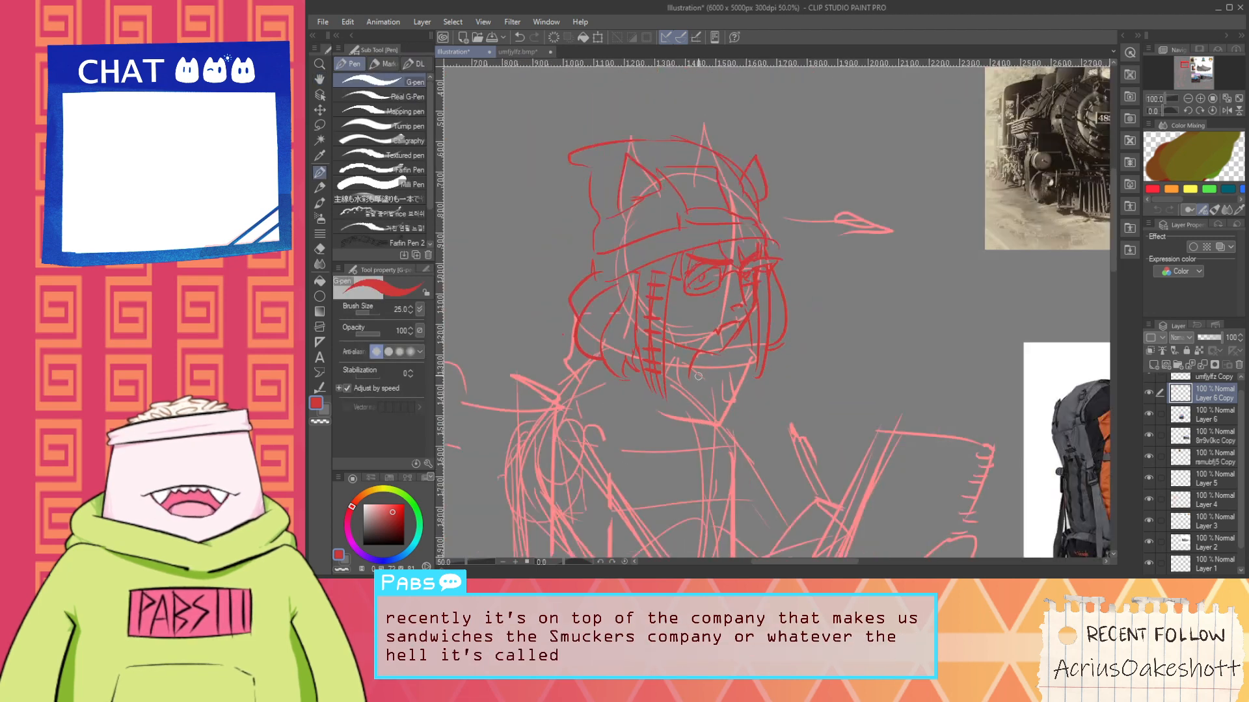
{"action": "scroll", "coordinate": [697, 376], "scroll_direction": "down", "scroll_amount": 1}
{"action": "key", "text": "space"}
{"action": "left_click_drag", "start_coordinate": [698, 375], "coordinate": [697, 311]}
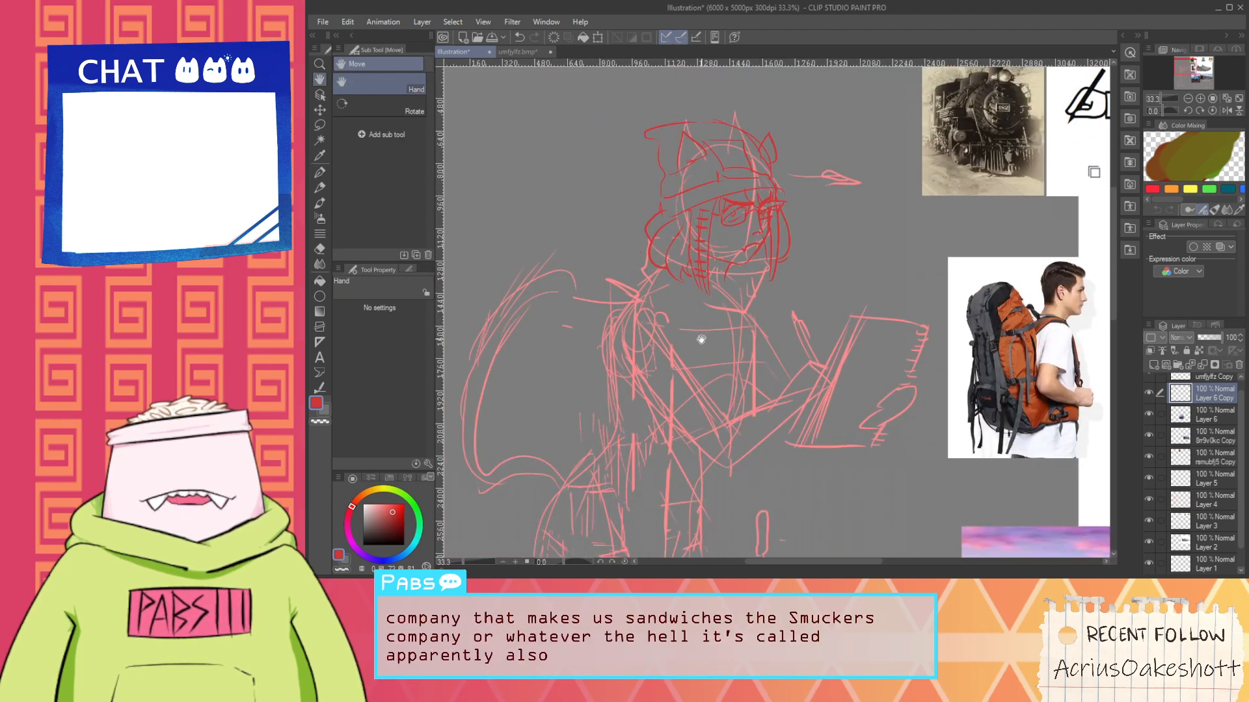
{"action": "left_click_drag", "start_coordinate": [665, 402], "coordinate": [705, 314]}
{"action": "mouse_move", "coordinate": [680, 452]}
{"action": "left_mouse_down"}
{"action": "mouse_move", "coordinate": [709, 308]}
{"action": "mouse_move", "coordinate": [672, 432]}
{"action": "left_mouse_up"}
{"action": "left_click_drag", "start_coordinate": [693, 369], "coordinate": [696, 336]}
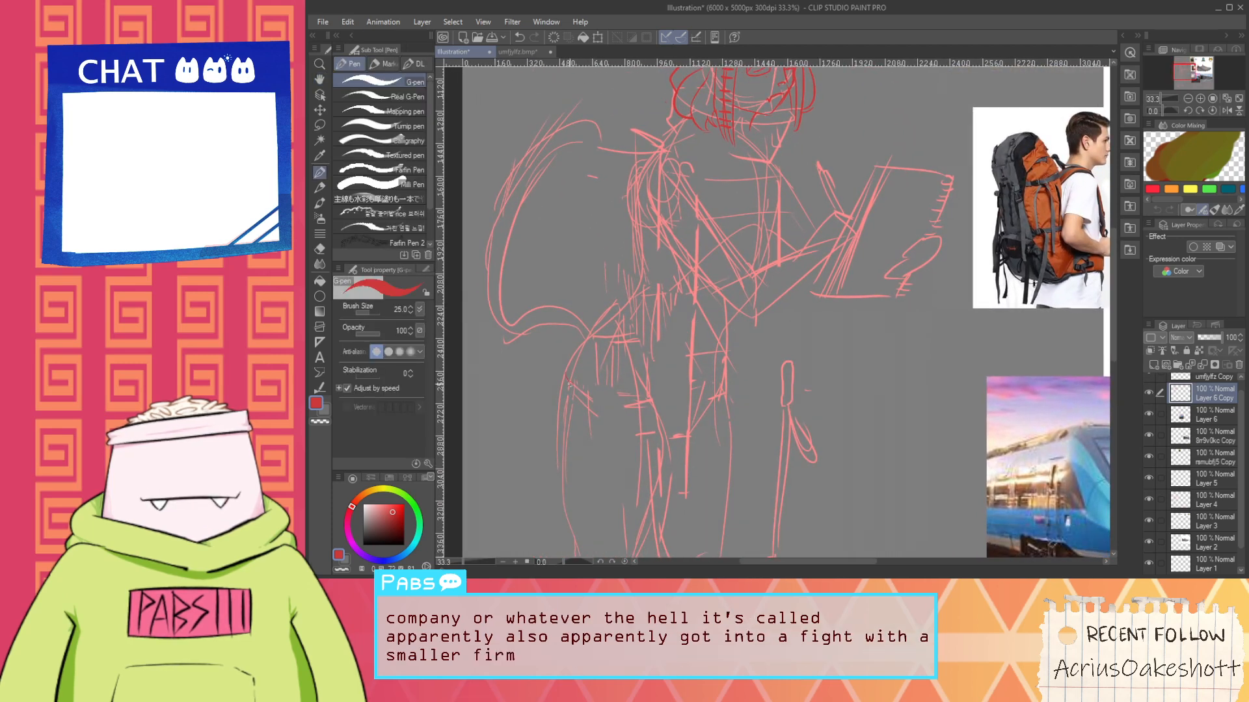
{"action": "left_click_drag", "start_coordinate": [569, 386], "coordinate": [688, 449]}
{"action": "left_click_drag", "start_coordinate": [552, 388], "coordinate": [740, 416]}
{"action": "key", "text": "ctrl+z"}
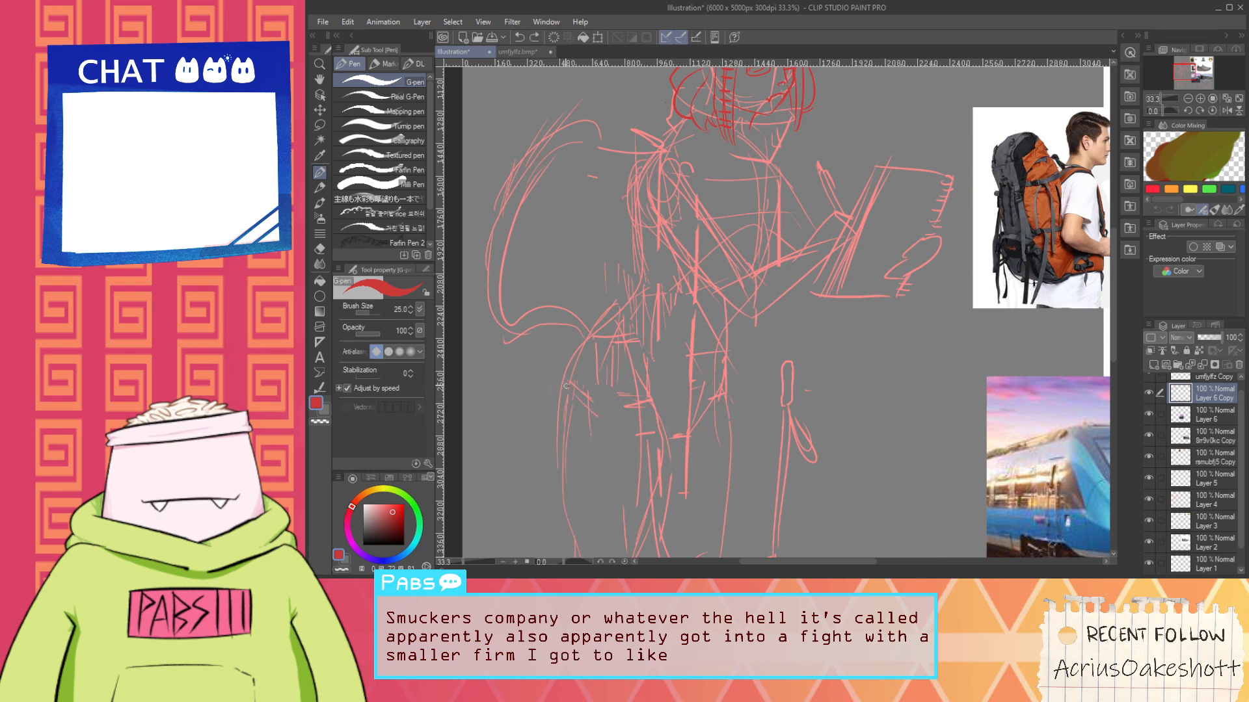
Sketch two curved bands around the waist and a curved ruffle guideline at each shoulder
{"action": "scroll", "coordinate": [810, 300], "scroll_direction": "down", "scroll_amount": 1}
{"action": "mouse_move", "coordinate": [809, 300]}
{"action": "left_mouse_down"}
{"action": "mouse_move", "coordinate": [675, 298]}
{"action": "mouse_move", "coordinate": [807, 310]}
{"action": "left_mouse_up"}
{"action": "scroll", "coordinate": [769, 277], "scroll_direction": "up", "scroll_amount": 1}
{"action": "left_click_drag", "start_coordinate": [585, 289], "coordinate": [673, 312]}
{"action": "left_click_drag", "start_coordinate": [621, 268], "coordinate": [696, 285]}
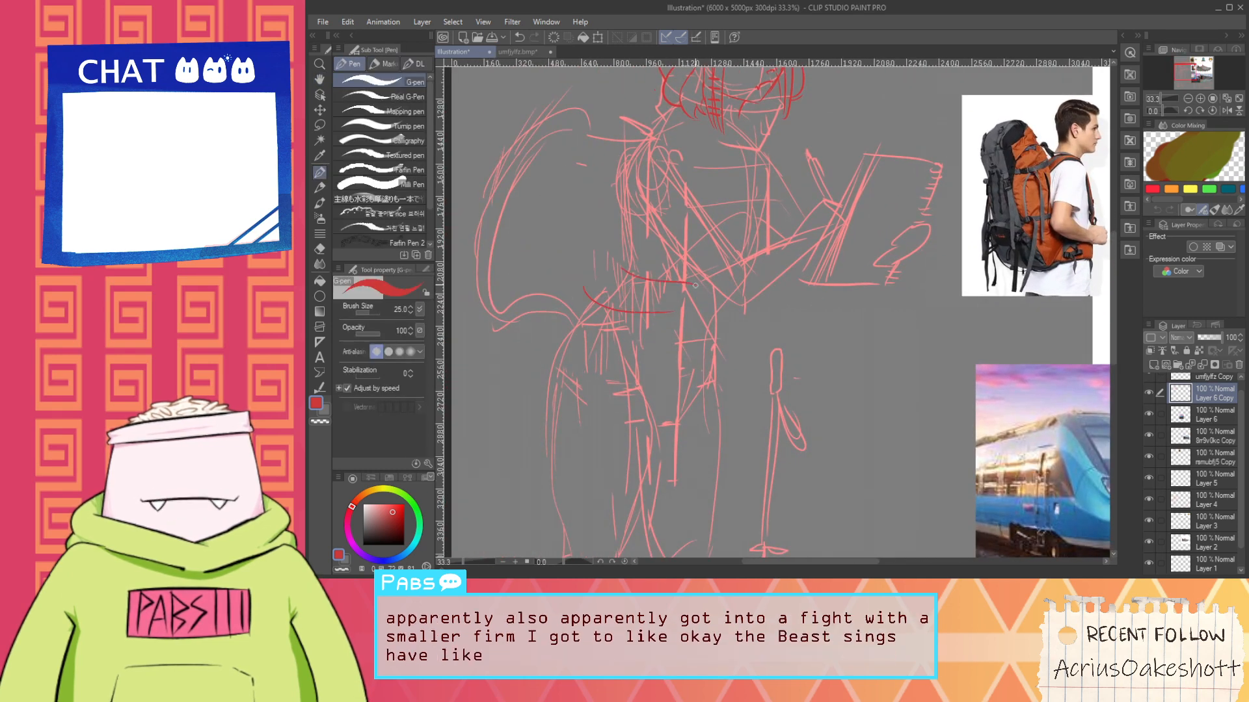
{"action": "left_click_drag", "start_coordinate": [685, 189], "coordinate": [683, 228]}
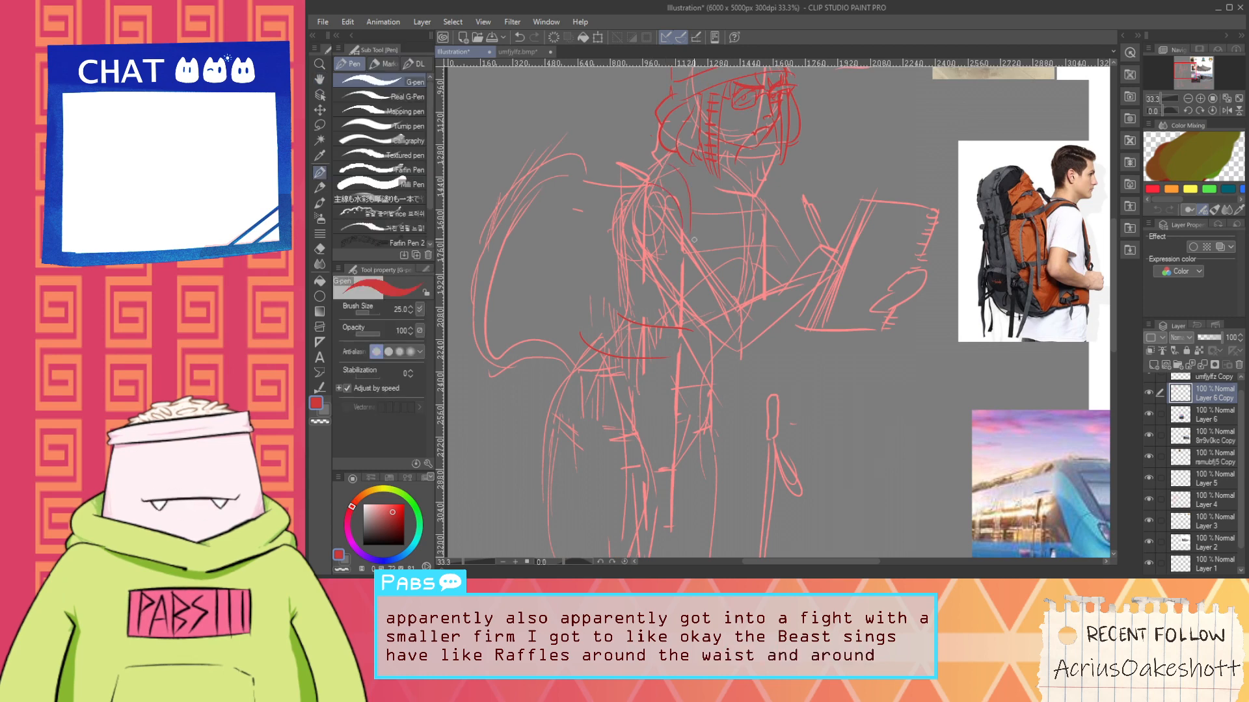
{"action": "left_click_drag", "start_coordinate": [770, 202], "coordinate": [762, 263]}
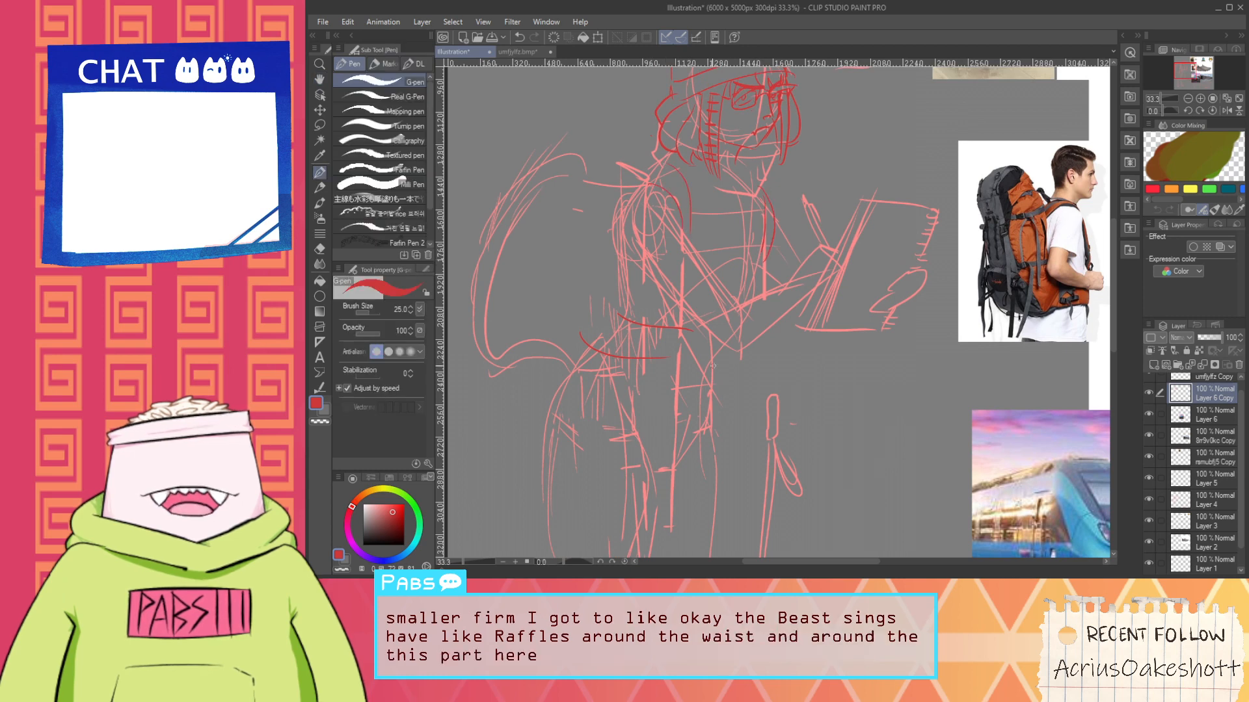
Sketch the bulging outline behind the character's back, running from the waist up to the hair
{"action": "mouse_move", "coordinate": [651, 368]}
{"action": "left_mouse_down"}
{"action": "mouse_move", "coordinate": [701, 363]}
{"action": "mouse_move", "coordinate": [665, 424]}
{"action": "left_mouse_up"}
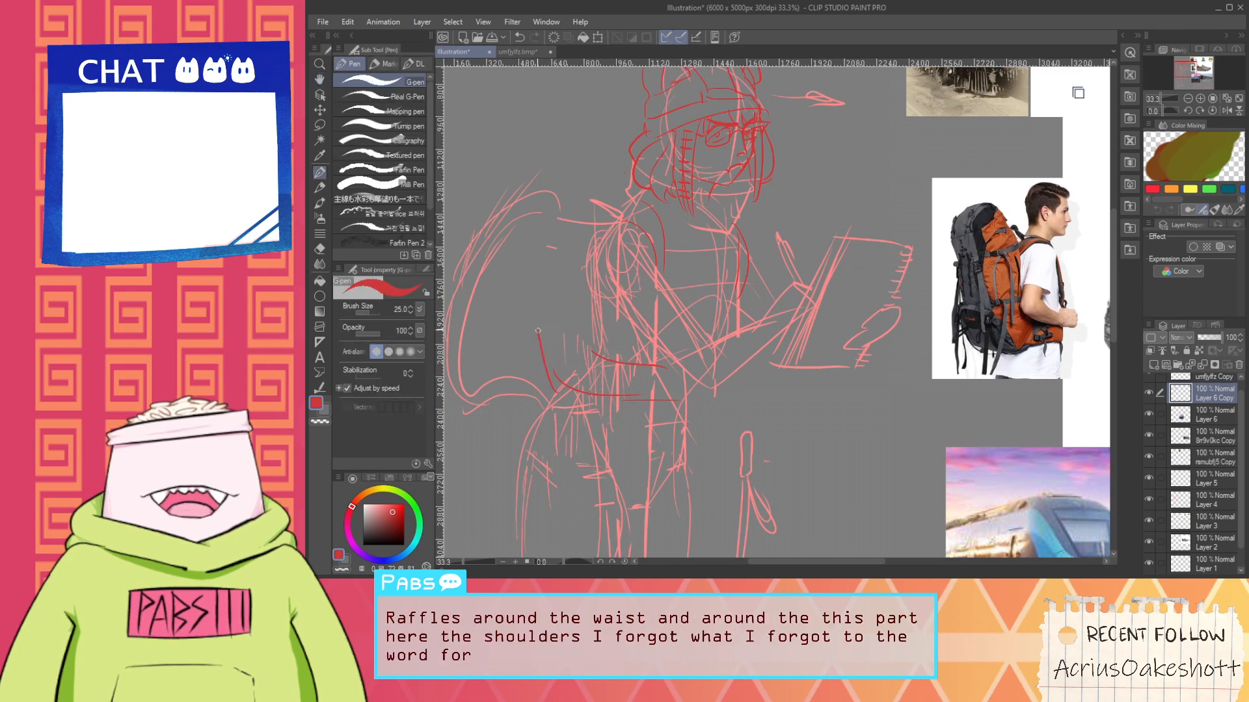
{"action": "left_click_drag", "start_coordinate": [588, 339], "coordinate": [564, 389]}
{"action": "left_click_drag", "start_coordinate": [539, 329], "coordinate": [548, 279]}
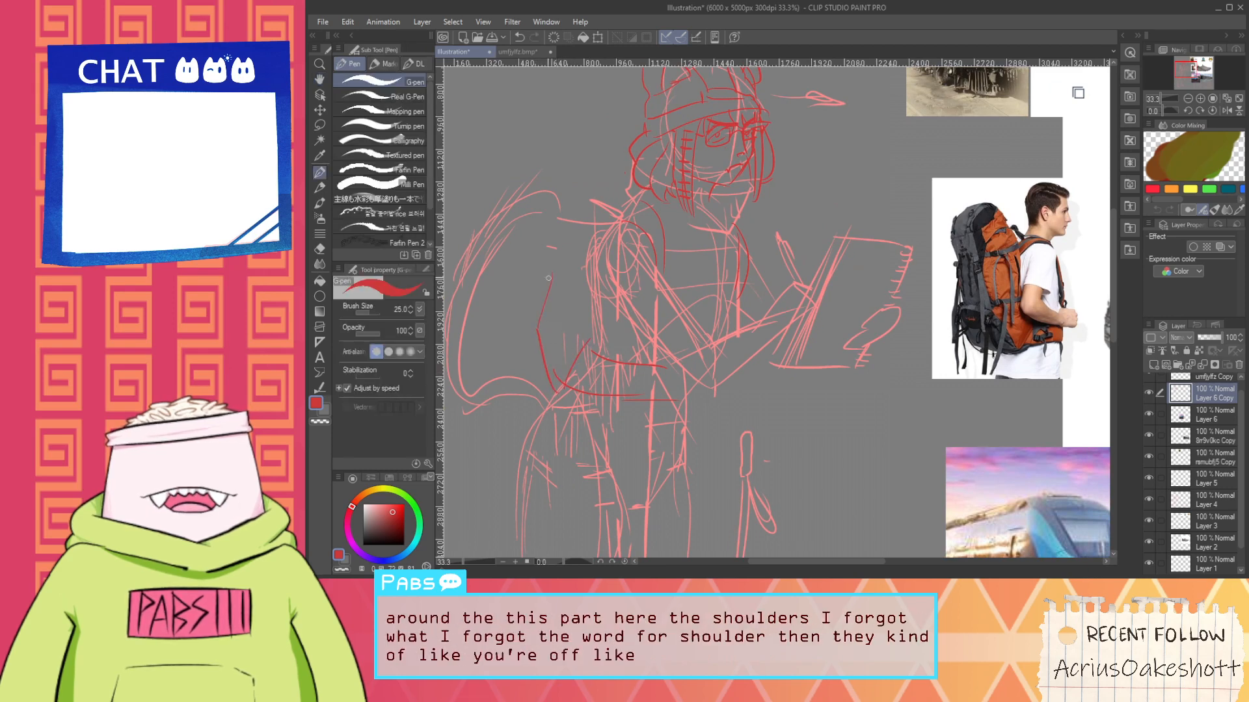
{"action": "mouse_move", "coordinate": [574, 135]}
{"action": "left_mouse_down"}
{"action": "mouse_move", "coordinate": [620, 140]}
{"action": "mouse_move", "coordinate": [634, 114]}
{"action": "left_mouse_up"}
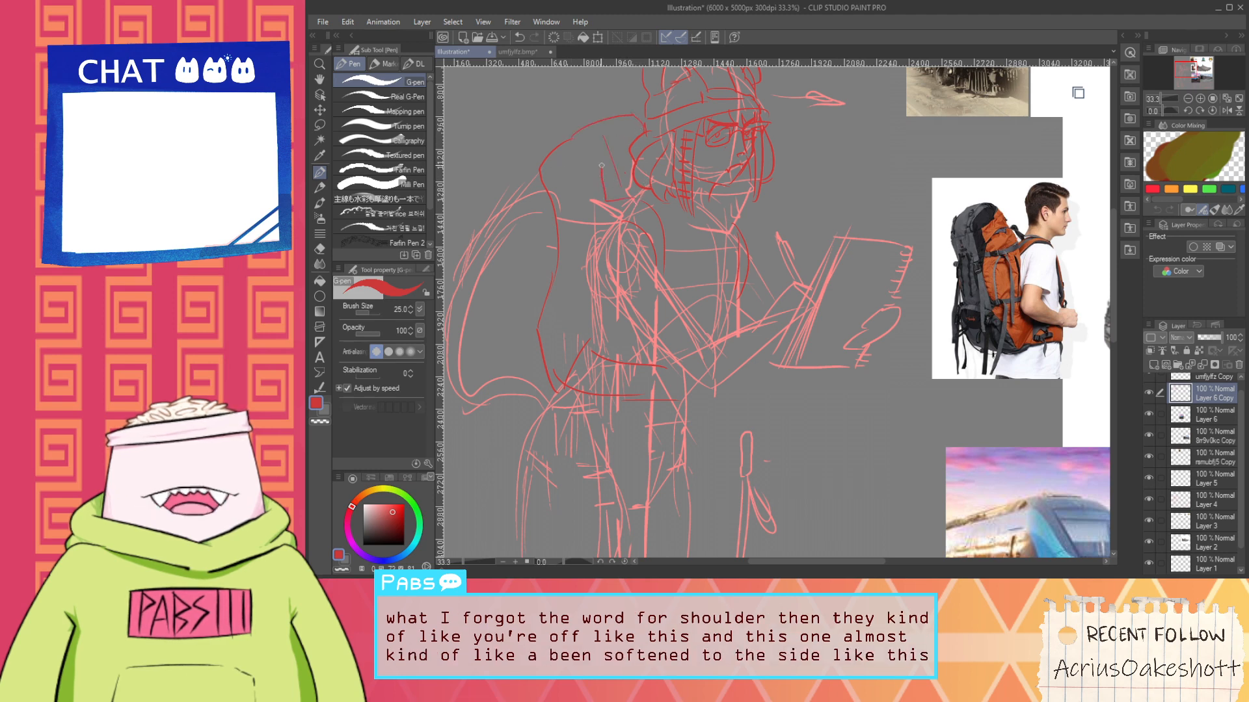
{"action": "left_click_drag", "start_coordinate": [602, 165], "coordinate": [627, 148]}
{"action": "key", "text": "ctrl+z"}
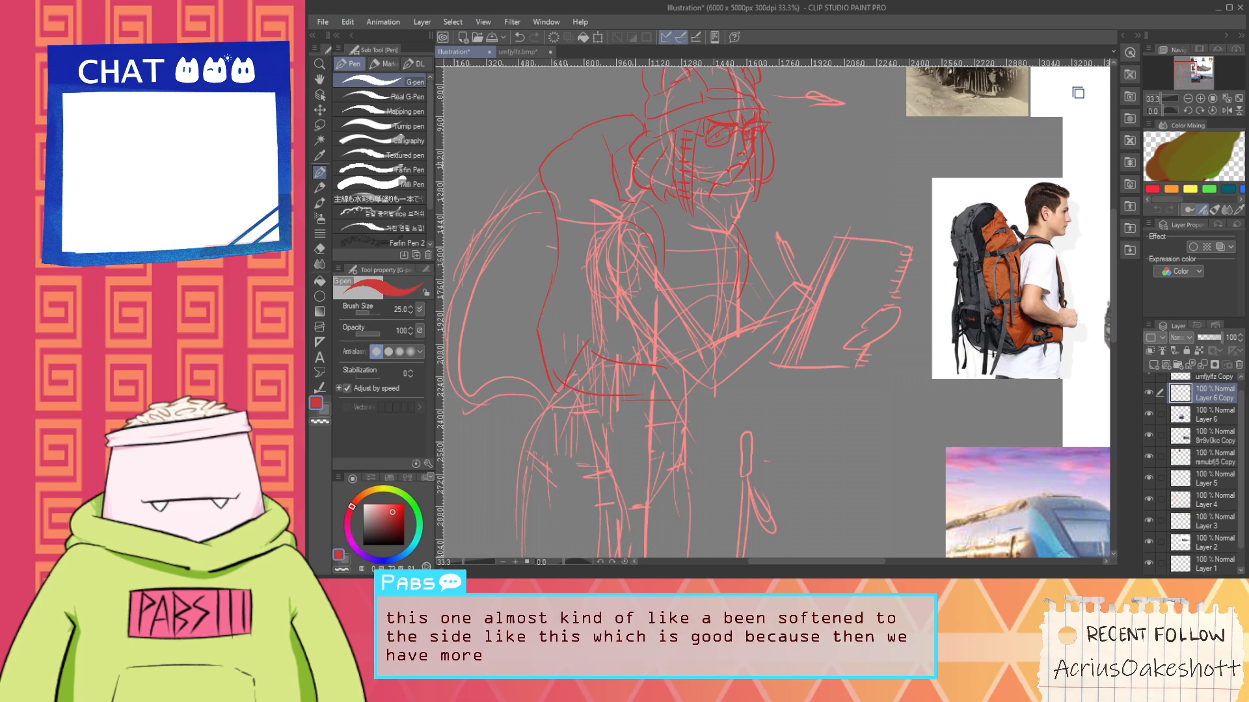
Set the eraser size to 62.5 and tidy the corner where the back outline meets the waist
{"action": "scroll", "coordinate": [704, 209], "scroll_direction": "down", "scroll_amount": 1}
{"action": "key", "text": "space"}
{"action": "left_click_drag", "start_coordinate": [702, 276], "coordinate": [694, 290]}
{"action": "scroll", "coordinate": [625, 370], "scroll_direction": "up", "scroll_amount": 1}
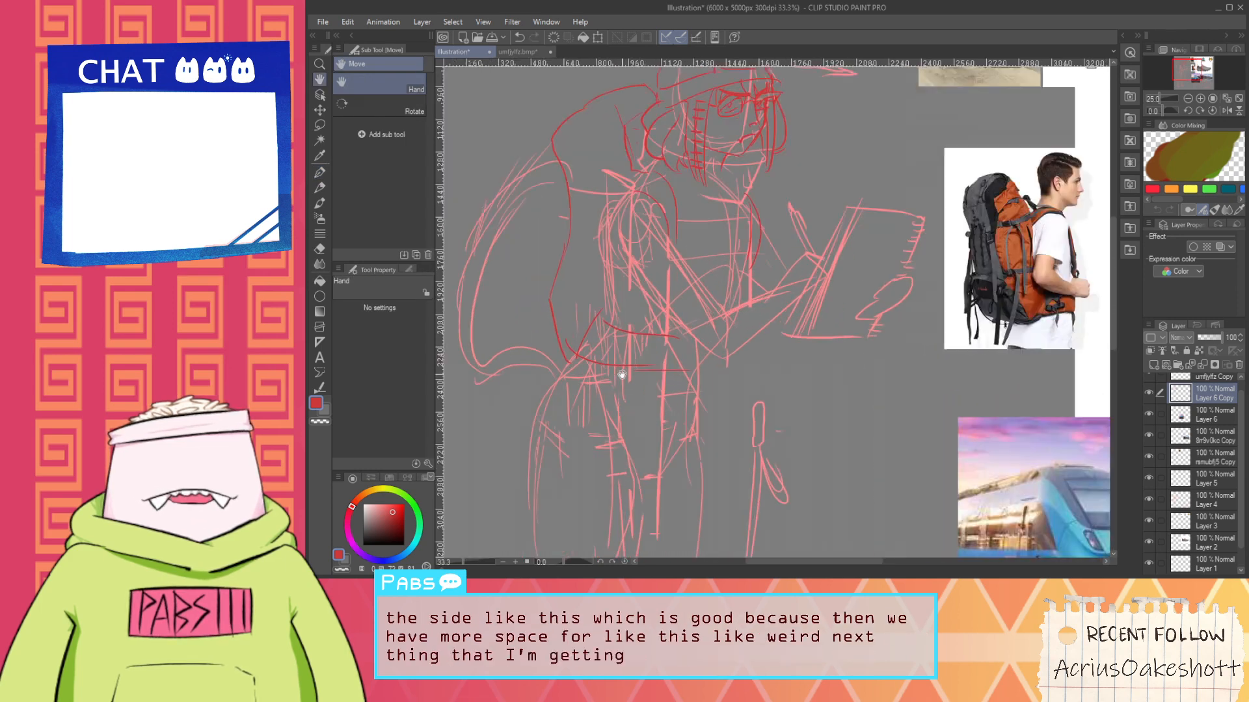
{"action": "left_click_drag", "start_coordinate": [608, 376], "coordinate": [592, 326]}
{"action": "key", "text": "e"}
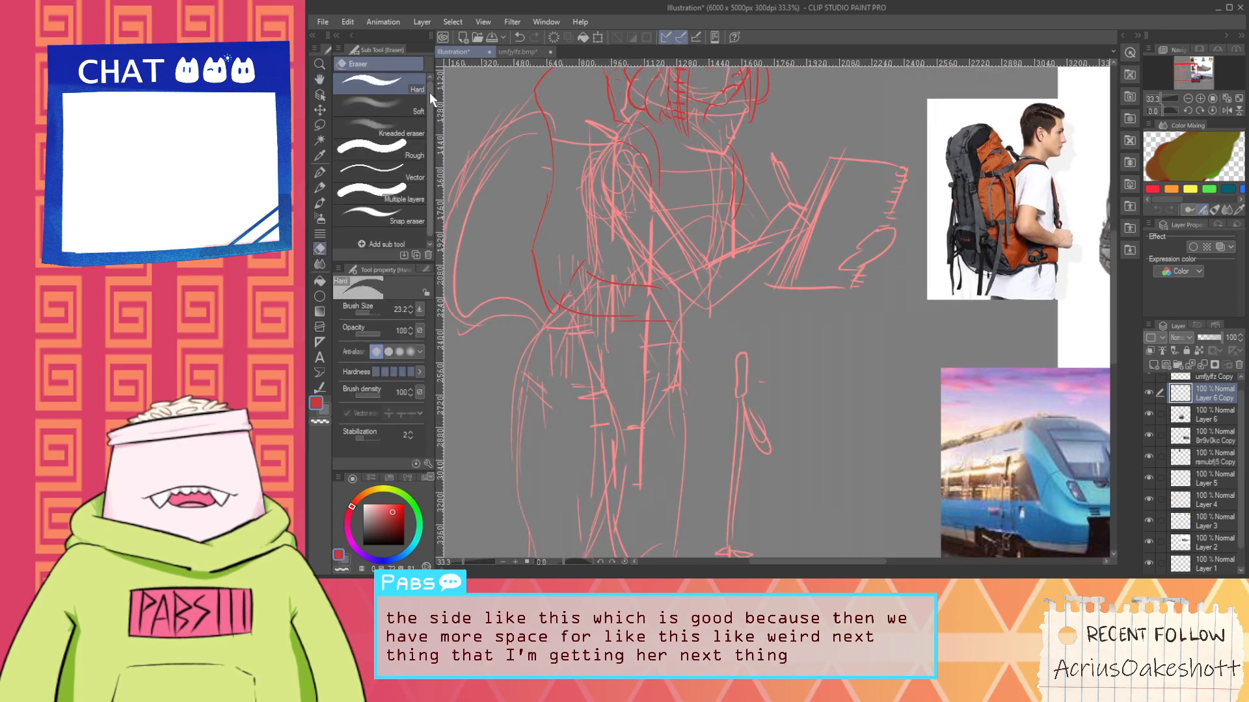
{"action": "left_click", "coordinate": [370, 313]}
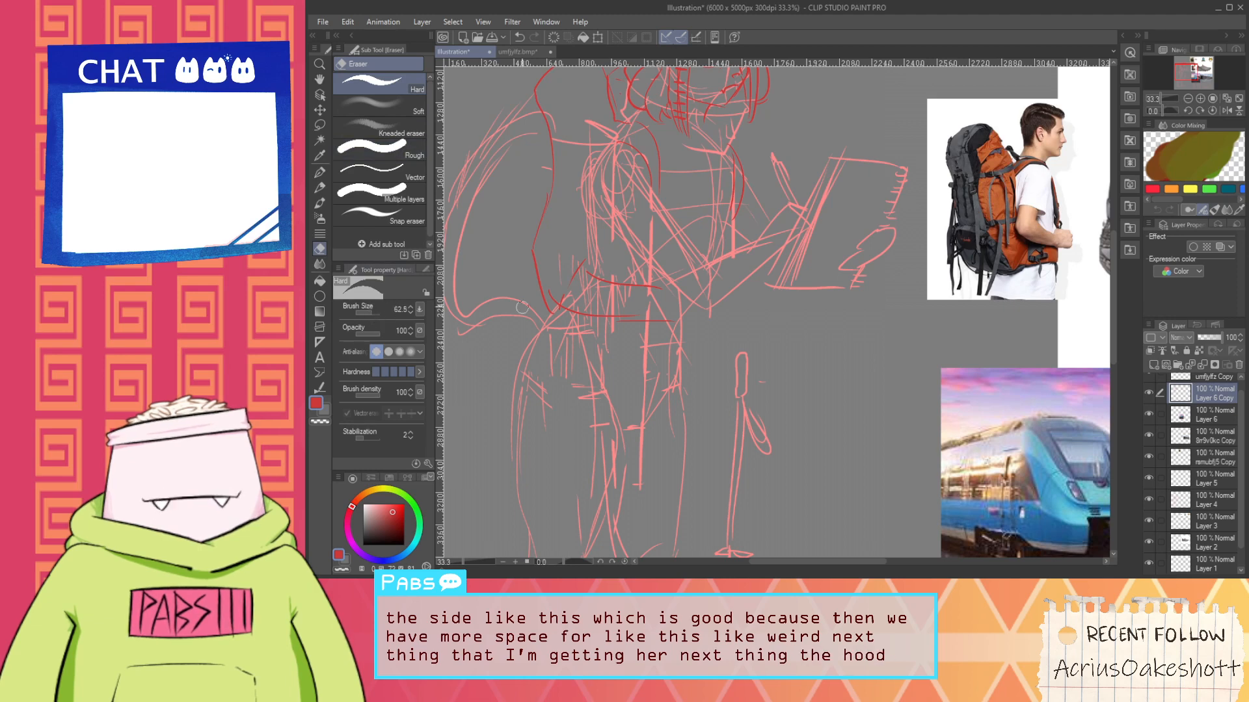
{"action": "key", "text": "p"}
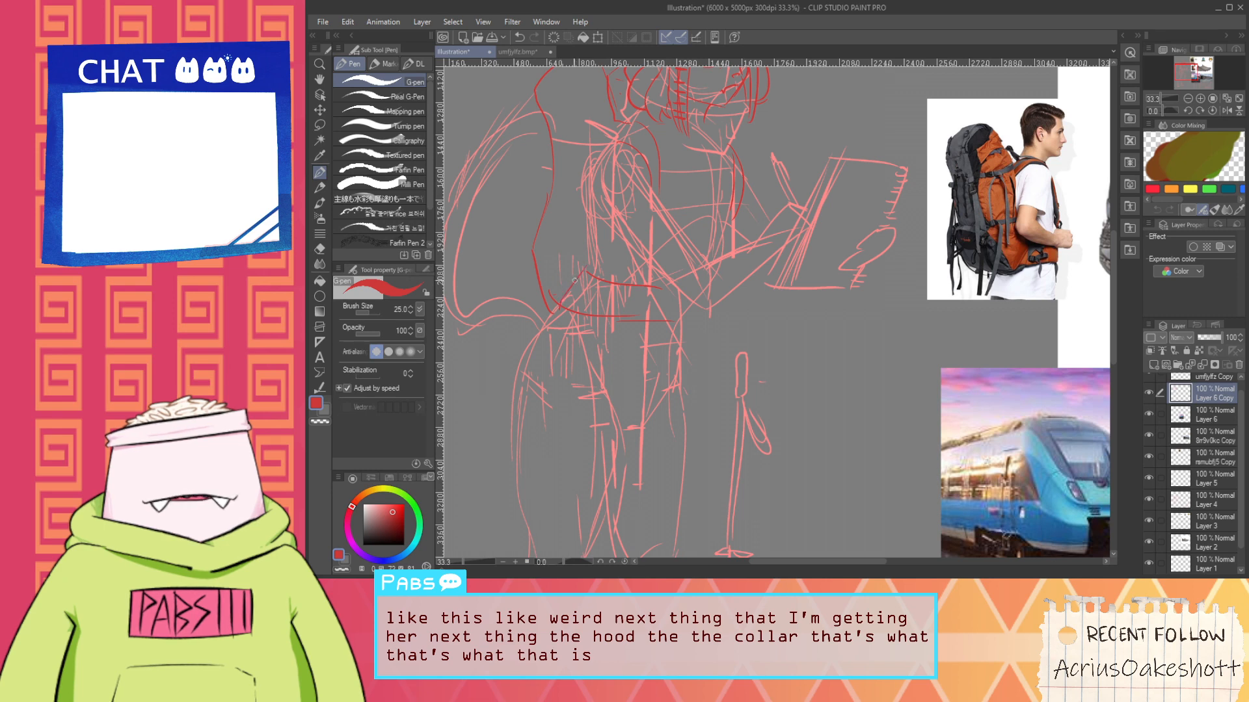
{"action": "left_click_drag", "start_coordinate": [561, 304], "coordinate": [568, 306]}
{"action": "key", "text": "ctrl+z"}
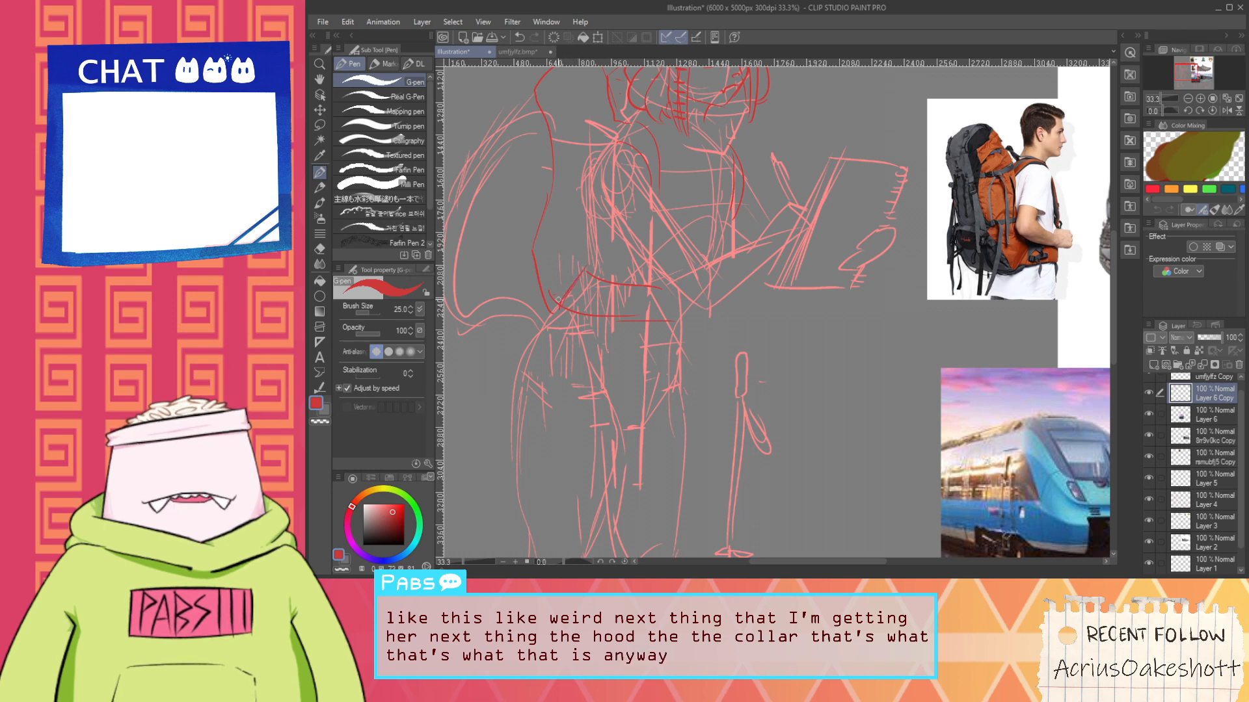
{"action": "key", "text": "e"}
{"action": "key", "text": "p"}
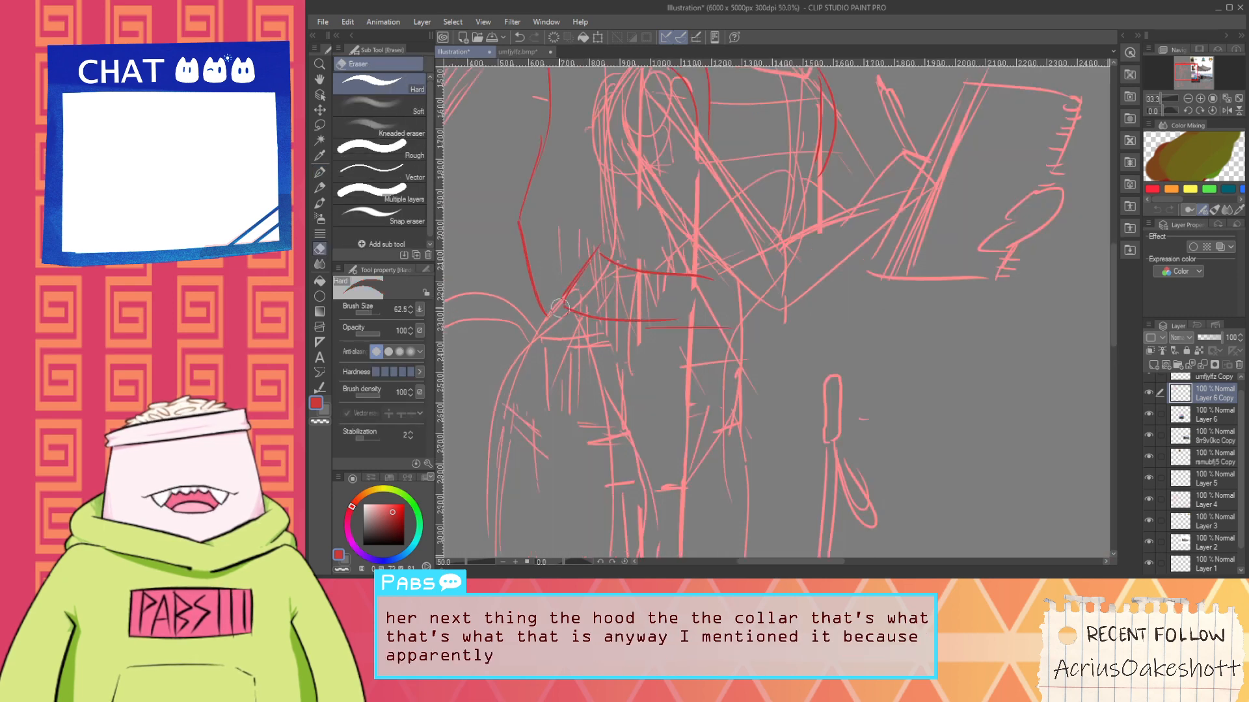
Erase the lower and upper curved bands across the waist
{"action": "scroll", "coordinate": [573, 292], "scroll_direction": "down", "scroll_amount": 1}
{"action": "key", "text": "space"}
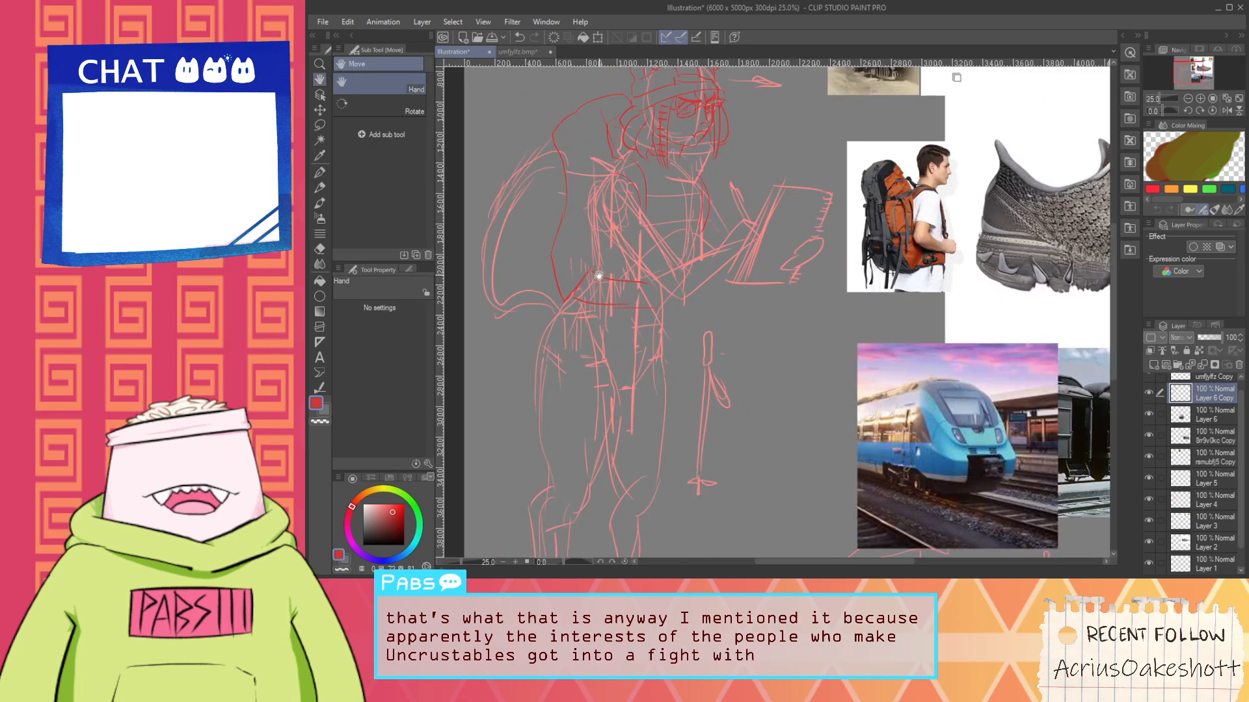
{"action": "left_click_drag", "start_coordinate": [595, 272], "coordinate": [590, 328]}
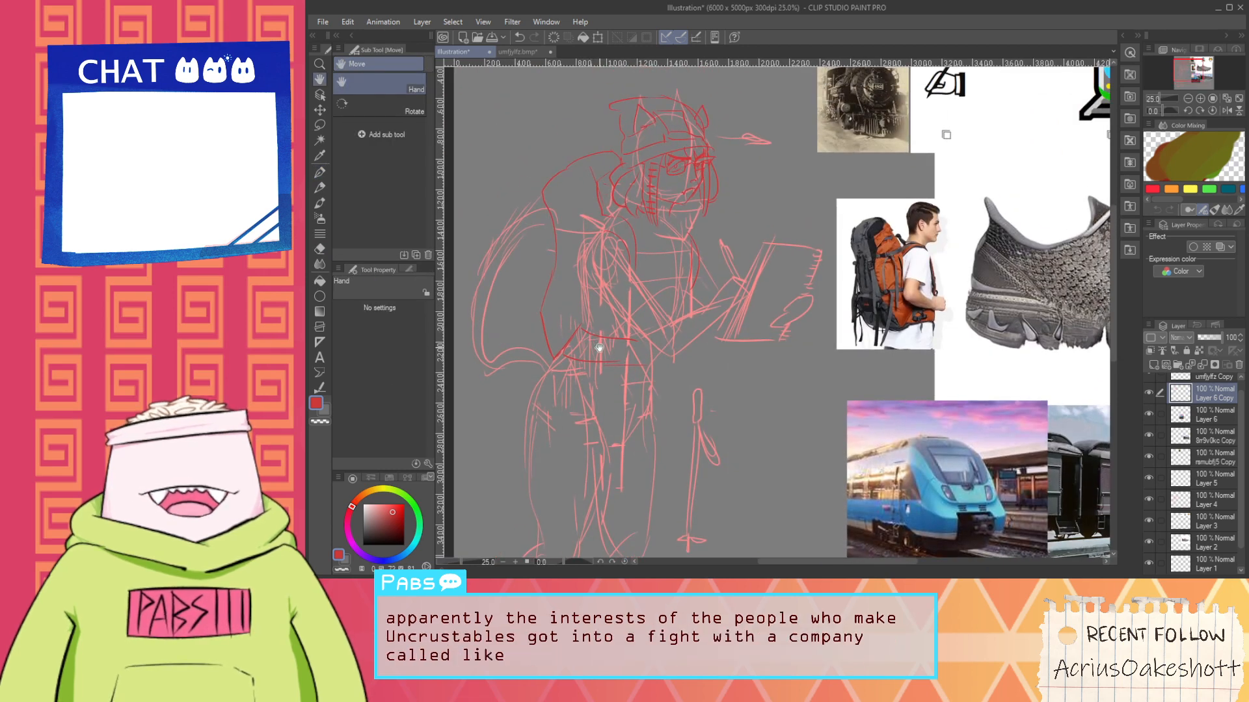
{"action": "scroll", "coordinate": [589, 327], "scroll_direction": "up", "scroll_amount": 1}
{"action": "key", "text": "e"}
{"action": "scroll", "coordinate": [540, 351], "scroll_direction": "up", "scroll_amount": 1}
{"action": "mouse_move", "coordinate": [539, 351]}
{"action": "left_mouse_down"}
{"action": "mouse_move", "coordinate": [636, 357]}
{"action": "mouse_move", "coordinate": [559, 360]}
{"action": "mouse_move", "coordinate": [583, 353]}
{"action": "left_mouse_up"}
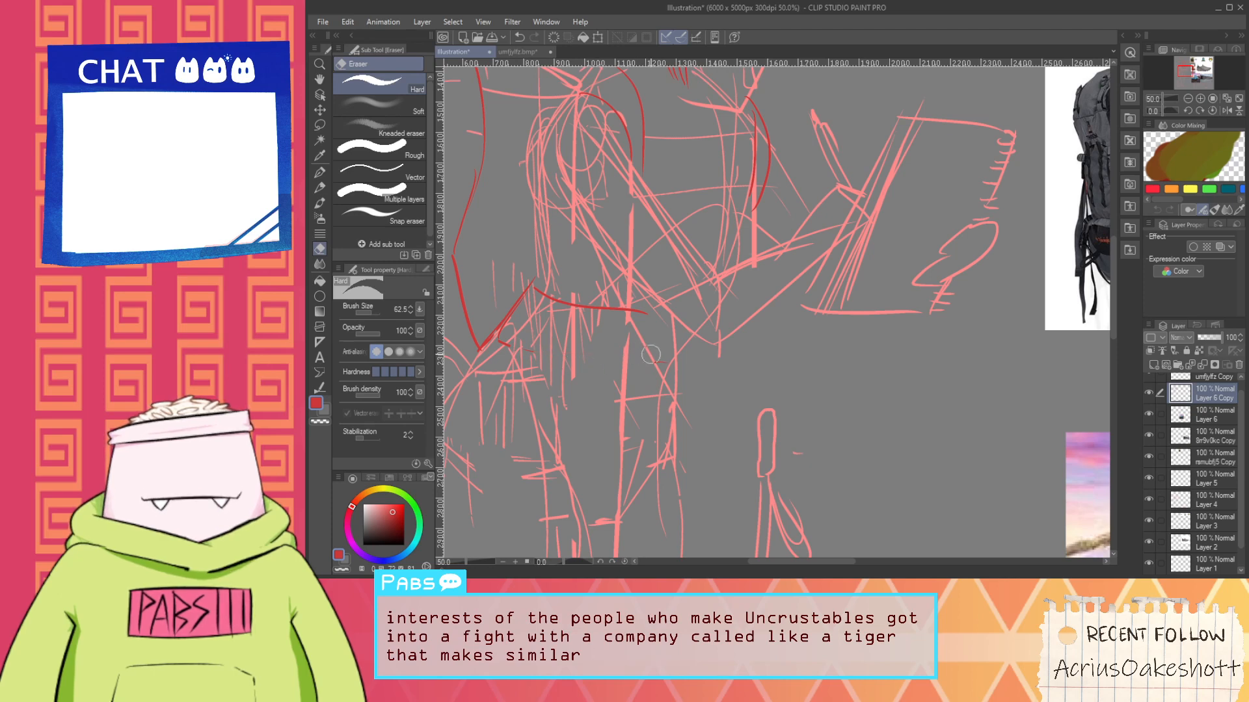
{"action": "left_click_drag", "start_coordinate": [642, 299], "coordinate": [625, 310]}
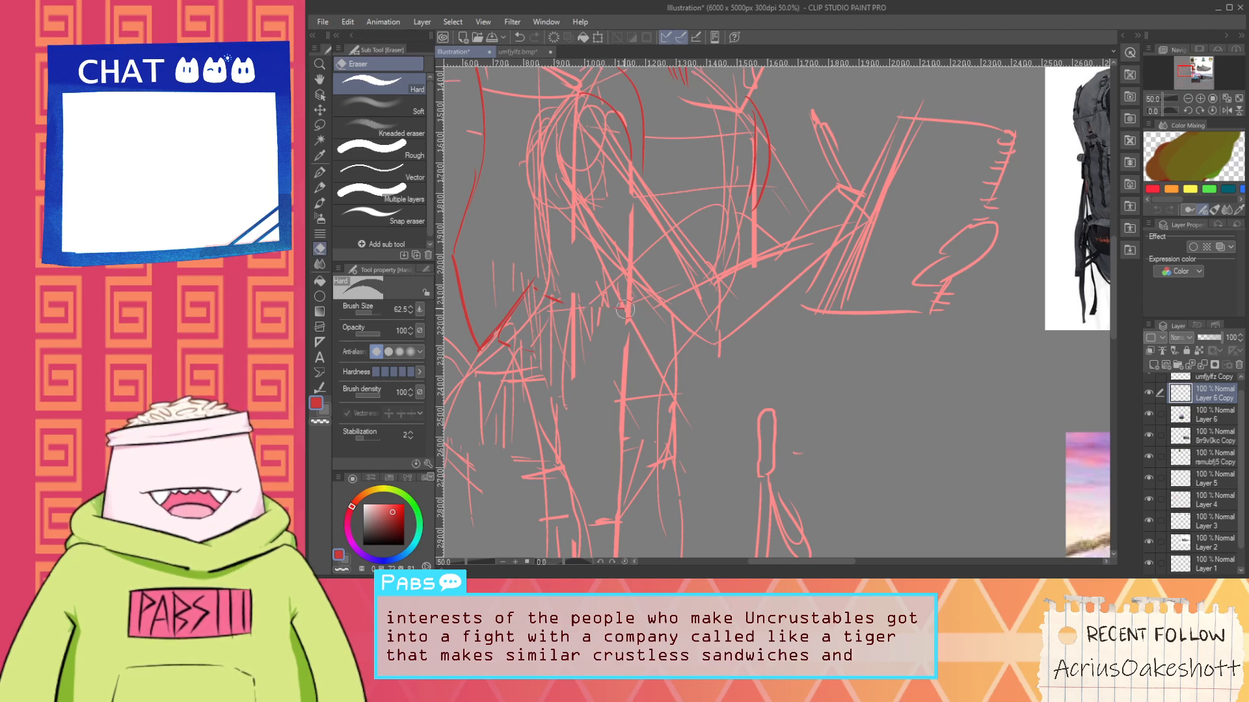
Redraw the waistband curves as cleaner lines wrapping from the back corner across to the front of the waist
{"action": "key", "text": "p"}
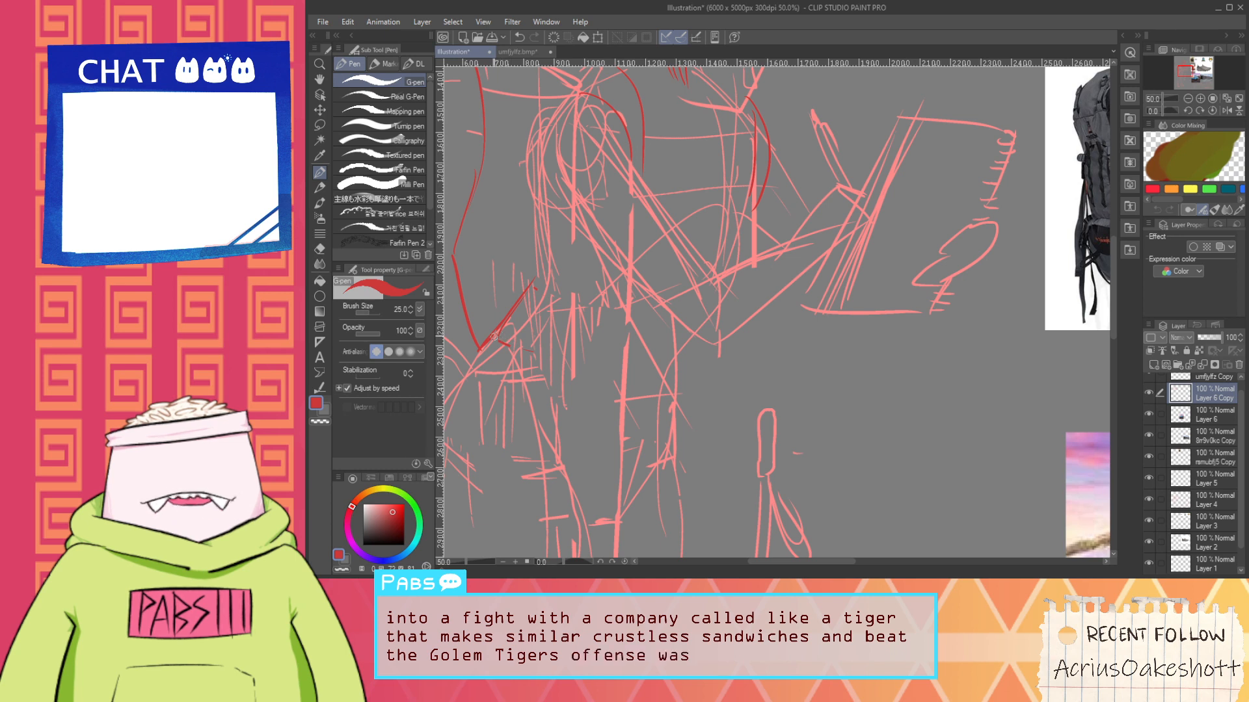
{"action": "left_click_drag", "start_coordinate": [498, 340], "coordinate": [658, 361]}
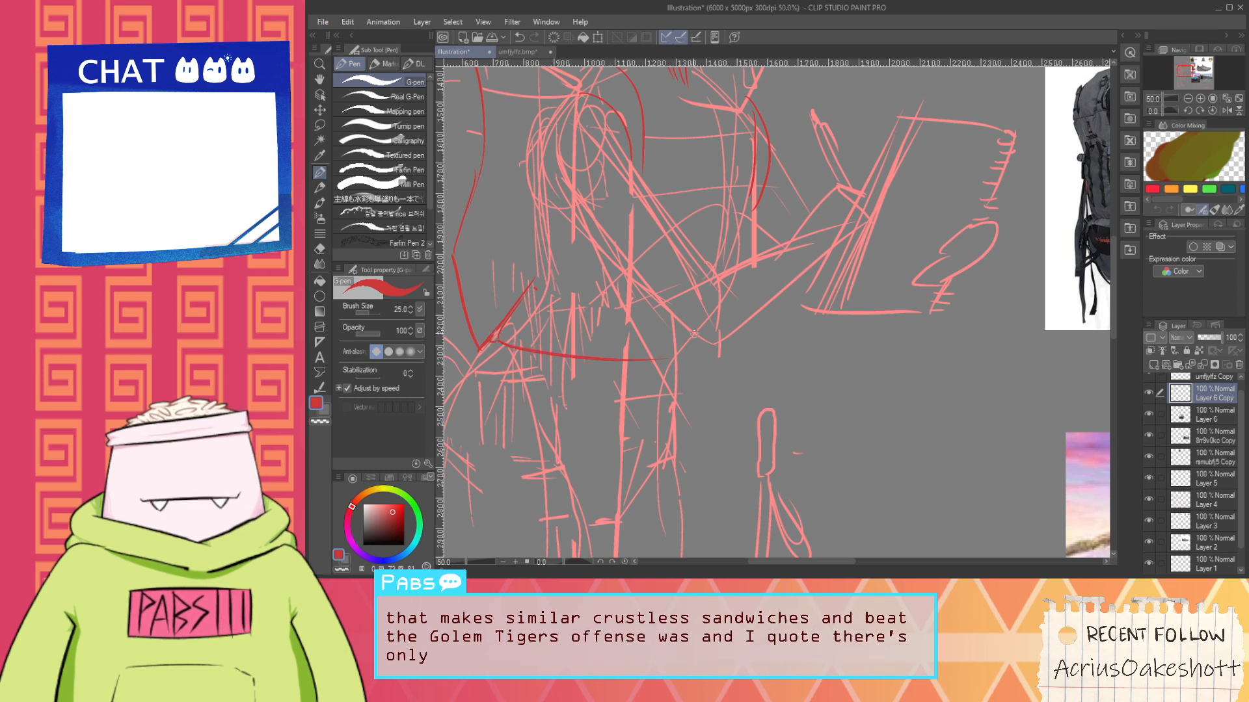
{"action": "key", "text": "ctrl+z"}
{"action": "mouse_move", "coordinate": [497, 340]}
{"action": "left_mouse_down"}
{"action": "mouse_move", "coordinate": [547, 361]}
{"action": "mouse_move", "coordinate": [704, 361]}
{"action": "left_mouse_up"}
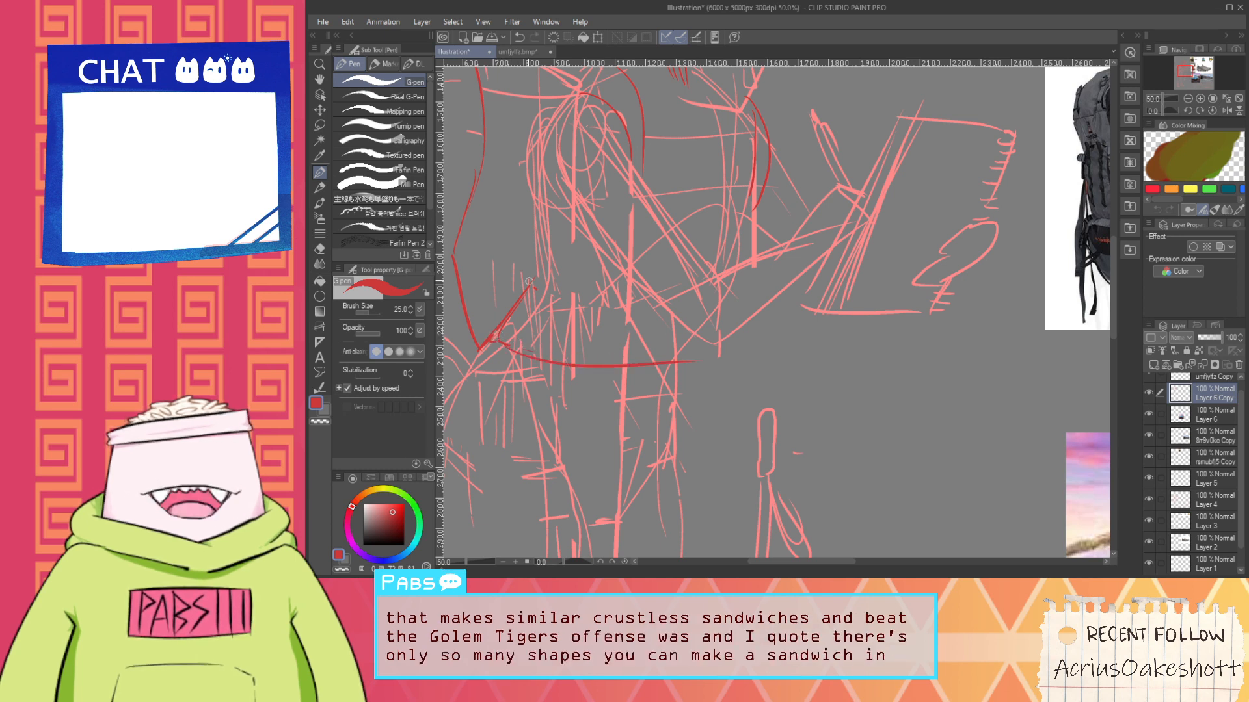
{"action": "left_click_drag", "start_coordinate": [534, 286], "coordinate": [713, 334]}
{"action": "key", "text": "ctrl+z"}
{"action": "key", "text": "ctrl+z"}
{"action": "mouse_move", "coordinate": [498, 341]}
{"action": "left_mouse_down"}
{"action": "mouse_move", "coordinate": [551, 362]}
{"action": "mouse_move", "coordinate": [702, 378]}
{"action": "left_mouse_up"}
{"action": "mouse_move", "coordinate": [550, 290]}
{"action": "left_mouse_down"}
{"action": "mouse_move", "coordinate": [569, 309]}
{"action": "mouse_move", "coordinate": [700, 325]}
{"action": "mouse_move", "coordinate": [623, 410]}
{"action": "mouse_move", "coordinate": [556, 386]}
{"action": "mouse_move", "coordinate": [629, 305]}
{"action": "left_mouse_up"}
{"action": "key", "text": "ctrl+z"}
Try to sketch a long outer contour running from the back of the waist down the thigh
{"action": "scroll", "coordinate": [645, 343], "scroll_direction": "down", "scroll_amount": 2}
{"action": "key", "text": "space"}
{"action": "scroll", "coordinate": [556, 387], "scroll_direction": "up", "scroll_amount": 1}
{"action": "key", "text": "space"}
{"action": "left_click_drag", "start_coordinate": [552, 292], "coordinate": [517, 437]}
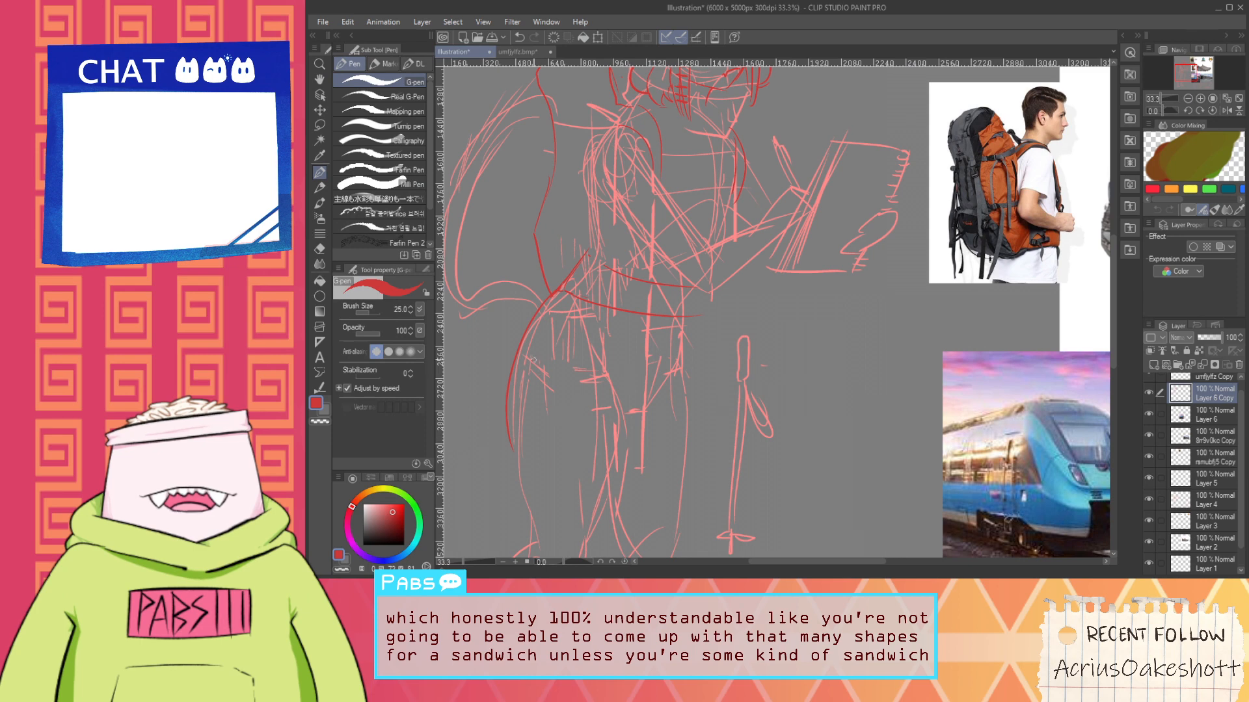
{"action": "key", "text": "ctrl+z"}
{"action": "mouse_move", "coordinate": [558, 293]}
{"action": "left_mouse_down"}
{"action": "mouse_move", "coordinate": [540, 327]}
{"action": "mouse_move", "coordinate": [520, 498]}
{"action": "left_mouse_up"}
{"action": "key", "text": "ctrl+z"}
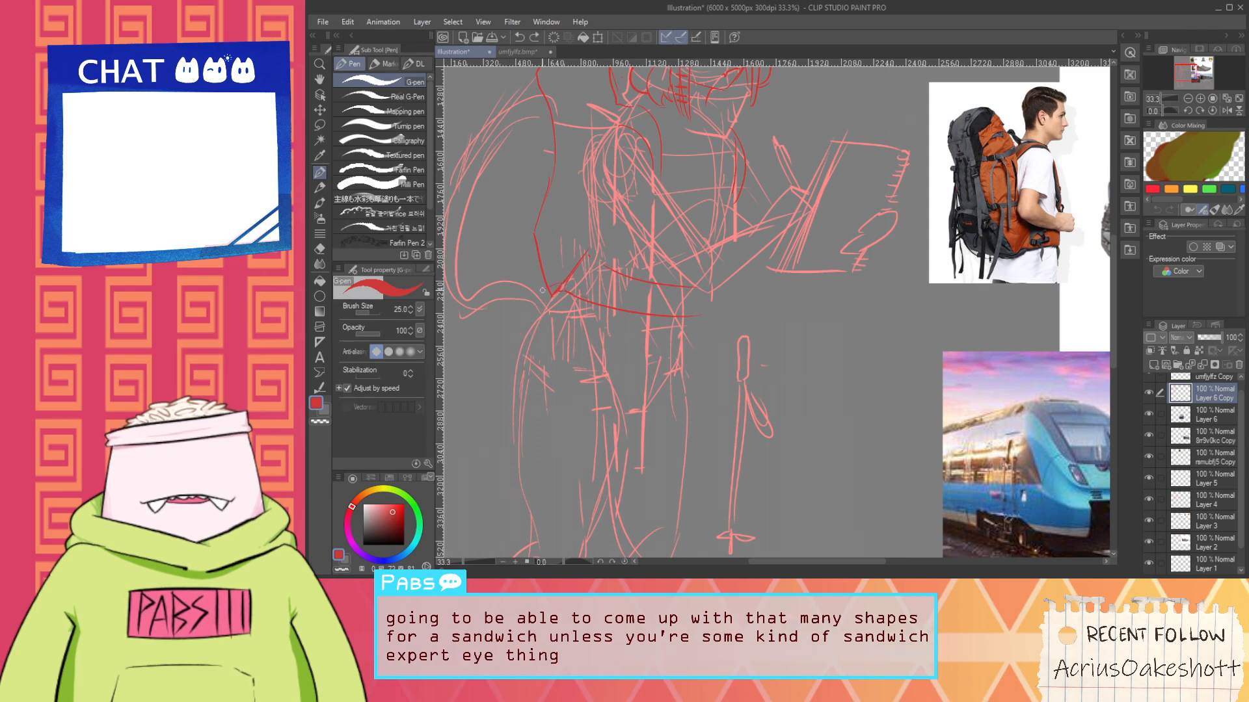
Sketch a short flared ruffle around the hips below the waistband
{"action": "left_click_drag", "start_coordinate": [535, 336], "coordinate": [719, 359]}
{"action": "key", "text": "ctrl+z"}
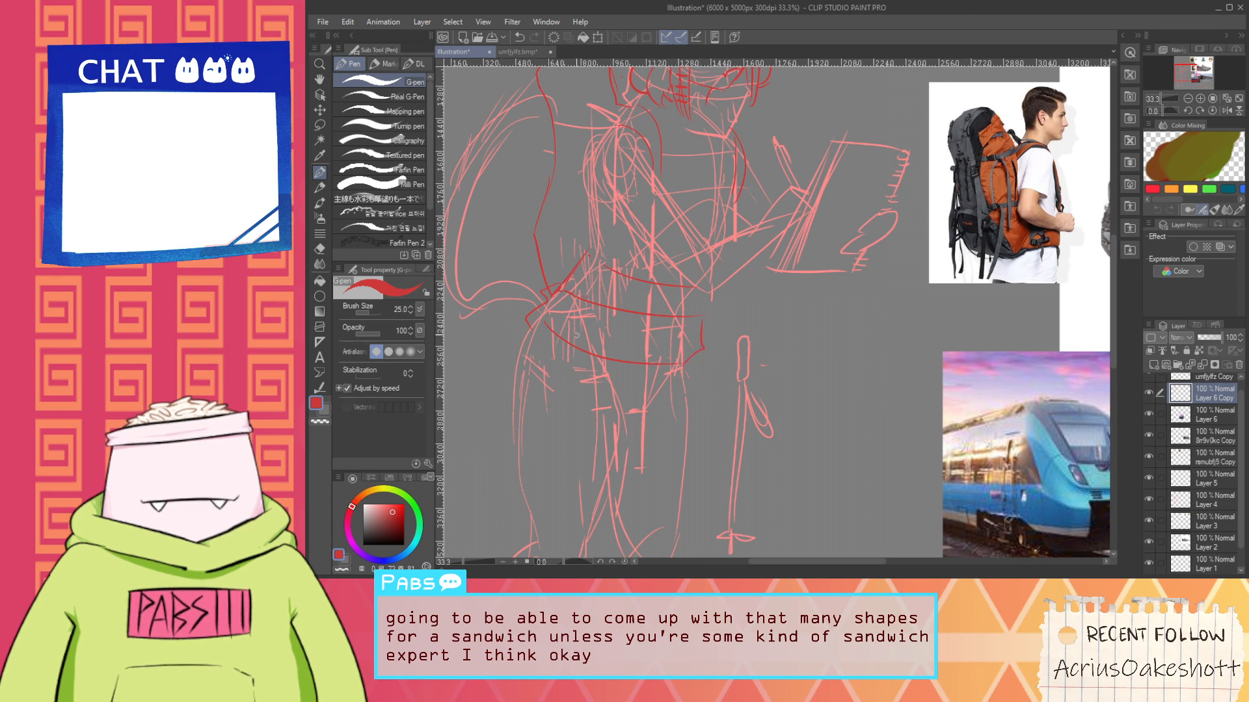
Move Layer 1 up the layer stack to just above Layer 6
{"action": "scroll", "coordinate": [618, 324], "scroll_direction": "down", "scroll_amount": 3}
{"action": "key", "text": "space"}
{"action": "left_click_drag", "start_coordinate": [607, 383], "coordinate": [625, 400]}
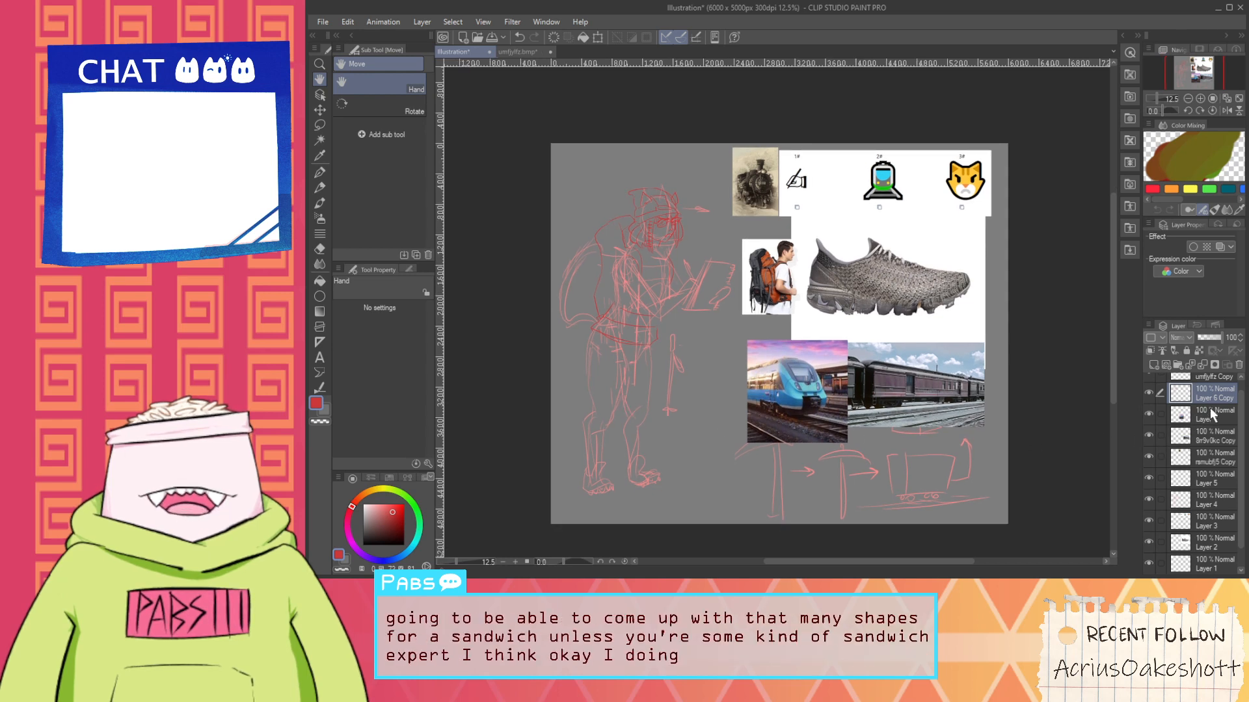
{"action": "scroll", "coordinate": [1239, 427], "scroll_direction": "down", "scroll_amount": 1}
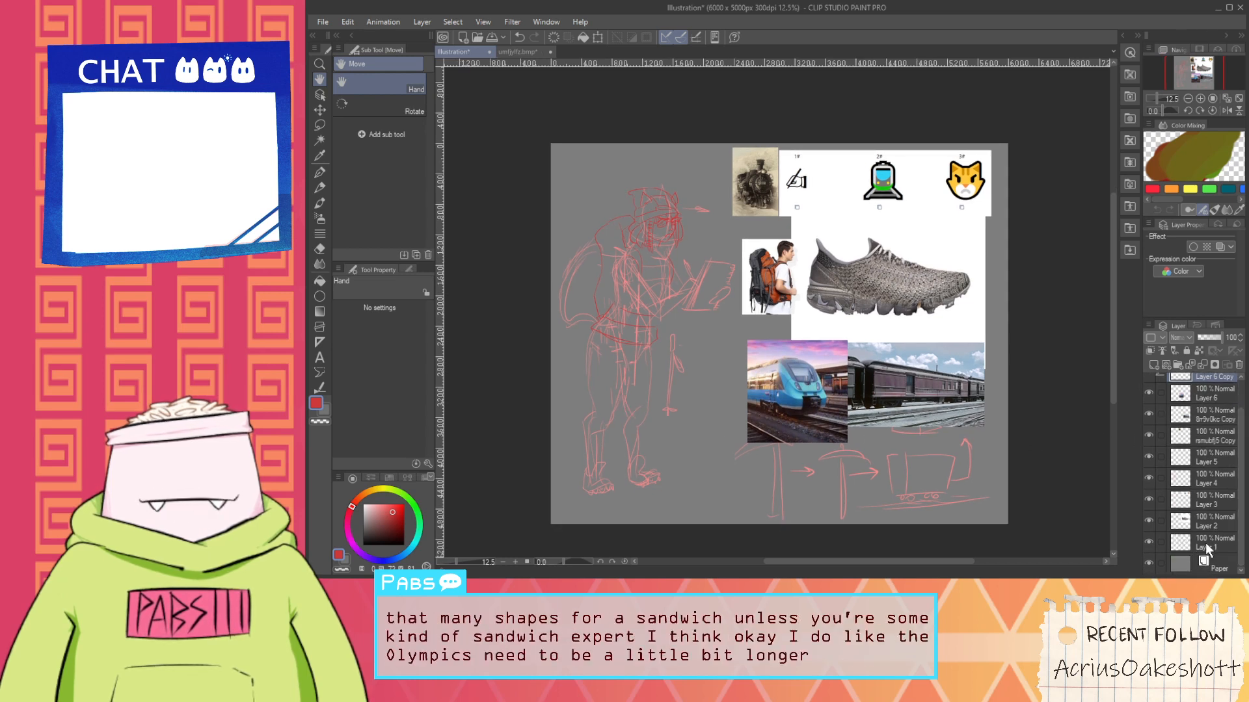
{"action": "left_click_drag", "start_coordinate": [1192, 545], "coordinate": [1207, 395]}
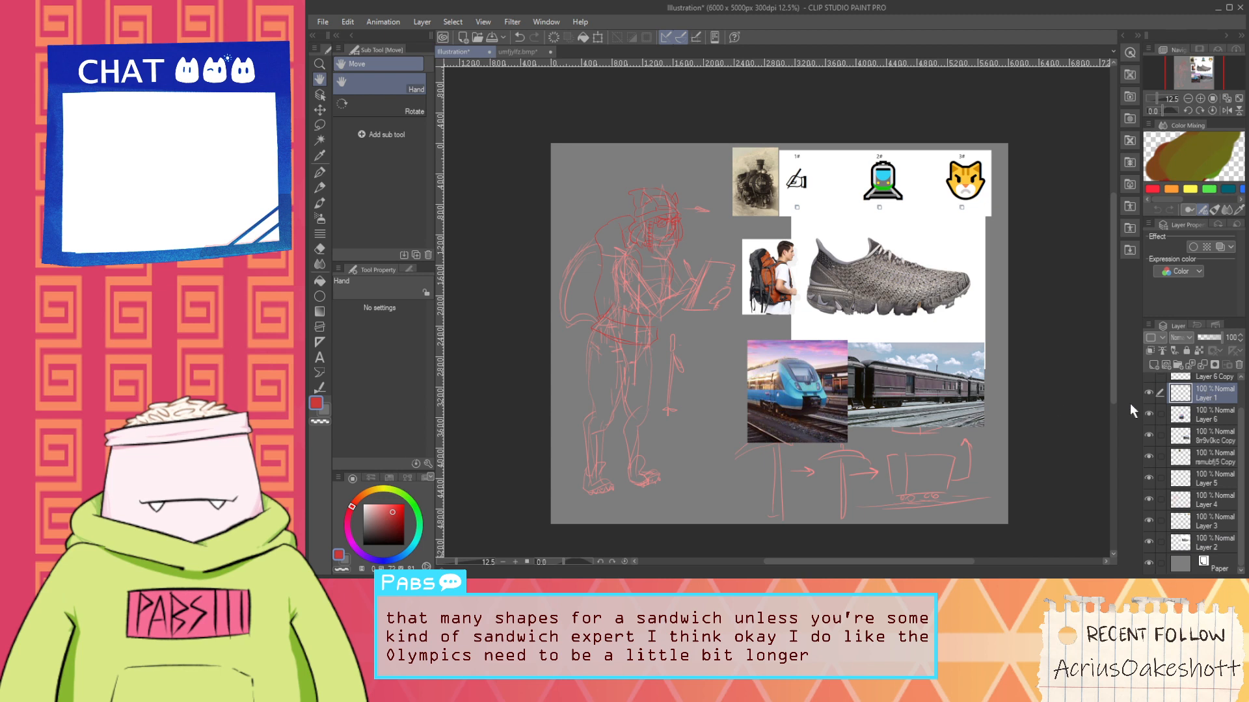
Lasso both legs of the character from the hips down to the feet
{"action": "key", "text": "m"}
{"action": "mouse_move", "coordinate": [591, 511]}
{"action": "left_mouse_down"}
{"action": "mouse_move", "coordinate": [572, 439]}
{"action": "mouse_move", "coordinate": [575, 350]}
{"action": "mouse_move", "coordinate": [594, 321]}
{"action": "left_mouse_up"}
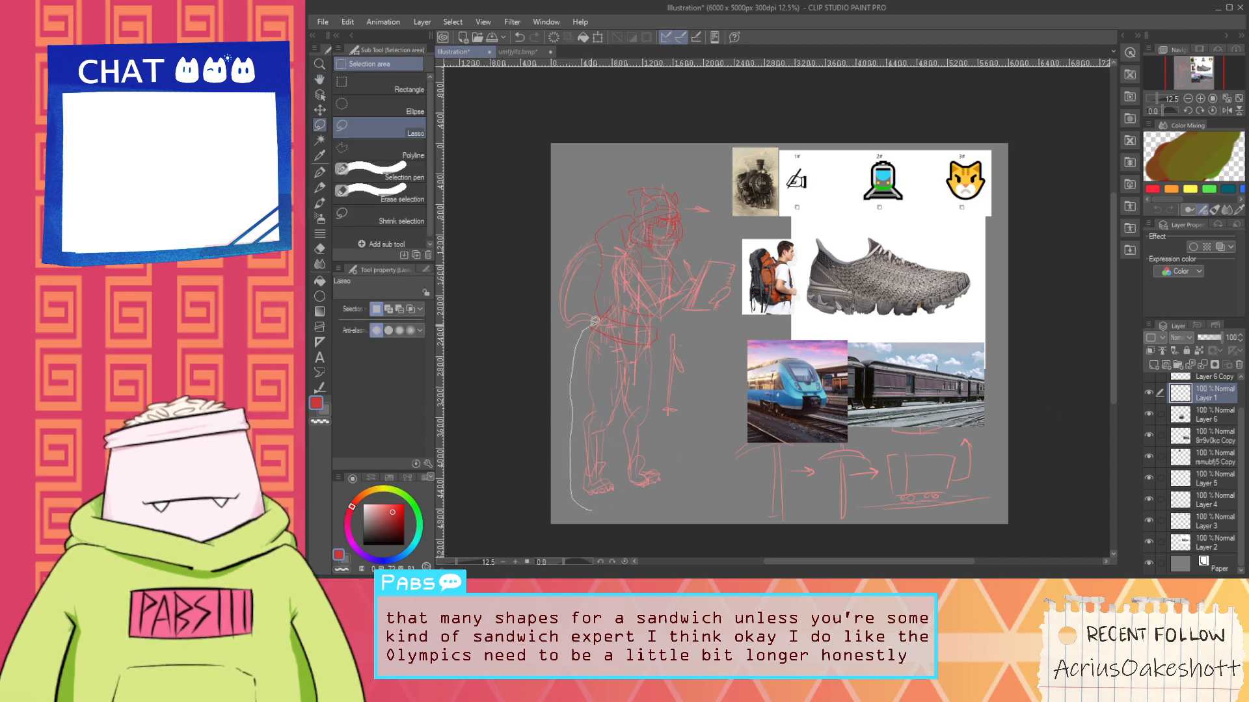
{"action": "left_click_drag", "start_coordinate": [659, 466], "coordinate": [665, 506]}
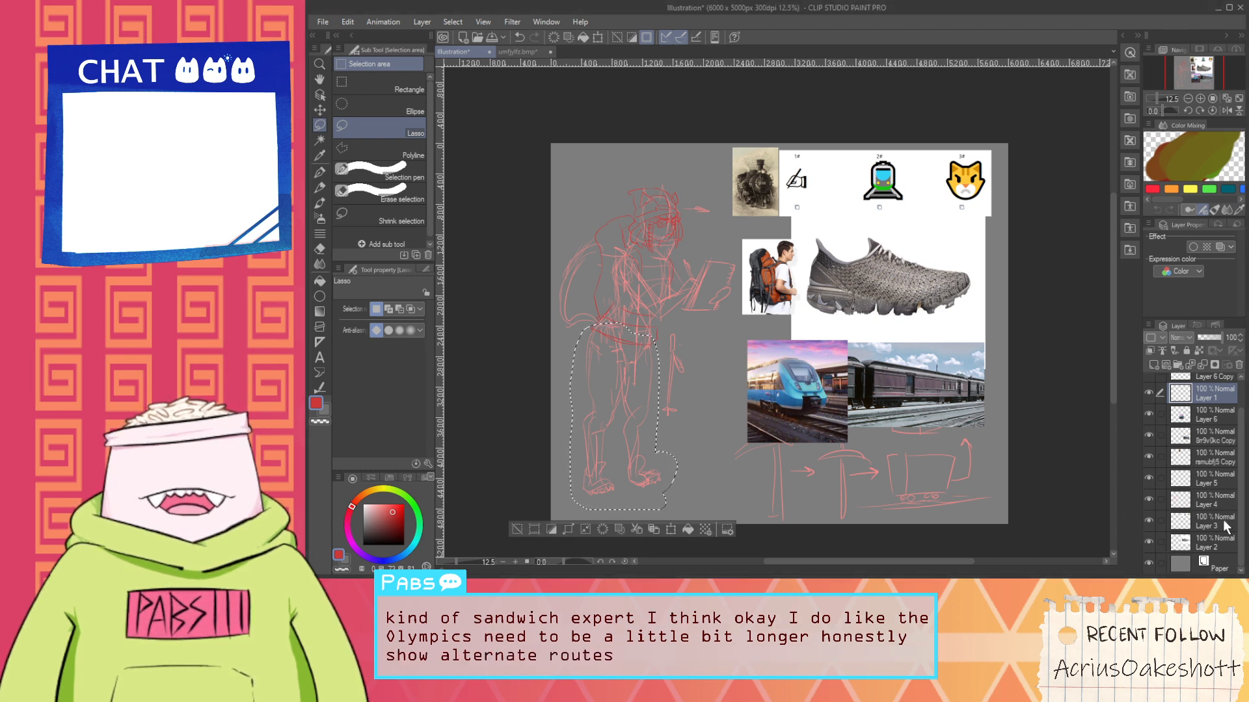
Toggle the visibility of Layers 2, 3 and 4 to identify the body sketch, and make Layer 4 active
{"action": "scroll", "coordinate": [1242, 471], "scroll_direction": "up", "scroll_amount": 1}
{"action": "scroll", "coordinate": [1176, 405], "scroll_direction": "up", "scroll_amount": 1}
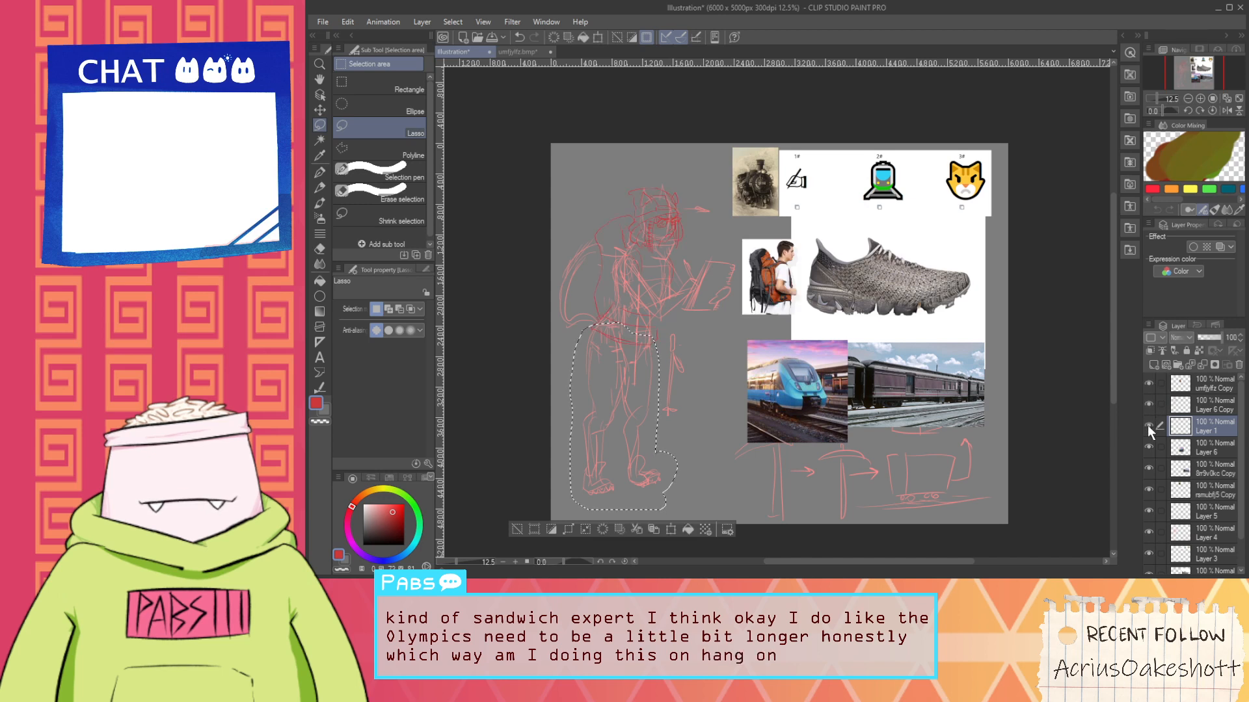
{"action": "scroll", "coordinate": [1176, 494], "scroll_direction": "down", "scroll_amount": 2}
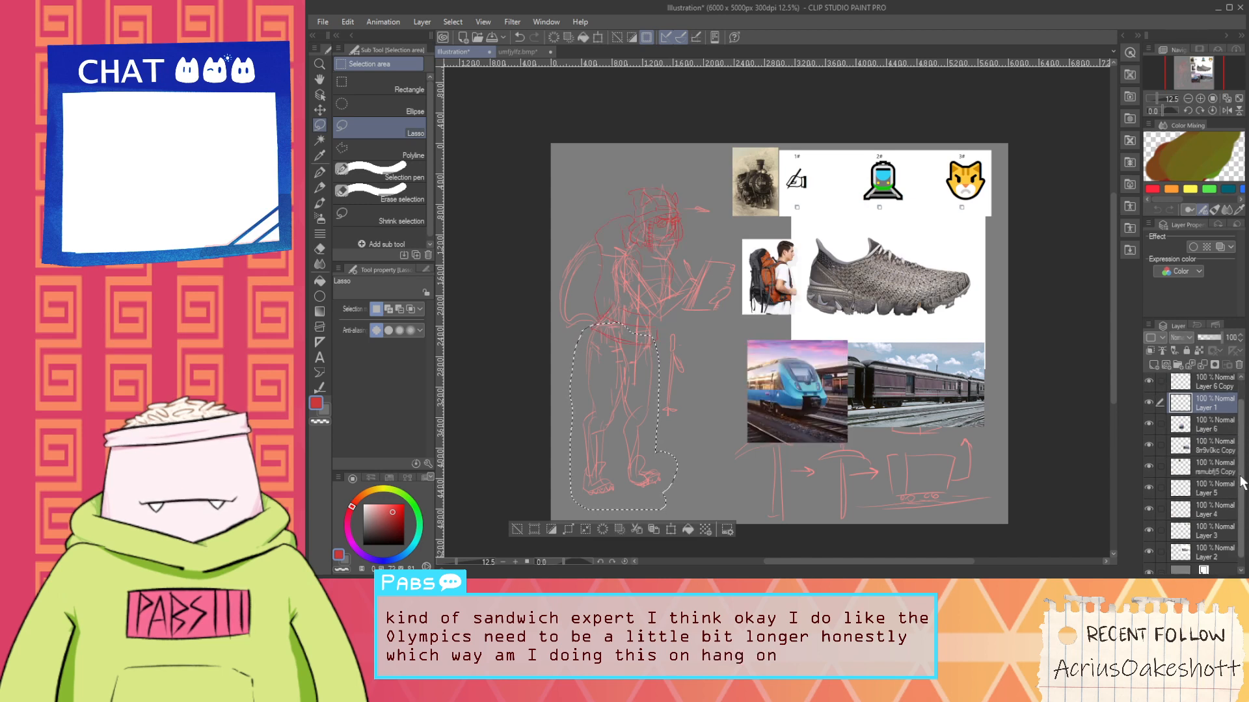
{"action": "left_click", "coordinate": [1151, 541]}
{"action": "left_click", "coordinate": [1150, 541]}
{"action": "left_click", "coordinate": [1148, 516]}
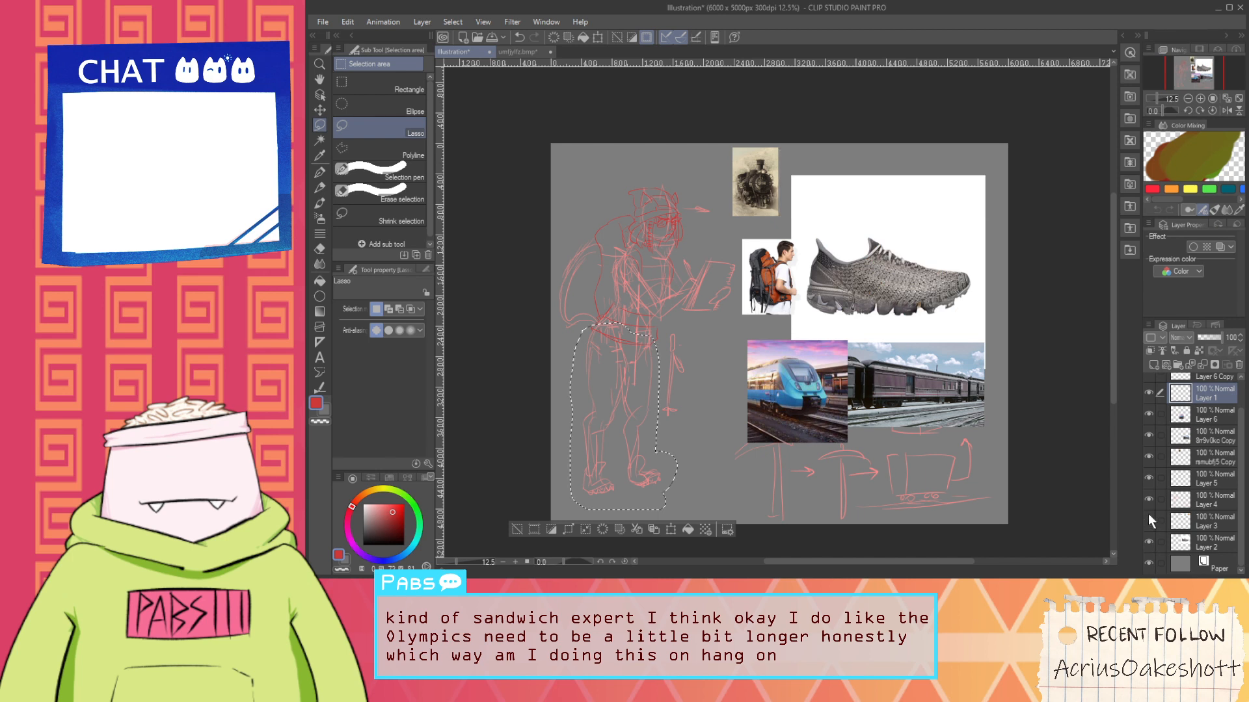
{"action": "left_click", "coordinate": [1148, 514]}
{"action": "left_click", "coordinate": [1147, 497]}
{"action": "left_click", "coordinate": [1147, 495]}
{"action": "left_click", "coordinate": [1194, 505]}
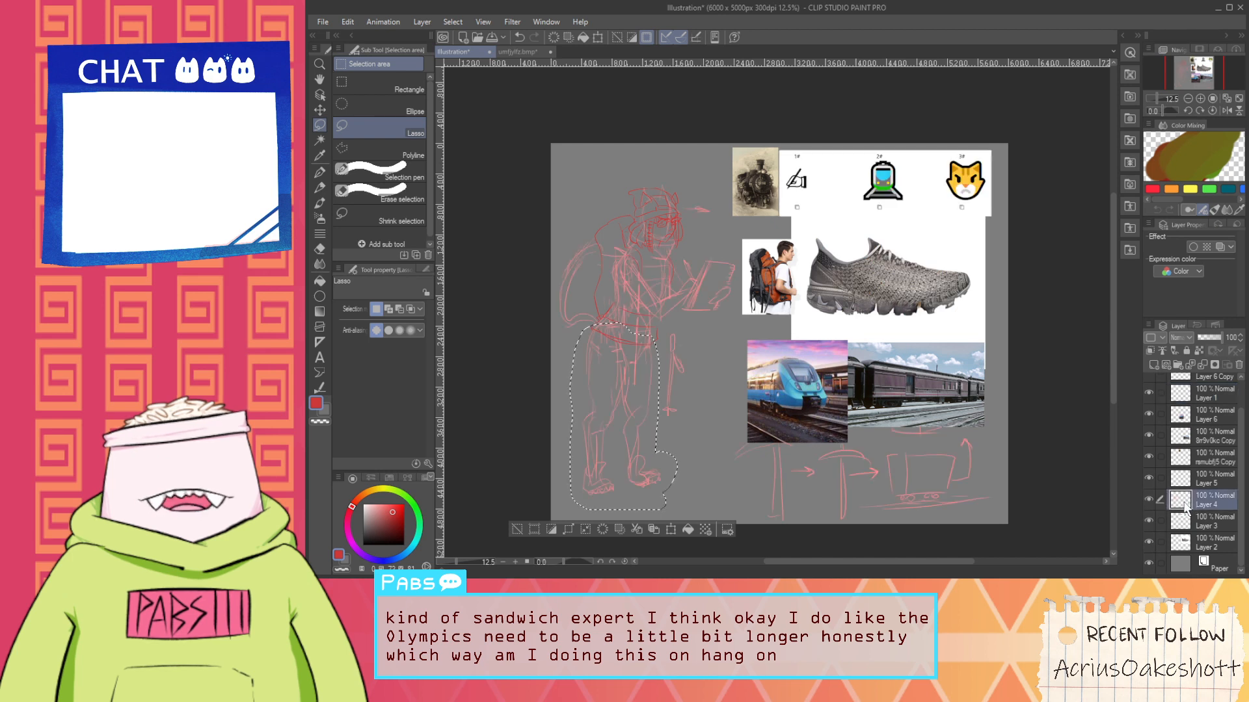
Stretch the lassoed legs on Layer 4 downward to 115% height and apply the transformation
{"action": "key", "text": "ctrl+t"}
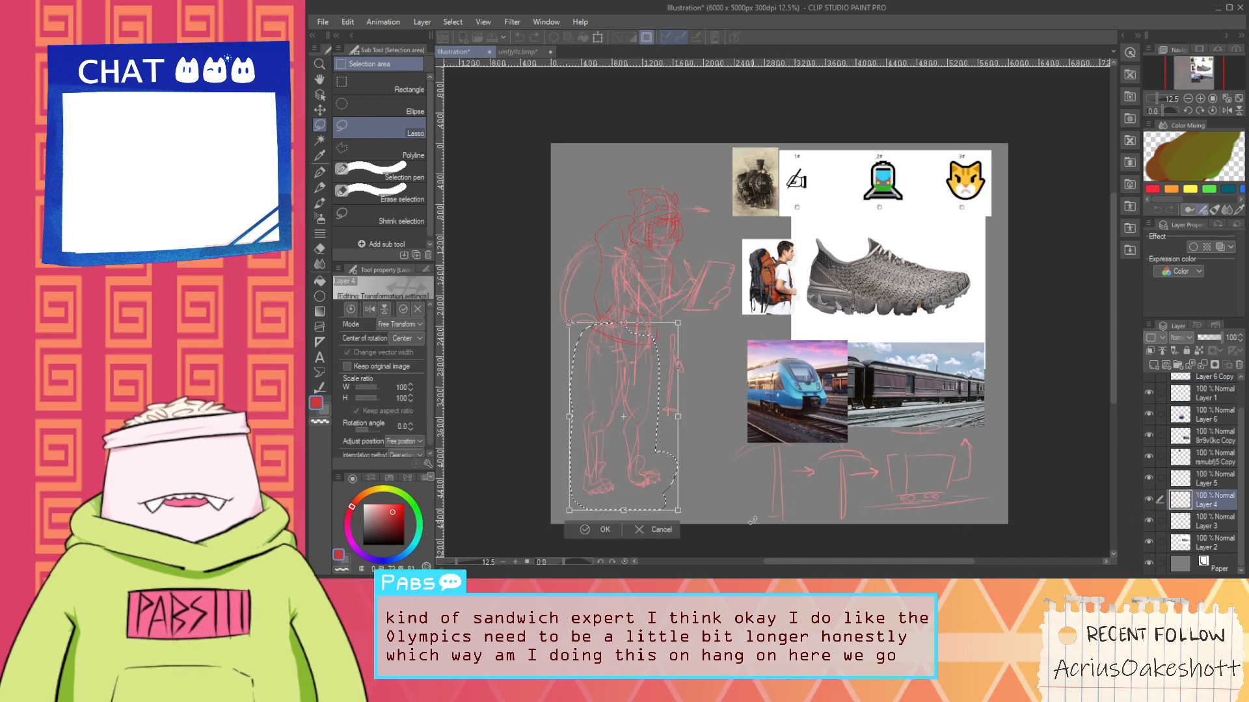
{"action": "left_click_drag", "start_coordinate": [626, 511], "coordinate": [623, 546]}
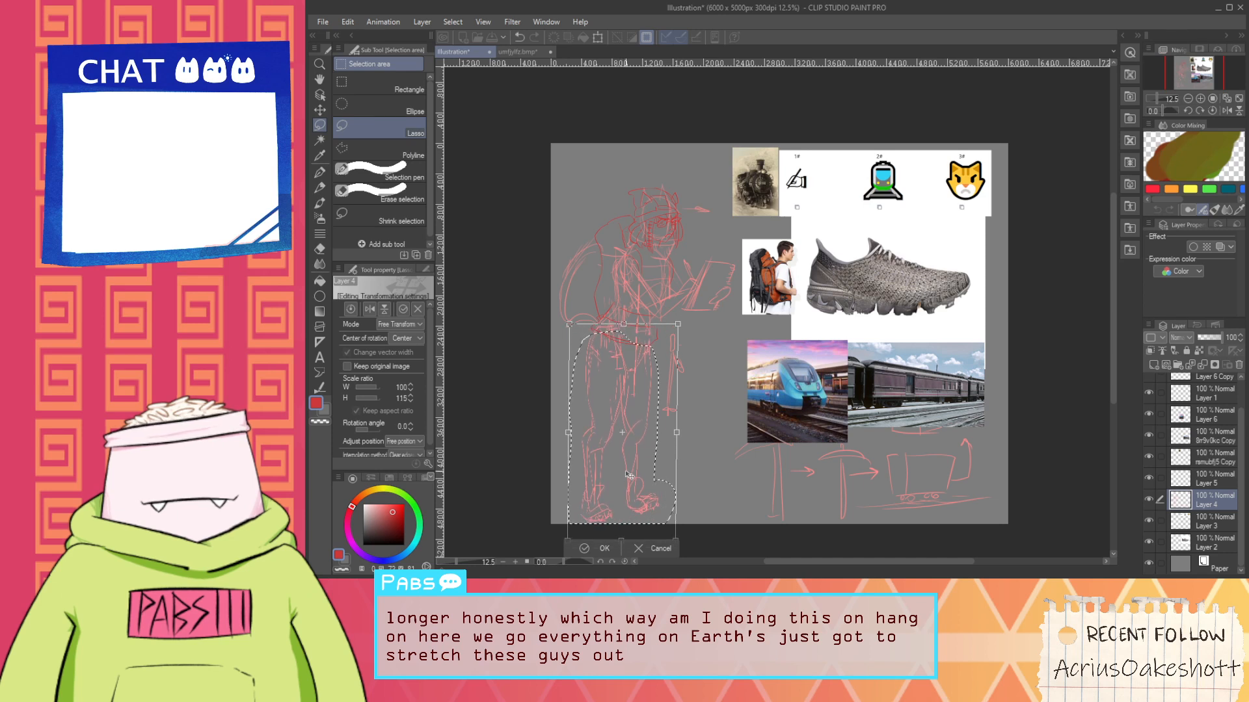
{"action": "left_click_drag", "start_coordinate": [626, 472], "coordinate": [628, 473]}
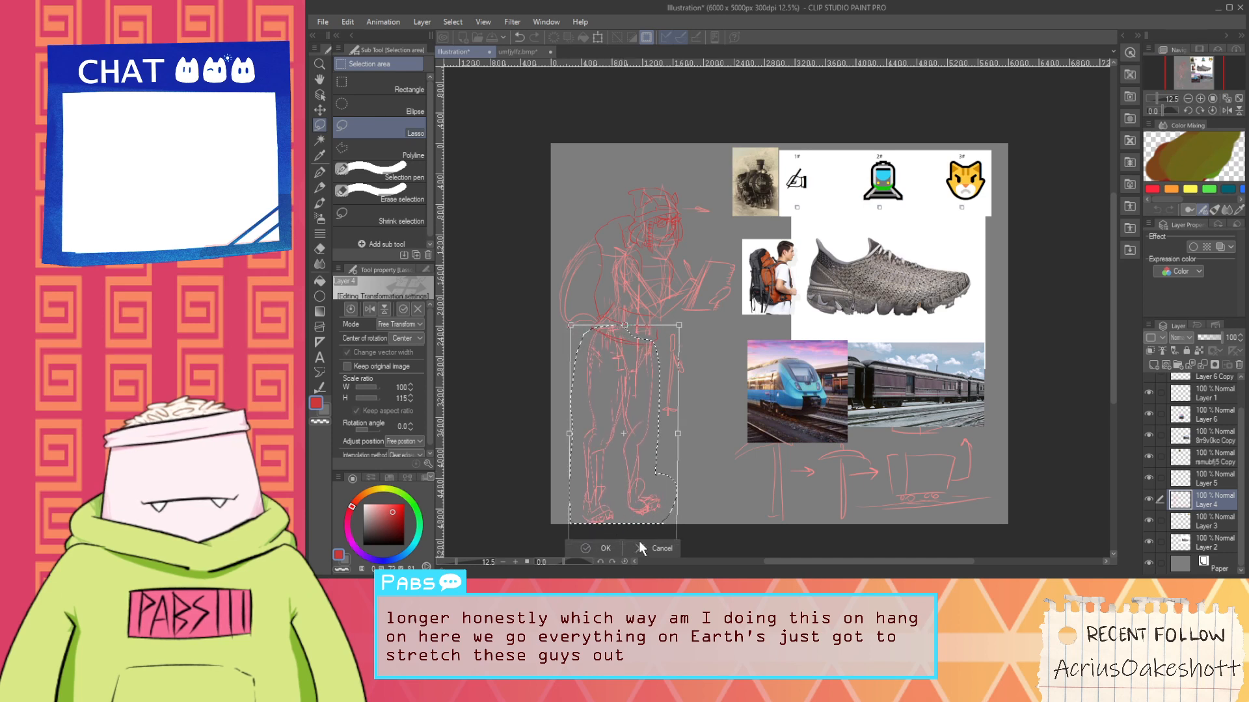
{"action": "left_click", "coordinate": [584, 548]}
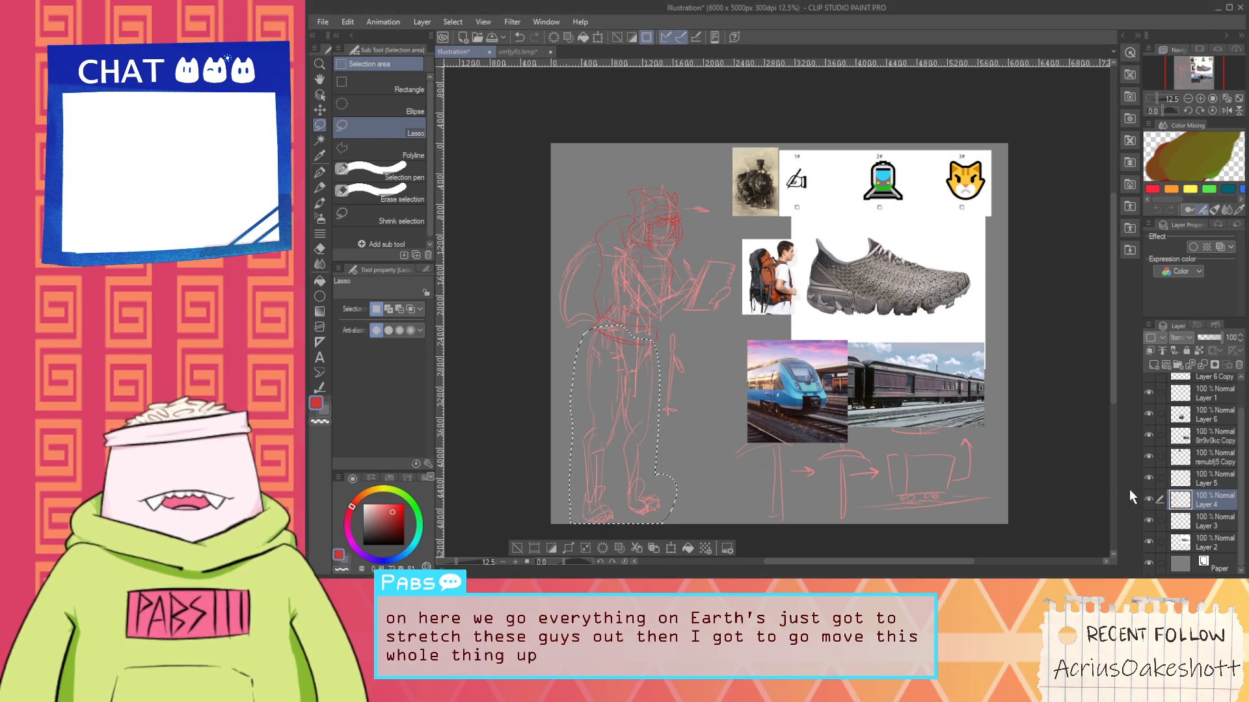
Lasso the whole character, cut and paste her onto a new layer, and place that layer just below Layer 1
{"action": "mouse_move", "coordinate": [708, 517]}
{"action": "left_mouse_down"}
{"action": "mouse_move", "coordinate": [756, 305]}
{"action": "mouse_move", "coordinate": [658, 139]}
{"action": "mouse_move", "coordinate": [696, 522]}
{"action": "left_mouse_up"}
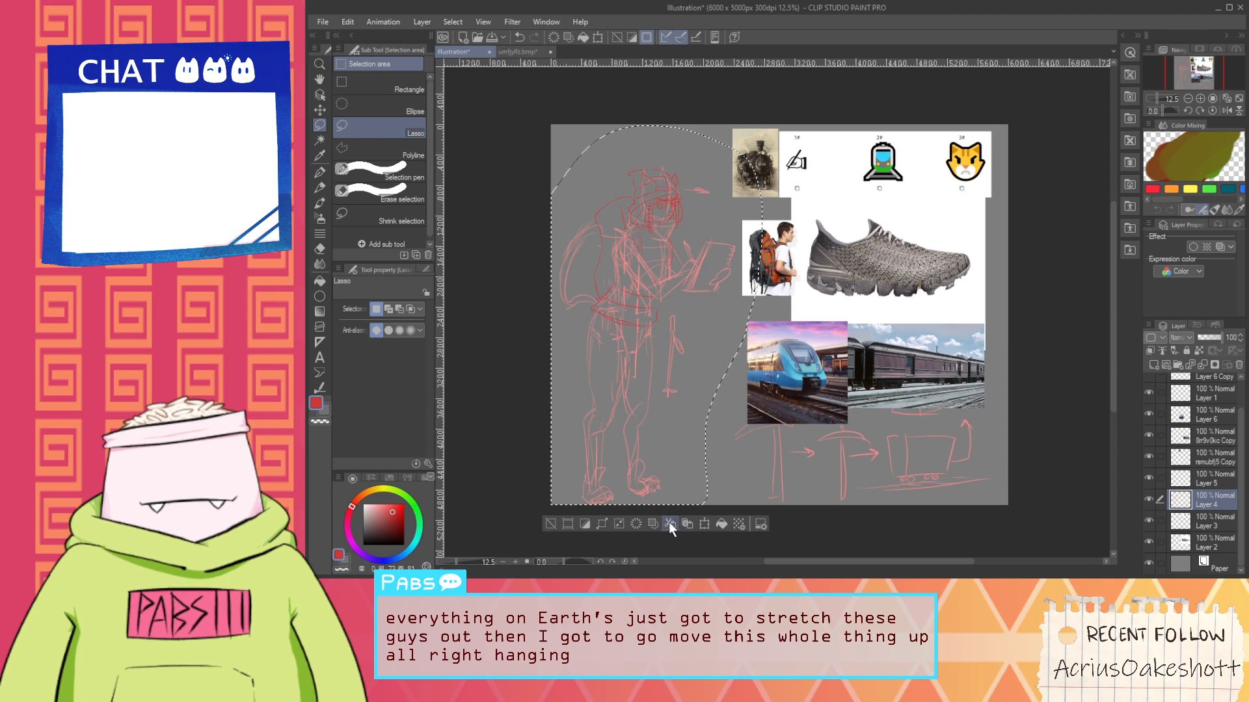
{"action": "left_click", "coordinate": [669, 524]}
{"action": "left_click_drag", "start_coordinate": [1218, 421], "coordinate": [1221, 385]}
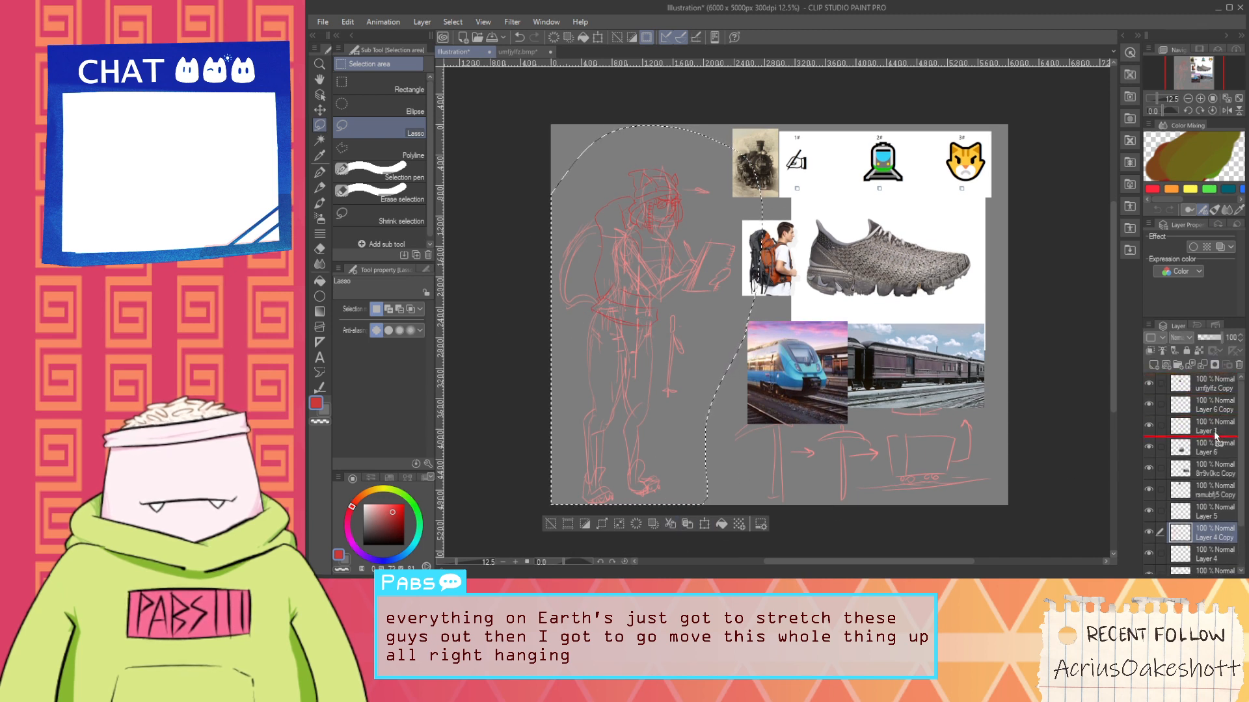
{"action": "left_click_drag", "start_coordinate": [1208, 427], "coordinate": [1207, 425]}
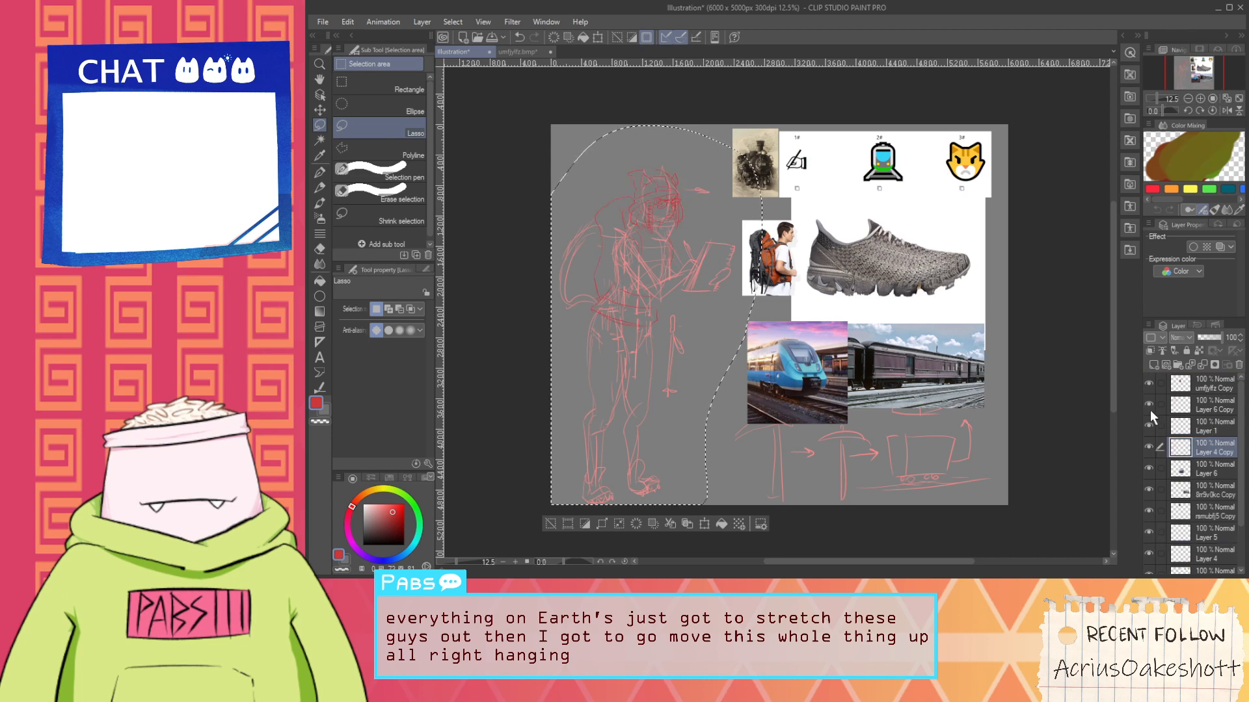
Rename the Layer 6 Copy layer as Details
{"action": "left_click", "coordinate": [1196, 407]}
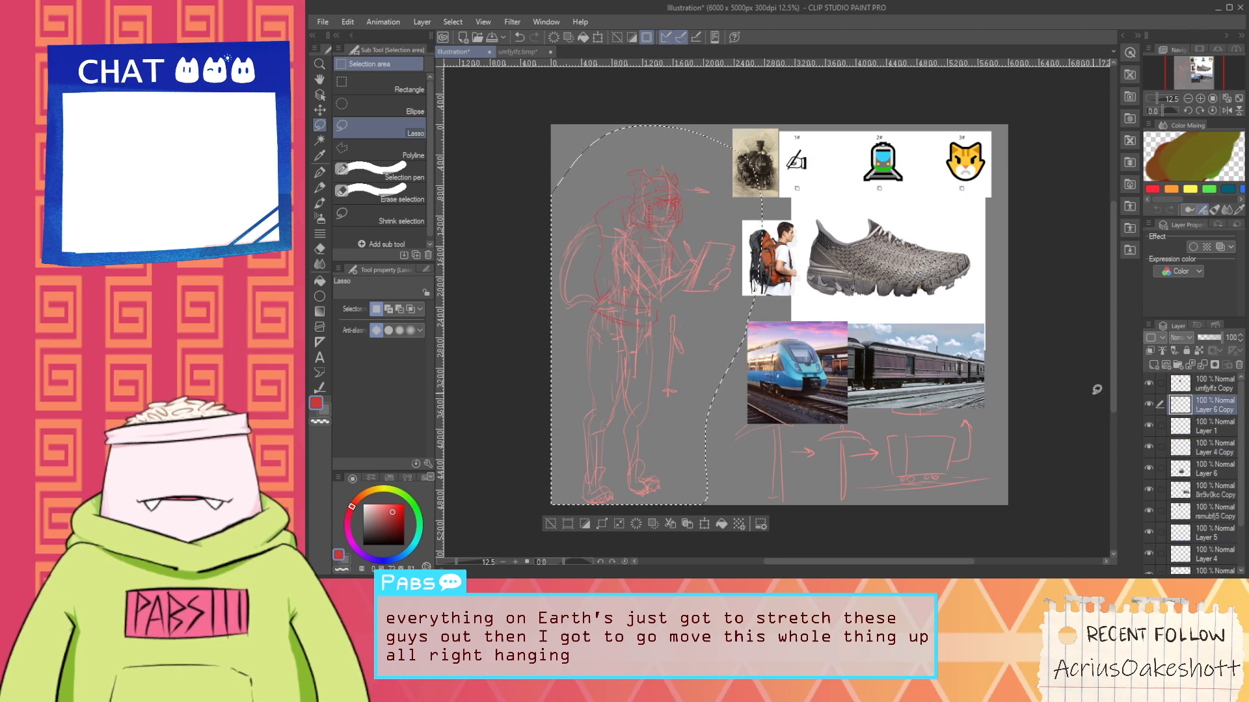
{"action": "double_click", "coordinate": [1213, 411]}
{"action": "type", "text": "Details"}
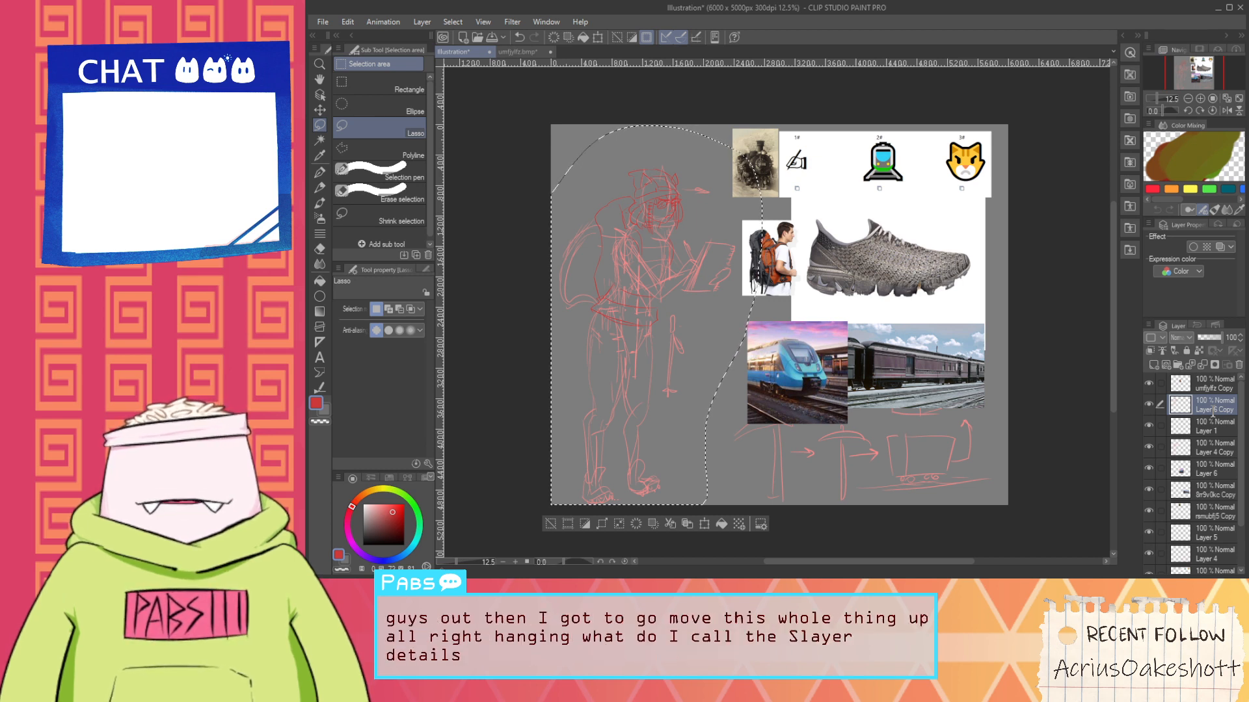
{"action": "key", "text": "Return"}
Move the pasted character layer directly below Details, name it Sketch, and clear the selection
{"action": "left_click", "coordinate": [1148, 425]}
{"action": "left_click", "coordinate": [1147, 426]}
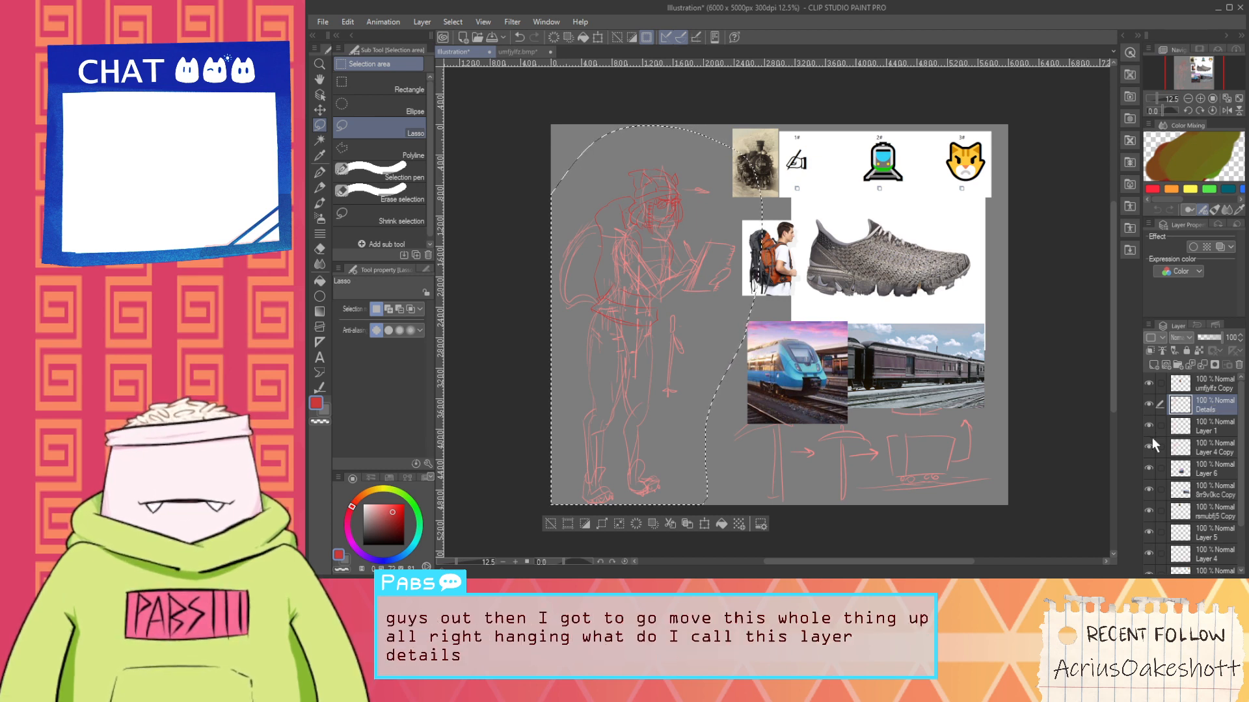
{"action": "left_click_drag", "start_coordinate": [1223, 451], "coordinate": [1222, 432]}
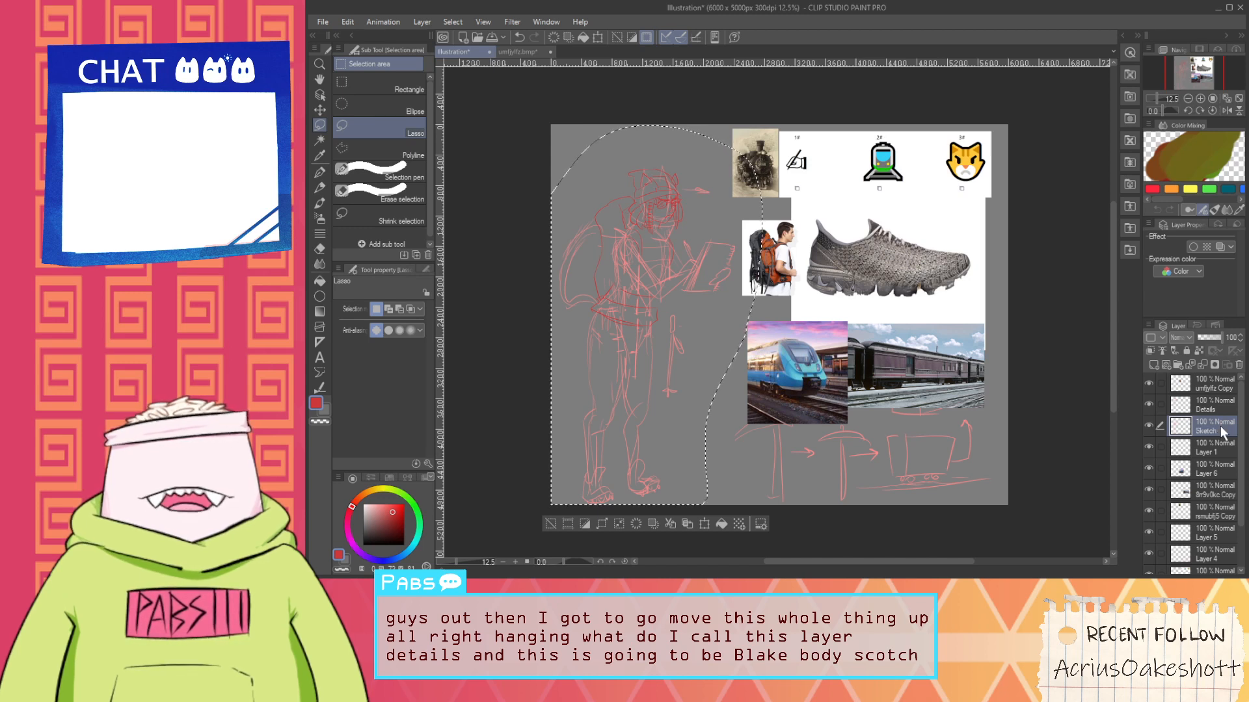
{"action": "left_click", "coordinate": [551, 524]}
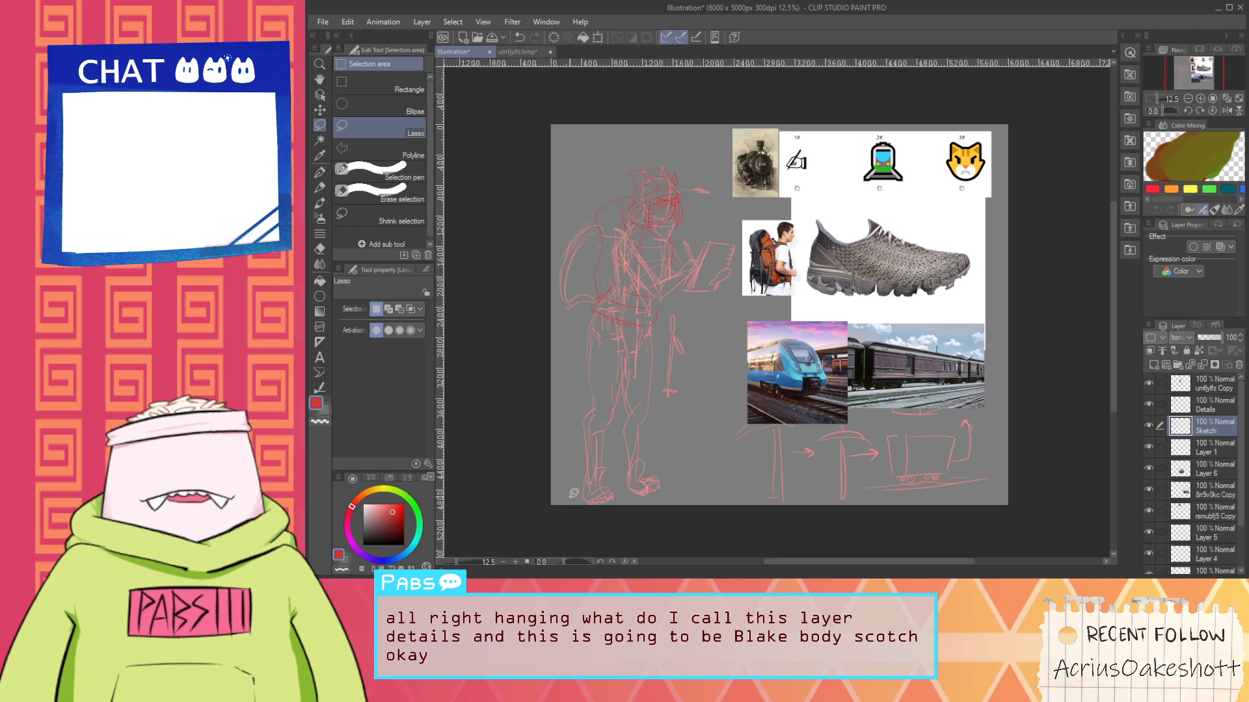
Erase the flared ruffle around the hips on the Details layer
{"action": "key", "text": "space"}
{"action": "left_click_drag", "start_coordinate": [627, 415], "coordinate": [627, 427]}
{"action": "scroll", "coordinate": [624, 293], "scroll_direction": "up", "scroll_amount": 4}
{"action": "scroll", "coordinate": [677, 471], "scroll_direction": "down", "scroll_amount": 1}
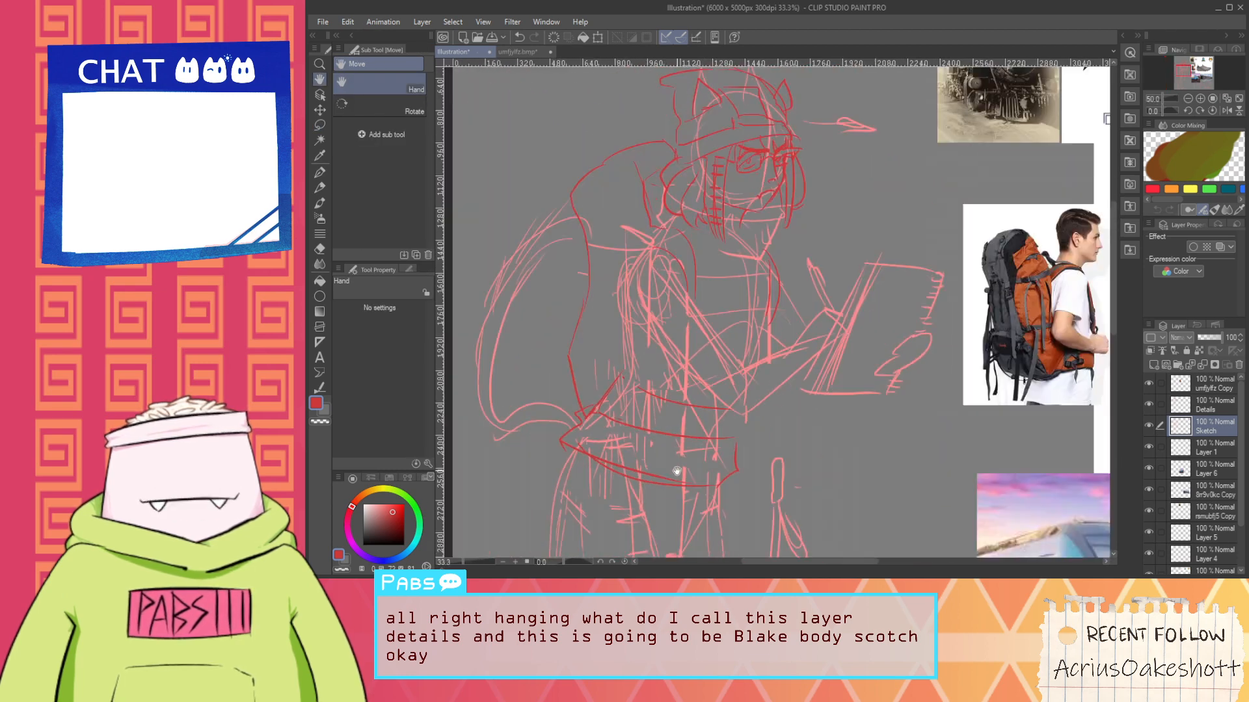
{"action": "scroll", "coordinate": [677, 470], "scroll_direction": "down", "scroll_amount": 1}
{"action": "scroll", "coordinate": [673, 416], "scroll_direction": "up", "scroll_amount": 3}
{"action": "scroll", "coordinate": [670, 403], "scroll_direction": "down", "scroll_amount": 2}
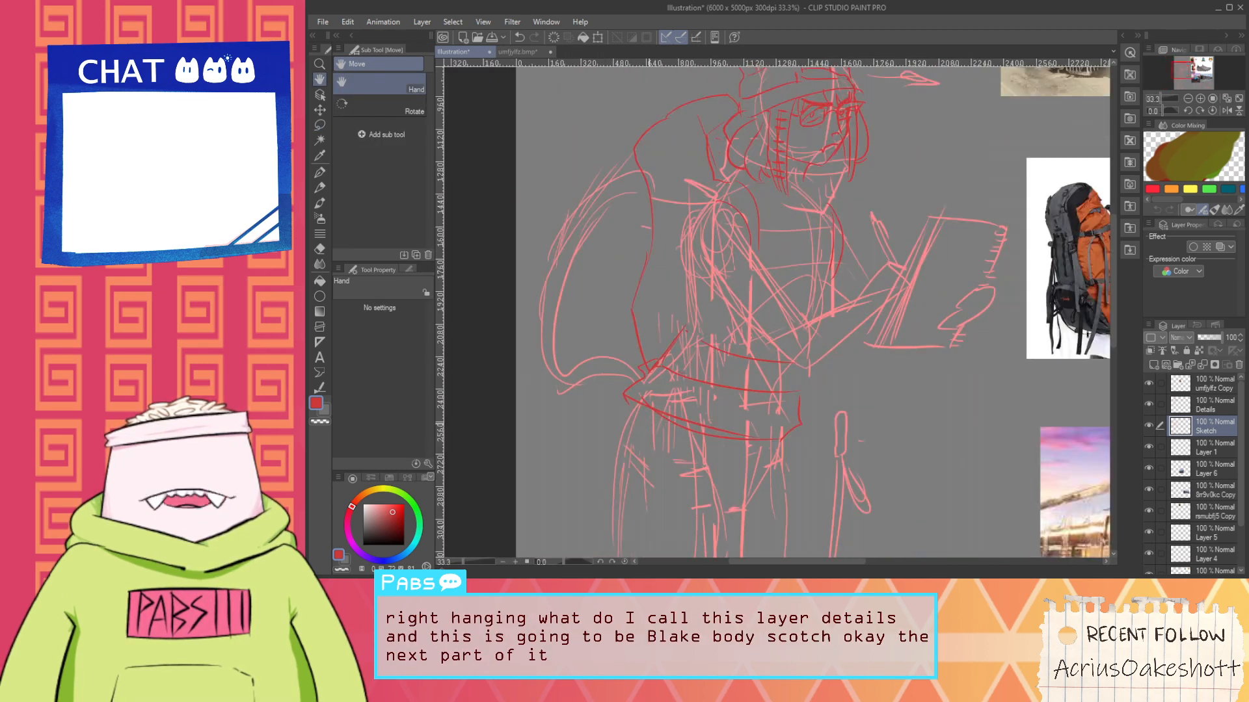
{"action": "scroll", "coordinate": [641, 400], "scroll_direction": "up", "scroll_amount": 1}
{"action": "key", "text": "e"}
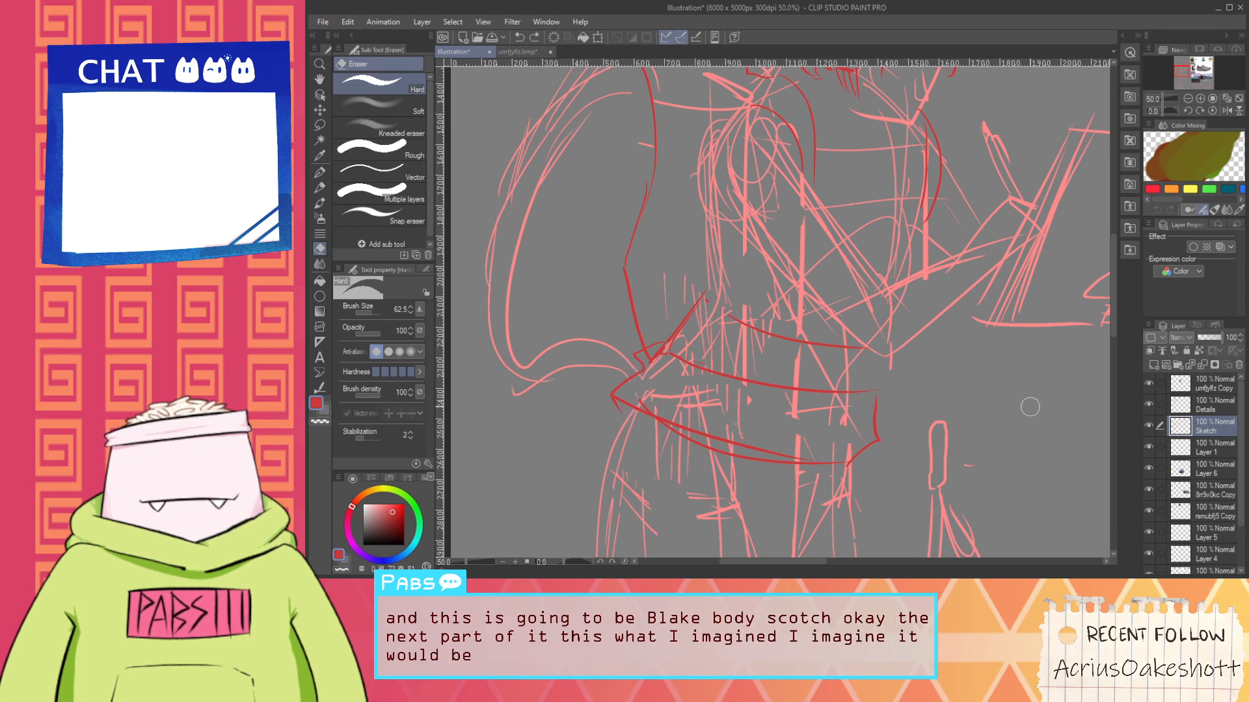
{"action": "left_click", "coordinate": [1206, 406]}
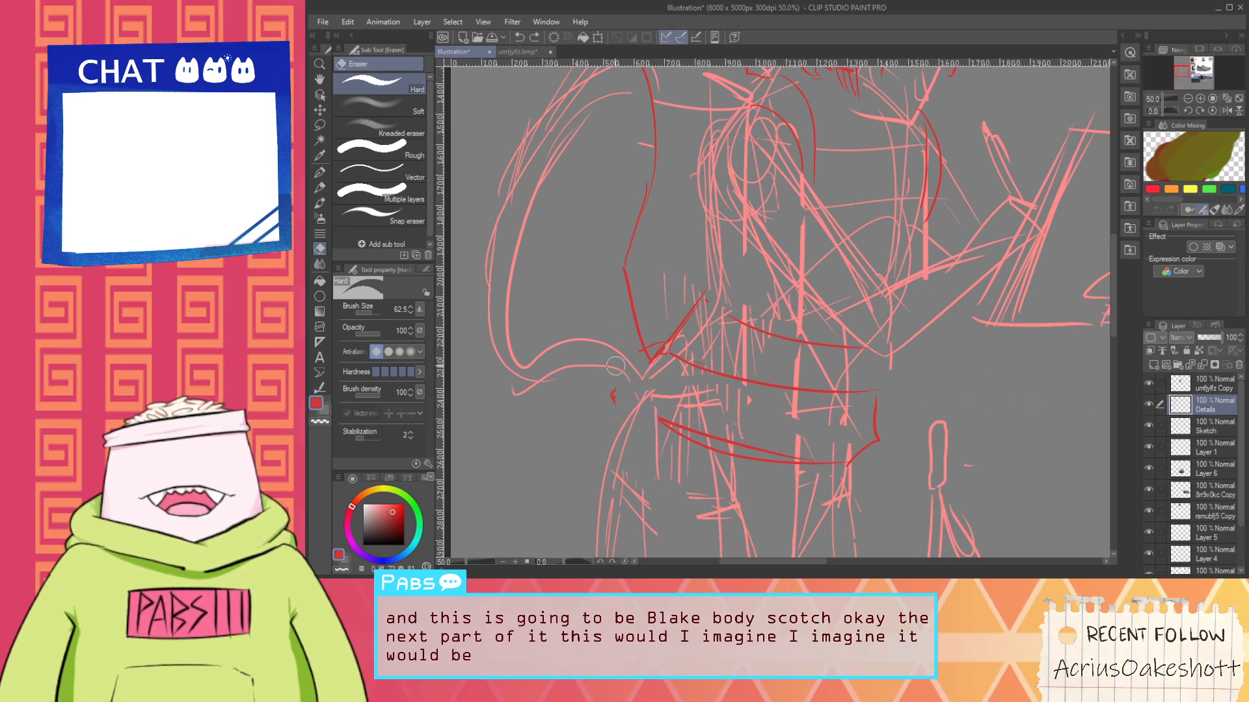
{"action": "mouse_move", "coordinate": [699, 434]}
{"action": "left_mouse_down"}
{"action": "mouse_move", "coordinate": [759, 461]}
{"action": "mouse_move", "coordinate": [782, 444]}
{"action": "mouse_move", "coordinate": [876, 450]}
{"action": "mouse_move", "coordinate": [817, 482]}
{"action": "mouse_move", "coordinate": [855, 478]}
{"action": "left_mouse_up"}
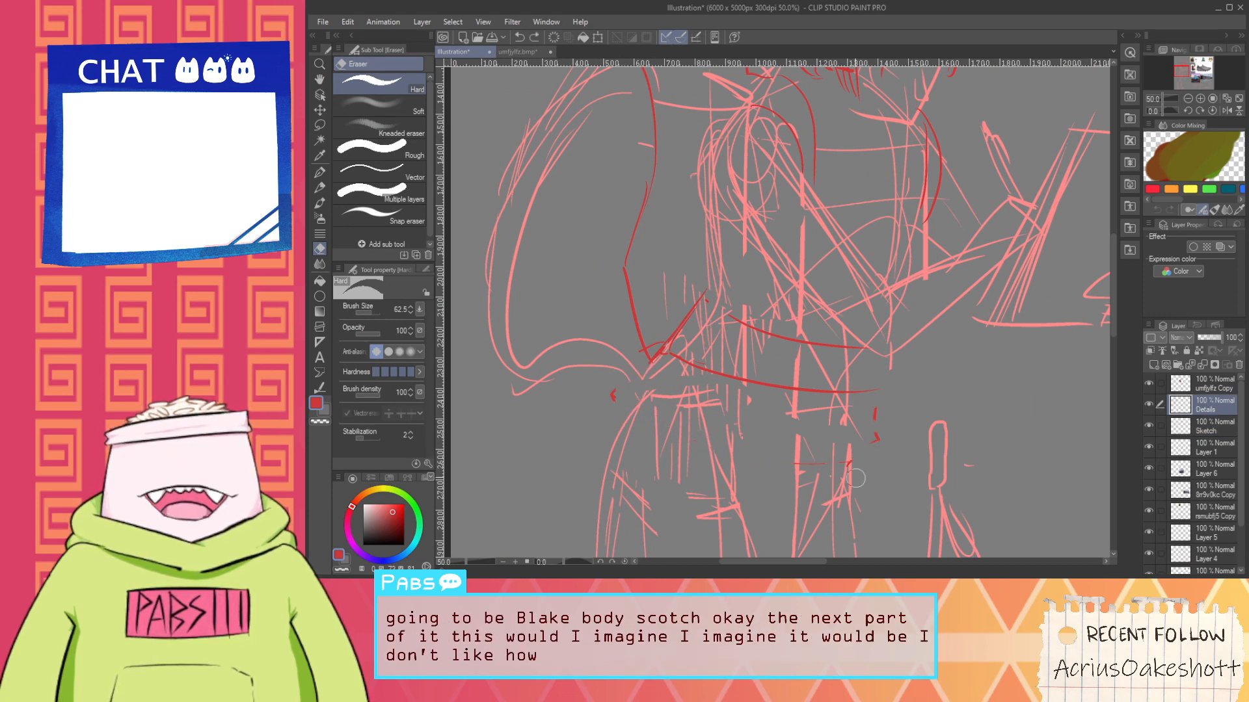
Sketch a high, pointed jacket collar around the character's neck and shoulders with the G-pen
{"action": "scroll", "coordinate": [862, 384], "scroll_direction": "down", "scroll_amount": 1}
{"action": "scroll", "coordinate": [862, 382], "scroll_direction": "down", "scroll_amount": 1}
{"action": "key", "text": "h"}
{"action": "left_click_drag", "start_coordinate": [863, 382], "coordinate": [749, 281]}
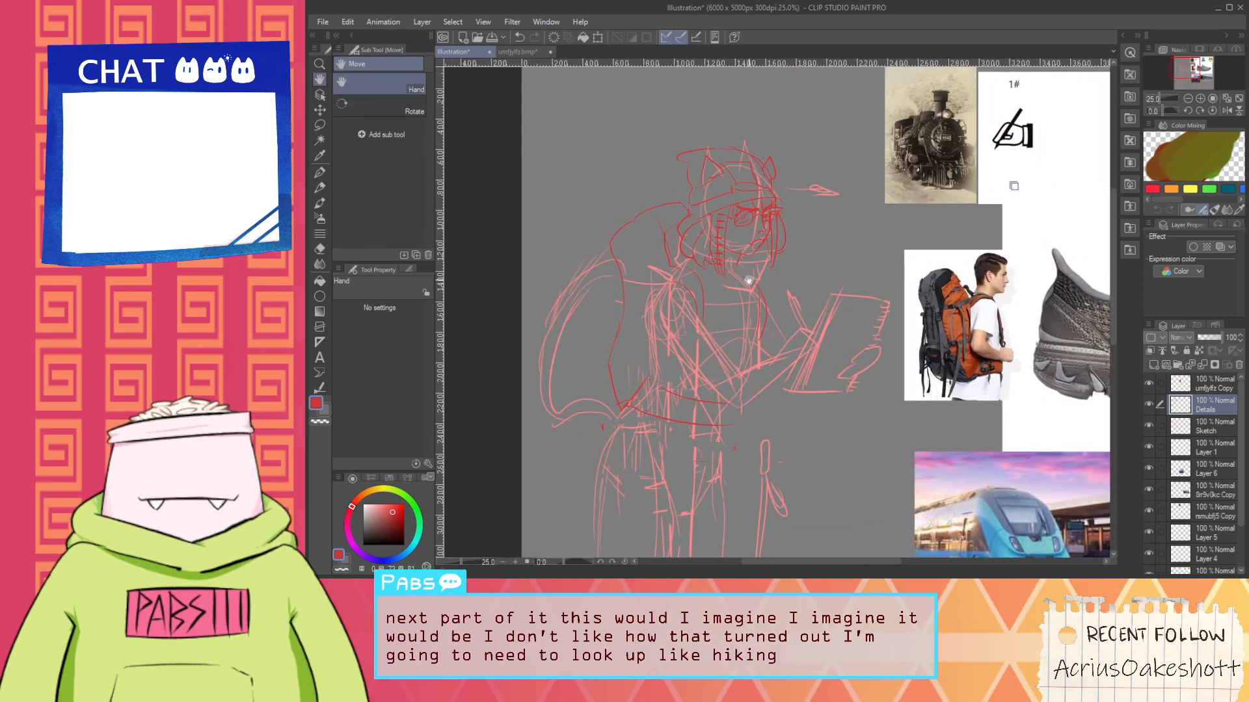
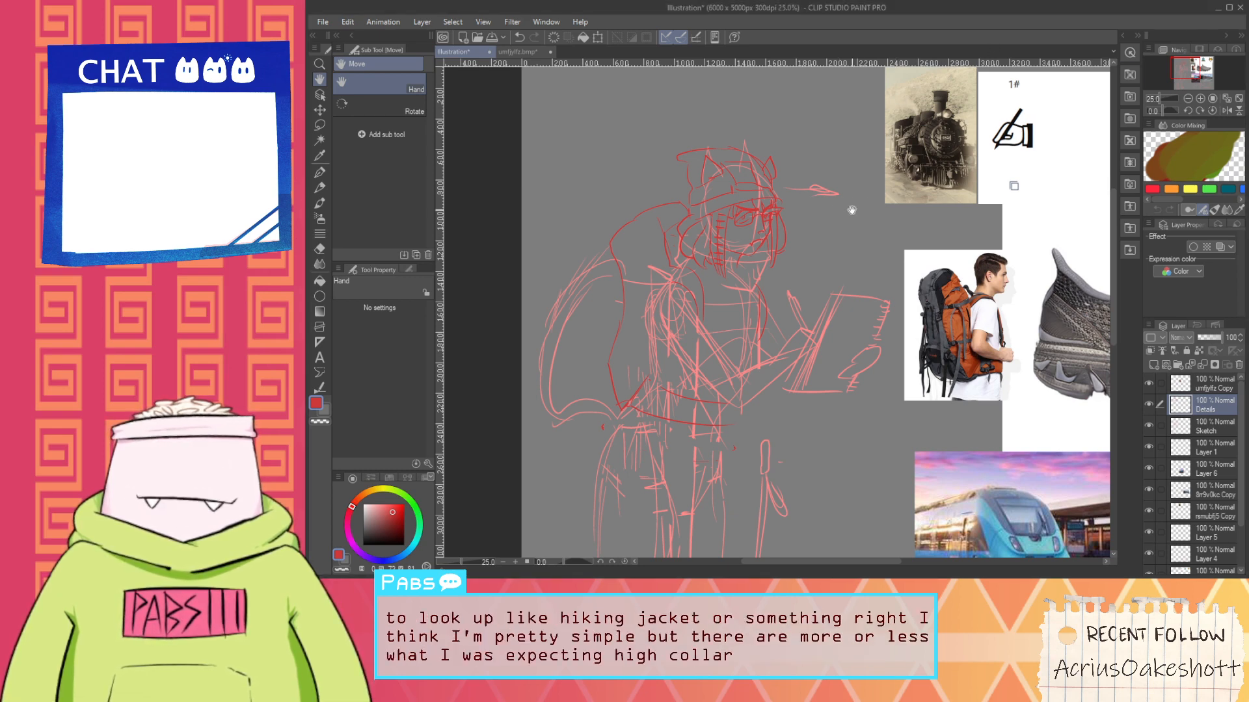
{"action": "scroll", "coordinate": [695, 285], "scroll_direction": "up", "scroll_amount": 1}
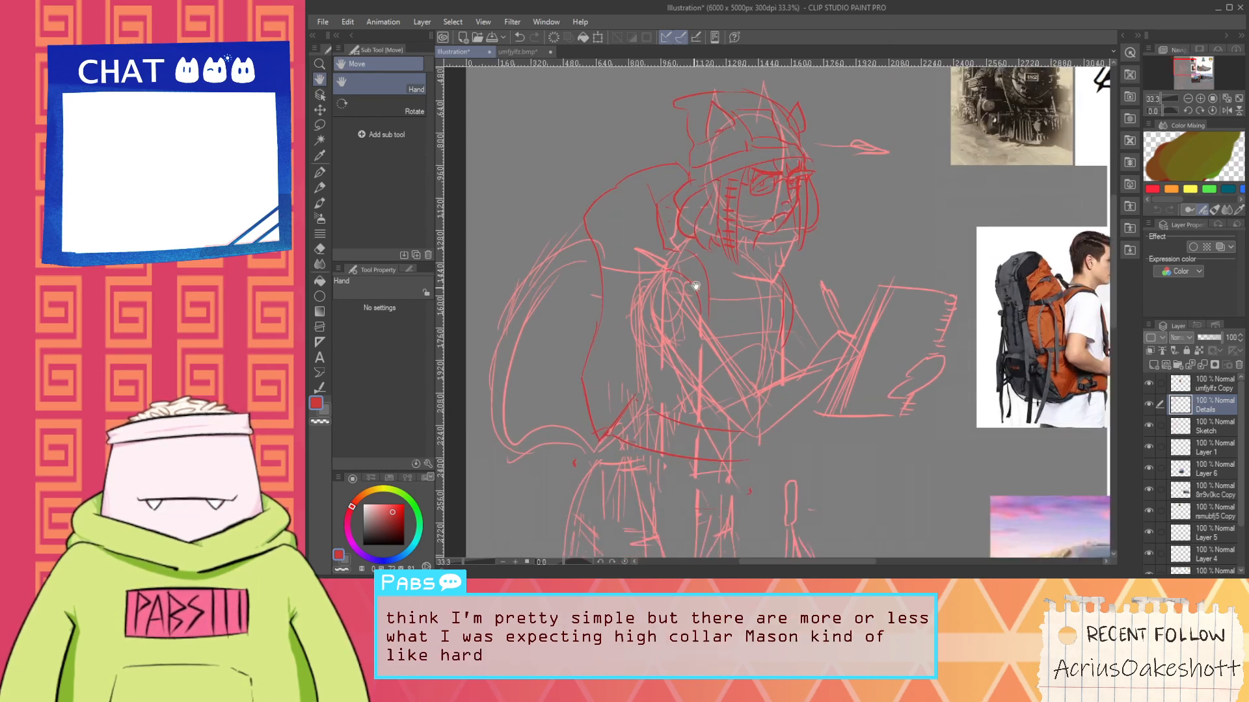
{"action": "left_click_drag", "start_coordinate": [722, 265], "coordinate": [742, 316]}
{"action": "key", "text": "p"}
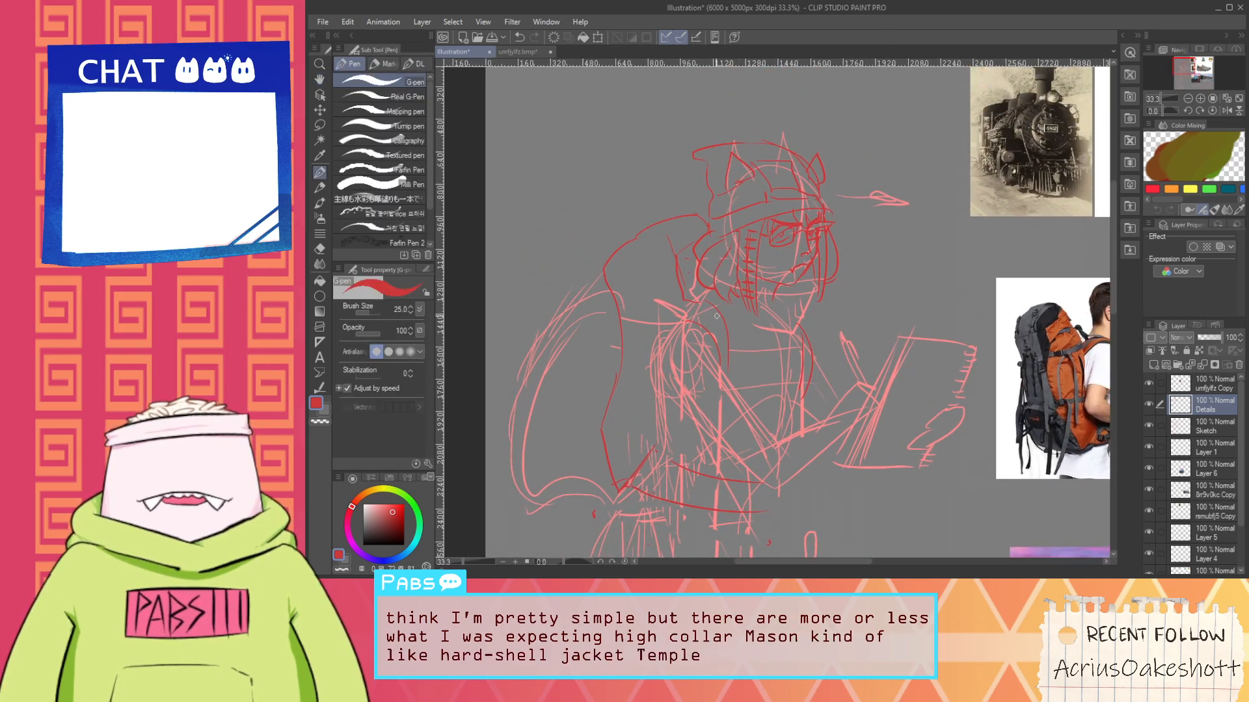
{"action": "scroll", "coordinate": [716, 316], "scroll_direction": "up", "scroll_amount": 1}
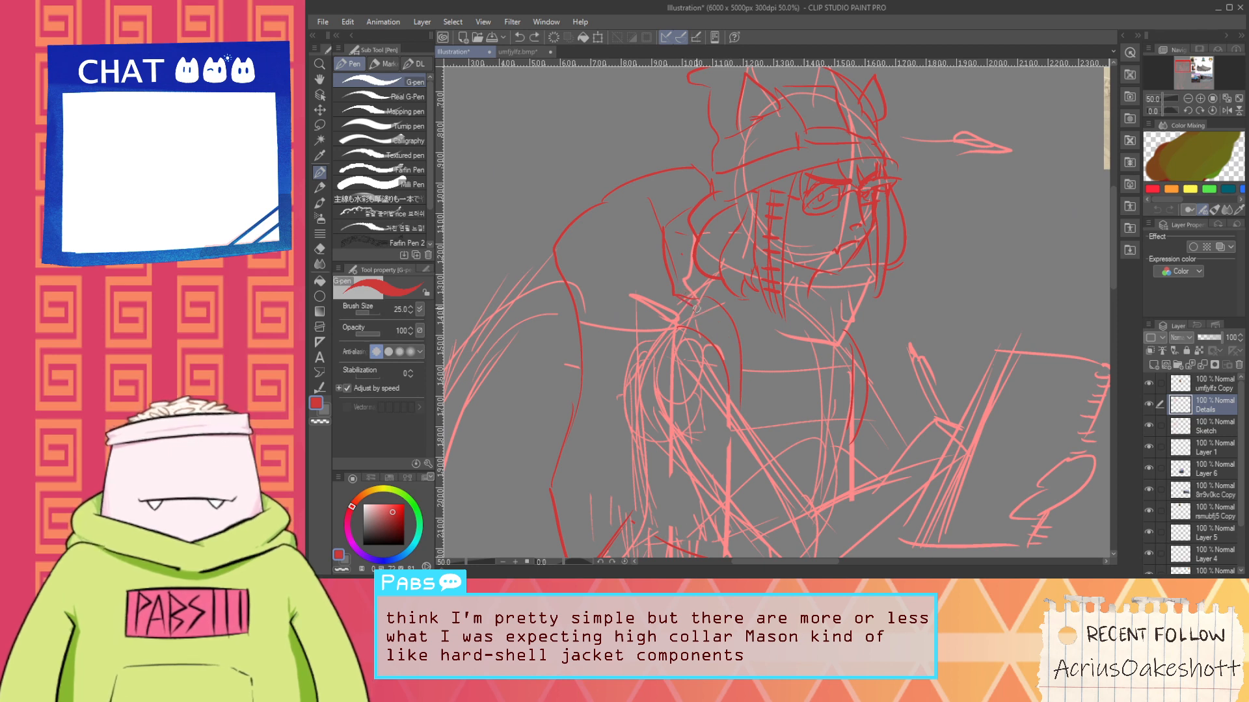
{"action": "left_click_drag", "start_coordinate": [692, 306], "coordinate": [738, 346]}
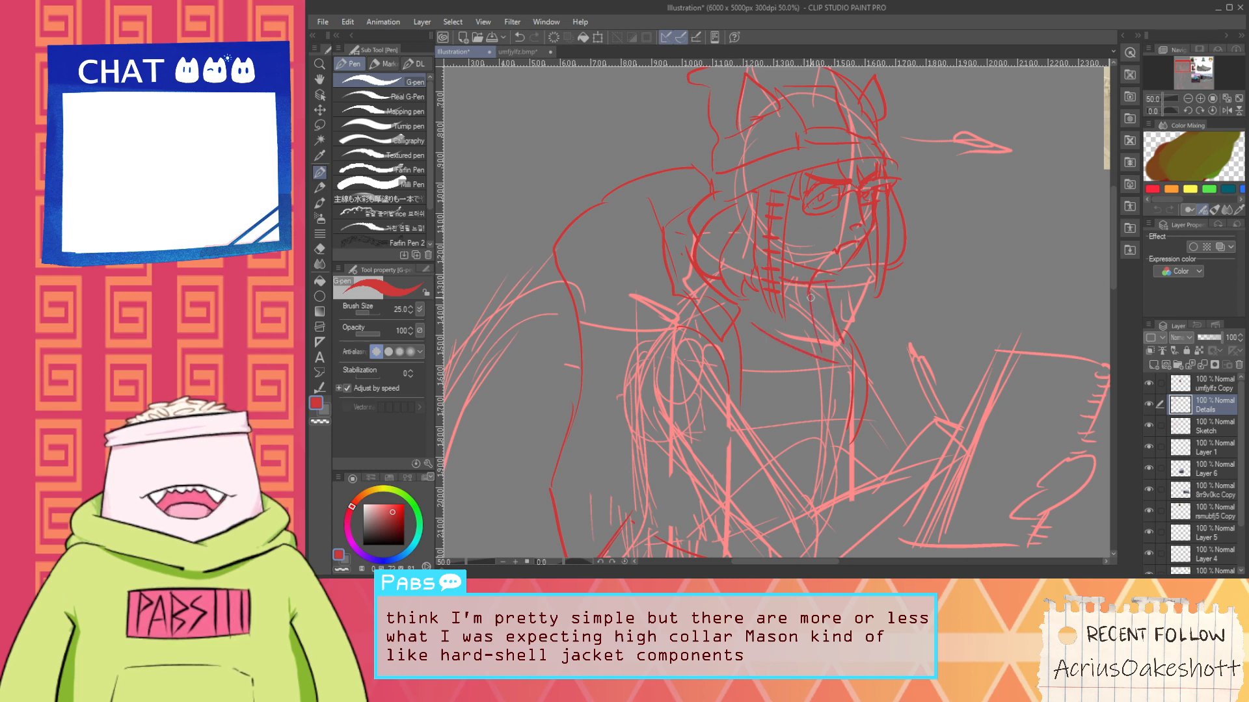
{"action": "key", "text": "ctrl+z"}
Check the steam locomotive's cattle catcher and sketch matching vertical slats on the collar below the character's jaw
{"action": "scroll", "coordinate": [820, 320], "scroll_direction": "down", "scroll_amount": 4}
{"action": "key", "text": "space"}
{"action": "left_click_drag", "start_coordinate": [923, 255], "coordinate": [764, 258]}
{"action": "scroll", "coordinate": [764, 258], "scroll_direction": "up", "scroll_amount": 5}
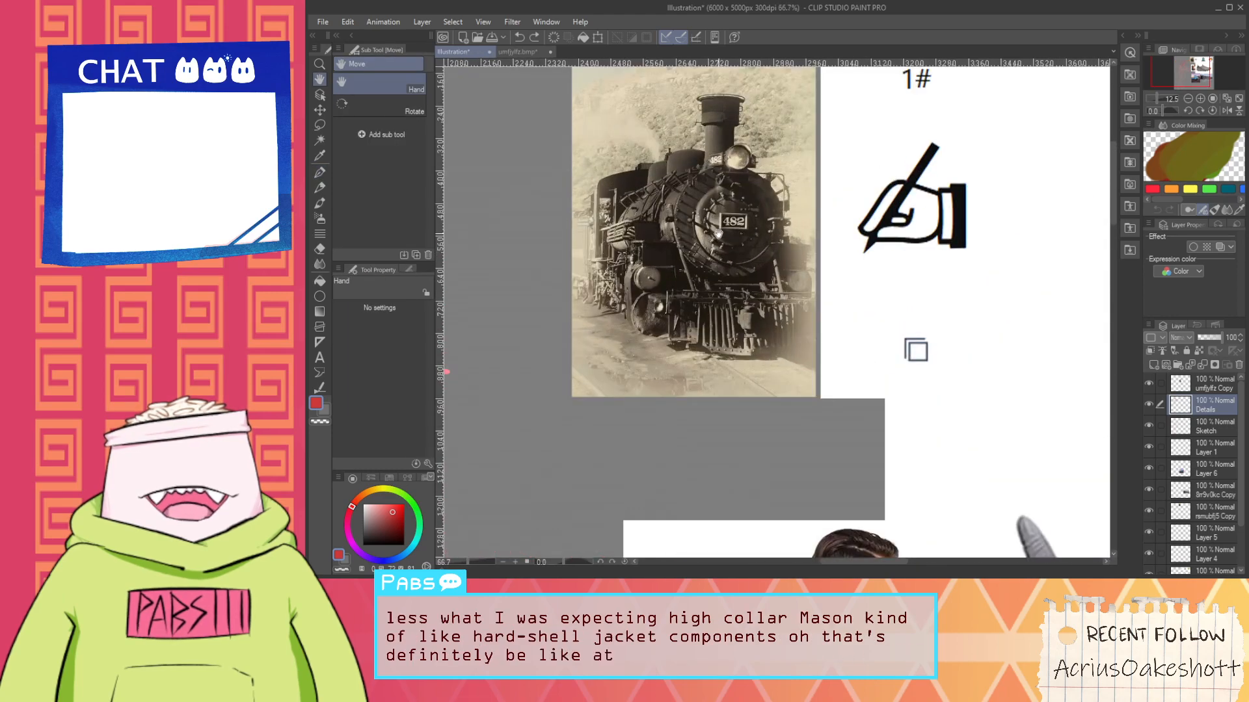
{"action": "scroll", "coordinate": [718, 233], "scroll_direction": "down", "scroll_amount": 2}
{"action": "left_click_drag", "start_coordinate": [626, 343], "coordinate": [831, 270]}
{"action": "scroll", "coordinate": [691, 354], "scroll_direction": "up", "scroll_amount": 2}
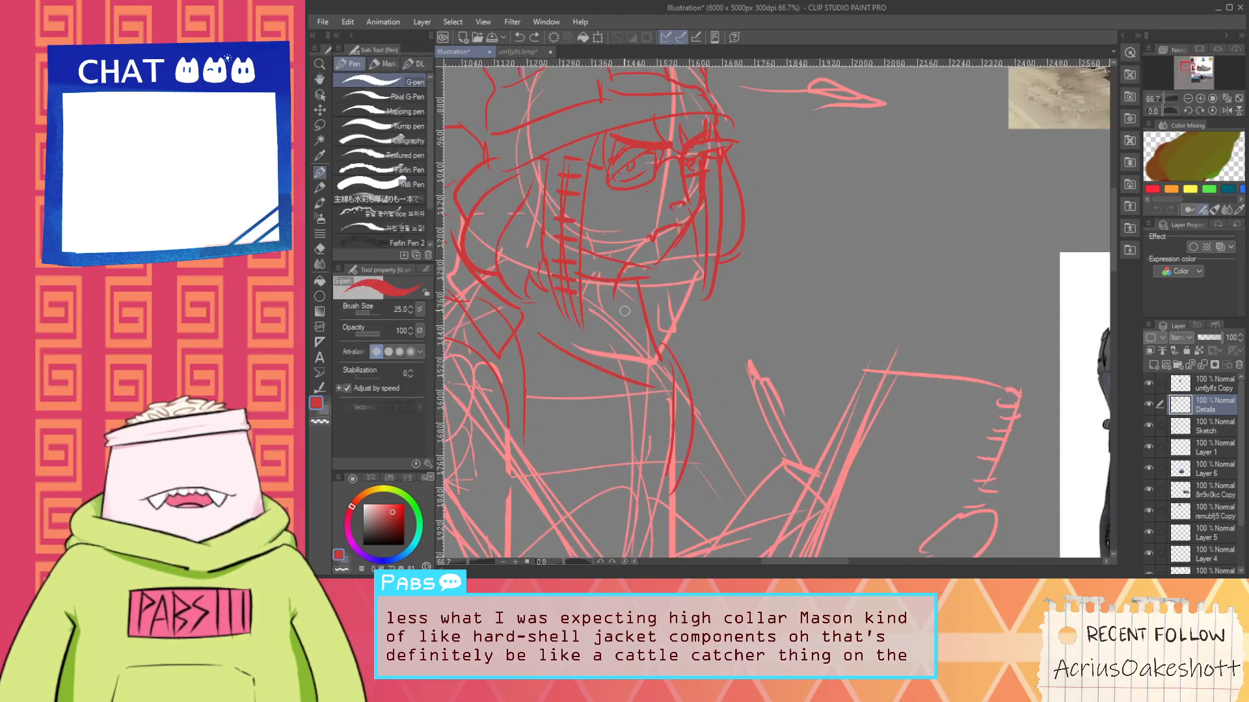
{"action": "mouse_move", "coordinate": [624, 309]}
{"action": "left_mouse_down"}
{"action": "mouse_move", "coordinate": [645, 372]}
{"action": "mouse_move", "coordinate": [611, 298]}
{"action": "mouse_move", "coordinate": [617, 354]}
{"action": "left_mouse_up"}
{"action": "key", "text": "ctrl+z"}
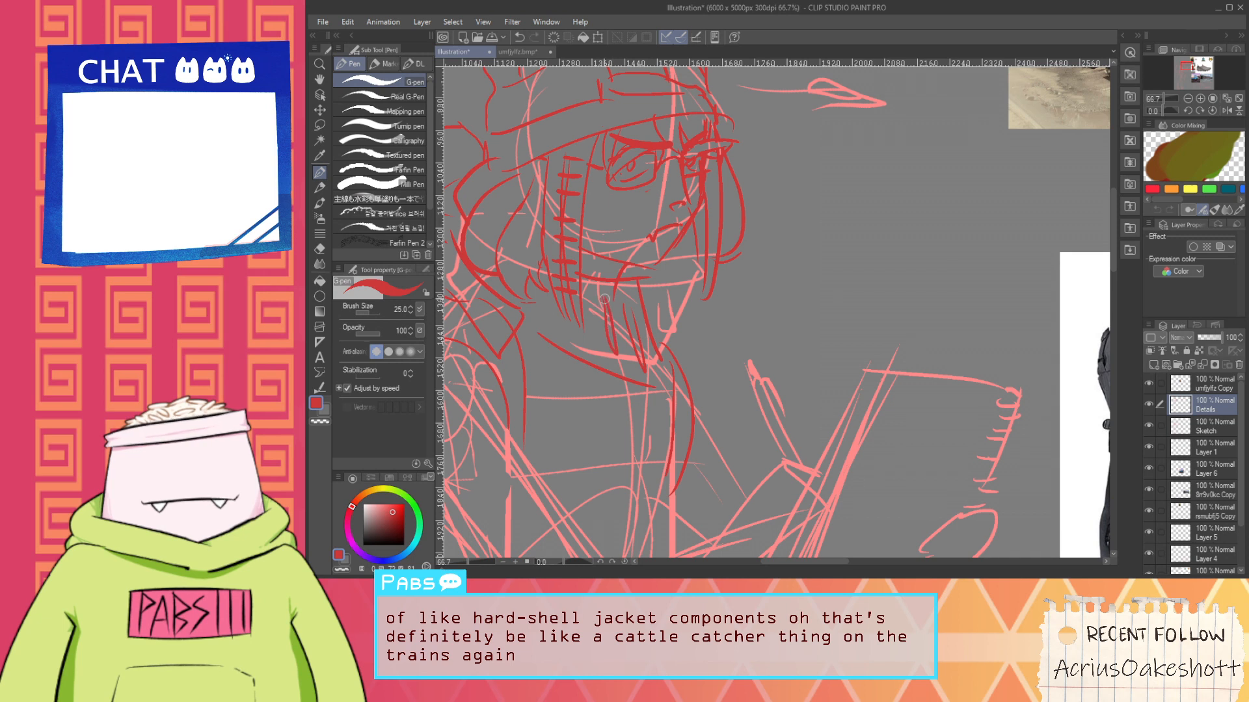
{"action": "left_click_drag", "start_coordinate": [584, 295], "coordinate": [593, 318]}
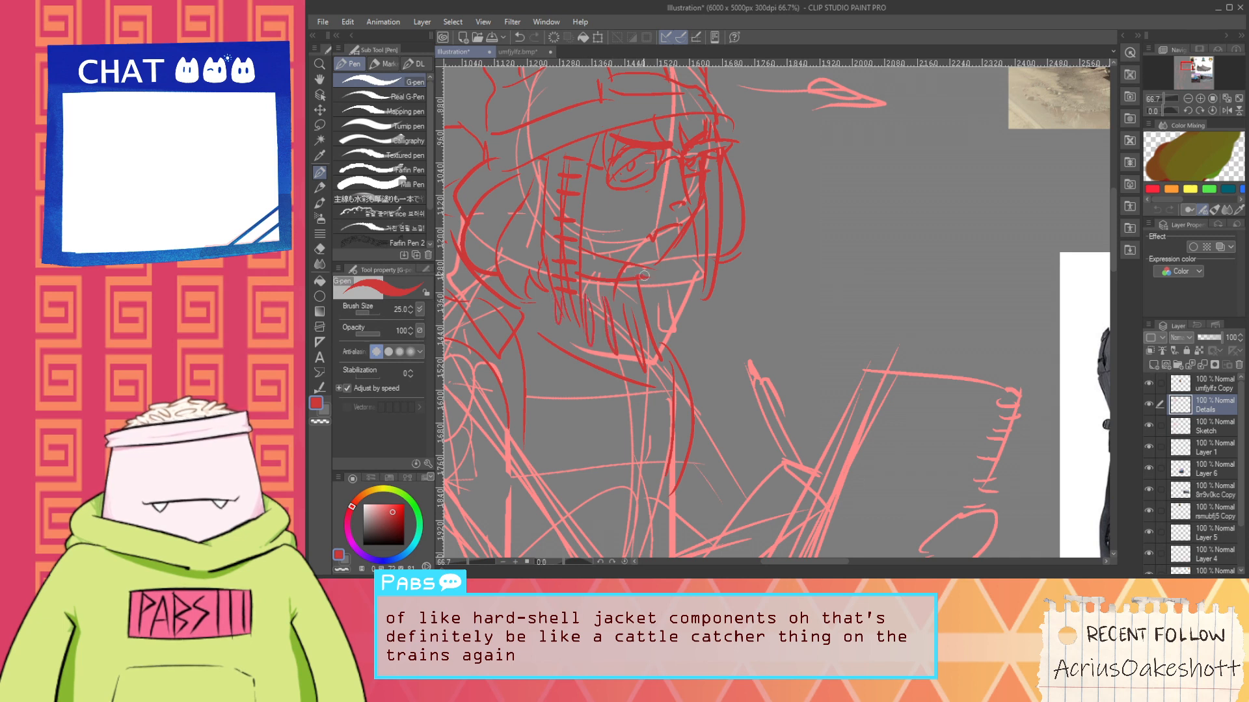
{"action": "key", "text": "ctrl+z"}
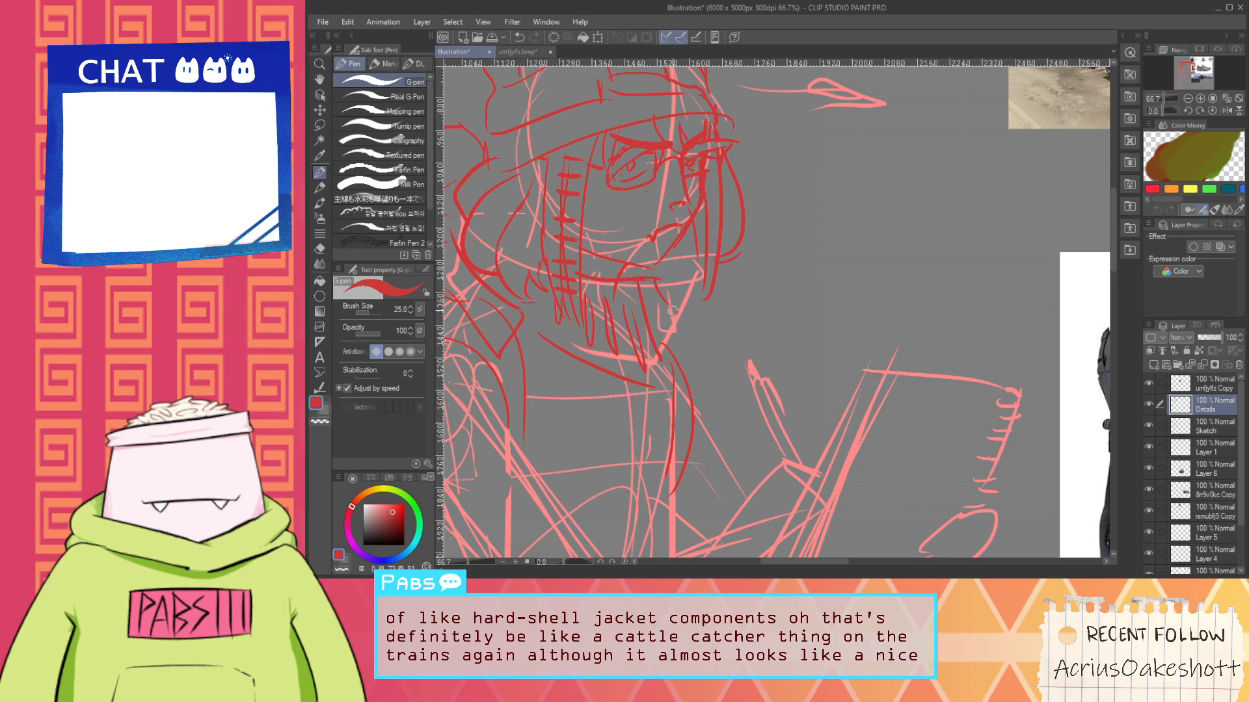
Extend the slats to the front of the collar below the chin and clean up its front edge
{"action": "mouse_move", "coordinate": [652, 277]}
{"action": "left_mouse_down"}
{"action": "mouse_move", "coordinate": [675, 359]}
{"action": "mouse_move", "coordinate": [654, 386]}
{"action": "mouse_move", "coordinate": [674, 330]}
{"action": "mouse_move", "coordinate": [647, 385]}
{"action": "mouse_move", "coordinate": [665, 387]}
{"action": "mouse_move", "coordinate": [672, 348]}
{"action": "mouse_move", "coordinate": [671, 374]}
{"action": "mouse_move", "coordinate": [641, 387]}
{"action": "mouse_move", "coordinate": [672, 390]}
{"action": "left_mouse_up"}
{"action": "key", "text": "ctrl+z"}
{"action": "key", "text": "ctrl+z"}
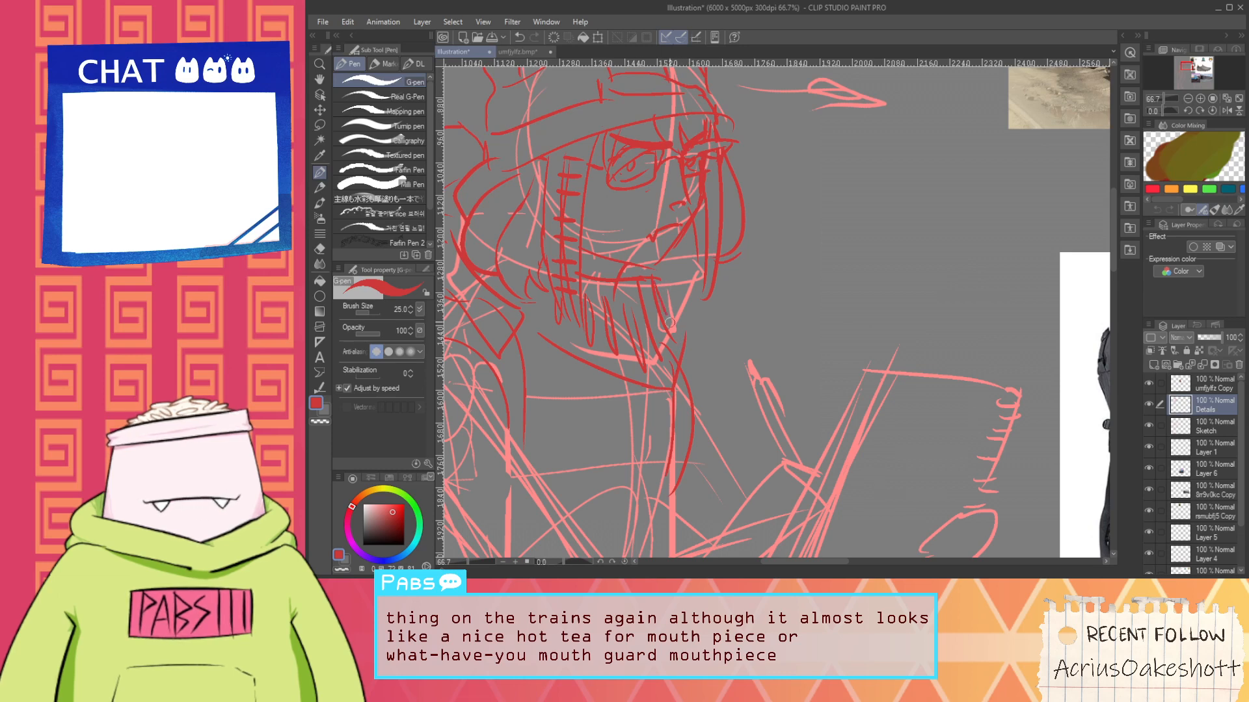
{"action": "key", "text": "e"}
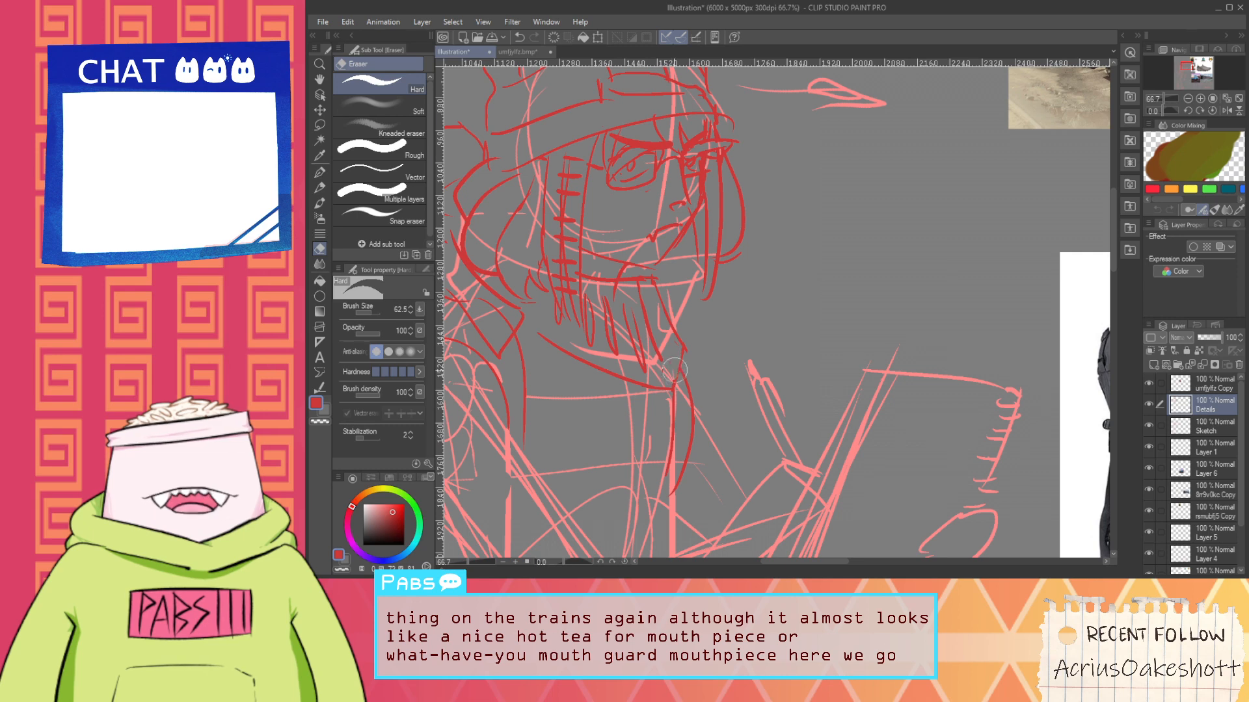
{"action": "key", "text": "p"}
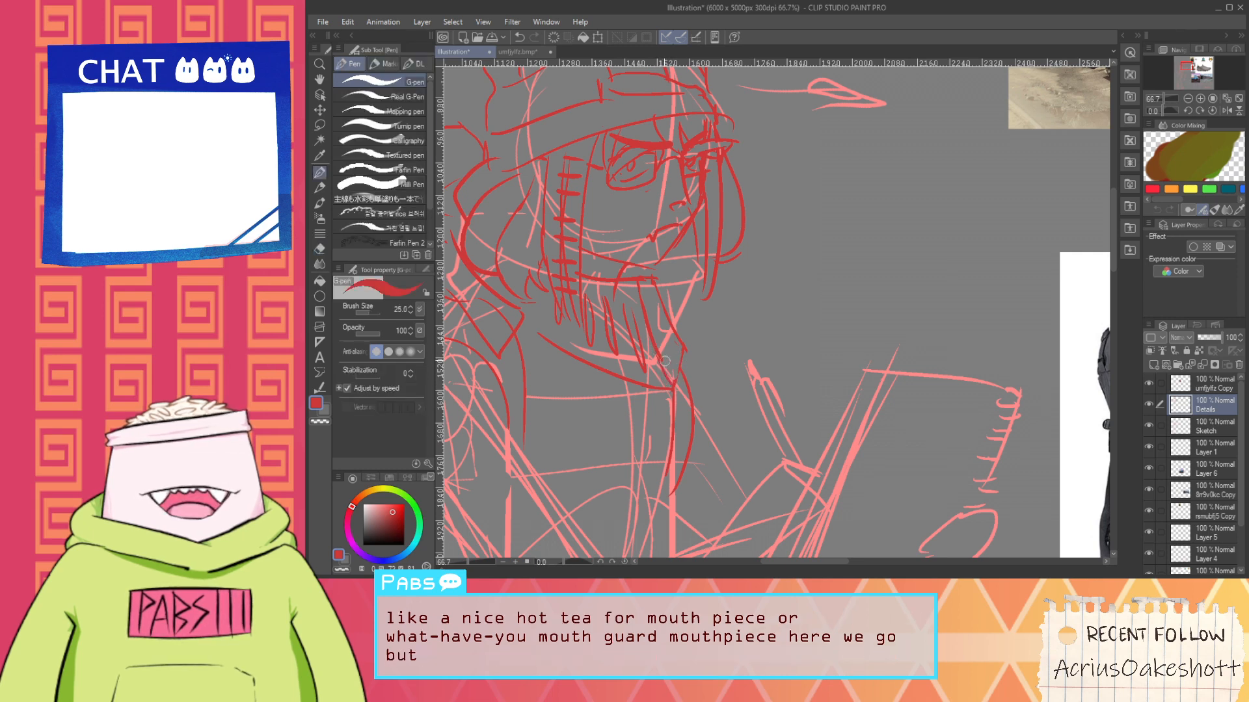
{"action": "left_click_drag", "start_coordinate": [651, 296], "coordinate": [674, 365]}
{"action": "key", "text": "ctrl+z"}
Clean up and redraw the back of the jacket collar where it meets the shoulder, using the hard eraser and the G-pen
{"action": "scroll", "coordinate": [673, 342], "scroll_direction": "down", "scroll_amount": 1}
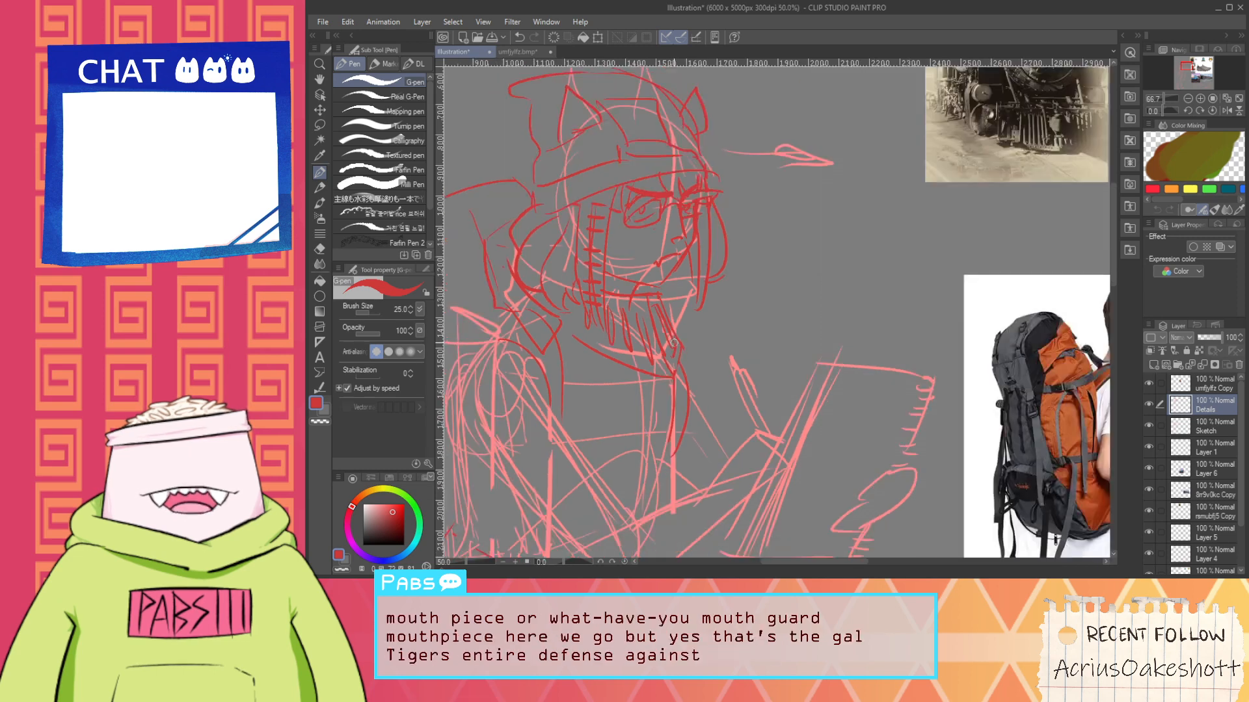
{"action": "key", "text": "space"}
{"action": "left_click_drag", "start_coordinate": [649, 301], "coordinate": [666, 324]}
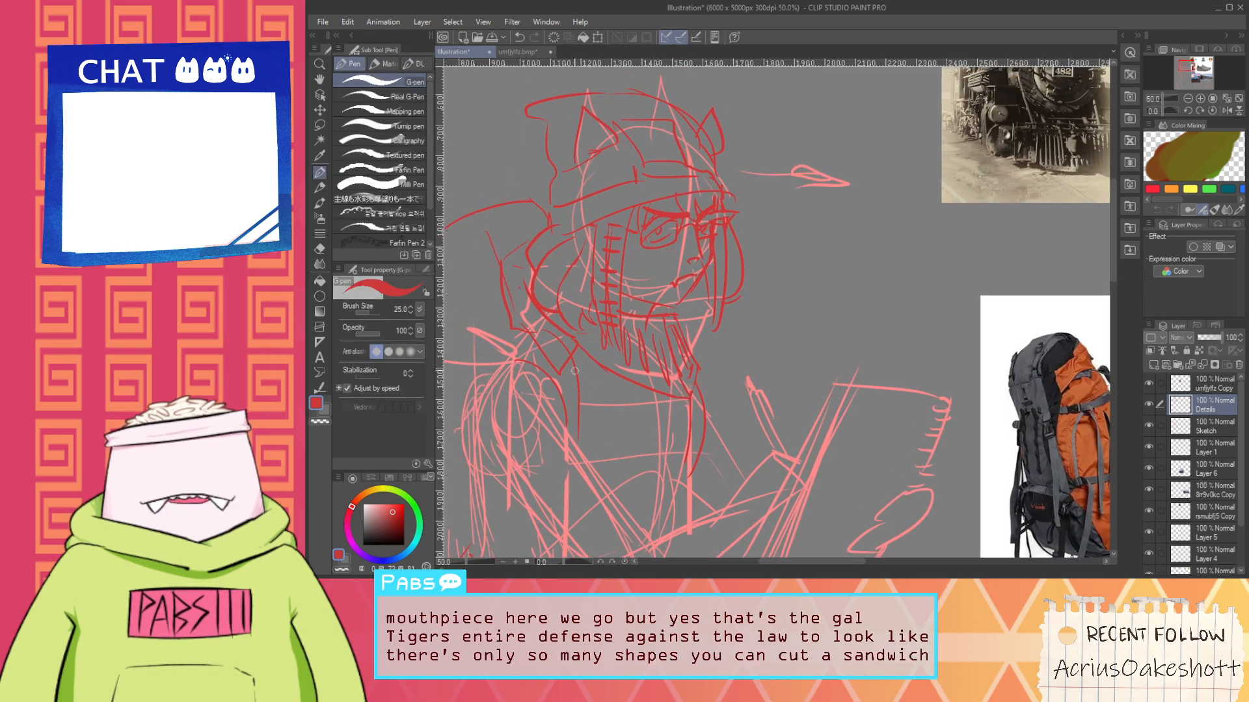
{"action": "mouse_move", "coordinate": [582, 373]}
{"action": "left_mouse_down"}
{"action": "mouse_move", "coordinate": [613, 344]}
{"action": "mouse_move", "coordinate": [593, 326]}
{"action": "left_mouse_up"}
{"action": "key", "text": "ctrl+z"}
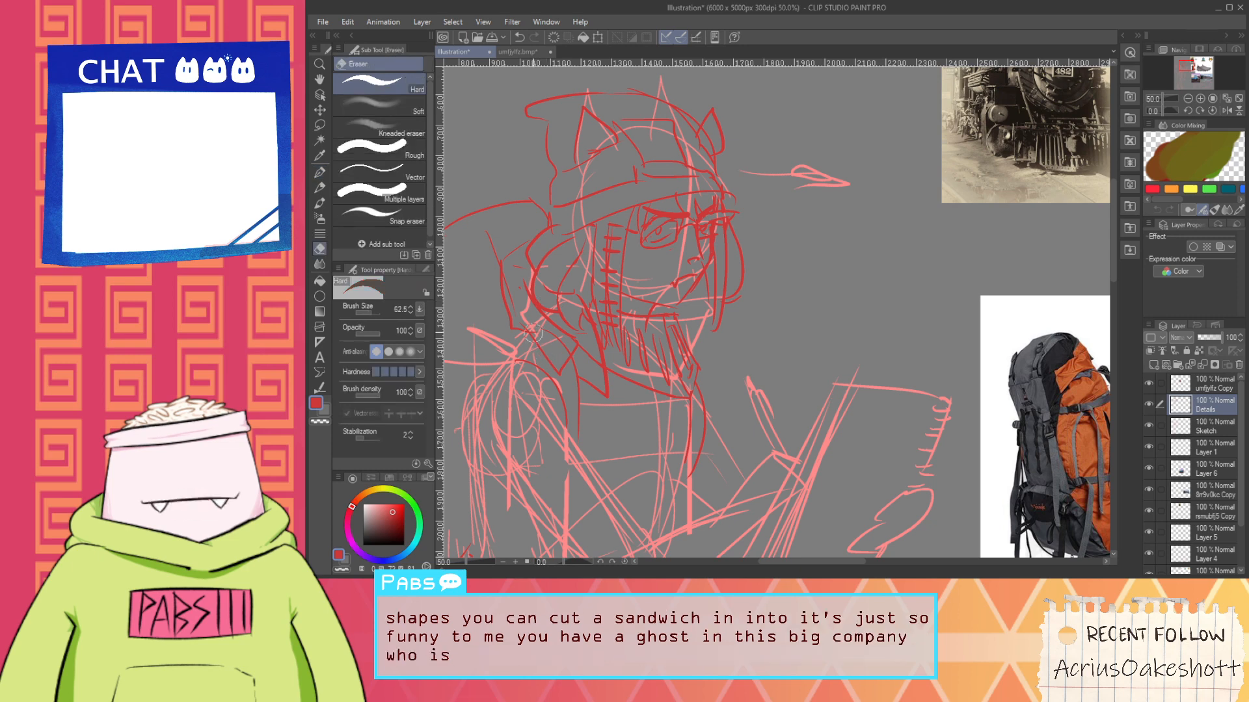
{"action": "key", "text": "e"}
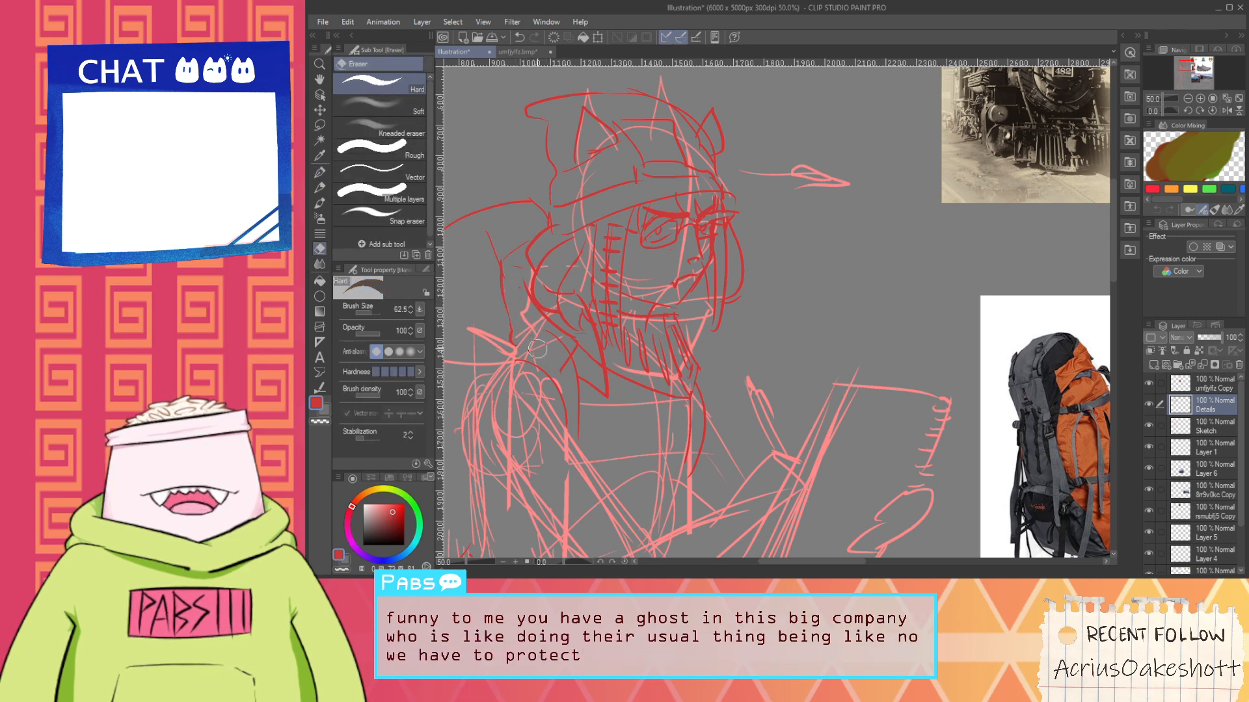
{"action": "scroll", "coordinate": [551, 363], "scroll_direction": "up", "scroll_amount": 1}
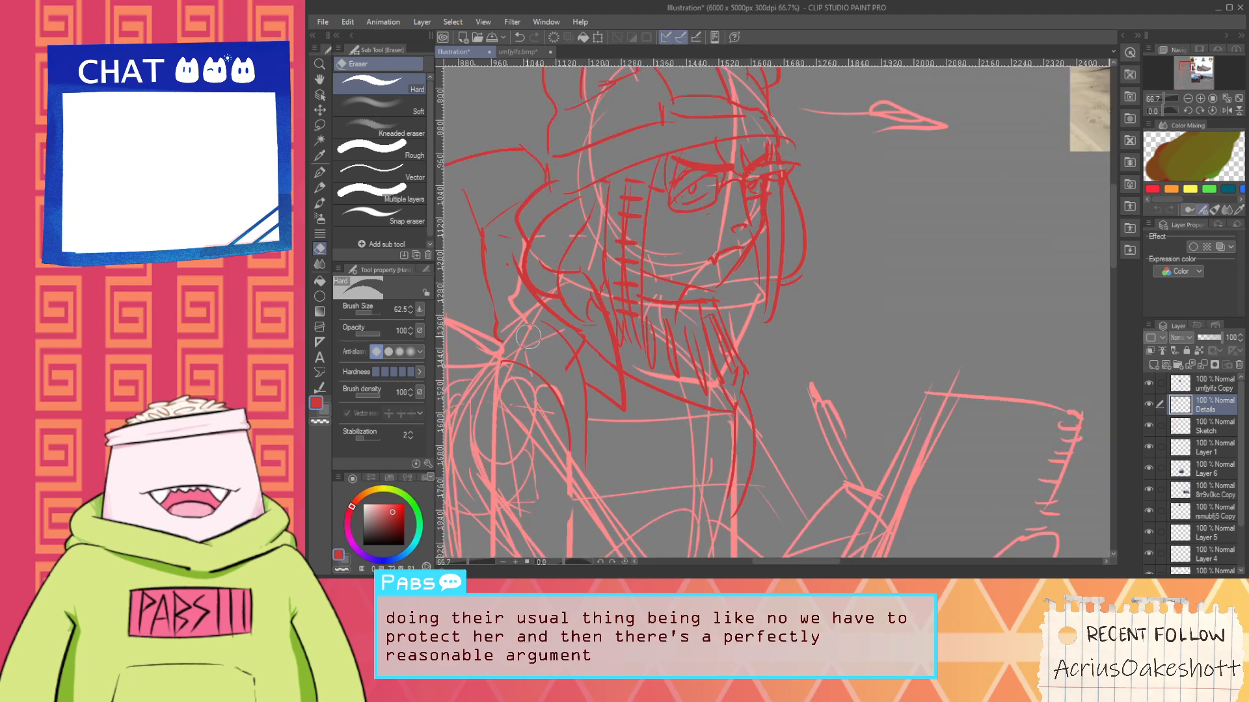
{"action": "key", "text": "p"}
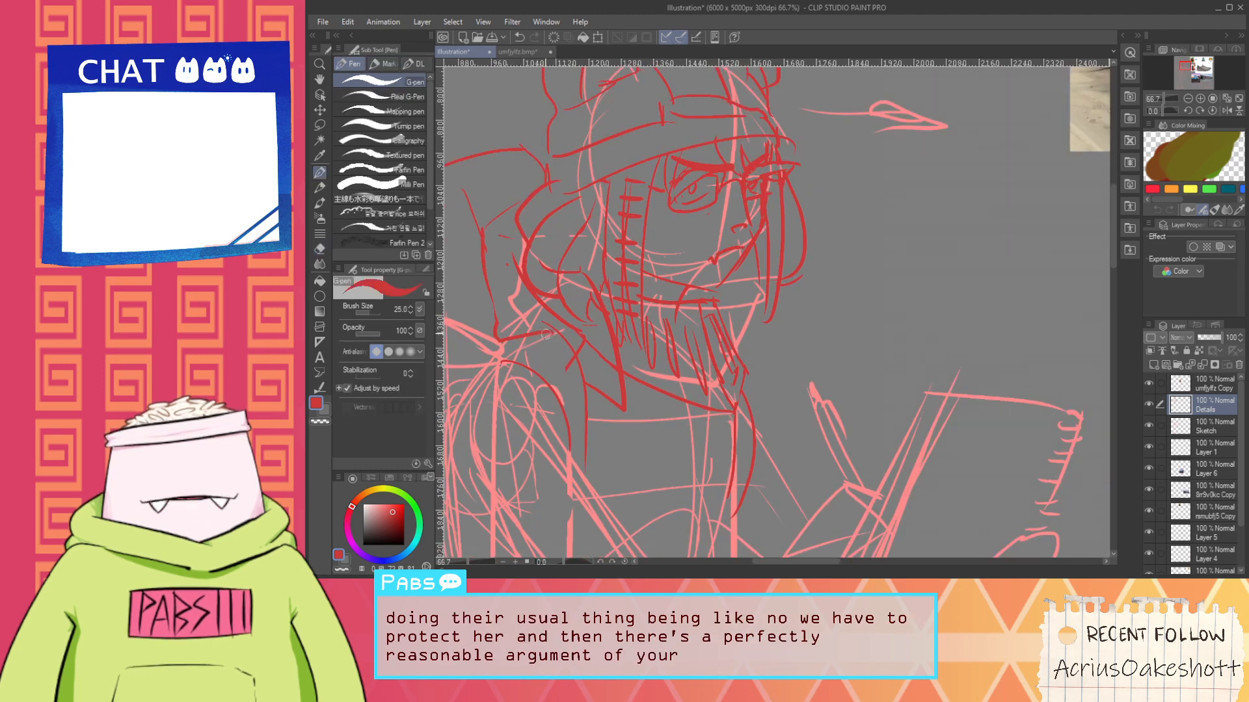
{"action": "key", "text": "e"}
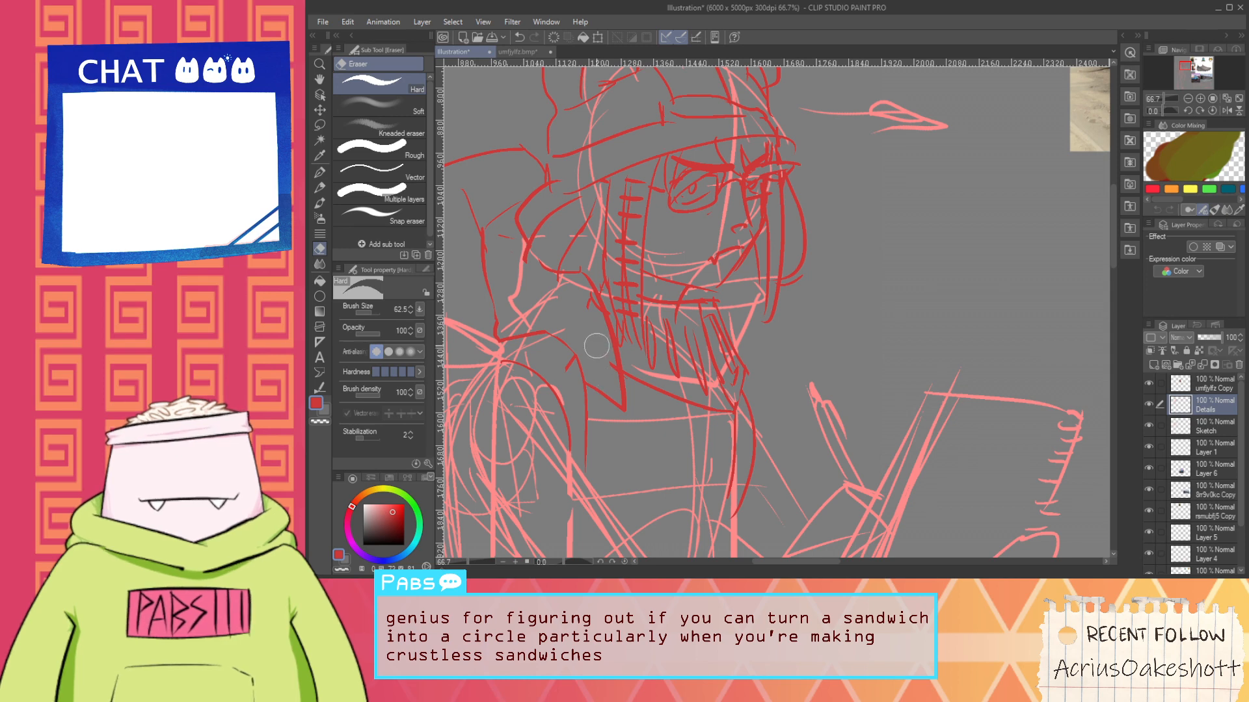
{"action": "scroll", "coordinate": [597, 346], "scroll_direction": "down", "scroll_amount": 1}
{"action": "left_click_drag", "start_coordinate": [605, 353], "coordinate": [613, 382]}
{"action": "scroll", "coordinate": [613, 382], "scroll_direction": "up", "scroll_amount": 1}
{"action": "scroll", "coordinate": [613, 382], "scroll_direction": "down", "scroll_amount": 1}
{"action": "left_click_drag", "start_coordinate": [691, 340], "coordinate": [650, 384]}
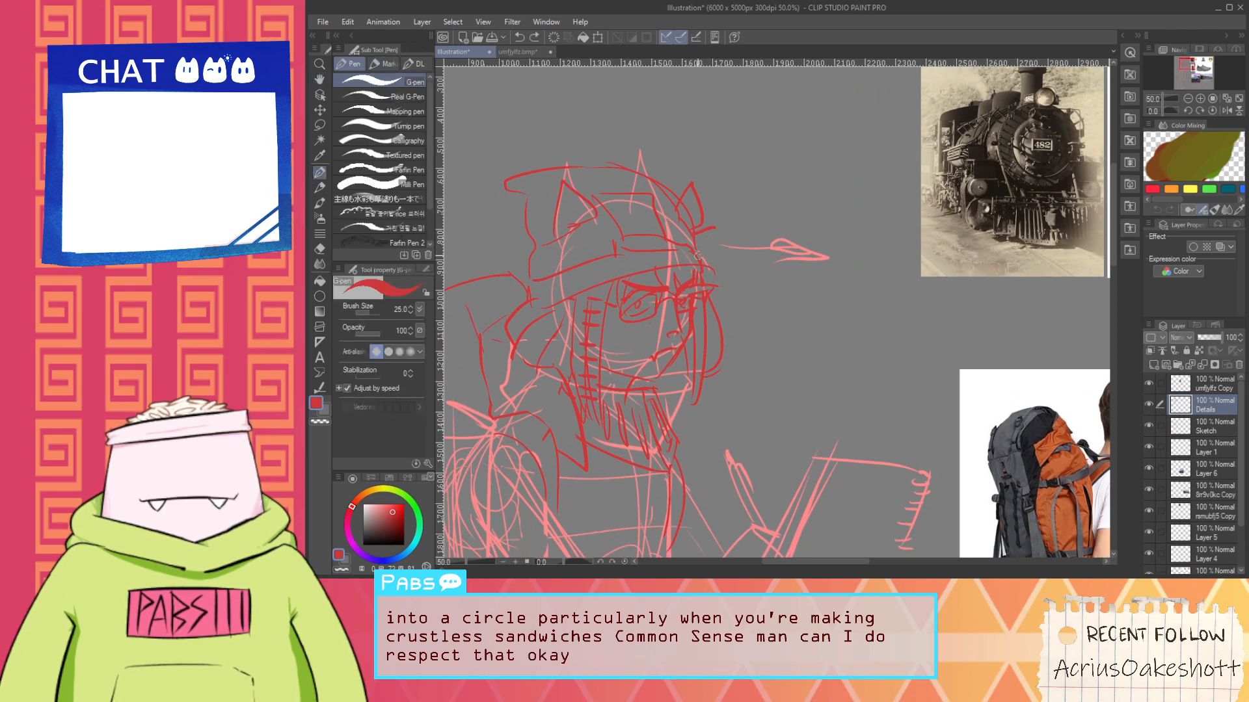
Sketch a small train whistle with a pointed cap on top of the hat, tucked behind the character's ear
{"action": "key", "text": "space"}
{"action": "left_click_drag", "start_coordinate": [745, 243], "coordinate": [726, 319]}
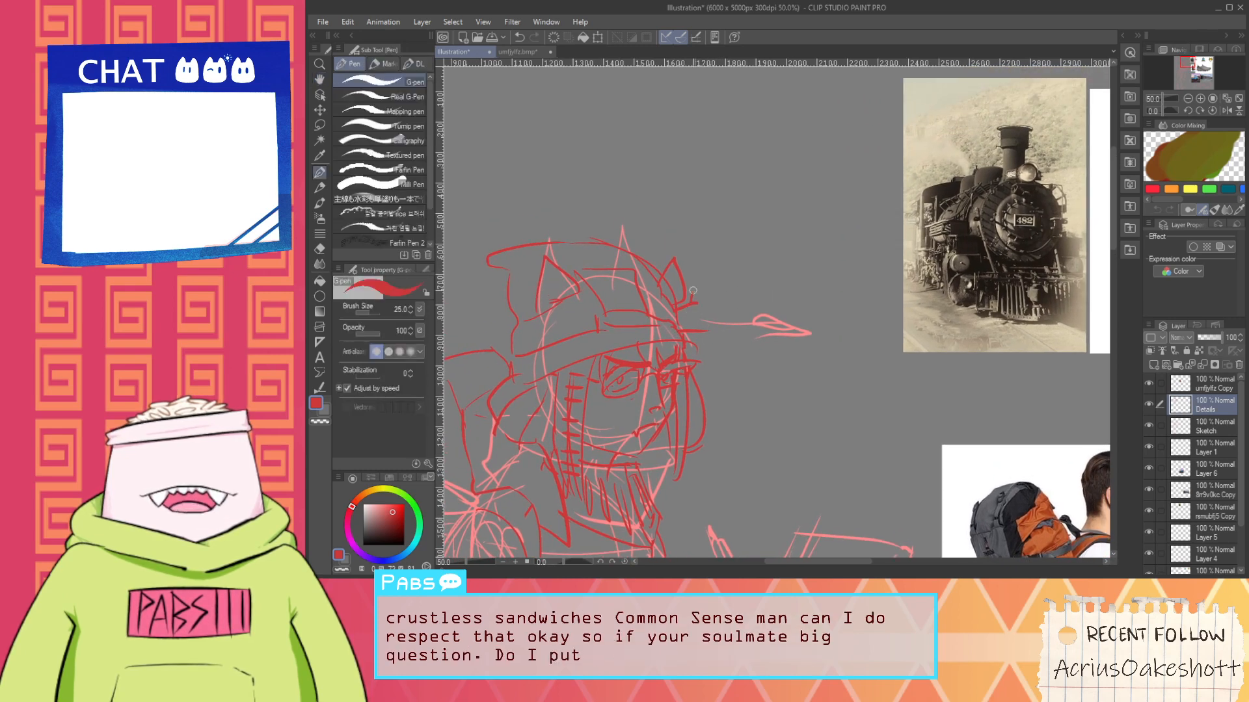
{"action": "left_click_drag", "start_coordinate": [684, 237], "coordinate": [735, 239]}
{"action": "scroll", "coordinate": [719, 251], "scroll_direction": "down", "scroll_amount": 2}
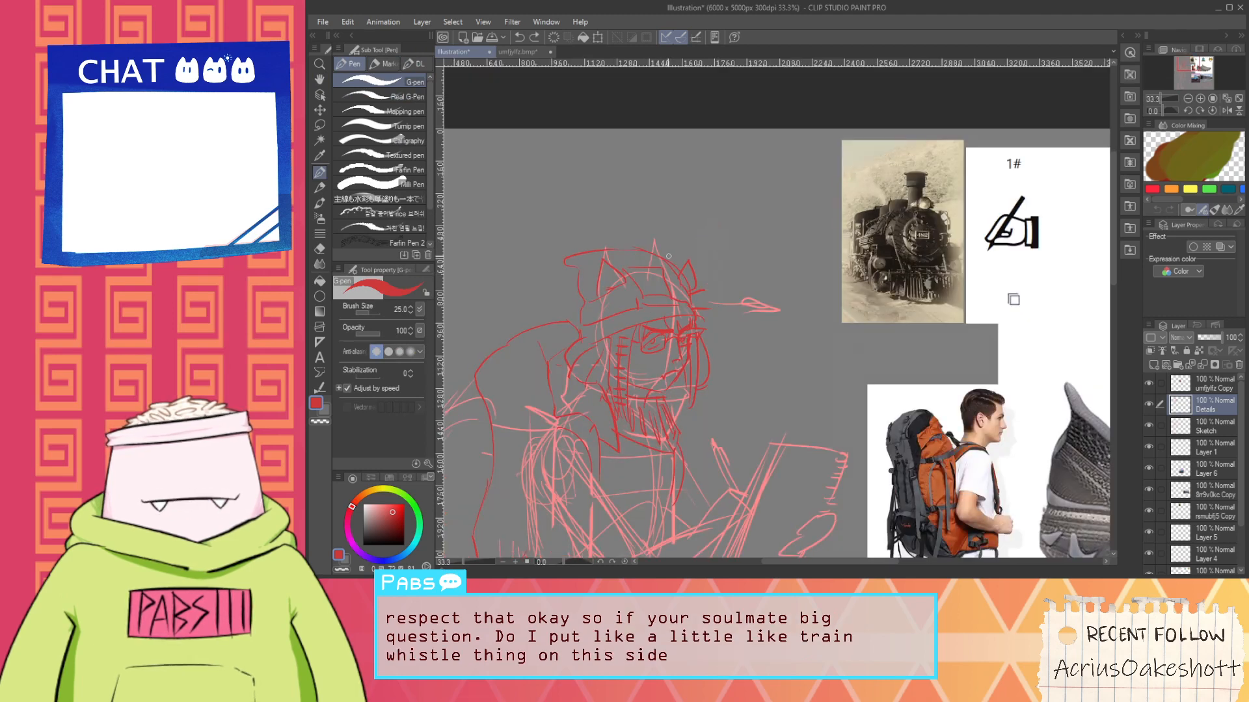
{"action": "scroll", "coordinate": [662, 254], "scroll_direction": "up", "scroll_amount": 2}
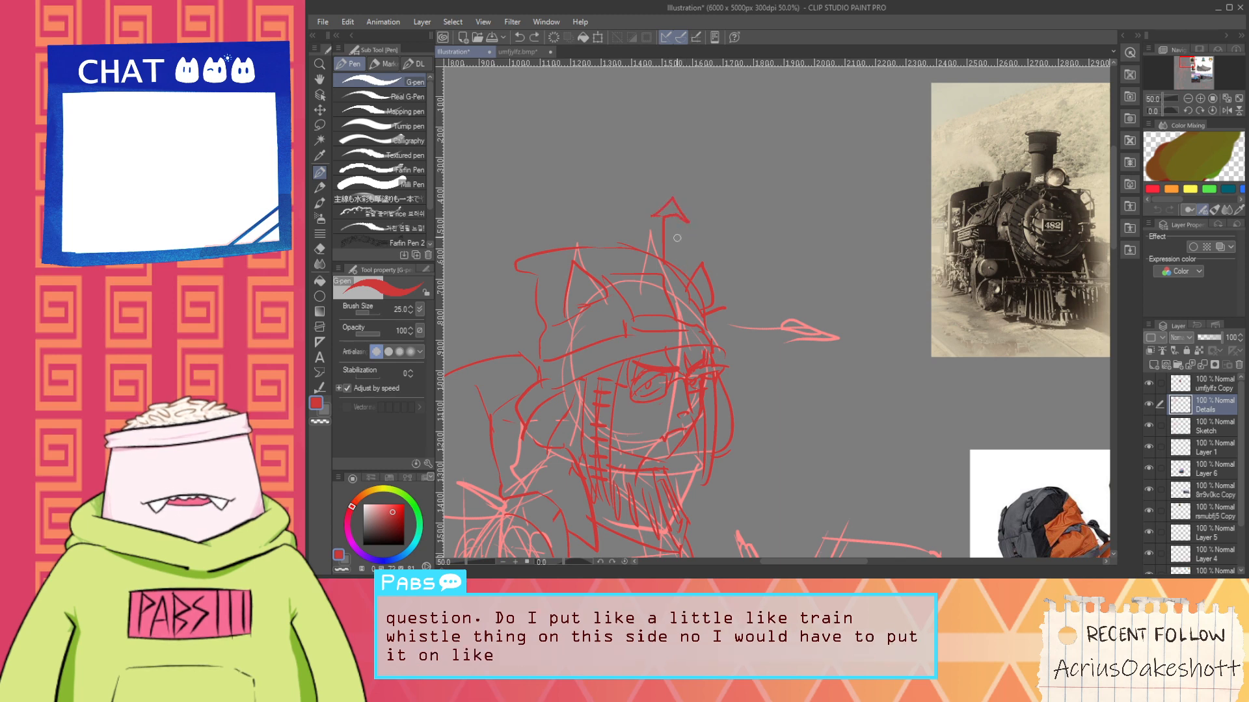
{"action": "scroll", "coordinate": [677, 260], "scroll_direction": "down", "scroll_amount": 2}
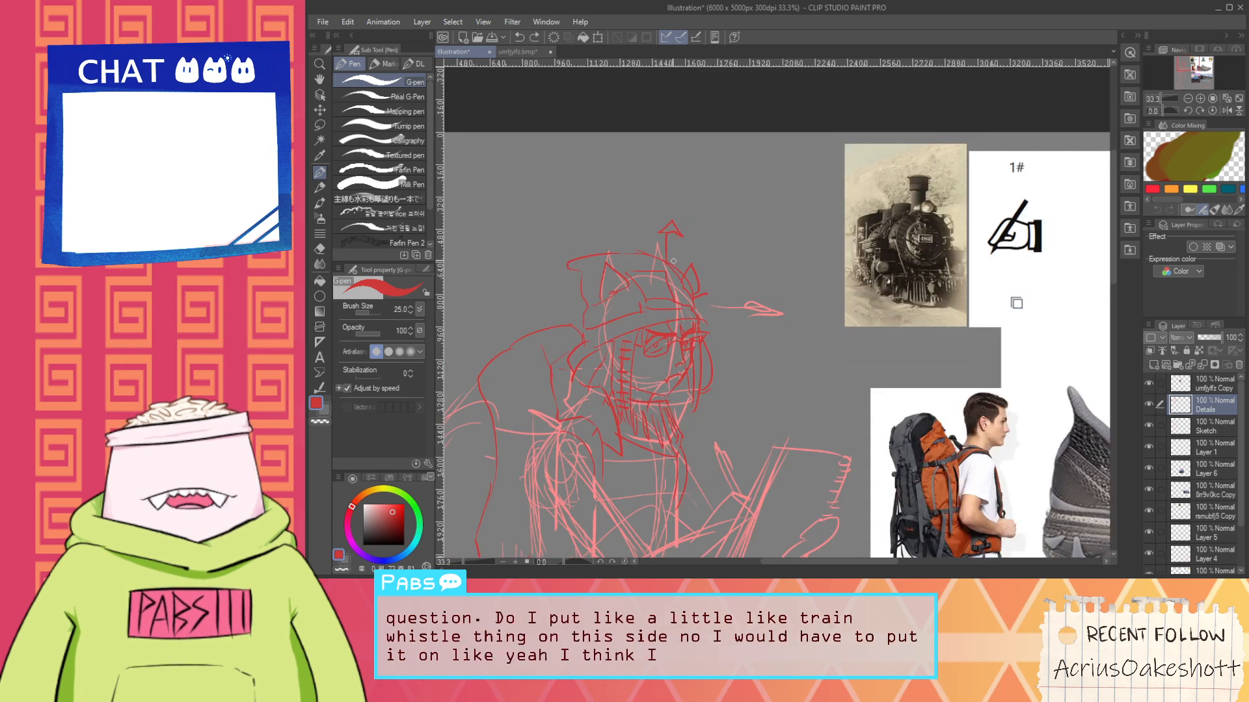
{"action": "scroll", "coordinate": [674, 259], "scroll_direction": "up", "scroll_amount": 3}
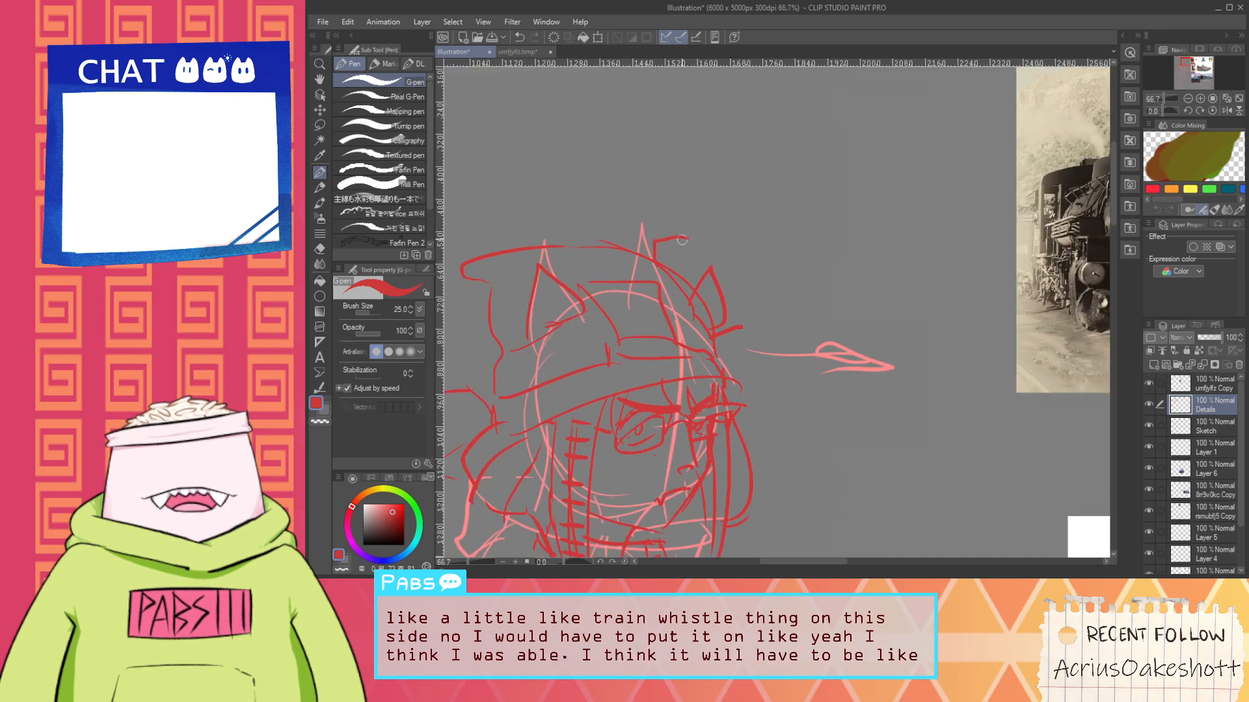
{"action": "mouse_move", "coordinate": [681, 240]}
{"action": "left_mouse_down"}
{"action": "mouse_move", "coordinate": [690, 302]}
{"action": "mouse_move", "coordinate": [678, 221]}
{"action": "mouse_move", "coordinate": [700, 238]}
{"action": "left_mouse_up"}
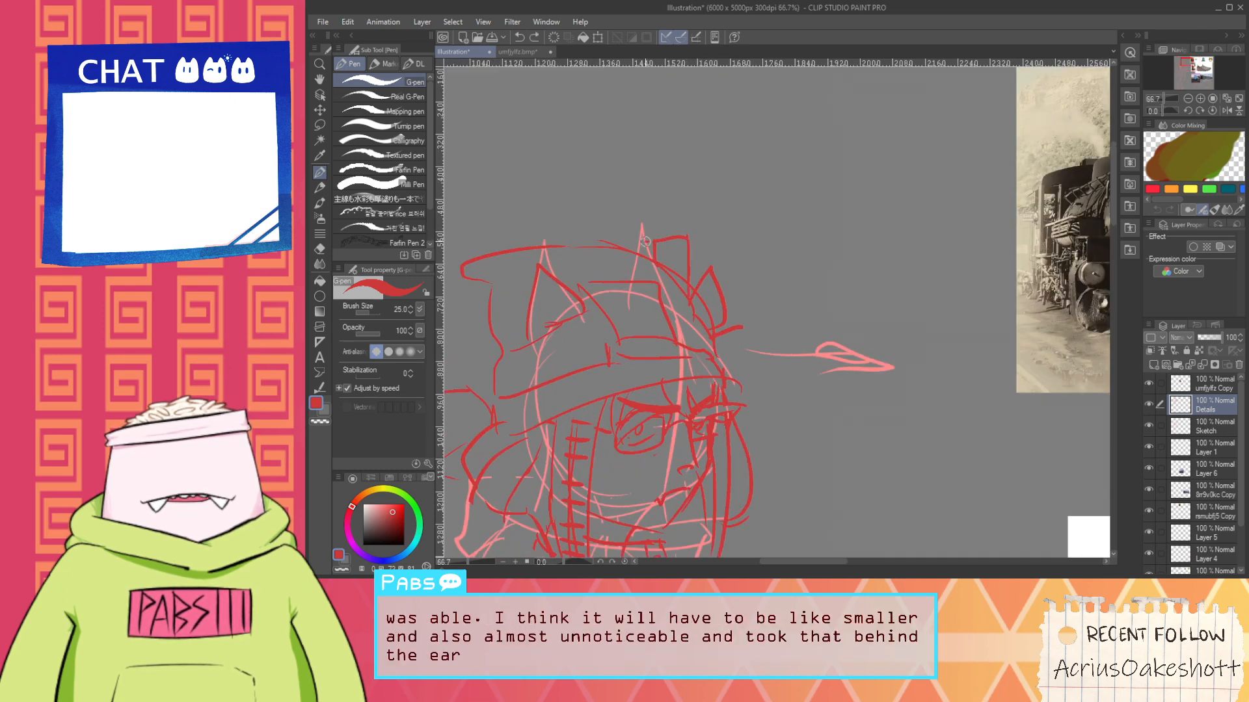
{"action": "scroll", "coordinate": [685, 264], "scroll_direction": "down", "scroll_amount": 2}
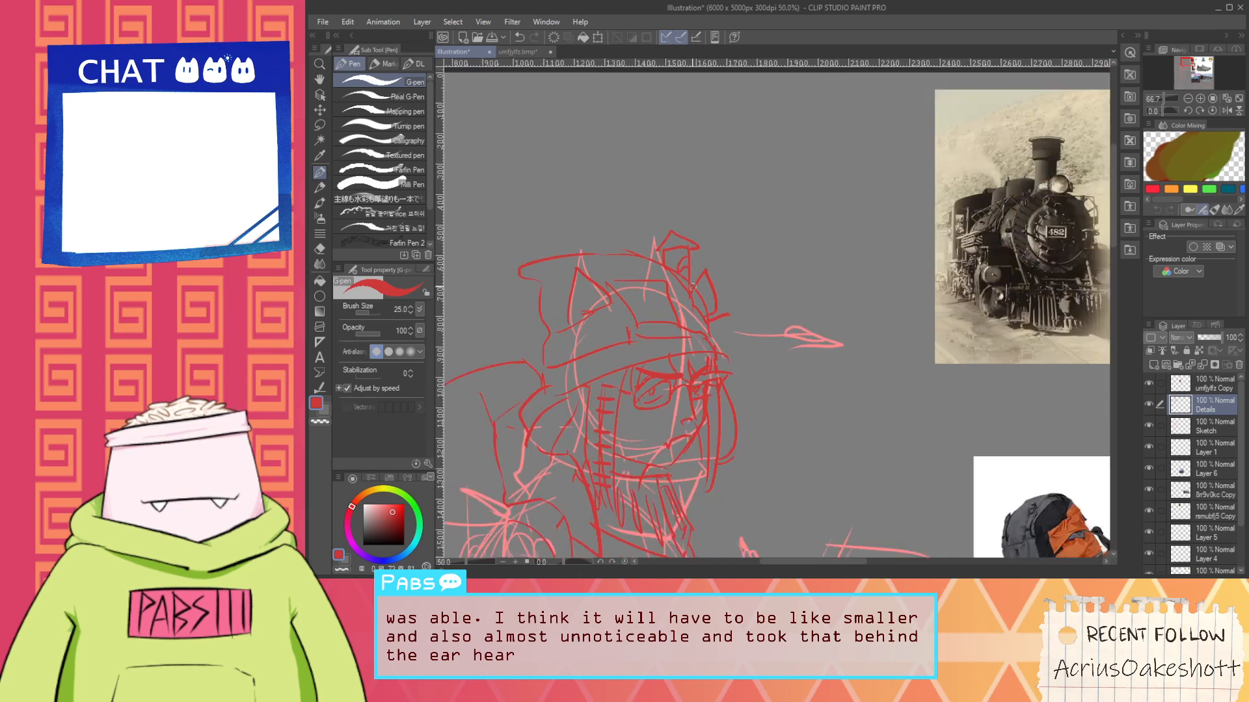
Examine the whistle, face and slatted collar alongside the steam locomotive reference
{"action": "key", "text": "space"}
{"action": "left_click_drag", "start_coordinate": [690, 398], "coordinate": [679, 346]}
{"action": "left_click_drag", "start_coordinate": [651, 435], "coordinate": [724, 352]}
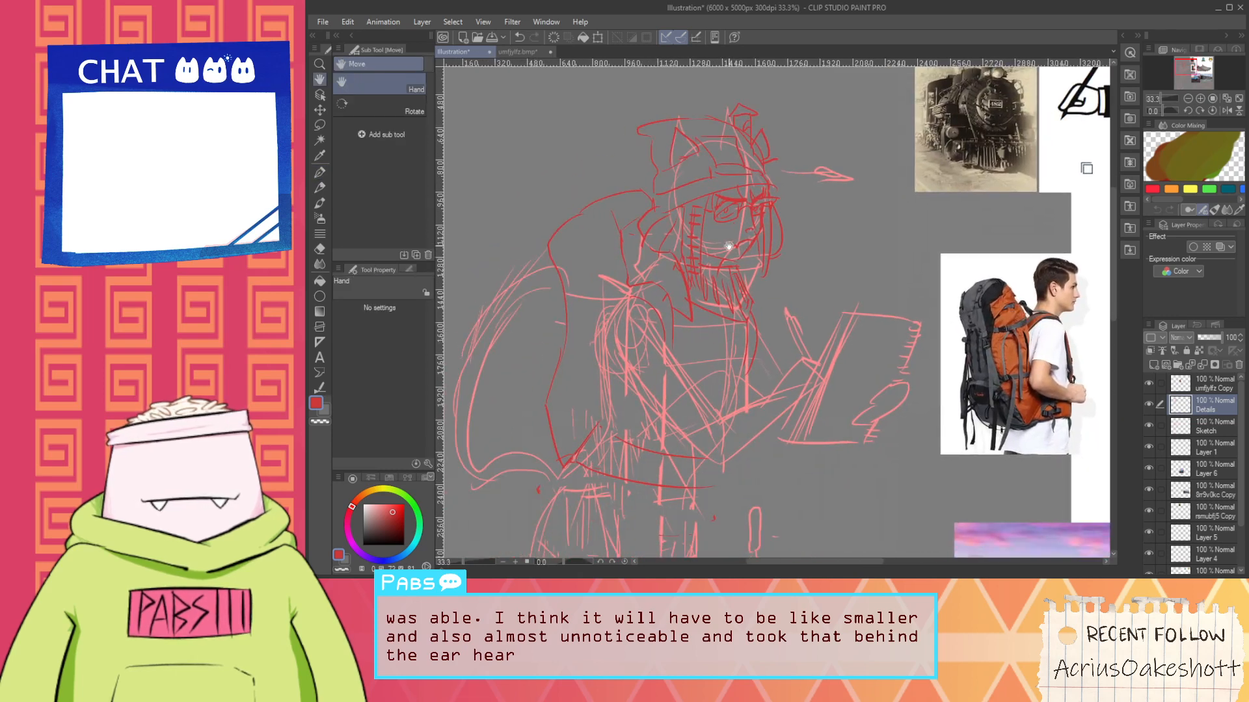
{"action": "scroll", "coordinate": [728, 259], "scroll_direction": "up", "scroll_amount": 1}
{"action": "scroll", "coordinate": [787, 284], "scroll_direction": "down", "scroll_amount": 1}
{"action": "left_click_drag", "start_coordinate": [819, 269], "coordinate": [755, 310]}
{"action": "scroll", "coordinate": [666, 305], "scroll_direction": "up", "scroll_amount": 1}
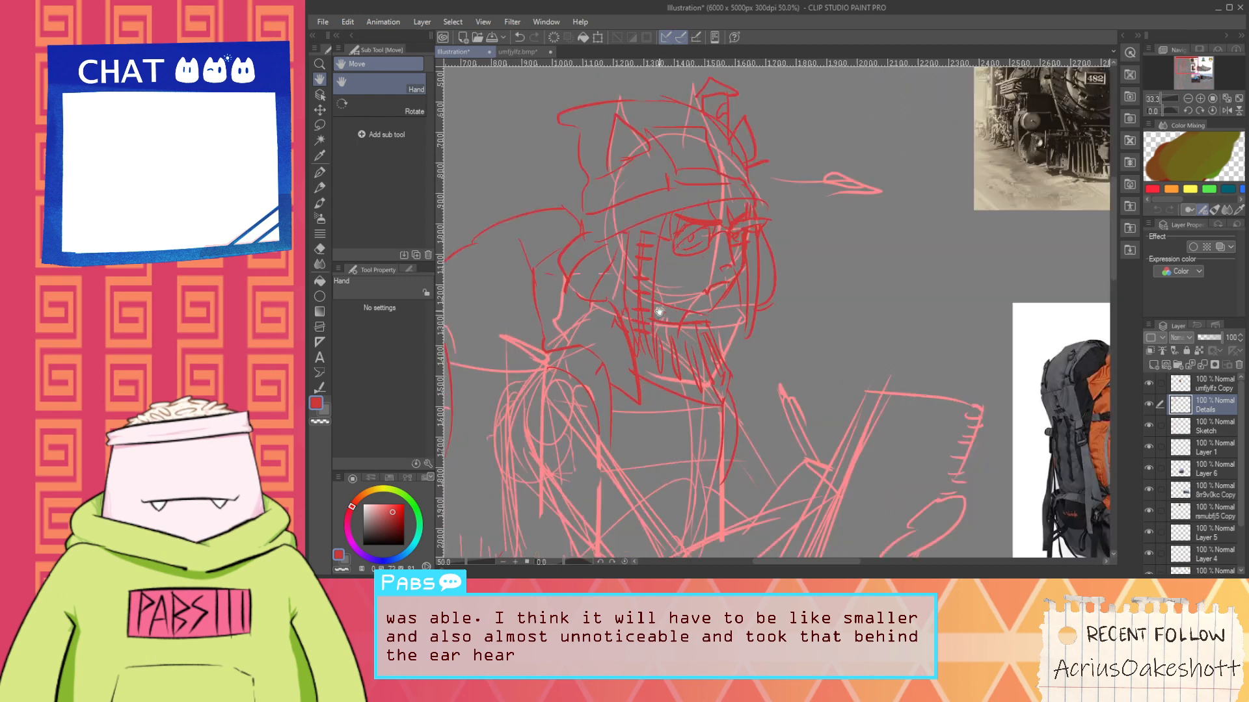
{"action": "scroll", "coordinate": [659, 312], "scroll_direction": "up", "scroll_amount": 2}
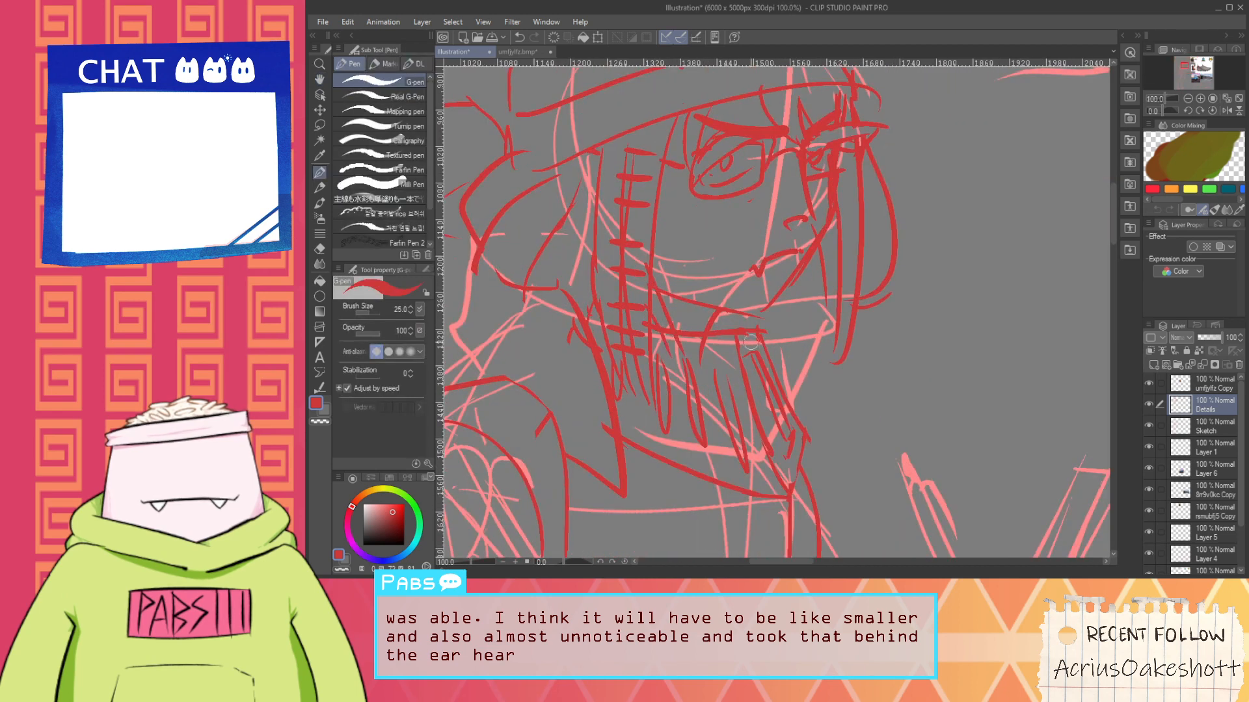
{"action": "scroll", "coordinate": [740, 359], "scroll_direction": "down", "scroll_amount": 2}
{"action": "key", "text": "space"}
{"action": "left_click_drag", "start_coordinate": [822, 362], "coordinate": [690, 356]}
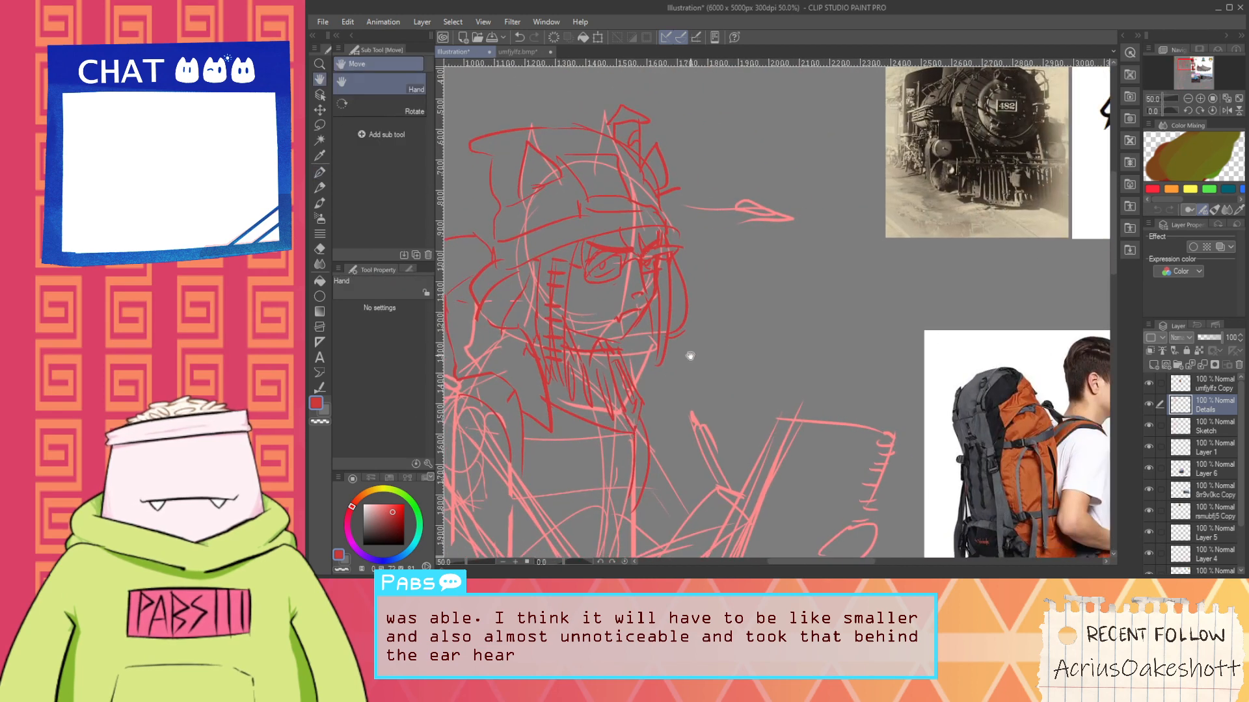
{"action": "left_click_drag", "start_coordinate": [798, 304], "coordinate": [725, 370]}
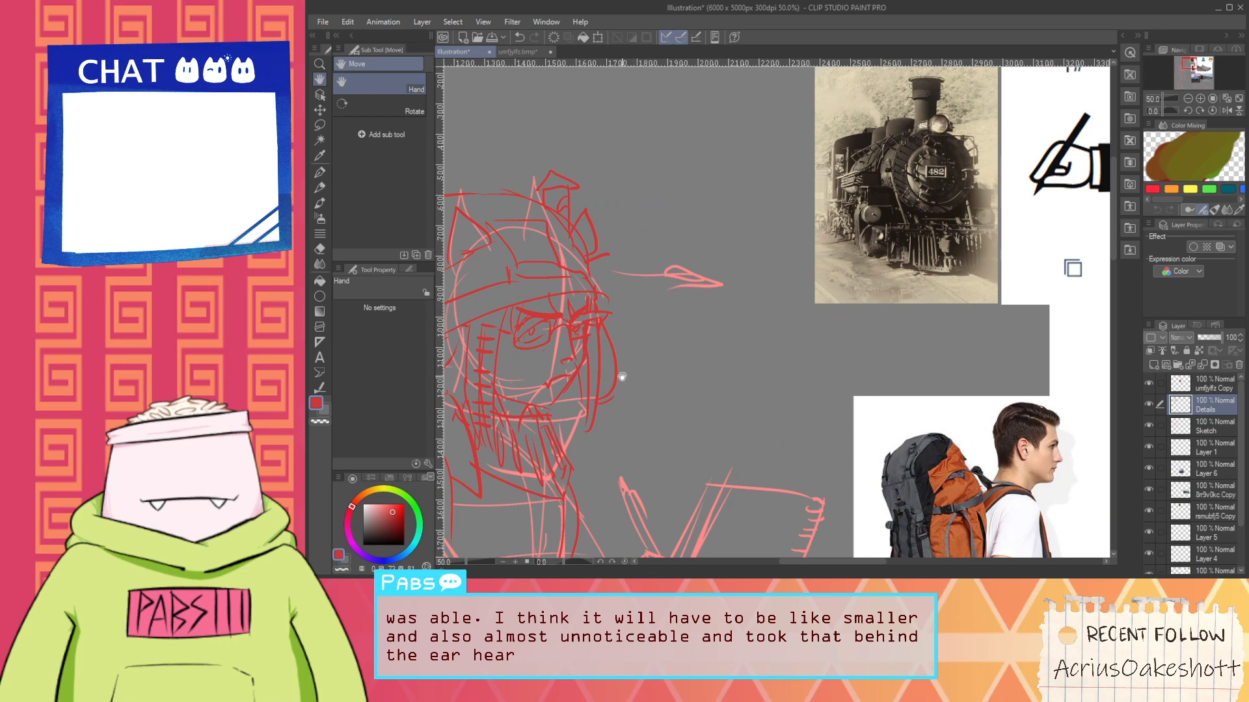
{"action": "left_click_drag", "start_coordinate": [621, 377], "coordinate": [662, 285]}
{"action": "left_click_drag", "start_coordinate": [611, 328], "coordinate": [633, 404]}
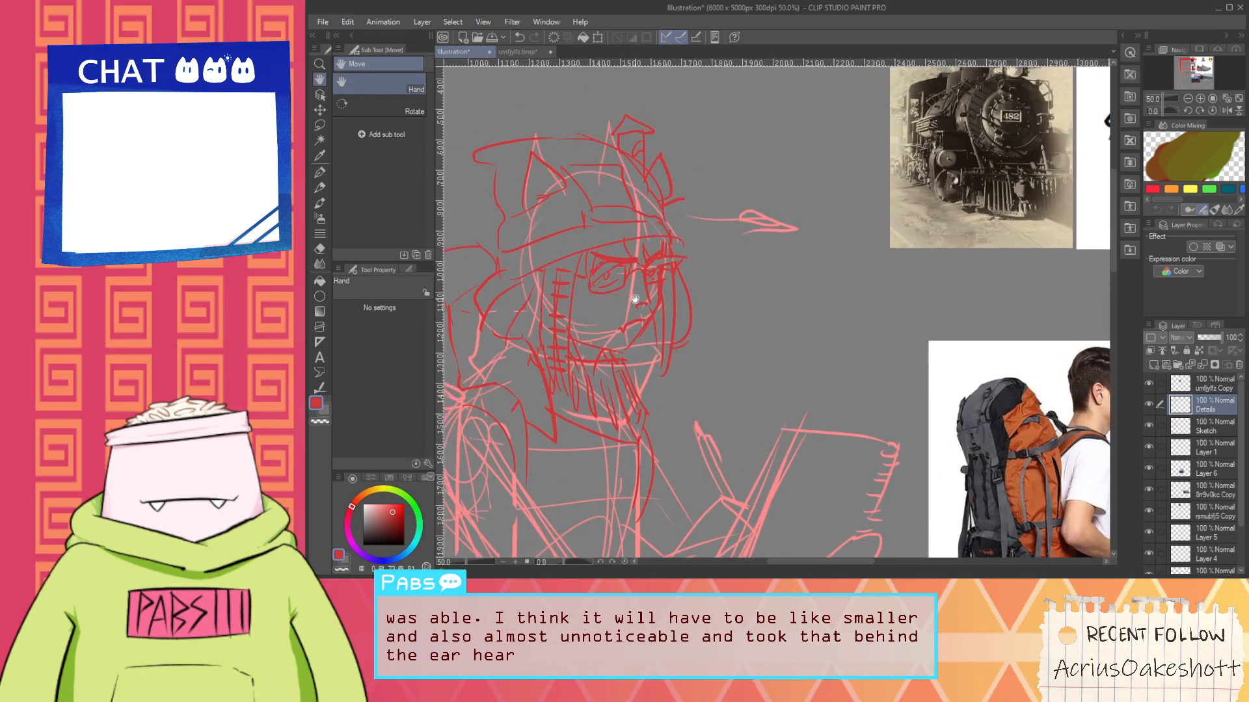
Sketch another piece of the jacket collar on the far side of the character's neck
{"action": "mouse_move", "coordinate": [635, 319]}
{"action": "left_mouse_down"}
{"action": "mouse_move", "coordinate": [648, 305]}
{"action": "mouse_move", "coordinate": [703, 346]}
{"action": "left_mouse_up"}
{"action": "scroll", "coordinate": [666, 289], "scroll_direction": "down", "scroll_amount": 1}
{"action": "scroll", "coordinate": [687, 339], "scroll_direction": "up", "scroll_amount": 1}
{"action": "mouse_move", "coordinate": [678, 293]}
{"action": "left_mouse_down"}
{"action": "mouse_move", "coordinate": [703, 337]}
{"action": "mouse_move", "coordinate": [705, 387]}
{"action": "left_mouse_up"}
{"action": "scroll", "coordinate": [713, 353], "scroll_direction": "down", "scroll_amount": 1}
{"action": "left_click_drag", "start_coordinate": [653, 433], "coordinate": [654, 420]}
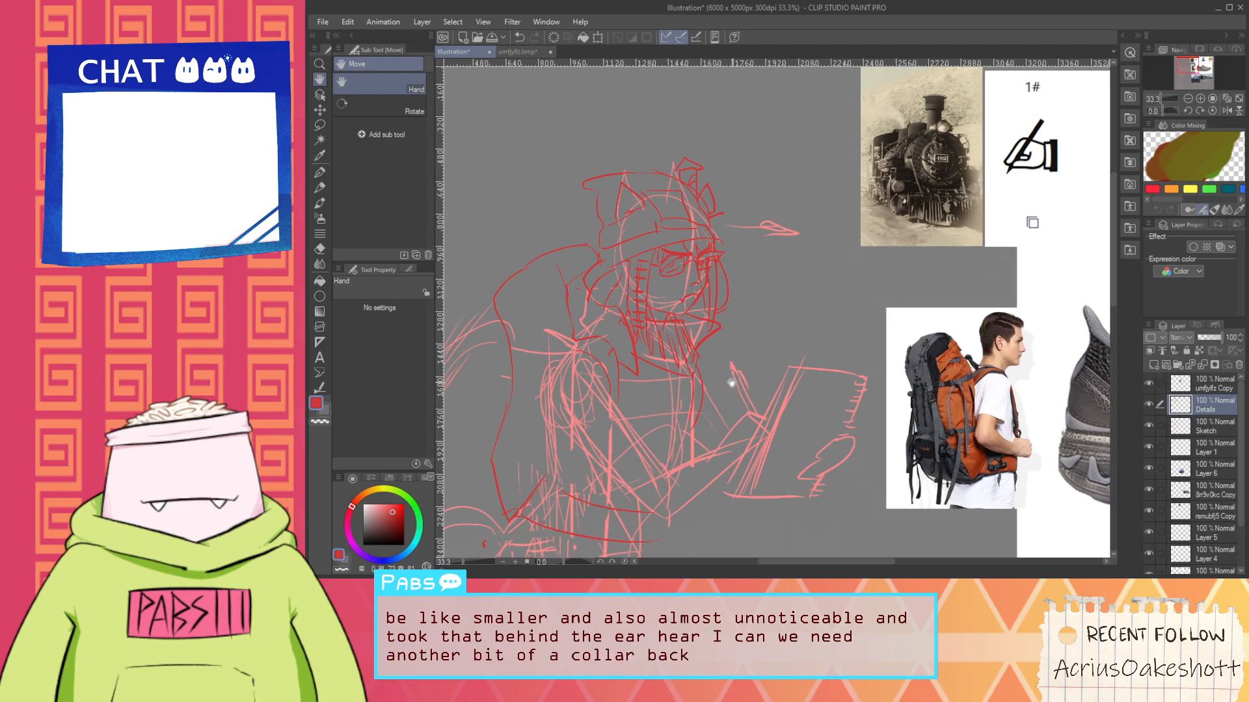
Examine the whole character and the backpack and train photos for details to use on the luggage
{"action": "left_click_drag", "start_coordinate": [730, 390], "coordinate": [622, 272]}
{"action": "scroll", "coordinate": [634, 362], "scroll_direction": "down", "scroll_amount": 1}
{"action": "scroll", "coordinate": [663, 352], "scroll_direction": "down", "scroll_amount": 2}
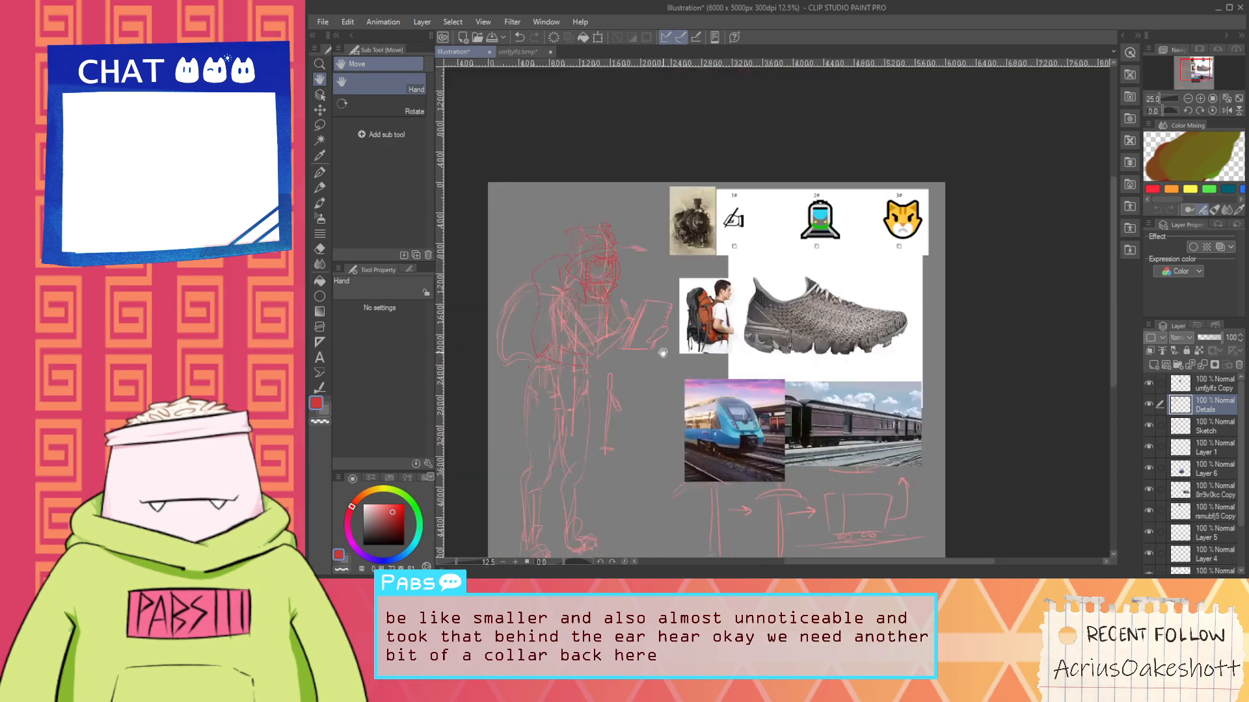
{"action": "scroll", "coordinate": [567, 368], "scroll_direction": "up", "scroll_amount": 3}
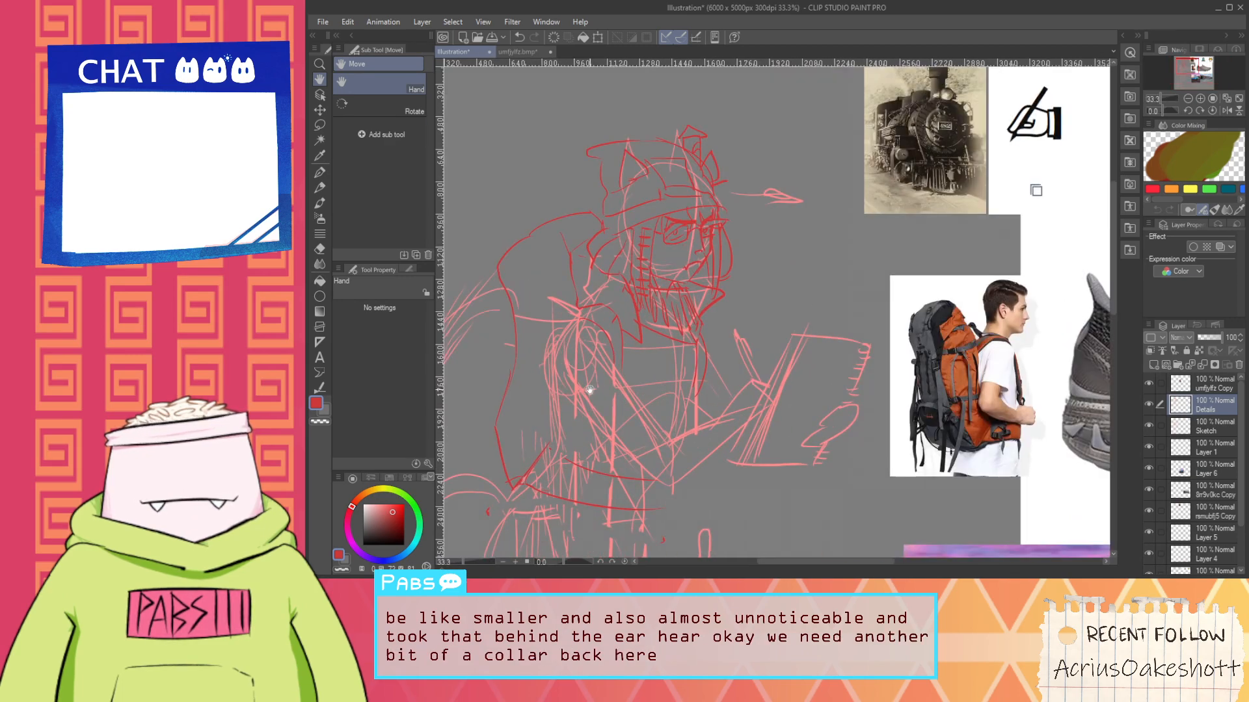
{"action": "scroll", "coordinate": [589, 389], "scroll_direction": "down", "scroll_amount": 1}
{"action": "left_click_drag", "start_coordinate": [625, 457], "coordinate": [554, 292]}
{"action": "left_click_drag", "start_coordinate": [601, 370], "coordinate": [540, 299]}
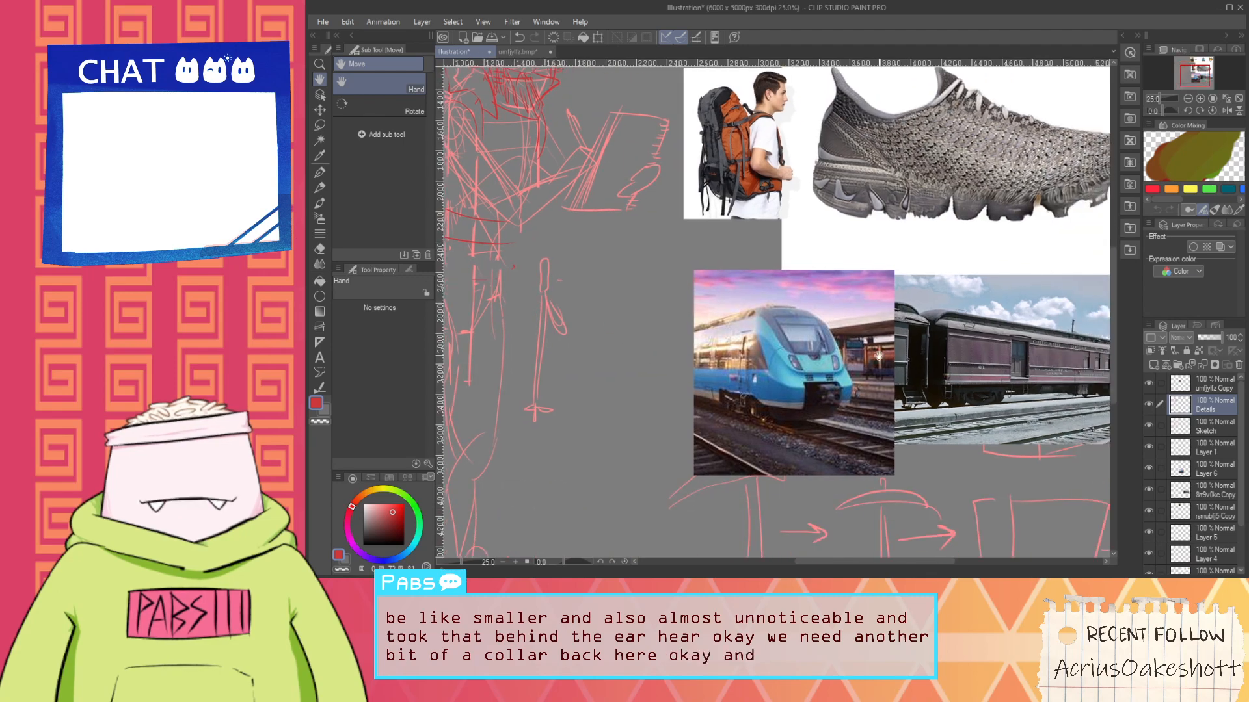
{"action": "scroll", "coordinate": [909, 389], "scroll_direction": "down", "scroll_amount": 2}
{"action": "scroll", "coordinate": [953, 391], "scroll_direction": "up", "scroll_amount": 3}
{"action": "scroll", "coordinate": [954, 363], "scroll_direction": "down", "scroll_amount": 1}
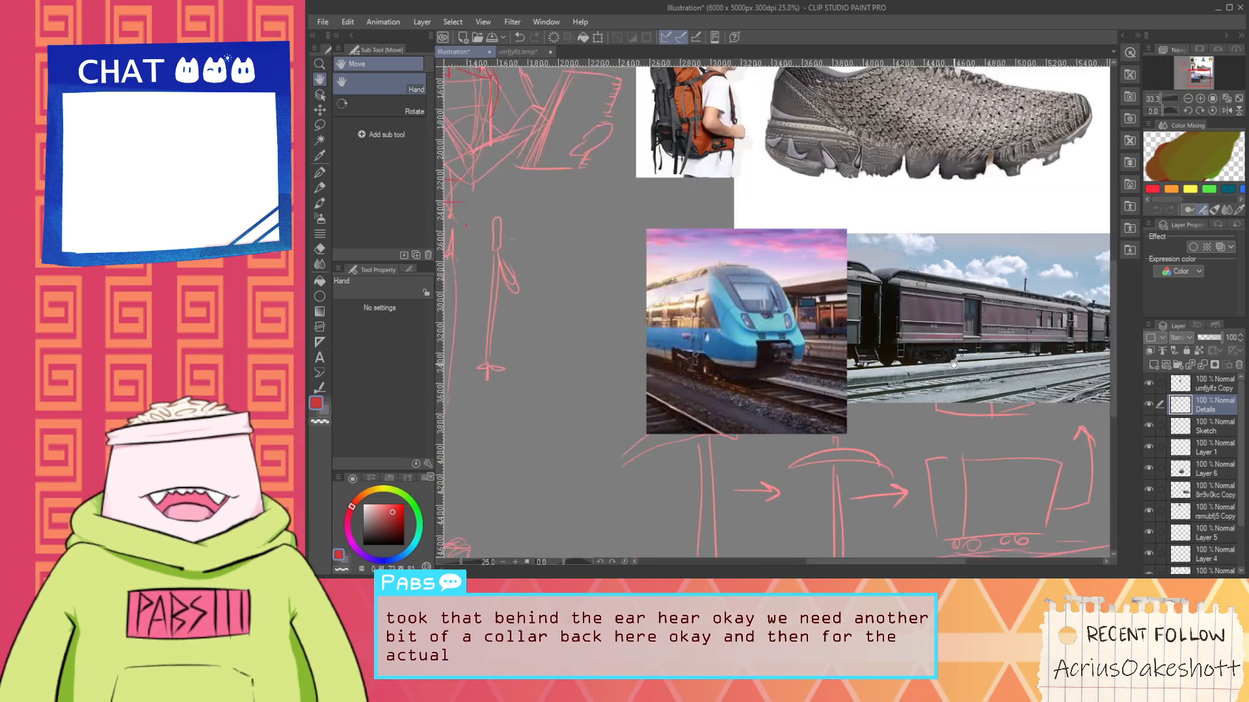
{"action": "left_click_drag", "start_coordinate": [968, 380], "coordinate": [876, 402]}
{"action": "left_click_drag", "start_coordinate": [553, 244], "coordinate": [772, 385]}
{"action": "left_click_drag", "start_coordinate": [574, 350], "coordinate": [750, 388]}
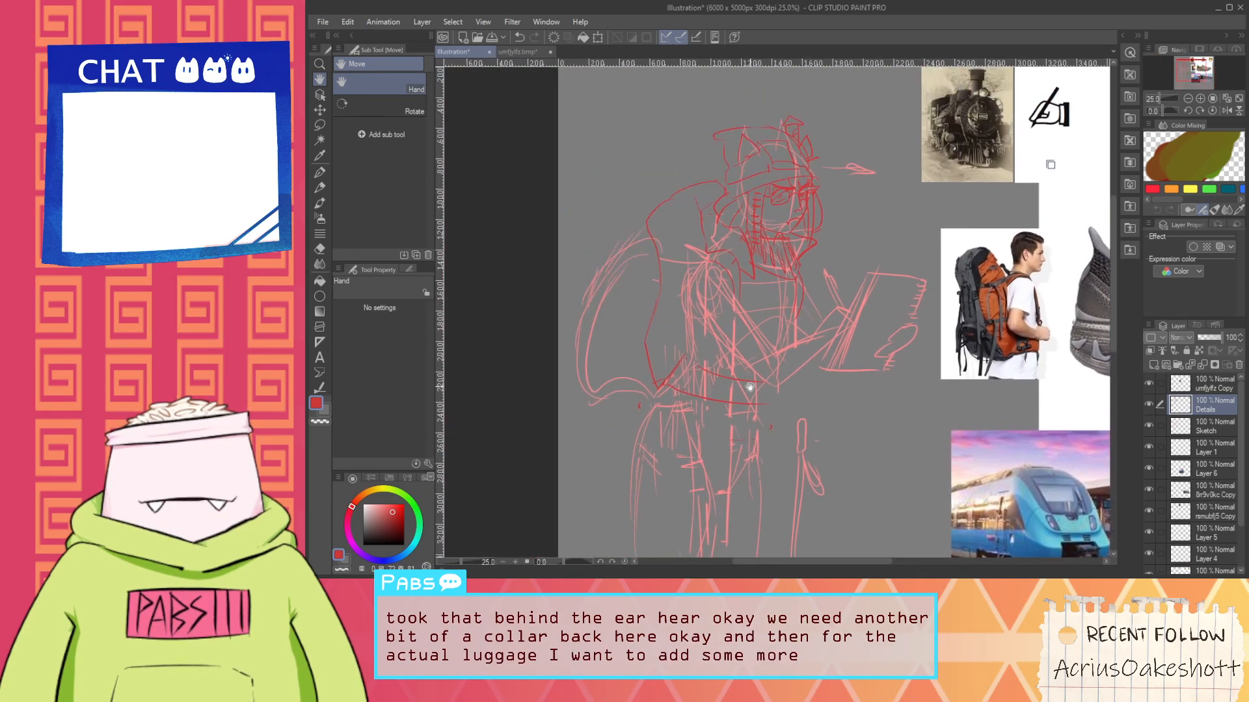
{"action": "scroll", "coordinate": [663, 338], "scroll_direction": "up", "scroll_amount": 2}
{"action": "key", "text": "p"}
{"action": "scroll", "coordinate": [712, 367], "scroll_direction": "down", "scroll_amount": 6}
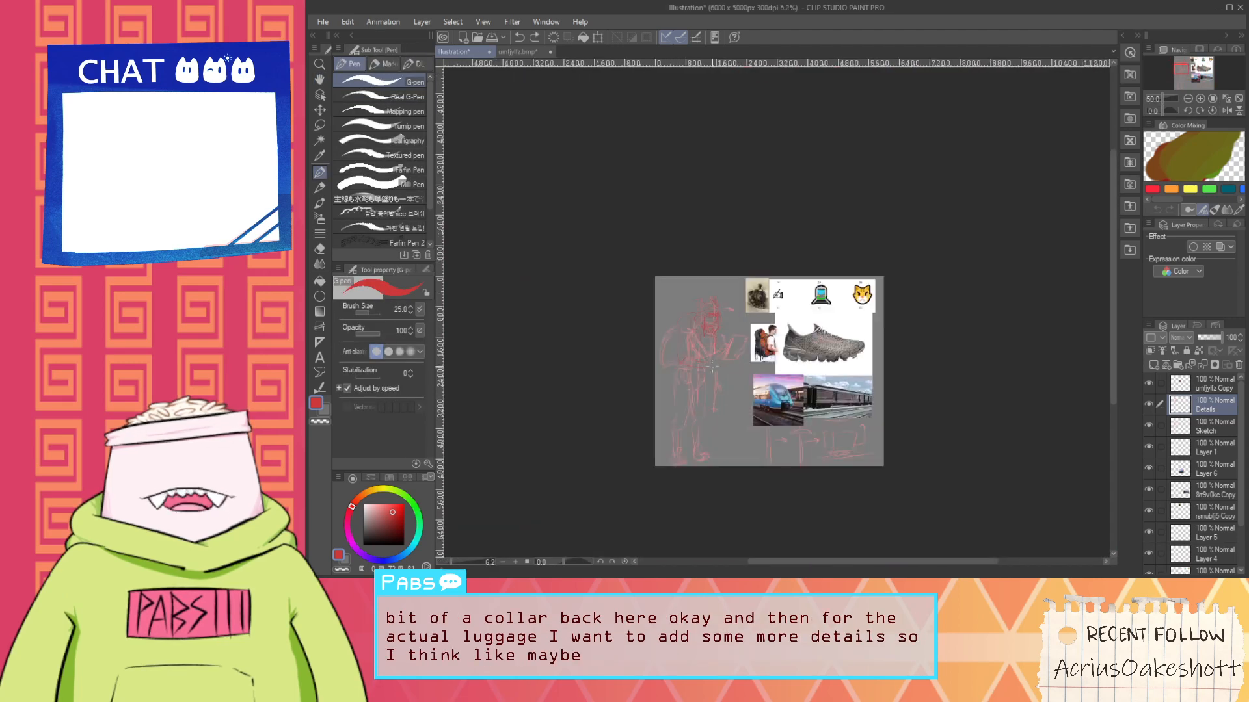
Place the passenger carriage photo above the luggage behind the character's head, scaled to 81% and rotated 105.4 degrees
{"action": "key", "text": "h"}
{"action": "scroll", "coordinate": [828, 438], "scroll_direction": "up", "scroll_amount": 2}
{"action": "left_click", "coordinate": [1197, 491]}
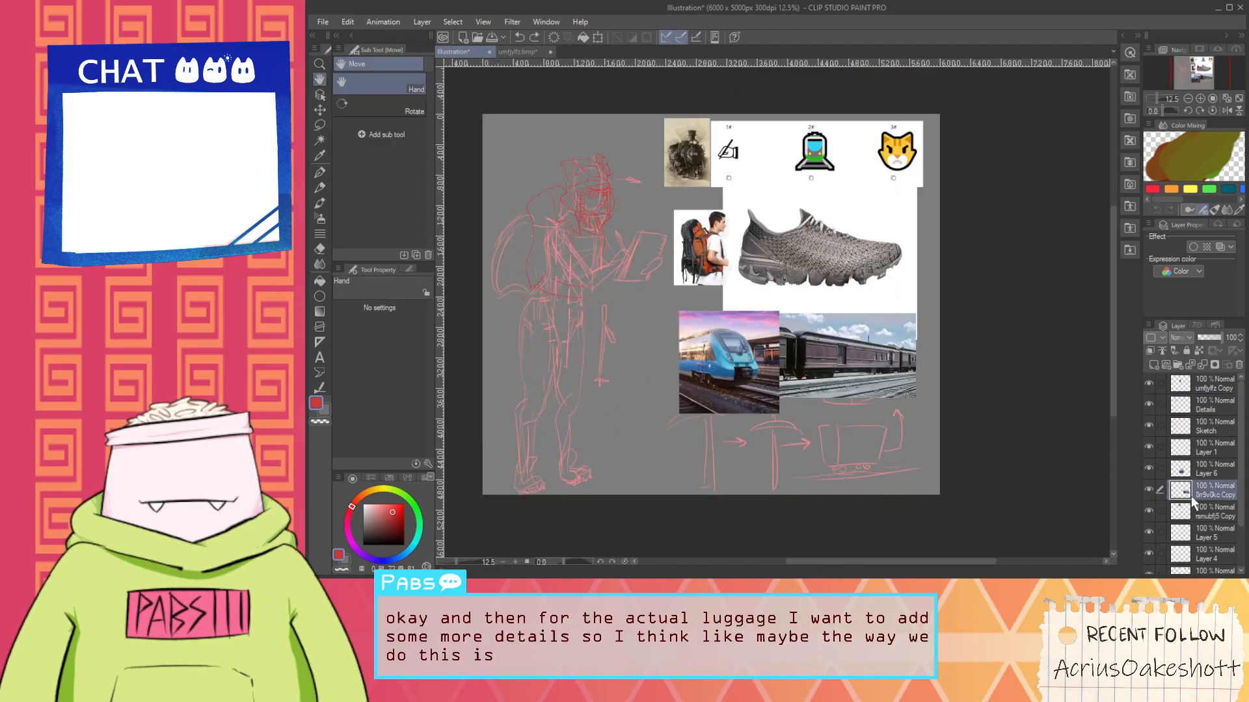
{"action": "key", "text": "k"}
{"action": "left_click_drag", "start_coordinate": [905, 332], "coordinate": [711, 489]}
{"action": "key", "text": "ctrl+t"}
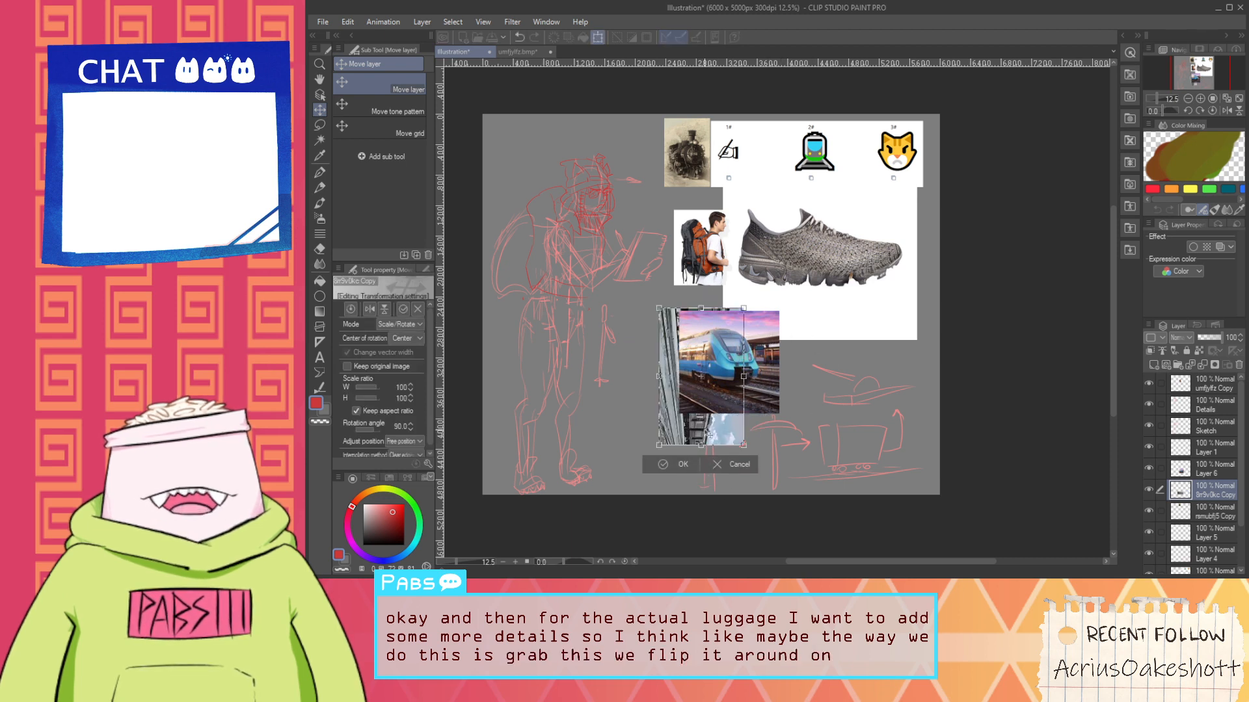
{"action": "left_click_drag", "start_coordinate": [709, 434], "coordinate": [460, 131]}
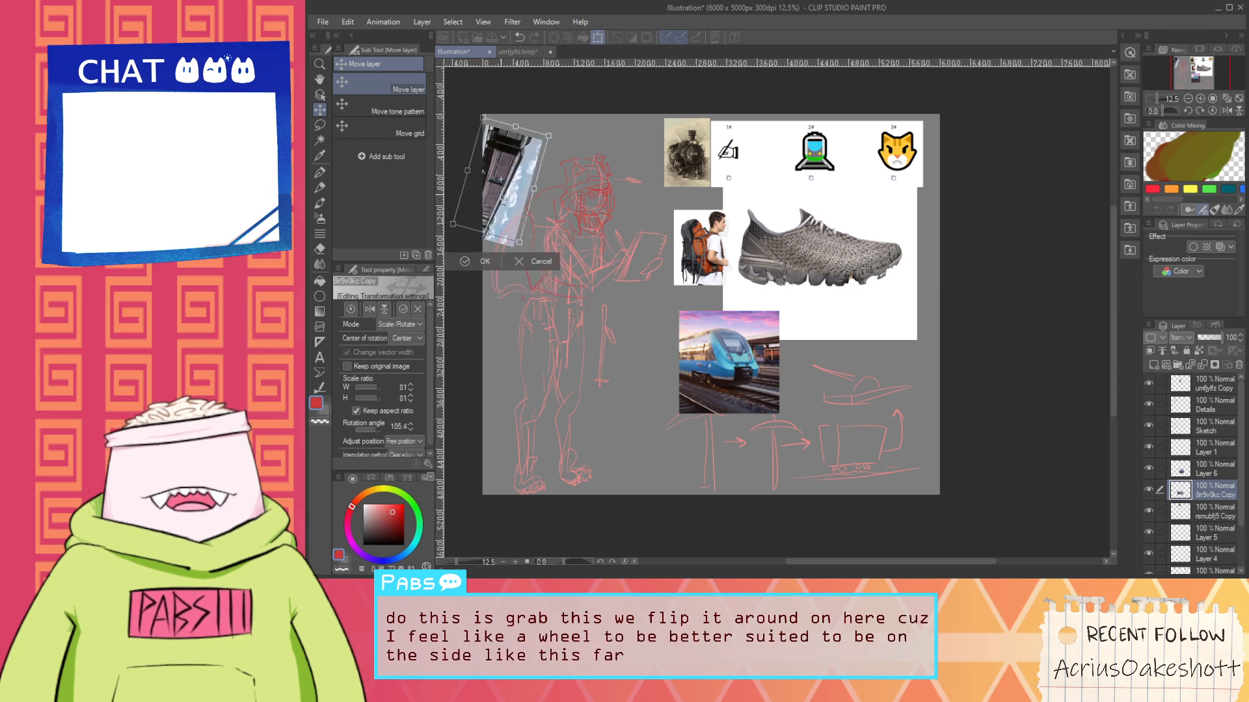
{"action": "left_click_drag", "start_coordinate": [505, 199], "coordinate": [524, 184]}
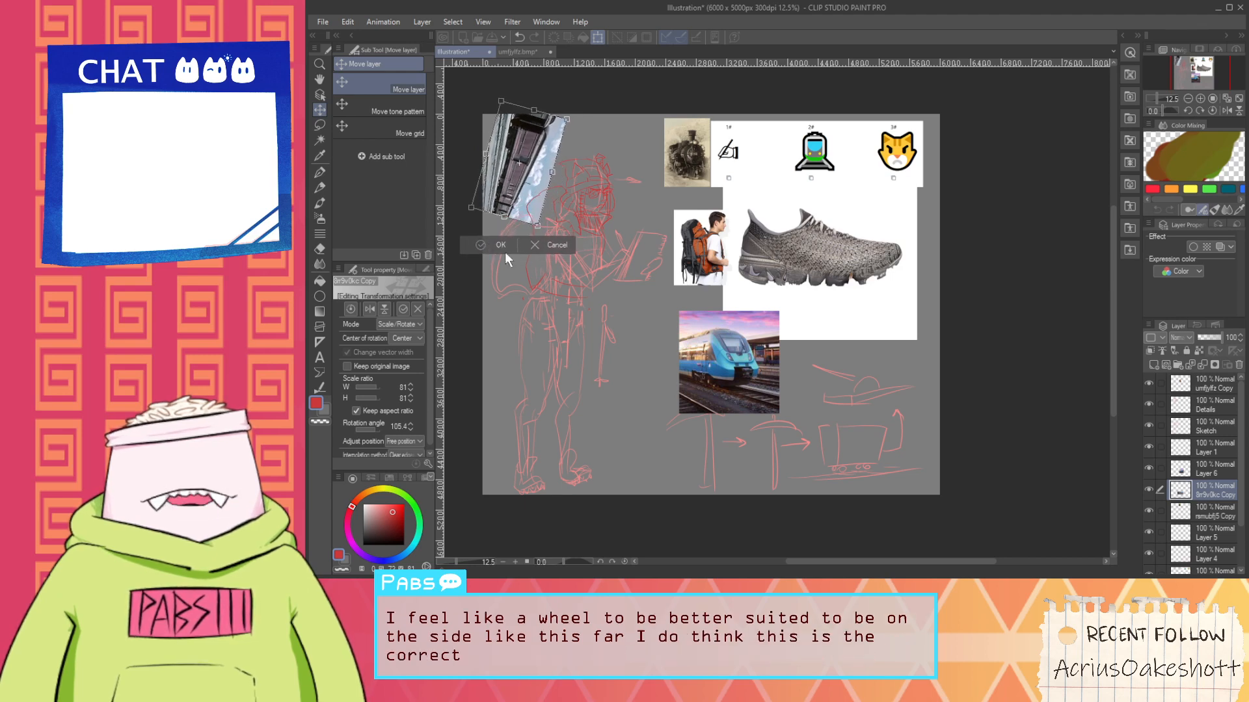
{"action": "left_click", "coordinate": [505, 252]}
Apply the carriage photo's placement and sketch another line along the luggage's outer side on the Details layer
{"action": "left_click", "coordinate": [1189, 466]}
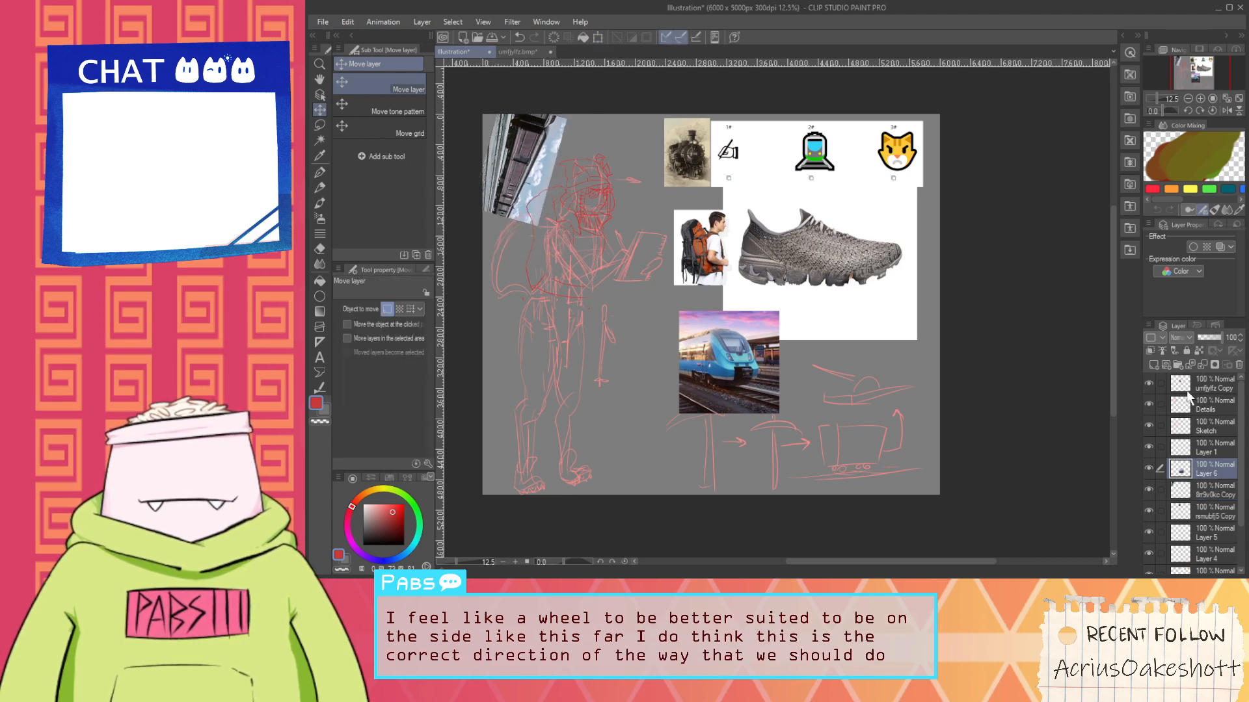
{"action": "left_click", "coordinate": [1188, 391]}
{"action": "left_click", "coordinate": [1192, 406]}
{"action": "scroll", "coordinate": [618, 257], "scroll_direction": "up", "scroll_amount": 3}
{"action": "left_click_drag", "start_coordinate": [528, 214], "coordinate": [806, 327]}
{"action": "key", "text": "p"}
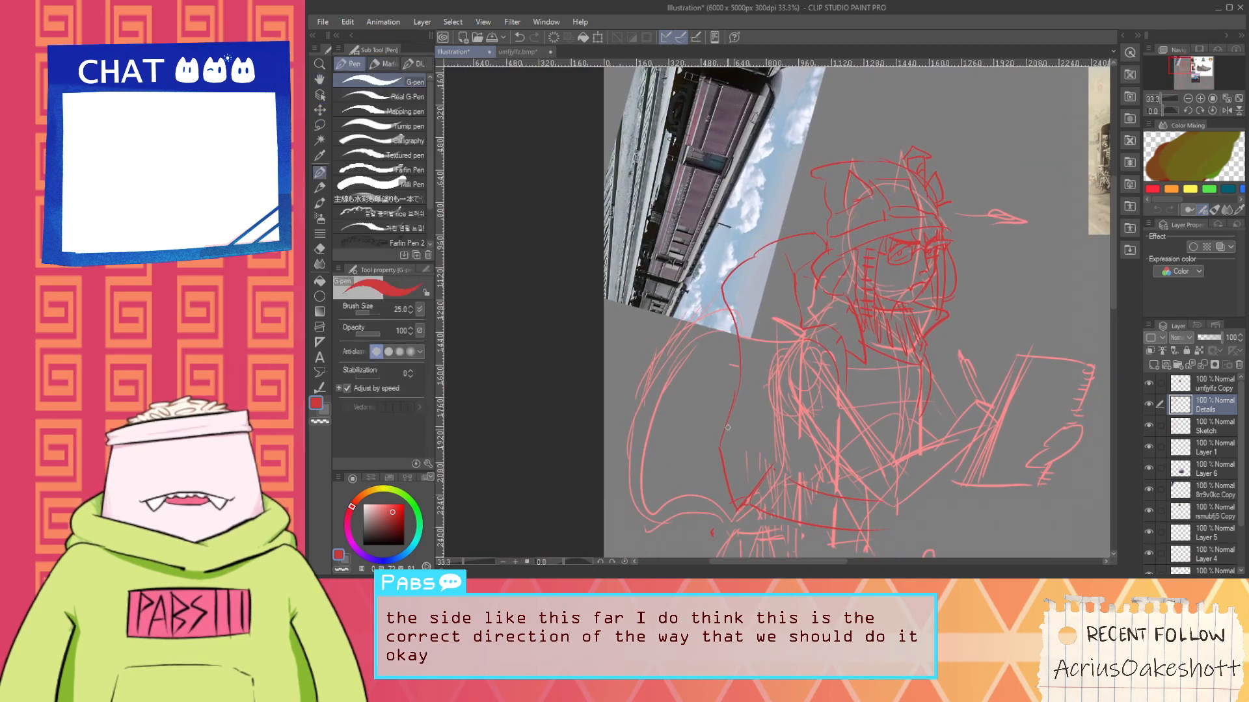
{"action": "left_click_drag", "start_coordinate": [732, 288], "coordinate": [745, 390]}
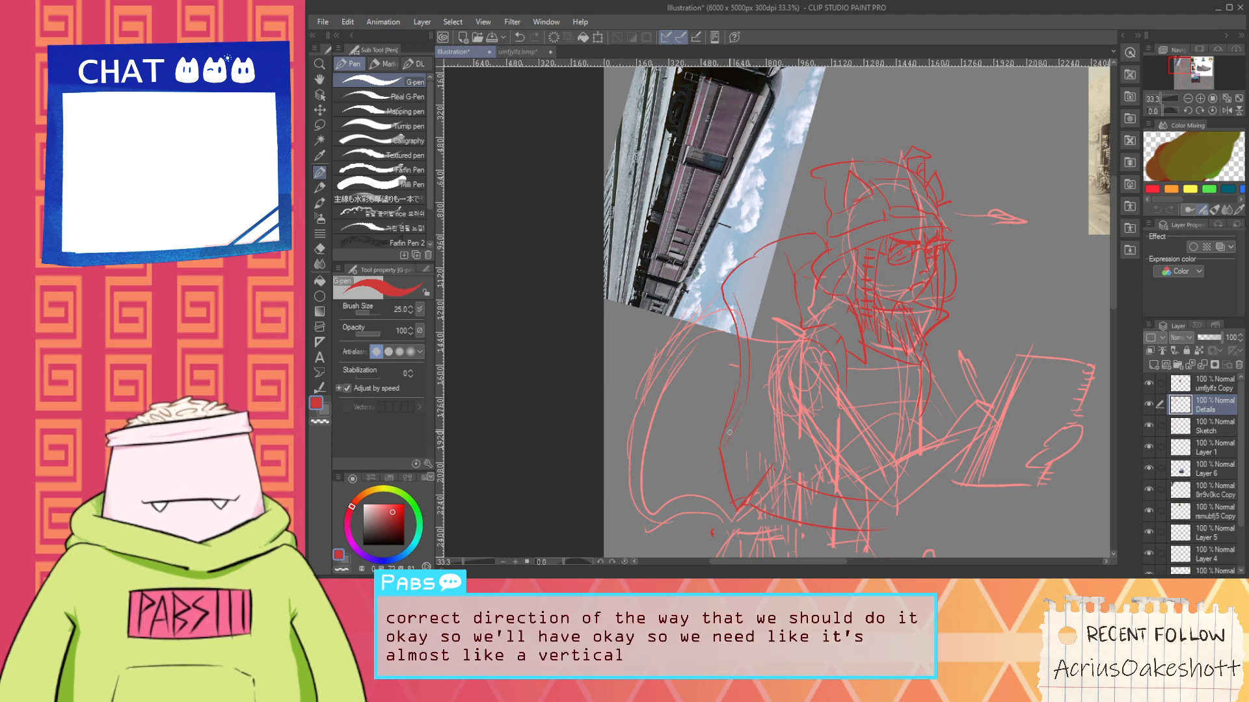
Sketch a curved cap over the luggage's upper outer corner and a small ribbed block below it
{"action": "key", "text": "space"}
{"action": "left_click_drag", "start_coordinate": [745, 359], "coordinate": [751, 402]}
{"action": "scroll", "coordinate": [740, 337], "scroll_direction": "up", "scroll_amount": 1}
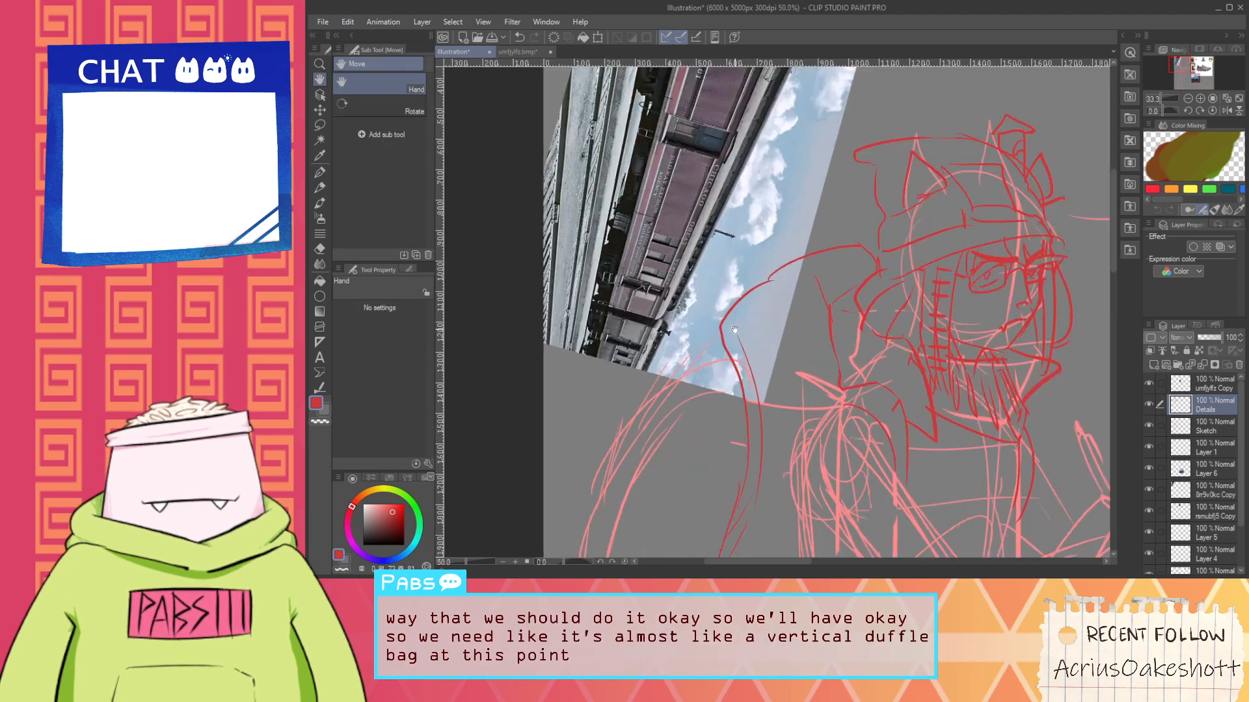
{"action": "scroll", "coordinate": [735, 329], "scroll_direction": "up", "scroll_amount": 1}
{"action": "left_click_drag", "start_coordinate": [742, 317], "coordinate": [788, 290]}
{"action": "key", "text": "ctrl+z"}
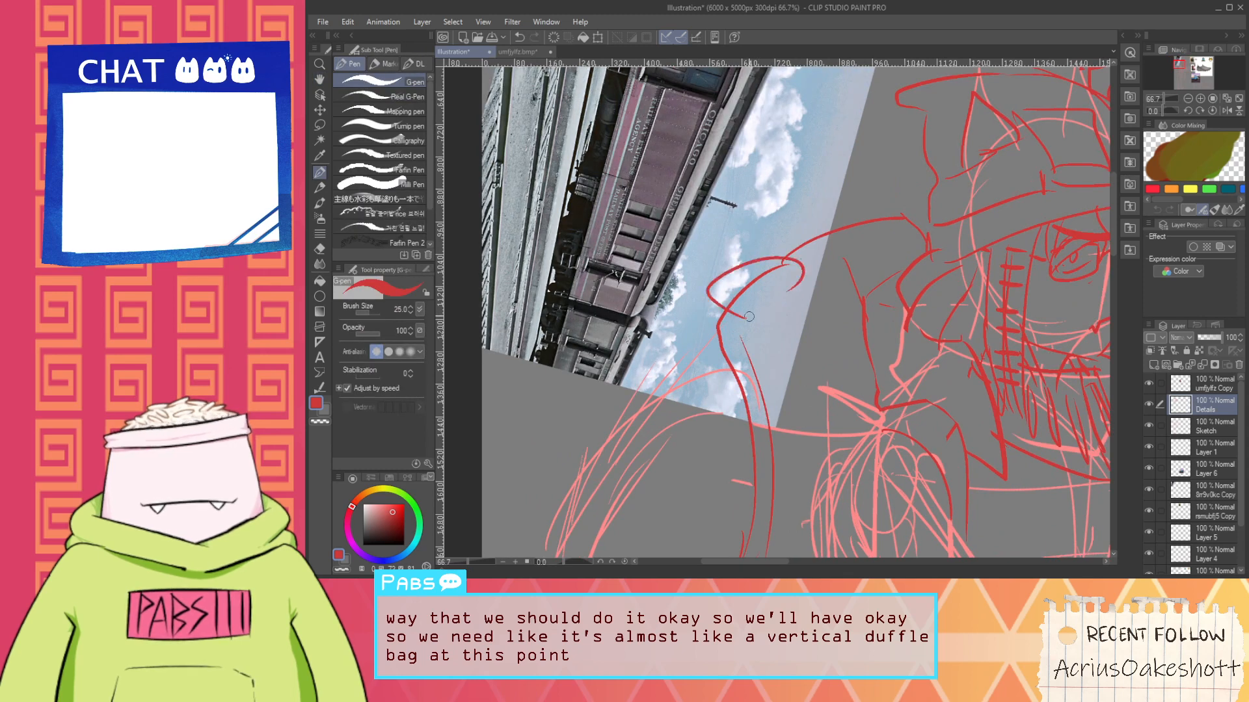
{"action": "scroll", "coordinate": [758, 290], "scroll_direction": "down", "scroll_amount": 2}
{"action": "key", "text": "space"}
{"action": "left_click_drag", "start_coordinate": [773, 374], "coordinate": [765, 395]}
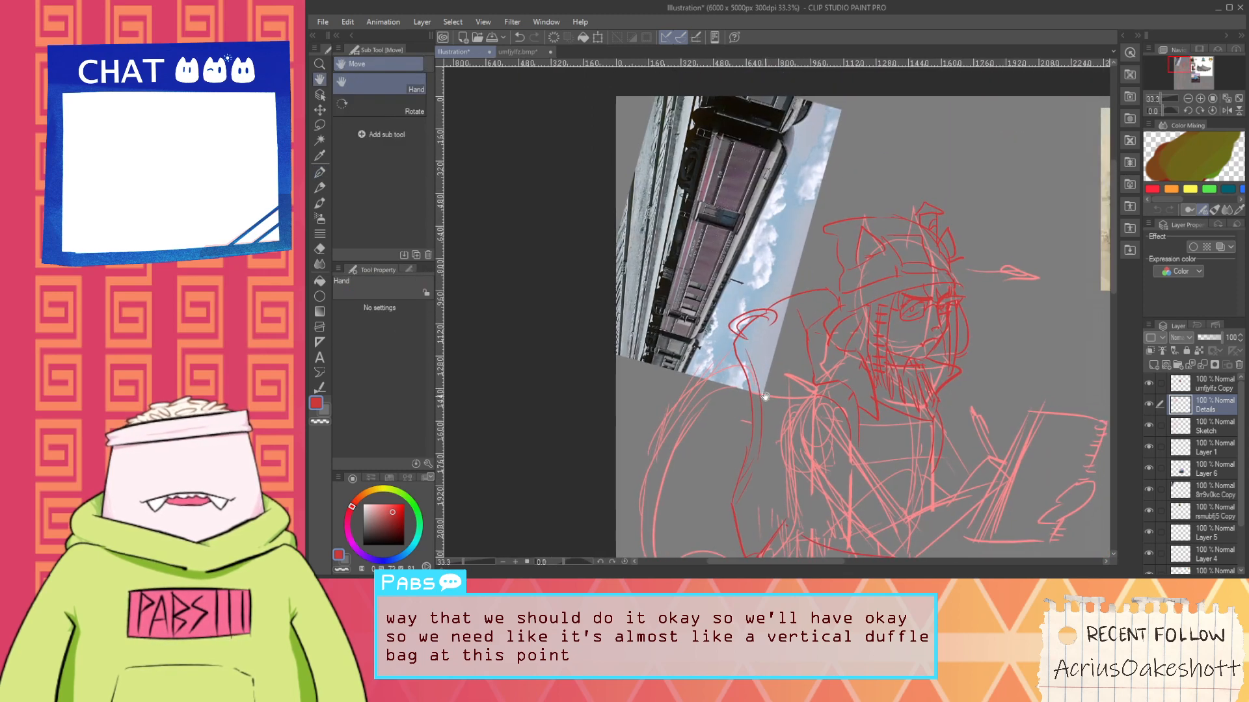
{"action": "scroll", "coordinate": [755, 443], "scroll_direction": "up", "scroll_amount": 2}
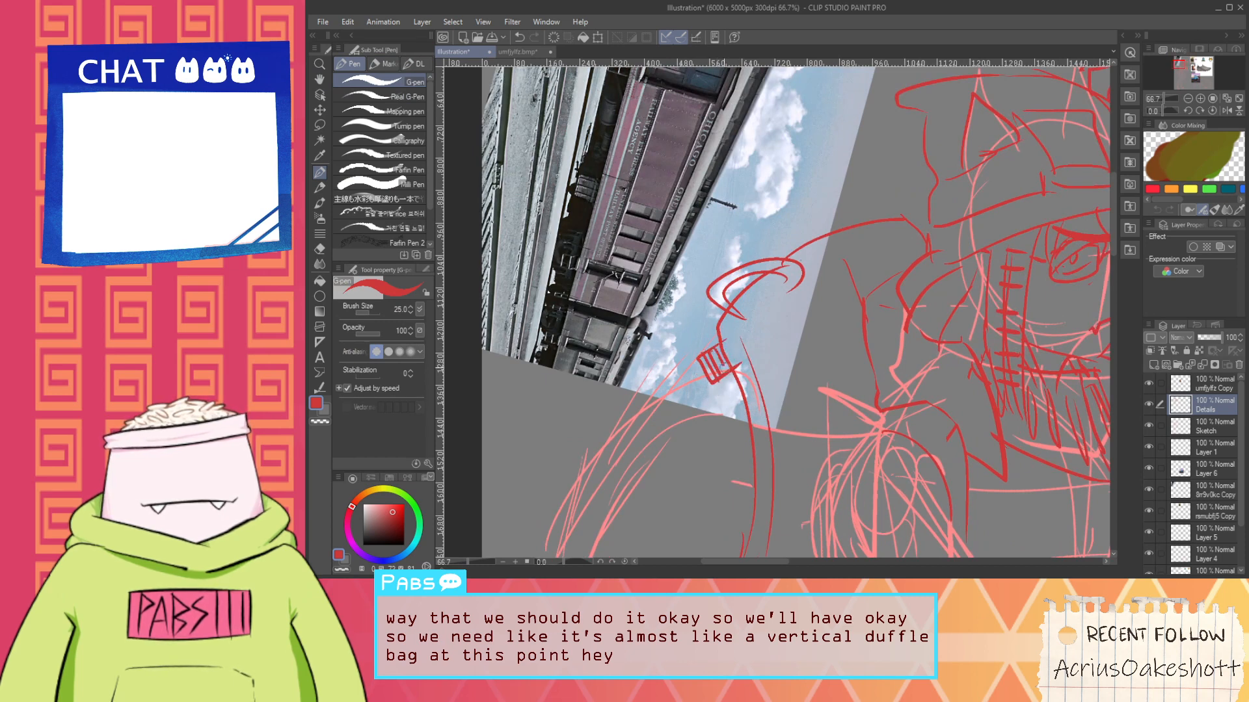
Sketch a chain of round studs with a rectangular block midway down the luggage's outer edge
{"action": "scroll", "coordinate": [755, 374], "scroll_direction": "down", "scroll_amount": 2}
{"action": "key", "text": "space"}
{"action": "left_click_drag", "start_coordinate": [757, 383], "coordinate": [755, 399]}
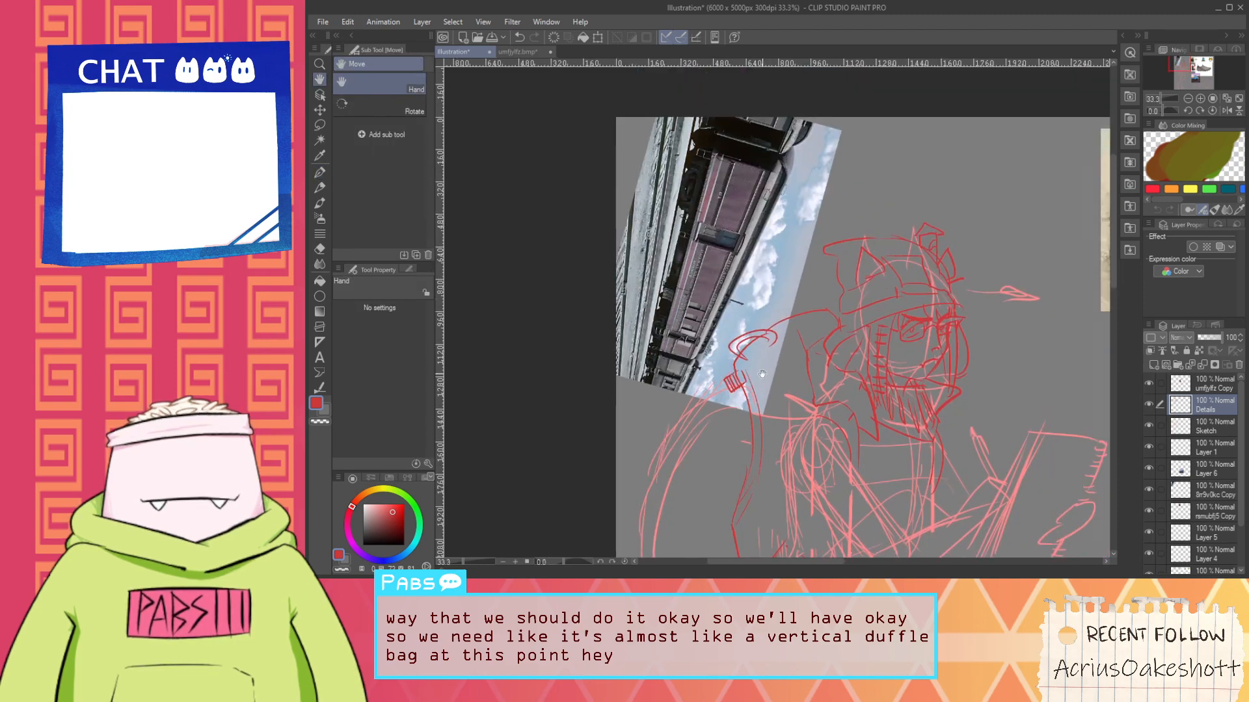
{"action": "scroll", "coordinate": [769, 421], "scroll_direction": "up", "scroll_amount": 2}
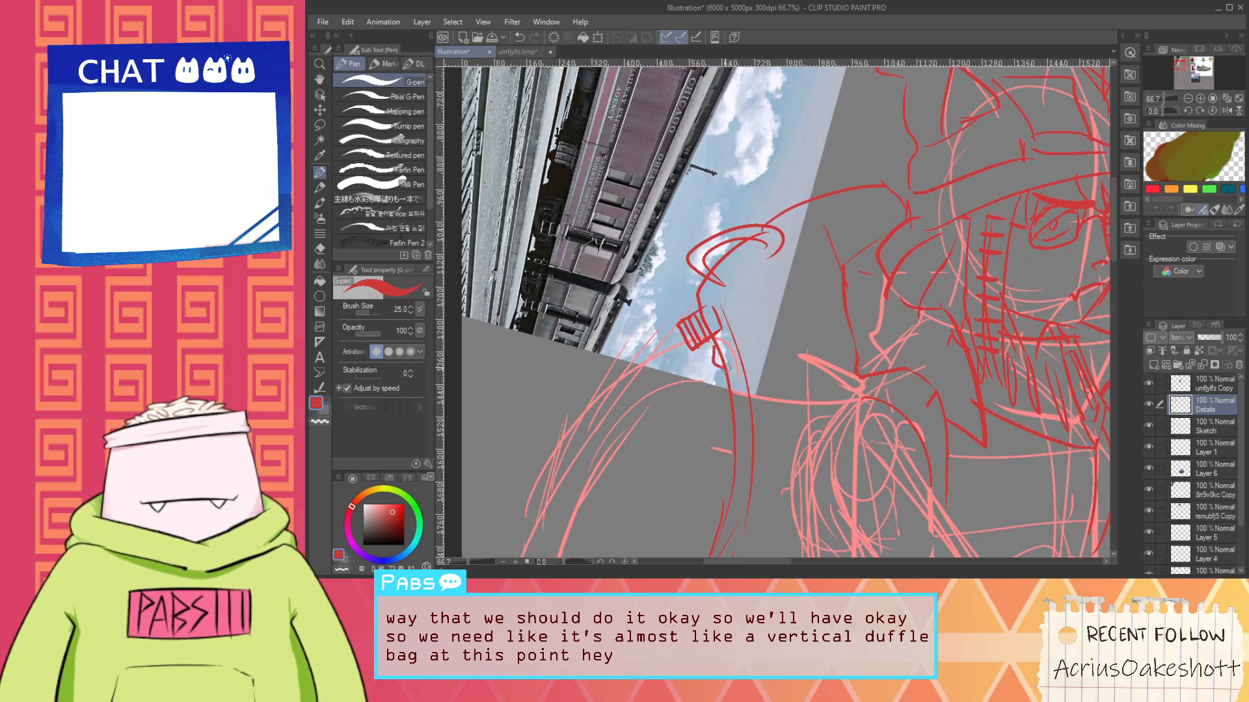
{"action": "scroll", "coordinate": [742, 445], "scroll_direction": "down", "scroll_amount": 1}
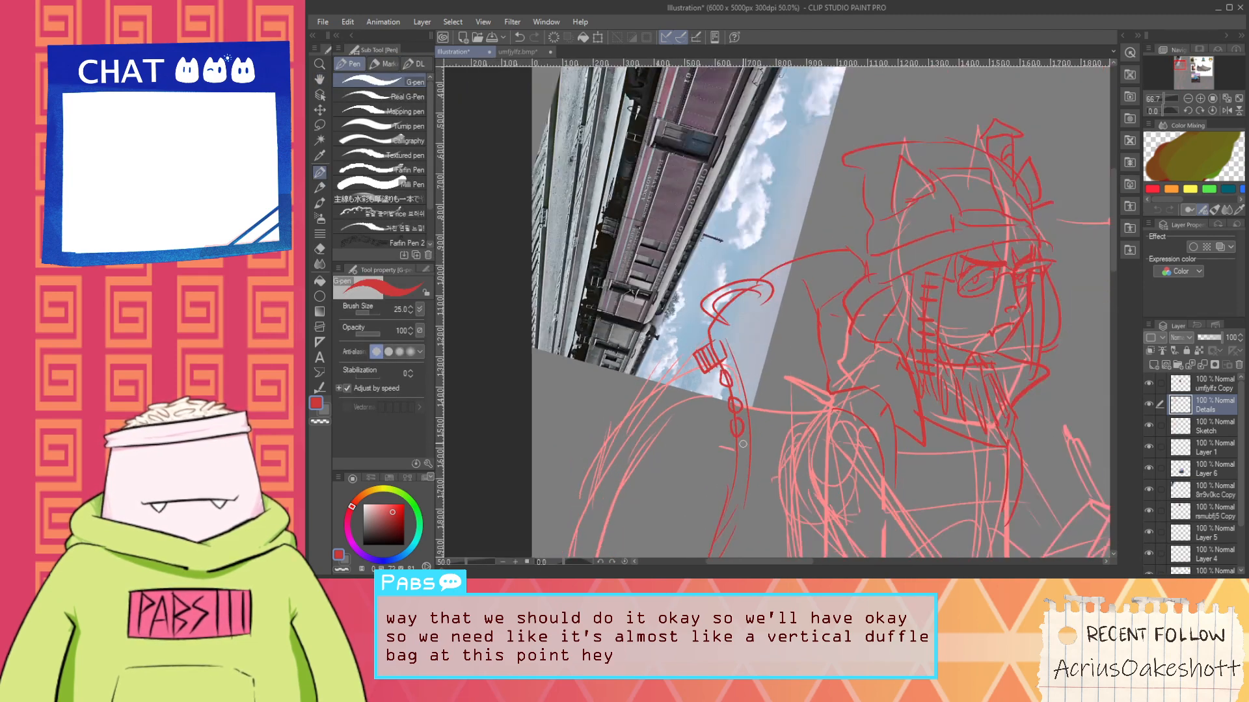
{"action": "key", "text": "space"}
{"action": "mouse_move", "coordinate": [743, 478]}
{"action": "left_mouse_down"}
{"action": "mouse_move", "coordinate": [746, 456]}
{"action": "mouse_move", "coordinate": [731, 444]}
{"action": "mouse_move", "coordinate": [724, 457]}
{"action": "left_mouse_up"}
{"action": "scroll", "coordinate": [738, 482], "scroll_direction": "up", "scroll_amount": 1}
{"action": "key", "text": "space"}
{"action": "scroll", "coordinate": [766, 375], "scroll_direction": "down", "scroll_amount": 2}
{"action": "key", "text": "space"}
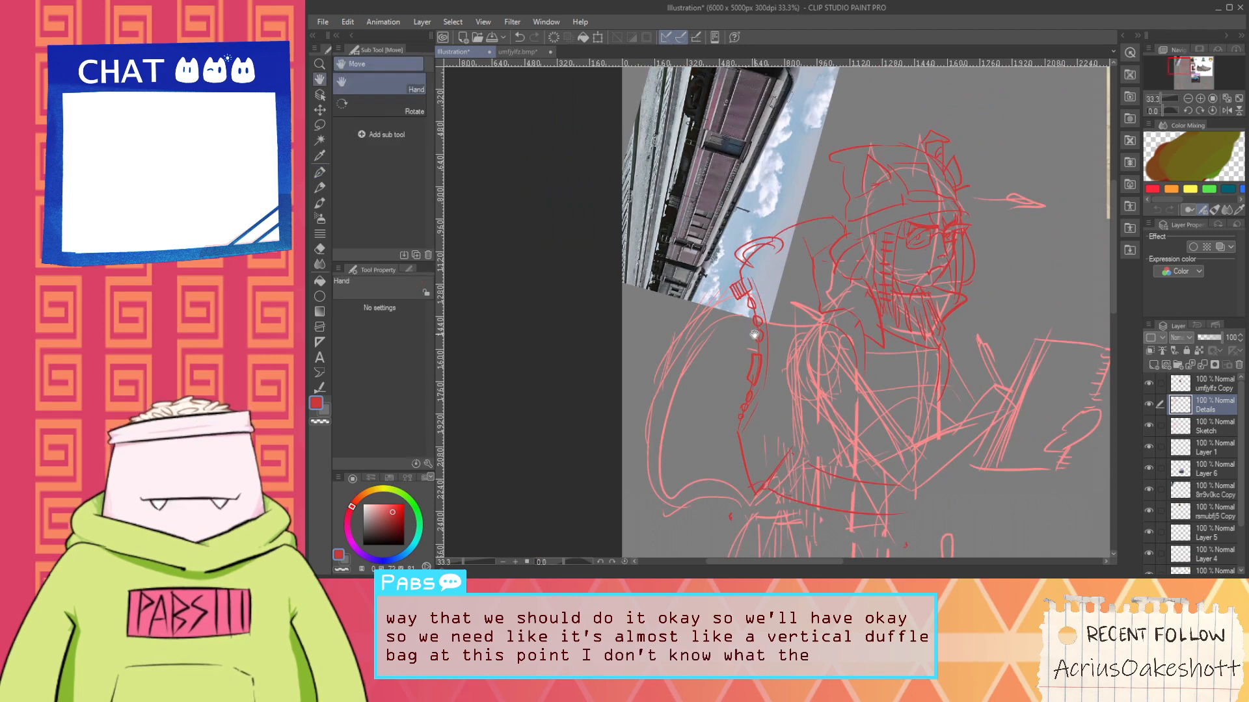
Clean out the inside of the upper studs on the luggage's edge and redraw the links between them
{"action": "scroll", "coordinate": [762, 333], "scroll_direction": "up", "scroll_amount": 3}
{"action": "scroll", "coordinate": [763, 344], "scroll_direction": "down", "scroll_amount": 2}
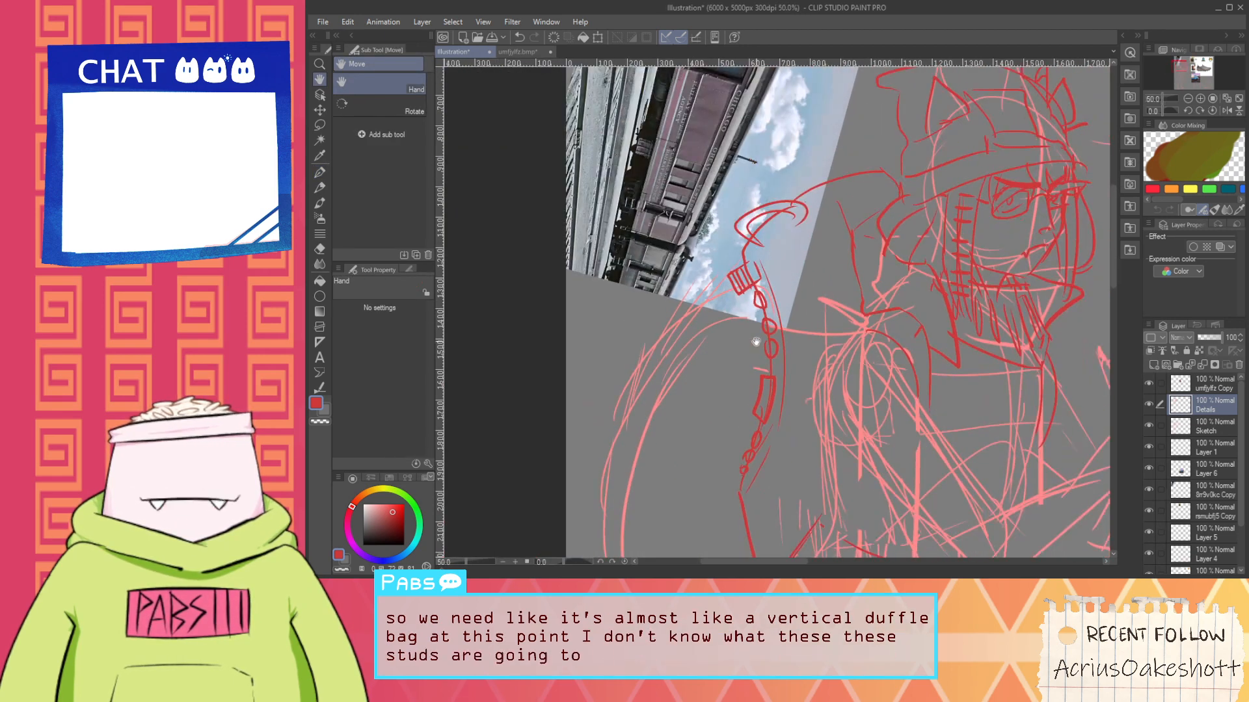
{"action": "scroll", "coordinate": [767, 372], "scroll_direction": "up", "scroll_amount": 1}
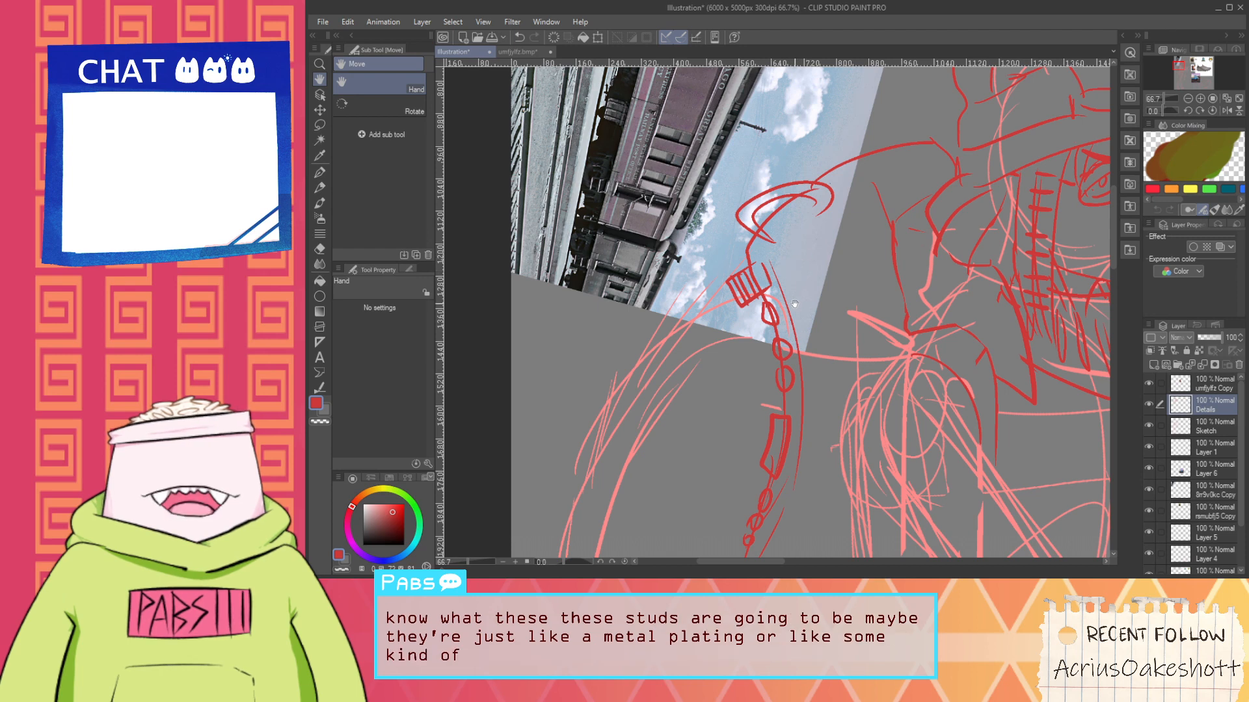
{"action": "scroll", "coordinate": [780, 379], "scroll_direction": "up", "scroll_amount": 2}
{"action": "key", "text": "p"}
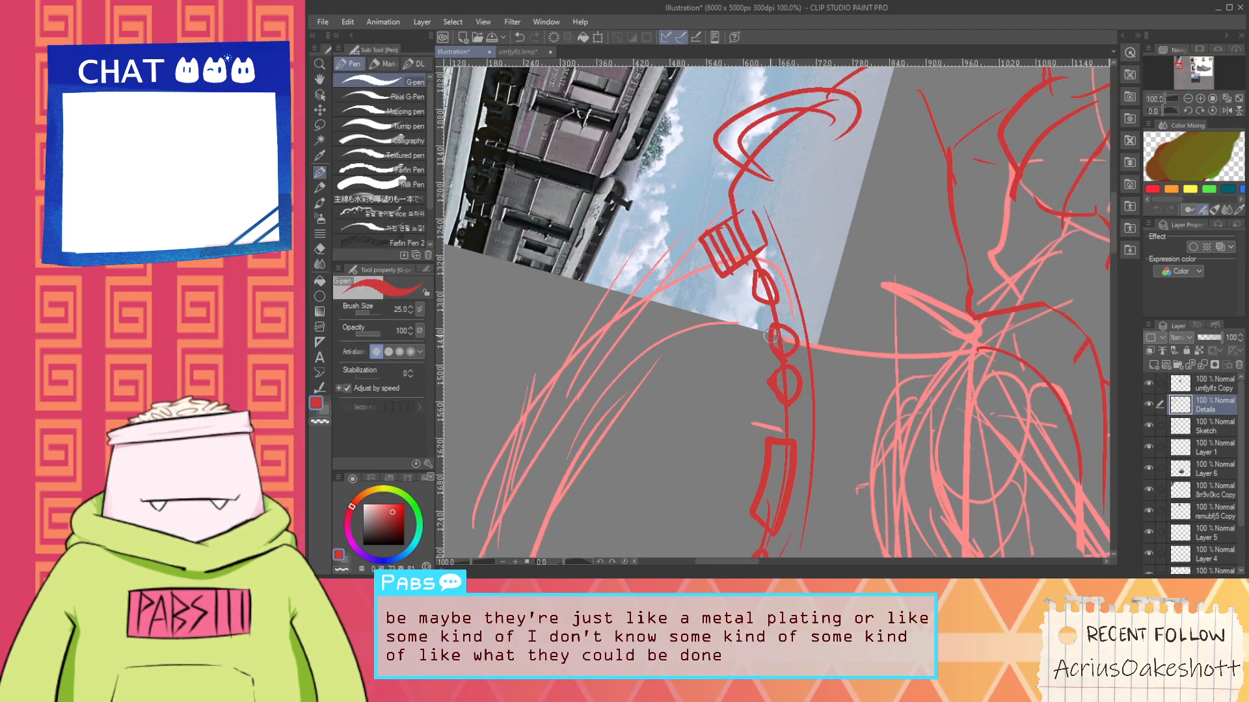
{"action": "key", "text": "e"}
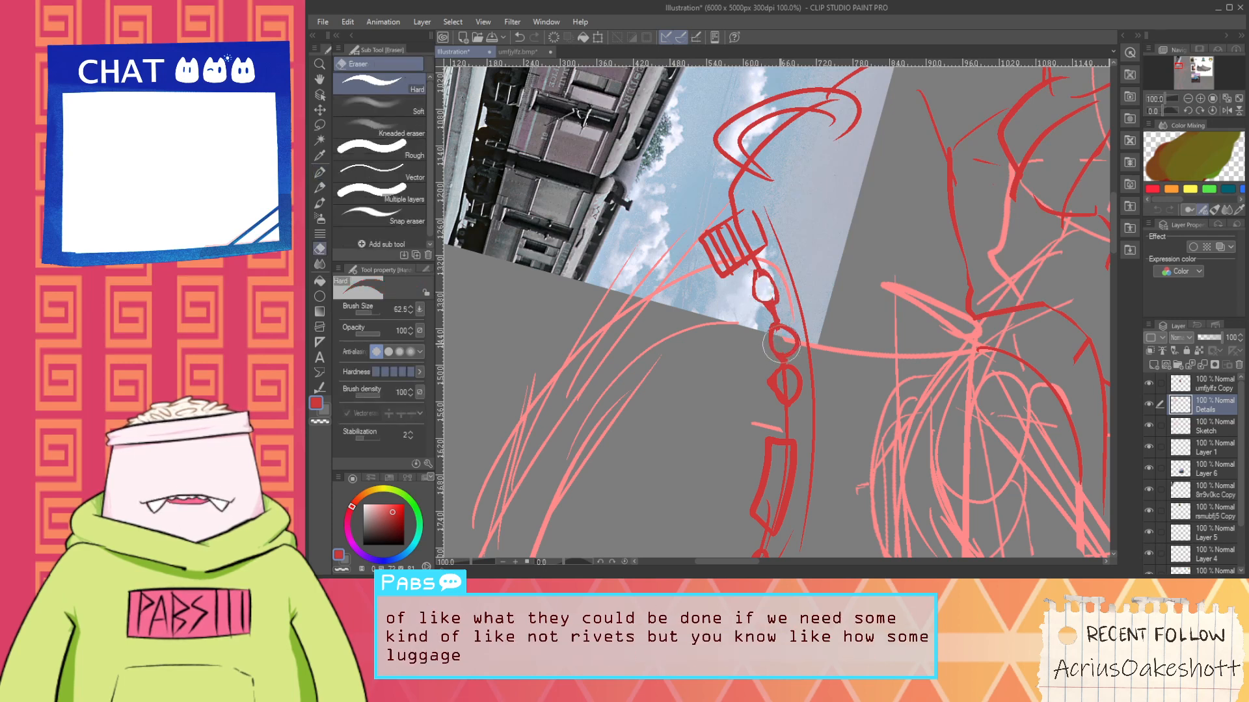
{"action": "key", "text": "p"}
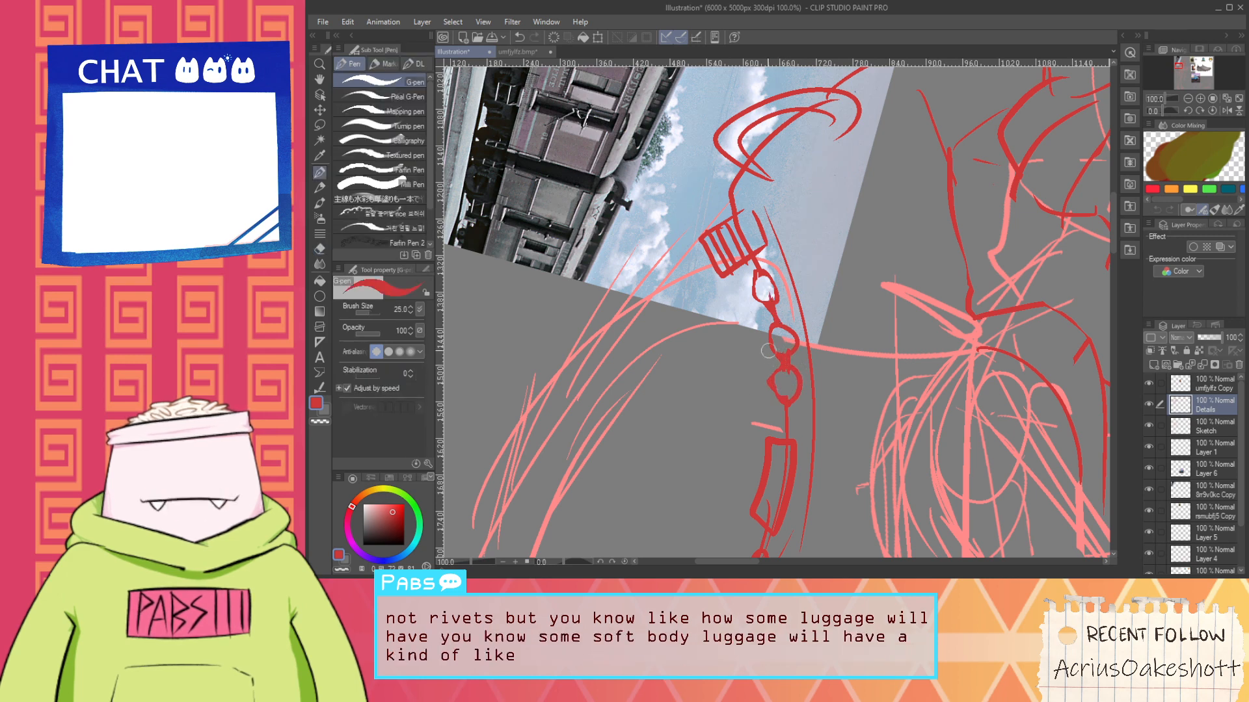
Erase the overlaps between the upper studs and redraw them as one continuous bumpy strip
{"action": "scroll", "coordinate": [732, 315], "scroll_direction": "down", "scroll_amount": 1}
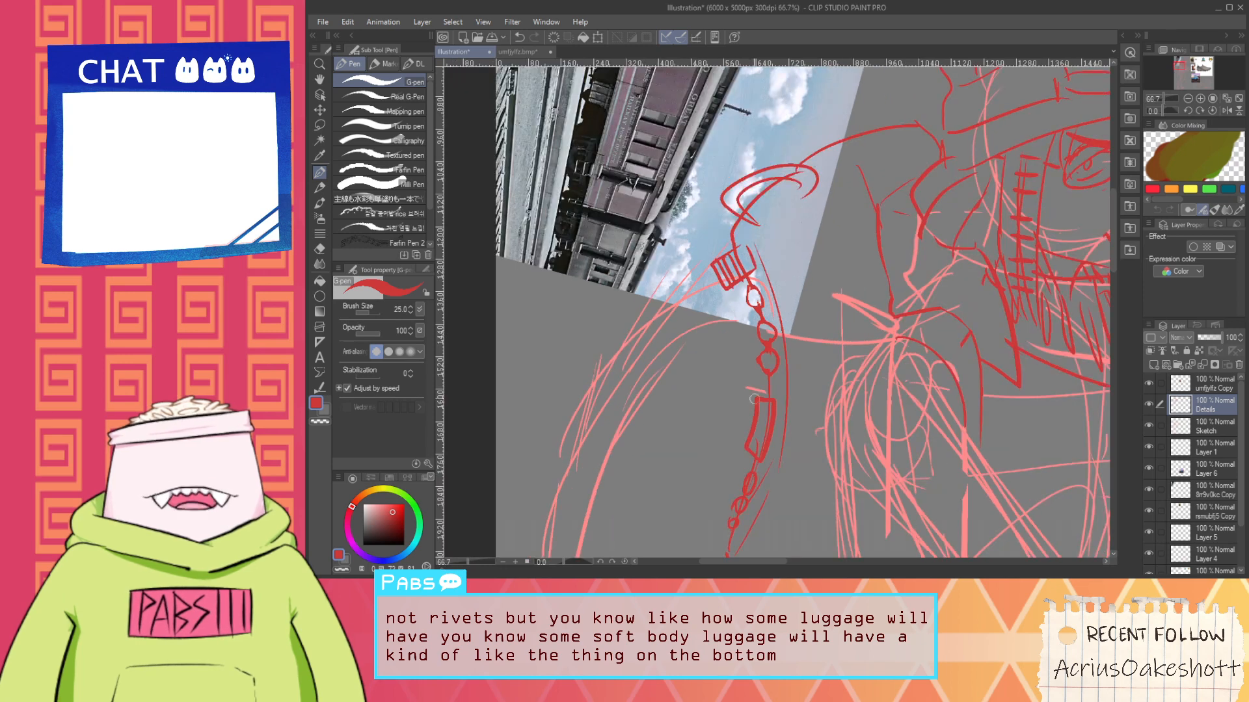
{"action": "left_click_drag", "start_coordinate": [736, 468], "coordinate": [732, 425]}
{"action": "scroll", "coordinate": [737, 385], "scroll_direction": "up", "scroll_amount": 2}
{"action": "key", "text": "e"}
{"action": "left_click_drag", "start_coordinate": [749, 185], "coordinate": [751, 241]}
{"action": "key", "text": "p"}
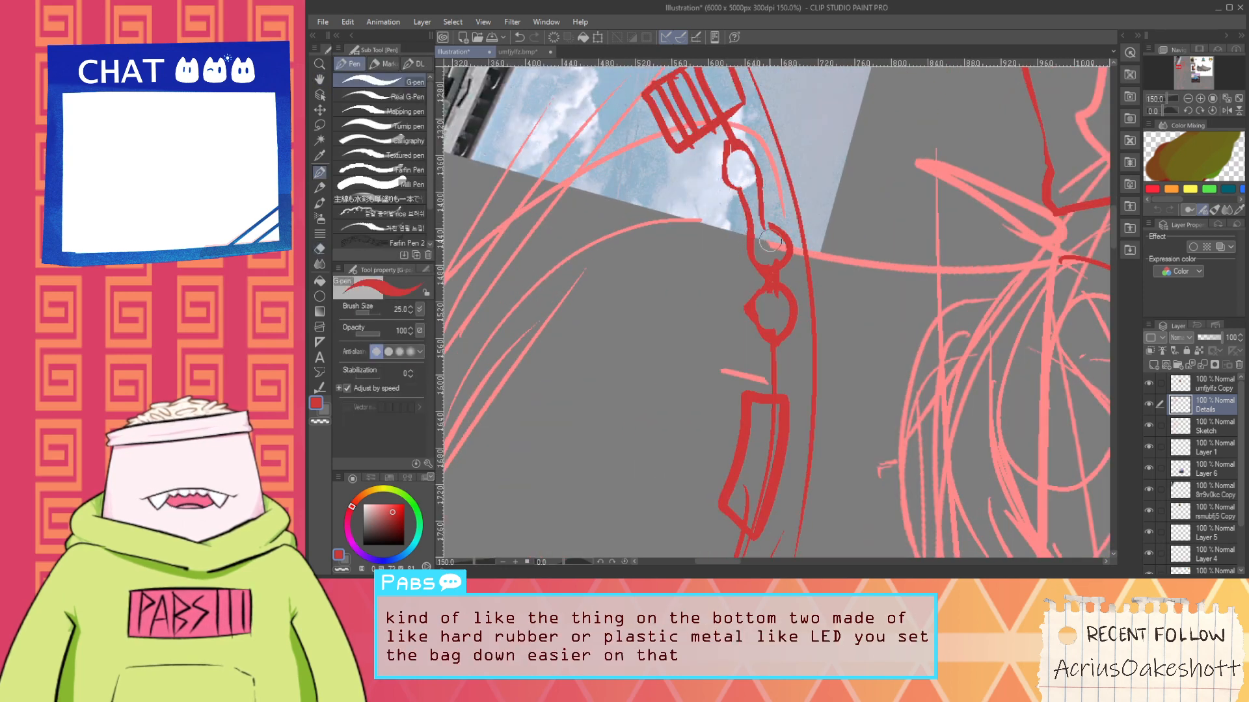
{"action": "key", "text": "ctrl+z"}
{"action": "mouse_move", "coordinate": [759, 170]}
{"action": "left_mouse_down"}
{"action": "mouse_move", "coordinate": [784, 253]}
{"action": "mouse_move", "coordinate": [755, 293]}
{"action": "mouse_move", "coordinate": [752, 265]}
{"action": "mouse_move", "coordinate": [762, 300]}
{"action": "left_mouse_up"}
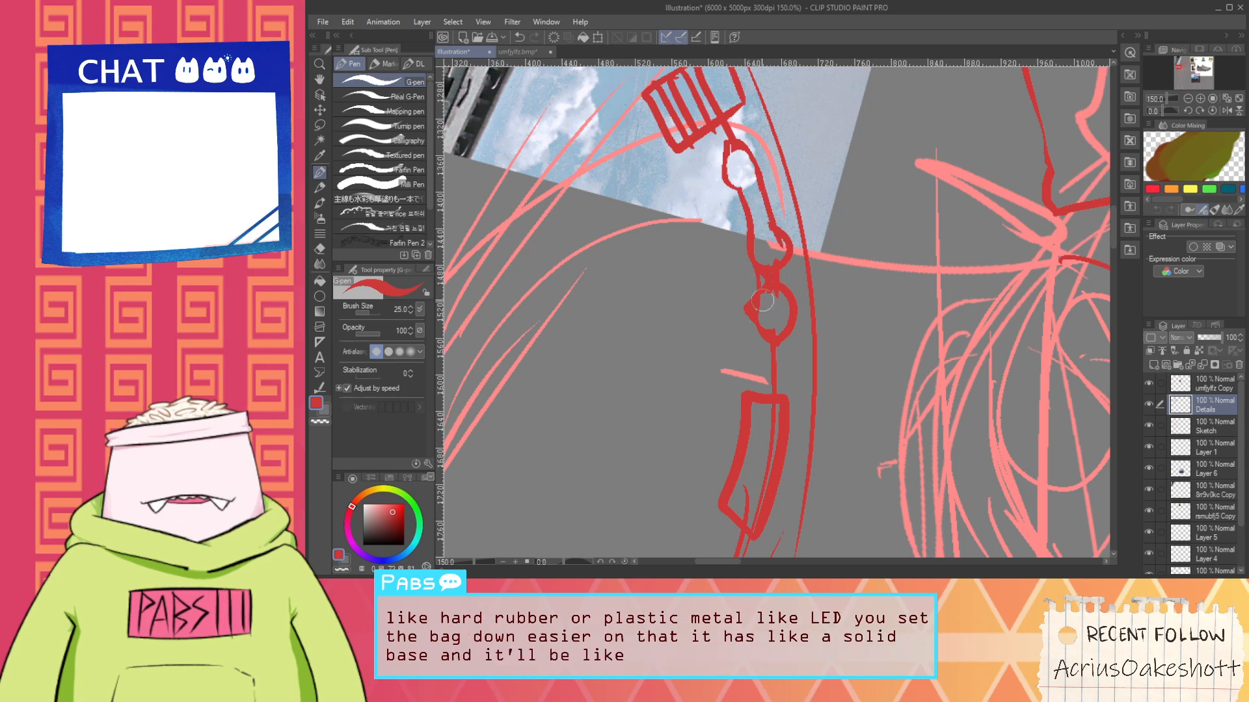
{"action": "key", "text": "ctrl+z"}
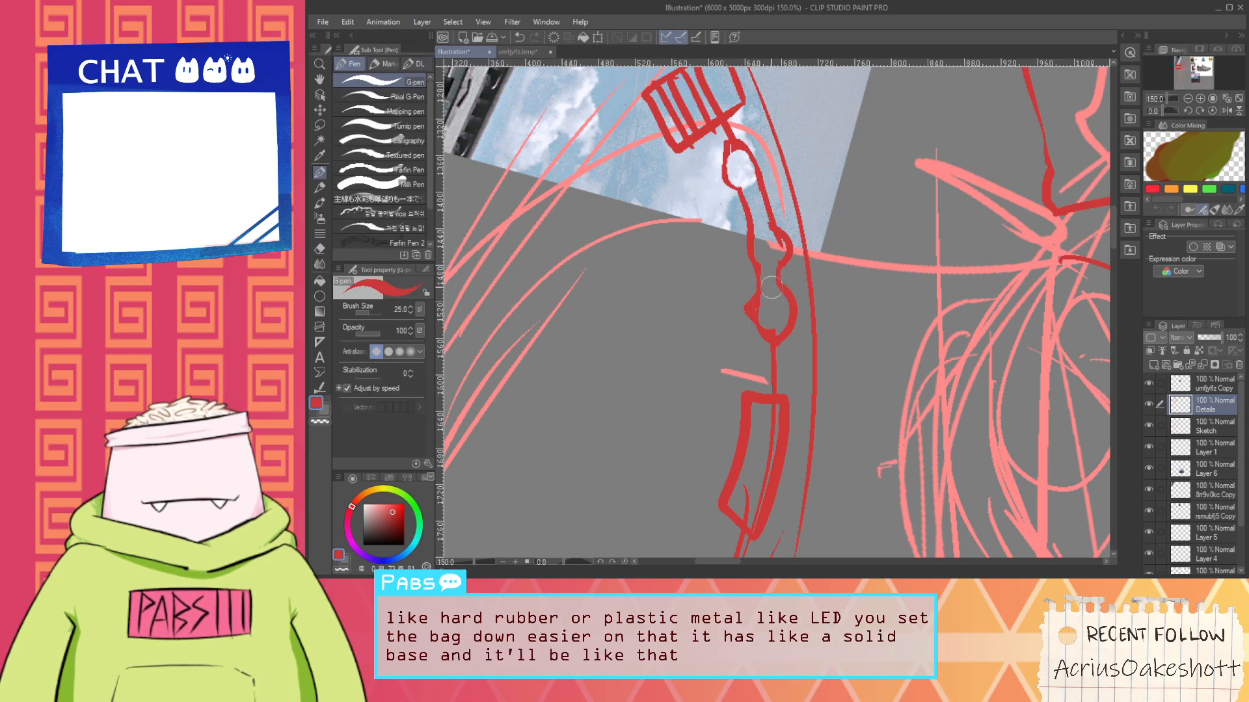
Erase the inner lines of the lower studs and redraw them as one continuous bumpy strip
{"action": "scroll", "coordinate": [771, 287], "scroll_direction": "down", "scroll_amount": 5}
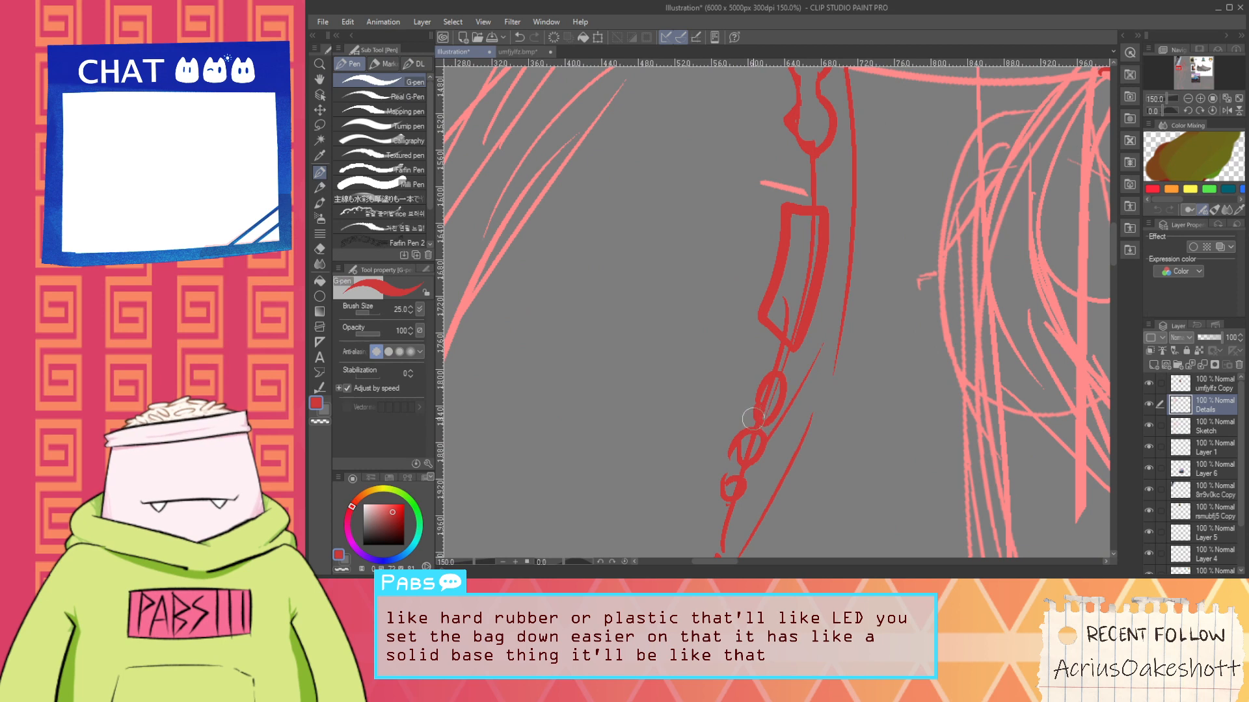
{"action": "key", "text": "e"}
{"action": "mouse_move", "coordinate": [772, 394]}
{"action": "left_mouse_down"}
{"action": "mouse_move", "coordinate": [758, 434]}
{"action": "mouse_move", "coordinate": [768, 408]}
{"action": "left_mouse_up"}
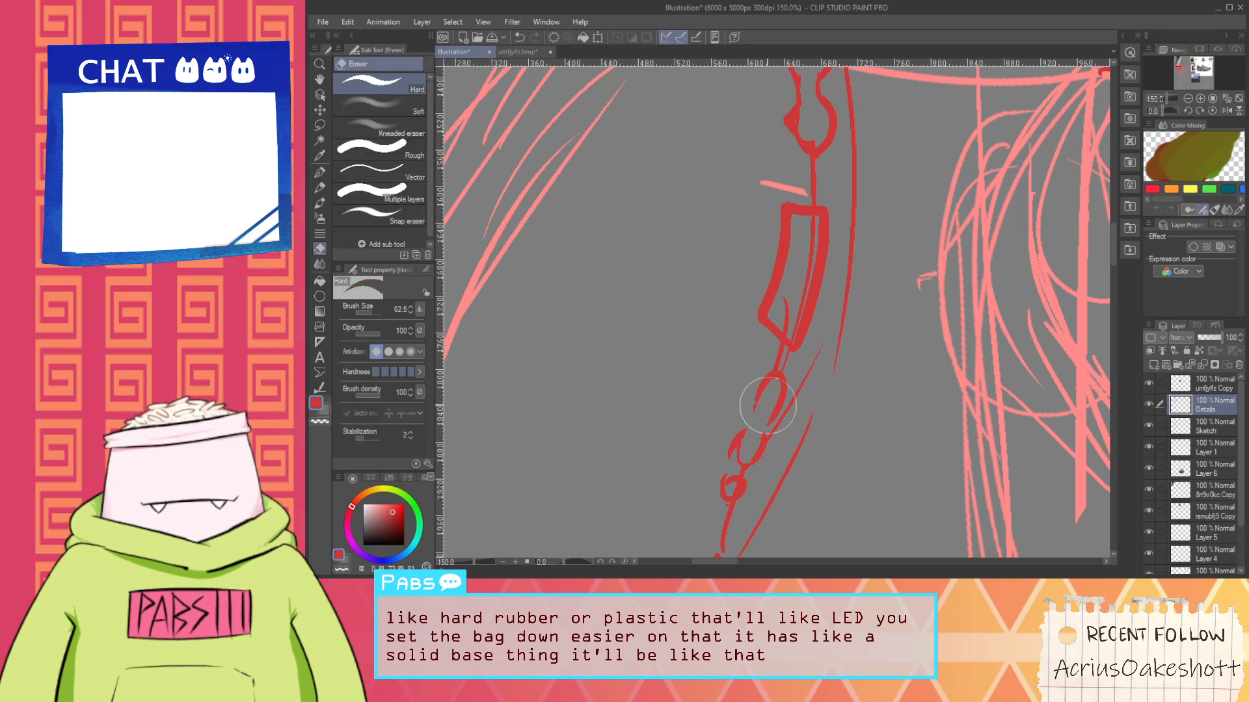
{"action": "key", "text": "p"}
{"action": "key", "text": "e"}
{"action": "left_click_drag", "start_coordinate": [742, 467], "coordinate": [723, 484]}
{"action": "key", "text": "p"}
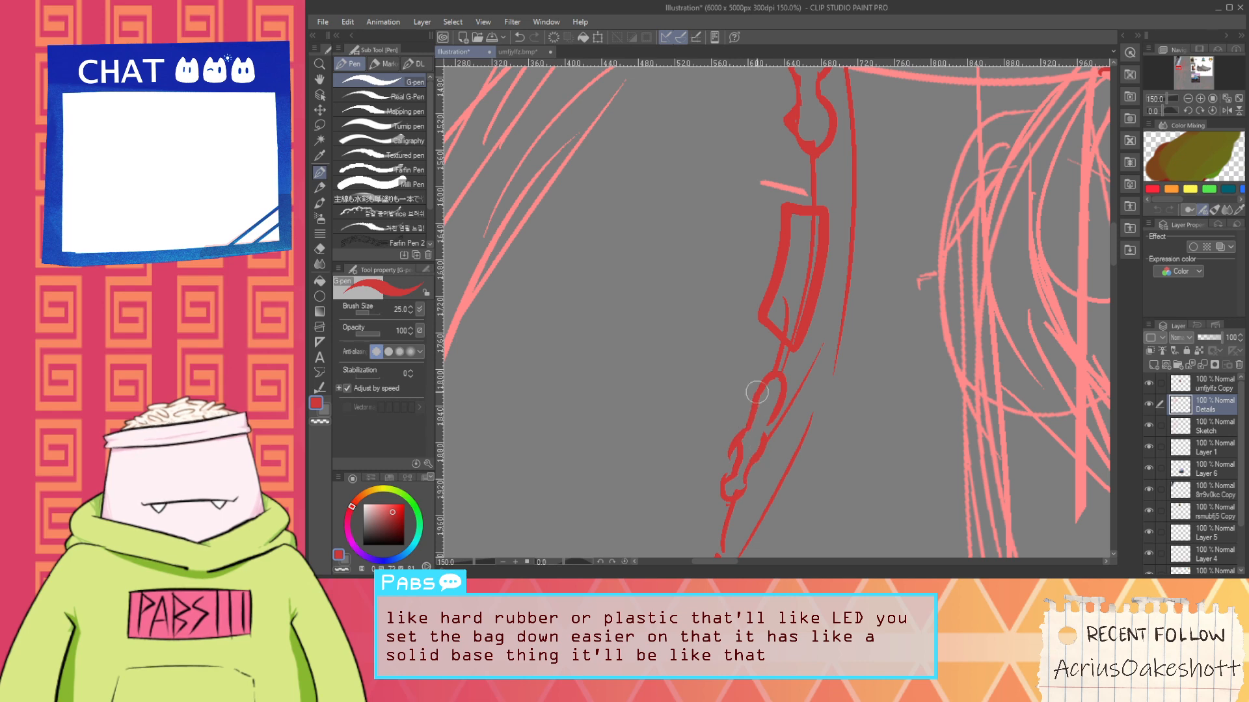
{"action": "left_click_drag", "start_coordinate": [778, 398], "coordinate": [765, 437]}
Add short cross marks at the narrow parts of the upper bumpy strip on the luggage's edge
{"action": "scroll", "coordinate": [777, 426], "scroll_direction": "down", "scroll_amount": 3}
{"action": "key", "text": "space"}
{"action": "scroll", "coordinate": [793, 413], "scroll_direction": "up", "scroll_amount": 1}
{"action": "mouse_move", "coordinate": [786, 330]}
{"action": "left_mouse_down"}
{"action": "mouse_move", "coordinate": [793, 412]}
{"action": "mouse_move", "coordinate": [791, 359]}
{"action": "left_mouse_up"}
{"action": "scroll", "coordinate": [793, 413], "scroll_direction": "up", "scroll_amount": 3}
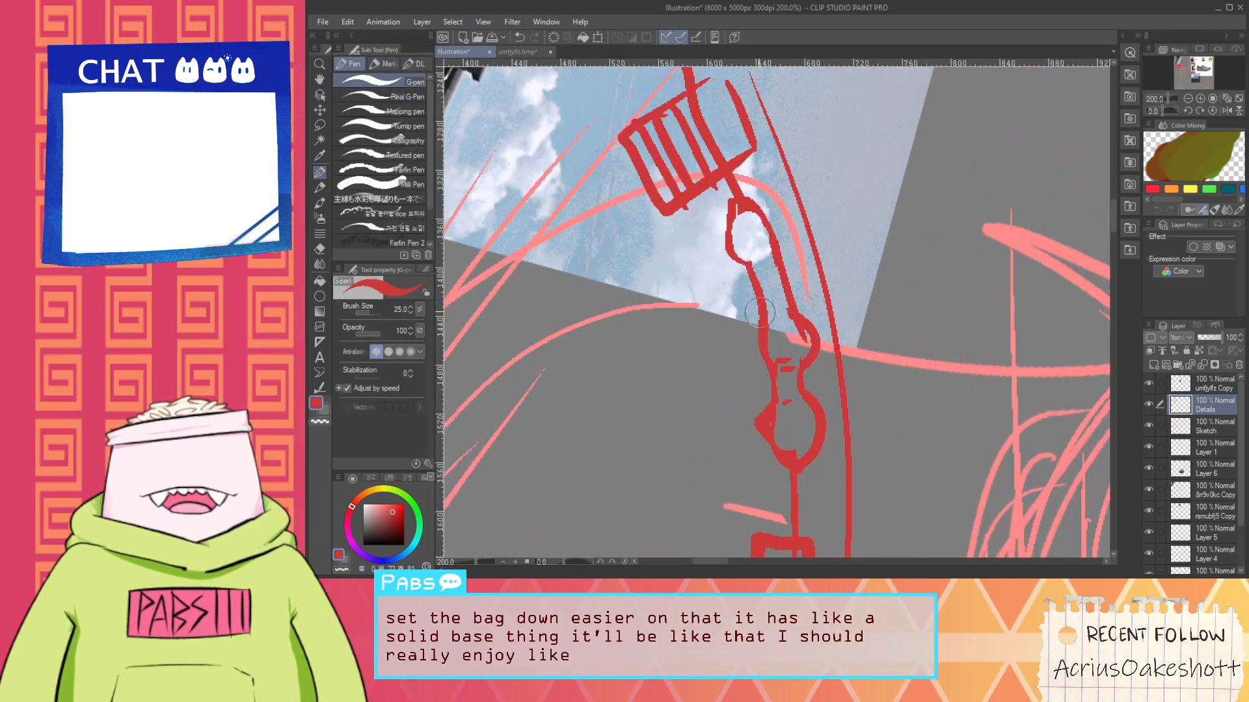
{"action": "left_click_drag", "start_coordinate": [767, 310], "coordinate": [782, 314]}
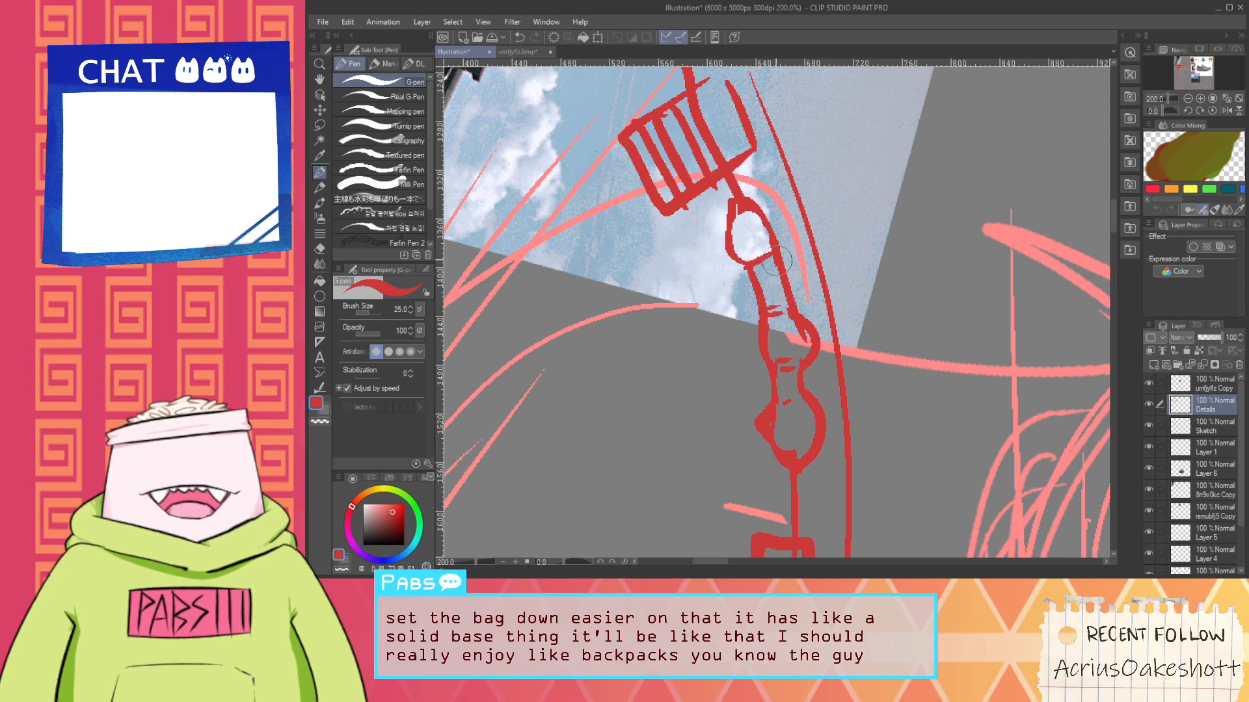
Add small crease marks to the narrow part of the lower bumpy strip below the rectangular block
{"action": "scroll", "coordinate": [764, 270], "scroll_direction": "down", "scroll_amount": 3}
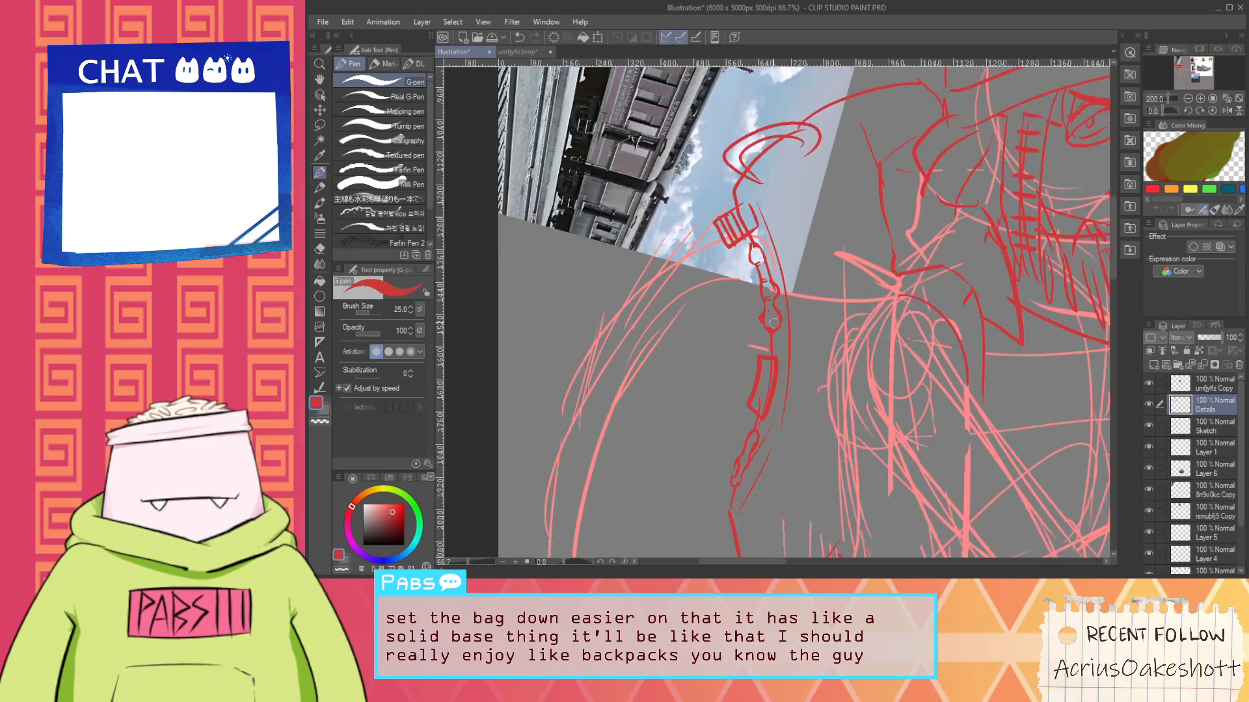
{"action": "key", "text": "space"}
{"action": "left_click_drag", "start_coordinate": [762, 458], "coordinate": [773, 391]}
{"action": "scroll", "coordinate": [763, 367], "scroll_direction": "up", "scroll_amount": 3}
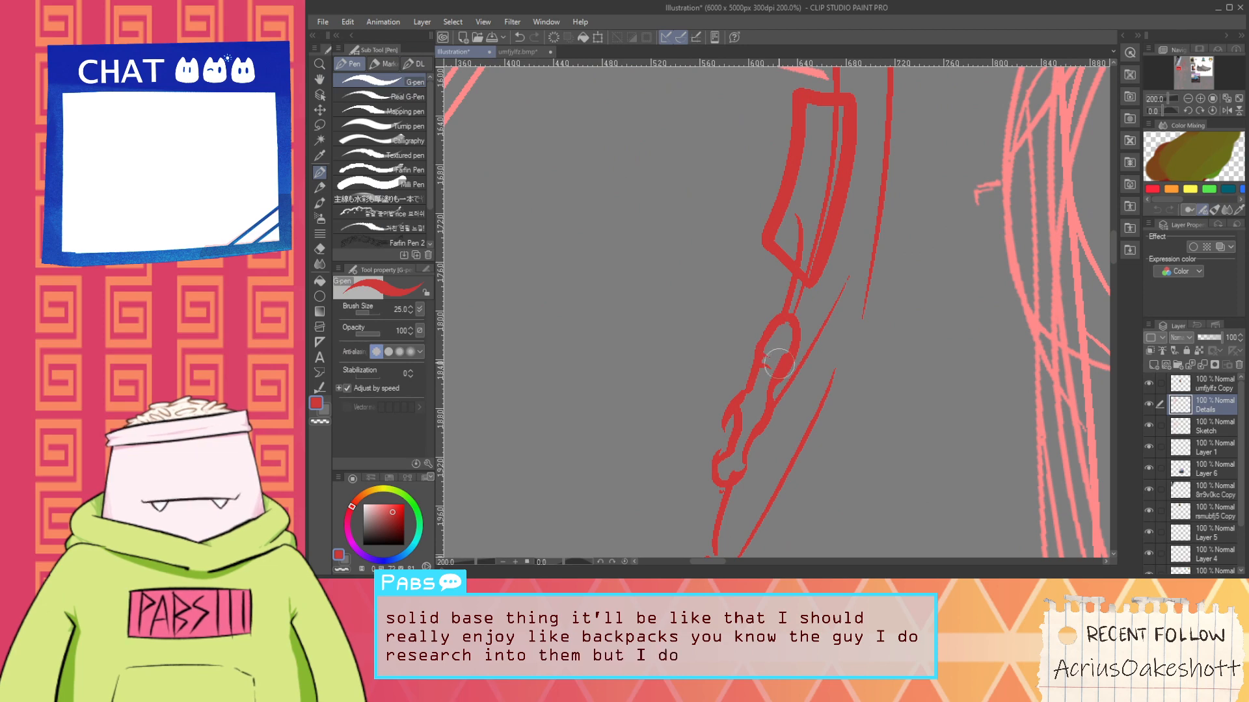
{"action": "left_click_drag", "start_coordinate": [750, 384], "coordinate": [742, 433]}
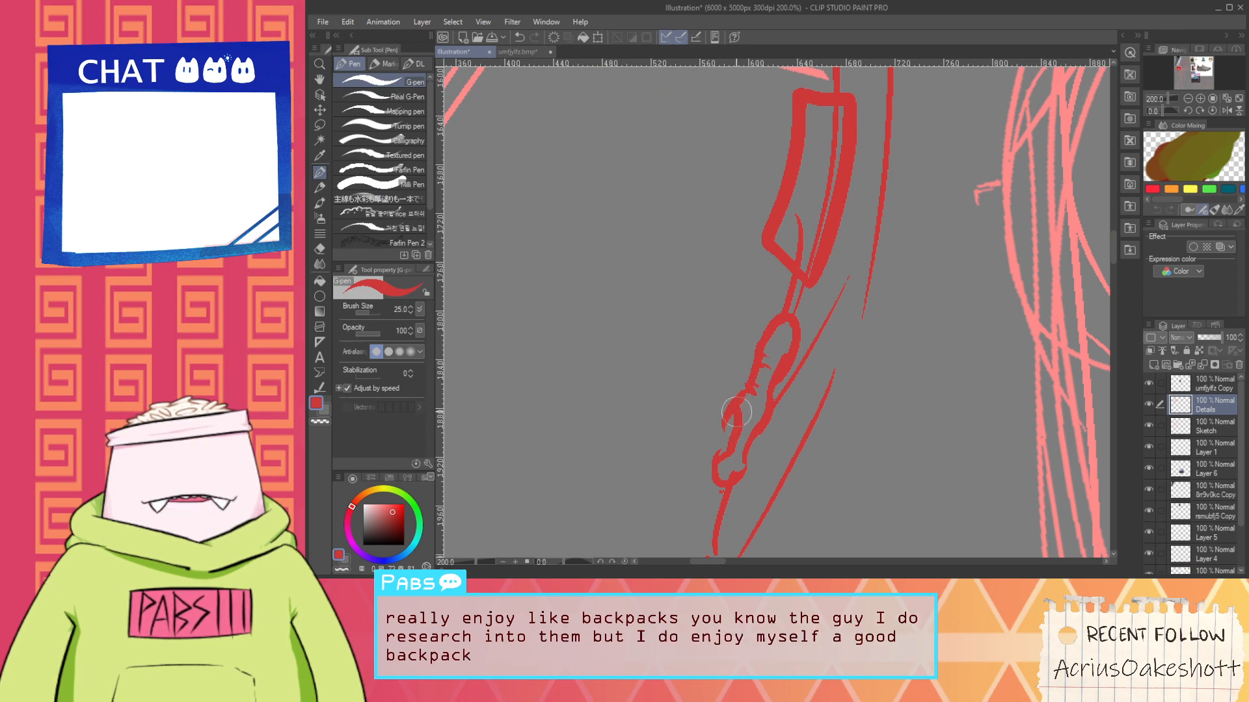
Divide the rectangular block on the luggage's outer edge with short cross lines
{"action": "scroll", "coordinate": [737, 412], "scroll_direction": "down", "scroll_amount": 4}
{"action": "key", "text": "space"}
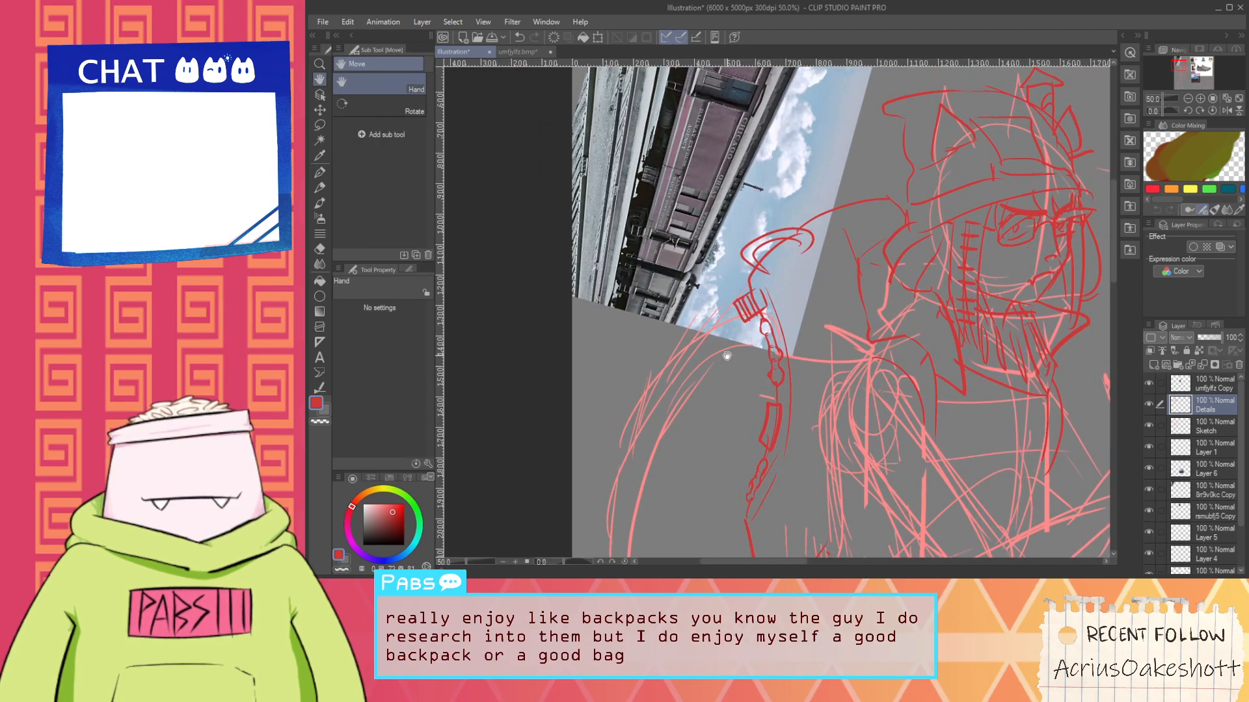
{"action": "scroll", "coordinate": [727, 356], "scroll_direction": "up", "scroll_amount": 3}
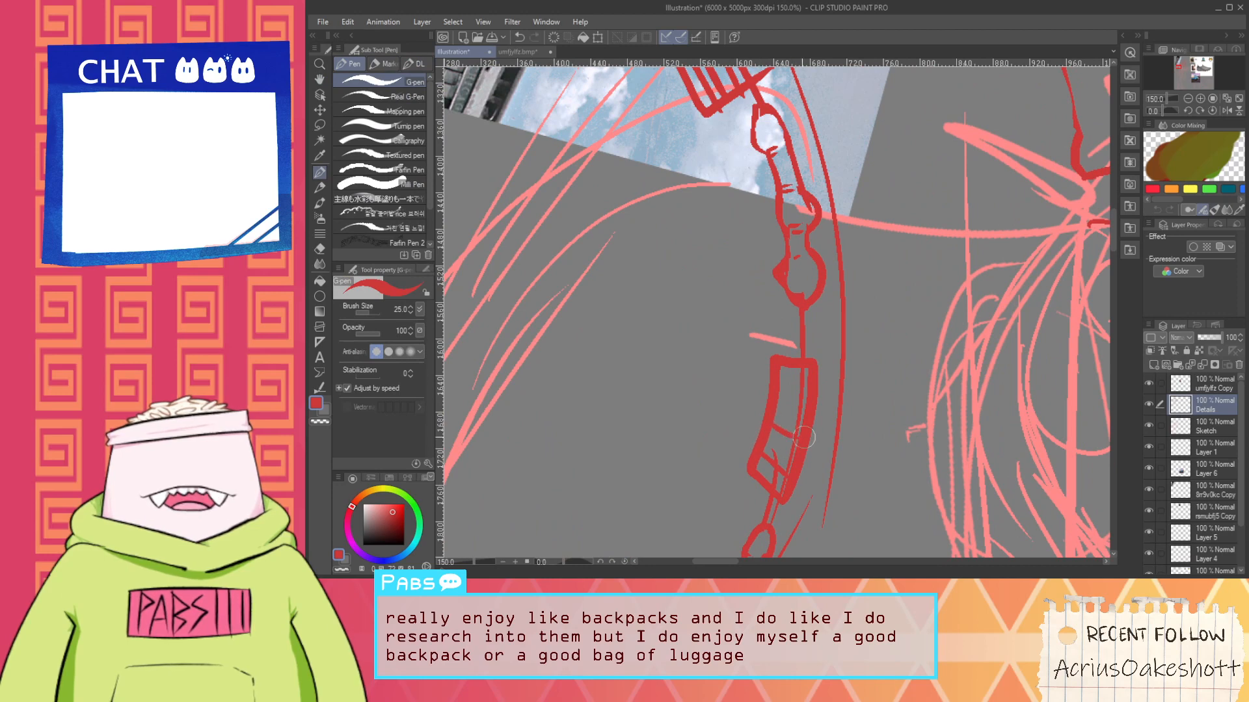
Sketch a side panel with two window-like frames on the luggage, between its studded edge and the character's shoulder
{"action": "scroll", "coordinate": [809, 392], "scroll_direction": "down", "scroll_amount": 4}
{"action": "key", "text": "space"}
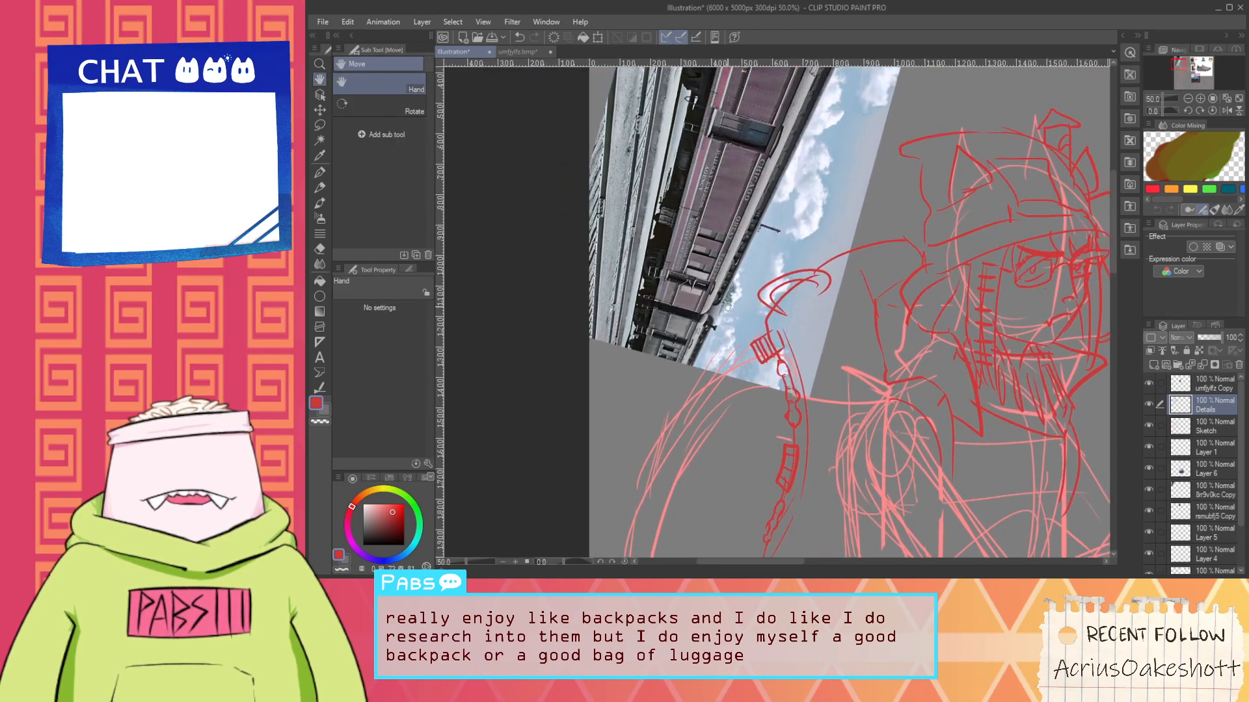
{"action": "mouse_move", "coordinate": [797, 402]}
{"action": "left_mouse_down"}
{"action": "mouse_move", "coordinate": [807, 468]}
{"action": "mouse_move", "coordinate": [772, 427]}
{"action": "left_mouse_up"}
{"action": "left_click_drag", "start_coordinate": [742, 322], "coordinate": [748, 430]}
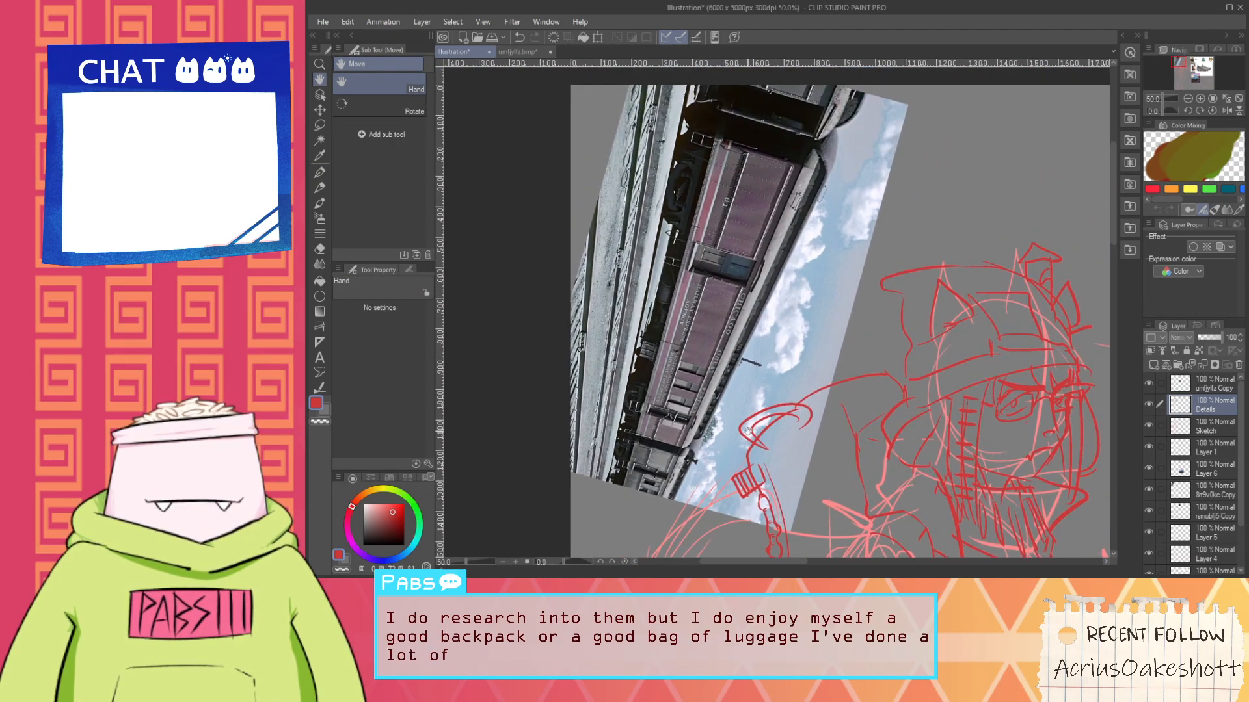
{"action": "left_click_drag", "start_coordinate": [789, 470], "coordinate": [764, 356]}
{"action": "scroll", "coordinate": [761, 365], "scroll_direction": "up", "scroll_amount": 1}
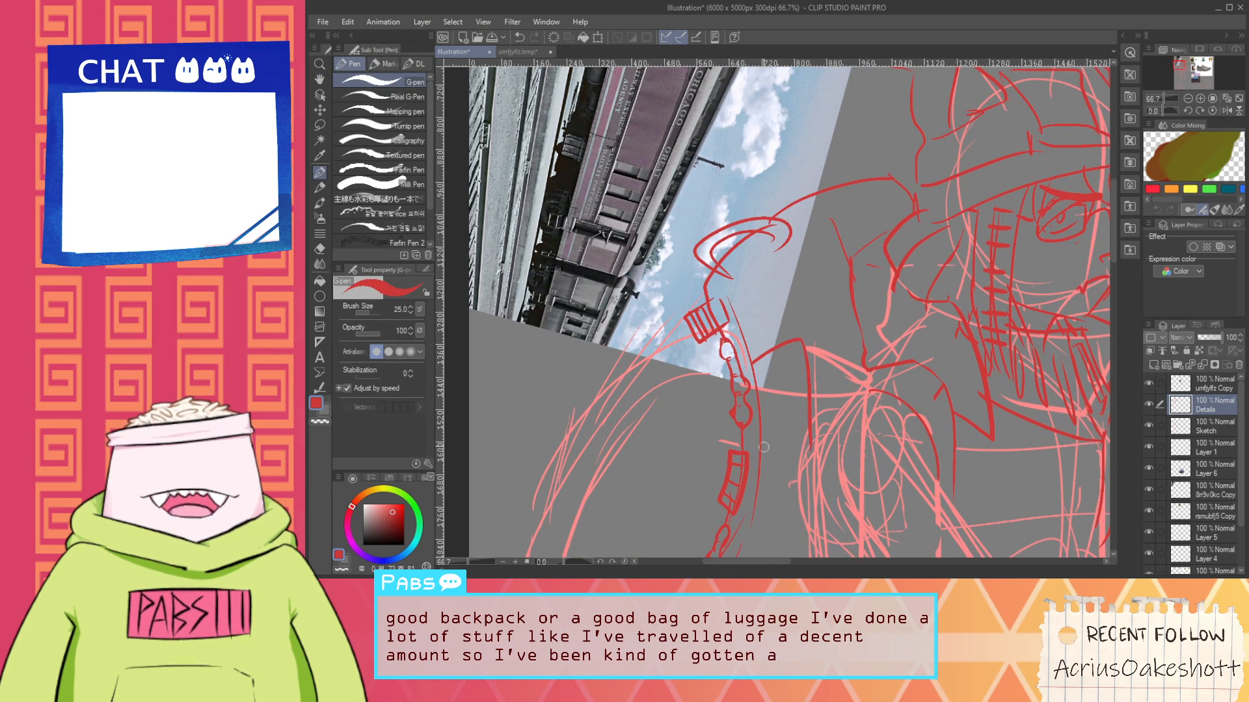
{"action": "scroll", "coordinate": [772, 377], "scroll_direction": "down", "scroll_amount": 1}
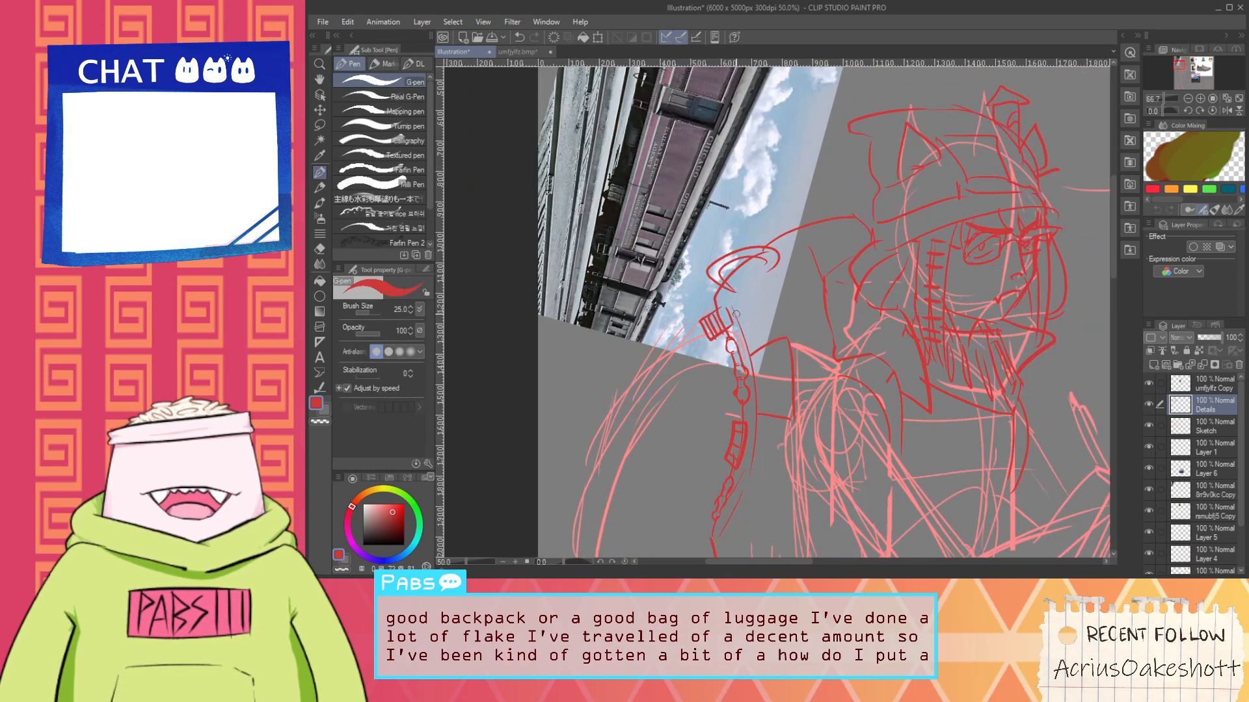
{"action": "mouse_move", "coordinate": [772, 379]}
{"action": "left_mouse_down"}
{"action": "mouse_move", "coordinate": [776, 449]}
{"action": "mouse_move", "coordinate": [757, 412]}
{"action": "mouse_move", "coordinate": [765, 346]}
{"action": "mouse_move", "coordinate": [801, 379]}
{"action": "mouse_move", "coordinate": [804, 459]}
{"action": "left_mouse_up"}
{"action": "scroll", "coordinate": [765, 378], "scroll_direction": "up", "scroll_amount": 2}
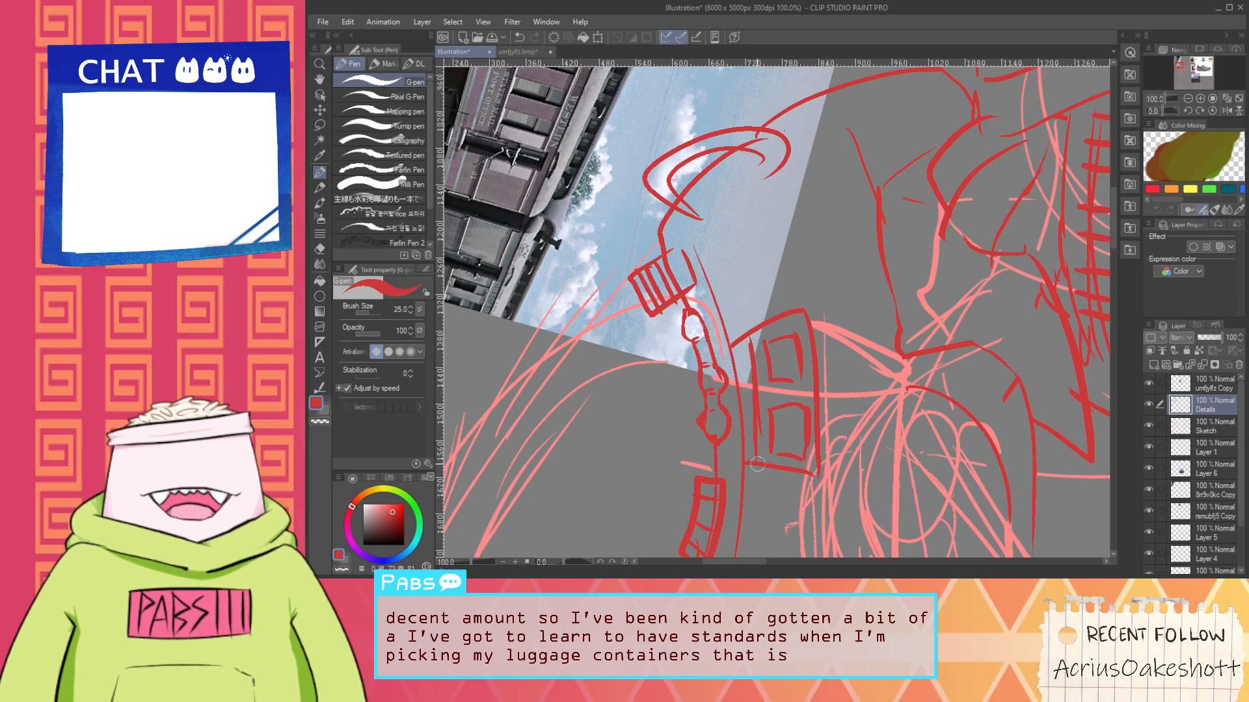
Extend the windowed side panel's outer side towards the luggage's studded edge and tidy the overlapping lines at its upper corner
{"action": "left_click_drag", "start_coordinate": [761, 465], "coordinate": [756, 333]}
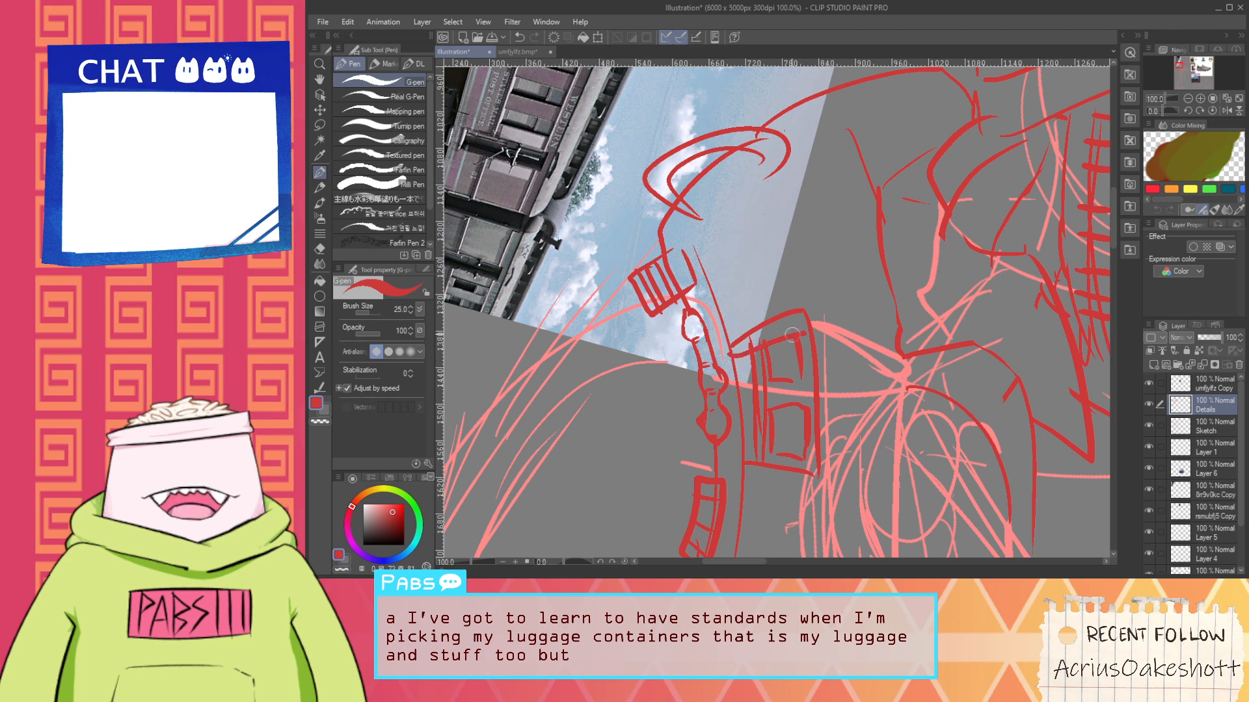
{"action": "key", "text": "e"}
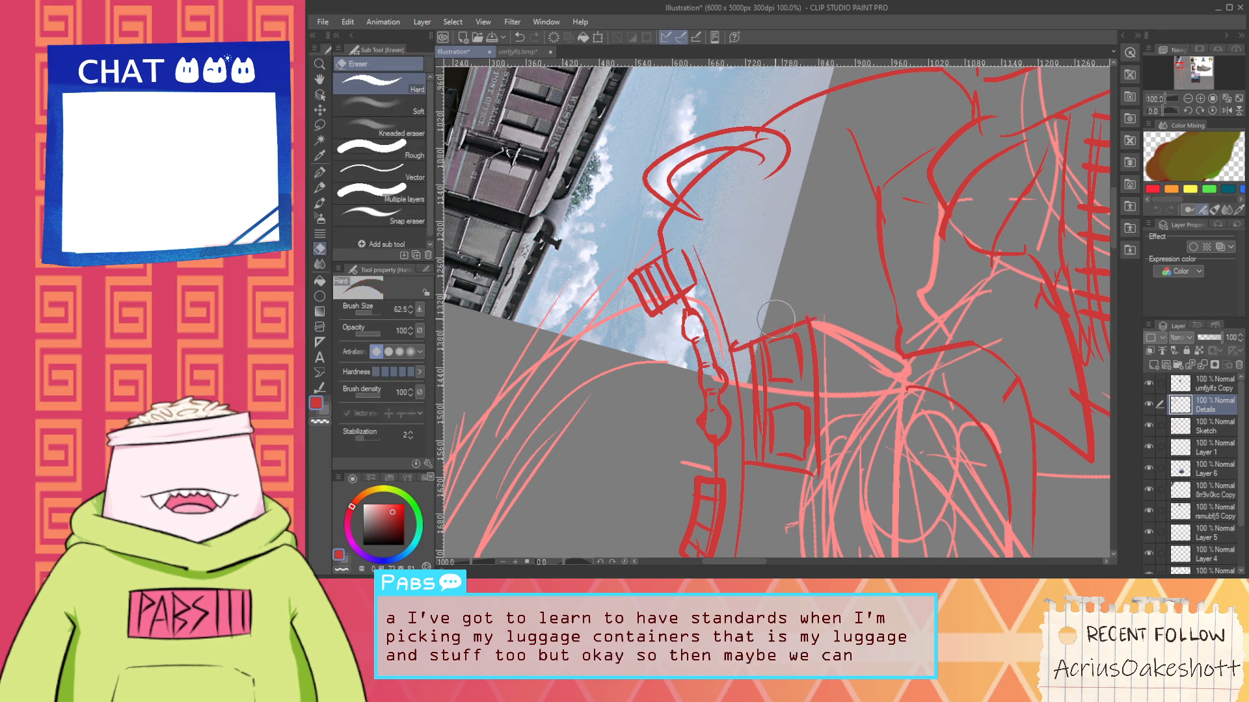
{"action": "key", "text": "p"}
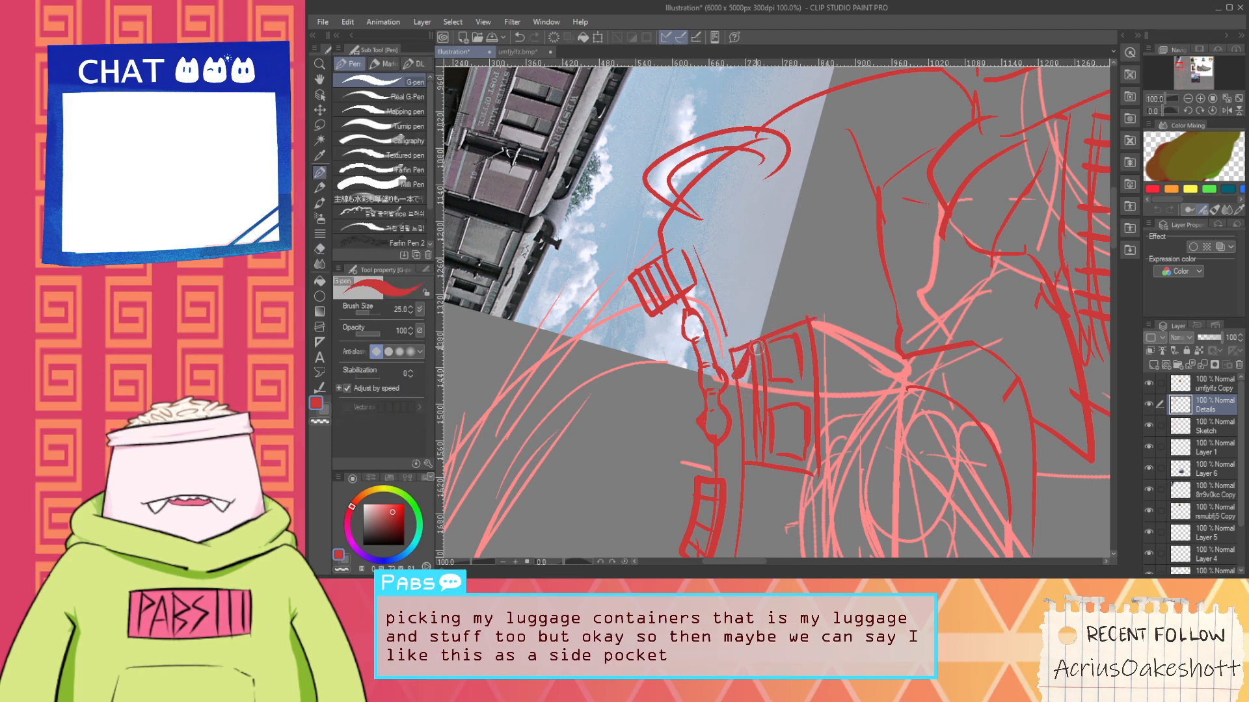
Sketch a slanted side pocket with a zipper detail on the lower luggage, beside the lower bumpy strip
{"action": "scroll", "coordinate": [757, 349], "scroll_direction": "down", "scroll_amount": 2}
{"action": "scroll", "coordinate": [747, 443], "scroll_direction": "up", "scroll_amount": 1}
{"action": "mouse_move", "coordinate": [719, 543]}
{"action": "left_mouse_down"}
{"action": "mouse_move", "coordinate": [747, 443]}
{"action": "mouse_move", "coordinate": [774, 452]}
{"action": "mouse_move", "coordinate": [802, 398]}
{"action": "left_mouse_up"}
{"action": "key", "text": "ctrl+z"}
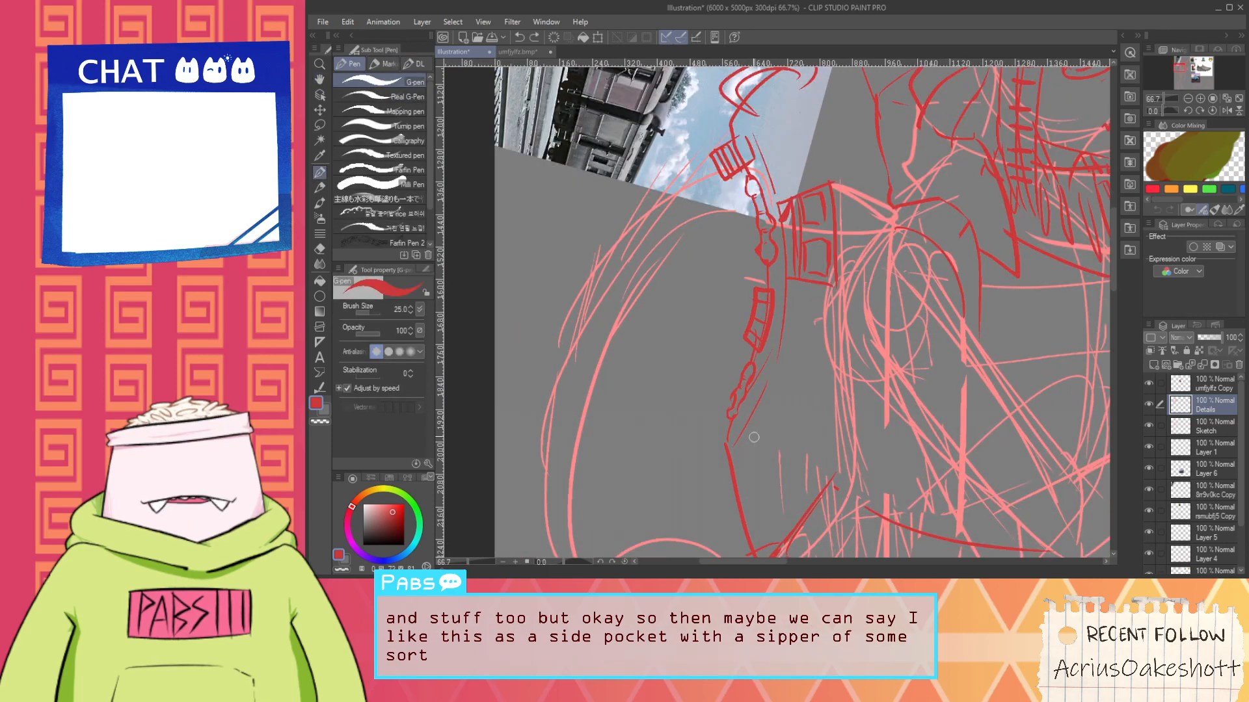
{"action": "left_click_drag", "start_coordinate": [754, 437], "coordinate": [814, 380]}
{"action": "scroll", "coordinate": [795, 386], "scroll_direction": "up", "scroll_amount": 1}
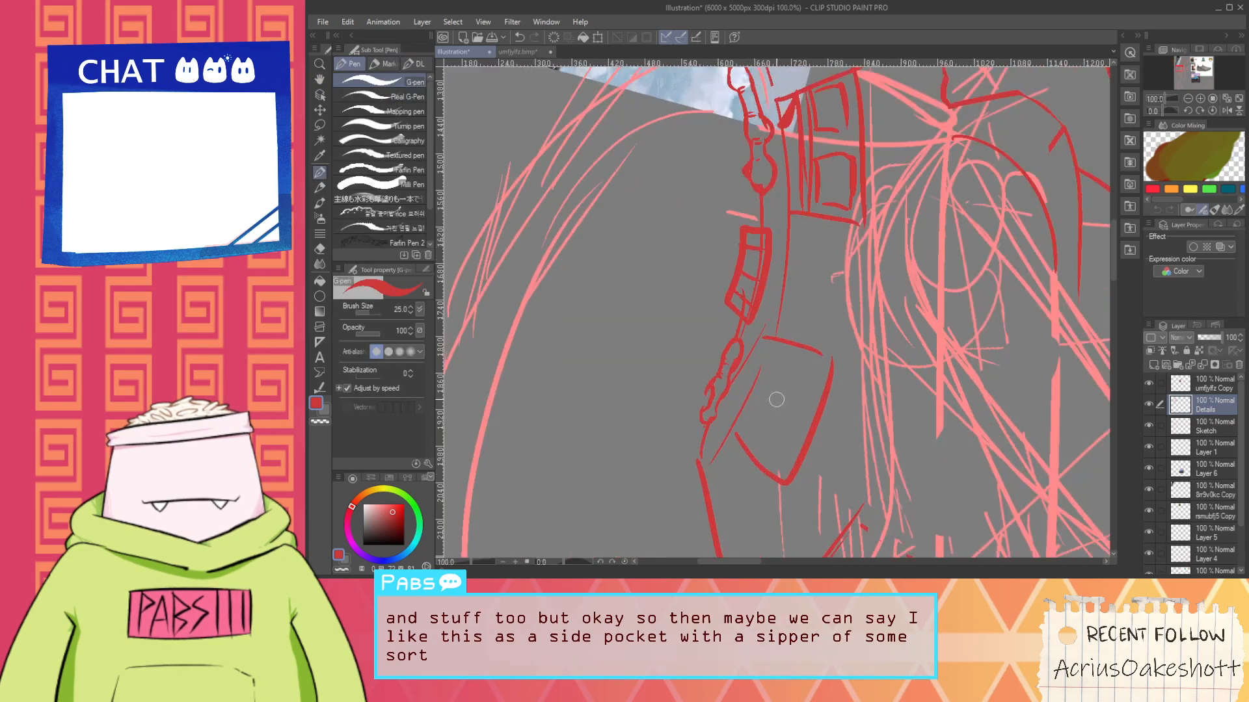
{"action": "left_click_drag", "start_coordinate": [805, 344], "coordinate": [752, 440]}
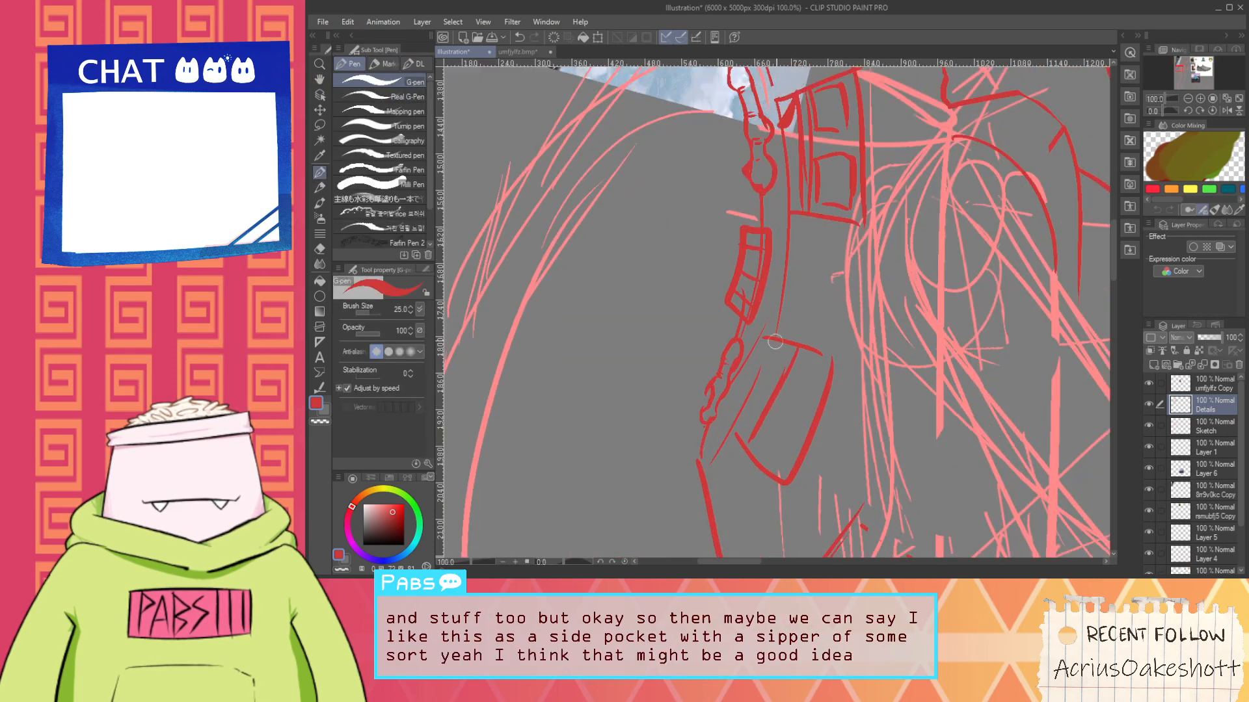
{"action": "mouse_move", "coordinate": [775, 342]}
{"action": "left_mouse_down"}
{"action": "mouse_move", "coordinate": [800, 369]}
{"action": "mouse_move", "coordinate": [802, 357]}
{"action": "mouse_move", "coordinate": [822, 371]}
{"action": "mouse_move", "coordinate": [815, 406]}
{"action": "left_mouse_up"}
{"action": "mouse_move", "coordinate": [787, 410]}
{"action": "left_mouse_down"}
{"action": "mouse_move", "coordinate": [807, 407]}
{"action": "mouse_move", "coordinate": [763, 442]}
{"action": "left_mouse_up"}
Draw the curved inner contour of the upper luggage between its curled top and the character's shoulder
{"action": "scroll", "coordinate": [778, 446], "scroll_direction": "down", "scroll_amount": 2}
{"action": "key", "text": "space"}
{"action": "left_click_drag", "start_coordinate": [783, 328], "coordinate": [819, 439]}
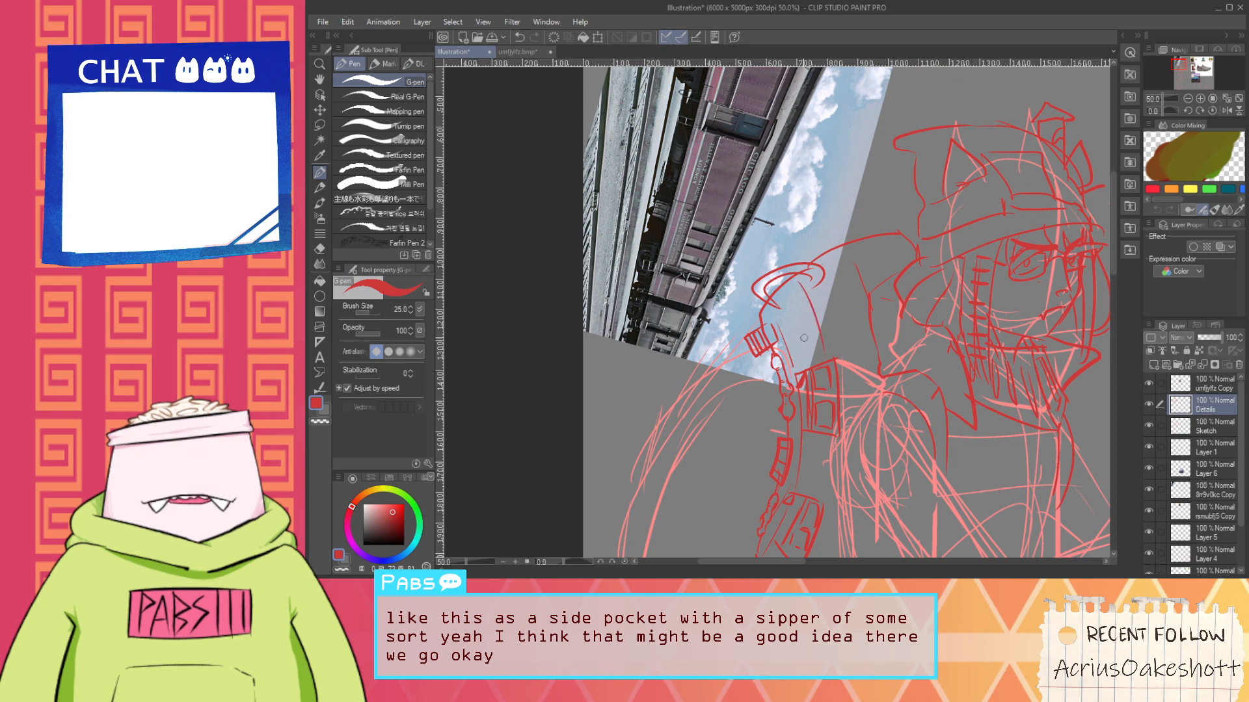
{"action": "key", "text": "space"}
{"action": "left_click_drag", "start_coordinate": [816, 389], "coordinate": [811, 298]}
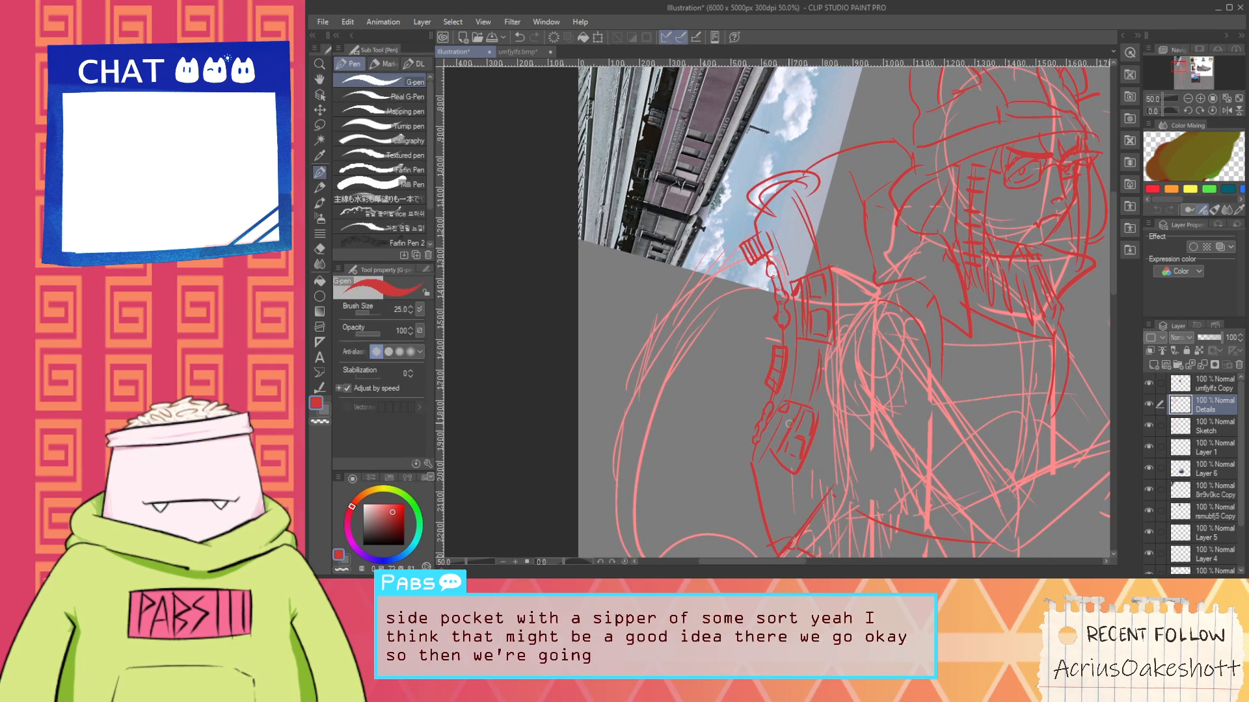
{"action": "scroll", "coordinate": [806, 489], "scroll_direction": "down", "scroll_amount": 1}
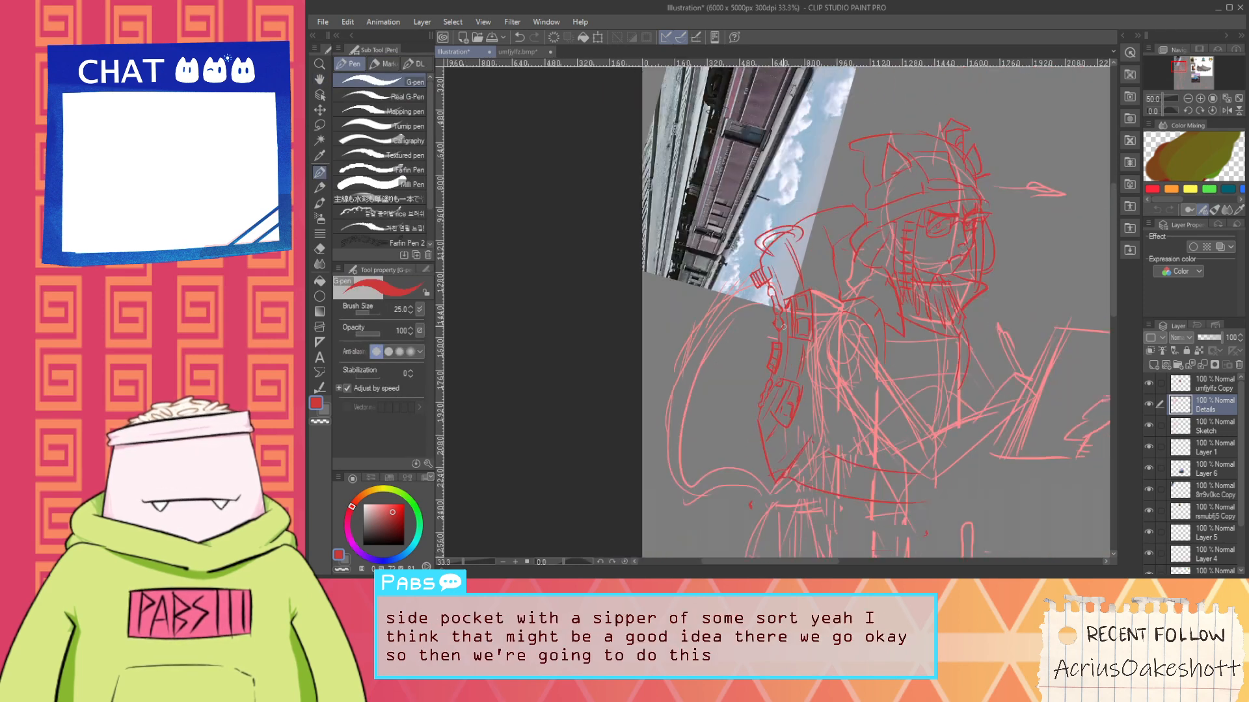
{"action": "key", "text": "space"}
{"action": "left_click_drag", "start_coordinate": [849, 301], "coordinate": [843, 392]}
{"action": "scroll", "coordinate": [850, 350], "scroll_direction": "up", "scroll_amount": 2}
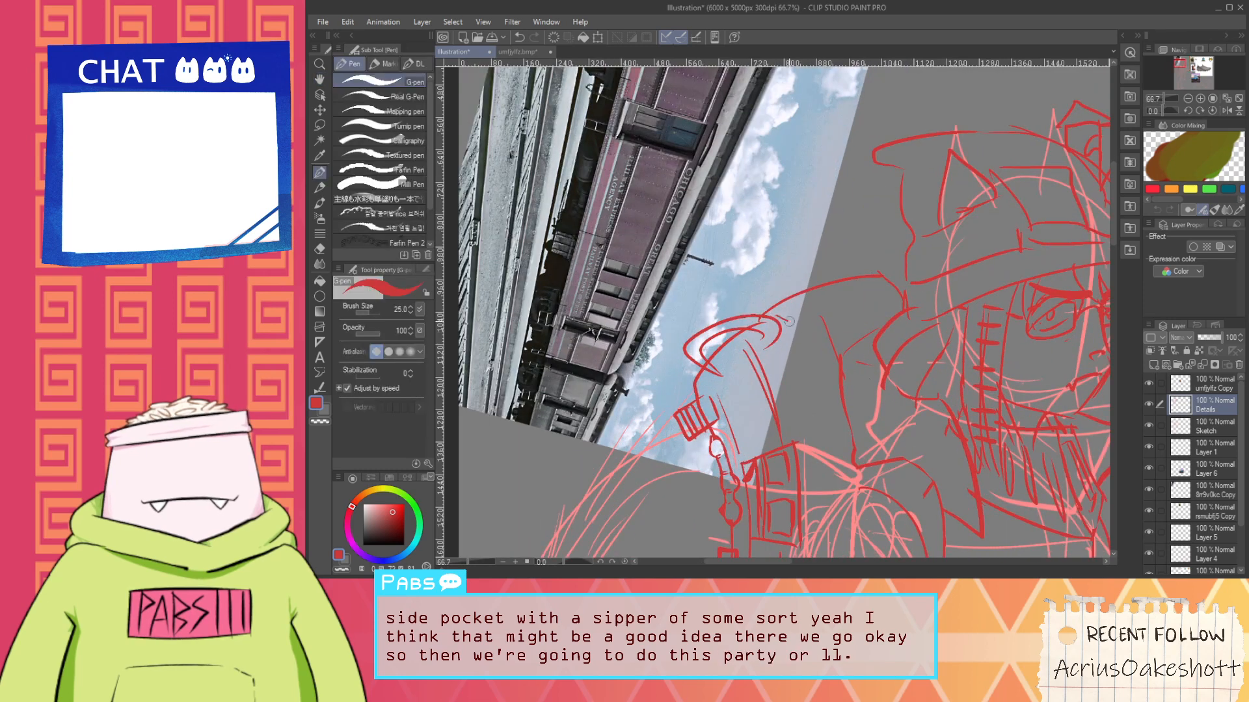
{"action": "mouse_move", "coordinate": [794, 304]}
{"action": "left_mouse_down"}
{"action": "mouse_move", "coordinate": [839, 458]}
{"action": "mouse_move", "coordinate": [812, 316]}
{"action": "mouse_move", "coordinate": [845, 481]}
{"action": "mouse_move", "coordinate": [854, 323]}
{"action": "left_mouse_up"}
{"action": "key", "text": "ctrl+z"}
{"action": "scroll", "coordinate": [838, 454], "scroll_direction": "down", "scroll_amount": 2}
{"action": "key", "text": "space"}
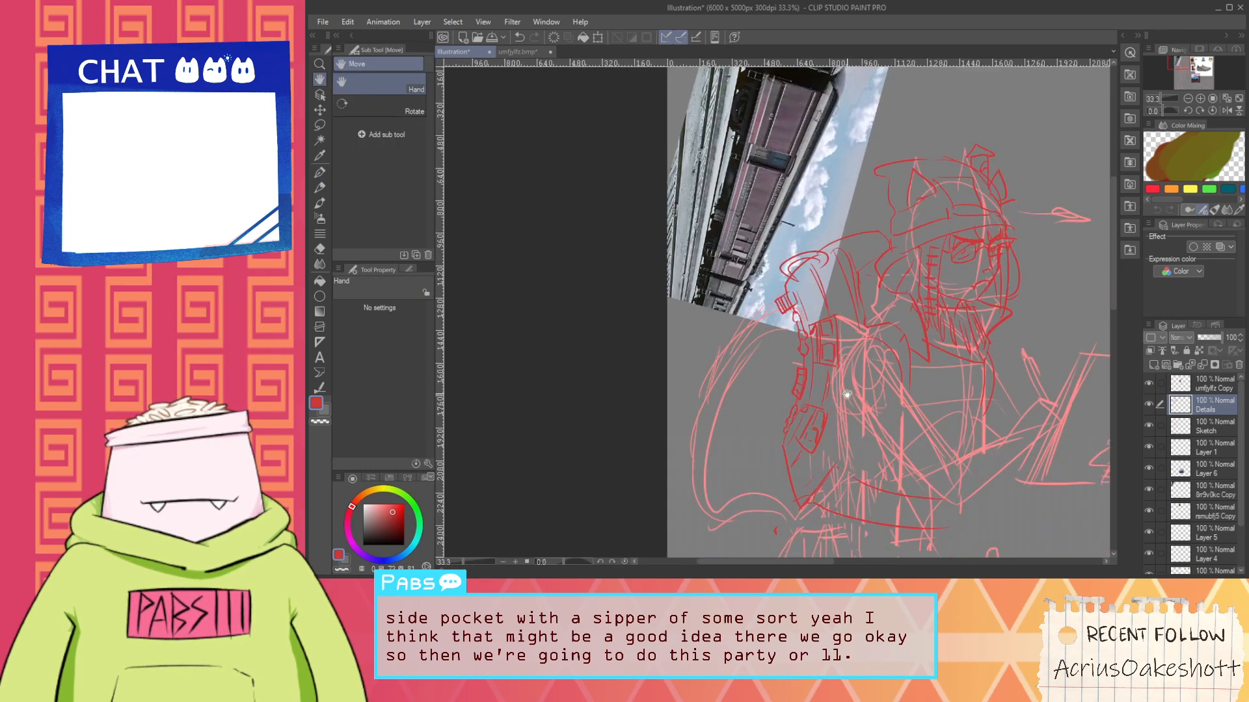
Compare the detailed luggage with the carriage photo, the whole figure and the backpack reference
{"action": "scroll", "coordinate": [800, 510], "scroll_direction": "up", "scroll_amount": 2}
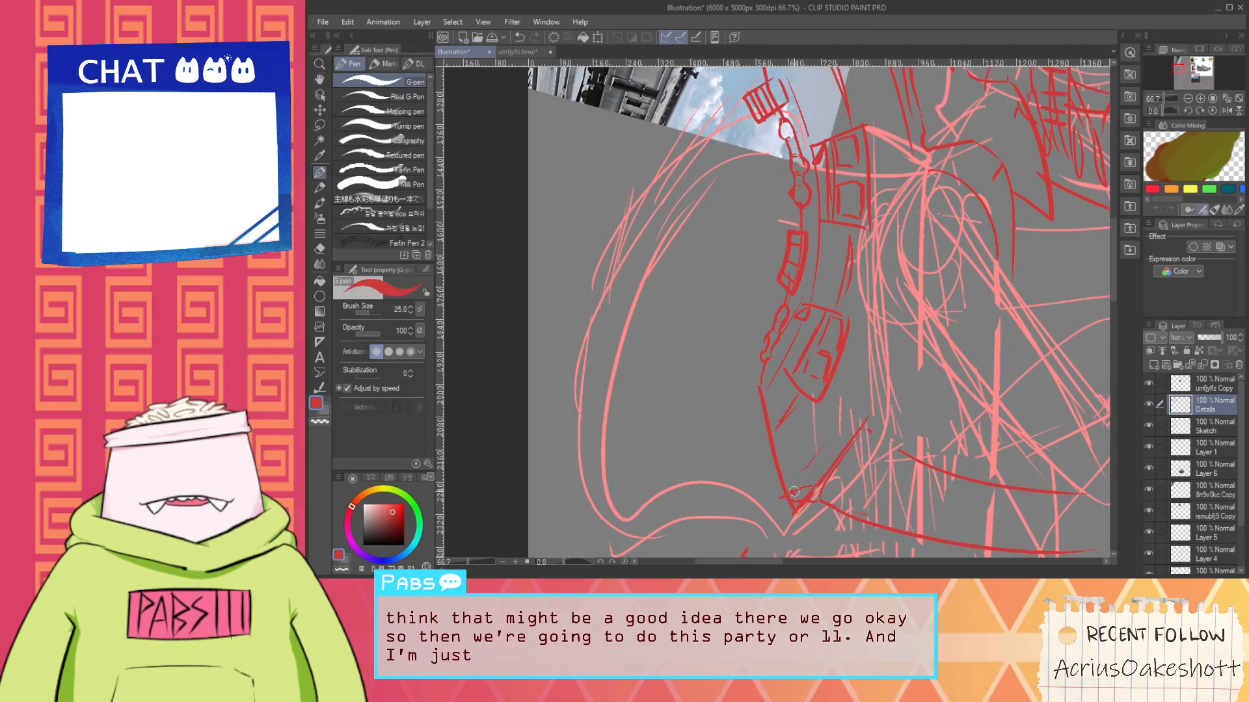
{"action": "scroll", "coordinate": [795, 496], "scroll_direction": "down", "scroll_amount": 2}
{"action": "key", "text": "space"}
{"action": "mouse_move", "coordinate": [859, 315]}
{"action": "left_mouse_down"}
{"action": "mouse_move", "coordinate": [893, 354]}
{"action": "mouse_move", "coordinate": [884, 409]}
{"action": "mouse_move", "coordinate": [861, 387]}
{"action": "left_mouse_up"}
{"action": "scroll", "coordinate": [877, 389], "scroll_direction": "down", "scroll_amount": 1}
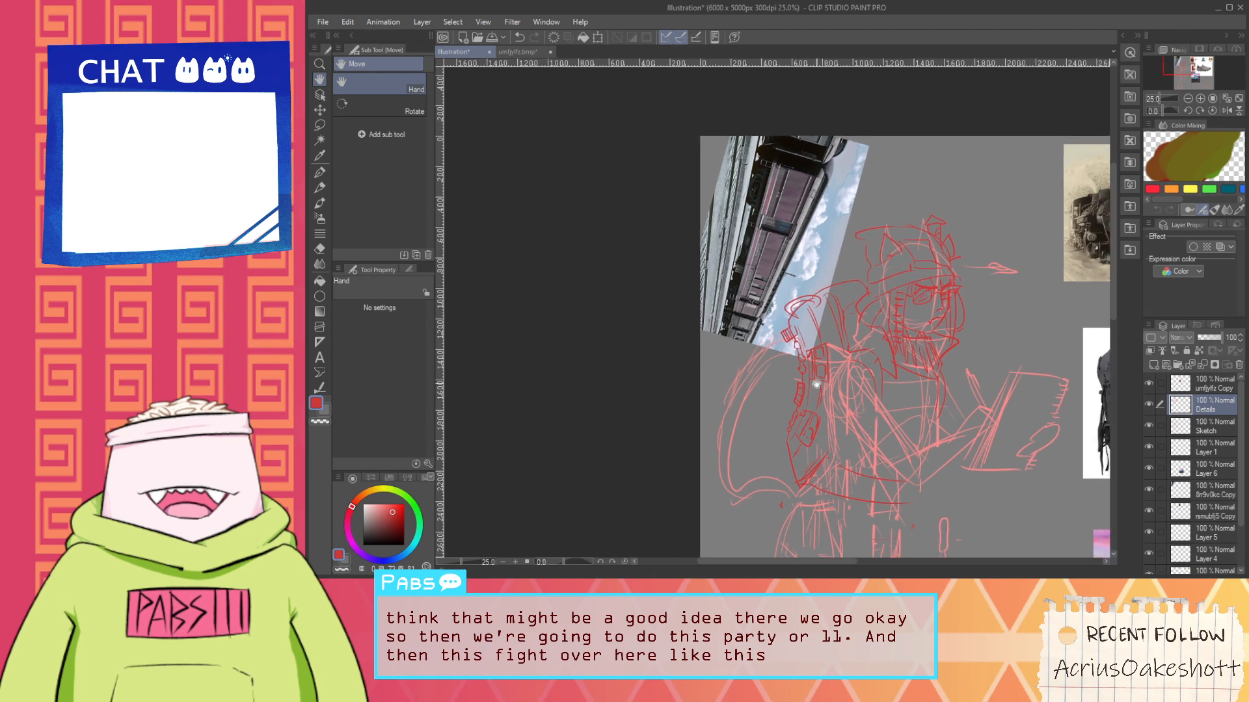
{"action": "scroll", "coordinate": [821, 355], "scroll_direction": "up", "scroll_amount": 1}
{"action": "scroll", "coordinate": [850, 277], "scroll_direction": "up", "scroll_amount": 2}
{"action": "left_click_drag", "start_coordinate": [837, 278], "coordinate": [830, 329]}
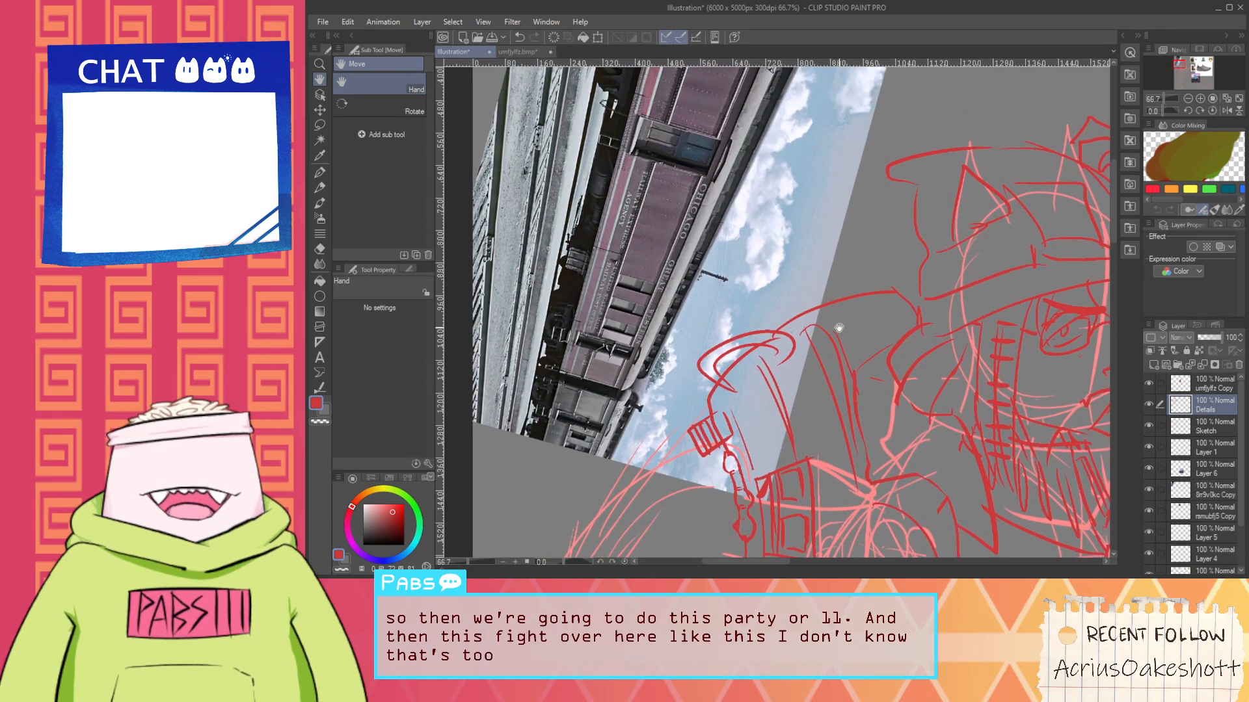
{"action": "scroll", "coordinate": [836, 322], "scroll_direction": "down", "scroll_amount": 2}
{"action": "left_click_drag", "start_coordinate": [837, 416], "coordinate": [871, 256]}
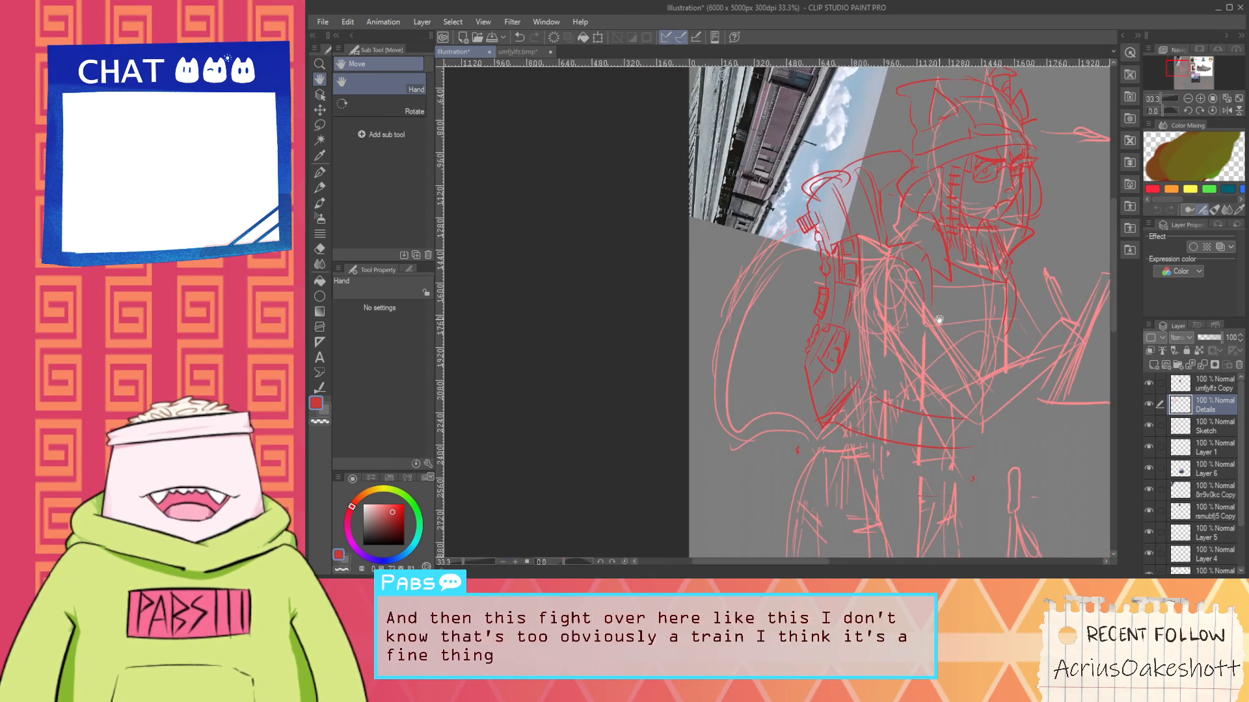
{"action": "left_click_drag", "start_coordinate": [939, 321], "coordinate": [842, 311]}
{"action": "left_click_drag", "start_coordinate": [907, 270], "coordinate": [725, 308]}
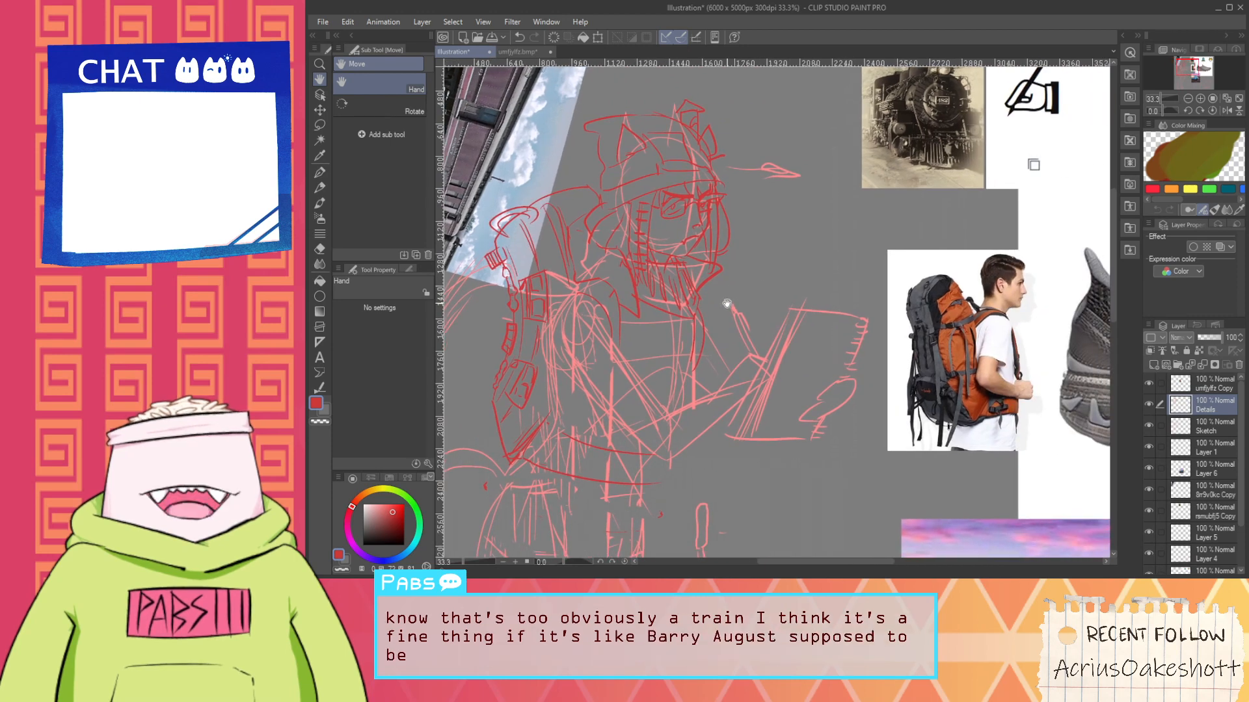
Try a round ornament at the front of the cattle-catcher collar
{"action": "scroll", "coordinate": [695, 339], "scroll_direction": "up", "scroll_amount": 4}
{"action": "key", "text": "p"}
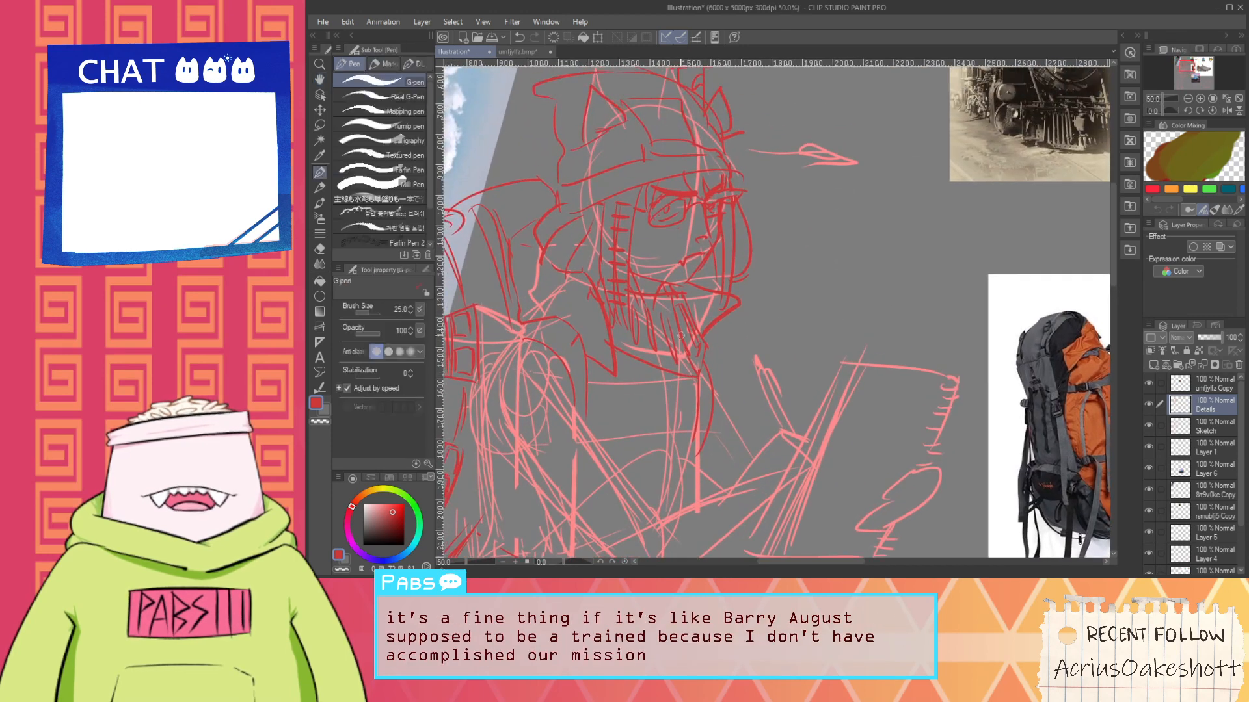
{"action": "key", "text": "ctrl+z"}
{"action": "mouse_move", "coordinate": [709, 320]}
{"action": "left_mouse_down"}
{"action": "mouse_move", "coordinate": [678, 303]}
{"action": "mouse_move", "coordinate": [713, 355]}
{"action": "mouse_move", "coordinate": [690, 311]}
{"action": "left_mouse_up"}
{"action": "scroll", "coordinate": [669, 346], "scroll_direction": "down", "scroll_amount": 2}
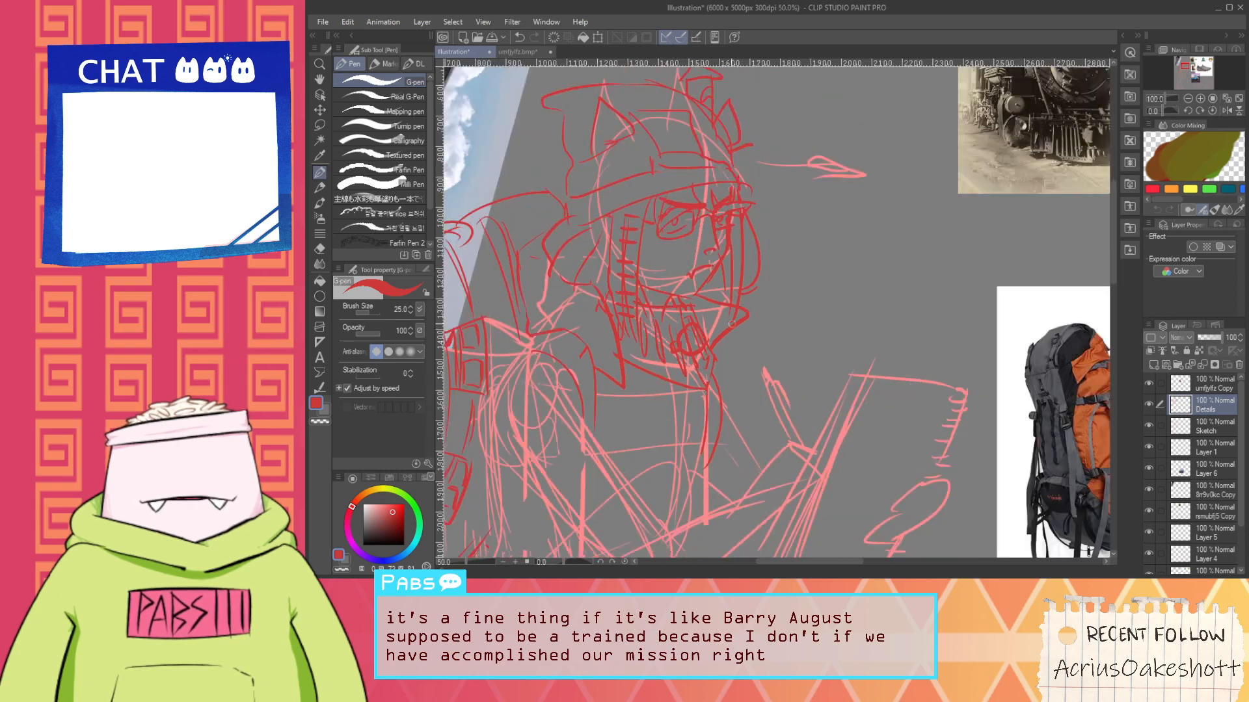
Draw a ring-shaped ornament at the front of the collar, based on the middle part of the locomotive photo's cattle catcher
{"action": "key", "text": "space"}
{"action": "left_click_drag", "start_coordinate": [986, 161], "coordinate": [789, 287]}
{"action": "scroll", "coordinate": [895, 270], "scroll_direction": "up", "scroll_amount": 4}
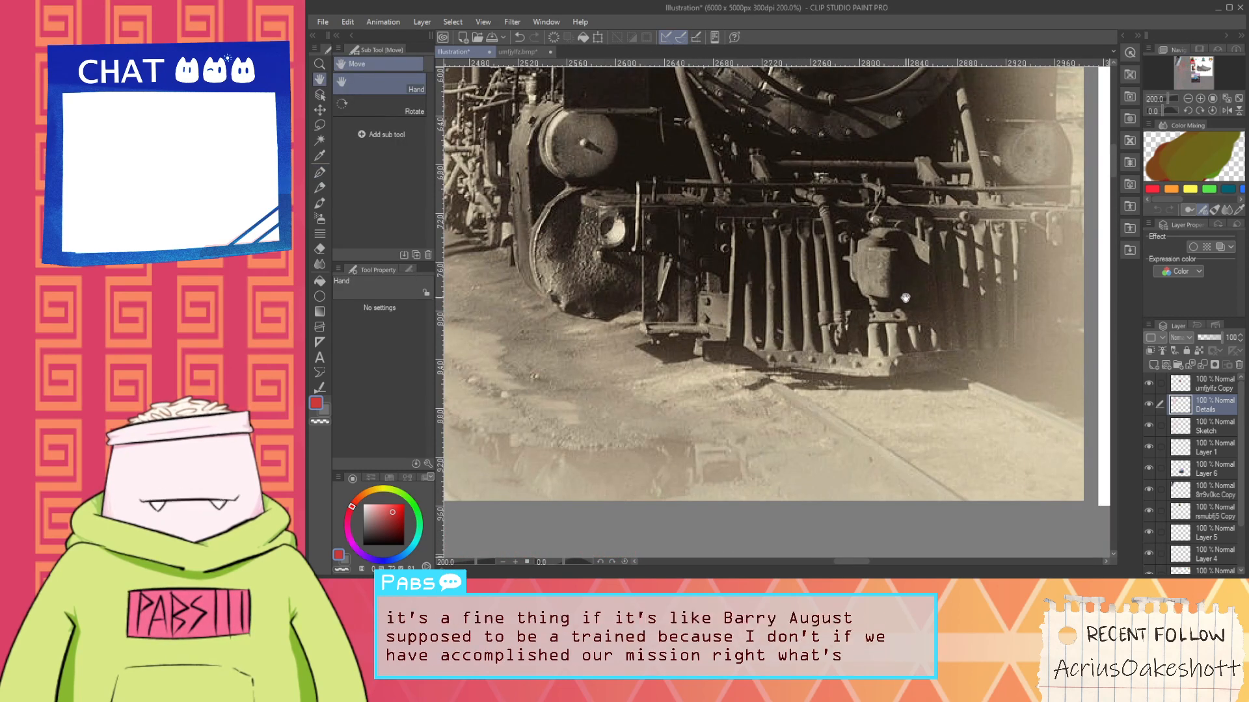
{"action": "scroll", "coordinate": [888, 271], "scroll_direction": "down", "scroll_amount": 1}
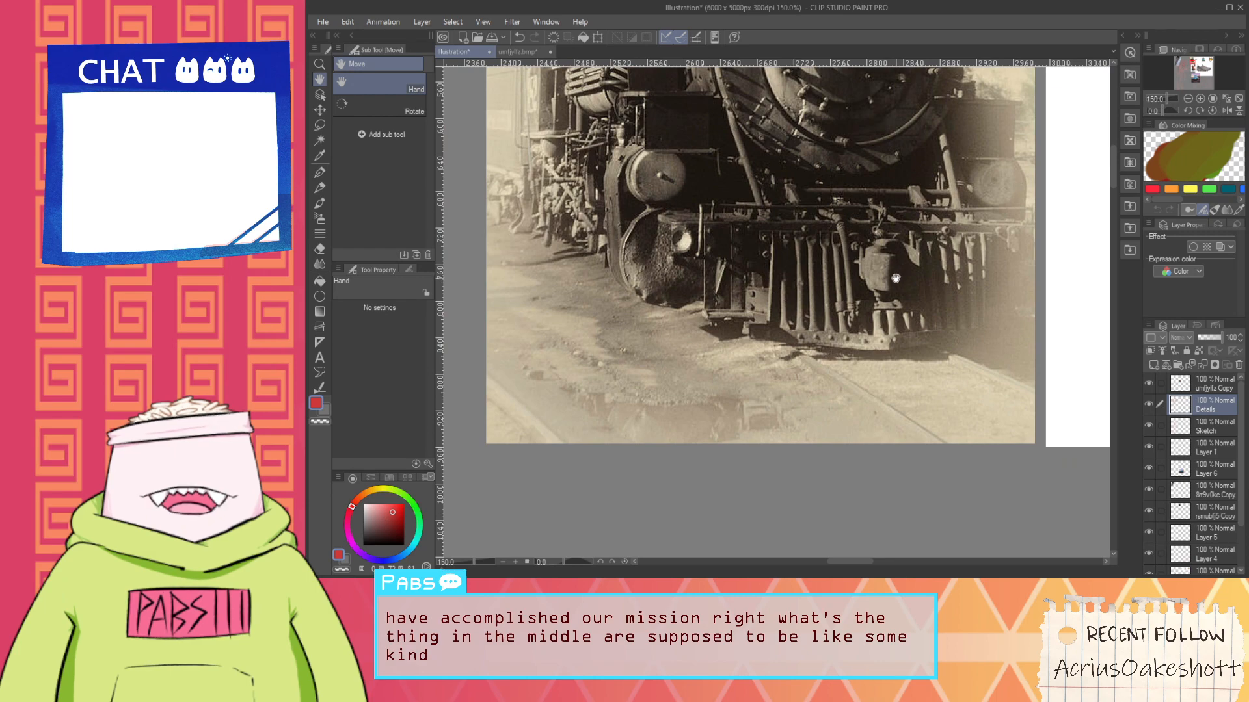
{"action": "scroll", "coordinate": [896, 279], "scroll_direction": "down", "scroll_amount": 4}
{"action": "left_click_drag", "start_coordinate": [572, 435], "coordinate": [708, 324]}
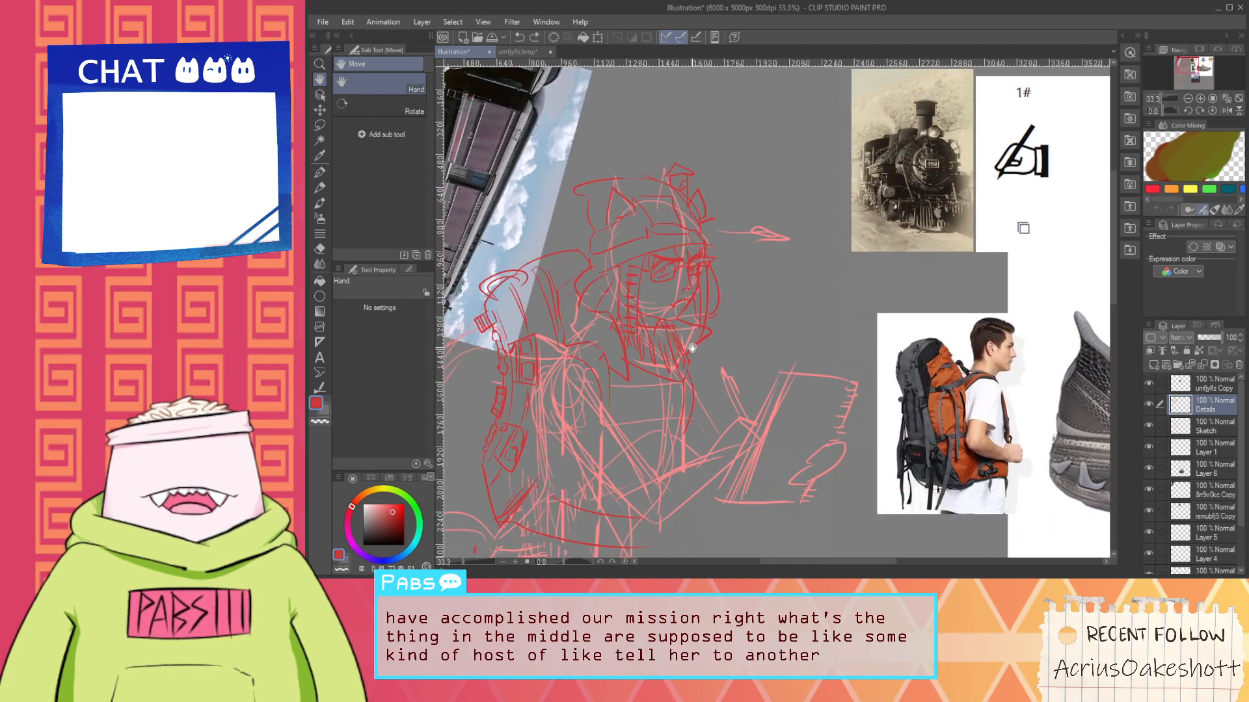
{"action": "scroll", "coordinate": [692, 348], "scroll_direction": "up", "scroll_amount": 3}
{"action": "scroll", "coordinate": [690, 342], "scroll_direction": "down", "scroll_amount": 3}
{"action": "scroll", "coordinate": [686, 332], "scroll_direction": "up", "scroll_amount": 2}
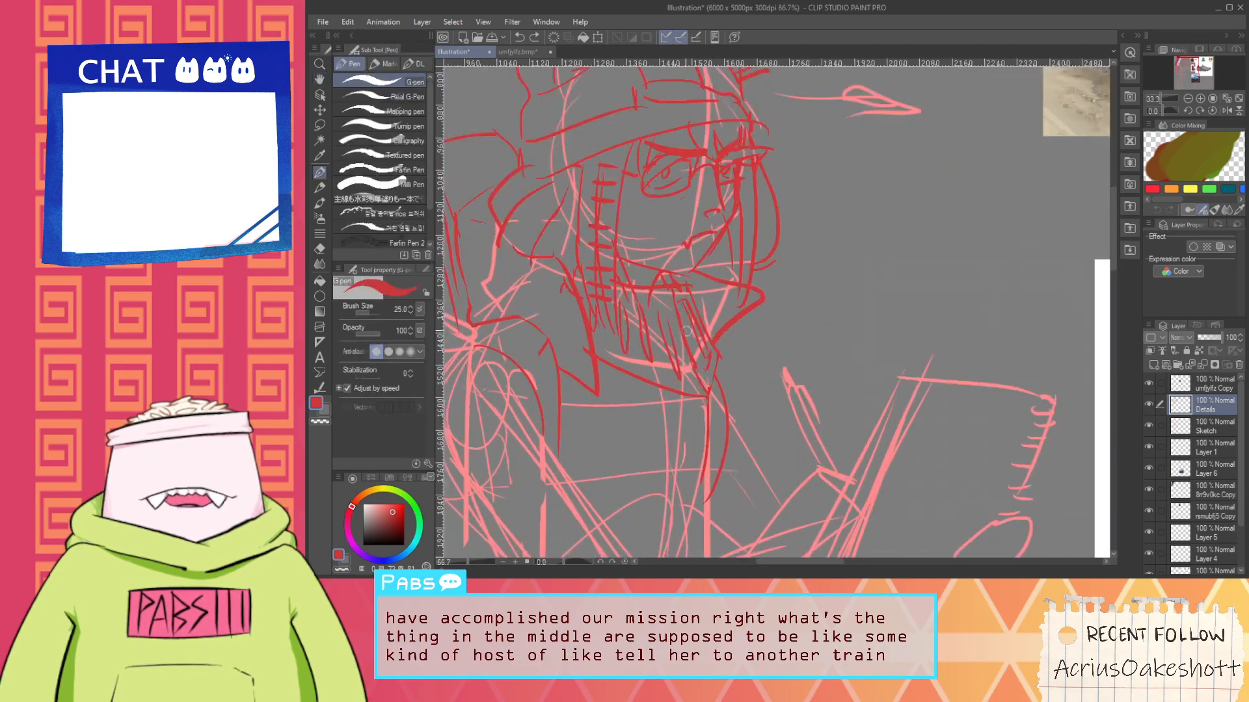
{"action": "key", "text": "e"}
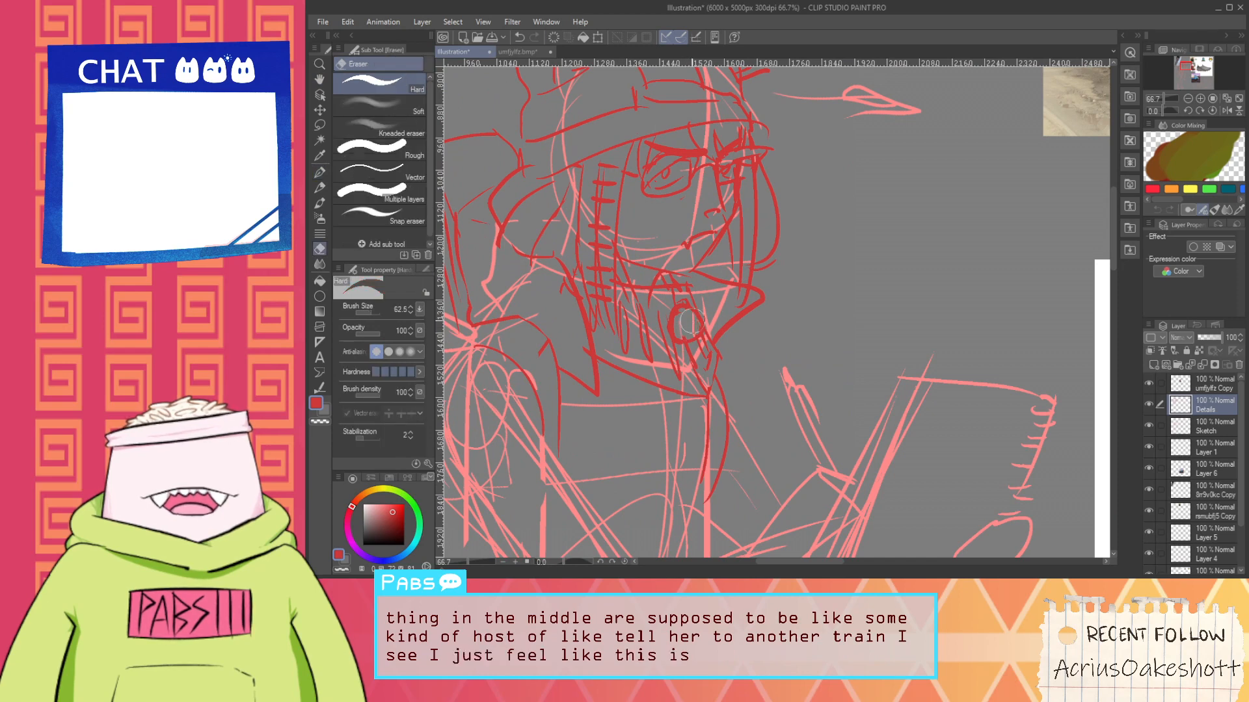
{"action": "scroll", "coordinate": [679, 327], "scroll_direction": "up", "scroll_amount": 3}
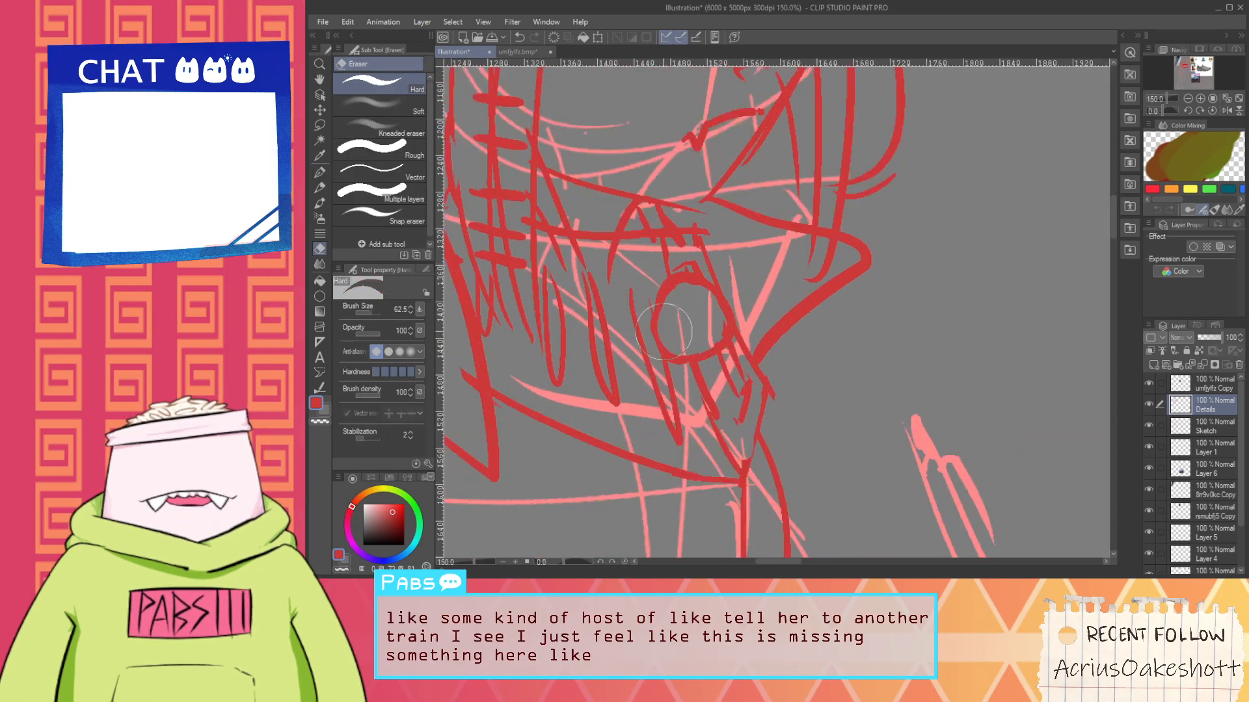
Add a small inner block and short knobs on both sides of the collar's ring ornament
{"action": "key", "text": "p"}
{"action": "mouse_move", "coordinate": [651, 348]}
{"action": "left_mouse_down"}
{"action": "mouse_move", "coordinate": [645, 296]}
{"action": "mouse_move", "coordinate": [681, 323]}
{"action": "mouse_move", "coordinate": [654, 344]}
{"action": "left_mouse_up"}
{"action": "mouse_move", "coordinate": [740, 288]}
{"action": "left_mouse_down"}
{"action": "mouse_move", "coordinate": [752, 288]}
{"action": "mouse_move", "coordinate": [745, 335]}
{"action": "left_mouse_up"}
{"action": "scroll", "coordinate": [724, 325], "scroll_direction": "down", "scroll_amount": 2}
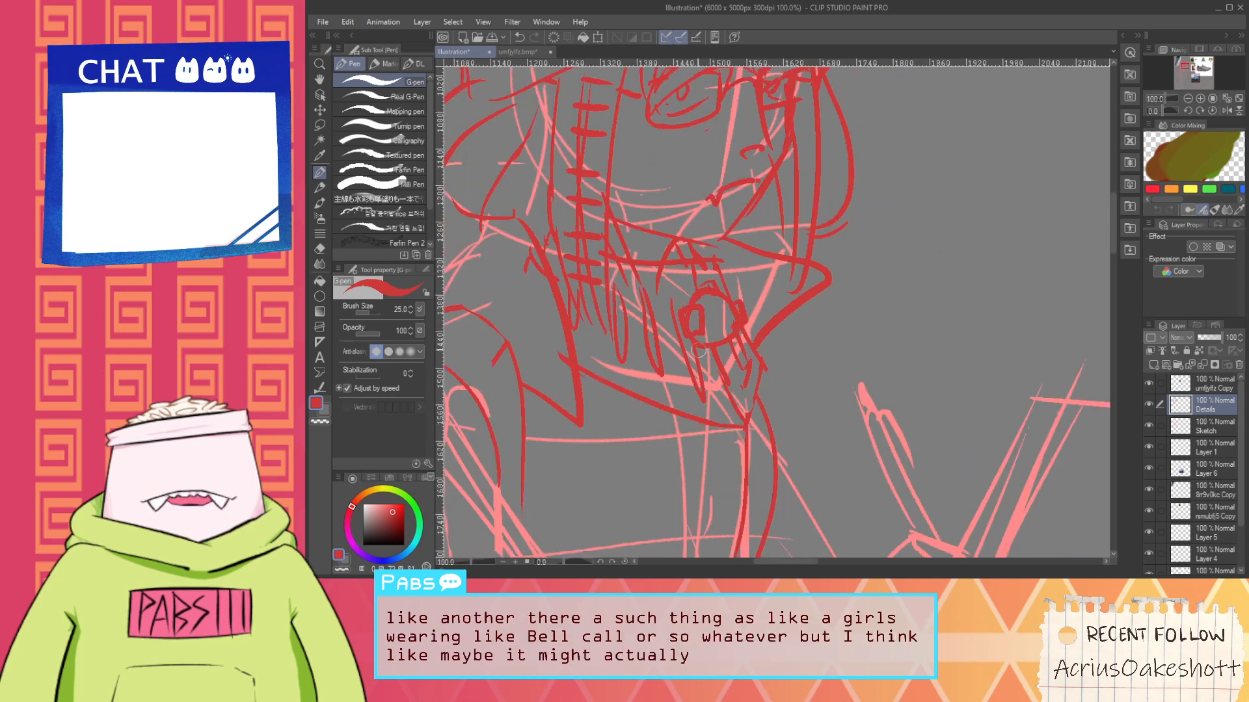
{"action": "scroll", "coordinate": [716, 358], "scroll_direction": "down", "scroll_amount": 4}
{"action": "scroll", "coordinate": [724, 367], "scroll_direction": "up", "scroll_amount": 5}
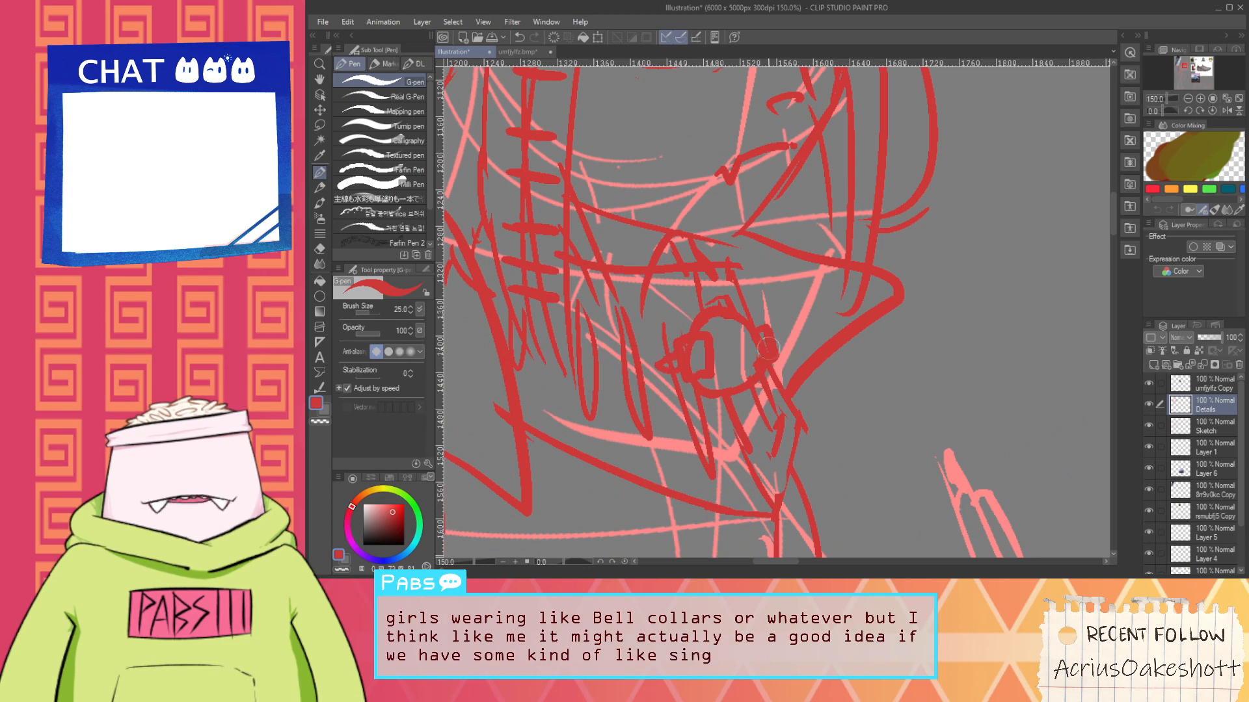
Replace the small marks above the ring ornament with fastening lines that link it to the collar band
{"action": "scroll", "coordinate": [768, 345], "scroll_direction": "down", "scroll_amount": 5}
{"action": "scroll", "coordinate": [748, 356], "scroll_direction": "up", "scroll_amount": 4}
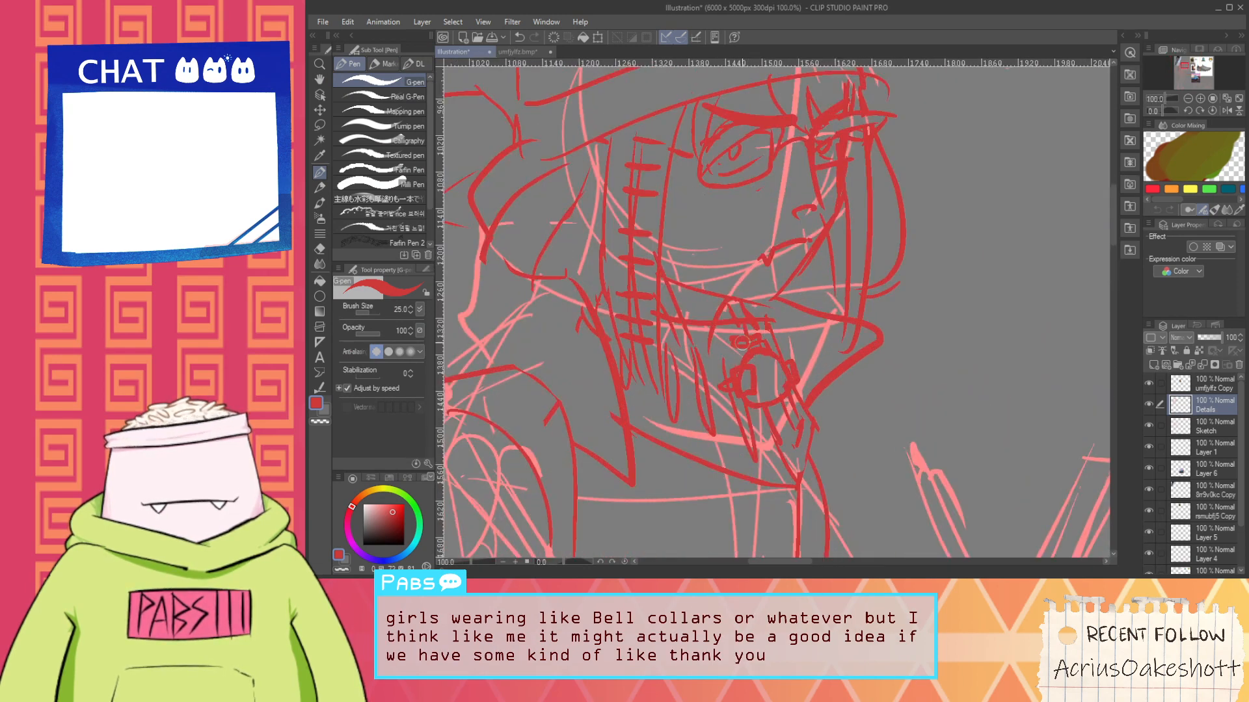
{"action": "key", "text": "ctrl+z"}
{"action": "scroll", "coordinate": [748, 353], "scroll_direction": "down", "scroll_amount": 3}
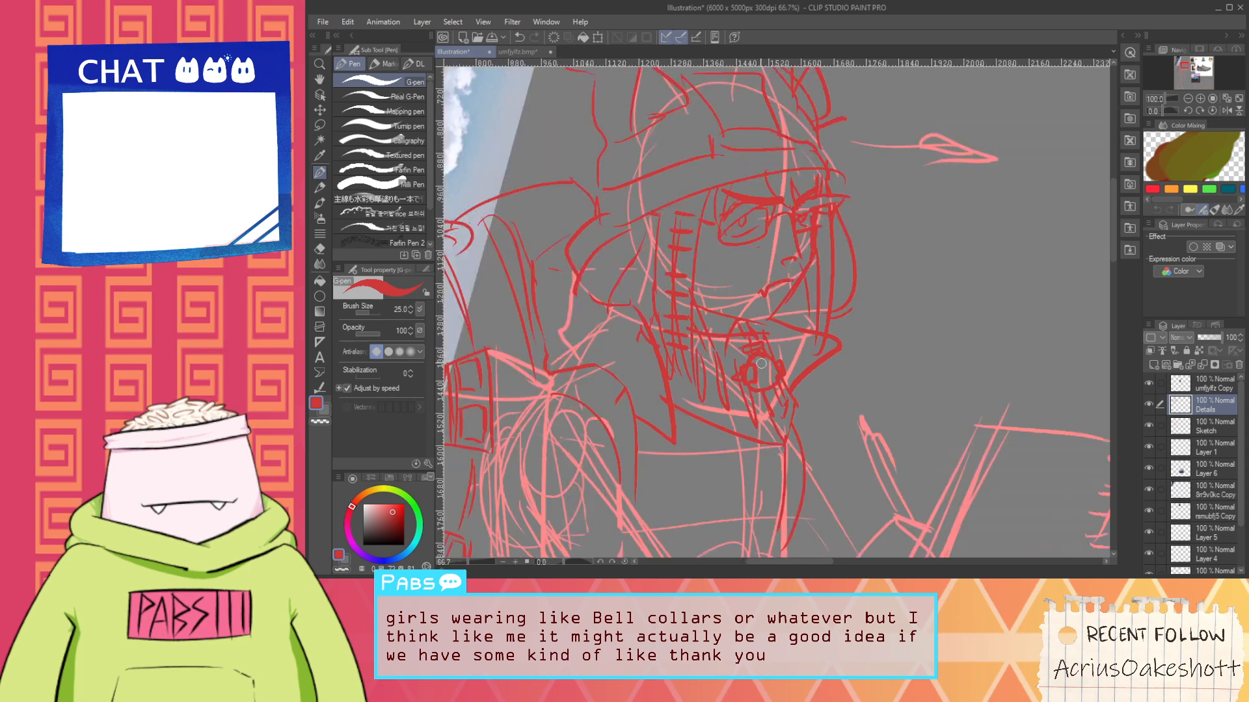
{"action": "scroll", "coordinate": [746, 365], "scroll_direction": "up", "scroll_amount": 3}
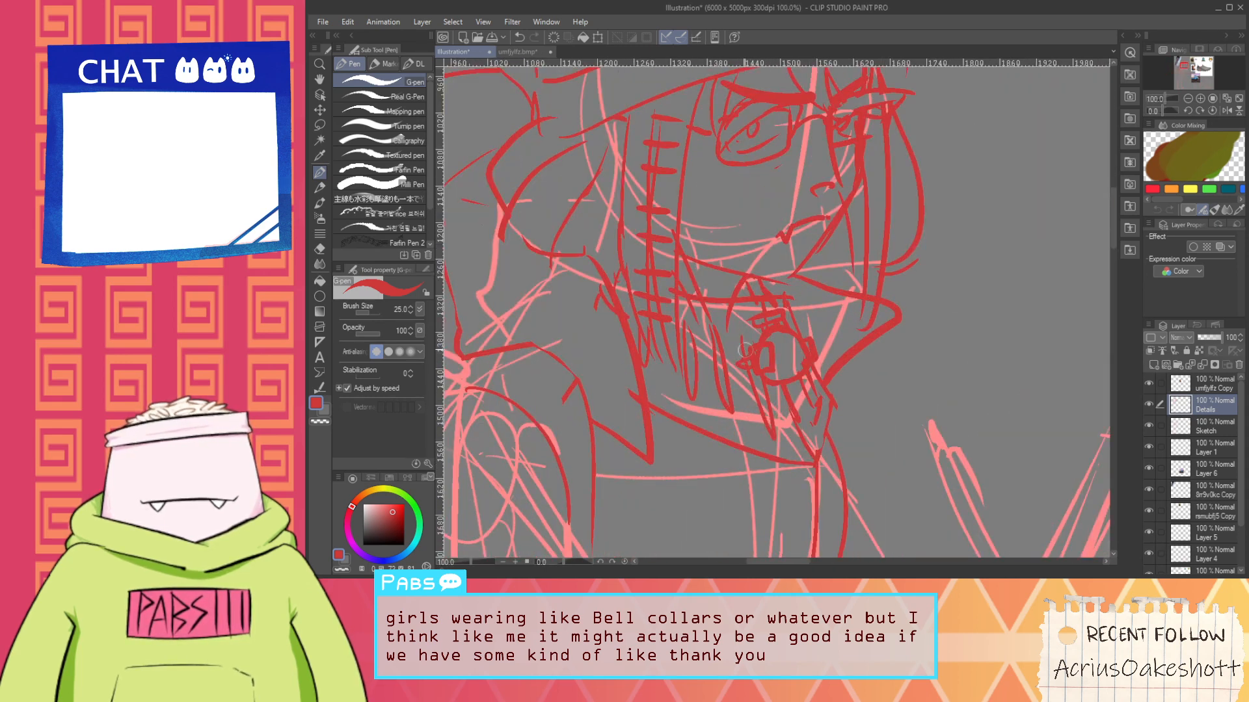
{"action": "mouse_move", "coordinate": [748, 363]}
{"action": "left_mouse_down"}
{"action": "mouse_move", "coordinate": [711, 326]}
{"action": "mouse_move", "coordinate": [747, 341]}
{"action": "left_mouse_up"}
{"action": "left_click_drag", "start_coordinate": [785, 299], "coordinate": [797, 336]}
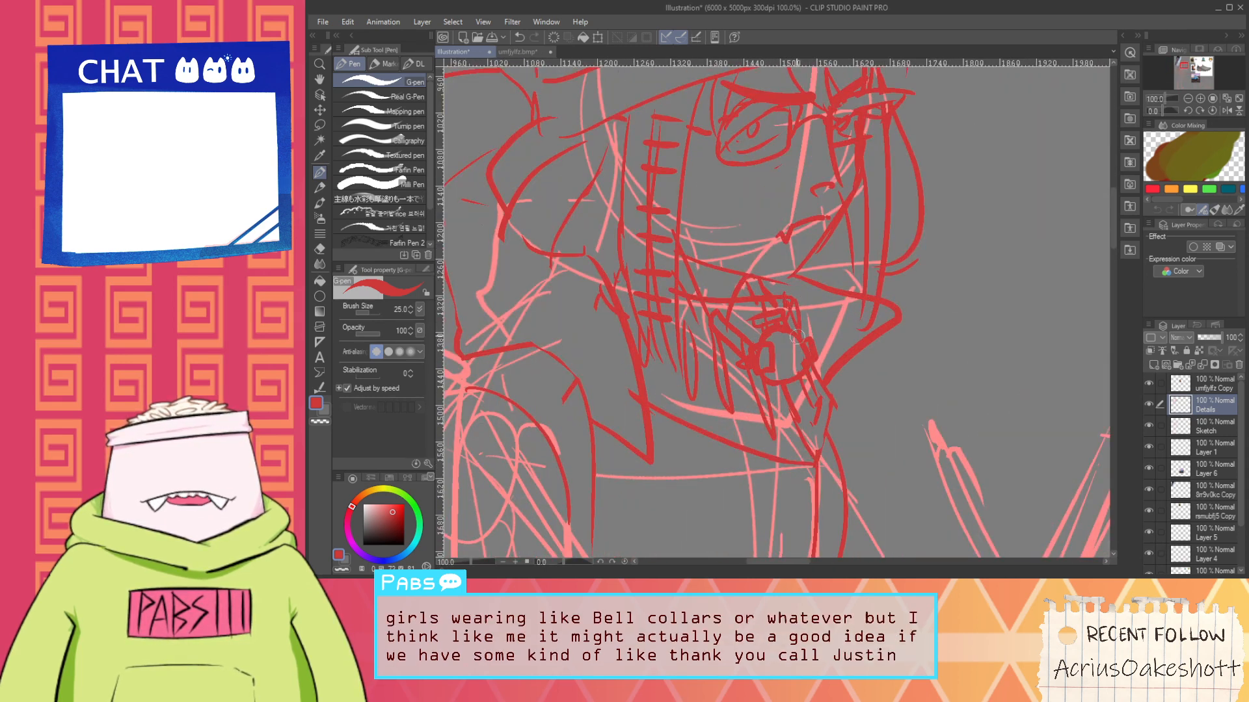
Review the whole figure with its new collar ornament alongside the reference images
{"action": "scroll", "coordinate": [793, 319], "scroll_direction": "down", "scroll_amount": 3}
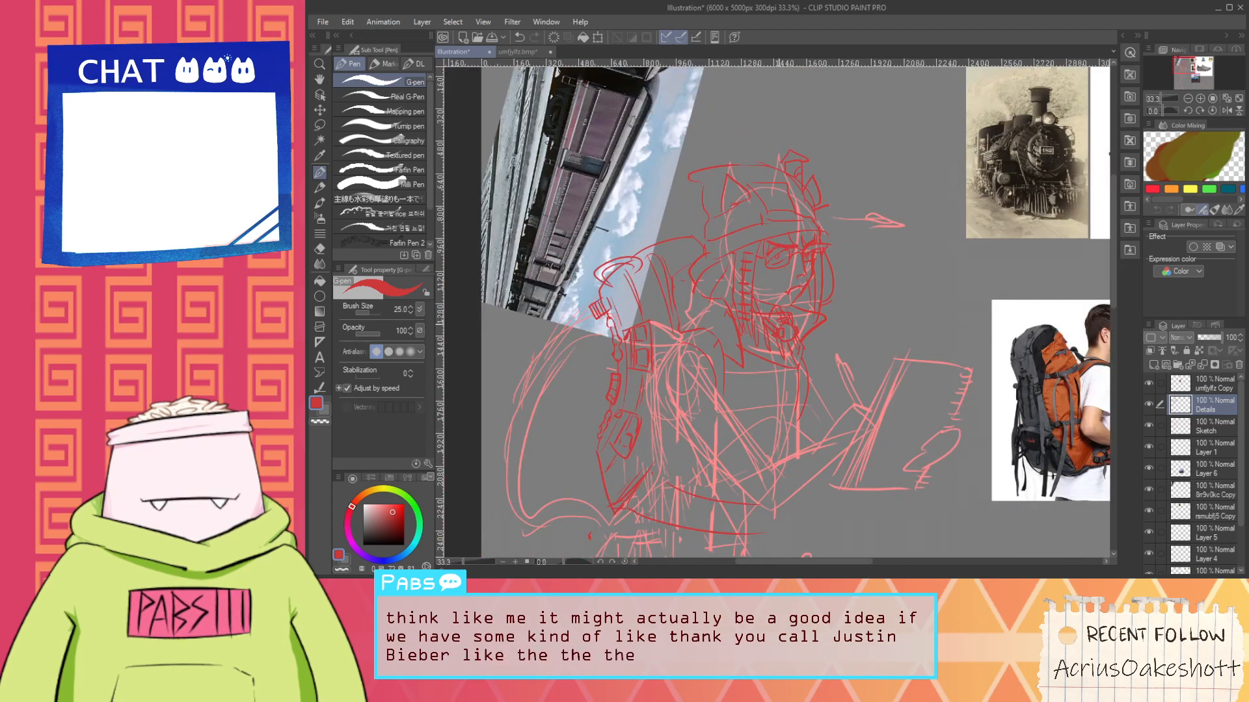
{"action": "scroll", "coordinate": [792, 322], "scroll_direction": "down", "scroll_amount": 1}
{"action": "scroll", "coordinate": [800, 374], "scroll_direction": "down", "scroll_amount": 2}
{"action": "key", "text": "space"}
{"action": "left_click_drag", "start_coordinate": [876, 368], "coordinate": [834, 346]}
{"action": "scroll", "coordinate": [838, 346], "scroll_direction": "up", "scroll_amount": 2}
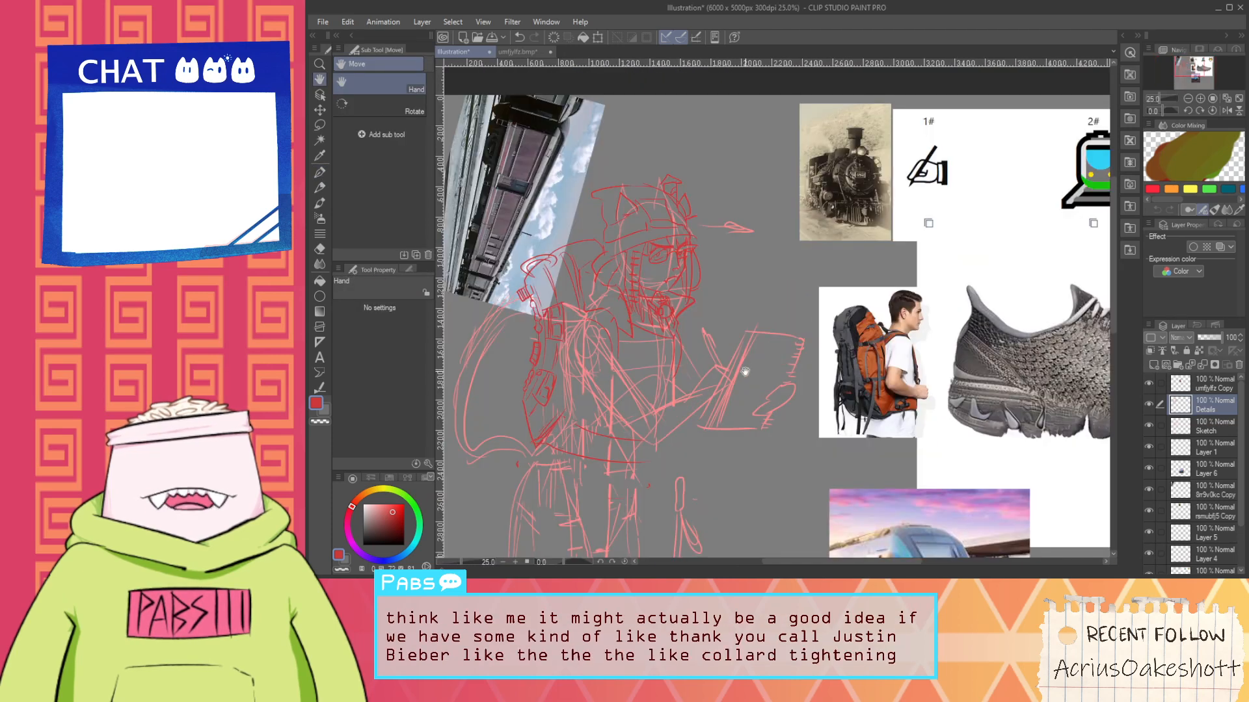
{"action": "left_click_drag", "start_coordinate": [715, 384], "coordinate": [730, 371]}
{"action": "scroll", "coordinate": [653, 331], "scroll_direction": "up", "scroll_amount": 1}
{"action": "scroll", "coordinate": [657, 337], "scroll_direction": "down", "scroll_amount": 3}
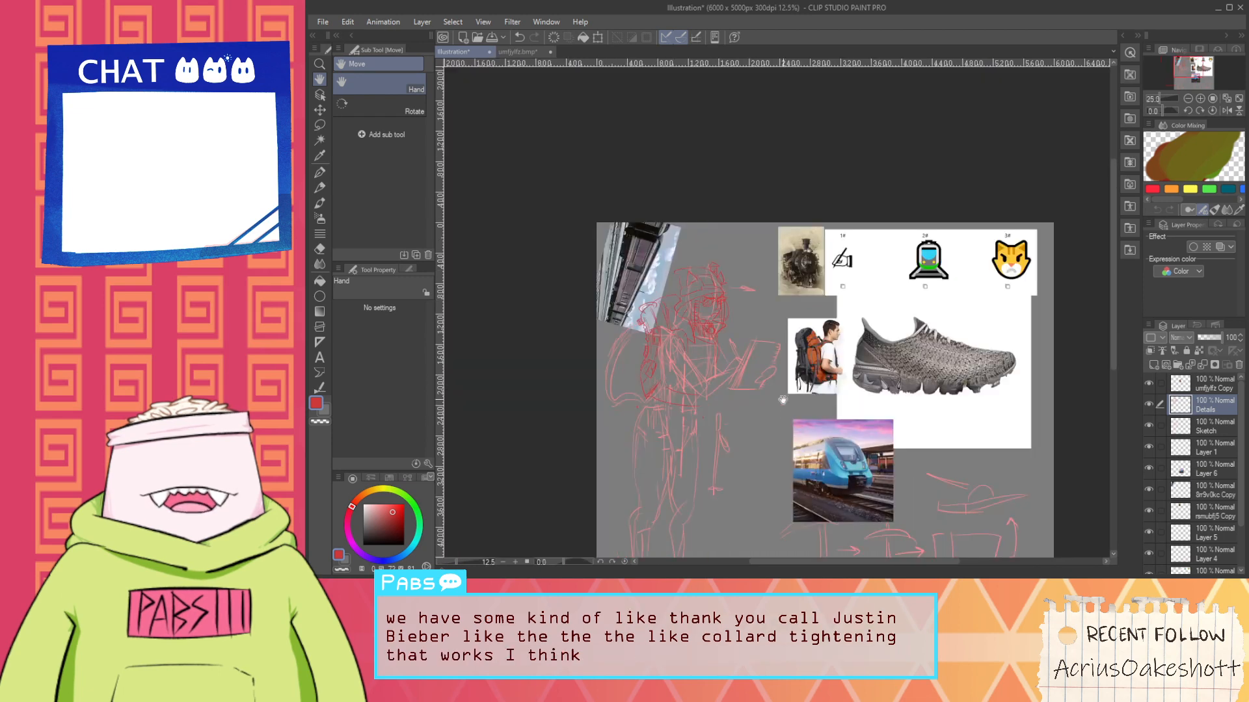
{"action": "left_click_drag", "start_coordinate": [806, 436], "coordinate": [747, 368]}
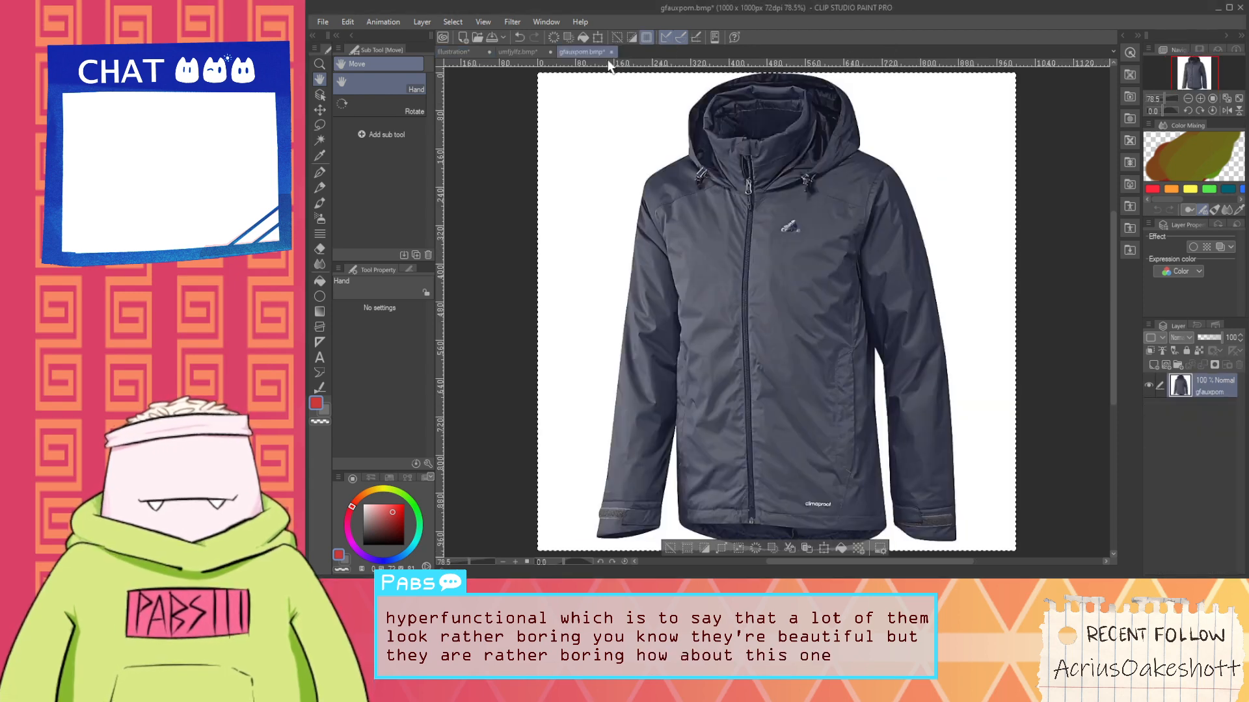
Paste the hooded jacket photo into the illustration as a clothing reference
{"action": "left_click", "coordinate": [460, 52]}
{"action": "scroll", "coordinate": [696, 390], "scroll_direction": "up", "scroll_amount": 4}
{"action": "key", "text": "ctrl+v"}
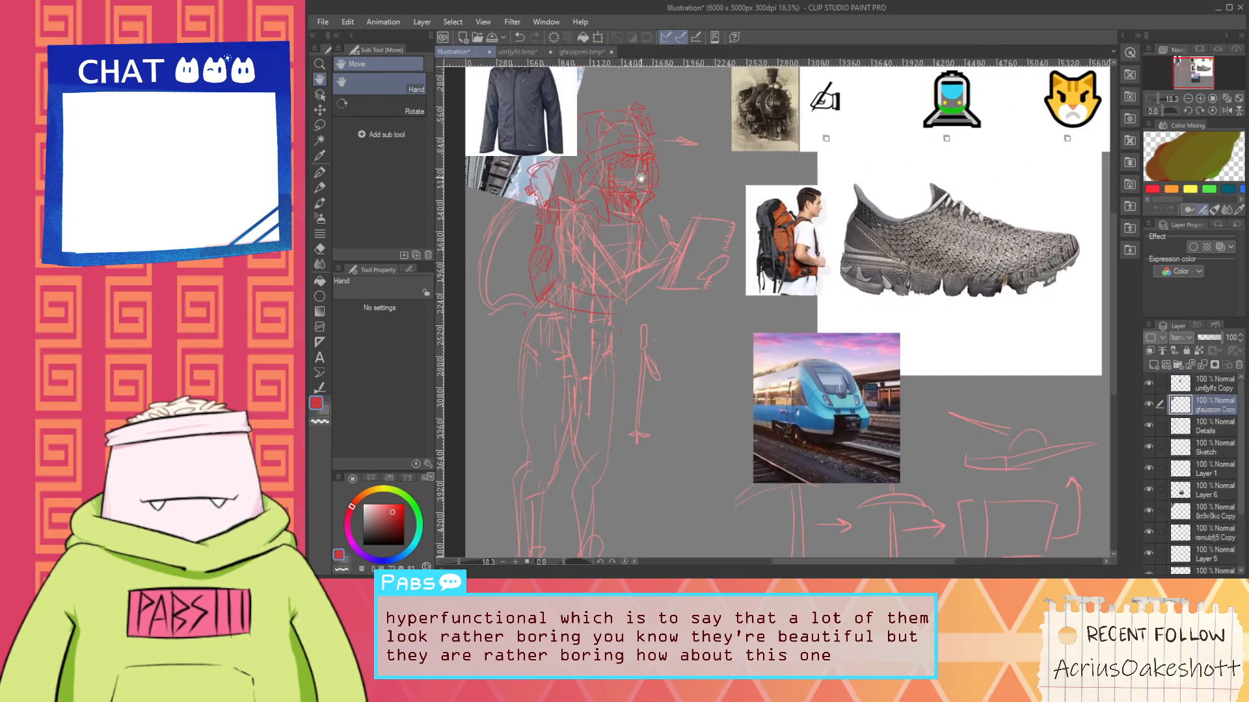
Move the hooded jacket photo beside the figure, below the backpack photo and partly over the blue train photo
{"action": "scroll", "coordinate": [637, 206], "scroll_direction": "up", "scroll_amount": 4}
{"action": "scroll", "coordinate": [628, 197], "scroll_direction": "down", "scroll_amount": 3}
{"action": "scroll", "coordinate": [563, 158], "scroll_direction": "up", "scroll_amount": 1}
{"action": "key", "text": "k"}
{"action": "left_click_drag", "start_coordinate": [585, 124], "coordinate": [822, 447]}
{"action": "scroll", "coordinate": [635, 238], "scroll_direction": "up", "scroll_amount": 1}
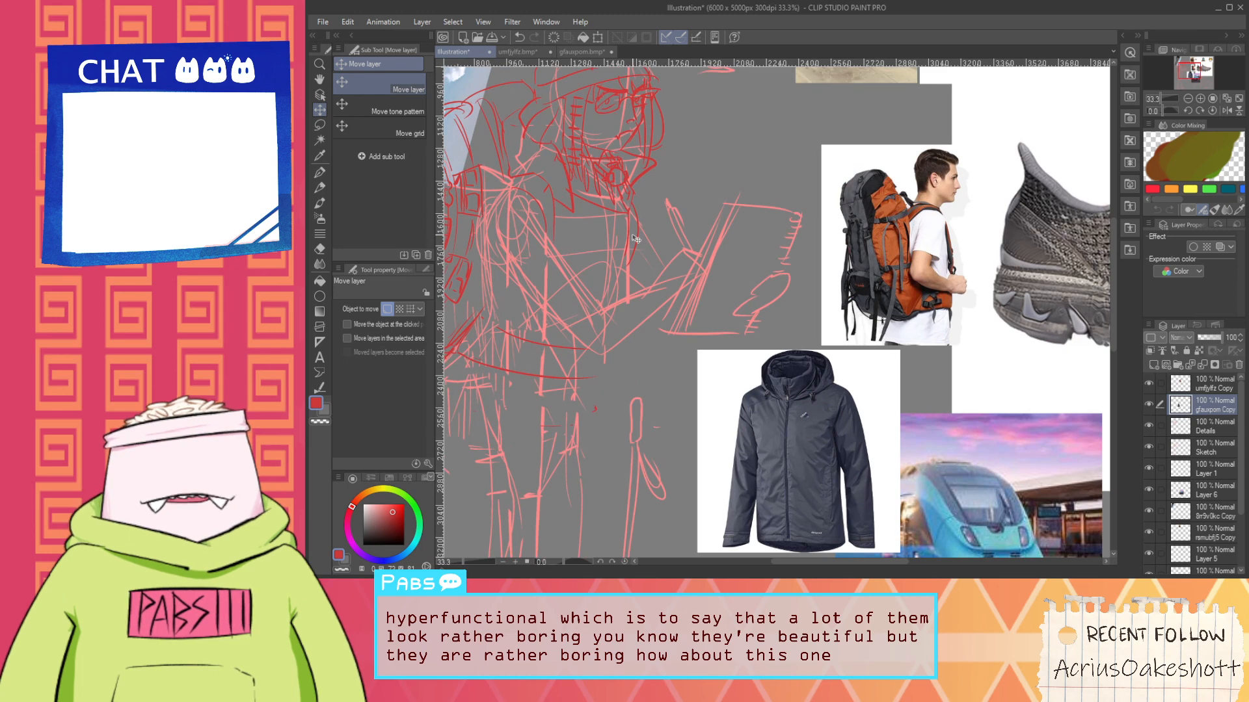
Sketch the jacket's front centre line with the G-pen, curving down the chest from beneath the collar ornament
{"action": "key", "text": "space"}
{"action": "left_click_drag", "start_coordinate": [672, 215], "coordinate": [750, 203]}
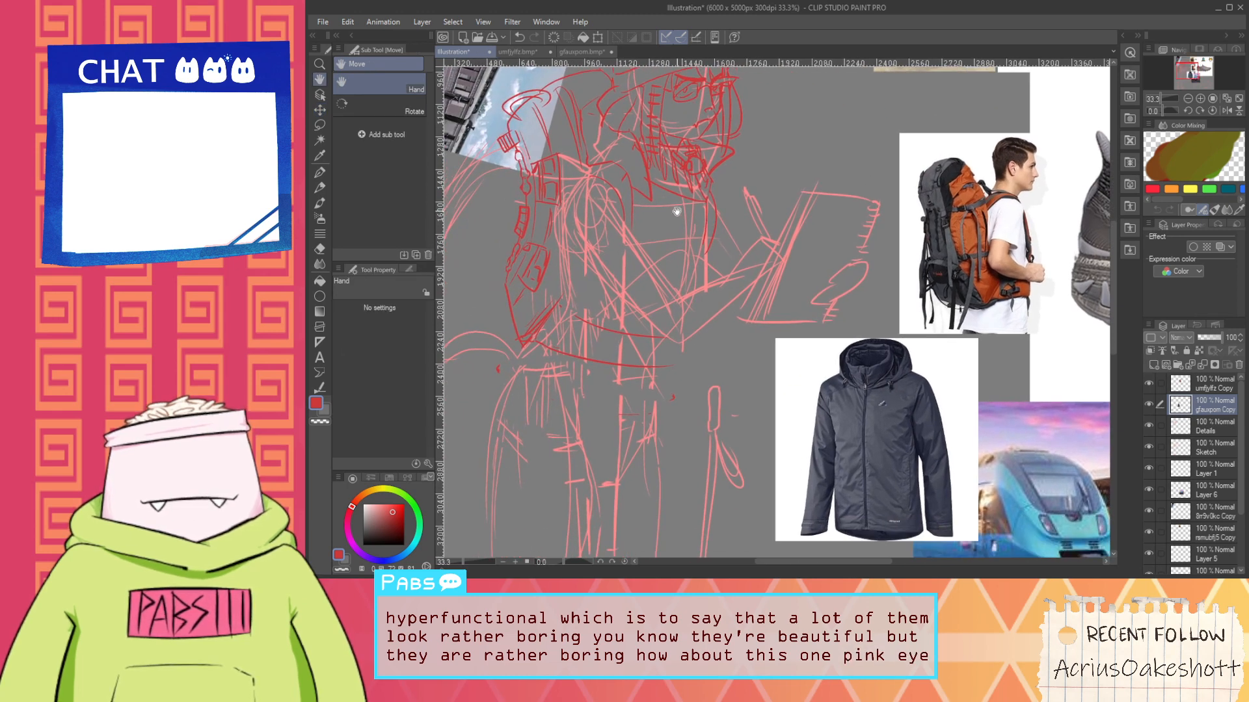
{"action": "key", "text": "p"}
{"action": "scroll", "coordinate": [662, 178], "scroll_direction": "up", "scroll_amount": 1}
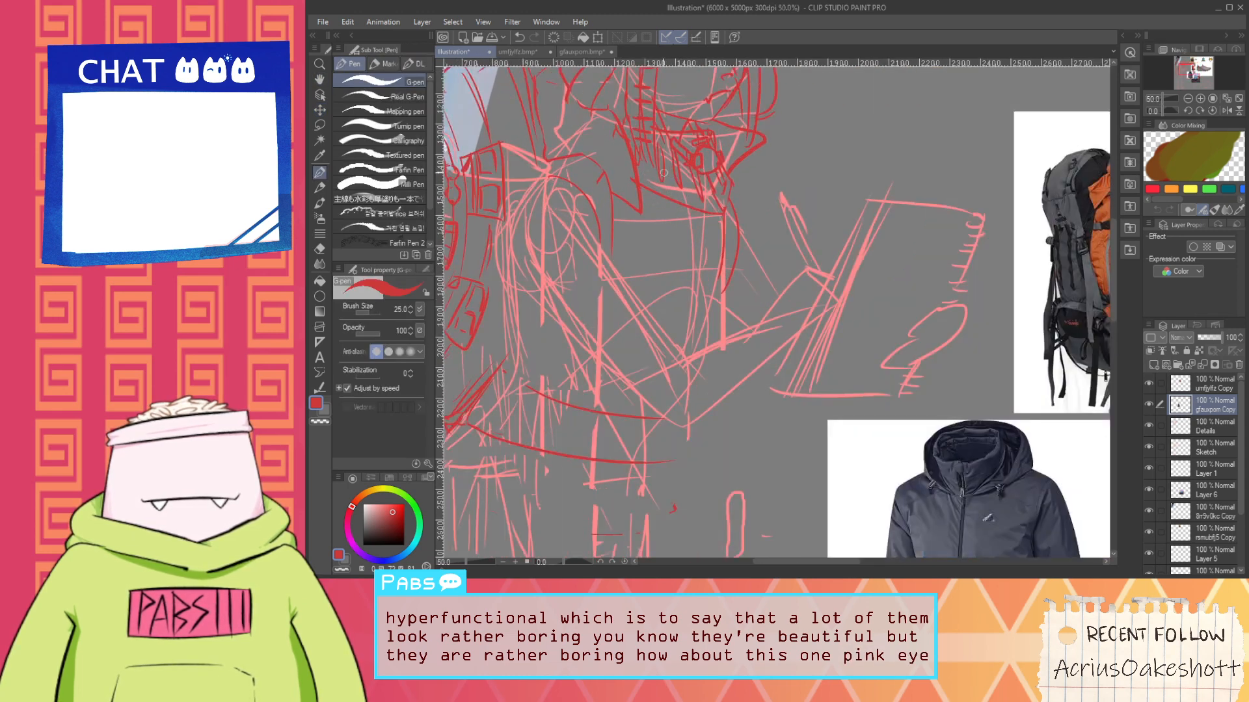
{"action": "scroll", "coordinate": [655, 193], "scroll_direction": "up", "scroll_amount": 1}
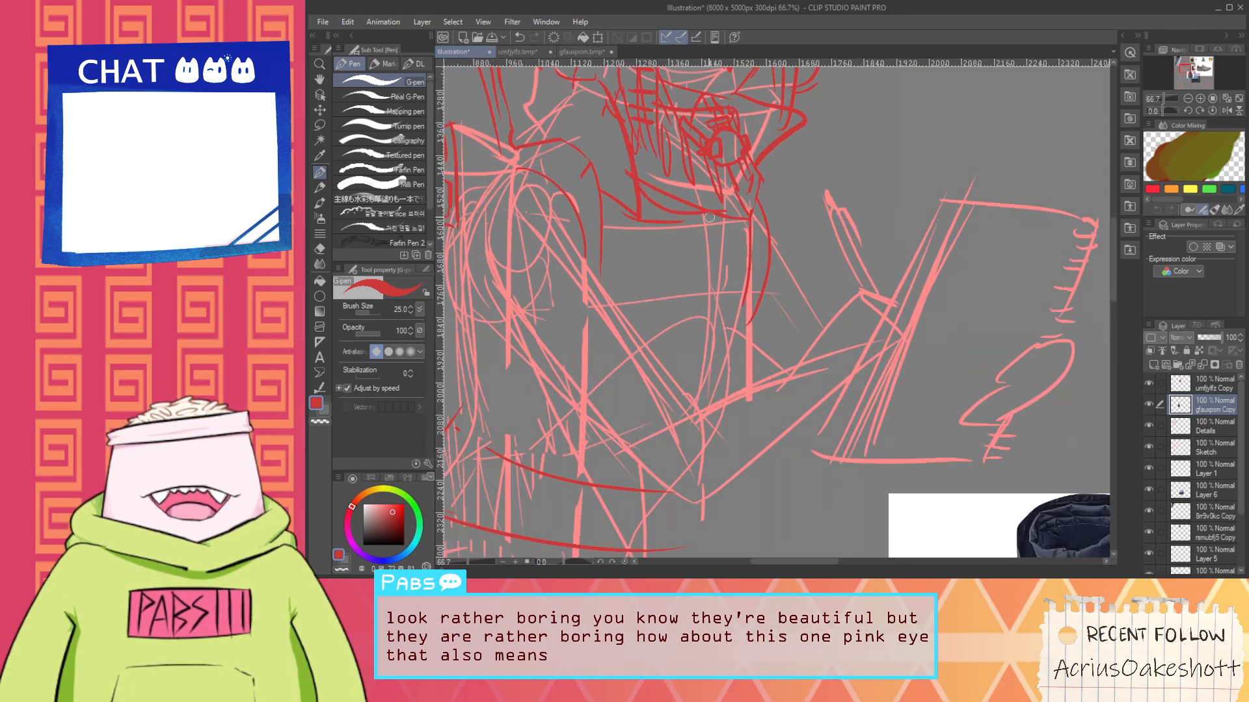
{"action": "scroll", "coordinate": [681, 276], "scroll_direction": "down", "scroll_amount": 2}
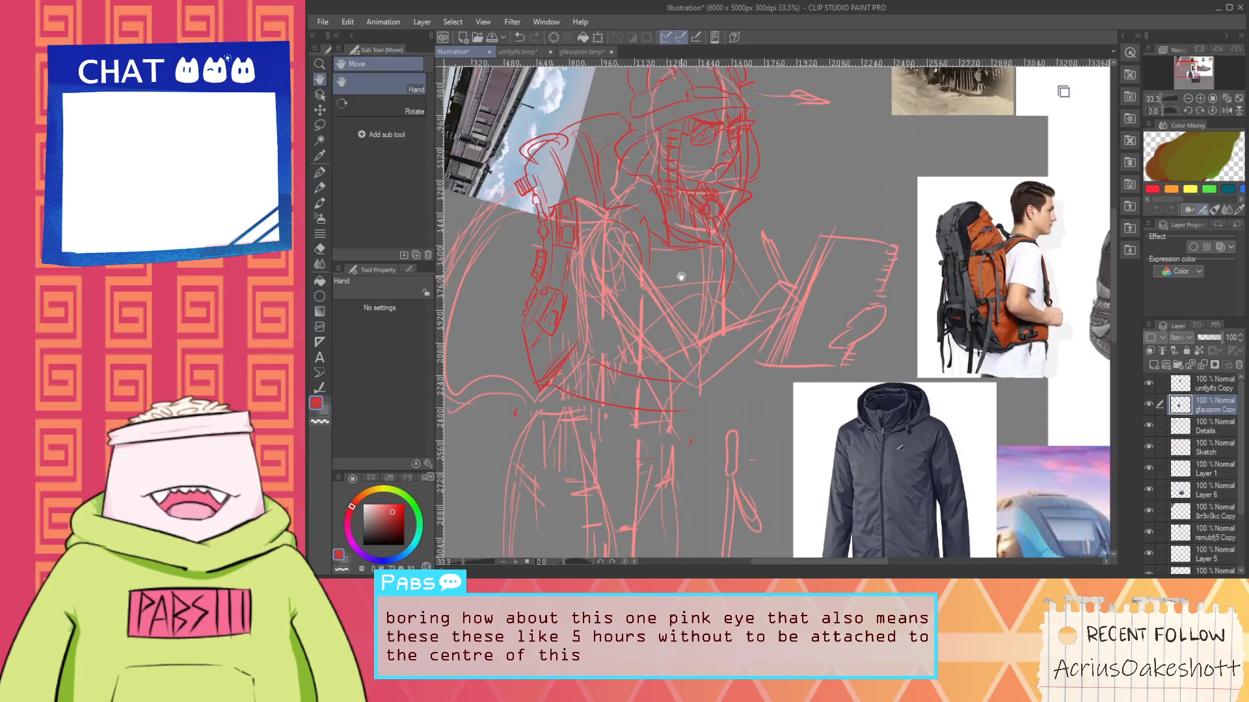
{"action": "scroll", "coordinate": [680, 276], "scroll_direction": "up", "scroll_amount": 1}
{"action": "key", "text": "p"}
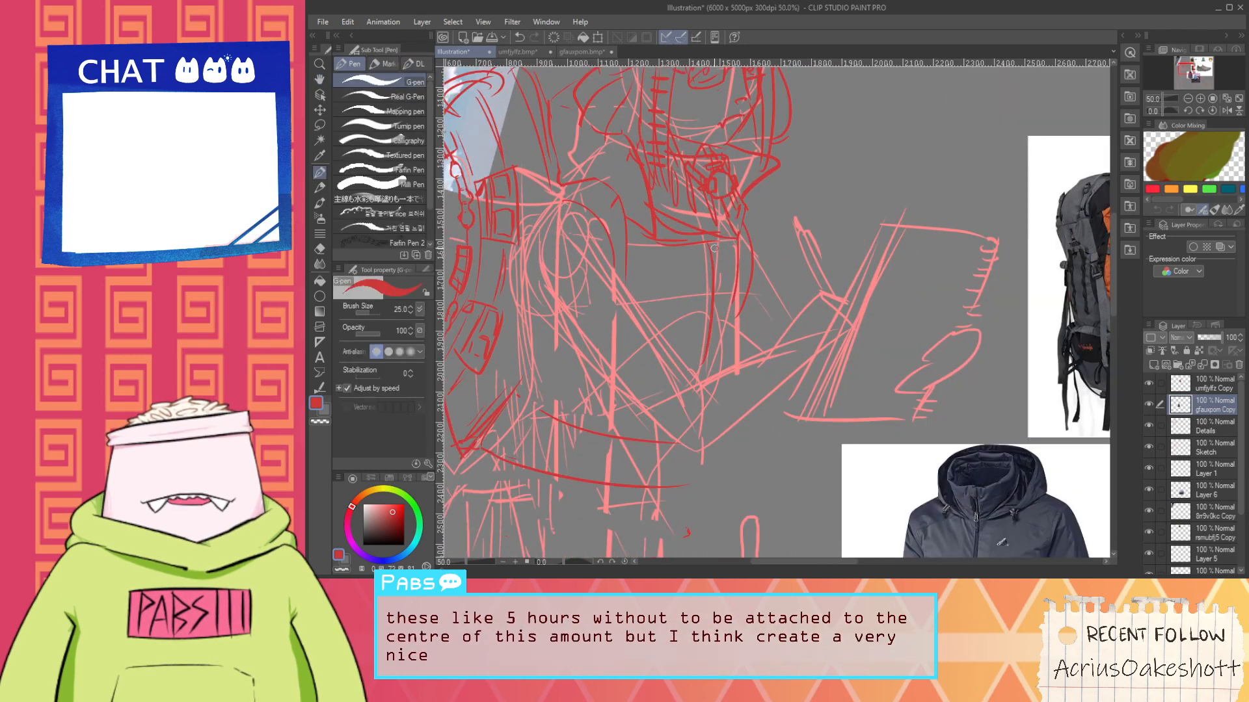
{"action": "scroll", "coordinate": [714, 277], "scroll_direction": "down", "scroll_amount": 2}
{"action": "key", "text": "h"}
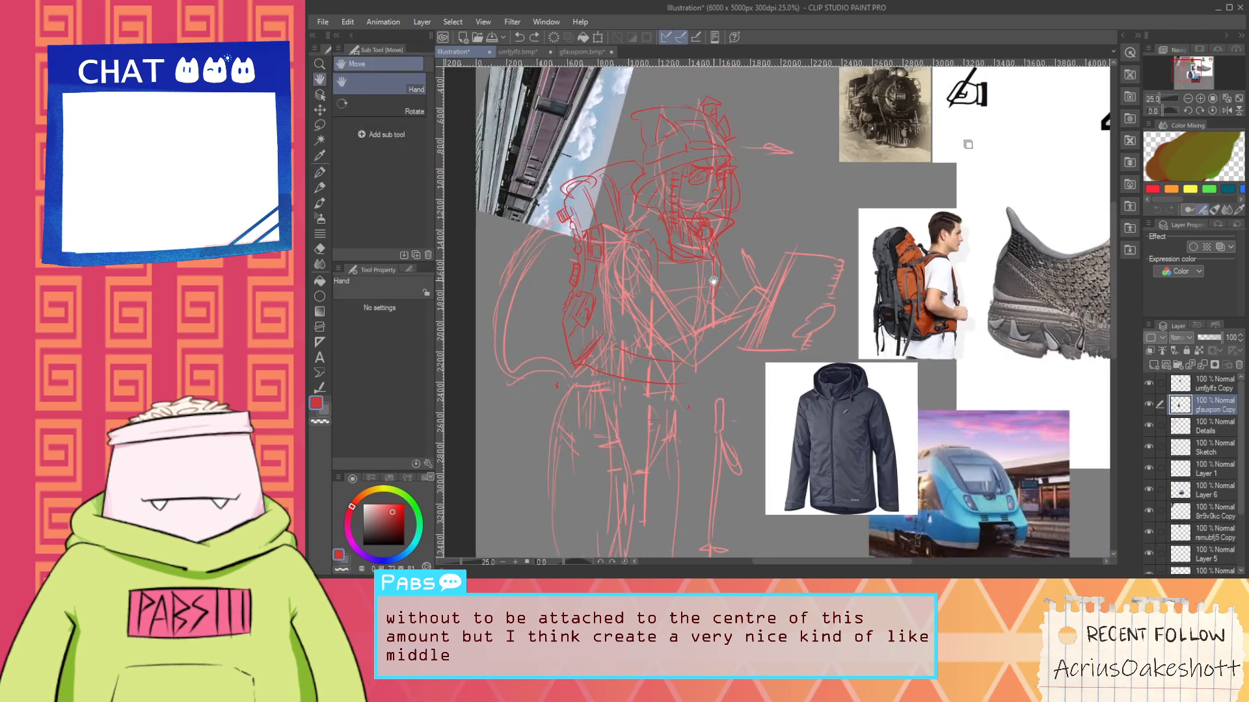
{"action": "scroll", "coordinate": [713, 281], "scroll_direction": "up", "scroll_amount": 2}
{"action": "key", "text": "p"}
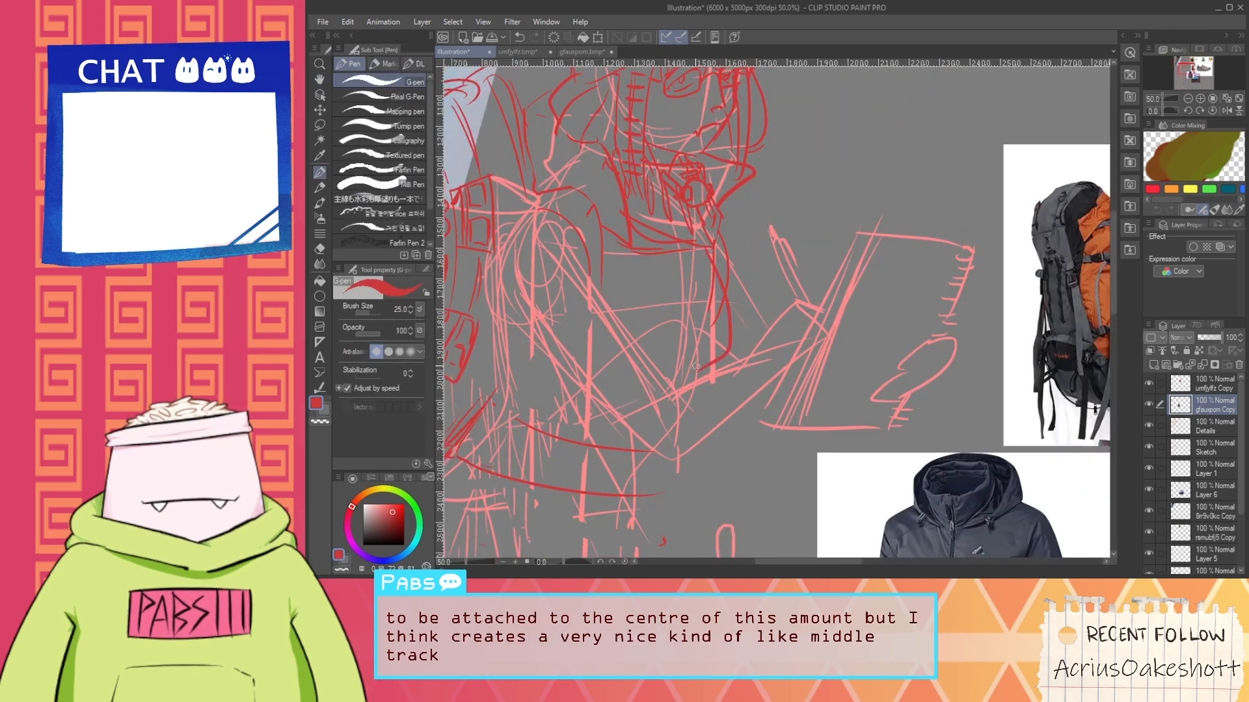
{"action": "scroll", "coordinate": [710, 286], "scroll_direction": "down", "scroll_amount": 2}
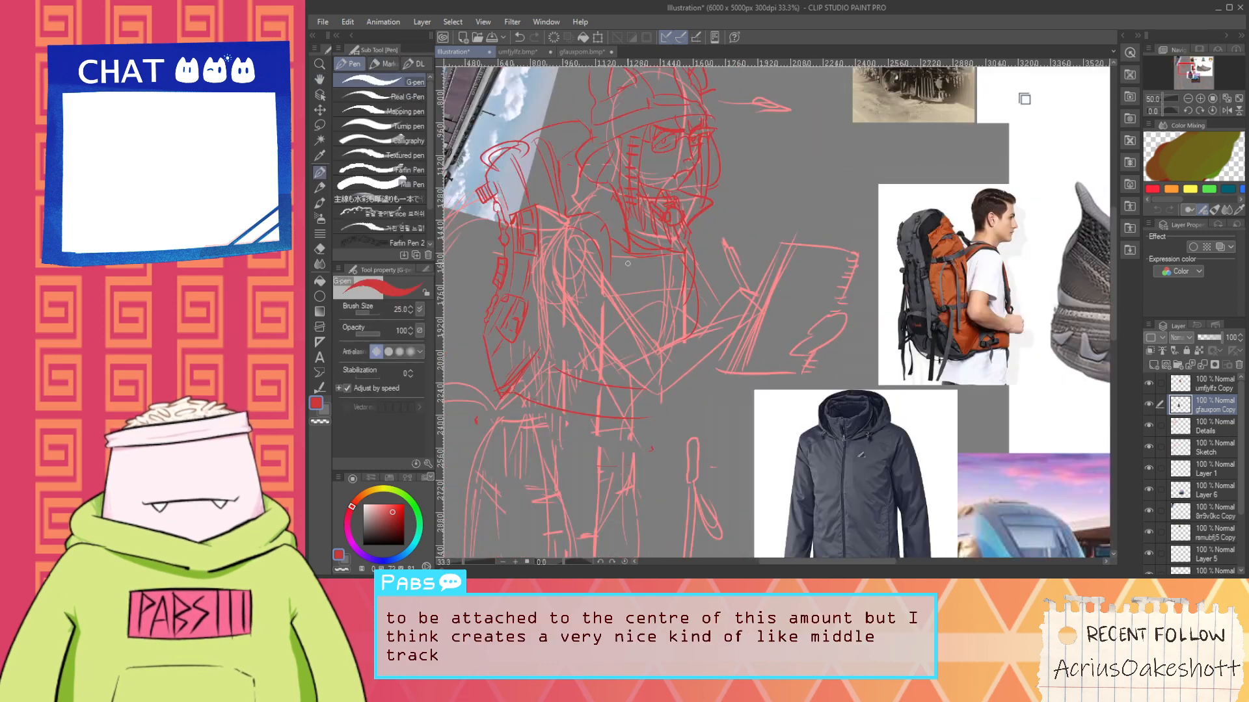
{"action": "scroll", "coordinate": [688, 271], "scroll_direction": "up", "scroll_amount": 2}
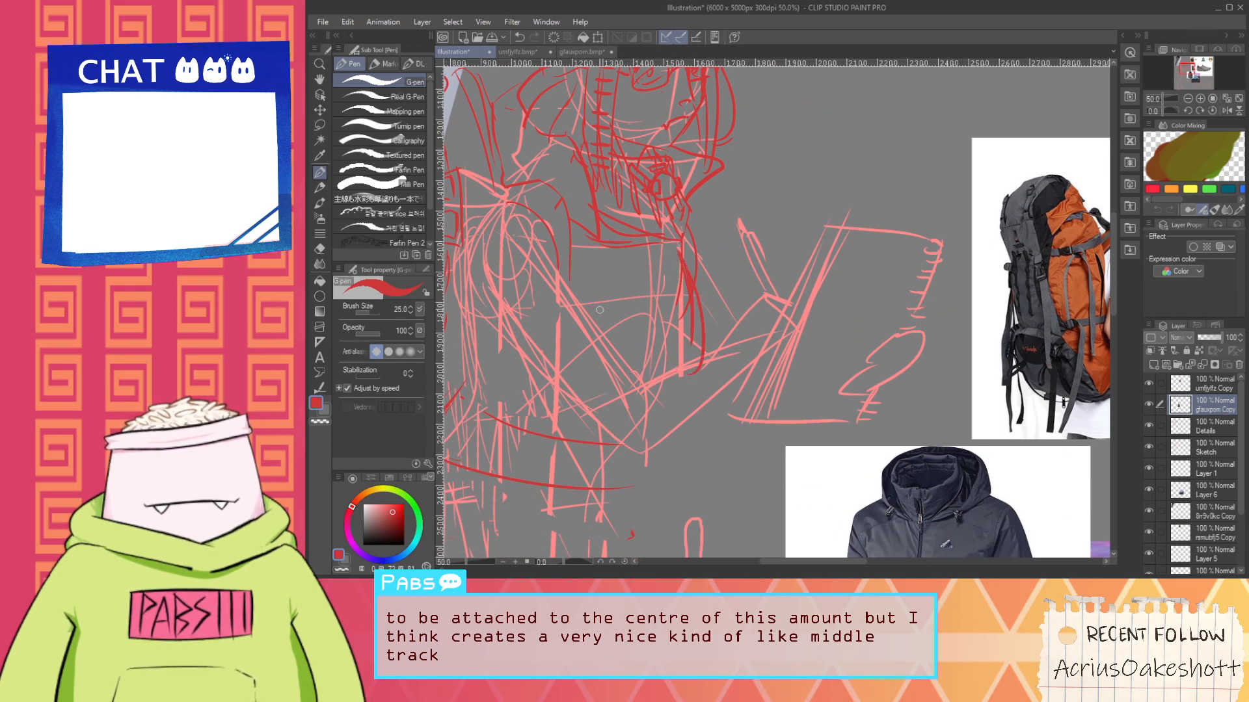
{"action": "left_click_drag", "start_coordinate": [598, 272], "coordinate": [644, 318]}
{"action": "left_click_drag", "start_coordinate": [673, 279], "coordinate": [692, 334]}
{"action": "key", "text": "ctrl+z"}
Extend the upper curved line of the jacket's hem upward toward the luggage at the figure's back, and ready the hard eraser
{"action": "scroll", "coordinate": [685, 335], "scroll_direction": "down", "scroll_amount": 1}
{"action": "left_click_drag", "start_coordinate": [676, 289], "coordinate": [681, 313]}
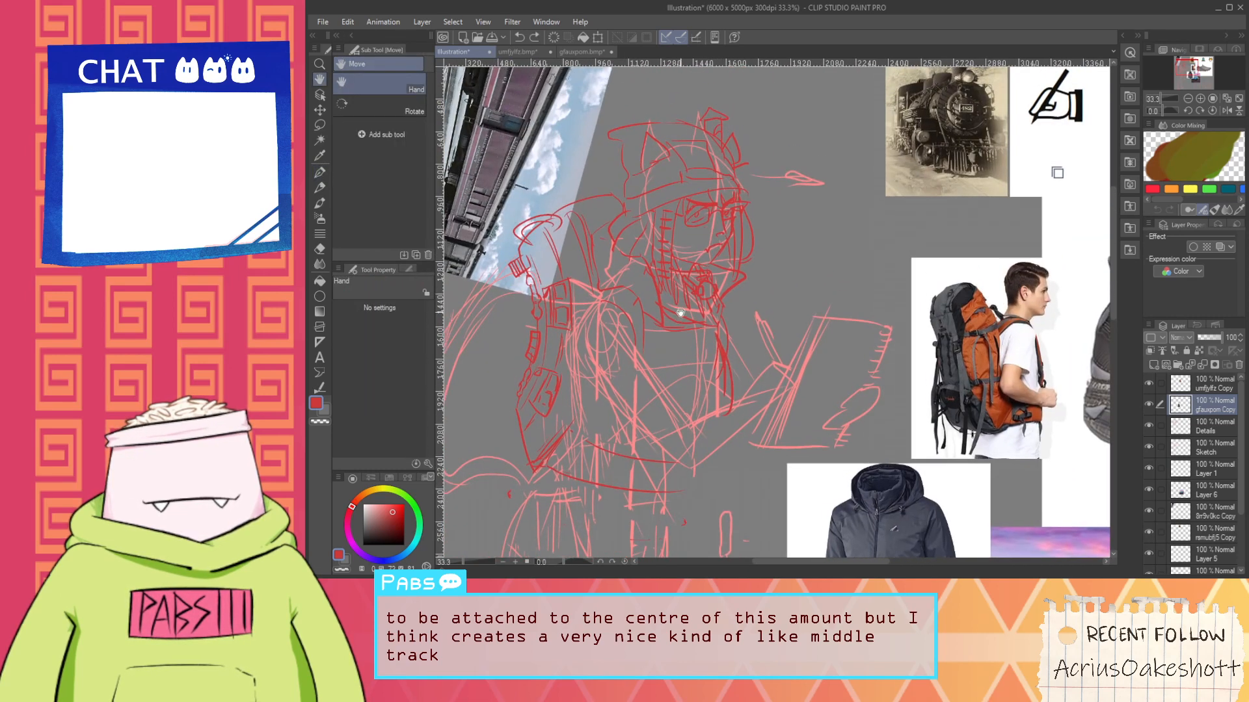
{"action": "scroll", "coordinate": [595, 441], "scroll_direction": "up", "scroll_amount": 1}
{"action": "left_click_drag", "start_coordinate": [594, 442], "coordinate": [615, 347]}
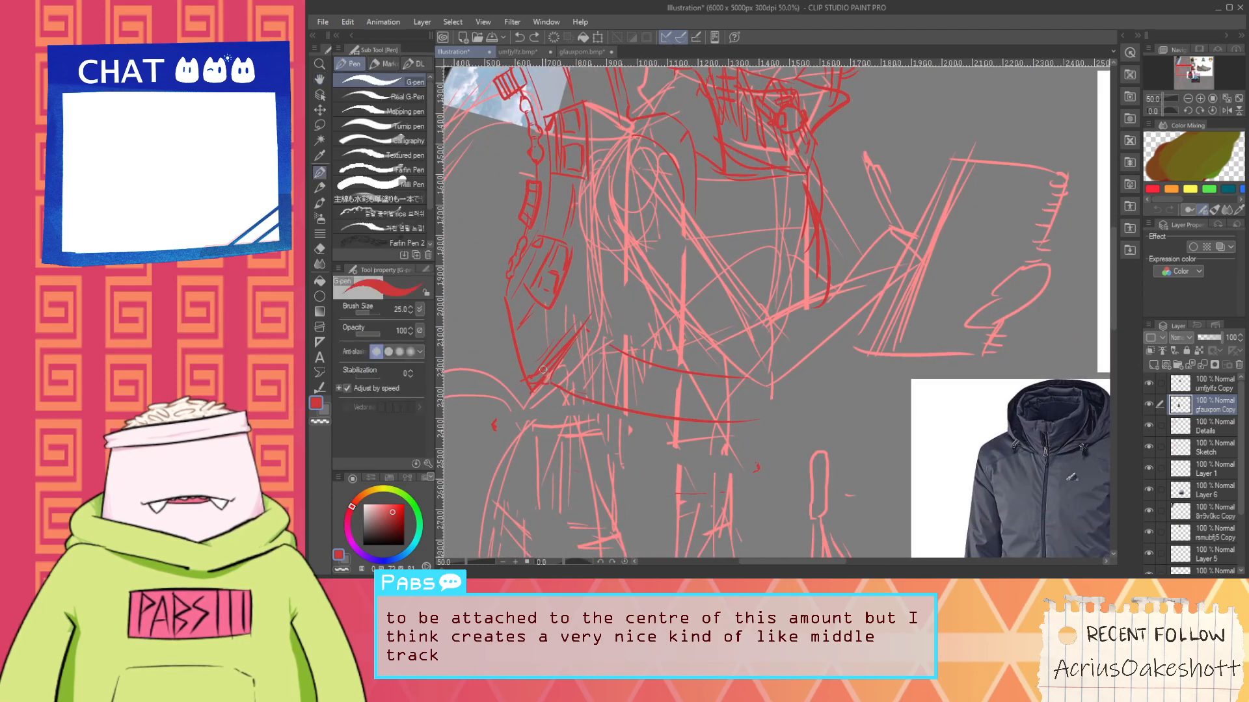
{"action": "key", "text": "e"}
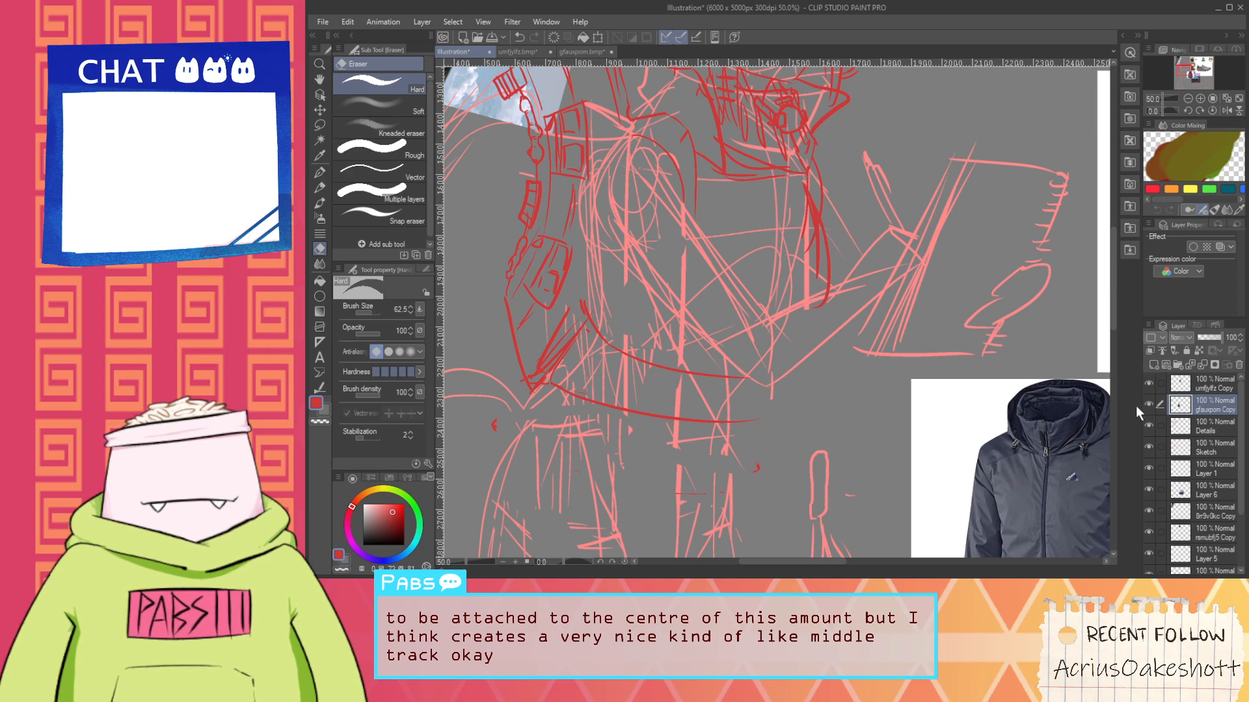
Lasso the head and jacket line work drawn on the wrong layer and move it onto a separate layer
{"action": "scroll", "coordinate": [787, 339], "scroll_direction": "down", "scroll_amount": 1}
{"action": "key", "text": "m"}
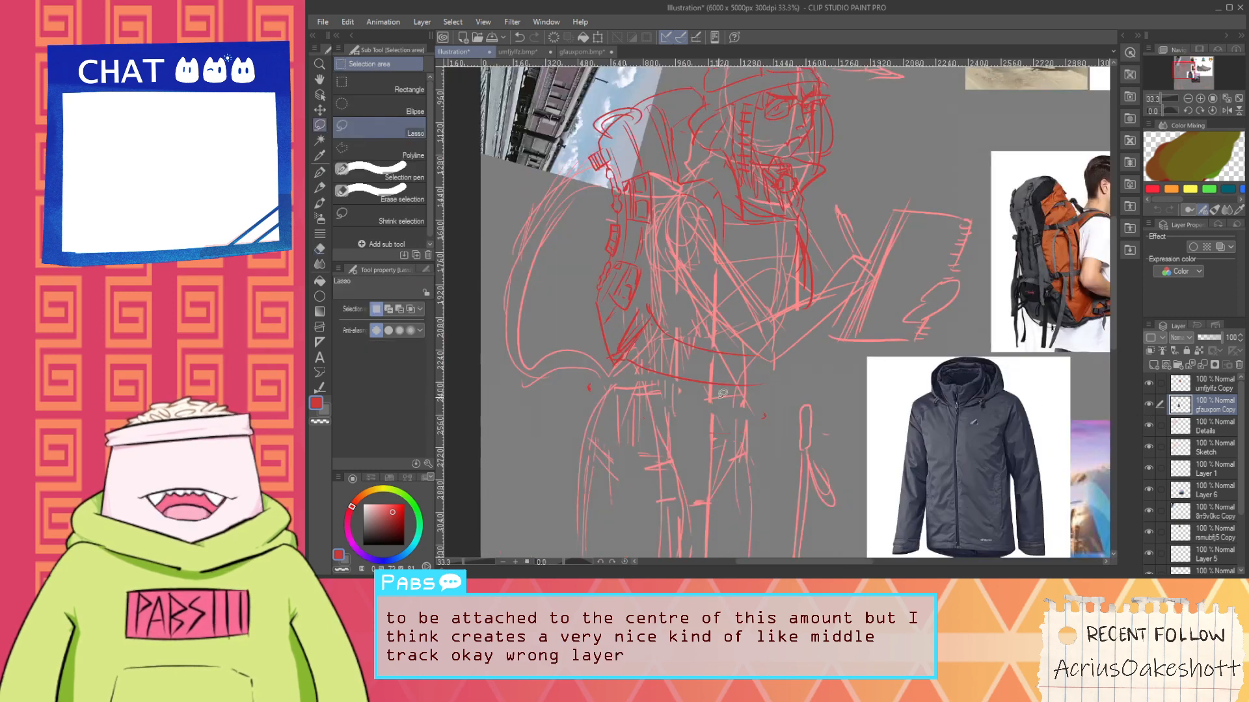
{"action": "mouse_move", "coordinate": [673, 429]}
{"action": "left_mouse_down"}
{"action": "mouse_move", "coordinate": [840, 448]}
{"action": "mouse_move", "coordinate": [900, 383]}
{"action": "mouse_move", "coordinate": [853, 431]}
{"action": "left_mouse_up"}
{"action": "left_click", "coordinate": [764, 486]}
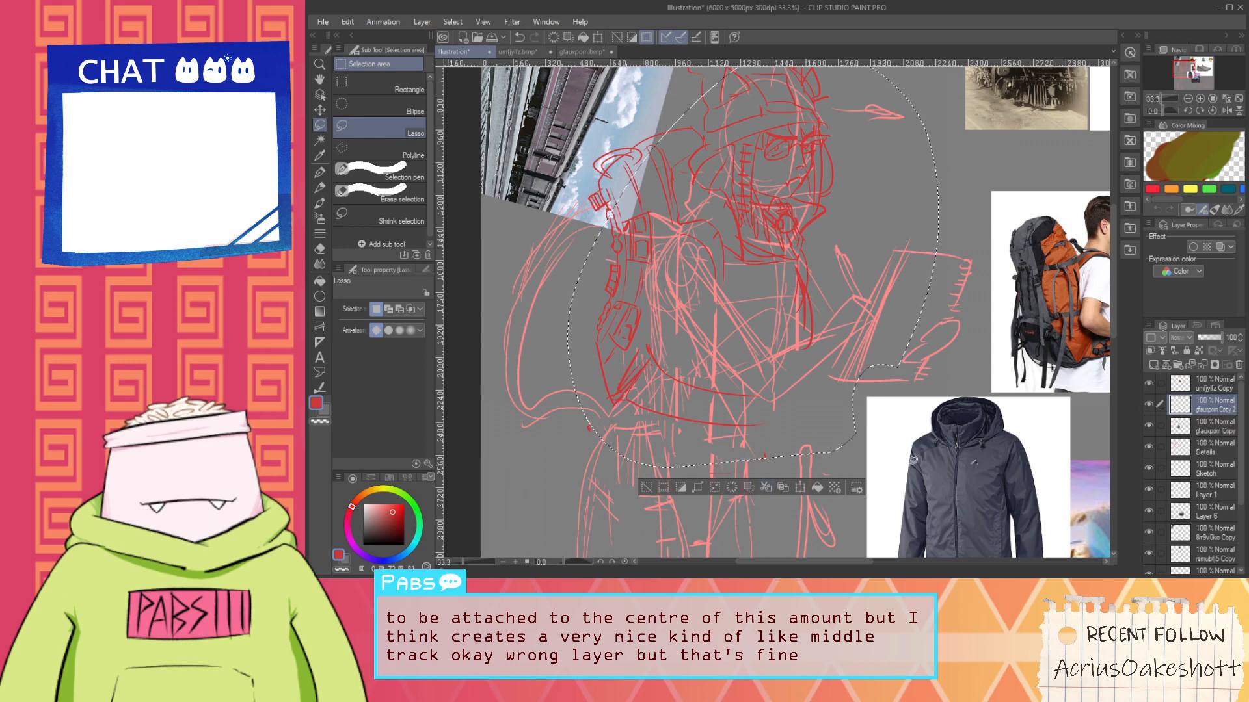
Place the separated line work's layer directly under Details, merge Details with it, and clear the selection
{"action": "left_click_drag", "start_coordinate": [1208, 442], "coordinate": [1214, 457]}
{"action": "left_click", "coordinate": [1212, 435]}
{"action": "key", "text": "ctrl+e"}
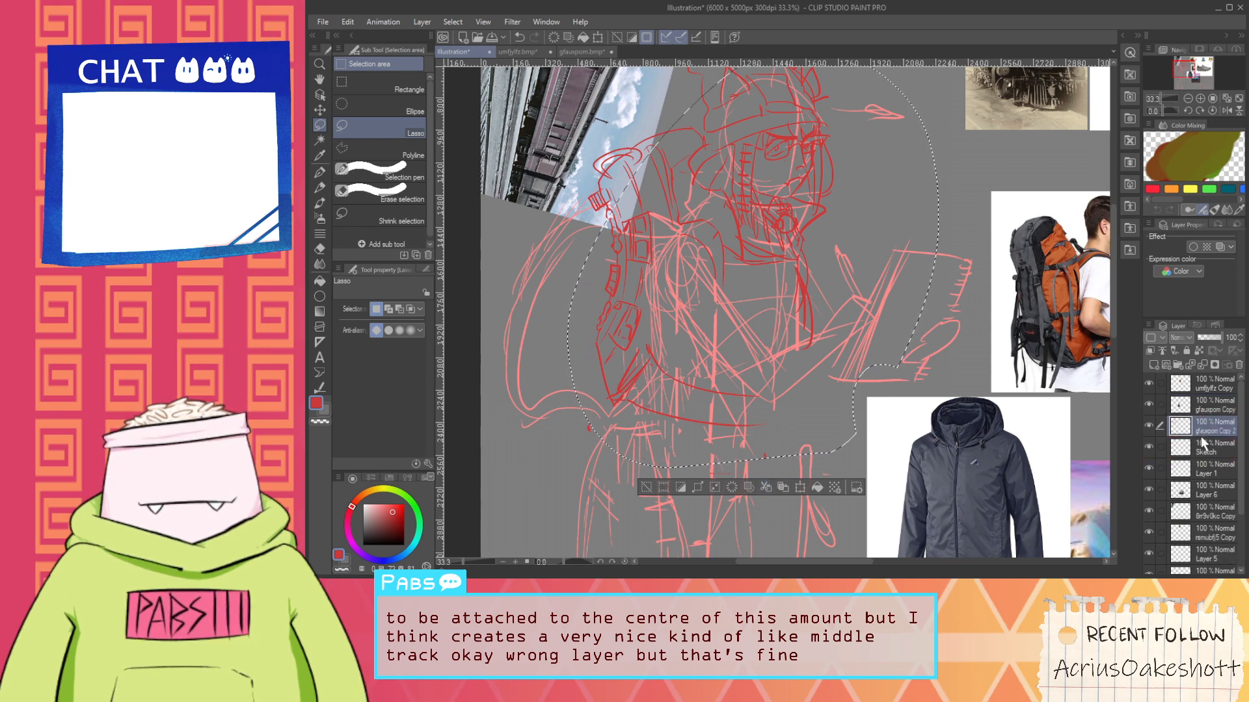
{"action": "key", "text": "ctrl+z"}
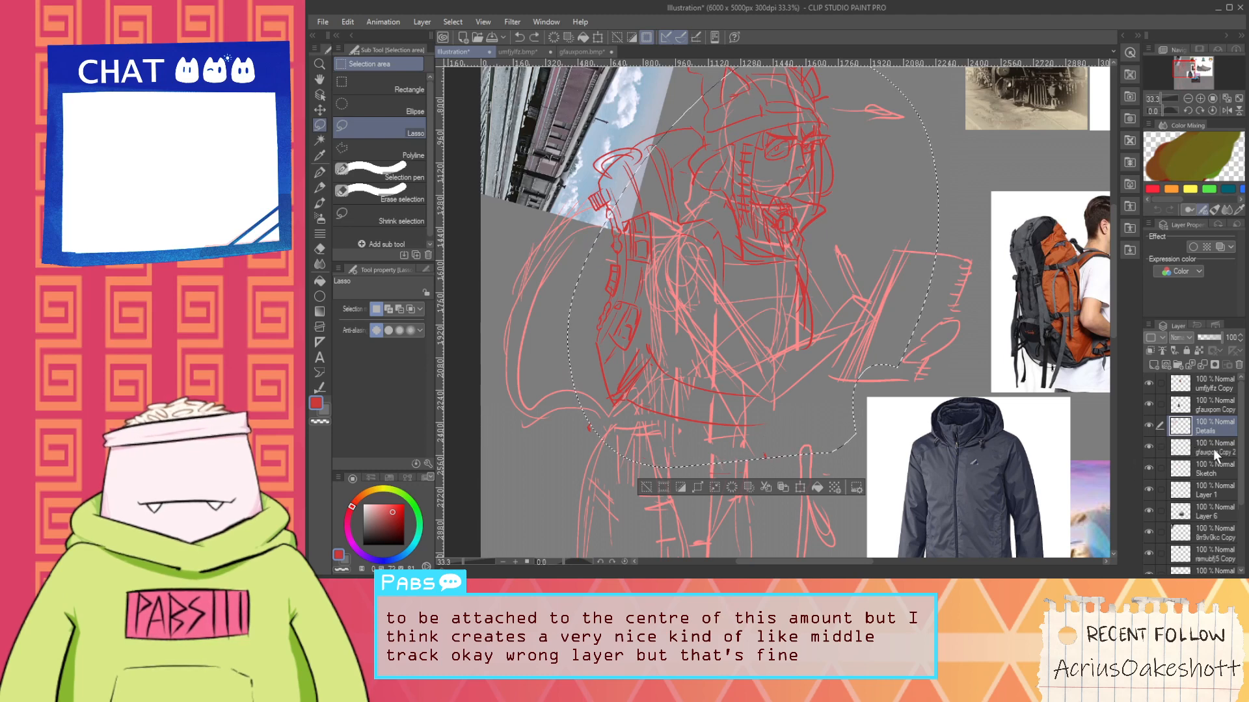
{"action": "key", "text": "ctrl+e"}
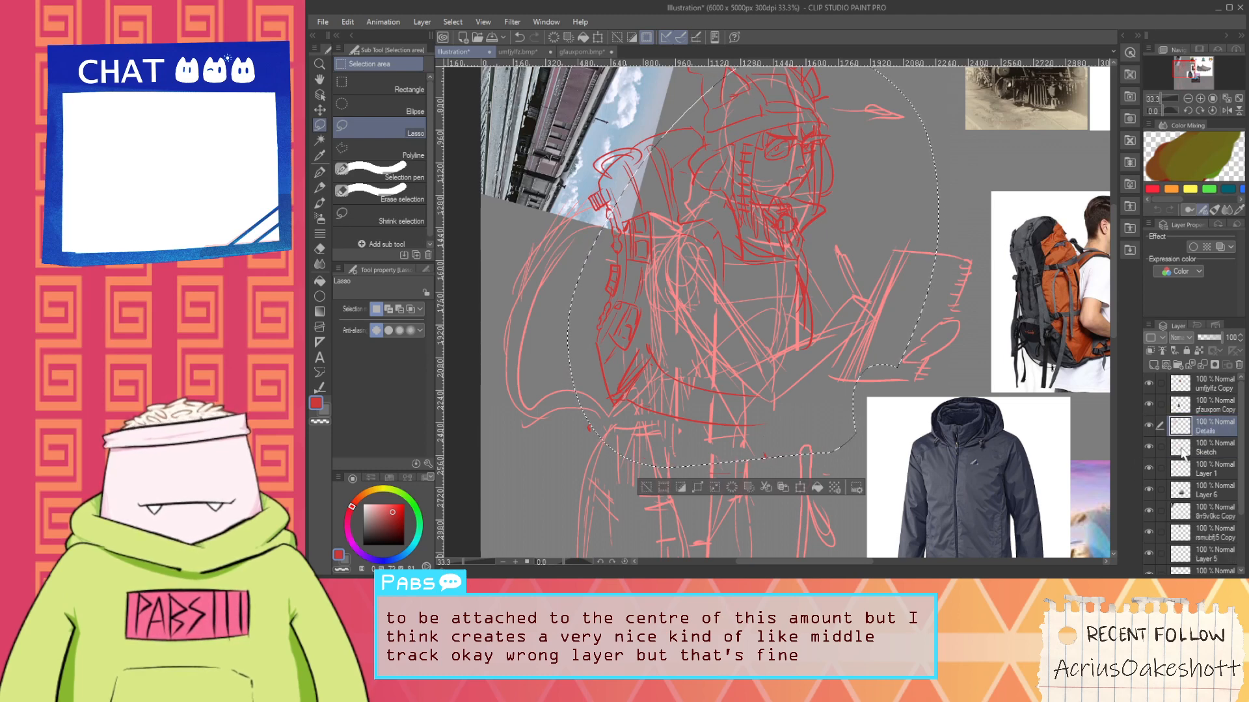
{"action": "left_click", "coordinate": [663, 466]}
Sketch the jacket's lower hem as a curve under the waistband line on the Details layer with the G-pen
{"action": "key", "text": "p"}
{"action": "scroll", "coordinate": [696, 299], "scroll_direction": "up", "scroll_amount": 2}
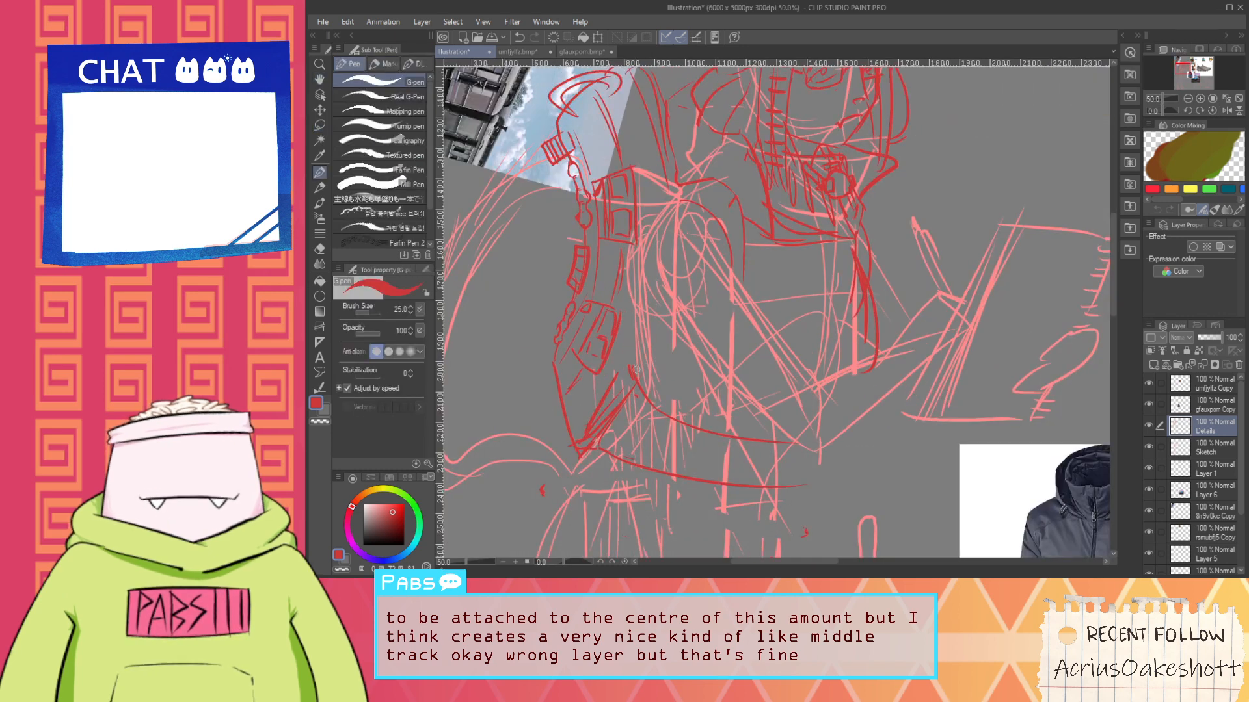
{"action": "mouse_move", "coordinate": [674, 419]}
{"action": "left_mouse_down"}
{"action": "mouse_move", "coordinate": [678, 393]}
{"action": "mouse_move", "coordinate": [688, 418]}
{"action": "mouse_move", "coordinate": [674, 373]}
{"action": "left_mouse_up"}
{"action": "scroll", "coordinate": [686, 411], "scroll_direction": "down", "scroll_amount": 2}
{"action": "key", "text": "space"}
{"action": "scroll", "coordinate": [633, 411], "scroll_direction": "up", "scroll_amount": 1}
{"action": "scroll", "coordinate": [632, 413], "scroll_direction": "up", "scroll_amount": 1}
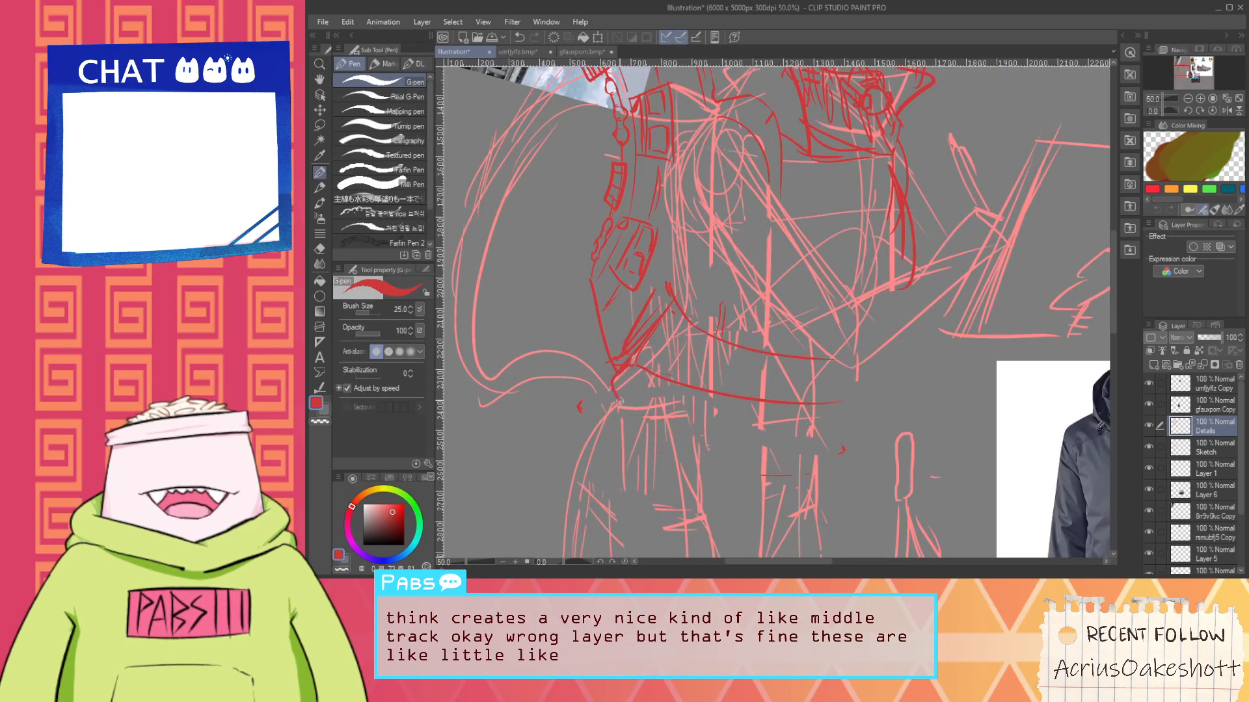
{"action": "key", "text": "ctrl+z"}
{"action": "key", "text": "ctrl+z"}
{"action": "mouse_move", "coordinate": [632, 370]}
{"action": "left_mouse_down"}
{"action": "mouse_move", "coordinate": [614, 404]}
{"action": "mouse_move", "coordinate": [795, 459]}
{"action": "left_mouse_up"}
{"action": "key", "text": "ctrl+z"}
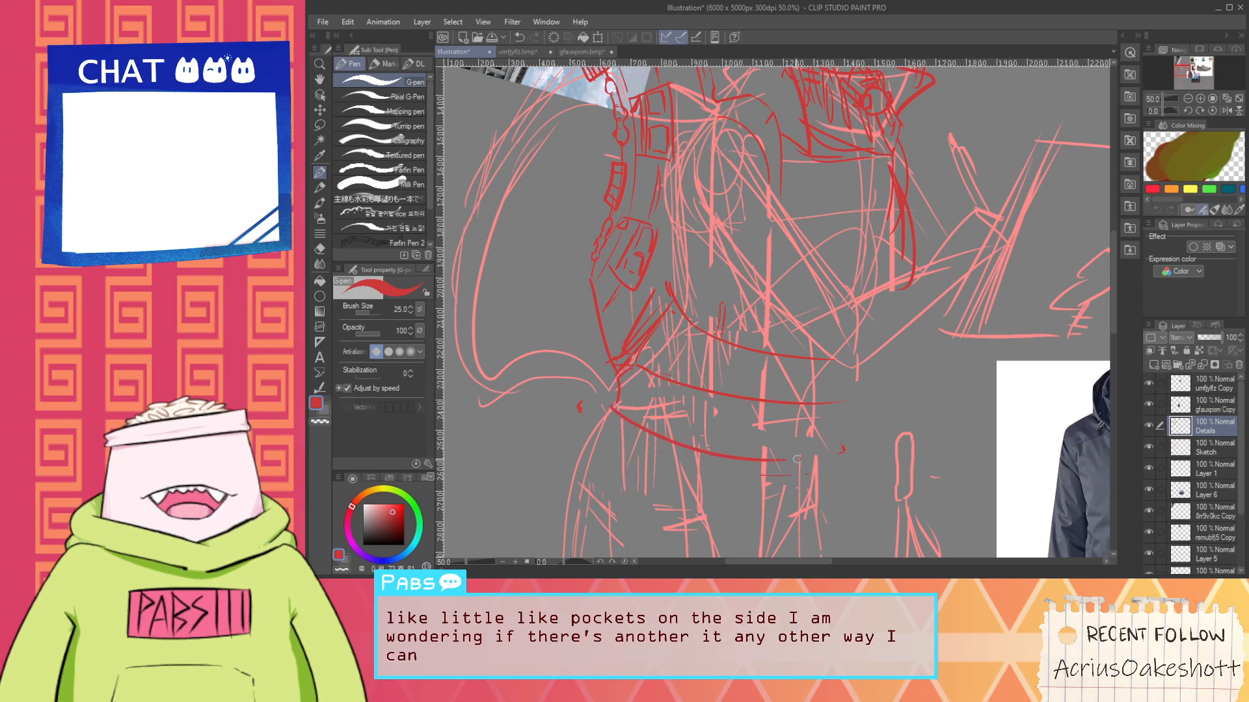
Sketch the jacket's front edge from the collar to the waist and close the hem band with a small fastening detail
{"action": "scroll", "coordinate": [768, 452], "scroll_direction": "down", "scroll_amount": 1}
{"action": "scroll", "coordinate": [852, 355], "scroll_direction": "up", "scroll_amount": 1}
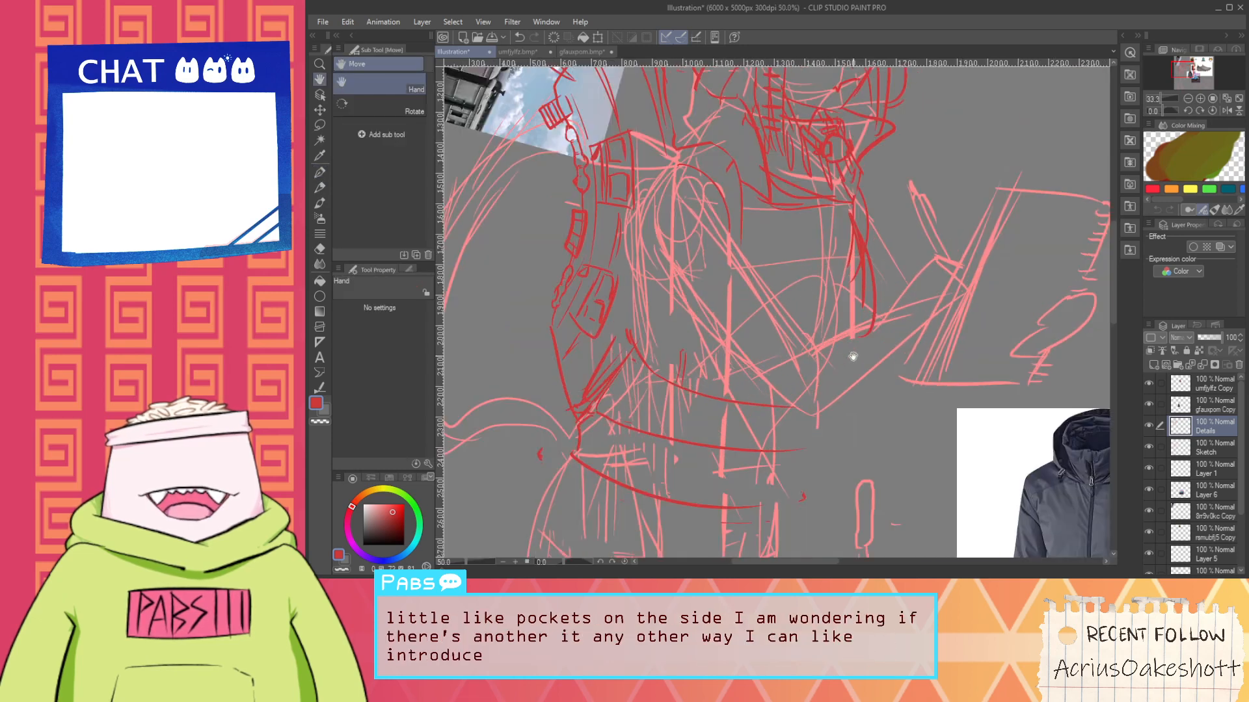
{"action": "key", "text": "e"}
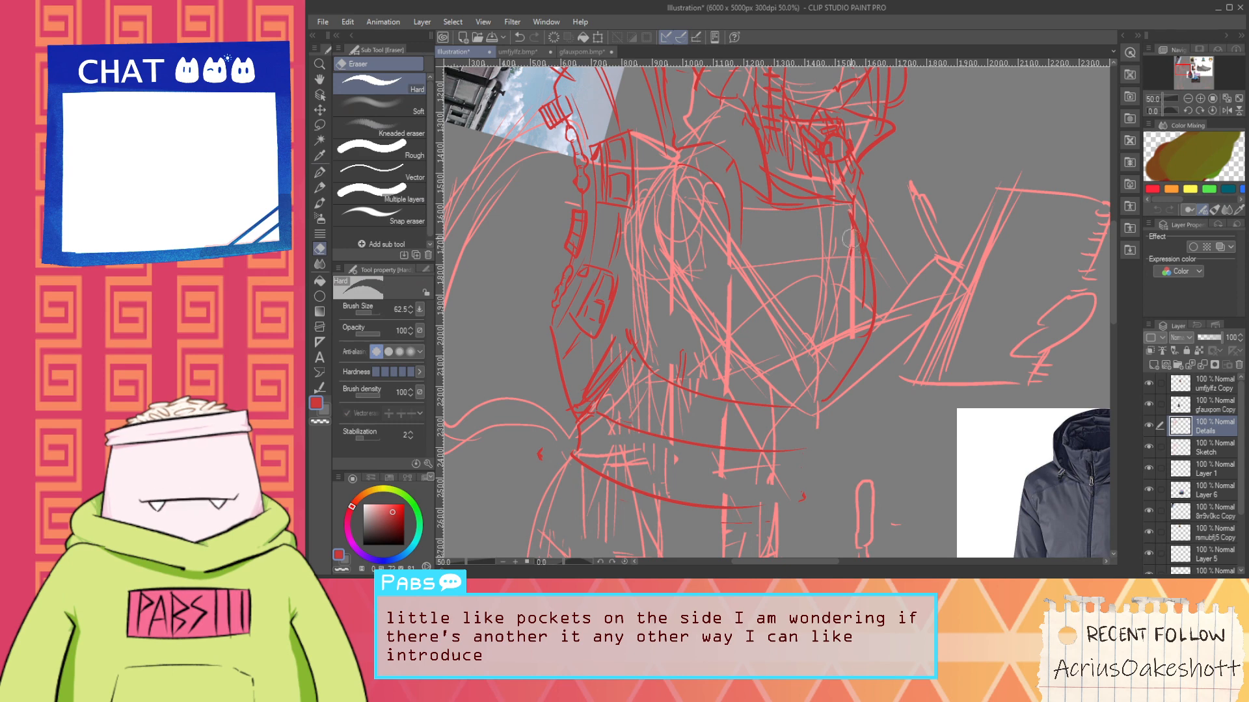
{"action": "key", "text": "p"}
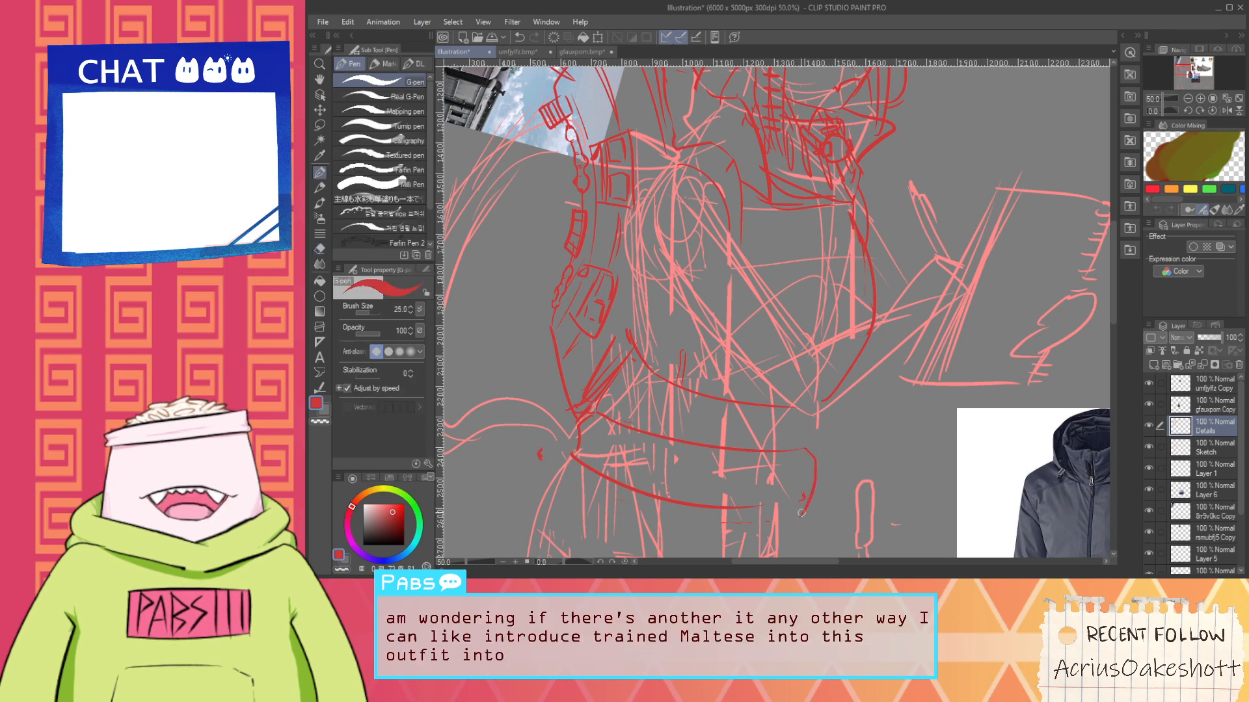
{"action": "key", "text": "ctrl+z"}
{"action": "mouse_move", "coordinate": [759, 506]}
{"action": "left_mouse_down"}
{"action": "mouse_move", "coordinate": [826, 479]}
{"action": "mouse_move", "coordinate": [829, 456]}
{"action": "mouse_move", "coordinate": [799, 440]}
{"action": "mouse_move", "coordinate": [788, 410]}
{"action": "mouse_move", "coordinate": [826, 438]}
{"action": "mouse_move", "coordinate": [815, 424]}
{"action": "mouse_move", "coordinate": [818, 442]}
{"action": "mouse_move", "coordinate": [807, 437]}
{"action": "mouse_move", "coordinate": [817, 420]}
{"action": "mouse_move", "coordinate": [813, 438]}
{"action": "mouse_move", "coordinate": [784, 436]}
{"action": "mouse_move", "coordinate": [800, 412]}
{"action": "mouse_move", "coordinate": [802, 428]}
{"action": "mouse_move", "coordinate": [797, 392]}
{"action": "mouse_move", "coordinate": [785, 476]}
{"action": "left_mouse_up"}
{"action": "scroll", "coordinate": [800, 414], "scroll_direction": "down", "scroll_amount": 2}
{"action": "scroll", "coordinate": [784, 476], "scroll_direction": "up", "scroll_amount": 2}
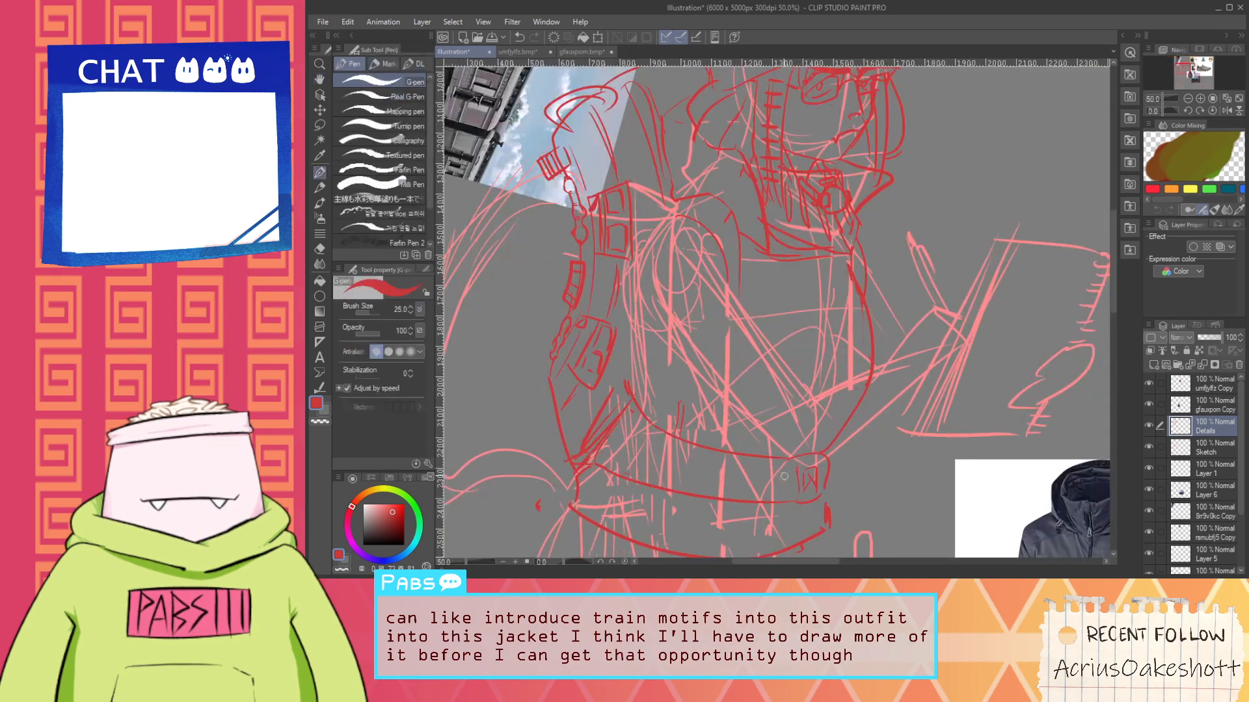
Change the pen to a bright, fully saturated red that stands out from the existing jacket lines
{"action": "scroll", "coordinate": [779, 469], "scroll_direction": "up", "scroll_amount": 1}
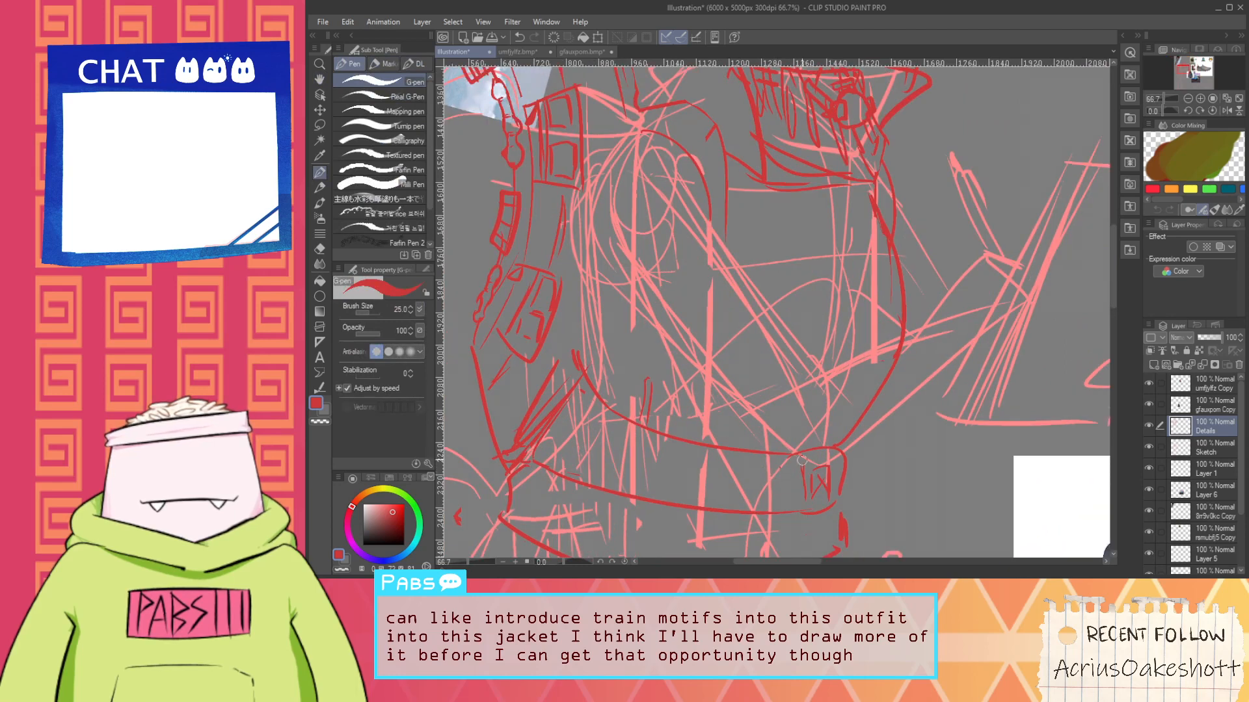
{"action": "scroll", "coordinate": [803, 485], "scroll_direction": "down", "scroll_amount": 1}
{"action": "left_click_drag", "start_coordinate": [786, 392], "coordinate": [772, 452]}
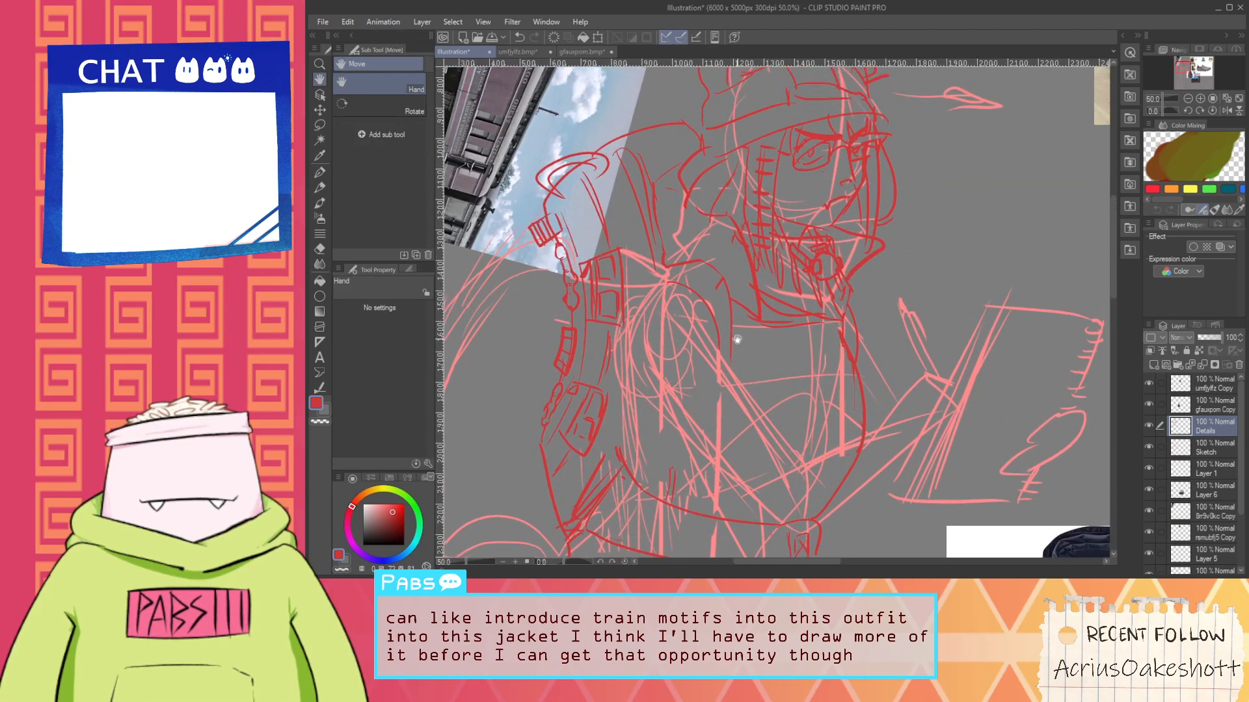
{"action": "left_click_drag", "start_coordinate": [737, 339], "coordinate": [711, 263]}
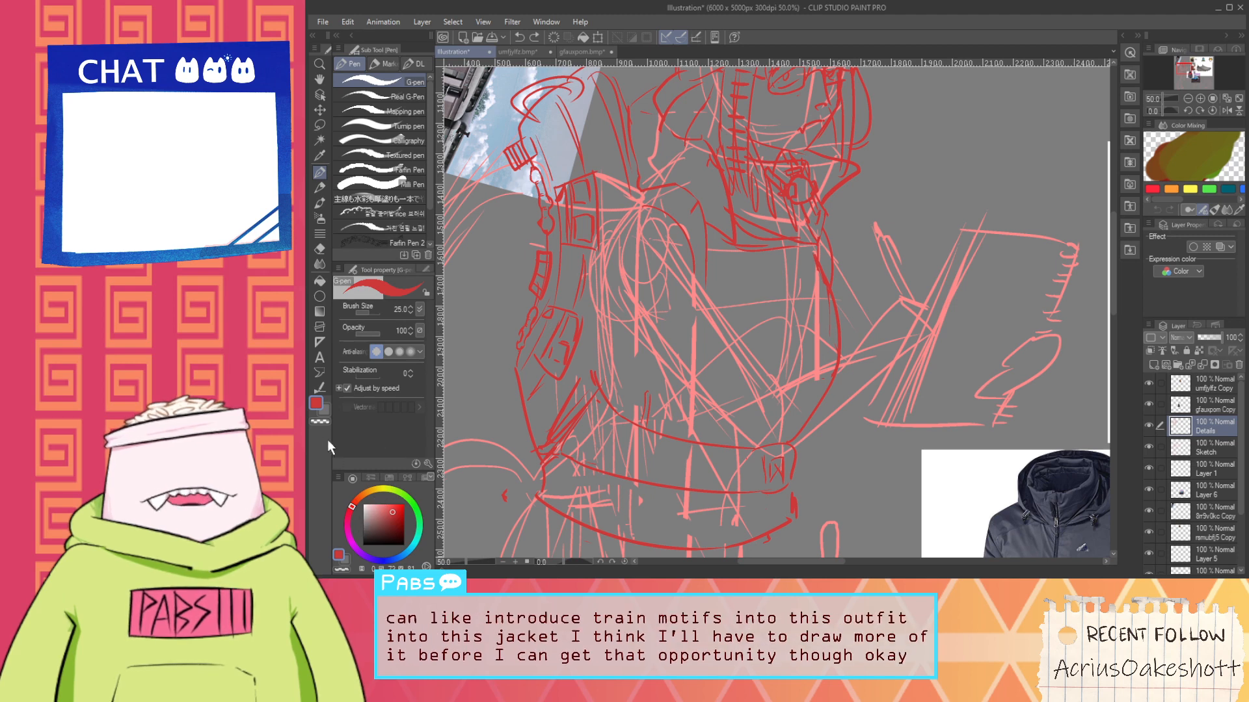
{"action": "left_click", "coordinate": [325, 411]}
{"action": "key", "text": "alt"}
{"action": "left_click", "coordinate": [556, 425]}
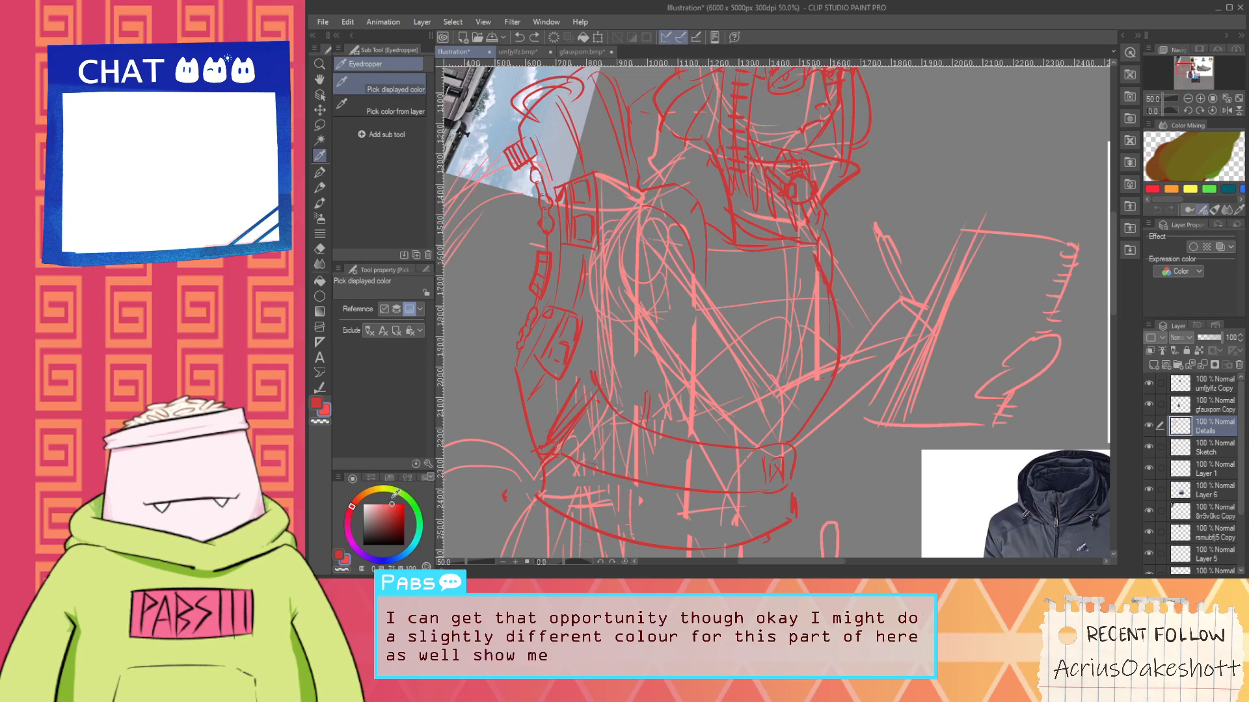
{"action": "key", "text": "p"}
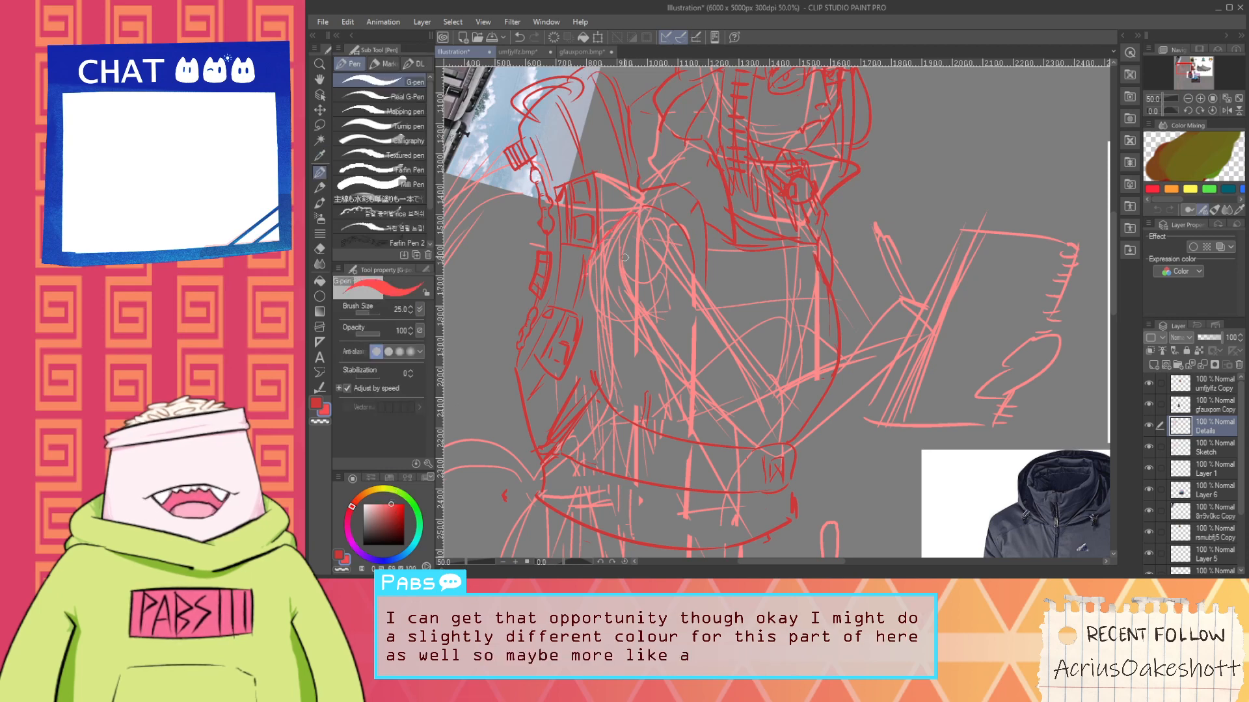
{"action": "left_click", "coordinate": [378, 515]}
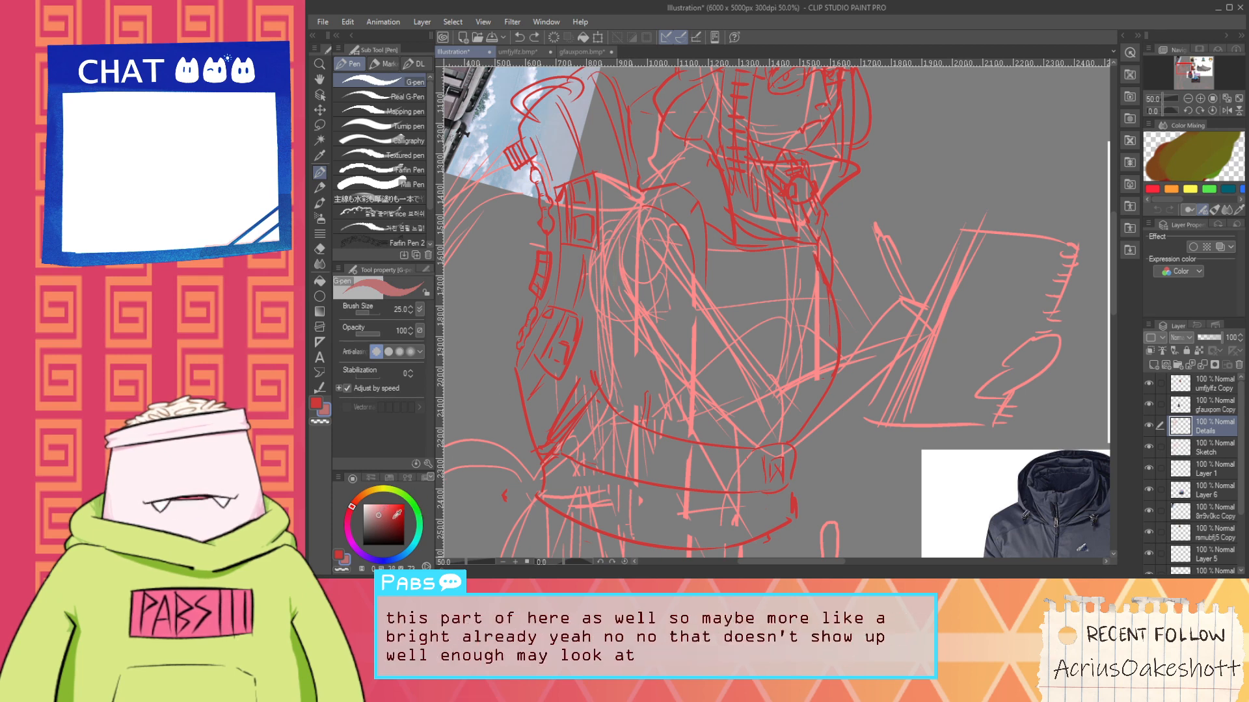
{"action": "left_click", "coordinate": [390, 518]}
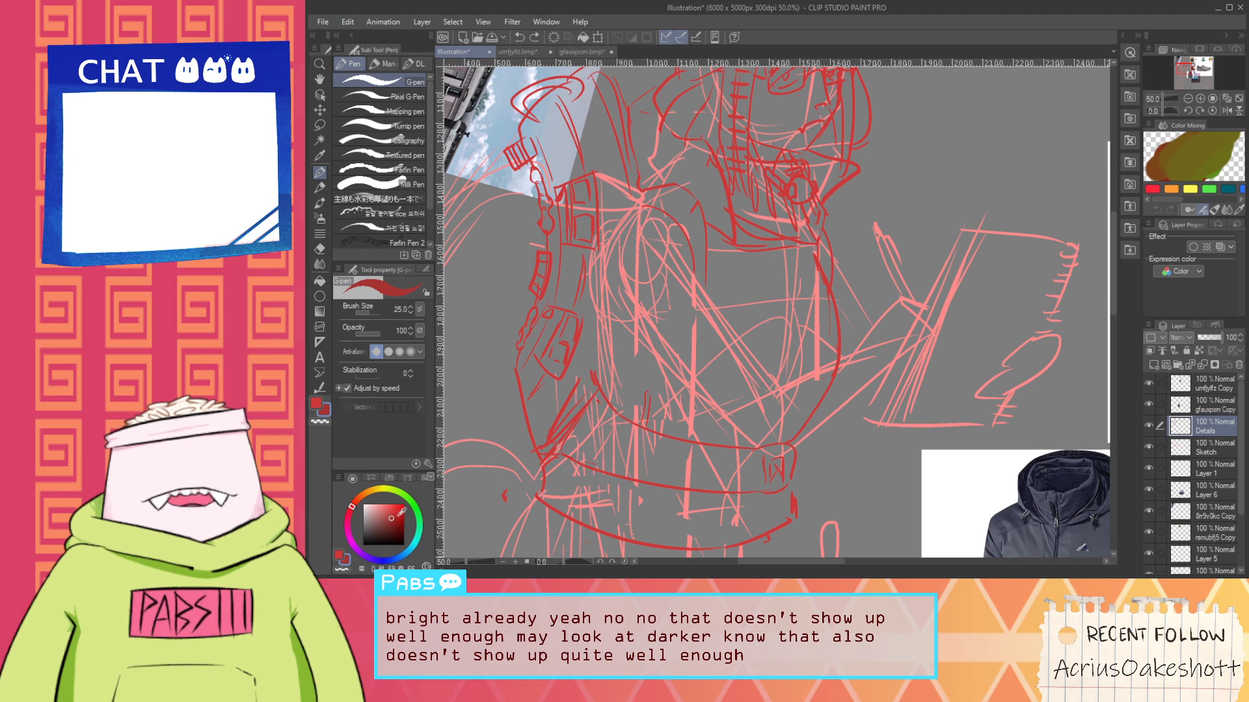
{"action": "left_click_drag", "start_coordinate": [398, 516], "coordinate": [408, 506]}
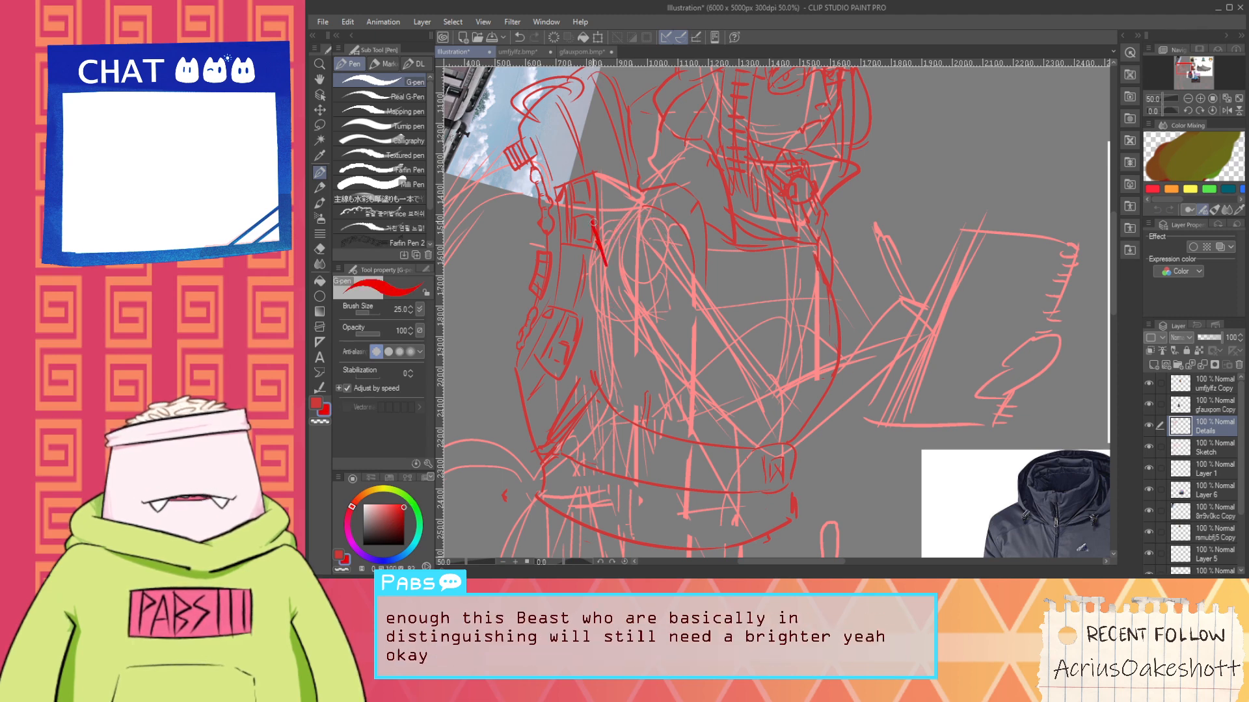
{"action": "key", "text": "ctrl+z"}
Outline the near upper sleeve in bright red, from the shoulder curve along both sides of the arm to the elbow
{"action": "left_click_drag", "start_coordinate": [585, 215], "coordinate": [651, 205]}
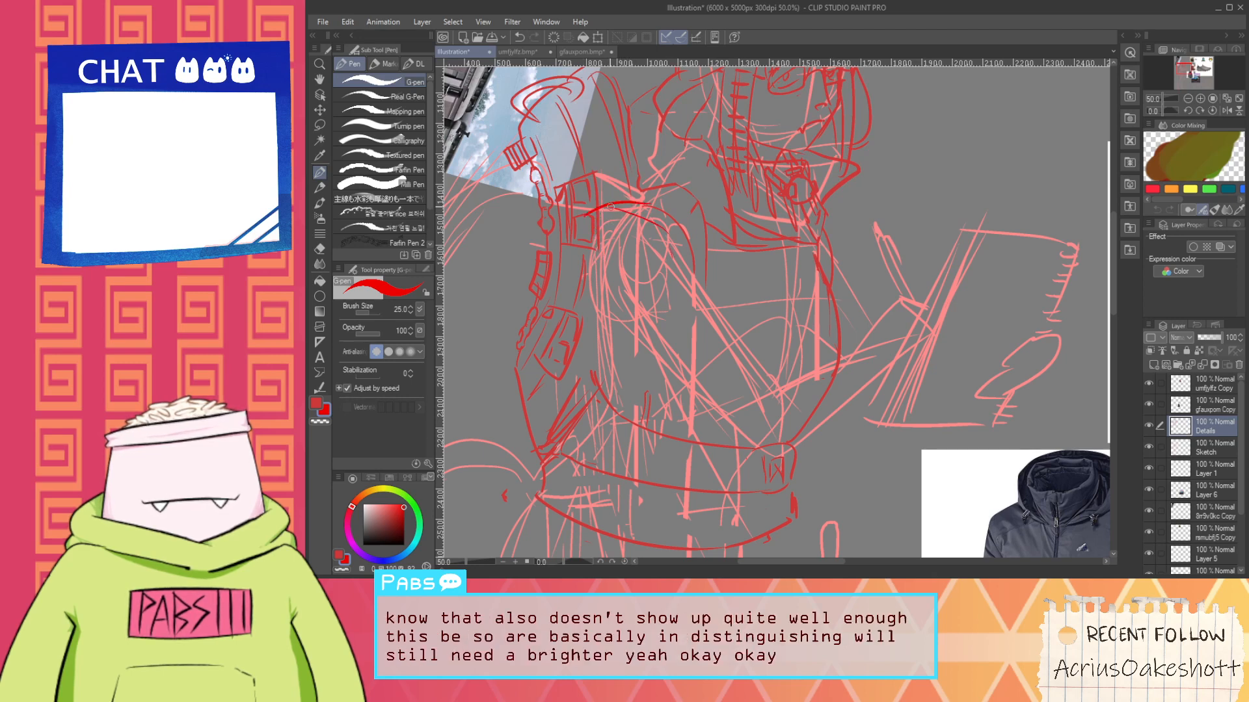
{"action": "mouse_move", "coordinate": [610, 207]}
{"action": "left_mouse_down"}
{"action": "mouse_move", "coordinate": [591, 302]}
{"action": "mouse_move", "coordinate": [617, 327]}
{"action": "left_mouse_up"}
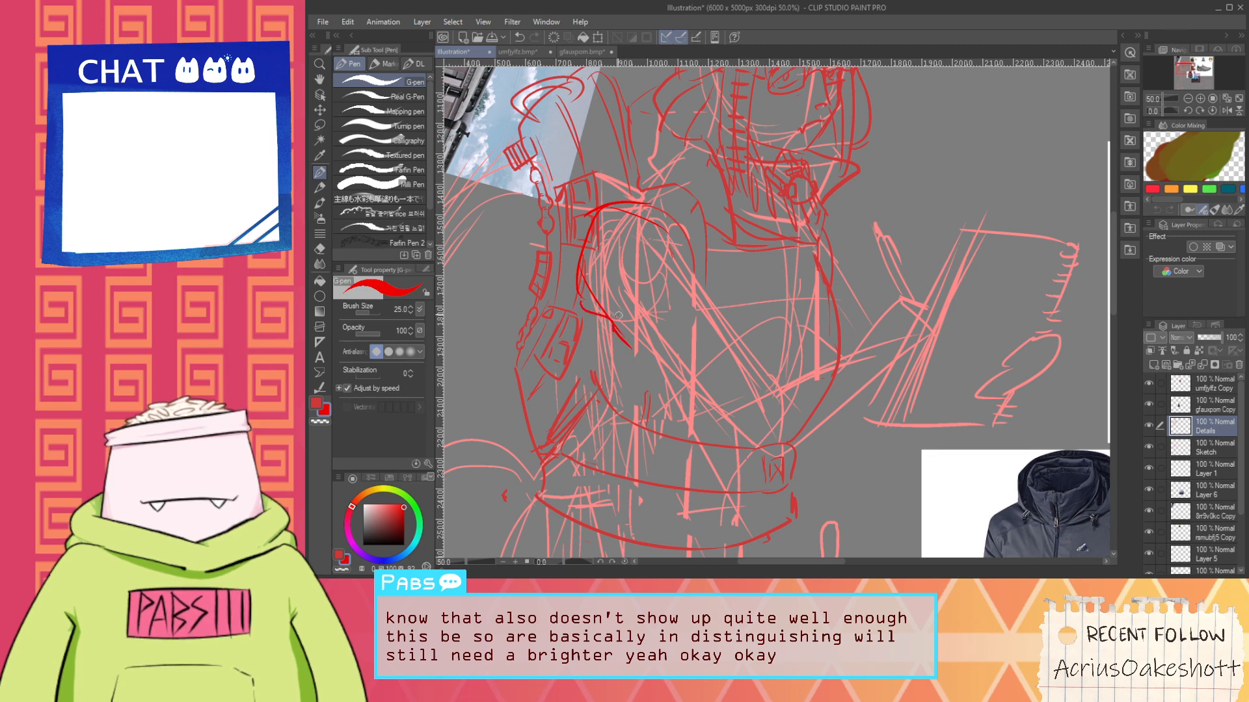
{"action": "mouse_move", "coordinate": [683, 281]}
{"action": "left_mouse_down"}
{"action": "mouse_move", "coordinate": [601, 248]}
{"action": "mouse_move", "coordinate": [591, 155]}
{"action": "mouse_move", "coordinate": [627, 281]}
{"action": "mouse_move", "coordinate": [633, 218]}
{"action": "mouse_move", "coordinate": [687, 272]}
{"action": "left_mouse_up"}
{"action": "key", "text": "ctrl+z"}
{"action": "left_click_drag", "start_coordinate": [641, 232], "coordinate": [691, 291]}
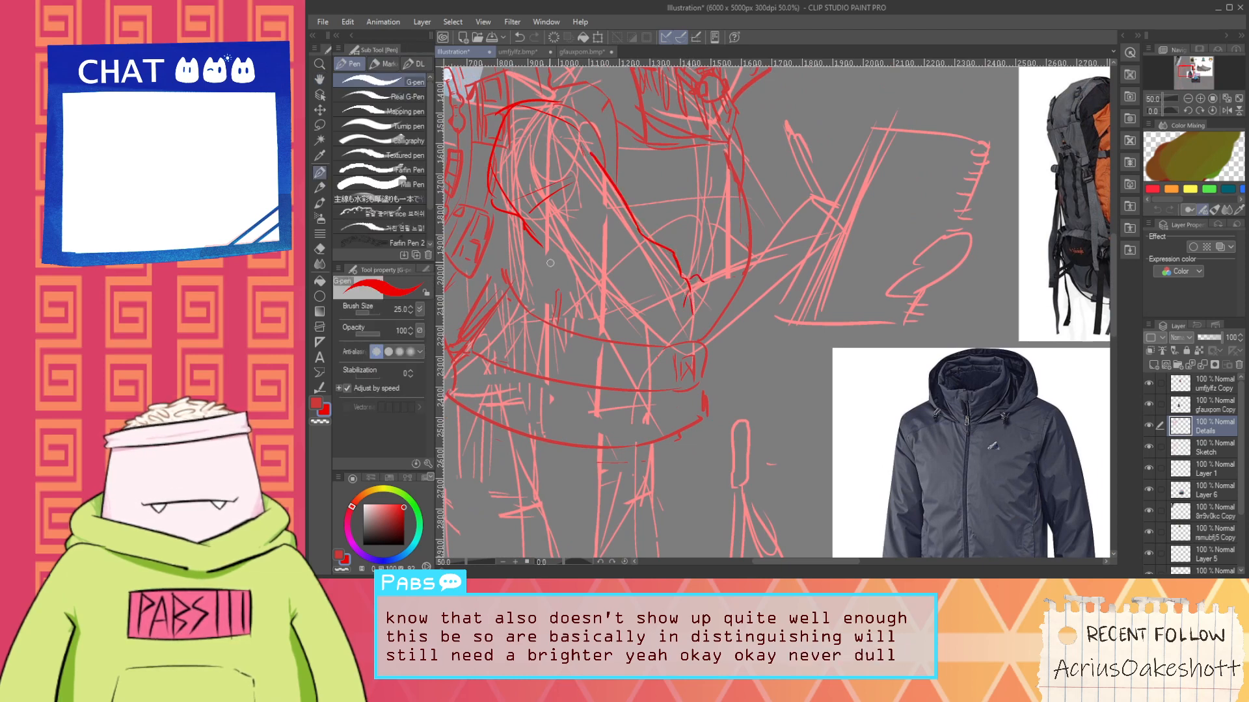
{"action": "left_click_drag", "start_coordinate": [531, 238], "coordinate": [633, 319]}
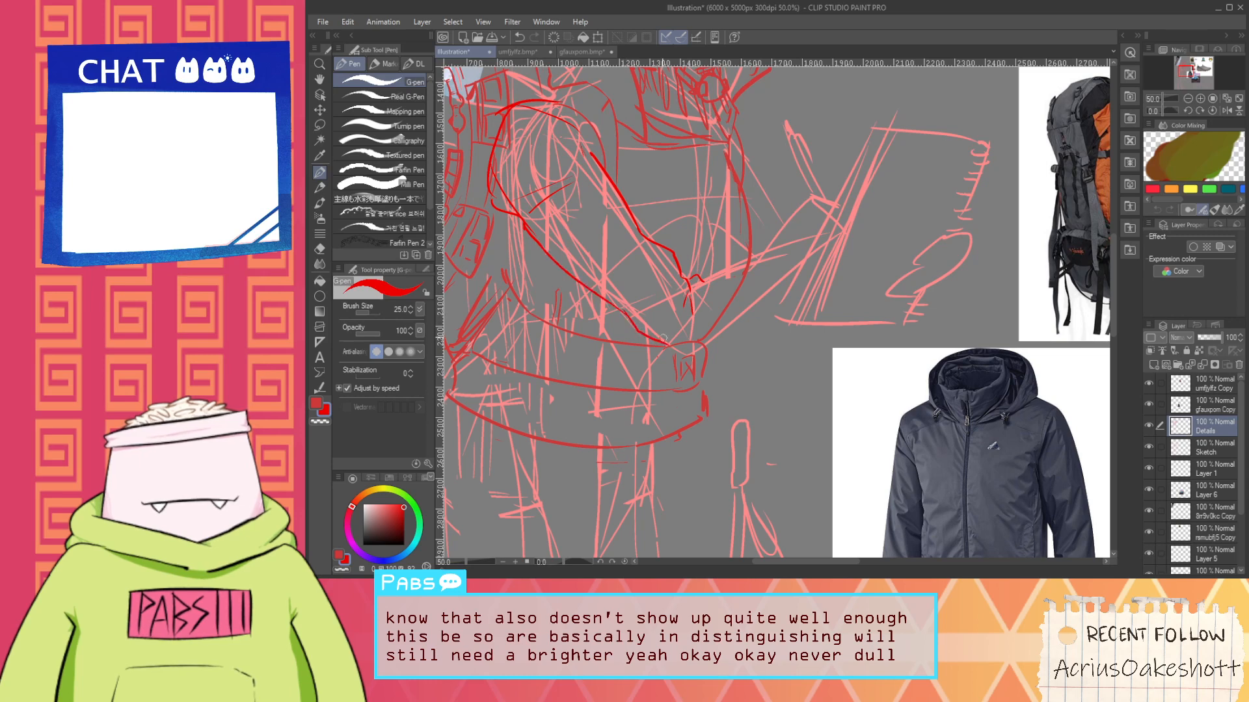
Outline the near forearm sleeve from the elbow along both edges and round off its end at the wrist
{"action": "mouse_move", "coordinate": [704, 283]}
{"action": "left_mouse_down"}
{"action": "mouse_move", "coordinate": [790, 226]}
{"action": "mouse_move", "coordinate": [748, 261]}
{"action": "mouse_move", "coordinate": [763, 255]}
{"action": "mouse_move", "coordinate": [699, 215]}
{"action": "left_mouse_up"}
{"action": "key", "text": "ctrl+z"}
{"action": "scroll", "coordinate": [773, 266], "scroll_direction": "down", "scroll_amount": 1}
{"action": "key", "text": "space"}
{"action": "scroll", "coordinate": [700, 215], "scroll_direction": "up", "scroll_amount": 2}
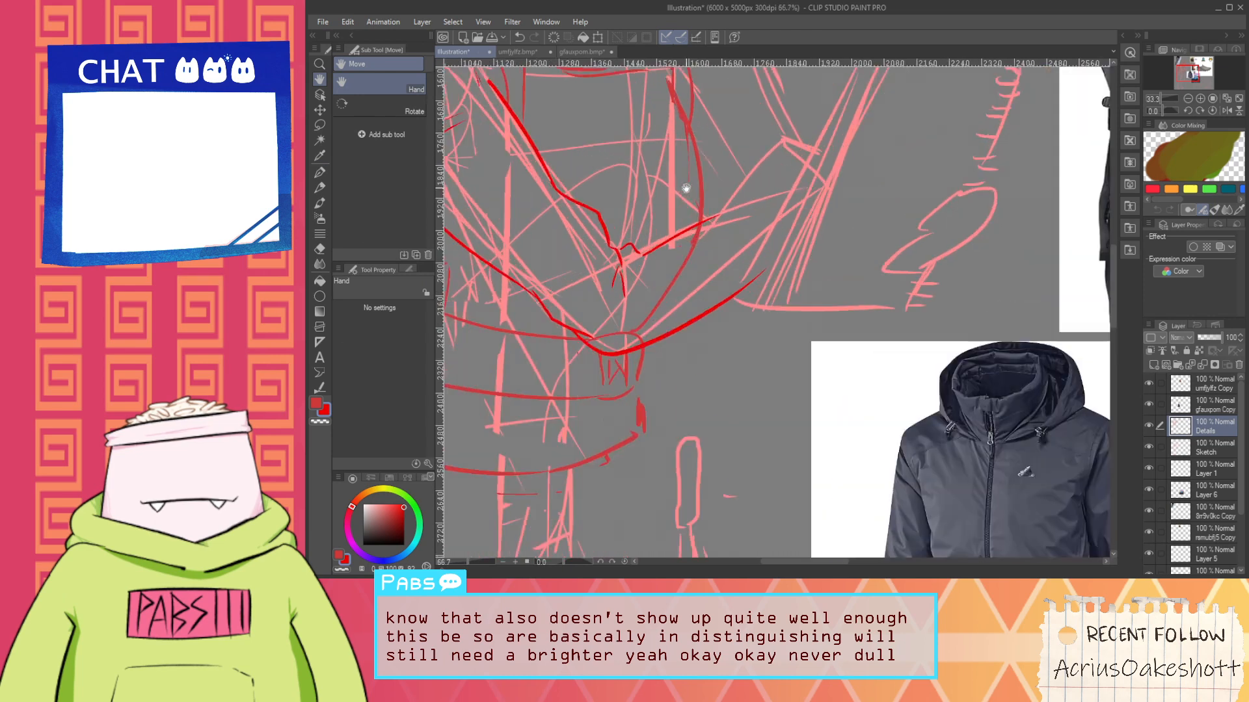
{"action": "key", "text": "ctrl+z"}
{"action": "mouse_move", "coordinate": [635, 251]}
{"action": "left_mouse_down"}
{"action": "mouse_move", "coordinate": [744, 187]}
{"action": "mouse_move", "coordinate": [764, 247]}
{"action": "left_mouse_up"}
{"action": "scroll", "coordinate": [748, 278], "scroll_direction": "down", "scroll_amount": 2}
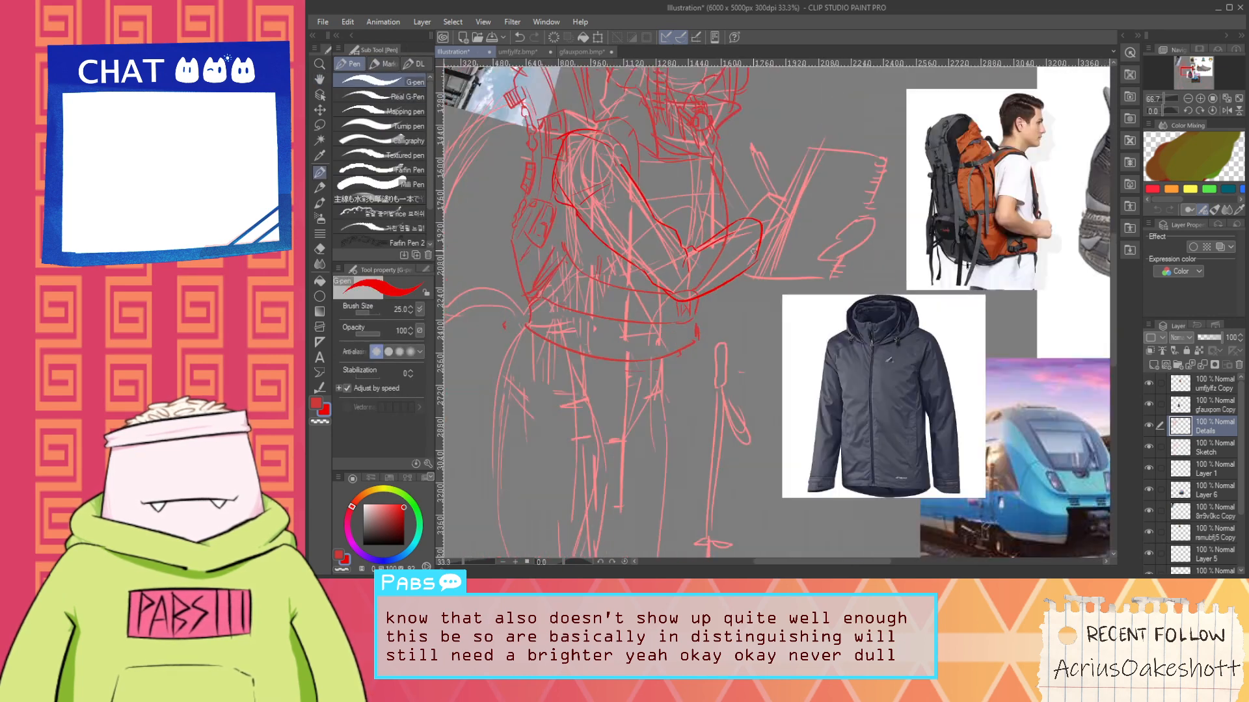
Add curved cuff lines and a strap across the wrist end of the near sleeve
{"action": "scroll", "coordinate": [712, 273], "scroll_direction": "up", "scroll_amount": 3}
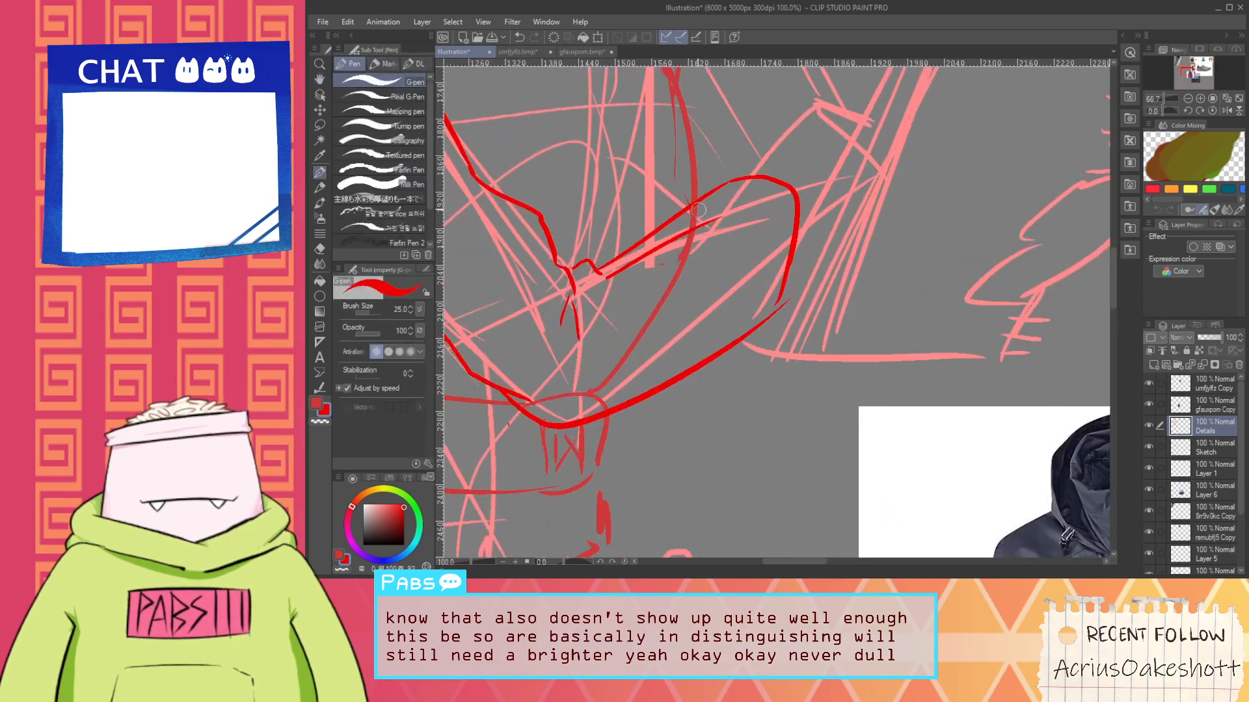
{"action": "scroll", "coordinate": [725, 199], "scroll_direction": "down", "scroll_amount": 3}
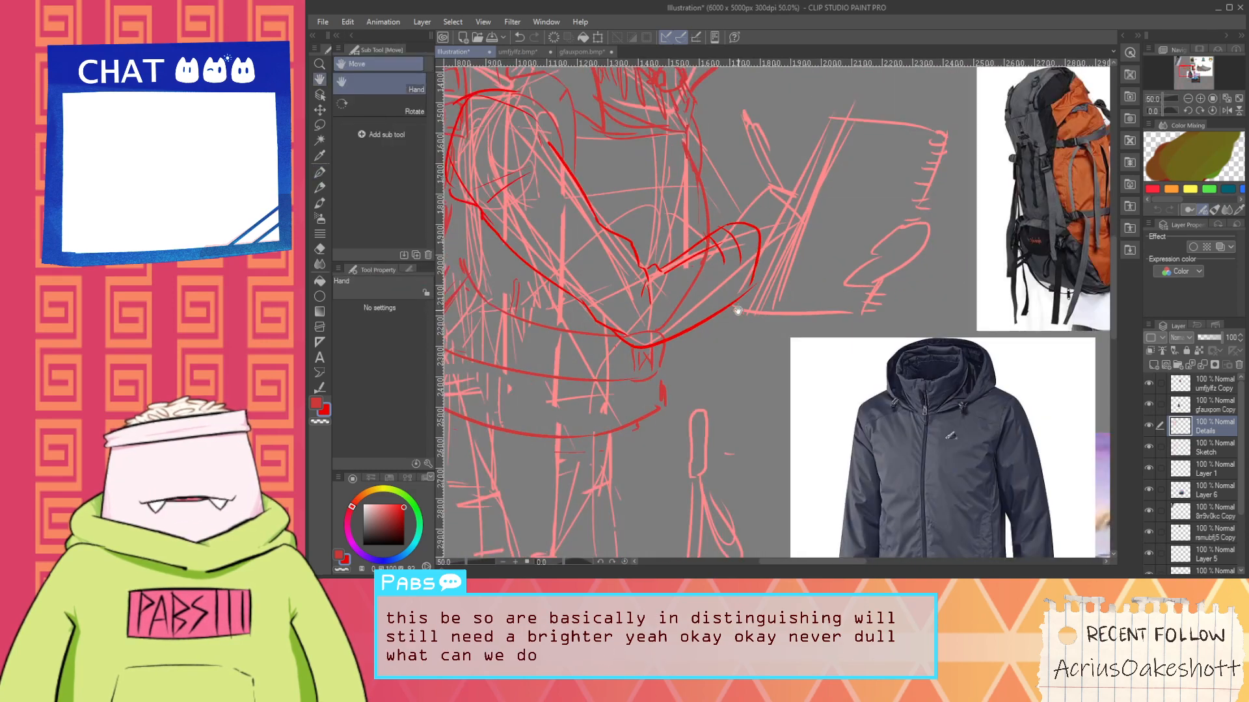
{"action": "scroll", "coordinate": [728, 198], "scroll_direction": "up", "scroll_amount": 1}
{"action": "scroll", "coordinate": [718, 200], "scroll_direction": "up", "scroll_amount": 1}
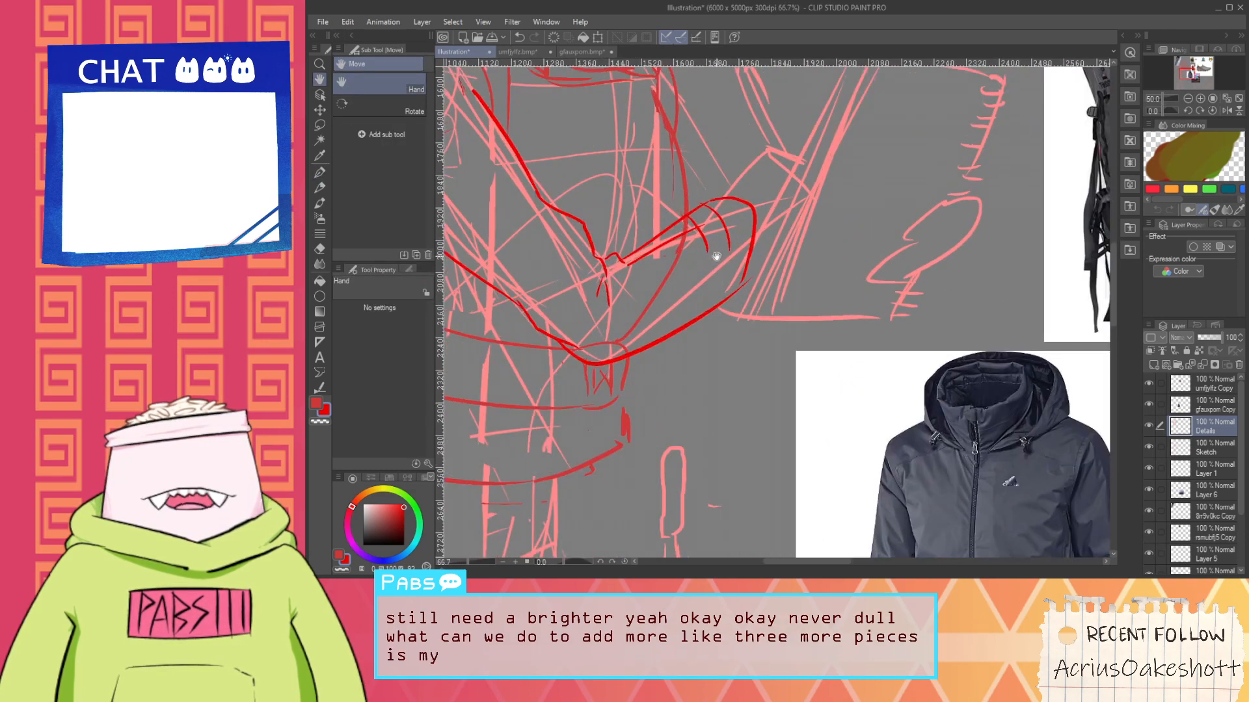
{"action": "scroll", "coordinate": [731, 244], "scroll_direction": "down", "scroll_amount": 2}
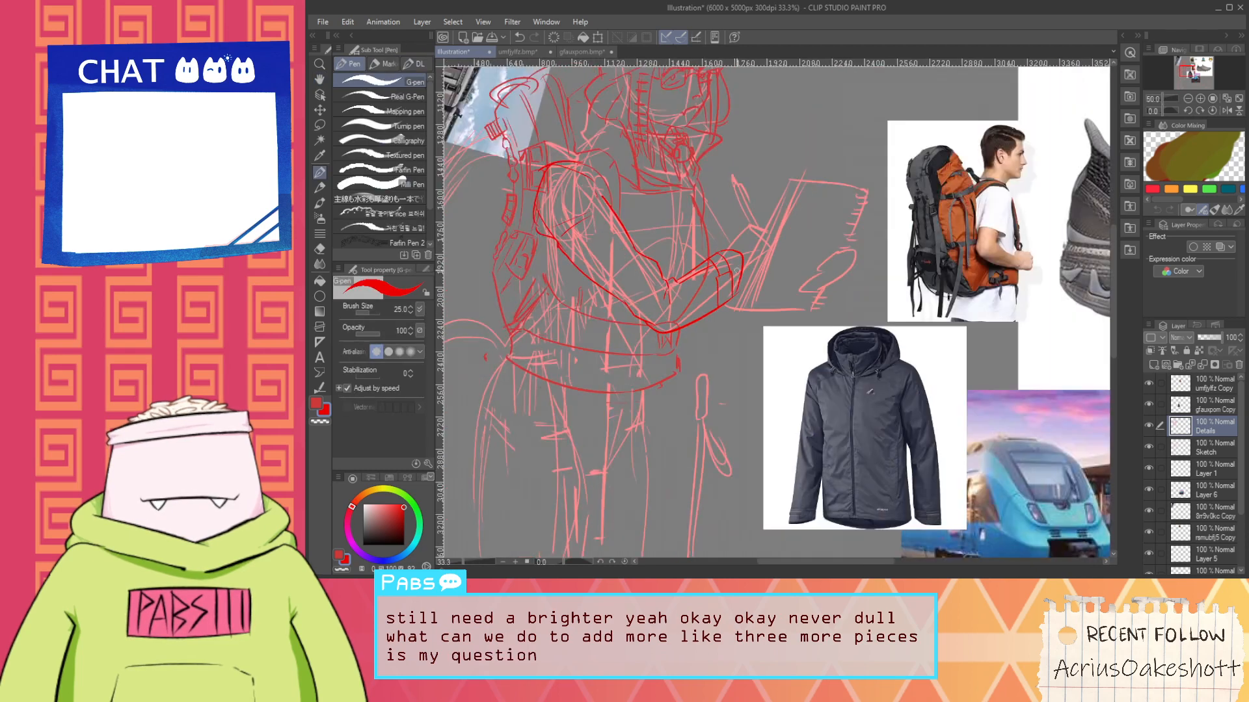
{"action": "scroll", "coordinate": [688, 246], "scroll_direction": "up", "scroll_amount": 2}
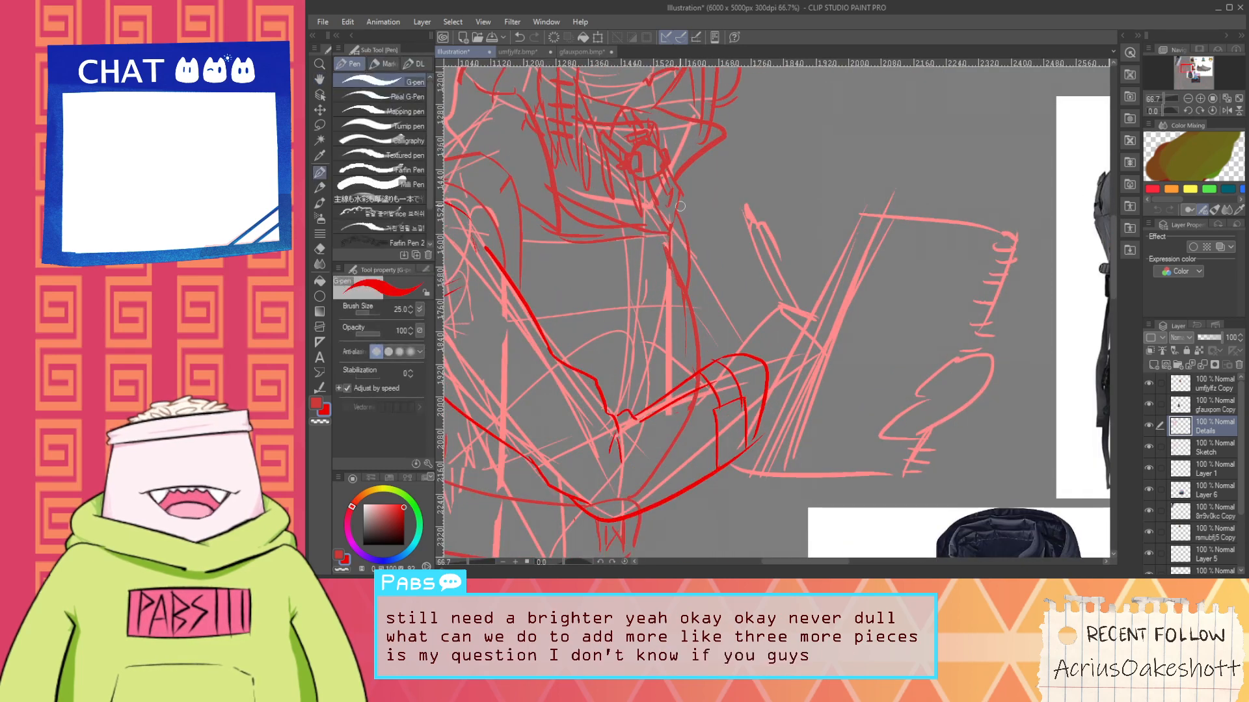
Sketch the outer edge of the far sleeve from below the collar toward the hand behind the map
{"action": "left_click_drag", "start_coordinate": [694, 208], "coordinate": [759, 323]}
{"action": "key", "text": "ctrl+z"}
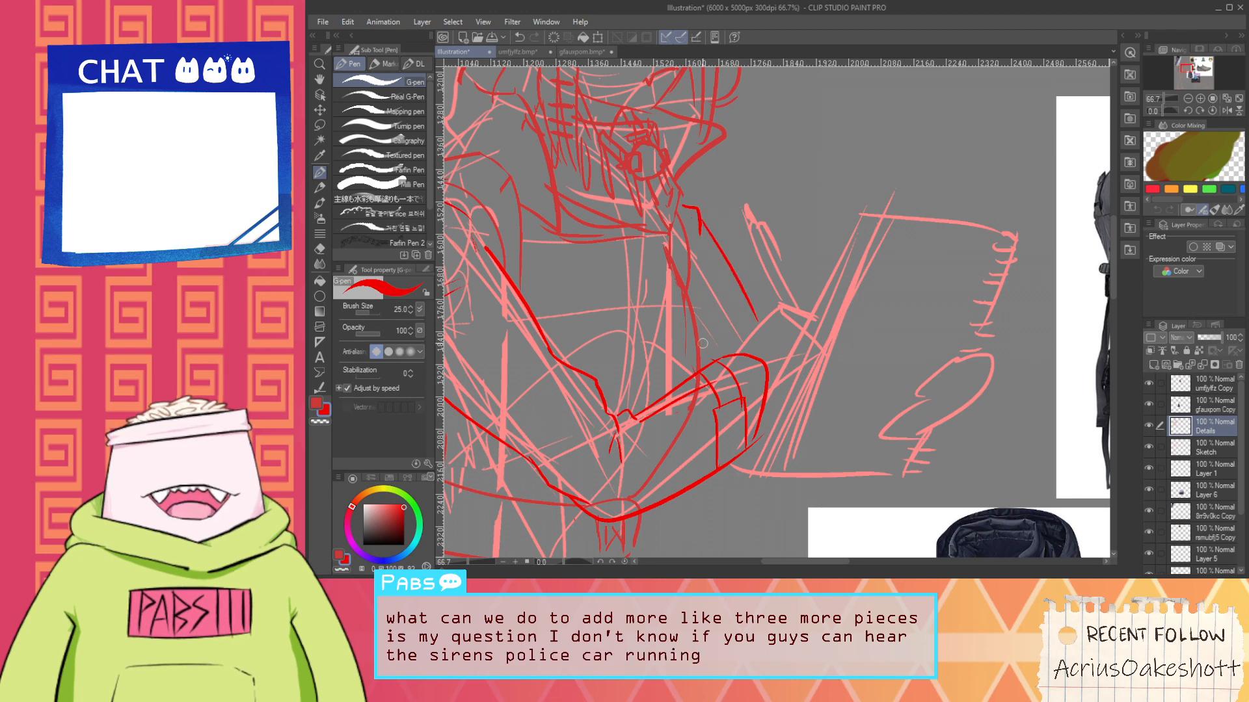
{"action": "scroll", "coordinate": [702, 343], "scroll_direction": "down", "scroll_amount": 2}
{"action": "scroll", "coordinate": [723, 356], "scroll_direction": "up", "scroll_amount": 2}
Draw the curled fingers of the hand gripping the map's far edge, over the rough oval guide
{"action": "key", "text": "space"}
{"action": "mouse_move", "coordinate": [933, 427]}
{"action": "left_mouse_down"}
{"action": "mouse_move", "coordinate": [835, 383]}
{"action": "mouse_move", "coordinate": [843, 375]}
{"action": "mouse_move", "coordinate": [807, 389]}
{"action": "mouse_move", "coordinate": [847, 376]}
{"action": "mouse_move", "coordinate": [861, 353]}
{"action": "left_mouse_up"}
{"action": "scroll", "coordinate": [835, 384], "scroll_direction": "up", "scroll_amount": 1}
{"action": "key", "text": "ctrl+z"}
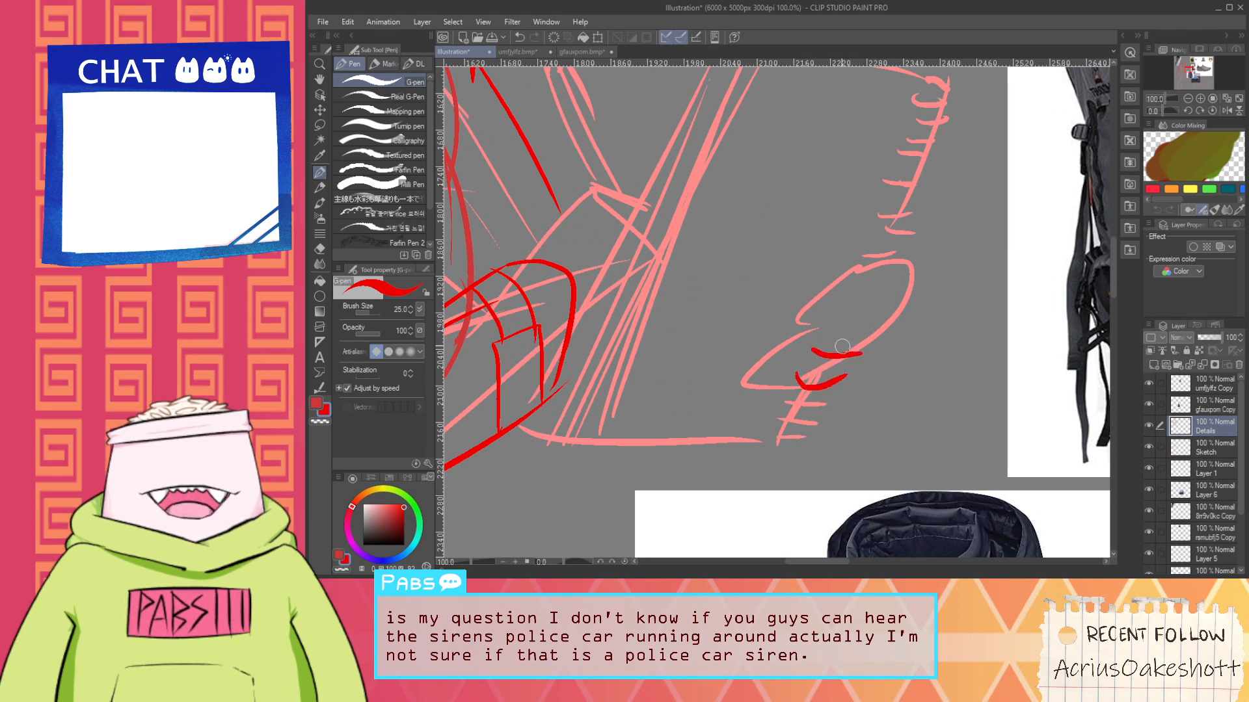
{"action": "key", "text": "ctrl+z"}
{"action": "key", "text": "ctrl+z"}
{"action": "key", "text": "ctrl+z"}
{"action": "mouse_move", "coordinate": [850, 255]}
{"action": "left_mouse_down"}
{"action": "mouse_move", "coordinate": [892, 286]}
{"action": "mouse_move", "coordinate": [872, 254]}
{"action": "mouse_move", "coordinate": [896, 285]}
{"action": "mouse_move", "coordinate": [840, 280]}
{"action": "mouse_move", "coordinate": [864, 290]}
{"action": "mouse_move", "coordinate": [818, 304]}
{"action": "mouse_move", "coordinate": [874, 310]}
{"action": "mouse_move", "coordinate": [860, 346]}
{"action": "mouse_move", "coordinate": [807, 359]}
{"action": "mouse_move", "coordinate": [850, 354]}
{"action": "mouse_move", "coordinate": [835, 361]}
{"action": "mouse_move", "coordinate": [843, 387]}
{"action": "mouse_move", "coordinate": [864, 362]}
{"action": "left_mouse_up"}
{"action": "key", "text": "ctrl+z"}
{"action": "mouse_move", "coordinate": [818, 407]}
{"action": "left_mouse_down"}
{"action": "mouse_move", "coordinate": [817, 385]}
{"action": "mouse_move", "coordinate": [829, 409]}
{"action": "left_mouse_up"}
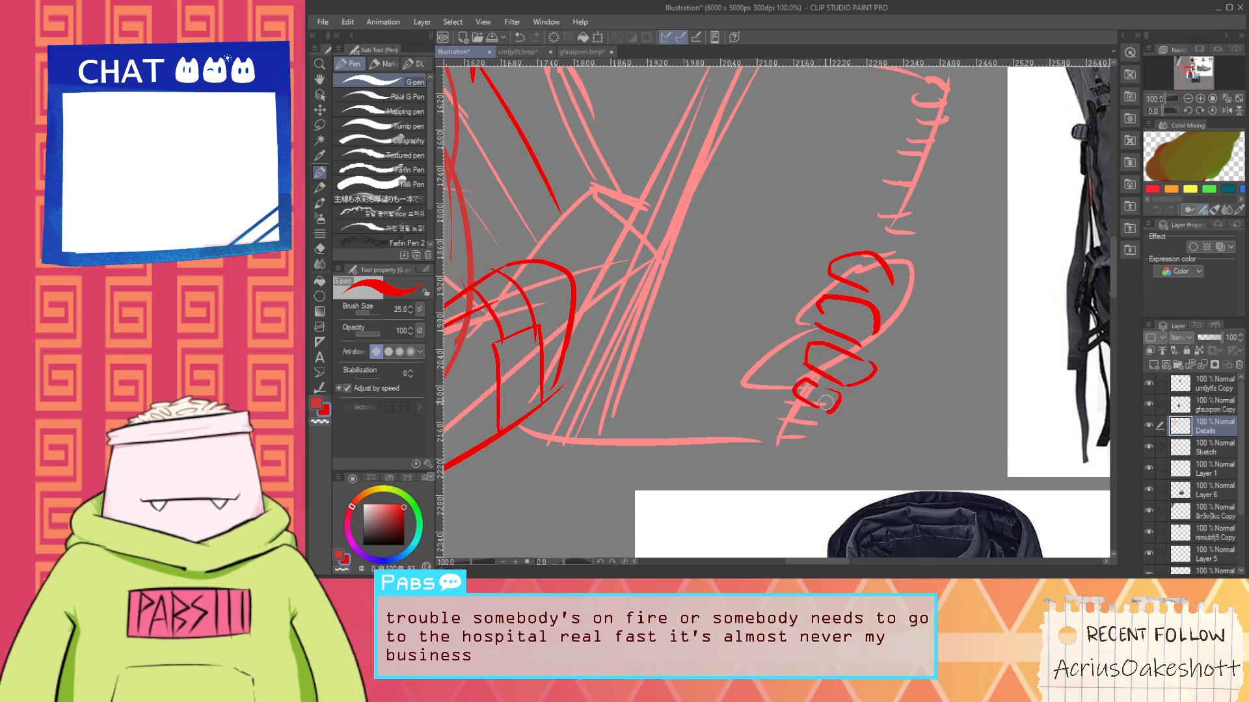
{"action": "scroll", "coordinate": [816, 358], "scroll_direction": "down", "scroll_amount": 2}
{"action": "key", "text": "space"}
{"action": "left_click_drag", "start_coordinate": [735, 299], "coordinate": [743, 333]}
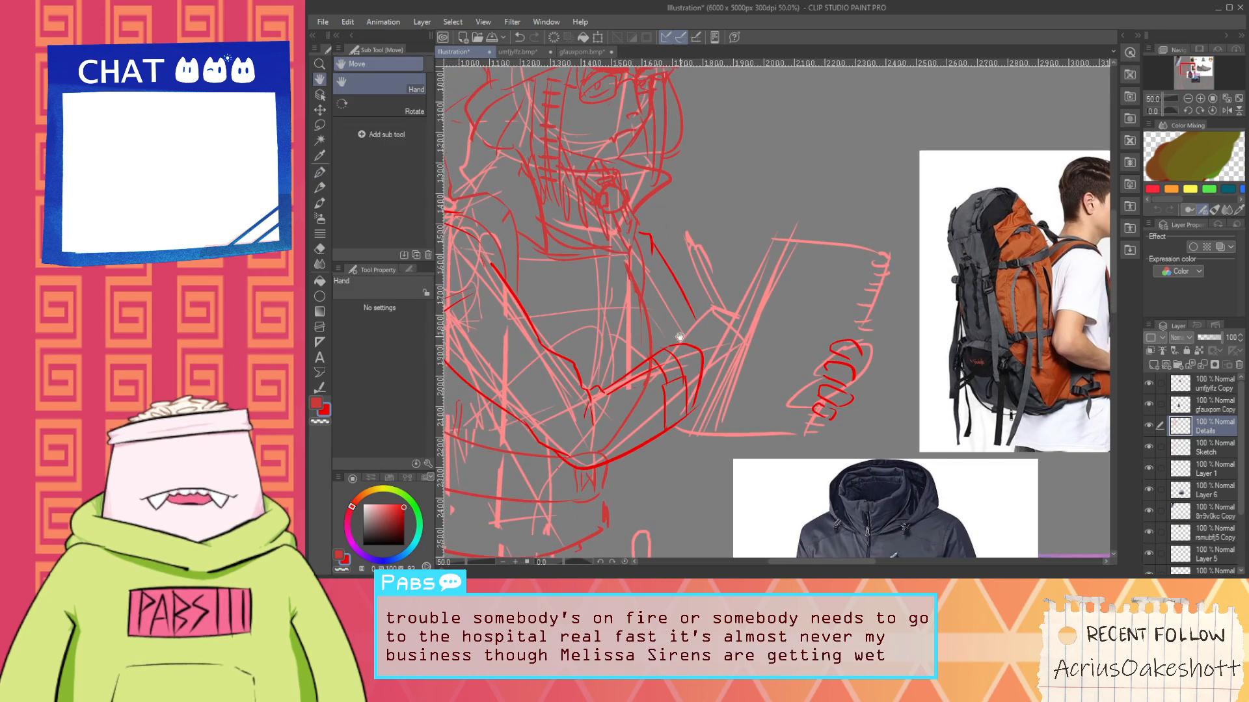
Draw the far forearm sleeve's upper edge up to the wrist and add a short rounded cuff corner at its end
{"action": "scroll", "coordinate": [735, 326], "scroll_direction": "up", "scroll_amount": 2}
{"action": "key", "text": "ctrl+z"}
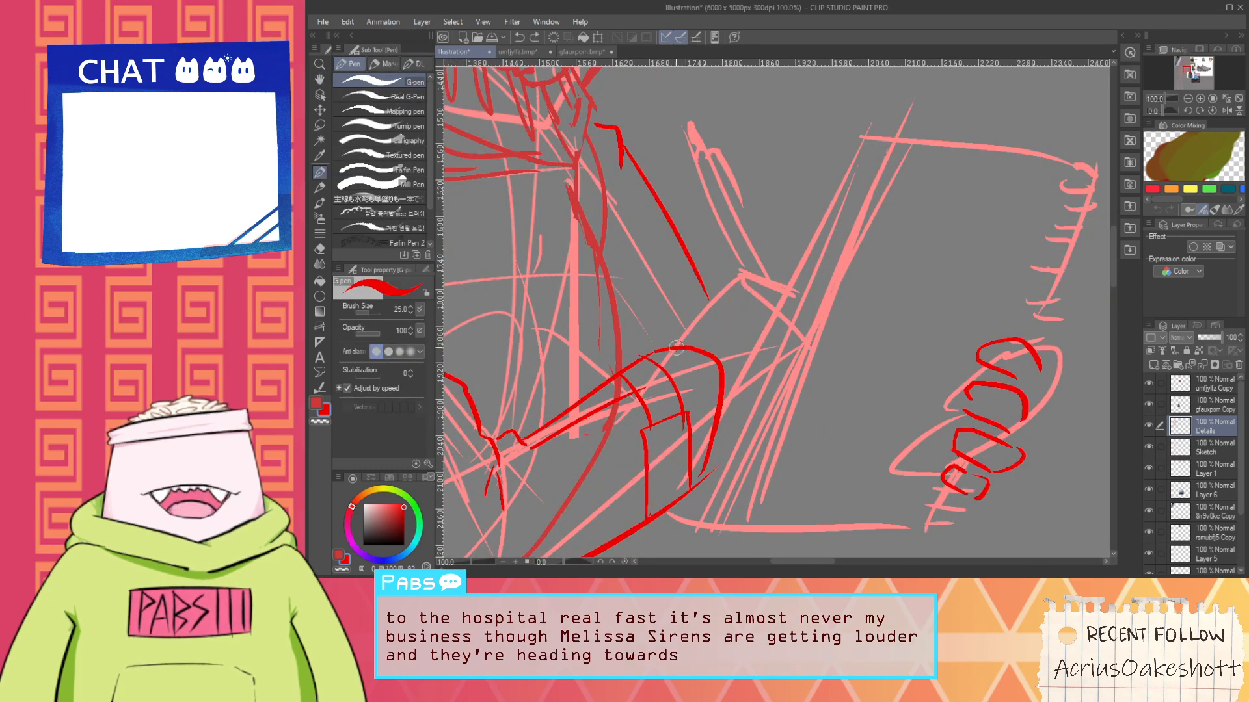
{"action": "left_click_drag", "start_coordinate": [678, 346], "coordinate": [742, 280]}
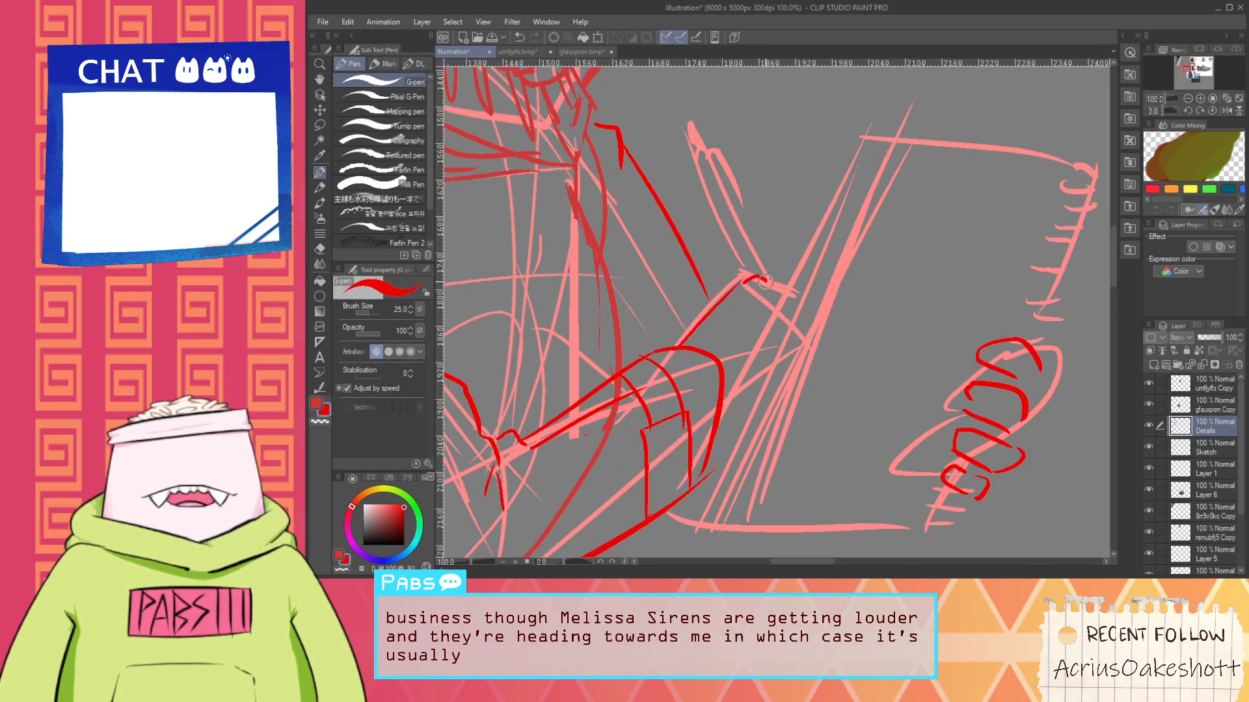
{"action": "key", "text": "ctrl+z"}
{"action": "left_click_drag", "start_coordinate": [738, 285], "coordinate": [752, 271]}
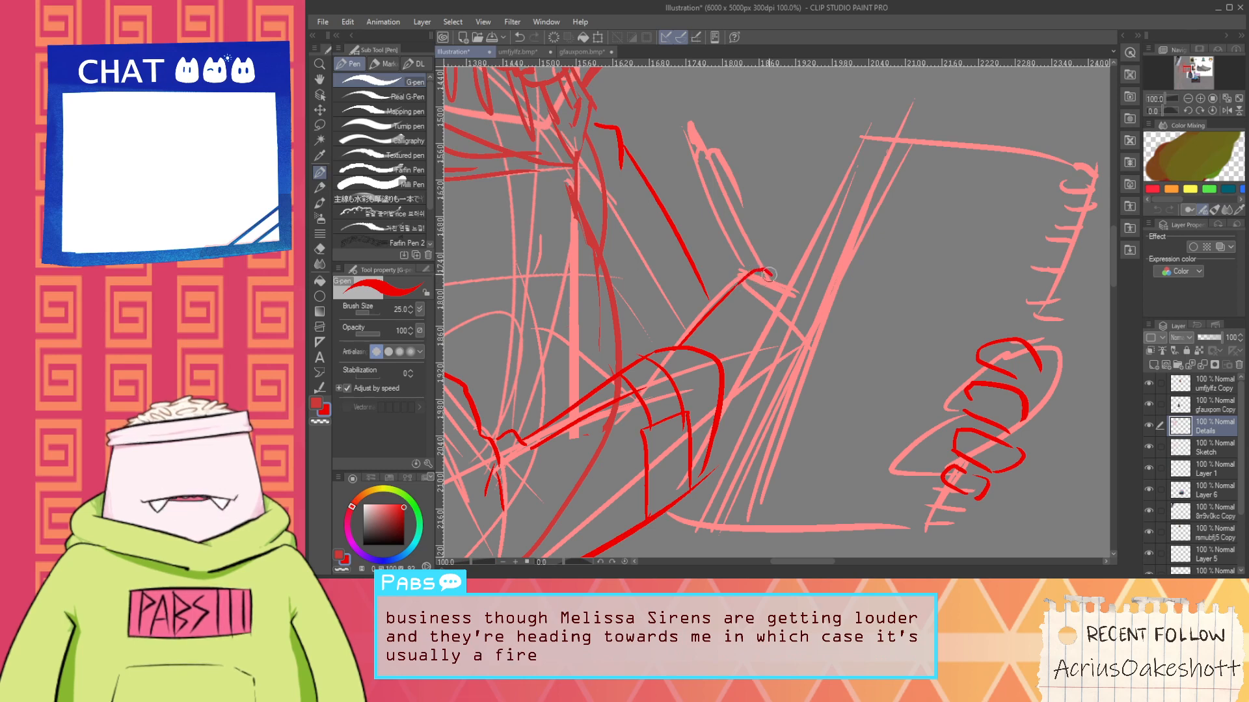
{"action": "scroll", "coordinate": [737, 334], "scroll_direction": "down", "scroll_amount": 2}
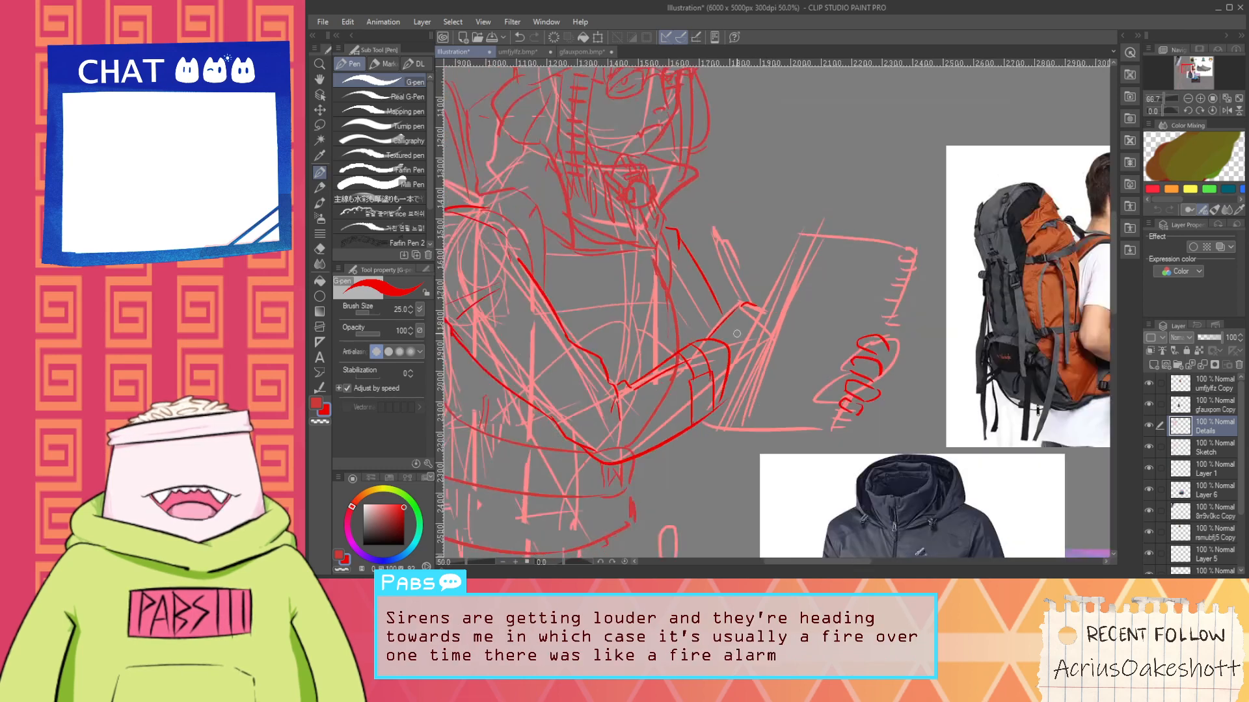
Draw several long parallel slanted strokes for the notebook's near edge, running just past the far sleeve's cuff
{"action": "key", "text": "space"}
{"action": "left_click_drag", "start_coordinate": [737, 334], "coordinate": [729, 350]}
{"action": "scroll", "coordinate": [729, 350], "scroll_direction": "up", "scroll_amount": 3}
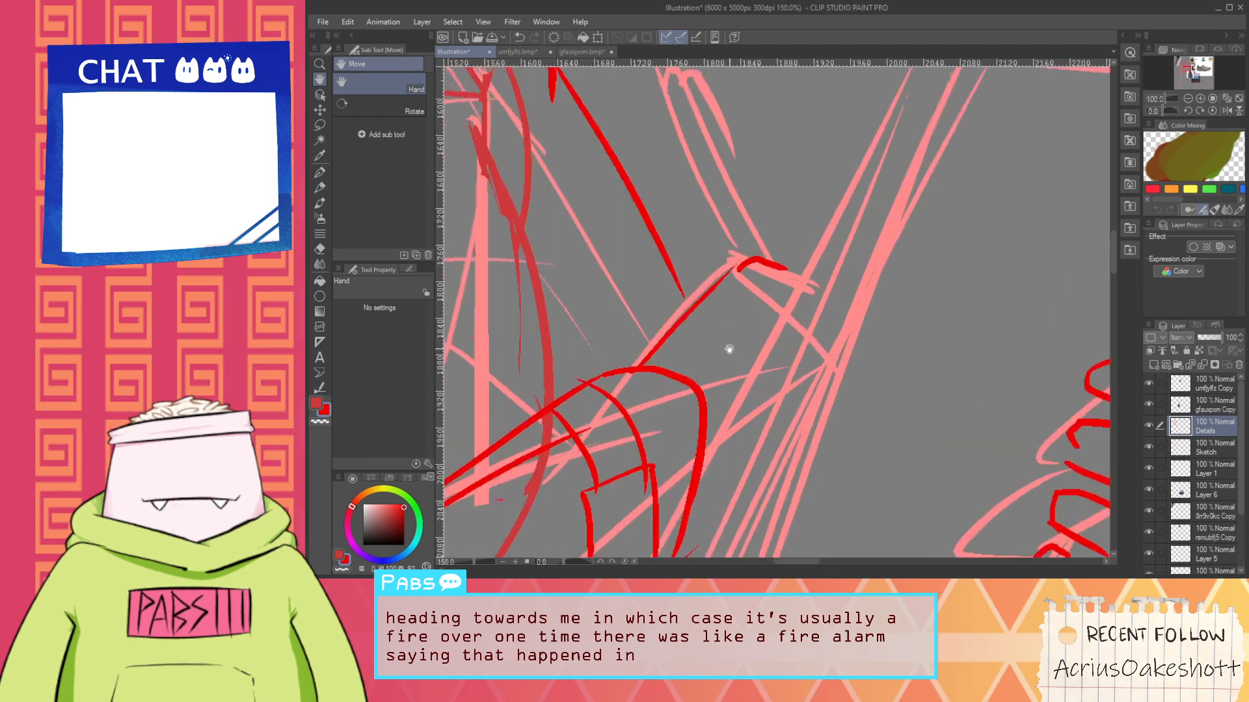
{"action": "scroll", "coordinate": [676, 400], "scroll_direction": "down", "scroll_amount": 3}
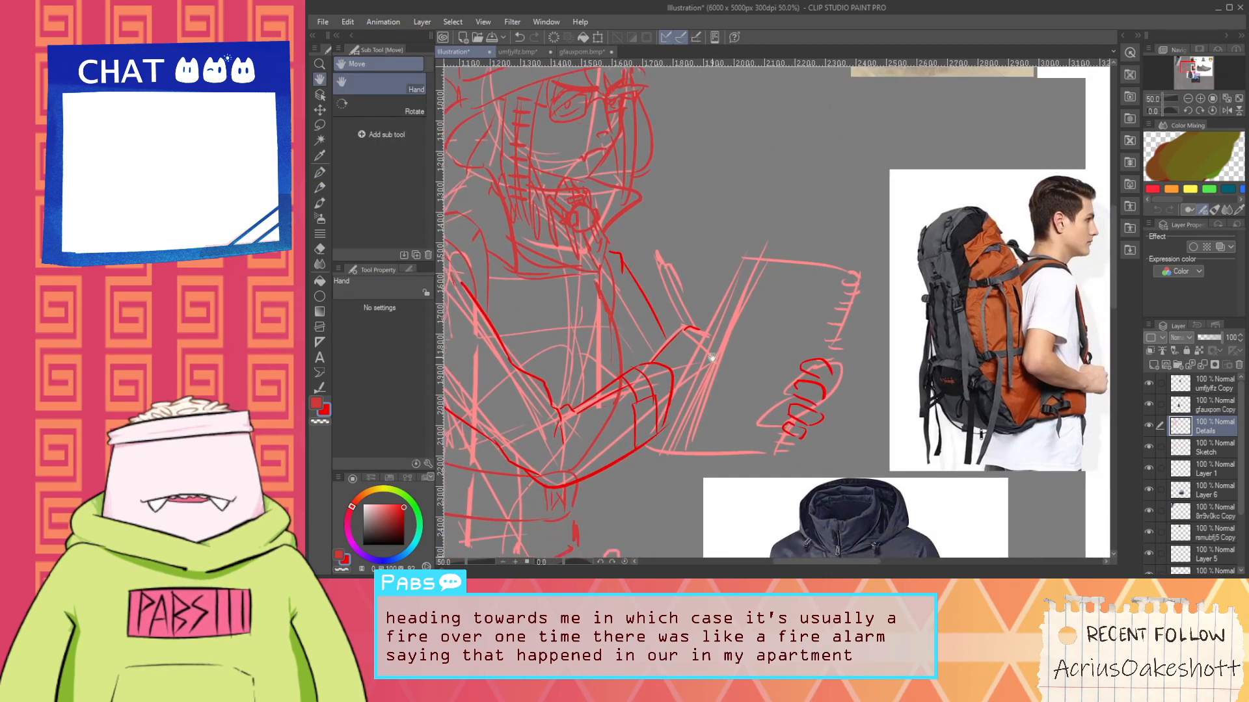
{"action": "mouse_move", "coordinate": [677, 399]}
{"action": "left_mouse_down"}
{"action": "mouse_move", "coordinate": [735, 257]}
{"action": "mouse_move", "coordinate": [715, 345]}
{"action": "mouse_move", "coordinate": [738, 272]}
{"action": "left_mouse_up"}
{"action": "key", "text": "ctrl+z"}
{"action": "left_click_drag", "start_coordinate": [670, 446], "coordinate": [750, 250]}
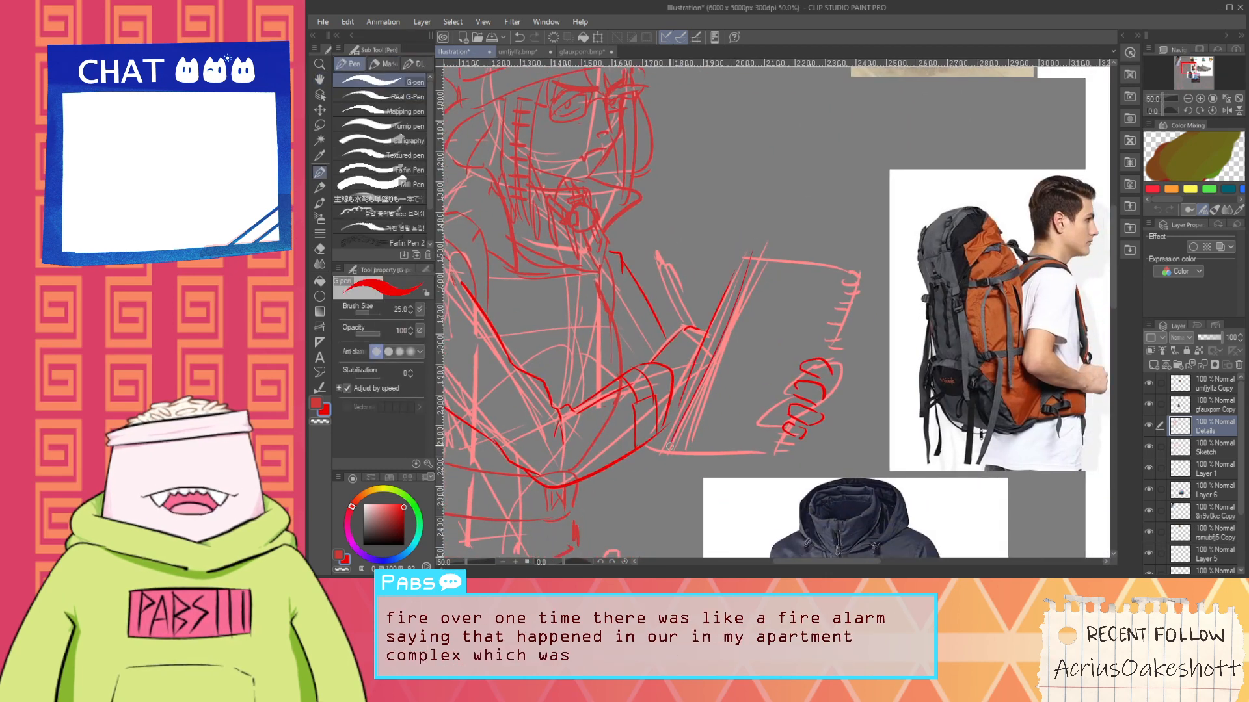
{"action": "key", "text": "ctrl+z"}
{"action": "key", "text": "ctrl+z"}
{"action": "mouse_move", "coordinate": [661, 456]}
{"action": "left_mouse_down"}
{"action": "mouse_move", "coordinate": [759, 255]}
{"action": "mouse_move", "coordinate": [689, 383]}
{"action": "mouse_move", "coordinate": [748, 247]}
{"action": "left_mouse_up"}
{"action": "left_click_drag", "start_coordinate": [674, 462], "coordinate": [749, 253]}
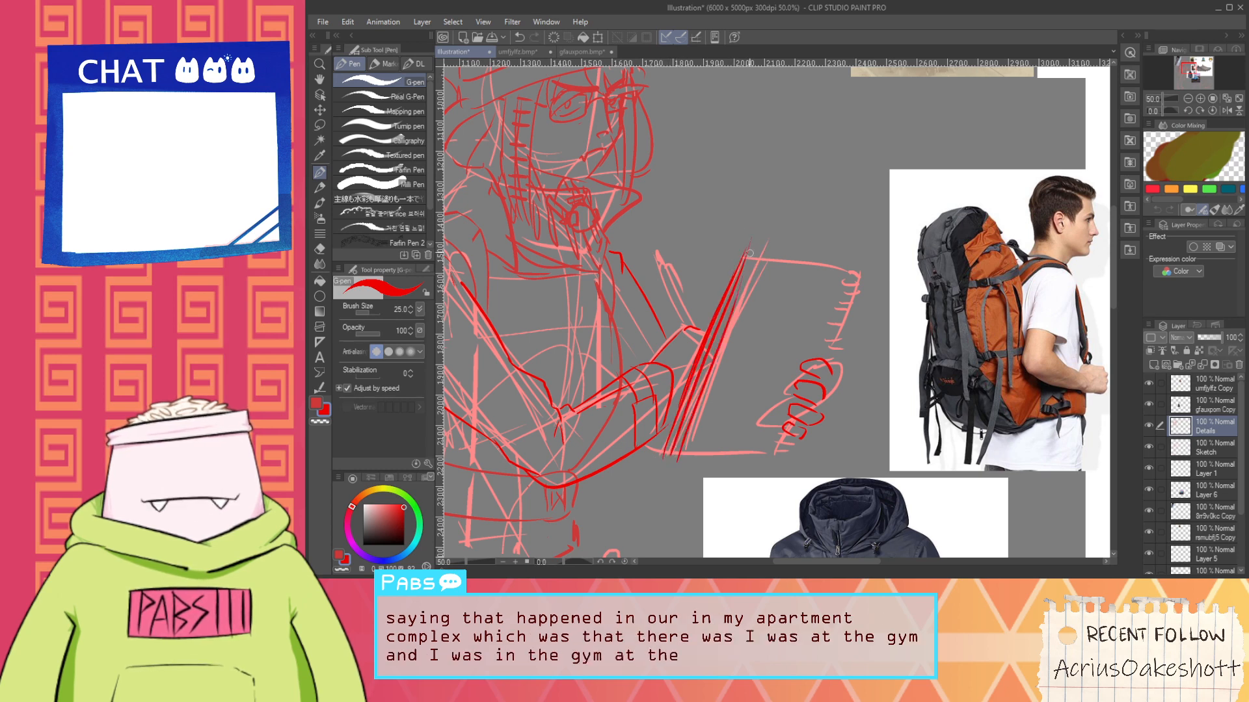
{"action": "left_click_drag", "start_coordinate": [718, 347], "coordinate": [748, 259]}
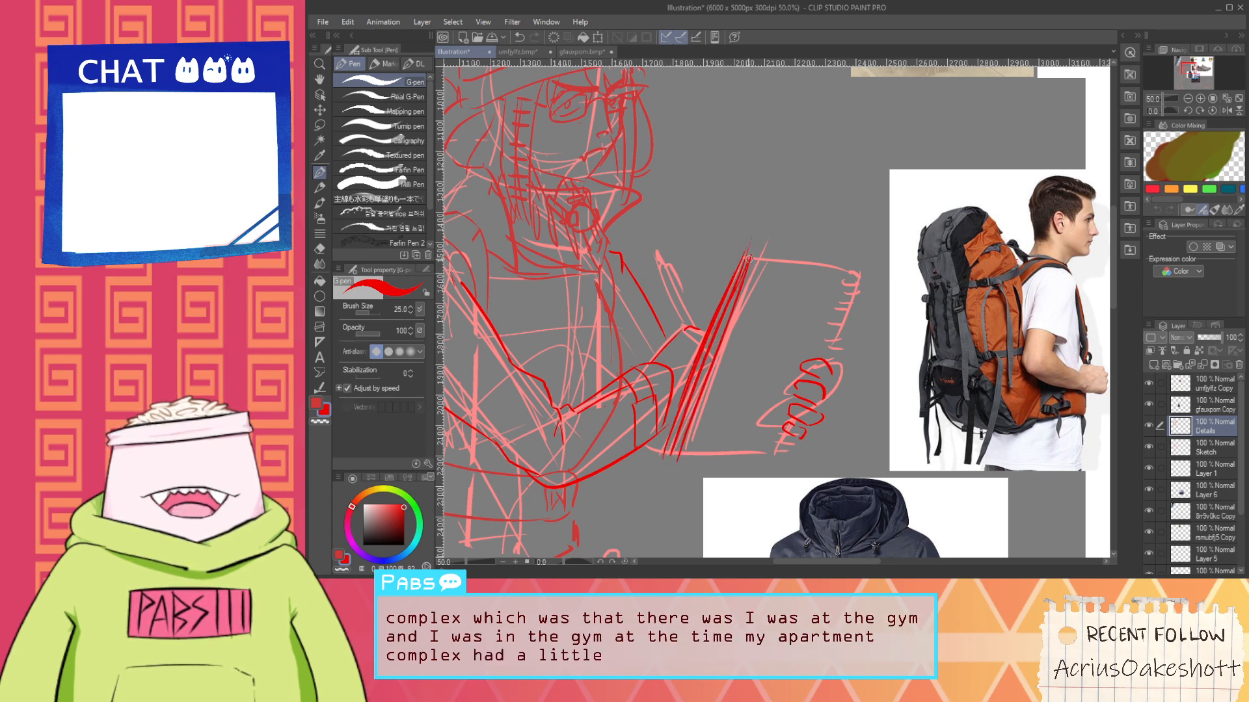
Outline the notebook's upper, far and lower edges and add zigzag spiral-binding loops along the far edge around the fingers
{"action": "left_click_drag", "start_coordinate": [864, 271], "coordinate": [833, 348]}
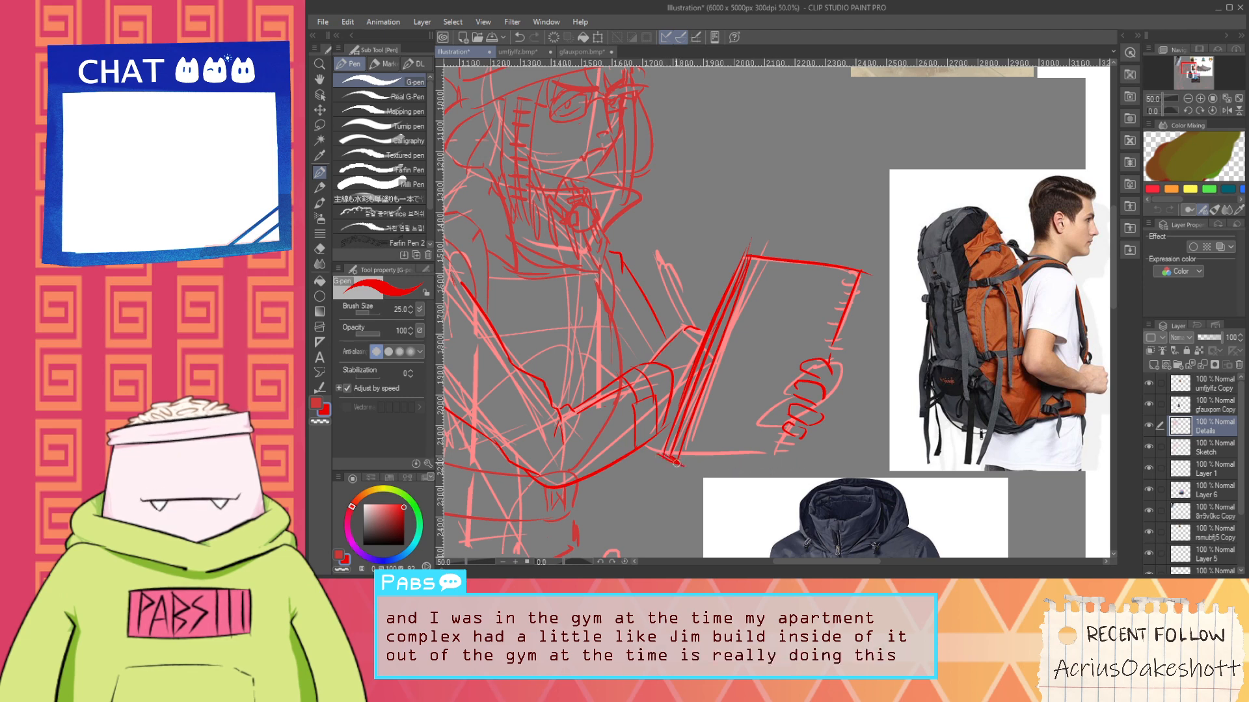
{"action": "left_click_drag", "start_coordinate": [795, 435], "coordinate": [786, 458]}
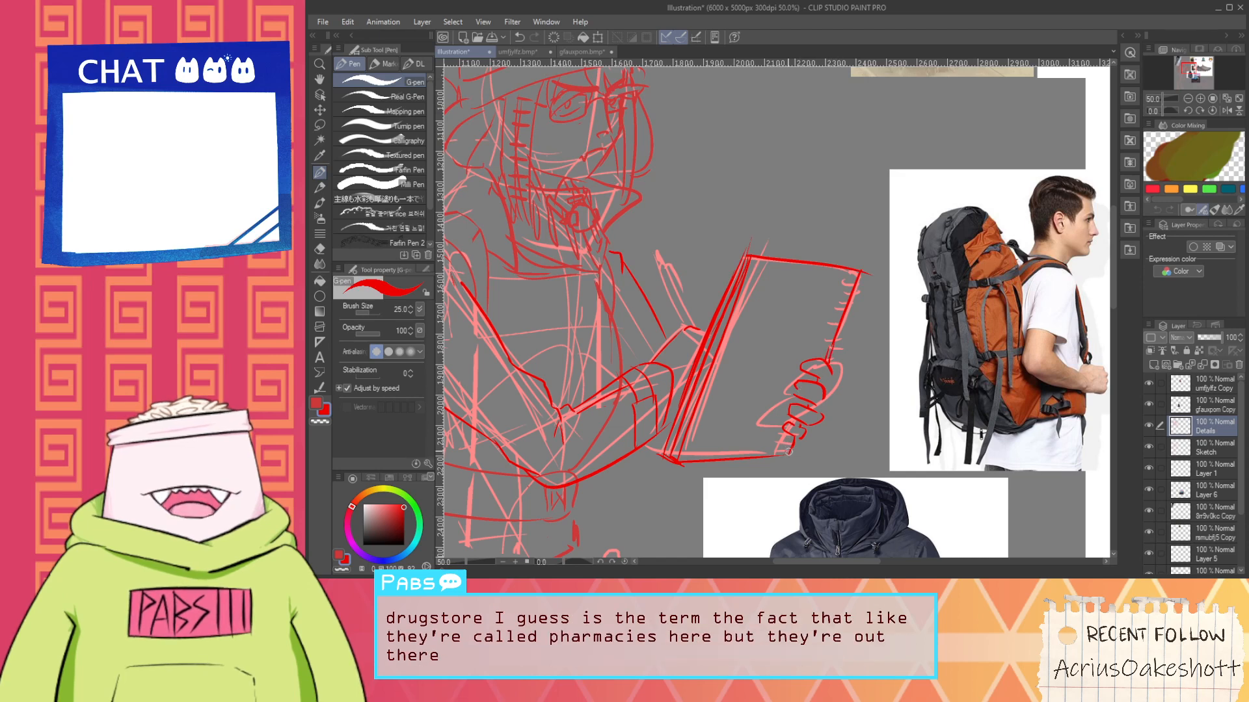
{"action": "scroll", "coordinate": [799, 398], "scroll_direction": "up", "scroll_amount": 2}
{"action": "left_click_drag", "start_coordinate": [859, 270], "coordinate": [800, 356]}
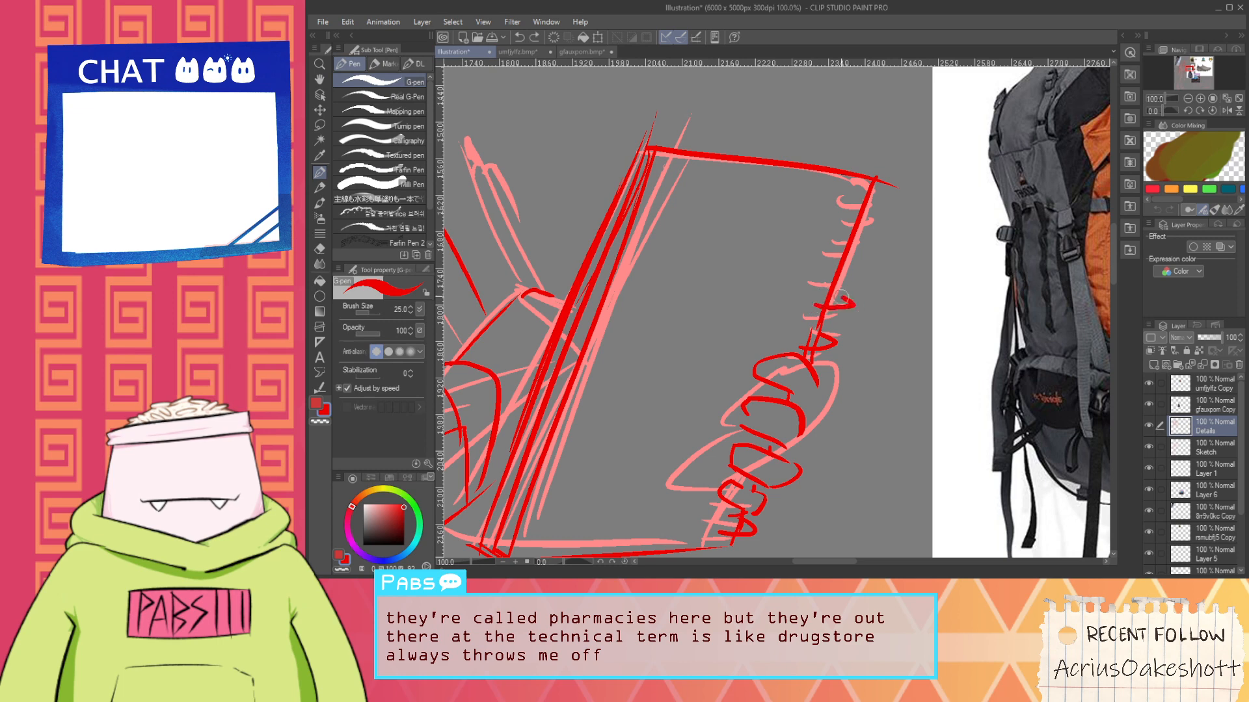
{"action": "mouse_move", "coordinate": [828, 274]}
{"action": "left_mouse_down"}
{"action": "mouse_move", "coordinate": [852, 266]}
{"action": "mouse_move", "coordinate": [841, 239]}
{"action": "mouse_move", "coordinate": [862, 213]}
{"action": "left_mouse_up"}
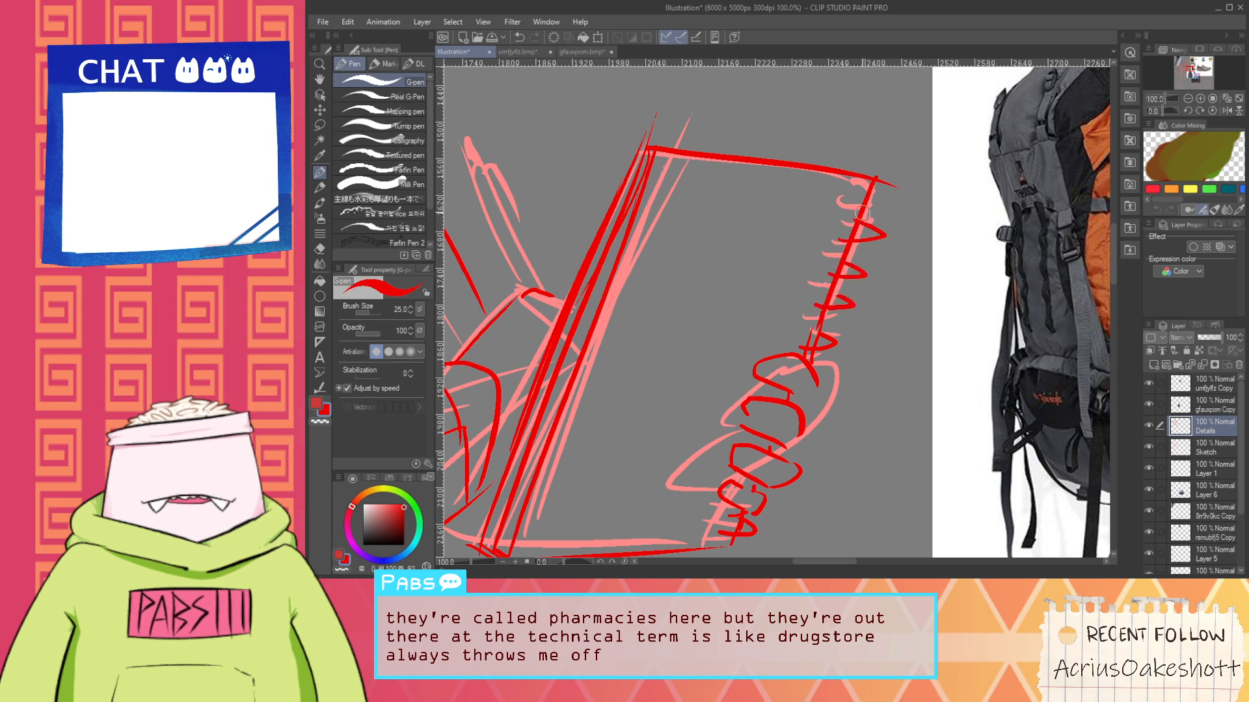
{"action": "scroll", "coordinate": [875, 203], "scroll_direction": "down", "scroll_amount": 1}
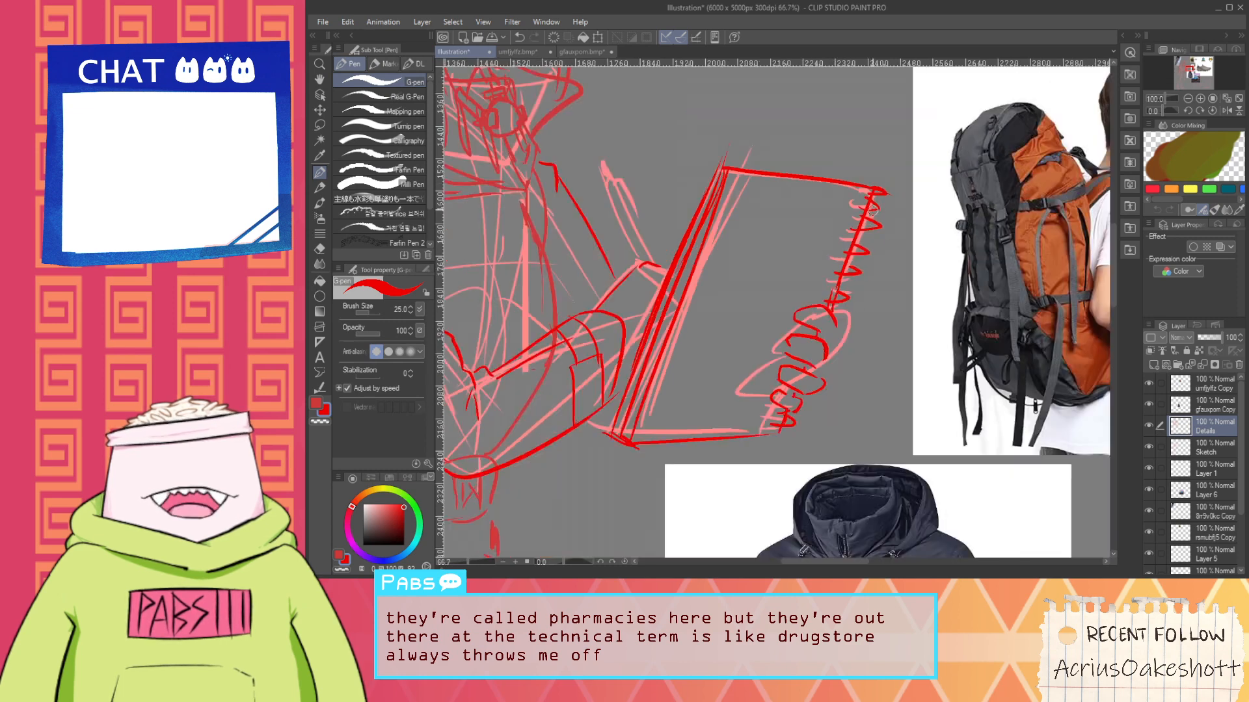
Reinforce the notebook's near edge with additional long slanted strokes
{"action": "left_click_drag", "start_coordinate": [784, 293], "coordinate": [807, 324]}
{"action": "scroll", "coordinate": [651, 435], "scroll_direction": "up", "scroll_amount": 1}
{"action": "left_click_drag", "start_coordinate": [701, 319], "coordinate": [672, 394]}
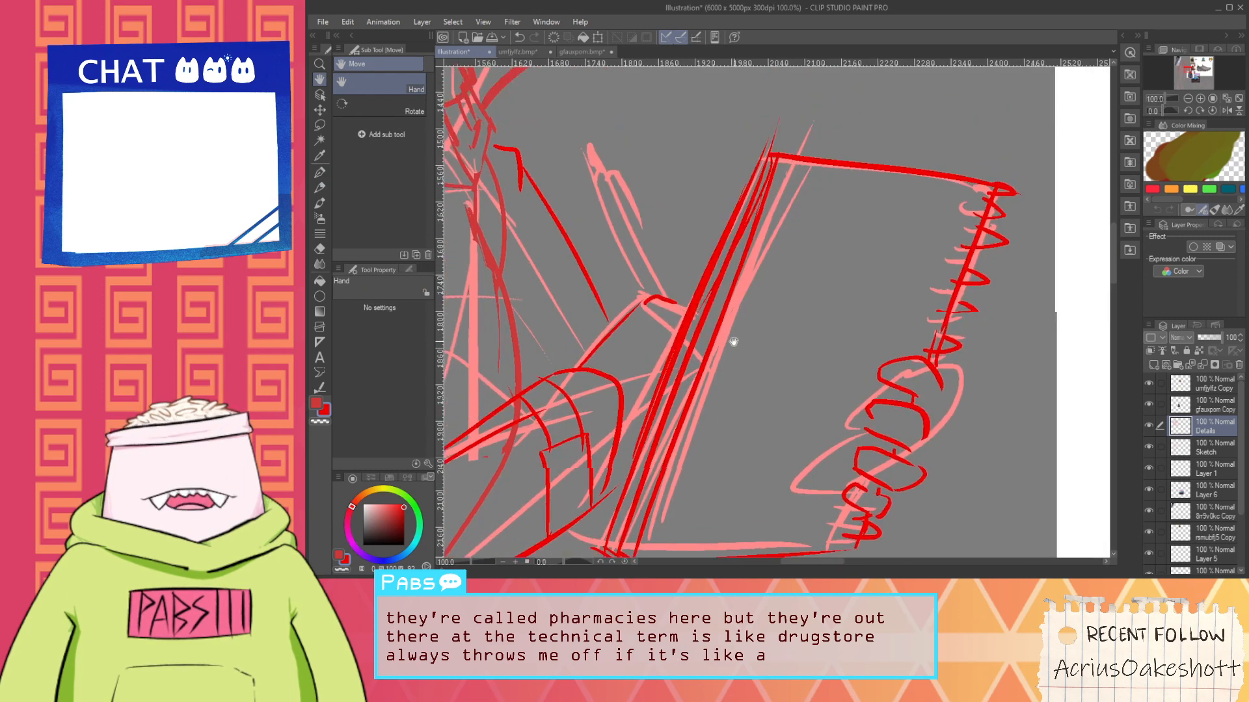
{"action": "left_click_drag", "start_coordinate": [698, 294], "coordinate": [758, 144]}
{"action": "scroll", "coordinate": [731, 235], "scroll_direction": "down", "scroll_amount": 3}
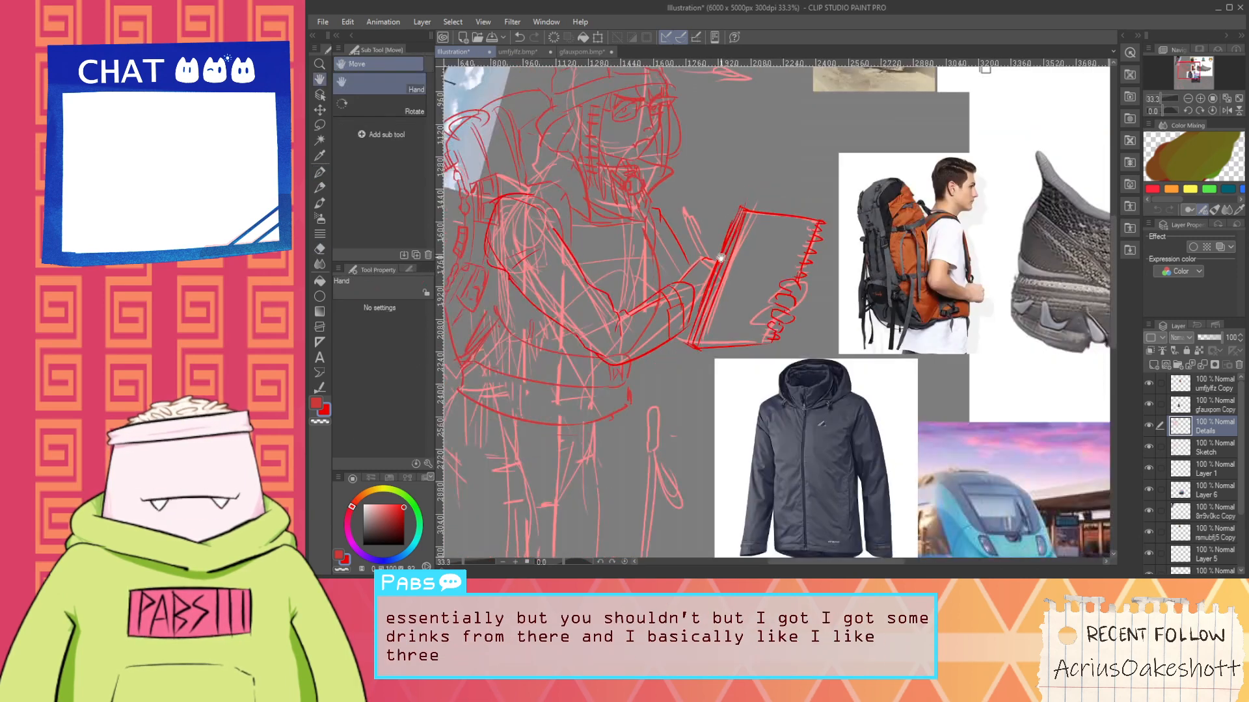
{"action": "left_click_drag", "start_coordinate": [723, 255], "coordinate": [742, 268]}
{"action": "scroll", "coordinate": [742, 268], "scroll_direction": "up", "scroll_amount": 1}
{"action": "scroll", "coordinate": [758, 264], "scroll_direction": "up", "scroll_amount": 1}
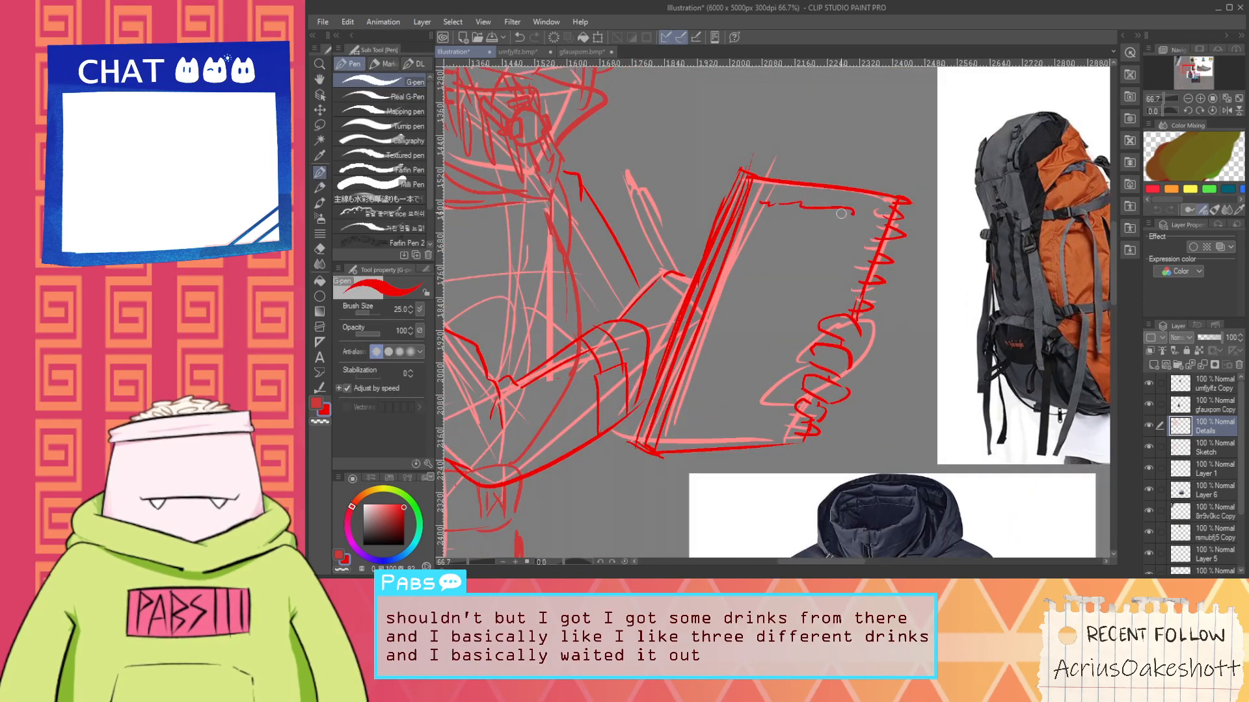
{"action": "mouse_move", "coordinate": [747, 246]}
{"action": "left_mouse_down"}
{"action": "mouse_move", "coordinate": [839, 248]}
{"action": "mouse_move", "coordinate": [767, 293]}
{"action": "mouse_move", "coordinate": [836, 312]}
{"action": "mouse_move", "coordinate": [735, 355]}
{"action": "mouse_move", "coordinate": [789, 346]}
{"action": "left_mouse_up"}
{"action": "key", "text": "ctrl+z"}
{"action": "key", "text": "ctrl+z"}
{"action": "key", "text": "ctrl+z"}
{"action": "key", "text": "ctrl+z"}
{"action": "key", "text": "ctrl+z"}
{"action": "key", "text": "ctrl+z"}
{"action": "key", "text": "ctrl+z"}
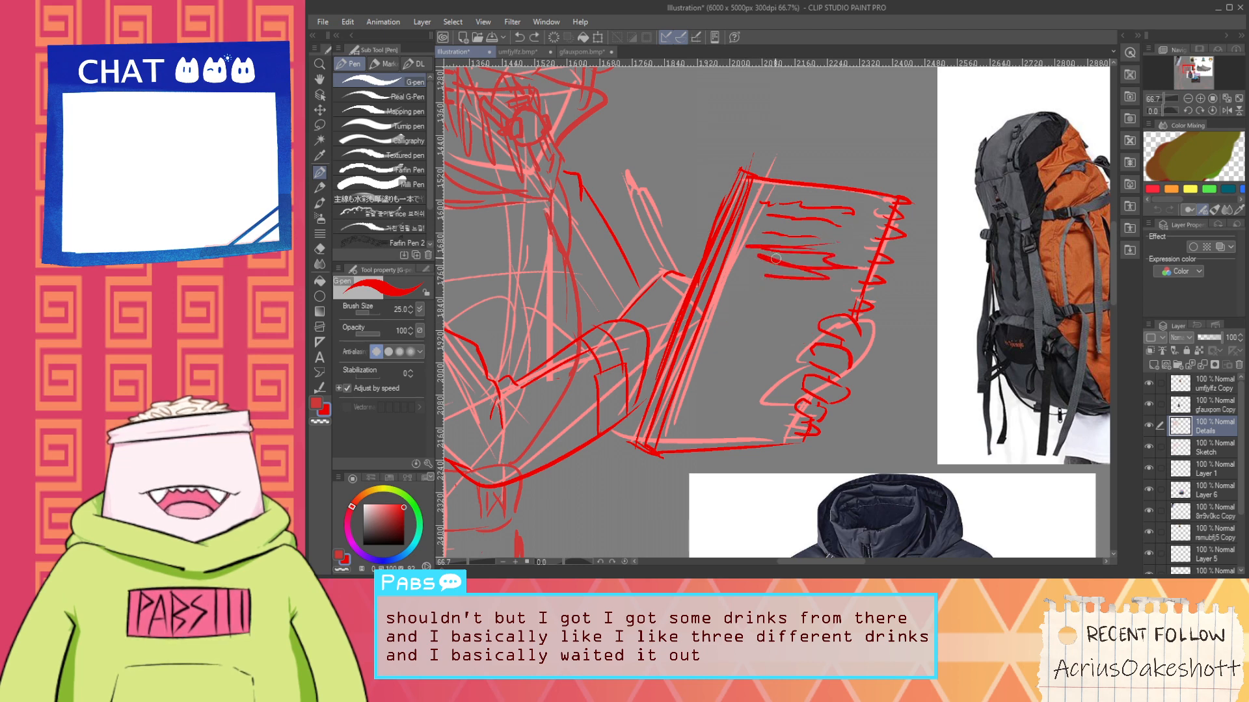
{"action": "key", "text": "ctrl+z"}
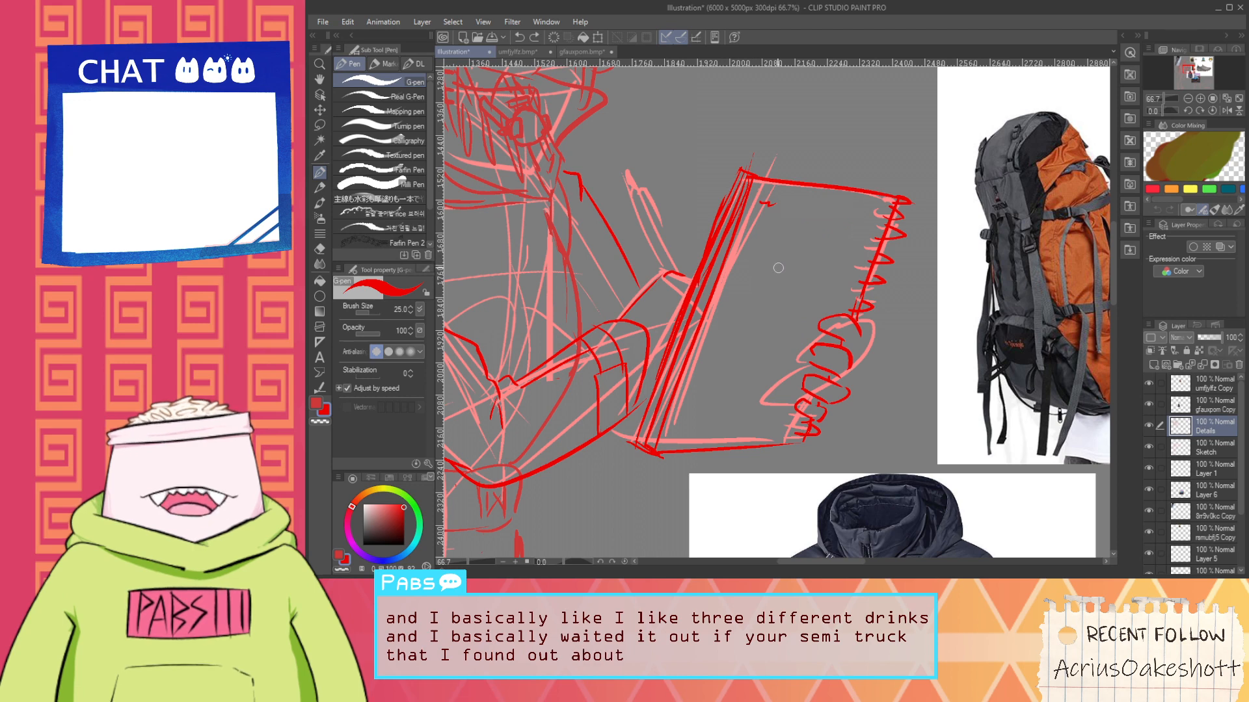
Lasso the page area inside the notebook's outline and fill it with dense red scribbles
{"action": "key", "text": "m"}
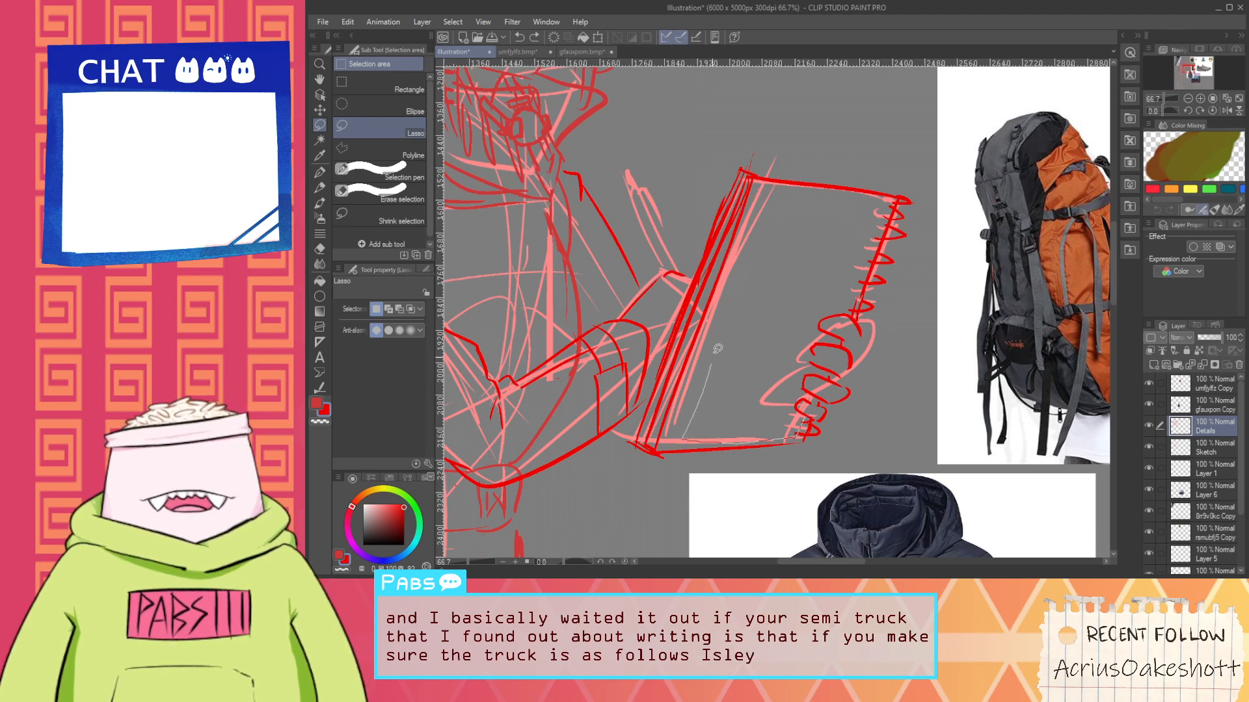
{"action": "mouse_move", "coordinate": [757, 214]}
{"action": "left_mouse_down"}
{"action": "mouse_move", "coordinate": [839, 197]}
{"action": "mouse_move", "coordinate": [873, 207]}
{"action": "mouse_move", "coordinate": [811, 357]}
{"action": "left_mouse_up"}
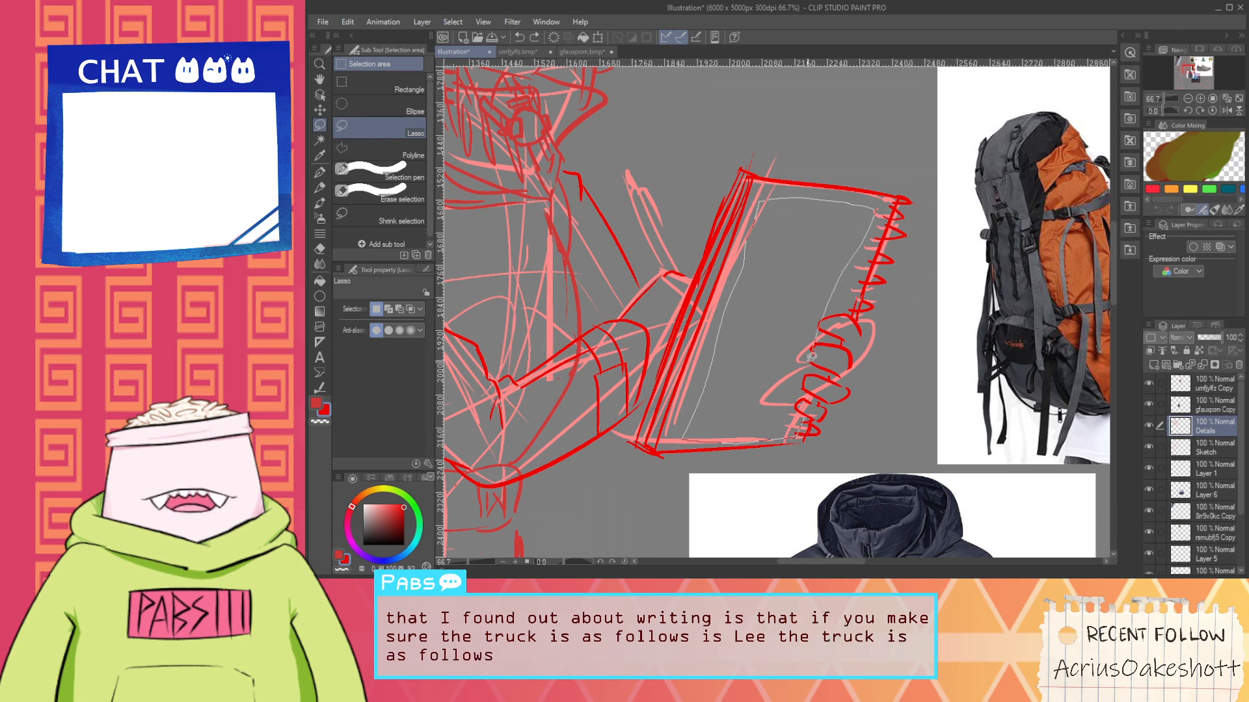
{"action": "left_click_drag", "start_coordinate": [792, 431], "coordinate": [792, 431]}
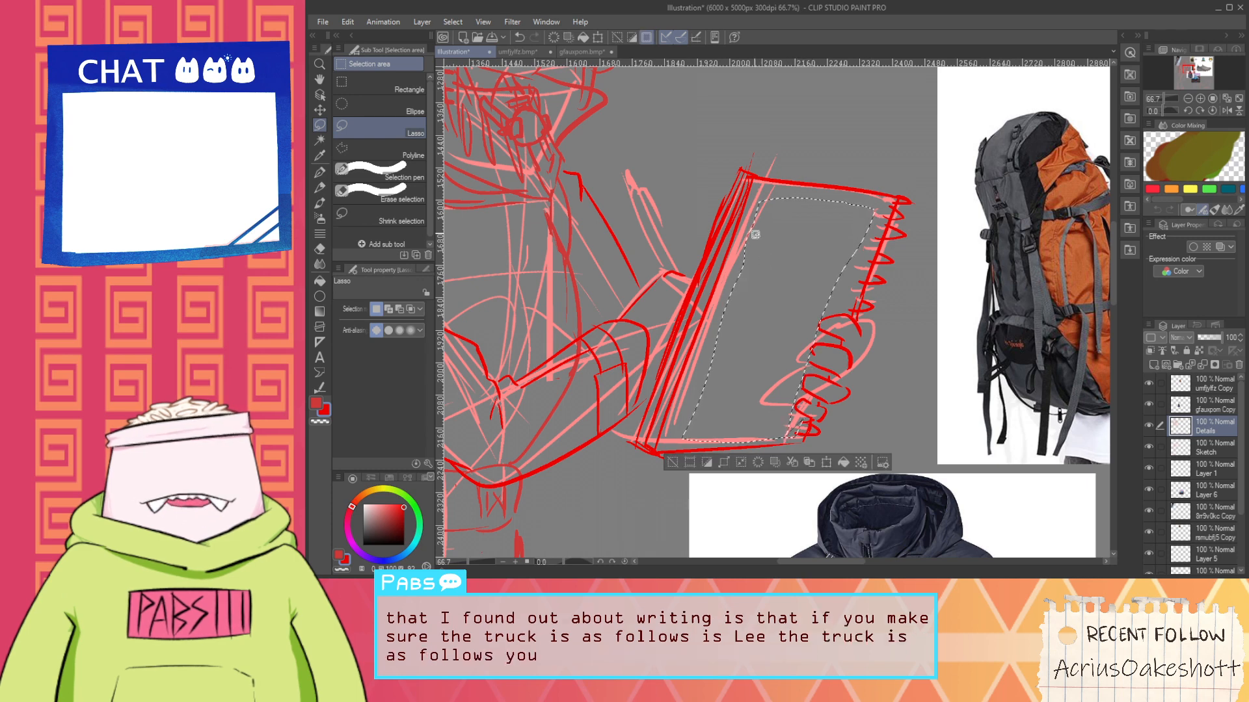
{"action": "key", "text": "p"}
{"action": "mouse_move", "coordinate": [760, 203]}
{"action": "left_mouse_down"}
{"action": "mouse_move", "coordinate": [878, 218]}
{"action": "mouse_move", "coordinate": [906, 253]}
{"action": "mouse_move", "coordinate": [740, 288]}
{"action": "mouse_move", "coordinate": [795, 274]}
{"action": "mouse_move", "coordinate": [857, 302]}
{"action": "mouse_move", "coordinate": [921, 231]}
{"action": "mouse_move", "coordinate": [739, 406]}
{"action": "mouse_move", "coordinate": [751, 434]}
{"action": "mouse_move", "coordinate": [681, 437]}
{"action": "mouse_move", "coordinate": [782, 342]}
{"action": "mouse_move", "coordinate": [728, 427]}
{"action": "mouse_move", "coordinate": [743, 367]}
{"action": "mouse_move", "coordinate": [848, 353]}
{"action": "mouse_move", "coordinate": [840, 257]}
{"action": "mouse_move", "coordinate": [763, 183]}
{"action": "mouse_move", "coordinate": [774, 167]}
{"action": "mouse_move", "coordinate": [752, 225]}
{"action": "mouse_move", "coordinate": [696, 244]}
{"action": "mouse_move", "coordinate": [877, 236]}
{"action": "mouse_move", "coordinate": [816, 224]}
{"action": "mouse_move", "coordinate": [754, 269]}
{"action": "mouse_move", "coordinate": [779, 220]}
{"action": "mouse_move", "coordinate": [835, 264]}
{"action": "mouse_move", "coordinate": [752, 280]}
{"action": "mouse_move", "coordinate": [779, 352]}
{"action": "mouse_move", "coordinate": [705, 423]}
{"action": "mouse_move", "coordinate": [820, 253]}
{"action": "mouse_move", "coordinate": [777, 400]}
{"action": "mouse_move", "coordinate": [708, 353]}
{"action": "mouse_move", "coordinate": [723, 392]}
{"action": "mouse_move", "coordinate": [770, 392]}
{"action": "mouse_move", "coordinate": [708, 356]}
{"action": "left_mouse_up"}
Erase evenly spaced horizontal gaps down the scribbled page with the Hard eraser to suggest lines of text, and clear the selection
{"action": "key", "text": "e"}
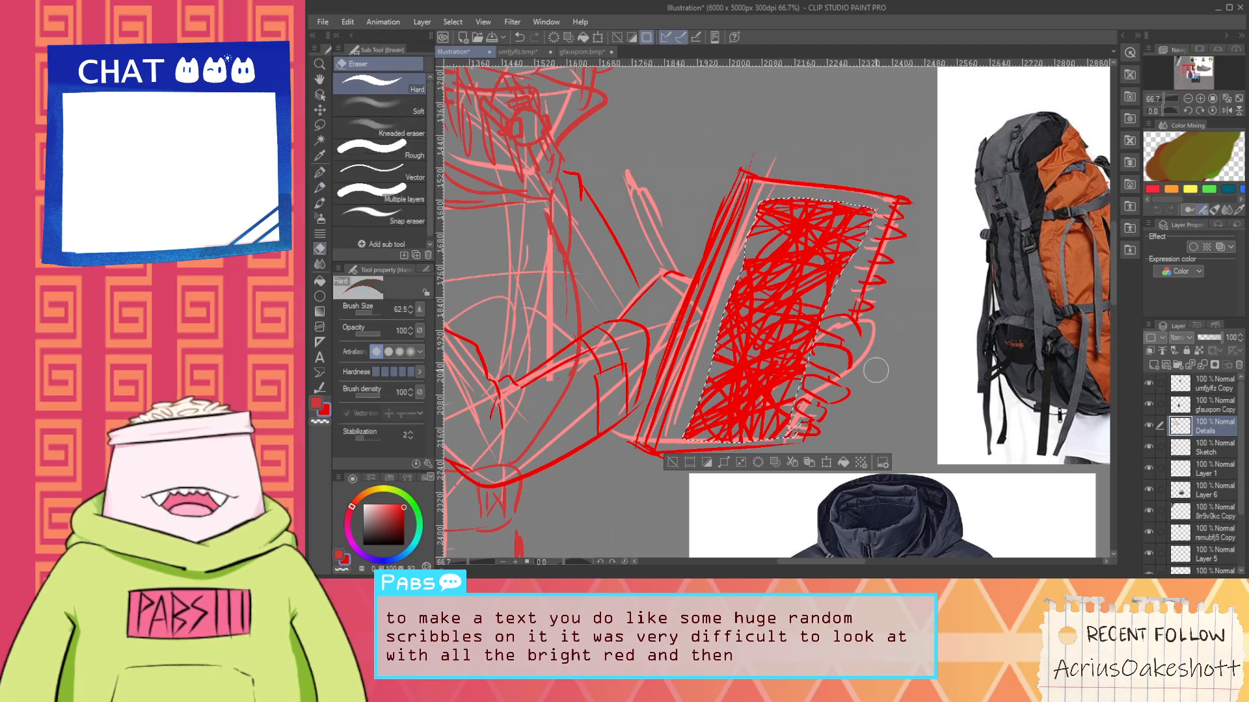
{"action": "left_click_drag", "start_coordinate": [748, 213], "coordinate": [876, 222]}
{"action": "left_click_drag", "start_coordinate": [748, 237], "coordinate": [868, 241]}
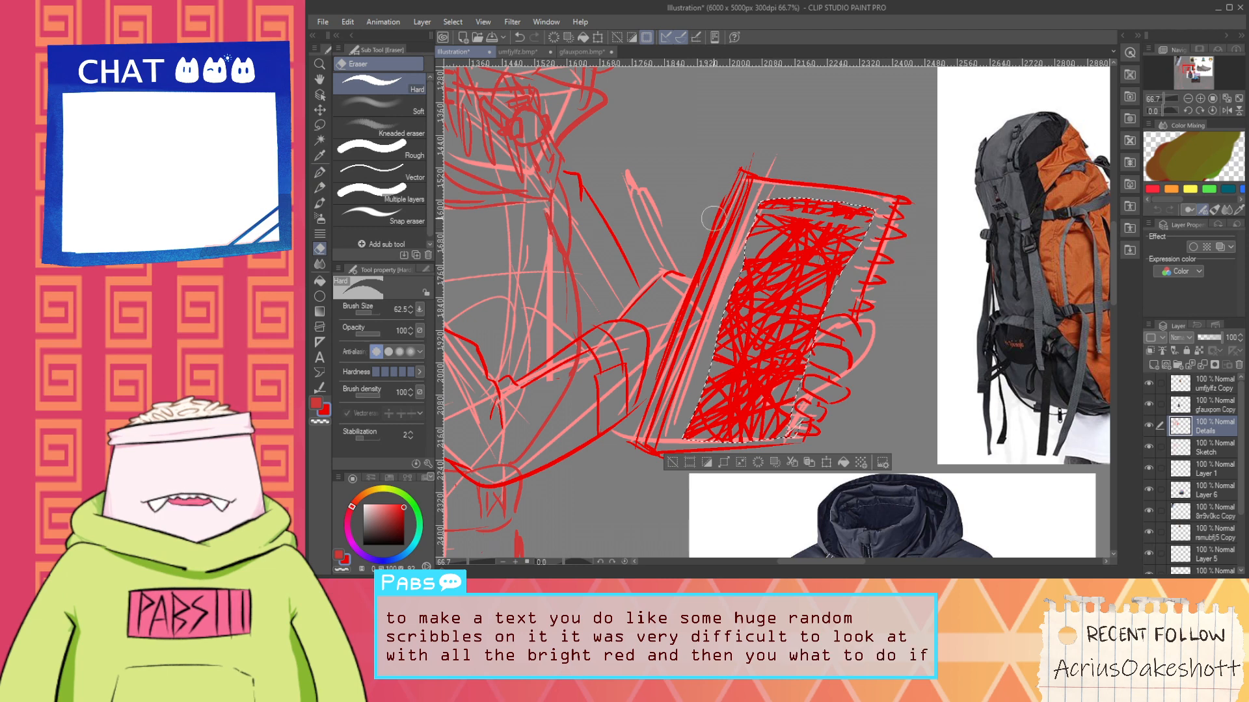
{"action": "key", "text": "ctrl+z"}
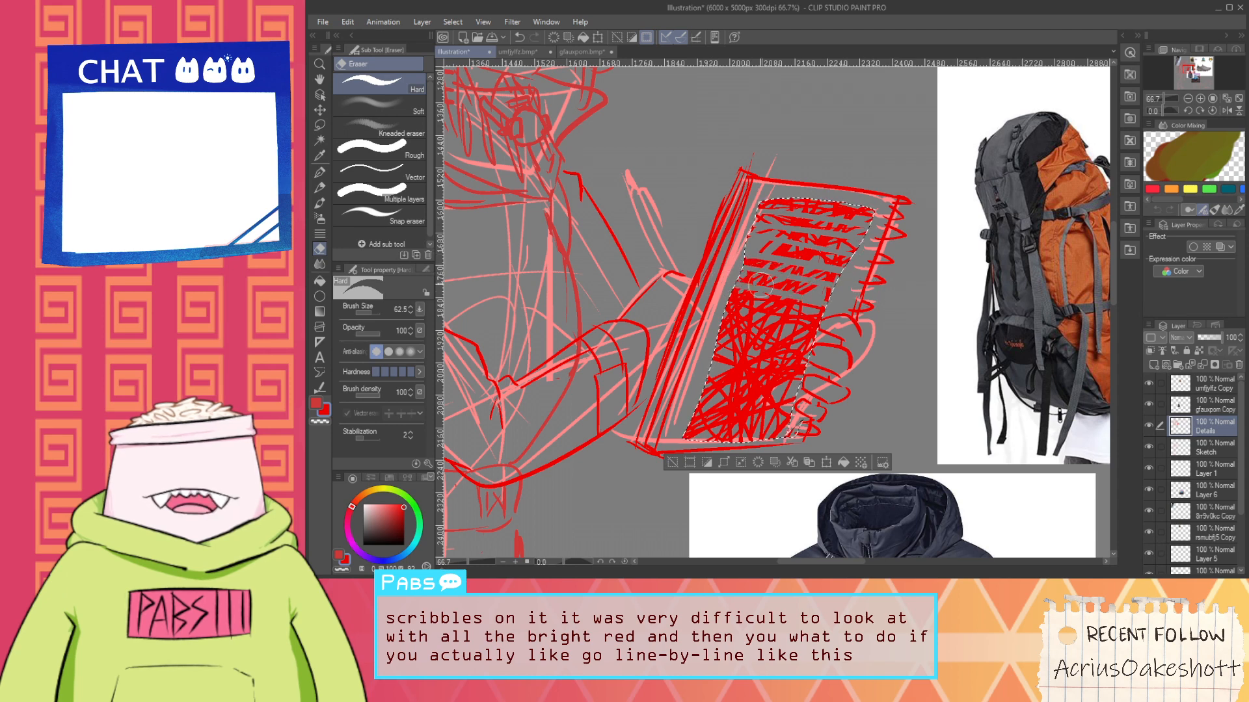
{"action": "key", "text": "ctrl+z"}
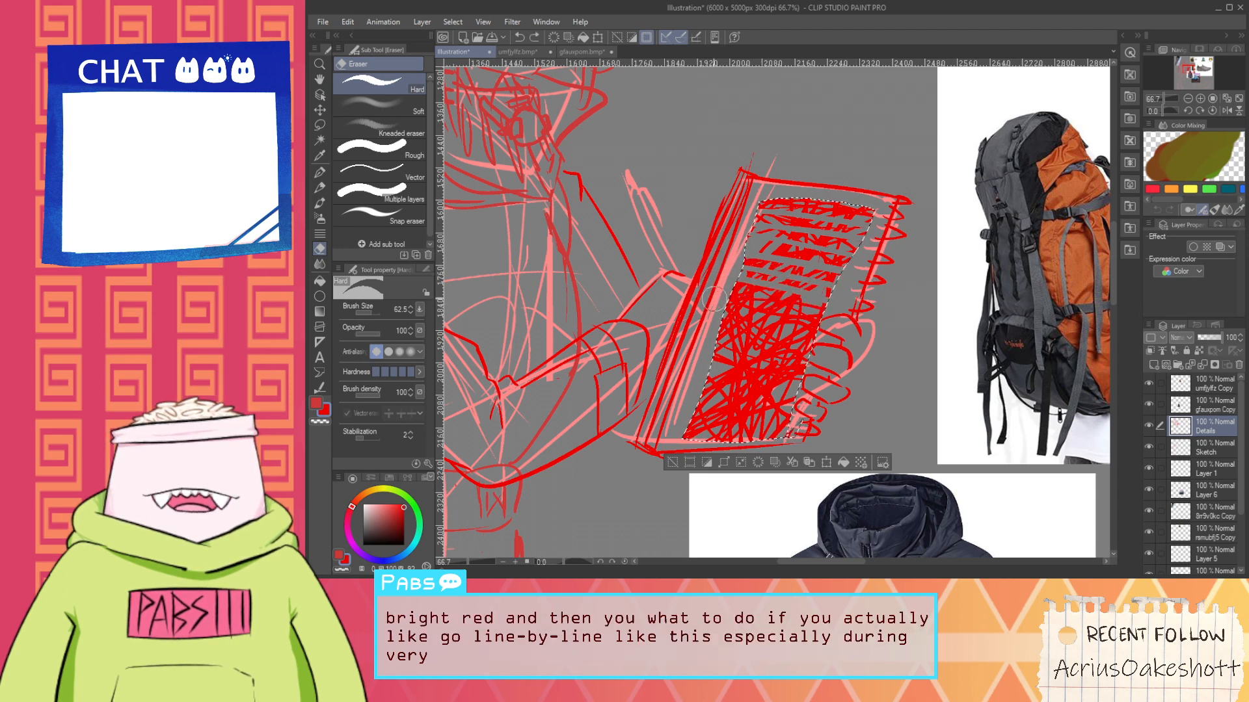
{"action": "left_click_drag", "start_coordinate": [714, 298], "coordinate": [737, 317]}
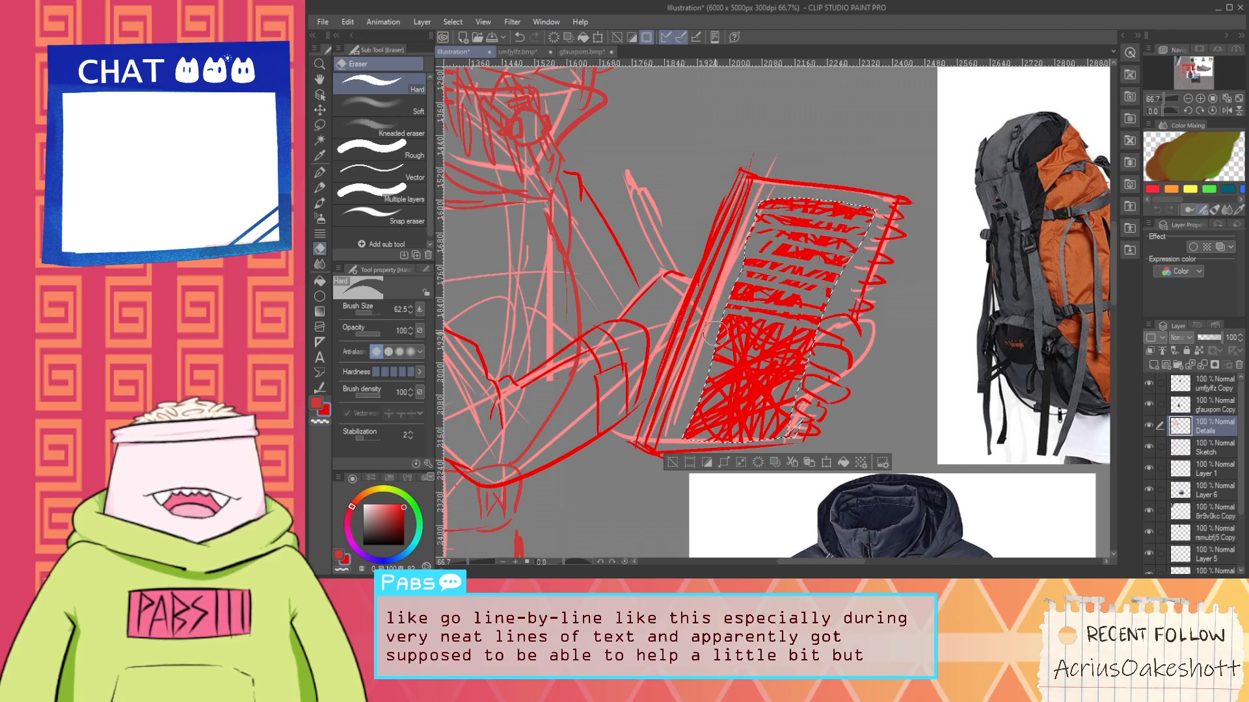
{"action": "left_click_drag", "start_coordinate": [715, 333], "coordinate": [820, 338]}
{"action": "key", "text": "ctrl+z"}
{"action": "left_click_drag", "start_coordinate": [715, 333], "coordinate": [830, 336]}
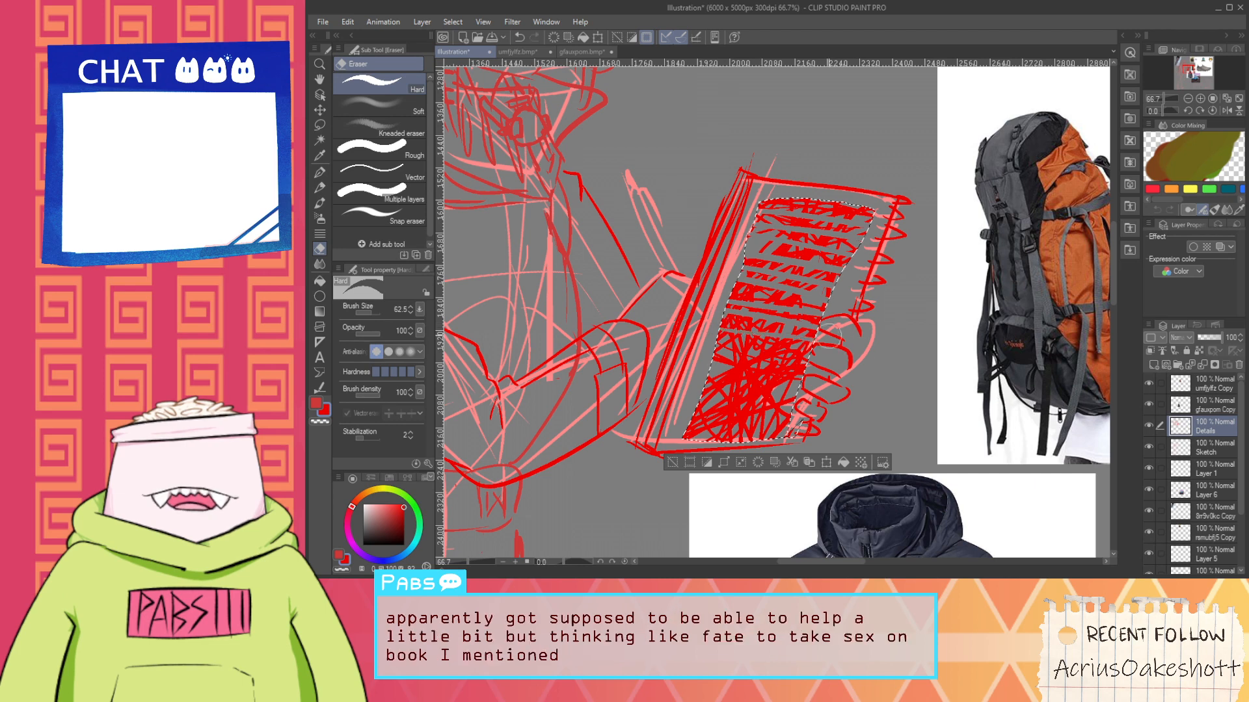
{"action": "left_click_drag", "start_coordinate": [715, 352], "coordinate": [812, 357]}
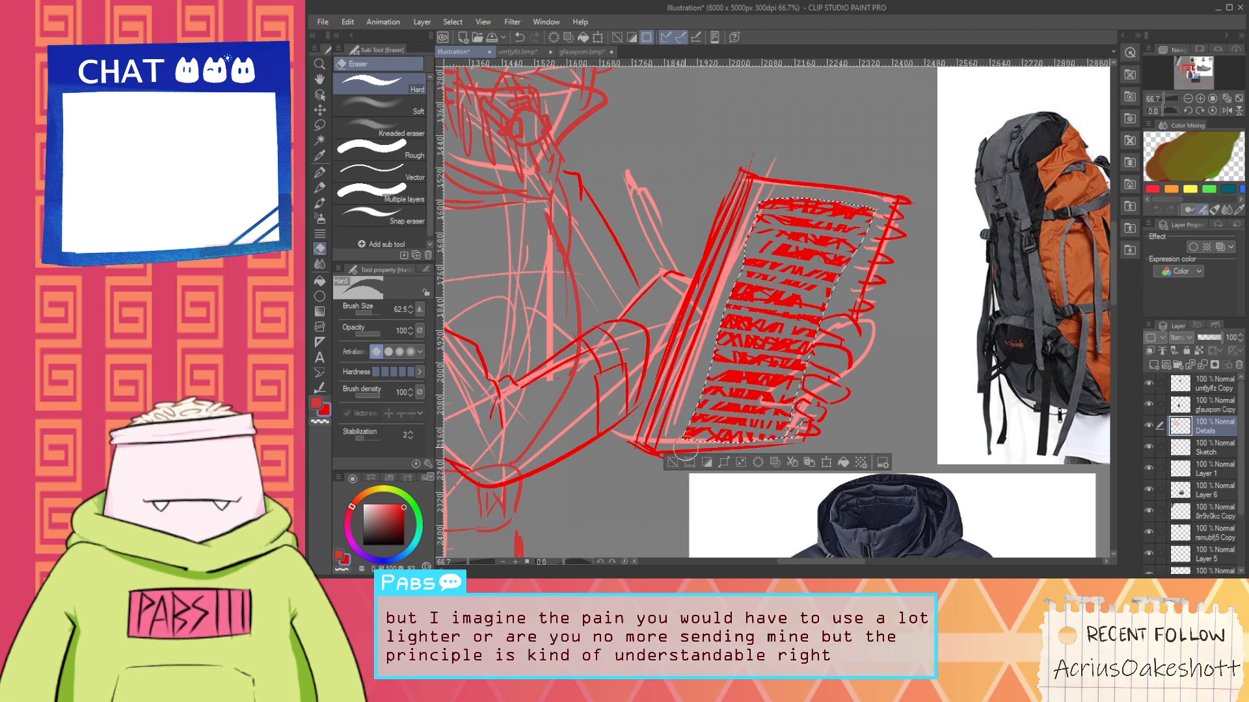
{"action": "key", "text": "ctrl+d"}
Free-transform the notebook's scribbled text block, shifting its far corners so the lines follow the page's perspective, and apply the transformation
{"action": "scroll", "coordinate": [684, 468], "scroll_direction": "down", "scroll_amount": 5}
{"action": "scroll", "coordinate": [685, 468], "scroll_direction": "up", "scroll_amount": 4}
{"action": "key", "text": "h"}
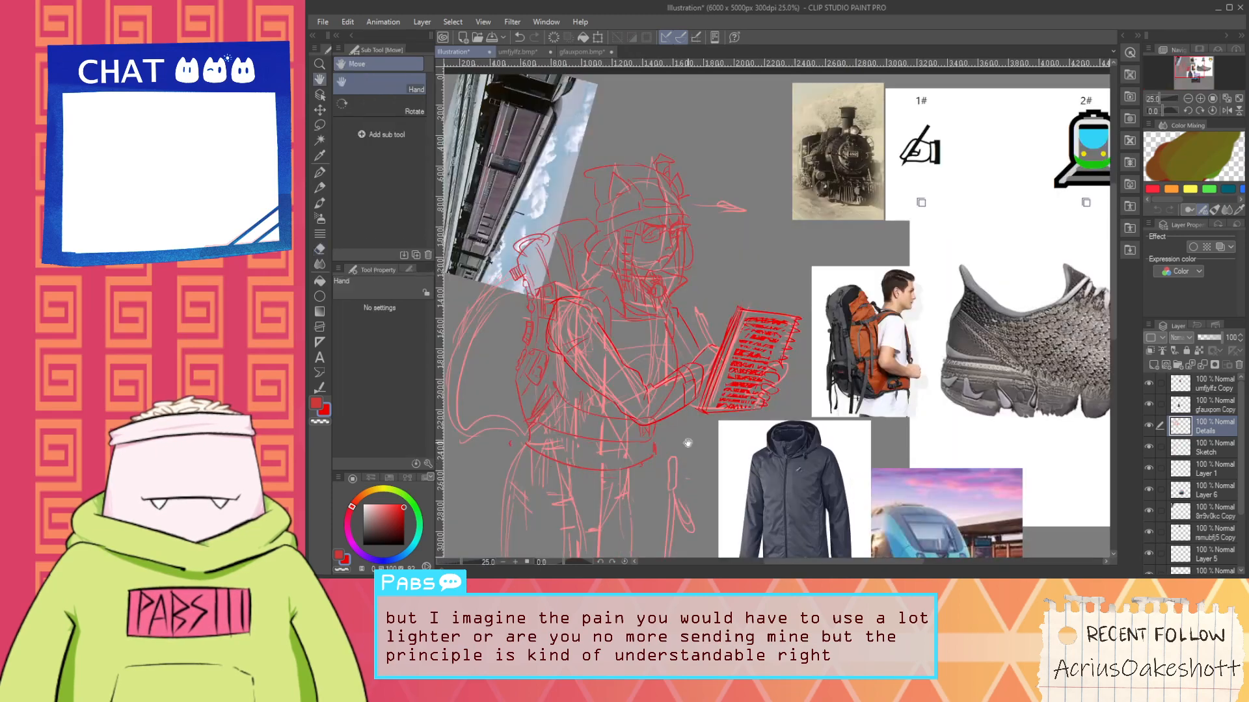
{"action": "key", "text": "ctrl+z"}
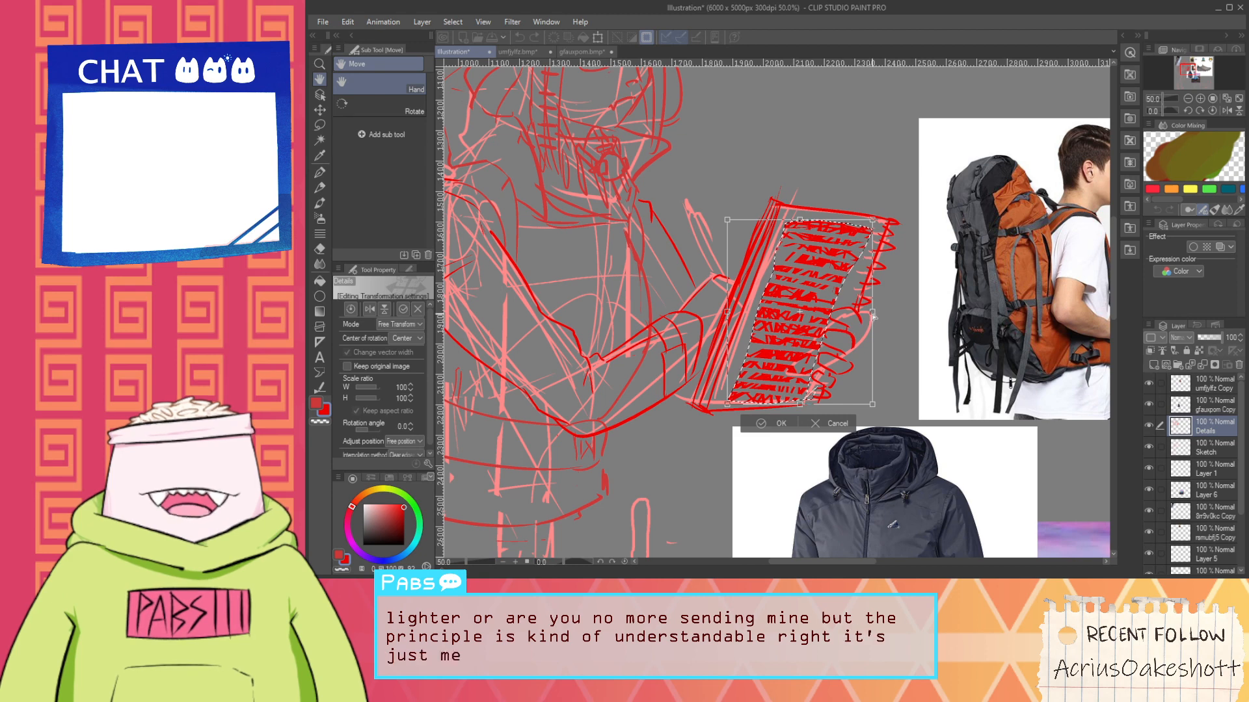
{"action": "left_click_drag", "start_coordinate": [872, 313], "coordinate": [875, 304]}
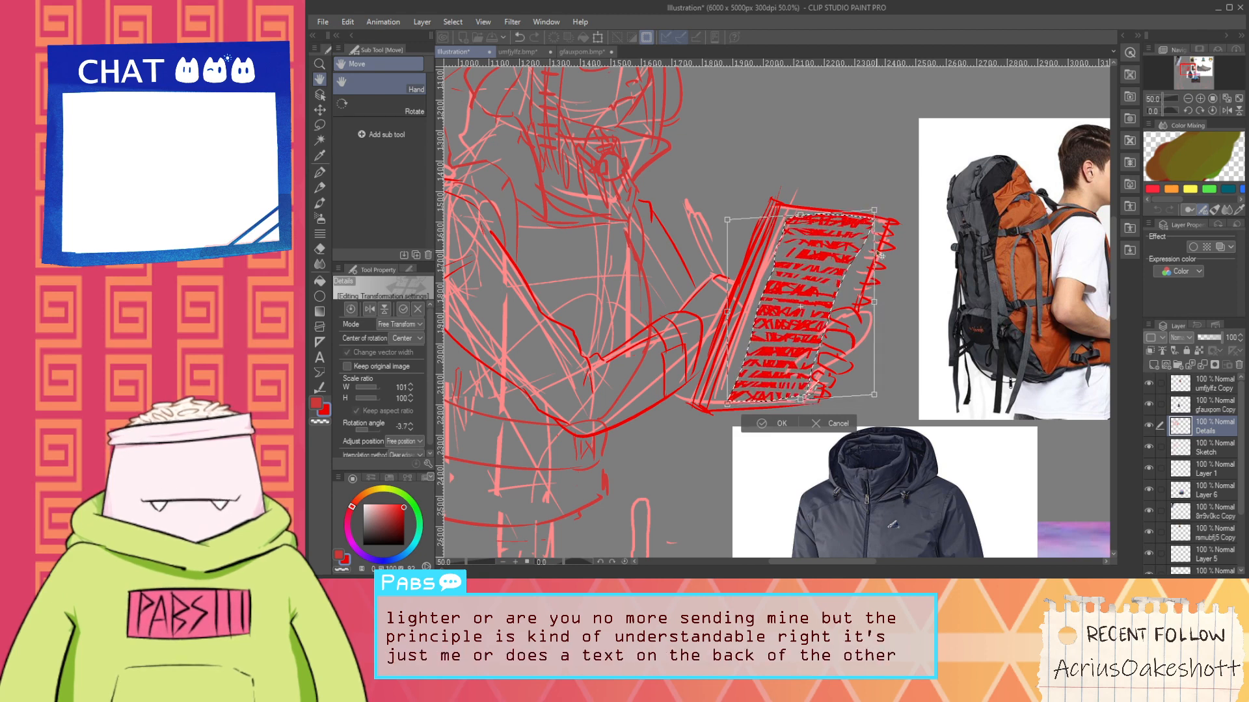
{"action": "left_click_drag", "start_coordinate": [875, 212], "coordinate": [875, 221]}
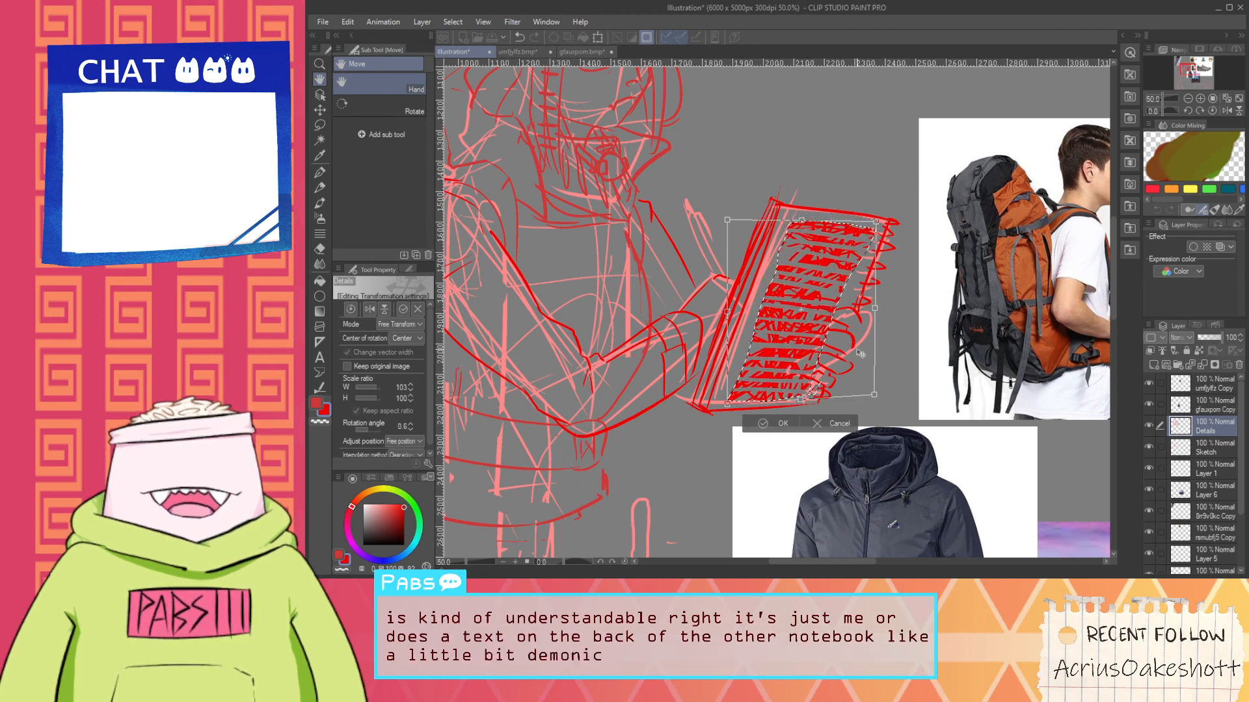
{"action": "left_click_drag", "start_coordinate": [872, 395], "coordinate": [879, 391]}
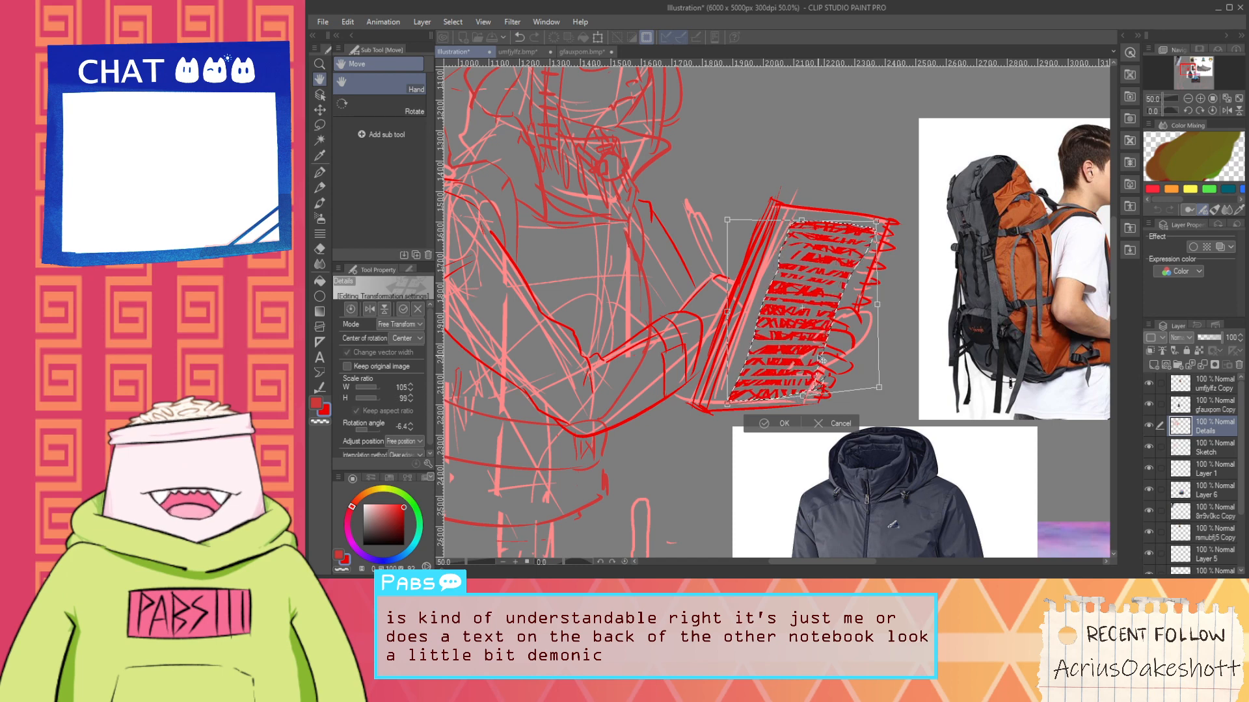
{"action": "left_click_drag", "start_coordinate": [821, 360], "coordinate": [819, 361]}
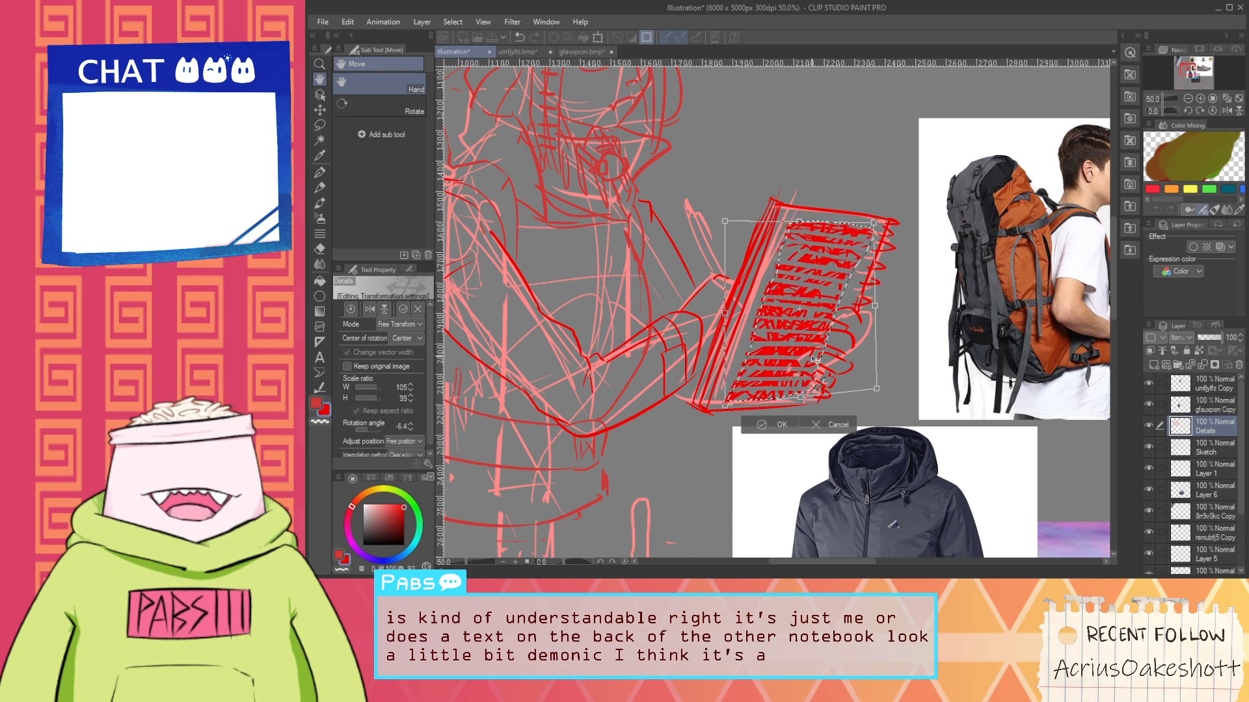
{"action": "left_click", "coordinate": [763, 426]}
{"action": "scroll", "coordinate": [704, 428], "scroll_direction": "down", "scroll_amount": 4}
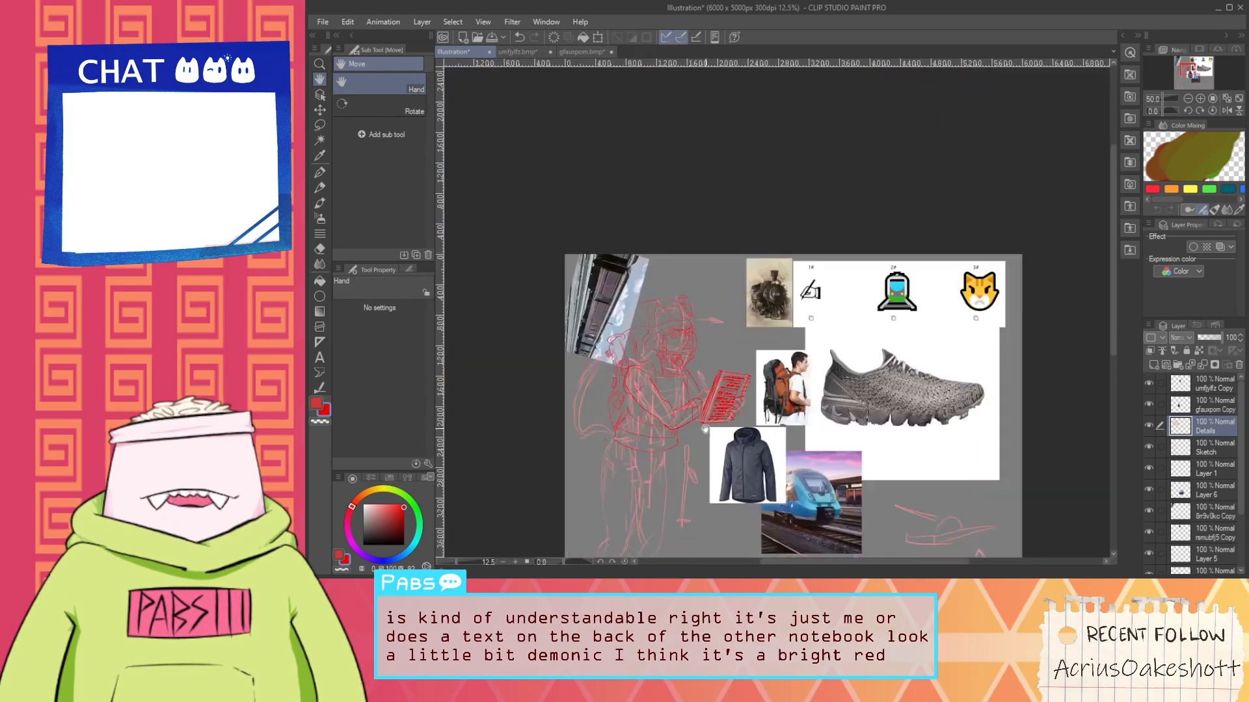
Erase the ends of several upper text lines near the notebook's spiral edge to open a blank patch
{"action": "scroll", "coordinate": [704, 428], "scroll_direction": "up", "scroll_amount": 6}
{"action": "key", "text": "e"}
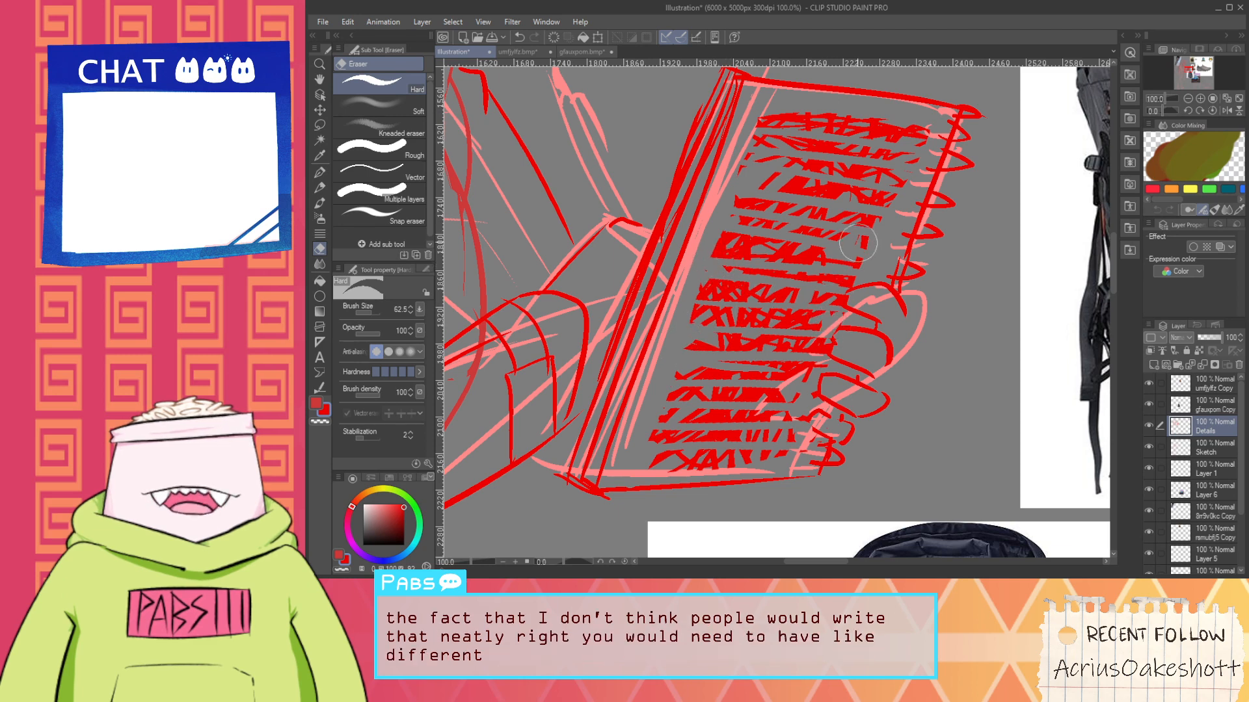
{"action": "mouse_move", "coordinate": [858, 243]}
{"action": "left_mouse_down"}
{"action": "mouse_move", "coordinate": [900, 208]}
{"action": "mouse_move", "coordinate": [902, 168]}
{"action": "mouse_move", "coordinate": [847, 244]}
{"action": "mouse_move", "coordinate": [895, 189]}
{"action": "left_mouse_up"}
{"action": "scroll", "coordinate": [888, 203], "scroll_direction": "down", "scroll_amount": 4}
{"action": "left_click_drag", "start_coordinate": [866, 275], "coordinate": [789, 332]}
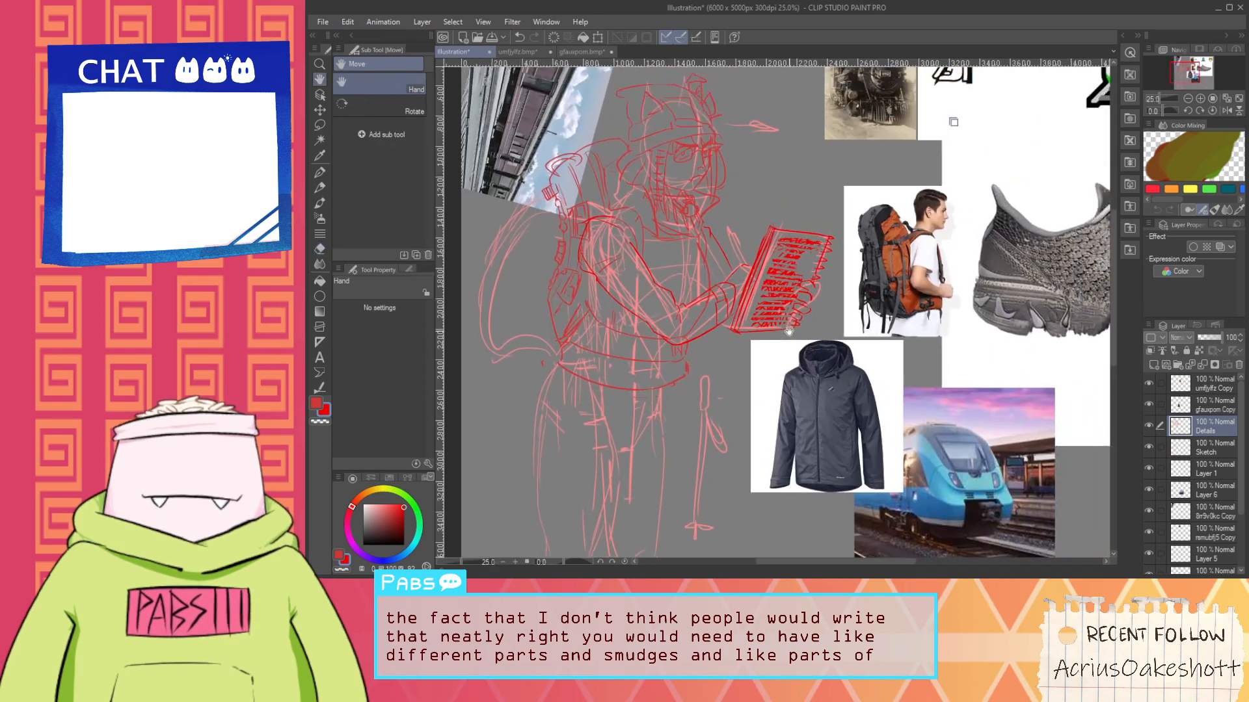
Draw a small boxed note with scribbles inside it in the cleared patch of the notebook page with the G-pen
{"action": "scroll", "coordinate": [808, 268], "scroll_direction": "up", "scroll_amount": 4}
{"action": "key", "text": "p"}
{"action": "mouse_move", "coordinate": [787, 217]}
{"action": "left_mouse_down"}
{"action": "mouse_move", "coordinate": [771, 278]}
{"action": "mouse_move", "coordinate": [808, 296]}
{"action": "mouse_move", "coordinate": [835, 220]}
{"action": "left_mouse_up"}
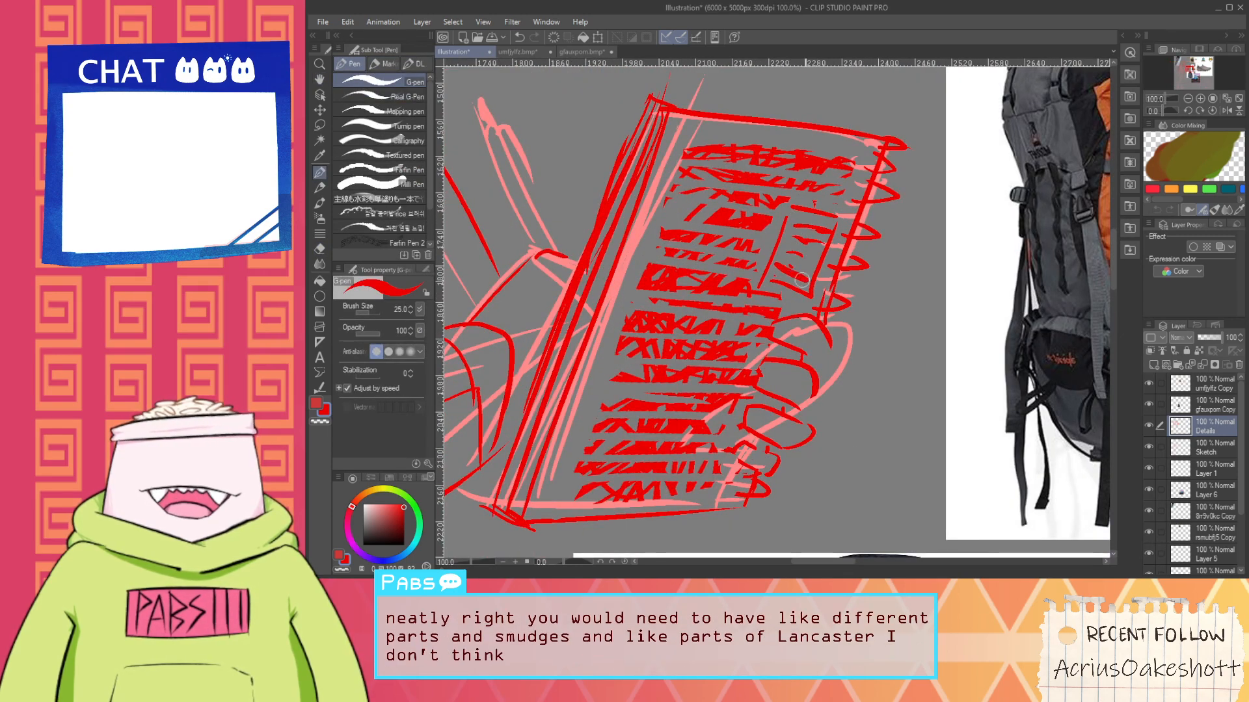
{"action": "scroll", "coordinate": [801, 294], "scroll_direction": "down", "scroll_amount": 2}
{"action": "scroll", "coordinate": [801, 295], "scroll_direction": "down", "scroll_amount": 2}
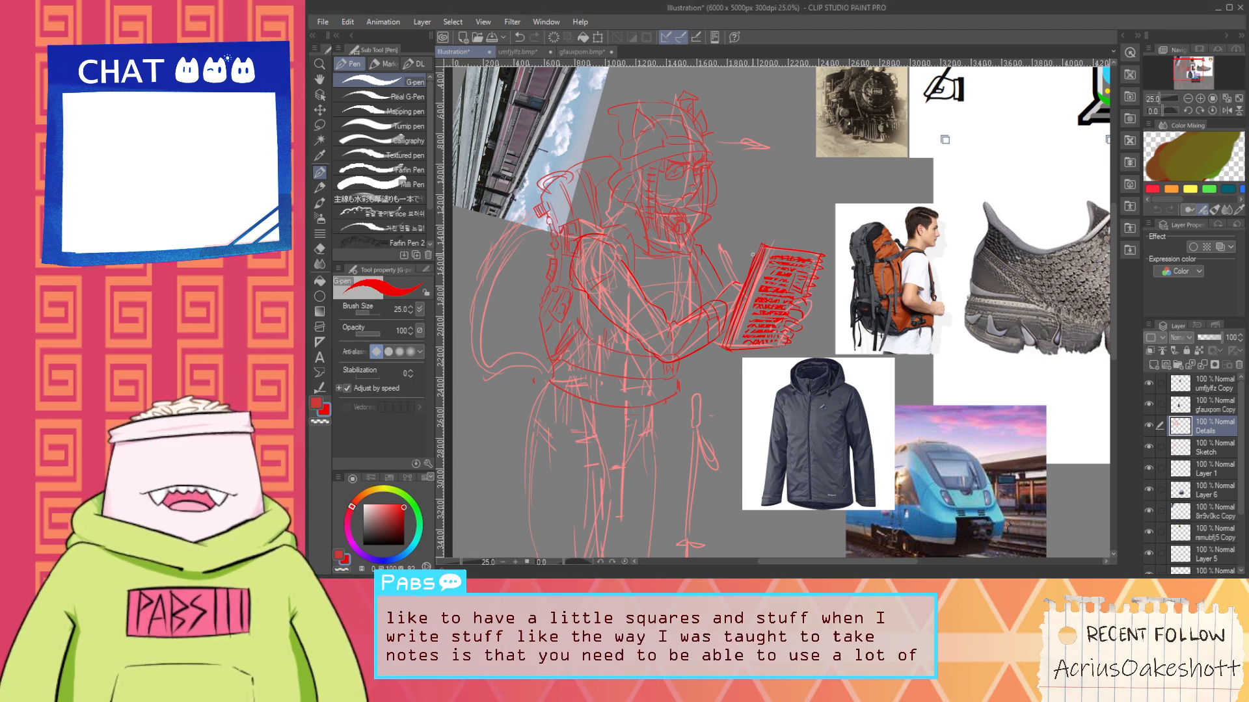
Draw a conductor-style overlapping front flap on the jacket's chest with two columns of small round buttons
{"action": "left_click", "coordinate": [701, 289], "text": "ctrl"}
{"action": "left_click", "coordinate": [704, 309], "text": "ctrl"}
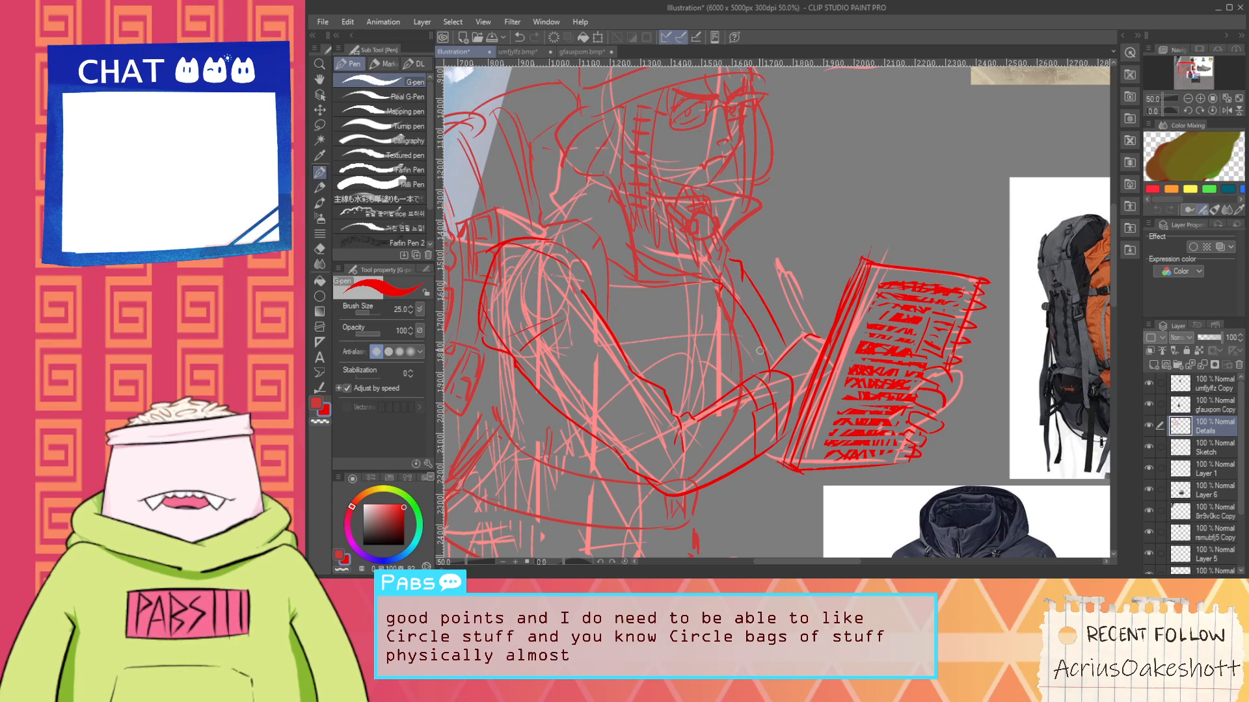
{"action": "left_click_drag", "start_coordinate": [540, 455], "coordinate": [694, 360]}
{"action": "scroll", "coordinate": [657, 418], "scroll_direction": "down", "scroll_amount": 2}
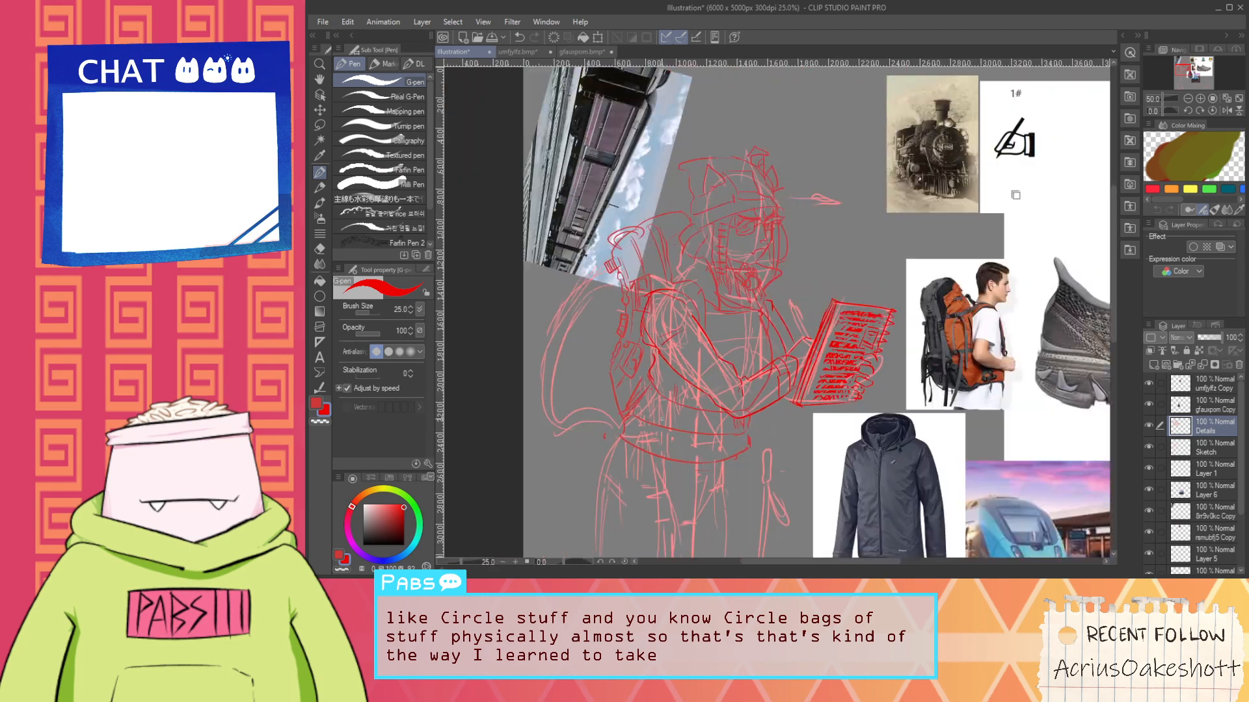
{"action": "left_click_drag", "start_coordinate": [683, 410], "coordinate": [699, 368]}
{"action": "scroll", "coordinate": [704, 365], "scroll_direction": "up", "scroll_amount": 1}
{"action": "scroll", "coordinate": [749, 258], "scroll_direction": "up", "scroll_amount": 1}
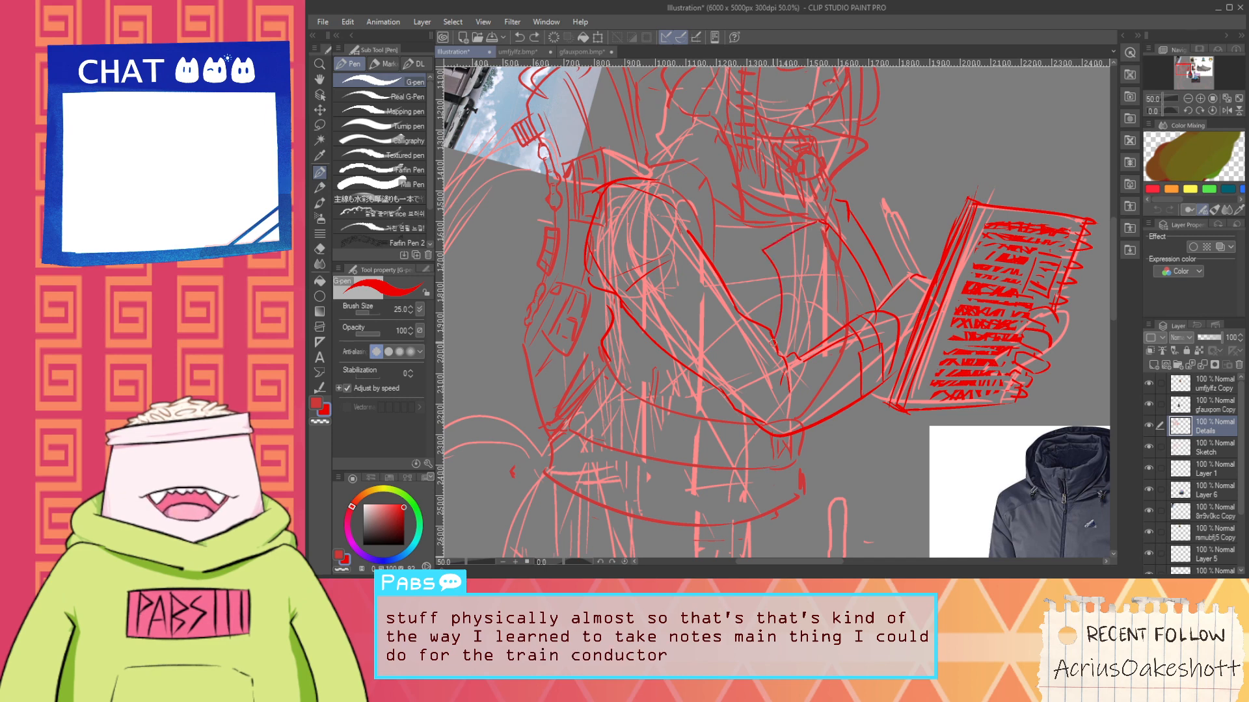
{"action": "mouse_move", "coordinate": [816, 224]}
{"action": "left_mouse_down"}
{"action": "mouse_move", "coordinate": [767, 263]}
{"action": "mouse_move", "coordinate": [773, 326]}
{"action": "left_mouse_up"}
{"action": "left_click_drag", "start_coordinate": [831, 247], "coordinate": [834, 248]}
{"action": "left_click_drag", "start_coordinate": [795, 300], "coordinate": [845, 295]}
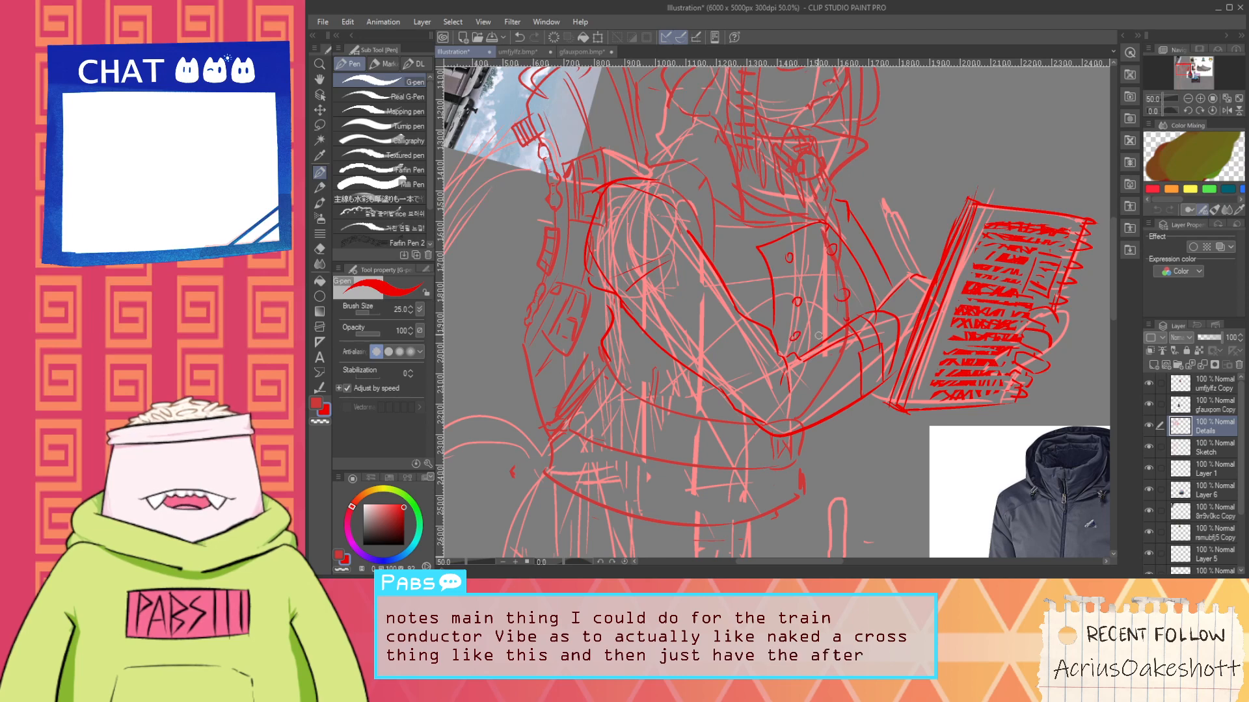
Continue the jacket's front closure onto the hem band with a short vertical edge line and small buttons
{"action": "key", "text": "space"}
{"action": "left_click_drag", "start_coordinate": [818, 335], "coordinate": [832, 269]}
{"action": "mouse_move", "coordinate": [723, 399]}
{"action": "left_mouse_down"}
{"action": "mouse_move", "coordinate": [720, 451]}
{"action": "mouse_move", "coordinate": [743, 440]}
{"action": "mouse_move", "coordinate": [743, 420]}
{"action": "mouse_move", "coordinate": [795, 411]}
{"action": "left_mouse_up"}
{"action": "scroll", "coordinate": [792, 419], "scroll_direction": "down", "scroll_amount": 2}
{"action": "key", "text": "space"}
{"action": "left_click_drag", "start_coordinate": [798, 358], "coordinate": [790, 369]}
{"action": "scroll", "coordinate": [811, 345], "scroll_direction": "up", "scroll_amount": 2}
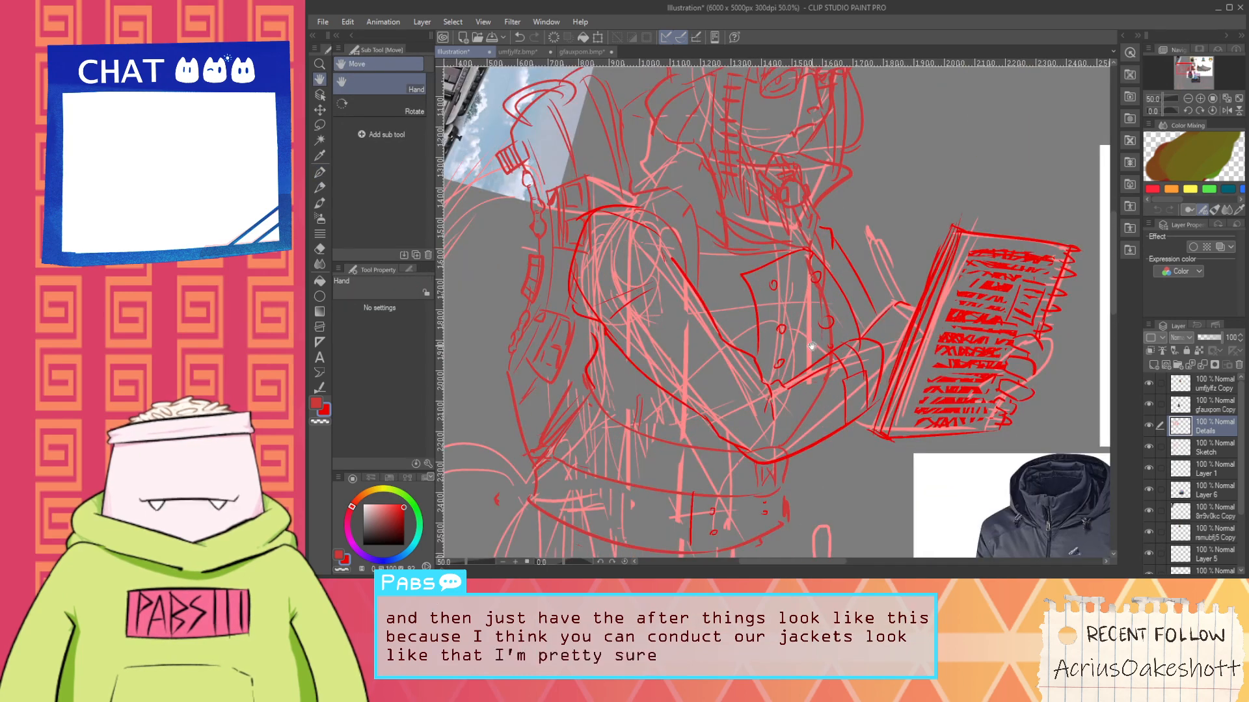
{"action": "scroll", "coordinate": [811, 345], "scroll_direction": "down", "scroll_amount": 2}
{"action": "scroll", "coordinate": [953, 367], "scroll_direction": "up", "scroll_amount": 2}
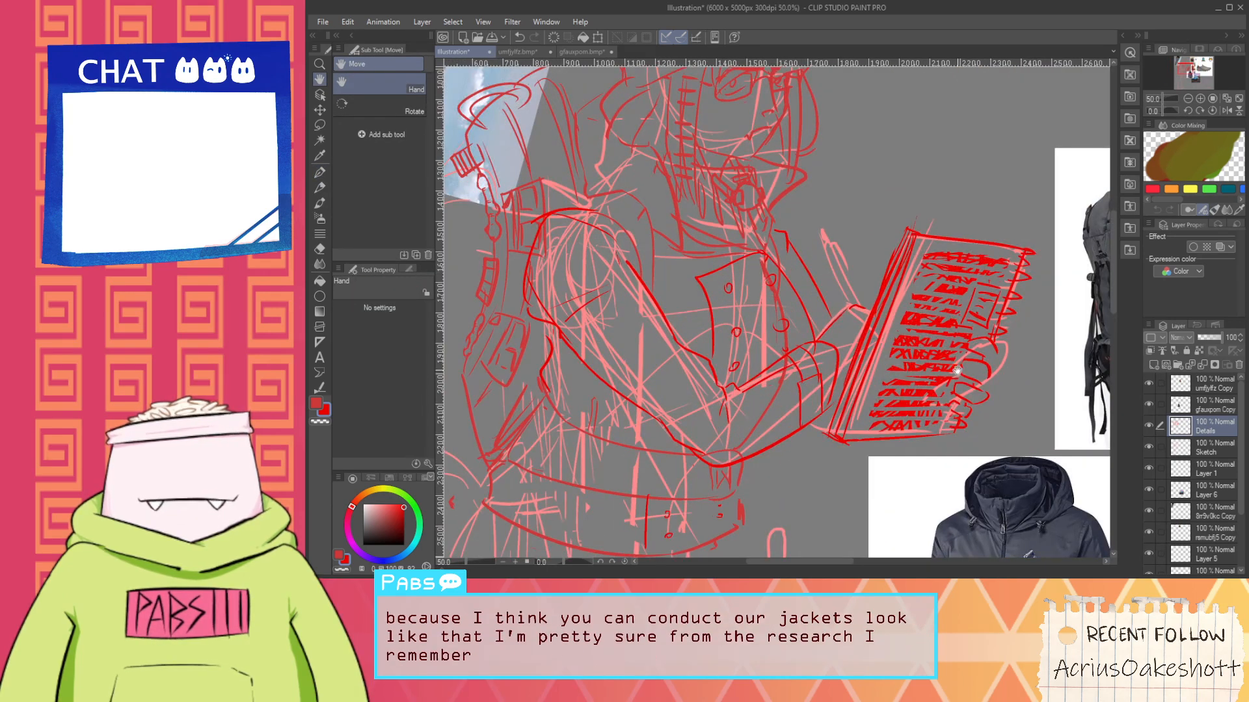
{"action": "scroll", "coordinate": [957, 371], "scroll_direction": "down", "scroll_amount": 2}
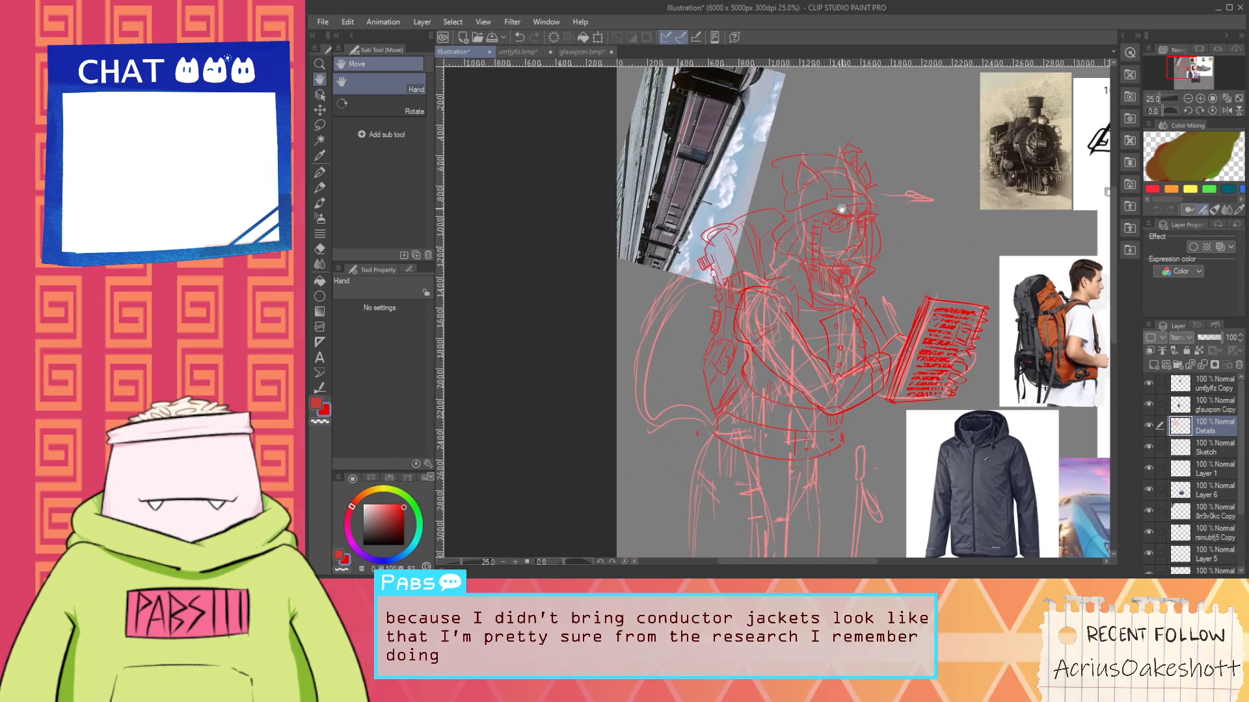
{"action": "left_click_drag", "start_coordinate": [802, 385], "coordinate": [849, 233]}
{"action": "scroll", "coordinate": [877, 302], "scroll_direction": "up", "scroll_amount": 2}
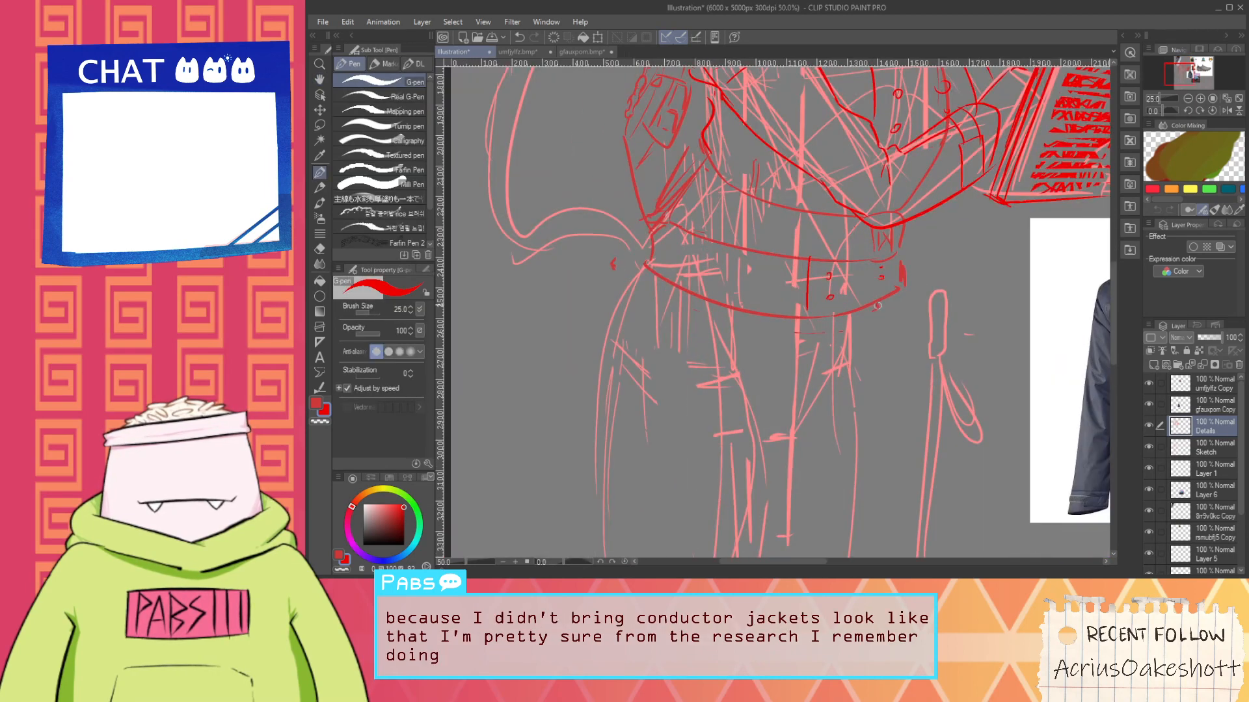
{"action": "key", "text": "ctrl+z"}
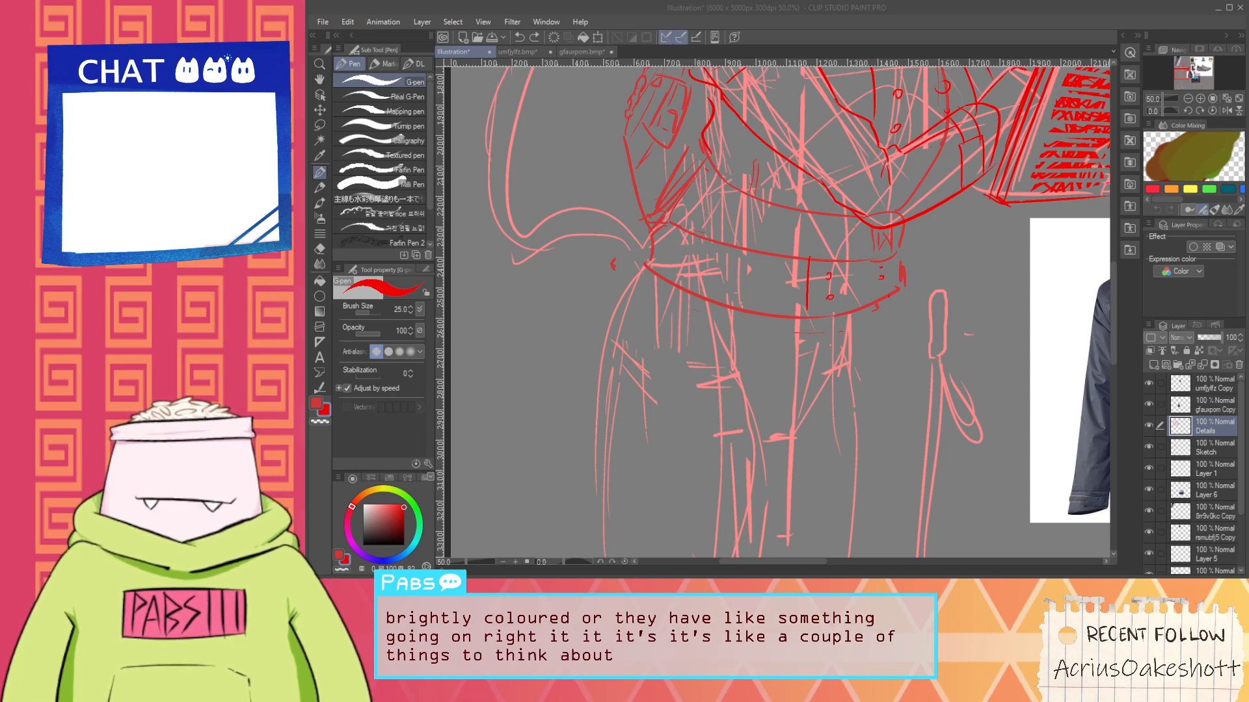
Paste the hiking-trousers reference photo on its own layer and place it beside the character's legs, below the jacket photo
{"action": "scroll", "coordinate": [849, 463], "scroll_direction": "down", "scroll_amount": 10}
{"action": "scroll", "coordinate": [961, 547], "scroll_direction": "up", "scroll_amount": 5}
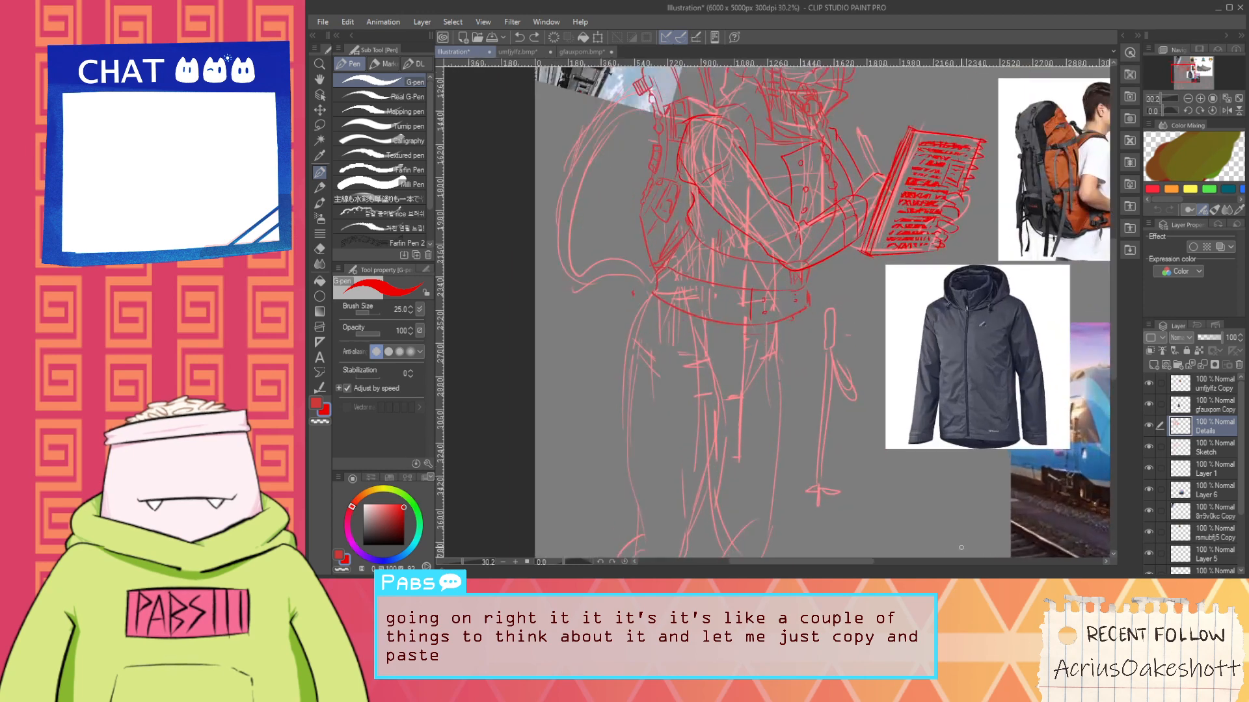
{"action": "scroll", "coordinate": [961, 547], "scroll_direction": "up", "scroll_amount": 2}
{"action": "key", "text": "ctrl+shift+n"}
{"action": "scroll", "coordinate": [901, 403], "scroll_direction": "down", "scroll_amount": 6}
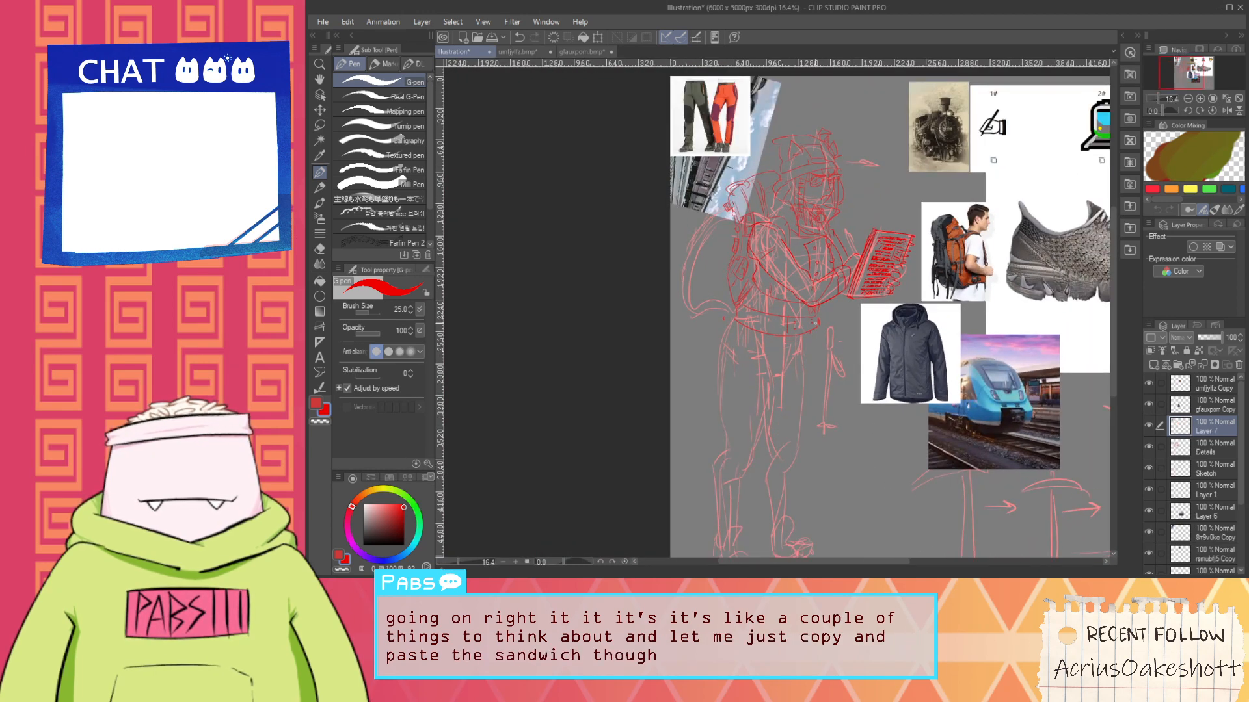
{"action": "key", "text": "k"}
{"action": "left_click_drag", "start_coordinate": [757, 233], "coordinate": [884, 540]}
{"action": "scroll", "coordinate": [917, 161], "scroll_direction": "up", "scroll_amount": 3}
{"action": "key", "text": "space"}
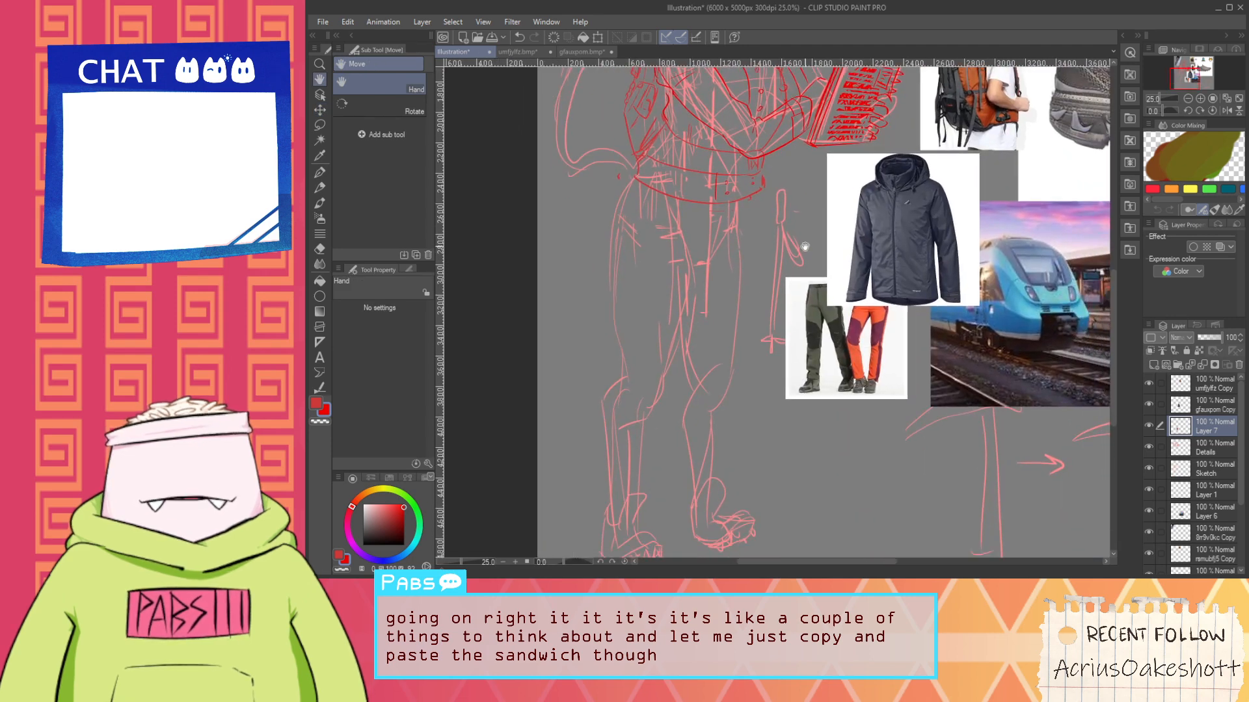
{"action": "scroll", "coordinate": [831, 316], "scroll_direction": "up", "scroll_amount": 1}
{"action": "left_click_drag", "start_coordinate": [843, 312], "coordinate": [865, 358]}
Draw a curved line along the middle of the jacket's hem band on the Details layer
{"action": "left_click", "coordinate": [1220, 455]}
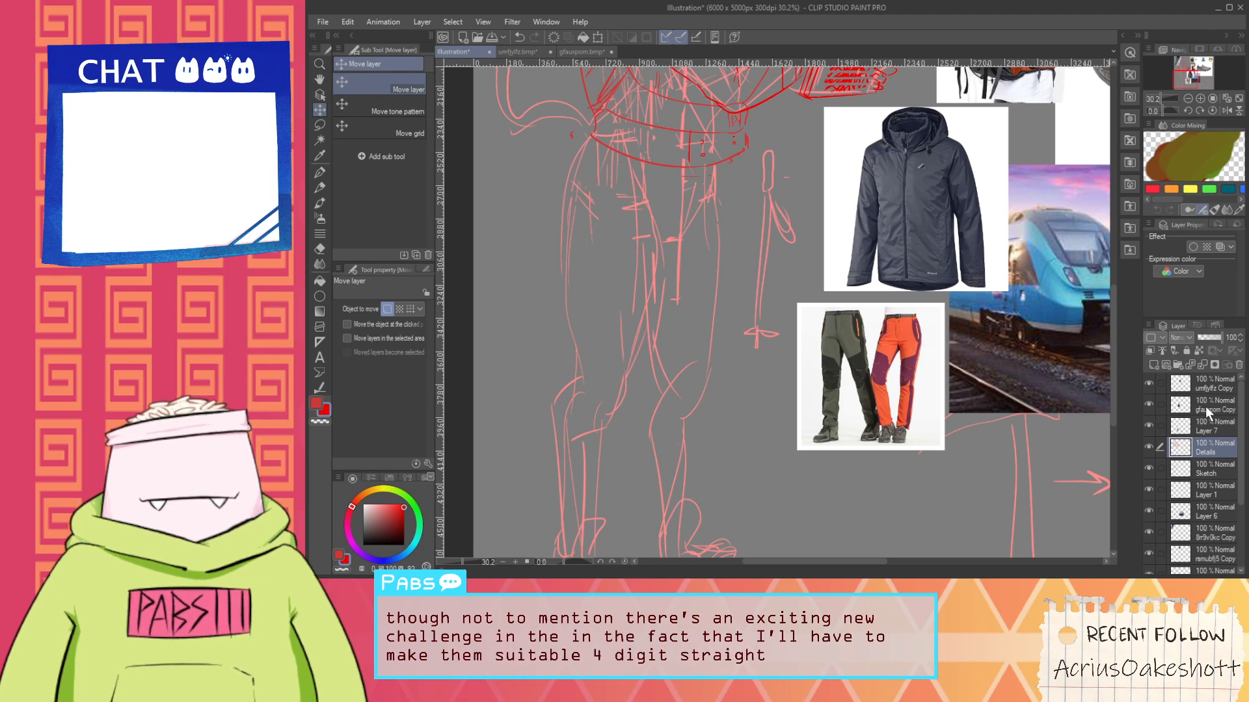
{"action": "key", "text": "space"}
{"action": "left_click_drag", "start_coordinate": [686, 150], "coordinate": [715, 224]}
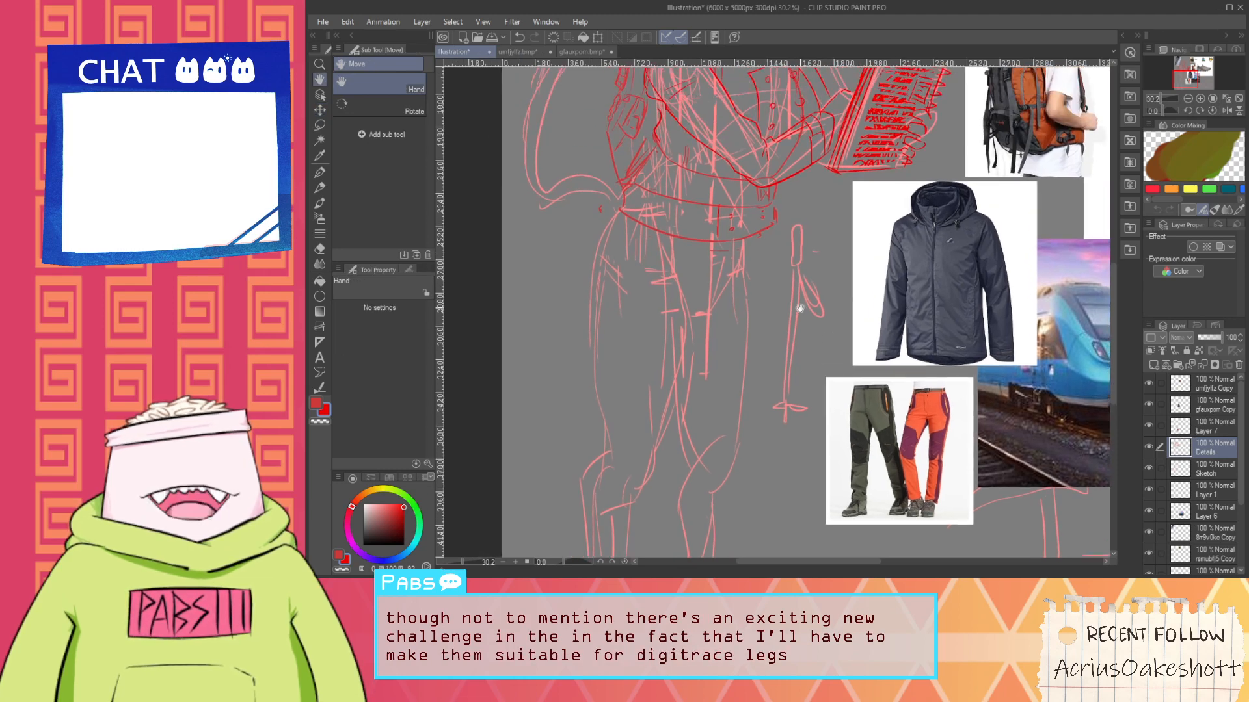
{"action": "scroll", "coordinate": [644, 165], "scroll_direction": "up", "scroll_amount": 2}
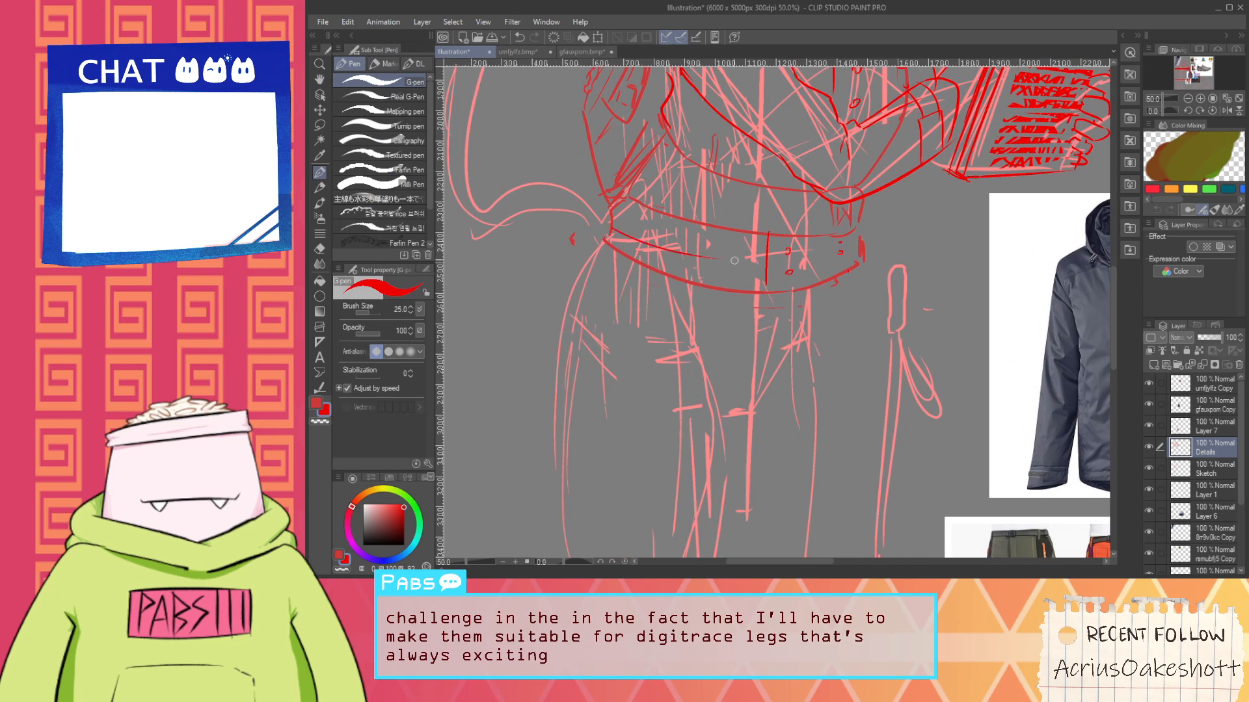
{"action": "left_click_drag", "start_coordinate": [611, 228], "coordinate": [741, 256]}
{"action": "key", "text": "ctrl+z"}
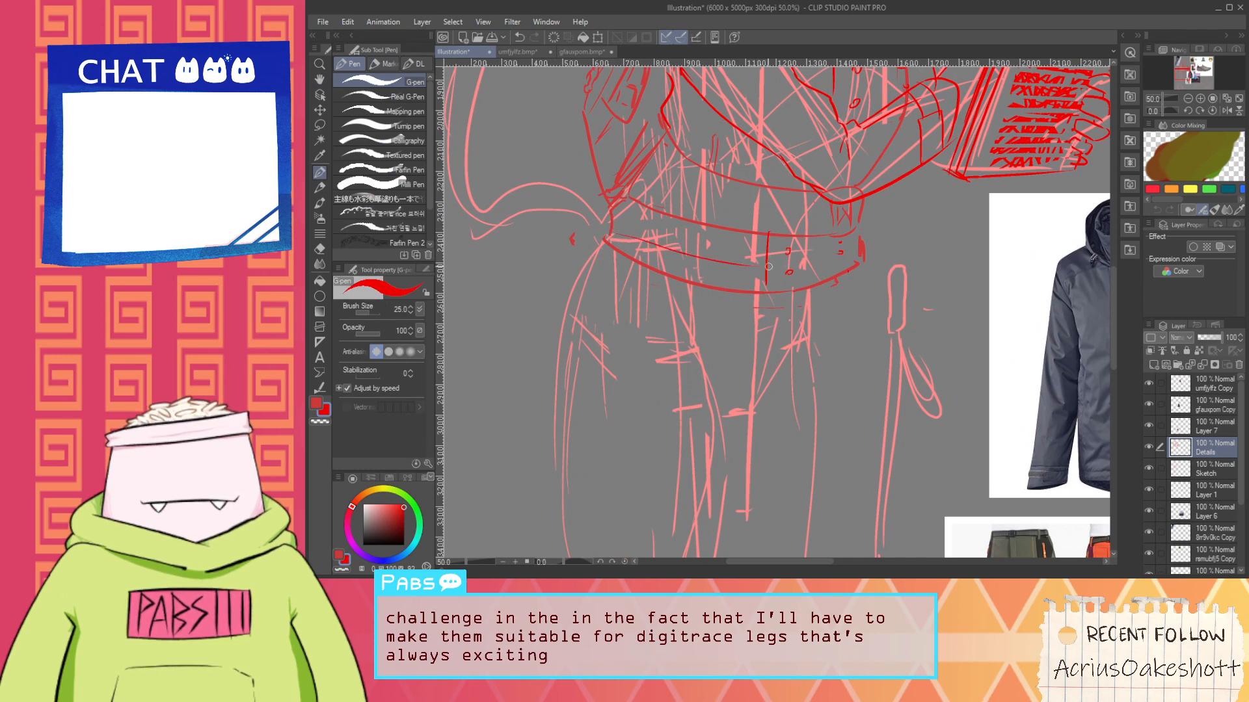
Outline the trousers' outer hips below the jacket hem and erase the low crotch line between the legs
{"action": "key", "text": "i"}
{"action": "scroll", "coordinate": [694, 275], "scroll_direction": "down", "scroll_amount": 3}
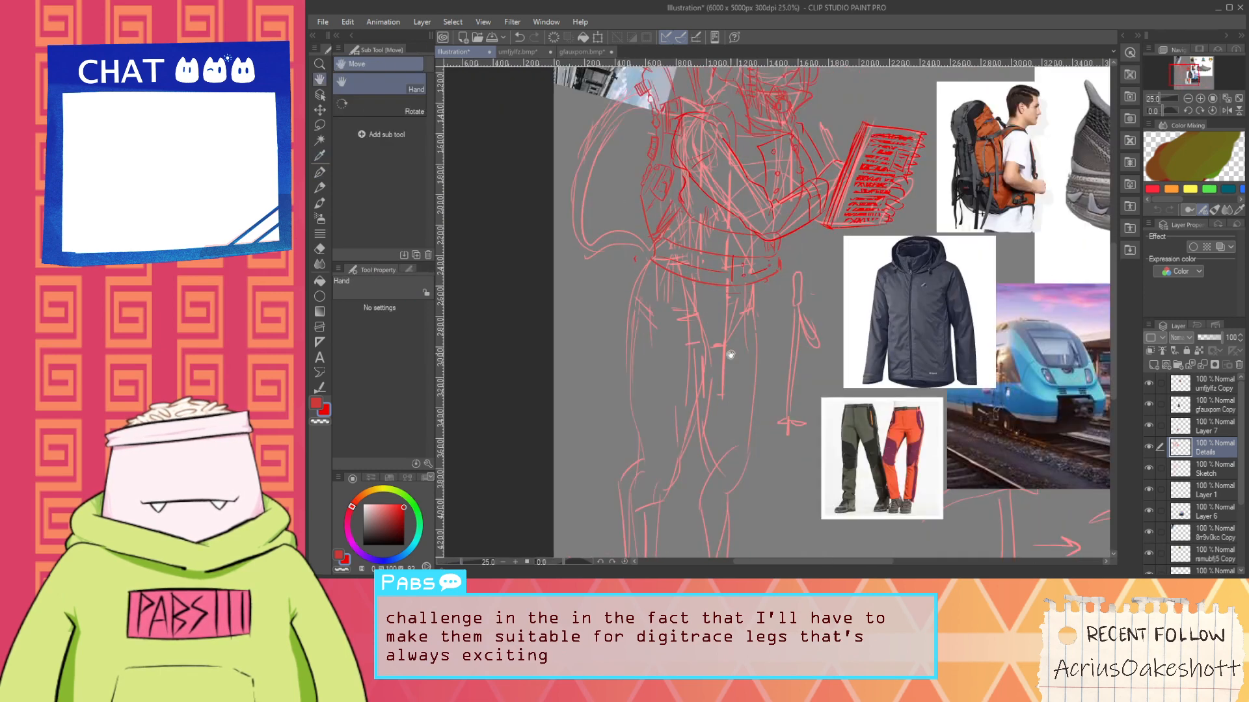
{"action": "scroll", "coordinate": [651, 267], "scroll_direction": "up", "scroll_amount": 2}
{"action": "key", "text": "p"}
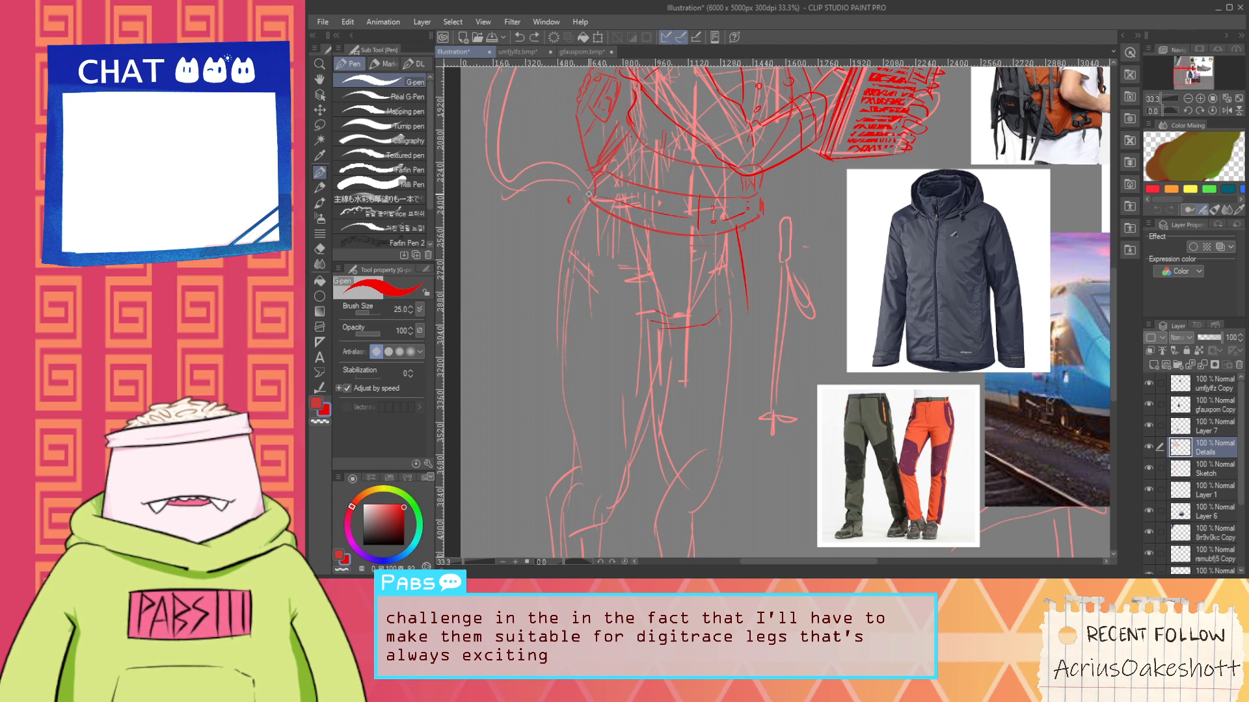
{"action": "left_click_drag", "start_coordinate": [589, 193], "coordinate": [563, 272]}
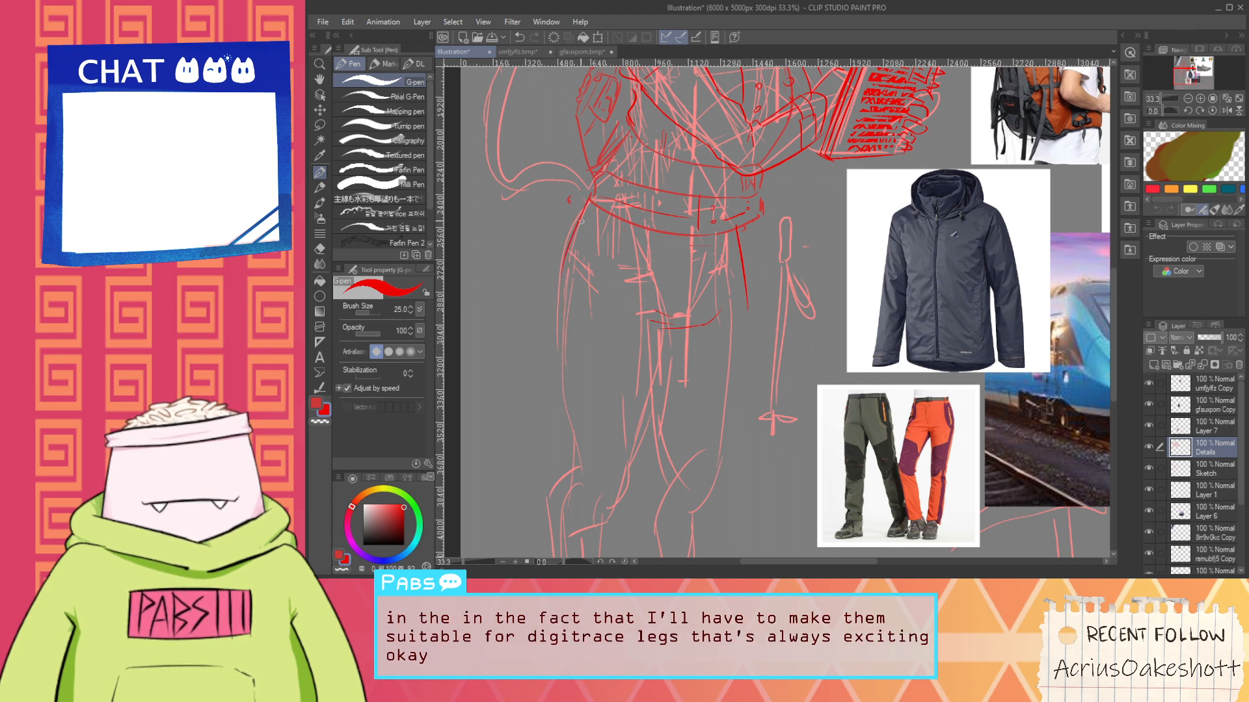
{"action": "left_click_drag", "start_coordinate": [731, 226], "coordinate": [737, 292]}
{"action": "key", "text": "ctrl+z"}
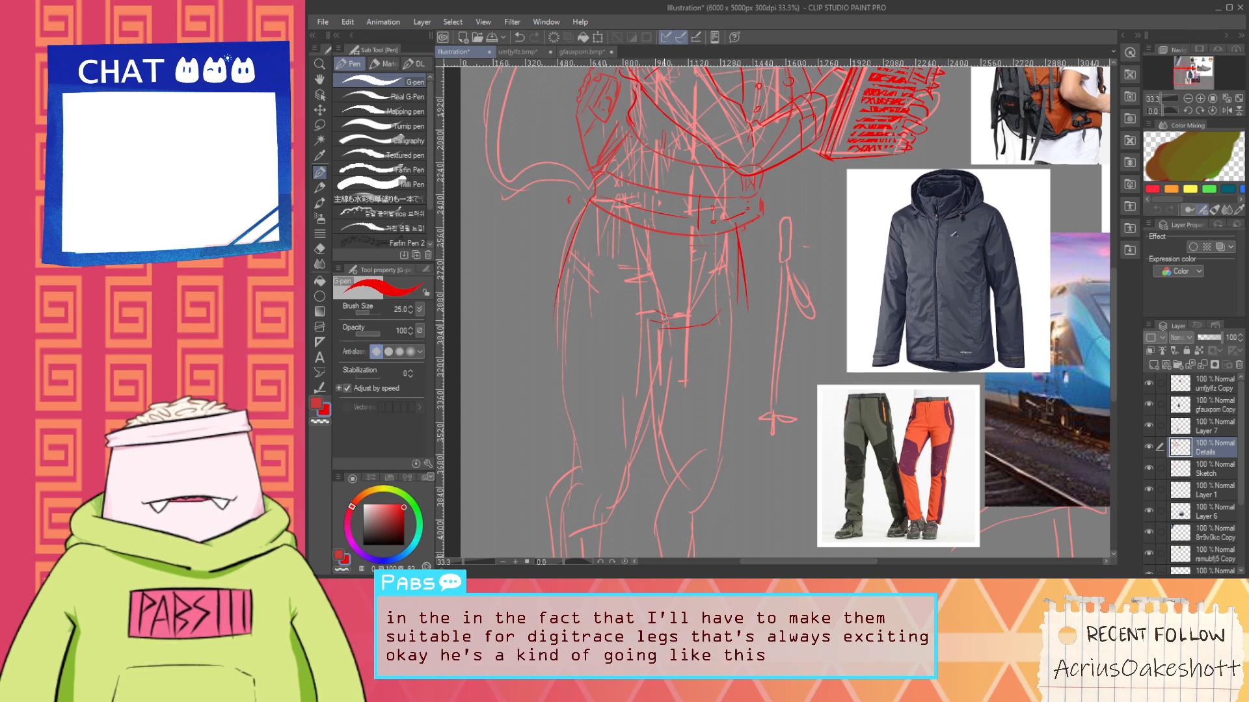
{"action": "key", "text": "e"}
{"action": "key", "text": "p"}
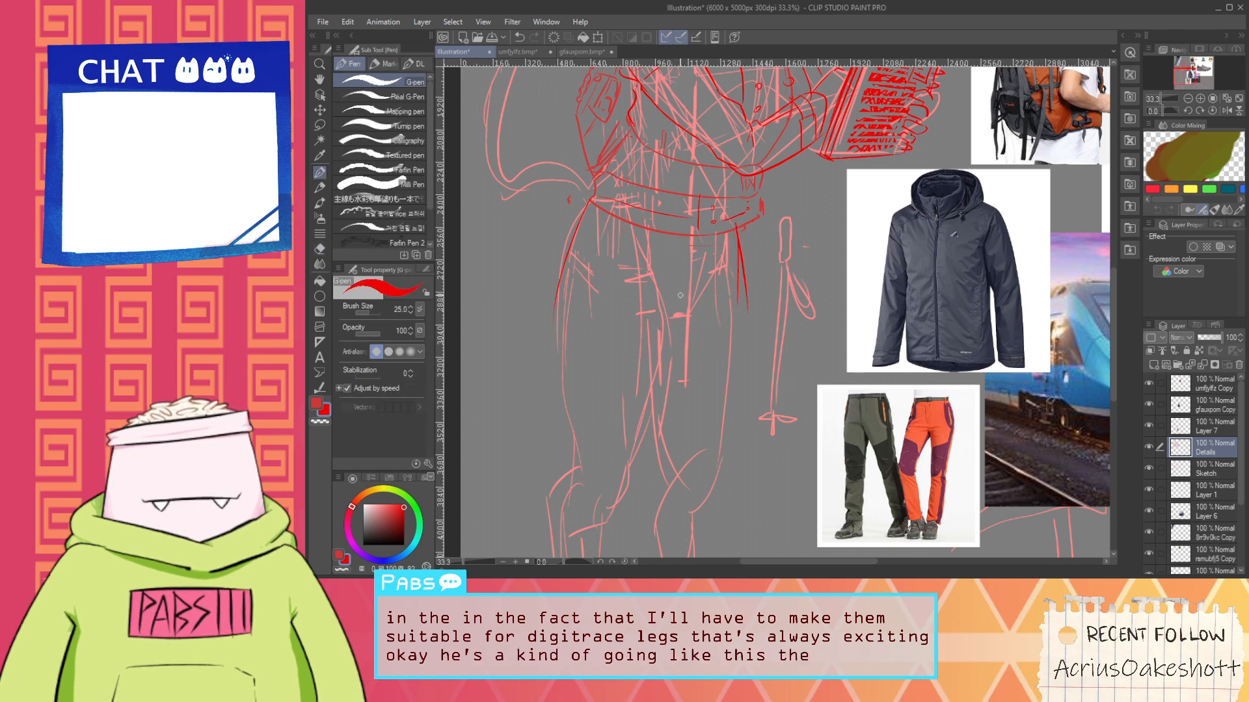
Redraw the trousers' crotch line higher and extend the inner-leg line down towards the knee
{"action": "key", "text": "ctrl+minus"}
{"action": "key", "text": "space"}
{"action": "mouse_move", "coordinate": [702, 313]}
{"action": "left_mouse_down"}
{"action": "mouse_move", "coordinate": [682, 386]}
{"action": "mouse_move", "coordinate": [713, 368]}
{"action": "mouse_move", "coordinate": [687, 373]}
{"action": "left_mouse_up"}
{"action": "scroll", "coordinate": [682, 386], "scroll_direction": "up", "scroll_amount": 1}
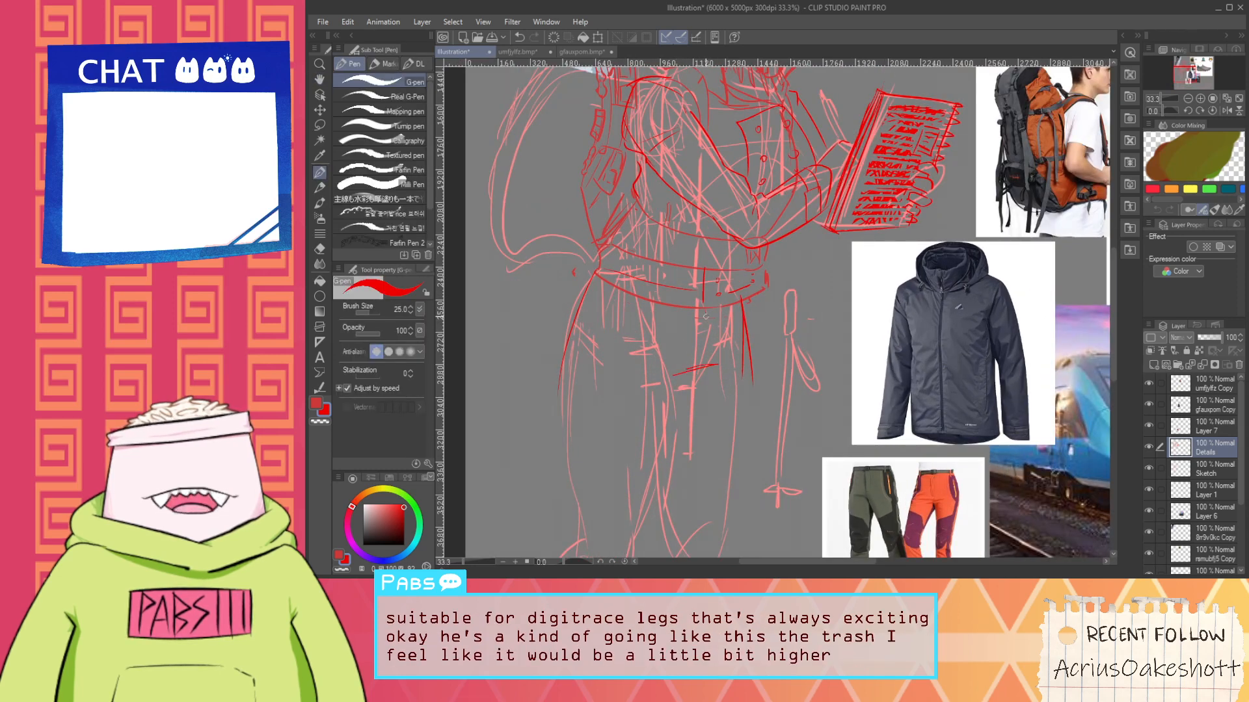
{"action": "mouse_move", "coordinate": [718, 306]}
{"action": "left_mouse_down"}
{"action": "mouse_move", "coordinate": [721, 345]}
{"action": "mouse_move", "coordinate": [679, 307]}
{"action": "left_mouse_up"}
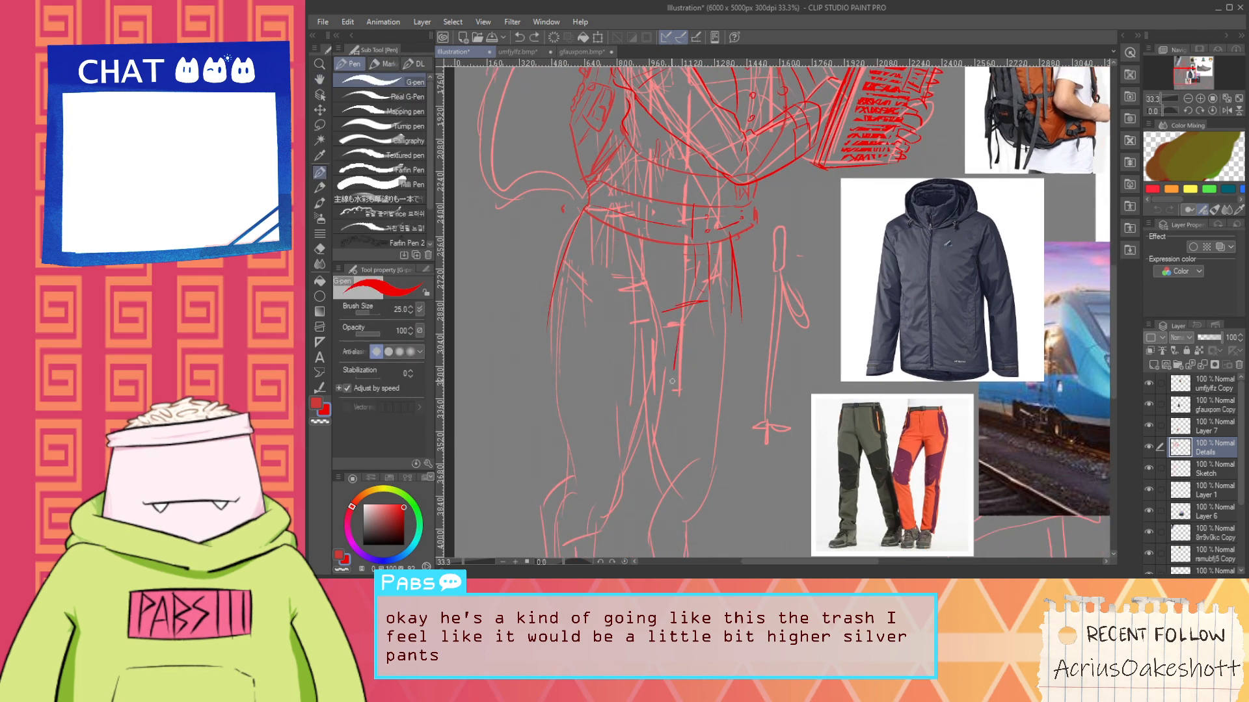
{"action": "left_click_drag", "start_coordinate": [672, 381], "coordinate": [648, 498]}
{"action": "left_click_drag", "start_coordinate": [552, 329], "coordinate": [579, 456]}
{"action": "key", "text": "ctrl+z"}
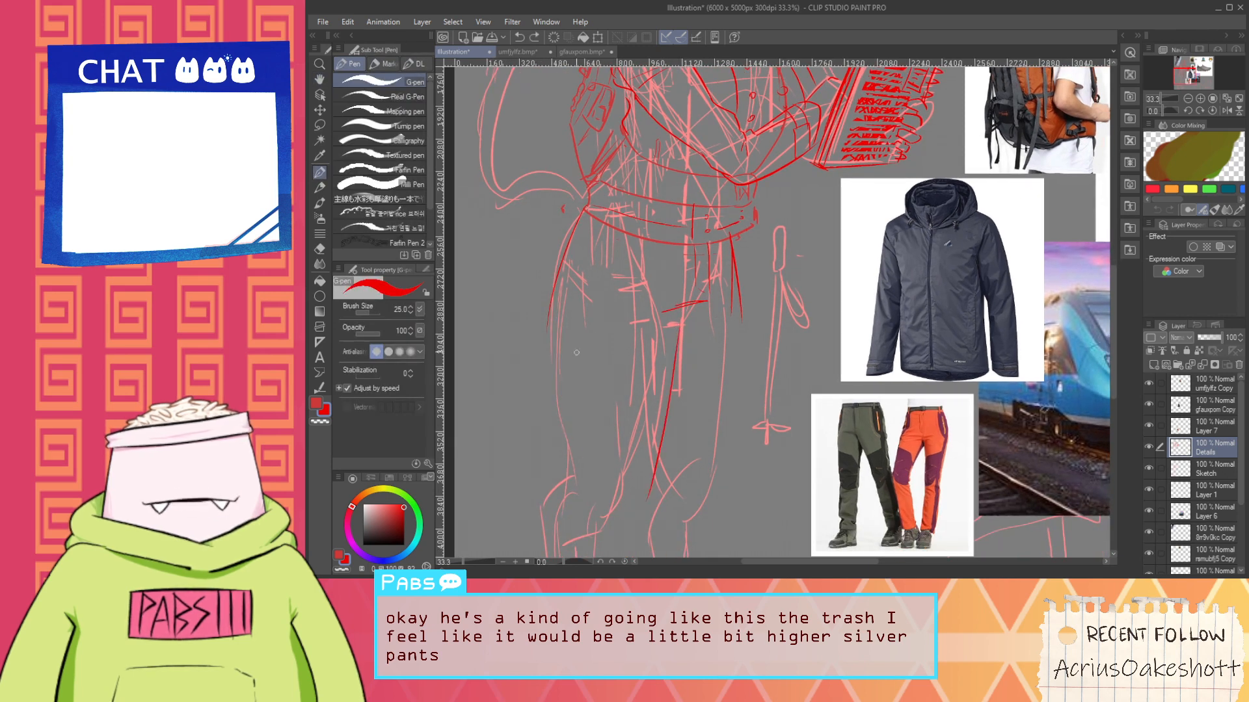
Redraw the trousers' inner-leg line as one long stroke from the raised crotch down to the left-hand knee
{"action": "key", "text": "ctrl+z"}
{"action": "left_click_drag", "start_coordinate": [682, 308], "coordinate": [641, 484]}
{"action": "key", "text": "ctrl+z"}
{"action": "left_click_drag", "start_coordinate": [679, 304], "coordinate": [615, 519]}
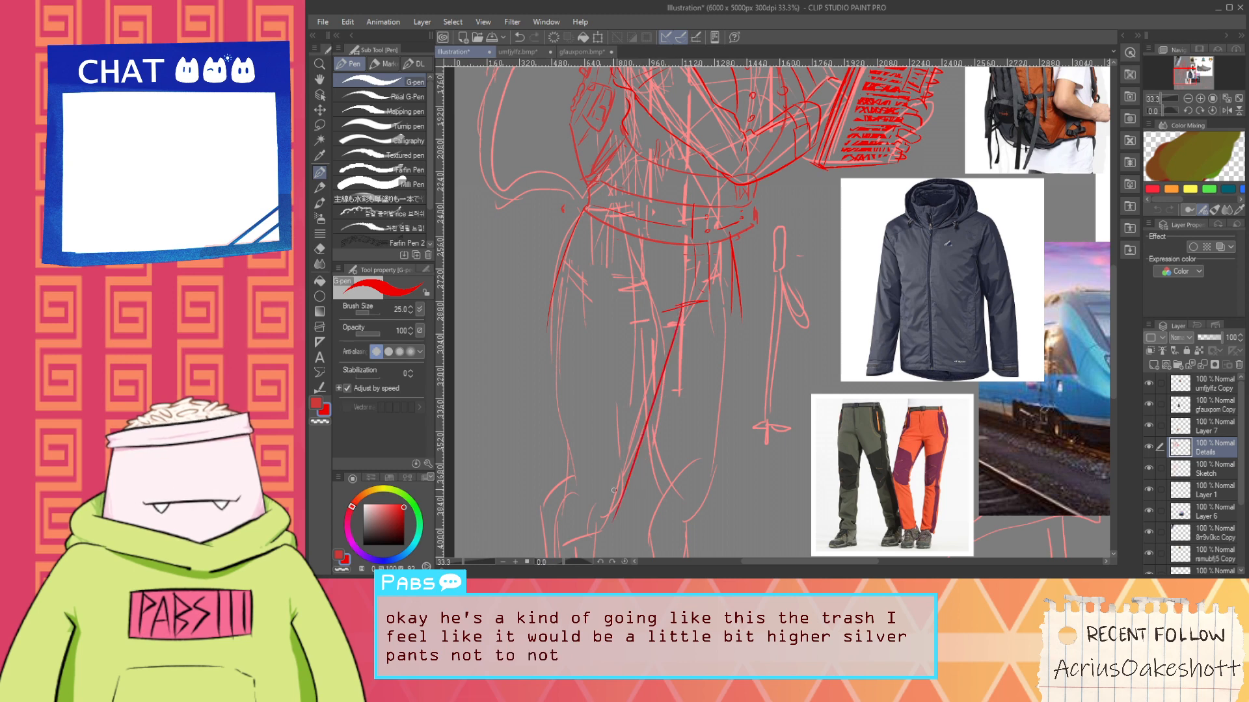
{"action": "key", "text": "ctrl+z"}
{"action": "left_click_drag", "start_coordinate": [678, 306], "coordinate": [634, 508]}
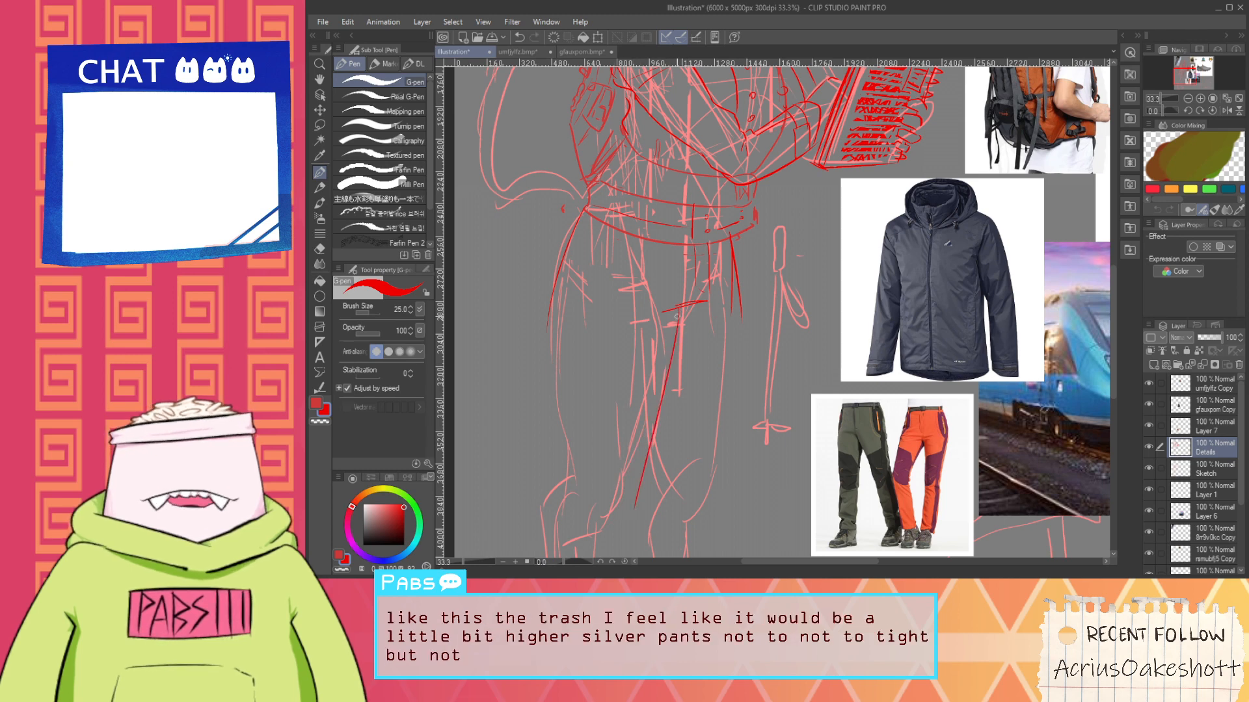
{"action": "key", "text": "ctrl+z"}
{"action": "left_click_drag", "start_coordinate": [683, 305], "coordinate": [632, 521]}
Outline the left-hand trouser leg around the knee and down both sides of the calf with fabric folds, and add an ankle hem
{"action": "scroll", "coordinate": [585, 332], "scroll_direction": "down", "scroll_amount": 3}
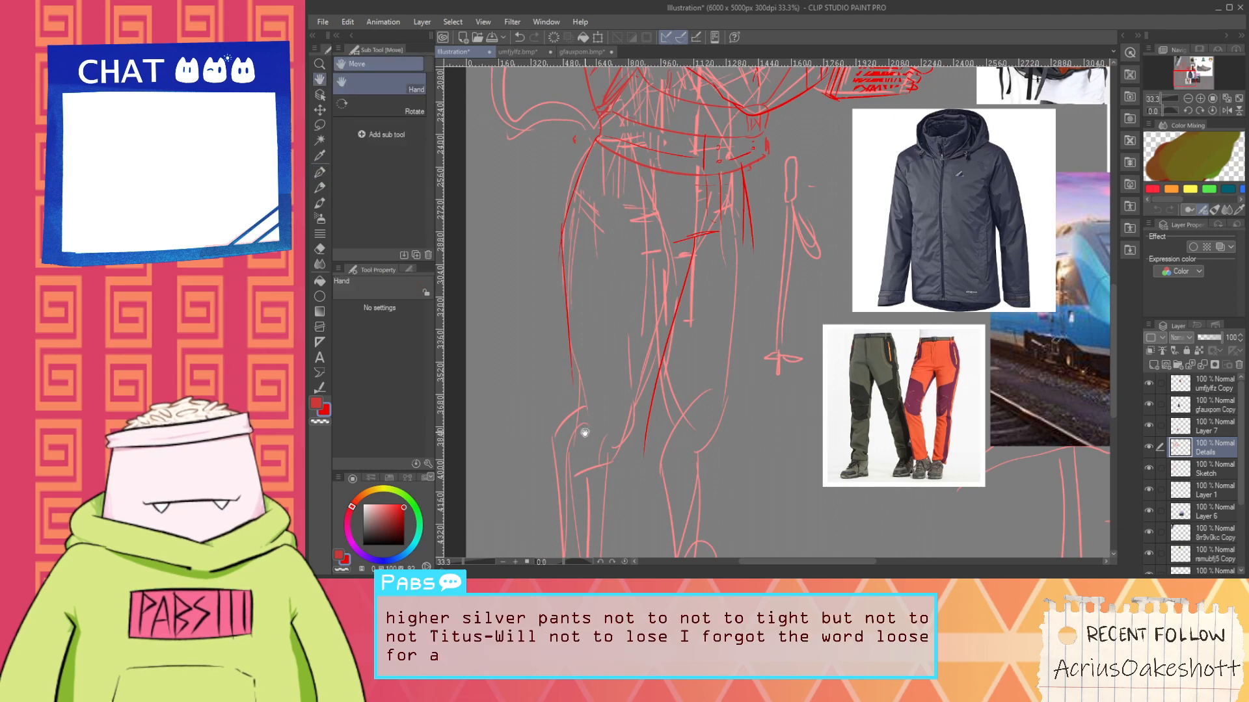
{"action": "scroll", "coordinate": [584, 416], "scroll_direction": "up", "scroll_amount": 1}
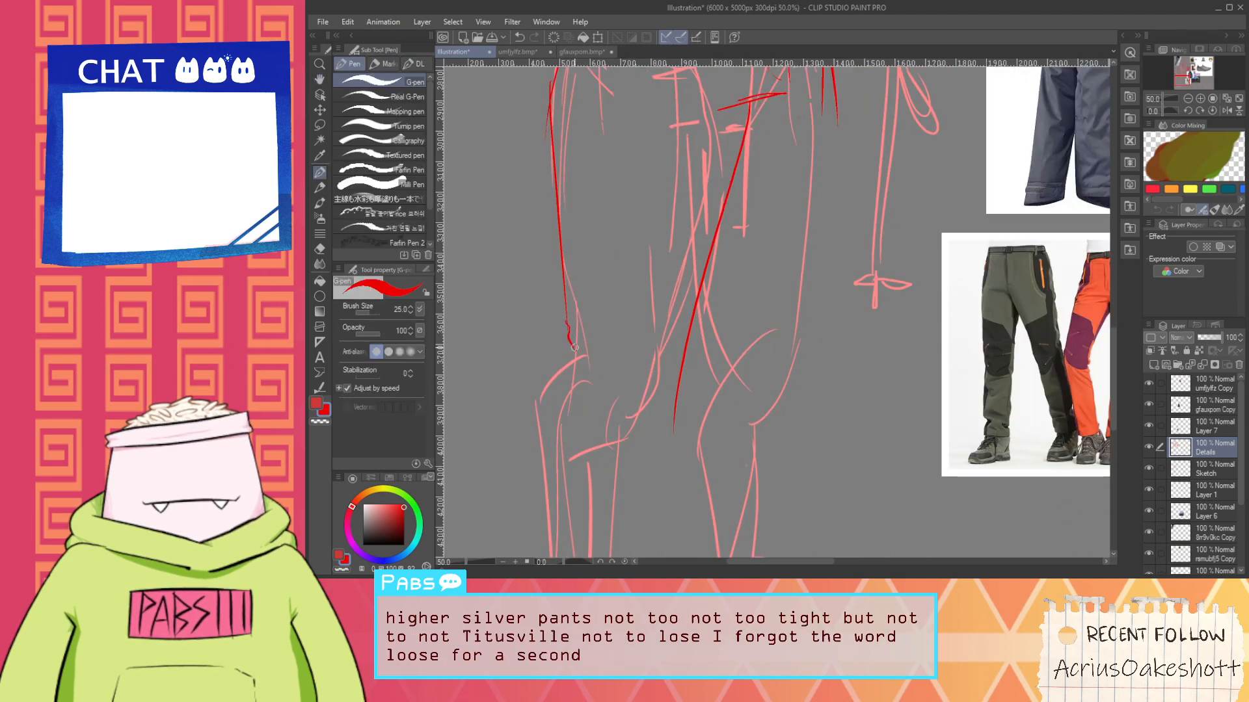
{"action": "left_click_drag", "start_coordinate": [567, 337], "coordinate": [577, 383]}
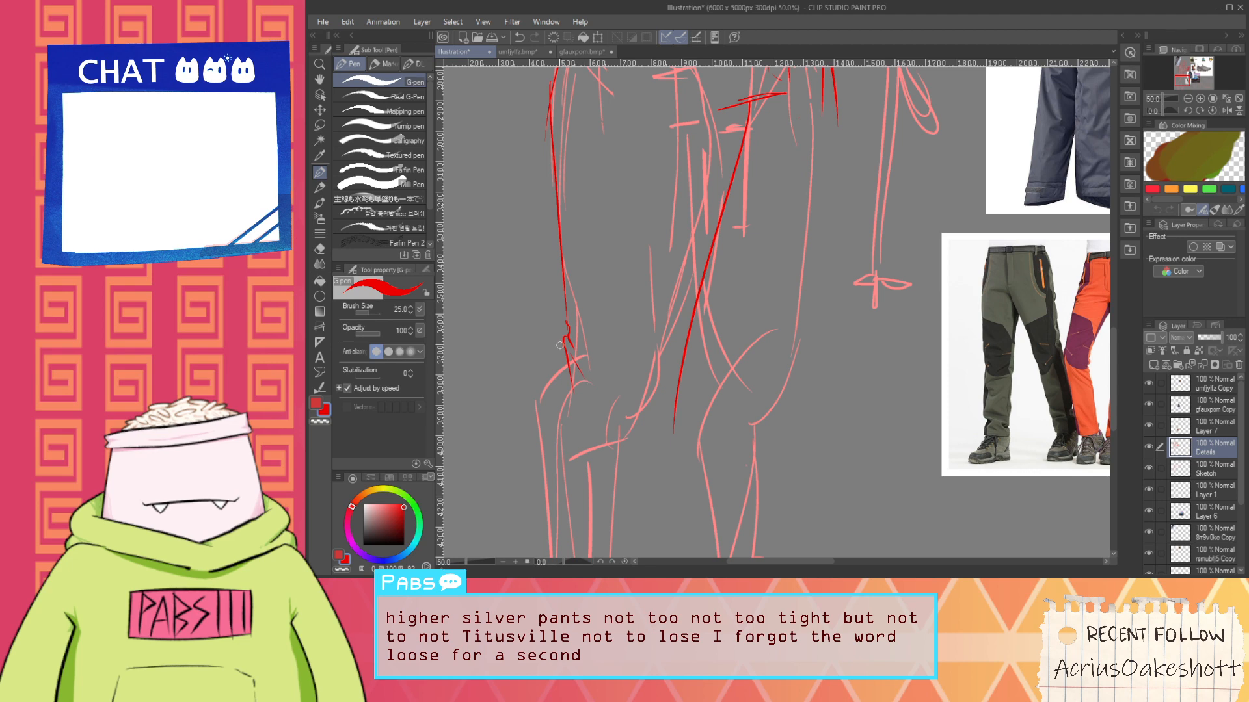
{"action": "scroll", "coordinate": [548, 380], "scroll_direction": "down", "scroll_amount": 1}
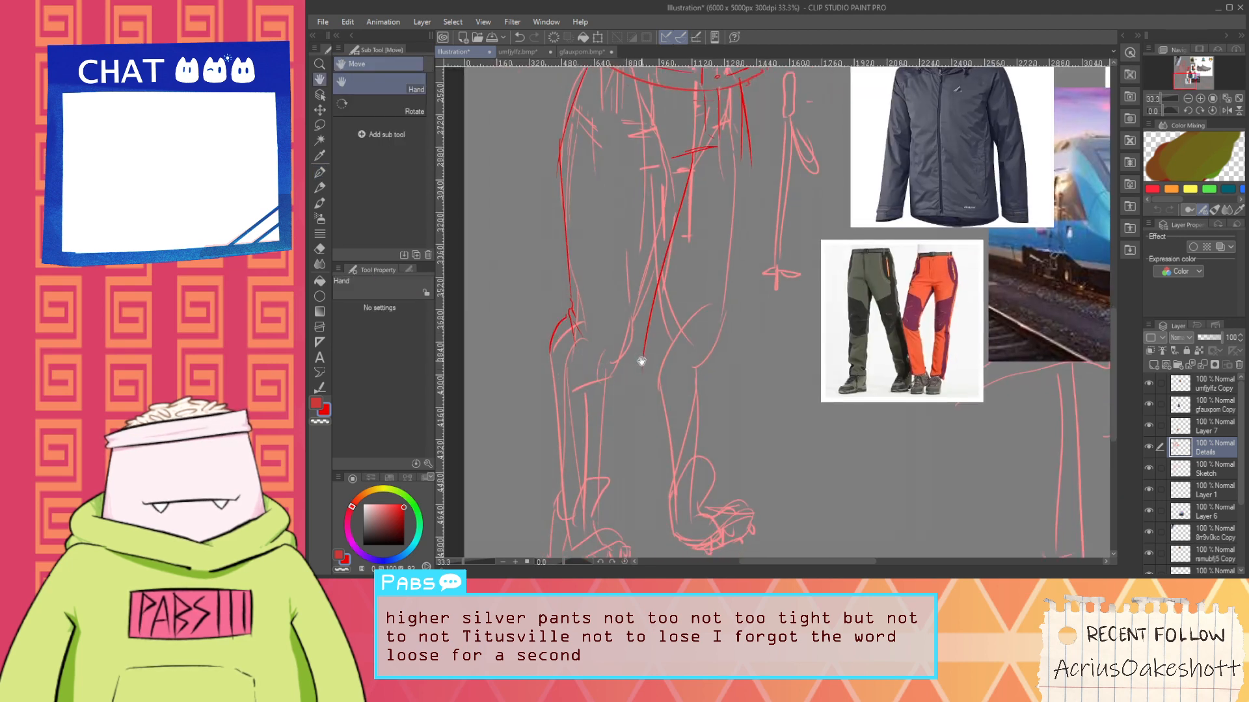
{"action": "left_click_drag", "start_coordinate": [644, 369], "coordinate": [599, 408]}
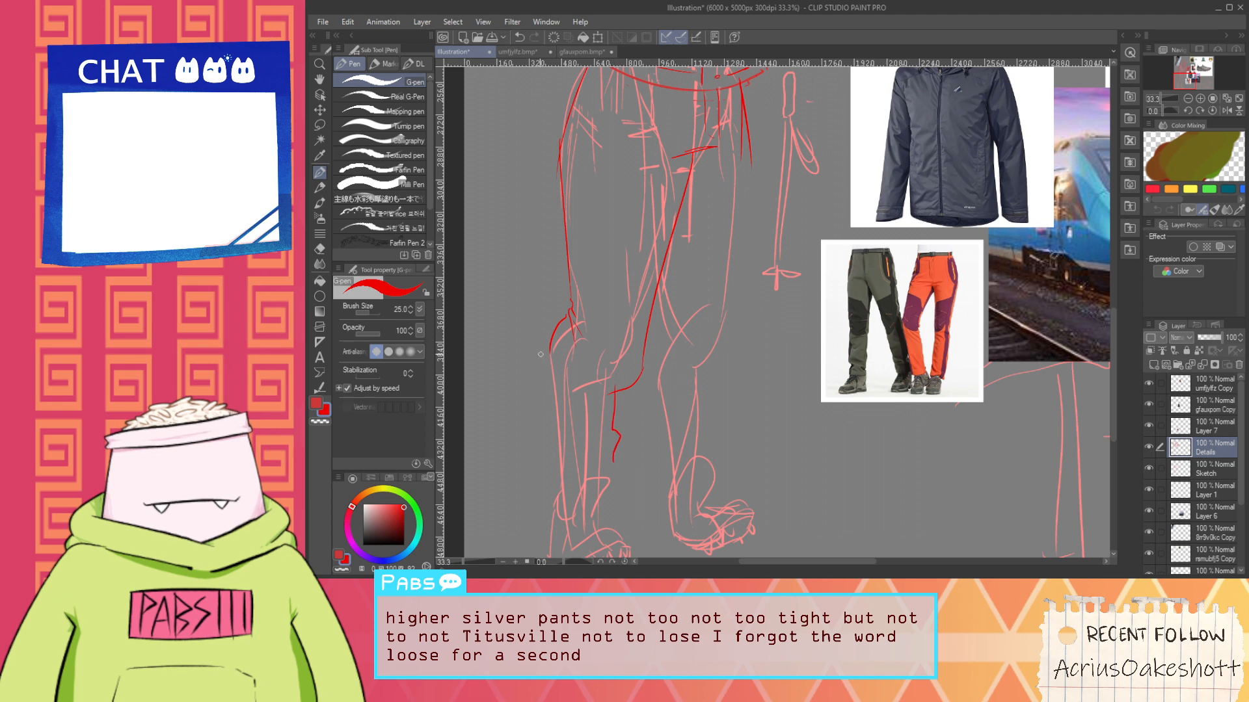
{"action": "left_click_drag", "start_coordinate": [540, 354], "coordinate": [552, 433]}
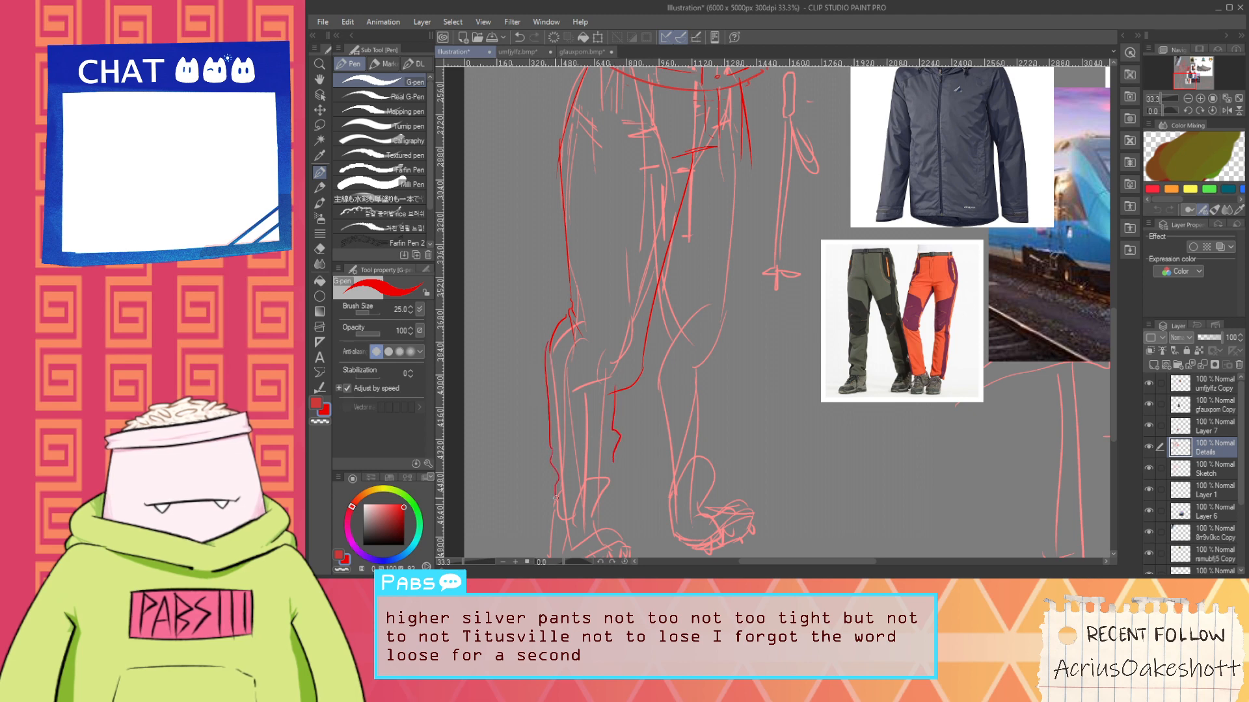
{"action": "left_click_drag", "start_coordinate": [545, 505], "coordinate": [588, 494]}
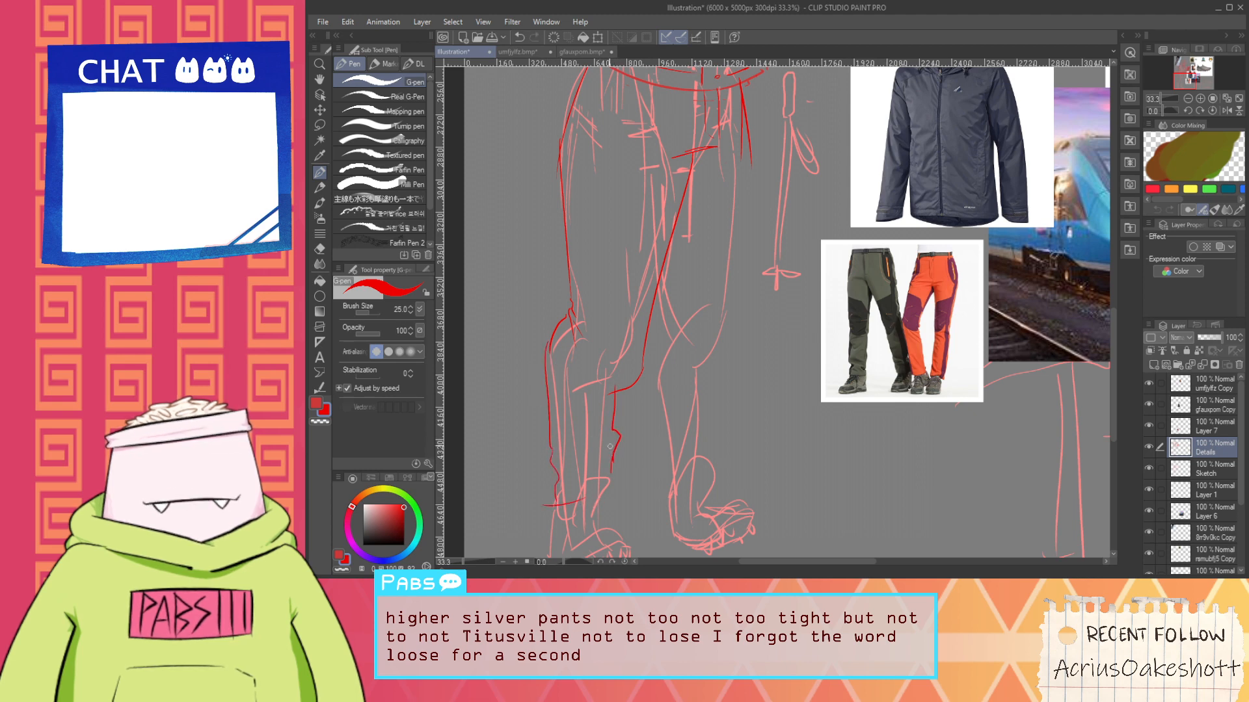
Try a fold line inside the left-hand knee and erase the excess strokes beside the trouser outline
{"action": "scroll", "coordinate": [572, 366], "scroll_direction": "down", "scroll_amount": 1}
{"action": "key", "text": "space"}
{"action": "mouse_move", "coordinate": [610, 373]}
{"action": "left_mouse_down"}
{"action": "mouse_move", "coordinate": [621, 460]}
{"action": "mouse_move", "coordinate": [659, 382]}
{"action": "left_mouse_up"}
{"action": "scroll", "coordinate": [621, 459], "scroll_direction": "up", "scroll_amount": 2}
{"action": "key", "text": "ctrl+z"}
{"action": "mouse_move", "coordinate": [610, 473]}
{"action": "left_mouse_down"}
{"action": "mouse_move", "coordinate": [669, 382]}
{"action": "mouse_move", "coordinate": [619, 464]}
{"action": "mouse_move", "coordinate": [661, 388]}
{"action": "left_mouse_up"}
{"action": "key", "text": "ctrl+z"}
{"action": "key", "text": "e"}
{"action": "mouse_move", "coordinate": [648, 451]}
{"action": "left_mouse_down"}
{"action": "mouse_move", "coordinate": [666, 394]}
{"action": "mouse_move", "coordinate": [654, 424]}
{"action": "left_mouse_up"}
{"action": "mouse_move", "coordinate": [632, 477]}
{"action": "left_mouse_down"}
{"action": "mouse_move", "coordinate": [592, 484]}
{"action": "mouse_move", "coordinate": [684, 369]}
{"action": "left_mouse_up"}
{"action": "scroll", "coordinate": [596, 484], "scroll_direction": "down", "scroll_amount": 2}
{"action": "key", "text": "space"}
{"action": "scroll", "coordinate": [625, 462], "scroll_direction": "up", "scroll_amount": 1}
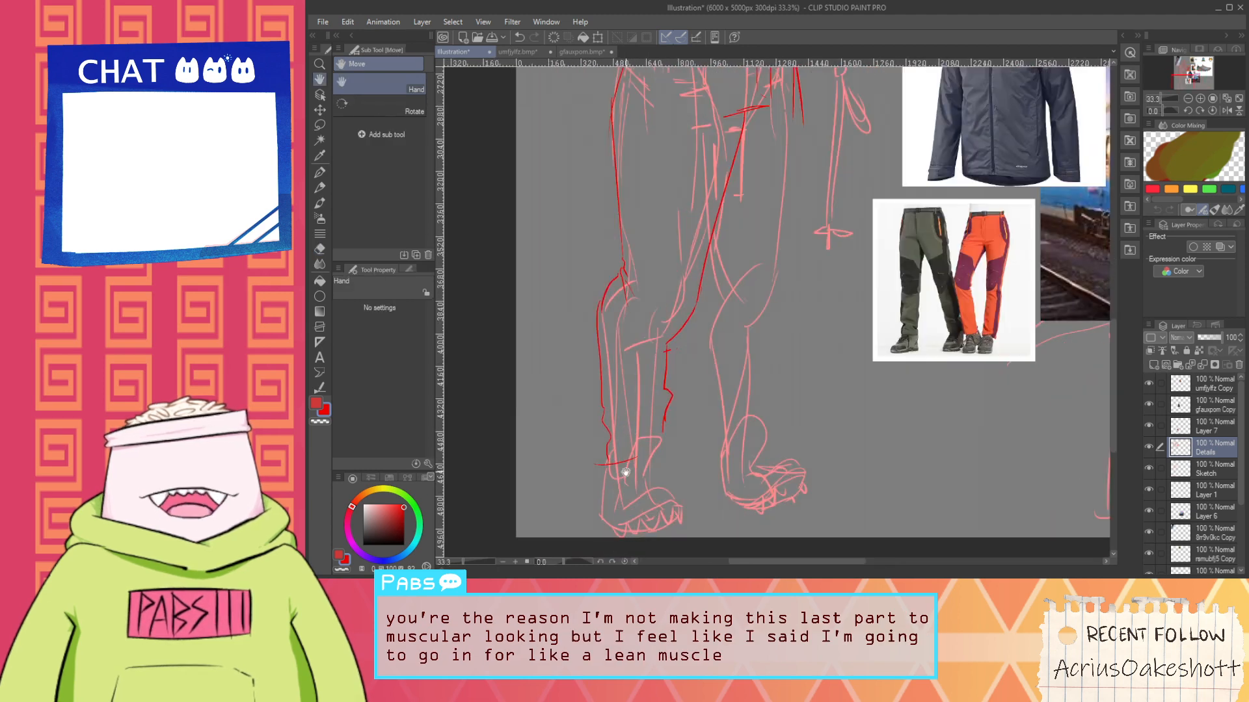
Draw the rounded heel and ankle curves around the hem of the left-hand trouser leg
{"action": "key", "text": "space"}
{"action": "left_click_drag", "start_coordinate": [686, 336], "coordinate": [646, 290]}
{"action": "scroll", "coordinate": [624, 412], "scroll_direction": "up", "scroll_amount": 1}
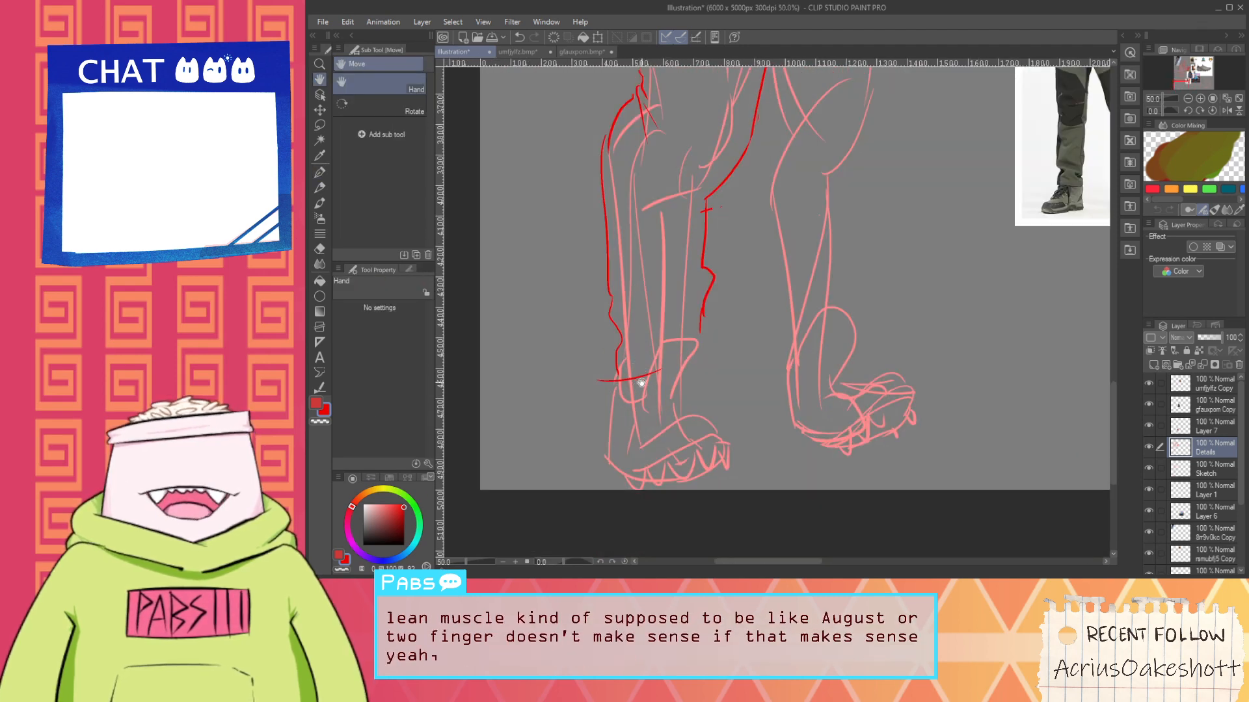
{"action": "scroll", "coordinate": [636, 357], "scroll_direction": "up", "scroll_amount": 1}
{"action": "key", "text": "p"}
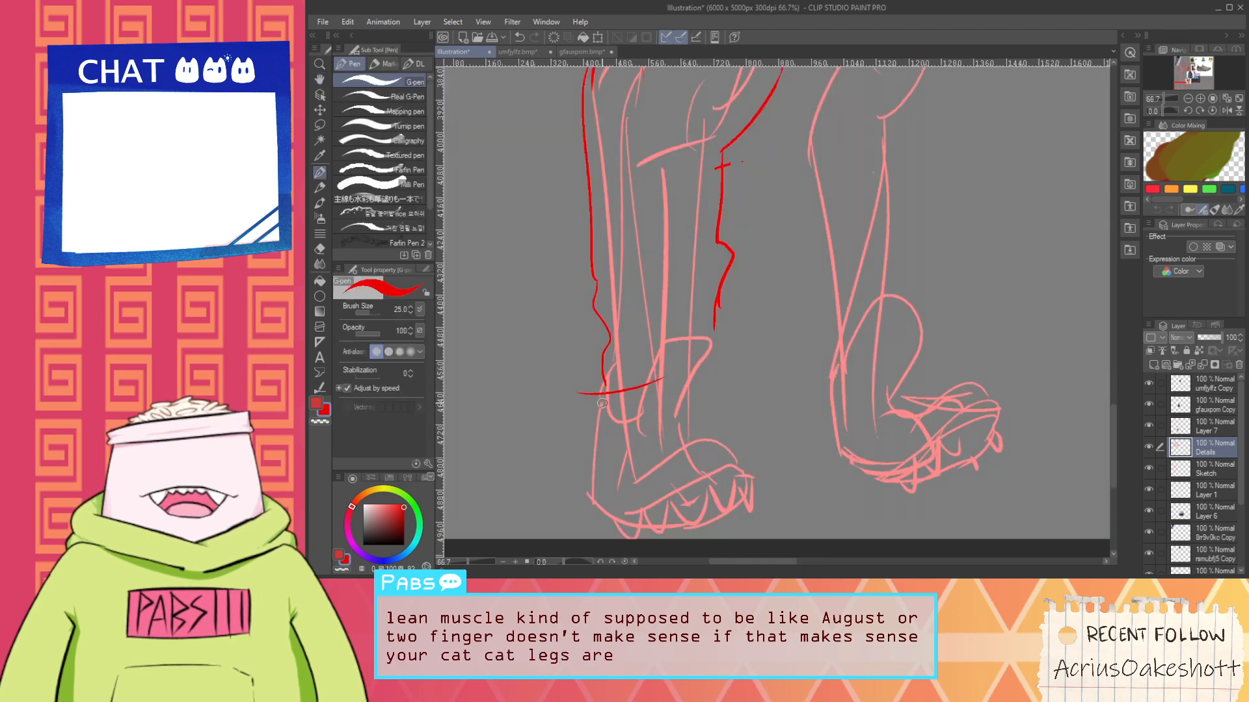
{"action": "key", "text": "ctrl+z"}
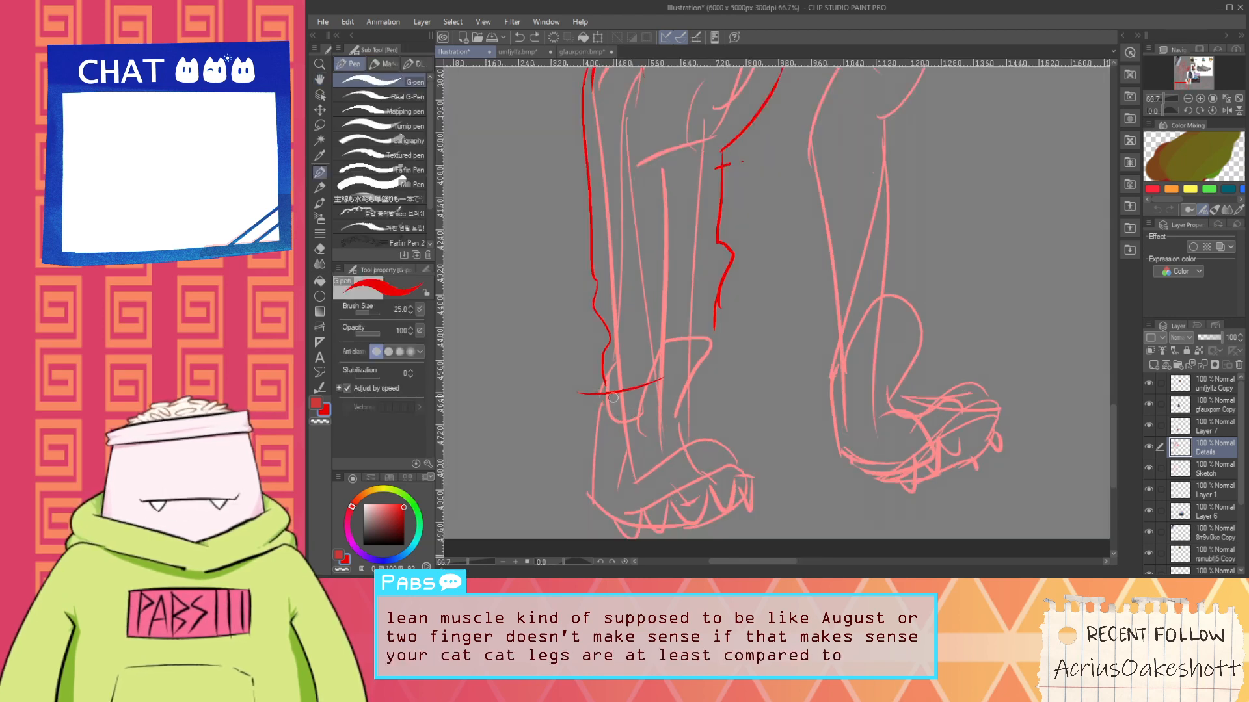
{"action": "mouse_move", "coordinate": [613, 397]}
{"action": "left_mouse_down"}
{"action": "mouse_move", "coordinate": [643, 410]}
{"action": "mouse_move", "coordinate": [634, 376]}
{"action": "mouse_move", "coordinate": [671, 408]}
{"action": "left_mouse_up"}
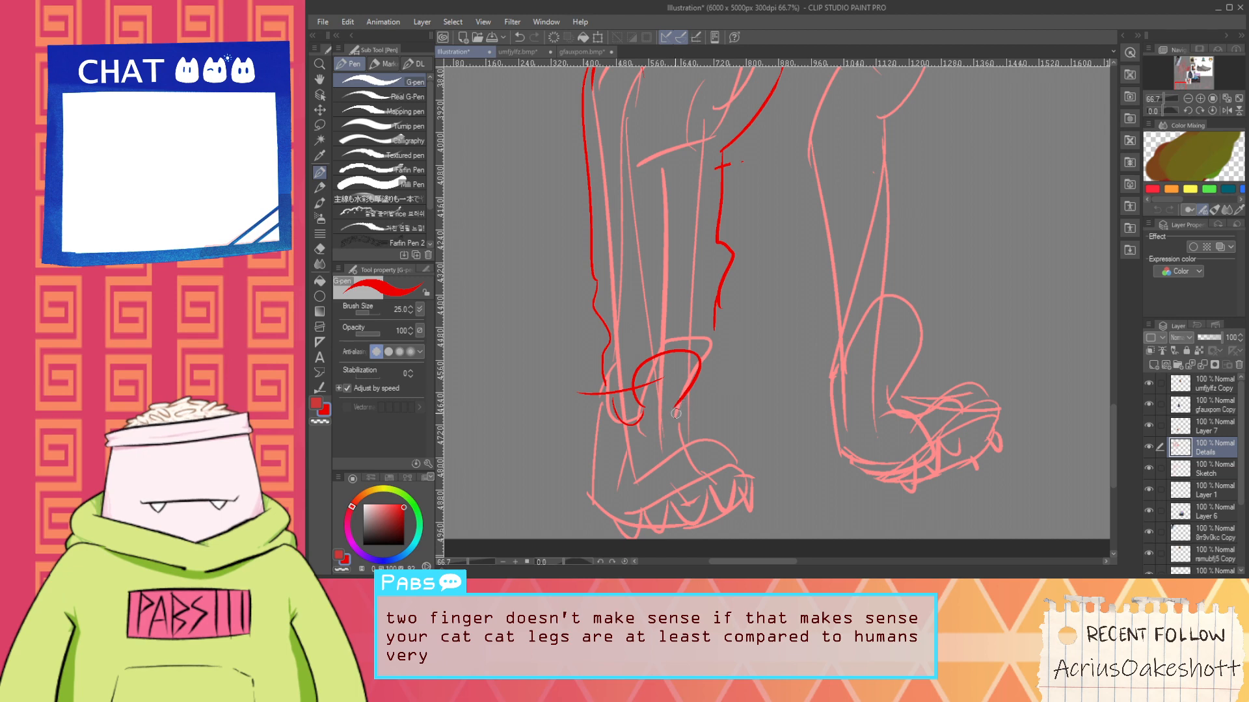
Check the sneaker reference photo and sketch the heel, side seam and laces of the left-hand shoe
{"action": "scroll", "coordinate": [675, 419], "scroll_direction": "down", "scroll_amount": 3}
{"action": "key", "text": "space"}
{"action": "left_click_drag", "start_coordinate": [962, 324], "coordinate": [730, 357]}
{"action": "left_click_drag", "start_coordinate": [947, 242], "coordinate": [643, 453]}
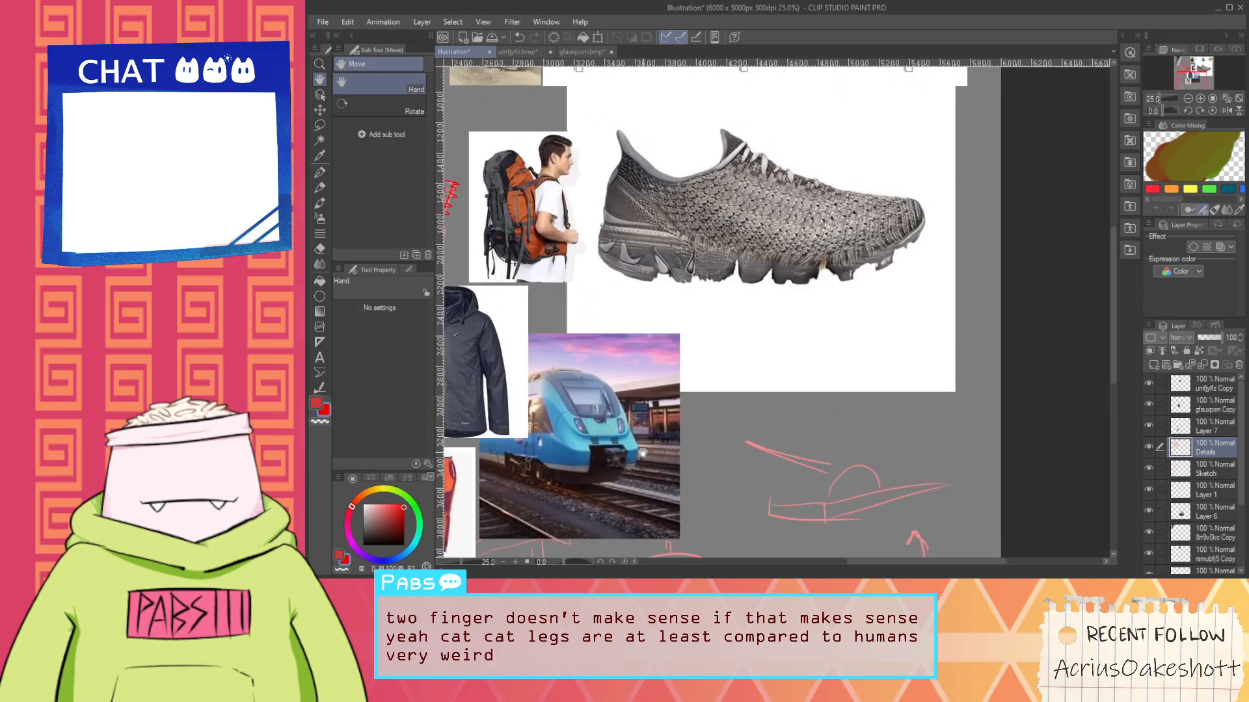
{"action": "scroll", "coordinate": [642, 453], "scroll_direction": "down", "scroll_amount": 3}
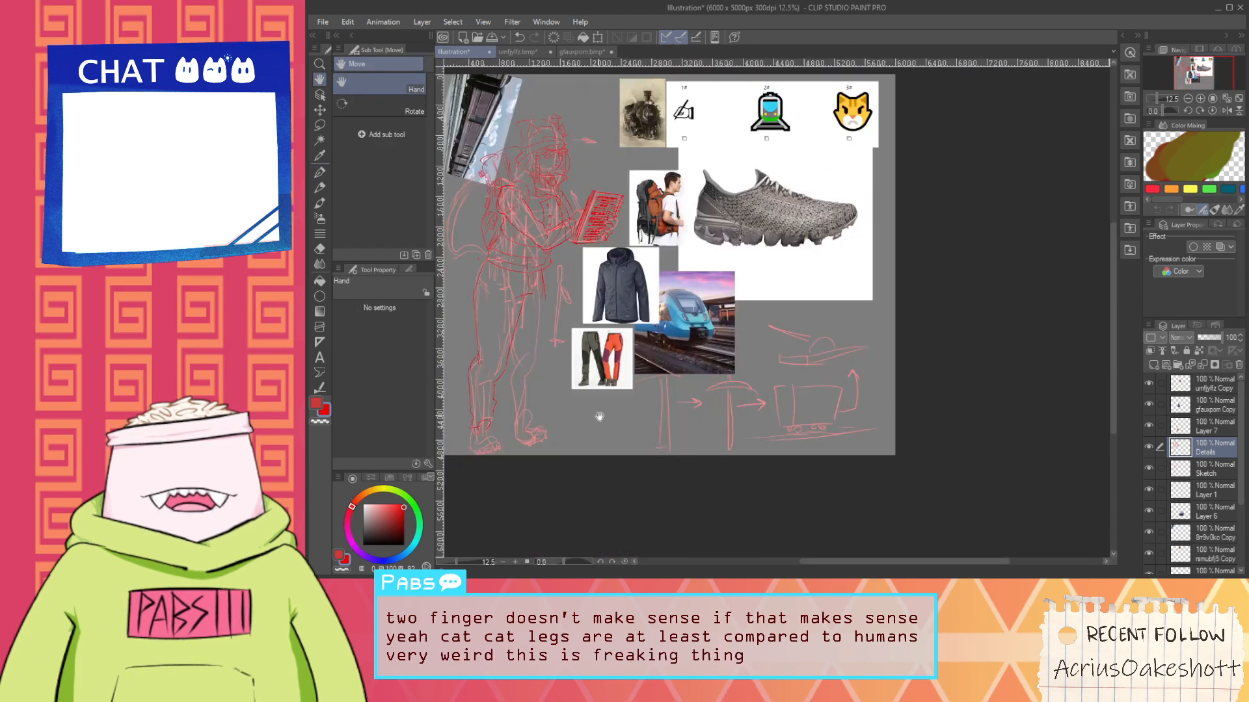
{"action": "scroll", "coordinate": [599, 417], "scroll_direction": "up", "scroll_amount": 6}
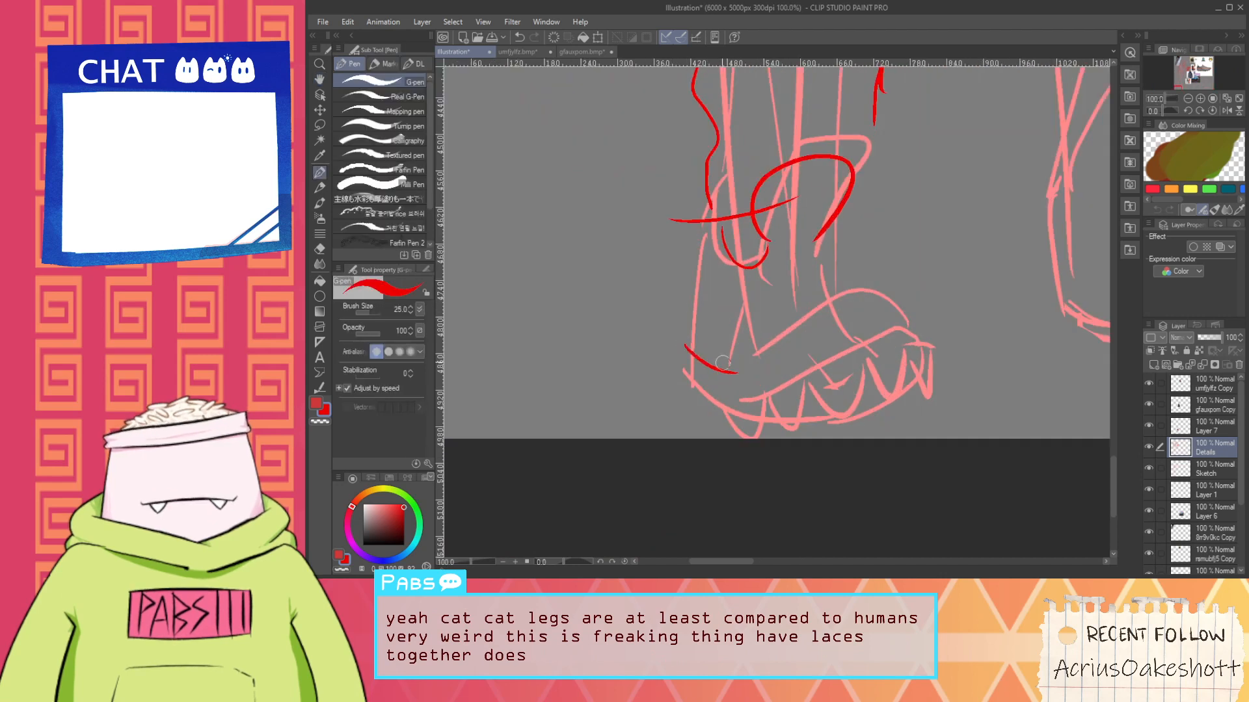
{"action": "key", "text": "ctrl+z"}
{"action": "mouse_move", "coordinate": [682, 355]}
{"action": "left_mouse_down"}
{"action": "mouse_move", "coordinate": [720, 385]}
{"action": "mouse_move", "coordinate": [718, 254]}
{"action": "mouse_move", "coordinate": [757, 391]}
{"action": "left_mouse_up"}
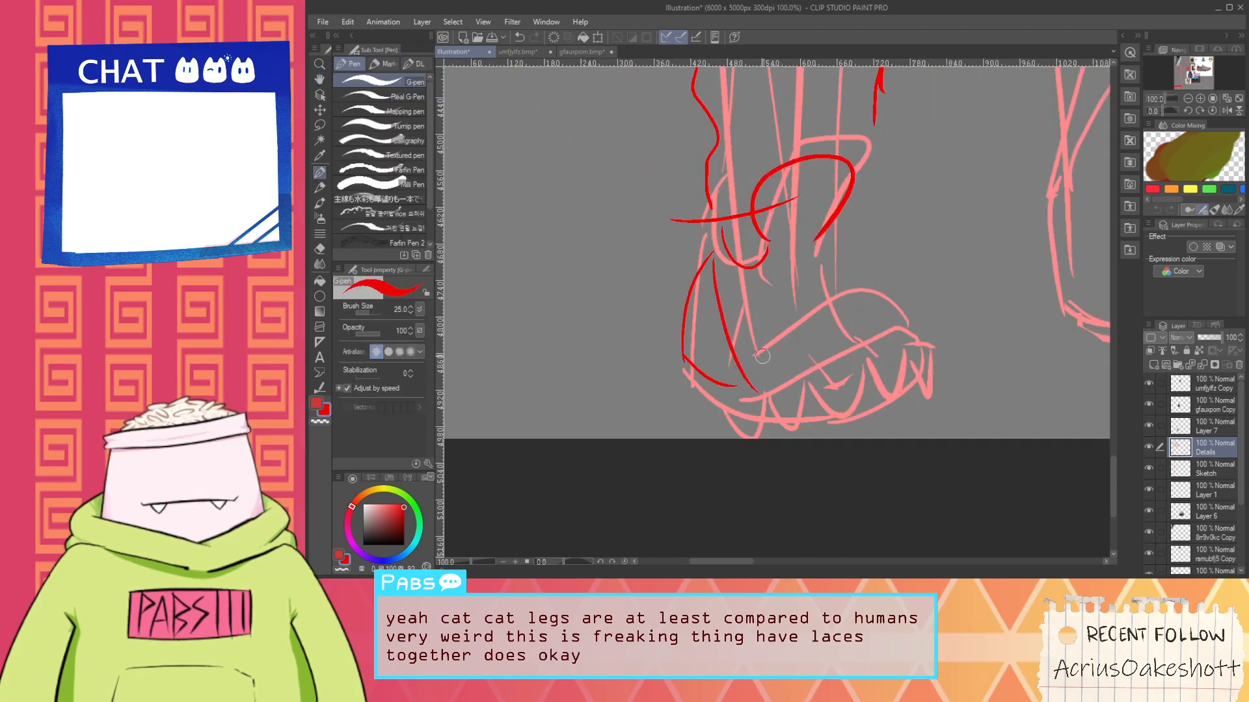
{"action": "mouse_move", "coordinate": [755, 294]}
{"action": "left_mouse_down"}
{"action": "mouse_move", "coordinate": [830, 286]}
{"action": "mouse_move", "coordinate": [805, 262]}
{"action": "left_mouse_up"}
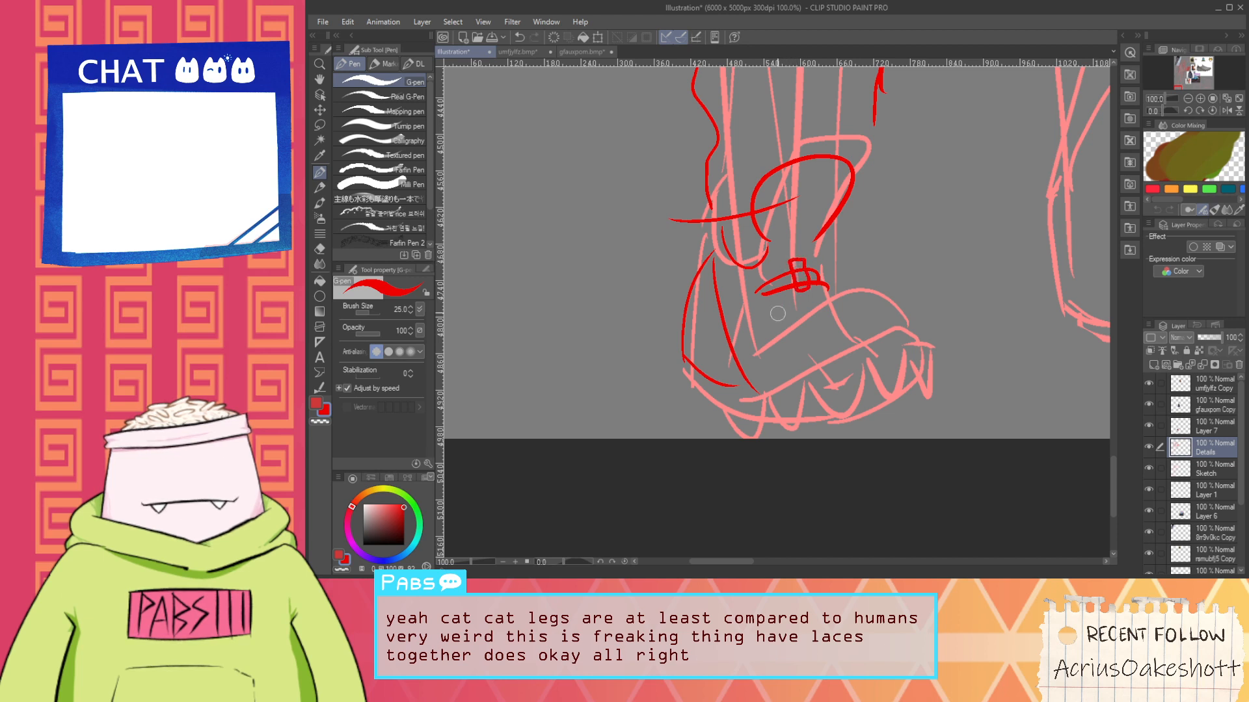
{"action": "left_click_drag", "start_coordinate": [775, 313], "coordinate": [829, 300]}
Outline the left-hand shoe's rounded toe and draw the line separating its upper from the sole
{"action": "mouse_move", "coordinate": [772, 355]}
{"action": "left_mouse_down"}
{"action": "mouse_move", "coordinate": [914, 302]}
{"action": "mouse_move", "coordinate": [906, 359]}
{"action": "left_mouse_up"}
{"action": "key", "text": "ctrl+z"}
{"action": "mouse_move", "coordinate": [717, 388]}
{"action": "left_mouse_down"}
{"action": "mouse_move", "coordinate": [876, 351]}
{"action": "mouse_move", "coordinate": [814, 363]}
{"action": "mouse_move", "coordinate": [911, 360]}
{"action": "left_mouse_up"}
{"action": "key", "text": "ctrl+z"}
{"action": "key", "text": "ctrl+z"}
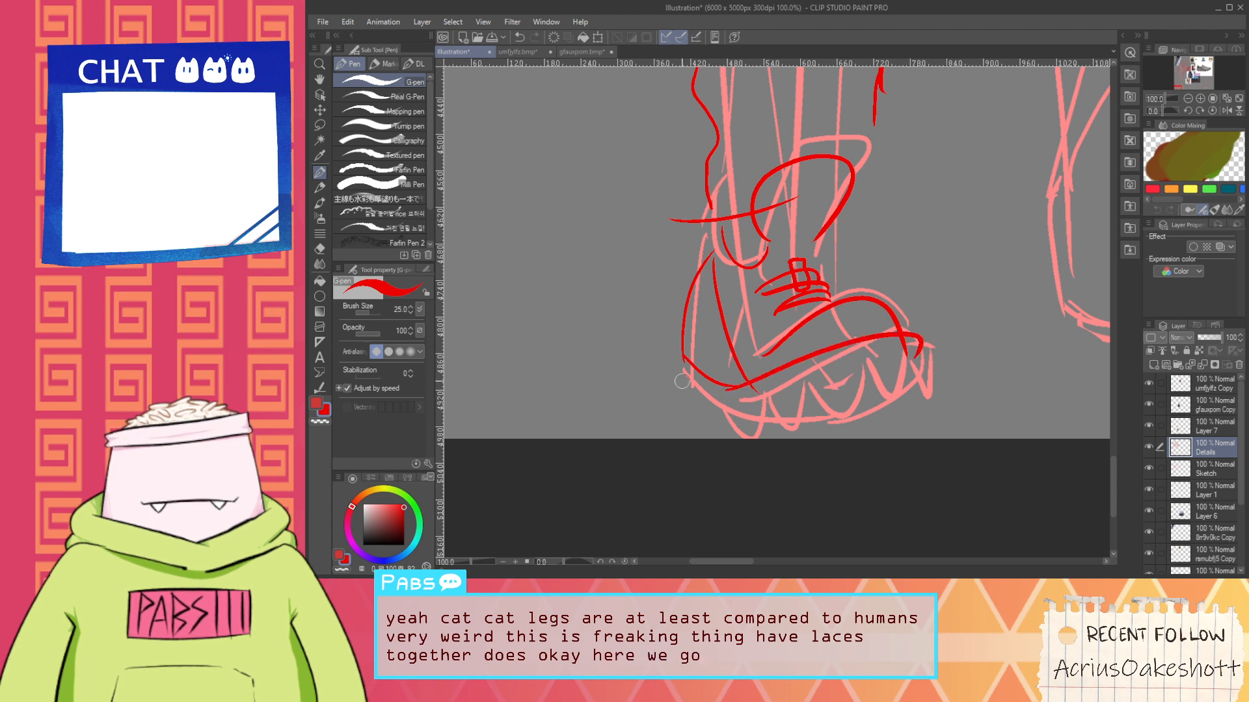
Draw a scalloped, chunky tread along the left-hand shoe's sole from heel to toe
{"action": "mouse_move", "coordinate": [680, 347]}
{"action": "left_mouse_down"}
{"action": "mouse_move", "coordinate": [672, 376]}
{"action": "mouse_move", "coordinate": [687, 387]}
{"action": "mouse_move", "coordinate": [672, 360]}
{"action": "mouse_move", "coordinate": [675, 398]}
{"action": "mouse_move", "coordinate": [688, 390]}
{"action": "mouse_move", "coordinate": [674, 367]}
{"action": "left_mouse_up"}
{"action": "key", "text": "ctrl+z"}
{"action": "key", "text": "ctrl+z"}
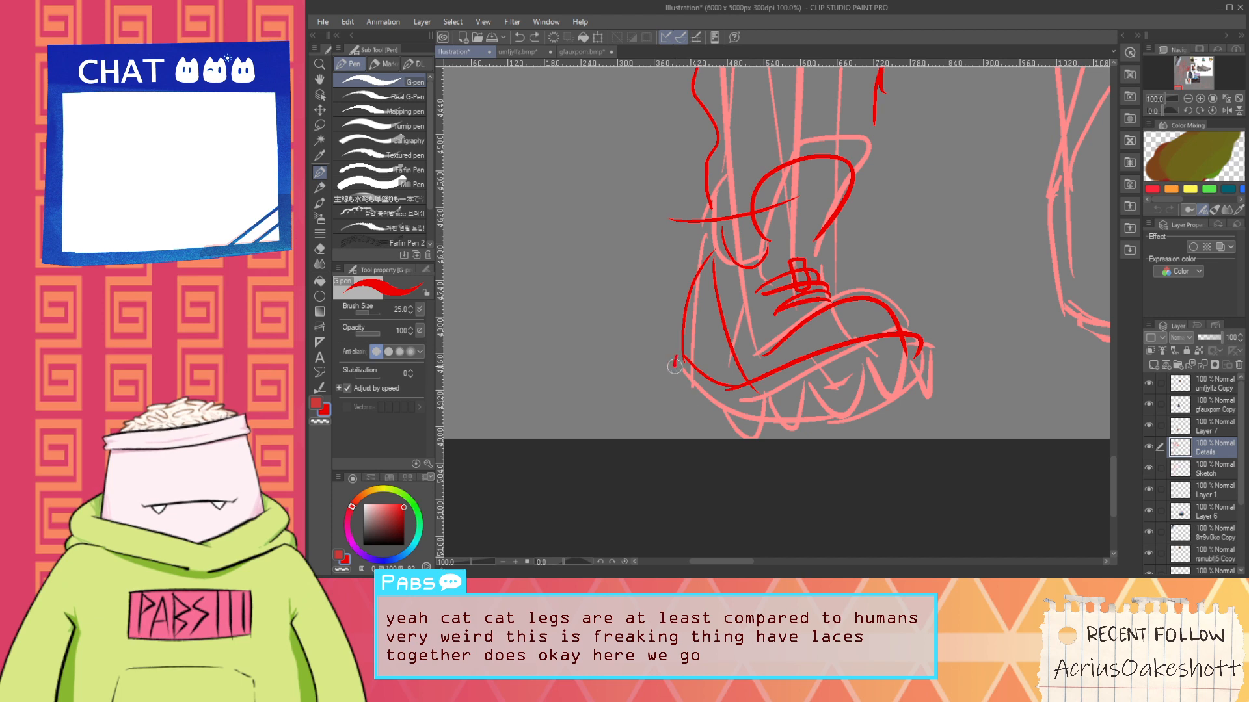
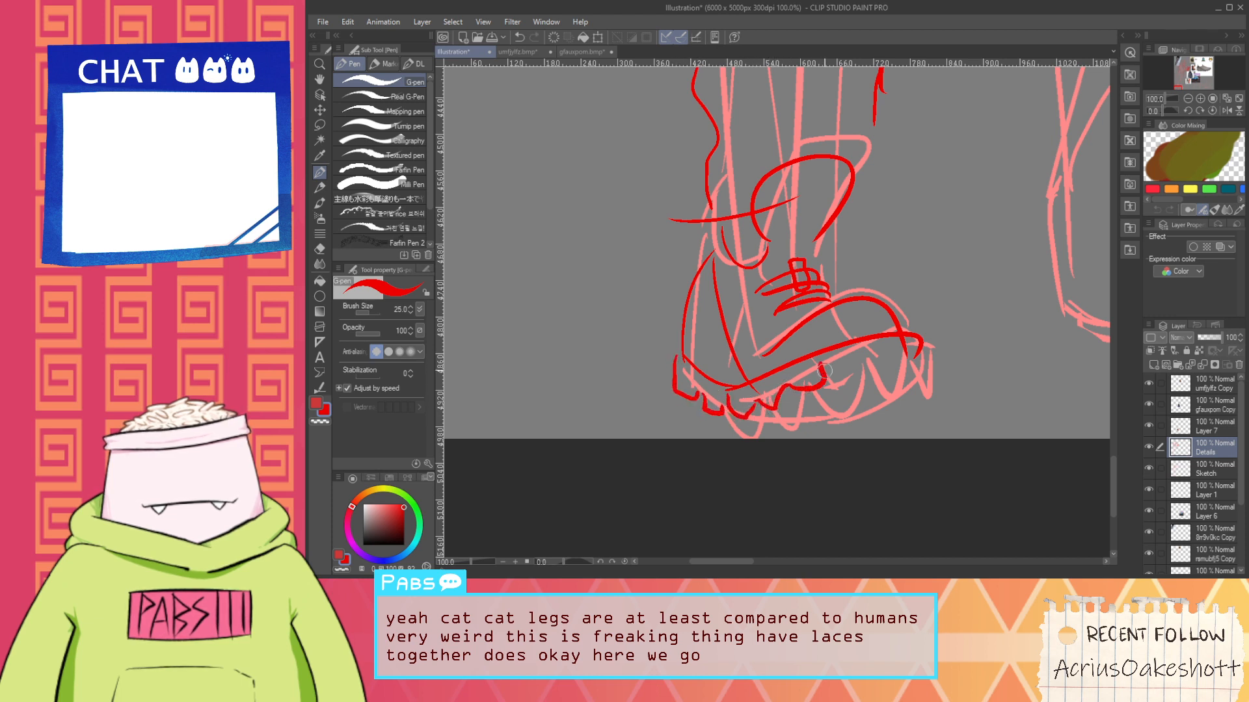
{"action": "key", "text": "ctrl+z"}
{"action": "left_click_drag", "start_coordinate": [781, 384], "coordinate": [812, 398]}
{"action": "key", "text": "ctrl+z"}
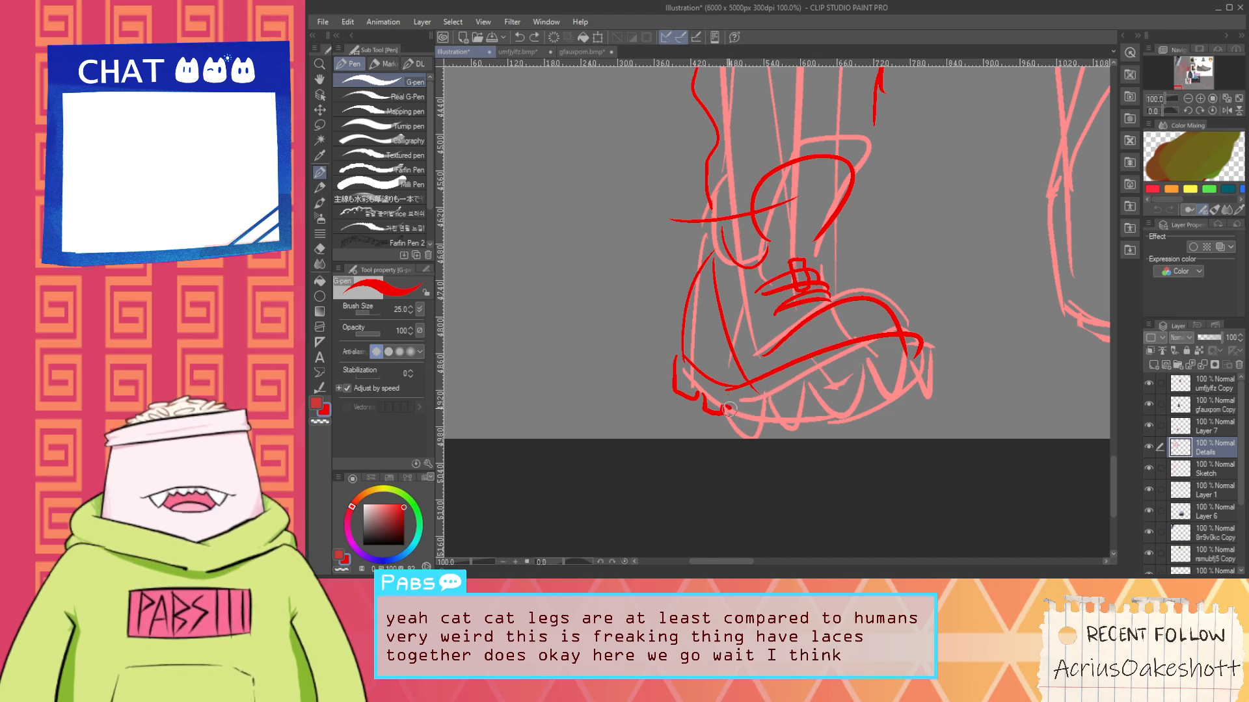
{"action": "mouse_move", "coordinate": [728, 408]}
{"action": "left_mouse_down"}
{"action": "mouse_move", "coordinate": [756, 423]}
{"action": "mouse_move", "coordinate": [764, 392]}
{"action": "mouse_move", "coordinate": [783, 414]}
{"action": "mouse_move", "coordinate": [790, 391]}
{"action": "mouse_move", "coordinate": [765, 403]}
{"action": "mouse_move", "coordinate": [780, 414]}
{"action": "mouse_move", "coordinate": [796, 391]}
{"action": "mouse_move", "coordinate": [850, 393]}
{"action": "mouse_move", "coordinate": [852, 372]}
{"action": "mouse_move", "coordinate": [889, 387]}
{"action": "mouse_move", "coordinate": [892, 369]}
{"action": "mouse_move", "coordinate": [896, 395]}
{"action": "left_mouse_up"}
{"action": "key", "text": "ctrl+z"}
{"action": "key", "text": "ctrl+z"}
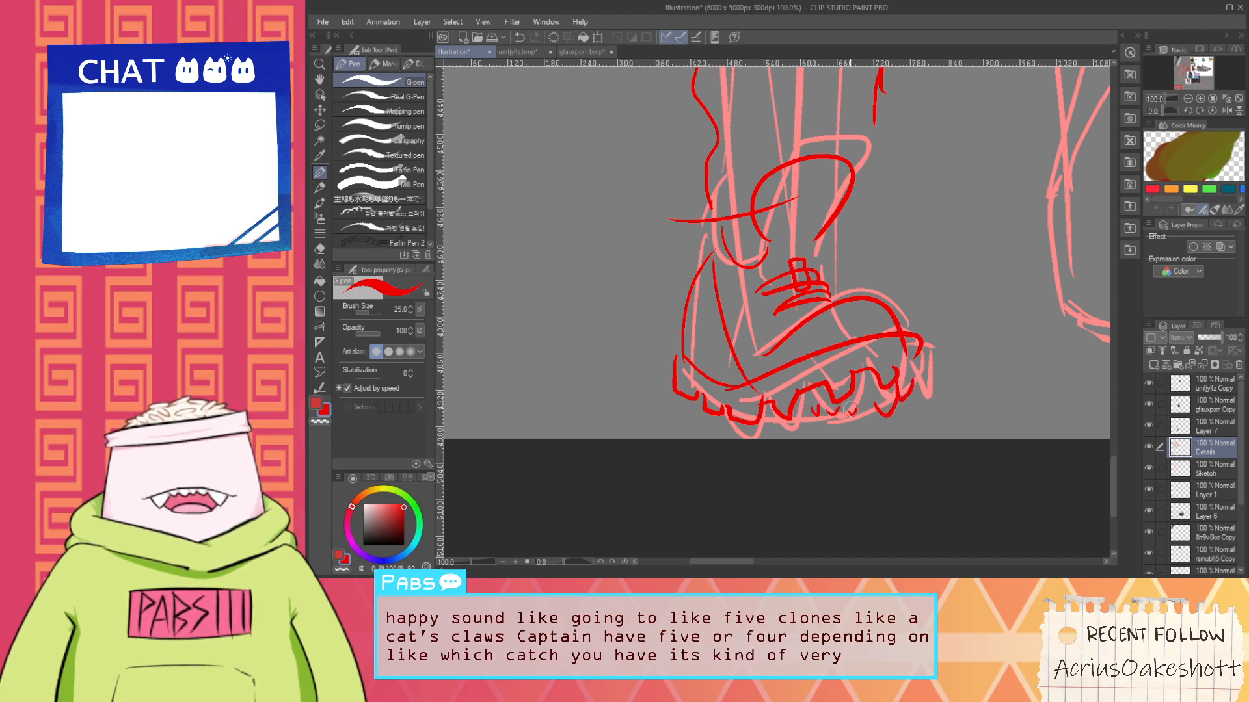
Add paw-pad shapes and a lower edge line beneath the front of the left-hand shoe's tread
{"action": "mouse_move", "coordinate": [813, 412]}
{"action": "left_mouse_down"}
{"action": "mouse_move", "coordinate": [865, 403]}
{"action": "mouse_move", "coordinate": [841, 407]}
{"action": "mouse_move", "coordinate": [862, 413]}
{"action": "mouse_move", "coordinate": [866, 385]}
{"action": "mouse_move", "coordinate": [881, 401]}
{"action": "mouse_move", "coordinate": [817, 400]}
{"action": "mouse_move", "coordinate": [766, 422]}
{"action": "mouse_move", "coordinate": [881, 412]}
{"action": "left_mouse_up"}
{"action": "key", "text": "ctrl+z"}
{"action": "key", "text": "ctrl+z"}
Draw the right-hand shoe's curved sole line from heel to raised toe and block in the tread under its heel
{"action": "scroll", "coordinate": [885, 409], "scroll_direction": "down", "scroll_amount": 2}
{"action": "key", "text": "space"}
{"action": "mouse_move", "coordinate": [979, 359]}
{"action": "left_mouse_down"}
{"action": "mouse_move", "coordinate": [750, 393]}
{"action": "mouse_move", "coordinate": [728, 426]}
{"action": "mouse_move", "coordinate": [790, 437]}
{"action": "left_mouse_up"}
{"action": "scroll", "coordinate": [745, 392], "scroll_direction": "up", "scroll_amount": 2}
{"action": "left_click_drag", "start_coordinate": [736, 390], "coordinate": [900, 346]}
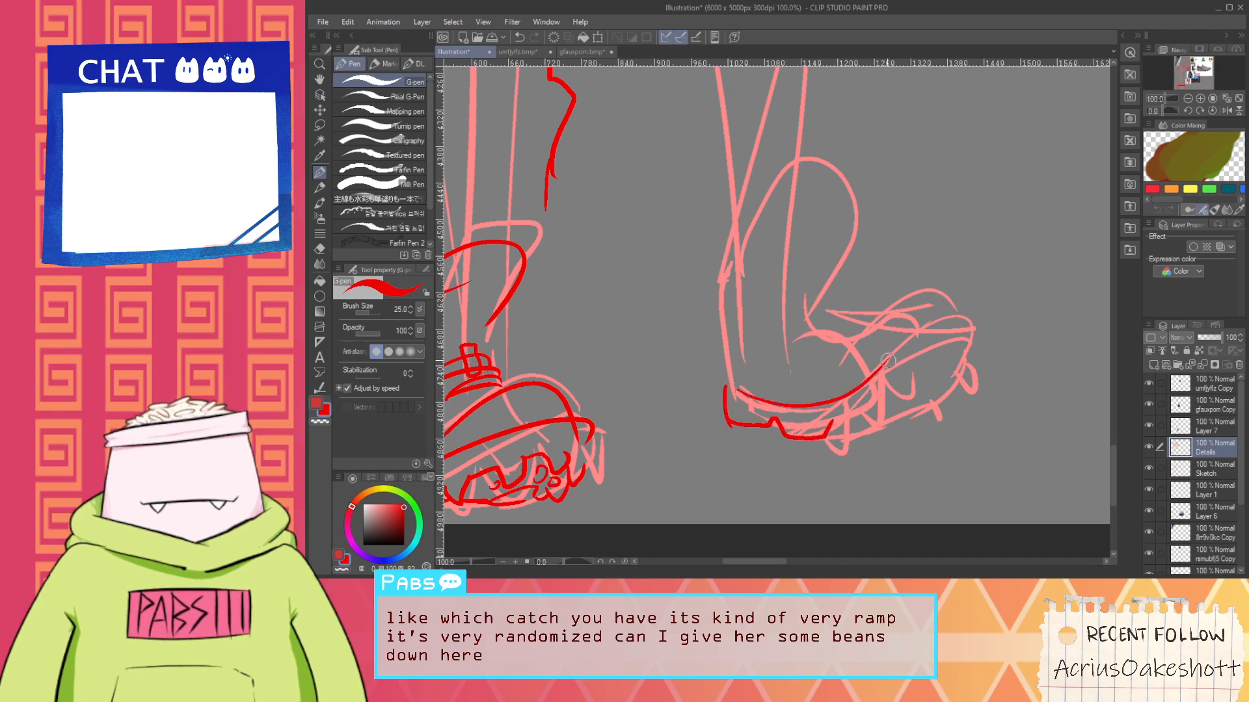
{"action": "left_click_drag", "start_coordinate": [845, 404], "coordinate": [983, 329]}
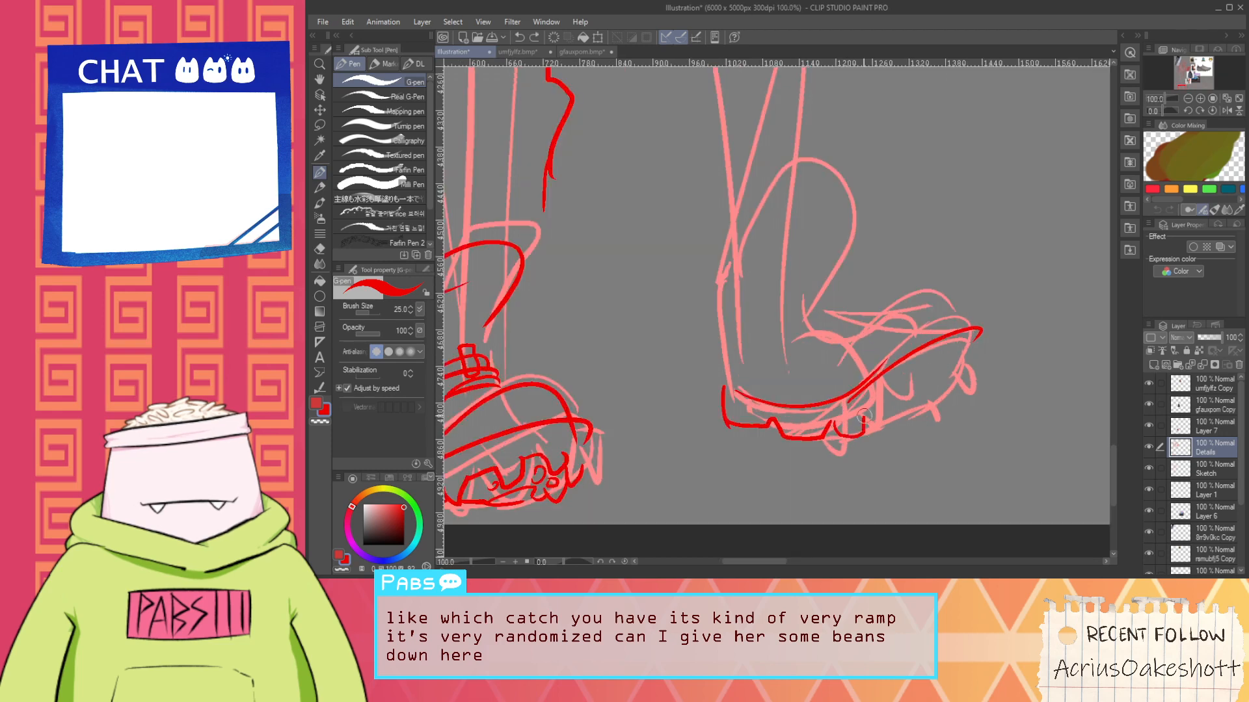
{"action": "key", "text": "ctrl+z"}
{"action": "key", "text": "ctrl+z"}
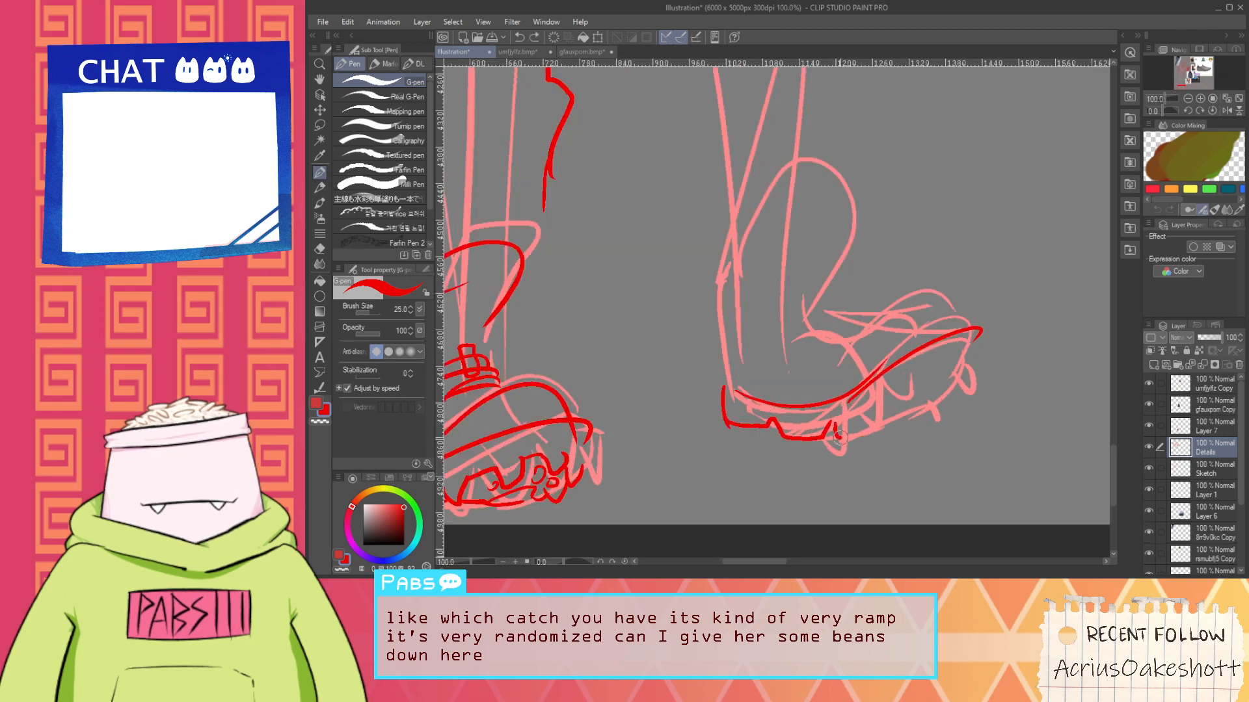
Continue the right-hand shoe's tread forward to a claw-like toe tip and add paw-pad shapes under the front
{"action": "scroll", "coordinate": [886, 407], "scroll_direction": "down", "scroll_amount": 1}
{"action": "left_click_drag", "start_coordinate": [911, 406], "coordinate": [860, 406]}
{"action": "scroll", "coordinate": [860, 404], "scroll_direction": "up", "scroll_amount": 2}
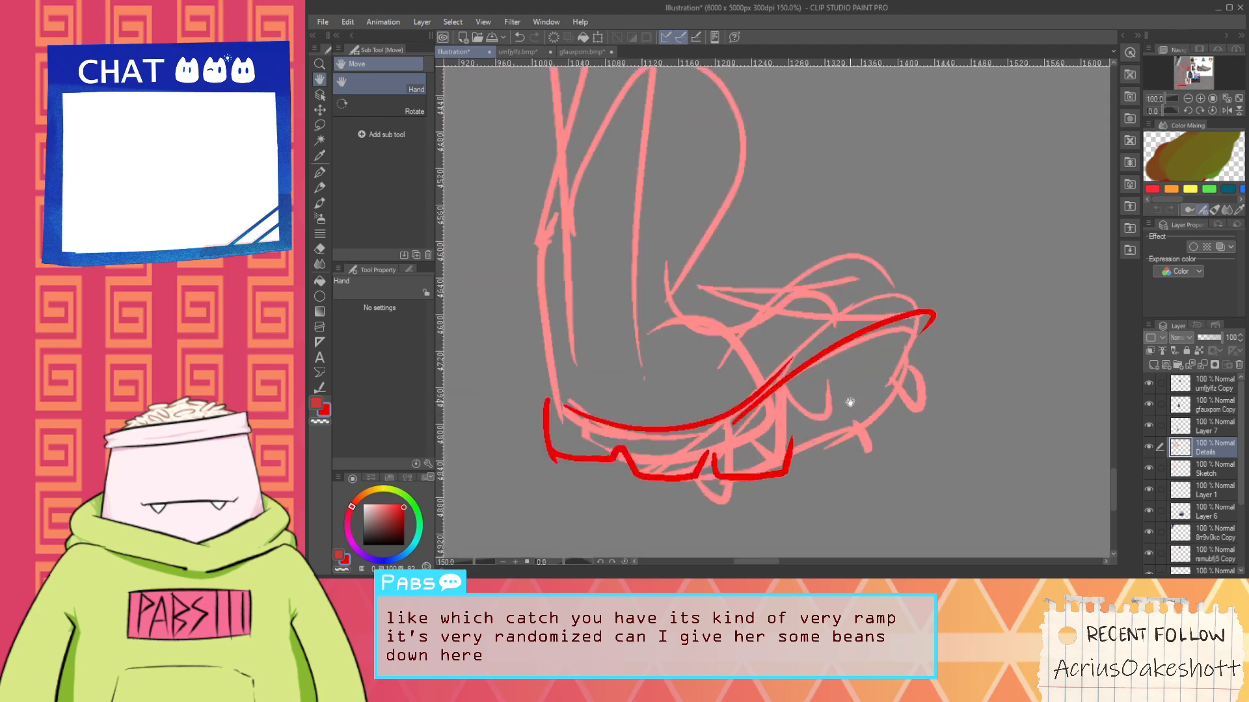
{"action": "mouse_move", "coordinate": [793, 439]}
{"action": "left_mouse_down"}
{"action": "mouse_move", "coordinate": [853, 425]}
{"action": "mouse_move", "coordinate": [848, 395]}
{"action": "mouse_move", "coordinate": [821, 434]}
{"action": "mouse_move", "coordinate": [847, 390]}
{"action": "mouse_move", "coordinate": [925, 357]}
{"action": "mouse_move", "coordinate": [929, 343]}
{"action": "mouse_move", "coordinate": [956, 336]}
{"action": "mouse_move", "coordinate": [981, 386]}
{"action": "left_mouse_up"}
{"action": "key", "text": "ctrl+z"}
{"action": "left_click_drag", "start_coordinate": [899, 399], "coordinate": [934, 361]}
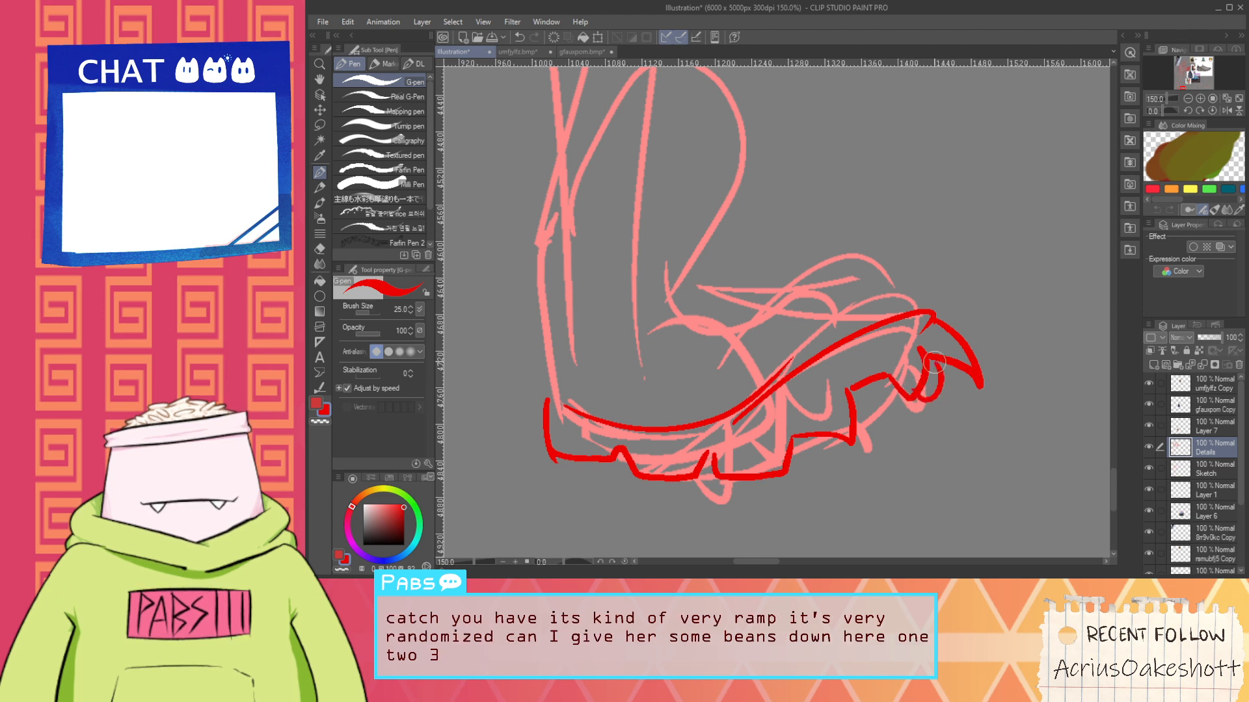
{"action": "mouse_move", "coordinate": [879, 422]}
{"action": "left_mouse_down"}
{"action": "mouse_move", "coordinate": [905, 405]}
{"action": "mouse_move", "coordinate": [790, 458]}
{"action": "mouse_move", "coordinate": [849, 429]}
{"action": "left_mouse_up"}
{"action": "key", "text": "ctrl+z"}
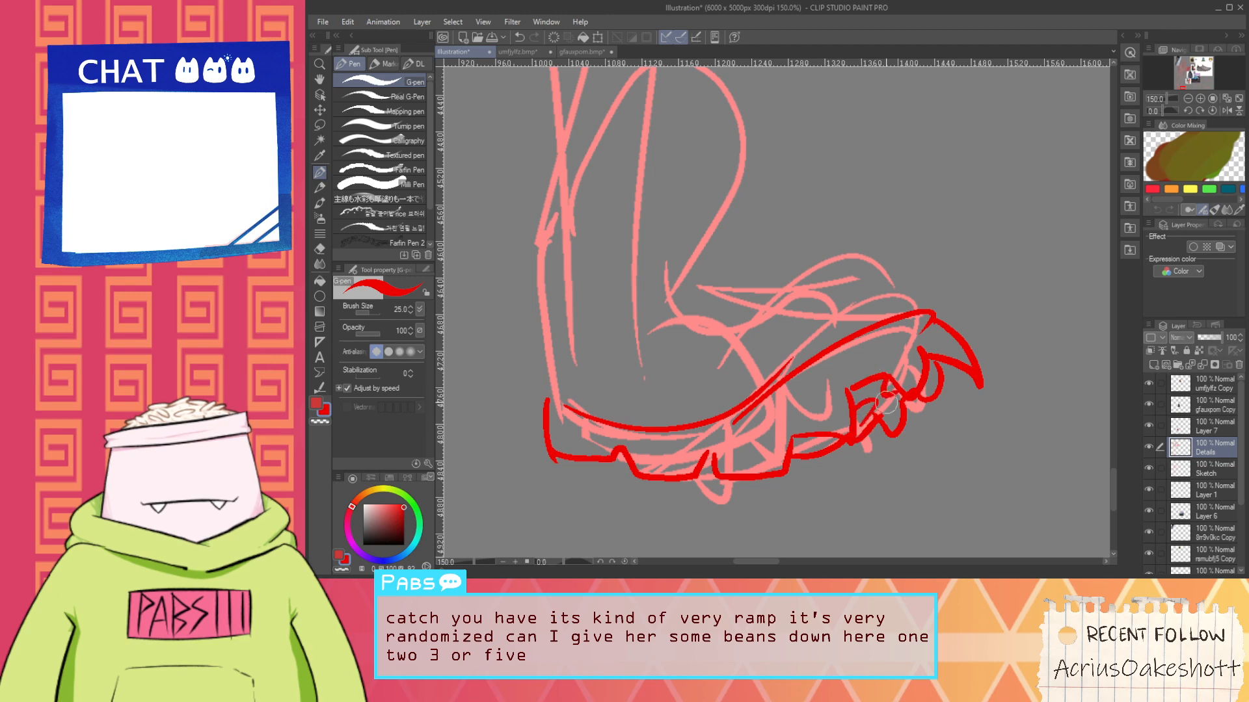
Compare both sketched shoes with the whole legs and the reference photos
{"action": "scroll", "coordinate": [899, 400], "scroll_direction": "down", "scroll_amount": 4}
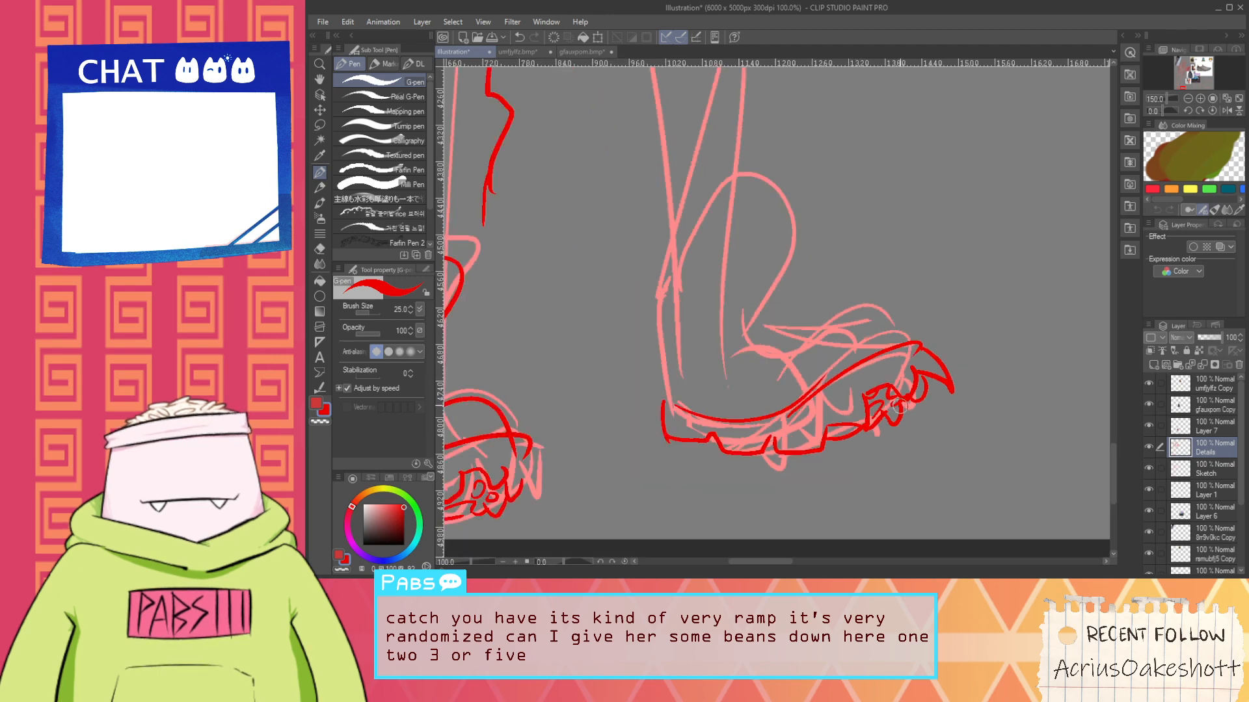
{"action": "key", "text": "space"}
{"action": "left_click_drag", "start_coordinate": [847, 342], "coordinate": [802, 391]}
{"action": "scroll", "coordinate": [803, 391], "scroll_direction": "up", "scroll_amount": 2}
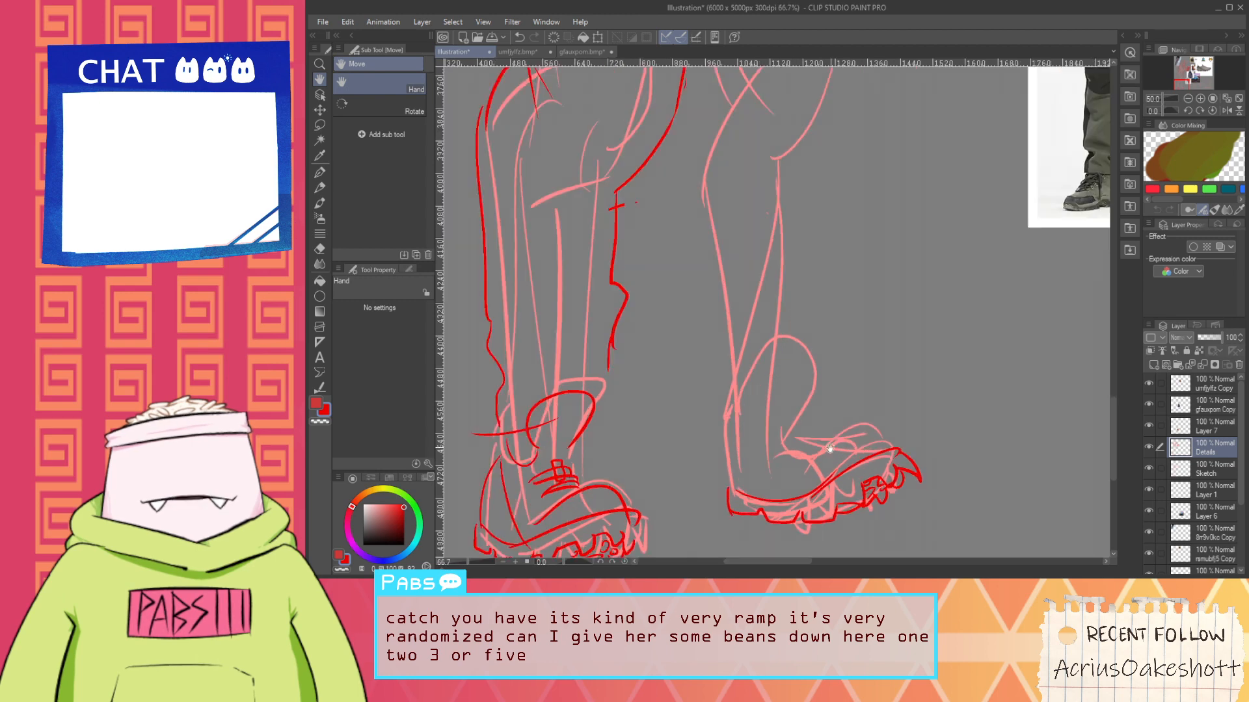
{"action": "left_click_drag", "start_coordinate": [813, 446], "coordinate": [879, 425]}
{"action": "scroll", "coordinate": [865, 430], "scroll_direction": "down", "scroll_amount": 5}
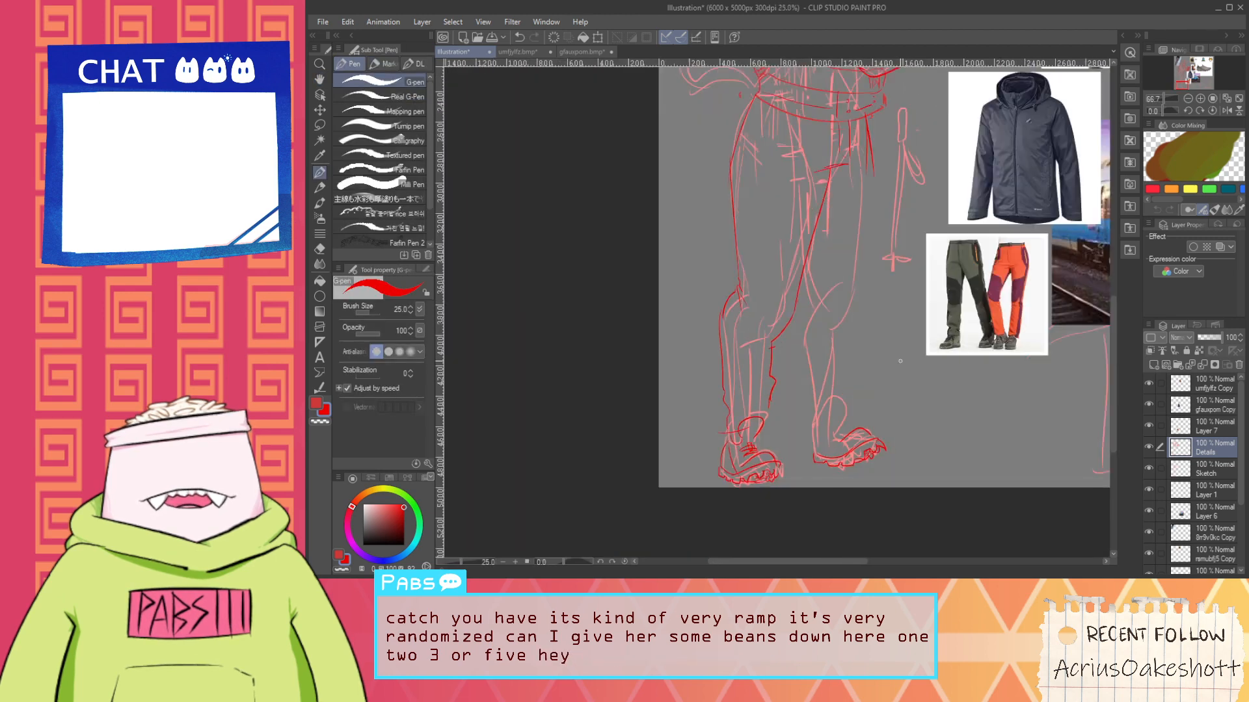
{"action": "key", "text": "space"}
{"action": "left_click_drag", "start_coordinate": [1095, 203], "coordinate": [996, 223]}
{"action": "scroll", "coordinate": [1006, 226], "scroll_direction": "up", "scroll_amount": 2}
{"action": "left_click_drag", "start_coordinate": [683, 508], "coordinate": [887, 212]}
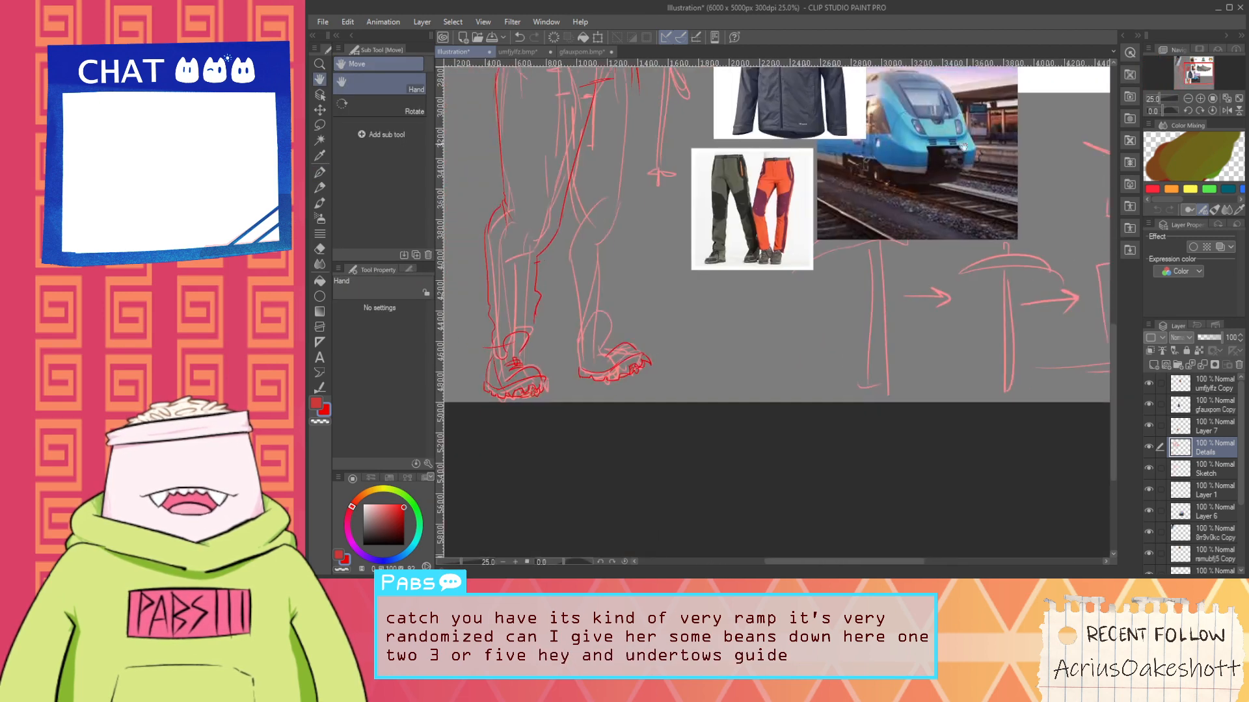
{"action": "left_click_drag", "start_coordinate": [744, 332], "coordinate": [839, 368]}
{"action": "scroll", "coordinate": [670, 397], "scroll_direction": "up", "scroll_amount": 2}
{"action": "scroll", "coordinate": [686, 404], "scroll_direction": "up", "scroll_amount": 1}
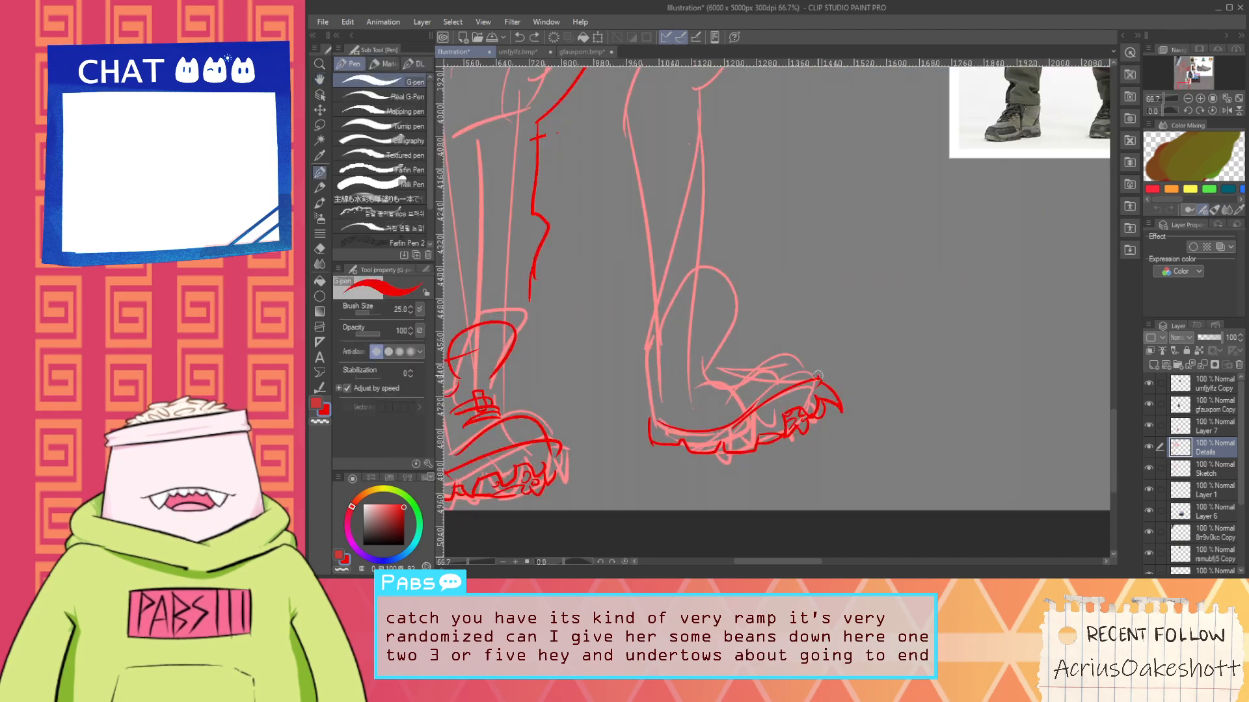
Draw the right-hand shoe's upper line from the raised toe back over the instep and erase its excess rear end
{"action": "scroll", "coordinate": [805, 361], "scroll_direction": "up", "scroll_amount": 1}
{"action": "key", "text": "e"}
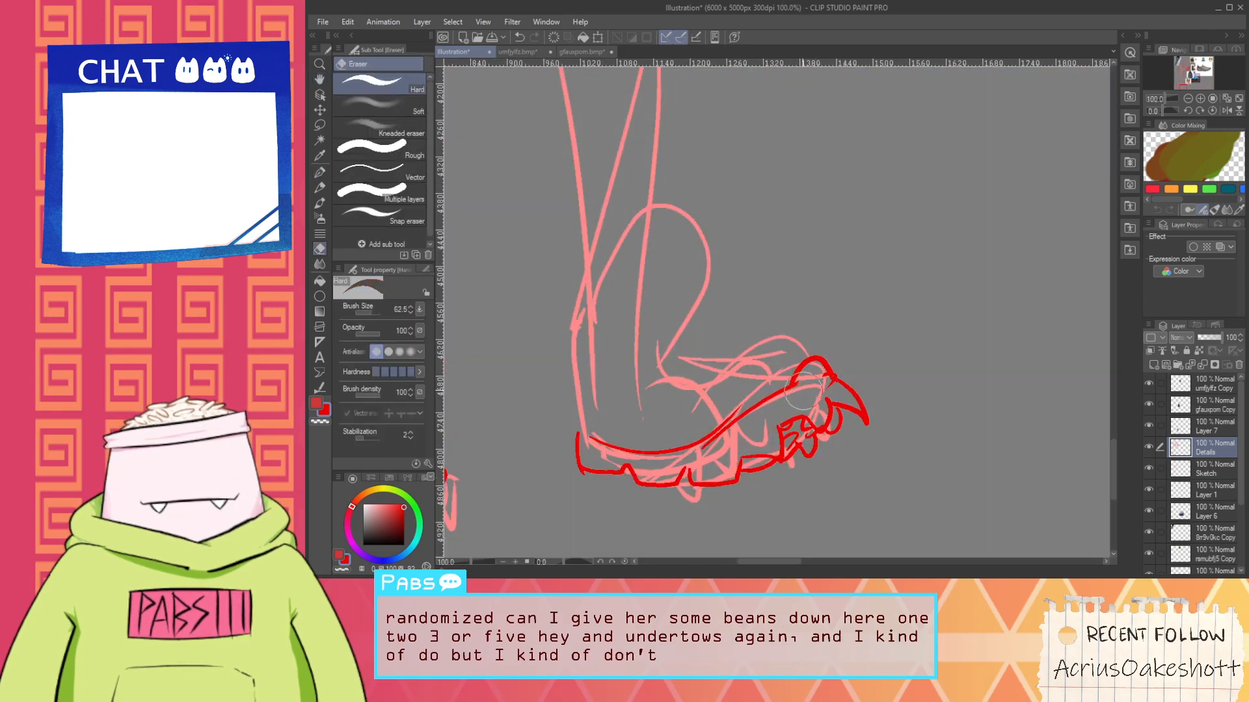
{"action": "key", "text": "p"}
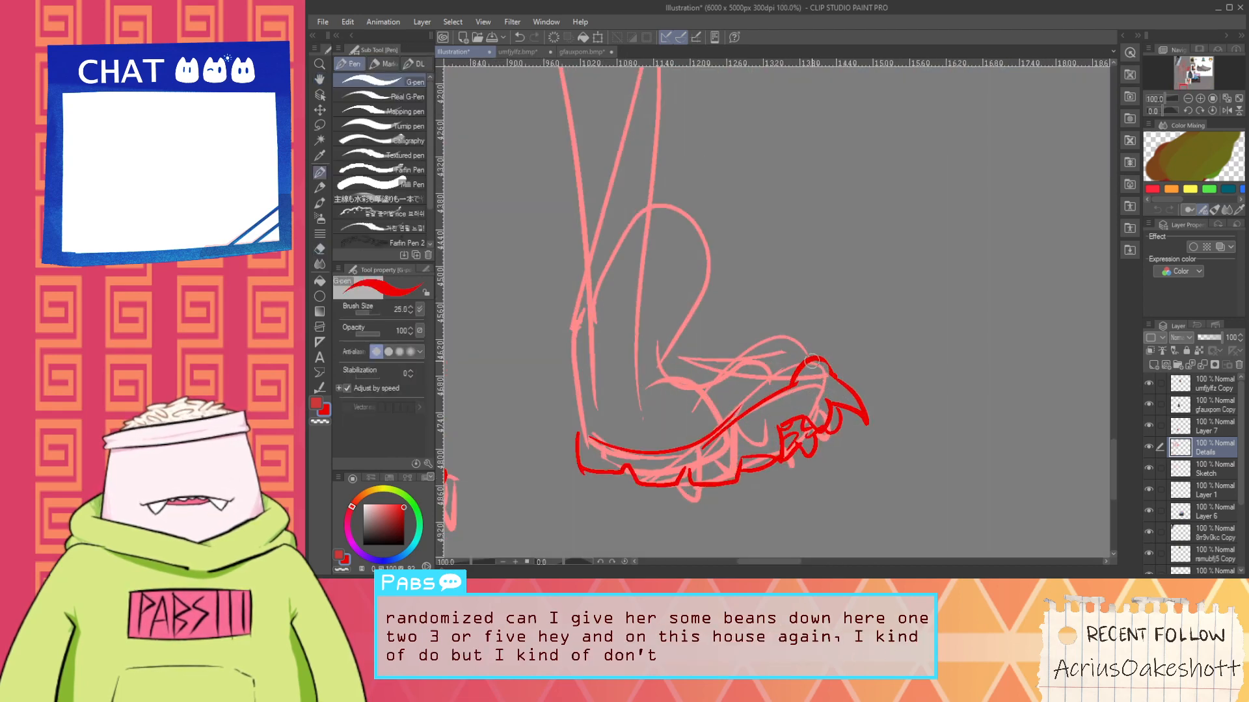
{"action": "left_click_drag", "start_coordinate": [821, 360], "coordinate": [692, 390]}
{"action": "key", "text": "ctrl+z"}
{"action": "left_click_drag", "start_coordinate": [825, 359], "coordinate": [675, 410]}
{"action": "key", "text": "ctrl+z"}
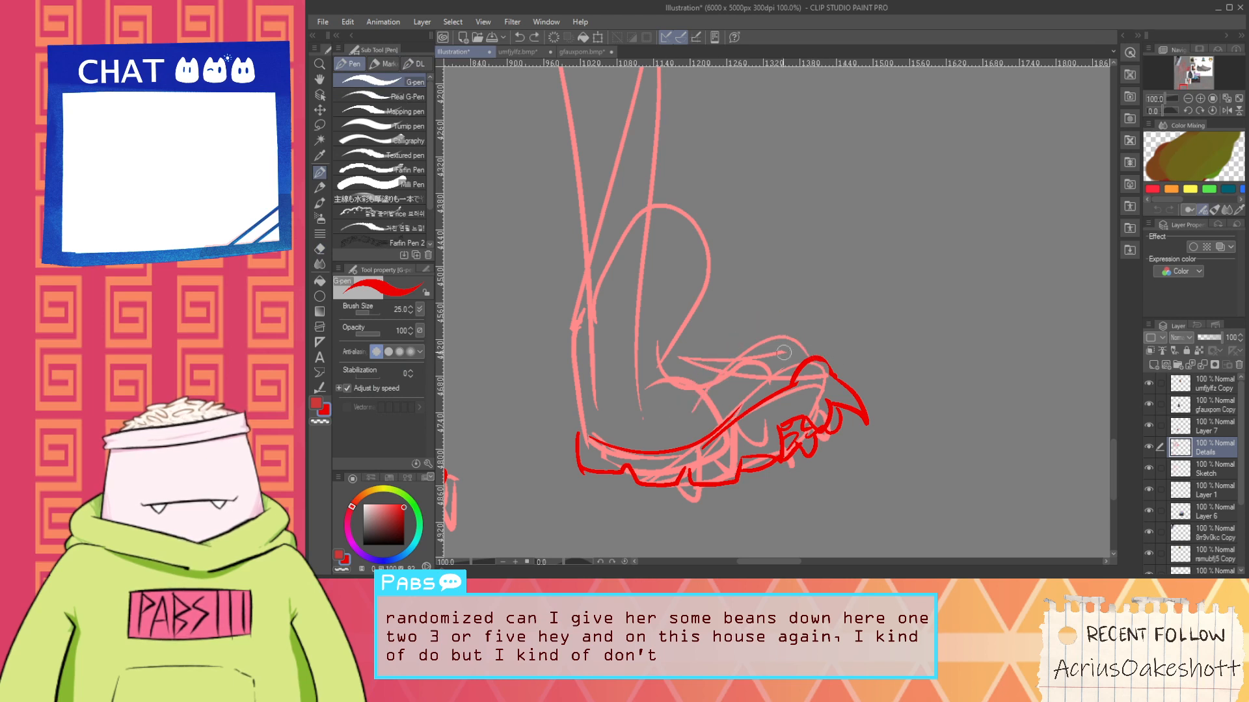
{"action": "left_click_drag", "start_coordinate": [822, 359], "coordinate": [631, 388]}
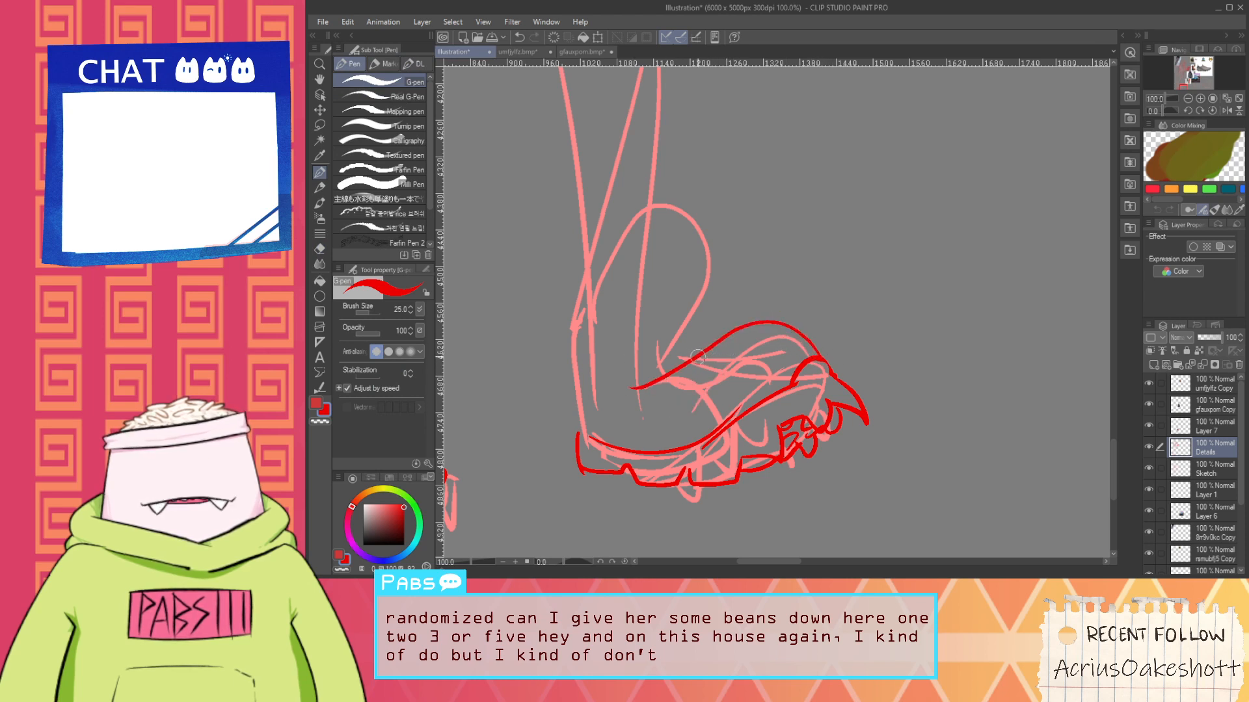
{"action": "key", "text": "e"}
{"action": "mouse_move", "coordinate": [691, 353]}
{"action": "left_mouse_down"}
{"action": "mouse_move", "coordinate": [640, 383]}
{"action": "mouse_move", "coordinate": [734, 392]}
{"action": "left_mouse_up"}
{"action": "key", "text": "p"}
Sketch the right-hand shoe's rounded heel and ankle opening, adding a looped tongue and lace marks at the instep
{"action": "scroll", "coordinate": [710, 372], "scroll_direction": "down", "scroll_amount": 2}
{"action": "key", "text": "space"}
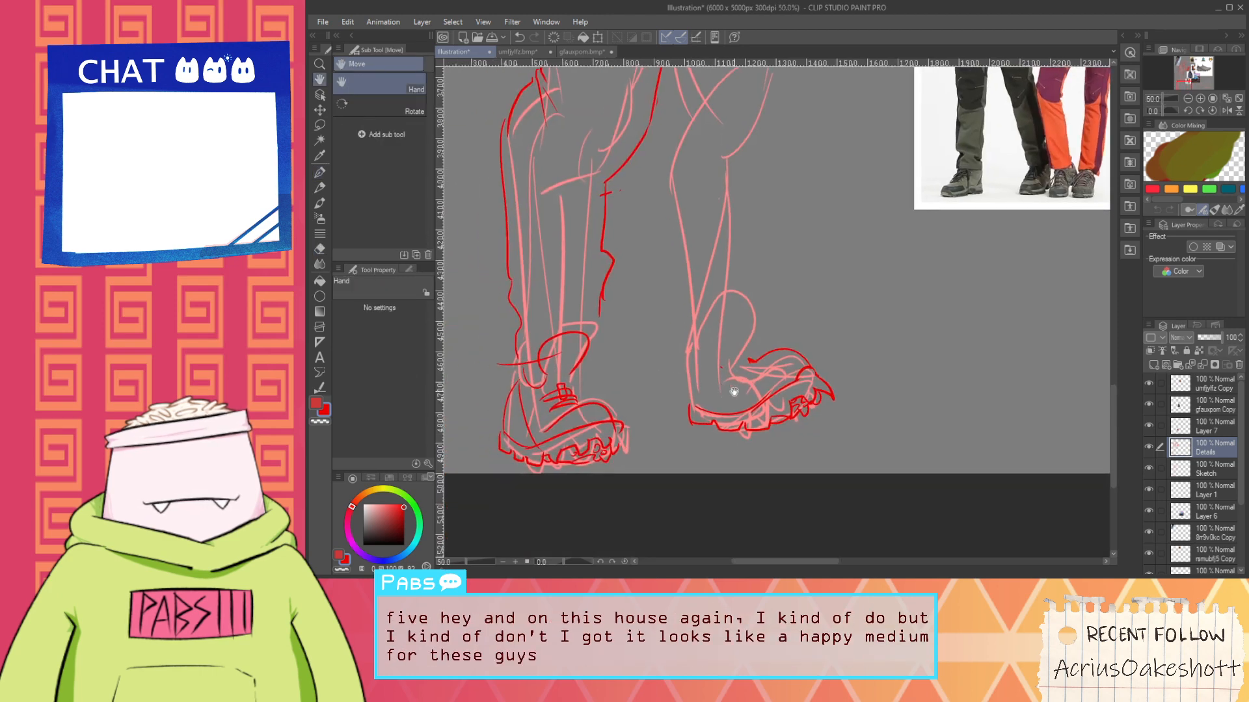
{"action": "scroll", "coordinate": [734, 392], "scroll_direction": "up", "scroll_amount": 2}
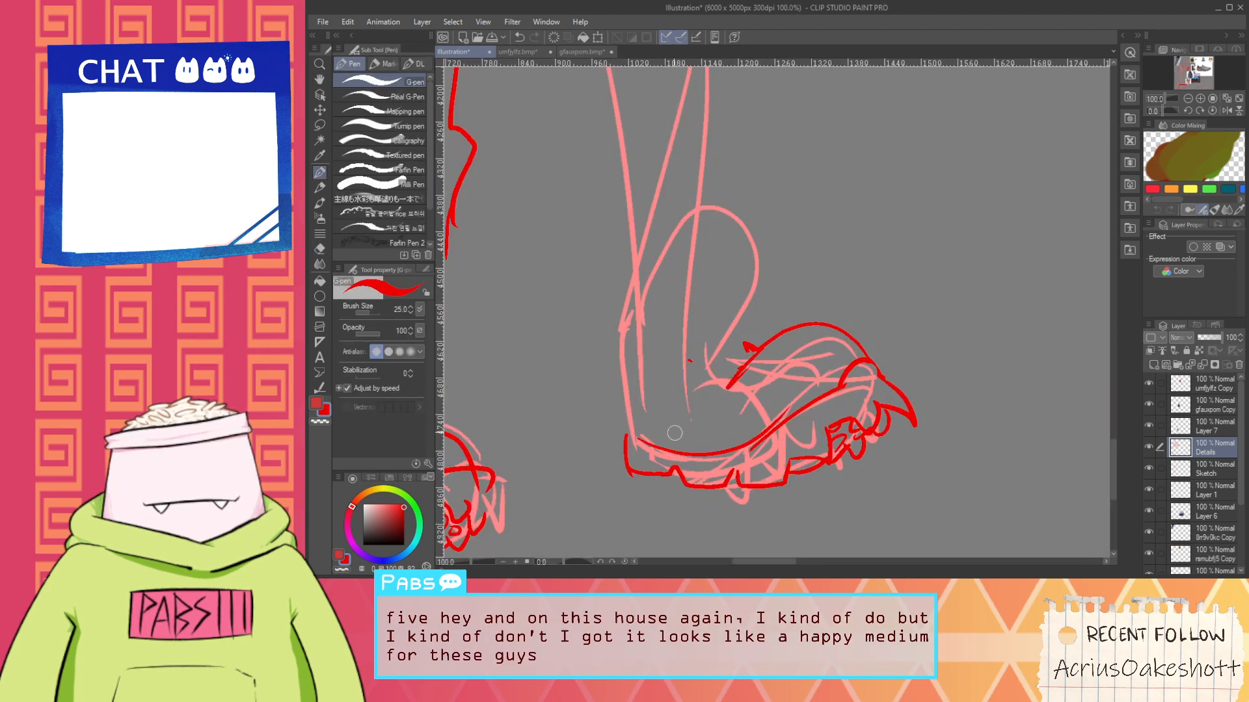
{"action": "scroll", "coordinate": [639, 438], "scroll_direction": "down", "scroll_amount": 1}
{"action": "key", "text": "space"}
{"action": "left_click_drag", "start_coordinate": [638, 438], "coordinate": [726, 422]}
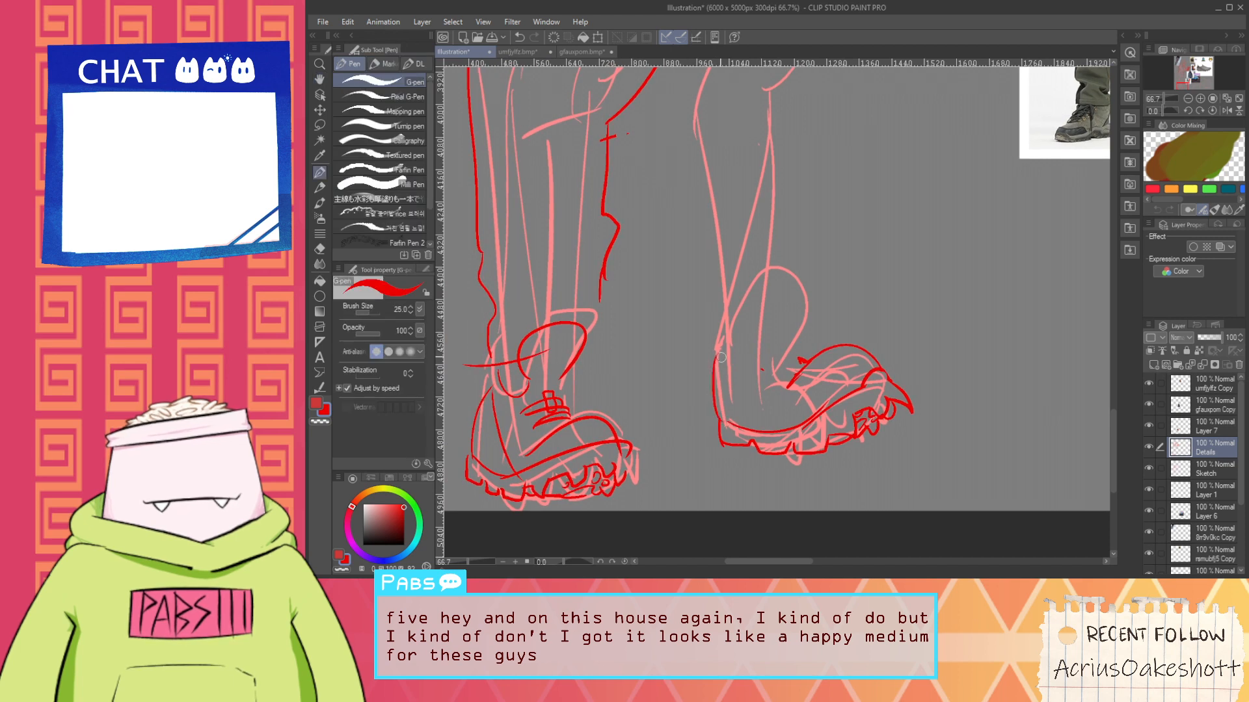
{"action": "left_click_drag", "start_coordinate": [731, 369], "coordinate": [783, 350]}
{"action": "key", "text": "ctrl+z"}
{"action": "key", "text": "ctrl+z"}
{"action": "mouse_move", "coordinate": [727, 425]}
{"action": "left_mouse_down"}
{"action": "mouse_move", "coordinate": [712, 357]}
{"action": "mouse_move", "coordinate": [719, 343]}
{"action": "mouse_move", "coordinate": [770, 336]}
{"action": "mouse_move", "coordinate": [780, 349]}
{"action": "mouse_move", "coordinate": [784, 316]}
{"action": "mouse_move", "coordinate": [796, 348]}
{"action": "mouse_move", "coordinate": [800, 305]}
{"action": "mouse_move", "coordinate": [797, 355]}
{"action": "left_mouse_up"}
{"action": "key", "text": "ctrl+z"}
{"action": "scroll", "coordinate": [788, 363], "scroll_direction": "up", "scroll_amount": 1}
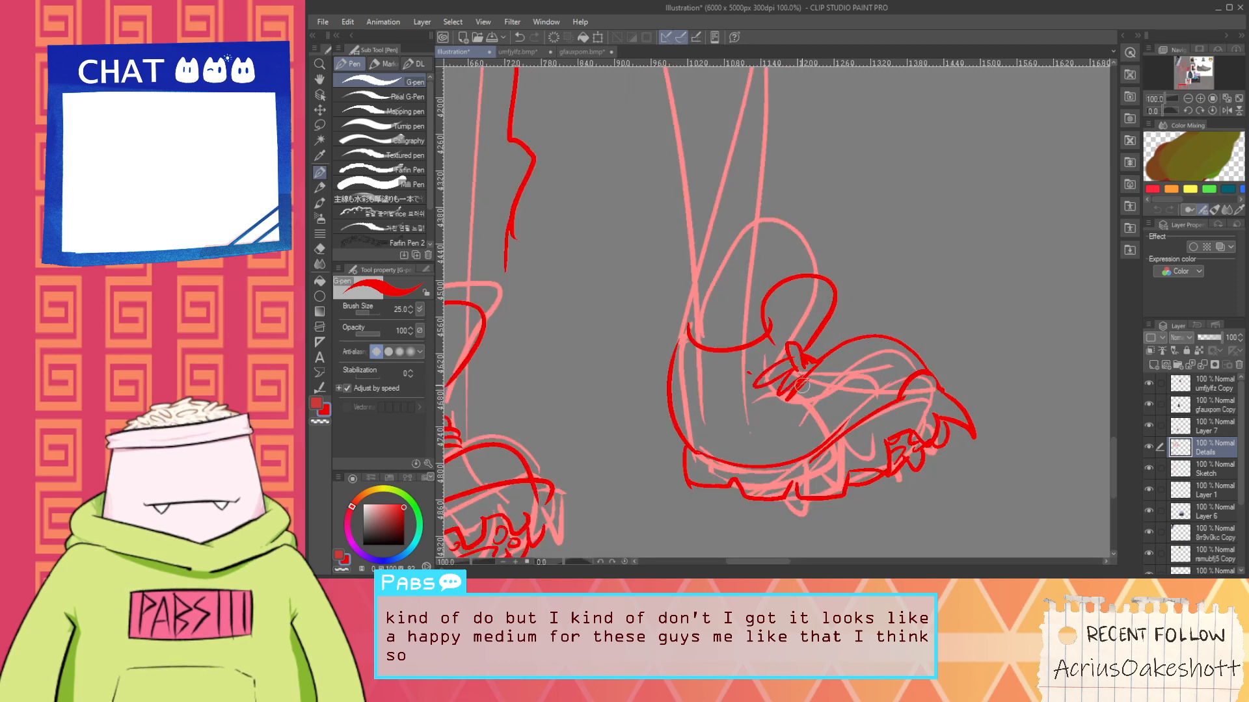
Draw a curved panel line inside the right-hand shoe's heel, running from the back edge toward the sole
{"action": "scroll", "coordinate": [801, 386], "scroll_direction": "down", "scroll_amount": 3}
{"action": "scroll", "coordinate": [784, 398], "scroll_direction": "up", "scroll_amount": 3}
{"action": "left_click_drag", "start_coordinate": [708, 345], "coordinate": [803, 427]}
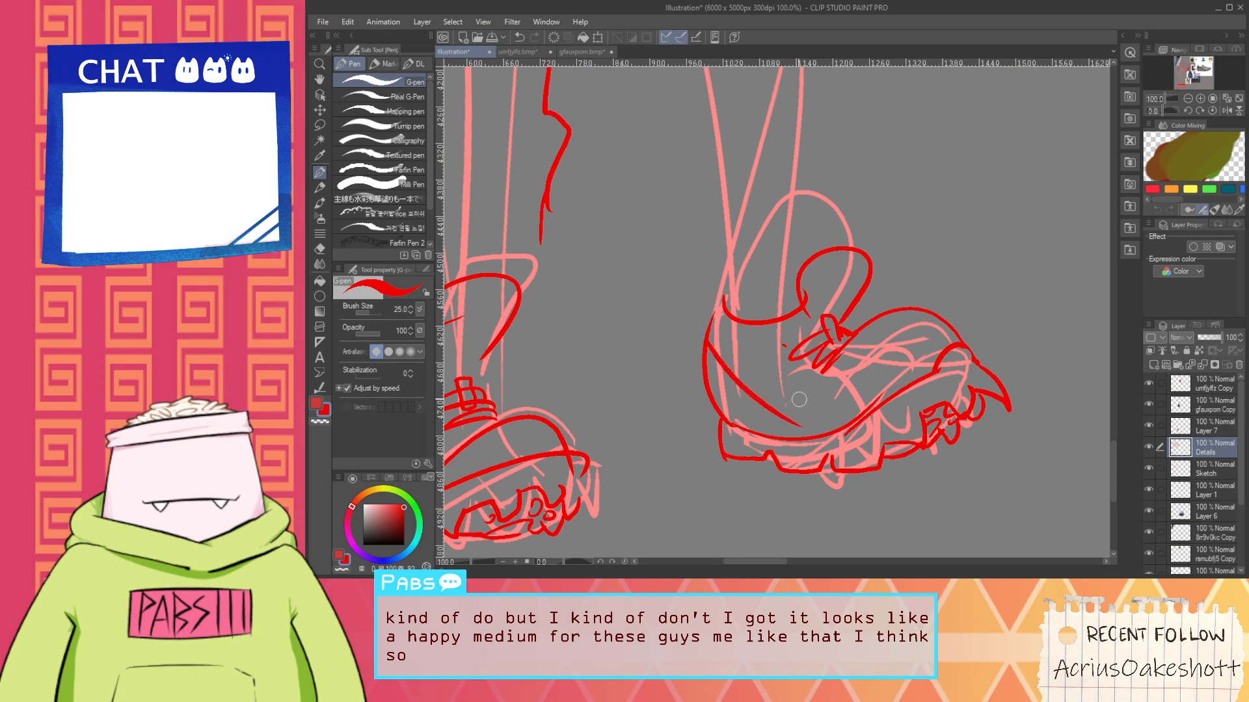
{"action": "key", "text": "ctrl+z"}
{"action": "left_click_drag", "start_coordinate": [707, 323], "coordinate": [795, 430]}
{"action": "key", "text": "ctrl+z"}
{"action": "left_click_drag", "start_coordinate": [727, 320], "coordinate": [793, 426]}
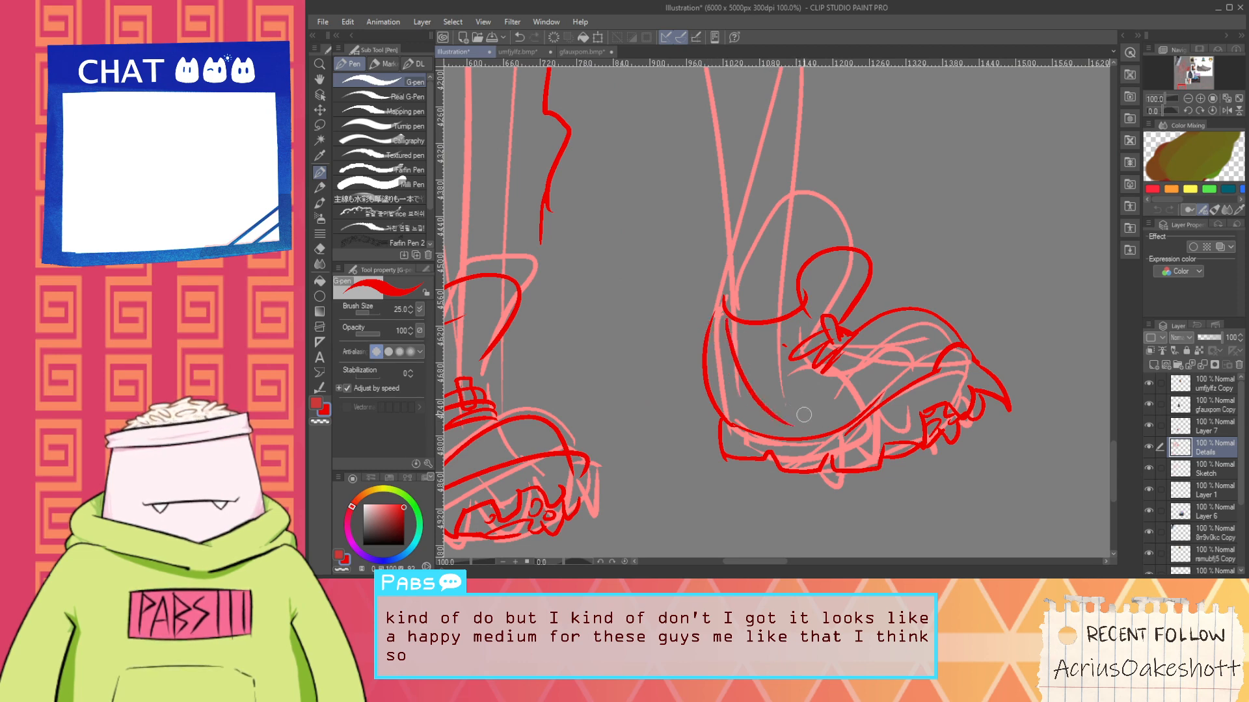
{"action": "scroll", "coordinate": [804, 414], "scroll_direction": "down", "scroll_amount": 3}
{"action": "scroll", "coordinate": [783, 415], "scroll_direction": "up", "scroll_amount": 3}
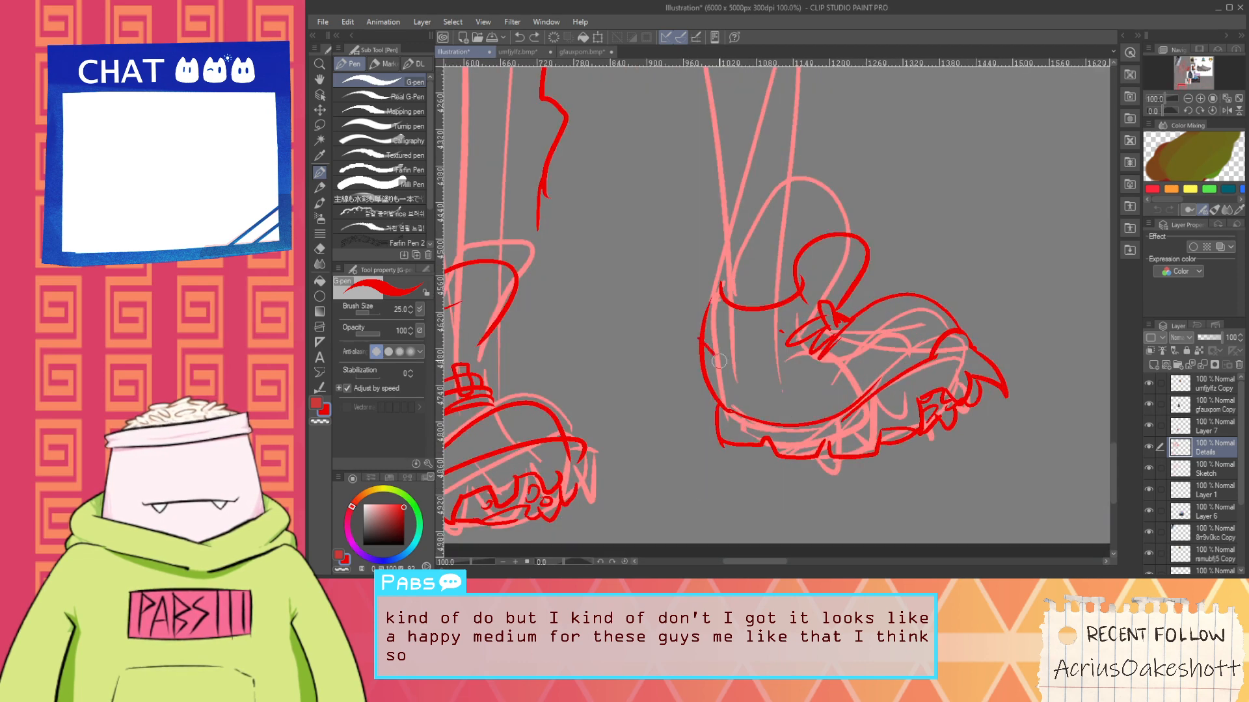
{"action": "scroll", "coordinate": [722, 390], "scroll_direction": "down", "scroll_amount": 4}
{"action": "scroll", "coordinate": [724, 417], "scroll_direction": "up", "scroll_amount": 2}
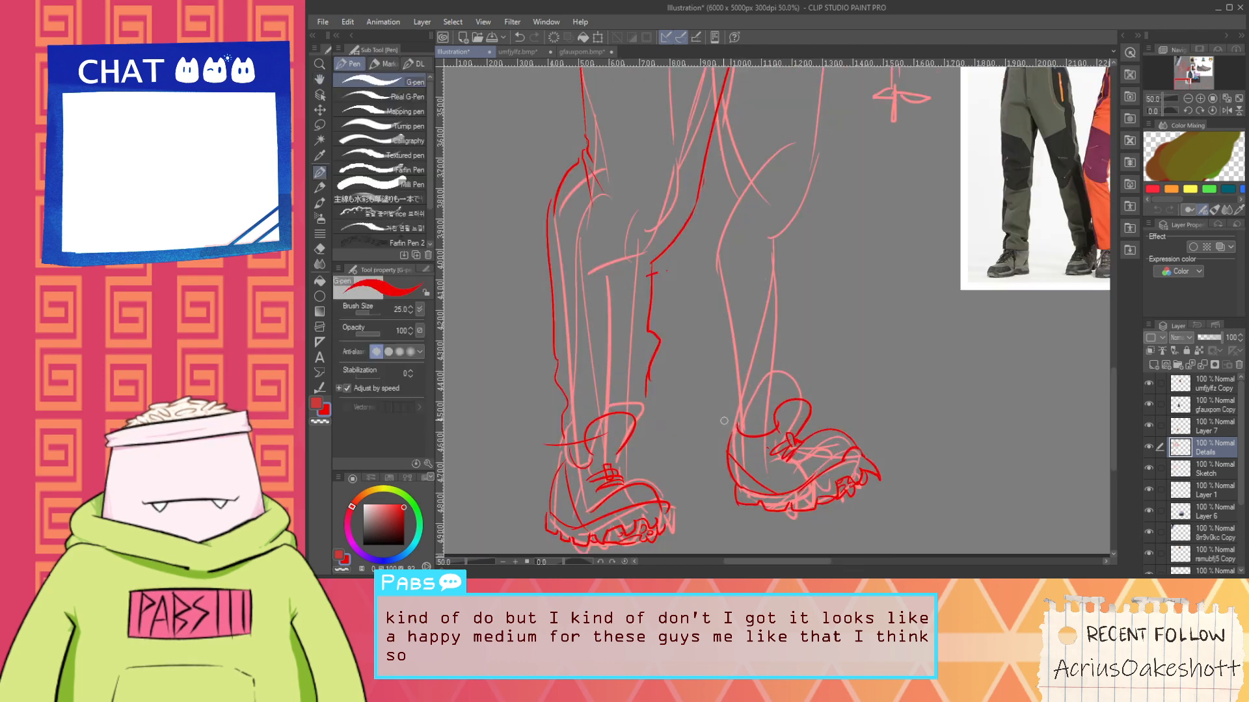
Outline the right-hand trouser leg from a folded cuff above the shoe up both sides to the knee
{"action": "left_click_drag", "start_coordinate": [730, 418], "coordinate": [697, 298]}
{"action": "key", "text": "ctrl+z"}
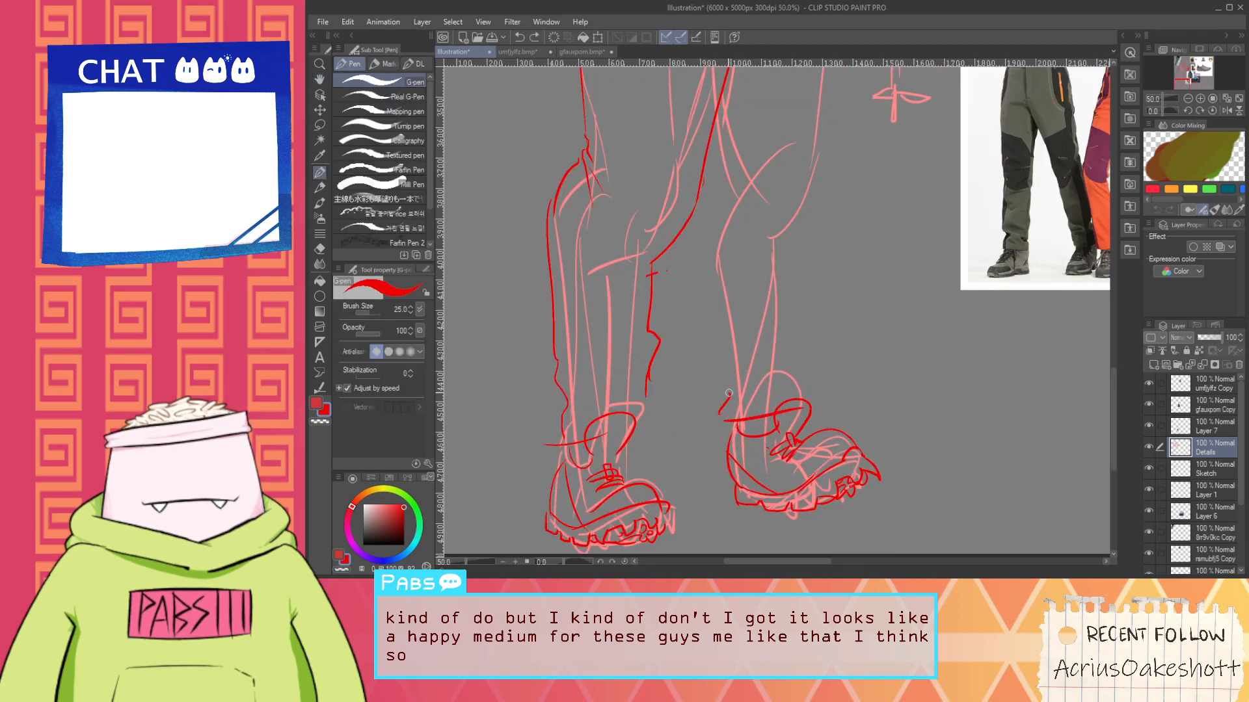
{"action": "key", "text": "space"}
{"action": "left_click_drag", "start_coordinate": [713, 340], "coordinate": [684, 429]}
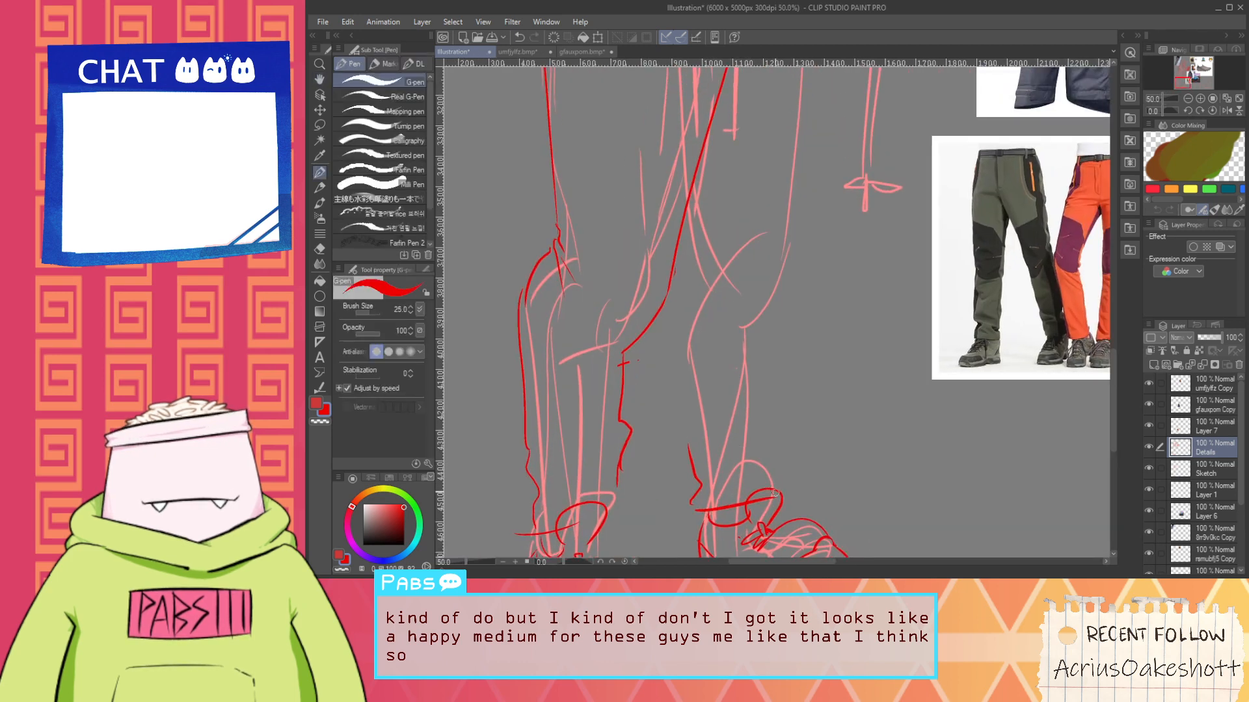
{"action": "left_click_drag", "start_coordinate": [773, 450], "coordinate": [774, 244]}
{"action": "left_click_drag", "start_coordinate": [685, 453], "coordinate": [653, 317]}
{"action": "key", "text": "ctrl+z"}
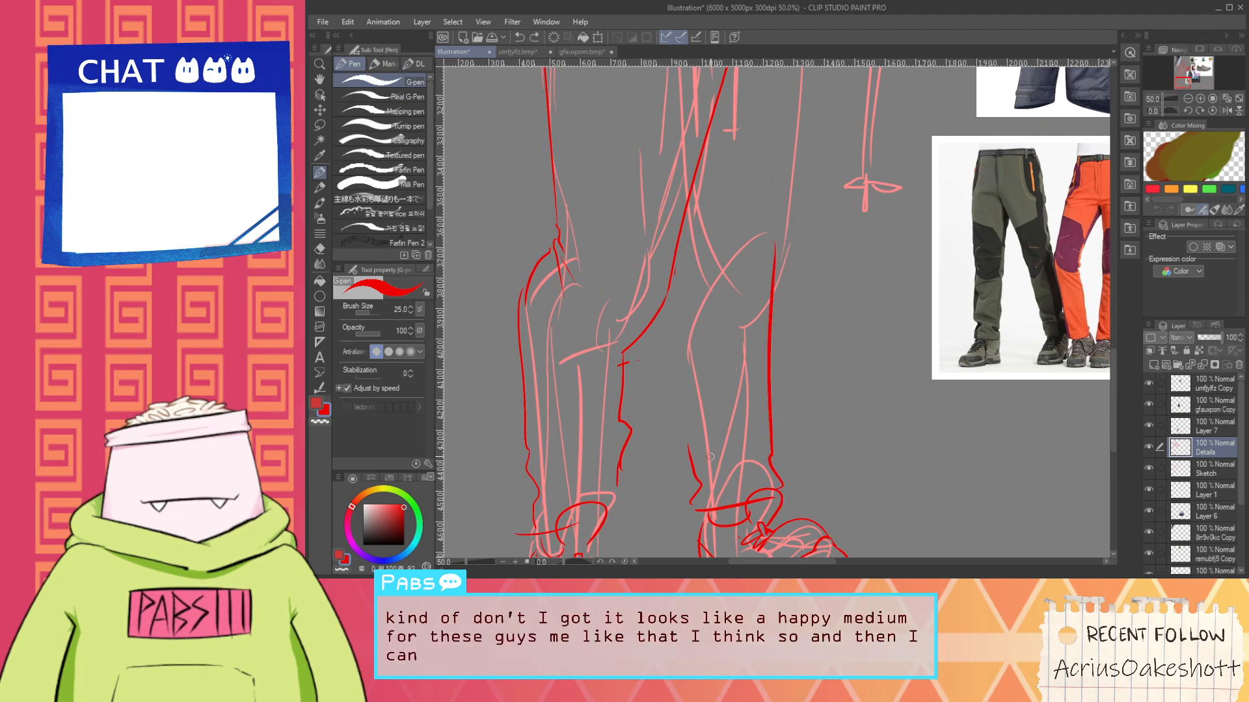
{"action": "mouse_move", "coordinate": [685, 450]}
{"action": "left_mouse_down"}
{"action": "mouse_move", "coordinate": [674, 367]}
{"action": "mouse_move", "coordinate": [695, 292]}
{"action": "left_mouse_up"}
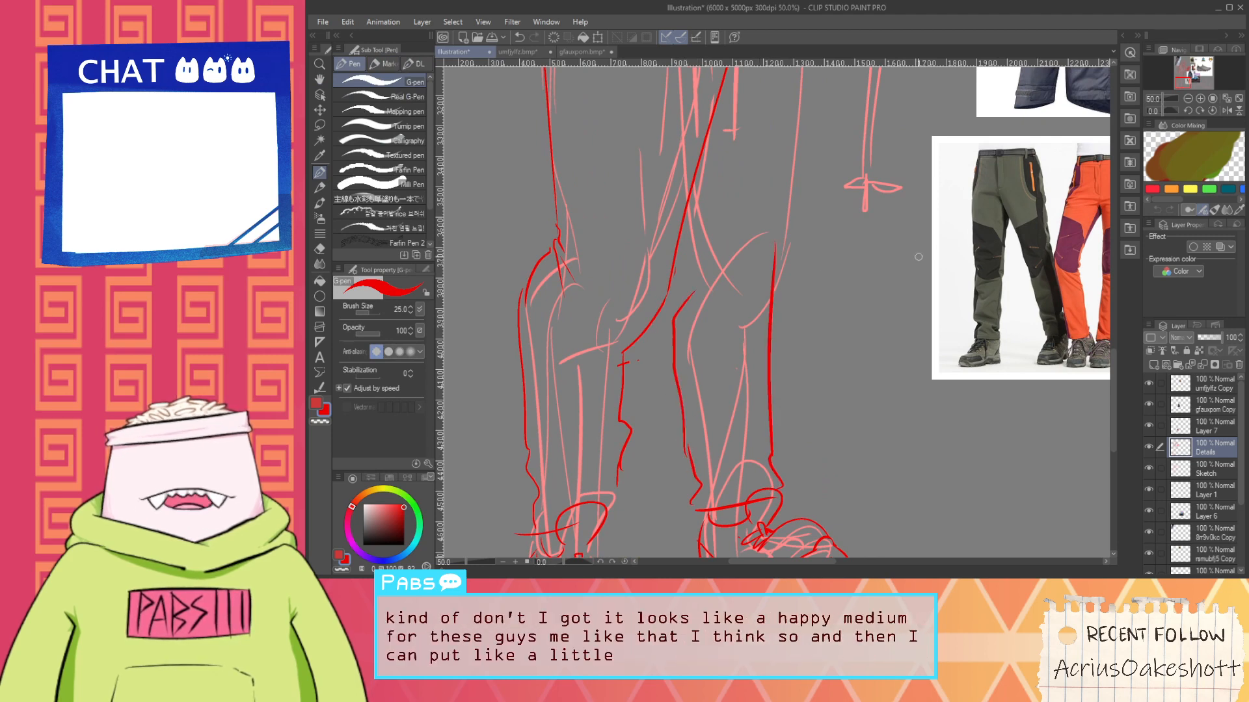
Draw the right-hand trouser leg's outer line from hip to knee and connect its inner line above the knee
{"action": "key", "text": "ctrl+minus"}
{"action": "key", "text": "space"}
{"action": "left_click_drag", "start_coordinate": [816, 259], "coordinate": [818, 367]}
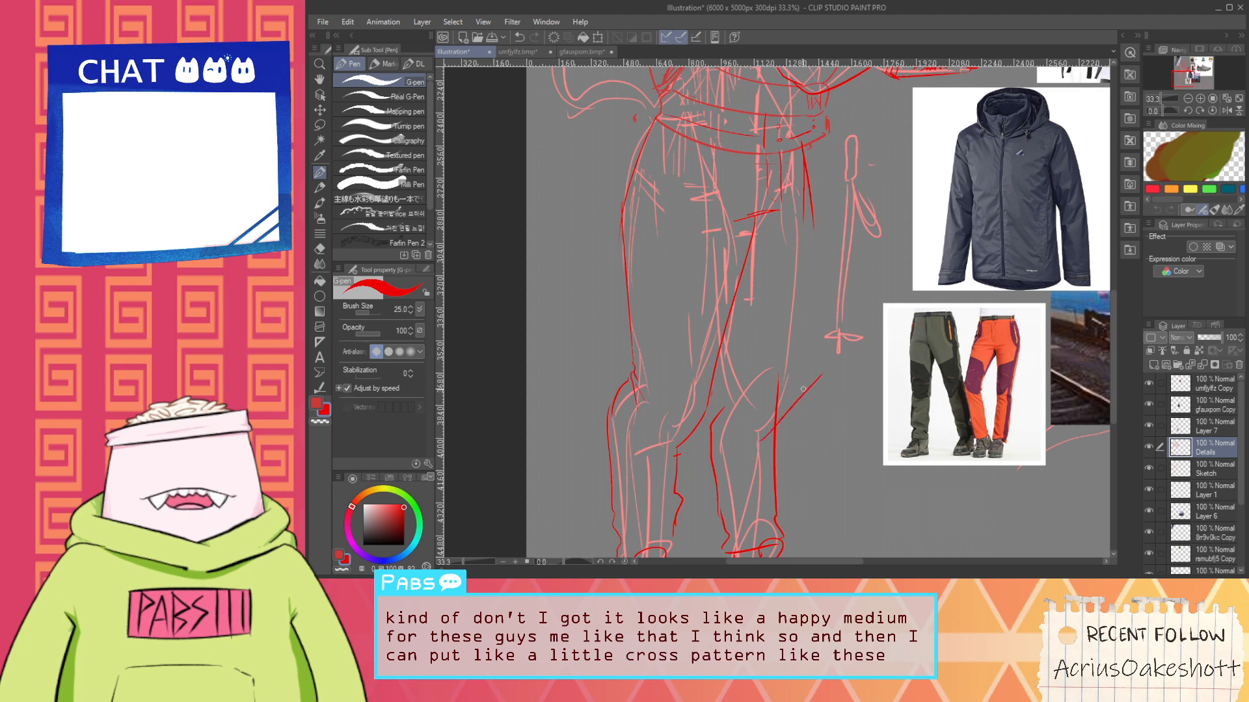
{"action": "key", "text": "ctrl+z"}
{"action": "mouse_move", "coordinate": [813, 219]}
{"action": "left_mouse_down"}
{"action": "mouse_move", "coordinate": [786, 435]}
{"action": "mouse_move", "coordinate": [769, 431]}
{"action": "left_mouse_up"}
{"action": "left_click_drag", "start_coordinate": [716, 342], "coordinate": [724, 381]}
{"action": "scroll", "coordinate": [732, 380], "scroll_direction": "down", "scroll_amount": 3}
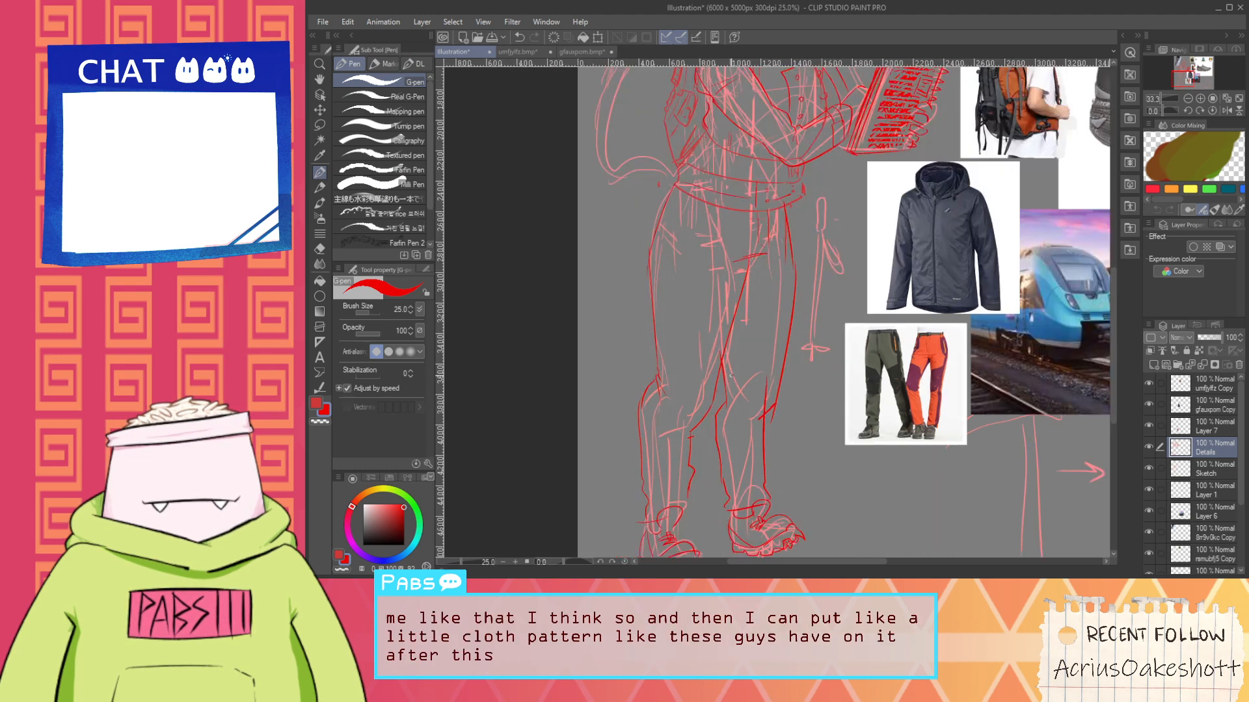
Sketch a slanted pocket and an angled panel edge on the left-hand trouser leg's upper thigh, following the hiking-trouser reference
{"action": "key", "text": "space"}
{"action": "left_click_drag", "start_coordinate": [751, 305], "coordinate": [772, 340]}
{"action": "scroll", "coordinate": [771, 338], "scroll_direction": "up", "scroll_amount": 2}
{"action": "left_click_drag", "start_coordinate": [737, 429], "coordinate": [744, 338]}
{"action": "scroll", "coordinate": [780, 350], "scroll_direction": "up", "scroll_amount": 1}
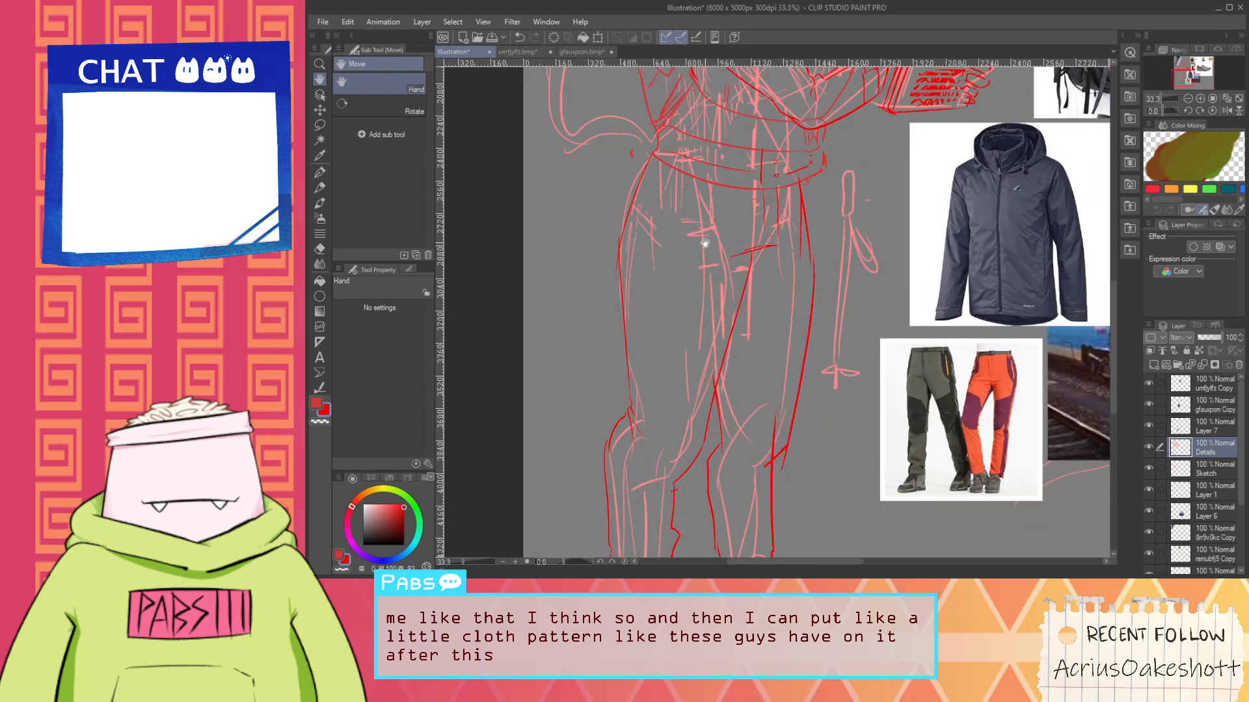
{"action": "scroll", "coordinate": [643, 244], "scroll_direction": "up", "scroll_amount": 1}
{"action": "scroll", "coordinate": [635, 296], "scroll_direction": "down", "scroll_amount": 1}
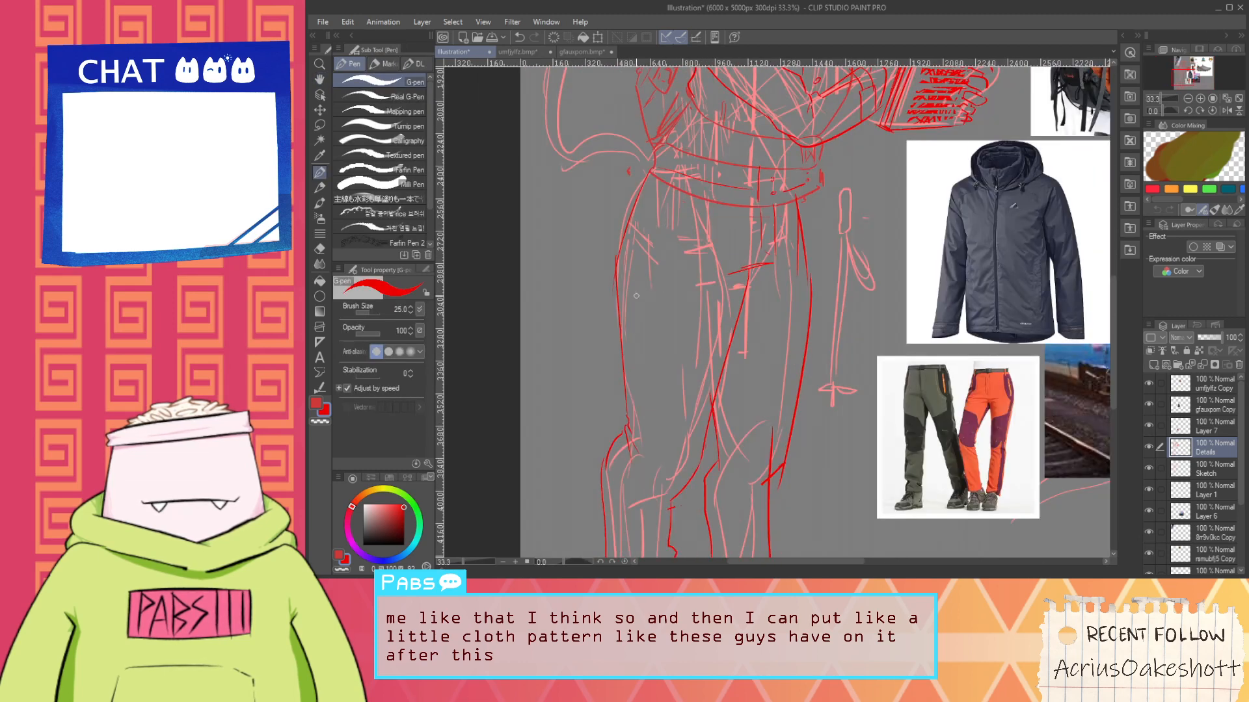
{"action": "left_click_drag", "start_coordinate": [673, 273], "coordinate": [706, 182]}
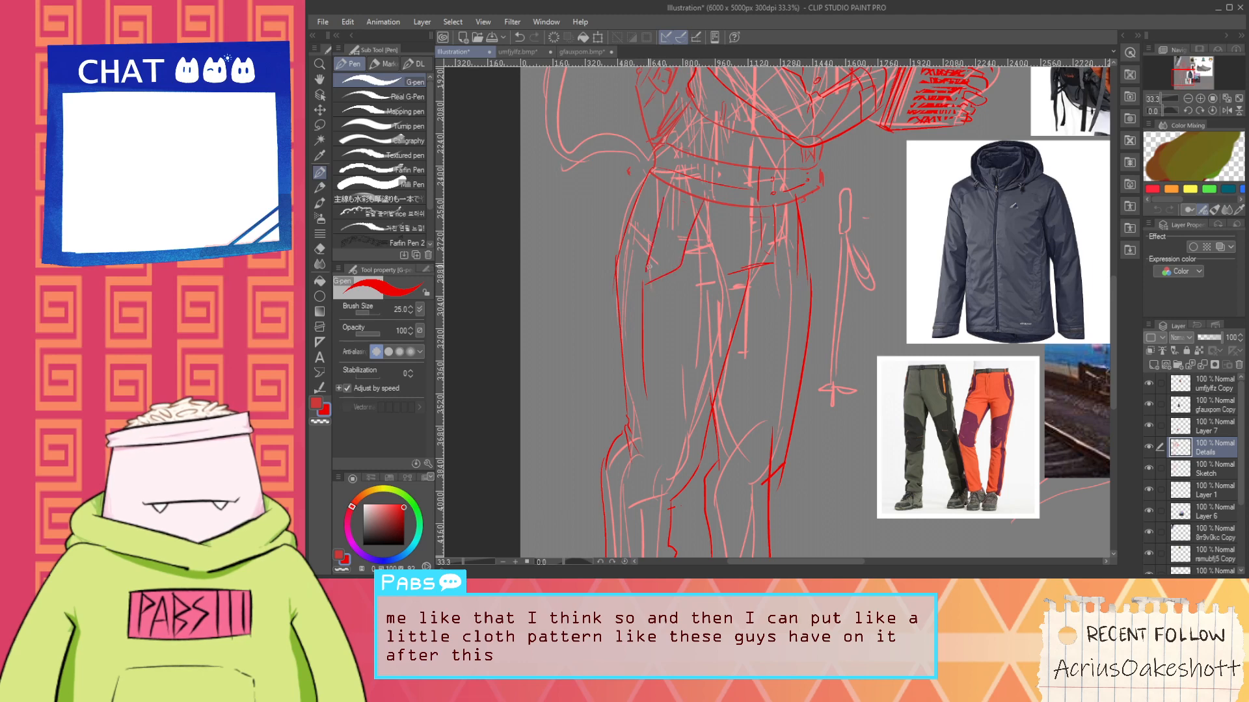
{"action": "left_click_drag", "start_coordinate": [648, 266], "coordinate": [666, 221]}
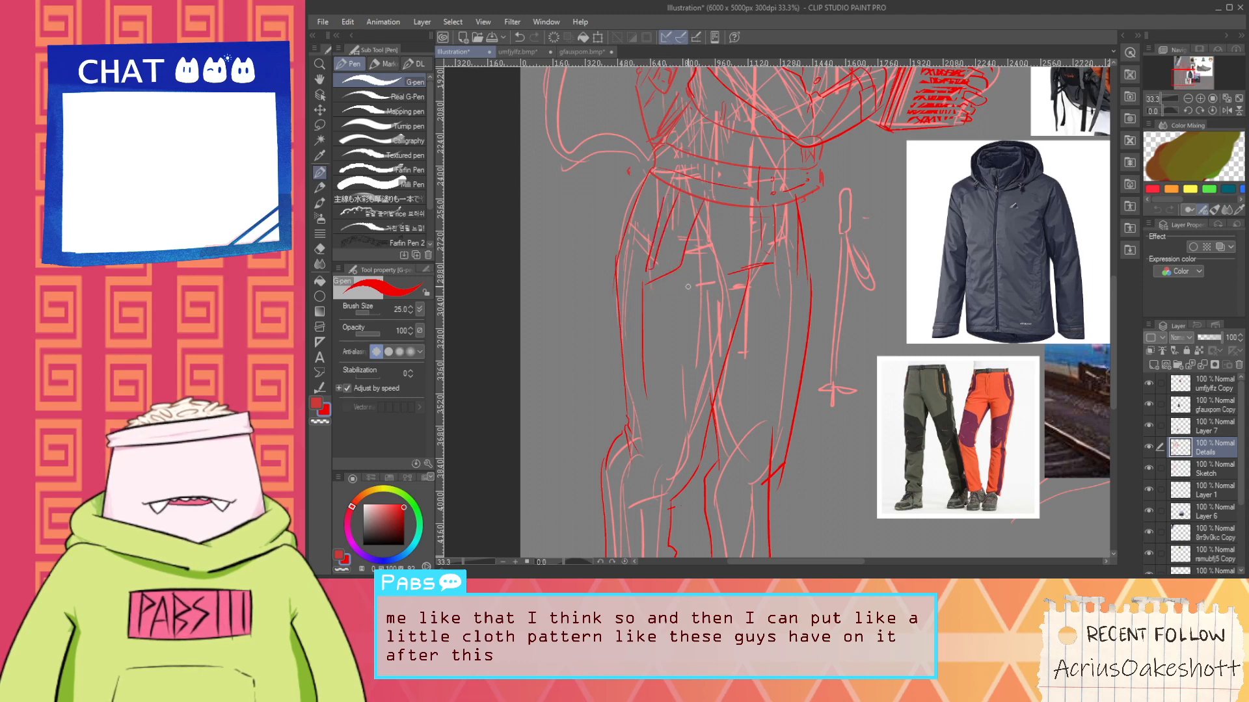
{"action": "left_click_drag", "start_coordinate": [690, 278], "coordinate": [714, 208]}
Outline the left-hand leg's knee panel from mid-thigh to below the knee and draw a side seam down the shin
{"action": "key", "text": "space"}
{"action": "left_click_drag", "start_coordinate": [678, 361], "coordinate": [690, 289]}
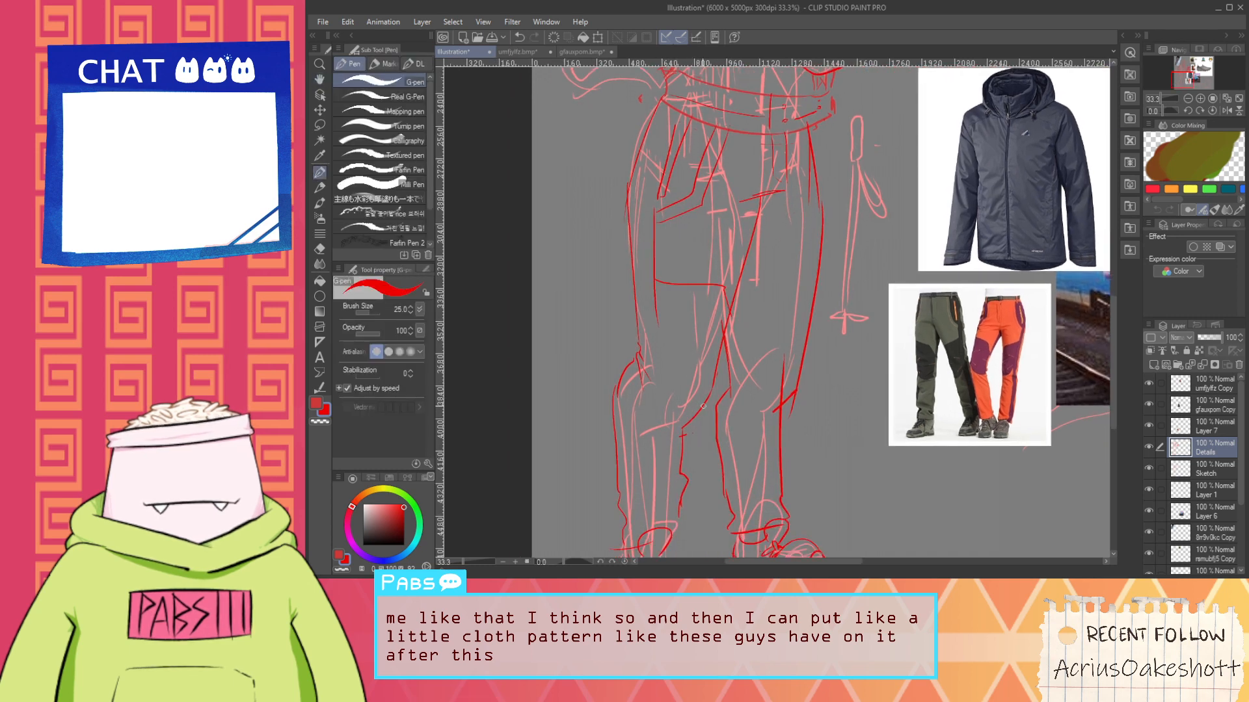
{"action": "scroll", "coordinate": [643, 407], "scroll_direction": "up", "scroll_amount": 1}
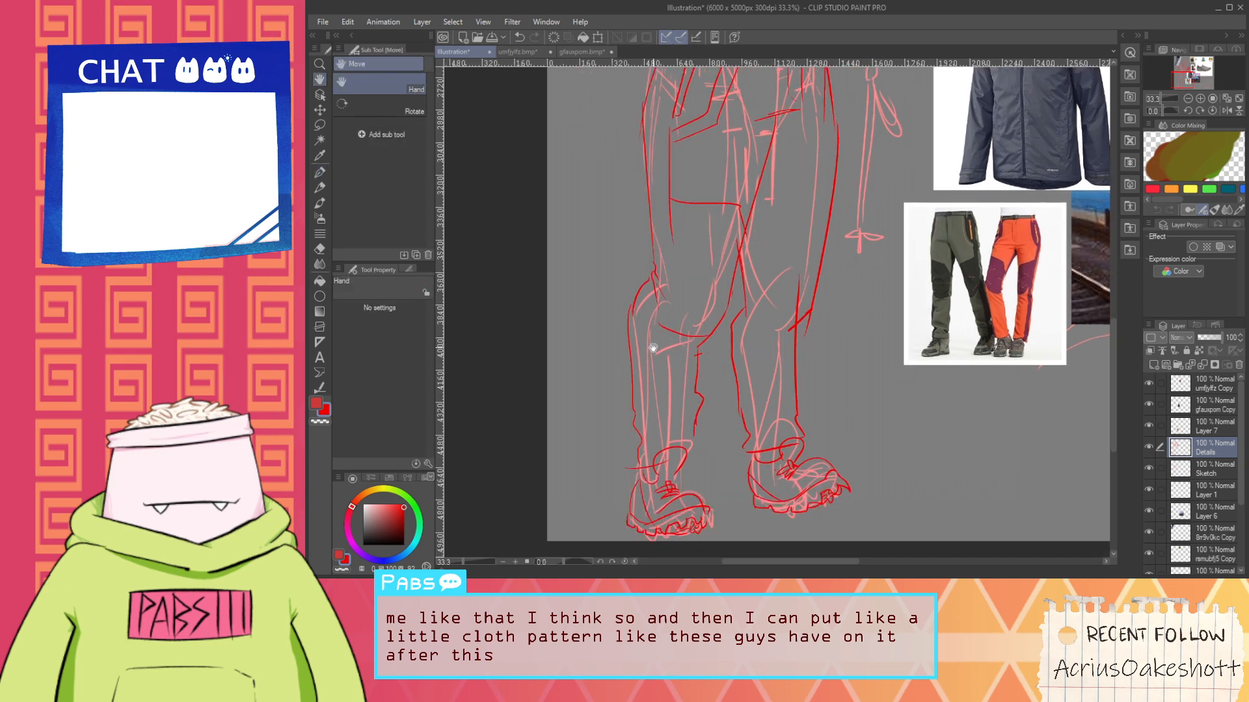
{"action": "left_click_drag", "start_coordinate": [646, 305], "coordinate": [644, 446]}
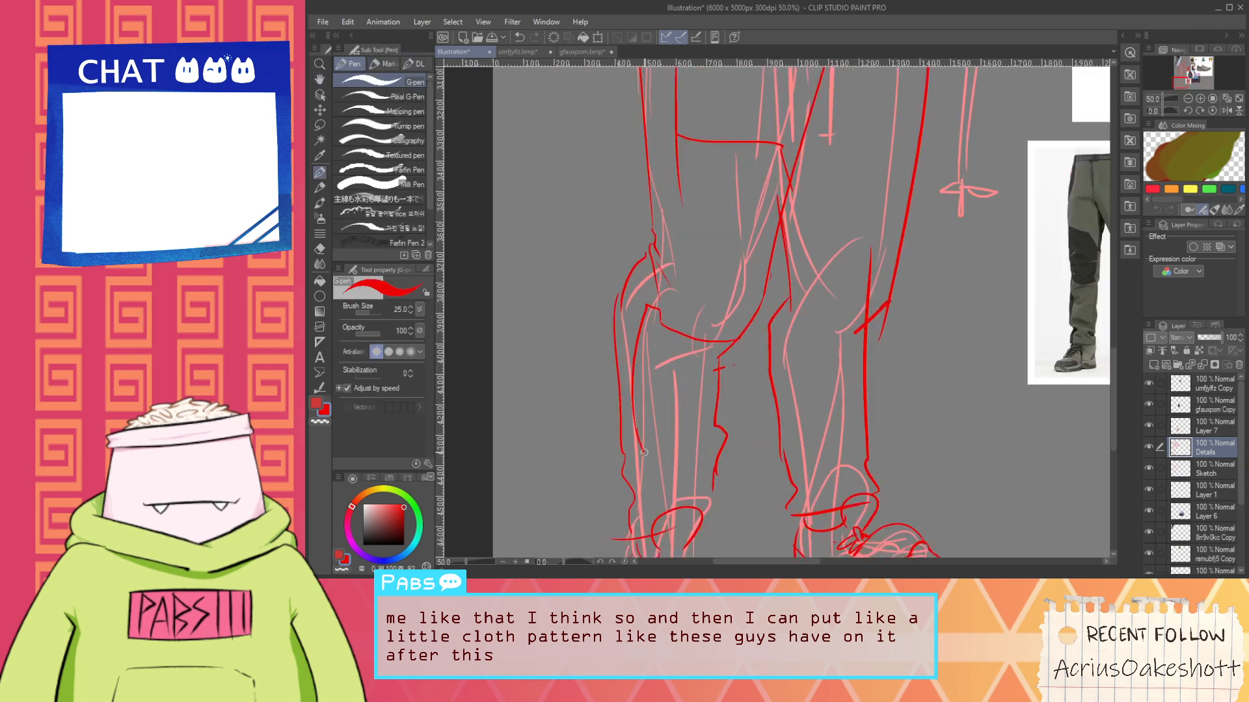
Outline a matching angled knee panel on the right-hand trouser leg and continue its side seam down the shin
{"action": "scroll", "coordinate": [722, 422], "scroll_direction": "down", "scroll_amount": 1}
{"action": "key", "text": "space"}
{"action": "left_click_drag", "start_coordinate": [722, 421], "coordinate": [633, 435]}
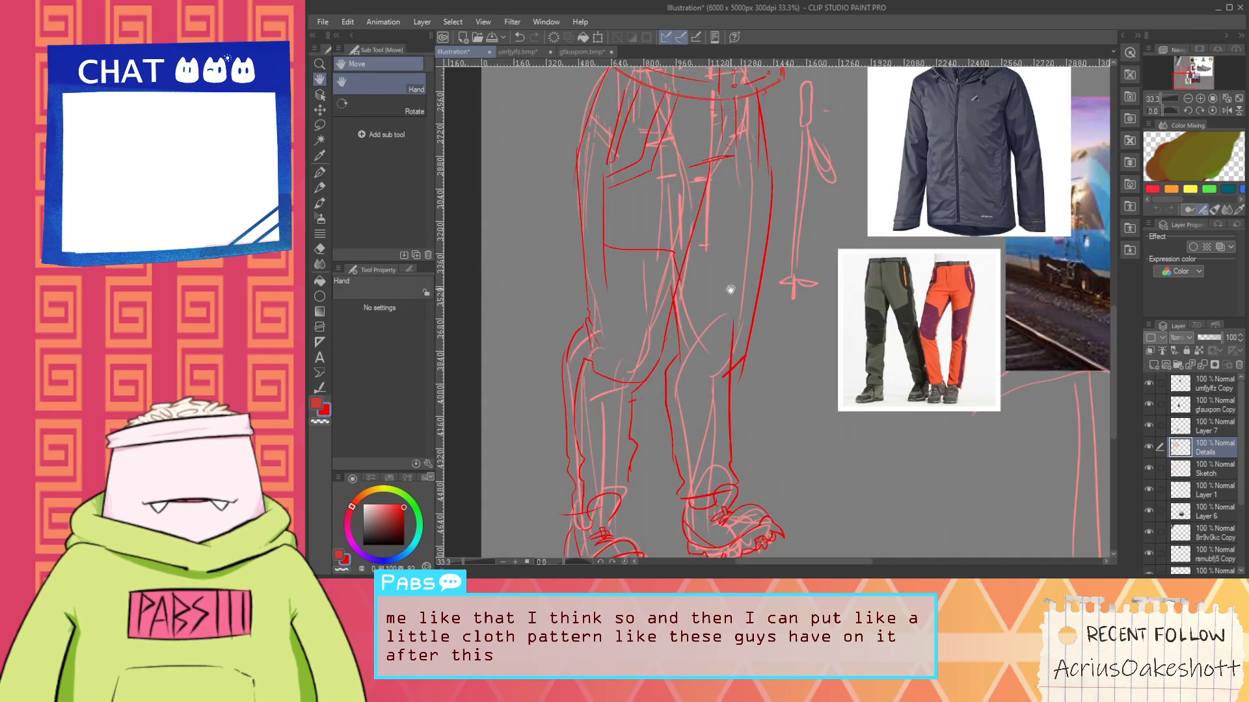
{"action": "mouse_move", "coordinate": [713, 261]}
{"action": "left_mouse_down"}
{"action": "mouse_move", "coordinate": [692, 304]}
{"action": "mouse_move", "coordinate": [726, 294]}
{"action": "left_mouse_up"}
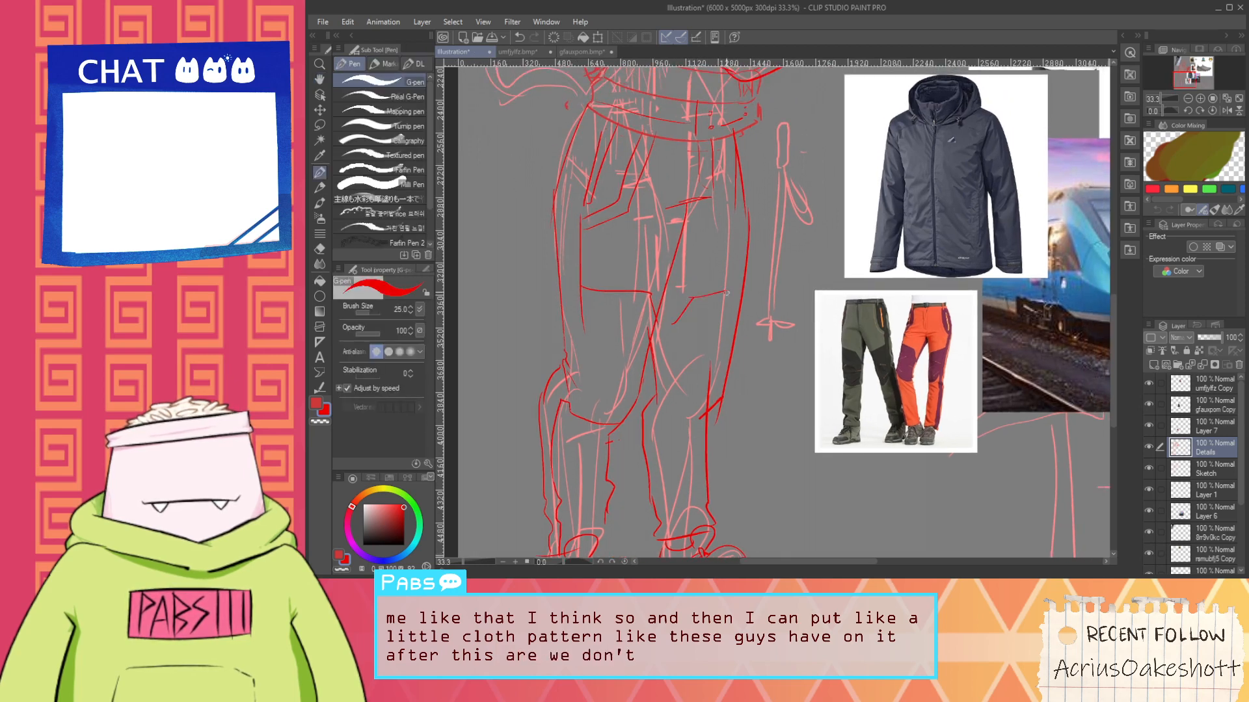
{"action": "left_click_drag", "start_coordinate": [666, 328], "coordinate": [674, 407]}
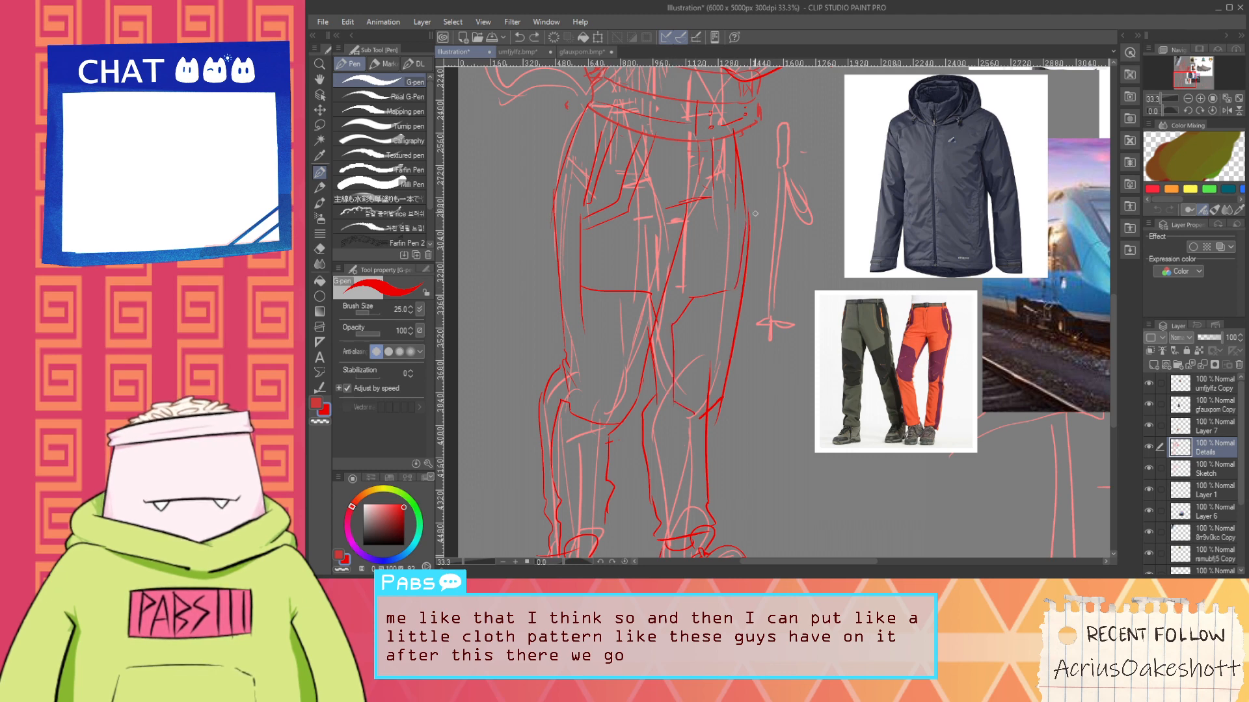
{"action": "left_click_drag", "start_coordinate": [689, 391], "coordinate": [694, 287]}
{"action": "scroll", "coordinate": [692, 314], "scroll_direction": "up", "scroll_amount": 1}
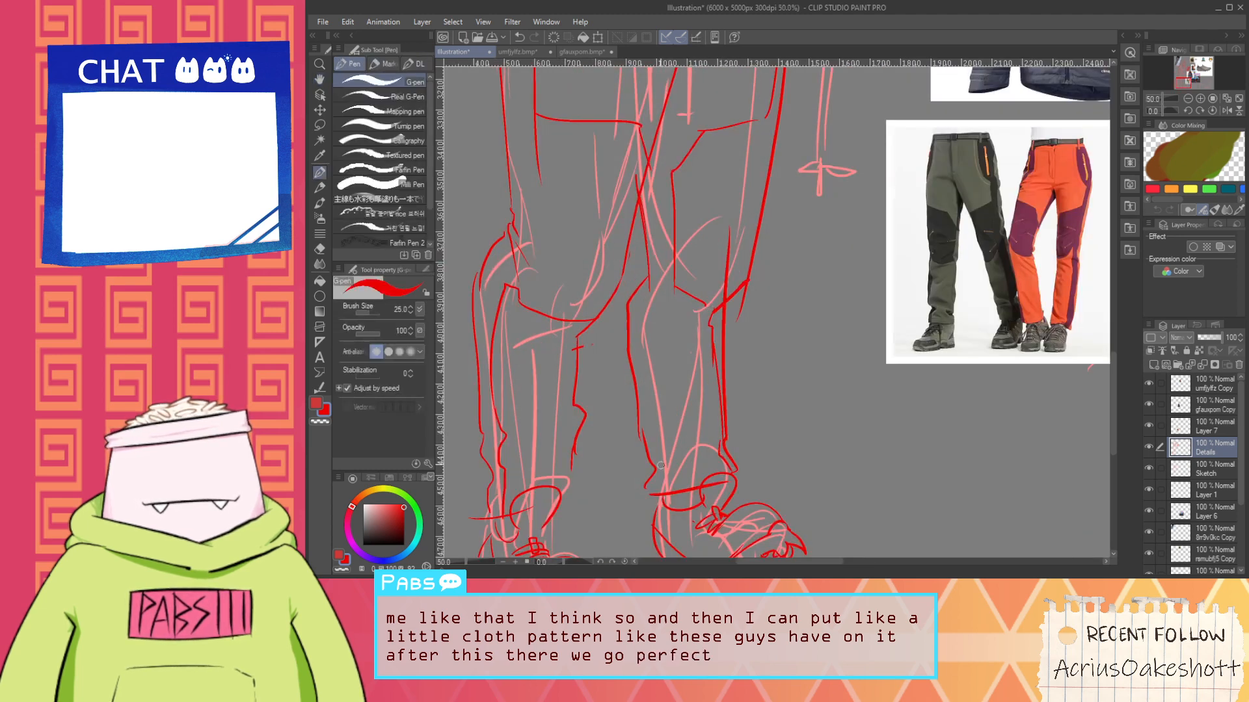
Lasso the right-hand shoe on the Details layer and apply a free transform that reshapes and repositions it under the ankle
{"action": "scroll", "coordinate": [693, 458], "scroll_direction": "down", "scroll_amount": 5}
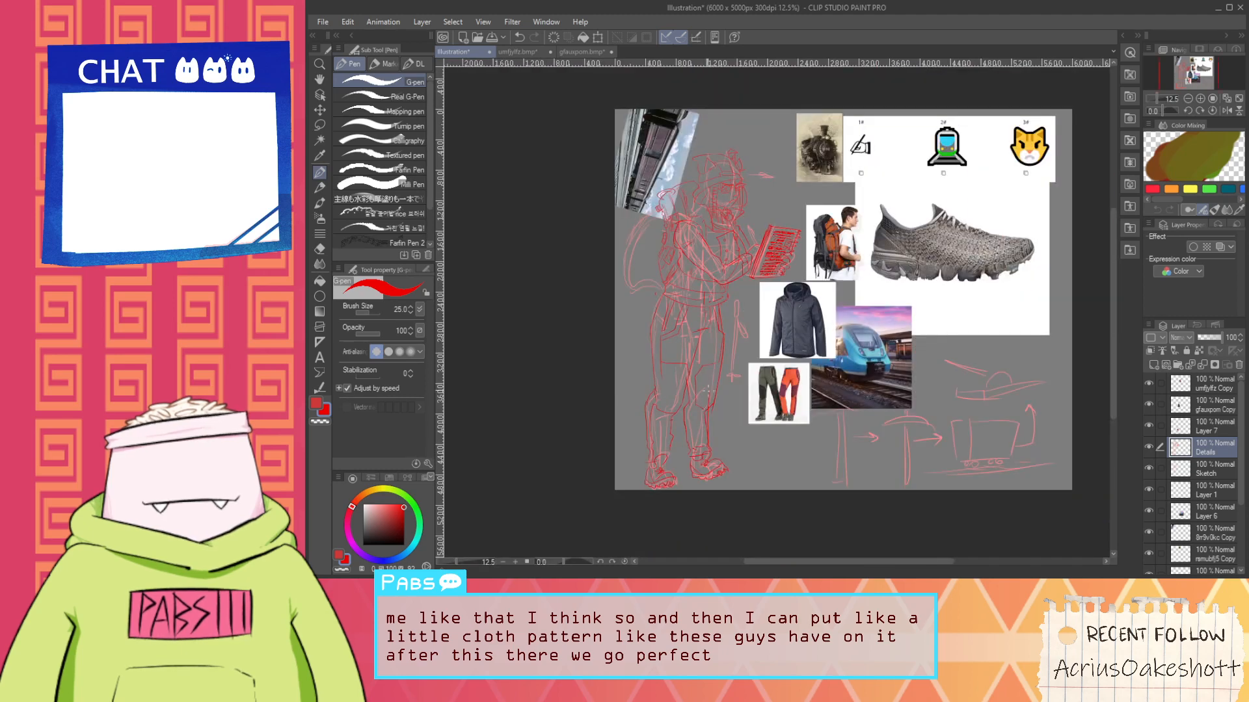
{"action": "scroll", "coordinate": [713, 424], "scroll_direction": "up", "scroll_amount": 3}
{"action": "left_click_drag", "start_coordinate": [713, 424], "coordinate": [739, 235]}
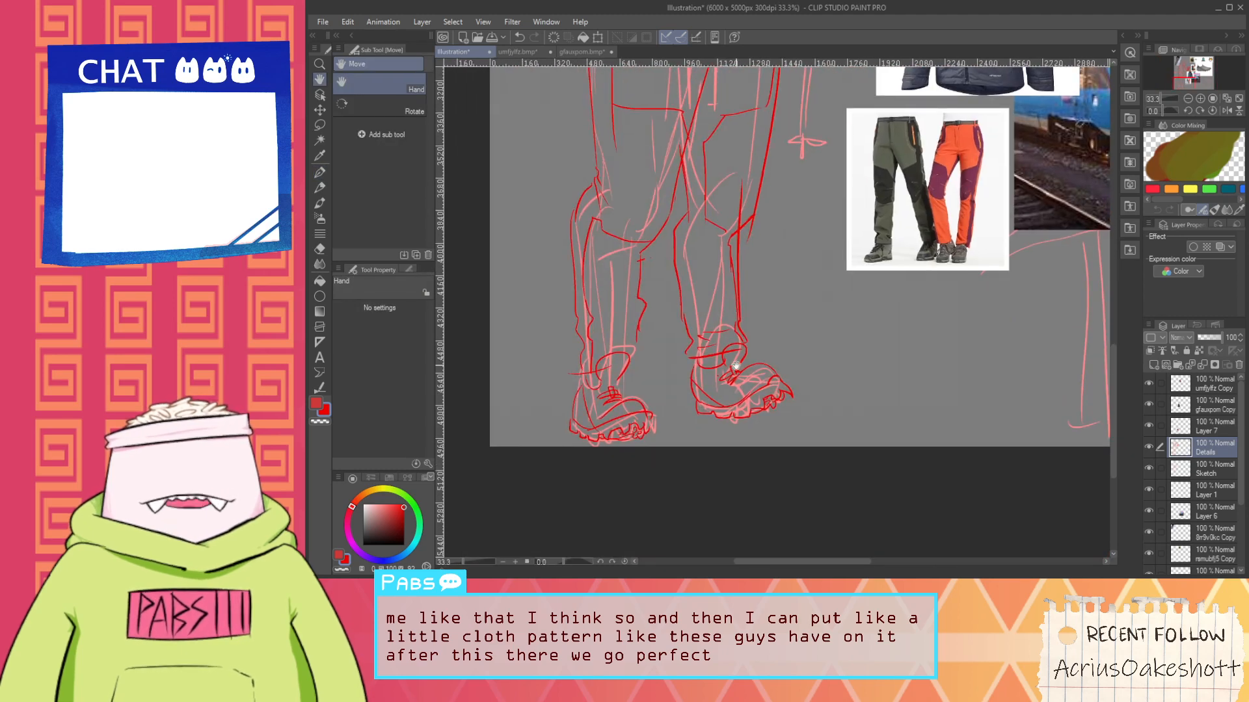
{"action": "key", "text": "m"}
{"action": "mouse_move", "coordinate": [699, 435]}
{"action": "left_mouse_down"}
{"action": "mouse_move", "coordinate": [676, 358]}
{"action": "mouse_move", "coordinate": [713, 342]}
{"action": "mouse_move", "coordinate": [790, 355]}
{"action": "mouse_move", "coordinate": [825, 442]}
{"action": "left_mouse_up"}
{"action": "key", "text": "ctrl+t"}
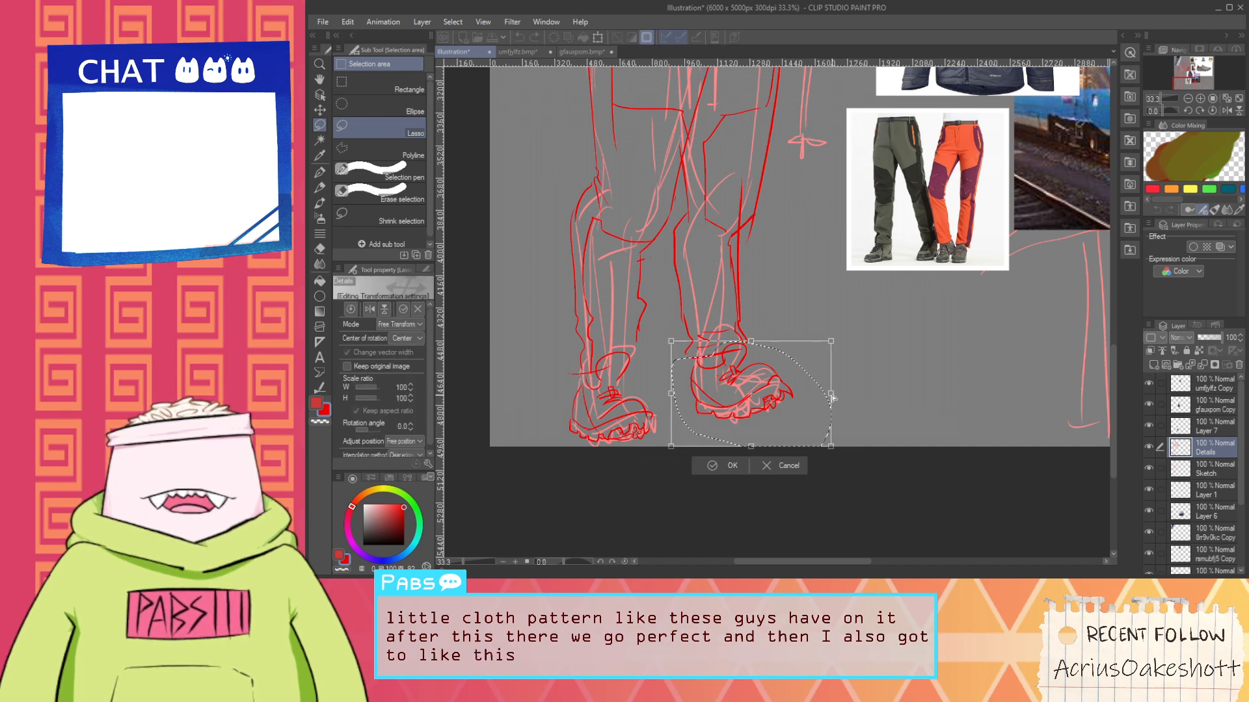
{"action": "left_click_drag", "start_coordinate": [831, 394], "coordinate": [848, 423]}
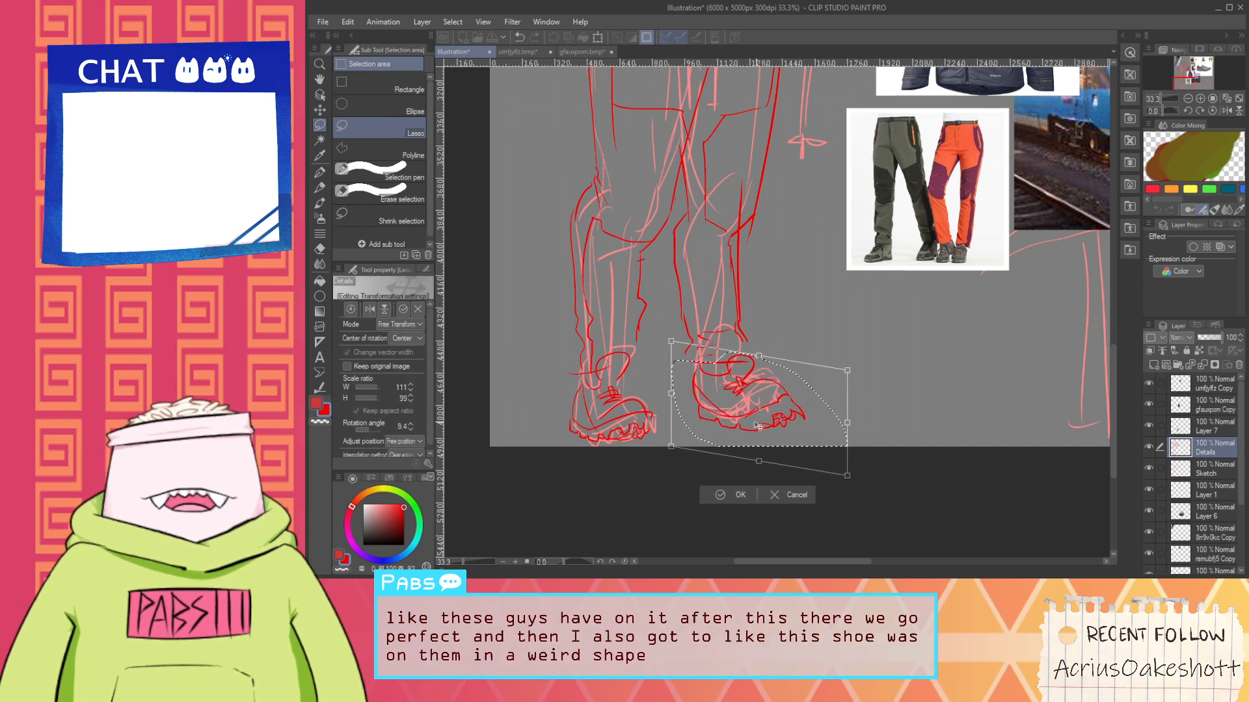
{"action": "left_click_drag", "start_coordinate": [677, 347], "coordinate": [858, 355]}
{"action": "left_click_drag", "start_coordinate": [741, 417], "coordinate": [719, 413]}
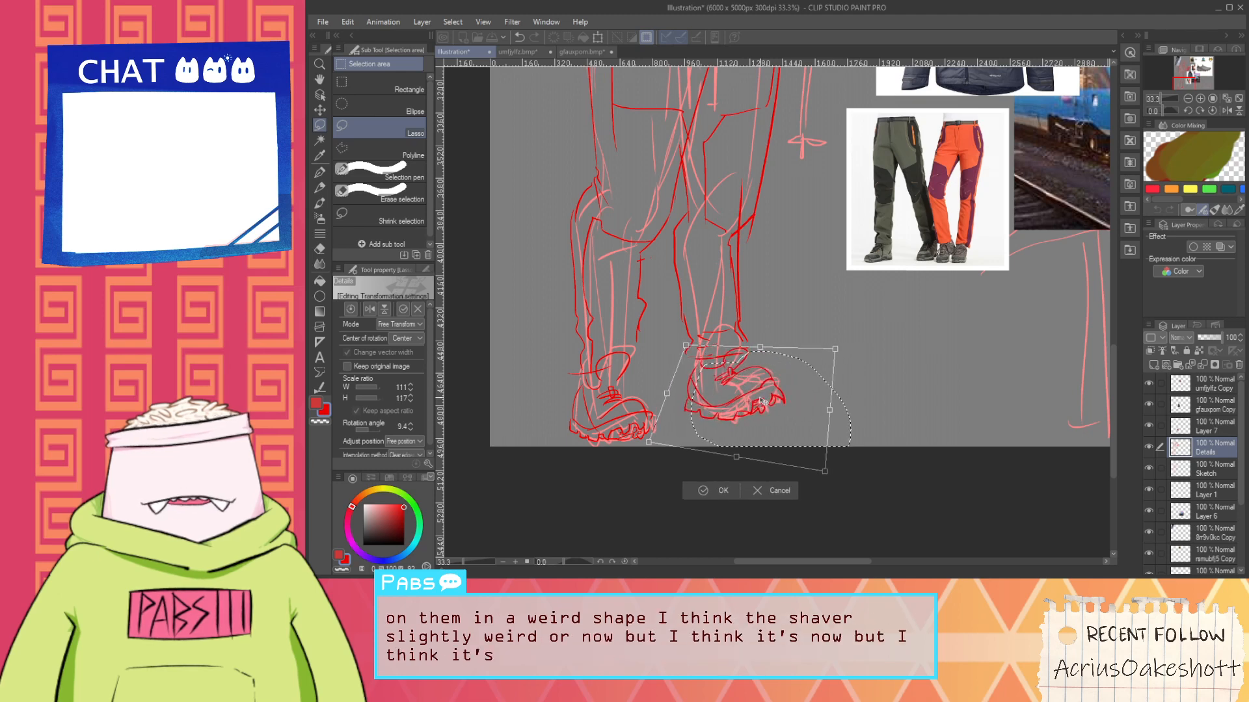
{"action": "left_click", "coordinate": [703, 491]}
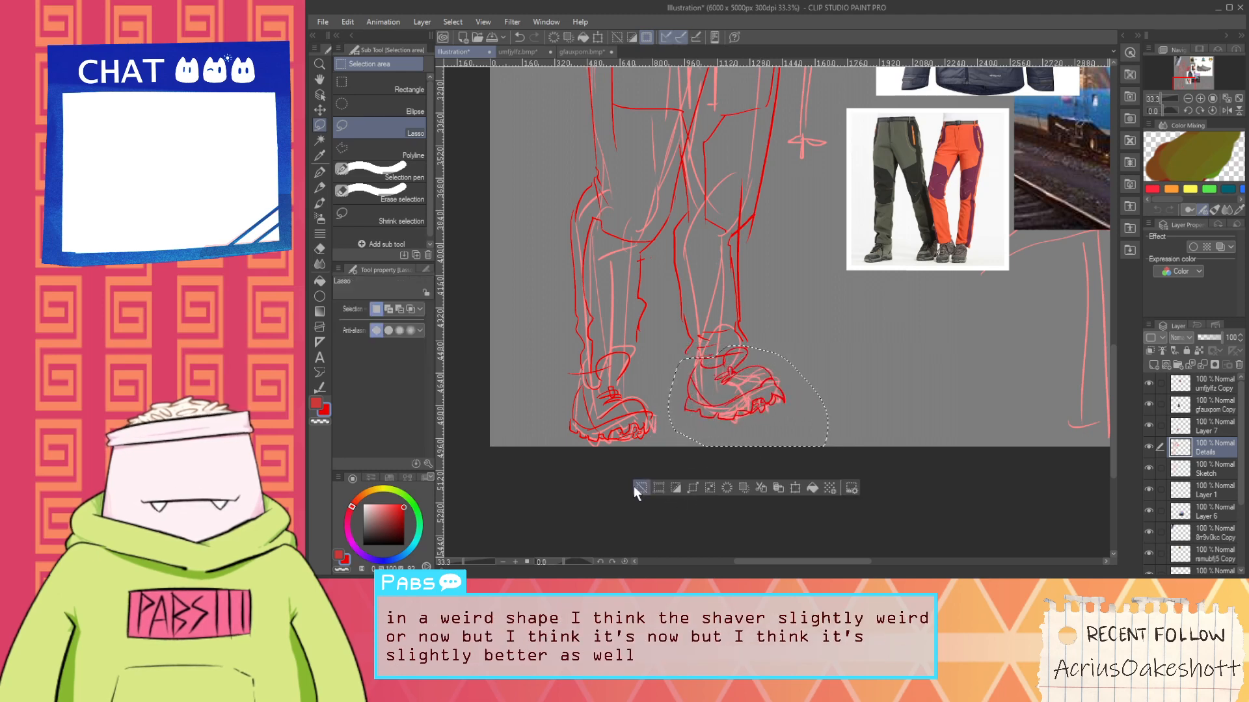
Examine the jacket front, notebook, writing hand and head of the figure alongside the clothing and train references
{"action": "scroll", "coordinate": [713, 414], "scroll_direction": "down", "scroll_amount": 3}
{"action": "scroll", "coordinate": [738, 393], "scroll_direction": "up", "scroll_amount": 4}
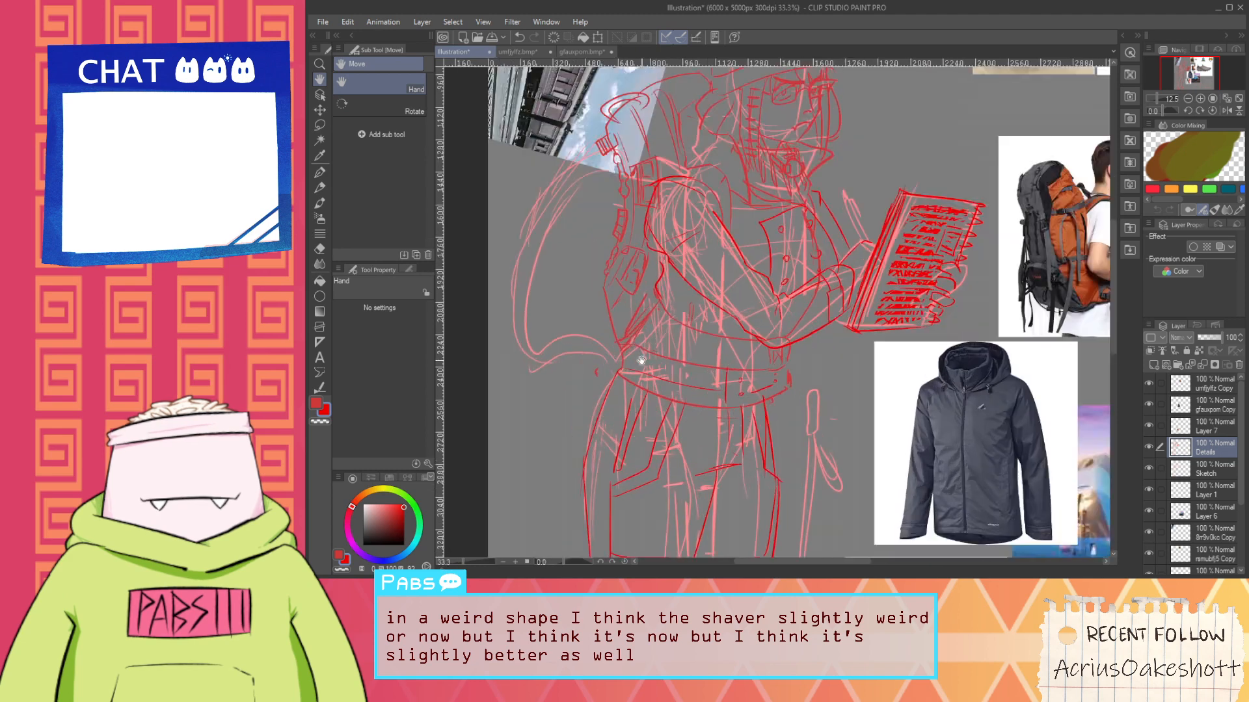
{"action": "left_click_drag", "start_coordinate": [620, 387], "coordinate": [659, 426]}
{"action": "key", "text": "p"}
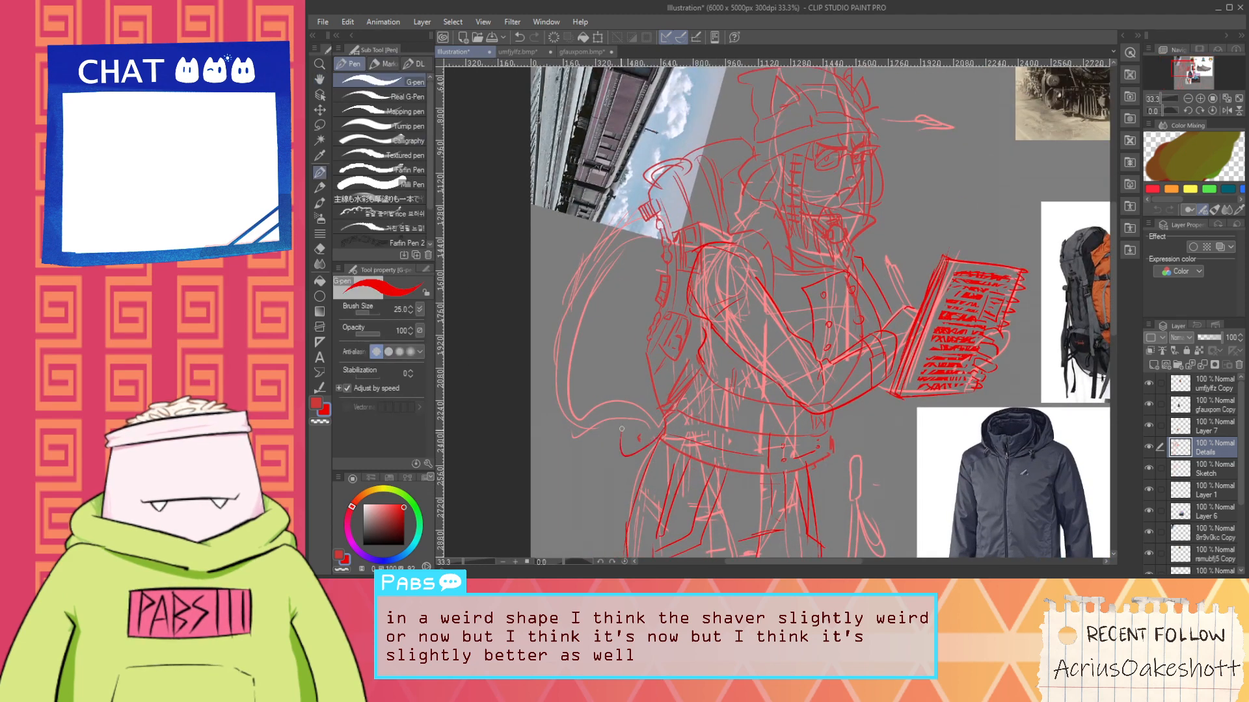
{"action": "scroll", "coordinate": [673, 341], "scroll_direction": "down", "scroll_amount": 1}
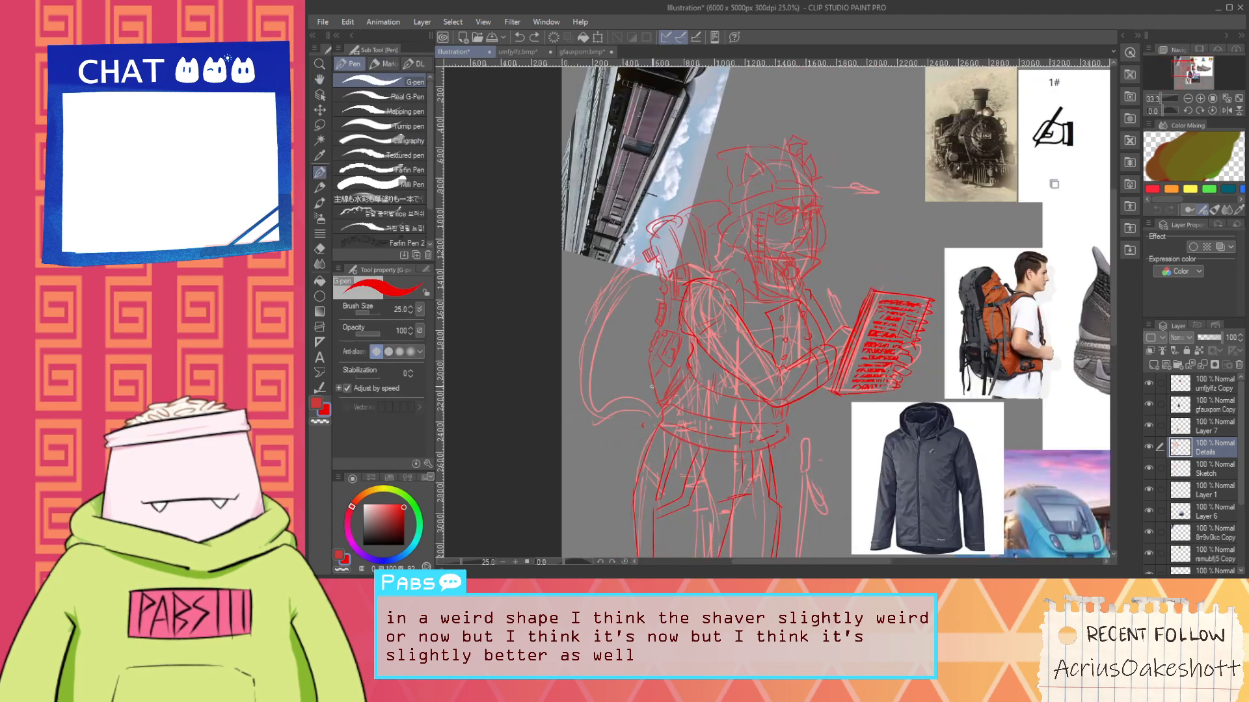
{"action": "key", "text": "h"}
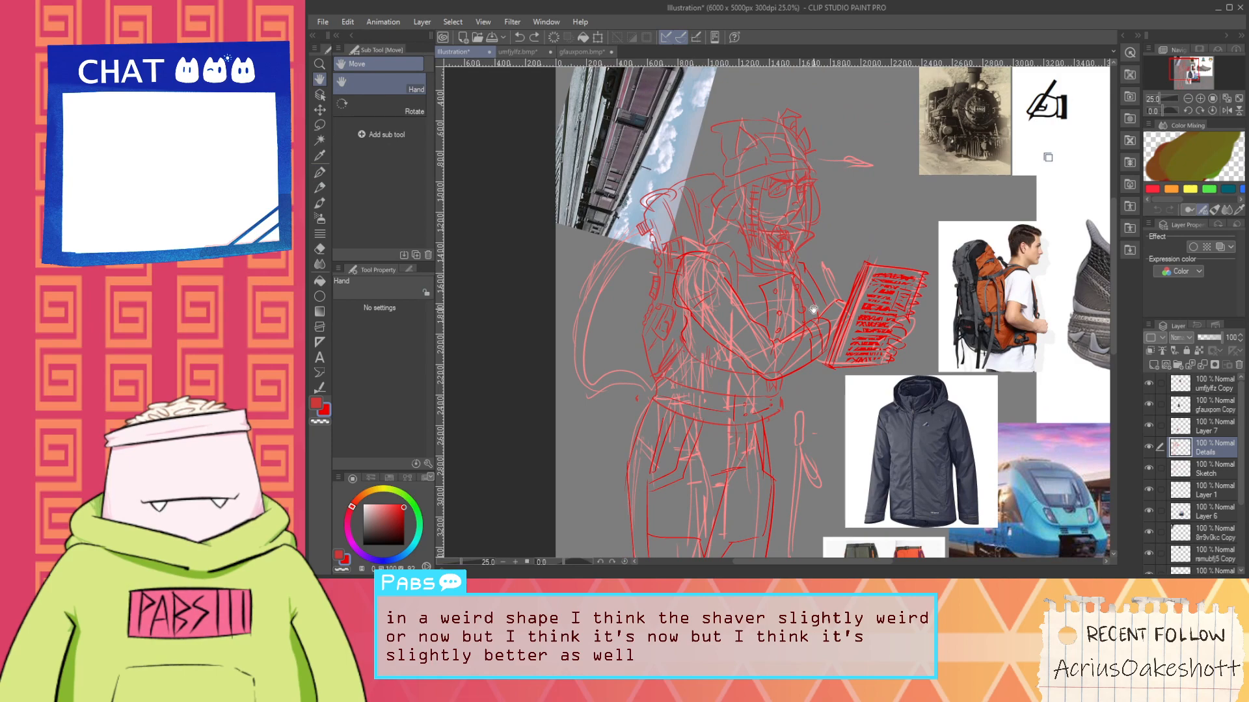
{"action": "scroll", "coordinate": [813, 309], "scroll_direction": "up", "scroll_amount": 2}
{"action": "key", "text": "p"}
{"action": "scroll", "coordinate": [839, 279], "scroll_direction": "down", "scroll_amount": 2}
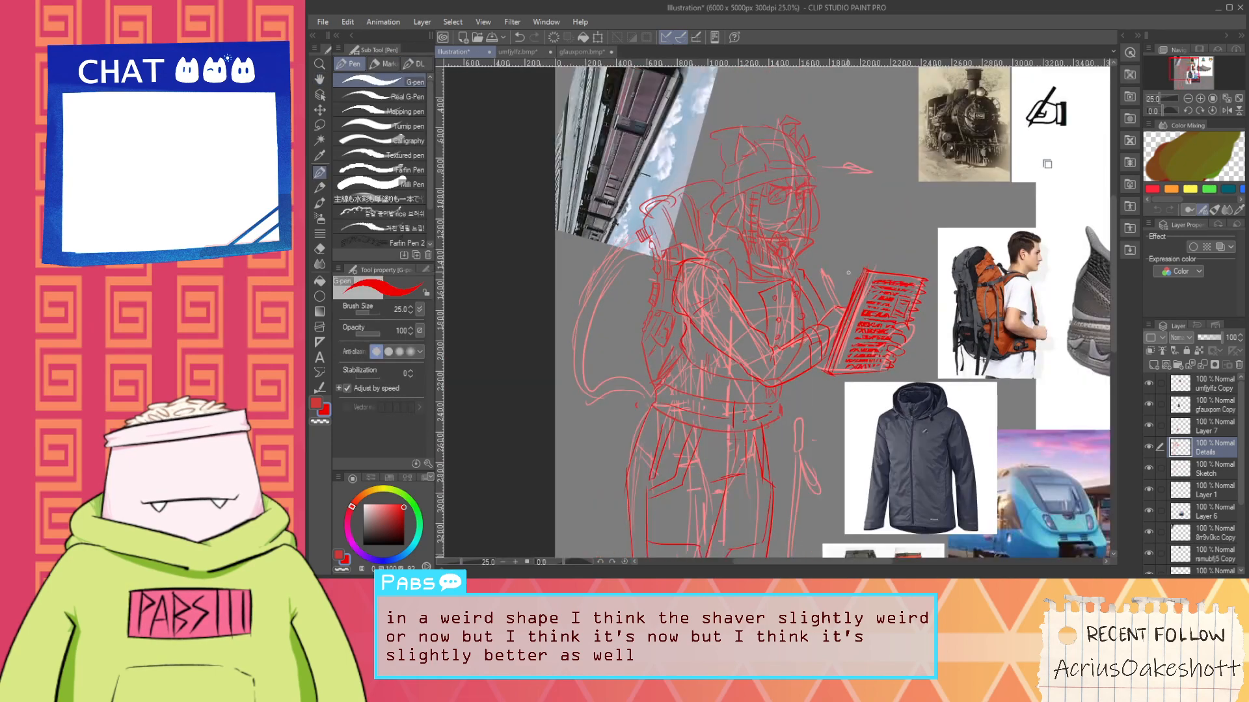
{"action": "scroll", "coordinate": [848, 272], "scroll_direction": "down", "scroll_amount": 2}
{"action": "scroll", "coordinate": [768, 287], "scroll_direction": "up", "scroll_amount": 5}
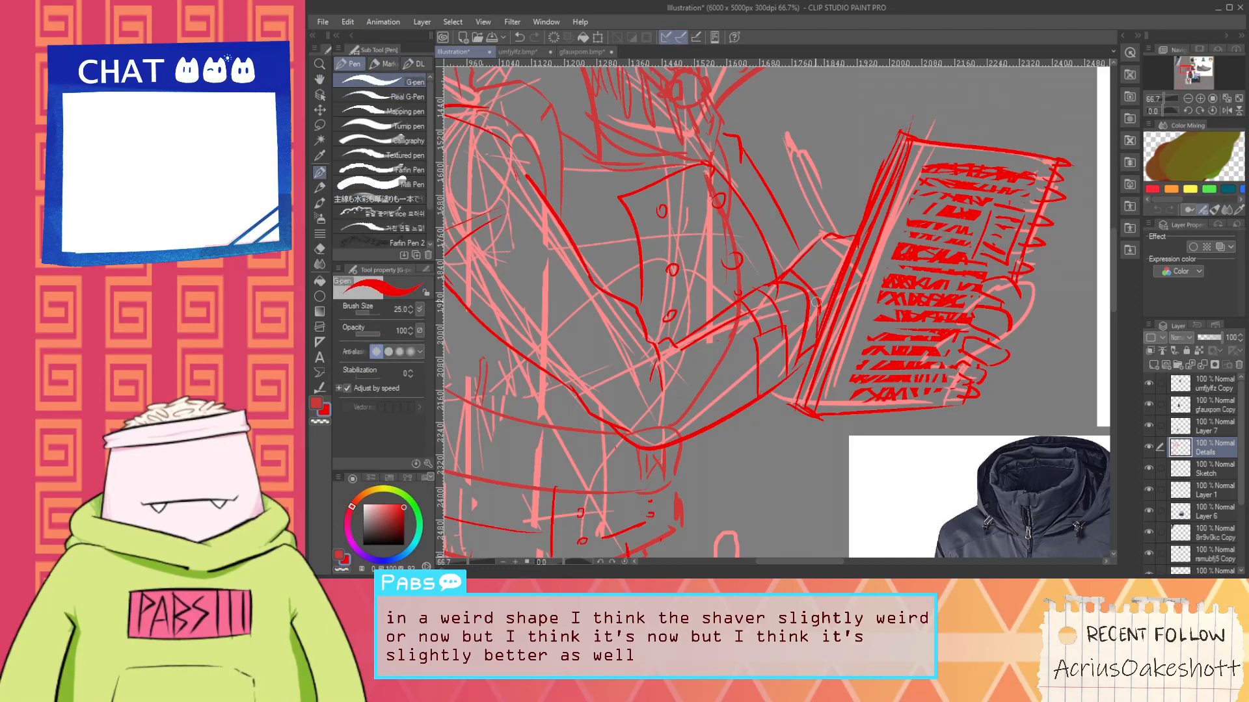
{"action": "scroll", "coordinate": [815, 302], "scroll_direction": "down", "scroll_amount": 2}
{"action": "key", "text": "h"}
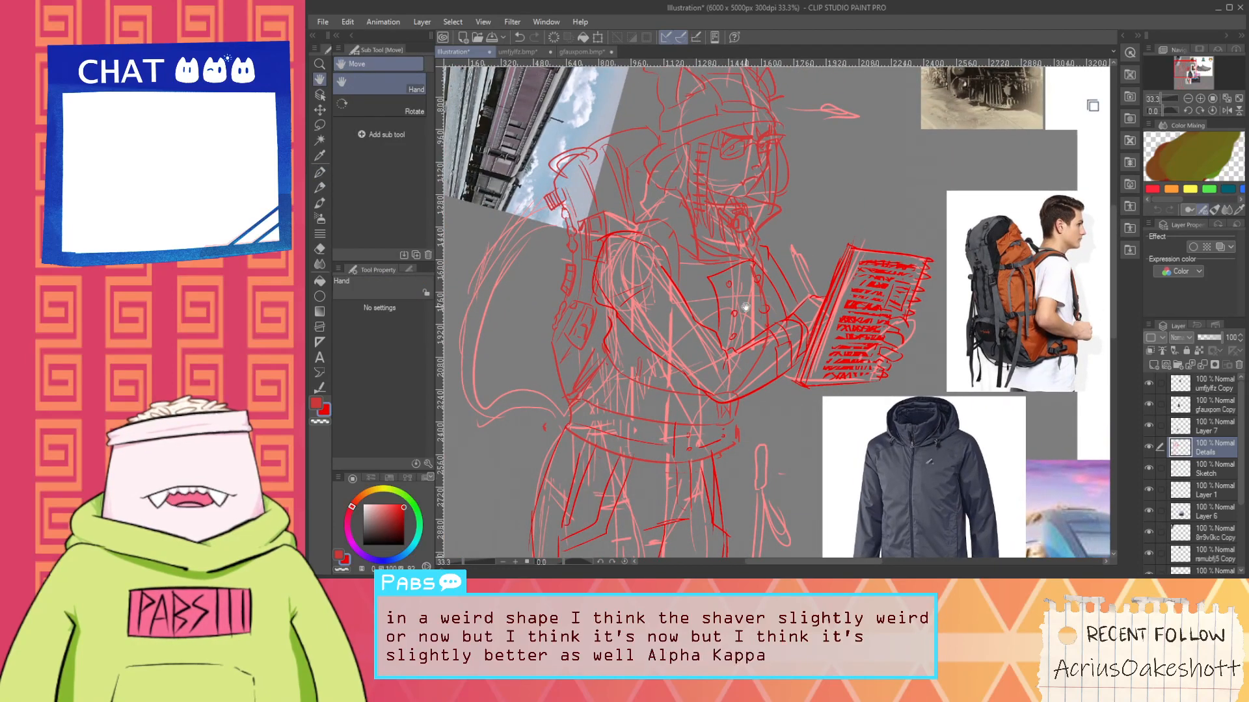
{"action": "left_click_drag", "start_coordinate": [1091, 106], "coordinate": [927, 245]}
{"action": "scroll", "coordinate": [819, 175], "scroll_direction": "down", "scroll_amount": 1}
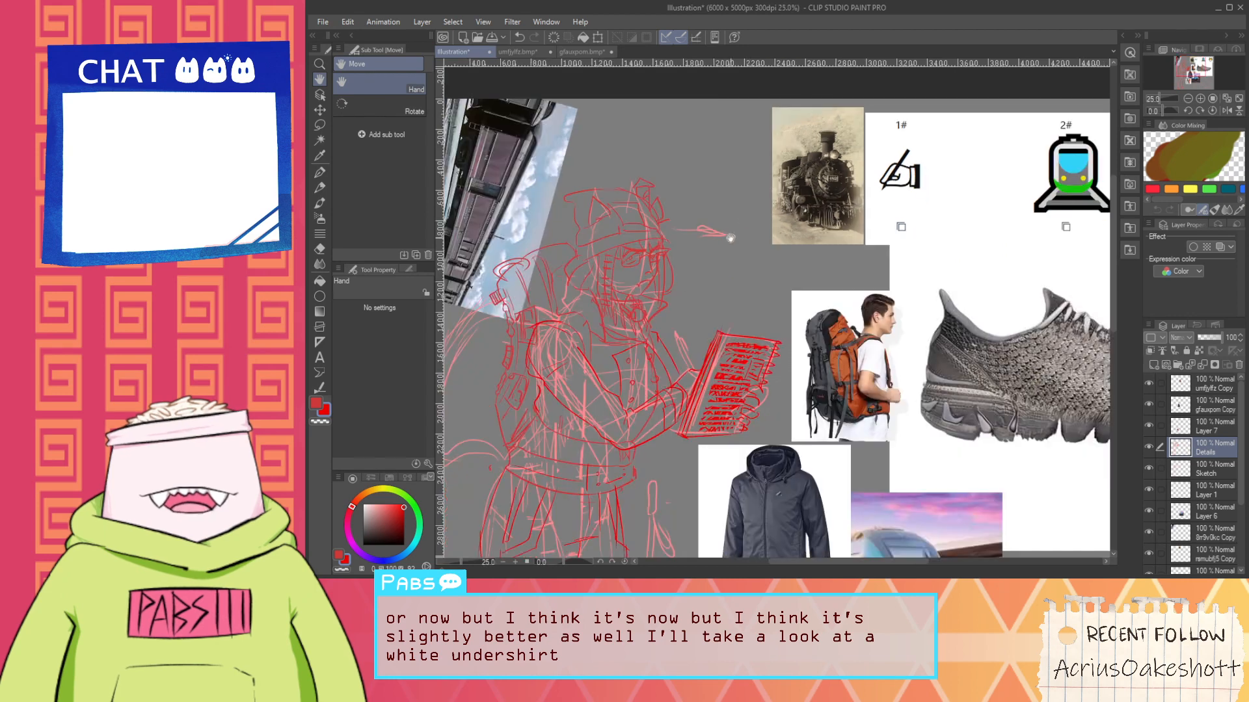
Sketch the long edge of the upright pen beside the notebook, running down to the writing hand, on the Details layer
{"action": "scroll", "coordinate": [748, 250], "scroll_direction": "up", "scroll_amount": 2}
{"action": "key", "text": "p"}
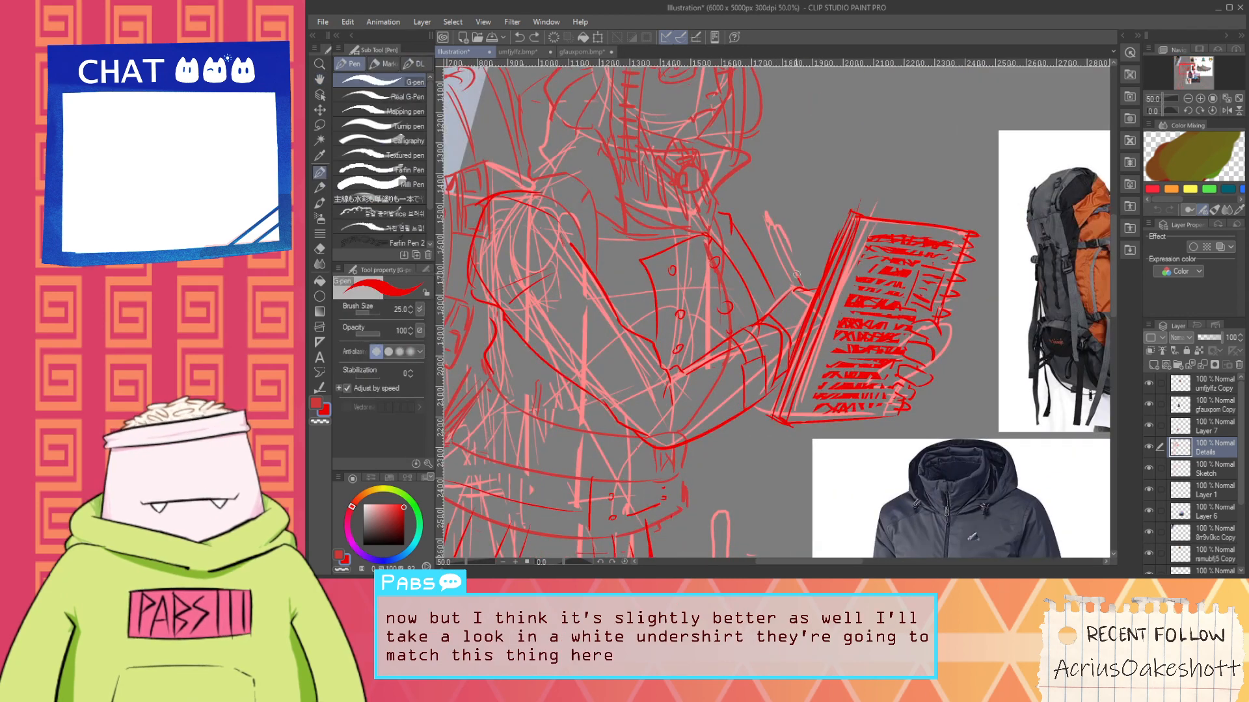
{"action": "left_click_drag", "start_coordinate": [774, 225], "coordinate": [766, 203]}
{"action": "key", "text": "ctrl+z"}
{"action": "mouse_move", "coordinate": [797, 287]}
{"action": "left_mouse_down"}
{"action": "mouse_move", "coordinate": [760, 208]}
{"action": "mouse_move", "coordinate": [808, 266]}
{"action": "left_mouse_up"}
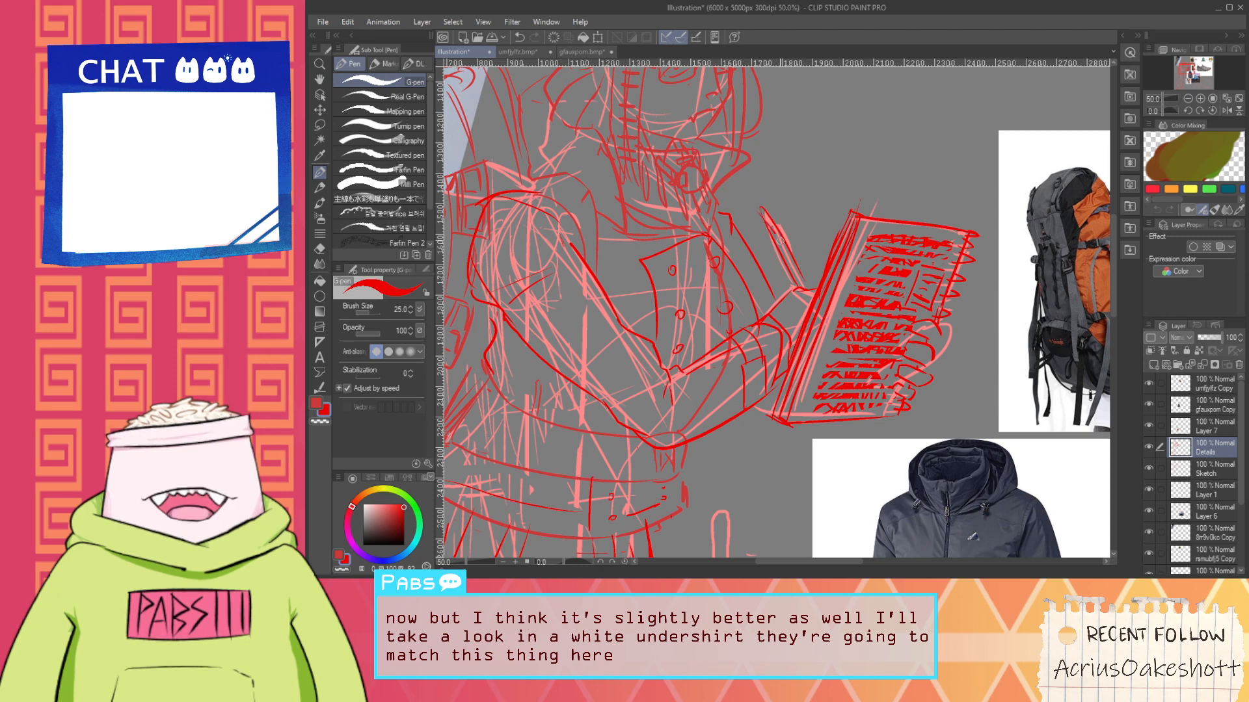
Detail the pen as a ballpoint with a capped end, a side clip and a second barrel edge reaching the hand
{"action": "scroll", "coordinate": [794, 267], "scroll_direction": "down", "scroll_amount": 2}
{"action": "scroll", "coordinate": [793, 267], "scroll_direction": "up", "scroll_amount": 1}
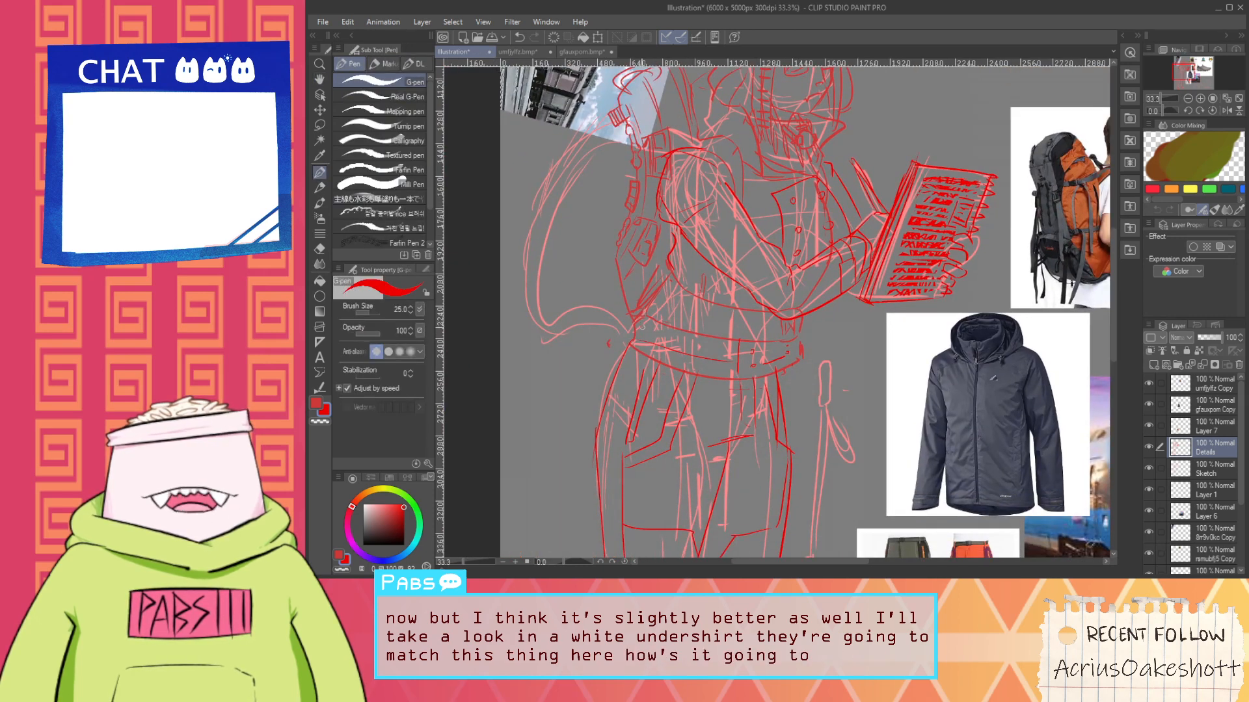
{"action": "key", "text": "h"}
{"action": "left_click_drag", "start_coordinate": [870, 170], "coordinate": [811, 232]}
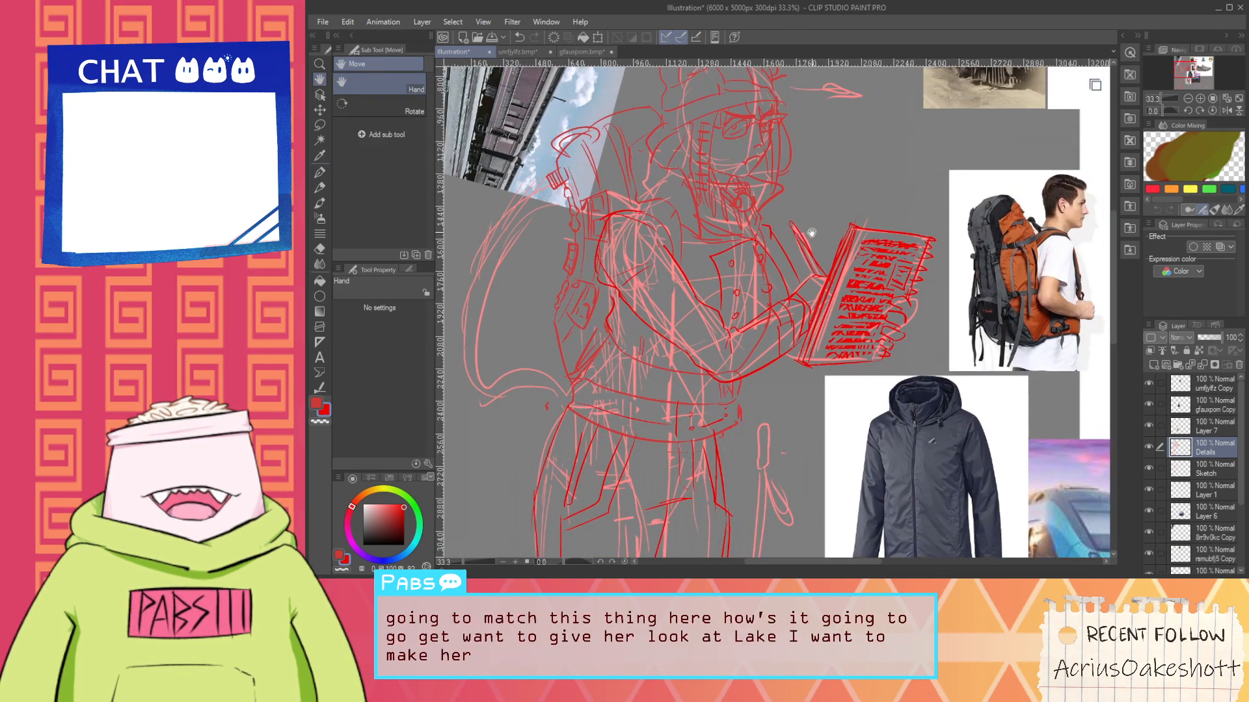
{"action": "scroll", "coordinate": [812, 237], "scroll_direction": "up", "scroll_amount": 3}
{"action": "key", "text": "p"}
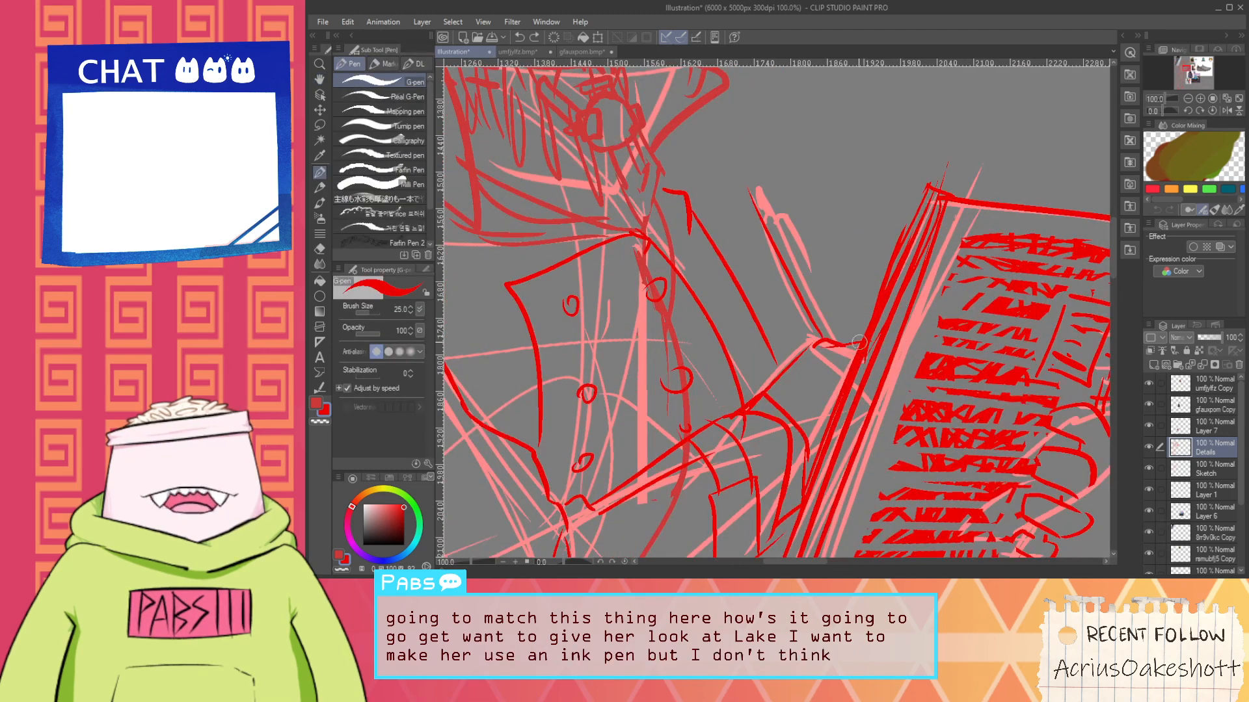
{"action": "mouse_move", "coordinate": [860, 343]}
{"action": "left_mouse_down"}
{"action": "mouse_move", "coordinate": [804, 242]}
{"action": "mouse_move", "coordinate": [749, 195]}
{"action": "mouse_move", "coordinate": [772, 179]}
{"action": "mouse_move", "coordinate": [794, 226]}
{"action": "mouse_move", "coordinate": [841, 234]}
{"action": "mouse_move", "coordinate": [861, 271]}
{"action": "left_mouse_up"}
{"action": "key", "text": "ctrl+z"}
{"action": "key", "text": "ctrl+z"}
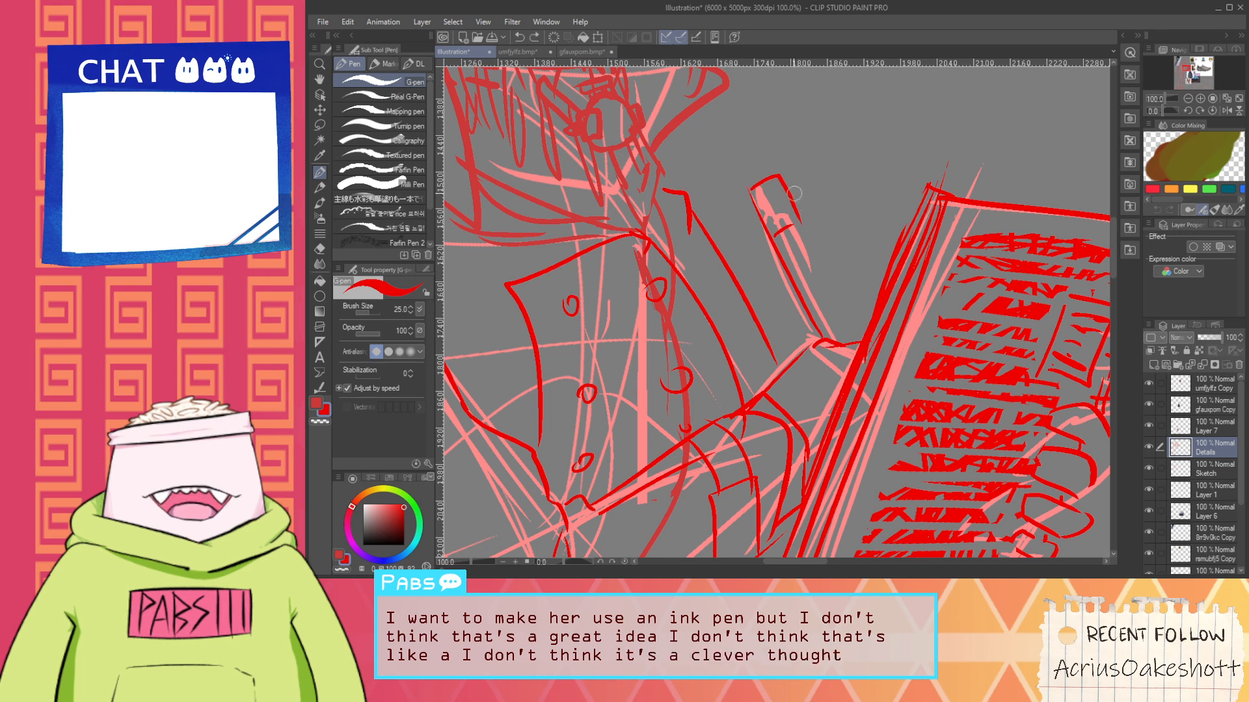
{"action": "mouse_move", "coordinate": [794, 193]}
{"action": "left_mouse_down"}
{"action": "mouse_move", "coordinate": [843, 273]}
{"action": "mouse_move", "coordinate": [832, 280]}
{"action": "left_mouse_up"}
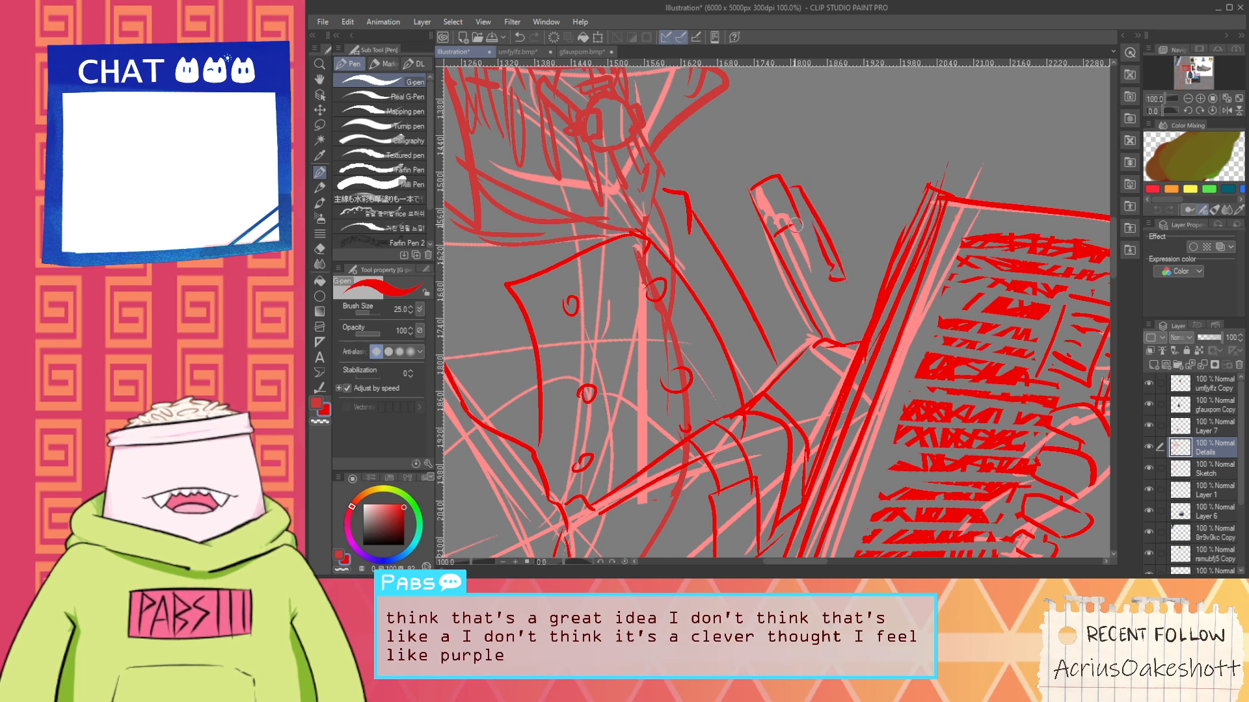
{"action": "left_click_drag", "start_coordinate": [794, 223], "coordinate": [859, 354]}
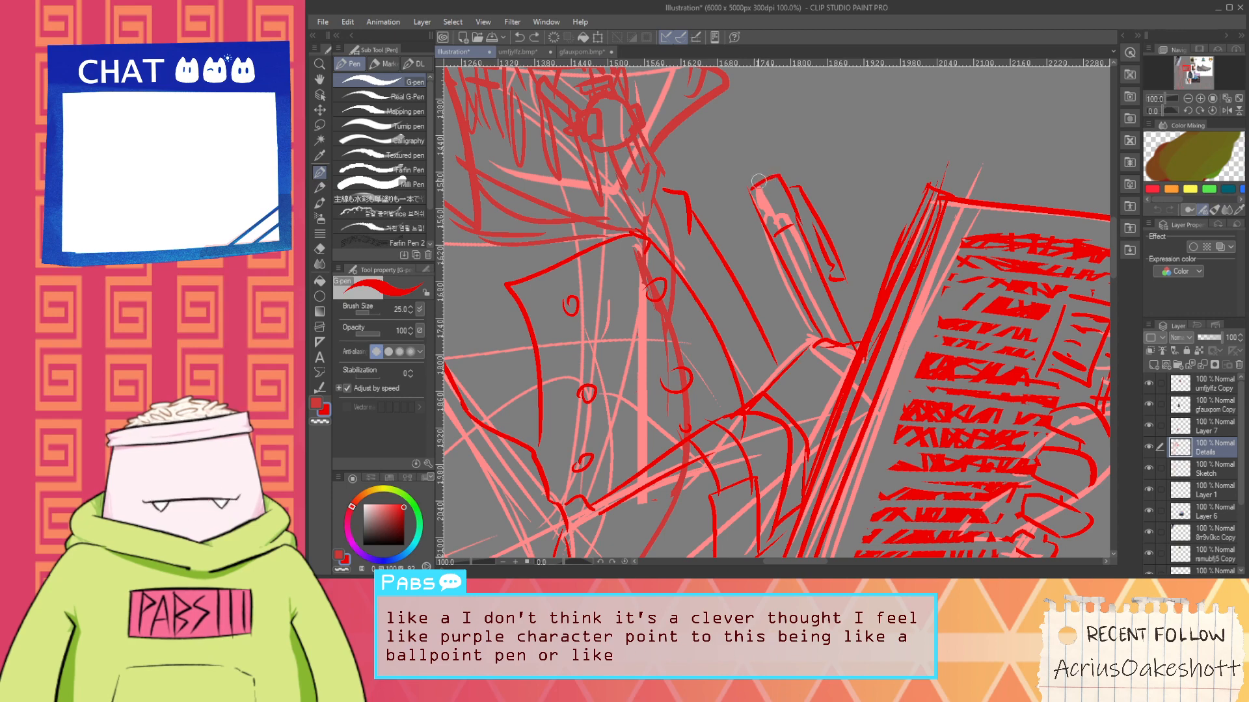
Add darker pupil and lid strokes to the eye behind the left-hand glasses lens
{"action": "scroll", "coordinate": [785, 187], "scroll_direction": "down", "scroll_amount": 3}
{"action": "key", "text": "space"}
{"action": "left_click_drag", "start_coordinate": [775, 241], "coordinate": [786, 326]}
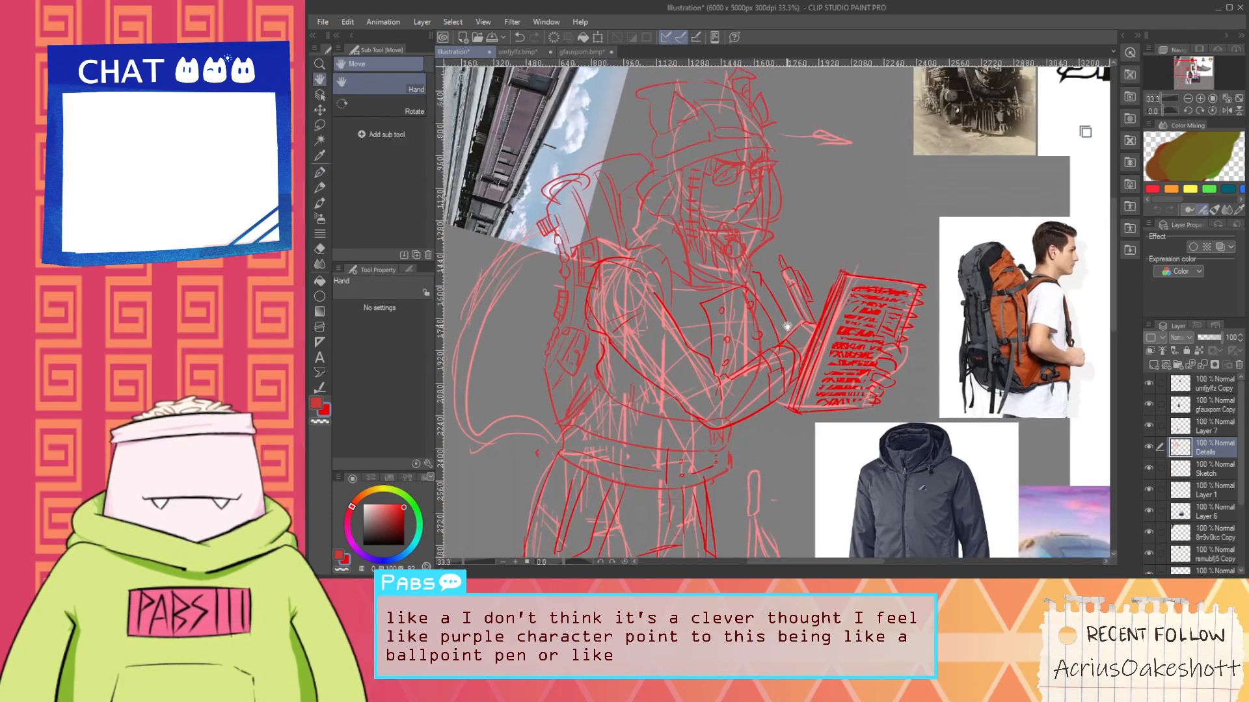
{"action": "scroll", "coordinate": [786, 326], "scroll_direction": "down", "scroll_amount": 1}
{"action": "scroll", "coordinate": [771, 267], "scroll_direction": "up", "scroll_amount": 5}
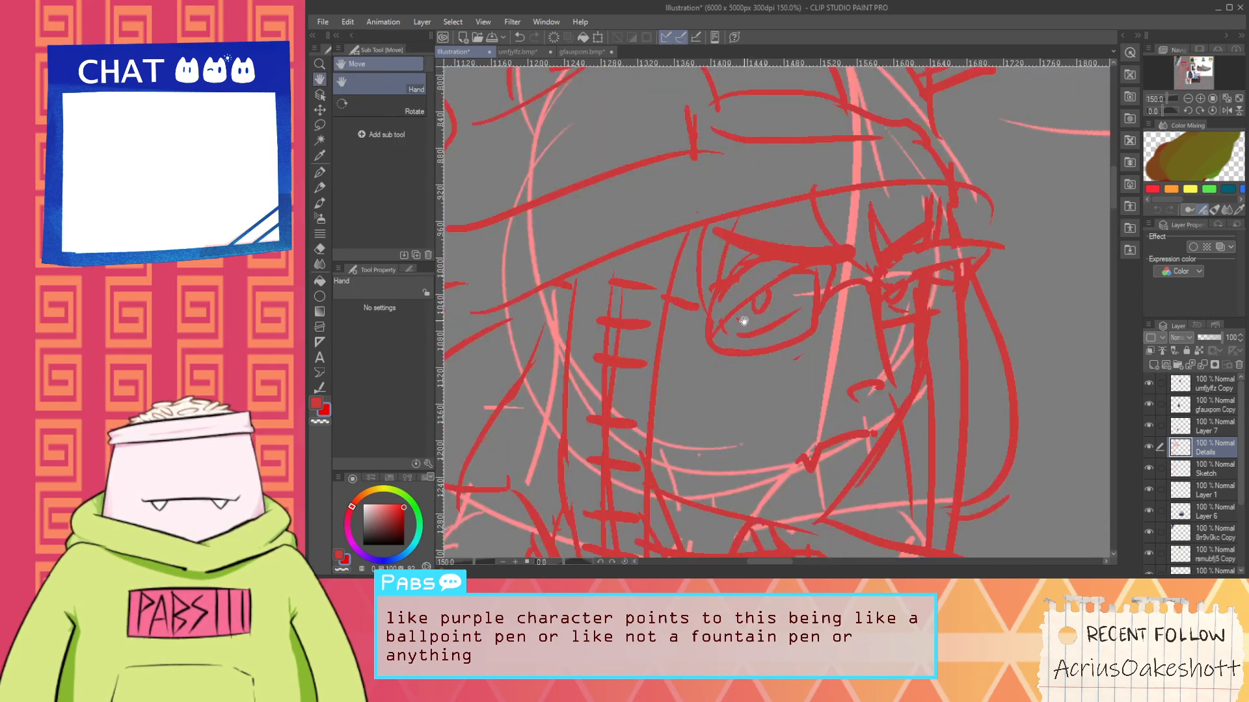
{"action": "key", "text": "ctrl+z"}
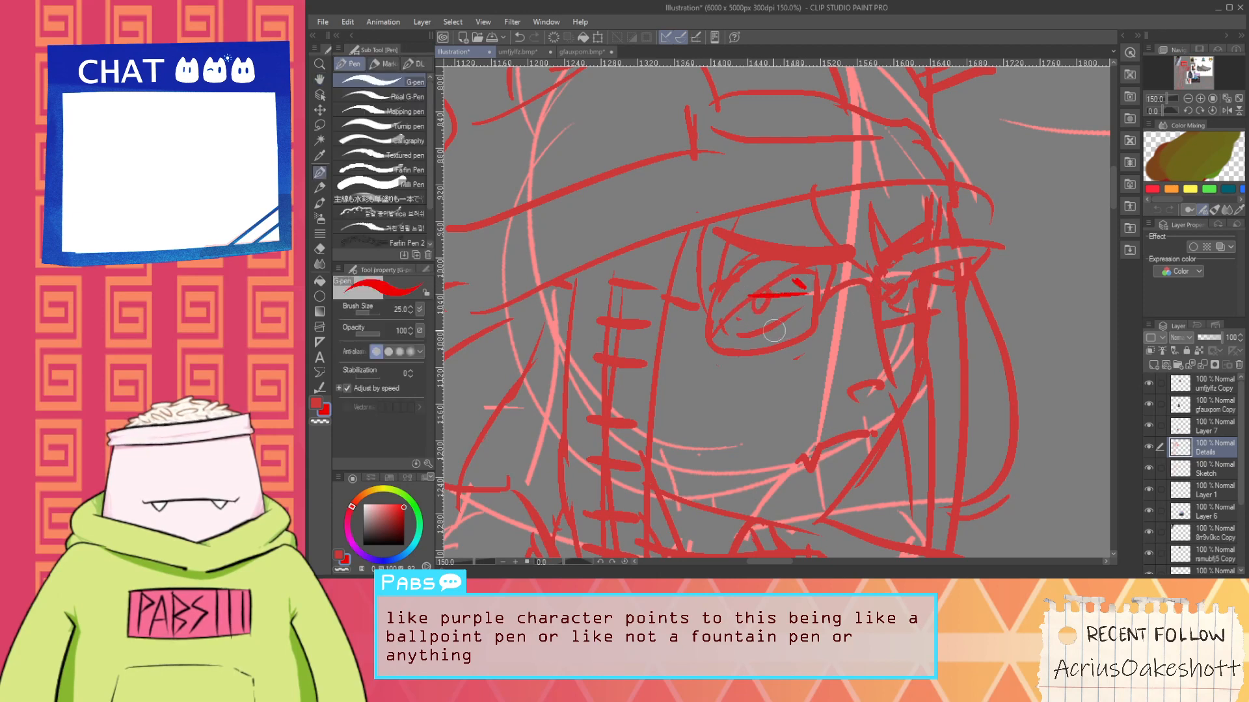
{"action": "mouse_move", "coordinate": [781, 319]}
{"action": "left_mouse_down"}
{"action": "mouse_move", "coordinate": [745, 338]}
{"action": "mouse_move", "coordinate": [792, 314]}
{"action": "mouse_move", "coordinate": [757, 294]}
{"action": "mouse_move", "coordinate": [806, 294]}
{"action": "left_mouse_up"}
{"action": "scroll", "coordinate": [824, 290], "scroll_direction": "down", "scroll_amount": 7}
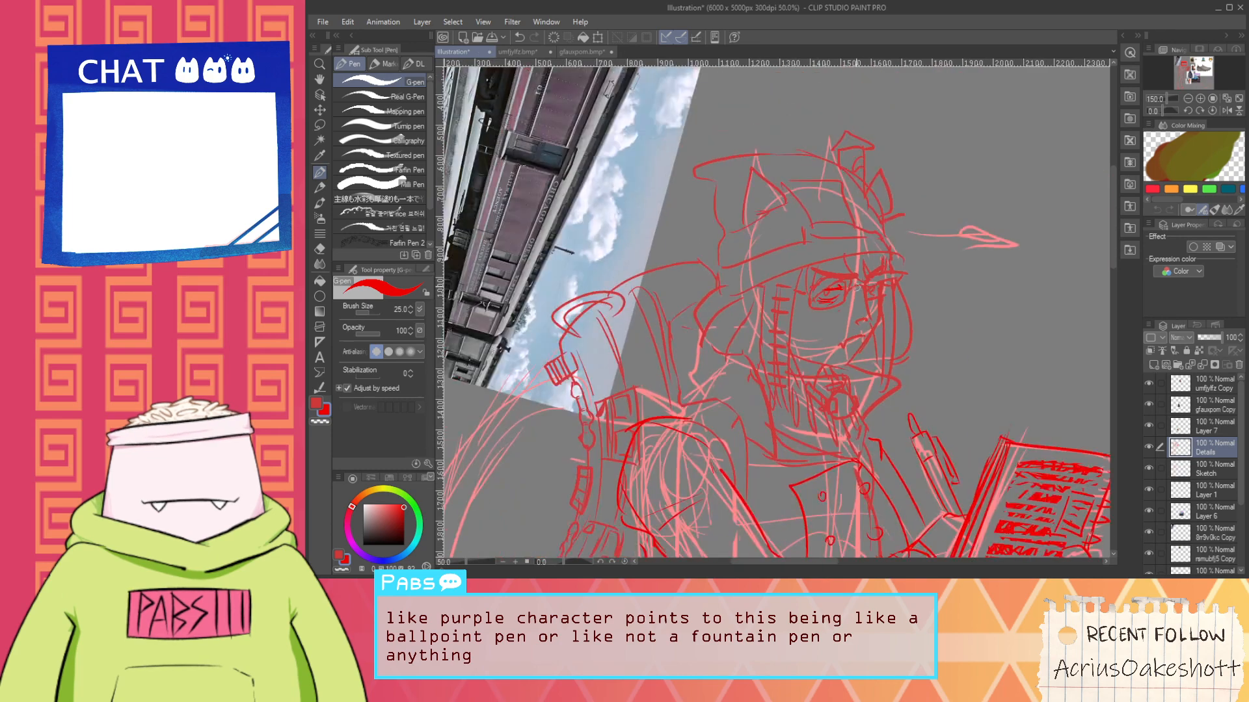
Sketch the tail from the back of the waist, reworking its curve into an upward sweep behind the backpack
{"action": "key", "text": "space"}
{"action": "left_click_drag", "start_coordinate": [784, 384], "coordinate": [692, 297]}
{"action": "scroll", "coordinate": [689, 296], "scroll_direction": "up", "scroll_amount": 3}
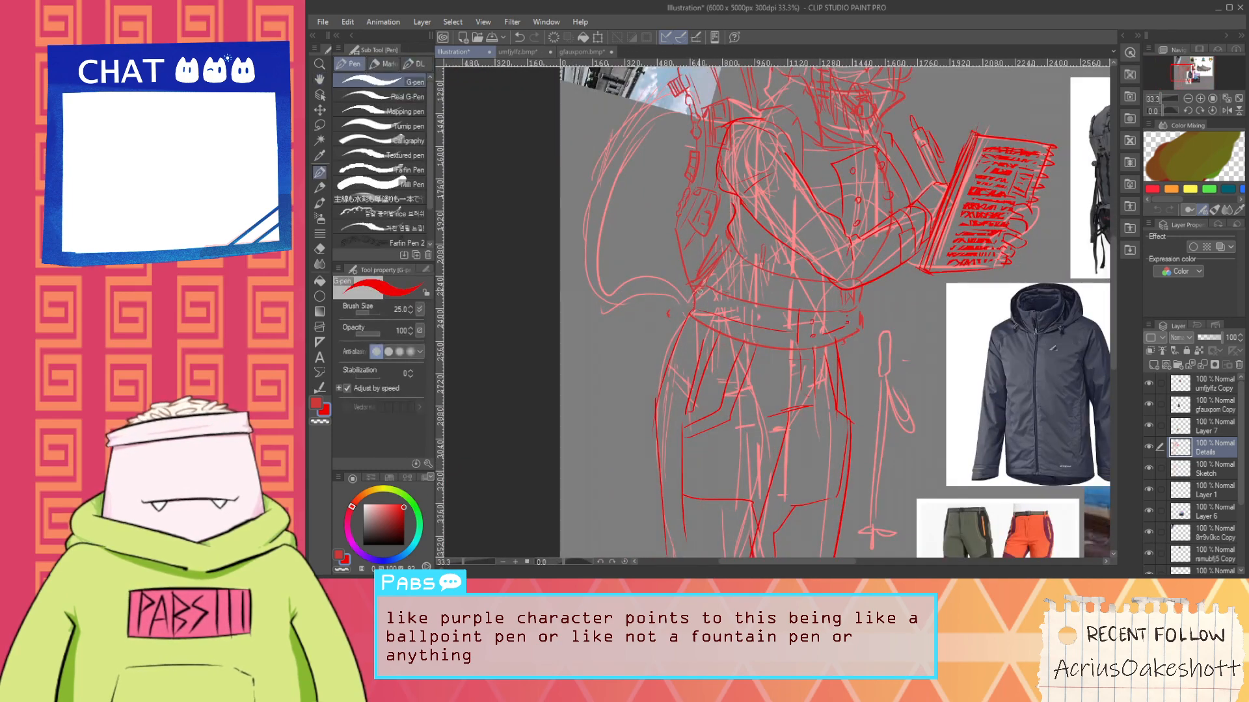
{"action": "scroll", "coordinate": [696, 297], "scroll_direction": "up", "scroll_amount": 1}
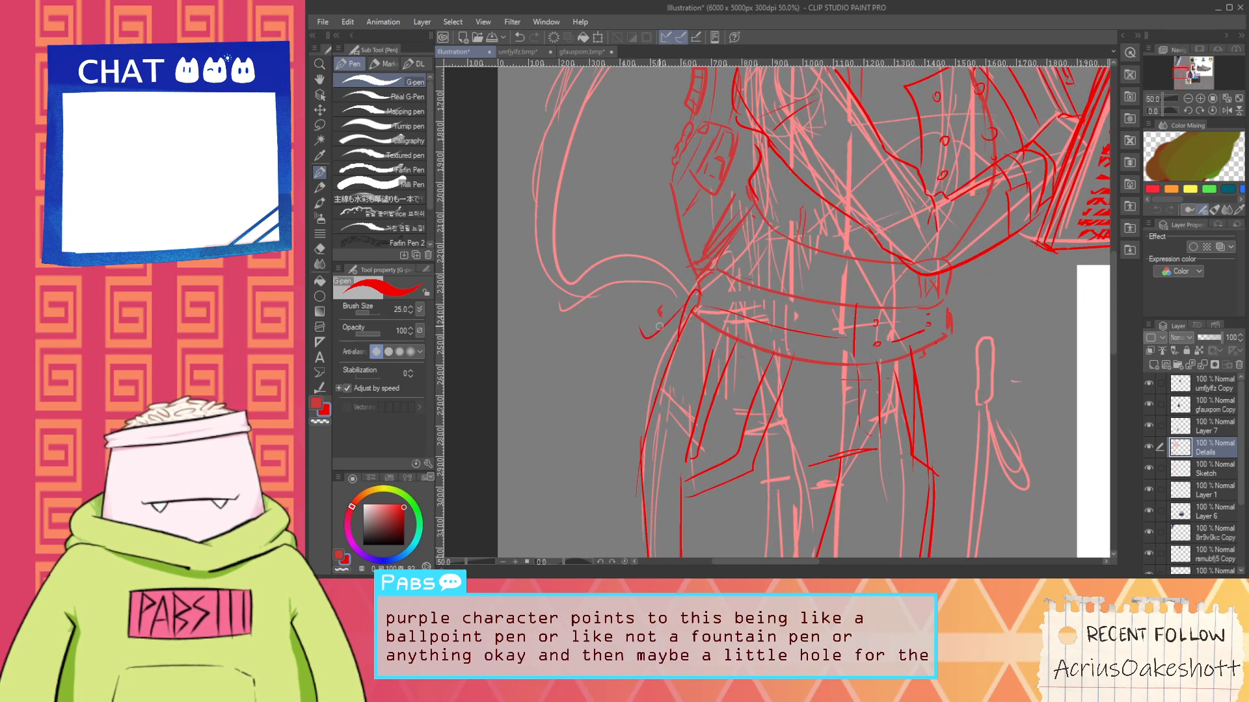
{"action": "scroll", "coordinate": [624, 488], "scroll_direction": "down", "scroll_amount": 2}
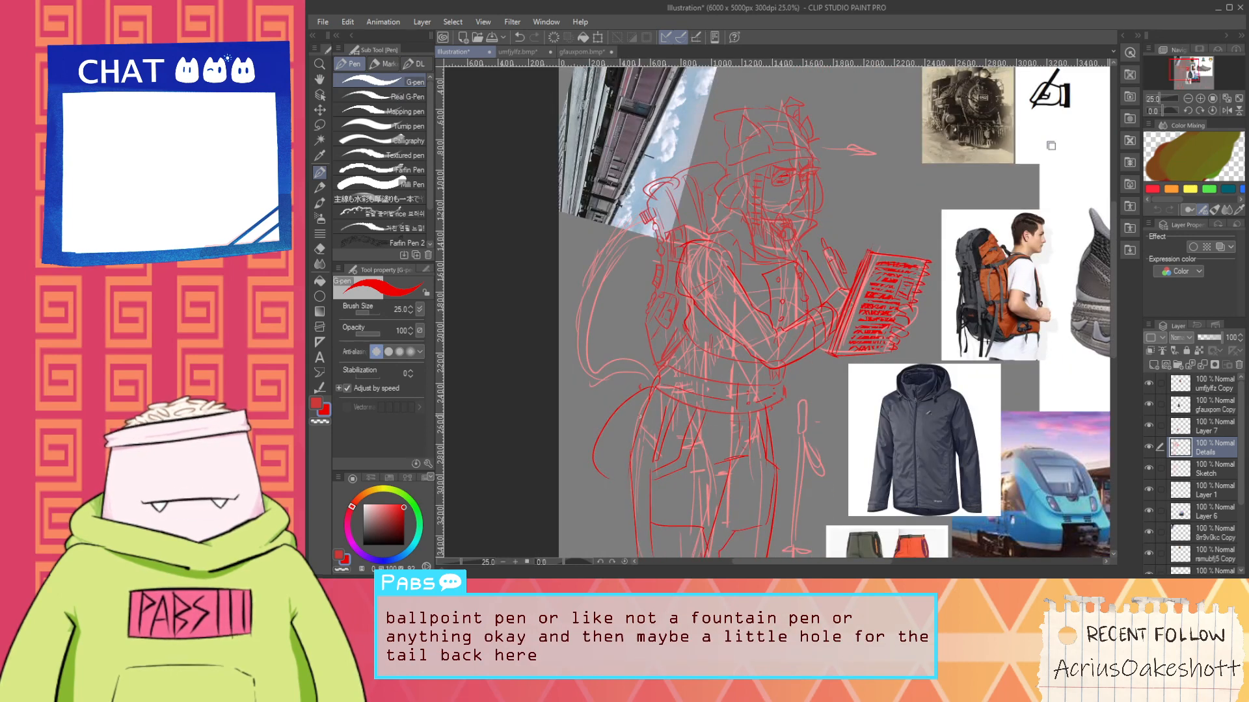
{"action": "left_click_drag", "start_coordinate": [636, 394], "coordinate": [591, 303]}
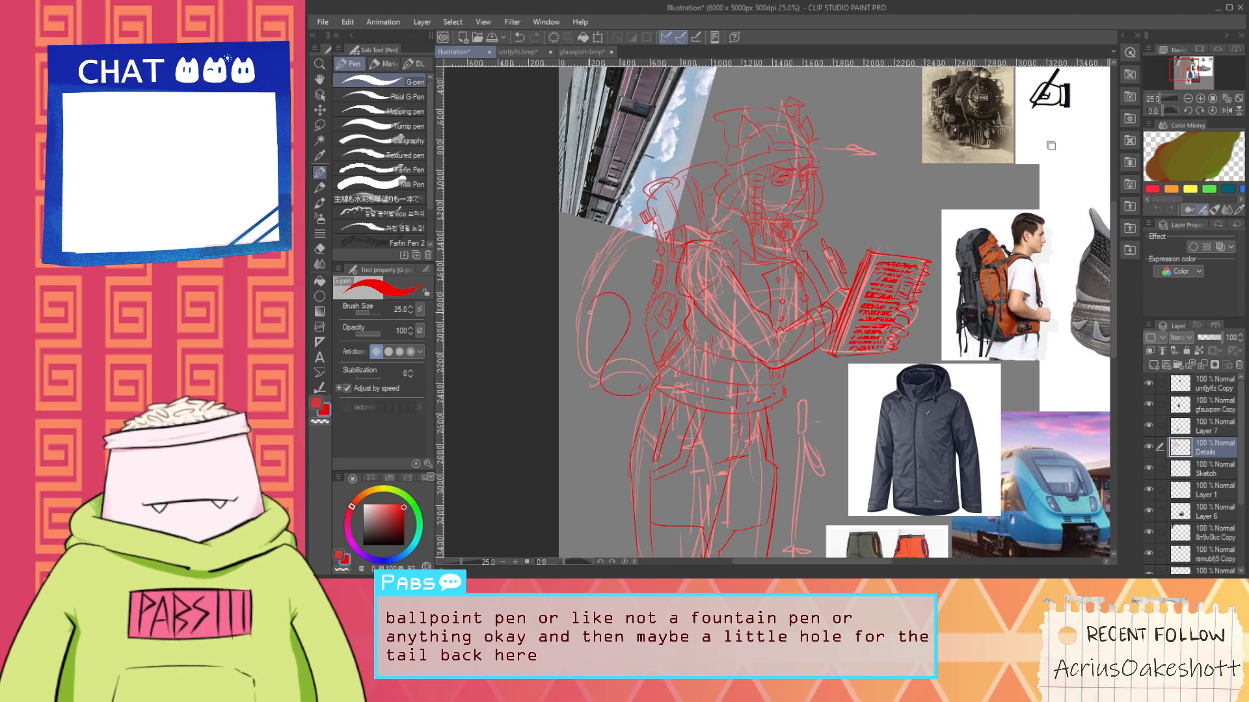
{"action": "scroll", "coordinate": [601, 313], "scroll_direction": "up", "scroll_amount": 1}
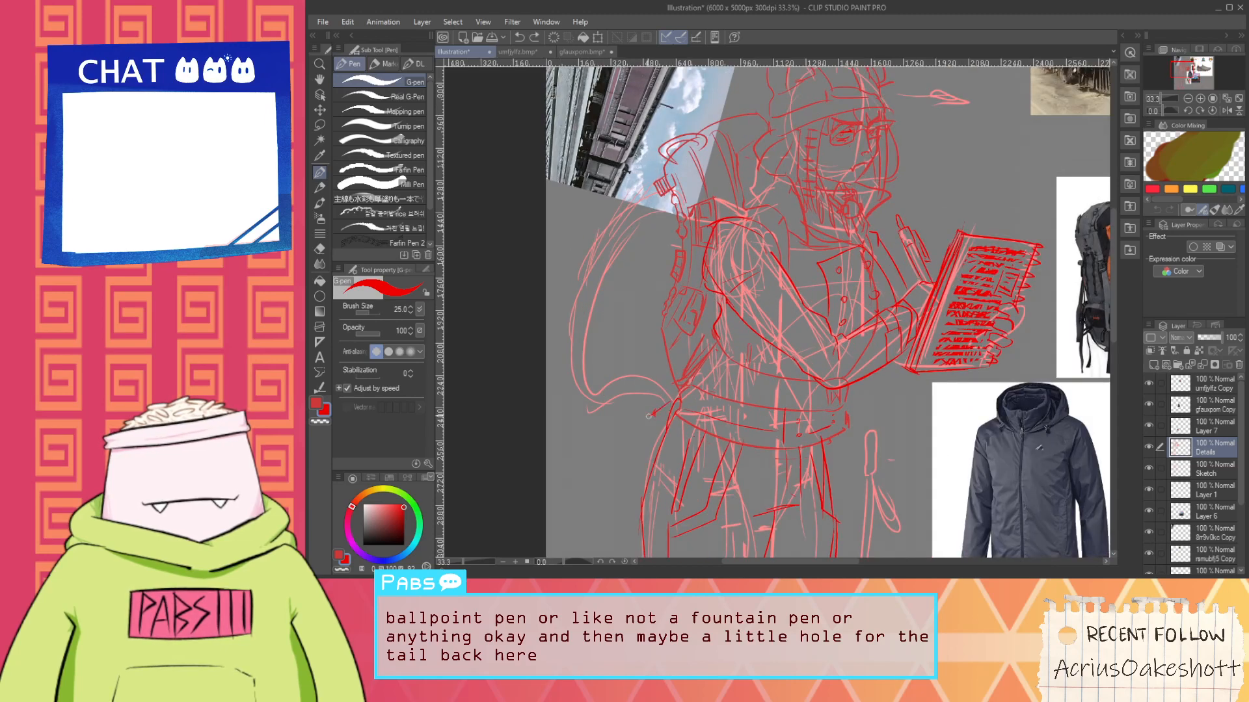
{"action": "key", "text": "ctrl+z"}
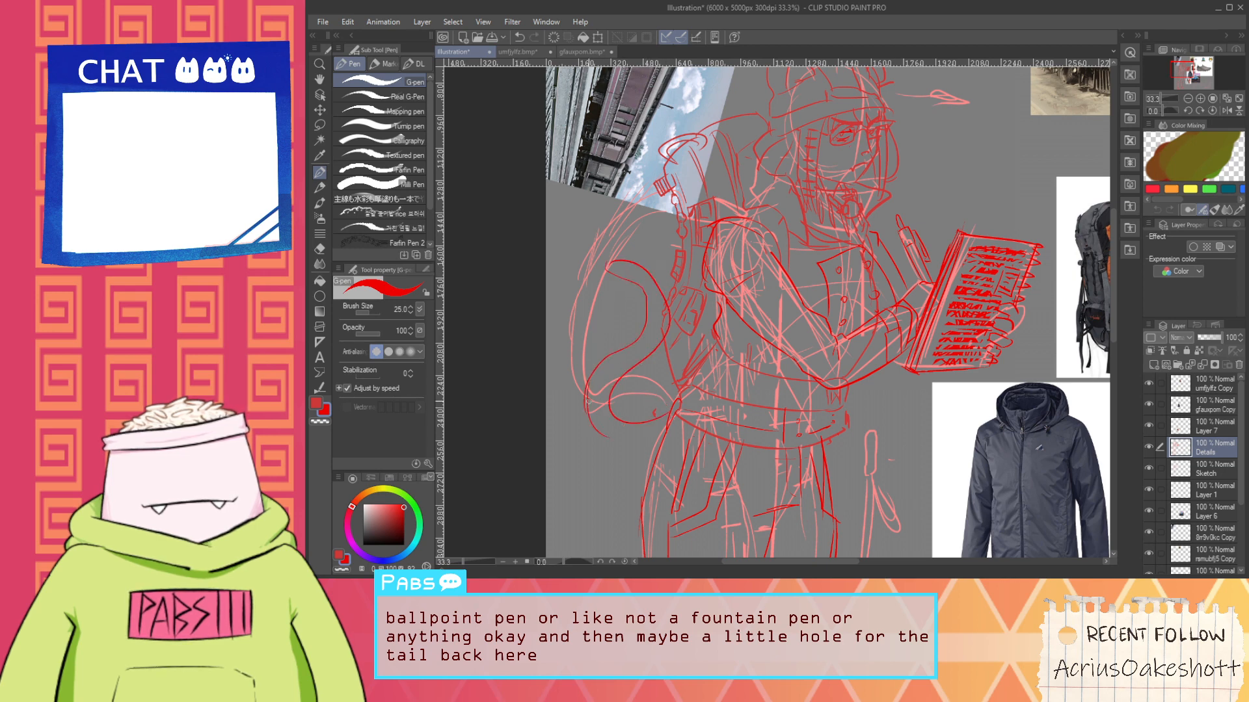
Hide the Sketch layer and examine the whole figure's Details line work without the rough pose underneath
{"action": "scroll", "coordinate": [691, 402], "scroll_direction": "down", "scroll_amount": 4}
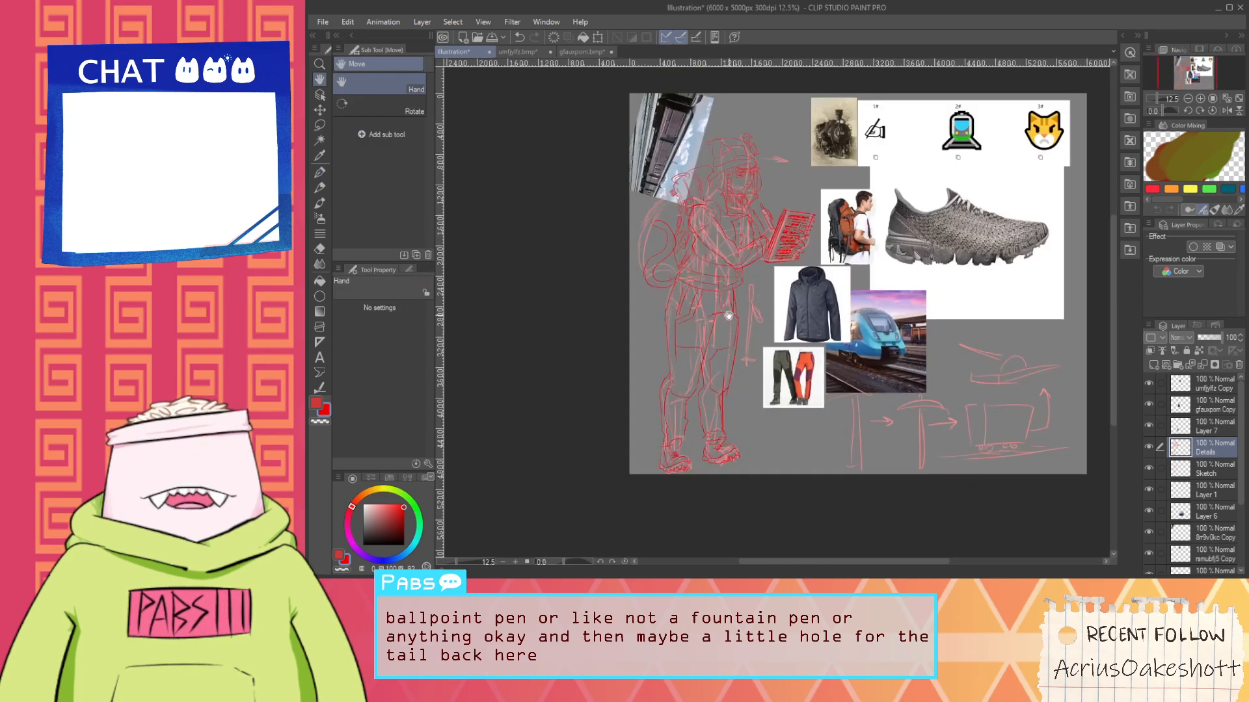
{"action": "left_click", "coordinate": [1149, 468]}
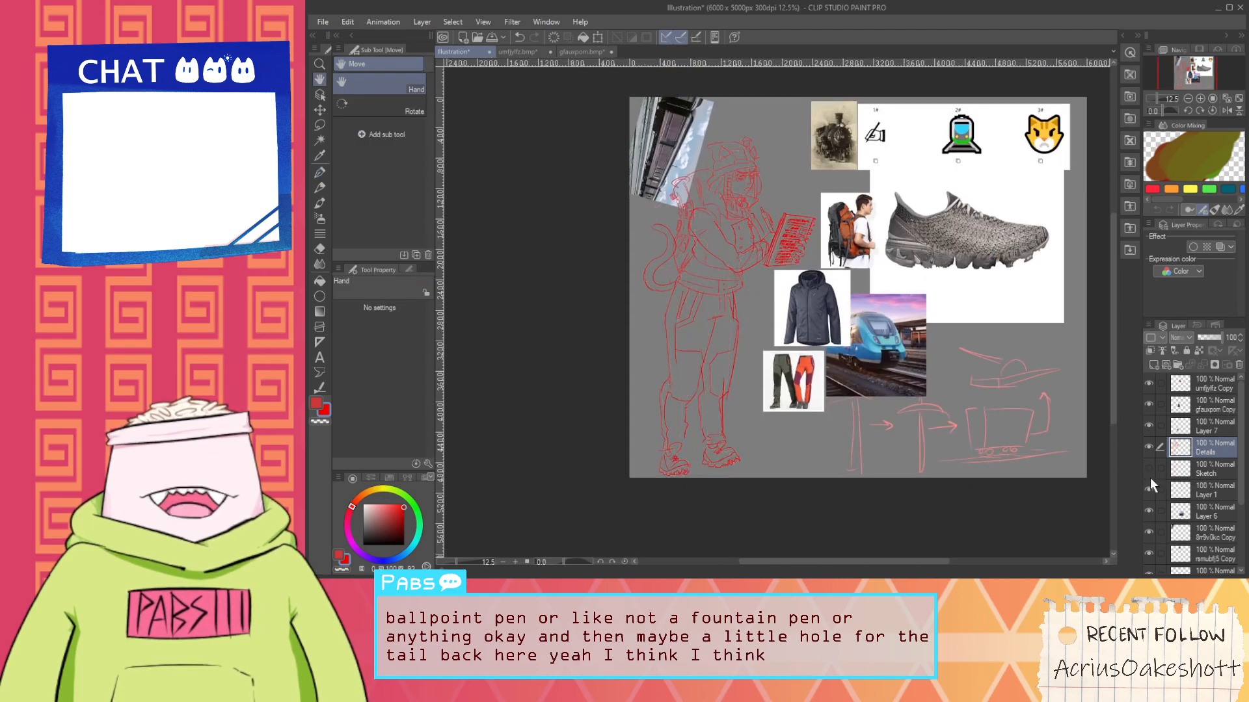
{"action": "scroll", "coordinate": [750, 185], "scroll_direction": "up", "scroll_amount": 4}
{"action": "scroll", "coordinate": [735, 223], "scroll_direction": "down", "scroll_amount": 1}
{"action": "left_click_drag", "start_coordinate": [734, 247], "coordinate": [804, 369]}
{"action": "scroll", "coordinate": [739, 269], "scroll_direction": "up", "scroll_amount": 2}
{"action": "scroll", "coordinate": [766, 278], "scroll_direction": "down", "scroll_amount": 4}
{"action": "scroll", "coordinate": [721, 324], "scroll_direction": "up", "scroll_amount": 4}
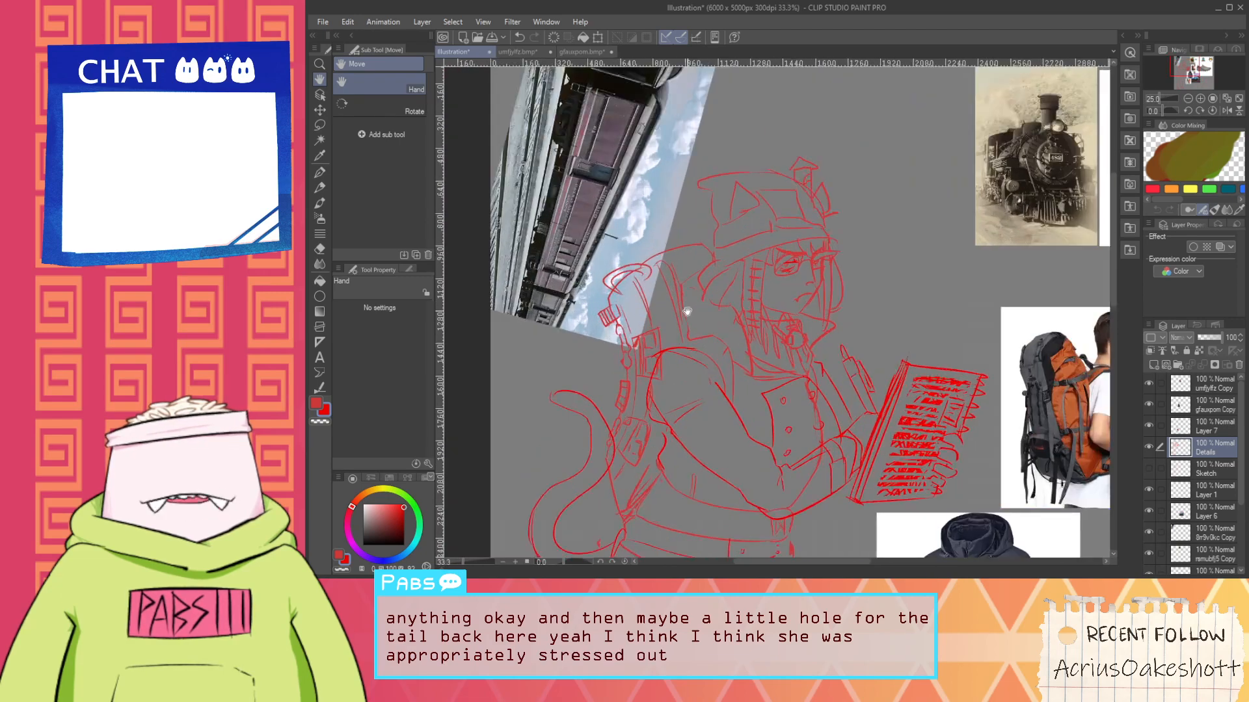
{"action": "key", "text": "p"}
{"action": "scroll", "coordinate": [752, 283], "scroll_direction": "down", "scroll_amount": 4}
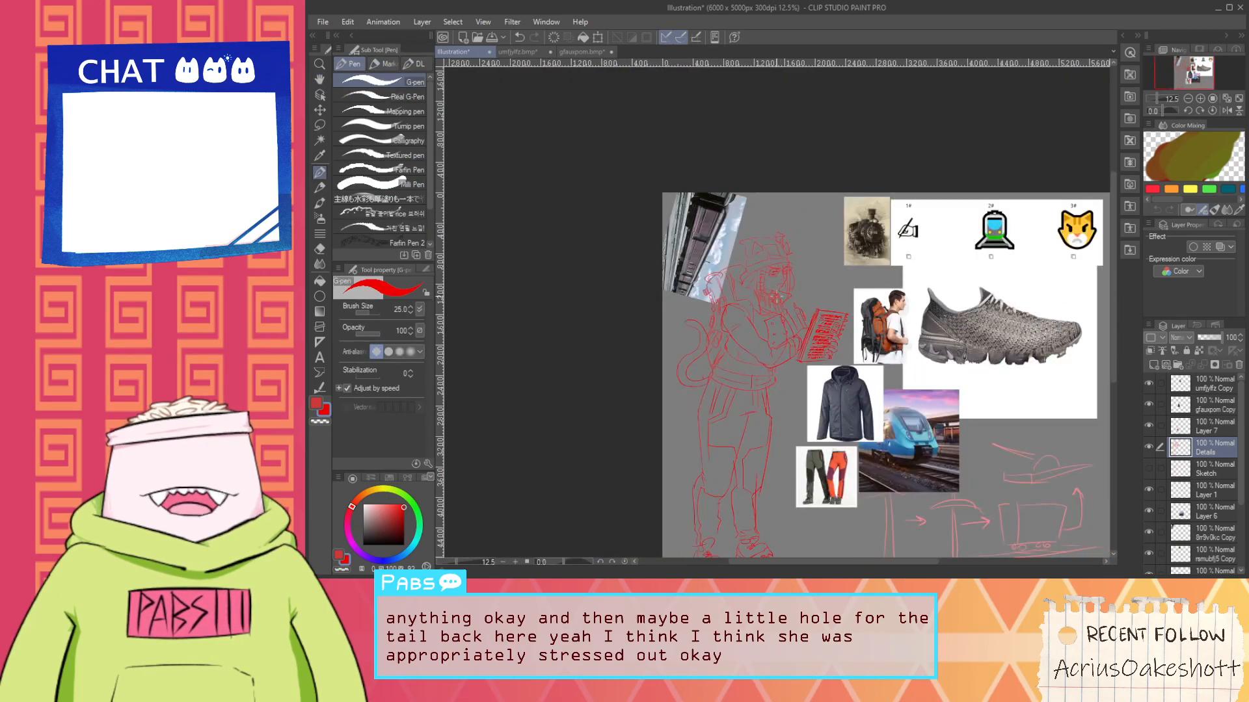
{"action": "key", "text": "space"}
{"action": "left_click_drag", "start_coordinate": [799, 325], "coordinate": [763, 281]}
{"action": "left_click_drag", "start_coordinate": [784, 326], "coordinate": [827, 343]}
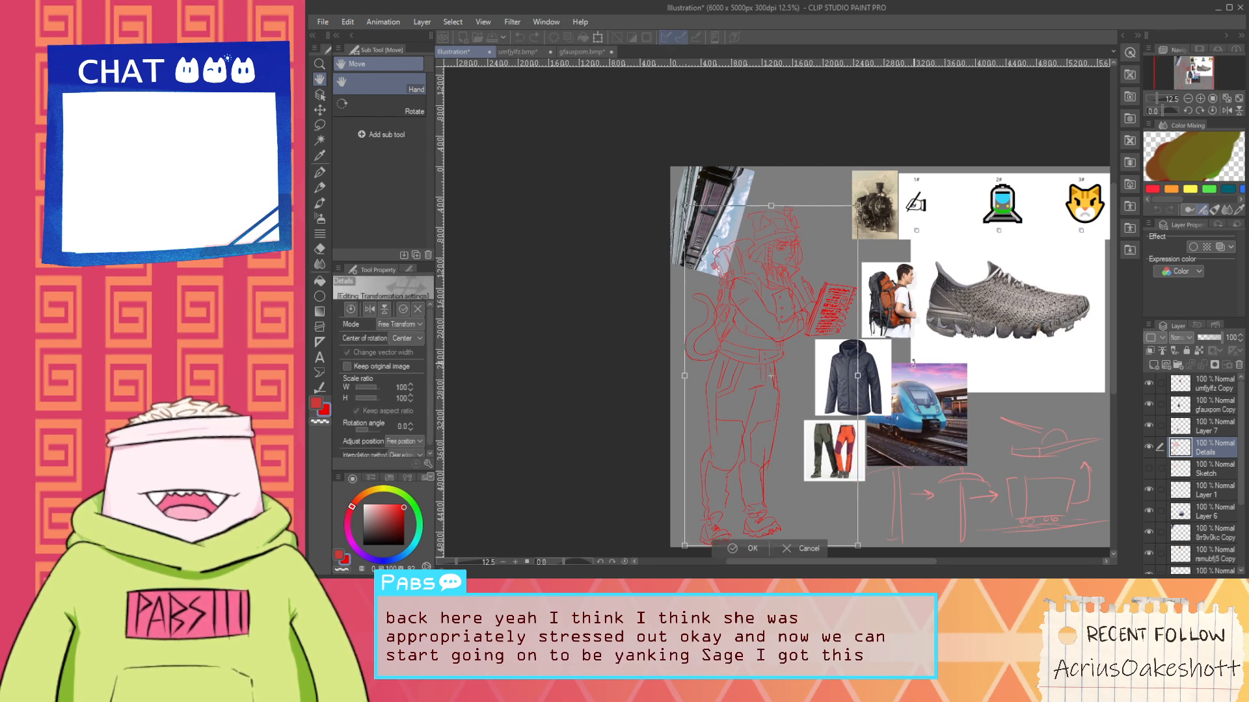
Try a free transform on the Details layer that shifts the figure's upper corner and edge to adjust the posture
{"action": "key", "text": "ctrl+shift+t"}
{"action": "left_click_drag", "start_coordinate": [683, 206], "coordinate": [677, 207]}
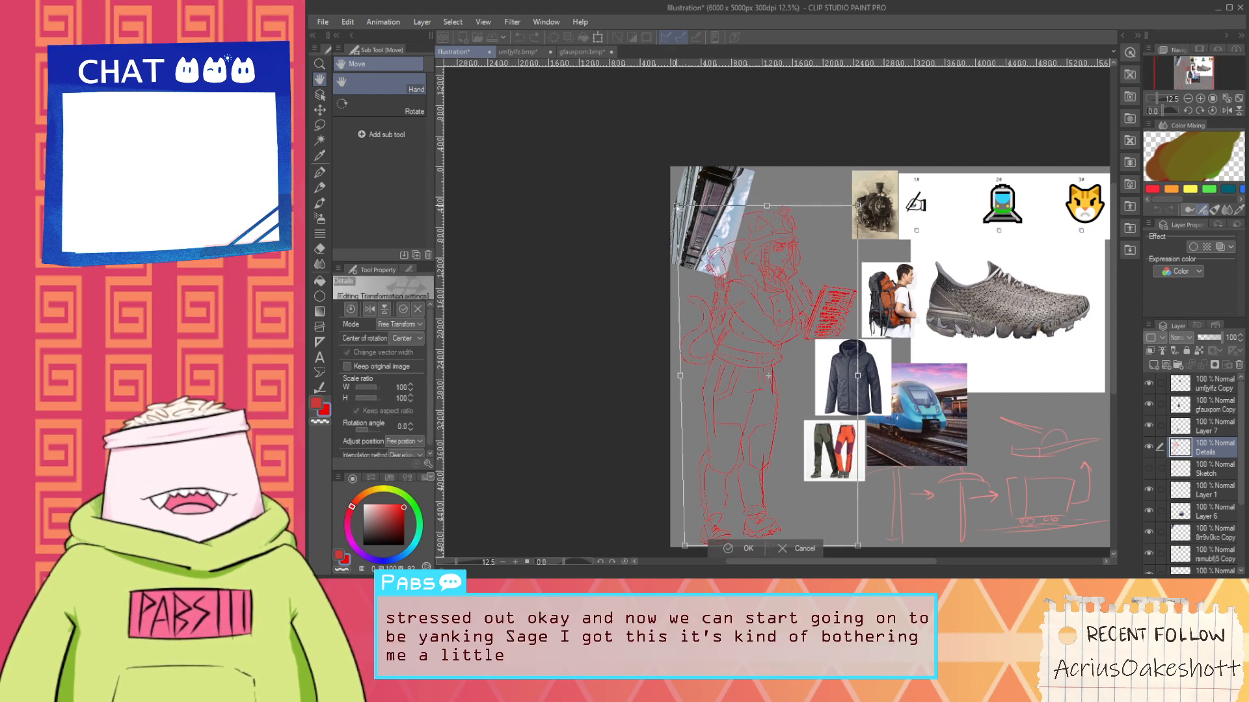
{"action": "left_click_drag", "start_coordinate": [768, 208], "coordinate": [730, 205]}
{"action": "left_click_drag", "start_coordinate": [762, 304], "coordinate": [775, 288]}
{"action": "left_click_drag", "start_coordinate": [843, 231], "coordinate": [853, 239]}
{"action": "mouse_move", "coordinate": [756, 188]}
{"action": "left_mouse_down"}
{"action": "mouse_move", "coordinate": [743, 190]}
{"action": "mouse_move", "coordinate": [766, 195]}
{"action": "left_mouse_up"}
{"action": "key", "text": "Return"}
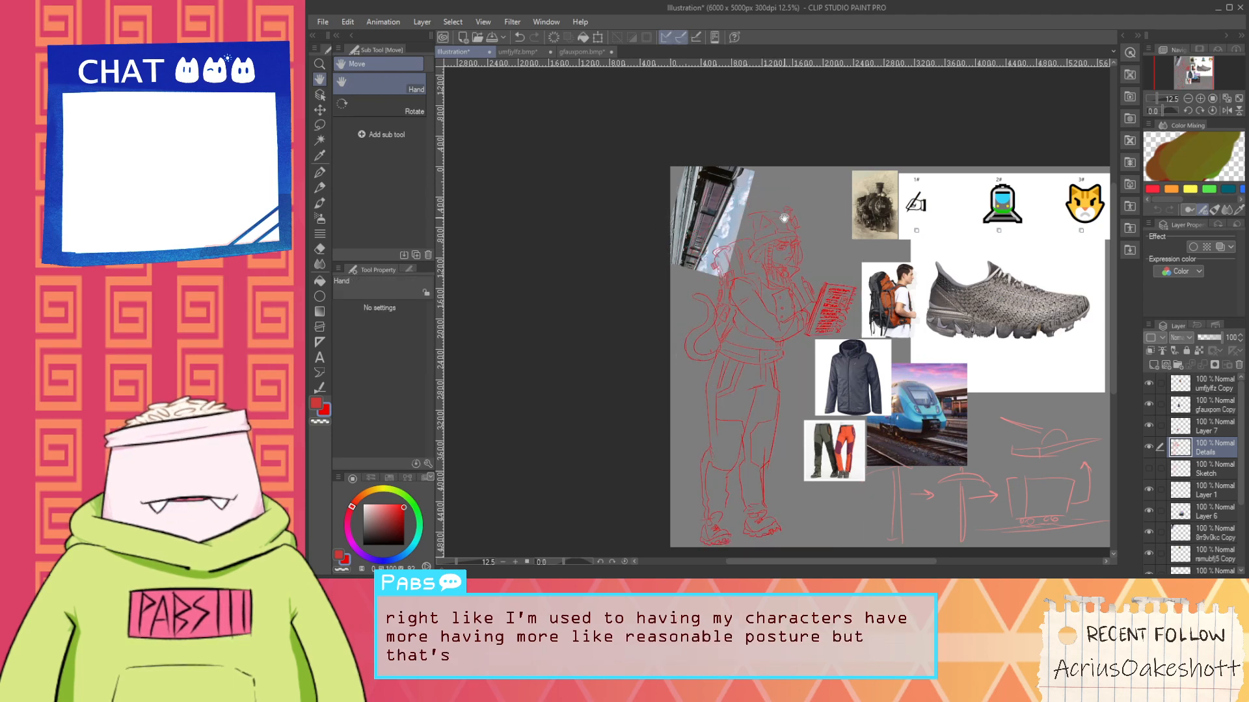
Free-transform the Details layer by raising both lower corners, compressing the figure to 96% of its height
{"action": "key", "text": "ctrl+t"}
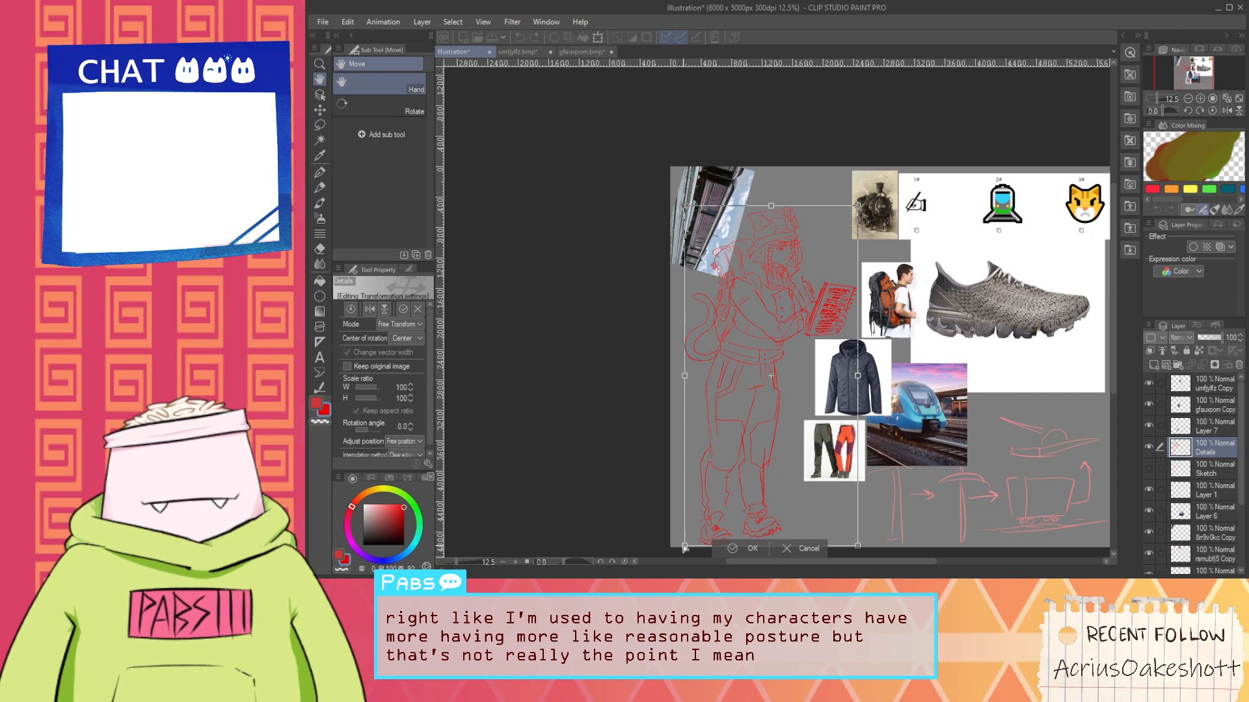
{"action": "left_click_drag", "start_coordinate": [684, 545], "coordinate": [682, 535]}
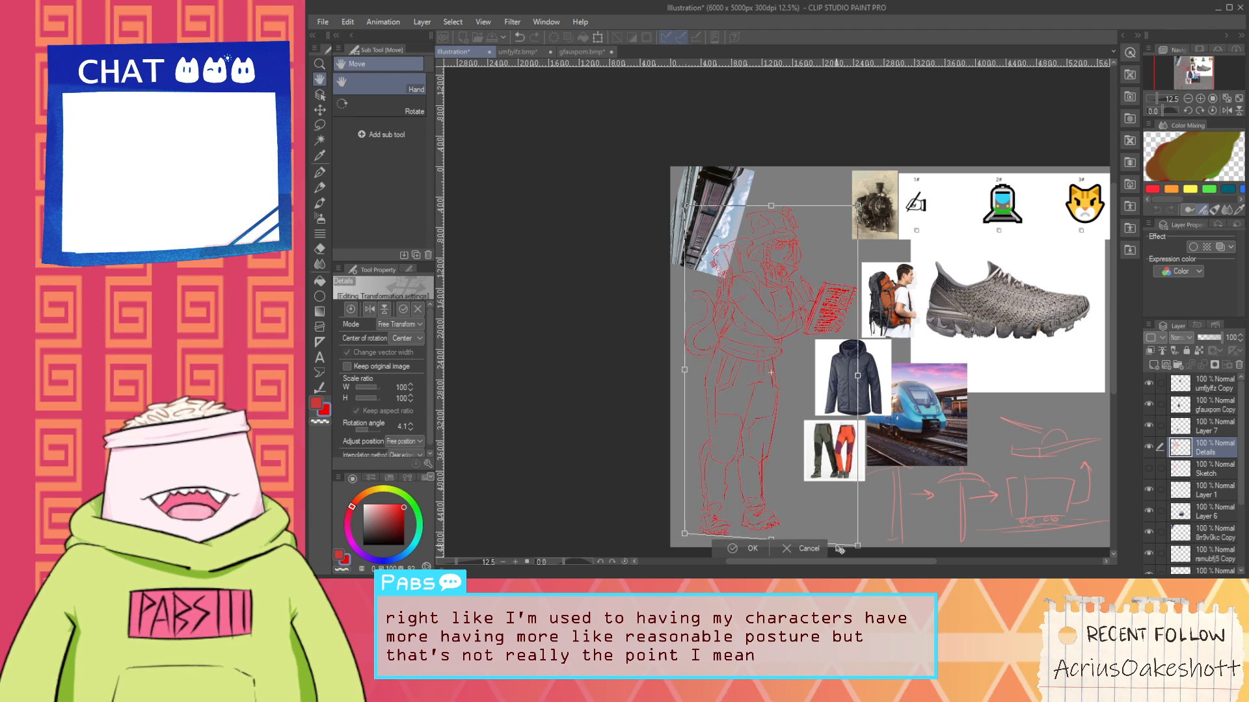
{"action": "left_click_drag", "start_coordinate": [856, 548], "coordinate": [856, 533]}
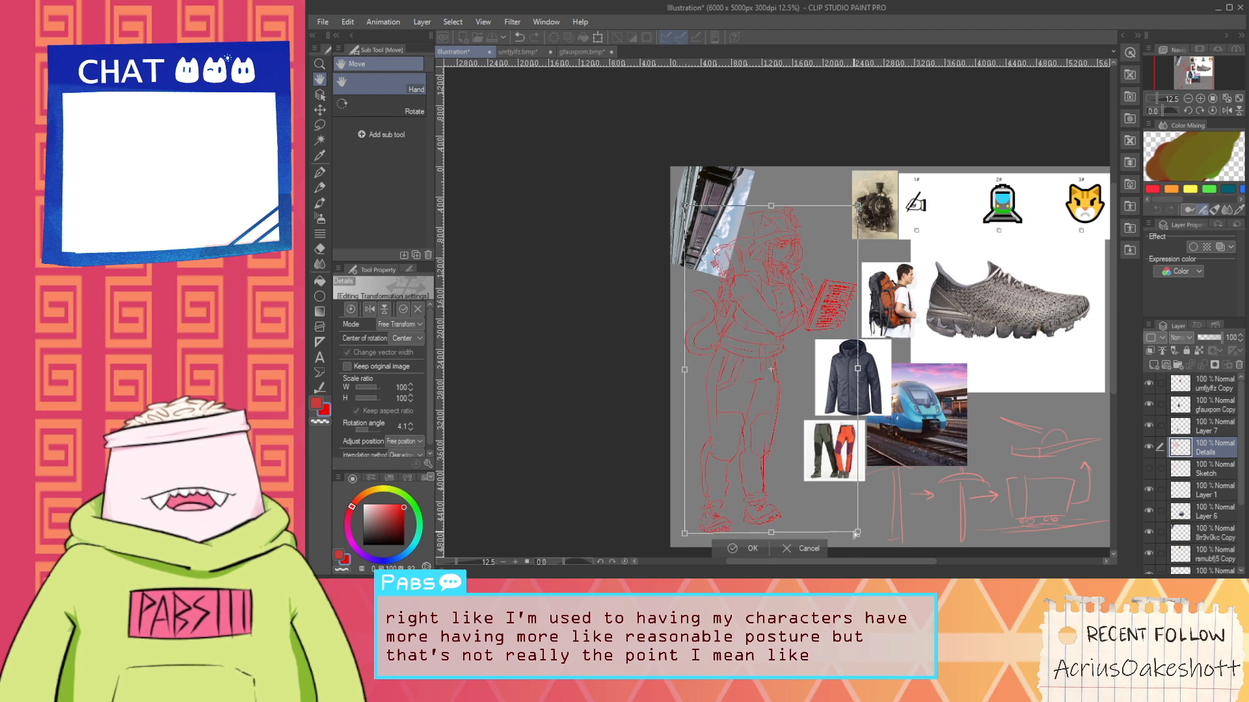
{"action": "left_click", "coordinate": [738, 548]}
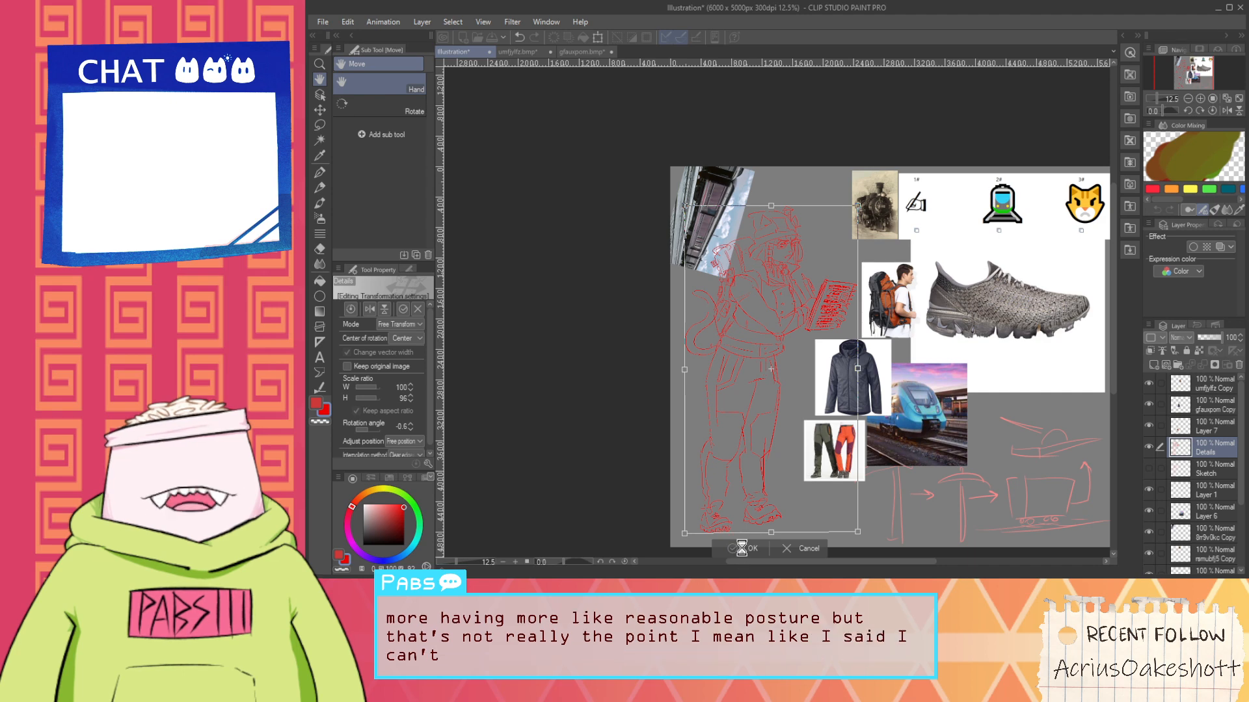
Flip the canvas view horizontally and check the figure's forward lean at different magnifications
{"action": "left_click", "coordinate": [1227, 112]}
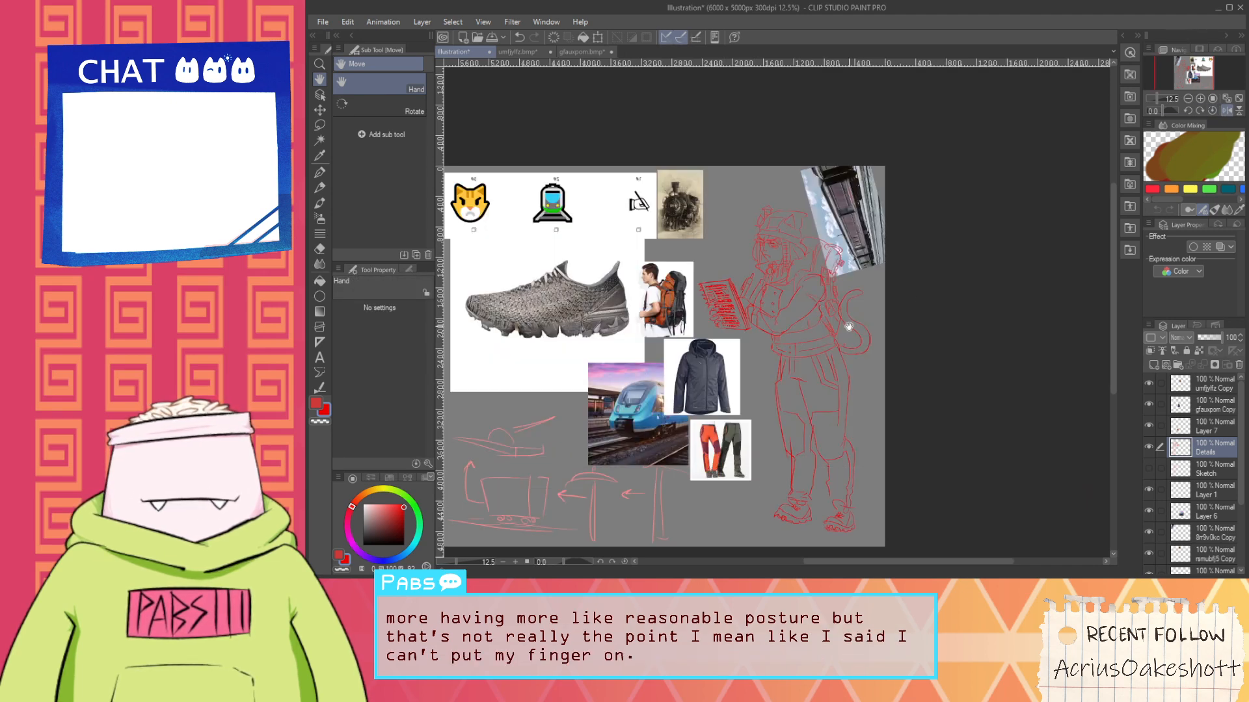
{"action": "scroll", "coordinate": [848, 327], "scroll_direction": "up", "scroll_amount": 2}
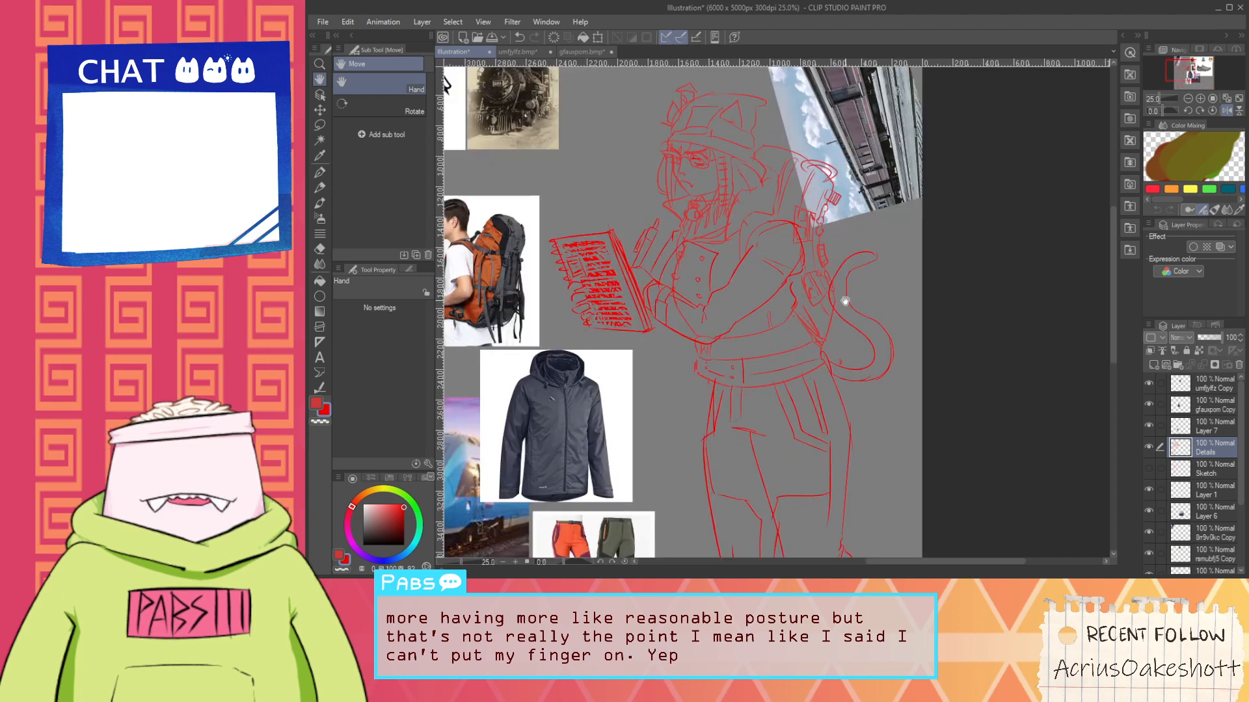
{"action": "scroll", "coordinate": [804, 283], "scroll_direction": "down", "scroll_amount": 2}
{"action": "scroll", "coordinate": [804, 283], "scroll_direction": "up", "scroll_amount": 2}
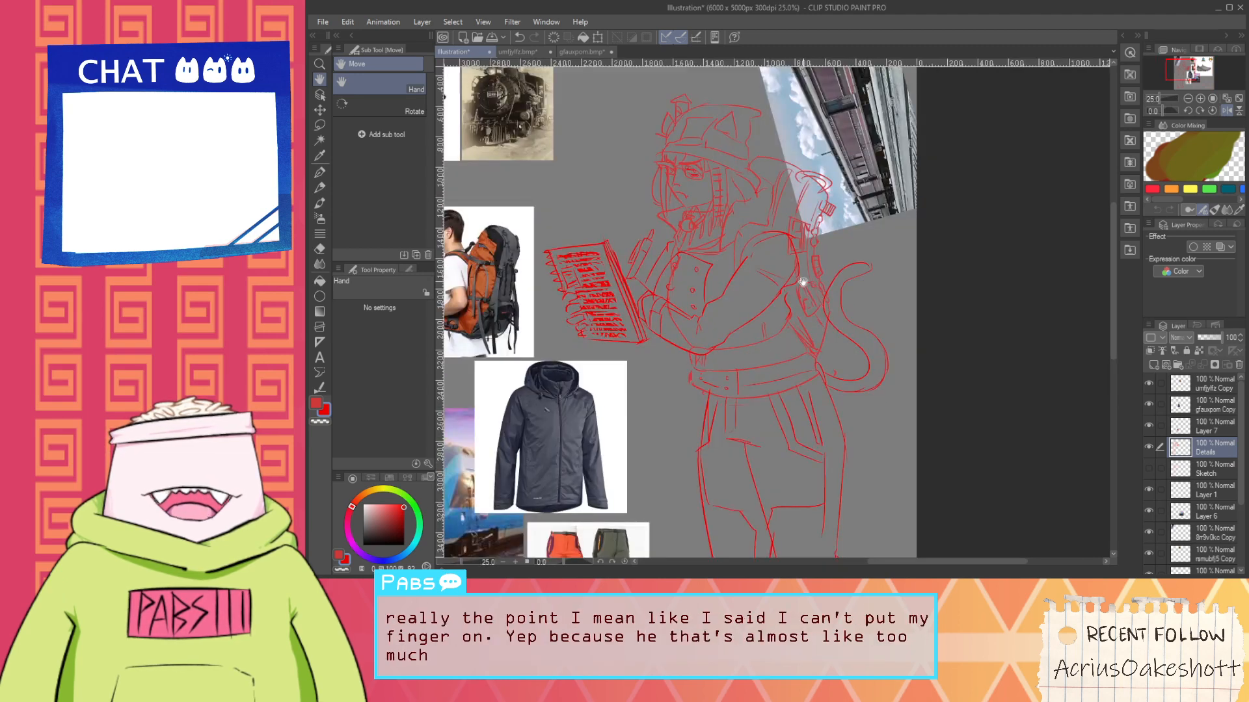
Lasso the figure's upper body above the belt, including head, backpack and notebook, and shift it slightly over the legs
{"action": "key", "text": "m"}
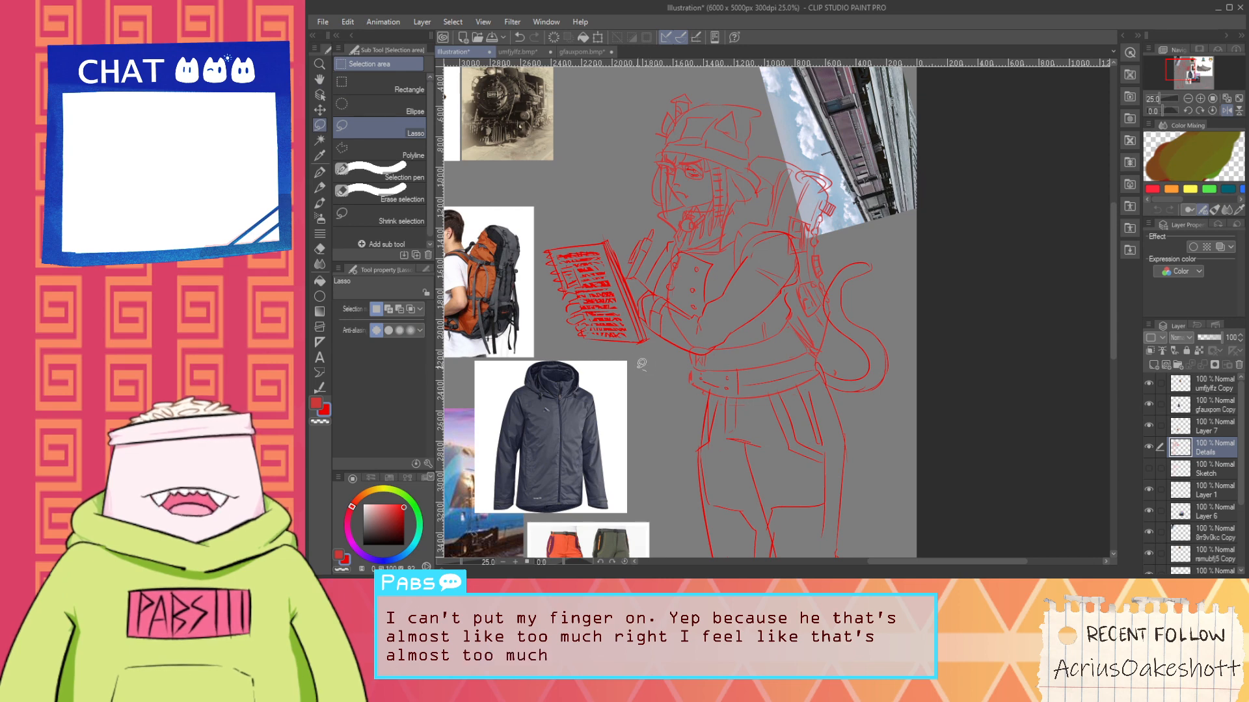
{"action": "mouse_move", "coordinate": [646, 371]}
{"action": "left_mouse_down"}
{"action": "mouse_move", "coordinate": [517, 267]}
{"action": "mouse_move", "coordinate": [636, 63]}
{"action": "mouse_move", "coordinate": [862, 104]}
{"action": "mouse_move", "coordinate": [901, 316]}
{"action": "mouse_move", "coordinate": [871, 312]}
{"action": "mouse_move", "coordinate": [859, 291]}
{"action": "mouse_move", "coordinate": [839, 348]}
{"action": "left_mouse_up"}
{"action": "left_click_drag", "start_coordinate": [837, 391], "coordinate": [822, 411]}
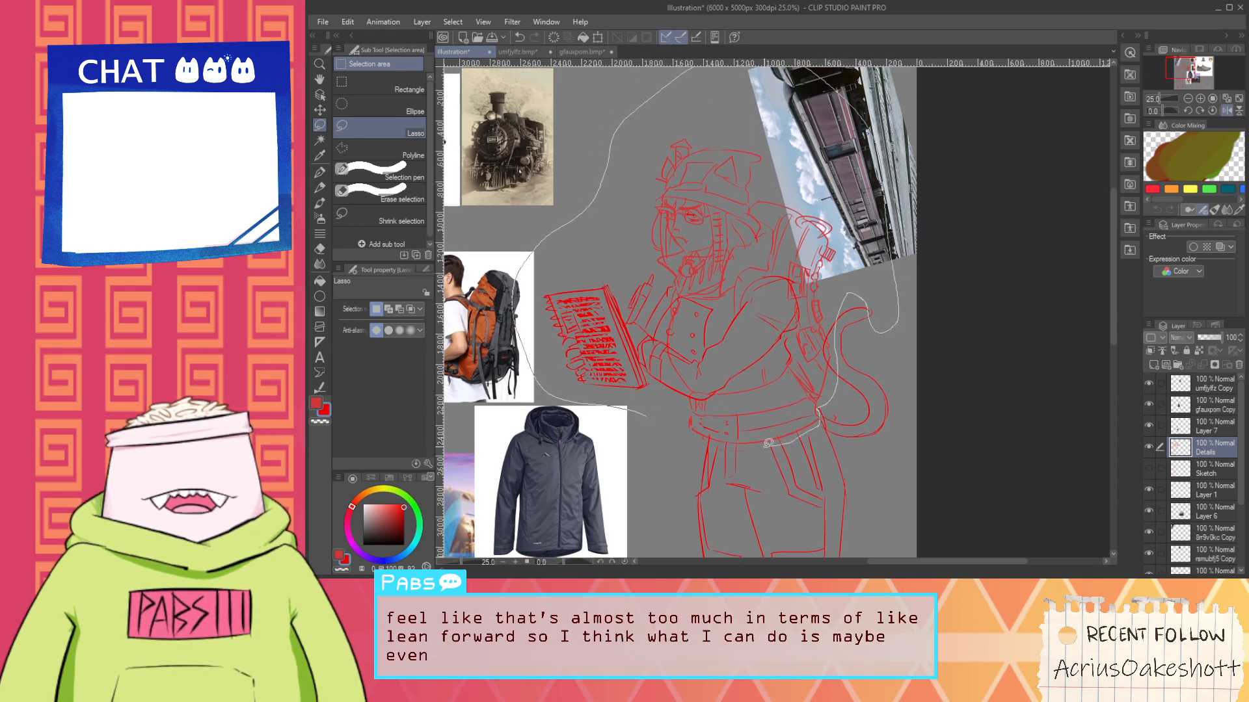
{"action": "left_click_drag", "start_coordinate": [768, 443], "coordinate": [689, 449]}
{"action": "key", "text": "k"}
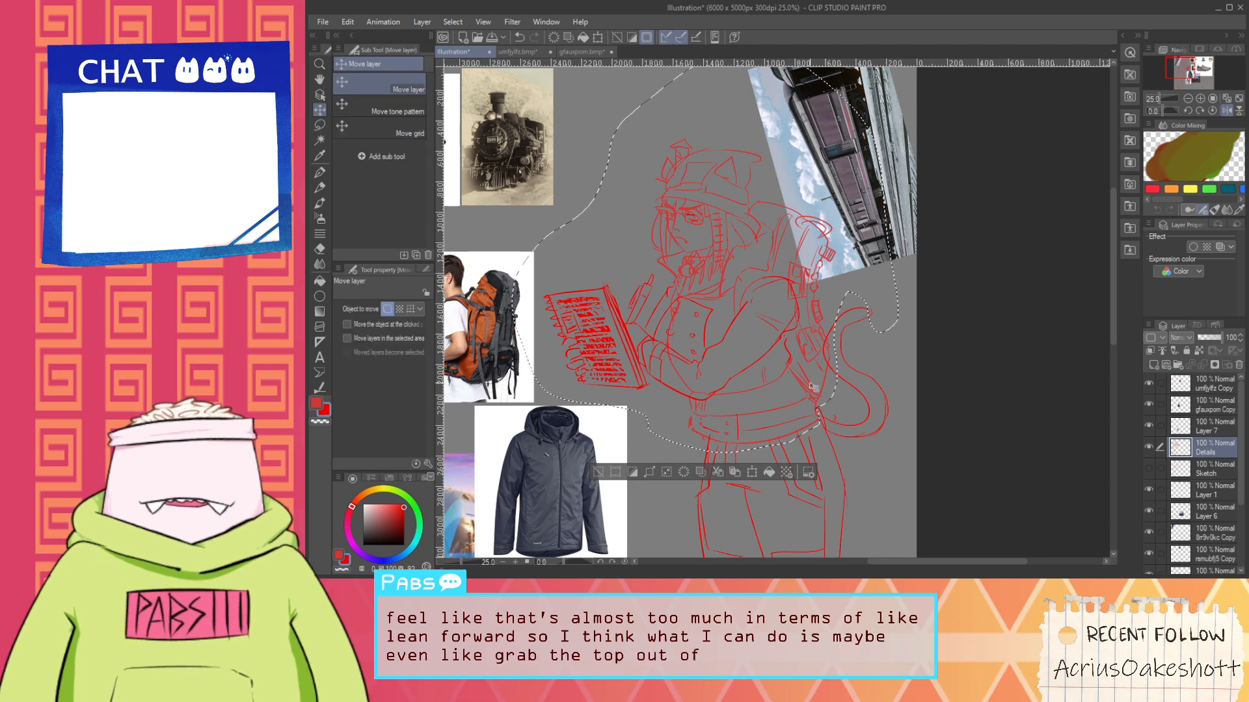
{"action": "left_click_drag", "start_coordinate": [811, 386], "coordinate": [821, 392]}
Rotate the selected upper body by -4.6 degrees and reposition it so the torso lines up with the legs
{"action": "scroll", "coordinate": [822, 400], "scroll_direction": "down", "scroll_amount": 2}
{"action": "scroll", "coordinate": [827, 404], "scroll_direction": "up", "scroll_amount": 1}
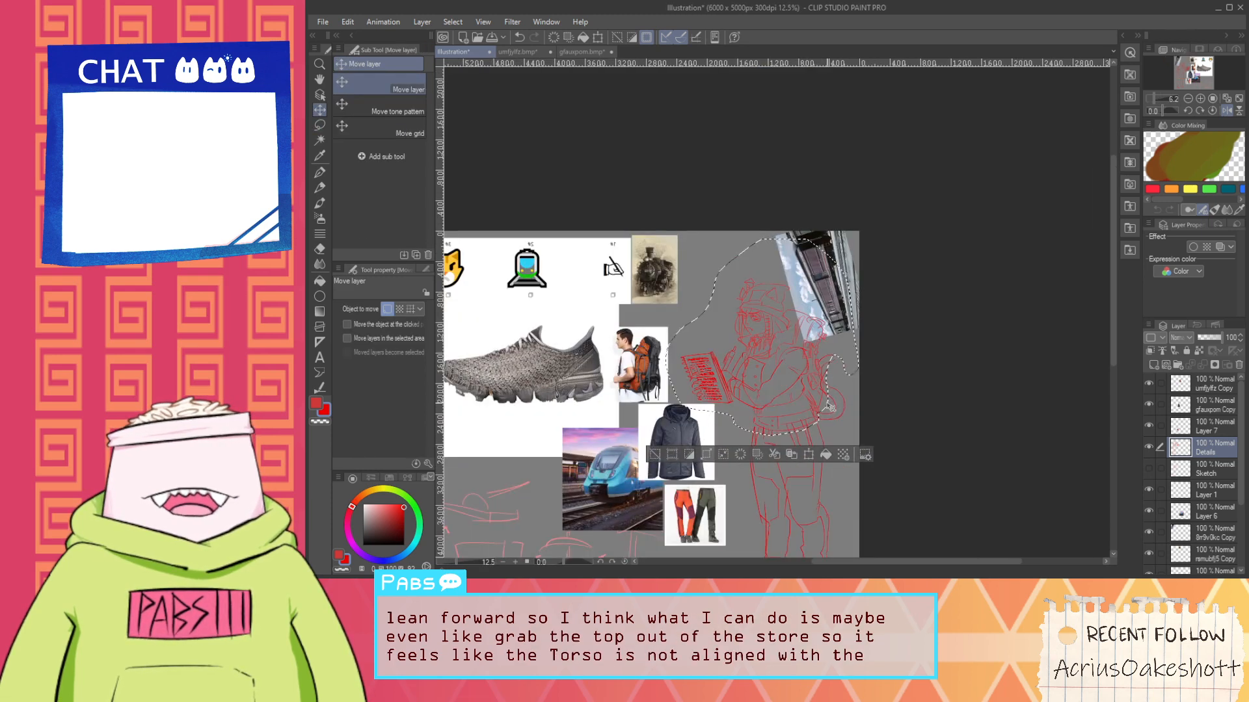
{"action": "scroll", "coordinate": [830, 410], "scroll_direction": "up", "scroll_amount": 1}
{"action": "scroll", "coordinate": [828, 411], "scroll_direction": "down", "scroll_amount": 1}
{"action": "scroll", "coordinate": [826, 413], "scroll_direction": "up", "scroll_amount": 1}
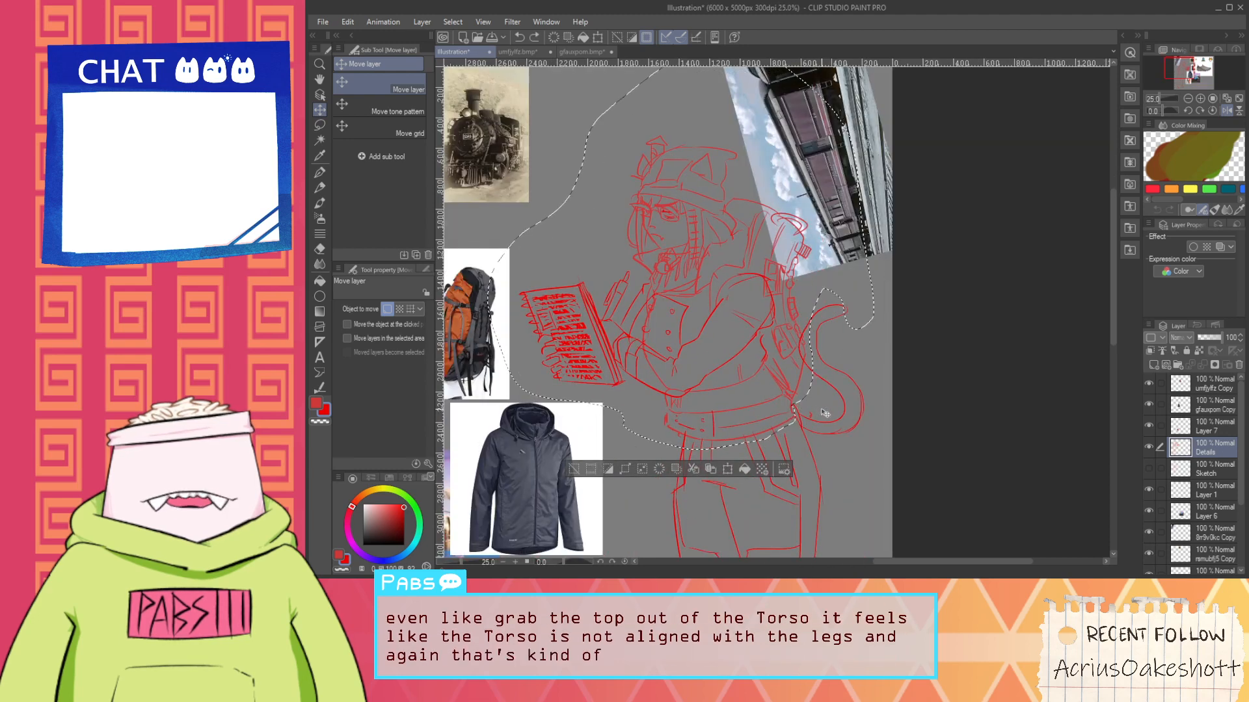
{"action": "key", "text": "ctrl+t"}
{"action": "mouse_move", "coordinate": [825, 413]}
{"action": "left_mouse_down"}
{"action": "mouse_move", "coordinate": [794, 405]}
{"action": "mouse_move", "coordinate": [813, 424]}
{"action": "left_mouse_up"}
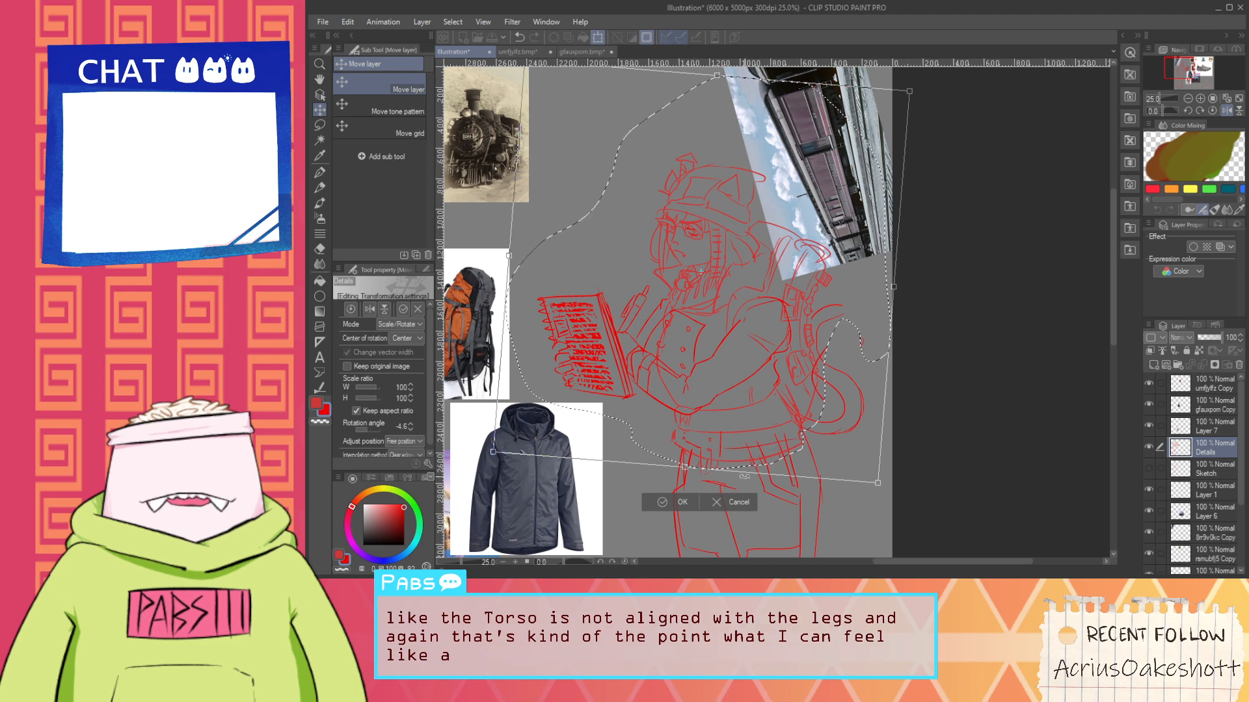
{"action": "left_click", "coordinate": [651, 502]}
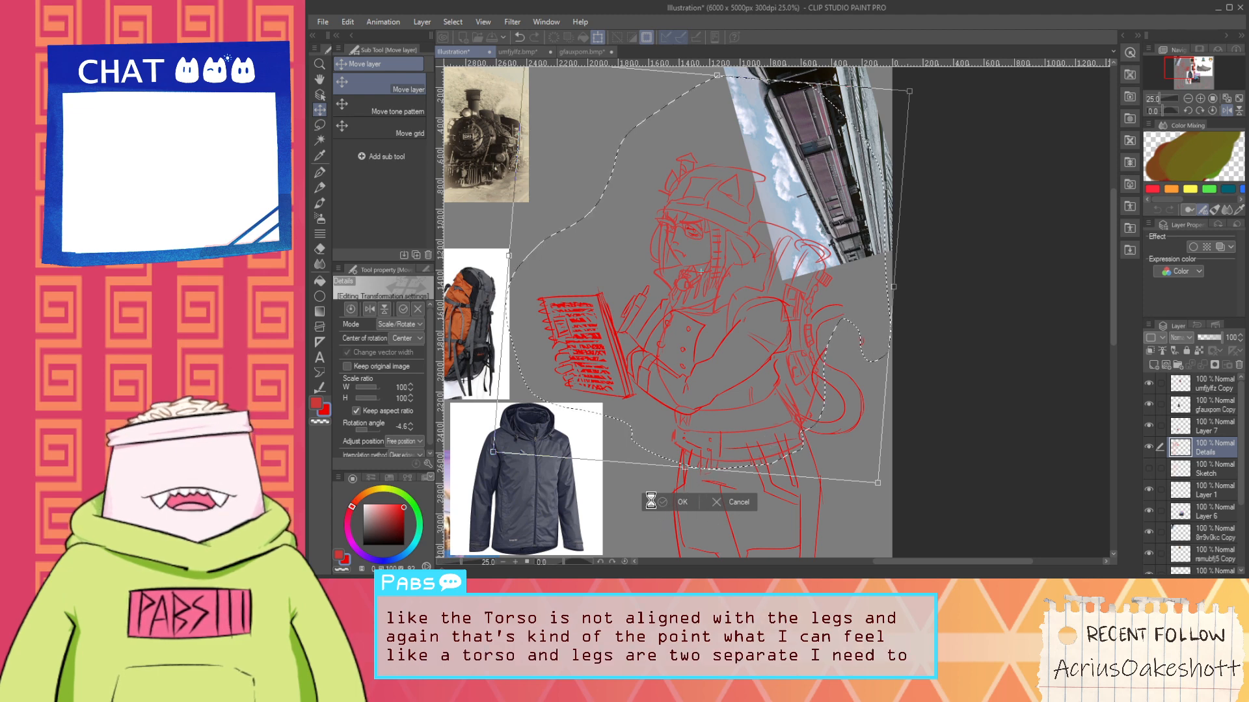
Free-transform the whole Details figure, stretching it to 113% height and placing it within the canvas's upper and lower edges
{"action": "scroll", "coordinate": [654, 501], "scroll_direction": "down", "scroll_amount": 3}
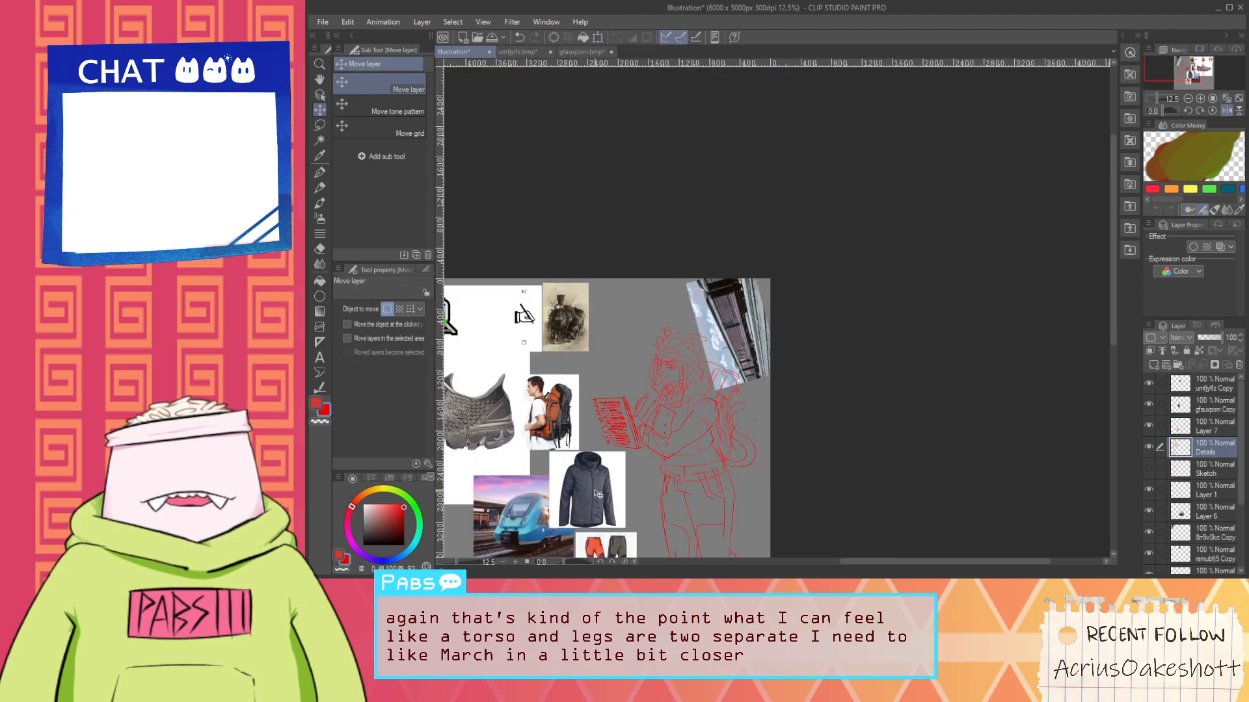
{"action": "scroll", "coordinate": [597, 495], "scroll_direction": "down", "scroll_amount": 1}
{"action": "left_click_drag", "start_coordinate": [649, 506], "coordinate": [680, 437]}
{"action": "scroll", "coordinate": [664, 468], "scroll_direction": "up", "scroll_amount": 1}
{"action": "left_click_drag", "start_coordinate": [664, 469], "coordinate": [680, 457]}
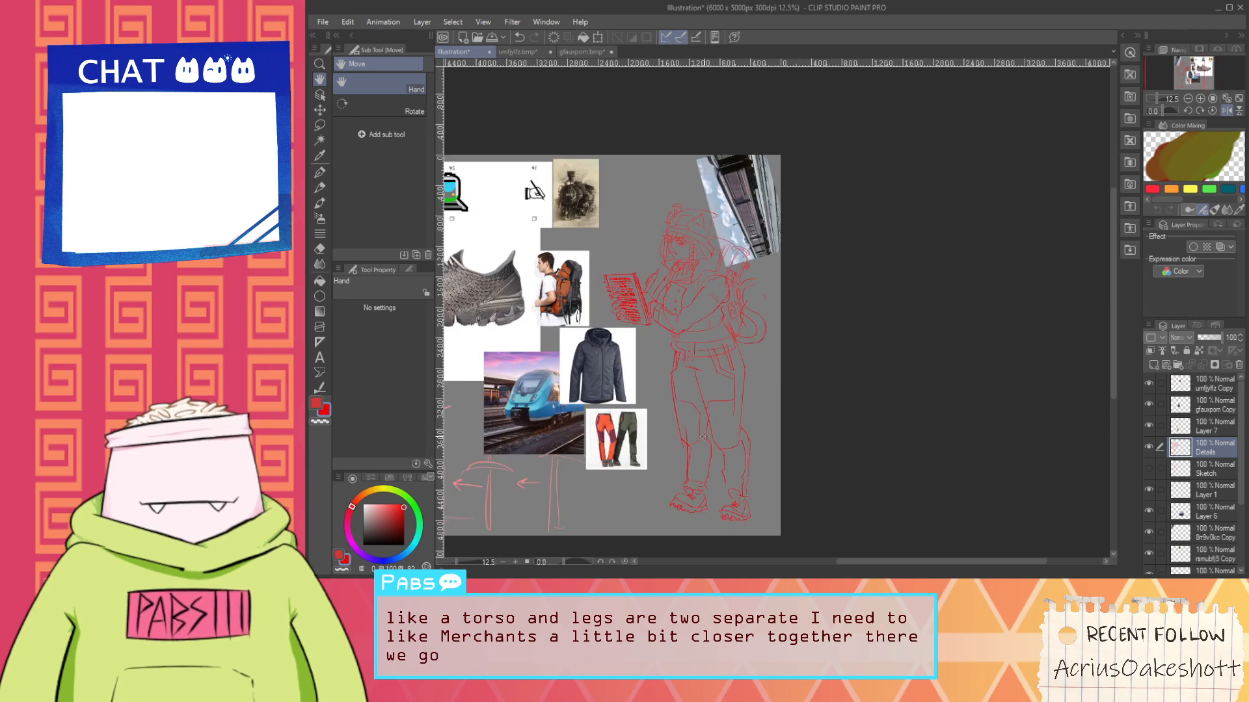
{"action": "key", "text": "ctrl+t"}
{"action": "left_click_drag", "start_coordinate": [691, 182], "coordinate": [695, 166]}
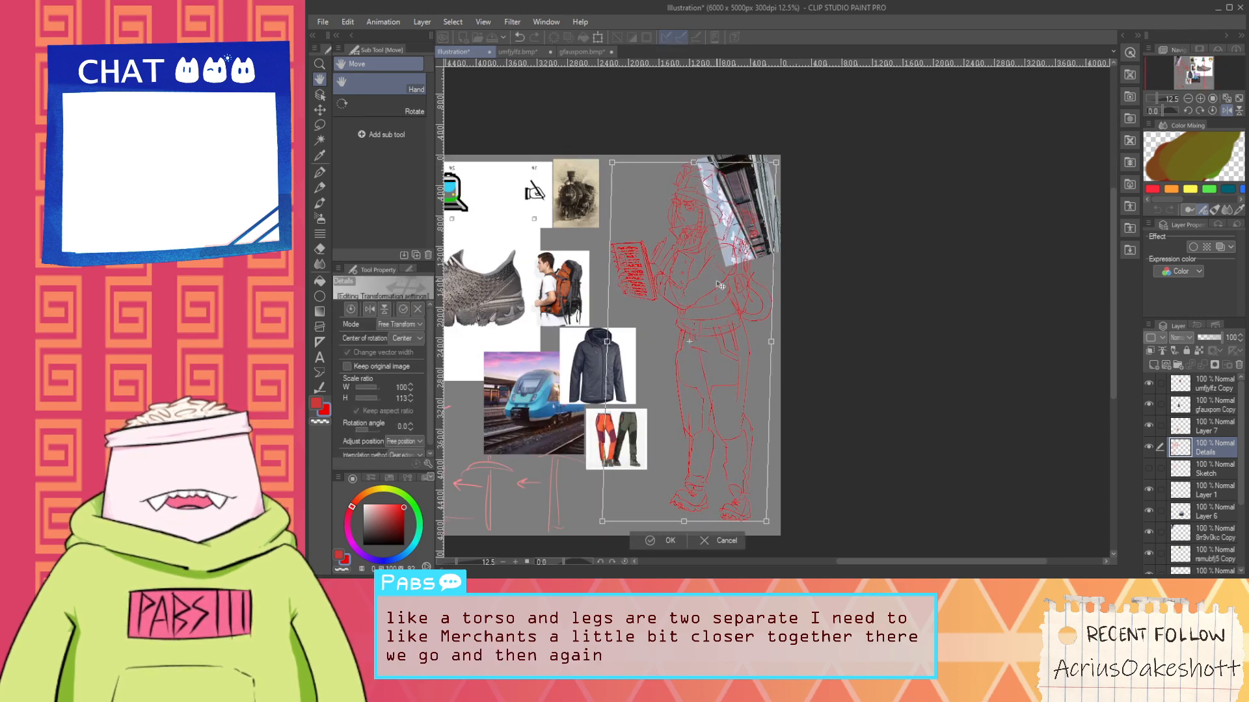
{"action": "left_click_drag", "start_coordinate": [659, 457], "coordinate": [653, 466]}
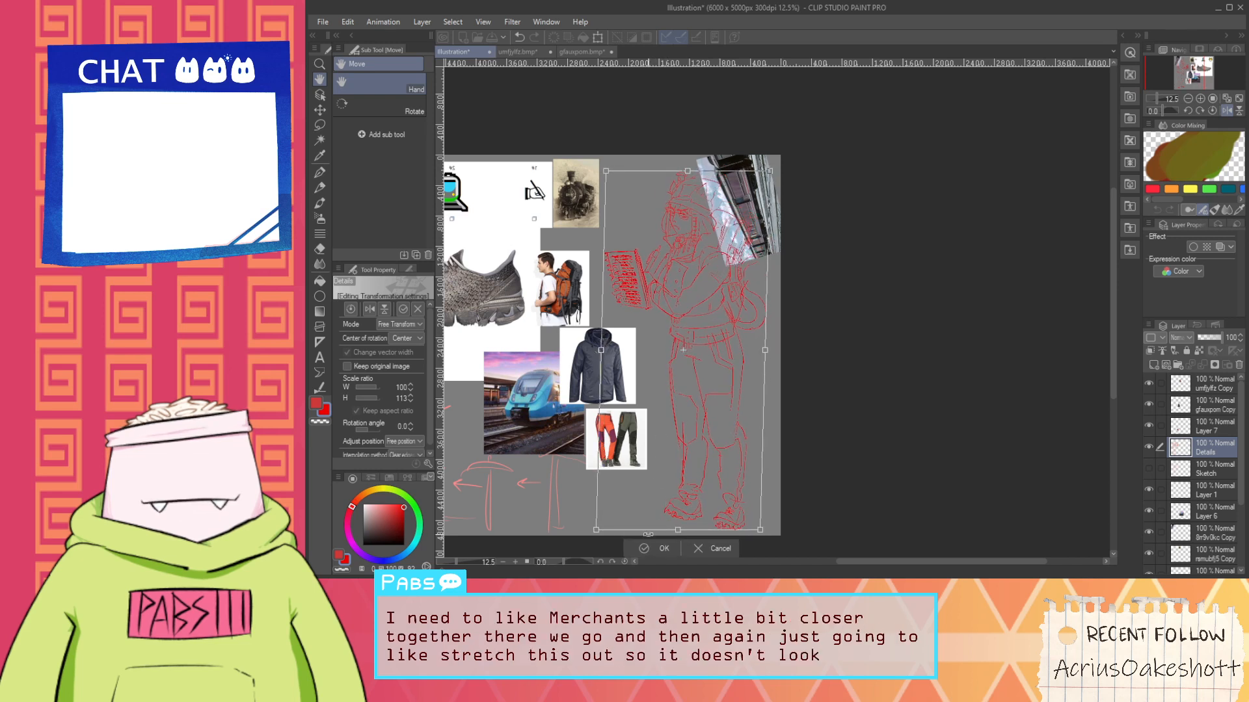
{"action": "key", "text": "Return"}
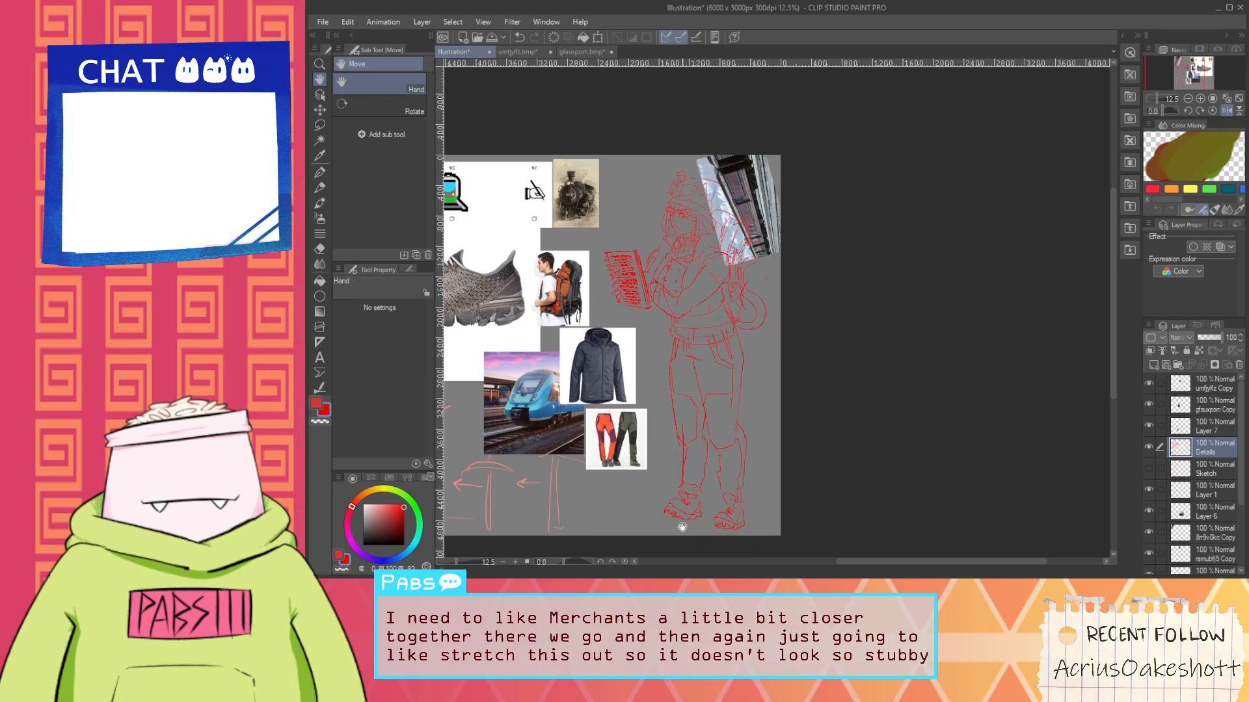
Lasso the front shoe on the notebook side and free-transform it into a larger shape
{"action": "key", "text": "m"}
{"action": "mouse_move", "coordinate": [652, 510]}
{"action": "left_mouse_down"}
{"action": "mouse_move", "coordinate": [680, 483]}
{"action": "mouse_move", "coordinate": [716, 513]}
{"action": "mouse_move", "coordinate": [689, 535]}
{"action": "mouse_move", "coordinate": [634, 518]}
{"action": "mouse_move", "coordinate": [698, 521]}
{"action": "left_mouse_up"}
{"action": "key", "text": "ctrl+shift+t"}
{"action": "left_click", "coordinate": [664, 547]}
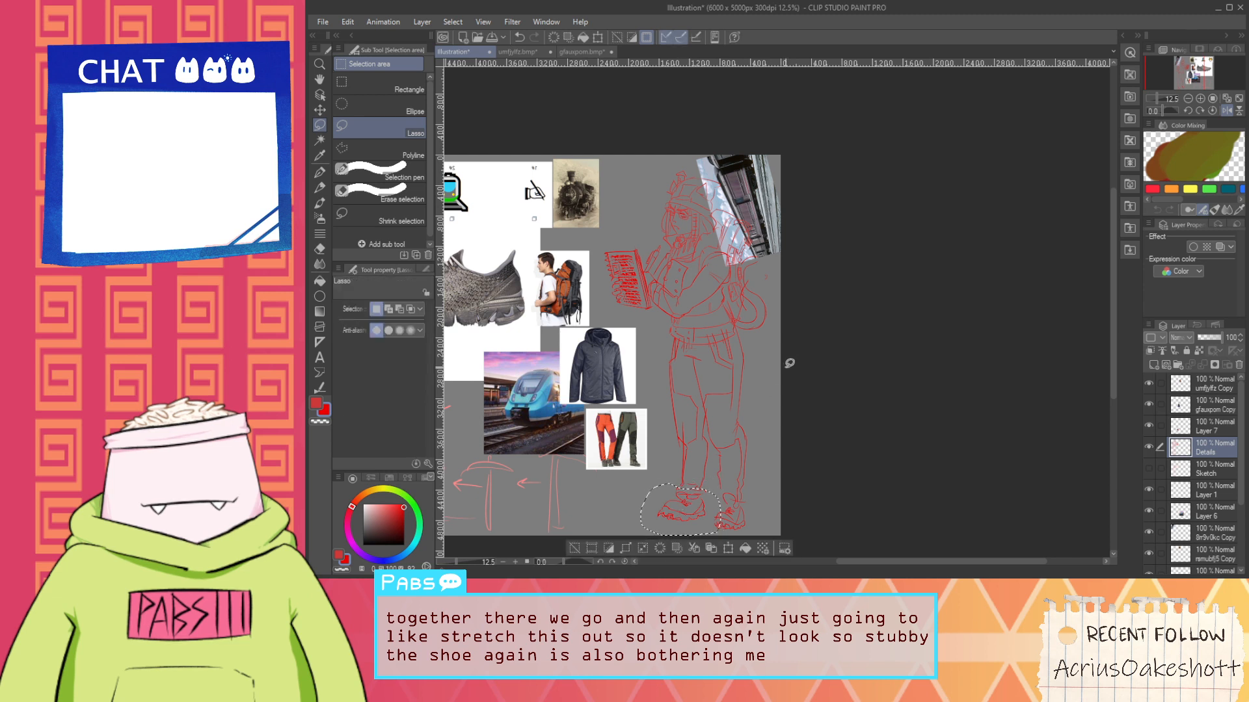
{"action": "mouse_move", "coordinate": [777, 330]}
{"action": "left_mouse_down"}
{"action": "mouse_move", "coordinate": [725, 346]}
{"action": "mouse_move", "coordinate": [660, 338]}
{"action": "left_mouse_up"}
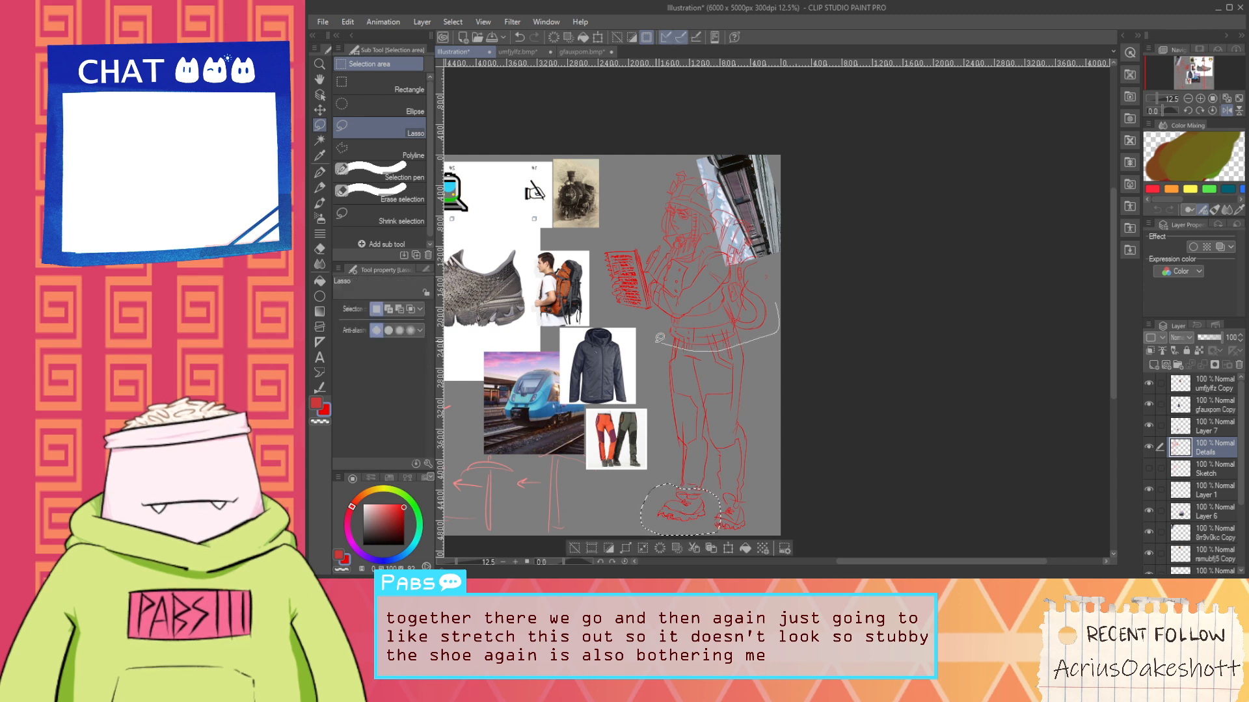
{"action": "mouse_move", "coordinate": [588, 229]}
{"action": "left_mouse_down"}
{"action": "mouse_move", "coordinate": [727, 143]}
{"action": "mouse_move", "coordinate": [706, 157]}
{"action": "left_mouse_up"}
{"action": "key", "text": "ctrl+t"}
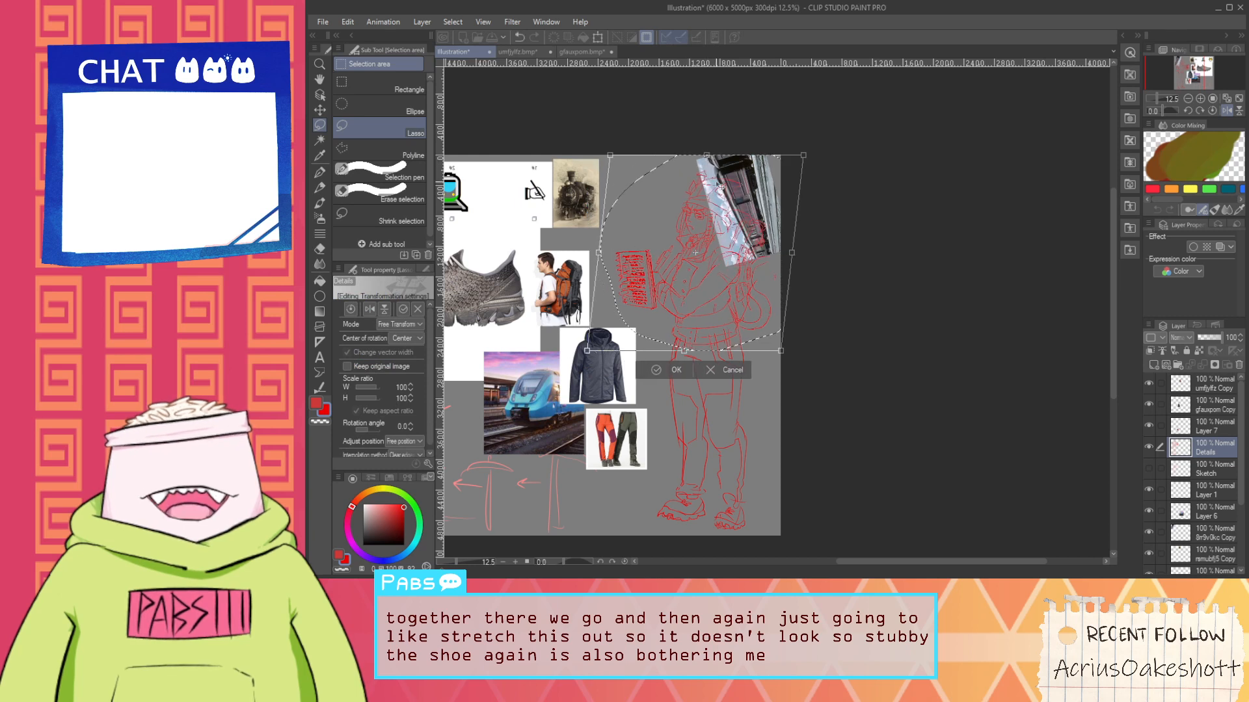
{"action": "key", "text": "Escape"}
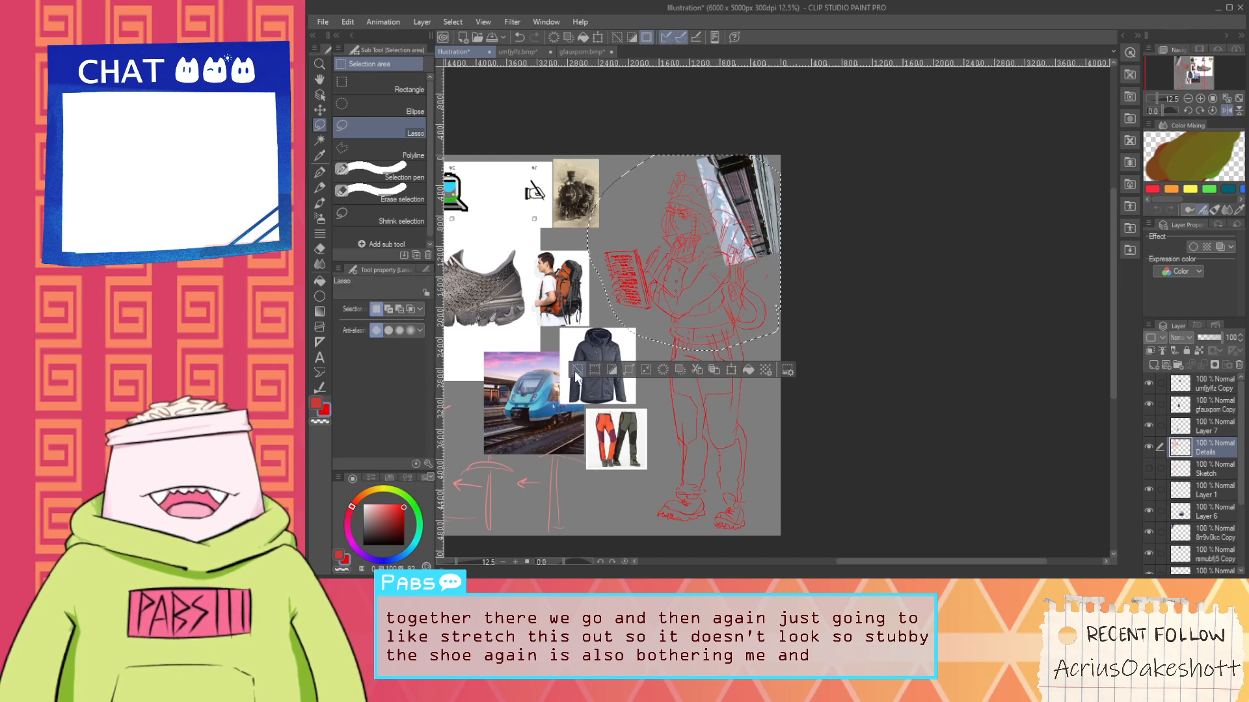
{"action": "left_click", "coordinate": [577, 370]}
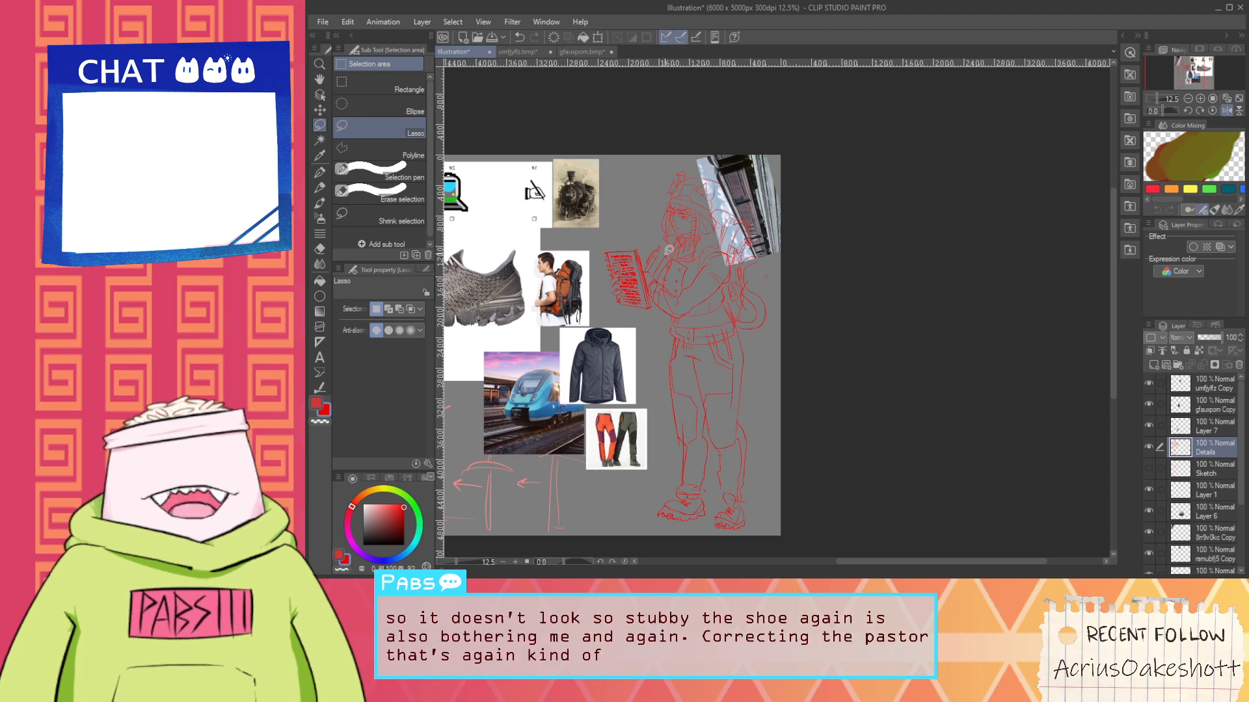
Redraw the back contour of the near upper arm with G-pen strokes running from the shoulder towards the elbow
{"action": "scroll", "coordinate": [664, 261], "scroll_direction": "up", "scroll_amount": 5}
{"action": "key", "text": "p"}
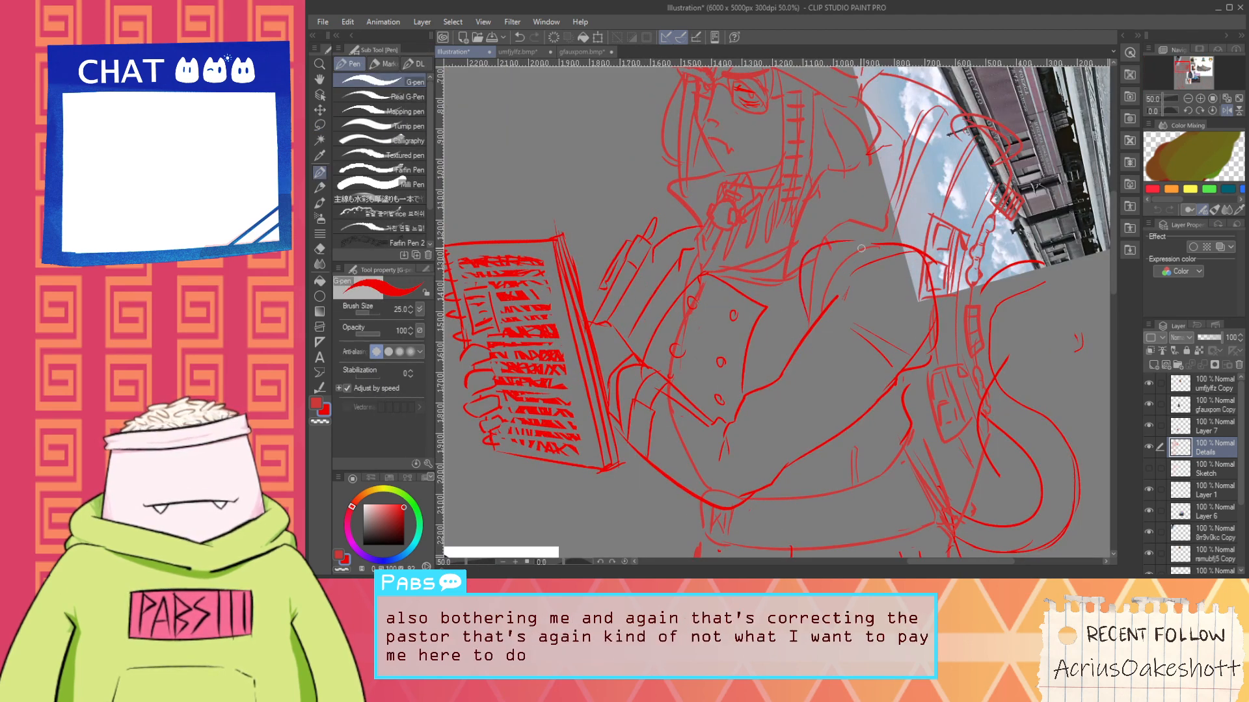
{"action": "left_click_drag", "start_coordinate": [894, 239], "coordinate": [867, 361]}
{"action": "left_click_drag", "start_coordinate": [920, 256], "coordinate": [846, 426]}
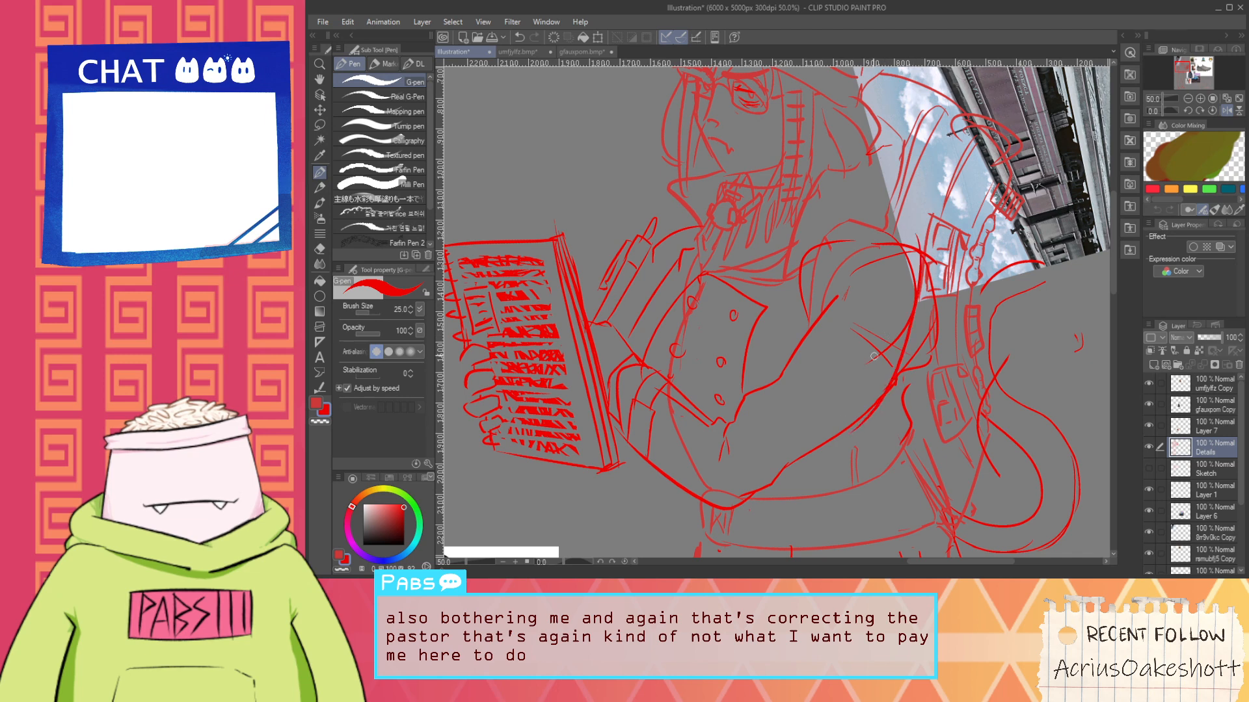
Flip the canvas view back to its original orientation and review the corrected torso and overall posture
{"action": "scroll", "coordinate": [874, 356], "scroll_direction": "down", "scroll_amount": 2}
{"action": "key", "text": "h"}
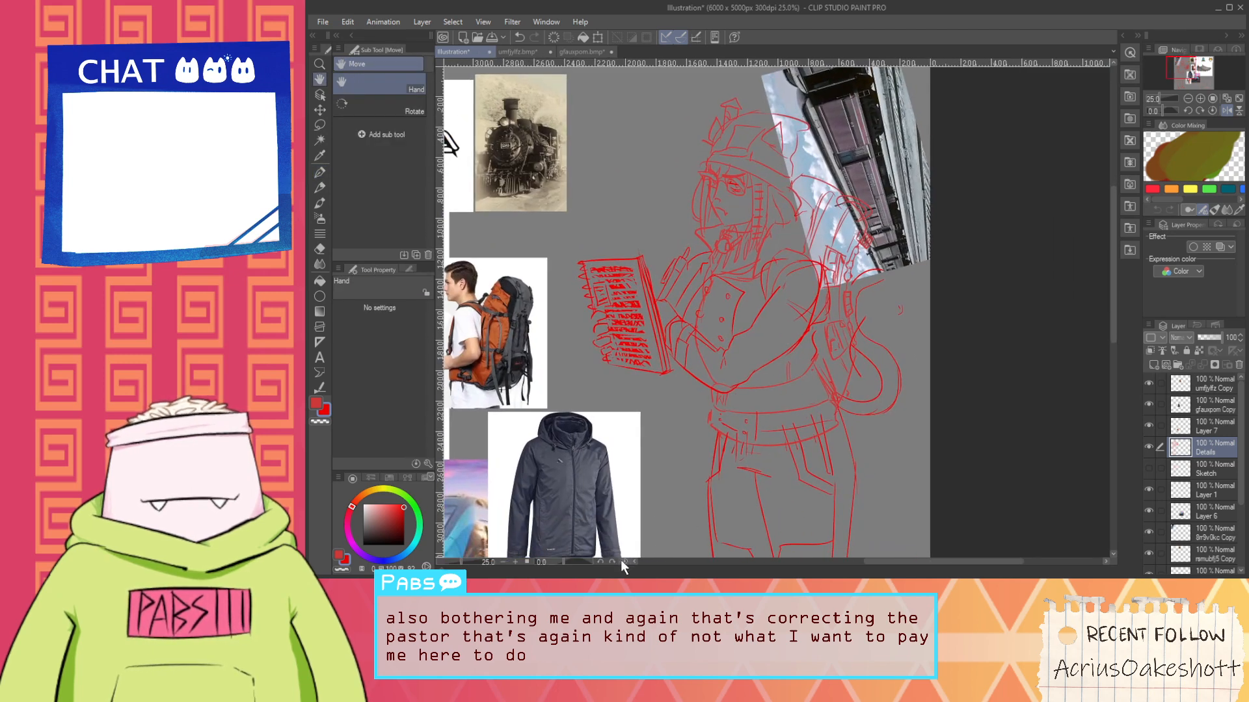
{"action": "left_click", "coordinate": [1227, 111]}
{"action": "scroll", "coordinate": [871, 443], "scroll_direction": "down", "scroll_amount": 2}
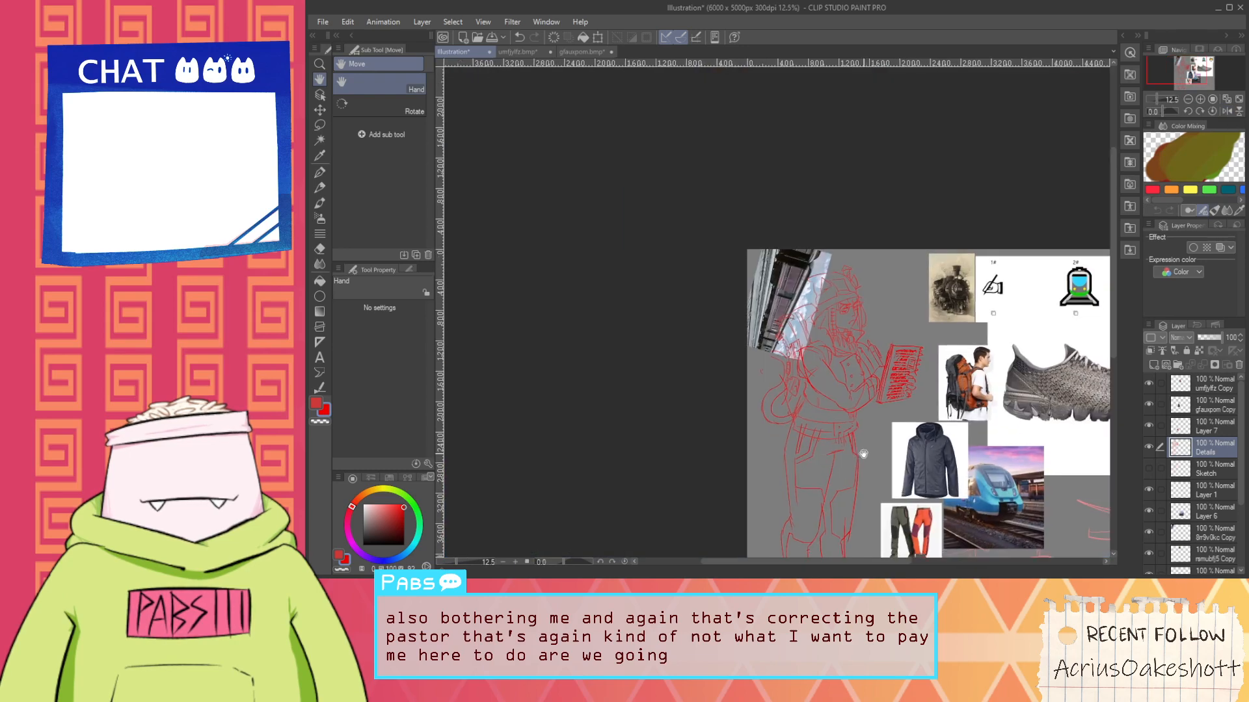
{"action": "scroll", "coordinate": [806, 313], "scroll_direction": "up", "scroll_amount": 4}
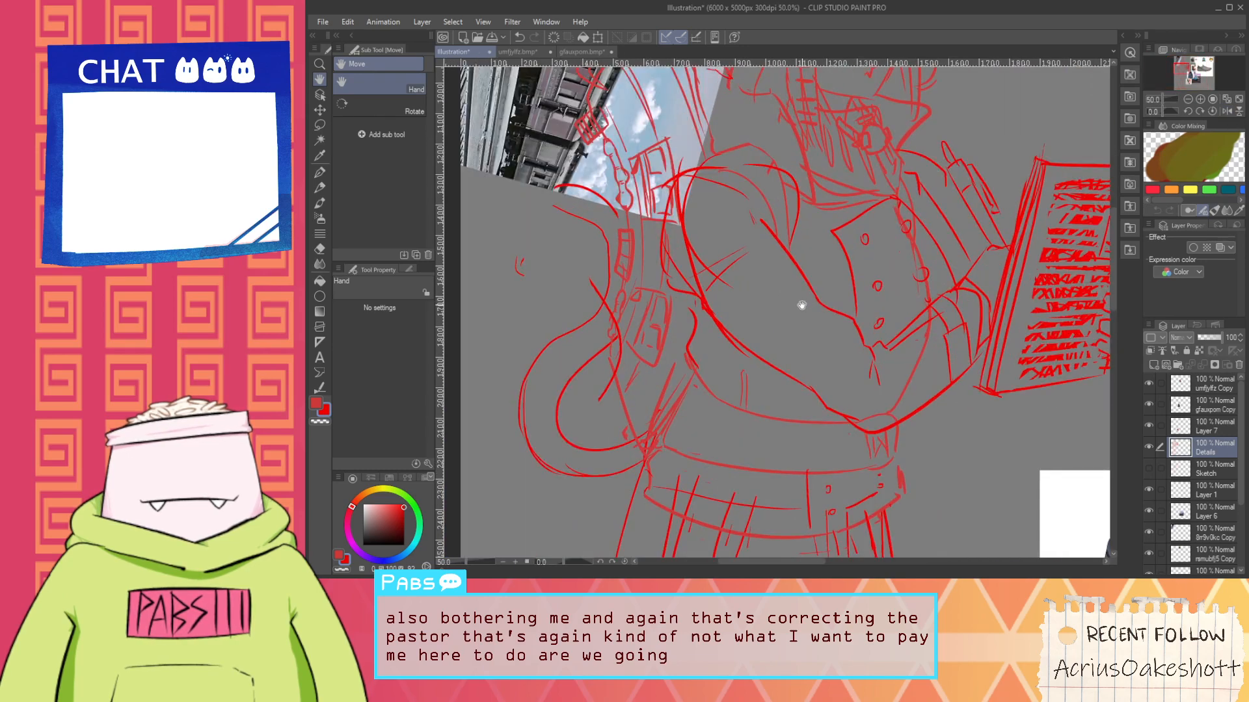
{"action": "scroll", "coordinate": [801, 305], "scroll_direction": "down", "scroll_amount": 2}
{"action": "left_click_drag", "start_coordinate": [821, 328], "coordinate": [802, 357]}
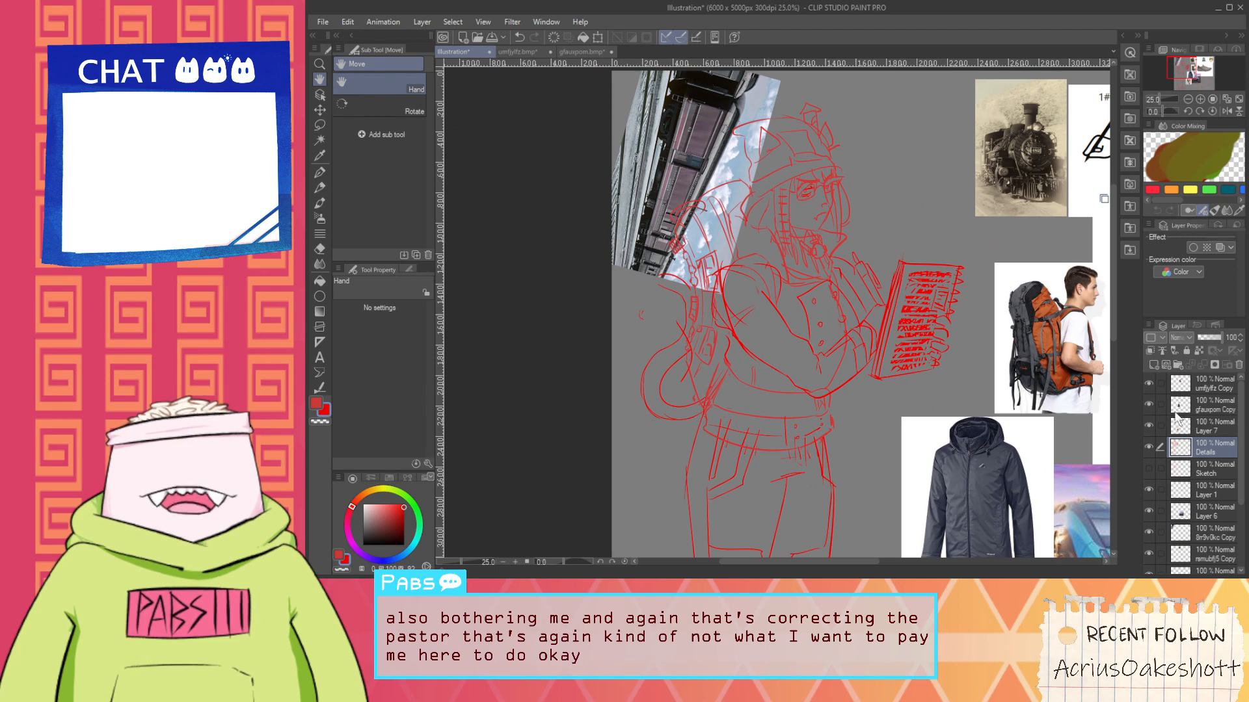
Move the Details layer to the top of the stack and hide Layer 7, Layer 1 and the jacket, backpack, carriage and steam locomotive references
{"action": "left_click_drag", "start_coordinate": [1204, 395], "coordinate": [1202, 382]}
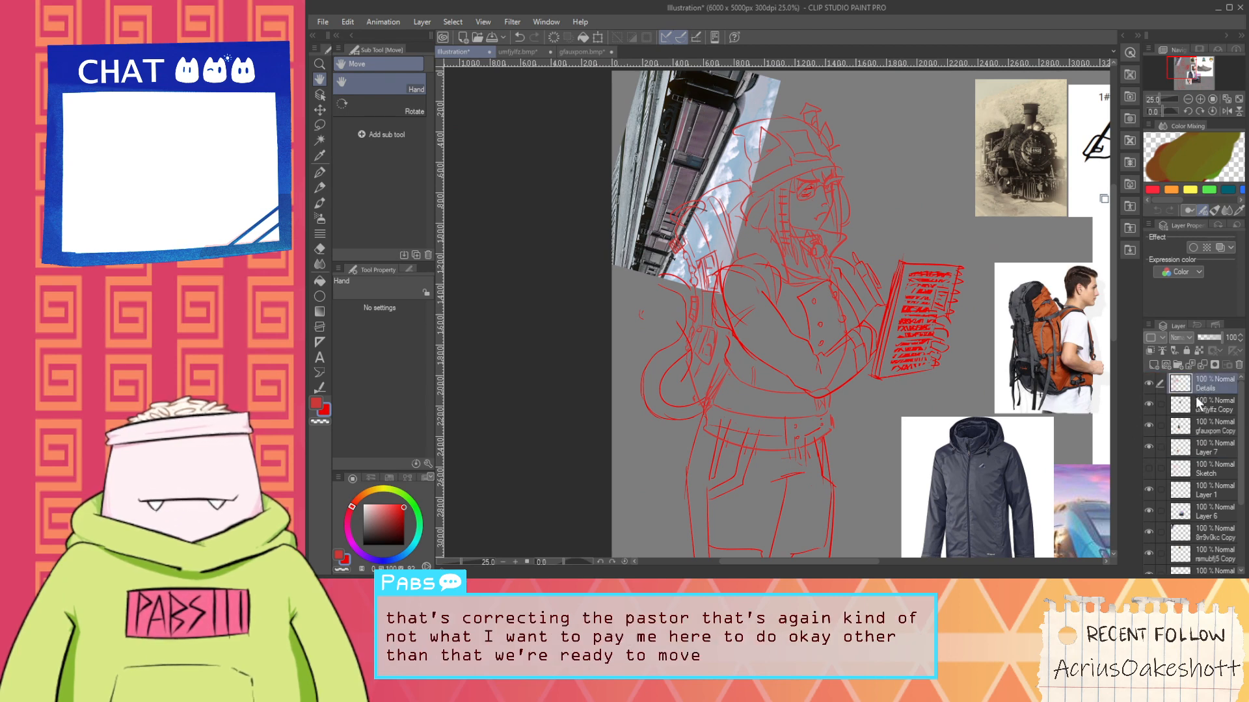
{"action": "left_click", "coordinate": [1146, 409]}
{"action": "left_click", "coordinate": [1147, 426]}
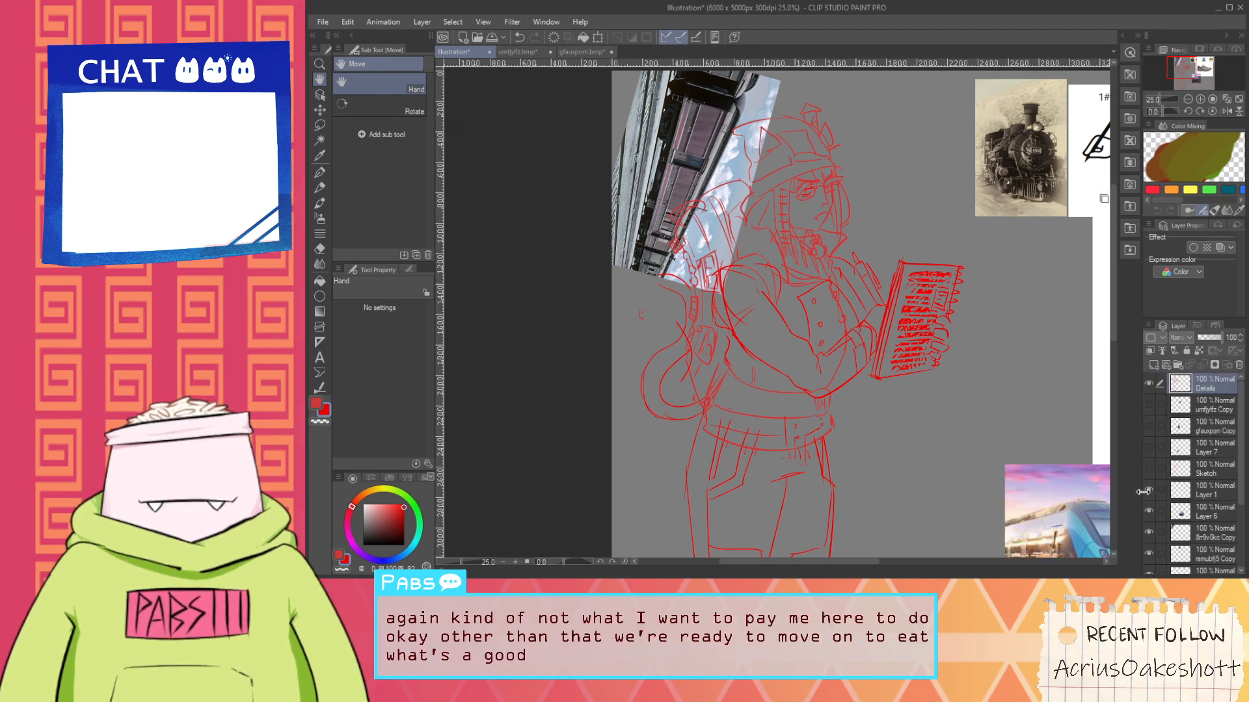
{"action": "left_click", "coordinate": [1148, 511]}
{"action": "left_click", "coordinate": [1147, 533]}
{"action": "left_click", "coordinate": [1150, 512]}
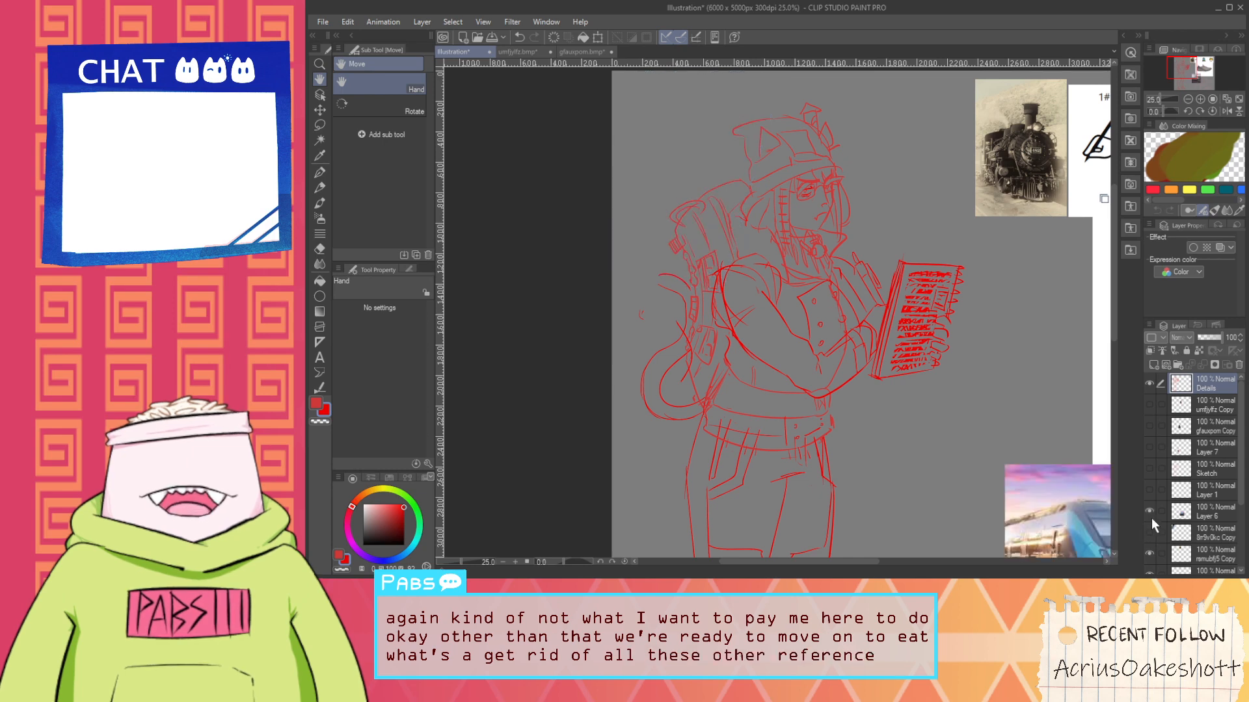
{"action": "left_click", "coordinate": [1149, 555]}
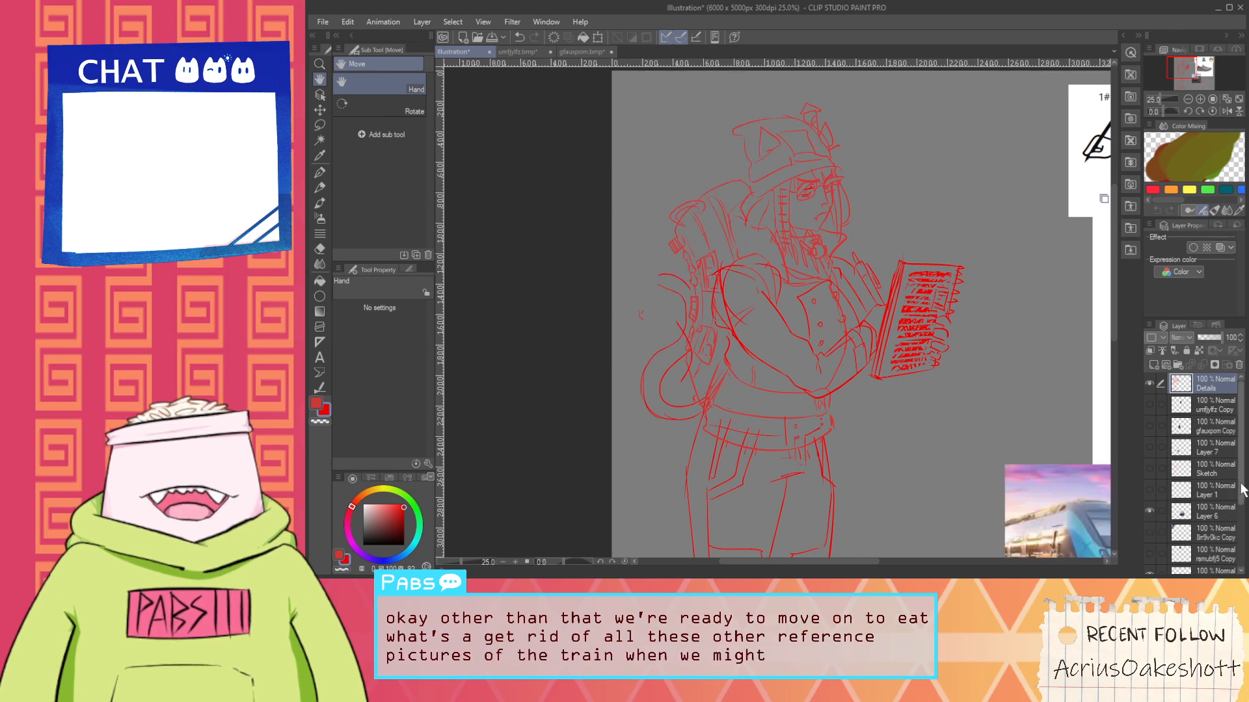
{"action": "scroll", "coordinate": [864, 173], "scroll_direction": "up", "scroll_amount": 3}
{"action": "scroll", "coordinate": [788, 173], "scroll_direction": "down", "scroll_amount": 4}
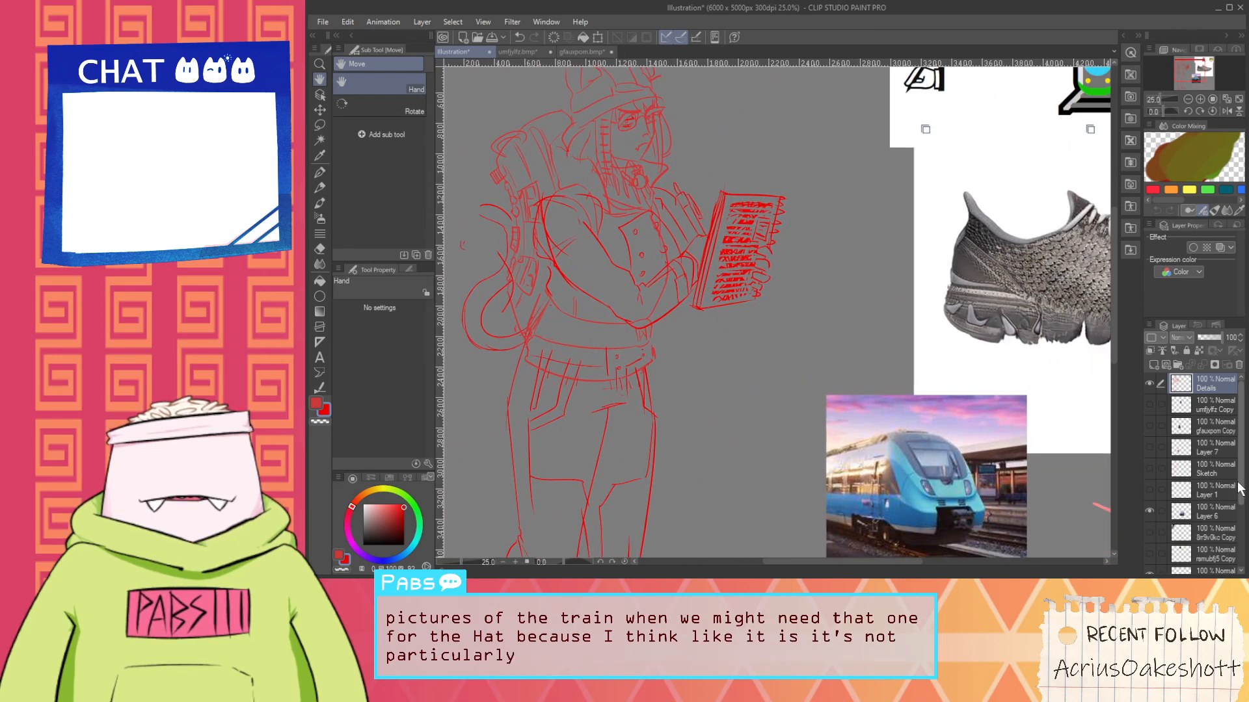
Hide Layer 5, Layer 4, Layer 3 and Layer 2 so the remaining shoe and prop references are cleared from the canvas
{"action": "scroll", "coordinate": [1194, 514], "scroll_direction": "down", "scroll_amount": 3}
{"action": "left_click", "coordinate": [1149, 479]}
{"action": "left_click", "coordinate": [1157, 500]}
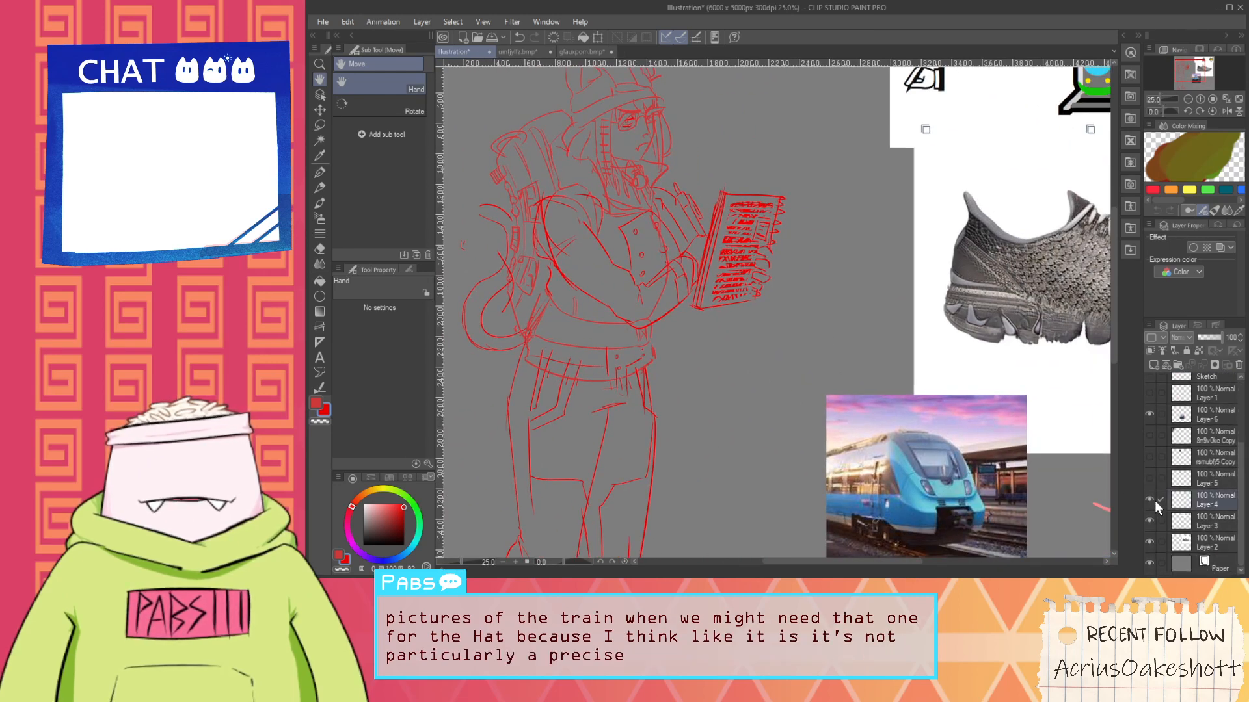
{"action": "left_click", "coordinate": [1149, 500]}
{"action": "left_click", "coordinate": [1150, 521]}
{"action": "left_click", "coordinate": [1148, 541]}
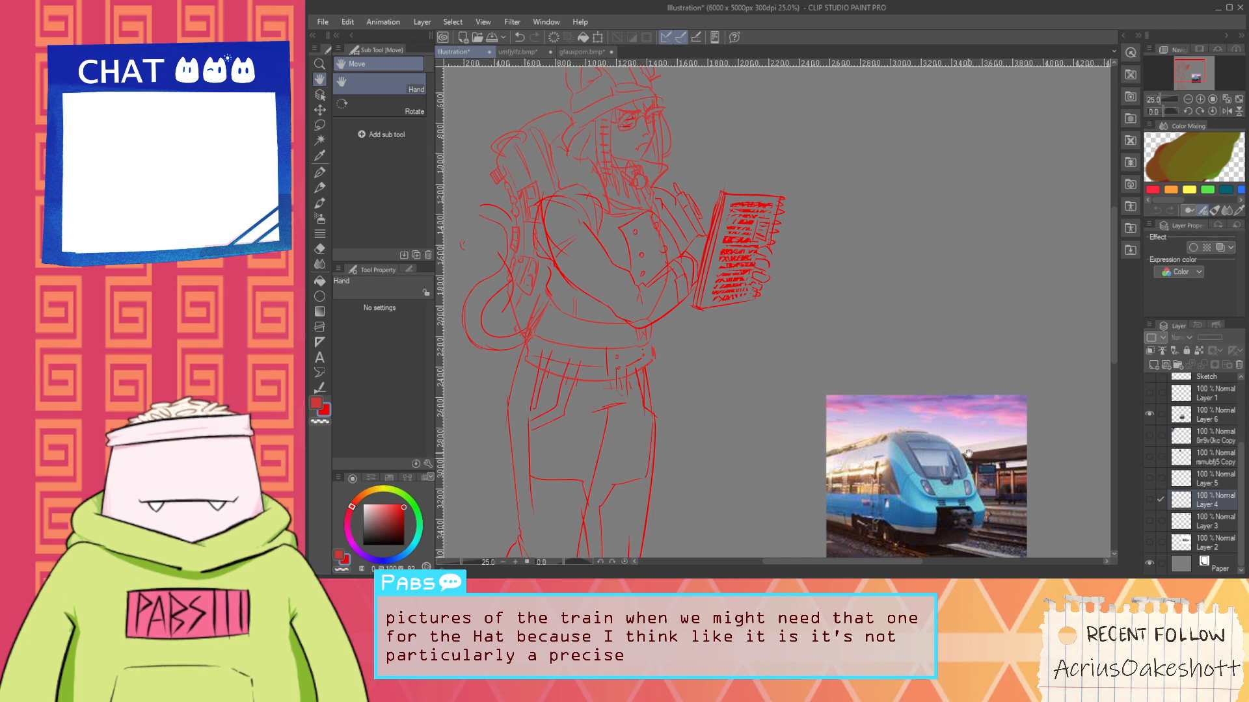
Select Layer 6 together with the Details layer and move the sketch and train photo further in from the canvas's left edge
{"action": "scroll", "coordinate": [1067, 503], "scroll_direction": "down", "scroll_amount": 2}
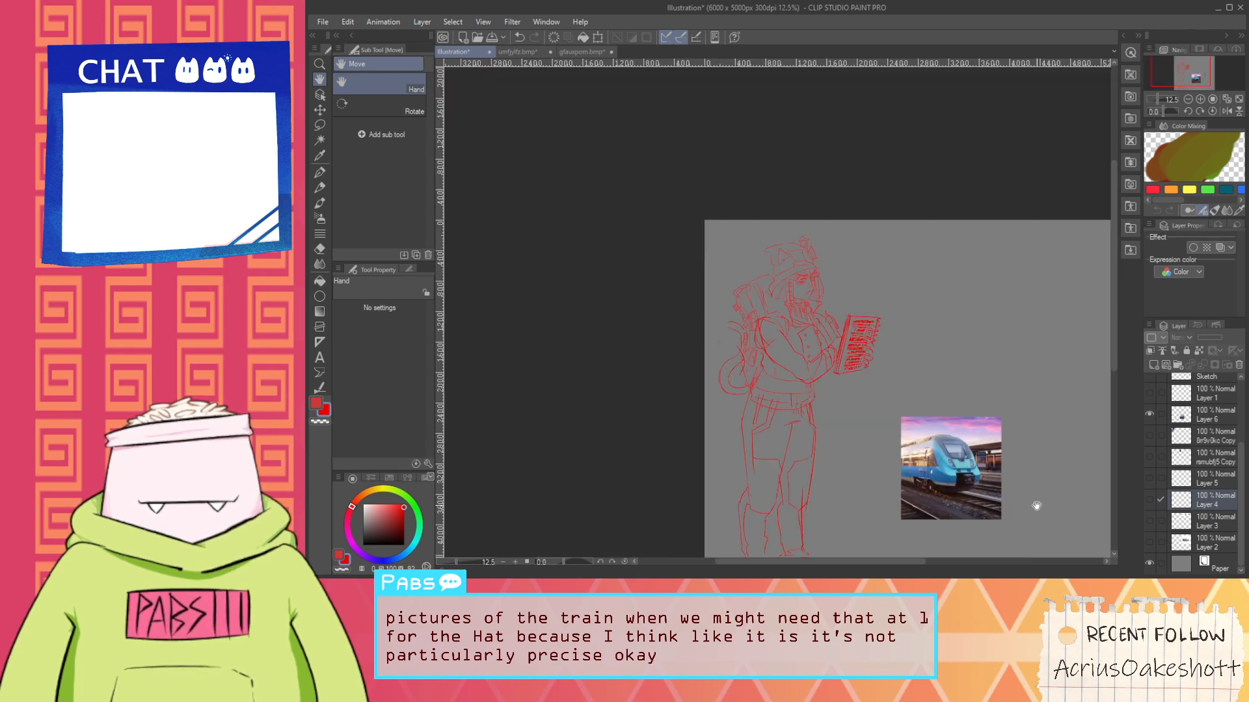
{"action": "left_click_drag", "start_coordinate": [1036, 506], "coordinate": [955, 420]}
{"action": "left_click_drag", "start_coordinate": [1239, 483], "coordinate": [1247, 422]}
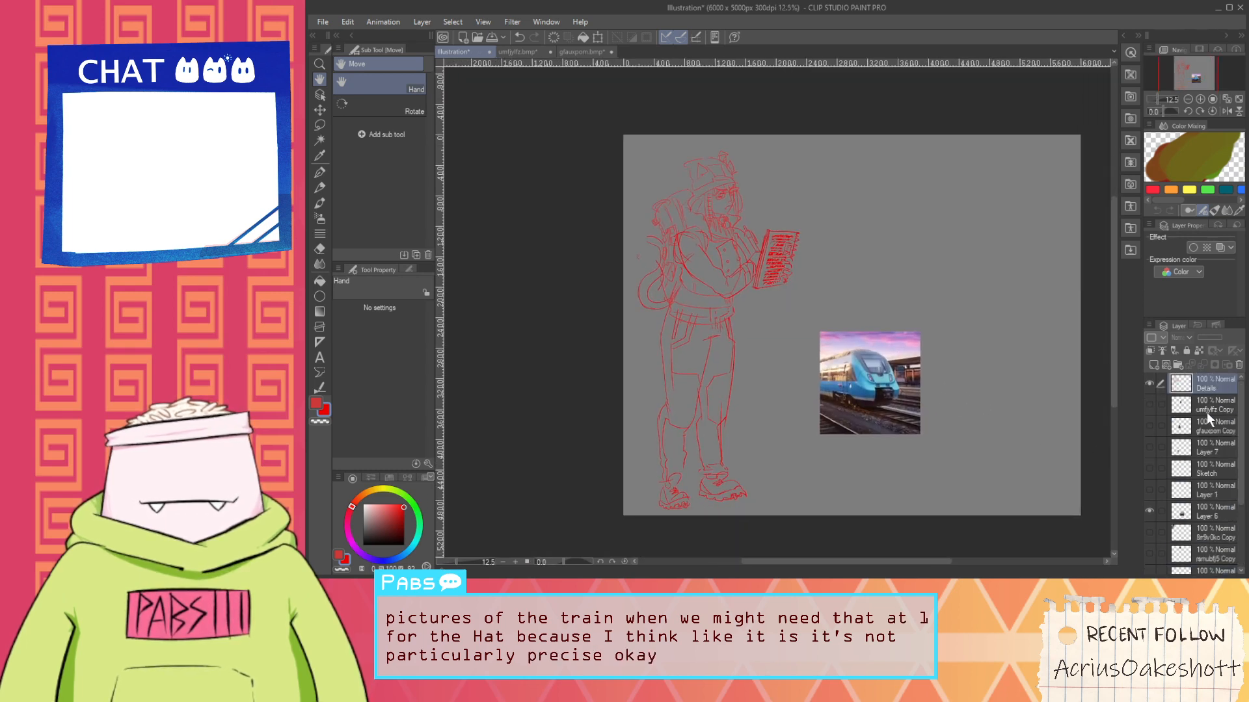
{"action": "key", "text": "k"}
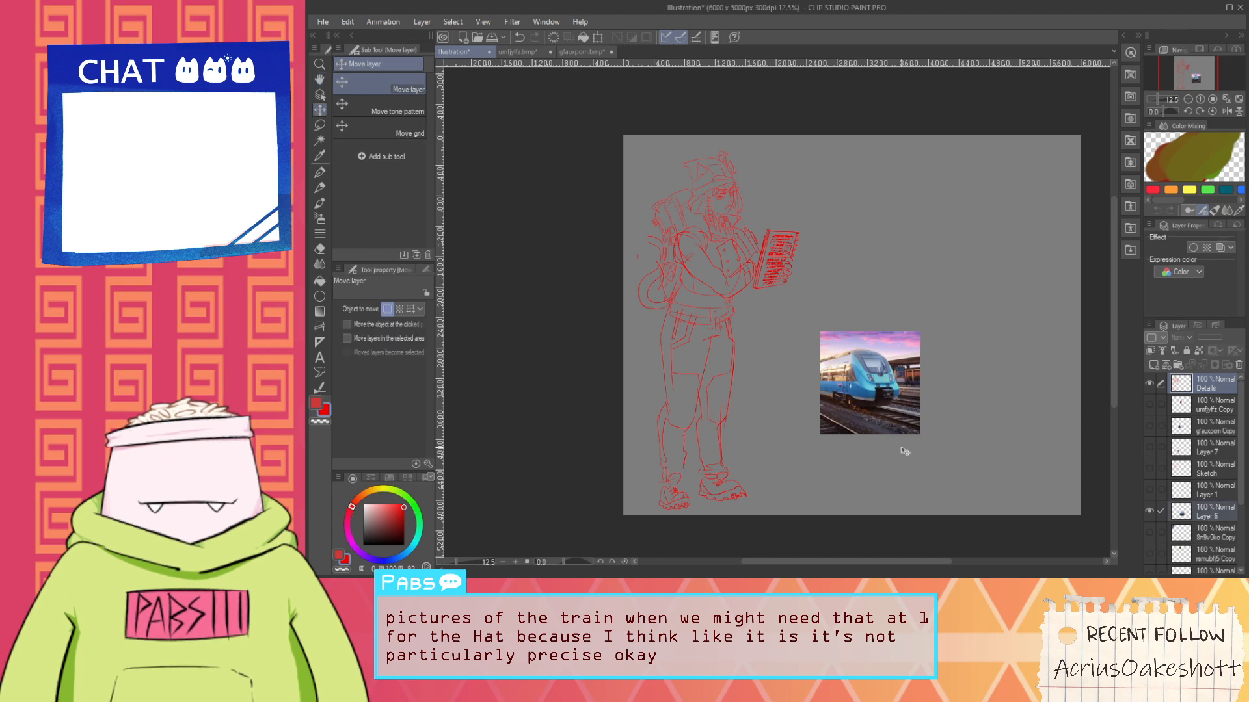
{"action": "left_click_drag", "start_coordinate": [836, 432], "coordinate": [881, 430]}
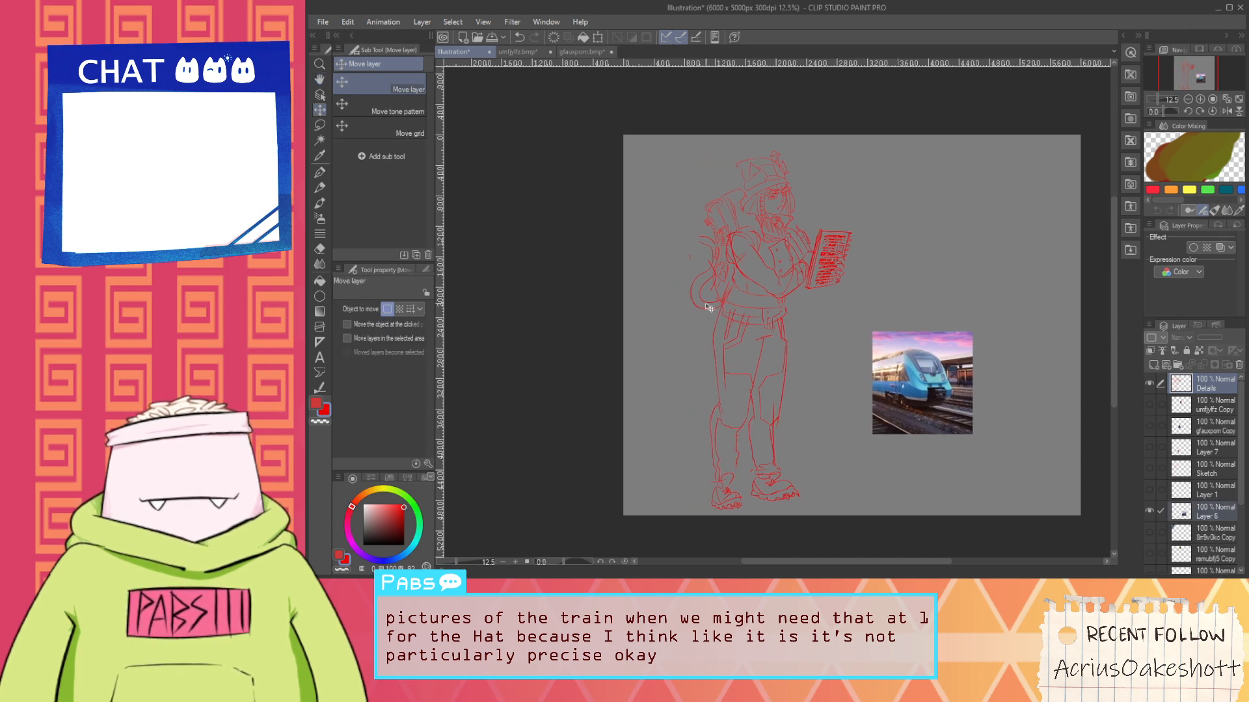
Create a new vector layer above Details and set up the G-pen with black as the drawing colour
{"action": "scroll", "coordinate": [697, 223], "scroll_direction": "up", "scroll_amount": 4}
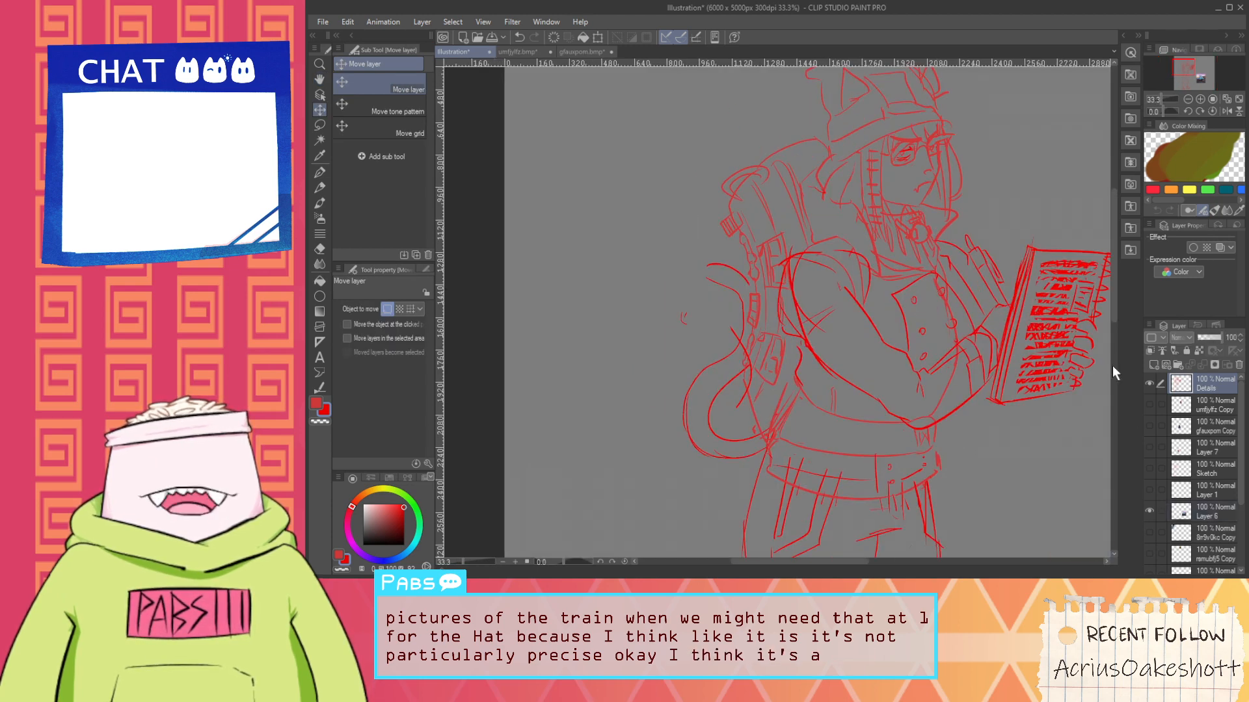
{"action": "scroll", "coordinate": [709, 254], "scroll_direction": "up", "scroll_amount": 2}
{"action": "key", "text": "p"}
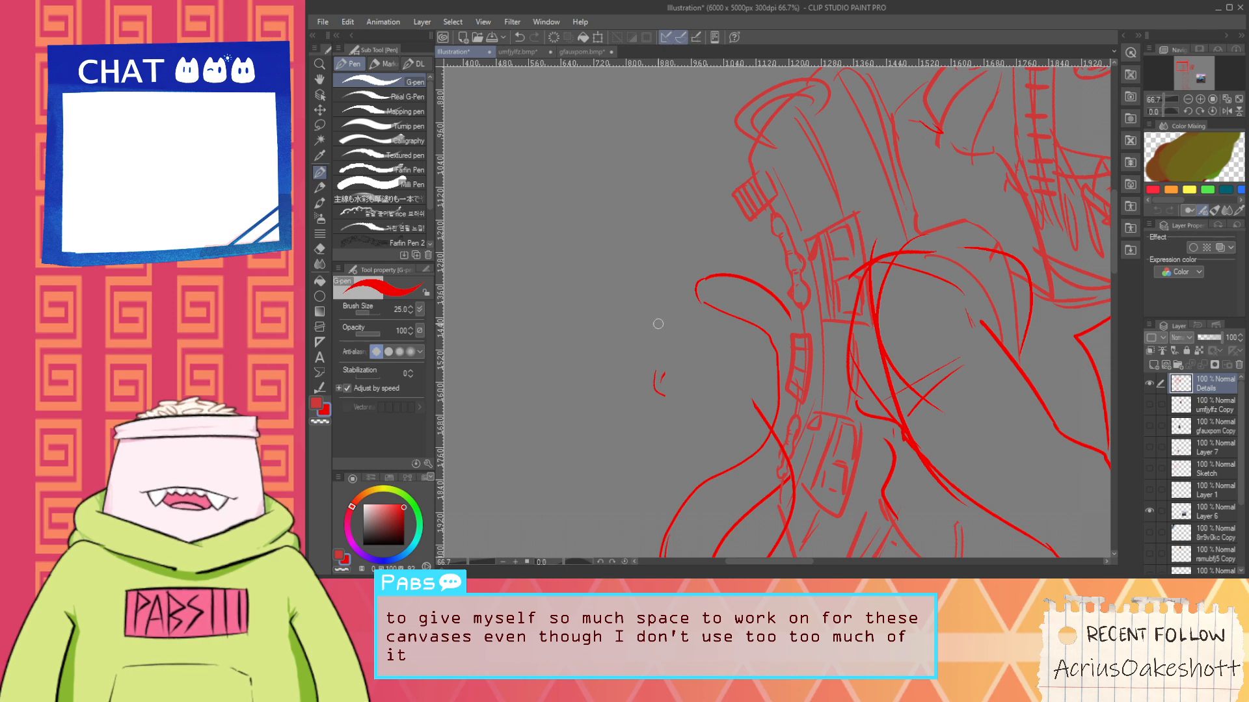
{"action": "scroll", "coordinate": [659, 324], "scroll_direction": "down", "scroll_amount": 3}
{"action": "scroll", "coordinate": [659, 324], "scroll_direction": "up", "scroll_amount": 1}
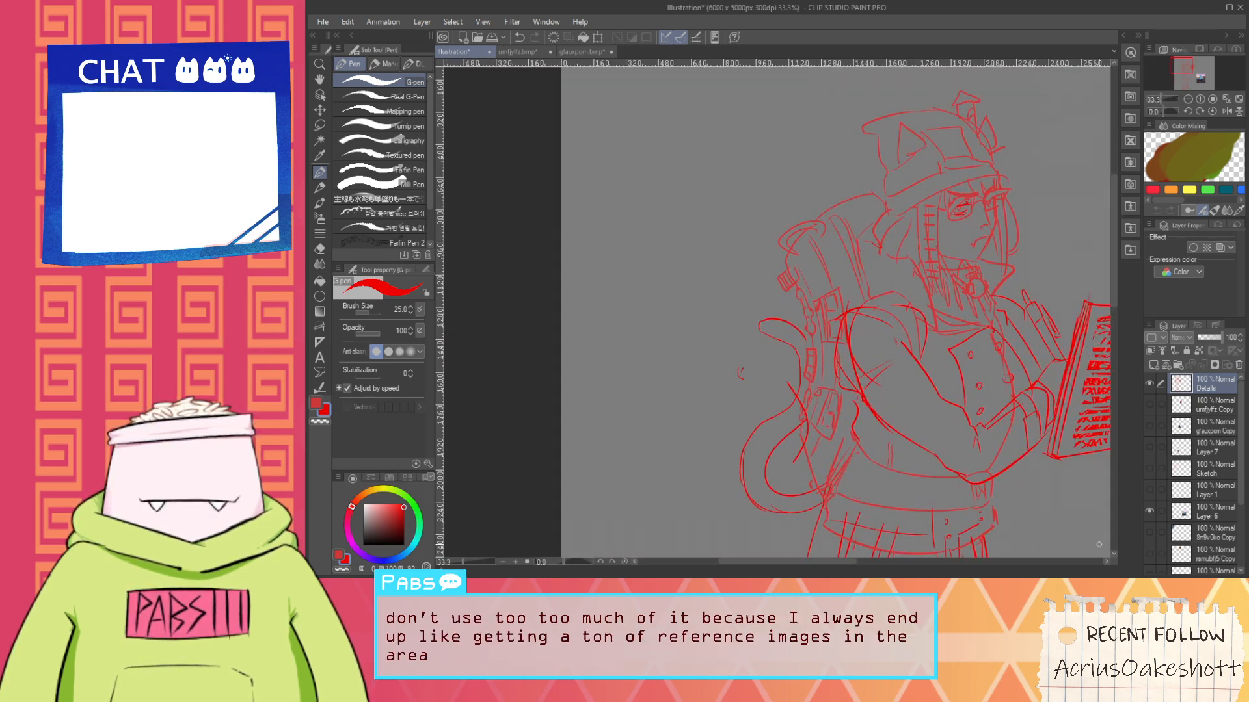
{"action": "left_click_drag", "start_coordinate": [777, 562], "coordinate": [818, 548]}
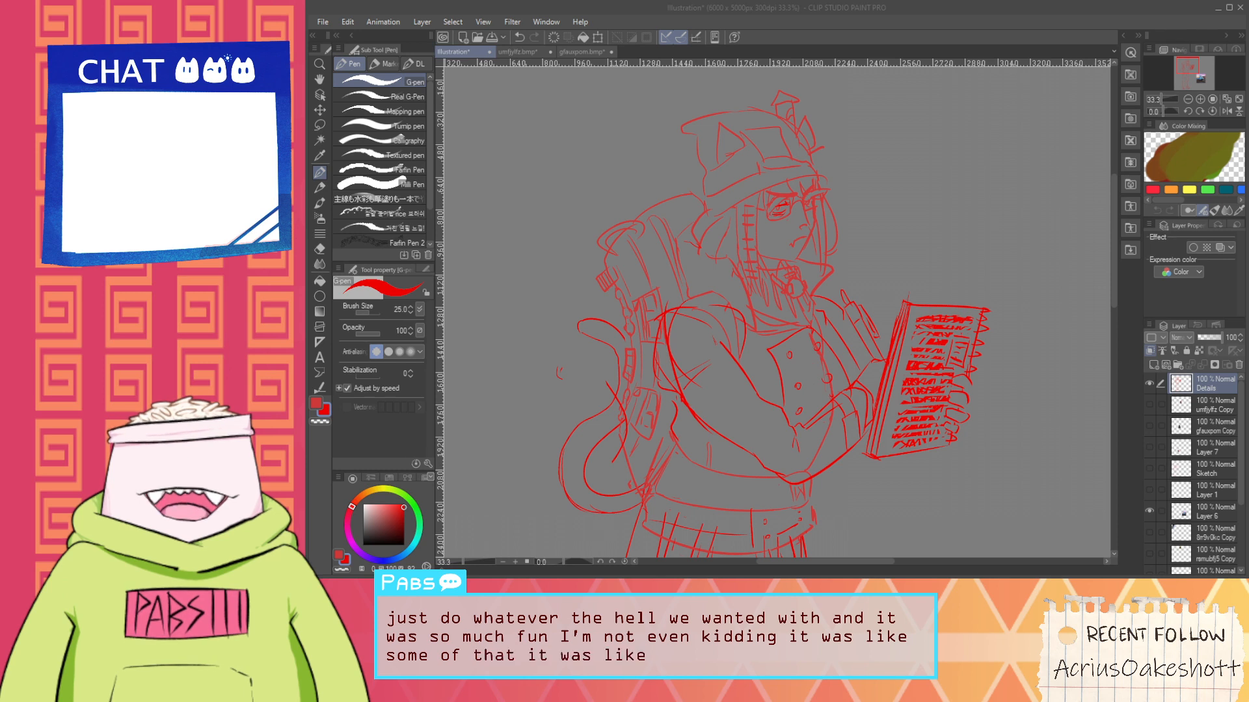
{"action": "left_click", "coordinate": [1167, 366]}
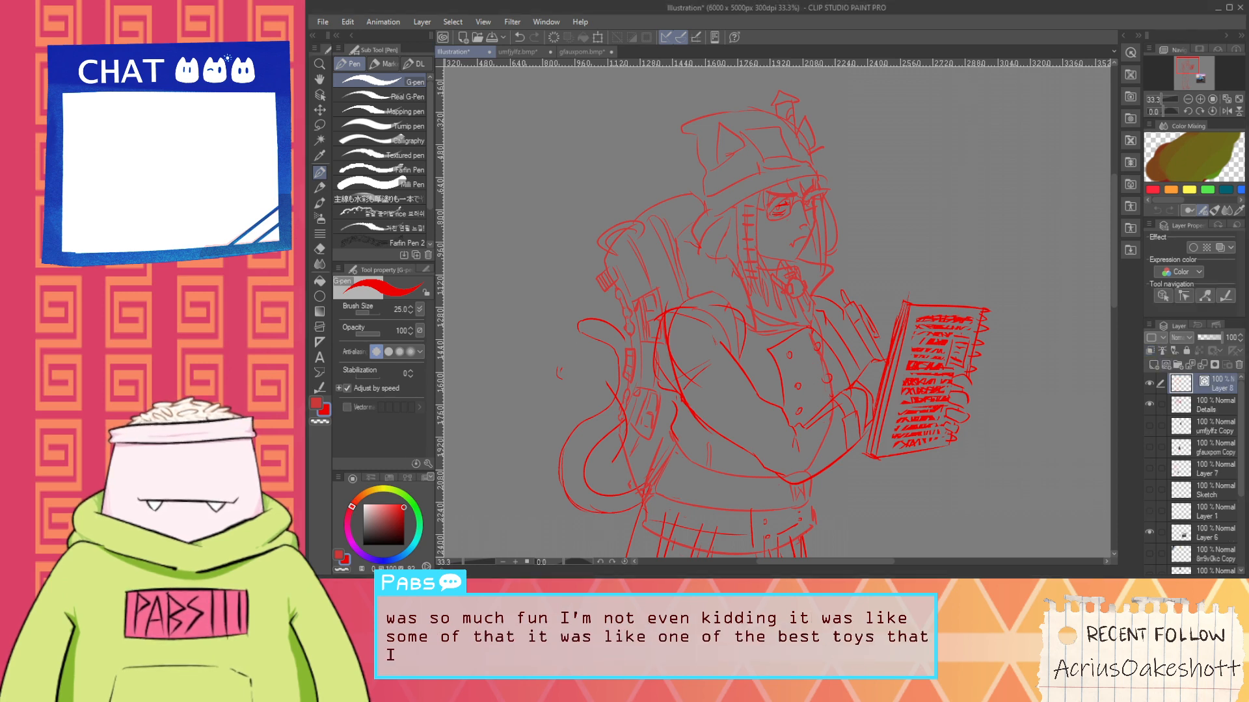
{"action": "key", "text": "x"}
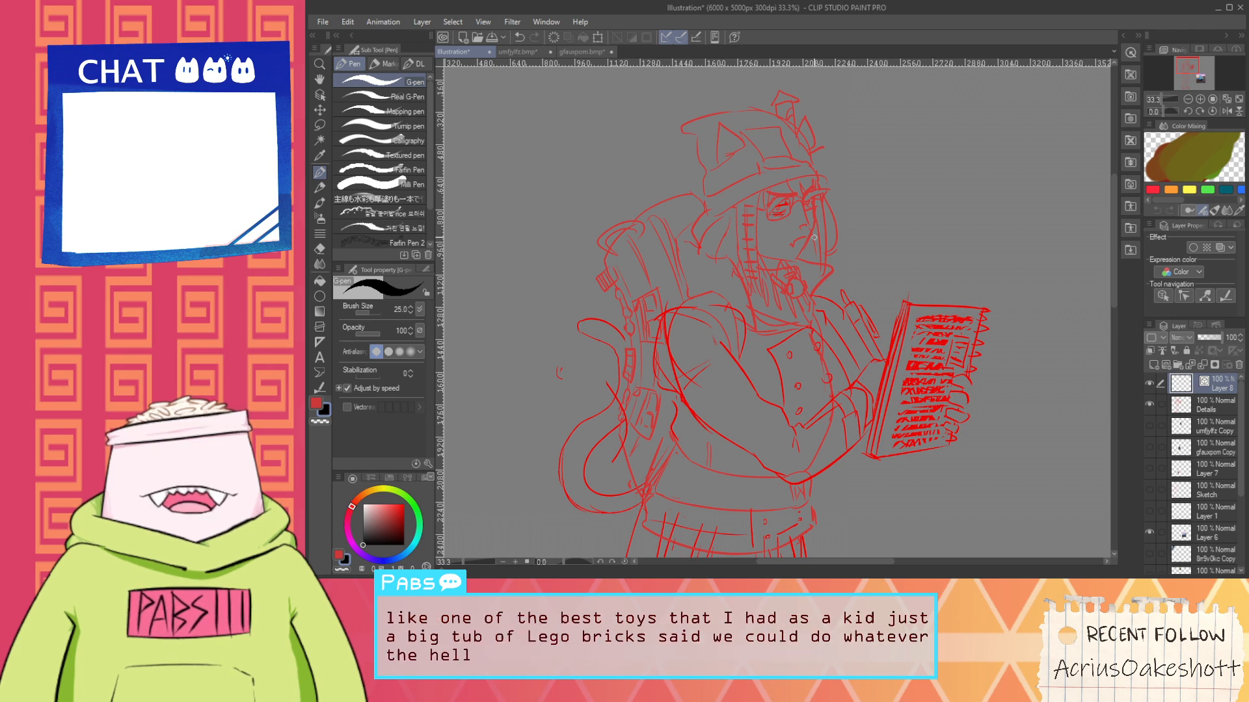
Reduce the G-pen's brush size to 20 for inking the character's hat
{"action": "key", "text": "space"}
{"action": "left_click_drag", "start_coordinate": [806, 278], "coordinate": [817, 333]}
{"action": "scroll", "coordinate": [724, 309], "scroll_direction": "up", "scroll_amount": 2}
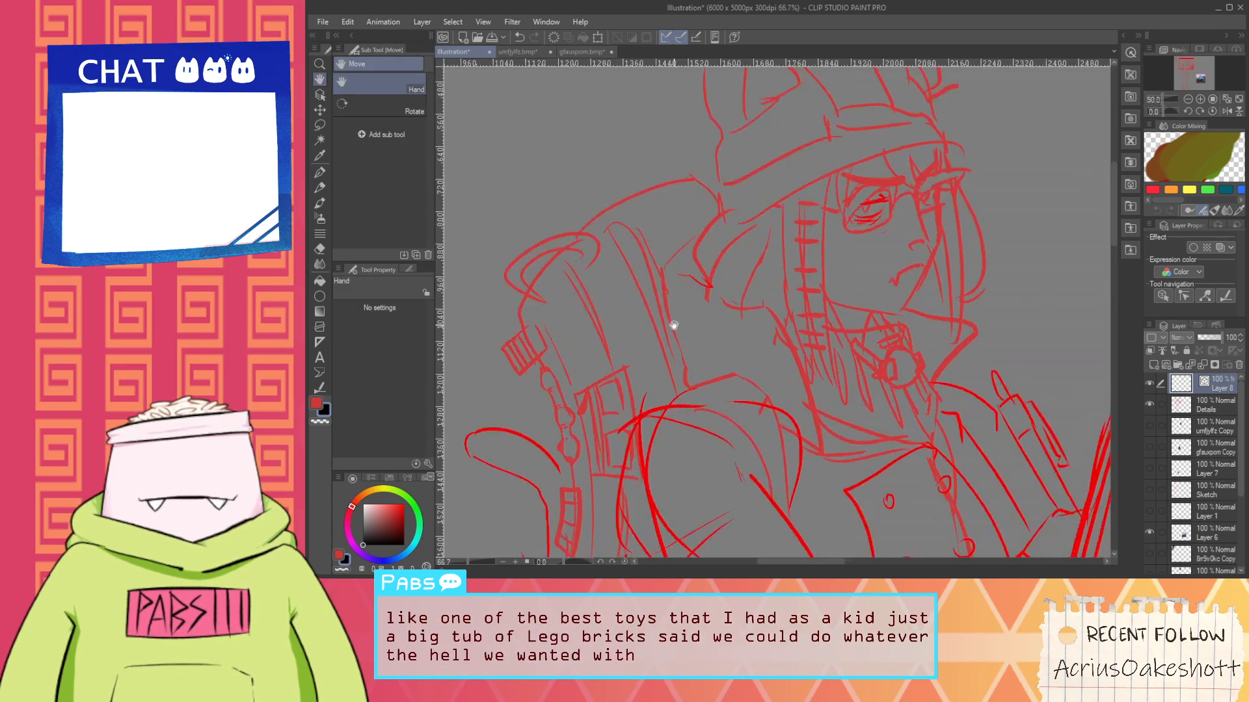
{"action": "left_click_drag", "start_coordinate": [751, 256], "coordinate": [691, 373]}
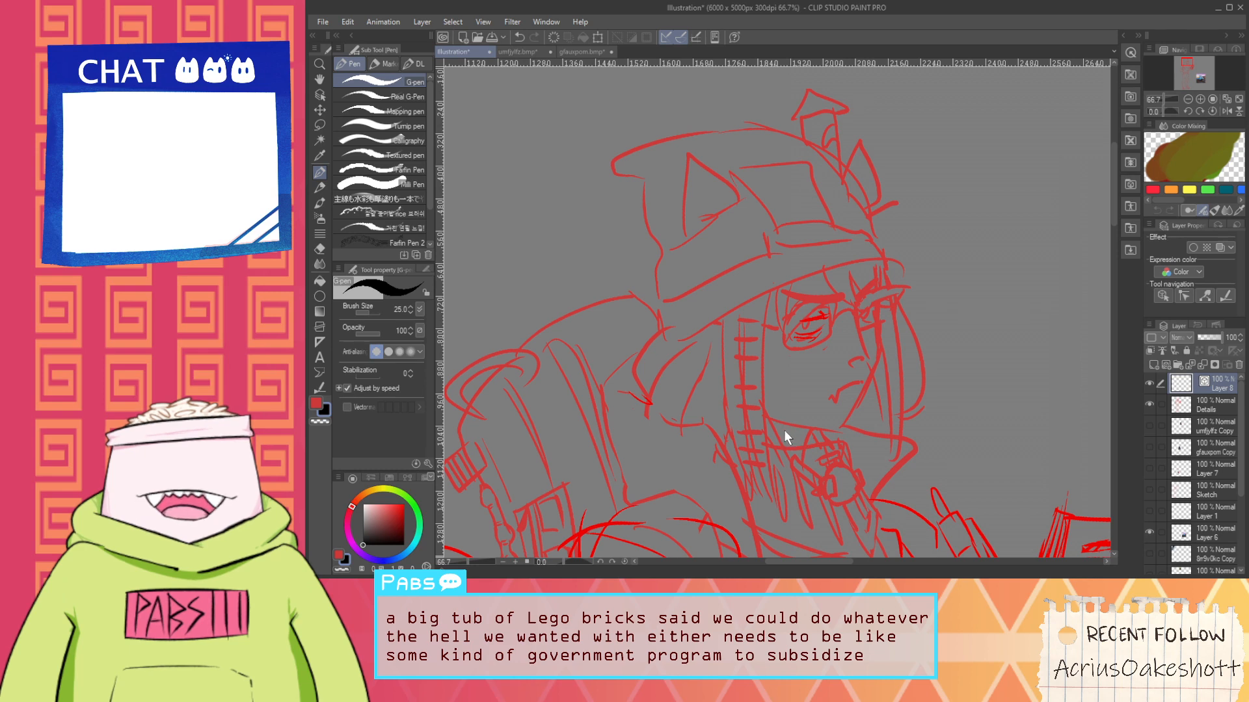
{"action": "key", "text": "["}
{"action": "scroll", "coordinate": [664, 319], "scroll_direction": "up", "scroll_amount": 1}
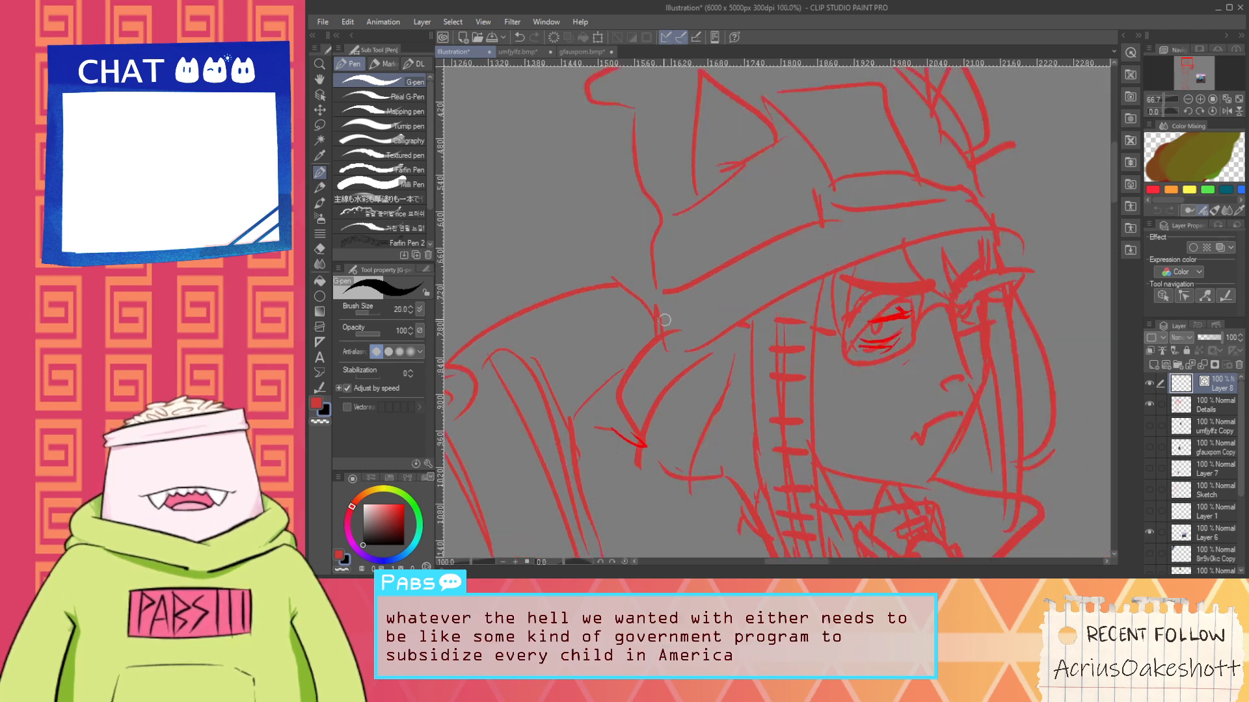
Try long black G-pen strokes along the lower edge of the hat brim, from the back of the head to the forehead
{"action": "scroll", "coordinate": [664, 320], "scroll_direction": "up", "scroll_amount": 1}
{"action": "left_click_drag", "start_coordinate": [658, 349], "coordinate": [1064, 224]}
{"action": "scroll", "coordinate": [930, 262], "scroll_direction": "down", "scroll_amount": 1}
{"action": "key", "text": "ctrl+z"}
{"action": "key", "text": "space"}
{"action": "left_click_drag", "start_coordinate": [895, 315], "coordinate": [813, 329]}
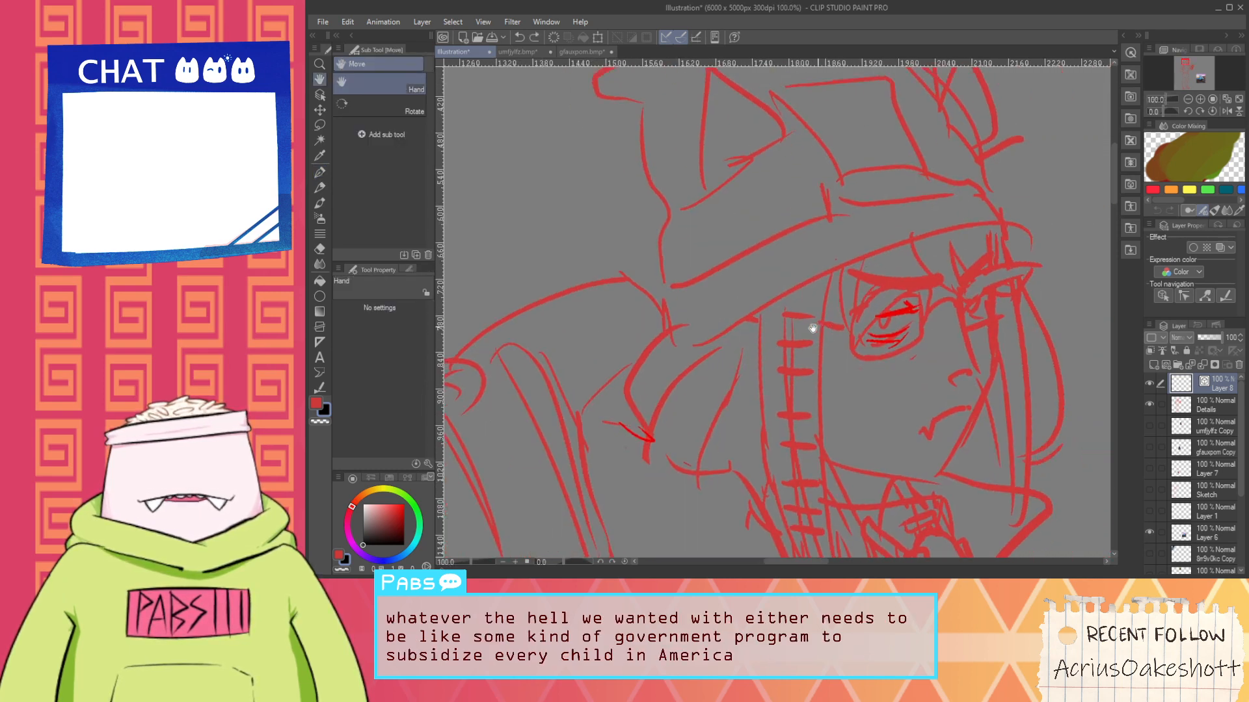
{"action": "scroll", "coordinate": [813, 329], "scroll_direction": "up", "scroll_amount": 1}
{"action": "left_click_drag", "start_coordinate": [508, 369], "coordinate": [966, 238]}
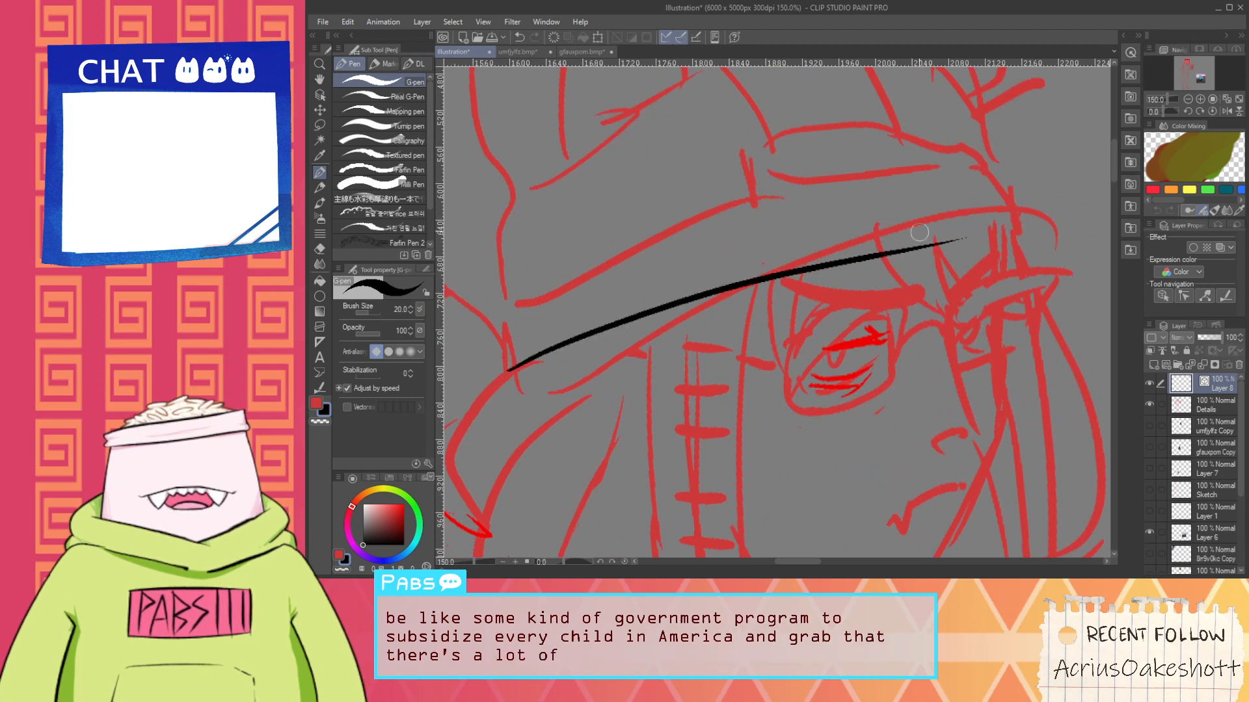
{"action": "key", "text": "ctrl+z"}
{"action": "mouse_move", "coordinate": [501, 367]}
{"action": "left_mouse_down"}
{"action": "mouse_move", "coordinate": [657, 340]}
{"action": "mouse_move", "coordinate": [1009, 229]}
{"action": "left_mouse_up"}
{"action": "key", "text": "ctrl+z"}
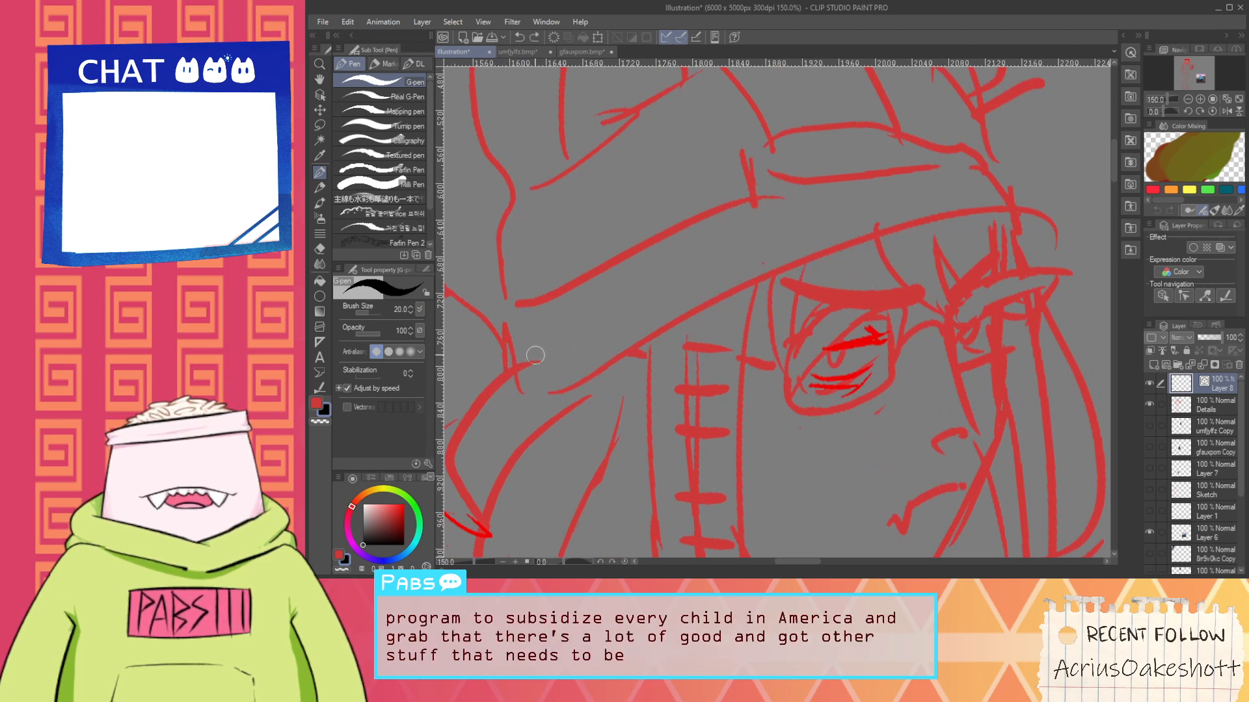
{"action": "mouse_move", "coordinate": [499, 372]}
{"action": "left_mouse_down"}
{"action": "mouse_move", "coordinate": [810, 258]}
{"action": "mouse_move", "coordinate": [1078, 216]}
{"action": "left_mouse_up"}
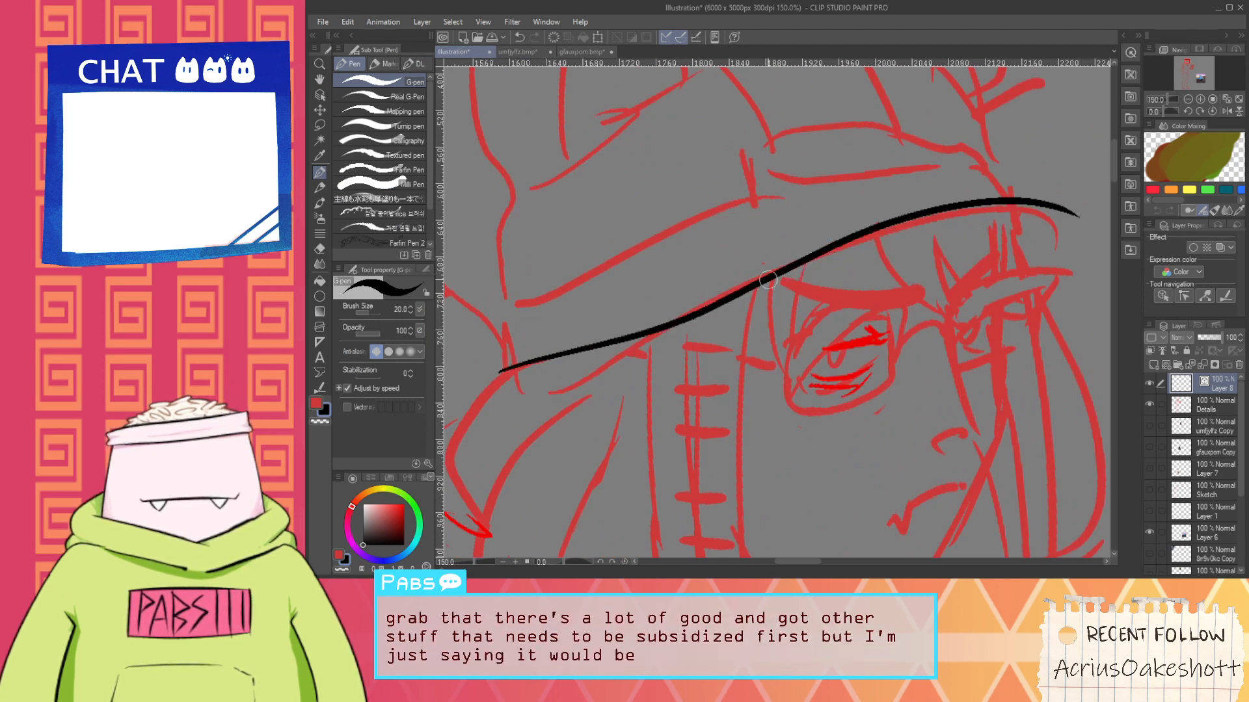
{"action": "key", "text": "ctrl+z"}
{"action": "mouse_move", "coordinate": [501, 370]}
{"action": "left_mouse_down"}
{"action": "mouse_move", "coordinate": [613, 364]}
{"action": "mouse_move", "coordinate": [953, 246]}
{"action": "mouse_move", "coordinate": [1022, 228]}
{"action": "left_mouse_up"}
{"action": "key", "text": "ctrl+z"}
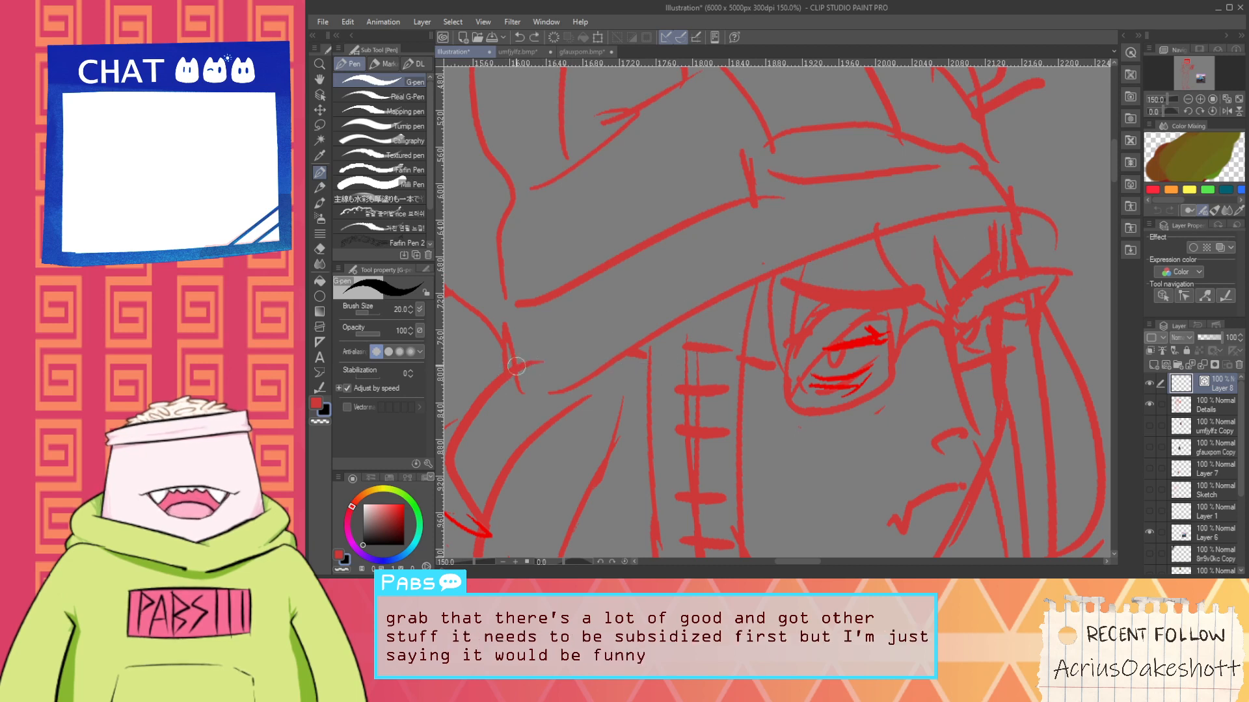
{"action": "left_click_drag", "start_coordinate": [516, 366], "coordinate": [992, 258]}
{"action": "key", "text": "ctrl+z"}
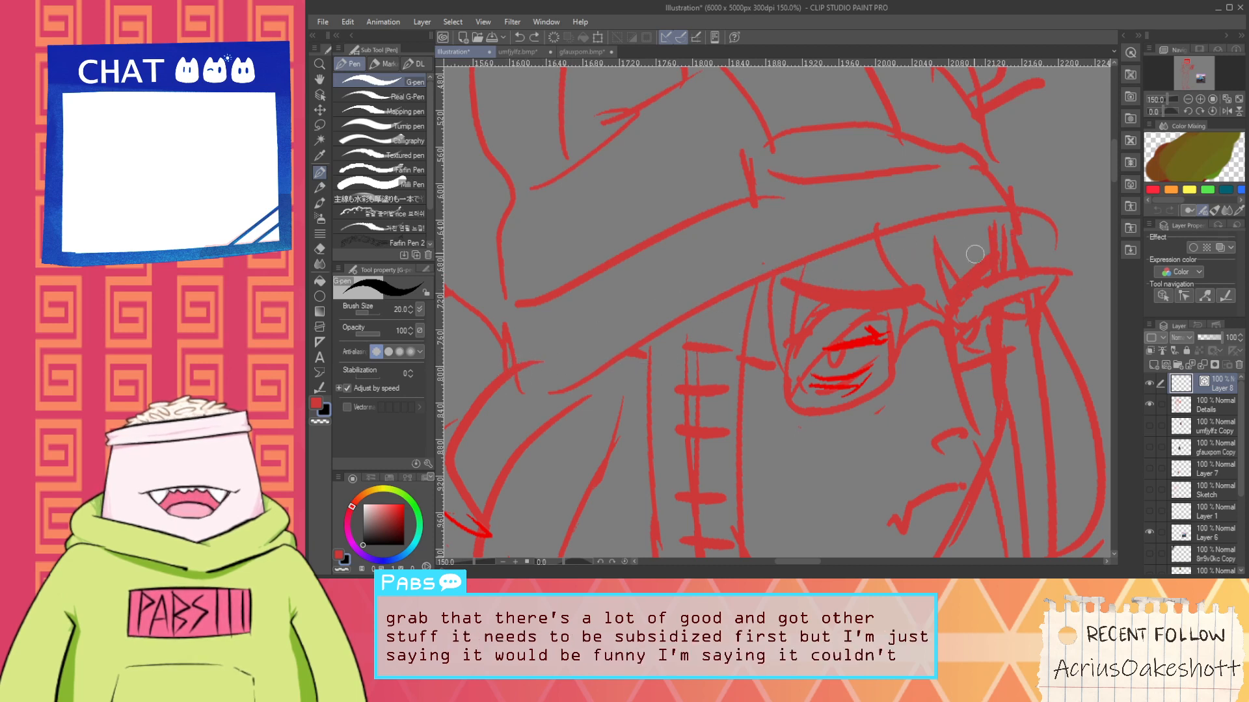
{"action": "left_click_drag", "start_coordinate": [511, 366], "coordinate": [985, 249]}
{"action": "key", "text": "ctrl+z"}
{"action": "mouse_move", "coordinate": [509, 365]}
{"action": "left_mouse_down"}
{"action": "mouse_move", "coordinate": [670, 298]}
{"action": "mouse_move", "coordinate": [1045, 217]}
{"action": "left_mouse_up"}
{"action": "key", "text": "ctrl+z"}
{"action": "mouse_move", "coordinate": [506, 372]}
{"action": "left_mouse_down"}
{"action": "mouse_move", "coordinate": [613, 307]}
{"action": "mouse_move", "coordinate": [1002, 228]}
{"action": "left_mouse_up"}
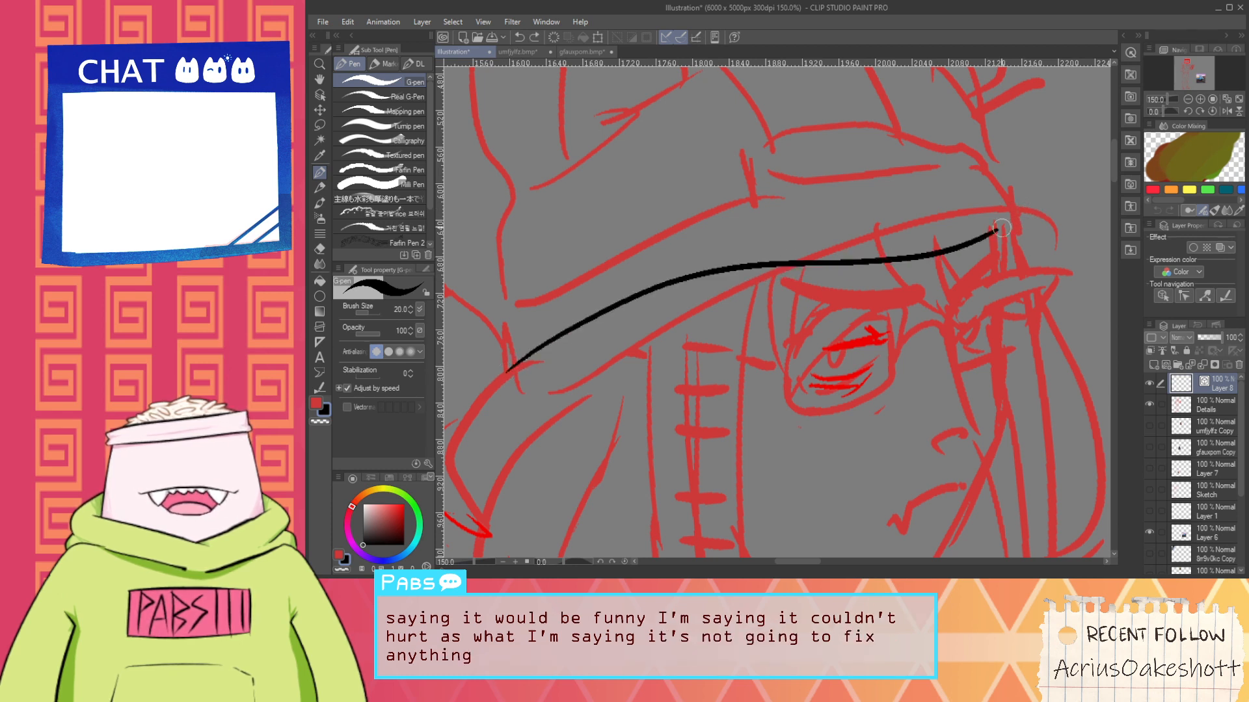
{"action": "key", "text": "ctrl+z"}
{"action": "mouse_move", "coordinate": [504, 378]}
{"action": "left_mouse_down"}
{"action": "mouse_move", "coordinate": [679, 278]}
{"action": "mouse_move", "coordinate": [1073, 222]}
{"action": "left_mouse_up"}
{"action": "key", "text": "ctrl+z"}
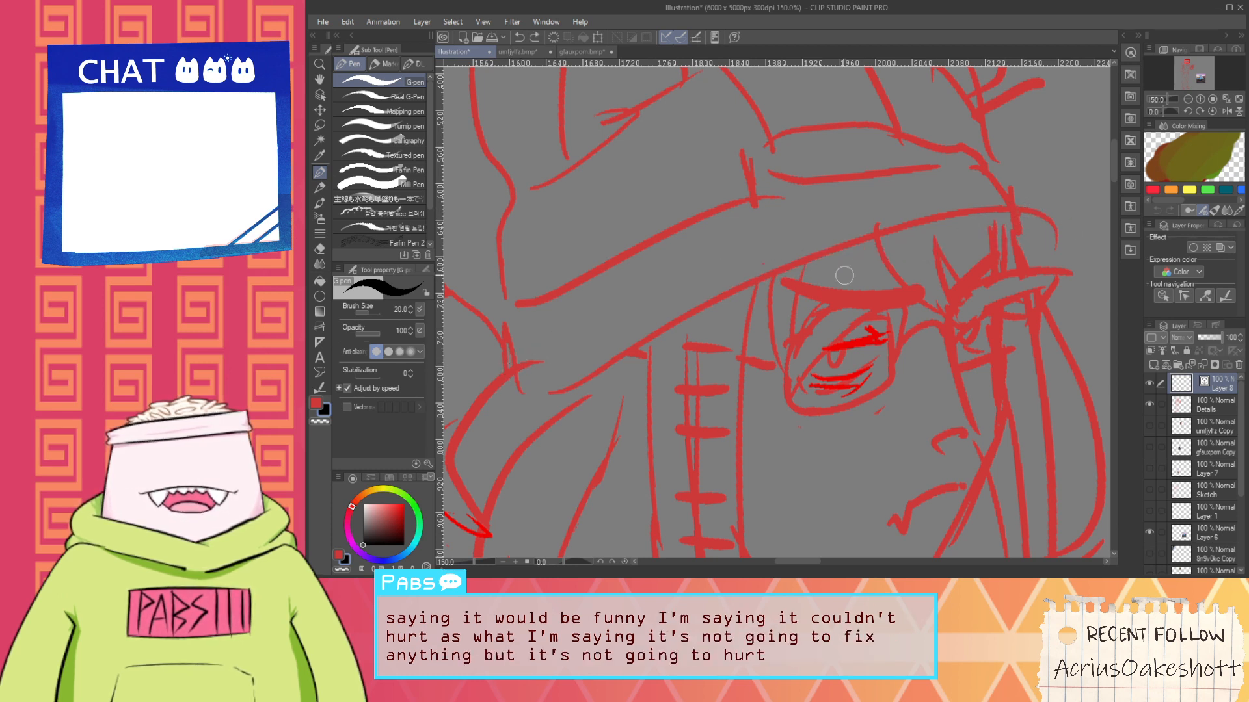
{"action": "left_click_drag", "start_coordinate": [512, 366], "coordinate": [1099, 225]}
{"action": "key", "text": "ctrl+z"}
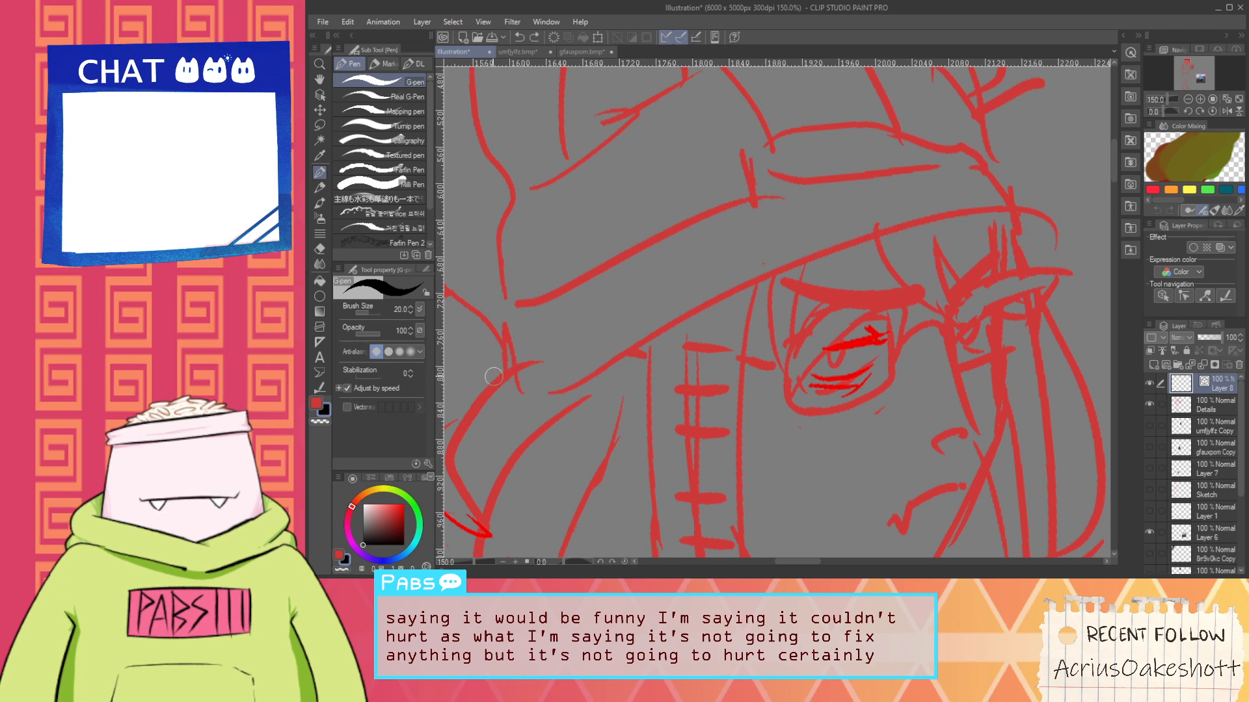
Ink the hat brim's lower edge in one S-shaped black stroke from the back of the head to above the glasses
{"action": "left_click_drag", "start_coordinate": [494, 376], "coordinate": [1034, 207]}
{"action": "key", "text": "ctrl+z"}
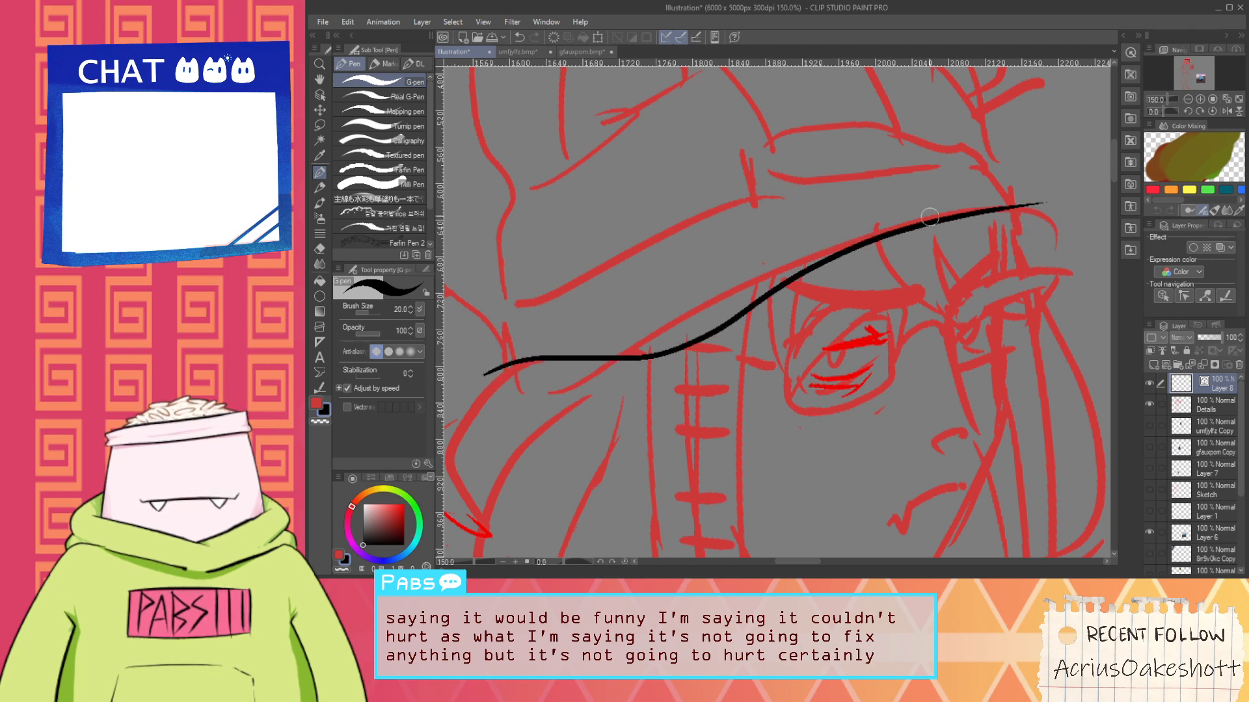
{"action": "scroll", "coordinate": [839, 226], "scroll_direction": "down", "scroll_amount": 1}
{"action": "key", "text": "space"}
{"action": "left_click_drag", "start_coordinate": [711, 246], "coordinate": [677, 313]}
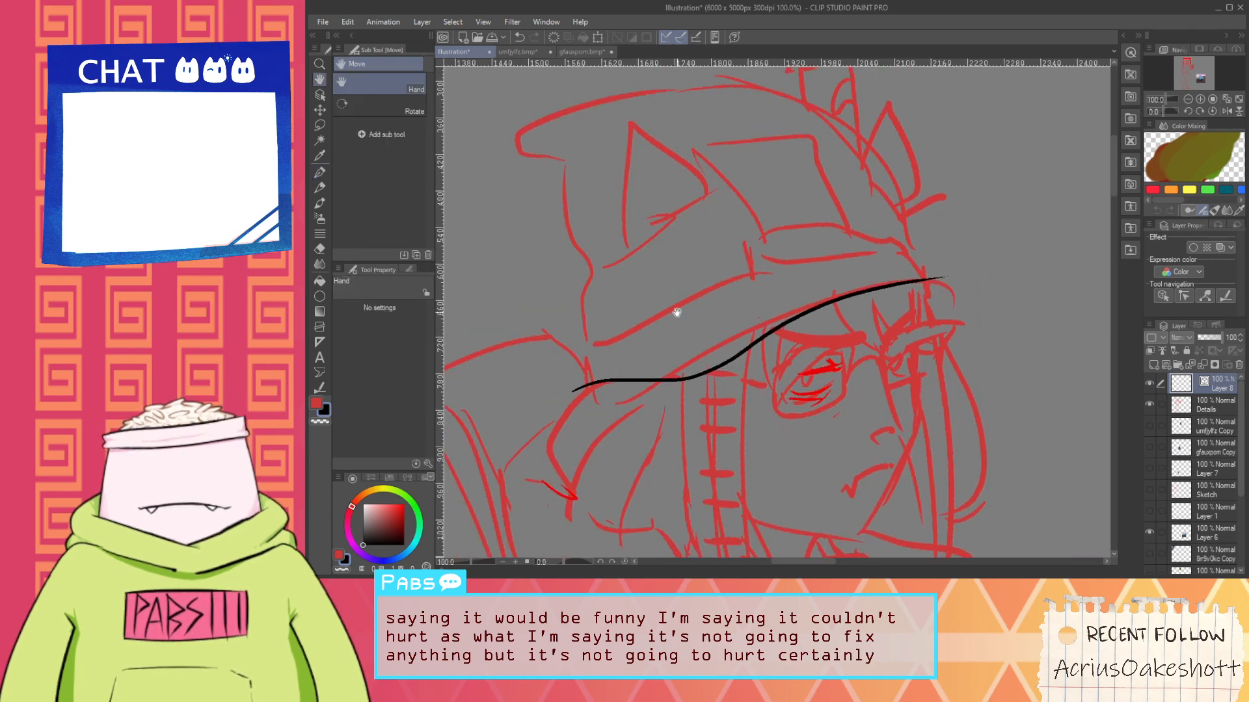
{"action": "scroll", "coordinate": [566, 408], "scroll_direction": "up", "scroll_amount": 1}
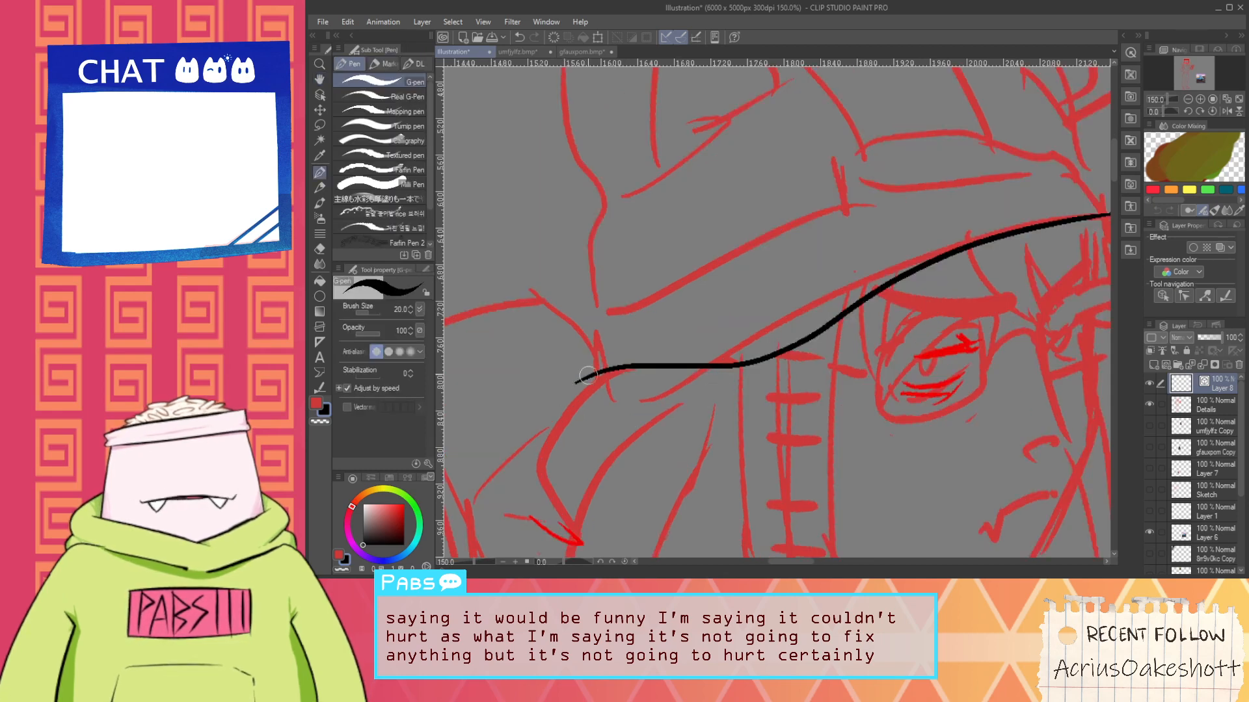
Try inking the brim's short back edge and a long upper edge running parallel to the lower one
{"action": "mouse_move", "coordinate": [588, 376]}
{"action": "left_mouse_down"}
{"action": "mouse_move", "coordinate": [583, 296]}
{"action": "mouse_move", "coordinate": [599, 321]}
{"action": "left_mouse_up"}
{"action": "scroll", "coordinate": [613, 306], "scroll_direction": "down", "scroll_amount": 1}
{"action": "scroll", "coordinate": [566, 334], "scroll_direction": "up", "scroll_amount": 1}
{"action": "key", "text": "ctrl+z"}
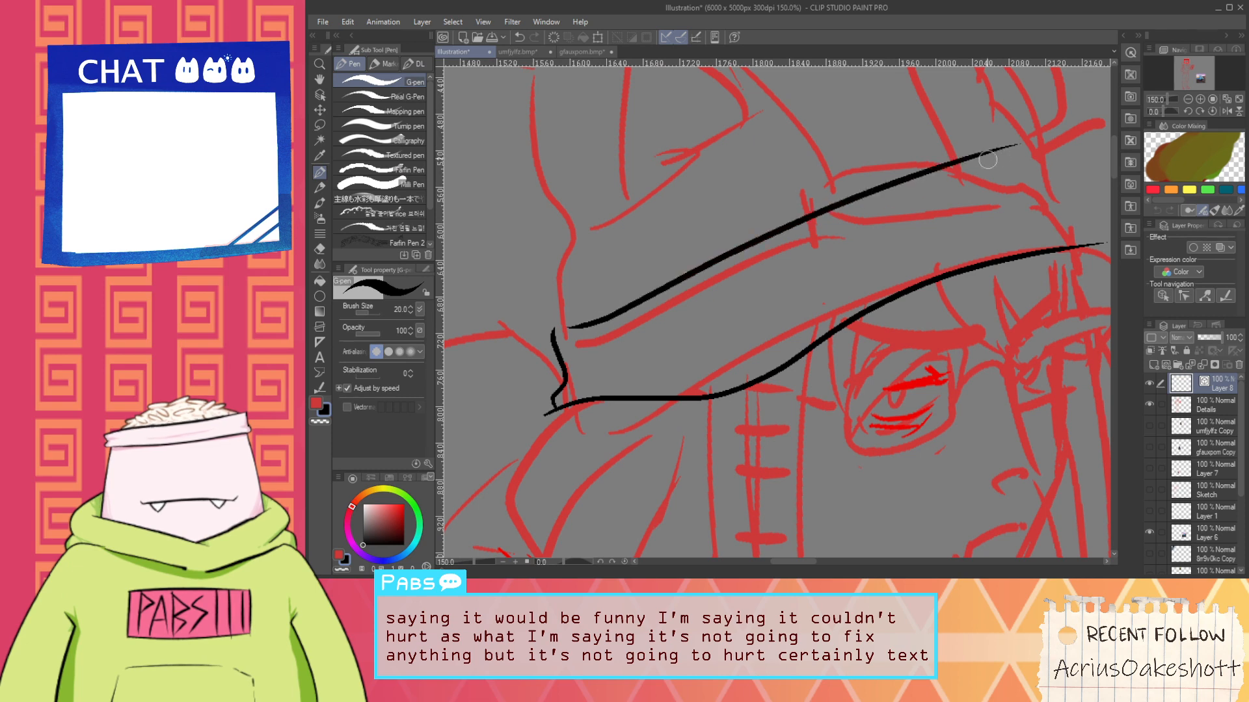
{"action": "scroll", "coordinate": [600, 322], "scroll_direction": "down", "scroll_amount": 4}
{"action": "scroll", "coordinate": [773, 252], "scroll_direction": "up", "scroll_amount": 3}
{"action": "mouse_move", "coordinate": [773, 252]}
{"action": "left_mouse_down"}
{"action": "mouse_move", "coordinate": [907, 187]}
{"action": "mouse_move", "coordinate": [1105, 145]}
{"action": "left_mouse_up"}
{"action": "key", "text": "ctrl+z"}
{"action": "mouse_move", "coordinate": [772, 259]}
{"action": "left_mouse_down"}
{"action": "mouse_move", "coordinate": [964, 169]}
{"action": "mouse_move", "coordinate": [1106, 146]}
{"action": "left_mouse_up"}
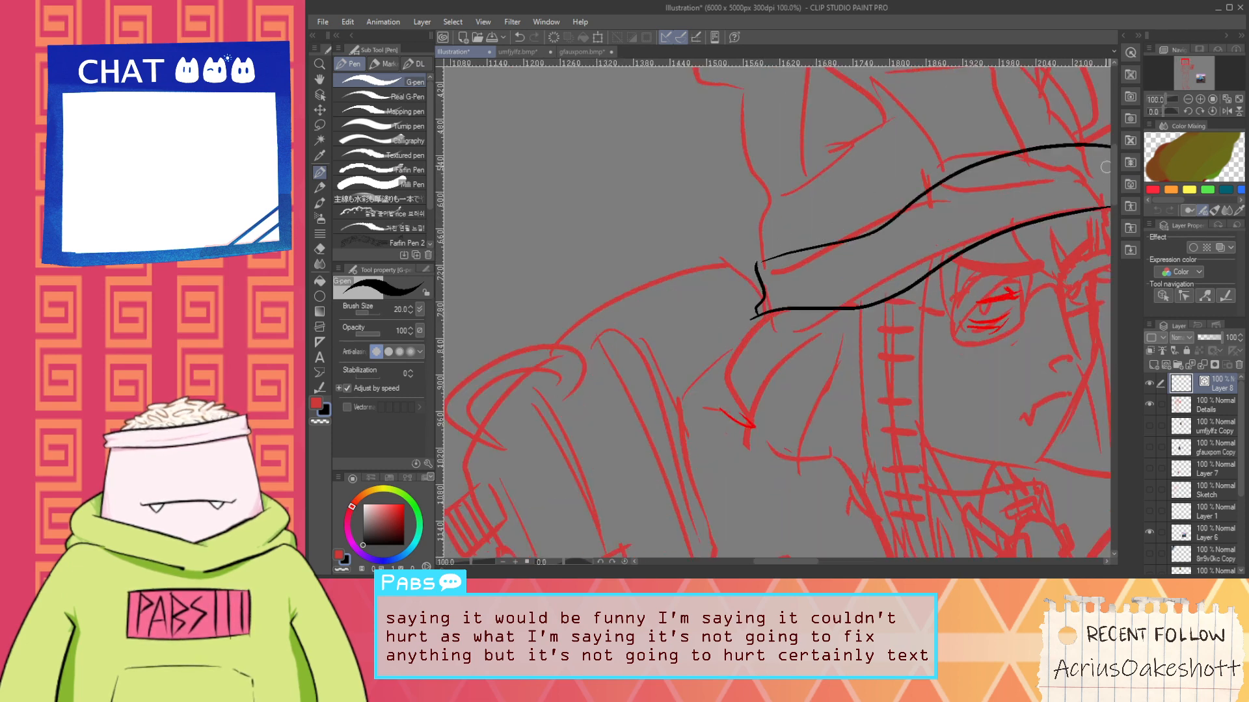
{"action": "key", "text": "ctrl+z"}
{"action": "scroll", "coordinate": [800, 238], "scroll_direction": "up", "scroll_amount": 1}
{"action": "key", "text": "ctrl+z"}
{"action": "key", "text": "ctrl+z"}
Ink the brim's notched back edge, its arched upper edge and the curved front end that meets the lower line
{"action": "mouse_move", "coordinate": [733, 357]}
{"action": "left_mouse_down"}
{"action": "mouse_move", "coordinate": [738, 287]}
{"action": "mouse_move", "coordinate": [779, 230]}
{"action": "left_mouse_up"}
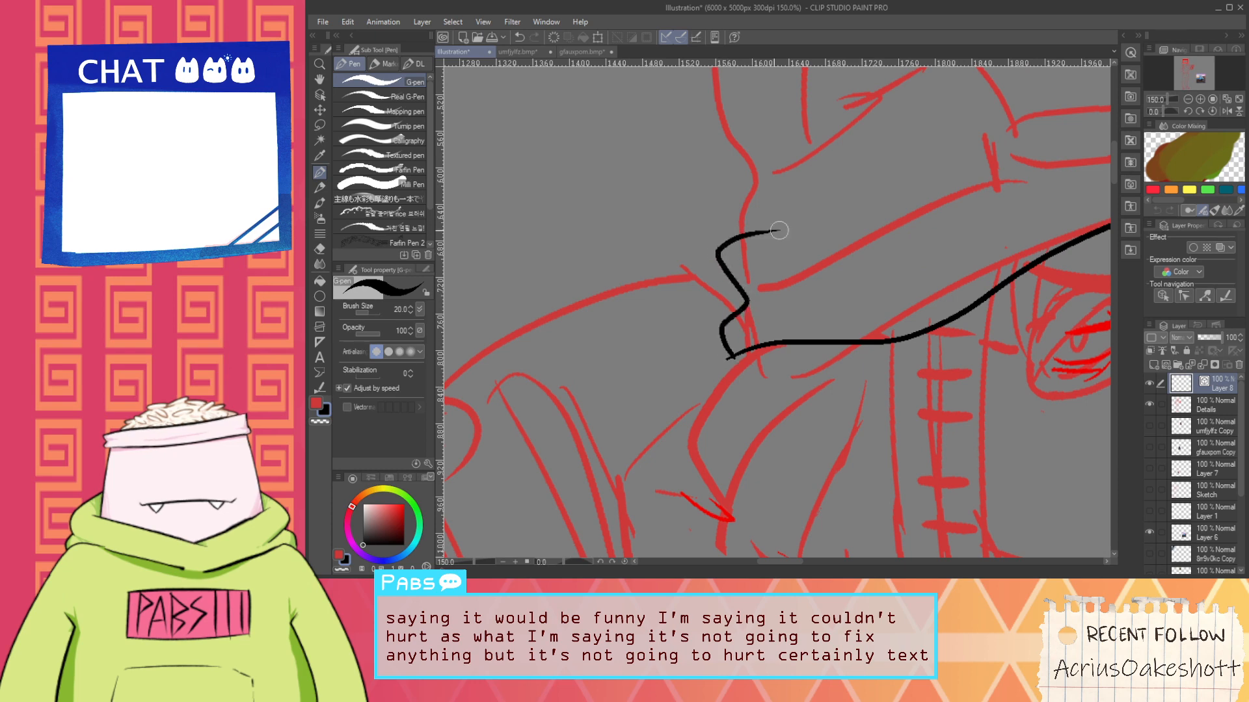
{"action": "scroll", "coordinate": [817, 259], "scroll_direction": "down", "scroll_amount": 1}
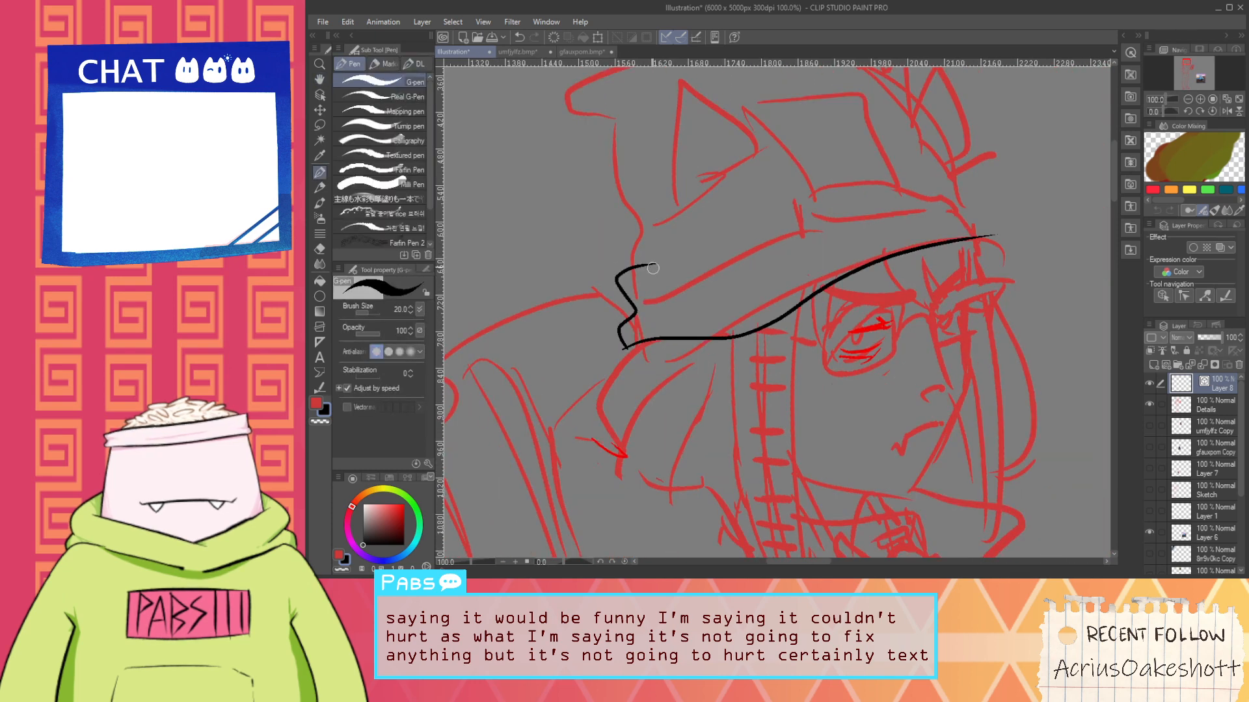
{"action": "left_click_drag", "start_coordinate": [652, 263], "coordinate": [735, 260]}
{"action": "key", "text": "ctrl+z"}
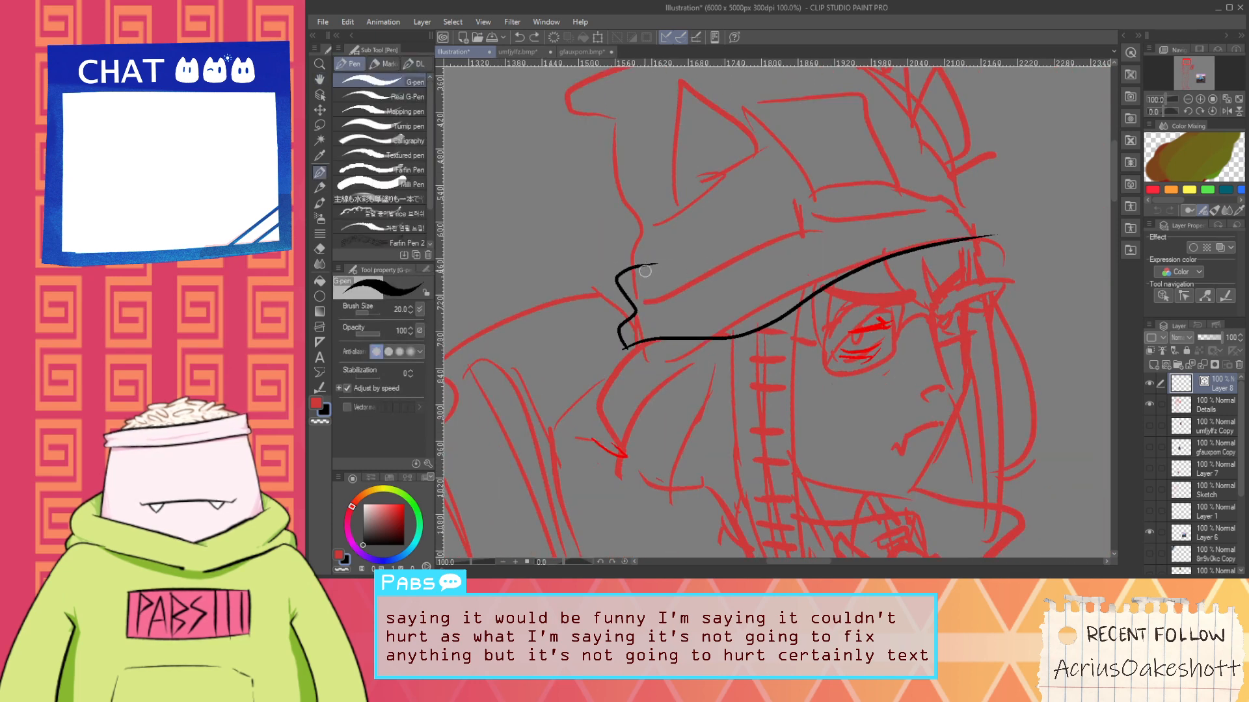
{"action": "left_click_drag", "start_coordinate": [645, 271], "coordinate": [970, 185]}
{"action": "key", "text": "ctrl+z"}
{"action": "mouse_move", "coordinate": [645, 271]}
{"action": "left_mouse_down"}
{"action": "mouse_move", "coordinate": [1042, 194]}
{"action": "mouse_move", "coordinate": [995, 178]}
{"action": "mouse_move", "coordinate": [992, 296]}
{"action": "left_mouse_up"}
Trim the end of the upper brim line that overshoots the front edge with the Vector eraser
{"action": "scroll", "coordinate": [989, 197], "scroll_direction": "up", "scroll_amount": 2}
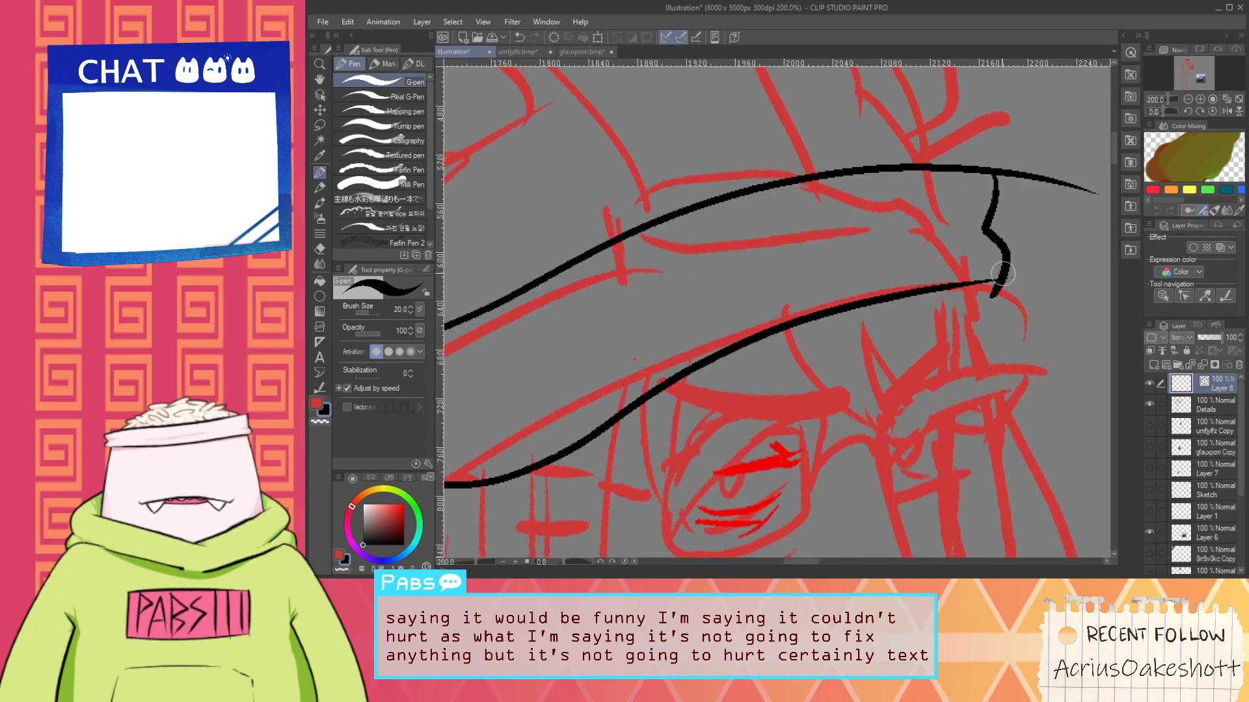
{"action": "key", "text": "e"}
{"action": "left_click", "coordinate": [404, 167]}
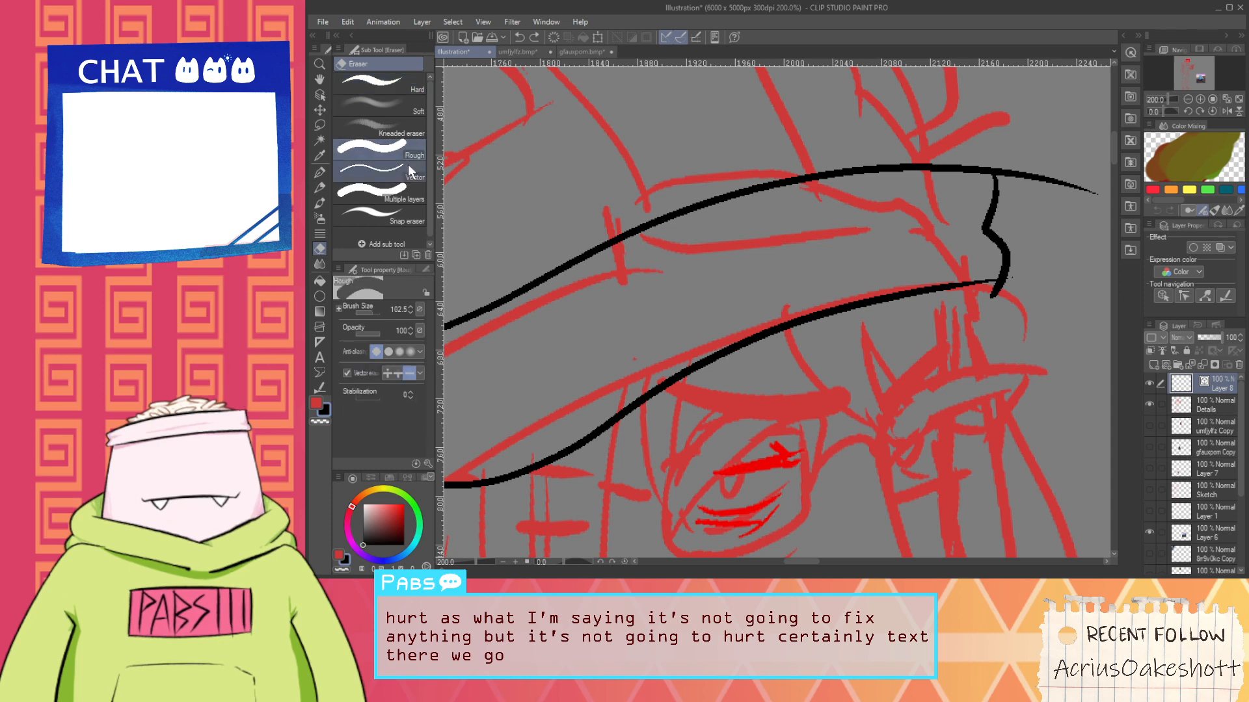
{"action": "left_click", "coordinate": [1053, 187]}
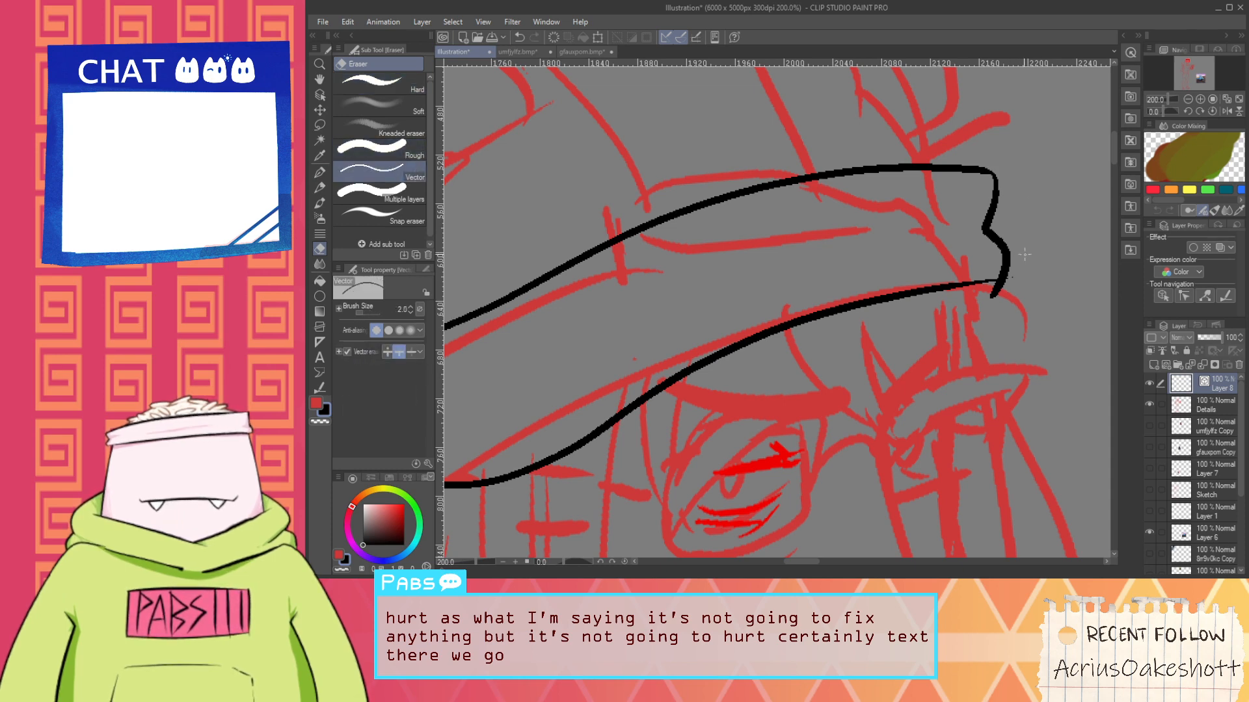
Move the blue train reference photo up beside the character's head and reselect the vector line-art layer
{"action": "scroll", "coordinate": [1028, 286], "scroll_direction": "down", "scroll_amount": 4}
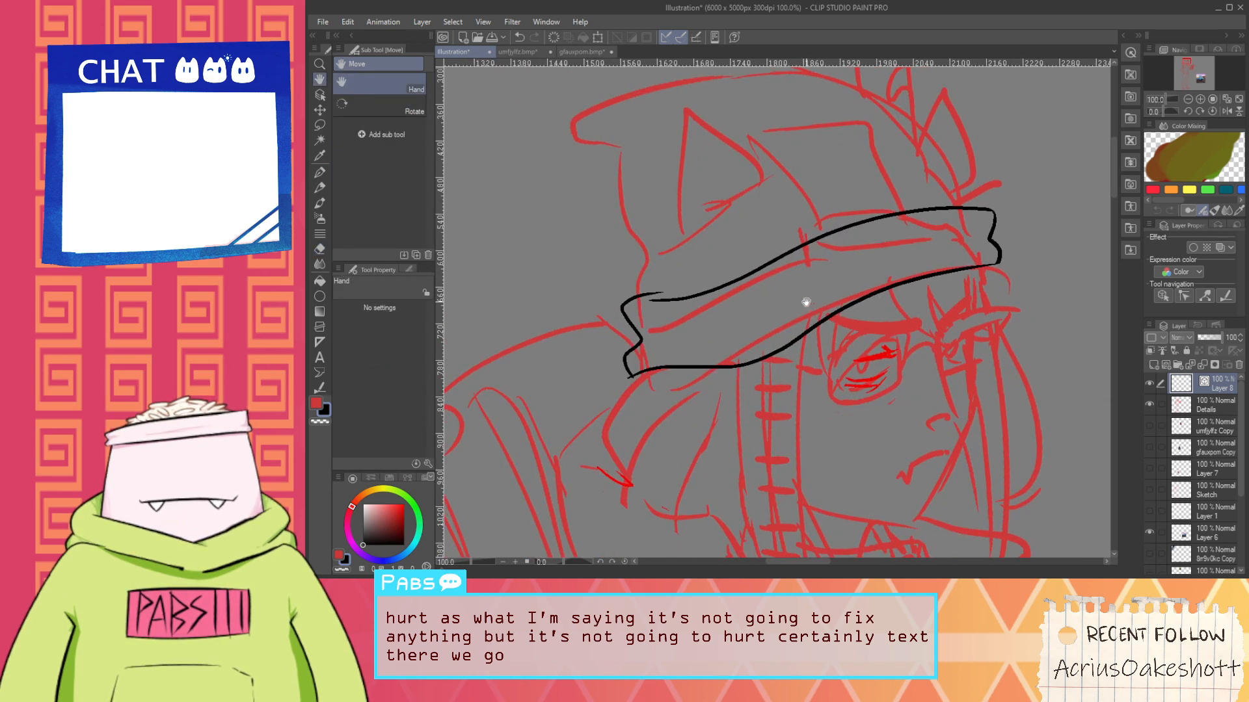
{"action": "scroll", "coordinate": [710, 338], "scroll_direction": "up", "scroll_amount": 3}
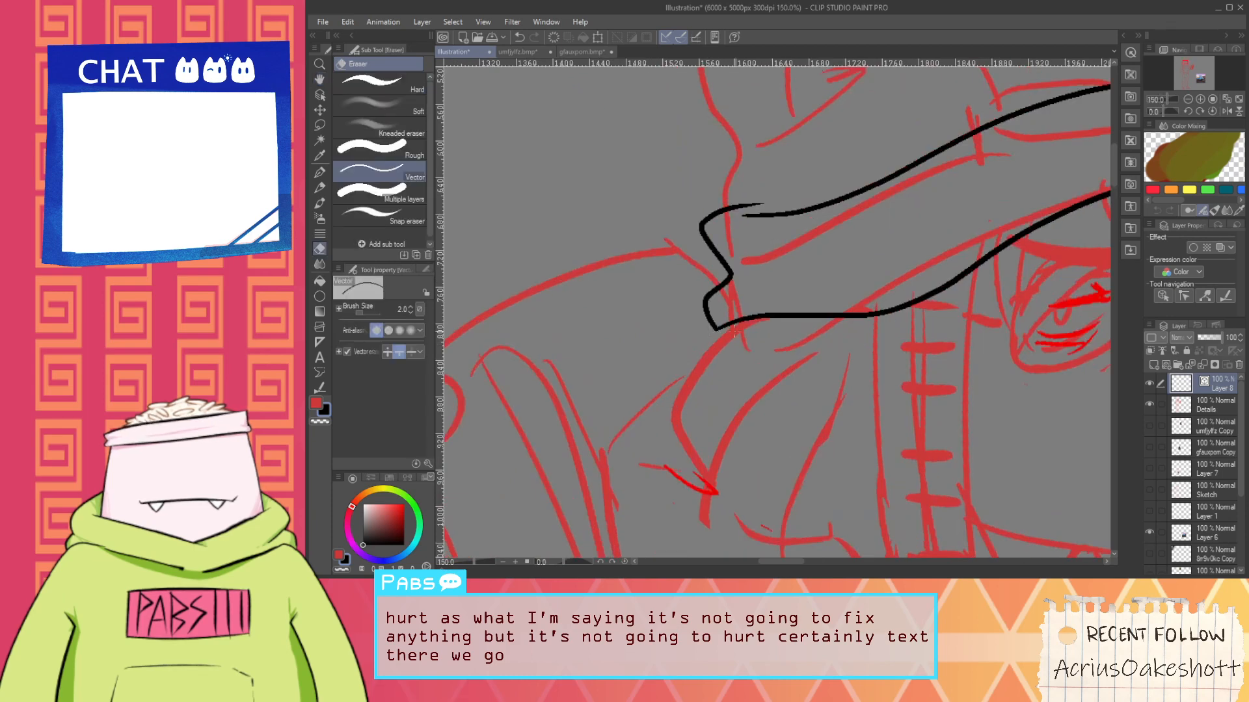
{"action": "scroll", "coordinate": [733, 333], "scroll_direction": "down", "scroll_amount": 3}
{"action": "left_click_drag", "start_coordinate": [826, 384], "coordinate": [730, 190]}
{"action": "scroll", "coordinate": [858, 338], "scroll_direction": "down", "scroll_amount": 2}
{"action": "left_click_drag", "start_coordinate": [851, 366], "coordinate": [813, 318]}
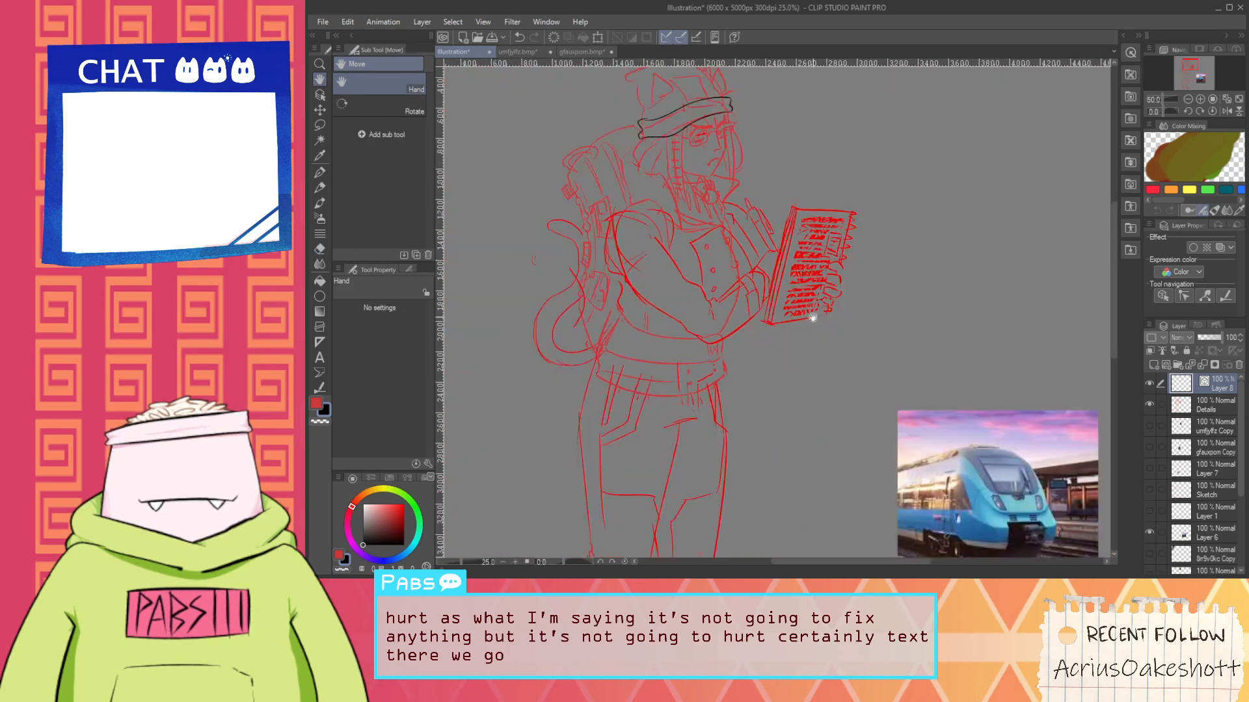
{"action": "left_click", "coordinate": [1197, 534]}
{"action": "key", "text": "k"}
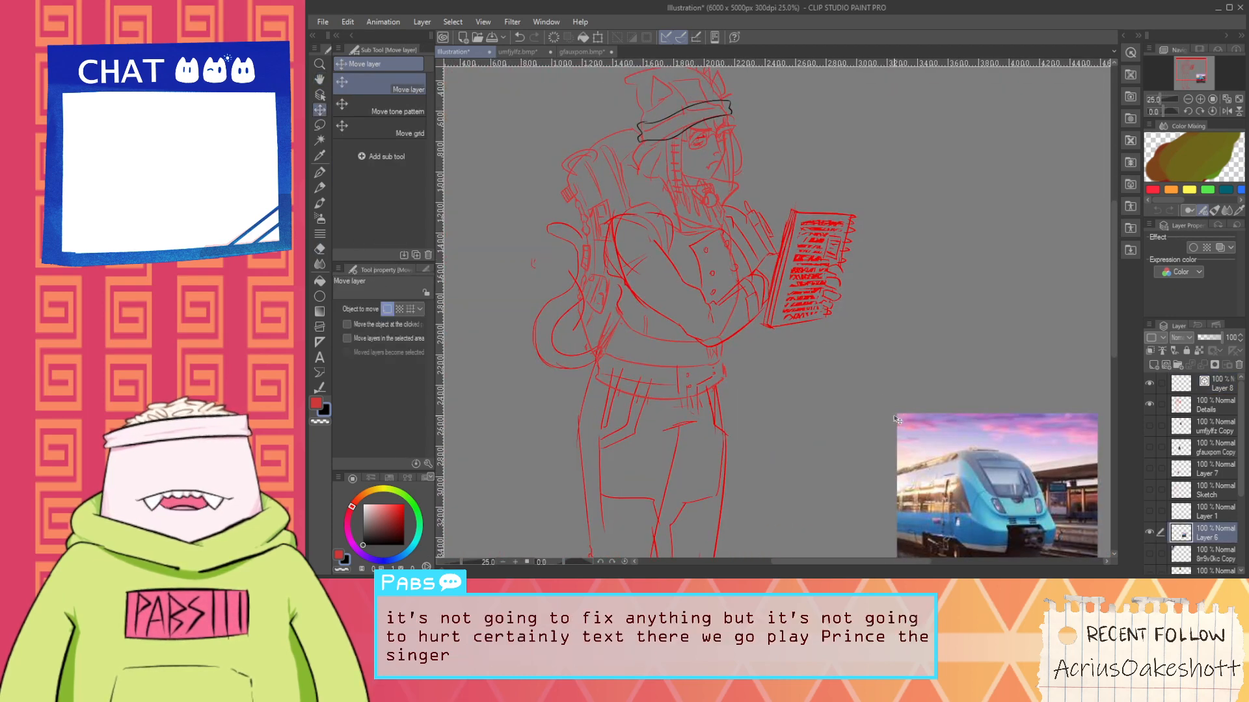
{"action": "mouse_move", "coordinate": [896, 420]}
{"action": "left_mouse_down"}
{"action": "mouse_move", "coordinate": [865, 241]}
{"action": "mouse_move", "coordinate": [830, 136]}
{"action": "left_mouse_up"}
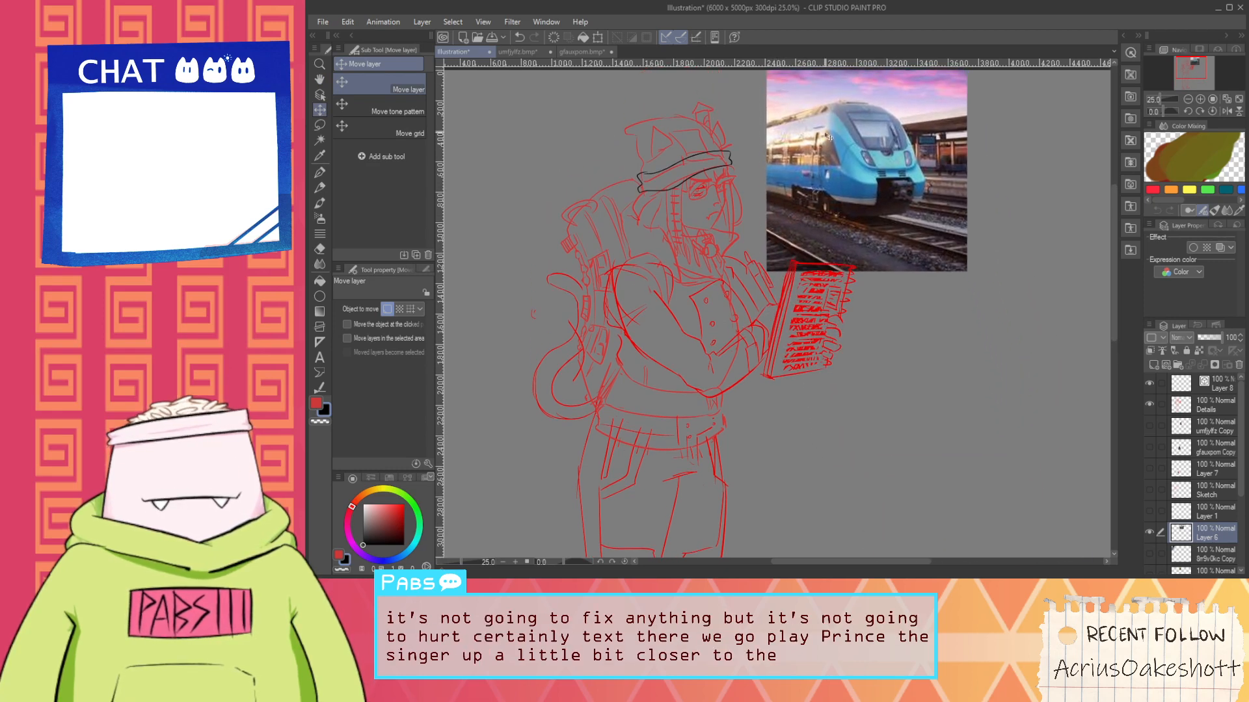
{"action": "scroll", "coordinate": [706, 138], "scroll_direction": "up", "scroll_amount": 1}
{"action": "key", "text": "h"}
{"action": "left_click_drag", "start_coordinate": [767, 193], "coordinate": [723, 295]}
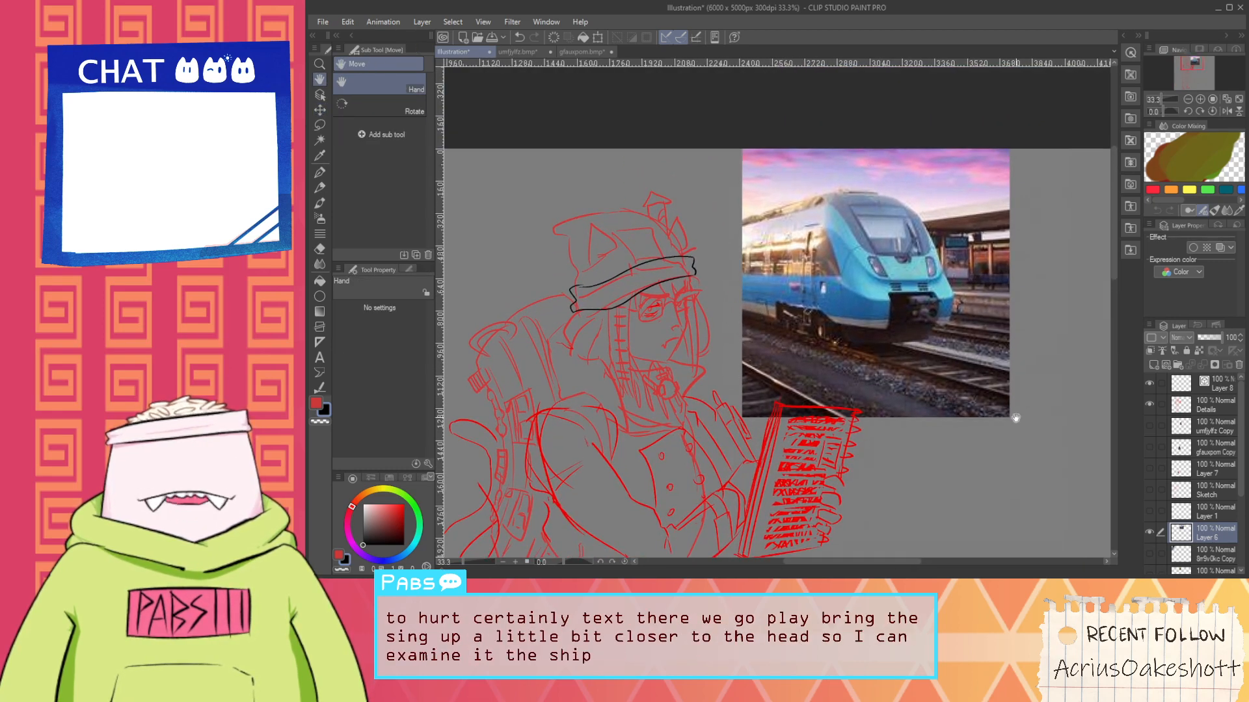
{"action": "left_click", "coordinate": [1210, 384]}
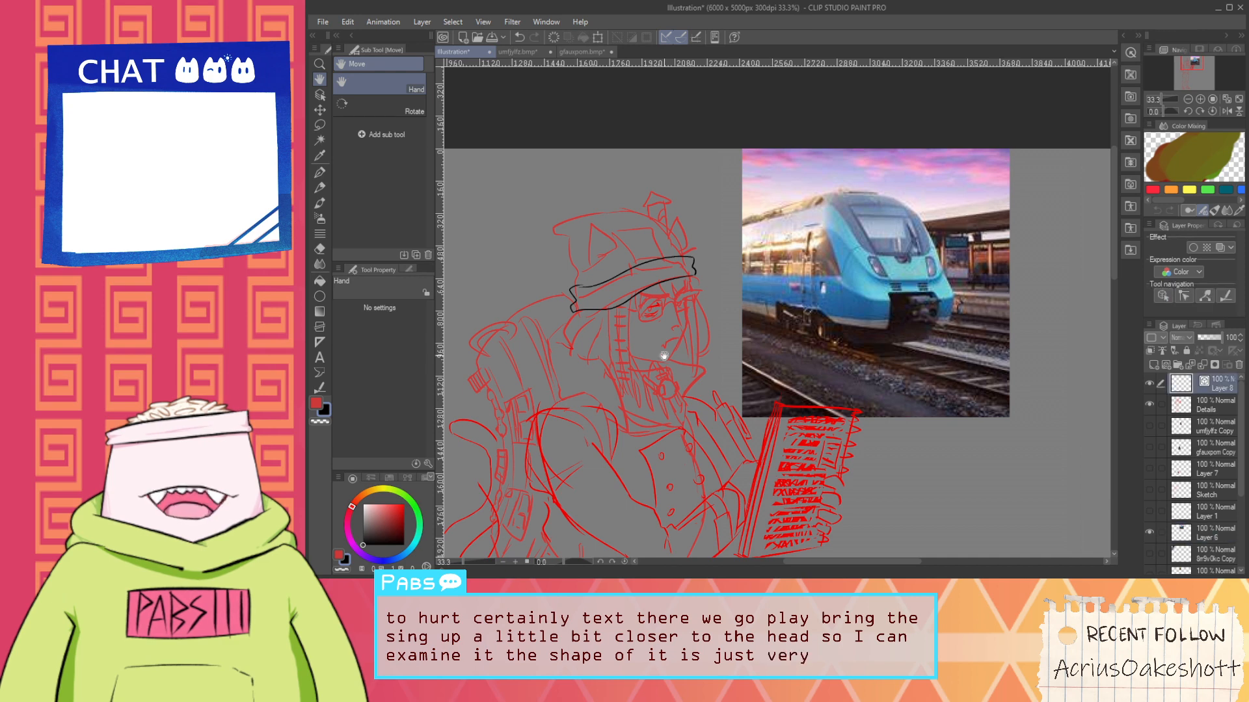
Ink the hat's notched front edge above the brim and a long curve sweeping back over the crown, using the G-pen
{"action": "scroll", "coordinate": [669, 235], "scroll_direction": "up", "scroll_amount": 1}
{"action": "key", "text": "p"}
{"action": "scroll", "coordinate": [689, 265], "scroll_direction": "up", "scroll_amount": 1}
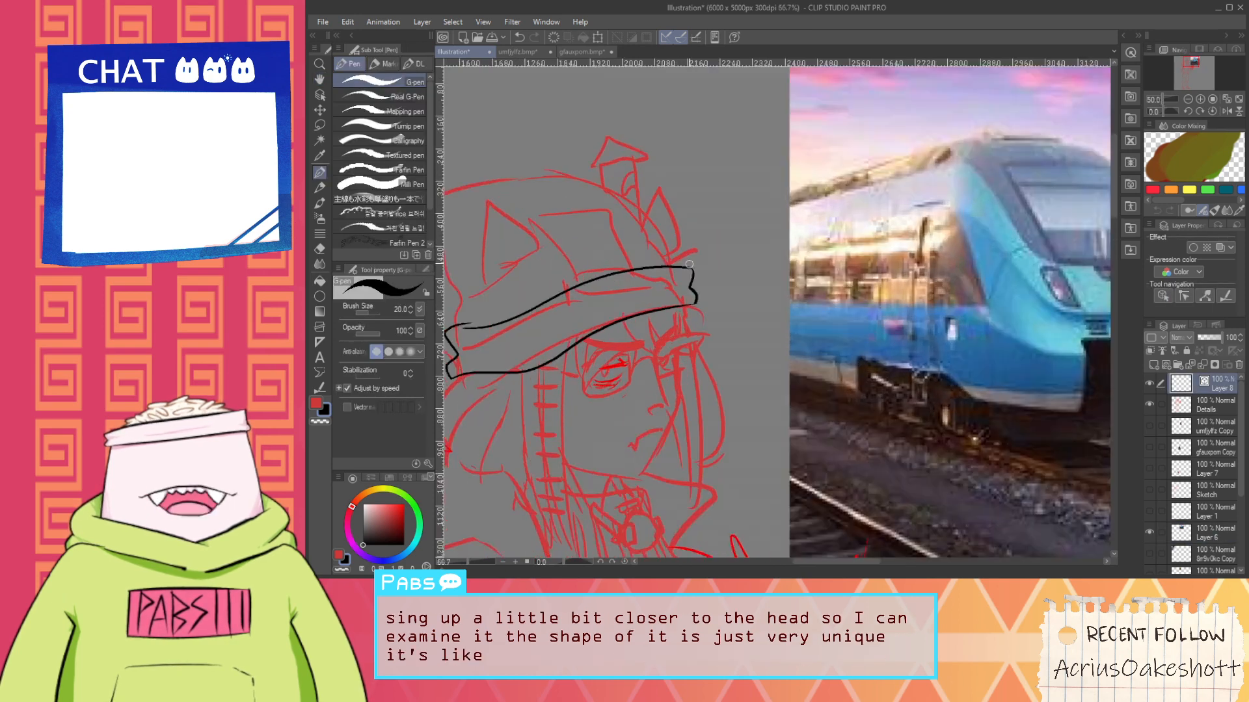
{"action": "left_click_drag", "start_coordinate": [685, 270], "coordinate": [688, 244]}
{"action": "key", "text": "ctrl+z"}
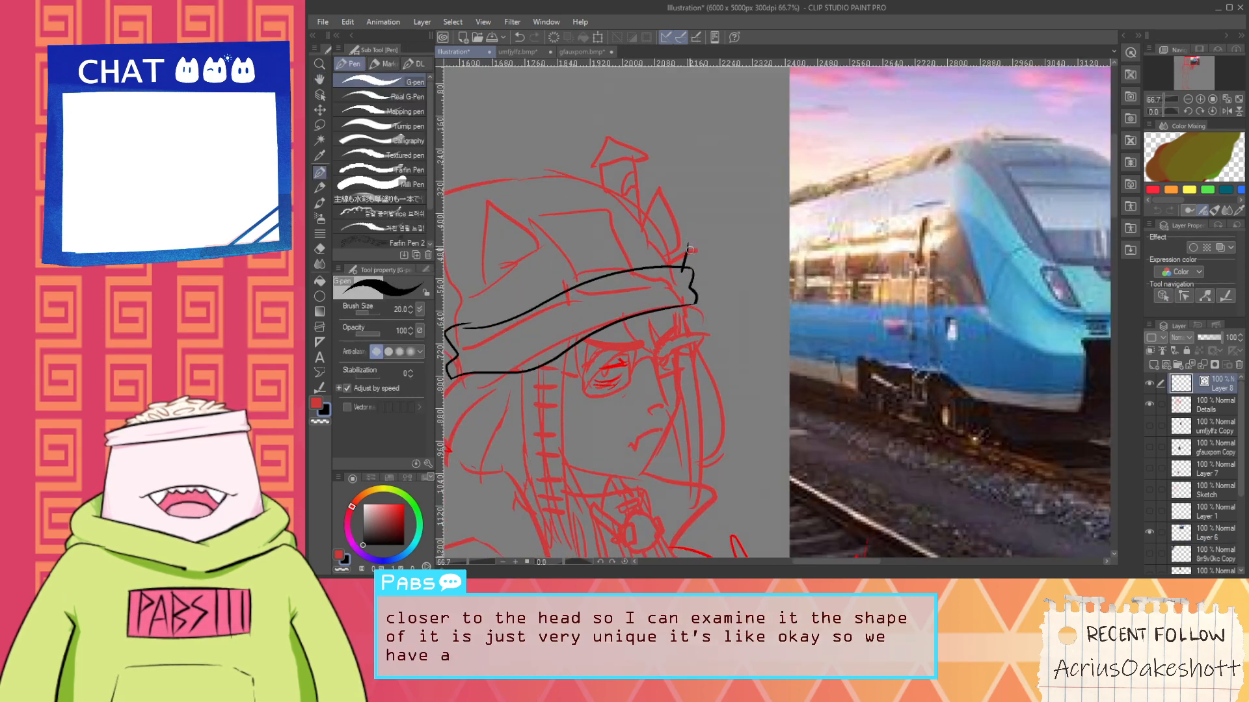
{"action": "scroll", "coordinate": [674, 241], "scroll_direction": "down", "scroll_amount": 1}
{"action": "scroll", "coordinate": [684, 241], "scroll_direction": "up", "scroll_amount": 1}
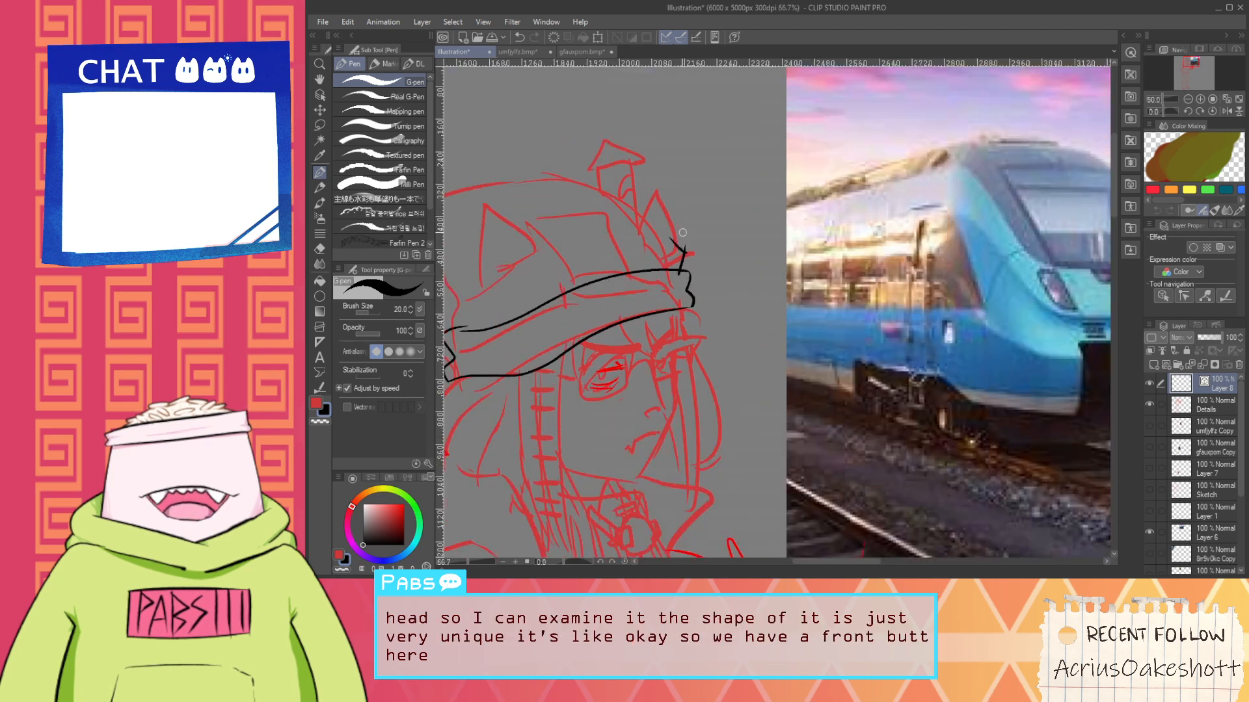
{"action": "left_click_drag", "start_coordinate": [669, 238], "coordinate": [528, 157]}
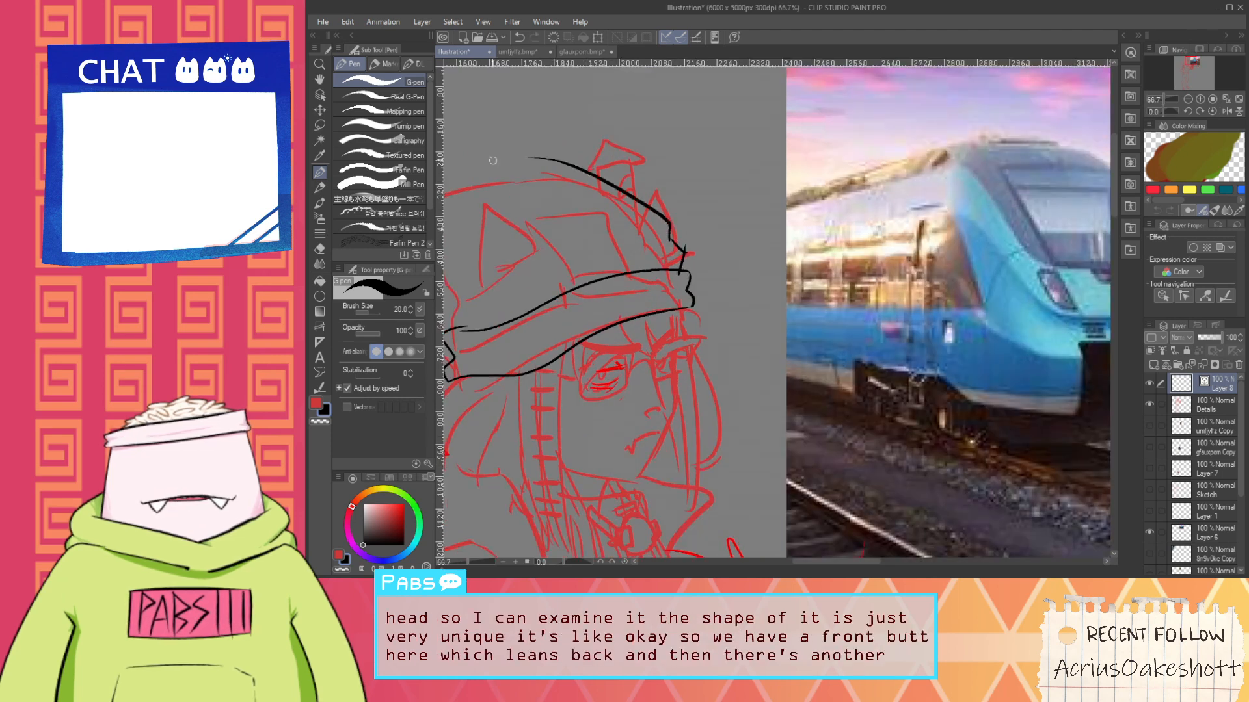
{"action": "scroll", "coordinate": [524, 297], "scroll_direction": "down", "scroll_amount": 1}
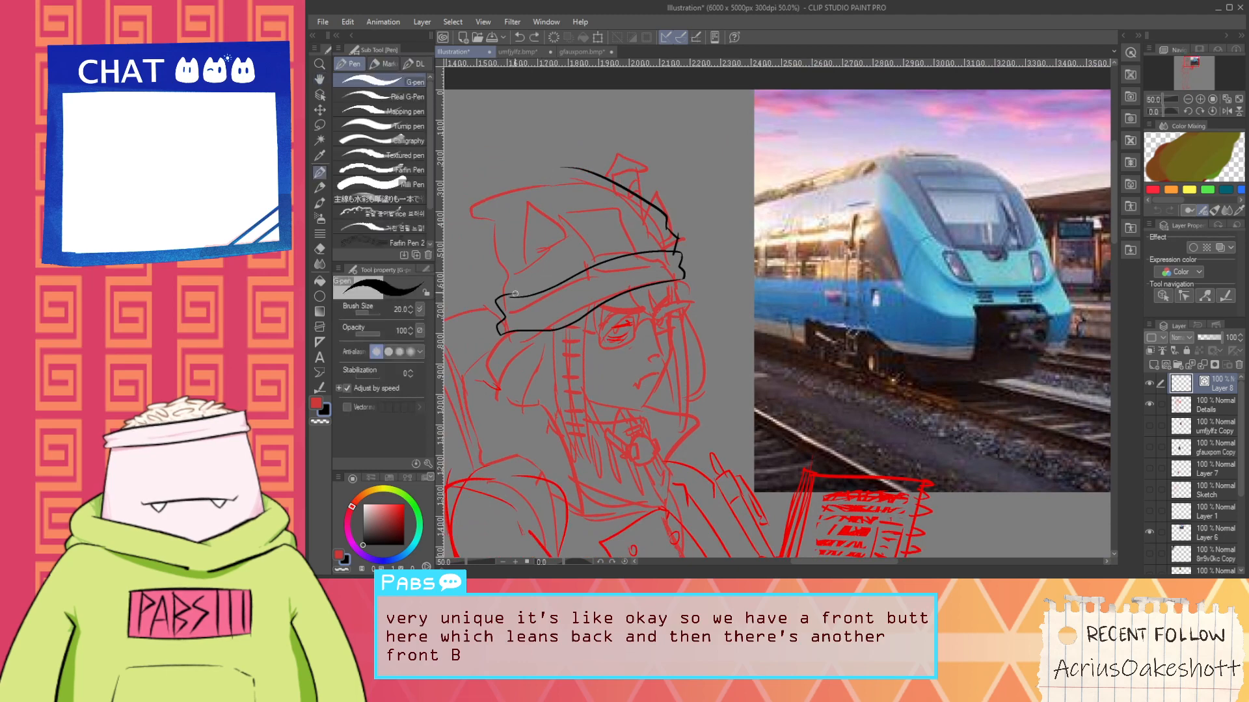
Ink the crown's lower back edge, the wavy side line above the brim and two windscreen lines near the front
{"action": "left_click_drag", "start_coordinate": [502, 258], "coordinate": [602, 258]}
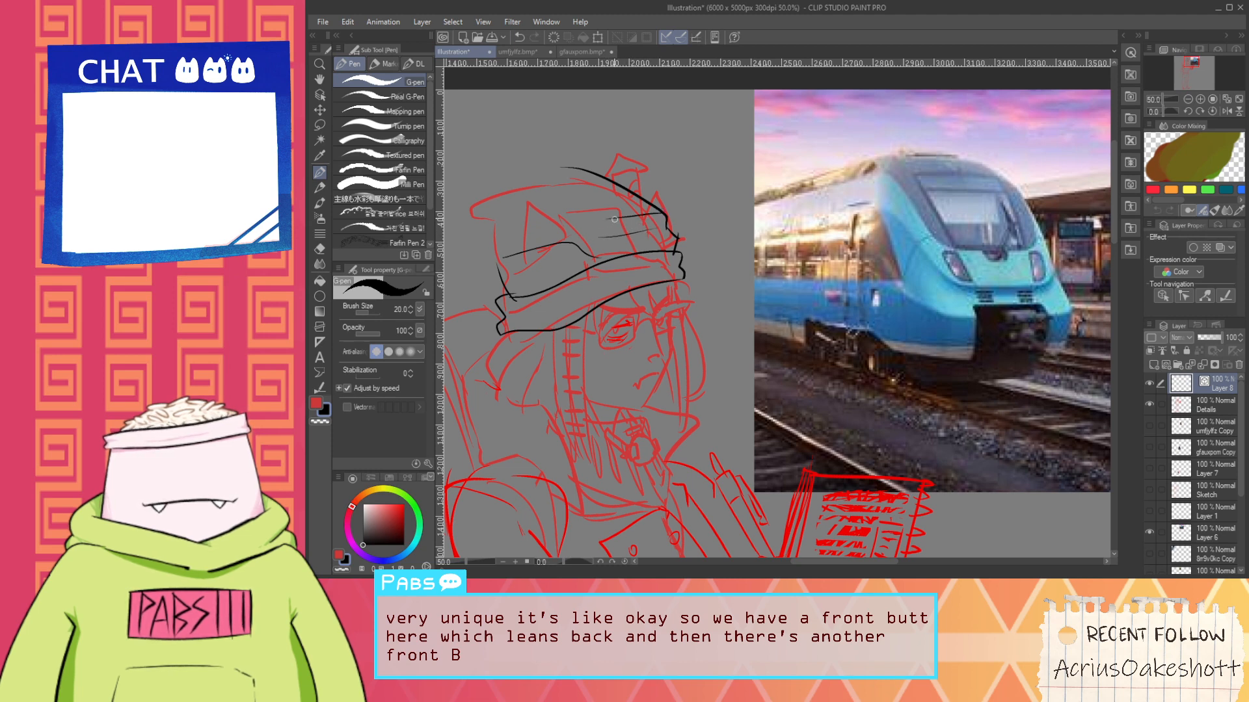
{"action": "key", "text": "ctrl+z"}
{"action": "mouse_move", "coordinate": [660, 213]}
{"action": "left_mouse_down"}
{"action": "mouse_move", "coordinate": [538, 215]}
{"action": "mouse_move", "coordinate": [588, 228]}
{"action": "left_mouse_up"}
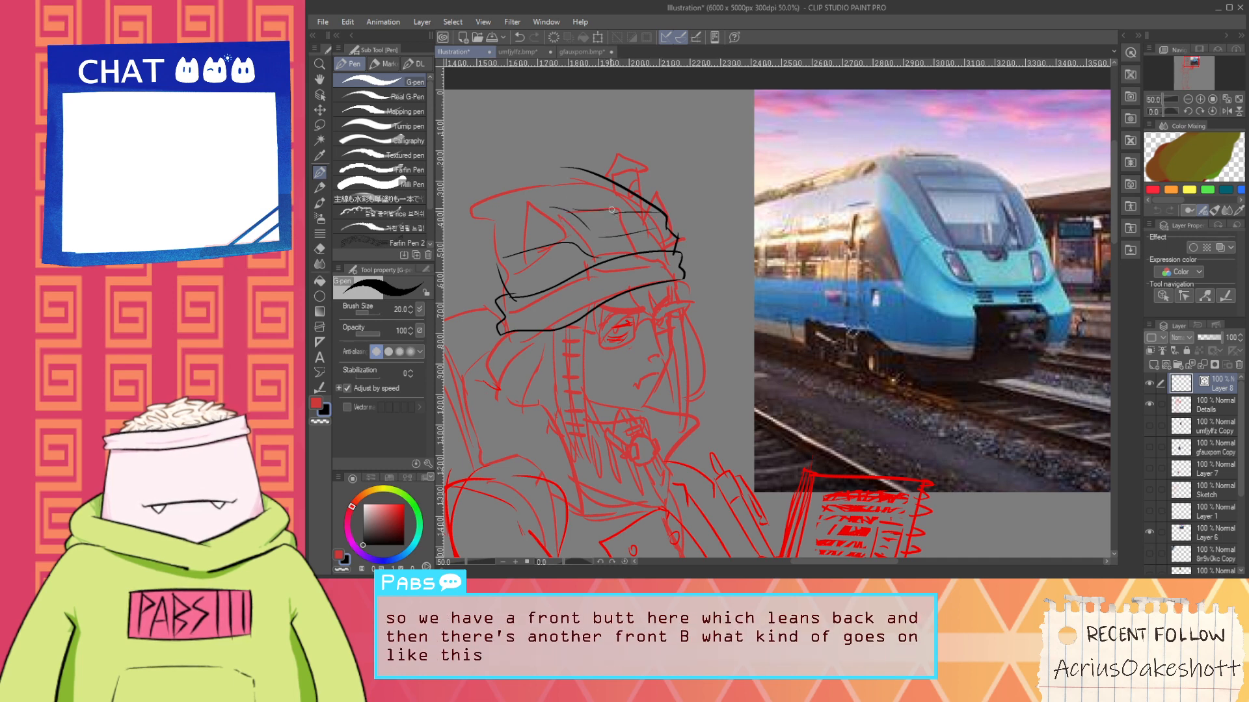
{"action": "key", "text": "space"}
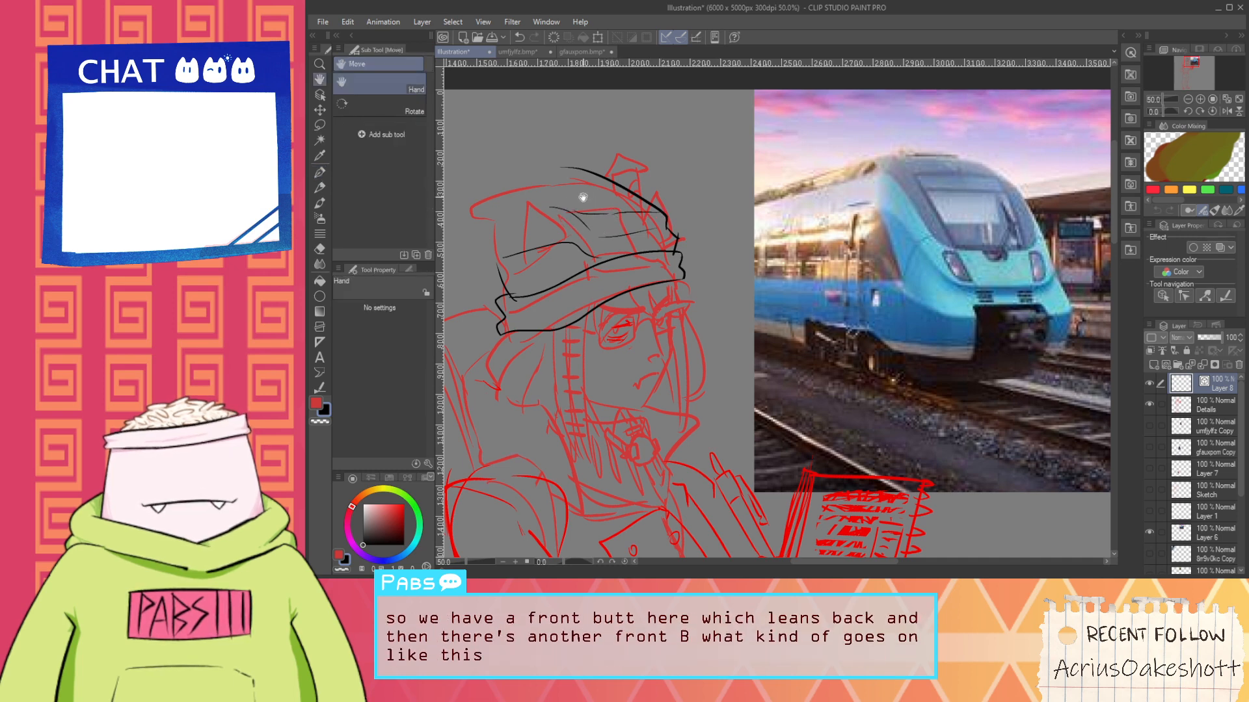
{"action": "left_click_drag", "start_coordinate": [585, 207], "coordinate": [637, 233]}
{"action": "scroll", "coordinate": [639, 239], "scroll_direction": "up", "scroll_amount": 1}
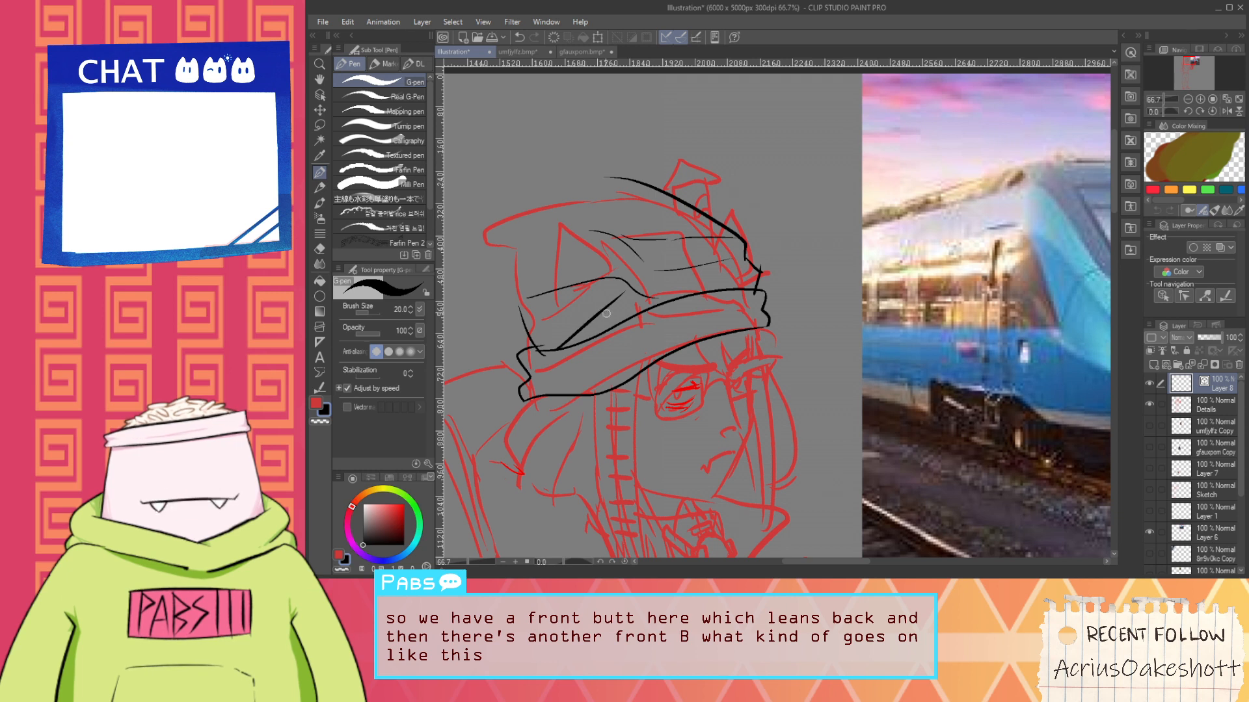
Ink the lower side panel's curved back end and a short bowed line linking the side line to the windscreen
{"action": "key", "text": "ctrl+z"}
{"action": "mouse_move", "coordinate": [551, 350]}
{"action": "left_mouse_down"}
{"action": "mouse_move", "coordinate": [563, 310]}
{"action": "mouse_move", "coordinate": [532, 303]}
{"action": "left_mouse_up"}
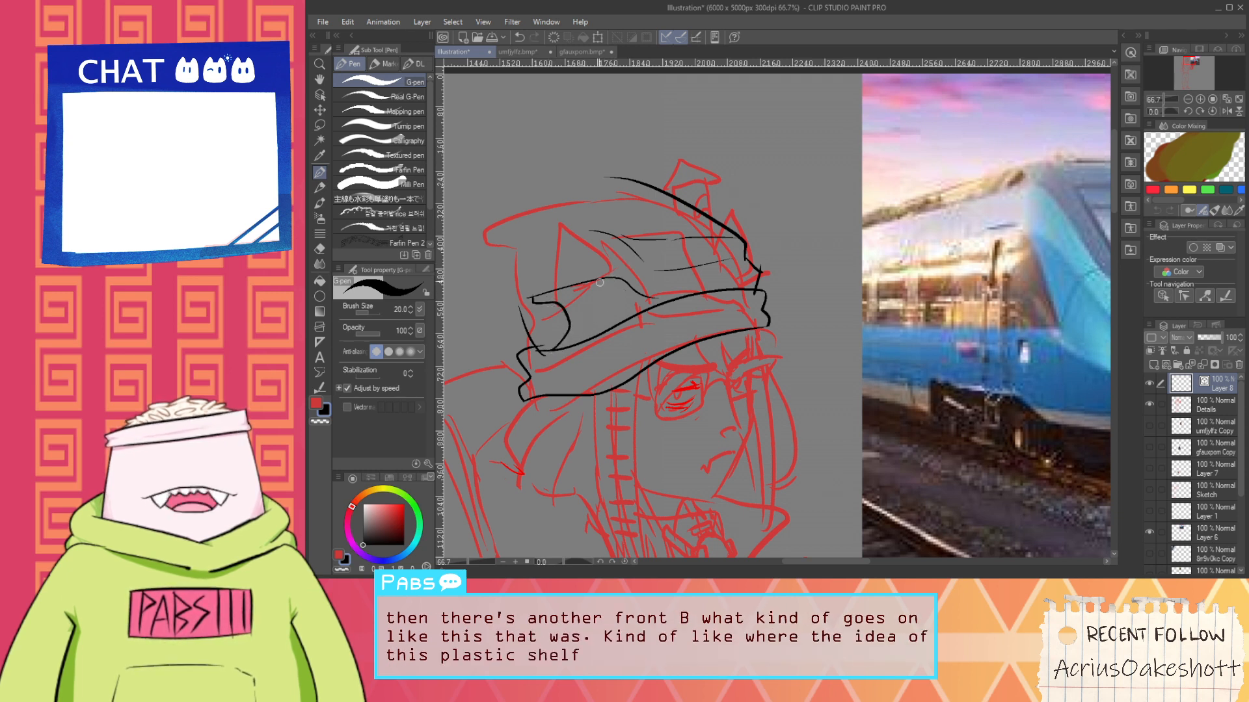
{"action": "scroll", "coordinate": [621, 265], "scroll_direction": "down", "scroll_amount": 1}
{"action": "key", "text": "space"}
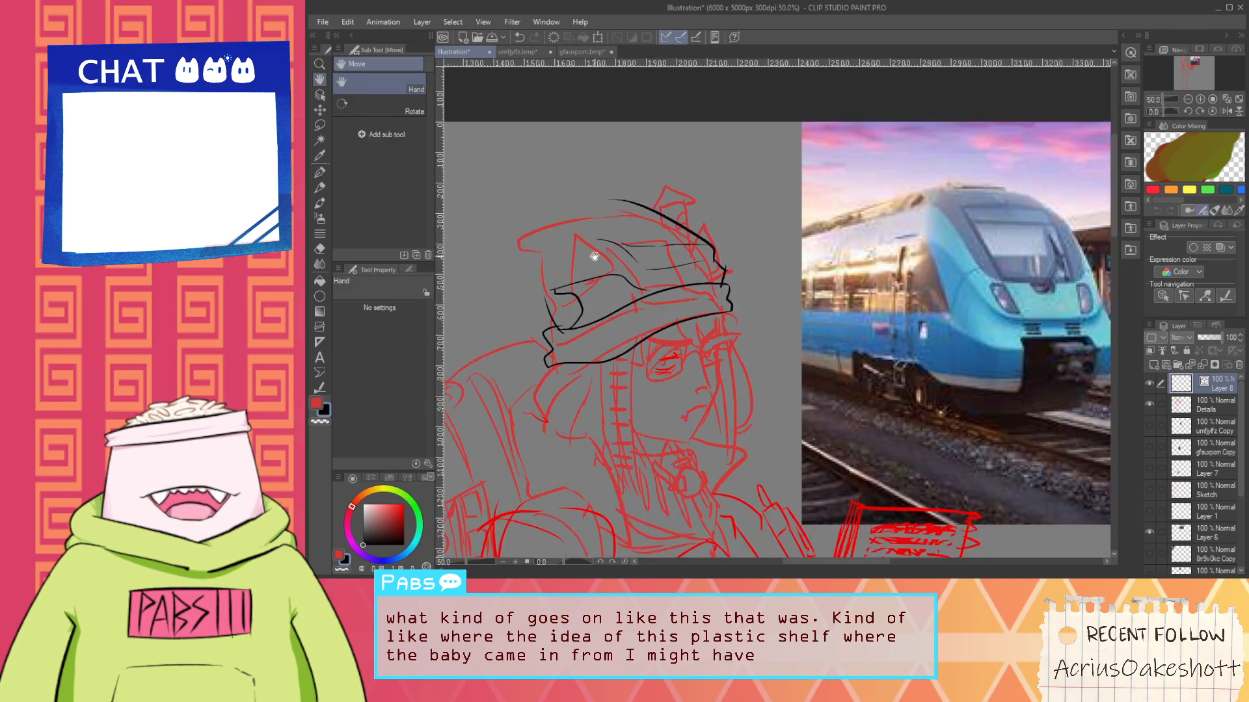
{"action": "scroll", "coordinate": [604, 257], "scroll_direction": "up", "scroll_amount": 1}
{"action": "left_click_drag", "start_coordinate": [615, 281], "coordinate": [606, 249]}
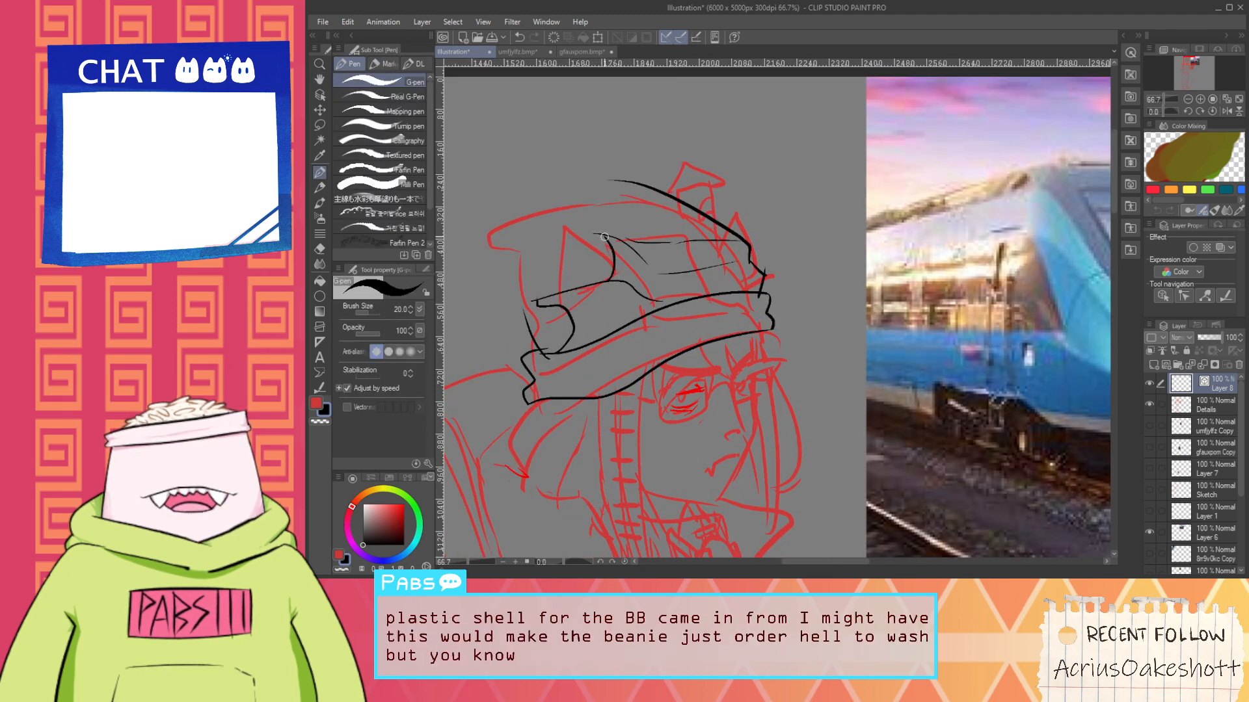
Ink a diagonal from the windscreen to the hat's rear tip and an arched top edge from that tip to the front curve
{"action": "left_click_drag", "start_coordinate": [605, 234], "coordinate": [541, 206]}
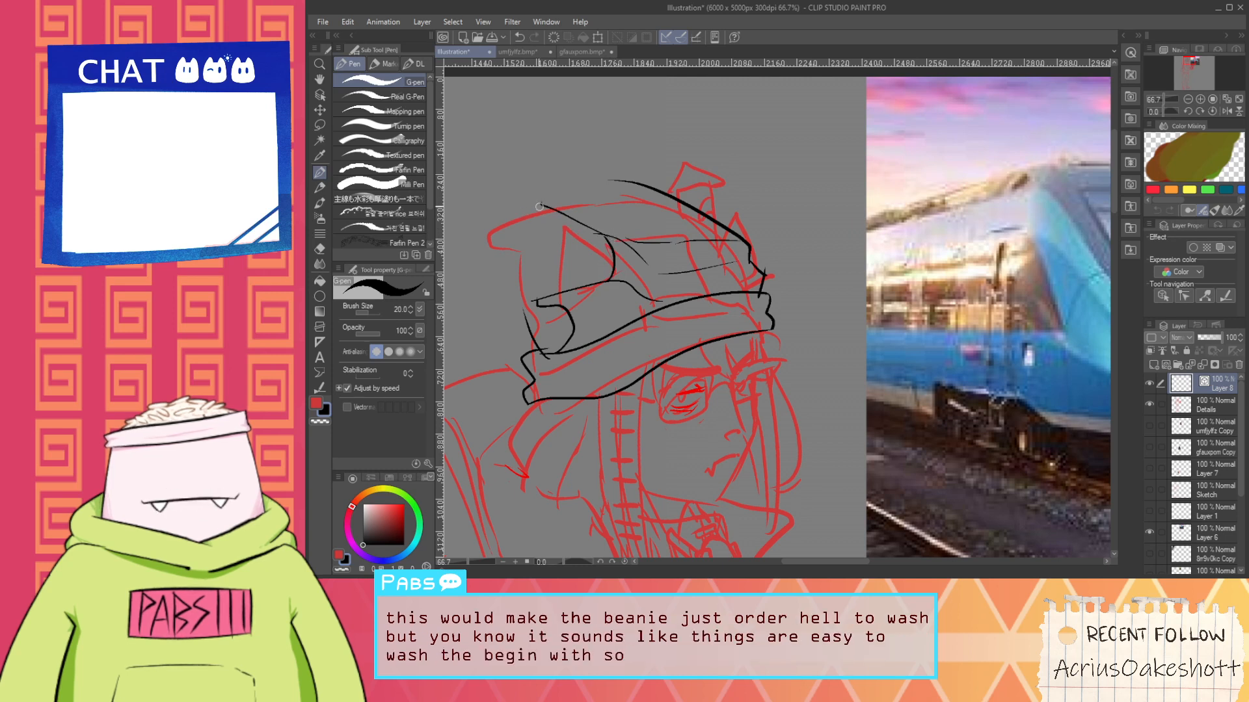
{"action": "key", "text": "ctrl+z"}
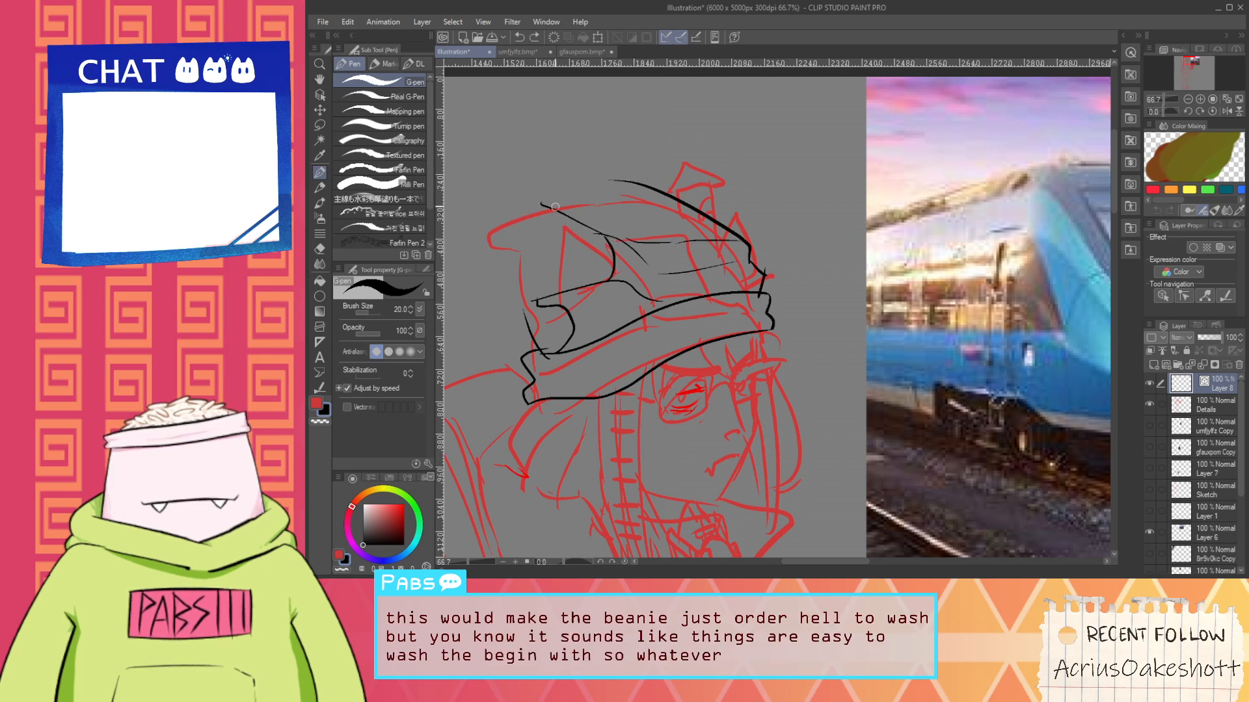
{"action": "key", "text": "ctrl+z"}
{"action": "left_click_drag", "start_coordinate": [542, 205], "coordinate": [705, 193]}
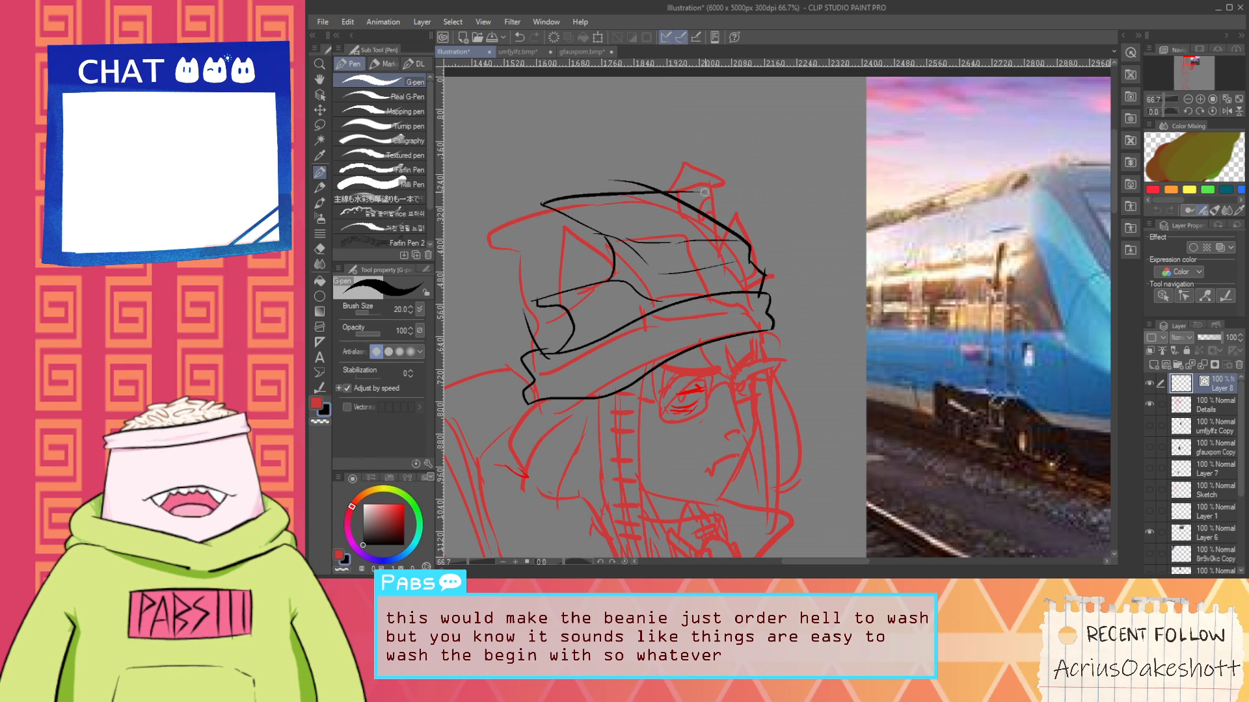
{"action": "key", "text": "ctrl+z"}
{"action": "left_click_drag", "start_coordinate": [546, 207], "coordinate": [715, 189]}
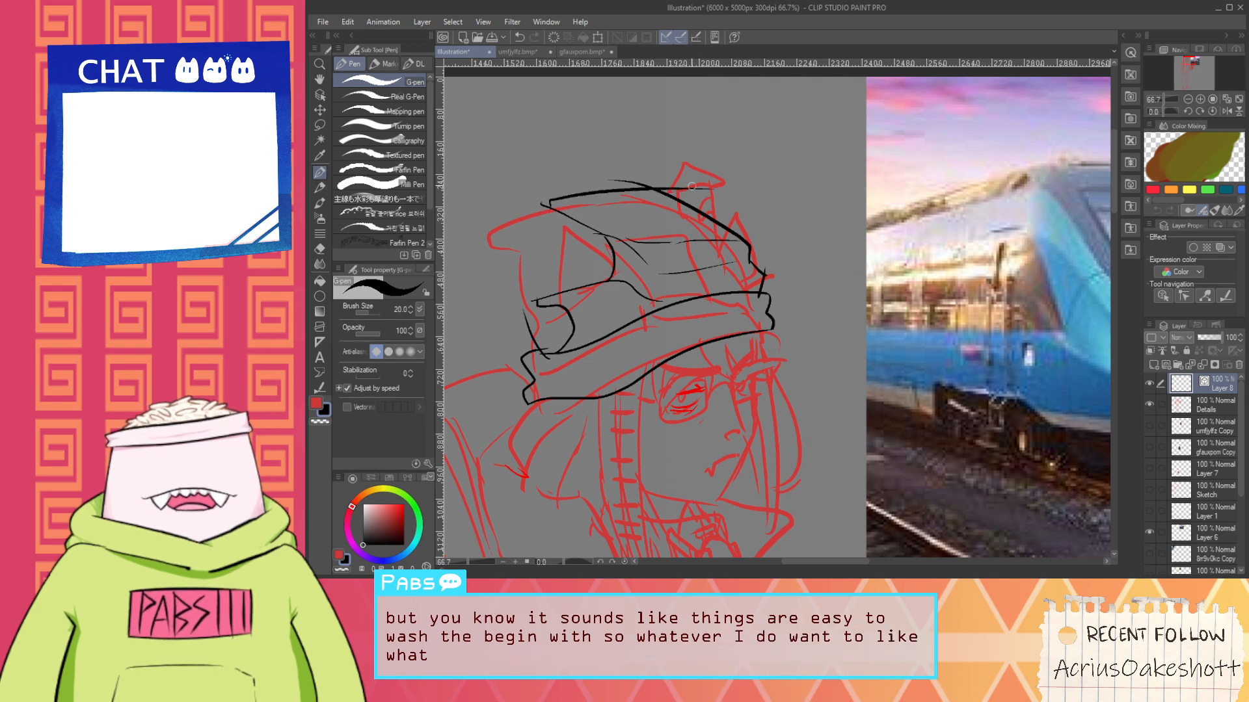
Trim the overshooting line ends at the rear tip, crown top, side panel and windscreen junction with the Vector eraser
{"action": "key", "text": "e"}
{"action": "scroll", "coordinate": [564, 203], "scroll_direction": "up", "scroll_amount": 2}
{"action": "key", "text": "ctrl+z"}
{"action": "scroll", "coordinate": [543, 210], "scroll_direction": "up", "scroll_amount": 2}
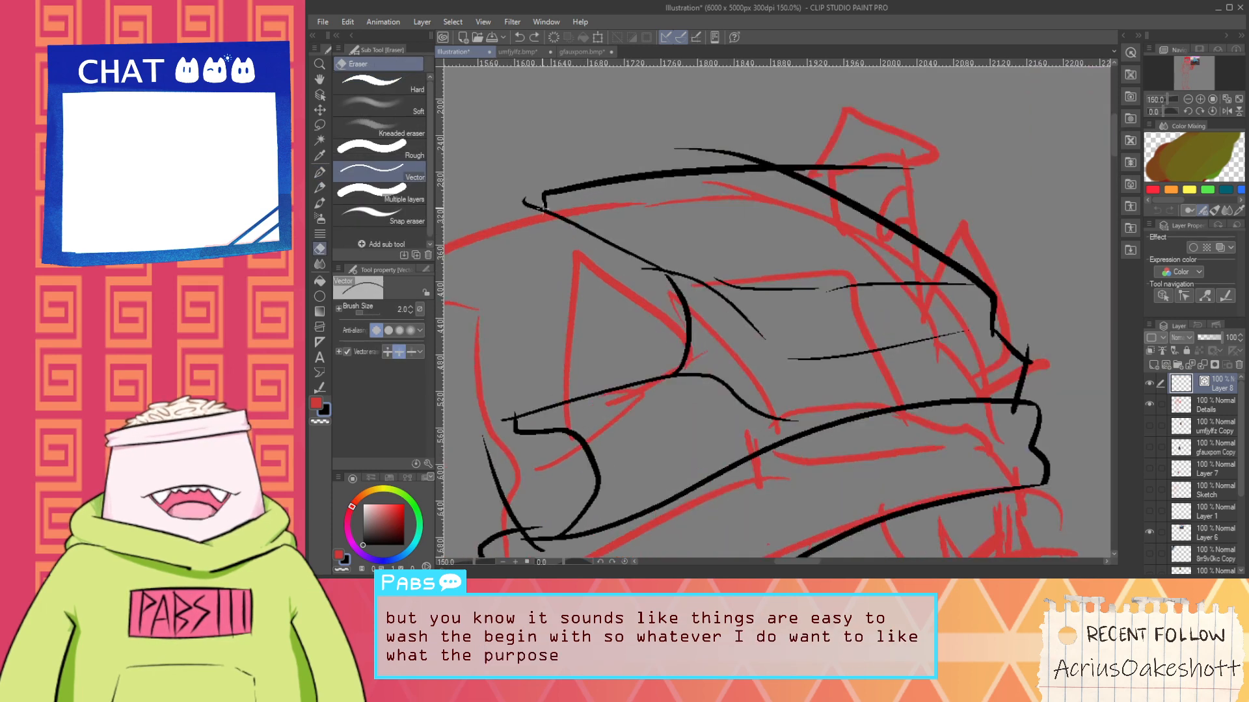
{"action": "key", "text": "p"}
{"action": "key", "text": "e"}
{"action": "left_click_drag", "start_coordinate": [530, 205], "coordinate": [535, 218]}
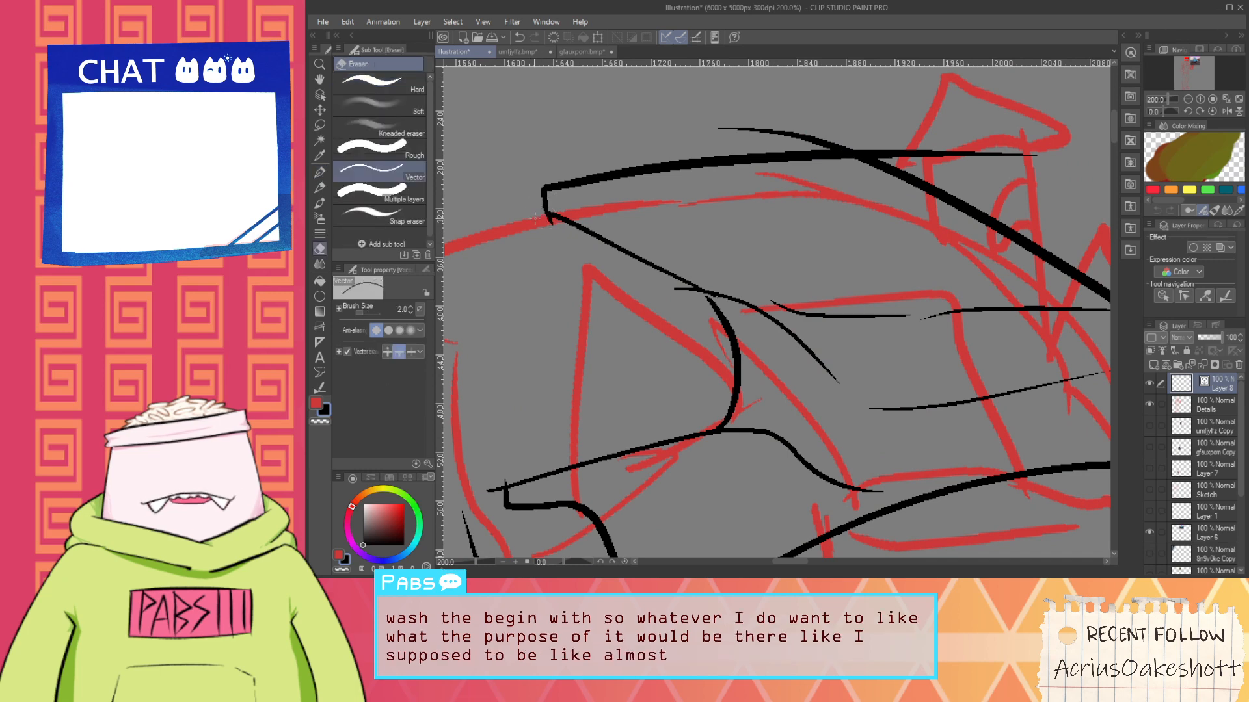
{"action": "scroll", "coordinate": [736, 223], "scroll_direction": "down", "scroll_amount": 1}
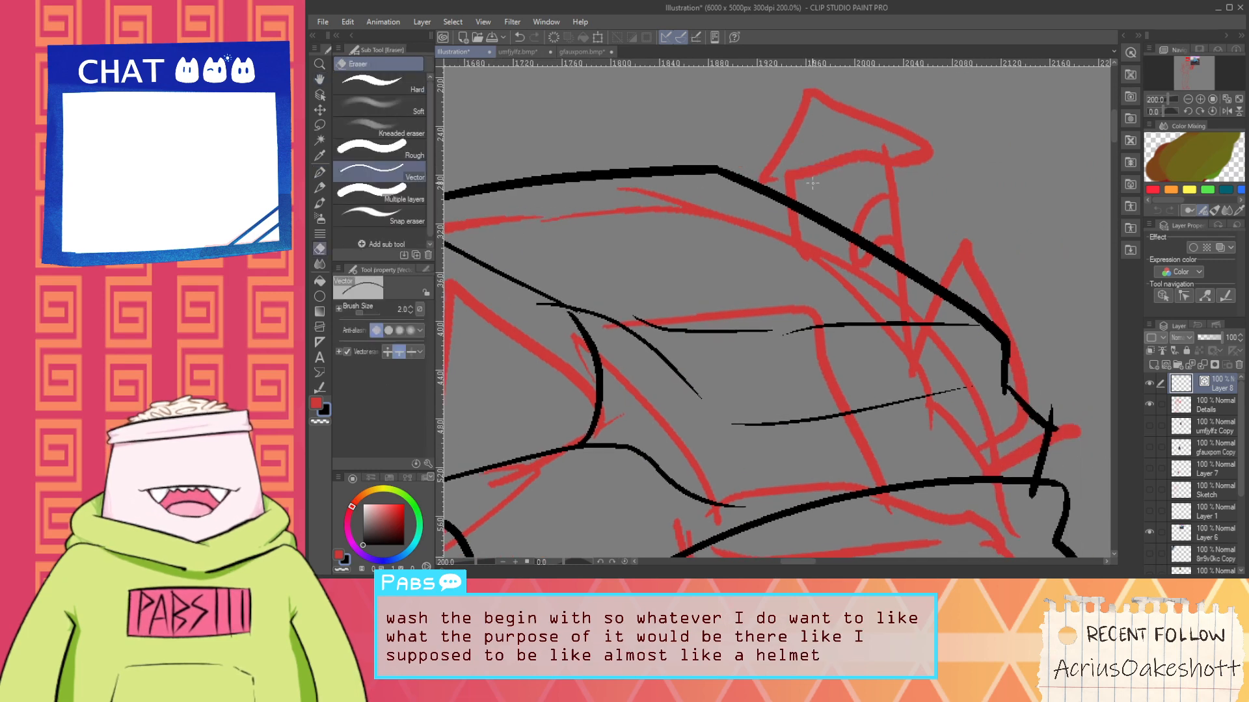
{"action": "scroll", "coordinate": [803, 204], "scroll_direction": "down", "scroll_amount": 1}
{"action": "key", "text": "space"}
{"action": "left_click_drag", "start_coordinate": [741, 264], "coordinate": [735, 256]}
{"action": "scroll", "coordinate": [735, 257], "scroll_direction": "up", "scroll_amount": 2}
{"action": "left_click_drag", "start_coordinate": [633, 244], "coordinate": [637, 233]}
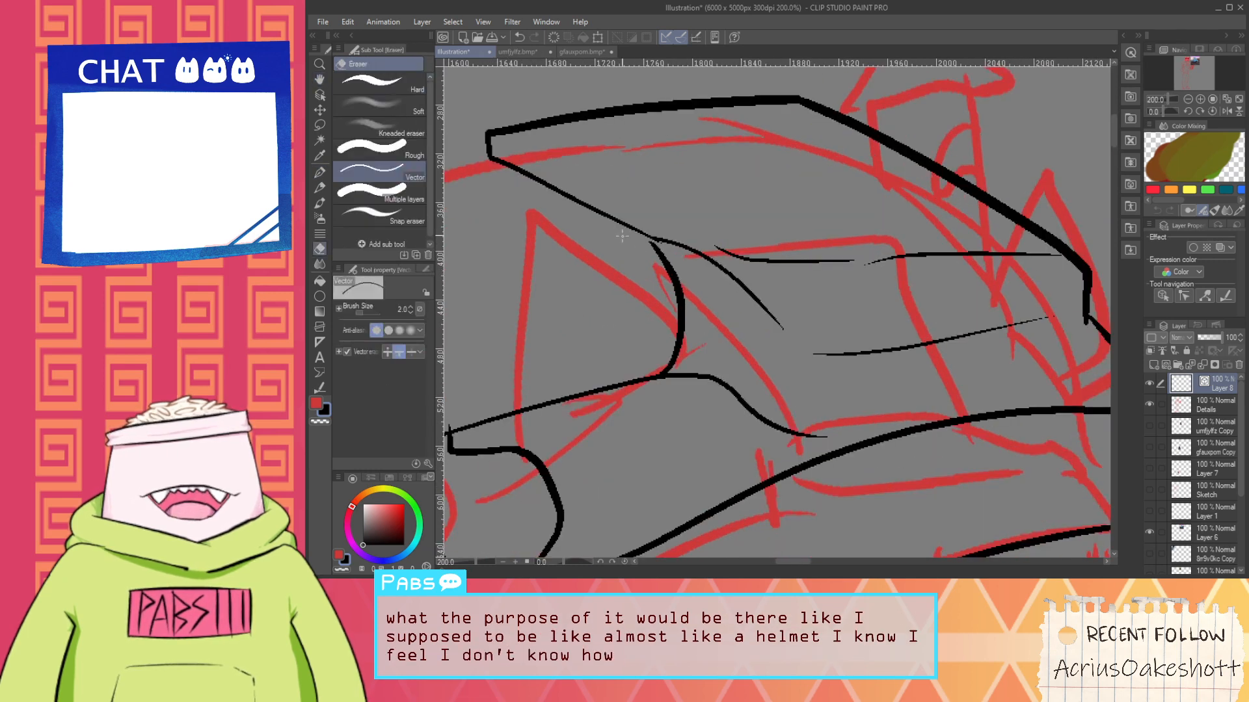
Erase the upper windscreen line and replace the curved tail below the junction with a straighter diagonal to the lower windscreen line
{"action": "key", "text": "p"}
{"action": "scroll", "coordinate": [674, 265], "scroll_direction": "down", "scroll_amount": 3}
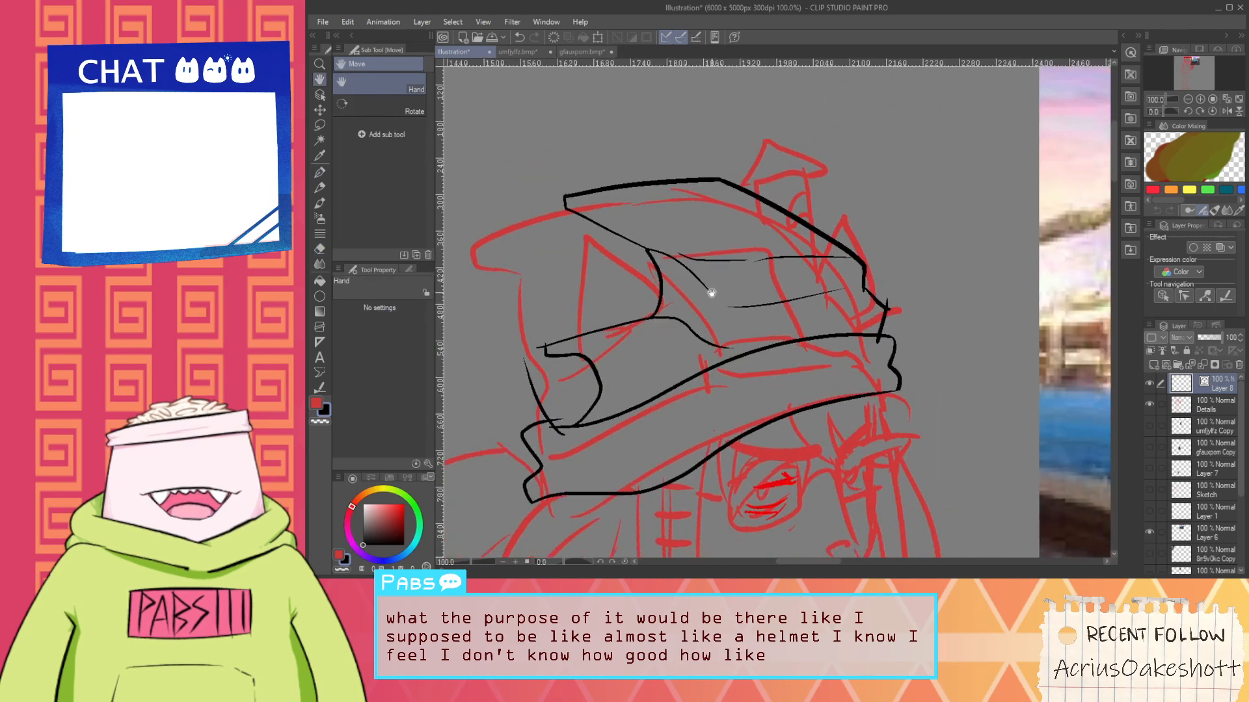
{"action": "scroll", "coordinate": [711, 287], "scroll_direction": "up", "scroll_amount": 2}
{"action": "key", "text": "e"}
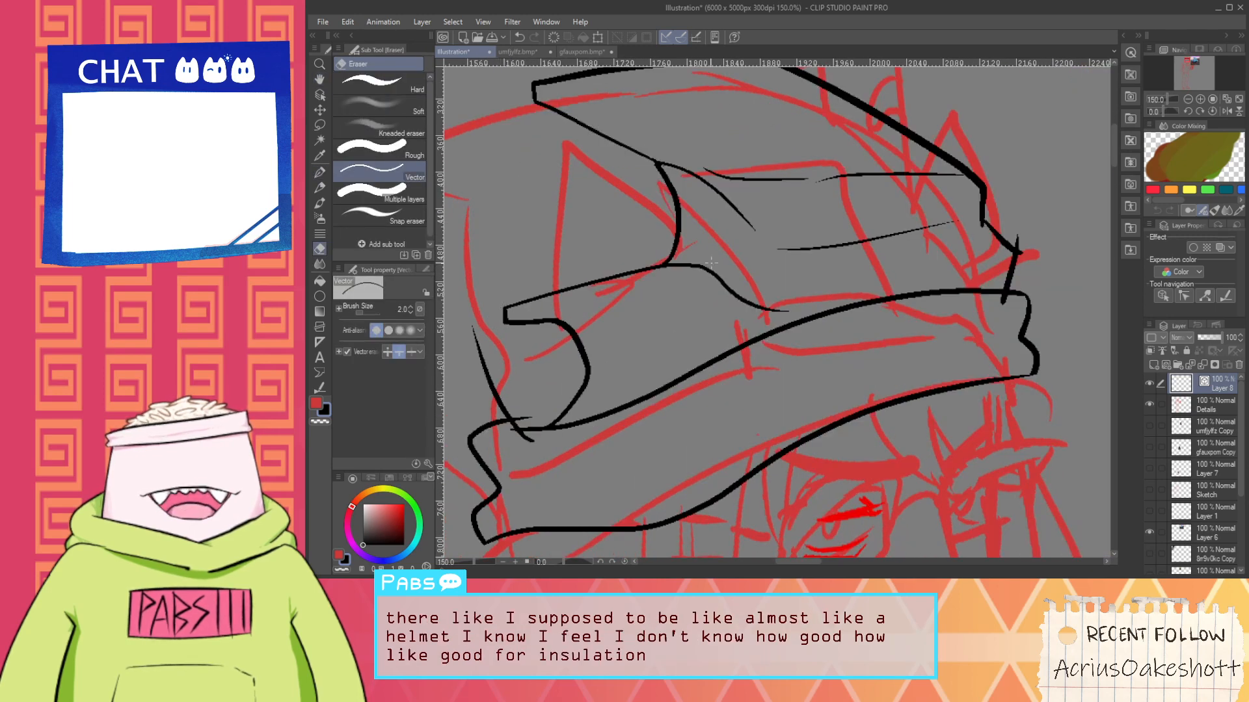
{"action": "key", "text": "space"}
{"action": "left_click_drag", "start_coordinate": [710, 262], "coordinate": [631, 281]}
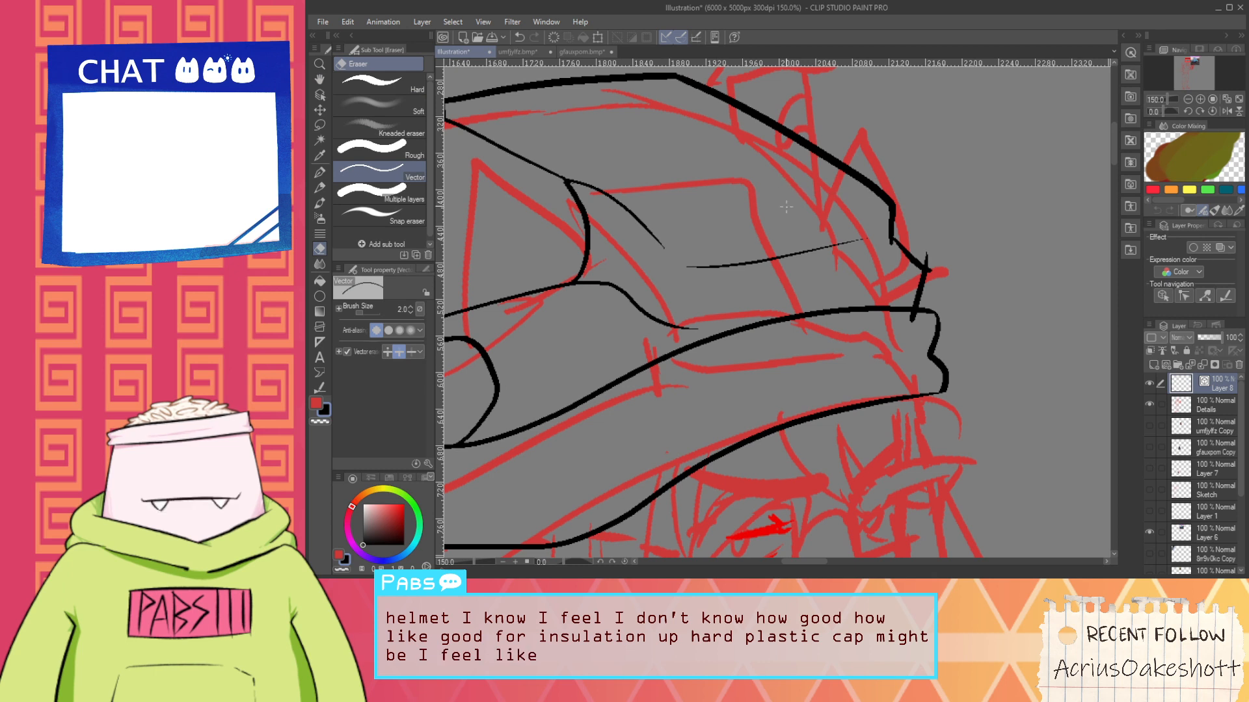
{"action": "key", "text": "p"}
{"action": "key", "text": "e"}
{"action": "mouse_move", "coordinate": [585, 193]}
{"action": "left_mouse_down"}
{"action": "mouse_move", "coordinate": [595, 184]}
{"action": "mouse_move", "coordinate": [620, 229]}
{"action": "left_mouse_up"}
{"action": "key", "text": "p"}
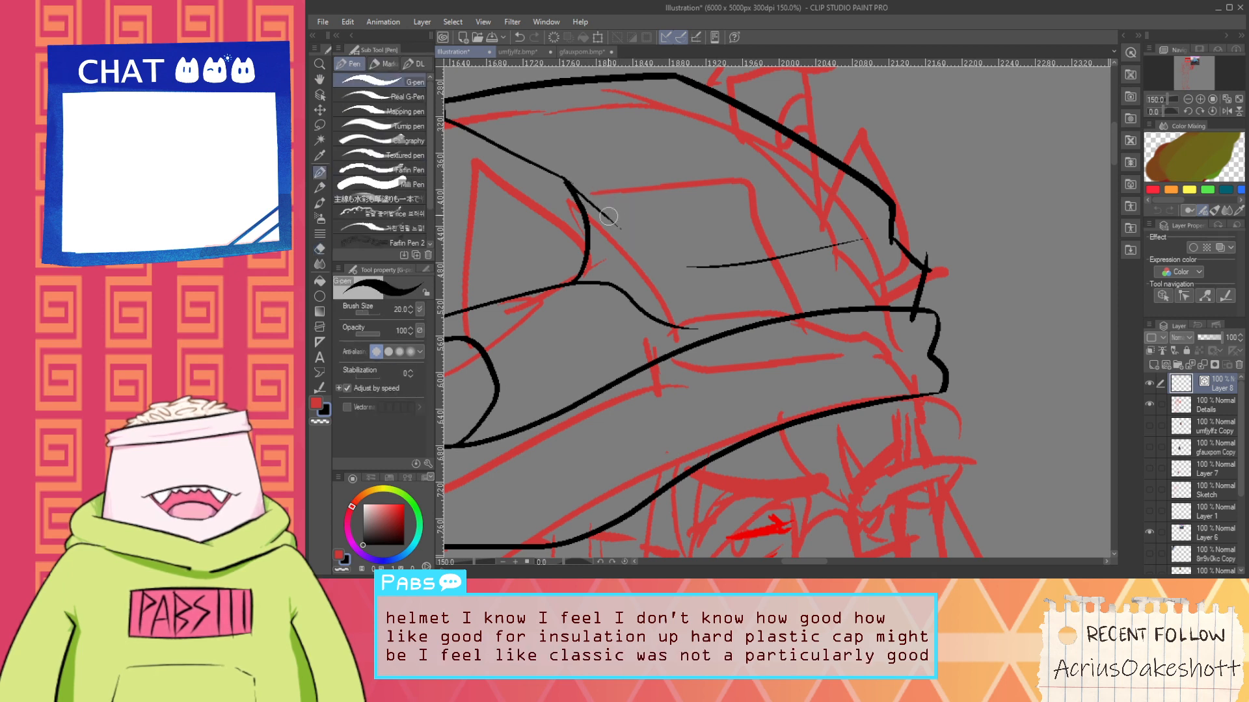
{"action": "key", "text": "ctrl+z"}
Try inking a new upper windscreen line curving forward from the junction with the bowed side line
{"action": "mouse_move", "coordinate": [565, 180]}
{"action": "left_mouse_down"}
{"action": "mouse_move", "coordinate": [672, 264]}
{"action": "mouse_move", "coordinate": [731, 227]}
{"action": "left_mouse_up"}
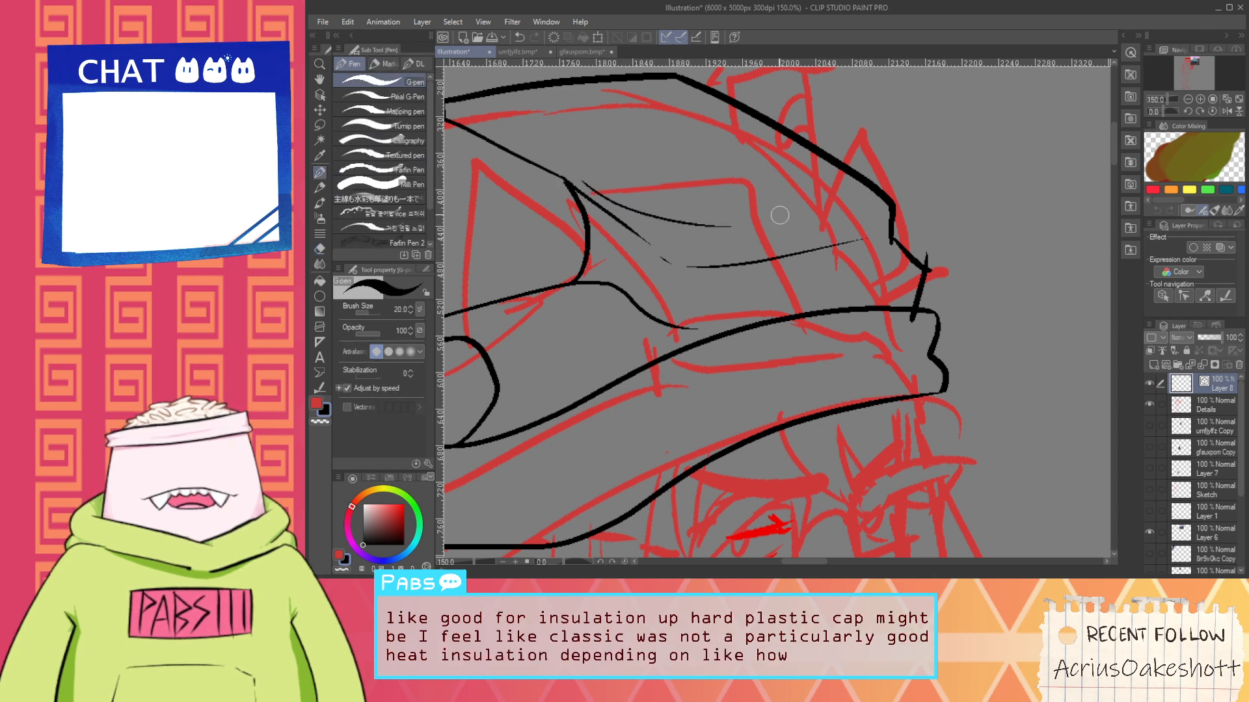
{"action": "key", "text": "ctrl+z"}
{"action": "left_click_drag", "start_coordinate": [652, 209], "coordinate": [723, 225]}
{"action": "key", "text": "ctrl+z"}
{"action": "key", "text": "space"}
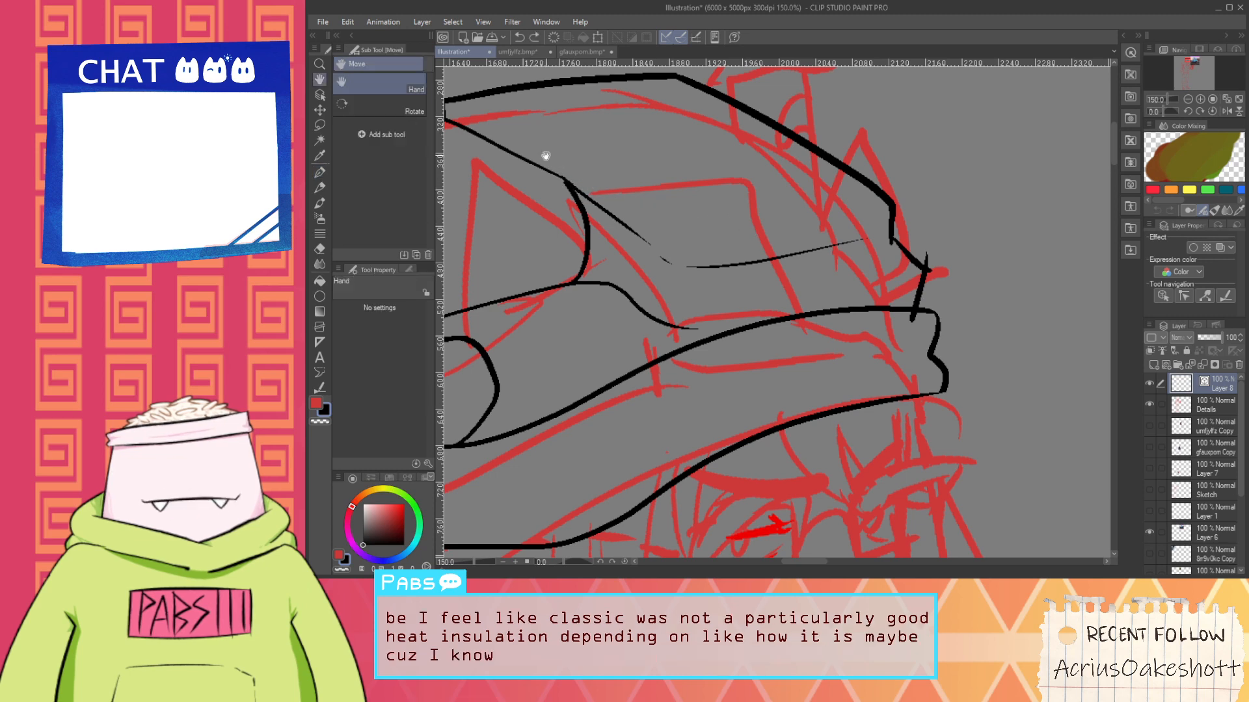
{"action": "left_click_drag", "start_coordinate": [544, 158], "coordinate": [618, 197]}
{"action": "left_click_drag", "start_coordinate": [519, 142], "coordinate": [706, 221]}
{"action": "key", "text": "ctrl+z"}
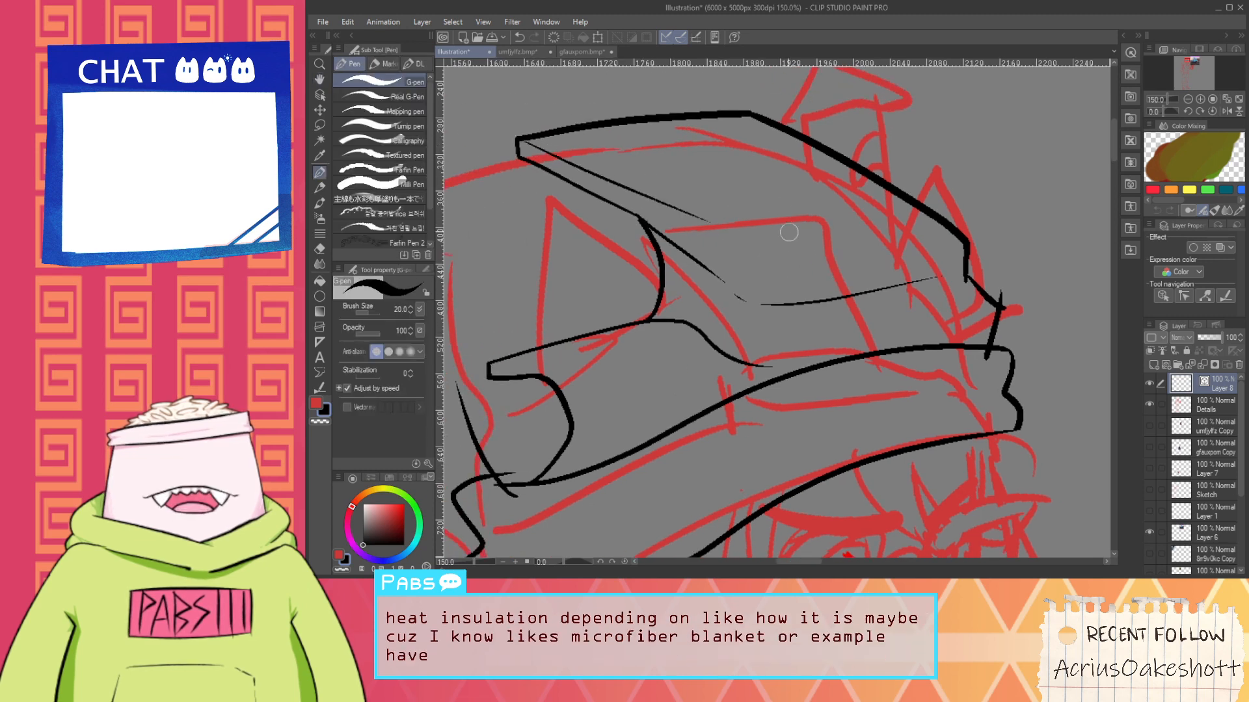
{"action": "key", "text": "ctrl+z"}
{"action": "left_click_drag", "start_coordinate": [534, 151], "coordinate": [726, 232]}
{"action": "key", "text": "ctrl+z"}
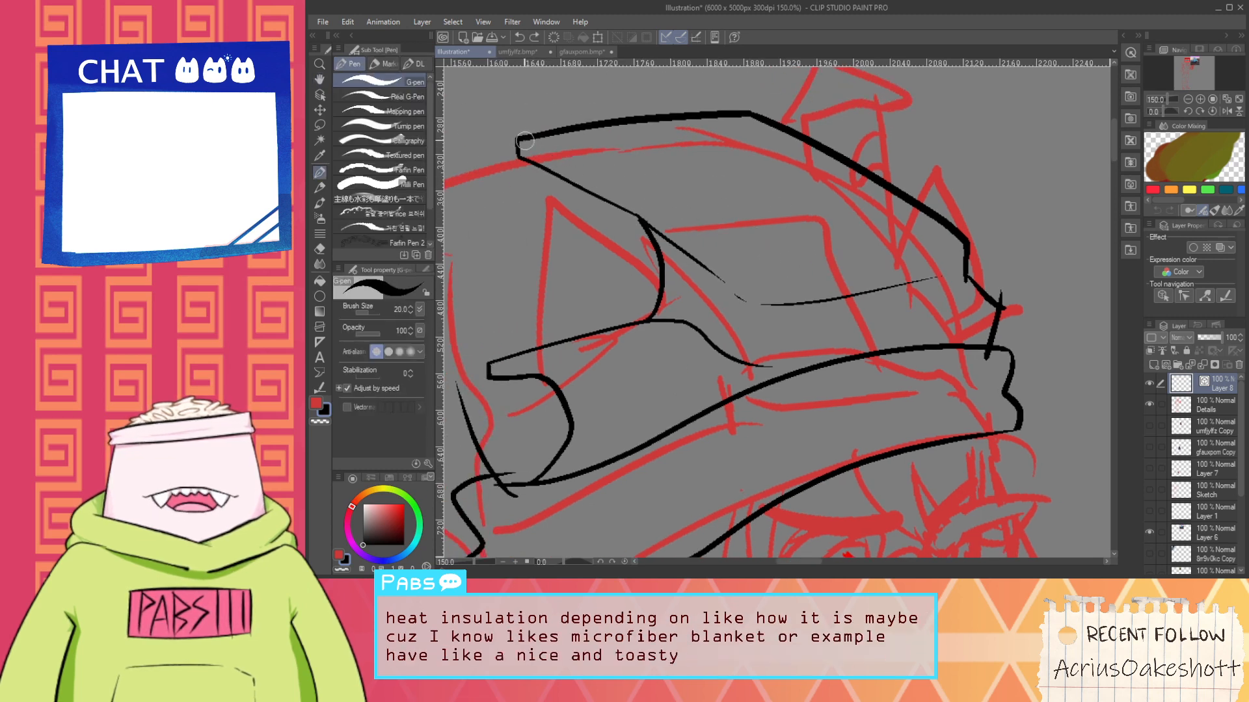
{"action": "left_click_drag", "start_coordinate": [524, 142], "coordinate": [702, 229]}
{"action": "key", "text": "ctrl+z"}
Ink a thin diagonal from the hat's rear tip and extend it with a curve sweeping forward to the front corner
{"action": "mouse_move", "coordinate": [521, 136]}
{"action": "left_mouse_down"}
{"action": "mouse_move", "coordinate": [679, 219]}
{"action": "mouse_move", "coordinate": [773, 248]}
{"action": "left_mouse_up"}
{"action": "key", "text": "ctrl+z"}
{"action": "key", "text": "ctrl+z"}
{"action": "mouse_move", "coordinate": [688, 218]}
{"action": "left_mouse_down"}
{"action": "mouse_move", "coordinate": [800, 246]}
{"action": "mouse_move", "coordinate": [713, 238]}
{"action": "mouse_move", "coordinate": [830, 261]}
{"action": "mouse_move", "coordinate": [696, 225]}
{"action": "mouse_move", "coordinate": [942, 250]}
{"action": "left_mouse_up"}
{"action": "key", "text": "ctrl+z"}
{"action": "key", "text": "ctrl+z"}
{"action": "left_click_drag", "start_coordinate": [686, 220], "coordinate": [959, 249]}
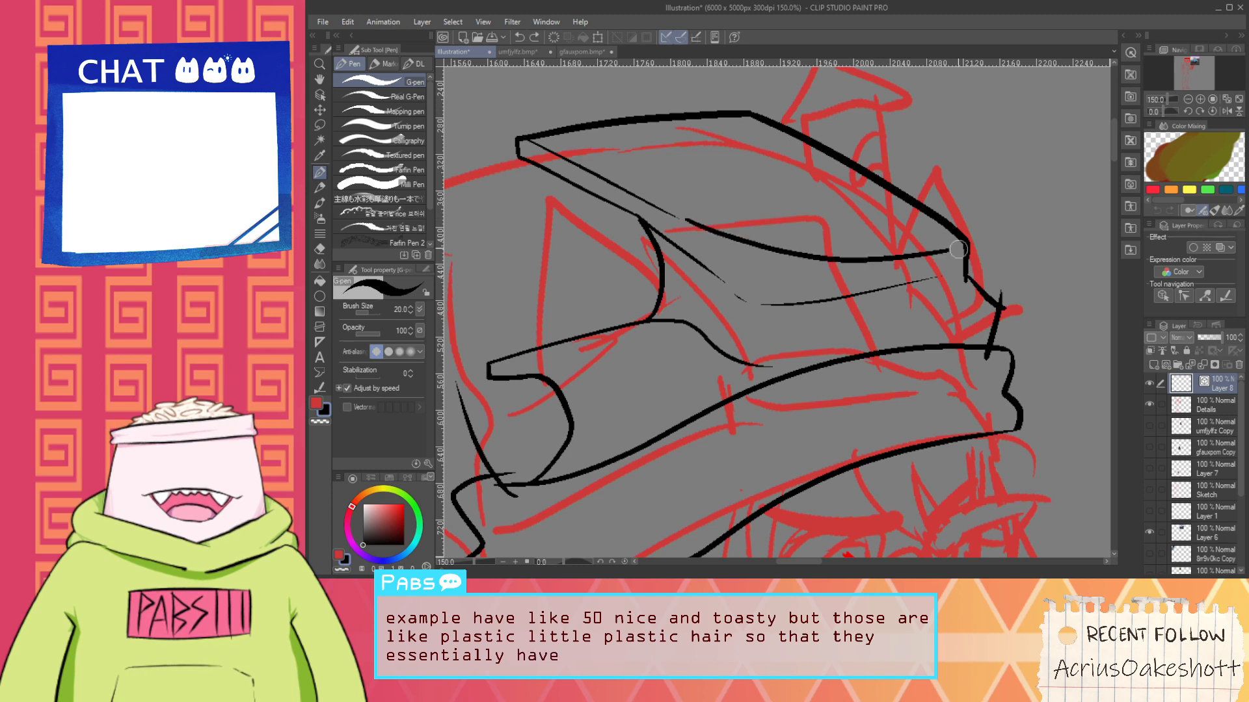
Replace the thin lower front line with a bolder curve running to the front edge below the upper curve
{"action": "key", "text": "e"}
{"action": "left_click", "coordinate": [832, 297]}
{"action": "scroll", "coordinate": [836, 307], "scroll_direction": "up", "scroll_amount": 1}
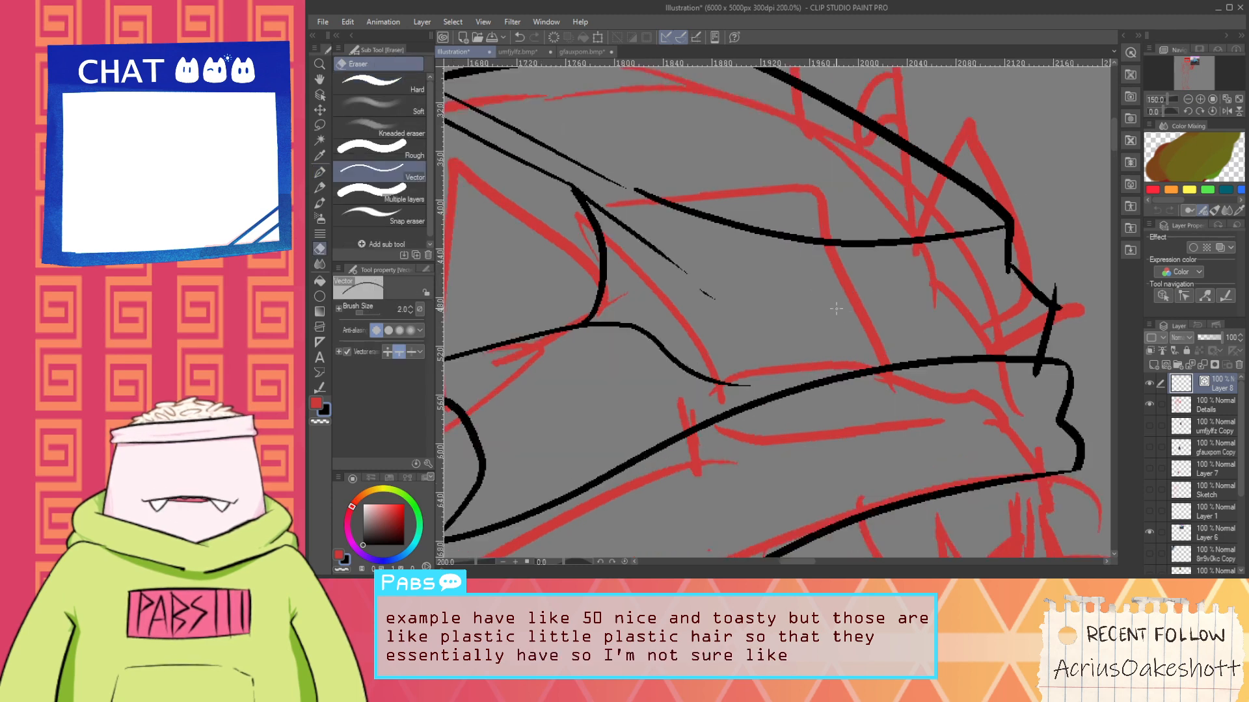
{"action": "key", "text": "space"}
{"action": "left_click_drag", "start_coordinate": [837, 310], "coordinate": [733, 282]}
{"action": "key", "text": "p"}
{"action": "mouse_move", "coordinate": [615, 270]}
{"action": "left_mouse_down"}
{"action": "mouse_move", "coordinate": [821, 259]}
{"action": "mouse_move", "coordinate": [911, 241]}
{"action": "left_mouse_up"}
{"action": "key", "text": "e"}
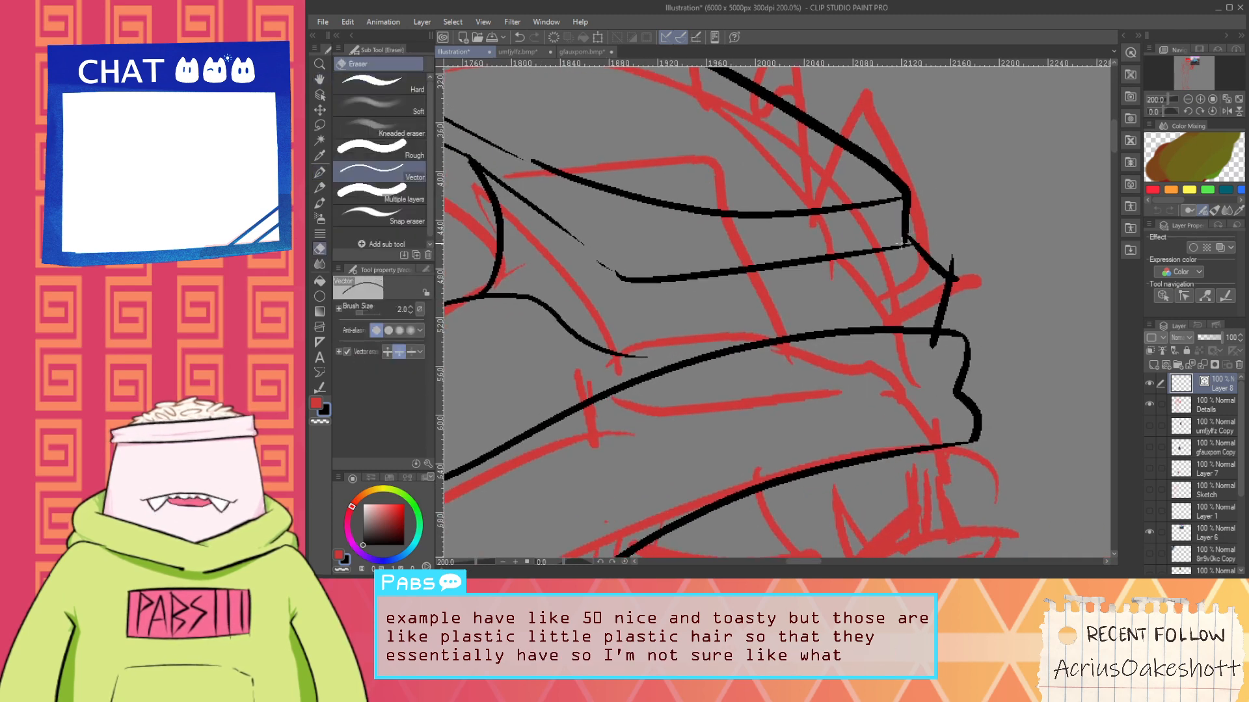
{"action": "key", "text": "p"}
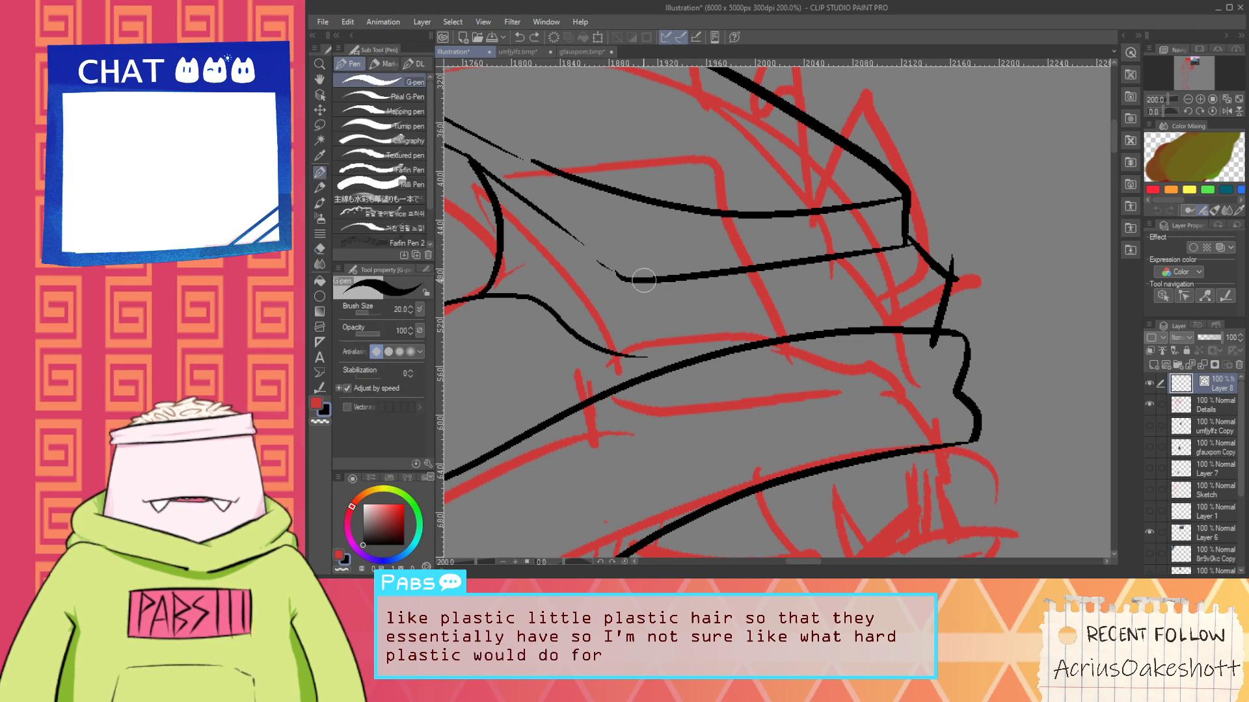
{"action": "key", "text": "ctrl+z"}
{"action": "left_click_drag", "start_coordinate": [621, 273], "coordinate": [901, 235]}
{"action": "key", "text": "e"}
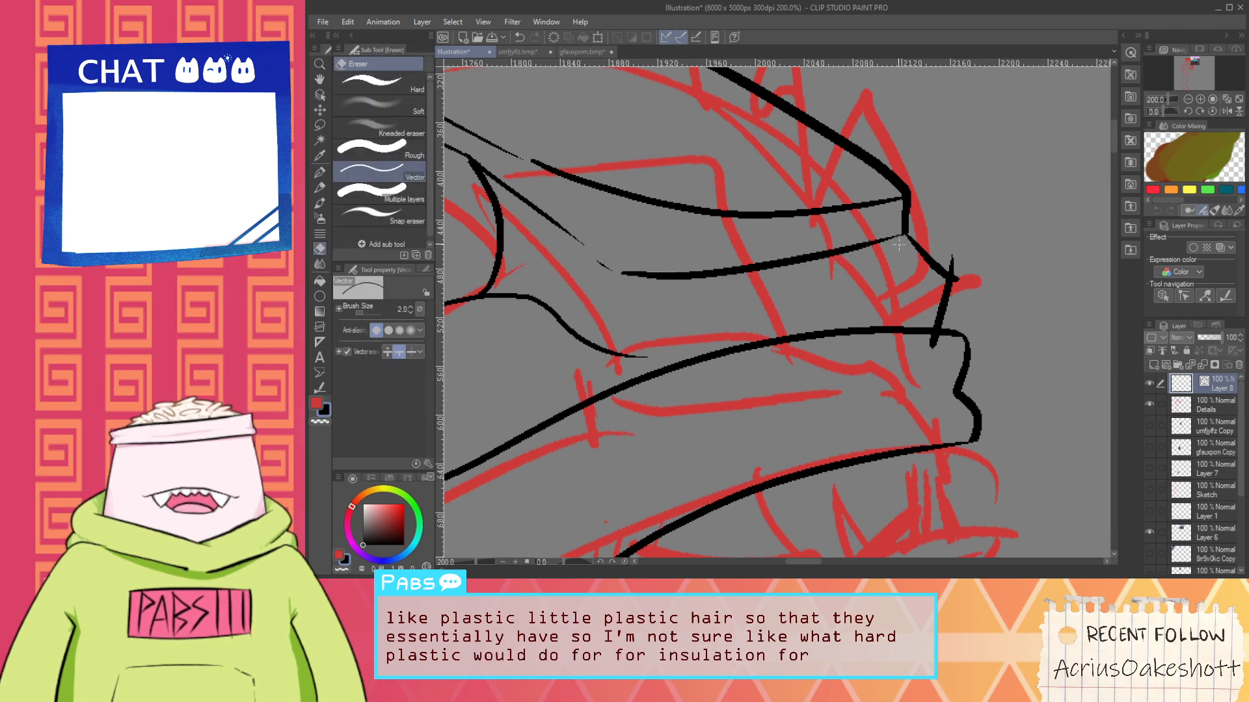
Redraw the S-curved tail below the side junction and ink a thin line from it to the front edge, trimming the front overshoots
{"action": "scroll", "coordinate": [709, 310], "scroll_direction": "down", "scroll_amount": 1}
{"action": "key", "text": "space"}
{"action": "left_click_drag", "start_coordinate": [705, 311], "coordinate": [702, 282]}
{"action": "key", "text": "p"}
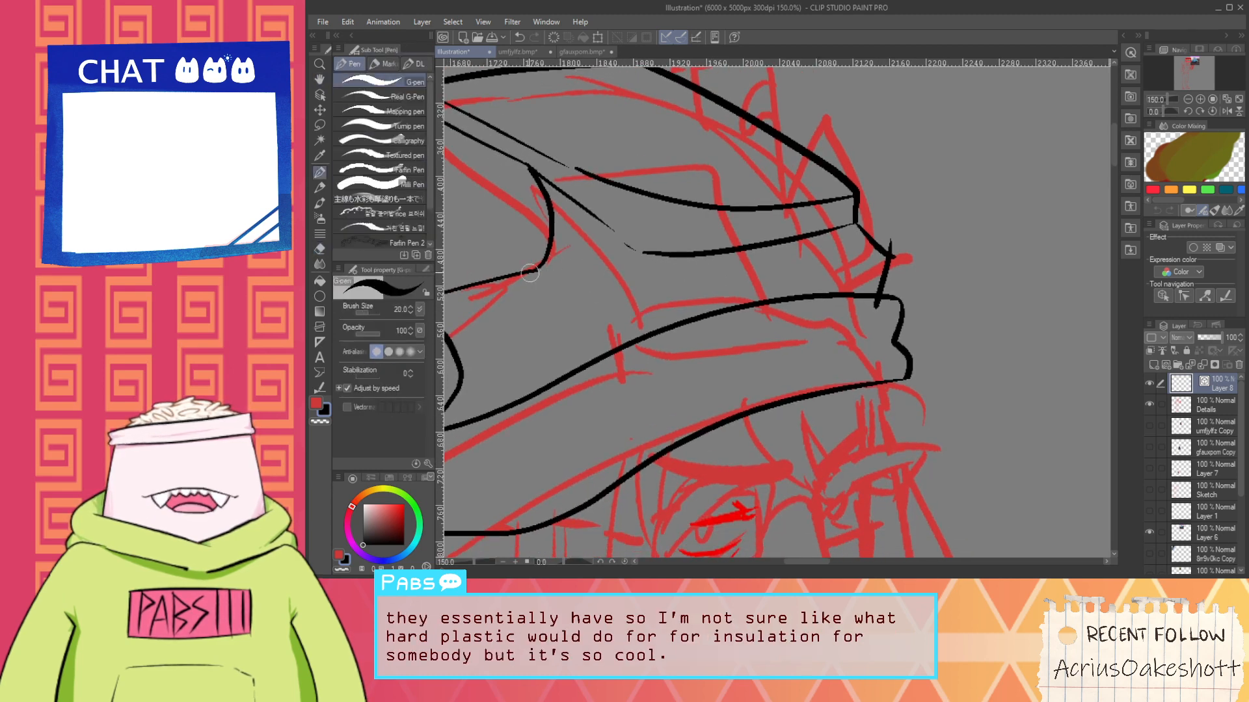
{"action": "key", "text": "ctrl+z"}
{"action": "left_click_drag", "start_coordinate": [537, 267], "coordinate": [638, 323]}
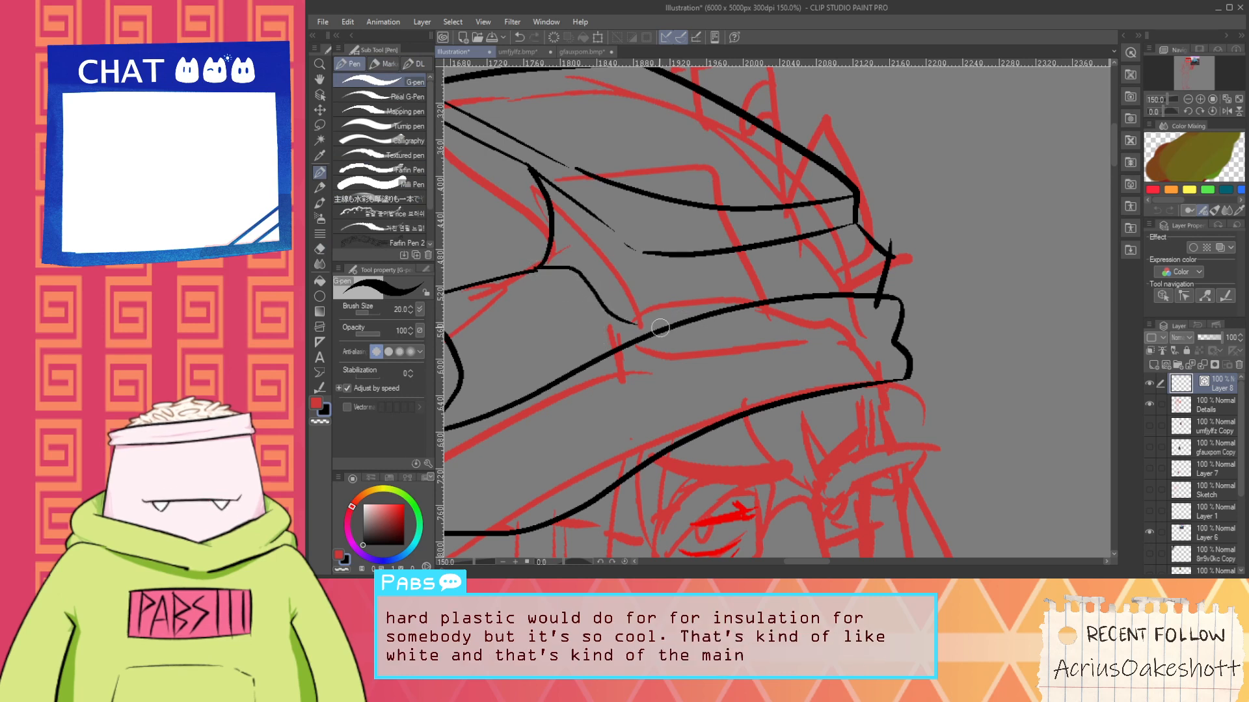
{"action": "left_click_drag", "start_coordinate": [579, 273], "coordinate": [891, 241]}
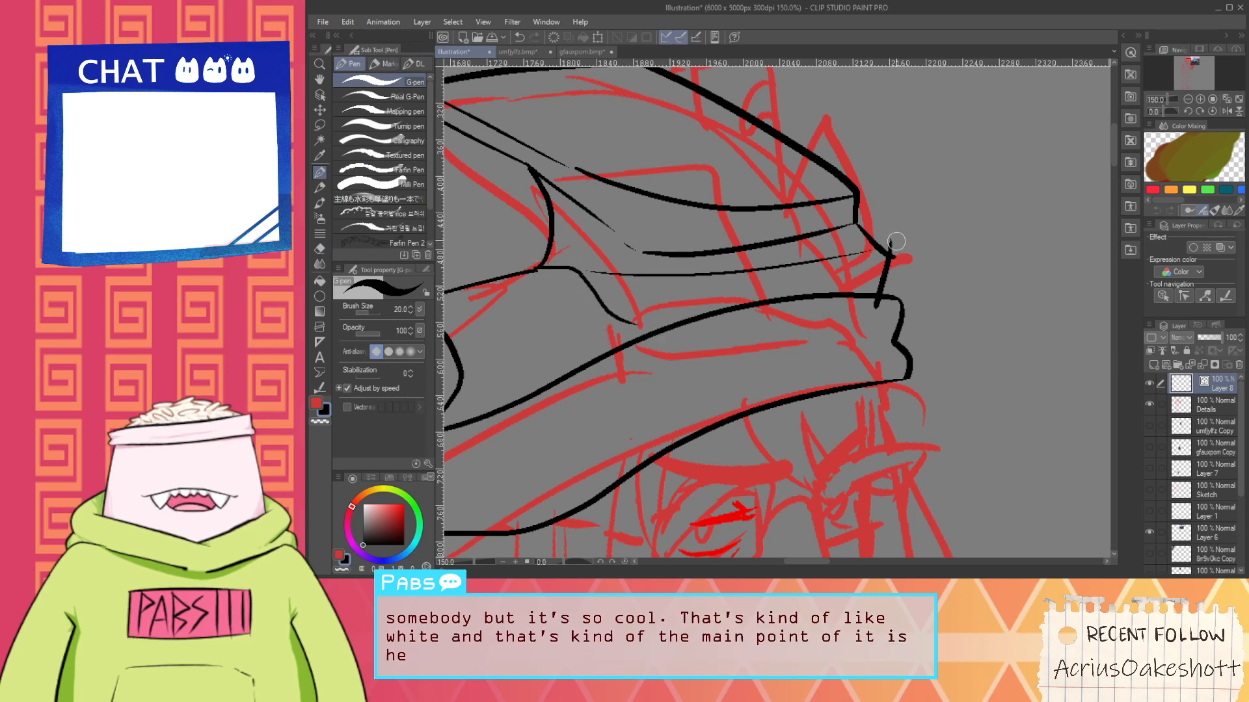
{"action": "key", "text": "e"}
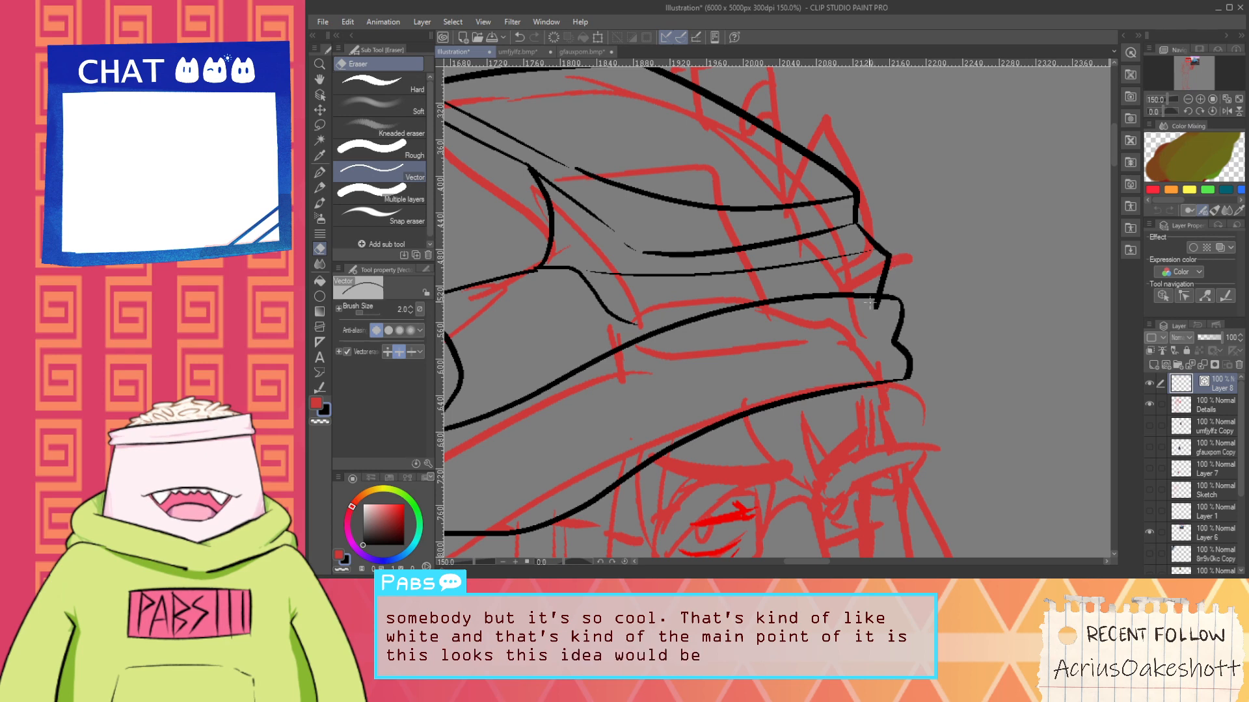
Ink a small square window outline on the hat's side panel
{"action": "scroll", "coordinate": [656, 307], "scroll_direction": "down", "scroll_amount": 2}
{"action": "key", "text": "space"}
{"action": "mouse_move", "coordinate": [647, 306]}
{"action": "left_mouse_down"}
{"action": "mouse_move", "coordinate": [639, 276]}
{"action": "mouse_move", "coordinate": [567, 245]}
{"action": "mouse_move", "coordinate": [622, 305]}
{"action": "mouse_move", "coordinate": [666, 323]}
{"action": "left_mouse_up"}
{"action": "scroll", "coordinate": [585, 305], "scroll_direction": "up", "scroll_amount": 3}
{"action": "key", "text": "p"}
{"action": "mouse_move", "coordinate": [560, 238]}
{"action": "left_mouse_down"}
{"action": "mouse_move", "coordinate": [575, 280]}
{"action": "mouse_move", "coordinate": [616, 268]}
{"action": "left_mouse_up"}
{"action": "left_click_drag", "start_coordinate": [576, 280], "coordinate": [617, 265]}
{"action": "scroll", "coordinate": [655, 253], "scroll_direction": "down", "scroll_amount": 3}
{"action": "key", "text": "space"}
{"action": "mouse_move", "coordinate": [738, 186]}
{"action": "left_mouse_down"}
{"action": "mouse_move", "coordinate": [658, 176]}
{"action": "mouse_move", "coordinate": [675, 166]}
{"action": "mouse_move", "coordinate": [723, 198]}
{"action": "mouse_move", "coordinate": [728, 223]}
{"action": "mouse_move", "coordinate": [668, 198]}
{"action": "mouse_move", "coordinate": [696, 244]}
{"action": "mouse_move", "coordinate": [671, 233]}
{"action": "mouse_move", "coordinate": [656, 243]}
{"action": "mouse_move", "coordinate": [688, 233]}
{"action": "left_mouse_up"}
{"action": "scroll", "coordinate": [659, 168], "scroll_direction": "down", "scroll_amount": 1}
{"action": "scroll", "coordinate": [669, 239], "scroll_direction": "up", "scroll_amount": 3}
{"action": "key", "text": "ctrl+z"}
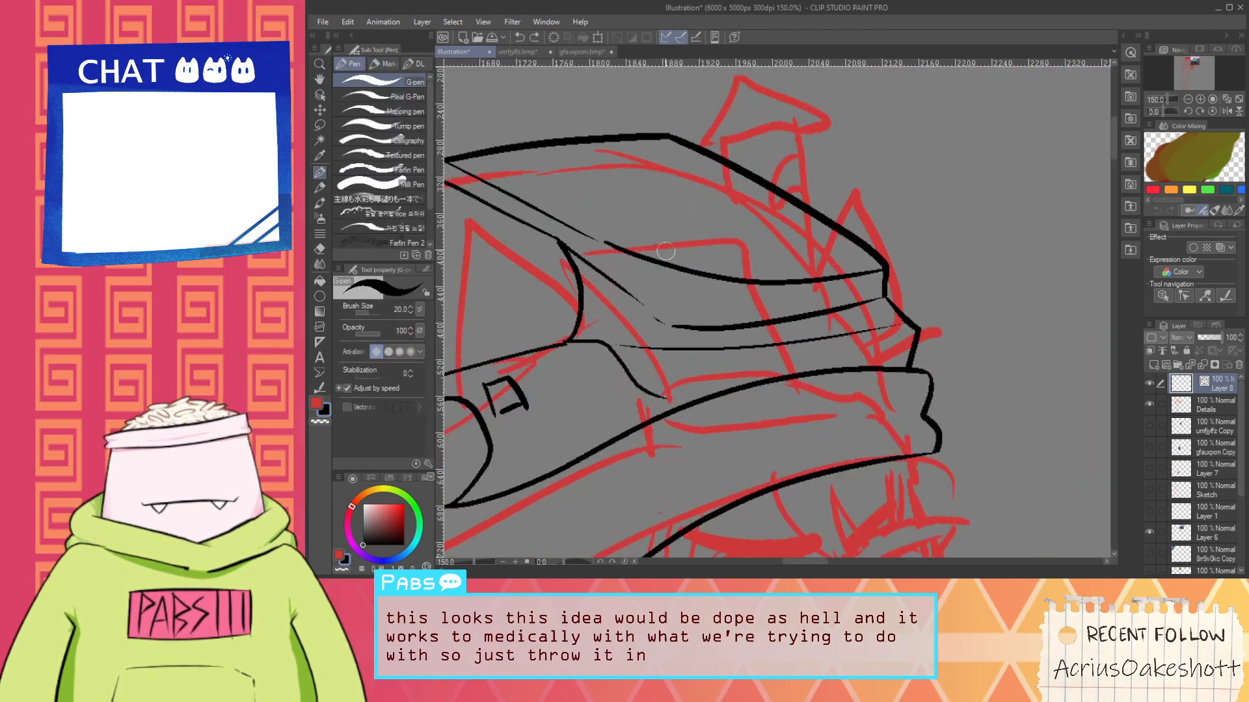
Ink a rounded headlight with a slanted brow line above the upper front curve, following the train photo
{"action": "scroll", "coordinate": [682, 258], "scroll_direction": "down", "scroll_amount": 3}
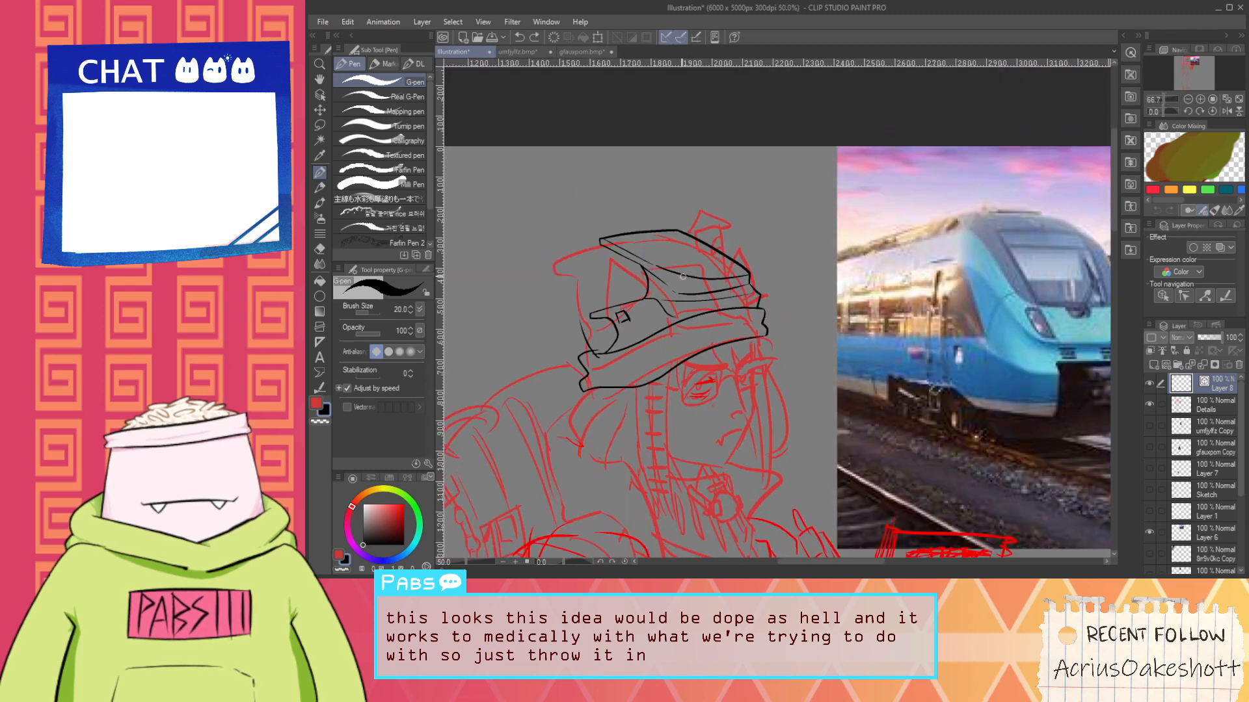
{"action": "key", "text": "space"}
{"action": "mouse_move", "coordinate": [687, 263]}
{"action": "left_mouse_down"}
{"action": "mouse_move", "coordinate": [647, 296]}
{"action": "mouse_move", "coordinate": [594, 262]}
{"action": "mouse_move", "coordinate": [638, 245]}
{"action": "mouse_move", "coordinate": [670, 274]}
{"action": "left_mouse_up"}
{"action": "scroll", "coordinate": [634, 257], "scroll_direction": "up", "scroll_amount": 3}
{"action": "mouse_move", "coordinate": [592, 258]}
{"action": "left_mouse_down"}
{"action": "mouse_move", "coordinate": [629, 240]}
{"action": "mouse_move", "coordinate": [658, 264]}
{"action": "left_mouse_up"}
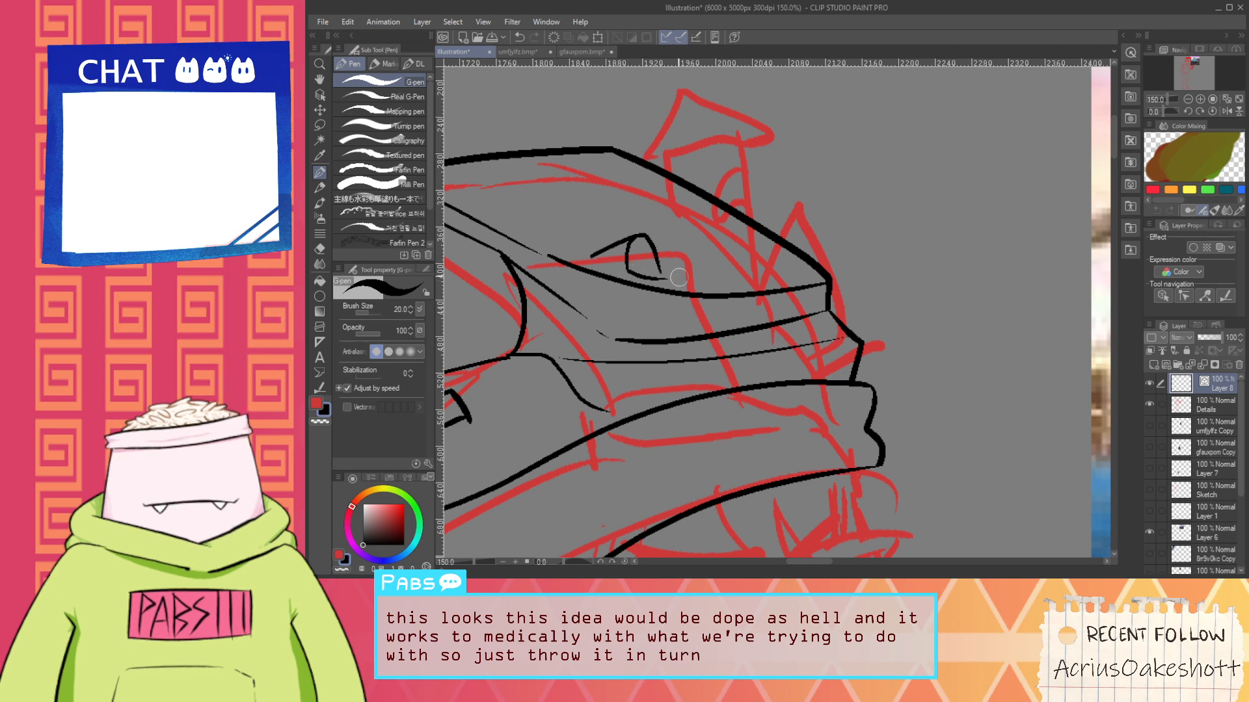
{"action": "scroll", "coordinate": [659, 273], "scroll_direction": "up", "scroll_amount": 3}
{"action": "scroll", "coordinate": [671, 281], "scroll_direction": "down", "scroll_amount": 2}
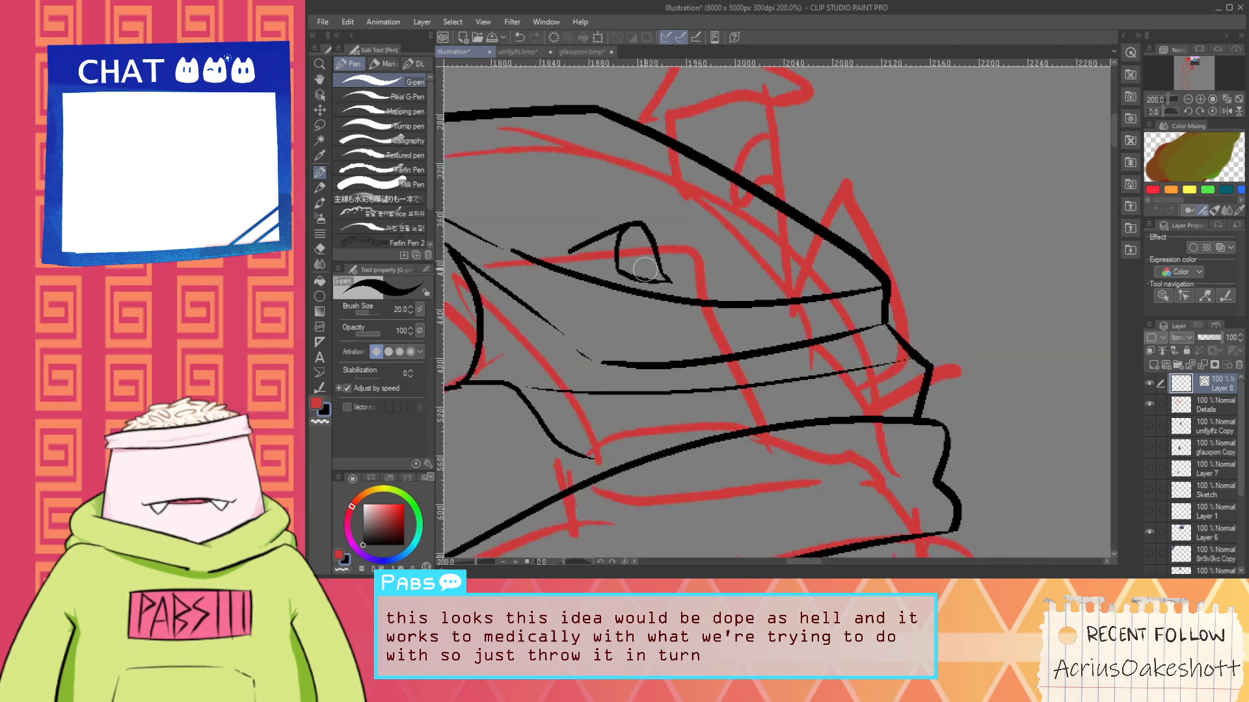
{"action": "scroll", "coordinate": [640, 258], "scroll_direction": "up", "scroll_amount": 2}
{"action": "left_click_drag", "start_coordinate": [627, 246], "coordinate": [641, 267]}
Clean up and close the headlight's outline, and ink two small oval lamps inside it
{"action": "key", "text": "e"}
{"action": "mouse_move", "coordinate": [665, 196]}
{"action": "left_mouse_down"}
{"action": "mouse_move", "coordinate": [644, 199]}
{"action": "mouse_move", "coordinate": [708, 276]}
{"action": "left_mouse_up"}
{"action": "key", "text": "p"}
{"action": "key", "text": "ctrl+z"}
{"action": "mouse_move", "coordinate": [597, 206]}
{"action": "left_mouse_down"}
{"action": "mouse_move", "coordinate": [707, 276]}
{"action": "mouse_move", "coordinate": [702, 291]}
{"action": "left_mouse_up"}
{"action": "key", "text": "e"}
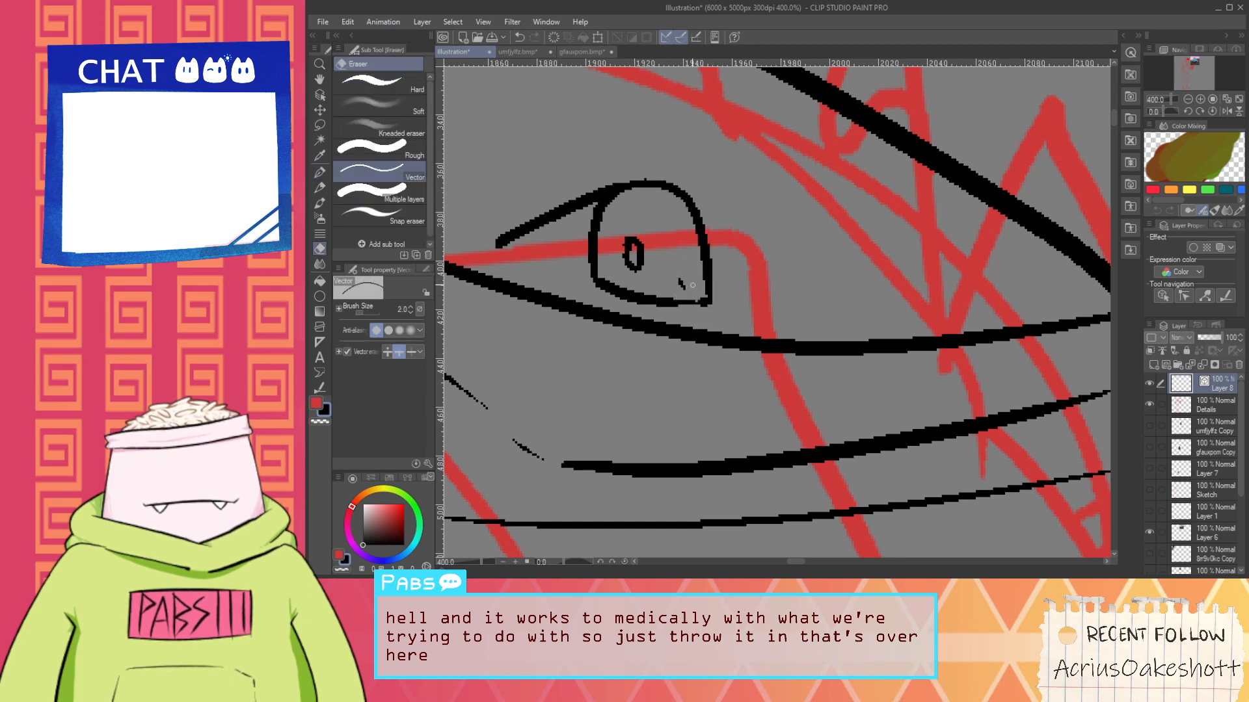
{"action": "key", "text": "p"}
{"action": "mouse_move", "coordinate": [631, 197]}
{"action": "left_mouse_down"}
{"action": "mouse_move", "coordinate": [634, 225]}
{"action": "mouse_move", "coordinate": [634, 198]}
{"action": "left_mouse_up"}
{"action": "scroll", "coordinate": [647, 261], "scroll_direction": "down", "scroll_amount": 3}
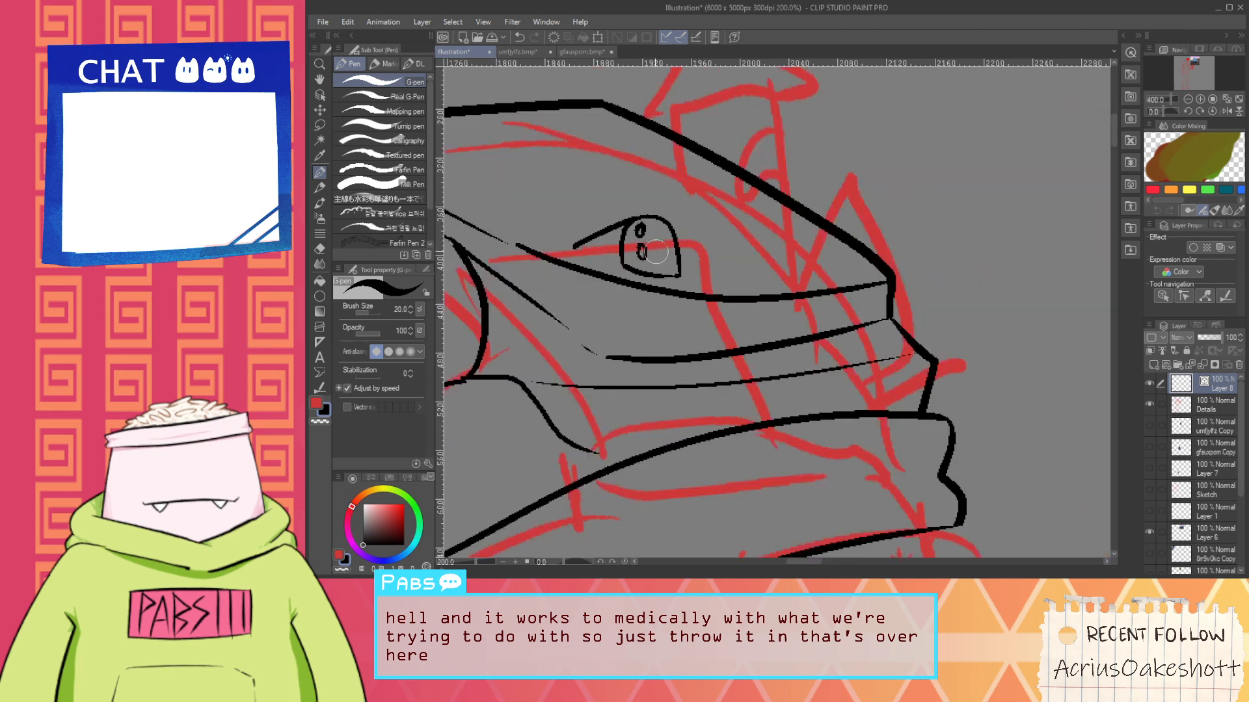
Ink a matching second headlight over the hat's front corner and erase the hat outline crossing it
{"action": "key", "text": "space"}
{"action": "scroll", "coordinate": [757, 251], "scroll_direction": "up", "scroll_amount": 1}
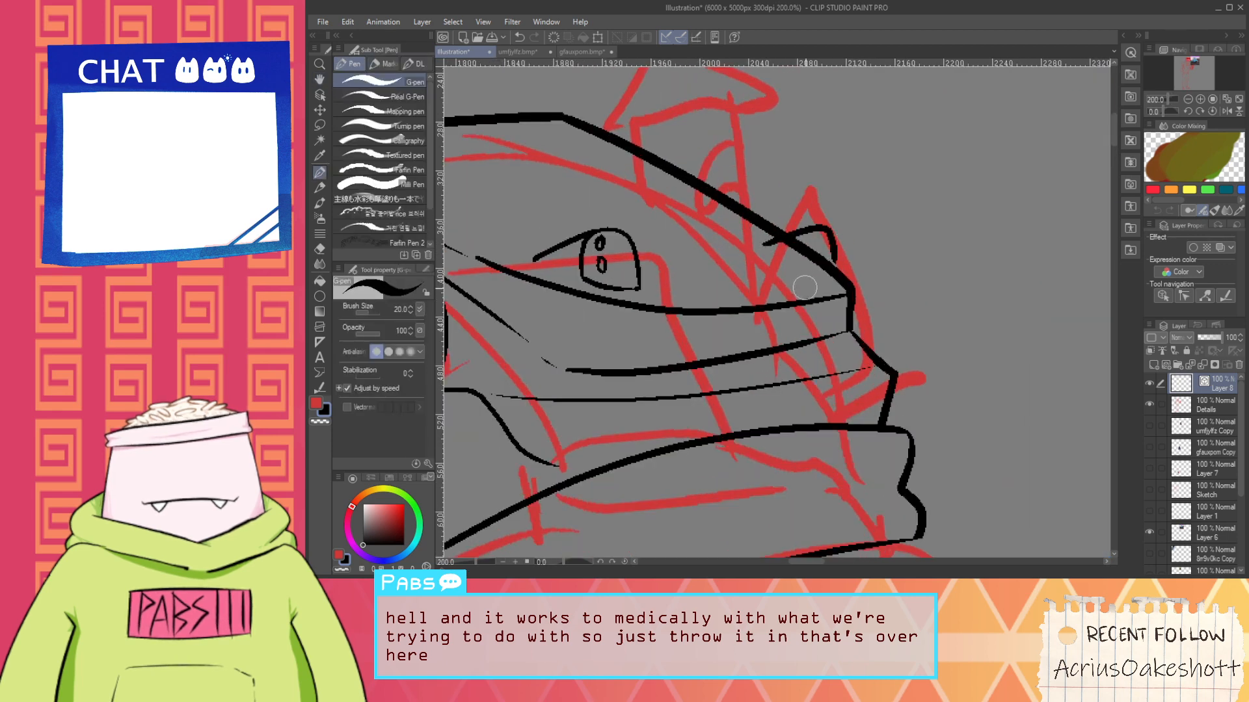
{"action": "left_click_drag", "start_coordinate": [810, 278], "coordinate": [825, 236]}
{"action": "key", "text": "e"}
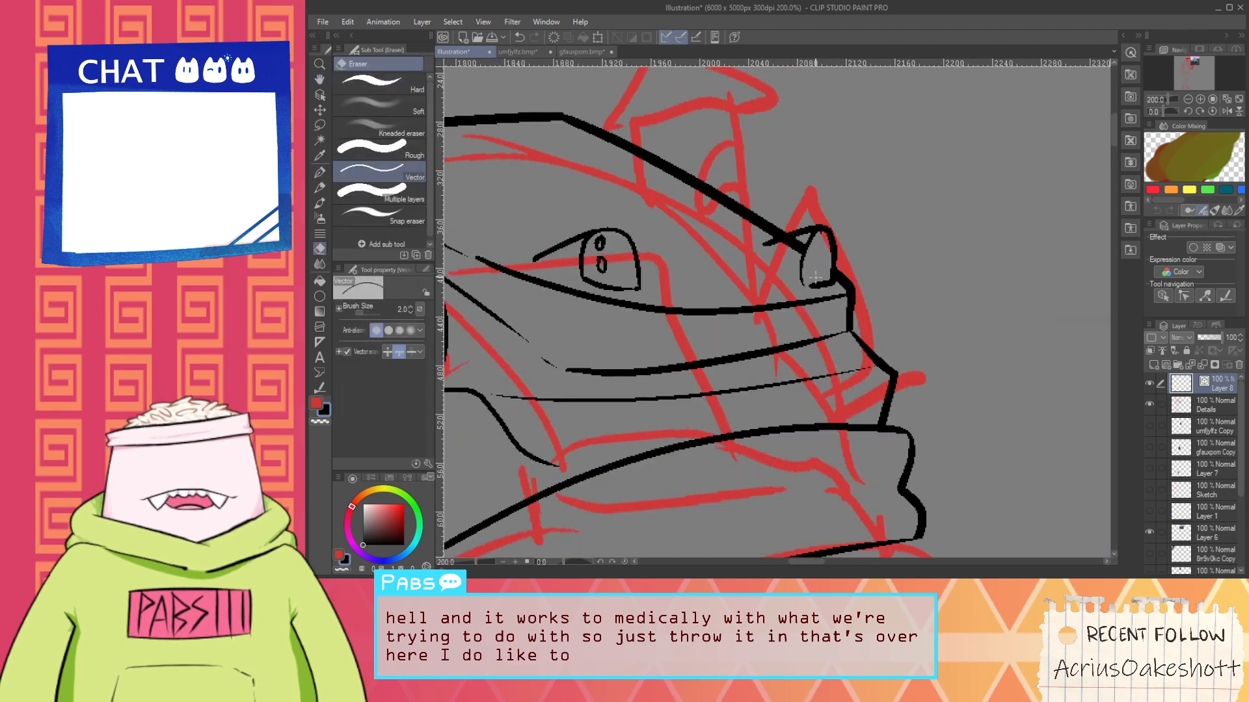
{"action": "scroll", "coordinate": [806, 249], "scroll_direction": "up", "scroll_amount": 2}
Ink two small oval lamps inside the front corner headlight
{"action": "key", "text": "p"}
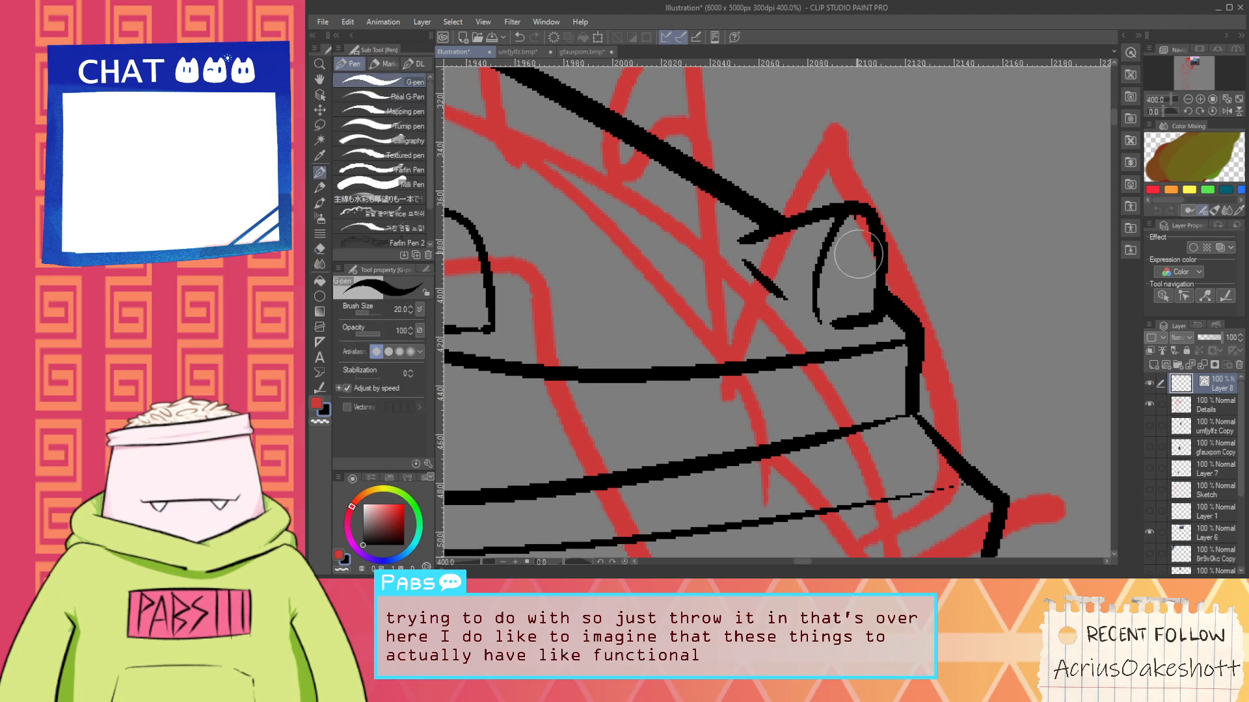
{"action": "mouse_move", "coordinate": [858, 240]}
{"action": "left_mouse_down"}
{"action": "mouse_move", "coordinate": [838, 260]}
{"action": "mouse_move", "coordinate": [841, 241]}
{"action": "left_mouse_up"}
{"action": "key", "text": "ctrl+z"}
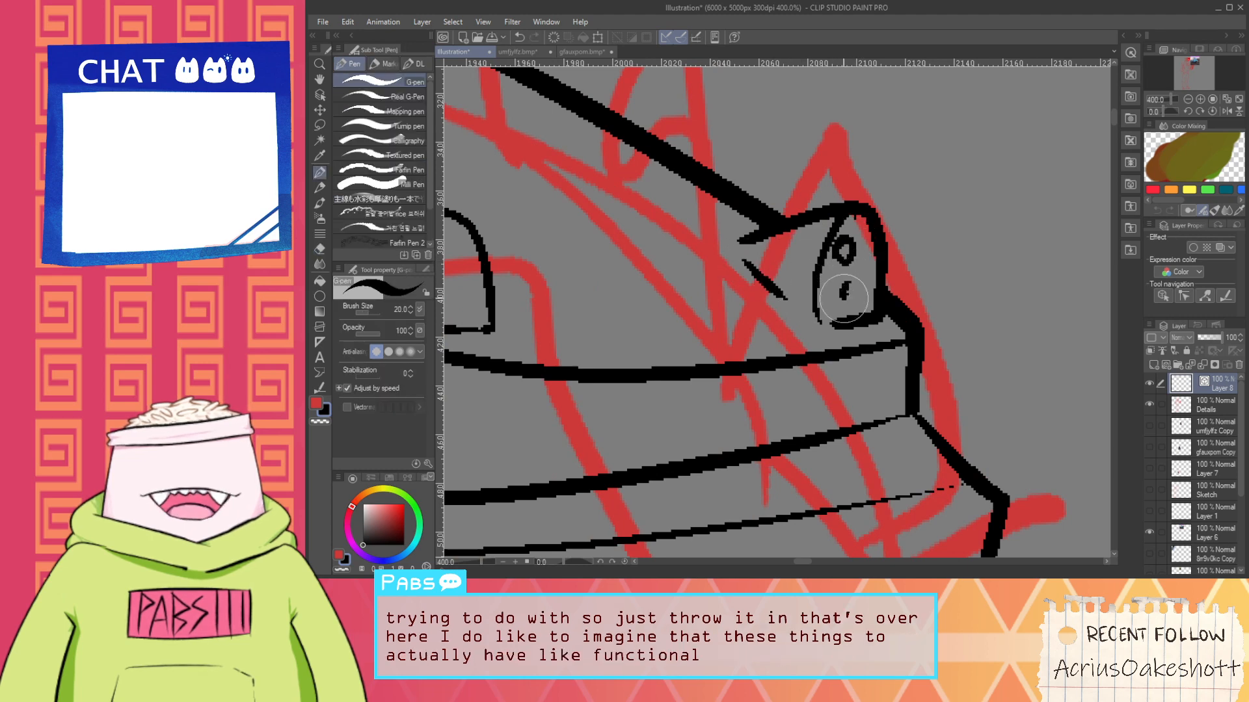
{"action": "left_click_drag", "start_coordinate": [845, 290], "coordinate": [851, 286]}
Ink the windscreen's near side edge as a diagonal running down to the first headlight
{"action": "scroll", "coordinate": [854, 292], "scroll_direction": "down", "scroll_amount": 6}
{"action": "key", "text": "space"}
{"action": "left_click_drag", "start_coordinate": [756, 235], "coordinate": [603, 232]}
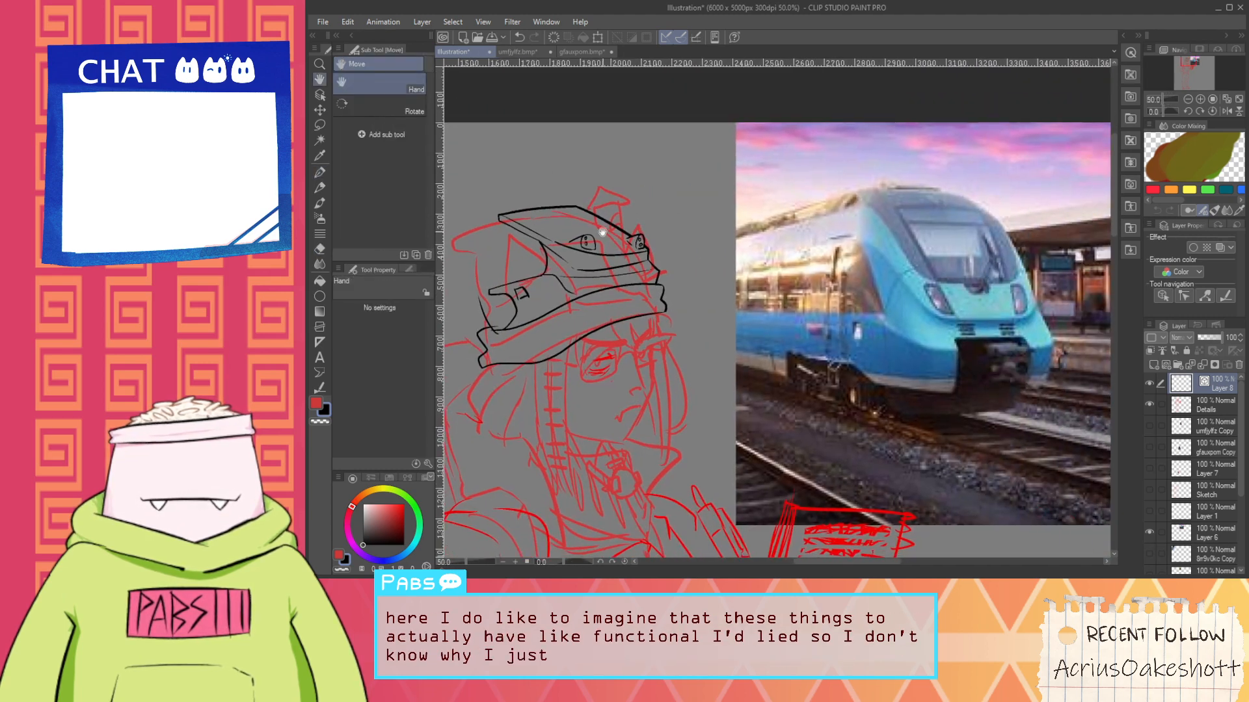
{"action": "scroll", "coordinate": [581, 207], "scroll_direction": "up", "scroll_amount": 2}
{"action": "scroll", "coordinate": [581, 206], "scroll_direction": "up", "scroll_amount": 1}
{"action": "mouse_move", "coordinate": [516, 231]}
{"action": "left_mouse_down"}
{"action": "mouse_move", "coordinate": [706, 297]}
{"action": "mouse_move", "coordinate": [628, 257]}
{"action": "mouse_move", "coordinate": [693, 287]}
{"action": "left_mouse_up"}
{"action": "key", "text": "ctrl+z"}
{"action": "left_click_drag", "start_coordinate": [597, 240], "coordinate": [678, 285]}
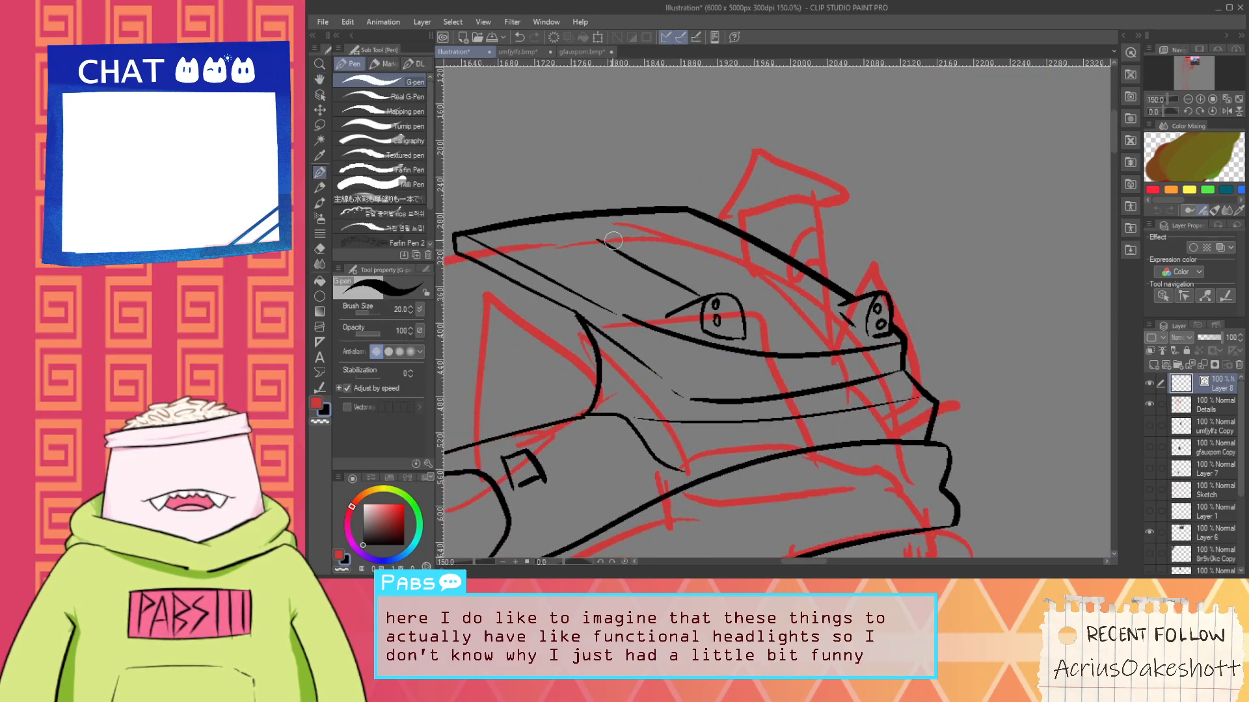
Ink the windscreen's top and far side edges, and its short bottom edge between the headlights
{"action": "mouse_move", "coordinate": [606, 241]}
{"action": "left_mouse_down"}
{"action": "mouse_move", "coordinate": [703, 221]}
{"action": "mouse_move", "coordinate": [661, 222]}
{"action": "mouse_move", "coordinate": [676, 215]}
{"action": "mouse_move", "coordinate": [625, 239]}
{"action": "mouse_move", "coordinate": [699, 229]}
{"action": "mouse_move", "coordinate": [812, 296]}
{"action": "left_mouse_up"}
{"action": "key", "text": "ctrl+z"}
{"action": "key", "text": "ctrl+z"}
{"action": "key", "text": "ctrl+z"}
{"action": "left_click_drag", "start_coordinate": [708, 232], "coordinate": [834, 321]}
{"action": "key", "text": "ctrl+z"}
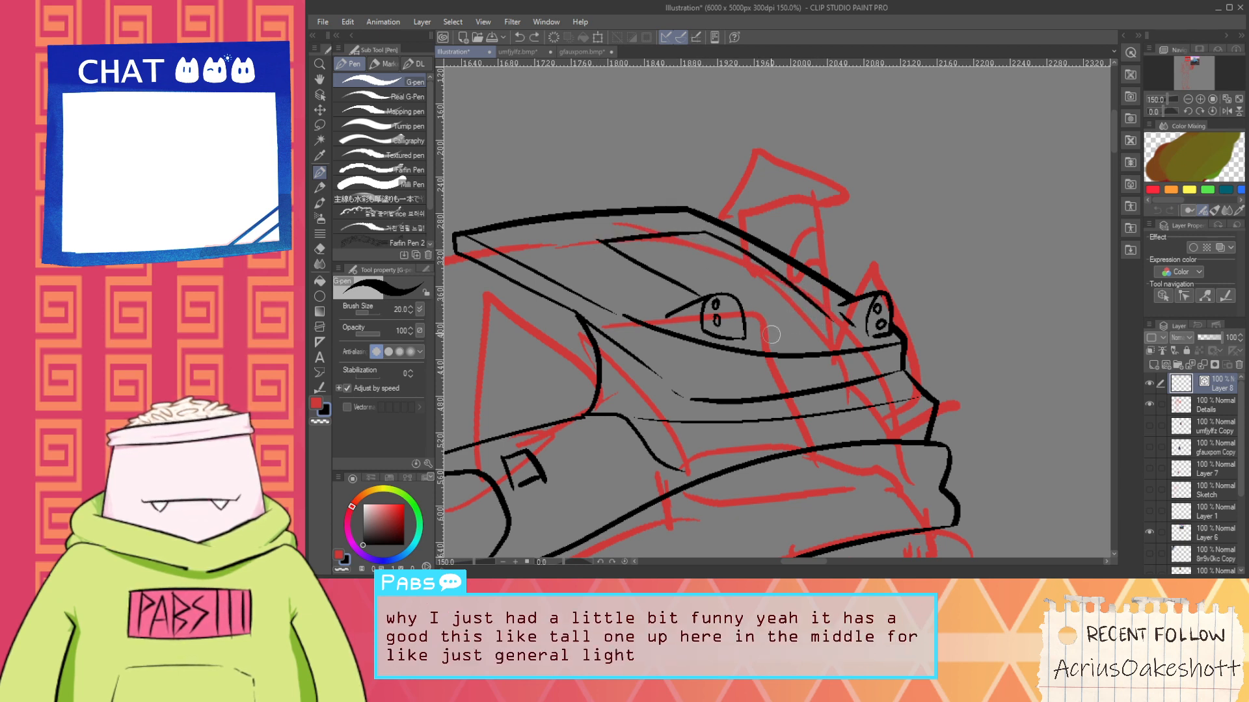
{"action": "mouse_move", "coordinate": [763, 336]}
{"action": "left_mouse_down"}
{"action": "mouse_move", "coordinate": [833, 333]}
{"action": "mouse_move", "coordinate": [763, 337]}
{"action": "mouse_move", "coordinate": [831, 325]}
{"action": "left_mouse_up"}
{"action": "key", "text": "ctrl+z"}
{"action": "key", "text": "ctrl+z"}
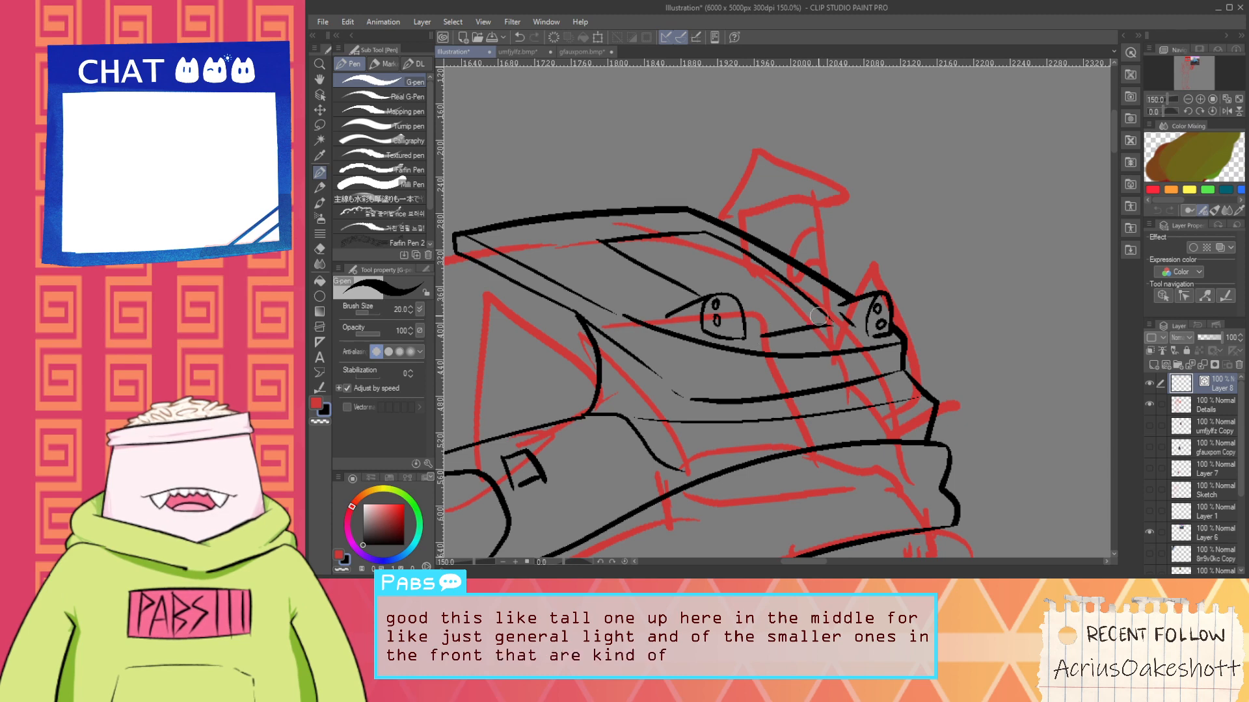
Ink a line across the upper windscreen and a short connecting stroke from the first headlight to the bottom edge
{"action": "scroll", "coordinate": [720, 271], "scroll_direction": "up", "scroll_amount": 1}
{"action": "scroll", "coordinate": [699, 285], "scroll_direction": "down", "scroll_amount": 3}
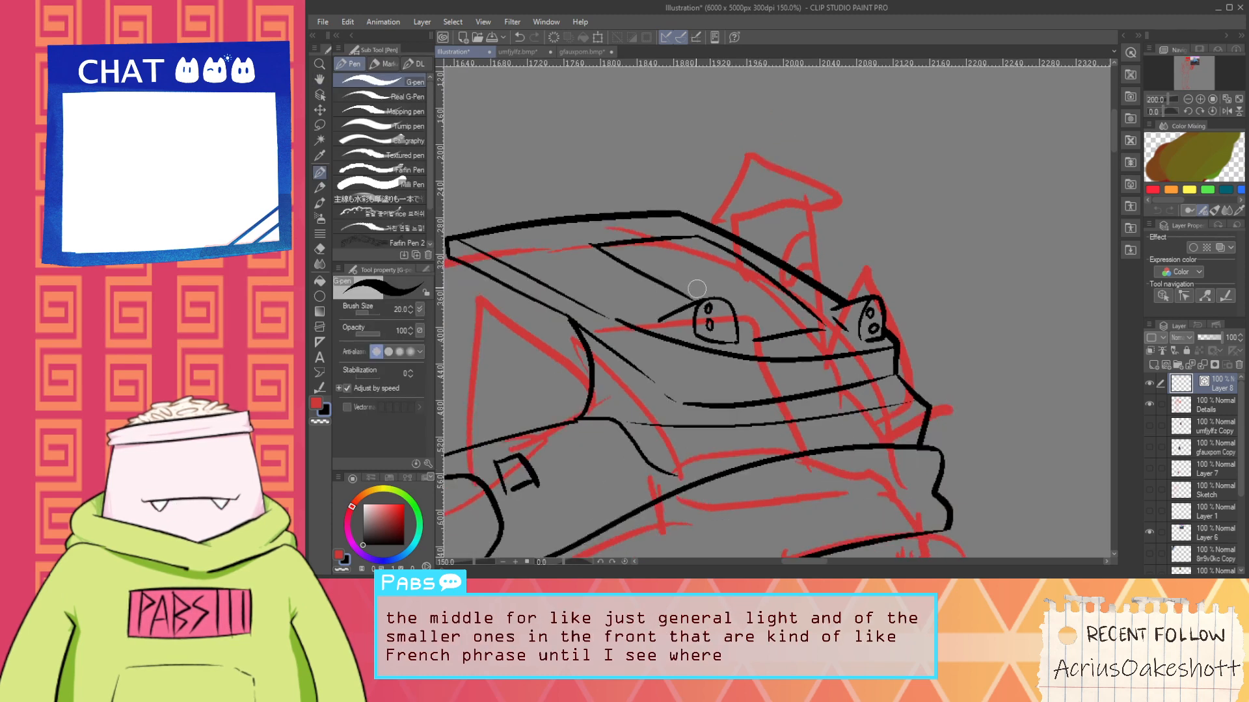
{"action": "left_click_drag", "start_coordinate": [776, 318], "coordinate": [571, 238]}
{"action": "scroll", "coordinate": [571, 239], "scroll_direction": "up", "scroll_amount": 3}
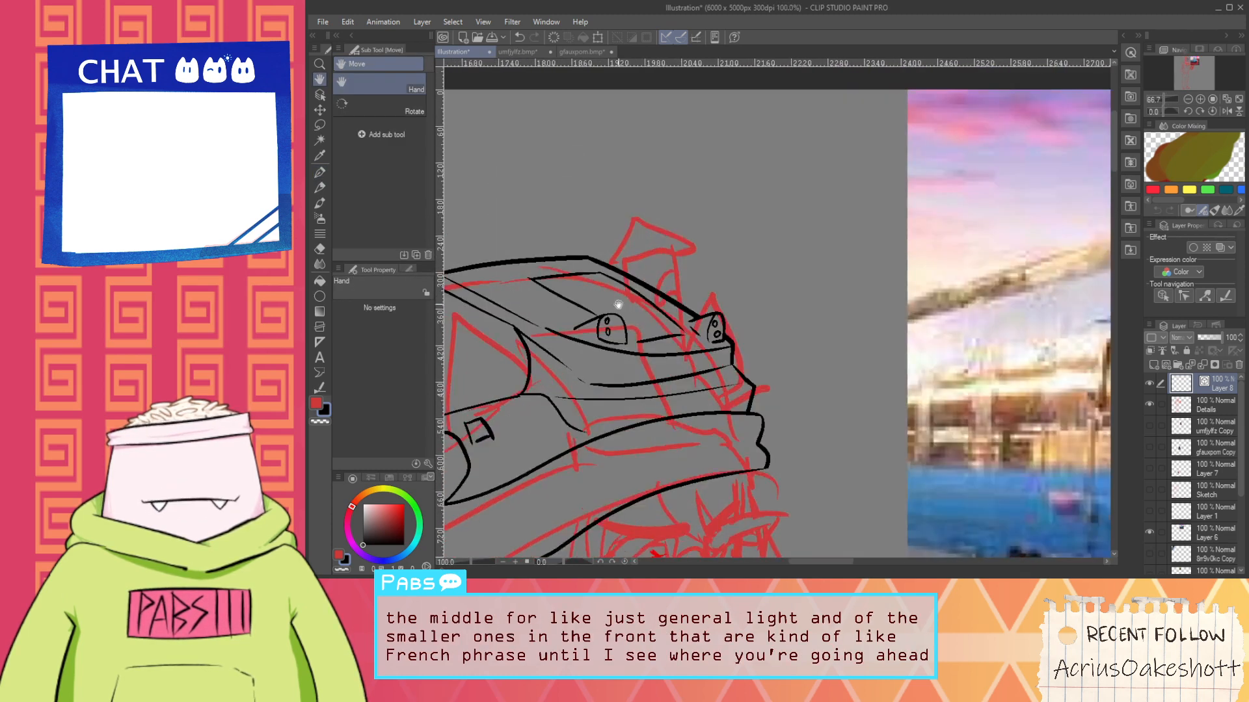
{"action": "key", "text": "ctrl+z"}
{"action": "left_click_drag", "start_coordinate": [535, 287], "coordinate": [634, 269]}
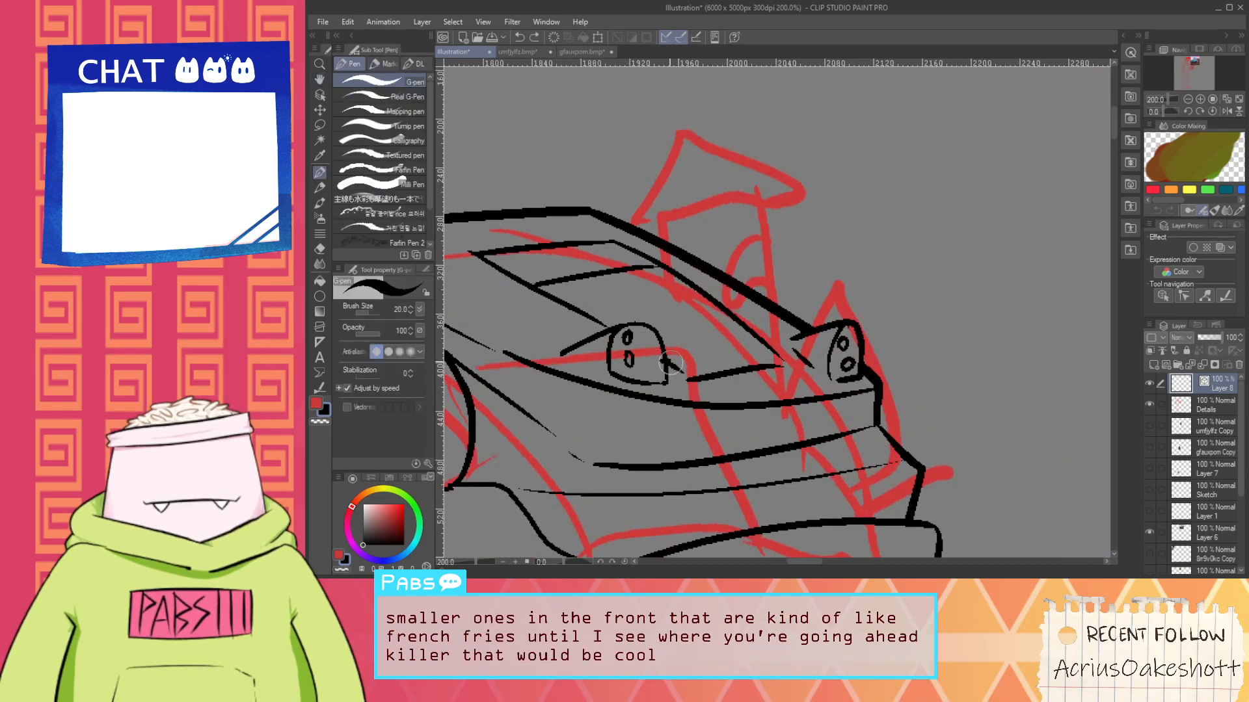
{"action": "left_click_drag", "start_coordinate": [663, 359], "coordinate": [693, 375]}
Trim the overlapping line ends where the hat's rear edge meets the brim with the Vector eraser
{"action": "scroll", "coordinate": [693, 370], "scroll_direction": "down", "scroll_amount": 5}
{"action": "key", "text": "space"}
{"action": "left_click_drag", "start_coordinate": [679, 416], "coordinate": [666, 365]}
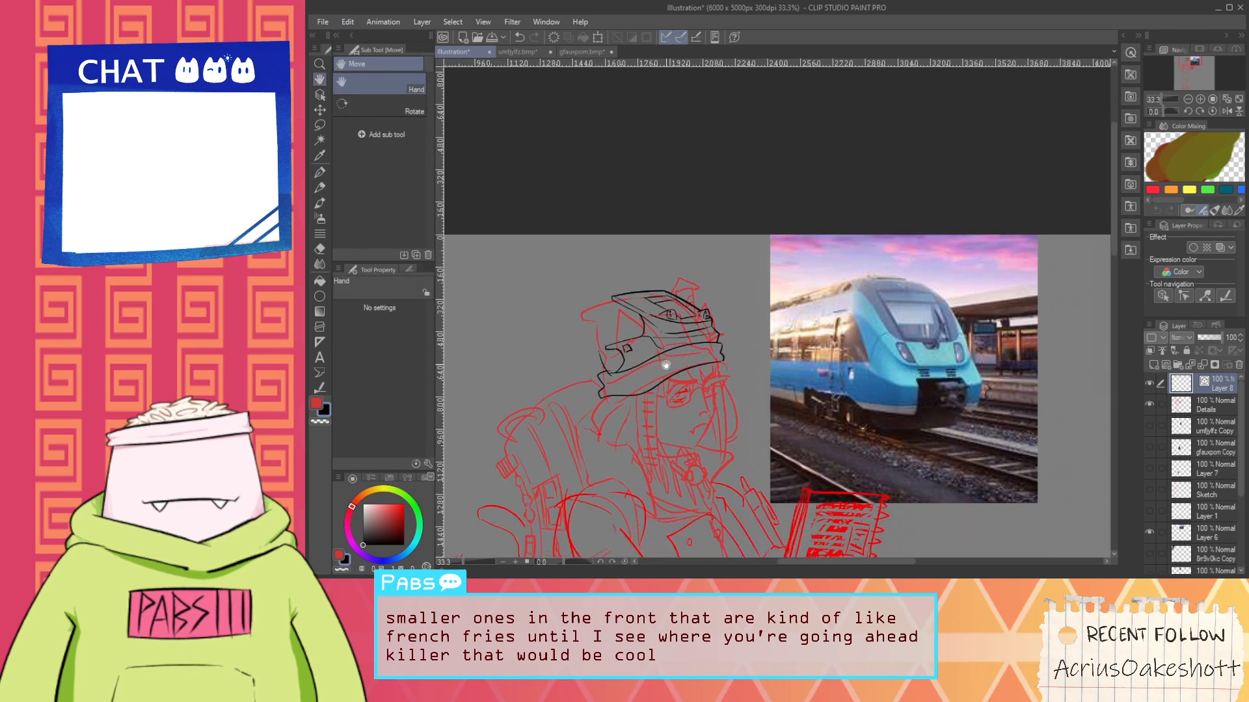
{"action": "scroll", "coordinate": [585, 332], "scroll_direction": "up", "scroll_amount": 7}
{"action": "key", "text": "e"}
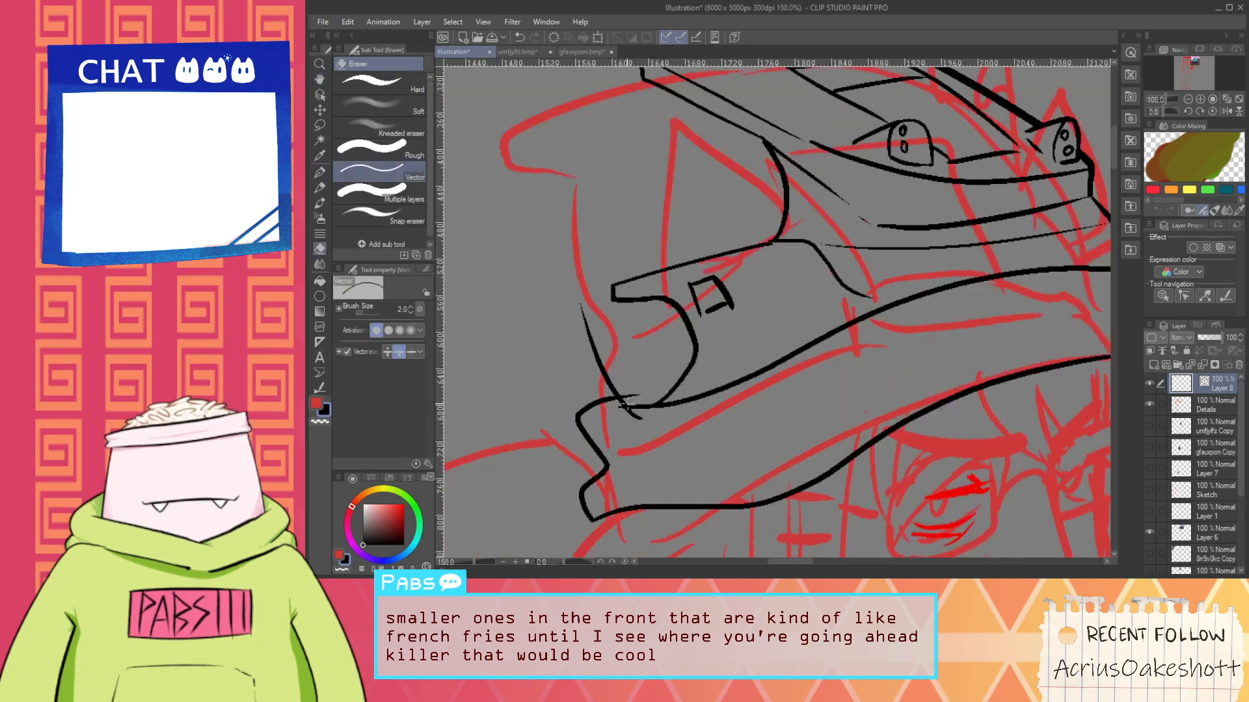
Ink the hat's jagged rear outline up to a pointed overhang and arch it over to the rear tip of the crown
{"action": "key", "text": "p"}
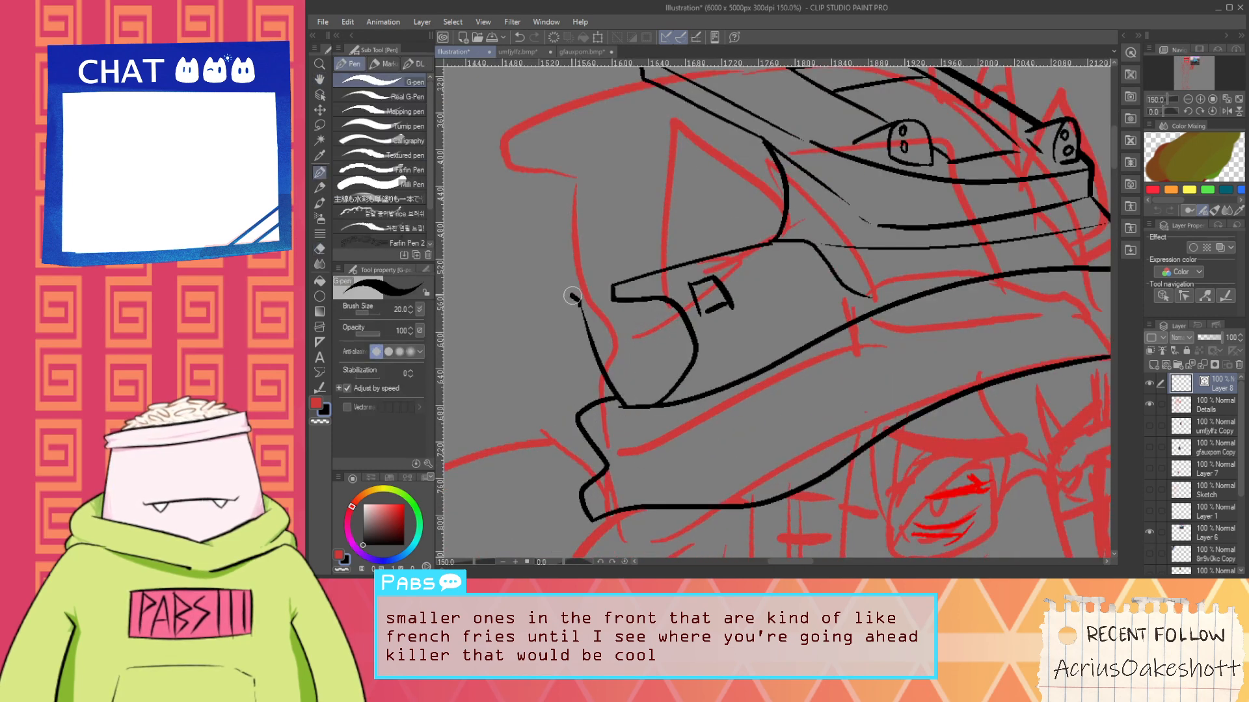
{"action": "key", "text": "ctrl+z"}
{"action": "key", "text": "space"}
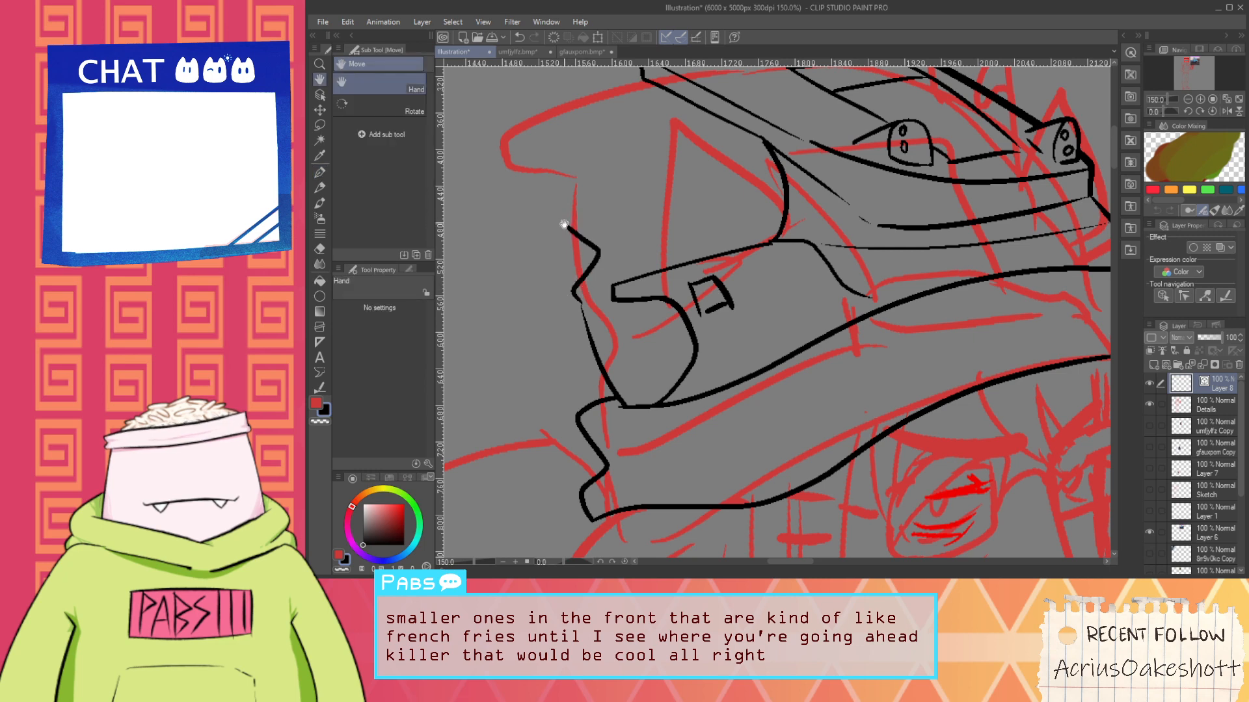
{"action": "key", "text": "space"}
{"action": "mouse_move", "coordinate": [563, 225]}
{"action": "left_mouse_down"}
{"action": "mouse_move", "coordinate": [567, 184]}
{"action": "mouse_move", "coordinate": [616, 228]}
{"action": "mouse_move", "coordinate": [691, 121]}
{"action": "left_mouse_up"}
{"action": "key", "text": "e"}
{"action": "scroll", "coordinate": [732, 132], "scroll_direction": "down", "scroll_amount": 3}
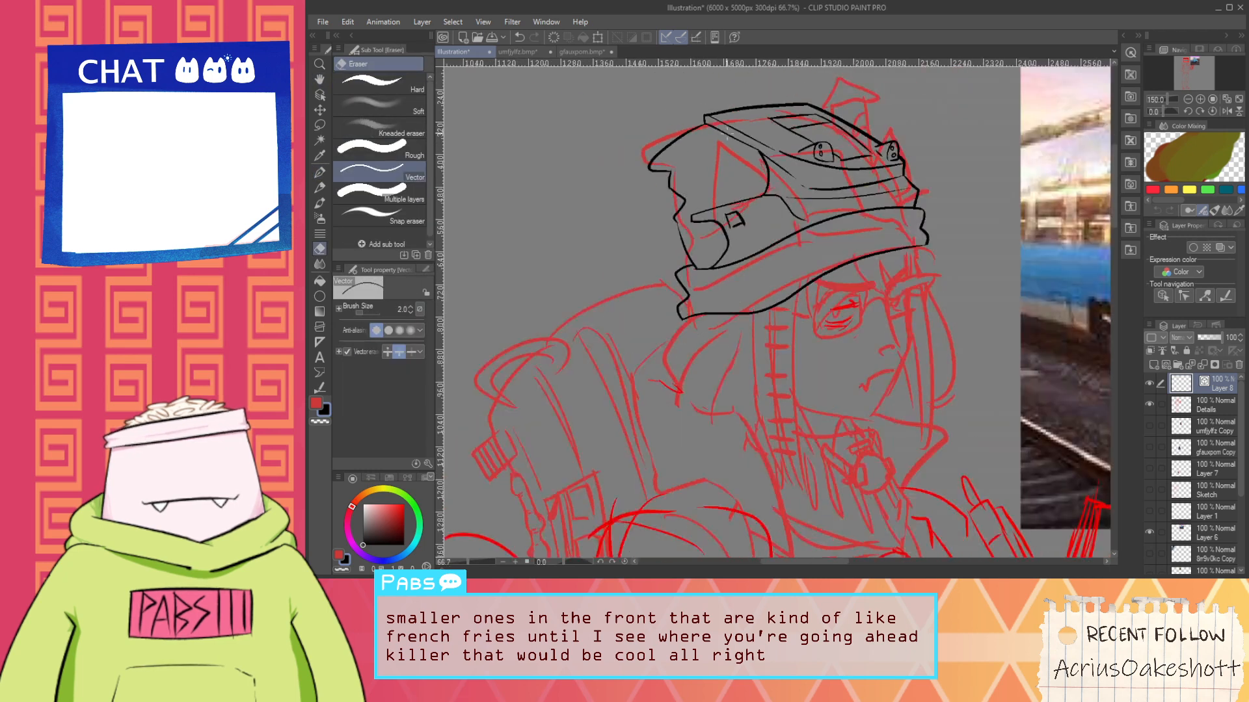
Ink a narrow pointed pair of fold lines on the hat's side above the side panel
{"action": "key", "text": "space"}
{"action": "left_click_drag", "start_coordinate": [774, 228], "coordinate": [769, 319]}
{"action": "scroll", "coordinate": [769, 318], "scroll_direction": "up", "scroll_amount": 2}
{"action": "scroll", "coordinate": [645, 221], "scroll_direction": "up", "scroll_amount": 1}
{"action": "key", "text": "p"}
{"action": "mouse_move", "coordinate": [634, 254]}
{"action": "left_mouse_down"}
{"action": "mouse_move", "coordinate": [749, 215]}
{"action": "mouse_move", "coordinate": [669, 215]}
{"action": "left_mouse_up"}
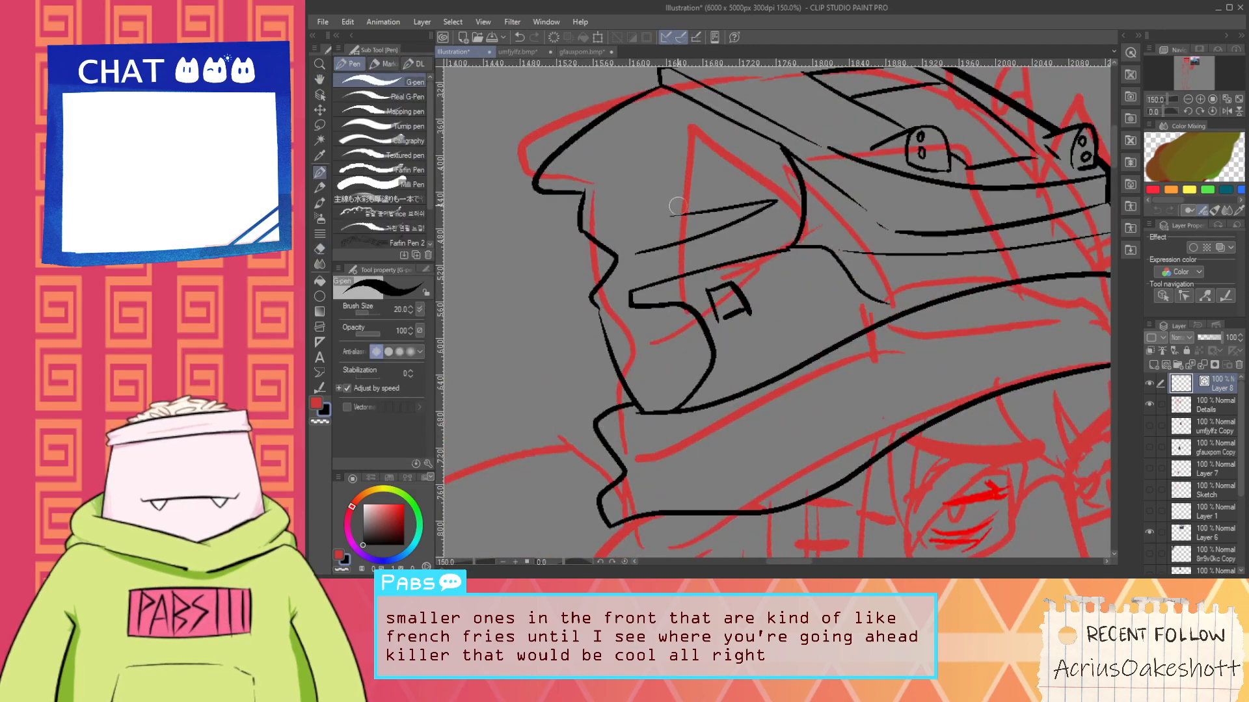
{"action": "scroll", "coordinate": [665, 159], "scroll_direction": "down", "scroll_amount": 3}
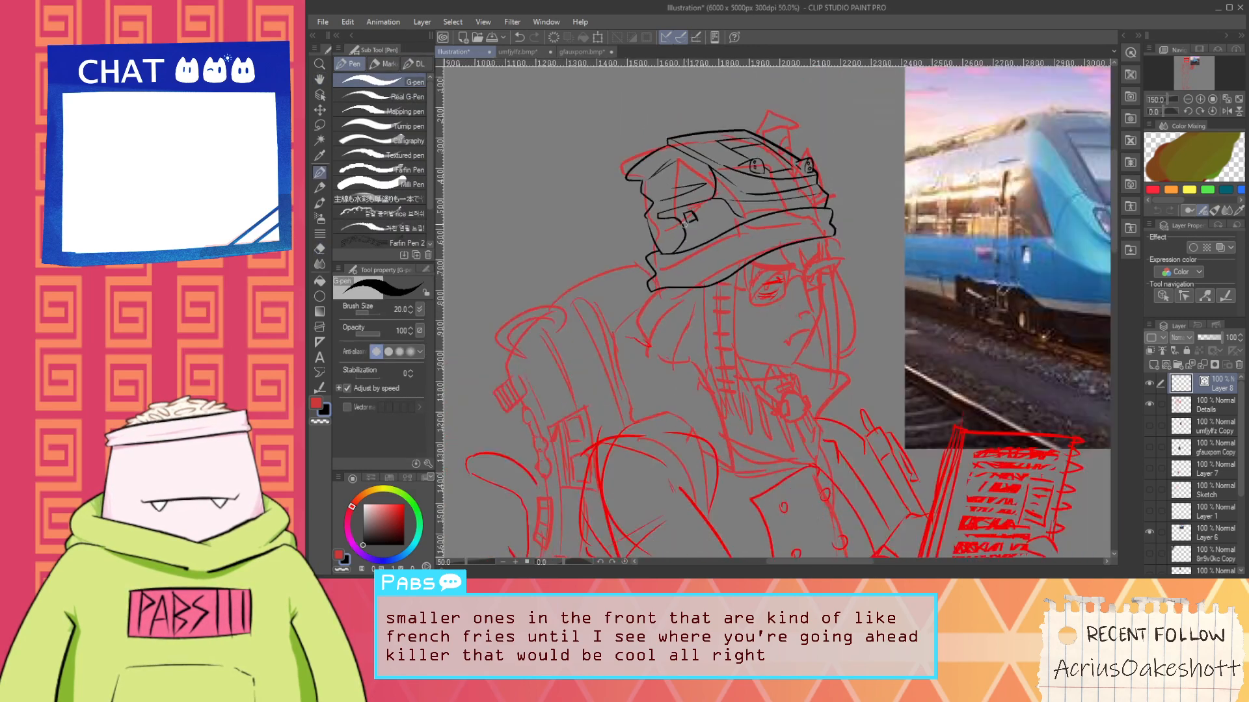
Ink a shallow curved fold line across the upper rear side of the hat, just below the crown's edge
{"action": "scroll", "coordinate": [680, 204], "scroll_direction": "up", "scroll_amount": 3}
{"action": "left_click_drag", "start_coordinate": [585, 185], "coordinate": [729, 153]}
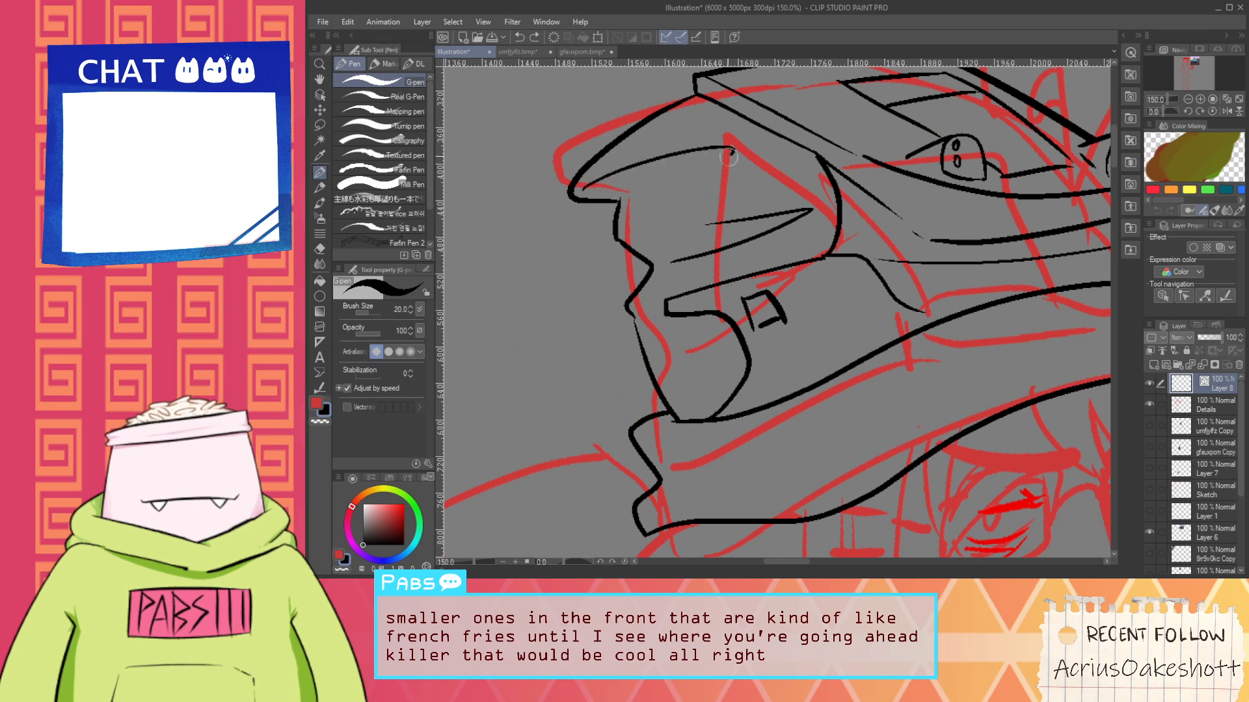
Try to ink the long rear edge of the hair beside the braid, from under the brim down to the shoulder
{"action": "scroll", "coordinate": [658, 189], "scroll_direction": "down", "scroll_amount": 3}
{"action": "key", "text": "space"}
{"action": "left_click_drag", "start_coordinate": [719, 302], "coordinate": [670, 286]}
{"action": "scroll", "coordinate": [666, 284], "scroll_direction": "up", "scroll_amount": 3}
{"action": "scroll", "coordinate": [615, 290], "scroll_direction": "down", "scroll_amount": 1}
{"action": "key", "text": "space"}
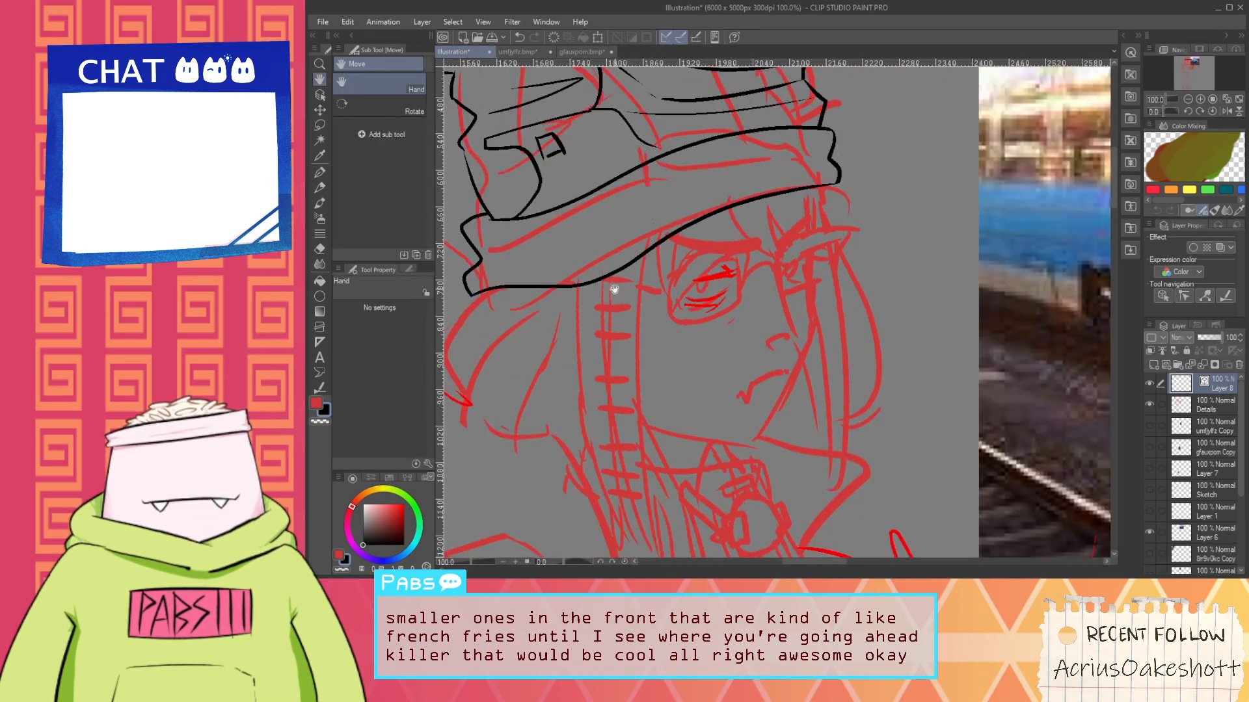
{"action": "left_click_drag", "start_coordinate": [613, 440], "coordinate": [605, 400]}
{"action": "left_click_drag", "start_coordinate": [564, 249], "coordinate": [623, 538]}
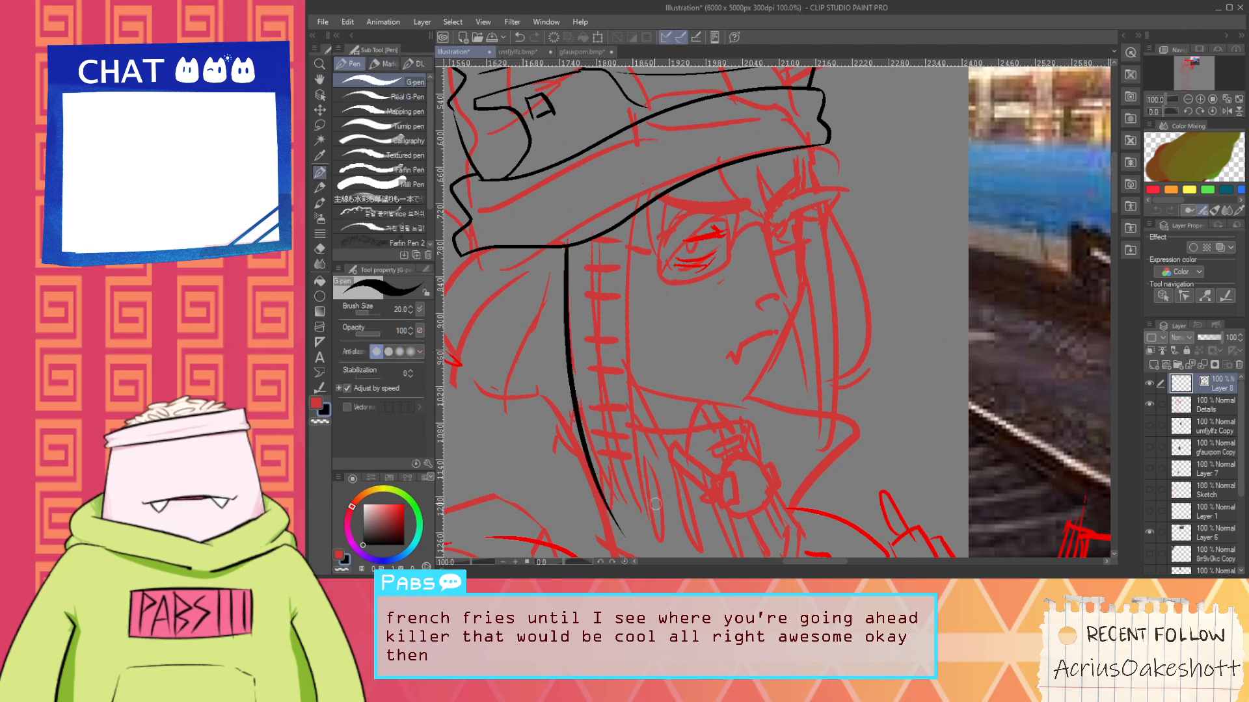
{"action": "key", "text": "ctrl+z"}
Ink a long fold line along the hat's brim, starting with a small hook near the rear end and redoing unsatisfactory strokes
{"action": "key", "text": "space"}
{"action": "mouse_move", "coordinate": [546, 236]}
{"action": "left_mouse_down"}
{"action": "mouse_move", "coordinate": [626, 413]}
{"action": "mouse_move", "coordinate": [757, 354]}
{"action": "left_mouse_up"}
{"action": "scroll", "coordinate": [585, 392], "scroll_direction": "up", "scroll_amount": 1}
{"action": "key", "text": "ctrl+z"}
{"action": "left_click_drag", "start_coordinate": [651, 407], "coordinate": [853, 321]}
{"action": "key", "text": "ctrl+z"}
{"action": "left_click_drag", "start_coordinate": [674, 395], "coordinate": [886, 297]}
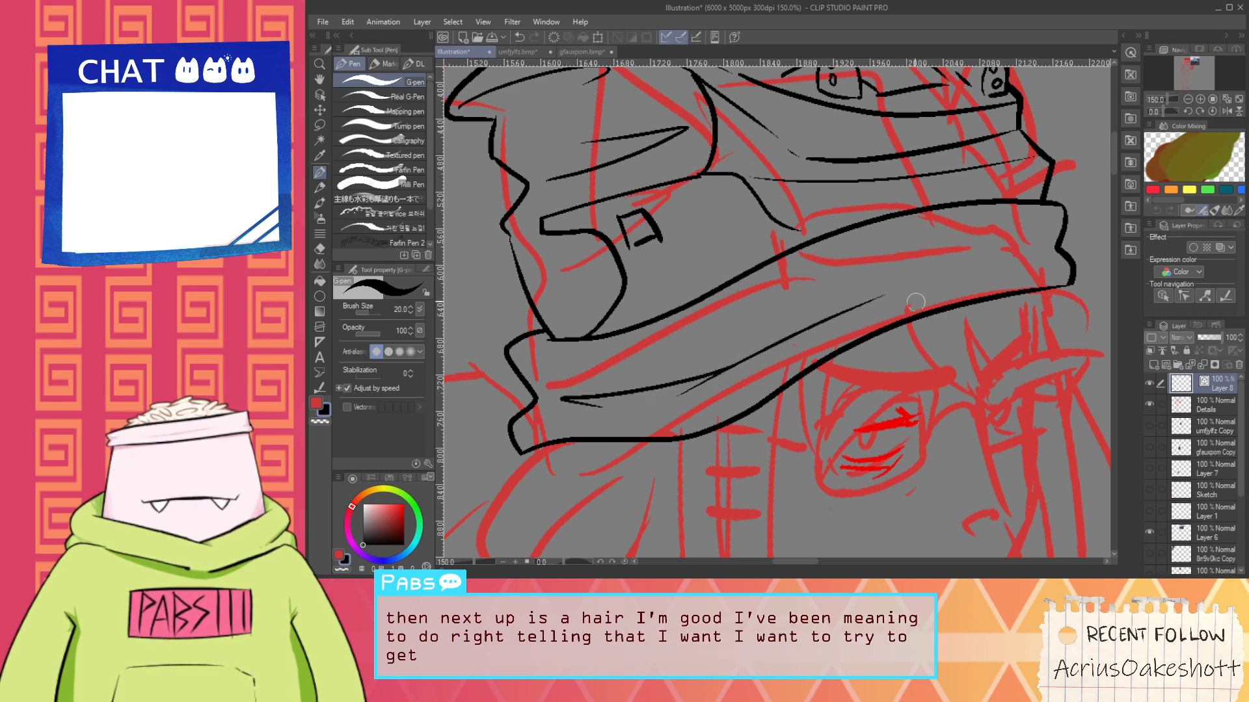
{"action": "key", "text": "ctrl+z"}
{"action": "mouse_move", "coordinate": [770, 348]}
{"action": "left_mouse_down"}
{"action": "mouse_move", "coordinate": [831, 307]}
{"action": "mouse_move", "coordinate": [995, 246]}
{"action": "mouse_move", "coordinate": [1053, 243]}
{"action": "left_mouse_up"}
{"action": "key", "text": "ctrl+z"}
Undo the last short strokes at the hooked end of the brim's fold line and ink a replacement fold stroke there
{"action": "scroll", "coordinate": [1044, 241], "scroll_direction": "down", "scroll_amount": 3}
{"action": "left_click_drag", "start_coordinate": [995, 322], "coordinate": [882, 326]}
{"action": "scroll", "coordinate": [881, 327], "scroll_direction": "up", "scroll_amount": 5}
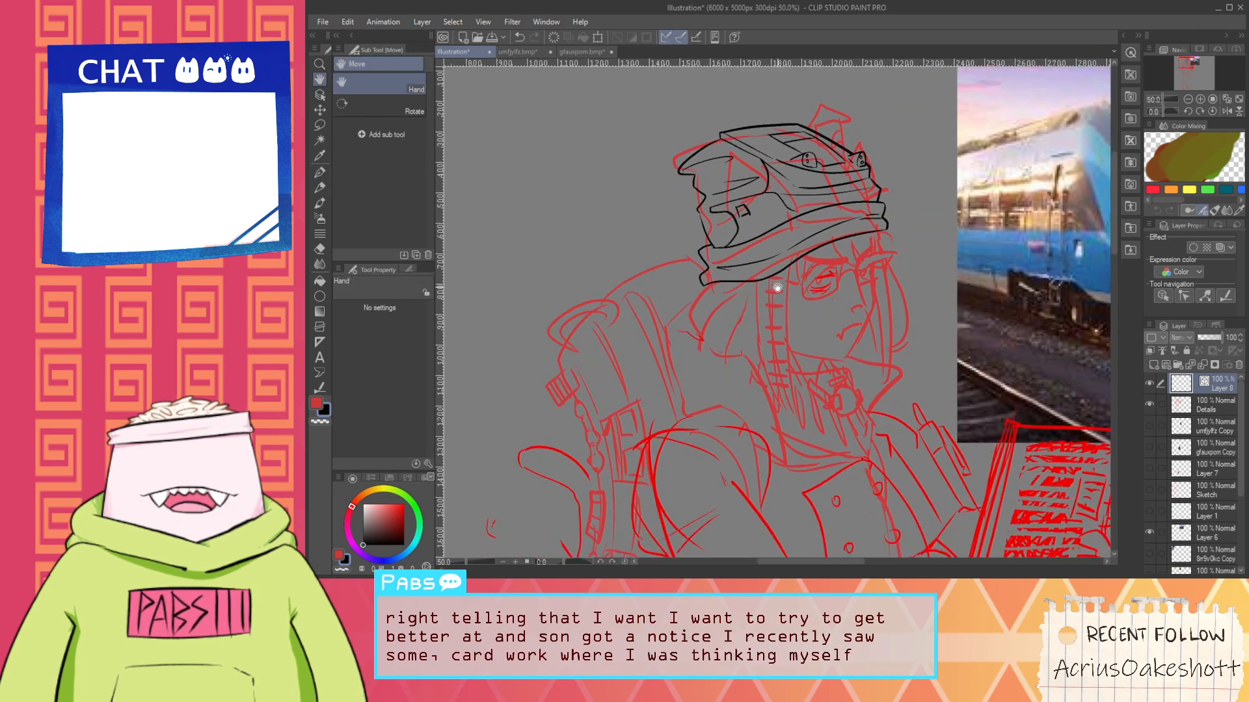
{"action": "key", "text": "p"}
{"action": "key", "text": "ctrl+z"}
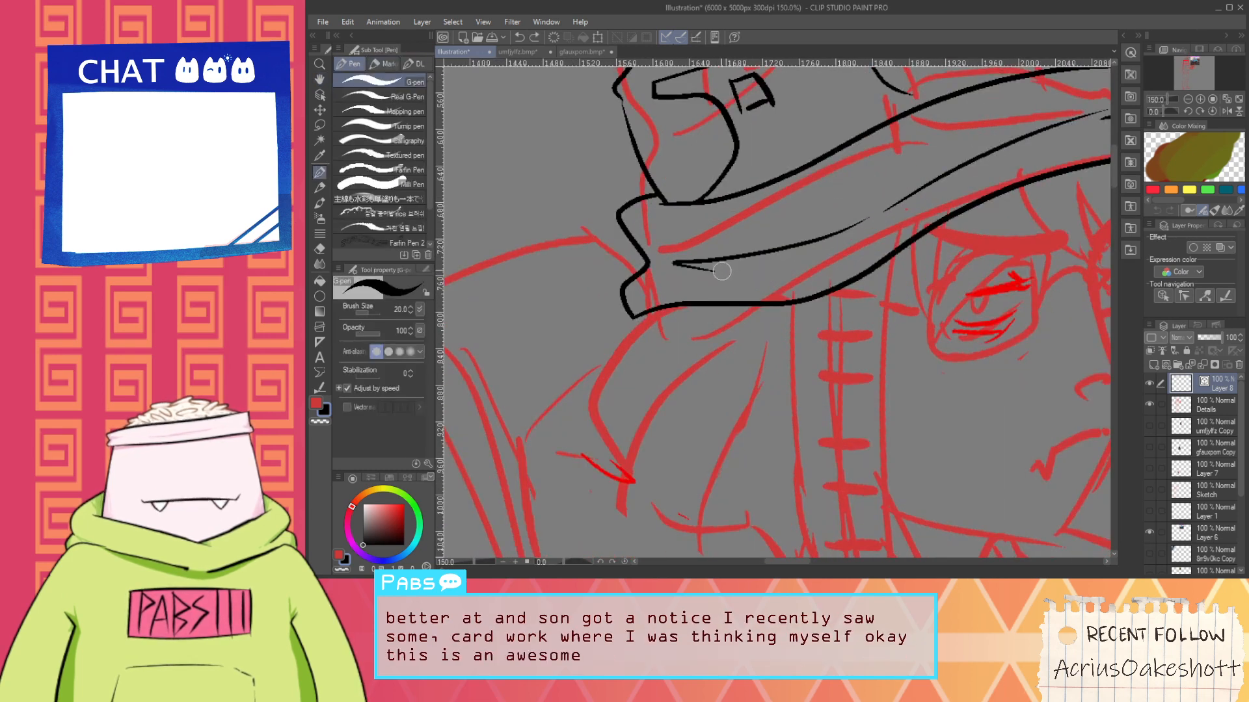
{"action": "key", "text": "ctrl+z"}
{"action": "mouse_move", "coordinate": [722, 270]}
{"action": "left_mouse_down"}
{"action": "mouse_move", "coordinate": [875, 240]}
{"action": "mouse_move", "coordinate": [829, 240]}
{"action": "mouse_move", "coordinate": [758, 324]}
{"action": "left_mouse_up"}
Set Adjust line width to scale up width by 1.10 and thicken the lower outline of the hat's brim
{"action": "scroll", "coordinate": [825, 246], "scroll_direction": "down", "scroll_amount": 2}
{"action": "key", "text": "space"}
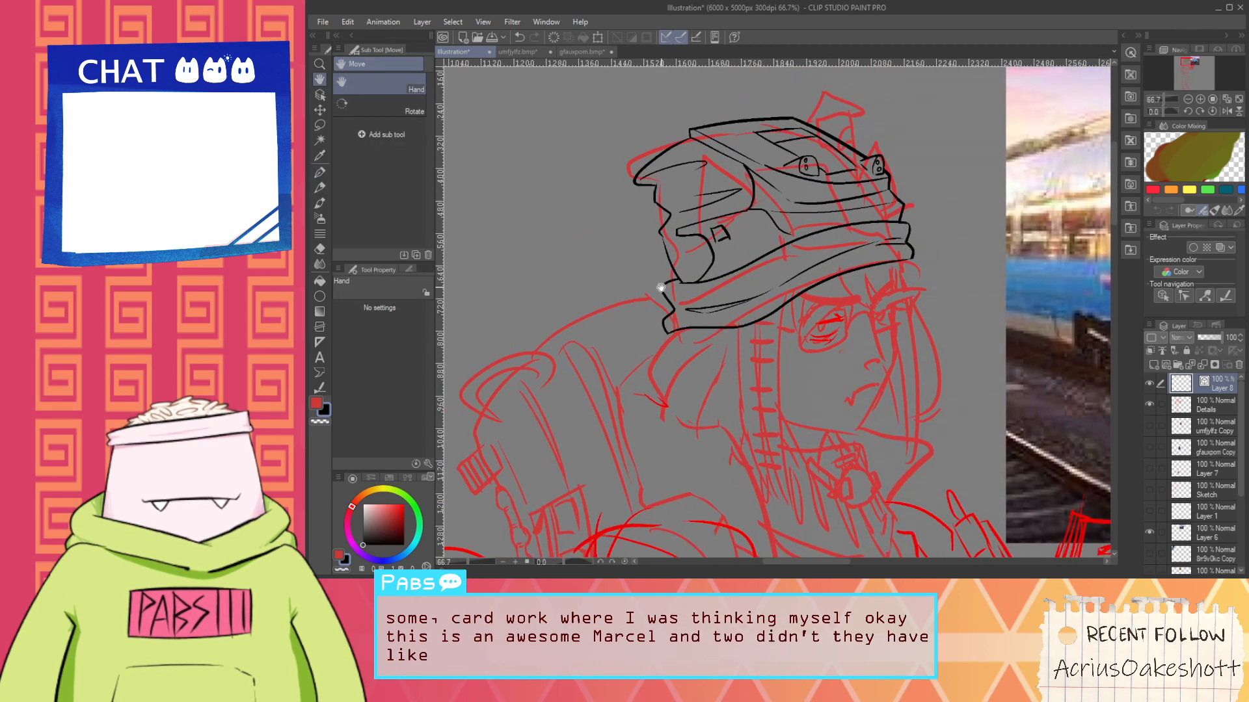
{"action": "left_click", "coordinate": [318, 390]}
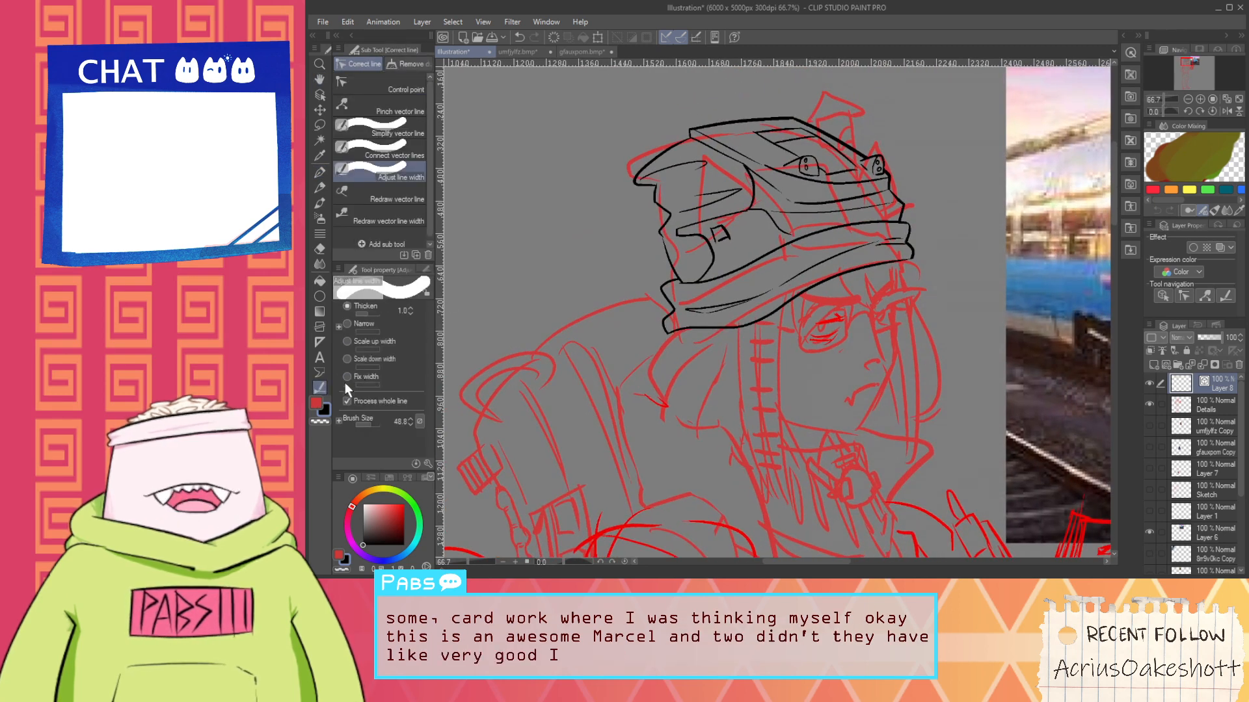
{"action": "left_click", "coordinate": [347, 358]}
{"action": "left_click", "coordinate": [348, 342]}
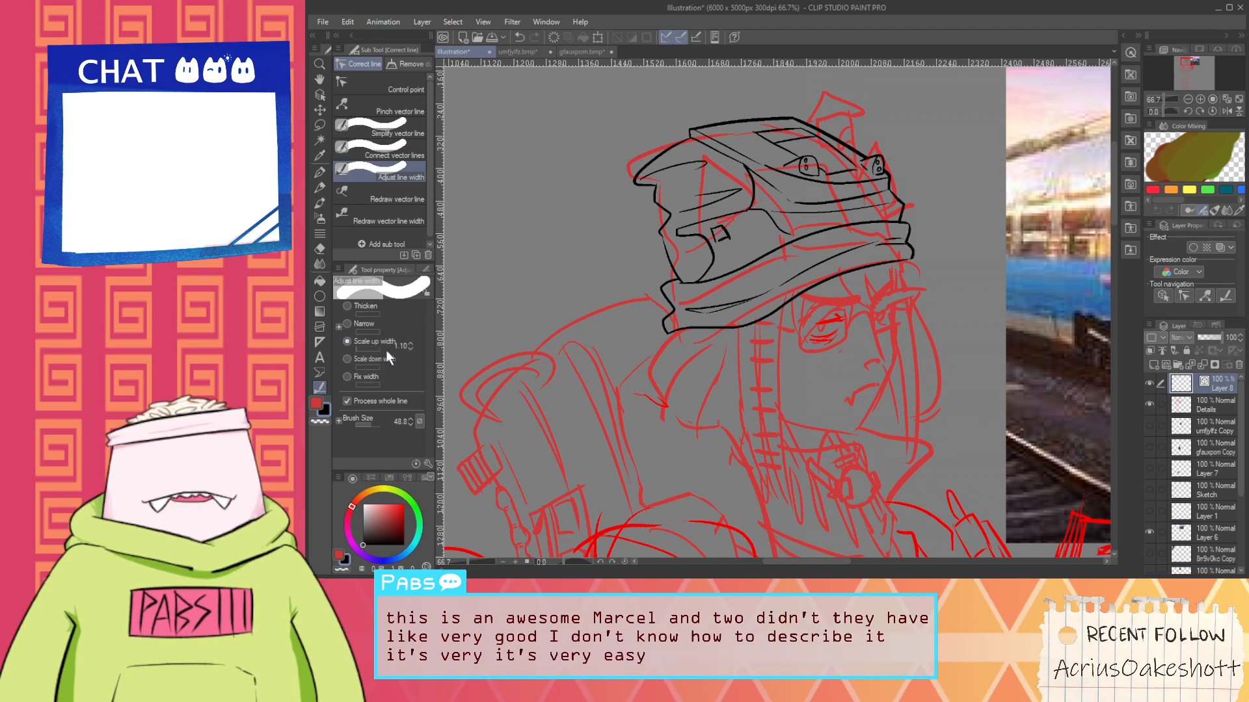
{"action": "scroll", "coordinate": [657, 345], "scroll_direction": "up", "scroll_amount": 3}
{"action": "mouse_move", "coordinate": [712, 309]}
{"action": "left_mouse_down"}
{"action": "mouse_move", "coordinate": [741, 293]}
{"action": "mouse_move", "coordinate": [723, 311]}
{"action": "left_mouse_up"}
{"action": "scroll", "coordinate": [722, 311], "scroll_direction": "down", "scroll_amount": 2}
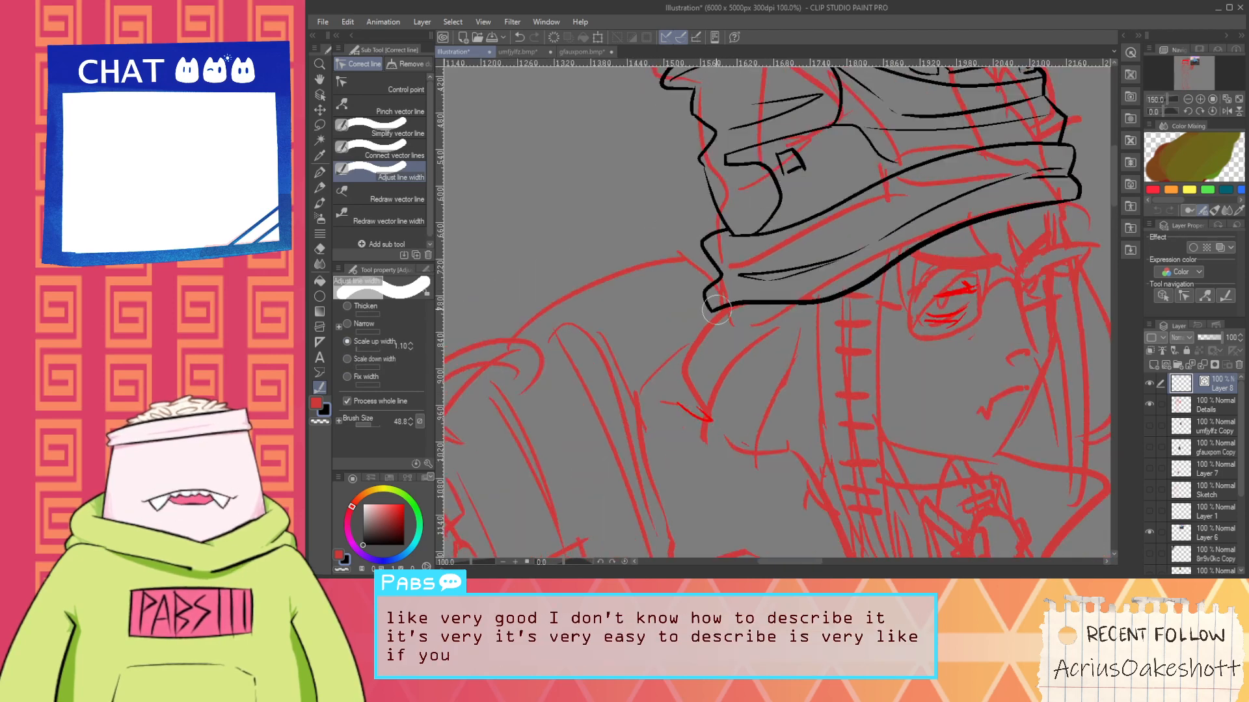
Turn off whole-line processing and thicken the rear corner of the hat's lower brim line with Scale up width
{"action": "left_click", "coordinate": [375, 401]}
{"action": "scroll", "coordinate": [676, 329], "scroll_direction": "up", "scroll_amount": 1}
{"action": "mouse_move", "coordinate": [730, 304]}
{"action": "left_mouse_down"}
{"action": "mouse_move", "coordinate": [759, 293]}
{"action": "mouse_move", "coordinate": [695, 309]}
{"action": "left_mouse_up"}
{"action": "scroll", "coordinate": [713, 290], "scroll_direction": "down", "scroll_amount": 2}
{"action": "key", "text": "space"}
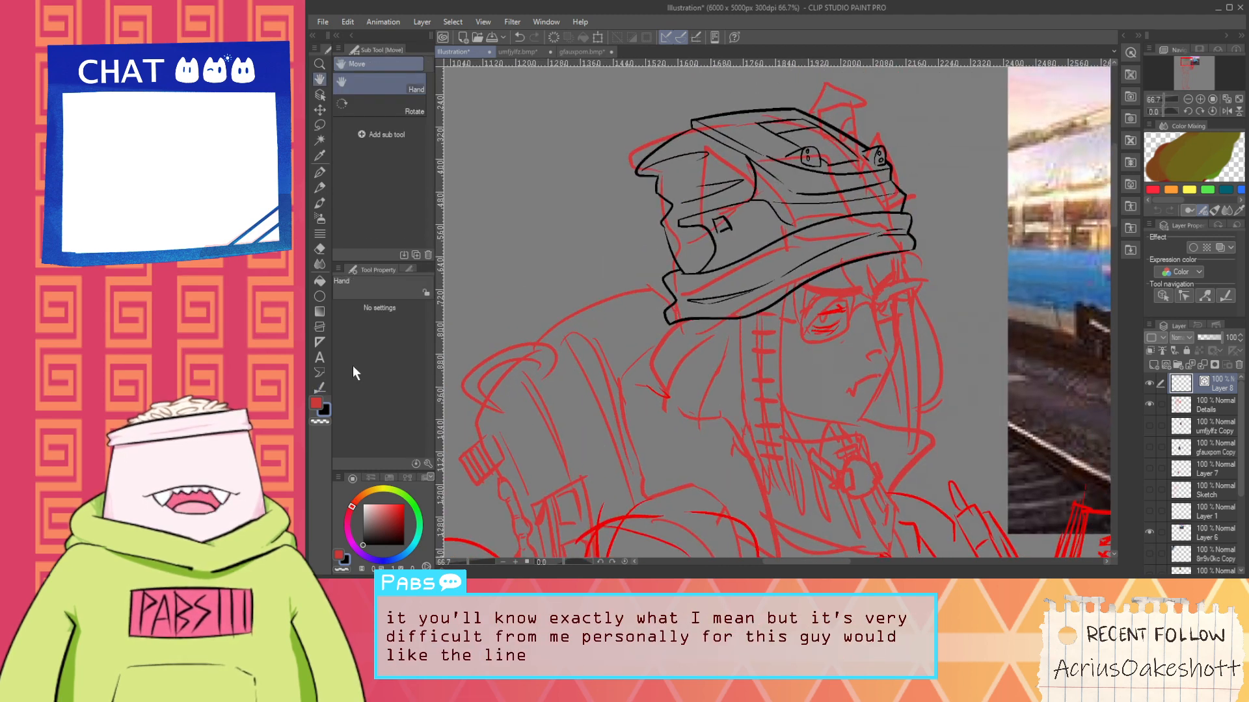
Switch the line width adjustment to Scale down width and thin the hat's lower brim line above the face
{"action": "left_click", "coordinate": [318, 388]}
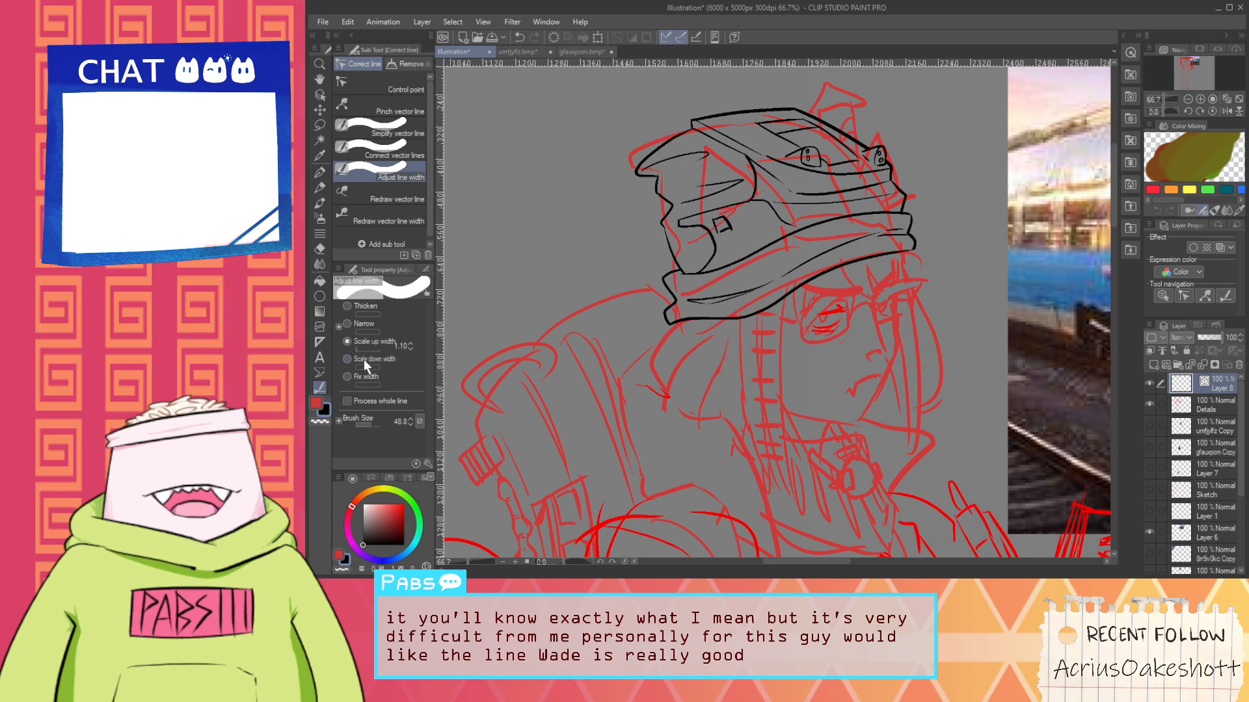
{"action": "left_click", "coordinate": [385, 359]}
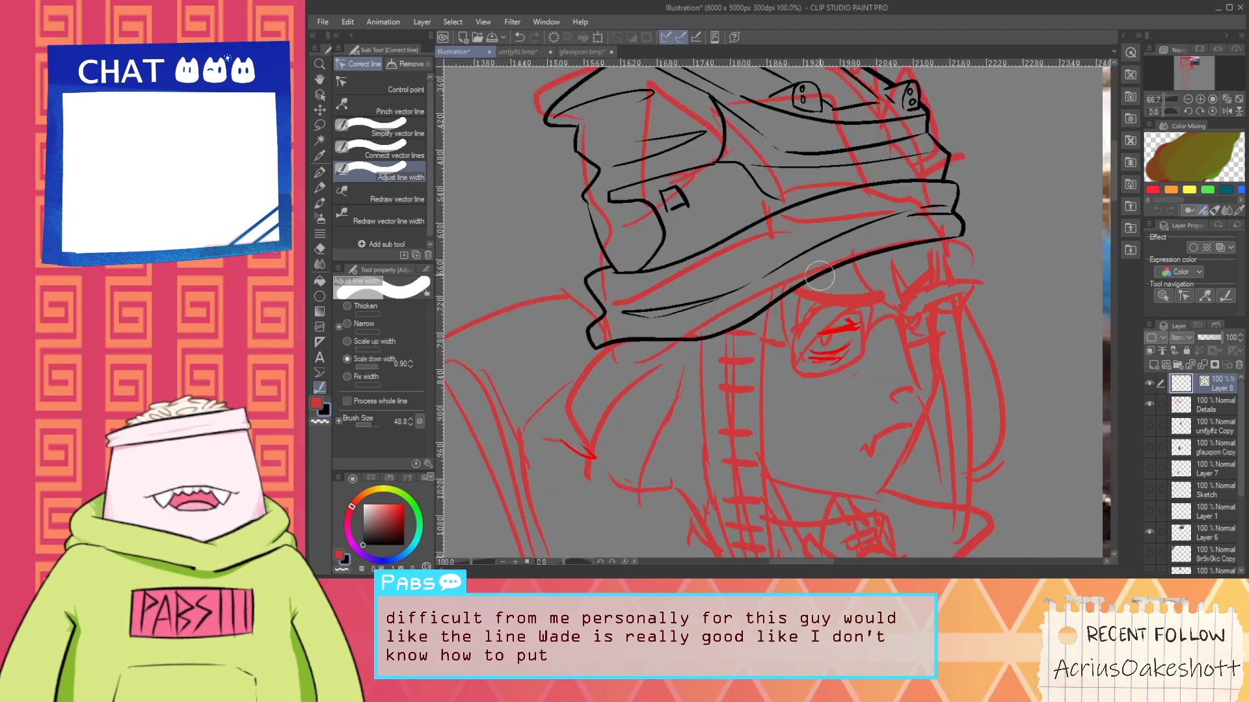
{"action": "scroll", "coordinate": [815, 275], "scroll_direction": "up", "scroll_amount": 1}
{"action": "left_click_drag", "start_coordinate": [882, 252], "coordinate": [756, 310]}
{"action": "scroll", "coordinate": [669, 335], "scroll_direction": "down", "scroll_amount": 2}
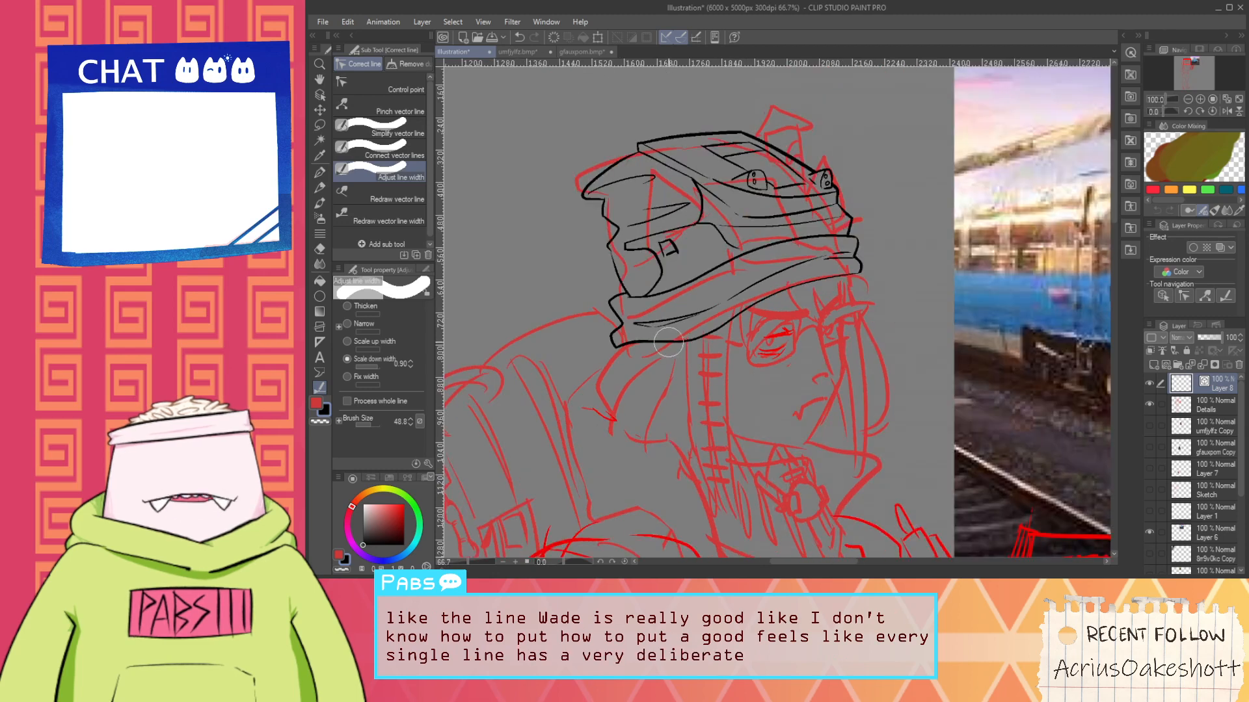
{"action": "left_click_drag", "start_coordinate": [652, 352], "coordinate": [646, 326]}
{"action": "left_click_drag", "start_coordinate": [619, 281], "coordinate": [614, 340]}
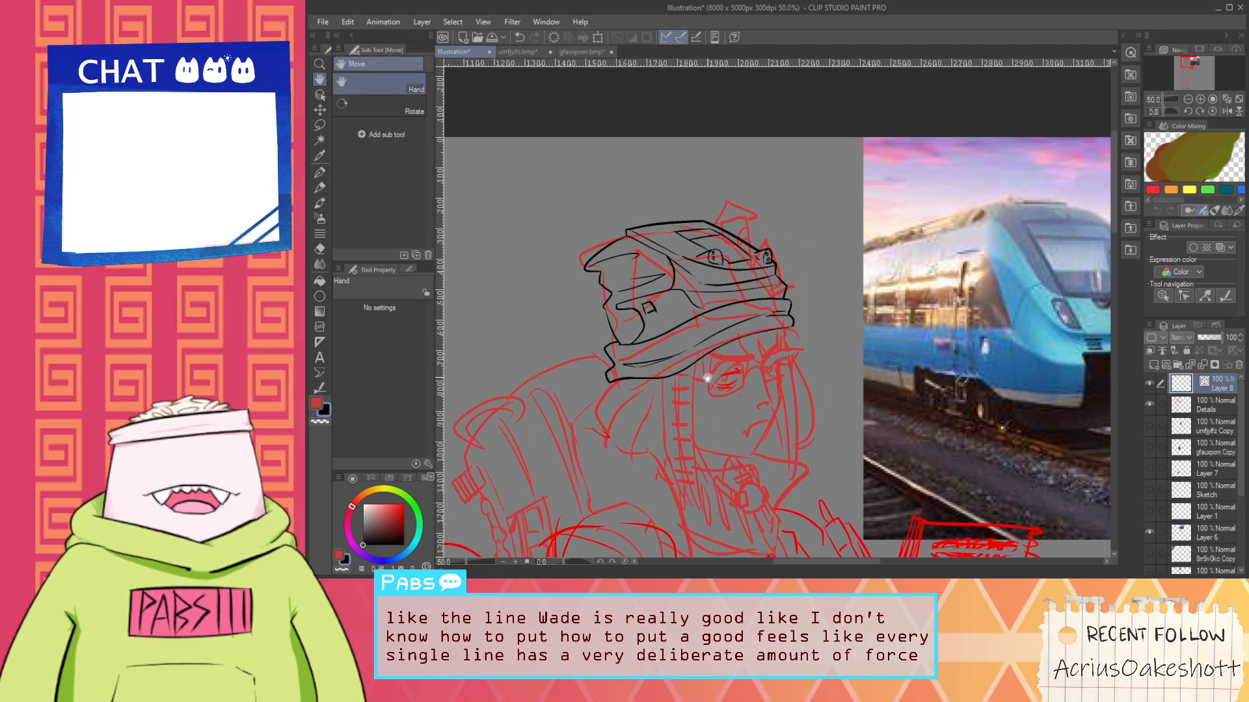
Ink the outer hair curve below the hat's rear corner with the G-pen and erase its overlap with the brim
{"action": "scroll", "coordinate": [634, 402], "scroll_direction": "up", "scroll_amount": 4}
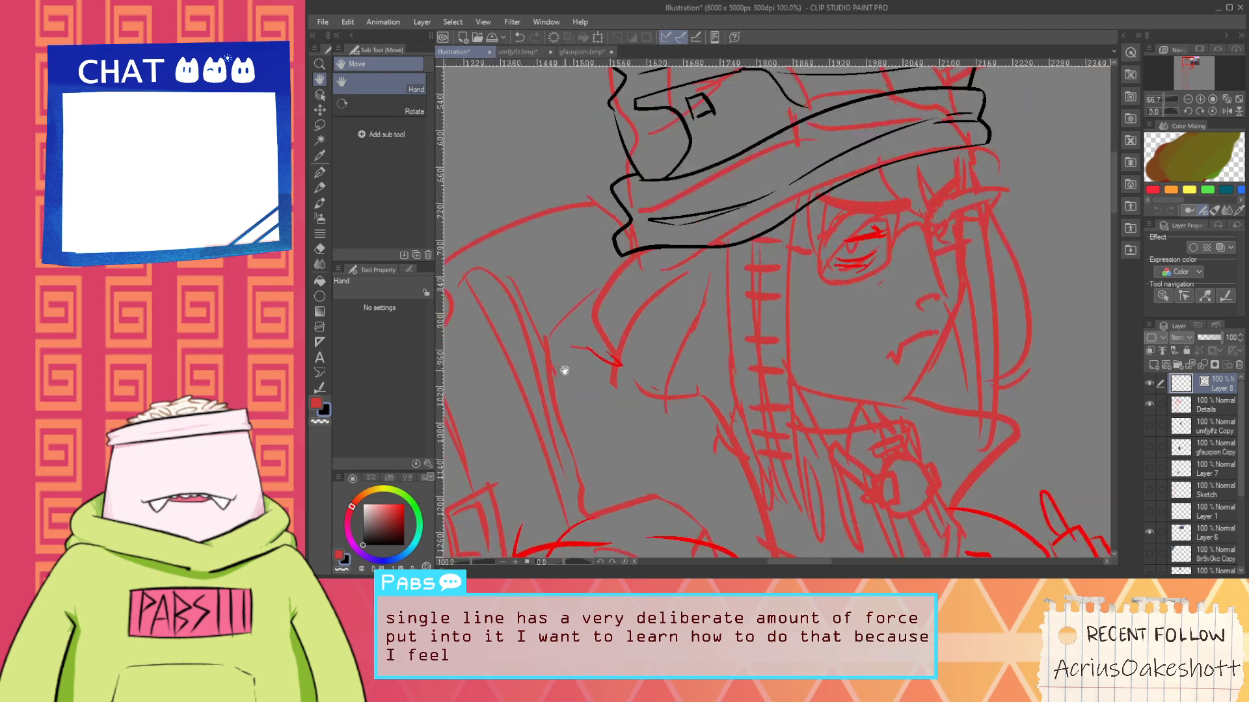
{"action": "key", "text": "p"}
{"action": "mouse_move", "coordinate": [677, 171]}
{"action": "left_mouse_down"}
{"action": "mouse_move", "coordinate": [574, 344]}
{"action": "mouse_move", "coordinate": [654, 409]}
{"action": "left_mouse_up"}
{"action": "key", "text": "ctrl+z"}
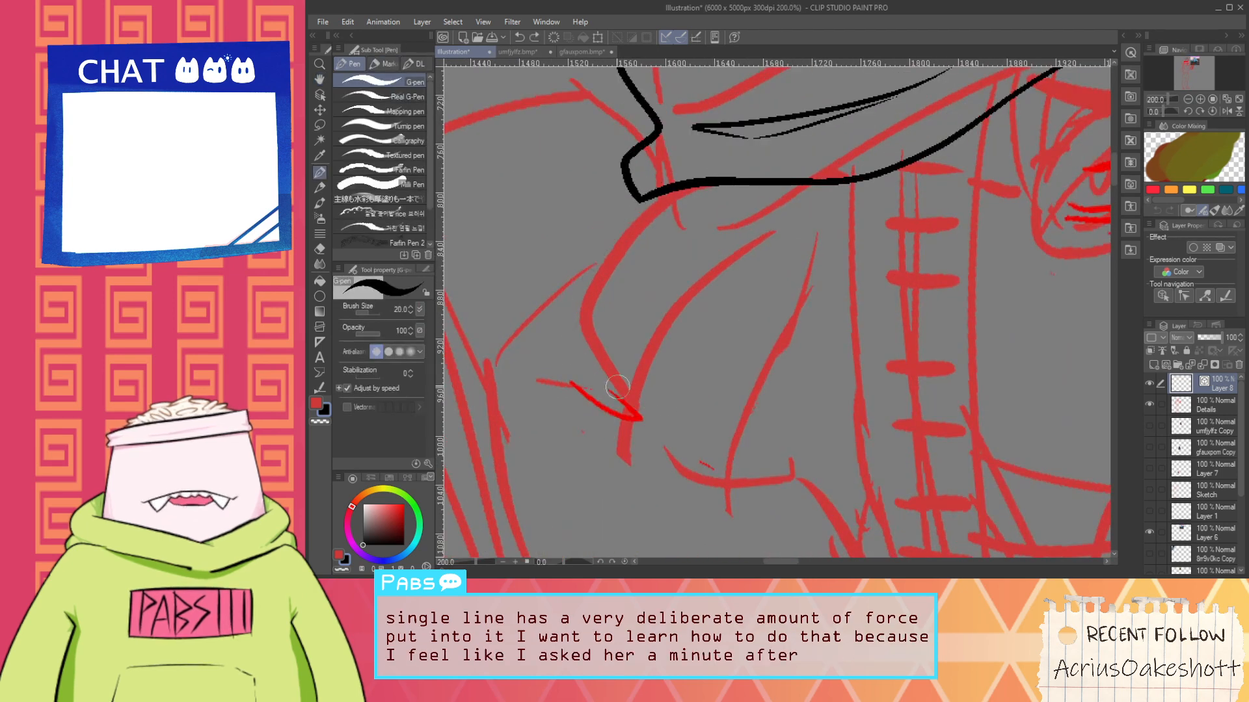
{"action": "mouse_move", "coordinate": [686, 158]}
{"action": "left_mouse_down"}
{"action": "mouse_move", "coordinate": [683, 429]}
{"action": "mouse_move", "coordinate": [737, 130]}
{"action": "left_mouse_up"}
{"action": "key", "text": "ctrl+z"}
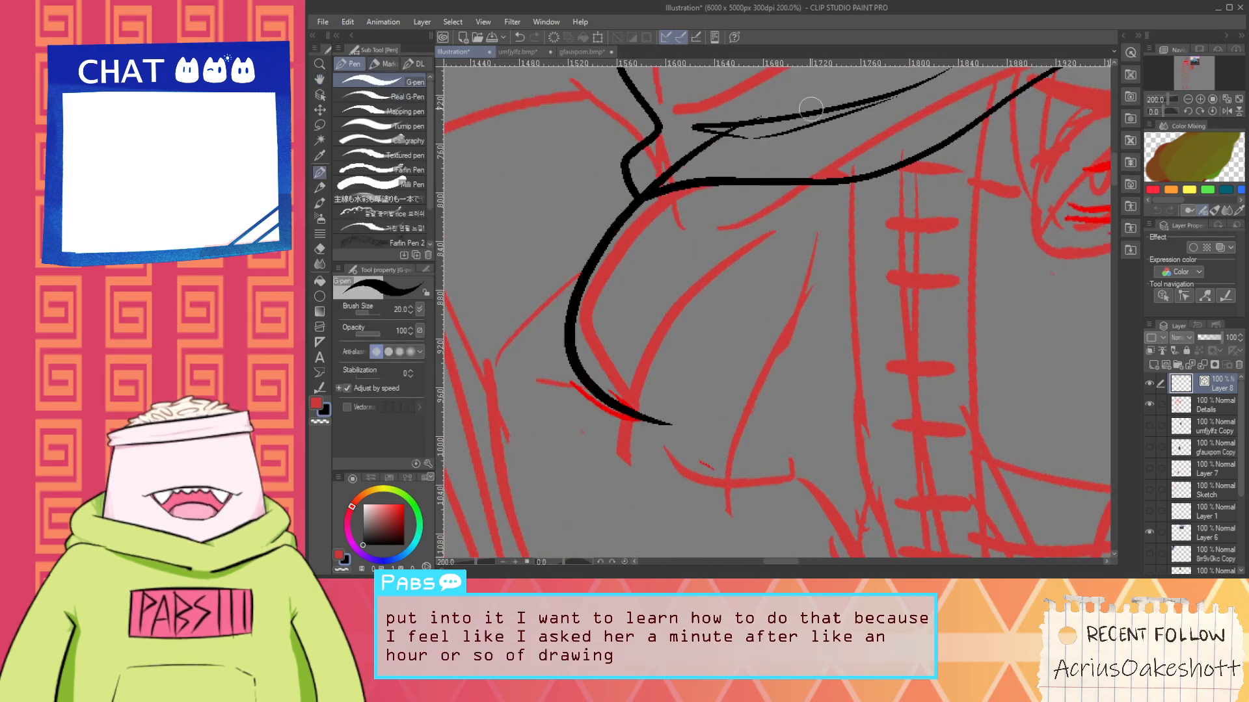
{"action": "key", "text": "e"}
{"action": "left_click", "coordinate": [743, 131]}
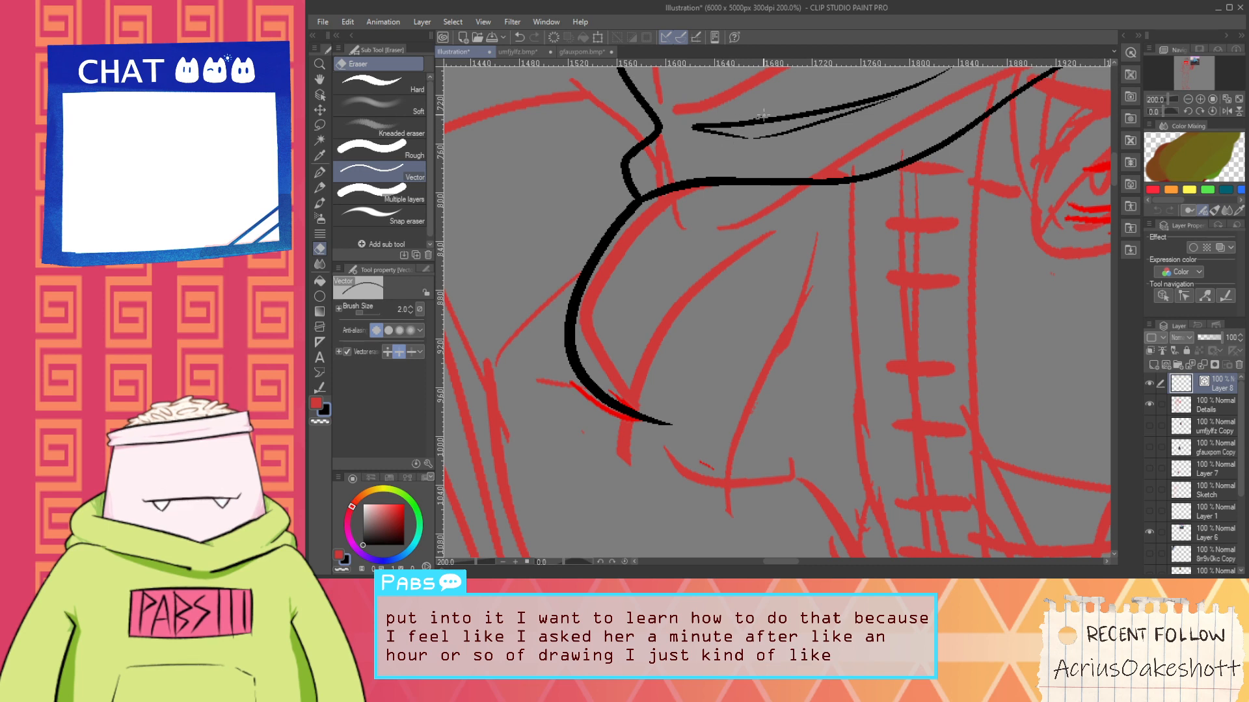
Ink a second curved hair line inside the outer curve and trim its lower end with the vector eraser
{"action": "key", "text": "p"}
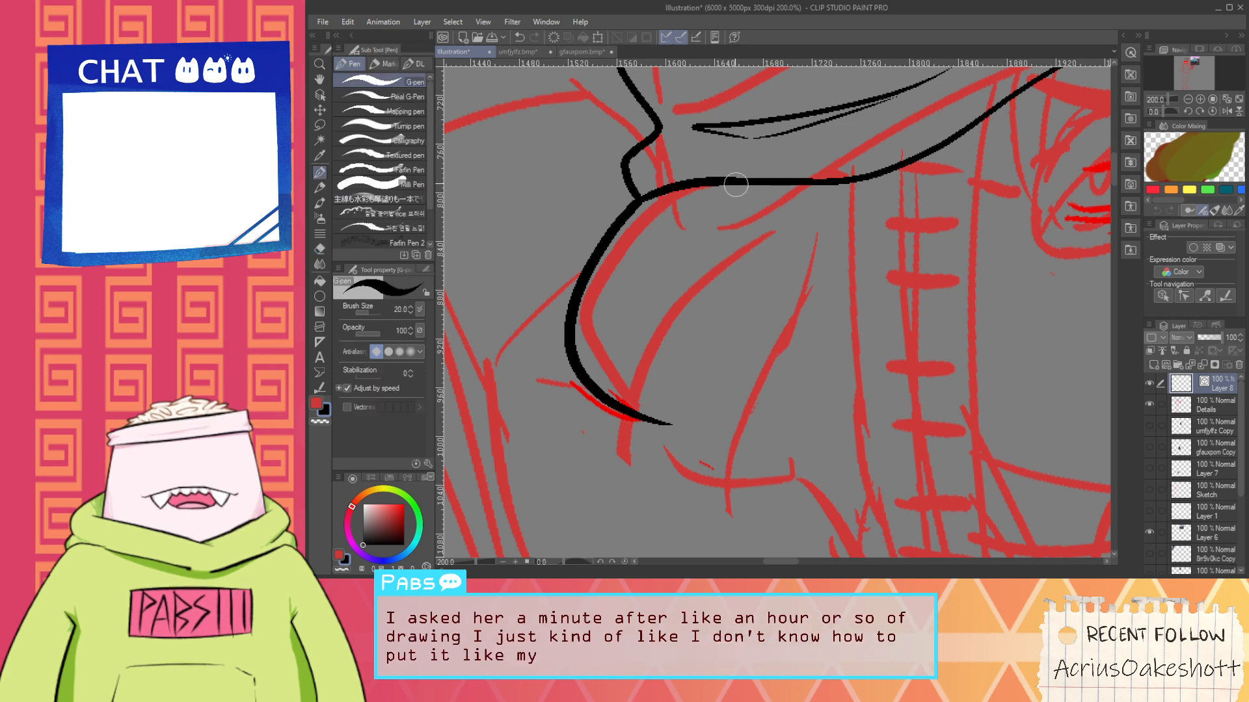
{"action": "left_click_drag", "start_coordinate": [744, 179], "coordinate": [713, 455]}
{"action": "key", "text": "ctrl+z"}
{"action": "mouse_move", "coordinate": [737, 203]}
{"action": "left_mouse_down"}
{"action": "mouse_move", "coordinate": [659, 320]}
{"action": "mouse_move", "coordinate": [716, 444]}
{"action": "left_mouse_up"}
{"action": "key", "text": "ctrl+z"}
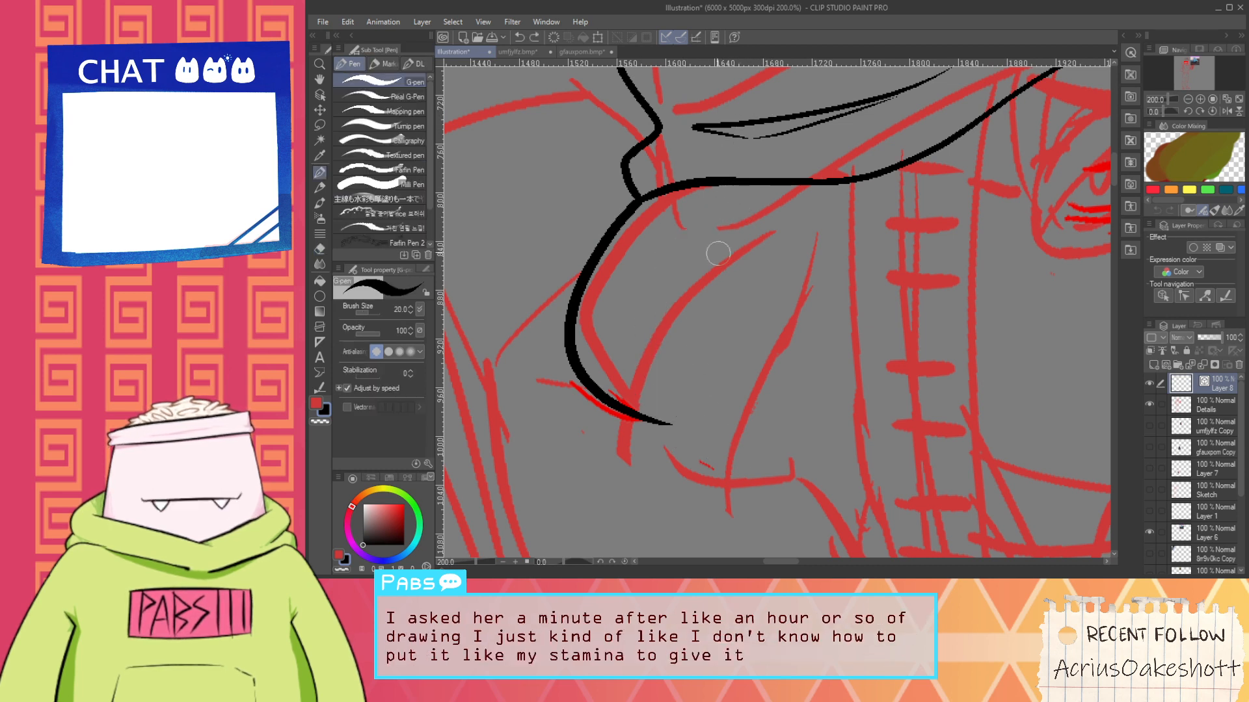
{"action": "left_click_drag", "start_coordinate": [722, 214], "coordinate": [821, 514]}
{"action": "key", "text": "ctrl+z"}
{"action": "left_click_drag", "start_coordinate": [668, 283], "coordinate": [893, 384]}
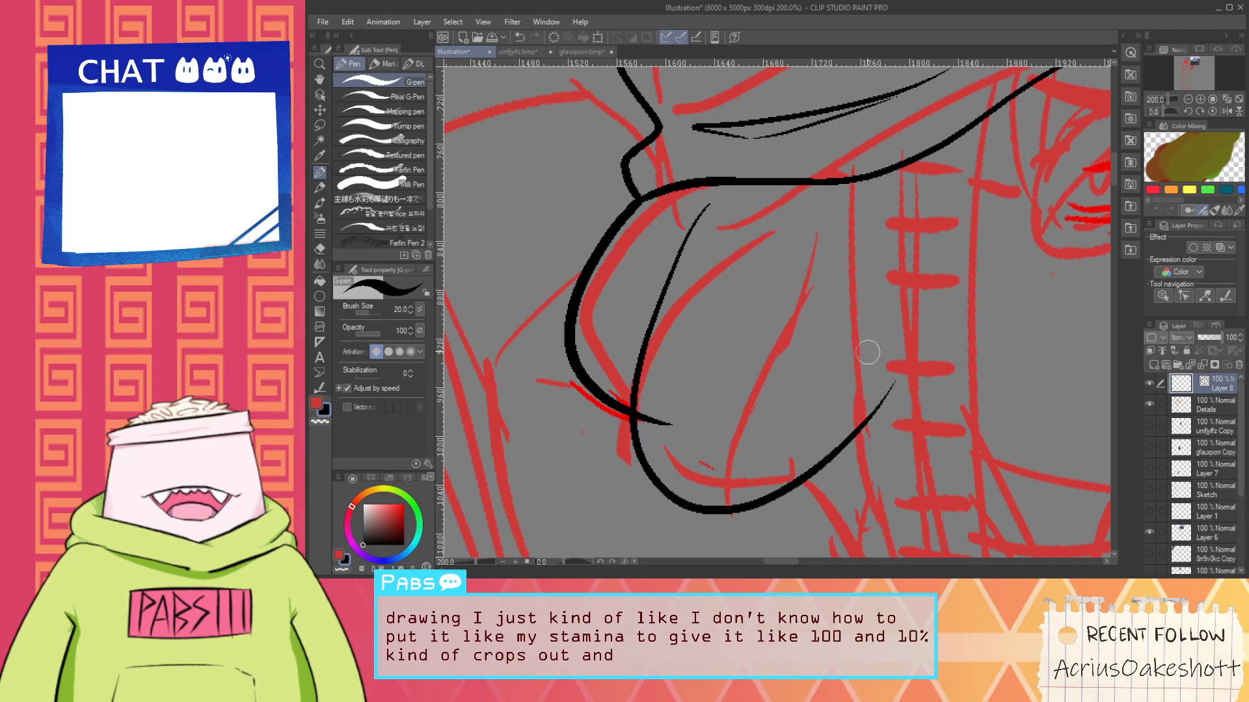
{"action": "key", "text": "ctrl+z"}
{"action": "left_click_drag", "start_coordinate": [713, 207], "coordinate": [834, 445]}
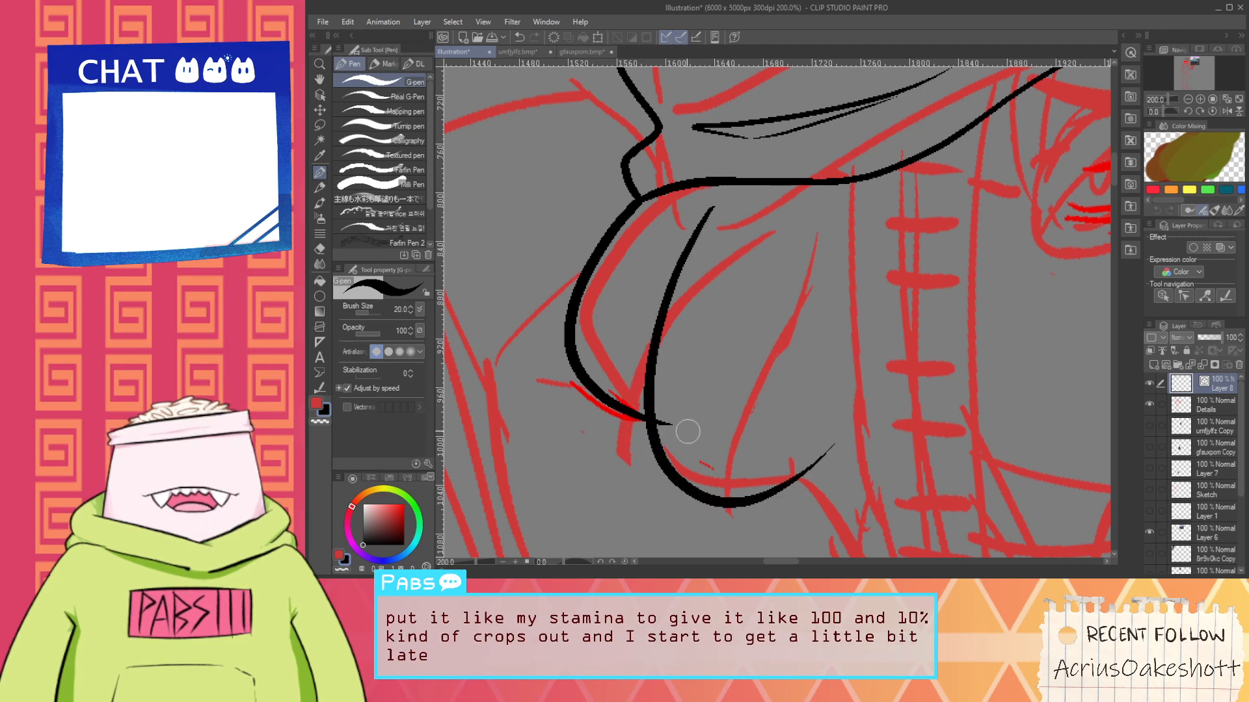
{"action": "key", "text": "e"}
{"action": "key", "text": "ctrl+minus"}
{"action": "key", "text": "ctrl+minus"}
{"action": "key", "text": "space"}
{"action": "mouse_move", "coordinate": [785, 368]}
{"action": "left_mouse_down"}
{"action": "mouse_move", "coordinate": [693, 354]}
{"action": "mouse_move", "coordinate": [670, 220]}
{"action": "left_mouse_up"}
{"action": "key", "text": "ctrl+z"}
{"action": "key", "text": "p"}
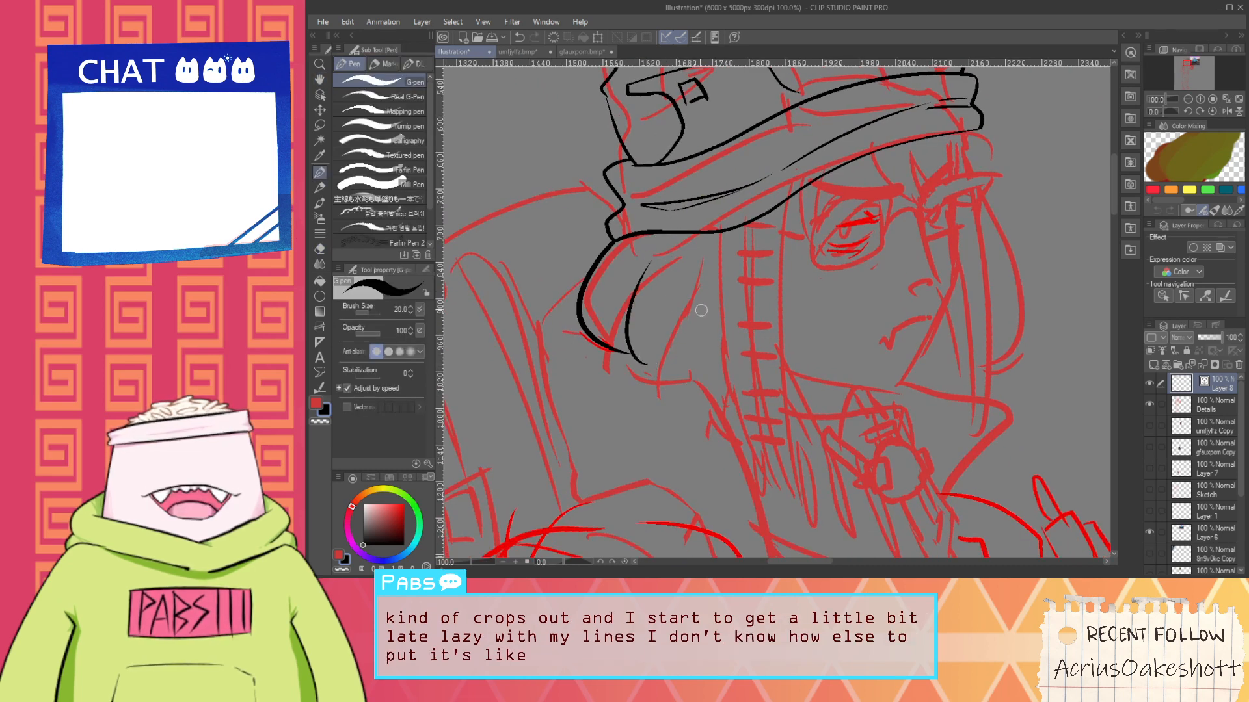
Ink the two long side lines of the stitched hair strand hanging from the hat's brim beside the face
{"action": "key", "text": "space"}
{"action": "left_click_drag", "start_coordinate": [742, 259], "coordinate": [711, 272]}
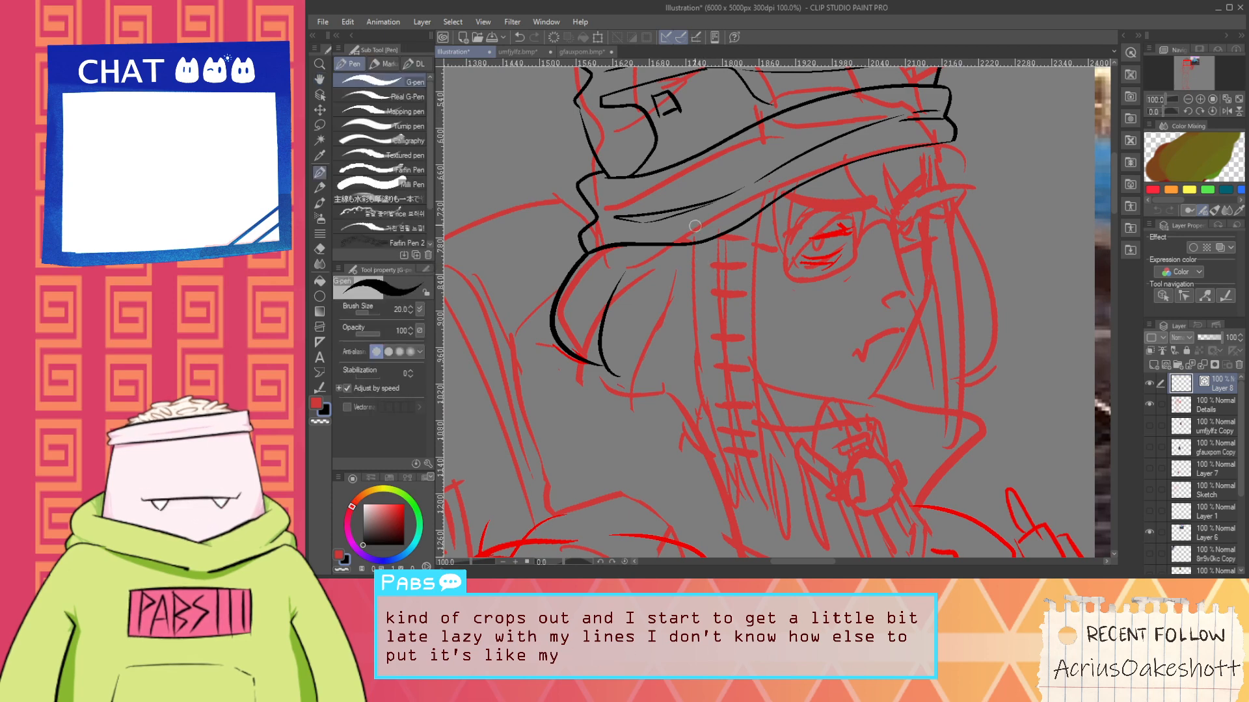
{"action": "left_click_drag", "start_coordinate": [694, 226], "coordinate": [769, 538]}
{"action": "mouse_move", "coordinate": [759, 230]}
{"action": "left_mouse_down"}
{"action": "mouse_move", "coordinate": [790, 547]}
{"action": "mouse_move", "coordinate": [802, 499]}
{"action": "left_mouse_up"}
{"action": "scroll", "coordinate": [790, 476], "scroll_direction": "up", "scroll_amount": 1}
{"action": "key", "text": "space"}
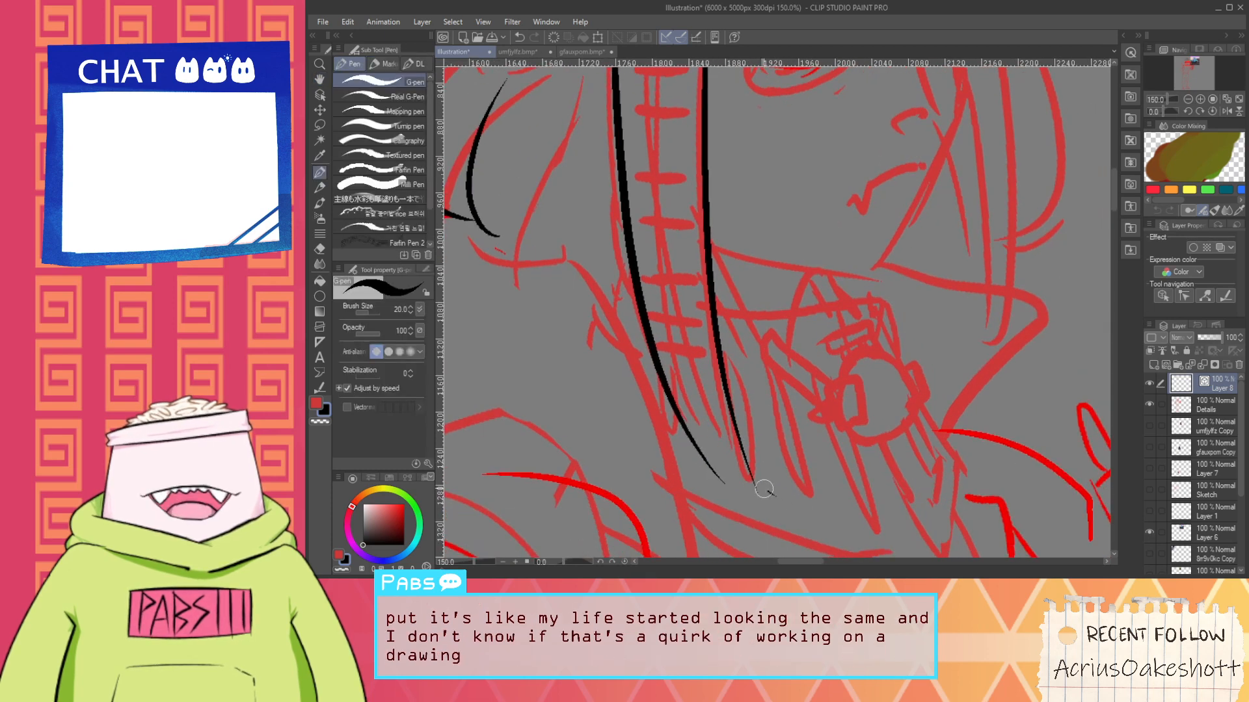
{"action": "scroll", "coordinate": [732, 375], "scroll_direction": "down", "scroll_amount": 1}
{"action": "key", "text": "space"}
{"action": "left_click_drag", "start_coordinate": [738, 374], "coordinate": [744, 389]}
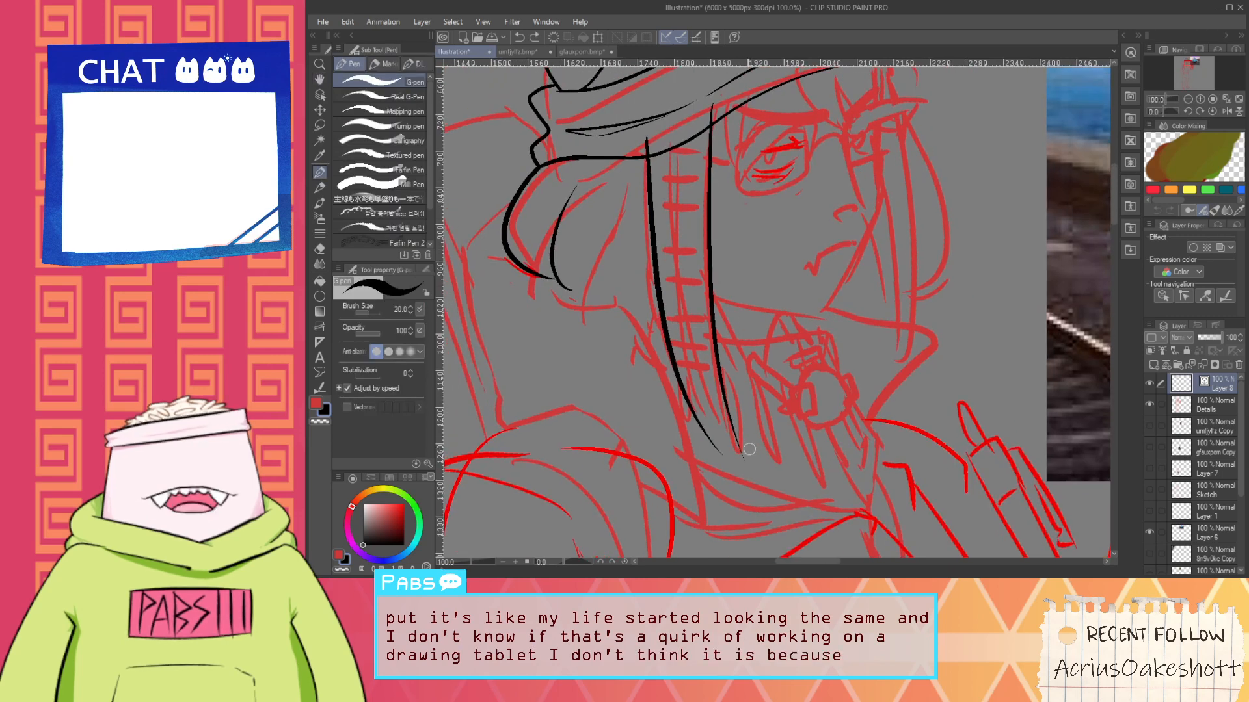
Try to ink a centre line down the hair strand, and undo all of the strand's inked lines
{"action": "left_click_drag", "start_coordinate": [749, 450], "coordinate": [684, 220]}
{"action": "key", "text": "ctrl+z"}
{"action": "mouse_move", "coordinate": [678, 158]}
{"action": "left_mouse_down"}
{"action": "mouse_move", "coordinate": [709, 412]}
{"action": "mouse_move", "coordinate": [756, 464]}
{"action": "left_mouse_up"}
{"action": "key", "text": "ctrl+z"}
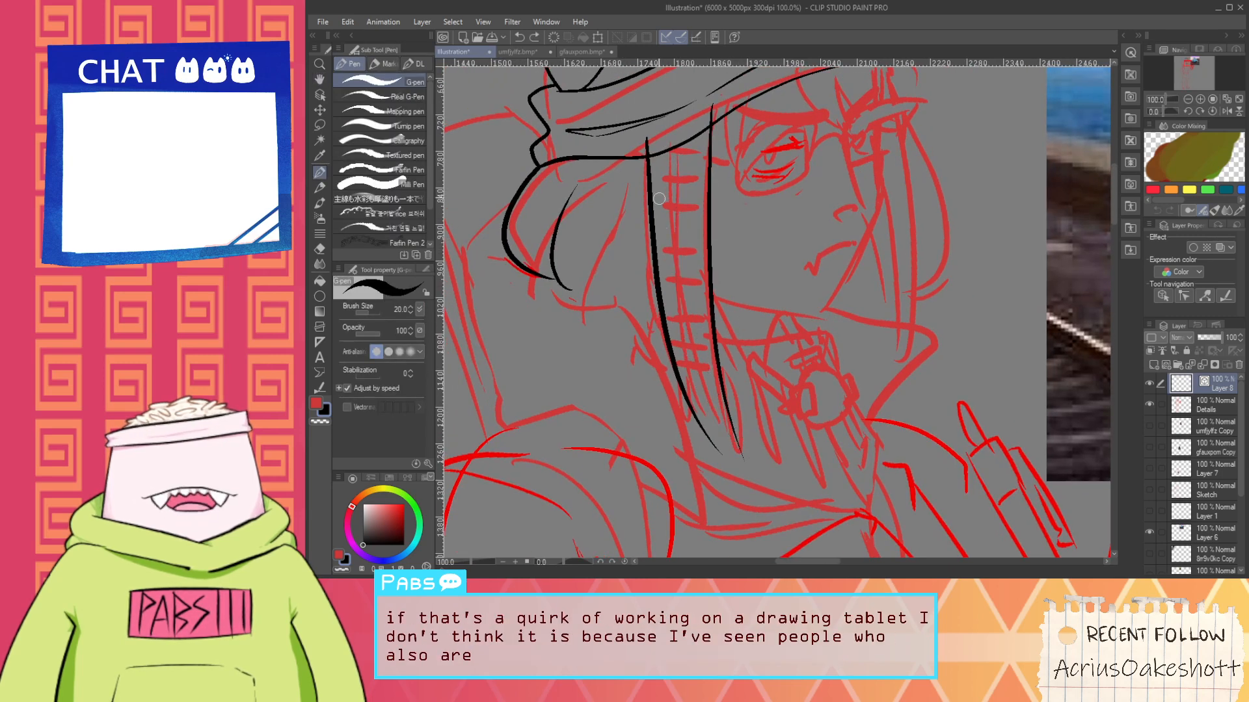
{"action": "left_click_drag", "start_coordinate": [677, 162], "coordinate": [754, 470]}
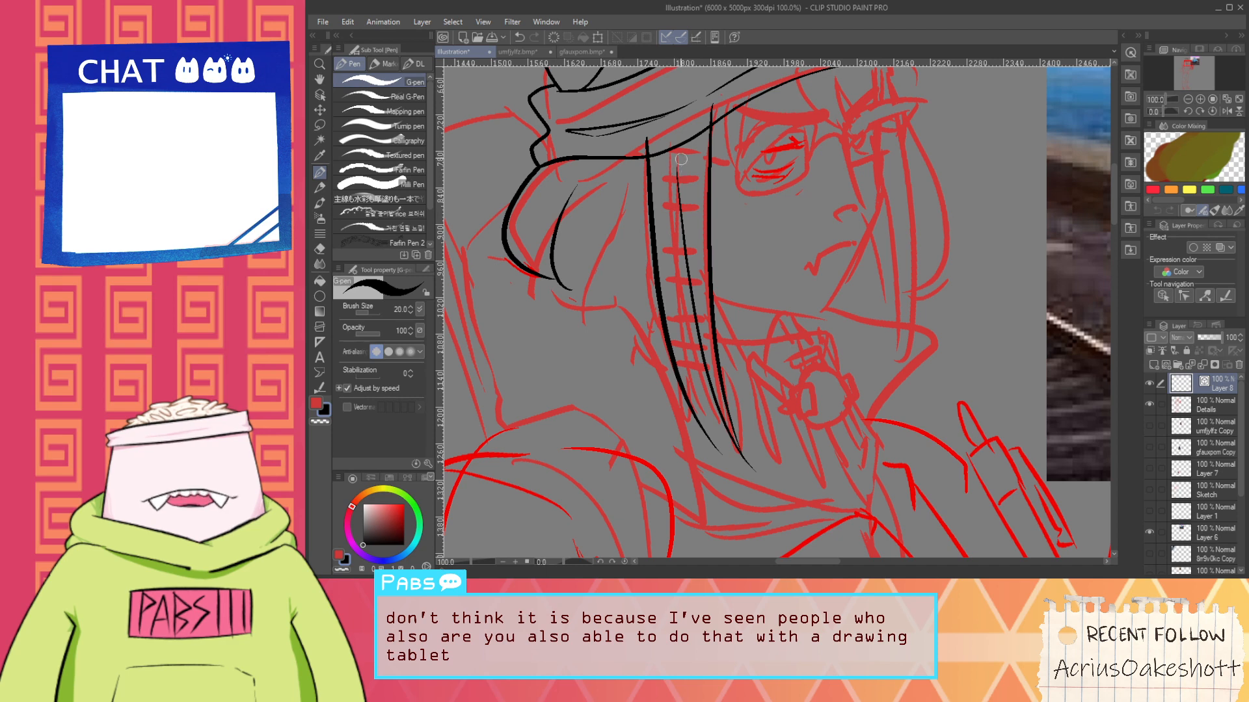
{"action": "key", "text": "ctrl+z"}
{"action": "key", "text": "ctrl+z"}
{"action": "key", "text": "ctrl+z"}
{"action": "key", "text": "ctrl+z"}
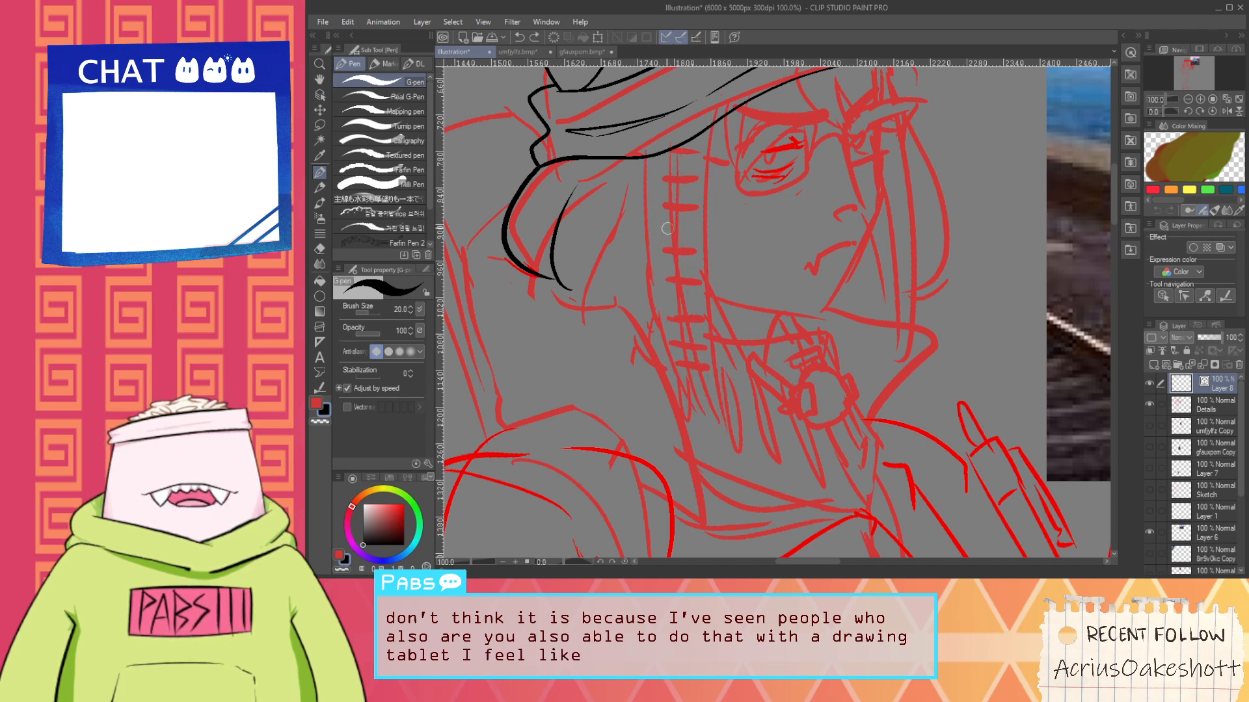
{"action": "key", "text": "ctrl+z"}
Try to re-ink the hair strand's face-side line from the brim down past the chin
{"action": "left_click_drag", "start_coordinate": [722, 124], "coordinate": [747, 423]}
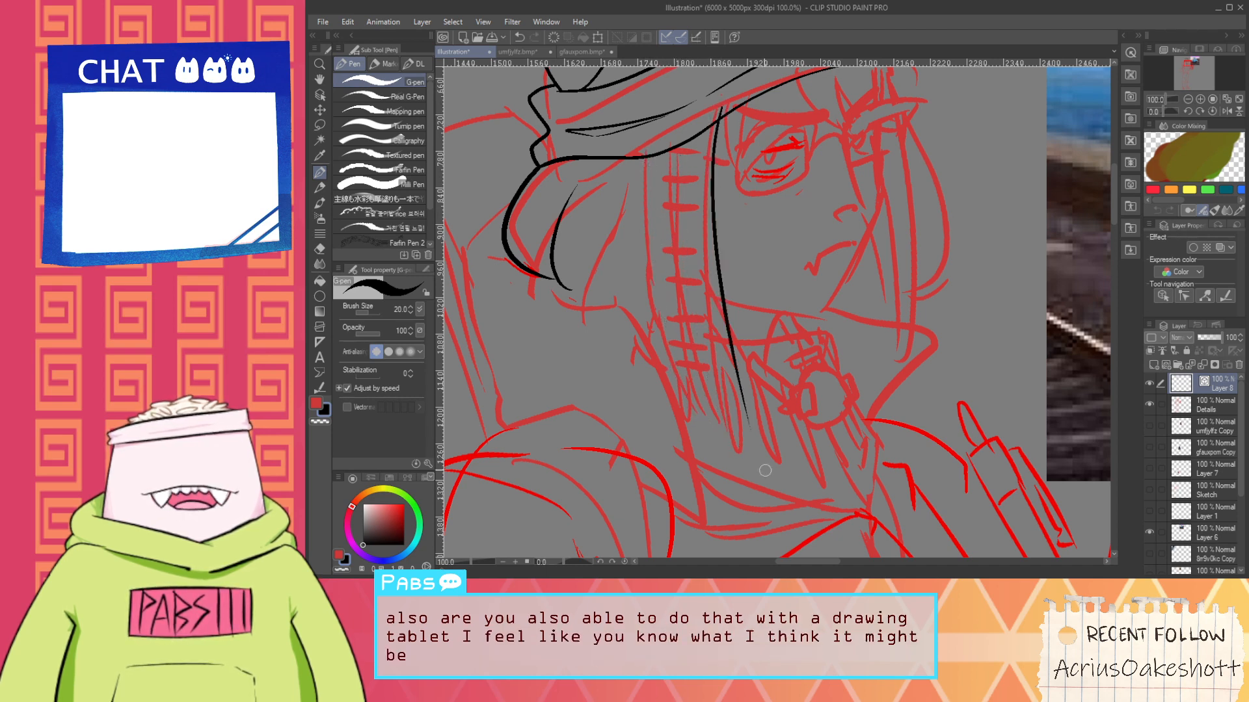
{"action": "key", "text": "ctrl+z"}
{"action": "left_click_drag", "start_coordinate": [715, 114], "coordinate": [755, 465]}
{"action": "key", "text": "ctrl+z"}
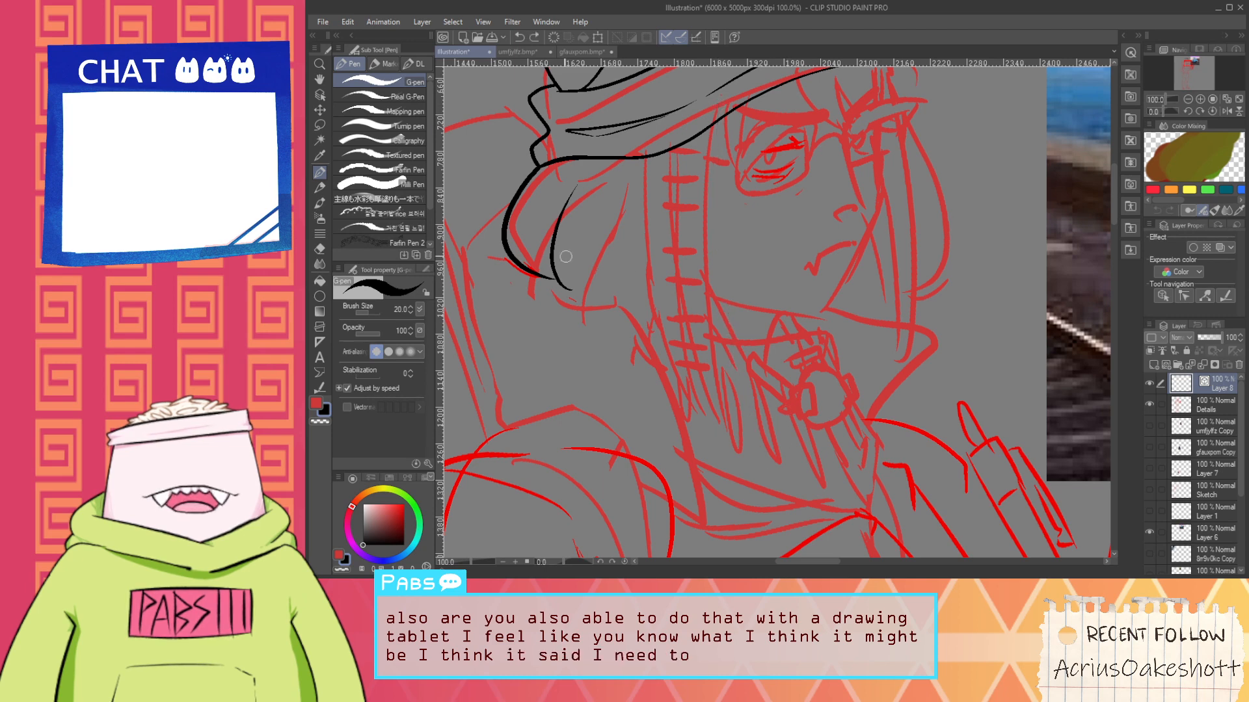
Select the two inked hair curves below the hat's rear corner as vector objects and delete them
{"action": "key", "text": "e"}
{"action": "key", "text": "k"}
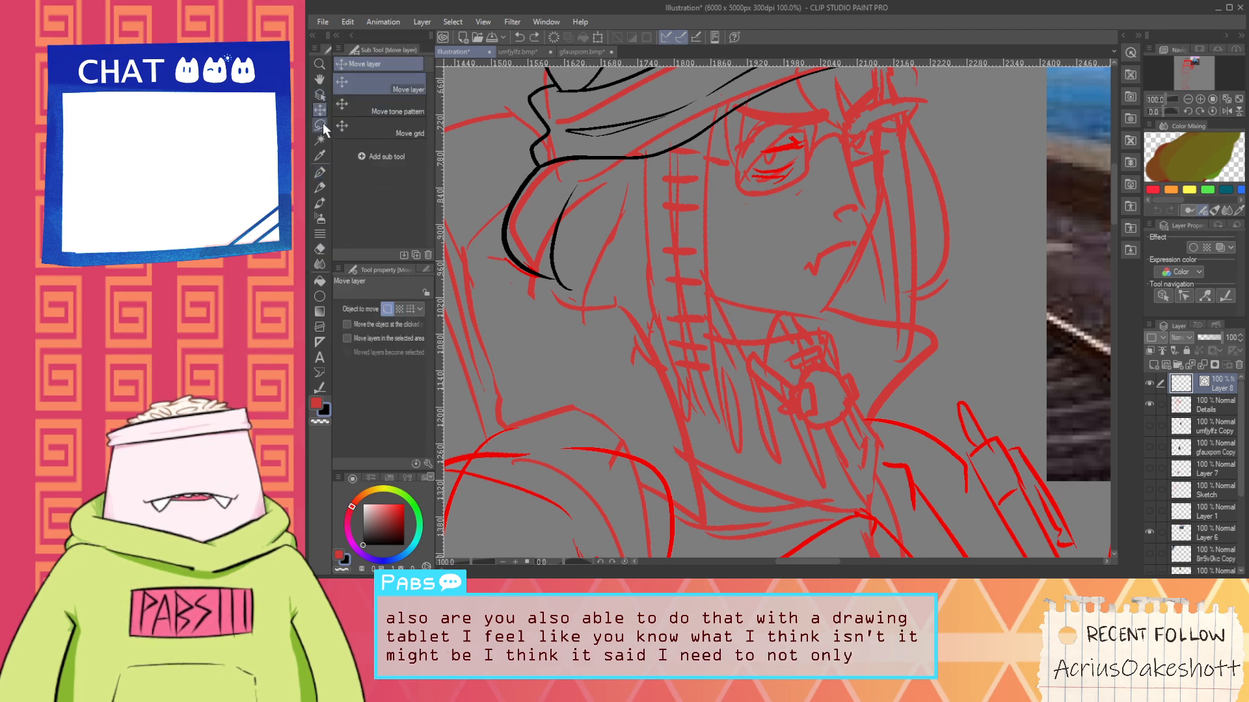
{"action": "left_click", "coordinate": [320, 95]}
{"action": "left_click_drag", "start_coordinate": [628, 319], "coordinate": [453, 111]}
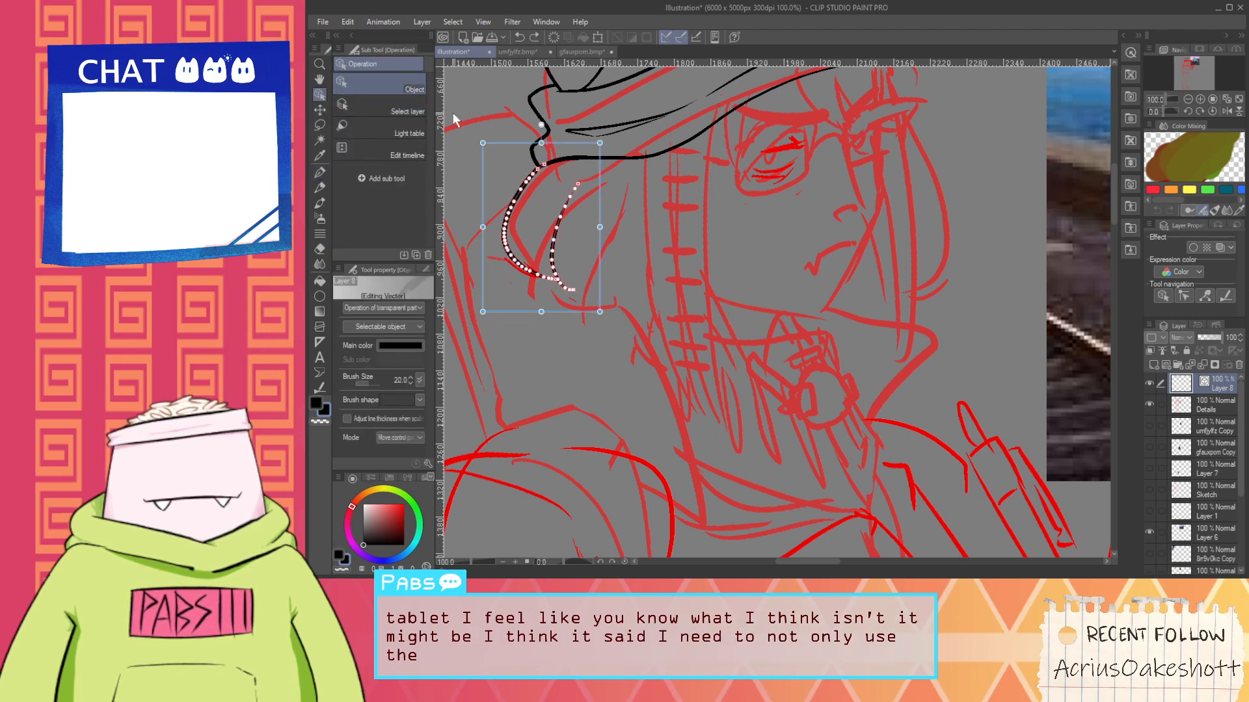
{"action": "key", "text": "Delete"}
Ink the jawline with a tapered G-pen stroke from the hair strand to the chin, undoing attempts until one fits
{"action": "key", "text": "space"}
{"action": "left_click_drag", "start_coordinate": [698, 231], "coordinate": [654, 384]}
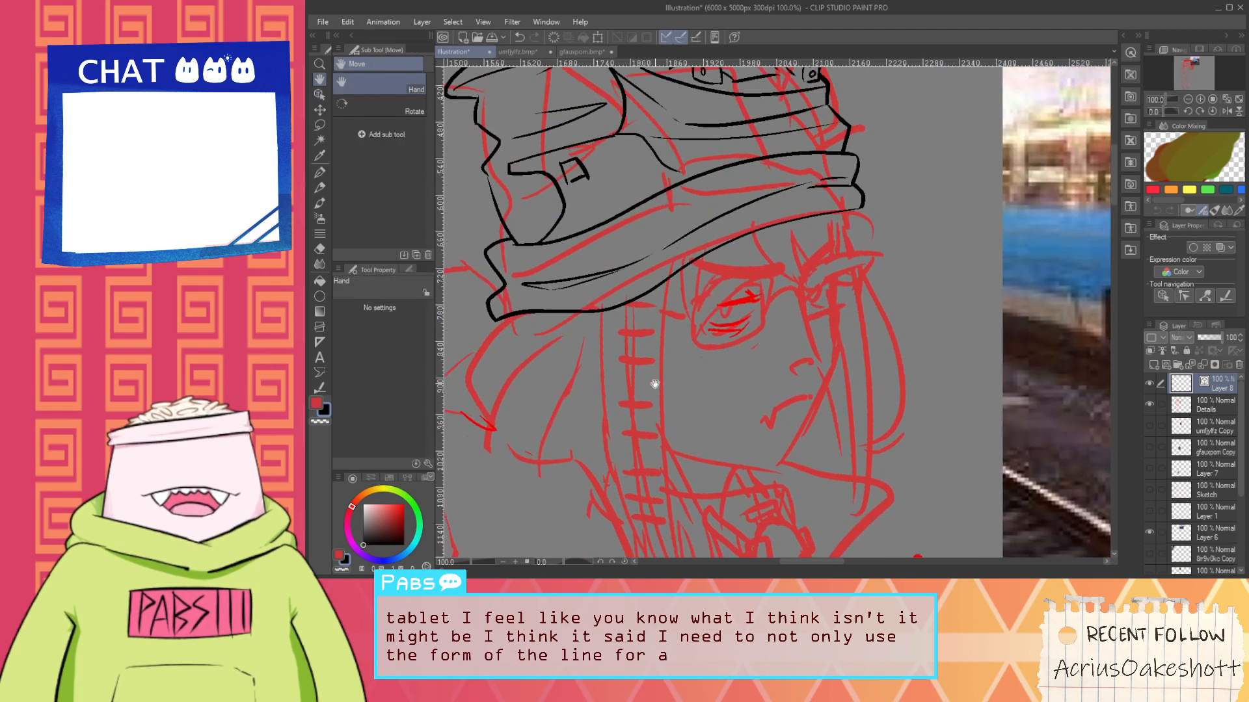
{"action": "key", "text": "p"}
{"action": "scroll", "coordinate": [520, 246], "scroll_direction": "up", "scroll_amount": 4}
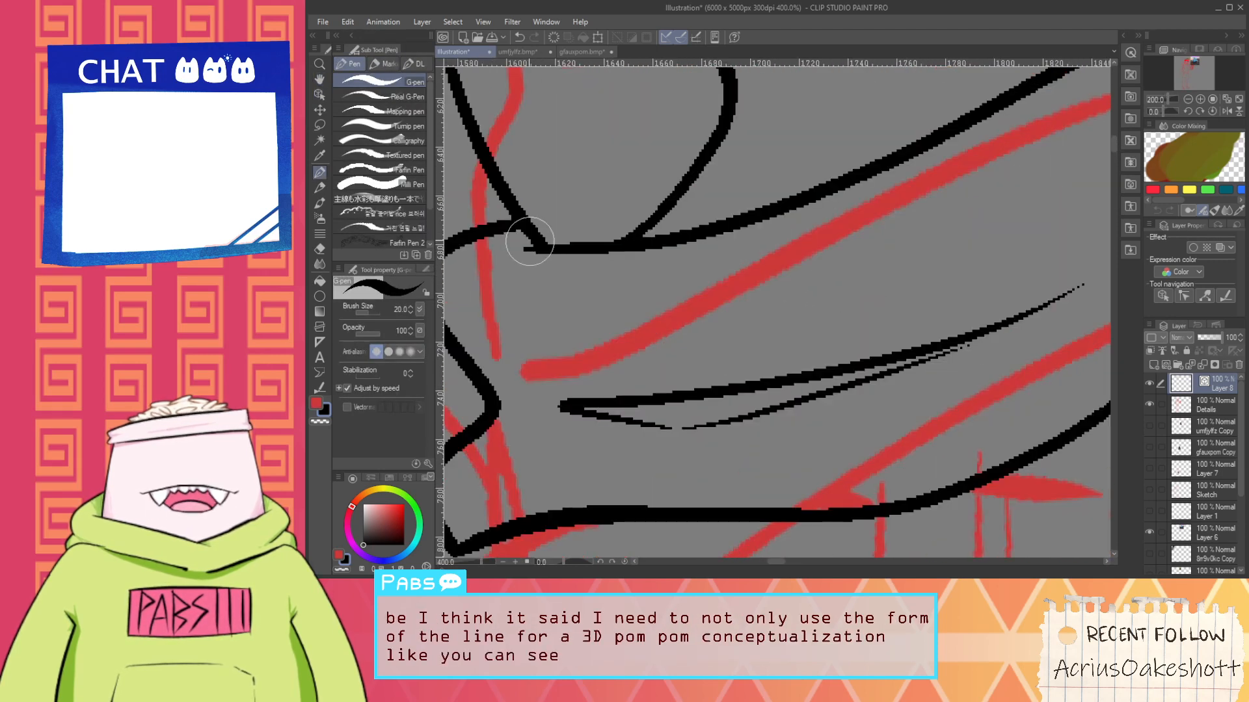
{"action": "scroll", "coordinate": [533, 250], "scroll_direction": "down", "scroll_amount": 4}
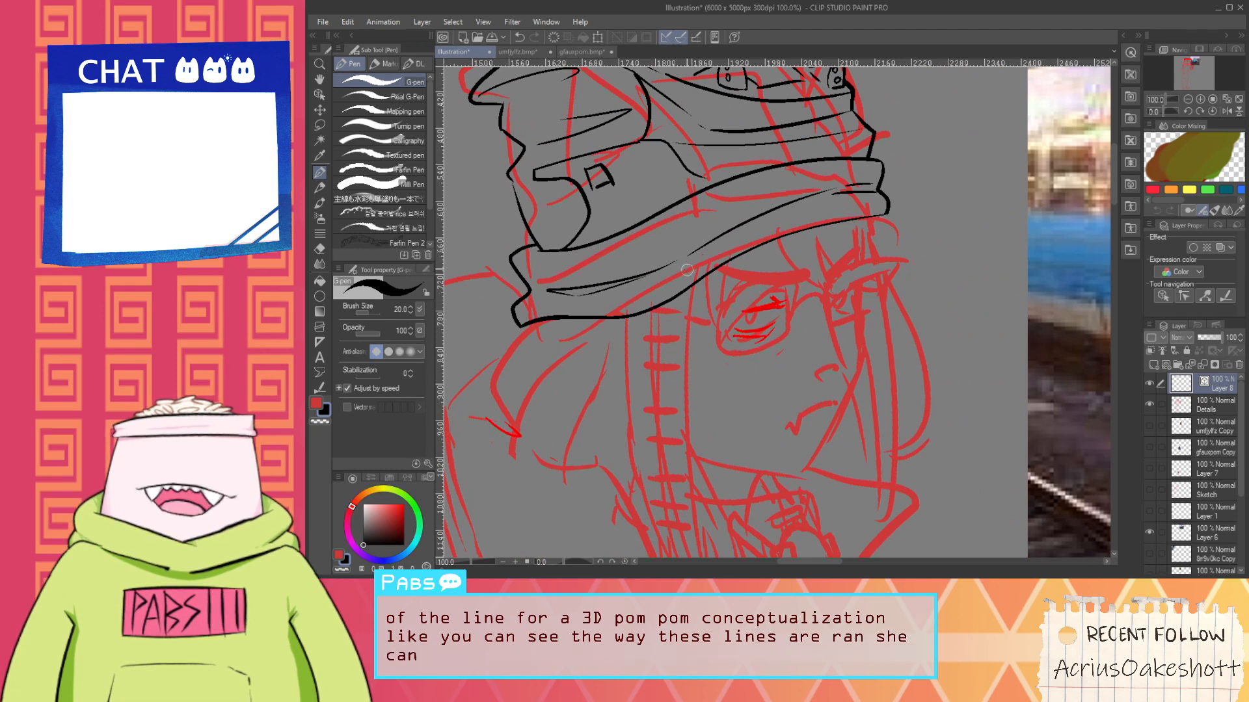
{"action": "key", "text": "space"}
{"action": "left_click_drag", "start_coordinate": [683, 276], "coordinate": [729, 259]}
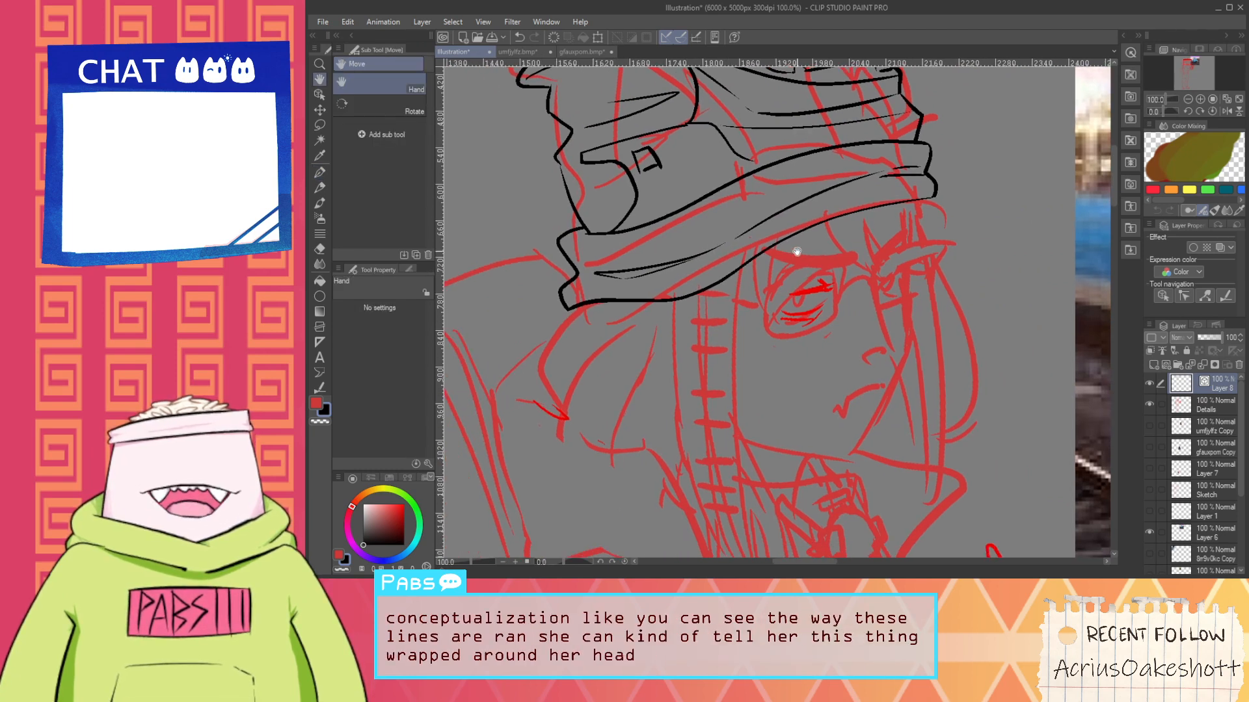
{"action": "left_click_drag", "start_coordinate": [755, 348], "coordinate": [795, 251]}
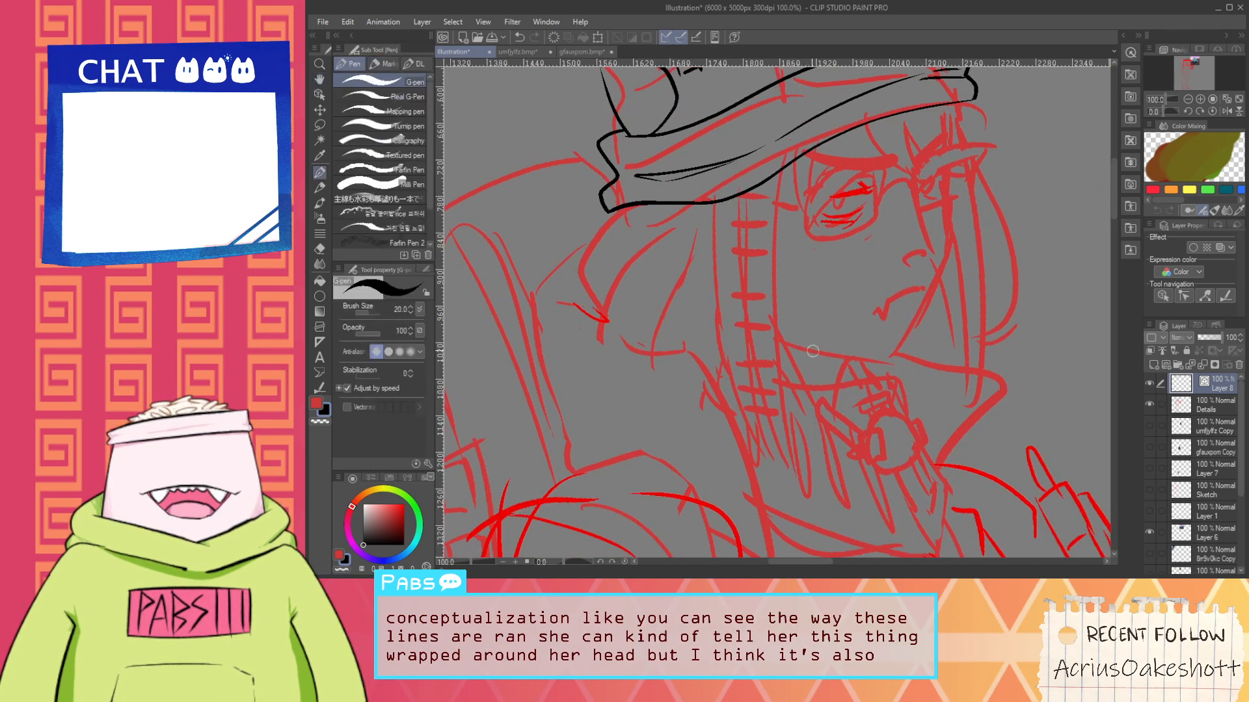
{"action": "key", "text": "ctrl+z"}
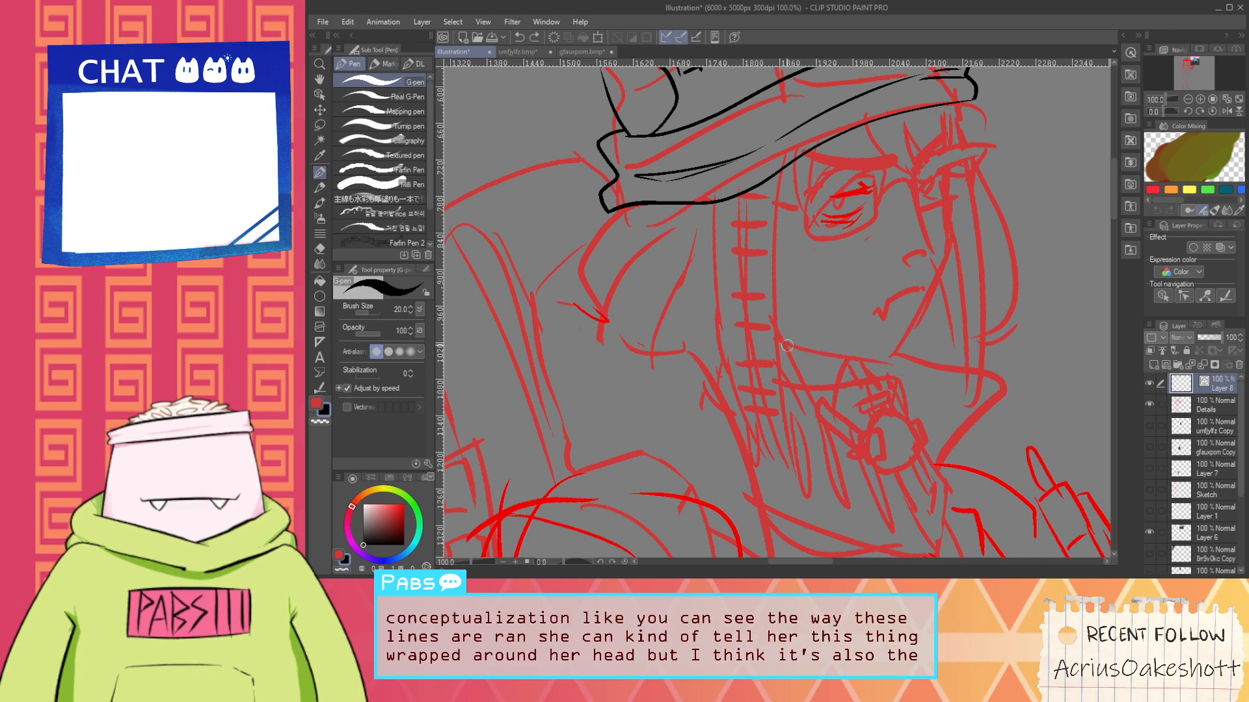
{"action": "left_click_drag", "start_coordinate": [780, 343], "coordinate": [889, 369]}
{"action": "key", "text": "ctrl+z"}
{"action": "key", "text": "ctrl+z"}
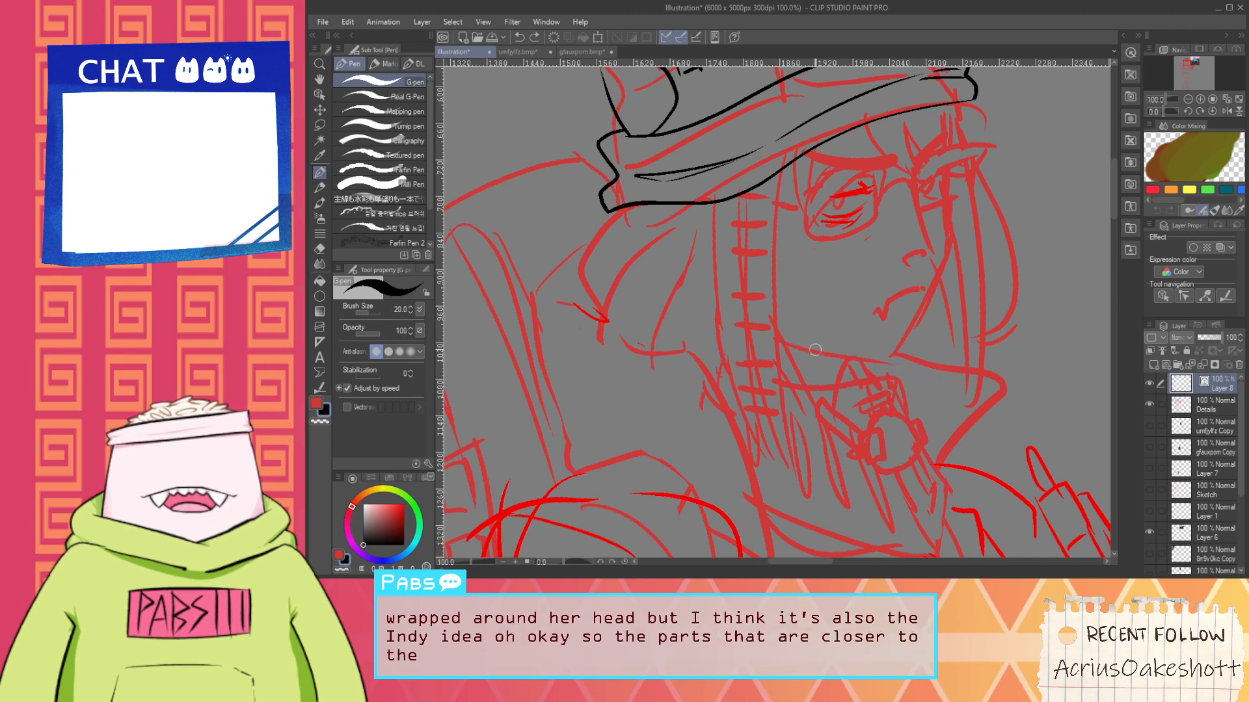
{"action": "left_click_drag", "start_coordinate": [791, 344], "coordinate": [910, 361]}
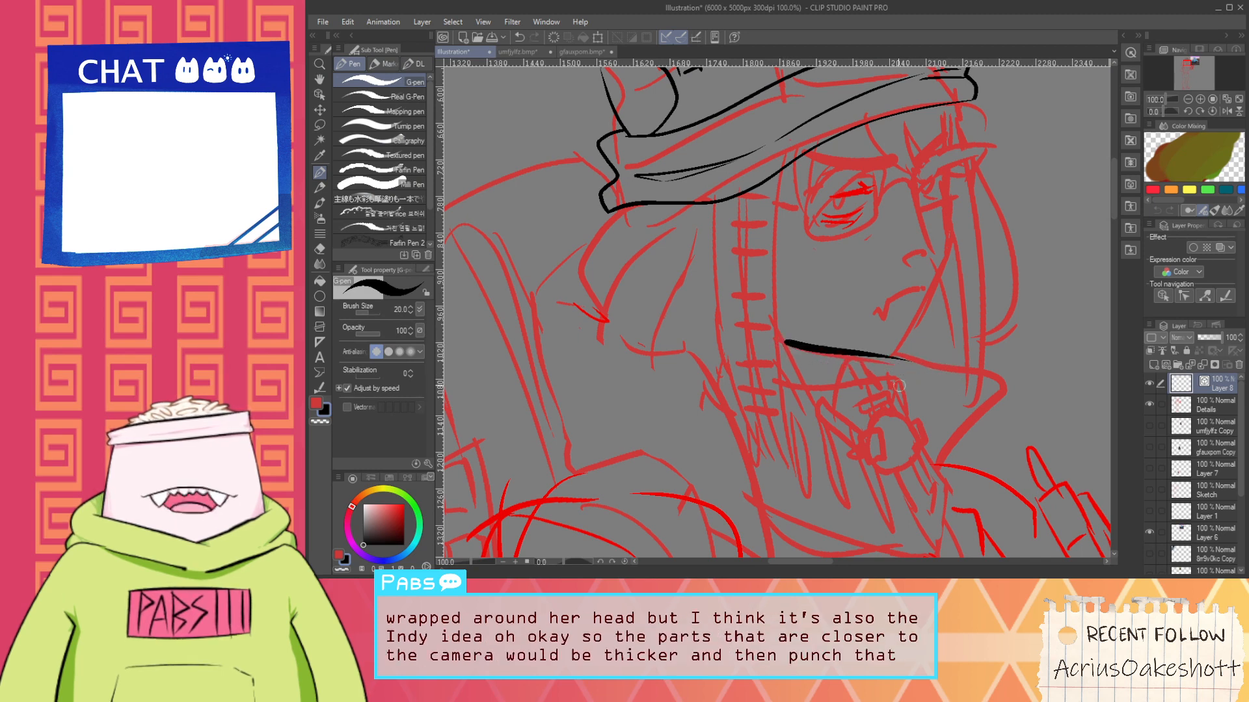
{"action": "key", "text": "ctrl+z"}
{"action": "left_click_drag", "start_coordinate": [778, 343], "coordinate": [911, 365]}
{"action": "key", "text": "ctrl+z"}
{"action": "left_click_drag", "start_coordinate": [779, 347], "coordinate": [956, 359]}
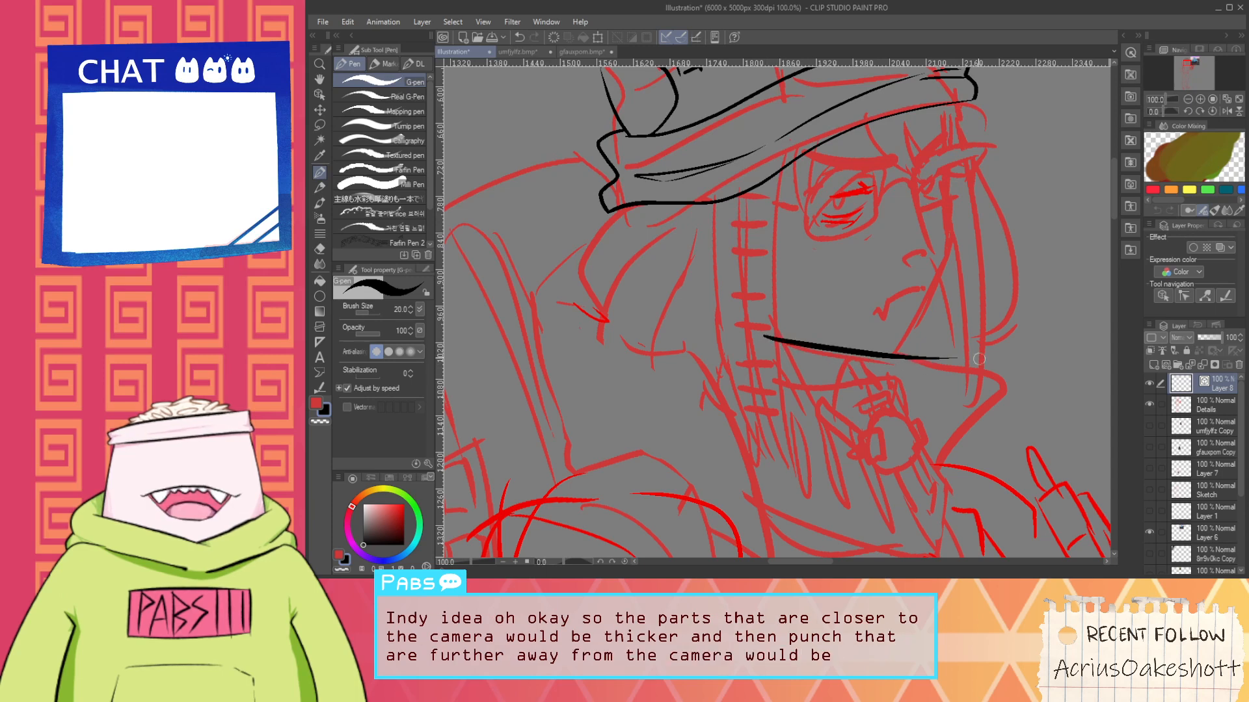
{"action": "key", "text": "ctrl+z"}
{"action": "left_click_drag", "start_coordinate": [777, 348], "coordinate": [966, 372]}
{"action": "key", "text": "ctrl+z"}
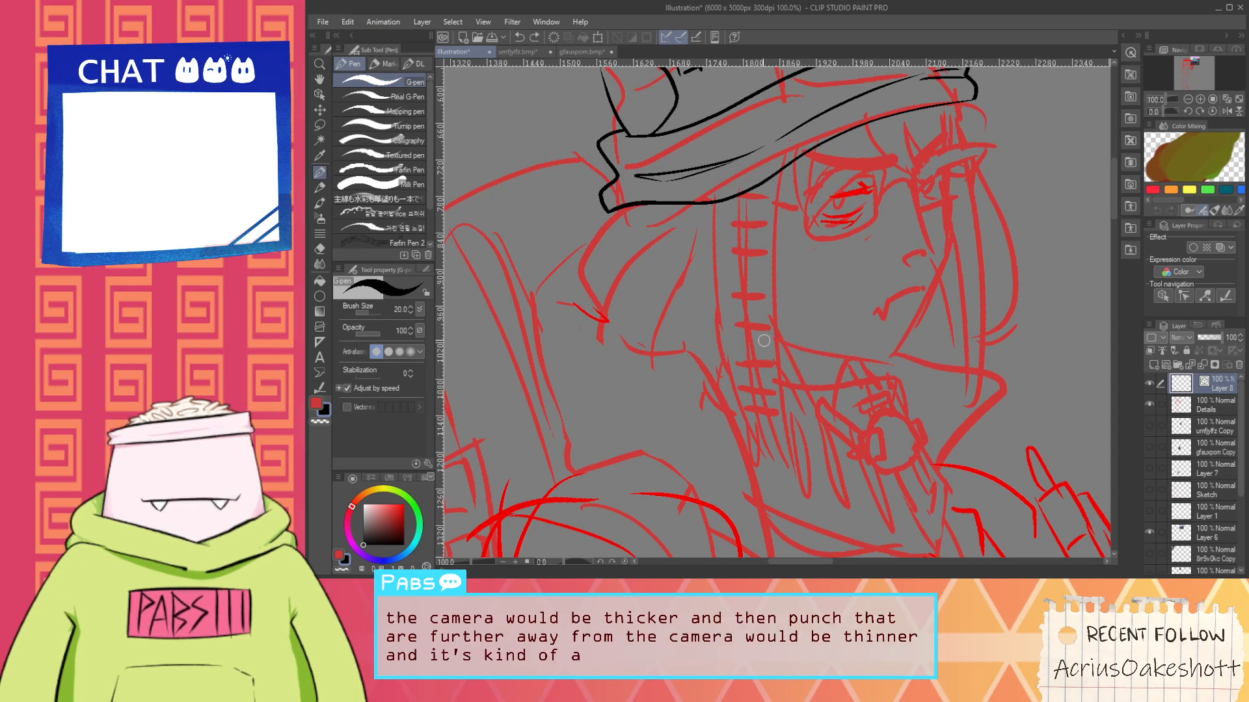
{"action": "left_click_drag", "start_coordinate": [763, 341], "coordinate": [922, 367]}
{"action": "scroll", "coordinate": [937, 236], "scroll_direction": "up", "scroll_amount": 2}
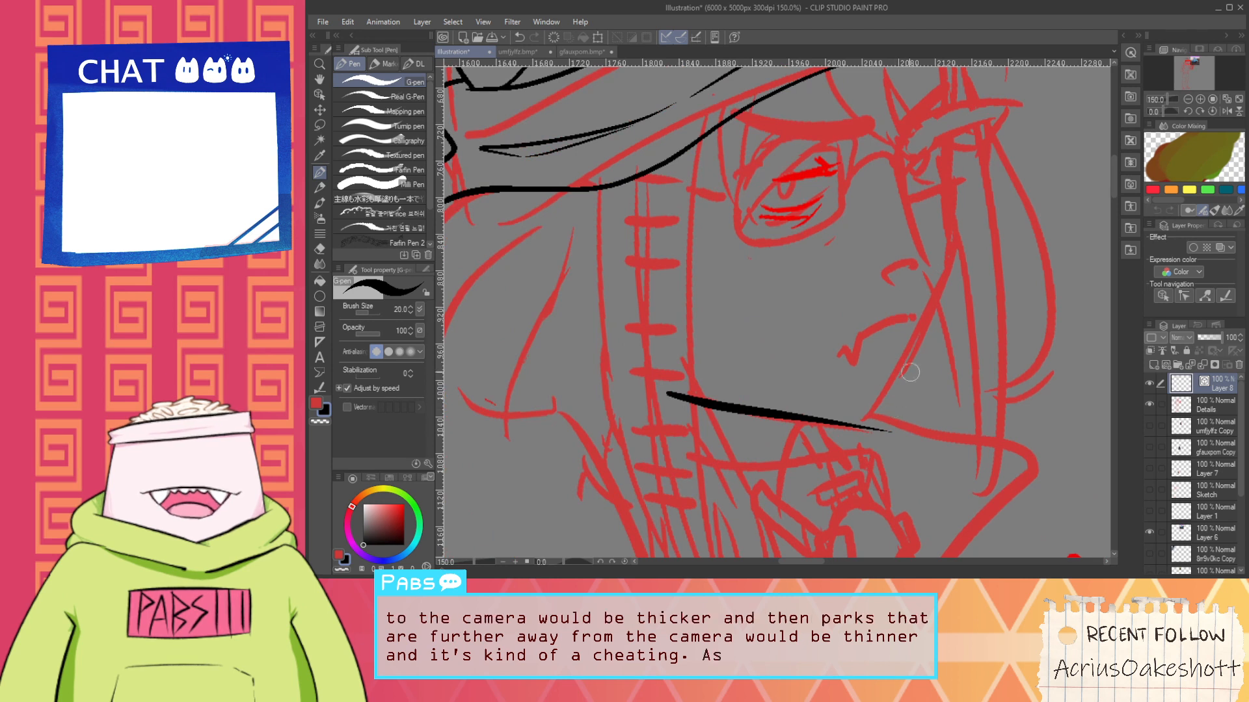
Ink the far cheek contour as one tapered stroke from just below the chin up towards the far eye, undoing attempts until one fits
{"action": "mouse_move", "coordinate": [954, 223]}
{"action": "left_mouse_down"}
{"action": "mouse_move", "coordinate": [831, 475]}
{"action": "mouse_move", "coordinate": [972, 220]}
{"action": "left_mouse_up"}
{"action": "key", "text": "ctrl+z"}
{"action": "key", "text": "ctrl+z"}
{"action": "left_click_drag", "start_coordinate": [845, 445], "coordinate": [966, 239]}
{"action": "key", "text": "ctrl+z"}
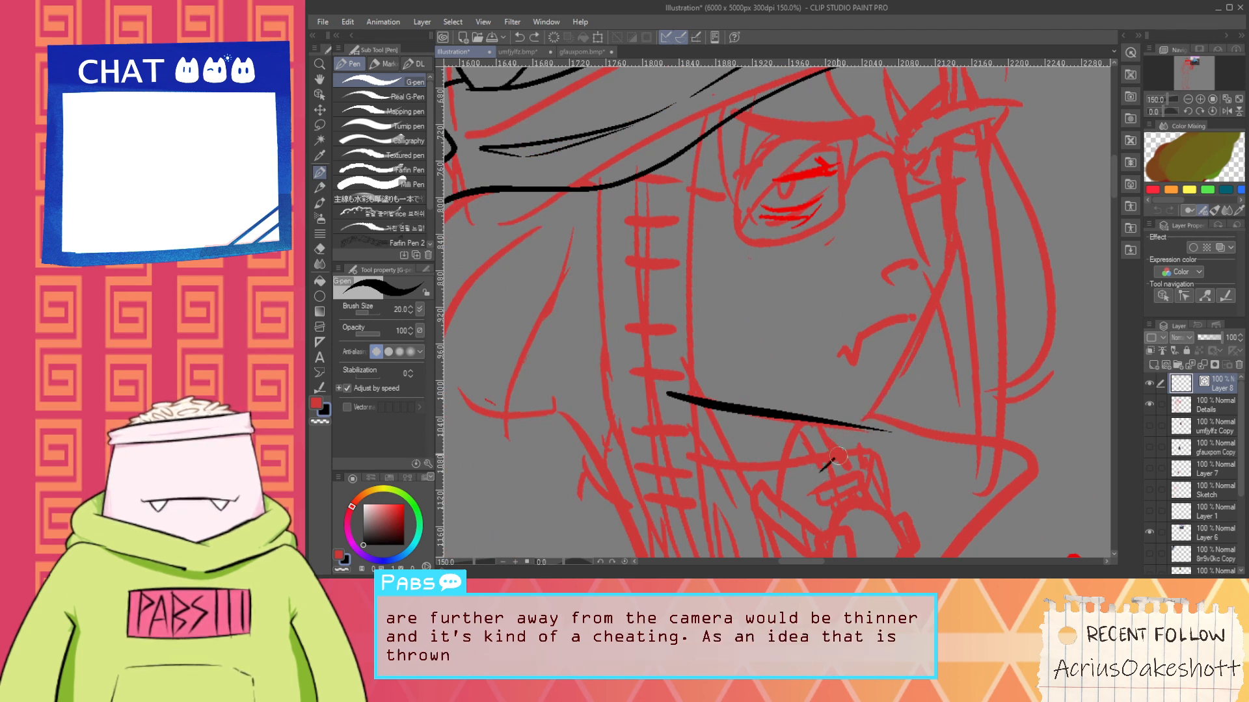
{"action": "left_click_drag", "start_coordinate": [845, 447], "coordinate": [969, 218]}
{"action": "key", "text": "ctrl+z"}
{"action": "left_click_drag", "start_coordinate": [846, 448], "coordinate": [960, 214]}
{"action": "key", "text": "ctrl+z"}
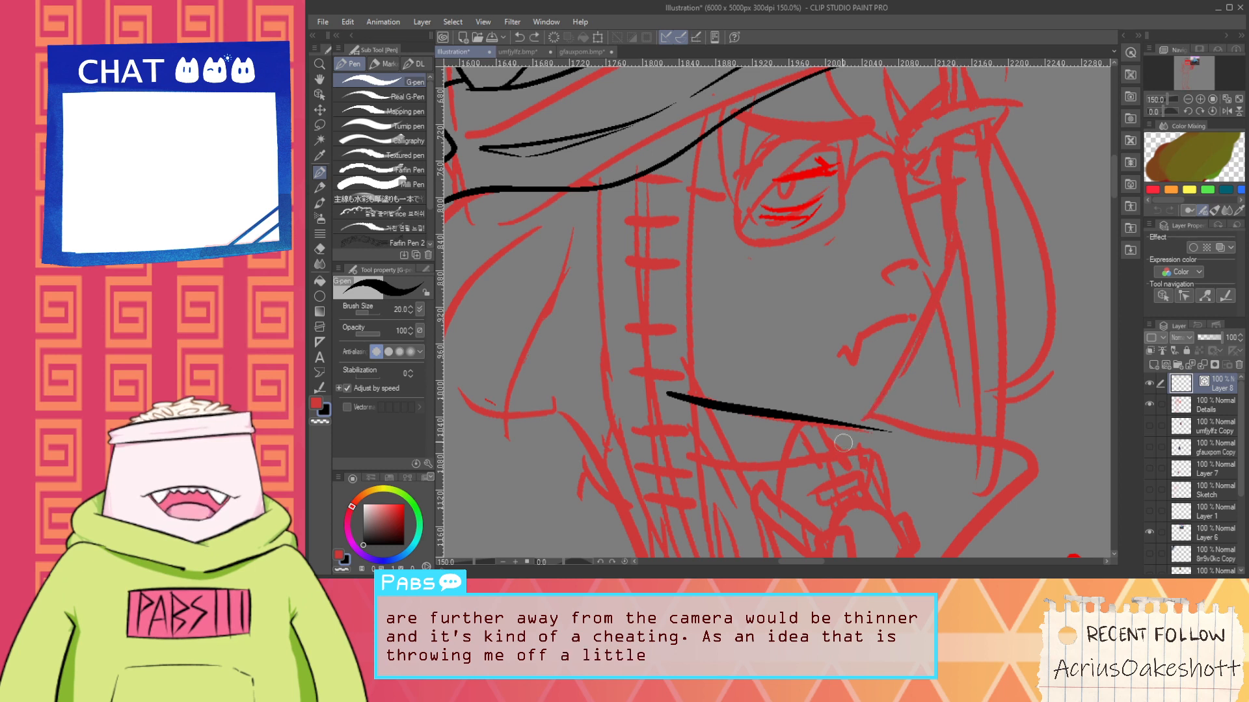
{"action": "left_click_drag", "start_coordinate": [845, 449], "coordinate": [956, 207]}
{"action": "key", "text": "ctrl+z"}
{"action": "mouse_move", "coordinate": [847, 450]}
{"action": "left_mouse_down"}
{"action": "mouse_move", "coordinate": [943, 253]}
{"action": "mouse_move", "coordinate": [868, 423]}
{"action": "mouse_move", "coordinate": [979, 234]}
{"action": "mouse_move", "coordinate": [942, 303]}
{"action": "mouse_move", "coordinate": [966, 211]}
{"action": "left_mouse_up"}
{"action": "key", "text": "ctrl+z"}
{"action": "key", "text": "ctrl+z"}
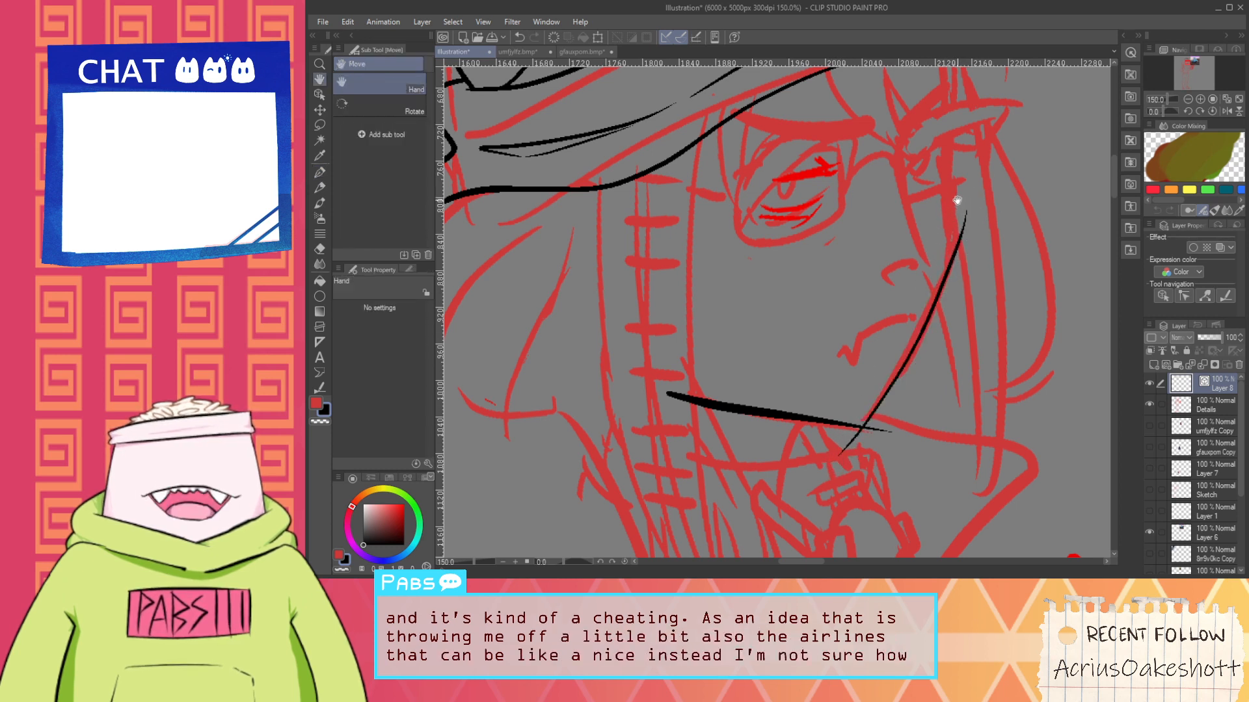
Ink the far side of the face from the cheek past the eye up to the hat brim, and trim the overshoot with the vector eraser
{"action": "left_click_drag", "start_coordinate": [952, 264], "coordinate": [919, 368]}
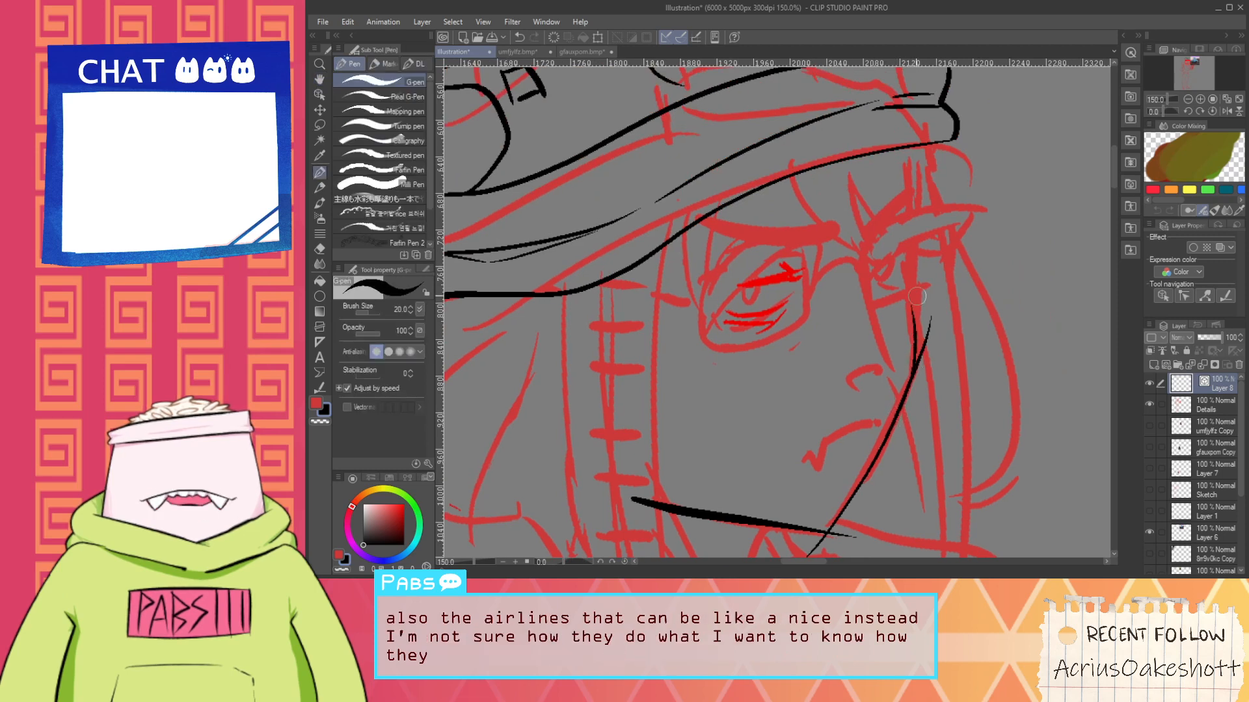
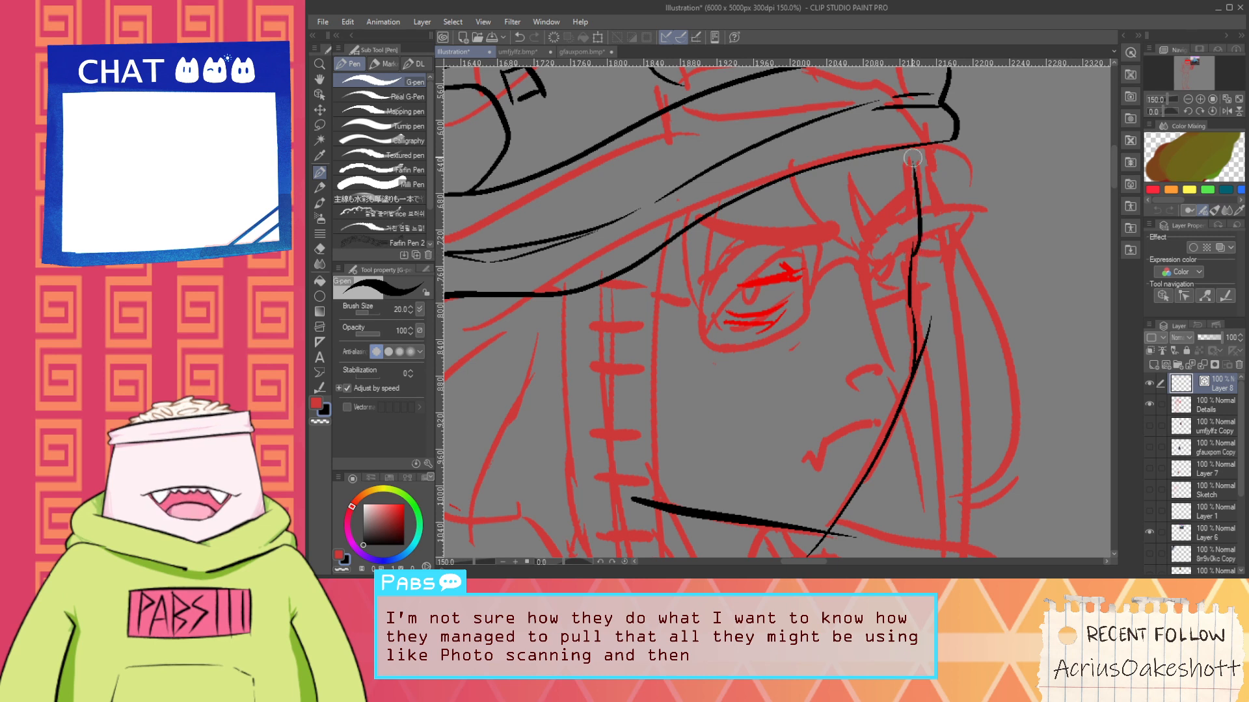
{"action": "key", "text": "ctrl+z"}
{"action": "left_click_drag", "start_coordinate": [910, 285], "coordinate": [910, 148]}
{"action": "key", "text": "ctrl+z"}
{"action": "left_click_drag", "start_coordinate": [905, 261], "coordinate": [899, 143]}
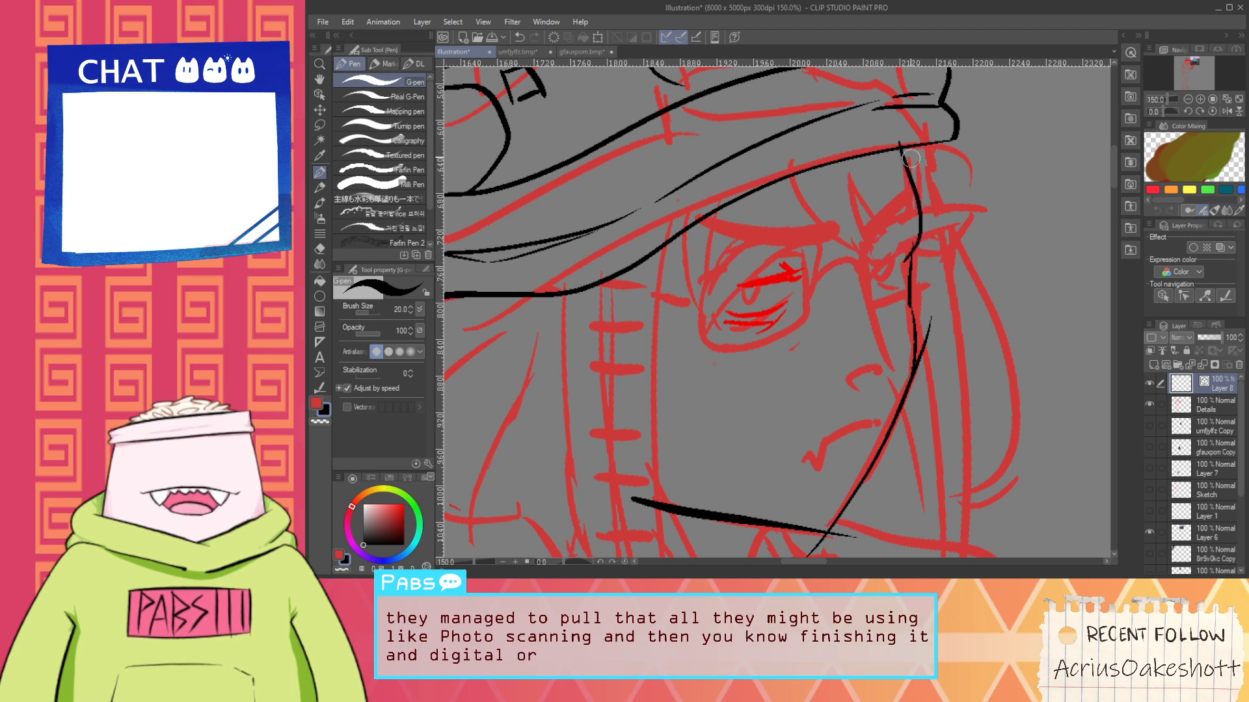
{"action": "key", "text": "e"}
{"action": "key", "text": "ctrl+z"}
{"action": "key", "text": "ctrl+z"}
{"action": "key", "text": "p"}
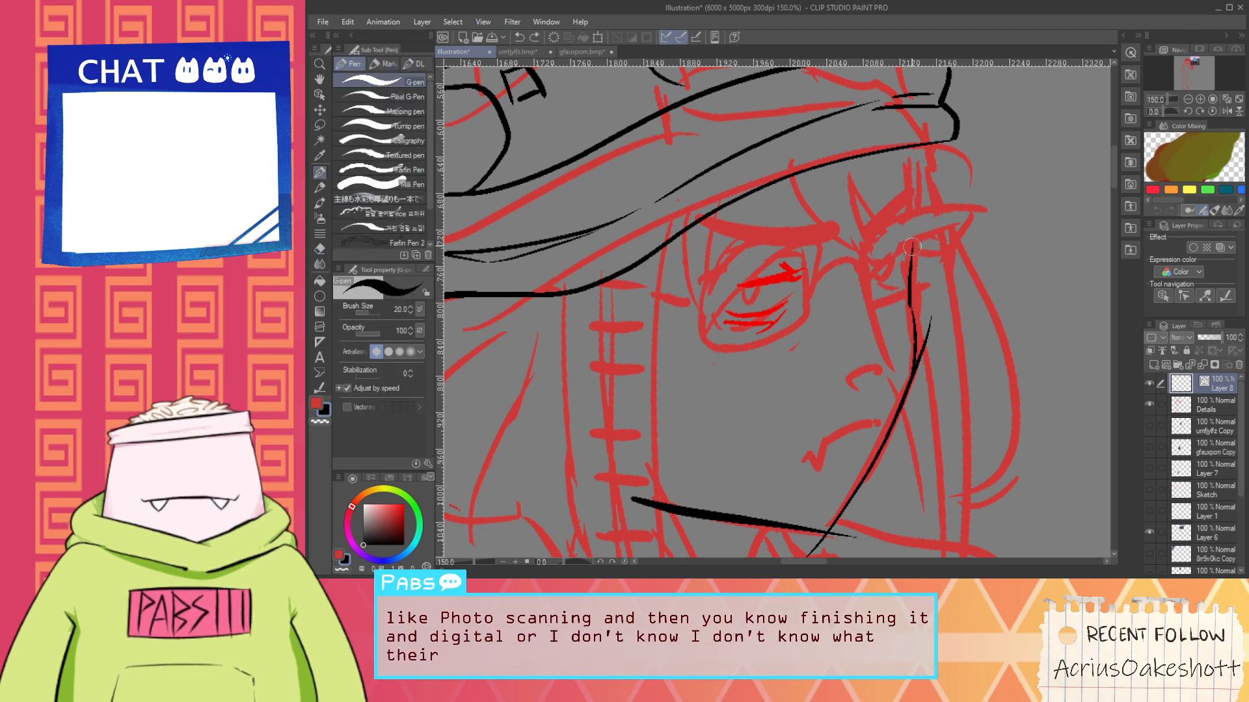
{"action": "mouse_move", "coordinate": [912, 254]}
{"action": "left_mouse_down"}
{"action": "mouse_move", "coordinate": [883, 132]}
{"action": "mouse_move", "coordinate": [896, 136]}
{"action": "left_mouse_up"}
{"action": "key", "text": "e"}
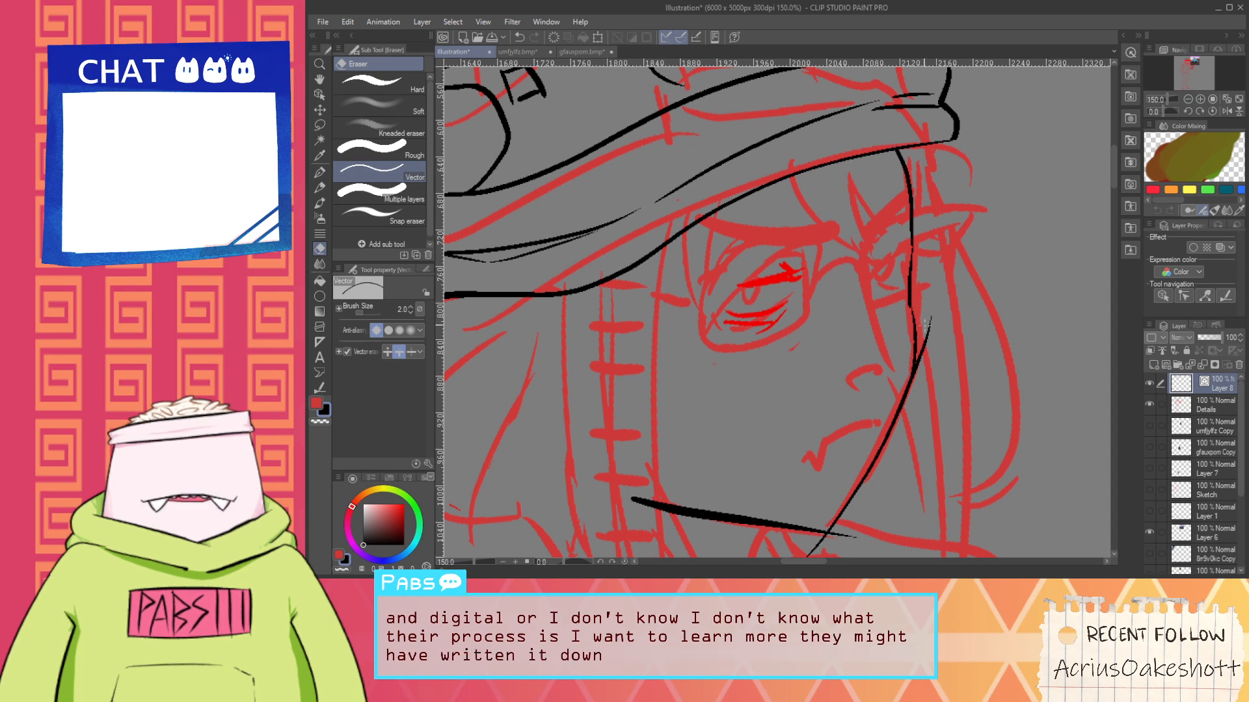
Ink the mouth with a curved upper lip line, a small fang and a short lower lip mark, undoing unsuitable strokes
{"action": "key", "text": "space"}
{"action": "left_click_drag", "start_coordinate": [835, 422], "coordinate": [862, 285]}
{"action": "key", "text": "ctrl+plus"}
{"action": "key", "text": "p"}
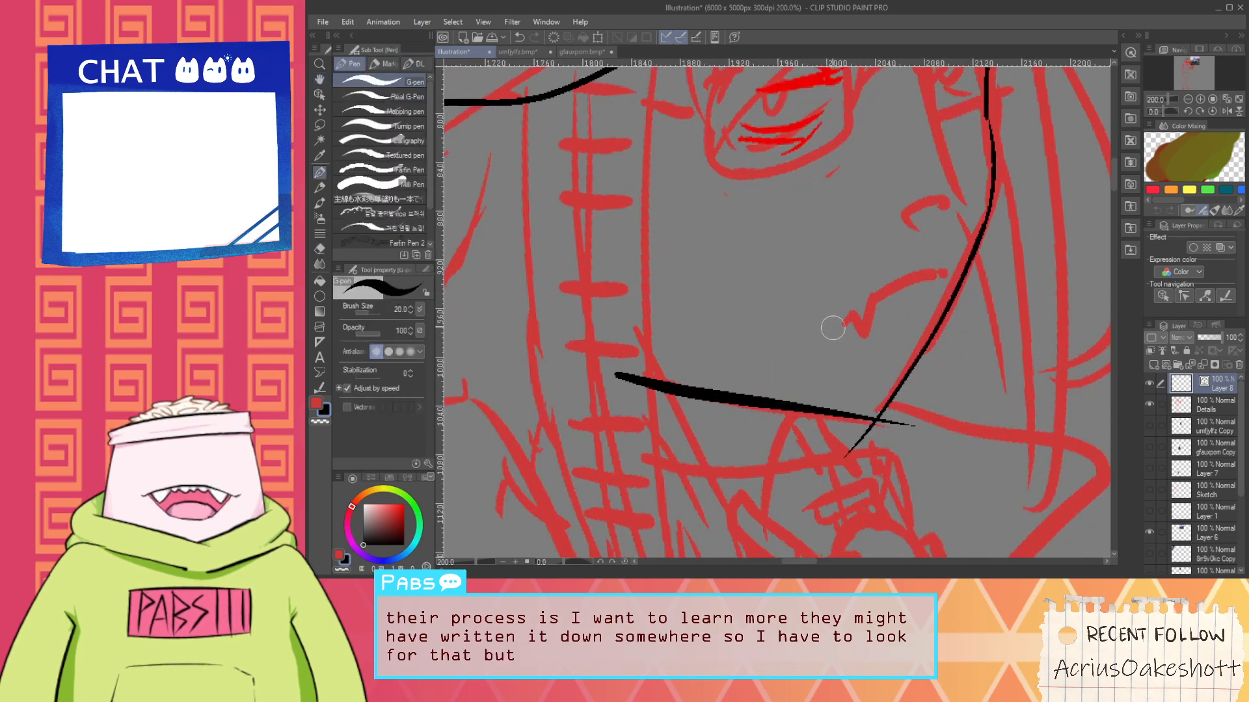
{"action": "mouse_move", "coordinate": [824, 325]}
{"action": "left_mouse_down"}
{"action": "mouse_move", "coordinate": [854, 305]}
{"action": "mouse_move", "coordinate": [843, 309]}
{"action": "mouse_move", "coordinate": [857, 332]}
{"action": "mouse_move", "coordinate": [883, 281]}
{"action": "left_mouse_up"}
{"action": "key", "text": "ctrl+z"}
{"action": "left_click_drag", "start_coordinate": [835, 316], "coordinate": [948, 266]}
{"action": "key", "text": "ctrl+z"}
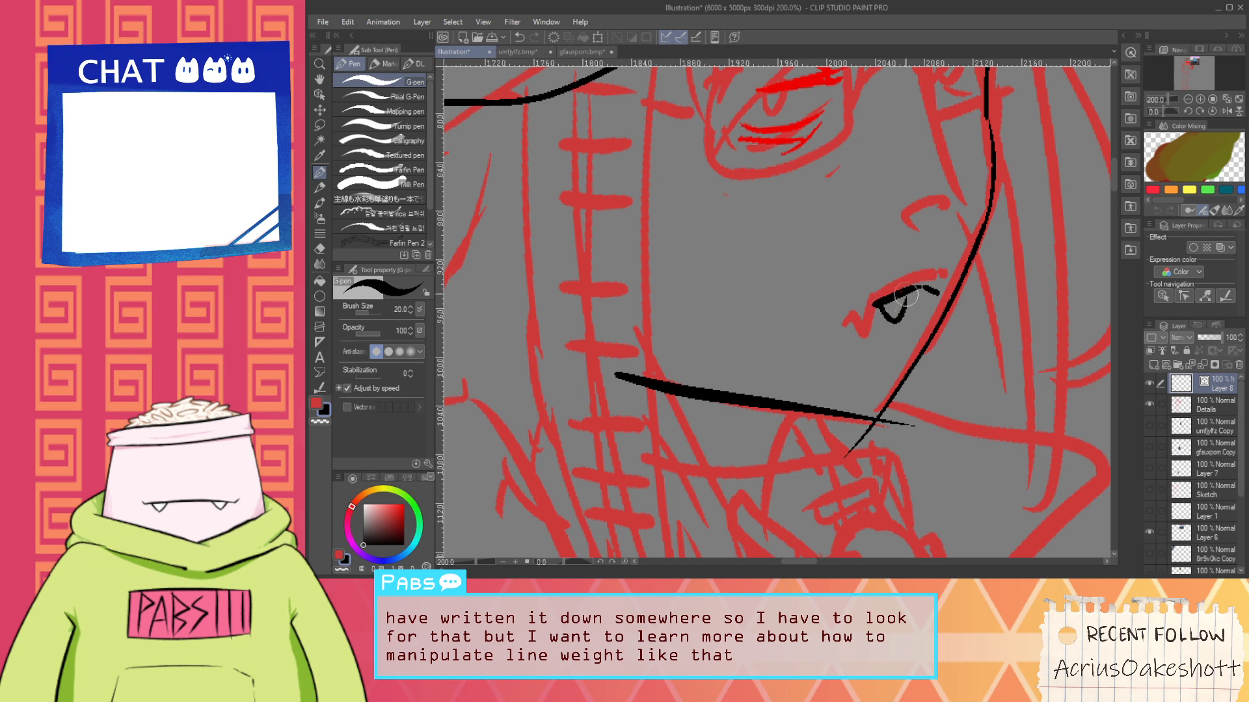
{"action": "left_click_drag", "start_coordinate": [933, 246], "coordinate": [914, 370]}
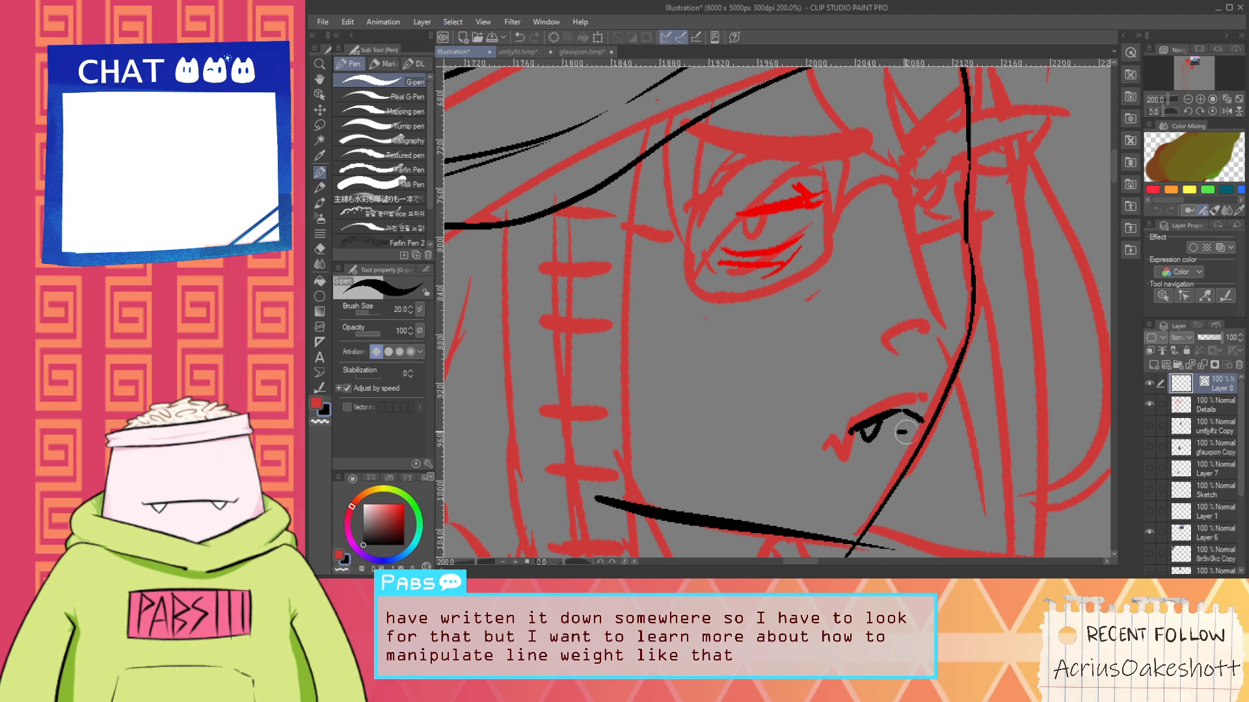
Ink the nostril marks above the mouth and a thickening nose bridge line running down to the nose tip
{"action": "left_click_drag", "start_coordinate": [917, 340], "coordinate": [882, 396]}
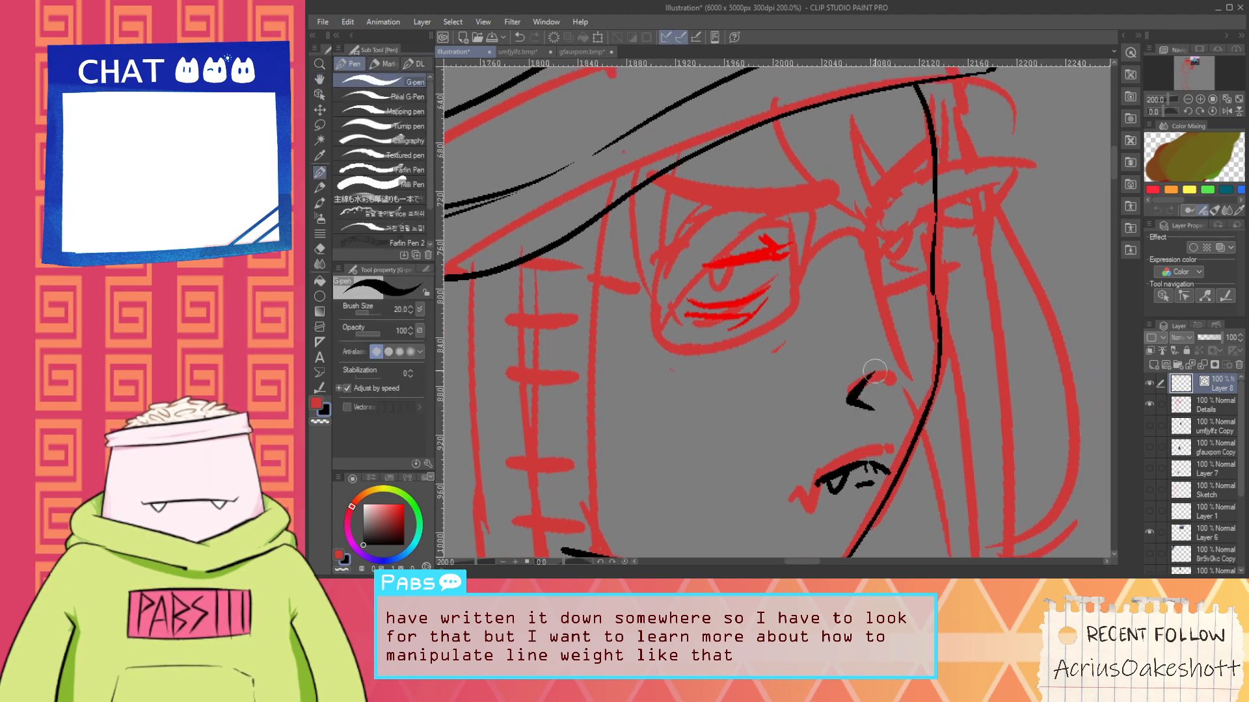
{"action": "key", "text": "ctrl+z"}
{"action": "mouse_move", "coordinate": [852, 388]}
{"action": "left_mouse_down"}
{"action": "mouse_move", "coordinate": [910, 372]}
{"action": "mouse_move", "coordinate": [904, 389]}
{"action": "mouse_move", "coordinate": [914, 372]}
{"action": "mouse_move", "coordinate": [858, 221]}
{"action": "left_mouse_up"}
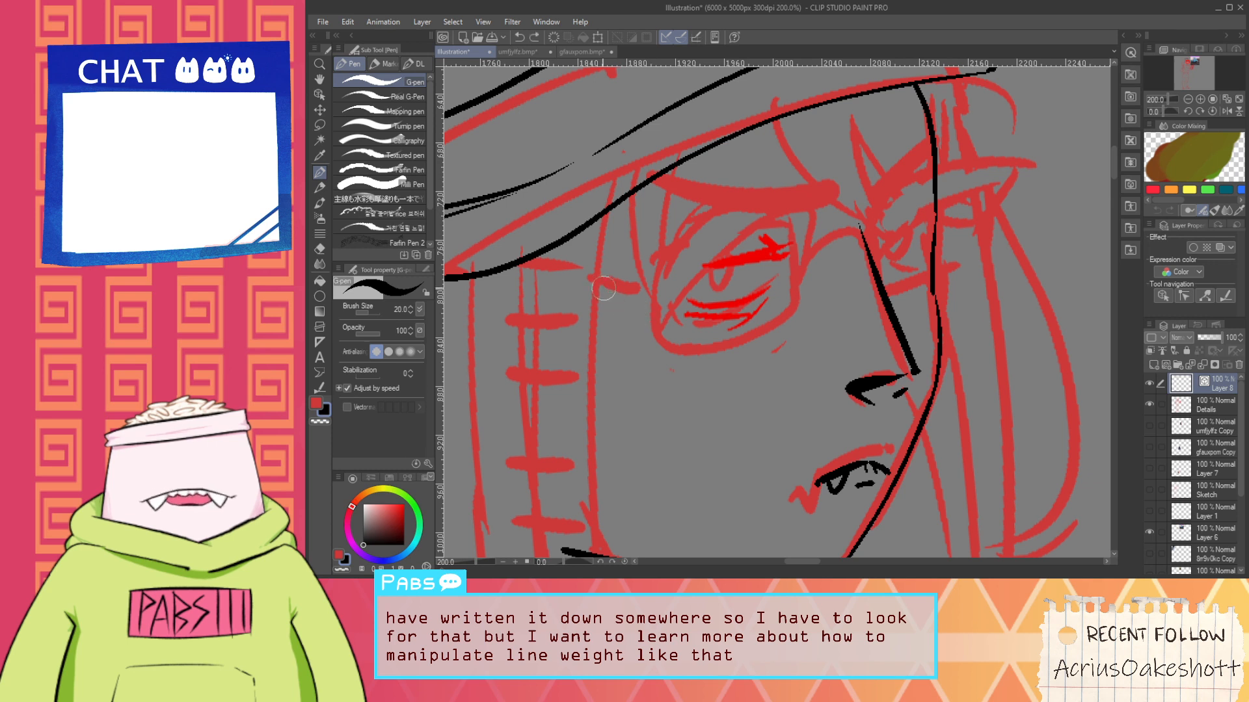
Ink the two converging lines of the glasses' side arm between the hair strand and the near lens, redoing misplaced strokes
{"action": "key", "text": "ctrl+z"}
{"action": "left_click_drag", "start_coordinate": [593, 285], "coordinate": [656, 351]}
{"action": "key", "text": "ctrl+z"}
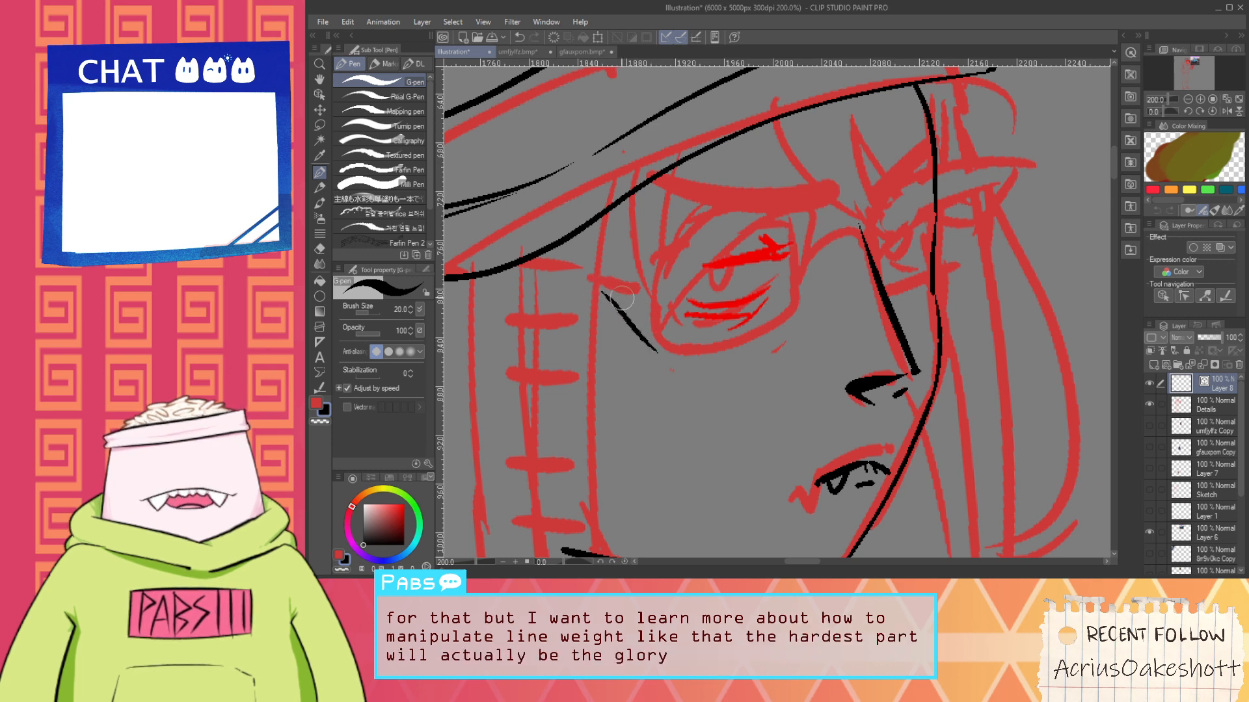
{"action": "key", "text": "ctrl+z"}
{"action": "left_click_drag", "start_coordinate": [591, 289], "coordinate": [654, 346]}
{"action": "left_click_drag", "start_coordinate": [600, 248], "coordinate": [664, 261]}
{"action": "key", "text": "ctrl+z"}
{"action": "key", "text": "ctrl+z"}
{"action": "key", "text": "ctrl+z"}
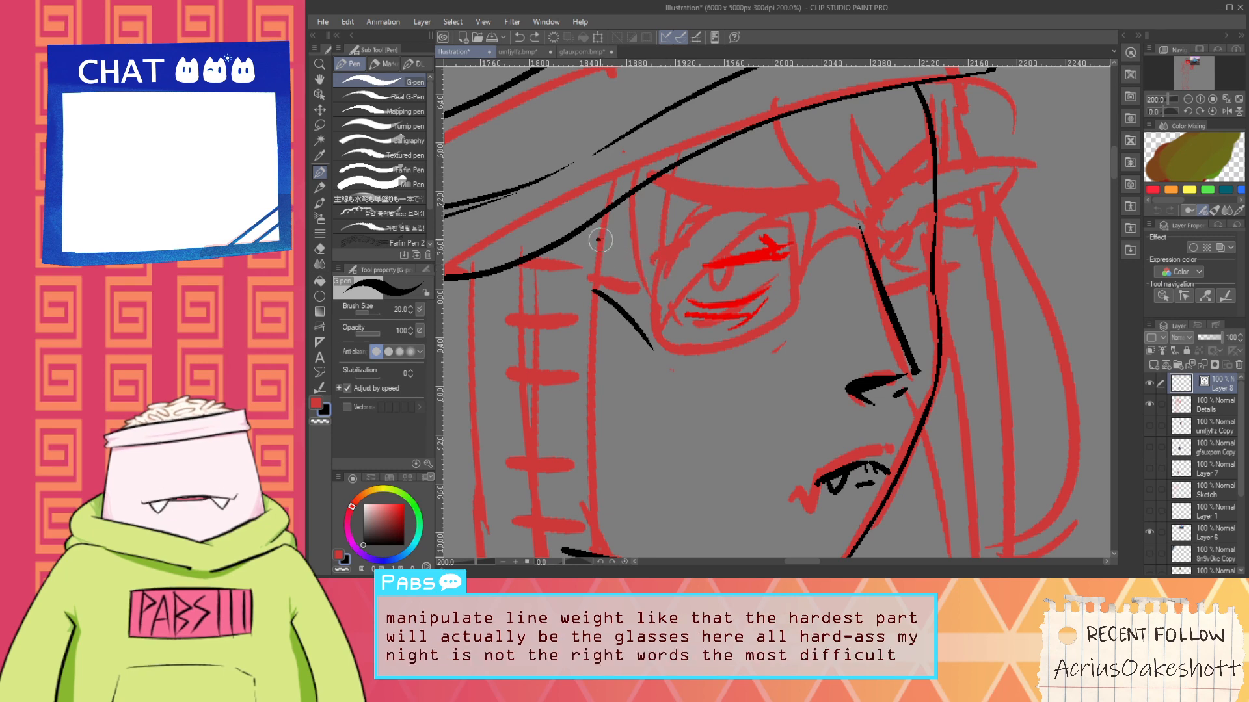
Ink the angular glasses hinge with a small round screw at the outer side of the near lens
{"action": "scroll", "coordinate": [644, 327], "scroll_direction": "up", "scroll_amount": 2}
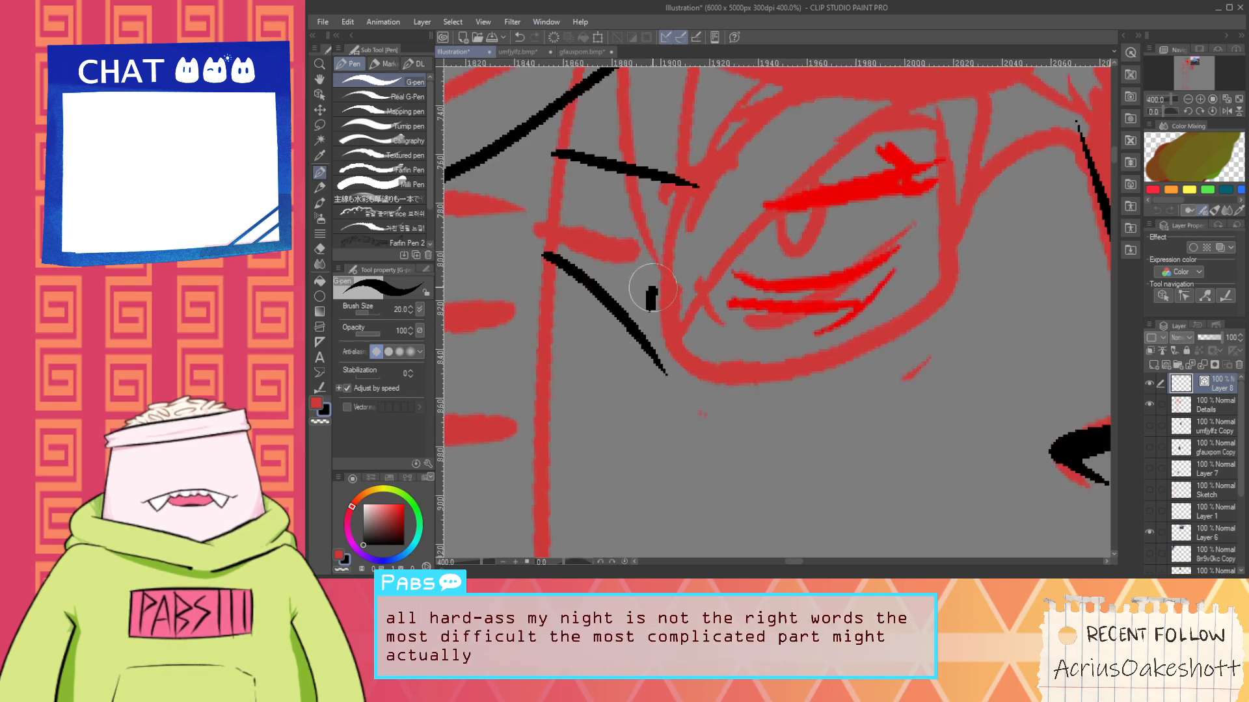
{"action": "mouse_move", "coordinate": [650, 231]}
{"action": "left_mouse_down"}
{"action": "mouse_move", "coordinate": [641, 285]}
{"action": "mouse_move", "coordinate": [641, 259]}
{"action": "left_mouse_up"}
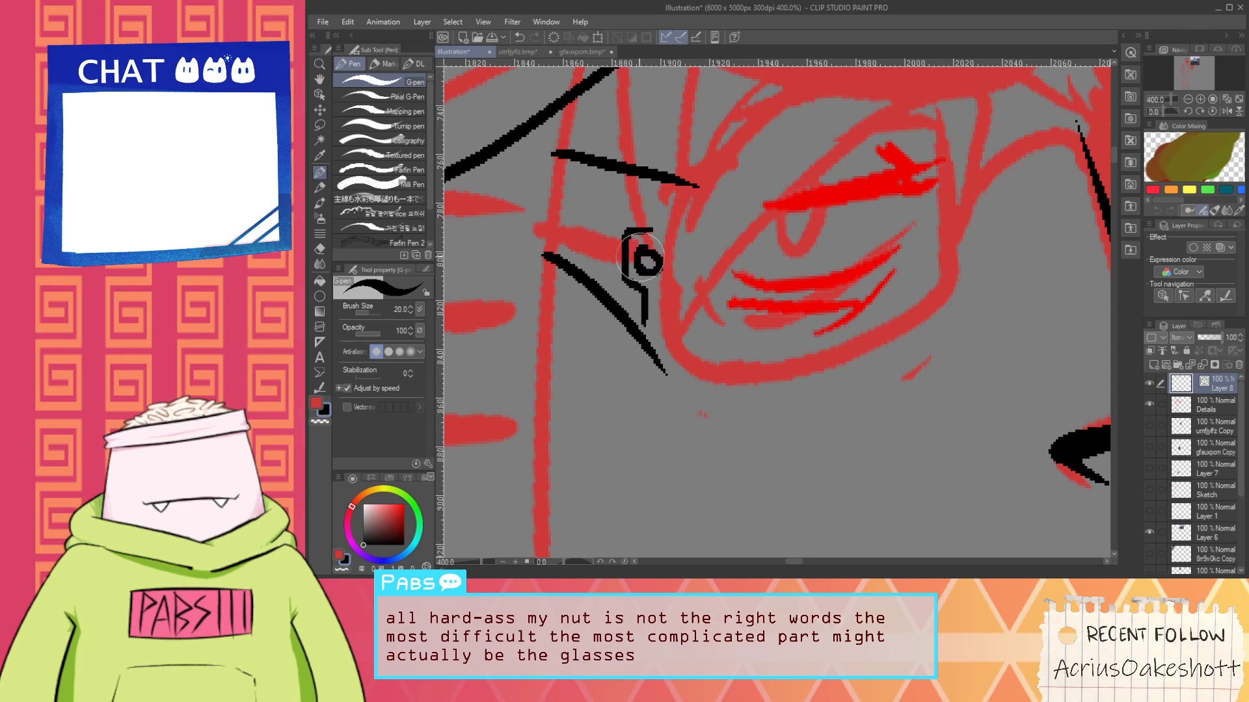
{"action": "scroll", "coordinate": [655, 227], "scroll_direction": "down", "scroll_amount": 2}
{"action": "scroll", "coordinate": [655, 228], "scroll_direction": "up", "scroll_amount": 2}
{"action": "mouse_move", "coordinate": [670, 336]}
{"action": "left_mouse_down"}
{"action": "mouse_move", "coordinate": [638, 318]}
{"action": "mouse_move", "coordinate": [635, 363]}
{"action": "left_mouse_up"}
{"action": "key", "text": "ctrl+z"}
Ink the thick diagonal upper edge of the near lens, curving from its lower outer corner up to the inner corner by the nose
{"action": "mouse_move", "coordinate": [612, 296]}
{"action": "left_mouse_down"}
{"action": "mouse_move", "coordinate": [676, 372]}
{"action": "mouse_move", "coordinate": [734, 157]}
{"action": "left_mouse_up"}
{"action": "key", "text": "ctrl+z"}
{"action": "scroll", "coordinate": [602, 432], "scroll_direction": "down", "scroll_amount": 2}
{"action": "scroll", "coordinate": [625, 378], "scroll_direction": "up", "scroll_amount": 2}
{"action": "mouse_move", "coordinate": [623, 379]}
{"action": "left_mouse_down"}
{"action": "mouse_move", "coordinate": [664, 411]}
{"action": "mouse_move", "coordinate": [1005, 95]}
{"action": "left_mouse_up"}
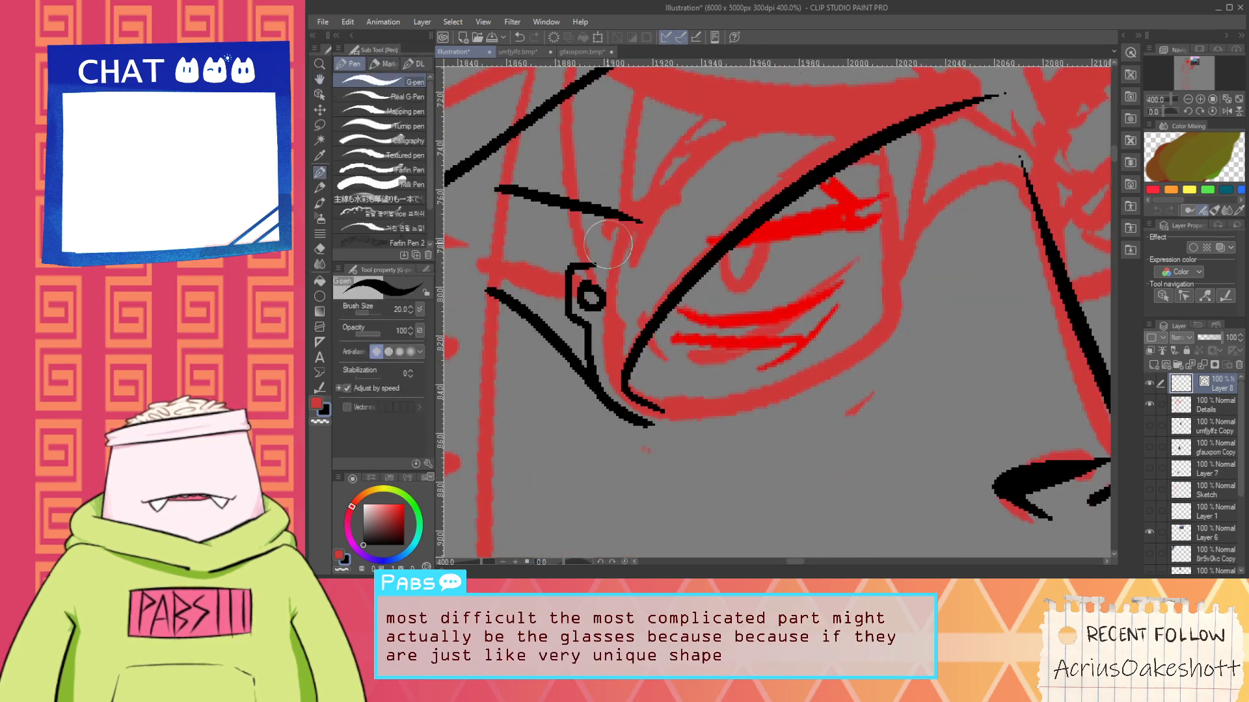
Ink the arched top of the glasses frame from above the hinge to the inner corner, and trim the lens edge's overshoot there
{"action": "left_click_drag", "start_coordinate": [602, 250], "coordinate": [1021, 134]}
{"action": "key", "text": "ctrl+z"}
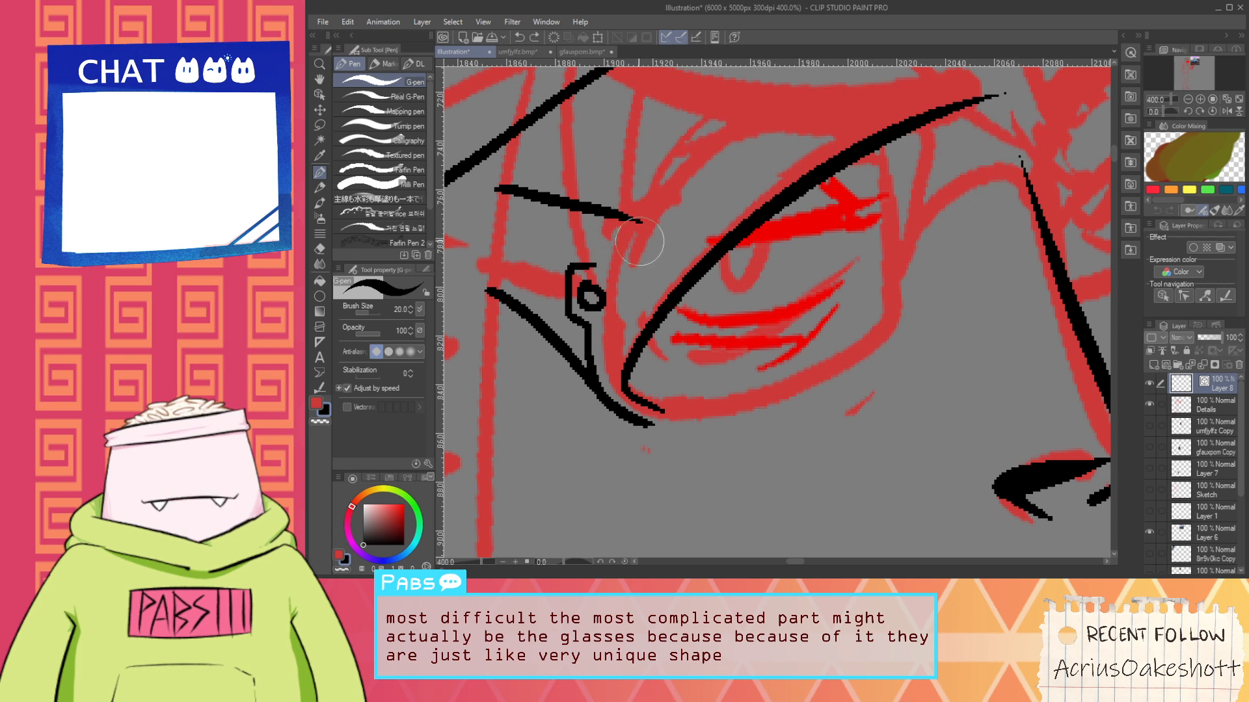
{"action": "mouse_move", "coordinate": [602, 251]}
{"action": "left_mouse_down"}
{"action": "mouse_move", "coordinate": [651, 140]}
{"action": "mouse_move", "coordinate": [1001, 122]}
{"action": "mouse_move", "coordinate": [934, 167]}
{"action": "left_mouse_up"}
{"action": "key", "text": "e"}
{"action": "key", "text": "p"}
{"action": "key", "text": "ctrl+z"}
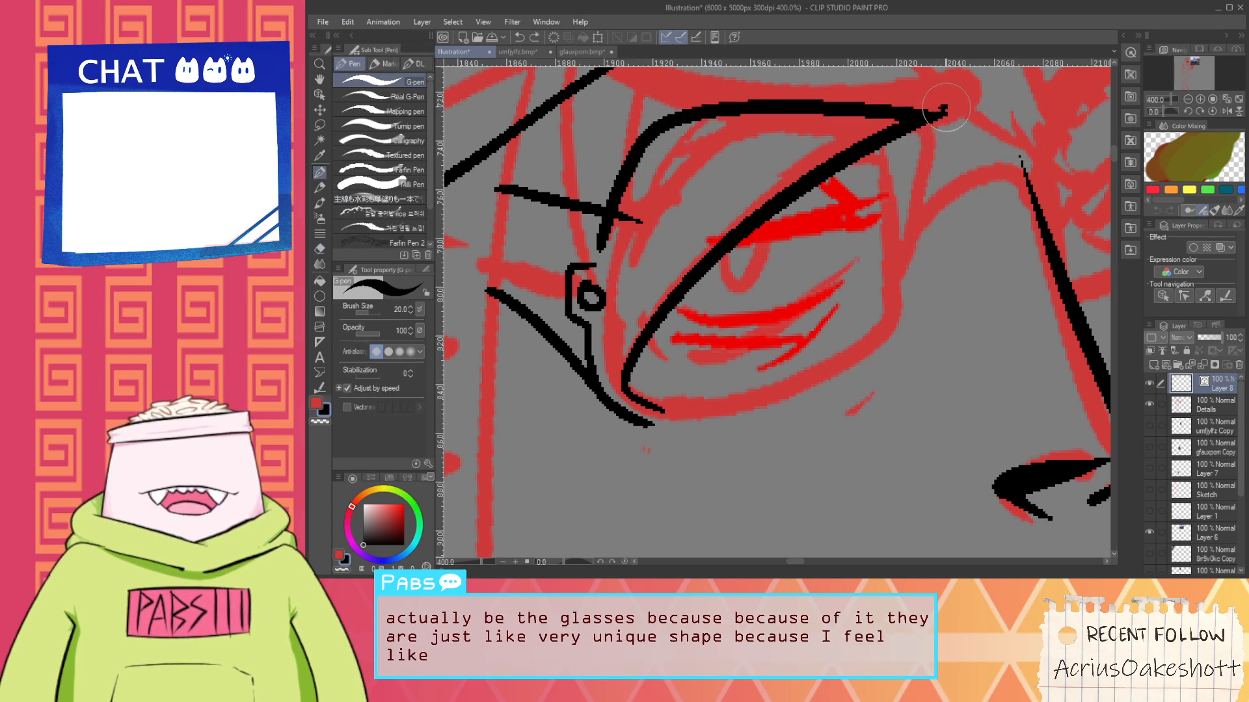
Ink the frame's pointed nose-side corner and the lens's vertical inner edge beside it, redoing the edge until it fits
{"action": "left_click_drag", "start_coordinate": [945, 109], "coordinate": [903, 233]}
{"action": "left_click_drag", "start_coordinate": [884, 148], "coordinate": [892, 278]}
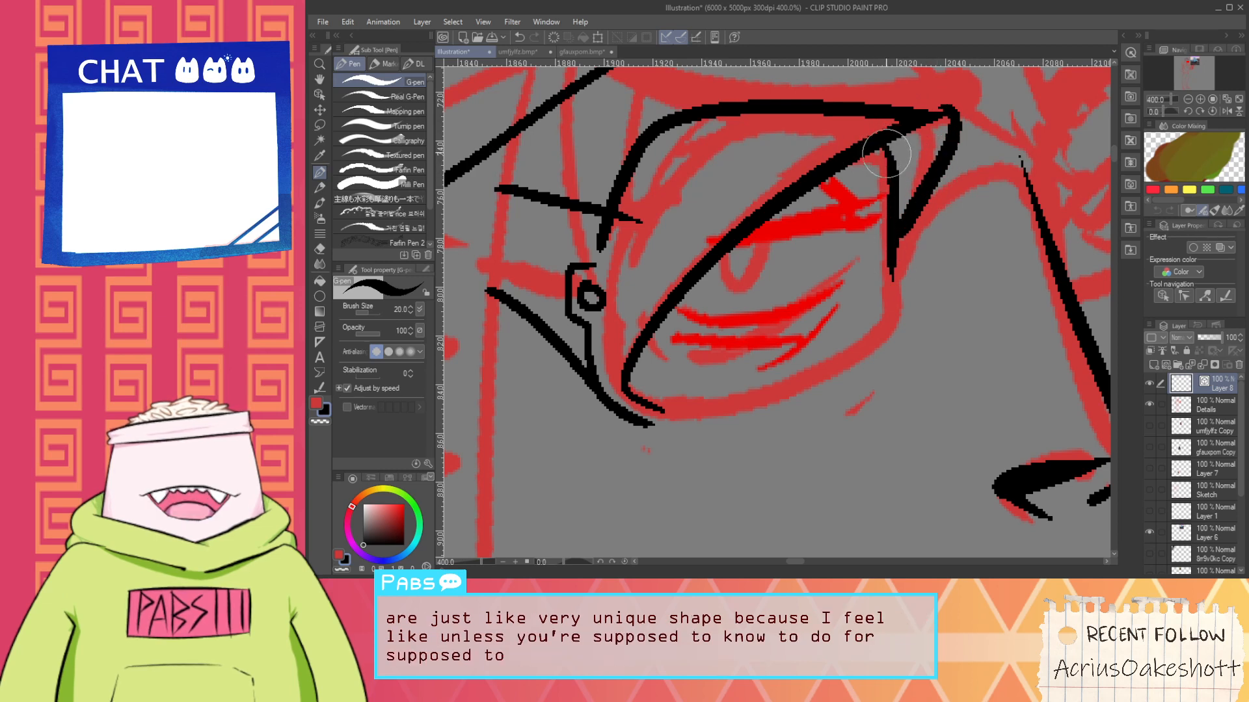
{"action": "key", "text": "ctrl+z"}
{"action": "left_click_drag", "start_coordinate": [886, 146], "coordinate": [900, 311]}
{"action": "key", "text": "ctrl+z"}
{"action": "left_click_drag", "start_coordinate": [886, 146], "coordinate": [882, 322]}
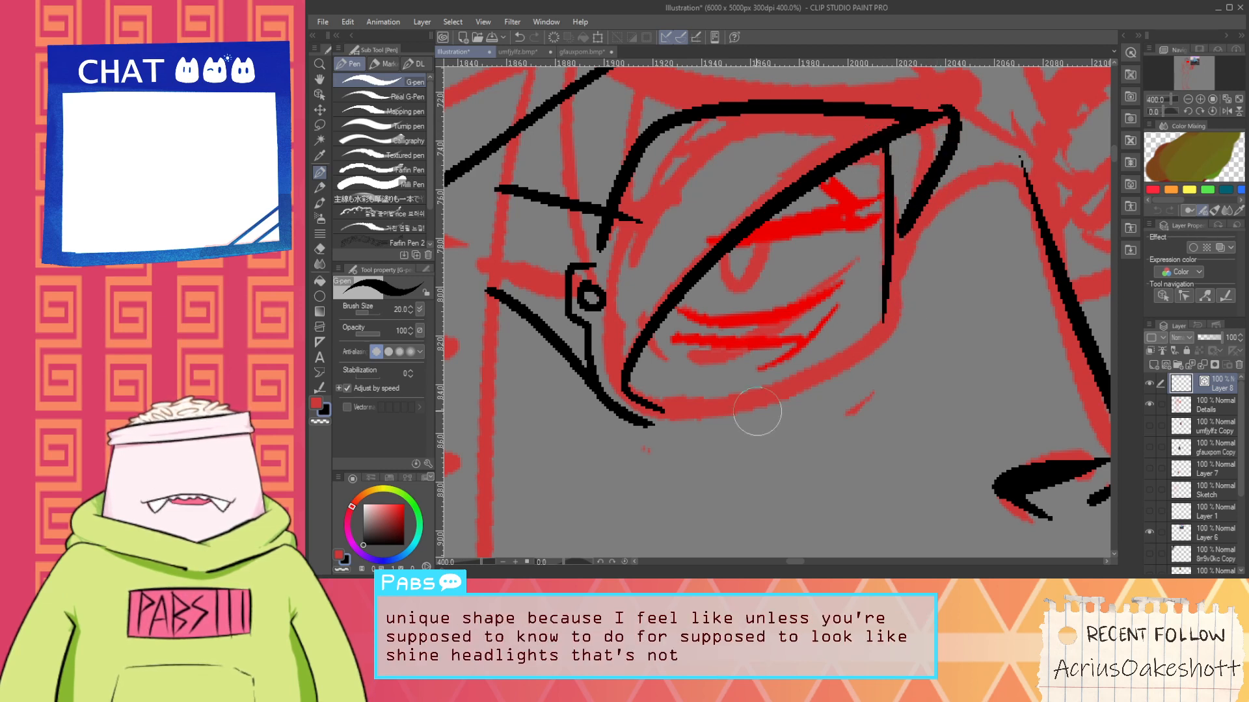
Ink the near lens's lower rim as two close parallel curves, and erase the arched top frame line
{"action": "left_click_drag", "start_coordinate": [644, 424], "coordinate": [894, 327]}
{"action": "mouse_move", "coordinate": [660, 413]}
{"action": "left_mouse_down"}
{"action": "mouse_move", "coordinate": [904, 308]}
{"action": "mouse_move", "coordinate": [907, 236]}
{"action": "mouse_move", "coordinate": [882, 345]}
{"action": "mouse_move", "coordinate": [902, 324]}
{"action": "mouse_move", "coordinate": [862, 311]}
{"action": "left_mouse_up"}
{"action": "key", "text": "ctrl+z"}
{"action": "key", "text": "e"}
{"action": "scroll", "coordinate": [912, 307], "scroll_direction": "down", "scroll_amount": 4}
{"action": "key", "text": "space"}
{"action": "scroll", "coordinate": [870, 286], "scroll_direction": "up", "scroll_amount": 2}
{"action": "scroll", "coordinate": [688, 270], "scroll_direction": "up", "scroll_amount": 1}
Re-ink the arched top of the glasses frame in one stroke from above the hinge to the nose-side corner
{"action": "key", "text": "p"}
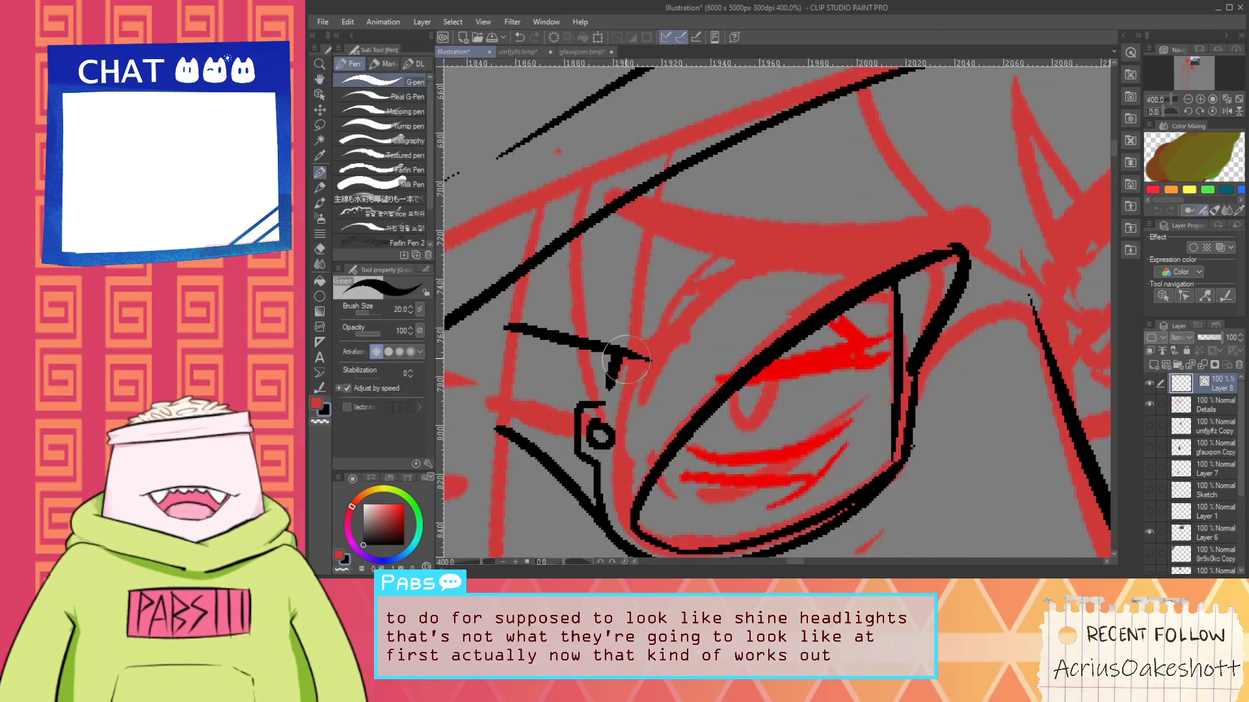
{"action": "mouse_move", "coordinate": [609, 385]}
{"action": "left_mouse_down"}
{"action": "mouse_move", "coordinate": [757, 173]}
{"action": "mouse_move", "coordinate": [956, 251]}
{"action": "left_mouse_up"}
{"action": "key", "text": "ctrl+z"}
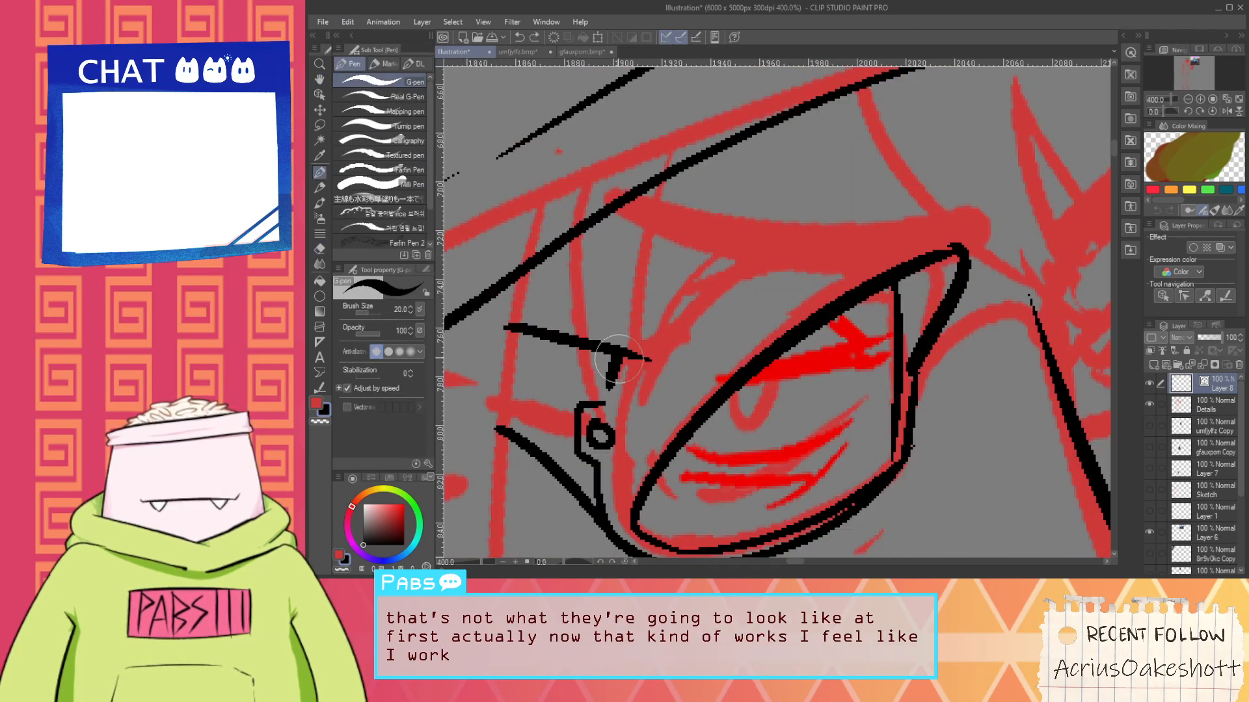
{"action": "key", "text": "ctrl+z"}
{"action": "mouse_move", "coordinate": [608, 384]}
{"action": "left_mouse_down"}
{"action": "mouse_move", "coordinate": [622, 250]}
{"action": "mouse_move", "coordinate": [670, 226]}
{"action": "mouse_move", "coordinate": [963, 249]}
{"action": "left_mouse_up"}
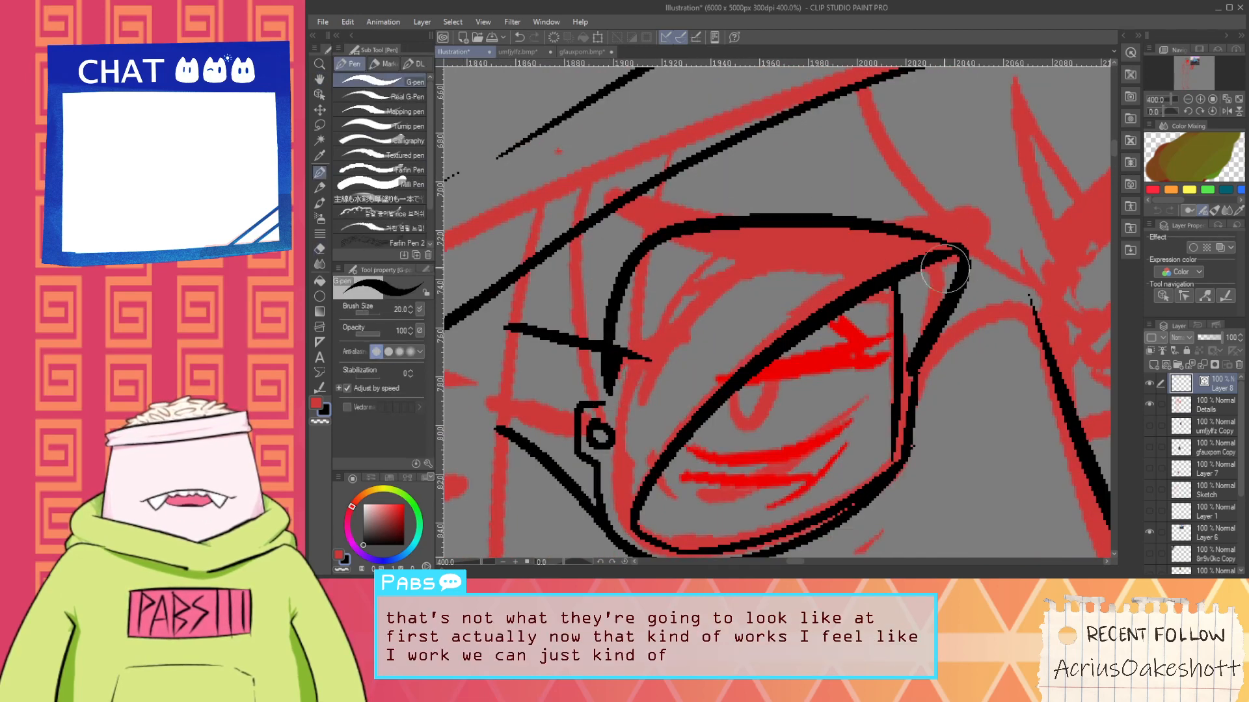
Trim the frame and side arm lines where they cross, and join the frame to the hinge with a short thin line
{"action": "key", "text": "e"}
{"action": "mouse_move", "coordinate": [624, 369]}
{"action": "left_mouse_down"}
{"action": "mouse_move", "coordinate": [600, 380]}
{"action": "mouse_move", "coordinate": [627, 359]}
{"action": "mouse_move", "coordinate": [607, 403]}
{"action": "left_mouse_up"}
{"action": "key", "text": "ctrl+z"}
{"action": "key", "text": "ctrl+z"}
{"action": "key", "text": "p"}
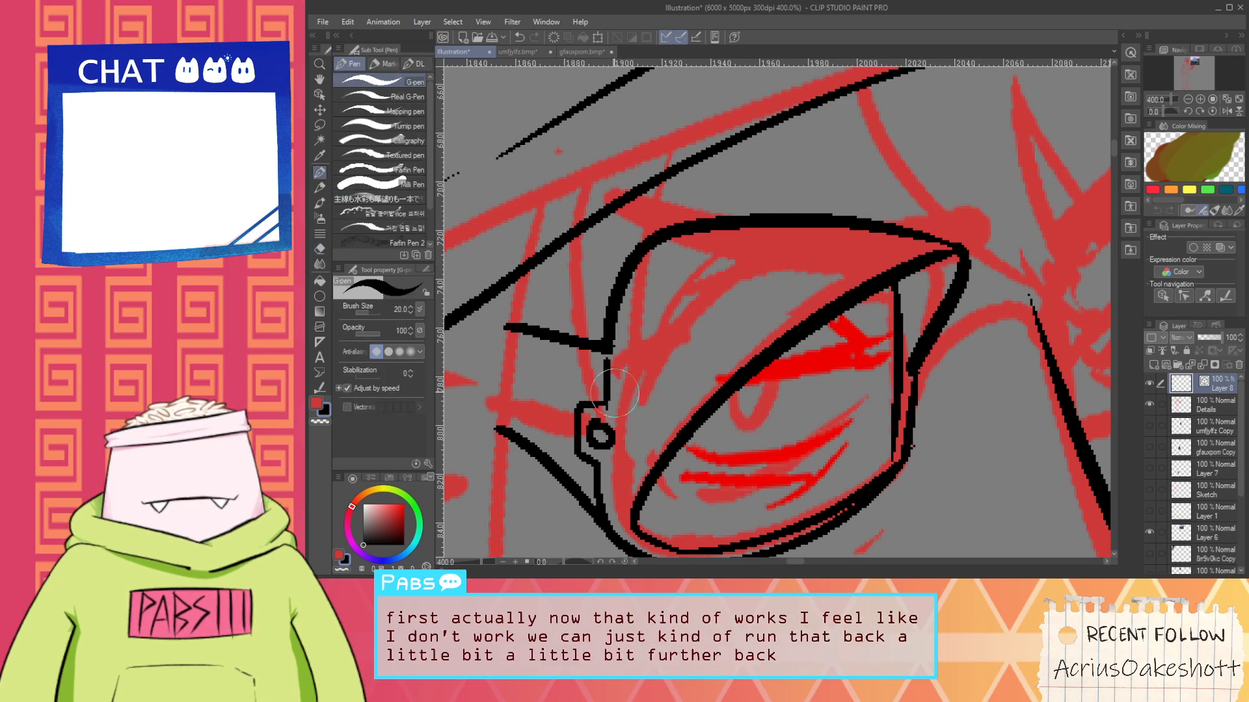
Ink a tapered inner line beneath the arched frame top, from its outer corner towards the diagonal lens edge
{"action": "left_click_drag", "start_coordinate": [679, 244], "coordinate": [805, 265]}
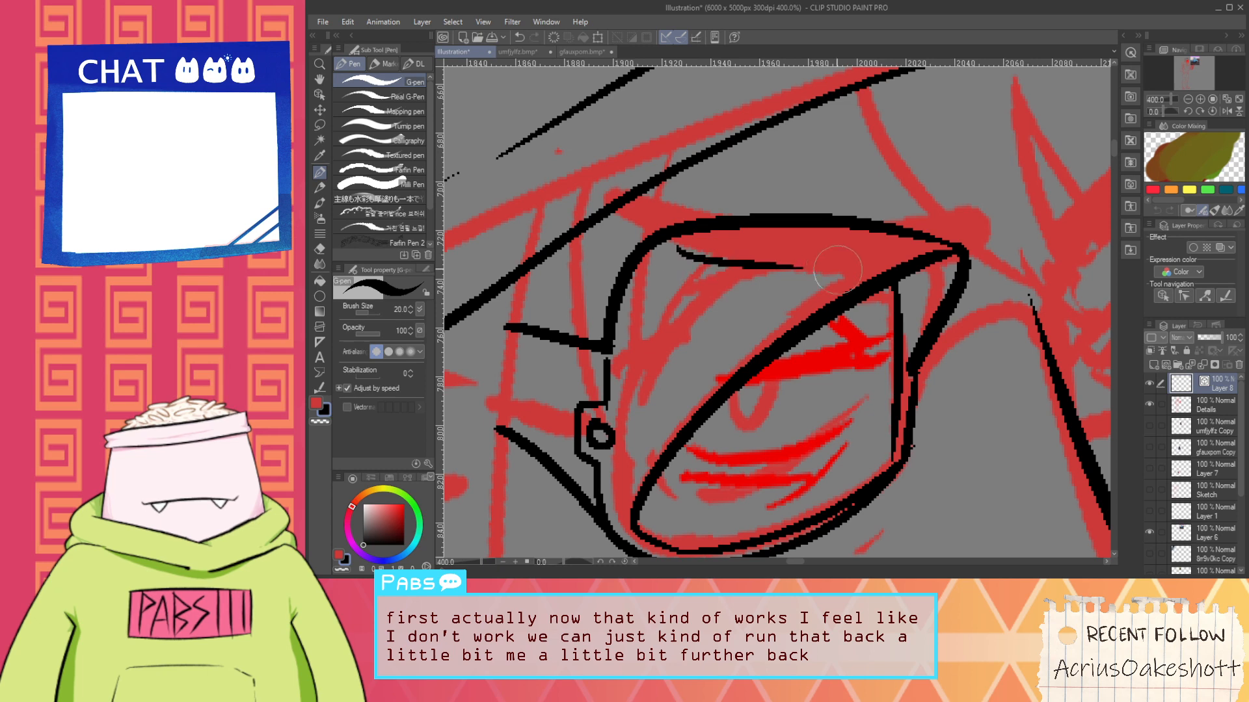
{"action": "key", "text": "ctrl+z"}
{"action": "left_click_drag", "start_coordinate": [668, 242], "coordinate": [836, 283]}
Ink the glasses bridge as two arched lines from the frame's nose side over the top of the nose
{"action": "scroll", "coordinate": [838, 269], "scroll_direction": "down", "scroll_amount": 3}
{"action": "key", "text": "space"}
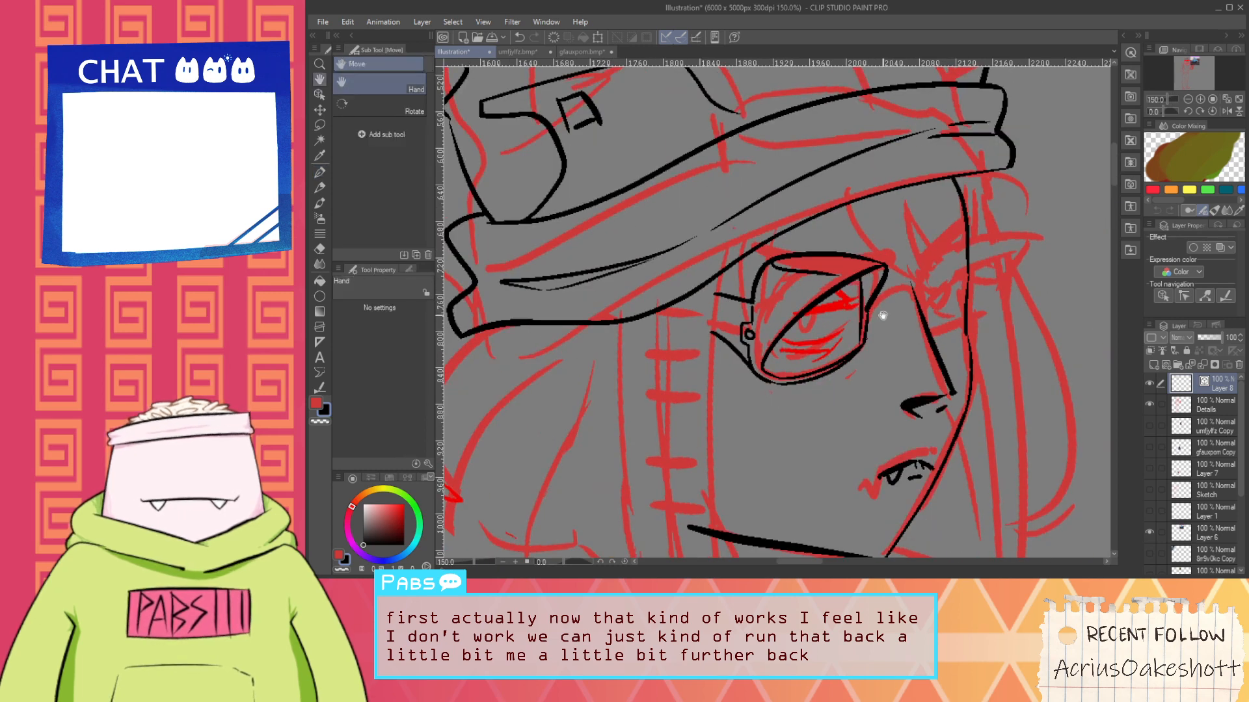
{"action": "left_click_drag", "start_coordinate": [923, 279], "coordinate": [816, 288]}
{"action": "scroll", "coordinate": [816, 288], "scroll_direction": "up", "scroll_amount": 1}
{"action": "scroll", "coordinate": [744, 341], "scroll_direction": "up", "scroll_amount": 2}
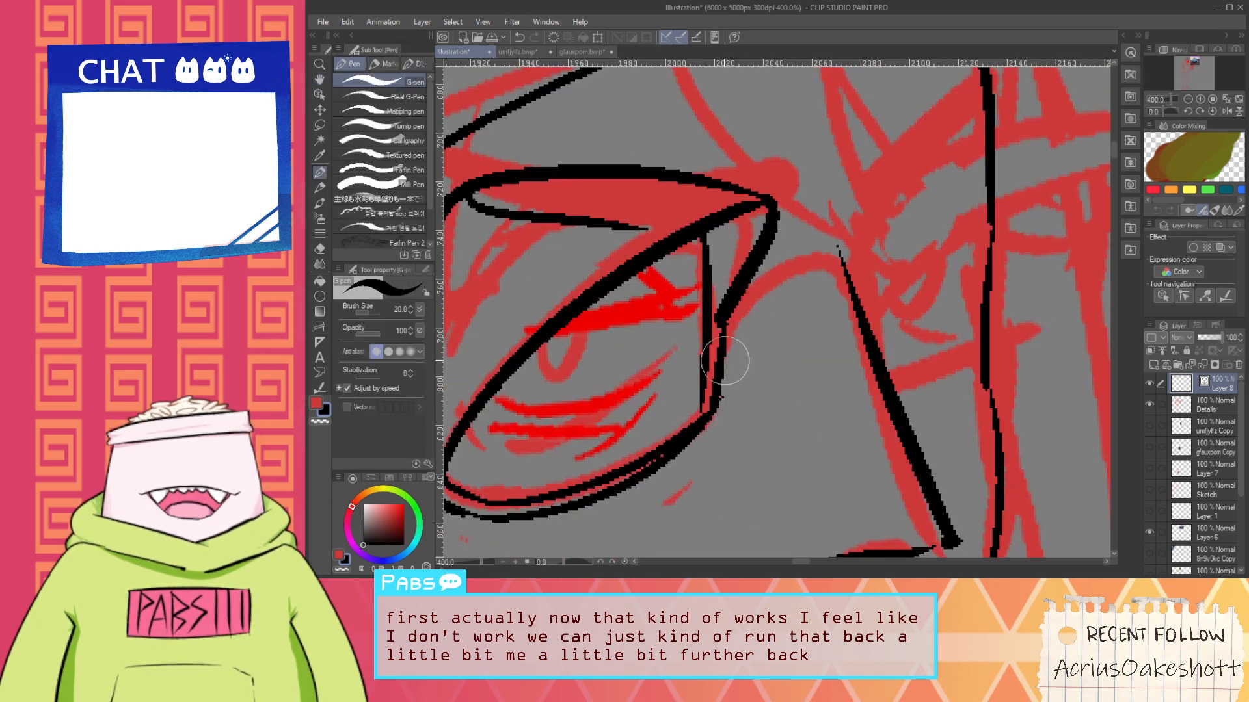
{"action": "mouse_move", "coordinate": [725, 351]}
{"action": "left_mouse_down"}
{"action": "mouse_move", "coordinate": [847, 268]}
{"action": "mouse_move", "coordinate": [882, 281]}
{"action": "left_mouse_up"}
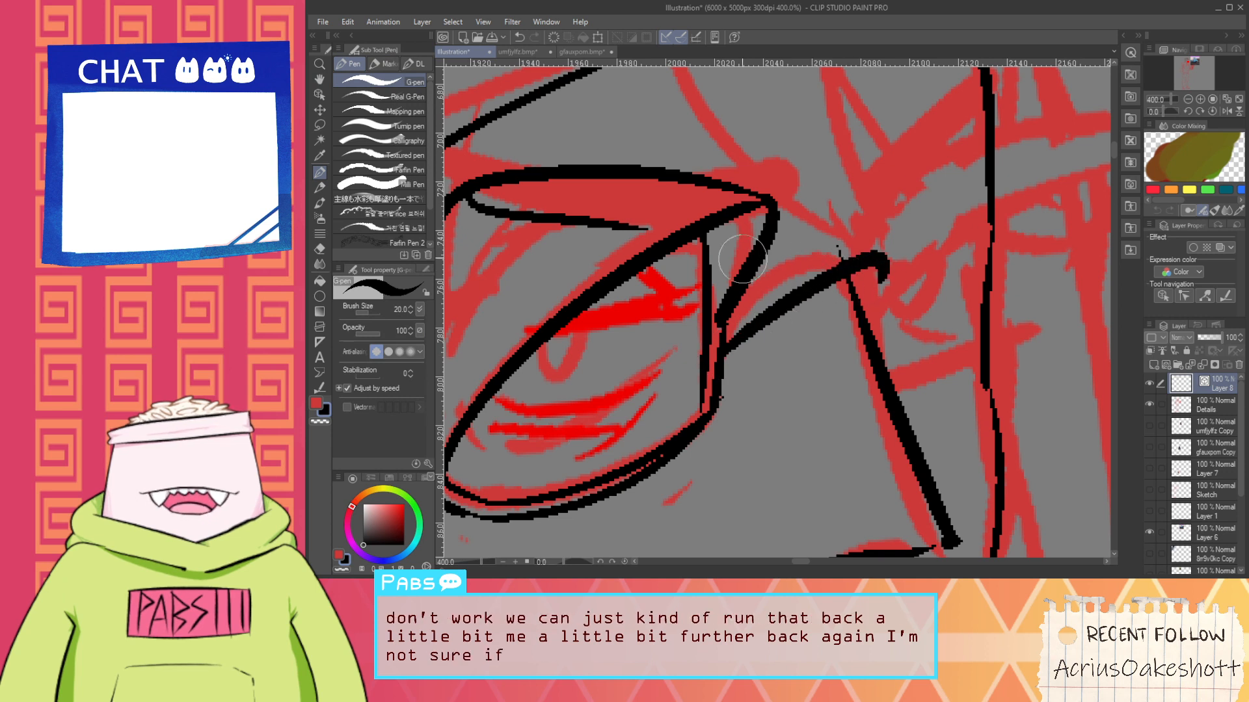
{"action": "left_click_drag", "start_coordinate": [729, 262], "coordinate": [871, 233]}
{"action": "key", "text": "ctrl+z"}
{"action": "left_click_drag", "start_coordinate": [730, 263], "coordinate": [890, 247]}
Trim the upper bridge line's overlap inside the frame and the line end at the lower bridge joint with the vector eraser
{"action": "key", "text": "e"}
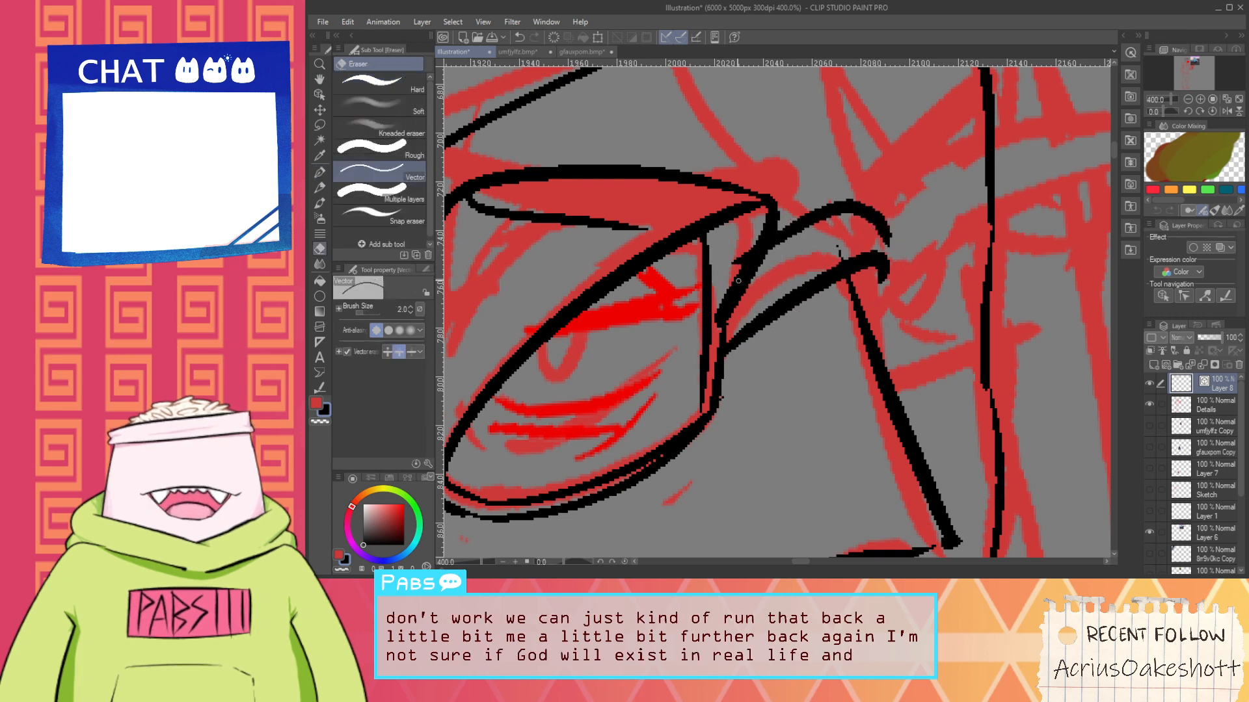
{"action": "left_click", "coordinate": [746, 245]}
{"action": "key", "text": "p"}
{"action": "key", "text": "e"}
{"action": "left_click", "coordinate": [720, 323]}
{"action": "key", "text": "ctrl+z"}
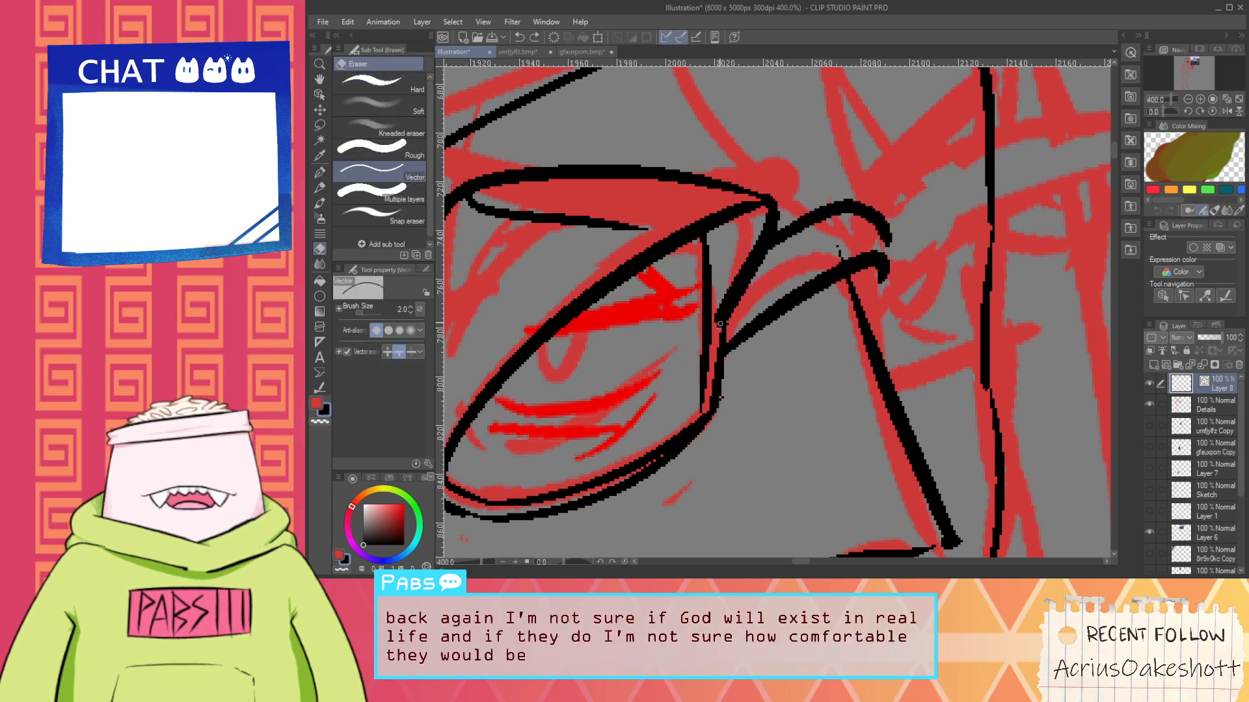
{"action": "key", "text": "p"}
{"action": "key", "text": "e"}
{"action": "left_click", "coordinate": [717, 318]}
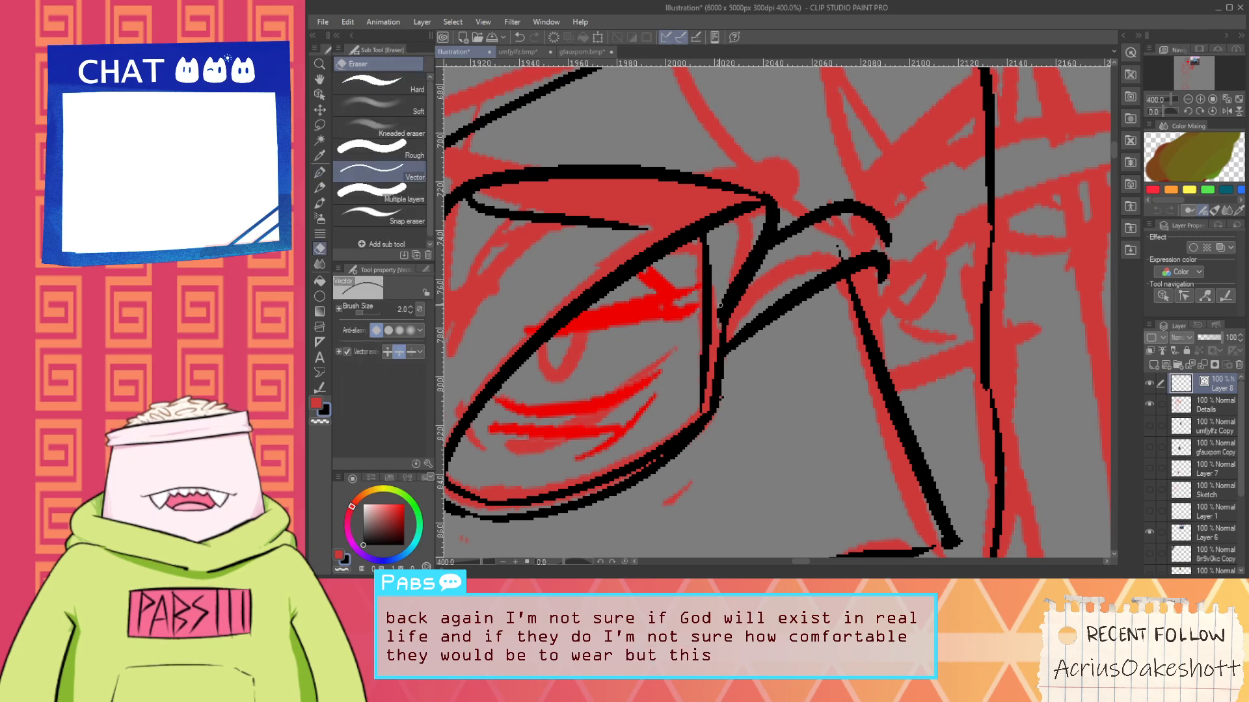
Ink a thin vertical line between the near lens's inner edge and the frame corner beside the bridge
{"action": "key", "text": "p"}
{"action": "mouse_move", "coordinate": [721, 316]}
{"action": "left_mouse_down"}
{"action": "mouse_move", "coordinate": [733, 229]}
{"action": "mouse_move", "coordinate": [724, 266]}
{"action": "mouse_move", "coordinate": [727, 232]}
{"action": "mouse_move", "coordinate": [748, 351]}
{"action": "mouse_move", "coordinate": [708, 276]}
{"action": "left_mouse_up"}
{"action": "key", "text": "ctrl+z"}
{"action": "scroll", "coordinate": [731, 263], "scroll_direction": "down", "scroll_amount": 3}
{"action": "key", "text": "space"}
{"action": "scroll", "coordinate": [715, 312], "scroll_direction": "up", "scroll_amount": 3}
{"action": "key", "text": "p"}
{"action": "key", "text": "ctrl+z"}
{"action": "key", "text": "ctrl+z"}
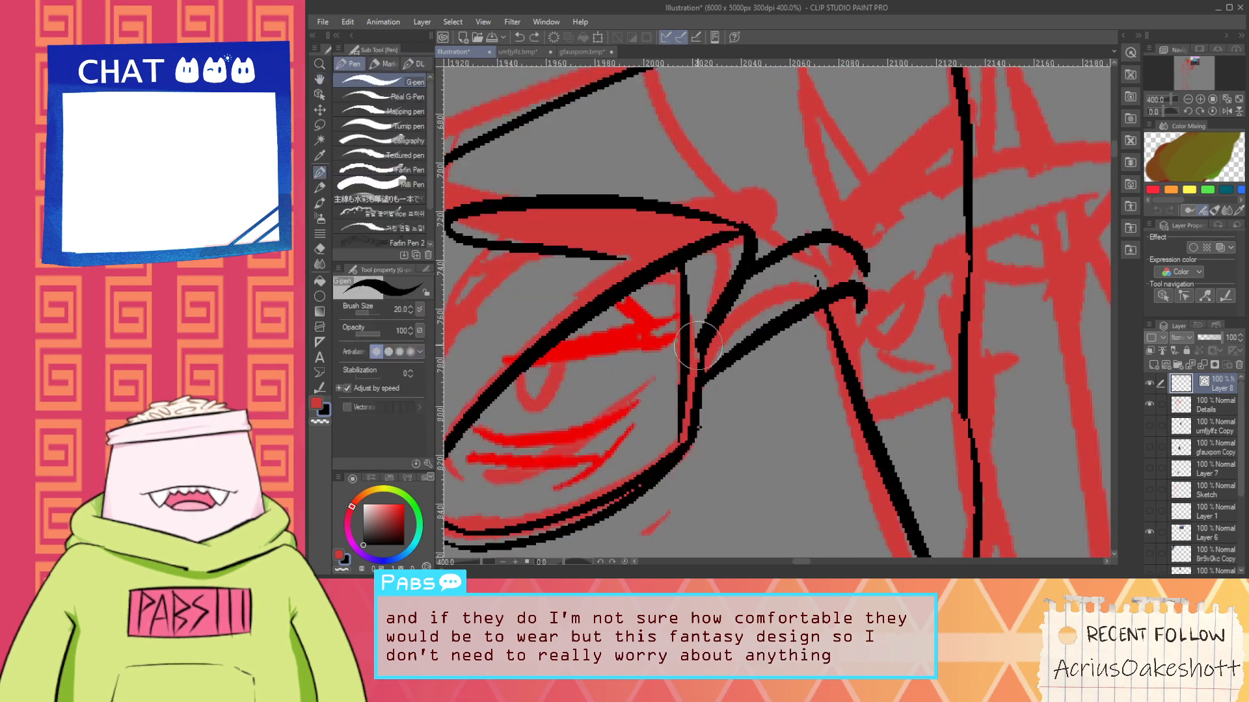
{"action": "left_click_drag", "start_coordinate": [697, 355], "coordinate": [706, 257]}
{"action": "key", "text": "ctrl+z"}
{"action": "left_click_drag", "start_coordinate": [701, 366], "coordinate": [703, 257]}
{"action": "key", "text": "e"}
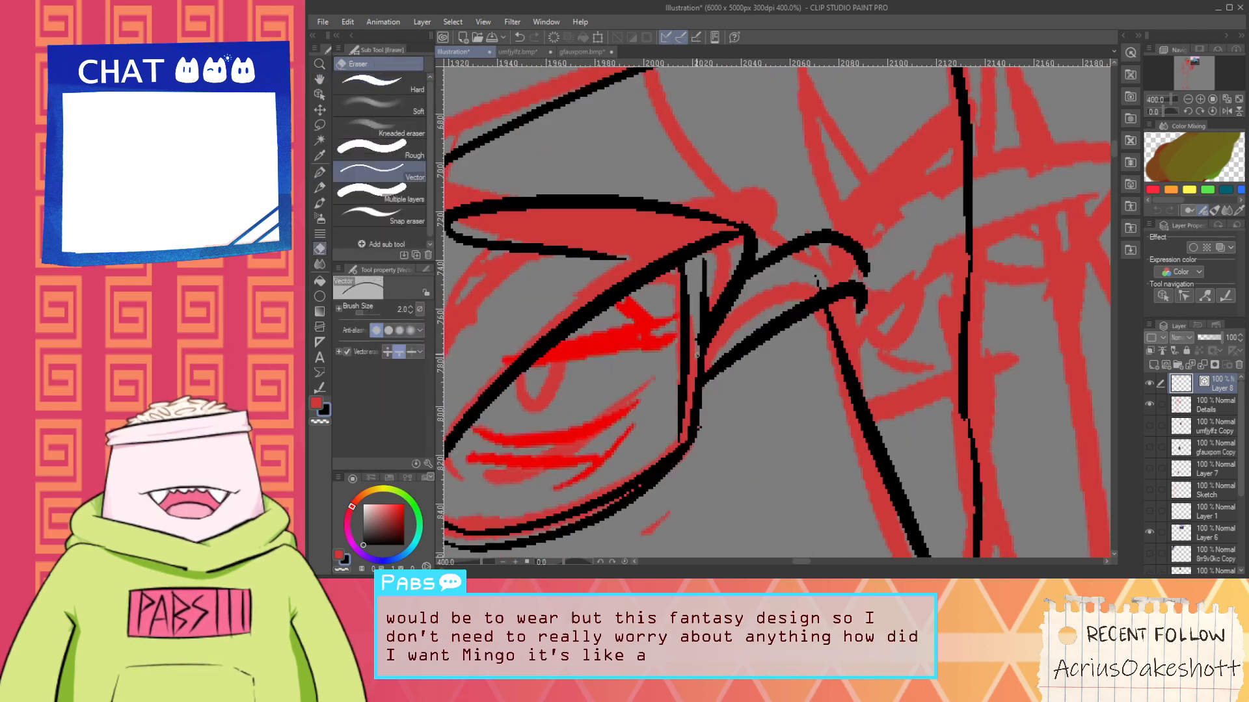
Select the near frame's curved corner line as a vector object and nudge a control point near its lower end
{"action": "left_click", "coordinate": [320, 95]}
{"action": "left_click", "coordinate": [707, 331]}
{"action": "scroll", "coordinate": [706, 335], "scroll_direction": "up", "scroll_amount": 1}
{"action": "left_click_drag", "start_coordinate": [700, 353], "coordinate": [703, 349]}
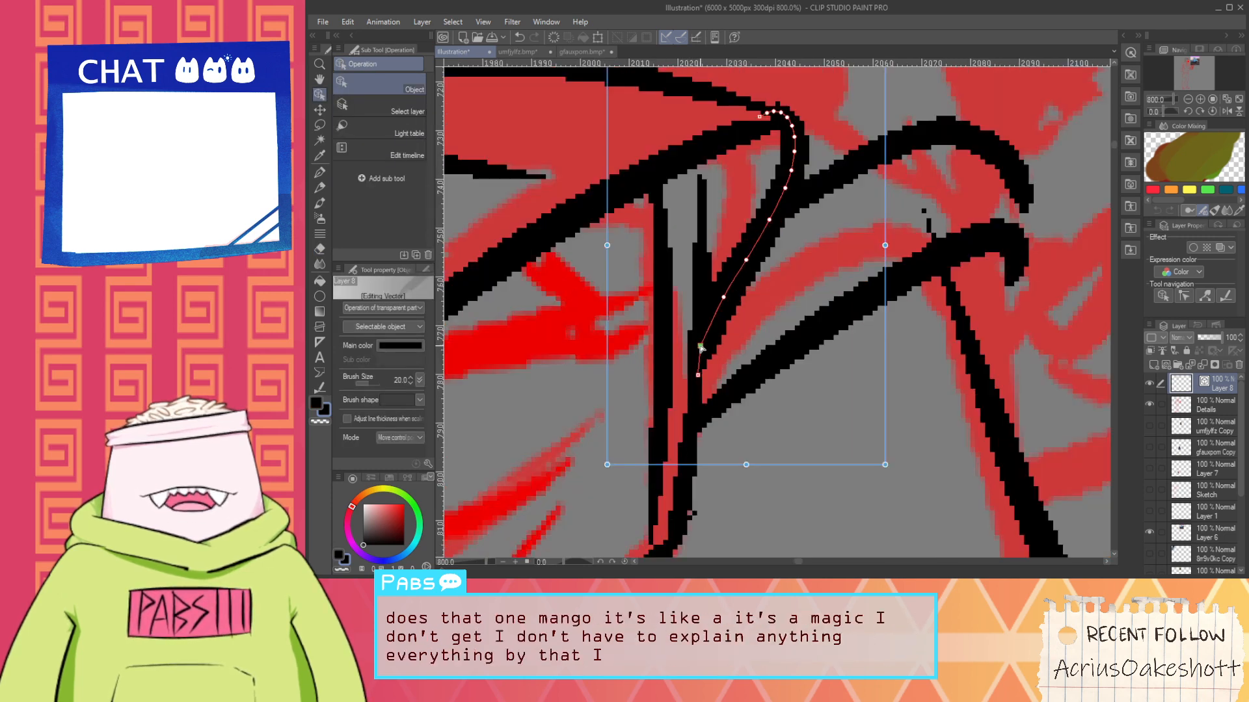
{"action": "scroll", "coordinate": [708, 339], "scroll_direction": "down", "scroll_amount": 2}
{"action": "key", "text": "e"}
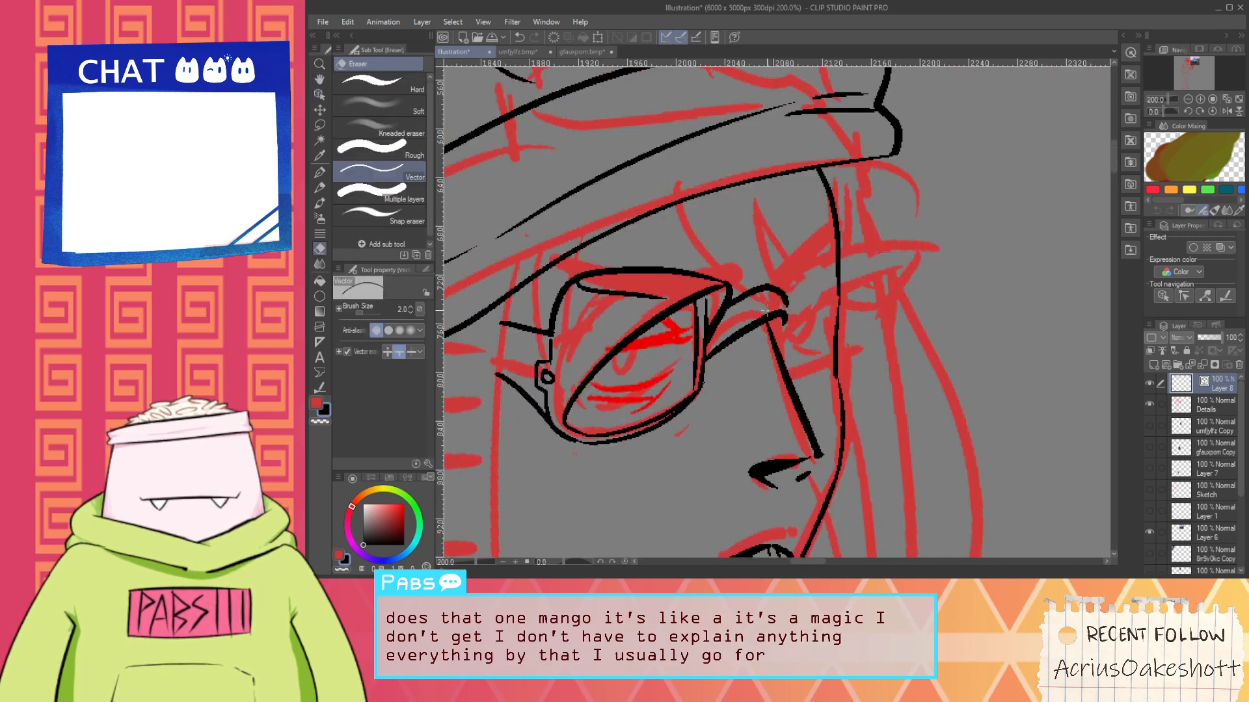
{"action": "scroll", "coordinate": [764, 311], "scroll_direction": "up", "scroll_amount": 1}
{"action": "key", "text": "p"}
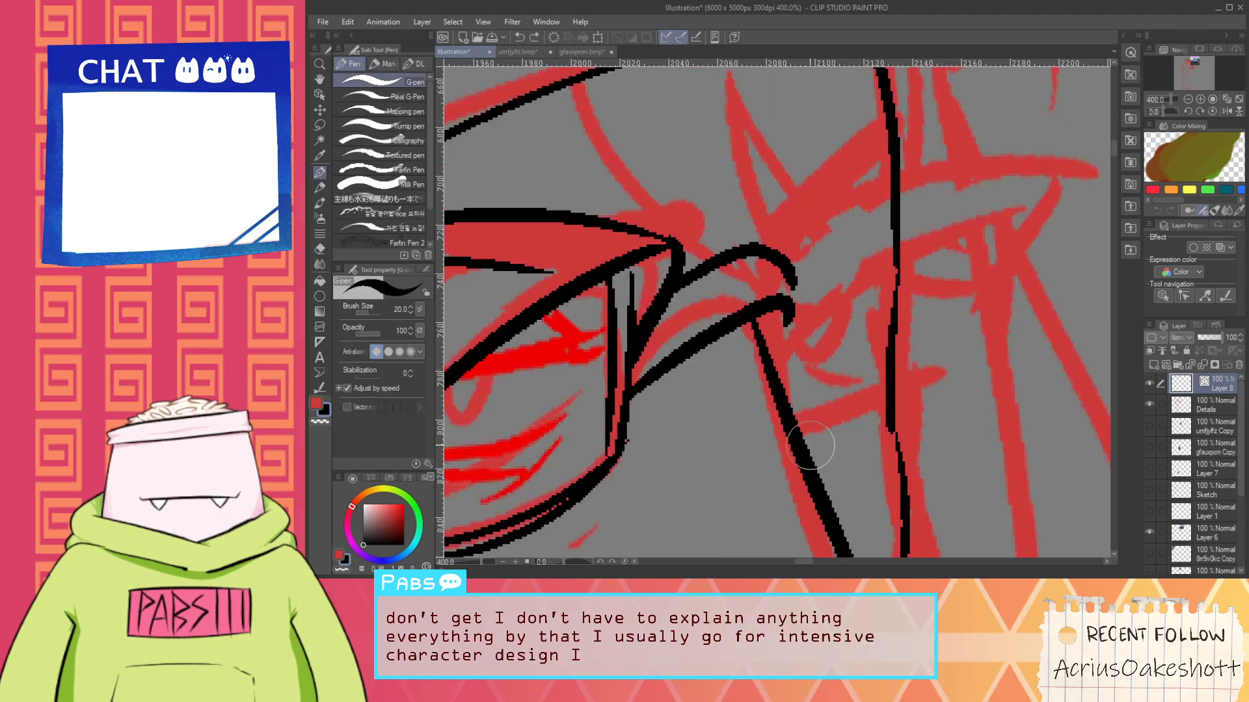
{"action": "left_click_drag", "start_coordinate": [789, 403], "coordinate": [1011, 229]}
{"action": "key", "text": "ctrl+z"}
{"action": "left_click_drag", "start_coordinate": [789, 385], "coordinate": [953, 217]}
{"action": "key", "text": "ctrl+z"}
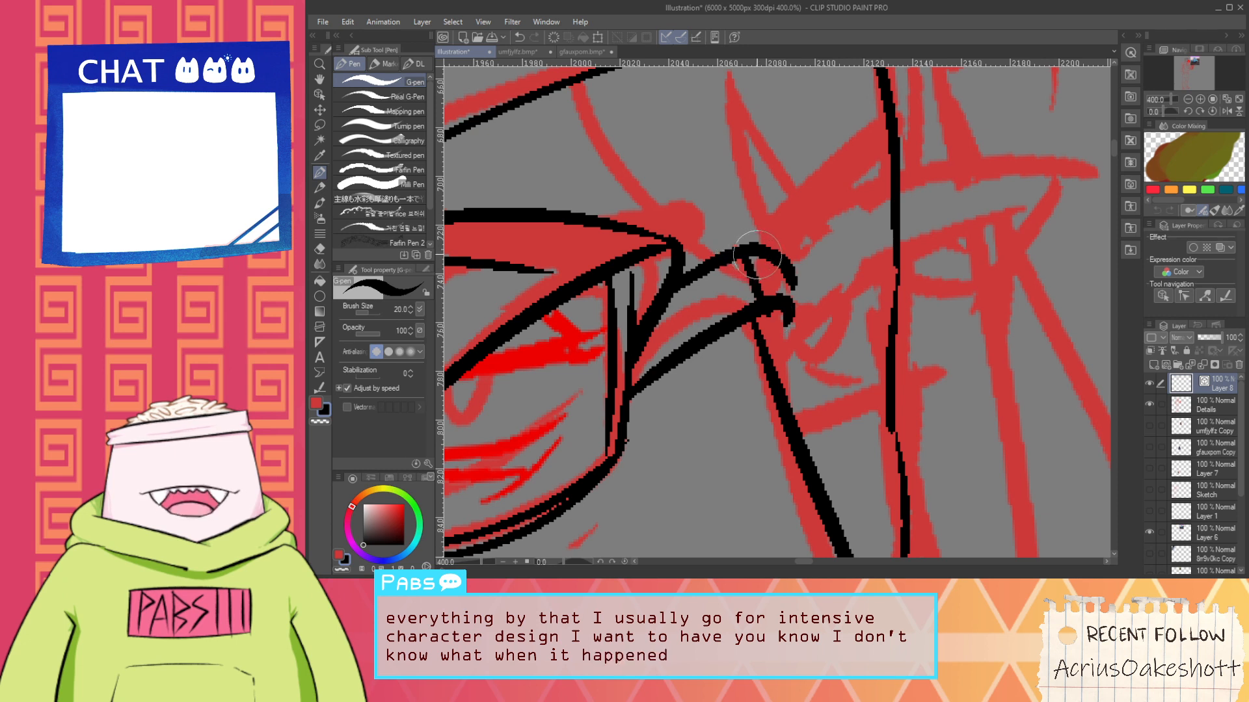
Ink a short guide line across the bridge over the nose and trim both bridge lines' outer ends with the vector eraser
{"action": "left_click_drag", "start_coordinate": [760, 255], "coordinate": [784, 332]}
{"action": "key", "text": "e"}
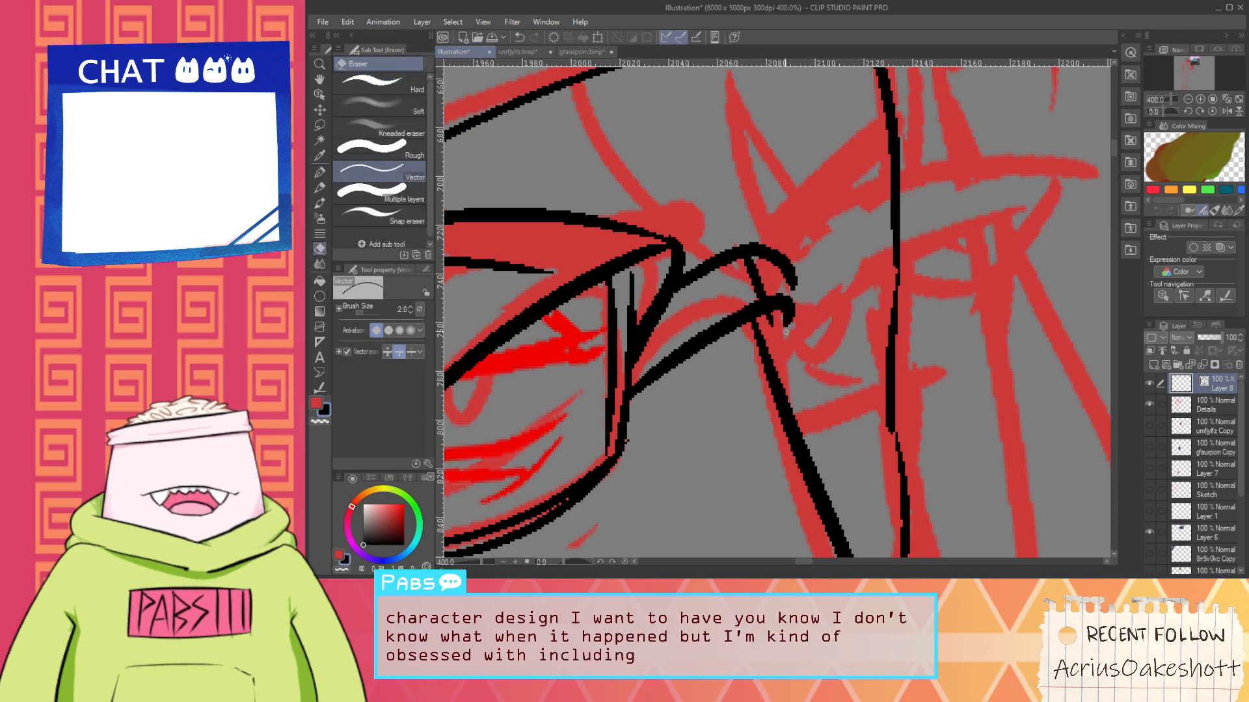
{"action": "left_click", "coordinate": [778, 298]}
{"action": "left_click", "coordinate": [771, 253]}
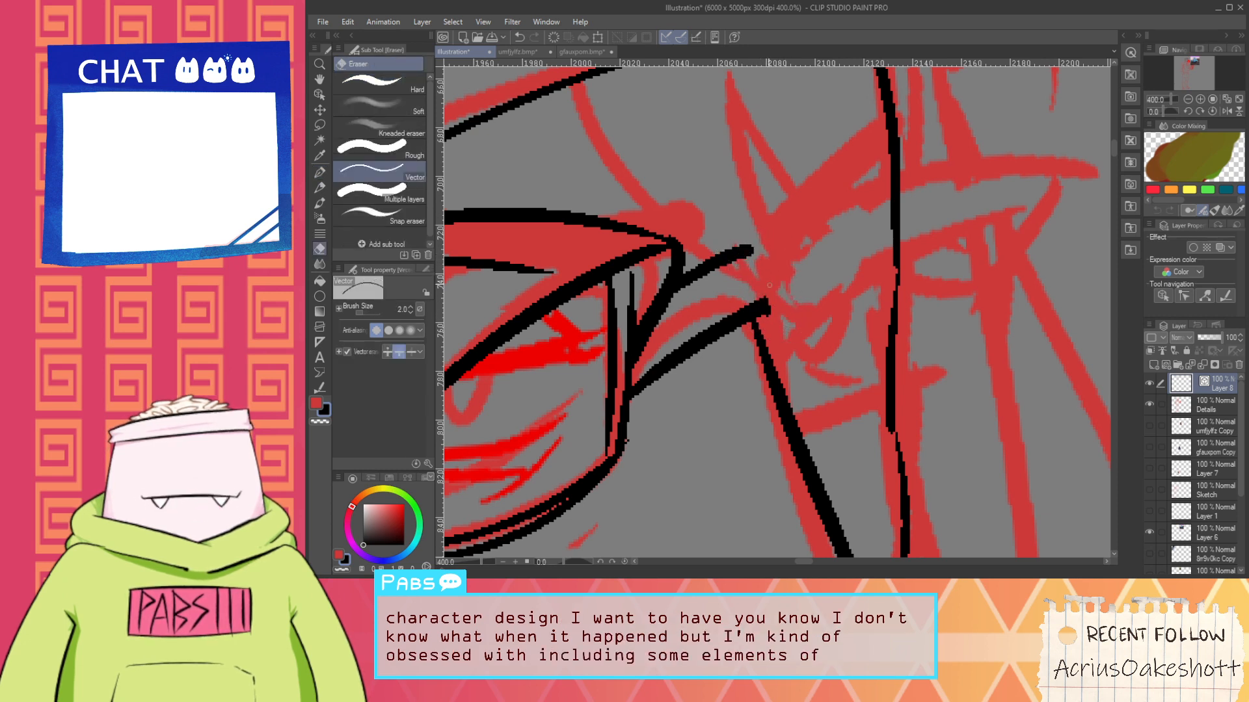
Ink the bridge's rounded far end down to the nose line and a short vertical line rising from its top
{"action": "key", "text": "p"}
{"action": "mouse_move", "coordinate": [762, 340]}
{"action": "left_mouse_down"}
{"action": "mouse_move", "coordinate": [781, 300]}
{"action": "mouse_move", "coordinate": [761, 253]}
{"action": "mouse_move", "coordinate": [752, 284]}
{"action": "mouse_move", "coordinate": [746, 252]}
{"action": "mouse_move", "coordinate": [996, 205]}
{"action": "left_mouse_up"}
{"action": "scroll", "coordinate": [760, 253], "scroll_direction": "down", "scroll_amount": 2}
{"action": "scroll", "coordinate": [752, 284], "scroll_direction": "up", "scroll_amount": 2}
{"action": "key", "text": "p"}
{"action": "key", "text": "ctrl+z"}
Ink the far frame's top edge as a long, gently arched line from the bridge outward past the face outline
{"action": "left_click_drag", "start_coordinate": [739, 267], "coordinate": [1013, 235]}
{"action": "key", "text": "ctrl+z"}
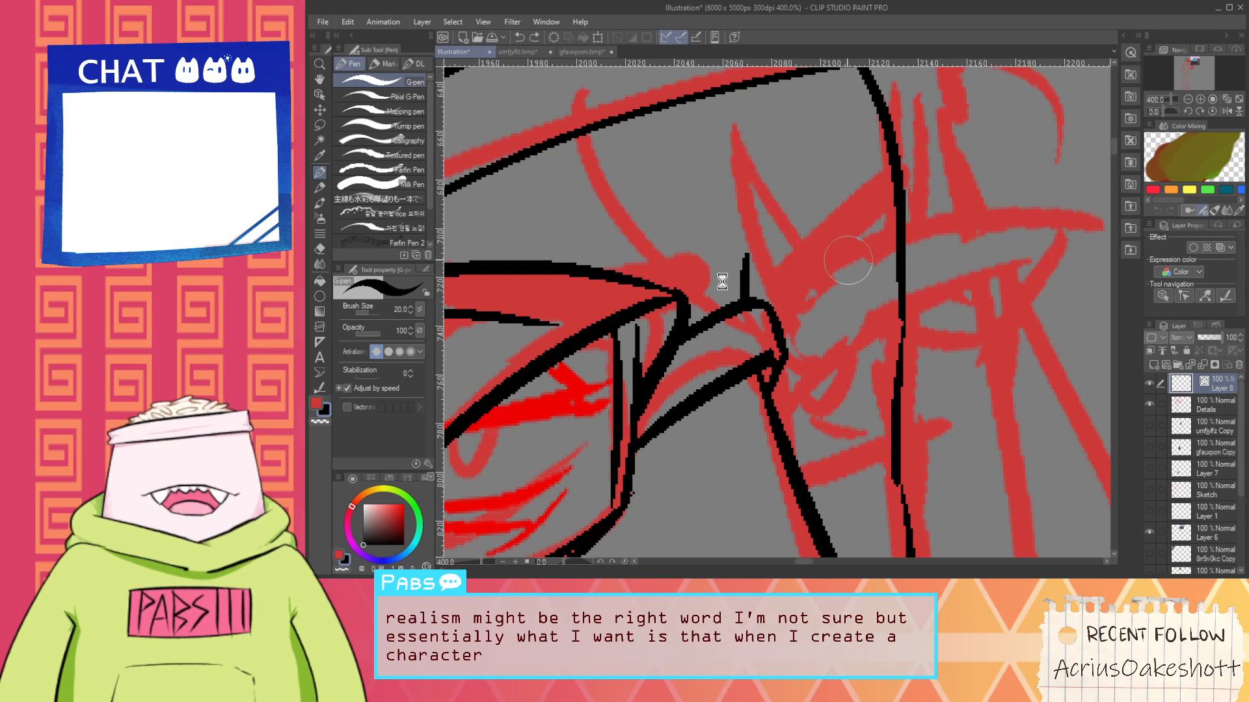
{"action": "left_click_drag", "start_coordinate": [732, 273], "coordinate": [1073, 168]}
{"action": "key", "text": "ctrl+z"}
{"action": "left_click_drag", "start_coordinate": [730, 267], "coordinate": [1106, 203]}
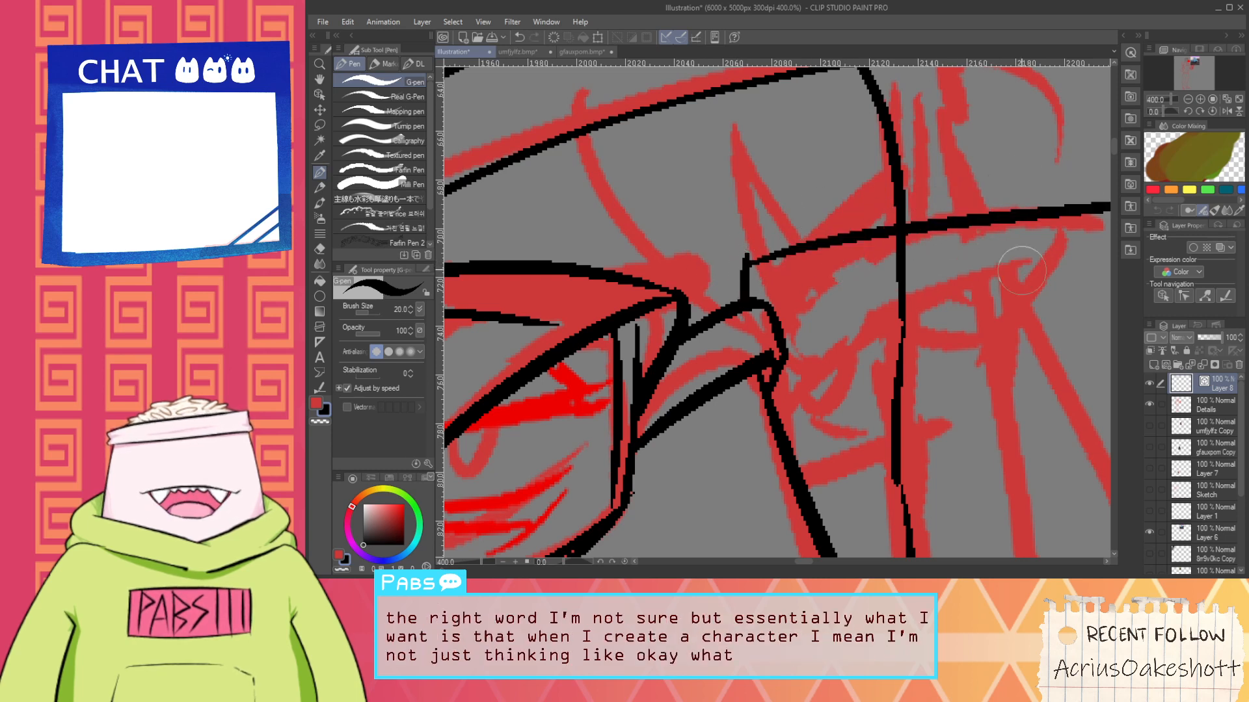
{"action": "key", "text": "ctrl+z"}
{"action": "left_click_drag", "start_coordinate": [730, 266], "coordinate": [1103, 205]}
{"action": "key", "text": "space"}
{"action": "scroll", "coordinate": [853, 299], "scroll_direction": "down", "scroll_amount": 2}
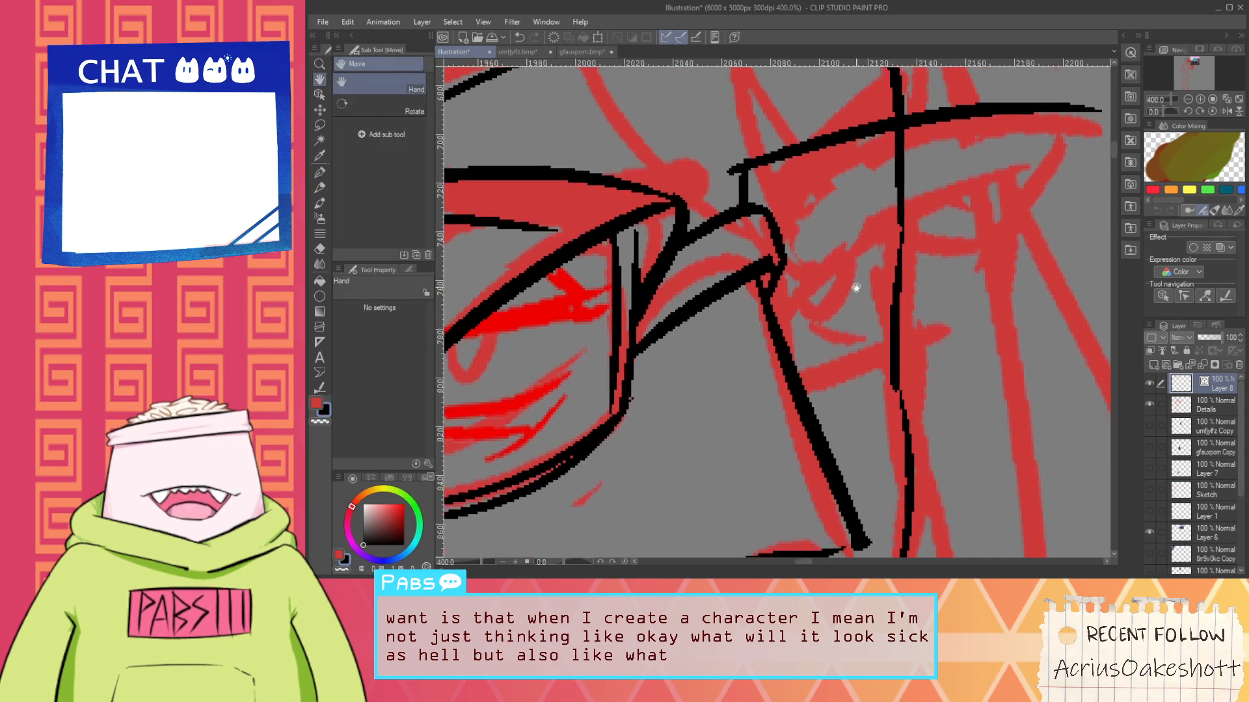
{"action": "scroll", "coordinate": [810, 281], "scroll_direction": "up", "scroll_amount": 2}
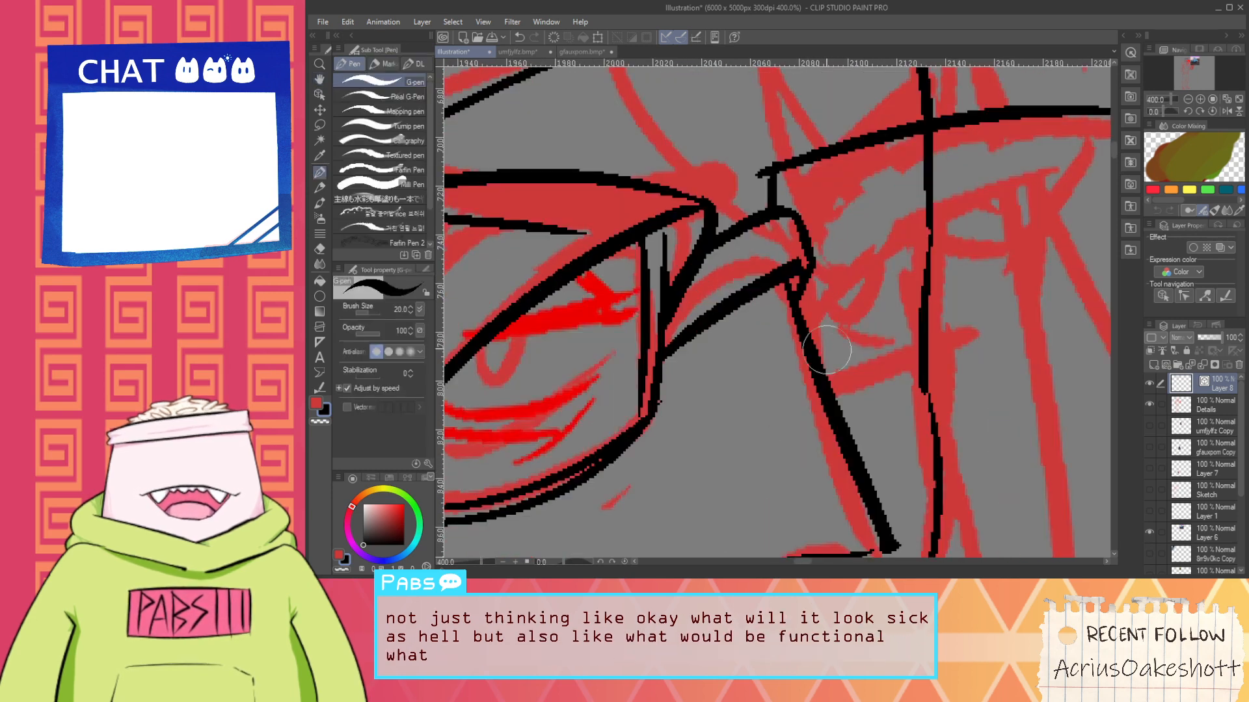
Ink the far lens's diagonal edge as a curve from the nose line up to the frame's outer tip
{"action": "mouse_move", "coordinate": [821, 376]}
{"action": "left_mouse_down"}
{"action": "mouse_move", "coordinate": [914, 232]}
{"action": "mouse_move", "coordinate": [1107, 135]}
{"action": "left_mouse_up"}
{"action": "key", "text": "ctrl+z"}
{"action": "left_click_drag", "start_coordinate": [807, 322], "coordinate": [1108, 121]}
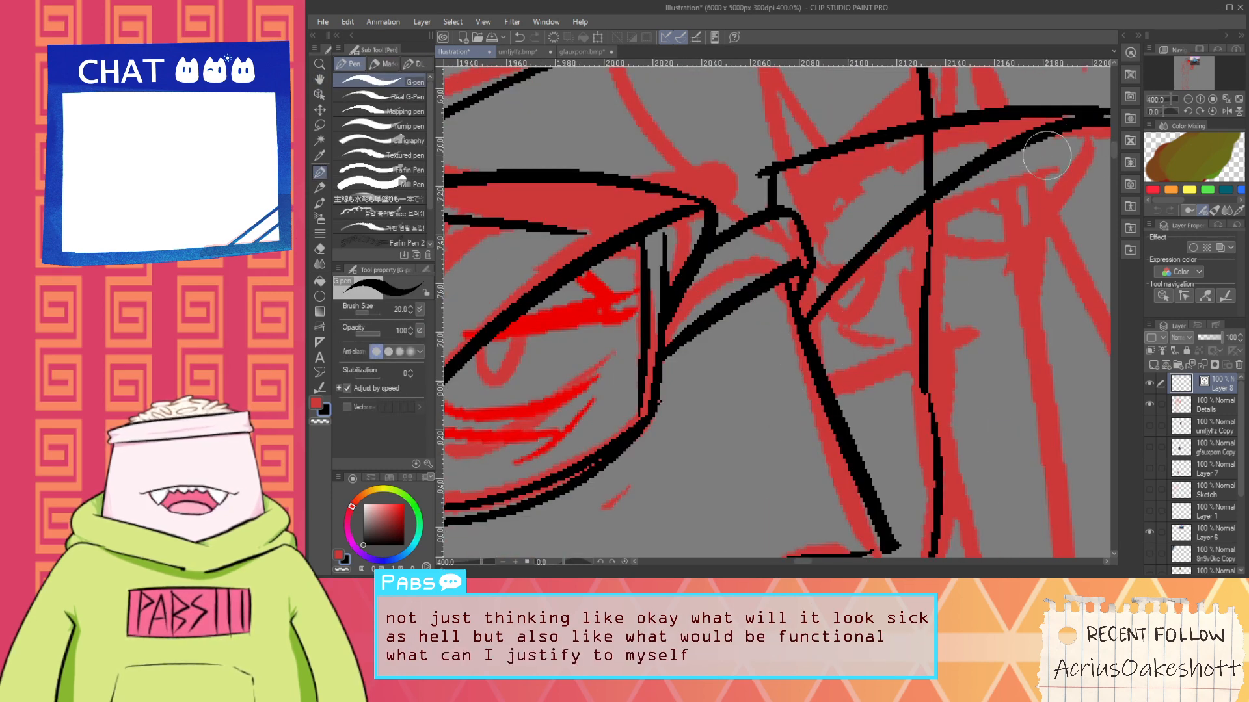
{"action": "key", "text": "ctrl+z"}
{"action": "left_click_drag", "start_coordinate": [807, 324], "coordinate": [1094, 144]}
{"action": "key", "text": "ctrl+z"}
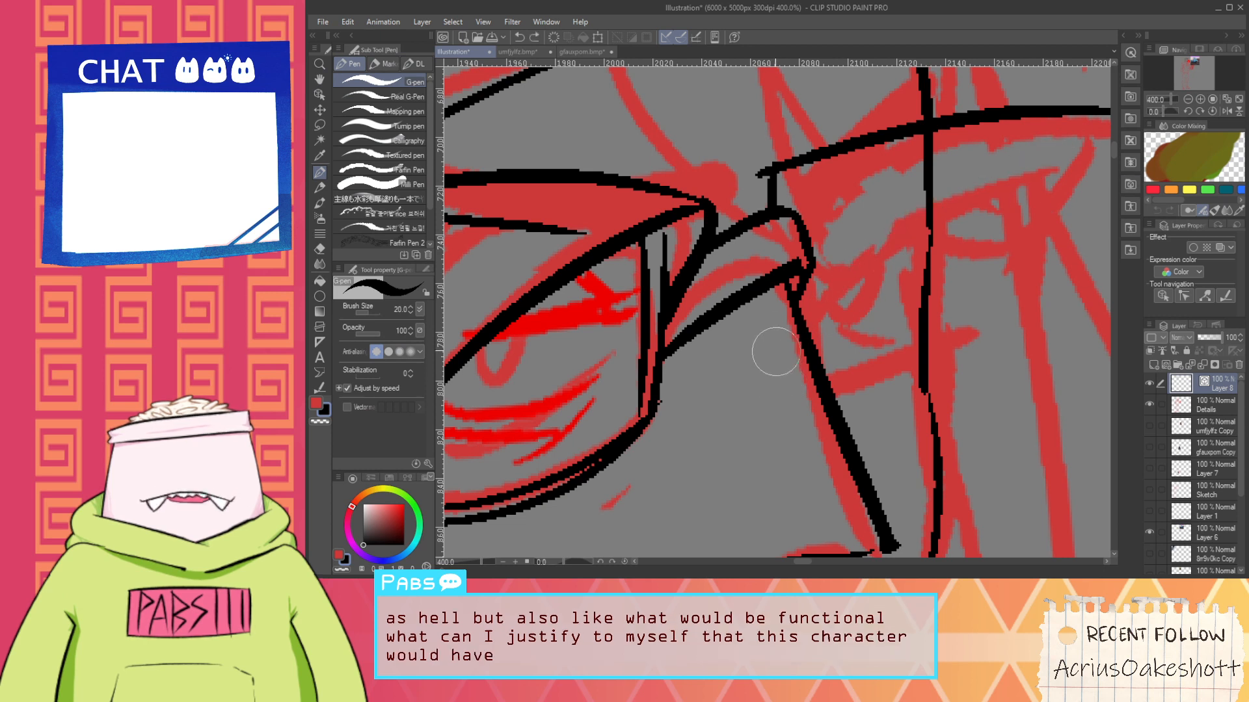
{"action": "left_click_drag", "start_coordinate": [806, 324], "coordinate": [1083, 125]}
{"action": "key", "text": "ctrl+z"}
{"action": "mouse_move", "coordinate": [805, 317]}
{"action": "left_mouse_down"}
{"action": "mouse_move", "coordinate": [1045, 134]}
{"action": "mouse_move", "coordinate": [1088, 129]}
{"action": "mouse_move", "coordinate": [1109, 142]}
{"action": "left_mouse_up"}
{"action": "key", "text": "ctrl+z"}
{"action": "key", "text": "ctrl+z"}
{"action": "left_click_drag", "start_coordinate": [808, 325], "coordinate": [1109, 117]}
{"action": "key", "text": "ctrl+z"}
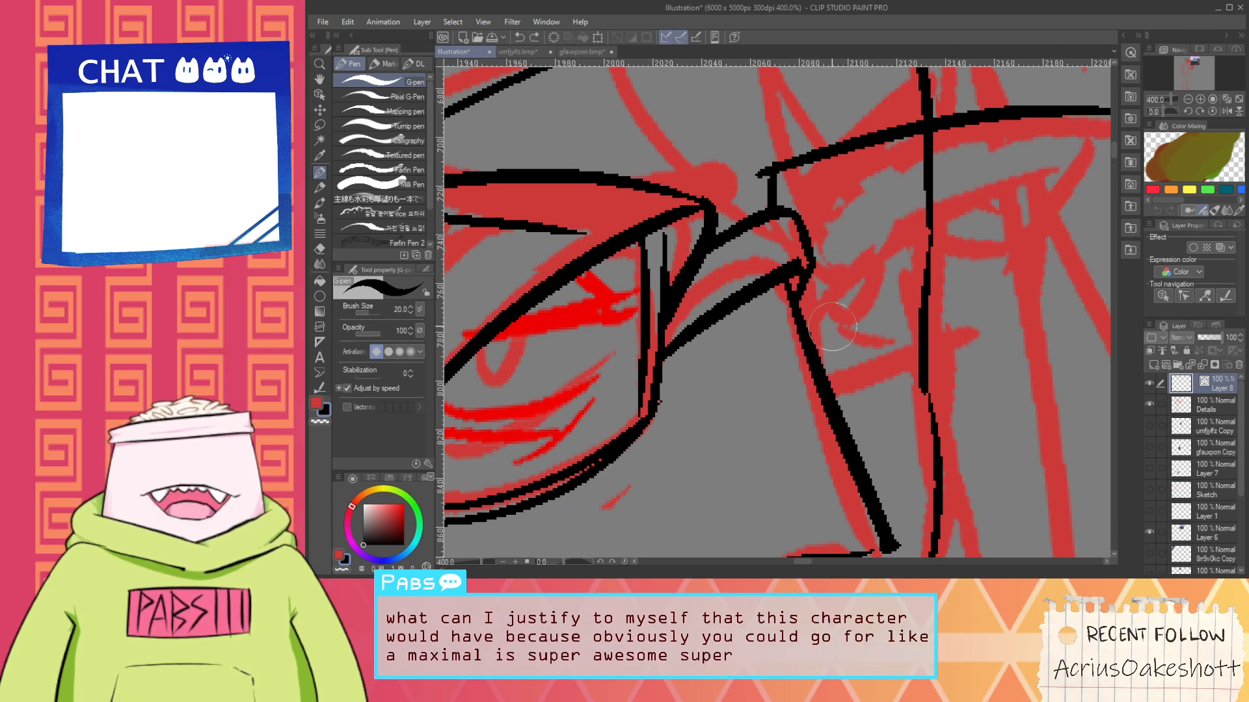
{"action": "left_click_drag", "start_coordinate": [807, 325], "coordinate": [1093, 134]}
{"action": "key", "text": "ctrl+z"}
{"action": "mouse_move", "coordinate": [810, 335]}
{"action": "left_mouse_down"}
{"action": "mouse_move", "coordinate": [881, 241]}
{"action": "mouse_move", "coordinate": [1109, 127]}
{"action": "left_mouse_up"}
Trim the face outline between the far frame's top edge and diagonal, and the overhang at the frame's inner corner
{"action": "key", "text": "space"}
{"action": "left_click_drag", "start_coordinate": [1005, 163], "coordinate": [961, 191]}
{"action": "key", "text": "e"}
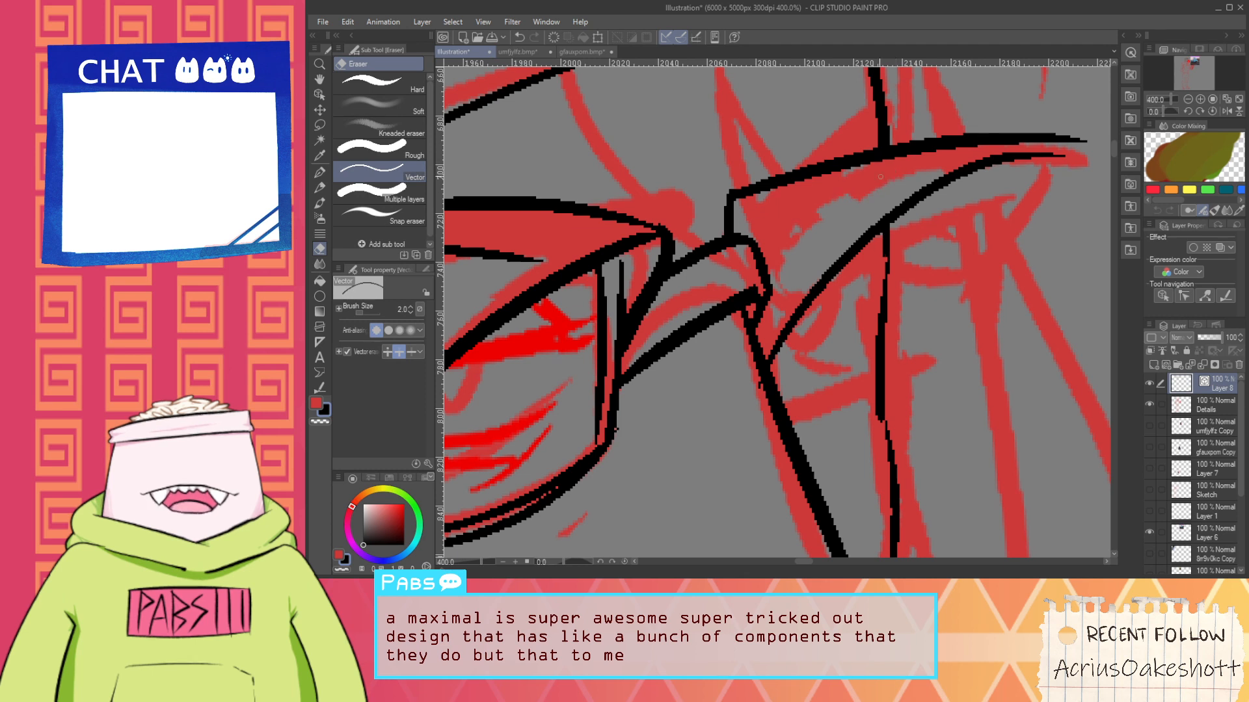
Ink a thin inner line beneath the far frame's top edge and a short line closing its outer tip
{"action": "key", "text": "p"}
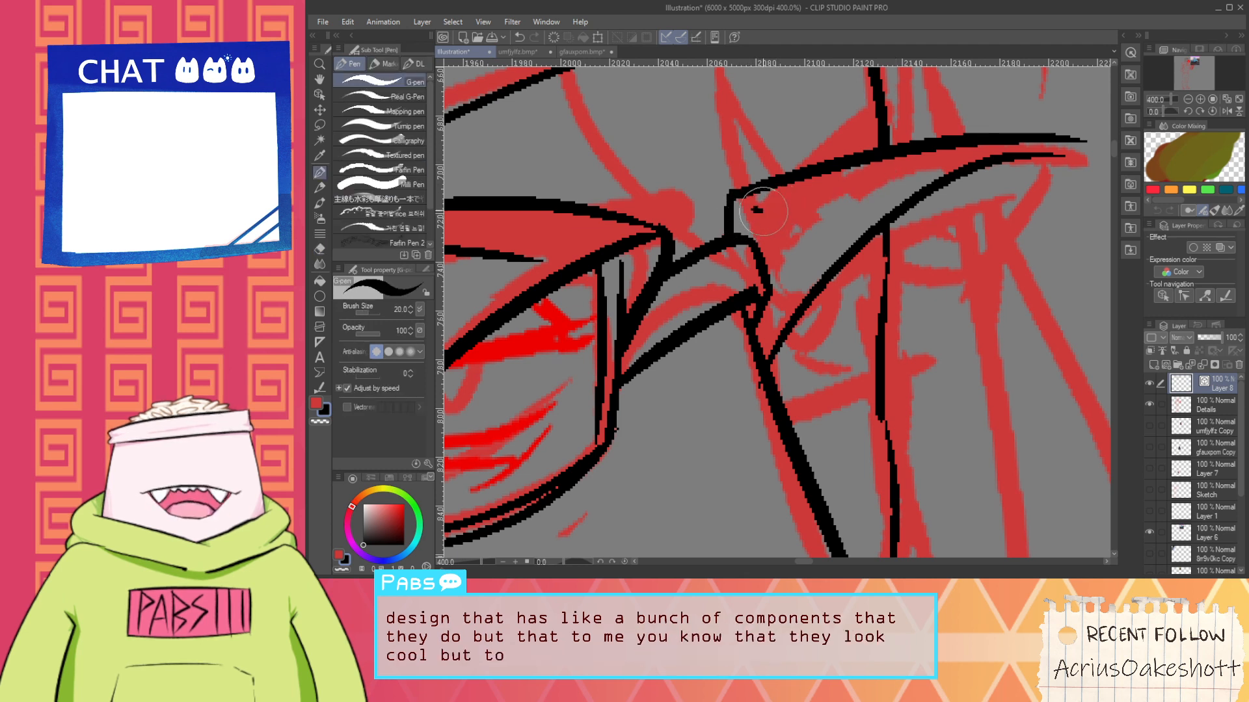
{"action": "left_click_drag", "start_coordinate": [764, 211], "coordinate": [965, 158]}
{"action": "key", "text": "ctrl+z"}
{"action": "left_click_drag", "start_coordinate": [752, 205], "coordinate": [920, 192]}
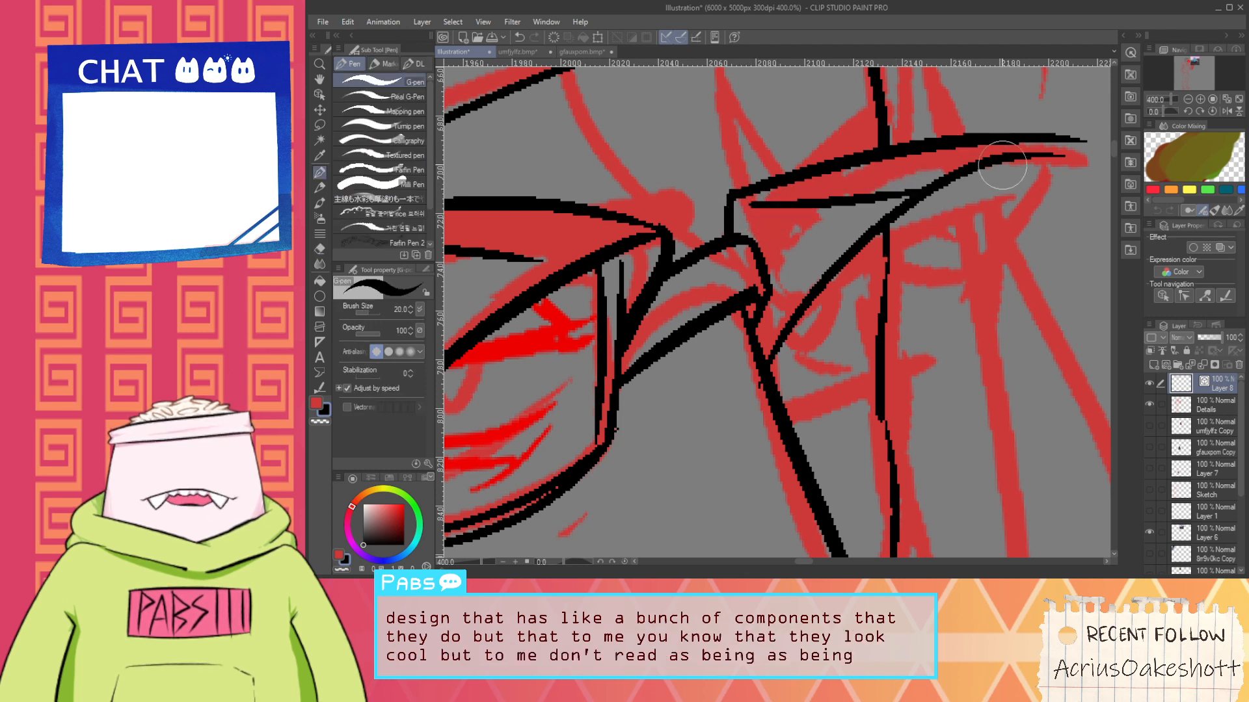
{"action": "left_click_drag", "start_coordinate": [1048, 140], "coordinate": [1049, 156]}
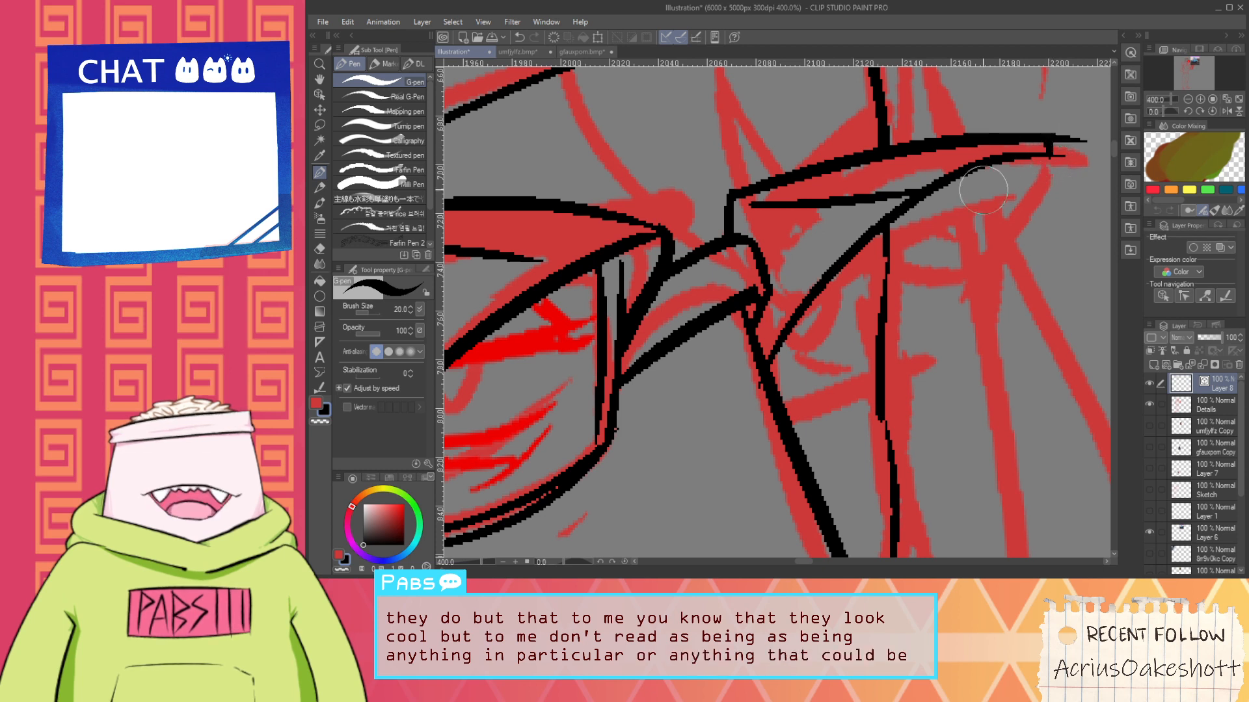
Ink the far frame's outer edge as a tapered diagonal from the outer tip down towards the face outline
{"action": "mouse_move", "coordinate": [875, 345]}
{"action": "left_mouse_down"}
{"action": "mouse_move", "coordinate": [1049, 164]}
{"action": "mouse_move", "coordinate": [908, 288]}
{"action": "left_mouse_up"}
{"action": "key", "text": "ctrl+z"}
{"action": "key", "text": "ctrl+z"}
{"action": "left_click_drag", "start_coordinate": [886, 343], "coordinate": [1031, 189]}
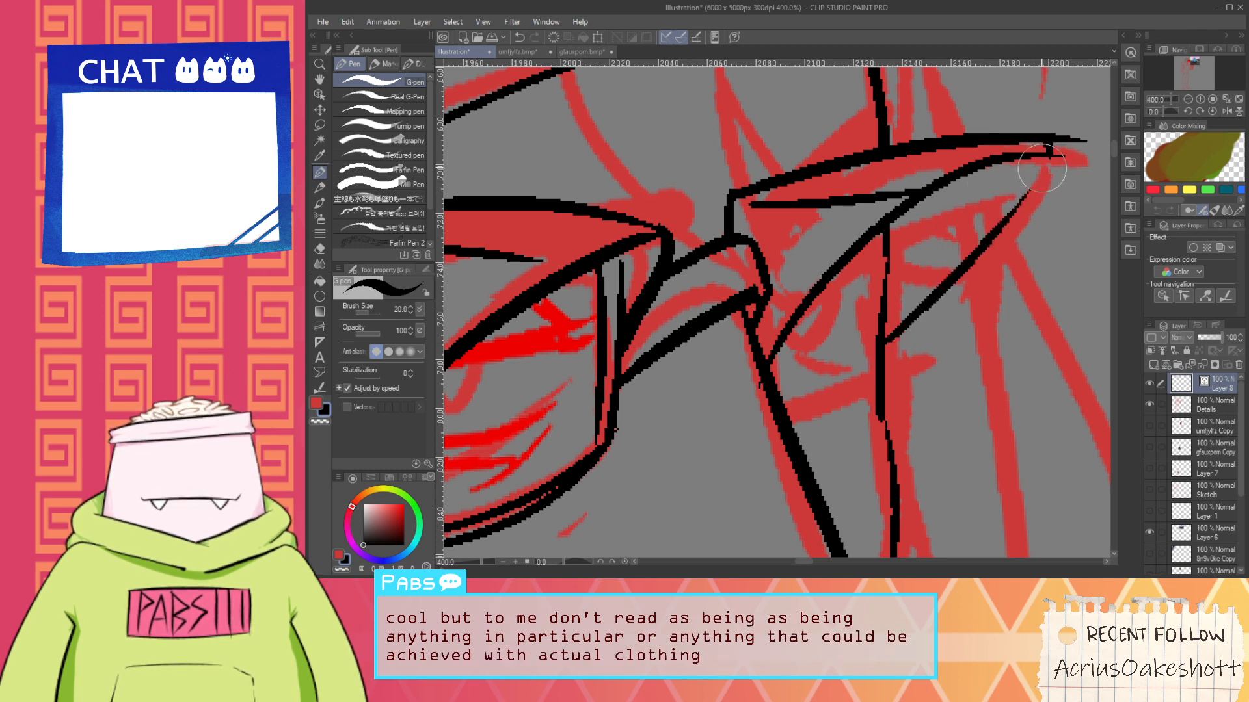
{"action": "key", "text": "ctrl+z"}
{"action": "left_click_drag", "start_coordinate": [1051, 148], "coordinate": [878, 366]}
{"action": "key", "text": "ctrl+z"}
{"action": "mouse_move", "coordinate": [1050, 148]}
{"action": "left_mouse_down"}
{"action": "mouse_move", "coordinate": [993, 223]}
{"action": "mouse_move", "coordinate": [931, 366]}
{"action": "mouse_move", "coordinate": [1058, 159]}
{"action": "mouse_move", "coordinate": [896, 348]}
{"action": "left_mouse_up"}
{"action": "key", "text": "ctrl+z"}
{"action": "key", "text": "ctrl+z"}
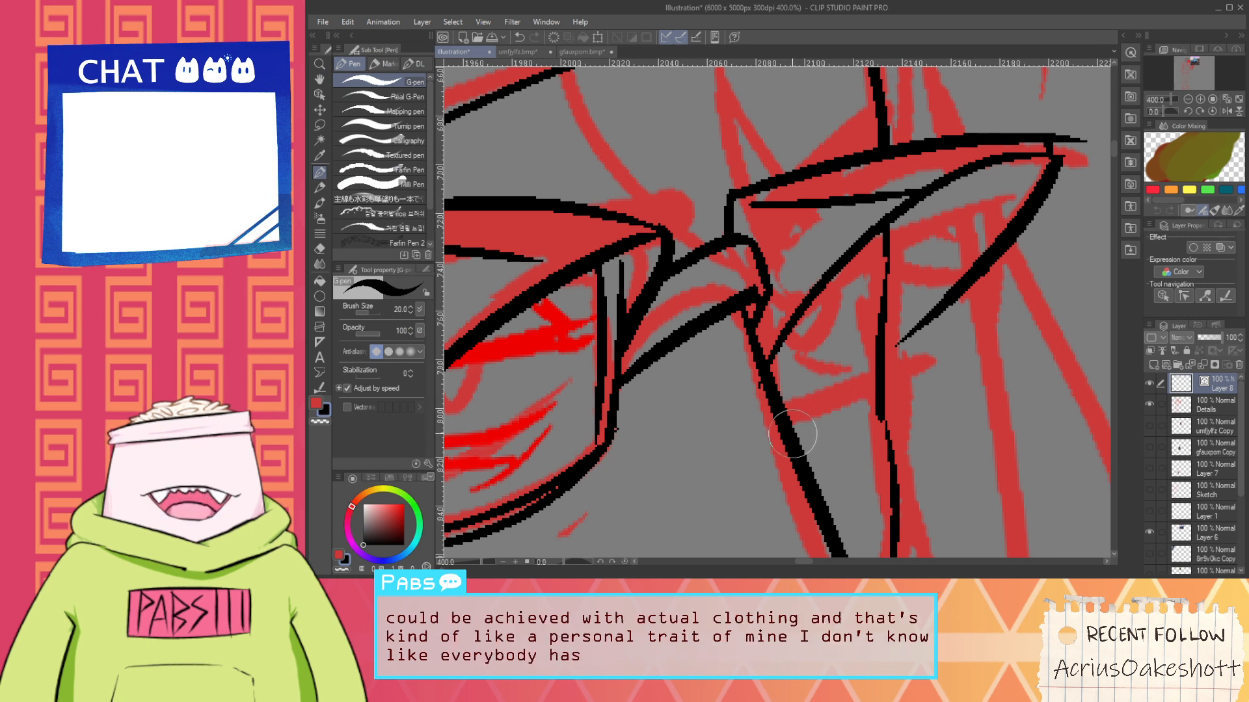
Ink the far frame's lower rim from the nose line, curving up to meet the outer diagonal edge
{"action": "left_click_drag", "start_coordinate": [788, 419], "coordinate": [928, 329]}
{"action": "key", "text": "ctrl+z"}
{"action": "key", "text": "ctrl+z"}
{"action": "mouse_move", "coordinate": [785, 418]}
{"action": "left_mouse_down"}
{"action": "mouse_move", "coordinate": [925, 370]}
{"action": "mouse_move", "coordinate": [945, 272]}
{"action": "left_mouse_up"}
Ink a parallel inner rim line above the far frame's lower rim, turning up inside its outer side
{"action": "left_click_drag", "start_coordinate": [757, 403], "coordinate": [911, 363]}
{"action": "key", "text": "ctrl+z"}
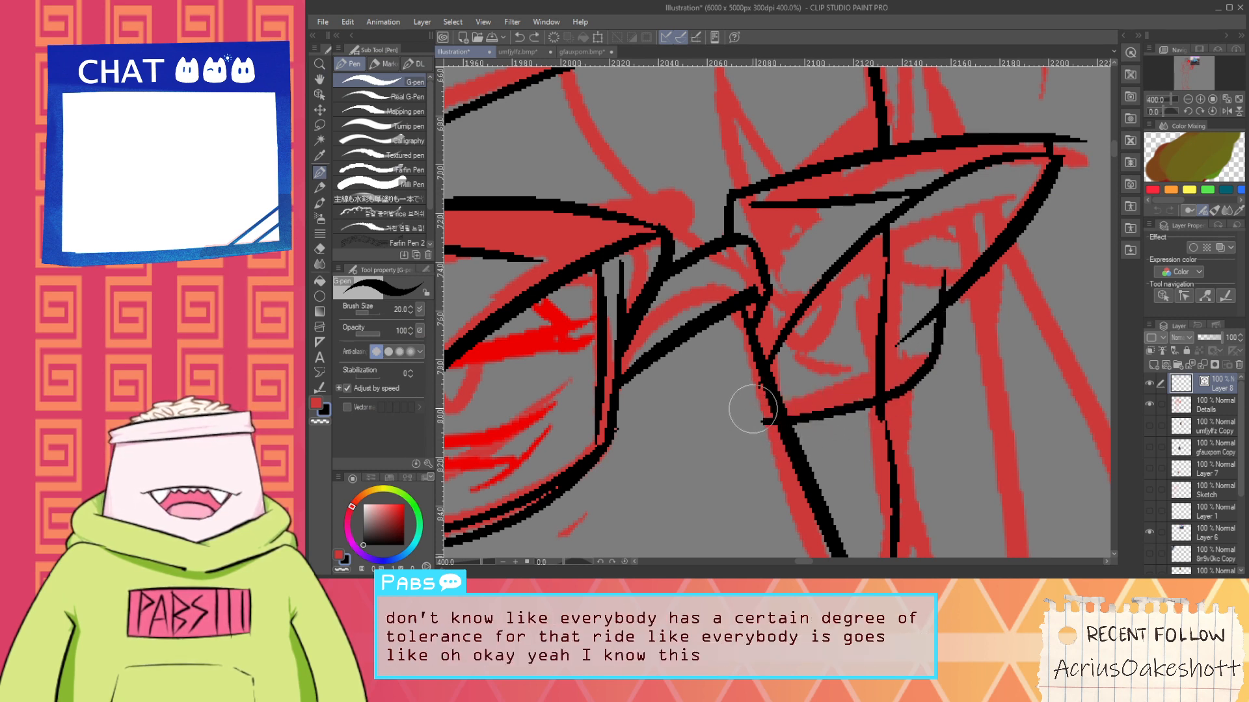
{"action": "left_click_drag", "start_coordinate": [762, 408], "coordinate": [913, 359]}
{"action": "key", "text": "ctrl+z"}
{"action": "left_click_drag", "start_coordinate": [761, 405], "coordinate": [904, 354]}
{"action": "key", "text": "ctrl+z"}
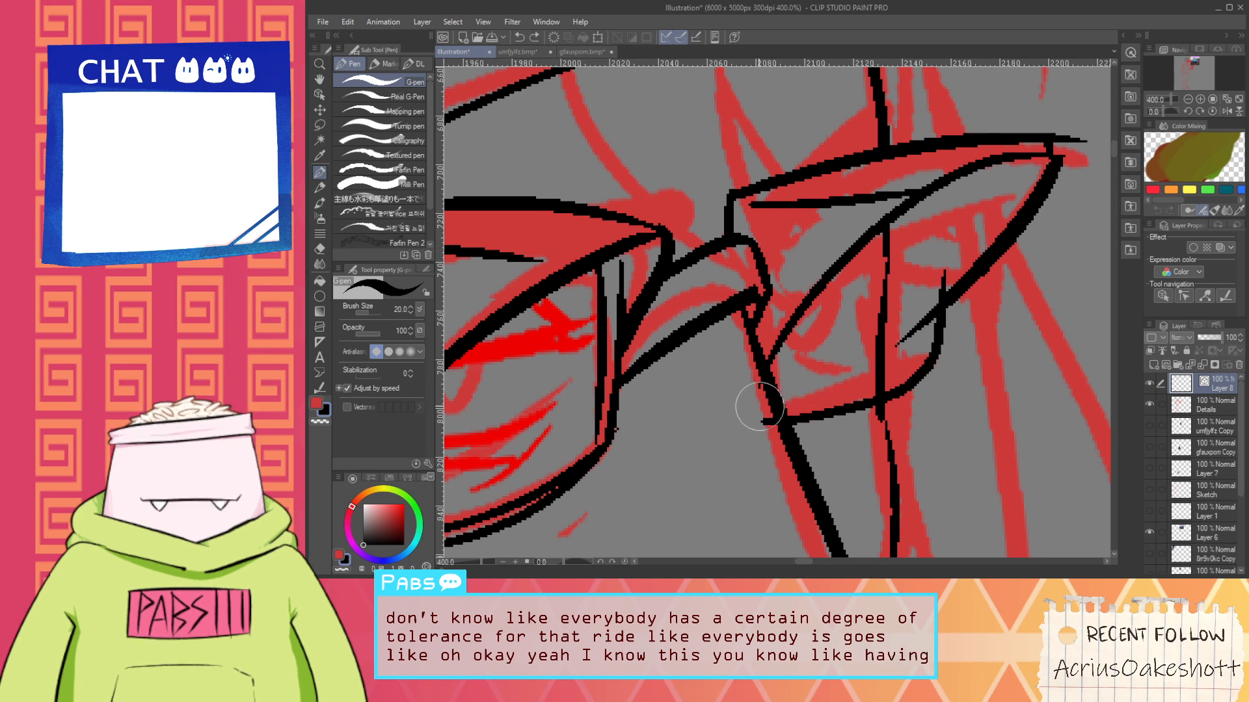
{"action": "mouse_move", "coordinate": [760, 407]}
{"action": "left_mouse_down"}
{"action": "mouse_move", "coordinate": [907, 371]}
{"action": "mouse_move", "coordinate": [920, 361]}
{"action": "mouse_move", "coordinate": [907, 370]}
{"action": "mouse_move", "coordinate": [928, 276]}
{"action": "left_mouse_up"}
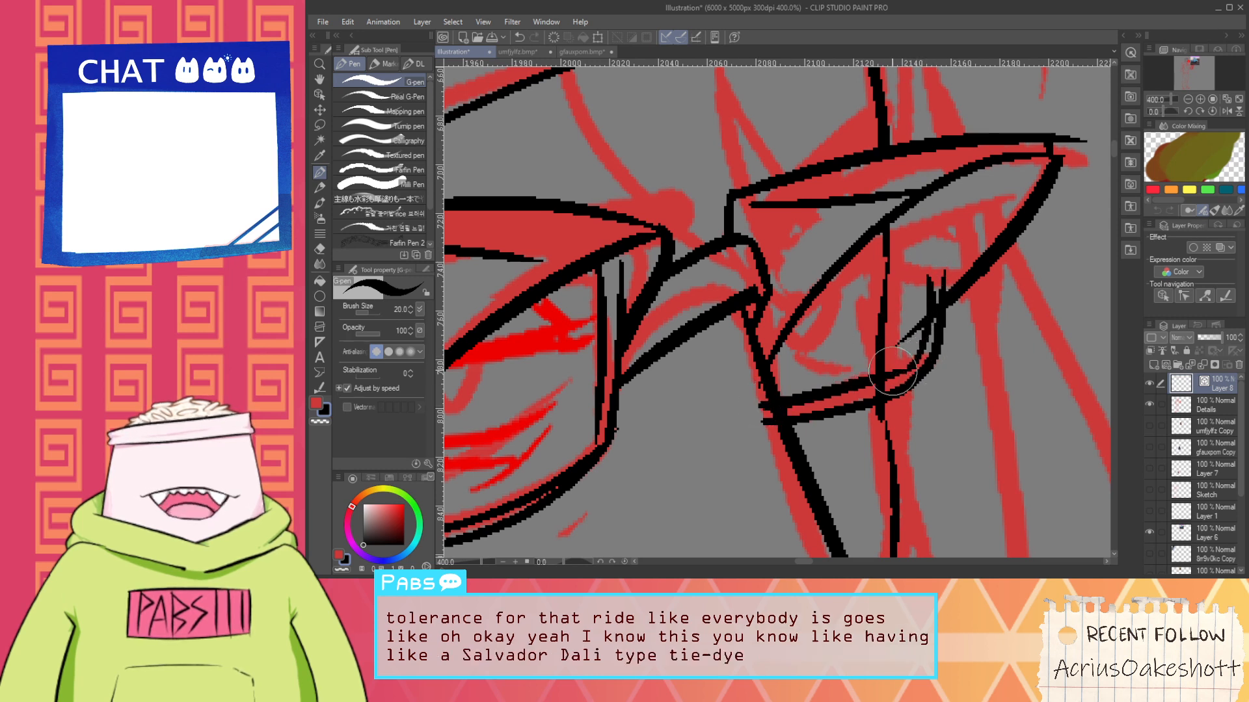
{"action": "key", "text": "ctrl+z"}
{"action": "mouse_move", "coordinate": [892, 371]}
{"action": "left_mouse_down"}
{"action": "mouse_move", "coordinate": [914, 325]}
{"action": "mouse_move", "coordinate": [914, 262]}
{"action": "left_mouse_up"}
{"action": "key", "text": "ctrl+z"}
Trim the face outline within the far frame's rim and the overlapping ends where the rim meets the outer diagonal
{"action": "key", "text": "e"}
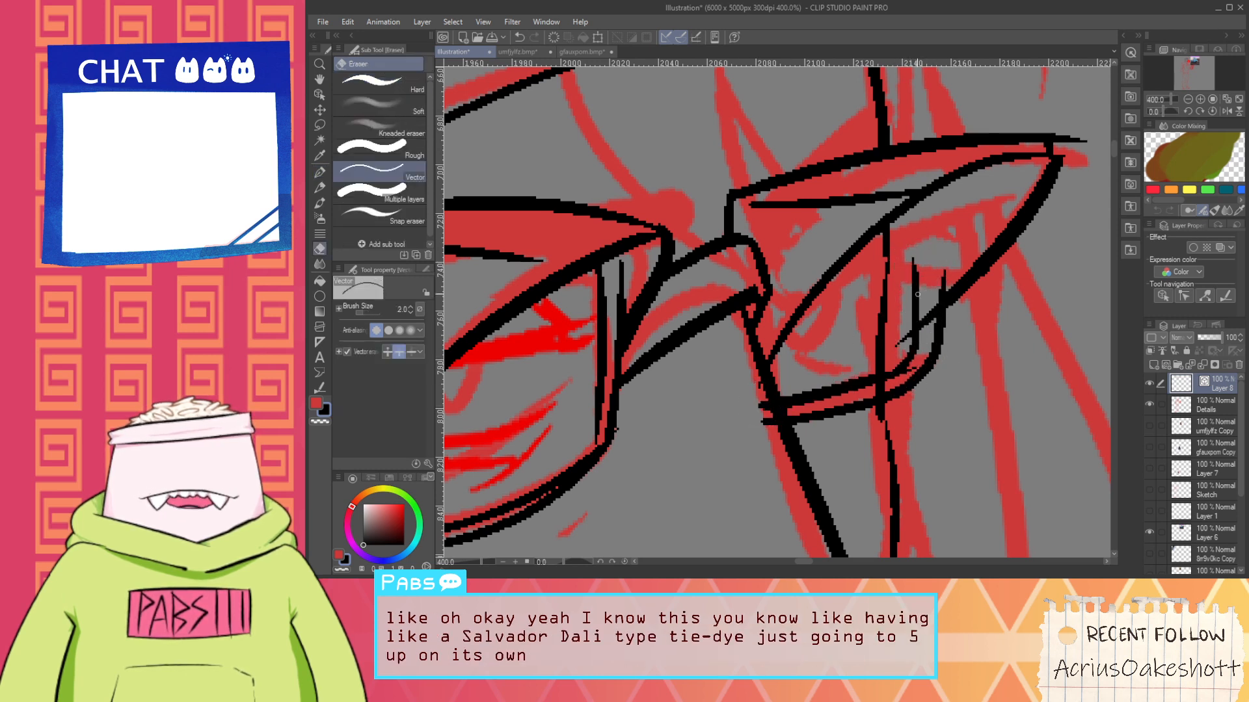
{"action": "mouse_move", "coordinate": [899, 334]}
{"action": "left_mouse_down"}
{"action": "mouse_move", "coordinate": [886, 350]}
{"action": "mouse_move", "coordinate": [906, 344]}
{"action": "mouse_move", "coordinate": [896, 372]}
{"action": "left_mouse_up"}
{"action": "key", "text": "ctrl+z"}
{"action": "key", "text": "ctrl+z"}
{"action": "key", "text": "ctrl+z"}
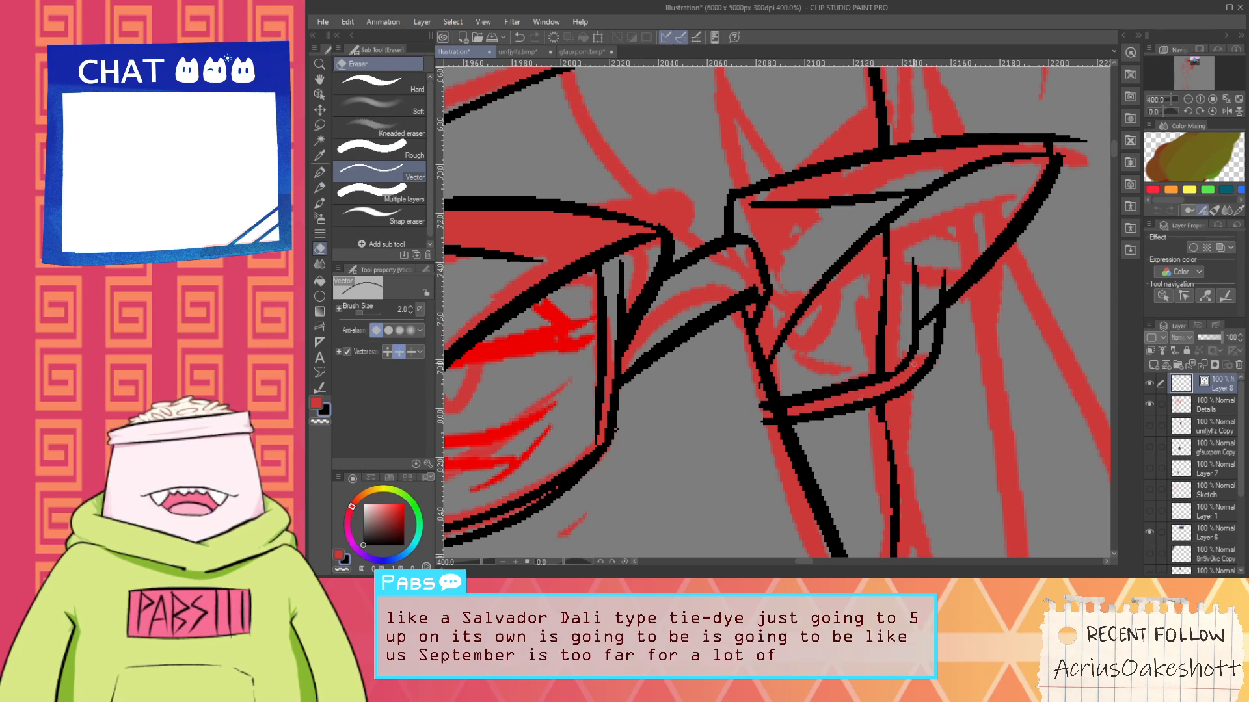
{"action": "key", "text": "ctrl+z"}
{"action": "mouse_move", "coordinate": [932, 330]}
{"action": "left_mouse_down"}
{"action": "mouse_move", "coordinate": [945, 309]}
{"action": "mouse_move", "coordinate": [932, 306]}
{"action": "left_mouse_up"}
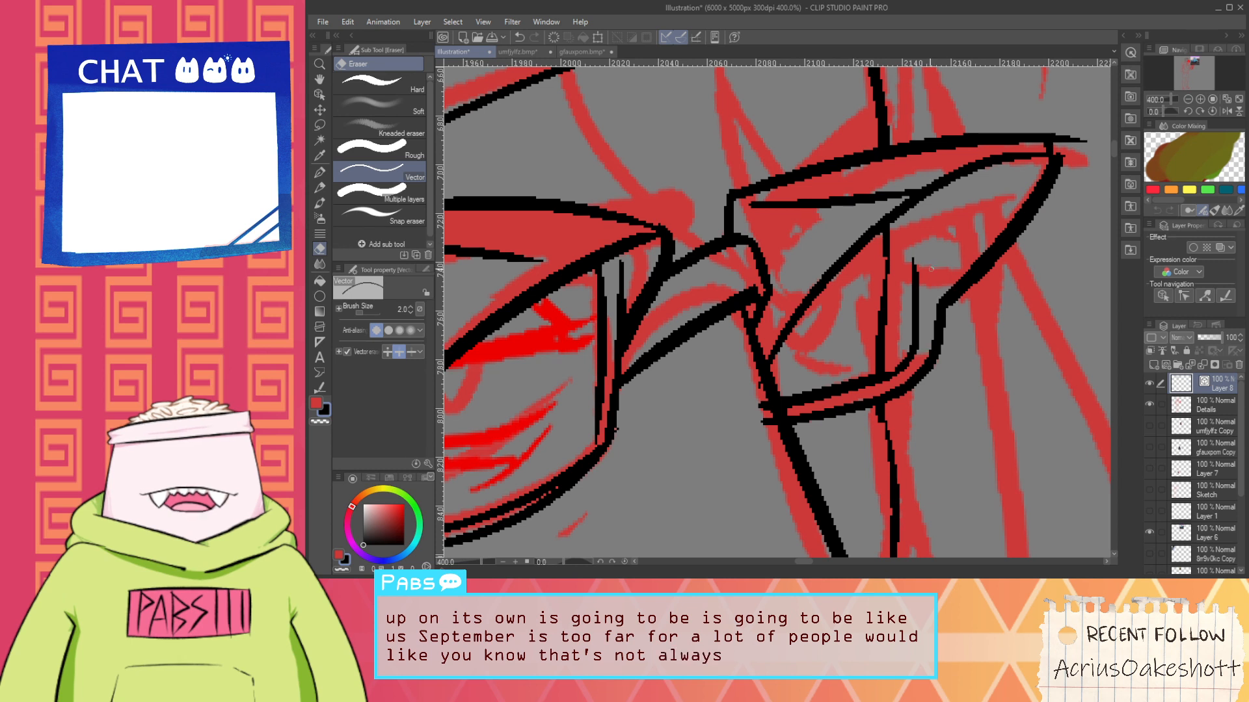
Extend the far lens's inner rim line up to the diagonal edge and ink a short vertical line beside it
{"action": "key", "text": "p"}
{"action": "left_click_drag", "start_coordinate": [942, 197], "coordinate": [944, 274]}
{"action": "mouse_move", "coordinate": [910, 234]}
{"action": "left_mouse_down"}
{"action": "mouse_move", "coordinate": [916, 252]}
{"action": "mouse_move", "coordinate": [897, 201]}
{"action": "left_mouse_up"}
{"action": "key", "text": "ctrl+z"}
{"action": "key", "text": "e"}
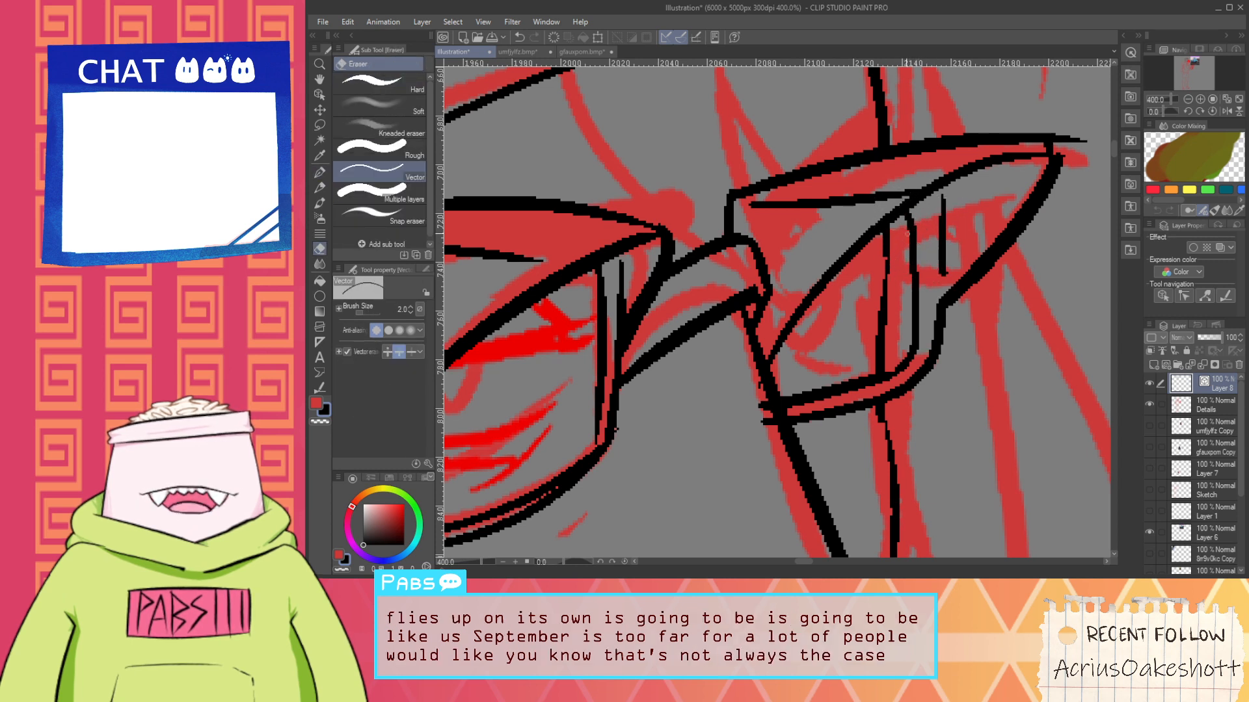
{"action": "key", "text": "p"}
{"action": "left_click_drag", "start_coordinate": [948, 188], "coordinate": [943, 270]}
Trim the overhanging line ends at the far frame's outer tip with the vector eraser
{"action": "scroll", "coordinate": [882, 250], "scroll_direction": "down", "scroll_amount": 4}
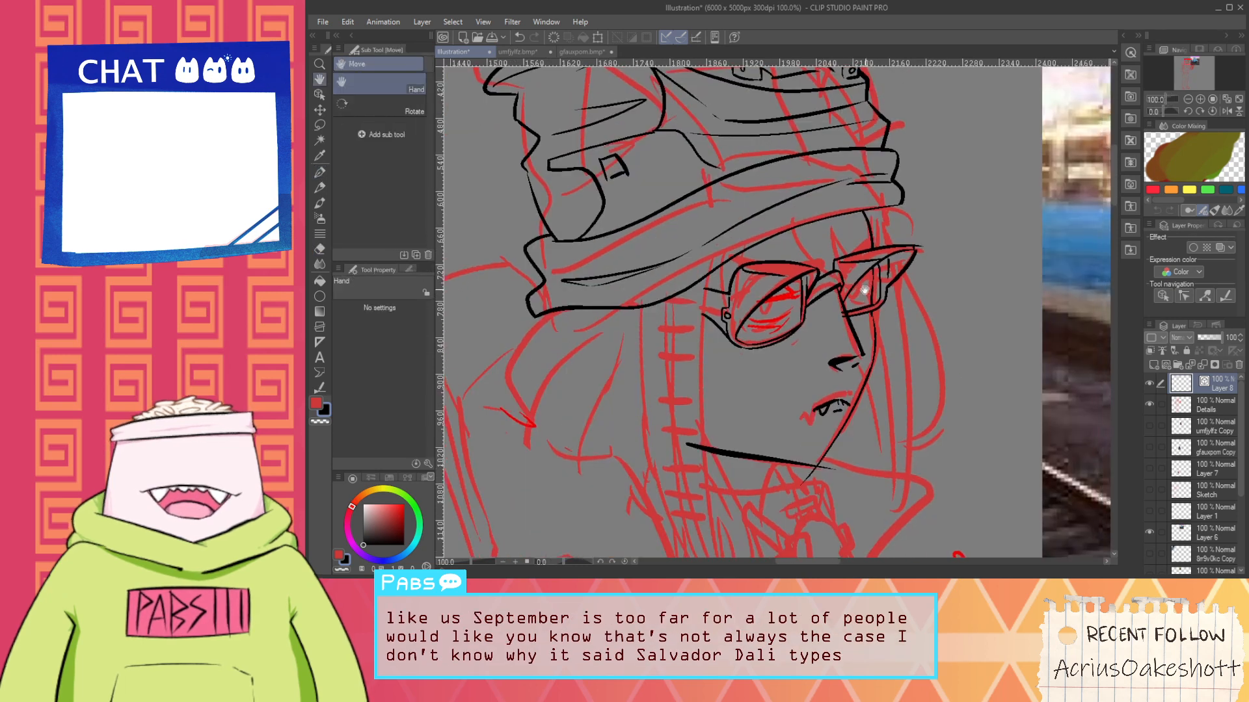
{"action": "scroll", "coordinate": [836, 299], "scroll_direction": "up", "scroll_amount": 4}
{"action": "key", "text": "e"}
{"action": "scroll", "coordinate": [825, 281], "scroll_direction": "down", "scroll_amount": 2}
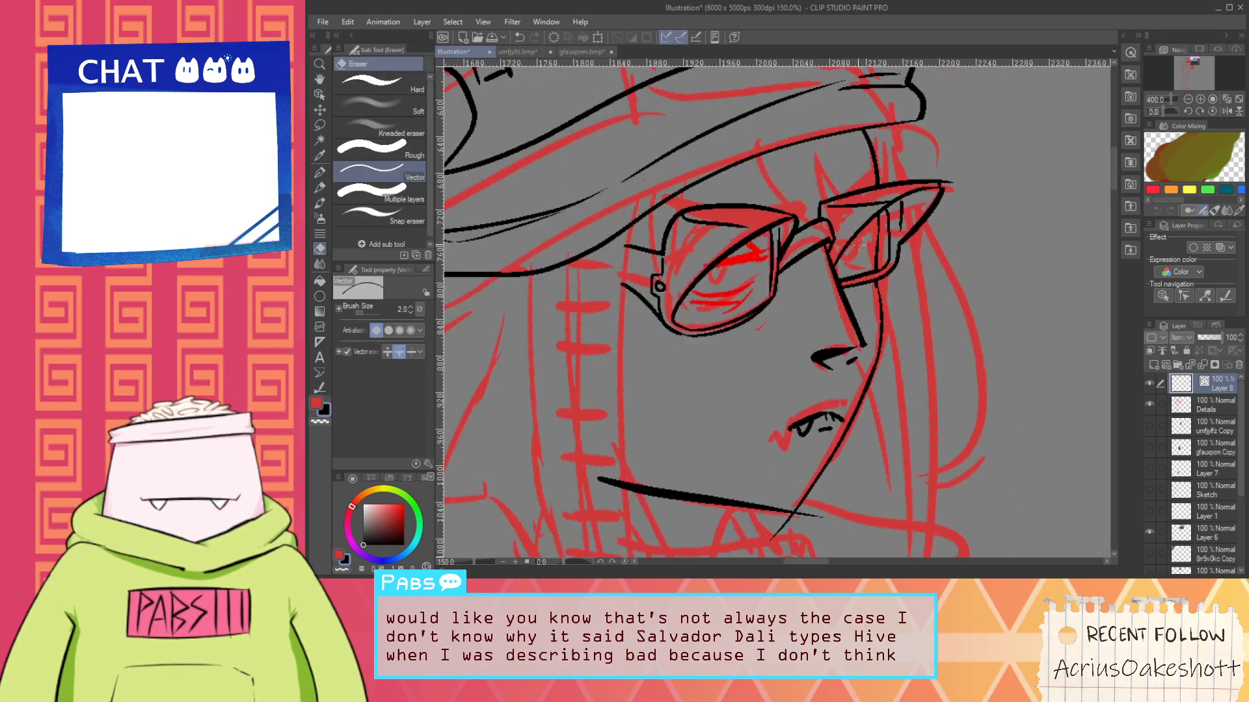
{"action": "scroll", "coordinate": [924, 195], "scroll_direction": "up", "scroll_amount": 2}
Ink a thin second line beneath the far frame's diagonal edge out to its tip, and trim the overhang
{"action": "key", "text": "p"}
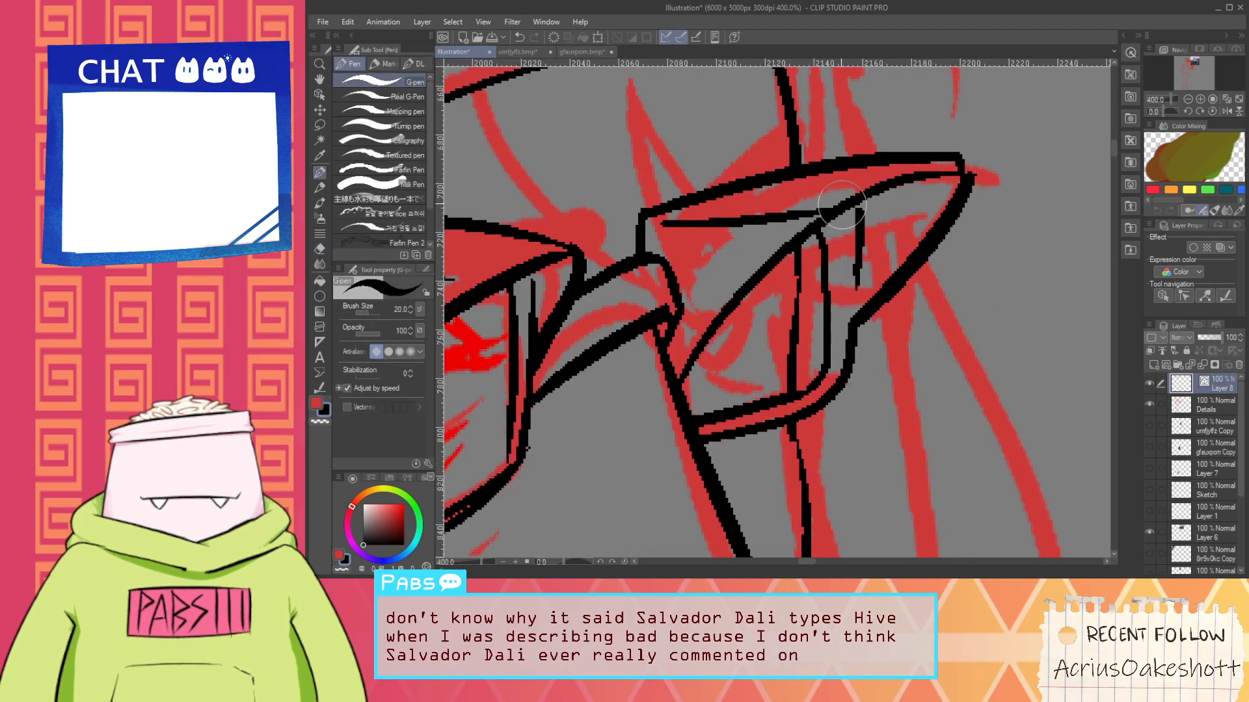
{"action": "left_click_drag", "start_coordinate": [809, 218], "coordinate": [963, 185]}
{"action": "left_click_drag", "start_coordinate": [810, 170], "coordinate": [1029, 207]}
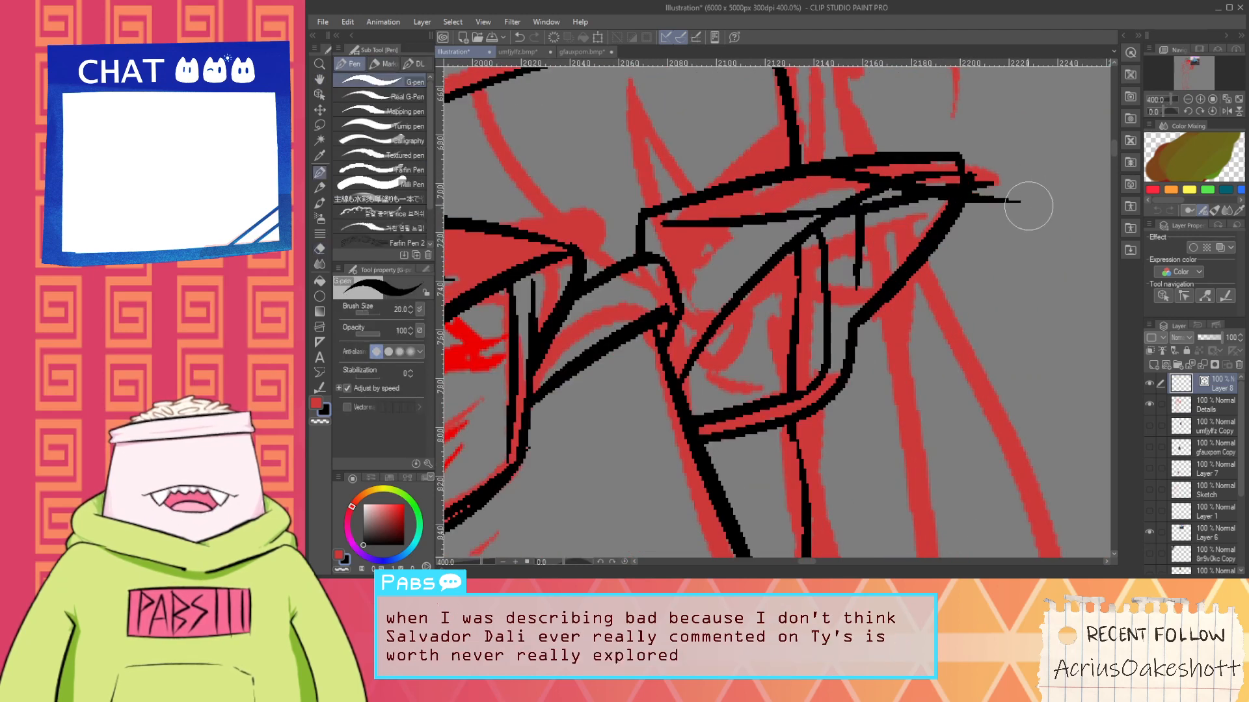
{"action": "key", "text": "ctrl+z"}
{"action": "left_click_drag", "start_coordinate": [822, 169], "coordinate": [1030, 177]}
{"action": "key", "text": "ctrl+z"}
{"action": "left_click_drag", "start_coordinate": [833, 172], "coordinate": [1019, 196]}
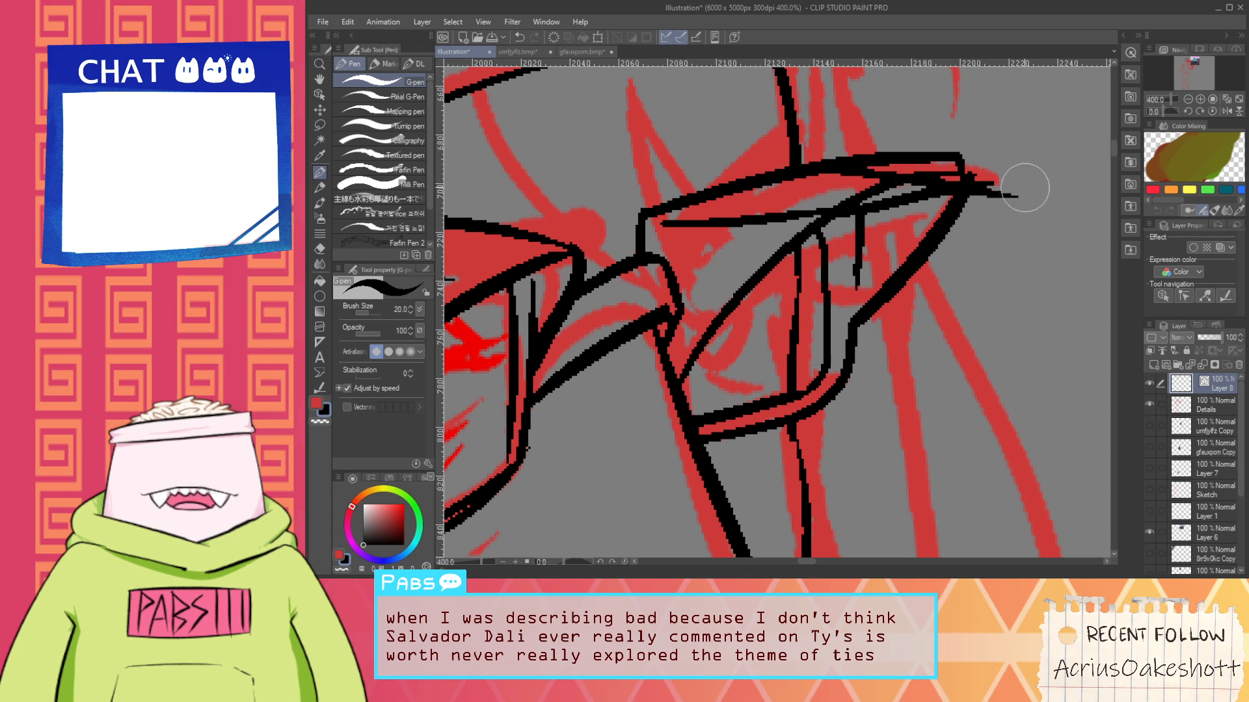
{"action": "key", "text": "e"}
{"action": "left_click_drag", "start_coordinate": [949, 152], "coordinate": [961, 163]}
{"action": "key", "text": "ctrl+z"}
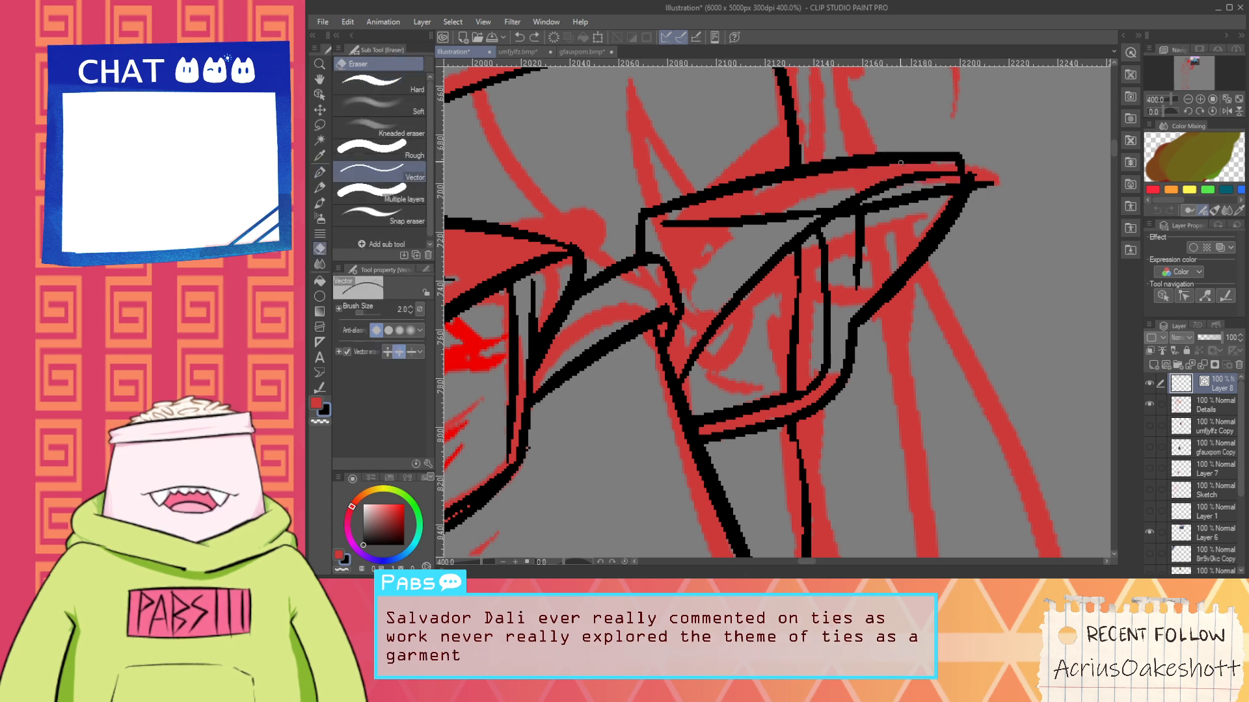
{"action": "key", "text": "p"}
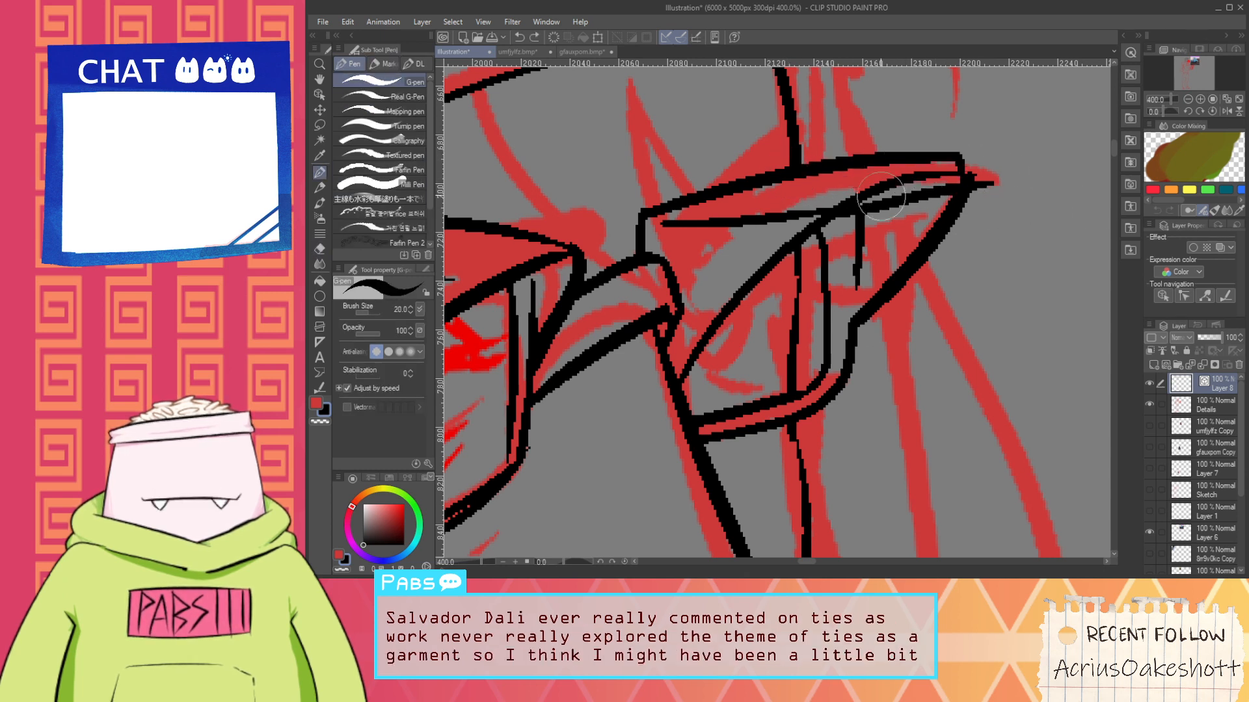
Redraw the far frame's upper edge as a straight line from the forehead to the outer tip, and erase the old edge
{"action": "left_click_drag", "start_coordinate": [783, 167], "coordinate": [1045, 229]}
{"action": "key", "text": "ctrl+z"}
{"action": "mouse_move", "coordinate": [792, 175]}
{"action": "left_mouse_down"}
{"action": "mouse_move", "coordinate": [1093, 203]}
{"action": "mouse_move", "coordinate": [1030, 200]}
{"action": "left_mouse_up"}
{"action": "key", "text": "e"}
{"action": "left_click_drag", "start_coordinate": [948, 158], "coordinate": [905, 153]}
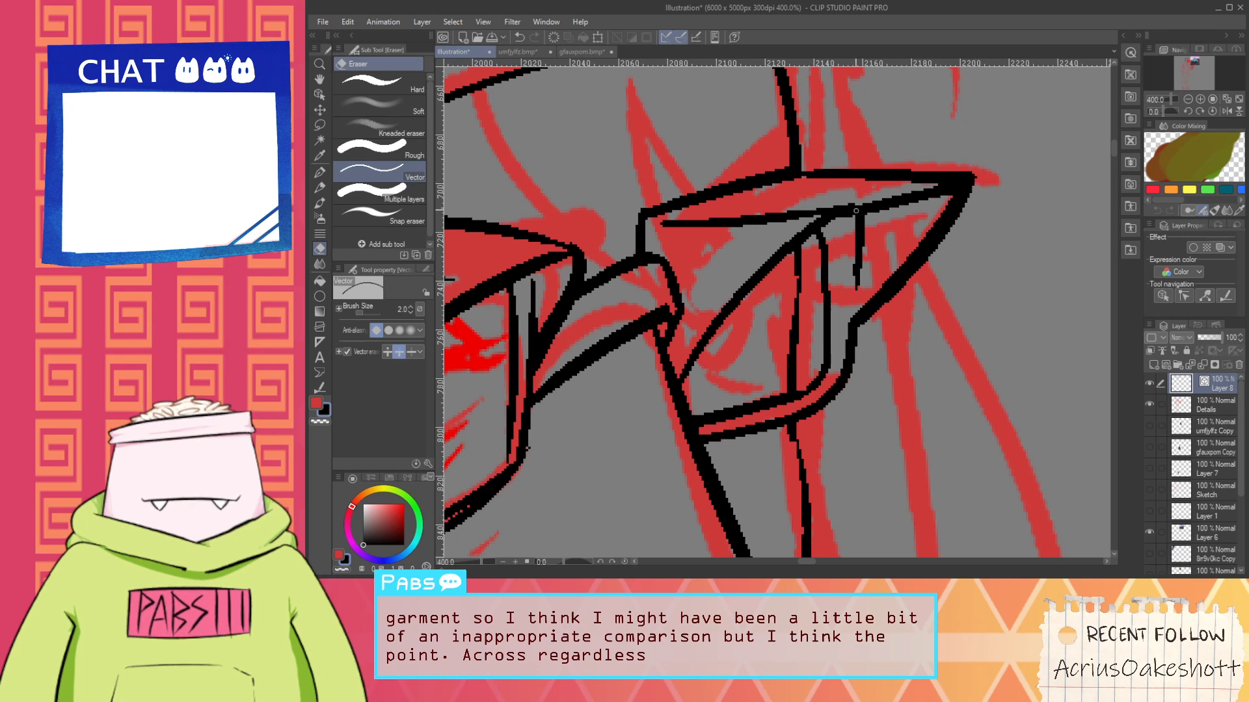
{"action": "scroll", "coordinate": [822, 209], "scroll_direction": "down", "scroll_amount": 5}
{"action": "key", "text": "space"}
{"action": "left_click_drag", "start_coordinate": [806, 230], "coordinate": [826, 254]}
{"action": "scroll", "coordinate": [826, 256], "scroll_direction": "up", "scroll_amount": 3}
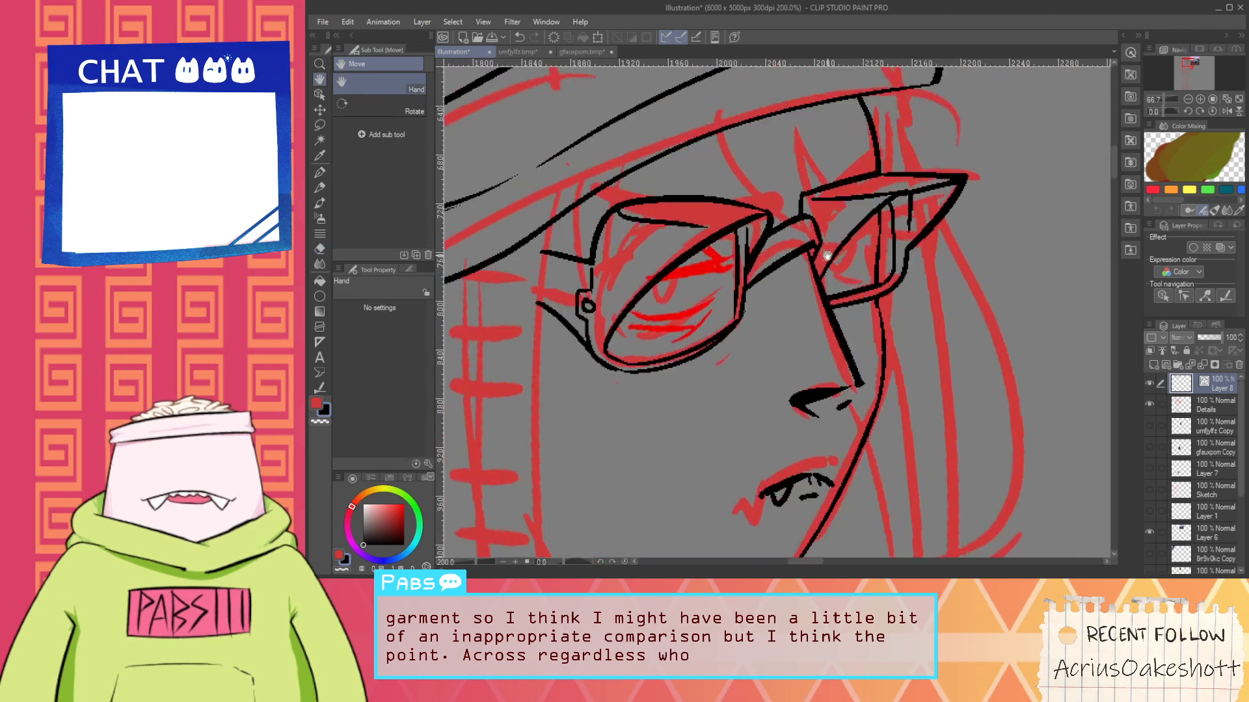
{"action": "scroll", "coordinate": [827, 256], "scroll_direction": "down", "scroll_amount": 2}
{"action": "key", "text": "p"}
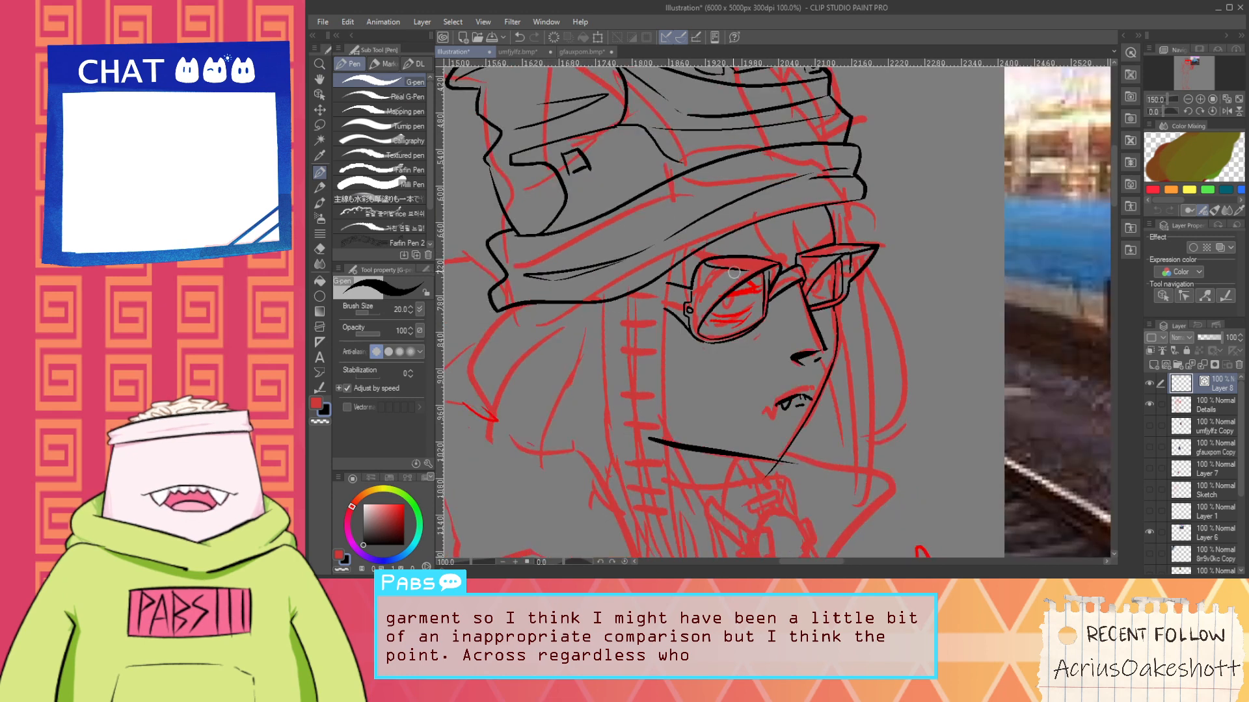
{"action": "scroll", "coordinate": [733, 273], "scroll_direction": "down", "scroll_amount": 1}
{"action": "key", "text": "space"}
{"action": "left_click_drag", "start_coordinate": [624, 246], "coordinate": [700, 287]}
{"action": "scroll", "coordinate": [655, 231], "scroll_direction": "up", "scroll_amount": 1}
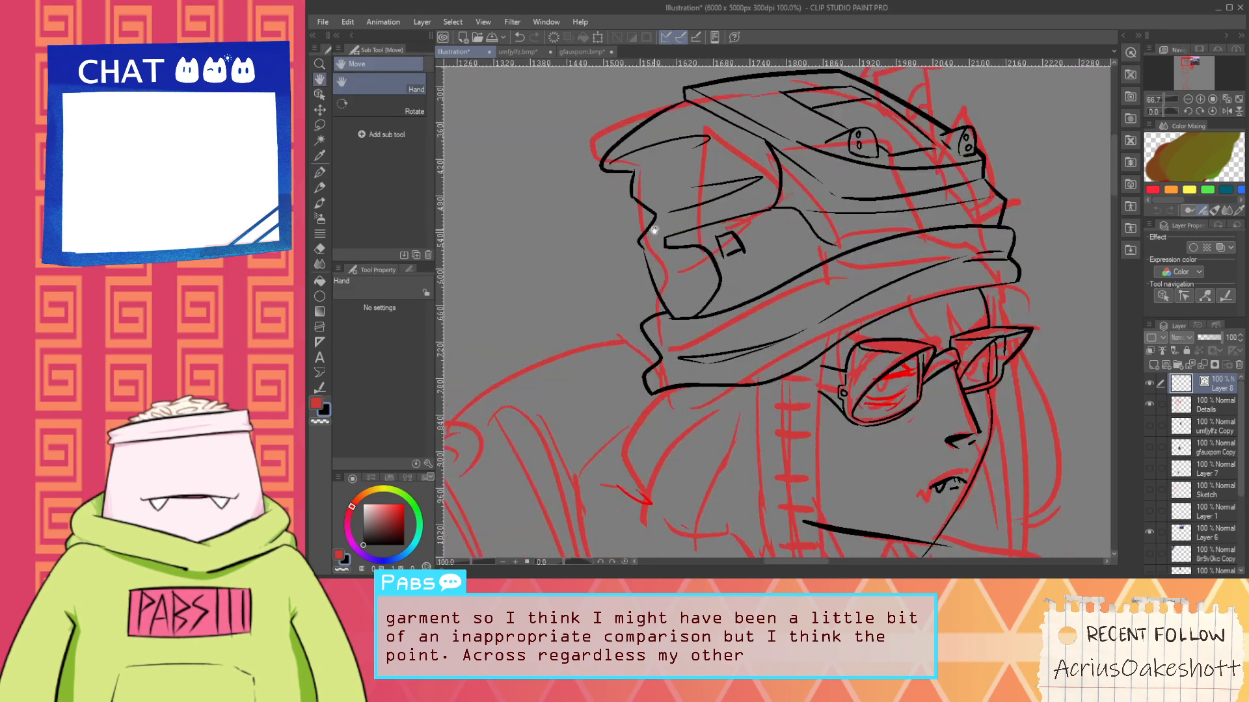
{"action": "mouse_move", "coordinate": [654, 231]}
{"action": "left_mouse_down"}
{"action": "mouse_move", "coordinate": [713, 299]}
{"action": "mouse_move", "coordinate": [719, 204]}
{"action": "mouse_move", "coordinate": [865, 286]}
{"action": "left_mouse_up"}
{"action": "key", "text": "ctrl+z"}
{"action": "mouse_move", "coordinate": [755, 300]}
{"action": "left_mouse_down"}
{"action": "mouse_move", "coordinate": [806, 210]}
{"action": "mouse_move", "coordinate": [862, 266]}
{"action": "left_mouse_up"}
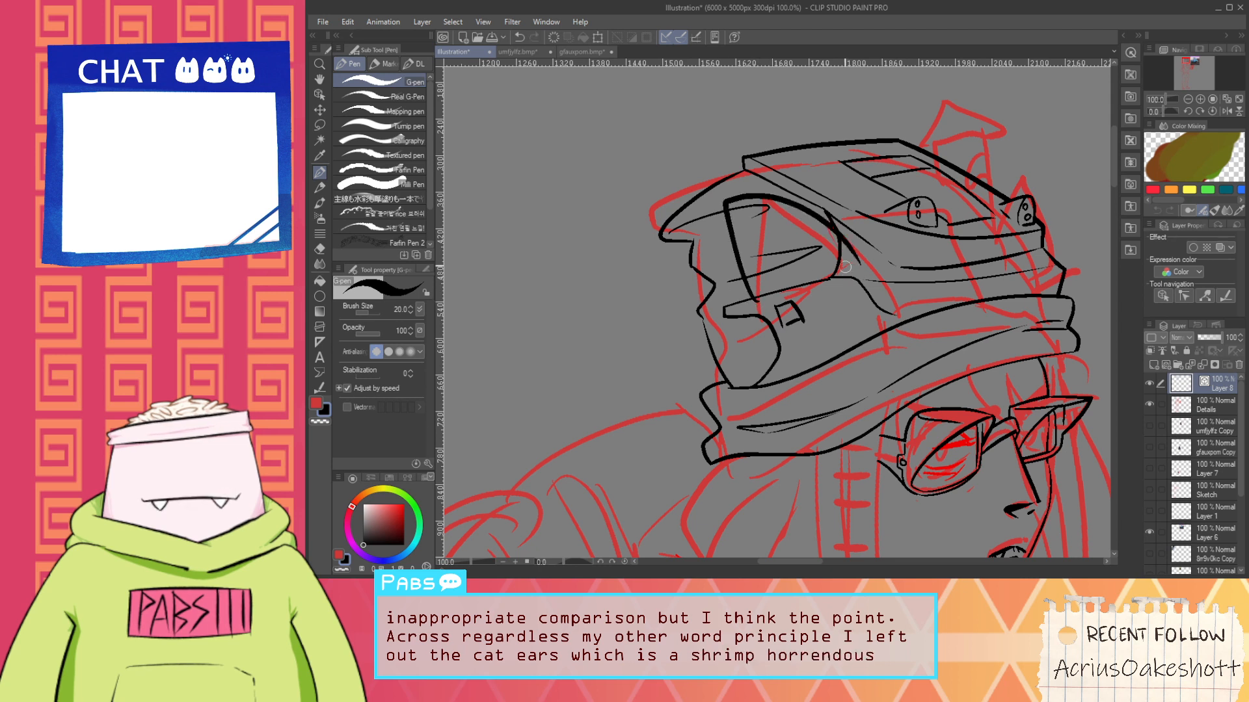
{"action": "key", "text": "ctrl+z"}
{"action": "left_click_drag", "start_coordinate": [755, 303], "coordinate": [888, 283]}
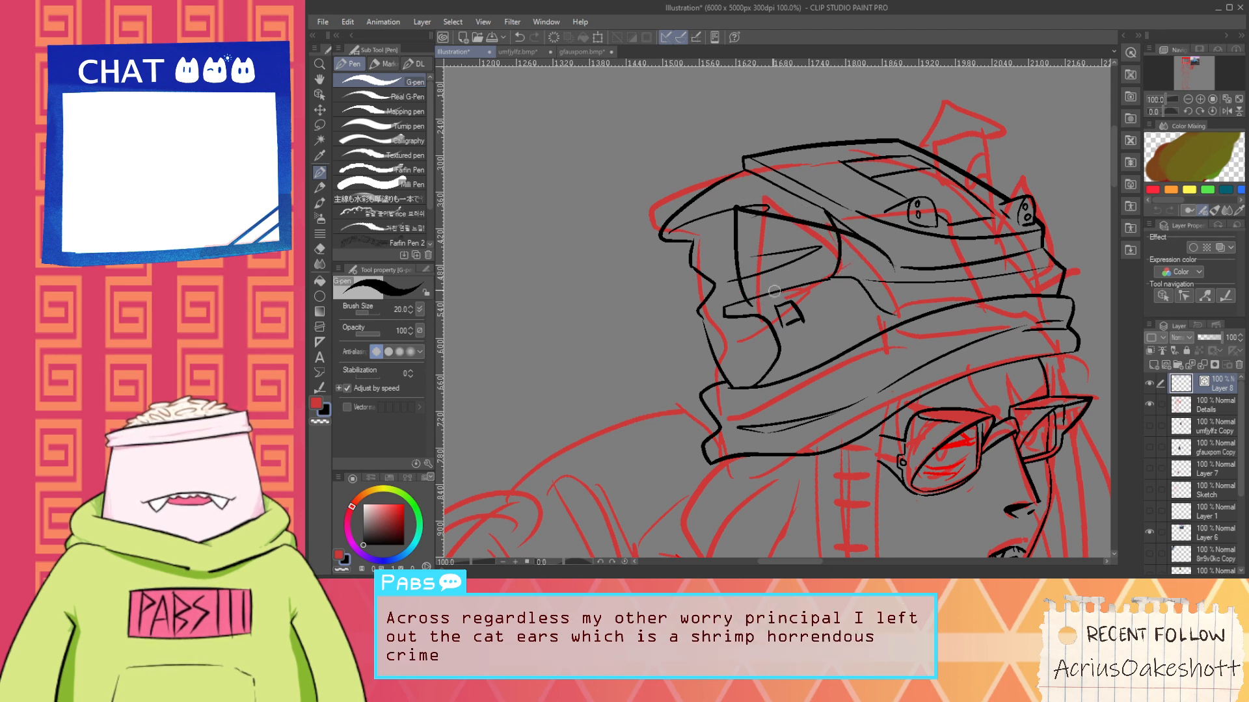
{"action": "key", "text": "ctrl+z"}
{"action": "mouse_move", "coordinate": [754, 303]}
{"action": "left_mouse_down"}
{"action": "mouse_move", "coordinate": [781, 190]}
{"action": "mouse_move", "coordinate": [803, 168]}
{"action": "left_mouse_up"}
{"action": "key", "text": "ctrl+z"}
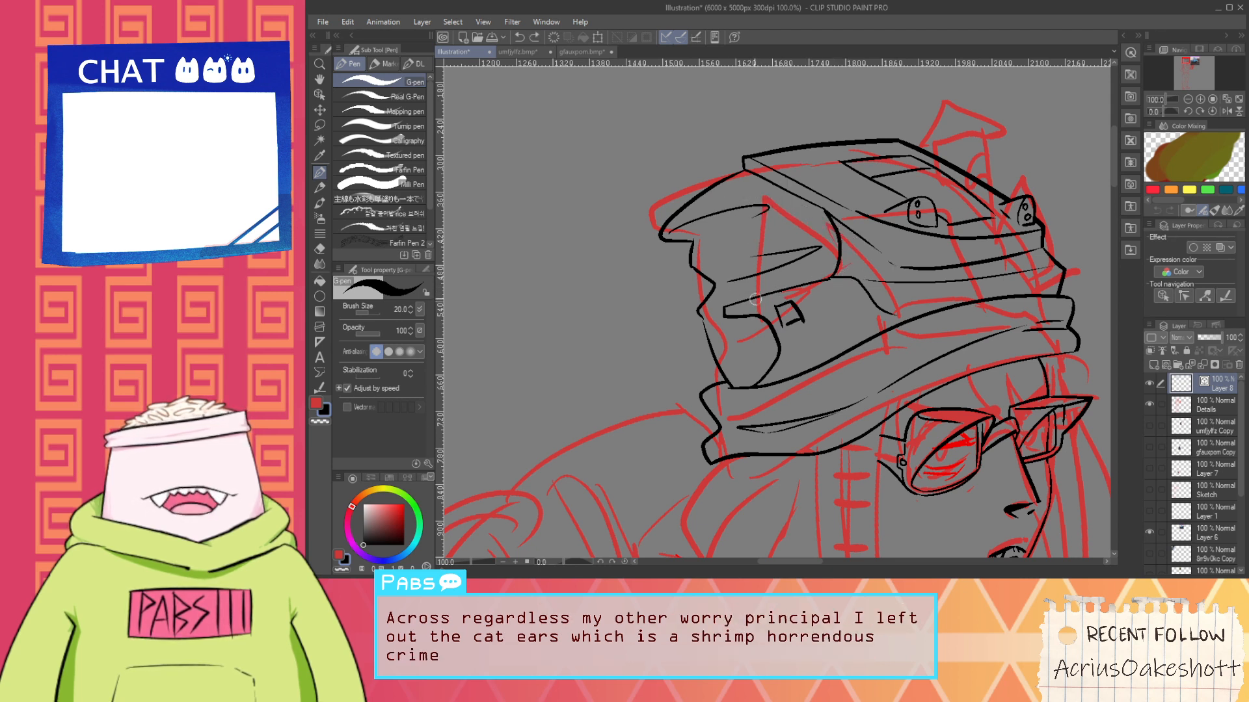
{"action": "left_click_drag", "start_coordinate": [754, 301], "coordinate": [803, 159]}
{"action": "key", "text": "ctrl+z"}
{"action": "mouse_move", "coordinate": [750, 304]}
{"action": "left_mouse_down"}
{"action": "mouse_move", "coordinate": [813, 173]}
{"action": "mouse_move", "coordinate": [844, 249]}
{"action": "left_mouse_up"}
{"action": "key", "text": "ctrl+z"}
{"action": "key", "text": "ctrl+z"}
{"action": "mouse_move", "coordinate": [752, 300]}
{"action": "left_mouse_down"}
{"action": "mouse_move", "coordinate": [848, 196]}
{"action": "mouse_move", "coordinate": [855, 231]}
{"action": "left_mouse_up"}
{"action": "key", "text": "ctrl+z"}
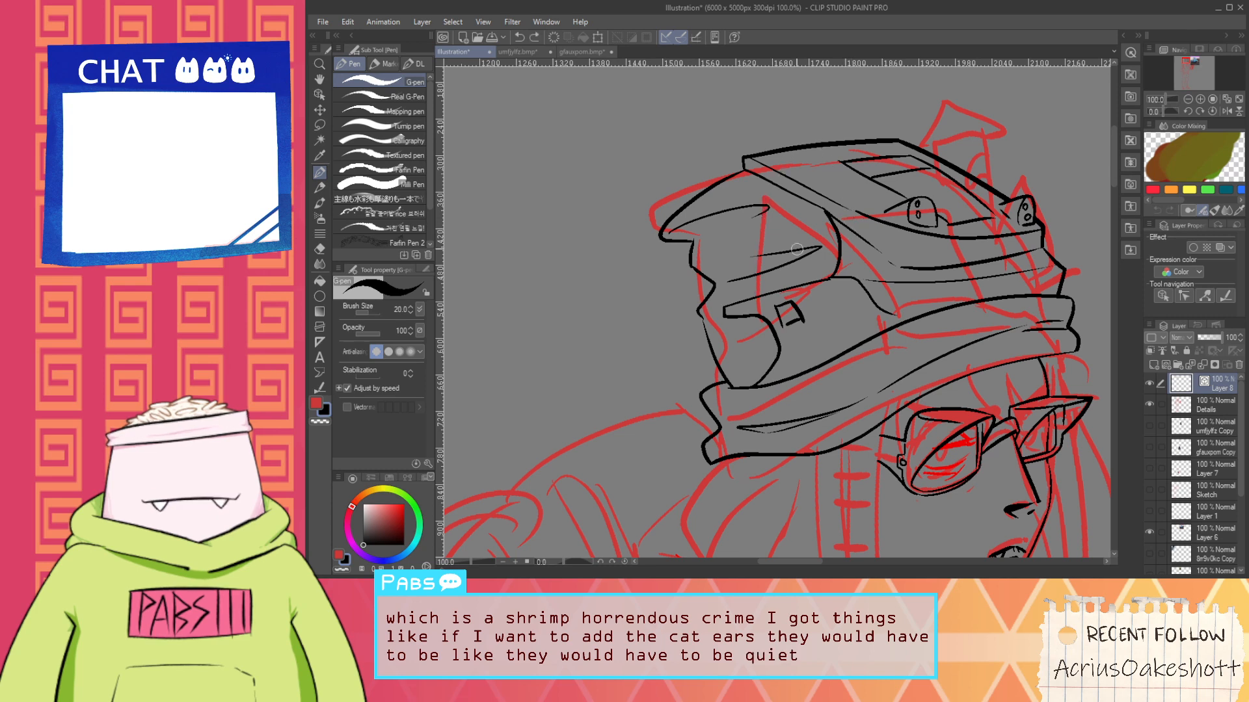
{"action": "key", "text": "ctrl+z"}
Ink a tall pointed cat ear over the hat's near side, adjusting its front edge and erasing the hat lines inside it
{"action": "mouse_move", "coordinate": [753, 302]}
{"action": "left_mouse_down"}
{"action": "mouse_move", "coordinate": [805, 161]}
{"action": "mouse_move", "coordinate": [851, 261]}
{"action": "left_mouse_up"}
{"action": "scroll", "coordinate": [845, 252], "scroll_direction": "up", "scroll_amount": 1}
{"action": "key", "text": "e"}
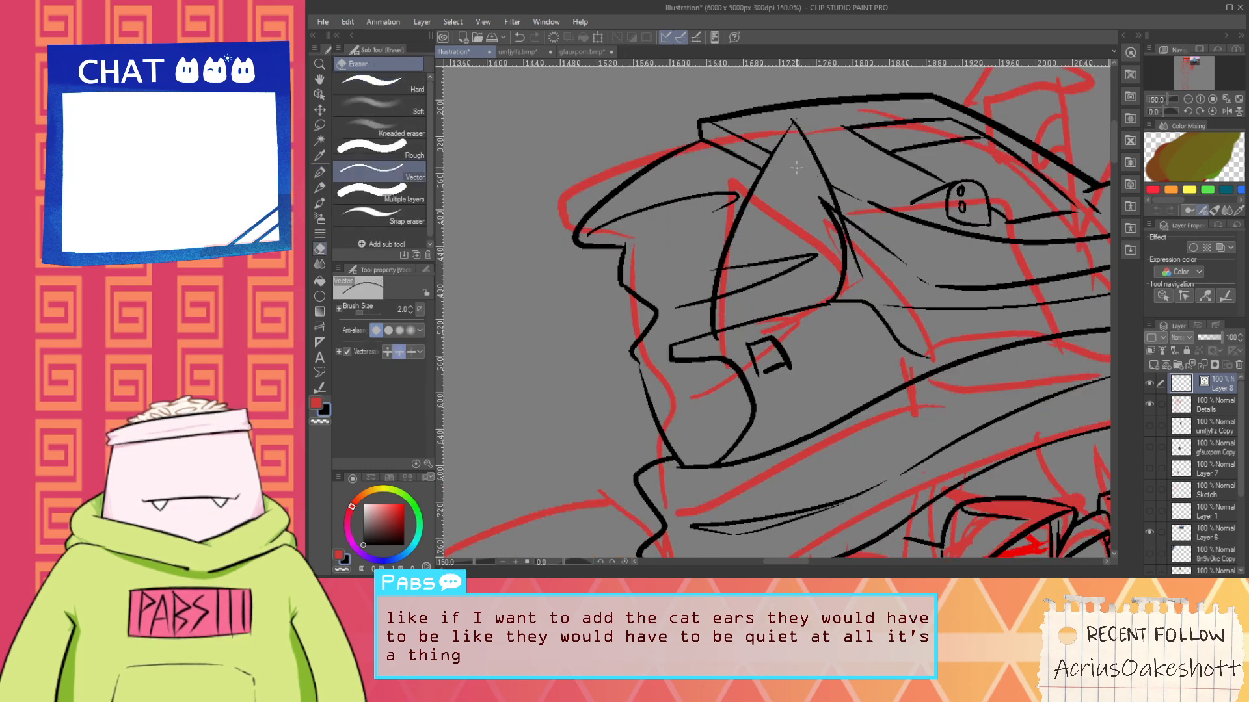
{"action": "scroll", "coordinate": [827, 172], "scroll_direction": "up", "scroll_amount": 1}
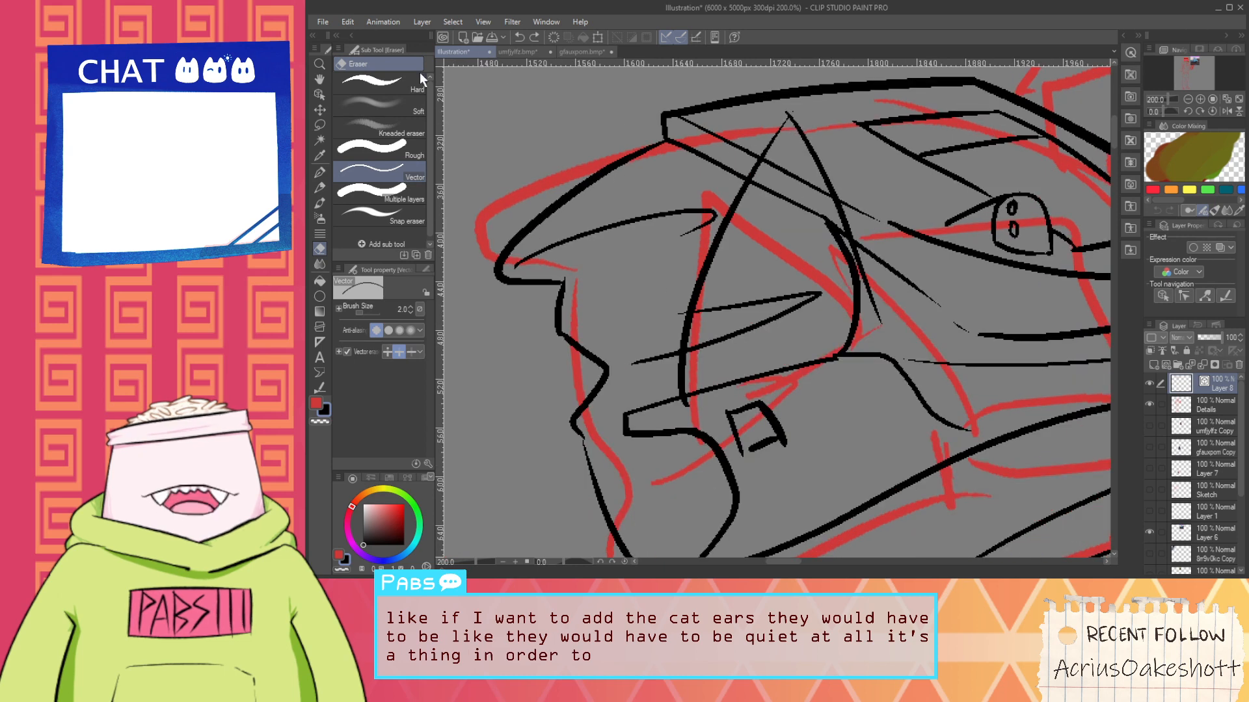
{"action": "left_click", "coordinate": [319, 94]}
{"action": "left_click_drag", "start_coordinate": [809, 162], "coordinate": [794, 158]}
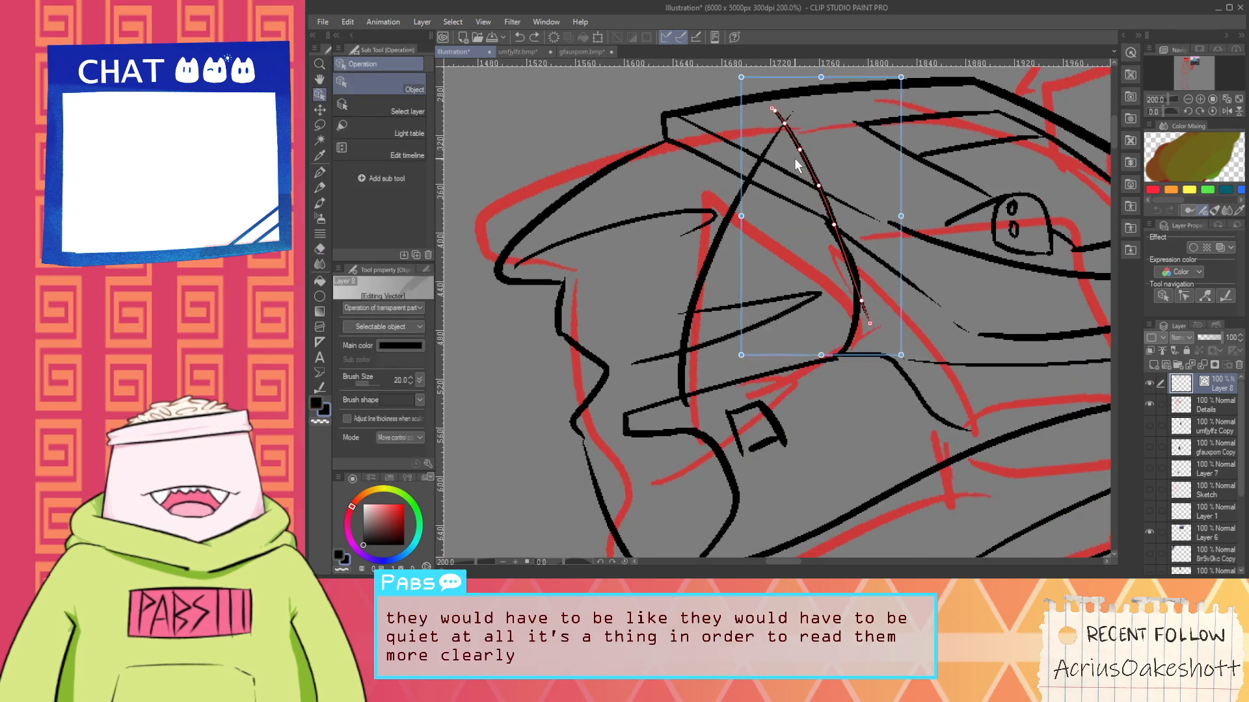
{"action": "key", "text": "e"}
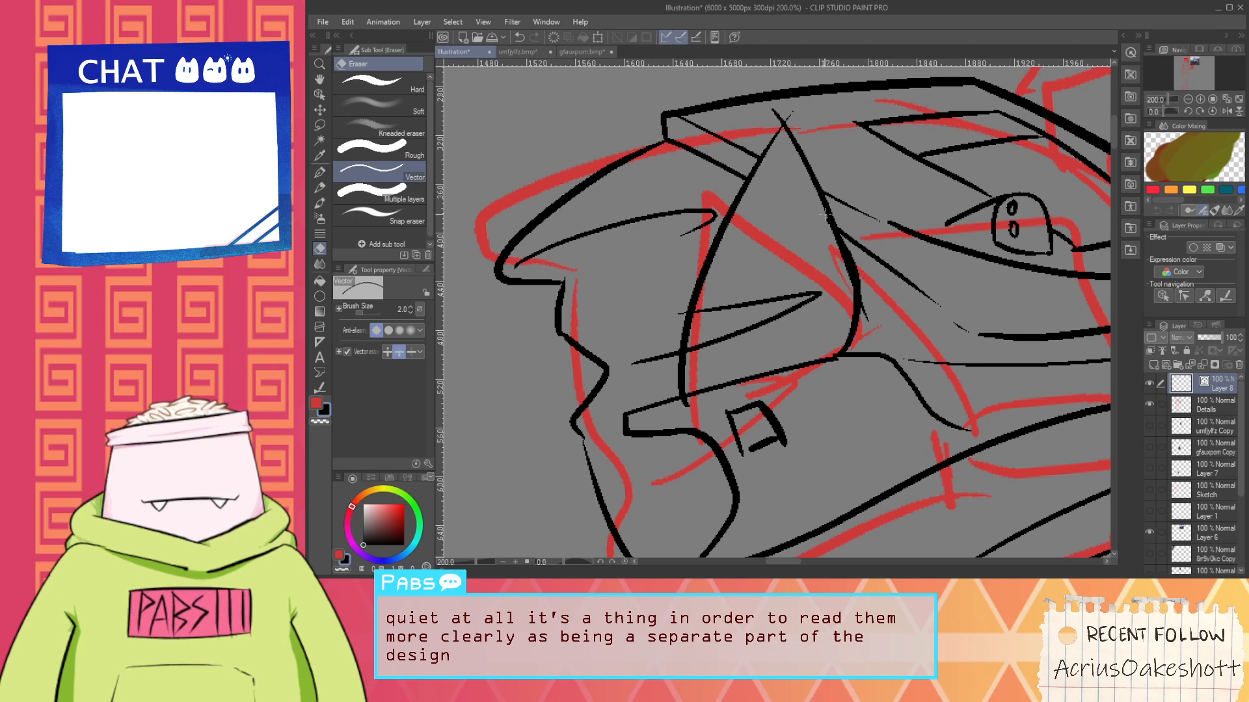
{"action": "left_click_drag", "start_coordinate": [761, 282], "coordinate": [772, 284]}
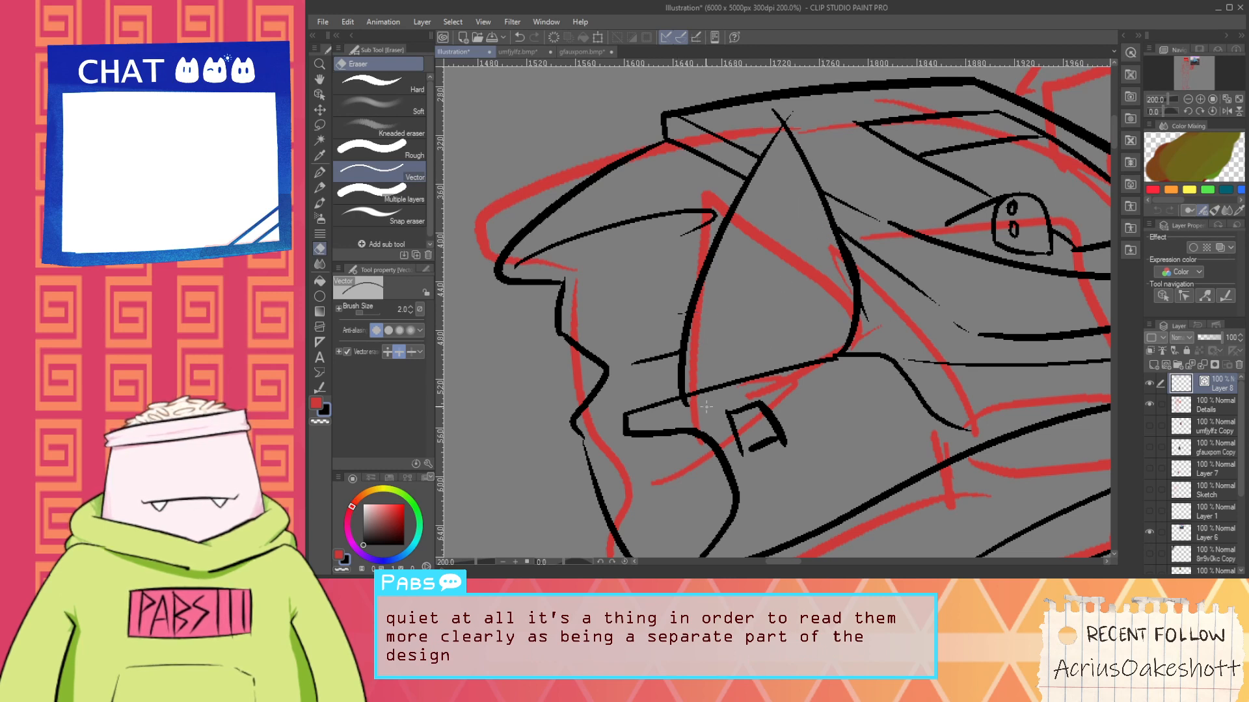
Ink a curved inner line and small fur tufts inside the near cat ear, trimming the overhanging line ends
{"action": "key", "text": "p"}
{"action": "left_click_drag", "start_coordinate": [722, 396], "coordinate": [790, 127]}
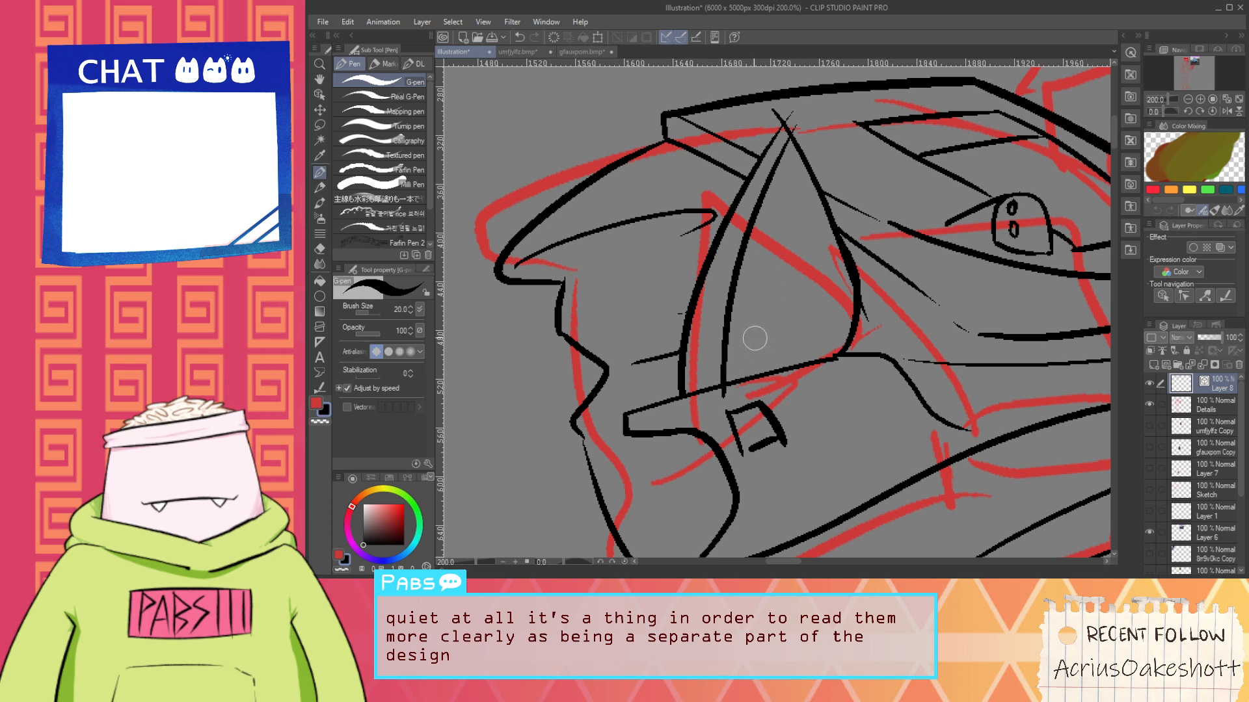
{"action": "key", "text": "ctrl+z"}
{"action": "left_click_drag", "start_coordinate": [755, 388], "coordinate": [774, 178]}
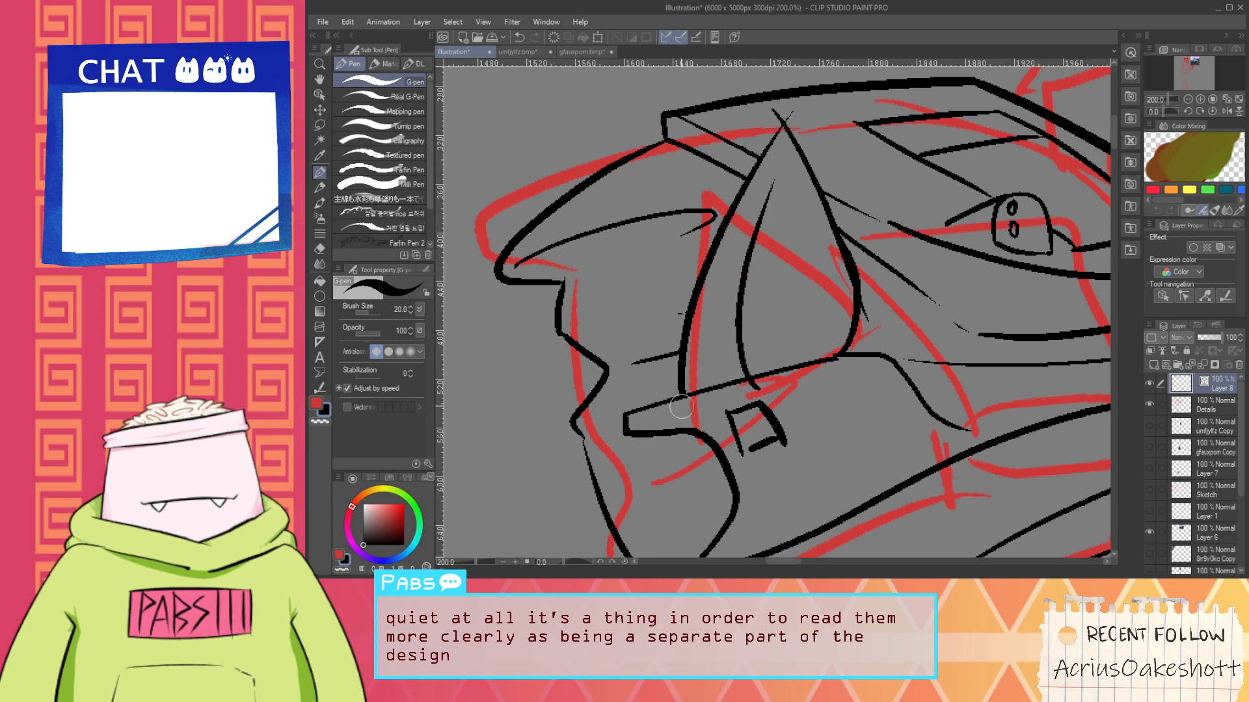
{"action": "key", "text": "e"}
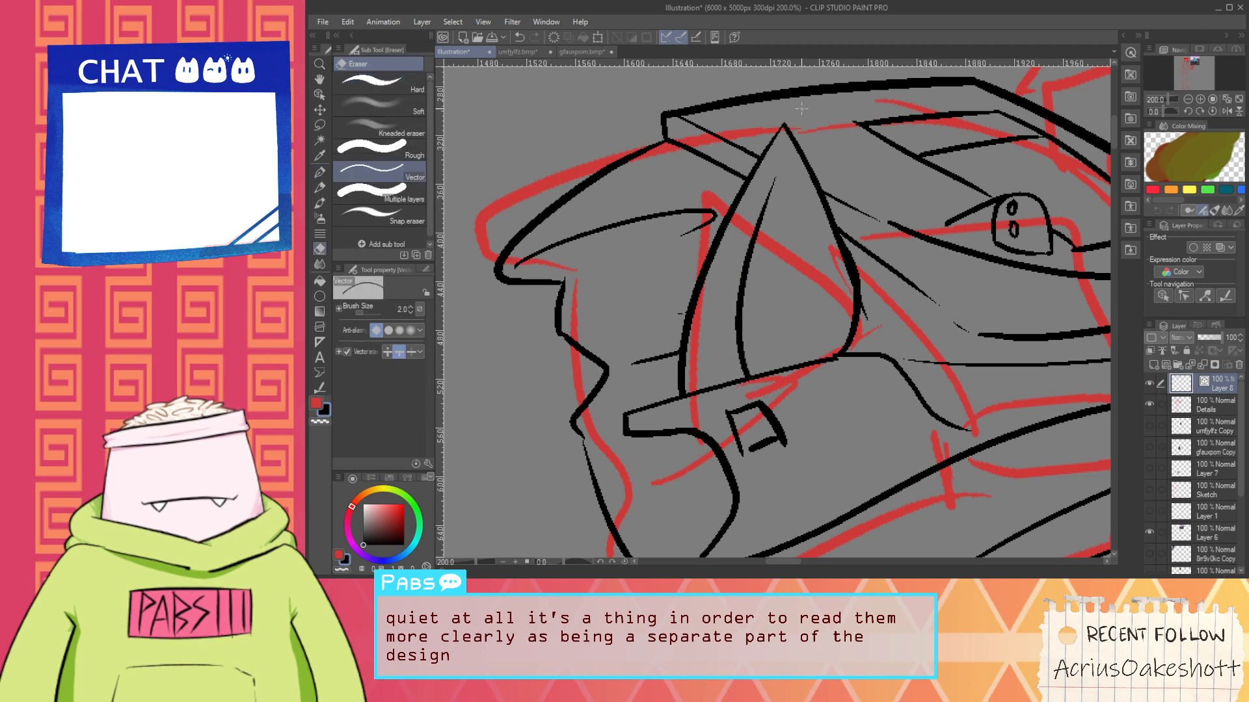
{"action": "key", "text": "p"}
{"action": "left_click_drag", "start_coordinate": [744, 300], "coordinate": [775, 284]}
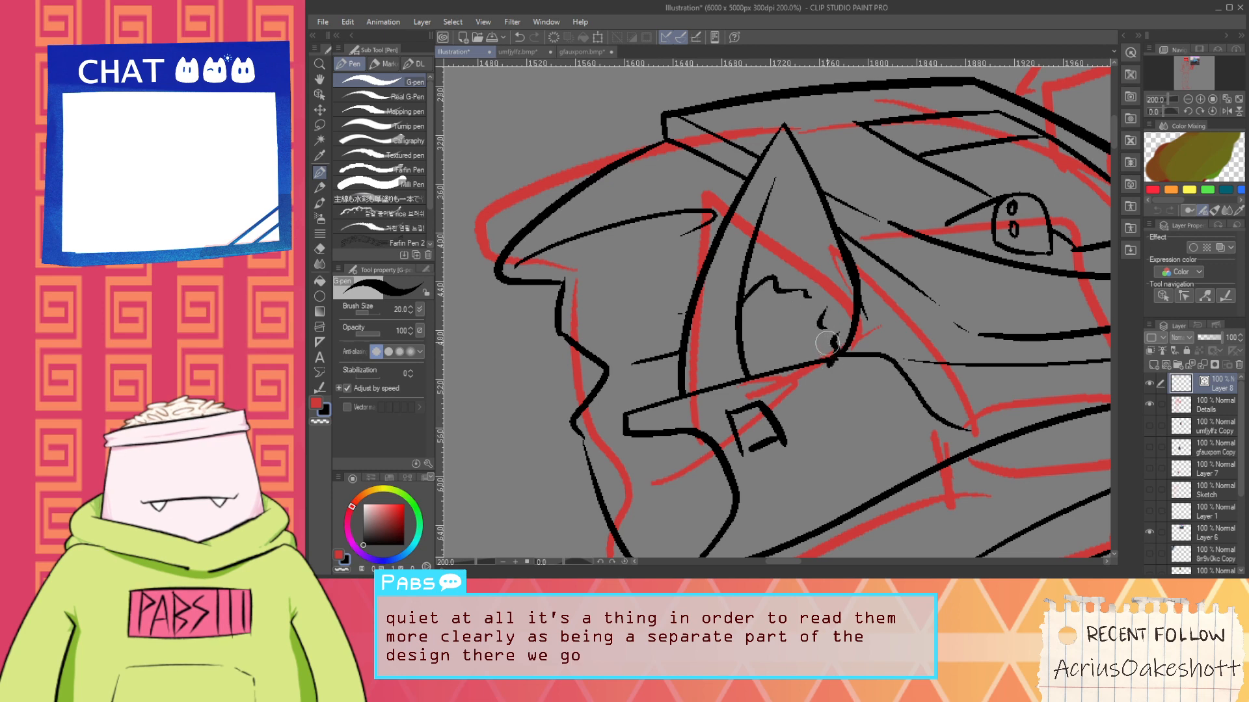
Ink a smaller pointed cat ear behind the hat's far upper edge and trim the line ends that overshoot it
{"action": "scroll", "coordinate": [804, 316], "scroll_direction": "down", "scroll_amount": 1}
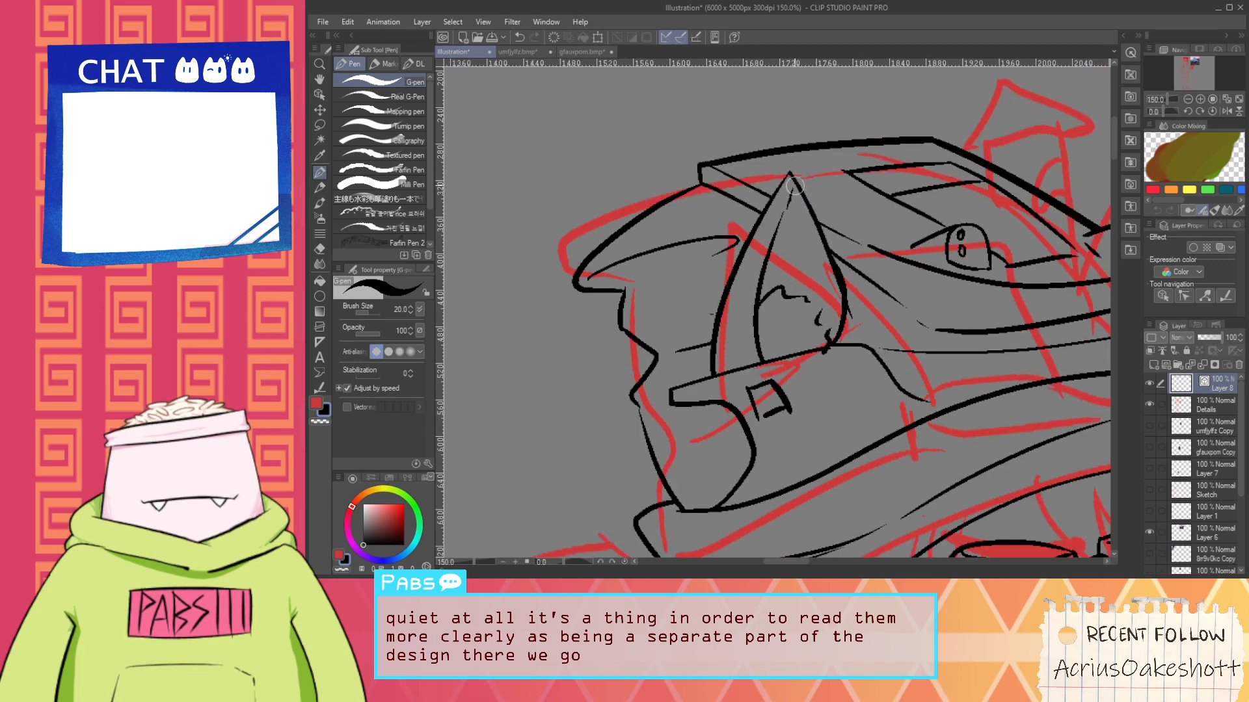
{"action": "scroll", "coordinate": [795, 185], "scroll_direction": "down", "scroll_amount": 2}
{"action": "scroll", "coordinate": [878, 169], "scroll_direction": "up", "scroll_amount": 1}
{"action": "mouse_move", "coordinate": [963, 189]}
{"action": "left_mouse_down"}
{"action": "mouse_move", "coordinate": [867, 220]}
{"action": "mouse_move", "coordinate": [891, 148]}
{"action": "left_mouse_up"}
{"action": "scroll", "coordinate": [867, 223], "scroll_direction": "up", "scroll_amount": 1}
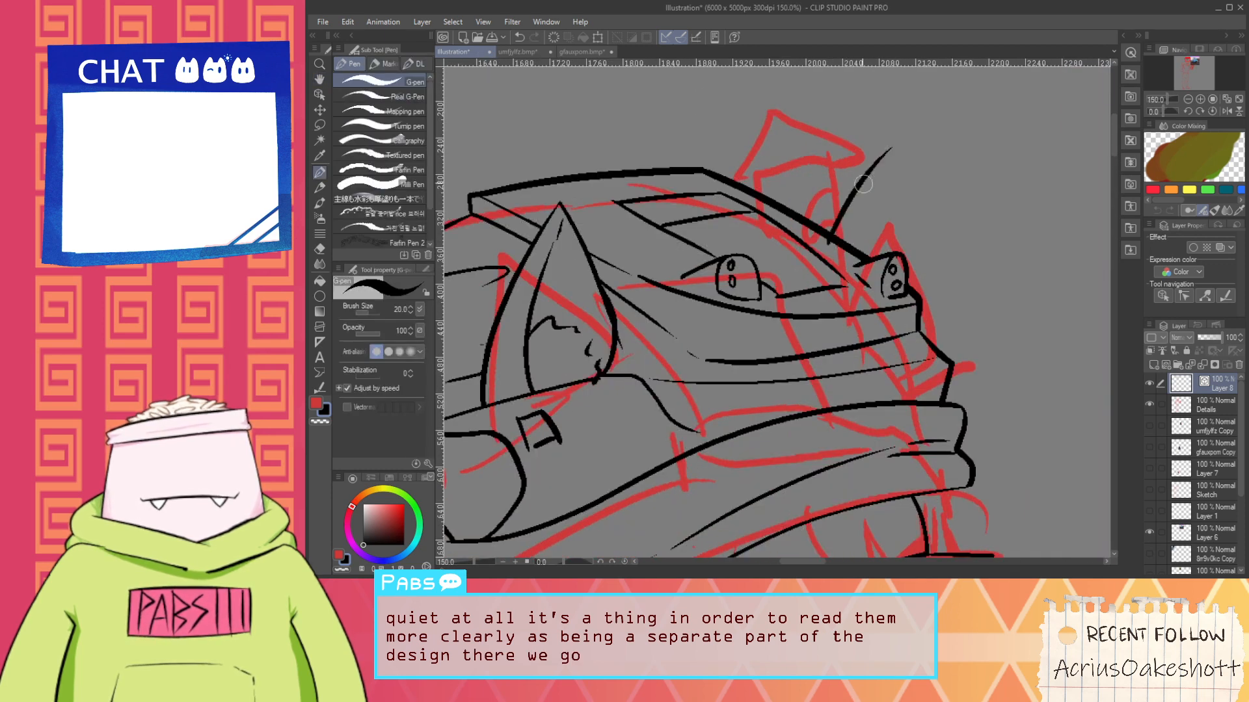
{"action": "key", "text": "ctrl+z"}
{"action": "mouse_move", "coordinate": [838, 249]}
{"action": "left_mouse_down"}
{"action": "mouse_move", "coordinate": [917, 180]}
{"action": "mouse_move", "coordinate": [915, 330]}
{"action": "left_mouse_up"}
{"action": "key", "text": "ctrl+z"}
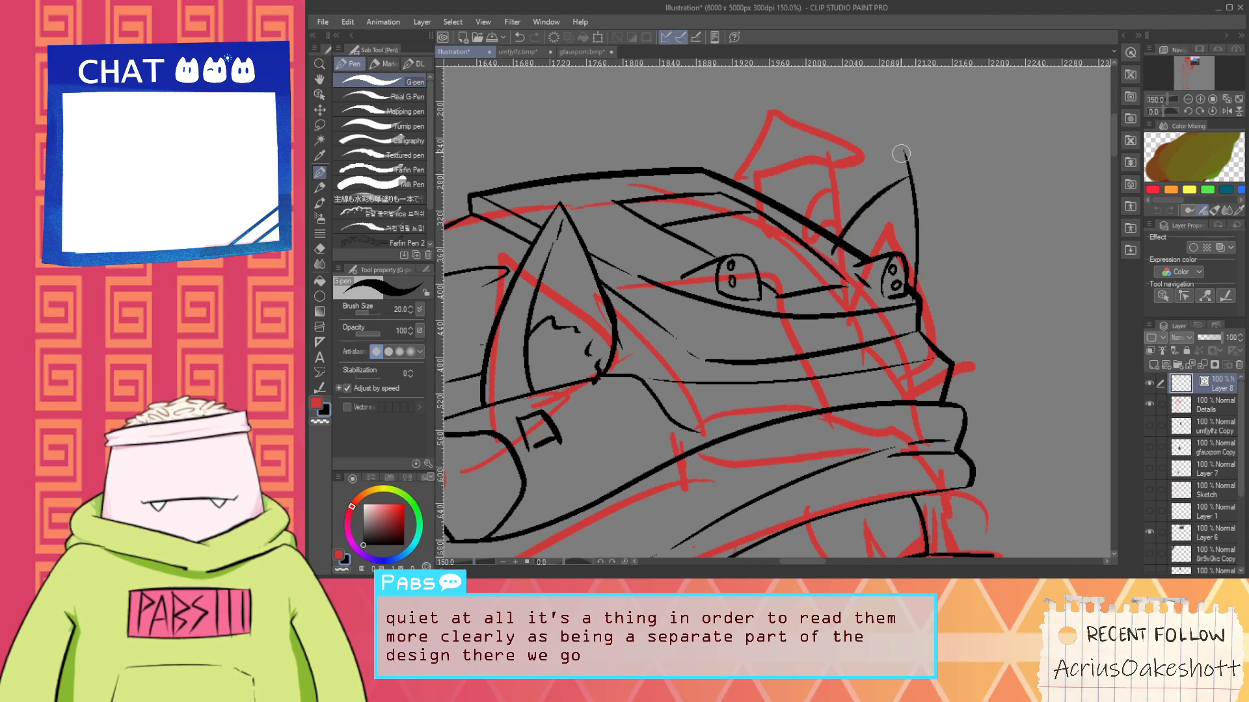
{"action": "key", "text": "ctrl+z"}
{"action": "mouse_move", "coordinate": [901, 268]}
{"action": "left_mouse_down"}
{"action": "mouse_move", "coordinate": [901, 158]}
{"action": "mouse_move", "coordinate": [909, 168]}
{"action": "left_mouse_up"}
{"action": "key", "text": "e"}
{"action": "scroll", "coordinate": [909, 169], "scroll_direction": "up", "scroll_amount": 1}
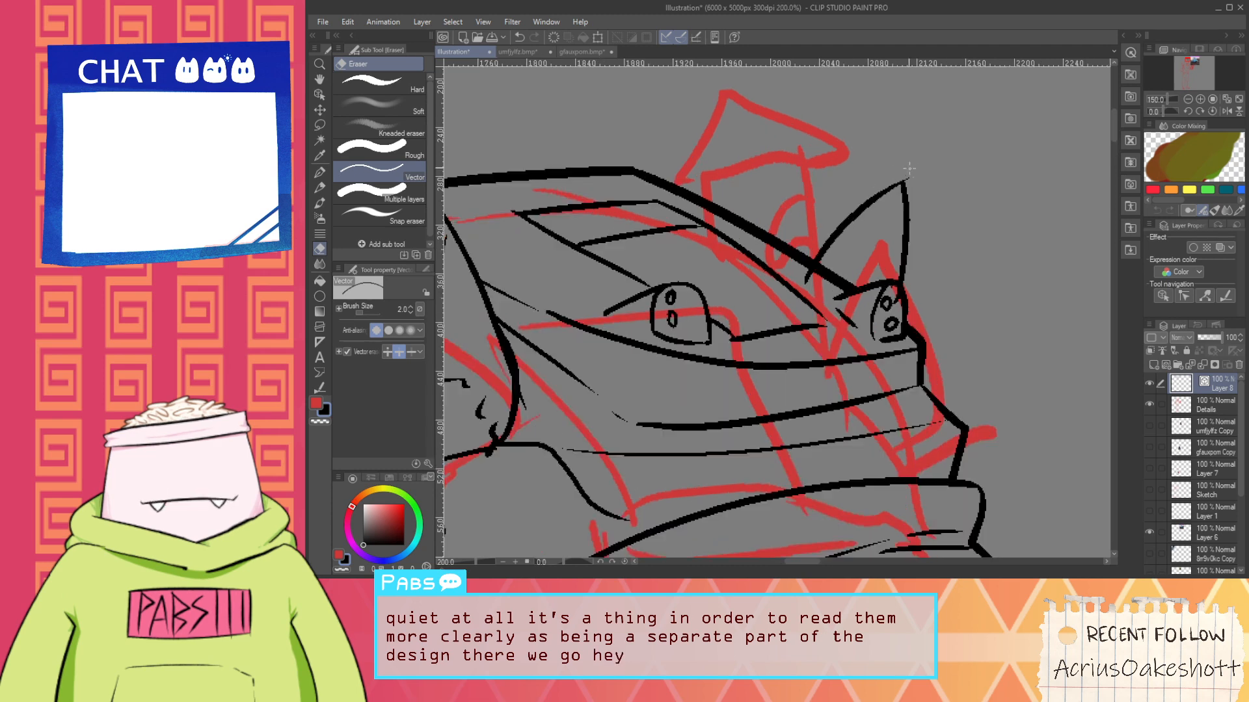
{"action": "left_click", "coordinate": [806, 279]}
Ink a slanted inner line inside the far cat ear up to its tip and trim the overhang
{"action": "key", "text": "p"}
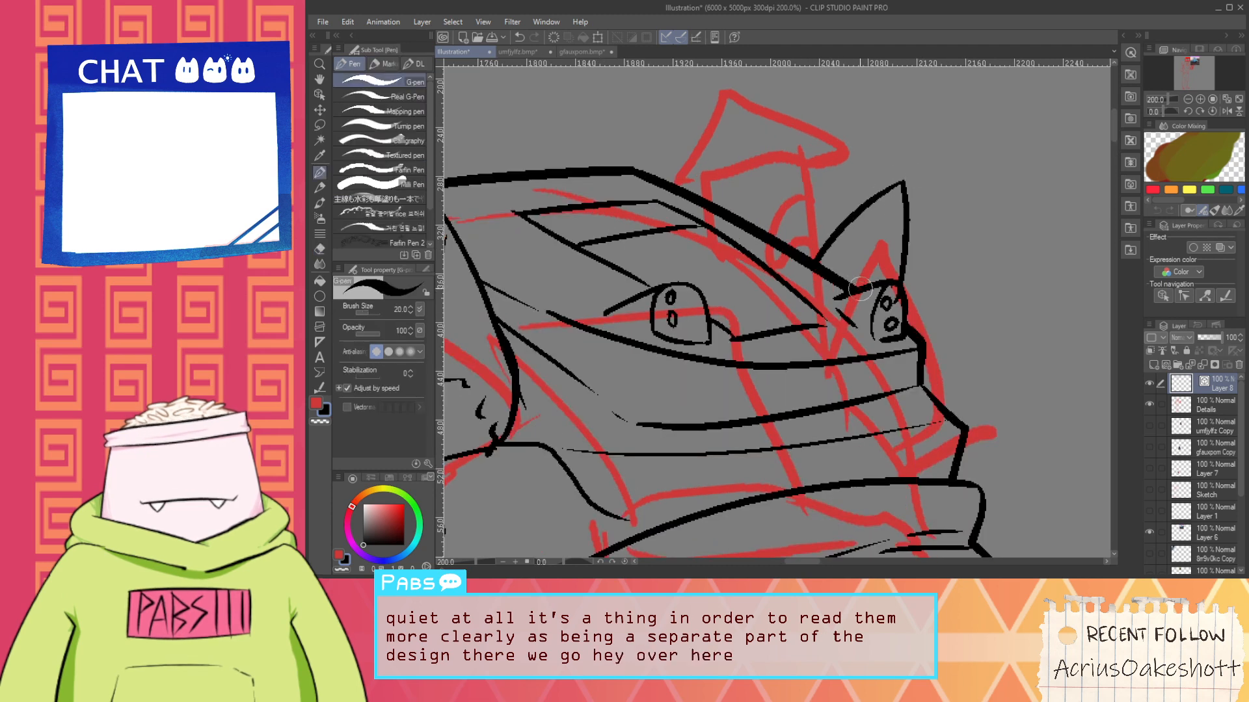
{"action": "left_click_drag", "start_coordinate": [859, 290], "coordinate": [914, 173]}
{"action": "key", "text": "e"}
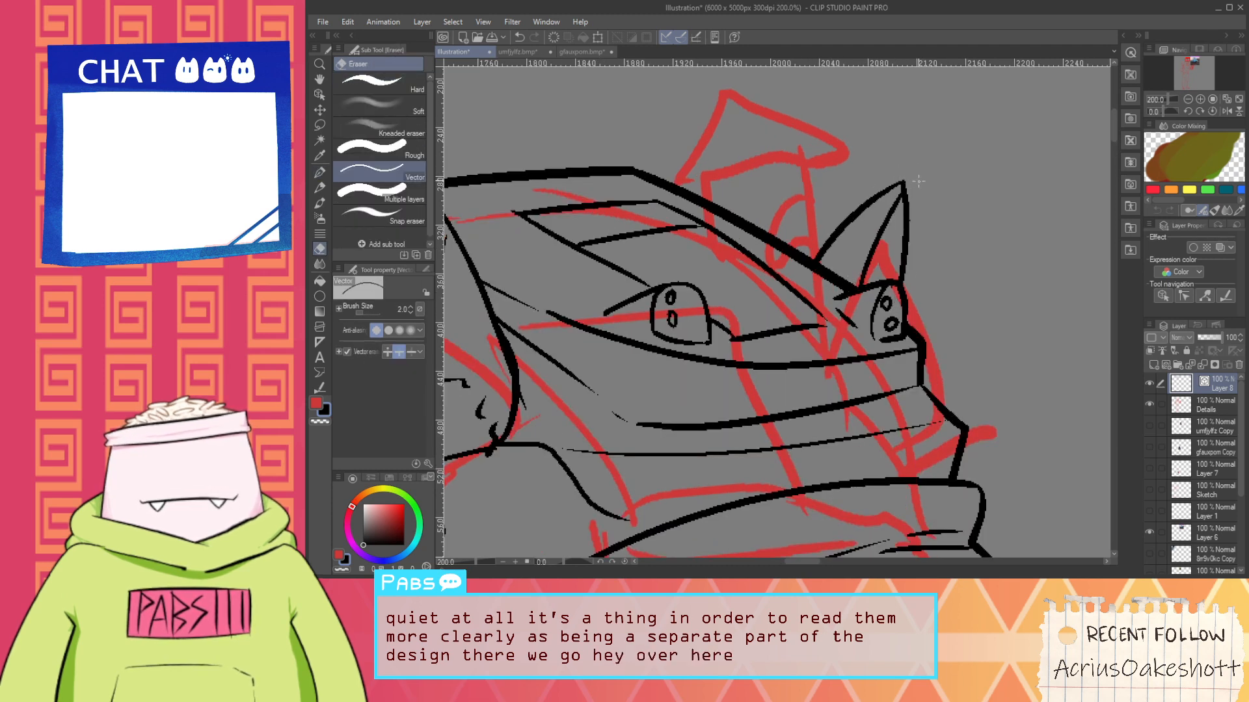
Move the far cat ear's lines lower onto the hat's far side and trim where they overlap the hat
{"action": "scroll", "coordinate": [918, 181], "scroll_direction": "down", "scroll_amount": 5}
{"action": "key", "text": "space"}
{"action": "left_click_drag", "start_coordinate": [945, 210], "coordinate": [916, 162]}
{"action": "scroll", "coordinate": [916, 162], "scroll_direction": "up", "scroll_amount": 1}
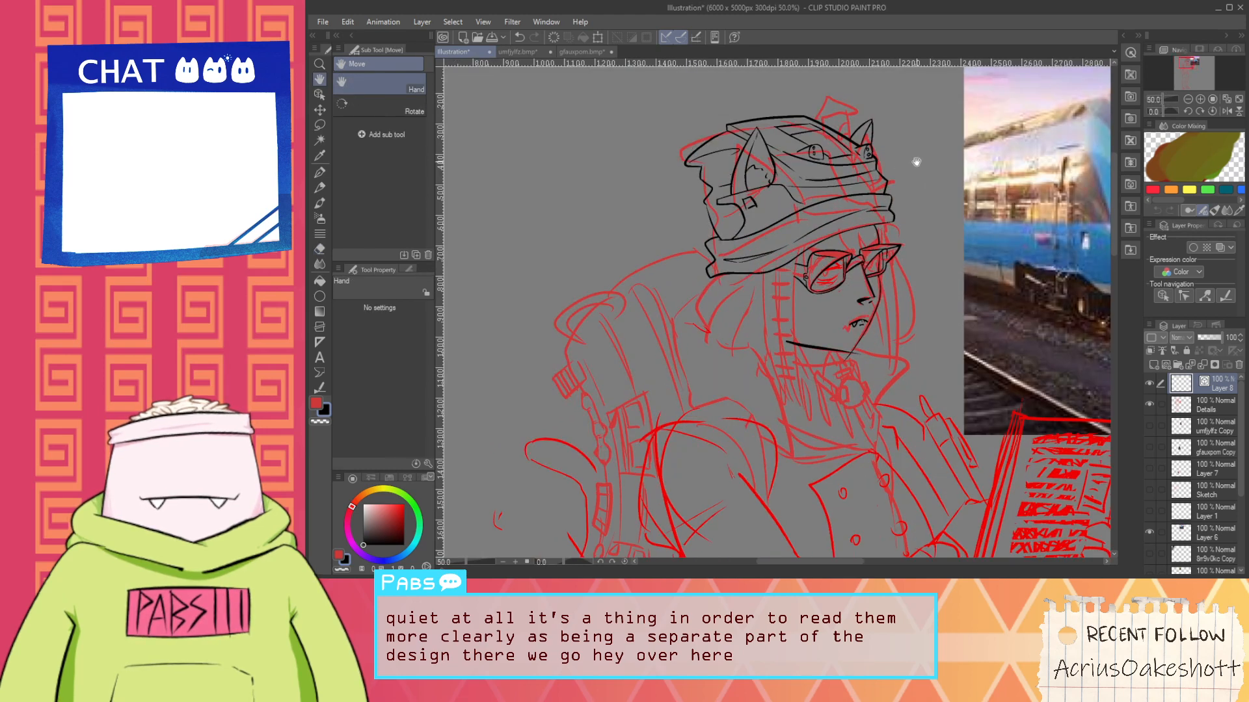
{"action": "scroll", "coordinate": [917, 161], "scroll_direction": "up", "scroll_amount": 1}
{"action": "left_click", "coordinate": [319, 94]}
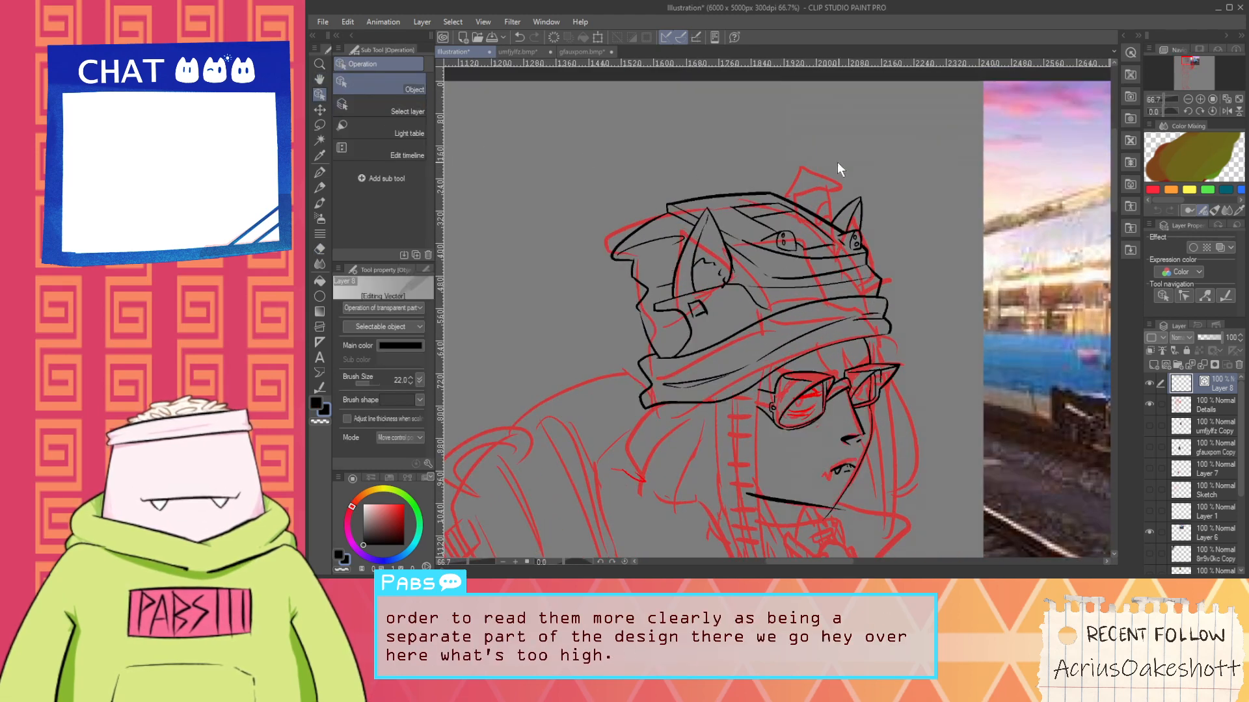
{"action": "left_click", "coordinate": [858, 200]}
{"action": "left_click_drag", "start_coordinate": [862, 182], "coordinate": [880, 222]}
{"action": "key", "text": "e"}
{"action": "scroll", "coordinate": [879, 231], "scroll_direction": "up", "scroll_amount": 2}
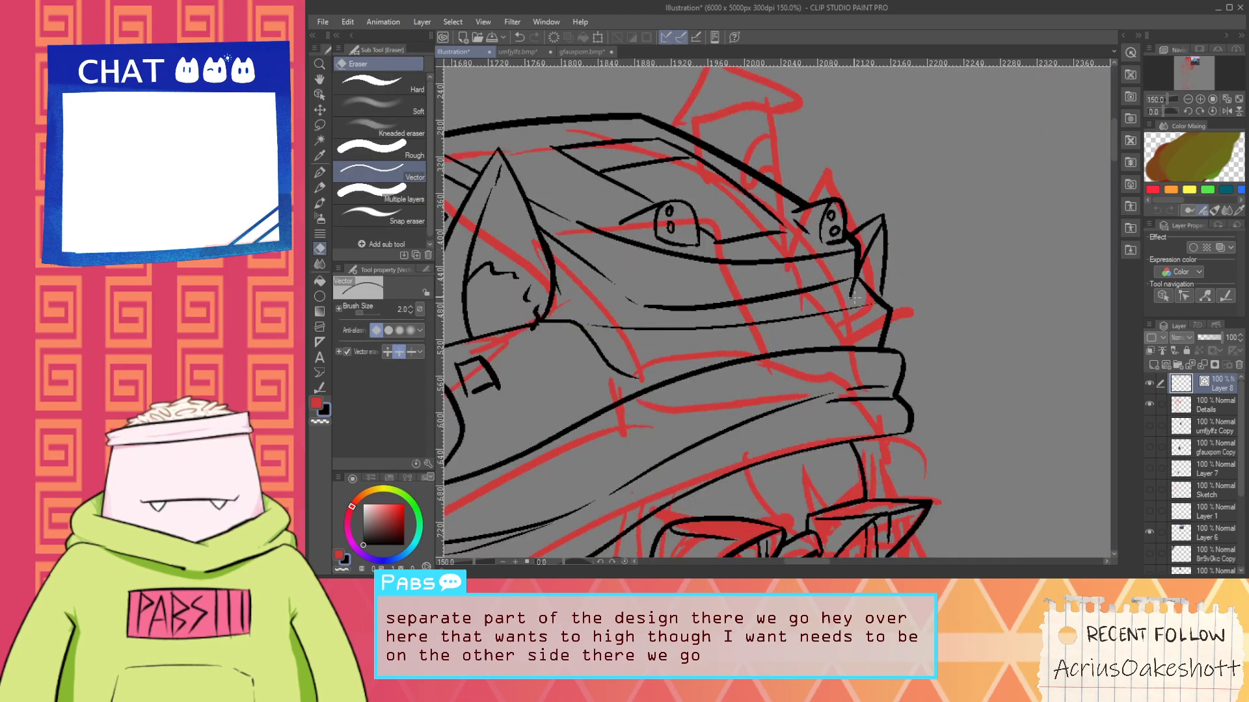
Ink two thick tapered eyebrows just above the near and far lenses of the glasses
{"action": "scroll", "coordinate": [875, 299], "scroll_direction": "down", "scroll_amount": 5}
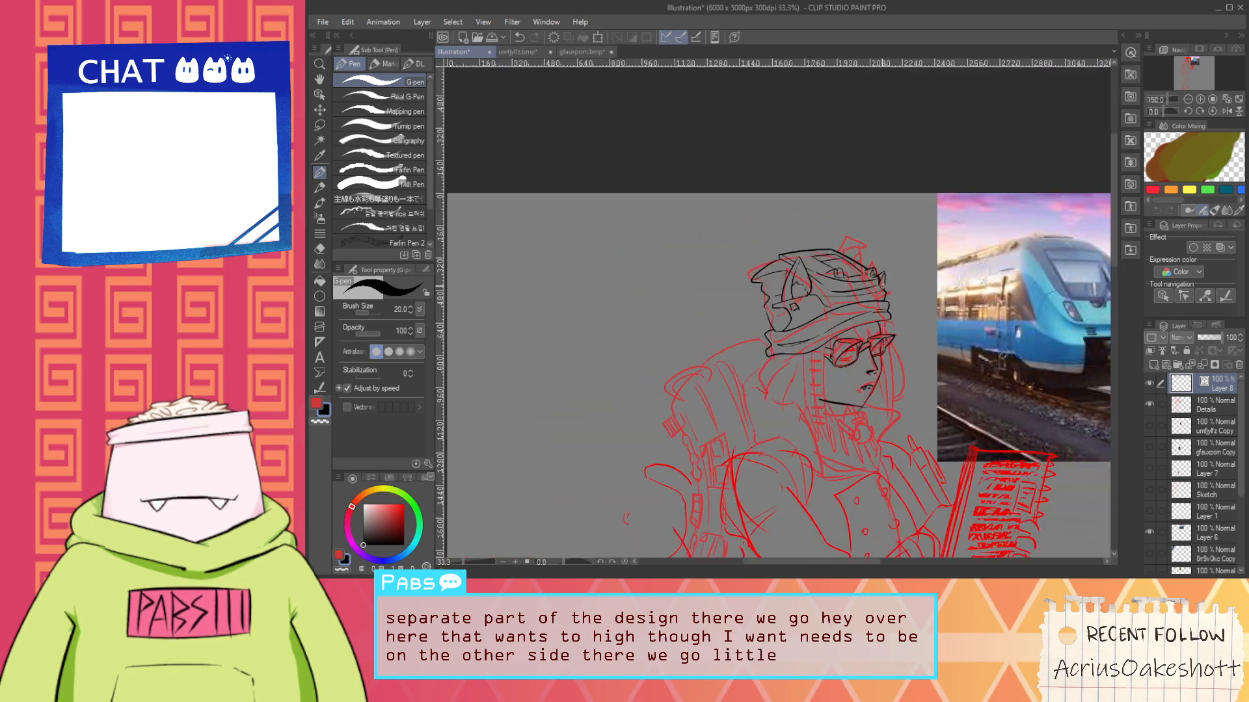
{"action": "scroll", "coordinate": [833, 296], "scroll_direction": "up", "scroll_amount": 2}
{"action": "left_click_drag", "start_coordinate": [815, 374], "coordinate": [763, 302]}
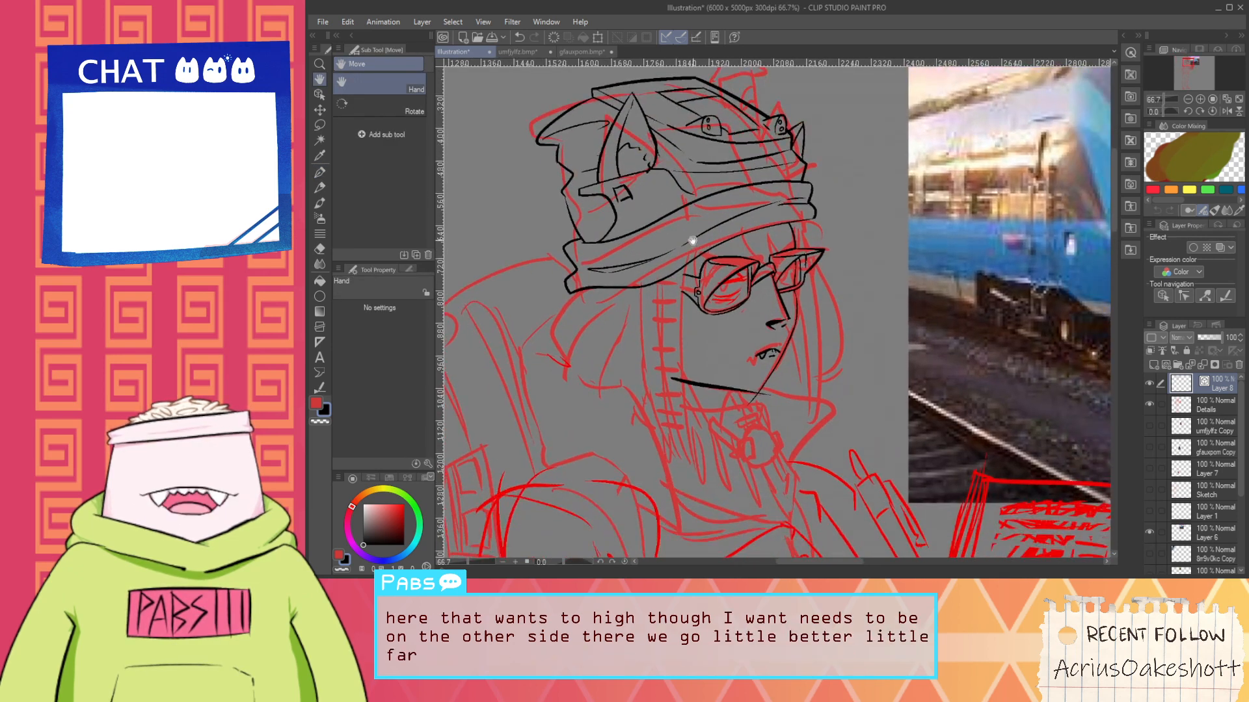
{"action": "scroll", "coordinate": [722, 246], "scroll_direction": "up", "scroll_amount": 2}
{"action": "key", "text": "p"}
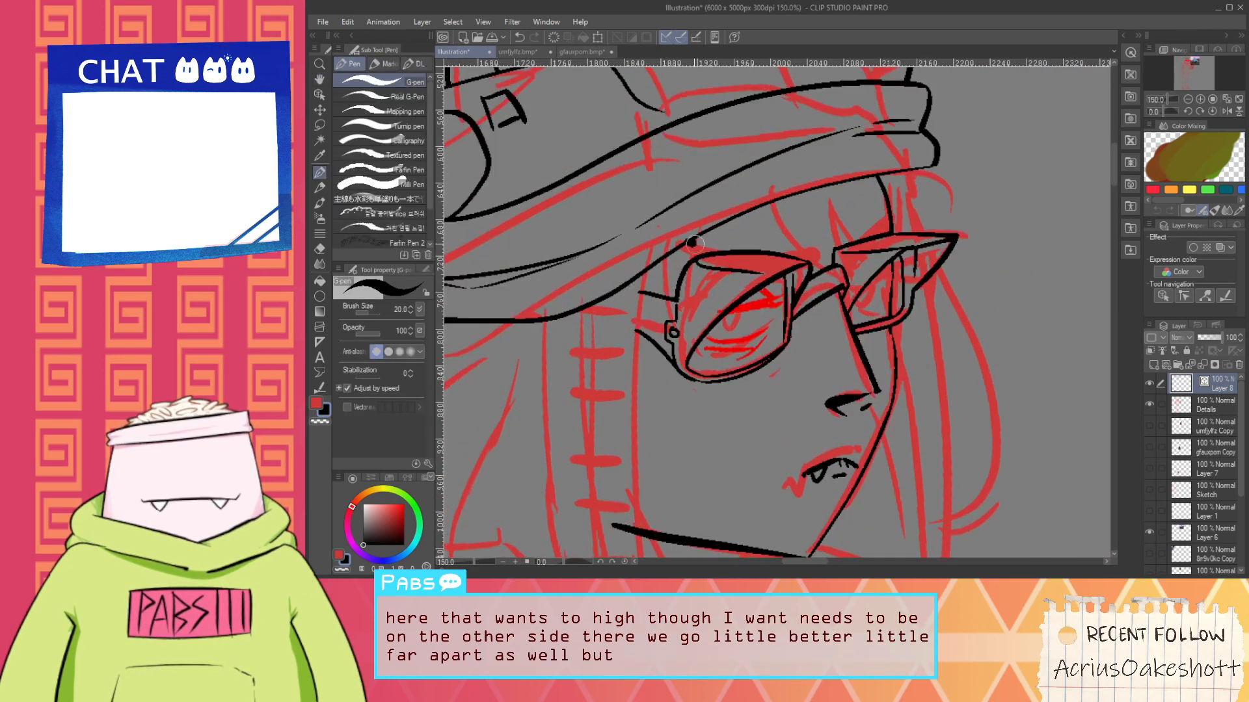
{"action": "left_click_drag", "start_coordinate": [695, 244], "coordinate": [795, 249]}
{"action": "key", "text": "ctrl+z"}
{"action": "scroll", "coordinate": [673, 274], "scroll_direction": "up", "scroll_amount": 1}
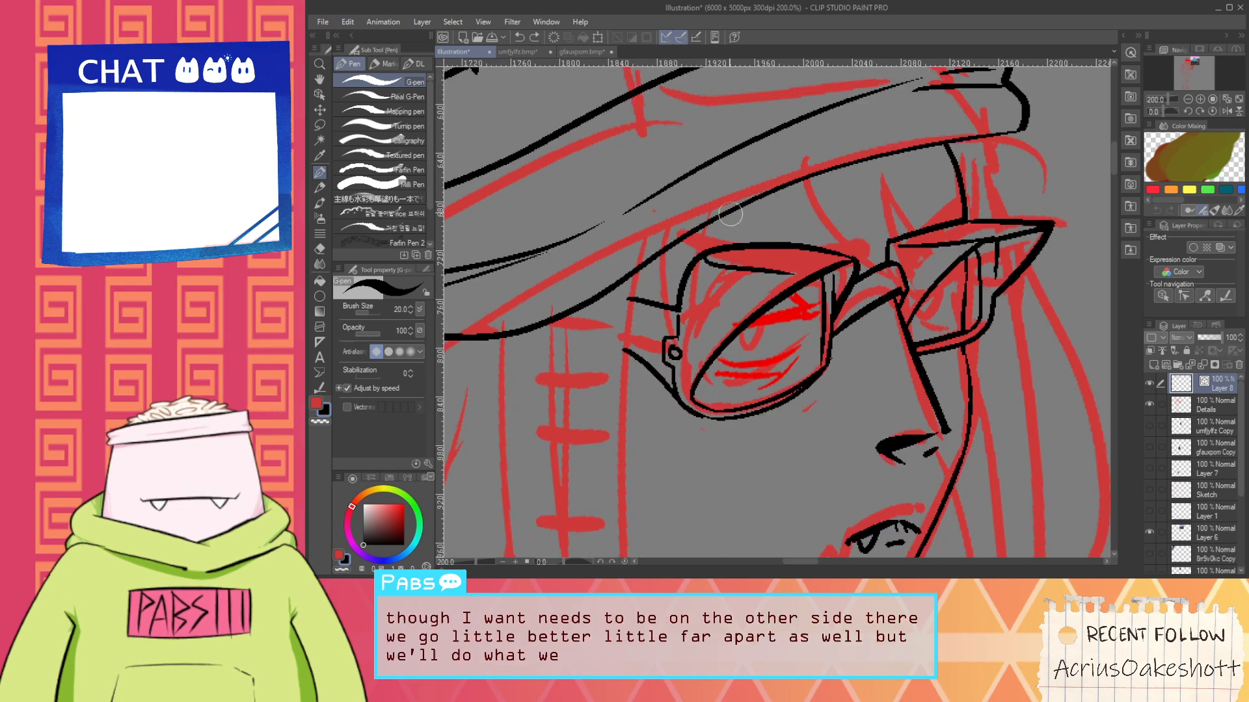
{"action": "left_click_drag", "start_coordinate": [732, 216], "coordinate": [835, 234]}
{"action": "key", "text": "ctrl+z"}
{"action": "mouse_move", "coordinate": [680, 231]}
{"action": "left_mouse_down"}
{"action": "mouse_move", "coordinate": [837, 231]}
{"action": "mouse_move", "coordinate": [996, 181]}
{"action": "mouse_move", "coordinate": [978, 188]}
{"action": "left_mouse_up"}
Ink thin hair strands falling over the forehead between the hat's brim and the glasses
{"action": "scroll", "coordinate": [930, 211], "scroll_direction": "down", "scroll_amount": 2}
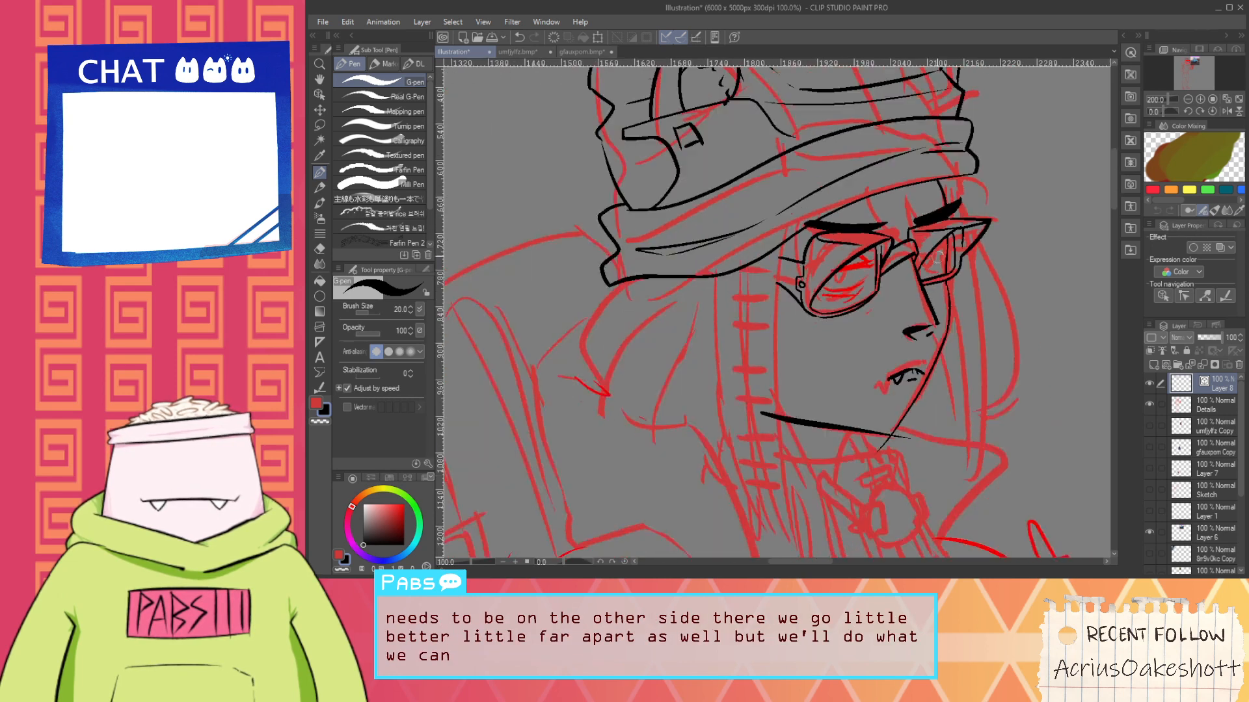
{"action": "left_click_drag", "start_coordinate": [870, 266], "coordinate": [844, 259]}
{"action": "scroll", "coordinate": [844, 259], "scroll_direction": "up", "scroll_amount": 1}
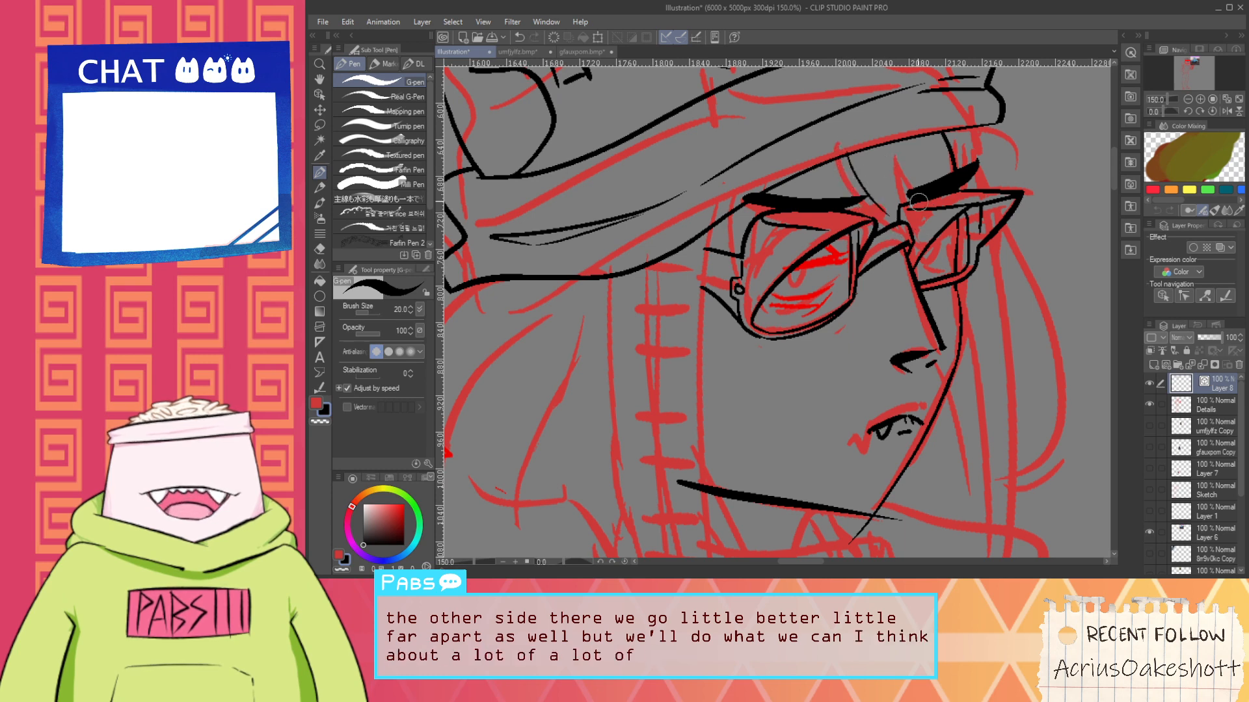
{"action": "mouse_move", "coordinate": [888, 143]}
{"action": "left_mouse_down"}
{"action": "mouse_move", "coordinate": [909, 191]}
{"action": "mouse_move", "coordinate": [931, 188]}
{"action": "left_mouse_up"}
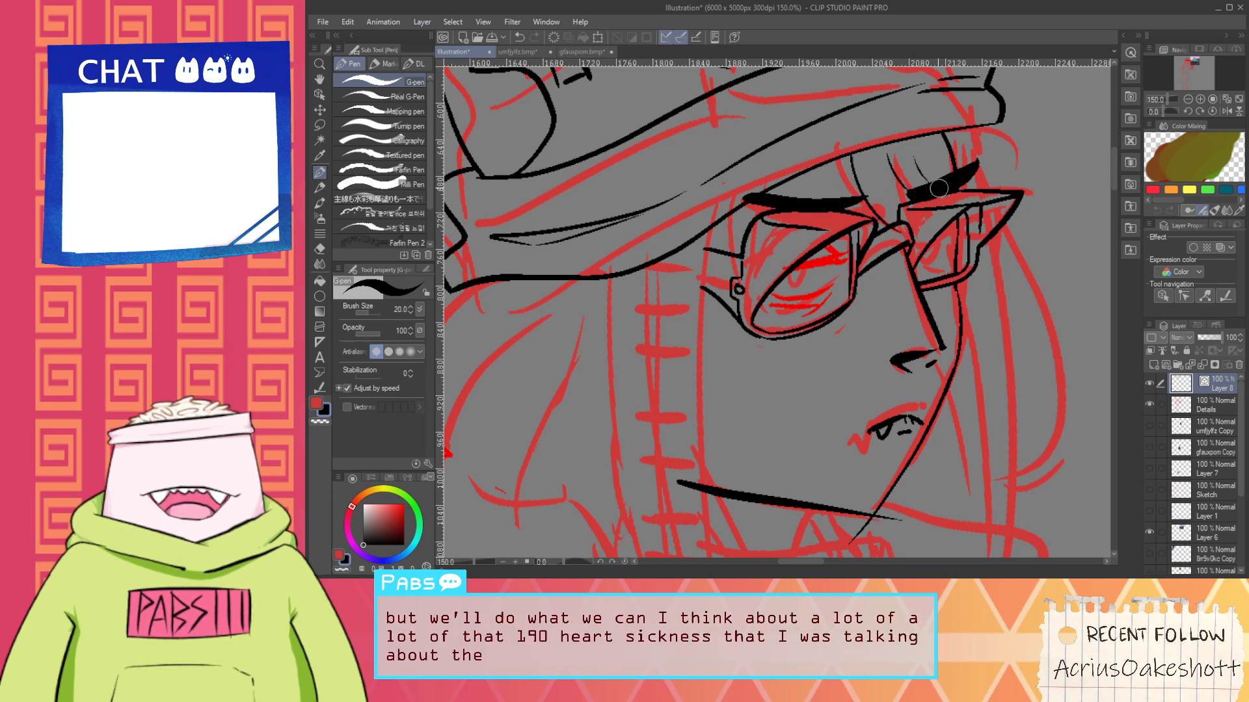
Ink a long curved hair line beside the near side of the face, from the hat's brim down past the jaw
{"action": "scroll", "coordinate": [984, 169], "scroll_direction": "down", "scroll_amount": 1}
{"action": "key", "text": "space"}
{"action": "left_click_drag", "start_coordinate": [850, 253], "coordinate": [876, 212]}
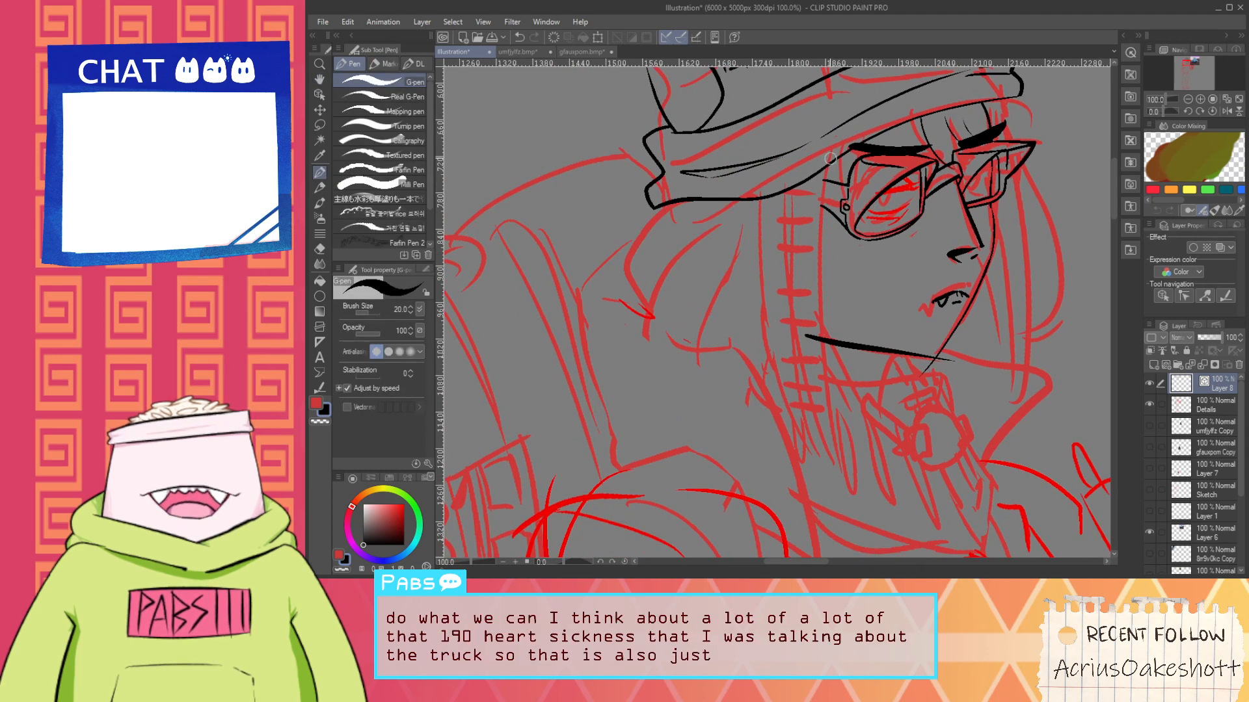
{"action": "left_click_drag", "start_coordinate": [830, 167], "coordinate": [863, 436]}
{"action": "key", "text": "ctrl+z"}
{"action": "mouse_move", "coordinate": [829, 145]}
{"action": "left_mouse_down"}
{"action": "mouse_move", "coordinate": [822, 208]}
{"action": "mouse_move", "coordinate": [840, 444]}
{"action": "left_mouse_up"}
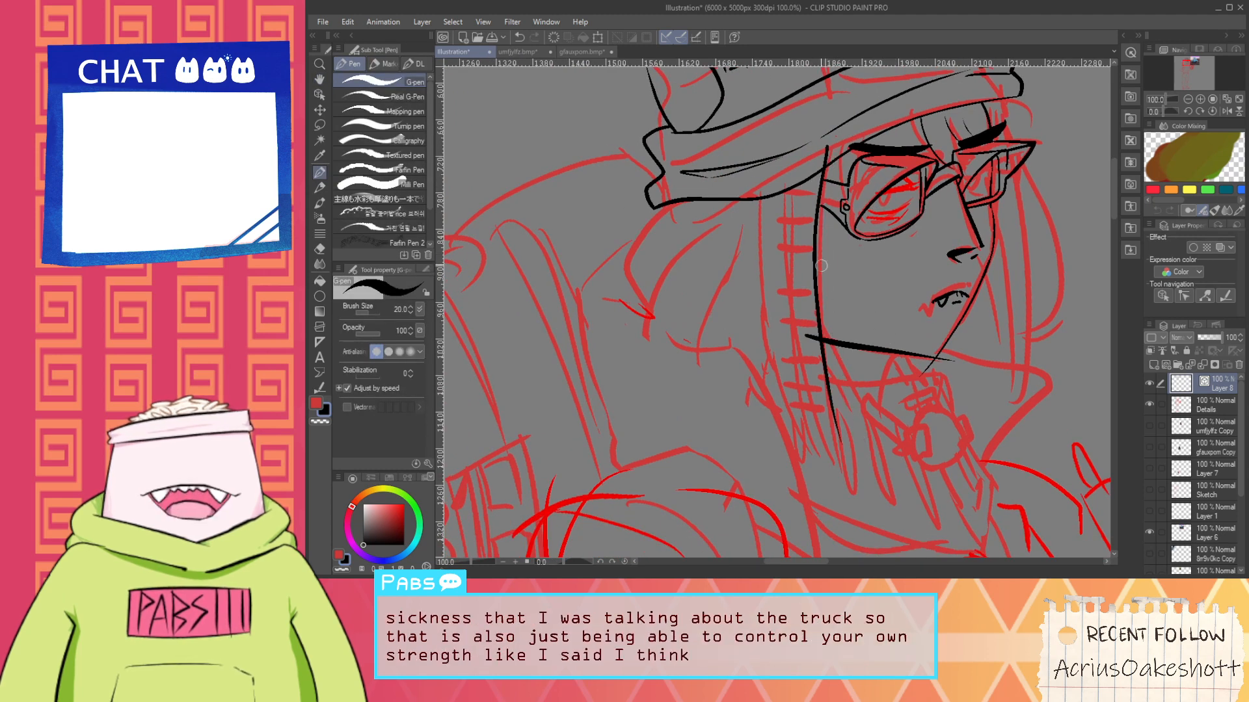
Redraw the hair line beside the face and ink the side lock's outer edge from the hat's brim to below the jaw
{"action": "key", "text": "ctrl+z"}
{"action": "left_click_drag", "start_coordinate": [830, 142], "coordinate": [852, 510]}
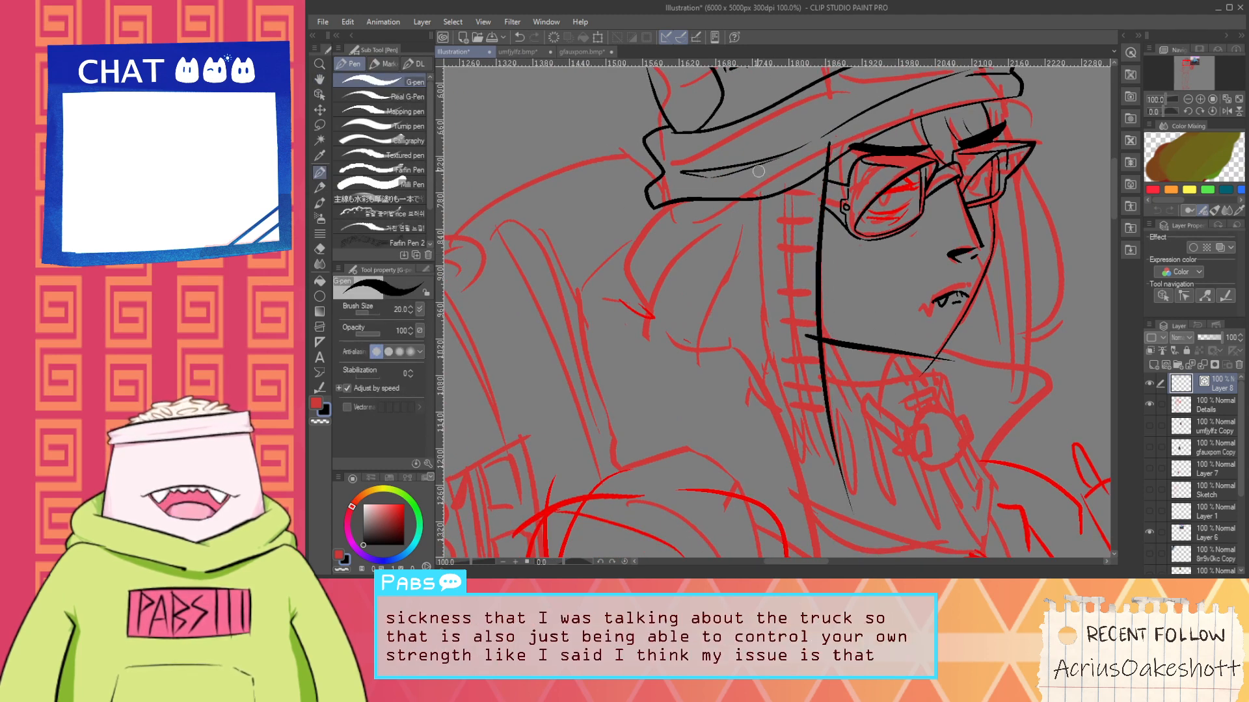
{"action": "left_click_drag", "start_coordinate": [761, 165], "coordinate": [867, 520]}
{"action": "key", "text": "ctrl+z"}
{"action": "left_click_drag", "start_coordinate": [762, 194], "coordinate": [868, 490]}
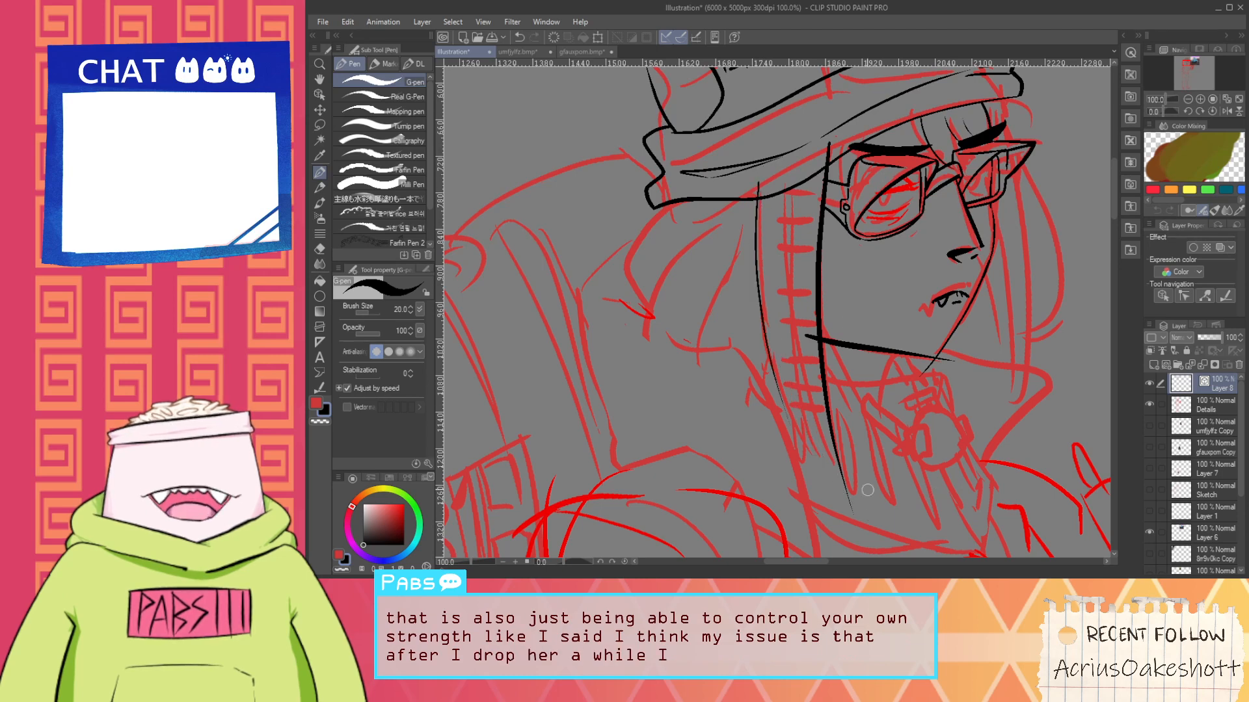
Extend the outer hair line to a pointed tip and ink a short strand rising beside it
{"action": "scroll", "coordinate": [795, 428], "scroll_direction": "up", "scroll_amount": 2}
{"action": "left_click_drag", "start_coordinate": [777, 393], "coordinate": [797, 444]}
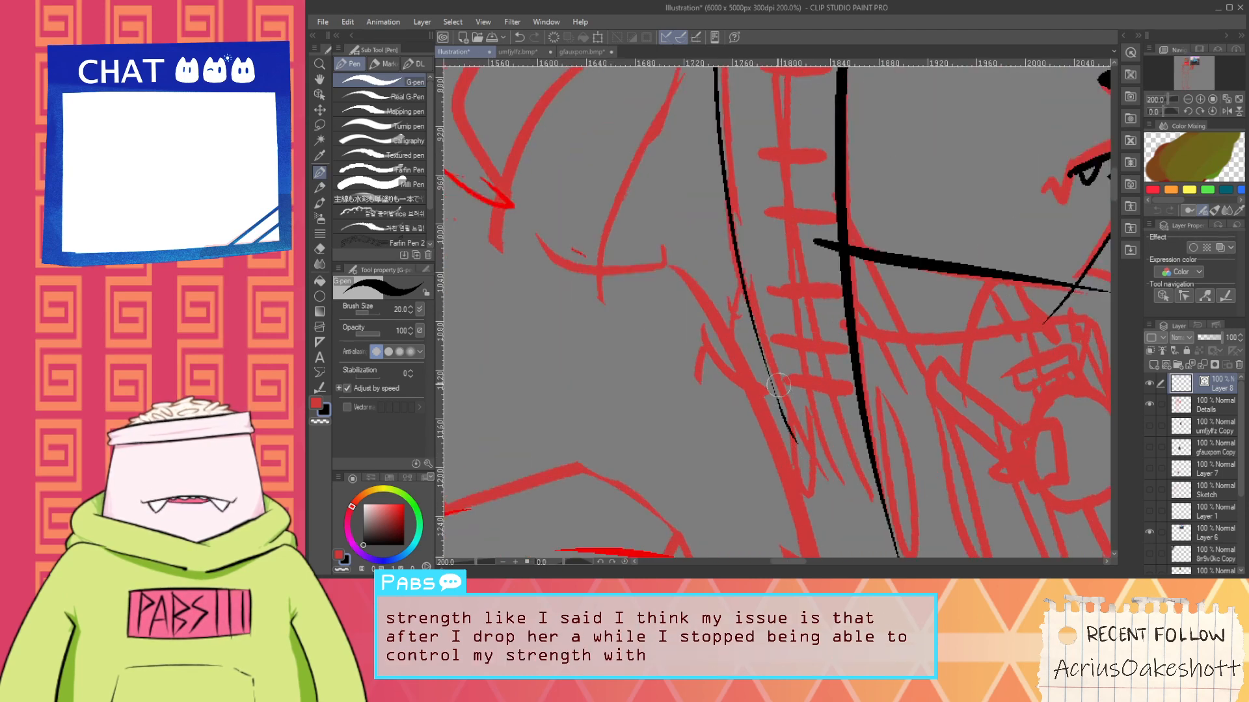
{"action": "mouse_move", "coordinate": [778, 402]}
{"action": "left_mouse_down"}
{"action": "mouse_move", "coordinate": [804, 453]}
{"action": "mouse_move", "coordinate": [801, 296]}
{"action": "left_mouse_up"}
{"action": "key", "text": "ctrl+z"}
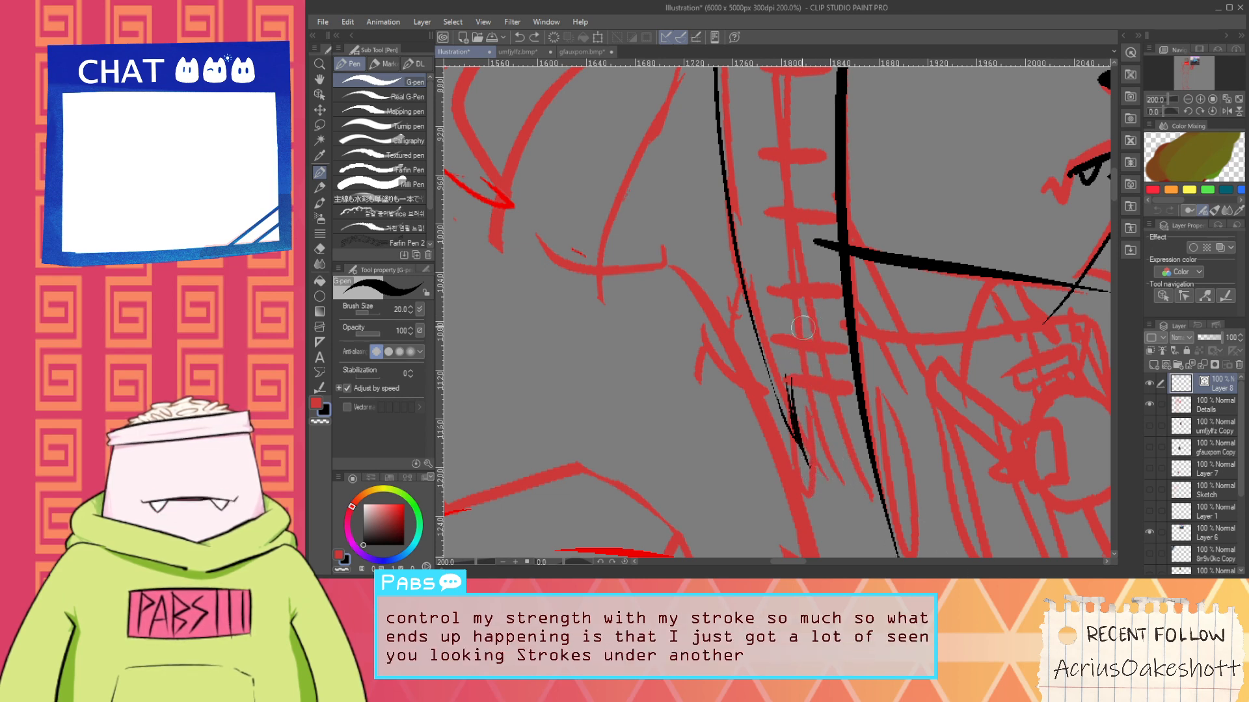
{"action": "key", "text": "space"}
{"action": "left_click_drag", "start_coordinate": [847, 460], "coordinate": [817, 342]}
{"action": "left_click_drag", "start_coordinate": [776, 189], "coordinate": [845, 418]}
{"action": "key", "text": "ctrl+z"}
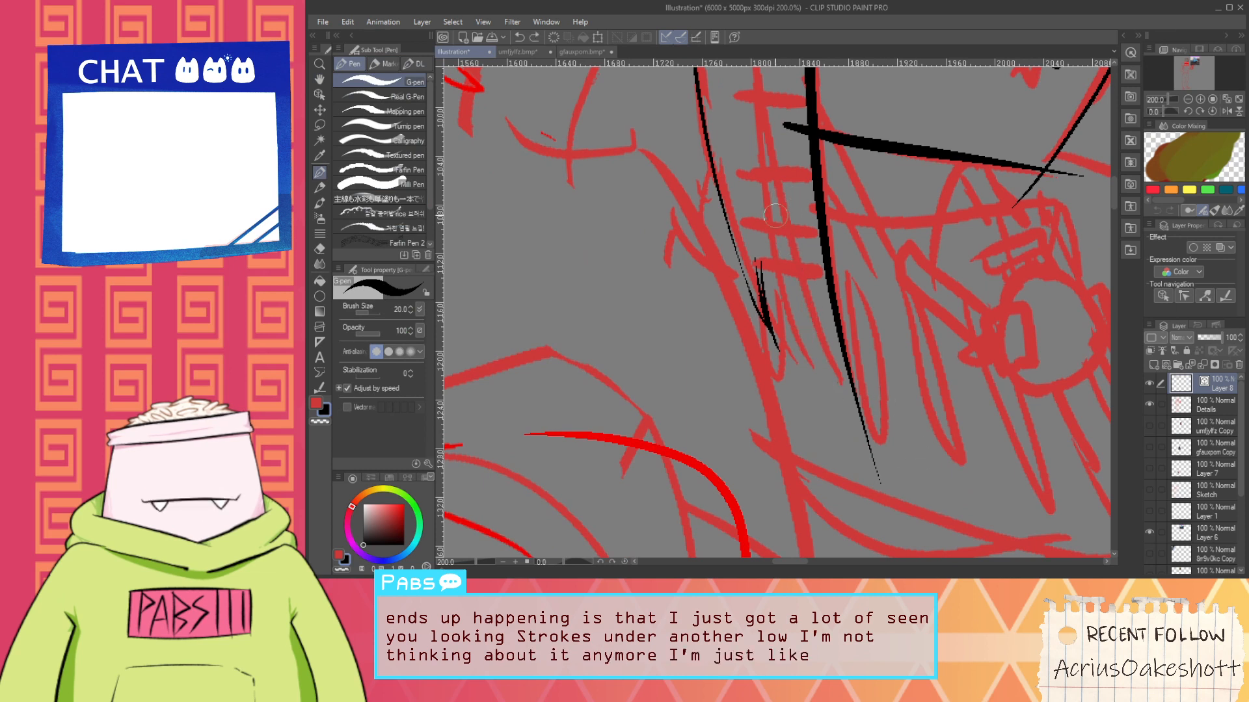
{"action": "left_click_drag", "start_coordinate": [777, 192], "coordinate": [824, 415]}
{"action": "key", "text": "ctrl+z"}
{"action": "key", "text": "ctrl+z"}
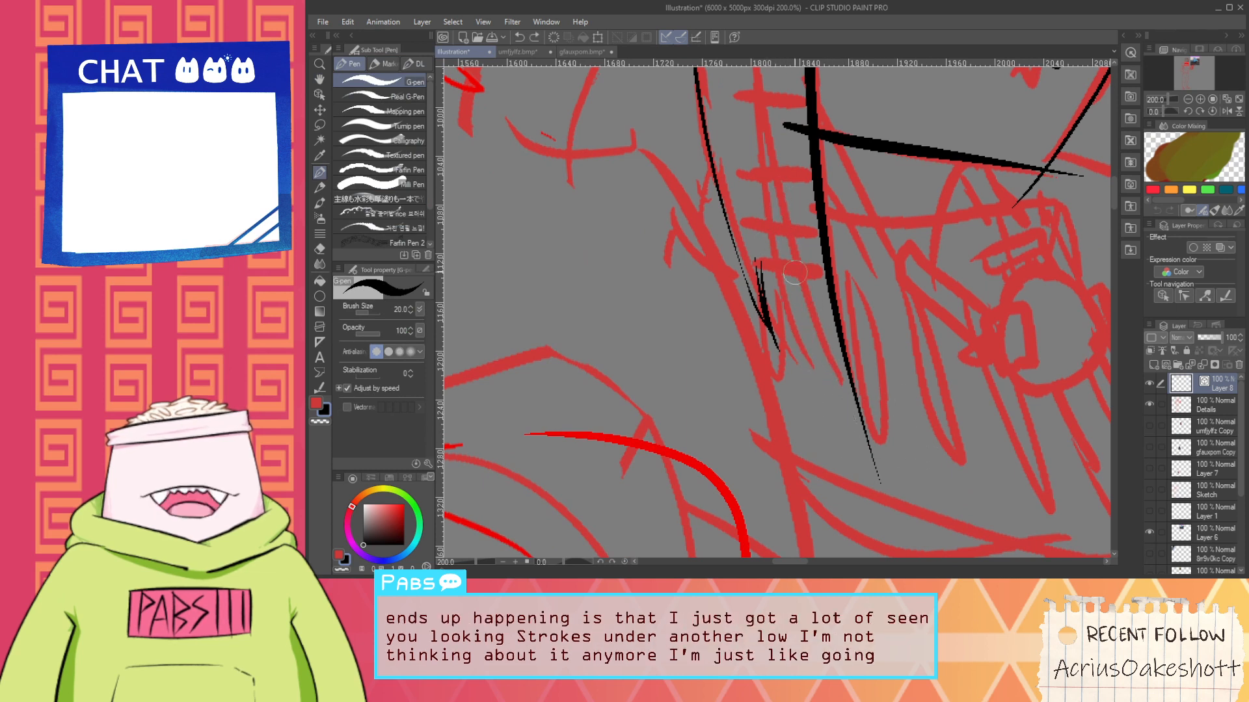
{"action": "left_click_drag", "start_coordinate": [786, 222], "coordinate": [833, 400]}
{"action": "key", "text": "ctrl+z"}
{"action": "left_click_drag", "start_coordinate": [779, 227], "coordinate": [834, 435]}
{"action": "key", "text": "ctrl+z"}
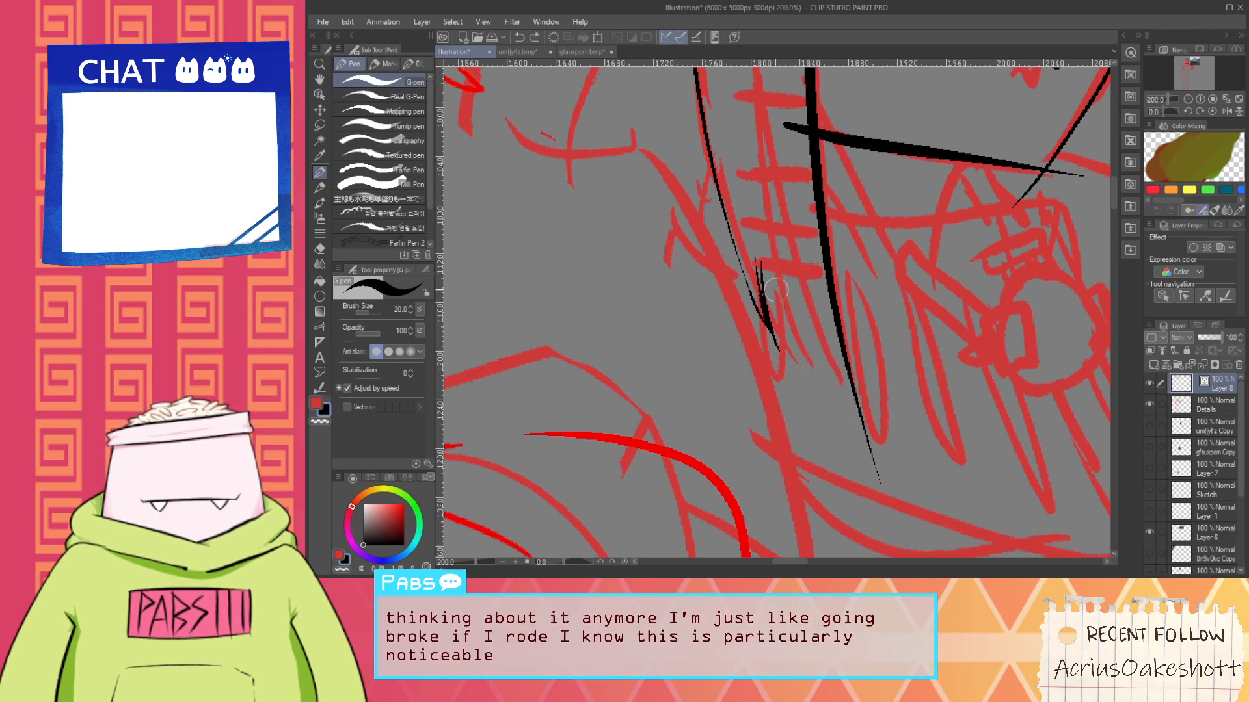
Ink a tapered strand inside the lower side lock, running down to the tip of the hair line beside the face
{"action": "left_click_drag", "start_coordinate": [785, 246], "coordinate": [845, 441]}
{"action": "left_click_drag", "start_coordinate": [830, 376], "coordinate": [861, 463]}
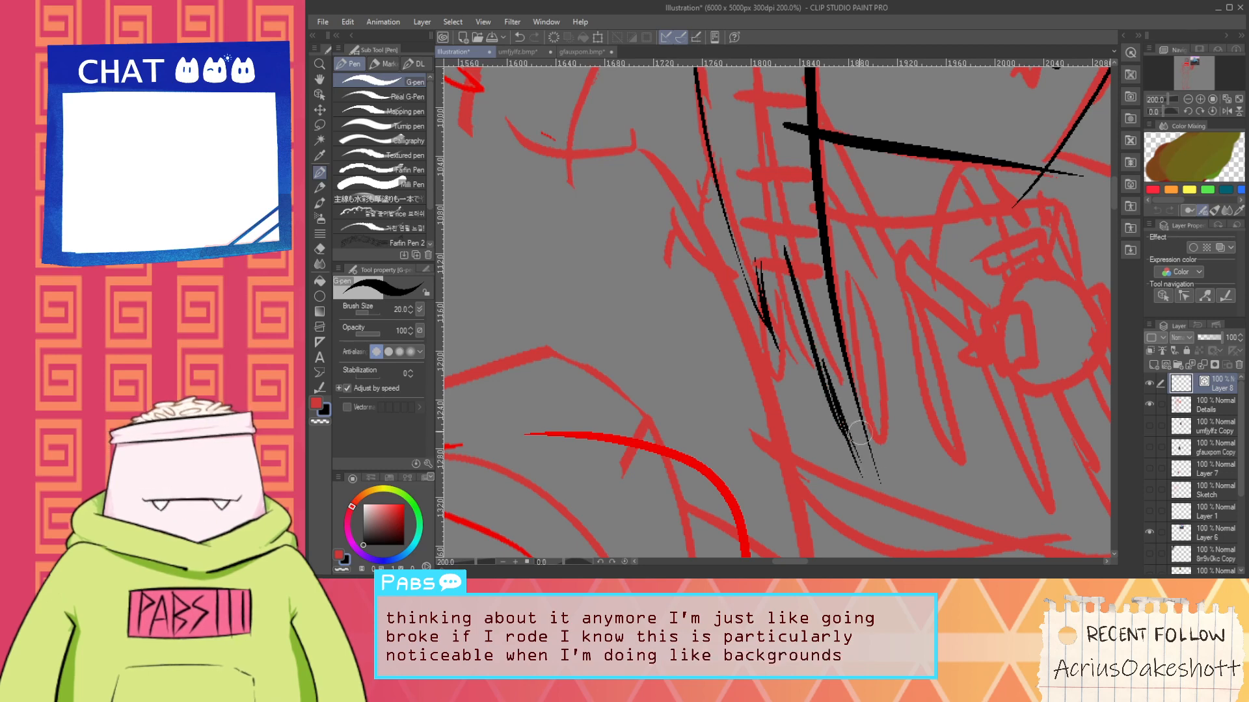
{"action": "key", "text": "e"}
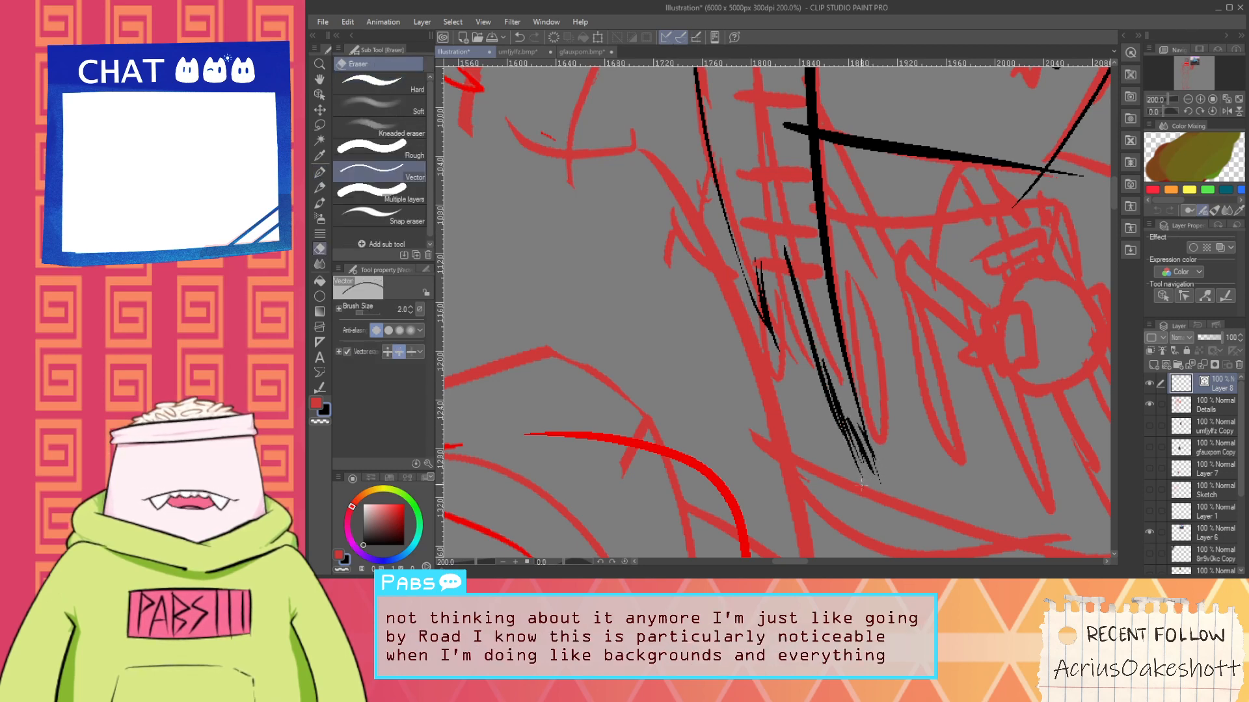
Ink the two lowest hair clips as slim slanted rectangles across the side lock and trim their overshooting corners
{"action": "scroll", "coordinate": [861, 474], "scroll_direction": "down", "scroll_amount": 1}
{"action": "key", "text": "space"}
{"action": "left_click_drag", "start_coordinate": [806, 272], "coordinate": [798, 390]}
{"action": "scroll", "coordinate": [798, 357], "scroll_direction": "down", "scroll_amount": 1}
{"action": "left_click_drag", "start_coordinate": [799, 295], "coordinate": [804, 335]}
{"action": "scroll", "coordinate": [804, 334], "scroll_direction": "up", "scroll_amount": 1}
{"action": "key", "text": "p"}
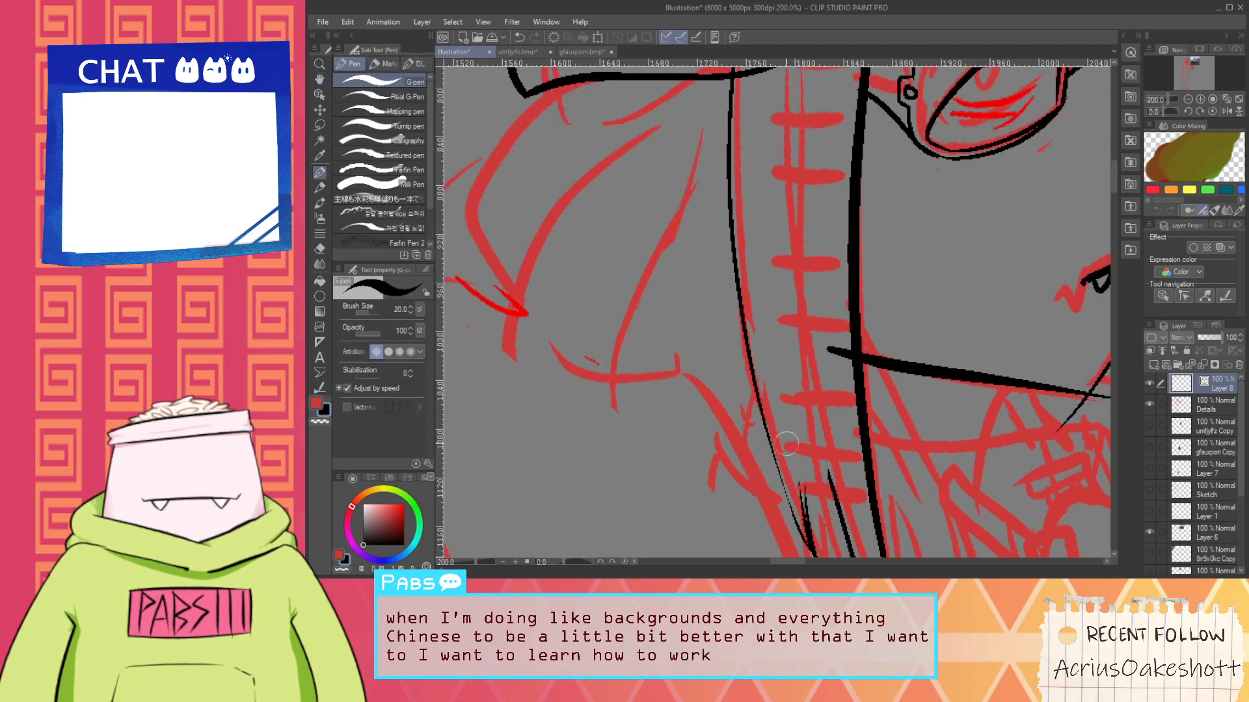
{"action": "left_click_drag", "start_coordinate": [782, 451], "coordinate": [826, 458]}
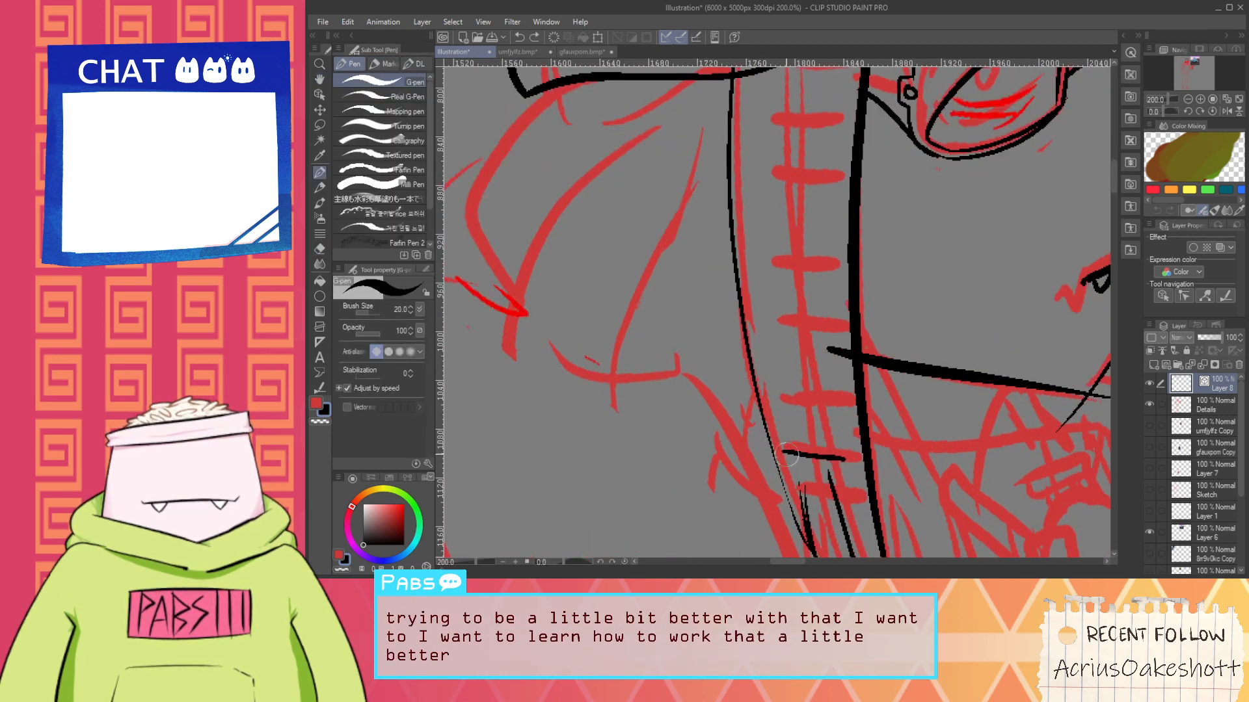
{"action": "left_click_drag", "start_coordinate": [841, 464], "coordinate": [758, 428]}
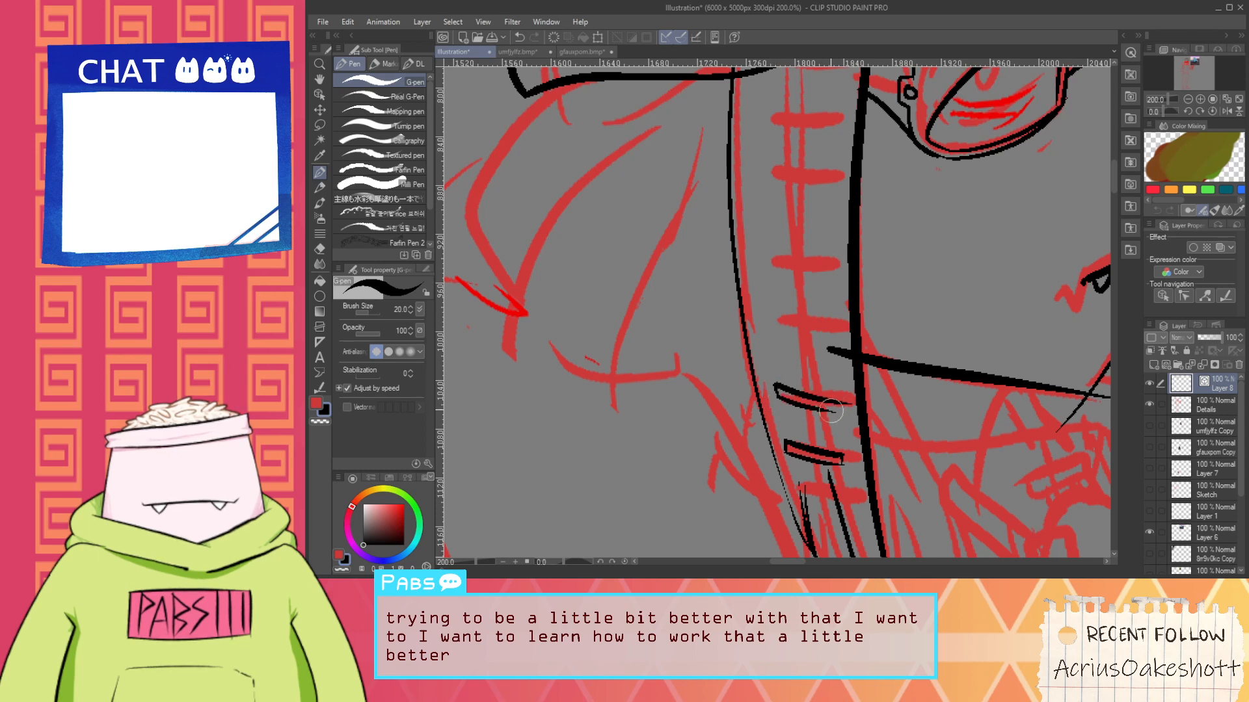
{"action": "key", "text": "e"}
{"action": "left_click_drag", "start_coordinate": [851, 403], "coordinate": [844, 407]}
Ink a third slim, slightly curved hair clip above the two lower ones and trim its overshooting ends
{"action": "mouse_move", "coordinate": [789, 342]}
{"action": "left_mouse_down"}
{"action": "mouse_move", "coordinate": [814, 382]}
{"action": "mouse_move", "coordinate": [873, 395]}
{"action": "left_mouse_up"}
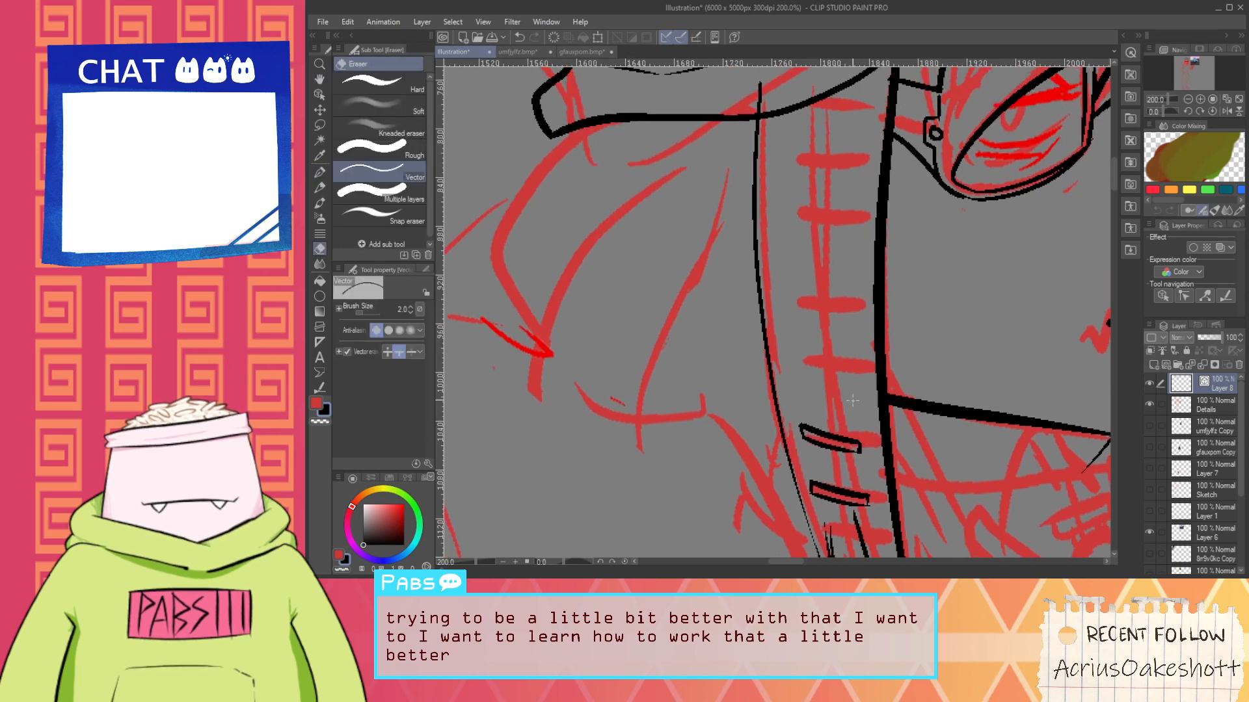
{"action": "key", "text": "p"}
{"action": "mouse_move", "coordinate": [793, 382]}
{"action": "left_mouse_down"}
{"action": "mouse_move", "coordinate": [845, 395]}
{"action": "mouse_move", "coordinate": [790, 366]}
{"action": "mouse_move", "coordinate": [872, 394]}
{"action": "left_mouse_up"}
{"action": "key", "text": "ctrl+z"}
{"action": "key", "text": "ctrl+z"}
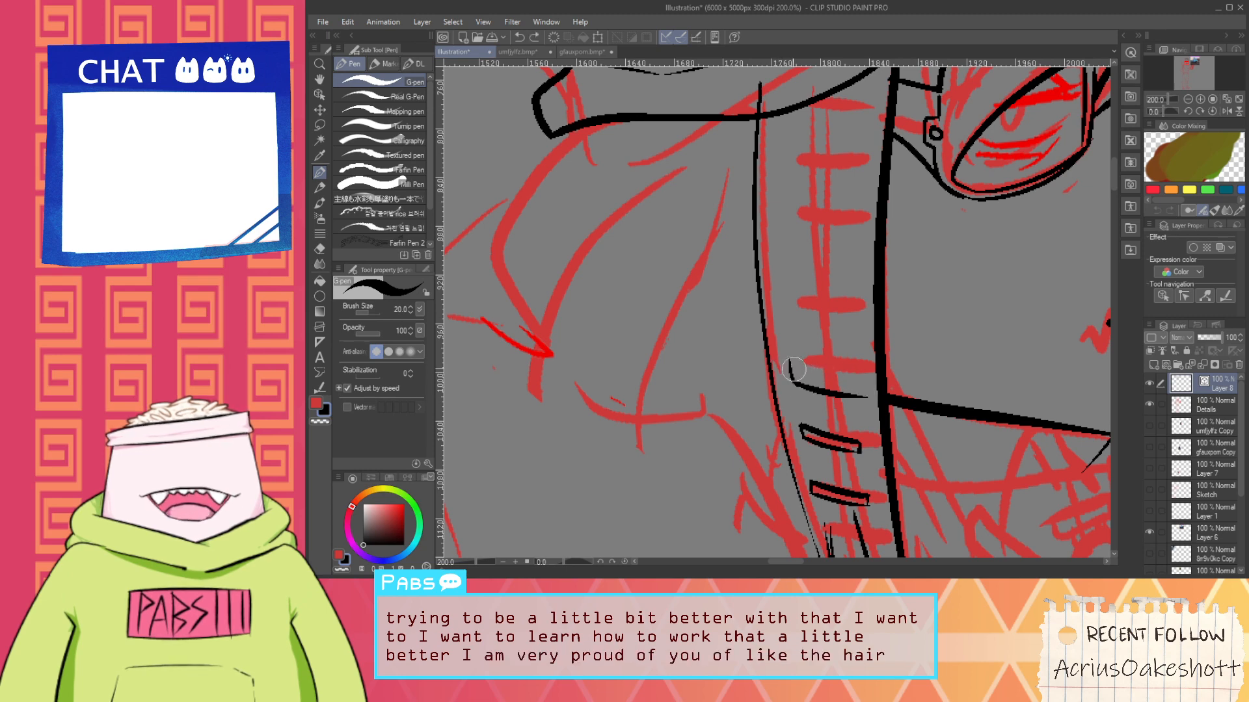
{"action": "left_click_drag", "start_coordinate": [858, 383], "coordinate": [859, 401]}
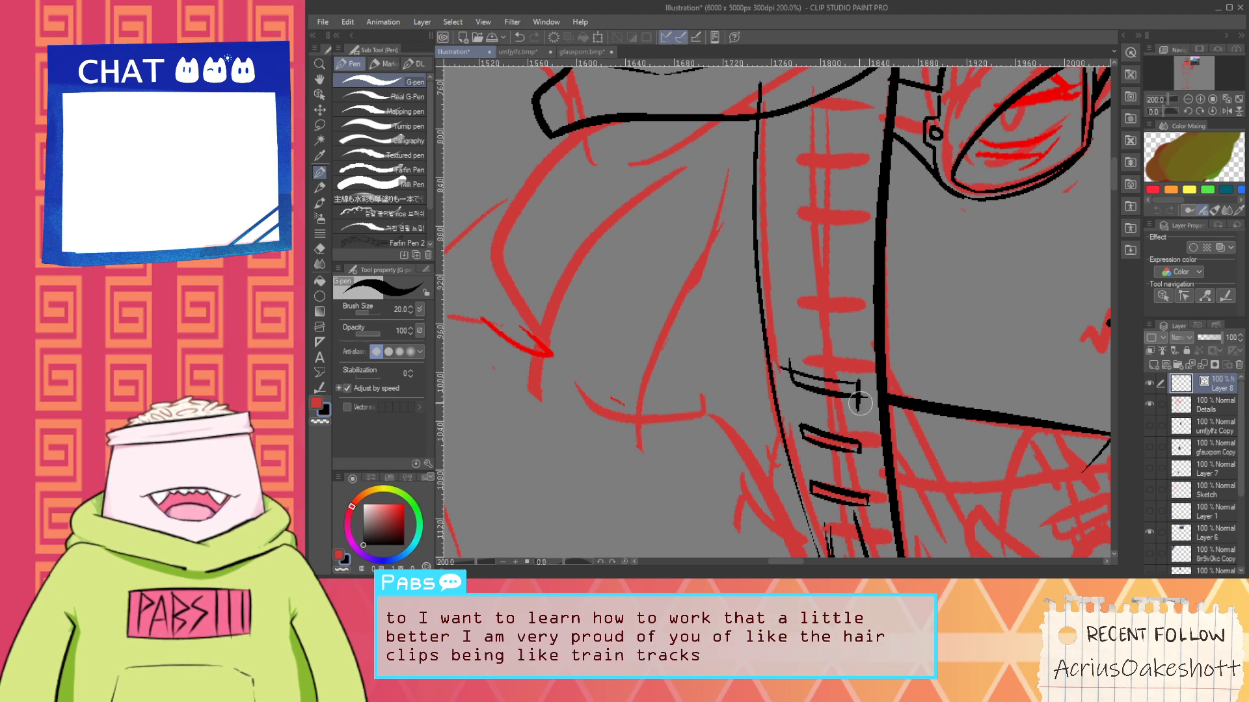
{"action": "key", "text": "e"}
{"action": "scroll", "coordinate": [865, 407], "scroll_direction": "up", "scroll_amount": 2}
{"action": "left_click", "coordinate": [714, 325]}
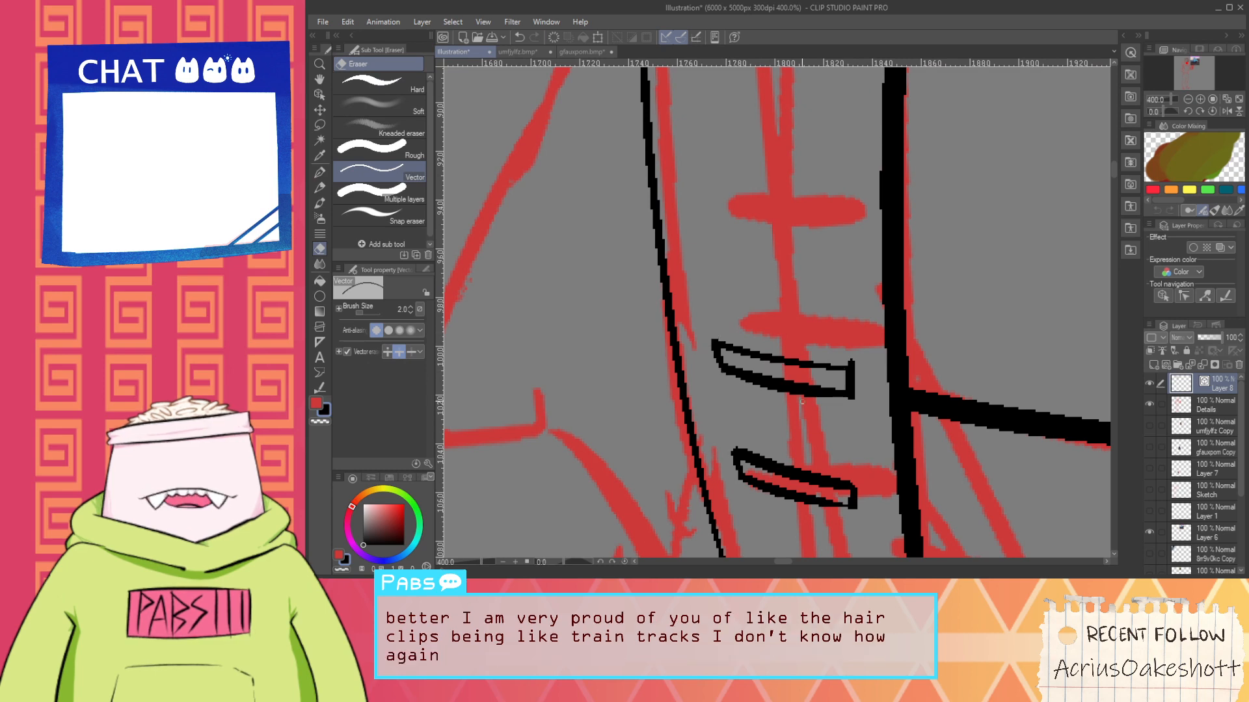
Ink a fourth slim rectangular hair clip over the next sketched bar up the side lock
{"action": "scroll", "coordinate": [835, 344], "scroll_direction": "down", "scroll_amount": 2}
{"action": "key", "text": "p"}
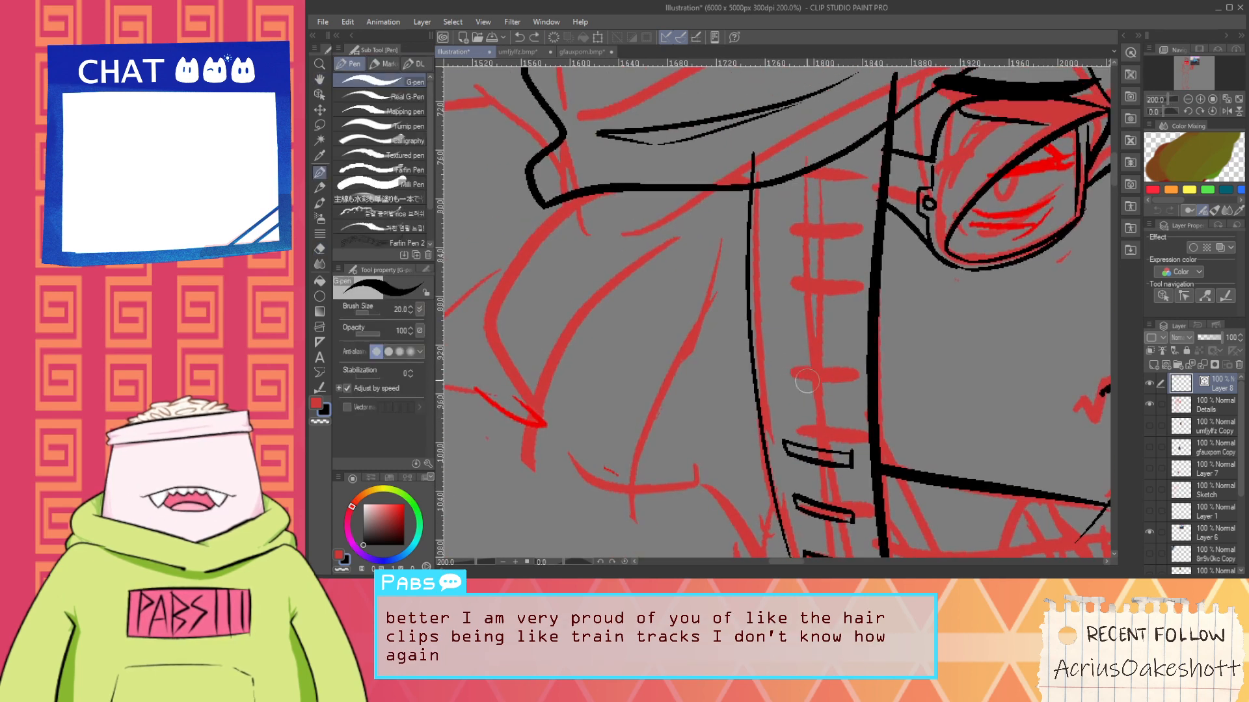
{"action": "left_click_drag", "start_coordinate": [773, 377], "coordinate": [859, 389]}
{"action": "key", "text": "ctrl+z"}
{"action": "scroll", "coordinate": [789, 378], "scroll_direction": "up", "scroll_amount": 2}
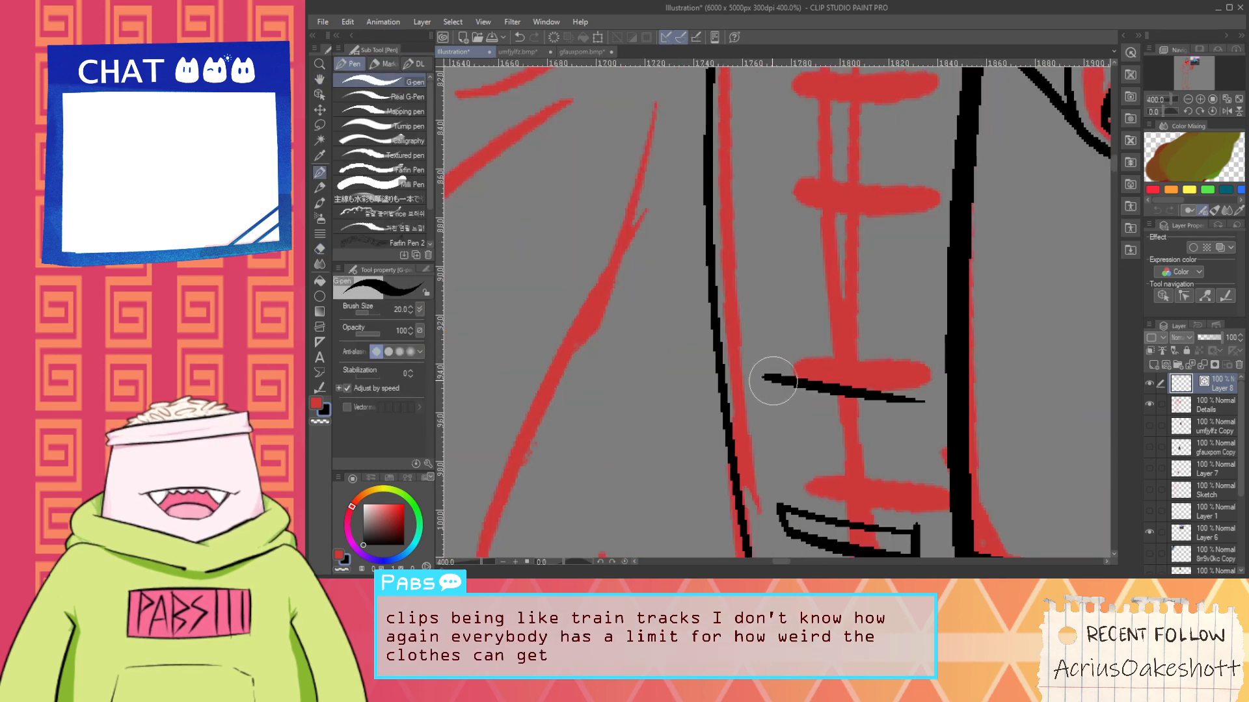
{"action": "mouse_move", "coordinate": [764, 378]}
{"action": "left_mouse_down"}
{"action": "mouse_move", "coordinate": [764, 351]}
{"action": "mouse_move", "coordinate": [924, 366]}
{"action": "mouse_move", "coordinate": [922, 400]}
{"action": "left_mouse_up"}
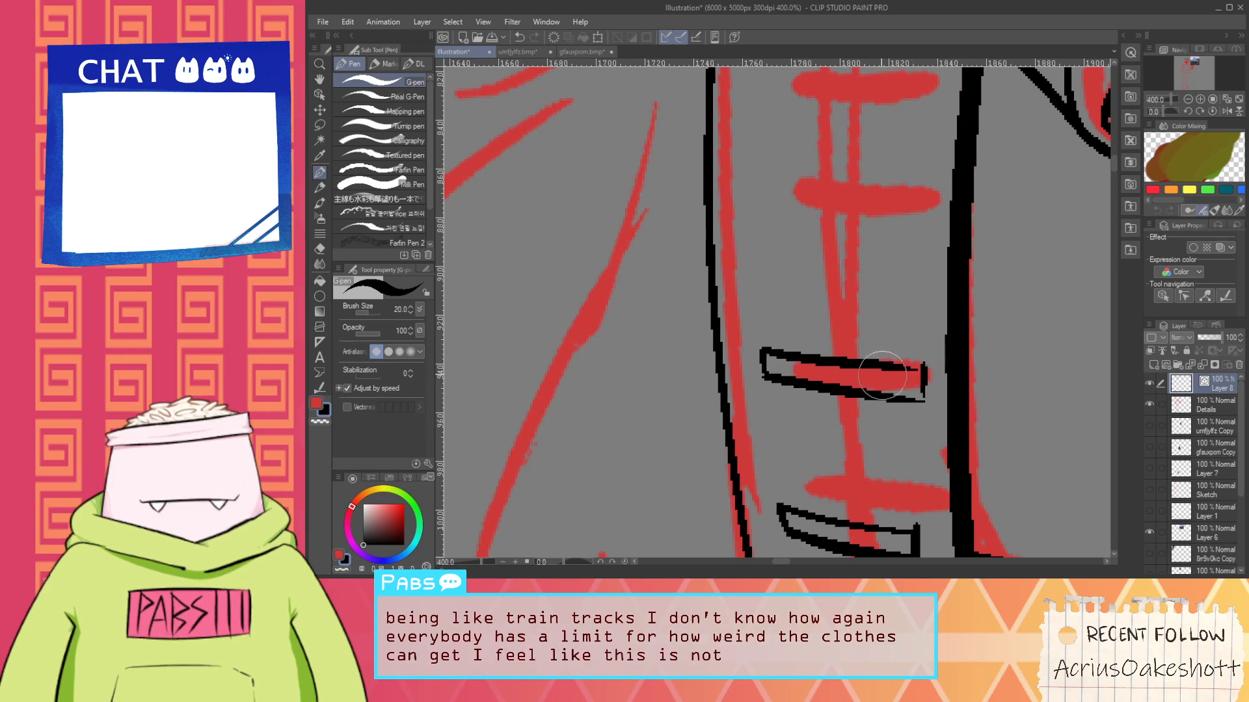
{"action": "scroll", "coordinate": [839, 338], "scroll_direction": "down", "scroll_amount": 2}
{"action": "left_click_drag", "start_coordinate": [839, 299], "coordinate": [851, 390]}
{"action": "scroll", "coordinate": [816, 351], "scroll_direction": "up", "scroll_amount": 2}
{"action": "left_click_drag", "start_coordinate": [816, 338], "coordinate": [994, 362]}
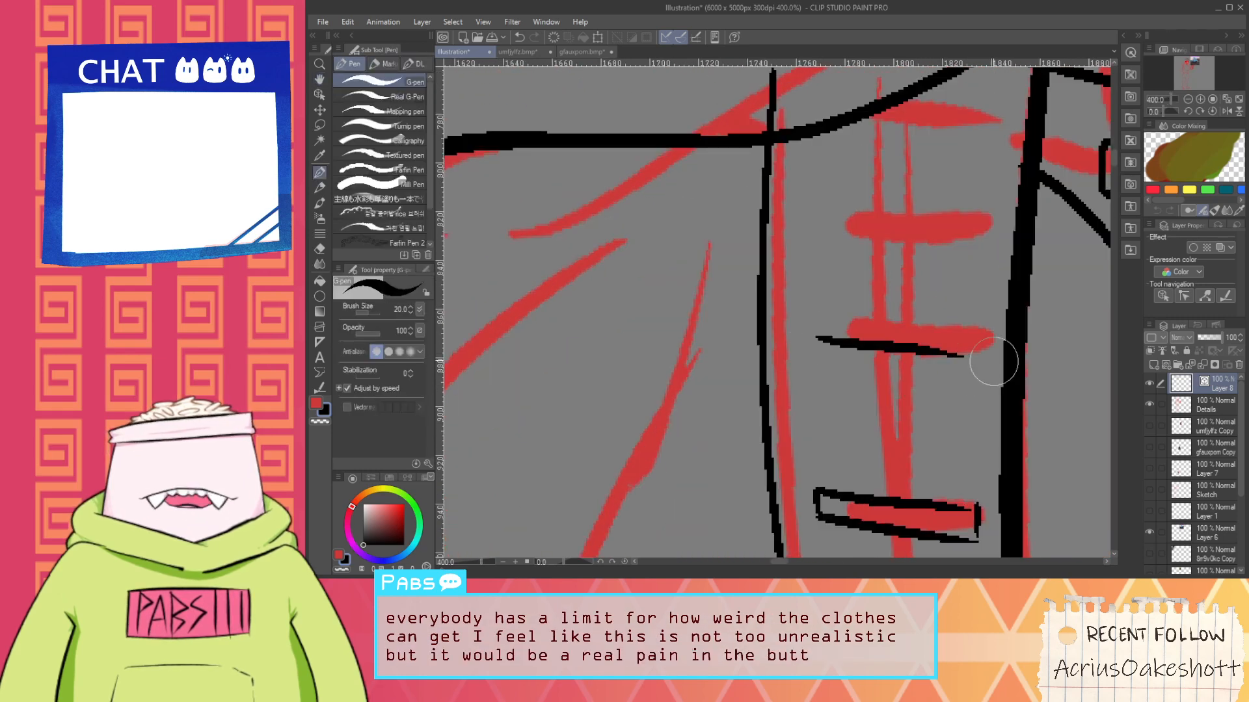
{"action": "key", "text": "ctrl+z"}
{"action": "key", "text": "ctrl+z"}
{"action": "mouse_move", "coordinate": [814, 340]}
{"action": "left_mouse_down"}
{"action": "mouse_move", "coordinate": [992, 332]}
{"action": "mouse_move", "coordinate": [1002, 357]}
{"action": "left_mouse_up"}
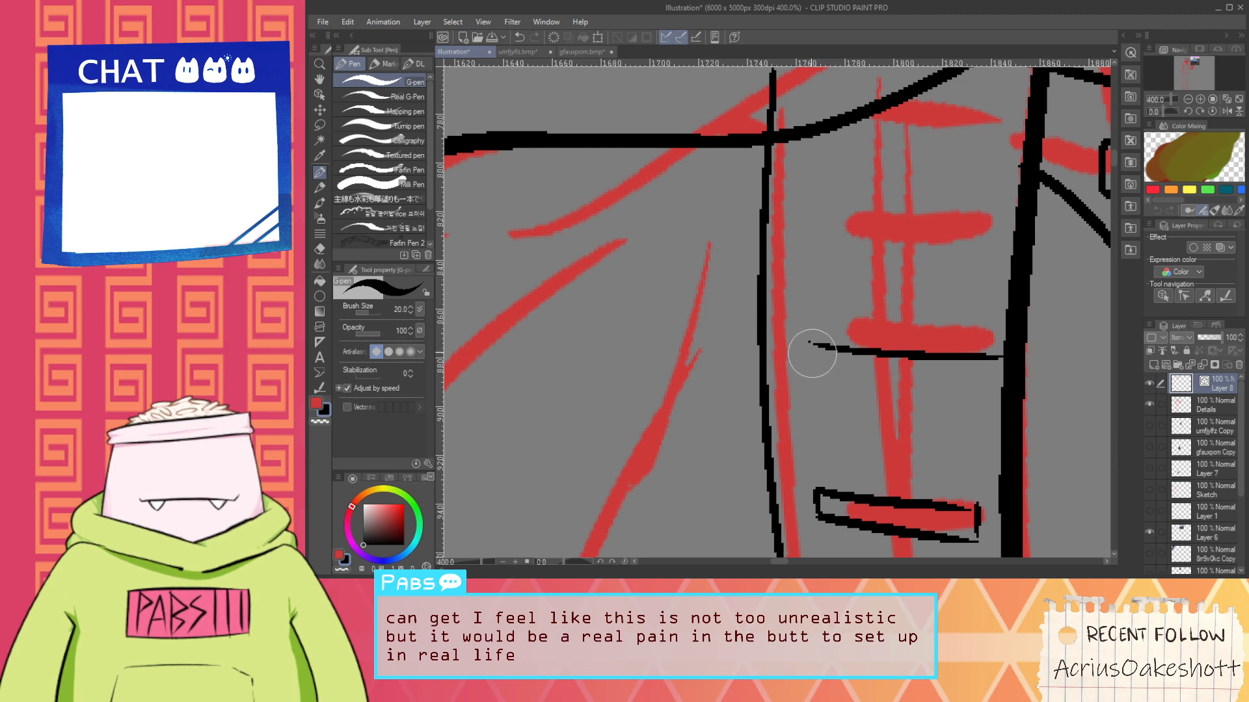
{"action": "key", "text": "ctrl+z"}
{"action": "left_click_drag", "start_coordinate": [804, 337], "coordinate": [960, 363]}
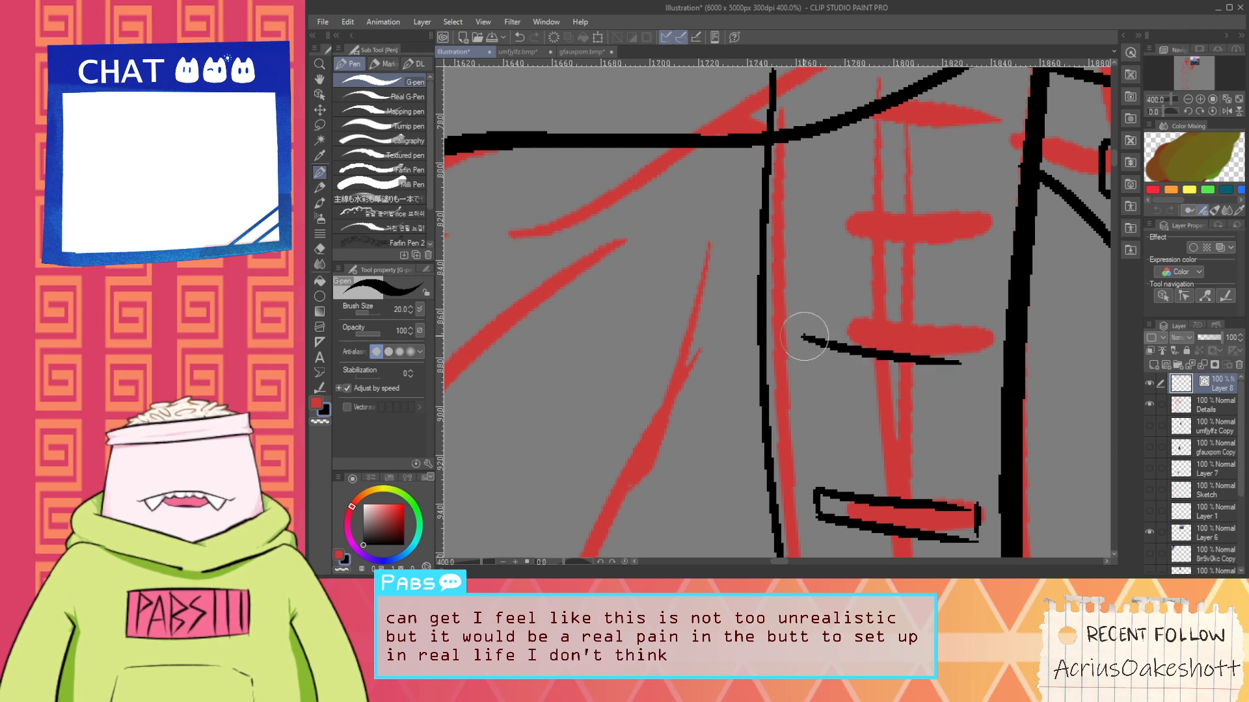
{"action": "left_click_drag", "start_coordinate": [804, 336], "coordinate": [961, 324]}
{"action": "key", "text": "ctrl+z"}
{"action": "key", "text": "ctrl+z"}
{"action": "left_click_drag", "start_coordinate": [807, 337], "coordinate": [991, 340]}
{"action": "key", "text": "ctrl+z"}
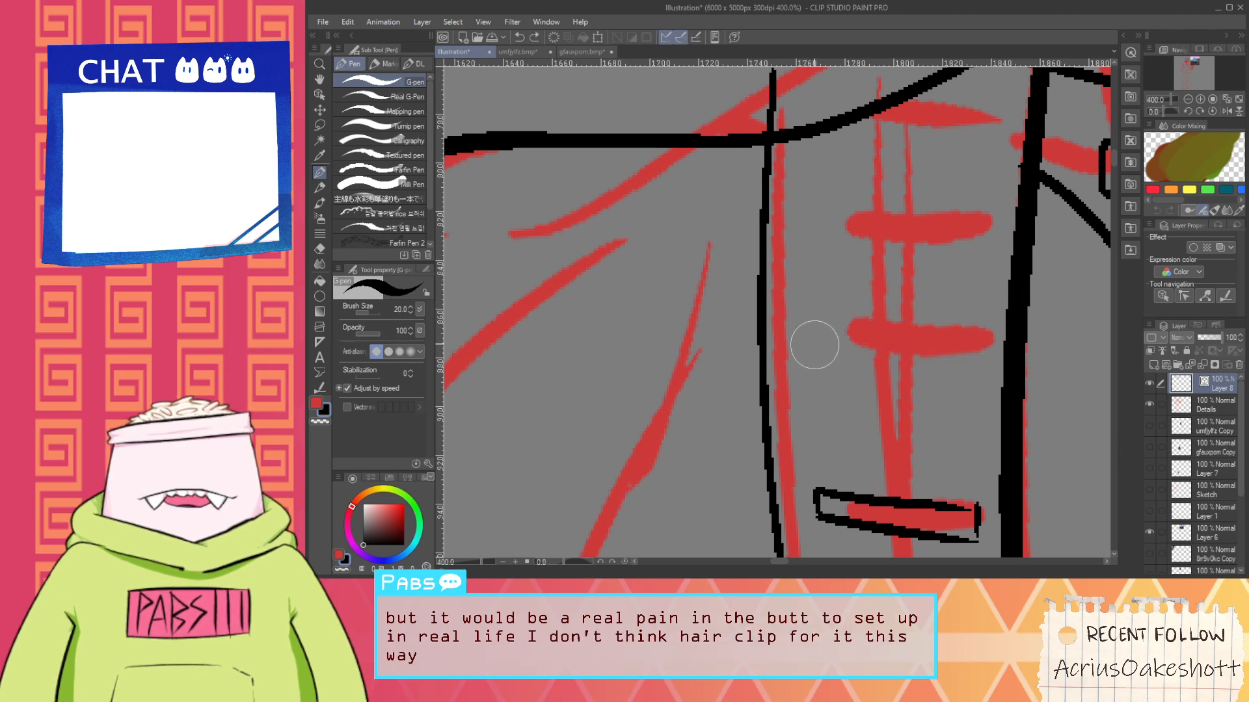
{"action": "left_click_drag", "start_coordinate": [816, 335], "coordinate": [991, 349]}
{"action": "key", "text": "ctrl+z"}
Ink the fifth hair clip's slim outline over the next sketched bar and trim its overshooting corners
{"action": "mouse_move", "coordinate": [817, 335]}
{"action": "left_mouse_down"}
{"action": "mouse_move", "coordinate": [863, 346]}
{"action": "mouse_move", "coordinate": [990, 349]}
{"action": "left_mouse_up"}
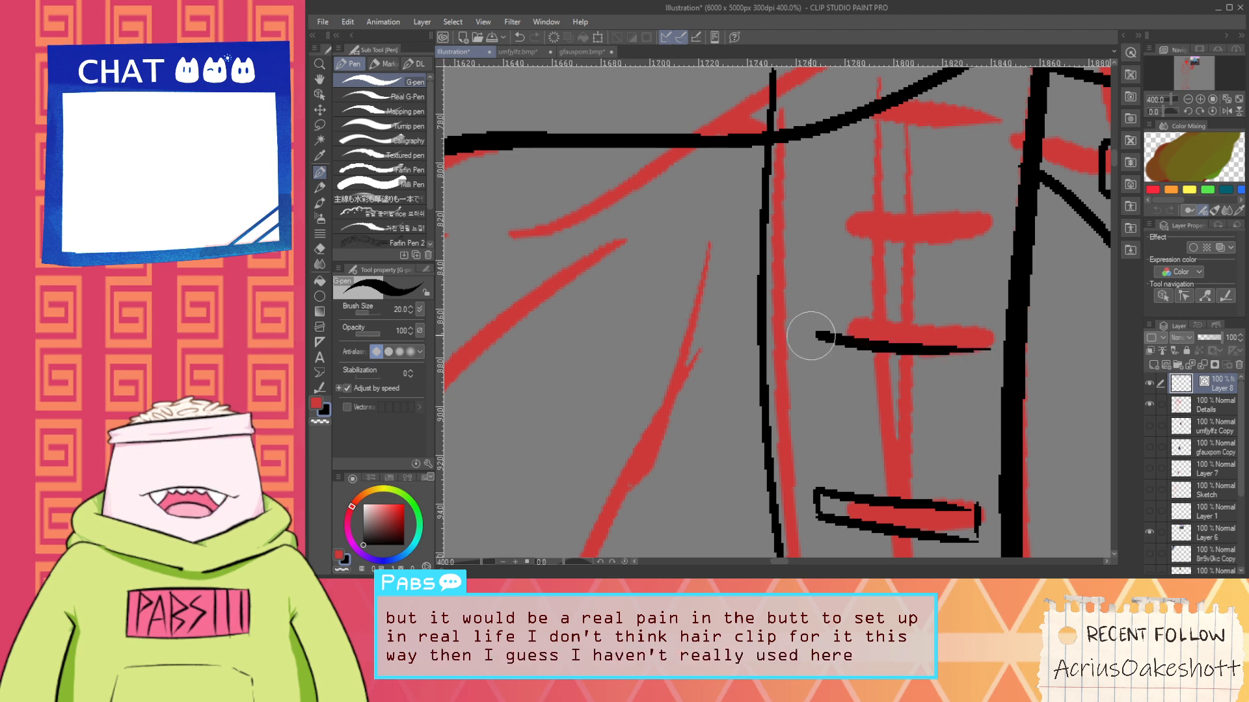
{"action": "left_click_drag", "start_coordinate": [814, 312], "coordinate": [1006, 327]}
{"action": "key", "text": "ctrl+z"}
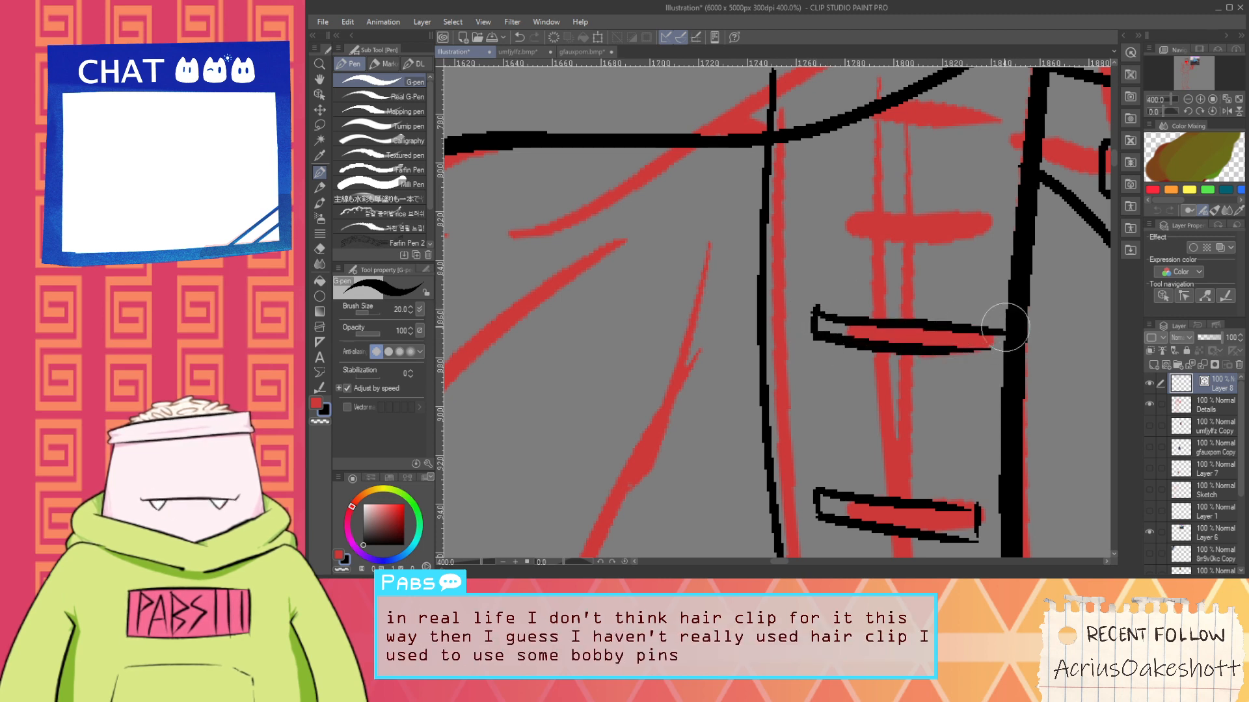
{"action": "key", "text": "ctrl+z"}
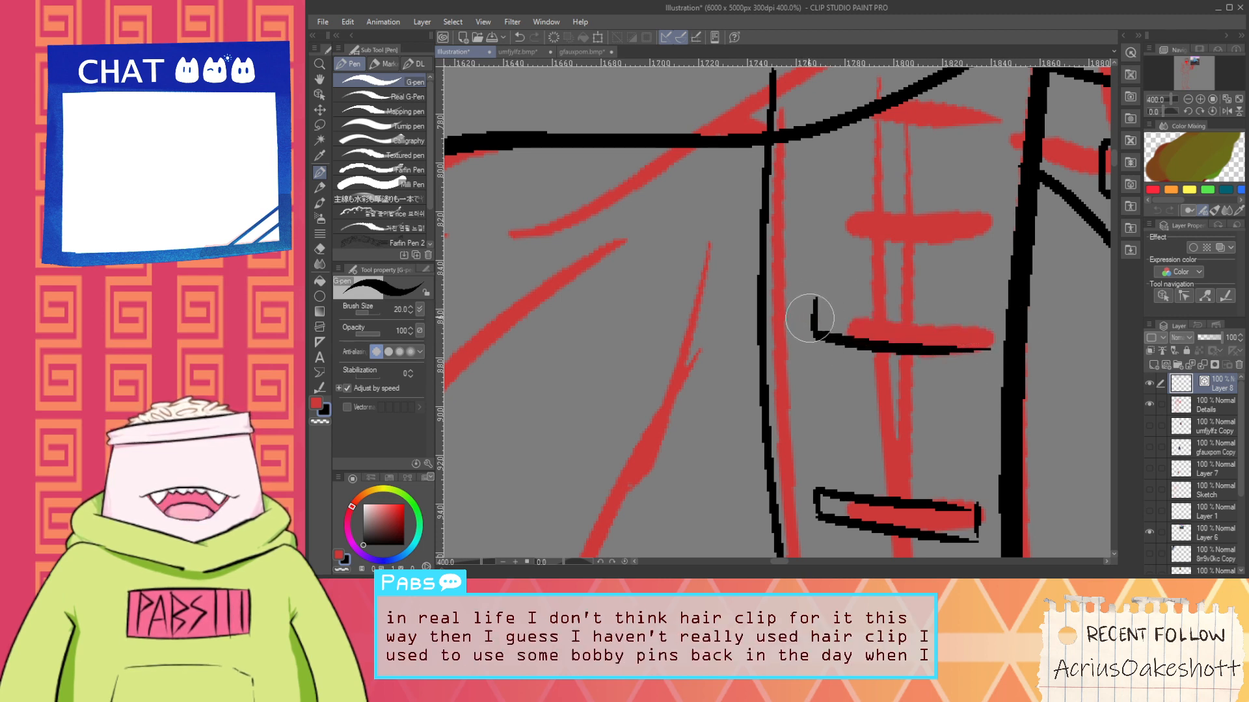
{"action": "left_click_drag", "start_coordinate": [813, 309], "coordinate": [995, 325]}
{"action": "key", "text": "ctrl+z"}
{"action": "mouse_move", "coordinate": [810, 307]}
{"action": "left_mouse_down"}
{"action": "mouse_move", "coordinate": [882, 324]}
{"action": "mouse_move", "coordinate": [988, 324]}
{"action": "mouse_move", "coordinate": [976, 352]}
{"action": "left_mouse_up"}
{"action": "key", "text": "e"}
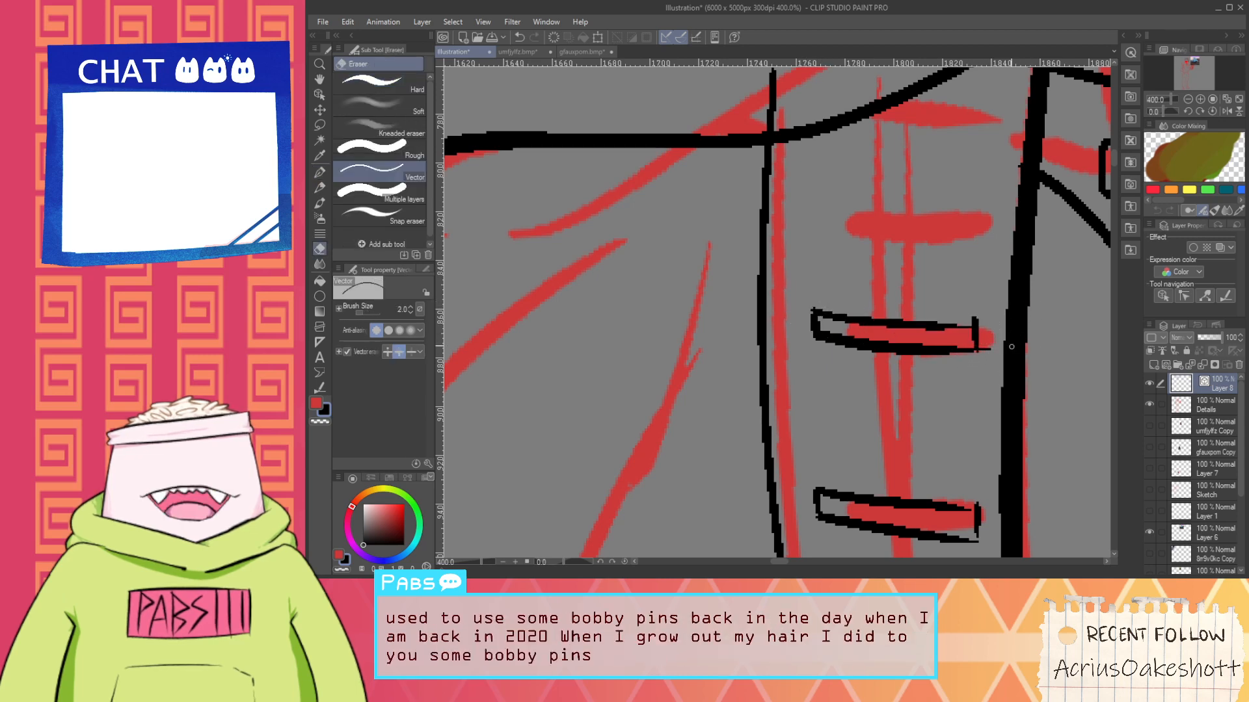
{"action": "key", "text": "space"}
{"action": "left_click_drag", "start_coordinate": [936, 260], "coordinate": [933, 404]}
{"action": "key", "text": "p"}
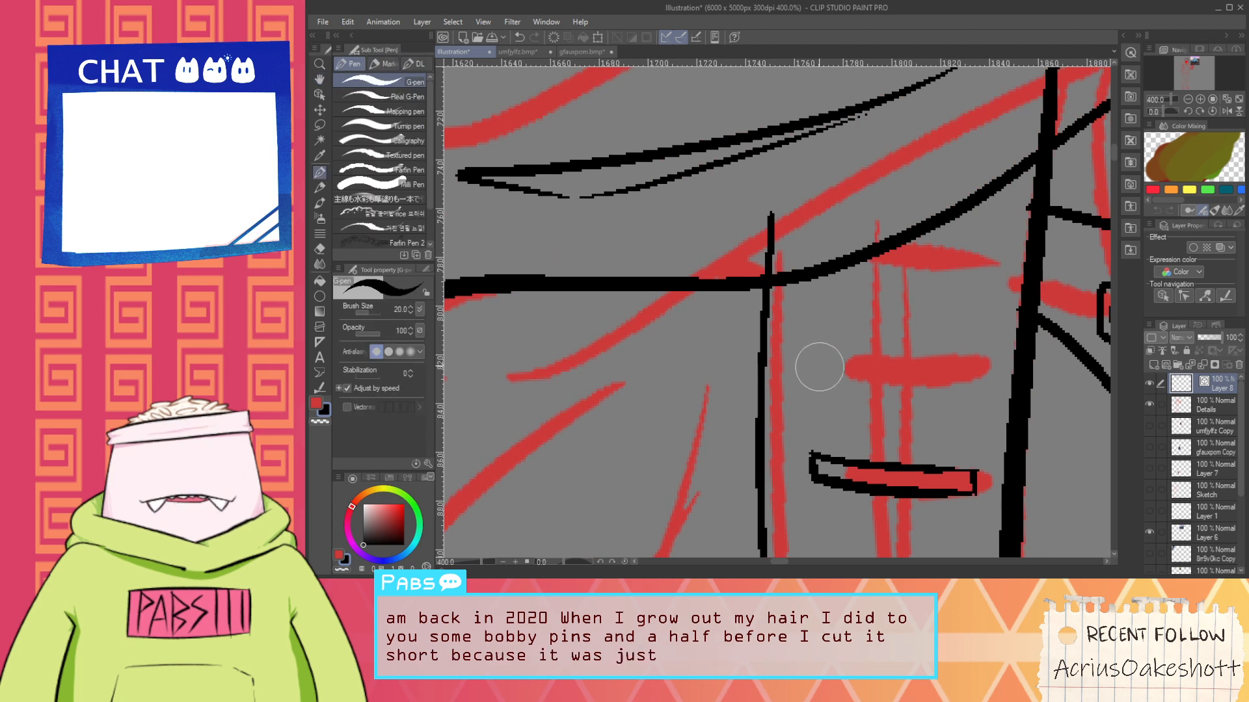
{"action": "left_click_drag", "start_coordinate": [817, 361], "coordinate": [1020, 368]}
{"action": "key", "text": "ctrl+z"}
{"action": "mouse_move", "coordinate": [823, 337]}
{"action": "left_mouse_down"}
{"action": "mouse_move", "coordinate": [976, 359]}
{"action": "mouse_move", "coordinate": [948, 340]}
{"action": "mouse_move", "coordinate": [988, 344]}
{"action": "left_mouse_up"}
{"action": "key", "text": "ctrl+z"}
{"action": "key", "text": "ctrl+z"}
{"action": "left_click_drag", "start_coordinate": [786, 307], "coordinate": [971, 321]}
{"action": "key", "text": "ctrl+z"}
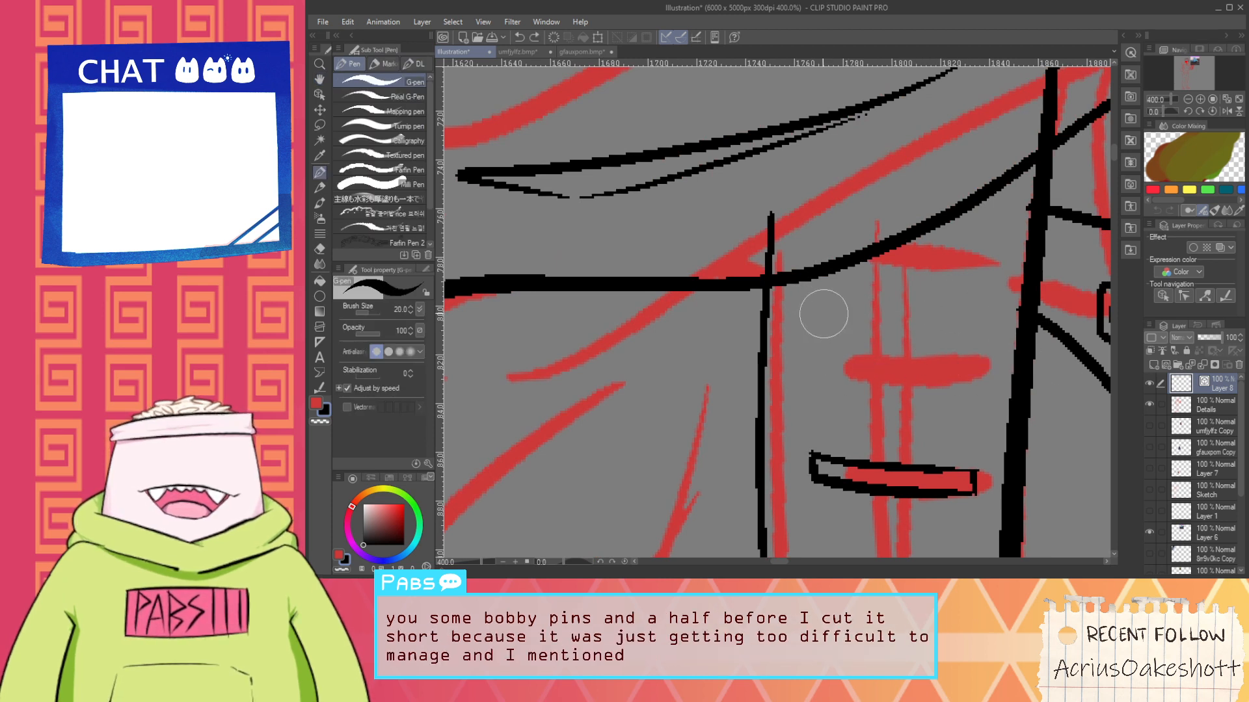
Ink the topmost hair clip just below the hat's brim, then trim its corners and the outer hair line's overrun above the brim
{"action": "left_click_drag", "start_coordinate": [804, 311], "coordinate": [1004, 313]}
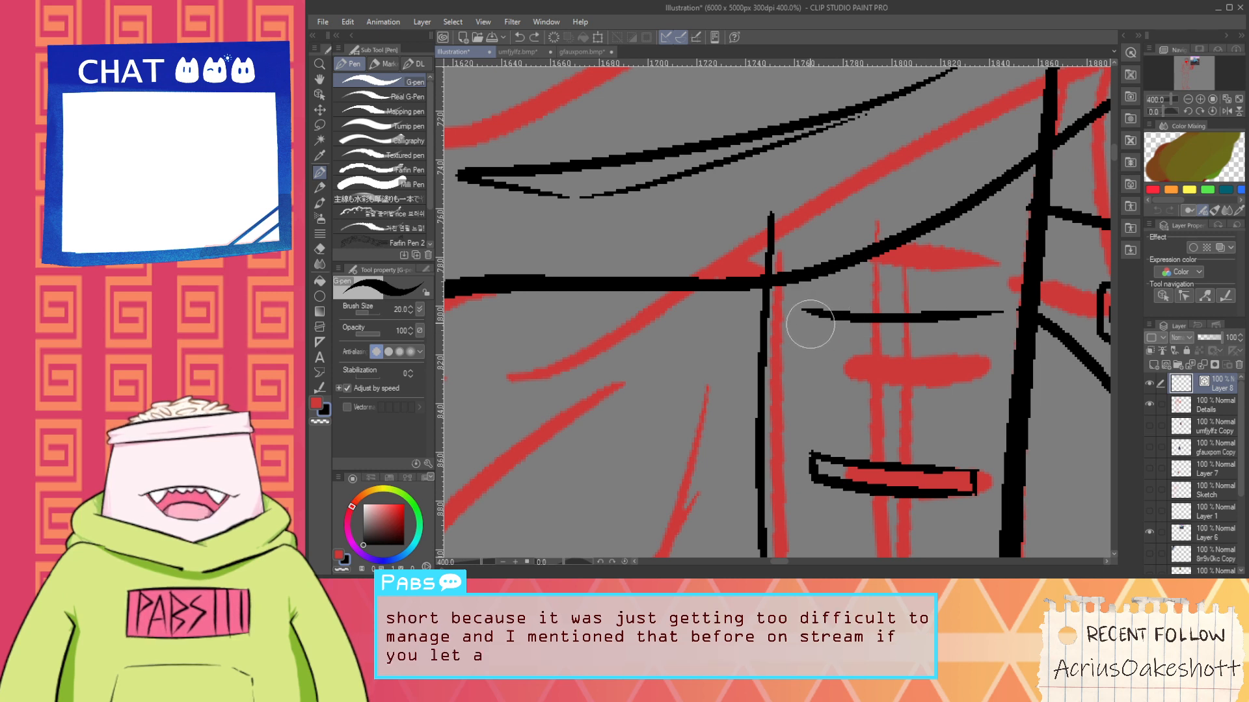
{"action": "mouse_move", "coordinate": [807, 290]}
{"action": "left_mouse_down"}
{"action": "mouse_move", "coordinate": [979, 300]}
{"action": "mouse_move", "coordinate": [980, 315]}
{"action": "mouse_move", "coordinate": [841, 294]}
{"action": "mouse_move", "coordinate": [1015, 296]}
{"action": "left_mouse_up"}
{"action": "key", "text": "ctrl+z"}
{"action": "key", "text": "ctrl+z"}
{"action": "left_click_drag", "start_coordinate": [804, 294], "coordinate": [981, 297]}
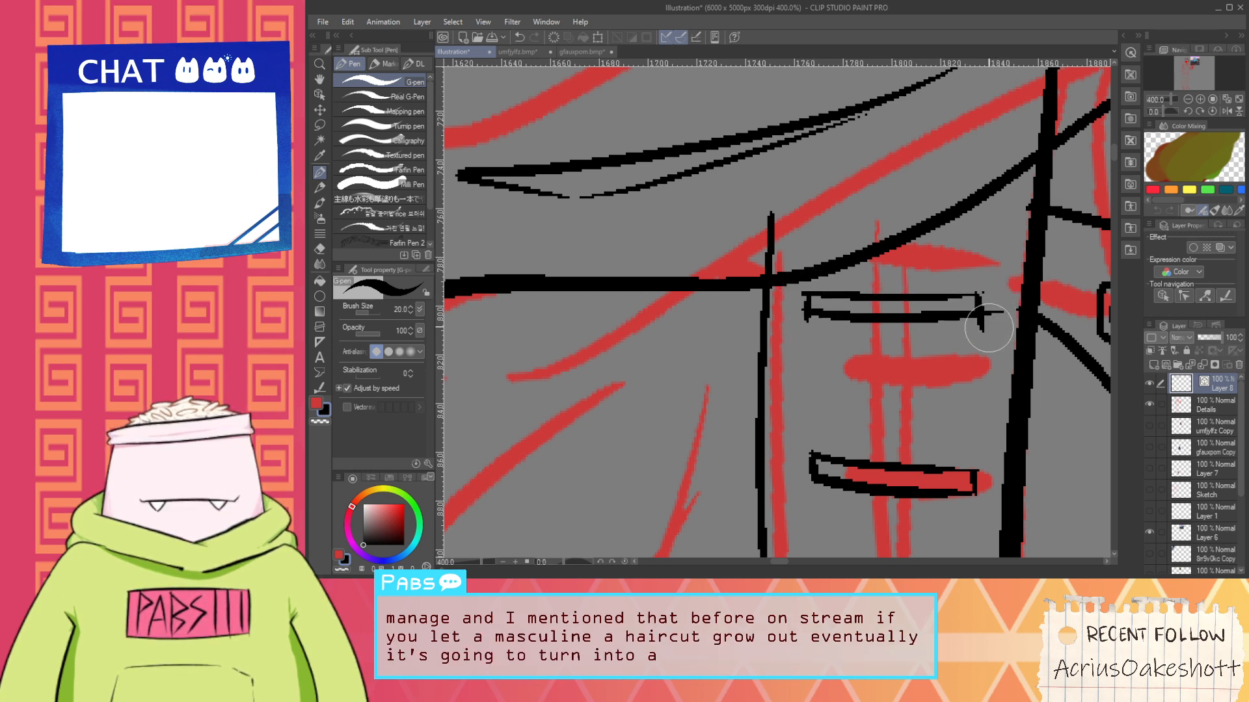
{"action": "key", "text": "e"}
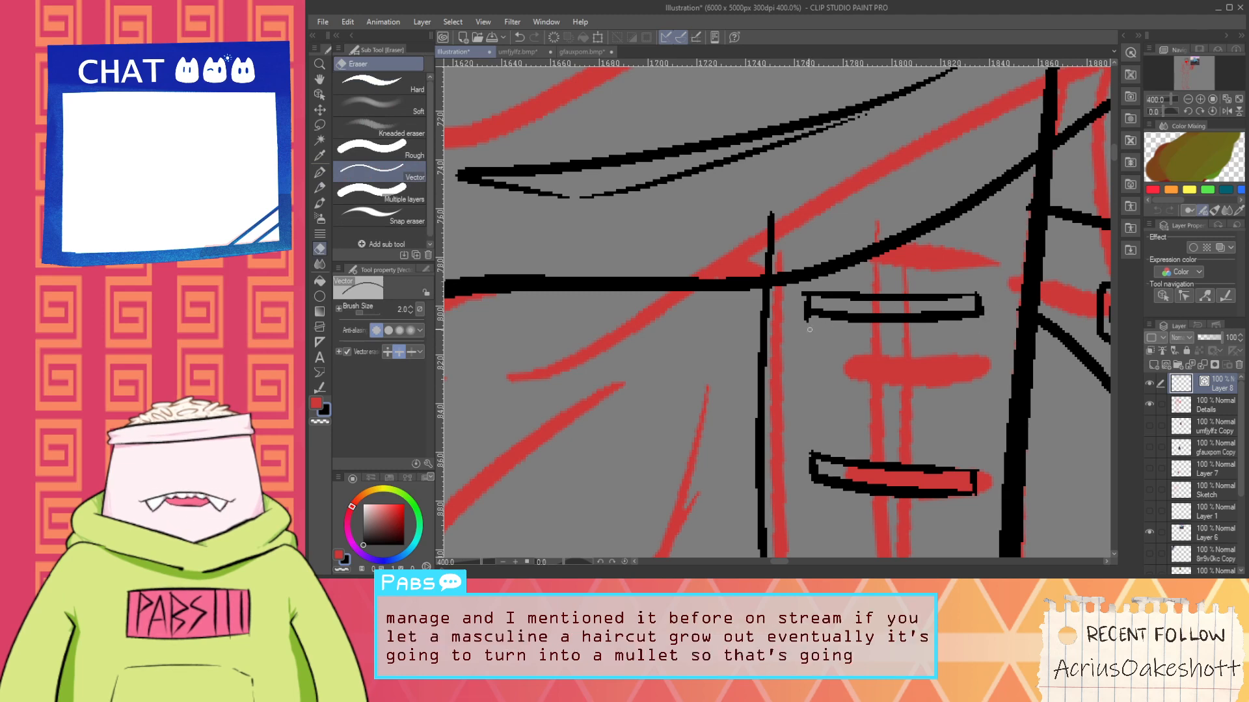
{"action": "left_click", "coordinate": [771, 244]}
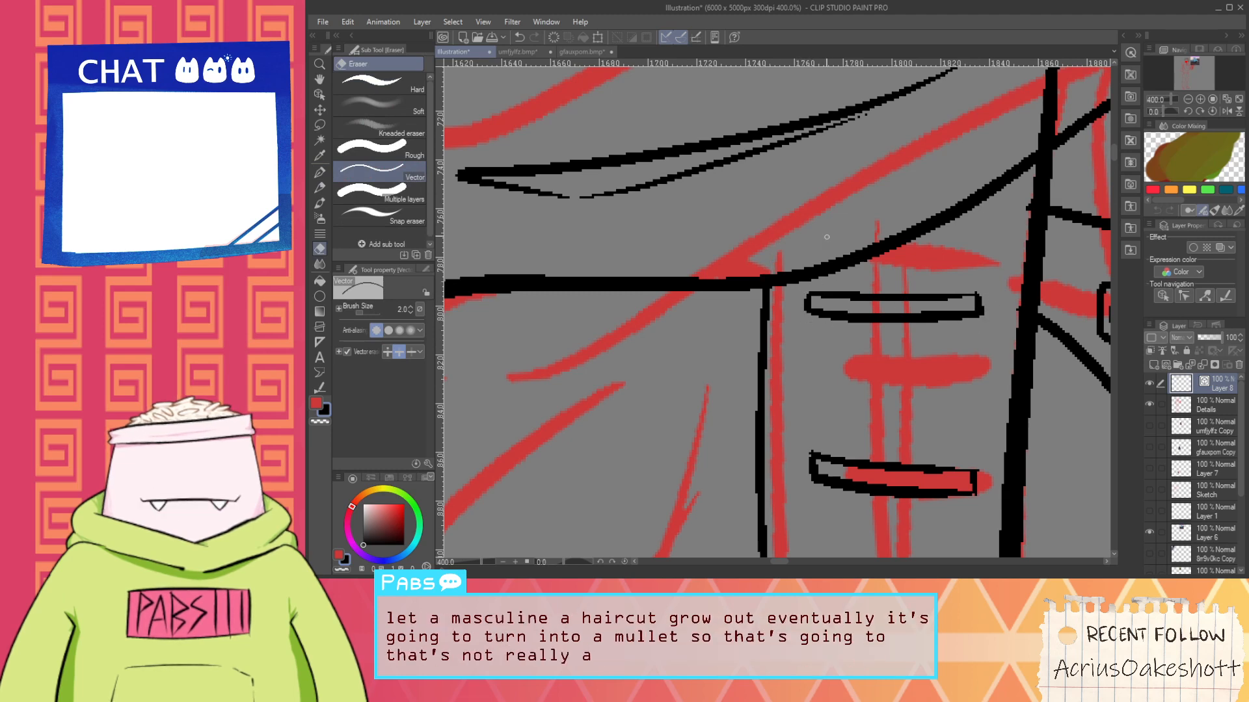
Ink long strand lines running up the clipped side lock, through the hair clips to the hat's brim
{"action": "key", "text": "p"}
{"action": "scroll", "coordinate": [857, 278], "scroll_direction": "down", "scroll_amount": 4}
{"action": "scroll", "coordinate": [857, 279], "scroll_direction": "down", "scroll_amount": 2}
{"action": "scroll", "coordinate": [881, 461], "scroll_direction": "up", "scroll_amount": 2}
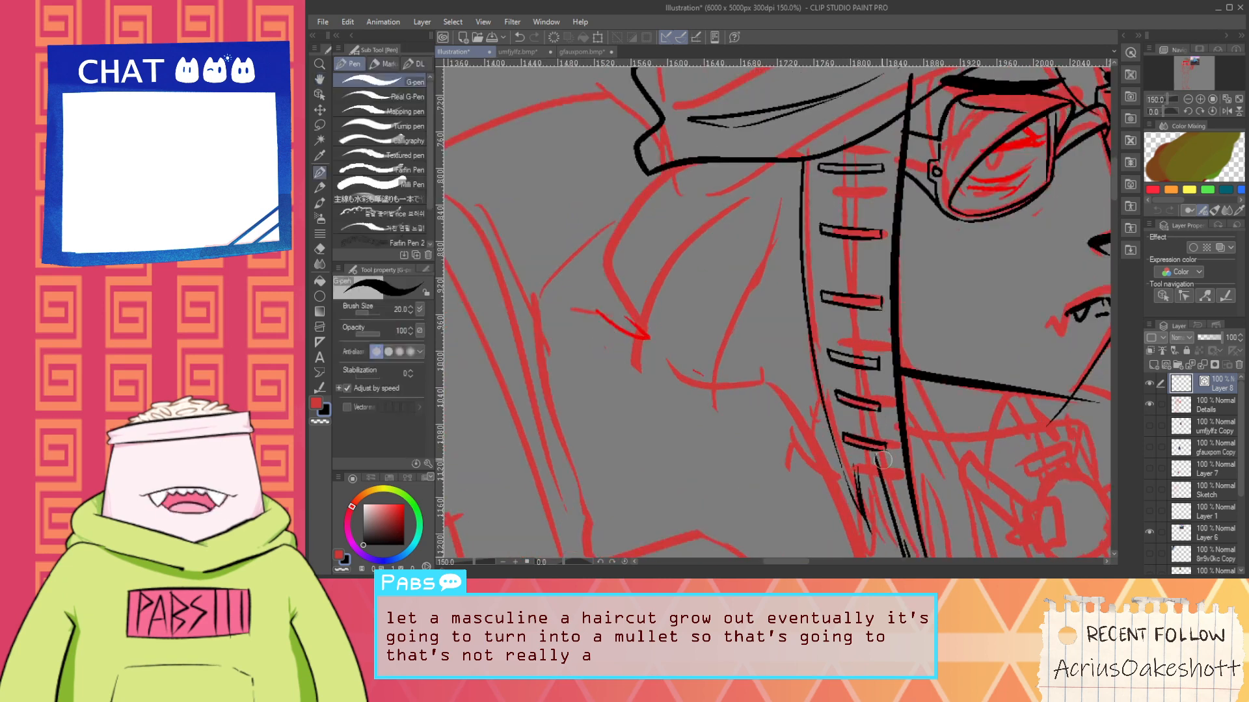
{"action": "left_click_drag", "start_coordinate": [876, 455], "coordinate": [874, 125]}
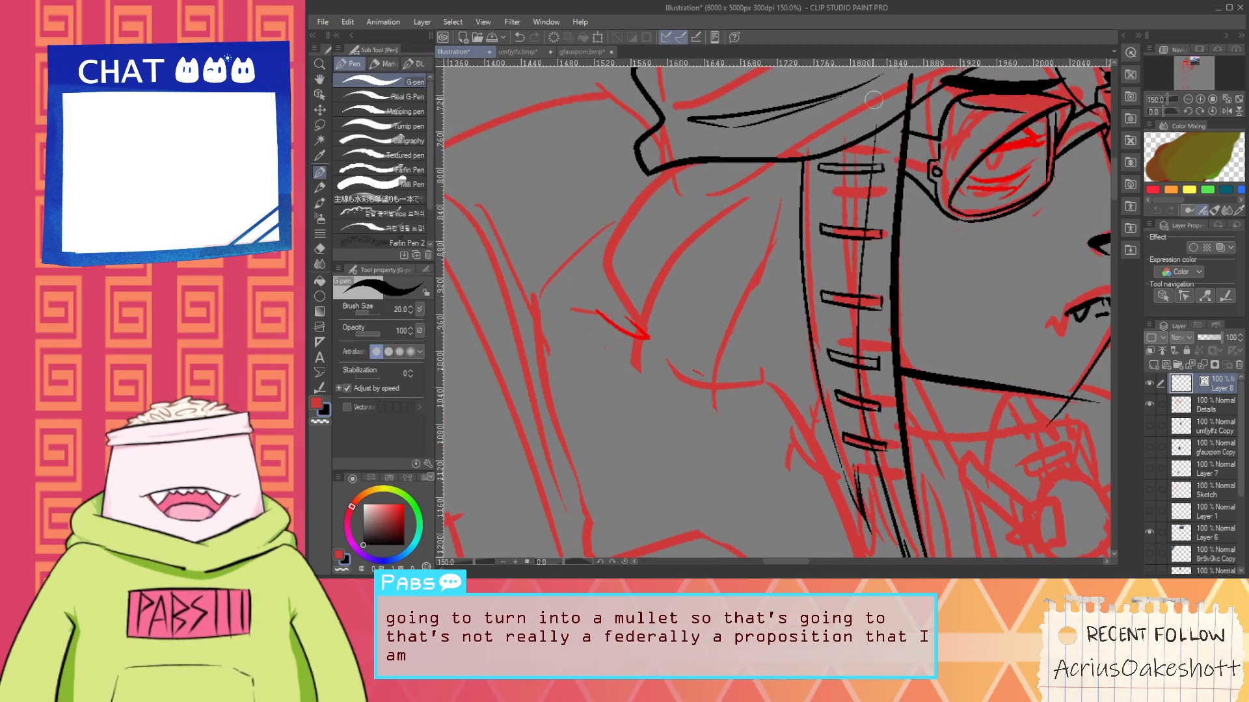
{"action": "left_click_drag", "start_coordinate": [861, 478], "coordinate": [850, 238]}
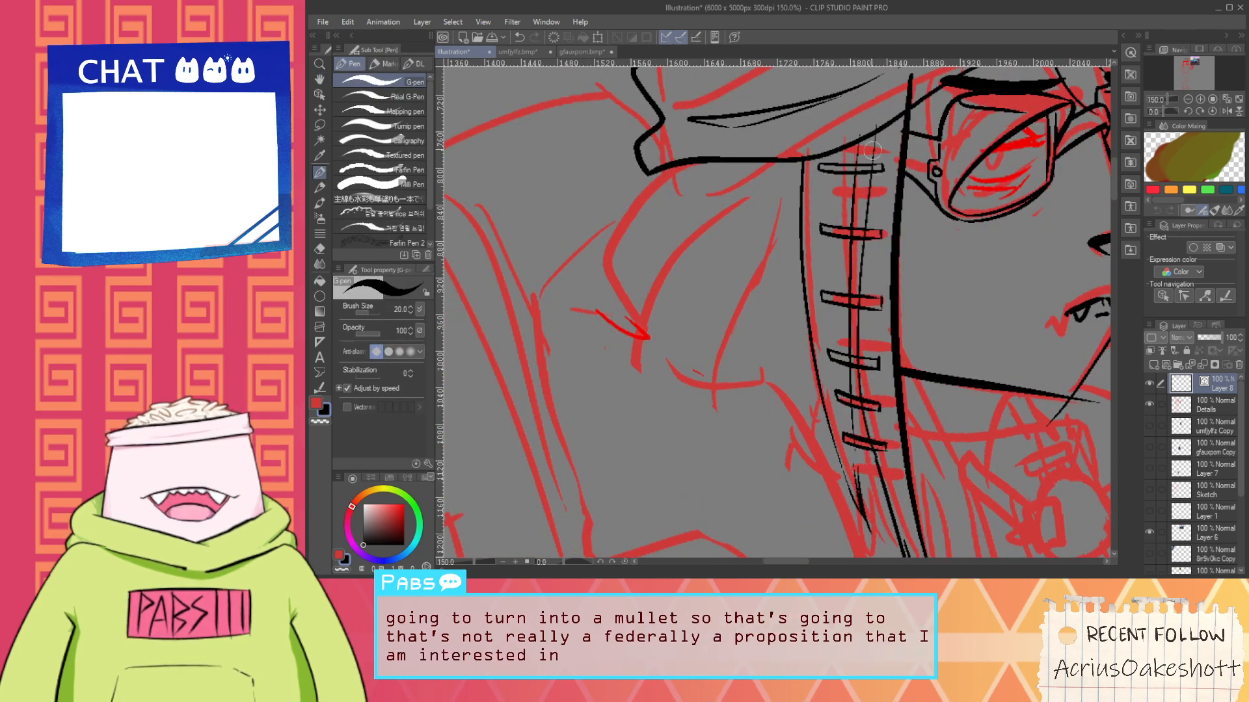
{"action": "key", "text": "e"}
{"action": "key", "text": "p"}
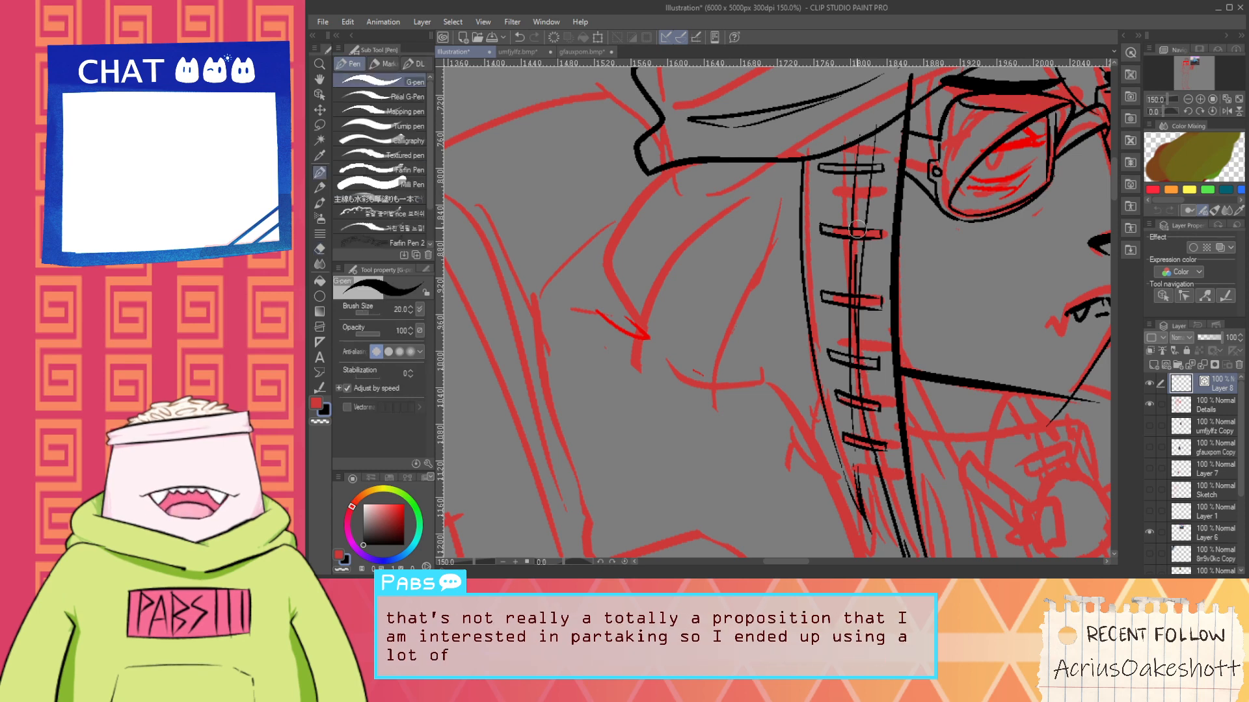
{"action": "left_click_drag", "start_coordinate": [859, 358], "coordinate": [854, 234]}
Trim the strand lines' overrun above the hat's brim and the stray thin line between the upper hair clips
{"action": "key", "text": "e"}
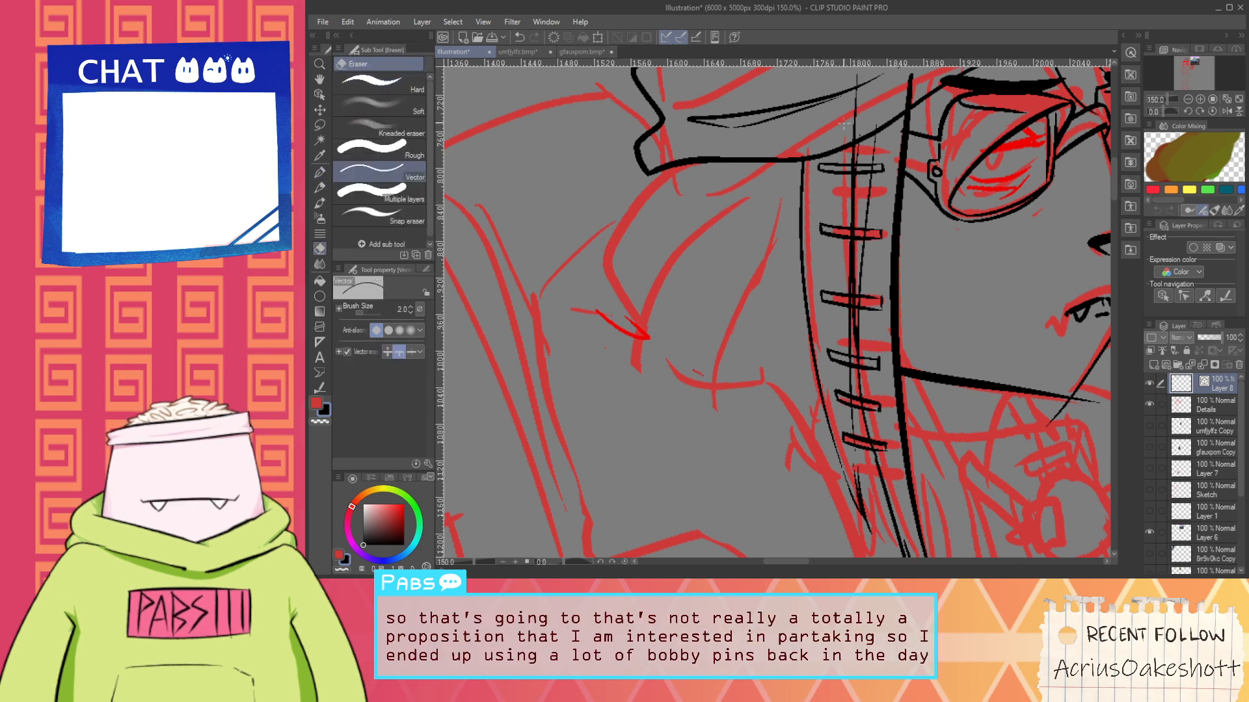
{"action": "scroll", "coordinate": [869, 129], "scroll_direction": "up", "scroll_amount": 3}
{"action": "left_click", "coordinate": [845, 155]}
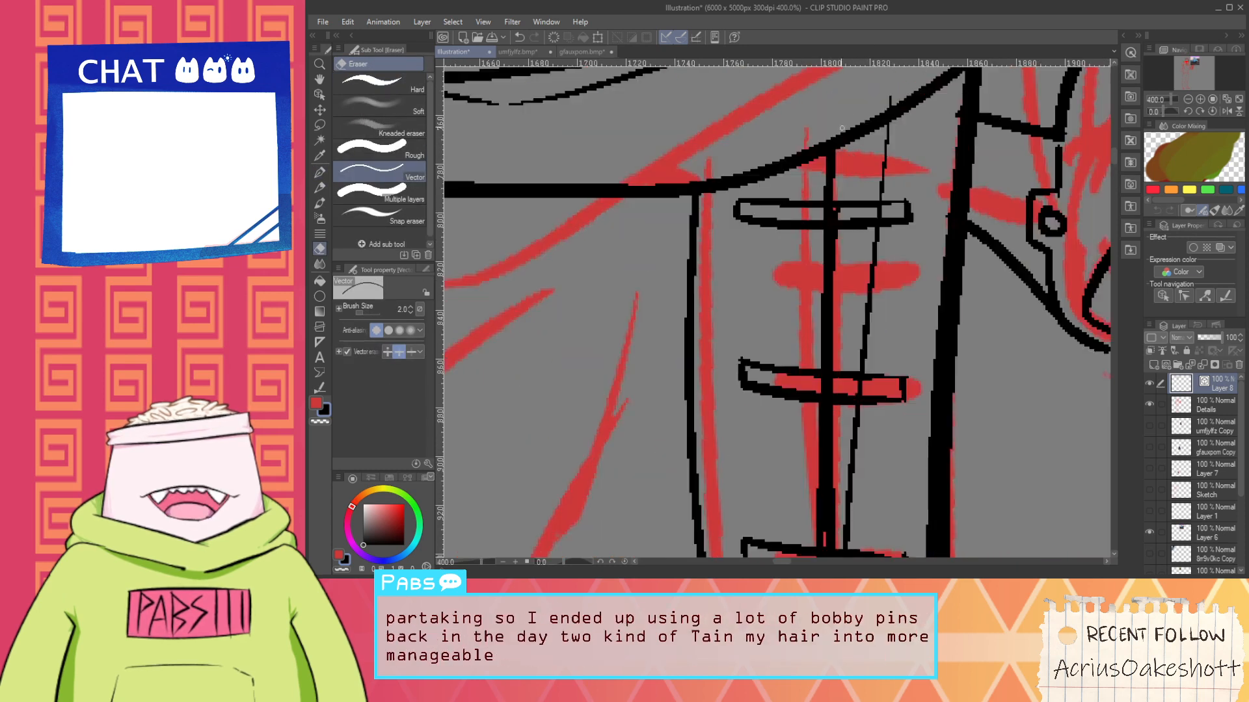
{"action": "left_click_drag", "start_coordinate": [882, 102], "coordinate": [896, 105]}
{"action": "left_click_drag", "start_coordinate": [892, 155], "coordinate": [876, 166]}
{"action": "mouse_move", "coordinate": [839, 214]}
{"action": "left_mouse_down"}
{"action": "mouse_move", "coordinate": [901, 206]}
{"action": "mouse_move", "coordinate": [875, 215]}
{"action": "left_mouse_up"}
{"action": "key", "text": "ctrl+z"}
{"action": "mouse_move", "coordinate": [874, 322]}
{"action": "left_mouse_down"}
{"action": "mouse_move", "coordinate": [864, 325]}
{"action": "mouse_move", "coordinate": [887, 154]}
{"action": "left_mouse_up"}
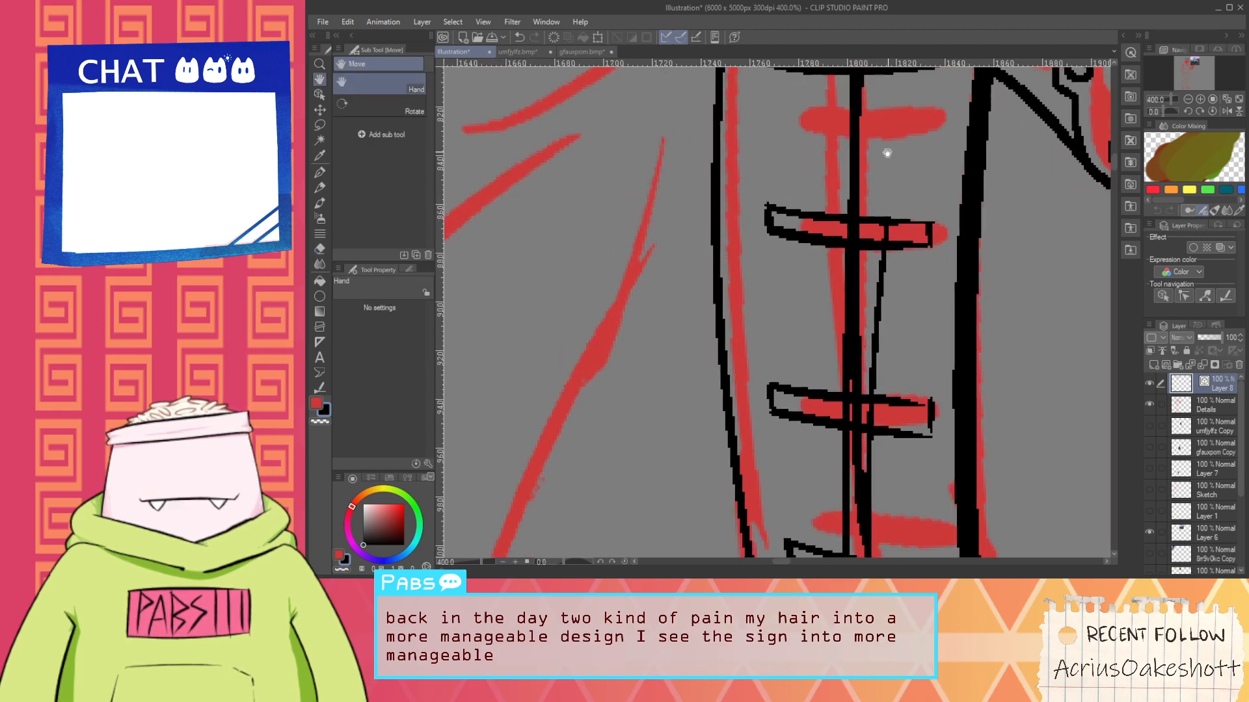
{"action": "left_click_drag", "start_coordinate": [879, 239], "coordinate": [891, 195]}
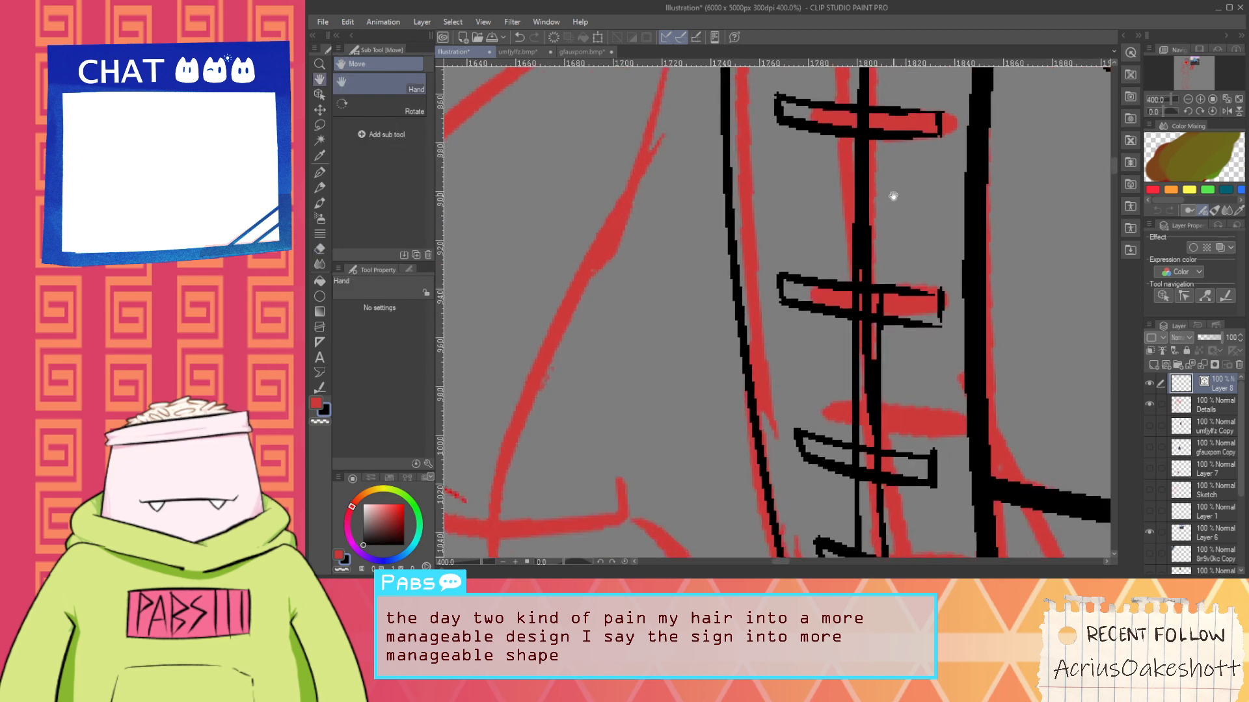
Trim the excess strand lines around the lower hair clips and ink a short strand stroke just below the lowest clip
{"action": "scroll", "coordinate": [869, 301], "scroll_direction": "down", "scroll_amount": 3}
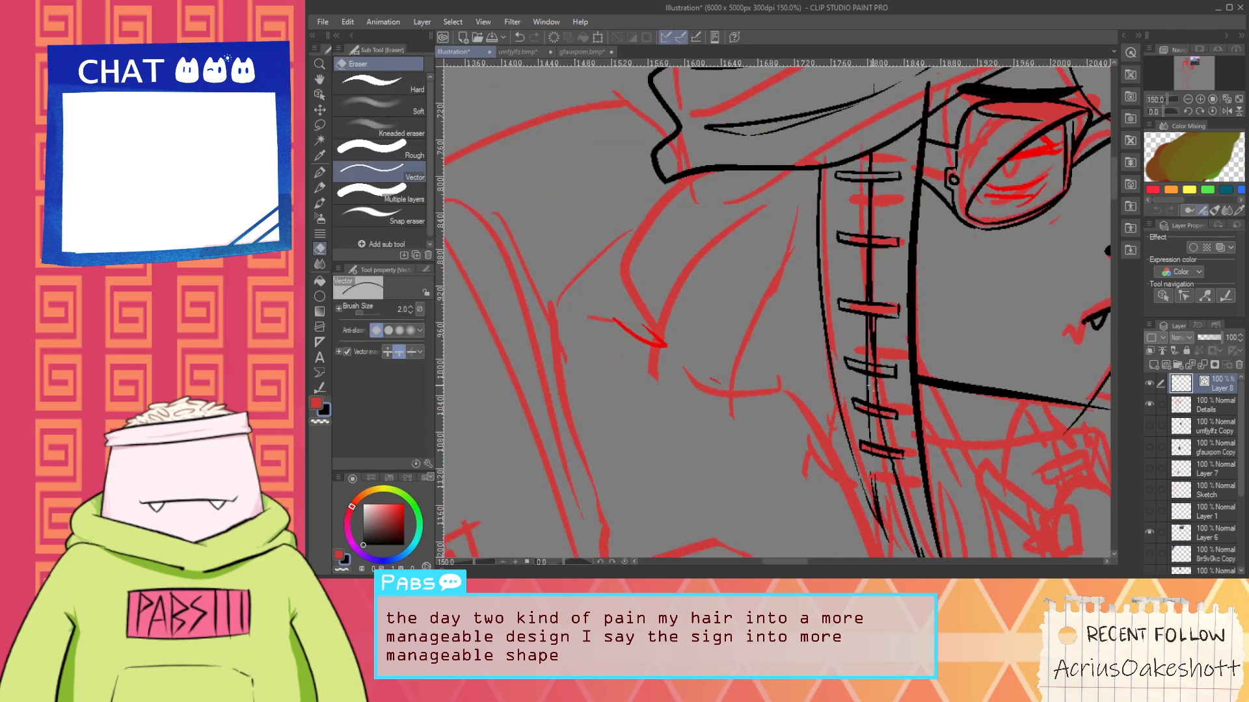
{"action": "scroll", "coordinate": [876, 366], "scroll_direction": "up", "scroll_amount": 3}
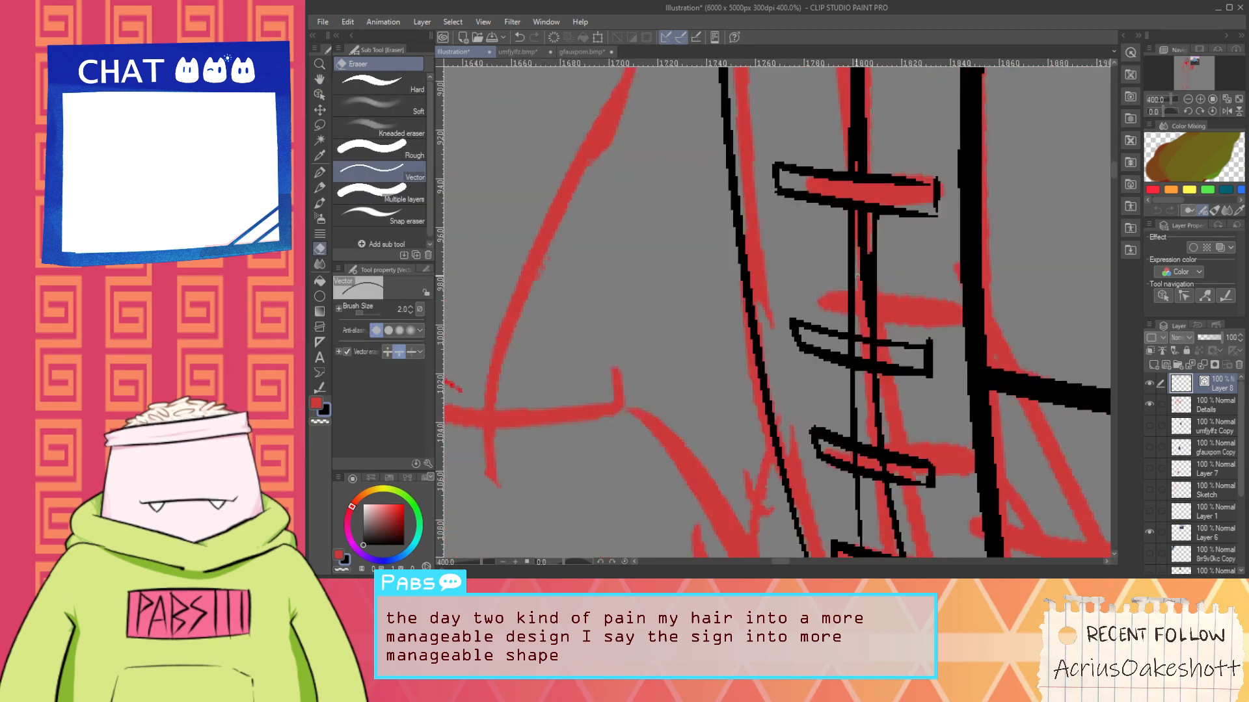
{"action": "left_click_drag", "start_coordinate": [857, 275], "coordinate": [879, 289]}
{"action": "left_click_drag", "start_coordinate": [882, 350], "coordinate": [885, 240]}
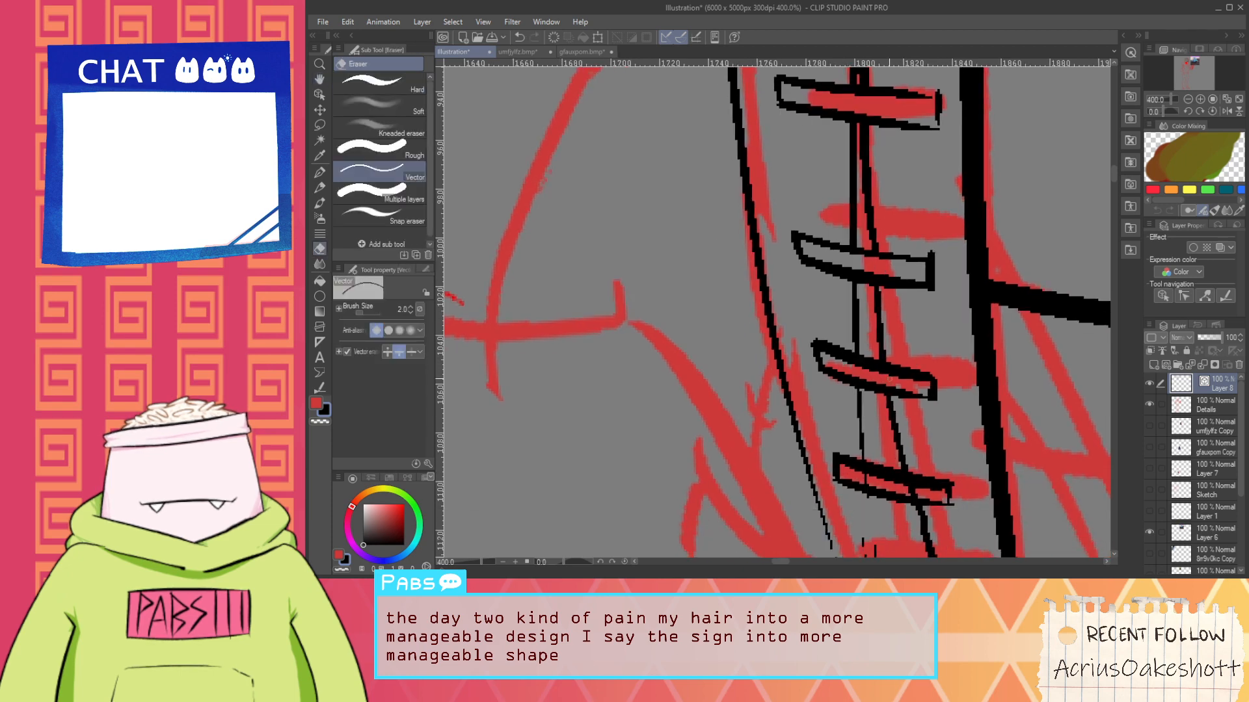
{"action": "mouse_move", "coordinate": [889, 517]}
{"action": "left_mouse_down"}
{"action": "mouse_move", "coordinate": [870, 354]}
{"action": "mouse_move", "coordinate": [871, 403]}
{"action": "left_mouse_up"}
{"action": "key", "text": "p"}
{"action": "key", "text": "ctrl+z"}
{"action": "mouse_move", "coordinate": [848, 332]}
{"action": "left_mouse_down"}
{"action": "mouse_move", "coordinate": [878, 393]}
{"action": "mouse_move", "coordinate": [868, 391]}
{"action": "left_mouse_up"}
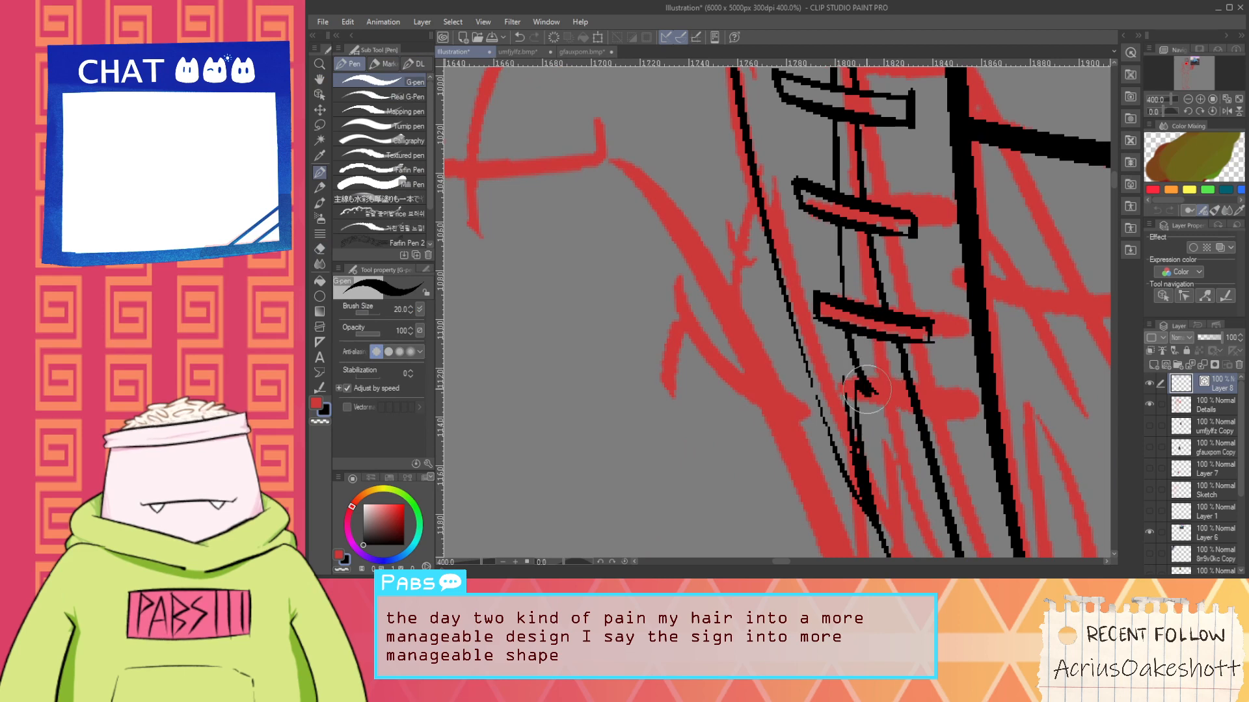
Ink the near eye's lower lid as one thin curve spanning the lens up to its inner rim
{"action": "scroll", "coordinate": [868, 392], "scroll_direction": "down", "scroll_amount": 6}
{"action": "key", "text": "space"}
{"action": "left_click_drag", "start_coordinate": [906, 250], "coordinate": [880, 324]}
{"action": "scroll", "coordinate": [882, 294], "scroll_direction": "up", "scroll_amount": 7}
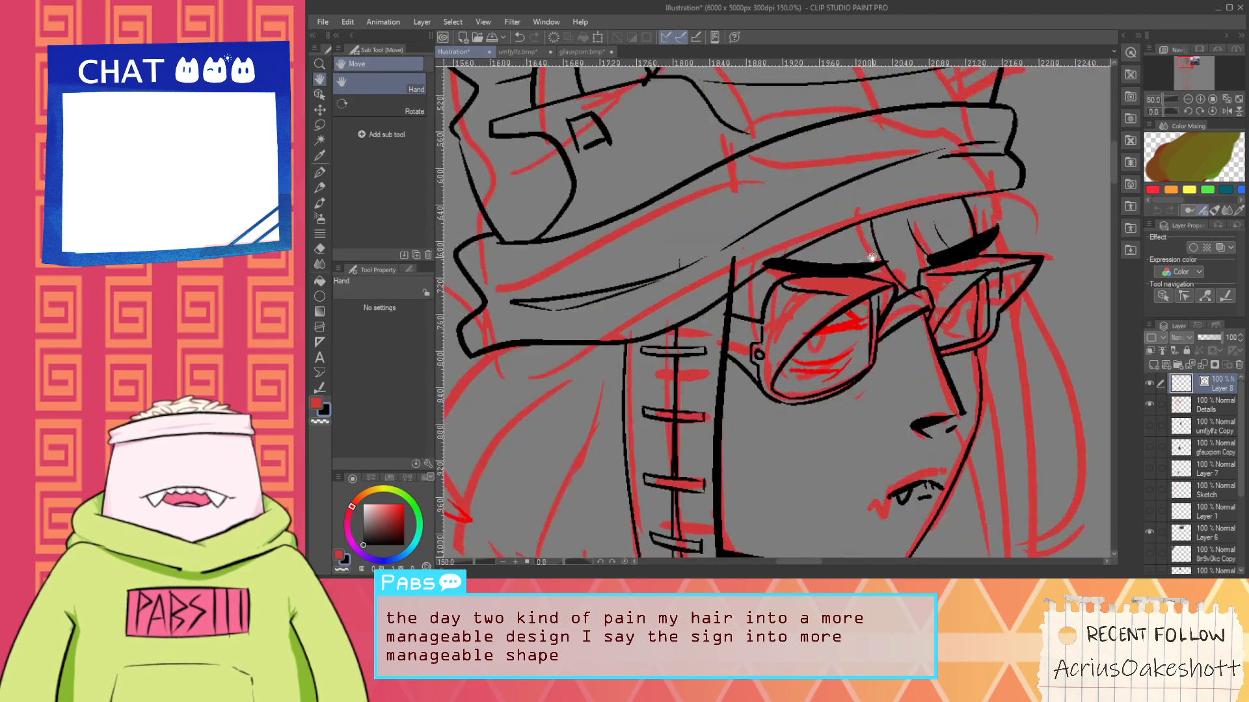
{"action": "left_click_drag", "start_coordinate": [749, 285], "coordinate": [862, 294]}
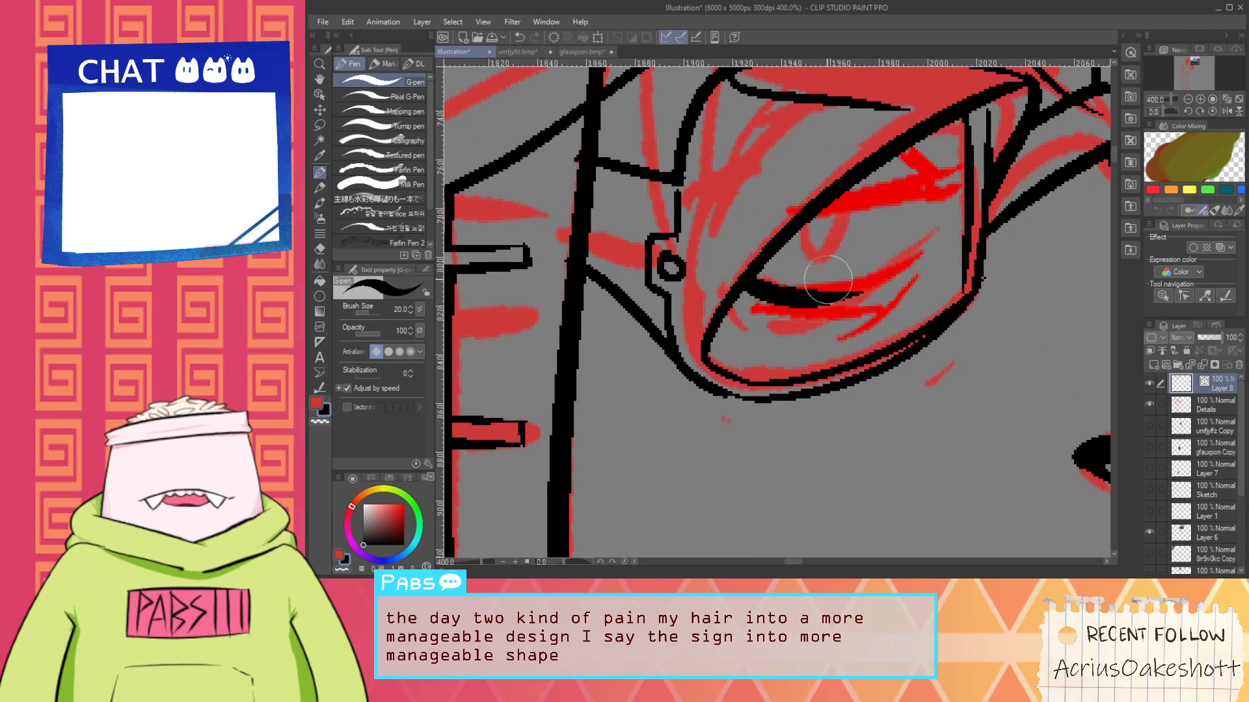
{"action": "left_click_drag", "start_coordinate": [768, 285], "coordinate": [915, 274]}
{"action": "key", "text": "ctrl+z"}
{"action": "mouse_move", "coordinate": [792, 287]}
{"action": "left_mouse_down"}
{"action": "mouse_move", "coordinate": [892, 282]}
{"action": "mouse_move", "coordinate": [914, 267]}
{"action": "left_mouse_up"}
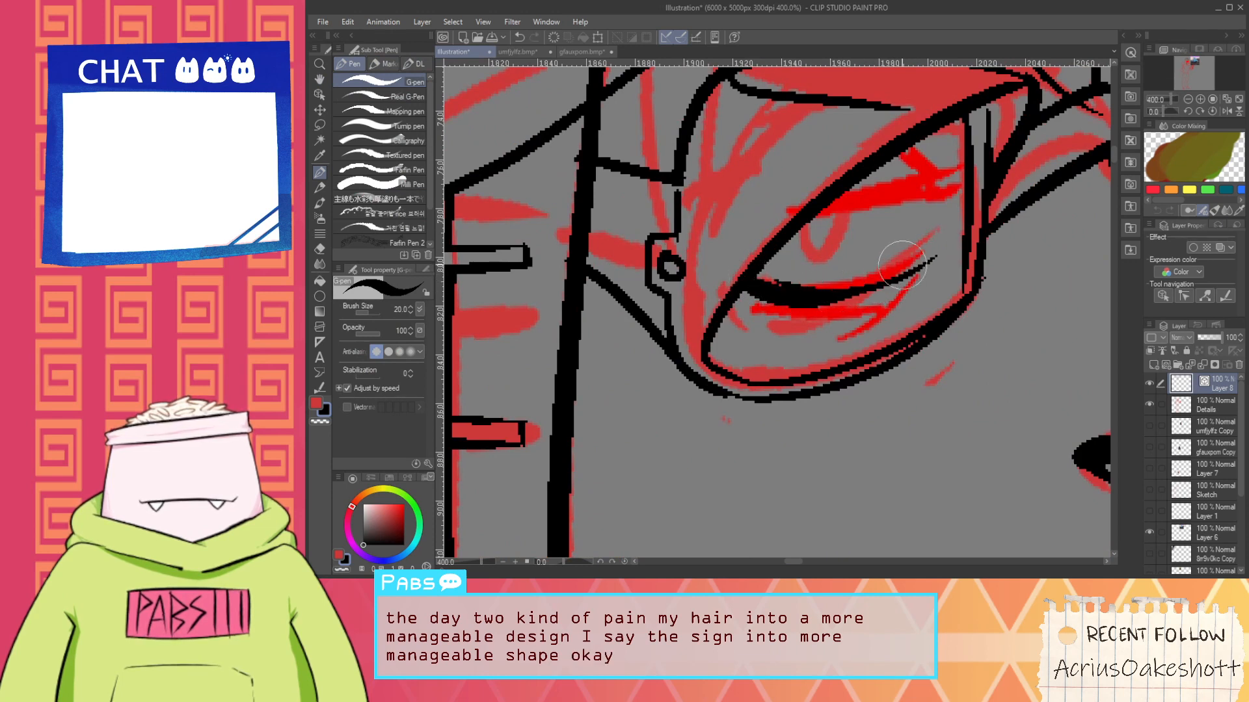
{"action": "key", "text": "ctrl+z"}
{"action": "key", "text": "ctrl+z"}
{"action": "left_click_drag", "start_coordinate": [748, 286], "coordinate": [852, 273]}
{"action": "key", "text": "ctrl+z"}
{"action": "left_click_drag", "start_coordinate": [752, 278], "coordinate": [908, 308]}
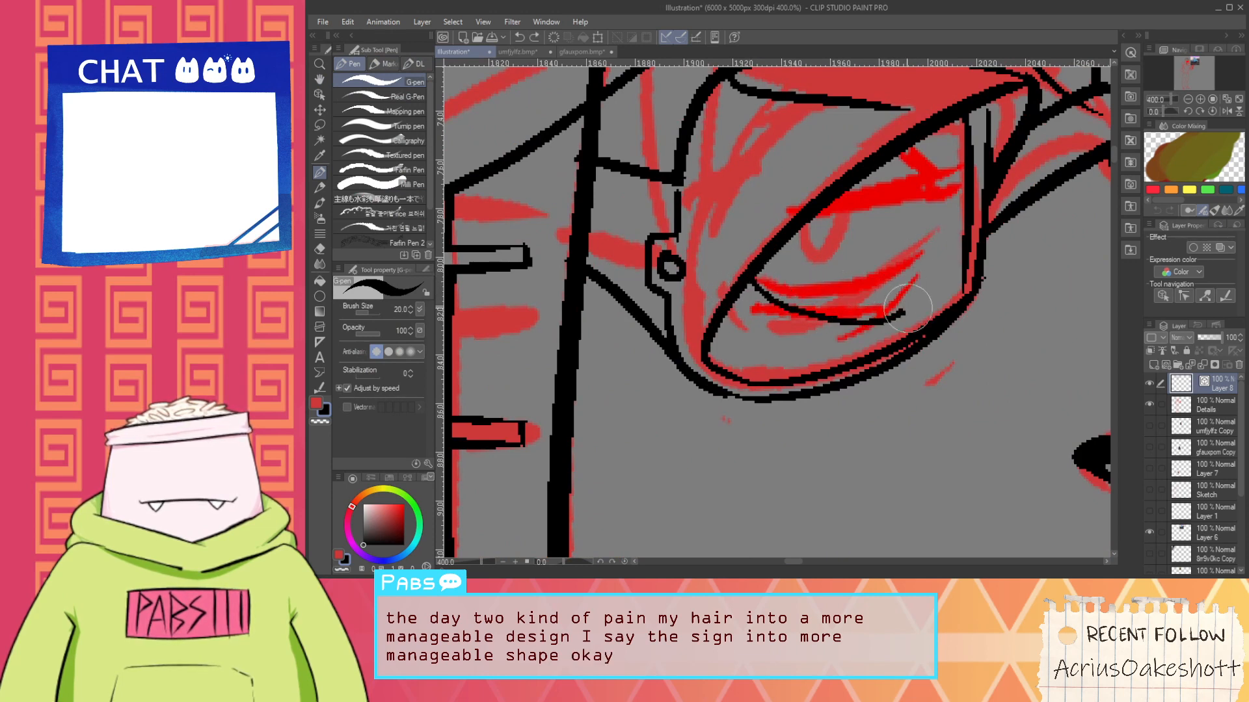
{"action": "key", "text": "ctrl+z"}
{"action": "left_click_drag", "start_coordinate": [753, 279], "coordinate": [967, 222]}
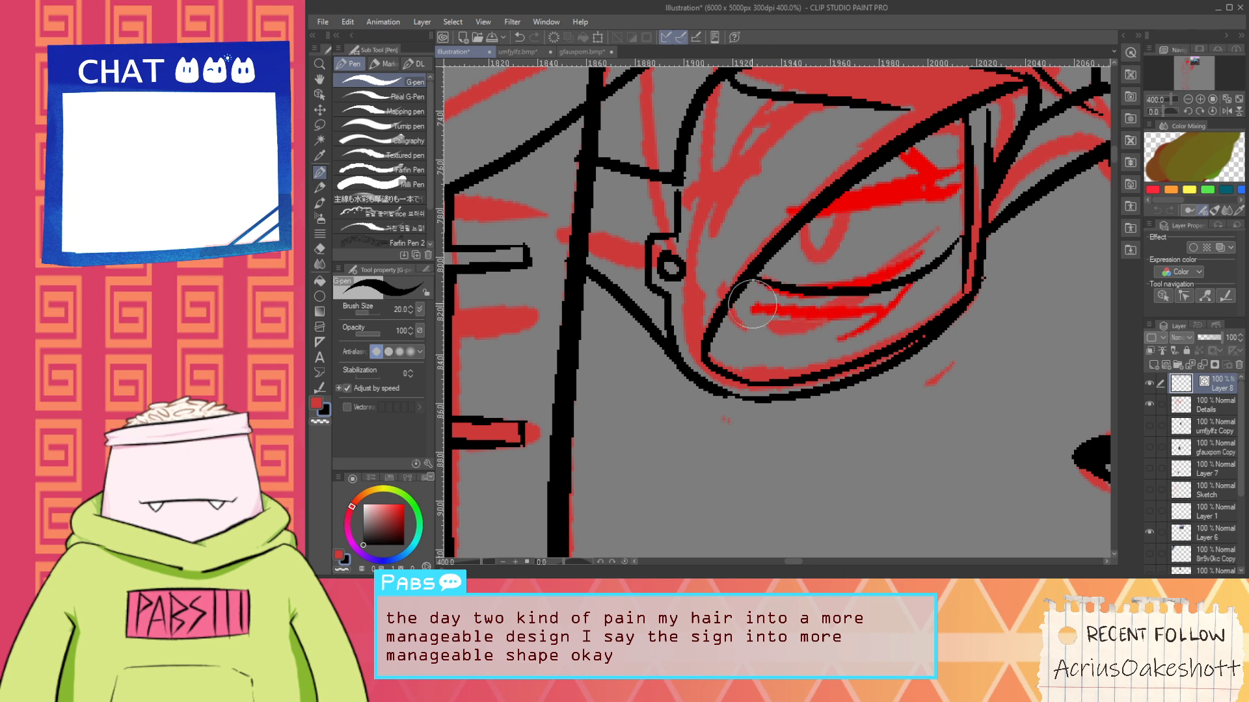
Ink short, thin crease lines beneath the near eye's lower lid
{"action": "left_click_drag", "start_coordinate": [759, 311], "coordinate": [798, 332]}
{"action": "mouse_move", "coordinate": [947, 290]}
{"action": "left_mouse_down"}
{"action": "mouse_move", "coordinate": [892, 327]}
{"action": "mouse_move", "coordinate": [945, 291]}
{"action": "left_mouse_up"}
{"action": "left_click_drag", "start_coordinate": [847, 305], "coordinate": [959, 272]}
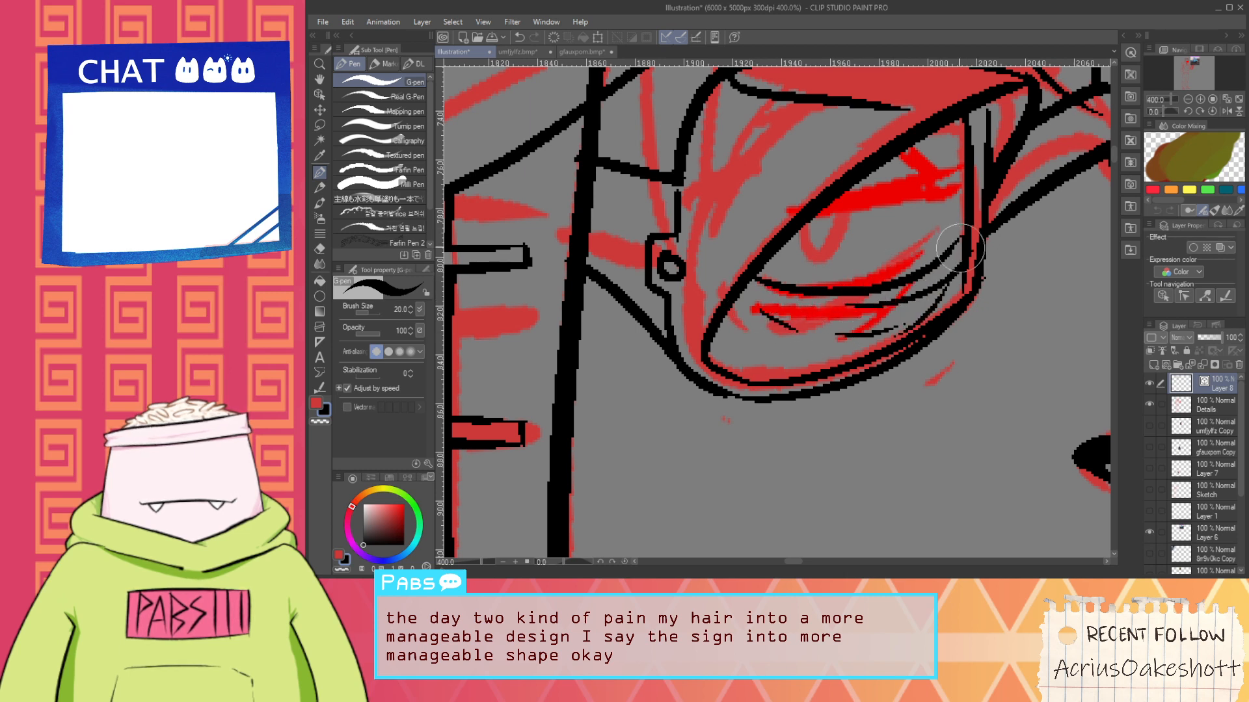
Ink the near eye's heavy upper lid and its rounded iris with a slit pupil
{"action": "left_click_drag", "start_coordinate": [813, 217], "coordinate": [945, 220]}
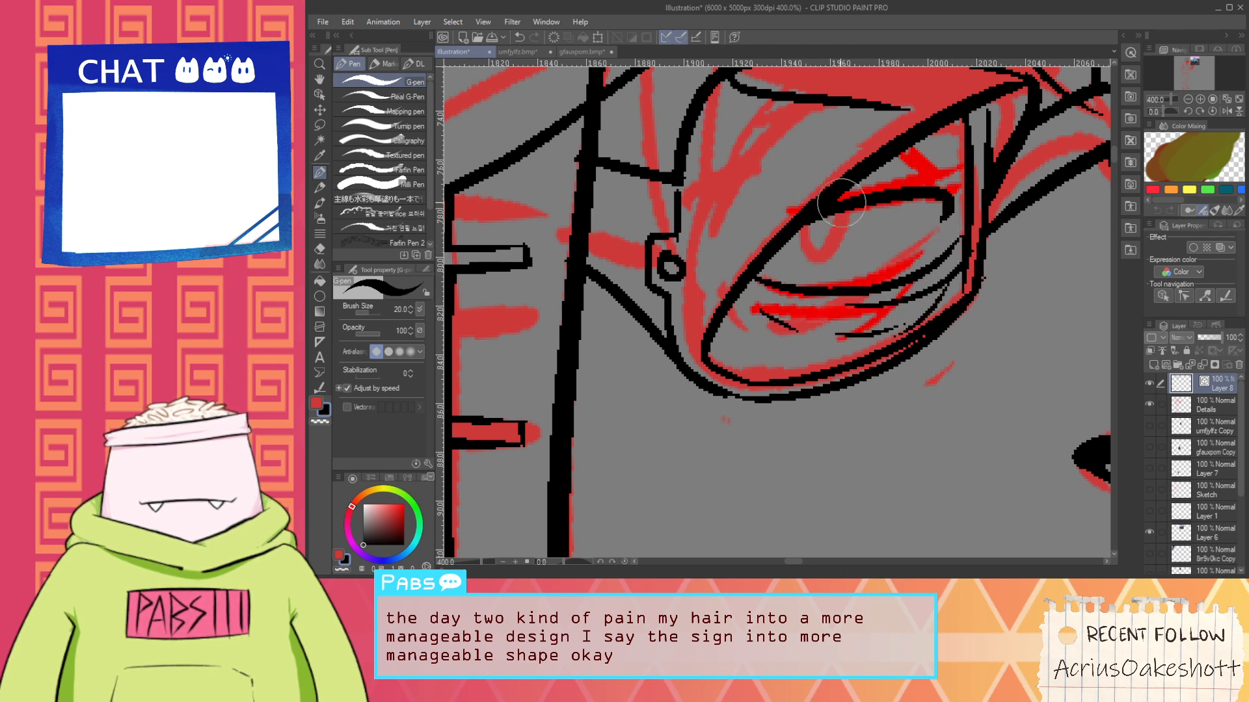
{"action": "mouse_move", "coordinate": [841, 202]}
{"action": "left_mouse_down"}
{"action": "mouse_move", "coordinate": [934, 207]}
{"action": "mouse_move", "coordinate": [922, 185]}
{"action": "mouse_move", "coordinate": [951, 191]}
{"action": "mouse_move", "coordinate": [897, 173]}
{"action": "mouse_move", "coordinate": [939, 174]}
{"action": "mouse_move", "coordinate": [952, 233]}
{"action": "left_mouse_up"}
{"action": "key", "text": "ctrl+z"}
{"action": "left_click_drag", "start_coordinate": [808, 224], "coordinate": [890, 209]}
{"action": "key", "text": "ctrl+z"}
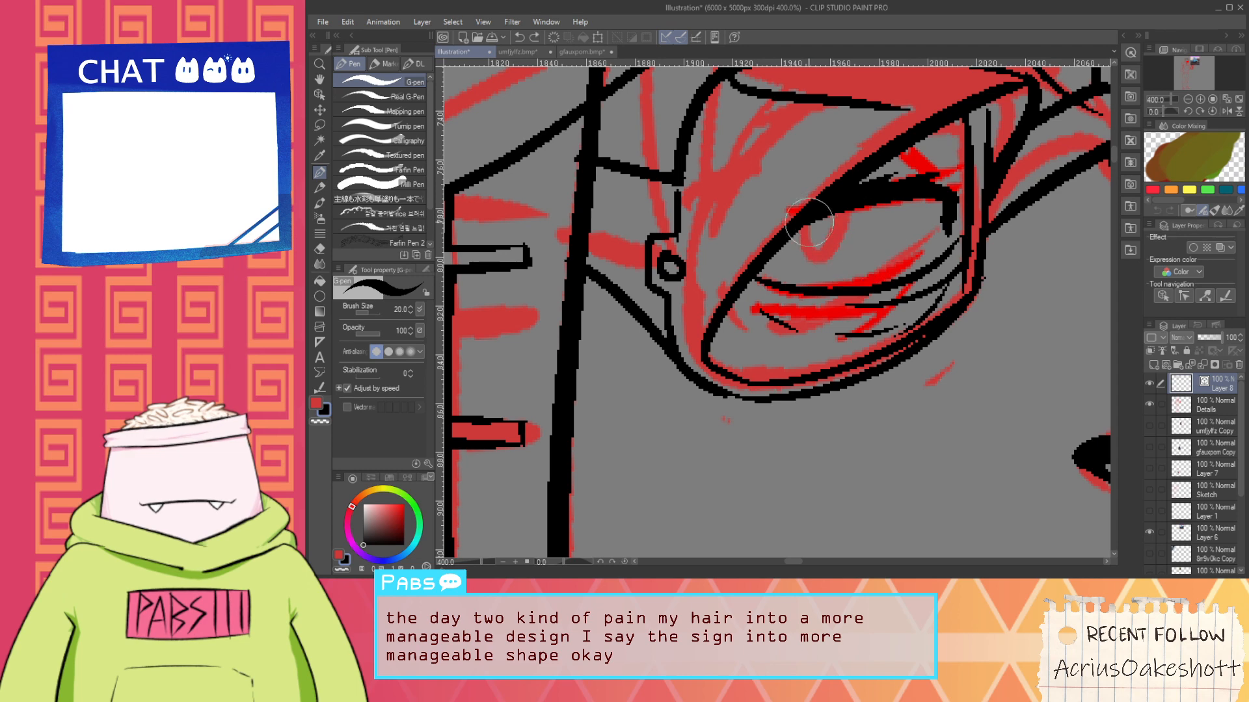
{"action": "mouse_move", "coordinate": [807, 224]}
{"action": "left_mouse_down"}
{"action": "mouse_move", "coordinate": [890, 206]}
{"action": "mouse_move", "coordinate": [836, 262]}
{"action": "mouse_move", "coordinate": [889, 304]}
{"action": "mouse_move", "coordinate": [839, 325]}
{"action": "left_mouse_up"}
Ink the far eye's thick, tapering upper lid inside the other lens
{"action": "scroll", "coordinate": [870, 257], "scroll_direction": "down", "scroll_amount": 3}
{"action": "scroll", "coordinate": [839, 325], "scroll_direction": "up", "scroll_amount": 1}
{"action": "left_click_drag", "start_coordinate": [913, 270], "coordinate": [969, 248]}
{"action": "key", "text": "ctrl+z"}
{"action": "scroll", "coordinate": [934, 267], "scroll_direction": "up", "scroll_amount": 2}
{"action": "key", "text": "e"}
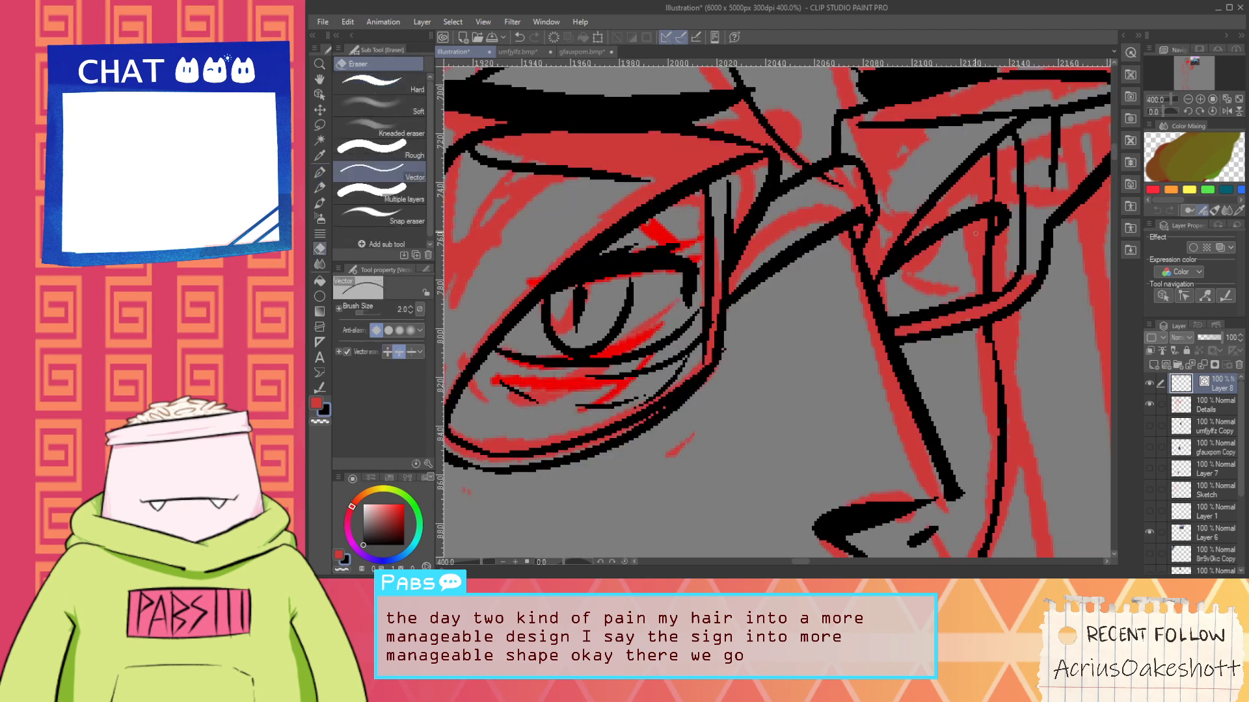
{"action": "key", "text": "p"}
{"action": "mouse_move", "coordinate": [965, 221]}
{"action": "left_mouse_down"}
{"action": "mouse_move", "coordinate": [982, 230]}
{"action": "mouse_move", "coordinate": [1003, 216]}
{"action": "left_mouse_up"}
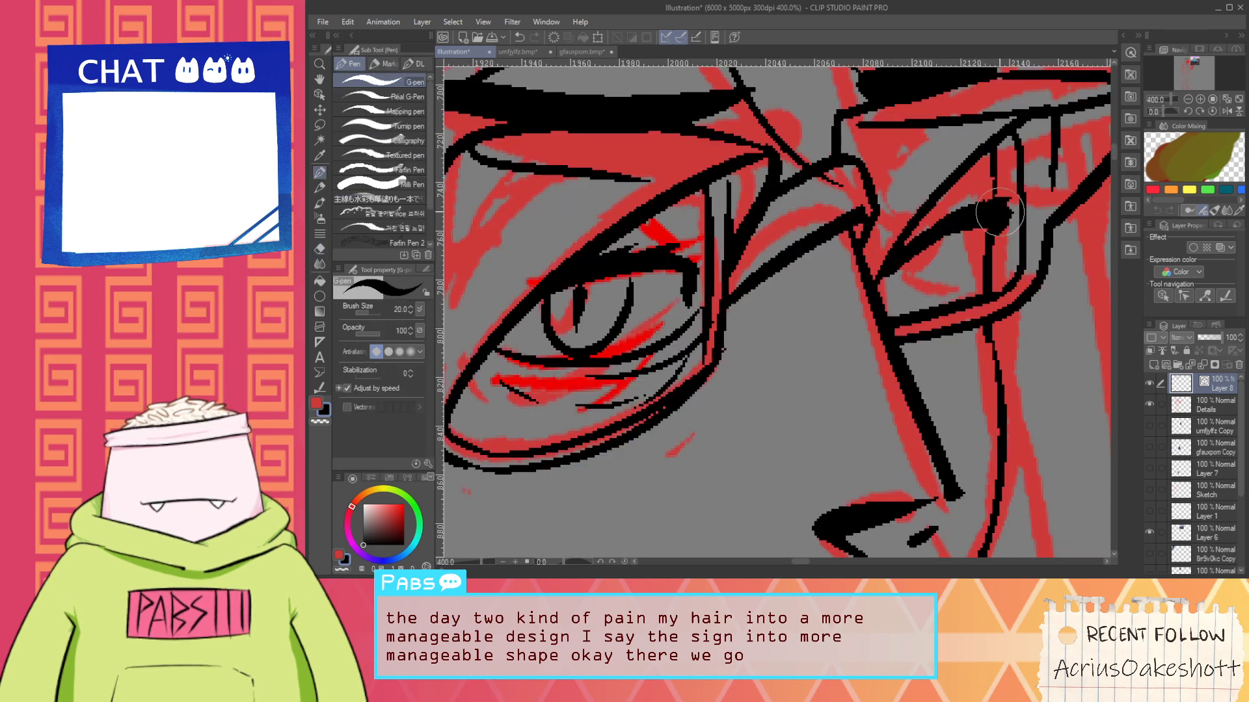
Refine the far eye's upper lash and ink its lower lid, iris, pupil and the crease lines beneath
{"action": "left_click_drag", "start_coordinate": [918, 211], "coordinate": [983, 177]}
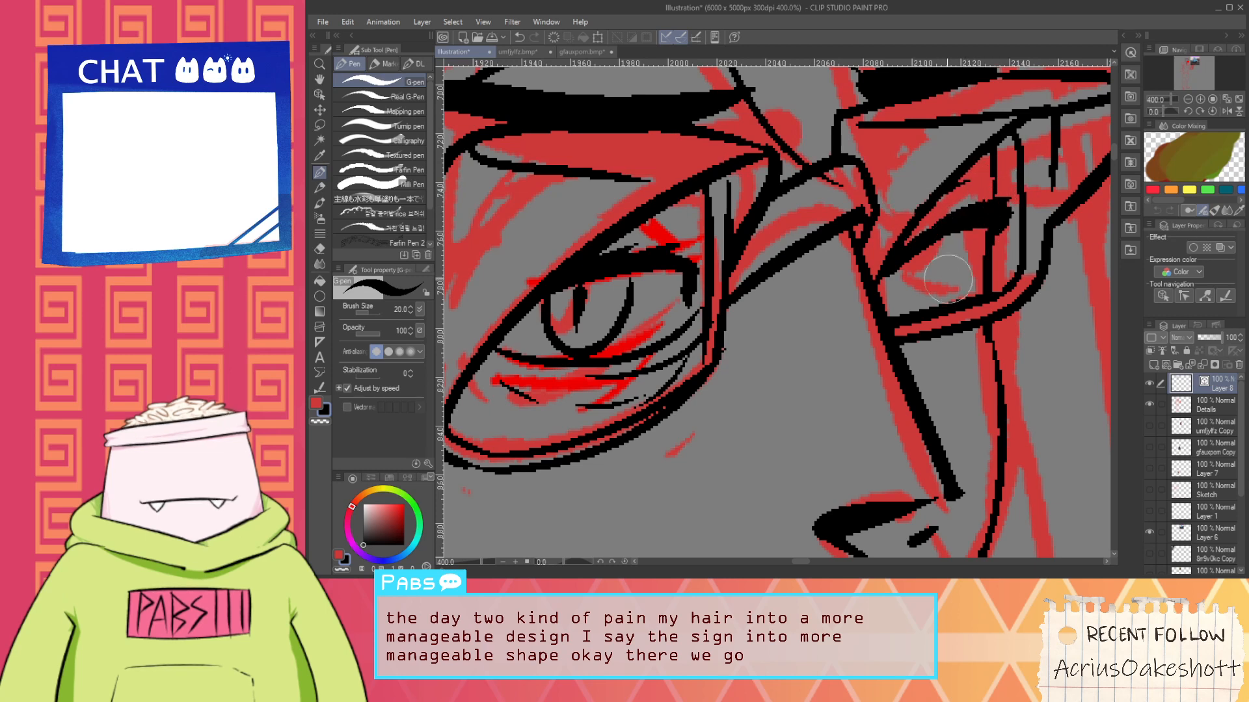
{"action": "key", "text": "ctrl+z"}
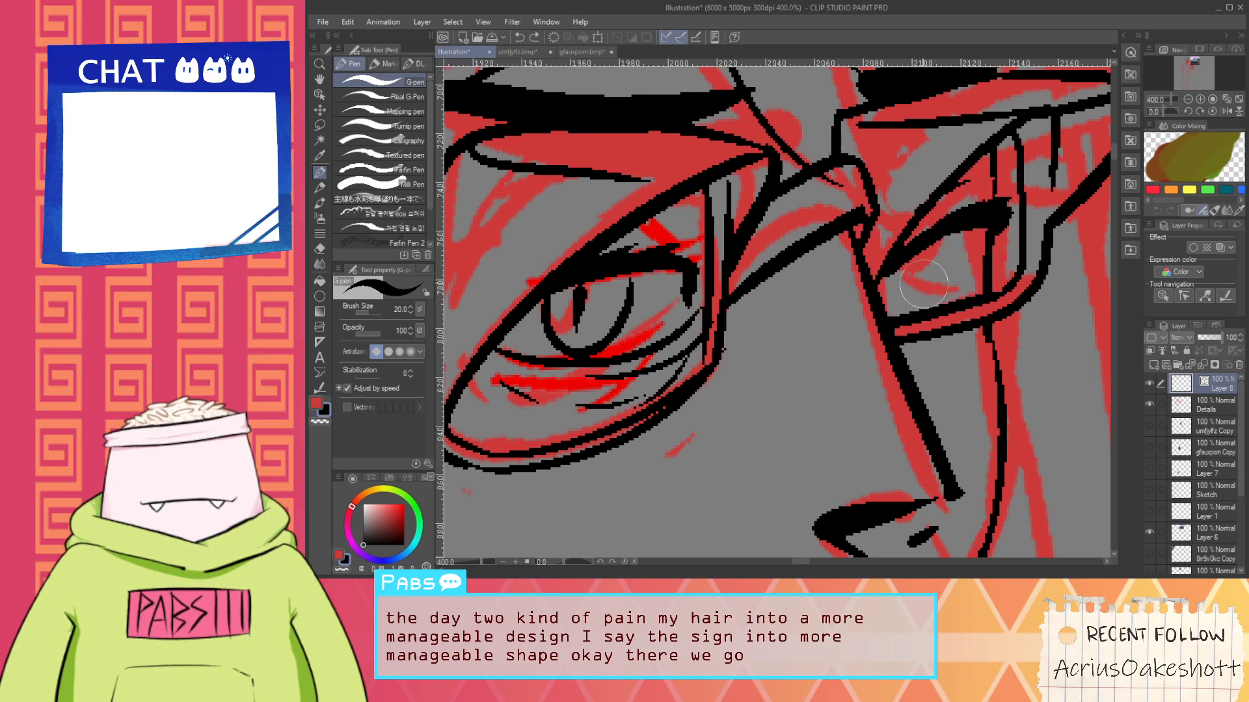
{"action": "left_click_drag", "start_coordinate": [885, 287], "coordinate": [972, 267]}
{"action": "key", "text": "ctrl+z"}
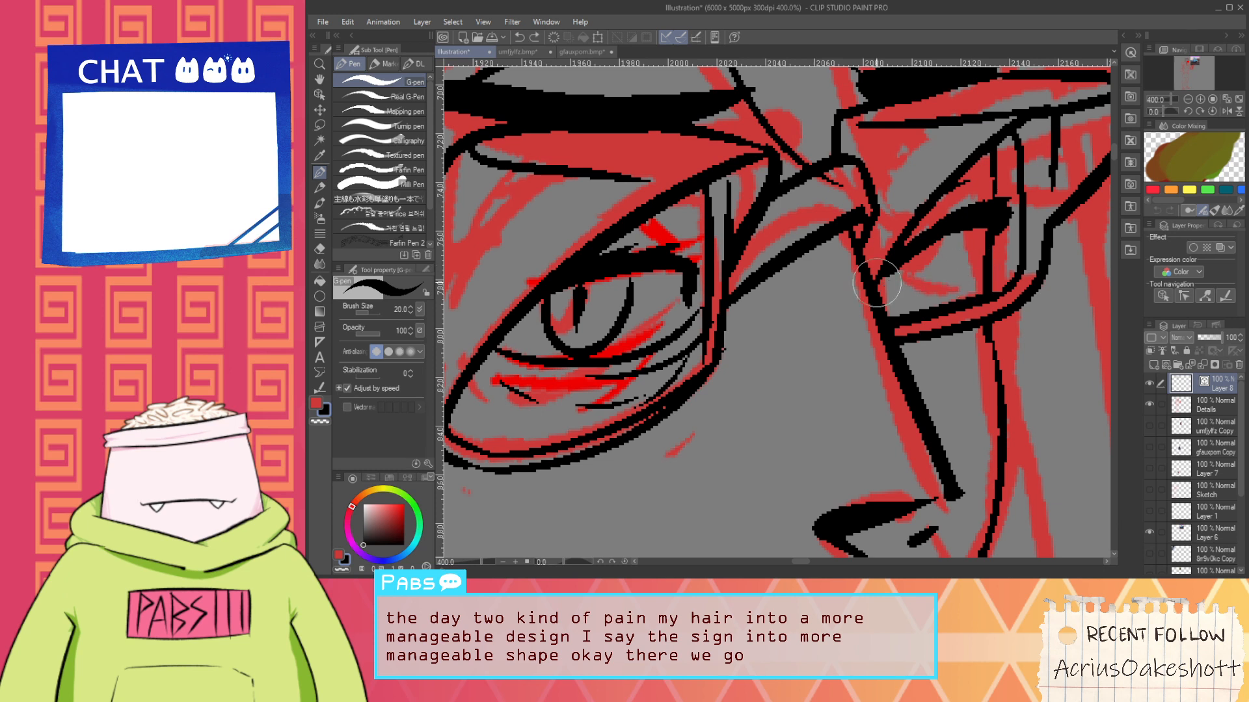
{"action": "left_click_drag", "start_coordinate": [876, 283], "coordinate": [960, 277]}
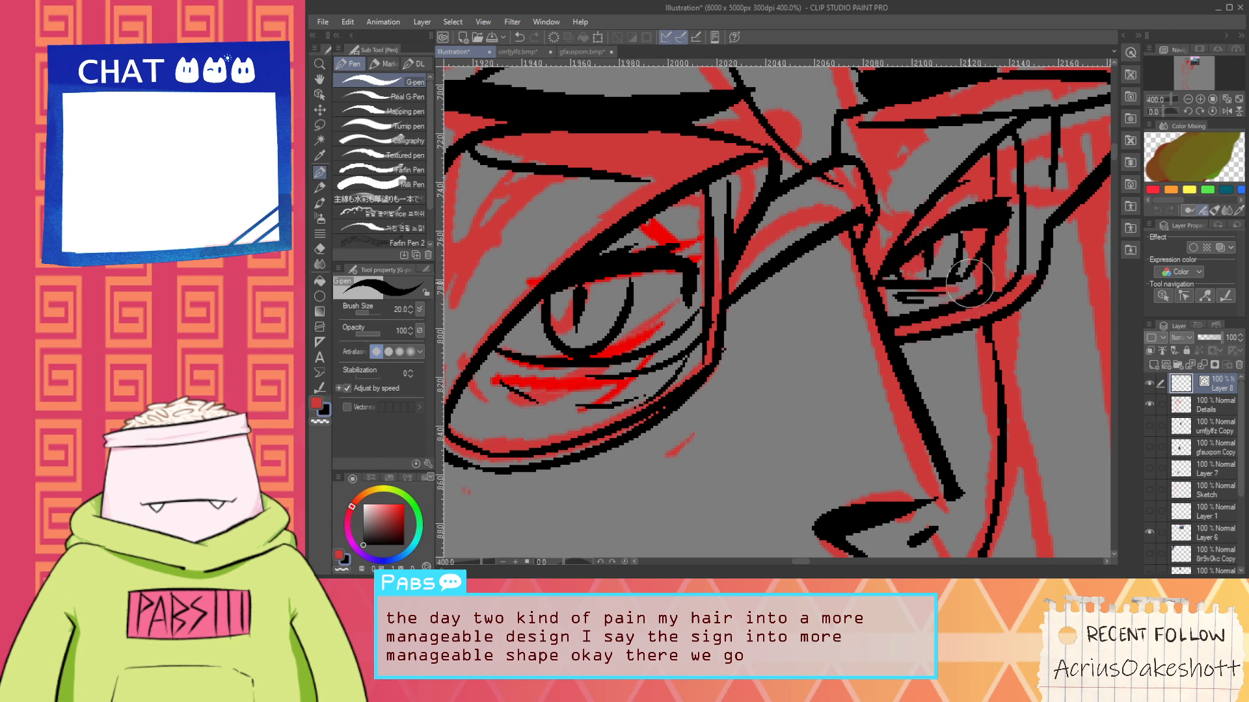
Redraw the far end of the mouth line flatter and ink a thinner lower-lip stroke beneath it
{"action": "scroll", "coordinate": [969, 284], "scroll_direction": "down", "scroll_amount": 6}
{"action": "key", "text": "space"}
{"action": "left_click_drag", "start_coordinate": [929, 423], "coordinate": [883, 387]}
{"action": "scroll", "coordinate": [900, 331], "scroll_direction": "up", "scroll_amount": 3}
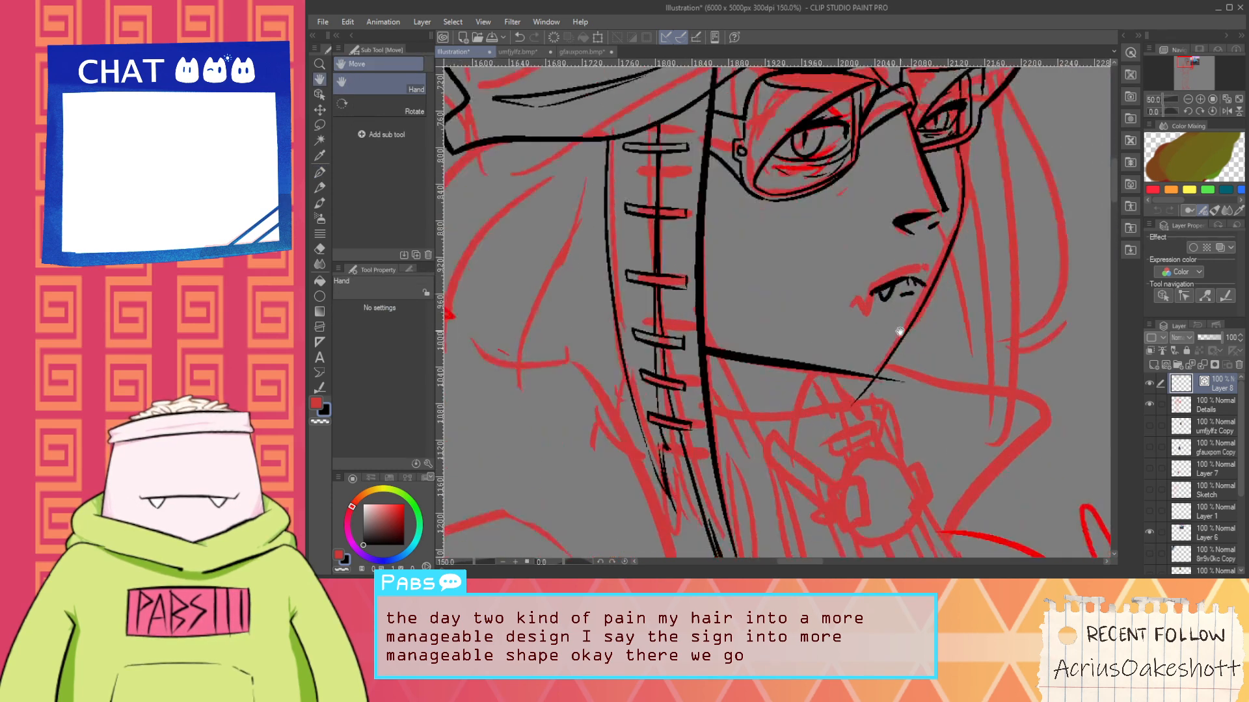
{"action": "scroll", "coordinate": [894, 326], "scroll_direction": "up", "scroll_amount": 4}
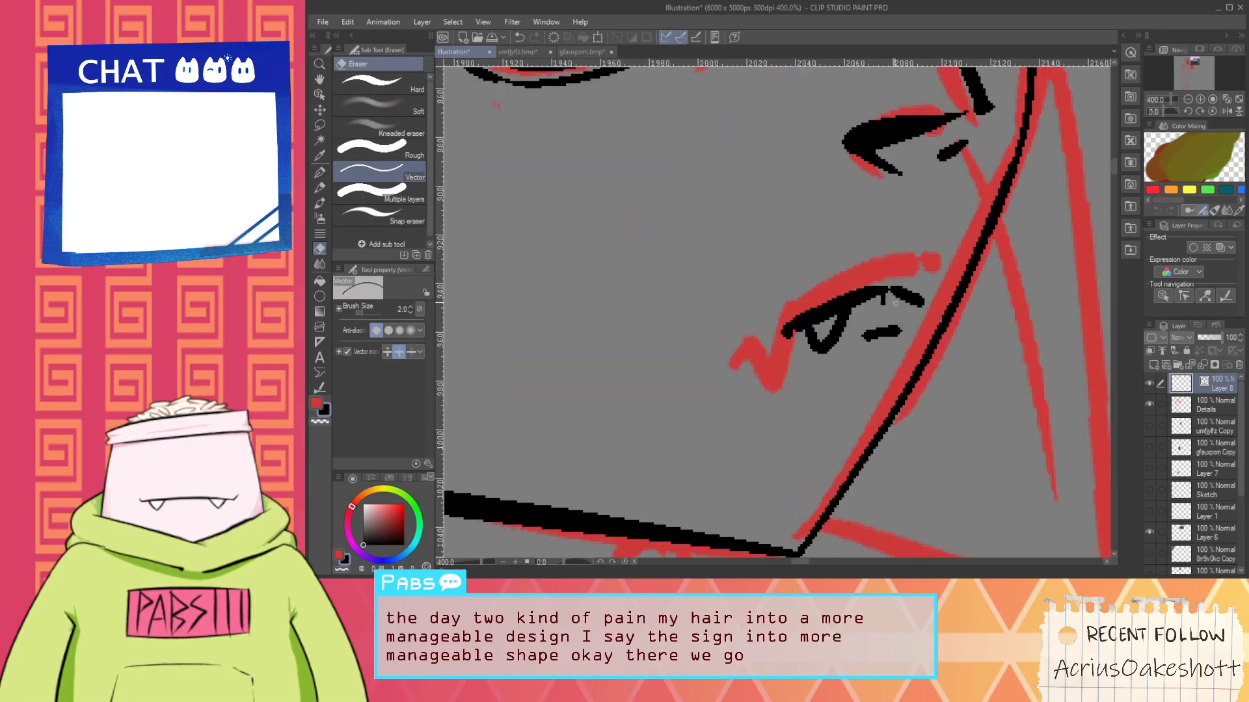
{"action": "left_click_drag", "start_coordinate": [895, 303], "coordinate": [903, 284]}
{"action": "key", "text": "p"}
{"action": "key", "text": "e"}
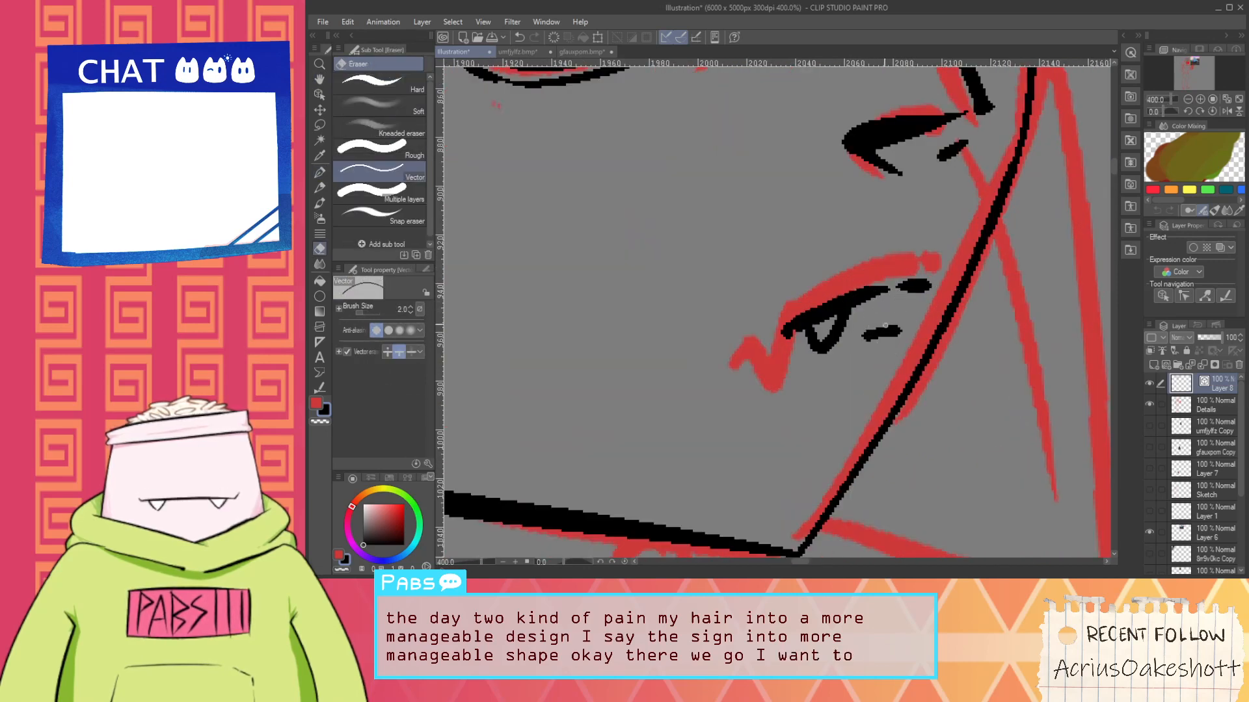
{"action": "key", "text": "p"}
{"action": "mouse_move", "coordinate": [899, 330]}
{"action": "left_mouse_down"}
{"action": "mouse_move", "coordinate": [867, 336]}
{"action": "mouse_move", "coordinate": [911, 326]}
{"action": "left_mouse_up"}
{"action": "key", "text": "ctrl+z"}
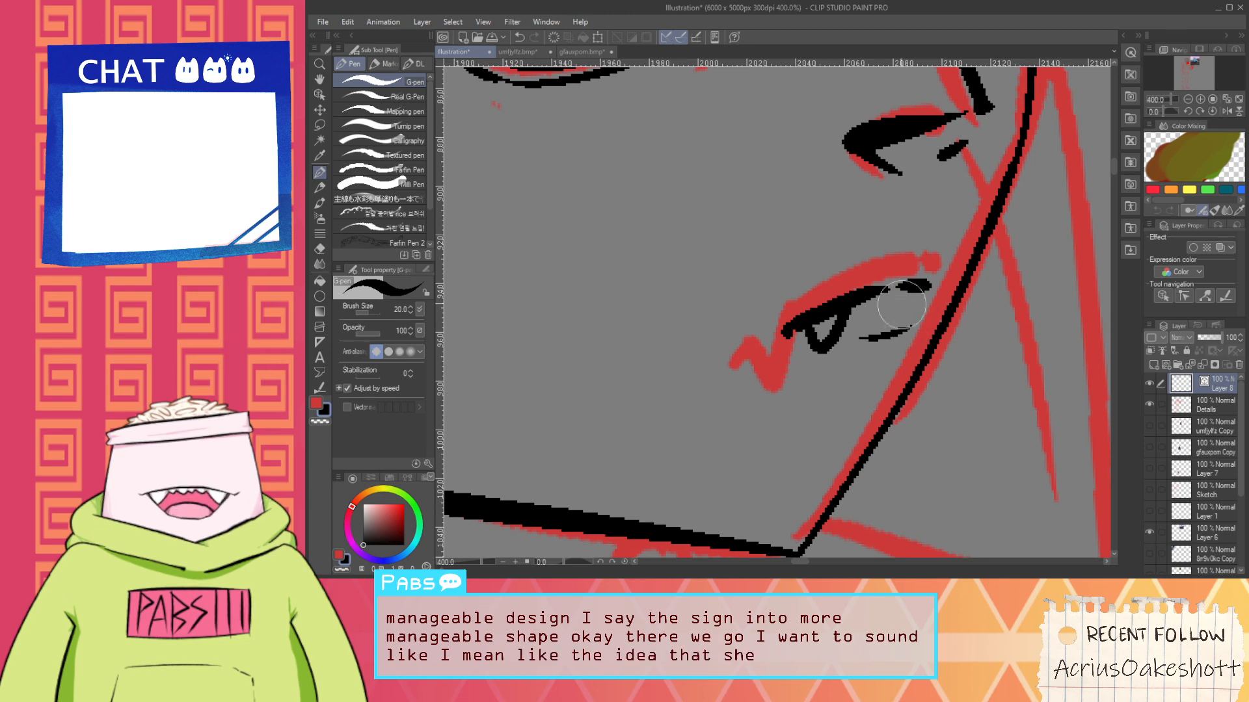
Ink small crack marks across the lips along the far part of the mouth line
{"action": "left_click_drag", "start_coordinate": [891, 286], "coordinate": [909, 304]}
{"action": "scroll", "coordinate": [976, 249], "scroll_direction": "down", "scroll_amount": 6}
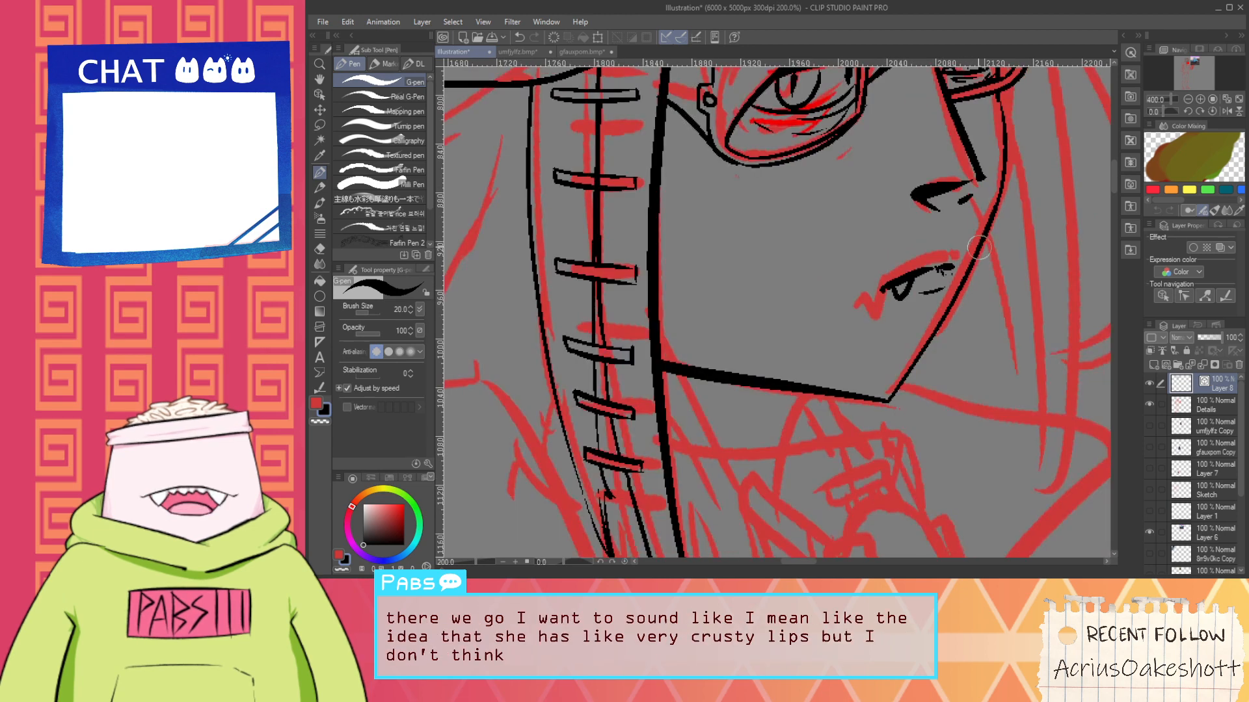
{"action": "left_click_drag", "start_coordinate": [986, 251], "coordinate": [940, 289]}
{"action": "scroll", "coordinate": [940, 289], "scroll_direction": "up", "scroll_amount": 2}
{"action": "scroll", "coordinate": [889, 301], "scroll_direction": "up", "scroll_amount": 4}
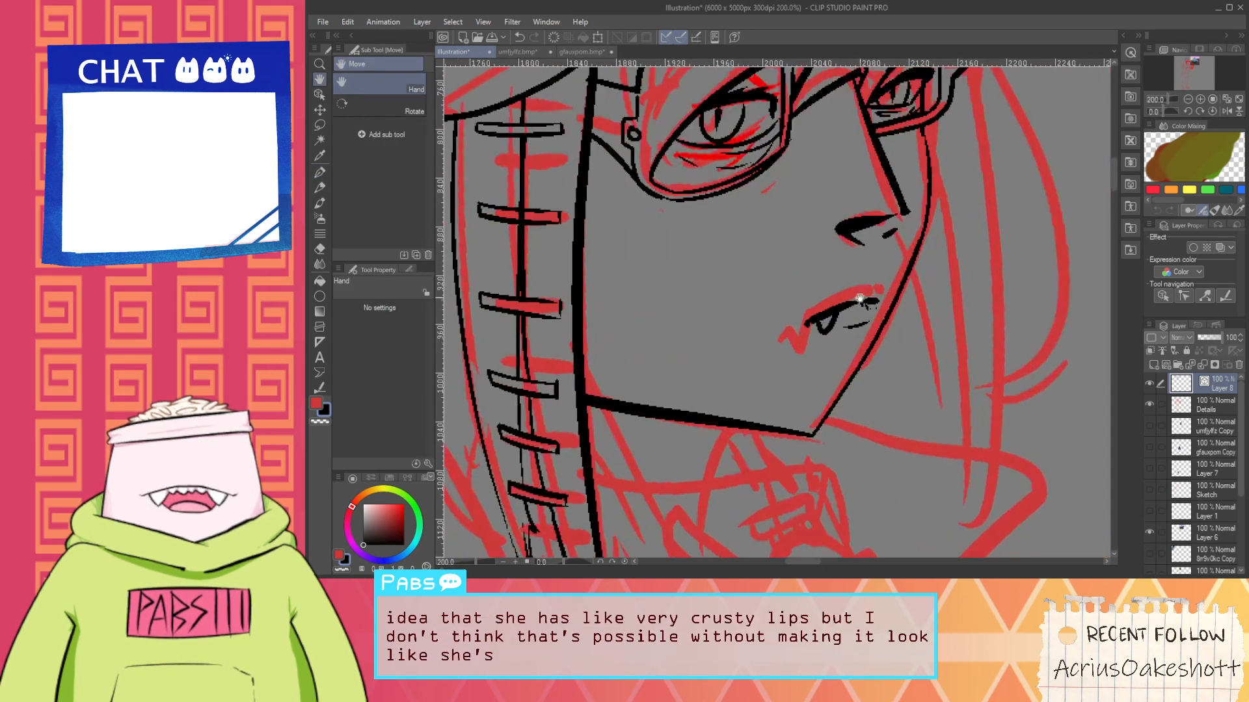
{"action": "key", "text": "p"}
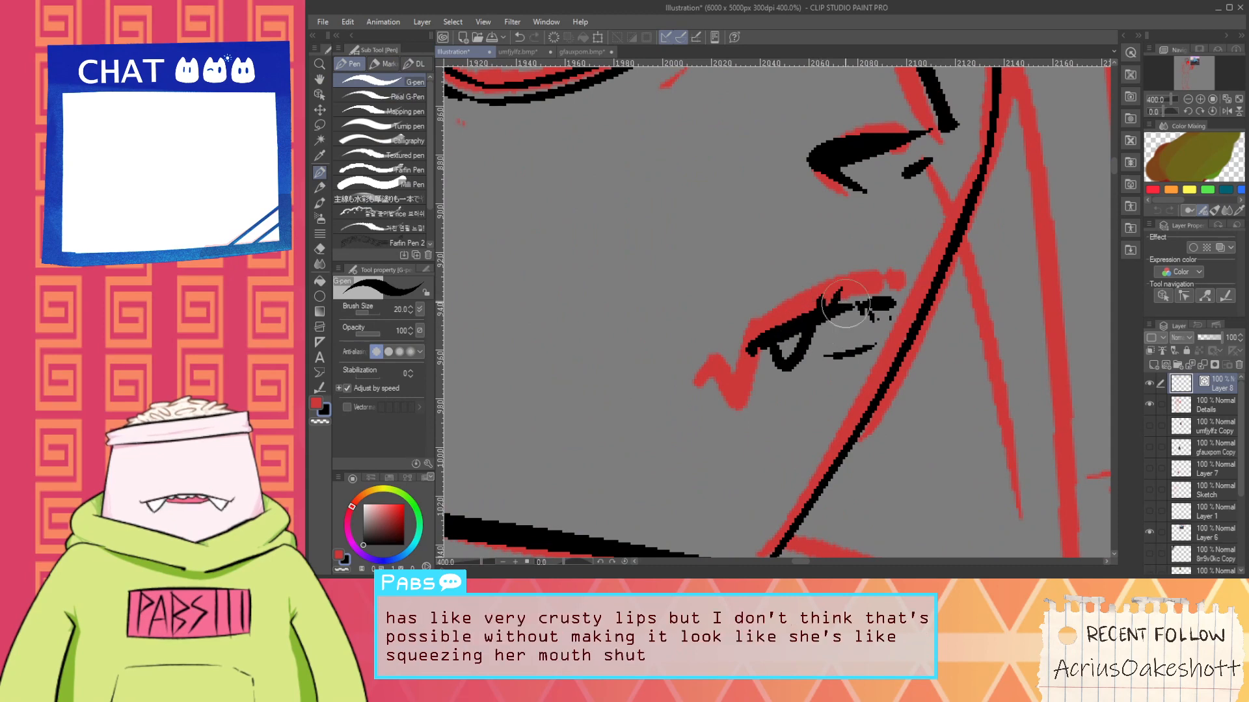
{"action": "scroll", "coordinate": [821, 301], "scroll_direction": "down", "scroll_amount": 3}
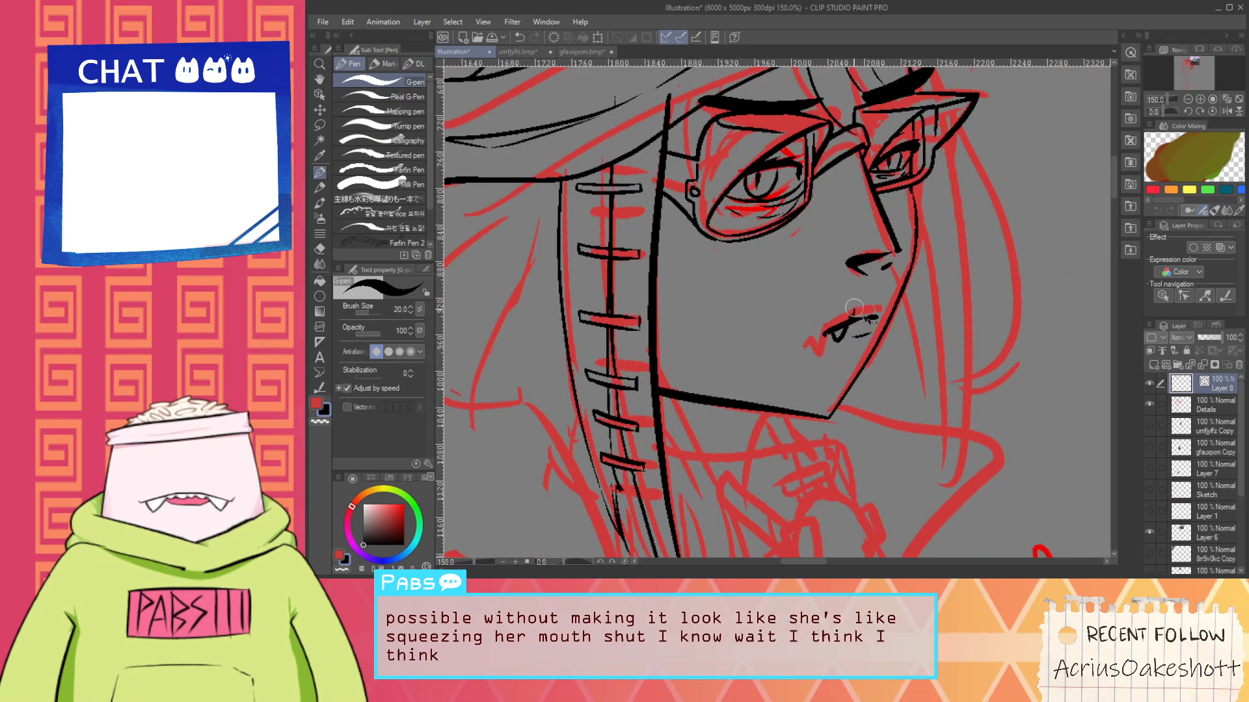
{"action": "scroll", "coordinate": [857, 314], "scroll_direction": "down", "scroll_amount": 3}
{"action": "key", "text": "h"}
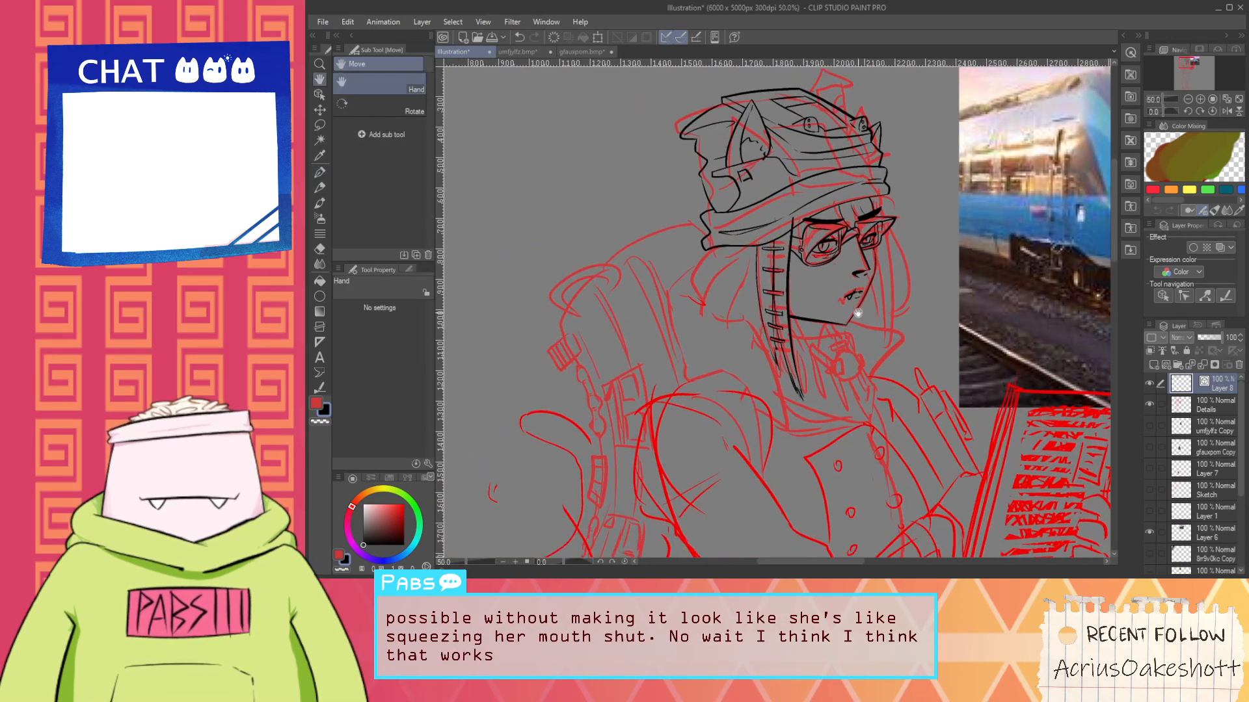
Ink the lower edge of the hair puff behind the head, ending in a small notch with a long strand falling past the shoulder
{"action": "scroll", "coordinate": [752, 321], "scroll_direction": "up", "scroll_amount": 4}
{"action": "scroll", "coordinate": [809, 399], "scroll_direction": "down", "scroll_amount": 2}
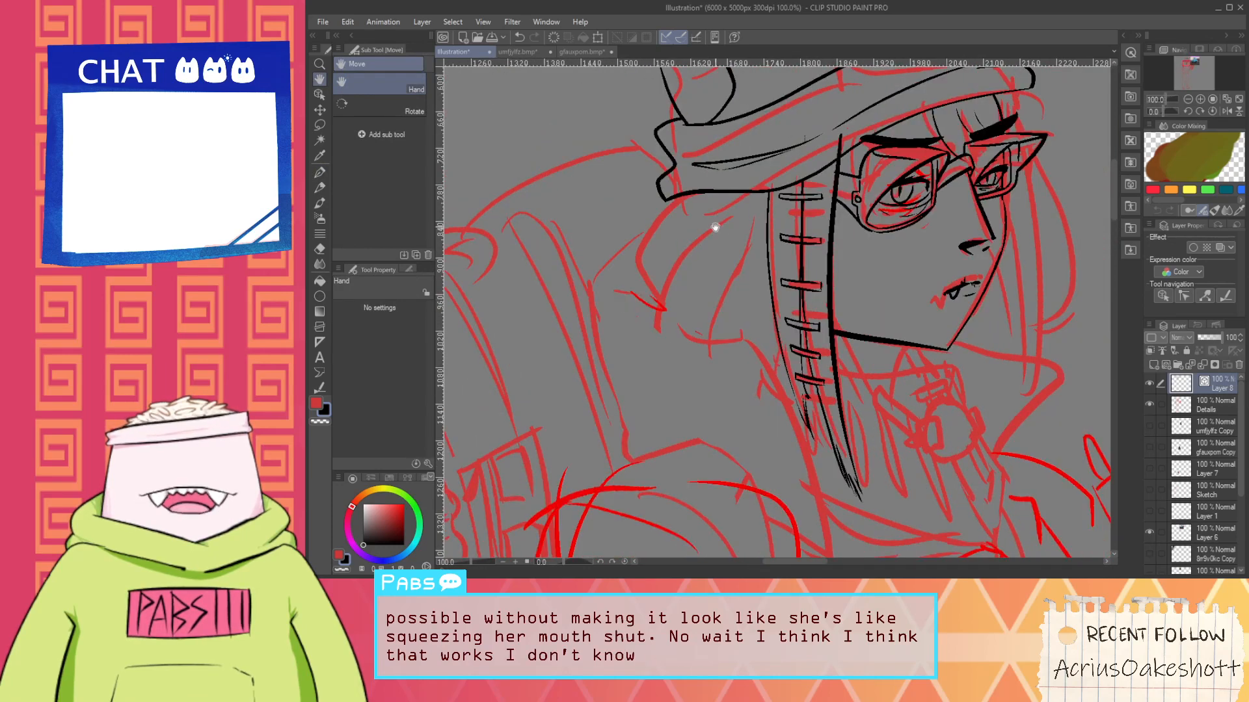
{"action": "left_click_drag", "start_coordinate": [721, 328], "coordinate": [709, 301]}
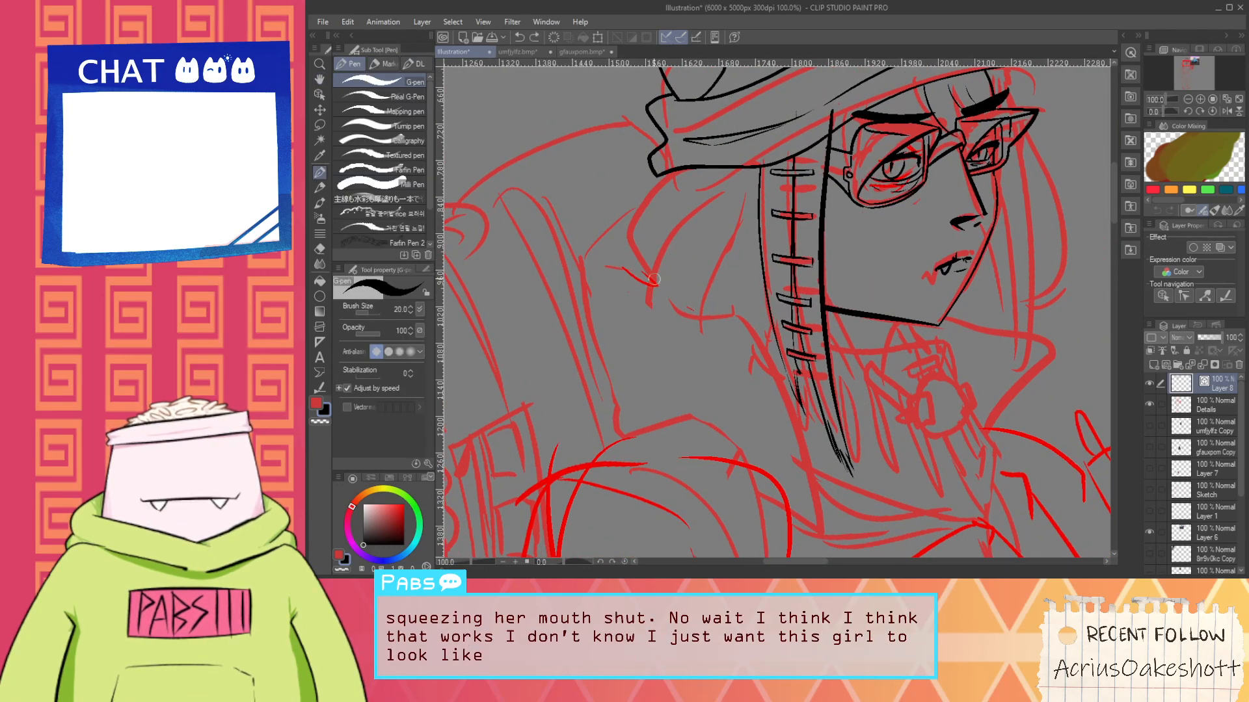
{"action": "left_click_drag", "start_coordinate": [600, 278], "coordinate": [706, 310]}
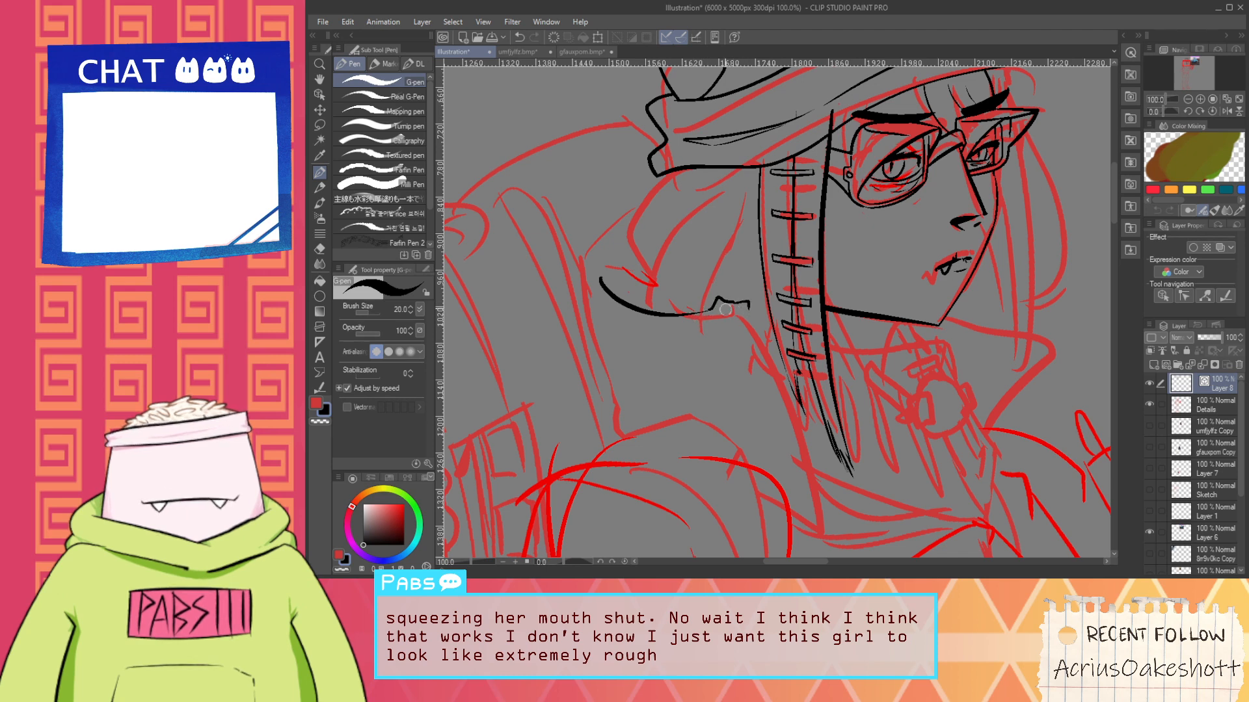
{"action": "left_click_drag", "start_coordinate": [748, 314], "coordinate": [799, 508]}
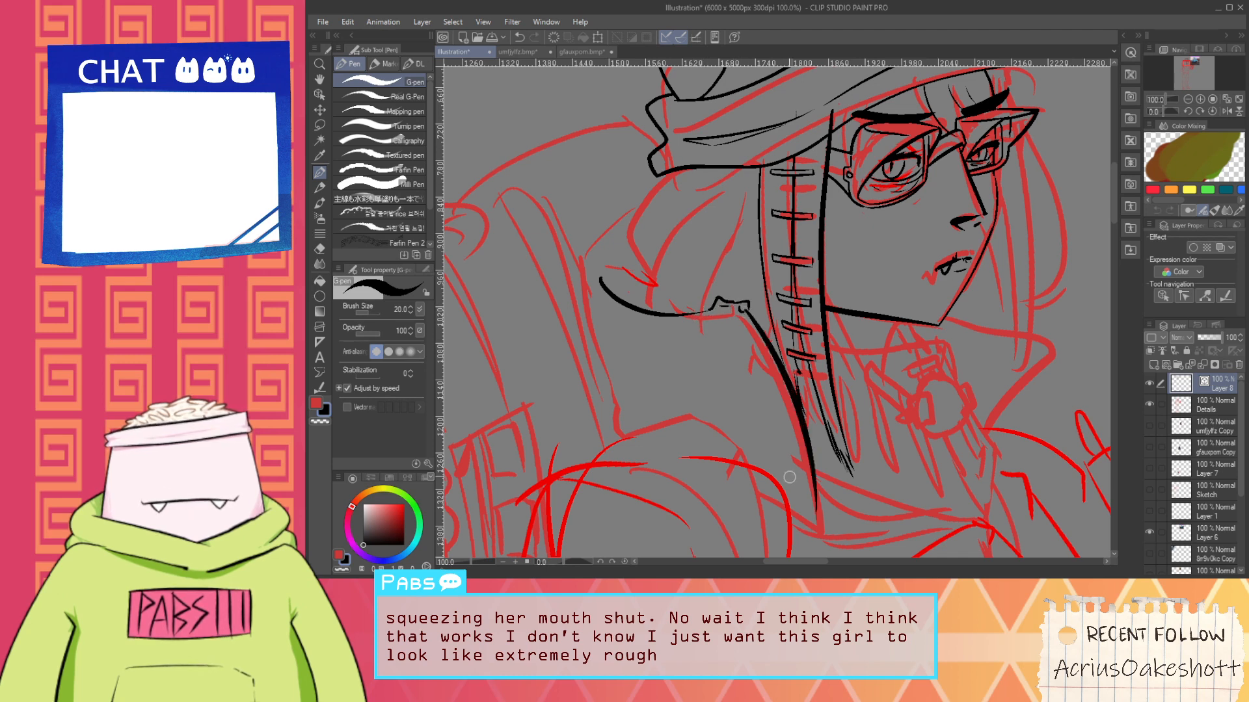
{"action": "key", "text": "ctrl+z"}
{"action": "left_click_drag", "start_coordinate": [751, 307], "coordinate": [804, 506]}
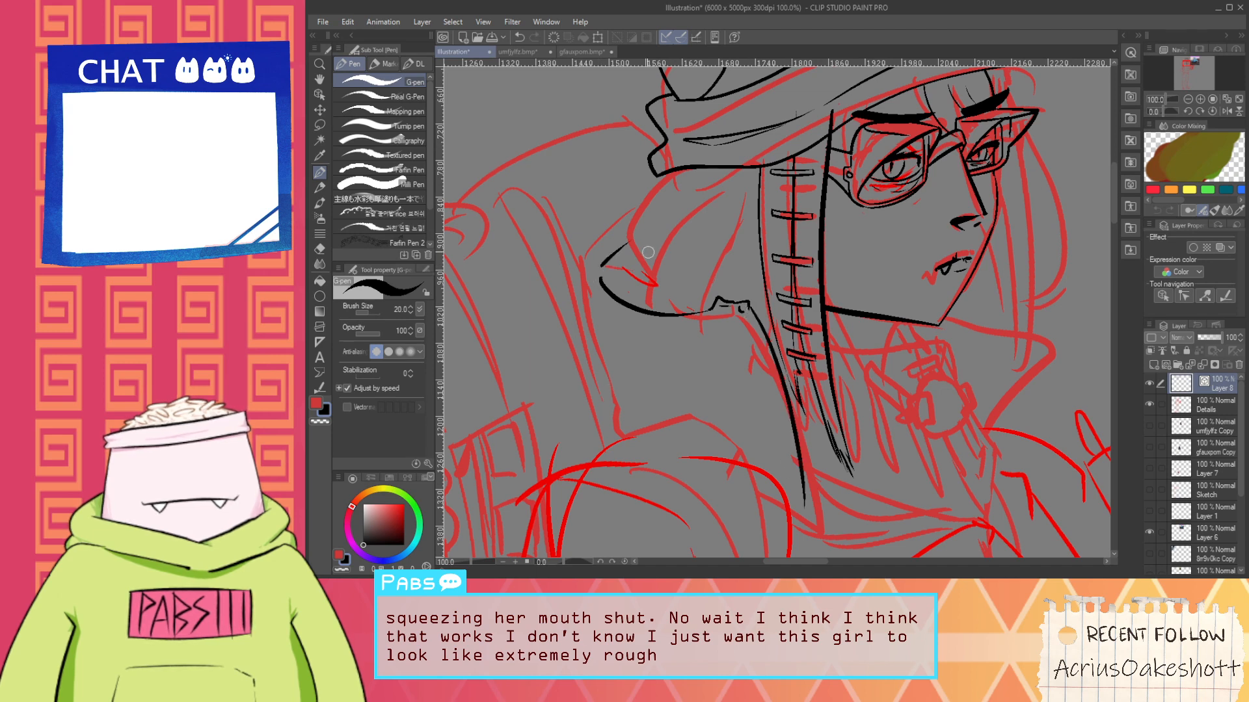
Ink the hair puff's curved outer contour up towards the hat and two flicked strand ends just below the brim
{"action": "left_click_drag", "start_coordinate": [649, 252], "coordinate": [656, 320]}
{"action": "scroll", "coordinate": [656, 320], "scroll_direction": "up", "scroll_amount": 1}
{"action": "left_click_drag", "start_coordinate": [623, 394], "coordinate": [632, 297]}
{"action": "key", "text": "ctrl+z"}
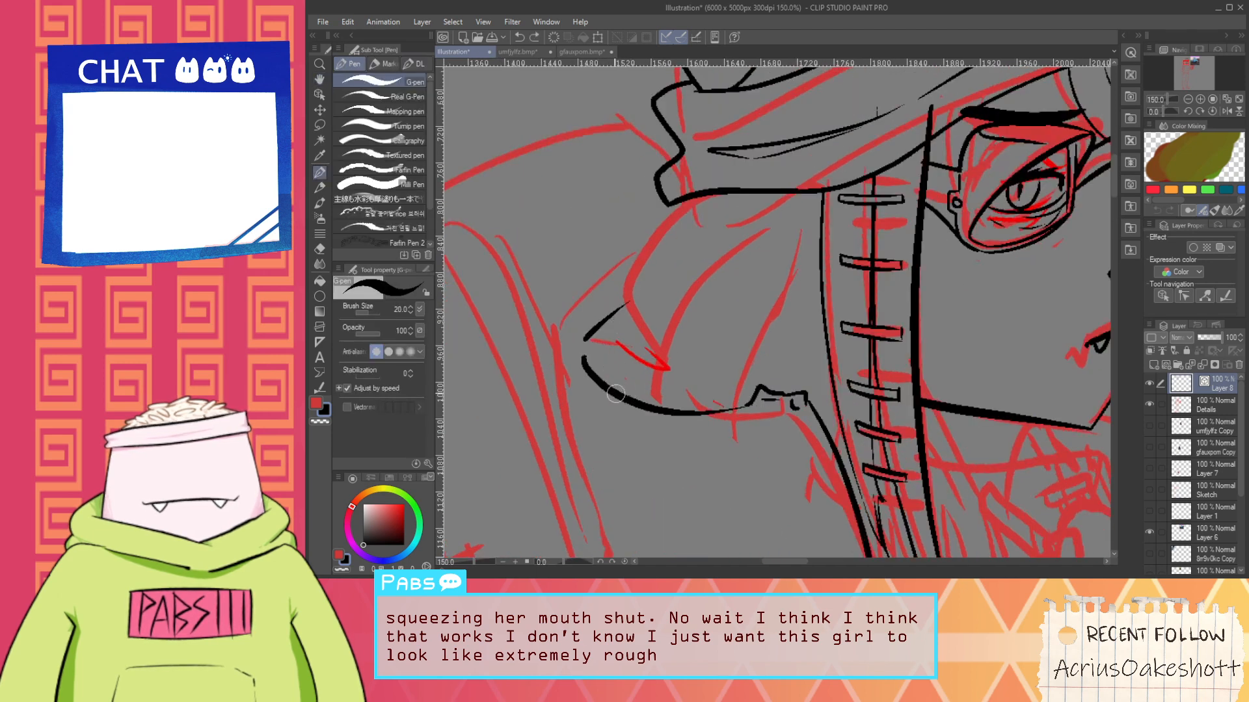
{"action": "left_click_drag", "start_coordinate": [615, 393], "coordinate": [667, 254]}
{"action": "key", "text": "ctrl+z"}
{"action": "left_click_drag", "start_coordinate": [616, 389], "coordinate": [656, 248]}
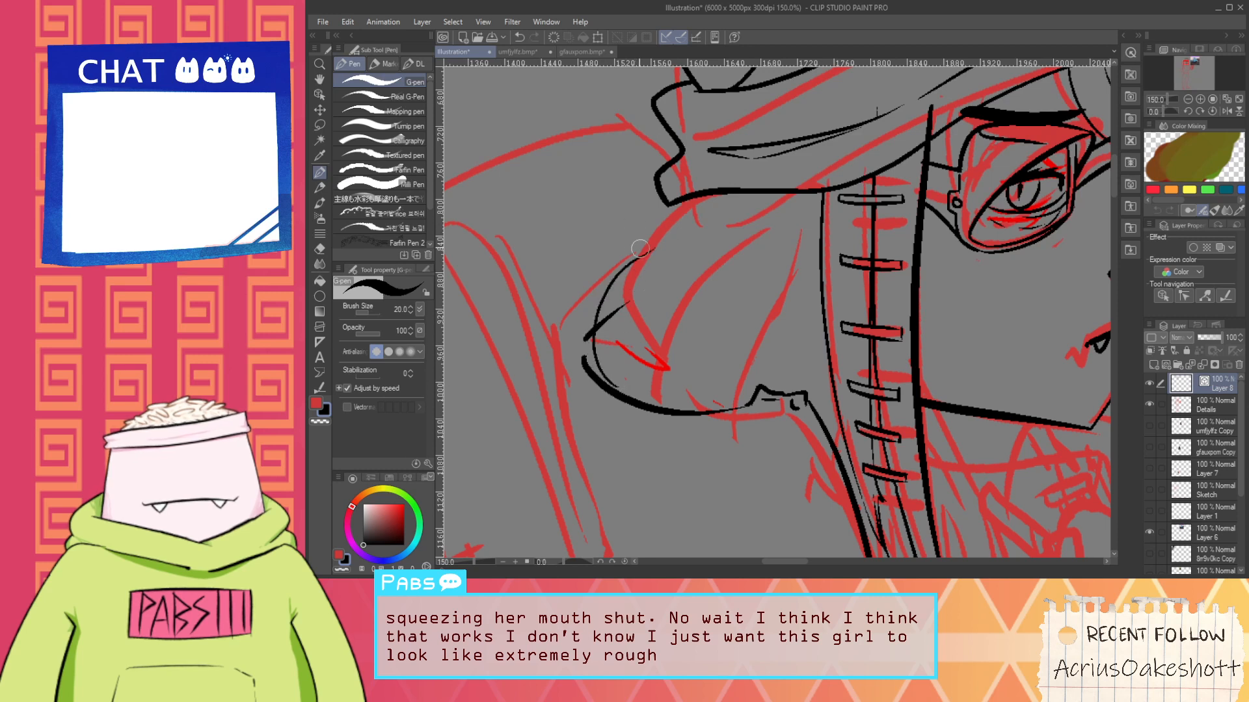
{"action": "key", "text": "ctrl+z"}
{"action": "mouse_move", "coordinate": [630, 195]}
{"action": "left_mouse_down"}
{"action": "mouse_move", "coordinate": [683, 208]}
{"action": "mouse_move", "coordinate": [670, 389]}
{"action": "mouse_move", "coordinate": [676, 335]}
{"action": "mouse_move", "coordinate": [756, 244]}
{"action": "left_mouse_up"}
{"action": "key", "text": "ctrl+z"}
{"action": "key", "text": "ctrl+z"}
Ink a doubled inner contour curving from the hair puff's lower edge up towards the hat brim
{"action": "mouse_move", "coordinate": [689, 323]}
{"action": "left_mouse_down"}
{"action": "mouse_move", "coordinate": [706, 221]}
{"action": "mouse_move", "coordinate": [721, 231]}
{"action": "left_mouse_up"}
{"action": "key", "text": "ctrl+z"}
{"action": "left_click_drag", "start_coordinate": [673, 332], "coordinate": [737, 230]}
{"action": "key", "text": "ctrl+z"}
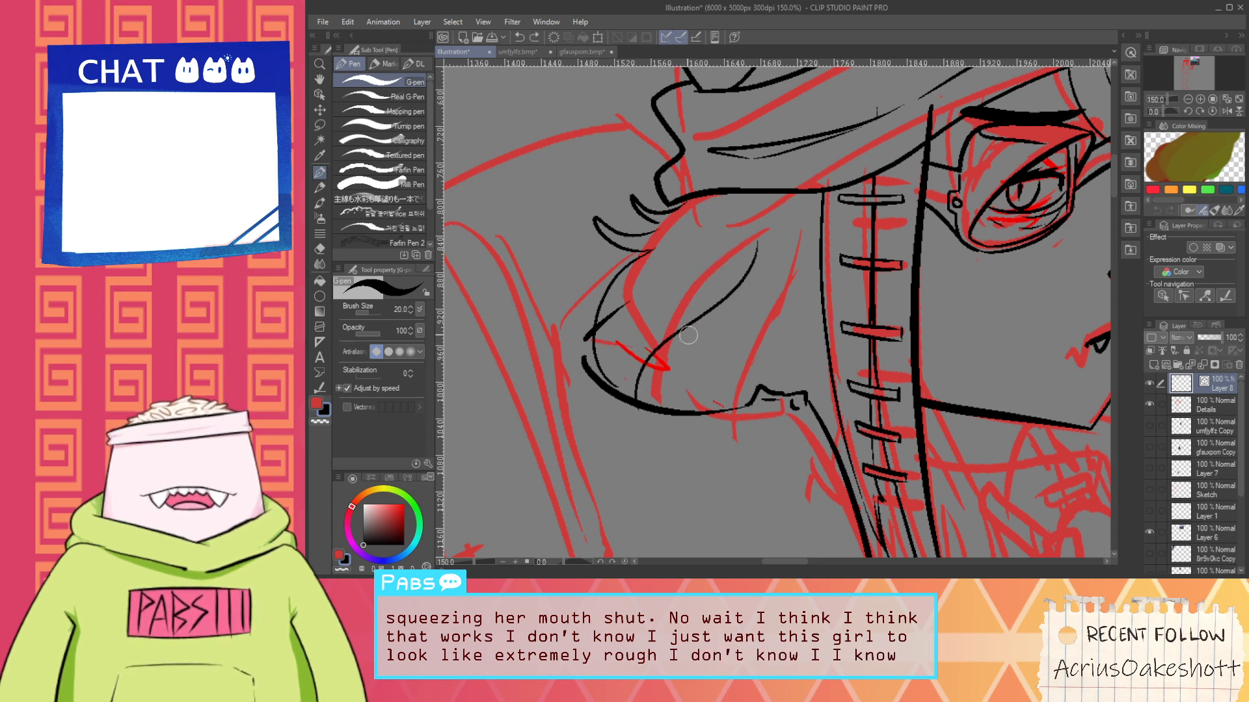
{"action": "left_click_drag", "start_coordinate": [683, 333], "coordinate": [755, 226]}
Erase the stray stroke crossing the hair puff's outer contour and ink a short stroke joining that contour to the lower edge
{"action": "key", "text": "e"}
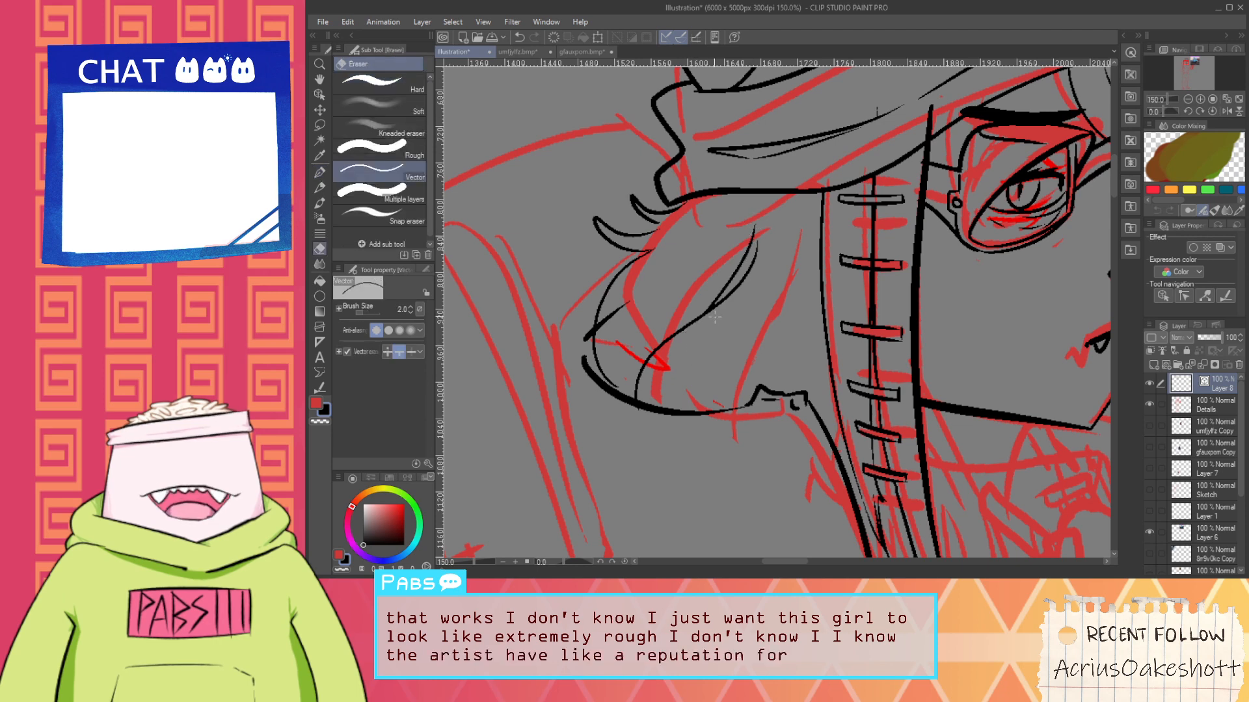
{"action": "left_click_drag", "start_coordinate": [628, 322], "coordinate": [611, 307]}
{"action": "scroll", "coordinate": [605, 409], "scroll_direction": "up", "scroll_amount": 1}
{"action": "key", "text": "p"}
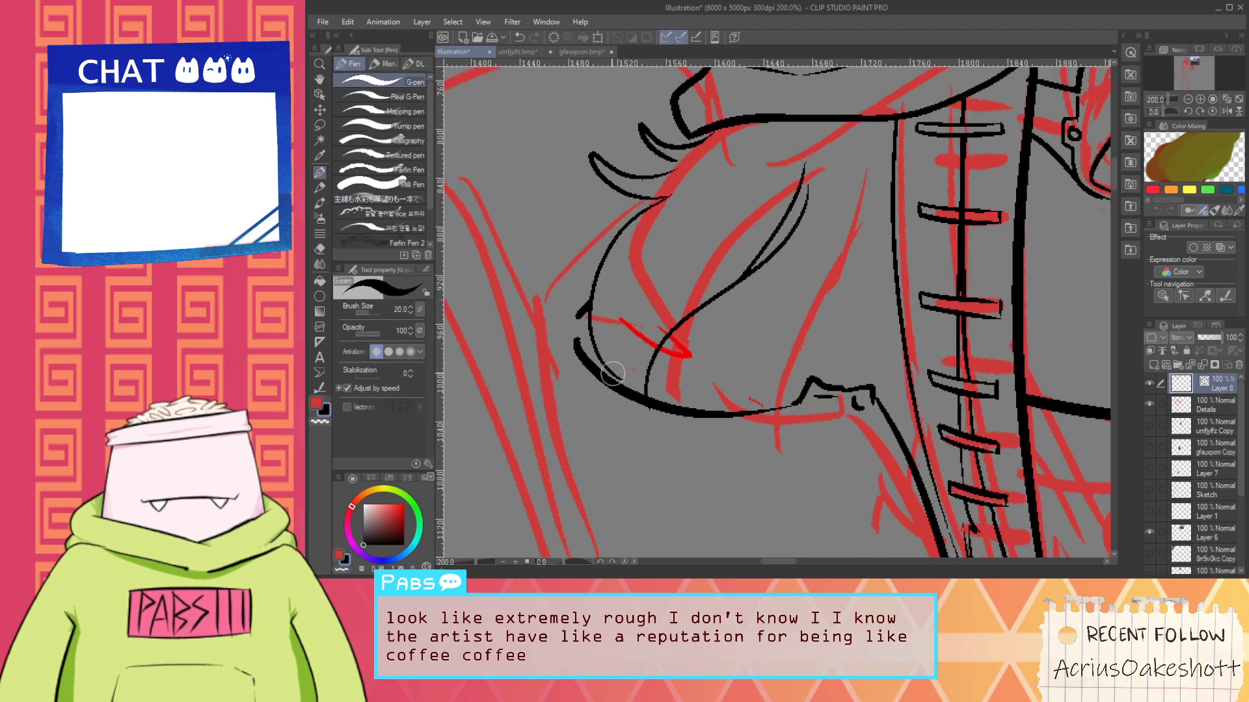
{"action": "mouse_move", "coordinate": [613, 370]}
{"action": "left_mouse_down"}
{"action": "mouse_move", "coordinate": [636, 379]}
{"action": "mouse_move", "coordinate": [617, 381]}
{"action": "left_mouse_up"}
{"action": "key", "text": "ctrl+z"}
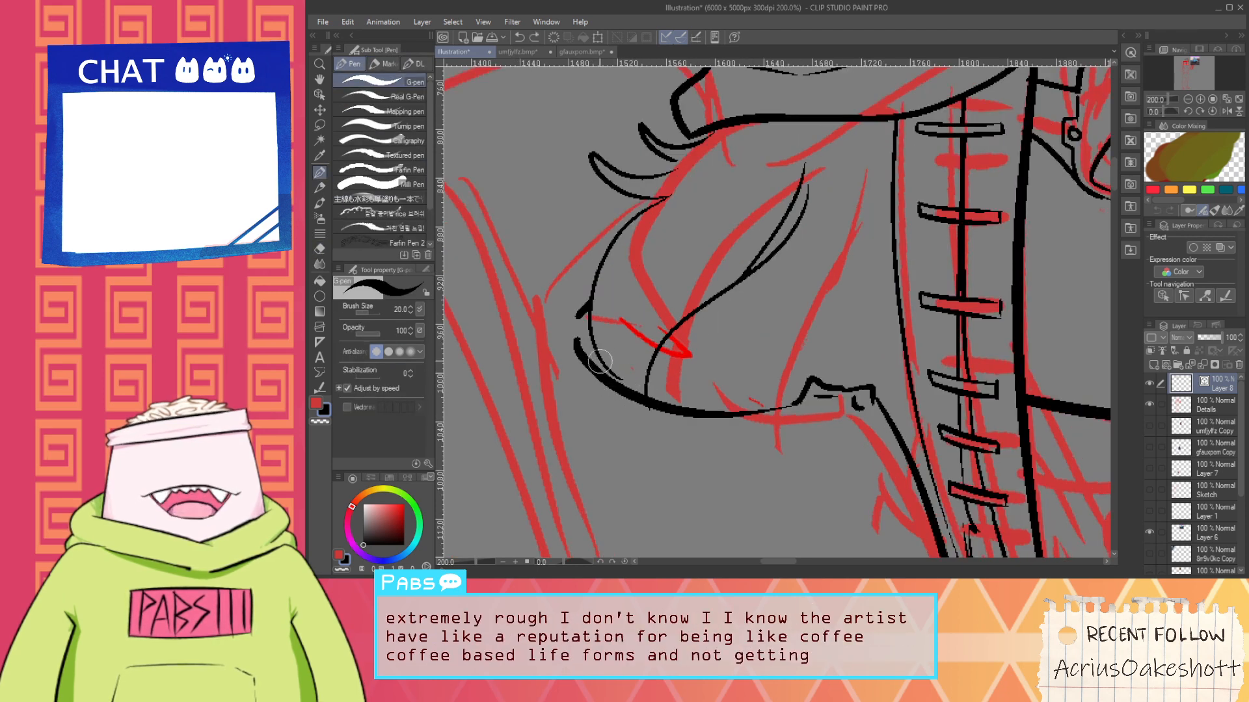
Ink a curved strand line from the side of the laced lock down to the notch in the hair puff's lower edge
{"action": "key", "text": "space"}
{"action": "left_click_drag", "start_coordinate": [714, 253], "coordinate": [699, 341]}
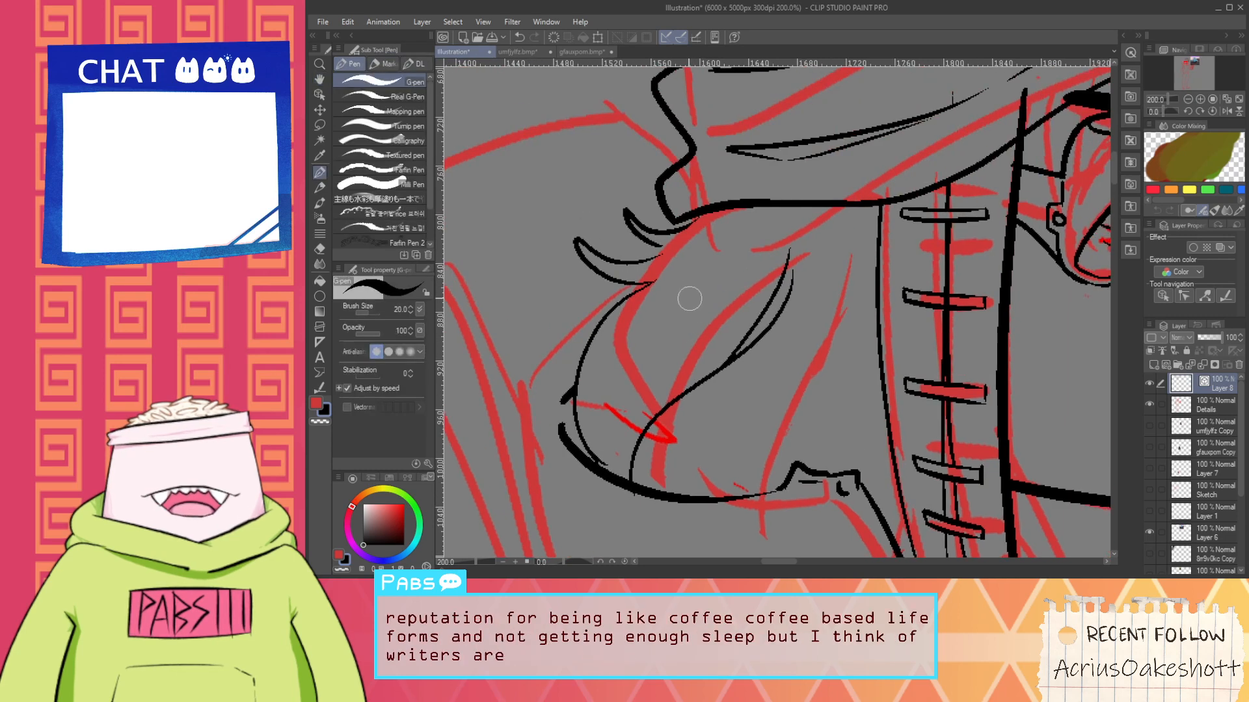
{"action": "key", "text": "space"}
{"action": "left_click_drag", "start_coordinate": [805, 281], "coordinate": [766, 233]}
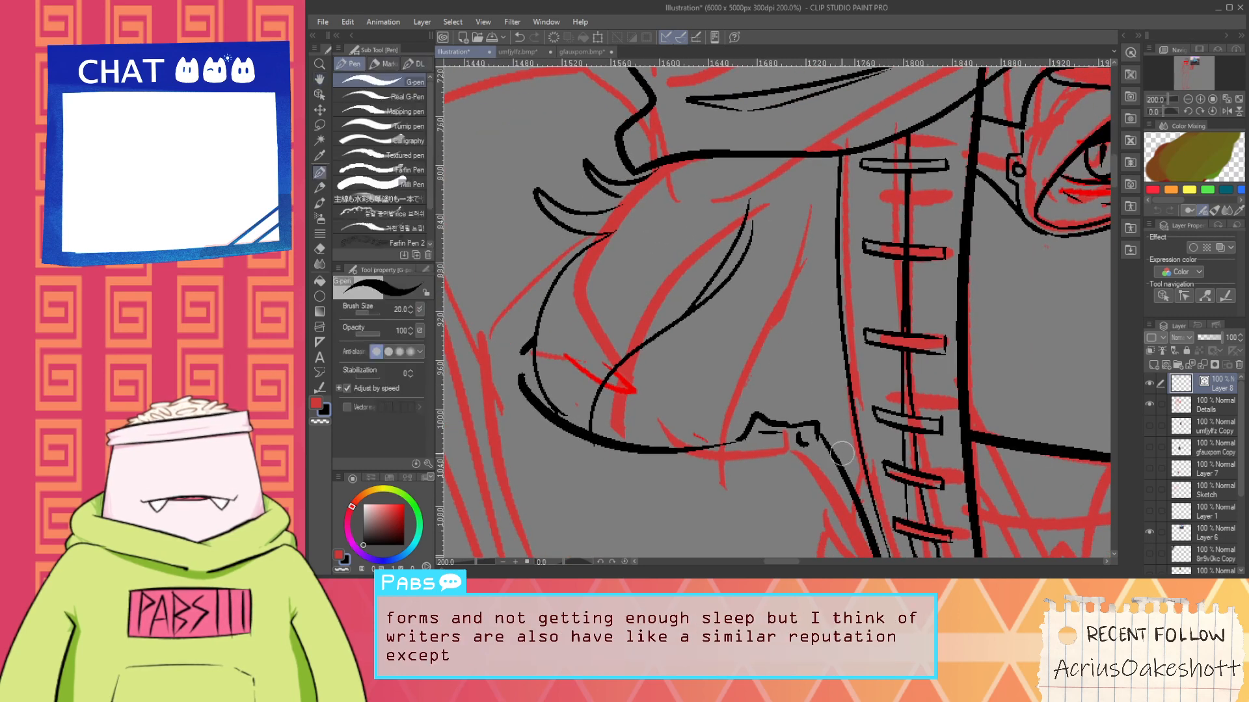
{"action": "mouse_move", "coordinate": [787, 351]}
{"action": "left_mouse_down"}
{"action": "mouse_move", "coordinate": [848, 231]}
{"action": "mouse_move", "coordinate": [841, 263]}
{"action": "mouse_move", "coordinate": [782, 267]}
{"action": "mouse_move", "coordinate": [826, 335]}
{"action": "mouse_move", "coordinate": [785, 223]}
{"action": "mouse_move", "coordinate": [793, 263]}
{"action": "mouse_move", "coordinate": [847, 341]}
{"action": "left_mouse_up"}
{"action": "key", "text": "e"}
{"action": "scroll", "coordinate": [845, 265], "scroll_direction": "down", "scroll_amount": 2}
{"action": "key", "text": "space"}
{"action": "scroll", "coordinate": [828, 337], "scroll_direction": "up", "scroll_amount": 1}
{"action": "key", "text": "p"}
{"action": "key", "text": "ctrl+z"}
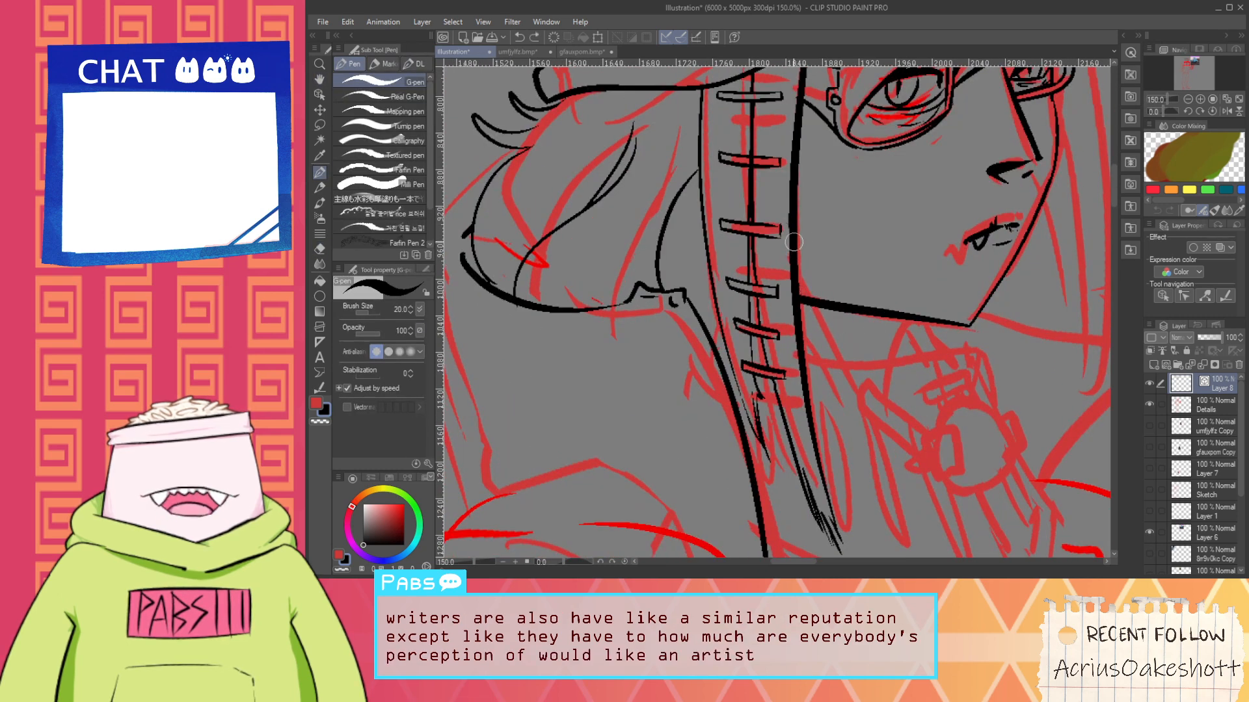
Ink a pointed hair tip emerging beside the laced lock, just below the corner of the jaw
{"action": "left_click_drag", "start_coordinate": [795, 254], "coordinate": [867, 373]}
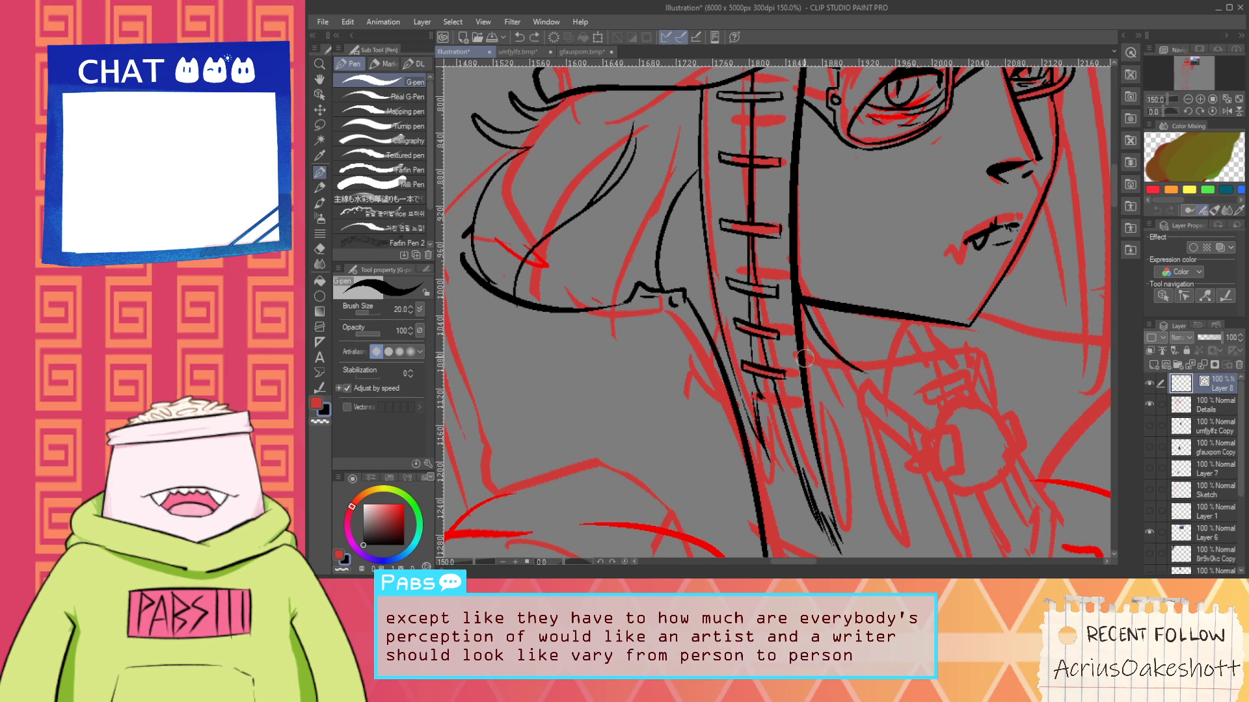
{"action": "scroll", "coordinate": [866, 359], "scroll_direction": "up", "scroll_amount": 1}
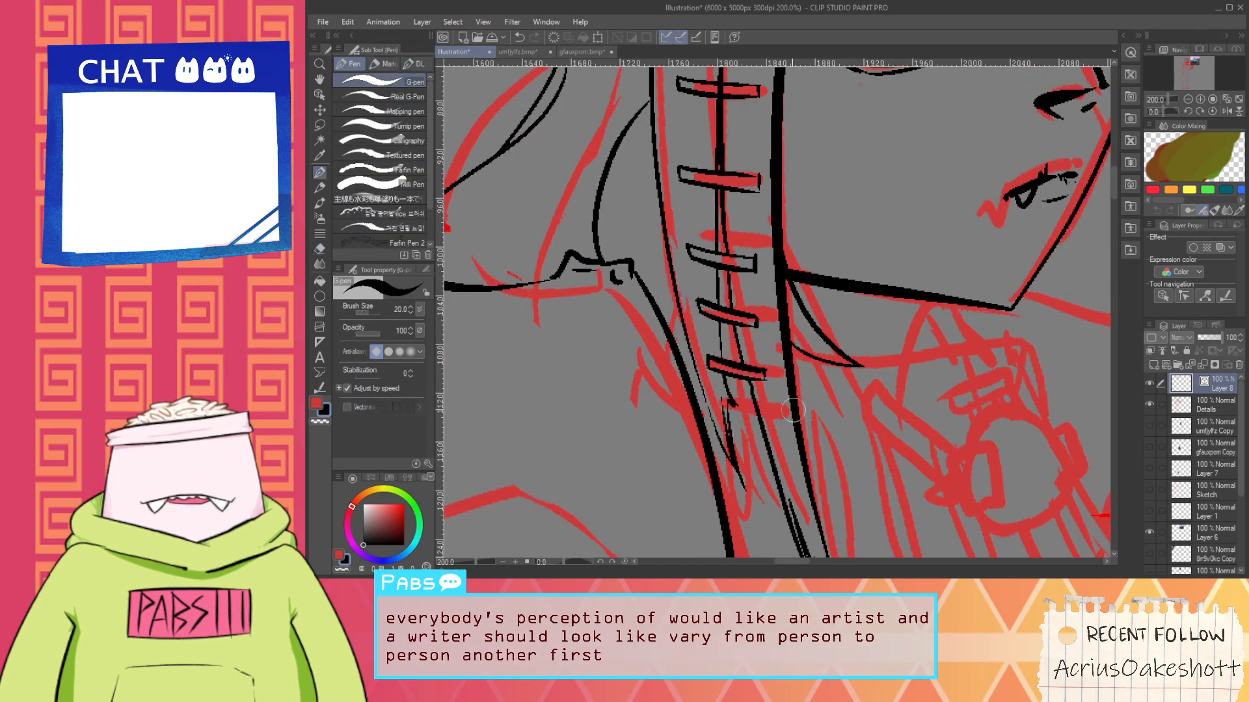
{"action": "scroll", "coordinate": [743, 413], "scroll_direction": "down", "scroll_amount": 4}
{"action": "scroll", "coordinate": [670, 338], "scroll_direction": "up", "scroll_amount": 4}
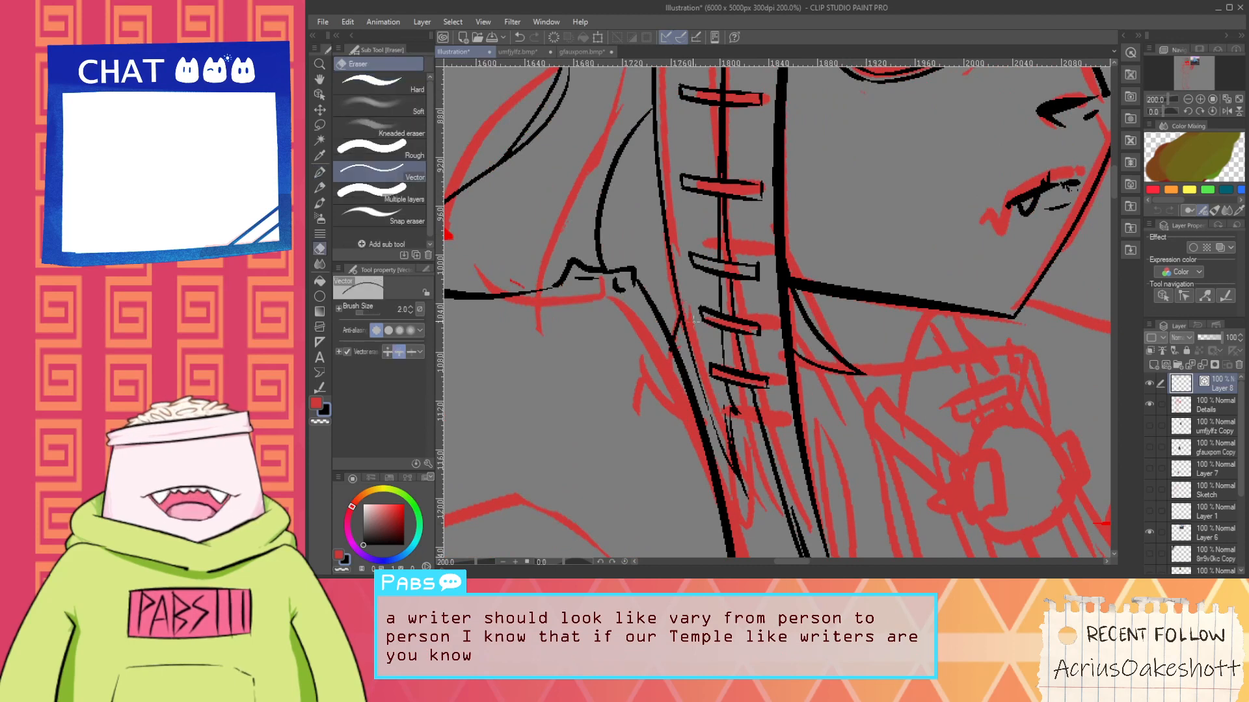
Ink a second, smaller pointed hair tip beneath the first and trim its line where it crosses the laced lock
{"action": "left_click_drag", "start_coordinate": [714, 336], "coordinate": [777, 372]}
{"action": "key", "text": "ctrl+z"}
{"action": "key", "text": "ctrl+z"}
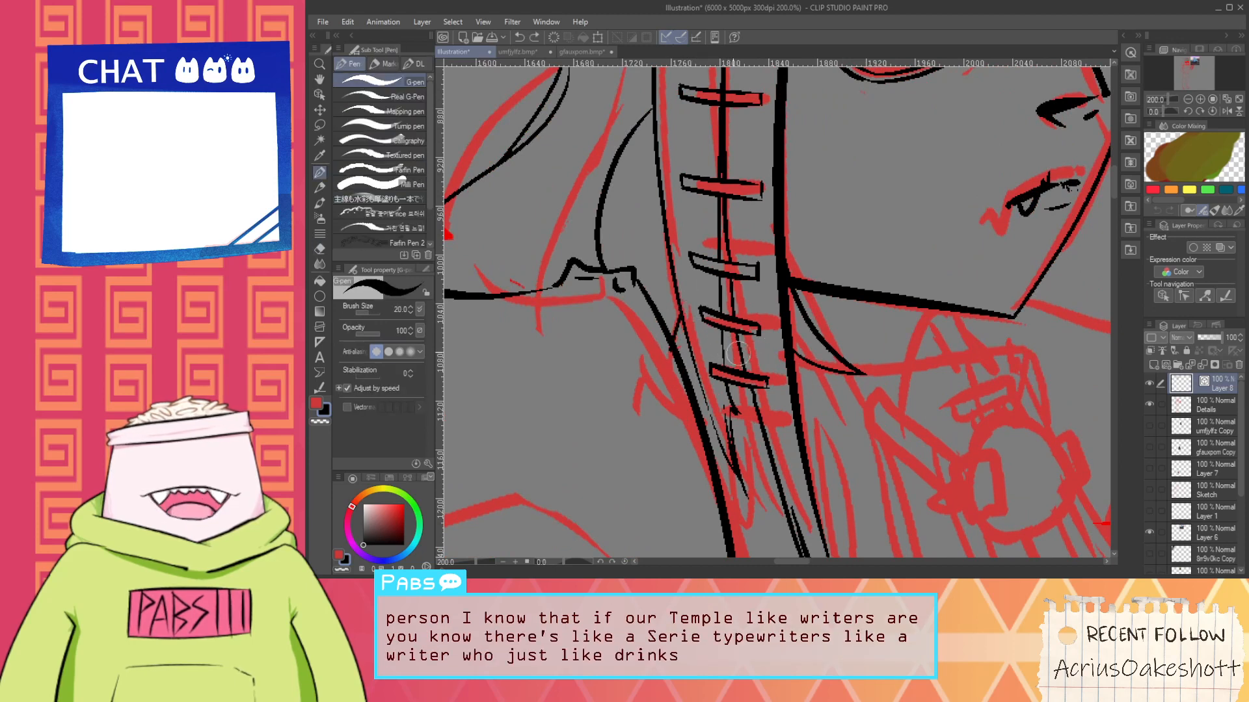
{"action": "left_click_drag", "start_coordinate": [707, 334], "coordinate": [826, 390]}
{"action": "key", "text": "e"}
{"action": "scroll", "coordinate": [805, 354], "scroll_direction": "up", "scroll_amount": 2}
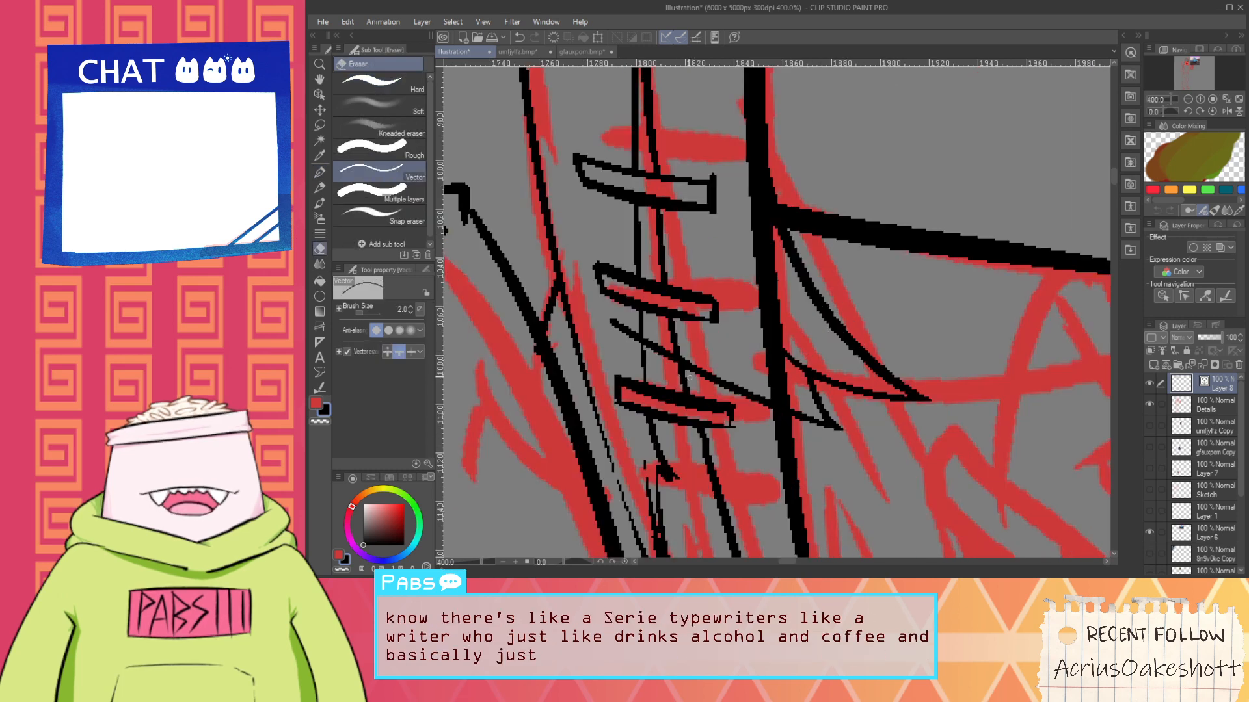
{"action": "left_click", "coordinate": [689, 376]}
{"action": "scroll", "coordinate": [650, 342], "scroll_direction": "down", "scroll_amount": 5}
Try short curved strand lines inside the upper part of the hair puff, below the hat brim
{"action": "key", "text": "space"}
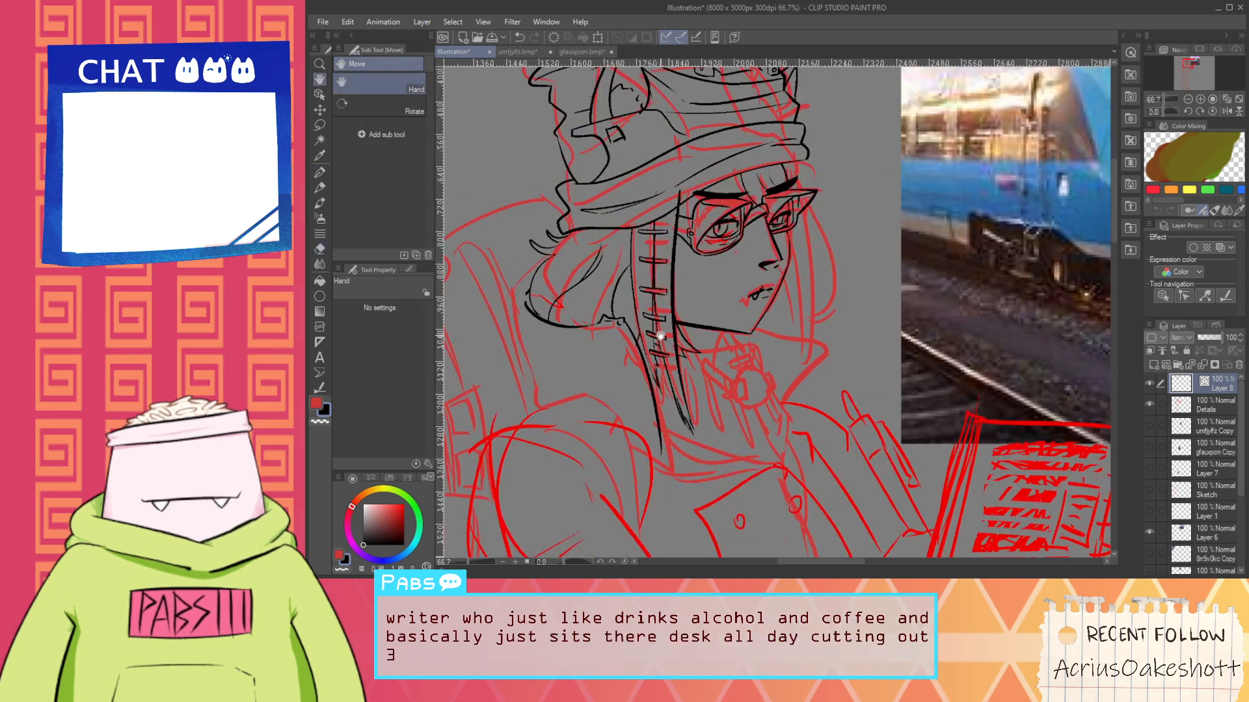
{"action": "left_click_drag", "start_coordinate": [662, 334], "coordinate": [669, 366]}
{"action": "scroll", "coordinate": [623, 293], "scroll_direction": "up", "scroll_amount": 4}
{"action": "key", "text": "p"}
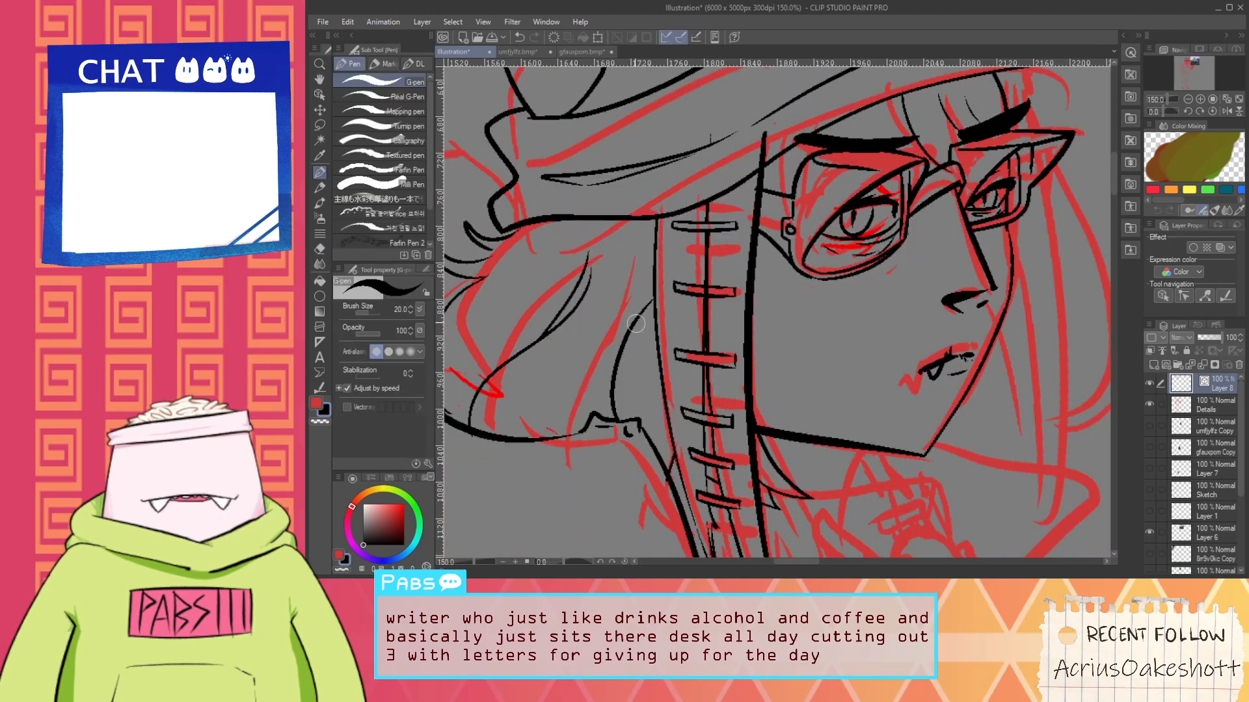
{"action": "scroll", "coordinate": [594, 273], "scroll_direction": "up", "scroll_amount": 1}
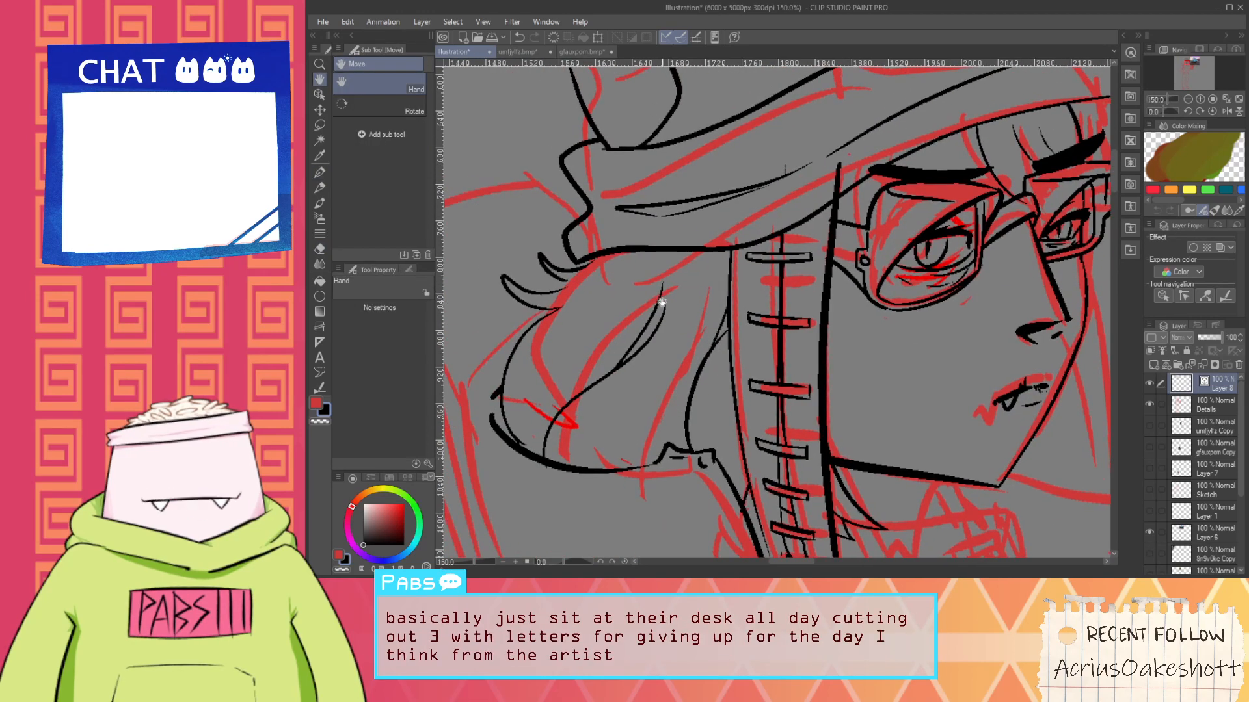
{"action": "scroll", "coordinate": [566, 290], "scroll_direction": "up", "scroll_amount": 1}
{"action": "mouse_move", "coordinate": [562, 302]}
{"action": "left_mouse_down"}
{"action": "mouse_move", "coordinate": [611, 267]}
{"action": "mouse_move", "coordinate": [580, 346]}
{"action": "mouse_move", "coordinate": [602, 353]}
{"action": "mouse_move", "coordinate": [644, 256]}
{"action": "left_mouse_up"}
{"action": "key", "text": "ctrl+z"}
{"action": "key", "text": "ctrl+z"}
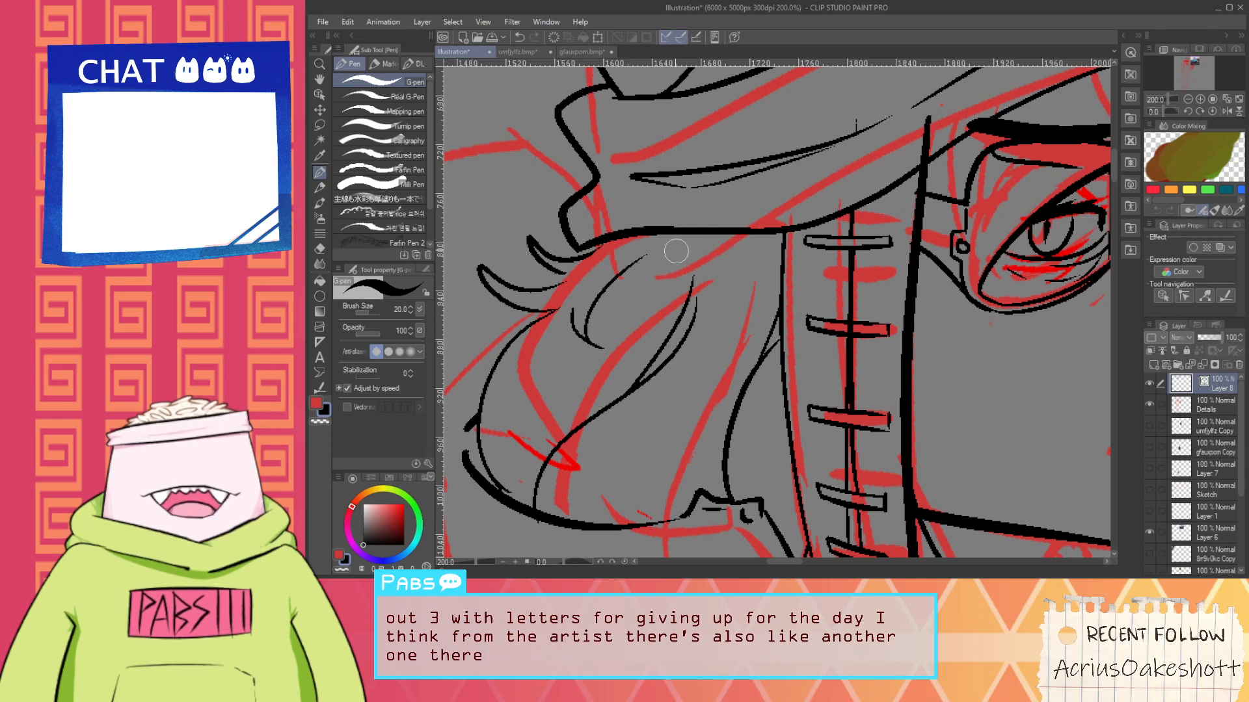
{"action": "key", "text": "e"}
{"action": "left_click", "coordinate": [601, 343]}
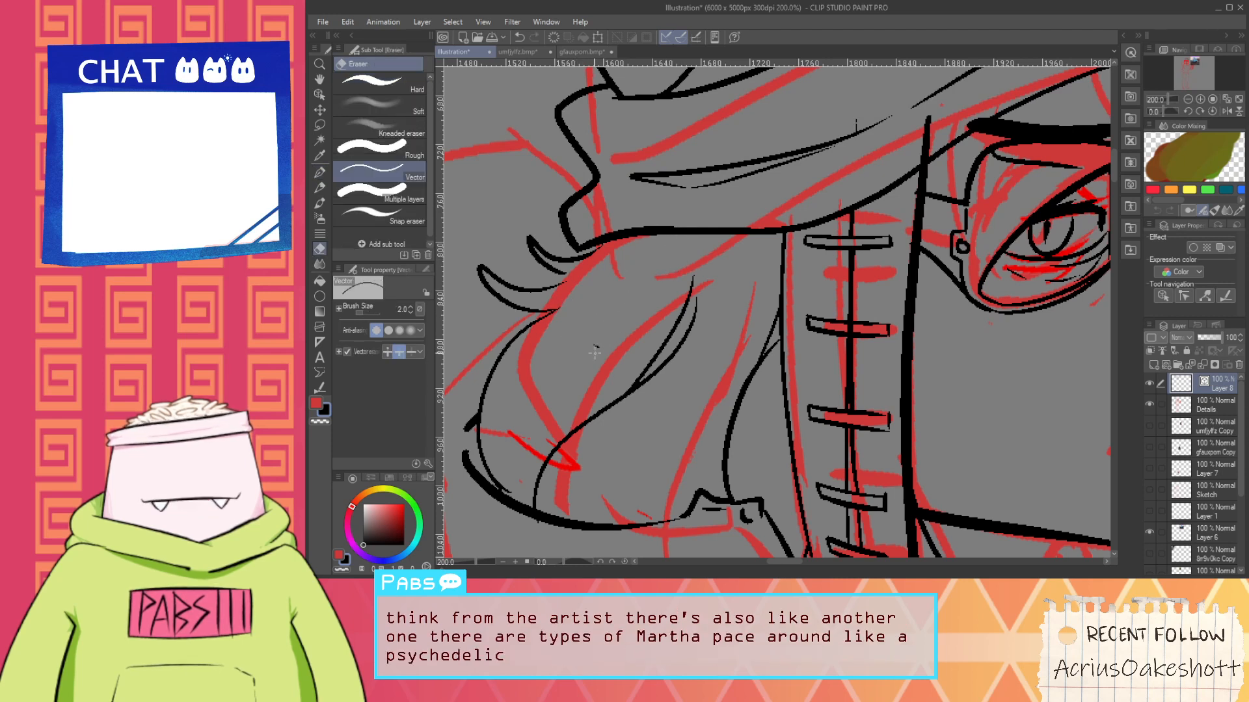
Ink wavy strands hanging from the hat brim beside the laced lock, ending in a small hooked curl
{"action": "key", "text": "p"}
{"action": "left_click_drag", "start_coordinate": [708, 246], "coordinate": [722, 328]}
{"action": "mouse_move", "coordinate": [729, 351]}
{"action": "left_mouse_down"}
{"action": "mouse_move", "coordinate": [707, 380]}
{"action": "mouse_move", "coordinate": [733, 275]}
{"action": "left_mouse_up"}
{"action": "key", "text": "ctrl+z"}
{"action": "left_click_drag", "start_coordinate": [736, 331], "coordinate": [735, 247]}
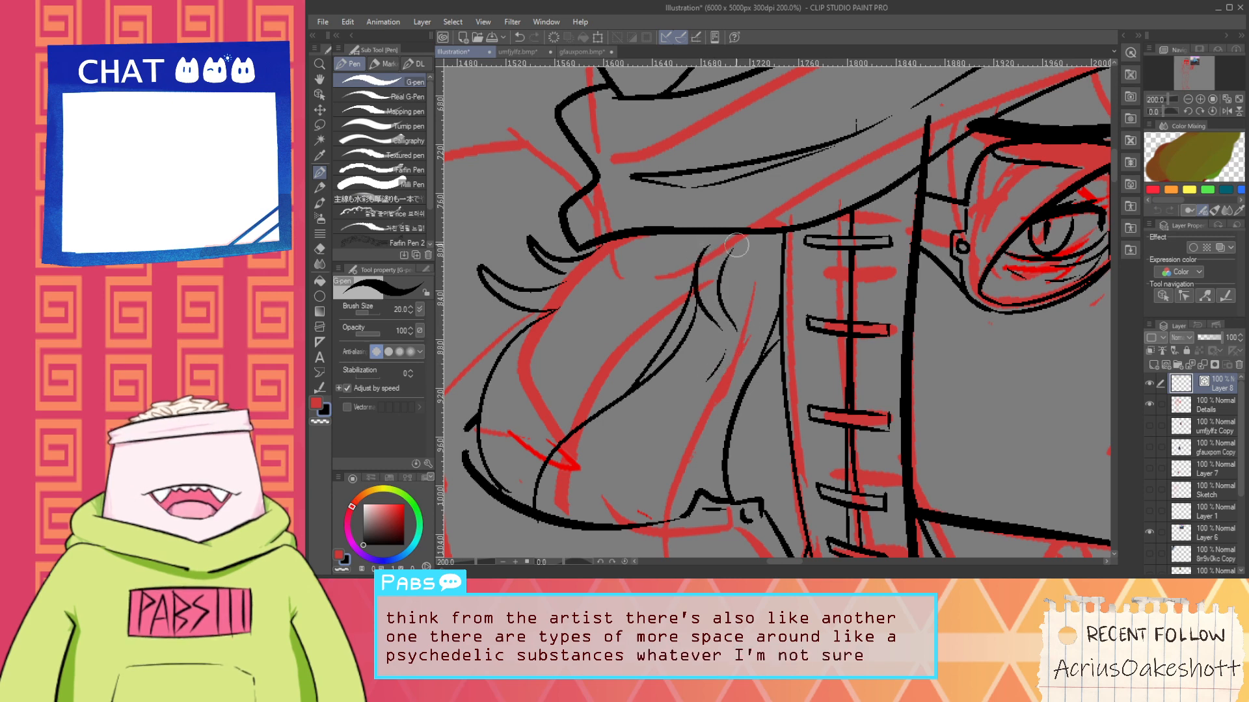
{"action": "scroll", "coordinate": [756, 258], "scroll_direction": "down", "scroll_amount": 3}
{"action": "key", "text": "space"}
{"action": "left_click_drag", "start_coordinate": [752, 290], "coordinate": [719, 333]}
{"action": "scroll", "coordinate": [719, 332], "scroll_direction": "up", "scroll_amount": 3}
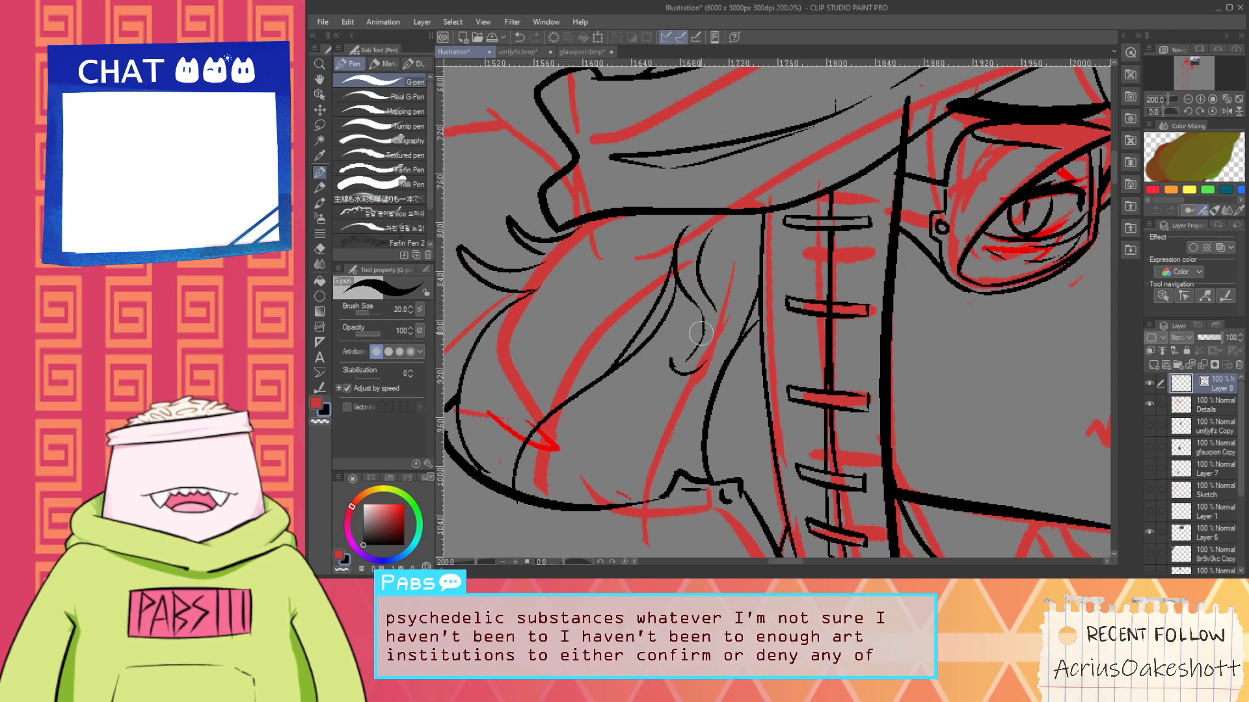
{"action": "left_click_drag", "start_coordinate": [701, 307], "coordinate": [699, 368]}
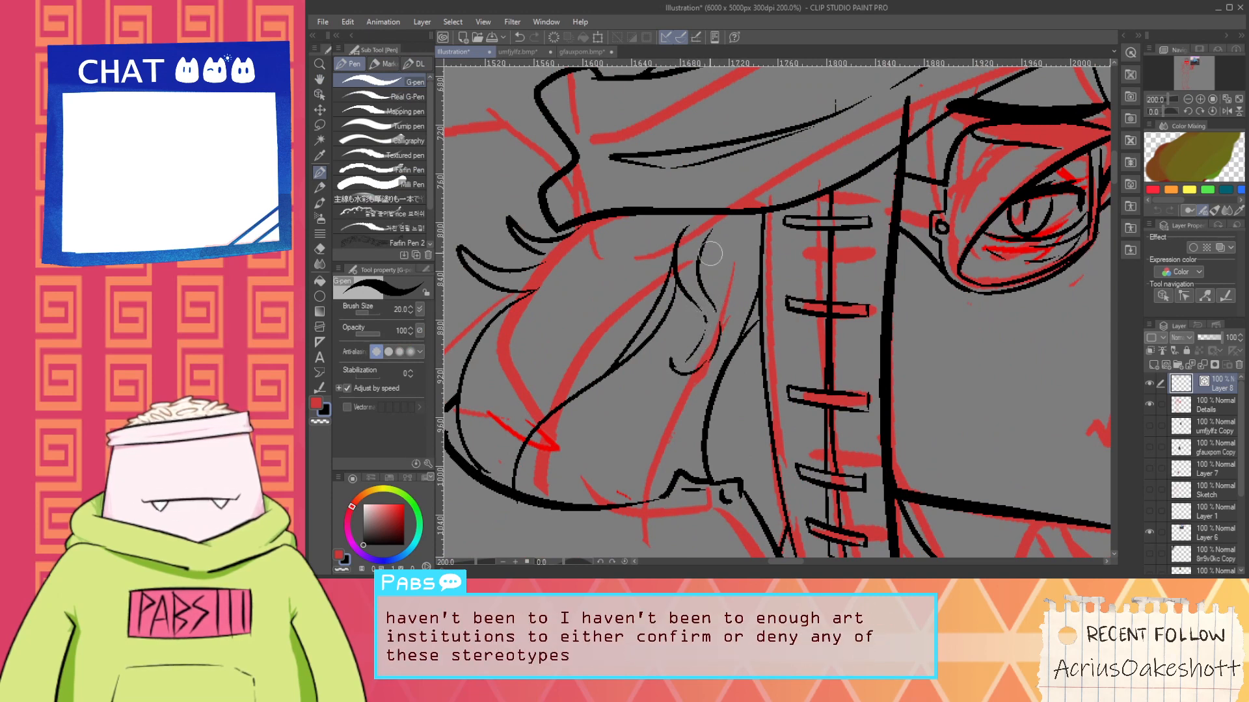
Replace the hair puff's doubled inner contour with a single wavy line rising to the hat brim, and trim the overlapping ends
{"action": "key", "text": "e"}
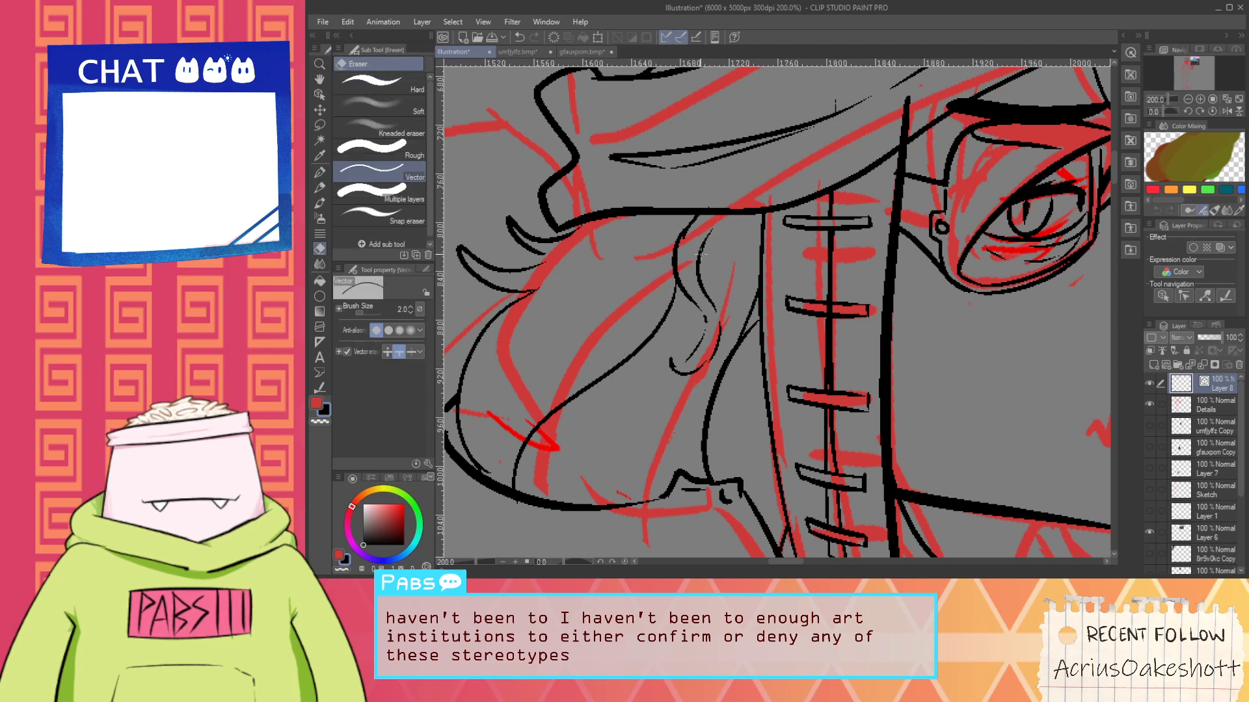
{"action": "key", "text": "p"}
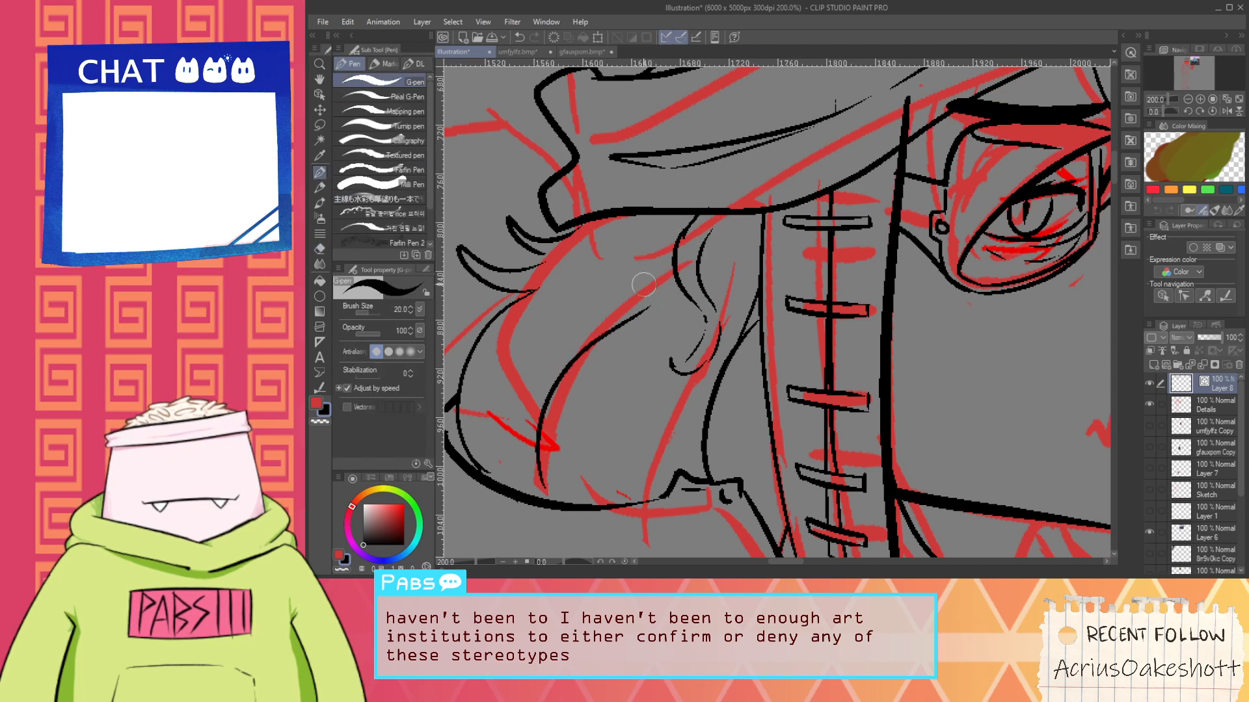
{"action": "key", "text": "ctrl+z"}
{"action": "mouse_move", "coordinate": [632, 317]}
{"action": "left_mouse_down"}
{"action": "mouse_move", "coordinate": [648, 295]}
{"action": "mouse_move", "coordinate": [643, 247]}
{"action": "left_mouse_up"}
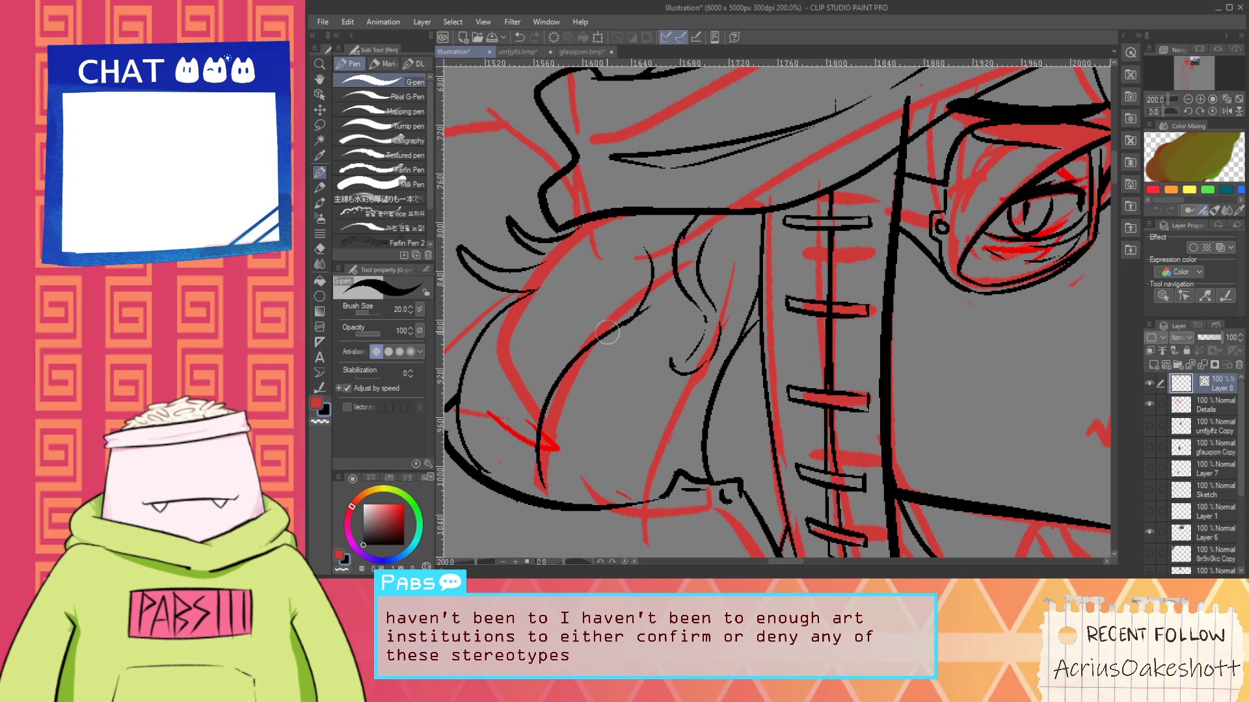
{"action": "key", "text": "ctrl+z"}
{"action": "mouse_move", "coordinate": [599, 334]}
{"action": "left_mouse_down"}
{"action": "mouse_move", "coordinate": [648, 264]}
{"action": "mouse_move", "coordinate": [636, 241]}
{"action": "left_mouse_up"}
{"action": "key", "text": "e"}
{"action": "left_click_drag", "start_coordinate": [638, 307], "coordinate": [644, 319]}
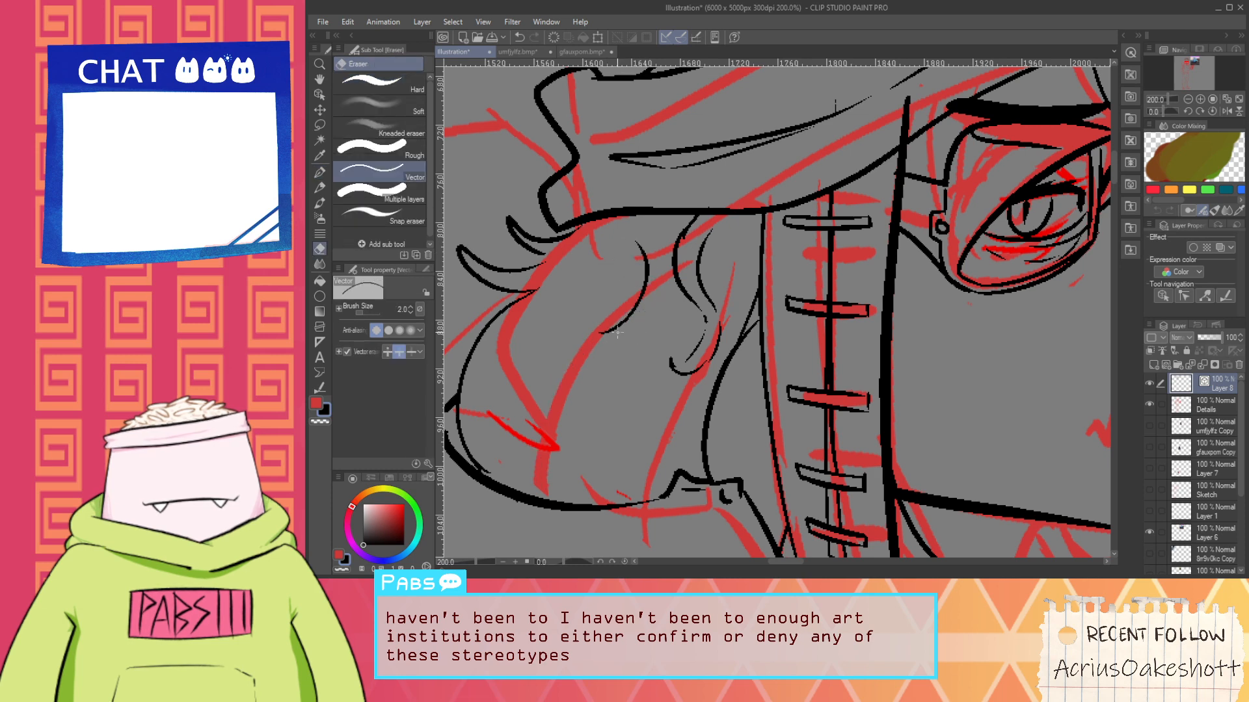
{"action": "key", "text": "p"}
{"action": "key", "text": "ctrl+z"}
{"action": "left_click_drag", "start_coordinate": [585, 357], "coordinate": [648, 221]}
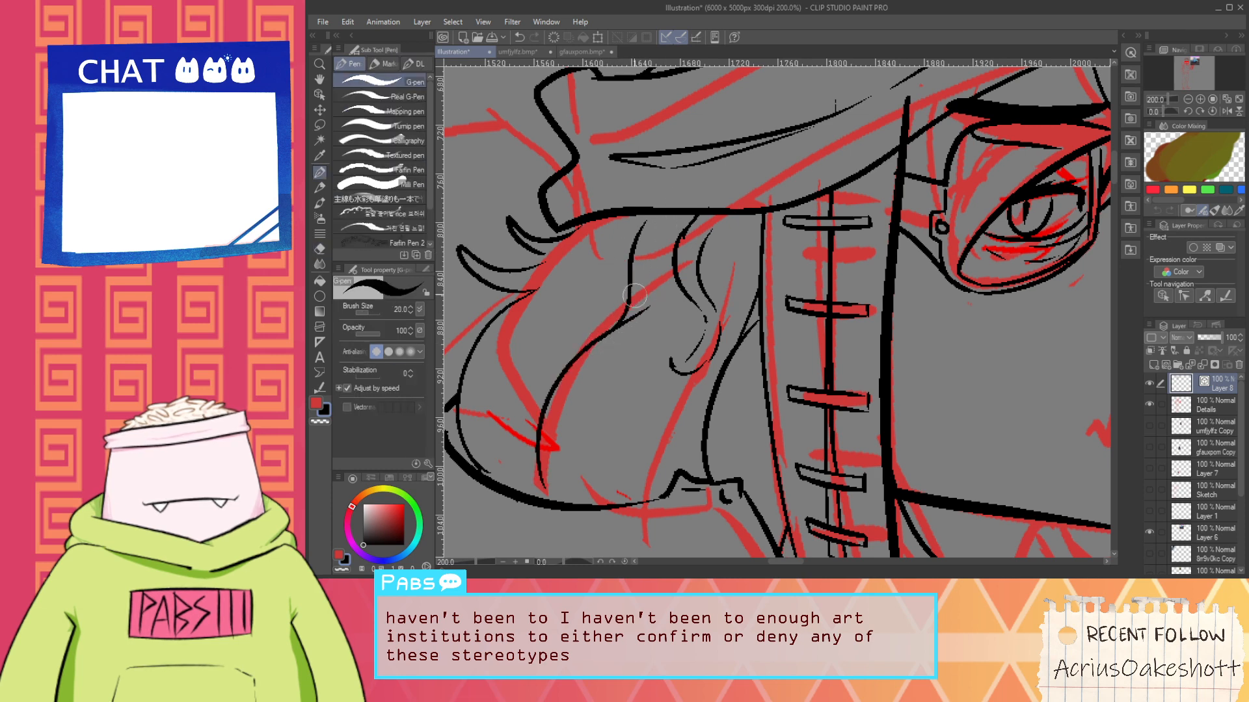
{"action": "key", "text": "e"}
{"action": "left_click_drag", "start_coordinate": [636, 307], "coordinate": [642, 320]}
Ink a second wavy strand line alongside the hair puff's inner contour, following it down towards the lower edge
{"action": "scroll", "coordinate": [640, 327], "scroll_direction": "down", "scroll_amount": 3}
{"action": "scroll", "coordinate": [615, 321], "scroll_direction": "up", "scroll_amount": 3}
{"action": "key", "text": "p"}
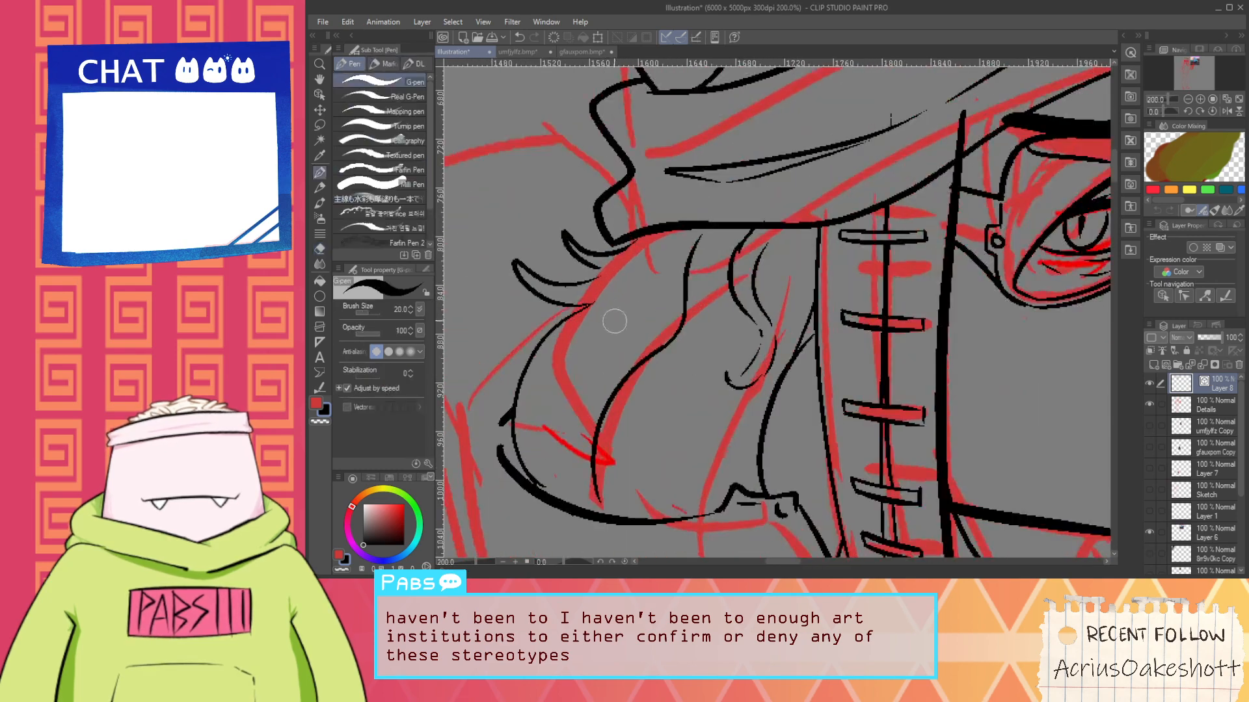
{"action": "left_click_drag", "start_coordinate": [649, 323], "coordinate": [587, 439]}
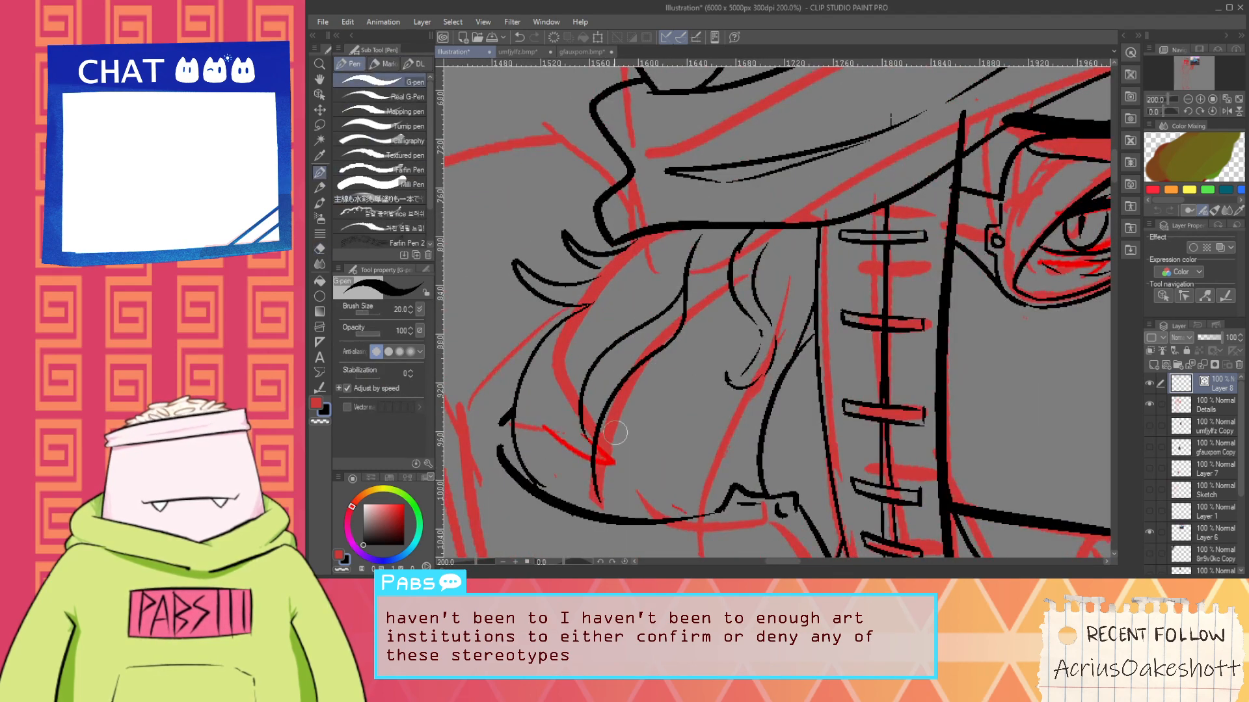
{"action": "scroll", "coordinate": [627, 426], "scroll_direction": "down", "scroll_amount": 3}
{"action": "key", "text": "space"}
{"action": "left_click_drag", "start_coordinate": [691, 377], "coordinate": [636, 326]}
{"action": "scroll", "coordinate": [757, 368], "scroll_direction": "up", "scroll_amount": 1}
{"action": "left_click_drag", "start_coordinate": [757, 368], "coordinate": [742, 311]}
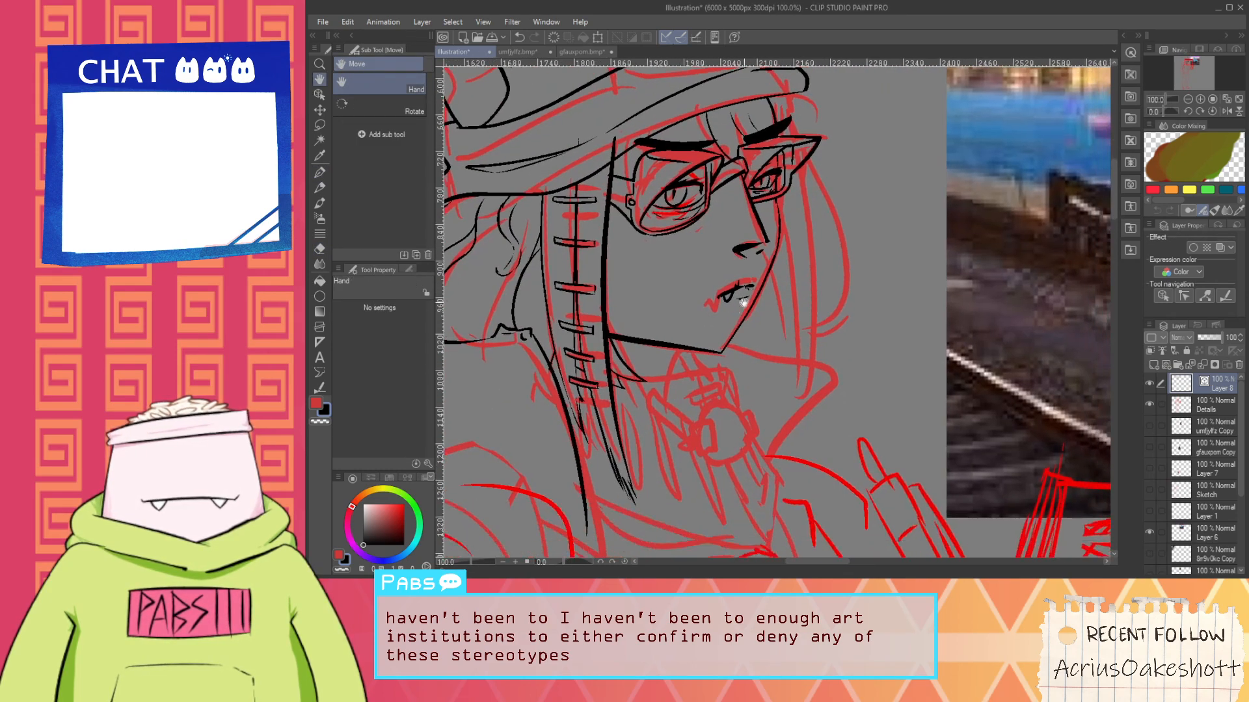
Ink the outer edge of the far-side hair lock as one long line from the hat brim to below the chin
{"action": "scroll", "coordinate": [765, 286], "scroll_direction": "up", "scroll_amount": 1}
{"action": "scroll", "coordinate": [822, 175], "scroll_direction": "down", "scroll_amount": 1}
{"action": "key", "text": "space"}
{"action": "left_click_drag", "start_coordinate": [822, 182], "coordinate": [802, 304]}
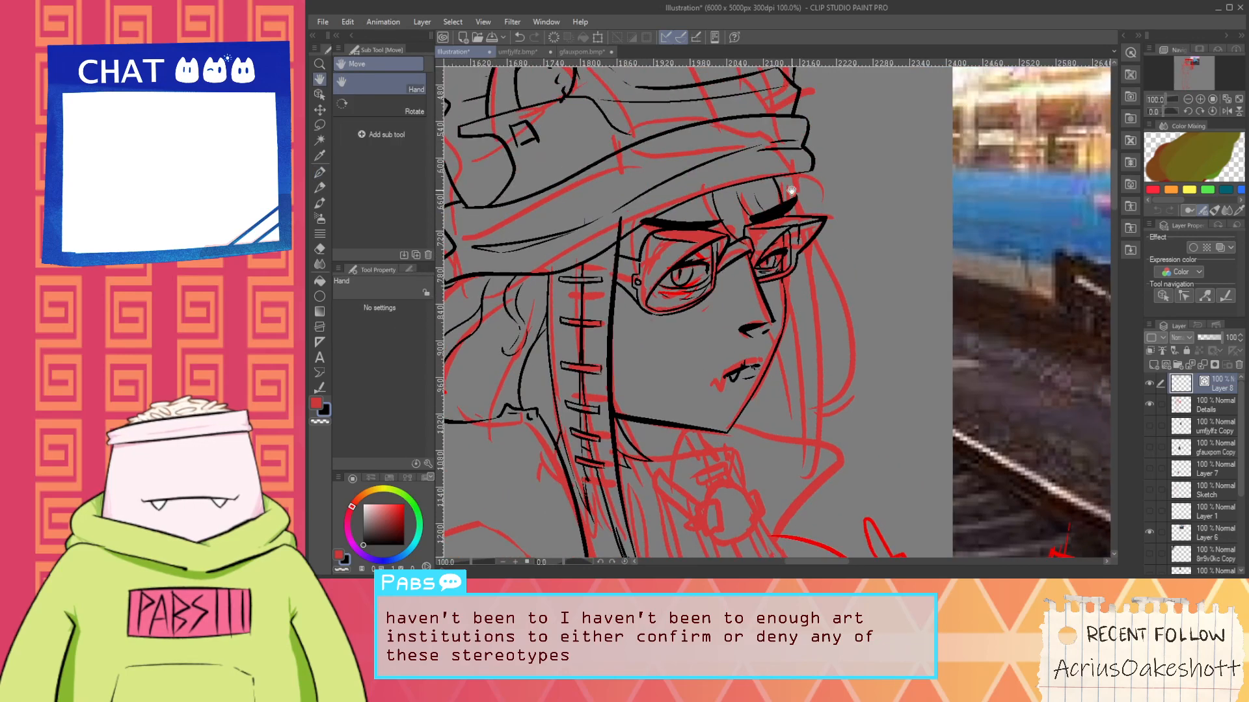
{"action": "left_click_drag", "start_coordinate": [804, 199], "coordinate": [801, 433]}
{"action": "key", "text": "ctrl+z"}
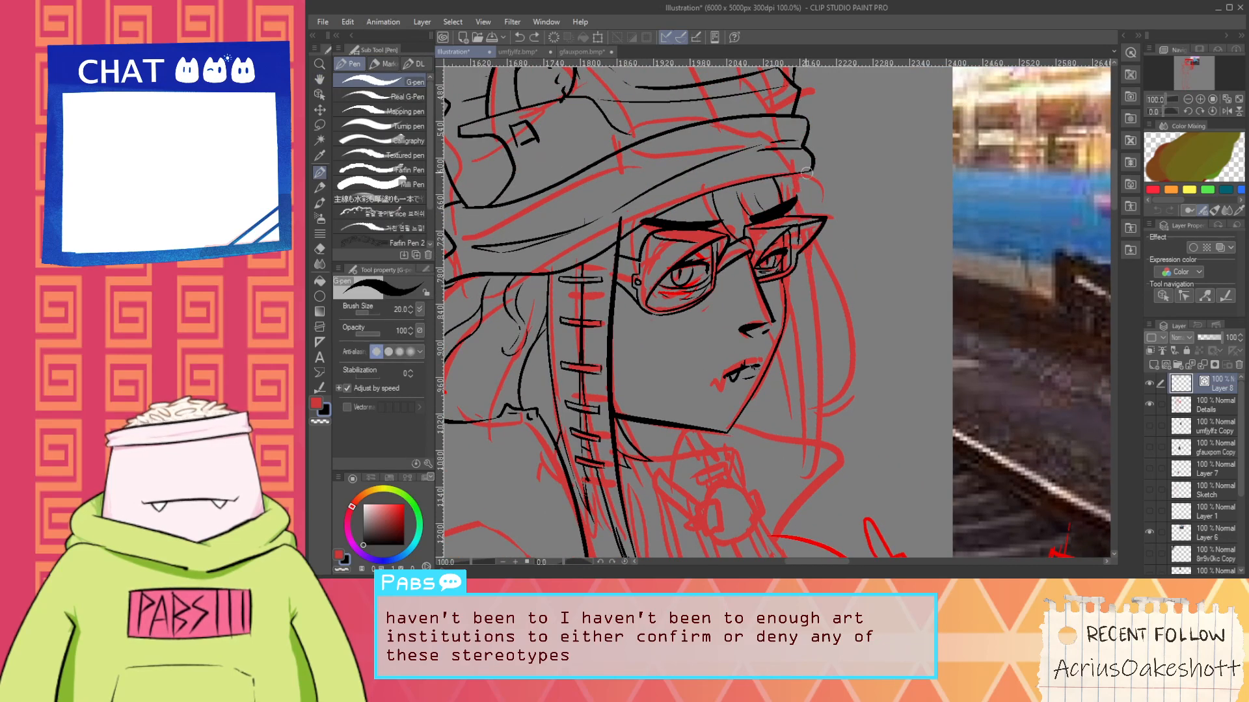
{"action": "left_click_drag", "start_coordinate": [801, 168], "coordinate": [784, 511]}
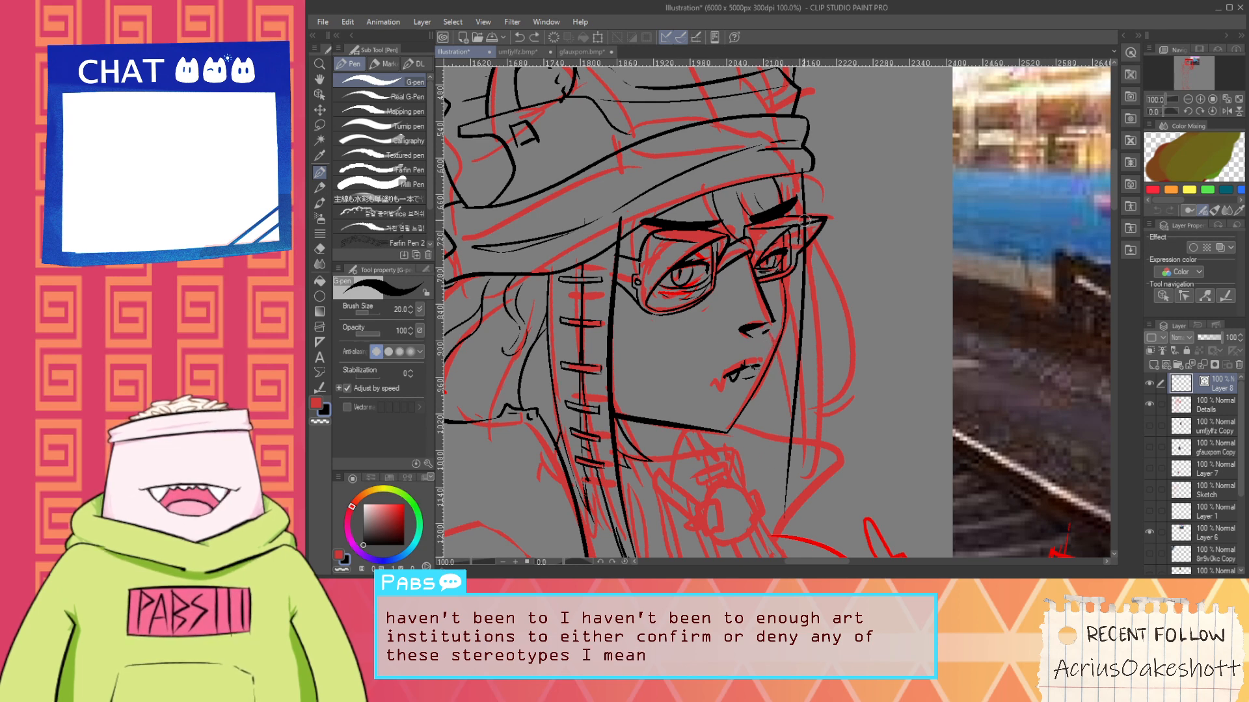
Ink the inner edge of the far-side lock as a tapering line from the cheek down past the jaw
{"action": "scroll", "coordinate": [810, 240], "scroll_direction": "up", "scroll_amount": 1}
{"action": "scroll", "coordinate": [810, 240], "scroll_direction": "up", "scroll_amount": 1}
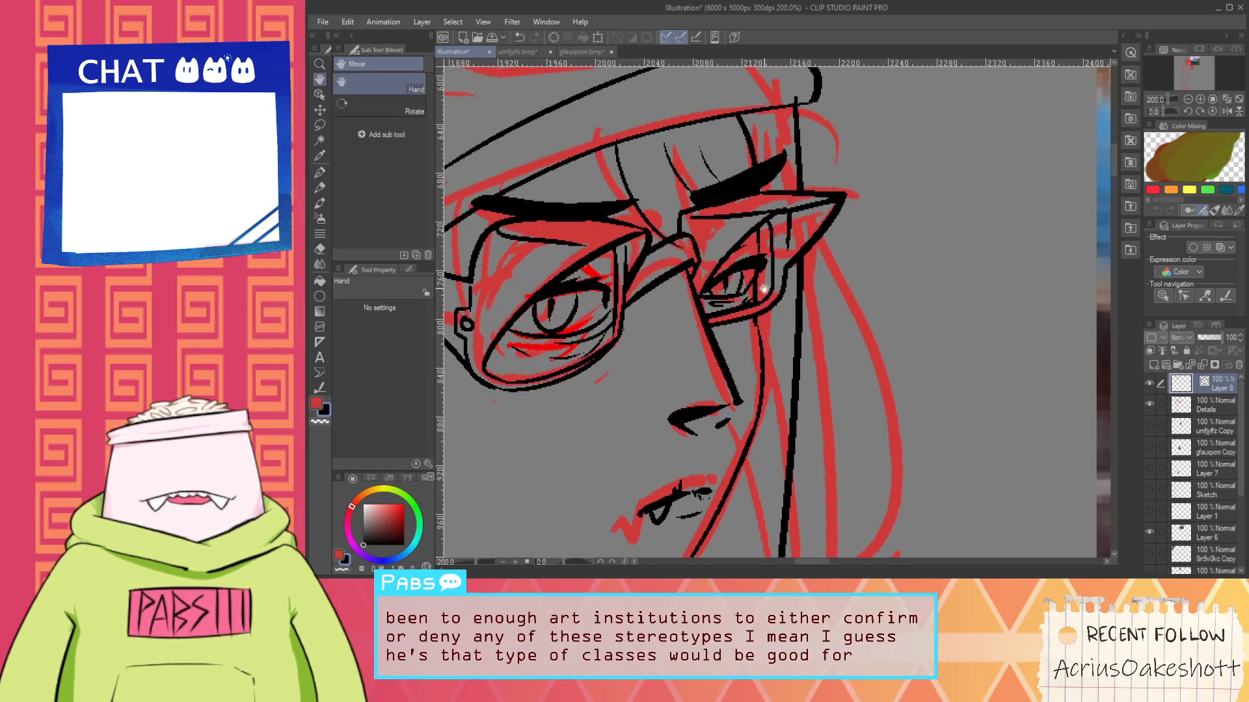
{"action": "left_click_drag", "start_coordinate": [750, 339], "coordinate": [776, 261]}
{"action": "scroll", "coordinate": [776, 261], "scroll_direction": "down", "scroll_amount": 2}
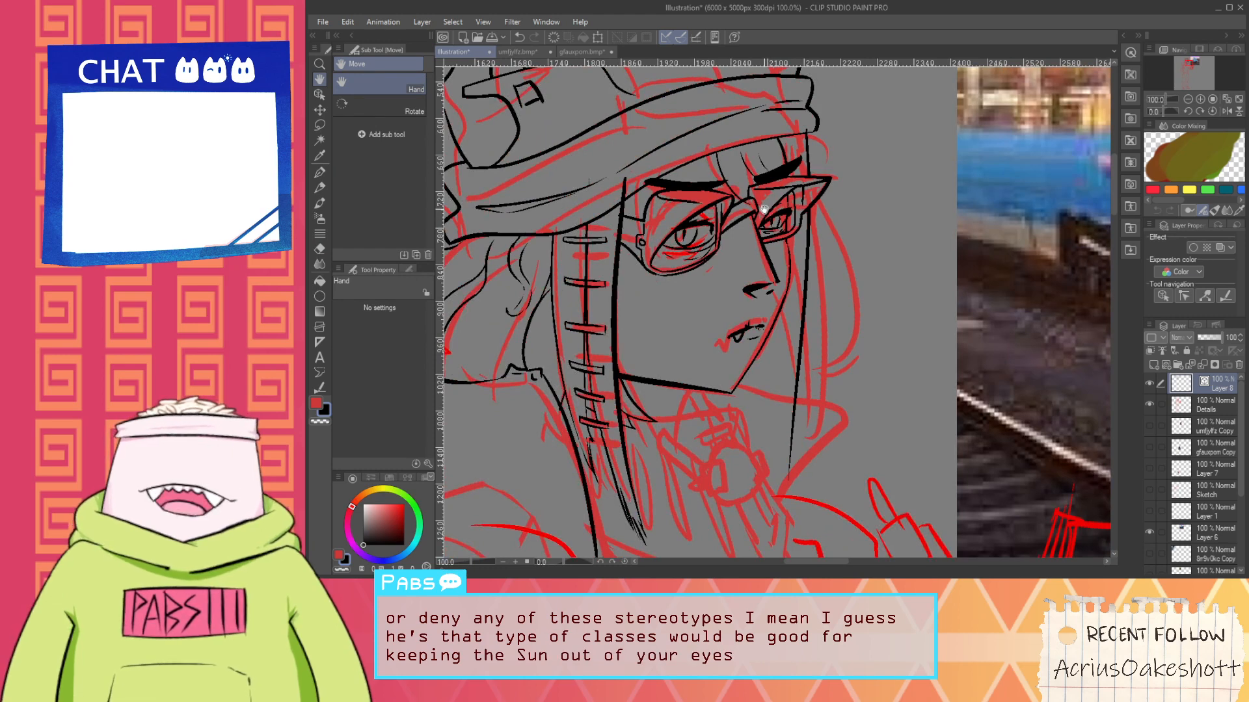
{"action": "scroll", "coordinate": [747, 419], "scroll_direction": "up", "scroll_amount": 1}
{"action": "key", "text": "p"}
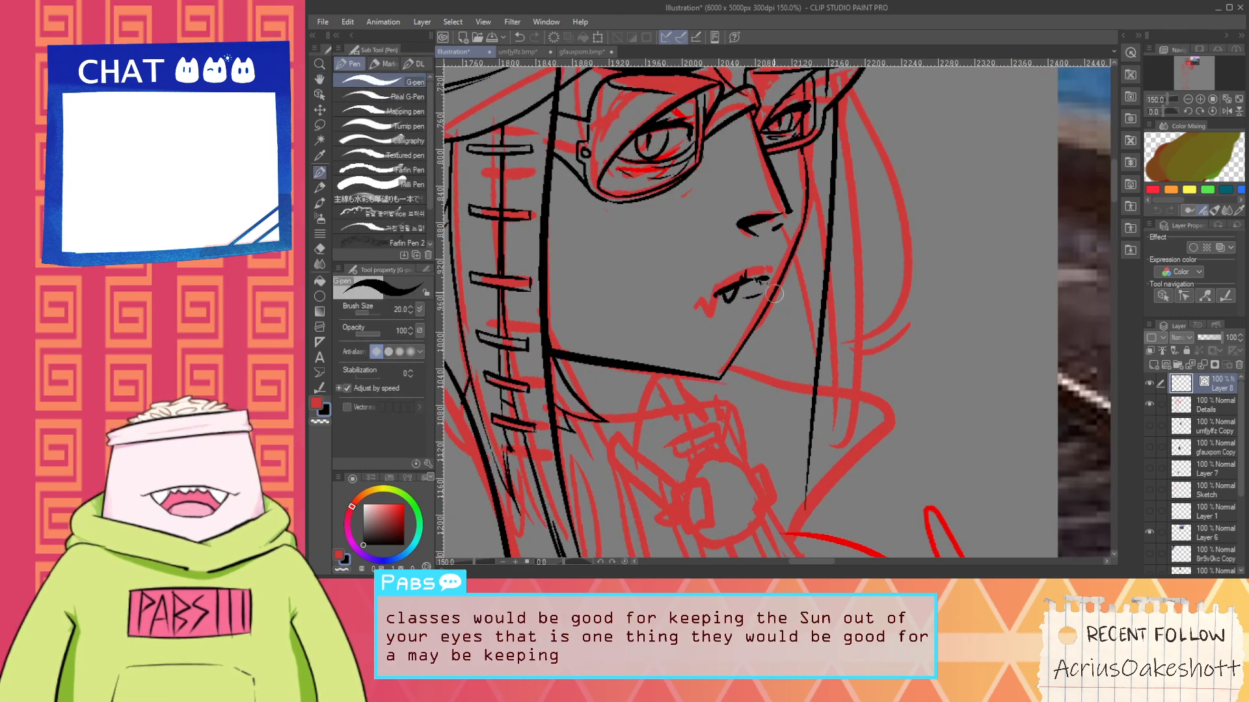
{"action": "left_click_drag", "start_coordinate": [774, 293], "coordinate": [753, 396]}
{"action": "key", "text": "ctrl+z"}
{"action": "left_click_drag", "start_coordinate": [777, 292], "coordinate": [769, 485]}
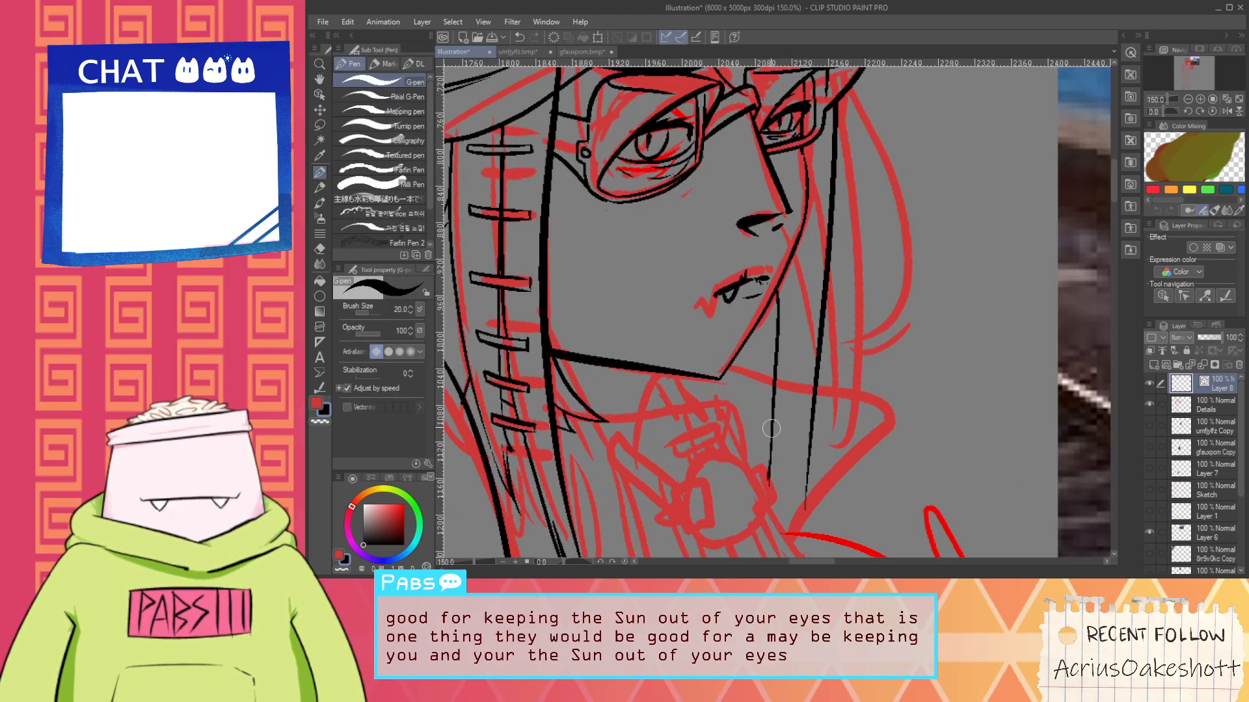
{"action": "key", "text": "ctrl+z"}
{"action": "left_click_drag", "start_coordinate": [779, 289], "coordinate": [762, 426]}
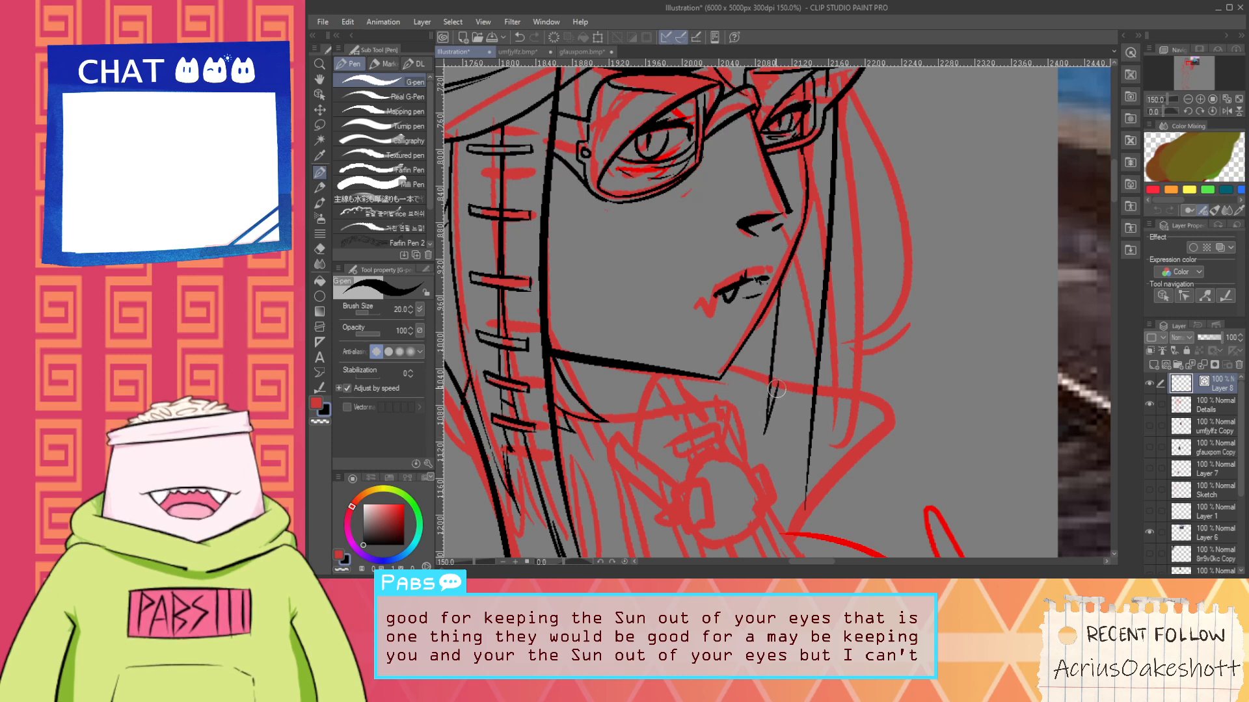
Ink jagged, pointed strand tips at the lower end of the far-side lock
{"action": "left_click_drag", "start_coordinate": [789, 370], "coordinate": [786, 473]}
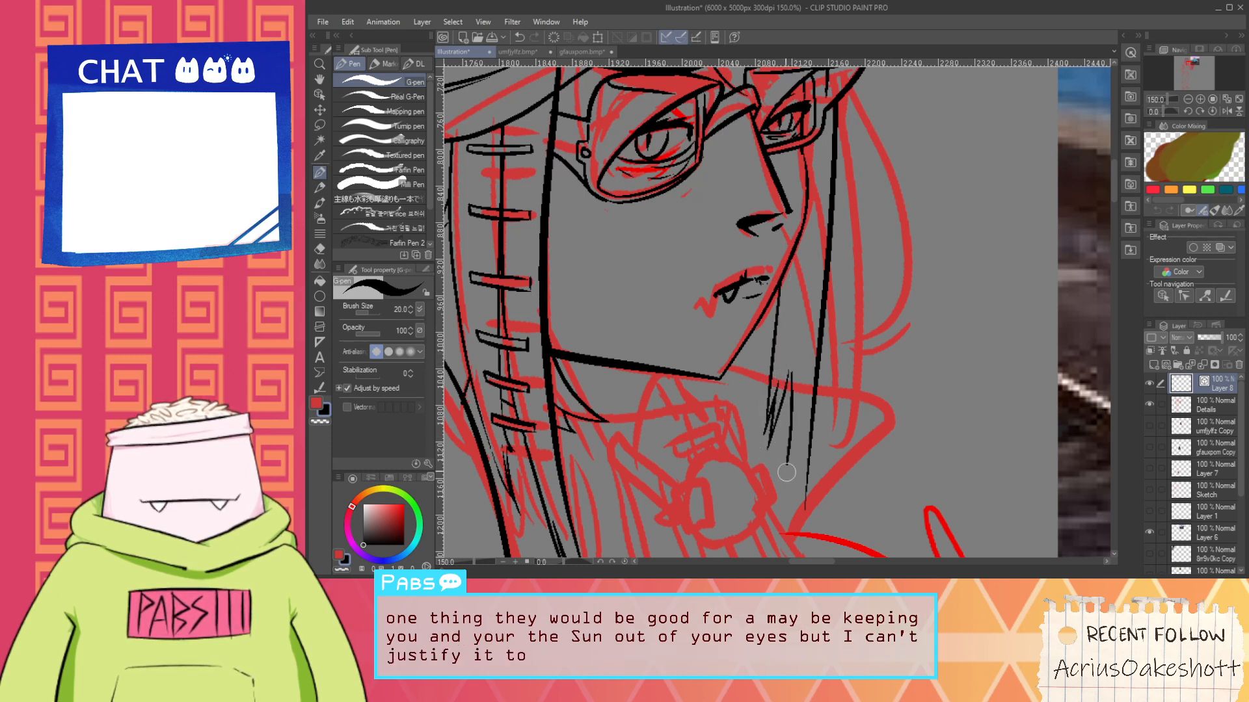
{"action": "key", "text": "ctrl+z"}
{"action": "left_click_drag", "start_coordinate": [794, 381], "coordinate": [792, 493]}
{"action": "key", "text": "ctrl+z"}
{"action": "mouse_move", "coordinate": [792, 374]}
{"action": "left_mouse_down"}
{"action": "mouse_move", "coordinate": [787, 475]}
{"action": "mouse_move", "coordinate": [805, 501]}
{"action": "left_mouse_up"}
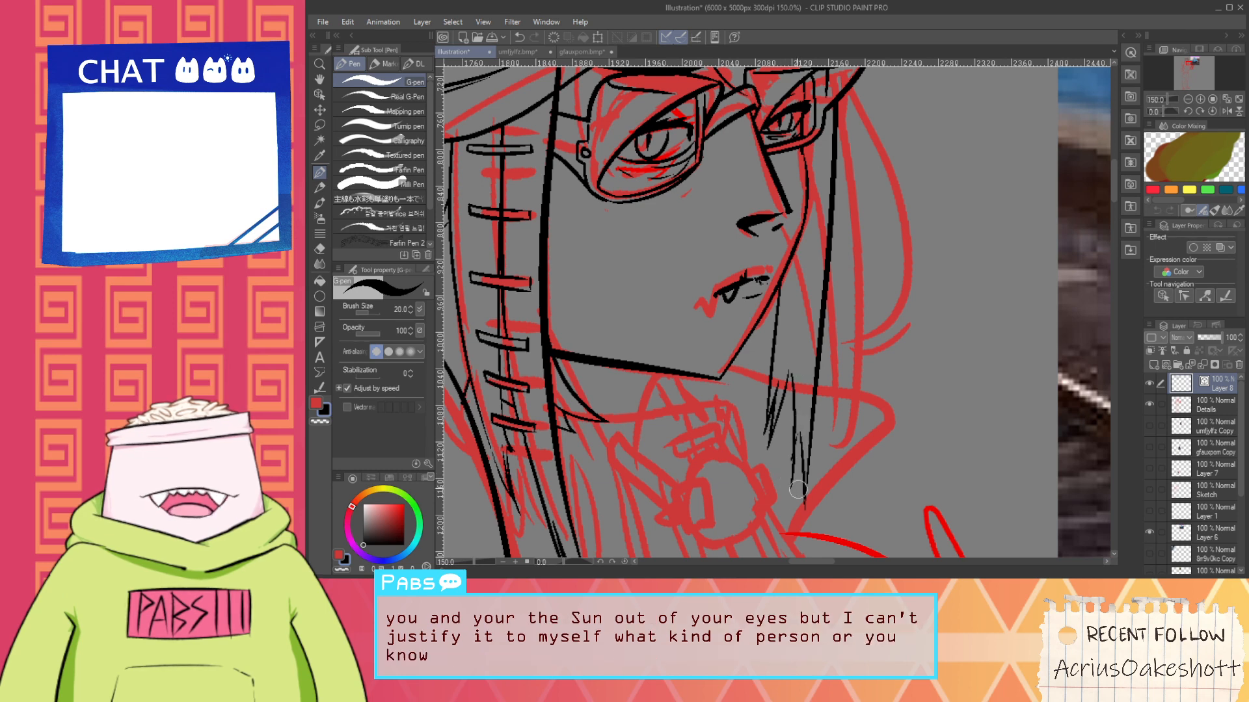
{"action": "key", "text": "e"}
{"action": "key", "text": "p"}
Ink a column of short horizontal lacing marks down the far-side lock, from beside the glasses to the strand tips
{"action": "scroll", "coordinate": [781, 364], "scroll_direction": "up", "scroll_amount": 2}
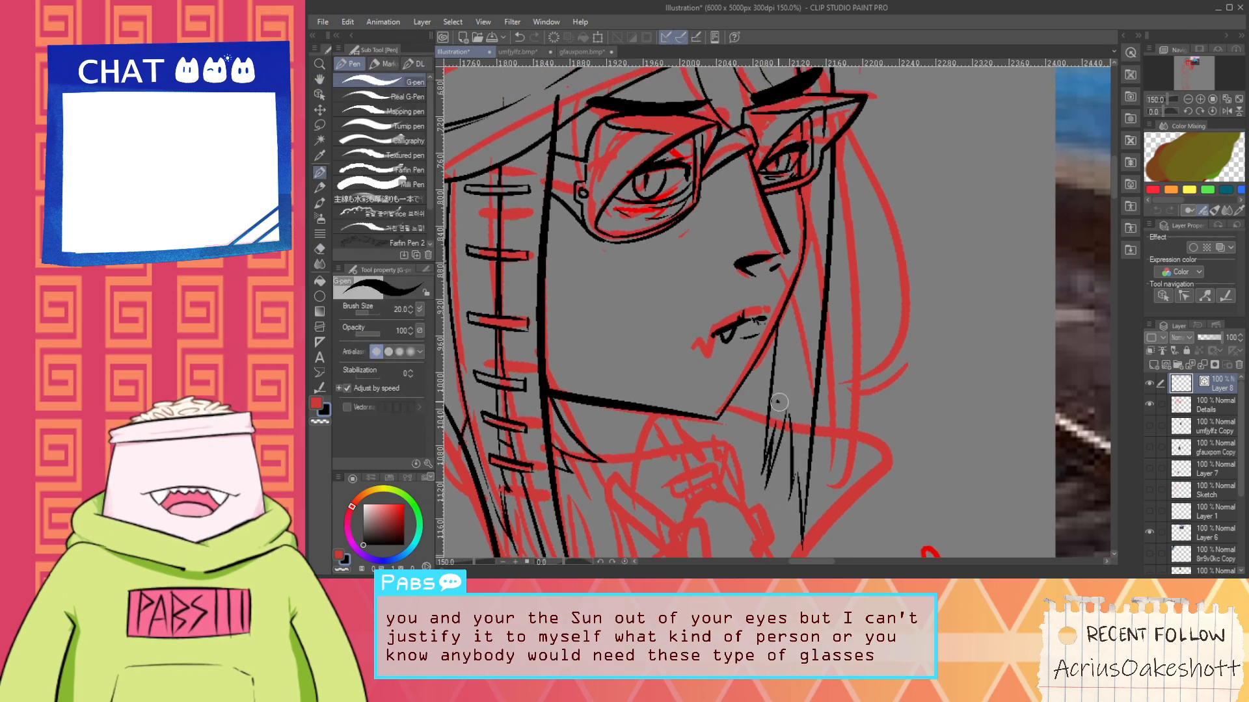
{"action": "key", "text": "ctrl+z"}
{"action": "mouse_move", "coordinate": [779, 386]}
{"action": "left_mouse_down"}
{"action": "mouse_move", "coordinate": [807, 391]}
{"action": "mouse_move", "coordinate": [812, 290]}
{"action": "left_mouse_up"}
{"action": "key", "text": "ctrl+z"}
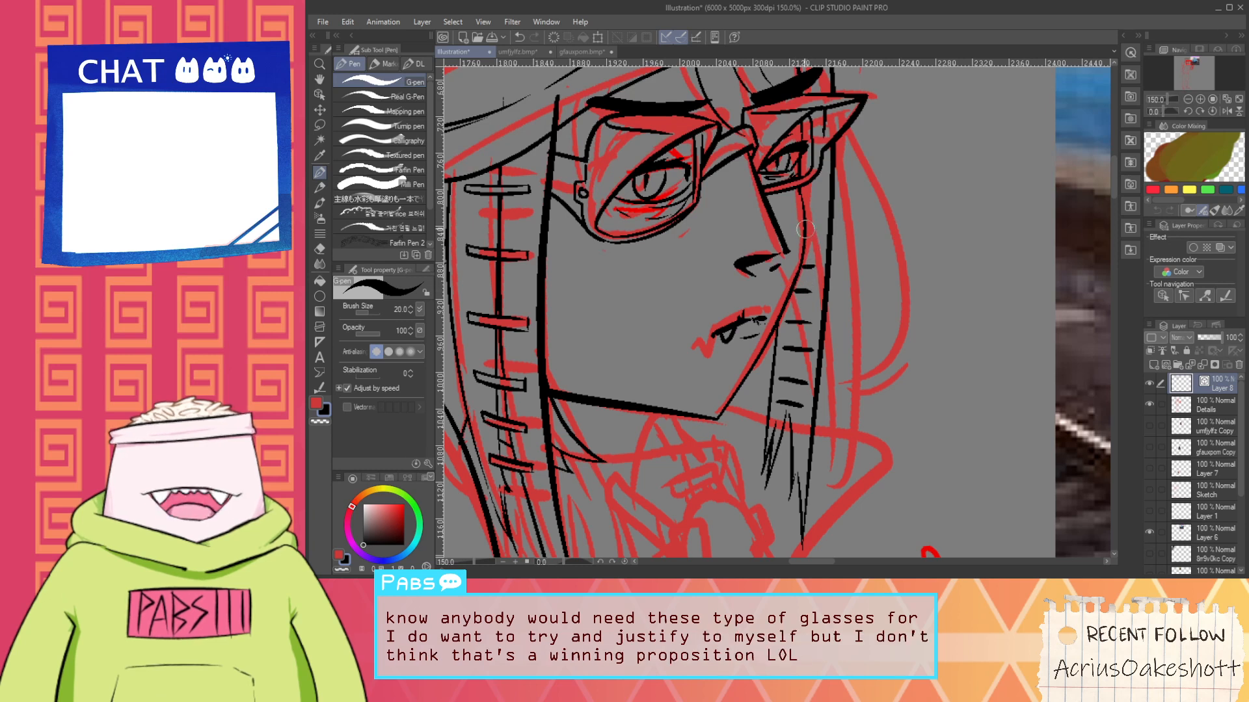
{"action": "mouse_move", "coordinate": [805, 229]}
{"action": "left_mouse_down"}
{"action": "mouse_move", "coordinate": [817, 229]}
{"action": "mouse_move", "coordinate": [821, 191]}
{"action": "left_mouse_up"}
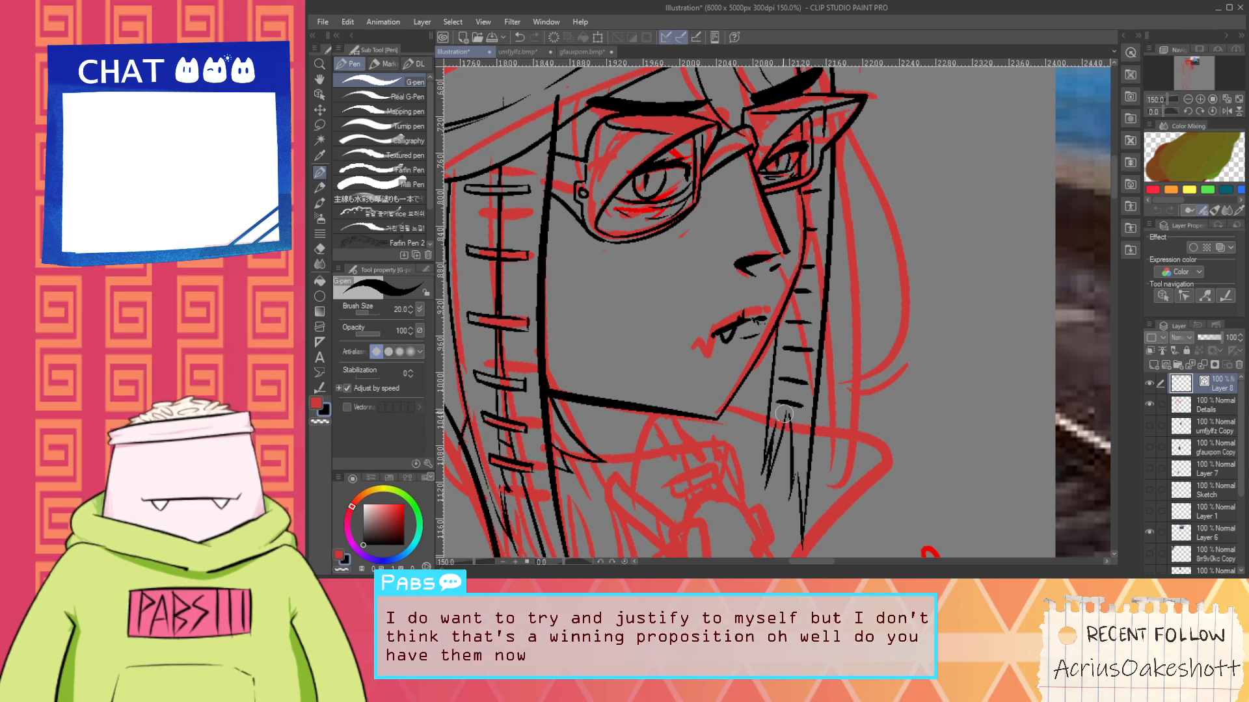
Ink short flicked hair strands poking out beneath the hat brim beyond the far lens, and tidy their overlap
{"action": "scroll", "coordinate": [791, 310], "scroll_direction": "down", "scroll_amount": 3}
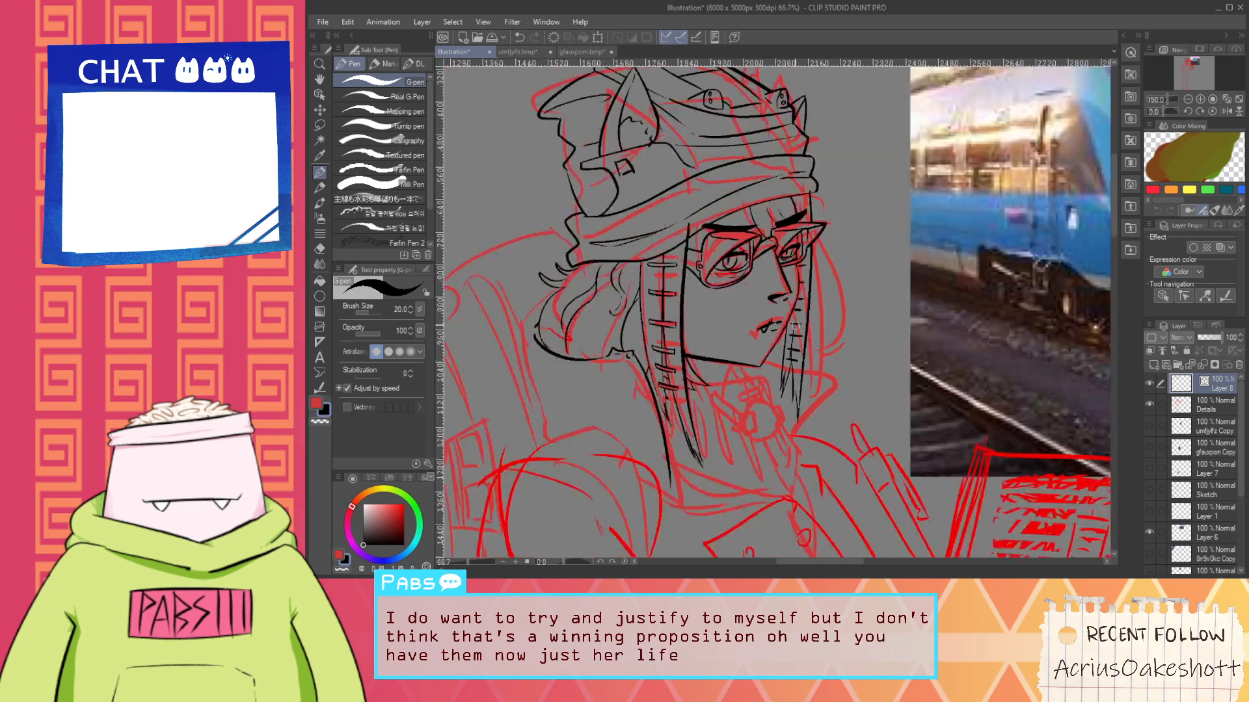
{"action": "left_click_drag", "start_coordinate": [792, 330], "coordinate": [790, 305]}
{"action": "scroll", "coordinate": [813, 212], "scroll_direction": "up", "scroll_amount": 2}
{"action": "left_click_drag", "start_coordinate": [797, 207], "coordinate": [844, 219]}
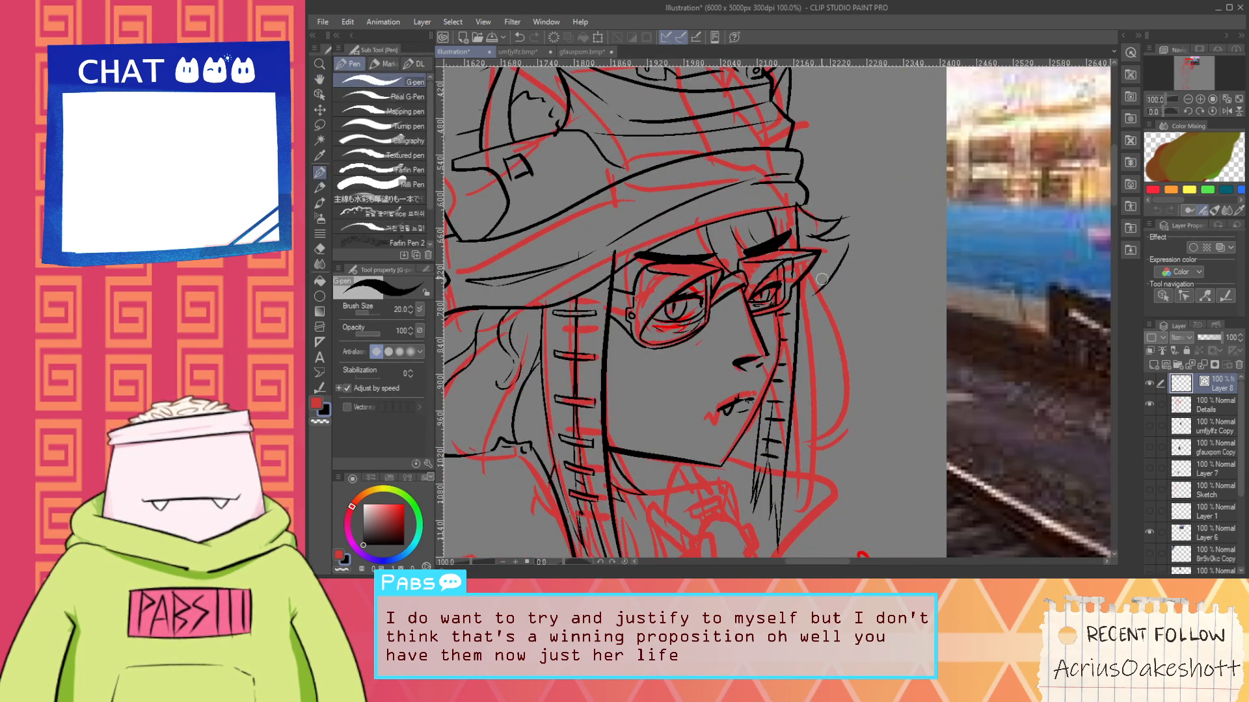
{"action": "key", "text": "ctrl+z"}
{"action": "left_click_drag", "start_coordinate": [846, 227], "coordinate": [839, 237]}
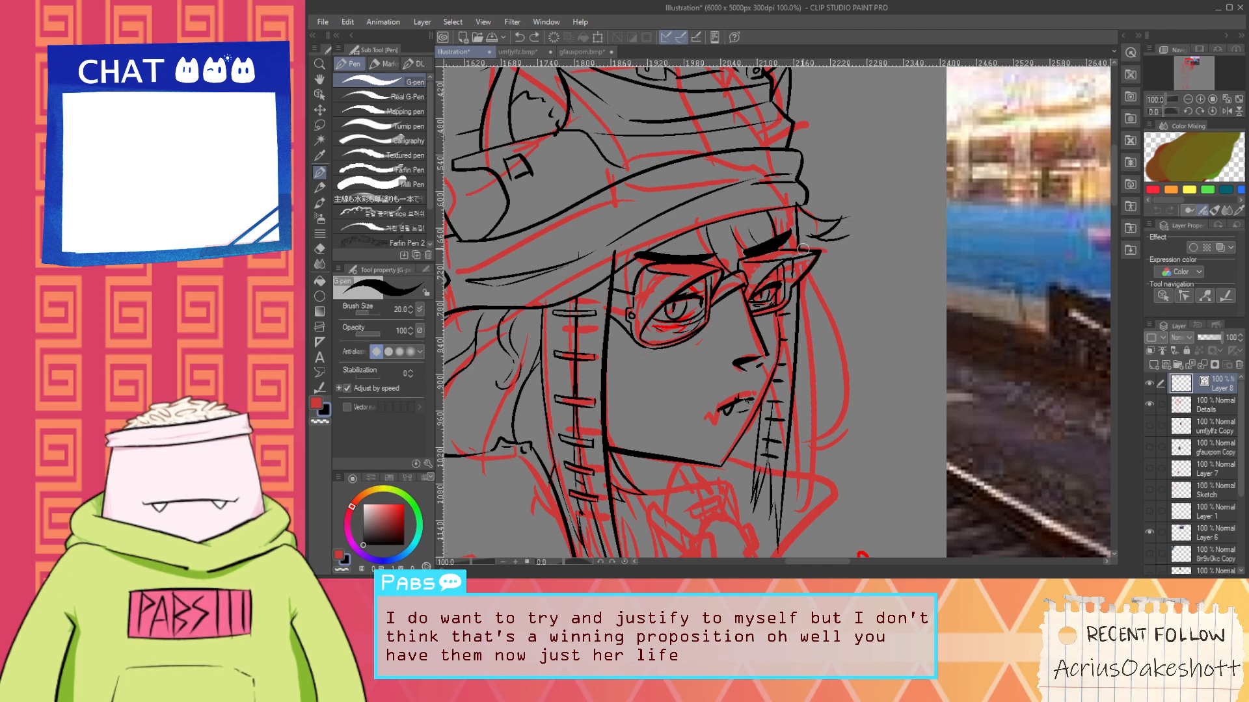
{"action": "key", "text": "e"}
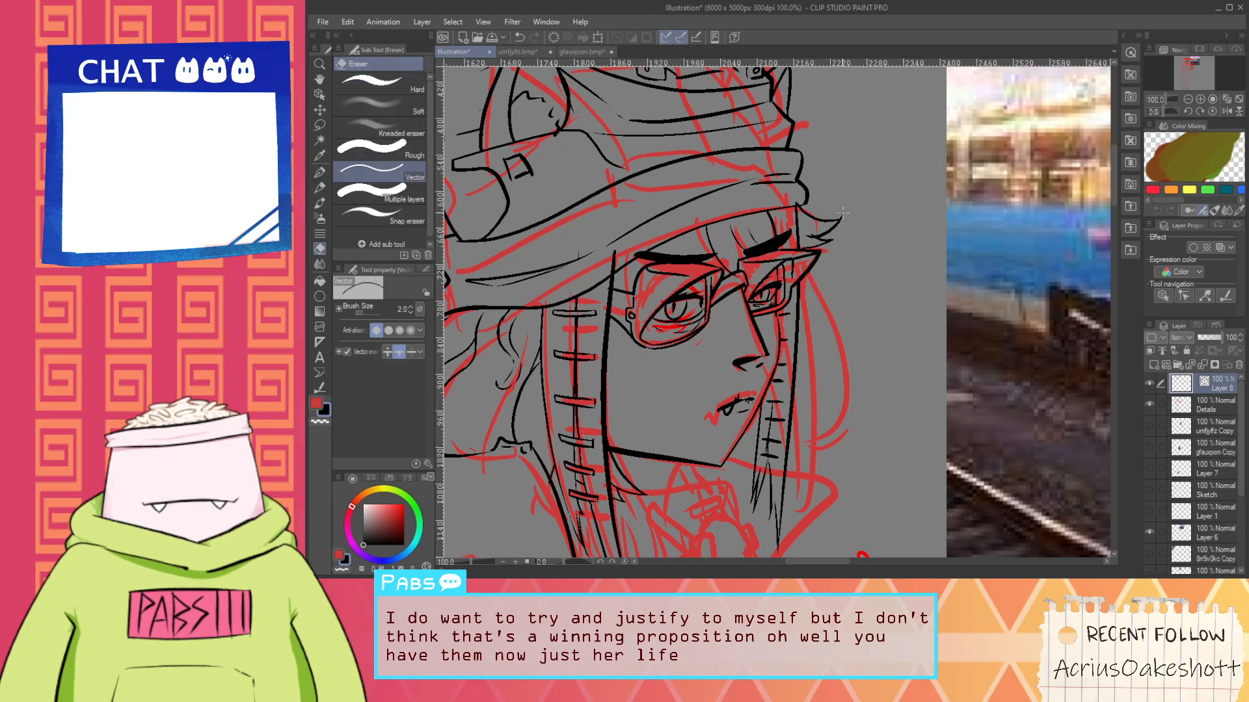
Ink the collar's short upper edge from behind the hair puff out to its pointed rear corner
{"action": "scroll", "coordinate": [843, 213], "scroll_direction": "down", "scroll_amount": 3}
{"action": "key", "text": "space"}
{"action": "left_click_drag", "start_coordinate": [744, 321], "coordinate": [758, 298]}
{"action": "scroll", "coordinate": [737, 290], "scroll_direction": "up", "scroll_amount": 2}
{"action": "scroll", "coordinate": [660, 239], "scroll_direction": "up", "scroll_amount": 1}
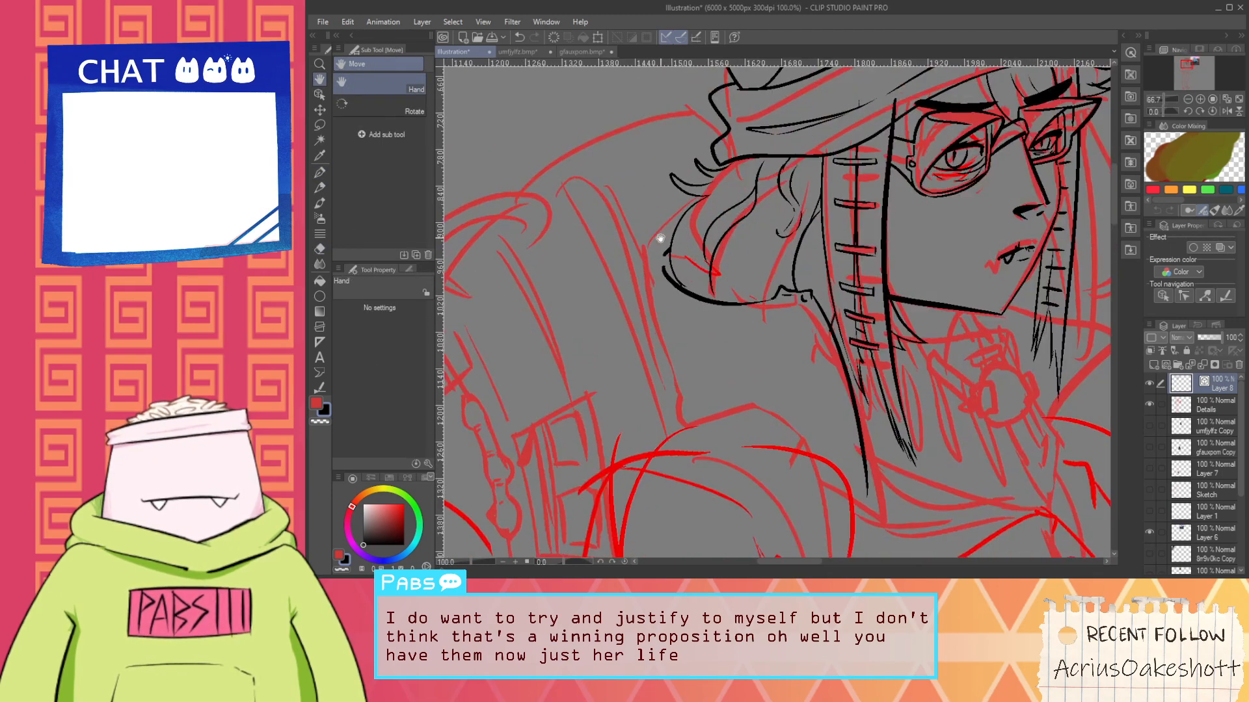
{"action": "key", "text": "p"}
{"action": "key", "text": "ctrl+z"}
{"action": "mouse_move", "coordinate": [638, 273]}
{"action": "left_mouse_down"}
{"action": "mouse_move", "coordinate": [720, 213]}
{"action": "mouse_move", "coordinate": [683, 232]}
{"action": "left_mouse_up"}
{"action": "key", "text": "e"}
{"action": "key", "text": "p"}
Ink the collar's rear edge as a slanted line descending from the pointed corner towards the shoulder
{"action": "left_click_drag", "start_coordinate": [658, 315], "coordinate": [648, 374]}
{"action": "key", "text": "ctrl+z"}
{"action": "left_click_drag", "start_coordinate": [642, 267], "coordinate": [686, 380]}
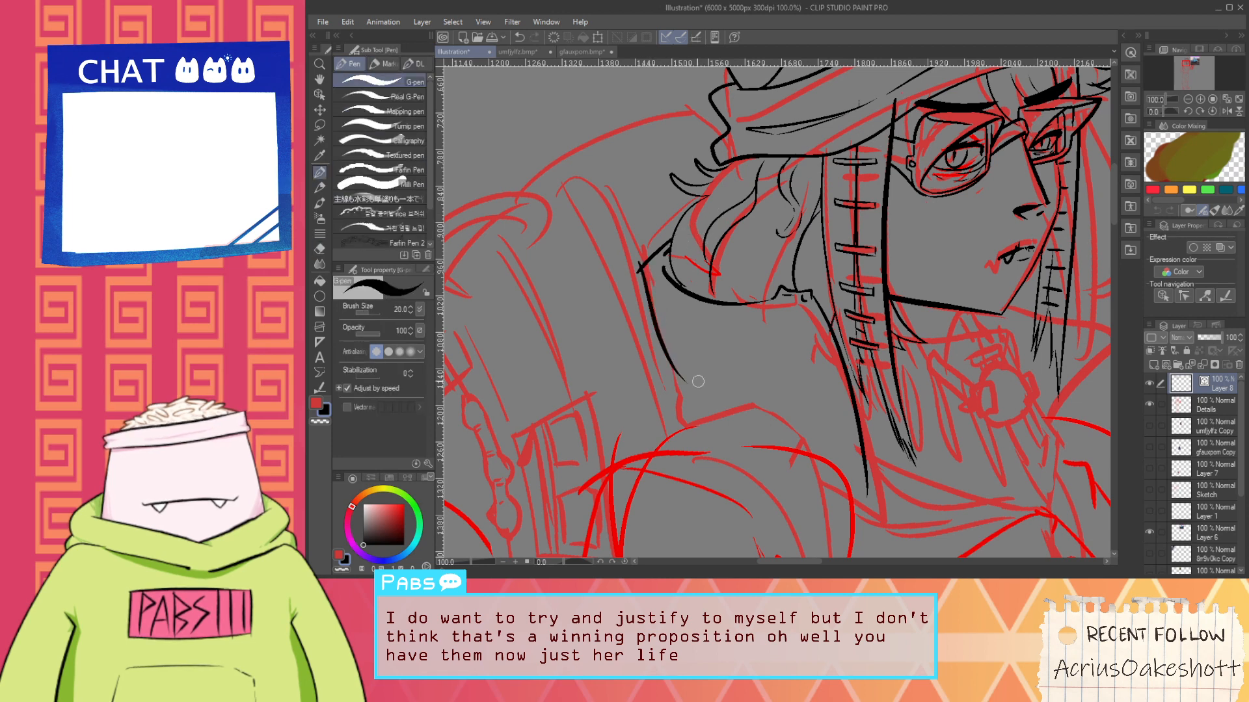
{"action": "key", "text": "ctrl+z"}
{"action": "mouse_move", "coordinate": [641, 268]}
{"action": "left_mouse_down"}
{"action": "mouse_move", "coordinate": [693, 370]}
{"action": "mouse_move", "coordinate": [681, 378]}
{"action": "left_mouse_up"}
{"action": "key", "text": "ctrl+z"}
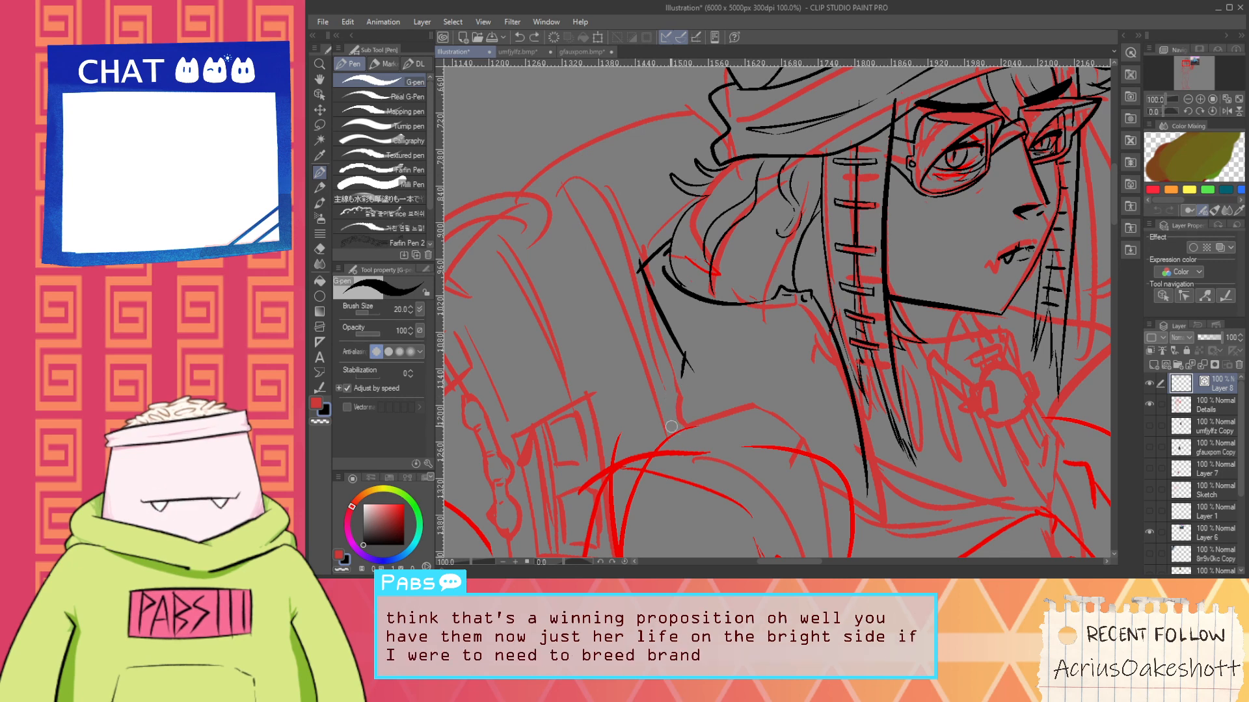
Continue the collar's rear edge with a bumpy fold down to the shoulder, trim the joint and add a small crease mark
{"action": "left_click_drag", "start_coordinate": [684, 374], "coordinate": [670, 398]}
{"action": "key", "text": "e"}
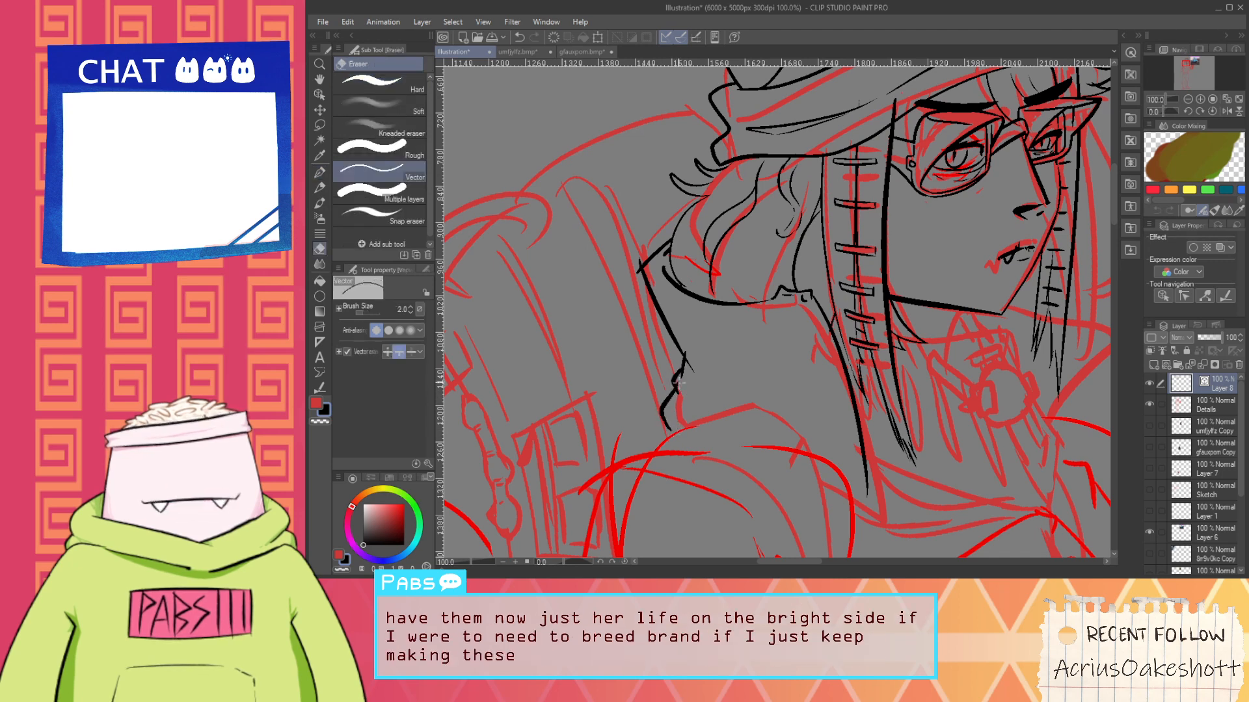
{"action": "scroll", "coordinate": [683, 390], "scroll_direction": "up", "scroll_amount": 1}
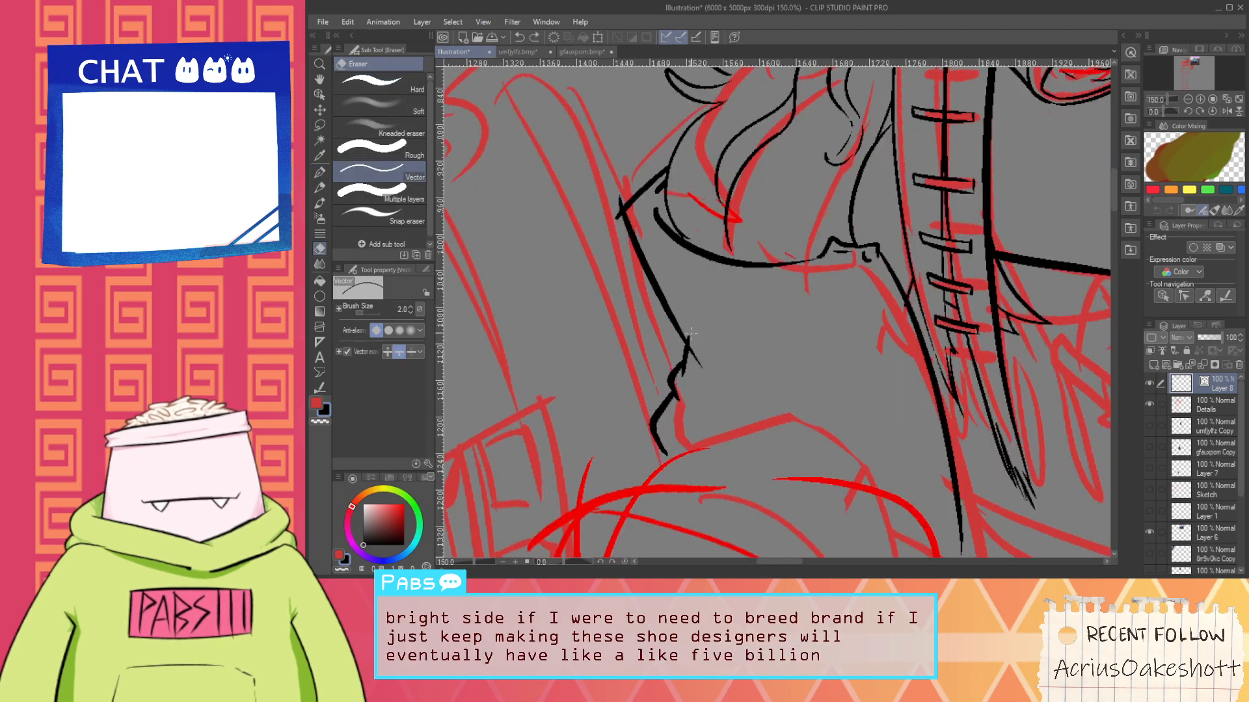
{"action": "left_click_drag", "start_coordinate": [691, 334], "coordinate": [692, 344]}
{"action": "key", "text": "p"}
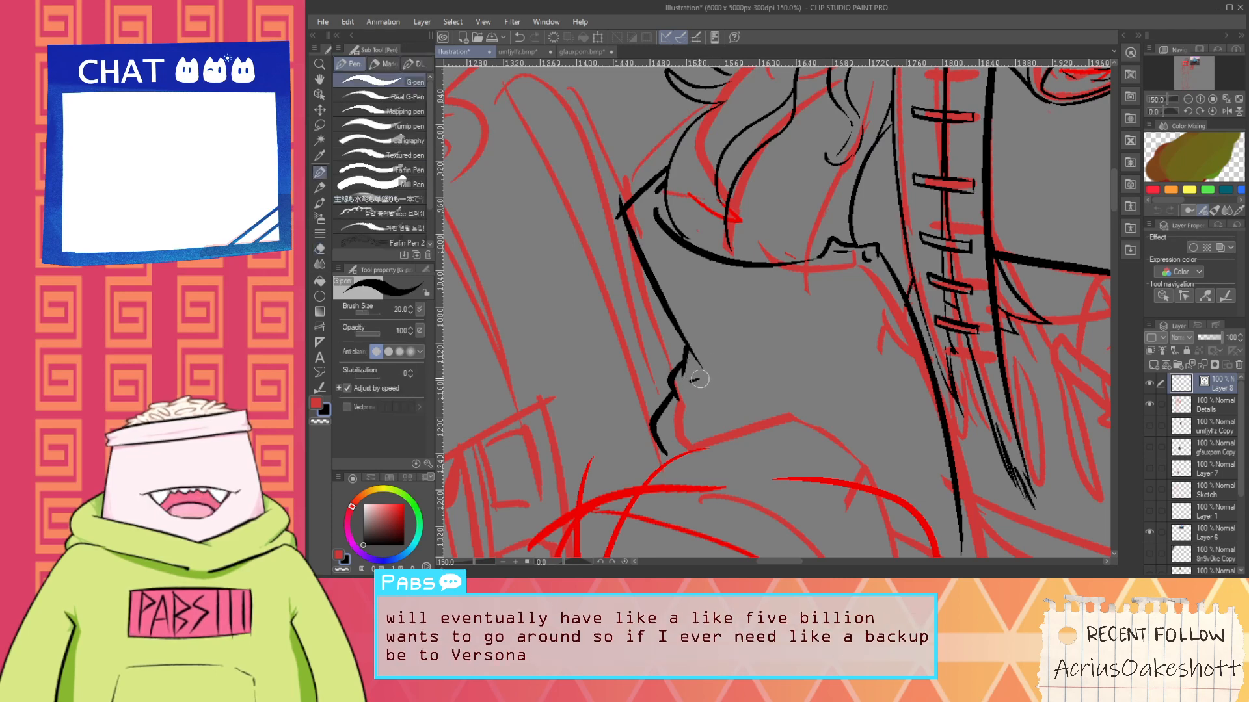
Trim the overlapping line ends at the collar's pointed rear corner
{"action": "scroll", "coordinate": [704, 382], "scroll_direction": "down", "scroll_amount": 2}
{"action": "key", "text": "space"}
{"action": "left_click_drag", "start_coordinate": [705, 382], "coordinate": [694, 427]}
{"action": "scroll", "coordinate": [694, 426], "scroll_direction": "up", "scroll_amount": 1}
{"action": "key", "text": "e"}
{"action": "scroll", "coordinate": [640, 325], "scroll_direction": "up", "scroll_amount": 2}
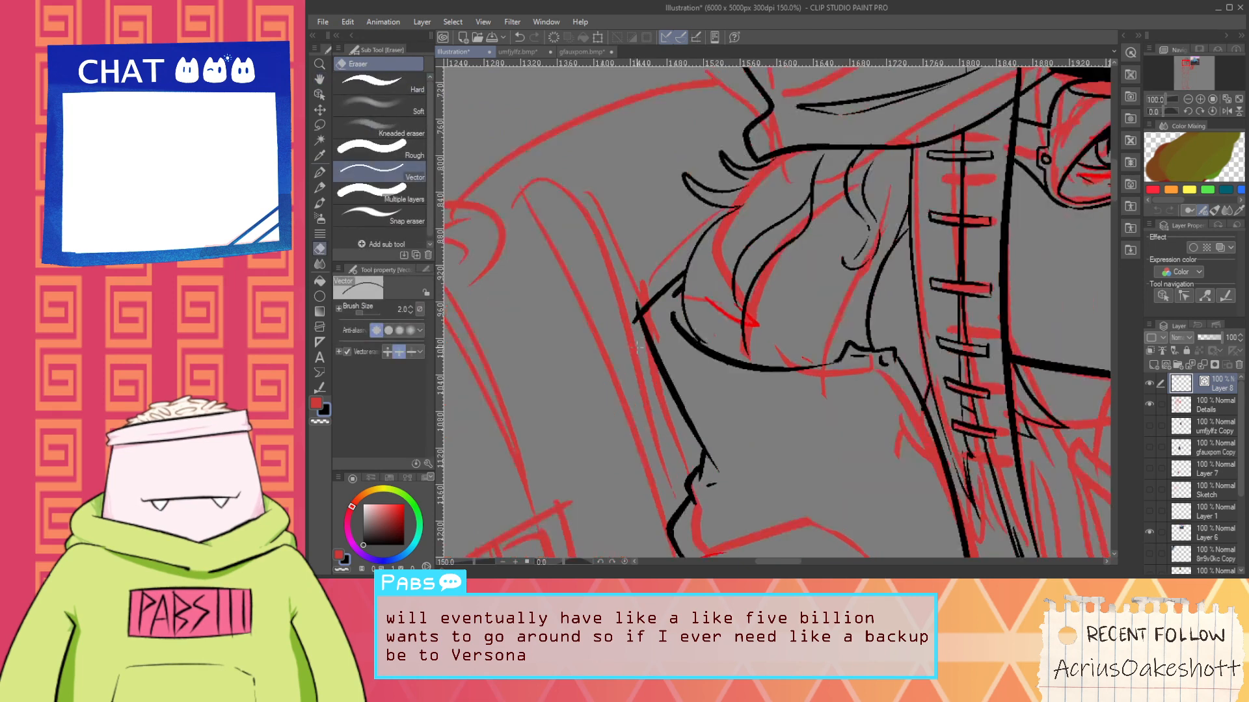
{"action": "left_click_drag", "start_coordinate": [653, 330], "coordinate": [665, 273]}
{"action": "key", "text": "ctrl+z"}
{"action": "key", "text": "p"}
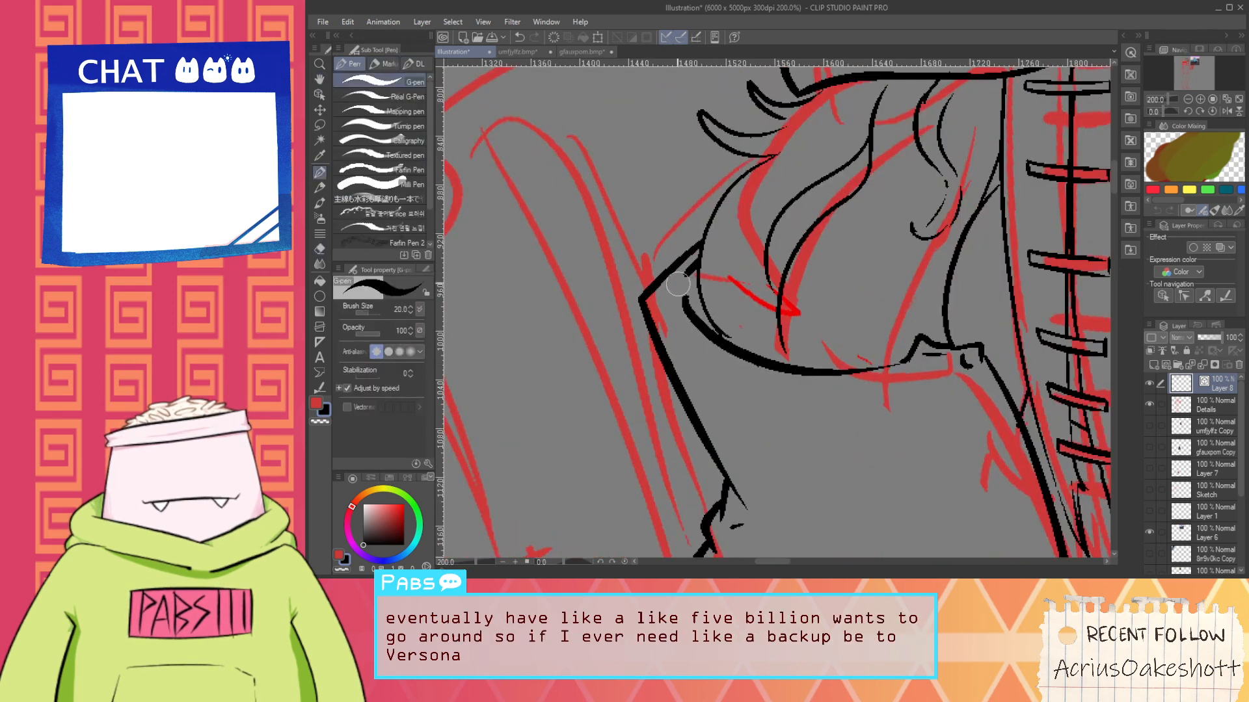
Ink thin tapering crease lines across the collar below the hair puff
{"action": "scroll", "coordinate": [684, 286], "scroll_direction": "down", "scroll_amount": 2}
{"action": "key", "text": "space"}
{"action": "left_click_drag", "start_coordinate": [741, 442], "coordinate": [694, 368]}
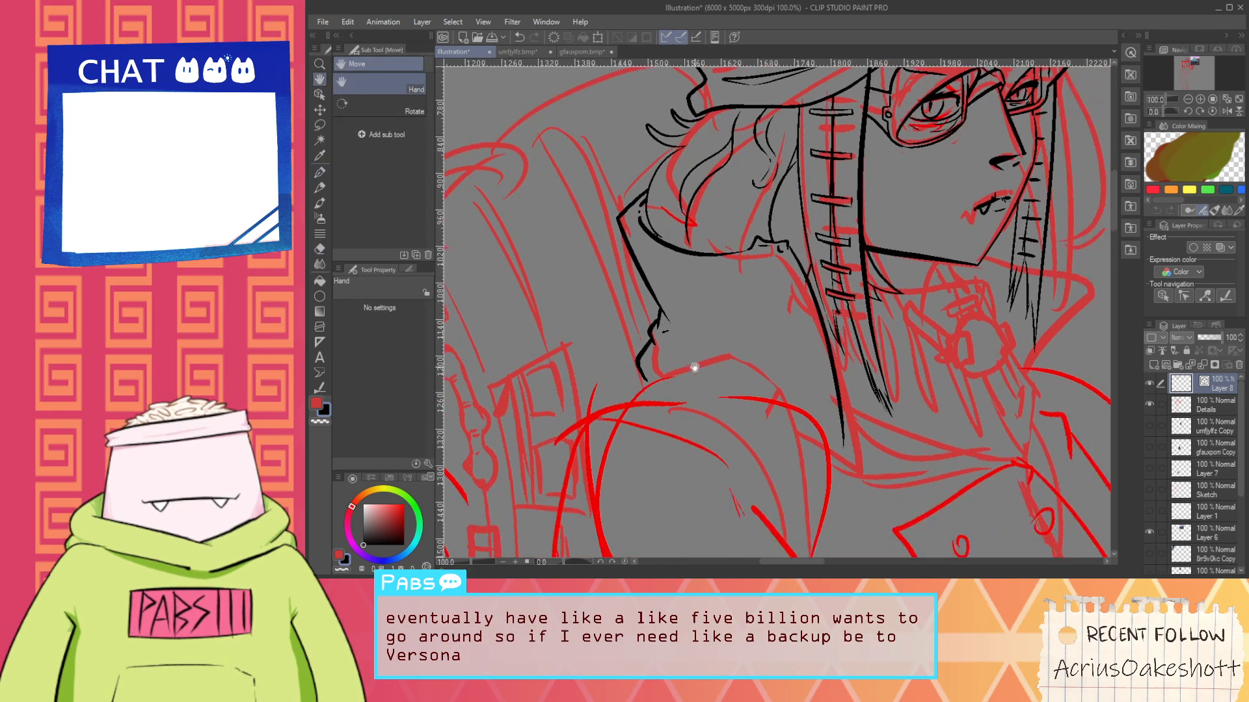
{"action": "scroll", "coordinate": [694, 368], "scroll_direction": "up", "scroll_amount": 1}
{"action": "left_click_drag", "start_coordinate": [690, 320], "coordinate": [772, 352]}
{"action": "mouse_move", "coordinate": [676, 306]}
{"action": "left_mouse_down"}
{"action": "mouse_move", "coordinate": [794, 348]}
{"action": "mouse_move", "coordinate": [830, 312]}
{"action": "mouse_move", "coordinate": [856, 374]}
{"action": "left_mouse_up"}
{"action": "scroll", "coordinate": [846, 365], "scroll_direction": "down", "scroll_amount": 3}
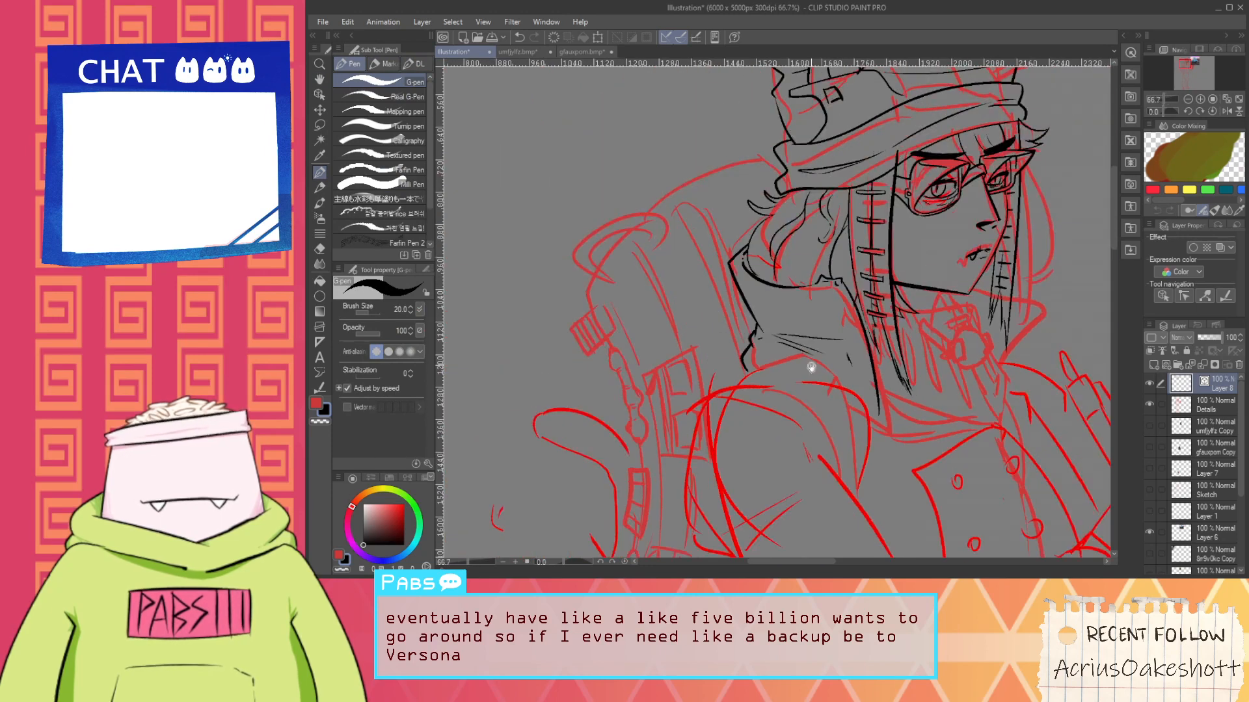
{"action": "scroll", "coordinate": [767, 358], "scroll_direction": "up", "scroll_amount": 3}
{"action": "scroll", "coordinate": [650, 387], "scroll_direction": "down", "scroll_amount": 3}
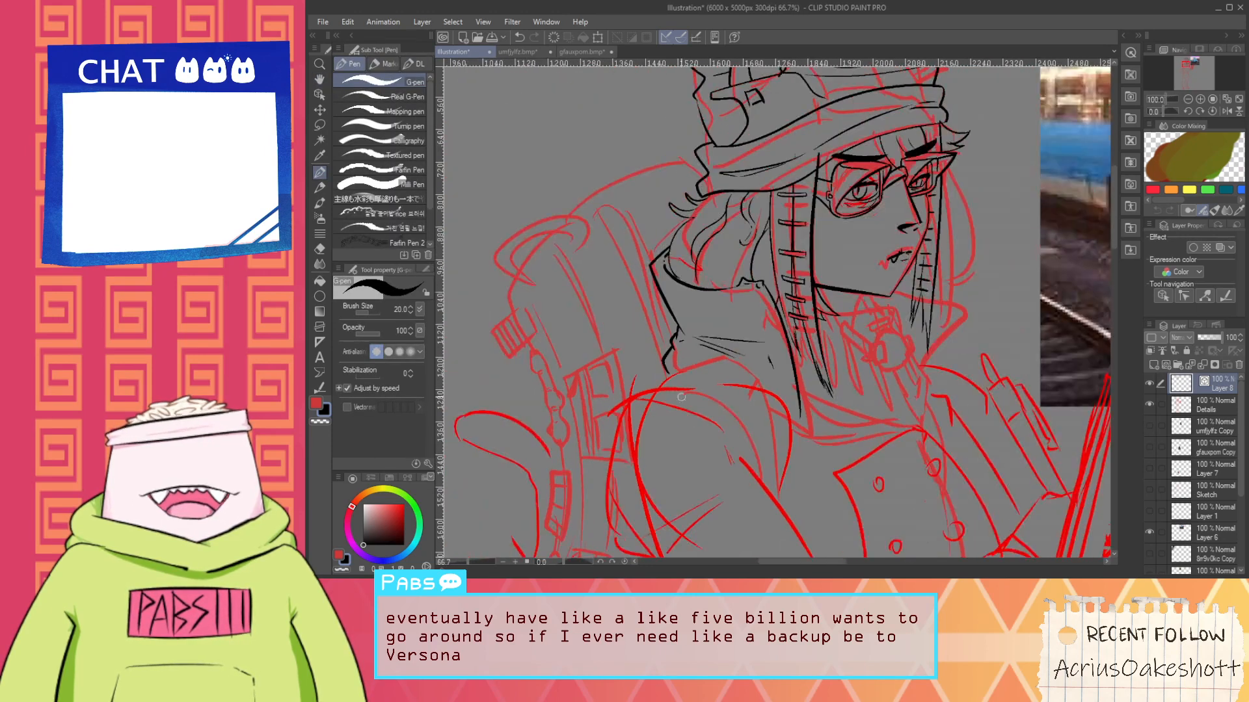
Try a thick curved line over the top of the near shoulder
{"action": "scroll", "coordinate": [646, 344], "scroll_direction": "up", "scroll_amount": 3}
{"action": "left_click_drag", "start_coordinate": [635, 358], "coordinate": [935, 410]}
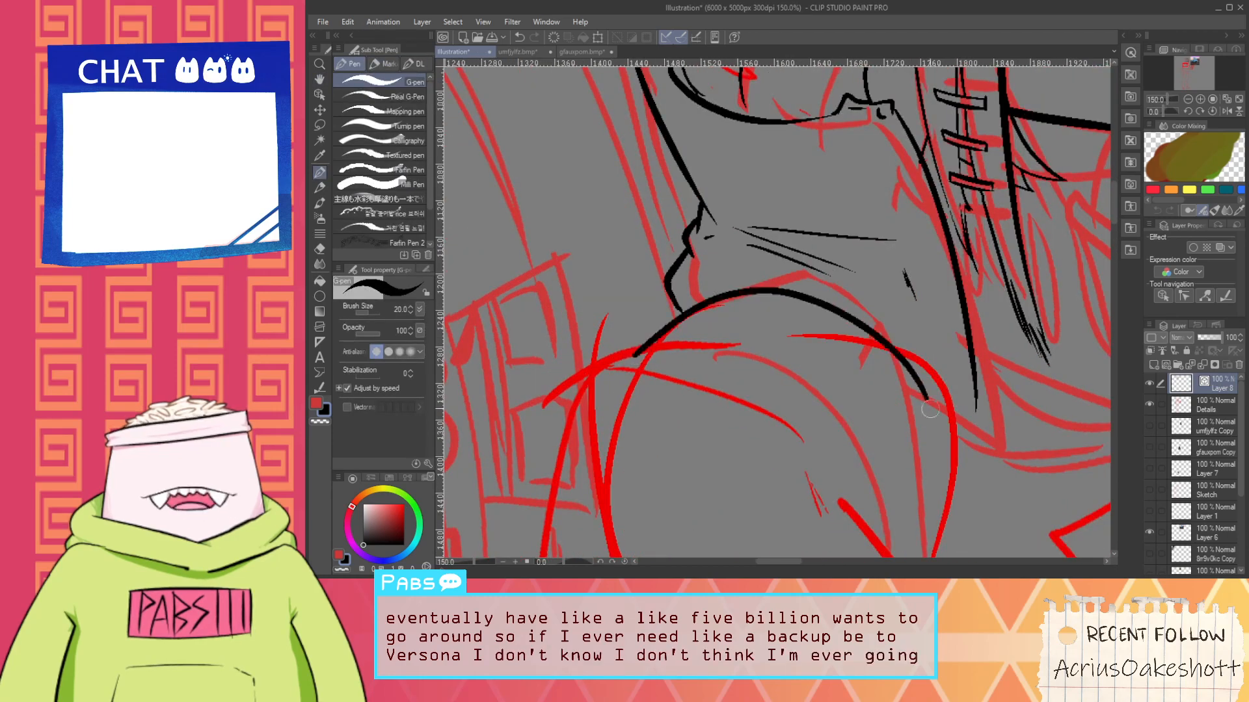
{"action": "key", "text": "ctrl+z"}
Try a slanted collar line just below the jaw, running from the laced lock towards the far-side lock
{"action": "scroll", "coordinate": [641, 346], "scroll_direction": "down", "scroll_amount": 4}
{"action": "key", "text": "space"}
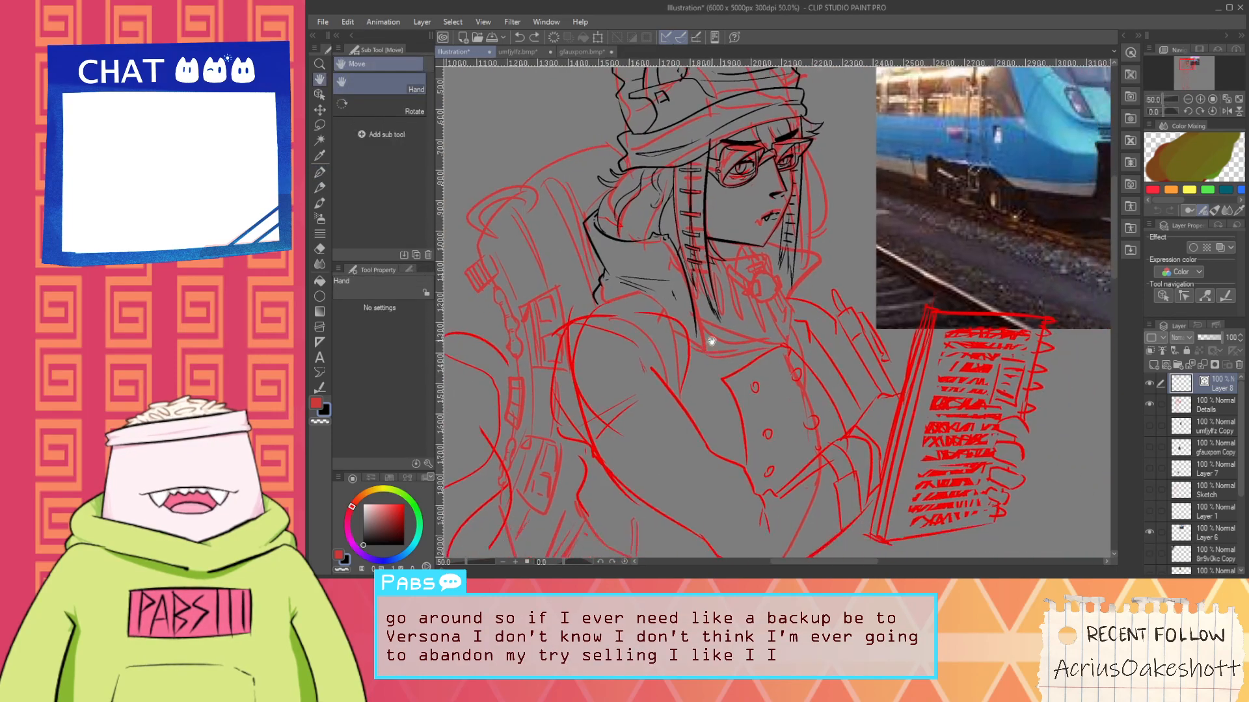
{"action": "scroll", "coordinate": [692, 319], "scroll_direction": "up", "scroll_amount": 4}
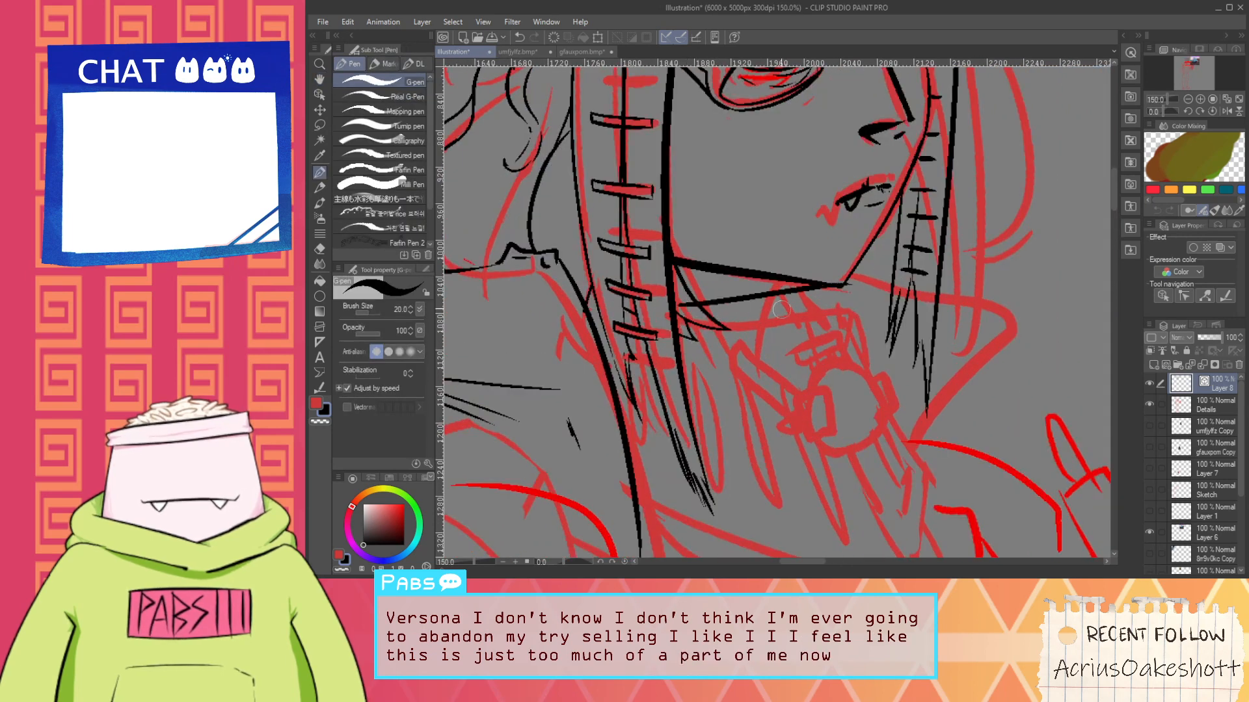
{"action": "mouse_move", "coordinate": [692, 303]}
{"action": "left_mouse_down"}
{"action": "mouse_move", "coordinate": [742, 281]}
{"action": "mouse_move", "coordinate": [920, 253]}
{"action": "left_mouse_up"}
{"action": "key", "text": "ctrl+z"}
{"action": "scroll", "coordinate": [714, 300], "scroll_direction": "down", "scroll_amount": 1}
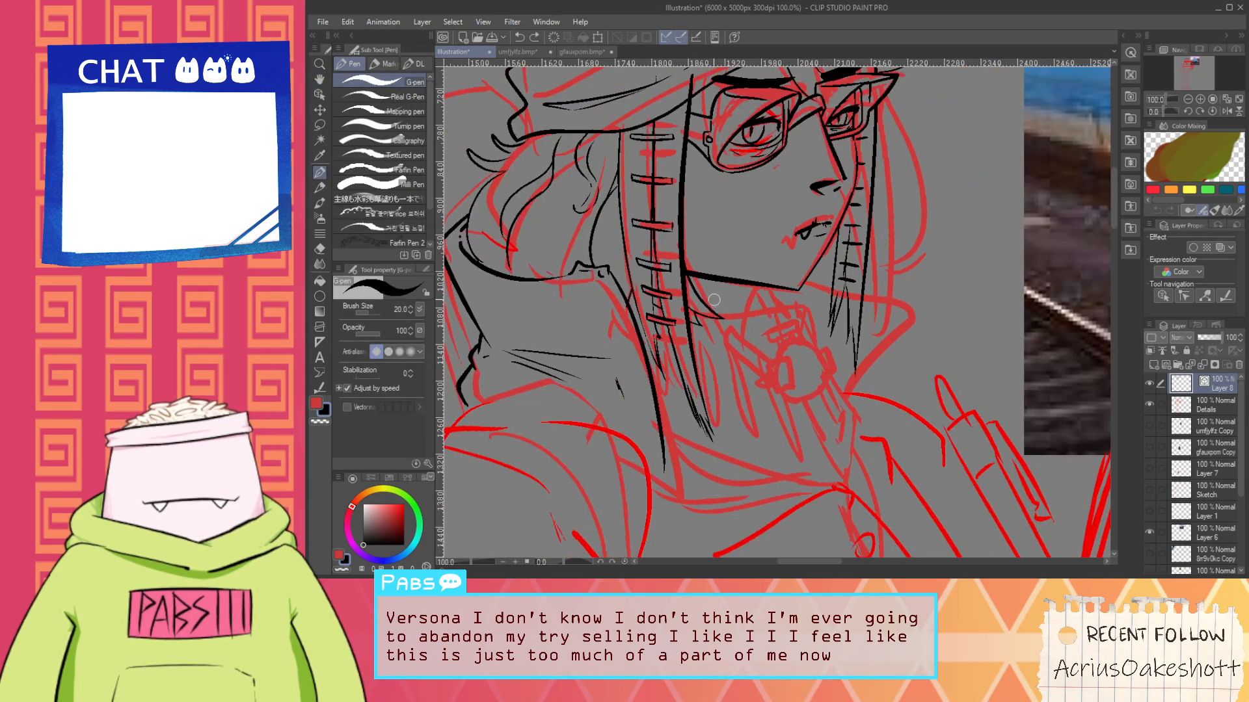
{"action": "left_click_drag", "start_coordinate": [696, 306], "coordinate": [827, 281]}
{"action": "key", "text": "ctrl+z"}
{"action": "left_click_drag", "start_coordinate": [699, 306], "coordinate": [817, 263]}
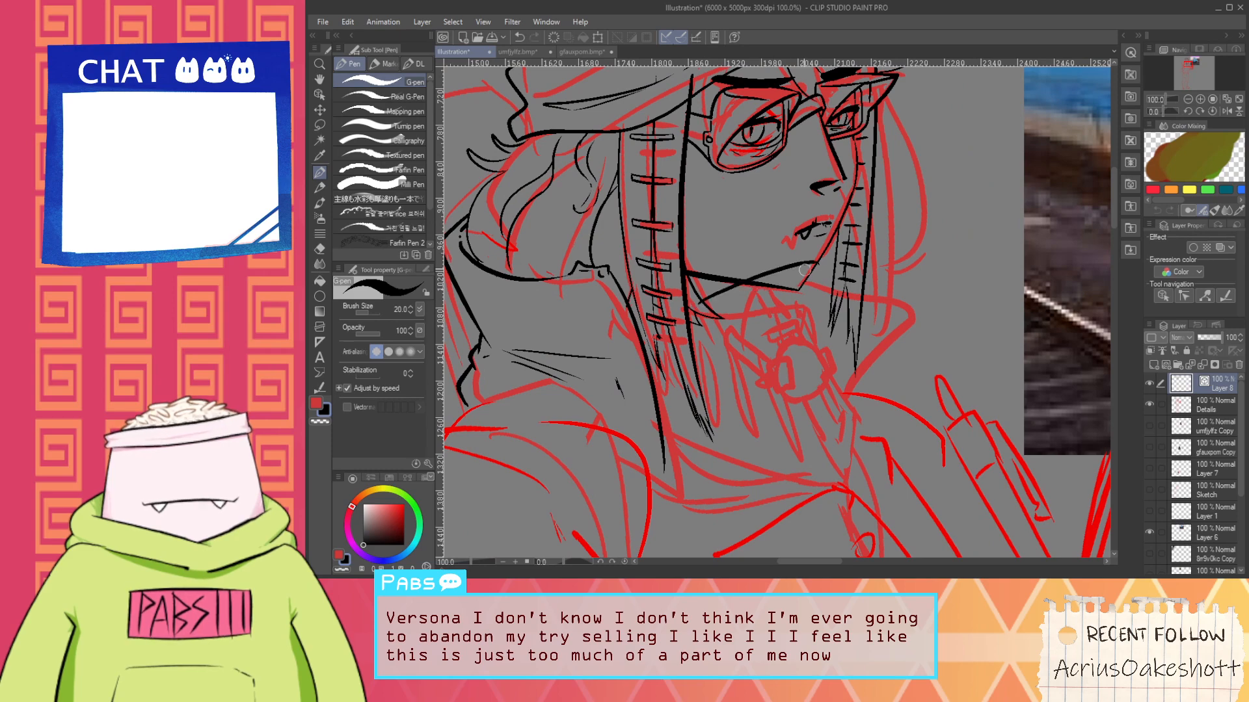
{"action": "key", "text": "ctrl+z"}
Ink the collar's lower front edge from the end of the long neck line across towards the jacket opening
{"action": "scroll", "coordinate": [826, 269], "scroll_direction": "down", "scroll_amount": 4}
{"action": "key", "text": "space"}
{"action": "scroll", "coordinate": [758, 338], "scroll_direction": "up", "scroll_amount": 4}
{"action": "left_click_drag", "start_coordinate": [809, 306], "coordinate": [757, 312]}
{"action": "scroll", "coordinate": [757, 311], "scroll_direction": "down", "scroll_amount": 2}
{"action": "scroll", "coordinate": [719, 344], "scroll_direction": "up", "scroll_amount": 2}
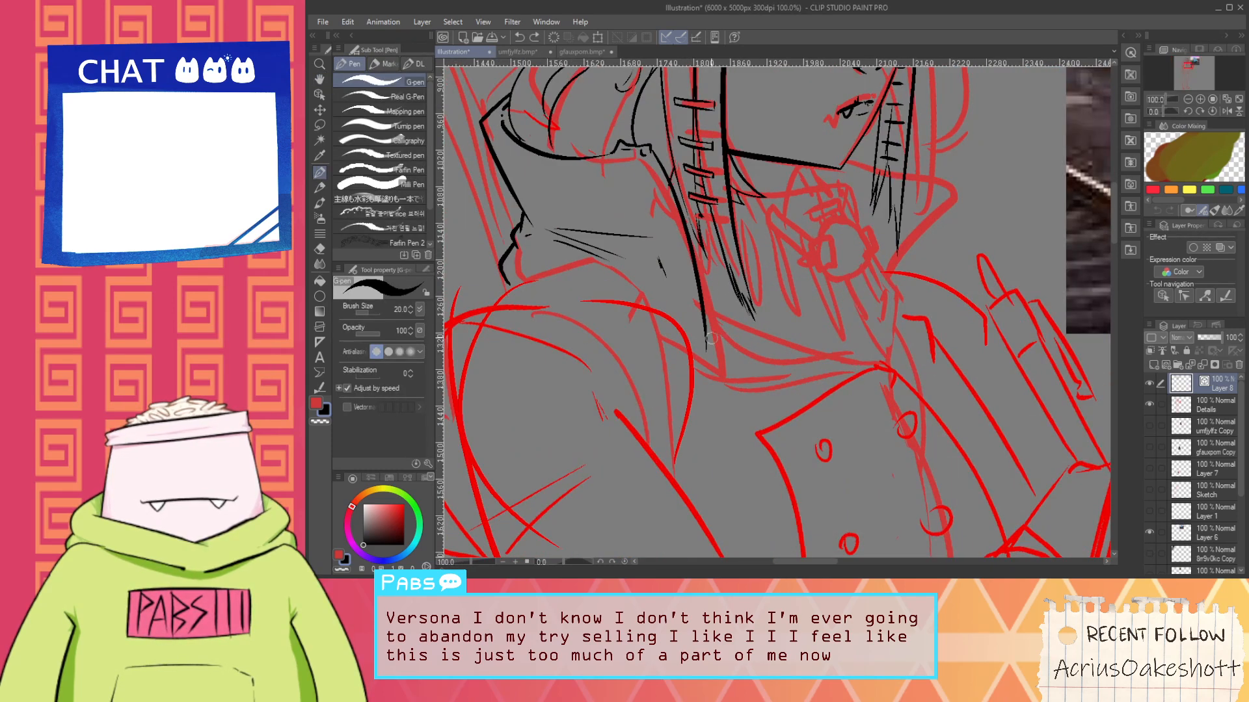
{"action": "key", "text": "ctrl+z"}
{"action": "left_click_drag", "start_coordinate": [699, 329], "coordinate": [847, 346]}
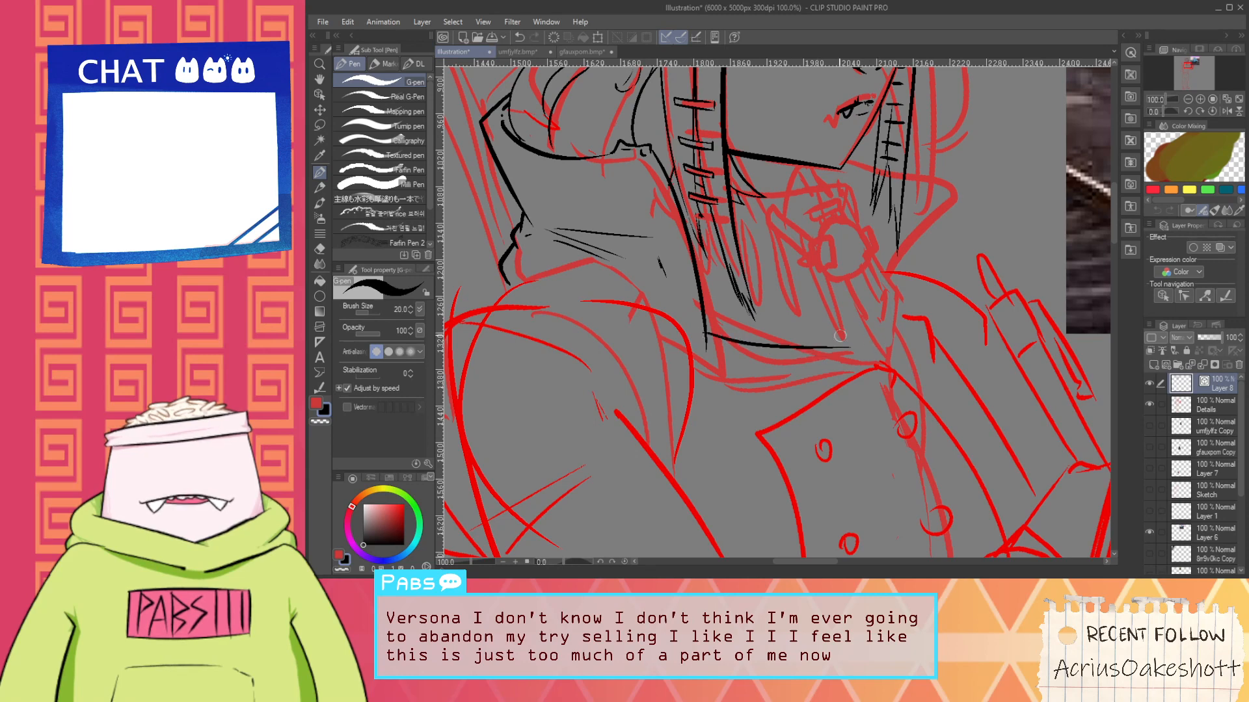
Redraw the collar's lower front edge and ink its far side rising from the front corner with a bend partway up
{"action": "key", "text": "ctrl+z"}
{"action": "left_click_drag", "start_coordinate": [696, 328], "coordinate": [842, 345]}
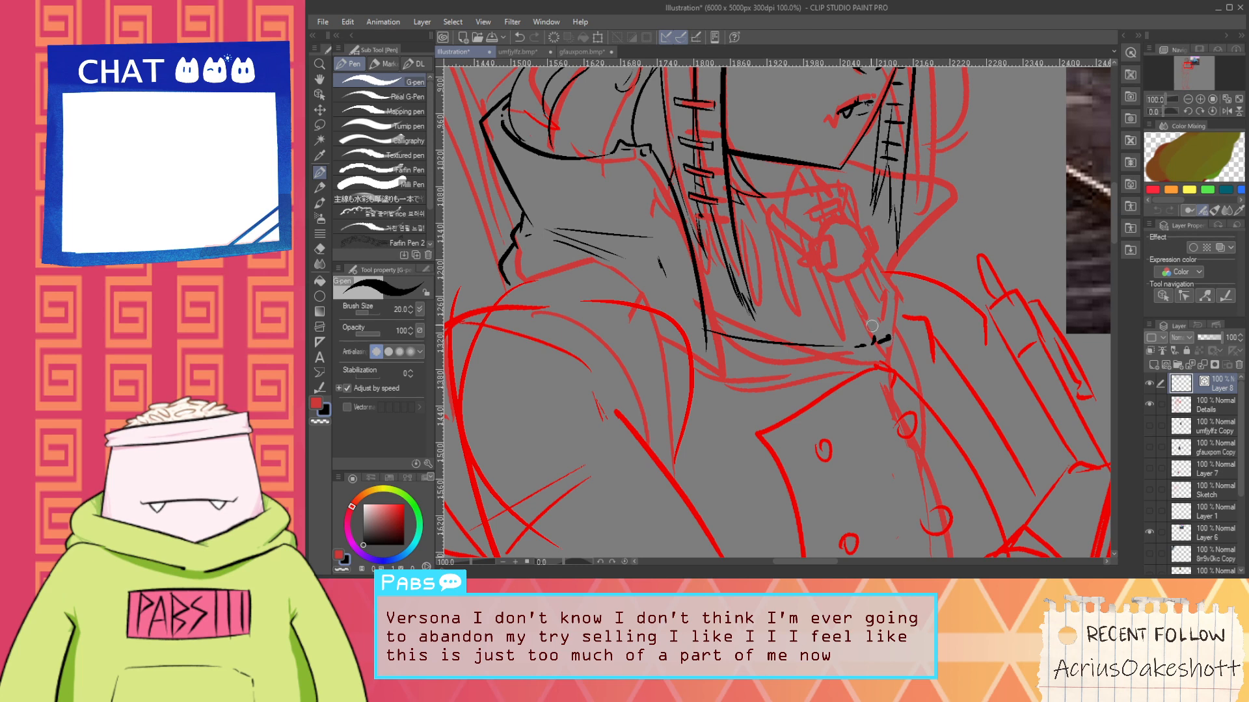
{"action": "scroll", "coordinate": [872, 326], "scroll_direction": "up", "scroll_amount": 2}
{"action": "left_click_drag", "start_coordinate": [865, 350], "coordinate": [822, 263]}
{"action": "key", "text": "ctrl+z"}
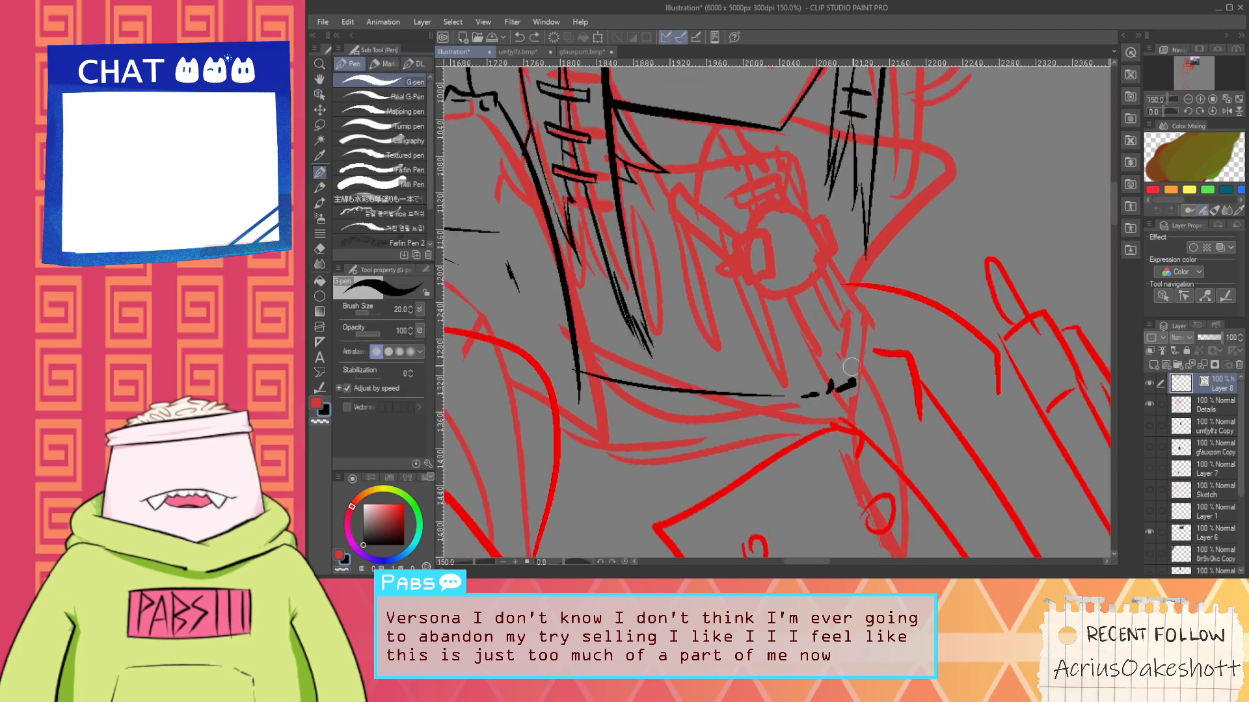
{"action": "key", "text": "ctrl+z"}
{"action": "mouse_move", "coordinate": [855, 372]}
{"action": "left_mouse_down"}
{"action": "mouse_move", "coordinate": [867, 323]}
{"action": "mouse_move", "coordinate": [855, 333]}
{"action": "mouse_move", "coordinate": [783, 195]}
{"action": "left_mouse_up"}
{"action": "key", "text": "ctrl+z"}
{"action": "key", "text": "ctrl+z"}
{"action": "left_click_drag", "start_coordinate": [863, 317], "coordinate": [806, 171]}
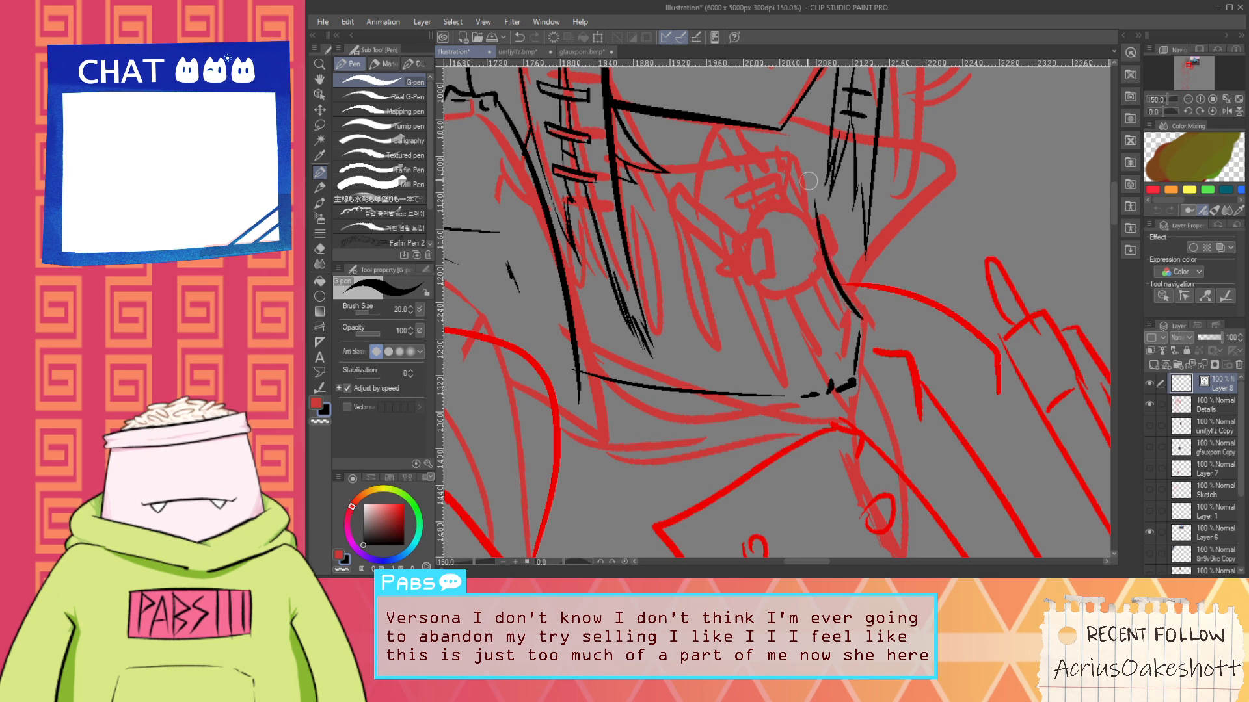
Ink a rounded, slanted drawcord on the collar front, using two roughly parallel lines over the sketched fastening
{"action": "scroll", "coordinate": [630, 171], "scroll_direction": "up", "scroll_amount": 1}
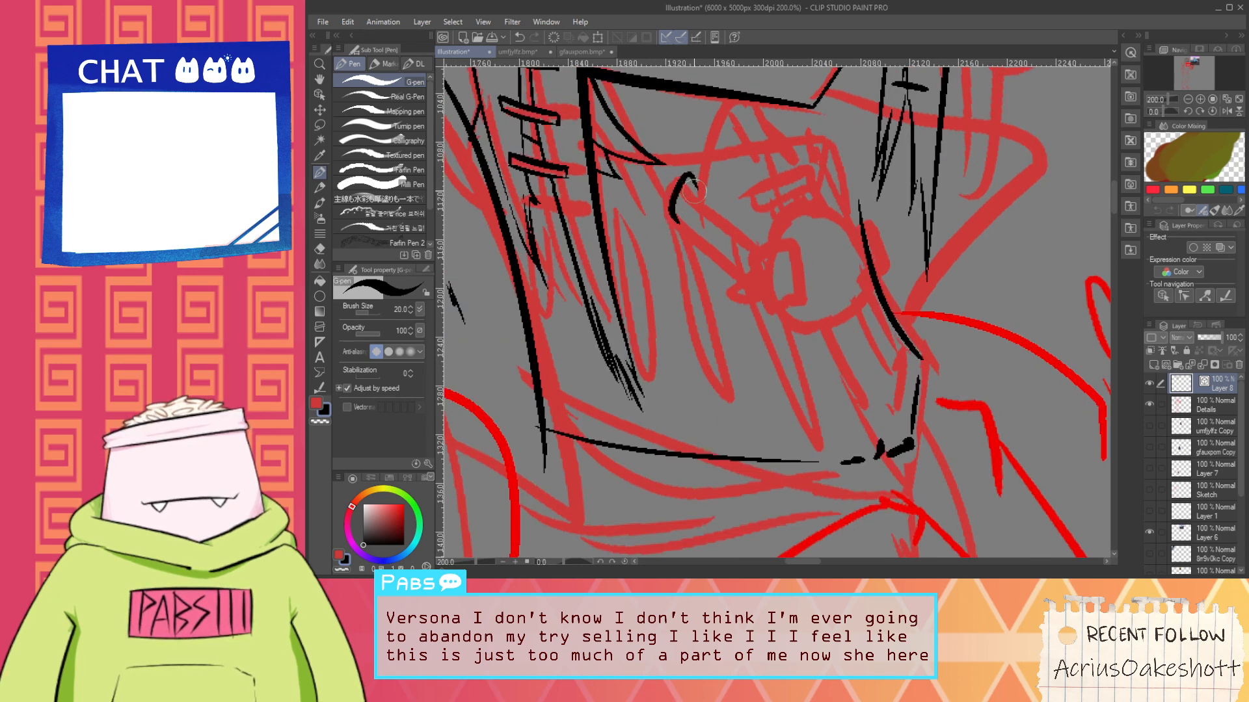
{"action": "mouse_move", "coordinate": [680, 232]}
{"action": "left_mouse_down"}
{"action": "mouse_move", "coordinate": [697, 184]}
{"action": "mouse_move", "coordinate": [747, 256]}
{"action": "left_mouse_up"}
{"action": "key", "text": "ctrl+z"}
{"action": "left_click_drag", "start_coordinate": [689, 200], "coordinate": [766, 246]}
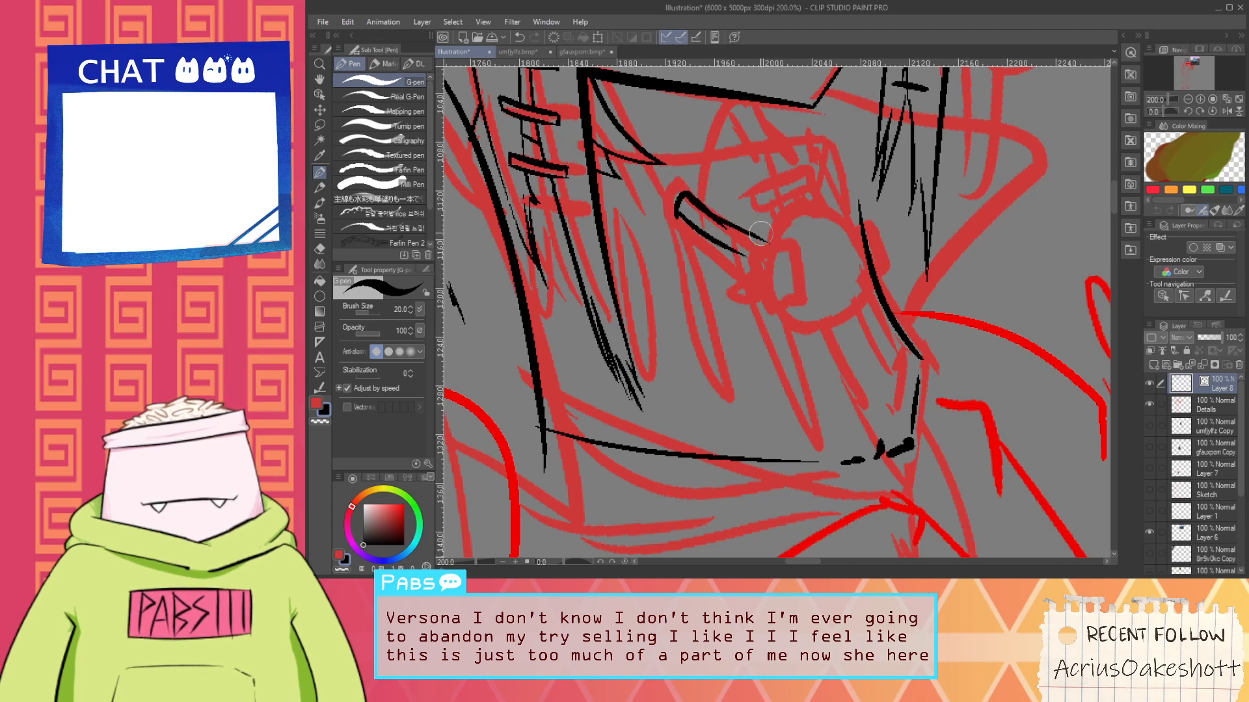
{"action": "key", "text": "ctrl+z"}
{"action": "left_click_drag", "start_coordinate": [689, 199], "coordinate": [775, 266]}
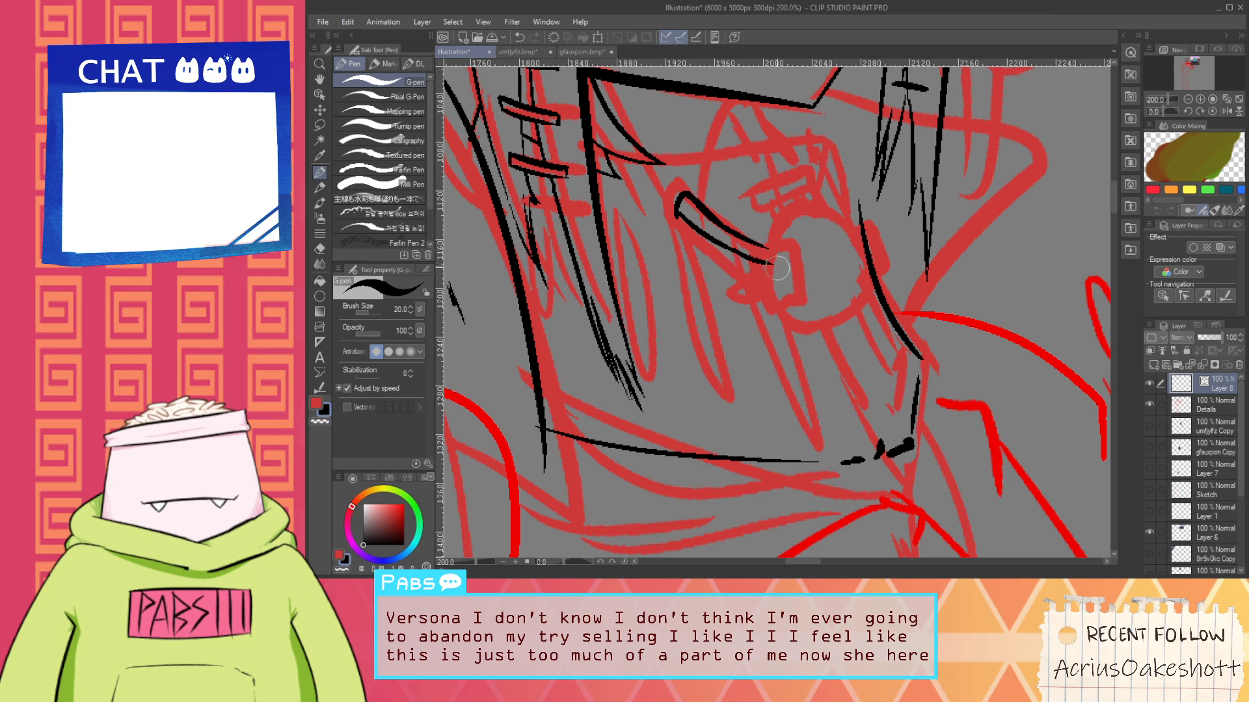
Ink a round cord stopper at the lower end of the slanted drawcord with a small double loop hanging from it
{"action": "mouse_move", "coordinate": [800, 218]}
{"action": "left_mouse_down"}
{"action": "mouse_move", "coordinate": [757, 263]}
{"action": "mouse_move", "coordinate": [787, 223]}
{"action": "mouse_move", "coordinate": [821, 327]}
{"action": "left_mouse_up"}
{"action": "key", "text": "ctrl+z"}
{"action": "key", "text": "ctrl+z"}
{"action": "key", "text": "ctrl+z"}
{"action": "left_click_drag", "start_coordinate": [805, 278], "coordinate": [813, 305]}
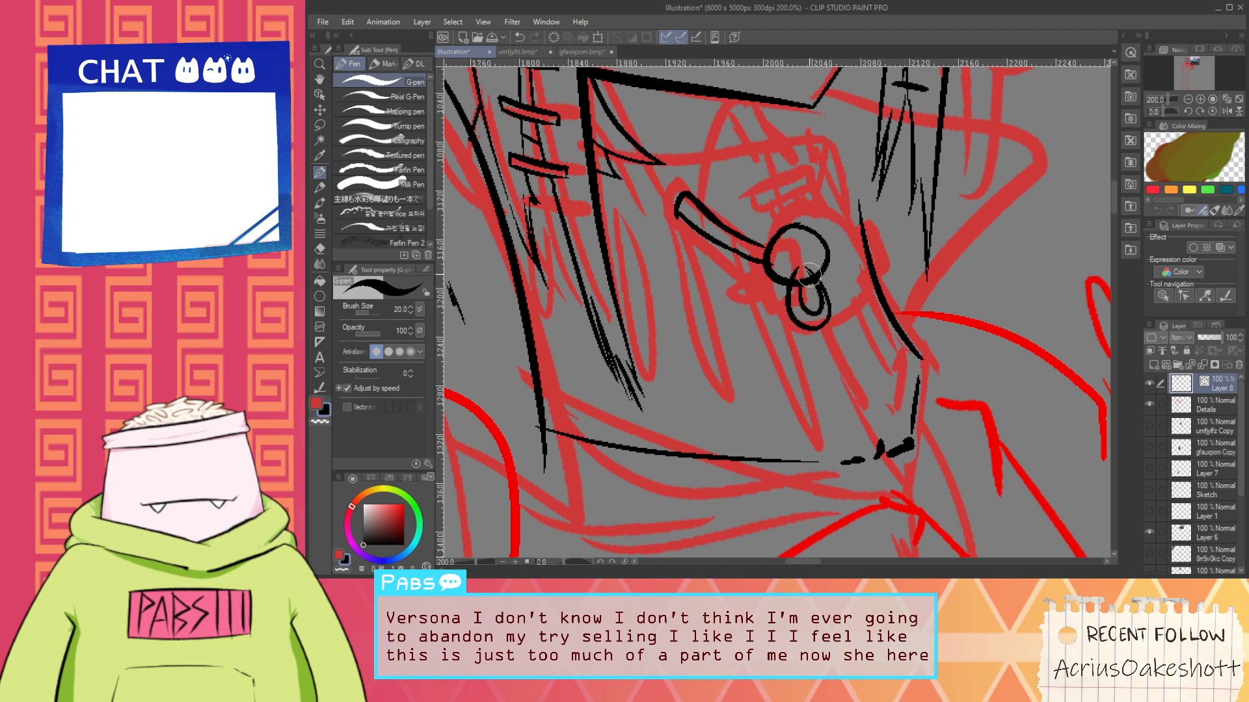
Trim the overlapping lines where the drawcord and hanging loop meet the round stopper, and ink a small curl at the loop's top
{"action": "scroll", "coordinate": [805, 287], "scroll_direction": "up", "scroll_amount": 2}
{"action": "key", "text": "e"}
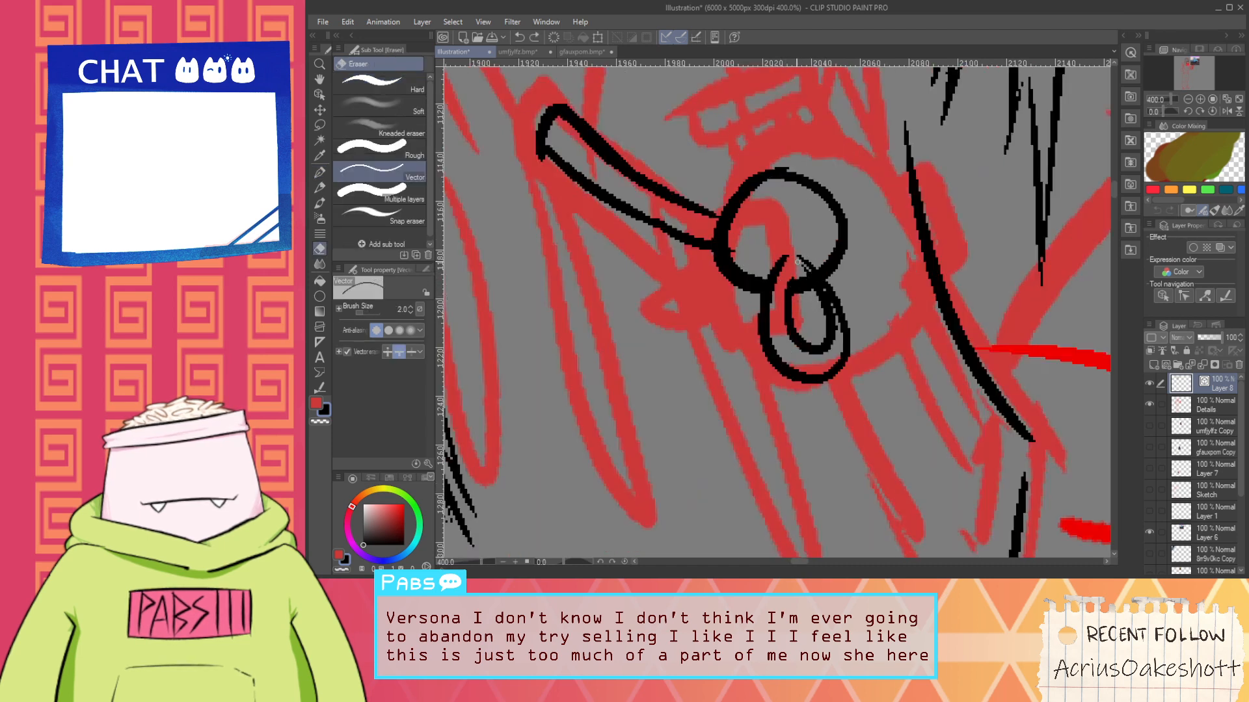
{"action": "key", "text": "p"}
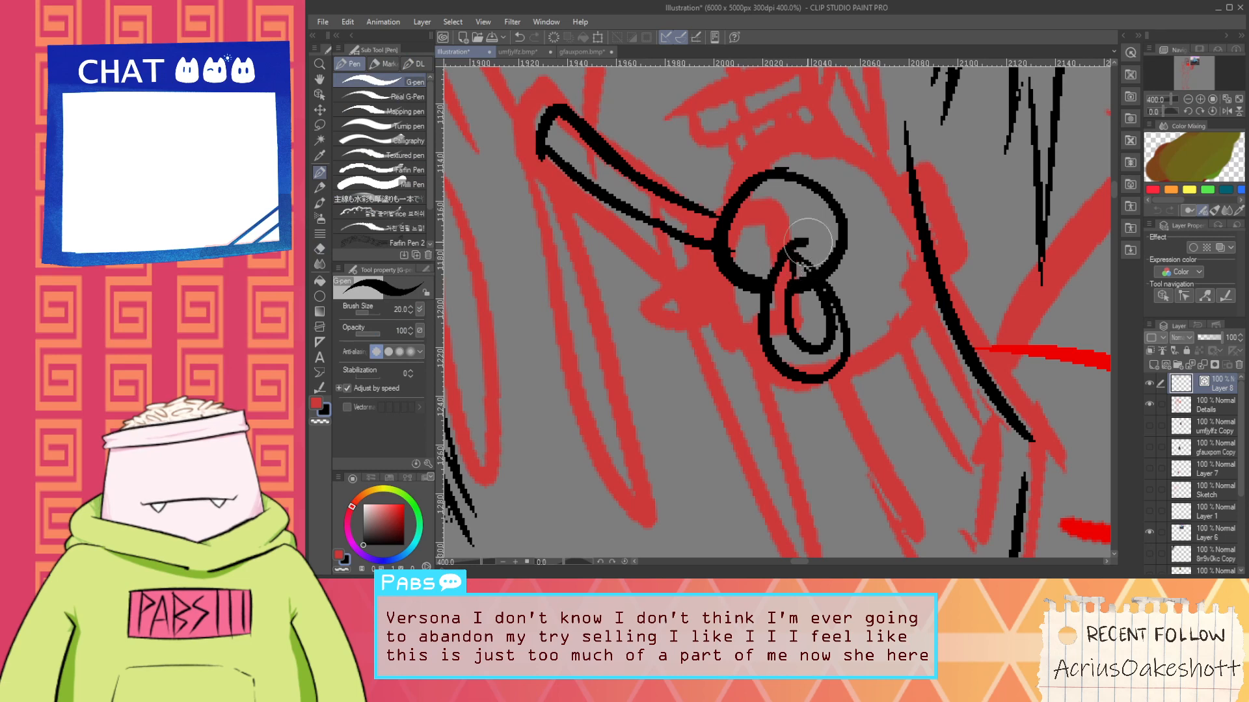
{"action": "key", "text": "ctrl+z"}
{"action": "scroll", "coordinate": [805, 263], "scroll_direction": "down", "scroll_amount": 2}
{"action": "key", "text": "space"}
{"action": "left_click_drag", "start_coordinate": [804, 263], "coordinate": [793, 306]}
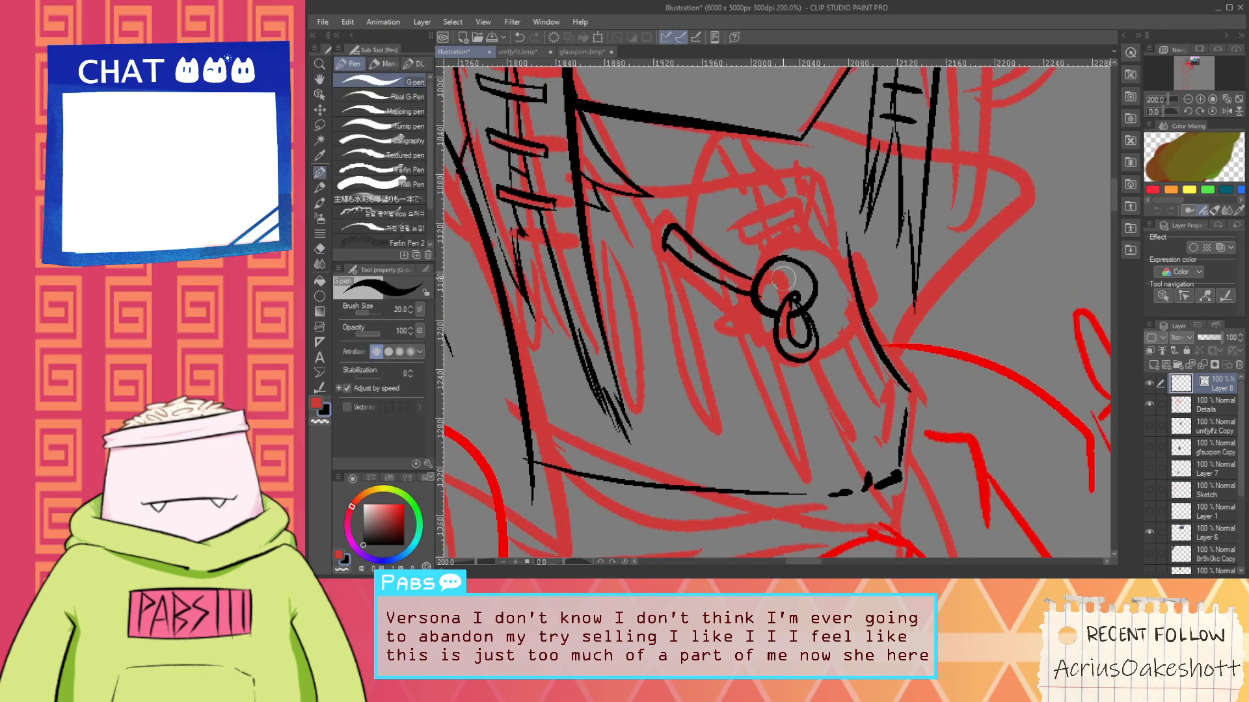
{"action": "scroll", "coordinate": [760, 299], "scroll_direction": "up", "scroll_amount": 2}
{"action": "key", "text": "e"}
{"action": "left_click", "coordinate": [768, 299]}
{"action": "key", "text": "p"}
{"action": "scroll", "coordinate": [771, 276], "scroll_direction": "down", "scroll_amount": 2}
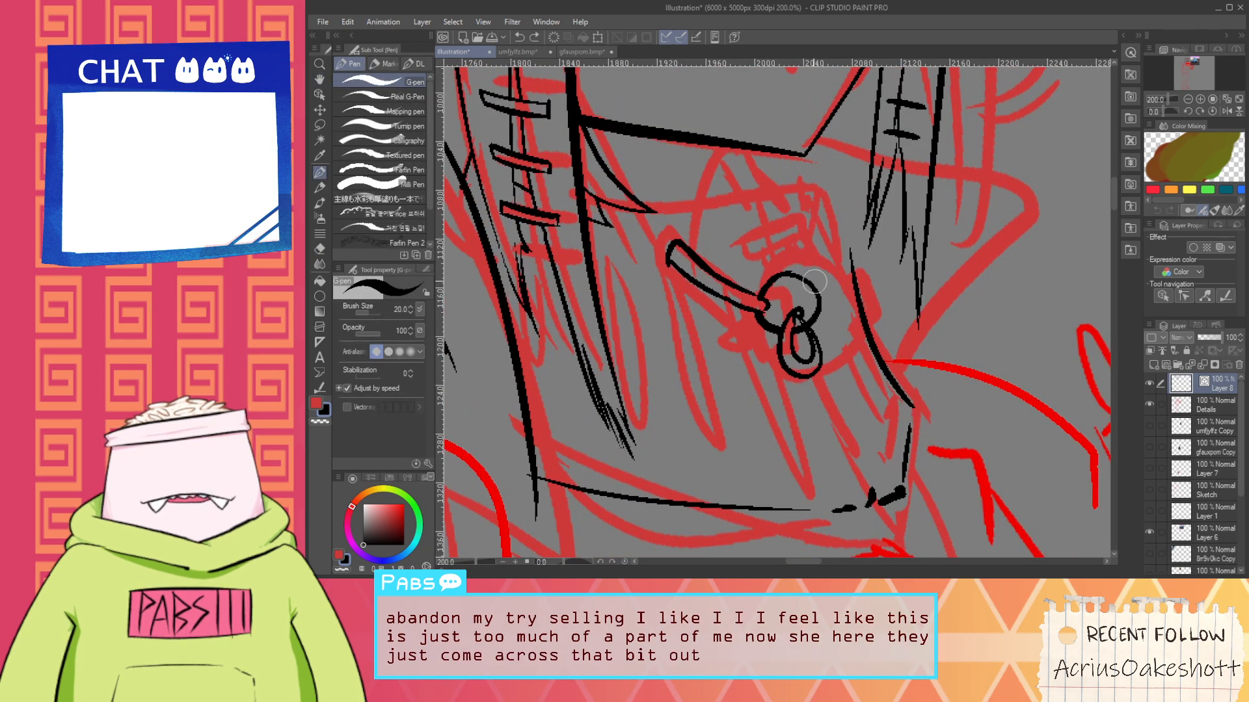
Ink a second, upright drawcord rising from the round stopper and trim its lines where they cross the circle
{"action": "key", "text": "ctrl+z"}
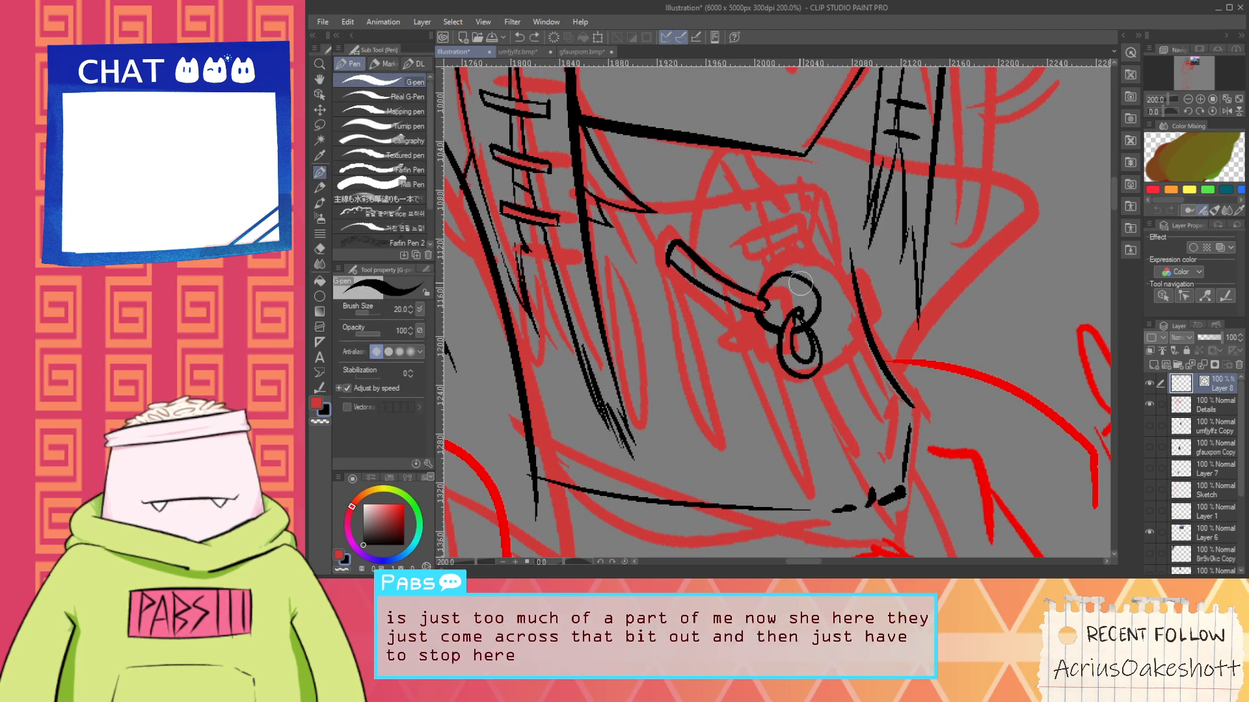
{"action": "left_click_drag", "start_coordinate": [800, 272], "coordinate": [800, 196]}
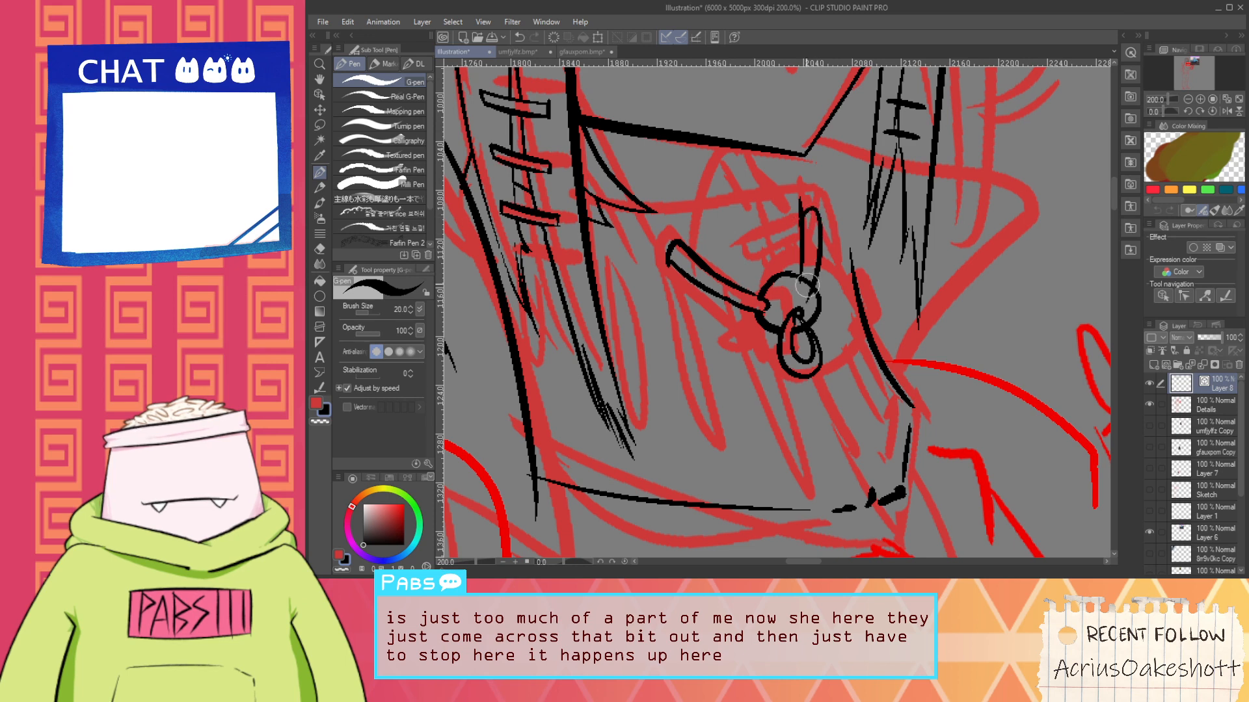
{"action": "key", "text": "e"}
{"action": "scroll", "coordinate": [807, 285], "scroll_direction": "up", "scroll_amount": 3}
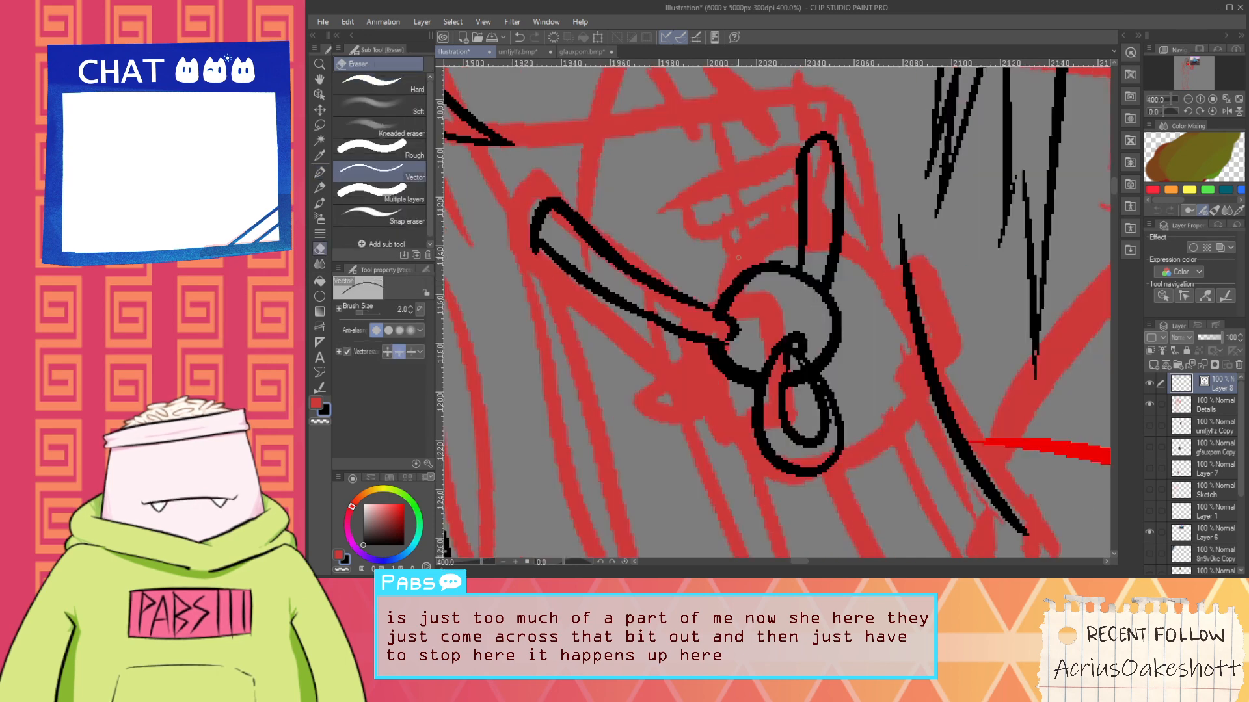
{"action": "scroll", "coordinate": [738, 258], "scroll_direction": "down", "scroll_amount": 3}
{"action": "scroll", "coordinate": [677, 211], "scroll_direction": "up", "scroll_amount": 3}
Add short curved marks around the outer ends of both drawcords and a small bump on the stopper's upper side
{"action": "key", "text": "p"}
{"action": "mouse_move", "coordinate": [611, 269]}
{"action": "left_mouse_down"}
{"action": "mouse_move", "coordinate": [636, 251]}
{"action": "mouse_move", "coordinate": [687, 272]}
{"action": "left_mouse_up"}
{"action": "left_click_drag", "start_coordinate": [885, 255], "coordinate": [901, 185]}
{"action": "mouse_move", "coordinate": [910, 179]}
{"action": "left_mouse_down"}
{"action": "mouse_move", "coordinate": [924, 176]}
{"action": "mouse_move", "coordinate": [945, 199]}
{"action": "left_mouse_up"}
{"action": "scroll", "coordinate": [945, 214], "scroll_direction": "down", "scroll_amount": 2}
{"action": "scroll", "coordinate": [872, 297], "scroll_direction": "up", "scroll_amount": 2}
{"action": "mouse_move", "coordinate": [906, 266]}
{"action": "left_mouse_down"}
{"action": "mouse_move", "coordinate": [893, 234]}
{"action": "mouse_move", "coordinate": [922, 220]}
{"action": "mouse_move", "coordinate": [895, 244]}
{"action": "mouse_move", "coordinate": [940, 229]}
{"action": "mouse_move", "coordinate": [954, 242]}
{"action": "mouse_move", "coordinate": [940, 236]}
{"action": "mouse_move", "coordinate": [953, 285]}
{"action": "mouse_move", "coordinate": [892, 329]}
{"action": "left_mouse_up"}
{"action": "key", "text": "ctrl+z"}
Try a long curved collar rim line below the jaw, from the laced lock across to the far side
{"action": "scroll", "coordinate": [941, 235], "scroll_direction": "down", "scroll_amount": 7}
{"action": "scroll", "coordinate": [859, 283], "scroll_direction": "up", "scroll_amount": 3}
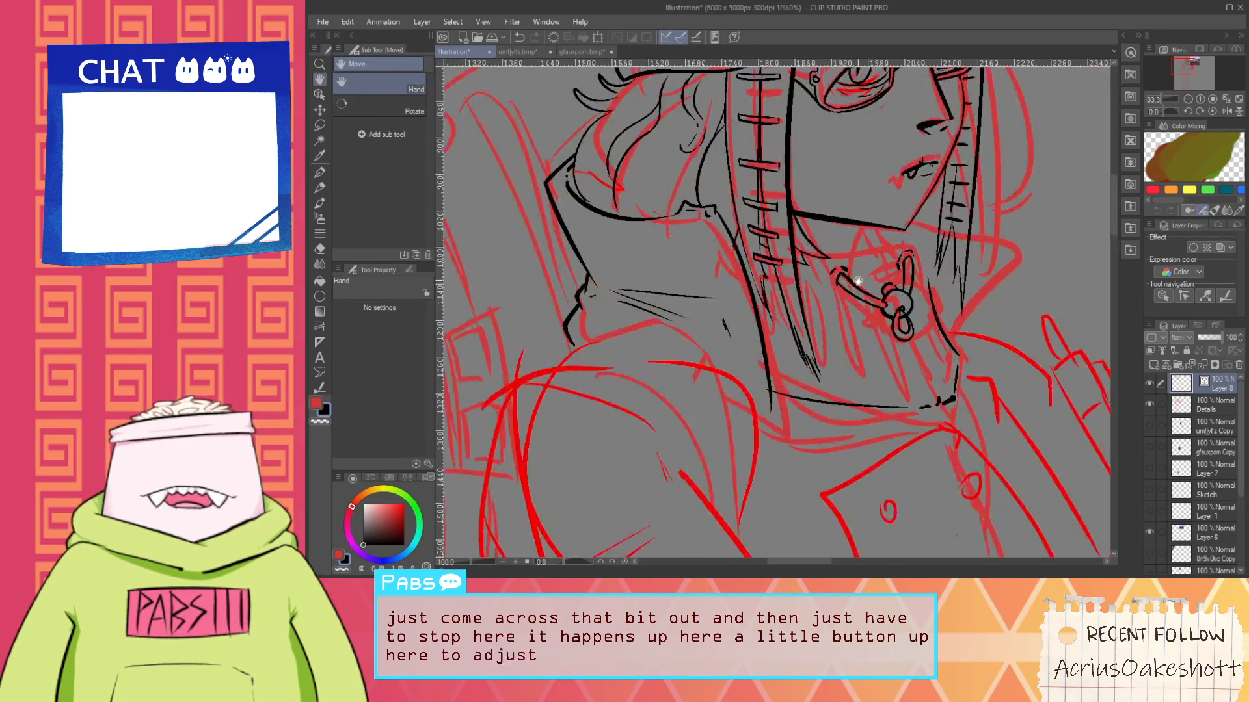
{"action": "scroll", "coordinate": [858, 281], "scroll_direction": "up", "scroll_amount": 1}
{"action": "left_click_drag", "start_coordinate": [758, 252], "coordinate": [915, 252]}
{"action": "key", "text": "ctrl+z"}
{"action": "key", "text": "ctrl+z"}
{"action": "key", "text": "ctrl+z"}
{"action": "left_click_drag", "start_coordinate": [774, 255], "coordinate": [991, 218]}
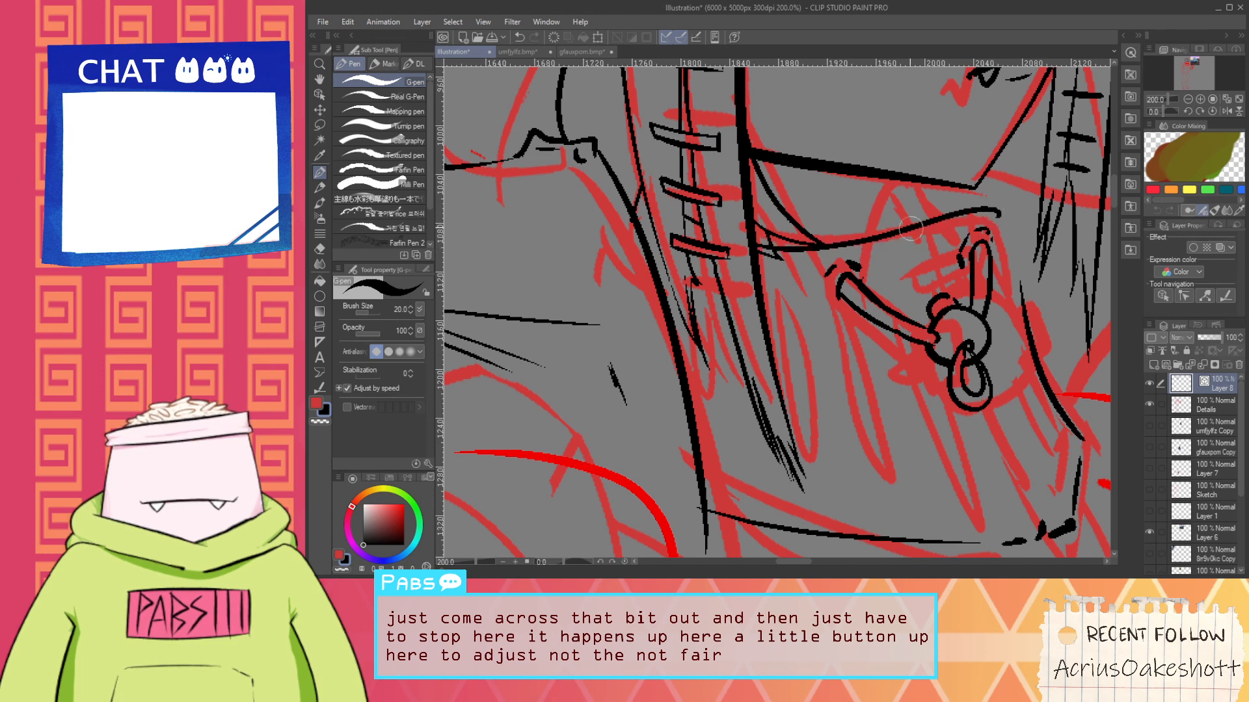
{"action": "key", "text": "ctrl+z"}
{"action": "mouse_move", "coordinate": [767, 225]}
{"action": "left_mouse_down"}
{"action": "mouse_move", "coordinate": [922, 197]}
{"action": "mouse_move", "coordinate": [975, 211]}
{"action": "mouse_move", "coordinate": [907, 201]}
{"action": "mouse_move", "coordinate": [1009, 216]}
{"action": "left_mouse_up"}
{"action": "key", "text": "ctrl+z"}
{"action": "key", "text": "ctrl+z"}
{"action": "key", "text": "ctrl+z"}
Ink a shallow curved collar rim below the jaw ending in a small hook, with a short neck line above it
{"action": "mouse_move", "coordinate": [783, 222]}
{"action": "left_mouse_down"}
{"action": "mouse_move", "coordinate": [879, 223]}
{"action": "mouse_move", "coordinate": [924, 204]}
{"action": "left_mouse_up"}
{"action": "key", "text": "ctrl+z"}
{"action": "key", "text": "ctrl+z"}
{"action": "key", "text": "ctrl+z"}
{"action": "mouse_move", "coordinate": [793, 223]}
{"action": "left_mouse_down"}
{"action": "mouse_move", "coordinate": [985, 194]}
{"action": "mouse_move", "coordinate": [855, 228]}
{"action": "mouse_move", "coordinate": [956, 206]}
{"action": "left_mouse_up"}
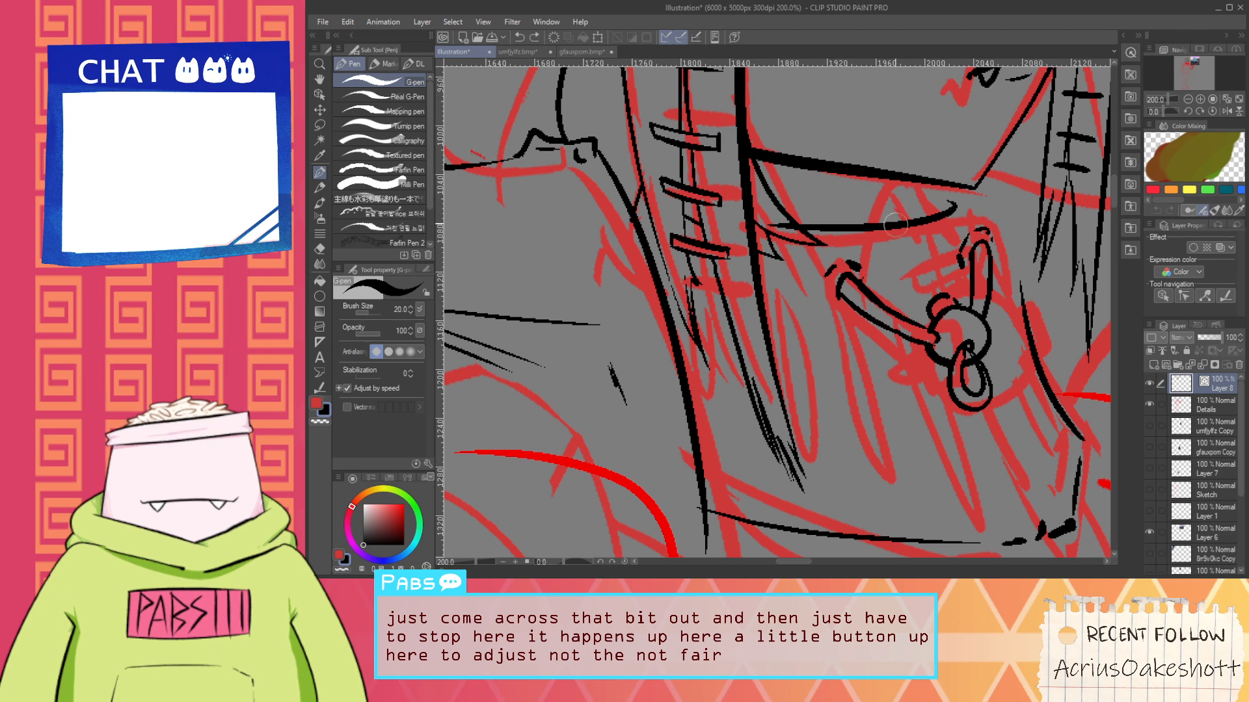
{"action": "key", "text": "e"}
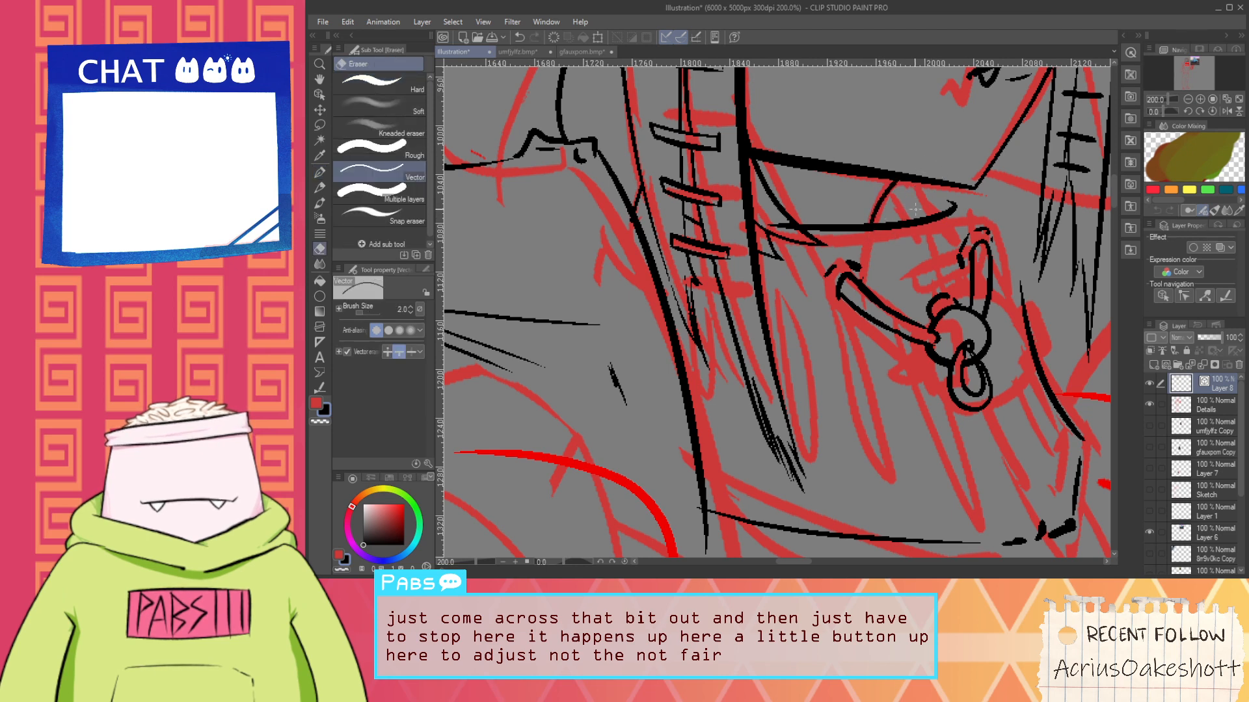
{"action": "key", "text": "p"}
Ink the collar's far upper rim curving from the chin down past the upright drawcord to the far edge
{"action": "left_click_drag", "start_coordinate": [954, 184], "coordinate": [983, 224]}
{"action": "key", "text": "ctrl+z"}
{"action": "mouse_move", "coordinate": [950, 181]}
{"action": "left_mouse_down"}
{"action": "mouse_move", "coordinate": [1015, 247]}
{"action": "mouse_move", "coordinate": [1004, 318]}
{"action": "left_mouse_up"}
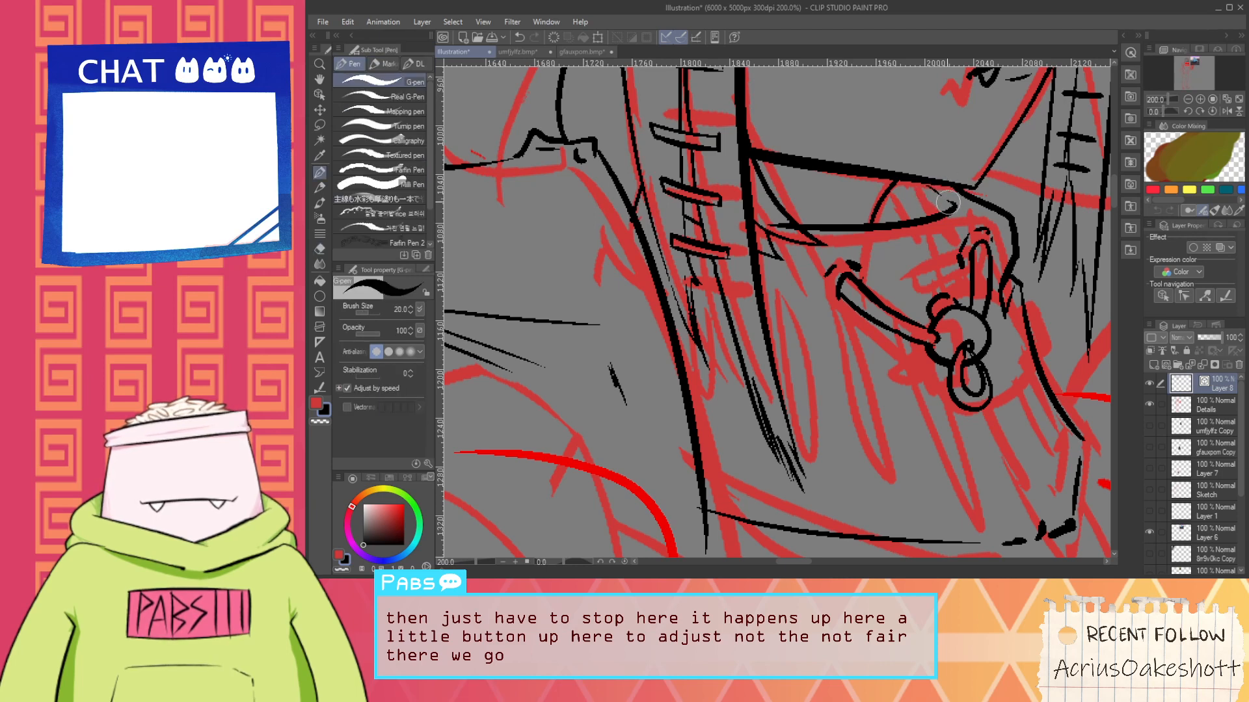
{"action": "key", "text": "e"}
{"action": "scroll", "coordinate": [946, 201], "scroll_direction": "up", "scroll_amount": 4}
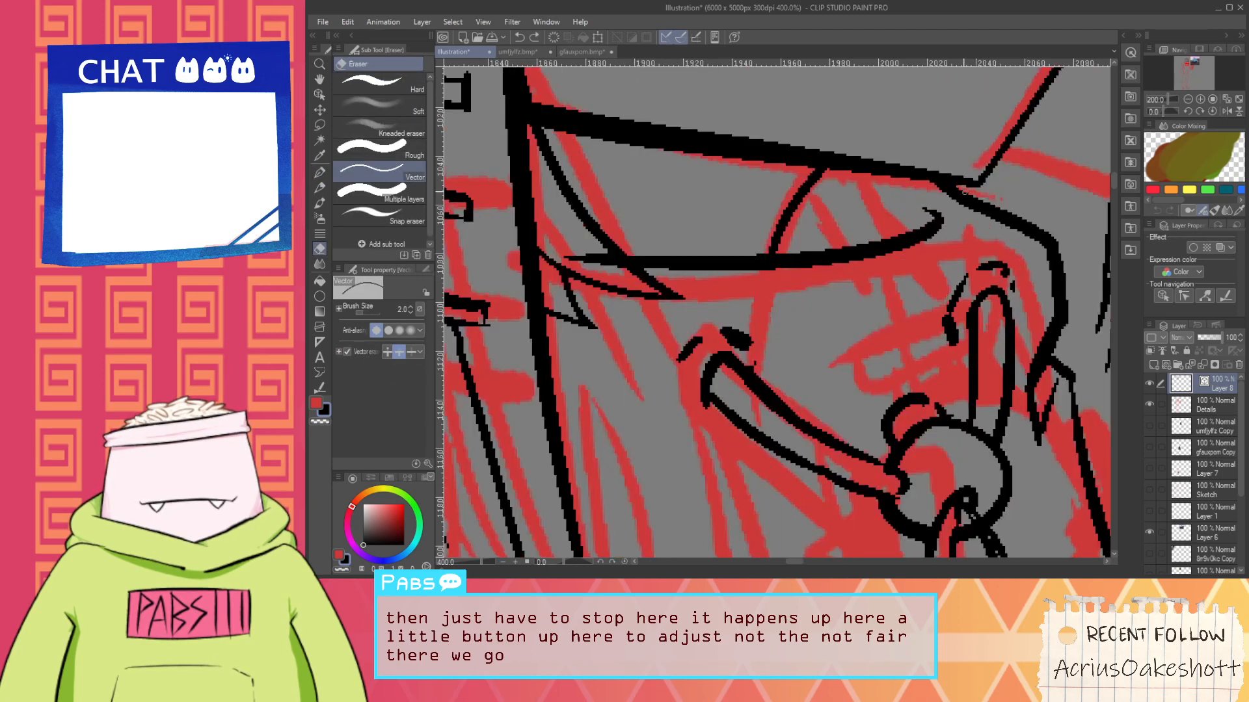
{"action": "scroll", "coordinate": [974, 199], "scroll_direction": "down", "scroll_amount": 4}
{"action": "key", "text": "p"}
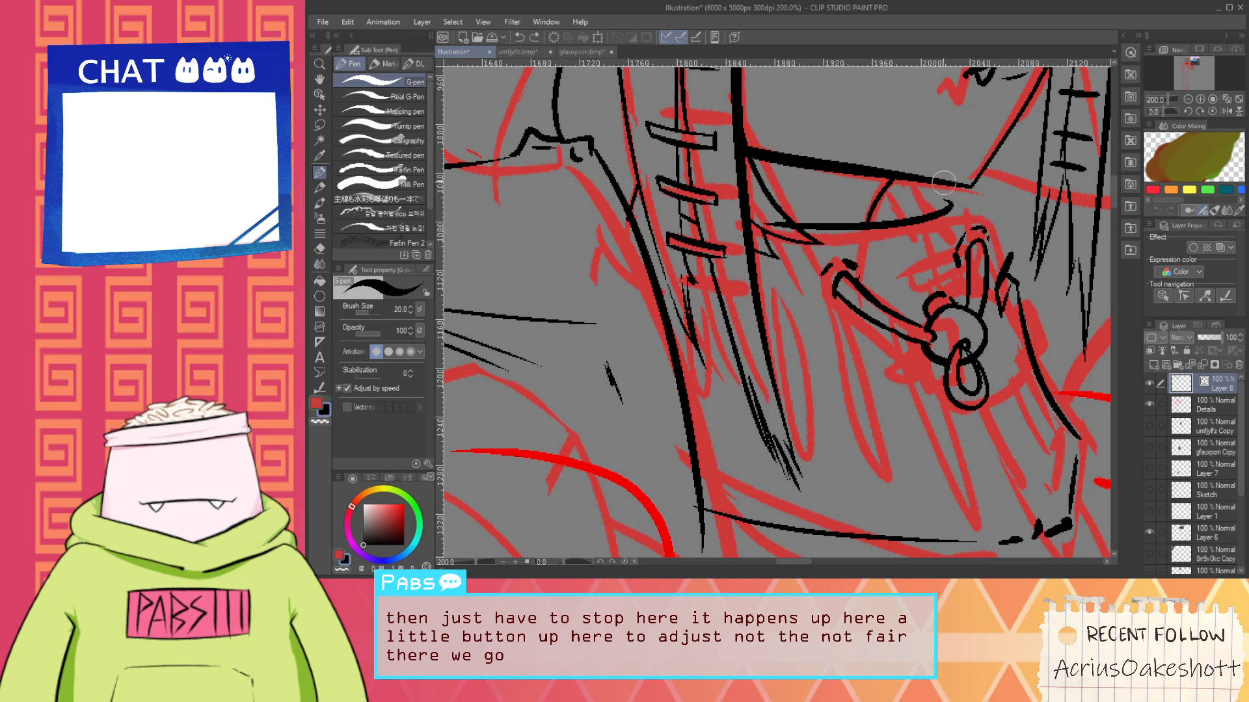
{"action": "key", "text": "ctrl+z"}
{"action": "mouse_move", "coordinate": [952, 187]}
{"action": "left_mouse_down"}
{"action": "mouse_move", "coordinate": [1013, 236]}
{"action": "mouse_move", "coordinate": [1004, 222]}
{"action": "mouse_move", "coordinate": [1014, 263]}
{"action": "left_mouse_up"}
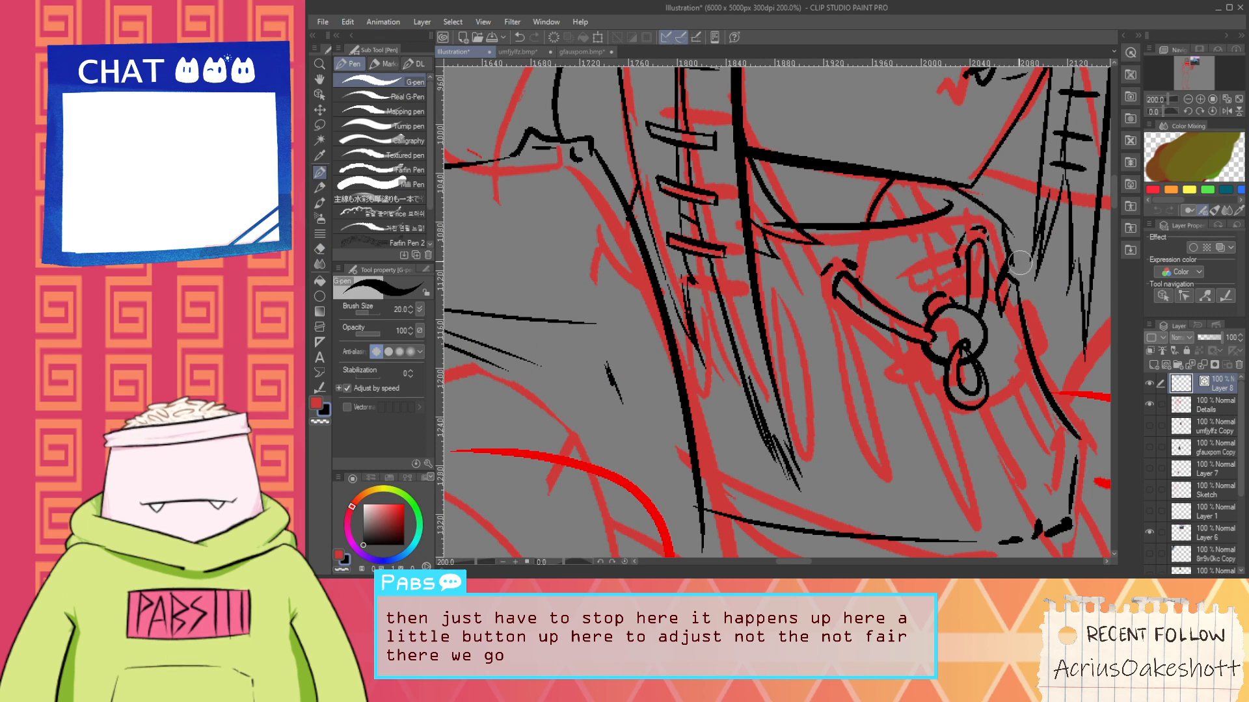
{"action": "key", "text": "e"}
Complete the eyelet around the slanted drawcord's outer end with short curved strokes
{"action": "scroll", "coordinate": [1010, 255], "scroll_direction": "down", "scroll_amount": 1}
{"action": "key", "text": "space"}
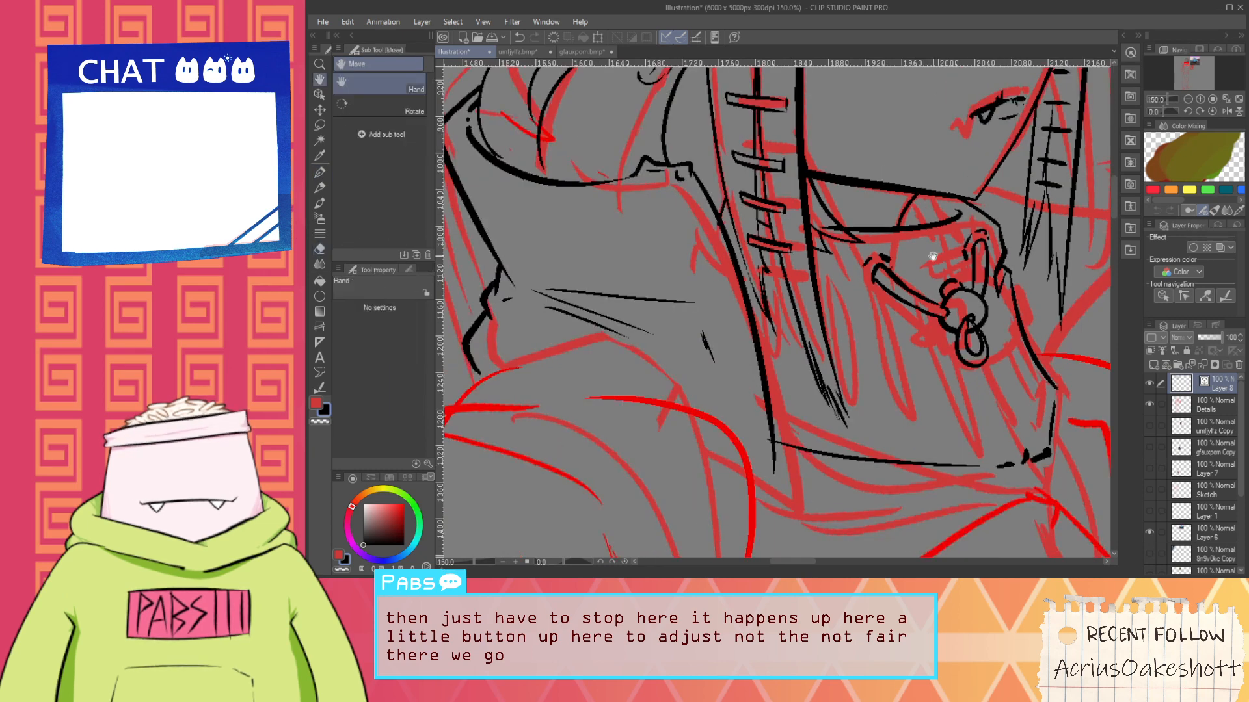
{"action": "left_click_drag", "start_coordinate": [931, 256], "coordinate": [903, 240]}
{"action": "scroll", "coordinate": [871, 257], "scroll_direction": "up", "scroll_amount": 1}
{"action": "key", "text": "p"}
{"action": "left_click_drag", "start_coordinate": [822, 269], "coordinate": [850, 281]}
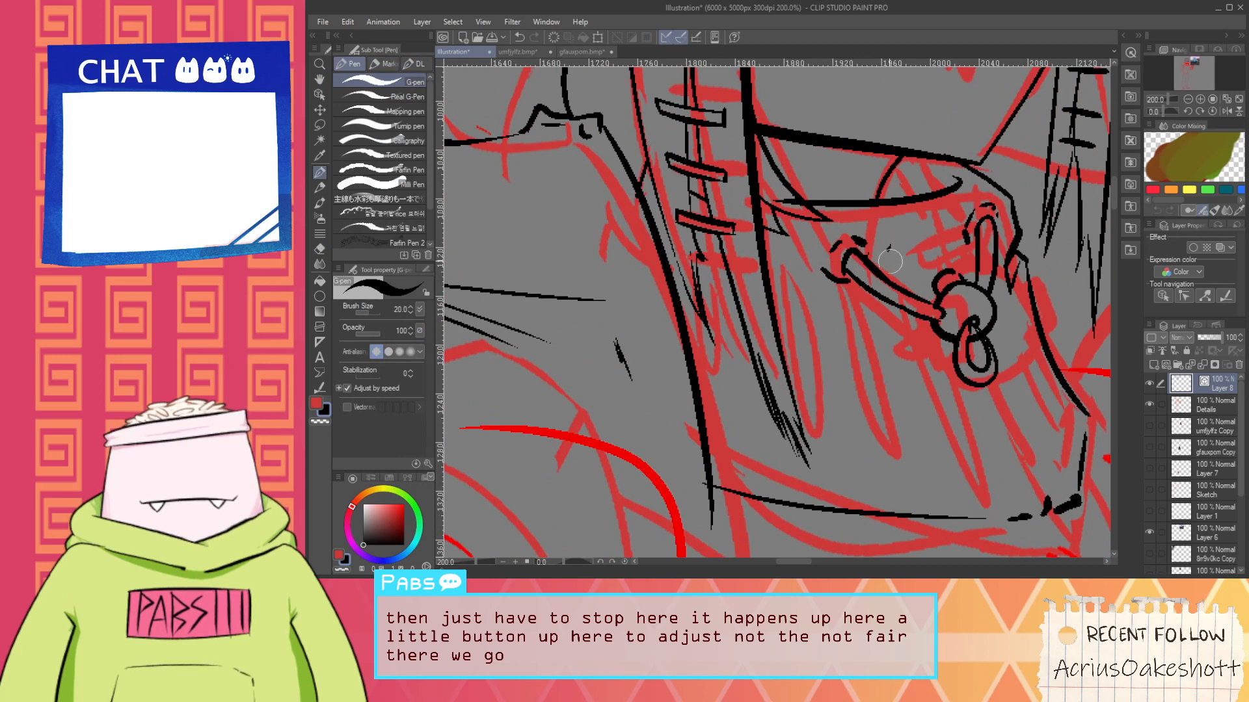
Add short broken crease strokes on the collar between the slanted and upright drawcords
{"action": "scroll", "coordinate": [934, 248], "scroll_direction": "down", "scroll_amount": 2}
{"action": "scroll", "coordinate": [943, 248], "scroll_direction": "up", "scroll_amount": 1}
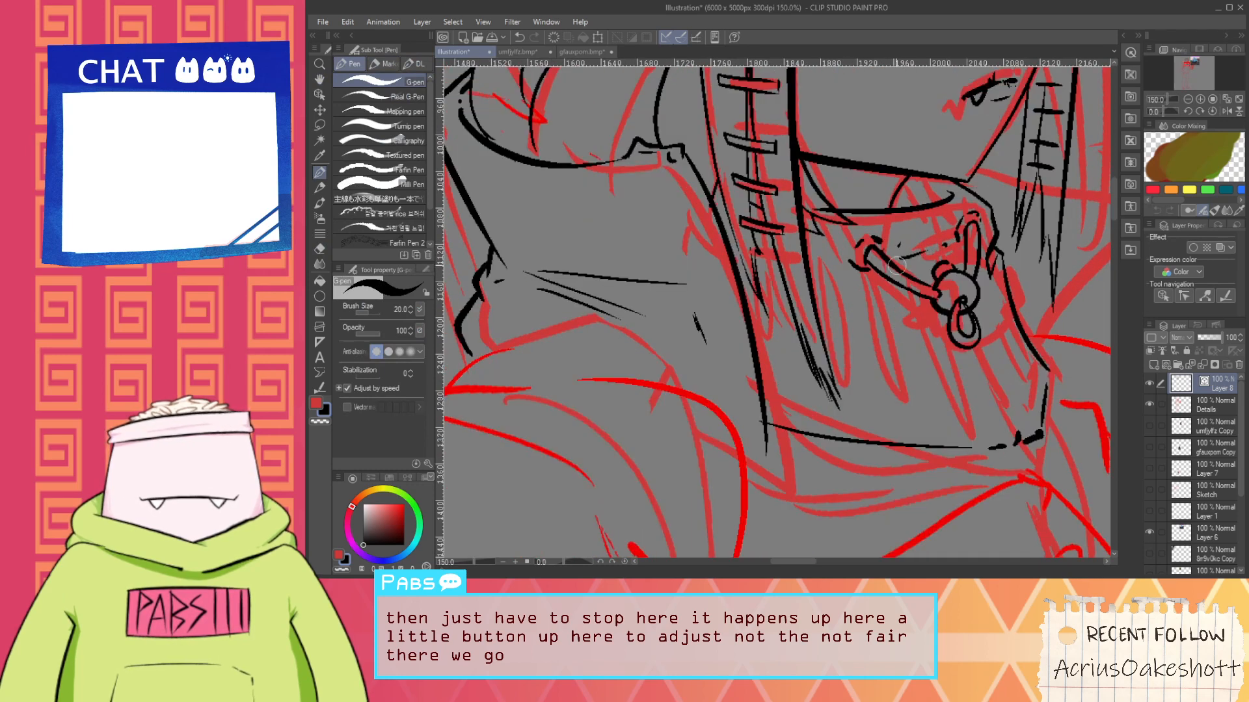
{"action": "scroll", "coordinate": [819, 300], "scroll_direction": "down", "scroll_amount": 2}
{"action": "key", "text": "space"}
{"action": "left_click_drag", "start_coordinate": [860, 374], "coordinate": [828, 341]}
{"action": "scroll", "coordinate": [813, 326], "scroll_direction": "up", "scroll_amount": 2}
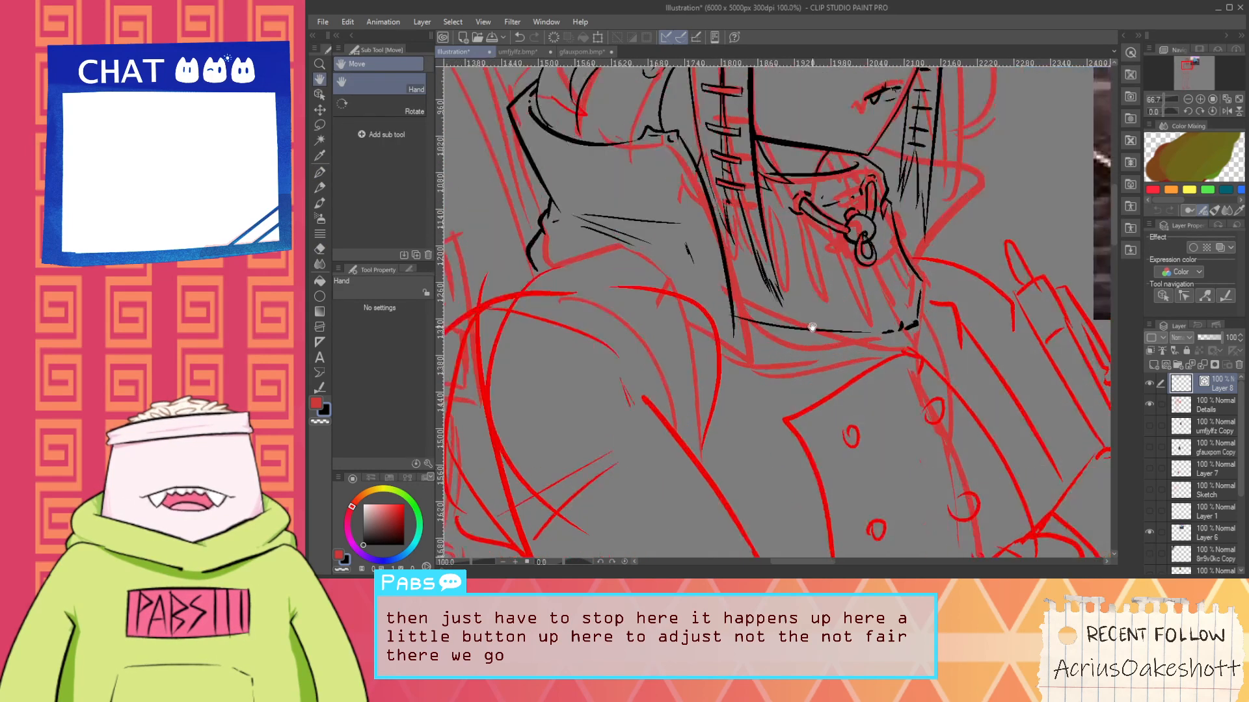
{"action": "left_click_drag", "start_coordinate": [834, 257], "coordinate": [840, 308]}
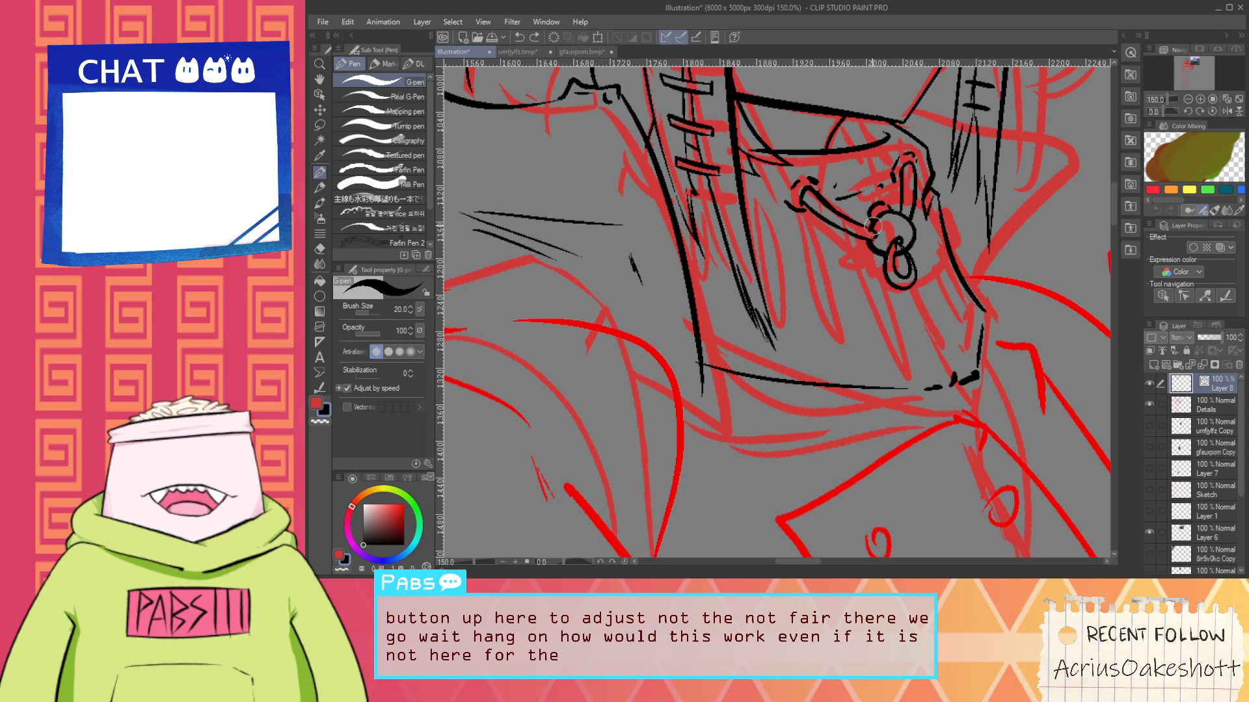
{"action": "scroll", "coordinate": [874, 226], "scroll_direction": "up", "scroll_amount": 1}
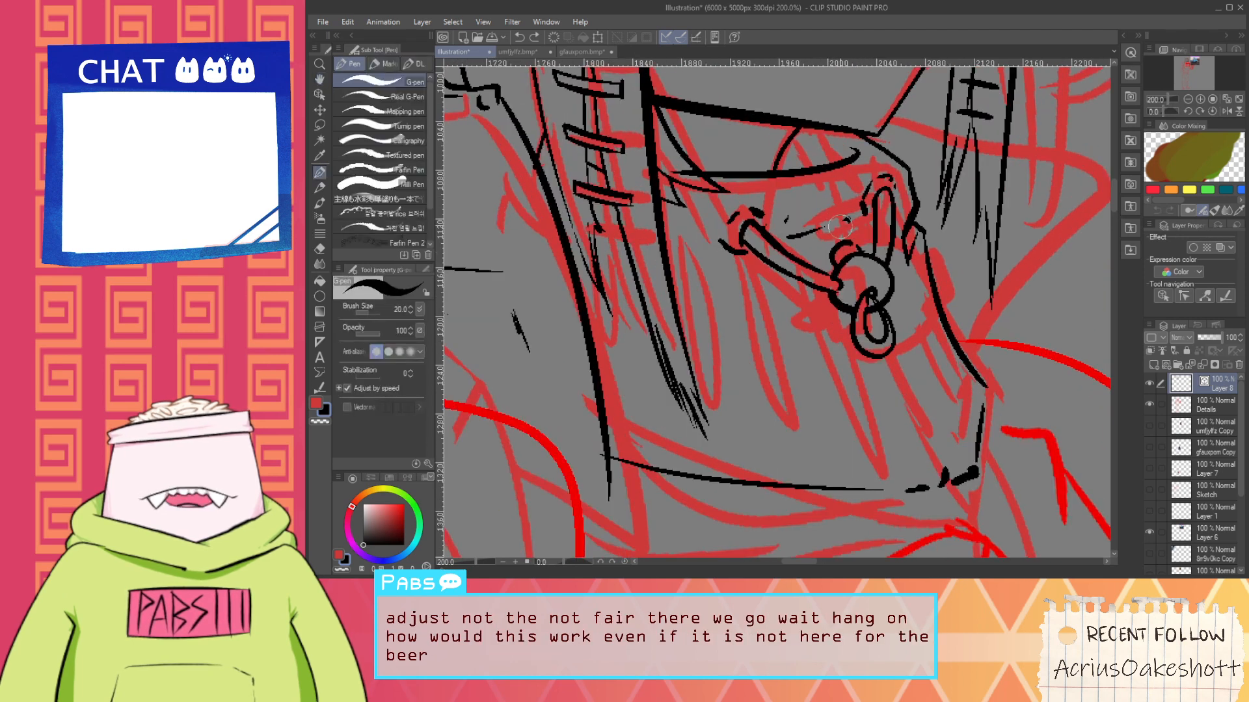
{"action": "left_click_drag", "start_coordinate": [833, 231], "coordinate": [855, 226]}
Examine how the inked collar fastening fits with the buttoned jacket across the whole figure
{"action": "scroll", "coordinate": [870, 261], "scroll_direction": "down", "scroll_amount": 3}
{"action": "key", "text": "space"}
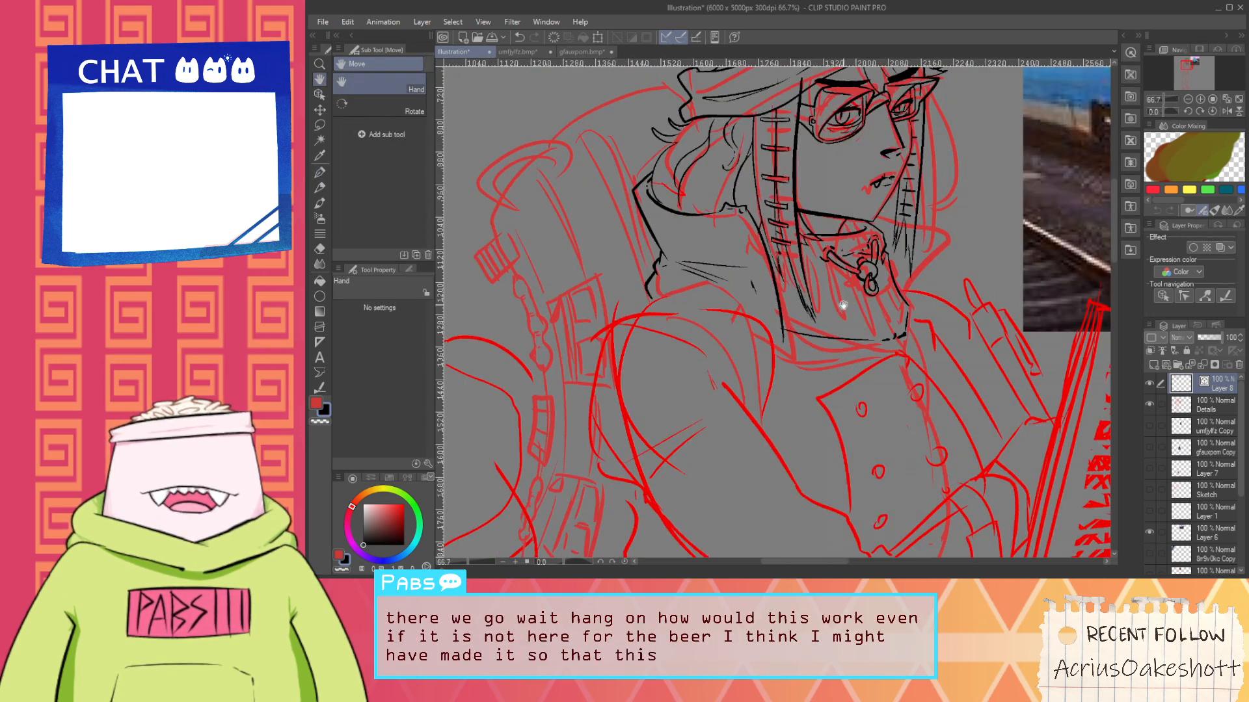
{"action": "scroll", "coordinate": [851, 294], "scroll_direction": "down", "scroll_amount": 2}
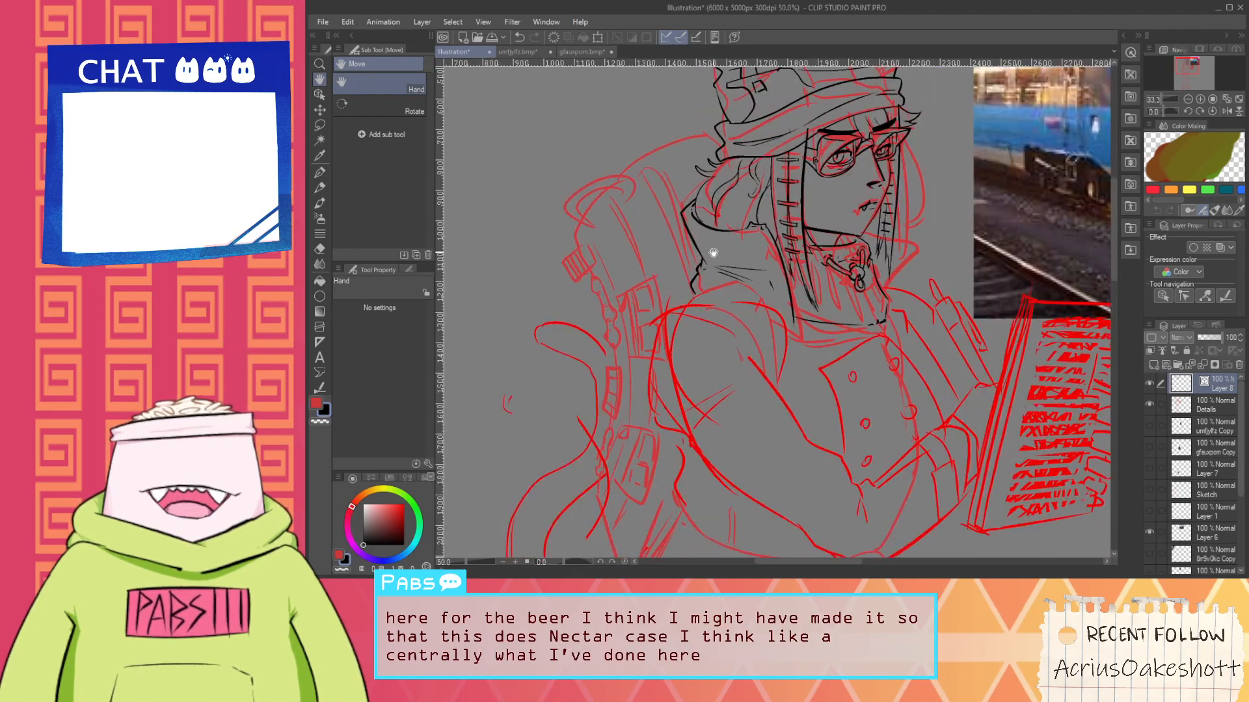
{"action": "scroll", "coordinate": [768, 272], "scroll_direction": "up", "scroll_amount": 1}
{"action": "left_click_drag", "start_coordinate": [833, 257], "coordinate": [815, 286]}
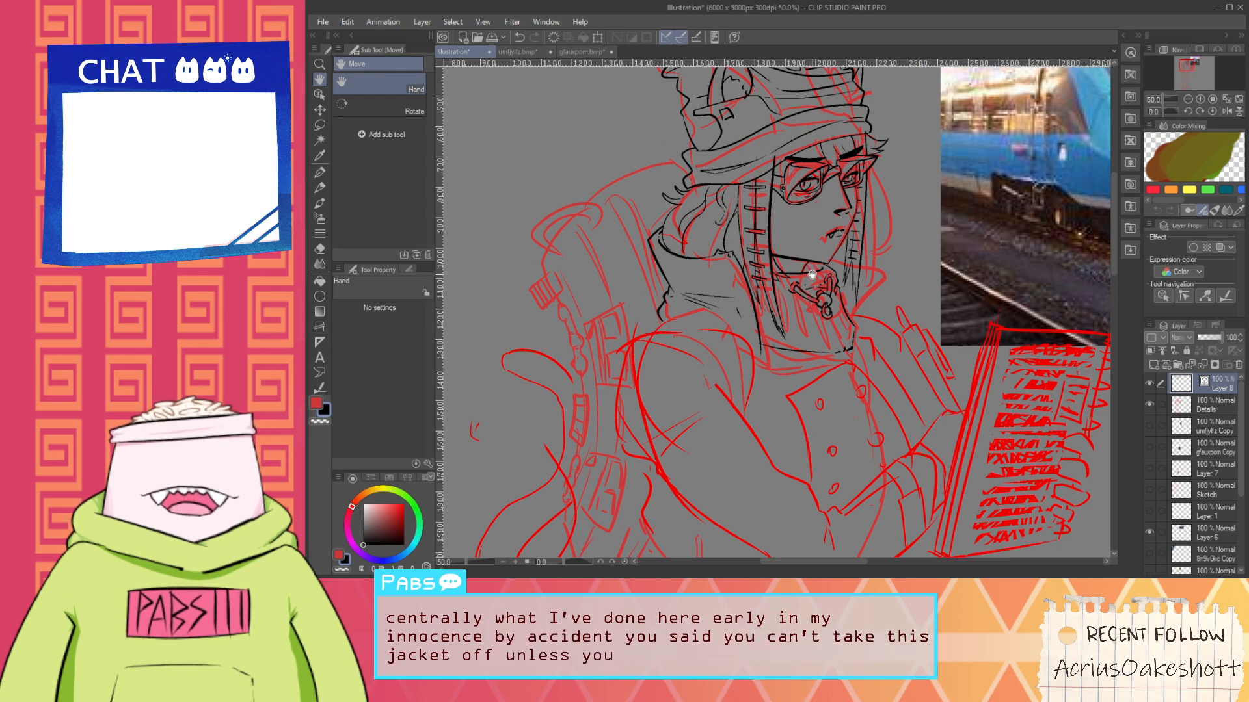
{"action": "scroll", "coordinate": [816, 293], "scroll_direction": "up", "scroll_amount": 1}
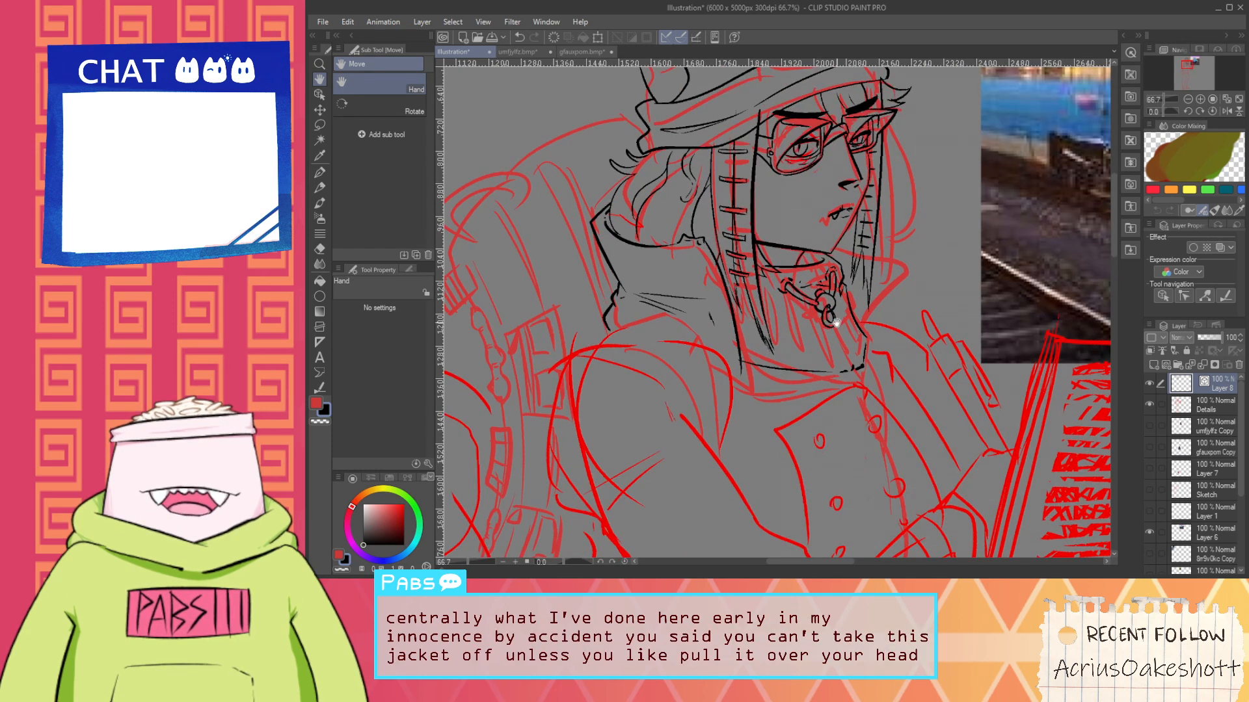
{"action": "left_click_drag", "start_coordinate": [862, 404], "coordinate": [824, 343]}
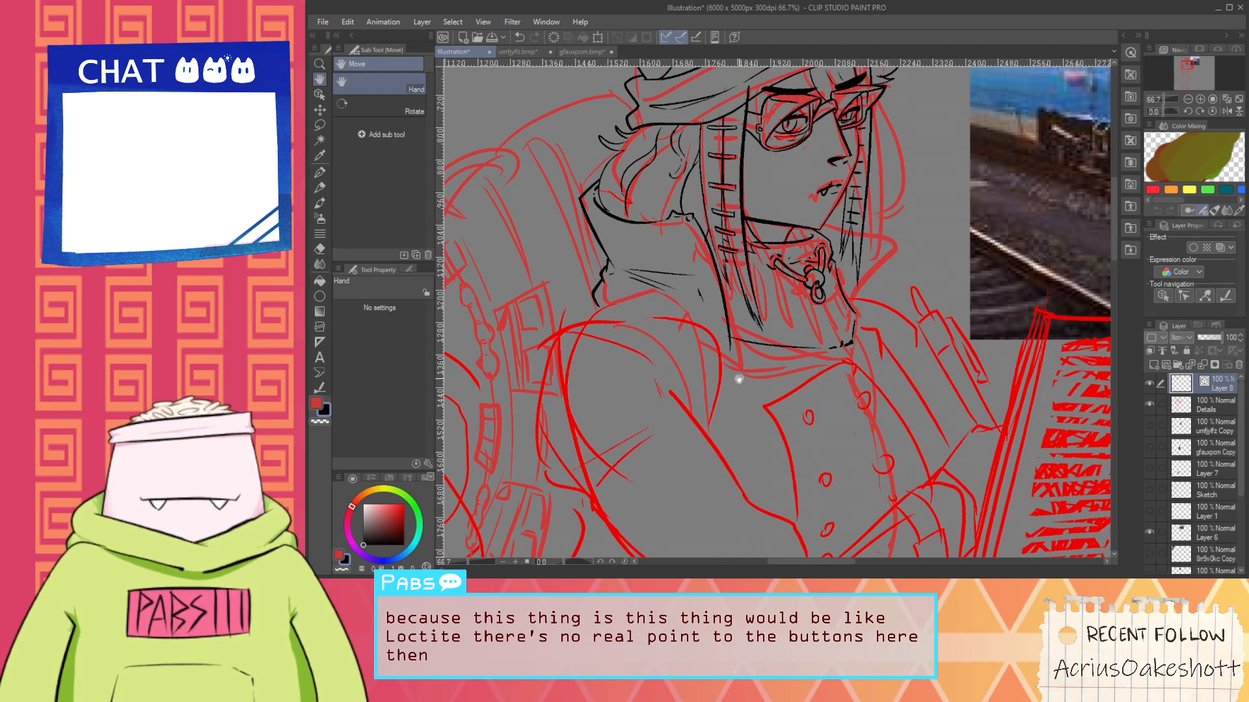
Ink a tapering second line just beneath the collar's lower edge, from the near corner towards the front
{"action": "scroll", "coordinate": [746, 352], "scroll_direction": "up", "scroll_amount": 2}
{"action": "left_click_drag", "start_coordinate": [708, 330], "coordinate": [825, 350]}
{"action": "key", "text": "ctrl+z"}
{"action": "key", "text": "ctrl+z"}
{"action": "left_click_drag", "start_coordinate": [706, 332], "coordinate": [899, 350]}
{"action": "key", "text": "ctrl+z"}
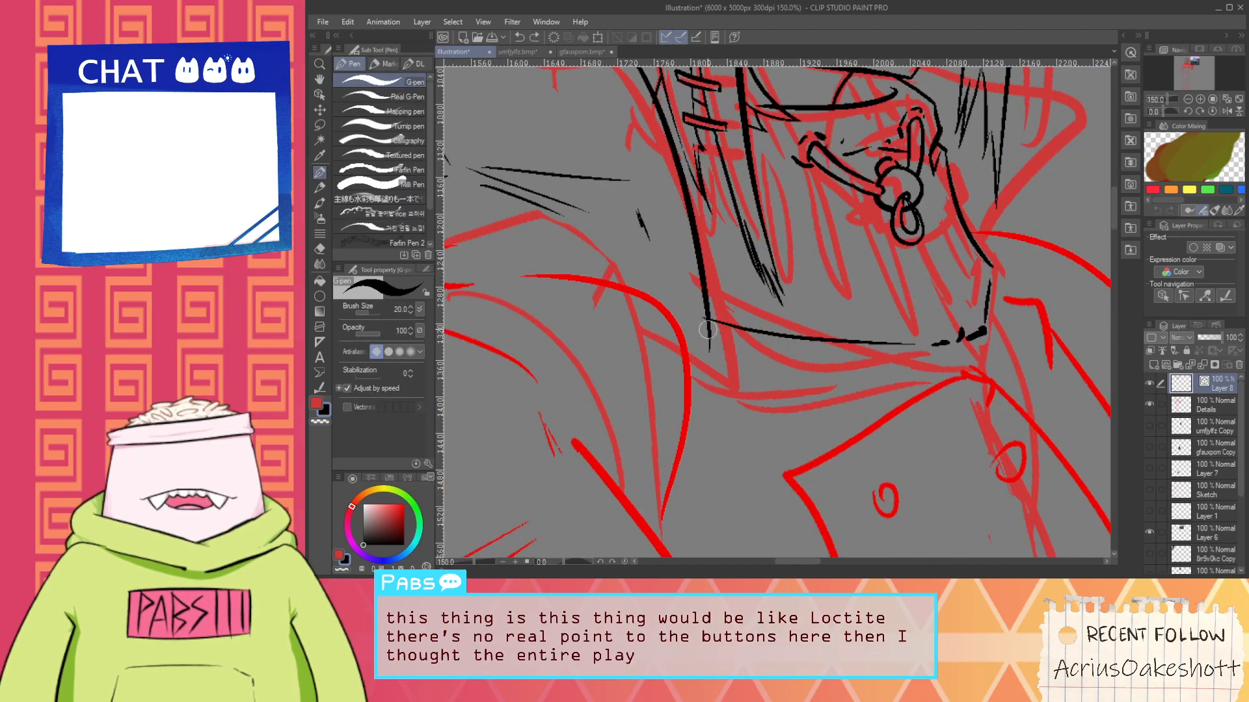
{"action": "left_click_drag", "start_coordinate": [708, 352], "coordinate": [878, 349]}
{"action": "key", "text": "e"}
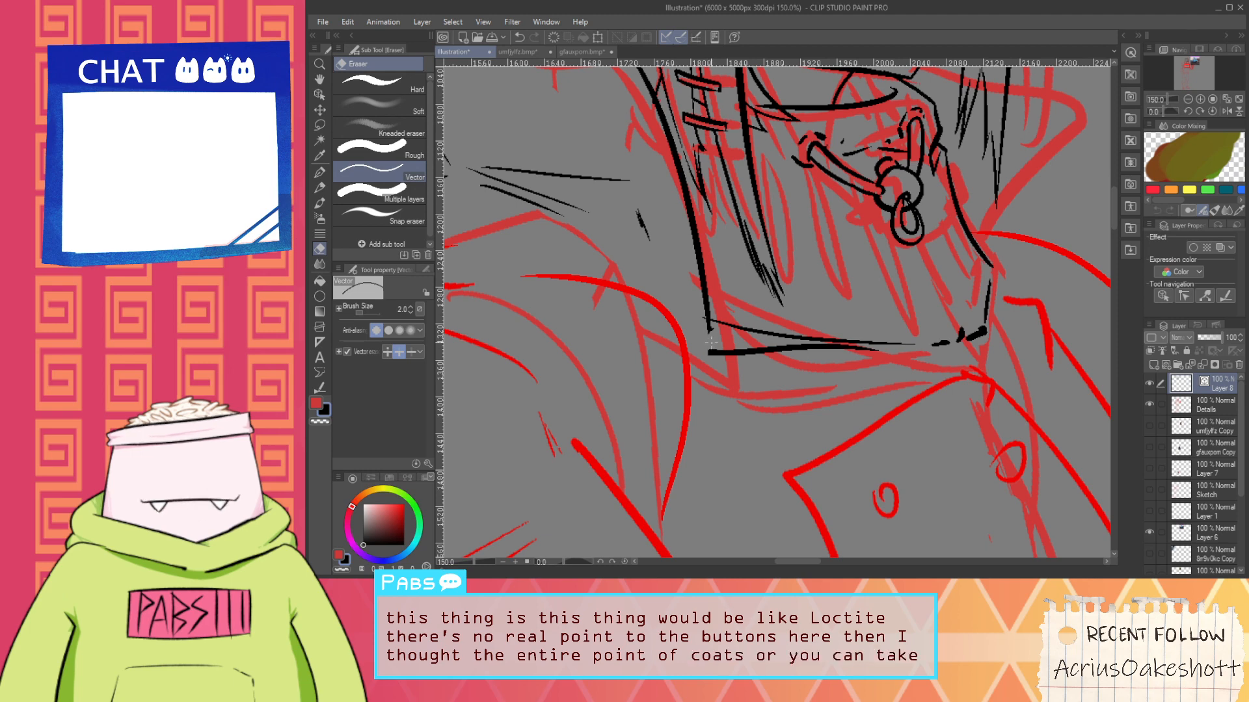
Ink the outer collar's near lower corner with a slanted edge that turns into a short tapering line beneath the high collar
{"action": "key", "text": "ctrl+z"}
{"action": "scroll", "coordinate": [710, 350], "scroll_direction": "down", "scroll_amount": 5}
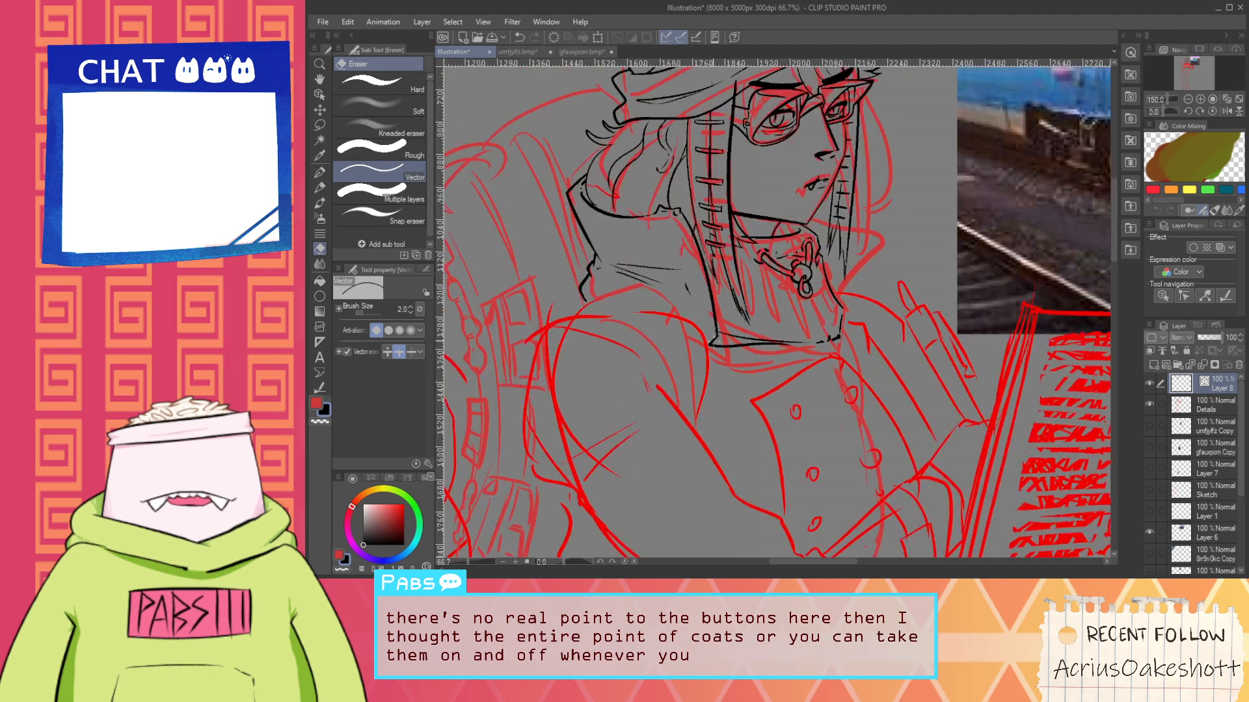
{"action": "scroll", "coordinate": [689, 326], "scroll_direction": "up", "scroll_amount": 4}
{"action": "key", "text": "p"}
{"action": "mouse_move", "coordinate": [667, 306]}
{"action": "left_mouse_down"}
{"action": "mouse_move", "coordinate": [713, 365]}
{"action": "mouse_move", "coordinate": [700, 338]}
{"action": "mouse_move", "coordinate": [747, 379]}
{"action": "left_mouse_up"}
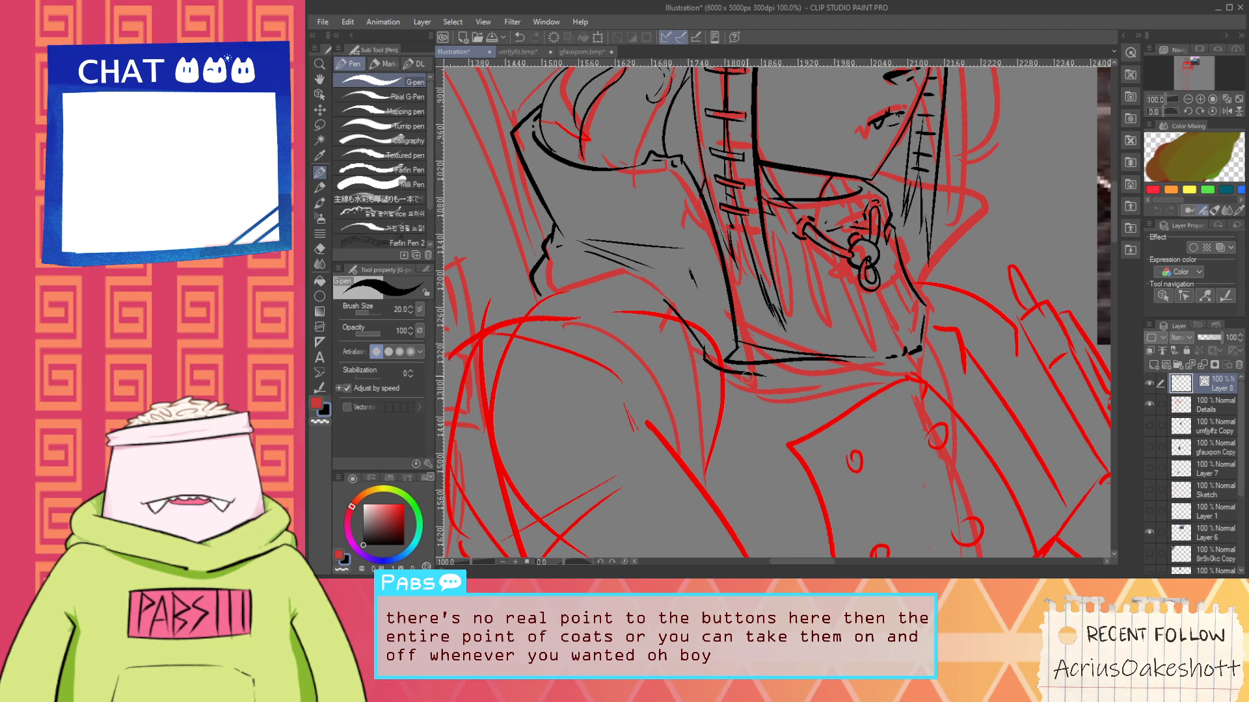
{"action": "key", "text": "ctrl+z"}
{"action": "mouse_move", "coordinate": [701, 341]}
{"action": "left_mouse_down"}
{"action": "mouse_move", "coordinate": [717, 392]}
{"action": "mouse_move", "coordinate": [767, 376]}
{"action": "left_mouse_up"}
{"action": "key", "text": "e"}
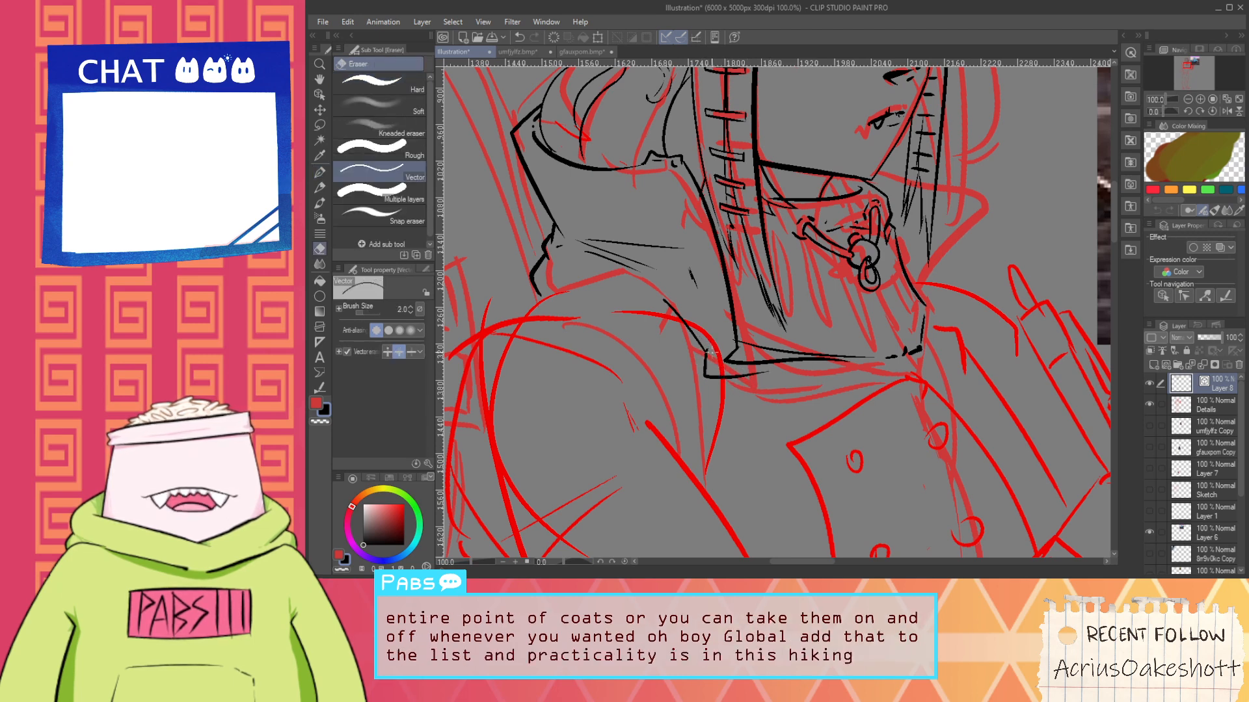
Ink a short slanted edge rising from the high collar's far lower corner
{"action": "scroll", "coordinate": [711, 356], "scroll_direction": "down", "scroll_amount": 2}
{"action": "key", "text": "space"}
{"action": "left_click_drag", "start_coordinate": [798, 329], "coordinate": [786, 327]}
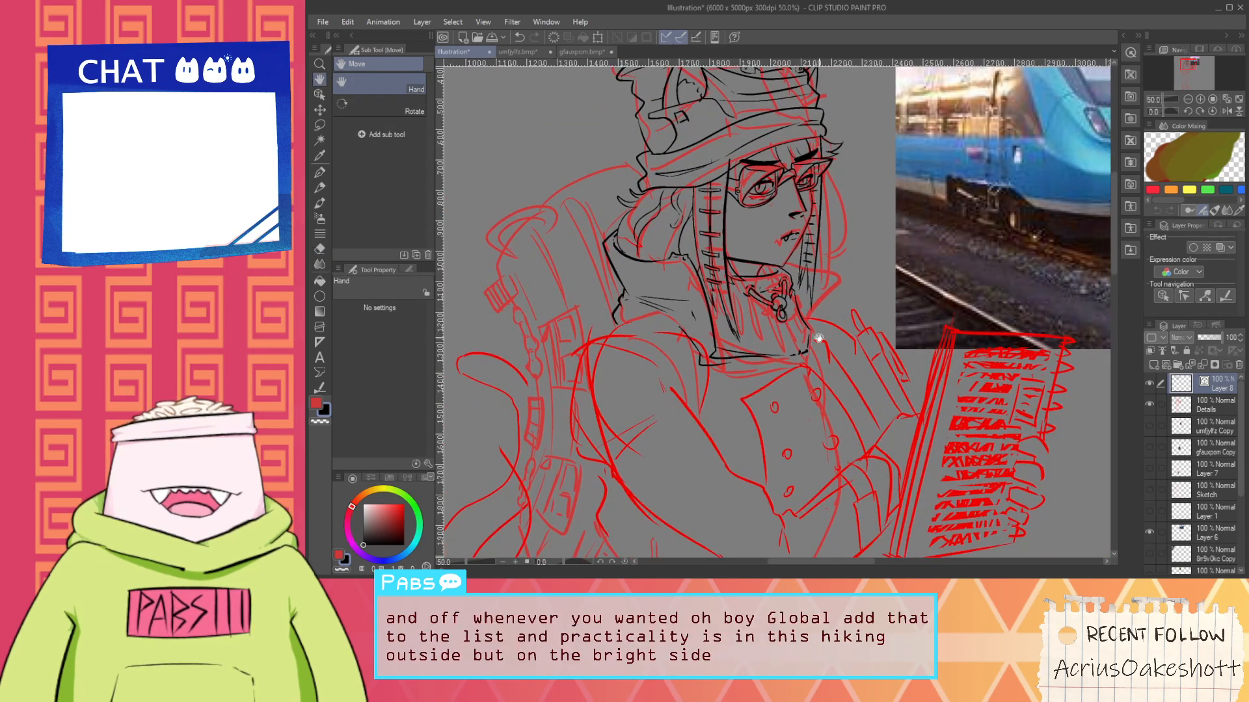
{"action": "scroll", "coordinate": [812, 339], "scroll_direction": "up", "scroll_amount": 2}
{"action": "key", "text": "p"}
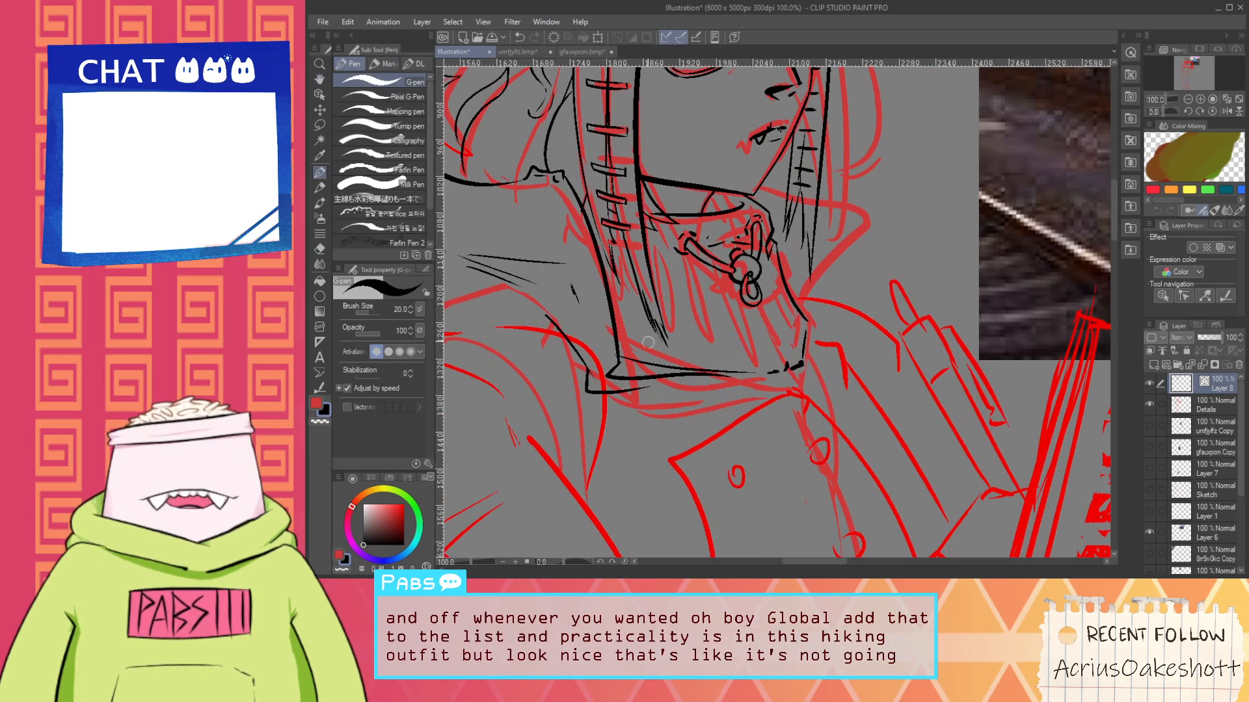
{"action": "key", "text": "e"}
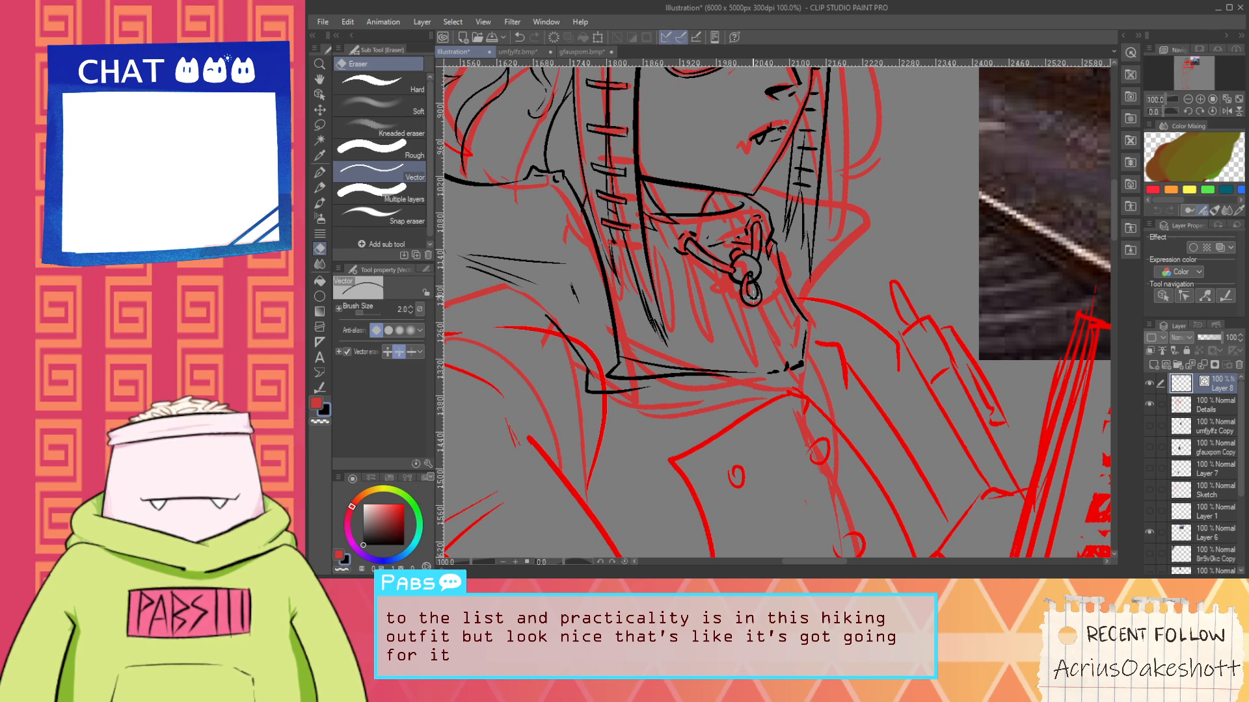
{"action": "key", "text": "p"}
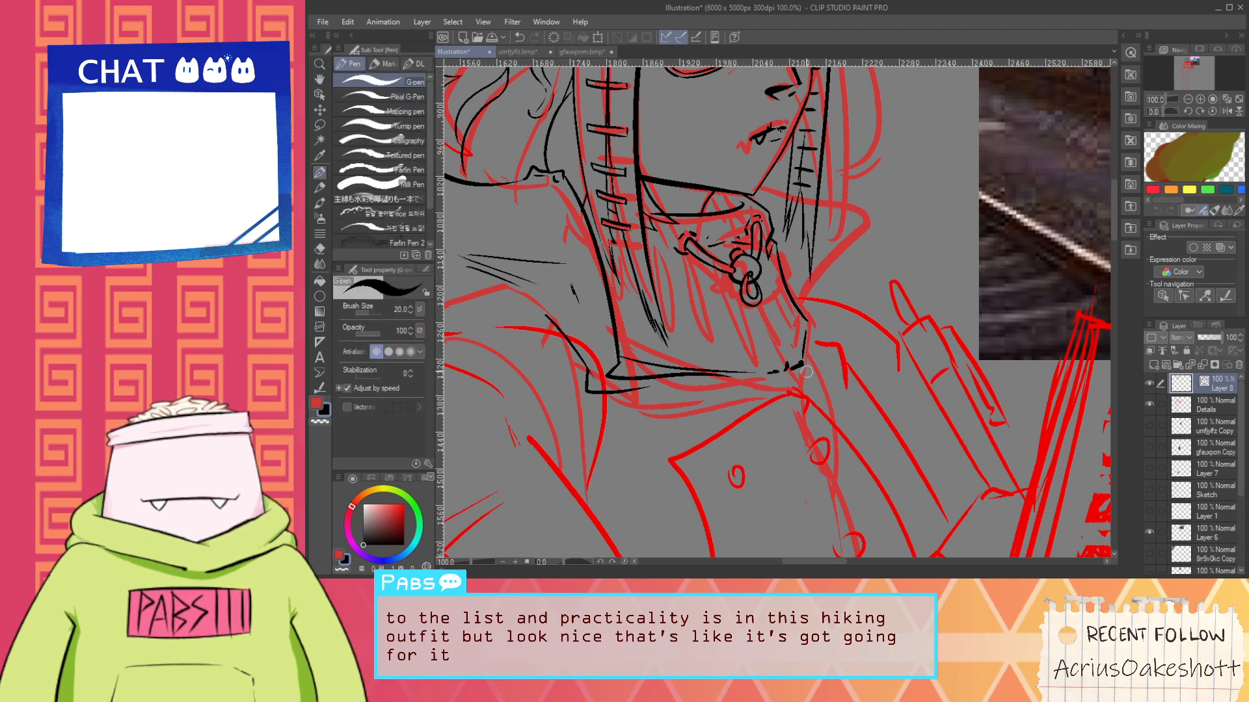
{"action": "key", "text": "ctrl+z"}
{"action": "left_click_drag", "start_coordinate": [822, 307], "coordinate": [805, 368]}
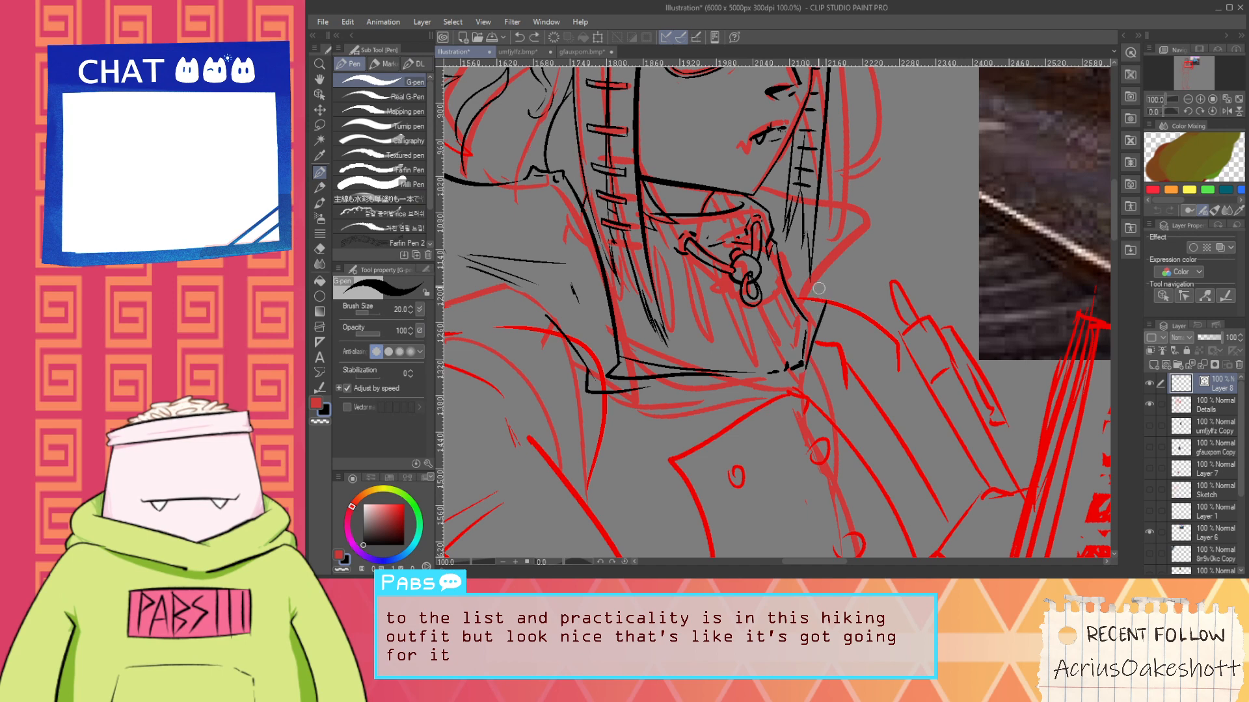
Ink the pointed far collar flap with a straight lower edge and a curved upper edge, trimming the line inside the hair lock
{"action": "key", "text": "space"}
{"action": "left_click_drag", "start_coordinate": [830, 268], "coordinate": [817, 318]}
{"action": "scroll", "coordinate": [813, 317], "scroll_direction": "up", "scroll_amount": 1}
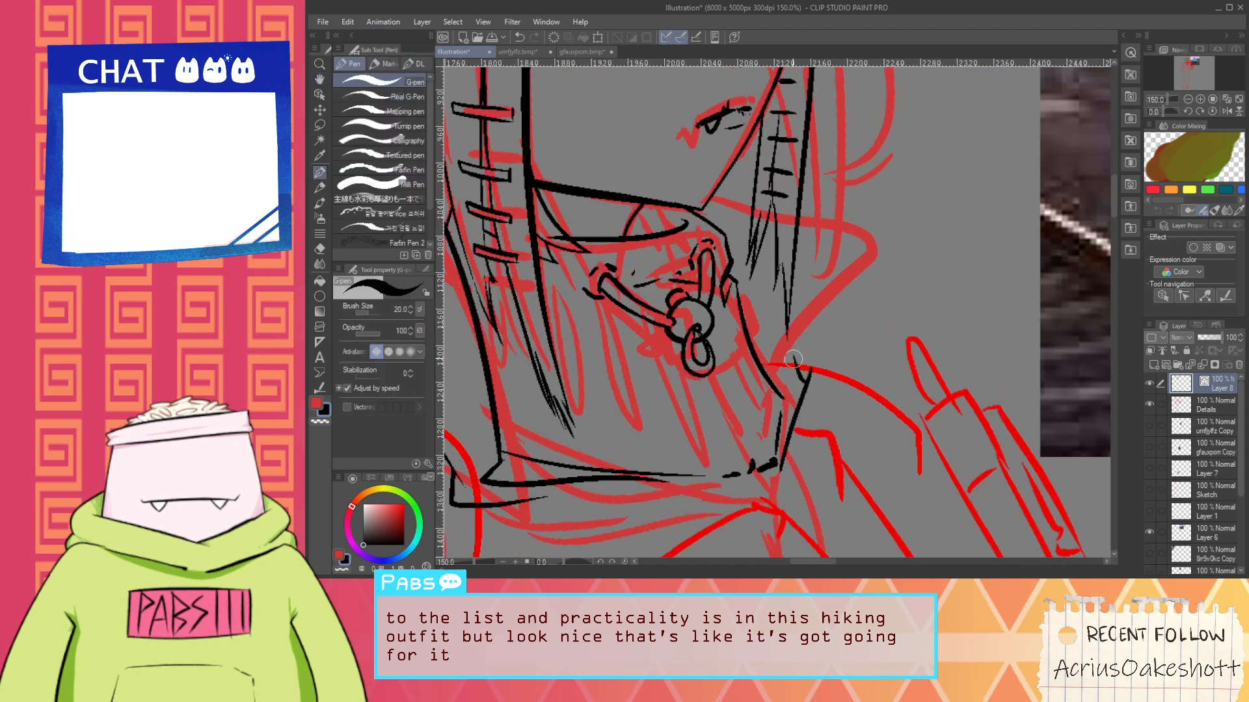
{"action": "left_click_drag", "start_coordinate": [775, 379], "coordinate": [851, 264]}
{"action": "left_click_drag", "start_coordinate": [796, 377], "coordinate": [895, 264]}
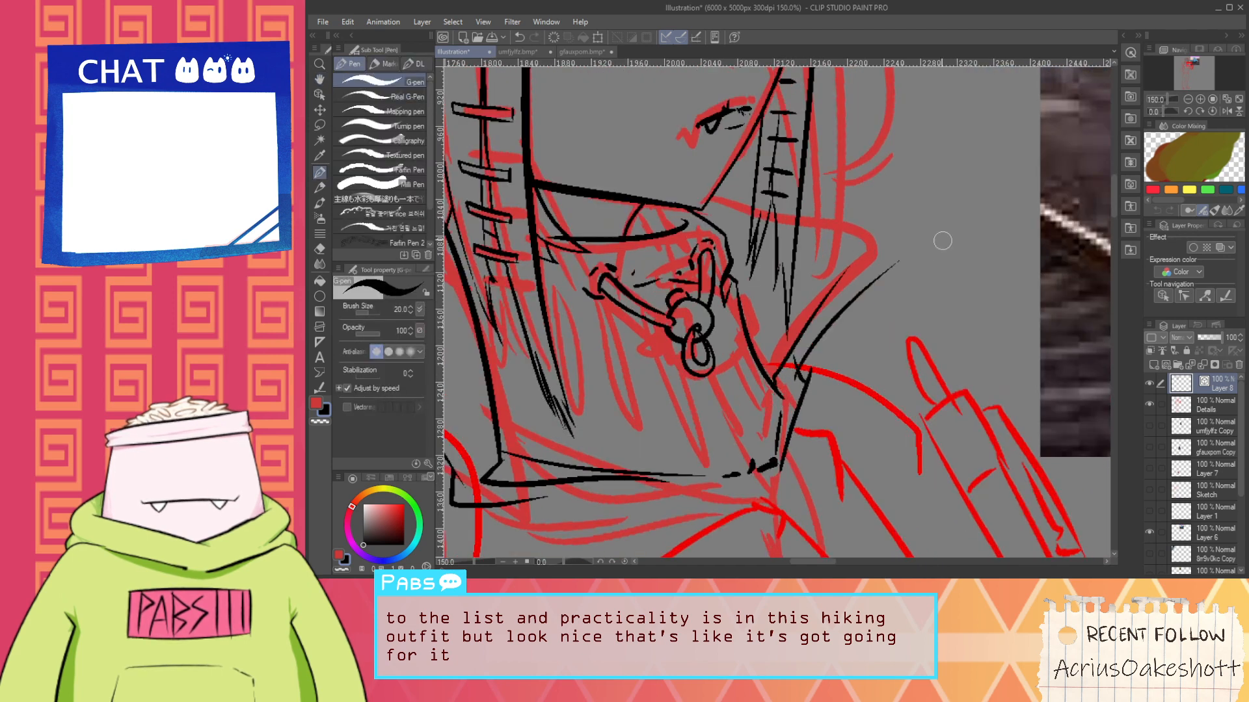
{"action": "key", "text": "ctrl+z"}
{"action": "left_click_drag", "start_coordinate": [792, 374], "coordinate": [926, 246]}
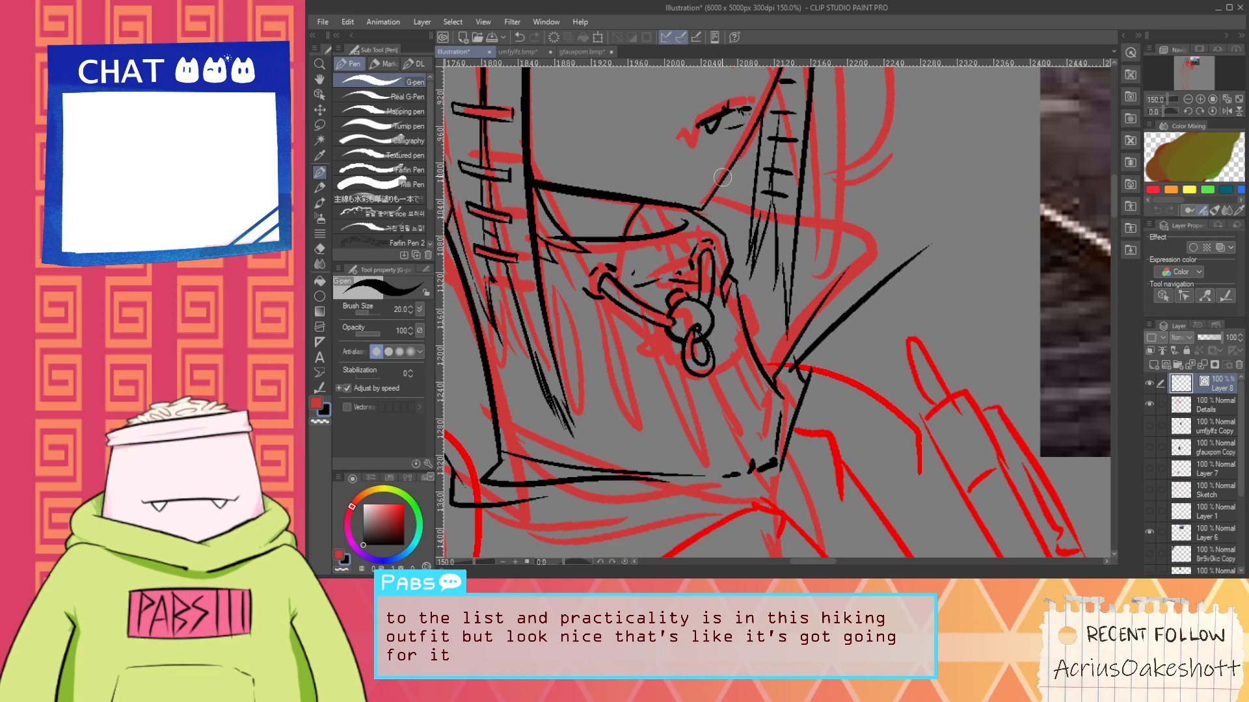
{"action": "left_click_drag", "start_coordinate": [719, 174], "coordinate": [951, 270]}
{"action": "key", "text": "e"}
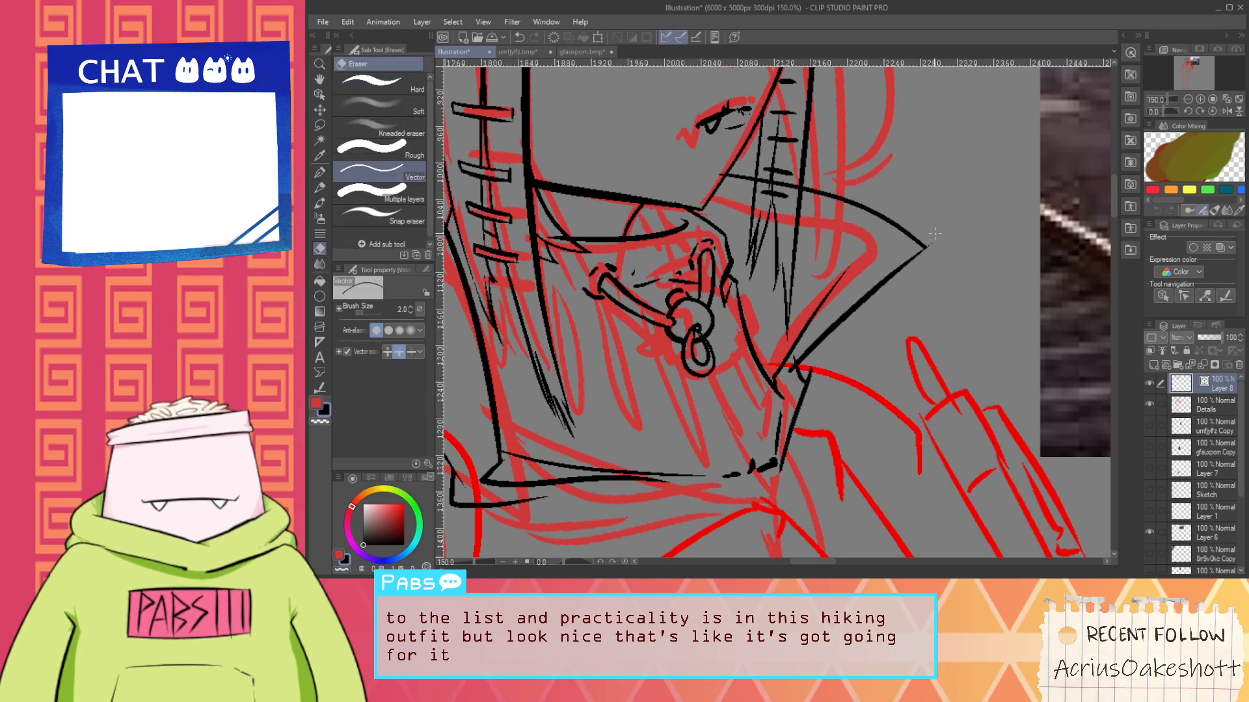
{"action": "scroll", "coordinate": [813, 198], "scroll_direction": "up", "scroll_amount": 3}
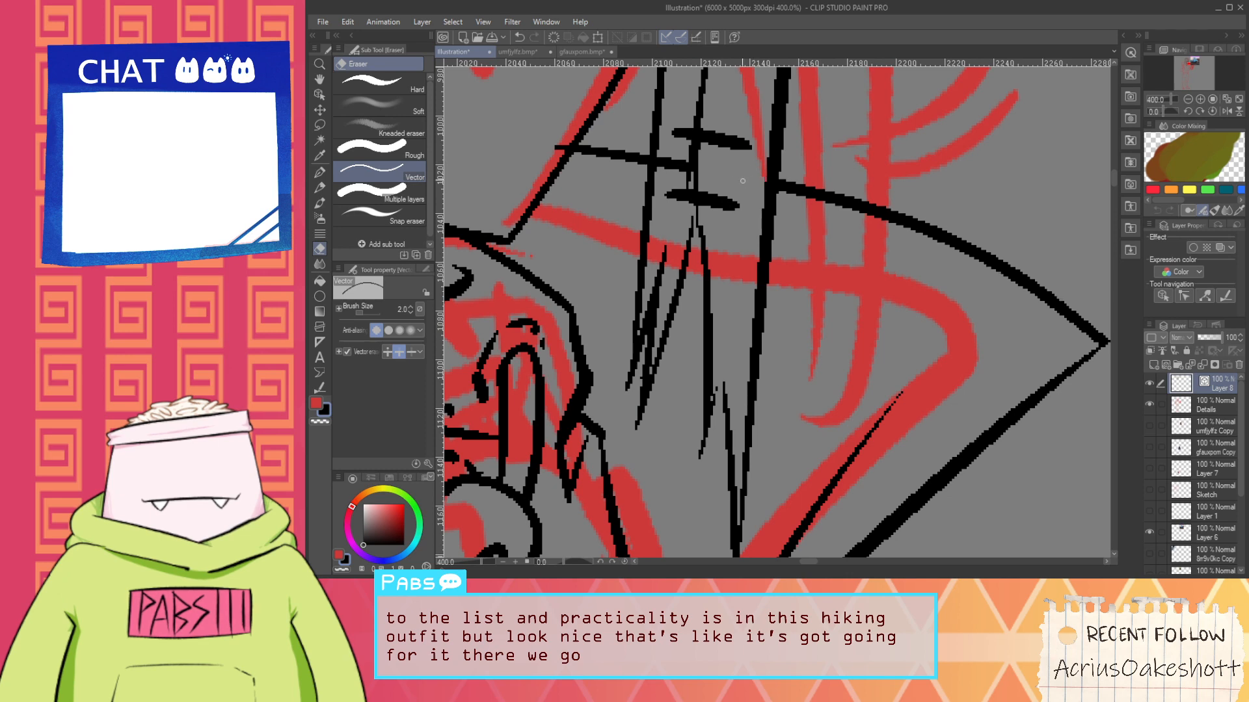
{"action": "scroll", "coordinate": [671, 156], "scroll_direction": "down", "scroll_amount": 5}
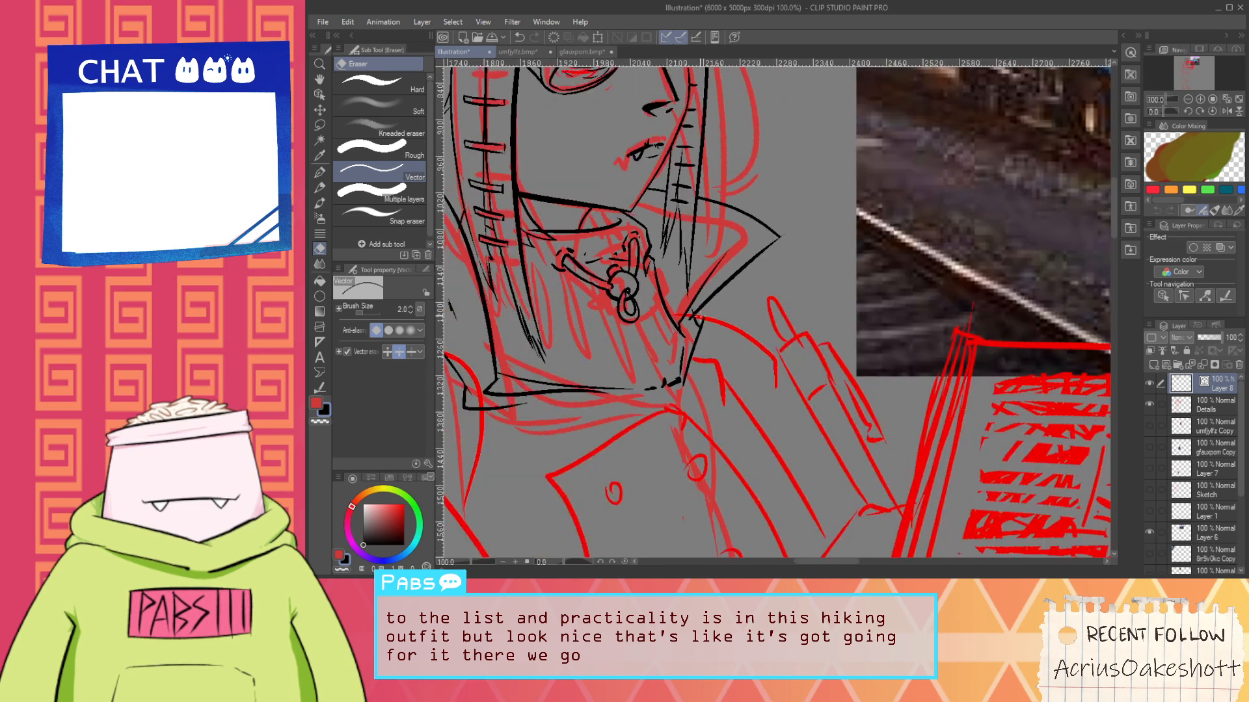
Add a thin inner fold line at the far collar flap's tip and tidy the small notch beneath the flap
{"action": "key", "text": "p"}
{"action": "left_click_drag", "start_coordinate": [732, 236], "coordinate": [791, 206]}
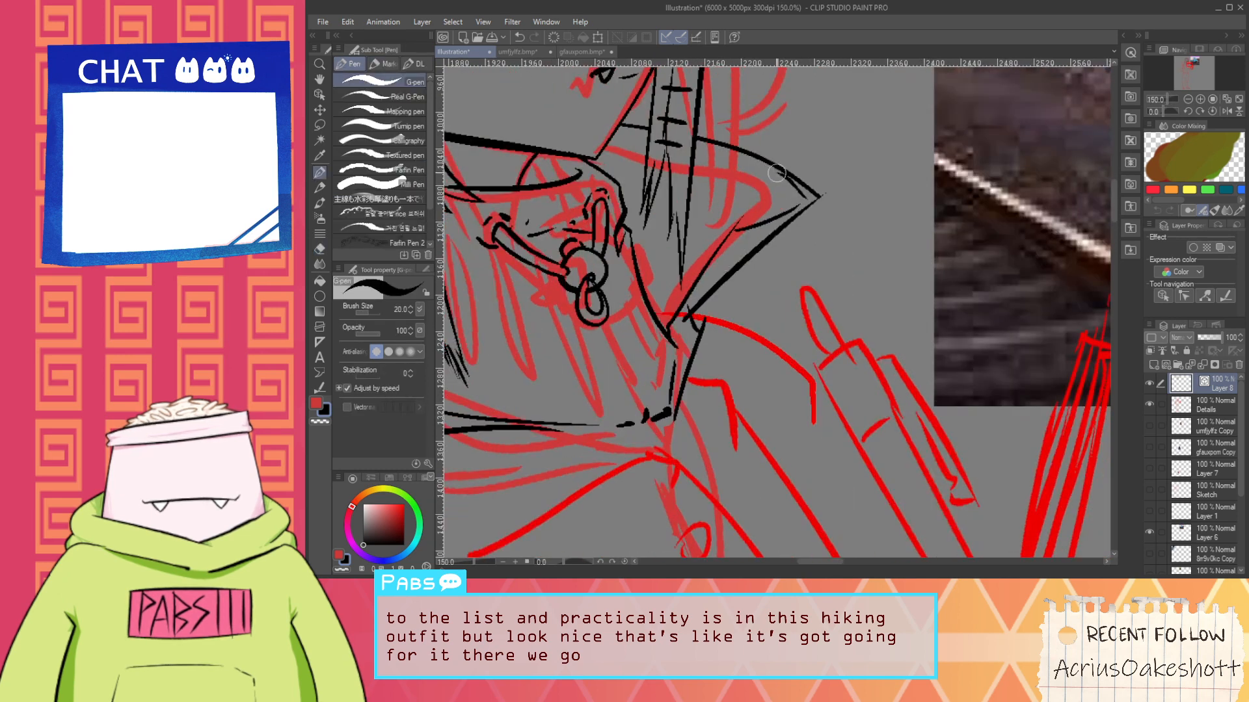
{"action": "scroll", "coordinate": [801, 210], "scroll_direction": "down", "scroll_amount": 3}
{"action": "scroll", "coordinate": [836, 251], "scroll_direction": "up", "scroll_amount": 3}
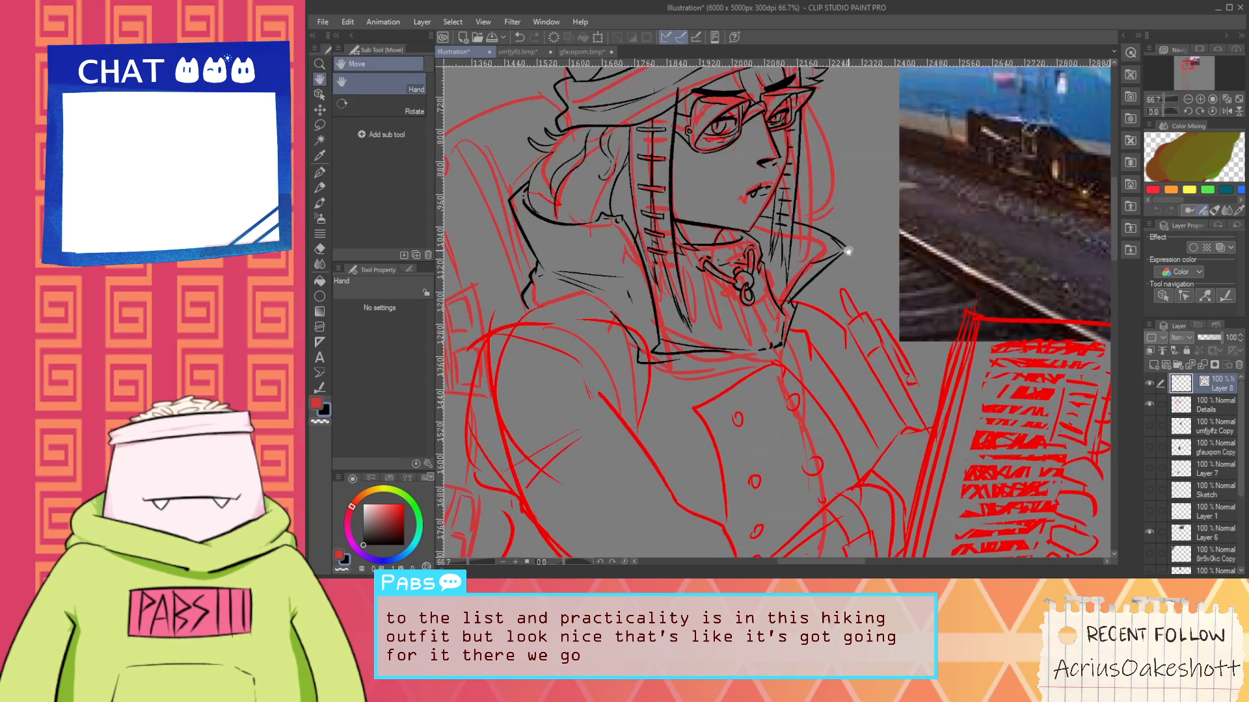
{"action": "key", "text": "e"}
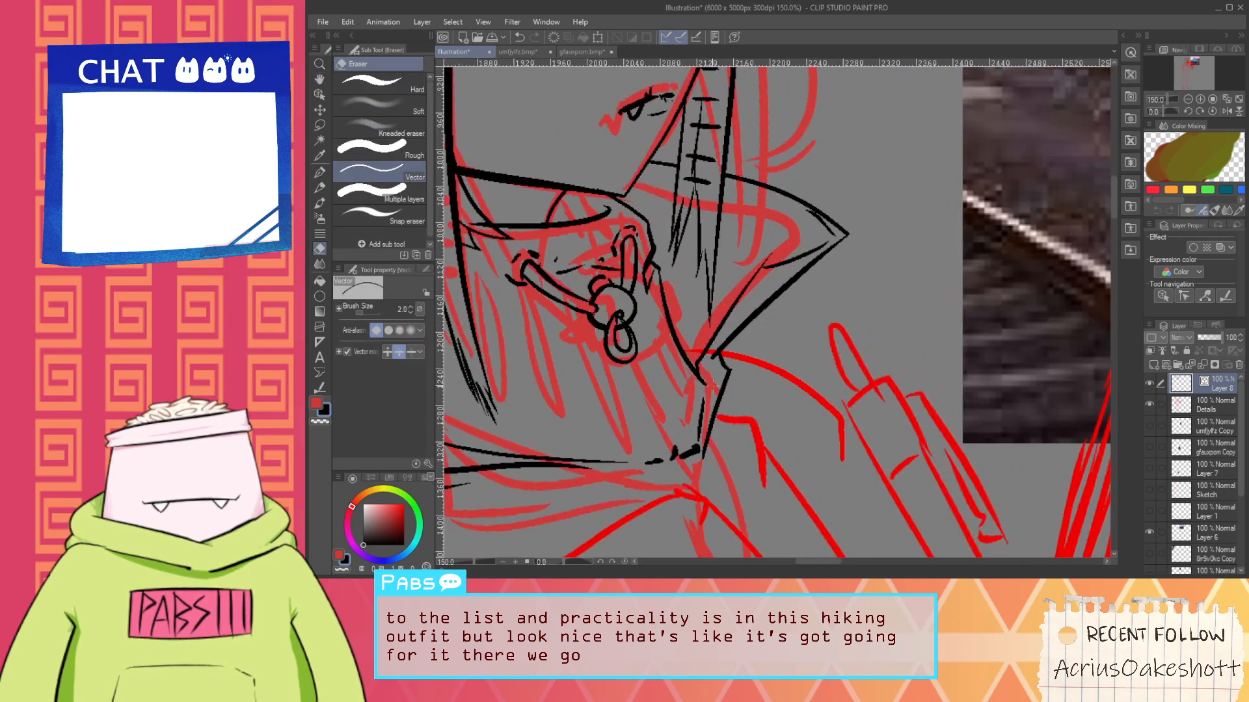
{"action": "key", "text": "p"}
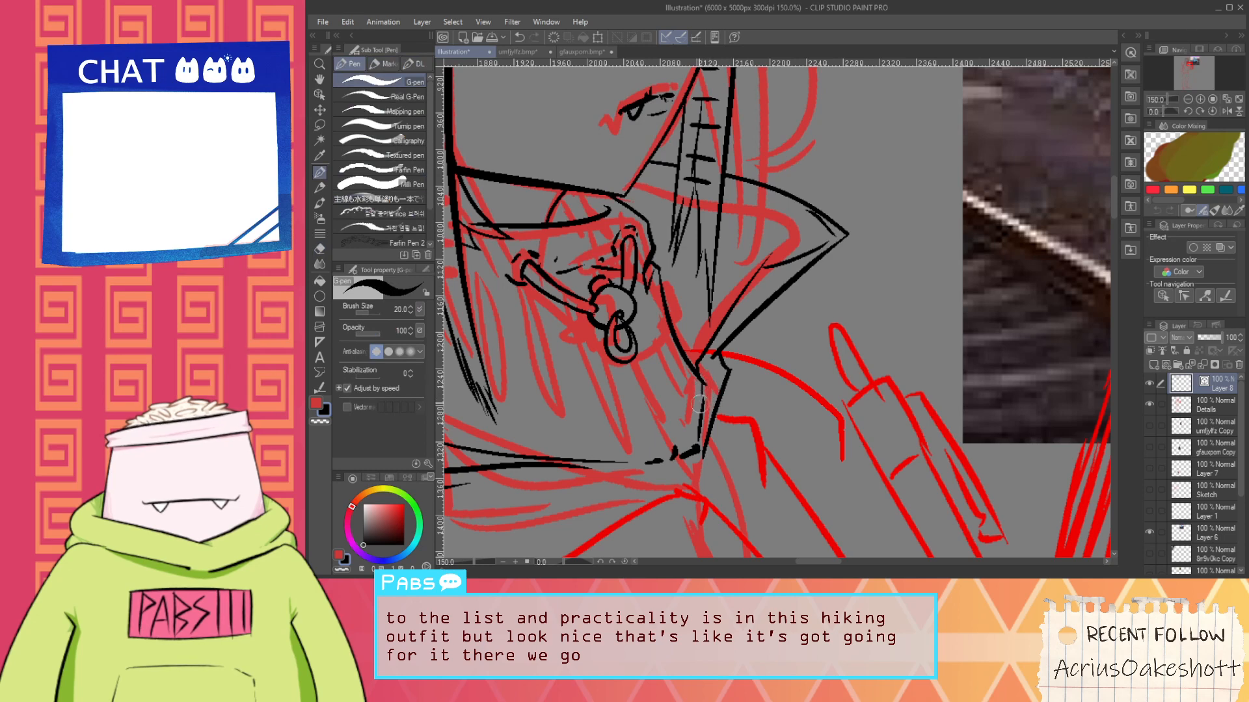
Examine the inked collar's lower edge and corners against the sketched jacket and shoulder
{"action": "scroll", "coordinate": [699, 404], "scroll_direction": "down", "scroll_amount": 2}
{"action": "key", "text": "space"}
{"action": "left_click_drag", "start_coordinate": [658, 403], "coordinate": [710, 349]}
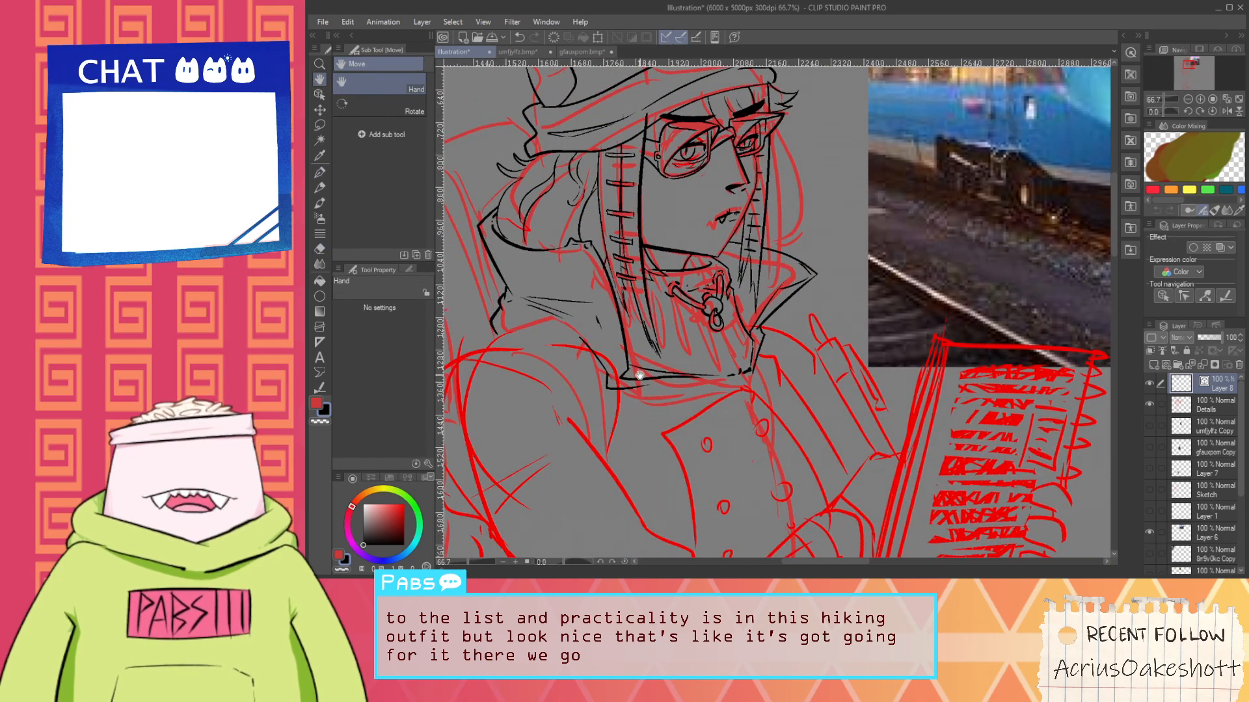
{"action": "scroll", "coordinate": [639, 376], "scroll_direction": "up", "scroll_amount": 4}
{"action": "key", "text": "e"}
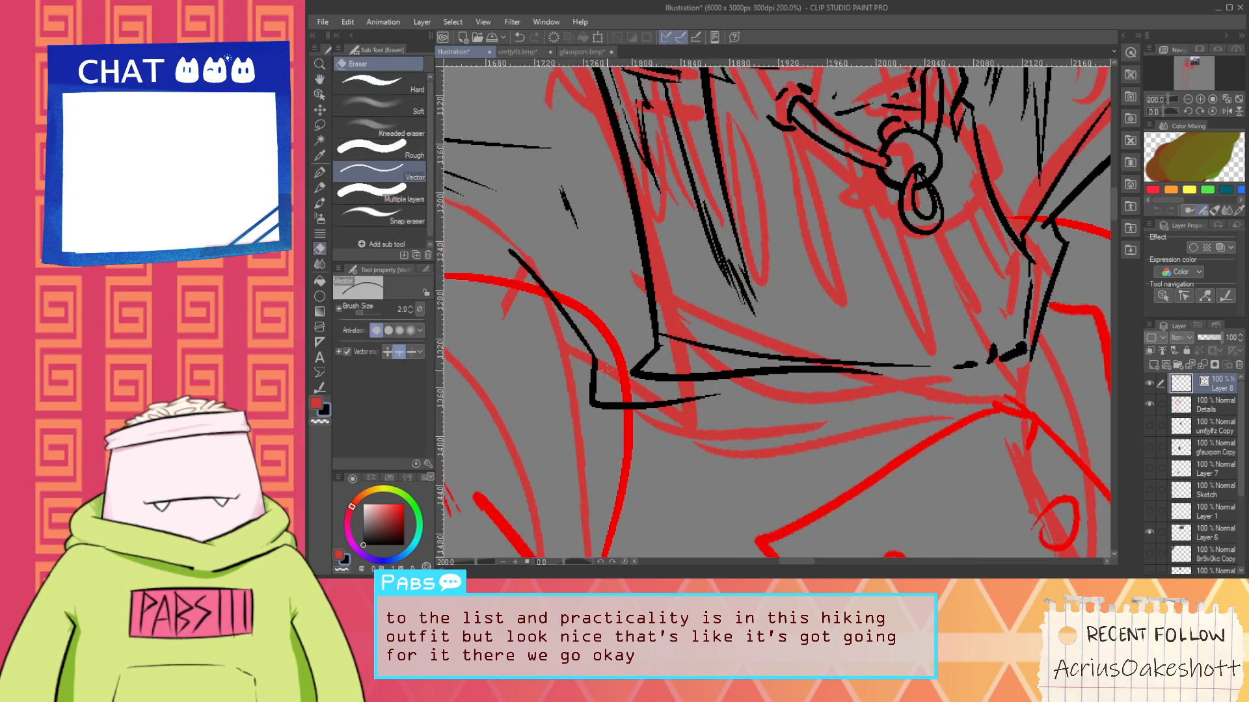
{"action": "key", "text": "p"}
{"action": "scroll", "coordinate": [605, 328], "scroll_direction": "down", "scroll_amount": 4}
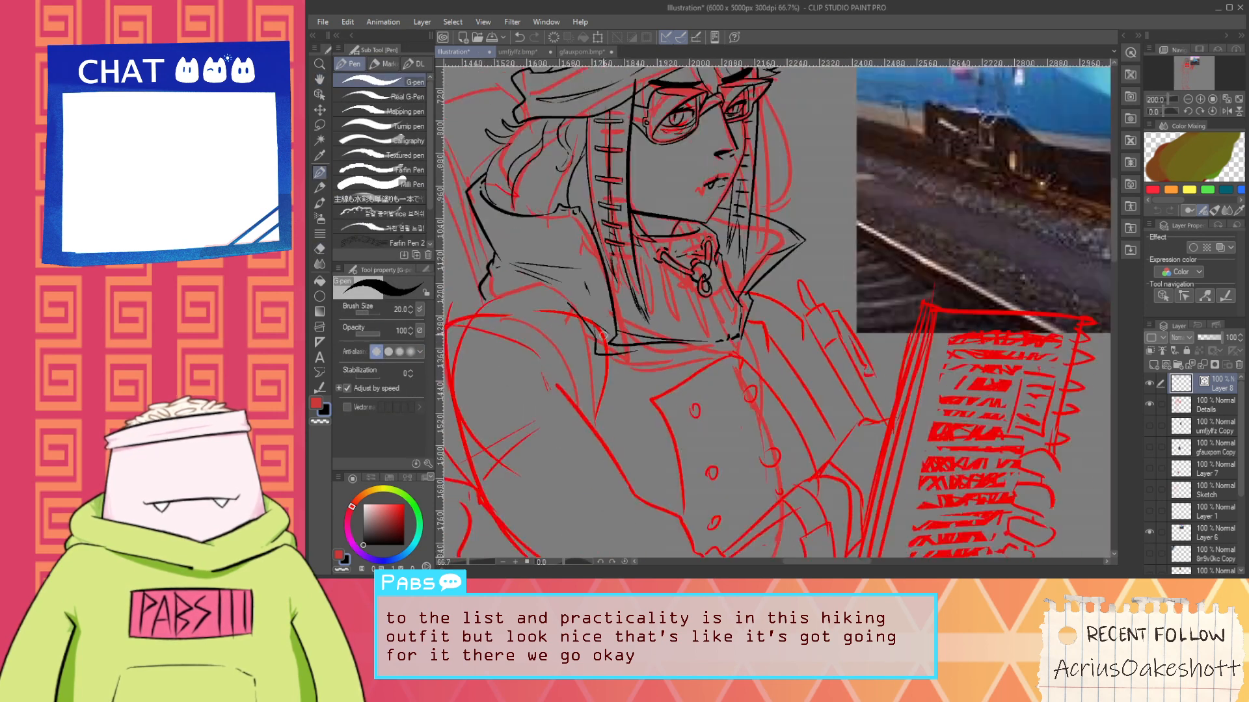
{"action": "key", "text": "space"}
{"action": "left_click_drag", "start_coordinate": [651, 322], "coordinate": [692, 364]}
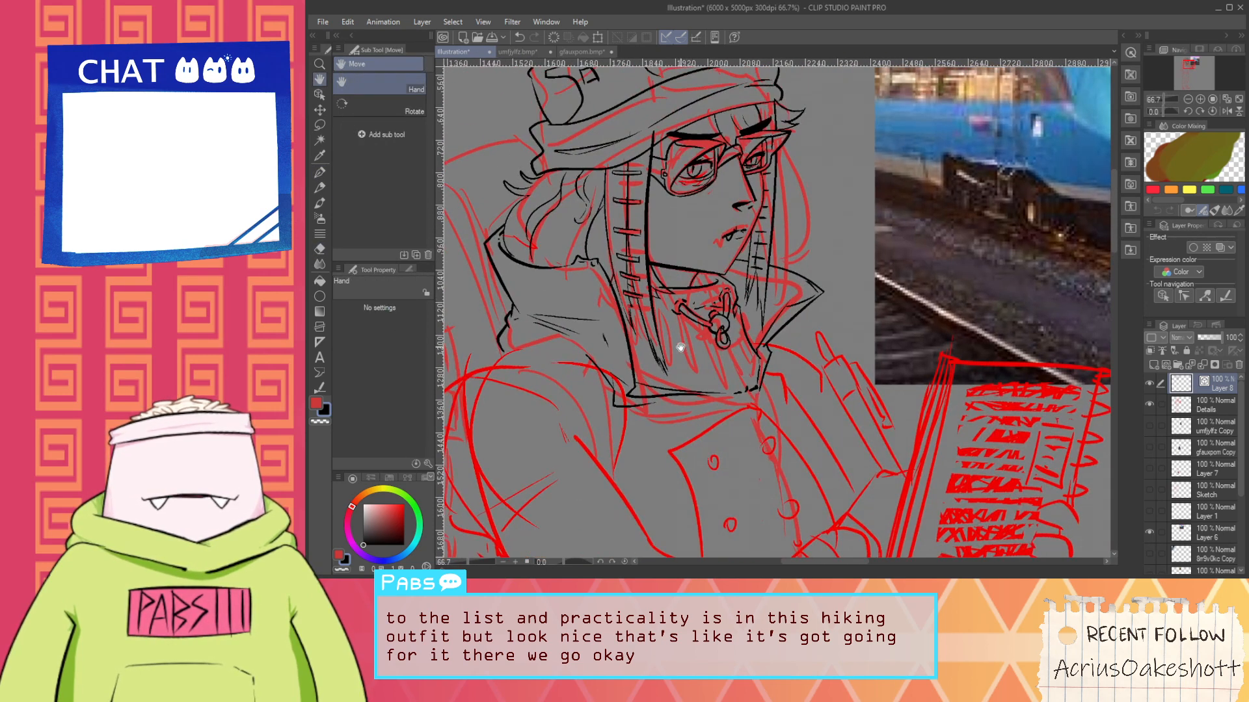
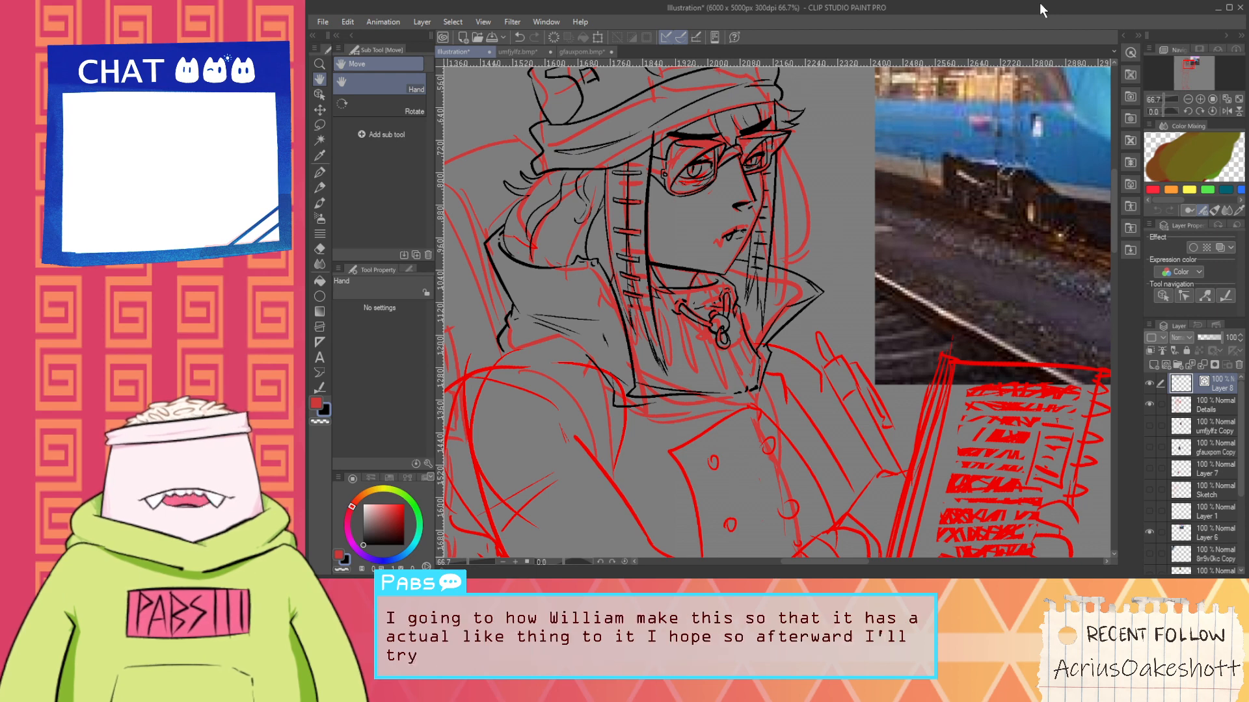
{"action": "scroll", "coordinate": [603, 390], "scroll_direction": "up", "scroll_amount": 3}
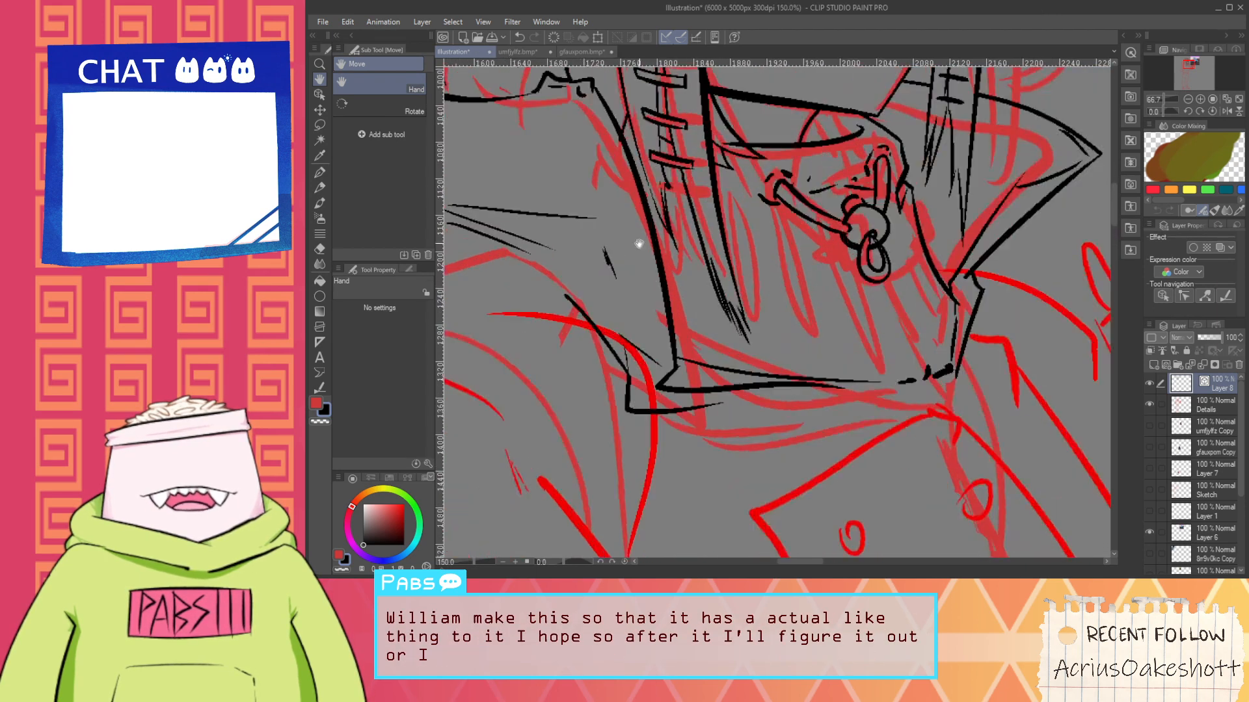
{"action": "key", "text": "p"}
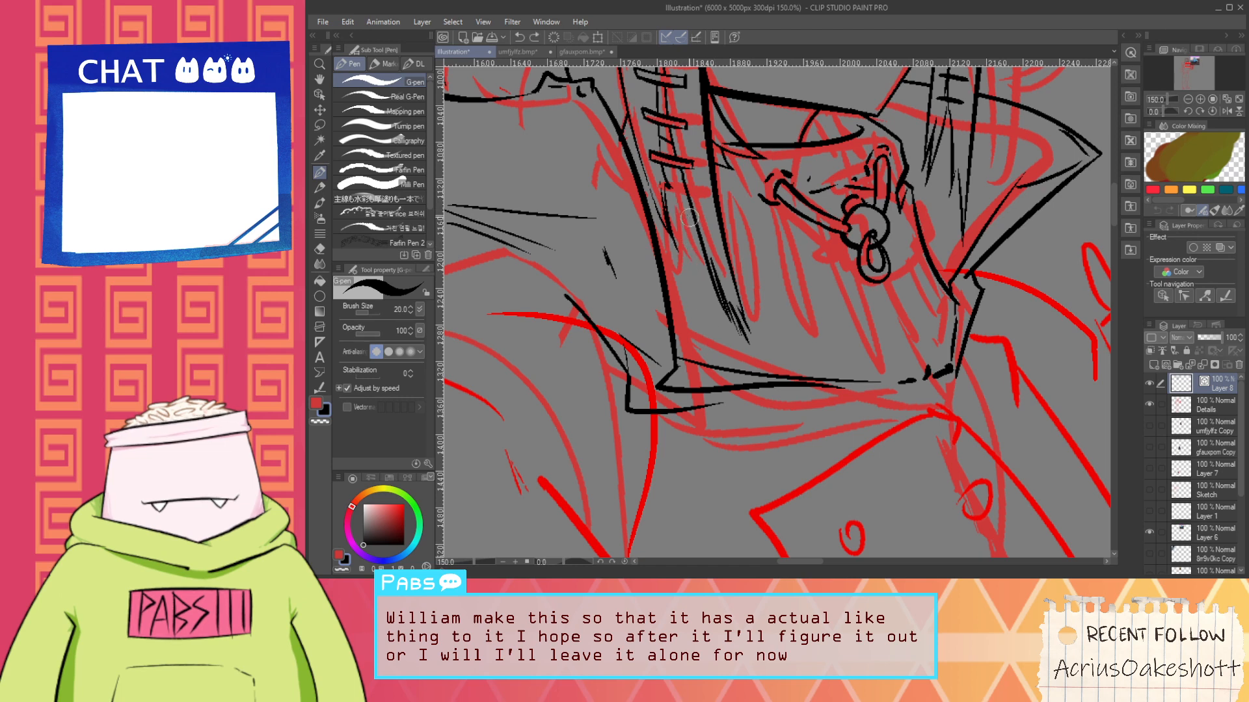
{"action": "scroll", "coordinate": [673, 235], "scroll_direction": "down", "scroll_amount": 4}
{"action": "scroll", "coordinate": [669, 241], "scroll_direction": "up", "scroll_amount": 2}
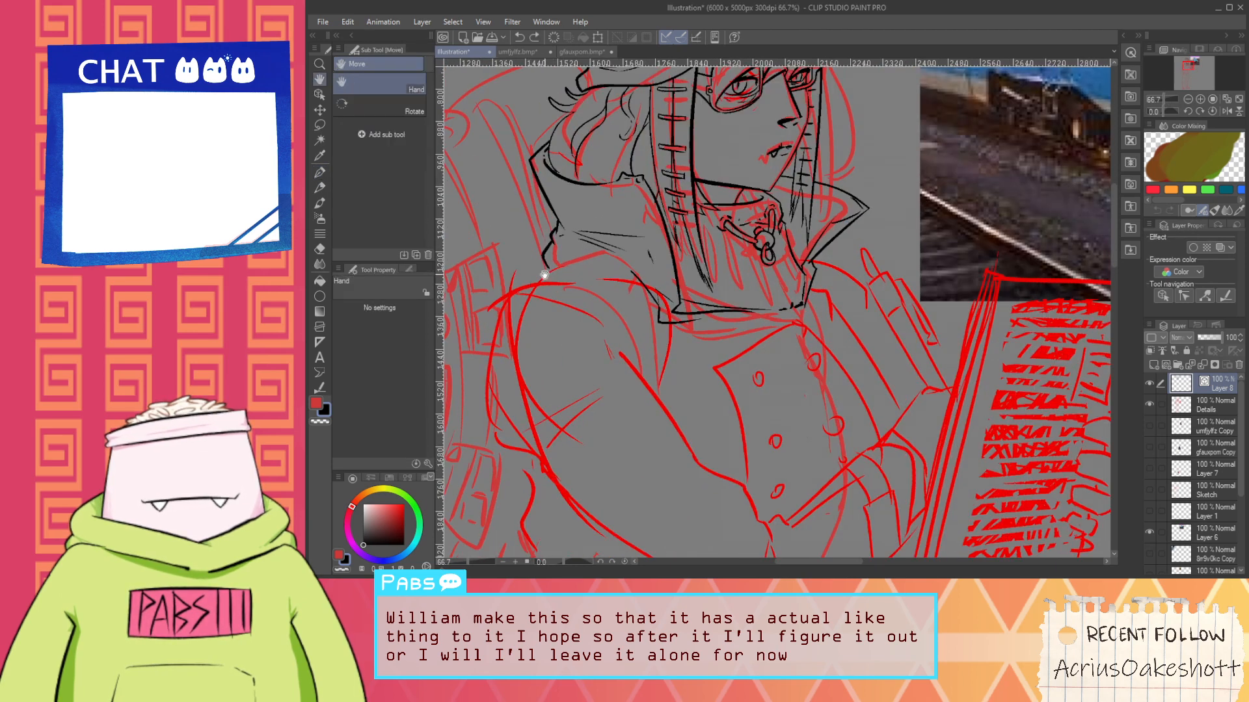
{"action": "mouse_move", "coordinate": [531, 283]}
{"action": "left_mouse_down"}
{"action": "mouse_move", "coordinate": [671, 251]}
{"action": "mouse_move", "coordinate": [665, 266]}
{"action": "mouse_move", "coordinate": [739, 225]}
{"action": "left_mouse_up"}
{"action": "key", "text": "ctrl+z"}
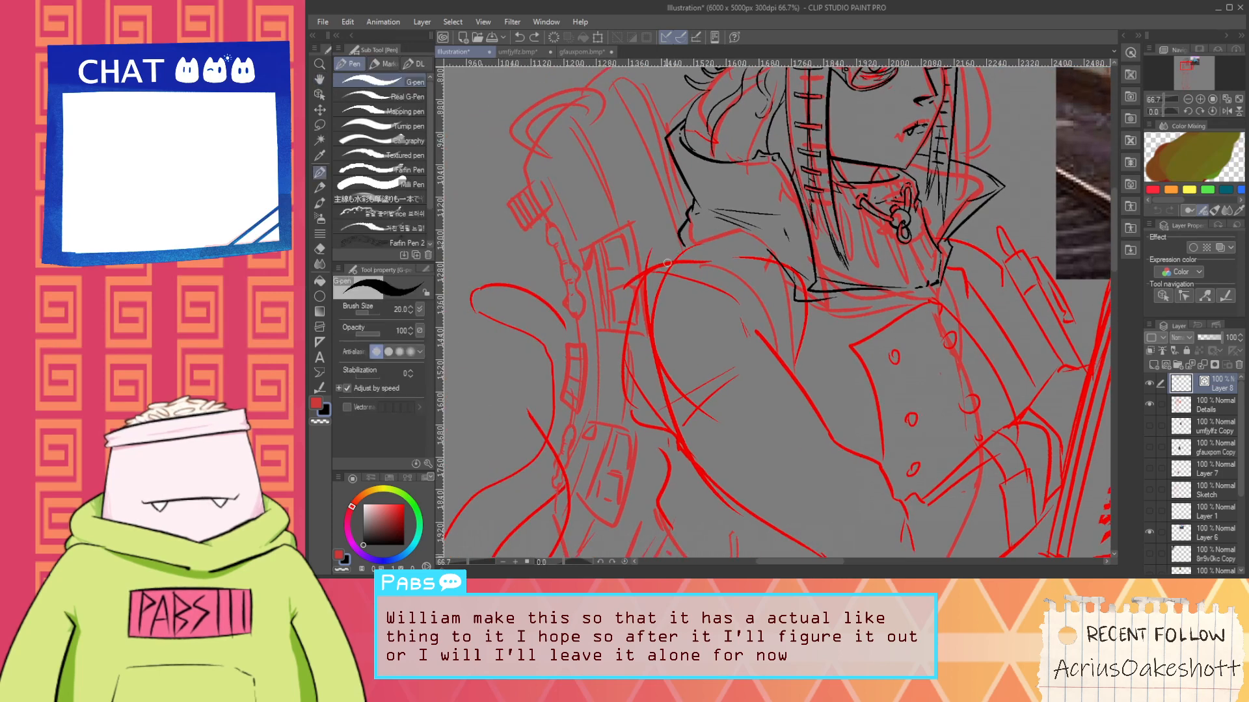
{"action": "key", "text": "ctrl+z"}
{"action": "scroll", "coordinate": [673, 252], "scroll_direction": "down", "scroll_amount": 4}
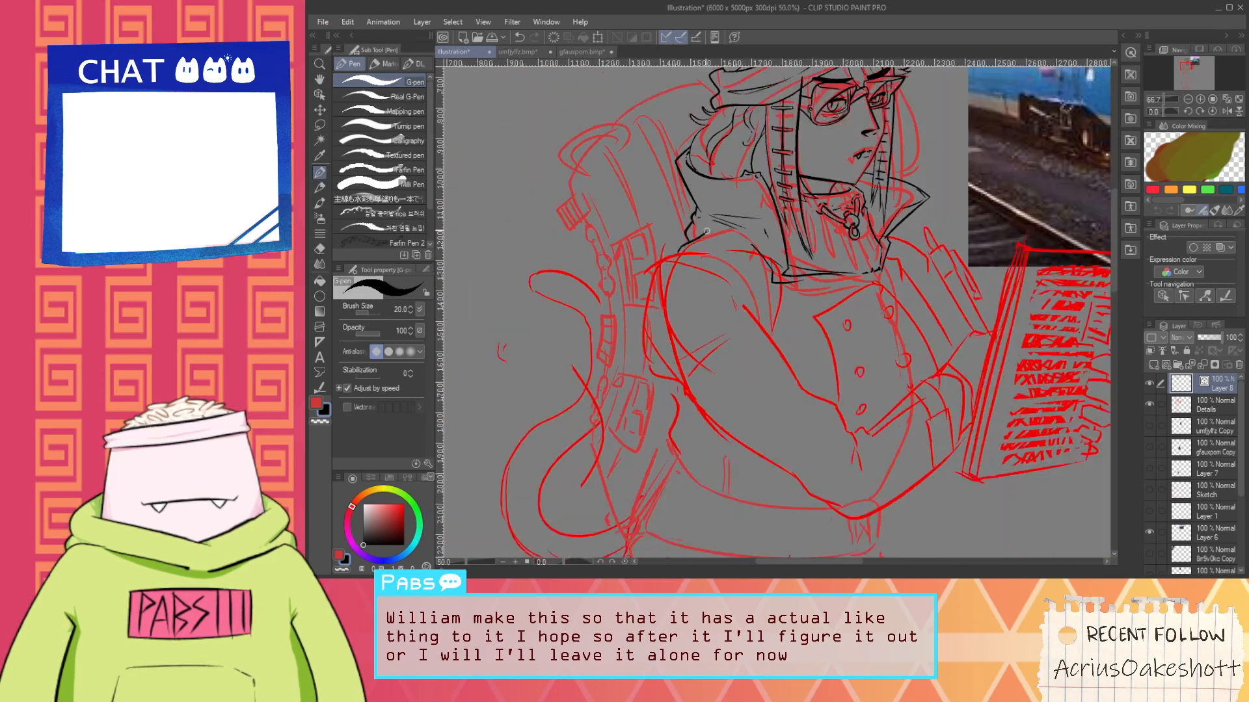
{"action": "scroll", "coordinate": [695, 244], "scroll_direction": "up", "scroll_amount": 4}
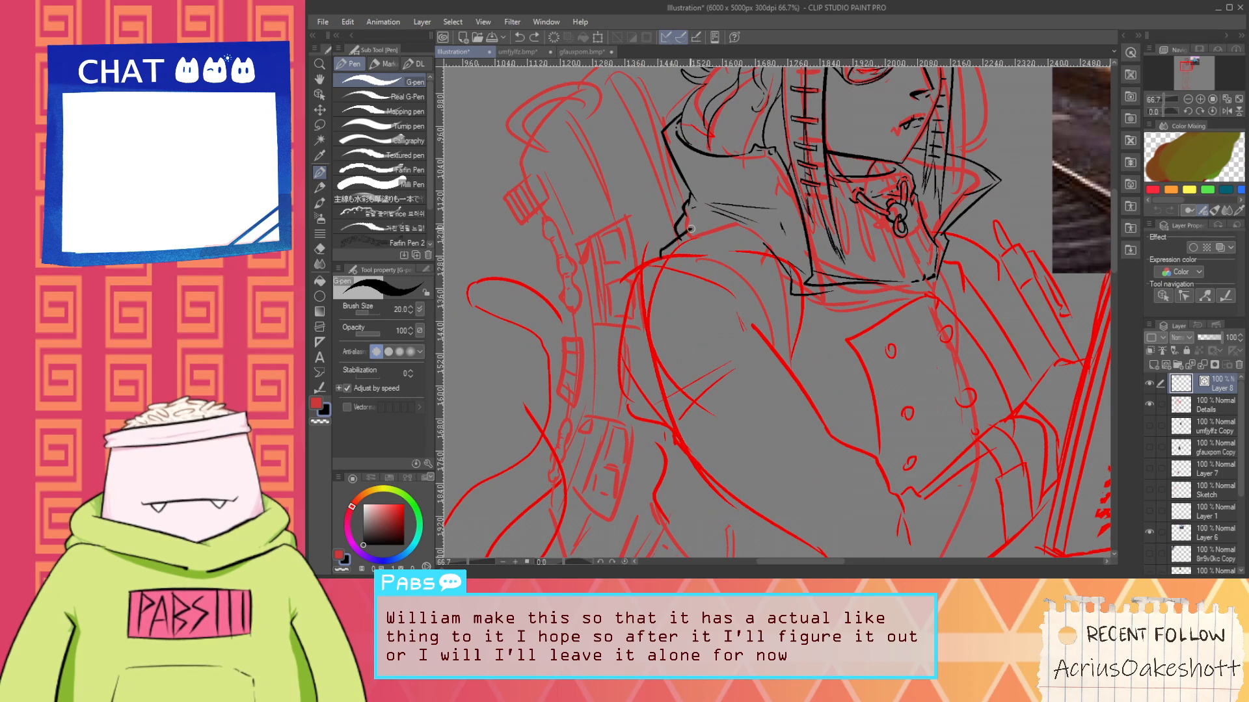
{"action": "left_click_drag", "start_coordinate": [725, 222], "coordinate": [811, 328]}
{"action": "key", "text": "ctrl+z"}
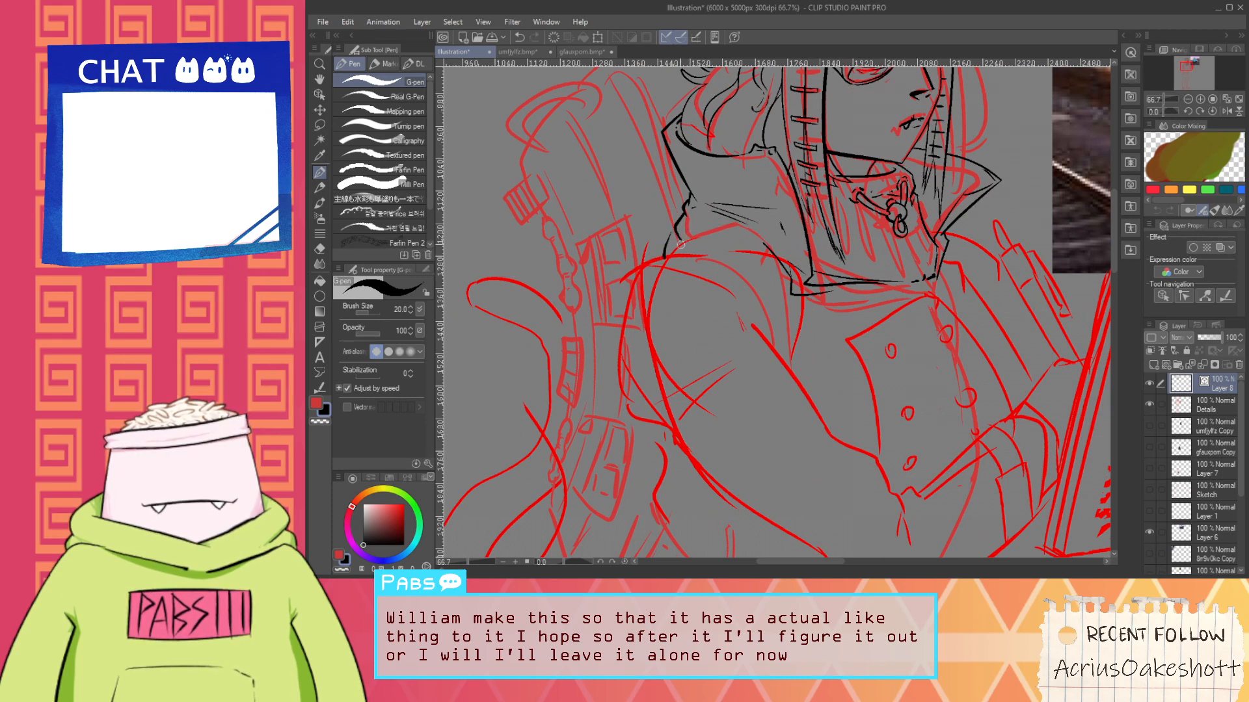
{"action": "key", "text": "ctrl+z"}
{"action": "left_click_drag", "start_coordinate": [702, 234], "coordinate": [763, 243]}
{"action": "key", "text": "ctrl+z"}
Ink the near shoulder piece with two long arcs from the collar's back end and a tapering front edge below the collar corner
{"action": "mouse_move", "coordinate": [666, 248]}
{"action": "left_mouse_down"}
{"action": "mouse_move", "coordinate": [791, 268]}
{"action": "mouse_move", "coordinate": [789, 374]}
{"action": "left_mouse_up"}
{"action": "mouse_move", "coordinate": [667, 256]}
{"action": "left_mouse_down"}
{"action": "mouse_move", "coordinate": [740, 264]}
{"action": "mouse_move", "coordinate": [639, 270]}
{"action": "mouse_move", "coordinate": [739, 280]}
{"action": "mouse_move", "coordinate": [729, 271]}
{"action": "mouse_move", "coordinate": [713, 290]}
{"action": "mouse_move", "coordinate": [655, 258]}
{"action": "mouse_move", "coordinate": [805, 361]}
{"action": "left_mouse_up"}
{"action": "key", "text": "space"}
{"action": "scroll", "coordinate": [758, 270], "scroll_direction": "down", "scroll_amount": 1}
{"action": "key", "text": "ctrl+z"}
{"action": "scroll", "coordinate": [565, 249], "scroll_direction": "up", "scroll_amount": 3}
{"action": "scroll", "coordinate": [729, 272], "scroll_direction": "down", "scroll_amount": 1}
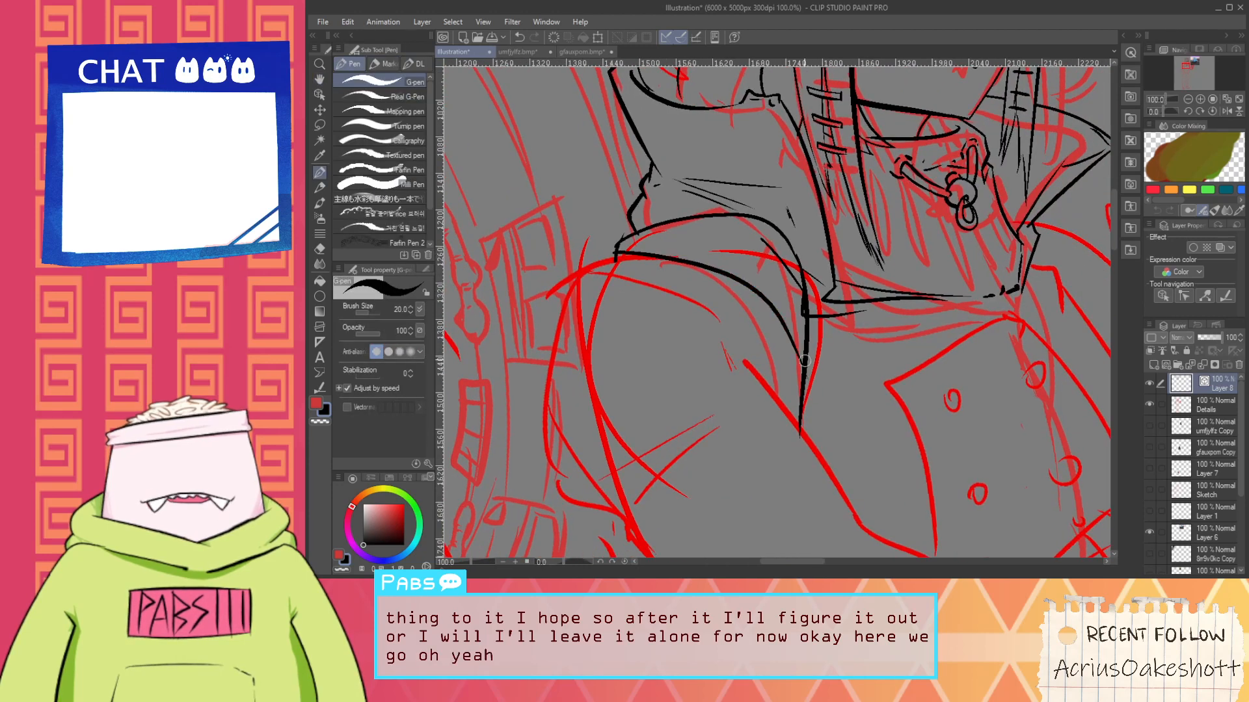
{"action": "key", "text": "ctrl+z"}
{"action": "mouse_move", "coordinate": [610, 257]}
{"action": "left_mouse_down"}
{"action": "mouse_move", "coordinate": [763, 393]}
{"action": "mouse_move", "coordinate": [764, 408]}
{"action": "mouse_move", "coordinate": [610, 253]}
{"action": "mouse_move", "coordinate": [784, 396]}
{"action": "left_mouse_up"}
{"action": "key", "text": "ctrl+z"}
Trim the overshooting line ends where the shoulder piece's arcs meet the back end of the collar
{"action": "key", "text": "e"}
{"action": "scroll", "coordinate": [804, 298], "scroll_direction": "up", "scroll_amount": 2}
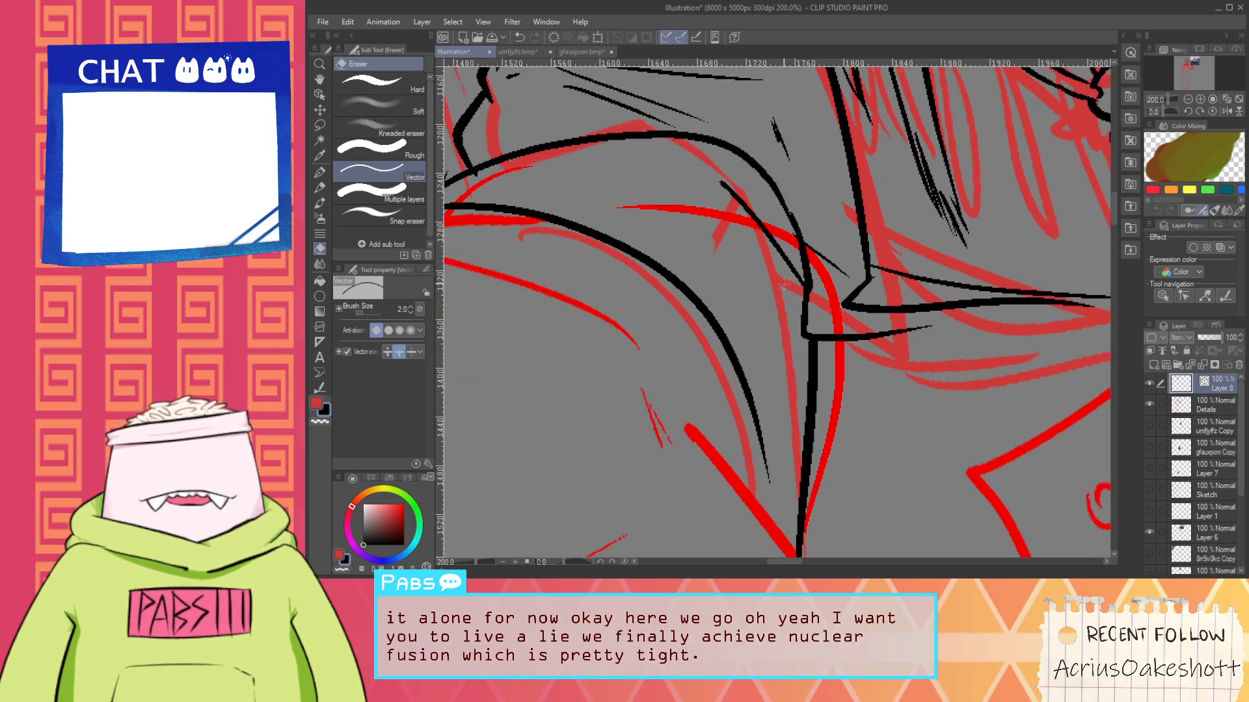
{"action": "scroll", "coordinate": [782, 281], "scroll_direction": "down", "scroll_amount": 2}
{"action": "scroll", "coordinate": [784, 285], "scroll_direction": "down", "scroll_amount": 1}
{"action": "key", "text": "space"}
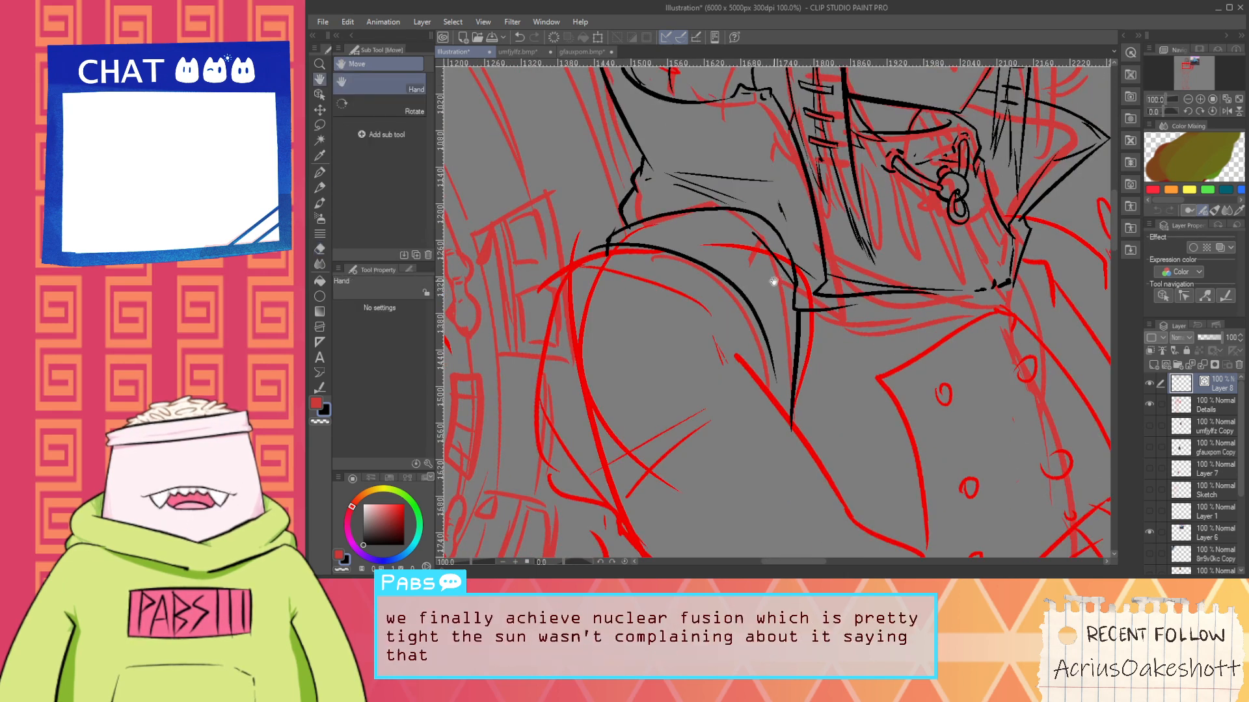
{"action": "mouse_move", "coordinate": [778, 267]}
{"action": "left_mouse_down"}
{"action": "mouse_move", "coordinate": [786, 292]}
{"action": "mouse_move", "coordinate": [778, 277]}
{"action": "left_mouse_up"}
{"action": "scroll", "coordinate": [786, 293], "scroll_direction": "up", "scroll_amount": 1}
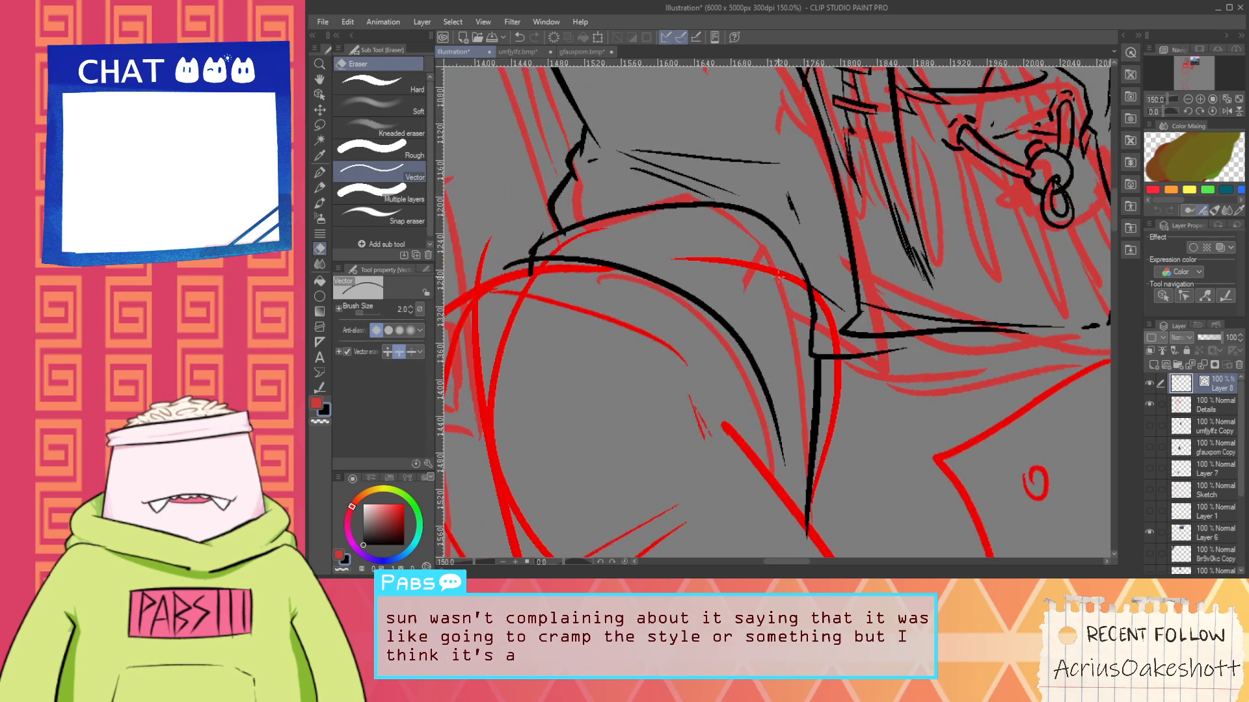
{"action": "left_click_drag", "start_coordinate": [564, 261], "coordinate": [537, 280]}
{"action": "scroll", "coordinate": [513, 276], "scroll_direction": "up", "scroll_amount": 4}
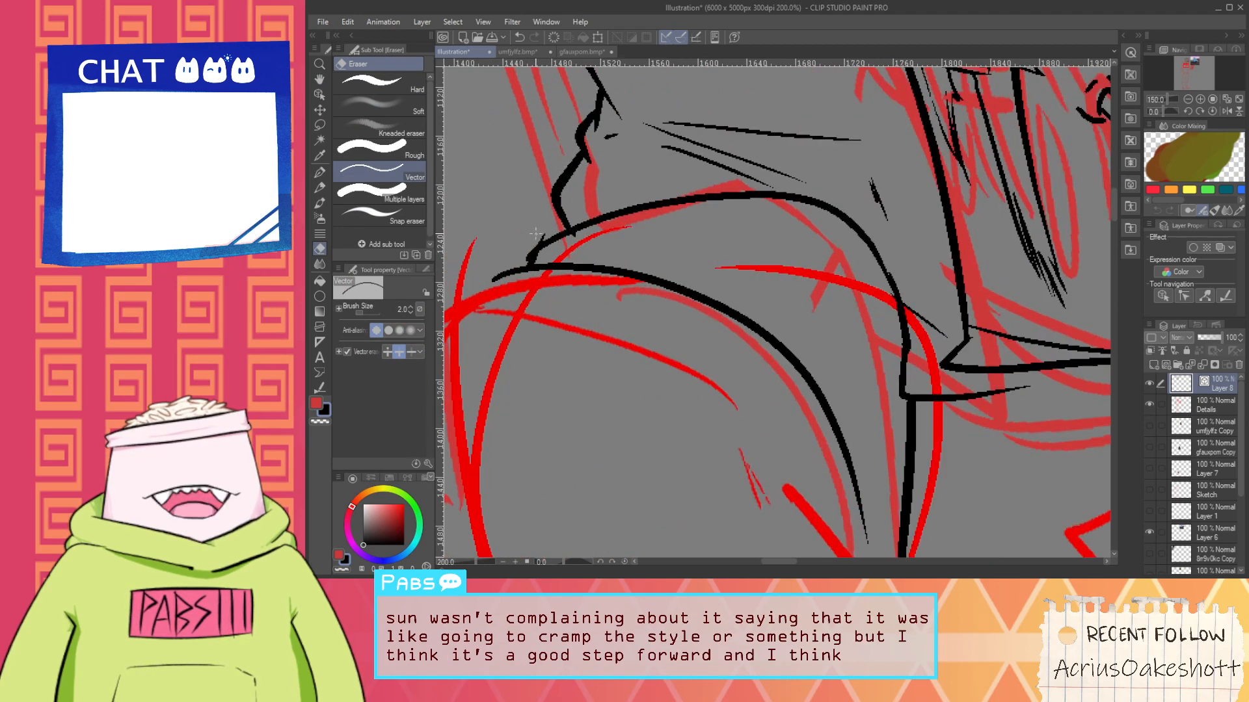
{"action": "left_click_drag", "start_coordinate": [536, 250], "coordinate": [527, 270]}
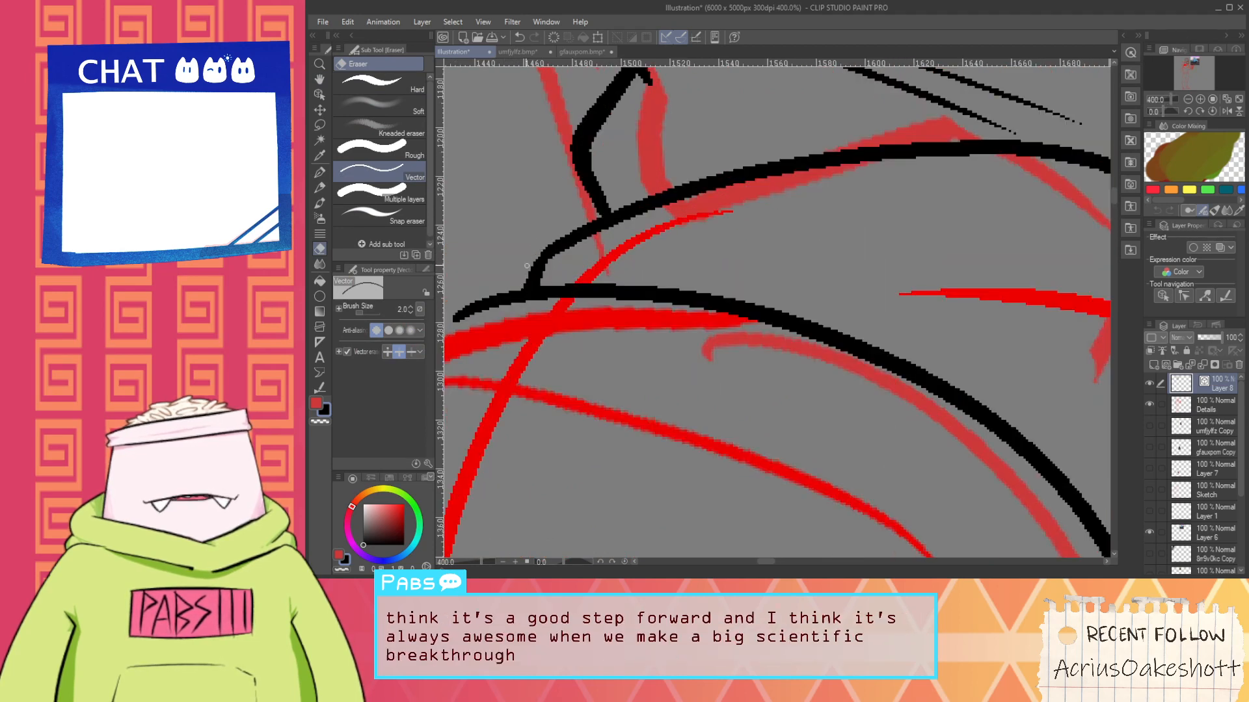
Thicken the shoulder piece's front edge with a short stroke where it meets the outer collar's near lower corner
{"action": "scroll", "coordinate": [537, 255], "scroll_direction": "down", "scroll_amount": 3}
{"action": "key", "text": "space"}
{"action": "left_click_drag", "start_coordinate": [621, 385], "coordinate": [598, 195]}
{"action": "scroll", "coordinate": [598, 195], "scroll_direction": "down", "scroll_amount": 1}
{"action": "scroll", "coordinate": [598, 195], "scroll_direction": "down", "scroll_amount": 1}
{"action": "left_click_drag", "start_coordinate": [854, 159], "coordinate": [842, 259]}
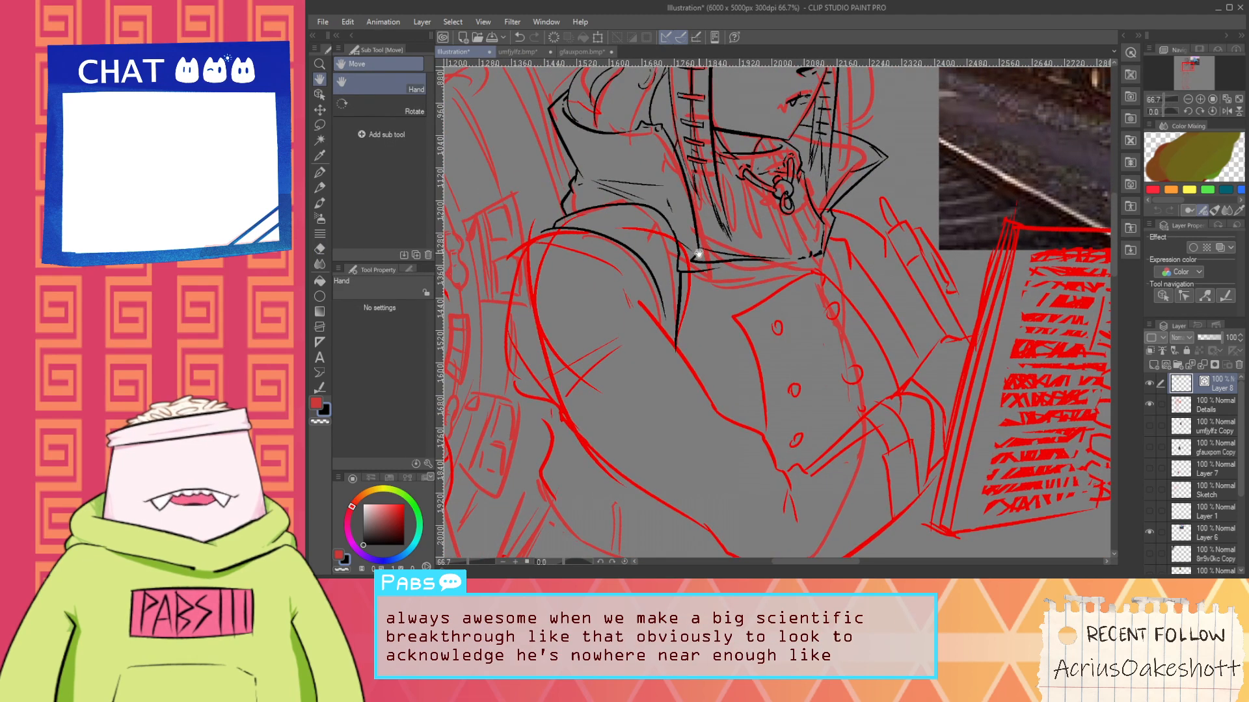
{"action": "scroll", "coordinate": [697, 254], "scroll_direction": "up", "scroll_amount": 3}
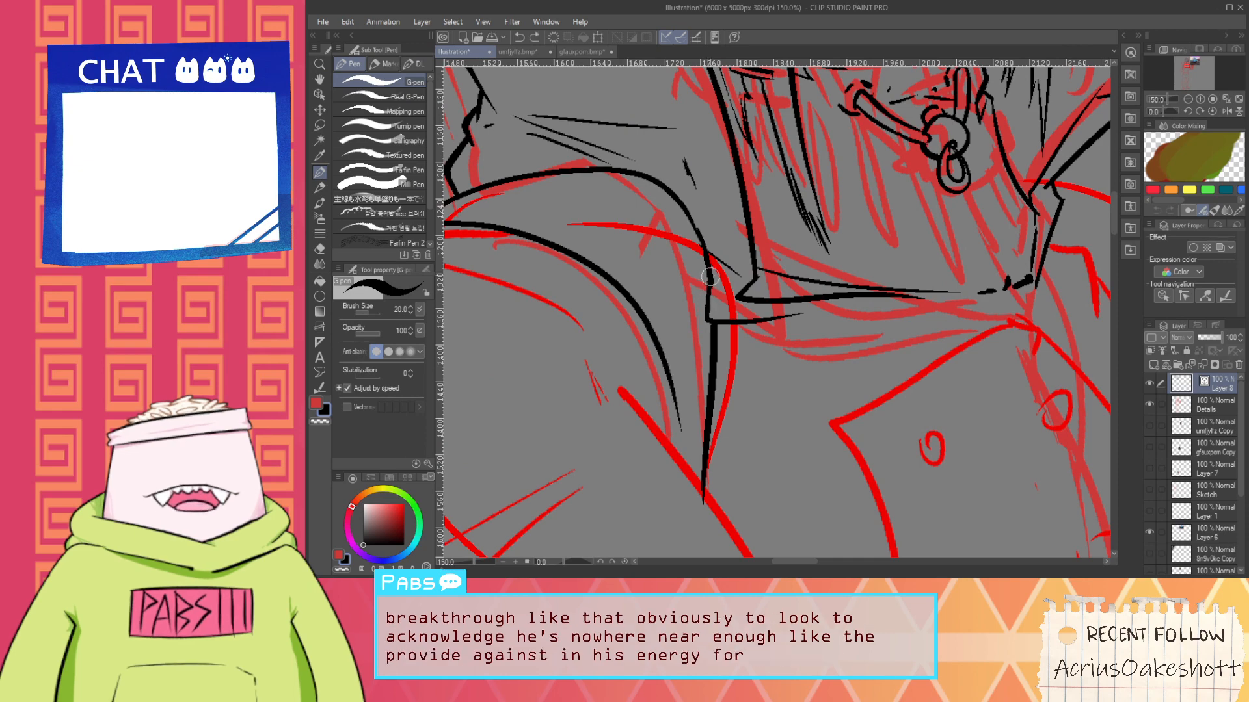
{"action": "left_click_drag", "start_coordinate": [710, 278], "coordinate": [718, 327]}
{"action": "scroll", "coordinate": [714, 284], "scroll_direction": "down", "scroll_amount": 3}
{"action": "key", "text": "space"}
{"action": "scroll", "coordinate": [705, 332], "scroll_direction": "up", "scroll_amount": 2}
{"action": "scroll", "coordinate": [702, 325], "scroll_direction": "up", "scroll_amount": 2}
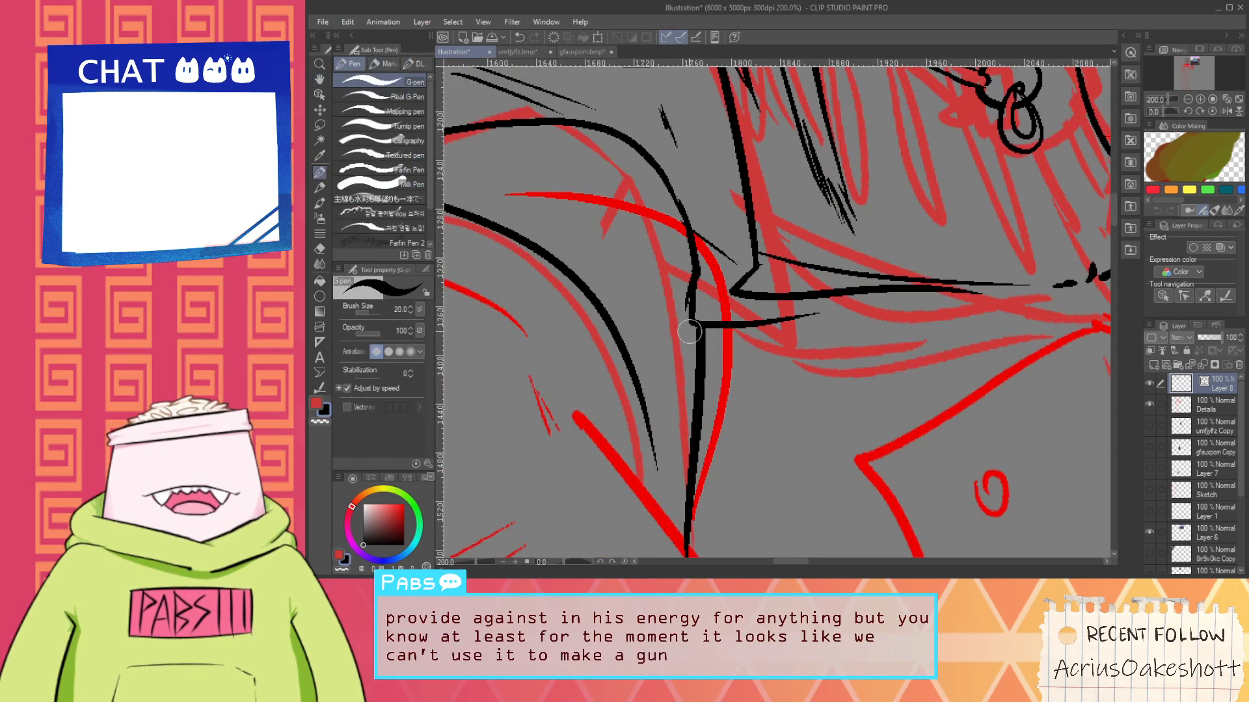
{"action": "scroll", "coordinate": [684, 327], "scroll_direction": "down", "scroll_amount": 3}
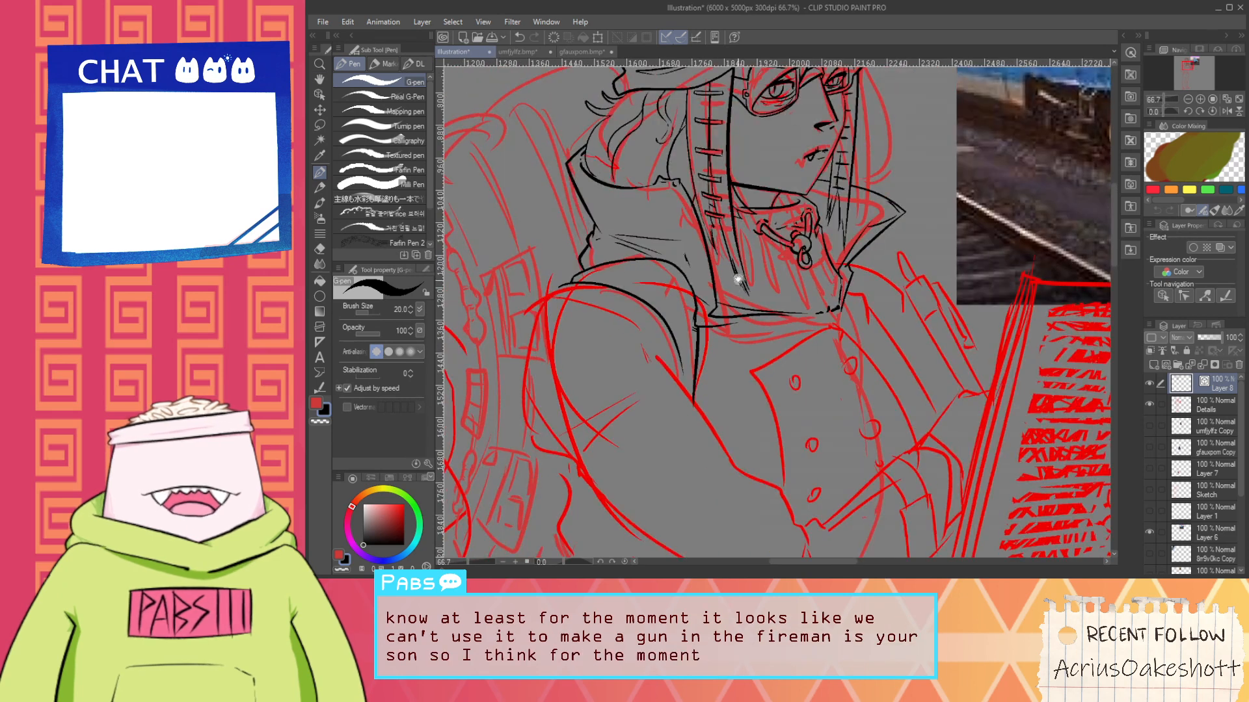
Ink the slanted top edge of the buttoned chest panel in black, running down from the collar's lower corner
{"action": "key", "text": "space"}
{"action": "left_click_drag", "start_coordinate": [735, 293], "coordinate": [711, 218]}
{"action": "scroll", "coordinate": [712, 218], "scroll_direction": "up", "scroll_amount": 2}
{"action": "left_click_drag", "start_coordinate": [801, 224], "coordinate": [676, 319]}
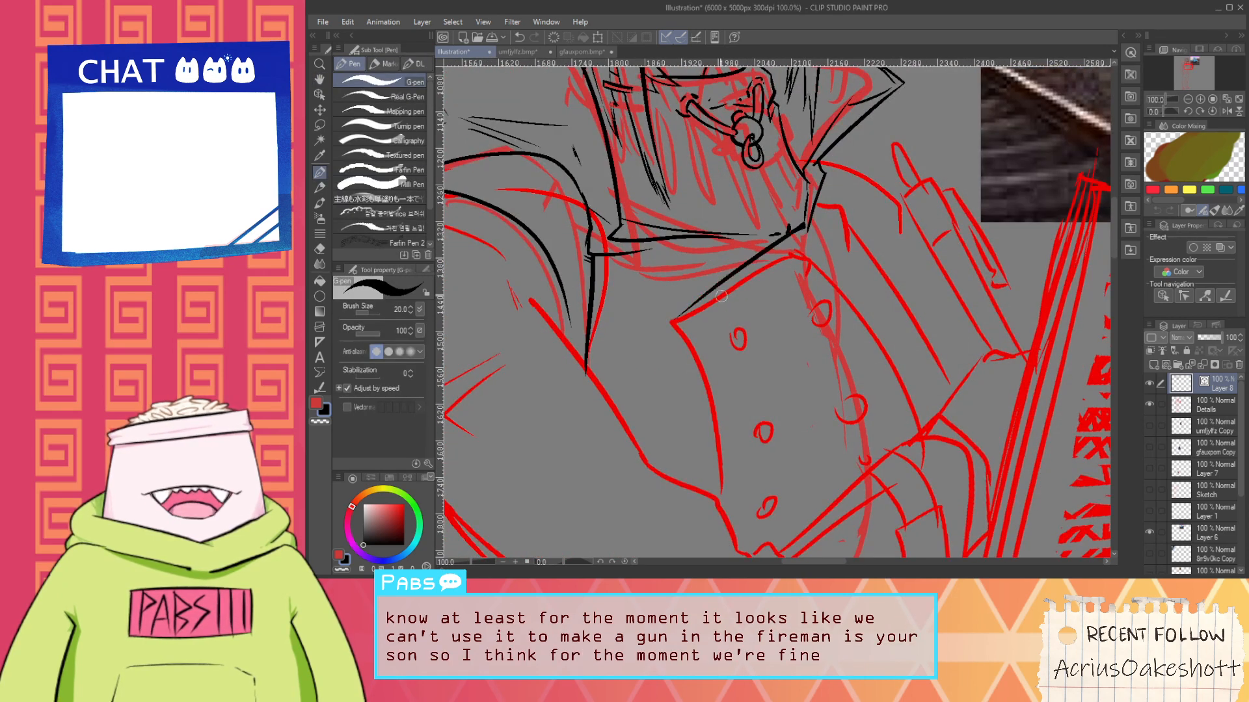
{"action": "key", "text": "ctrl+z"}
{"action": "left_click_drag", "start_coordinate": [803, 224], "coordinate": [702, 290]}
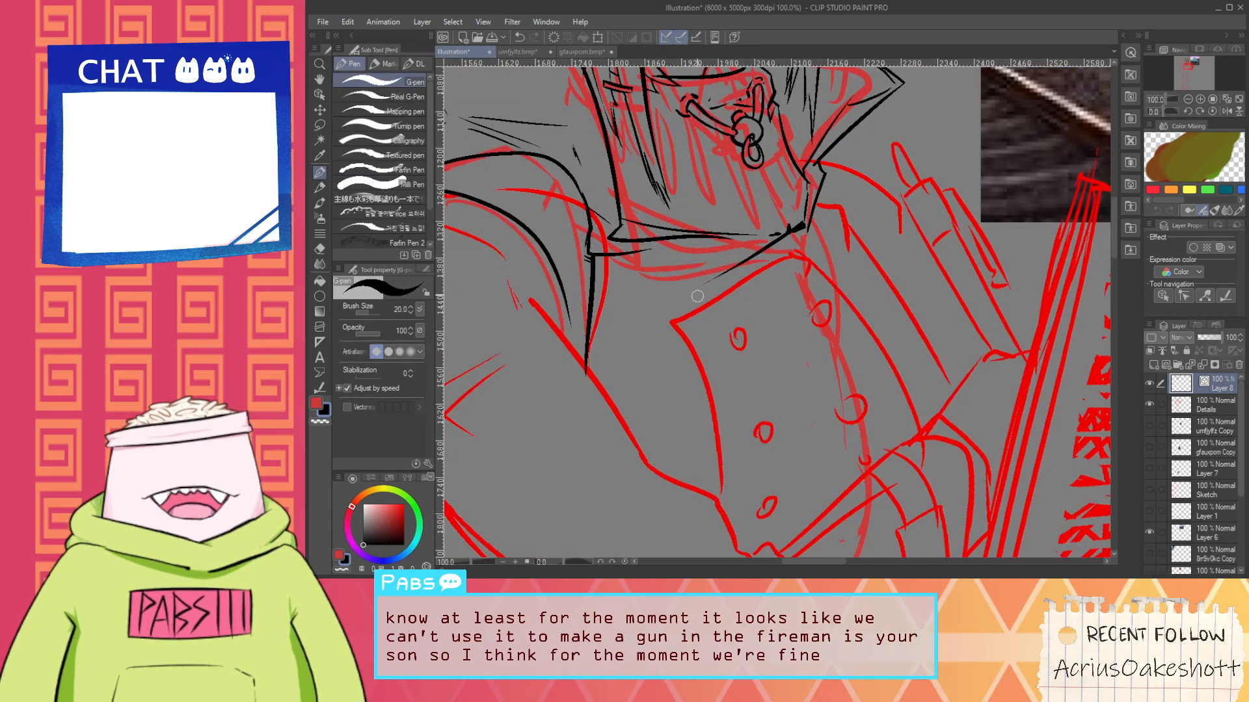
{"action": "key", "text": "ctrl+z"}
{"action": "mouse_move", "coordinate": [804, 224]}
{"action": "left_mouse_down"}
{"action": "mouse_move", "coordinate": [619, 271]}
{"action": "mouse_move", "coordinate": [730, 256]}
{"action": "mouse_move", "coordinate": [794, 226]}
{"action": "mouse_move", "coordinate": [639, 287]}
{"action": "left_mouse_up"}
{"action": "key", "text": "ctrl+z"}
{"action": "key", "text": "ctrl+z"}
{"action": "scroll", "coordinate": [722, 299], "scroll_direction": "down", "scroll_amount": 2}
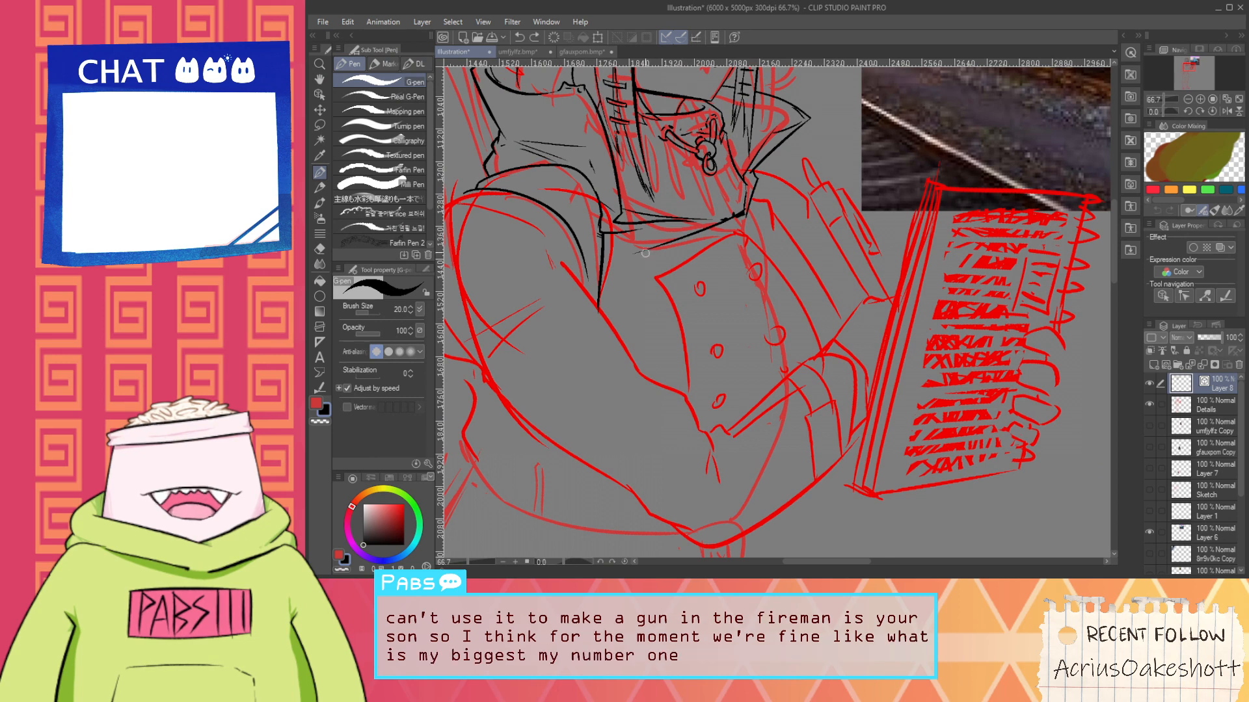
Ink the curved side edge of the buttoned chest panel down toward the crossed forearm
{"action": "left_click_drag", "start_coordinate": [644, 250], "coordinate": [674, 387]}
{"action": "key", "text": "ctrl+z"}
{"action": "left_click_drag", "start_coordinate": [649, 239], "coordinate": [677, 393]}
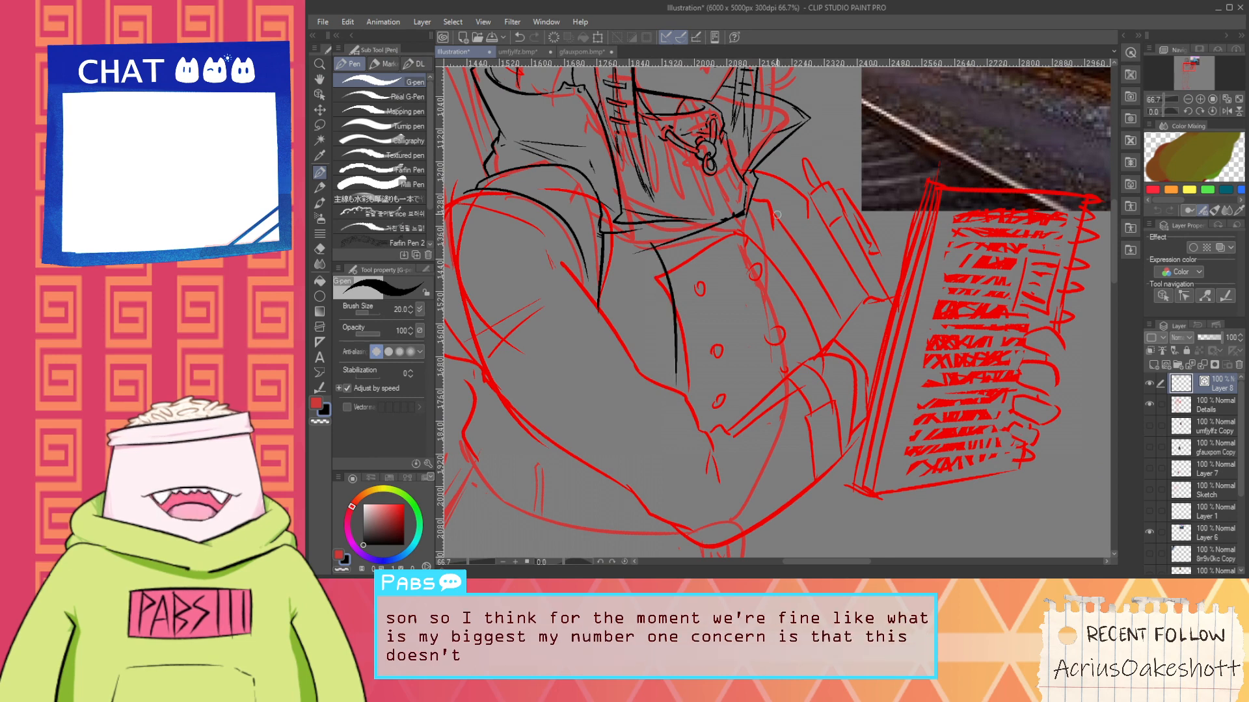
Redraw the short curved line linking the near shoulder's inner edge to the corner beside the collar hem
{"action": "key", "text": "e"}
{"action": "scroll", "coordinate": [678, 234], "scroll_direction": "up", "scroll_amount": 2}
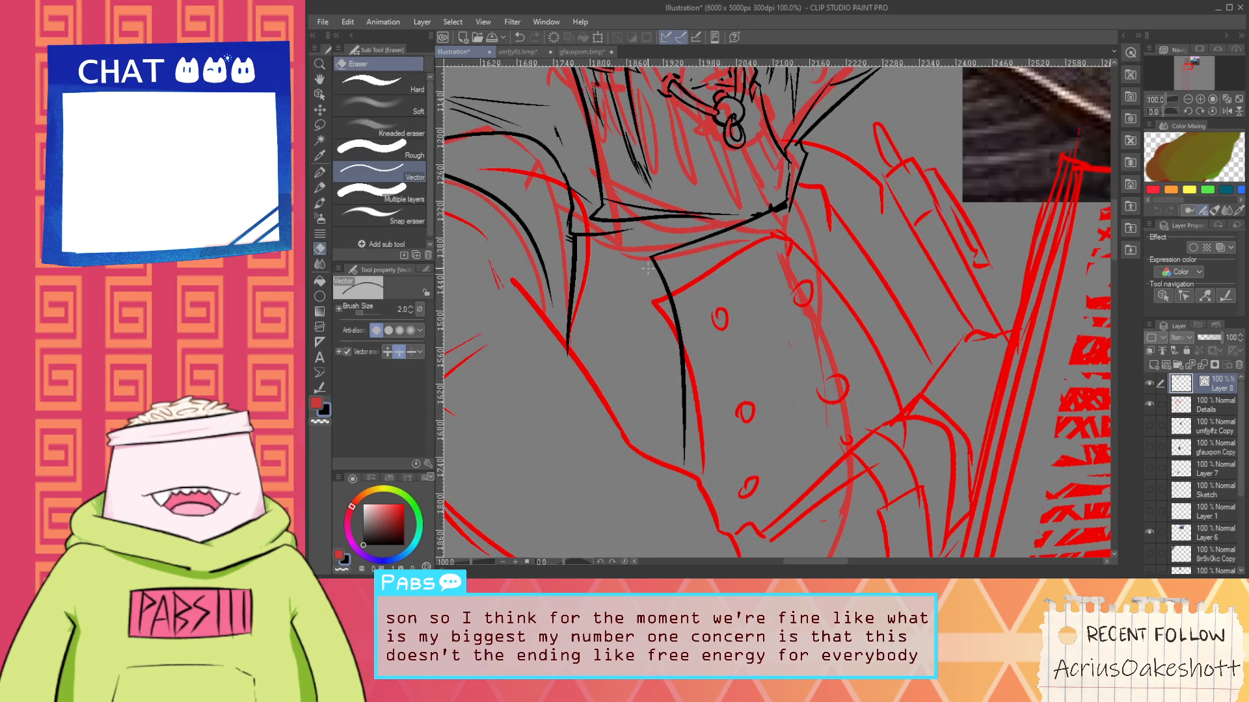
{"action": "scroll", "coordinate": [647, 268], "scroll_direction": "up", "scroll_amount": 2}
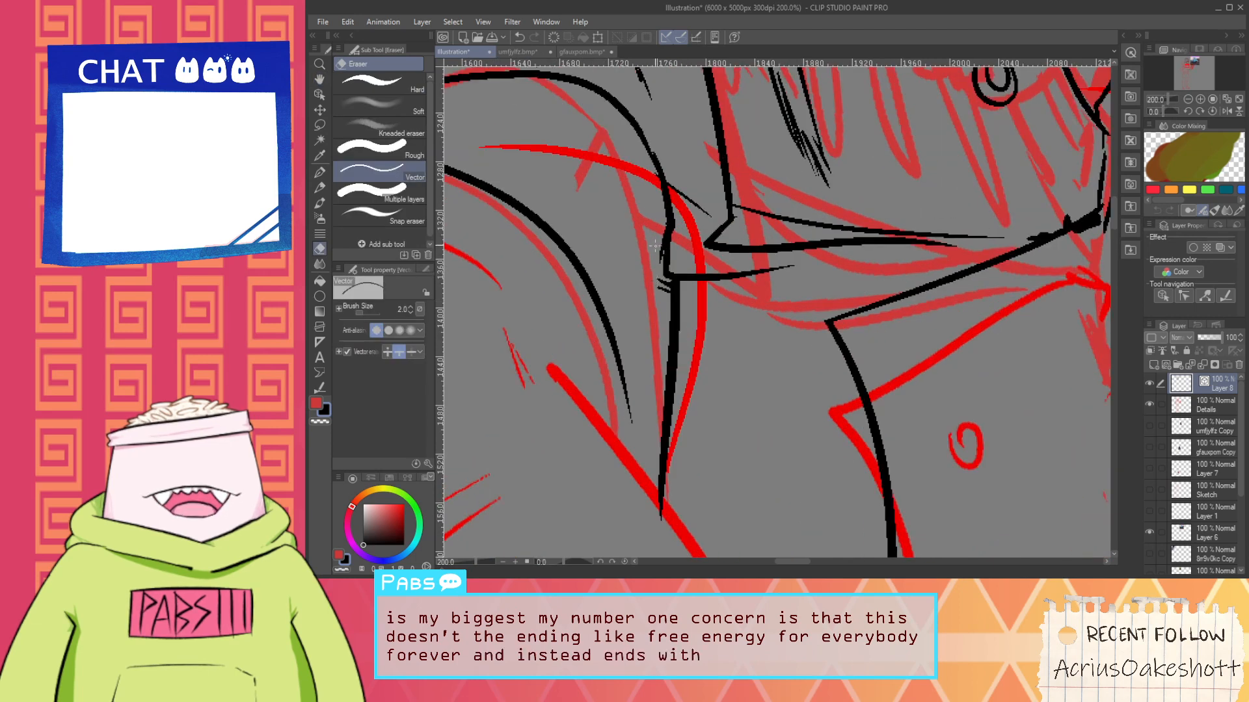
{"action": "key", "text": "p"}
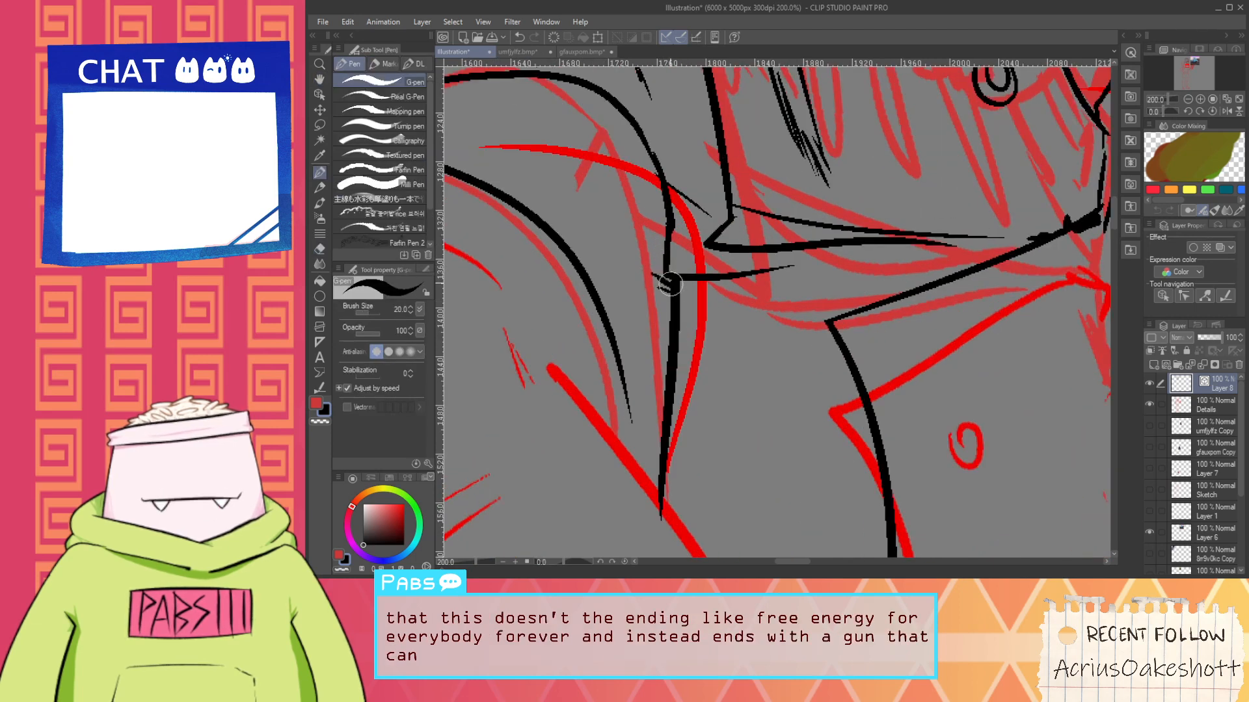
{"action": "scroll", "coordinate": [654, 223], "scroll_direction": "down", "scroll_amount": 4}
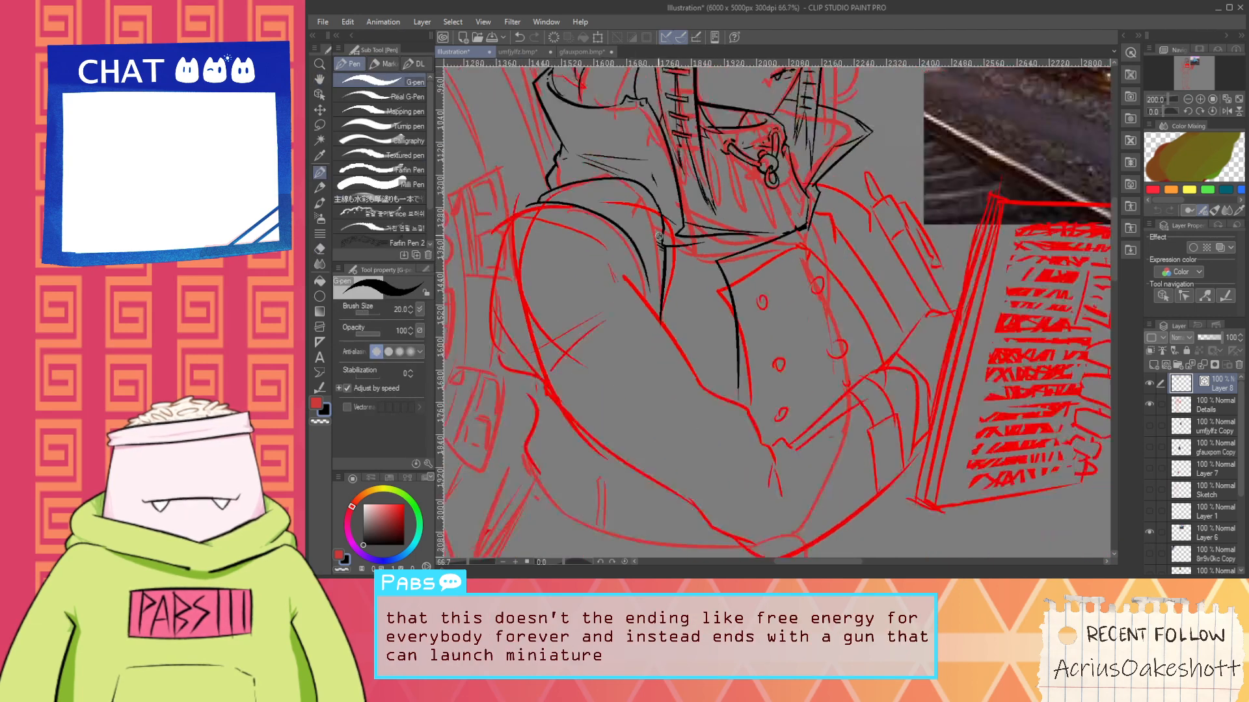
{"action": "key", "text": "e"}
{"action": "scroll", "coordinate": [661, 267], "scroll_direction": "up", "scroll_amount": 3}
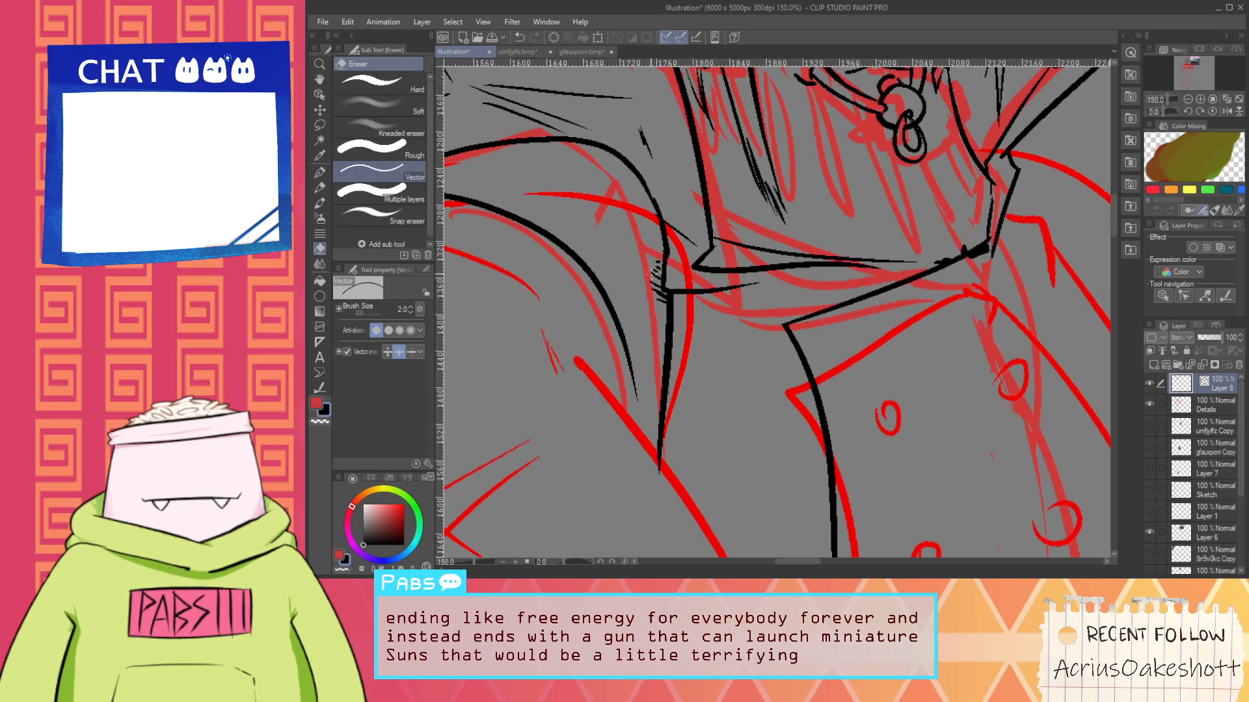
{"action": "key", "text": "p"}
{"action": "mouse_move", "coordinate": [653, 198]}
{"action": "left_mouse_down"}
{"action": "mouse_move", "coordinate": [649, 224]}
{"action": "mouse_move", "coordinate": [665, 289]}
{"action": "left_mouse_up"}
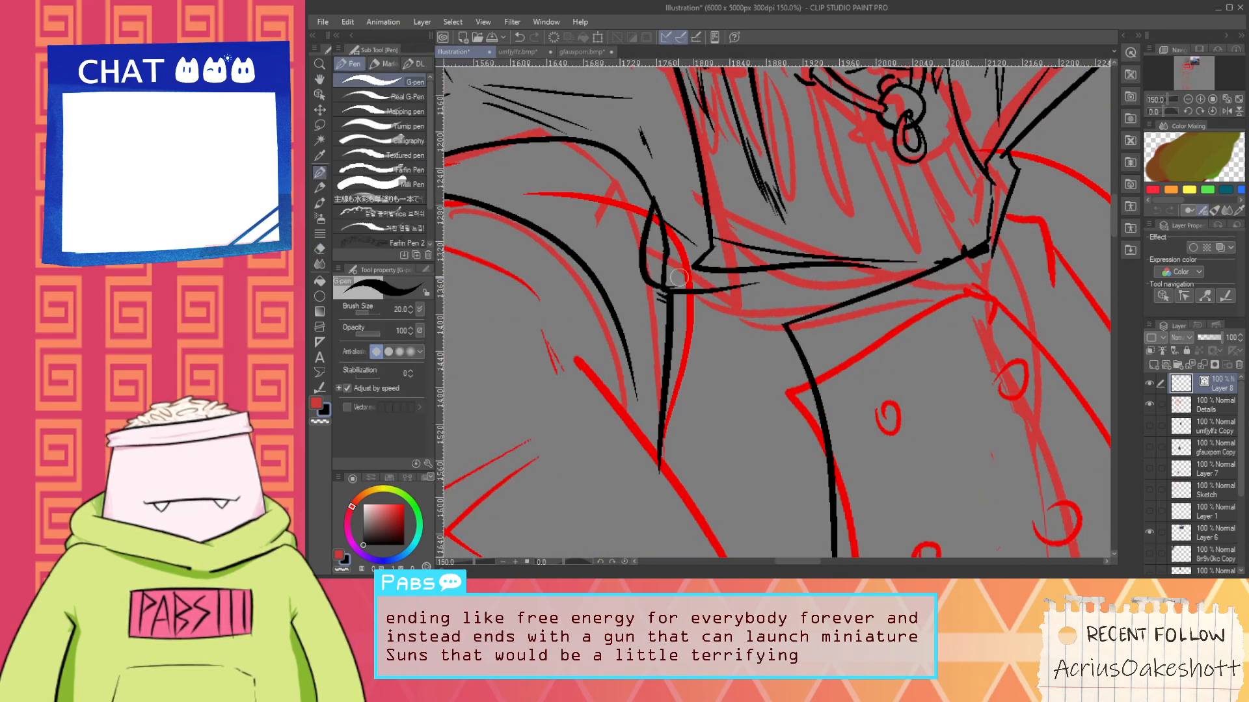
{"action": "key", "text": "ctrl+z"}
{"action": "left_click_drag", "start_coordinate": [655, 199], "coordinate": [663, 290]}
{"action": "key", "text": "e"}
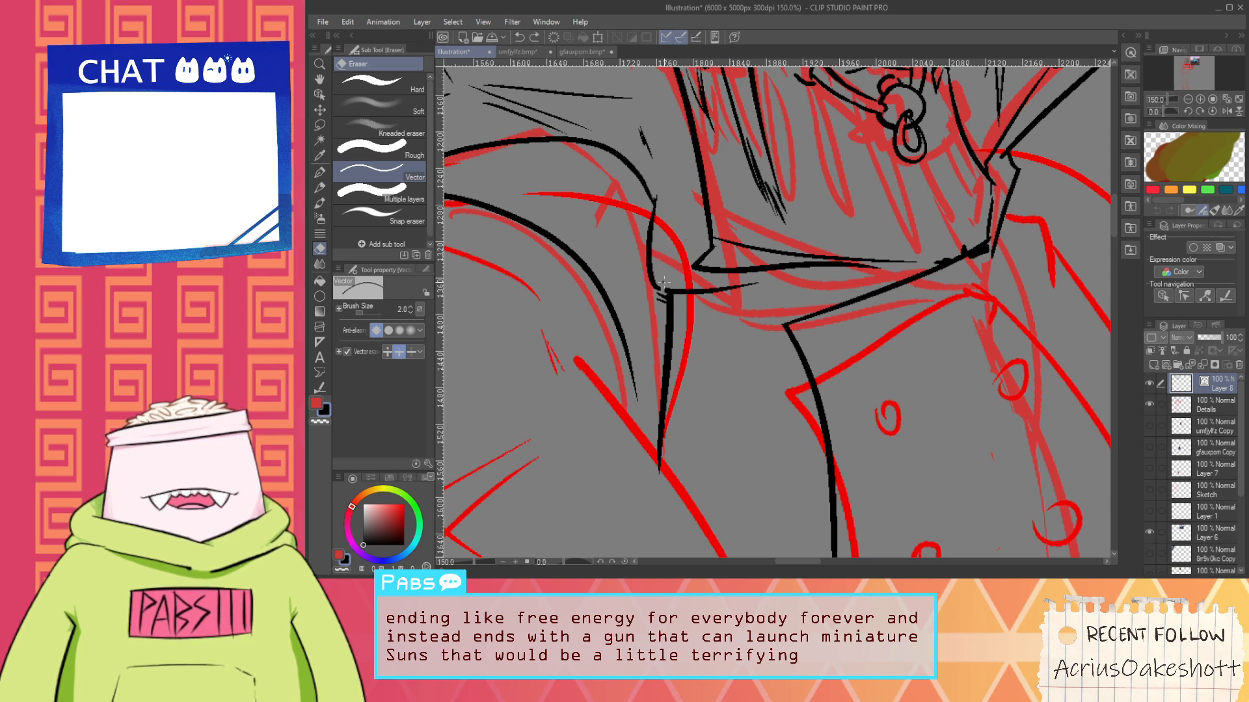
Round off the collar hem's near corner with the G-pen and remove the leftover line with the Vector eraser
{"action": "key", "text": "p"}
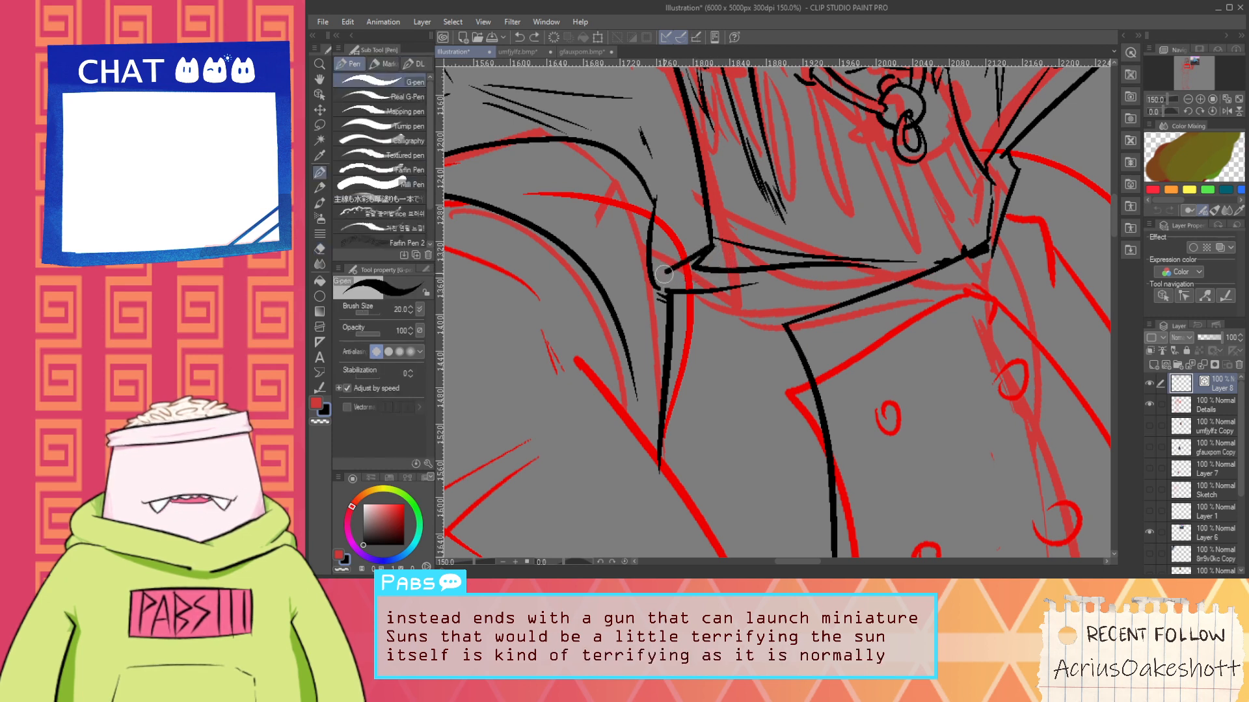
{"action": "key", "text": "ctrl+z"}
{"action": "mouse_move", "coordinate": [664, 275]}
{"action": "left_mouse_down"}
{"action": "mouse_move", "coordinate": [745, 268]}
{"action": "mouse_move", "coordinate": [692, 261]}
{"action": "mouse_move", "coordinate": [709, 245]}
{"action": "mouse_move", "coordinate": [682, 265]}
{"action": "mouse_move", "coordinate": [758, 258]}
{"action": "mouse_move", "coordinate": [734, 264]}
{"action": "mouse_move", "coordinate": [711, 242]}
{"action": "mouse_move", "coordinate": [674, 267]}
{"action": "mouse_move", "coordinate": [755, 262]}
{"action": "left_mouse_up"}
{"action": "key", "text": "ctrl+z"}
{"action": "key", "text": "e"}
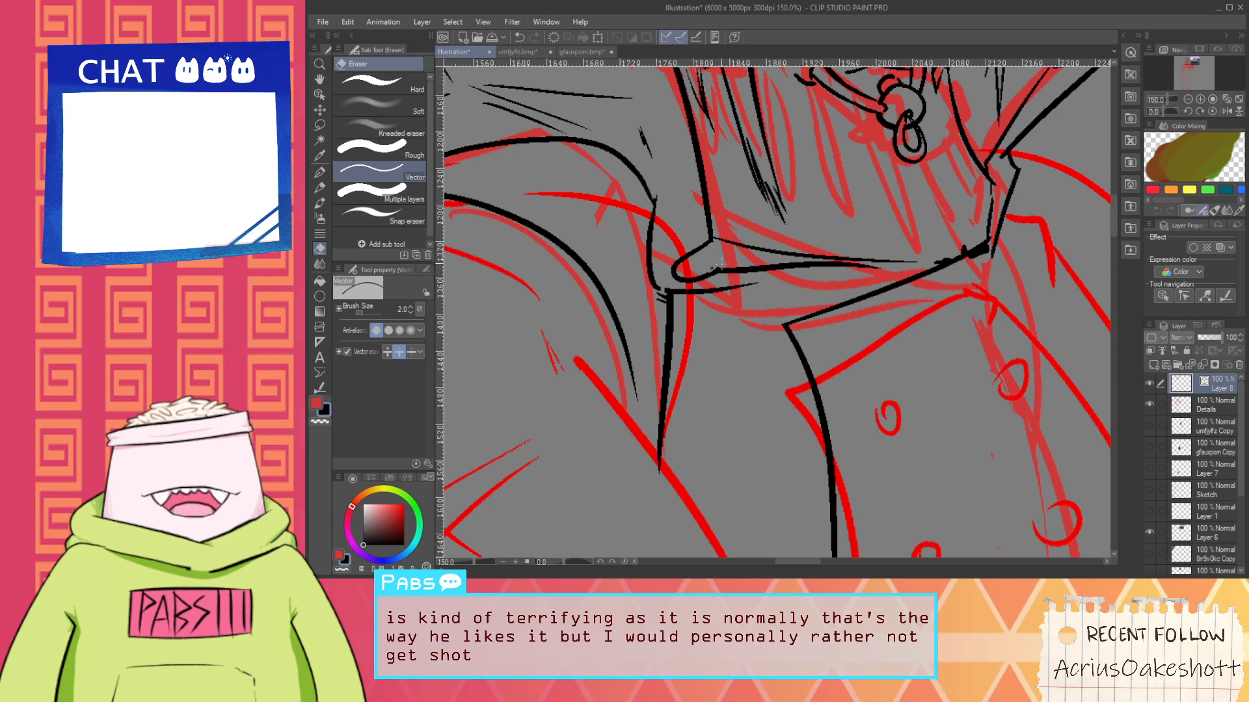
{"action": "left_click", "coordinate": [714, 270]}
{"action": "key", "text": "ctrl+z"}
{"action": "left_click", "coordinate": [713, 268]}
{"action": "scroll", "coordinate": [723, 252], "scroll_direction": "down", "scroll_amount": 4}
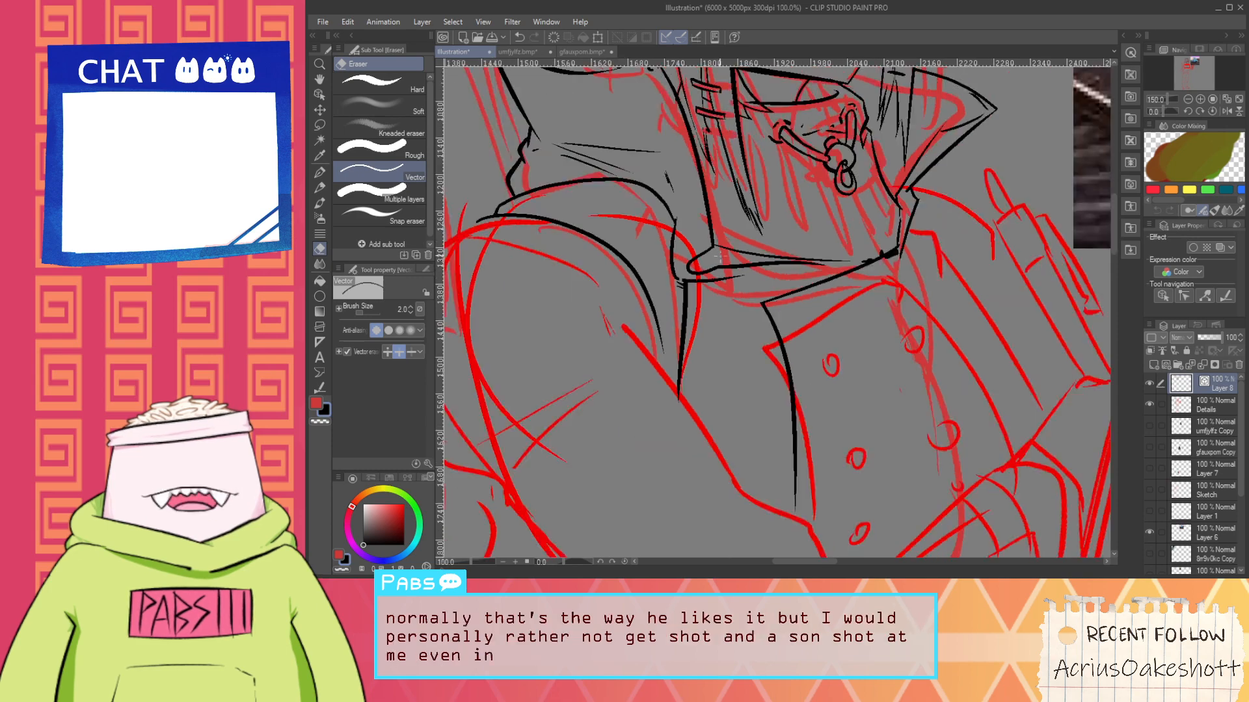
{"action": "scroll", "coordinate": [715, 264], "scroll_direction": "up", "scroll_amount": 4}
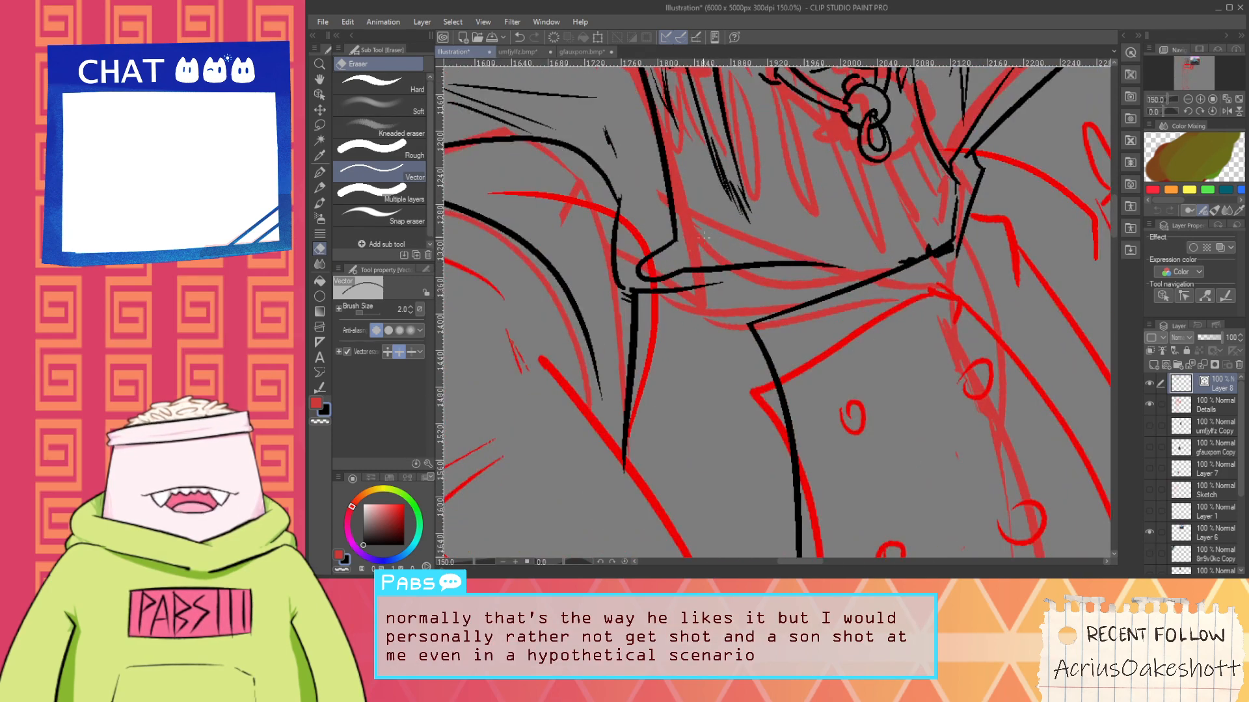
{"action": "key", "text": "p"}
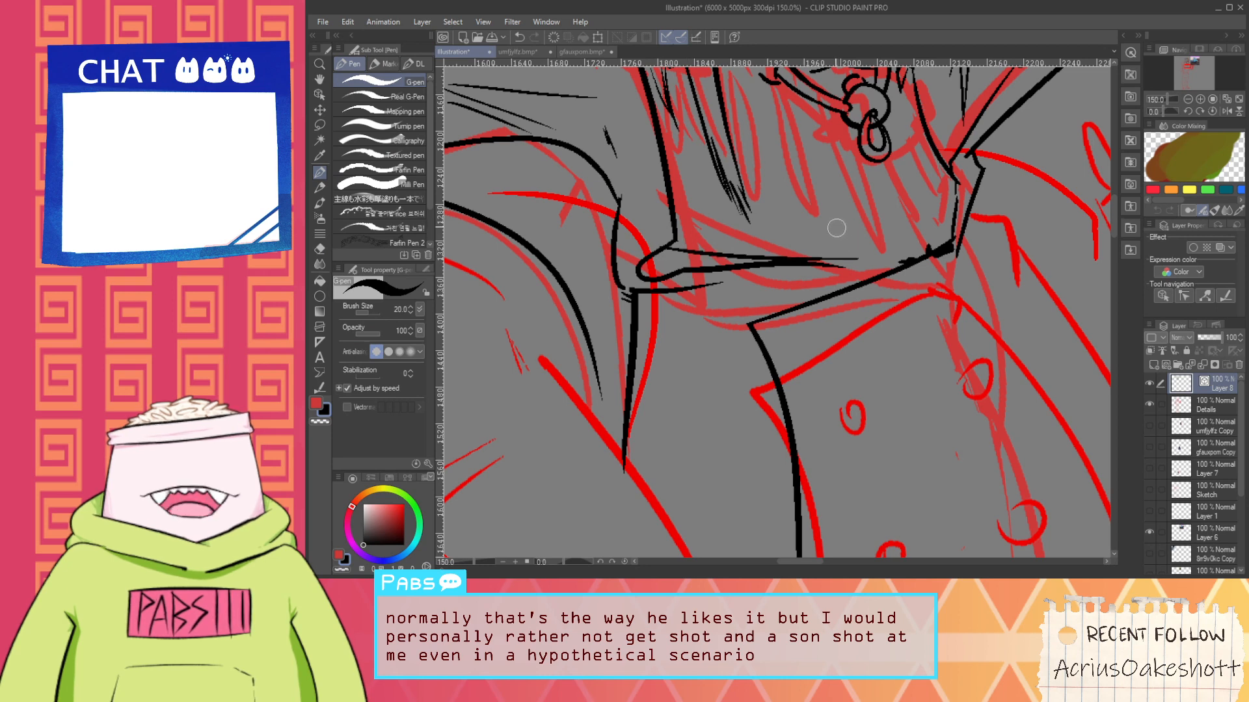
Ink the short angular edge of the far shoulder beside the collar, below the raised hand
{"action": "scroll", "coordinate": [820, 247], "scroll_direction": "down", "scroll_amount": 3}
{"action": "key", "text": "h"}
{"action": "scroll", "coordinate": [716, 229], "scroll_direction": "up", "scroll_amount": 2}
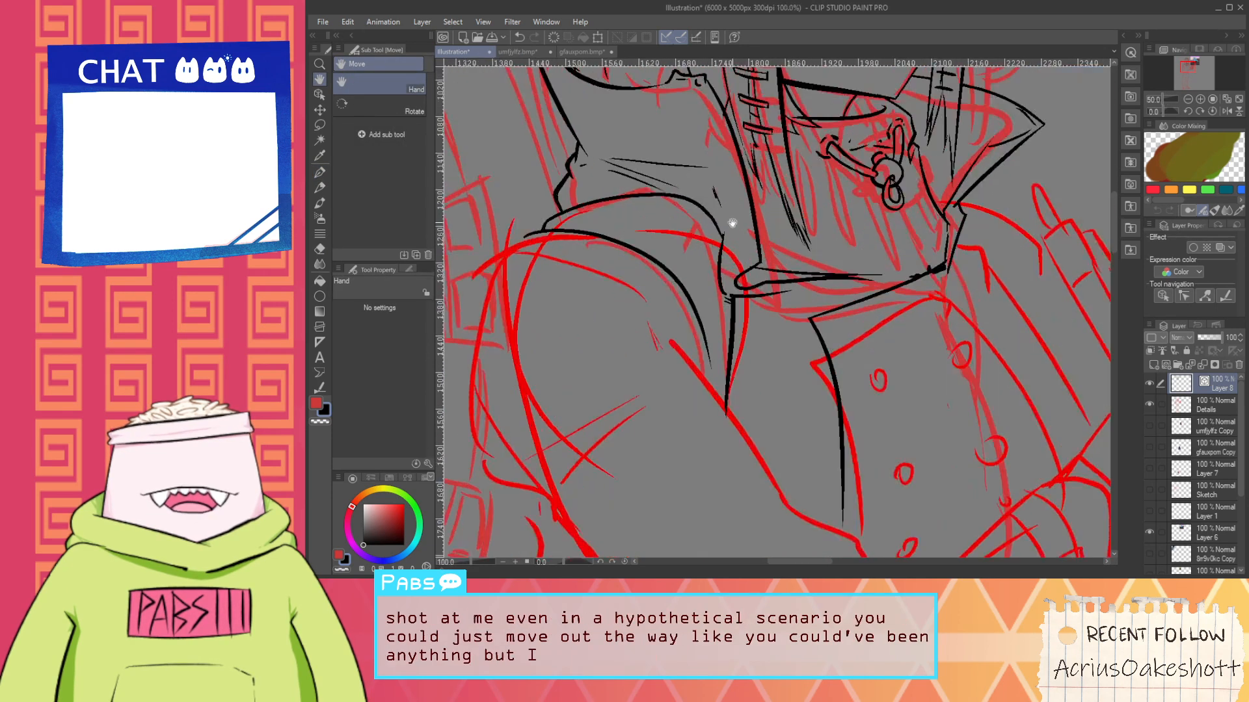
{"action": "key", "text": "p"}
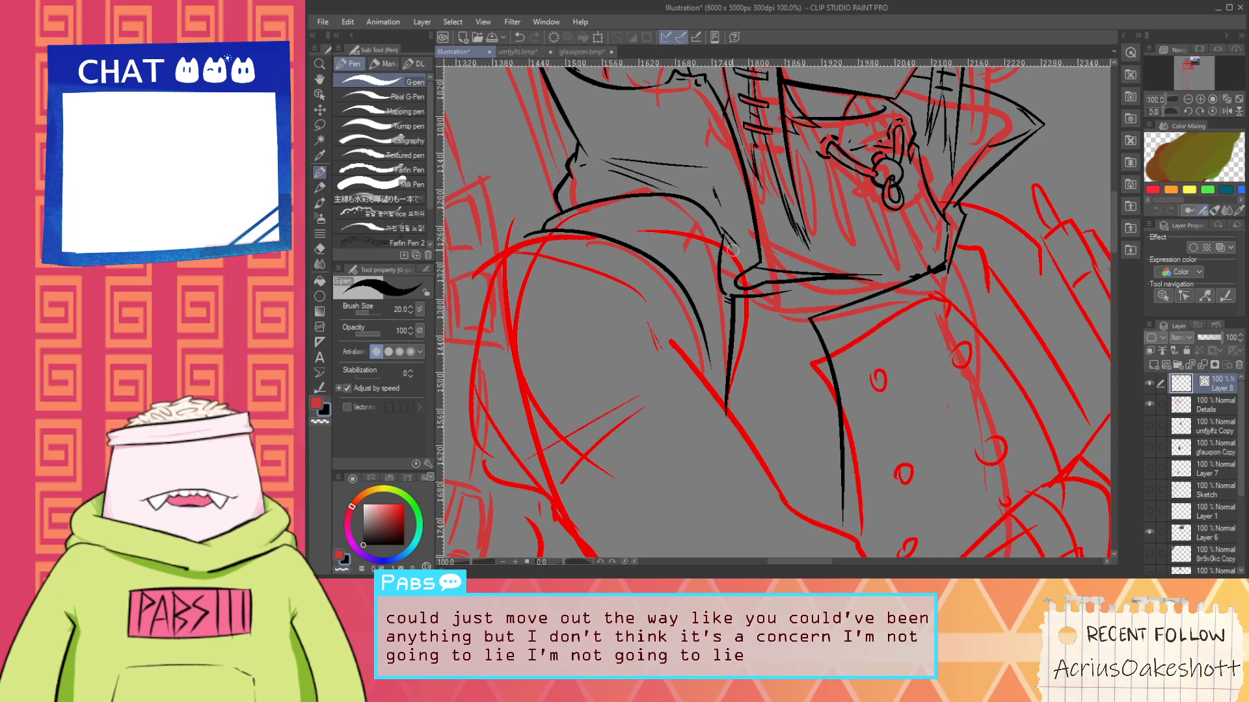
{"action": "scroll", "coordinate": [736, 246], "scroll_direction": "down", "scroll_amount": 3}
{"action": "key", "text": "h"}
{"action": "scroll", "coordinate": [807, 280], "scroll_direction": "up", "scroll_amount": 2}
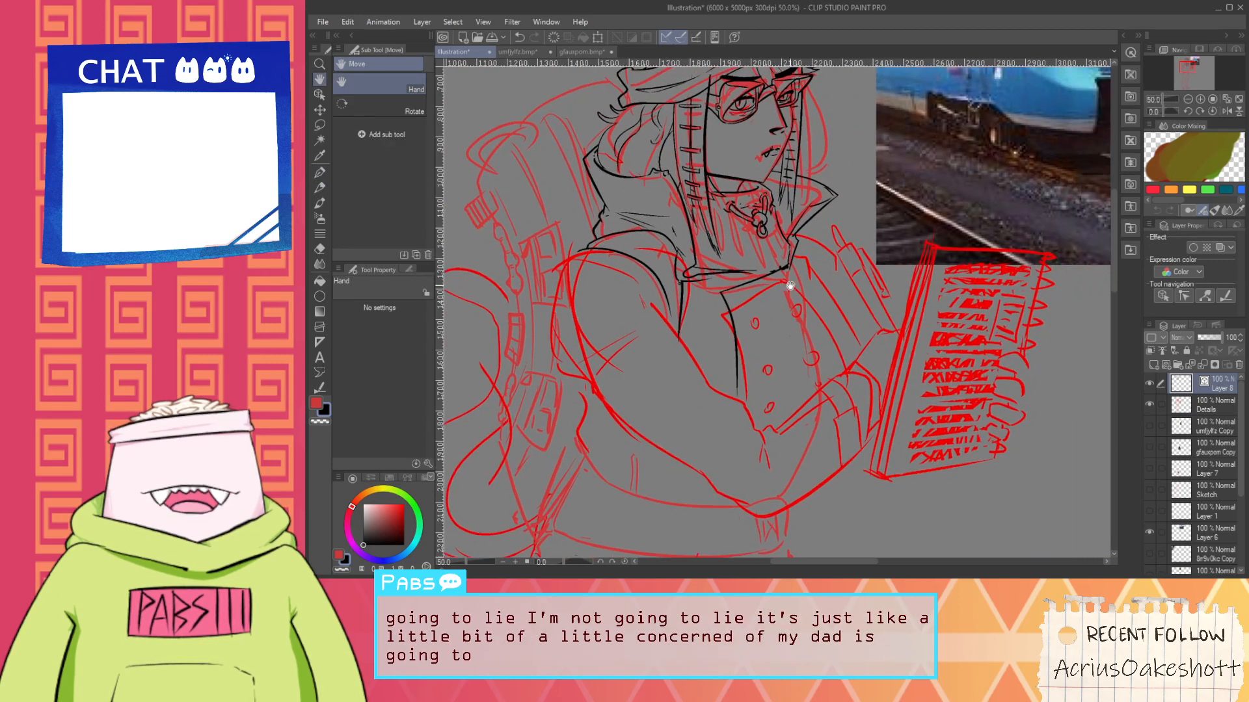
{"action": "left_click_drag", "start_coordinate": [792, 299], "coordinate": [747, 231]}
{"action": "key", "text": "p"}
{"action": "scroll", "coordinate": [741, 195], "scroll_direction": "up", "scroll_amount": 1}
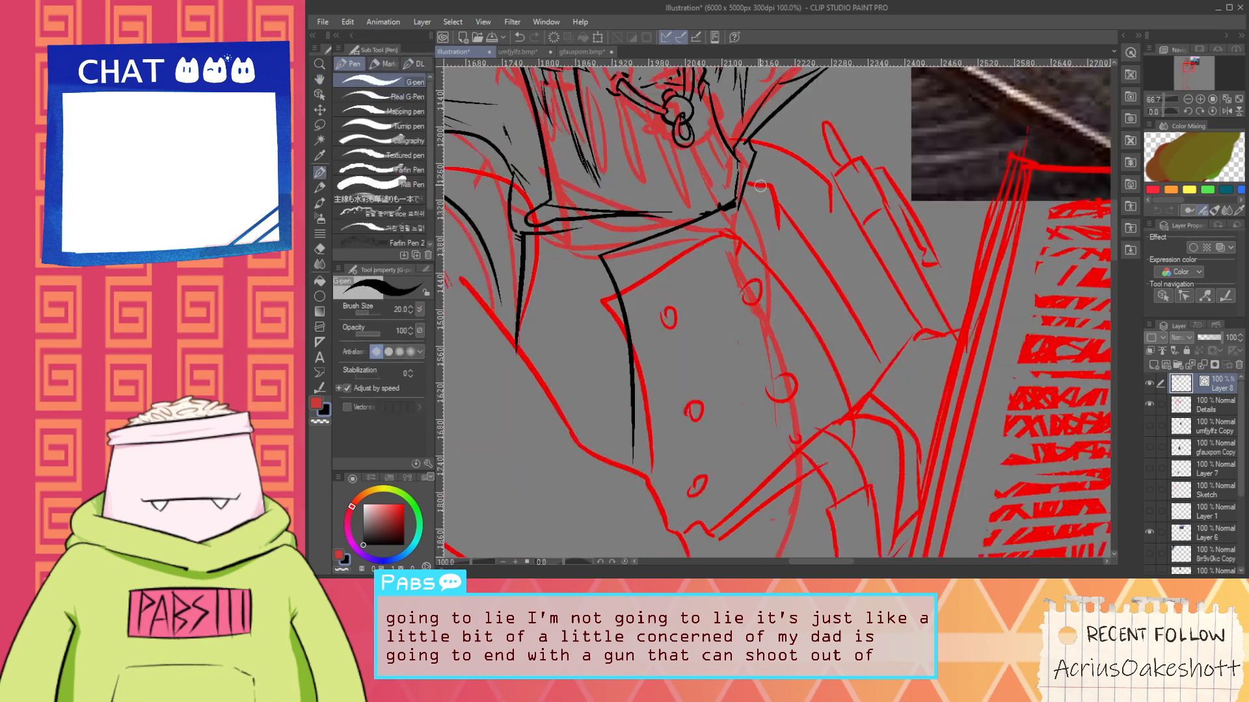
{"action": "left_click_drag", "start_coordinate": [750, 171], "coordinate": [768, 175]}
{"action": "key", "text": "ctrl+z"}
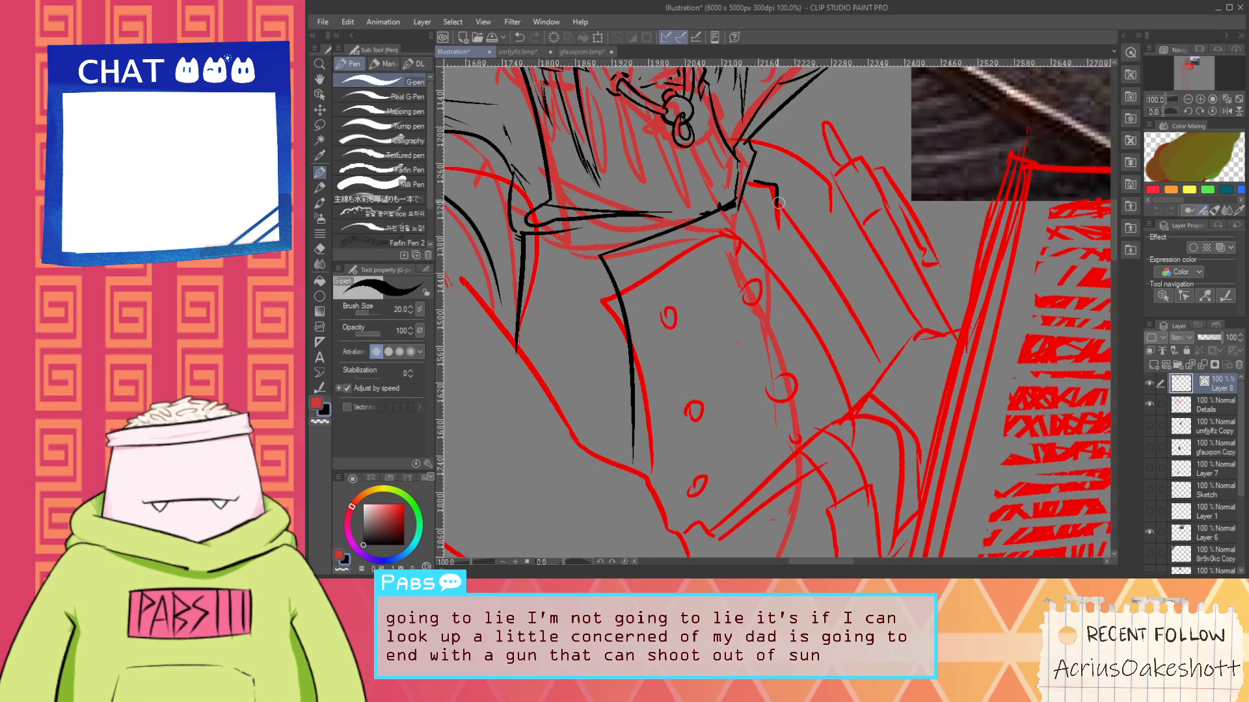
{"action": "scroll", "coordinate": [793, 228], "scroll_direction": "down", "scroll_amount": 1}
{"action": "scroll", "coordinate": [767, 215], "scroll_direction": "up", "scroll_amount": 2}
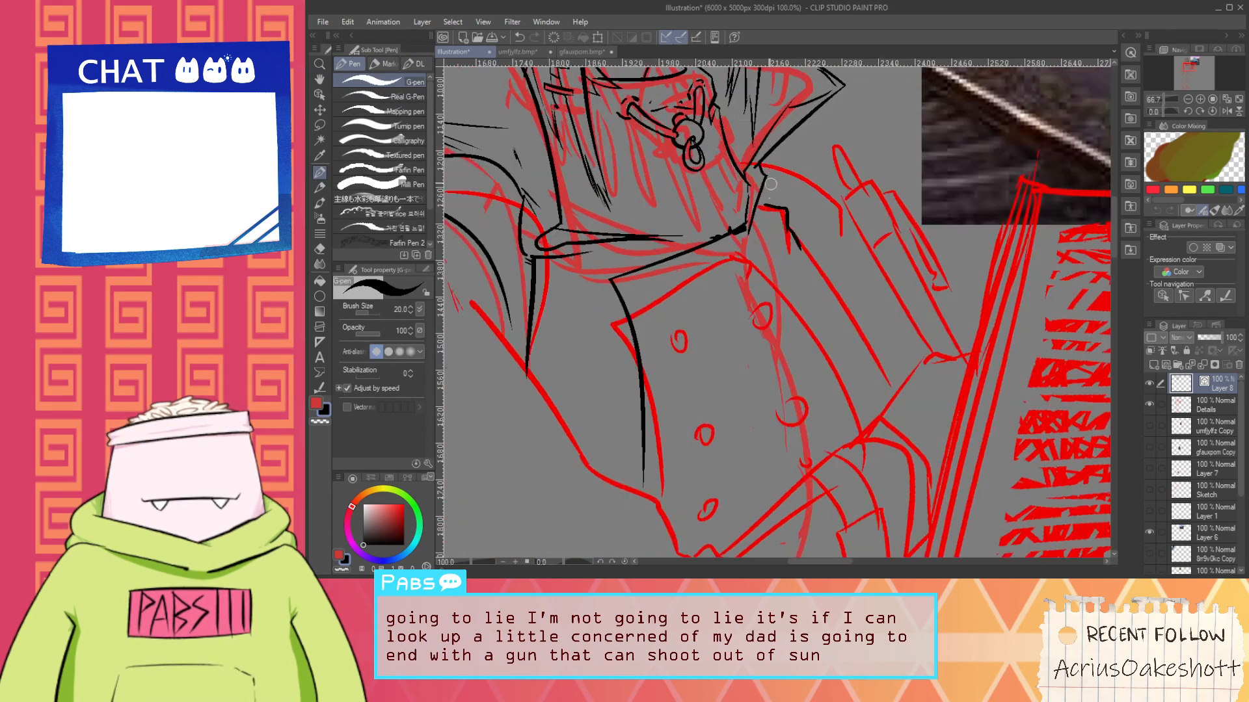
{"action": "key", "text": "e"}
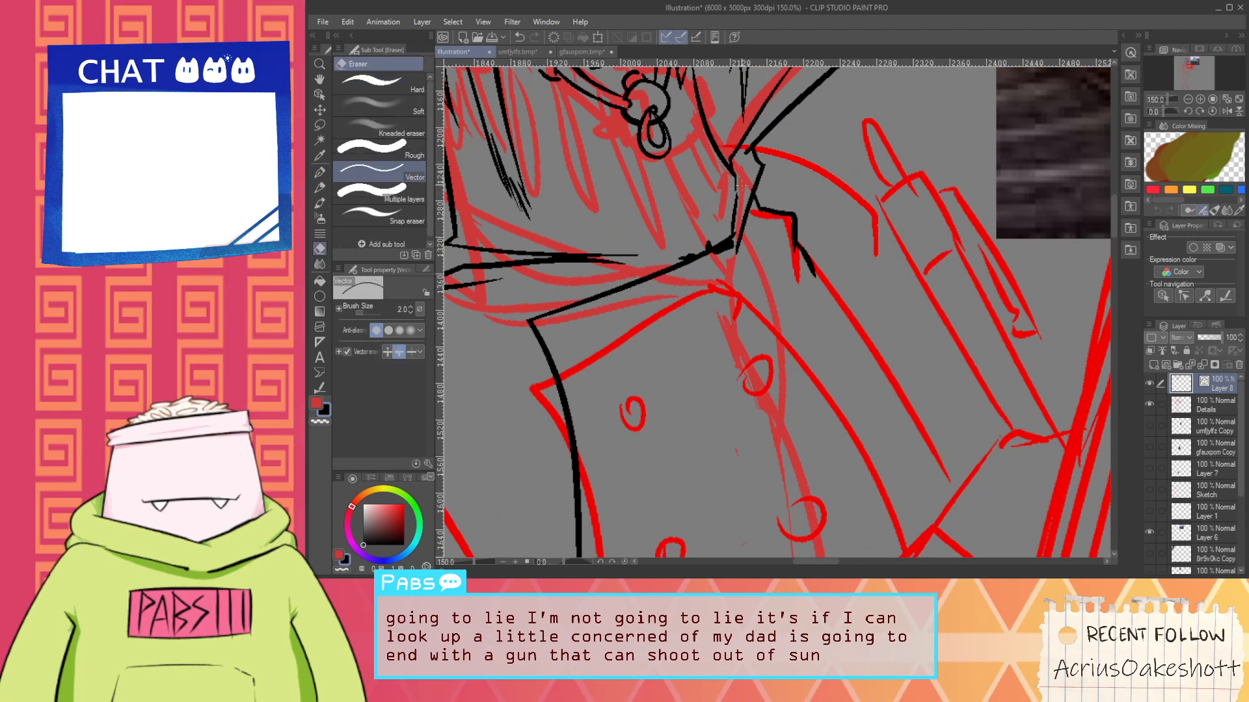
Ink the small folded end at the back of the near shoulder, just below the collar
{"action": "scroll", "coordinate": [740, 185], "scroll_direction": "down", "scroll_amount": 4}
{"action": "key", "text": "space"}
{"action": "scroll", "coordinate": [614, 224], "scroll_direction": "up", "scroll_amount": 1}
{"action": "left_click_drag", "start_coordinate": [613, 223], "coordinate": [647, 232]}
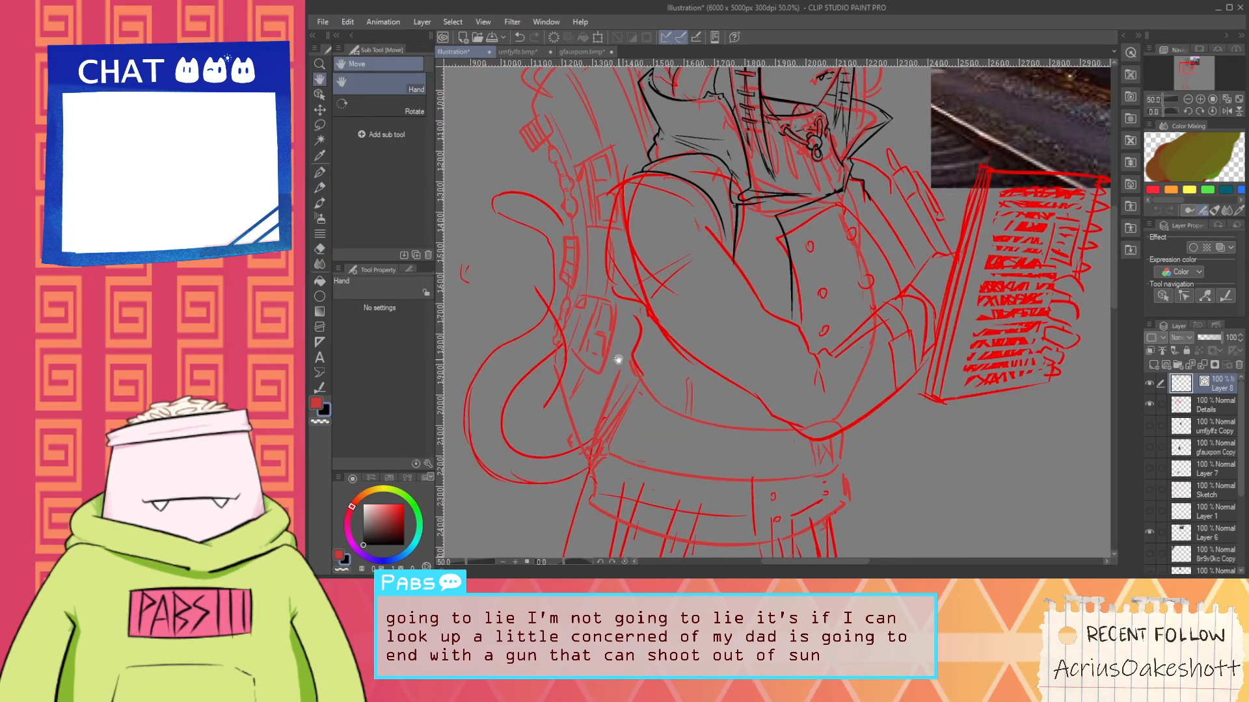
{"action": "scroll", "coordinate": [614, 208], "scroll_direction": "up", "scroll_amount": 3}
{"action": "key", "text": "p"}
{"action": "mouse_move", "coordinate": [630, 170]}
{"action": "left_mouse_down"}
{"action": "mouse_move", "coordinate": [698, 137]}
{"action": "mouse_move", "coordinate": [631, 171]}
{"action": "mouse_move", "coordinate": [623, 156]}
{"action": "mouse_move", "coordinate": [682, 131]}
{"action": "left_mouse_up"}
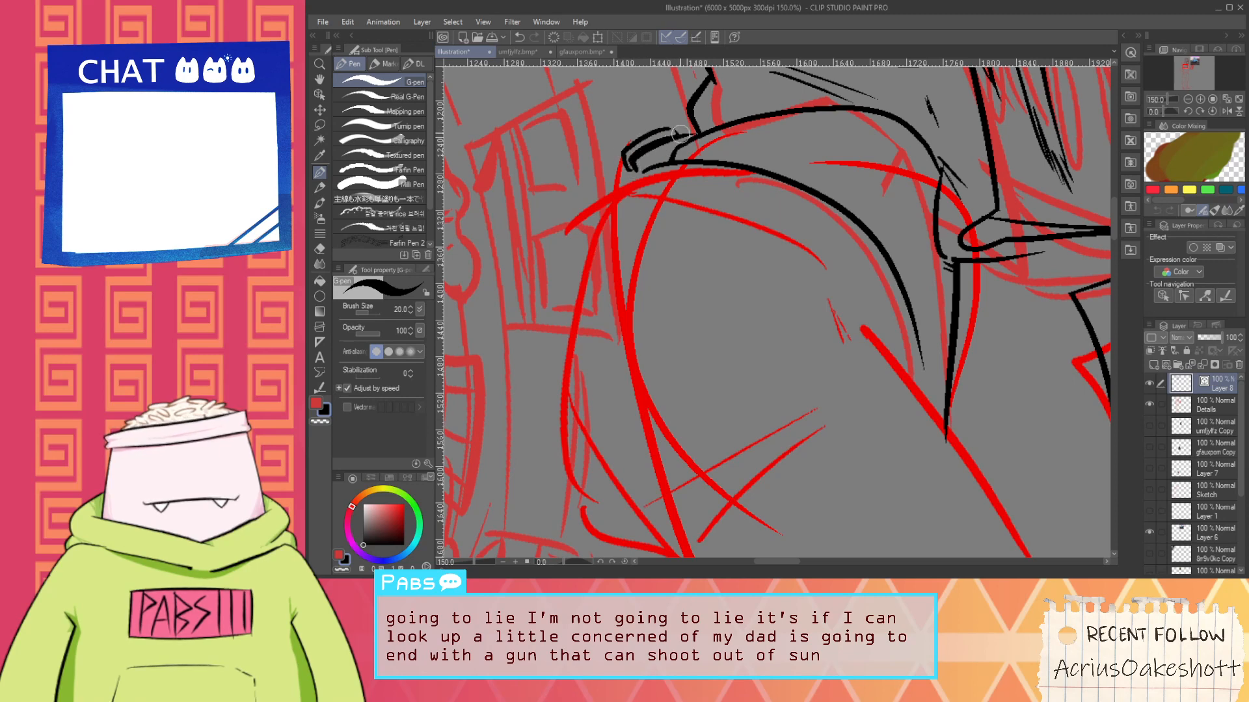
Ink the small pointed backpack strap piece beneath the near arm, beside the waist
{"action": "scroll", "coordinate": [682, 134], "scroll_direction": "down", "scroll_amount": 3}
{"action": "key", "text": "space"}
{"action": "left_click_drag", "start_coordinate": [750, 155], "coordinate": [739, 130]}
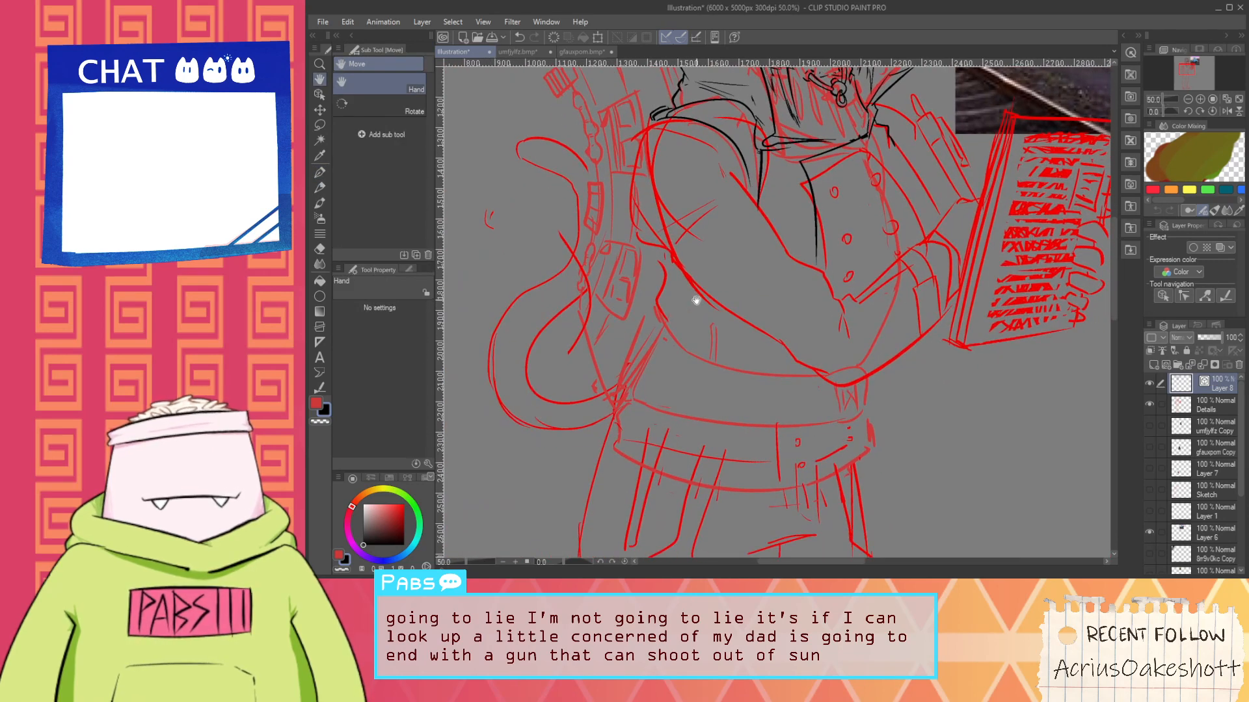
{"action": "scroll", "coordinate": [689, 293], "scroll_direction": "up", "scroll_amount": 1}
{"action": "left_click_drag", "start_coordinate": [643, 276], "coordinate": [658, 269]}
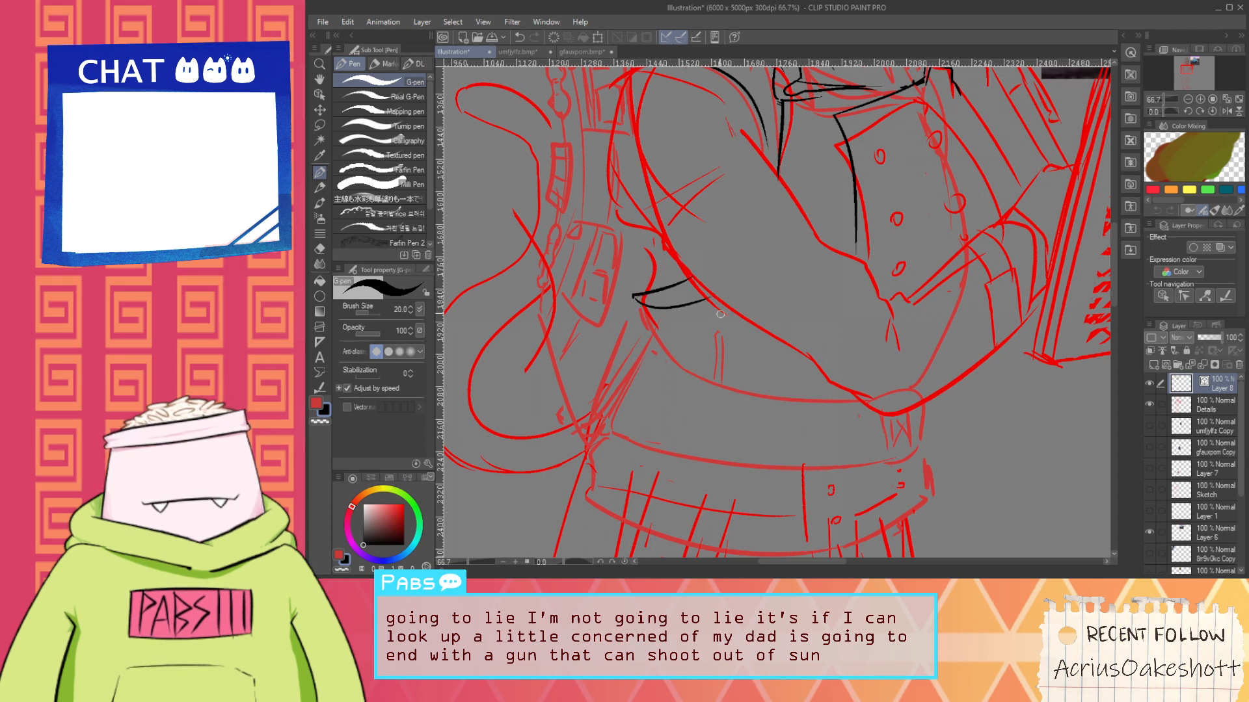
{"action": "key", "text": "ctrl+z"}
Ink the two long vertical edges of the backpack strap hanging below the near arm
{"action": "left_click_drag", "start_coordinate": [710, 294], "coordinate": [714, 433]}
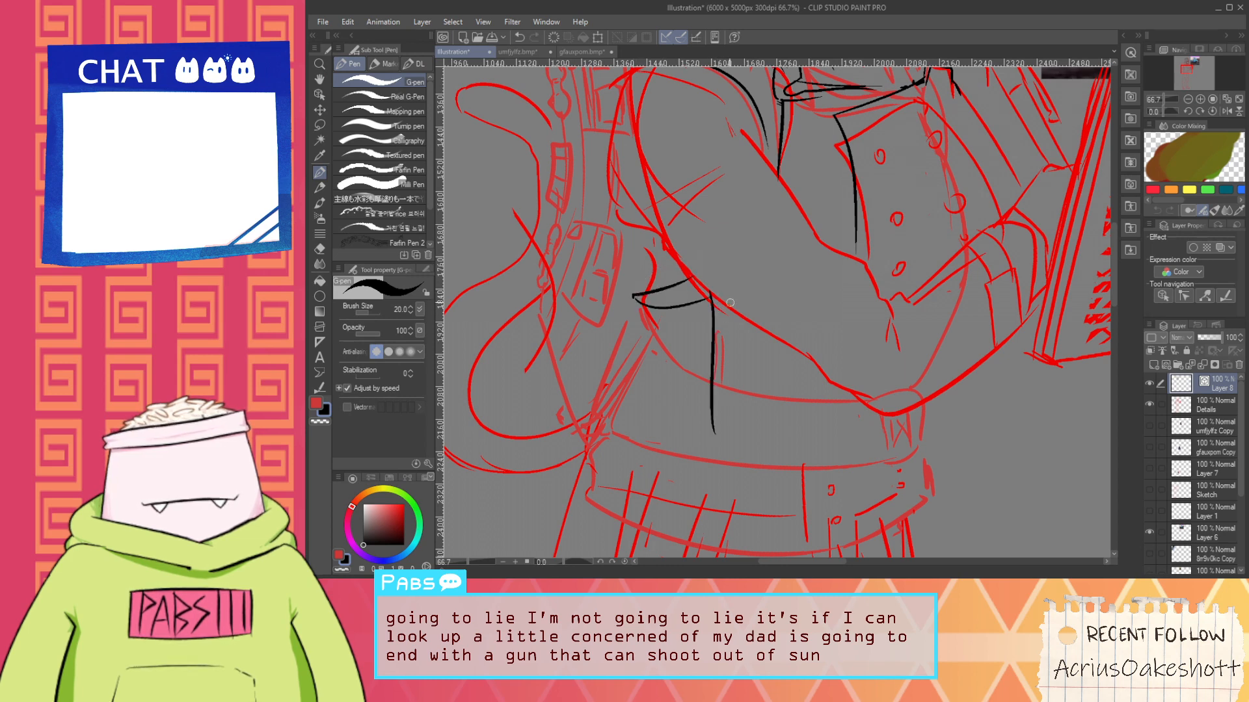
{"action": "left_click_drag", "start_coordinate": [729, 302], "coordinate": [734, 463]}
{"action": "scroll", "coordinate": [733, 463], "scroll_direction": "up", "scroll_amount": 1}
{"action": "key", "text": "ctrl+z"}
{"action": "left_click_drag", "start_coordinate": [742, 231], "coordinate": [755, 456]}
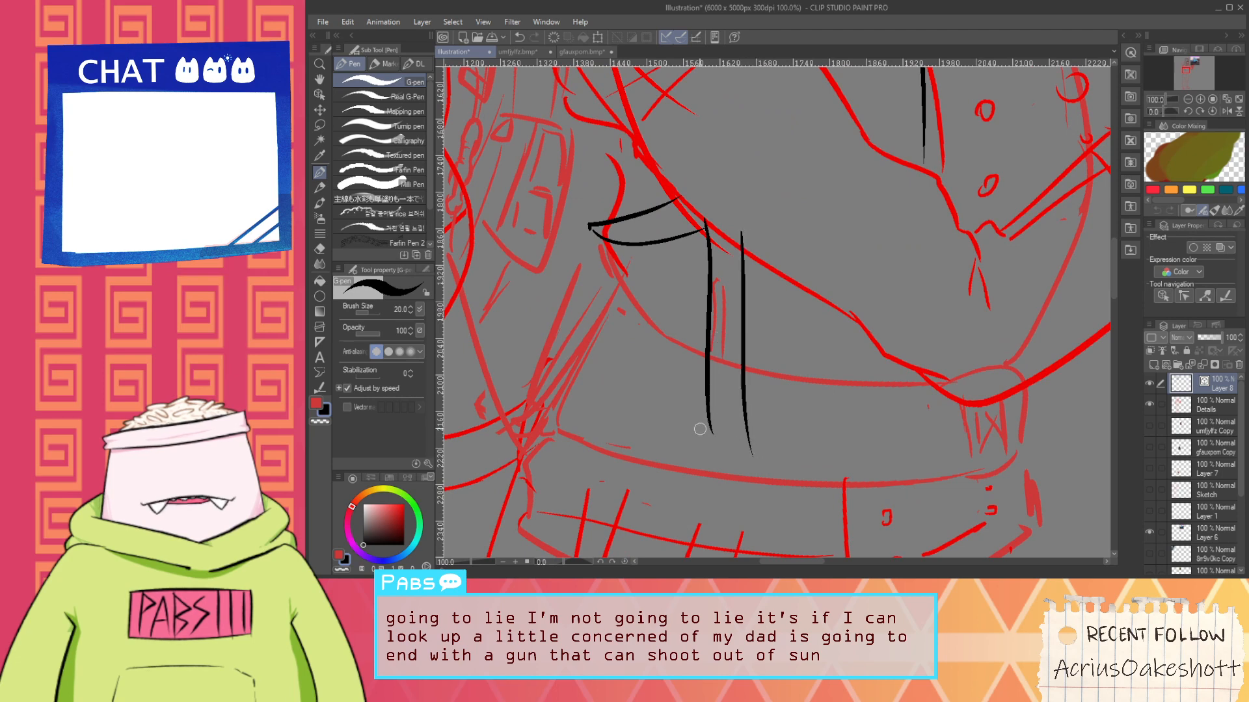
Ink a rounded tab closing off the lower end of the hanging backpack strap
{"action": "mouse_move", "coordinate": [704, 405]}
{"action": "left_mouse_down"}
{"action": "mouse_move", "coordinate": [758, 449]}
{"action": "mouse_move", "coordinate": [746, 407]}
{"action": "mouse_move", "coordinate": [761, 412]}
{"action": "mouse_move", "coordinate": [742, 425]}
{"action": "mouse_move", "coordinate": [716, 408]}
{"action": "left_mouse_up"}
{"action": "scroll", "coordinate": [733, 426], "scroll_direction": "up", "scroll_amount": 1}
{"action": "key", "text": "e"}
{"action": "key", "text": "p"}
{"action": "key", "text": "ctrl+z"}
{"action": "key", "text": "ctrl+y"}
{"action": "key", "text": "ctrl+z"}
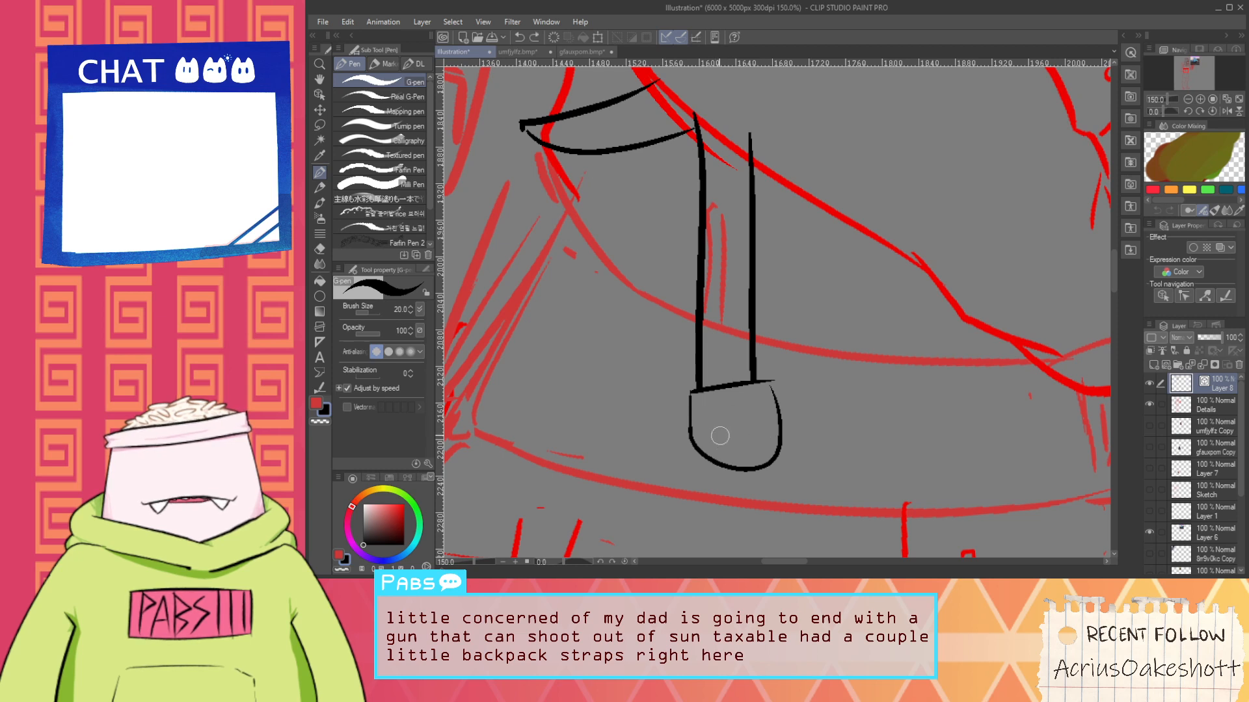
Draw a small oval hole inside the rounded tab at the strap's end
{"action": "scroll", "coordinate": [737, 441], "scroll_direction": "up", "scroll_amount": 1}
{"action": "mouse_move", "coordinate": [703, 440]}
{"action": "left_mouse_down"}
{"action": "mouse_move", "coordinate": [729, 418]}
{"action": "mouse_move", "coordinate": [711, 421]}
{"action": "mouse_move", "coordinate": [767, 439]}
{"action": "mouse_move", "coordinate": [699, 437]}
{"action": "left_mouse_up"}
{"action": "key", "text": "ctrl+z"}
{"action": "left_click_drag", "start_coordinate": [773, 425], "coordinate": [764, 435]}
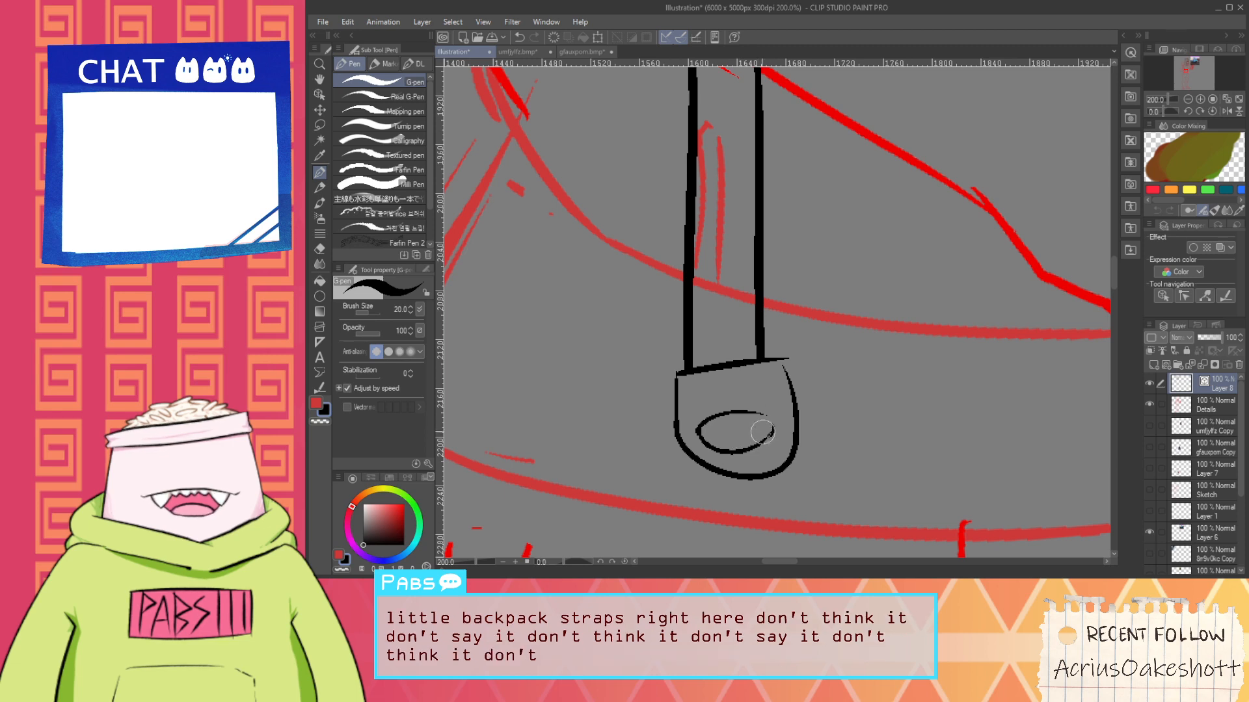
{"action": "scroll", "coordinate": [714, 390], "scroll_direction": "up", "scroll_amount": 2}
{"action": "left_click_drag", "start_coordinate": [707, 388], "coordinate": [702, 396]}
{"action": "left_click_drag", "start_coordinate": [834, 377], "coordinate": [822, 384]}
{"action": "scroll", "coordinate": [817, 375], "scroll_direction": "down", "scroll_amount": 5}
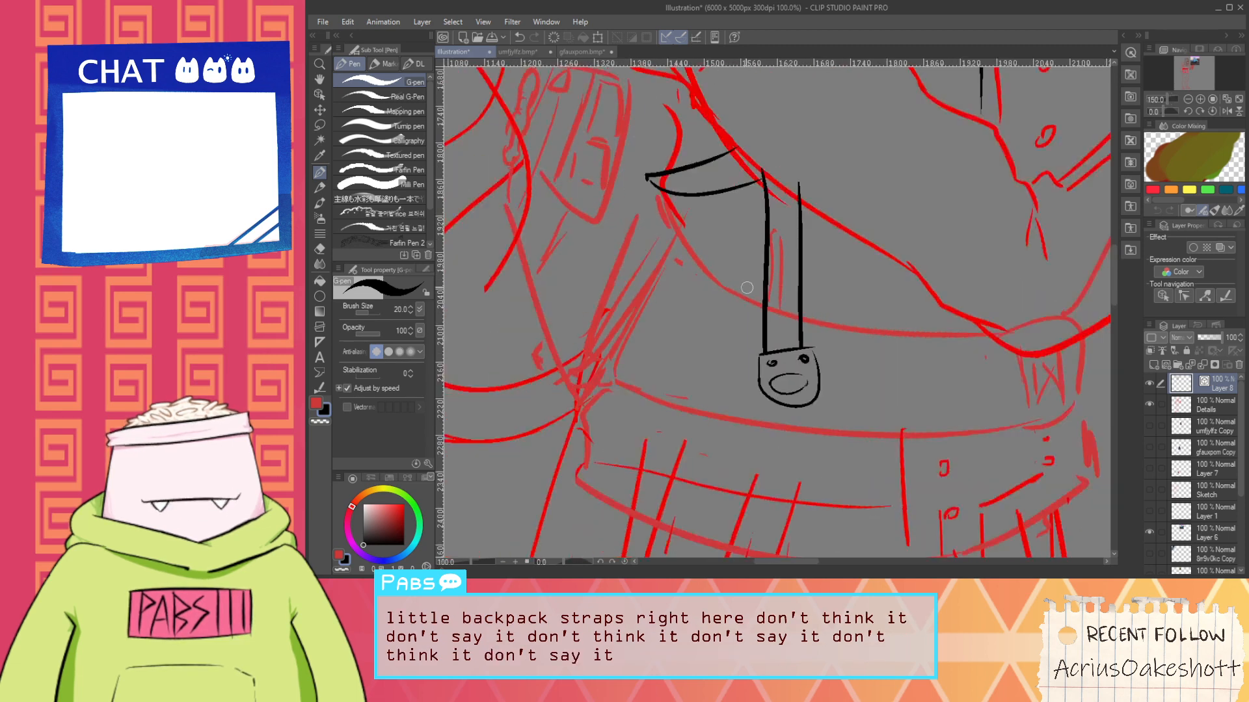
{"action": "key", "text": "space"}
{"action": "left_click_drag", "start_coordinate": [744, 148], "coordinate": [706, 219]}
{"action": "scroll", "coordinate": [731, 361], "scroll_direction": "up", "scroll_amount": 2}
{"action": "key", "text": "ctrl+z"}
{"action": "key", "text": "ctrl+z"}
Draw three thick parallel lines across the strap tab above its oval hole
{"action": "mouse_move", "coordinate": [732, 437]}
{"action": "left_mouse_down"}
{"action": "mouse_move", "coordinate": [704, 314]}
{"action": "mouse_move", "coordinate": [834, 280]}
{"action": "left_mouse_up"}
{"action": "scroll", "coordinate": [703, 335], "scroll_direction": "up", "scroll_amount": 3}
{"action": "mouse_move", "coordinate": [642, 331]}
{"action": "left_mouse_down"}
{"action": "mouse_move", "coordinate": [797, 314]}
{"action": "mouse_move", "coordinate": [842, 322]}
{"action": "left_mouse_up"}
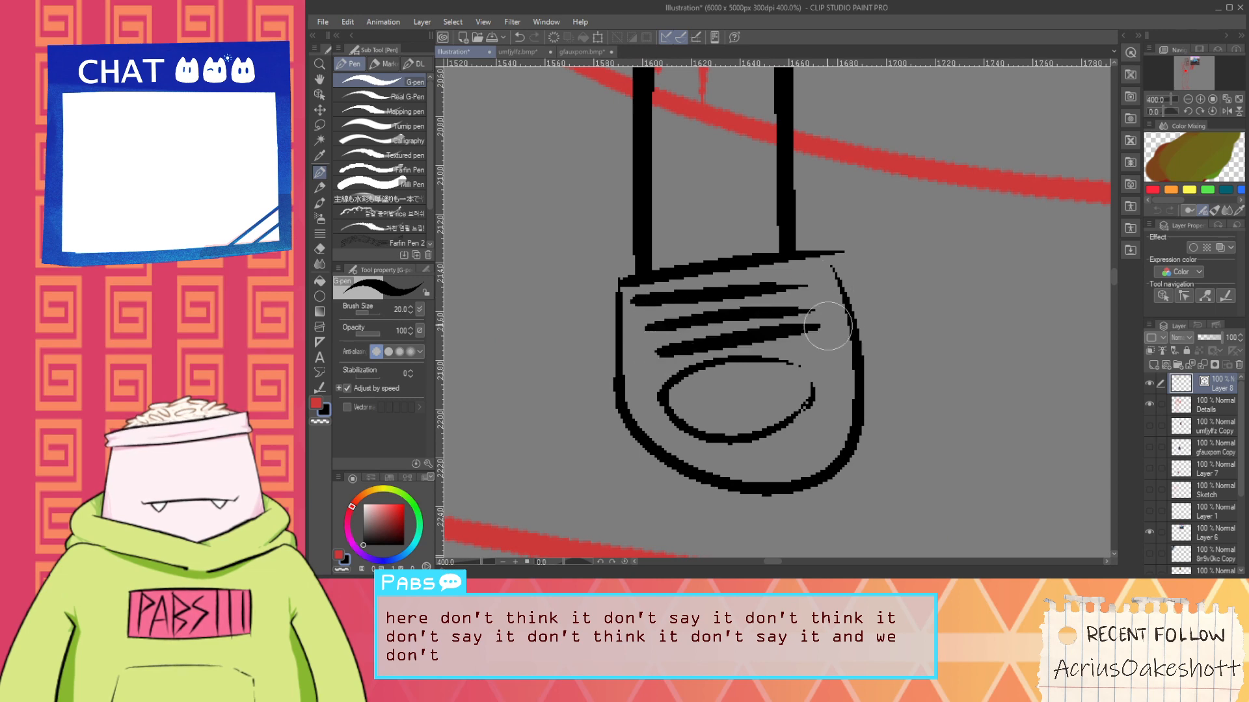
Ink the outer curve at the top of the near sleeve and the inner seam line along the shoulder
{"action": "scroll", "coordinate": [774, 270], "scroll_direction": "down", "scroll_amount": 4}
{"action": "scroll", "coordinate": [756, 232], "scroll_direction": "down", "scroll_amount": 2}
{"action": "key", "text": "space"}
{"action": "left_click_drag", "start_coordinate": [778, 134], "coordinate": [701, 328]}
{"action": "scroll", "coordinate": [734, 242], "scroll_direction": "down", "scroll_amount": 1}
{"action": "scroll", "coordinate": [654, 223], "scroll_direction": "up", "scroll_amount": 2}
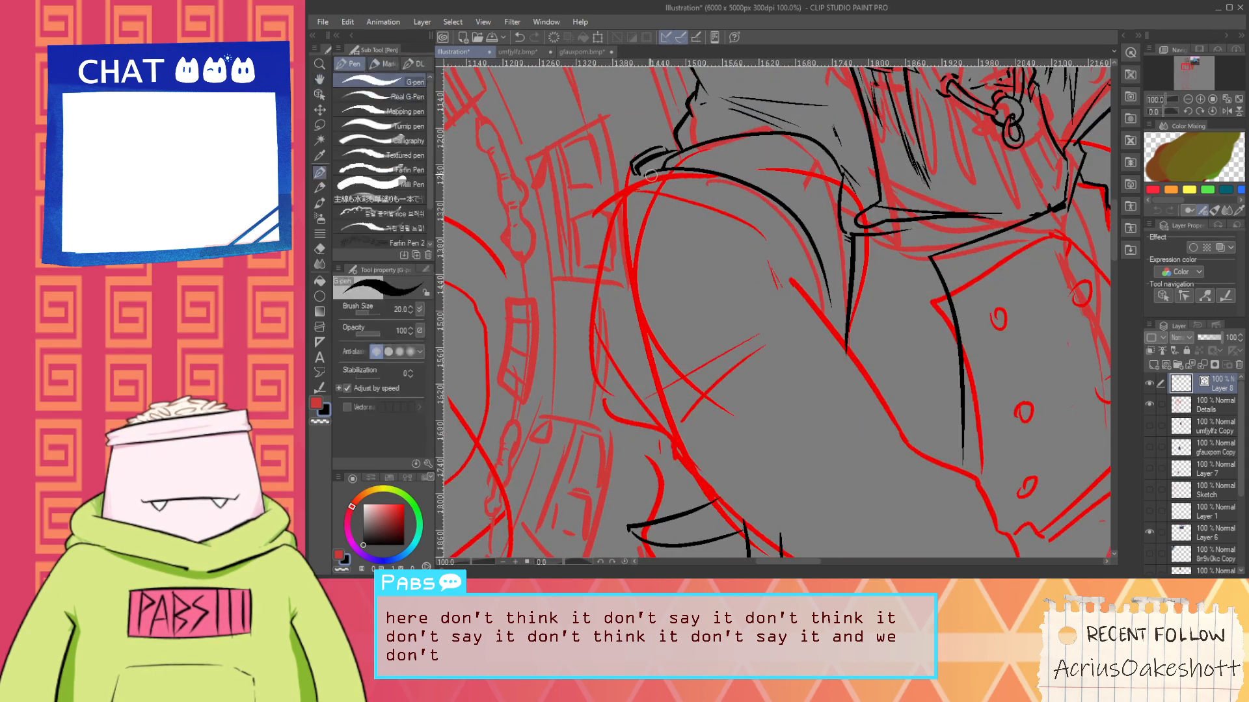
{"action": "left_click_drag", "start_coordinate": [653, 173], "coordinate": [596, 234]}
{"action": "key", "text": "ctrl+z"}
{"action": "left_click_drag", "start_coordinate": [657, 171], "coordinate": [593, 273]}
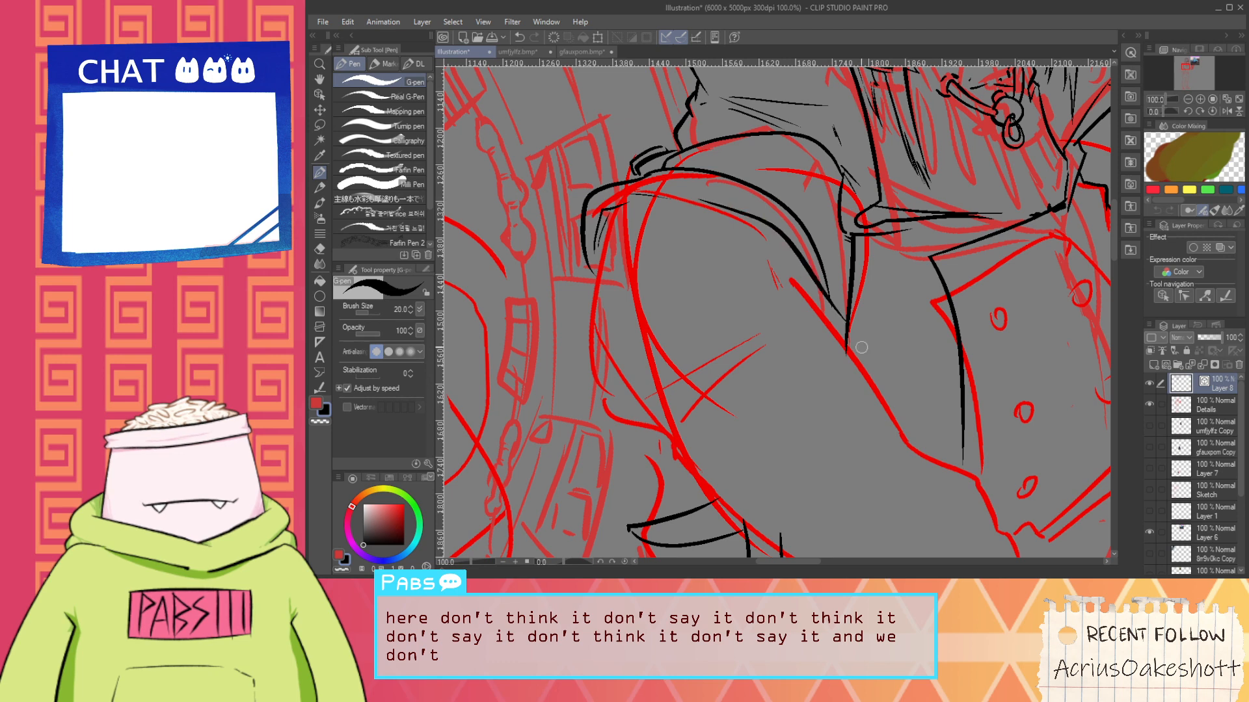
Ink the inner edge of the near upper arm from the armpit down to the elbow crease
{"action": "key", "text": "space"}
{"action": "mouse_move", "coordinate": [776, 249]}
{"action": "left_mouse_down"}
{"action": "mouse_move", "coordinate": [712, 252]}
{"action": "mouse_move", "coordinate": [630, 176]}
{"action": "mouse_move", "coordinate": [693, 189]}
{"action": "mouse_move", "coordinate": [847, 391]}
{"action": "left_mouse_up"}
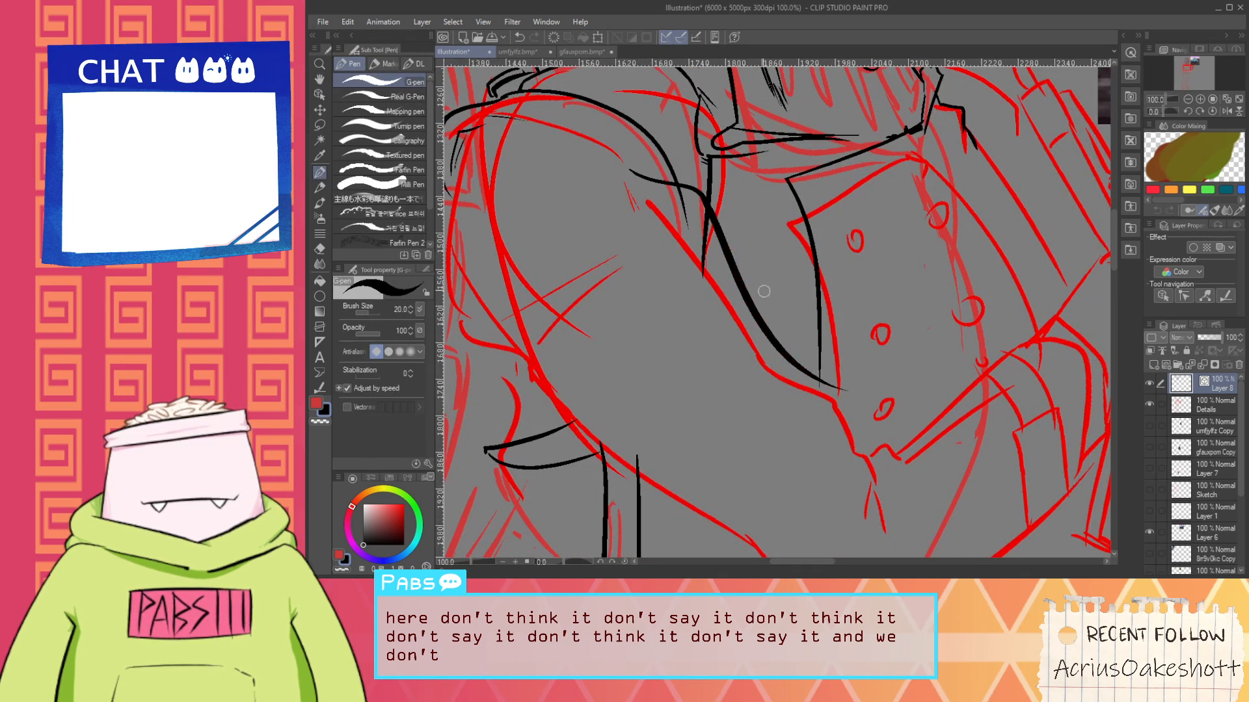
{"action": "key", "text": "ctrl+z"}
{"action": "left_click_drag", "start_coordinate": [629, 179], "coordinate": [770, 379]}
{"action": "key", "text": "ctrl+z"}
{"action": "mouse_move", "coordinate": [635, 193]}
{"action": "left_mouse_down"}
{"action": "mouse_move", "coordinate": [718, 240]}
{"action": "mouse_move", "coordinate": [780, 328]}
{"action": "mouse_move", "coordinate": [788, 314]}
{"action": "mouse_move", "coordinate": [807, 341]}
{"action": "mouse_move", "coordinate": [767, 368]}
{"action": "left_mouse_up"}
Ink the jagged fold at the inner elbow and the upper edge of the forearm rising from it
{"action": "key", "text": "space"}
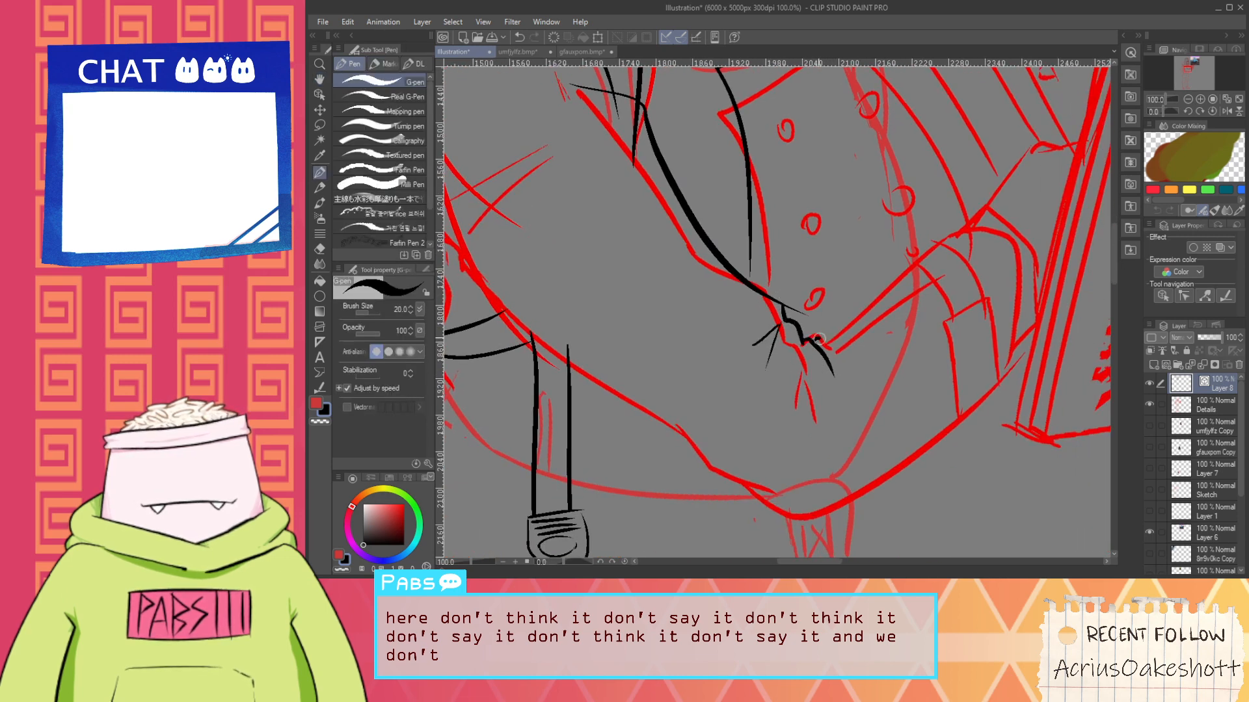
{"action": "left_click_drag", "start_coordinate": [819, 339], "coordinate": [928, 247]}
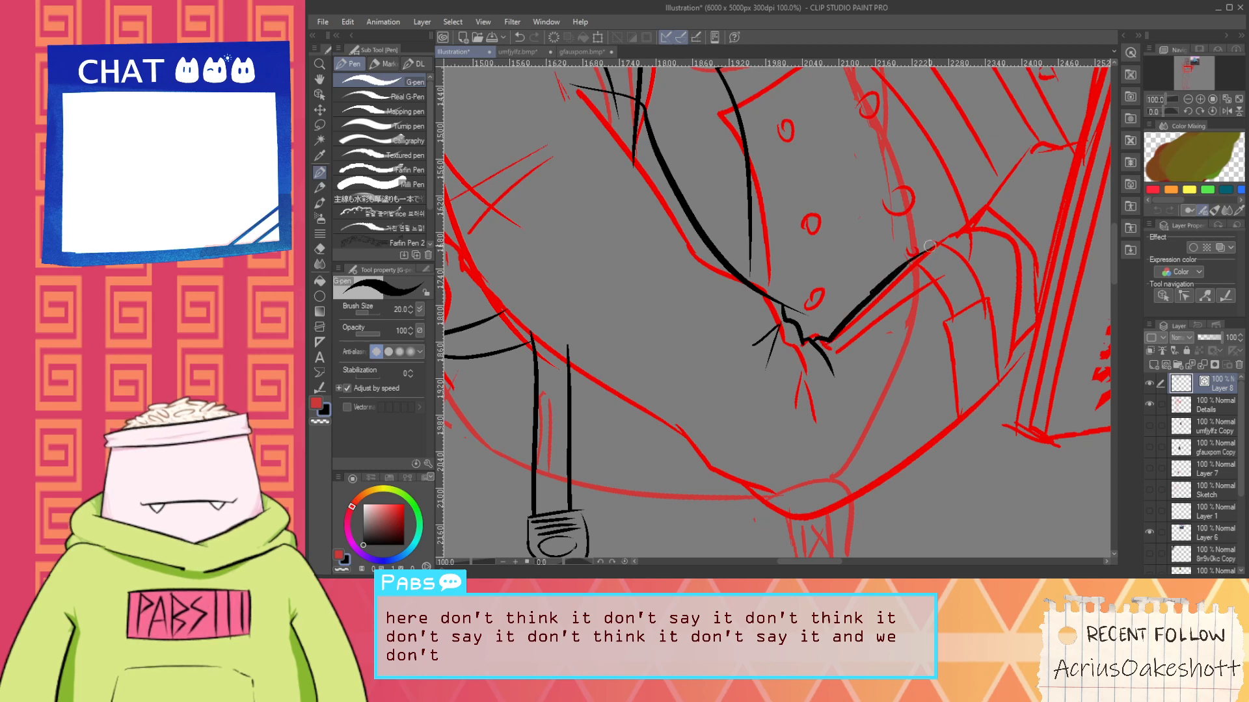
{"action": "scroll", "coordinate": [938, 257], "scroll_direction": "down", "scroll_amount": 2}
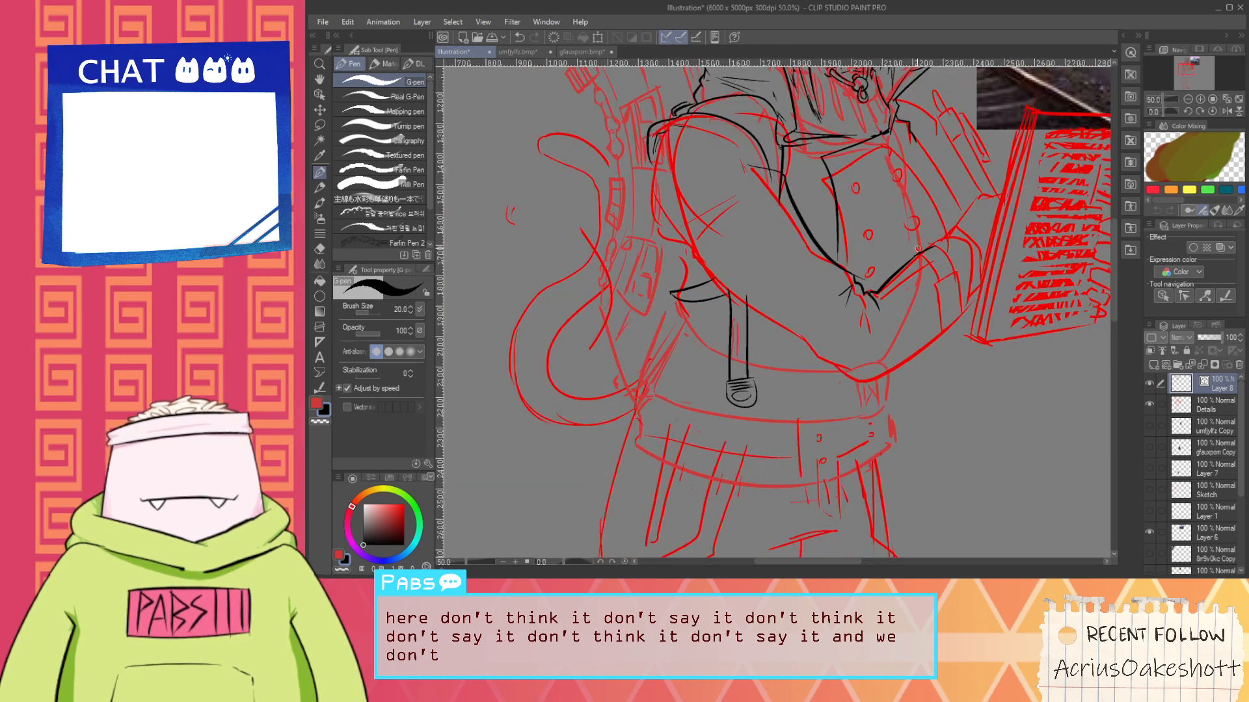
Ink the back edge of the near sleeve from below the shoulder to the top of the hanging strap
{"action": "scroll", "coordinate": [621, 157], "scroll_direction": "up", "scroll_amount": 1}
{"action": "key", "text": "ctrl+z"}
{"action": "left_click_drag", "start_coordinate": [626, 151], "coordinate": [676, 255]}
{"action": "key", "text": "ctrl+z"}
{"action": "left_click_drag", "start_coordinate": [627, 150], "coordinate": [679, 267]}
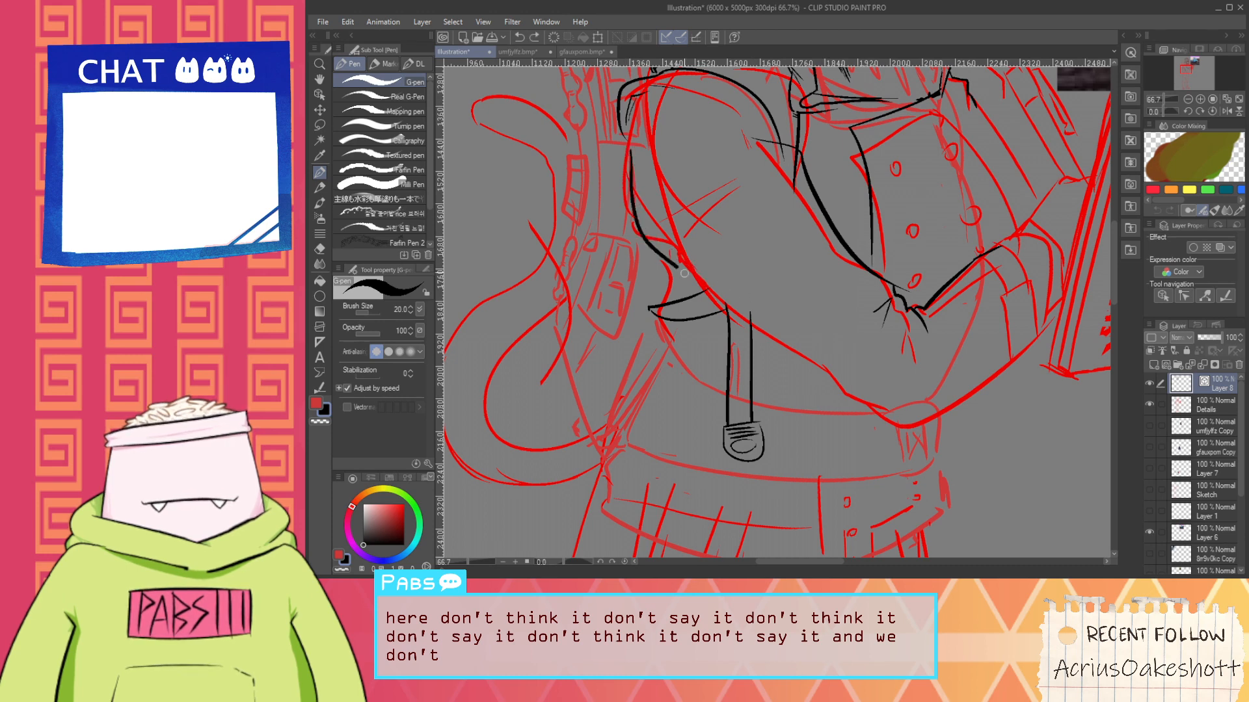
{"action": "scroll", "coordinate": [640, 138], "scroll_direction": "up", "scroll_amount": 2}
{"action": "key", "text": "ctrl+z"}
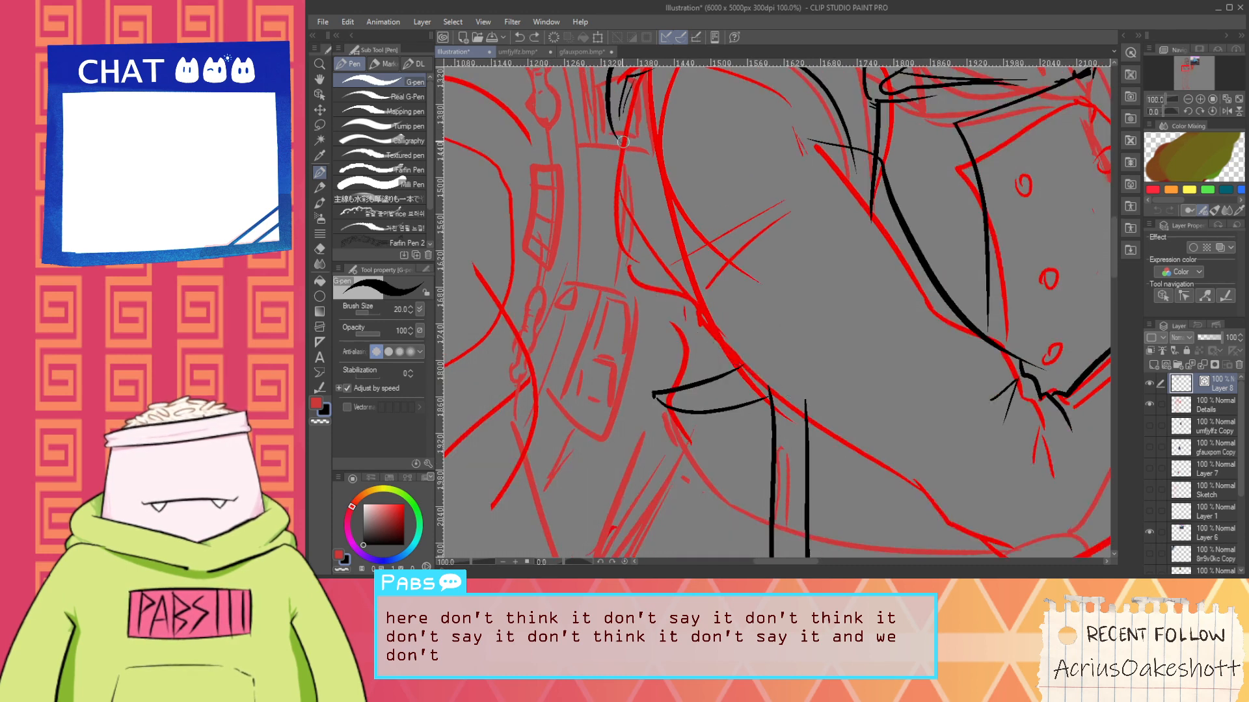
{"action": "left_click_drag", "start_coordinate": [623, 142], "coordinate": [703, 335]}
{"action": "scroll", "coordinate": [702, 284], "scroll_direction": "down", "scroll_amount": 1}
{"action": "key", "text": "space"}
{"action": "left_click_drag", "start_coordinate": [705, 270], "coordinate": [699, 269]}
{"action": "scroll", "coordinate": [698, 270], "scroll_direction": "up", "scroll_amount": 1}
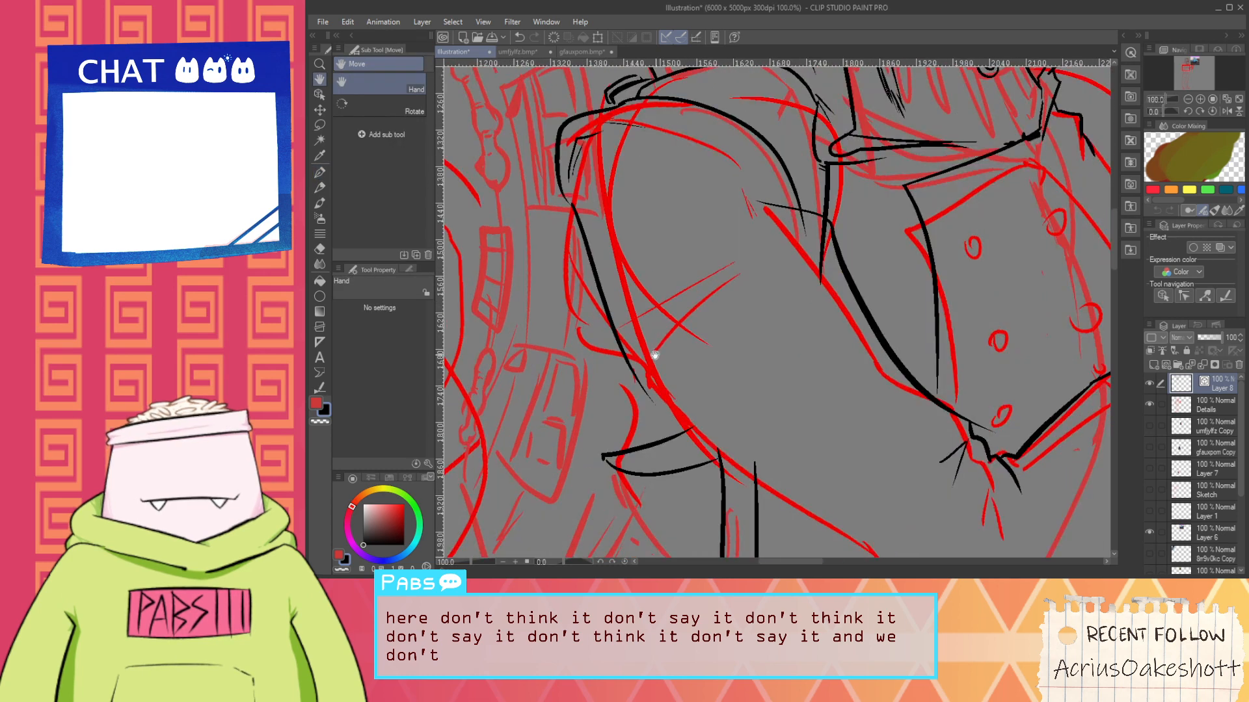
Ink the underside of the upper sleeve past the strap, ending in a small wavy fold before the elbow
{"action": "left_click_drag", "start_coordinate": [644, 387], "coordinate": [898, 560]}
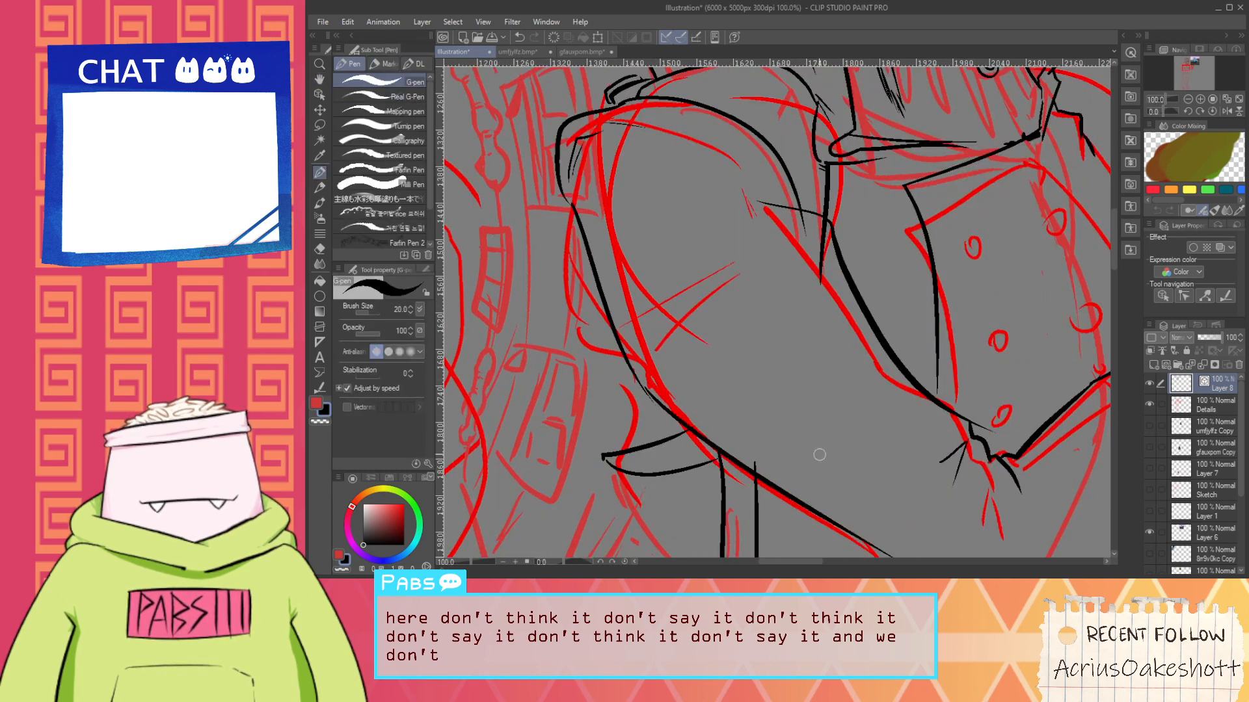
{"action": "key", "text": "space"}
{"action": "left_click_drag", "start_coordinate": [769, 423], "coordinate": [657, 285]}
{"action": "key", "text": "ctrl+z"}
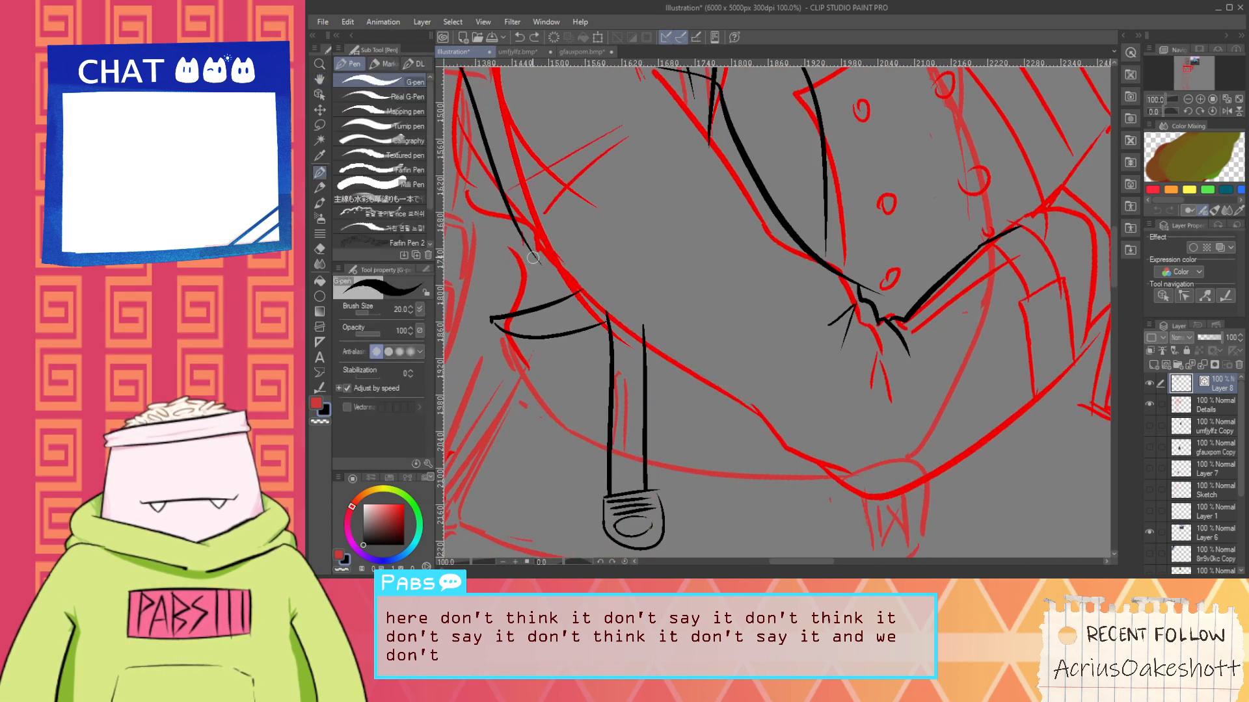
{"action": "left_click_drag", "start_coordinate": [531, 257], "coordinate": [725, 423]}
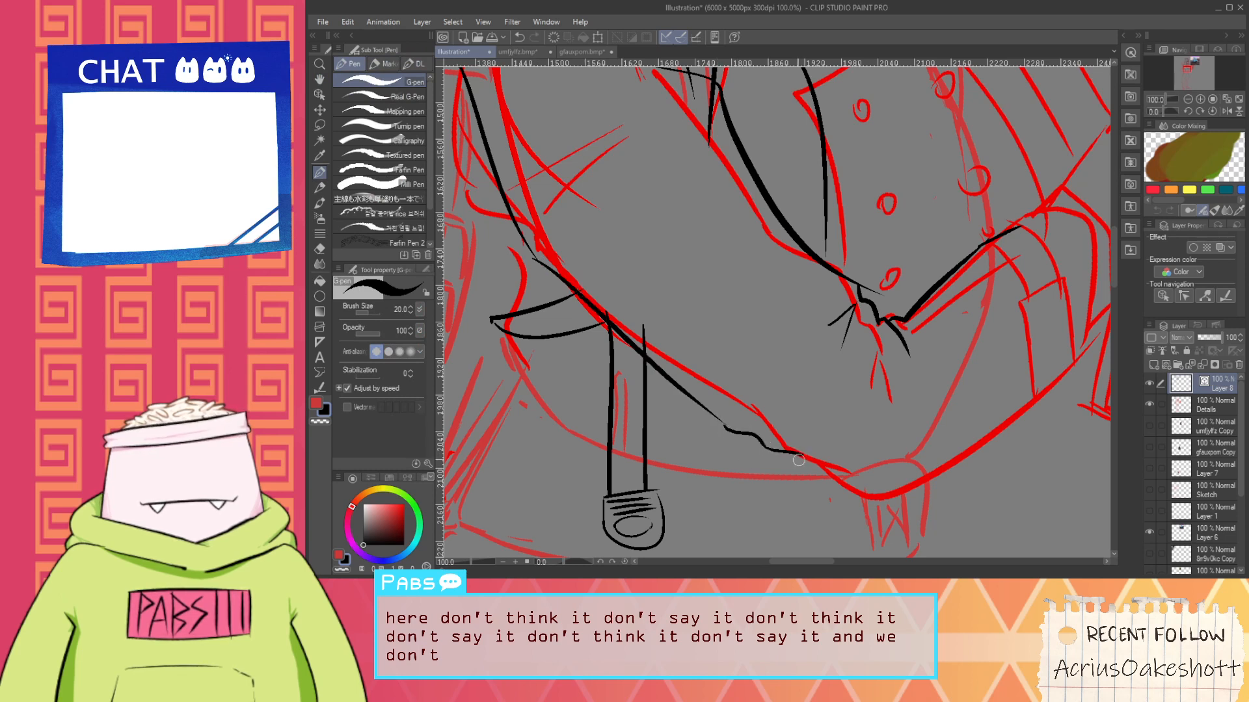
Ink the rounded elbow and the underside of the forearm up to the cuff
{"action": "mouse_move", "coordinate": [799, 459]}
{"action": "left_mouse_down"}
{"action": "mouse_move", "coordinate": [904, 491]}
{"action": "mouse_move", "coordinate": [735, 406]}
{"action": "mouse_move", "coordinate": [853, 341]}
{"action": "mouse_move", "coordinate": [958, 253]}
{"action": "left_mouse_up"}
{"action": "key", "text": "space"}
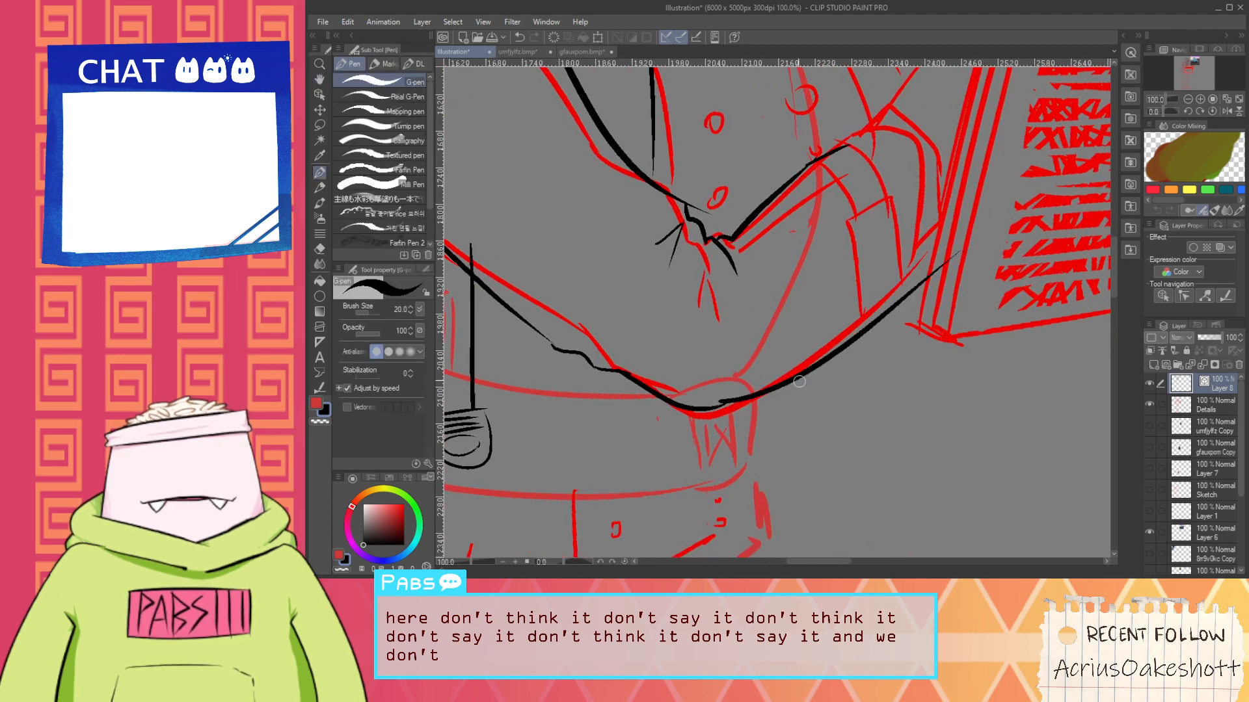
{"action": "key", "text": "ctrl+z"}
{"action": "left_click_drag", "start_coordinate": [715, 408], "coordinate": [955, 262]}
Extend the forearm's upper edge into a rounded cuff and ink the curved sleeve opening down to the underside
{"action": "key", "text": "space"}
{"action": "scroll", "coordinate": [770, 262], "scroll_direction": "up", "scroll_amount": 1}
{"action": "mouse_move", "coordinate": [849, 156]}
{"action": "left_mouse_down"}
{"action": "mouse_move", "coordinate": [770, 262]}
{"action": "mouse_move", "coordinate": [757, 244]}
{"action": "left_mouse_up"}
{"action": "key", "text": "e"}
{"action": "key", "text": "p"}
{"action": "mouse_move", "coordinate": [698, 291]}
{"action": "left_mouse_down"}
{"action": "mouse_move", "coordinate": [816, 203]}
{"action": "mouse_move", "coordinate": [738, 253]}
{"action": "mouse_move", "coordinate": [928, 266]}
{"action": "left_mouse_up"}
{"action": "key", "text": "ctrl+z"}
{"action": "key", "text": "ctrl+z"}
{"action": "left_click_drag", "start_coordinate": [683, 298], "coordinate": [937, 277]}
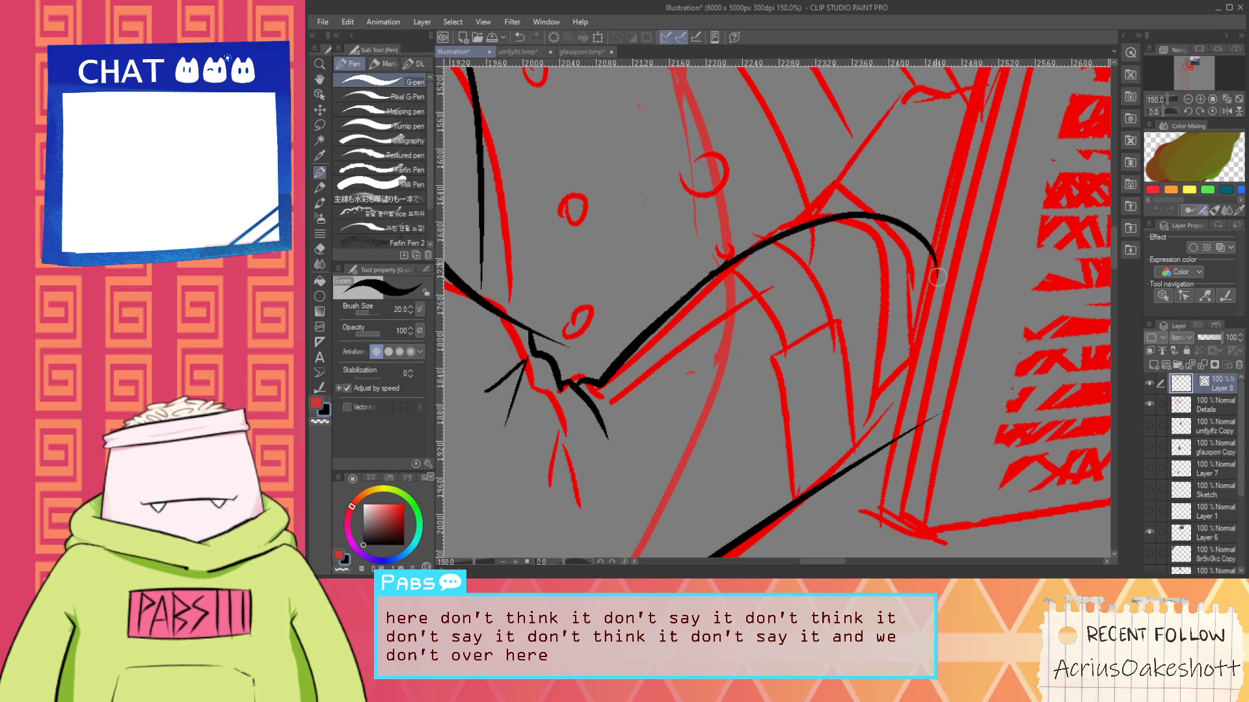
{"action": "left_click_drag", "start_coordinate": [838, 216], "coordinate": [814, 516]}
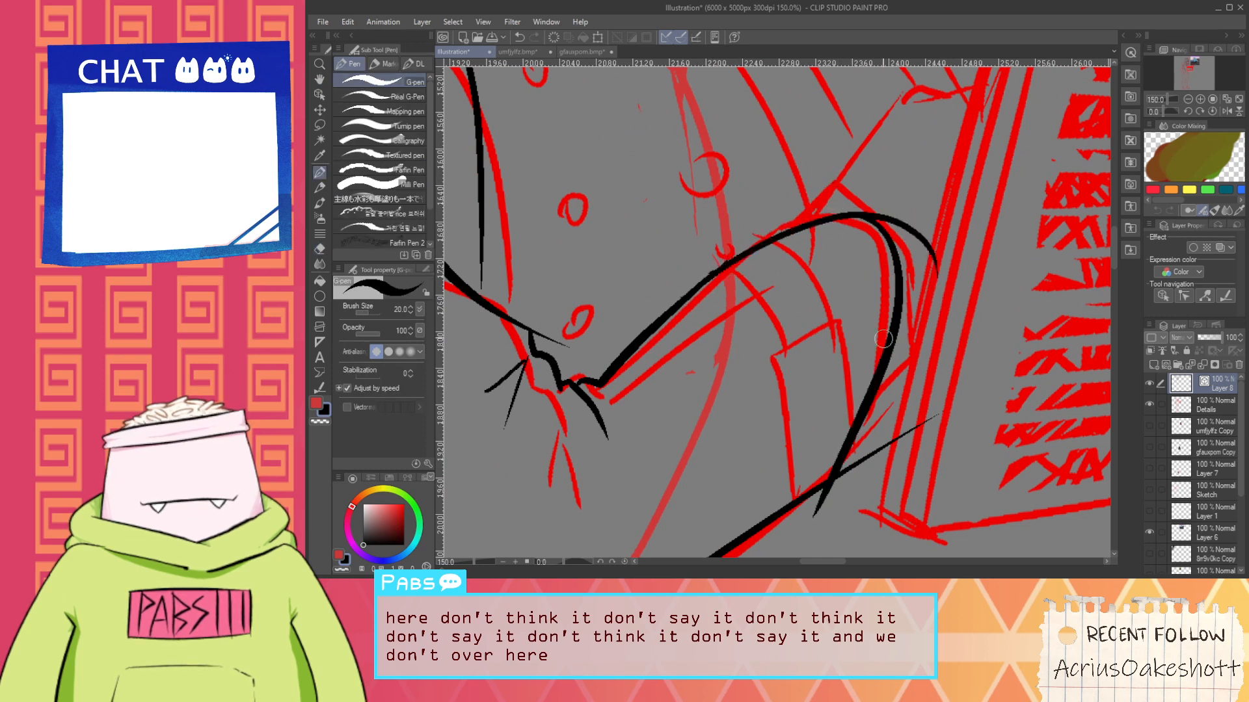
Erase the line ends overshooting the upper and lower corners of the sleeve opening
{"action": "key", "text": "e"}
{"action": "scroll", "coordinate": [918, 287], "scroll_direction": "down", "scroll_amount": 1}
{"action": "mouse_move", "coordinate": [909, 313]}
{"action": "left_mouse_down"}
{"action": "mouse_move", "coordinate": [852, 429]}
{"action": "mouse_move", "coordinate": [891, 265]}
{"action": "mouse_move", "coordinate": [874, 243]}
{"action": "mouse_move", "coordinate": [849, 438]}
{"action": "mouse_move", "coordinate": [872, 427]}
{"action": "left_mouse_up"}
{"action": "key", "text": "p"}
{"action": "key", "text": "ctrl+z"}
{"action": "key", "text": "e"}
{"action": "key", "text": "ctrl+z"}
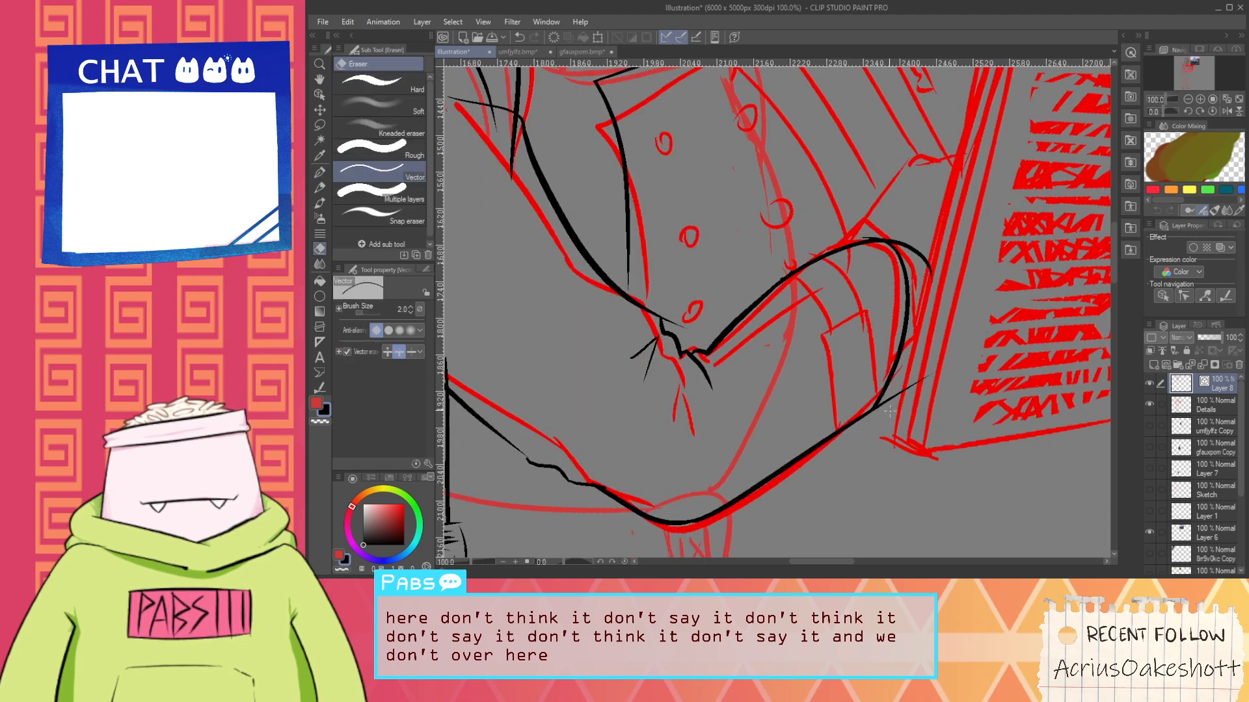
{"action": "scroll", "coordinate": [863, 239], "scroll_direction": "up", "scroll_amount": 1}
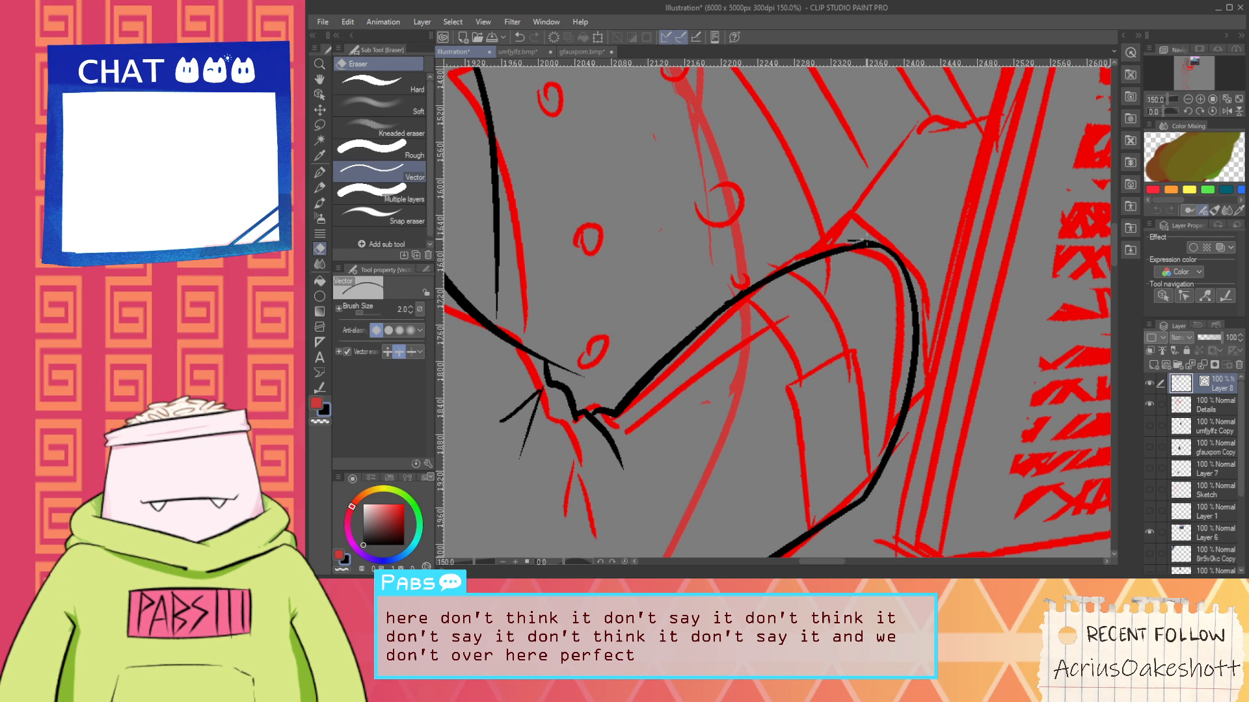
Ink thin fabric fold lines radiating downward from the inner elbow crease
{"action": "scroll", "coordinate": [721, 363], "scroll_direction": "down", "scroll_amount": 1}
{"action": "key", "text": "p"}
{"action": "left_click_drag", "start_coordinate": [660, 407], "coordinate": [685, 494]}
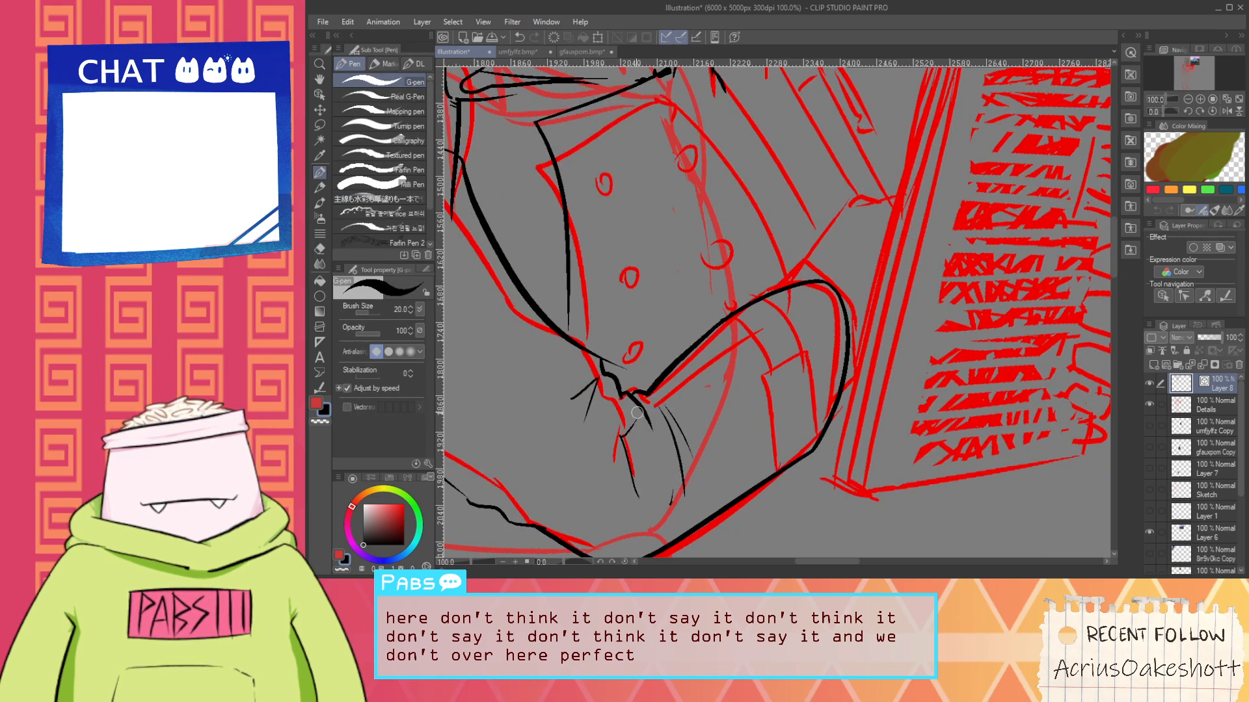
{"action": "left_click", "coordinate": [607, 415]}
{"action": "scroll", "coordinate": [614, 408], "scroll_direction": "down", "scroll_amount": 2}
{"action": "key", "text": "space"}
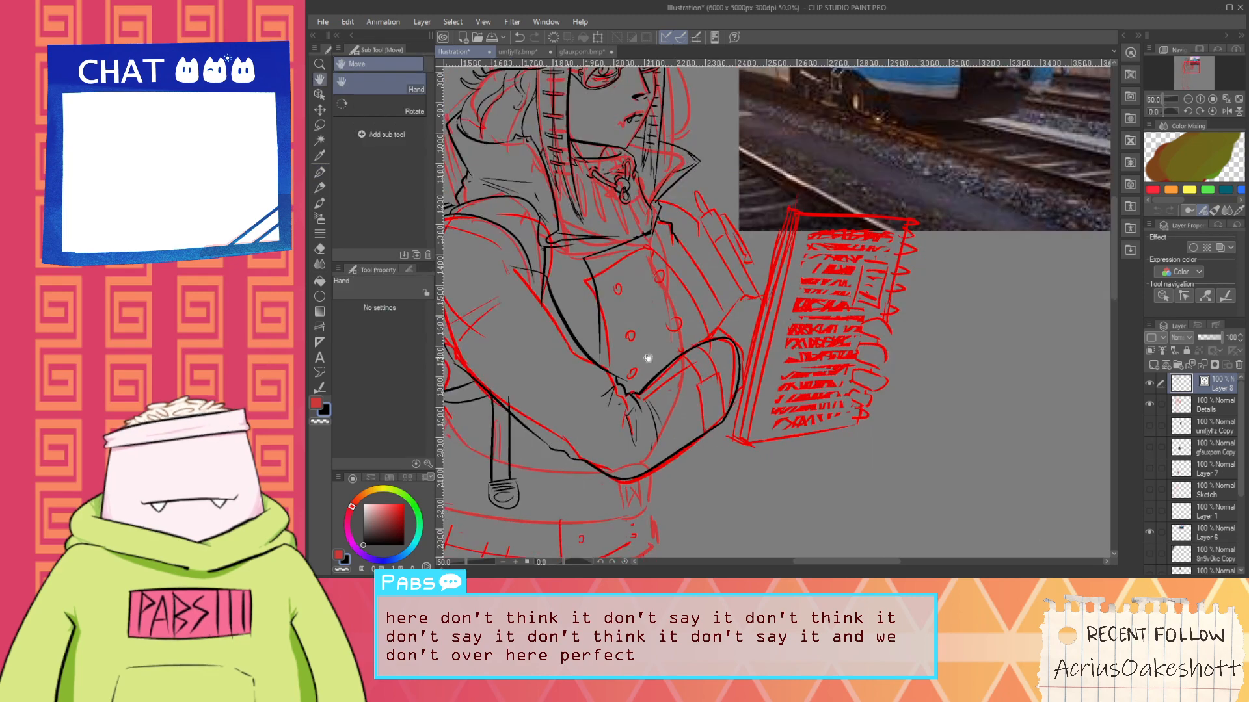
{"action": "scroll", "coordinate": [694, 318], "scroll_direction": "up", "scroll_amount": 2}
{"action": "mouse_move", "coordinate": [641, 361]}
{"action": "left_mouse_down"}
{"action": "mouse_move", "coordinate": [694, 318]}
{"action": "mouse_move", "coordinate": [683, 328]}
{"action": "left_mouse_up"}
Erase the strap line overlapping the sleeve and the excess line ends along the sleeve's back edge
{"action": "key", "text": "e"}
{"action": "scroll", "coordinate": [684, 329], "scroll_direction": "down", "scroll_amount": 2}
{"action": "key", "text": "space"}
{"action": "left_click_drag", "start_coordinate": [593, 316], "coordinate": [677, 329]}
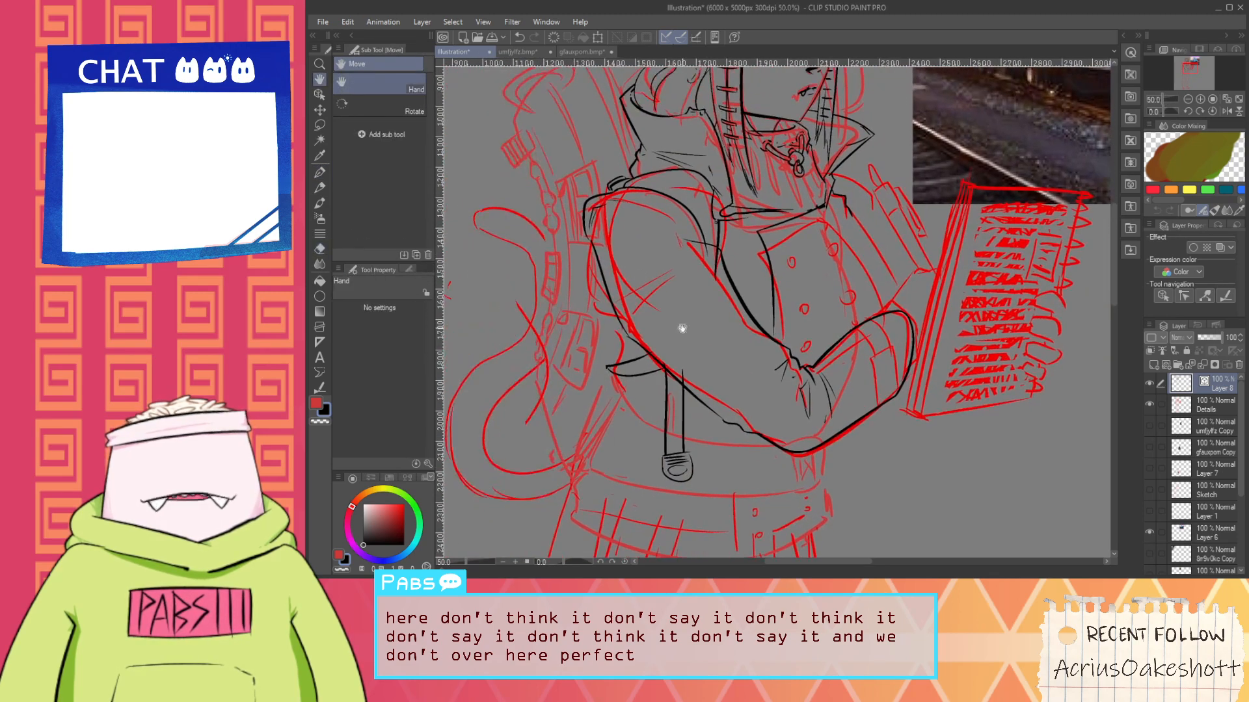
{"action": "scroll", "coordinate": [677, 329], "scroll_direction": "up", "scroll_amount": 2}
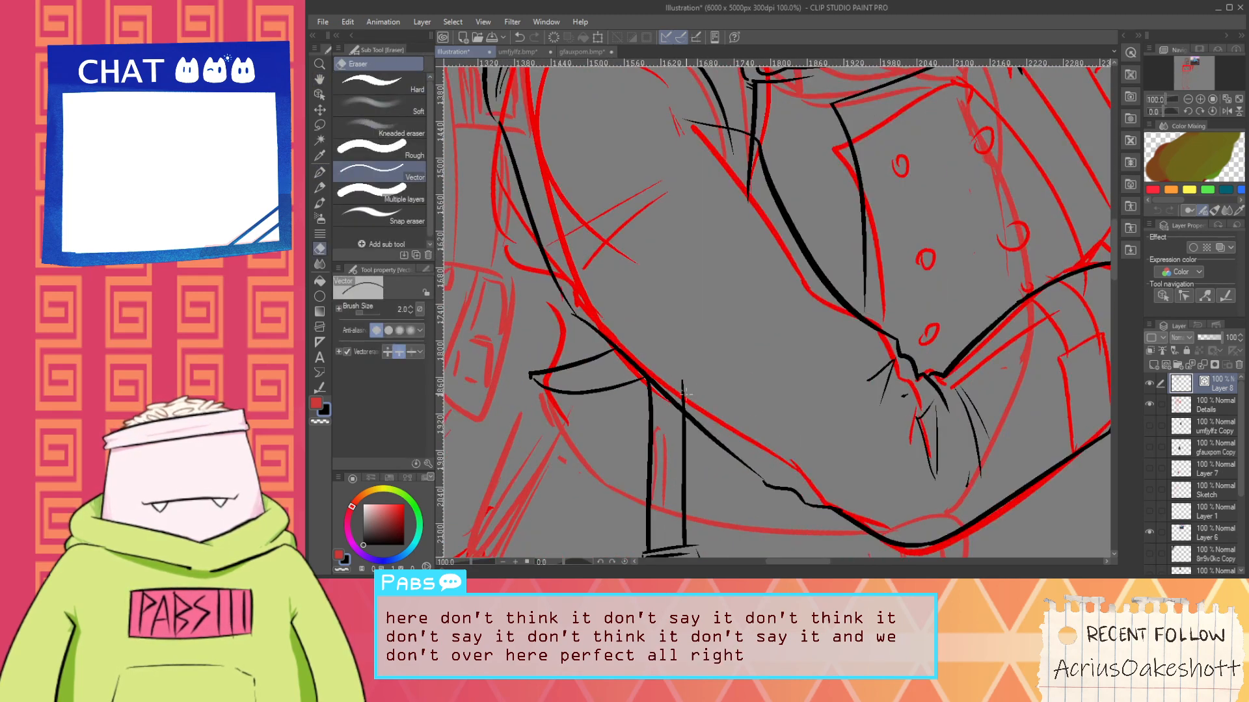
{"action": "scroll", "coordinate": [683, 393], "scroll_direction": "down", "scroll_amount": 1}
{"action": "scroll", "coordinate": [590, 329], "scroll_direction": "up", "scroll_amount": 2}
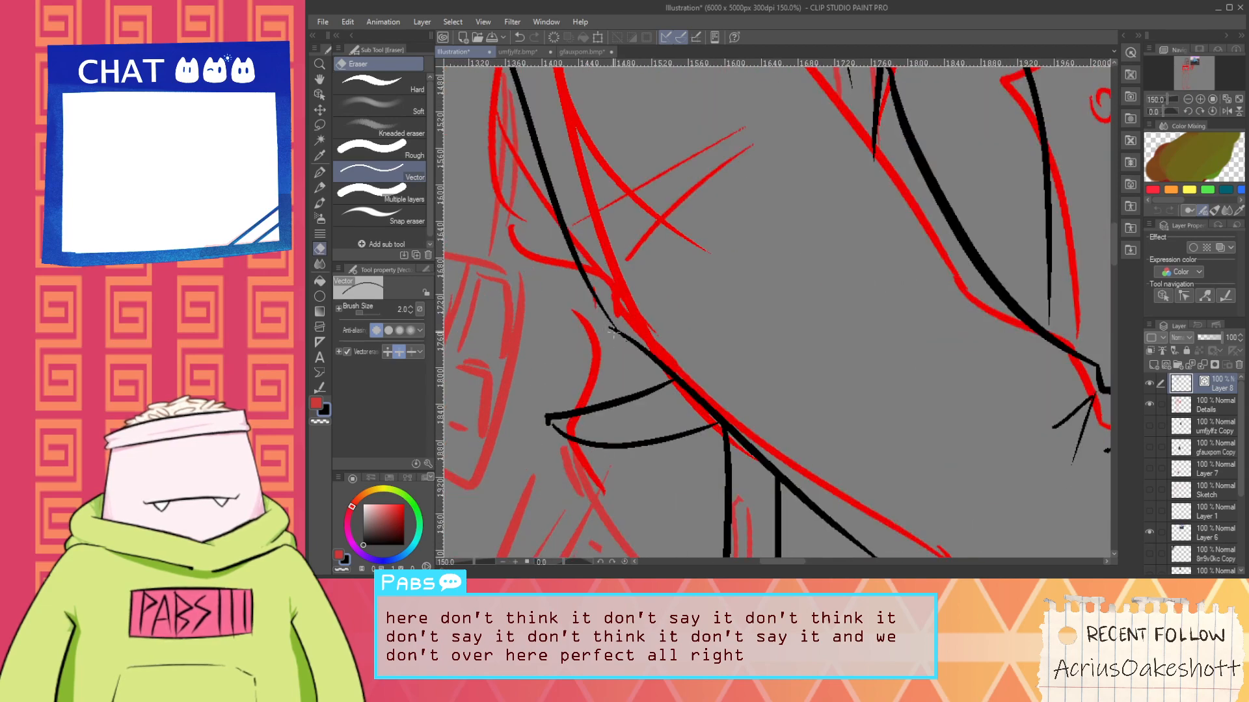
{"action": "scroll", "coordinate": [620, 337], "scroll_direction": "down", "scroll_amount": 3}
{"action": "key", "text": "space"}
{"action": "left_click_drag", "start_coordinate": [630, 287], "coordinate": [623, 361]}
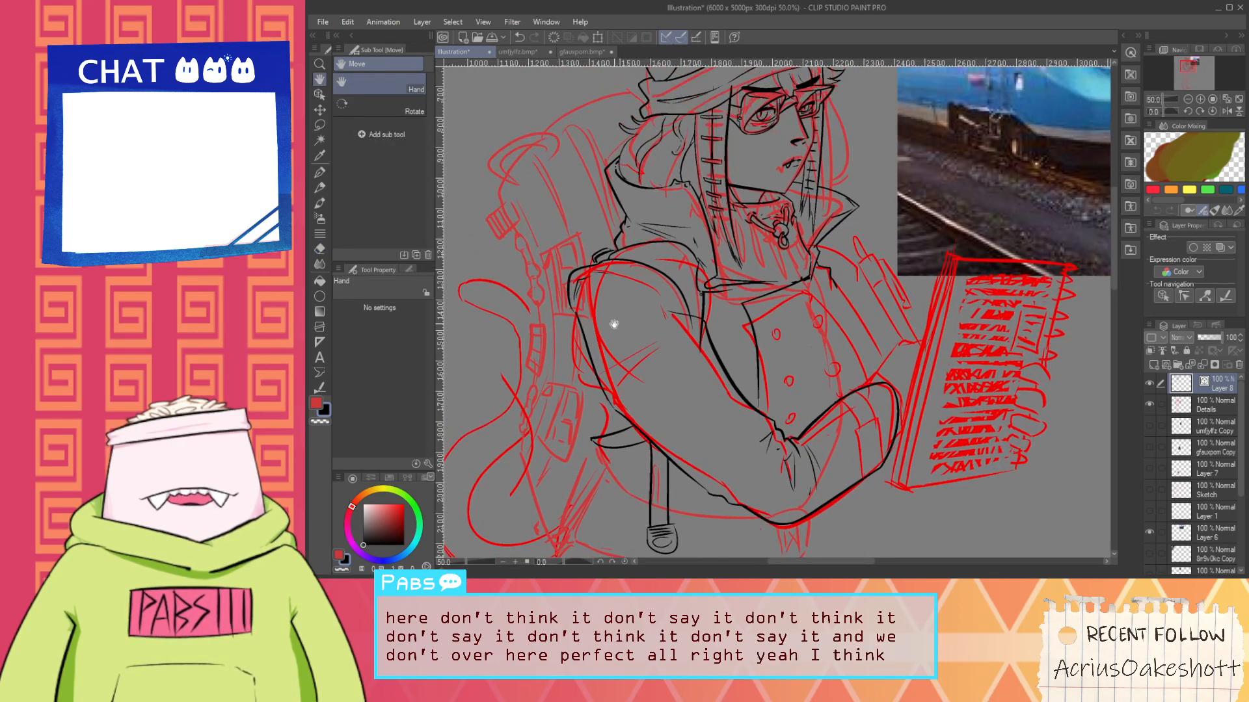
Ink a thin curved fold line inside the top of the near sleeve, following the shoulder seam
{"action": "scroll", "coordinate": [625, 278], "scroll_direction": "up", "scroll_amount": 3}
{"action": "key", "text": "e"}
{"action": "left_click", "coordinate": [602, 269]}
{"action": "key", "text": "p"}
{"action": "left_click_drag", "start_coordinate": [565, 268], "coordinate": [697, 311]}
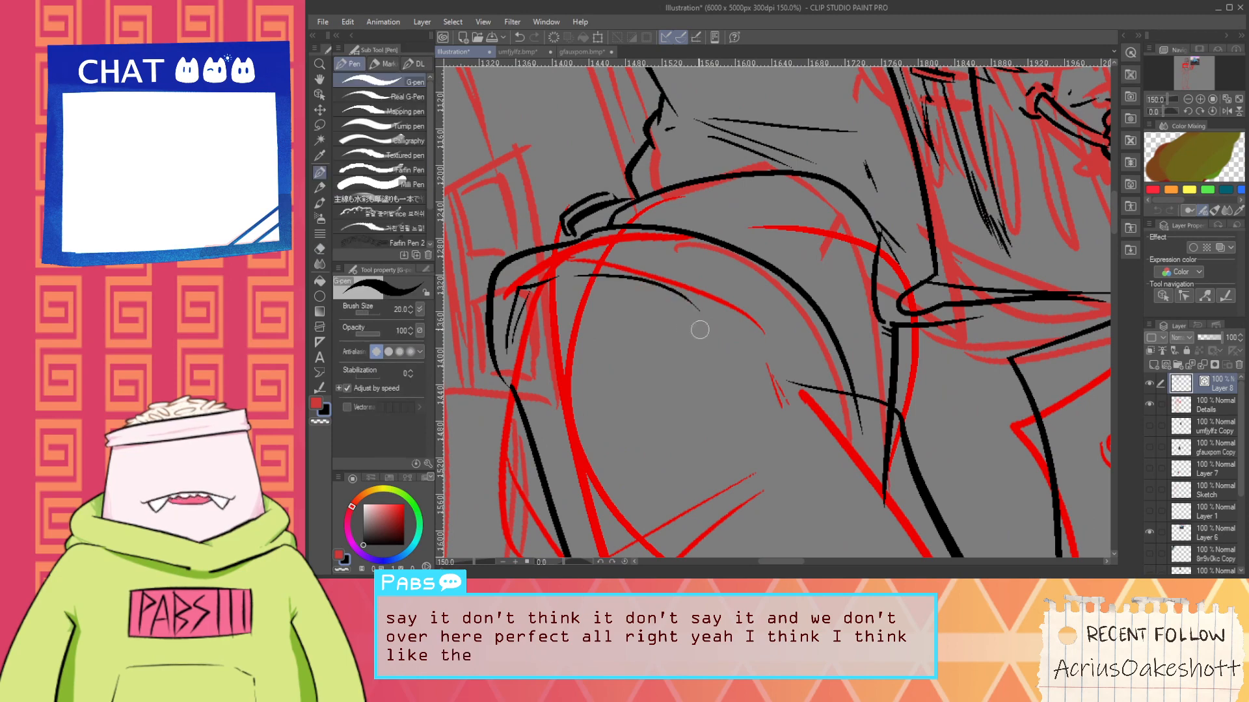
{"action": "key", "text": "ctrl+z"}
{"action": "mouse_move", "coordinate": [567, 278]}
{"action": "left_mouse_down"}
{"action": "mouse_move", "coordinate": [724, 306]}
{"action": "mouse_move", "coordinate": [757, 335]}
{"action": "left_mouse_up"}
{"action": "scroll", "coordinate": [802, 391], "scroll_direction": "down", "scroll_amount": 2}
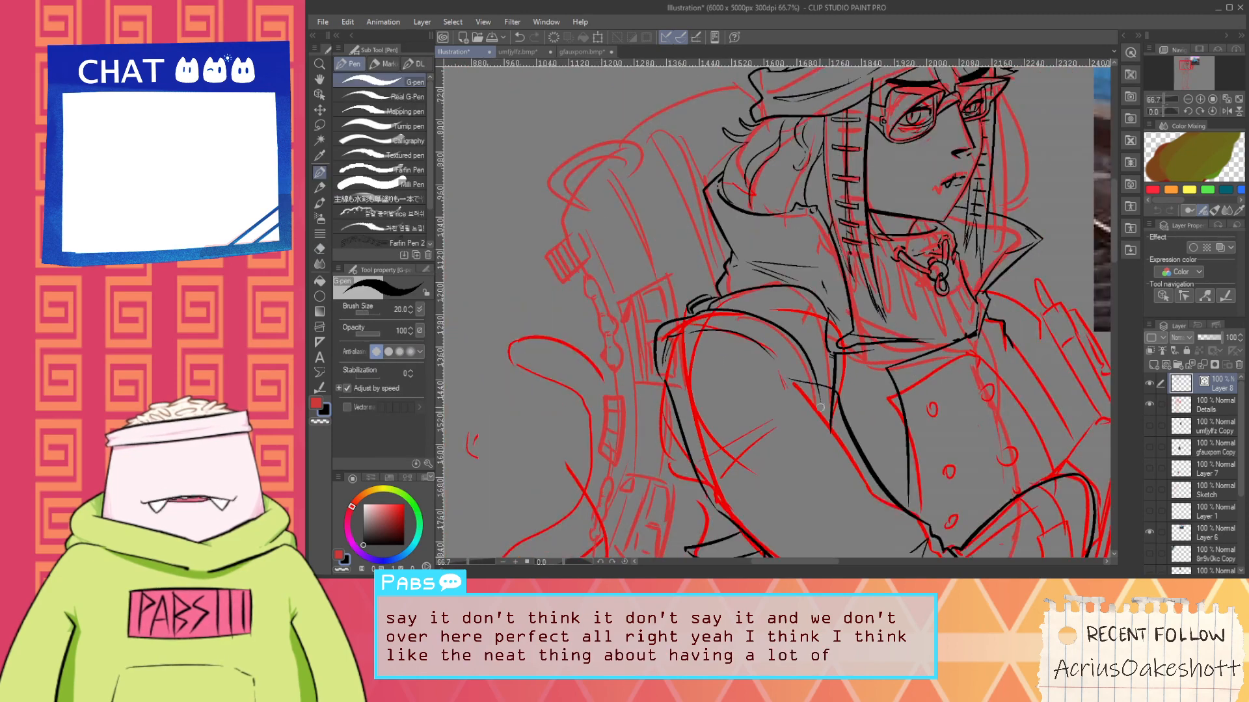
Trim the overshooting seam lines at the armpit and add a short fold mark beside them
{"action": "key", "text": "space"}
{"action": "left_click_drag", "start_coordinate": [815, 426], "coordinate": [747, 374]}
{"action": "scroll", "coordinate": [732, 333], "scroll_direction": "up", "scroll_amount": 2}
{"action": "key", "text": "e"}
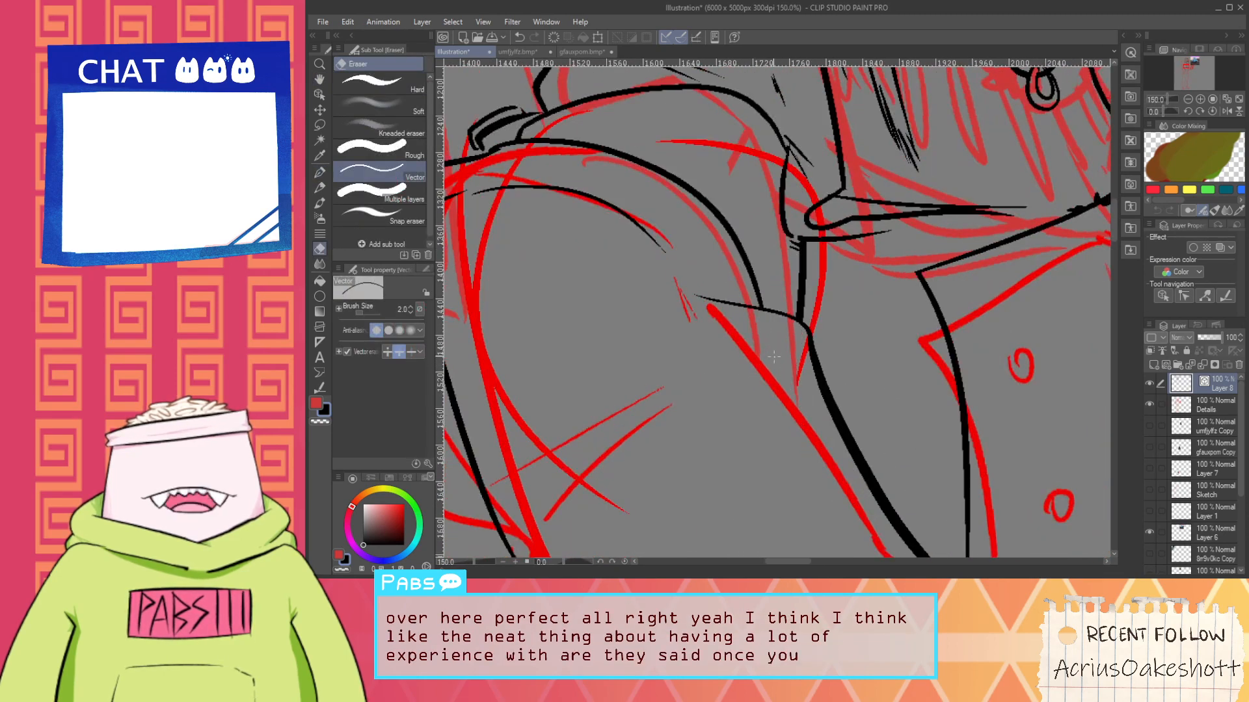
{"action": "scroll", "coordinate": [729, 330], "scroll_direction": "down", "scroll_amount": 1}
{"action": "key", "text": "p"}
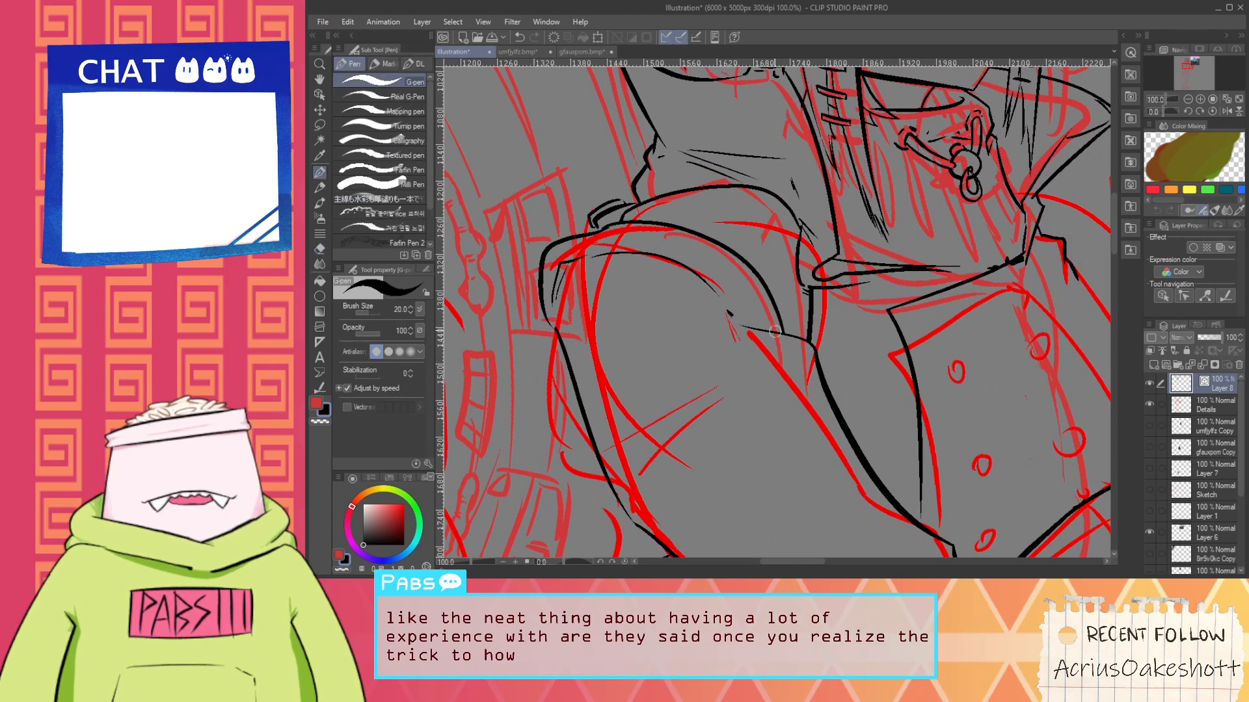
{"action": "left_click_drag", "start_coordinate": [745, 312], "coordinate": [772, 325]}
{"action": "scroll", "coordinate": [783, 330], "scroll_direction": "down", "scroll_amount": 4}
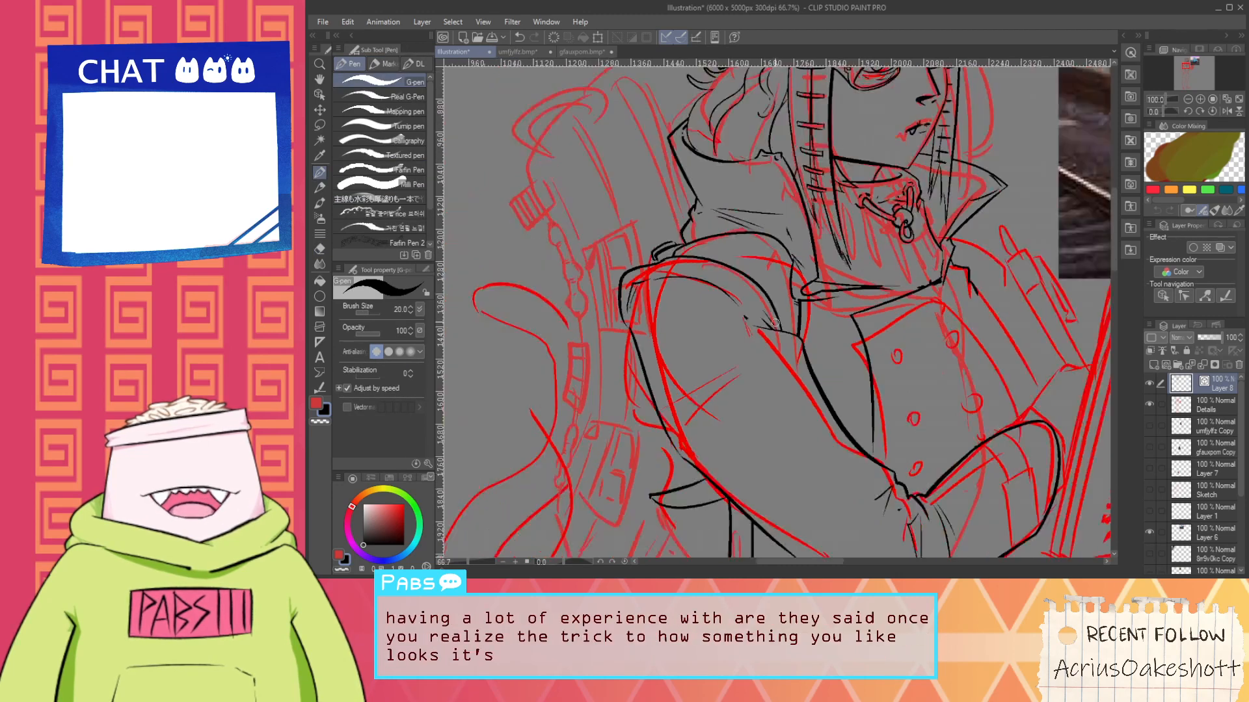
Ink two parallel curved band lines across the forearm near the cuff
{"action": "left_click_drag", "start_coordinate": [846, 325], "coordinate": [773, 391]}
{"action": "scroll", "coordinate": [733, 445], "scroll_direction": "up", "scroll_amount": 2}
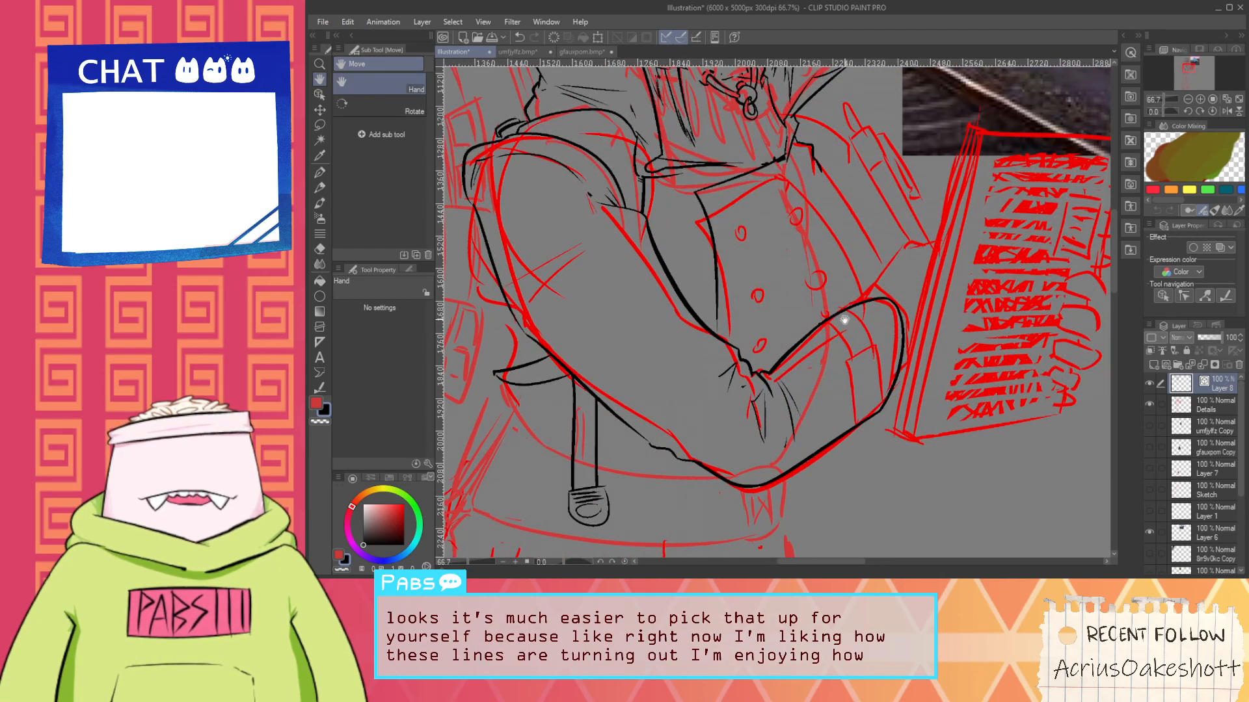
{"action": "left_click_drag", "start_coordinate": [844, 320], "coordinate": [839, 390]}
{"action": "scroll", "coordinate": [781, 365], "scroll_direction": "up", "scroll_amount": 1}
{"action": "key", "text": "p"}
{"action": "key", "text": "ctrl+z"}
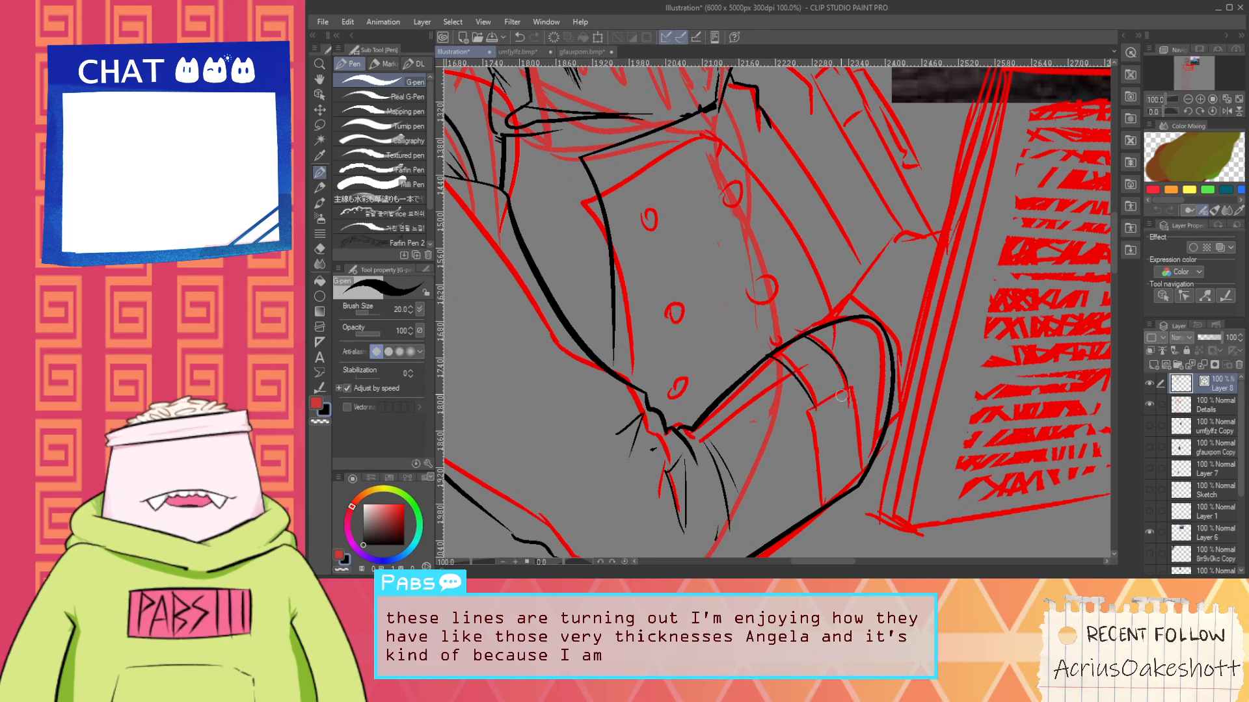
{"action": "scroll", "coordinate": [841, 396], "scroll_direction": "up", "scroll_amount": 1}
{"action": "key", "text": "ctrl+z"}
Ink the two sides and slanted top edge of the rectangular panel on the sleeve cuff
{"action": "mouse_move", "coordinate": [747, 336]}
{"action": "left_mouse_down"}
{"action": "mouse_move", "coordinate": [781, 423]}
{"action": "mouse_move", "coordinate": [781, 551]}
{"action": "mouse_move", "coordinate": [758, 544]}
{"action": "left_mouse_up"}
{"action": "key", "text": "ctrl+z"}
{"action": "left_click_drag", "start_coordinate": [734, 351], "coordinate": [861, 287]}
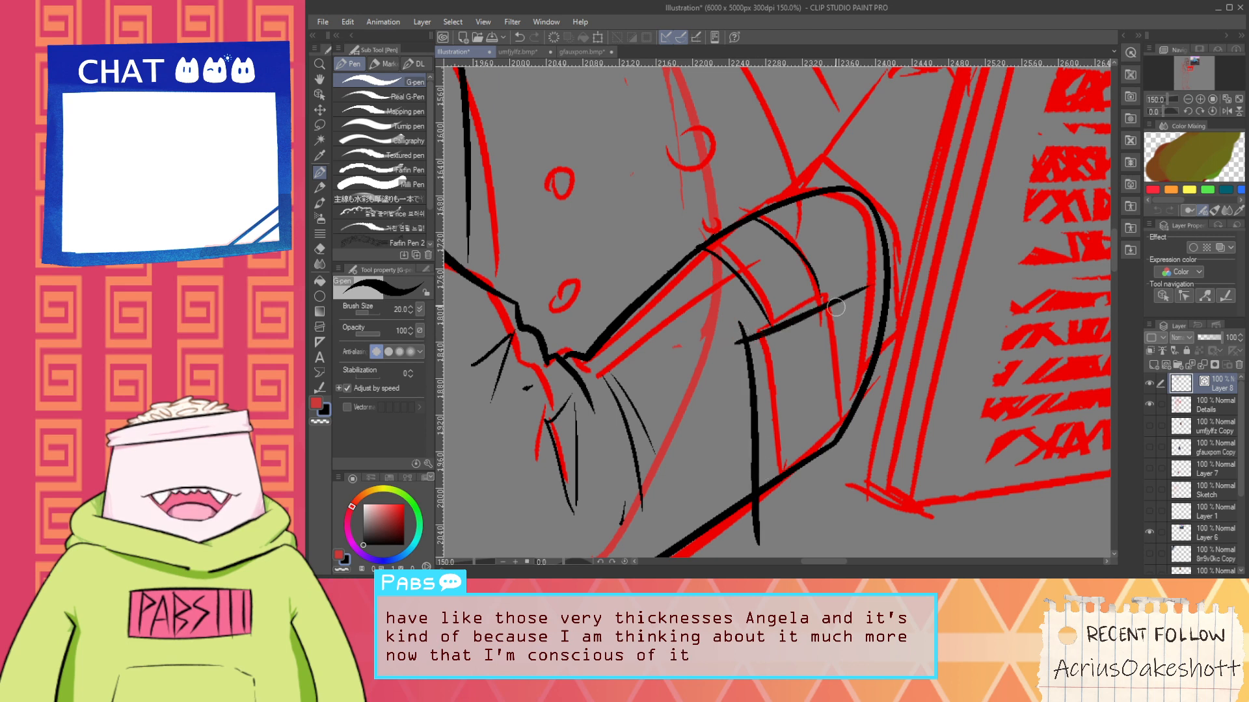
{"action": "key", "text": "ctrl+z"}
{"action": "key", "text": "ctrl+z"}
{"action": "mouse_move", "coordinate": [734, 354]}
{"action": "left_mouse_down"}
{"action": "mouse_move", "coordinate": [857, 278]}
{"action": "mouse_move", "coordinate": [832, 434]}
{"action": "left_mouse_up"}
Erase the cuff panel's line ends that overshoot its corners and the forearm's underside
{"action": "key", "text": "e"}
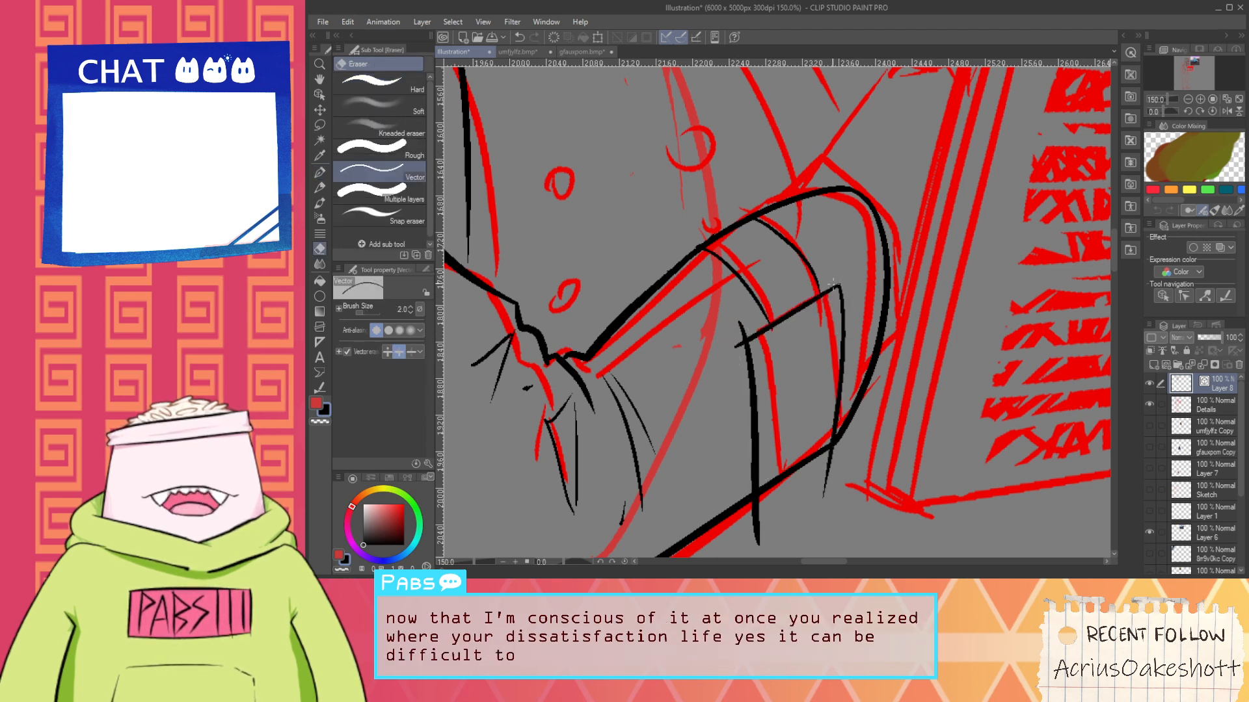
{"action": "left_click_drag", "start_coordinate": [744, 532], "coordinate": [832, 471]}
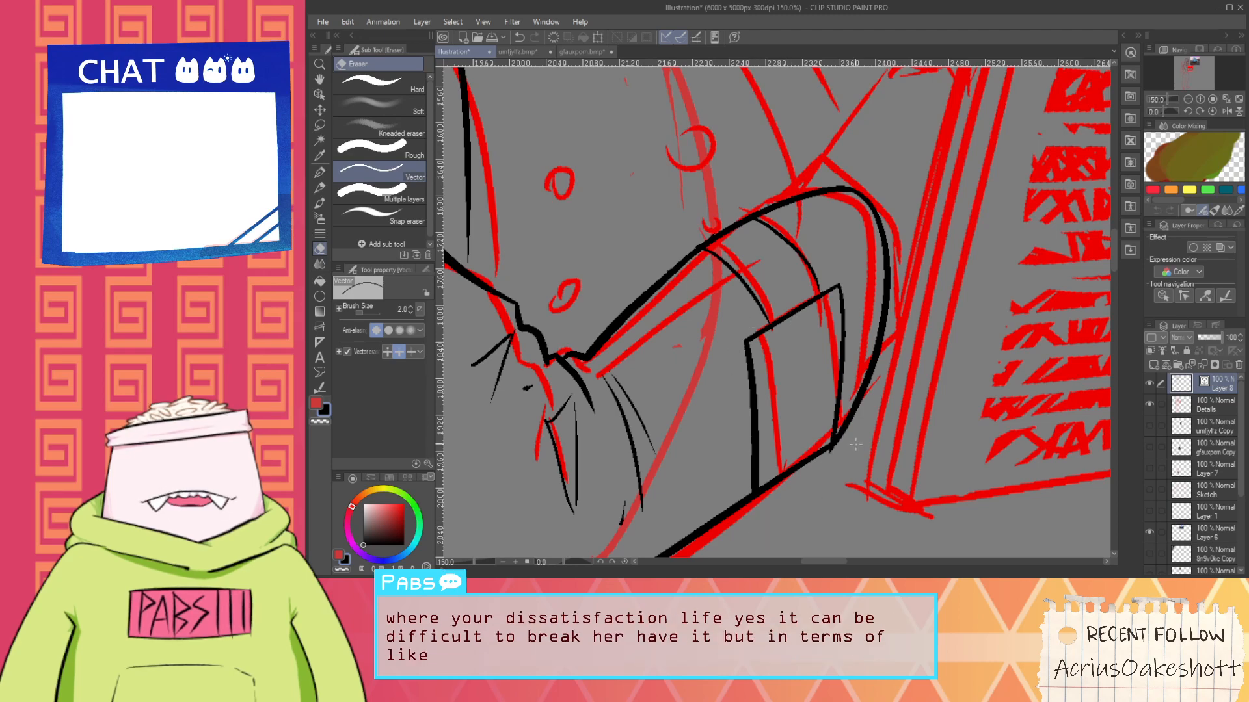
{"action": "scroll", "coordinate": [854, 437], "scroll_direction": "down", "scroll_amount": 2}
{"action": "scroll", "coordinate": [856, 439], "scroll_direction": "up", "scroll_amount": 2}
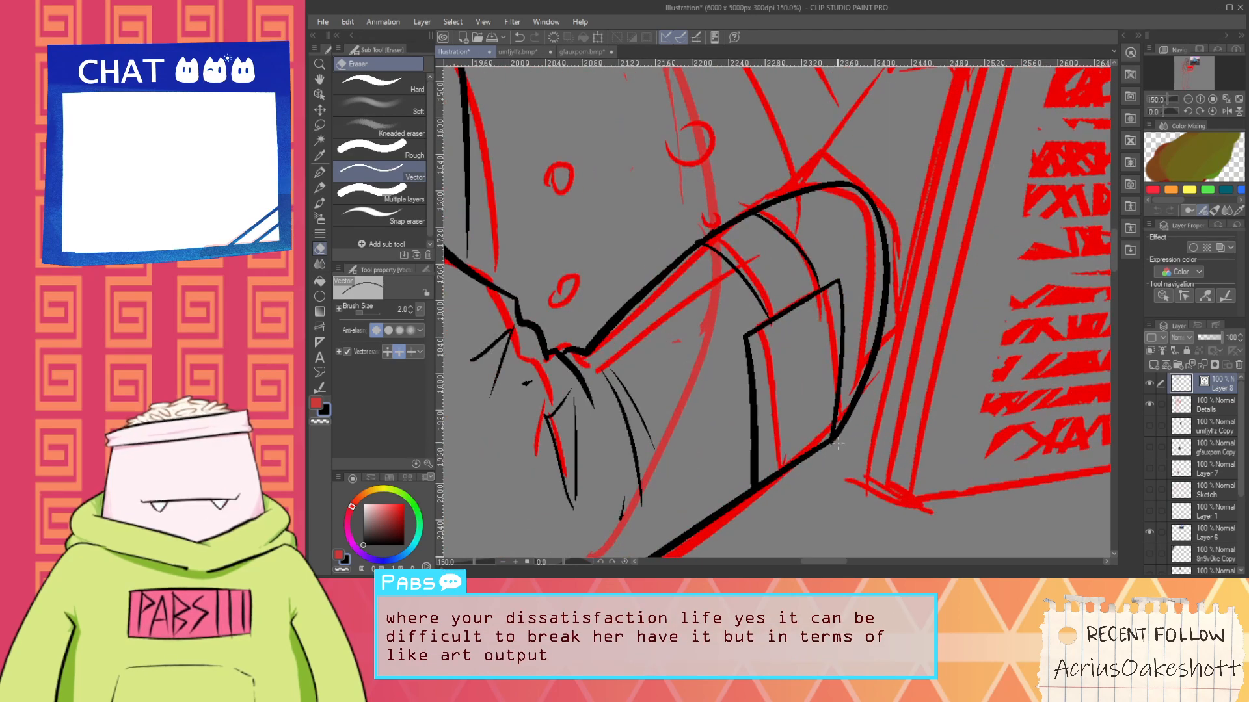
{"action": "scroll", "coordinate": [838, 444], "scroll_direction": "down", "scroll_amount": 2}
{"action": "scroll", "coordinate": [711, 460], "scroll_direction": "up", "scroll_amount": 2}
Ink a short diagonal edge above the cuff's peak and a thin curved line running from it toward the book's spine
{"action": "key", "text": "p"}
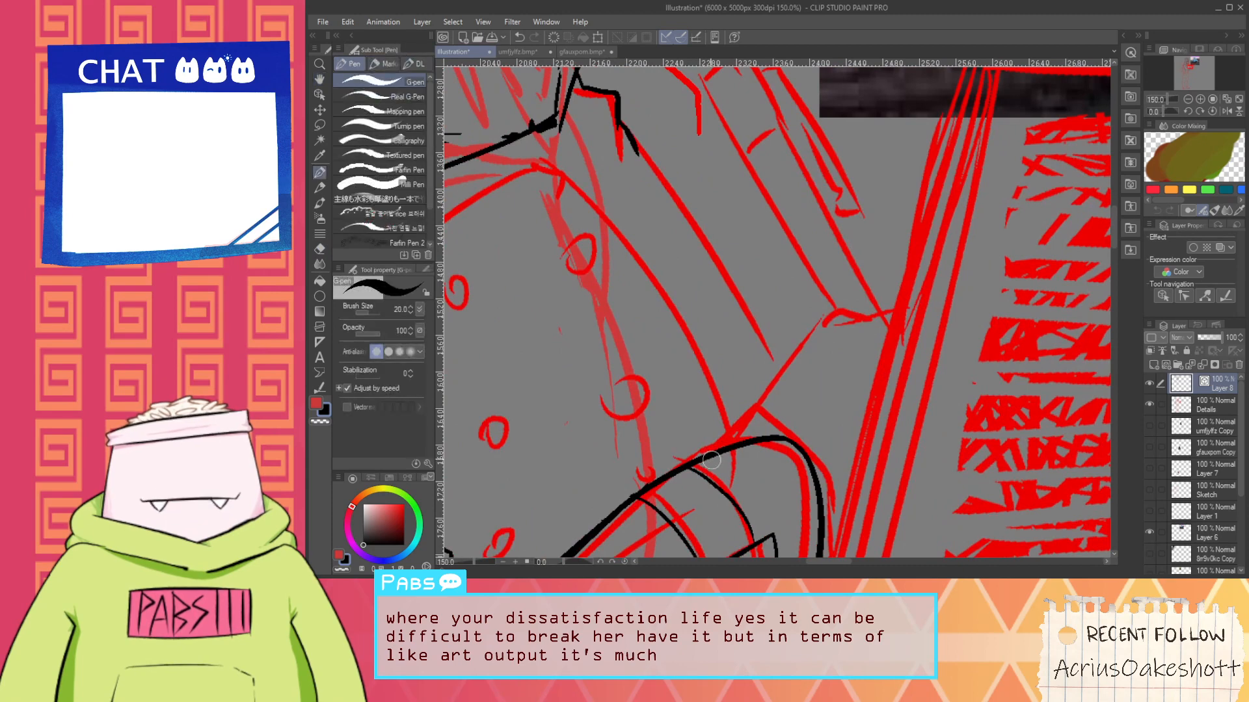
{"action": "mouse_move", "coordinate": [711, 460]}
{"action": "left_mouse_down"}
{"action": "mouse_move", "coordinate": [776, 401]}
{"action": "mouse_move", "coordinate": [863, 505]}
{"action": "left_mouse_up"}
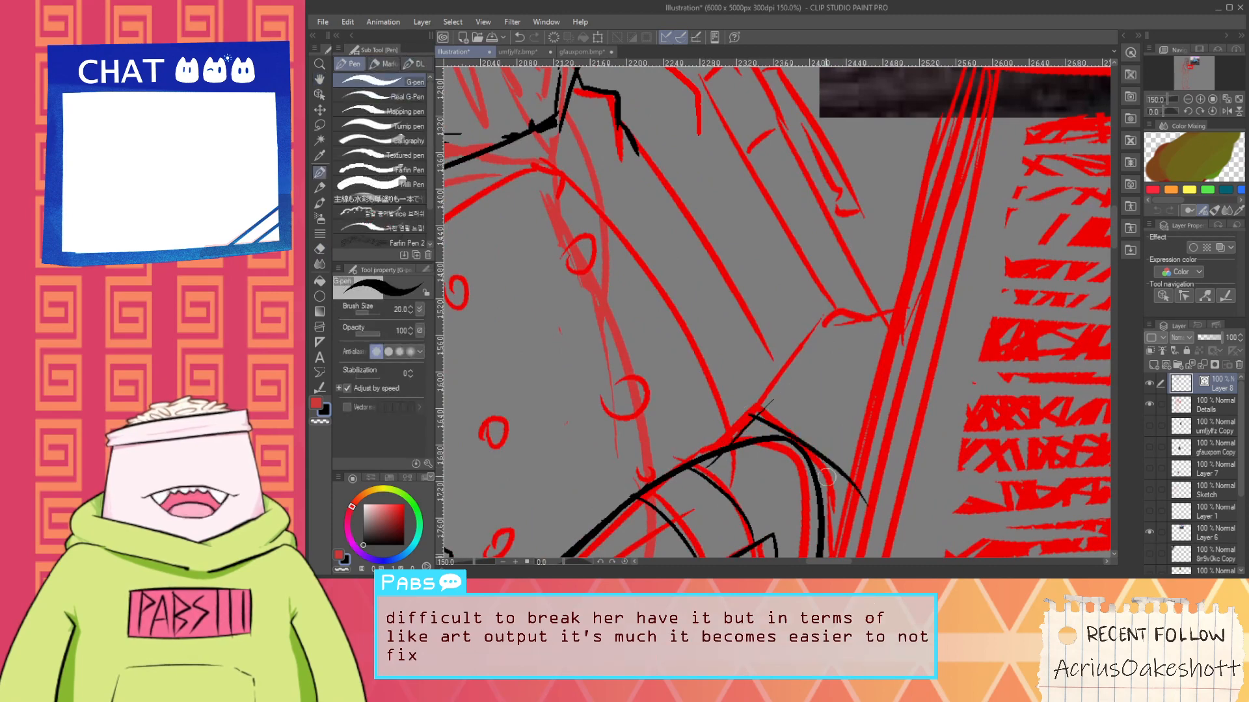
{"action": "key", "text": "ctrl+z"}
{"action": "left_click_drag", "start_coordinate": [741, 412], "coordinate": [866, 480]}
{"action": "key", "text": "e"}
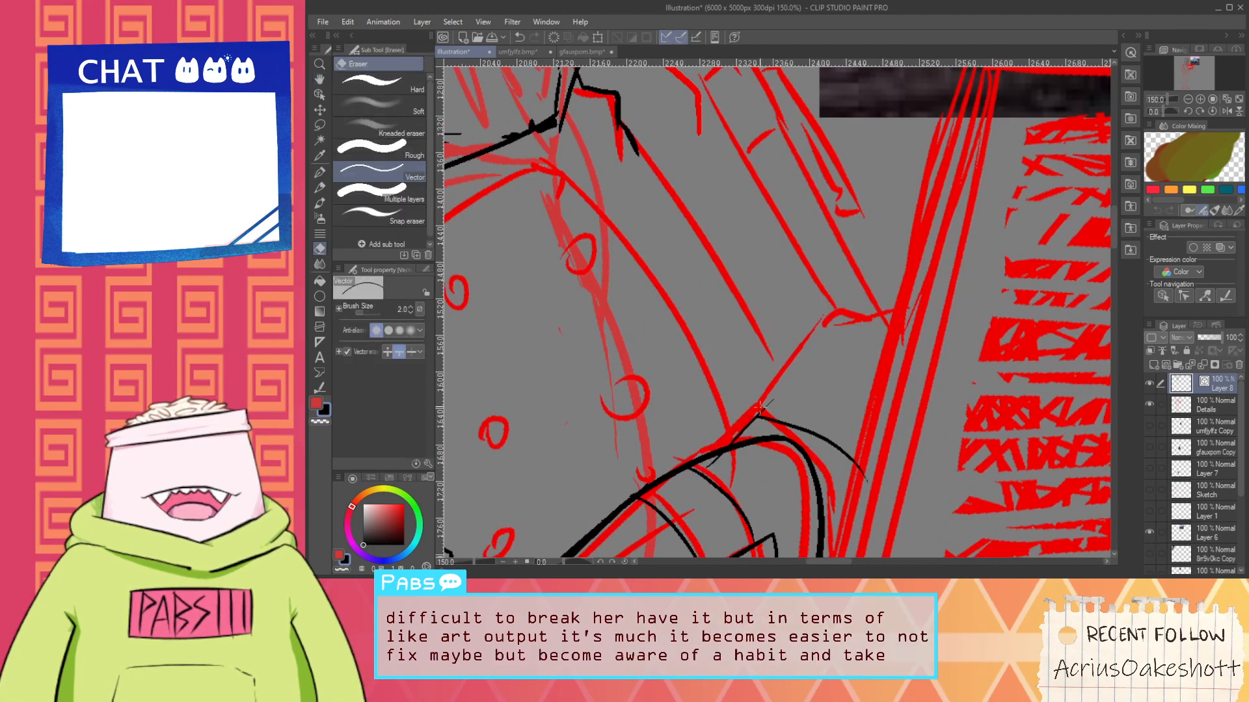
Ink the diagonal line rising from the cuff's peak and the short line continuing from its upper end to the book
{"action": "scroll", "coordinate": [744, 462], "scroll_direction": "down", "scroll_amount": 3}
{"action": "key", "text": "space"}
{"action": "left_click_drag", "start_coordinate": [775, 450], "coordinate": [766, 383]}
{"action": "scroll", "coordinate": [766, 393], "scroll_direction": "up", "scroll_amount": 2}
{"action": "left_click_drag", "start_coordinate": [773, 317], "coordinate": [752, 365]}
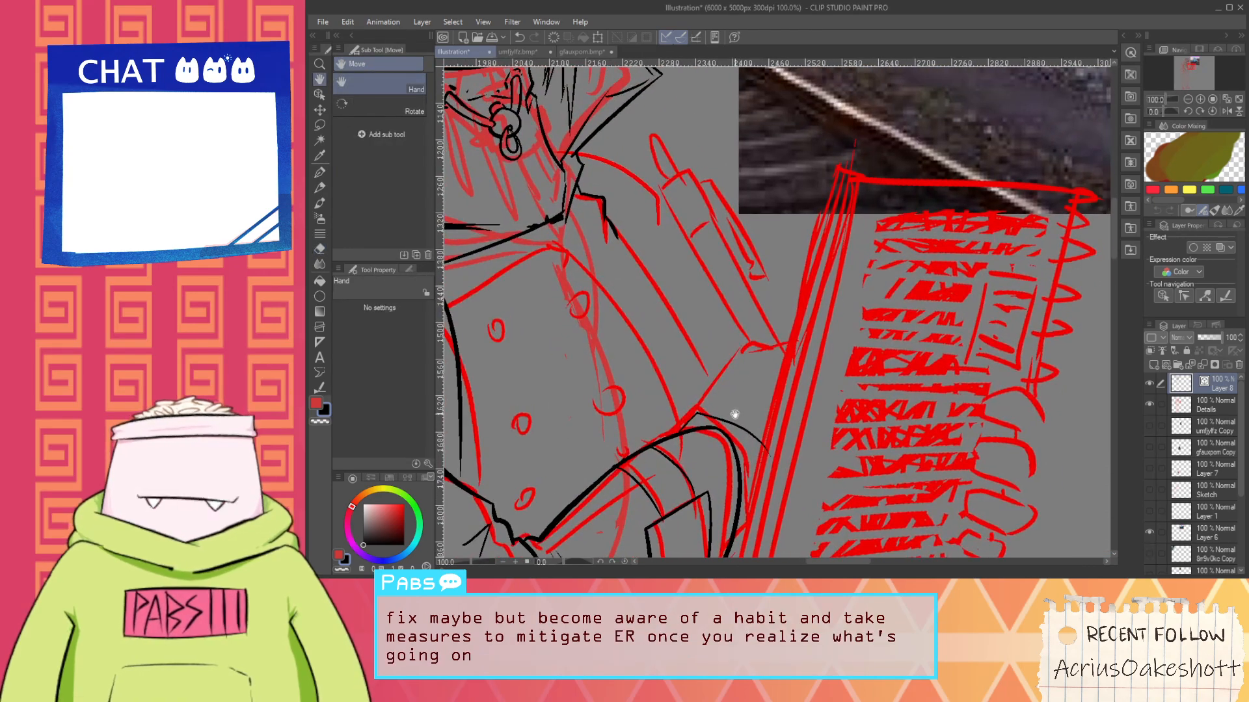
{"action": "key", "text": "p"}
{"action": "scroll", "coordinate": [733, 419], "scroll_direction": "up", "scroll_amount": 2}
{"action": "left_click_drag", "start_coordinate": [681, 416], "coordinate": [747, 315]}
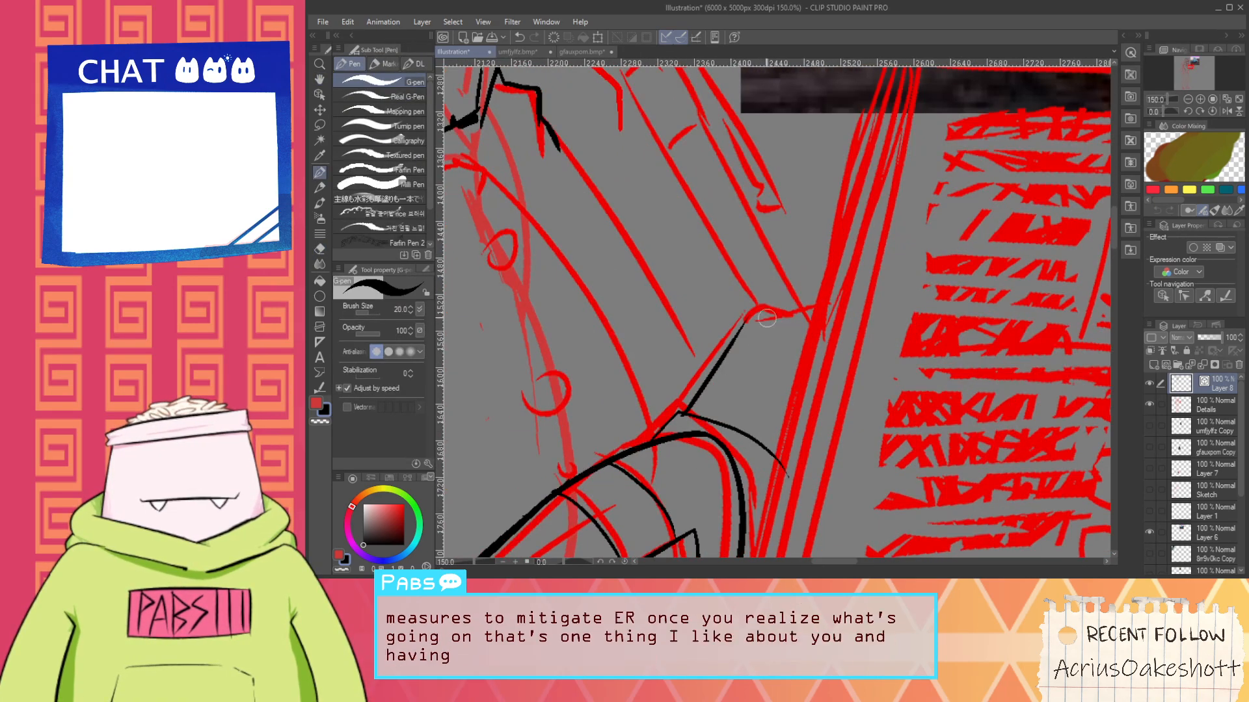
{"action": "scroll", "coordinate": [828, 312], "scroll_direction": "down", "scroll_amount": 3}
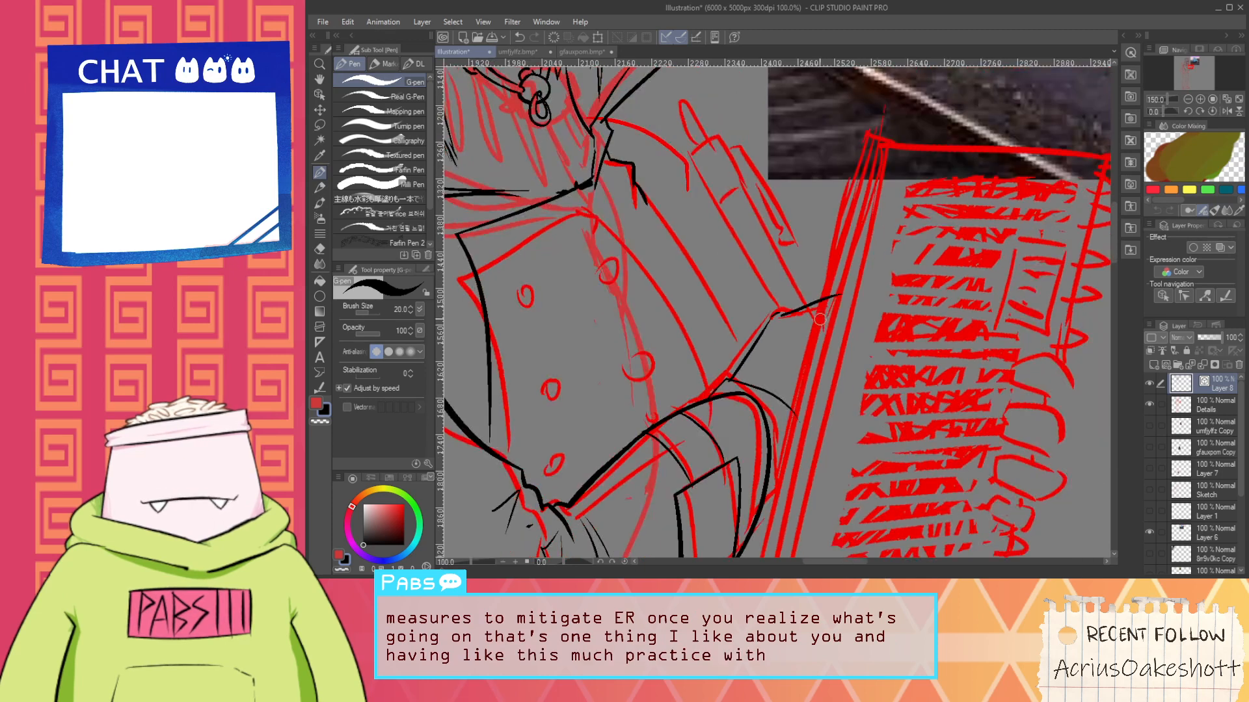
Ink the book cover's lower corner, long spine-side edge and top edge over the red sketch
{"action": "key", "text": "space"}
{"action": "left_click_drag", "start_coordinate": [835, 327], "coordinate": [792, 371]}
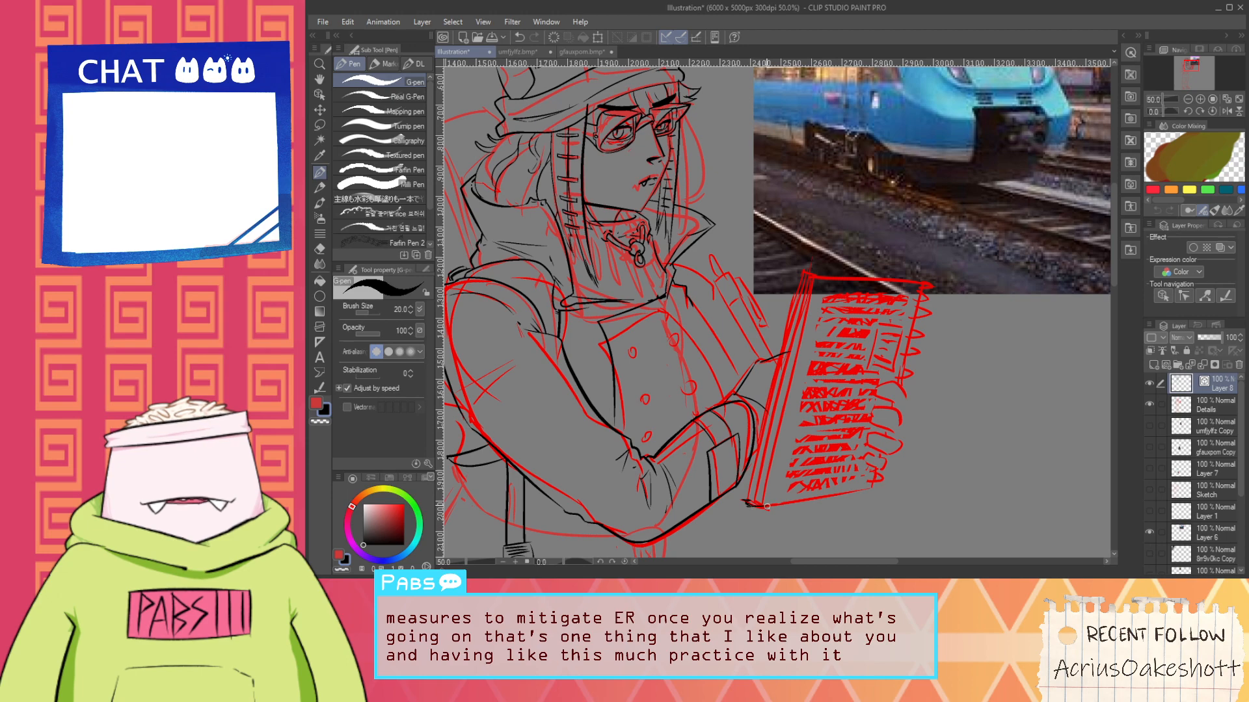
{"action": "scroll", "coordinate": [751, 504], "scroll_direction": "up", "scroll_amount": 4}
{"action": "key", "text": "e"}
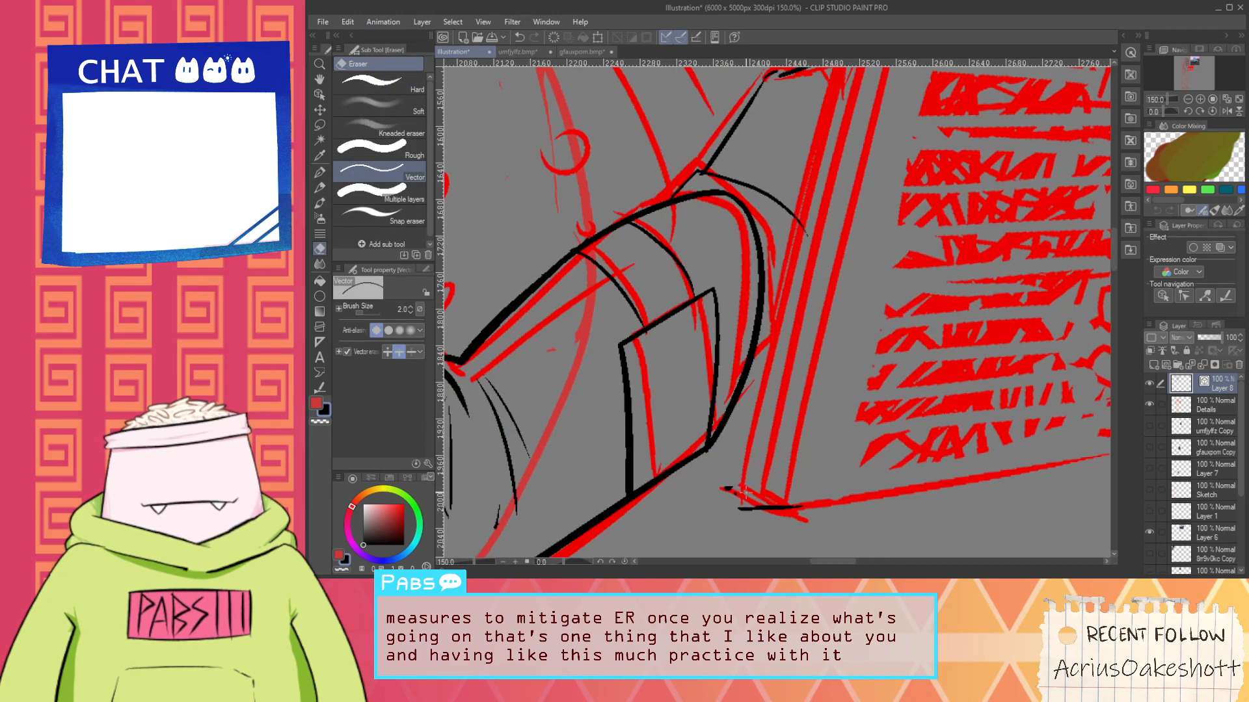
{"action": "key", "text": "p"}
{"action": "scroll", "coordinate": [747, 508], "scroll_direction": "down", "scroll_amount": 3}
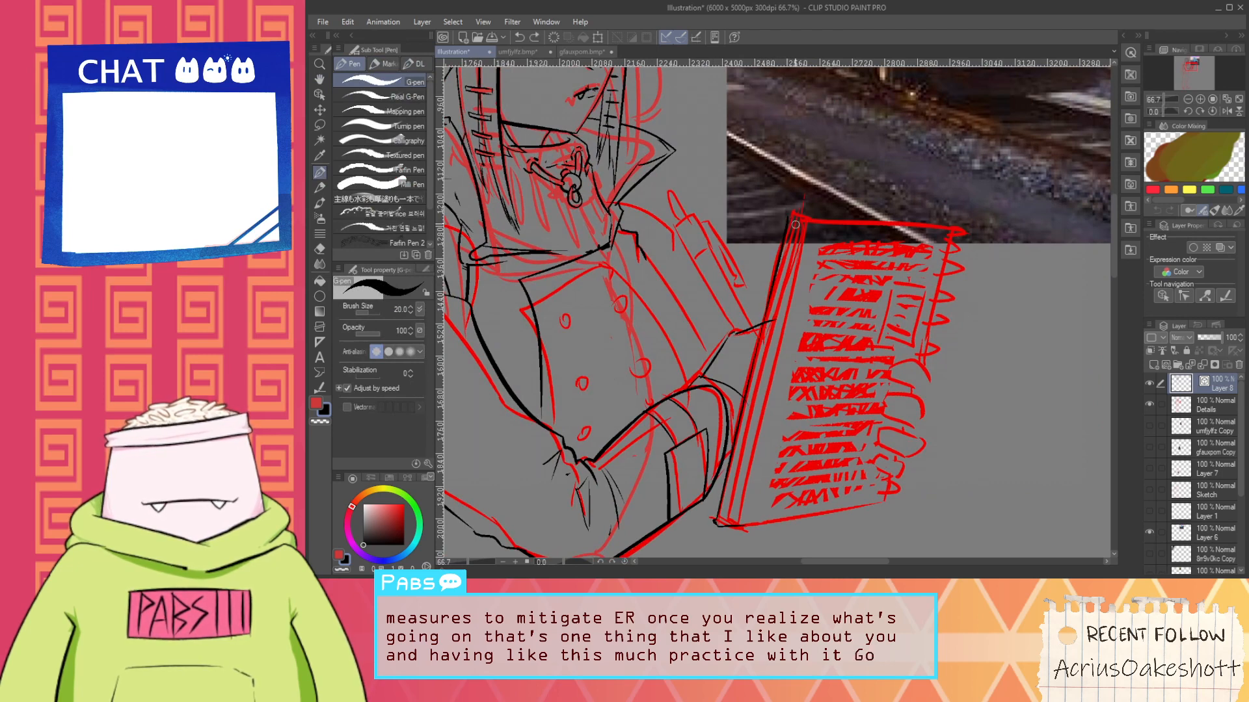
{"action": "scroll", "coordinate": [1016, 312], "scroll_direction": "down", "scroll_amount": 2}
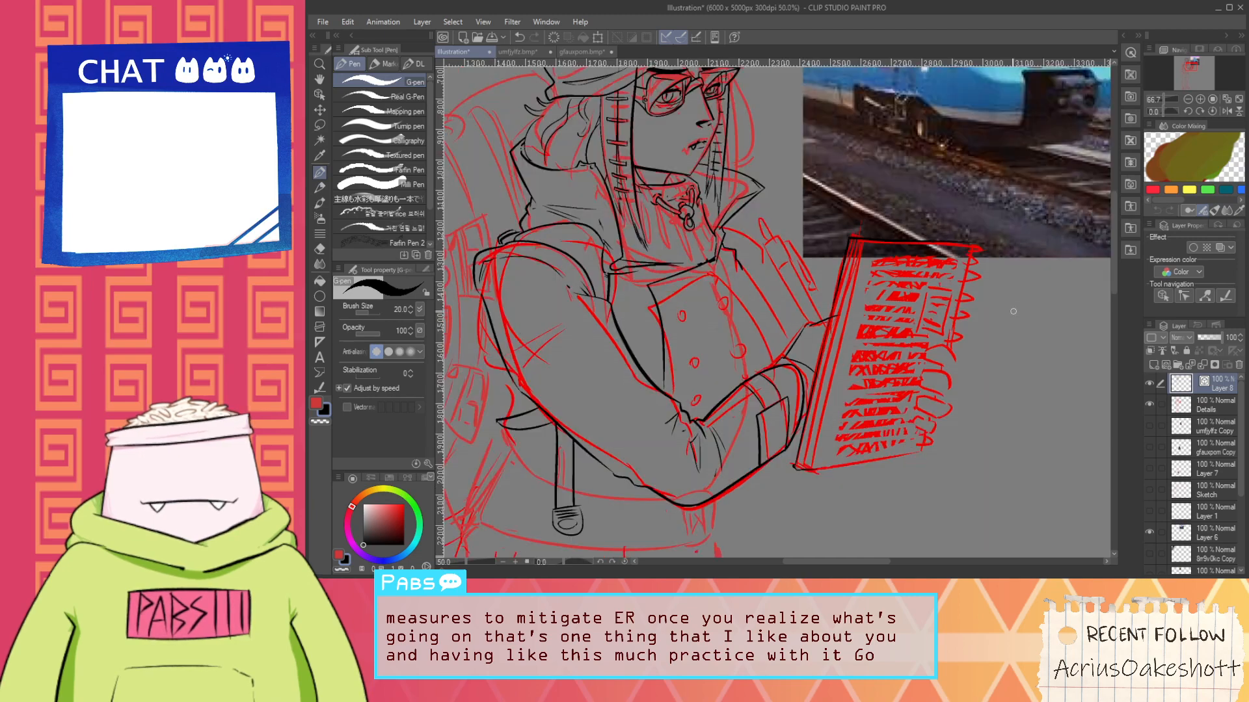
Hide the layer holding the train reference photo behind the character and book
{"action": "key", "text": "space"}
{"action": "left_click_drag", "start_coordinate": [1021, 401], "coordinate": [940, 404]}
{"action": "left_click", "coordinate": [1150, 531]}
{"action": "scroll", "coordinate": [856, 315], "scroll_direction": "up", "scroll_amount": 2}
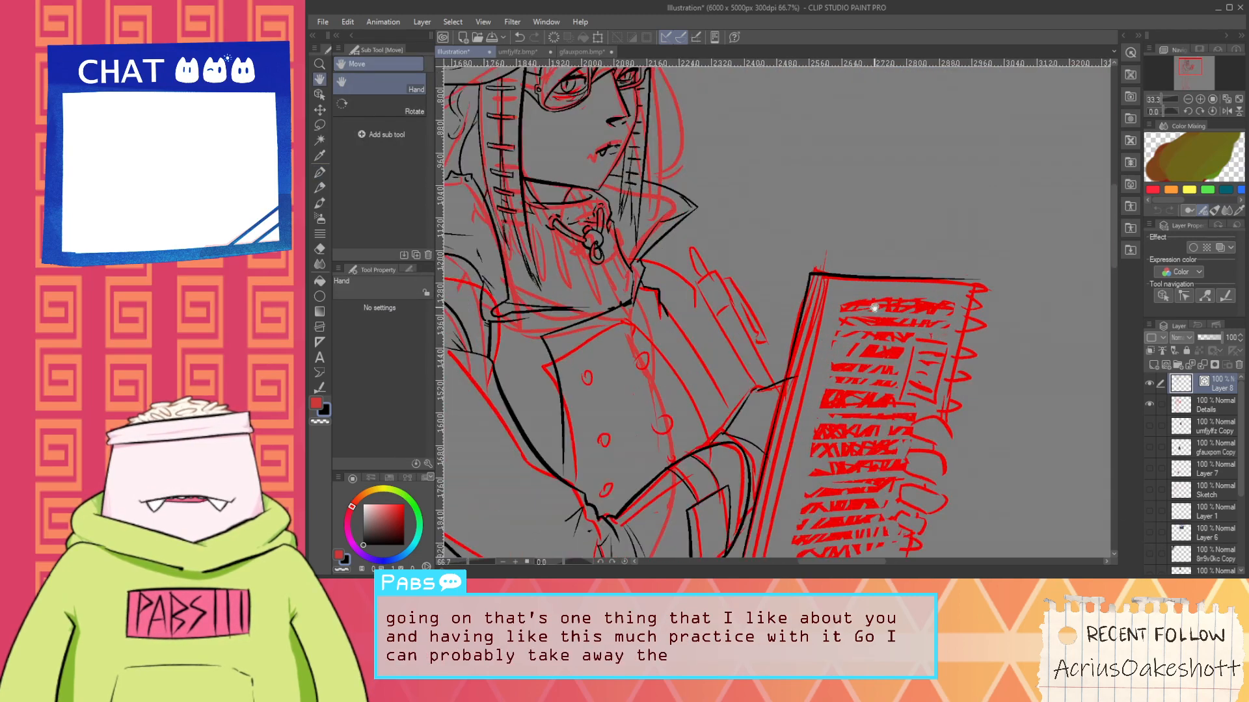
Draw loose thin slanted strokes in the empty area below the book and simplify their vector lines with an enlarged correction brush
{"action": "key", "text": "p"}
{"action": "left_click_drag", "start_coordinate": [689, 462], "coordinate": [691, 438]}
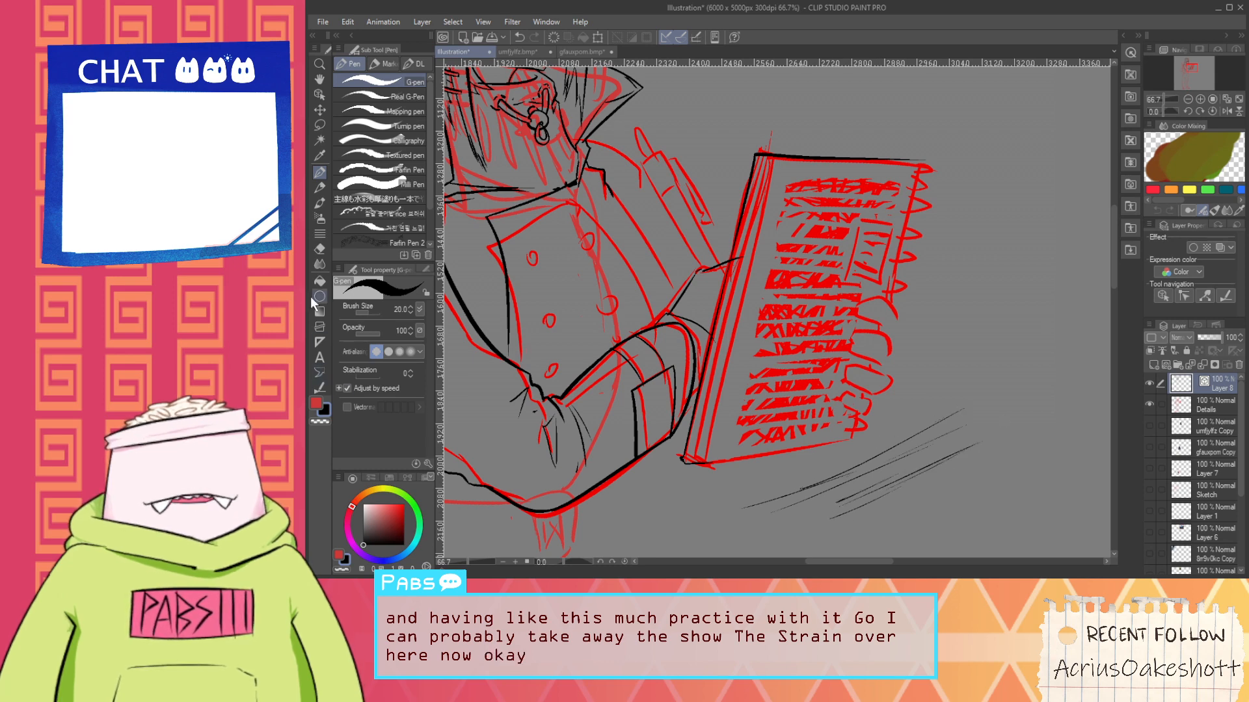
{"action": "left_click", "coordinate": [319, 386]}
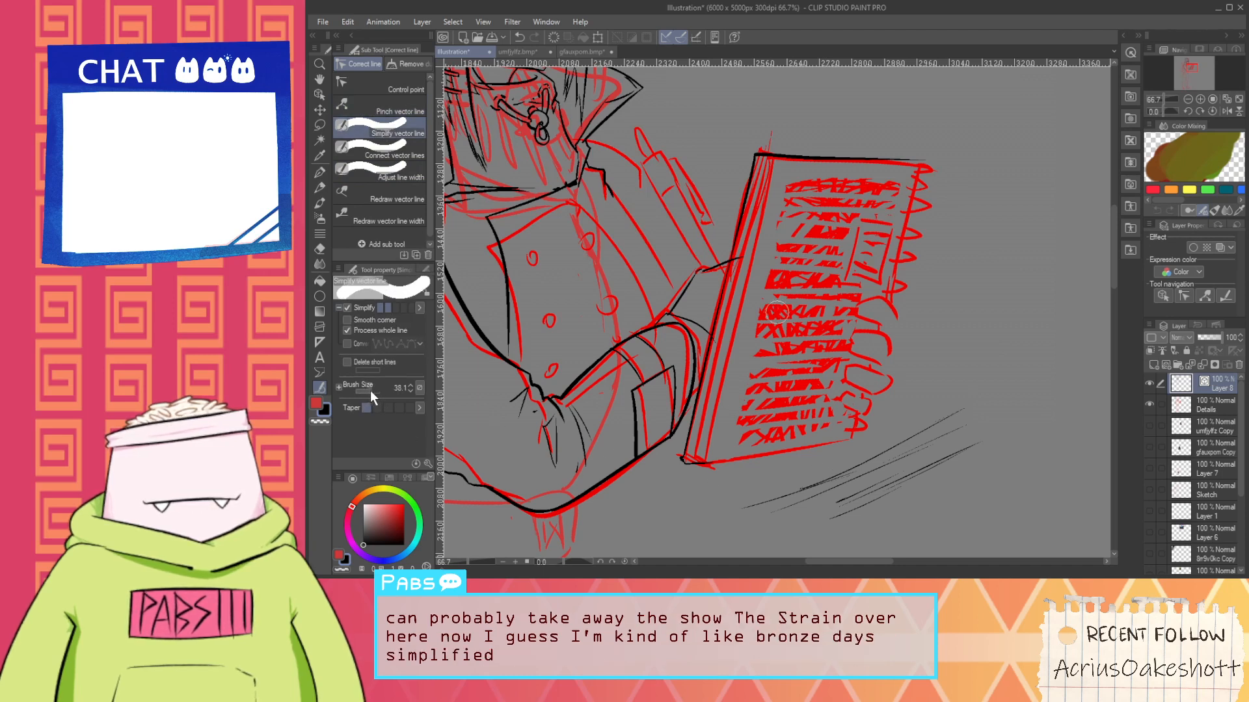
{"action": "left_click_drag", "start_coordinate": [369, 390], "coordinate": [374, 389]}
{"action": "mouse_move", "coordinate": [799, 533]}
{"action": "left_mouse_down"}
{"action": "mouse_move", "coordinate": [939, 524]}
{"action": "mouse_move", "coordinate": [759, 494]}
{"action": "left_mouse_up"}
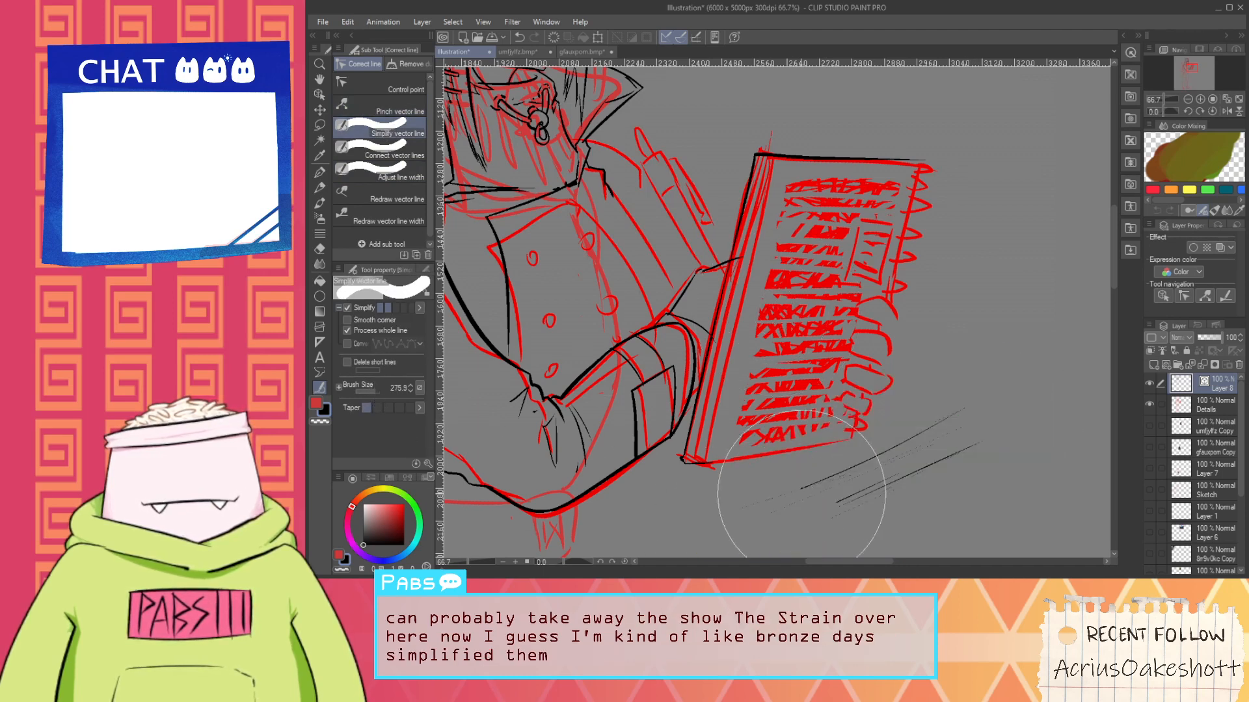
Select all the loose strokes below the book and rotate them to run vertically
{"action": "left_click", "coordinate": [319, 94]}
{"action": "mouse_move", "coordinate": [858, 403]}
{"action": "left_mouse_down"}
{"action": "mouse_move", "coordinate": [1028, 450]}
{"action": "mouse_move", "coordinate": [1033, 419]}
{"action": "mouse_move", "coordinate": [968, 352]}
{"action": "left_mouse_up"}
{"action": "left_click", "coordinate": [980, 508]}
{"action": "left_click_drag", "start_coordinate": [980, 509], "coordinate": [886, 410]}
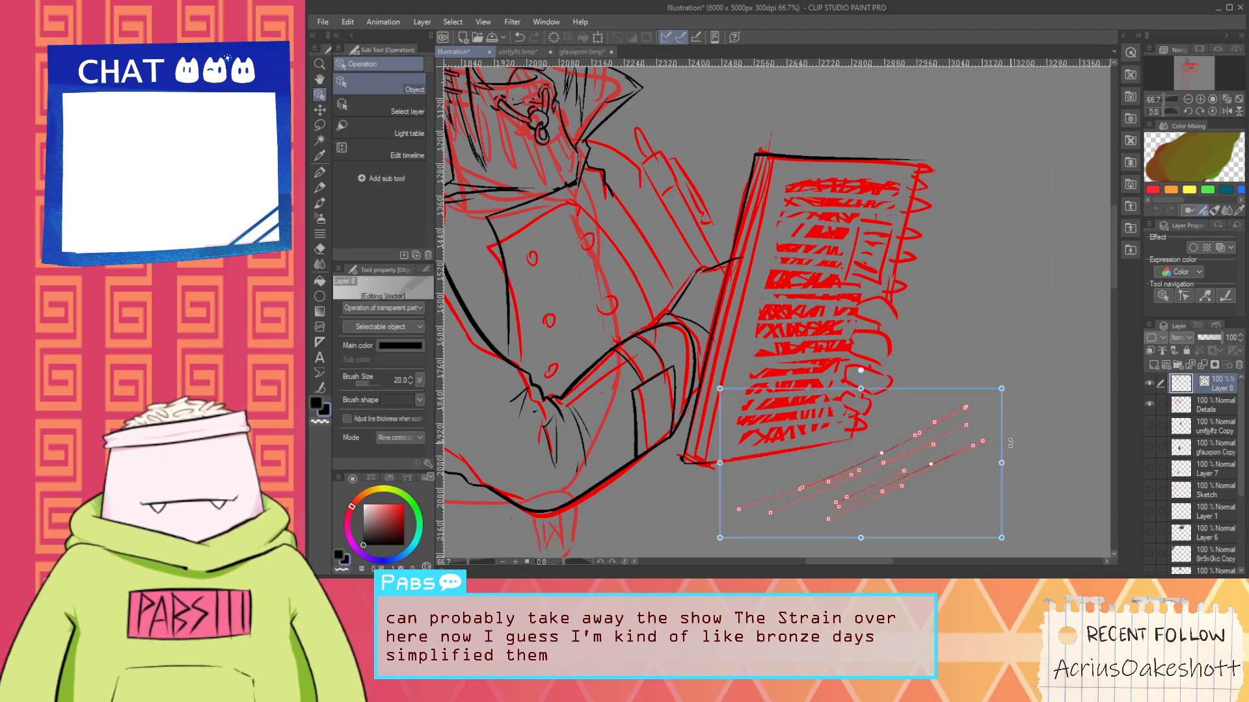
{"action": "mouse_move", "coordinate": [1010, 442]}
{"action": "left_mouse_down"}
{"action": "mouse_move", "coordinate": [942, 346]}
{"action": "mouse_move", "coordinate": [895, 337]}
{"action": "left_mouse_up"}
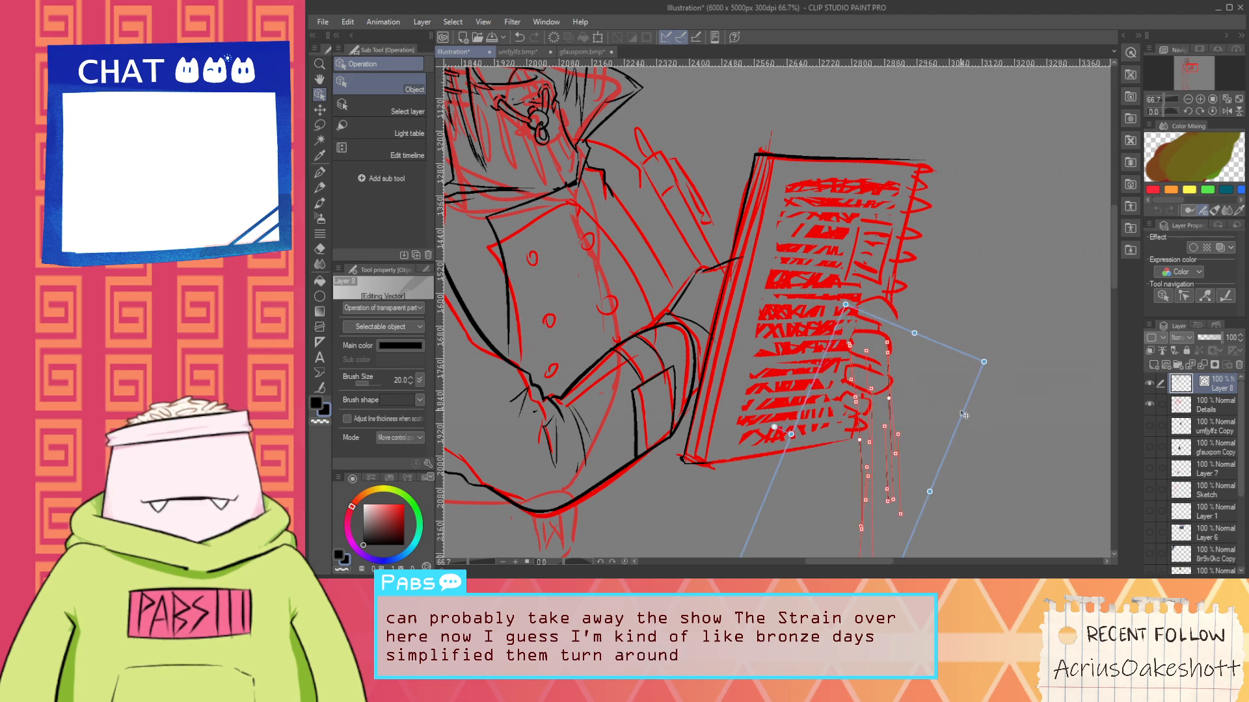
{"action": "left_click_drag", "start_coordinate": [1114, 276], "coordinate": [1109, 298]}
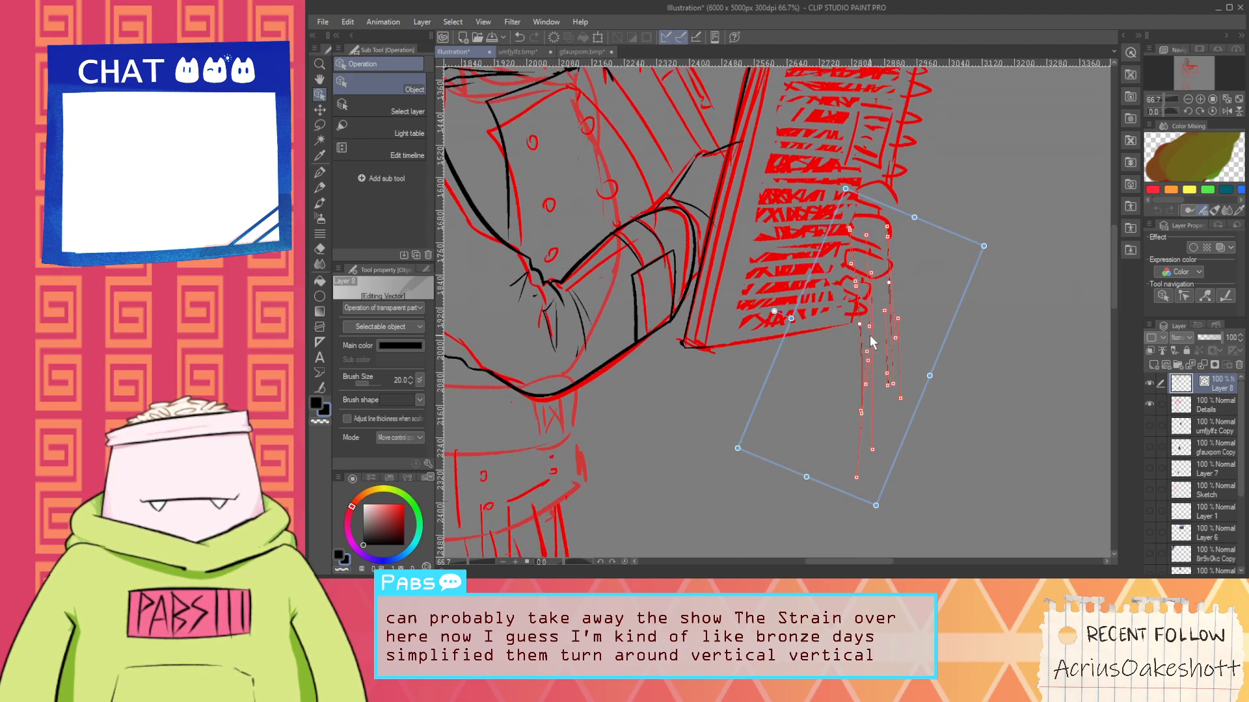
{"action": "mouse_move", "coordinate": [862, 400]}
{"action": "left_mouse_down"}
{"action": "mouse_move", "coordinate": [832, 416]}
{"action": "mouse_move", "coordinate": [840, 447]}
{"action": "mouse_move", "coordinate": [841, 379]}
{"action": "left_mouse_up"}
{"action": "left_click", "coordinate": [866, 415]}
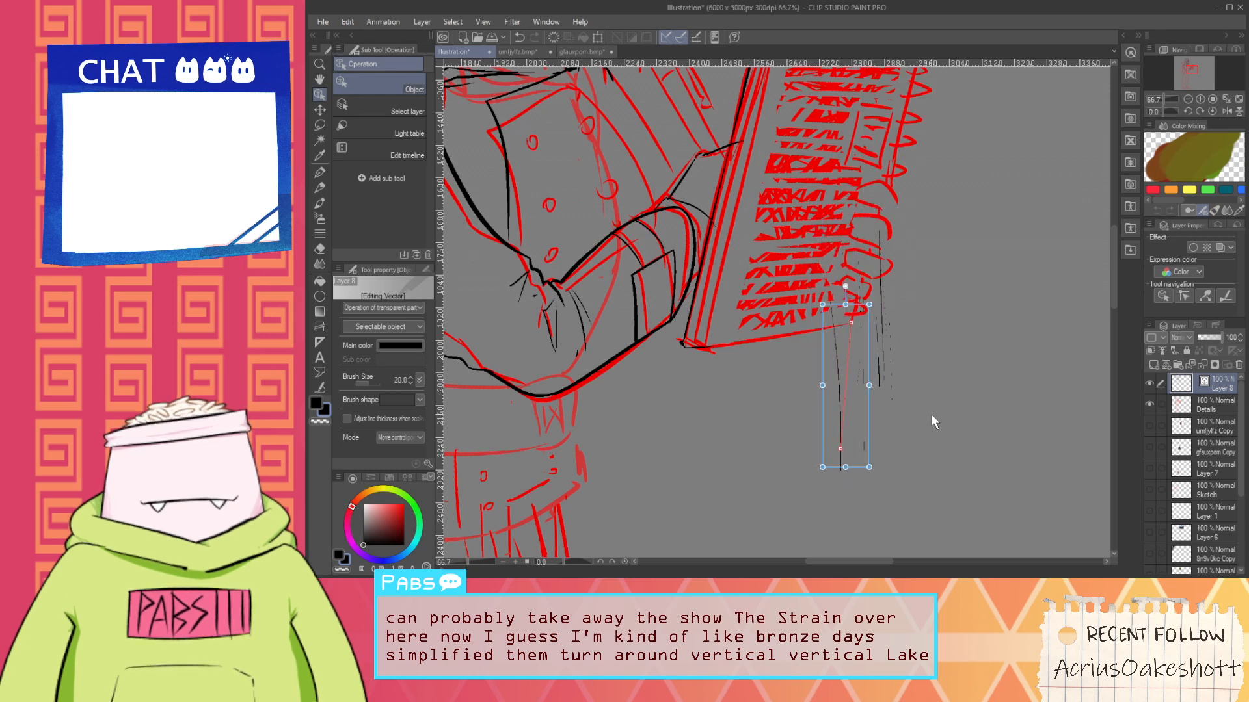
{"action": "left_click", "coordinate": [912, 431]}
{"action": "key", "text": "ctrl+z"}
{"action": "key", "text": "ctrl+z"}
Select the group of vertical strokes and squeeze it horizontally into a narrow bundle
{"action": "left_click_drag", "start_coordinate": [938, 475], "coordinate": [810, 196]}
{"action": "left_click_drag", "start_coordinate": [913, 353], "coordinate": [857, 353]}
{"action": "left_click", "coordinate": [885, 360]}
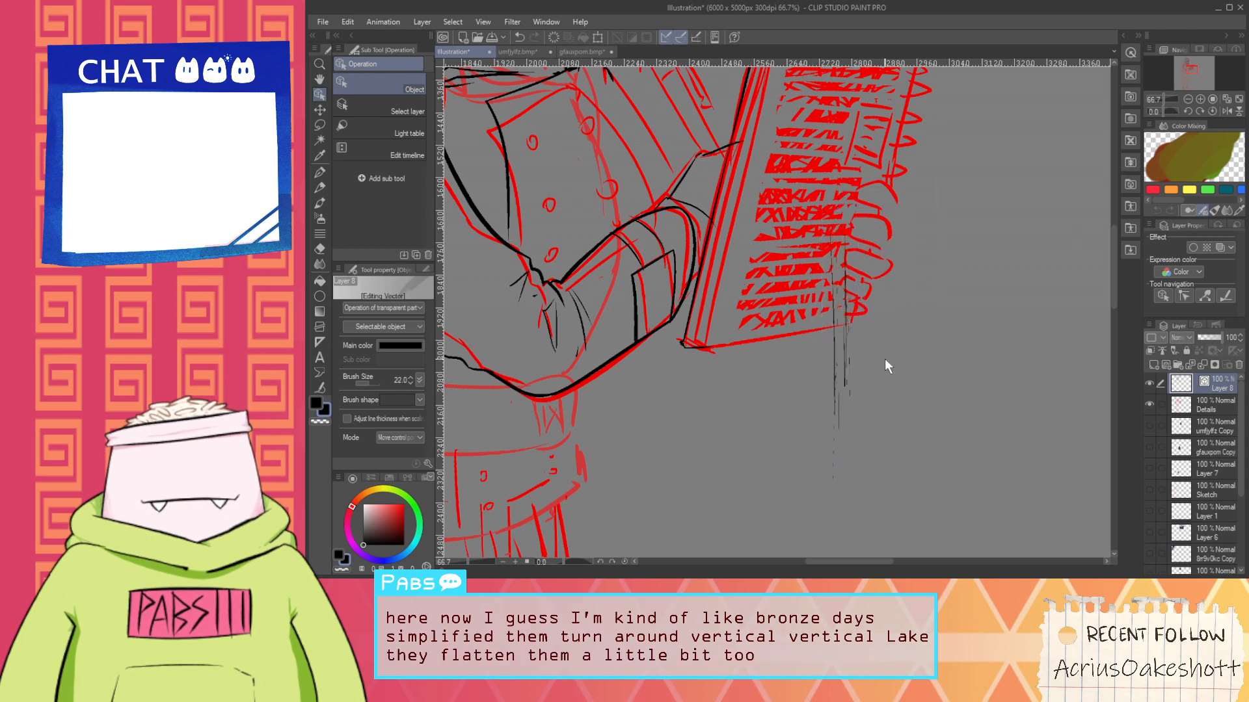
Tilt the narrow stroke bundle to match the book's slant and fit it inside the spine as page lines
{"action": "left_click_drag", "start_coordinate": [801, 291], "coordinate": [801, 289]}
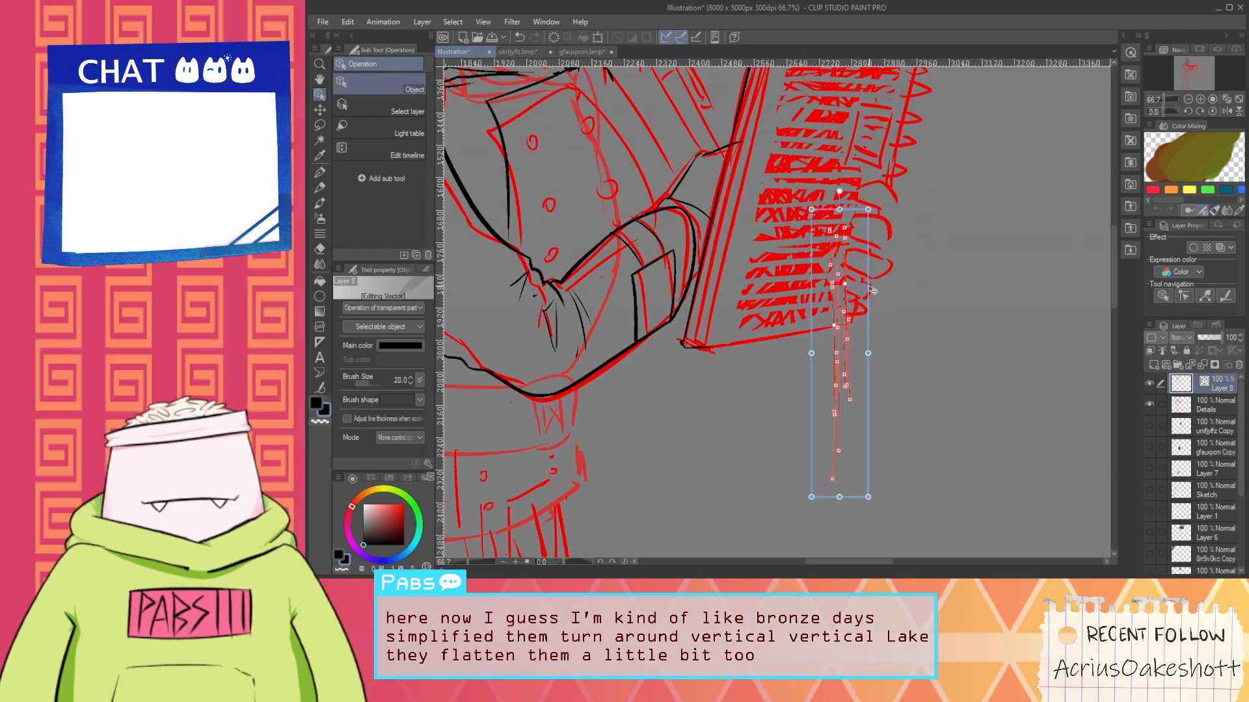
{"action": "left_click_drag", "start_coordinate": [884, 310], "coordinate": [781, 179]}
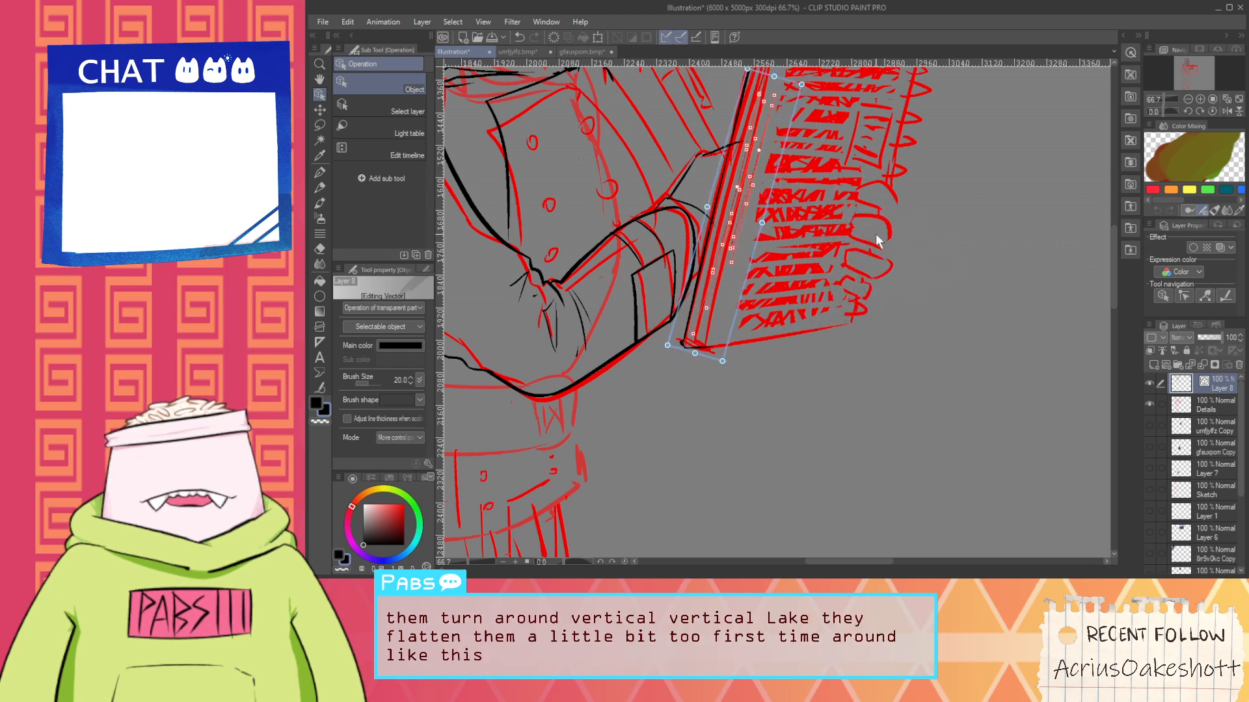
{"action": "scroll", "coordinate": [1109, 263], "scroll_direction": "up", "scroll_amount": 3}
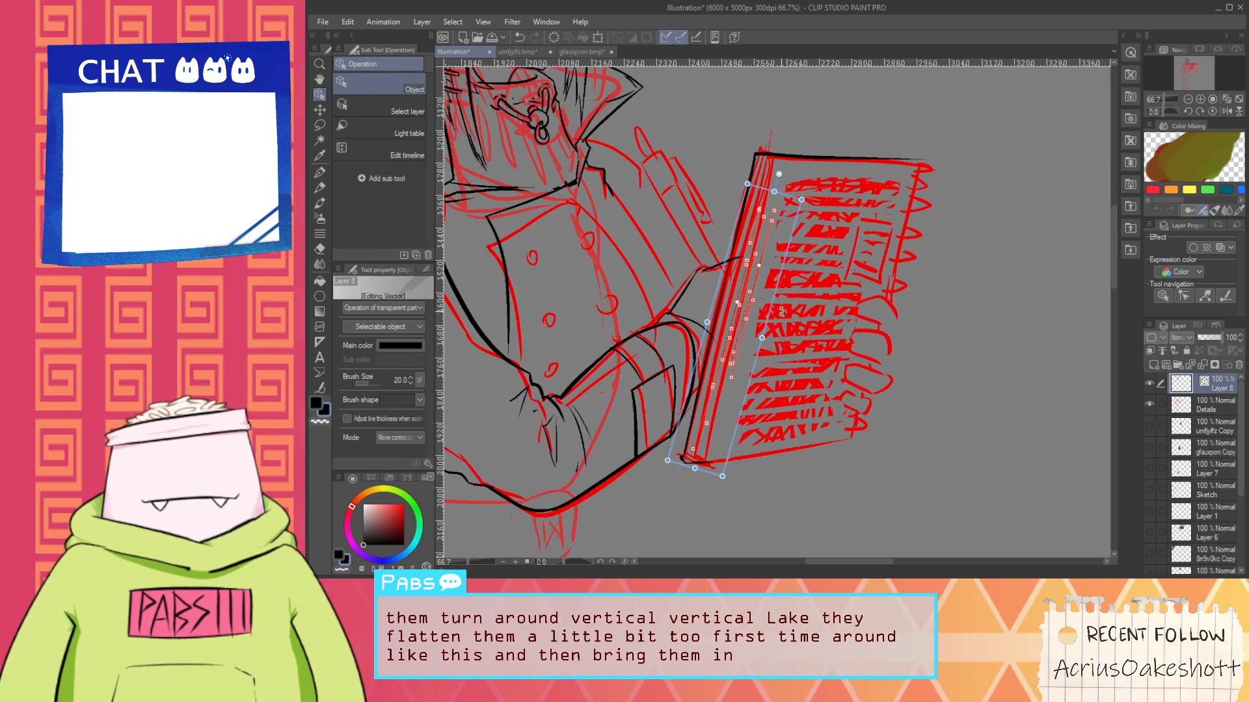
{"action": "left_click_drag", "start_coordinate": [763, 339], "coordinate": [766, 281]}
{"action": "left_click_drag", "start_coordinate": [711, 429], "coordinate": [699, 480]}
{"action": "mouse_move", "coordinate": [757, 318]}
{"action": "left_mouse_down"}
{"action": "mouse_move", "coordinate": [775, 324]}
{"action": "mouse_move", "coordinate": [770, 363]}
{"action": "left_mouse_up"}
{"action": "left_click", "coordinate": [775, 306]}
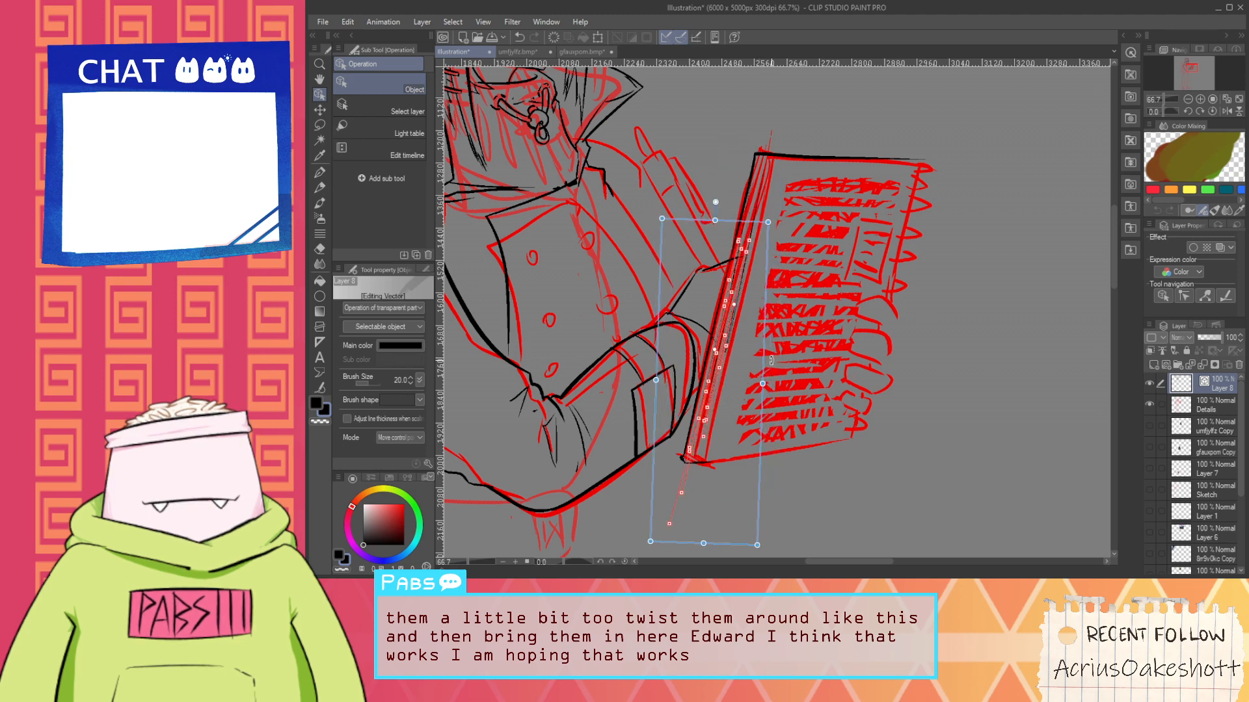
{"action": "left_click", "coordinate": [837, 408]}
Erase the ends of the page lines that overshoot below the book's lower corner
{"action": "key", "text": "e"}
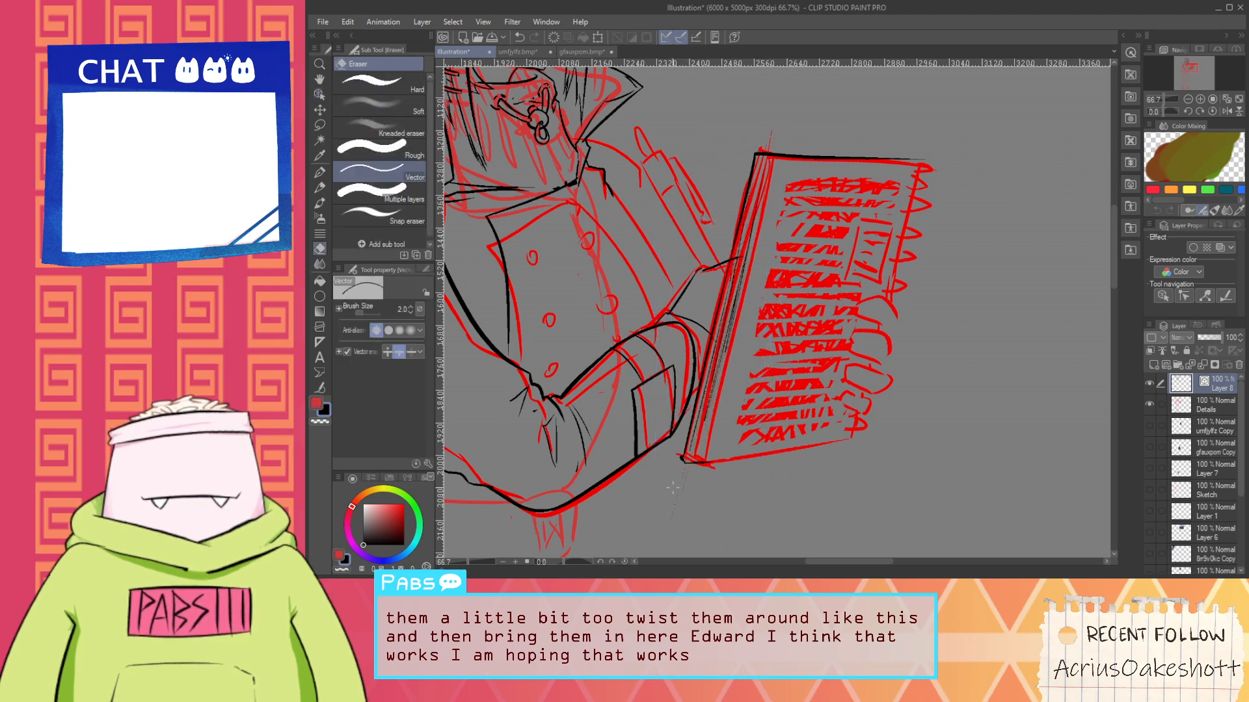
{"action": "left_click_drag", "start_coordinate": [686, 489], "coordinate": [673, 480]}
{"action": "scroll", "coordinate": [676, 469], "scroll_direction": "up", "scroll_amount": 1}
{"action": "key", "text": "space"}
{"action": "scroll", "coordinate": [753, 247], "scroll_direction": "up", "scroll_amount": 1}
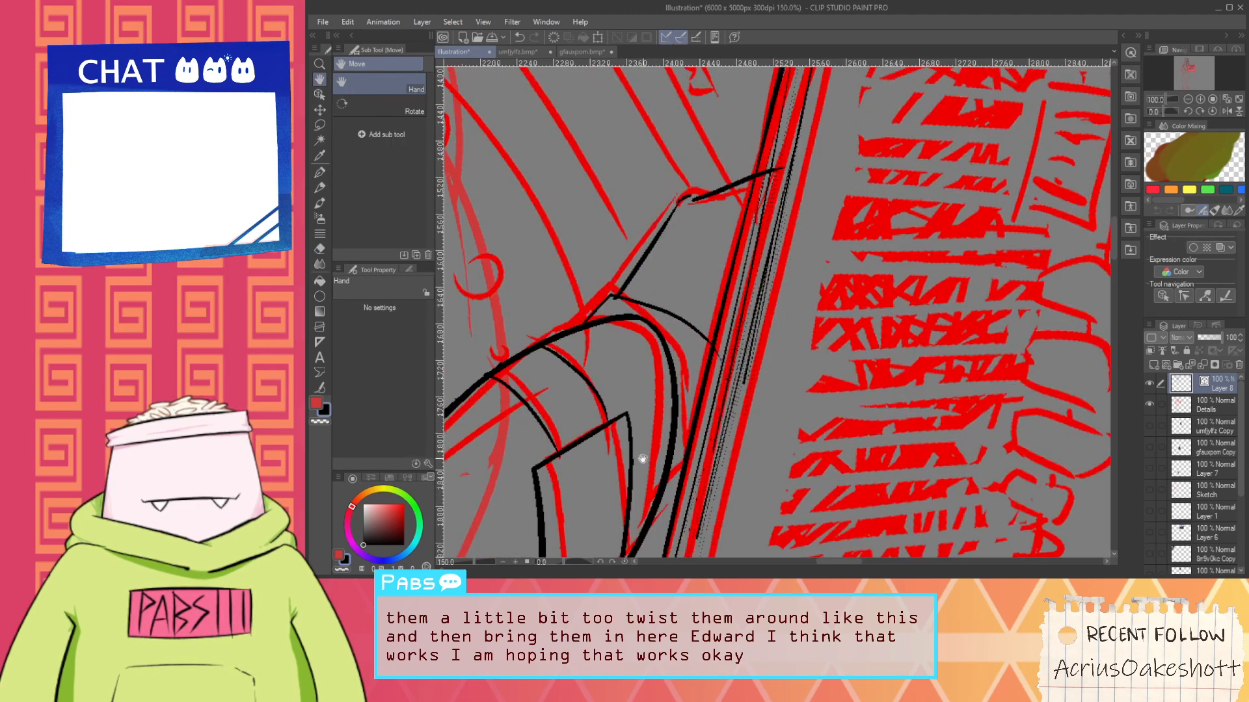
Ink a short diagonal line between the cuff's outer edge and the book's spine, trimming its overshooting ends
{"action": "key", "text": "p"}
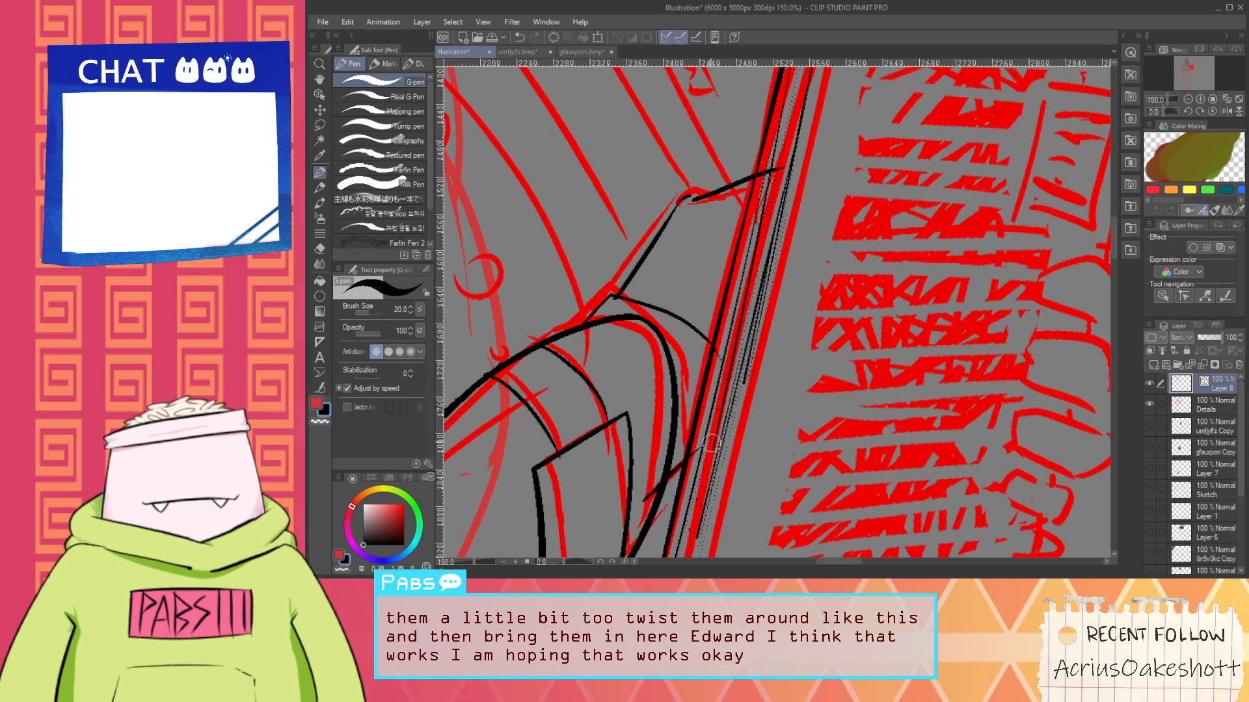
{"action": "key", "text": "e"}
{"action": "scroll", "coordinate": [693, 459], "scroll_direction": "up", "scroll_amount": 1}
{"action": "scroll", "coordinate": [638, 494], "scroll_direction": "down", "scroll_amount": 2}
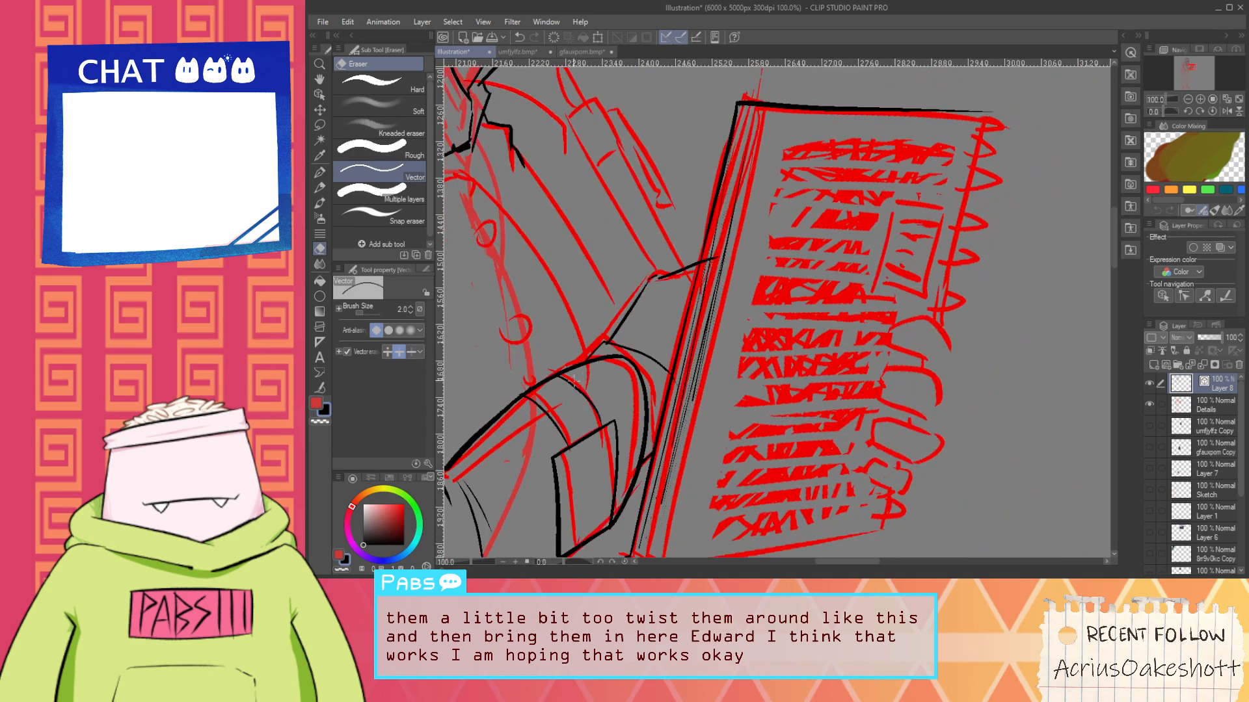
{"action": "scroll", "coordinate": [605, 380], "scroll_direction": "up", "scroll_amount": 4}
{"action": "scroll", "coordinate": [904, 505], "scroll_direction": "down", "scroll_amount": 5}
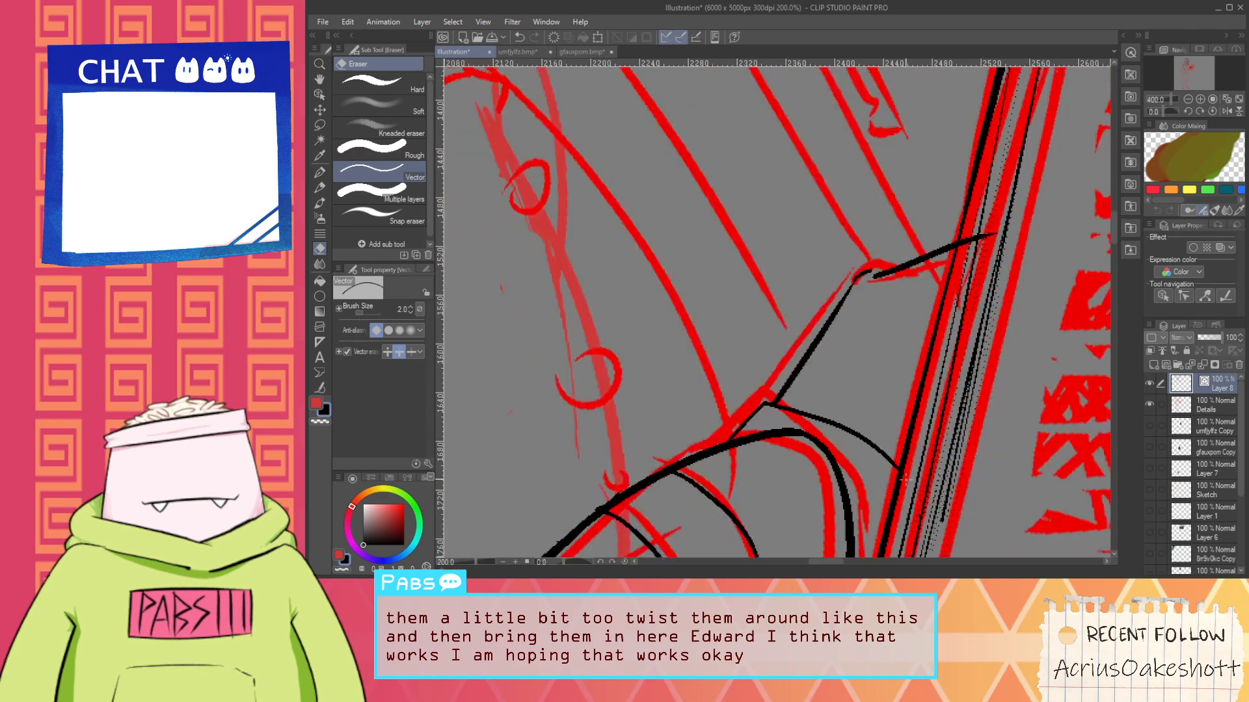
Erase the part of the line above the cuff that crosses over the book's spine edge
{"action": "key", "text": "space"}
{"action": "left_click_drag", "start_coordinate": [937, 372], "coordinate": [807, 292]}
{"action": "scroll", "coordinate": [794, 293], "scroll_direction": "up", "scroll_amount": 2}
{"action": "scroll", "coordinate": [782, 296], "scroll_direction": "up", "scroll_amount": 1}
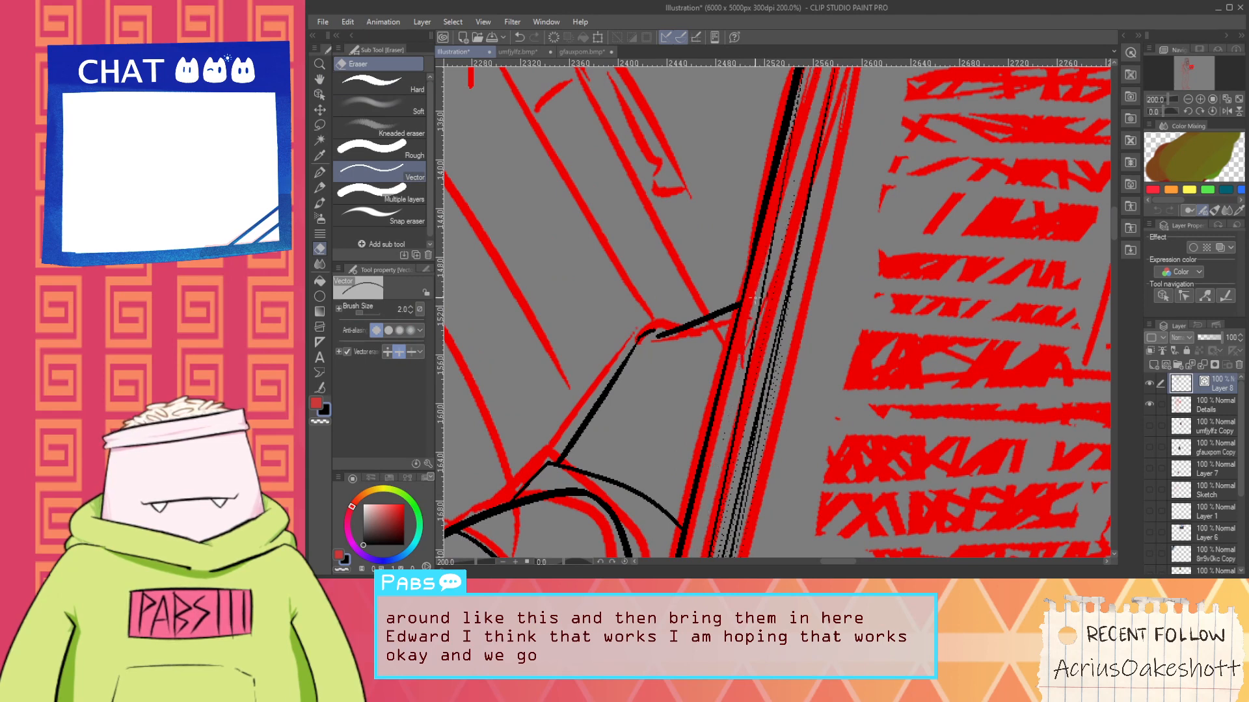
Try to ink the long slanted sketch line running down behind the book from beside the collar
{"action": "scroll", "coordinate": [750, 298], "scroll_direction": "down", "scroll_amount": 3}
{"action": "key", "text": "space"}
{"action": "scroll", "coordinate": [733, 357], "scroll_direction": "up", "scroll_amount": 2}
{"action": "left_click_drag", "start_coordinate": [741, 285], "coordinate": [753, 431]}
{"action": "scroll", "coordinate": [723, 356], "scroll_direction": "down", "scroll_amount": 1}
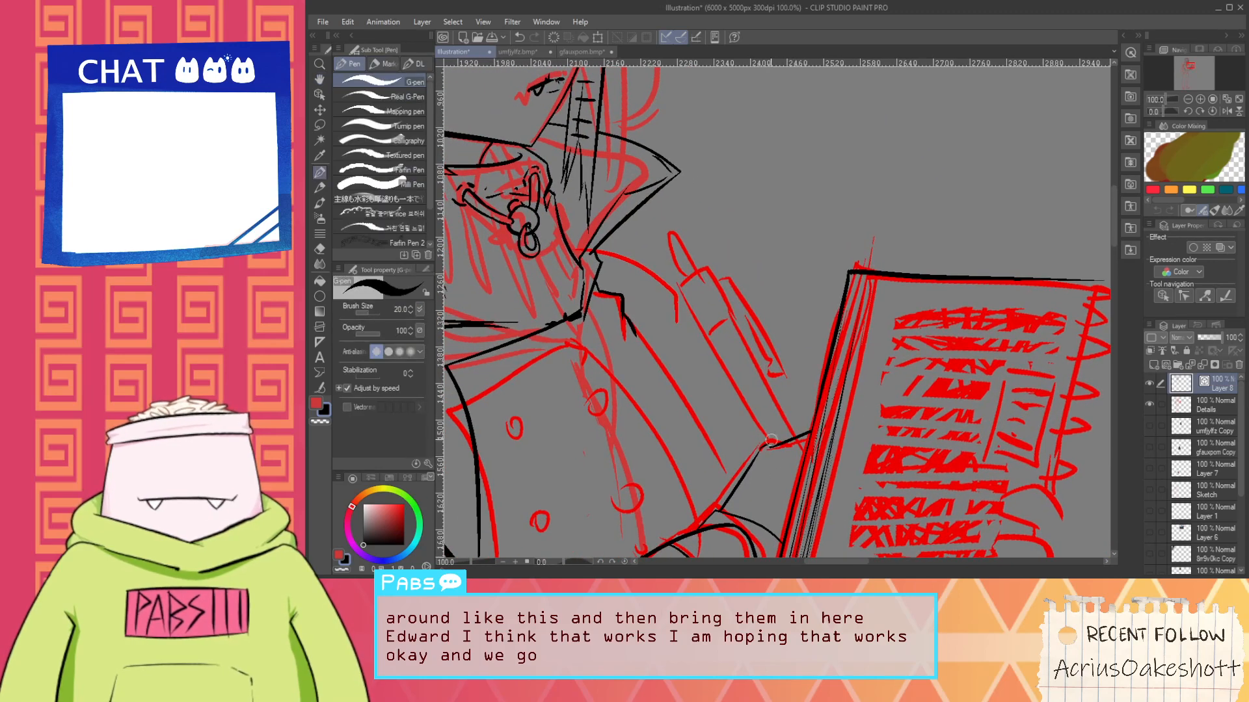
{"action": "left_click_drag", "start_coordinate": [684, 287], "coordinate": [786, 465]}
{"action": "key", "text": "ctrl+z"}
{"action": "left_click_drag", "start_coordinate": [669, 280], "coordinate": [791, 469]}
{"action": "key", "text": "ctrl+z"}
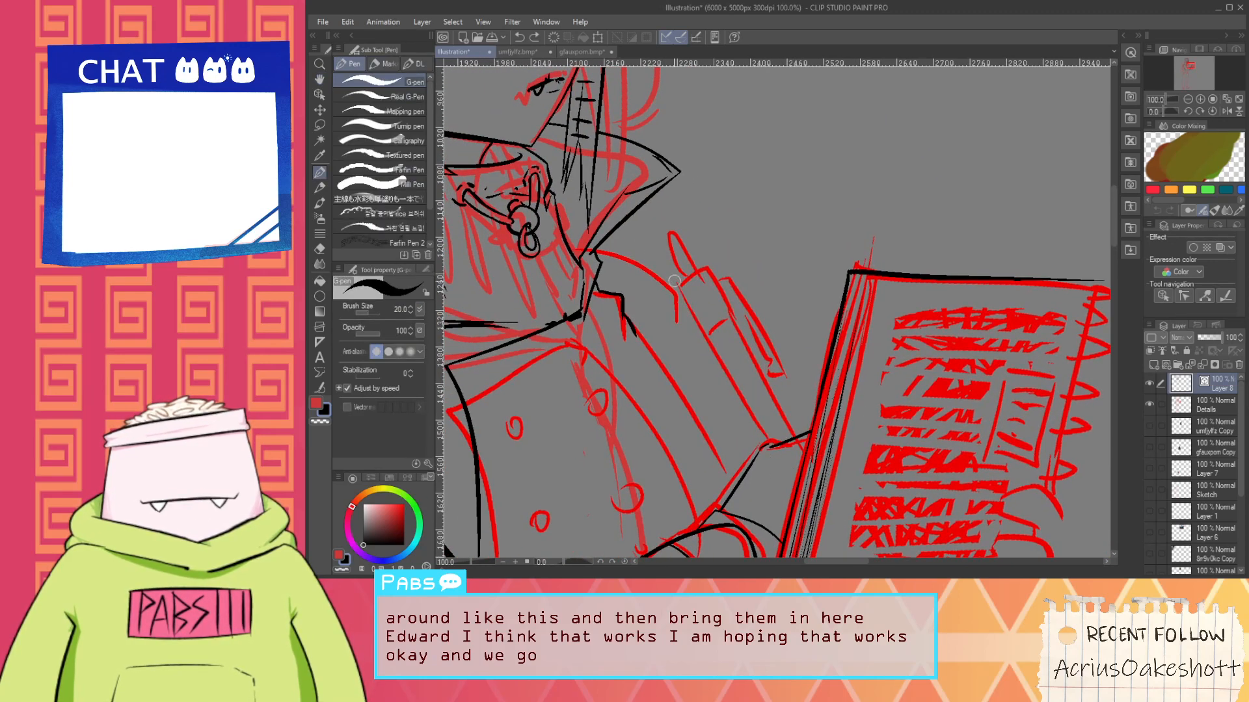
{"action": "left_click_drag", "start_coordinate": [670, 275], "coordinate": [797, 463]}
{"action": "key", "text": "ctrl+z"}
{"action": "left_click_drag", "start_coordinate": [670, 273], "coordinate": [797, 475]}
{"action": "key", "text": "ctrl+z"}
{"action": "key", "text": "ctrl+z"}
{"action": "left_click_drag", "start_coordinate": [741, 388], "coordinate": [795, 472]}
{"action": "key", "text": "ctrl+z"}
{"action": "left_click_drag", "start_coordinate": [671, 276], "coordinate": [796, 474]}
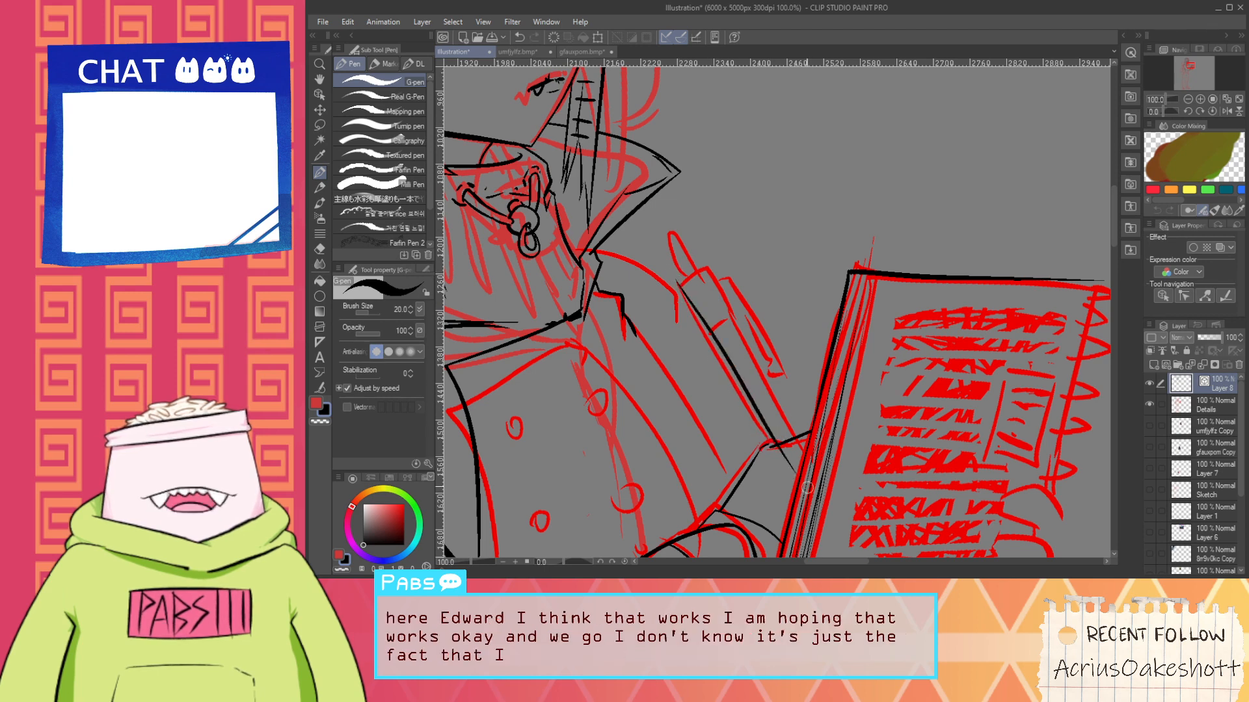
{"action": "key", "text": "ctrl+z"}
{"action": "left_click_drag", "start_coordinate": [674, 273], "coordinate": [784, 430]}
{"action": "key", "text": "ctrl+z"}
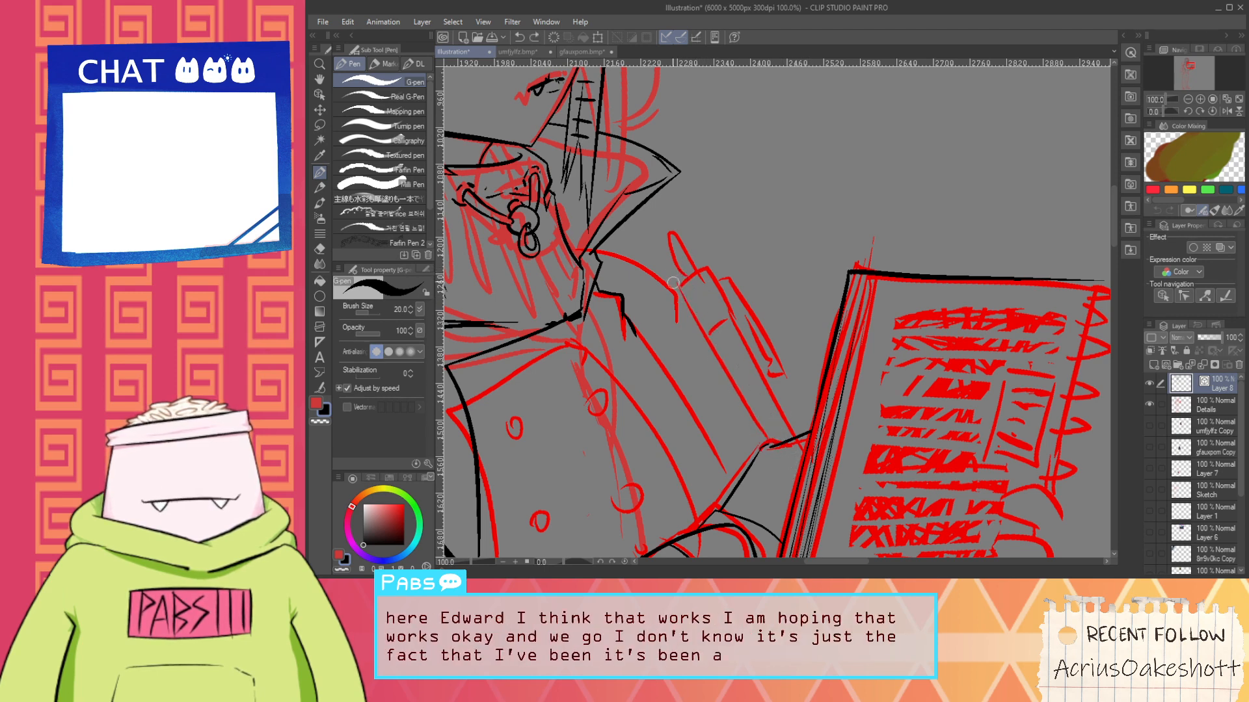
Ink a straight line on the empty canvas, then move and rotate it onto the near edge of the sketched pen's barrel
{"action": "left_click_drag", "start_coordinate": [758, 217], "coordinate": [884, 138]}
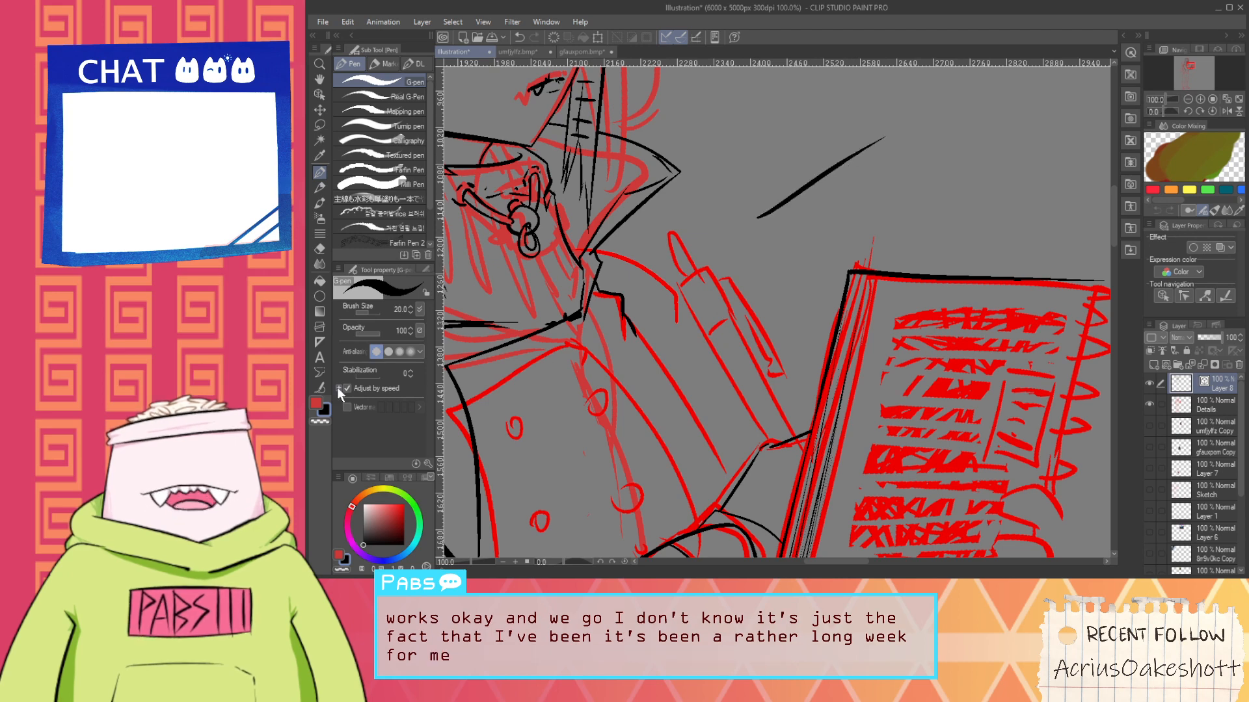
{"action": "left_click", "coordinate": [319, 388]}
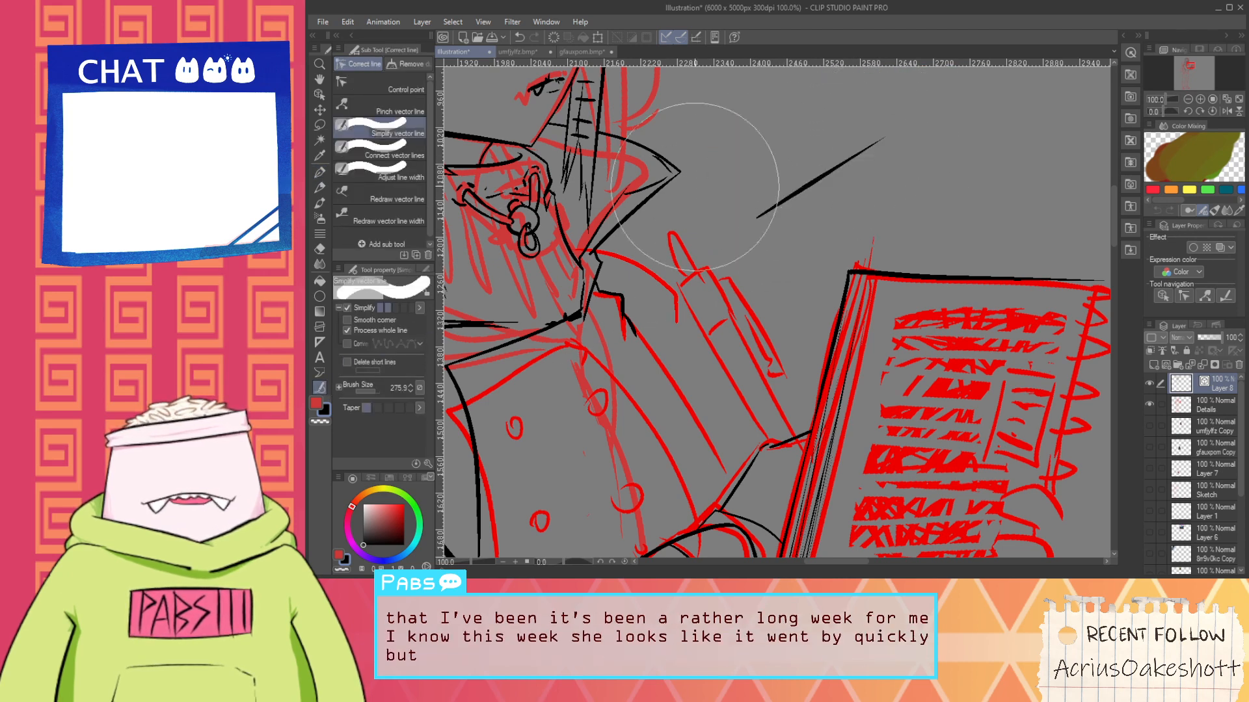
{"action": "left_click", "coordinate": [320, 95]}
{"action": "left_click", "coordinate": [770, 207]}
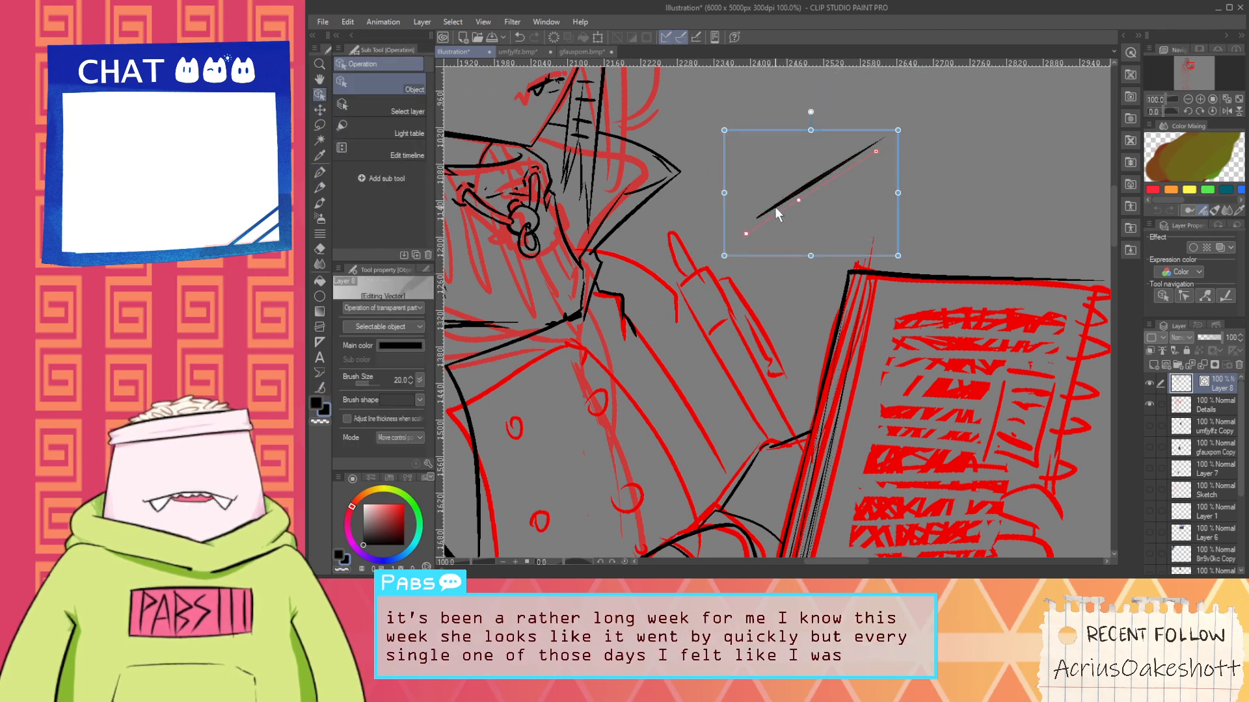
{"action": "mouse_move", "coordinate": [827, 147]}
{"action": "left_mouse_down"}
{"action": "mouse_move", "coordinate": [710, 295]}
{"action": "mouse_move", "coordinate": [712, 332]}
{"action": "mouse_move", "coordinate": [737, 338]}
{"action": "mouse_move", "coordinate": [753, 369]}
{"action": "mouse_move", "coordinate": [754, 358]}
{"action": "left_mouse_up"}
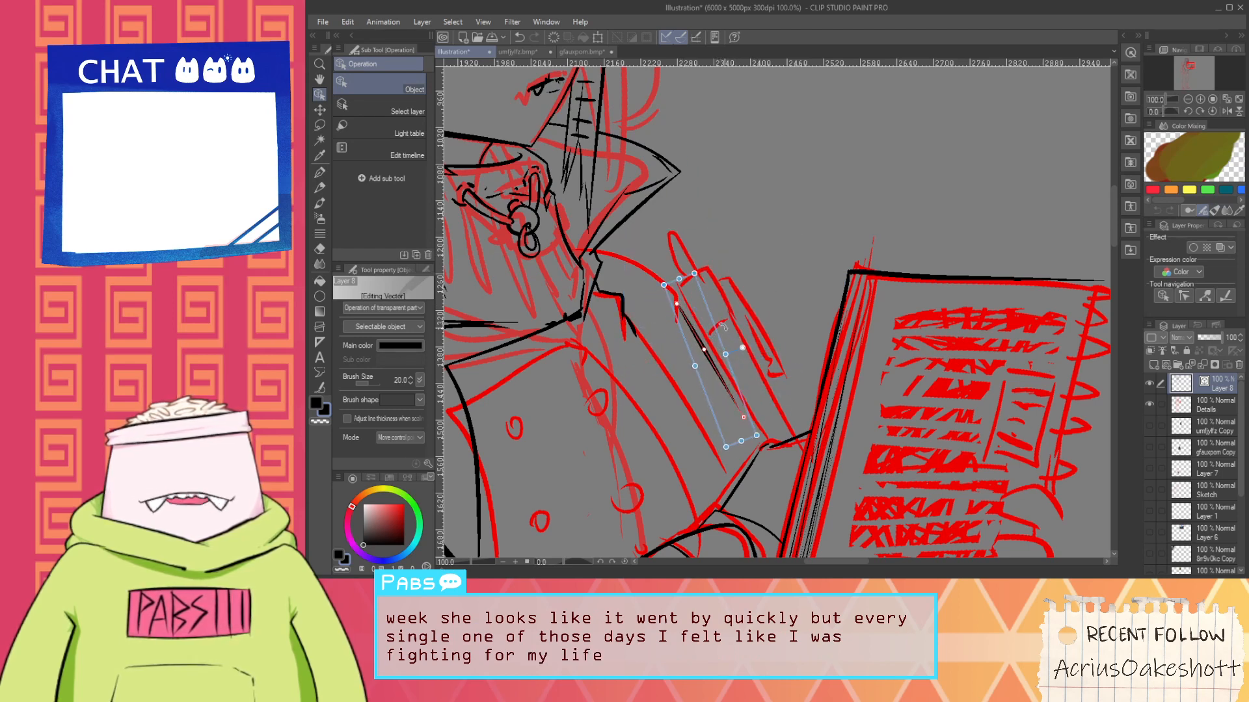
{"action": "left_click_drag", "start_coordinate": [679, 279], "coordinate": [655, 215]}
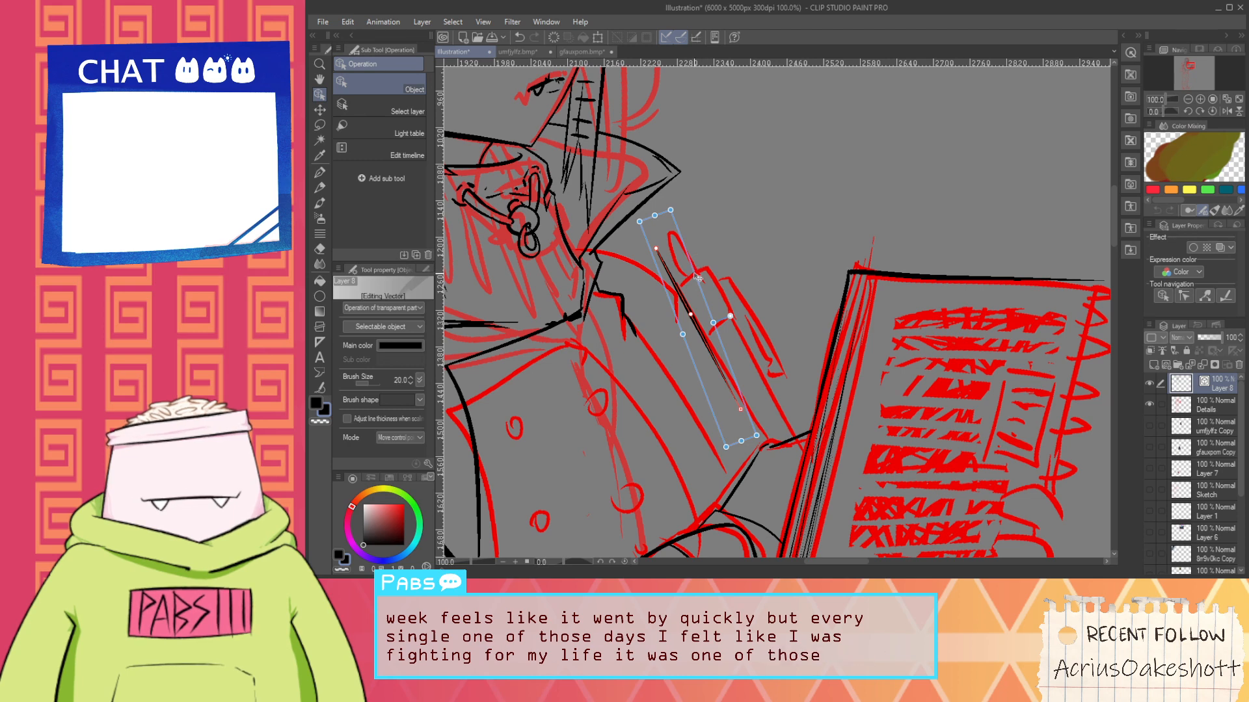
{"action": "left_click_drag", "start_coordinate": [697, 277], "coordinate": [727, 317]}
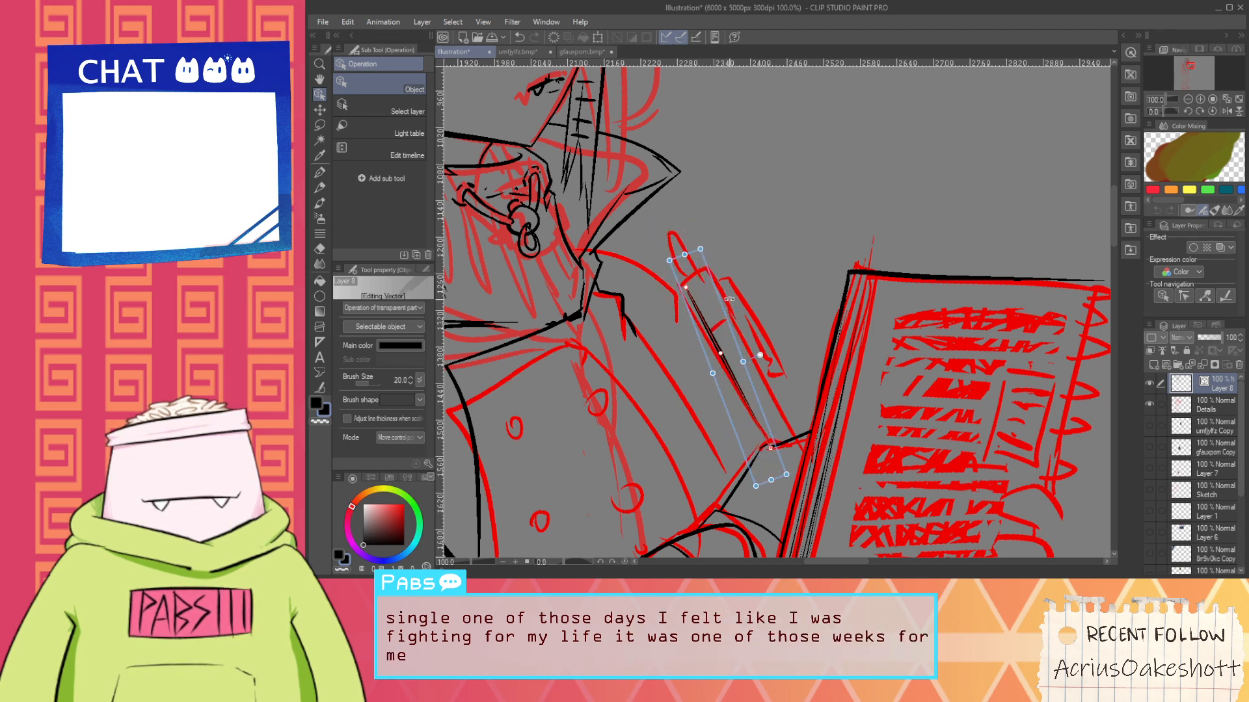
{"action": "left_click", "coordinate": [685, 261]}
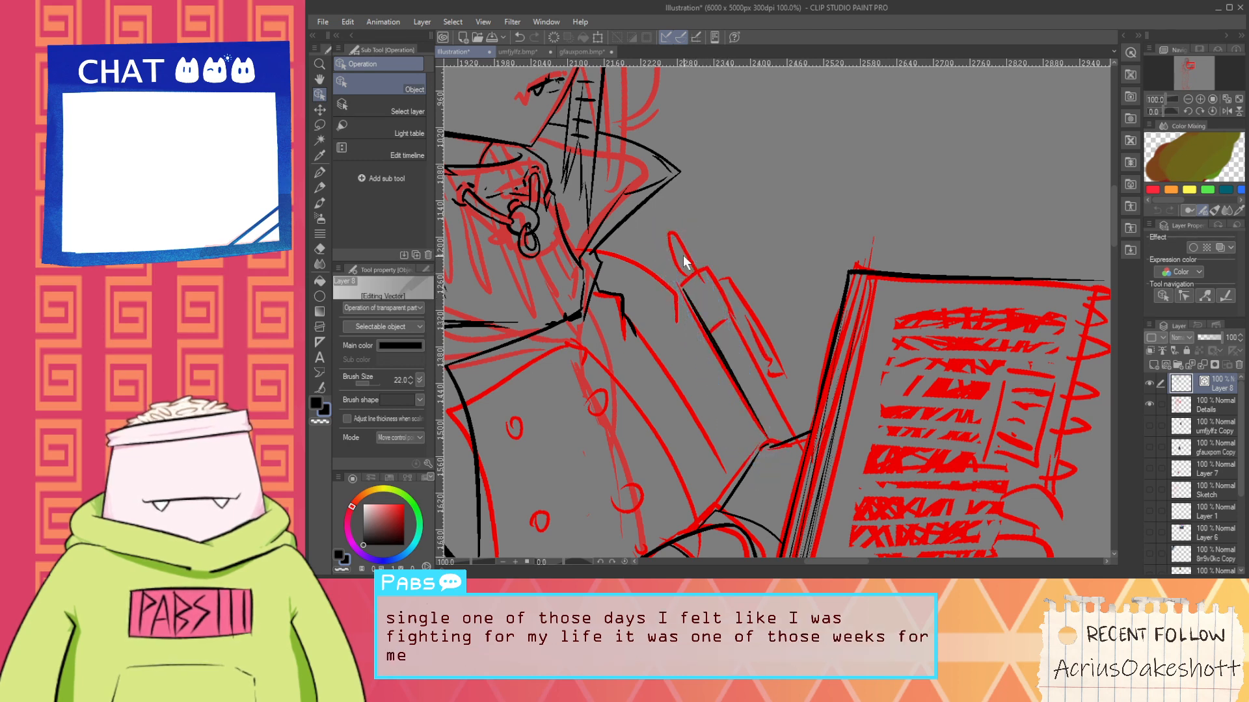
Shift the barrel edge line slightly and stretch its lower end so it reaches past the short line above the cuff
{"action": "left_click", "coordinate": [720, 341]}
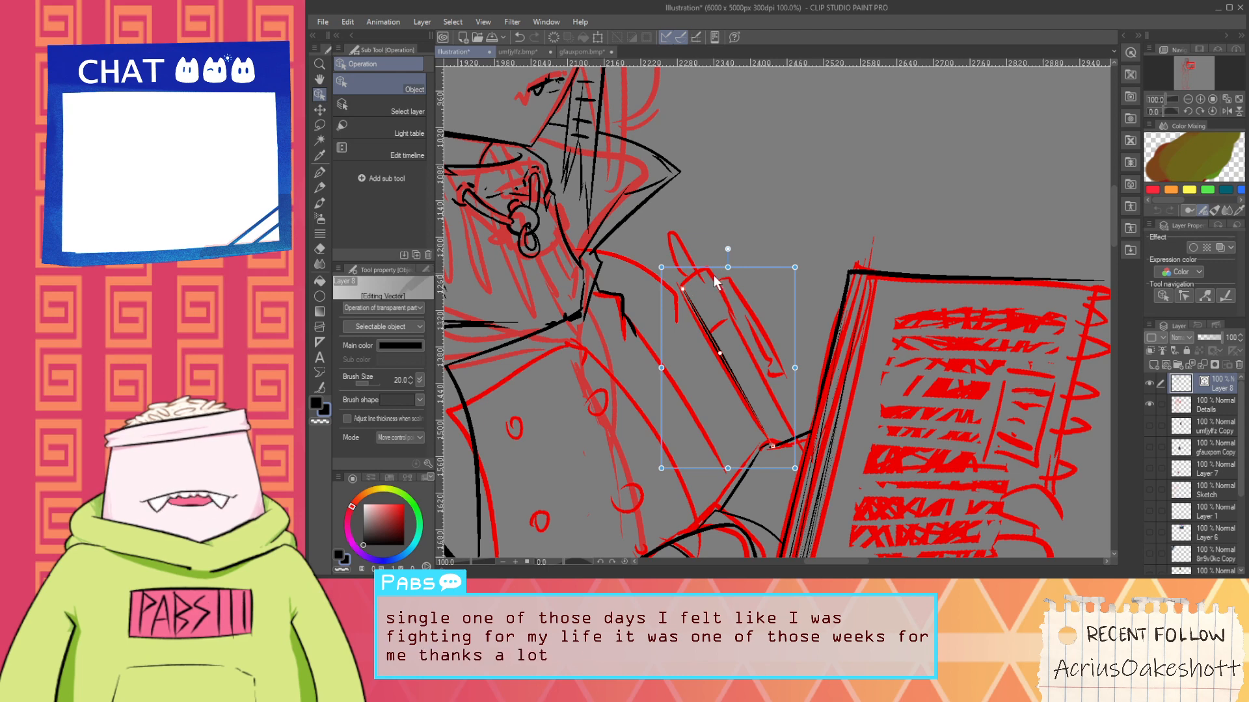
{"action": "left_click_drag", "start_coordinate": [722, 274], "coordinate": [715, 265]}
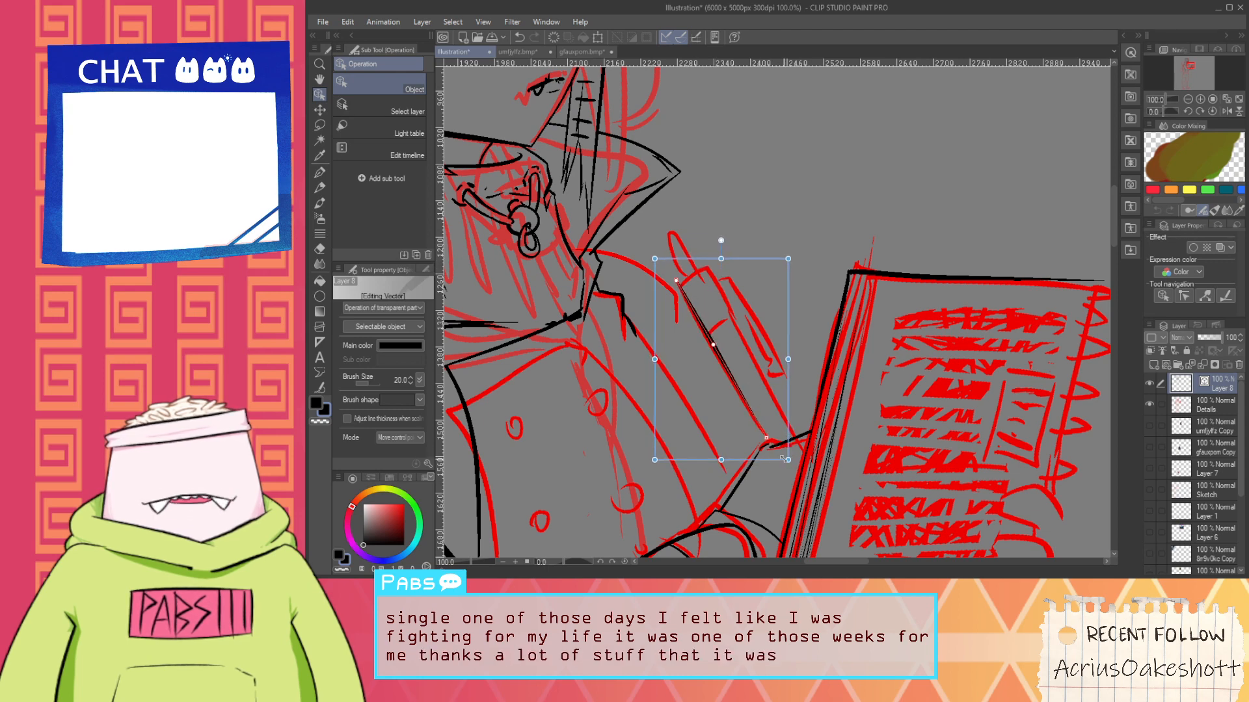
{"action": "left_click_drag", "start_coordinate": [783, 459], "coordinate": [806, 499]}
Ink the curved upper rim of the pen's barrel, starting from the end of the inked edge line
{"action": "key", "text": "p"}
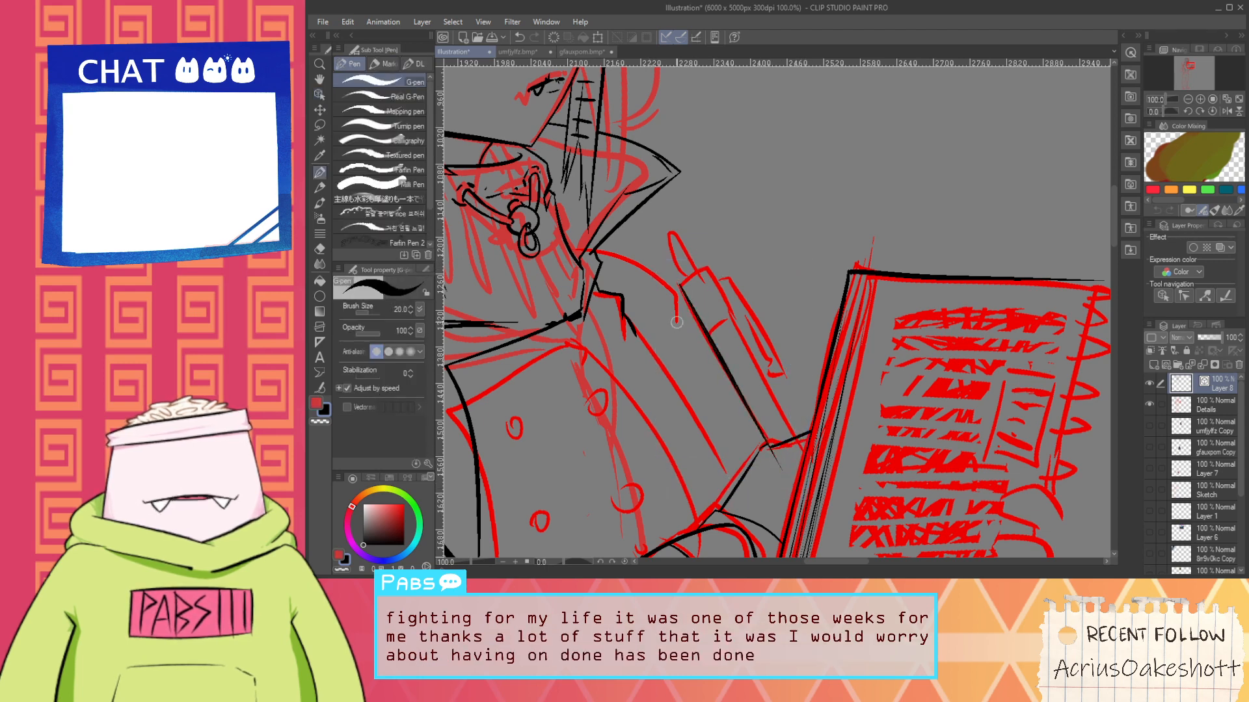
{"action": "scroll", "coordinate": [704, 300], "scroll_direction": "up", "scroll_amount": 2}
{"action": "left_click_drag", "start_coordinate": [649, 292], "coordinate": [739, 215]}
{"action": "key", "text": "ctrl+z"}
{"action": "mouse_move", "coordinate": [648, 285]}
{"action": "left_mouse_down"}
{"action": "mouse_move", "coordinate": [747, 230]}
{"action": "mouse_move", "coordinate": [744, 251]}
{"action": "left_mouse_up"}
{"action": "key", "text": "ctrl+z"}
{"action": "key", "text": "ctrl+z"}
{"action": "left_click_drag", "start_coordinate": [652, 280], "coordinate": [730, 245]}
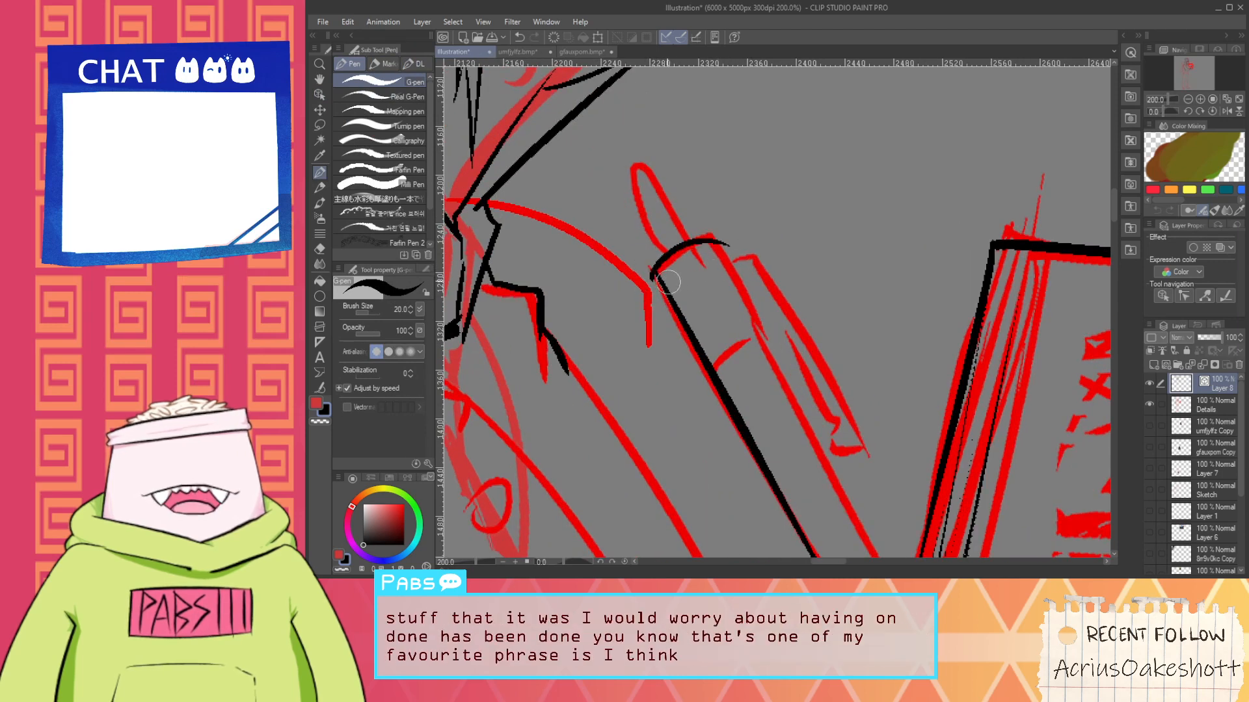
Erase the lower end of the barrel's edge line where it overshoots the short line above the cuff
{"action": "scroll", "coordinate": [669, 282], "scroll_direction": "down", "scroll_amount": 1}
{"action": "key", "text": "h"}
{"action": "left_click_drag", "start_coordinate": [776, 514], "coordinate": [792, 480]}
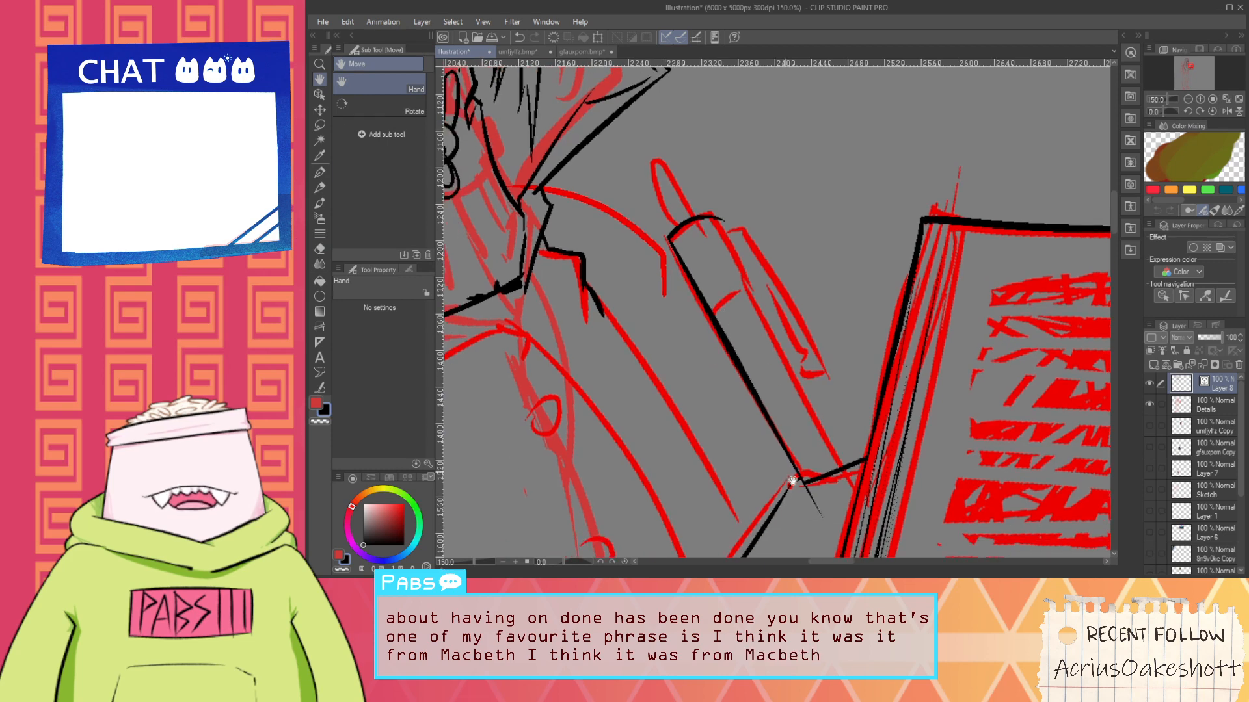
{"action": "key", "text": "e"}
Duplicate the barrel's edge line and place the copy along the opposite side of the pen
{"action": "key", "text": "o"}
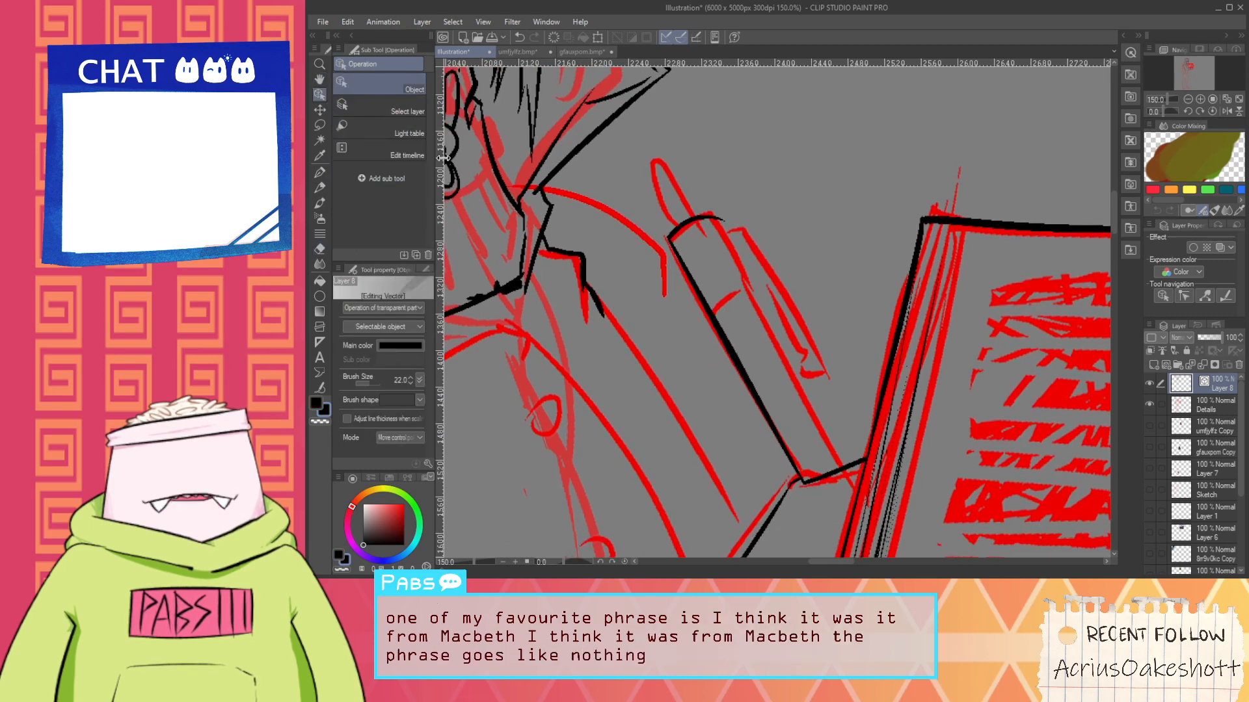
{"action": "left_click", "coordinate": [756, 378]}
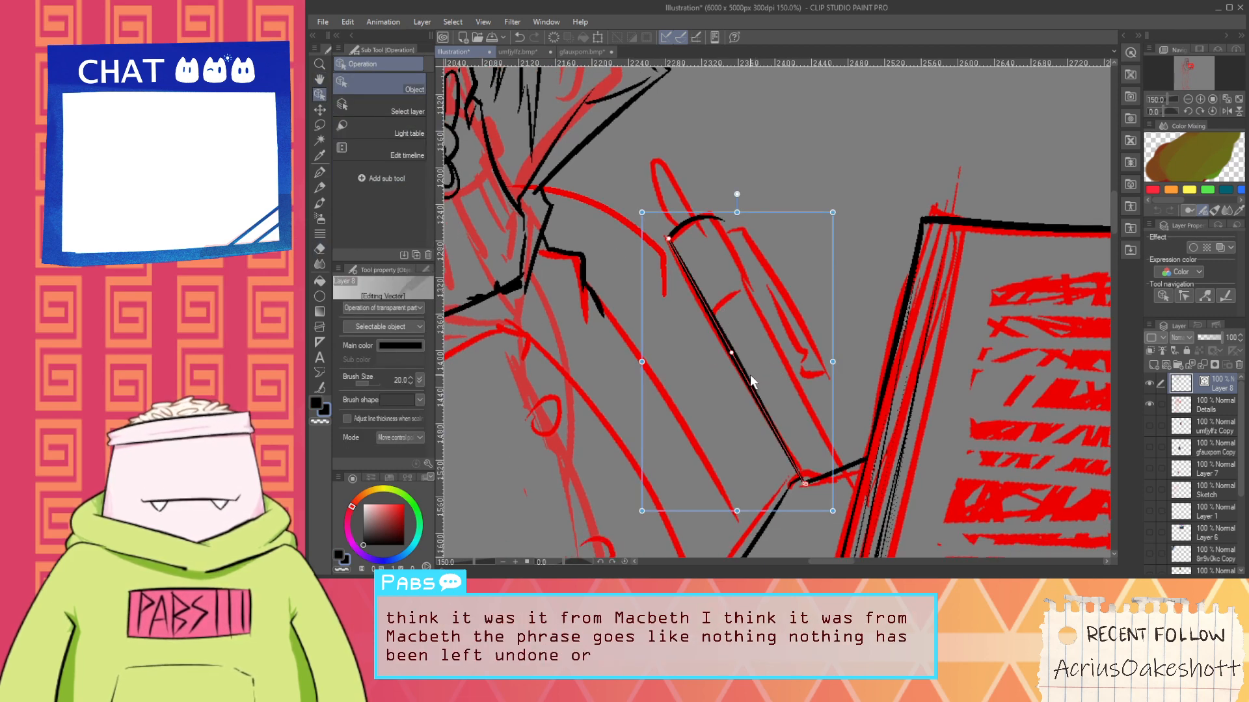
{"action": "left_click_drag", "start_coordinate": [751, 378], "coordinate": [802, 376]}
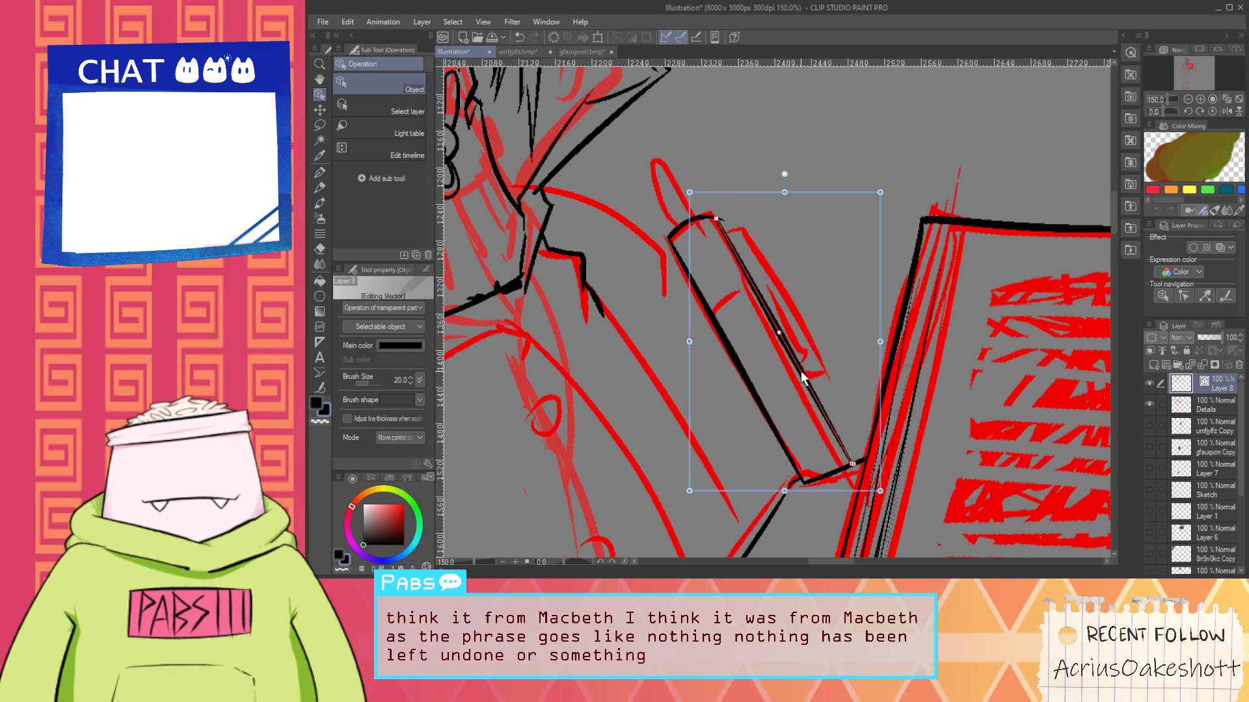
{"action": "left_click", "coordinate": [773, 227]}
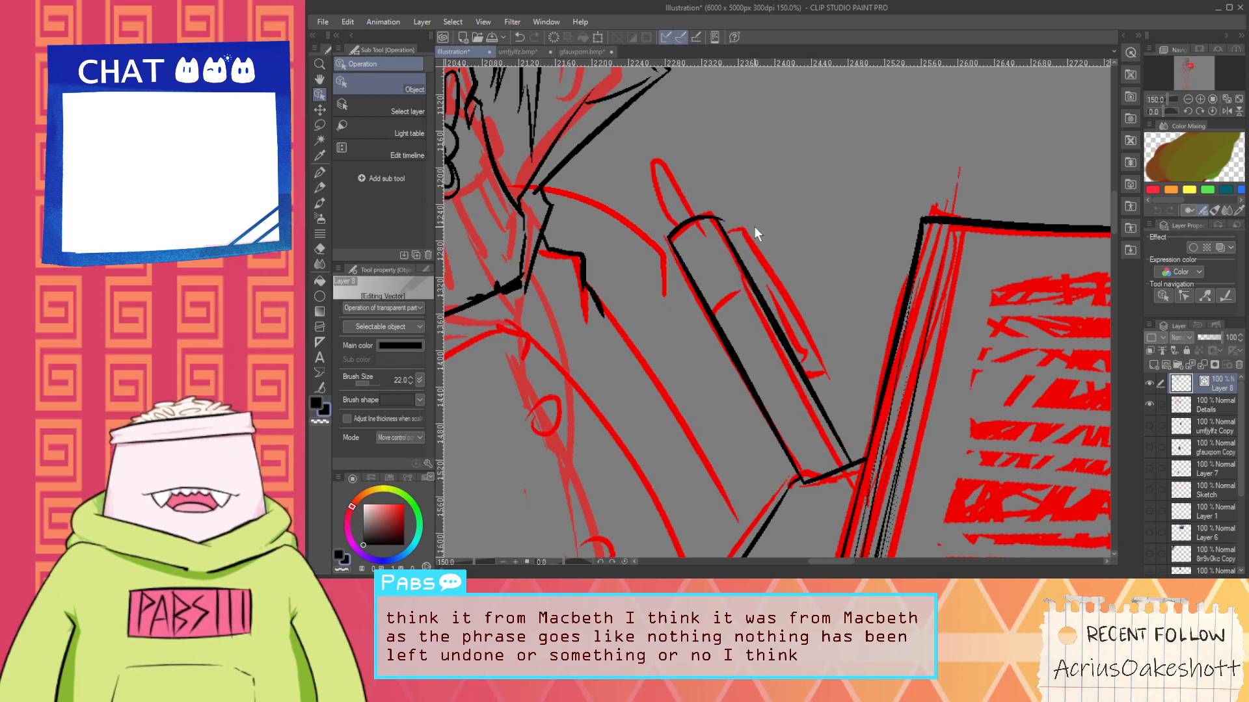
Erase the end of the curved rim that overshoots the barrel's second edge line
{"action": "scroll", "coordinate": [754, 226], "scroll_direction": "up", "scroll_amount": 1}
{"action": "key", "text": "e"}
{"action": "key", "text": "space"}
{"action": "left_click_drag", "start_coordinate": [687, 231], "coordinate": [752, 348]}
Ink the narrow rounded tip above the pen's barrel and erase the line ends that cross the curved rim
{"action": "key", "text": "p"}
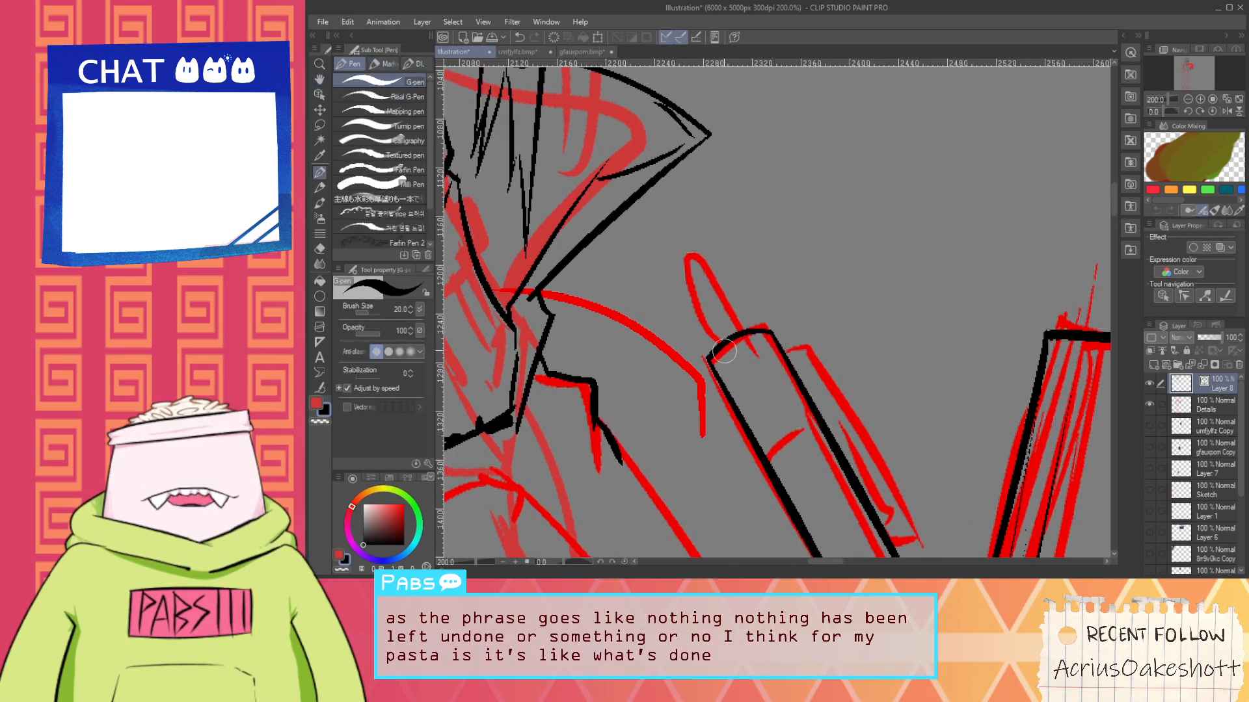
{"action": "key", "text": "ctrl+z"}
{"action": "left_click_drag", "start_coordinate": [681, 286], "coordinate": [736, 367]}
{"action": "key", "text": "ctrl+z"}
{"action": "key", "text": "ctrl+z"}
{"action": "left_click_drag", "start_coordinate": [682, 280], "coordinate": [735, 371]}
{"action": "key", "text": "ctrl+z"}
{"action": "mouse_move", "coordinate": [707, 269]}
{"action": "left_mouse_down"}
{"action": "mouse_move", "coordinate": [750, 372]}
{"action": "mouse_move", "coordinate": [759, 356]}
{"action": "left_mouse_up"}
{"action": "key", "text": "ctrl+z"}
{"action": "scroll", "coordinate": [705, 292], "scroll_direction": "up", "scroll_amount": 2}
{"action": "mouse_move", "coordinate": [676, 303]}
{"action": "left_mouse_down"}
{"action": "mouse_move", "coordinate": [728, 272]}
{"action": "mouse_move", "coordinate": [729, 248]}
{"action": "mouse_move", "coordinate": [736, 276]}
{"action": "mouse_move", "coordinate": [675, 240]}
{"action": "left_mouse_up"}
{"action": "key", "text": "ctrl+z"}
{"action": "key", "text": "ctrl+z"}
{"action": "key", "text": "ctrl+z"}
{"action": "key", "text": "ctrl+z"}
{"action": "key", "text": "e"}
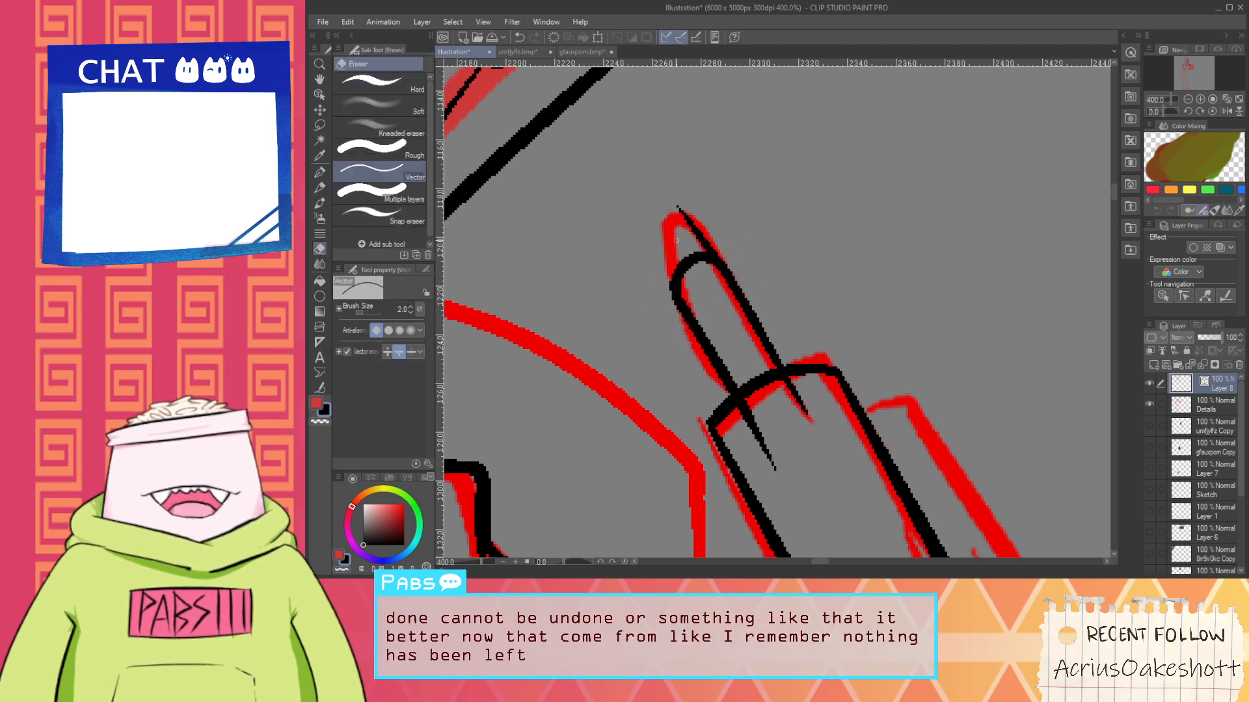
{"action": "left_click_drag", "start_coordinate": [741, 437], "coordinate": [809, 399]}
Ink a curved band across the pen's barrel between its two edge lines
{"action": "scroll", "coordinate": [808, 415], "scroll_direction": "down", "scroll_amount": 3}
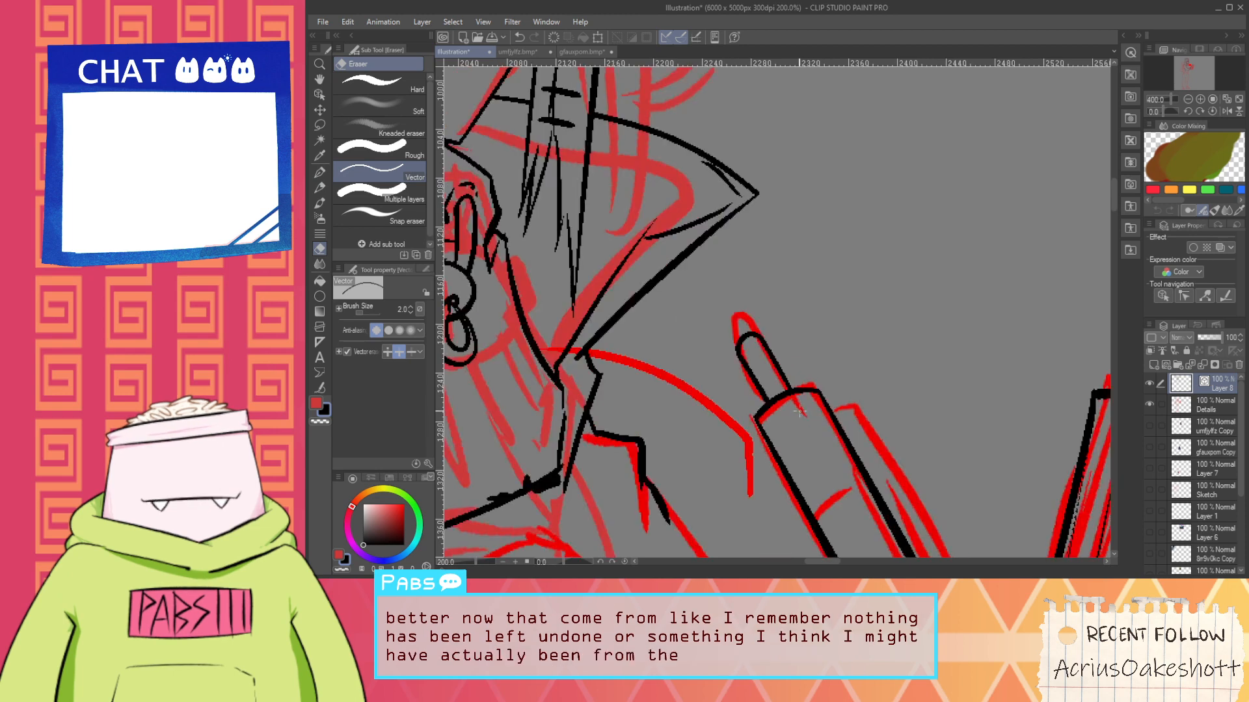
{"action": "mouse_move", "coordinate": [846, 491]}
{"action": "left_mouse_down"}
{"action": "mouse_move", "coordinate": [751, 397]}
{"action": "mouse_move", "coordinate": [744, 349]}
{"action": "mouse_move", "coordinate": [794, 342]}
{"action": "left_mouse_up"}
{"action": "scroll", "coordinate": [735, 371], "scroll_direction": "up", "scroll_amount": 3}
{"action": "key", "text": "p"}
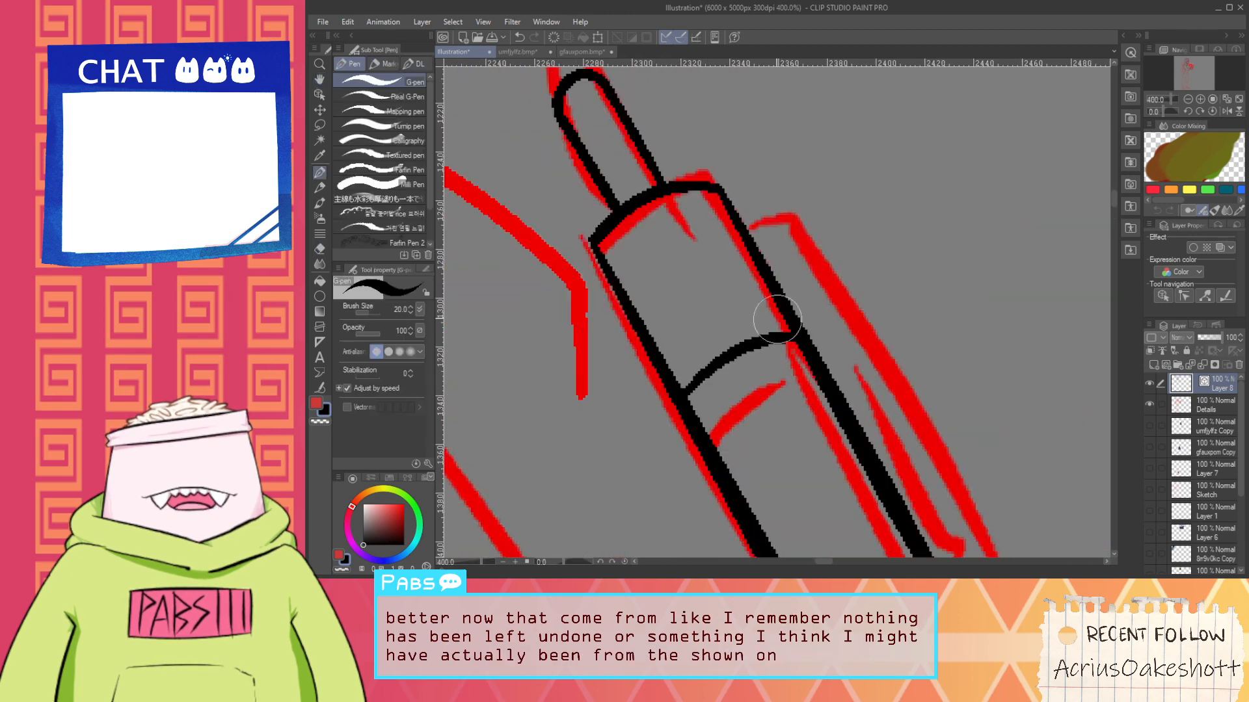
{"action": "scroll", "coordinate": [778, 246], "scroll_direction": "down", "scroll_amount": 2}
Ink the short connecting strokes and the long inner edge of the clip beside the pen's barrel
{"action": "scroll", "coordinate": [777, 246], "scroll_direction": "up", "scroll_amount": 2}
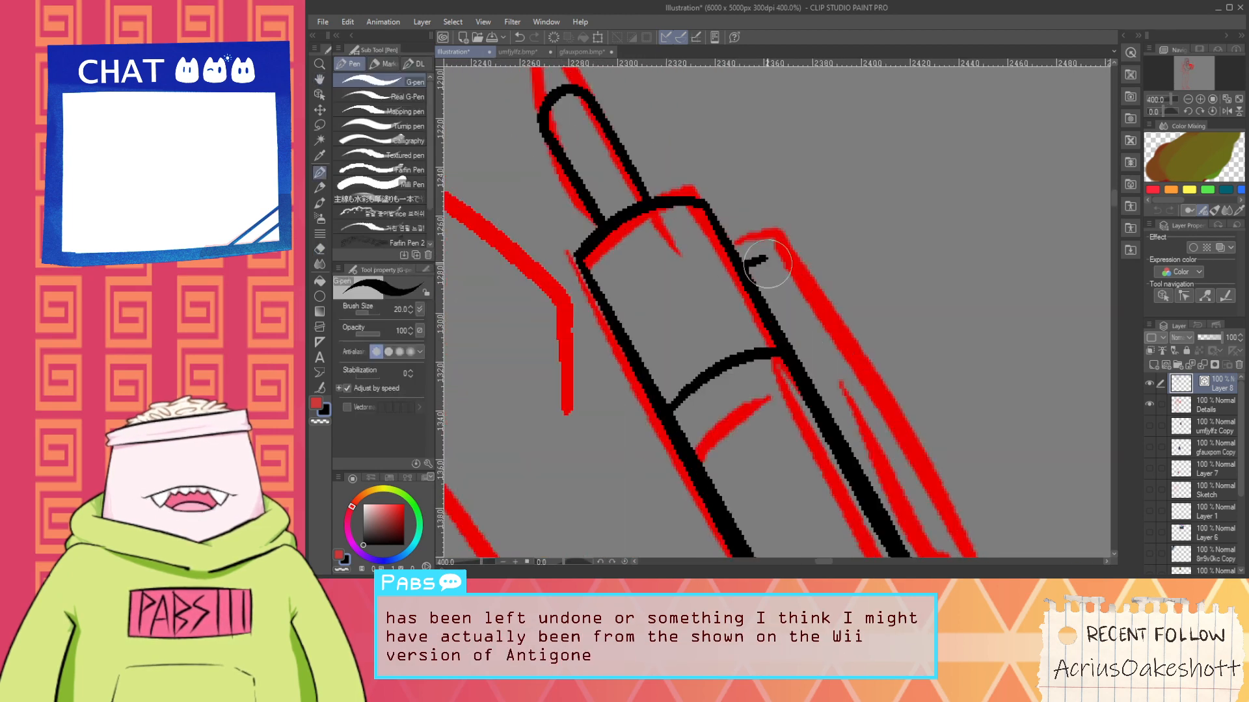
{"action": "scroll", "coordinate": [735, 233], "scroll_direction": "down", "scroll_amount": 2}
{"action": "left_click_drag", "start_coordinate": [746, 228], "coordinate": [819, 361]}
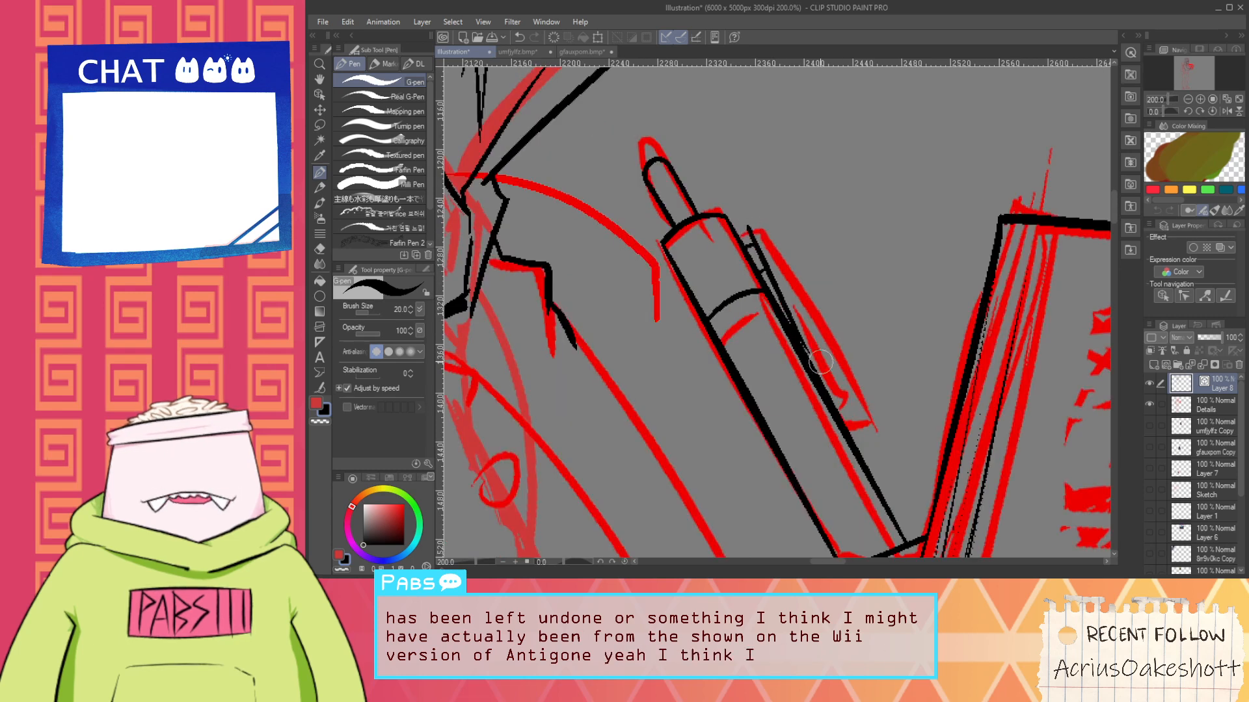
{"action": "key", "text": "ctrl+z"}
{"action": "left_click_drag", "start_coordinate": [748, 229], "coordinate": [826, 354]}
{"action": "key", "text": "ctrl+z"}
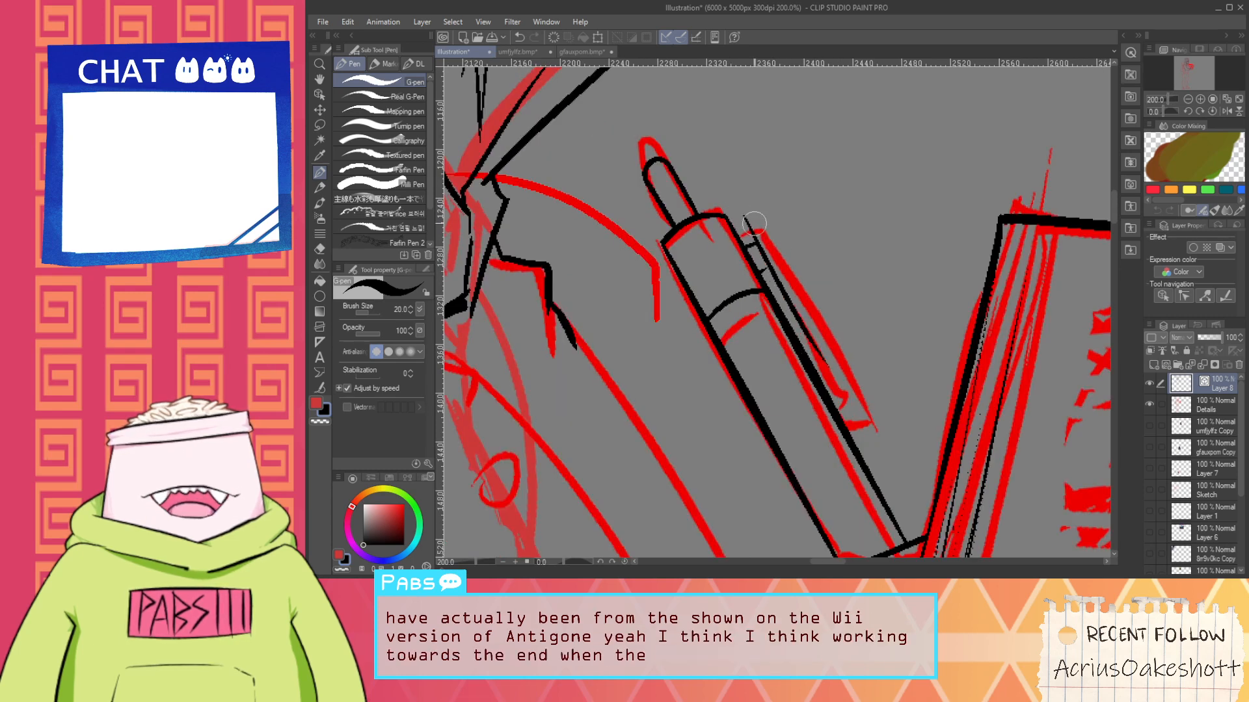
Ink the short upper edge of the pen clip and try a freehand outer edge and lower end
{"action": "left_click_drag", "start_coordinate": [766, 216], "coordinate": [850, 394]}
{"action": "left_click_drag", "start_coordinate": [746, 197], "coordinate": [830, 340]}
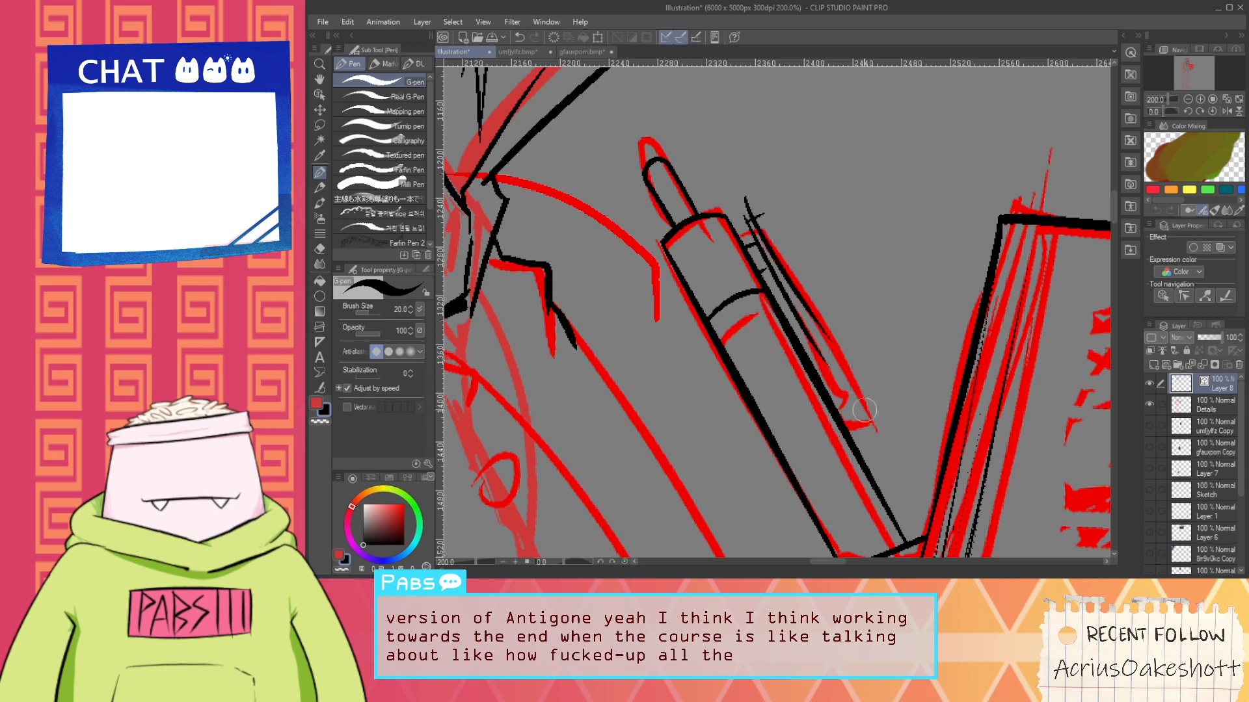
{"action": "key", "text": "ctrl+z"}
{"action": "left_click_drag", "start_coordinate": [754, 212], "coordinate": [848, 359]}
{"action": "scroll", "coordinate": [821, 363], "scroll_direction": "up", "scroll_amount": 3}
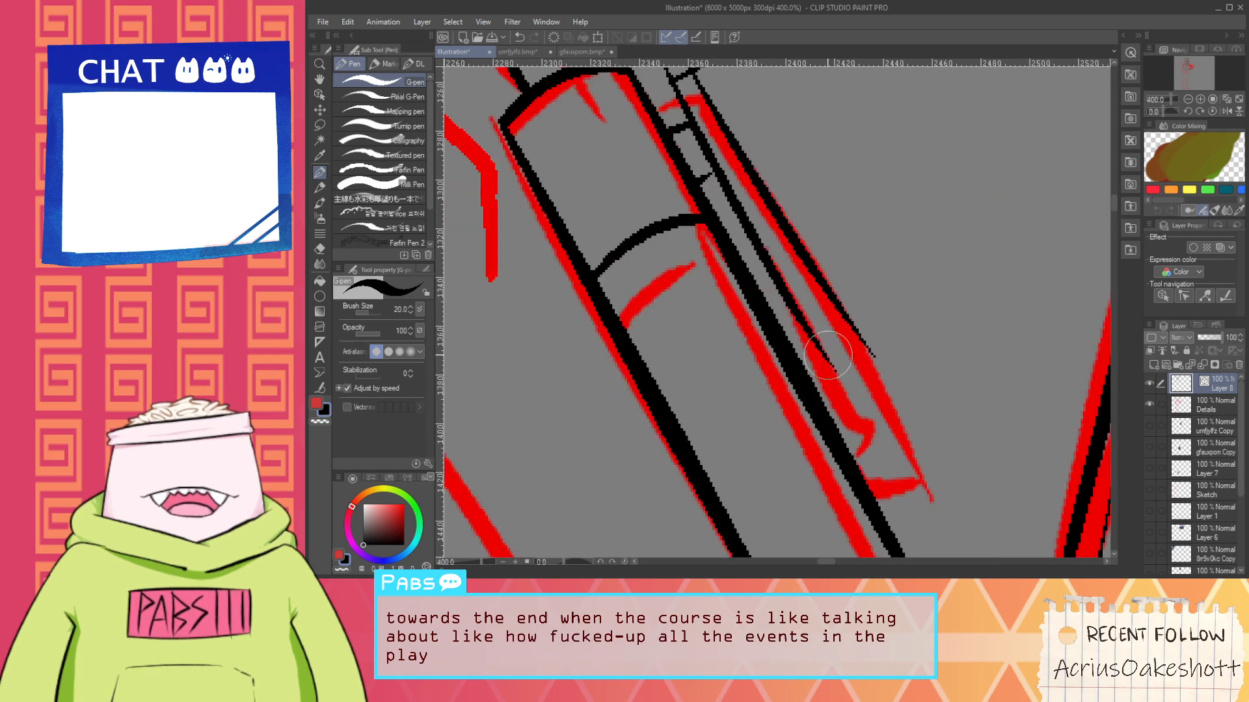
{"action": "left_click_drag", "start_coordinate": [818, 358], "coordinate": [848, 404]}
{"action": "key", "text": "ctrl+z"}
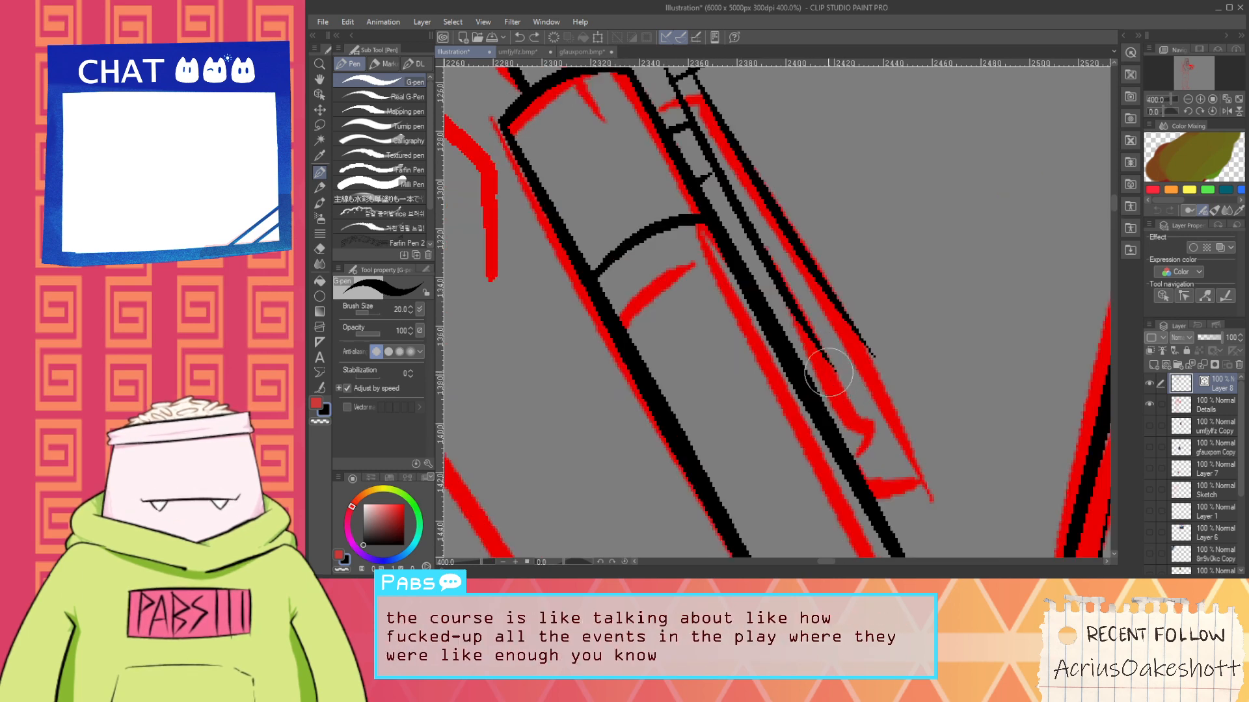
{"action": "key", "text": "ctrl+z"}
Duplicate the pen clip's inner edge line and offset the copy outward as the clip's outer edge
{"action": "scroll", "coordinate": [794, 206], "scroll_direction": "down", "scroll_amount": 2}
{"action": "key", "text": "space"}
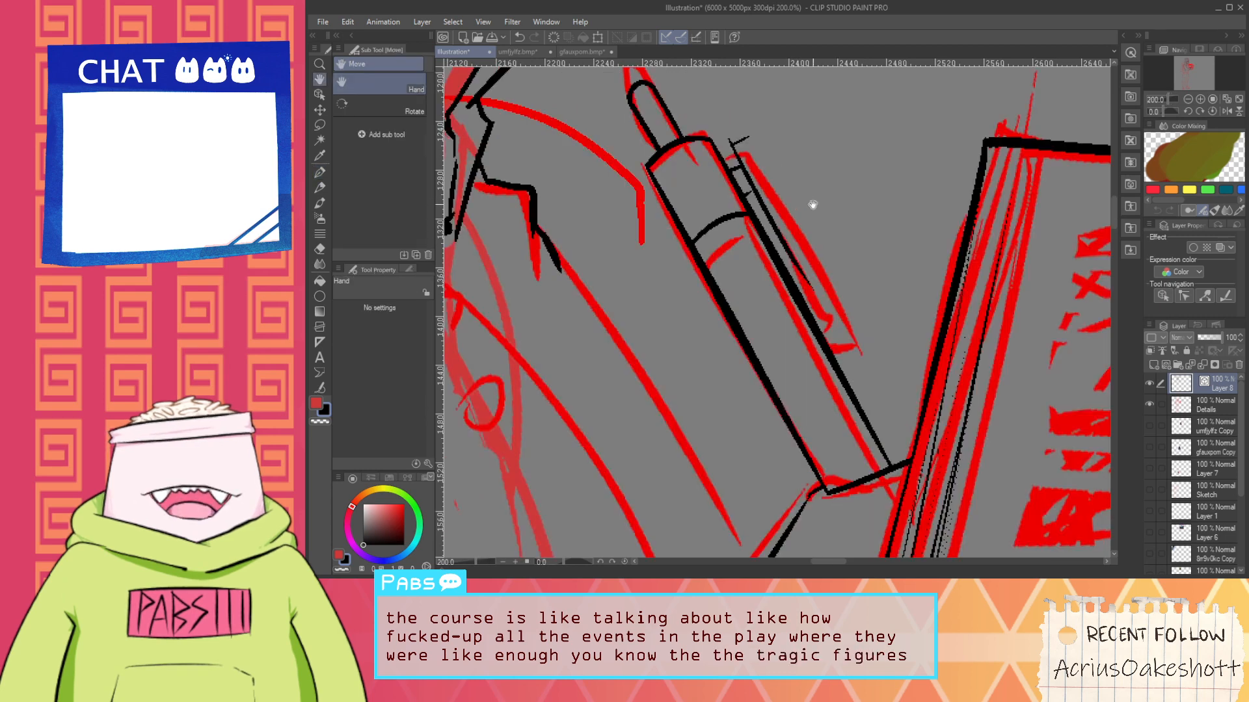
{"action": "left_click_drag", "start_coordinate": [810, 206], "coordinate": [790, 295]}
{"action": "left_click", "coordinate": [319, 94]}
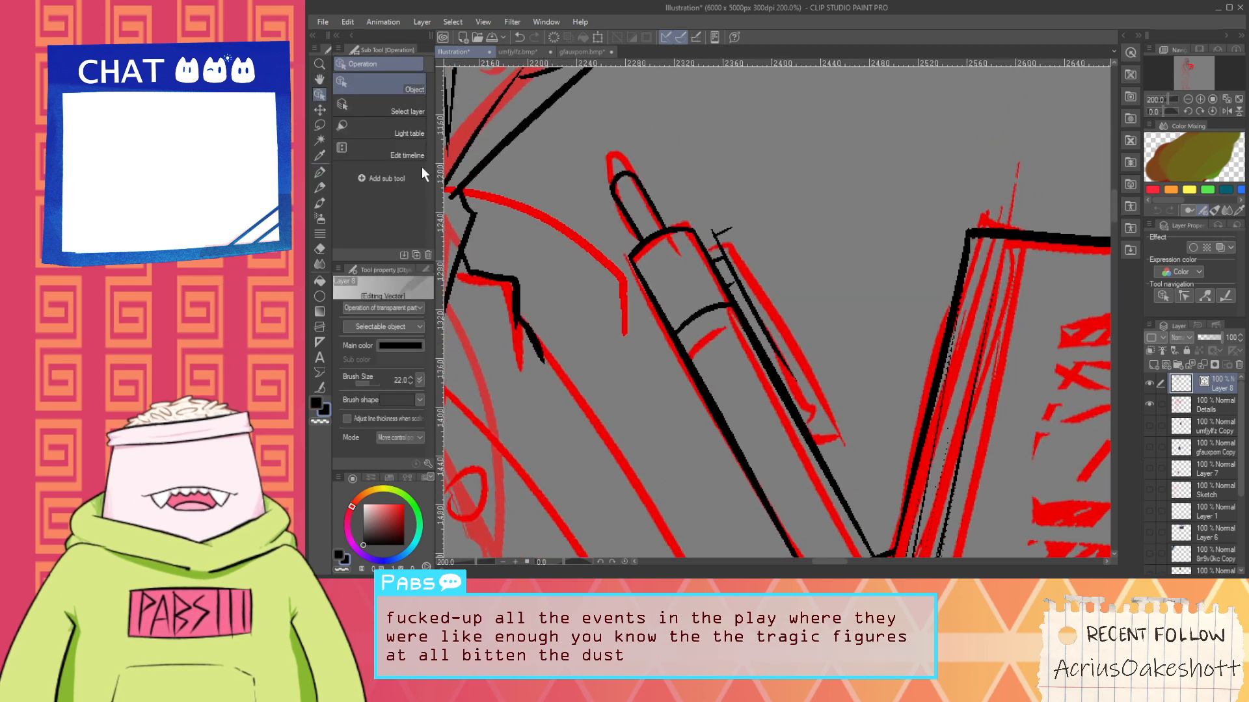
{"action": "left_click", "coordinate": [792, 366]}
{"action": "key", "text": "ctrl+c"}
{"action": "key", "text": "ctrl+v"}
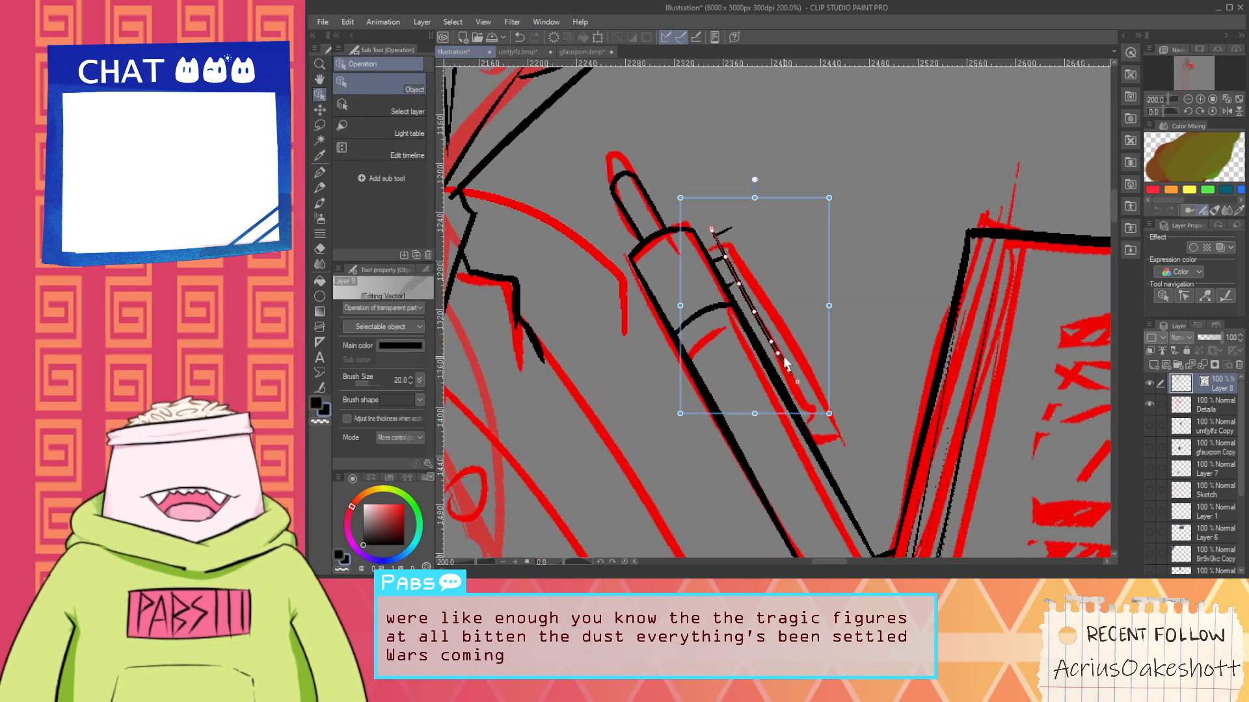
{"action": "mouse_move", "coordinate": [766, 332]}
{"action": "left_mouse_down"}
{"action": "mouse_move", "coordinate": [788, 317]}
{"action": "mouse_move", "coordinate": [787, 341]}
{"action": "left_mouse_up"}
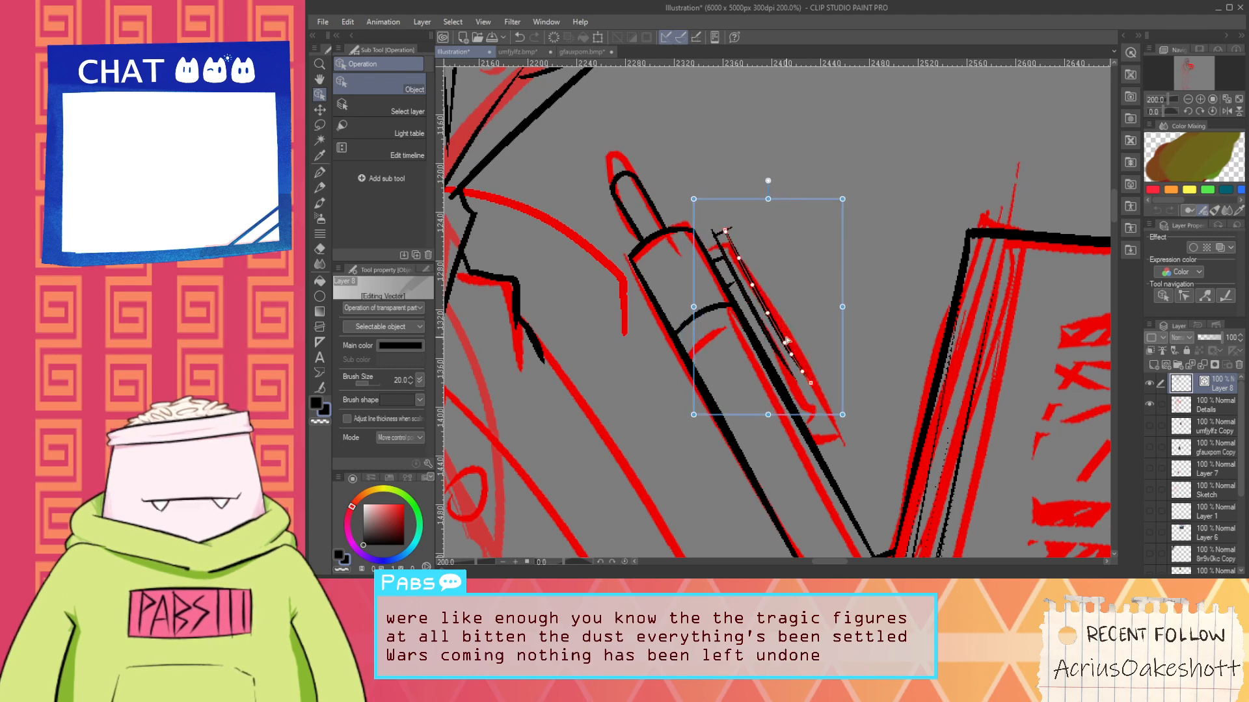
Ink the rounded lower end of the pen clip and erase the outer edge's overshoot there
{"action": "key", "text": "p"}
{"action": "scroll", "coordinate": [773, 423], "scroll_direction": "up", "scroll_amount": 2}
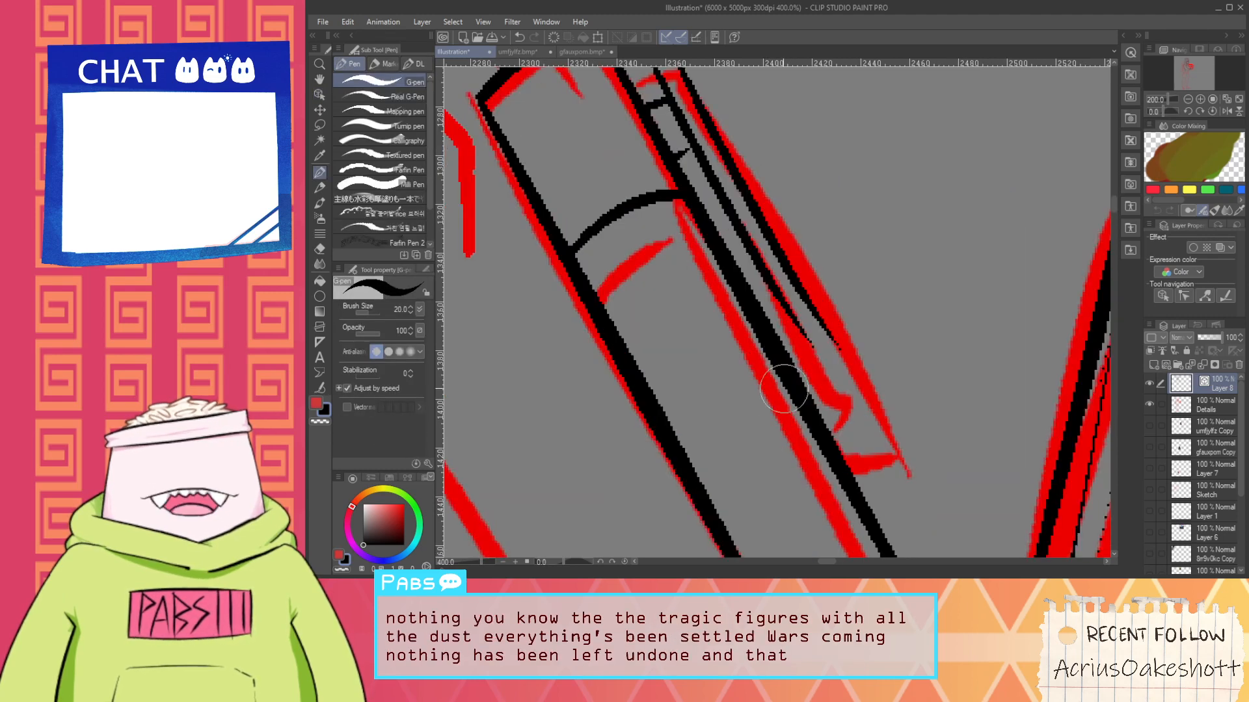
{"action": "mouse_move", "coordinate": [803, 355]}
{"action": "left_mouse_down"}
{"action": "mouse_move", "coordinate": [832, 395]}
{"action": "mouse_move", "coordinate": [815, 395]}
{"action": "mouse_move", "coordinate": [806, 388]}
{"action": "mouse_move", "coordinate": [862, 379]}
{"action": "left_mouse_up"}
{"action": "key", "text": "ctrl+z"}
{"action": "left_click_drag", "start_coordinate": [823, 325], "coordinate": [876, 406]}
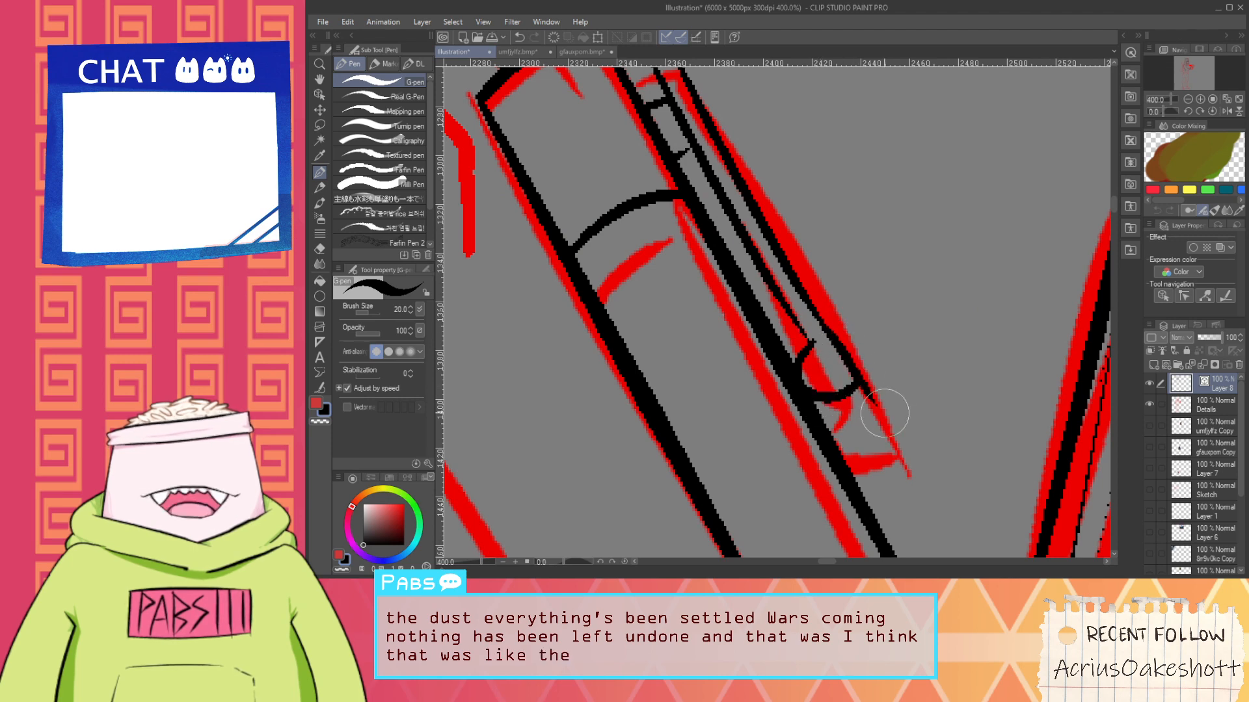
{"action": "key", "text": "e"}
{"action": "left_click", "coordinate": [870, 394]}
{"action": "key", "text": "space"}
{"action": "left_click_drag", "start_coordinate": [802, 318], "coordinate": [854, 464]}
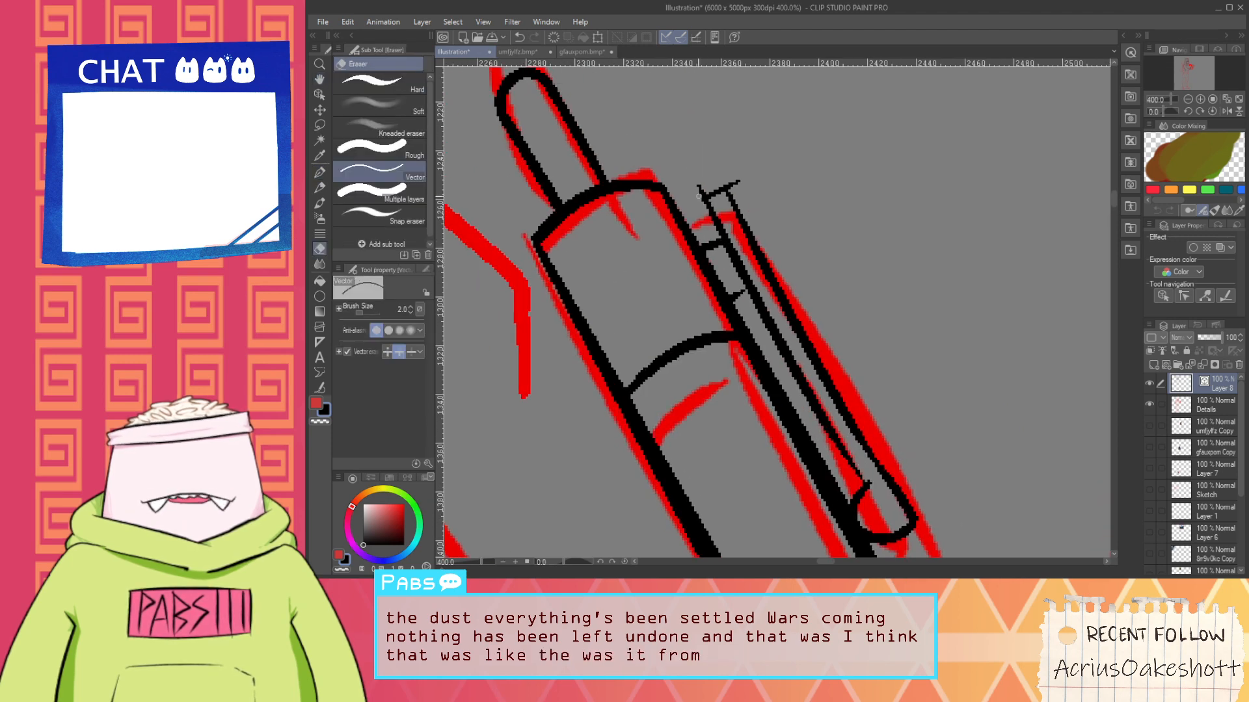
{"action": "scroll", "coordinate": [716, 221], "scroll_direction": "down", "scroll_amount": 6}
{"action": "key", "text": "space"}
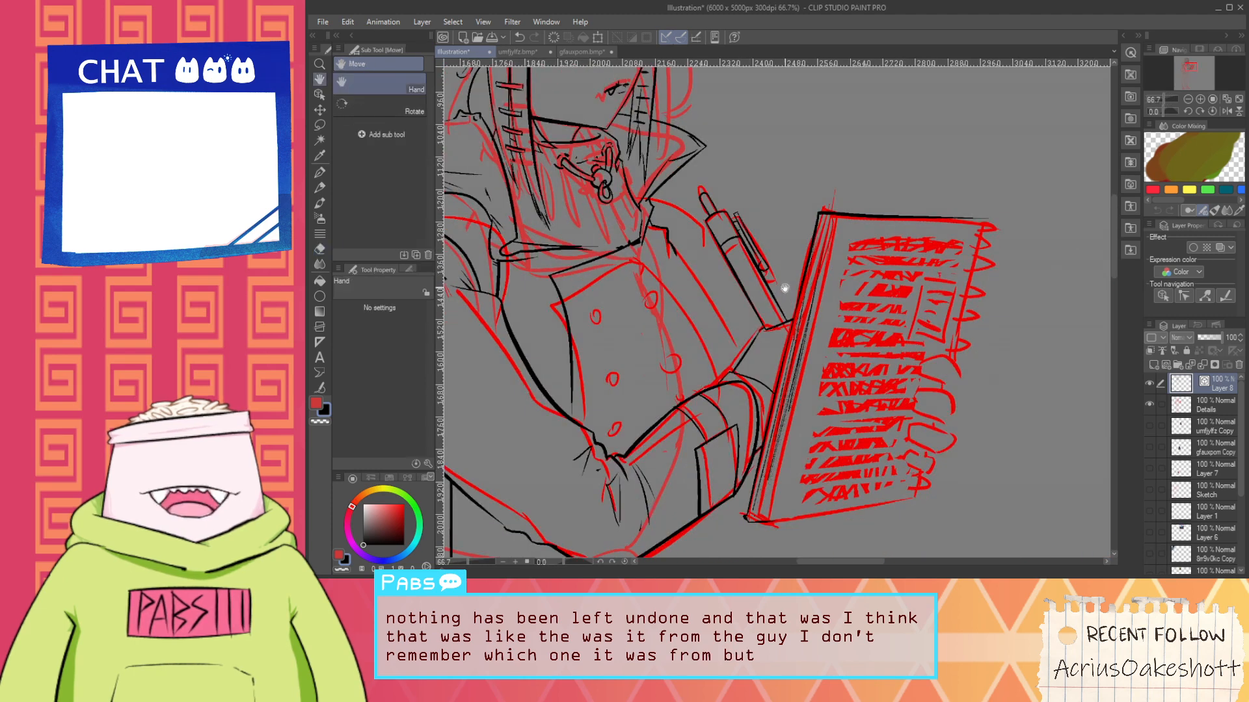
{"action": "left_click_drag", "start_coordinate": [785, 288], "coordinate": [783, 317]}
{"action": "key", "text": "o"}
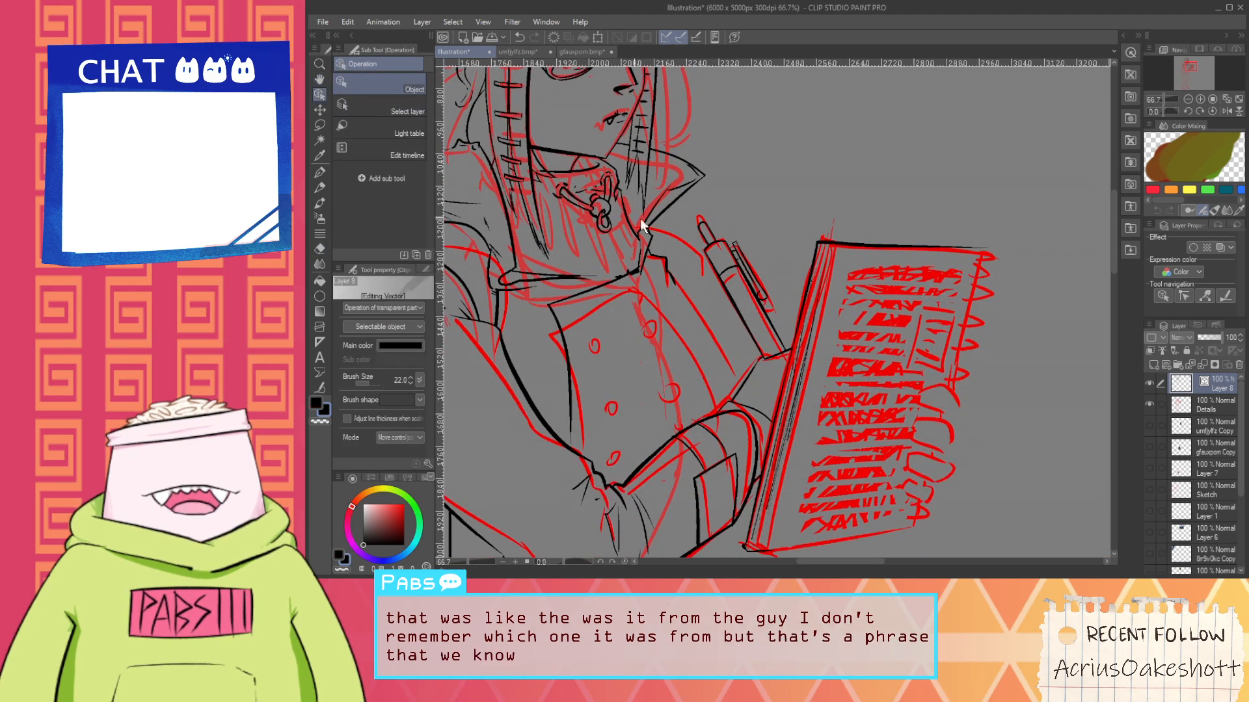
Select the pen clip's strokes and shift them inward so the clip sits over the pen's barrel
{"action": "scroll", "coordinate": [715, 234], "scroll_direction": "up", "scroll_amount": 2}
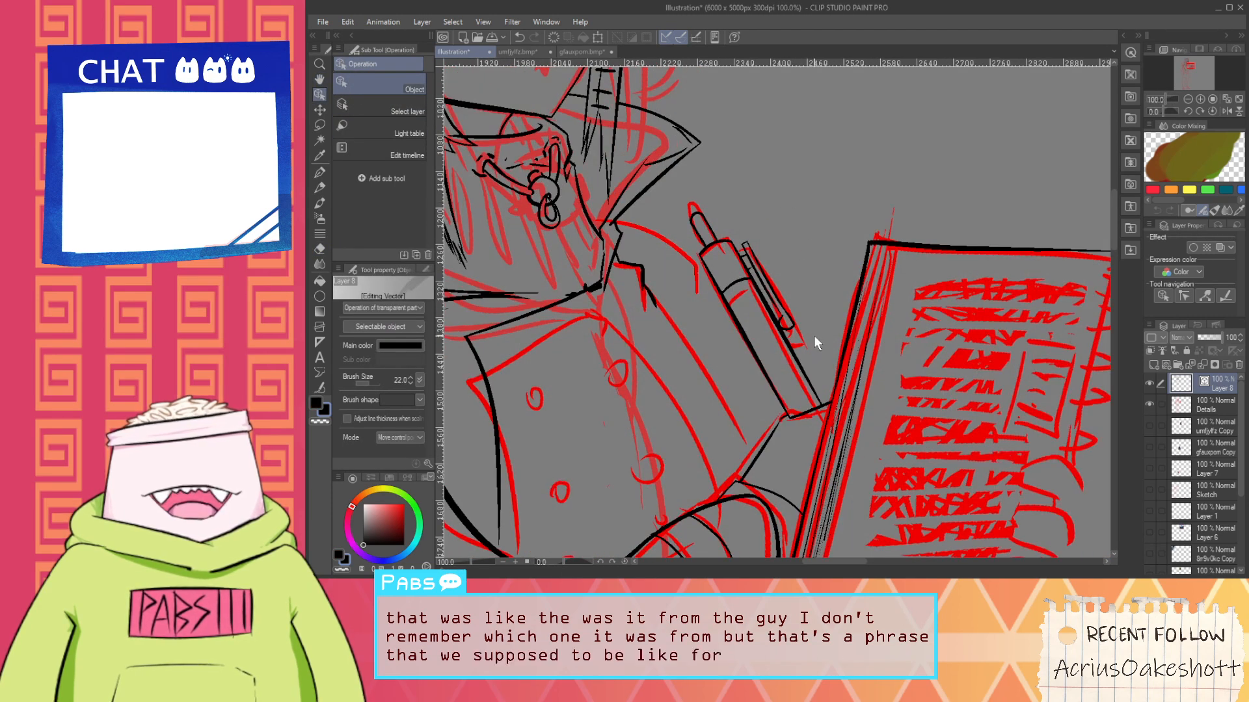
{"action": "left_click", "coordinate": [755, 235]}
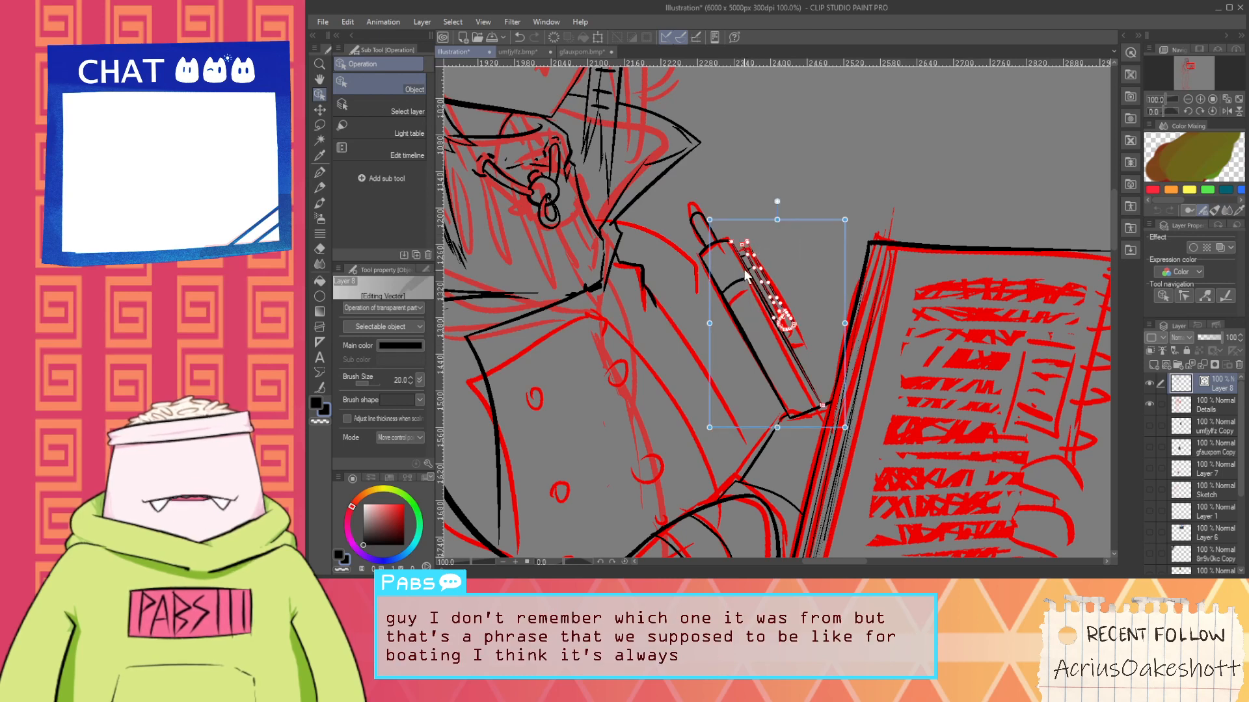
{"action": "left_click_drag", "start_coordinate": [756, 222], "coordinate": [744, 226]}
{"action": "key", "text": "ctrl+z"}
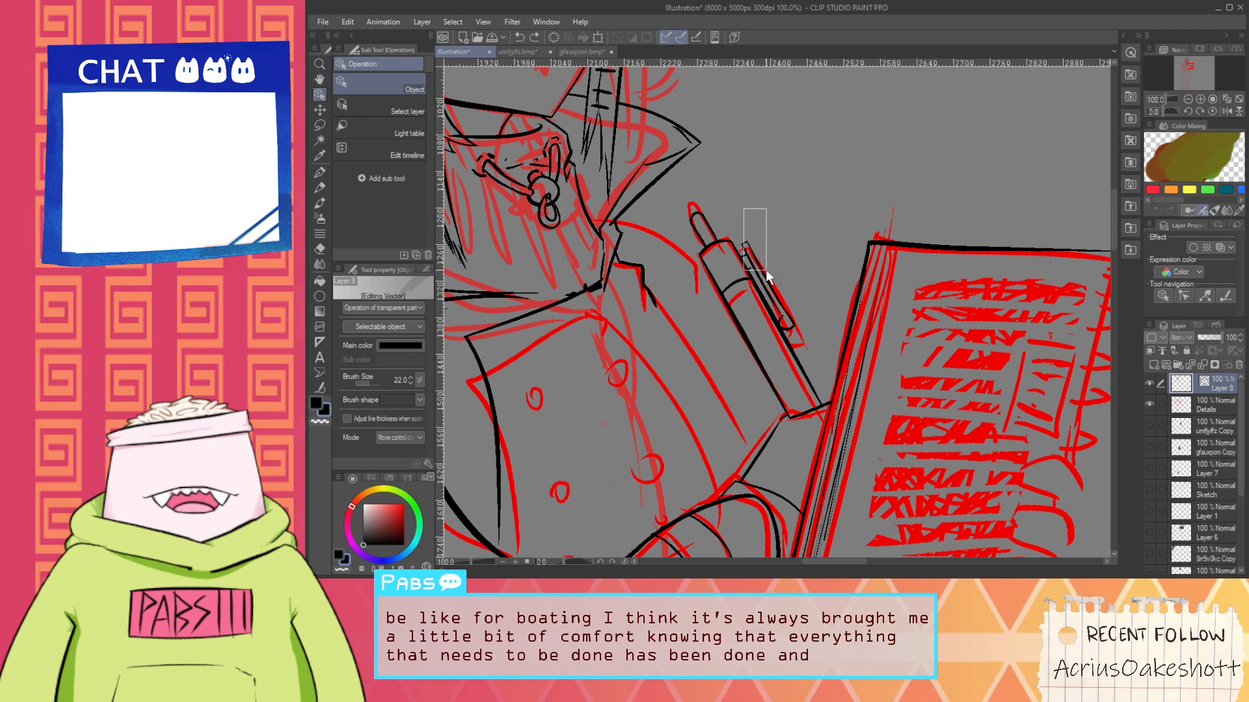
{"action": "left_click_drag", "start_coordinate": [766, 272], "coordinate": [769, 276]}
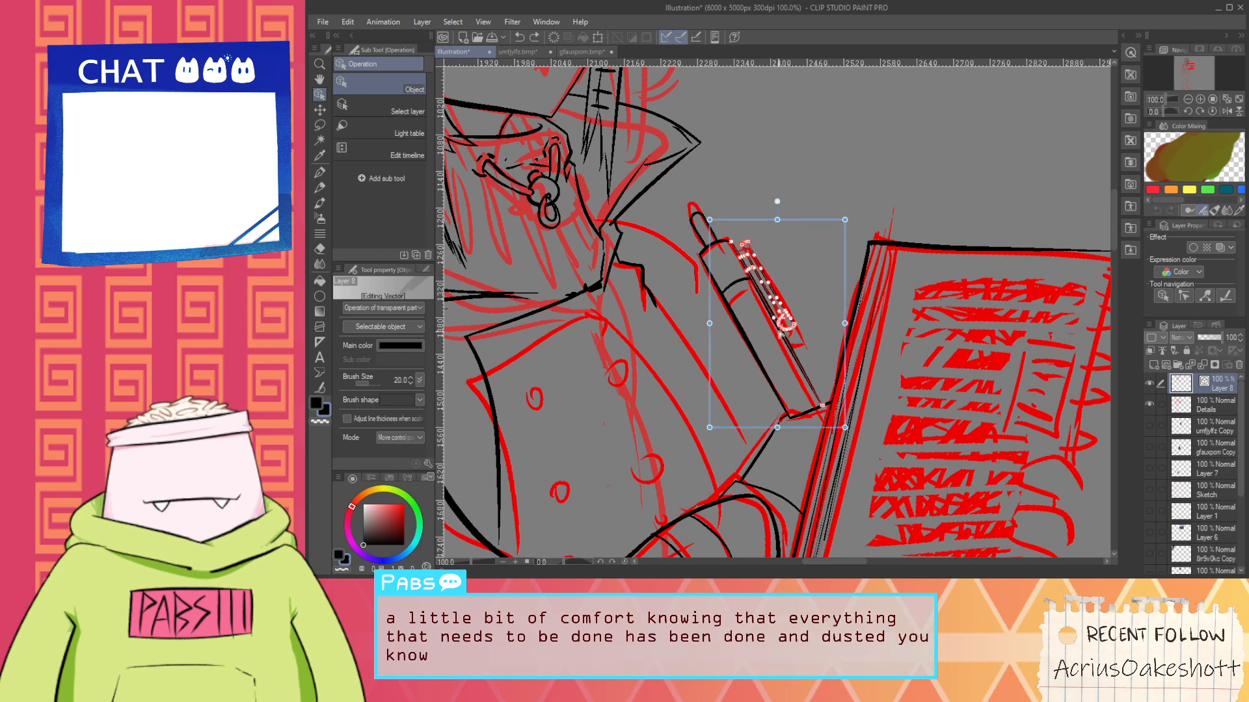
{"action": "left_click_drag", "start_coordinate": [793, 222], "coordinate": [778, 225]}
{"action": "left_click", "coordinate": [783, 186]}
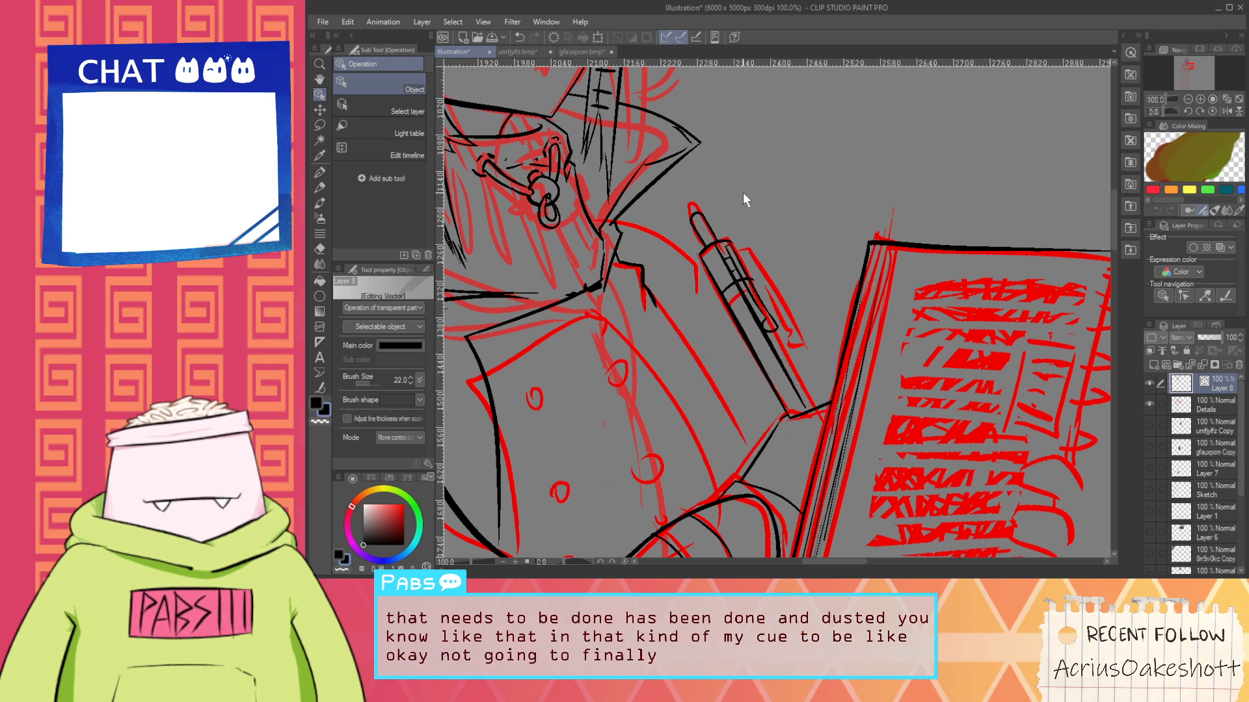
Select the pen tip's strokes and move them slightly down, closer to the barrel
{"action": "scroll", "coordinate": [714, 221], "scroll_direction": "up", "scroll_amount": 3}
{"action": "left_click_drag", "start_coordinate": [737, 195], "coordinate": [651, 250]}
{"action": "mouse_move", "coordinate": [754, 229]}
{"action": "left_mouse_down"}
{"action": "mouse_move", "coordinate": [716, 226]}
{"action": "mouse_move", "coordinate": [704, 202]}
{"action": "mouse_move", "coordinate": [658, 192]}
{"action": "mouse_move", "coordinate": [701, 200]}
{"action": "left_mouse_up"}
{"action": "left_click", "coordinate": [779, 178]}
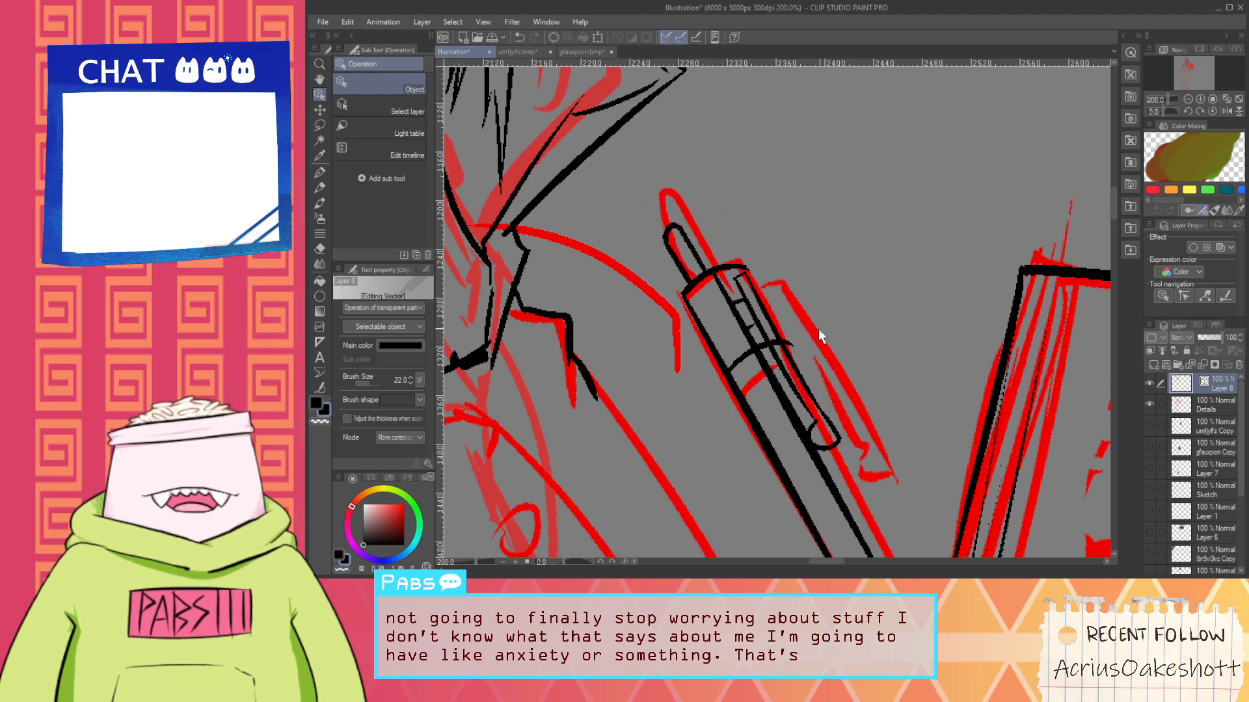
Erase the part of the barrel's band line that crosses the pen clip
{"action": "key", "text": "p"}
{"action": "scroll", "coordinate": [748, 312], "scroll_direction": "up", "scroll_amount": 2}
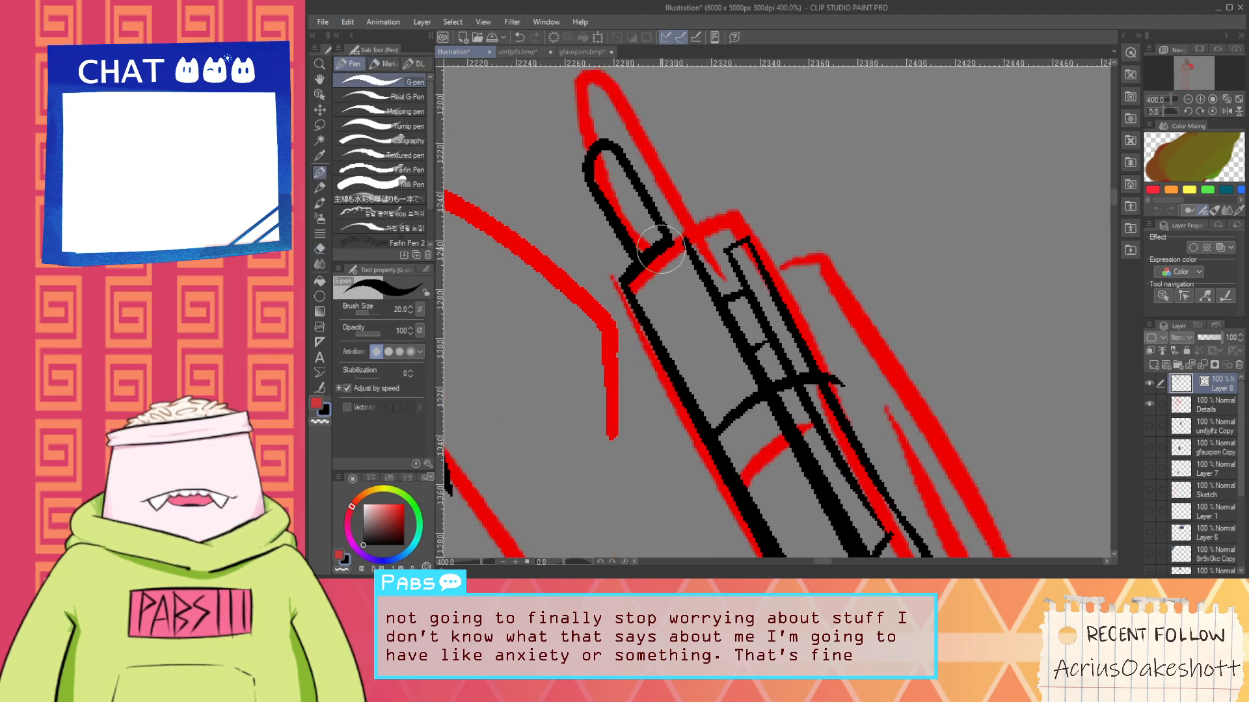
{"action": "key", "text": "e"}
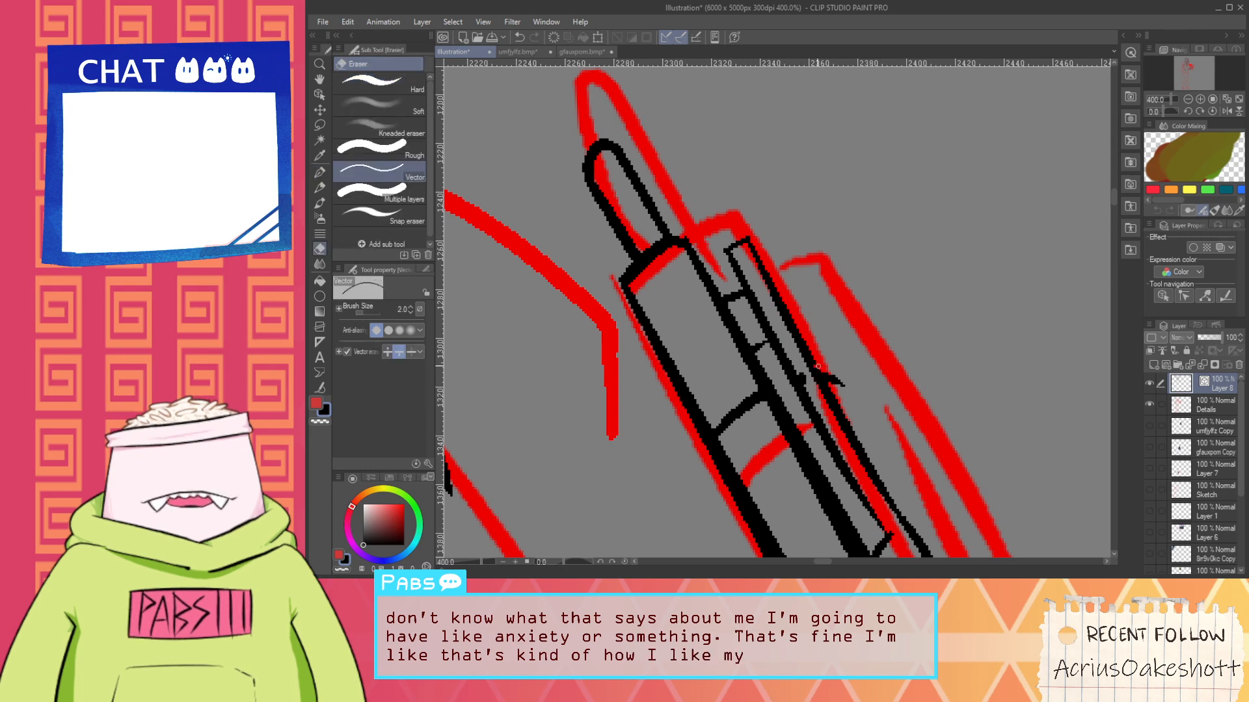
{"action": "left_click_drag", "start_coordinate": [818, 367], "coordinate": [806, 376]}
{"action": "scroll", "coordinate": [802, 377], "scroll_direction": "down", "scroll_amount": 3}
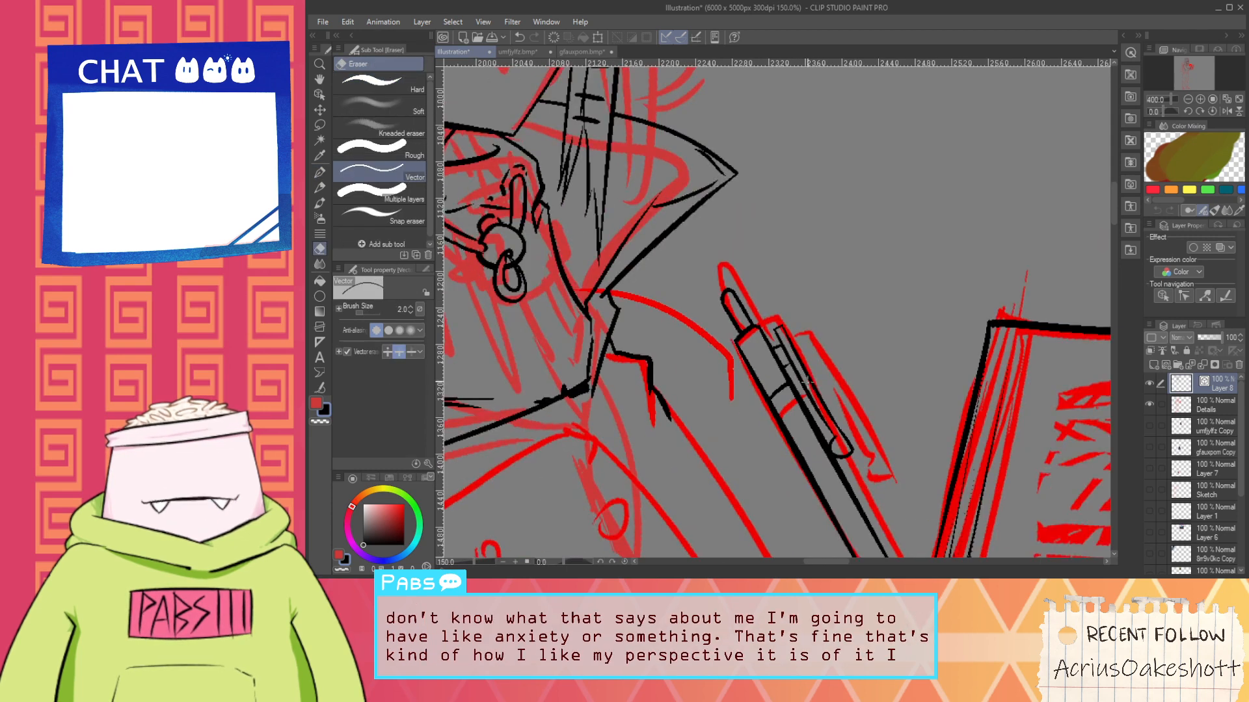
{"action": "key", "text": "space"}
{"action": "left_click_drag", "start_coordinate": [800, 464], "coordinate": [745, 328]}
{"action": "scroll", "coordinate": [755, 321], "scroll_direction": "up", "scroll_amount": 3}
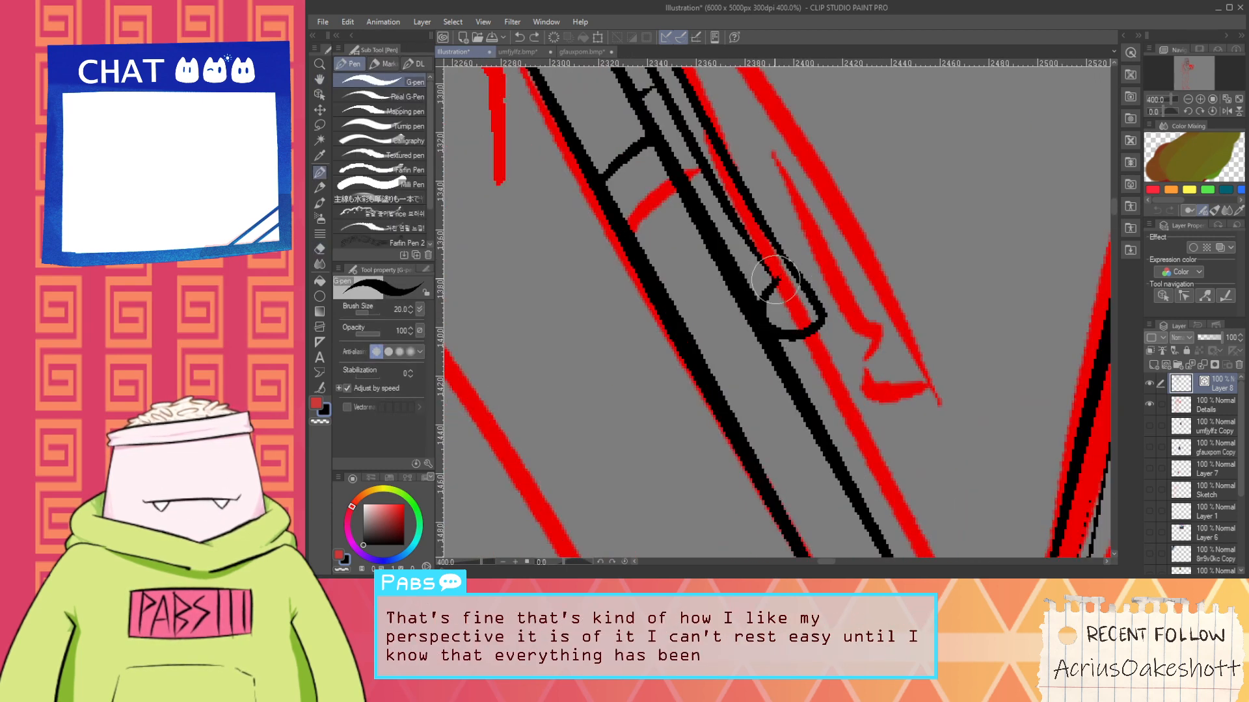
{"action": "scroll", "coordinate": [780, 270], "scroll_direction": "down", "scroll_amount": 2}
{"action": "scroll", "coordinate": [781, 286], "scroll_direction": "down", "scroll_amount": 2}
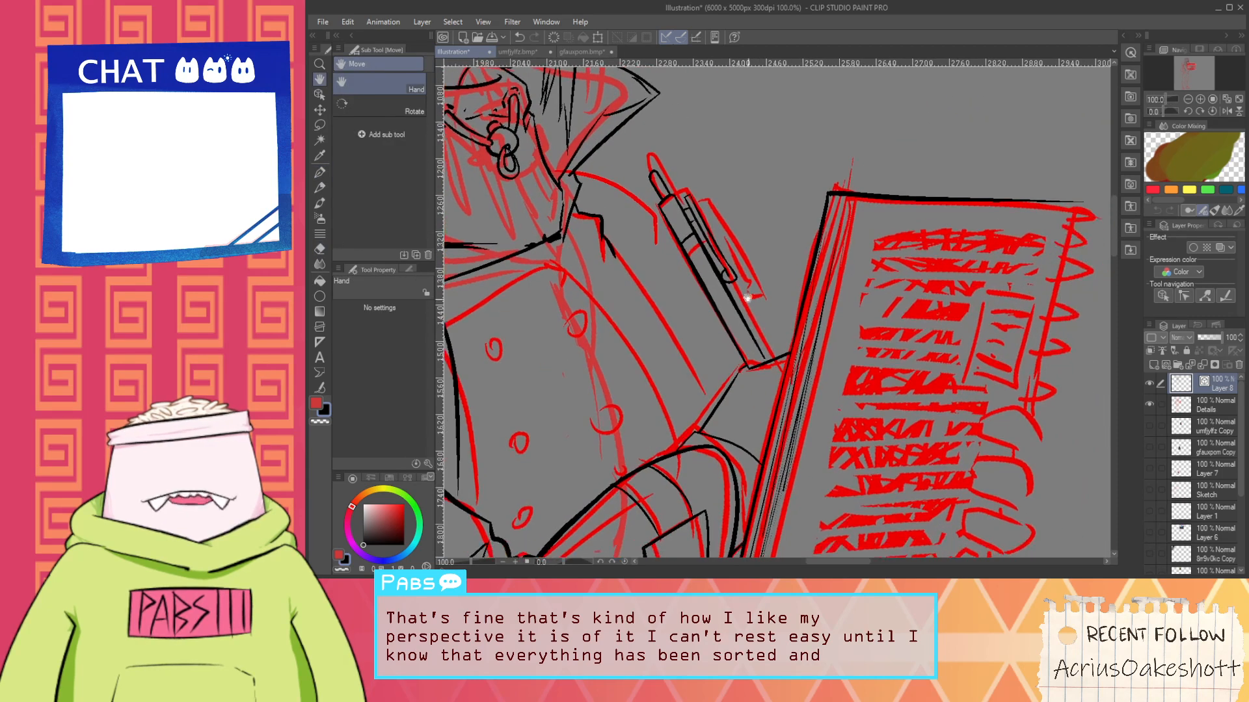
{"action": "scroll", "coordinate": [710, 265], "scroll_direction": "up", "scroll_amount": 2}
{"action": "key", "text": "p"}
{"action": "scroll", "coordinate": [715, 269], "scroll_direction": "down", "scroll_amount": 2}
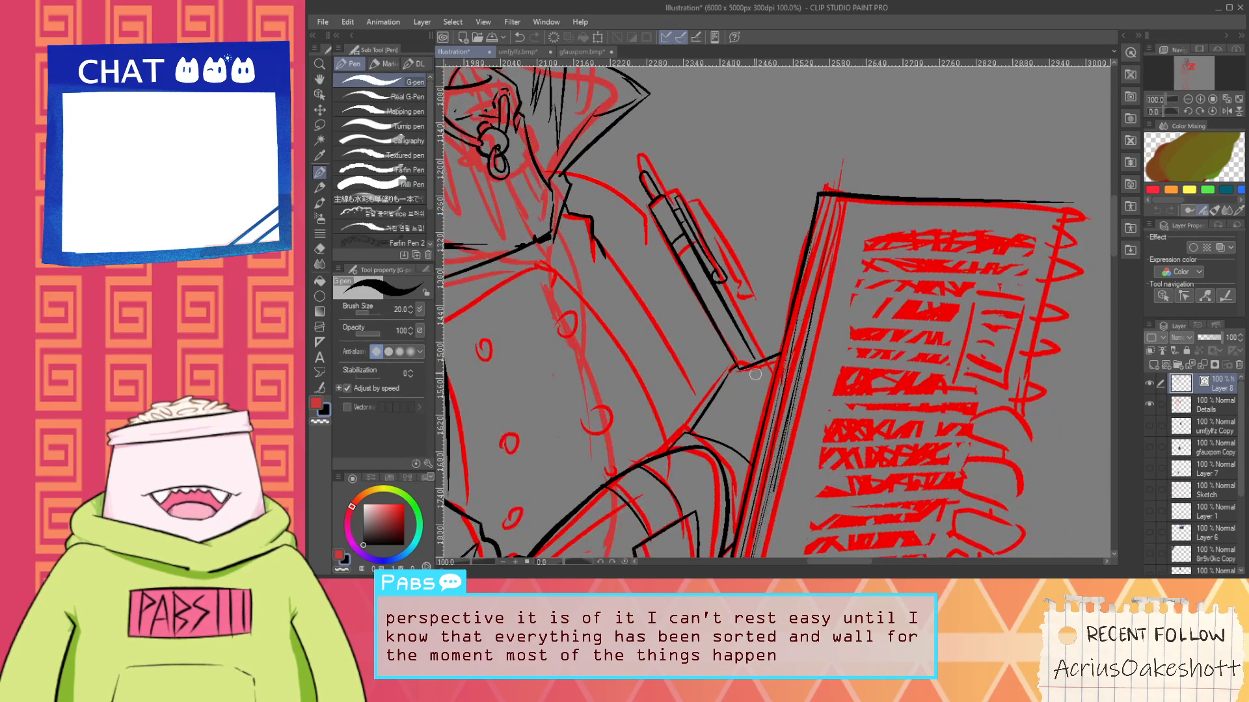
{"action": "scroll", "coordinate": [755, 354], "scroll_direction": "up", "scroll_amount": 2}
{"action": "scroll", "coordinate": [755, 350], "scroll_direction": "down", "scroll_amount": 2}
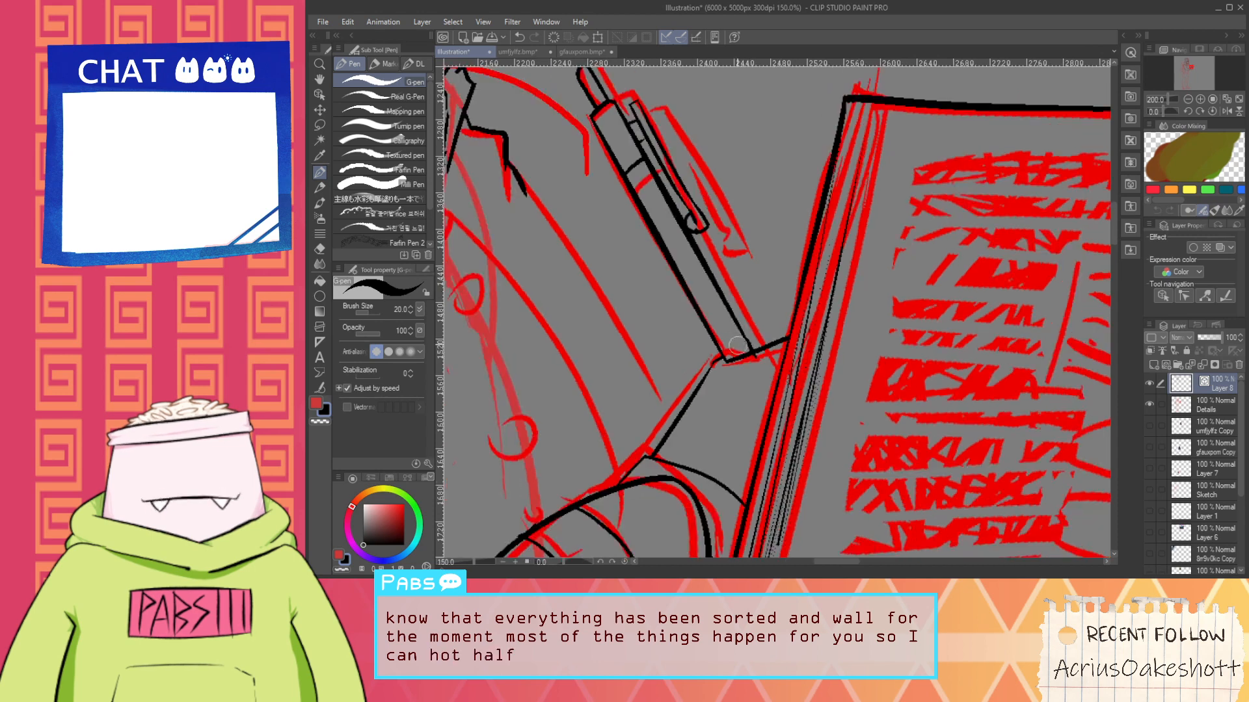
Select all of the inked pen's strokes and move the whole pen toward the book's spine
{"action": "key", "text": "space"}
{"action": "left_click_drag", "start_coordinate": [583, 292], "coordinate": [593, 325]}
{"action": "left_click", "coordinate": [319, 95]}
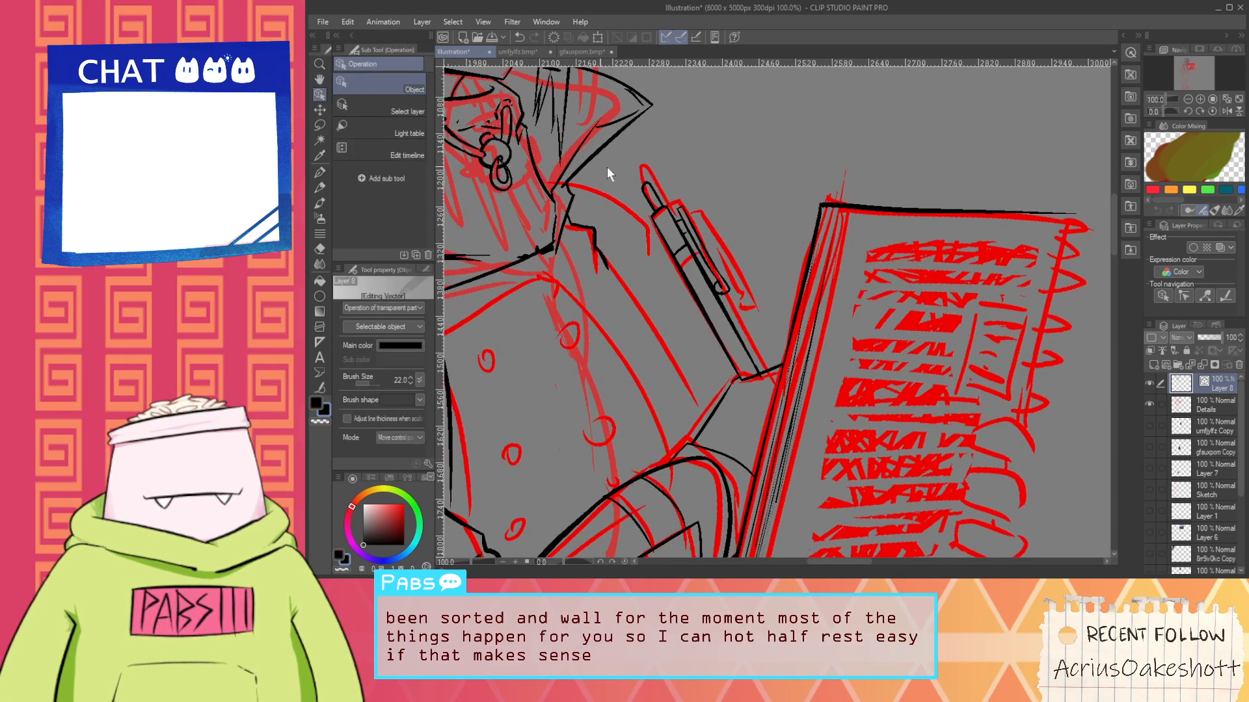
{"action": "left_click_drag", "start_coordinate": [663, 237], "coordinate": [663, 238]}
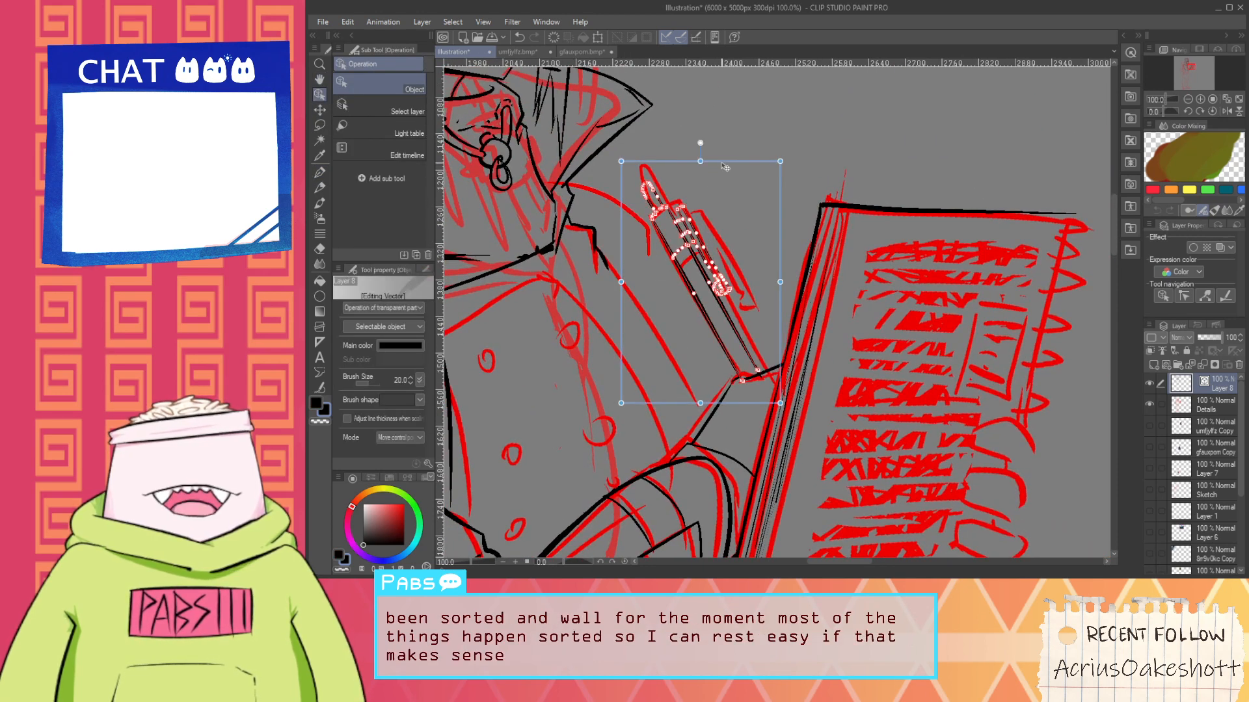
{"action": "left_click_drag", "start_coordinate": [723, 166], "coordinate": [746, 167]}
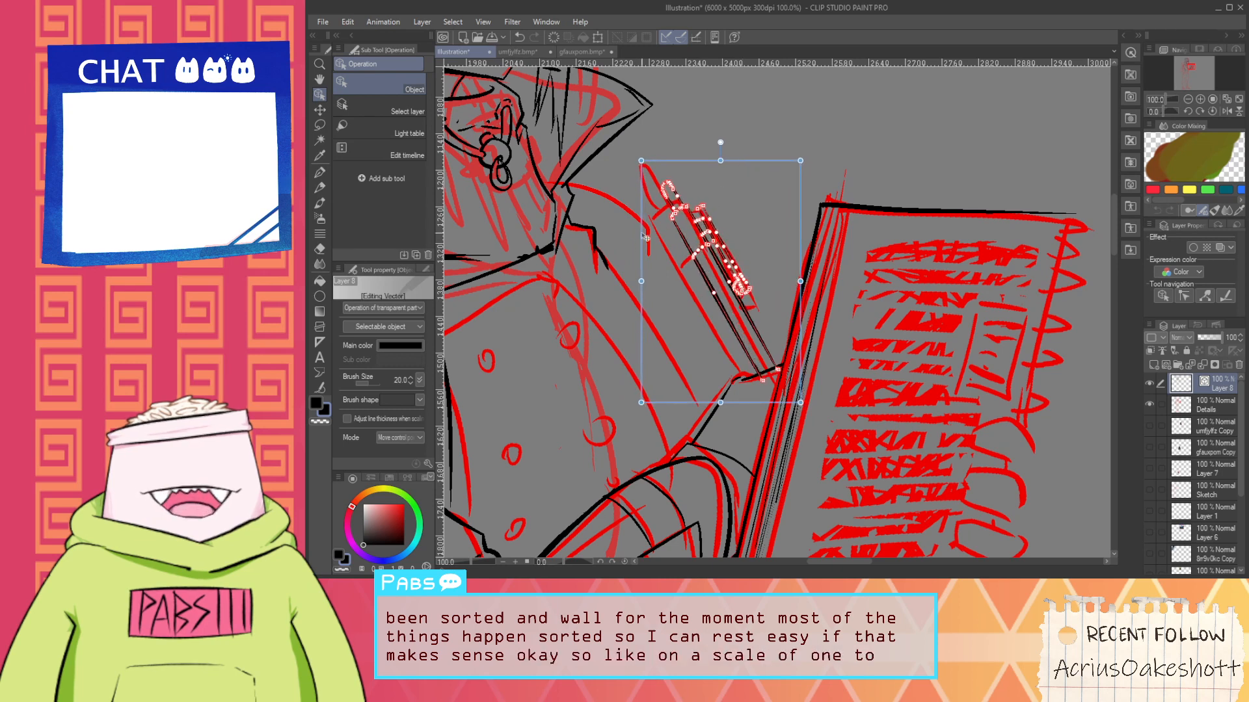
{"action": "left_click", "coordinate": [607, 321]}
{"action": "left_click_drag", "start_coordinate": [667, 189], "coordinate": [756, 314]}
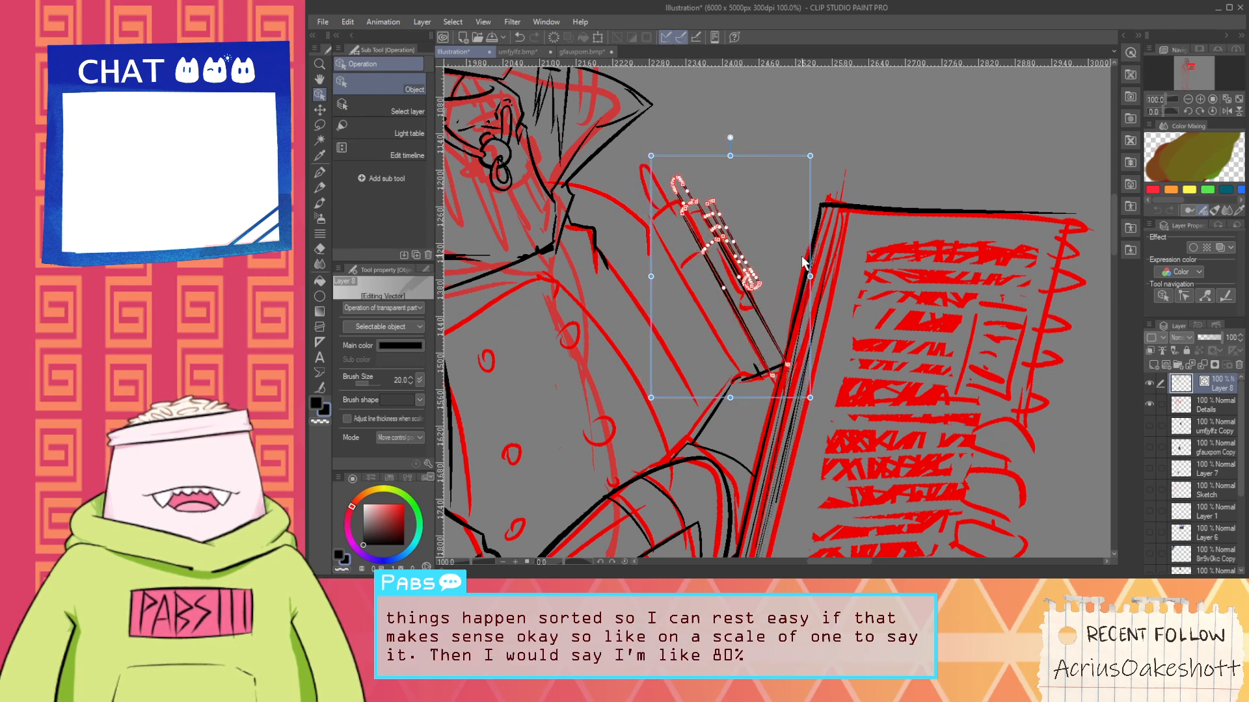
Ink the gap in the hand outline beneath the moved pen and erase the stray line end there
{"action": "key", "text": "e"}
{"action": "scroll", "coordinate": [748, 365], "scroll_direction": "up", "scroll_amount": 6}
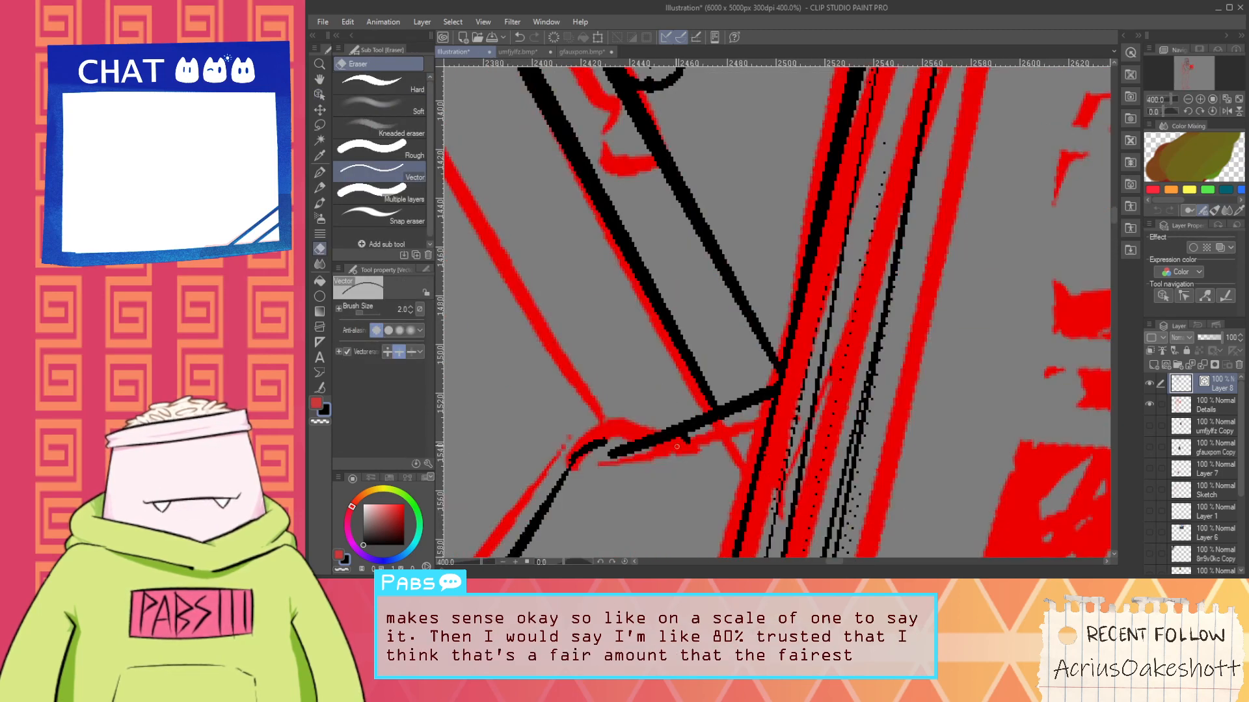
{"action": "key", "text": "p"}
{"action": "mouse_move", "coordinate": [589, 447]}
{"action": "left_mouse_down"}
{"action": "mouse_move", "coordinate": [685, 426]}
{"action": "mouse_move", "coordinate": [615, 458]}
{"action": "mouse_move", "coordinate": [676, 355]}
{"action": "left_mouse_up"}
{"action": "key", "text": "e"}
{"action": "scroll", "coordinate": [650, 442], "scroll_direction": "down", "scroll_amount": 6}
Ink the book's bottom edge outward from the lower spine corner, redoing the first attempt
{"action": "key", "text": "space"}
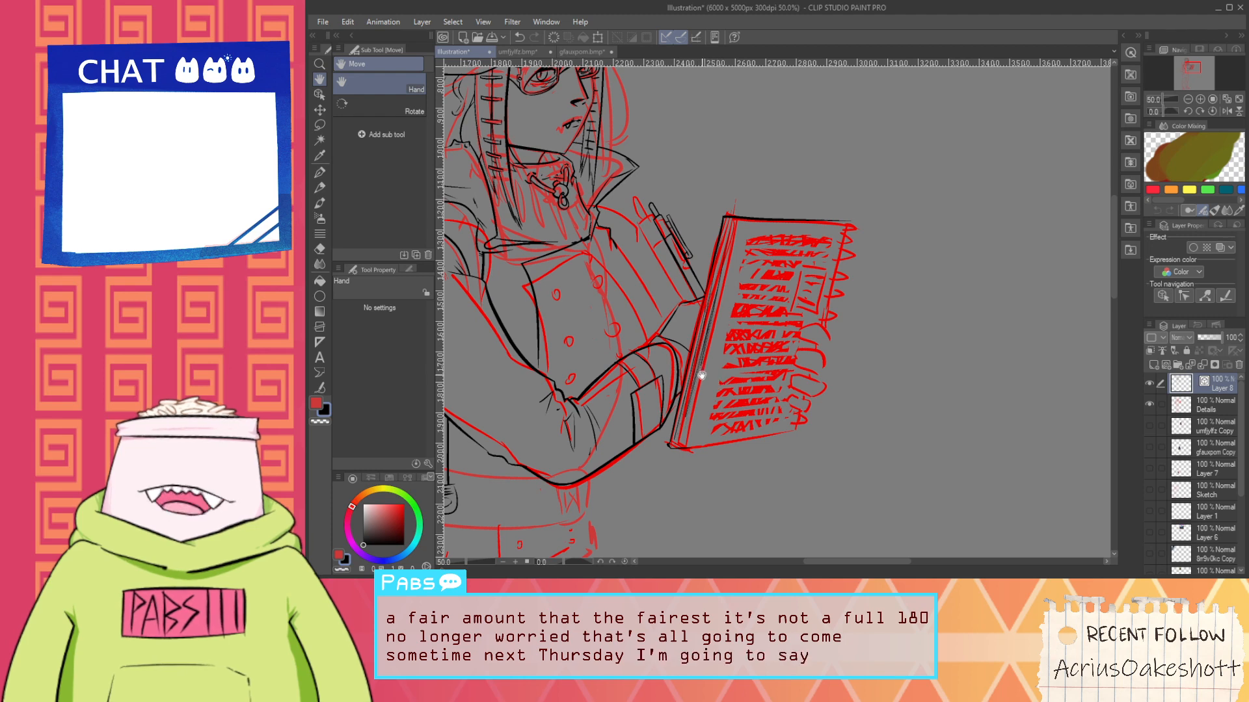
{"action": "scroll", "coordinate": [821, 318], "scroll_direction": "up", "scroll_amount": 2}
{"action": "left_click_drag", "start_coordinate": [751, 379], "coordinate": [813, 257]}
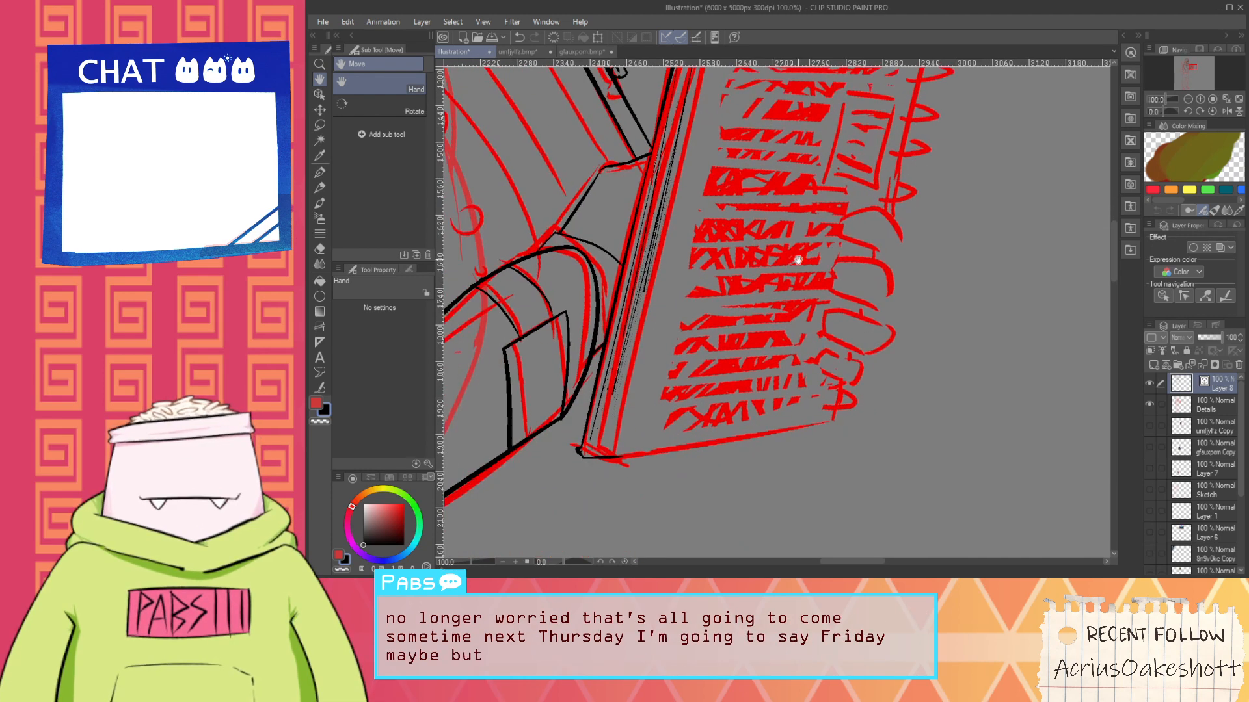
{"action": "key", "text": "p"}
{"action": "left_click_drag", "start_coordinate": [596, 455], "coordinate": [851, 413]}
{"action": "key", "text": "ctrl+z"}
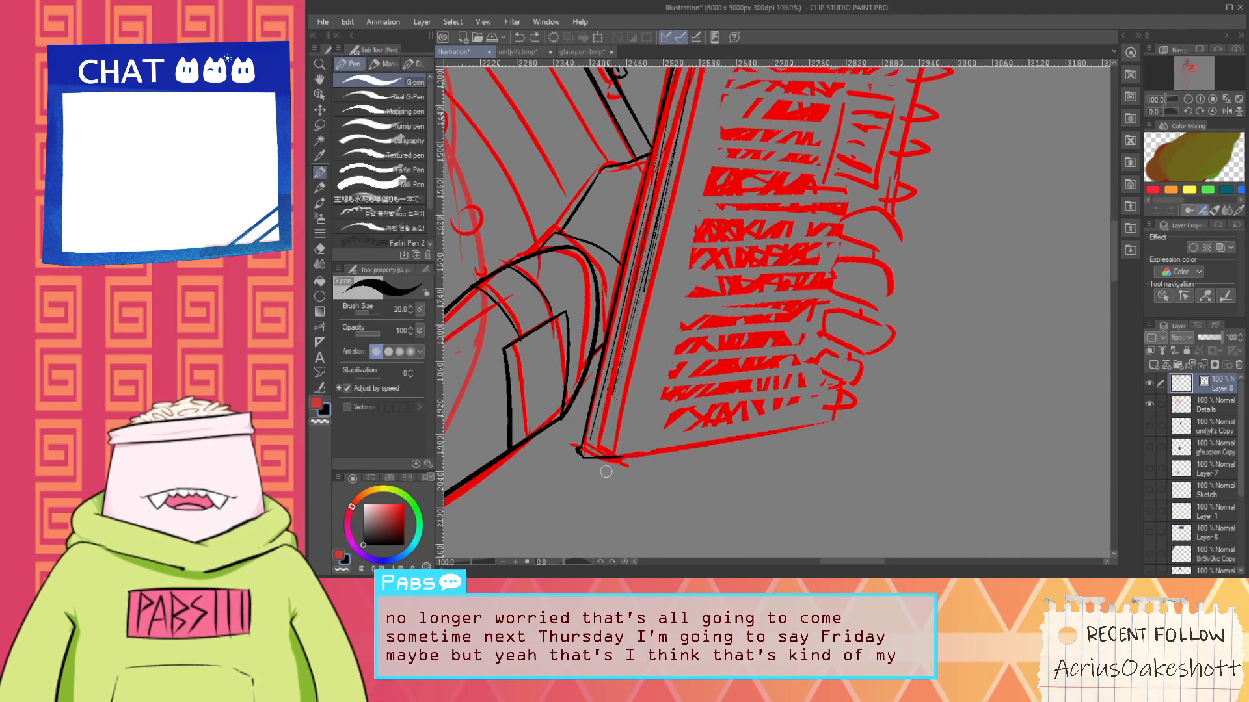
{"action": "left_click_drag", "start_coordinate": [607, 457], "coordinate": [906, 405]}
Tilt the book's inked top edge slightly downward at its outer end and erase the overshoot at the spine corner
{"action": "key", "text": "h"}
{"action": "left_click_drag", "start_coordinate": [817, 399], "coordinate": [742, 470]}
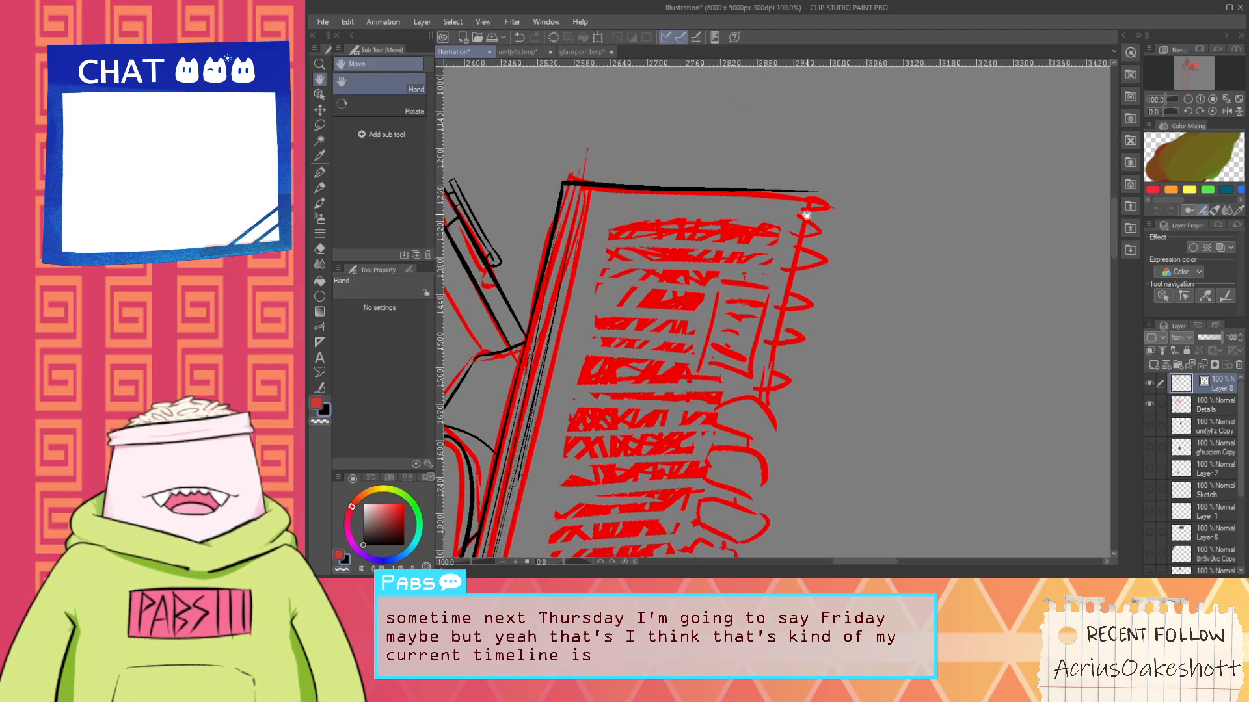
{"action": "left_click", "coordinate": [319, 387]}
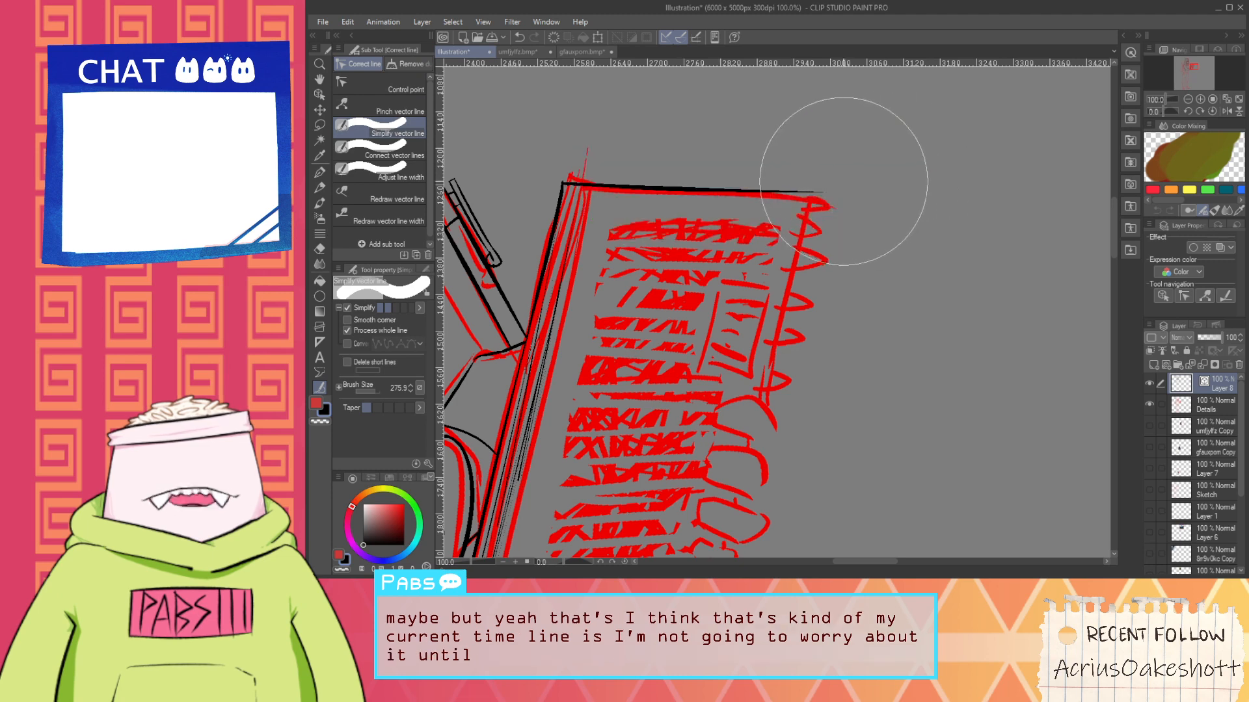
{"action": "left_click", "coordinate": [320, 93]}
{"action": "left_click", "coordinate": [746, 179]}
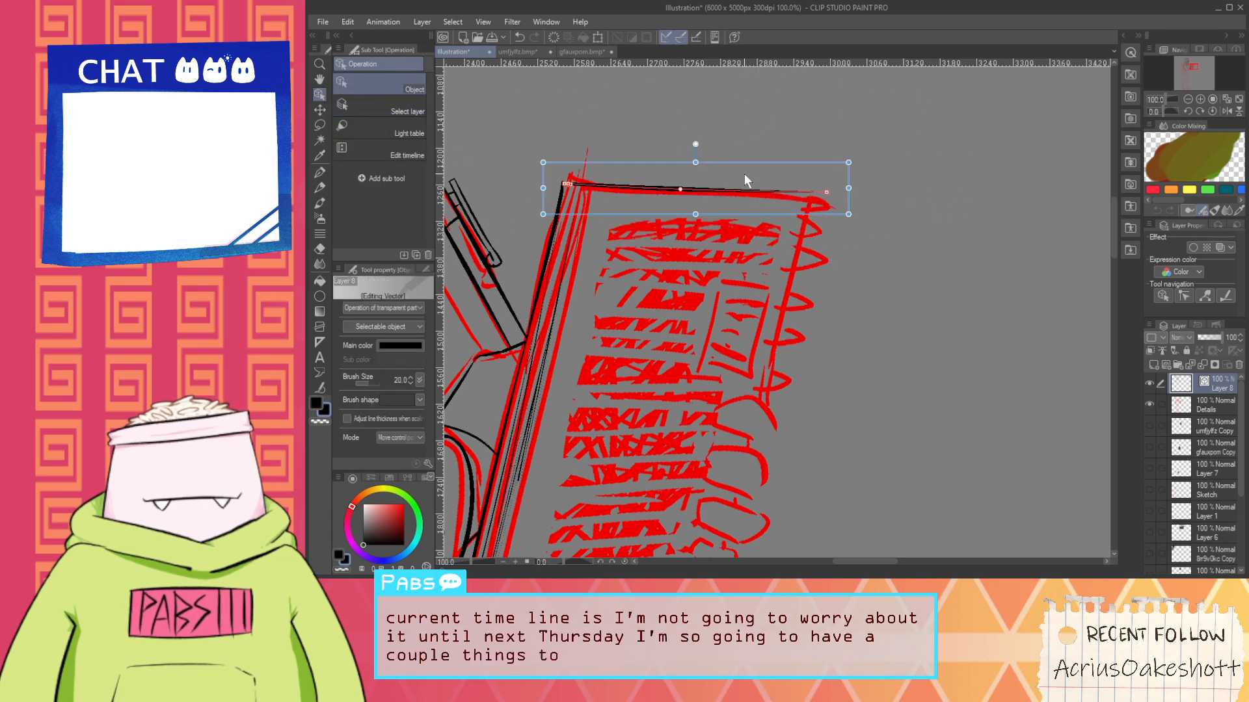
{"action": "left_click_drag", "start_coordinate": [744, 174], "coordinate": [749, 178]}
{"action": "key", "text": "e"}
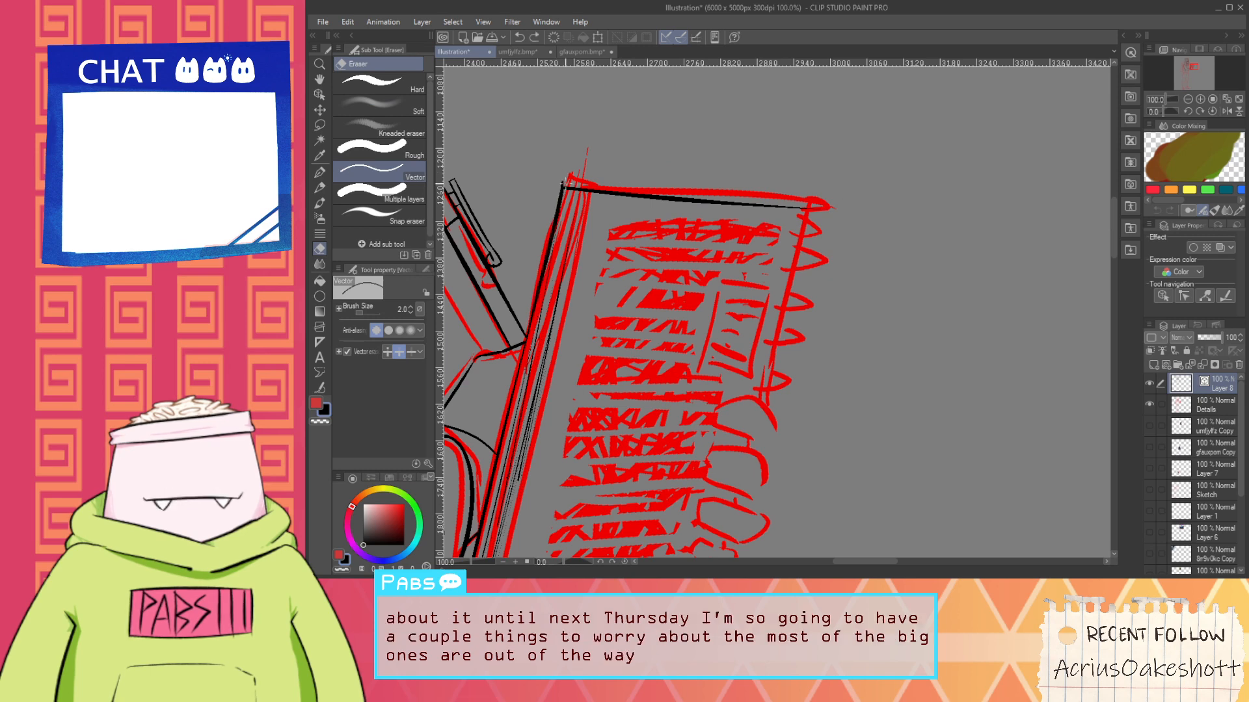
{"action": "scroll", "coordinate": [567, 186], "scroll_direction": "up", "scroll_amount": 3}
{"action": "scroll", "coordinate": [584, 182], "scroll_direction": "down", "scroll_amount": 3}
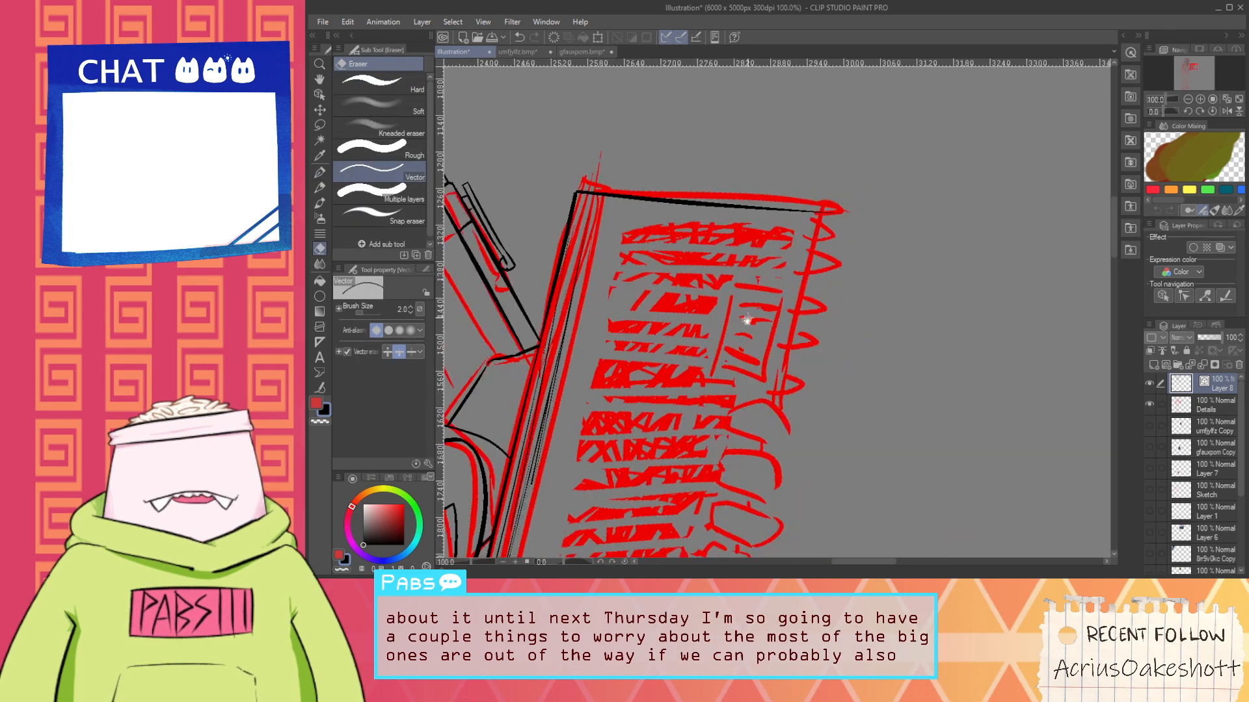
Duplicate the two strokes of the book's spine edge and place the copy as the book's outer edge
{"action": "key", "text": "p"}
{"action": "scroll", "coordinate": [736, 227], "scroll_direction": "down", "scroll_amount": 2}
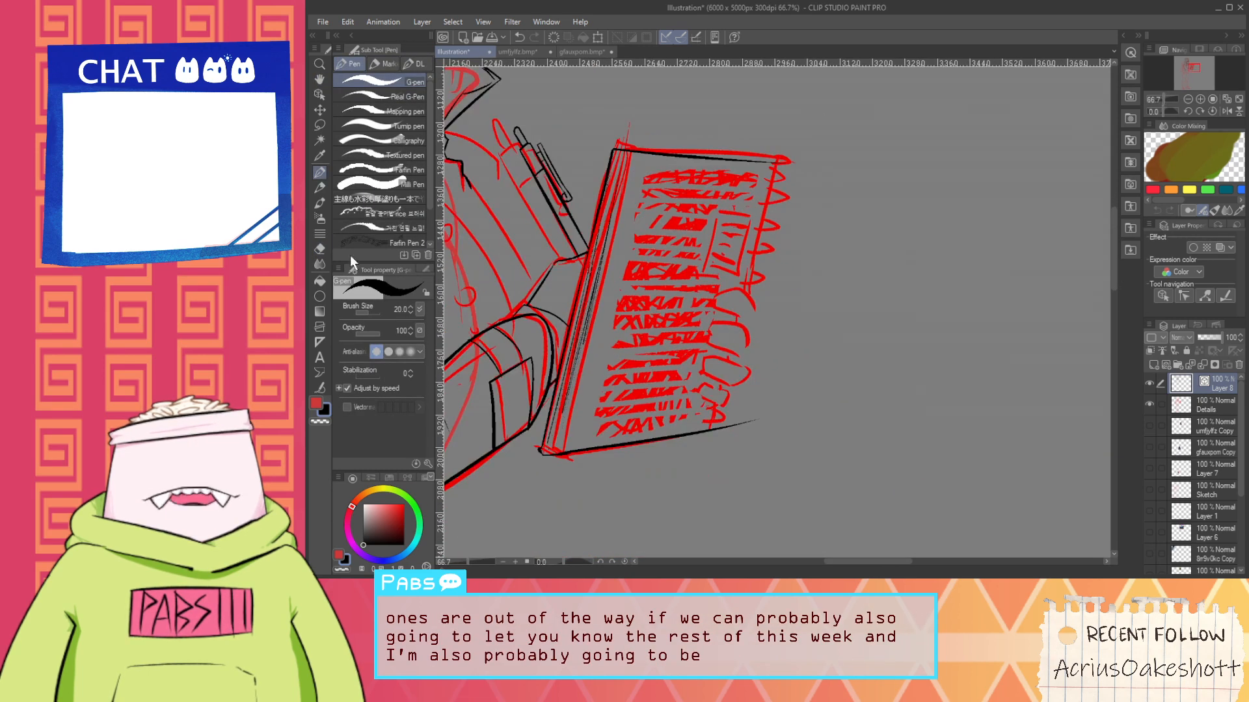
{"action": "left_click", "coordinate": [320, 94]}
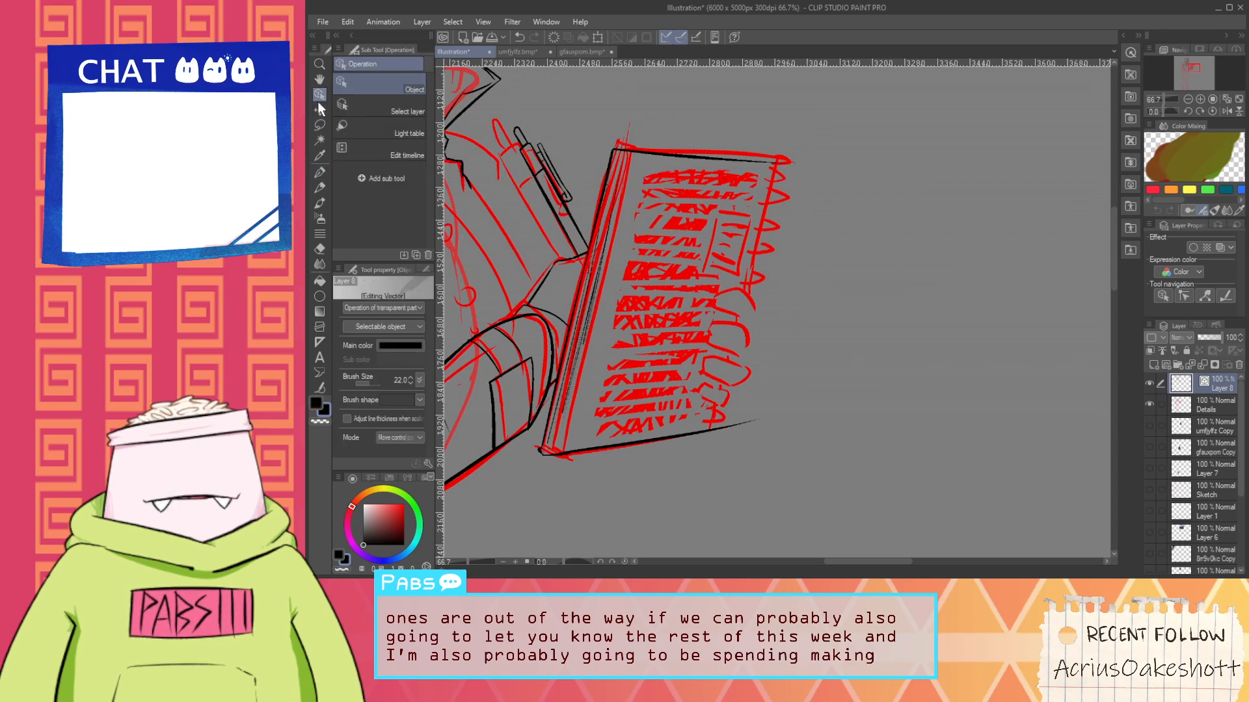
{"action": "left_click", "coordinate": [571, 296]}
{"action": "left_click", "coordinate": [610, 168]}
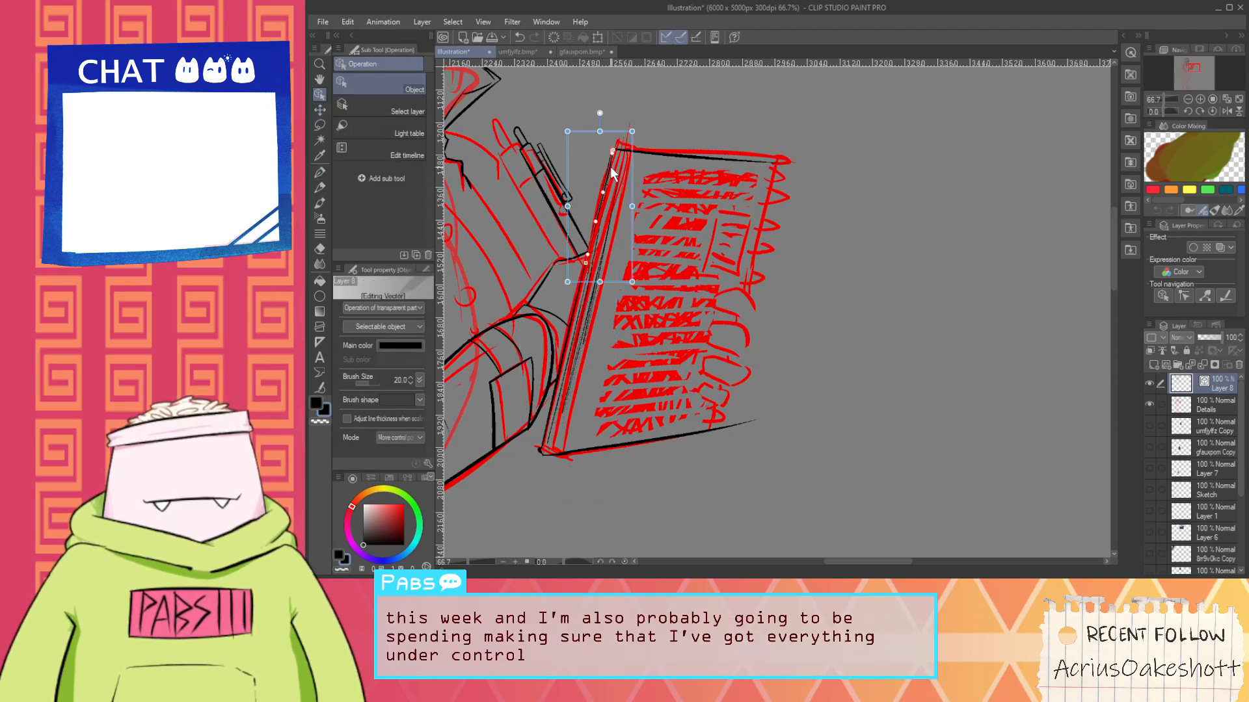
{"action": "left_click", "coordinate": [545, 441]}
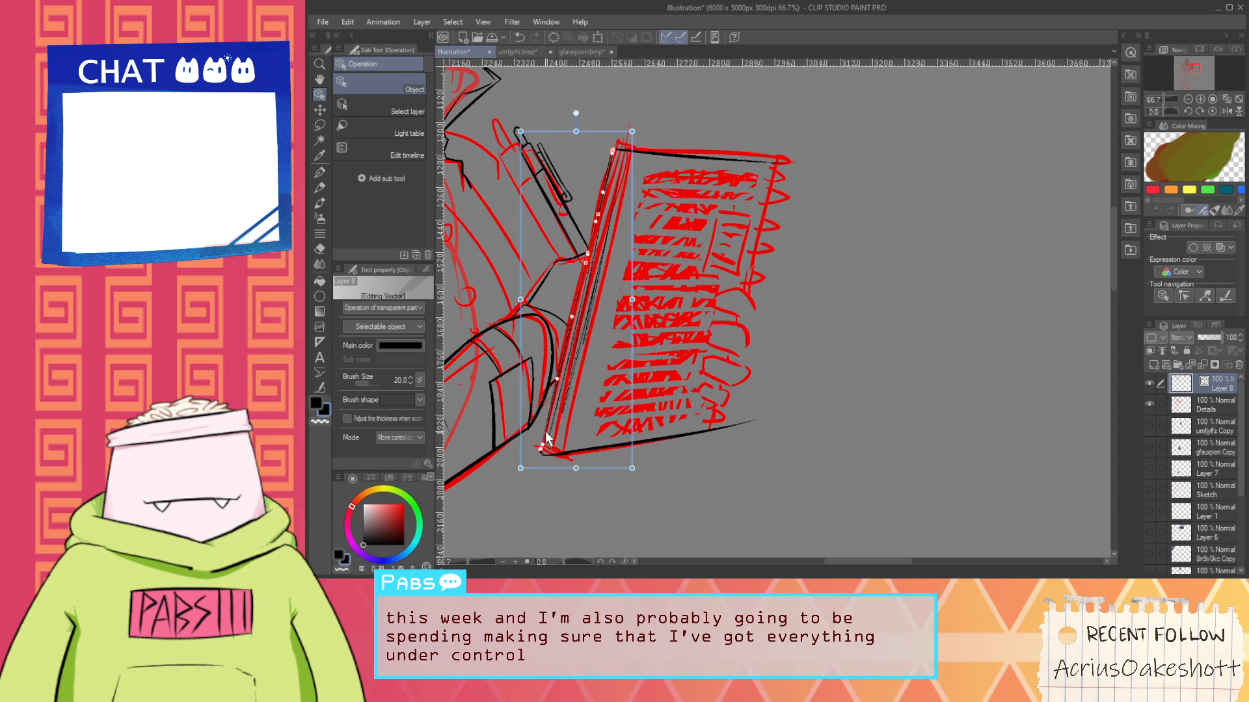
{"action": "left_click_drag", "start_coordinate": [633, 378], "coordinate": [792, 380]}
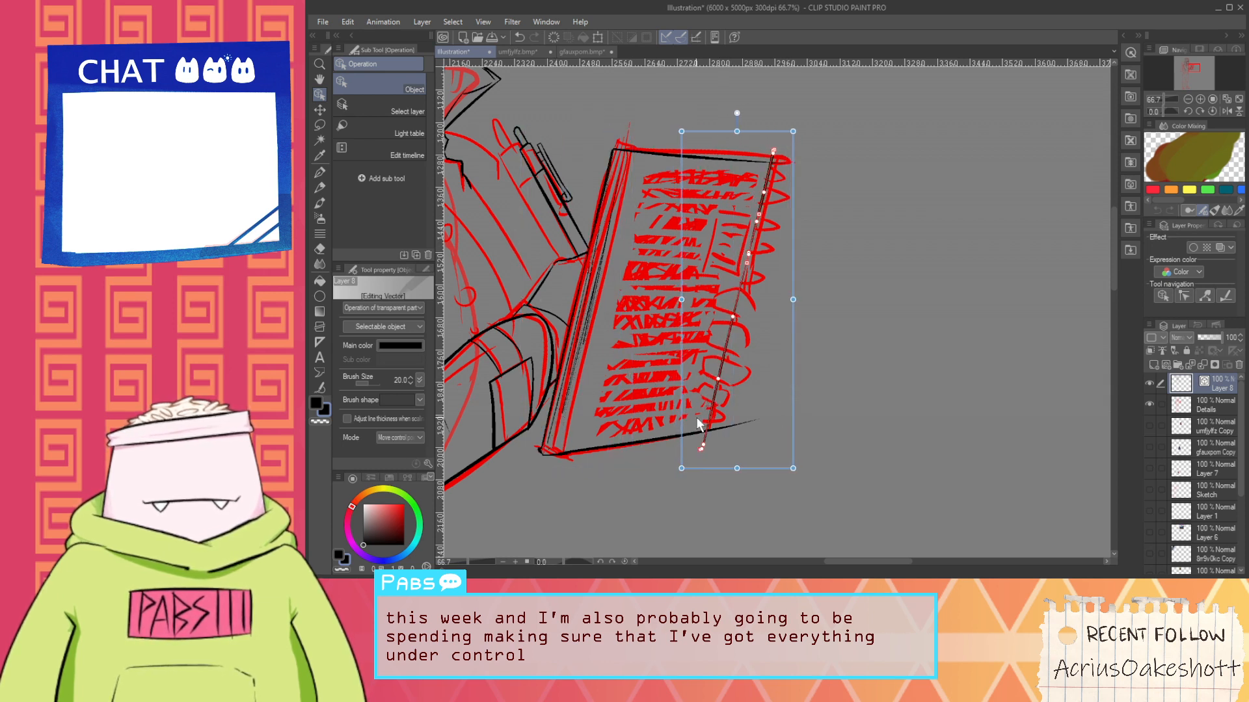
Erase the overshooting line ends at the lower and upper corners of the book's outer edge
{"action": "key", "text": "e"}
{"action": "scroll", "coordinate": [721, 452], "scroll_direction": "up", "scroll_amount": 2}
{"action": "key", "text": "space"}
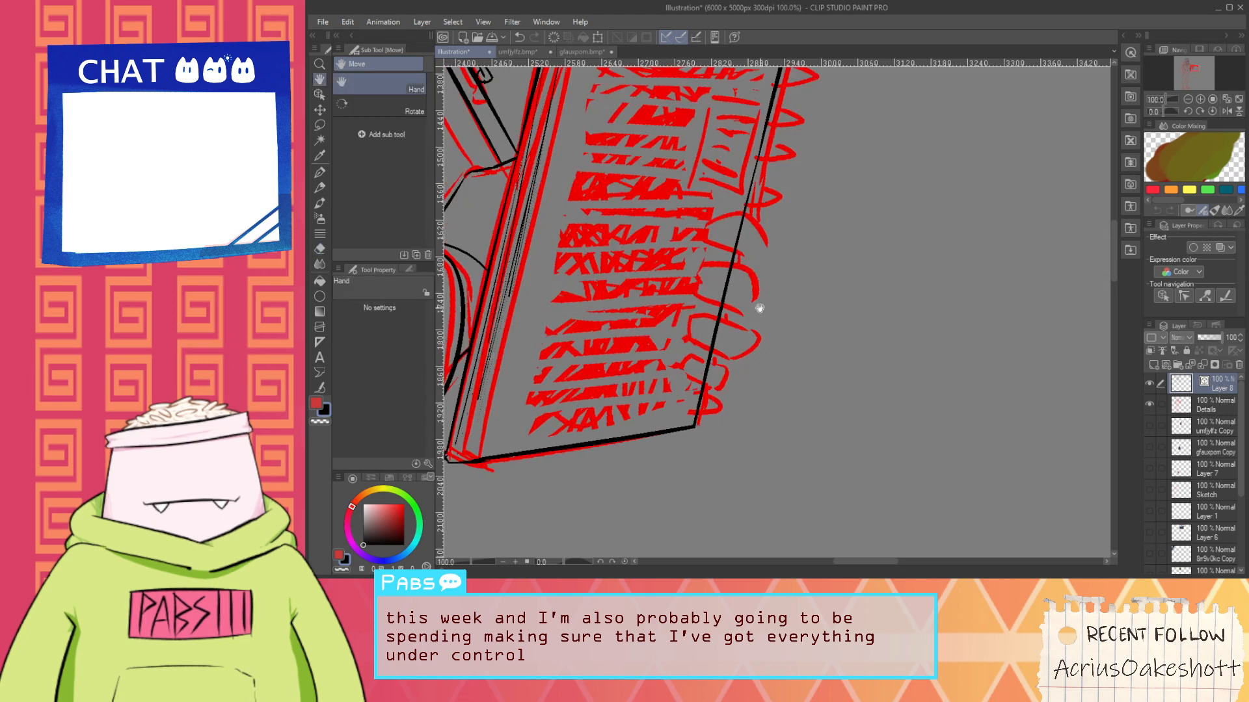
{"action": "left_click_drag", "start_coordinate": [758, 306], "coordinate": [718, 530]}
{"action": "left_click_drag", "start_coordinate": [744, 236], "coordinate": [768, 241]}
{"action": "key", "text": "space"}
{"action": "left_click_drag", "start_coordinate": [696, 462], "coordinate": [762, 238]}
{"action": "scroll", "coordinate": [763, 238], "scroll_direction": "up", "scroll_amount": 1}
{"action": "key", "text": "p"}
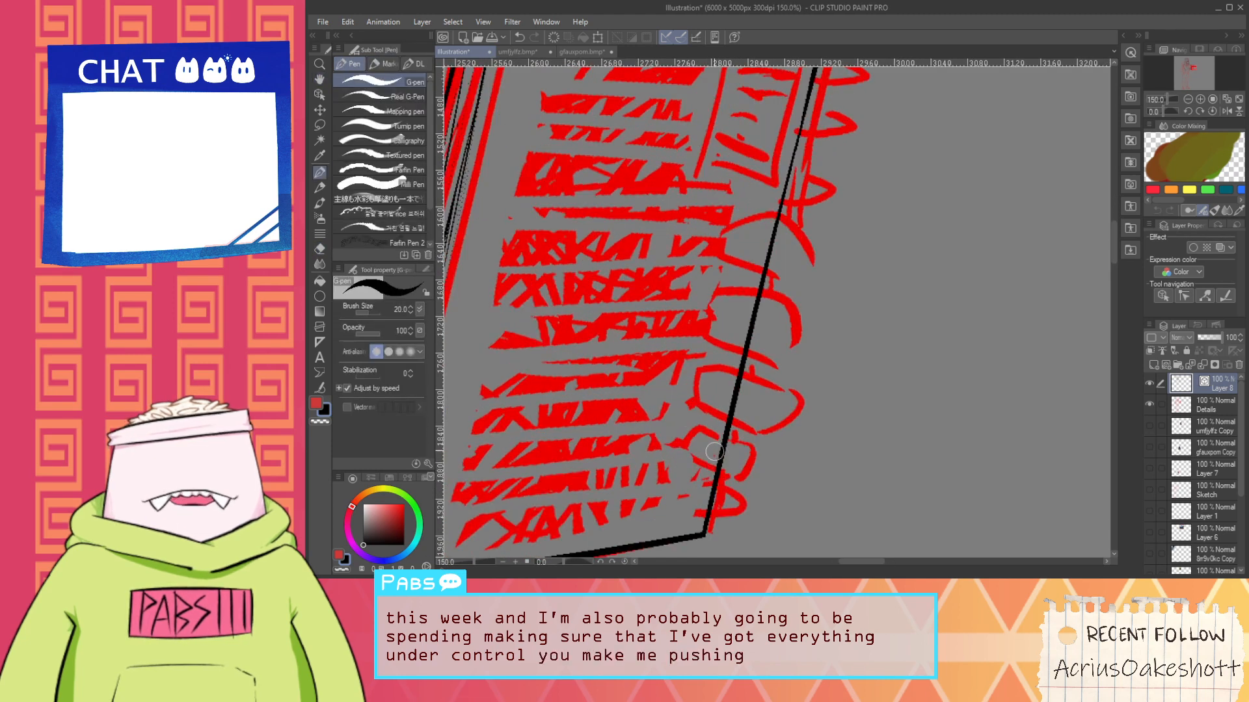
{"action": "scroll", "coordinate": [716, 456], "scroll_direction": "down", "scroll_amount": 4}
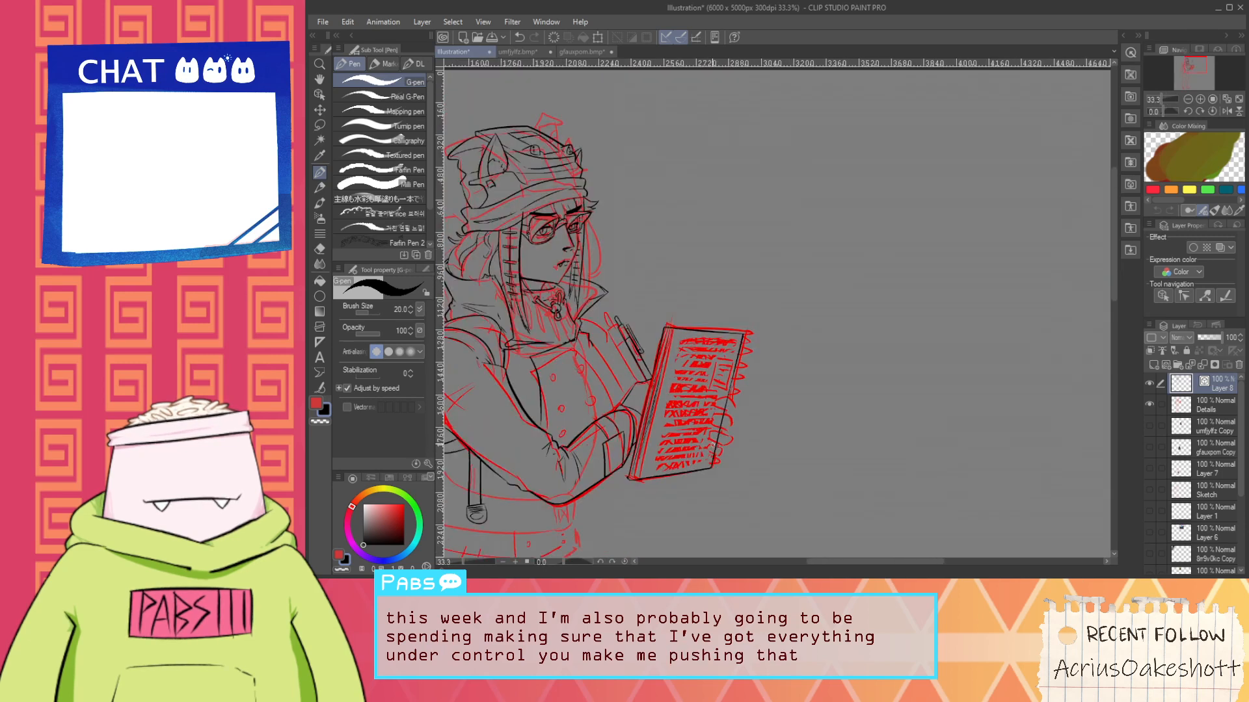
{"action": "key", "text": "space"}
{"action": "left_click_drag", "start_coordinate": [528, 403], "coordinate": [703, 280]}
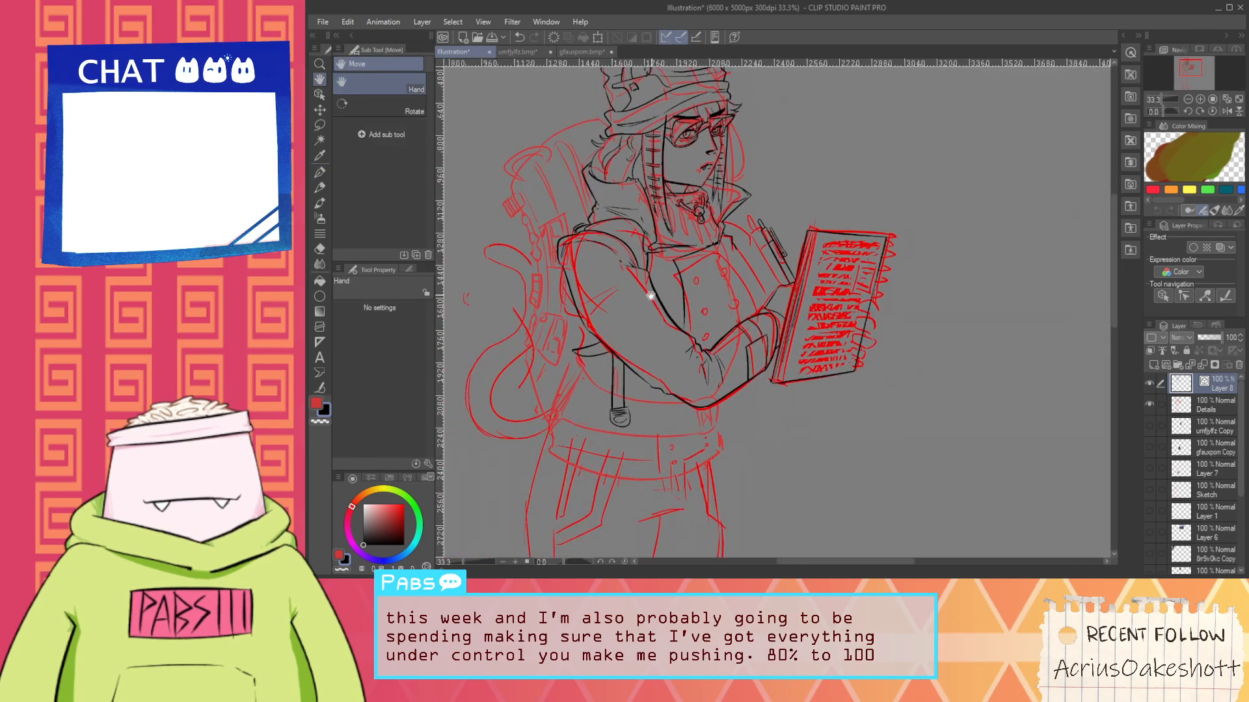
Ink the small ragged edge of the coat behind the near elbow and erase its overshoot at the sleeve line
{"action": "scroll", "coordinate": [651, 296], "scroll_direction": "up", "scroll_amount": 2}
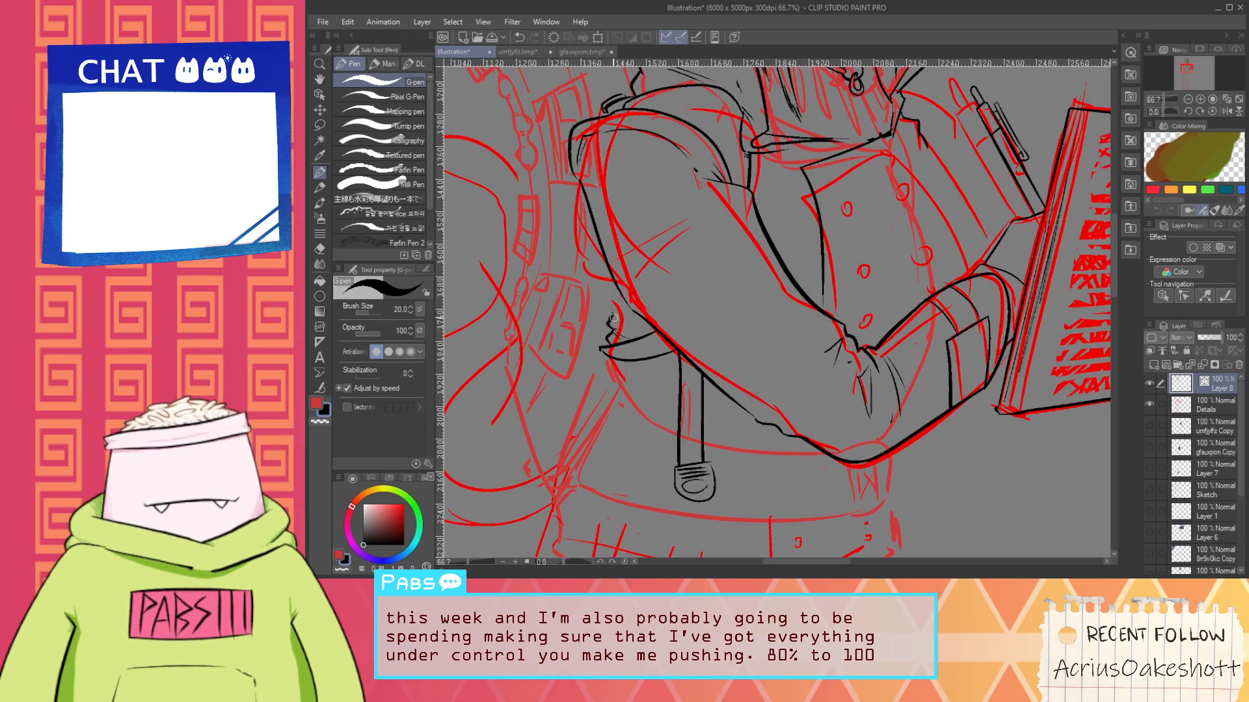
{"action": "key", "text": "e"}
{"action": "left_click_drag", "start_coordinate": [625, 275], "coordinate": [619, 279]}
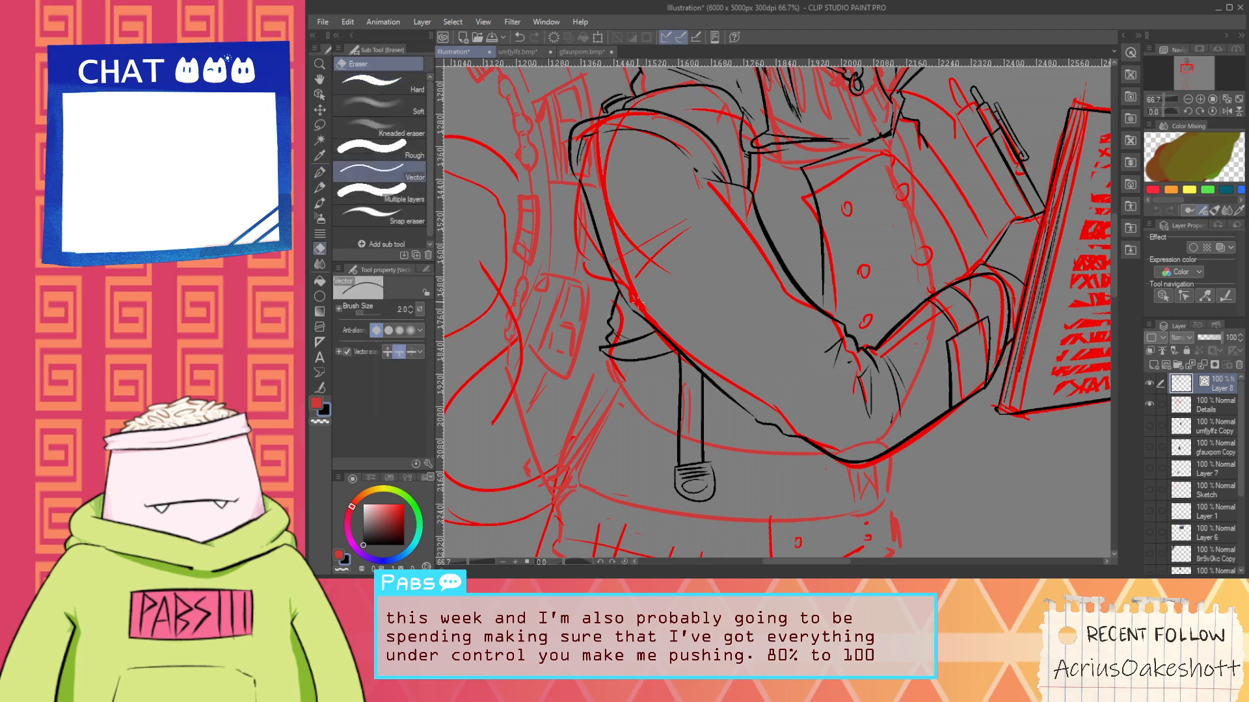
Ink the far side of the coat's torso from below the collar down to the folded forearm, trimming the line end there
{"action": "scroll", "coordinate": [621, 271], "scroll_direction": "down", "scroll_amount": 2}
{"action": "key", "text": "space"}
{"action": "scroll", "coordinate": [776, 247], "scroll_direction": "up", "scroll_amount": 2}
{"action": "left_click_drag", "start_coordinate": [775, 226], "coordinate": [771, 351]}
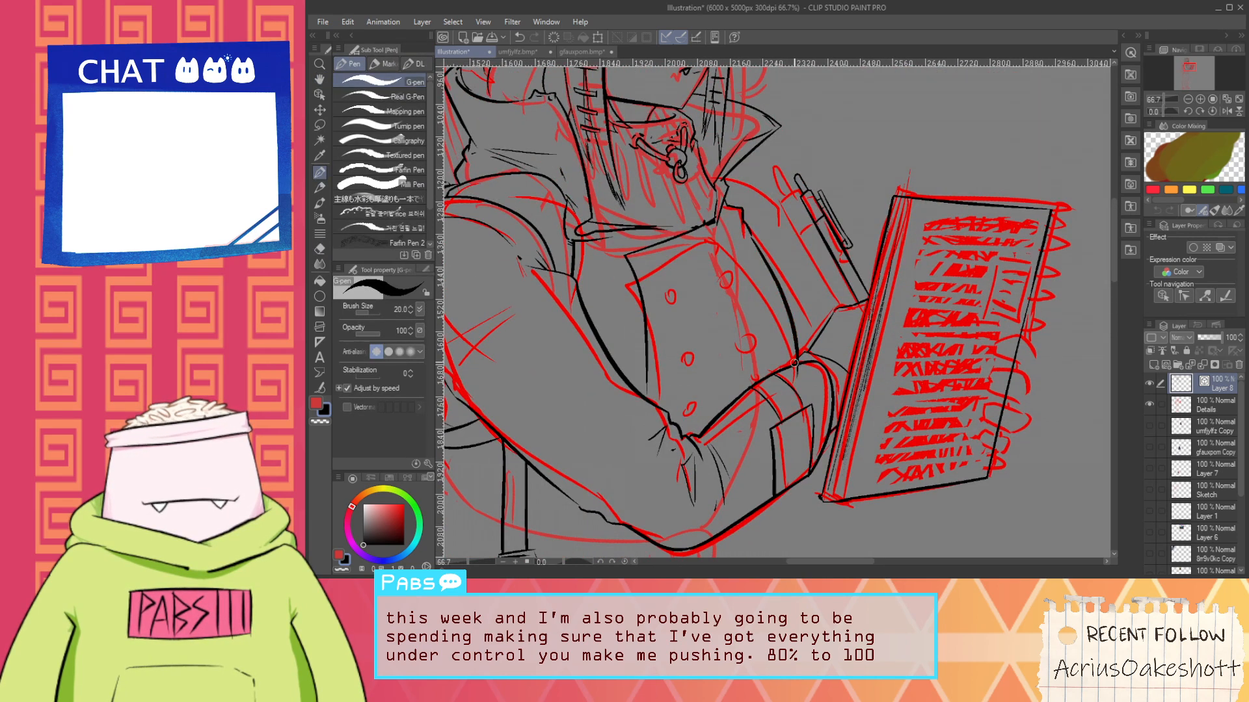
{"action": "key", "text": "e"}
{"action": "scroll", "coordinate": [794, 361], "scroll_direction": "up", "scroll_amount": 3}
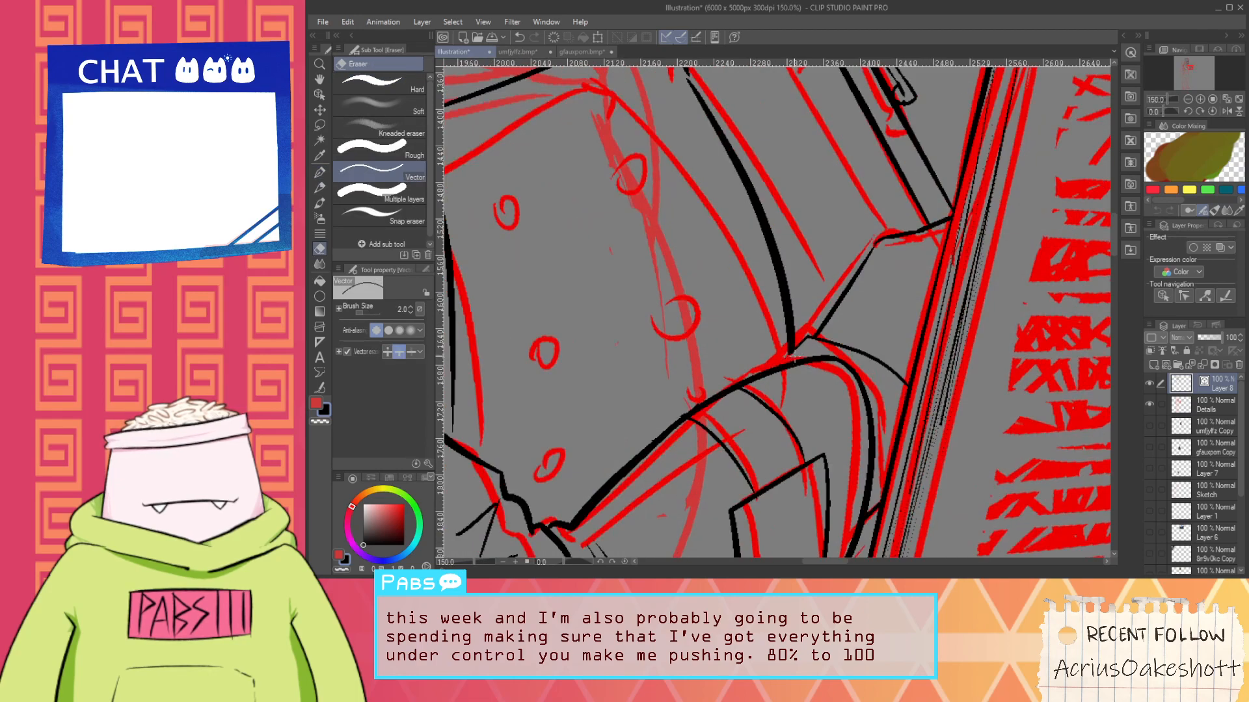
{"action": "scroll", "coordinate": [794, 357], "scroll_direction": "down", "scroll_amount": 2}
{"action": "key", "text": "ctrl+z"}
Ink the short strap outline between the collar and the torso's far side, and clean up its lower end
{"action": "left_click_drag", "start_coordinate": [774, 212], "coordinate": [725, 260]}
{"action": "scroll", "coordinate": [679, 228], "scroll_direction": "up", "scroll_amount": 1}
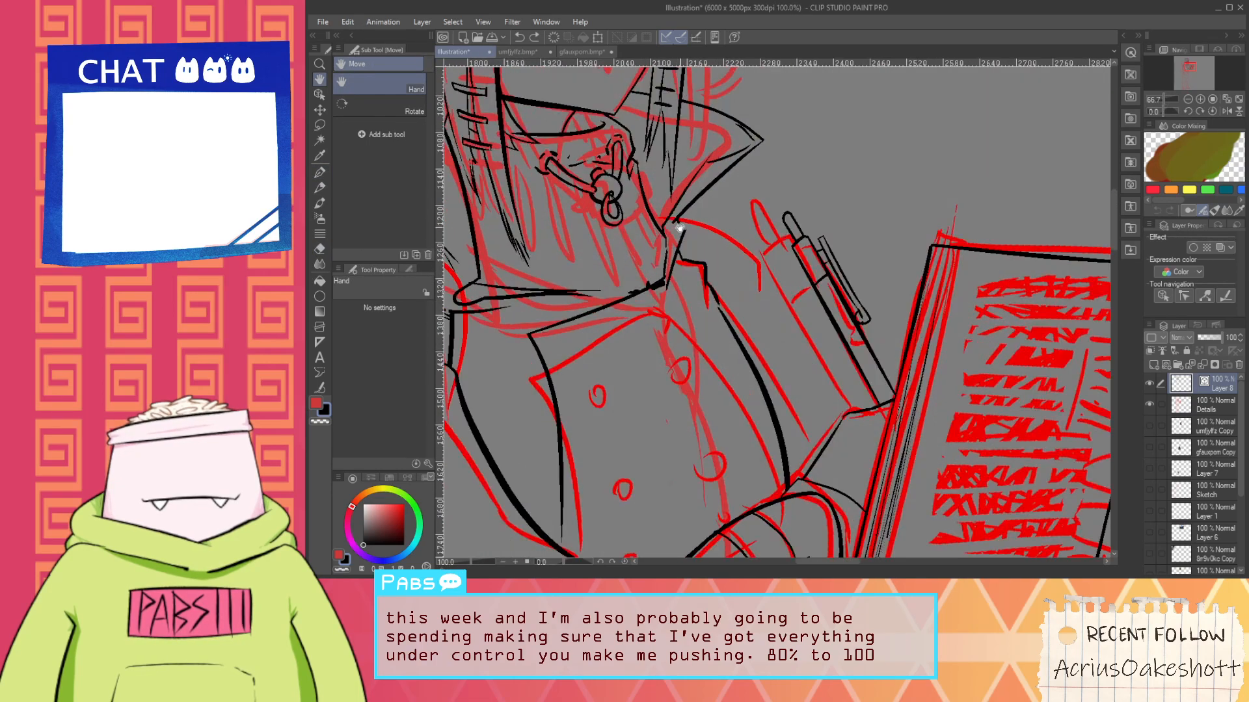
{"action": "key", "text": "p"}
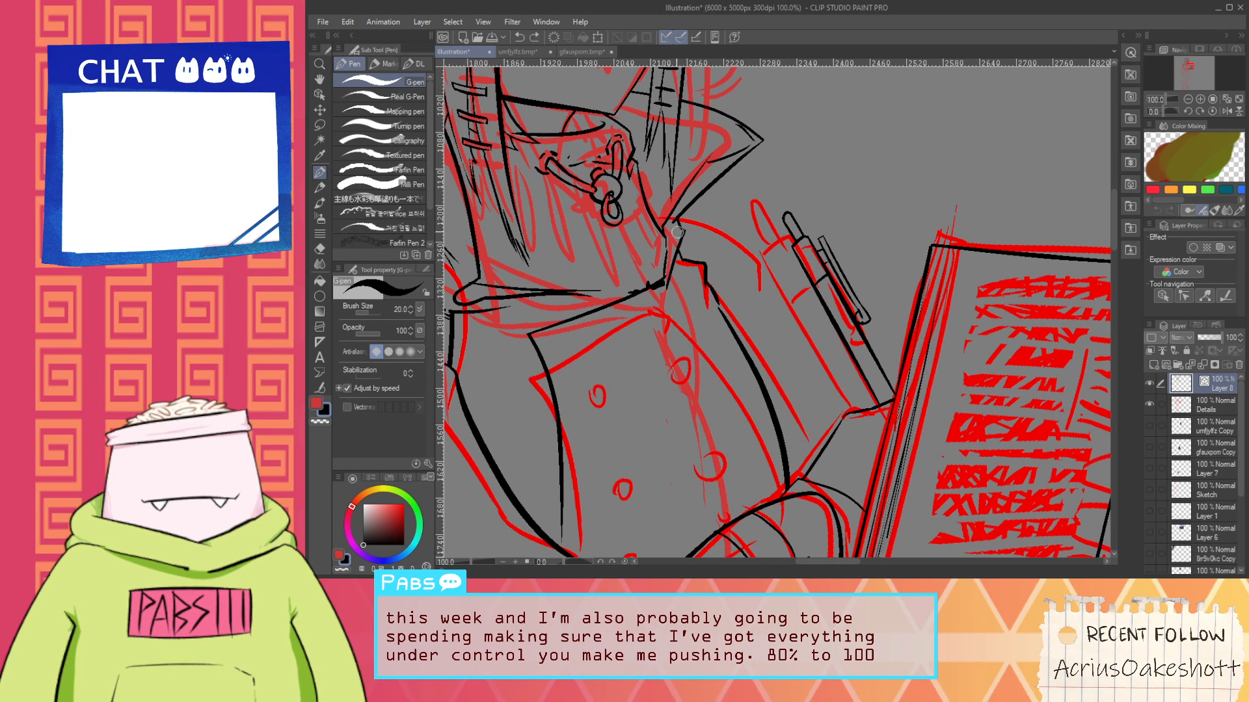
{"action": "scroll", "coordinate": [758, 266], "scroll_direction": "down", "scroll_amount": 1}
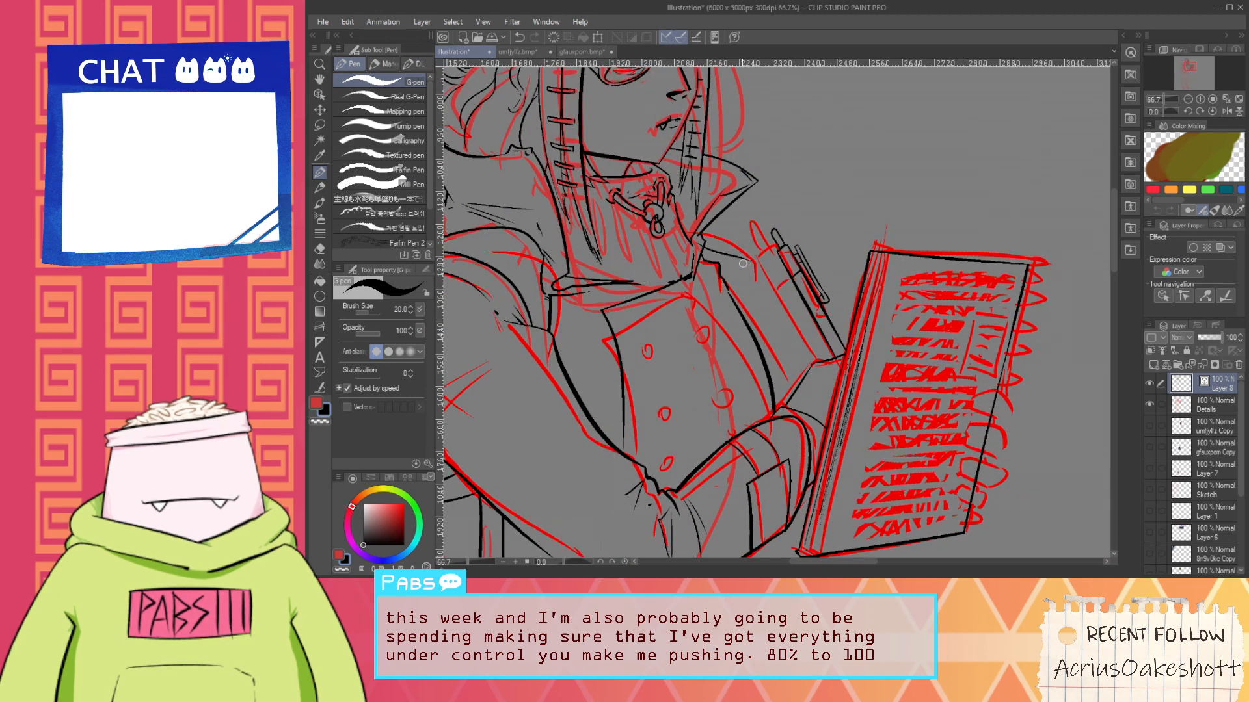
{"action": "scroll", "coordinate": [743, 263], "scroll_direction": "down", "scroll_amount": 1}
{"action": "scroll", "coordinate": [715, 248], "scroll_direction": "up", "scroll_amount": 2}
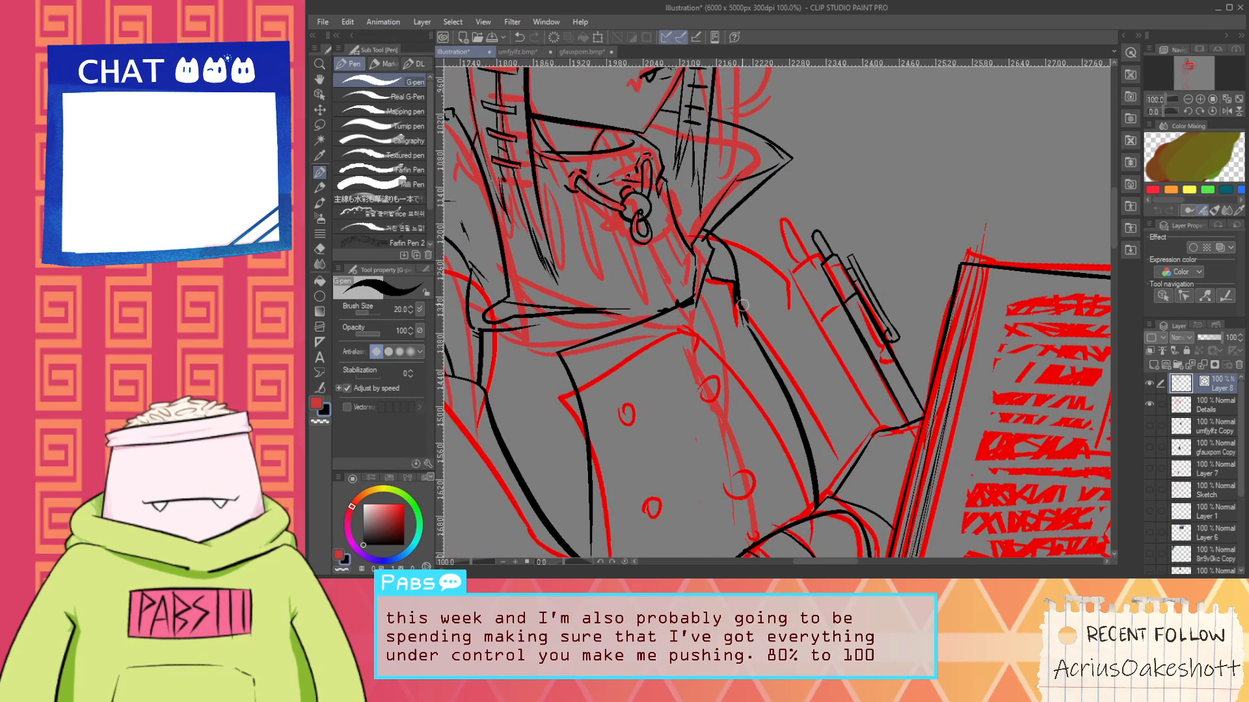
{"action": "key", "text": "e"}
{"action": "scroll", "coordinate": [710, 229], "scroll_direction": "up", "scroll_amount": 1}
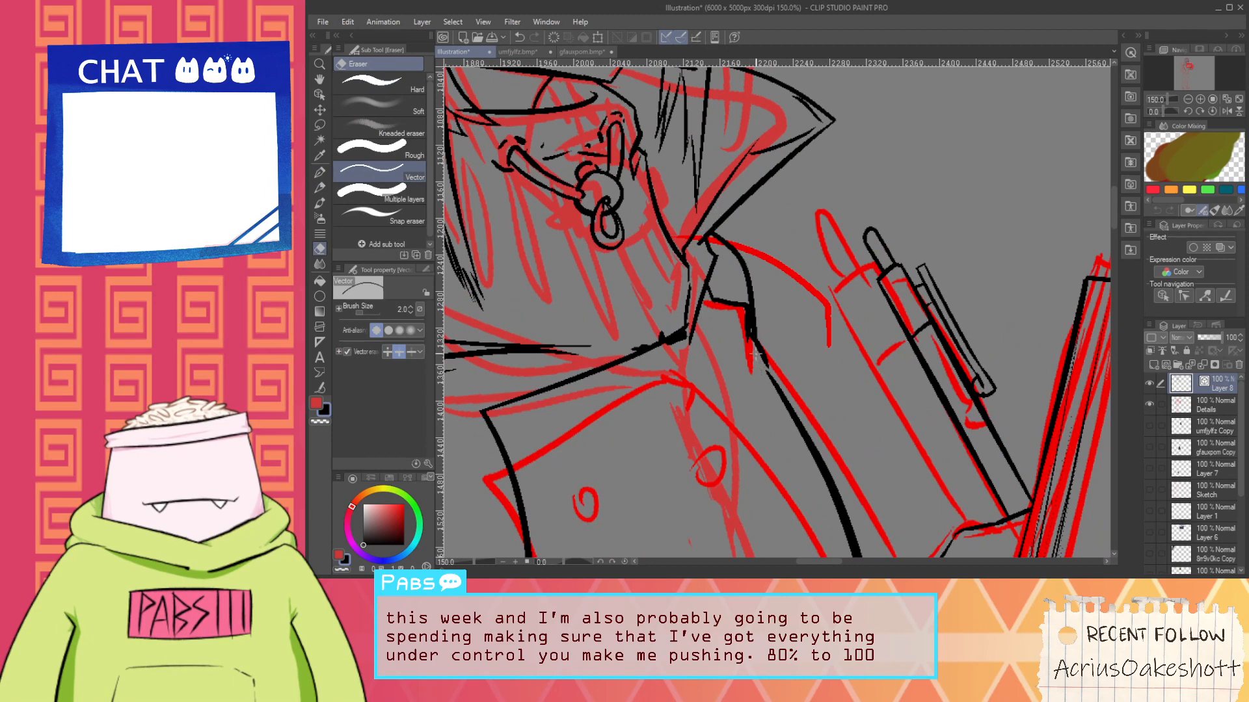
{"action": "scroll", "coordinate": [750, 332], "scroll_direction": "down", "scroll_amount": 1}
Ink the far shoulder from the collar out to the upper arm, erasing stray line ends
{"action": "key", "text": "p"}
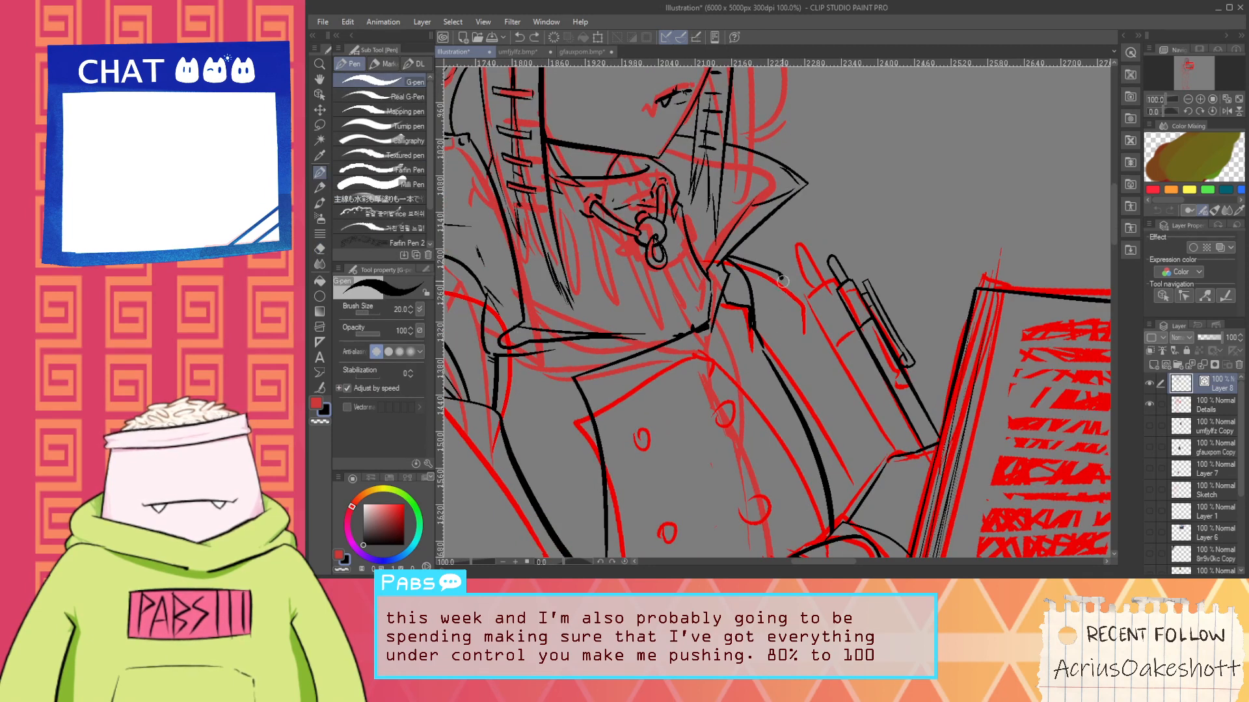
{"action": "key", "text": "e"}
{"action": "mouse_move", "coordinate": [782, 281]}
{"action": "left_mouse_down"}
{"action": "mouse_move", "coordinate": [799, 377]}
{"action": "mouse_move", "coordinate": [715, 307]}
{"action": "mouse_move", "coordinate": [718, 265]}
{"action": "left_mouse_up"}
{"action": "key", "text": "p"}
{"action": "scroll", "coordinate": [794, 325], "scroll_direction": "down", "scroll_amount": 2}
{"action": "scroll", "coordinate": [719, 265], "scroll_direction": "up", "scroll_amount": 1}
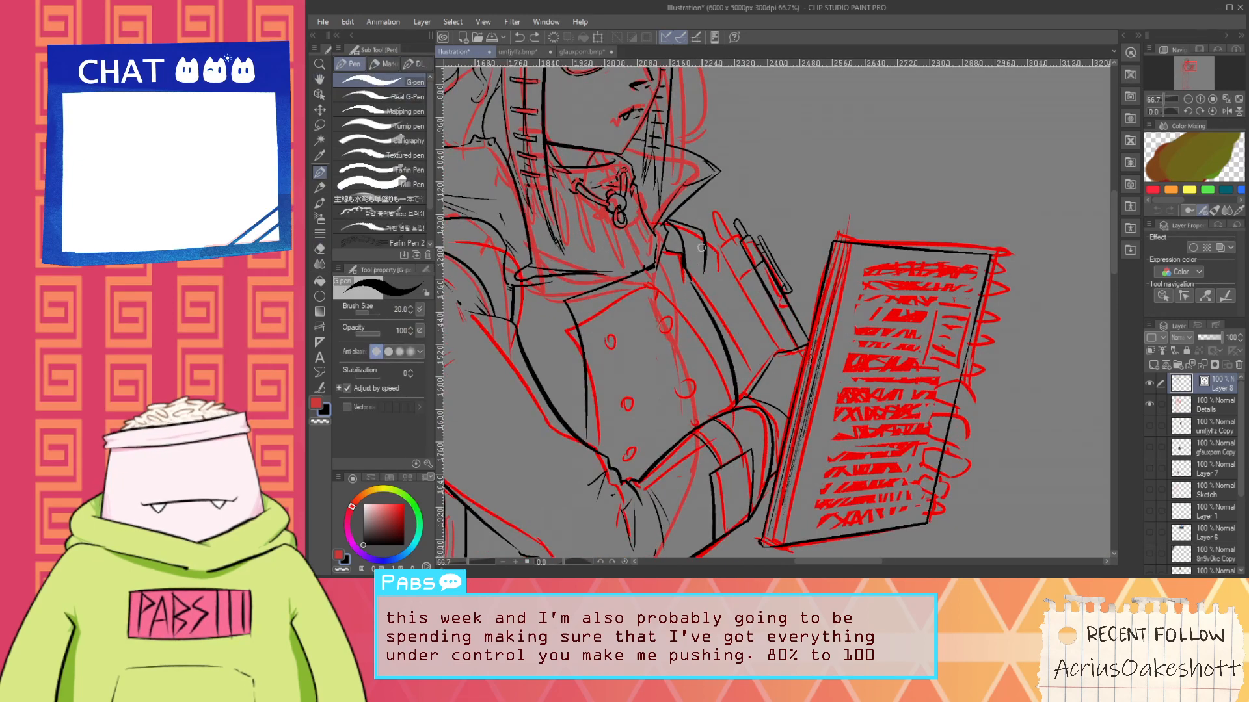
{"action": "key", "text": "e"}
{"action": "scroll", "coordinate": [725, 308], "scroll_direction": "up", "scroll_amount": 1}
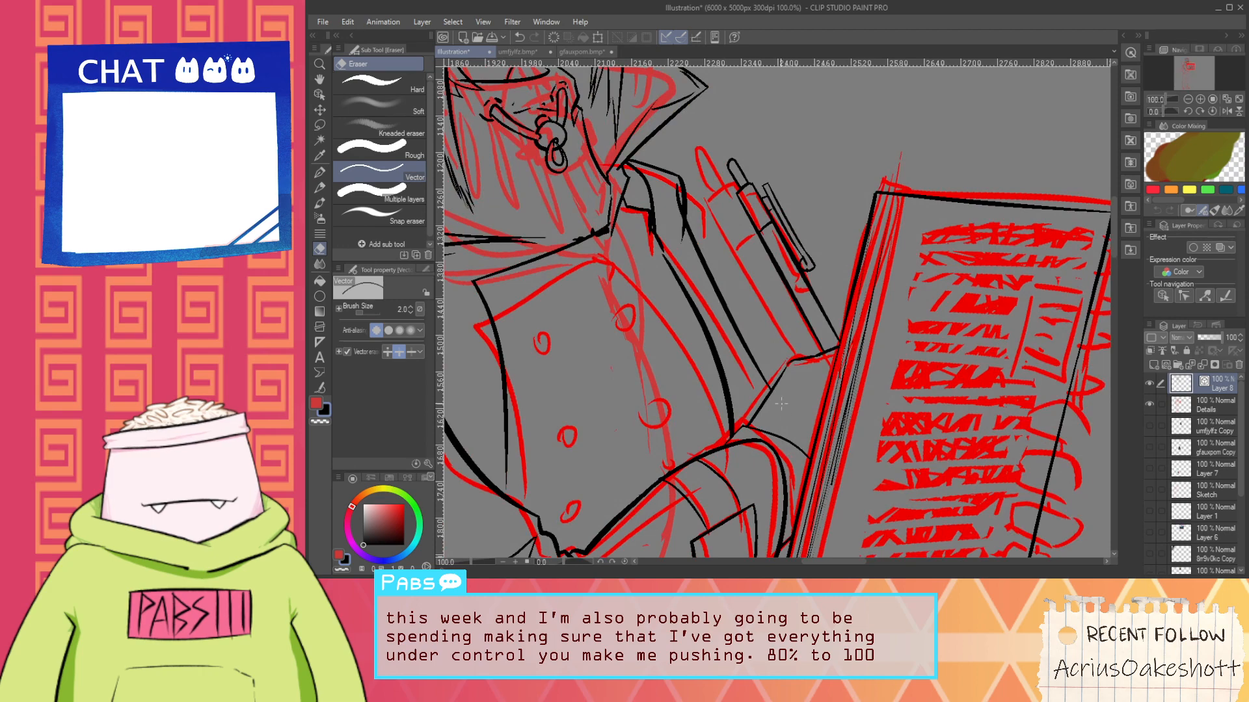
{"action": "scroll", "coordinate": [680, 204], "scroll_direction": "down", "scroll_amount": 3}
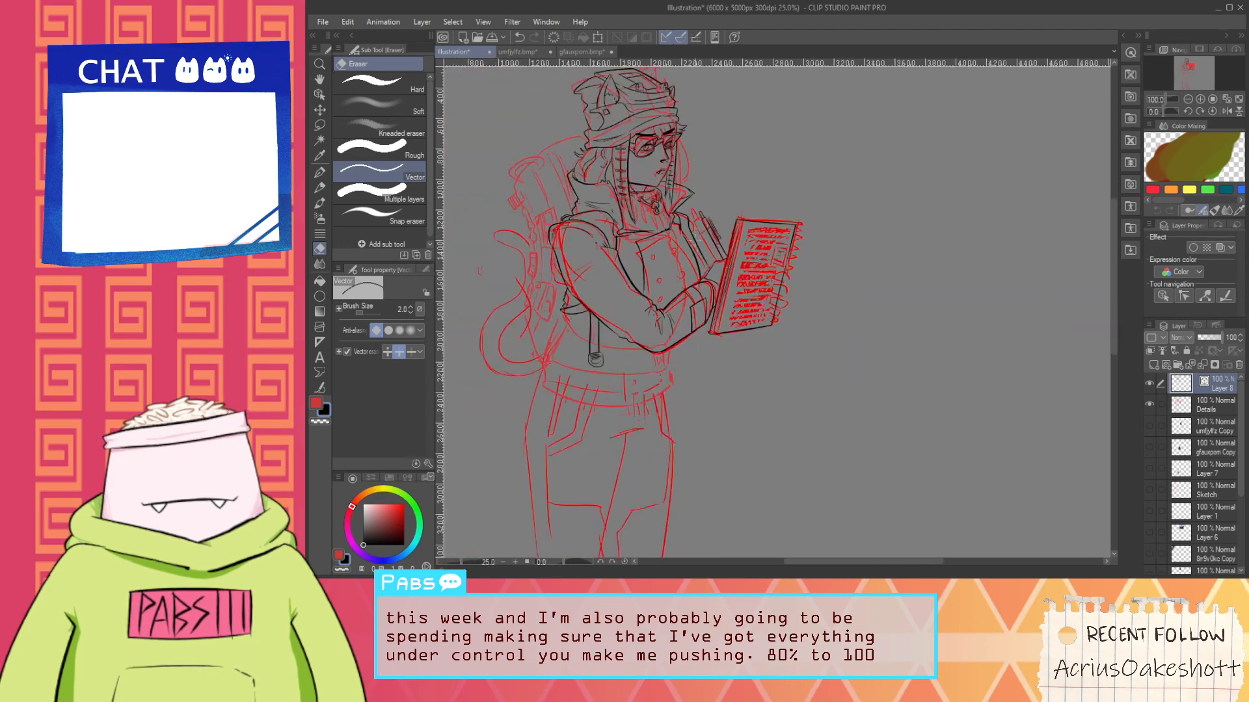
{"action": "scroll", "coordinate": [682, 248], "scroll_direction": "up", "scroll_amount": 2}
{"action": "key", "text": "p"}
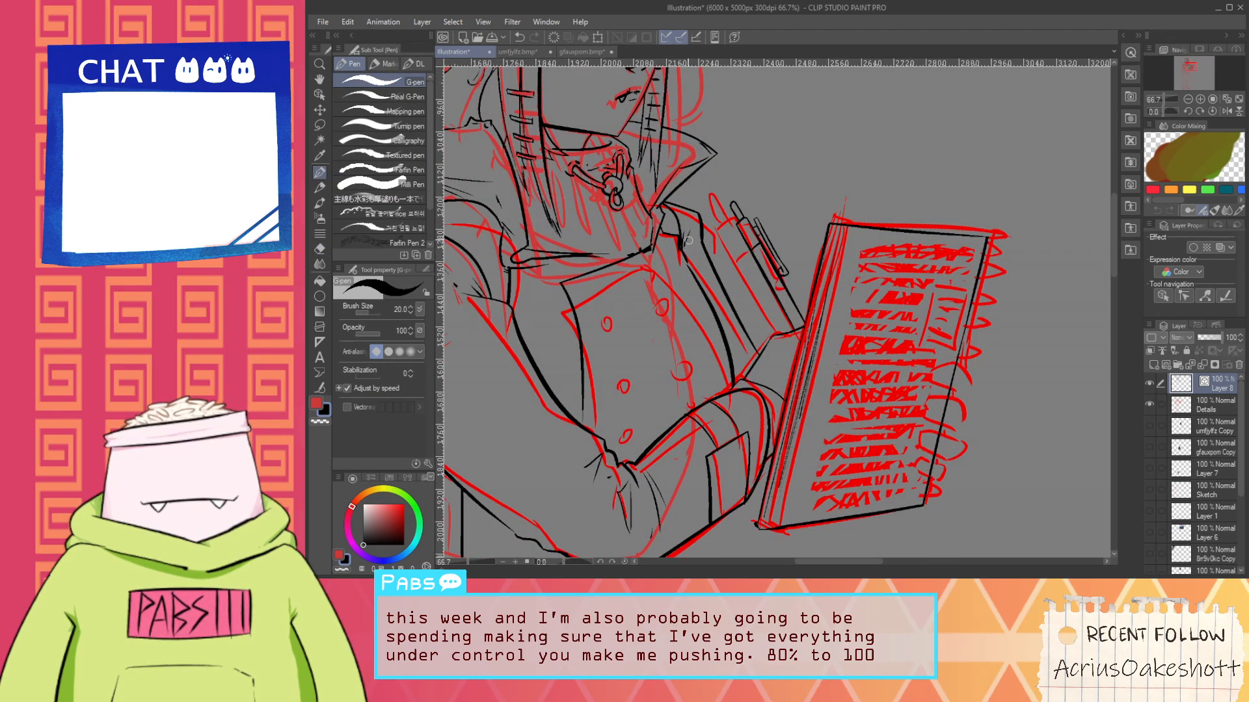
Examine the book's lower outer corner and the whole figure to check the inking against the sketch
{"action": "scroll", "coordinate": [694, 260], "scroll_direction": "down", "scroll_amount": 3}
{"action": "left_click_drag", "start_coordinate": [748, 320], "coordinate": [697, 345]}
{"action": "scroll", "coordinate": [723, 334], "scroll_direction": "up", "scroll_amount": 2}
{"action": "scroll", "coordinate": [775, 383], "scroll_direction": "up", "scroll_amount": 3}
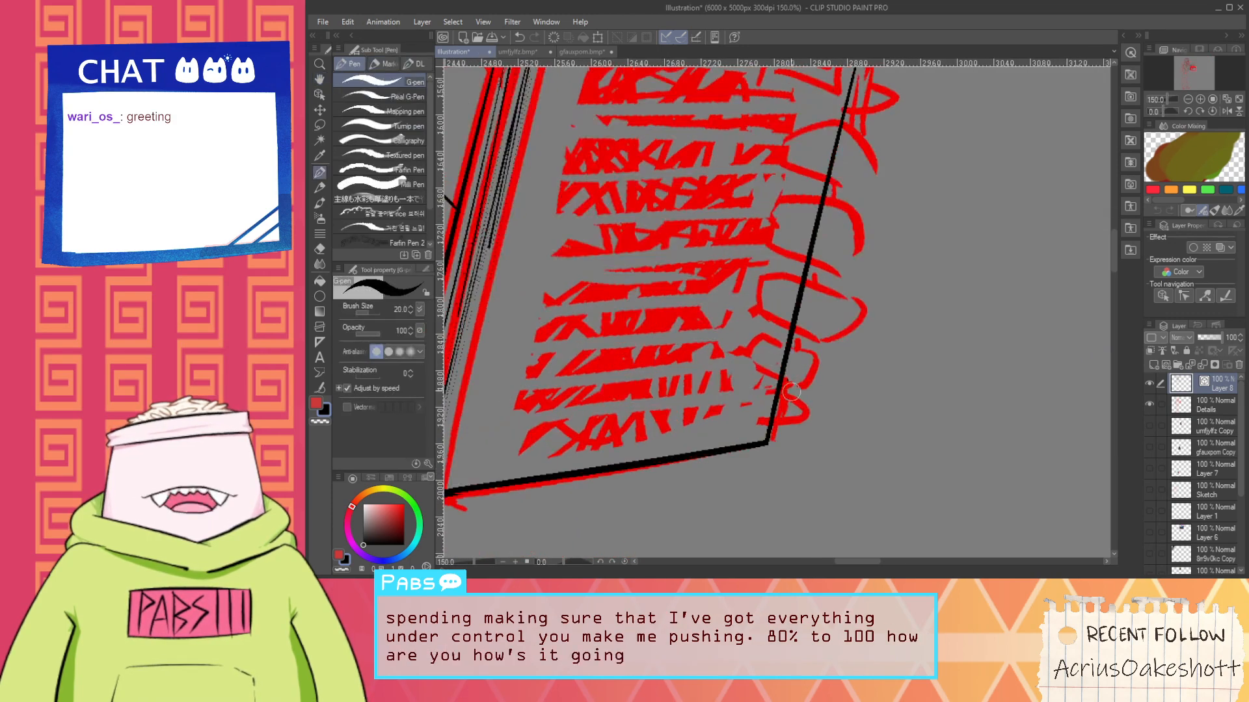
{"action": "scroll", "coordinate": [775, 383], "scroll_direction": "down", "scroll_amount": 3}
{"action": "scroll", "coordinate": [775, 384], "scroll_direction": "down", "scroll_amount": 4}
{"action": "left_click_drag", "start_coordinate": [766, 243], "coordinate": [765, 265]}
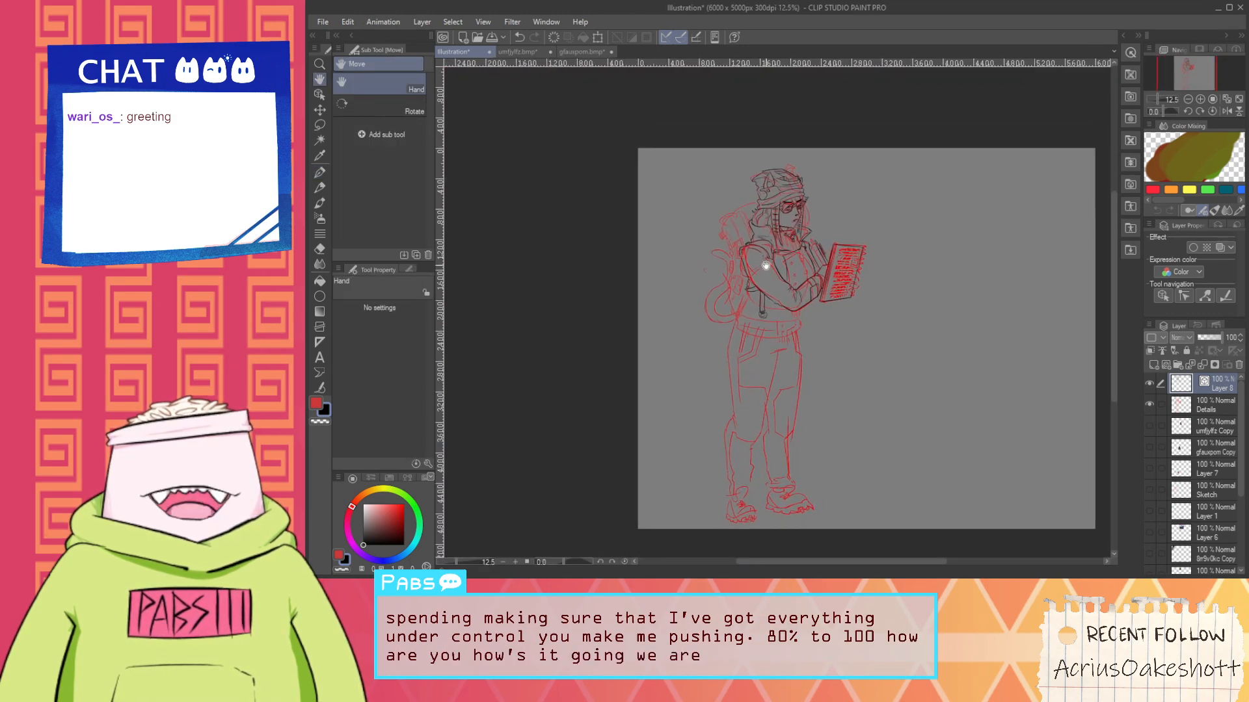
{"action": "scroll", "coordinate": [783, 199], "scroll_direction": "up", "scroll_amount": 3}
{"action": "left_click_drag", "start_coordinate": [809, 338], "coordinate": [766, 303]}
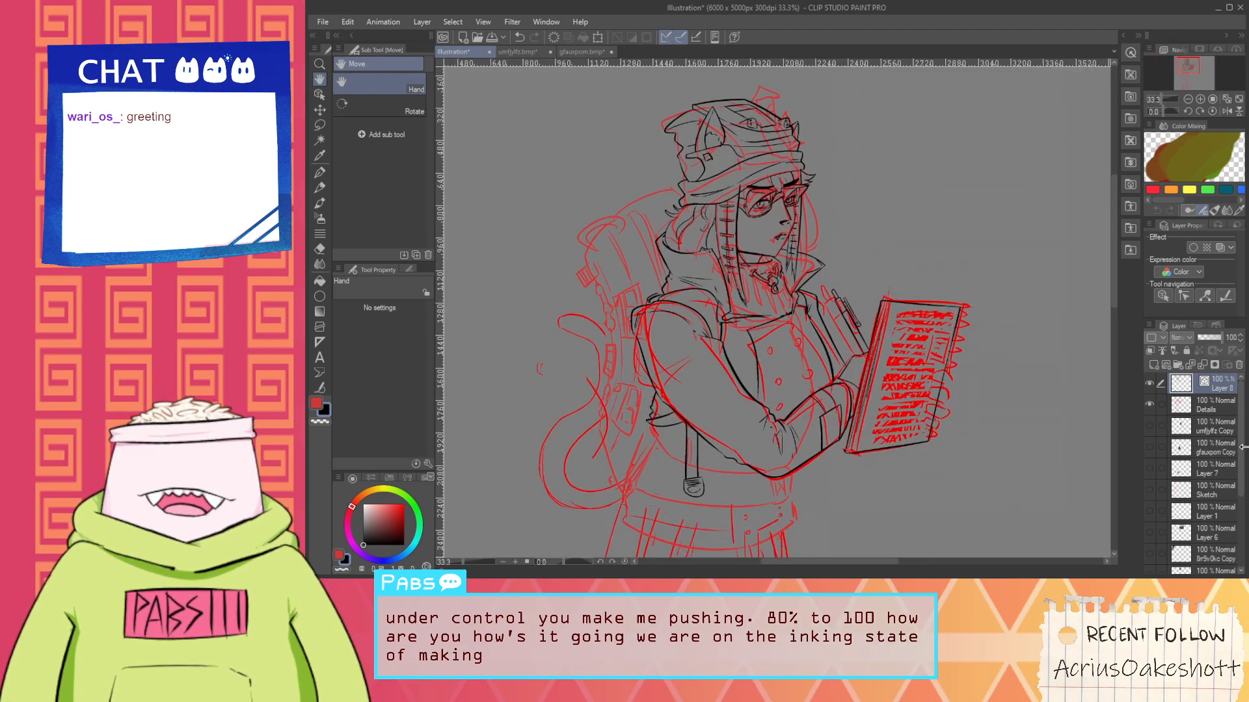
Show the shoe reference image on Layer 2 and view it beside the character
{"action": "scroll", "coordinate": [1210, 487], "scroll_direction": "down", "scroll_amount": 5}
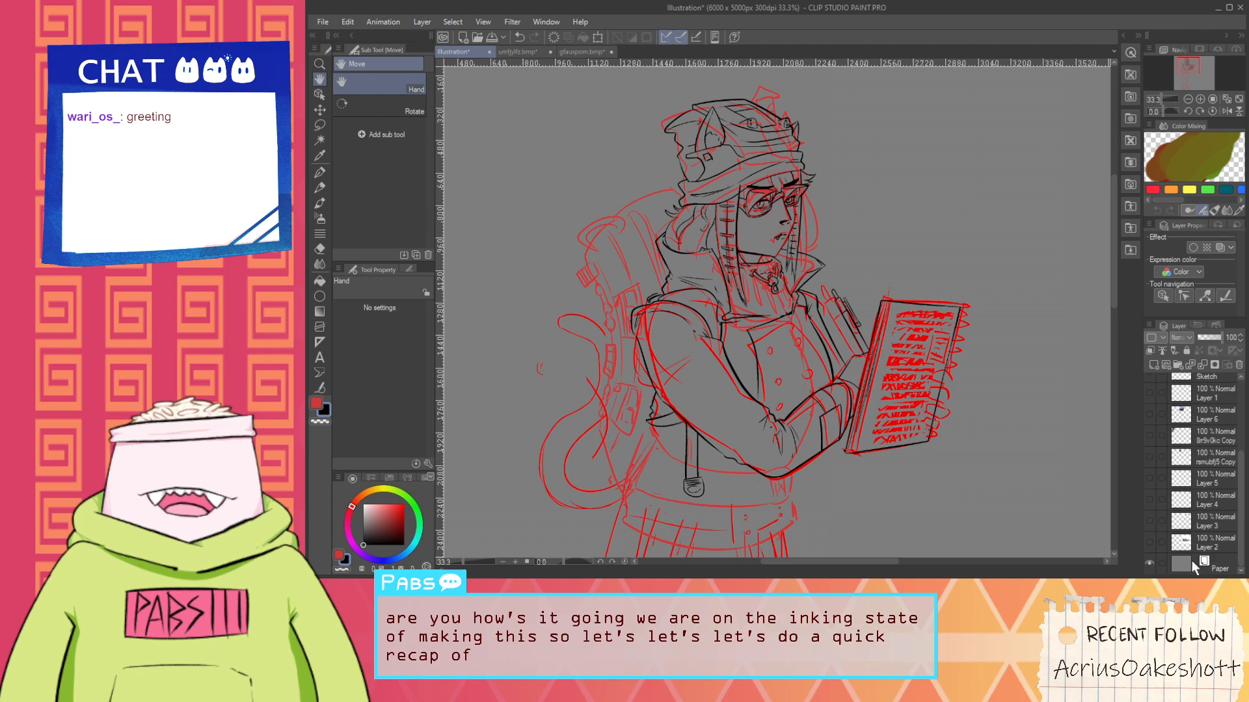
{"action": "left_click", "coordinate": [1149, 546]}
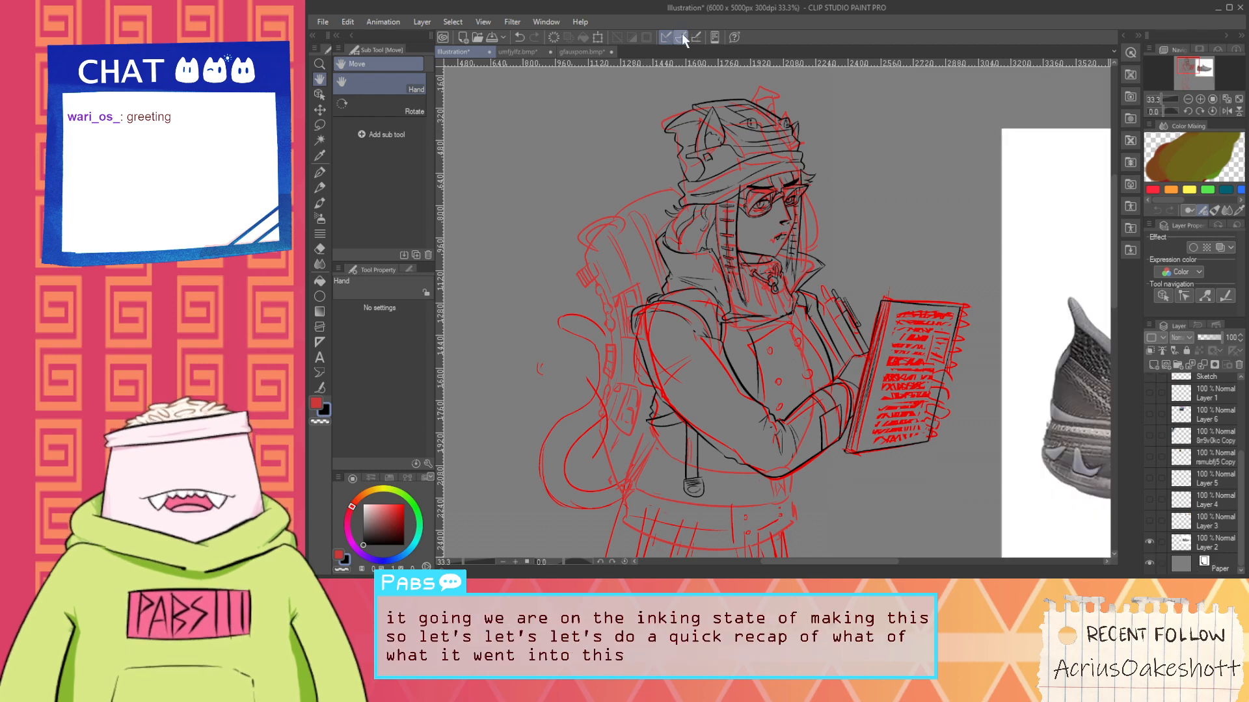
{"action": "left_click_drag", "start_coordinate": [941, 422], "coordinate": [511, 324]}
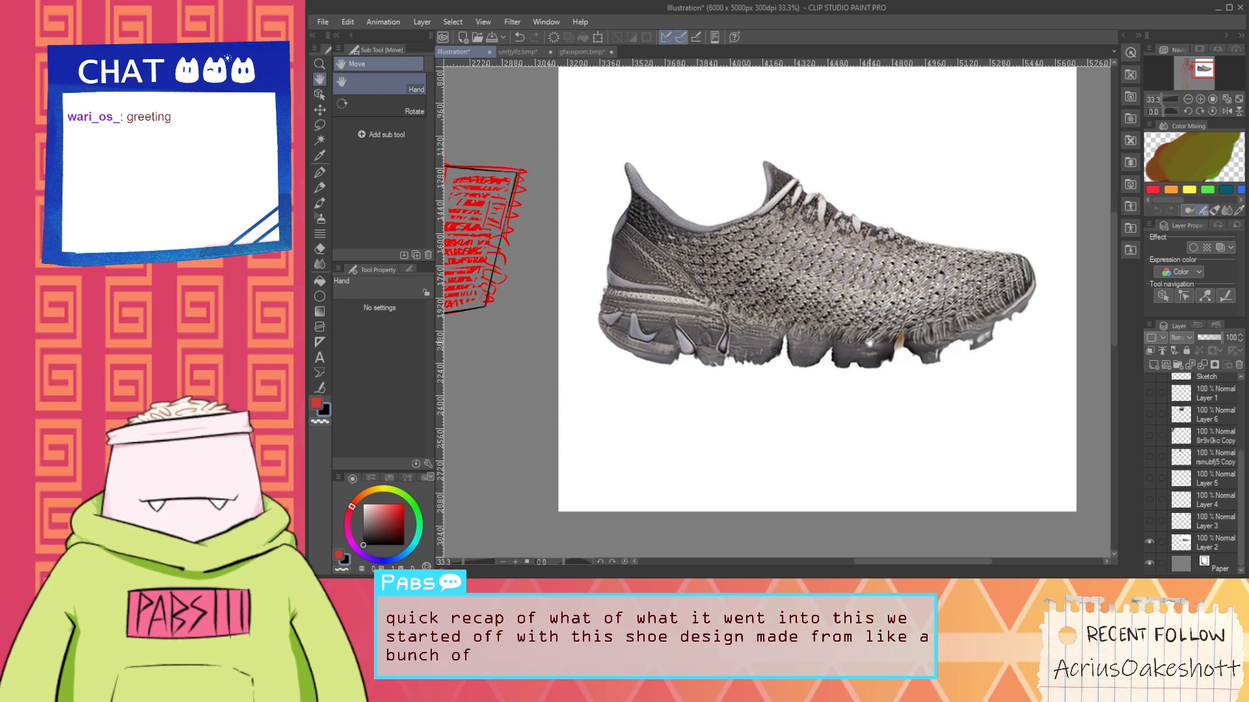
{"action": "left_click_drag", "start_coordinate": [902, 367], "coordinate": [898, 382]}
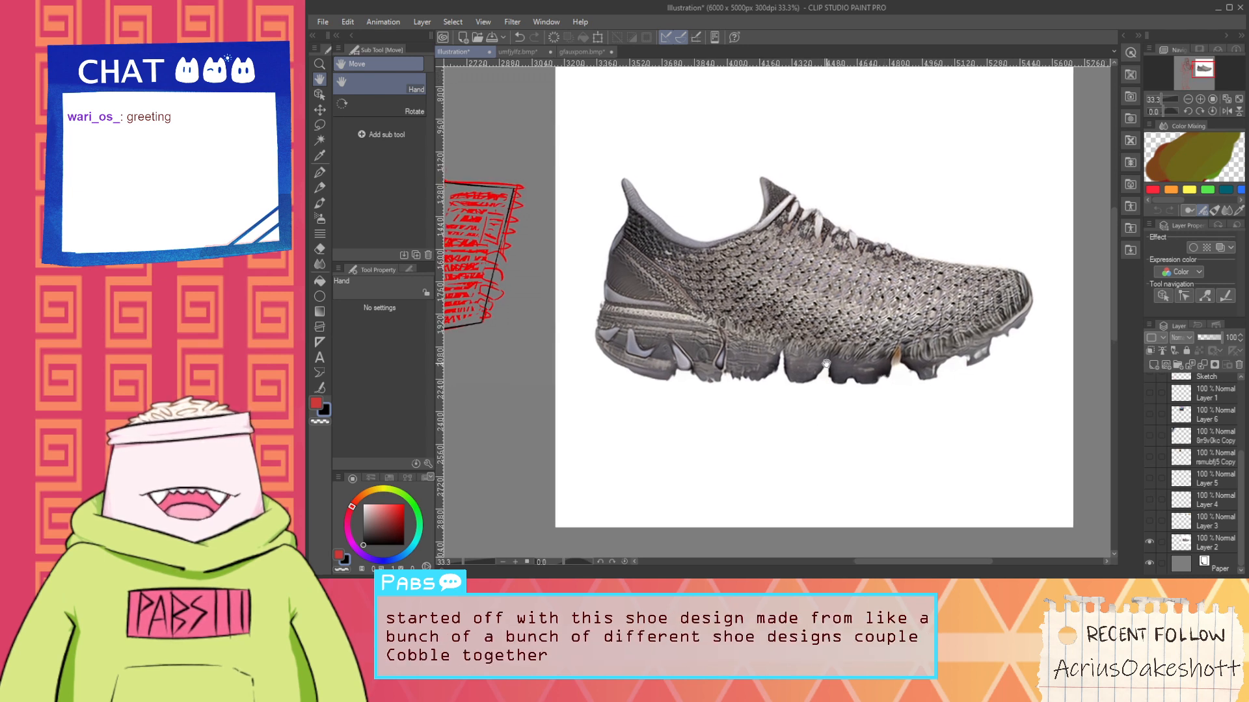
{"action": "scroll", "coordinate": [826, 364], "scroll_direction": "down", "scroll_amount": 2}
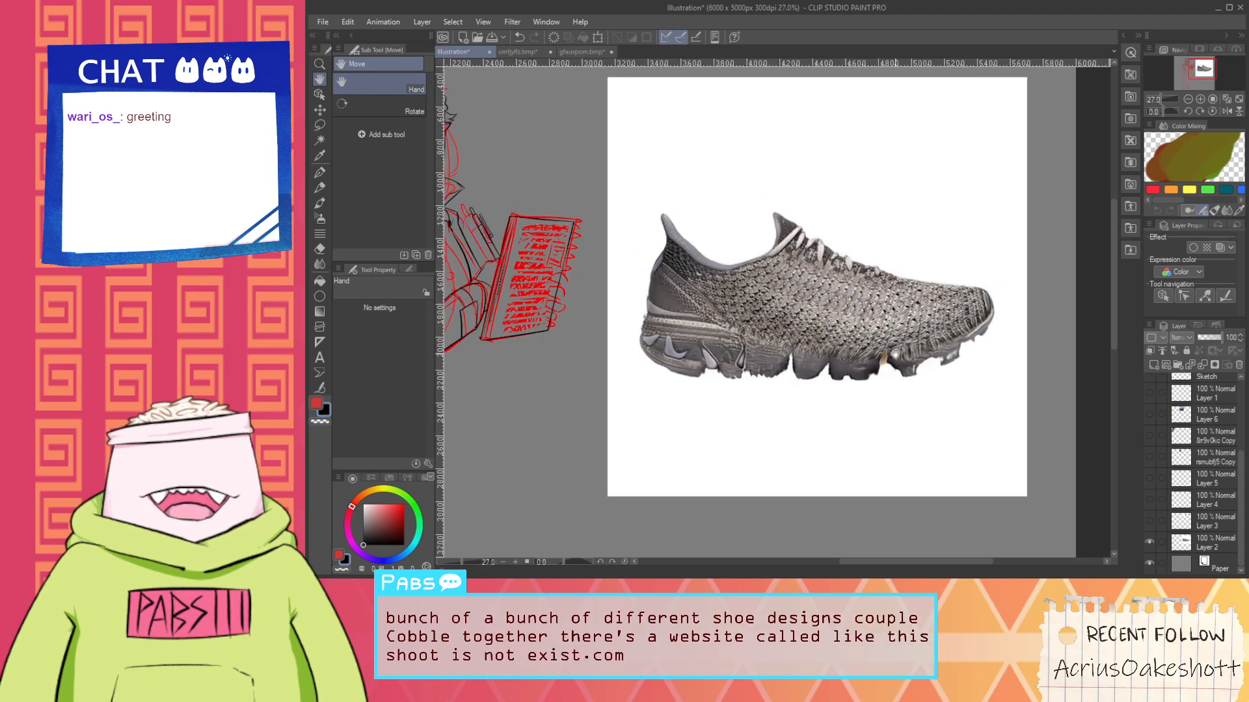
{"action": "left_click_drag", "start_coordinate": [798, 377], "coordinate": [907, 341]}
{"action": "scroll", "coordinate": [904, 341], "scroll_direction": "down", "scroll_amount": 1}
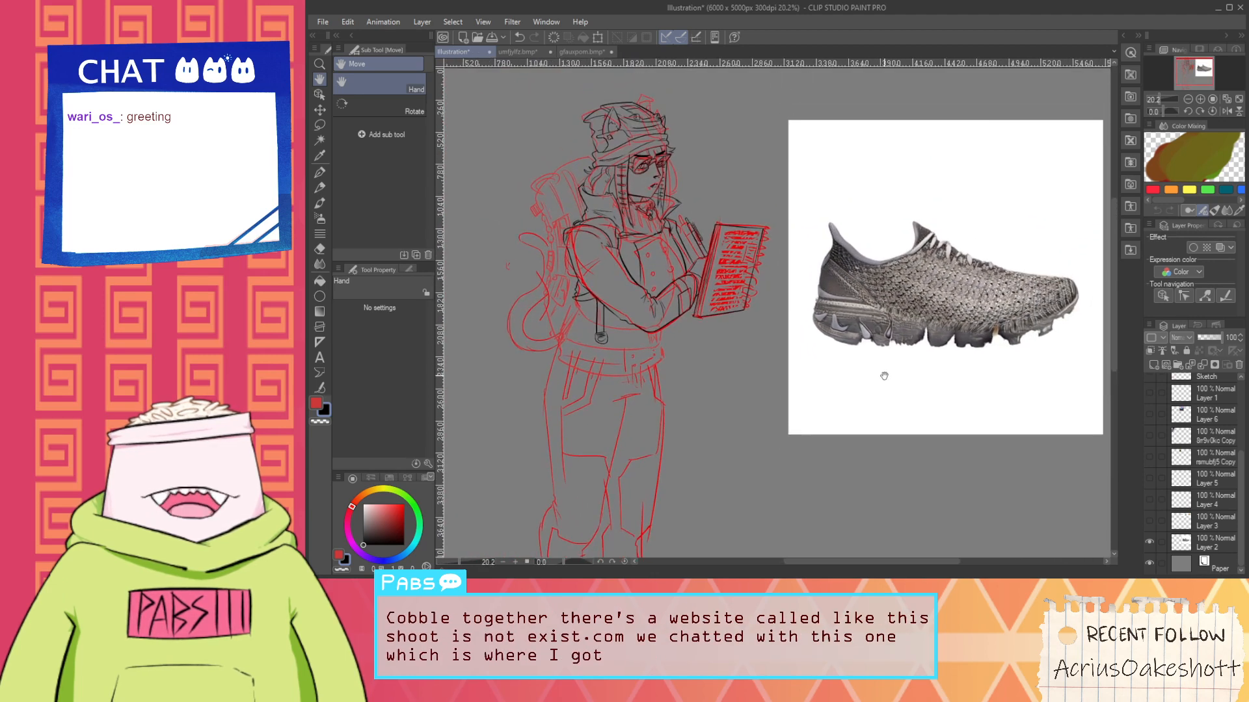
{"action": "scroll", "coordinate": [884, 373], "scroll_direction": "down", "scroll_amount": 1}
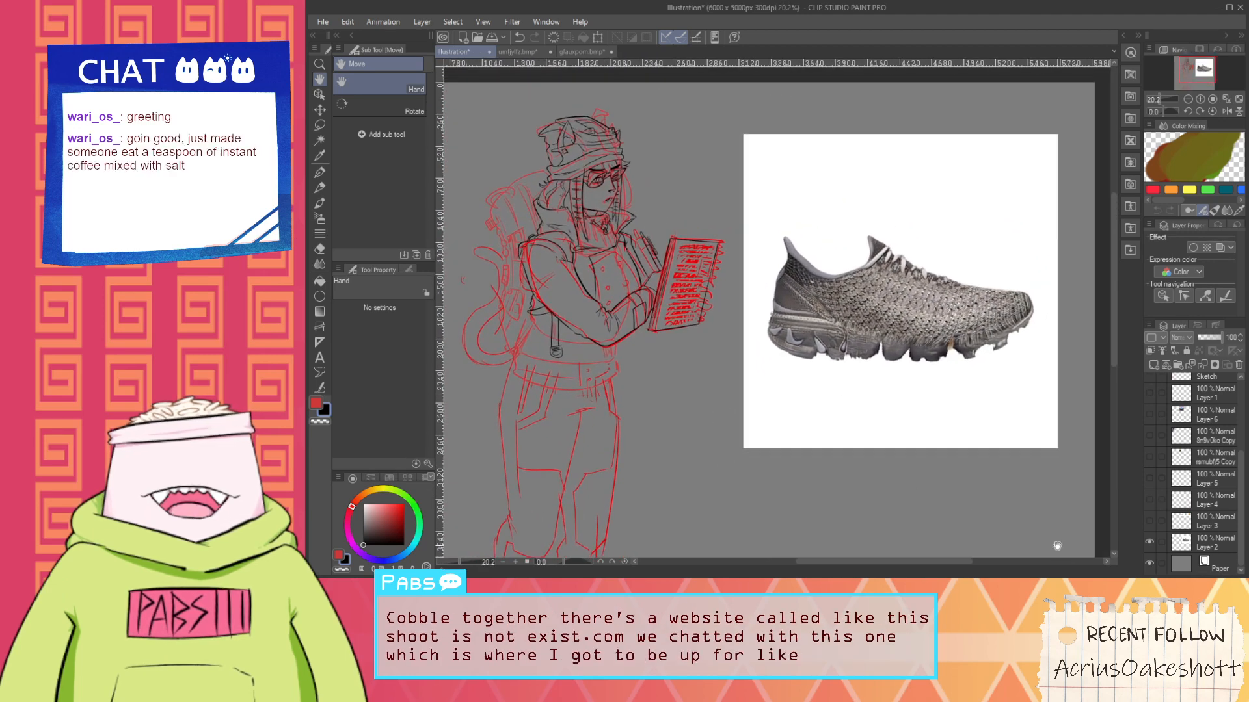
Show the three-emoji reference on Layer 3 and compare the emojis and shoe with the character design
{"action": "left_click", "coordinate": [1148, 521]}
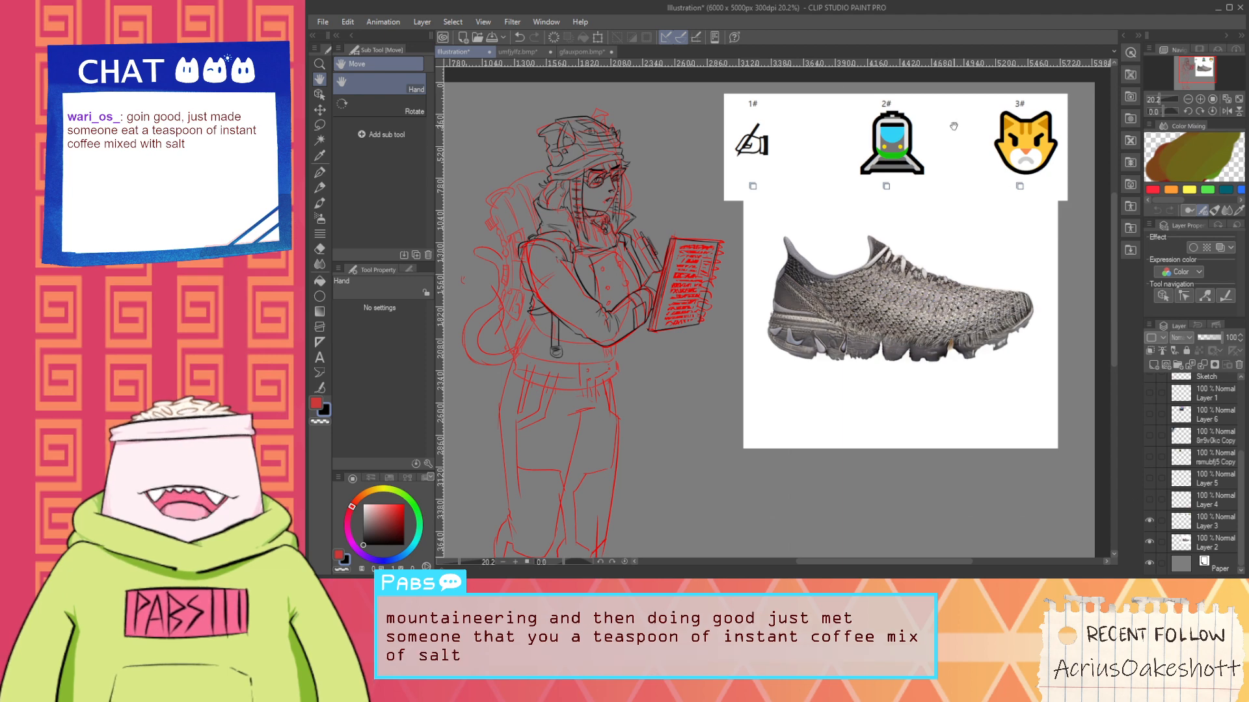
{"action": "scroll", "coordinate": [950, 148], "scroll_direction": "up", "scroll_amount": 2}
{"action": "left_click_drag", "start_coordinate": [949, 148], "coordinate": [944, 155]}
{"action": "scroll", "coordinate": [938, 154], "scroll_direction": "up", "scroll_amount": 1}
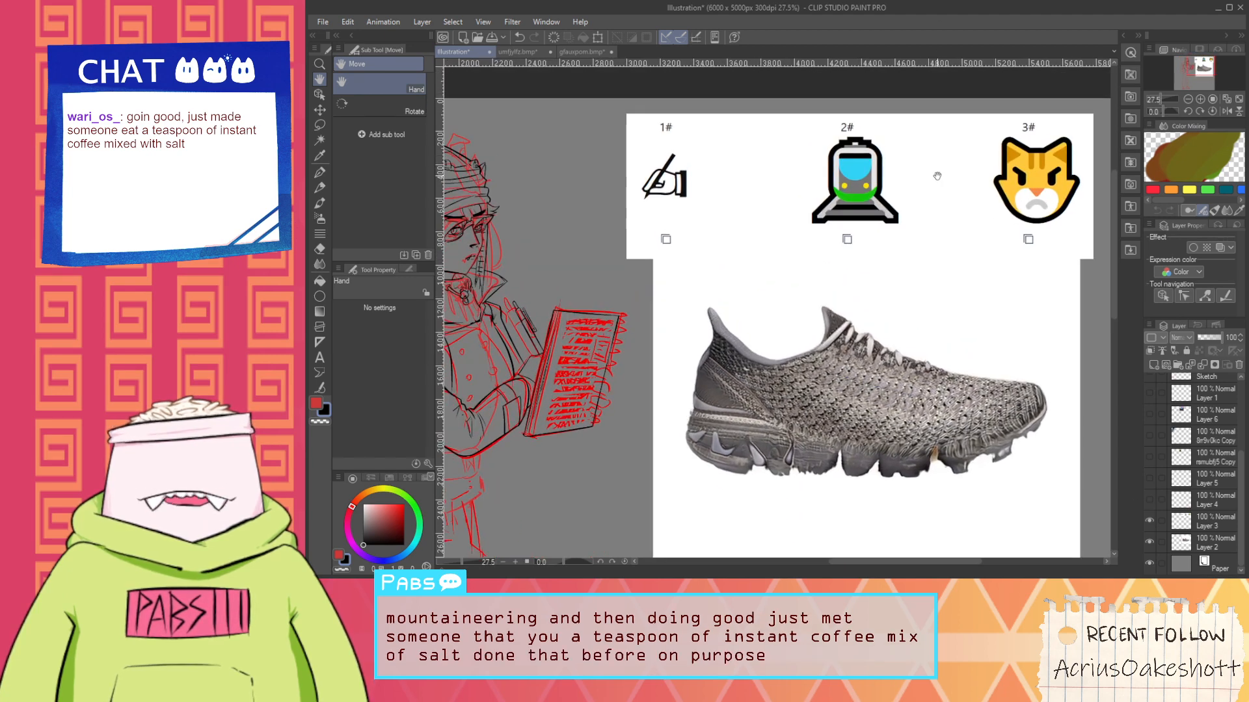
{"action": "left_click_drag", "start_coordinate": [937, 175], "coordinate": [924, 167]}
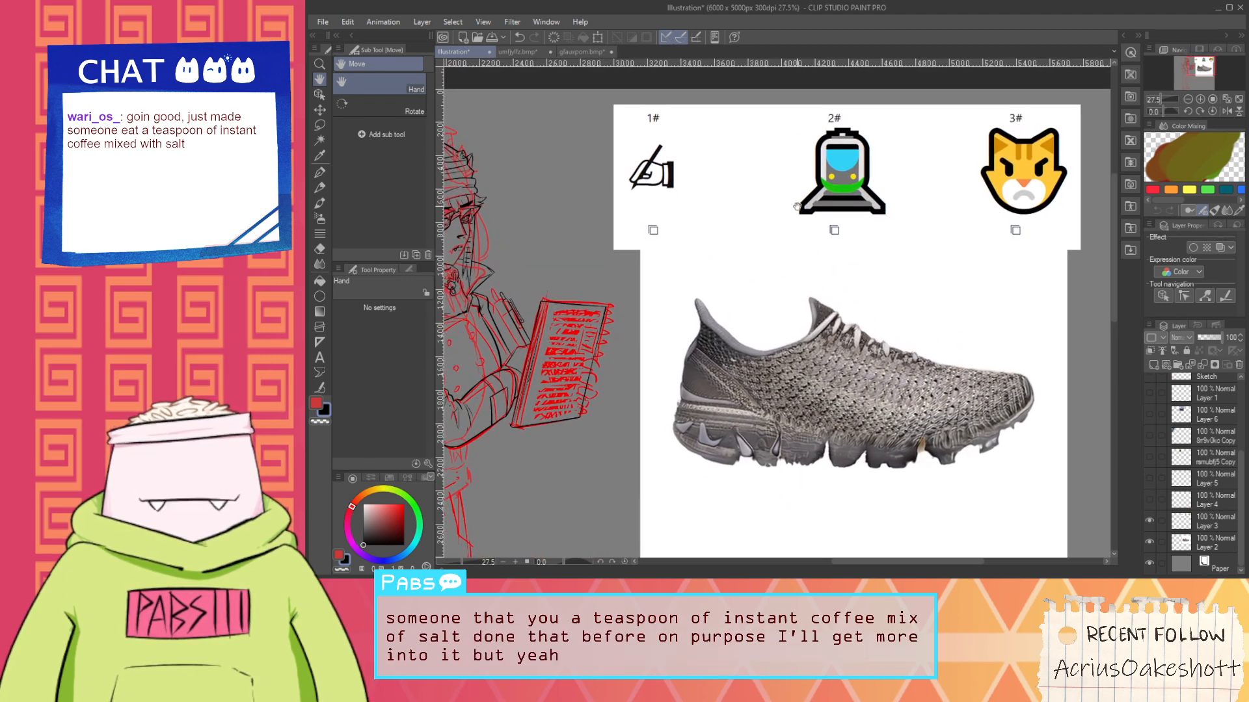
{"action": "left_click_drag", "start_coordinate": [737, 273], "coordinate": [846, 262]}
{"action": "scroll", "coordinate": [848, 257], "scroll_direction": "down", "scroll_amount": 3}
{"action": "left_click_drag", "start_coordinate": [829, 311], "coordinate": [839, 244]}
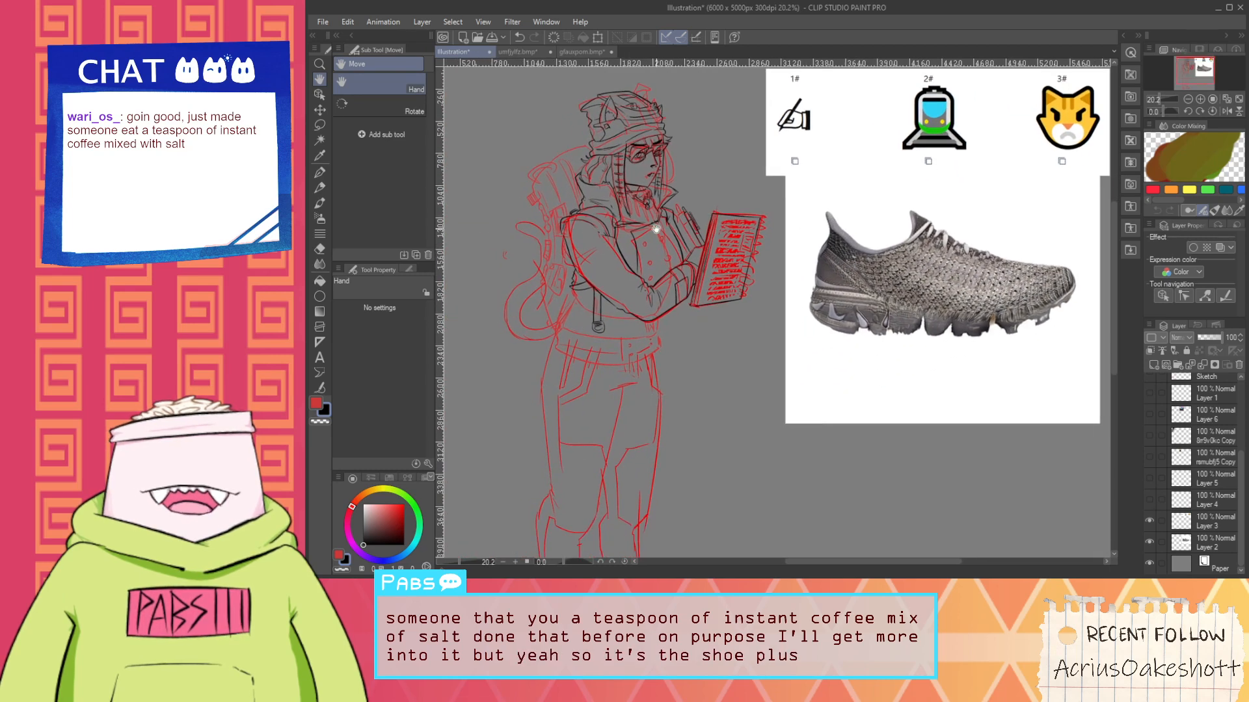
{"action": "left_click_drag", "start_coordinate": [655, 229], "coordinate": [679, 215]}
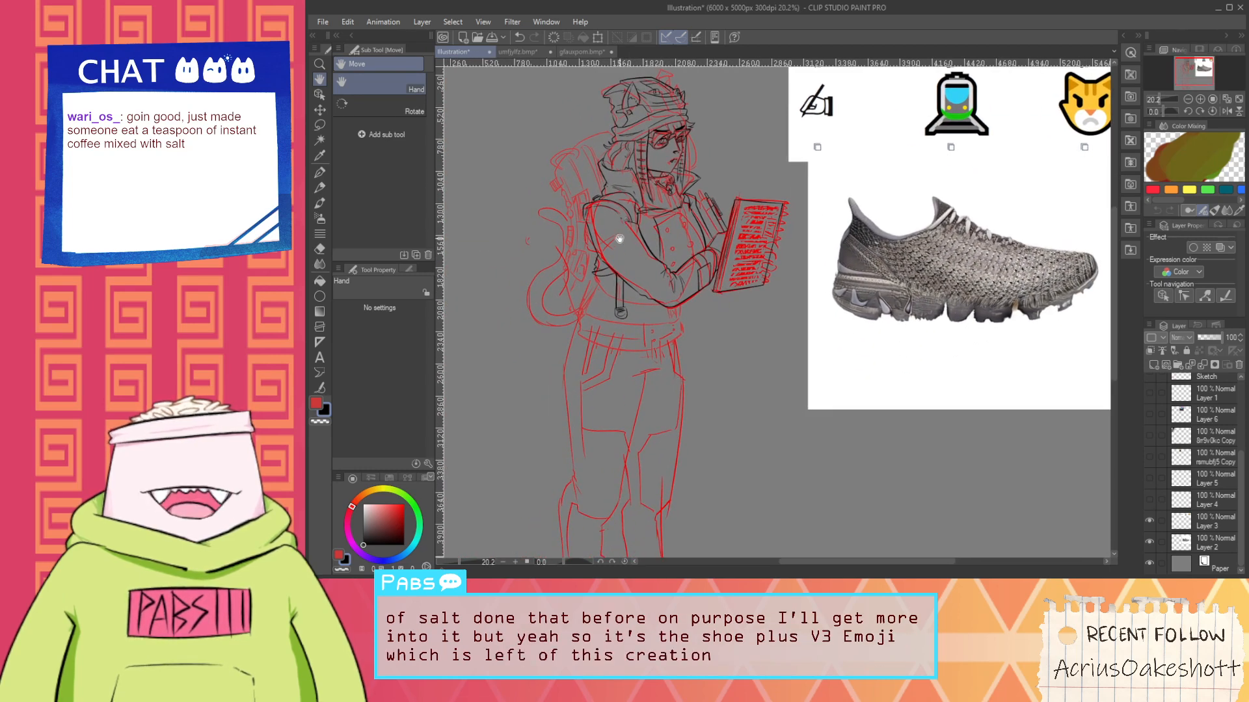
{"action": "left_click_drag", "start_coordinate": [707, 309], "coordinate": [708, 330]}
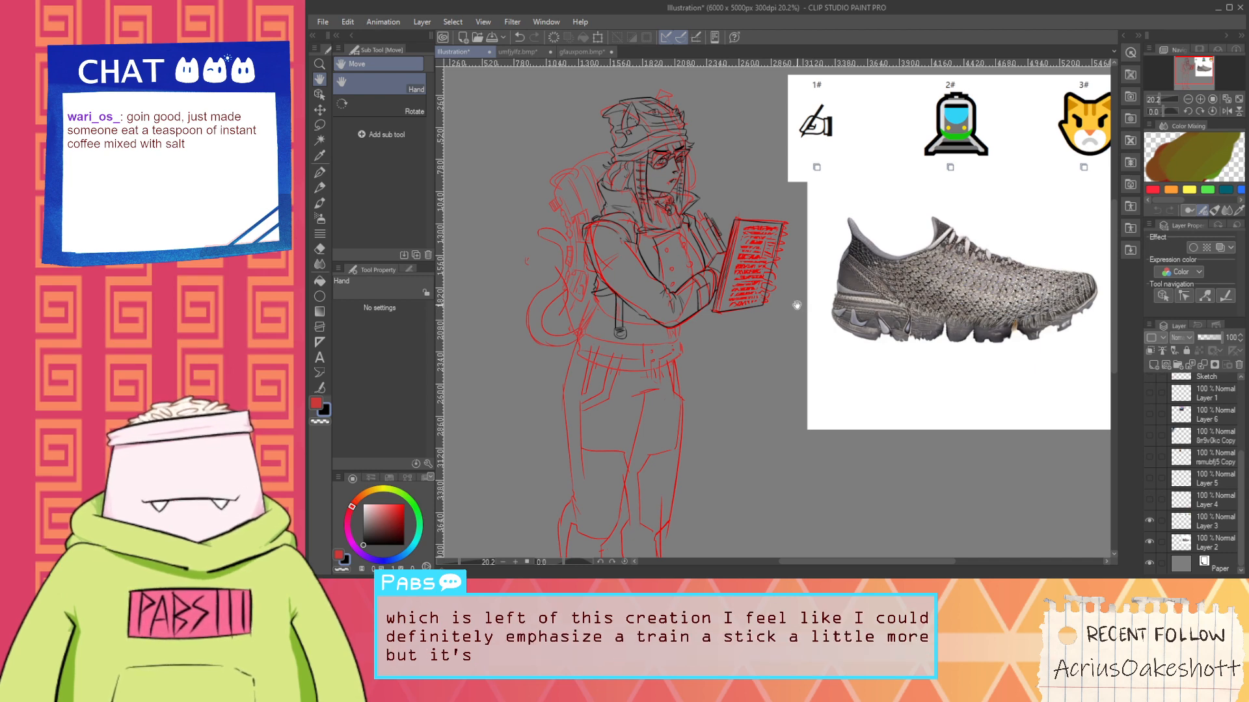
{"action": "scroll", "coordinate": [797, 305], "scroll_direction": "up", "scroll_amount": 2}
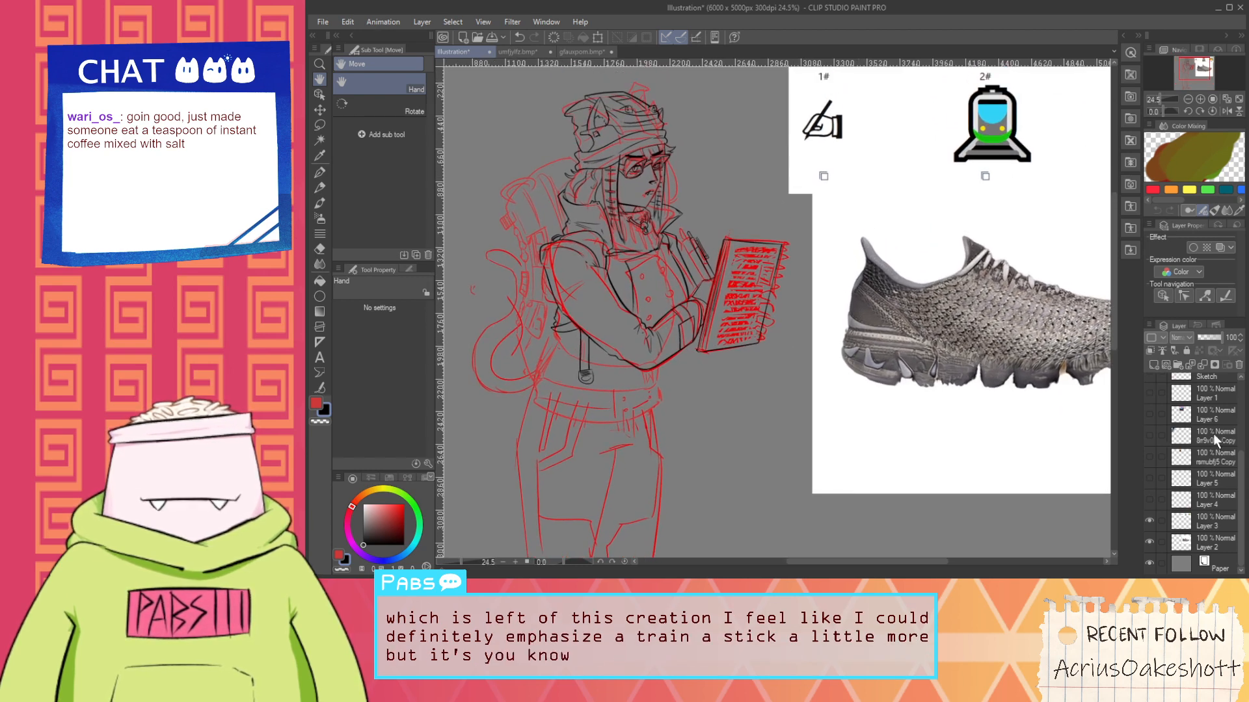
Hide the red Details sketch layer to check the black line art alone, and show it again
{"action": "scroll", "coordinate": [1215, 422], "scroll_direction": "up", "scroll_amount": 4}
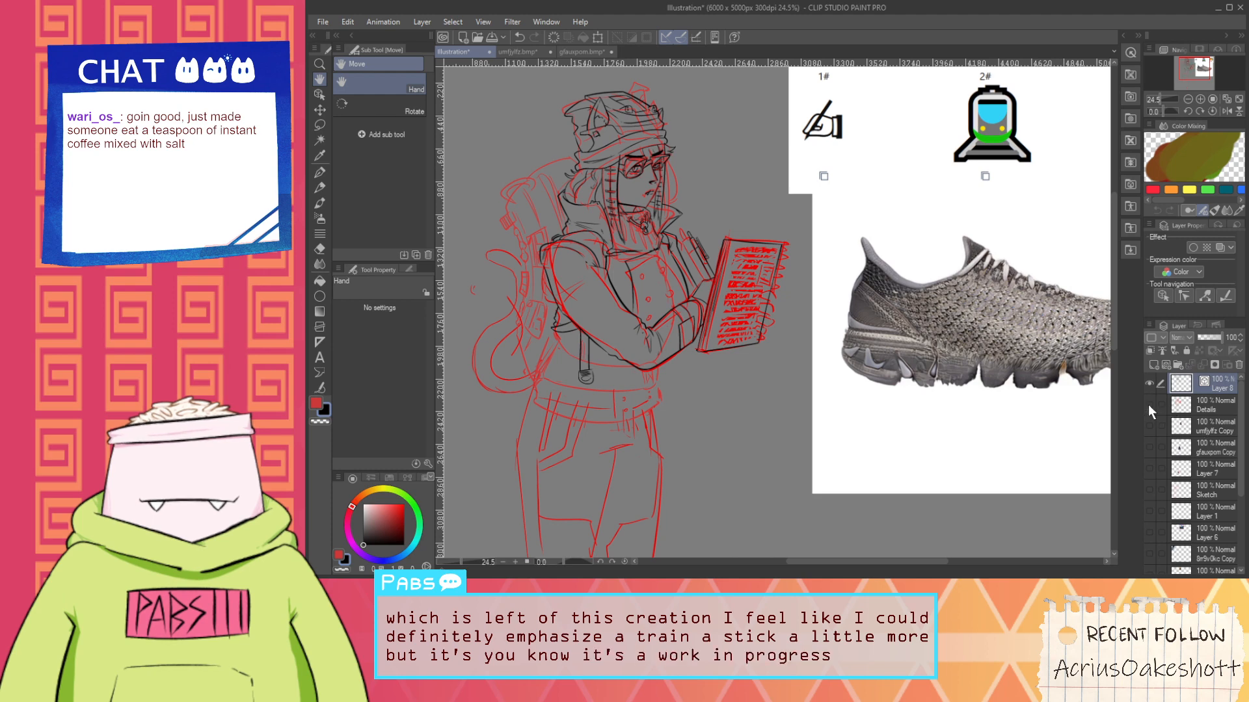
{"action": "left_click", "coordinate": [1149, 405]}
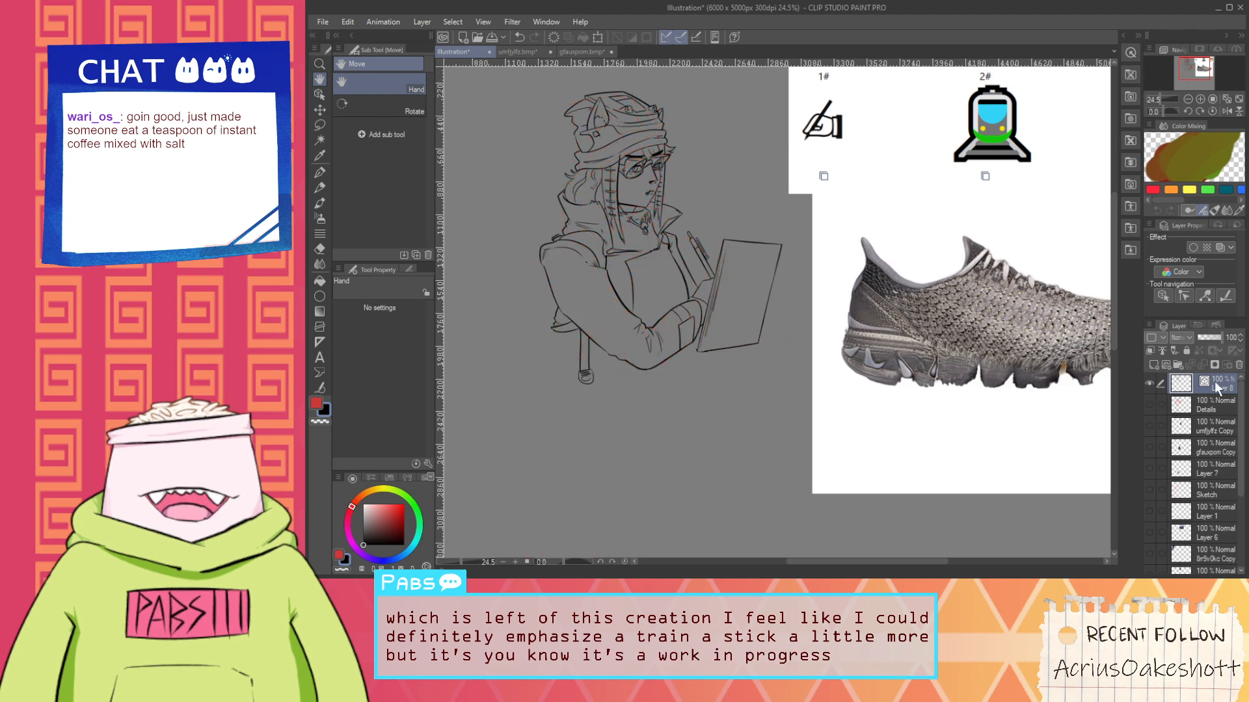
{"action": "left_click", "coordinate": [1150, 405]}
Examine the sleeve, collar and coat-front line art up close against the red sketch
{"action": "scroll", "coordinate": [486, 260], "scroll_direction": "up", "scroll_amount": 3}
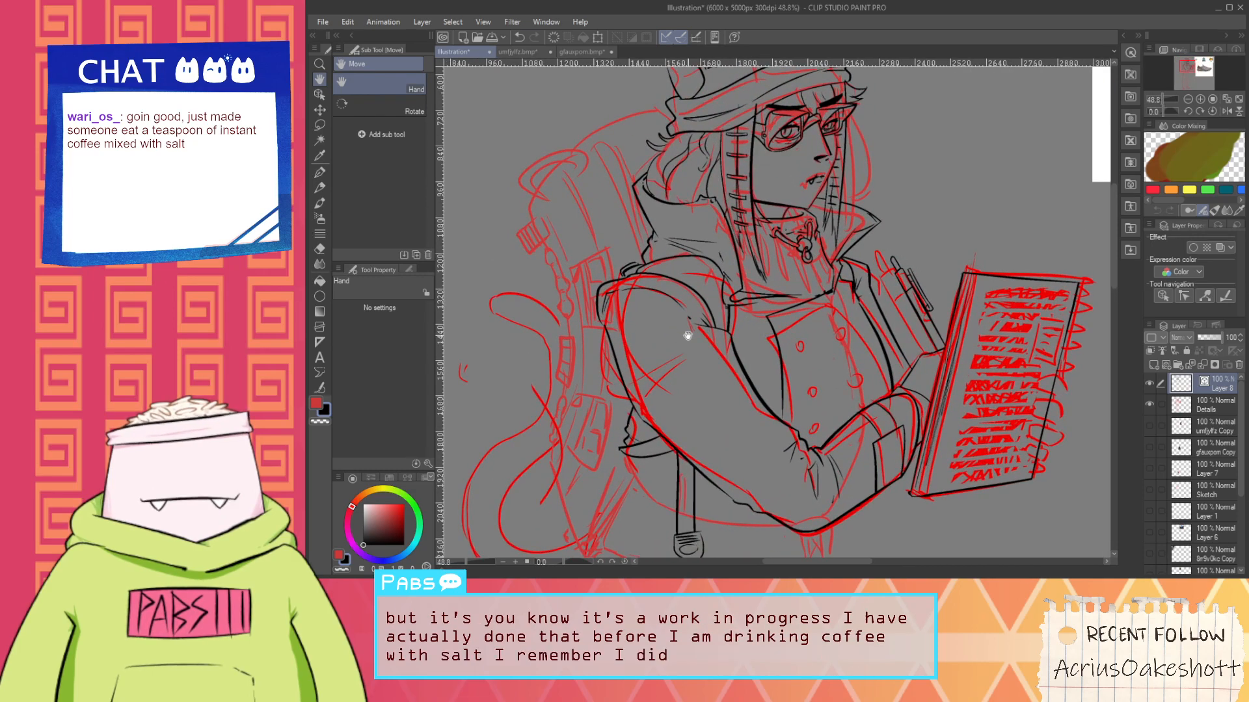
{"action": "scroll", "coordinate": [683, 334], "scroll_direction": "up", "scroll_amount": 3}
{"action": "key", "text": "p"}
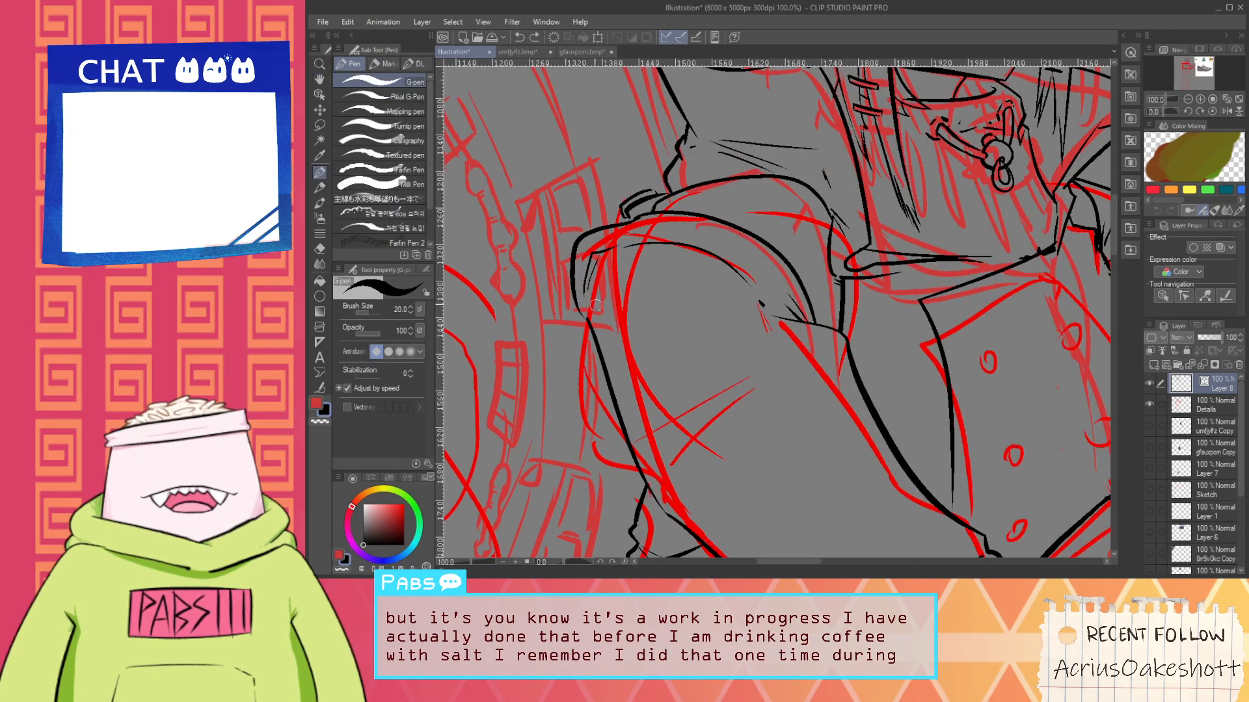
{"action": "scroll", "coordinate": [683, 351], "scroll_direction": "down", "scroll_amount": 3}
{"action": "key", "text": "h"}
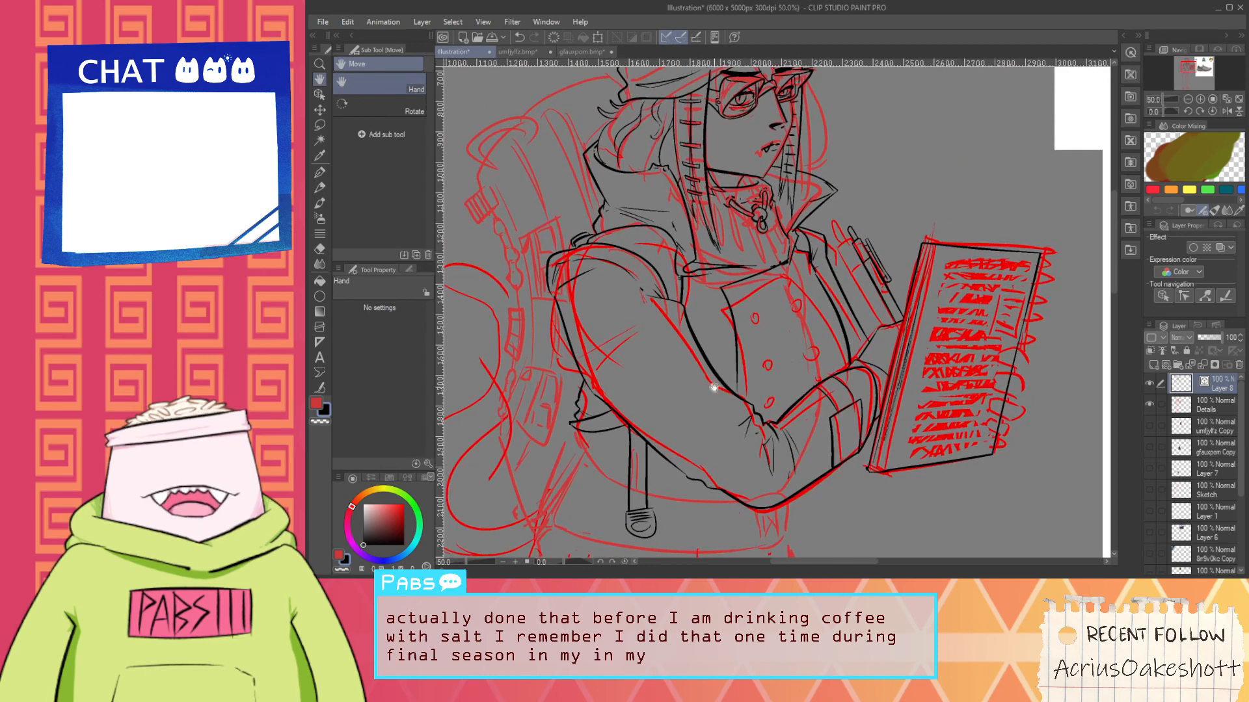
{"action": "left_click_drag", "start_coordinate": [781, 349], "coordinate": [774, 356]}
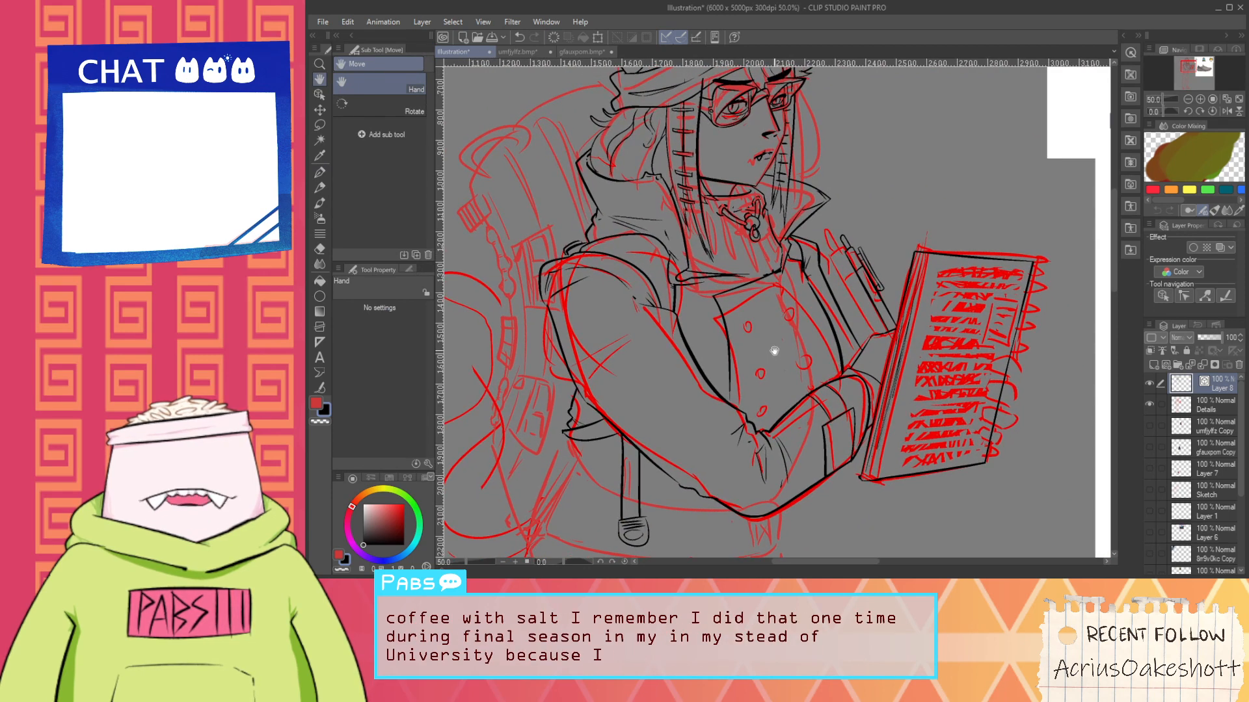
{"action": "scroll", "coordinate": [774, 351], "scroll_direction": "up", "scroll_amount": 4}
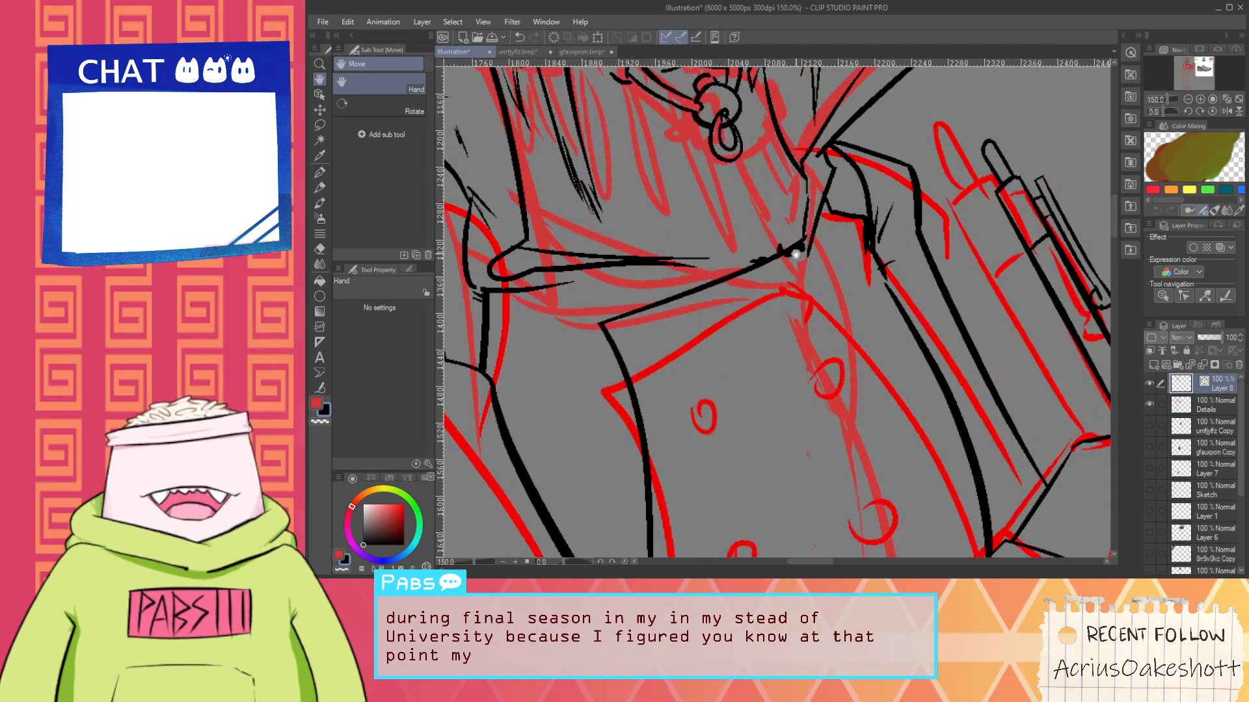
{"action": "key", "text": "e"}
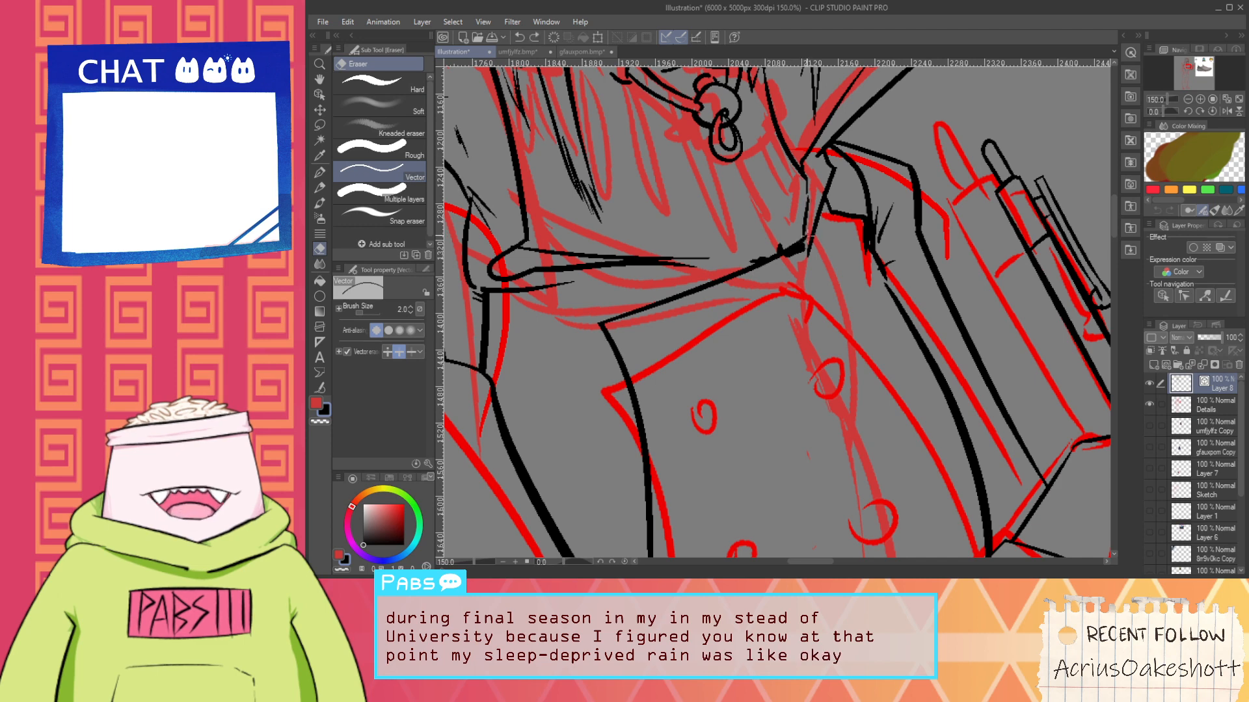
{"action": "key", "text": "ctrl+z"}
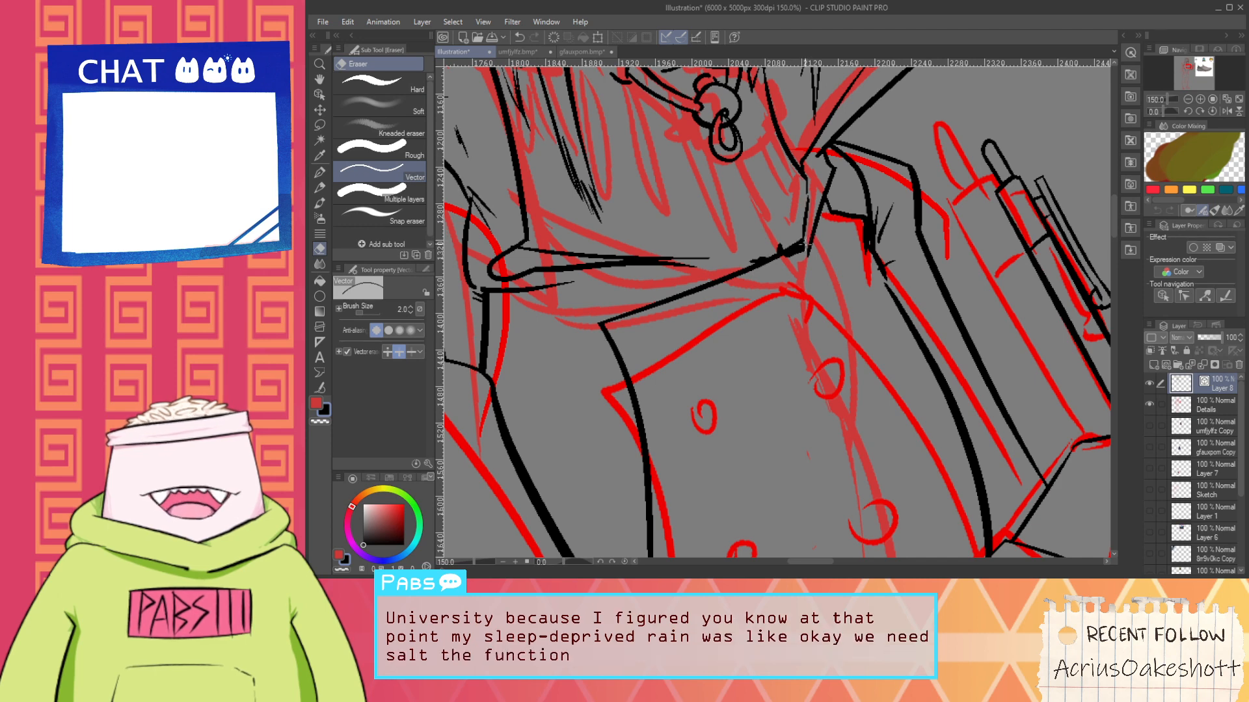
{"action": "scroll", "coordinate": [793, 248], "scroll_direction": "down", "scroll_amount": 3}
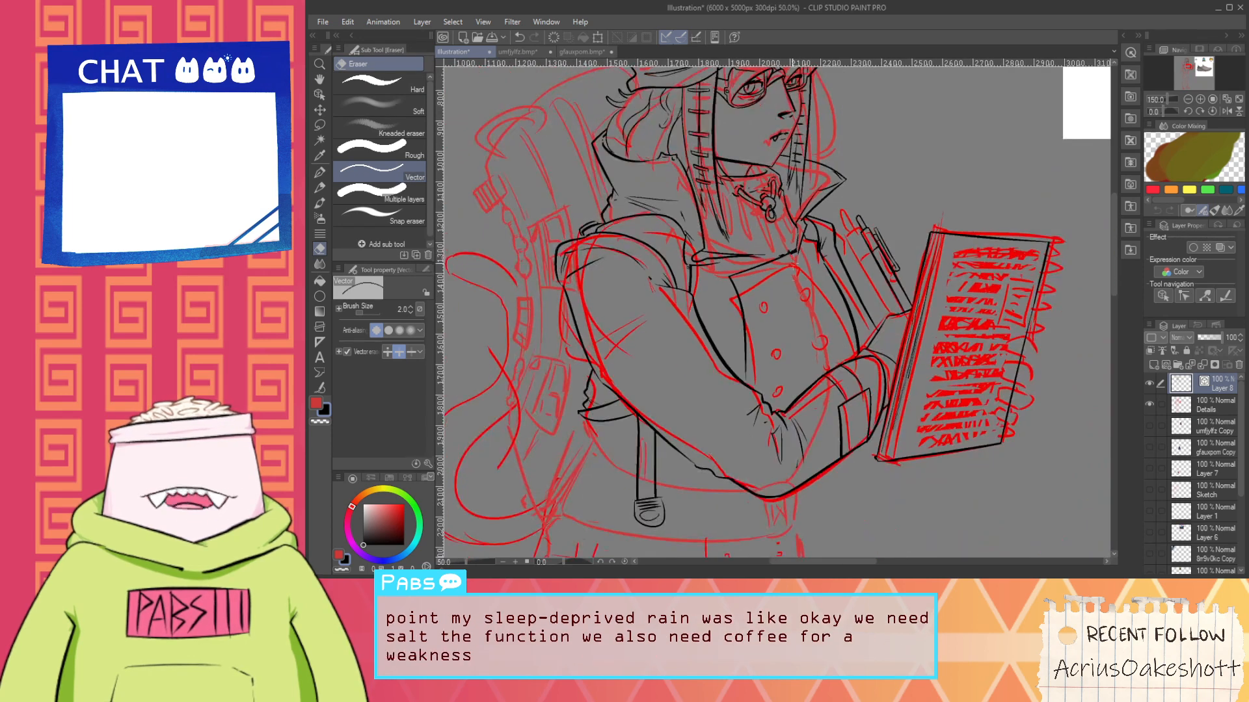
Ink the short vertical edge of the coat's back just below the band under the sleeve, redrawing it until it sits well
{"action": "key", "text": "space"}
{"action": "left_click_drag", "start_coordinate": [789, 329], "coordinate": [789, 278]}
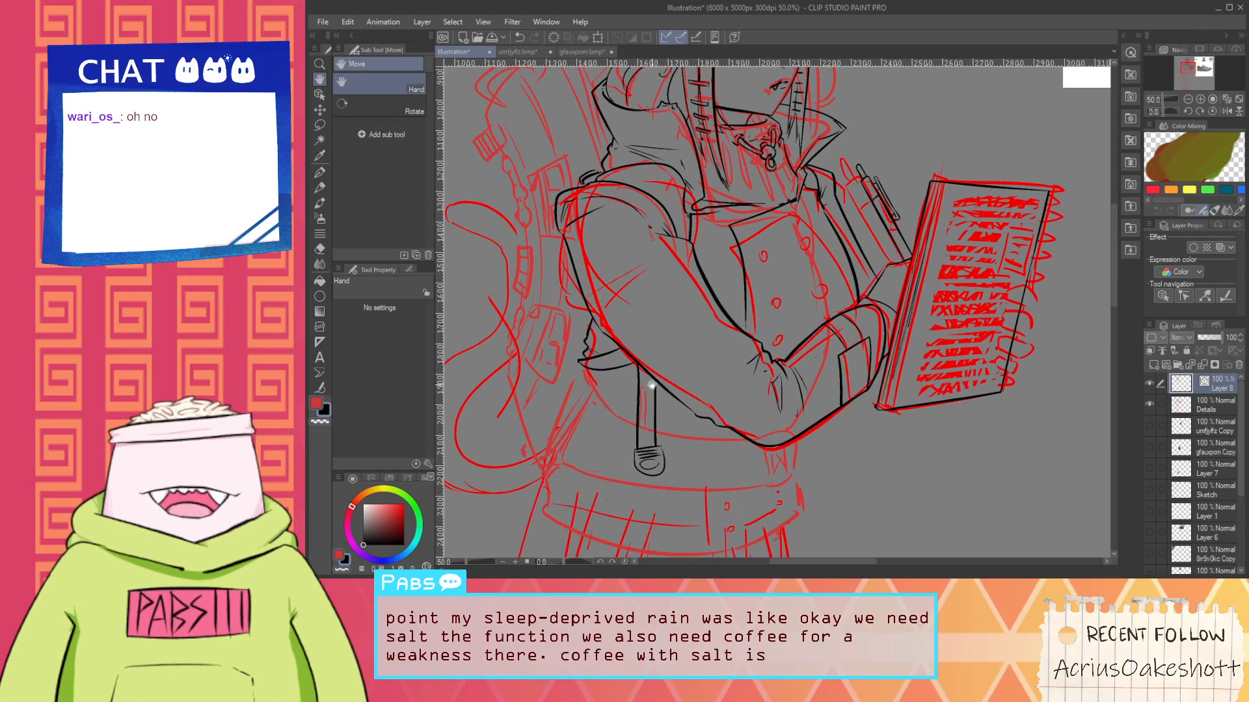
{"action": "left_click_drag", "start_coordinate": [651, 385], "coordinate": [699, 380]}
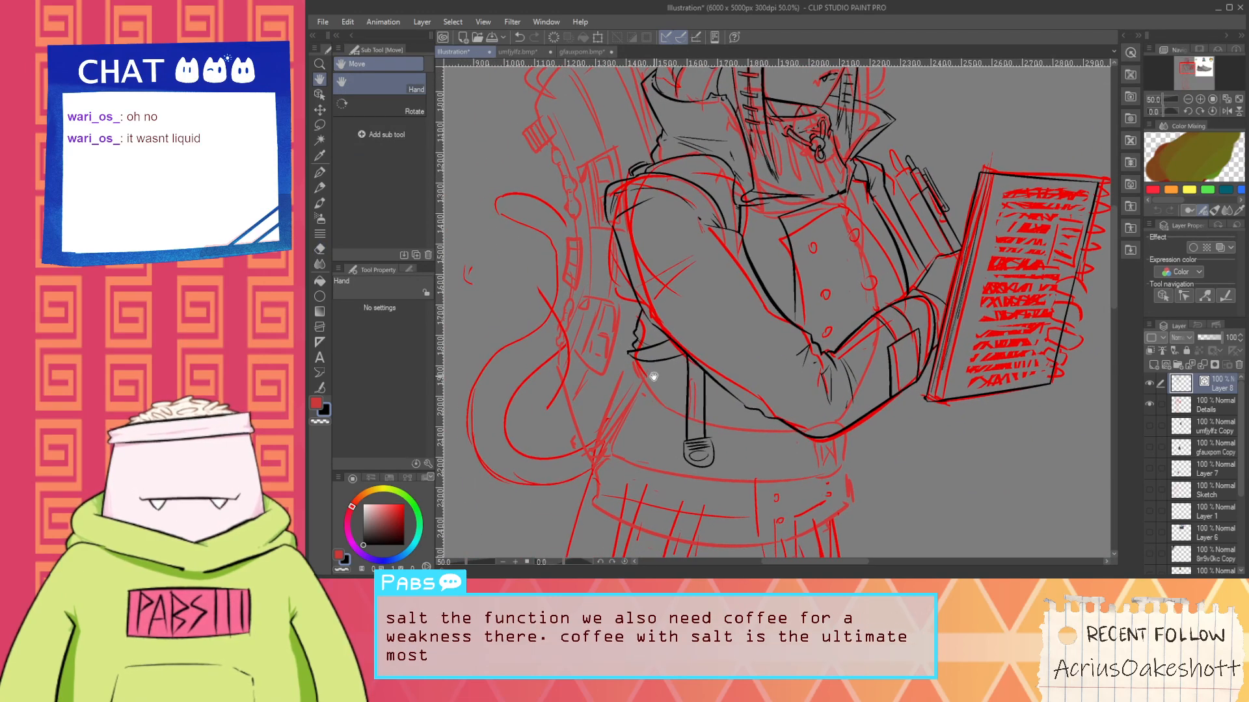
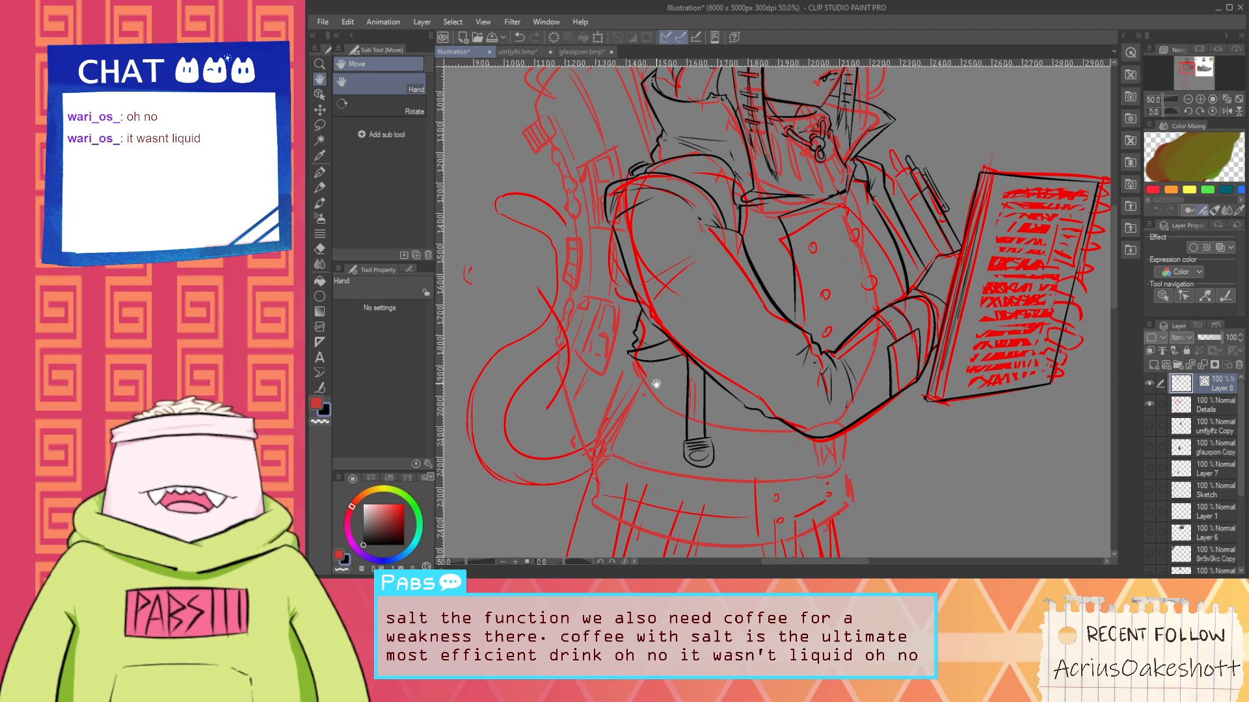
{"action": "mouse_move", "coordinate": [655, 384]}
{"action": "left_mouse_down"}
{"action": "mouse_move", "coordinate": [645, 364]}
{"action": "mouse_move", "coordinate": [667, 332]}
{"action": "left_mouse_up"}
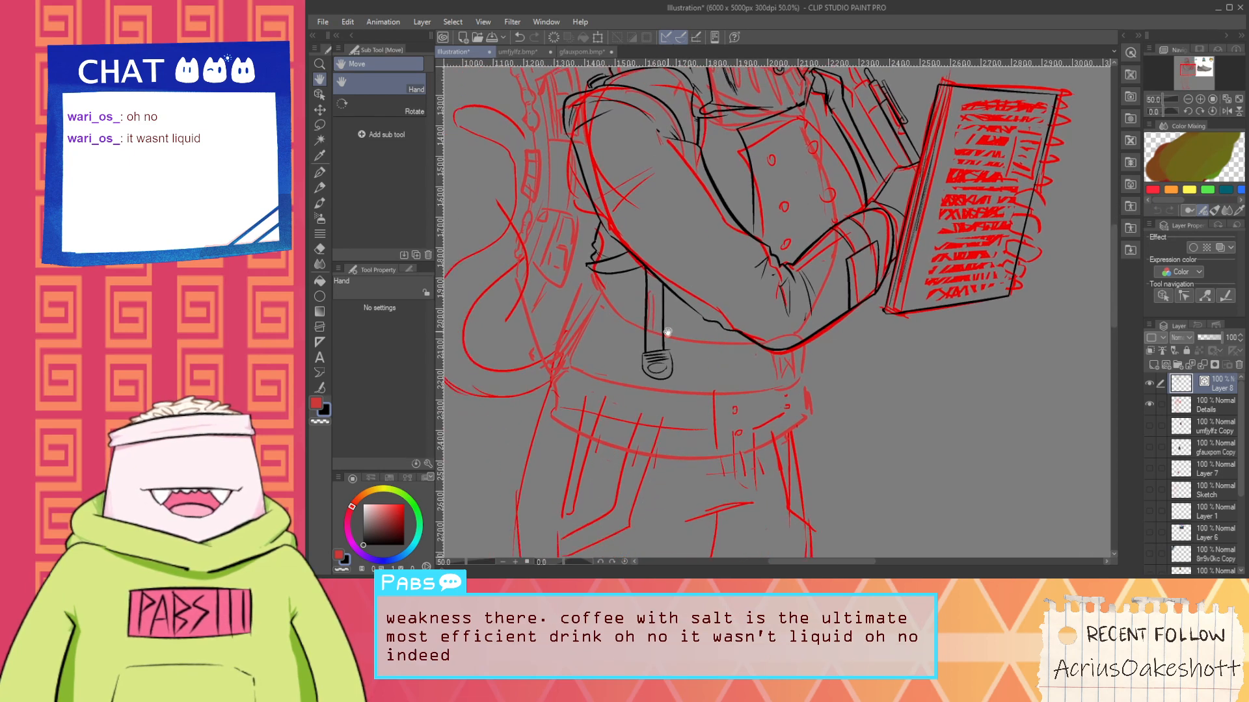
{"action": "scroll", "coordinate": [588, 271], "scroll_direction": "up", "scroll_amount": 3}
{"action": "key", "text": "p"}
{"action": "mouse_move", "coordinate": [589, 269]}
{"action": "left_mouse_down"}
{"action": "mouse_move", "coordinate": [585, 312]}
{"action": "mouse_move", "coordinate": [583, 286]}
{"action": "mouse_move", "coordinate": [595, 296]}
{"action": "mouse_move", "coordinate": [585, 277]}
{"action": "mouse_move", "coordinate": [684, 368]}
{"action": "left_mouse_up"}
{"action": "key", "text": "ctrl+z"}
{"action": "key", "text": "ctrl+z"}
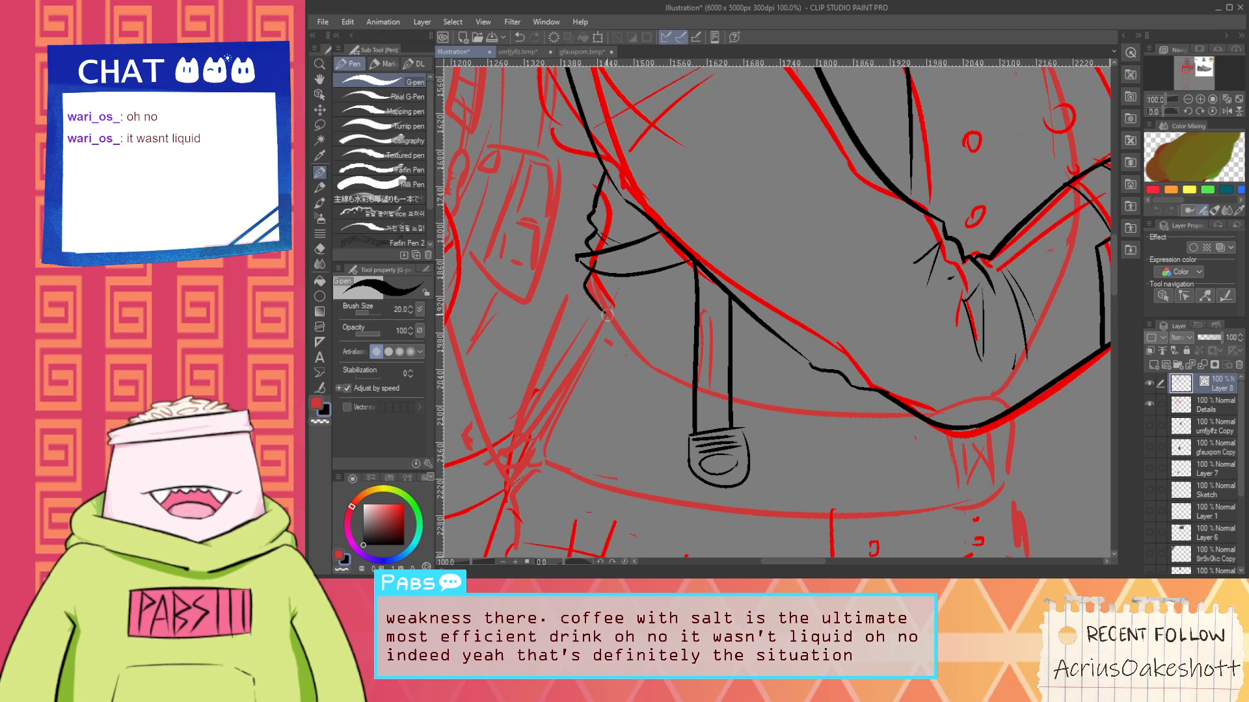
{"action": "mouse_move", "coordinate": [597, 264]}
{"action": "left_mouse_down"}
{"action": "mouse_move", "coordinate": [582, 286]}
{"action": "mouse_move", "coordinate": [626, 346]}
{"action": "left_mouse_up"}
{"action": "key", "text": "ctrl+z"}
{"action": "left_click_drag", "start_coordinate": [589, 263], "coordinate": [644, 356]}
{"action": "key", "text": "ctrl+z"}
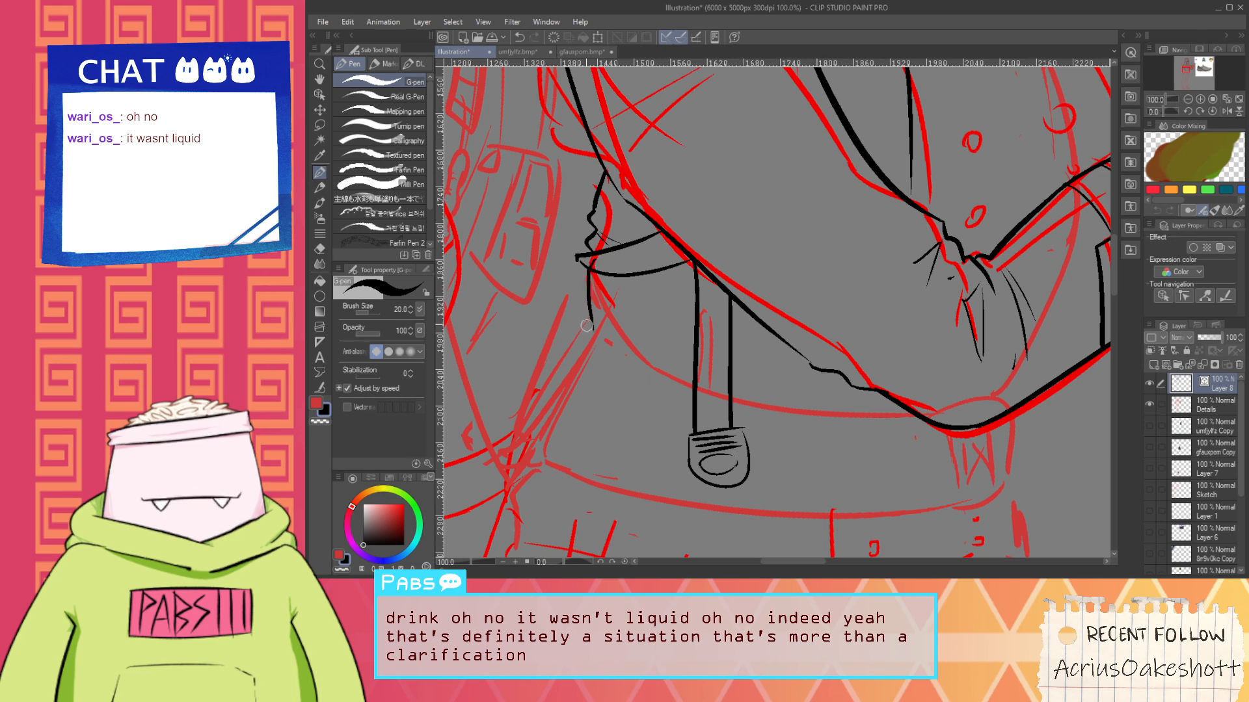
Ink the coat's lower hem and fold line from the back edge toward the hanging strap, and trim the overshooting line ends
{"action": "left_click_drag", "start_coordinate": [590, 315], "coordinate": [670, 362]}
{"action": "key", "text": "ctrl+z"}
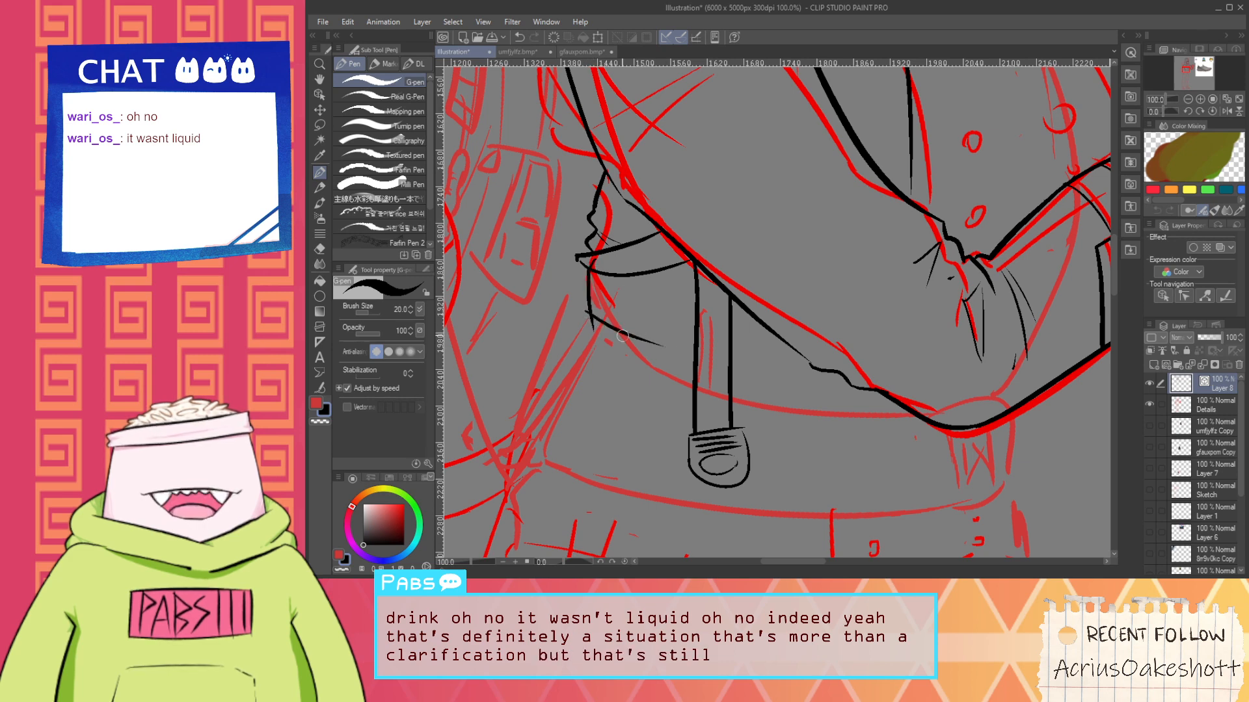
{"action": "left_click_drag", "start_coordinate": [616, 331], "coordinate": [669, 369]}
{"action": "key", "text": "e"}
{"action": "scroll", "coordinate": [591, 323], "scroll_direction": "up", "scroll_amount": 1}
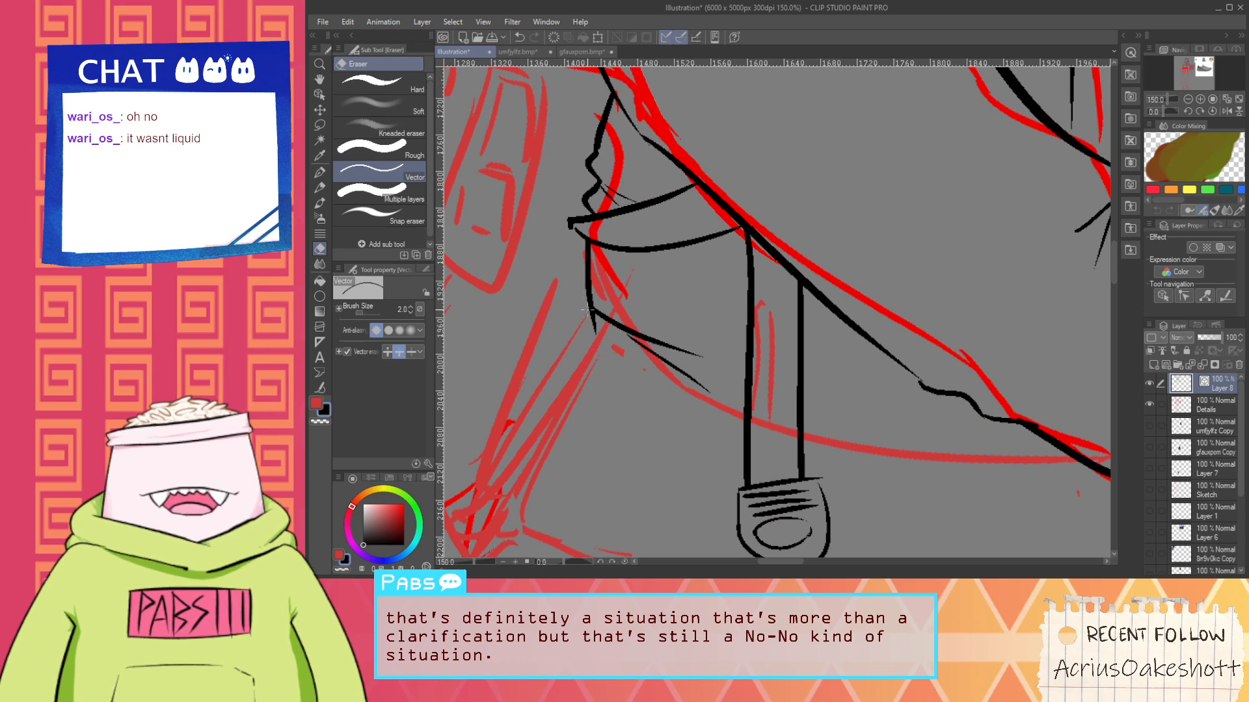
{"action": "scroll", "coordinate": [606, 335], "scroll_direction": "down", "scroll_amount": 2}
{"action": "key", "text": "space"}
{"action": "mouse_move", "coordinate": [695, 366]}
{"action": "left_mouse_down"}
{"action": "mouse_move", "coordinate": [639, 354]}
{"action": "mouse_move", "coordinate": [813, 392]}
{"action": "left_mouse_up"}
{"action": "key", "text": "p"}
{"action": "scroll", "coordinate": [622, 340], "scroll_direction": "up", "scroll_amount": 1}
Ink the upper and lower lines of the lowest finger wrapped over the book's outer edge
{"action": "scroll", "coordinate": [810, 399], "scroll_direction": "down", "scroll_amount": 2}
{"action": "key", "text": "space"}
{"action": "left_click_drag", "start_coordinate": [823, 342], "coordinate": [772, 349]}
{"action": "left_click_drag", "start_coordinate": [816, 254], "coordinate": [788, 276]}
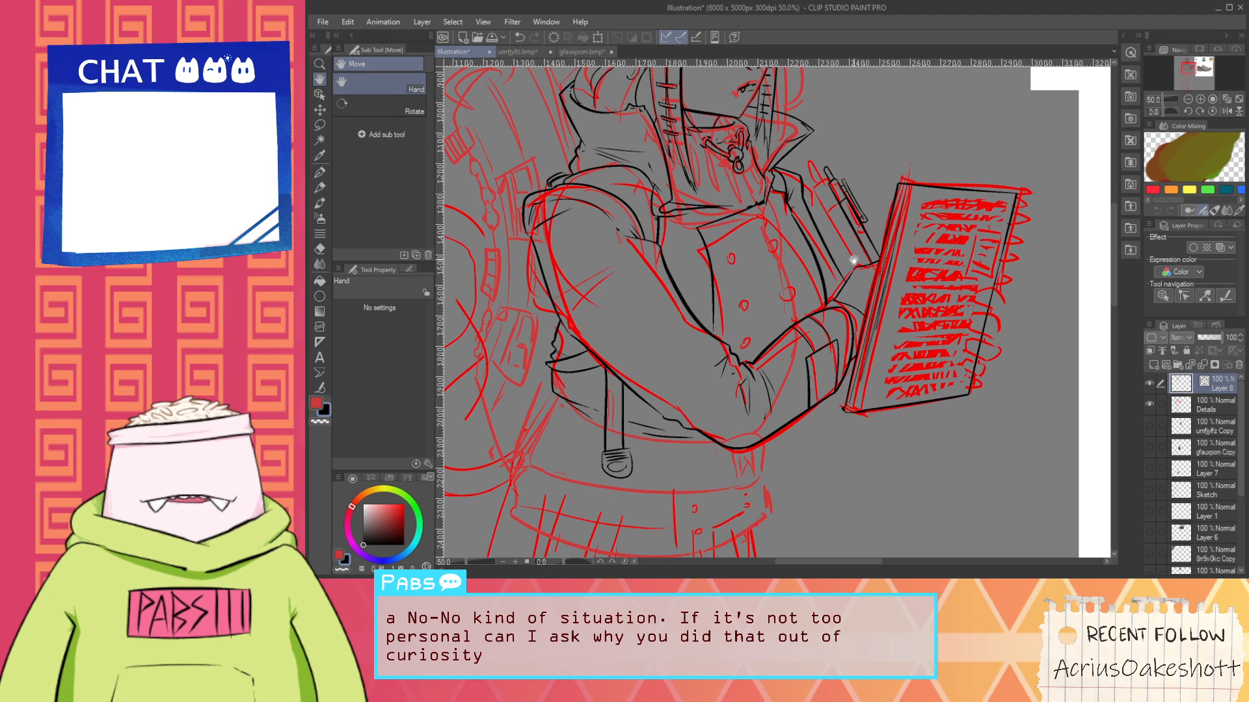
{"action": "scroll", "coordinate": [867, 334], "scroll_direction": "up", "scroll_amount": 4}
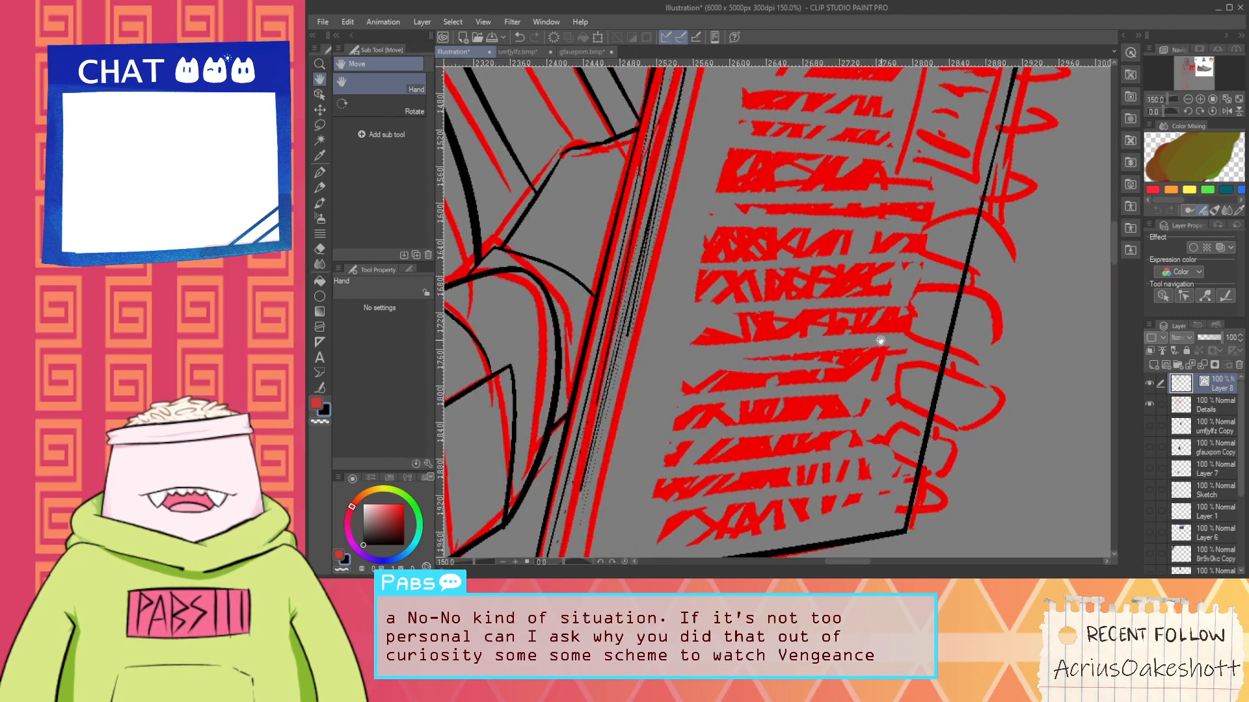
{"action": "left_click_drag", "start_coordinate": [937, 347], "coordinate": [839, 448]}
{"action": "scroll", "coordinate": [858, 414], "scroll_direction": "down", "scroll_amount": 4}
{"action": "scroll", "coordinate": [813, 397], "scroll_direction": "up", "scroll_amount": 4}
{"action": "key", "text": "p"}
{"action": "key", "text": "ctrl+z"}
{"action": "left_click_drag", "start_coordinate": [793, 385], "coordinate": [860, 475]}
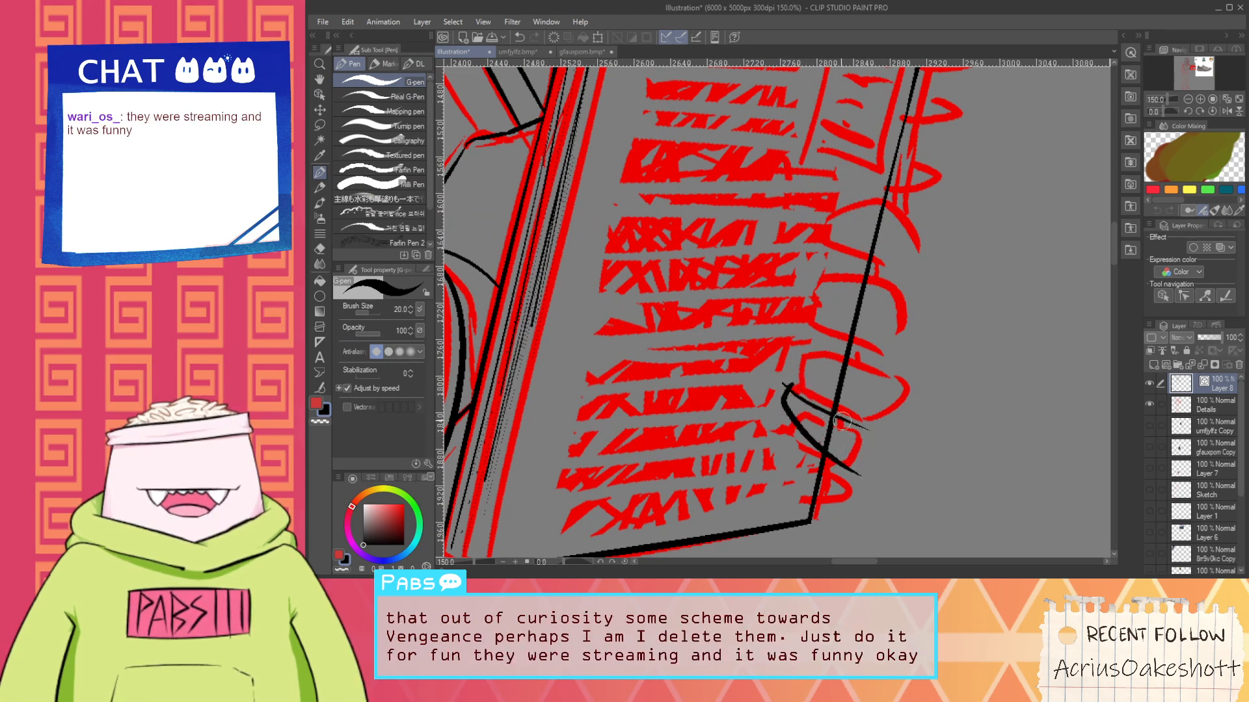
{"action": "key", "text": "ctrl+z"}
{"action": "left_click_drag", "start_coordinate": [789, 386], "coordinate": [870, 431]}
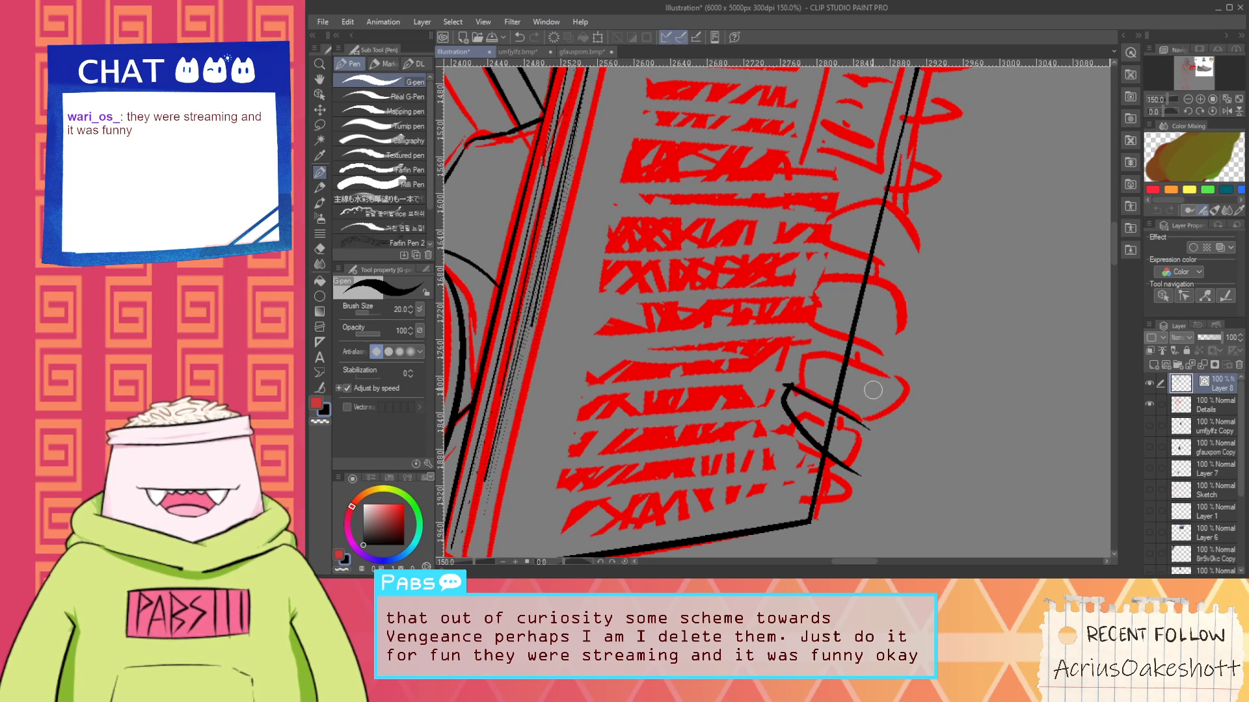
{"action": "scroll", "coordinate": [869, 389], "scroll_direction": "up", "scroll_amount": 1}
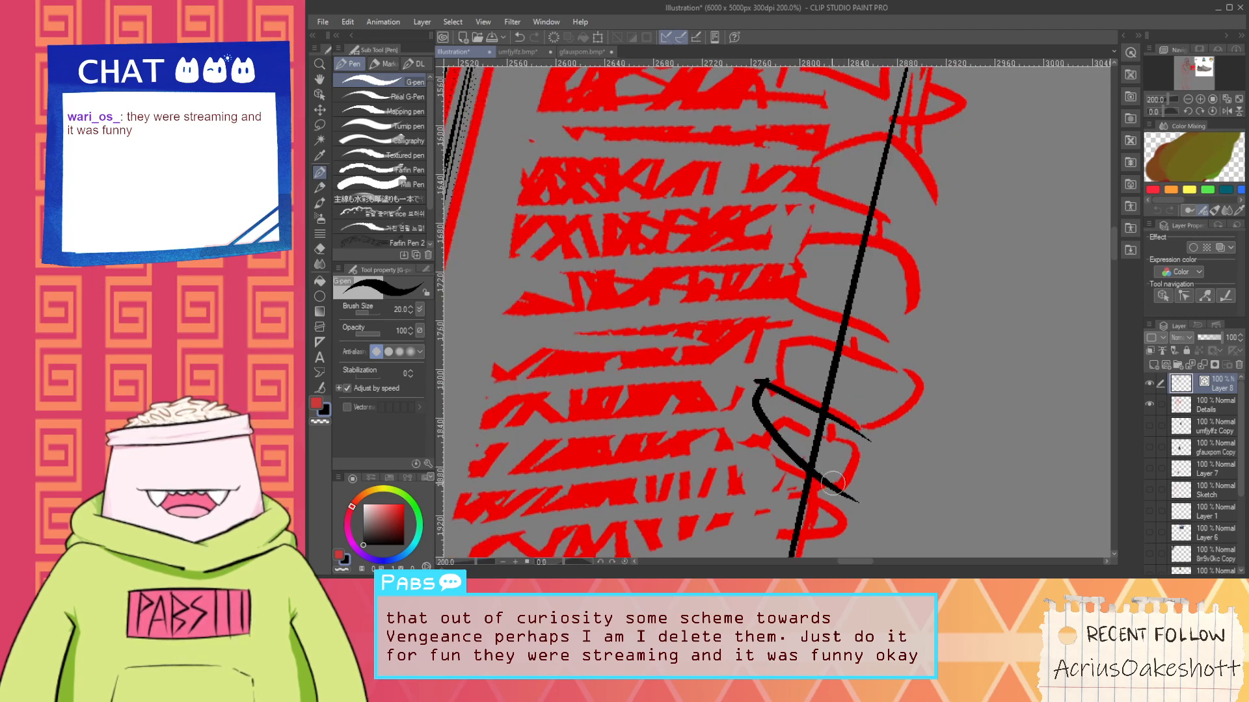
Close the lowest finger with its rounded outer curve and underside, and erase the page edge line running through it
{"action": "mouse_move", "coordinate": [802, 514]}
{"action": "left_mouse_down"}
{"action": "mouse_move", "coordinate": [846, 516]}
{"action": "mouse_move", "coordinate": [863, 506]}
{"action": "mouse_move", "coordinate": [870, 478]}
{"action": "left_mouse_up"}
{"action": "key", "text": "ctrl+z"}
{"action": "key", "text": "ctrl+z"}
{"action": "mouse_move", "coordinate": [798, 518]}
{"action": "left_mouse_down"}
{"action": "mouse_move", "coordinate": [883, 505]}
{"action": "mouse_move", "coordinate": [819, 524]}
{"action": "mouse_move", "coordinate": [846, 441]}
{"action": "mouse_move", "coordinate": [880, 454]}
{"action": "mouse_move", "coordinate": [774, 533]}
{"action": "left_mouse_up"}
{"action": "key", "text": "ctrl+z"}
{"action": "key", "text": "ctrl+z"}
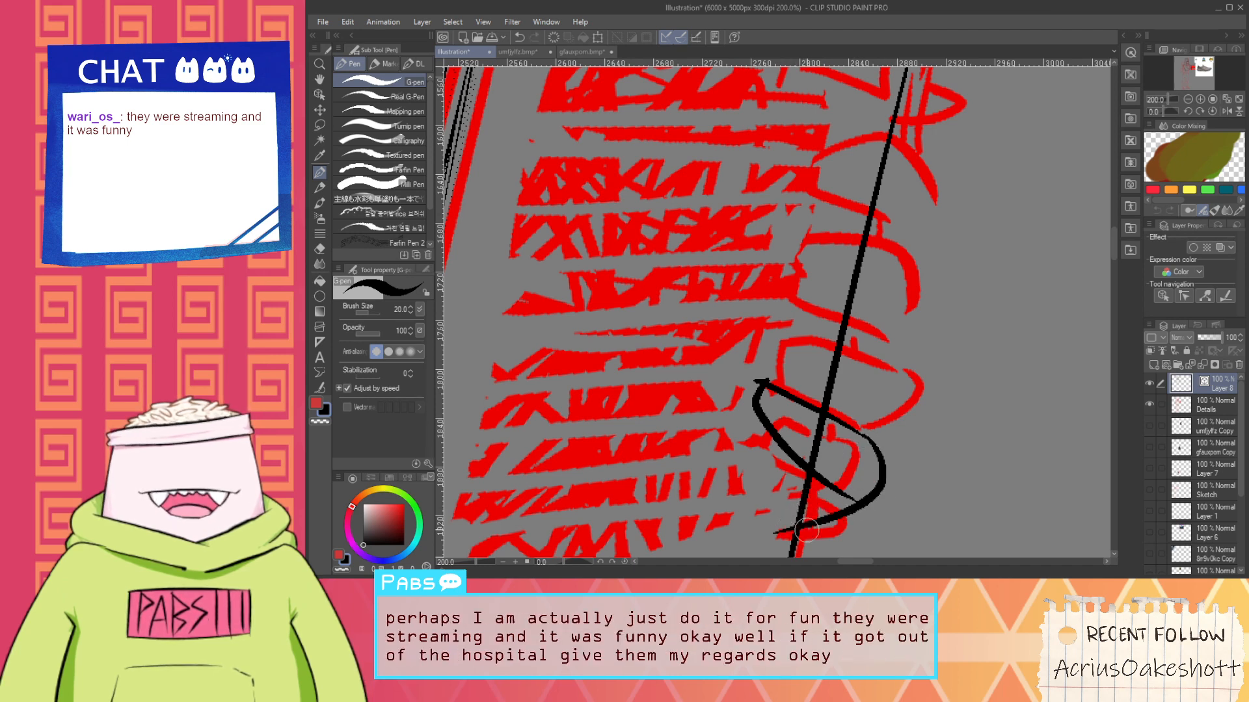
{"action": "key", "text": "e"}
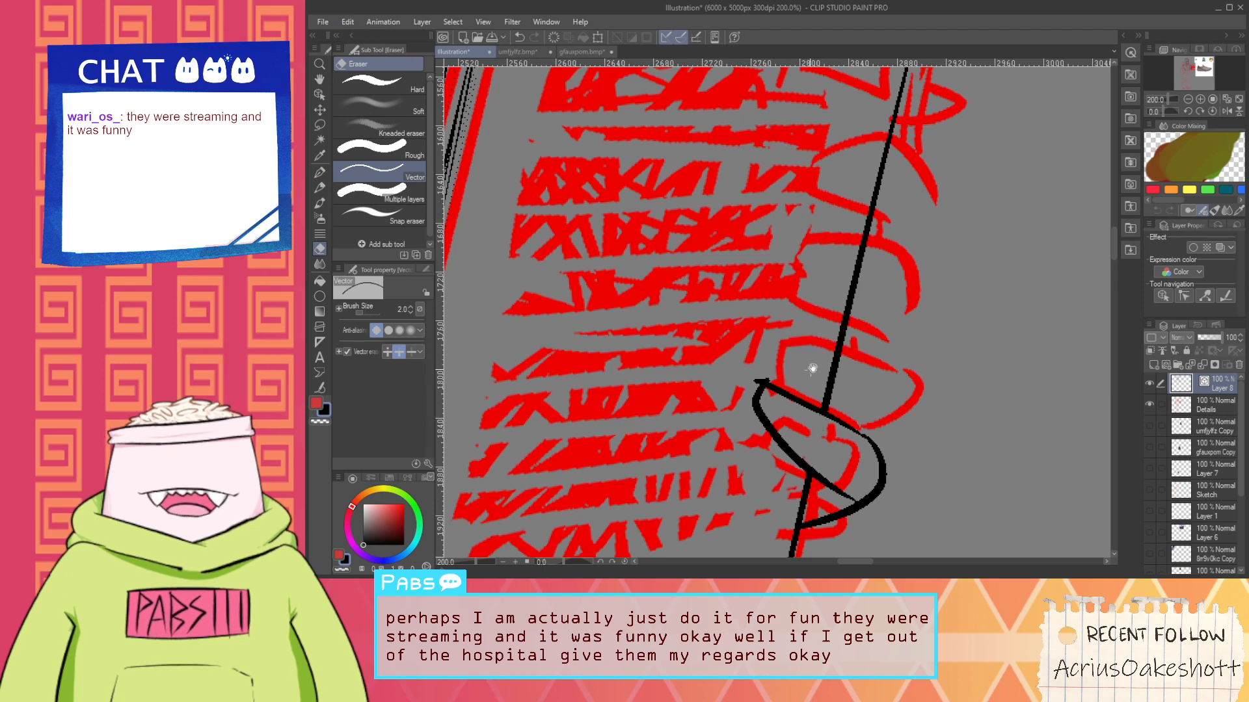
Ink the short inner tip of the second finger, directly above the lowest one
{"action": "left_click_drag", "start_coordinate": [811, 368], "coordinate": [794, 404]}
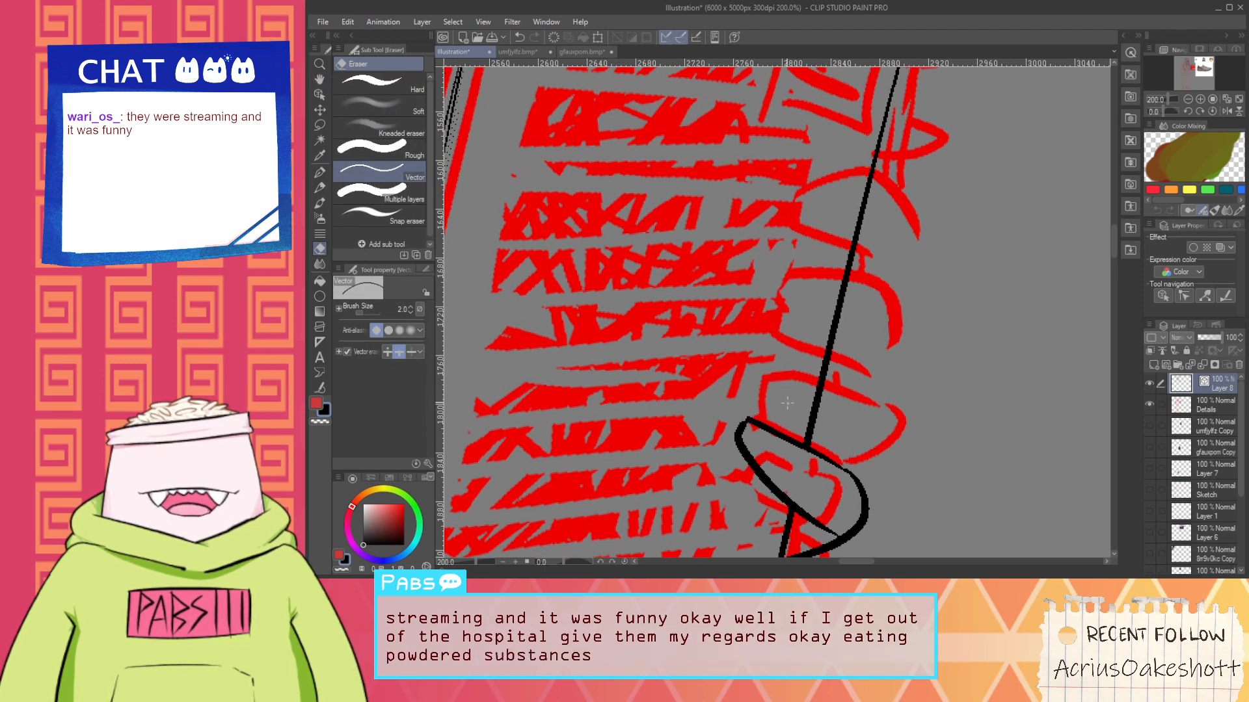
{"action": "key", "text": "p"}
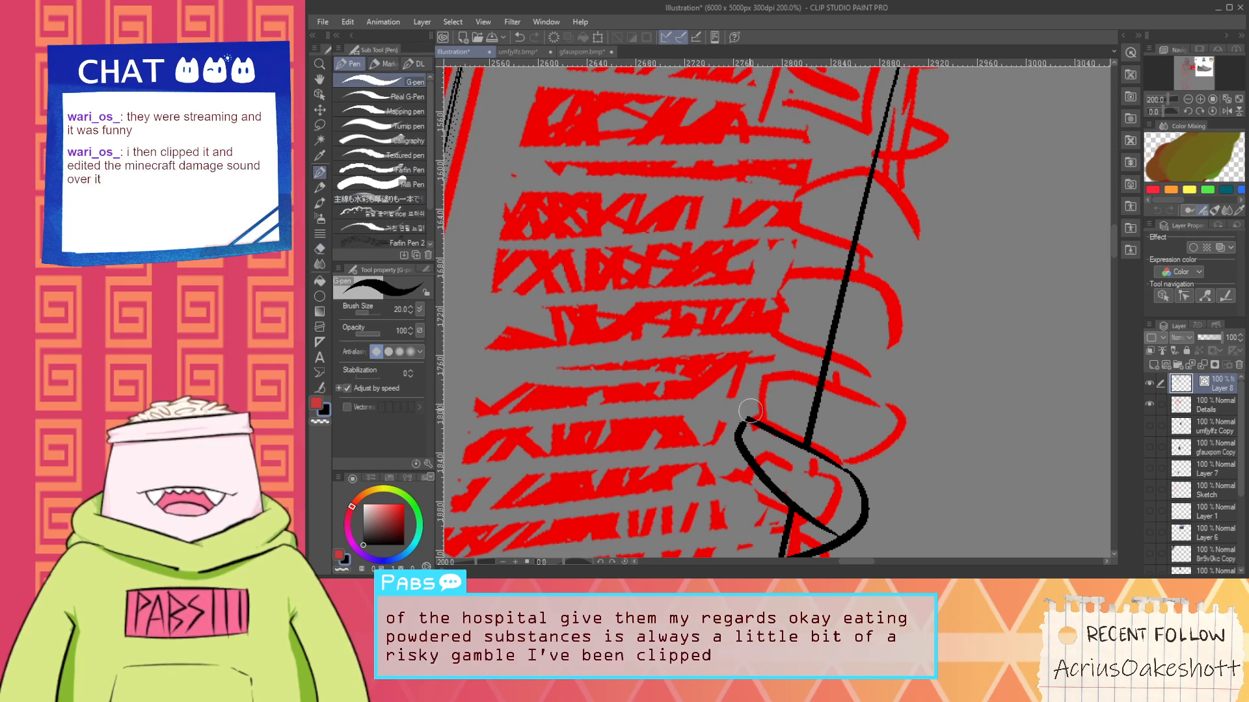
{"action": "mouse_move", "coordinate": [748, 421]}
{"action": "left_mouse_down"}
{"action": "mouse_move", "coordinate": [726, 398]}
{"action": "mouse_move", "coordinate": [737, 367]}
{"action": "left_mouse_up"}
{"action": "key", "text": "ctrl+z"}
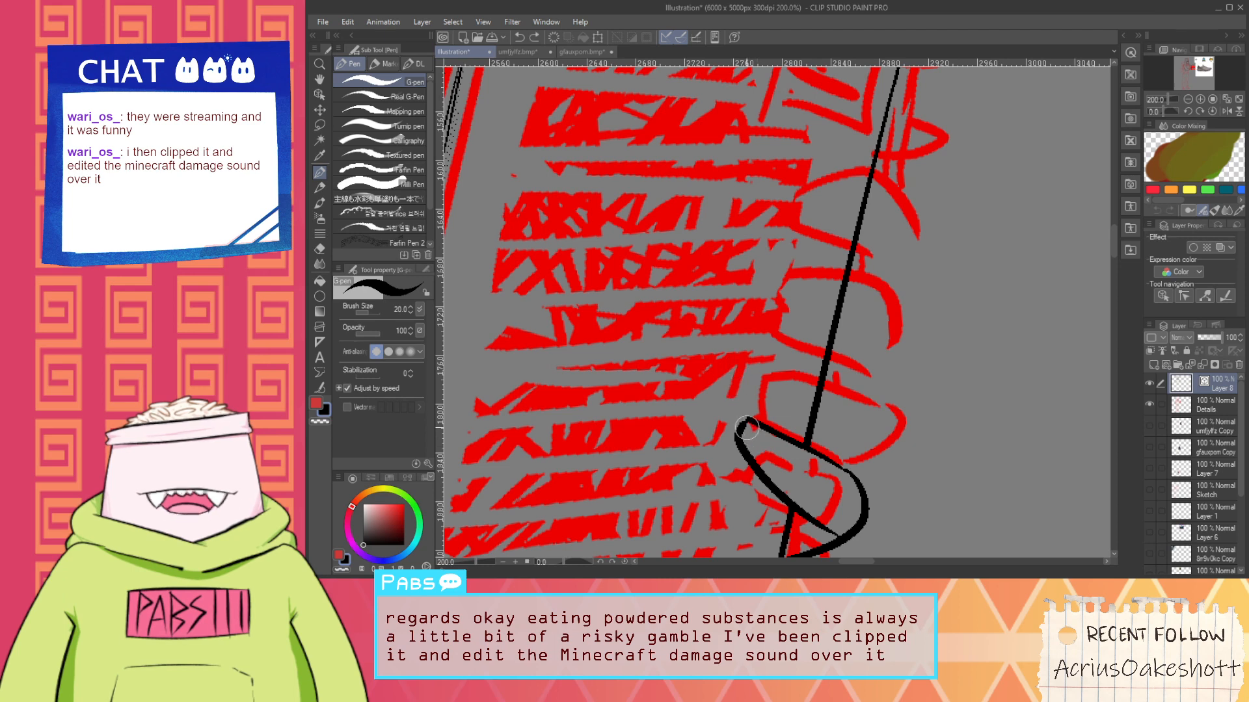
{"action": "mouse_move", "coordinate": [743, 421]}
{"action": "left_mouse_down"}
{"action": "mouse_move", "coordinate": [729, 390]}
{"action": "mouse_move", "coordinate": [728, 356]}
{"action": "left_mouse_up"}
{"action": "key", "text": "ctrl+z"}
Ink the second finger's long top line across the page edge and its rounded outer curve down to the lowest finger
{"action": "mouse_move", "coordinate": [733, 409]}
{"action": "left_mouse_down"}
{"action": "mouse_move", "coordinate": [741, 366]}
{"action": "mouse_move", "coordinate": [741, 377]}
{"action": "mouse_move", "coordinate": [858, 405]}
{"action": "left_mouse_up"}
{"action": "key", "text": "ctrl+z"}
{"action": "left_click_drag", "start_coordinate": [735, 372], "coordinate": [859, 399]}
{"action": "key", "text": "ctrl+z"}
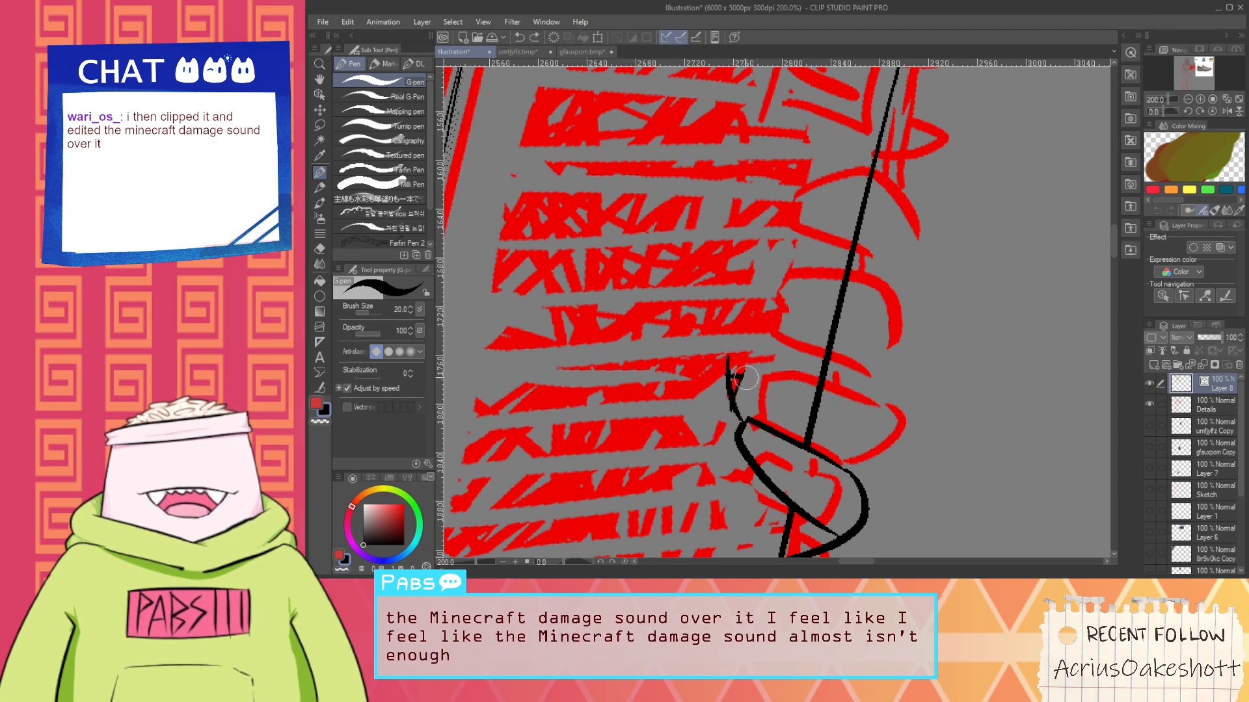
{"action": "left_click_drag", "start_coordinate": [736, 375], "coordinate": [905, 409]}
{"action": "key", "text": "ctrl+z"}
{"action": "left_click_drag", "start_coordinate": [734, 379], "coordinate": [870, 428]}
{"action": "key", "text": "ctrl+z"}
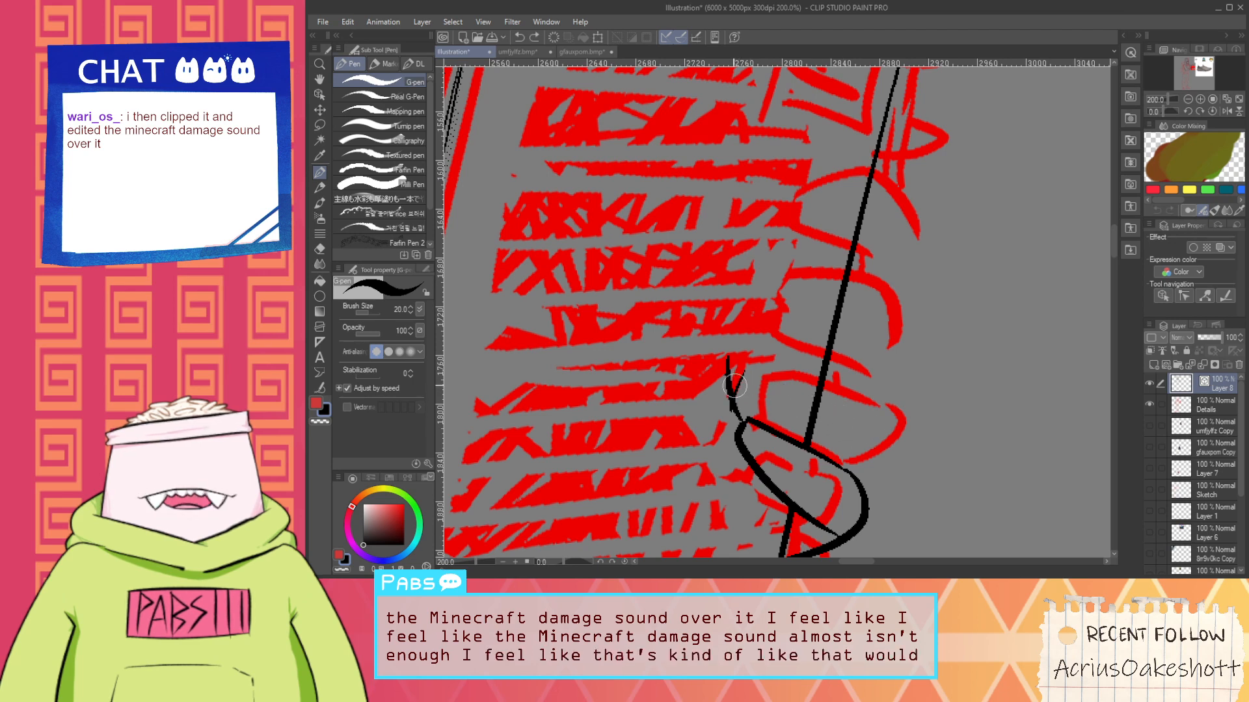
{"action": "left_click_drag", "start_coordinate": [734, 380], "coordinate": [932, 418]}
{"action": "left_click_drag", "start_coordinate": [853, 398], "coordinate": [840, 487]}
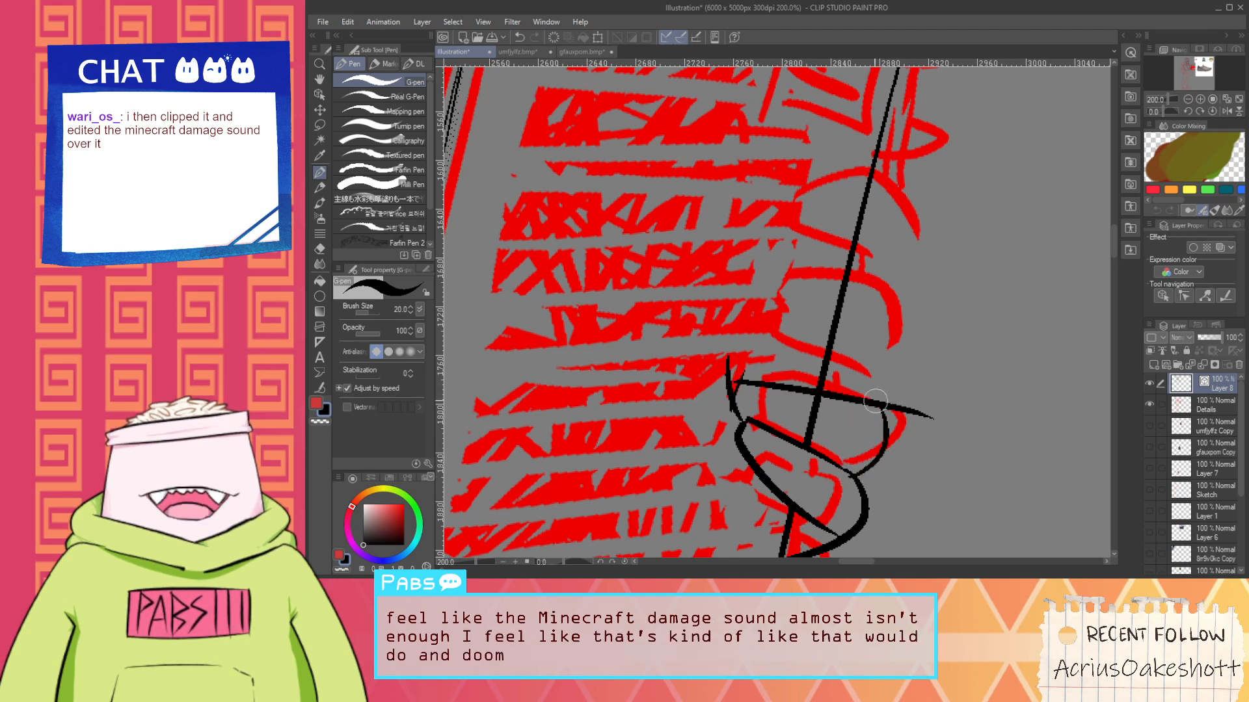
{"action": "key", "text": "ctrl+z"}
{"action": "mouse_move", "coordinate": [854, 398]}
{"action": "left_mouse_down"}
{"action": "mouse_move", "coordinate": [886, 454]}
{"action": "mouse_move", "coordinate": [842, 485]}
{"action": "left_mouse_up"}
Erase the page edge inside the second finger and the overshooting line ends at its tip and outer curve
{"action": "key", "text": "e"}
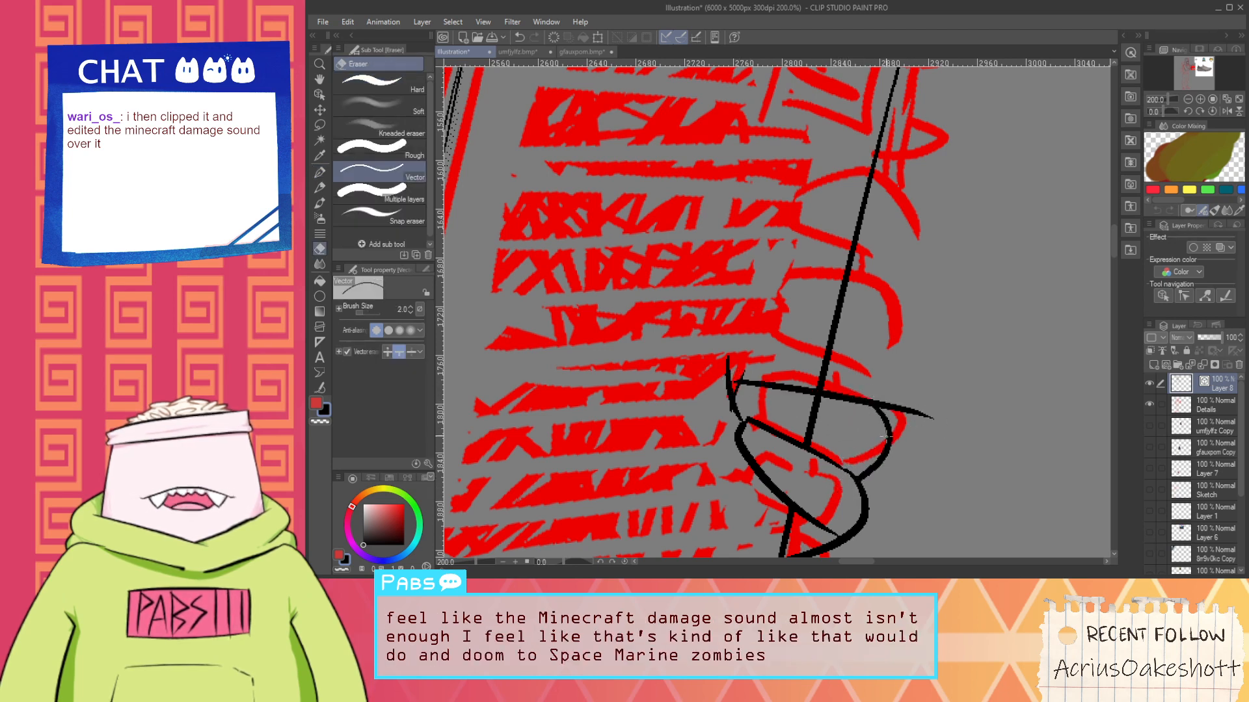
{"action": "scroll", "coordinate": [891, 399], "scroll_direction": "up", "scroll_amount": 3}
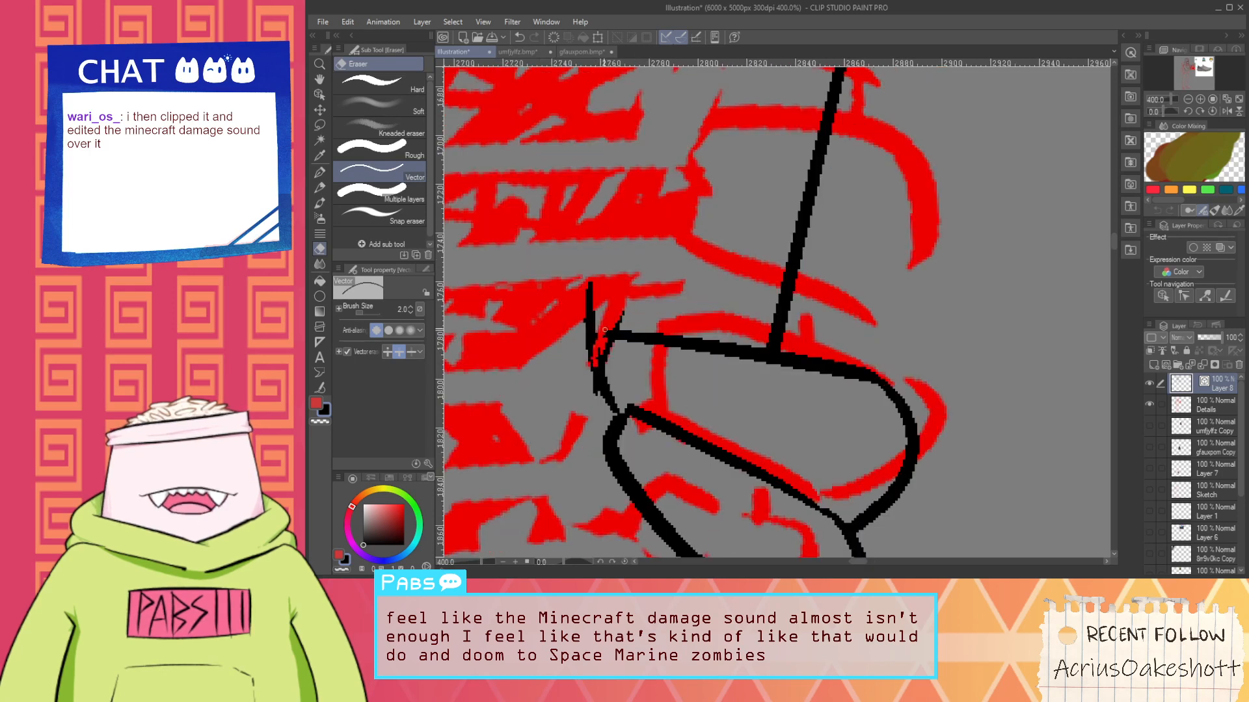
{"action": "left_click_drag", "start_coordinate": [605, 330], "coordinate": [610, 318]}
{"action": "left_click_drag", "start_coordinate": [595, 391], "coordinate": [601, 386]}
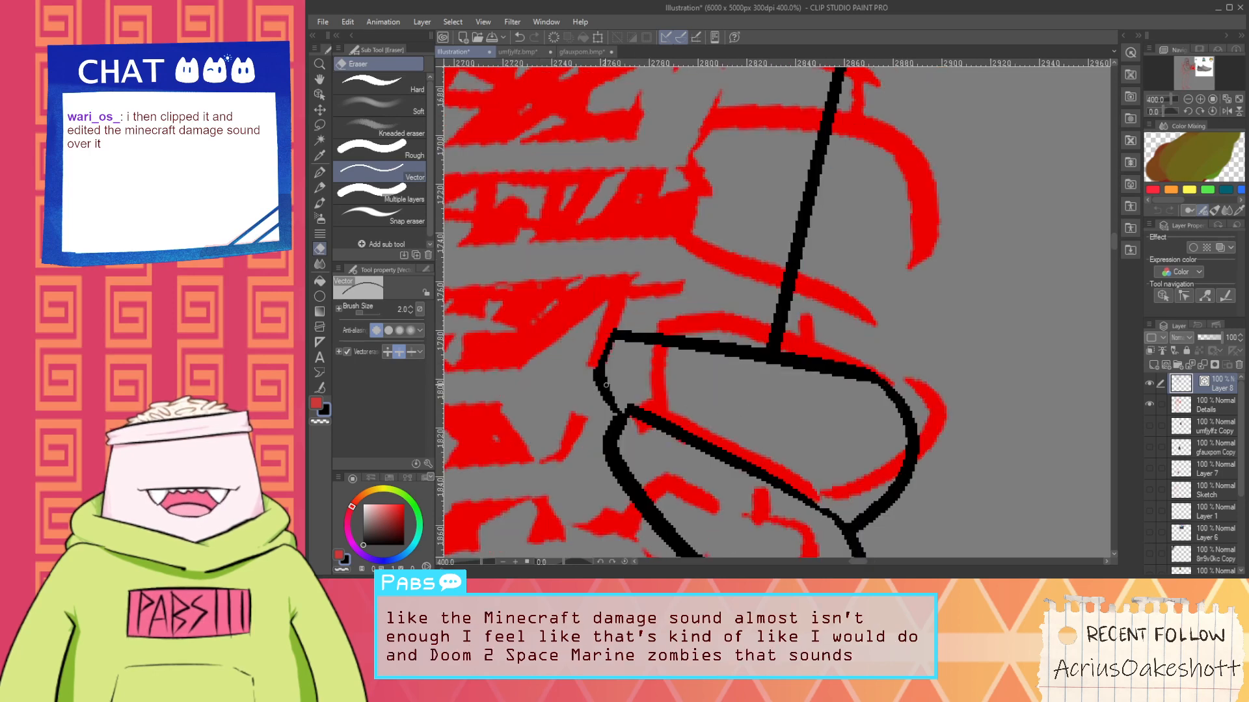
Ink the third finger's short inner tip and its long top line across the page edge, directly above the second finger
{"action": "scroll", "coordinate": [735, 222], "scroll_direction": "down", "scroll_amount": 2}
{"action": "mouse_move", "coordinate": [735, 221]}
{"action": "left_mouse_down"}
{"action": "mouse_move", "coordinate": [700, 293]}
{"action": "mouse_move", "coordinate": [716, 367]}
{"action": "mouse_move", "coordinate": [771, 390]}
{"action": "left_mouse_up"}
{"action": "key", "text": "p"}
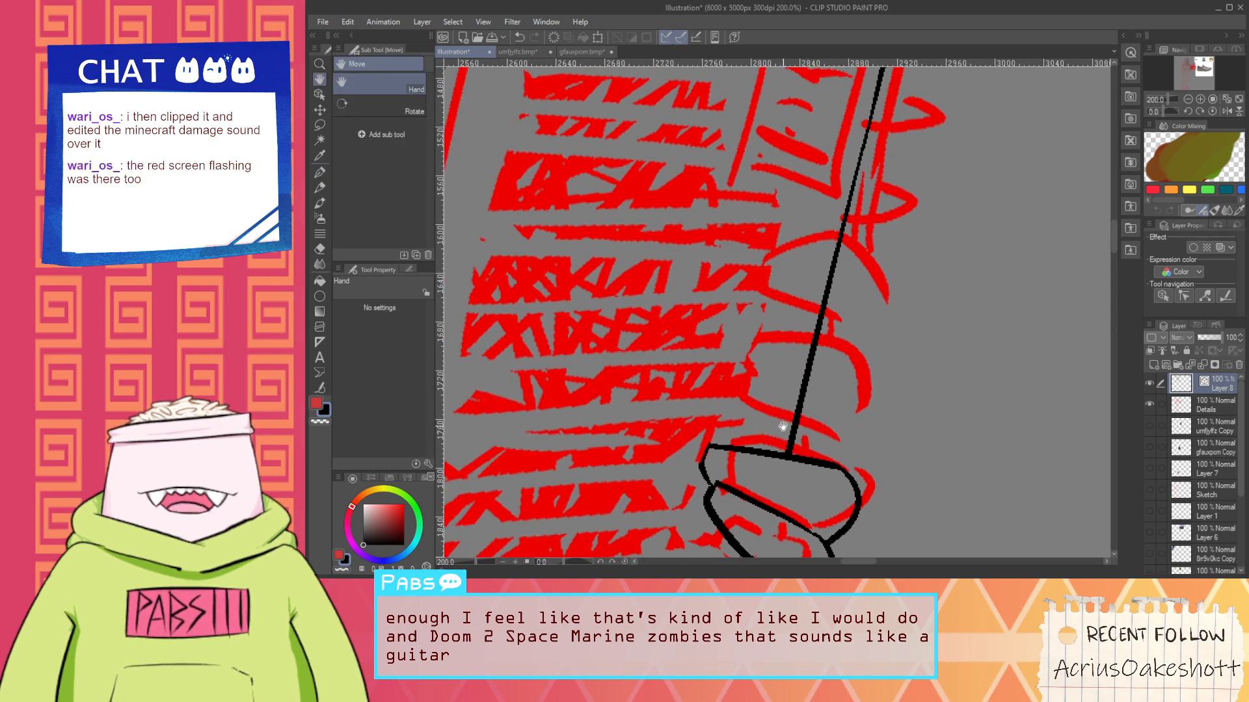
{"action": "key", "text": "p"}
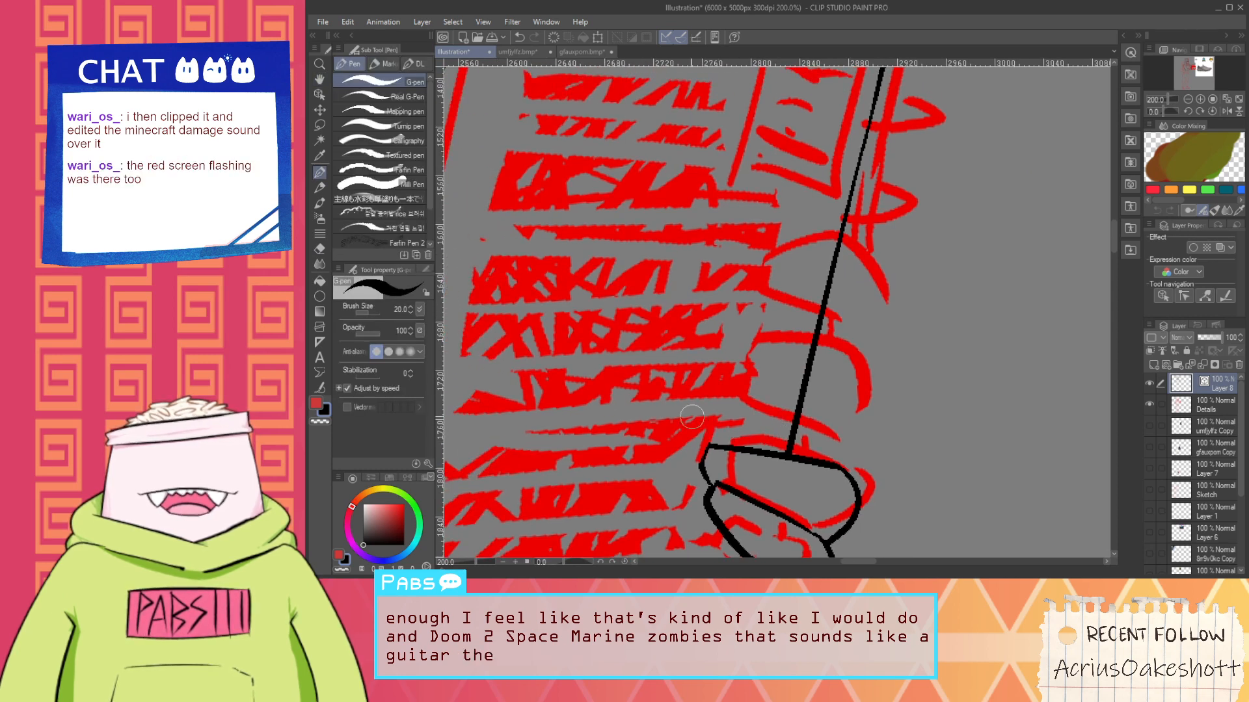
{"action": "left_click_drag", "start_coordinate": [675, 423], "coordinate": [731, 462]}
{"action": "key", "text": "ctrl+z"}
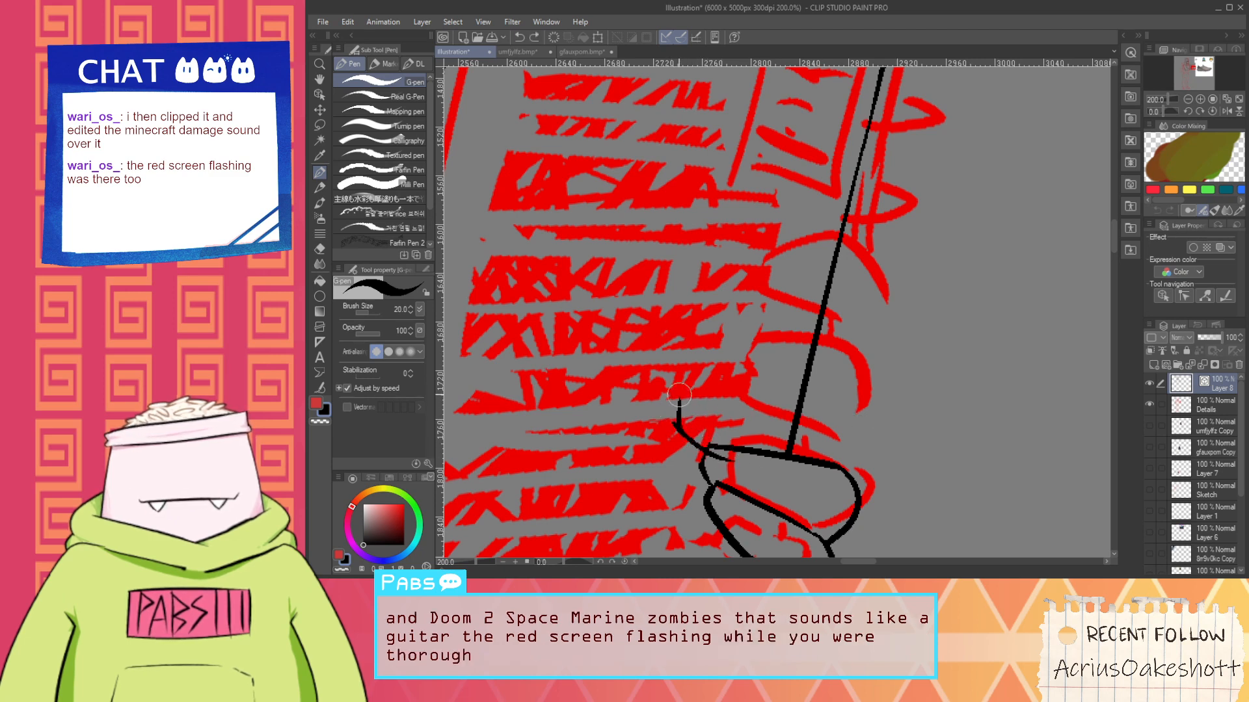
{"action": "left_click_drag", "start_coordinate": [670, 399], "coordinate": [892, 431]}
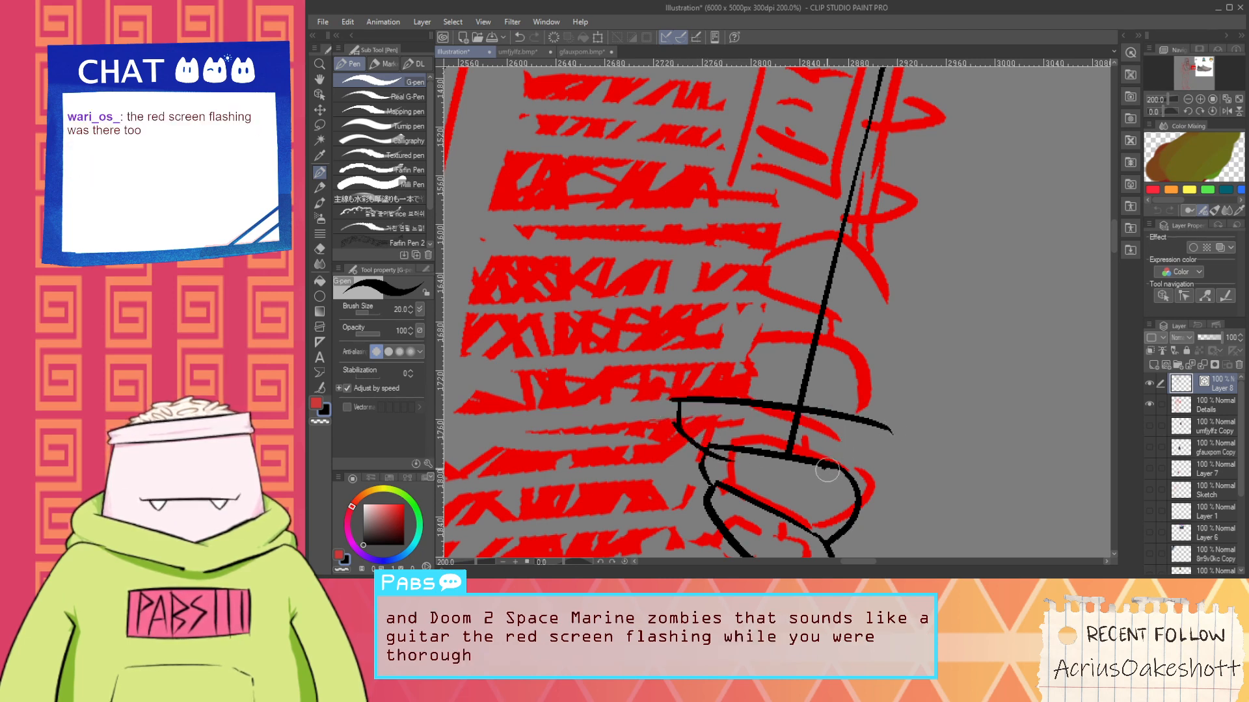
Ink the third finger's rounded outer curve down to the second finger and erase the overshooting line ends around it
{"action": "mouse_move", "coordinate": [842, 485]}
{"action": "left_mouse_down"}
{"action": "mouse_move", "coordinate": [863, 461]}
{"action": "mouse_move", "coordinate": [865, 421]}
{"action": "mouse_move", "coordinate": [854, 480]}
{"action": "left_mouse_up"}
{"action": "key", "text": "ctrl+z"}
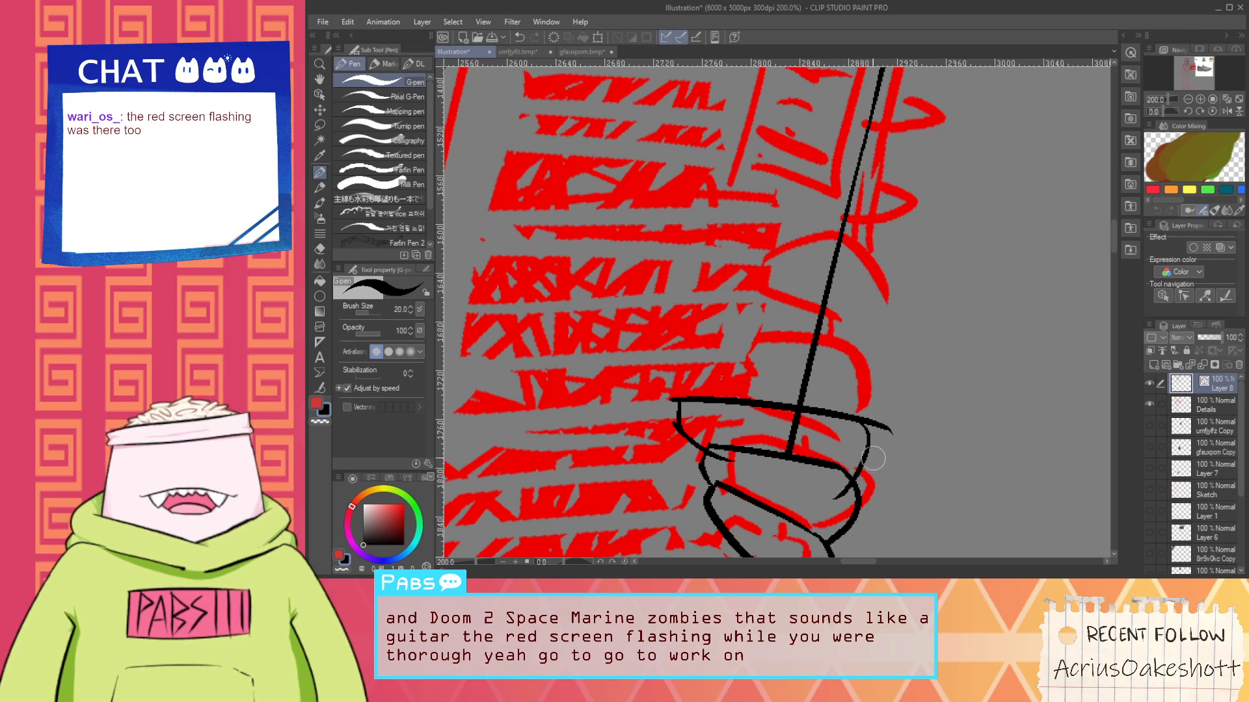
{"action": "scroll", "coordinate": [873, 459], "scroll_direction": "up", "scroll_amount": 2}
{"action": "key", "text": "ctrl+z"}
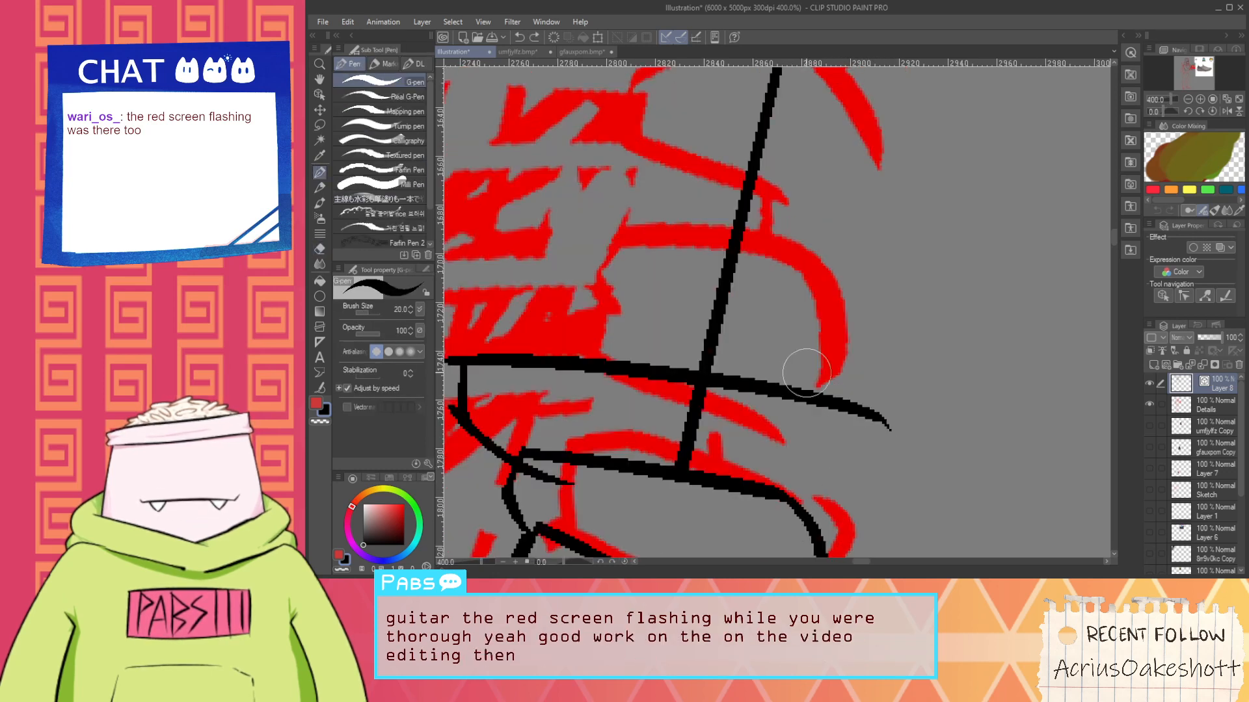
{"action": "mouse_move", "coordinate": [807, 373]}
{"action": "left_mouse_down"}
{"action": "mouse_move", "coordinate": [771, 542]}
{"action": "mouse_move", "coordinate": [793, 535]}
{"action": "left_mouse_up"}
{"action": "key", "text": "e"}
{"action": "left_click_drag", "start_coordinate": [866, 402], "coordinate": [857, 422]}
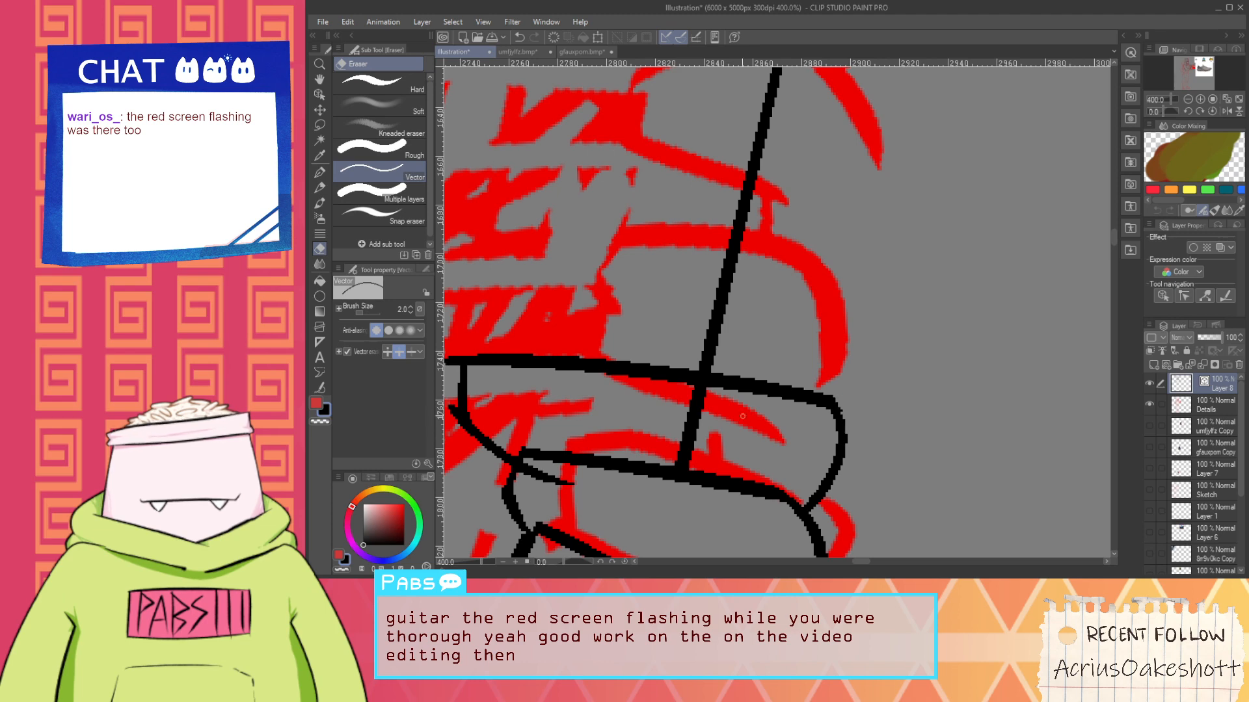
Erase the overshooting line ends at the third finger's inner tip and the page edge running through that finger
{"action": "left_click_drag", "start_coordinate": [545, 465], "coordinate": [539, 484]}
{"action": "key", "text": "space"}
{"action": "mouse_move", "coordinate": [478, 422]}
{"action": "left_mouse_down"}
{"action": "mouse_move", "coordinate": [624, 419]}
{"action": "mouse_move", "coordinate": [590, 399]}
{"action": "mouse_move", "coordinate": [660, 459]}
{"action": "left_mouse_up"}
{"action": "key", "text": "ctrl+z"}
{"action": "key", "text": "ctrl+z"}
{"action": "key", "text": "p"}
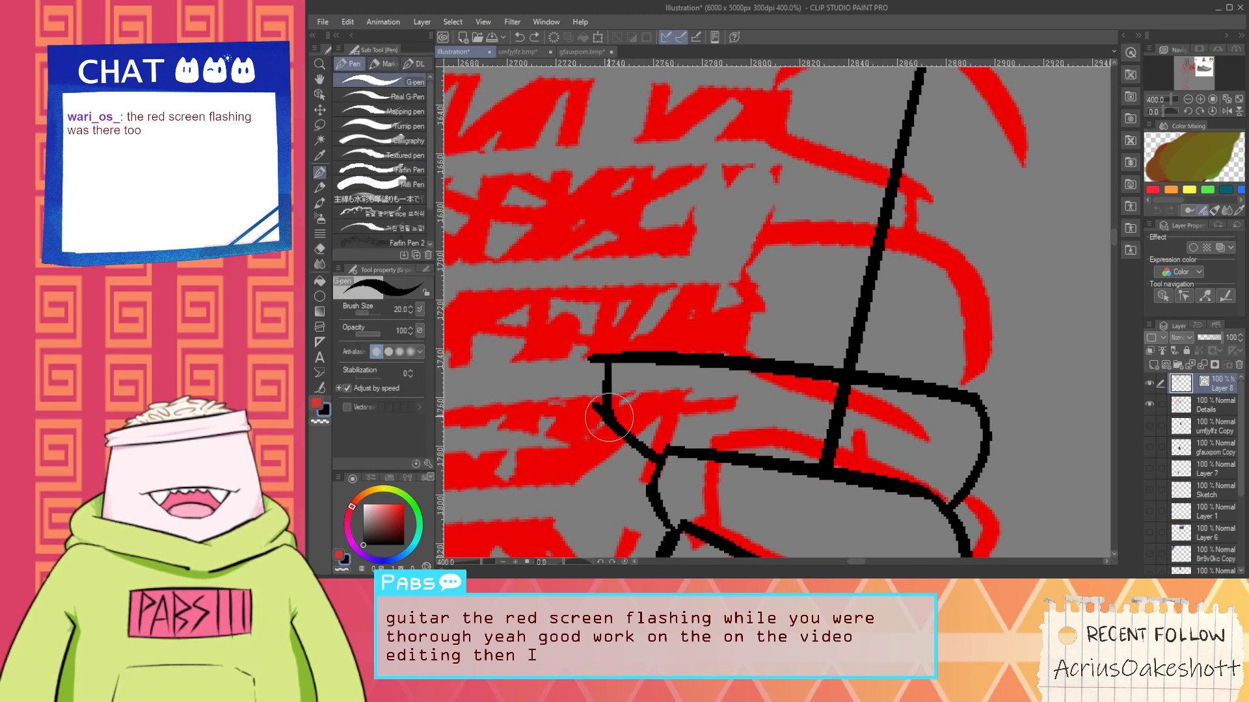
{"action": "key", "text": "e"}
{"action": "left_click_drag", "start_coordinate": [601, 417], "coordinate": [597, 351]}
{"action": "scroll", "coordinate": [664, 411], "scroll_direction": "down", "scroll_amount": 3}
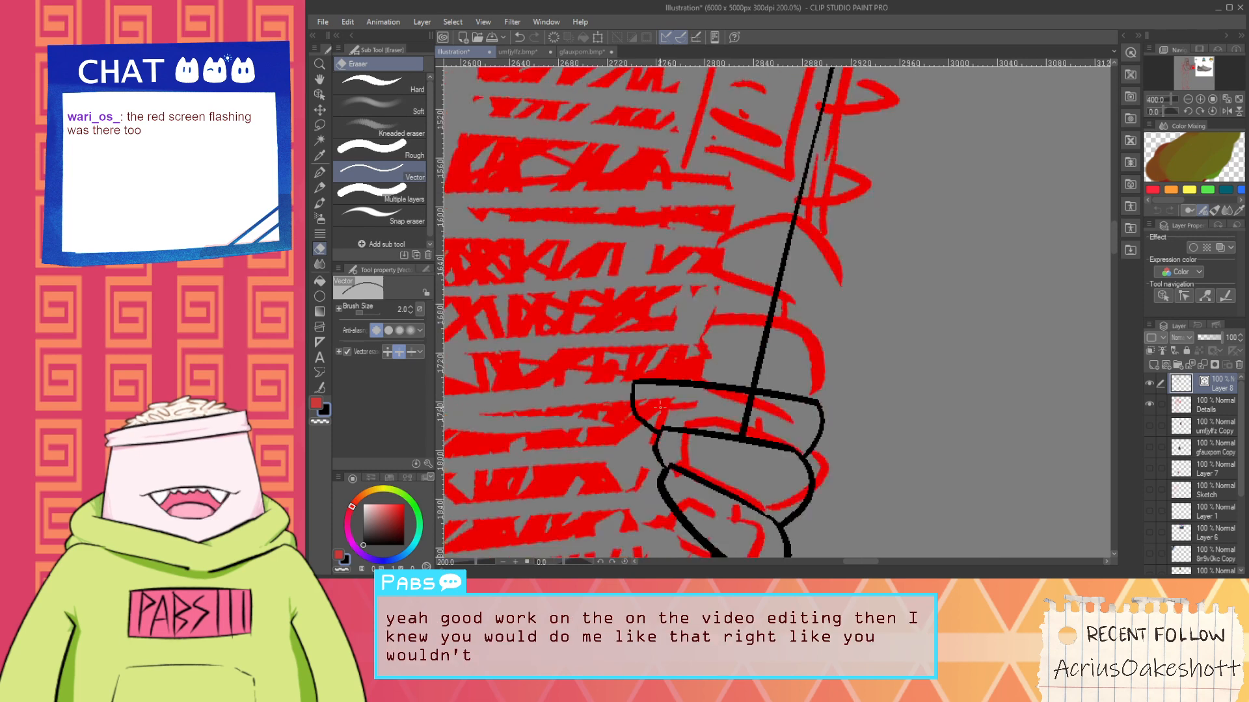
{"action": "key", "text": "space"}
{"action": "left_click_drag", "start_coordinate": [723, 372], "coordinate": [728, 444]}
{"action": "key", "text": "space"}
{"action": "scroll", "coordinate": [728, 443], "scroll_direction": "up", "scroll_amount": 1}
{"action": "scroll", "coordinate": [705, 438], "scroll_direction": "down", "scroll_amount": 2}
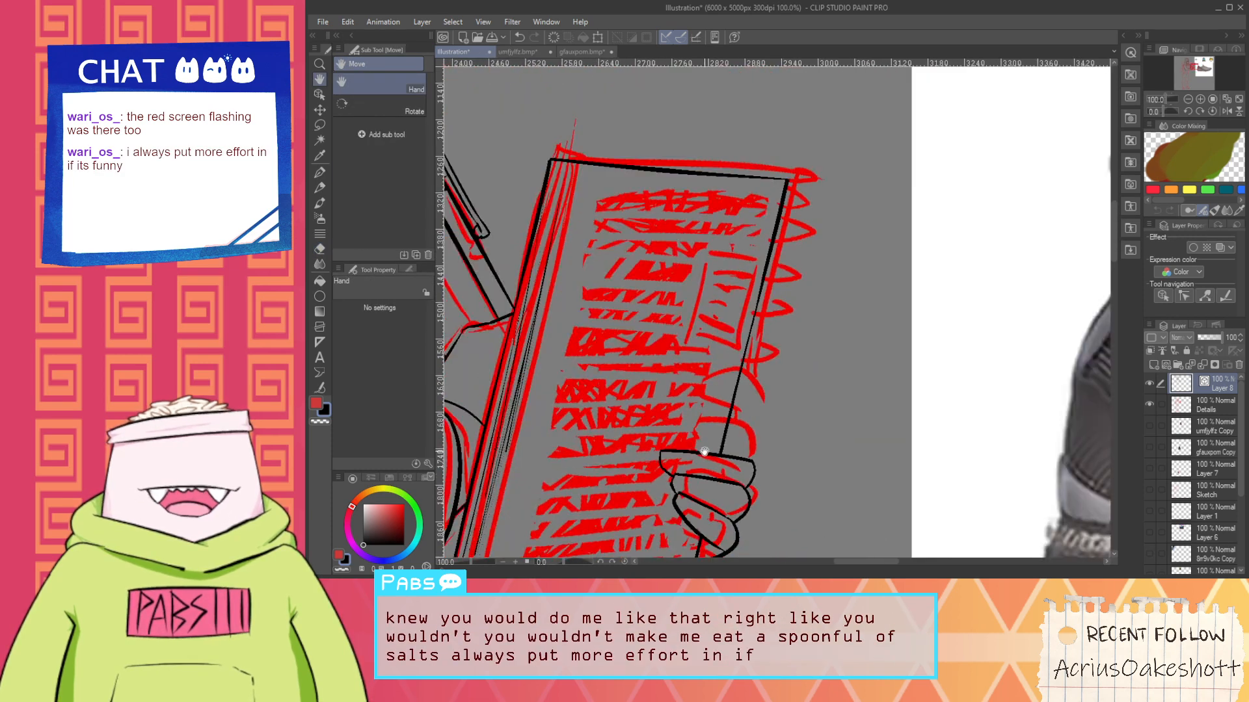
Ink the fourth, topmost finger with its short inner tip, arched top line across the page edge and rounded outer curve
{"action": "scroll", "coordinate": [697, 460], "scroll_direction": "up", "scroll_amount": 4}
{"action": "key", "text": "p"}
{"action": "mouse_move", "coordinate": [627, 426]}
{"action": "left_mouse_down"}
{"action": "mouse_move", "coordinate": [637, 379]}
{"action": "mouse_move", "coordinate": [620, 389]}
{"action": "mouse_move", "coordinate": [860, 342]}
{"action": "left_mouse_up"}
{"action": "key", "text": "ctrl+z"}
{"action": "mouse_move", "coordinate": [627, 383]}
{"action": "left_mouse_down"}
{"action": "mouse_move", "coordinate": [851, 353]}
{"action": "mouse_move", "coordinate": [1064, 373]}
{"action": "left_mouse_up"}
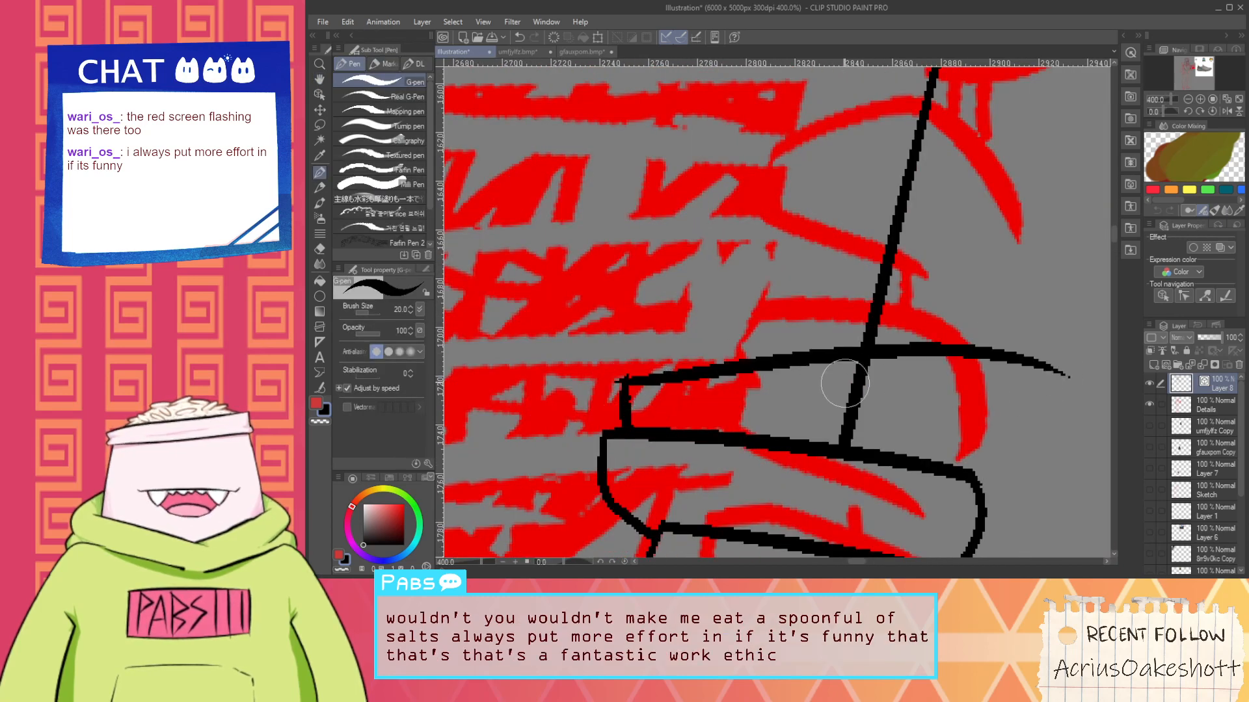
{"action": "key", "text": "ctrl+z"}
{"action": "left_click_drag", "start_coordinate": [610, 388], "coordinate": [996, 380]}
{"action": "left_click_drag", "start_coordinate": [914, 487], "coordinate": [966, 365]}
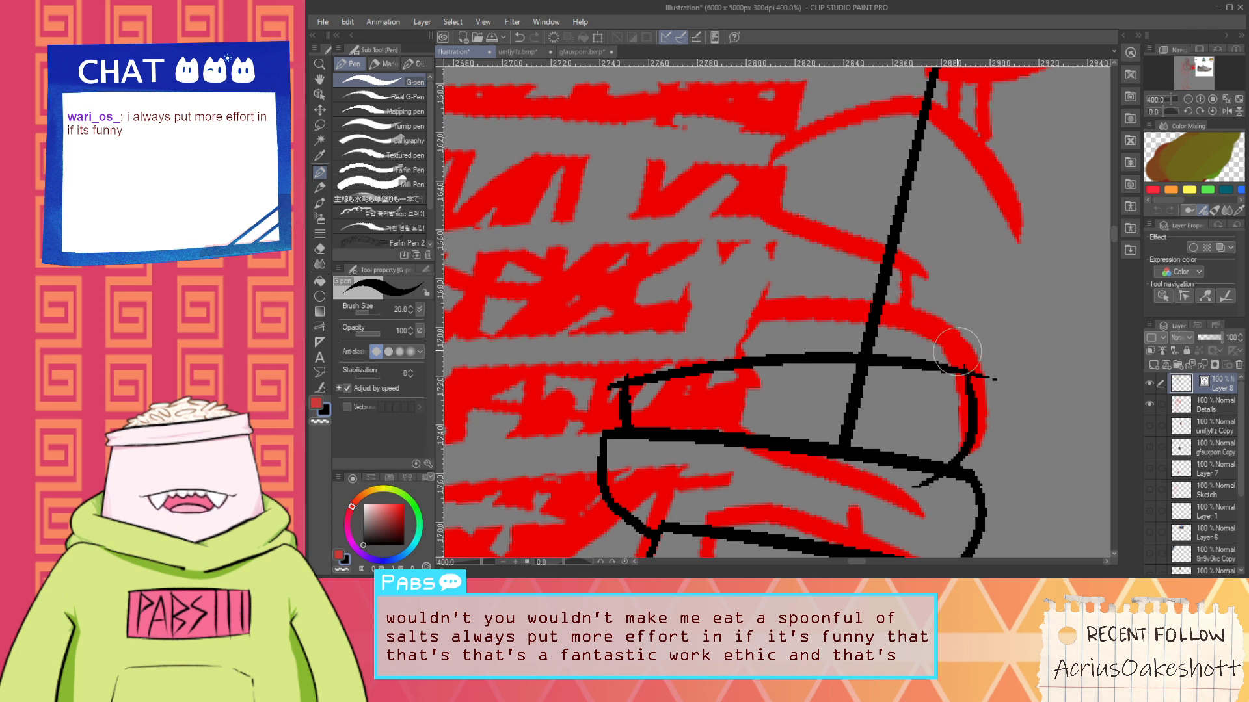
Erase the fourth finger's overshooting line ends and the page edge running through it
{"action": "key", "text": "e"}
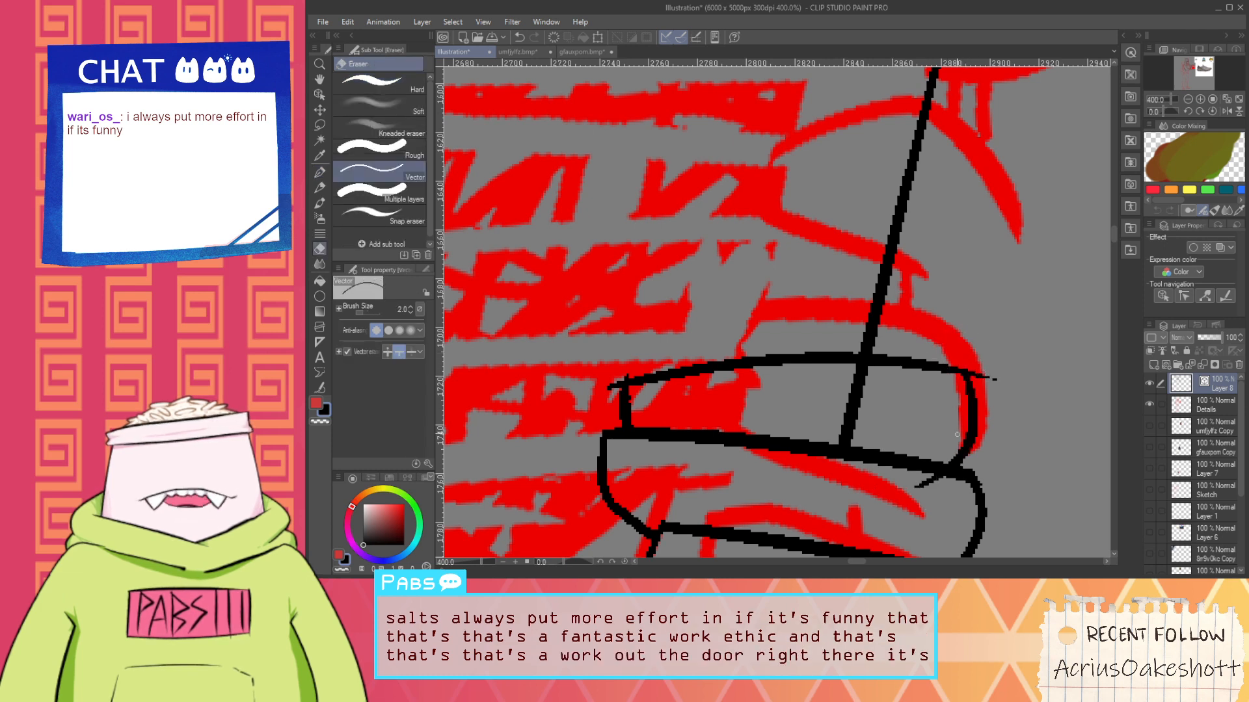
{"action": "left_click_drag", "start_coordinate": [993, 377], "coordinate": [977, 406]}
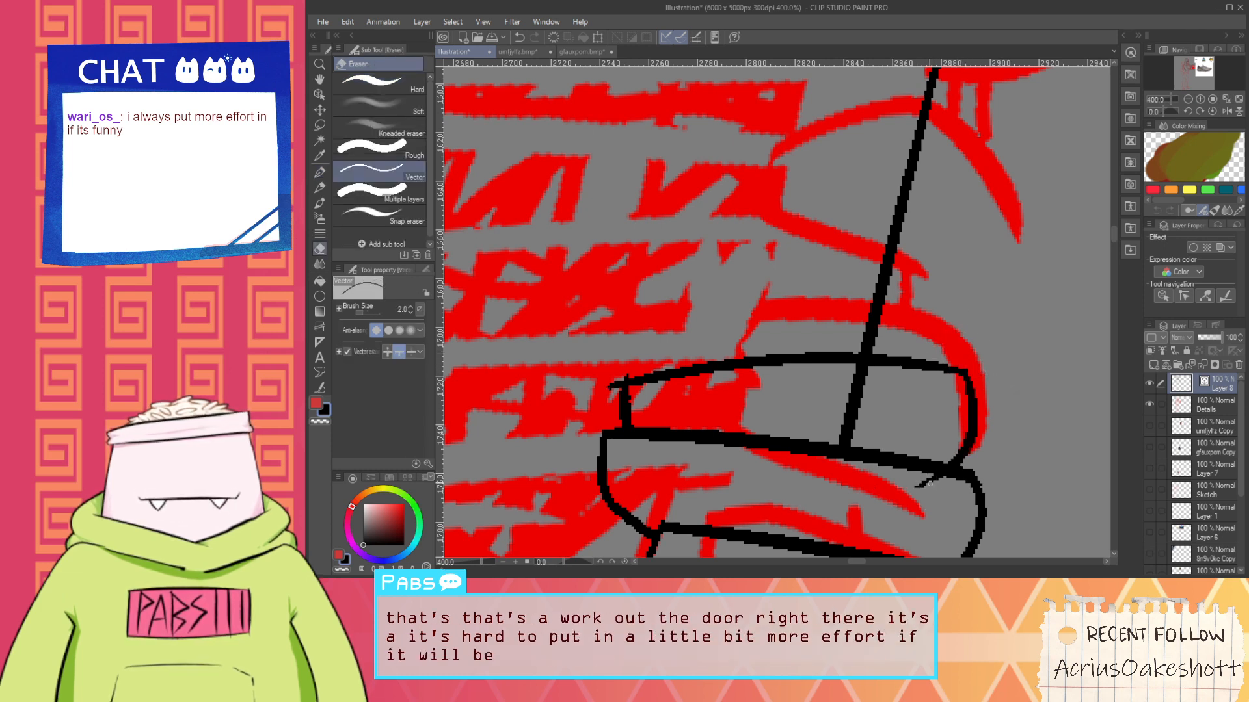
{"action": "left_click", "coordinate": [862, 405]}
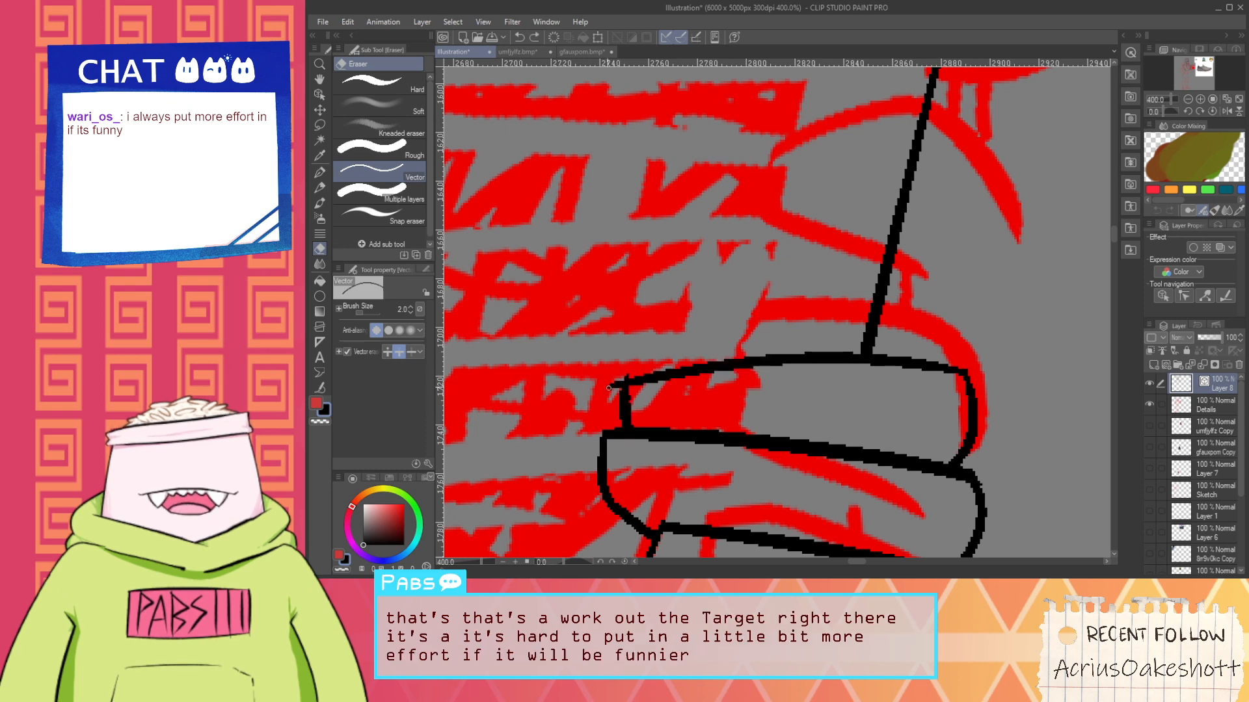
Select all the finger strokes as vector objects and move the hand up along the book's outer edge
{"action": "scroll", "coordinate": [642, 358], "scroll_direction": "down", "scroll_amount": 5}
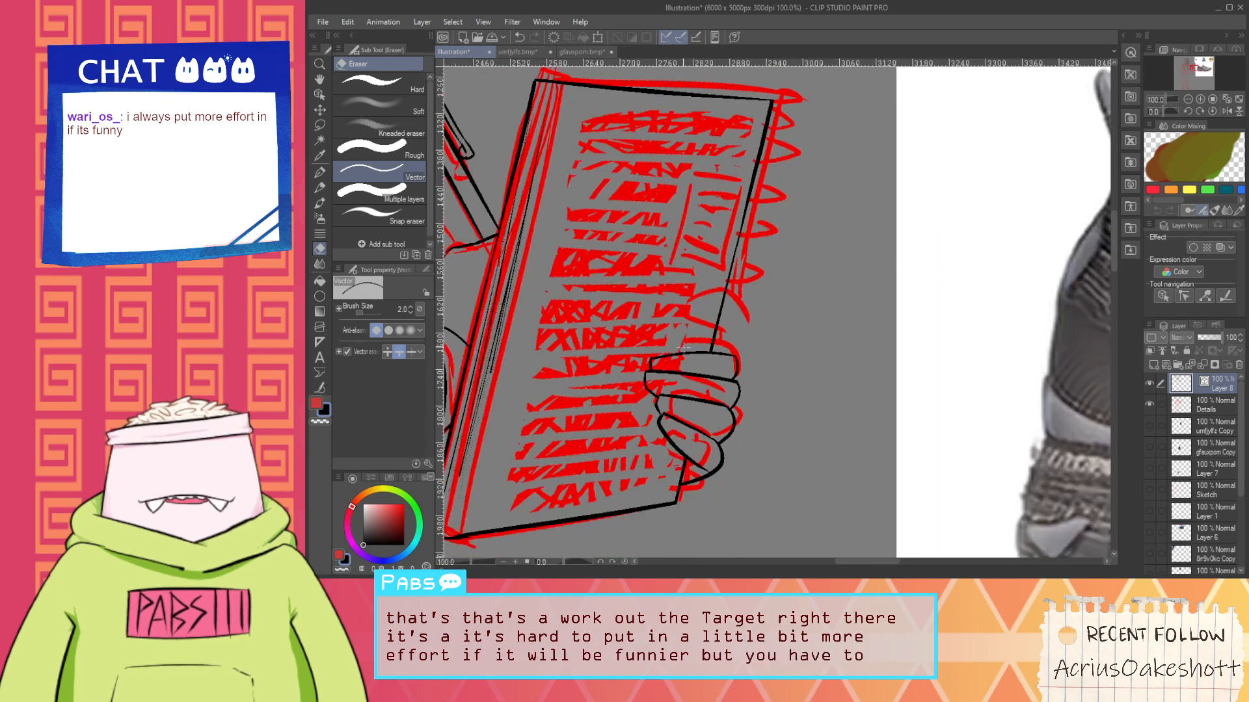
{"action": "left_click_drag", "start_coordinate": [701, 362], "coordinate": [744, 421]}
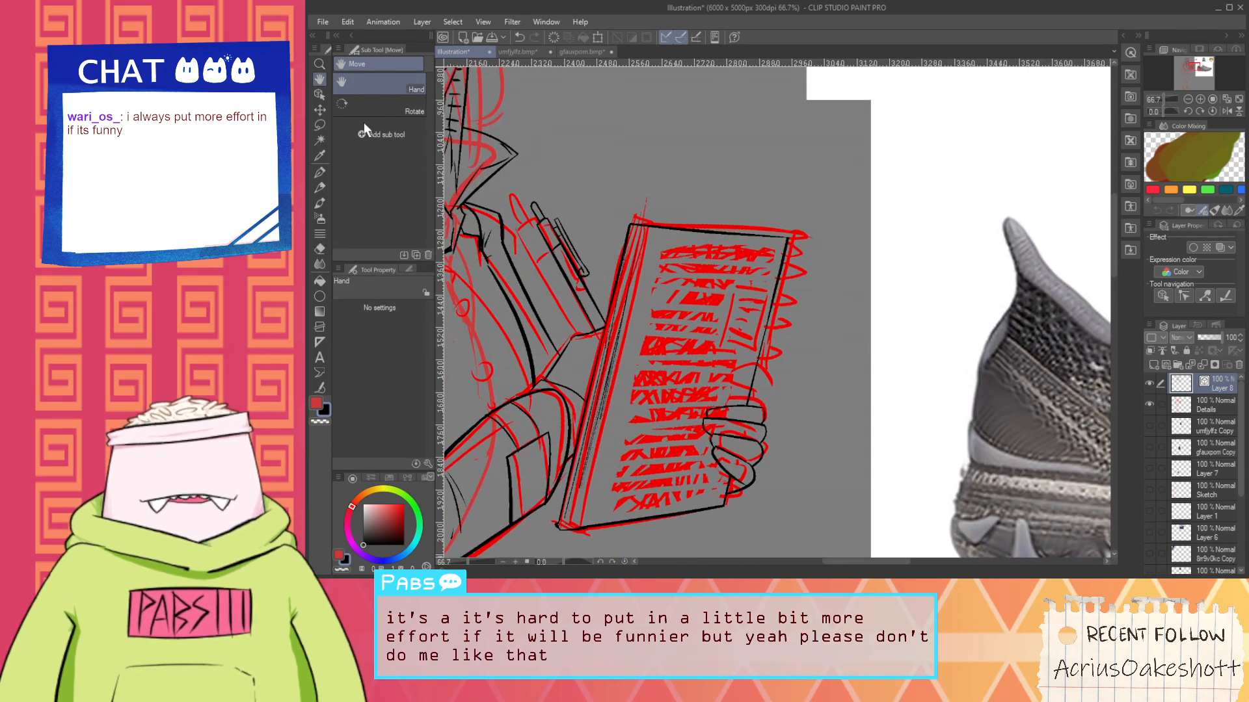
{"action": "left_click", "coordinate": [320, 95]}
{"action": "scroll", "coordinate": [759, 488], "scroll_direction": "up", "scroll_amount": 1}
{"action": "left_click_drag", "start_coordinate": [766, 507], "coordinate": [752, 355]}
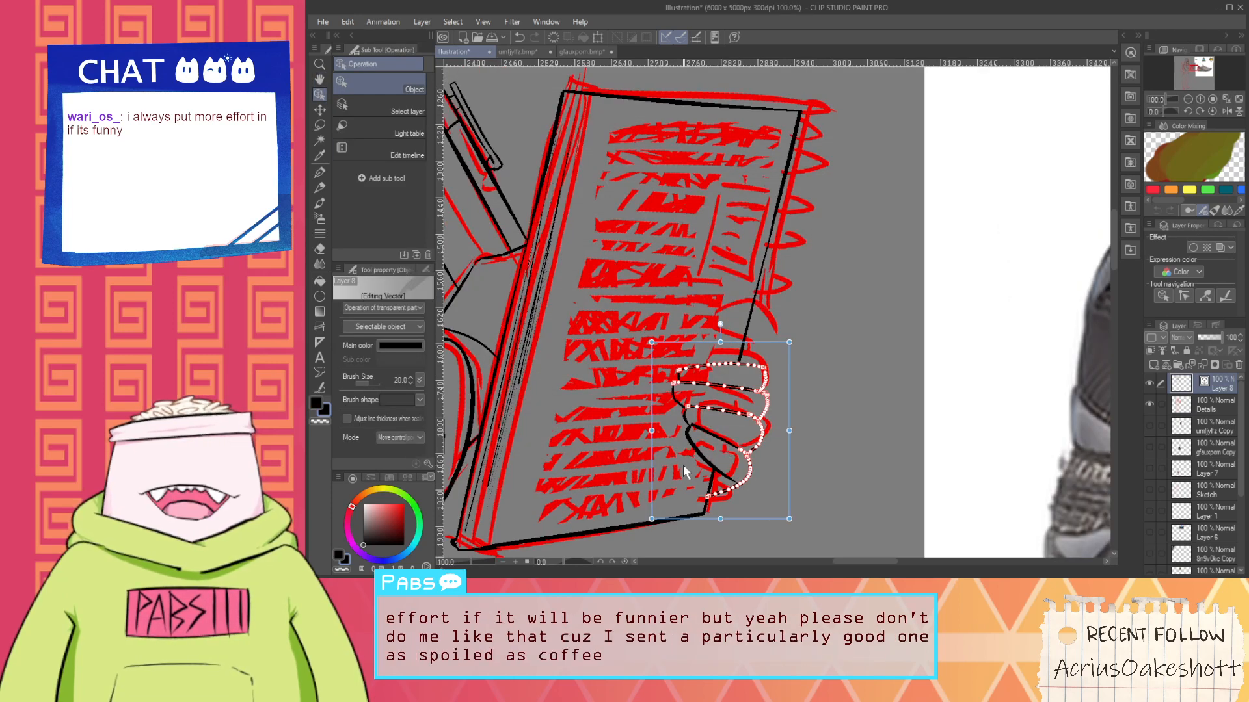
{"action": "left_click", "coordinate": [701, 429], "text": "shift"}
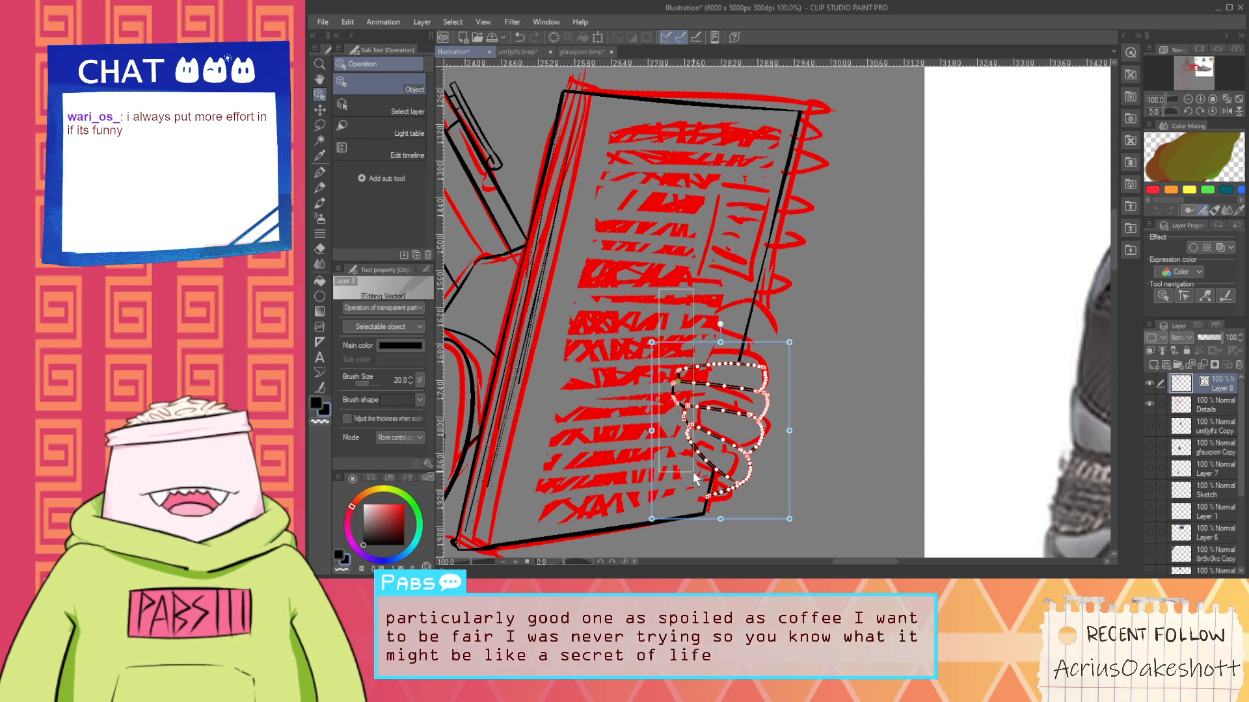
{"action": "left_click_drag", "start_coordinate": [708, 497], "coordinate": [703, 515]}
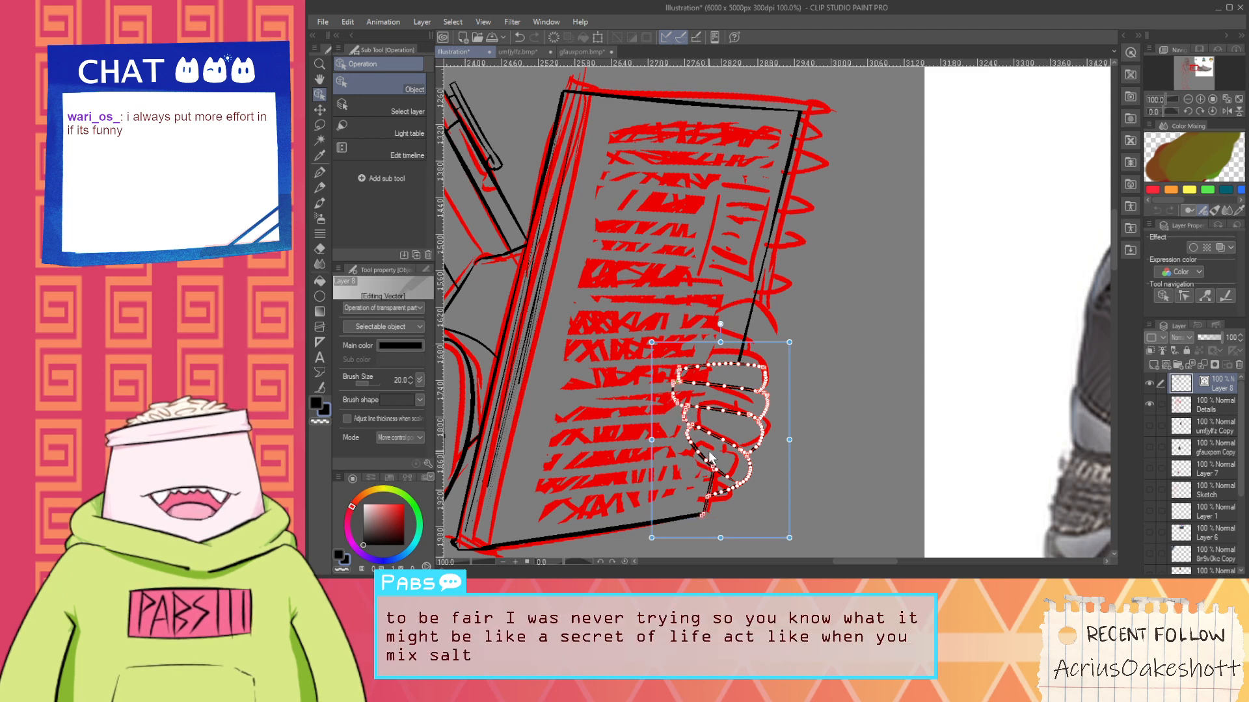
{"action": "left_click_drag", "start_coordinate": [709, 347], "coordinate": [734, 239]}
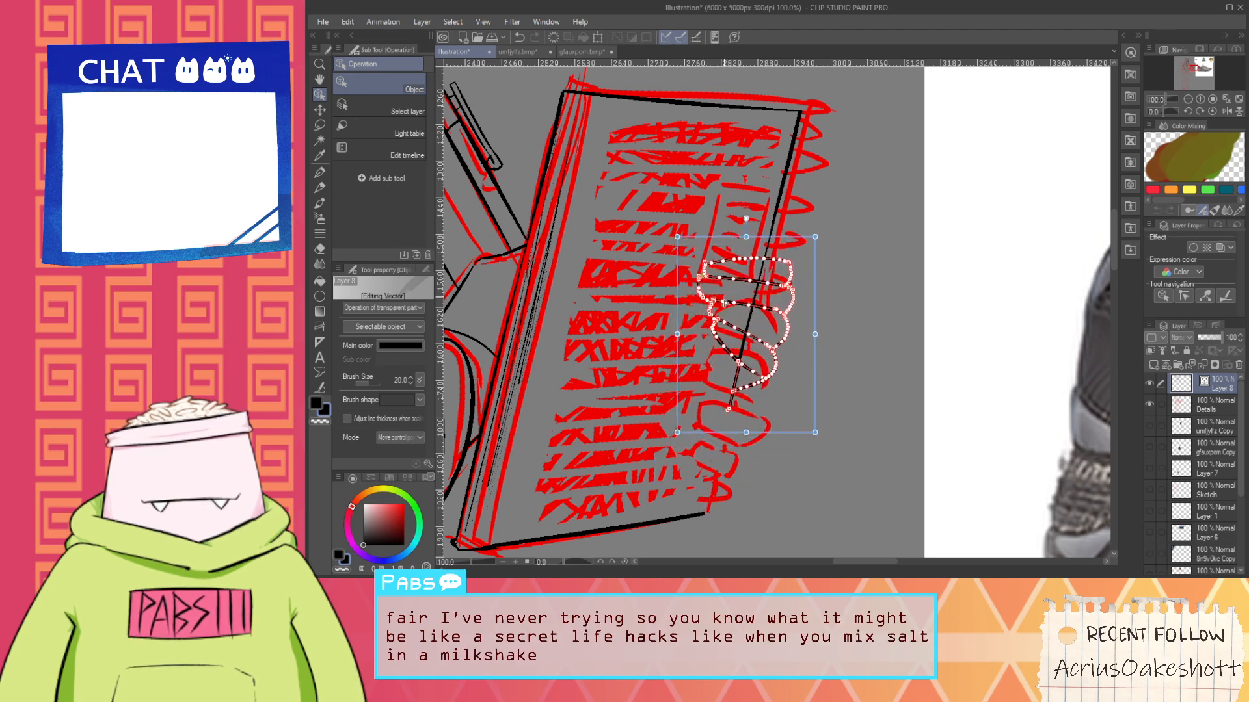
Delete the leftover black line segments of the book's outer page edge above and below the hand
{"action": "left_click", "coordinate": [783, 461]}
{"action": "left_click_drag", "start_coordinate": [730, 409], "coordinate": [705, 507]}
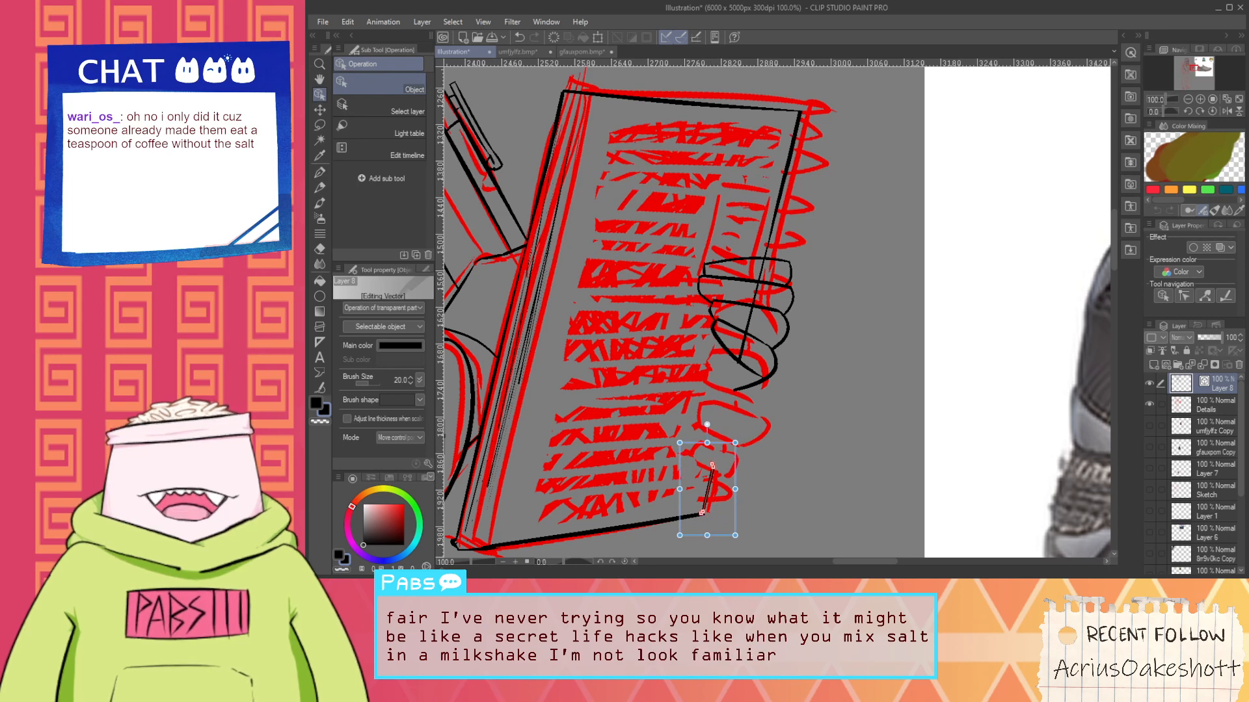
{"action": "key", "text": "Delete"}
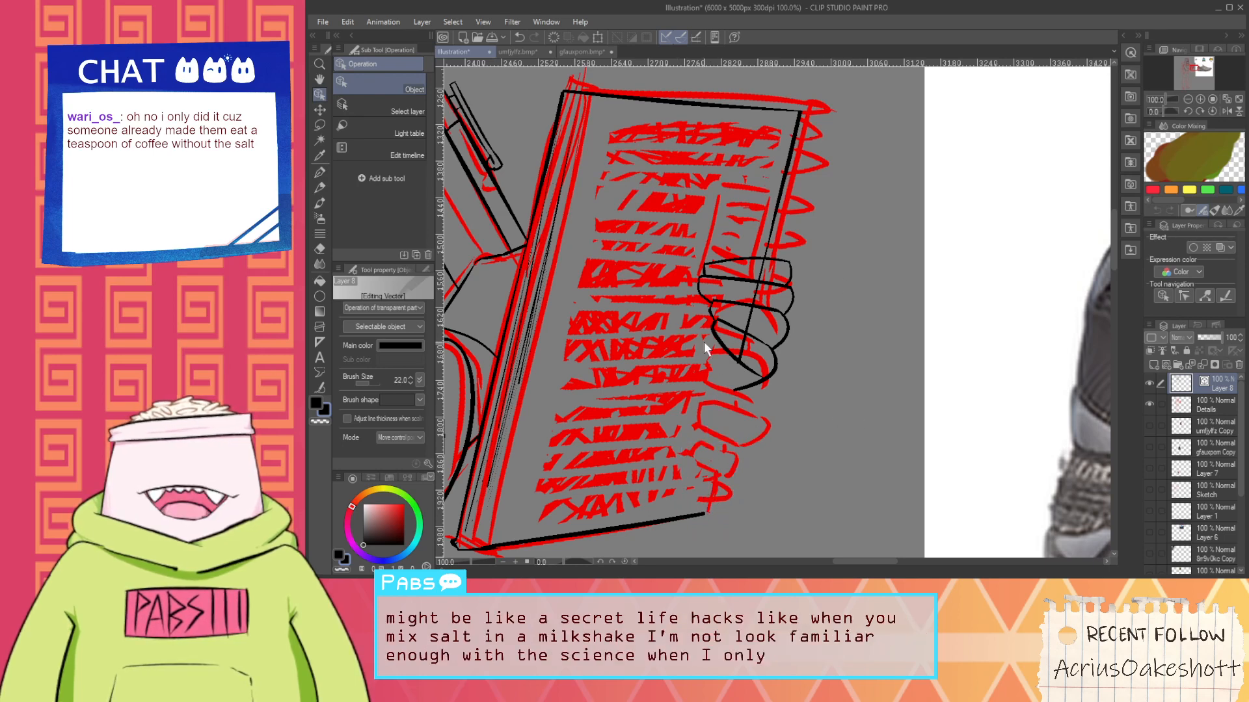
{"action": "left_click", "coordinate": [781, 260]}
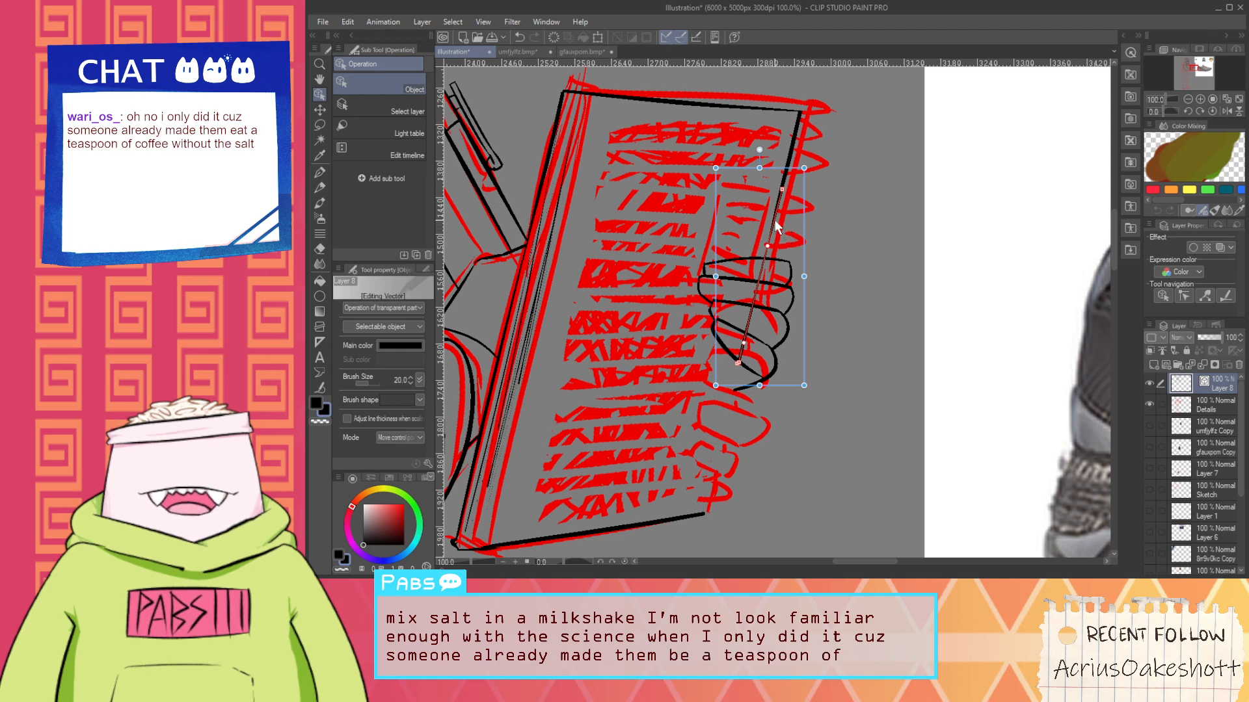
{"action": "key", "text": "Delete"}
{"action": "left_click", "coordinate": [795, 137]}
{"action": "key", "text": "Delete"}
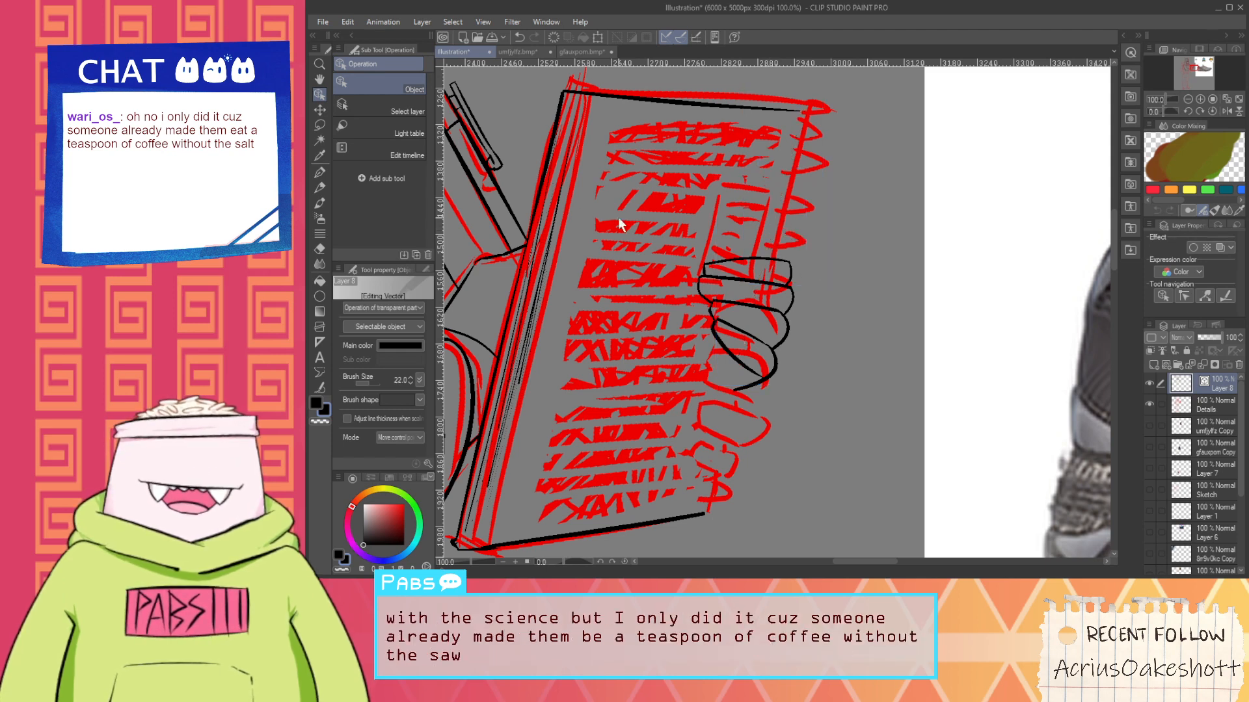
Duplicate the book's long straight spine line and place the copy as the new outer page edge
{"action": "left_click", "coordinate": [541, 174]}
{"action": "left_click", "coordinate": [510, 305]}
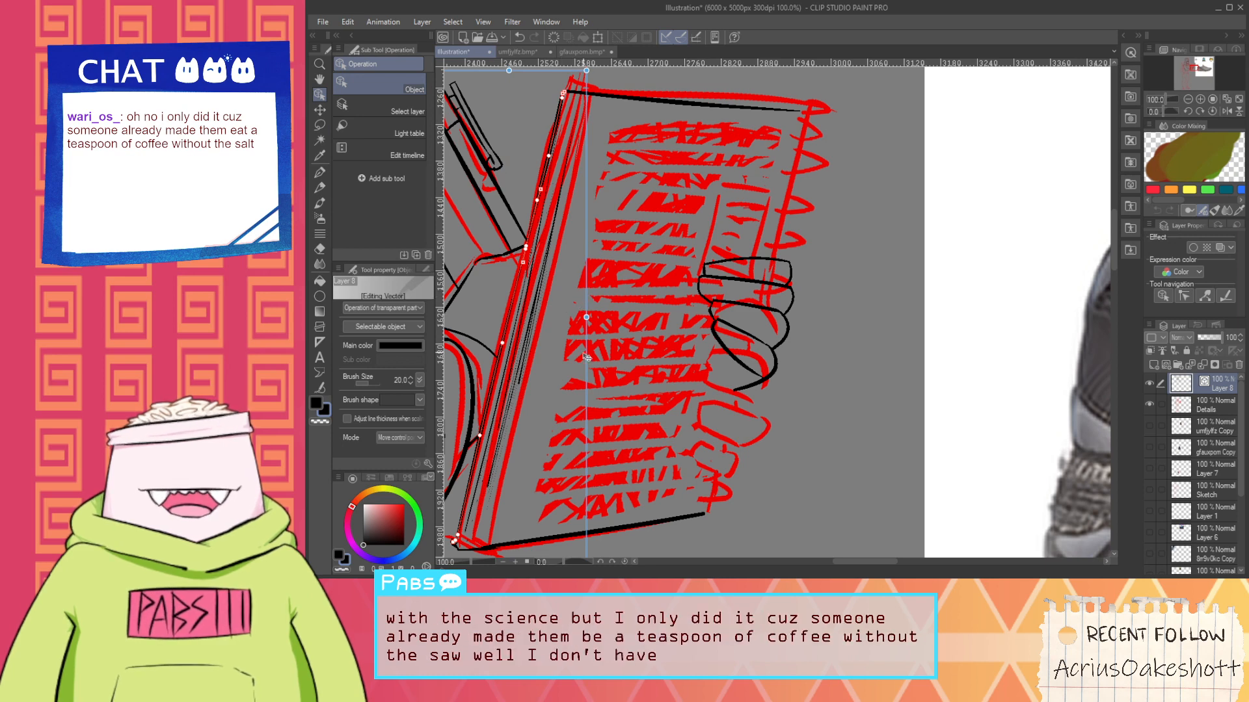
{"action": "left_click_drag", "start_coordinate": [588, 359], "coordinate": [828, 405]}
{"action": "left_click", "coordinate": [889, 444]}
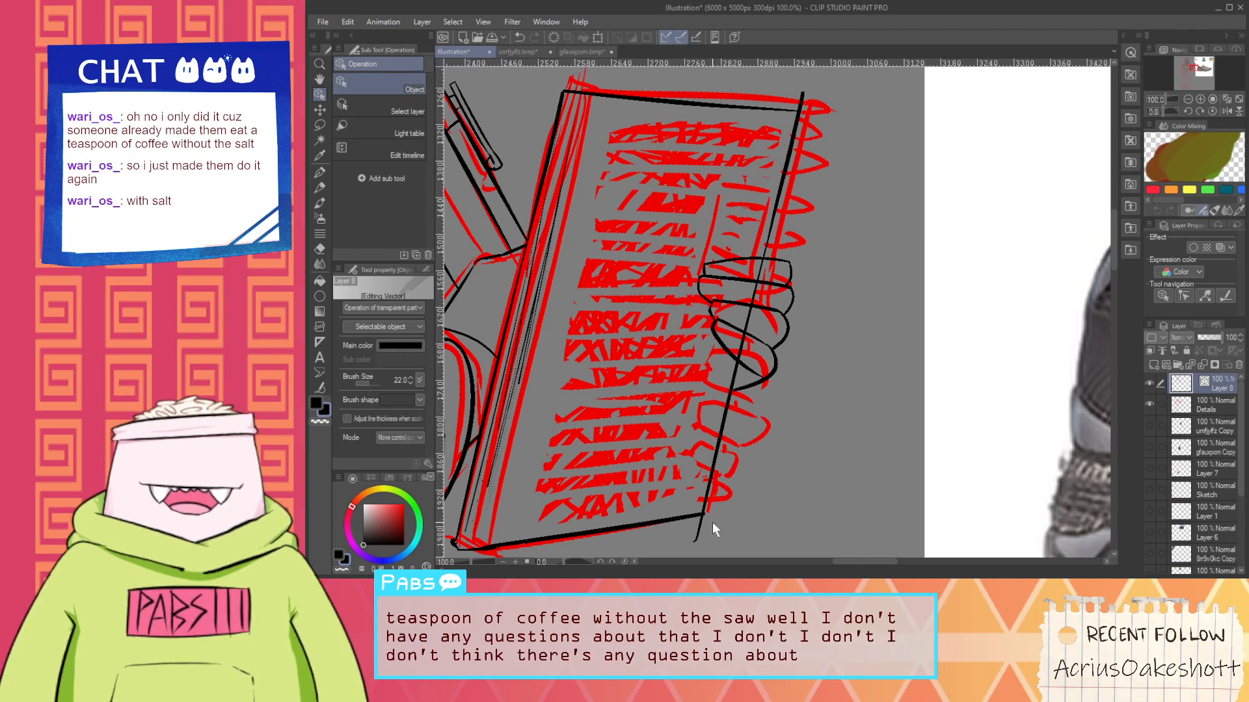
Erase the new page edge where it crosses the lowest finger and where it overshoots the book's lower corner
{"action": "key", "text": "e"}
{"action": "scroll", "coordinate": [755, 347], "scroll_direction": "up", "scroll_amount": 3}
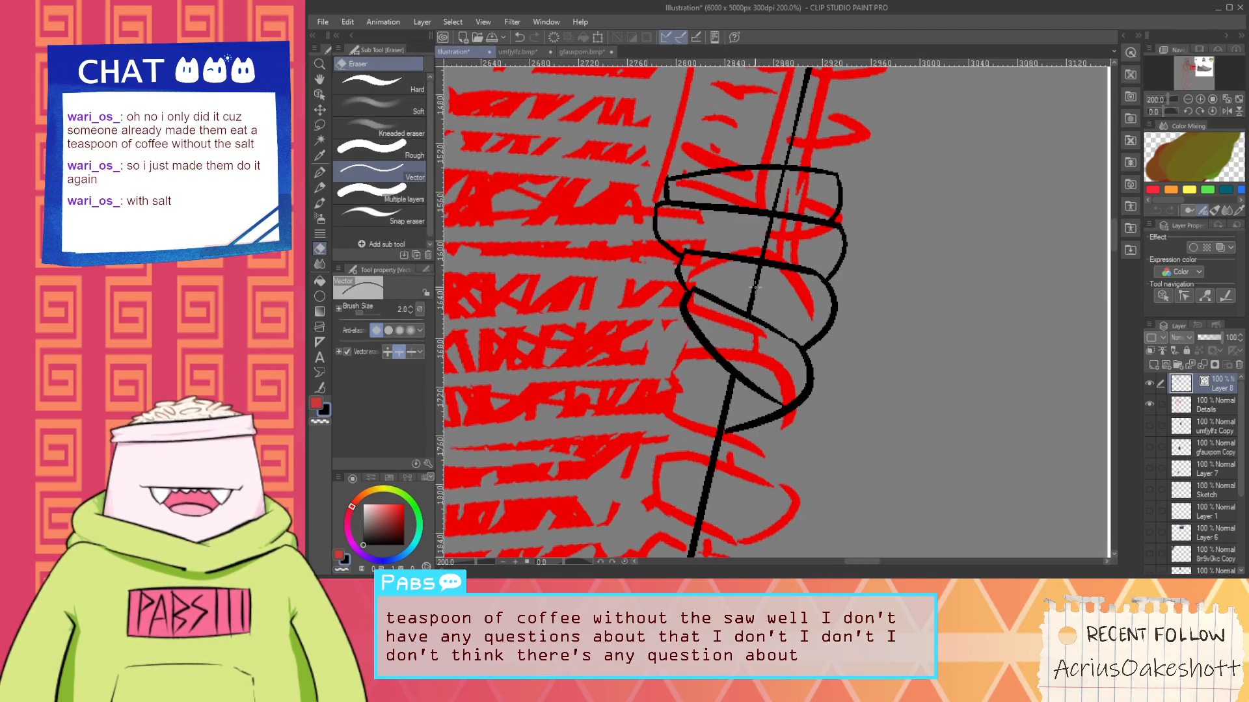
{"action": "scroll", "coordinate": [790, 216], "scroll_direction": "down", "scroll_amount": 4}
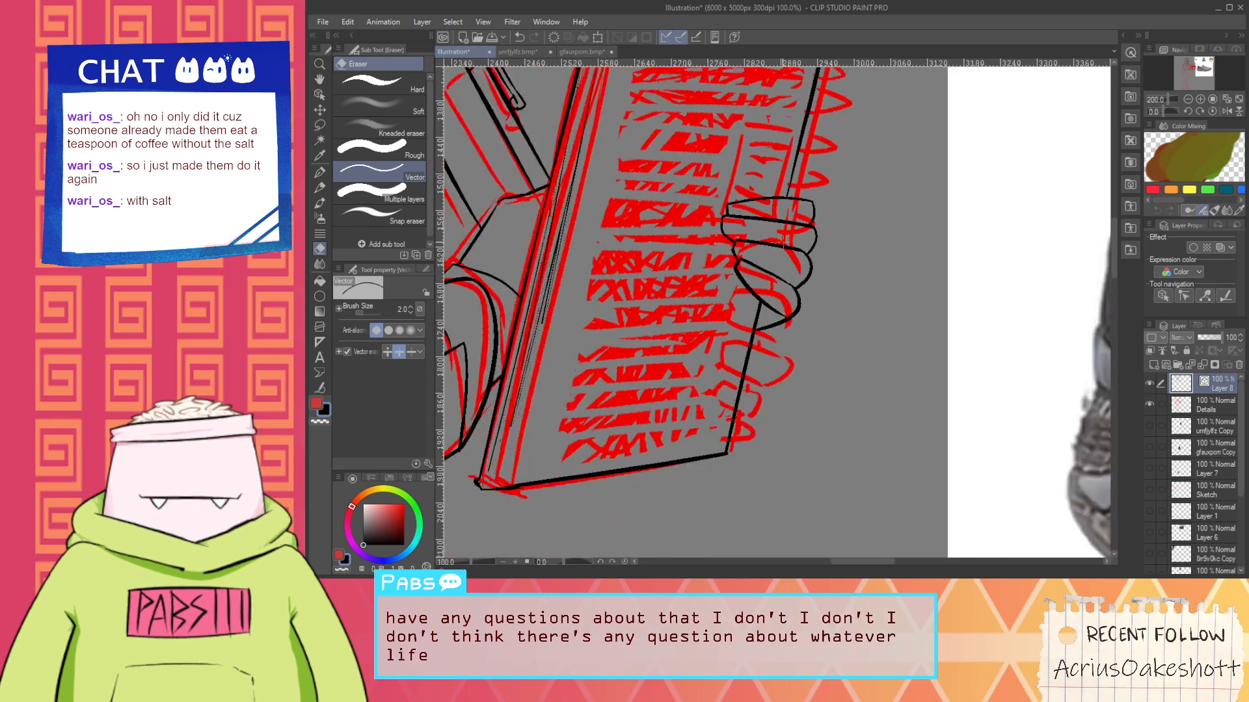
{"action": "key", "text": "space"}
{"action": "left_click_drag", "start_coordinate": [766, 273], "coordinate": [773, 414]}
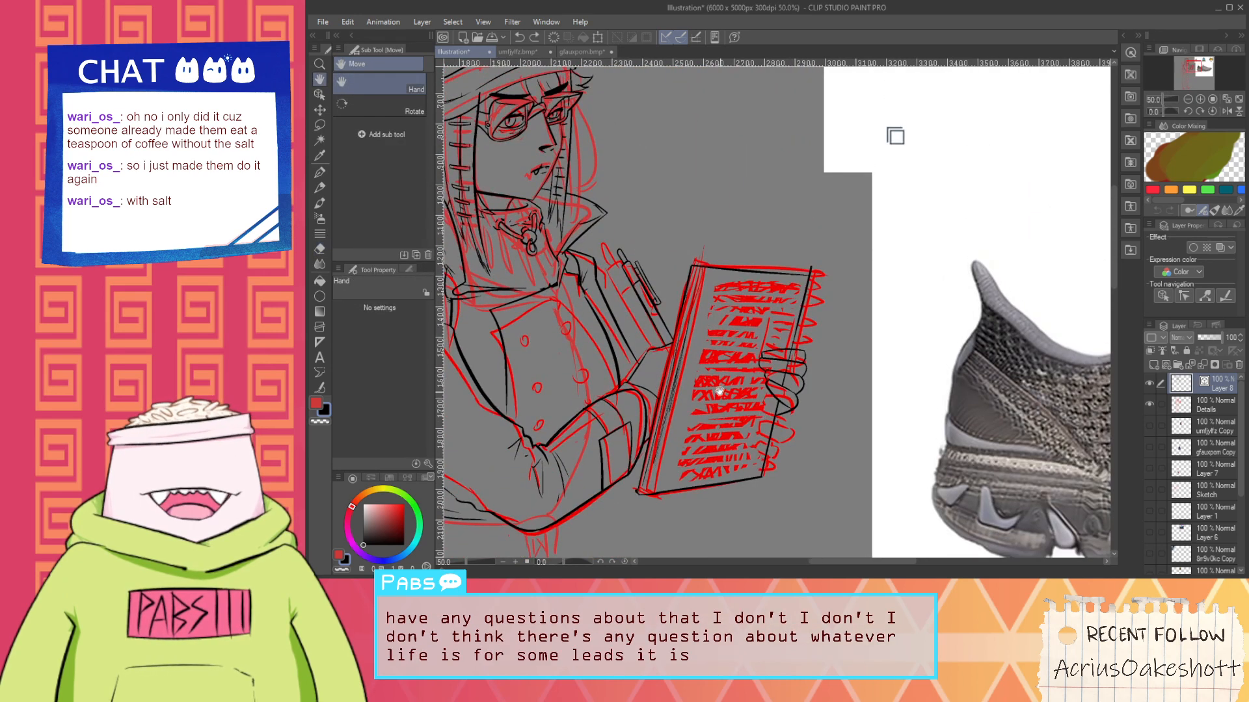
Select the finger strokes as vector objects and squash the hand slightly in height from below
{"action": "scroll", "coordinate": [718, 390], "scroll_direction": "up", "scroll_amount": 2}
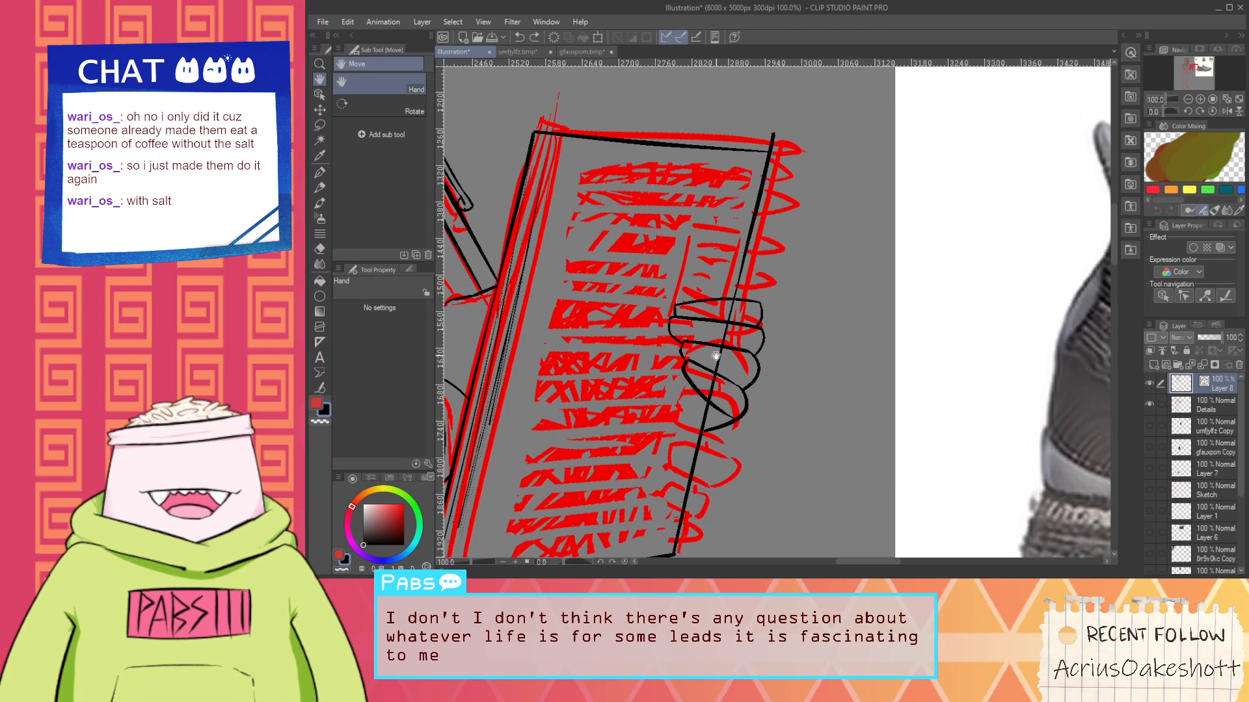
{"action": "left_click", "coordinate": [319, 94]}
{"action": "left_click", "coordinate": [692, 405]}
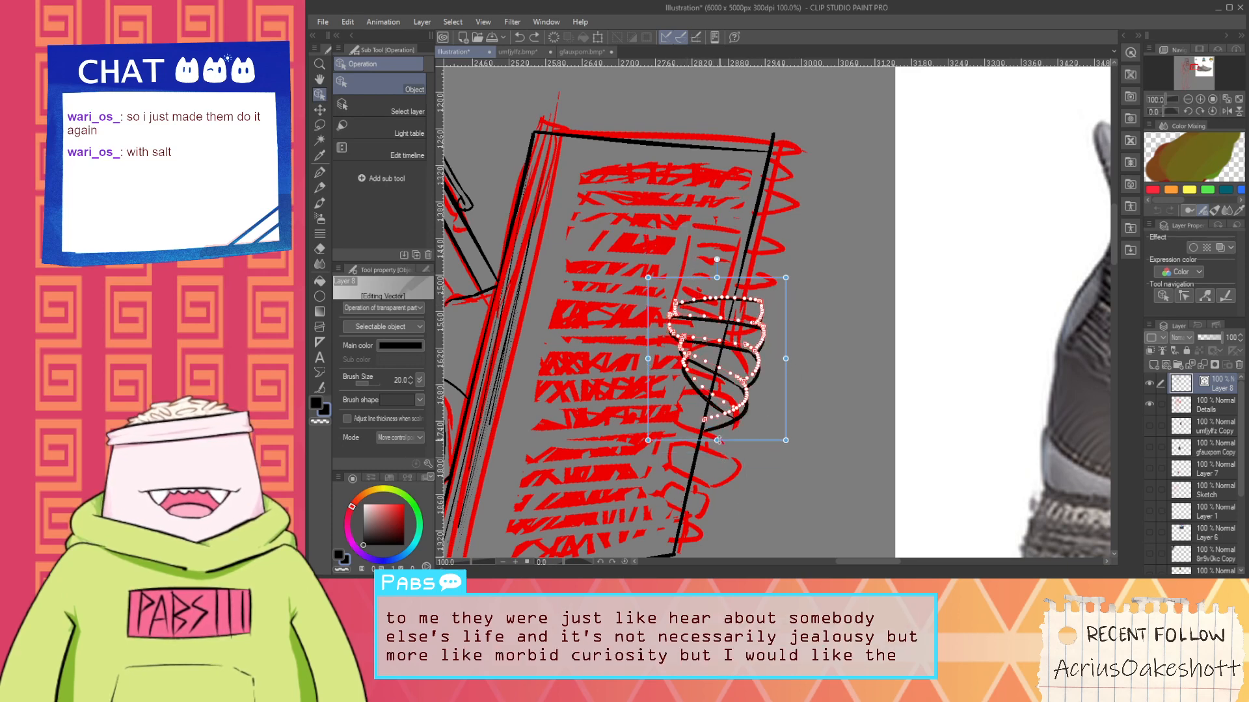
{"action": "left_click_drag", "start_coordinate": [716, 441], "coordinate": [723, 425]}
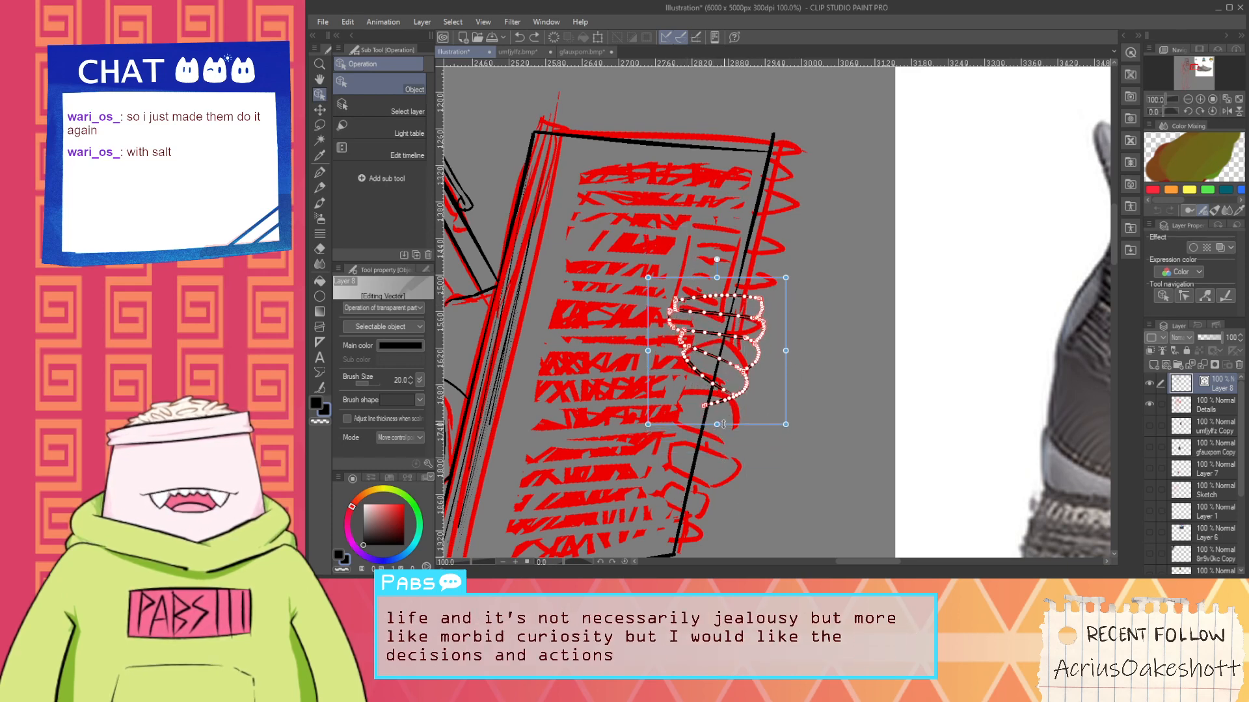
{"action": "left_click", "coordinate": [846, 373]}
Erase the page edge running through the fingers so the hand overlaps the book
{"action": "scroll", "coordinate": [712, 374], "scroll_direction": "up", "scroll_amount": 2}
{"action": "key", "text": "e"}
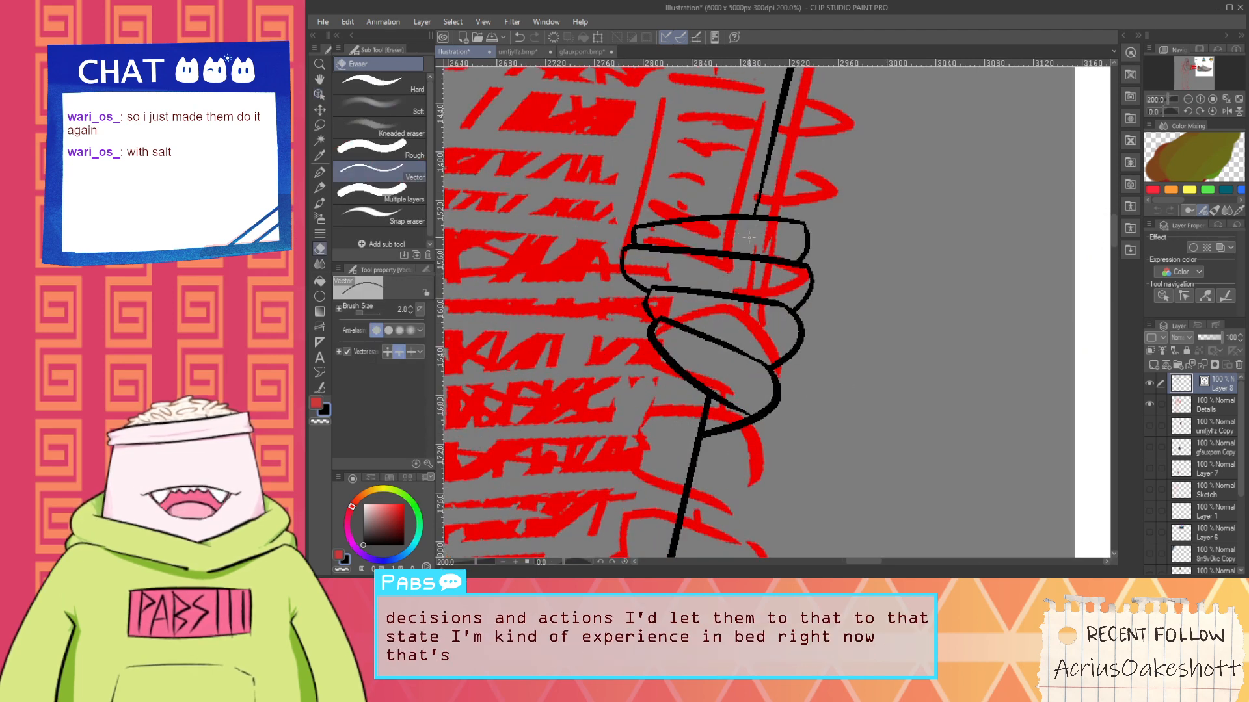
{"action": "scroll", "coordinate": [744, 245], "scroll_direction": "down", "scroll_amount": 3}
{"action": "scroll", "coordinate": [745, 248], "scroll_direction": "down", "scroll_amount": 1}
{"action": "key", "text": "space"}
{"action": "left_click_drag", "start_coordinate": [683, 316], "coordinate": [712, 416]}
{"action": "scroll", "coordinate": [703, 341], "scroll_direction": "down", "scroll_amount": 2}
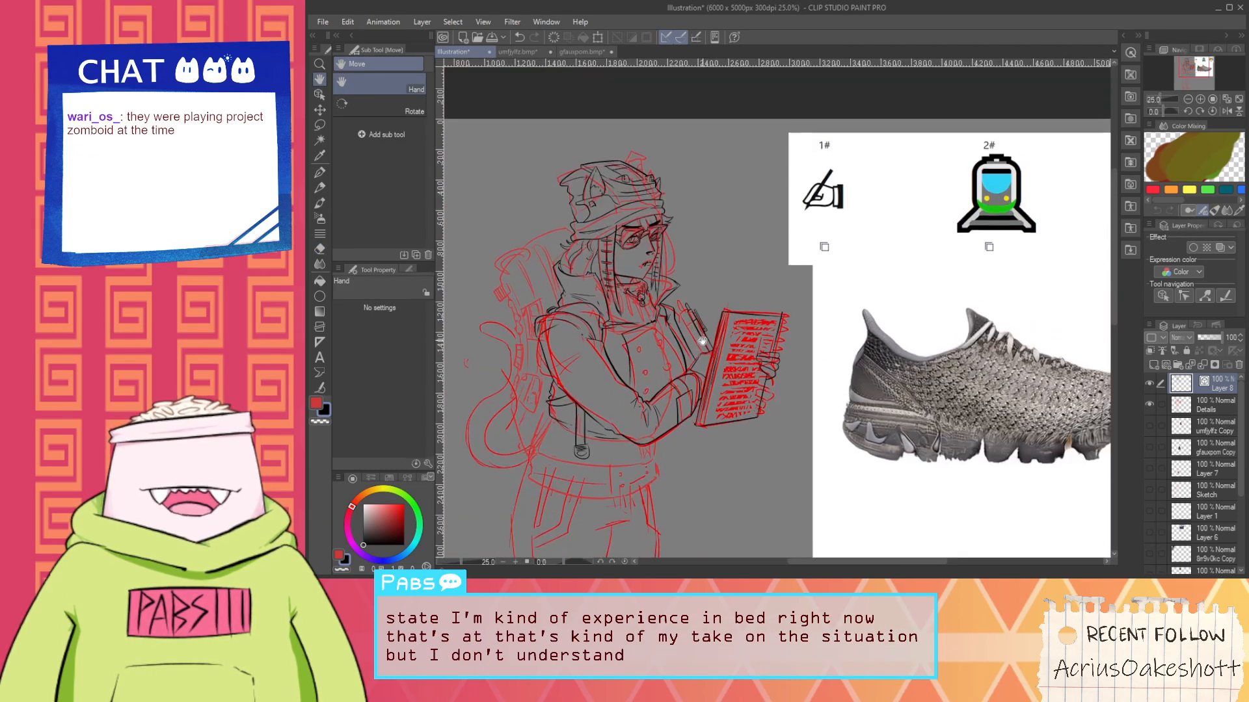
Ink the short curved band across the pen's barrel beside its clip
{"action": "scroll", "coordinate": [702, 341], "scroll_direction": "up", "scroll_amount": 8}
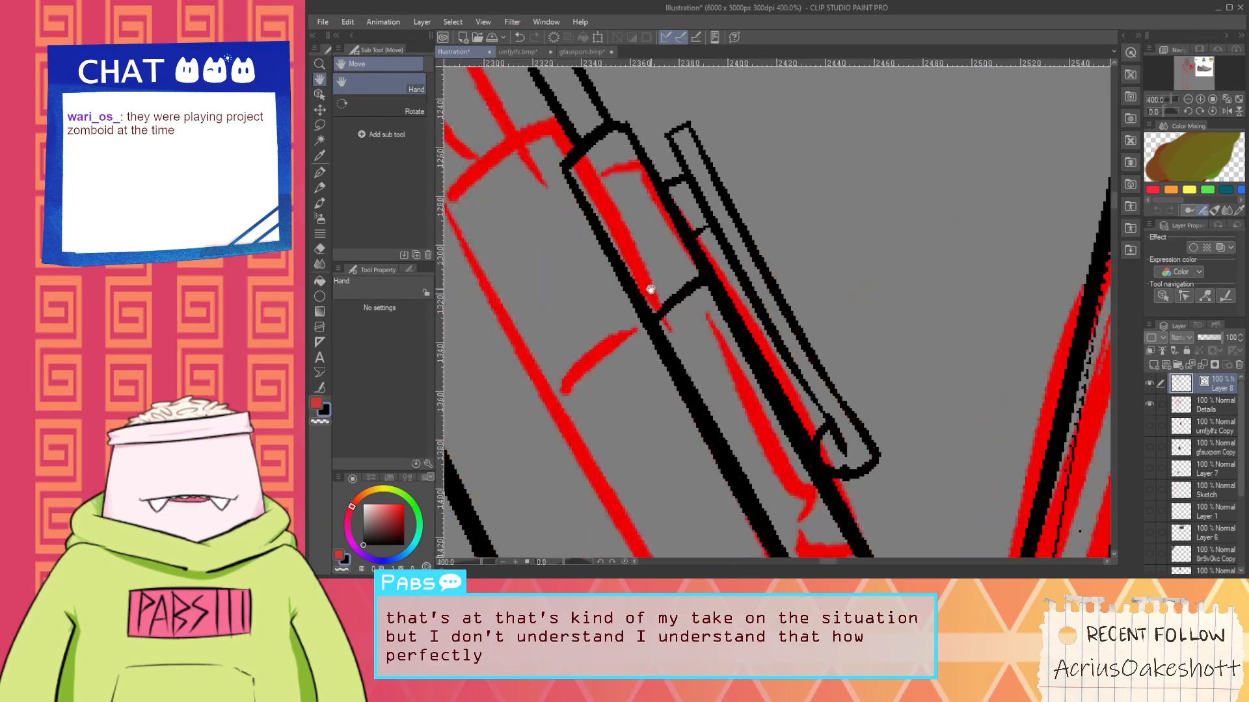
{"action": "key", "text": "e"}
{"action": "key", "text": "p"}
{"action": "left_click_drag", "start_coordinate": [652, 311], "coordinate": [723, 329]}
{"action": "key", "text": "ctrl+z"}
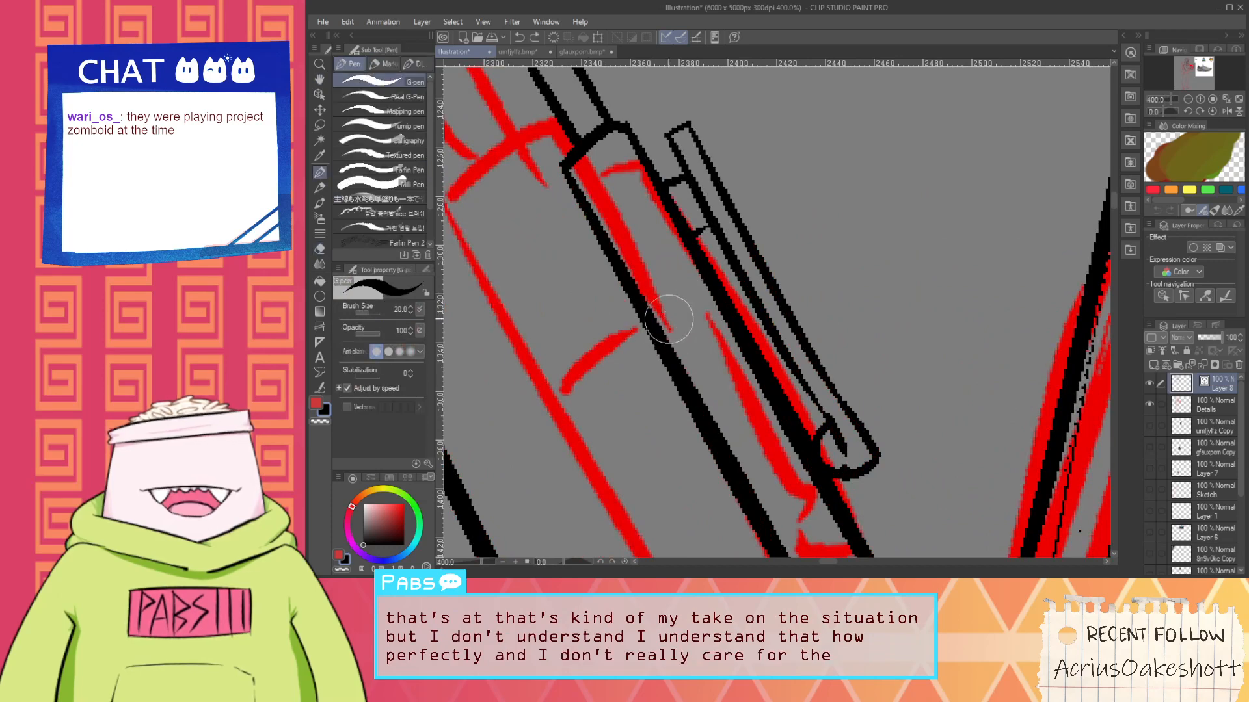
{"action": "left_click_drag", "start_coordinate": [652, 314], "coordinate": [713, 285]}
{"action": "scroll", "coordinate": [690, 313], "scroll_direction": "down", "scroll_amount": 6}
{"action": "key", "text": "space"}
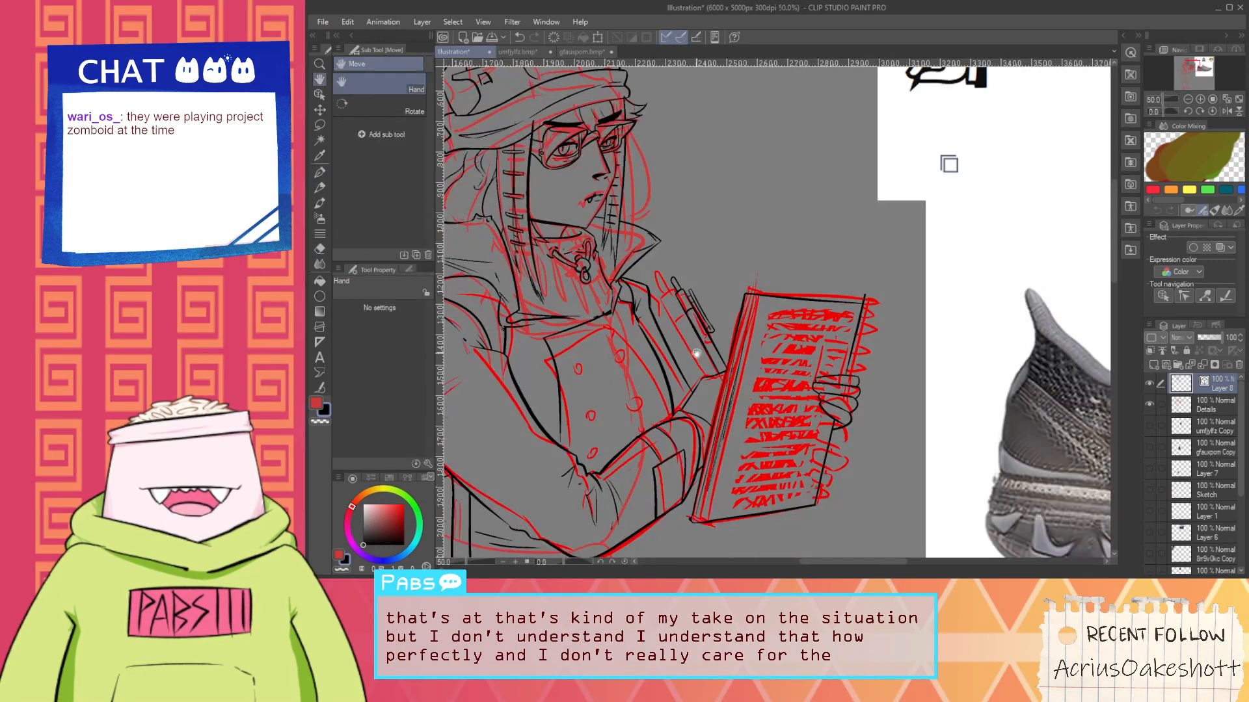
{"action": "left_click_drag", "start_coordinate": [697, 354], "coordinate": [713, 359]}
{"action": "scroll", "coordinate": [660, 312], "scroll_direction": "up", "scroll_amount": 1}
{"action": "mouse_move", "coordinate": [618, 324]}
{"action": "left_mouse_down"}
{"action": "mouse_move", "coordinate": [660, 312]}
{"action": "mouse_move", "coordinate": [701, 406]}
{"action": "mouse_move", "coordinate": [677, 371]}
{"action": "left_mouse_up"}
{"action": "scroll", "coordinate": [661, 312], "scroll_direction": "up", "scroll_amount": 4}
{"action": "key", "text": "e"}
{"action": "scroll", "coordinate": [651, 305], "scroll_direction": "down", "scroll_amount": 2}
{"action": "key", "text": "space"}
{"action": "scroll", "coordinate": [572, 389], "scroll_direction": "up", "scroll_amount": 1}
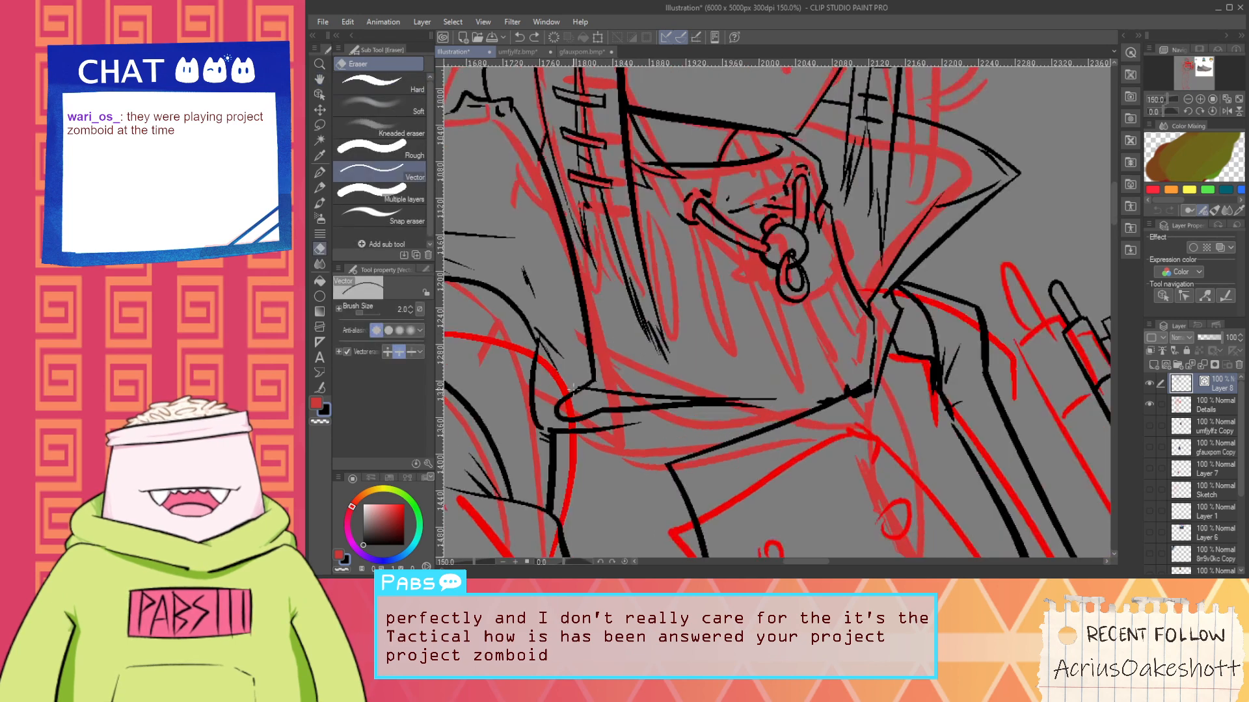
{"action": "scroll", "coordinate": [573, 389], "scroll_direction": "up", "scroll_amount": 1}
{"action": "scroll", "coordinate": [585, 386], "scroll_direction": "down", "scroll_amount": 1}
{"action": "key", "text": "space"}
{"action": "left_click_drag", "start_coordinate": [655, 367], "coordinate": [675, 401]}
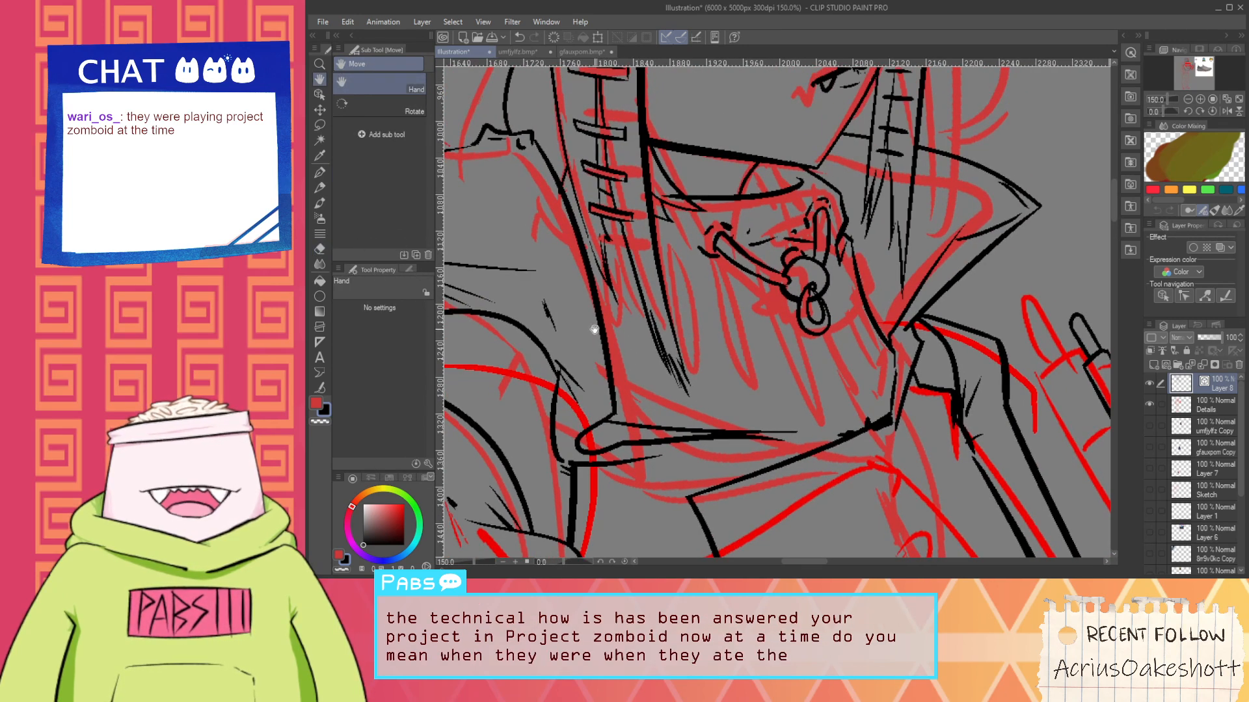
{"action": "key", "text": "p"}
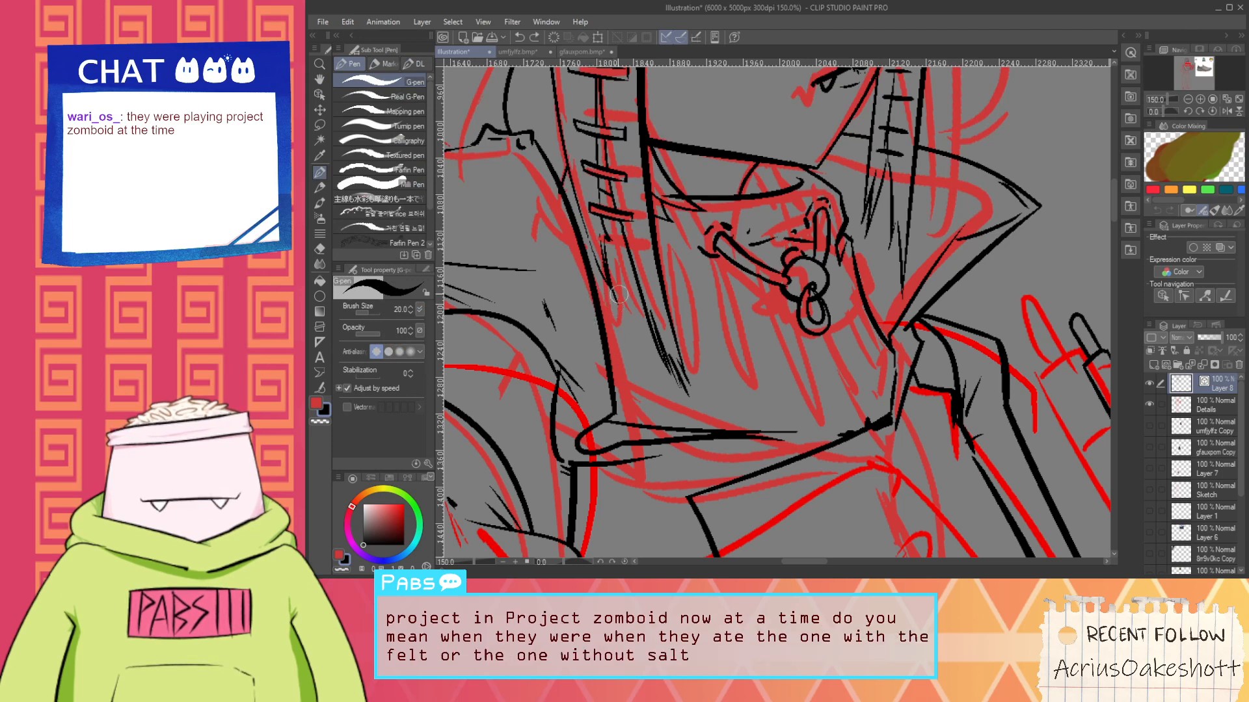
{"action": "left_click_drag", "start_coordinate": [615, 255], "coordinate": [641, 402]}
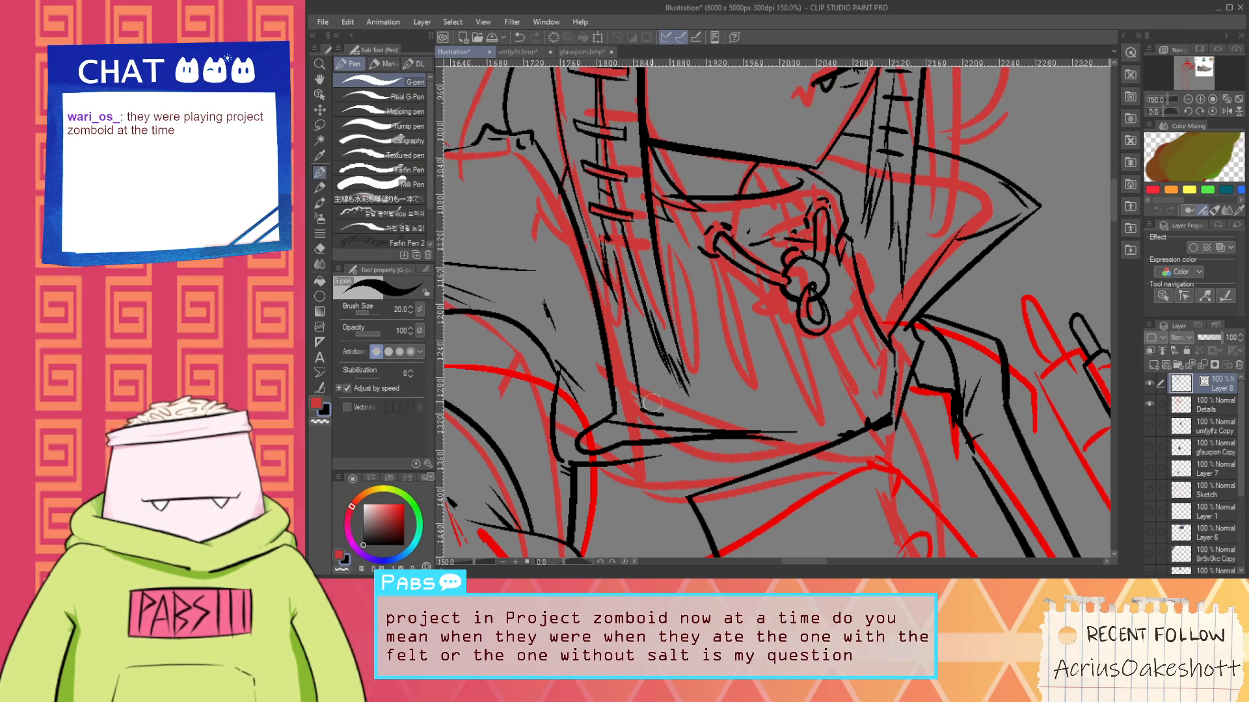
{"action": "key", "text": "ctrl+z"}
Ink a small crease mark between the coat's front edge and the hand holding the book's spine
{"action": "scroll", "coordinate": [646, 413], "scroll_direction": "down", "scroll_amount": 2}
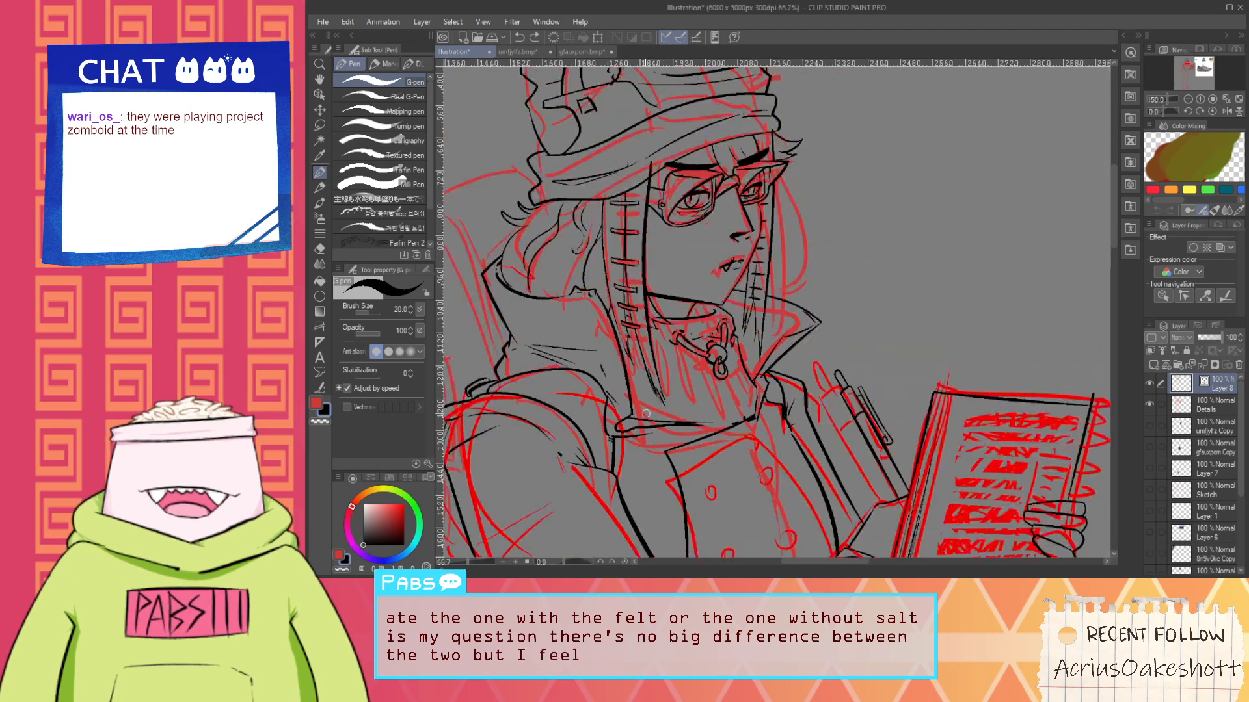
{"action": "scroll", "coordinate": [646, 414], "scroll_direction": "down", "scroll_amount": 2}
{"action": "key", "text": "space"}
{"action": "left_click_drag", "start_coordinate": [697, 517], "coordinate": [708, 365]}
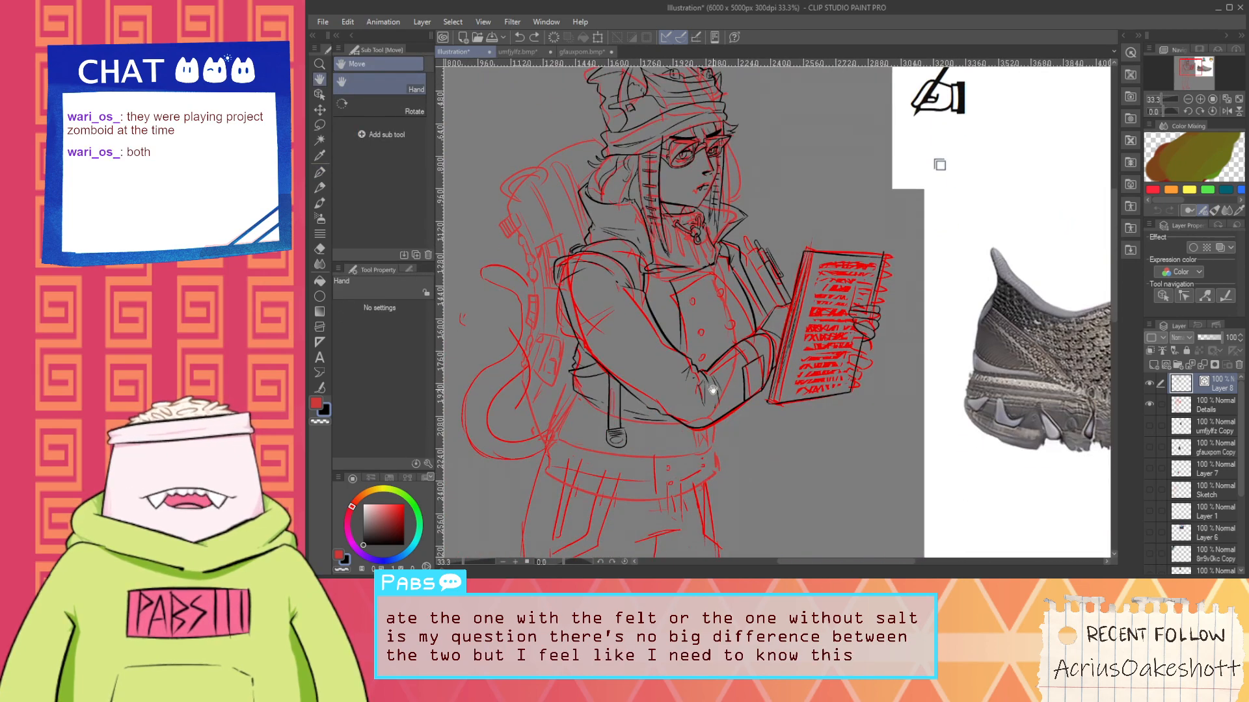
{"action": "scroll", "coordinate": [741, 315], "scroll_direction": "up", "scroll_amount": 5}
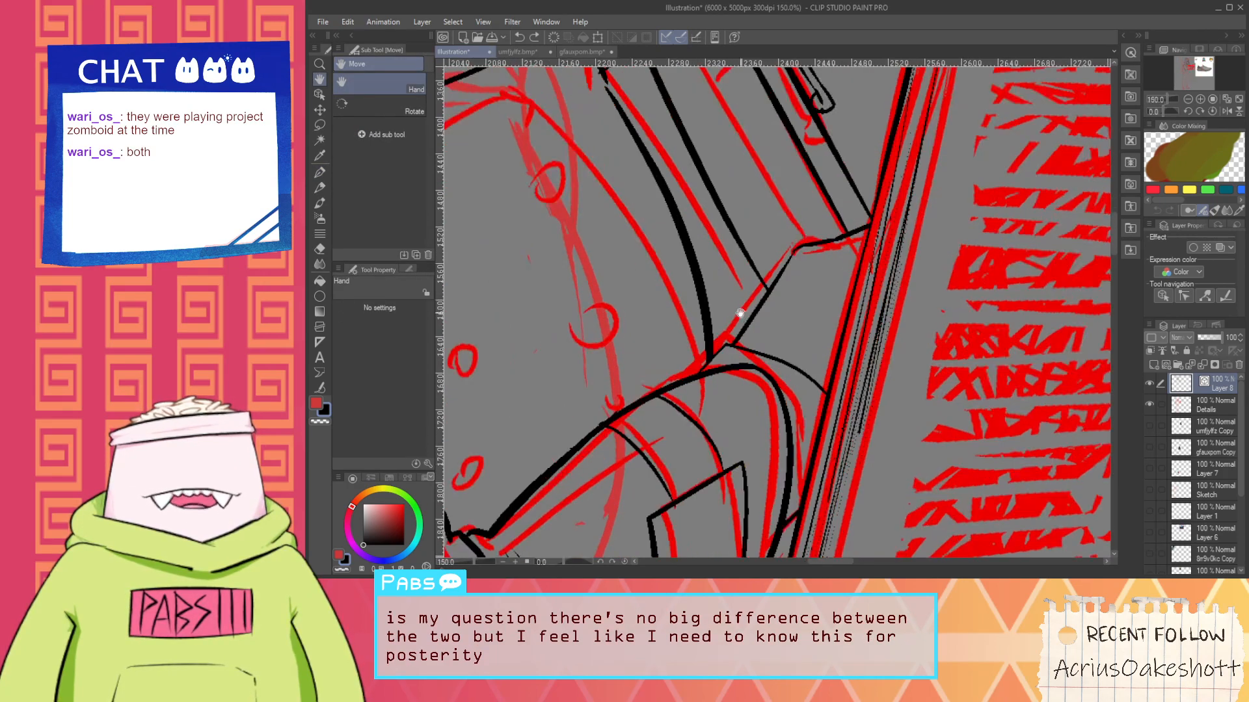
{"action": "left_click_drag", "start_coordinate": [754, 301], "coordinate": [723, 340]}
{"action": "key", "text": "ctrl+z"}
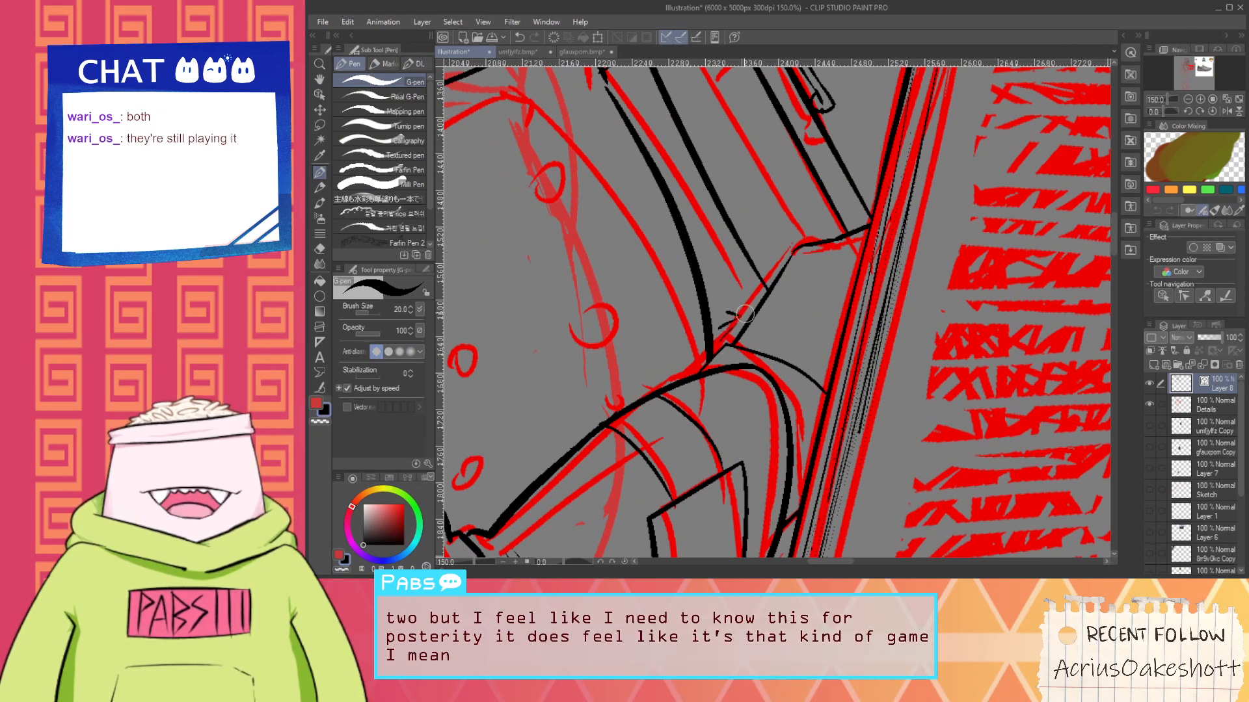
{"action": "scroll", "coordinate": [754, 301], "scroll_direction": "down", "scroll_amount": 5}
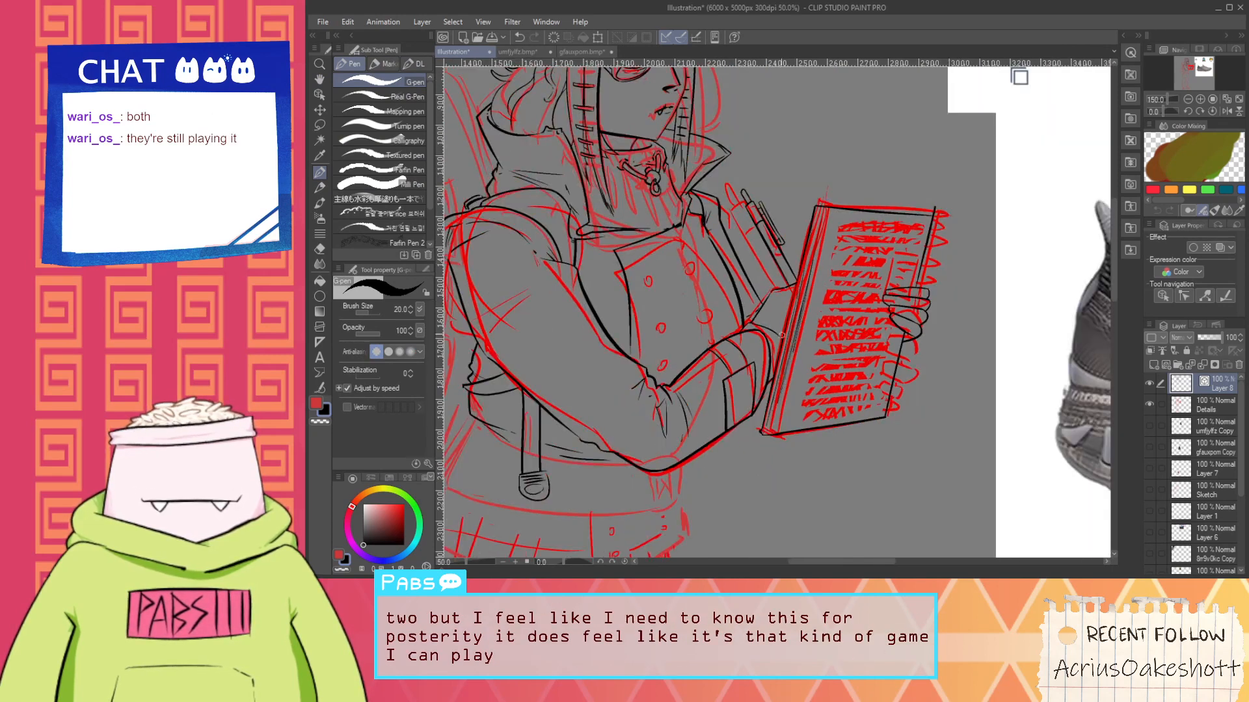
Ink the lower edge of the wide waist band as one long shallow curve starting from its inked side
{"action": "left_click_drag", "start_coordinate": [718, 447], "coordinate": [802, 363]}
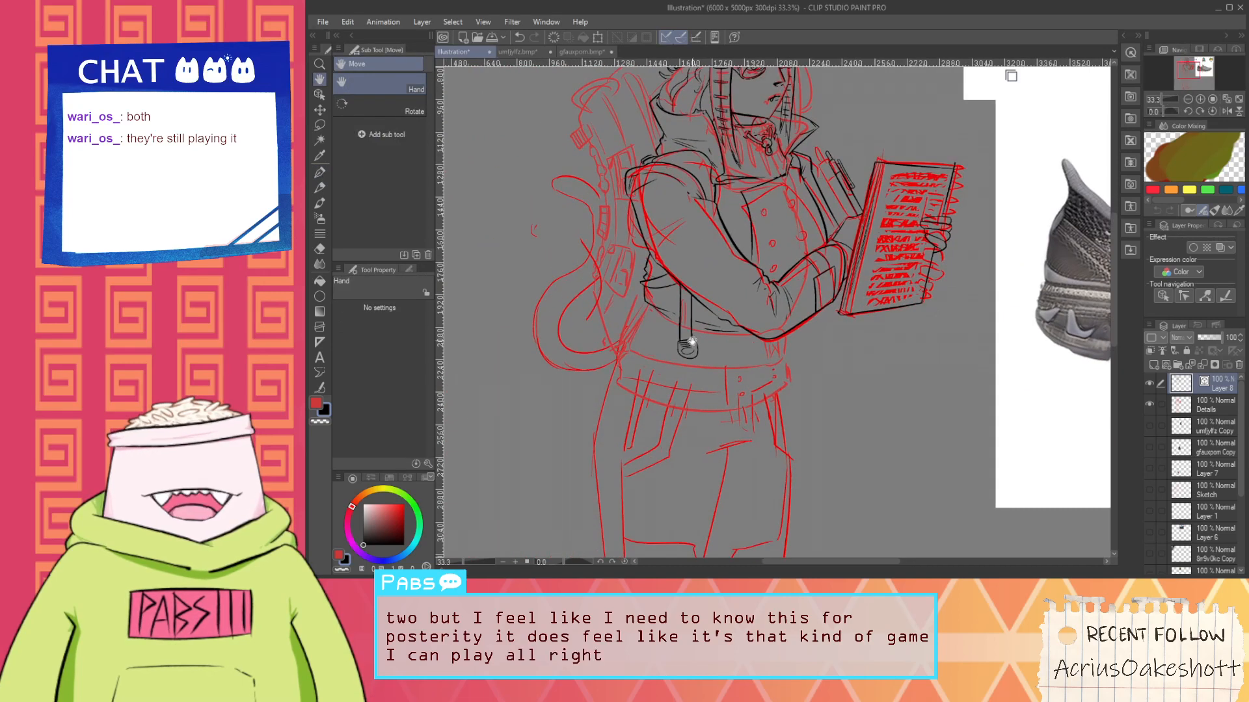
{"action": "scroll", "coordinate": [616, 344], "scroll_direction": "up", "scroll_amount": 2}
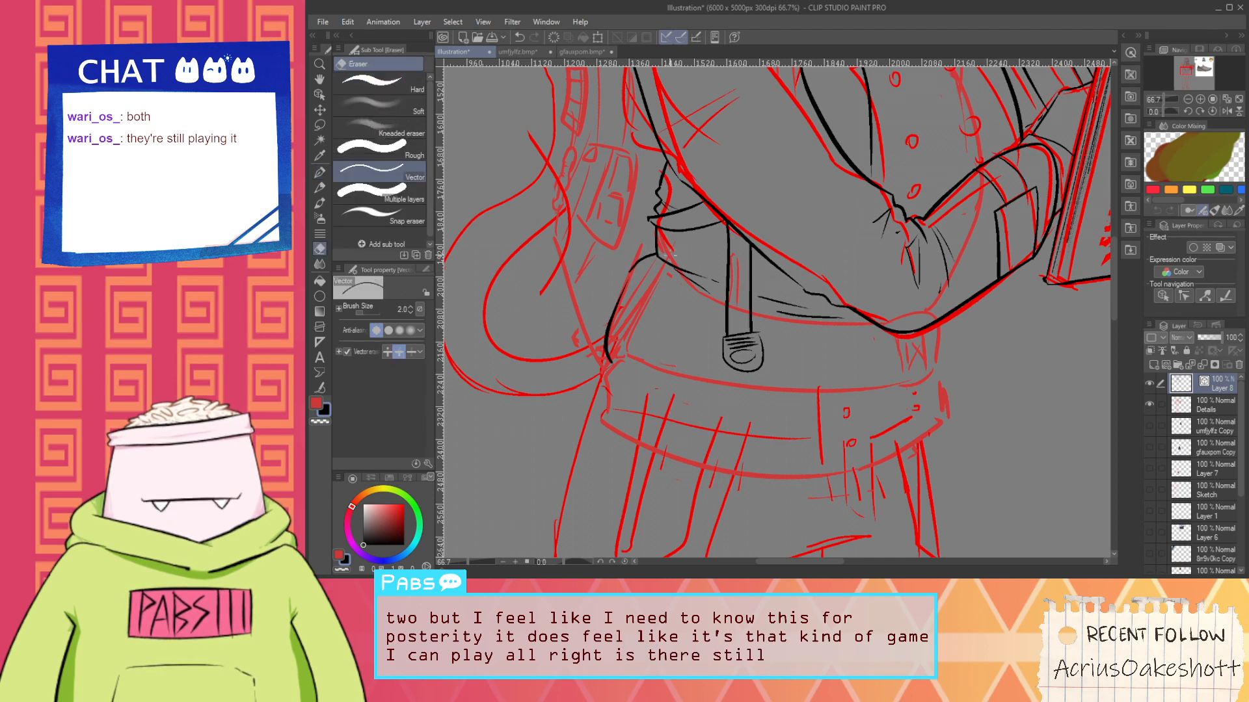
{"action": "left_click_drag", "start_coordinate": [608, 361], "coordinate": [790, 404]}
{"action": "key", "text": "ctrl+z"}
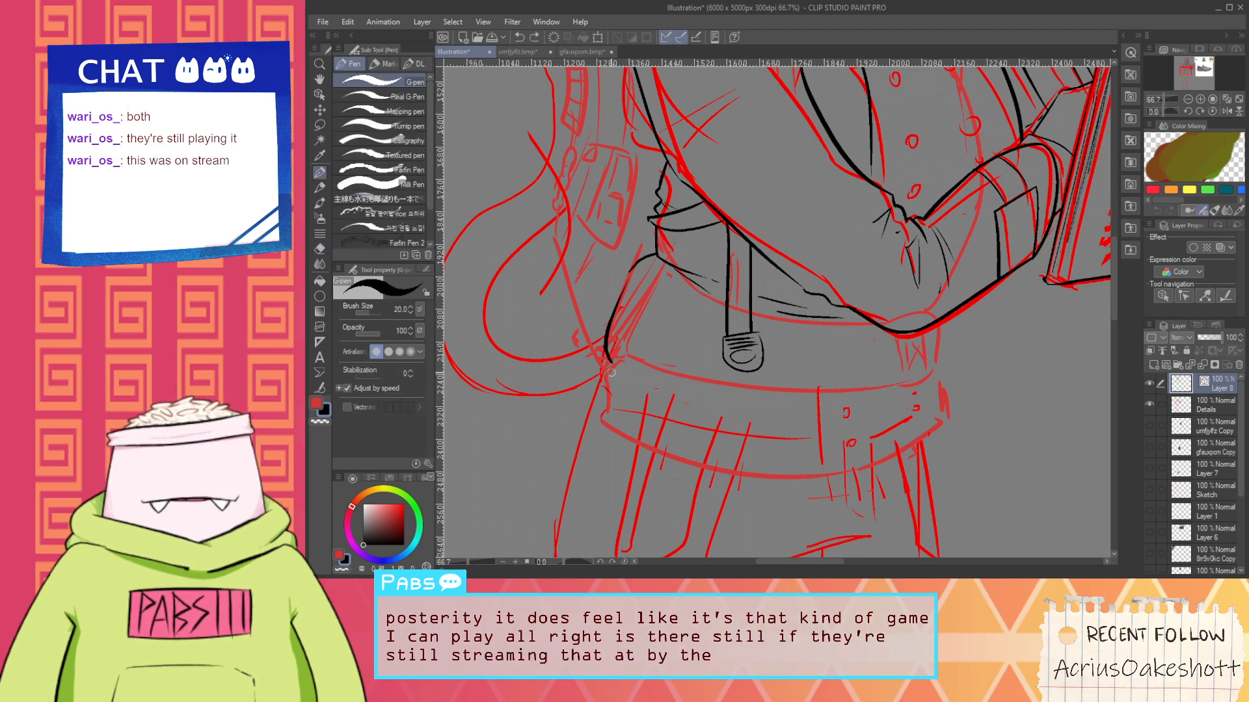
{"action": "left_click_drag", "start_coordinate": [693, 386], "coordinate": [900, 374]}
{"action": "key", "text": "ctrl+z"}
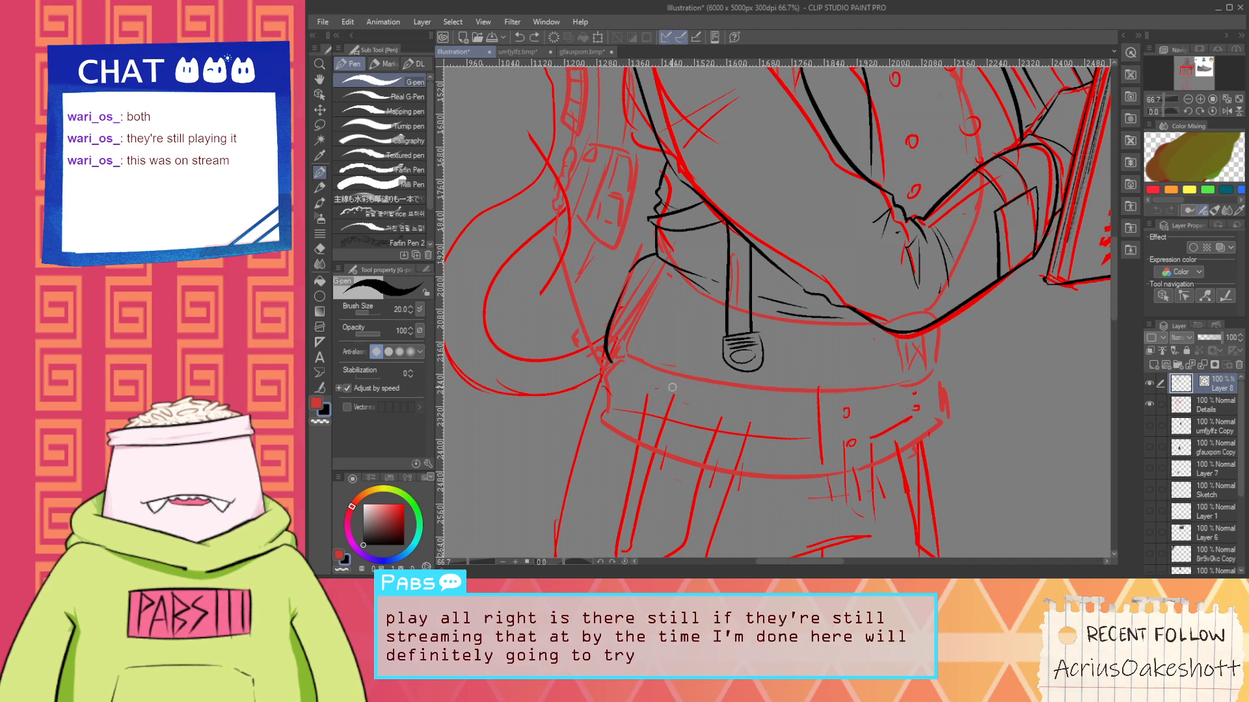
{"action": "left_click_drag", "start_coordinate": [613, 360], "coordinate": [891, 368]}
{"action": "key", "text": "ctrl+z"}
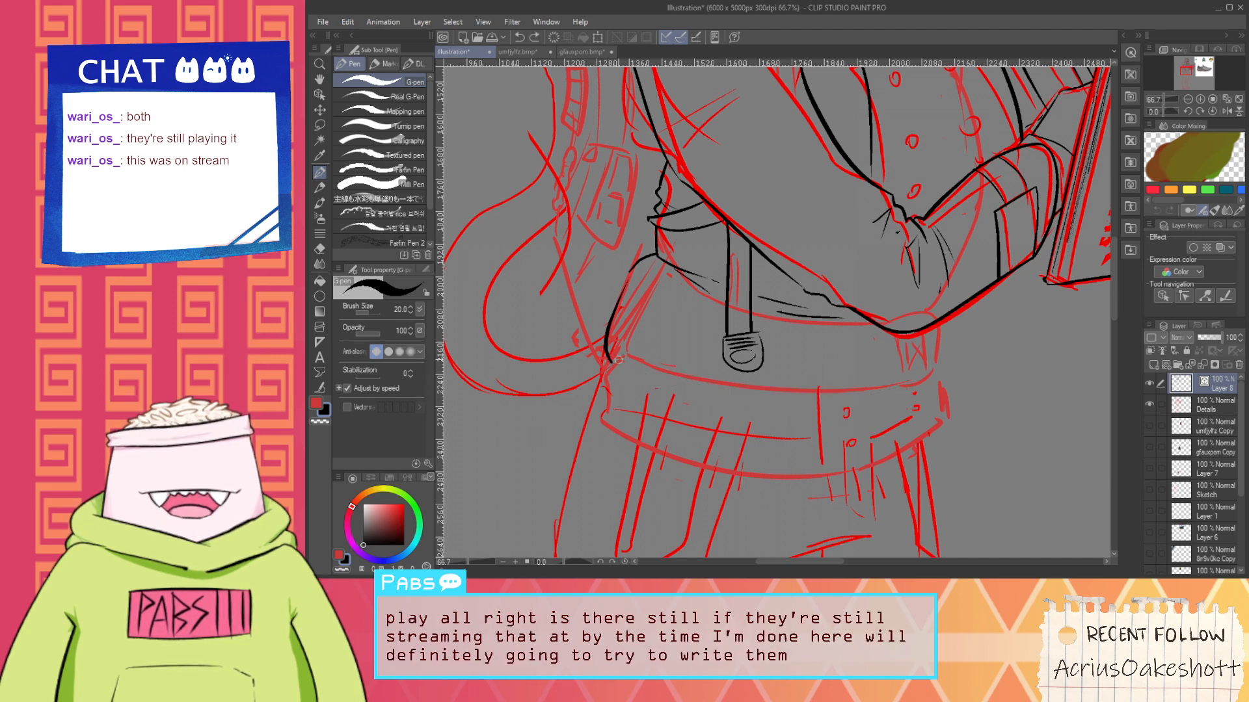
{"action": "left_click_drag", "start_coordinate": [628, 371], "coordinate": [924, 377]}
{"action": "key", "text": "ctrl+z"}
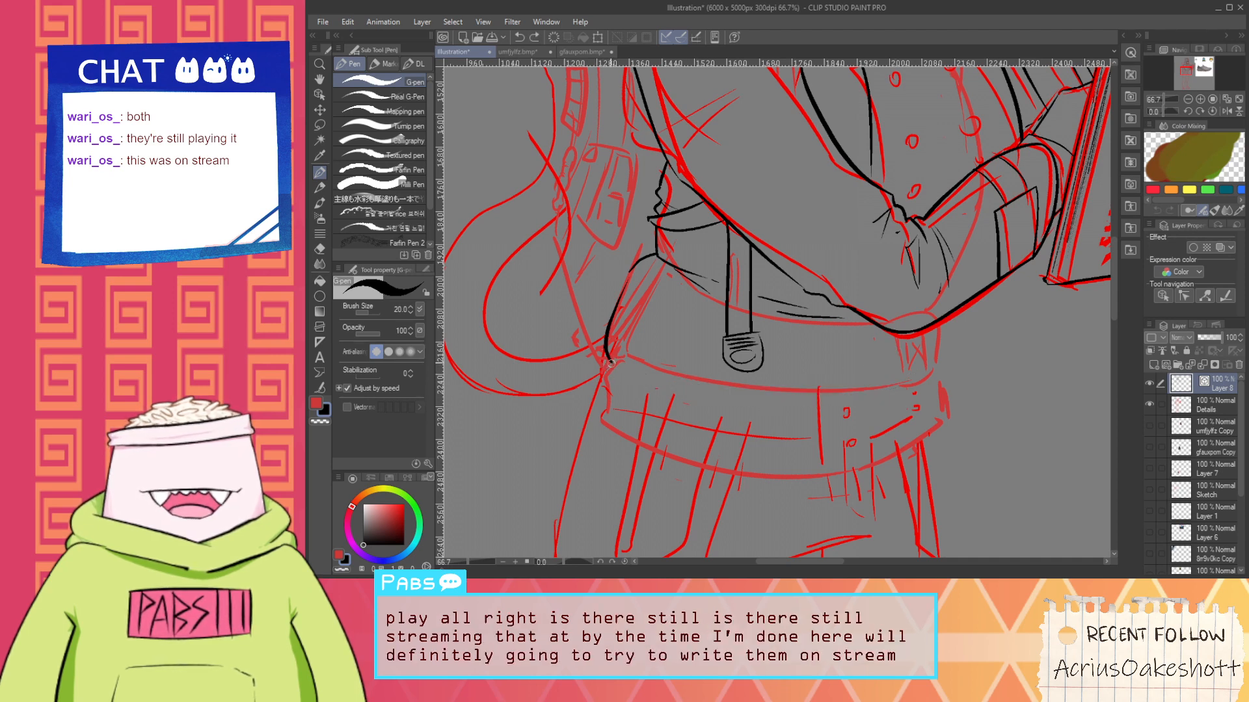
{"action": "left_click_drag", "start_coordinate": [611, 362], "coordinate": [955, 384]}
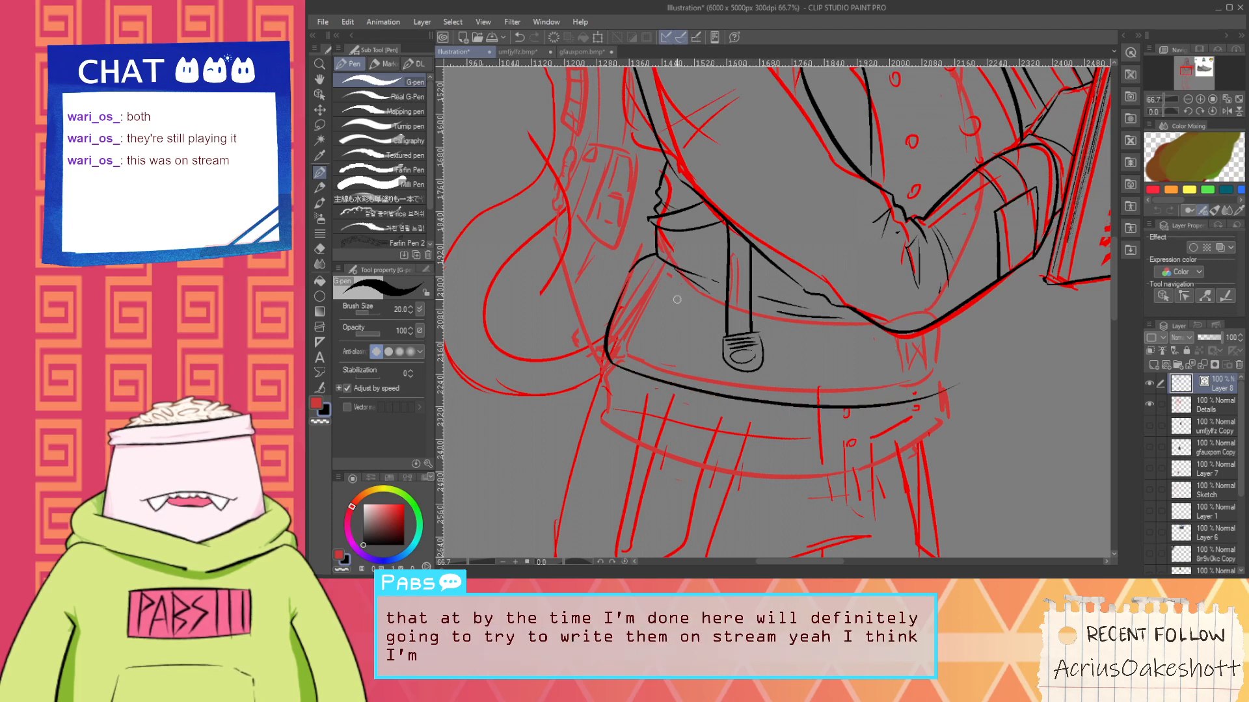
Ink the waist band's upper edge sloping down below the forearm, leaving it clear where the hanging strap overlaps
{"action": "left_click_drag", "start_coordinate": [692, 308], "coordinate": [668, 309]}
{"action": "left_click_drag", "start_coordinate": [629, 263], "coordinate": [826, 341]}
{"action": "key", "text": "ctrl+z"}
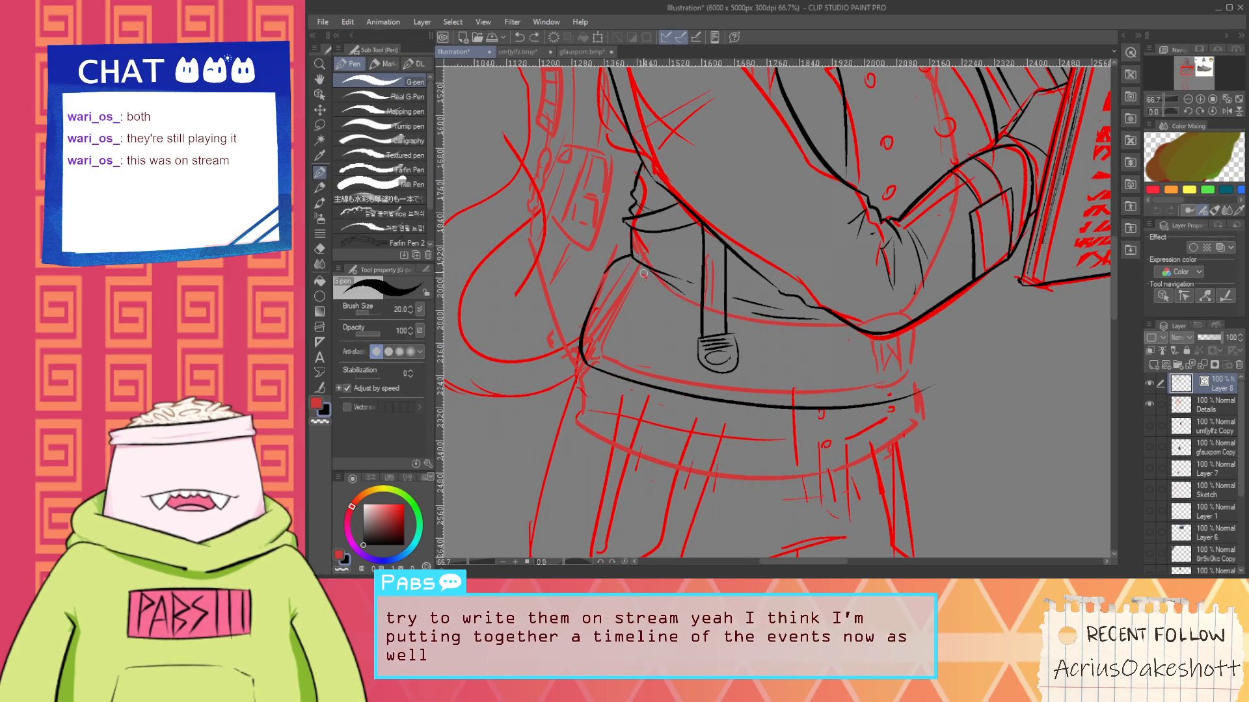
{"action": "left_click_drag", "start_coordinate": [630, 263], "coordinate": [821, 337]}
{"action": "key", "text": "ctrl+z"}
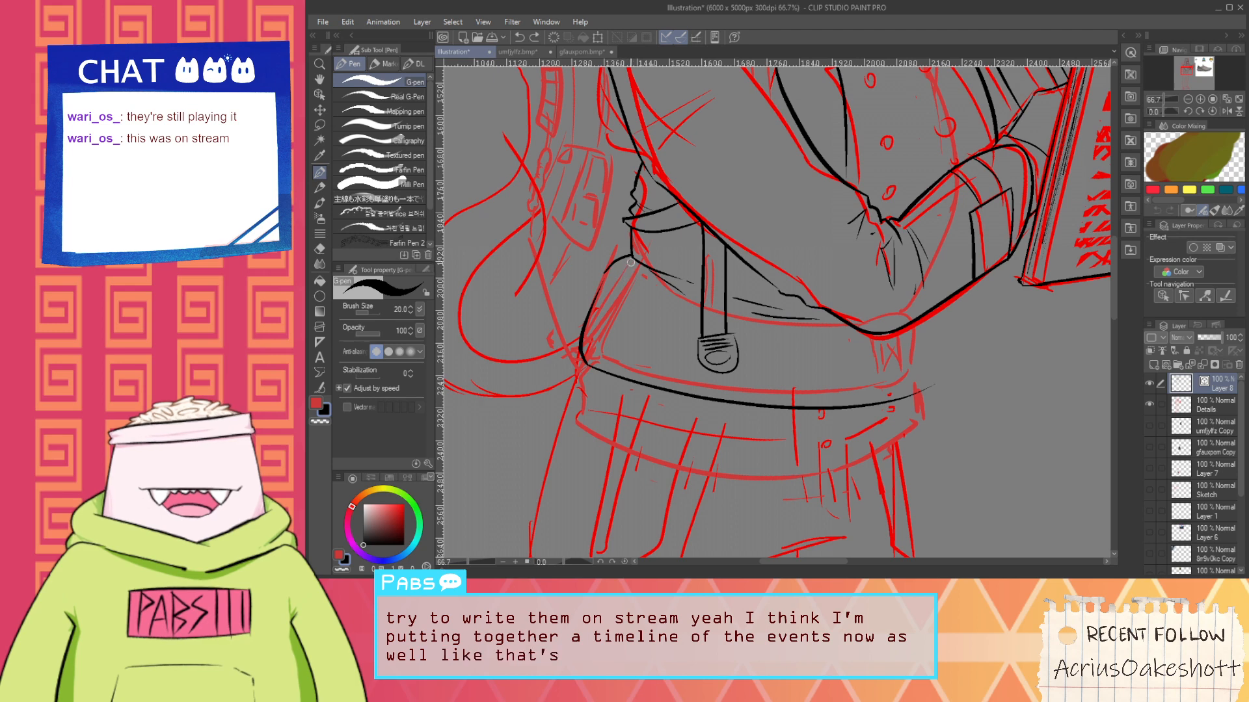
{"action": "key", "text": "ctrl+z"}
{"action": "left_click_drag", "start_coordinate": [635, 260], "coordinate": [895, 361]}
{"action": "key", "text": "ctrl+z"}
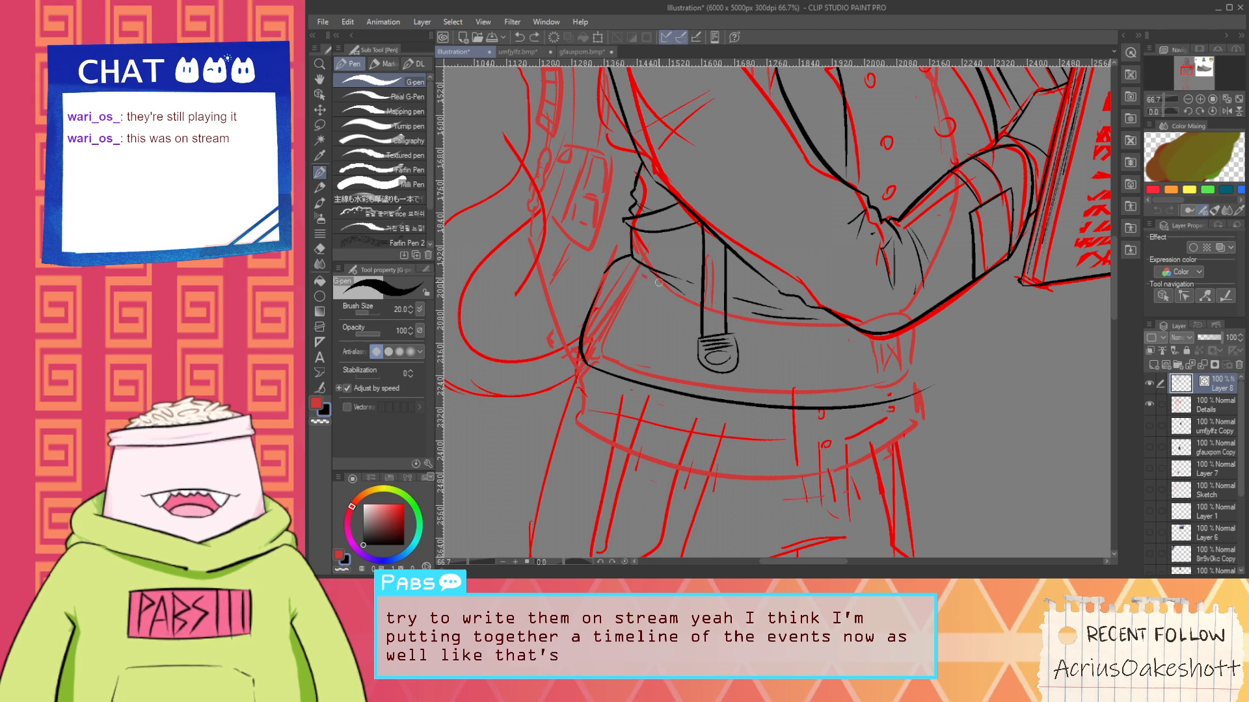
{"action": "mouse_move", "coordinate": [638, 264]}
{"action": "left_mouse_down"}
{"action": "mouse_move", "coordinate": [662, 291]}
{"action": "mouse_move", "coordinate": [875, 354]}
{"action": "mouse_move", "coordinate": [769, 372]}
{"action": "left_mouse_up"}
{"action": "key", "text": "e"}
{"action": "scroll", "coordinate": [722, 306], "scroll_direction": "up", "scroll_amount": 2}
{"action": "scroll", "coordinate": [712, 332], "scroll_direction": "down", "scroll_amount": 1}
{"action": "key", "text": "space"}
{"action": "scroll", "coordinate": [772, 364], "scroll_direction": "up", "scroll_amount": 1}
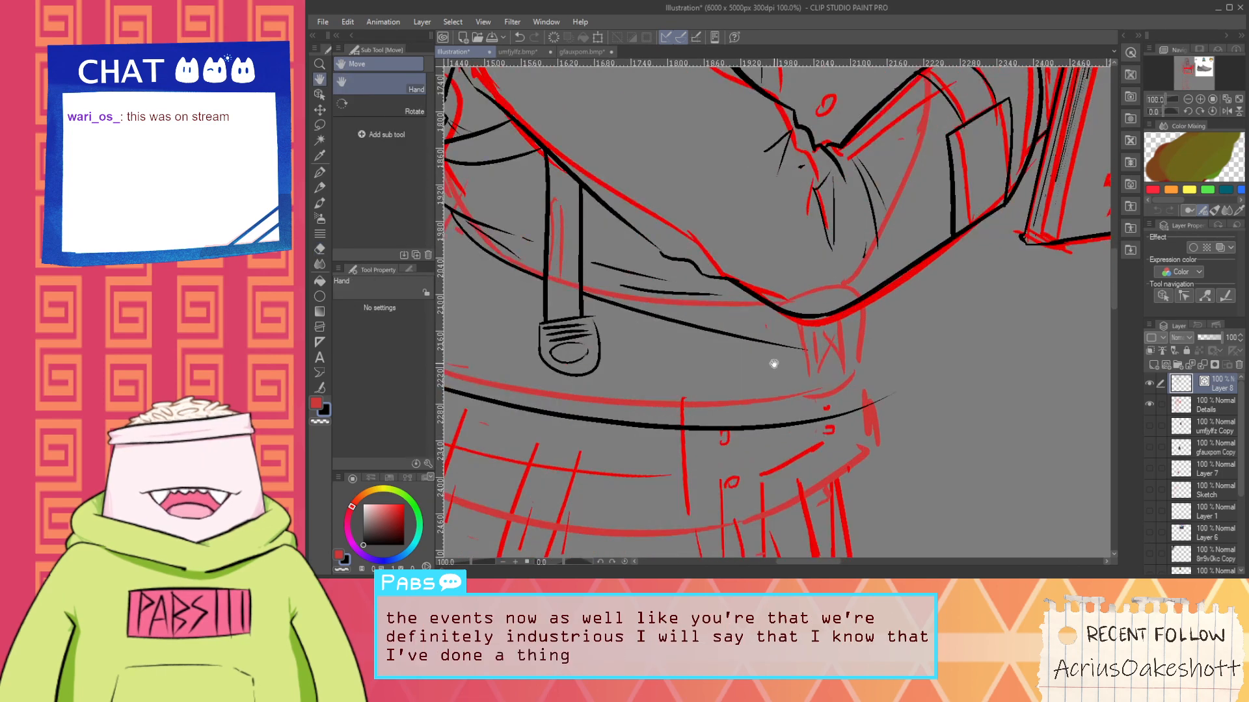
Close the waist band with a curved end line below the elbow and erase the overshooting strokes at its corners
{"action": "scroll", "coordinate": [757, 343], "scroll_direction": "up", "scroll_amount": 1}
{"action": "key", "text": "p"}
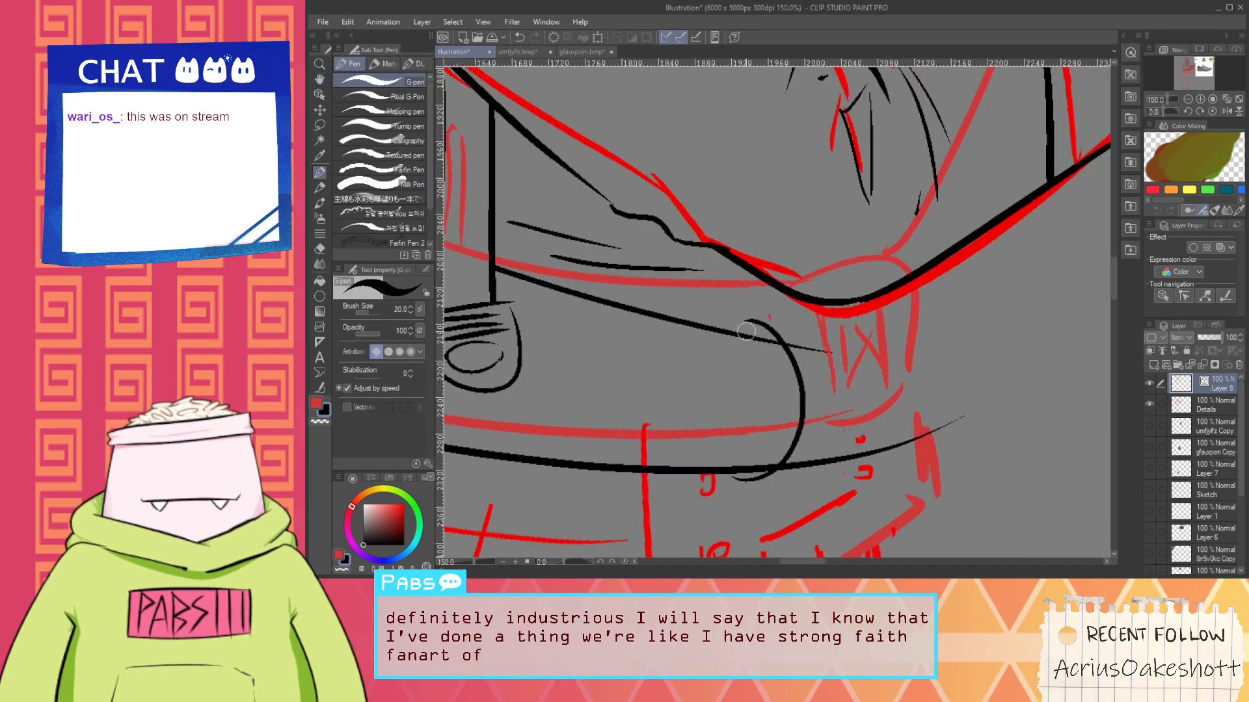
{"action": "mouse_move", "coordinate": [762, 330]}
{"action": "left_mouse_down"}
{"action": "mouse_move", "coordinate": [748, 496]}
{"action": "mouse_move", "coordinate": [808, 392]}
{"action": "mouse_move", "coordinate": [796, 325]}
{"action": "left_mouse_up"}
{"action": "key", "text": "ctrl+z"}
{"action": "key", "text": "e"}
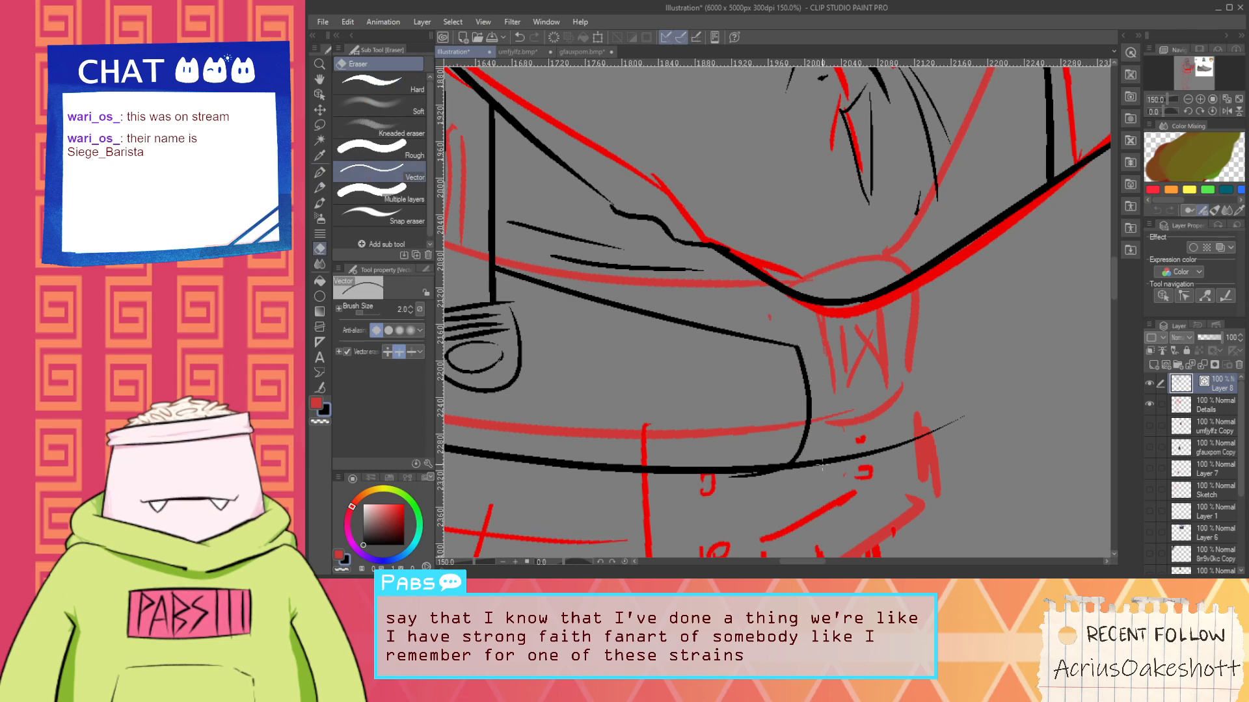
{"action": "left_click_drag", "start_coordinate": [822, 465], "coordinate": [761, 476]}
{"action": "scroll", "coordinate": [783, 459], "scroll_direction": "down", "scroll_amount": 1}
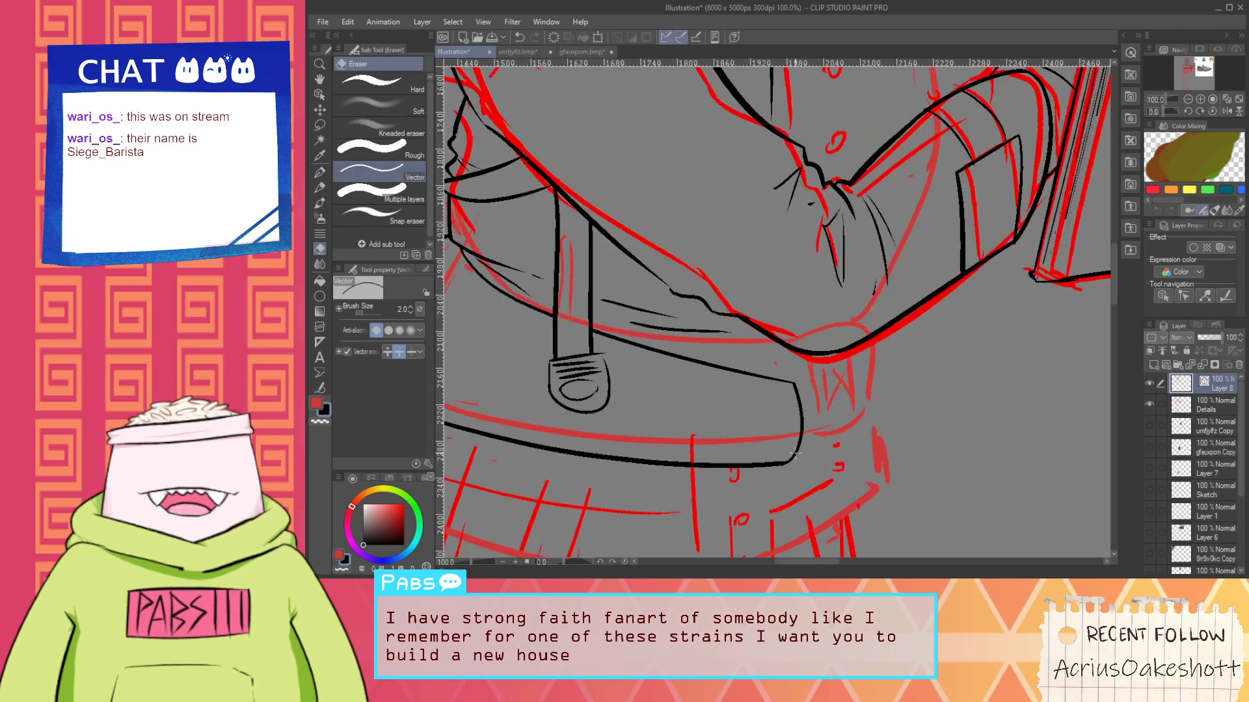
{"action": "key", "text": "h"}
{"action": "scroll", "coordinate": [805, 417], "scroll_direction": "up", "scroll_amount": 1}
{"action": "key", "text": "p"}
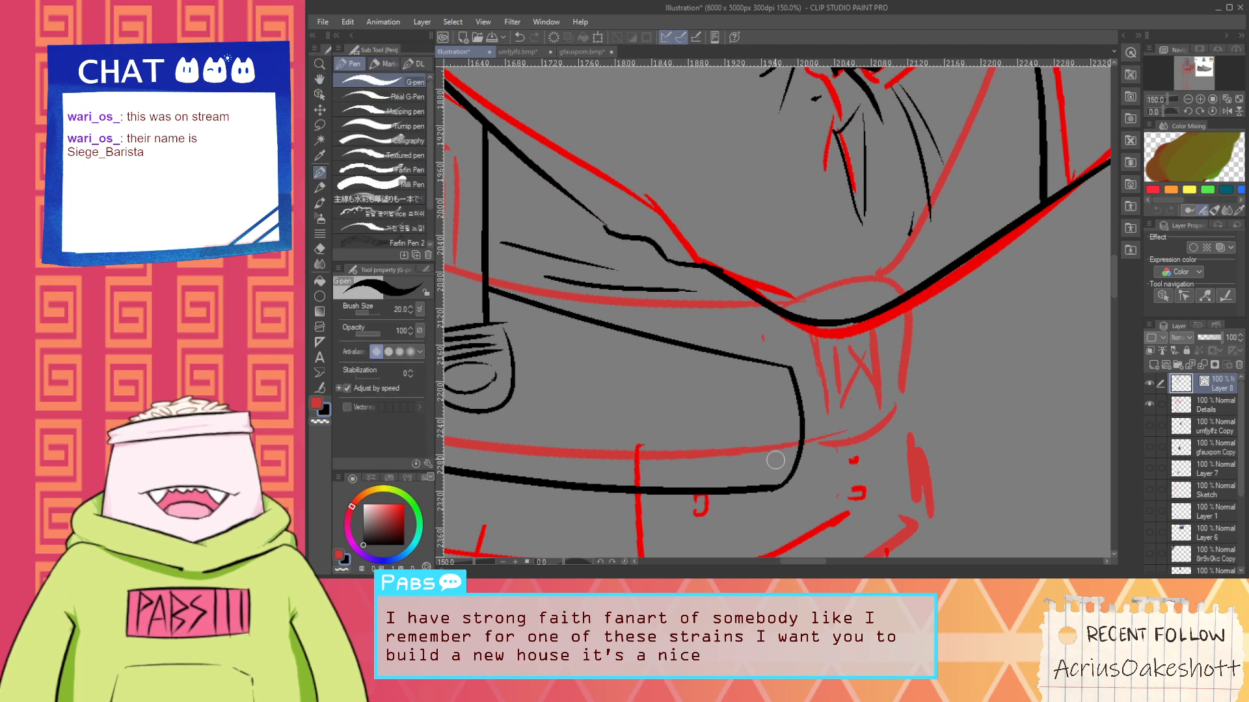
{"action": "left_click_drag", "start_coordinate": [766, 468], "coordinate": [931, 443]}
{"action": "key", "text": "ctrl+z"}
{"action": "left_click_drag", "start_coordinate": [761, 468], "coordinate": [931, 443]}
{"action": "key", "text": "ctrl+z"}
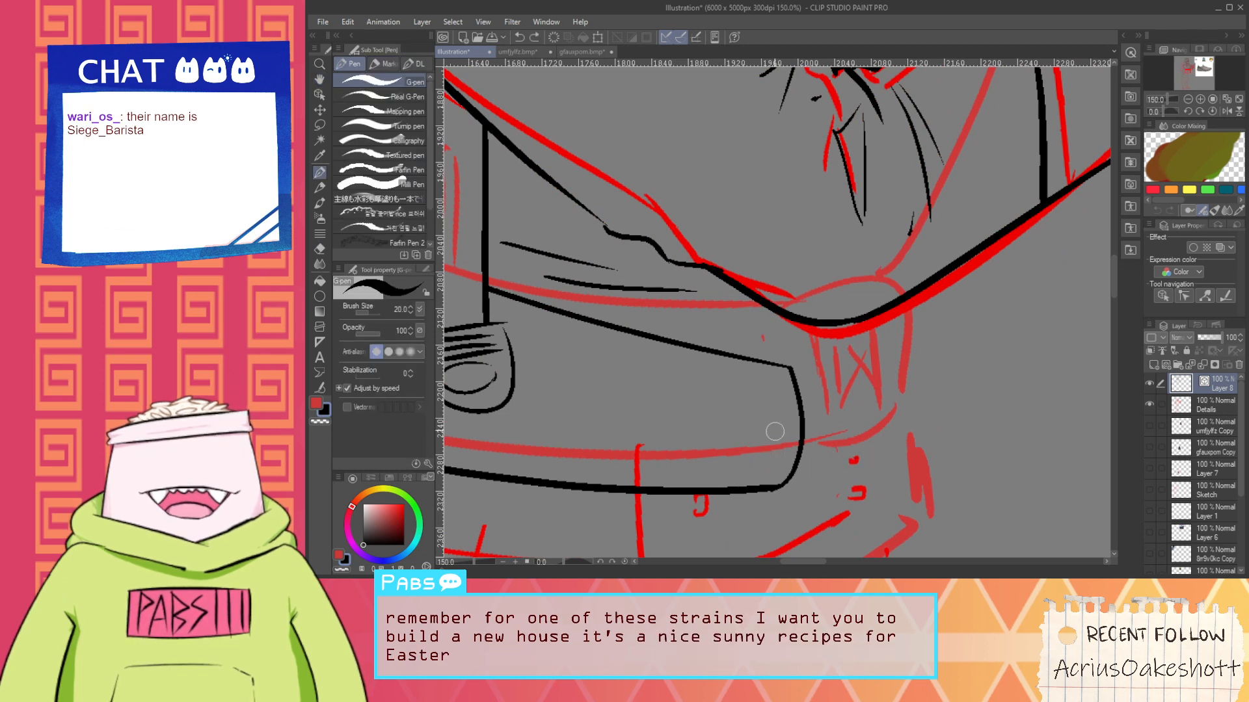
{"action": "left_click_drag", "start_coordinate": [765, 468], "coordinate": [930, 442]}
{"action": "key", "text": "ctrl+z"}
{"action": "mouse_move", "coordinate": [774, 468]}
{"action": "left_mouse_down"}
{"action": "mouse_move", "coordinate": [928, 439]}
{"action": "mouse_move", "coordinate": [793, 464]}
{"action": "mouse_move", "coordinate": [919, 437]}
{"action": "left_mouse_up"}
{"action": "key", "text": "ctrl+z"}
{"action": "key", "text": "ctrl+z"}
Ink a near-vertical line parallel to the waist band's curved end, with short cross strokes joining the two
{"action": "mouse_move", "coordinate": [783, 391]}
{"action": "left_mouse_down"}
{"action": "mouse_move", "coordinate": [832, 388]}
{"action": "mouse_move", "coordinate": [816, 508]}
{"action": "left_mouse_up"}
{"action": "key", "text": "ctrl+z"}
{"action": "left_click_drag", "start_coordinate": [813, 372], "coordinate": [817, 476]}
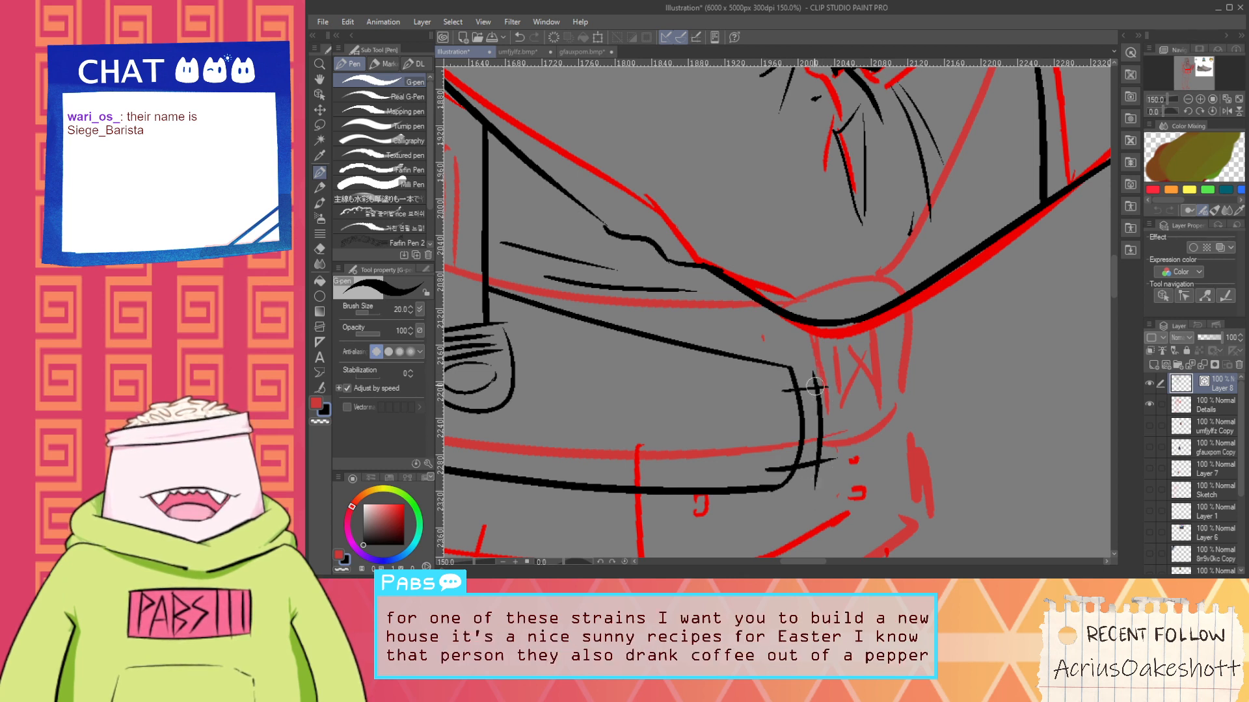
{"action": "key", "text": "ctrl+z"}
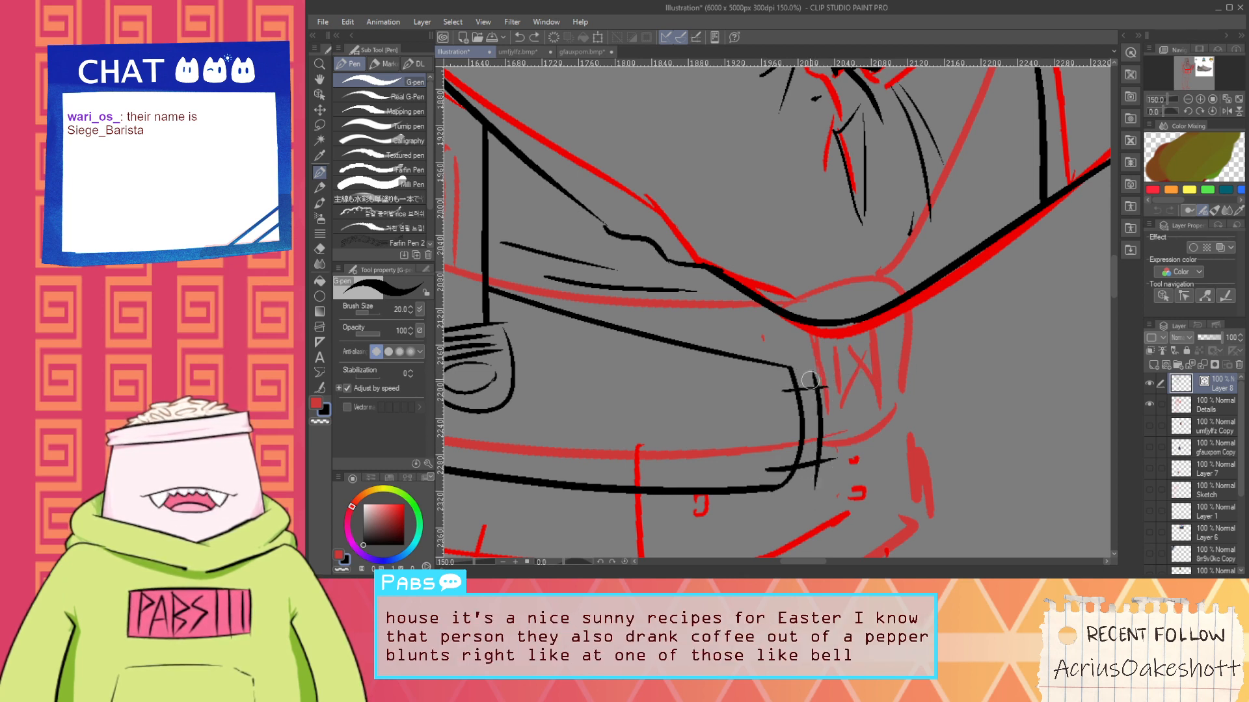
Ink the lower edge of the narrow belt extending outward and slightly upward from the waist band's end
{"action": "left_click_drag", "start_coordinate": [800, 480], "coordinate": [918, 452]}
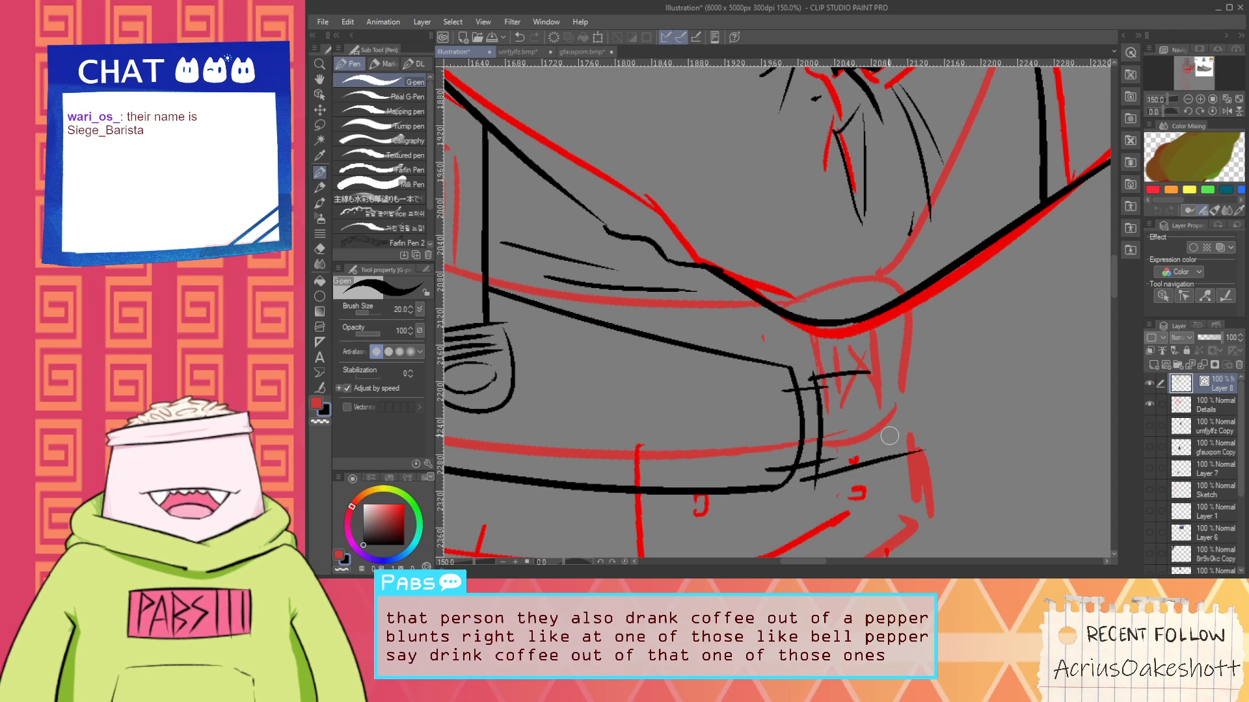
{"action": "key", "text": "ctrl+z"}
{"action": "left_click_drag", "start_coordinate": [807, 475], "coordinate": [922, 444]}
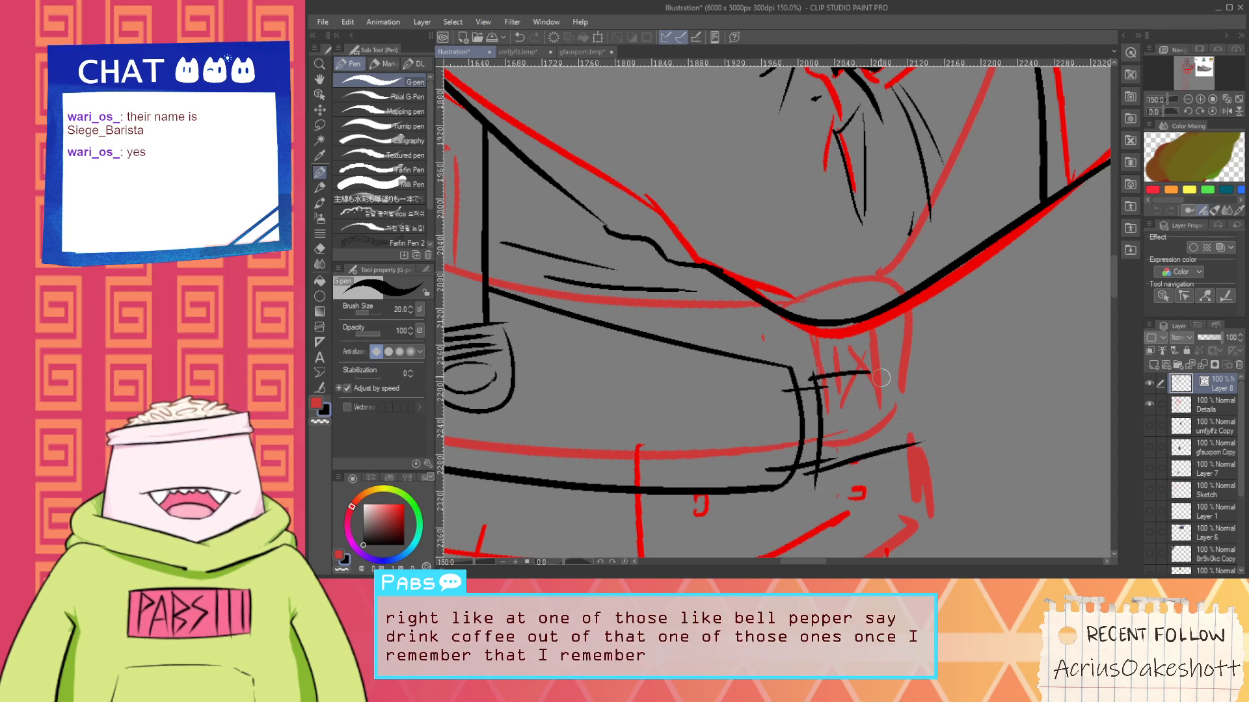
Remove the short upper belt line beyond the waist band's end
{"action": "scroll", "coordinate": [818, 372], "scroll_direction": "up", "scroll_amount": 1}
{"action": "key", "text": "e"}
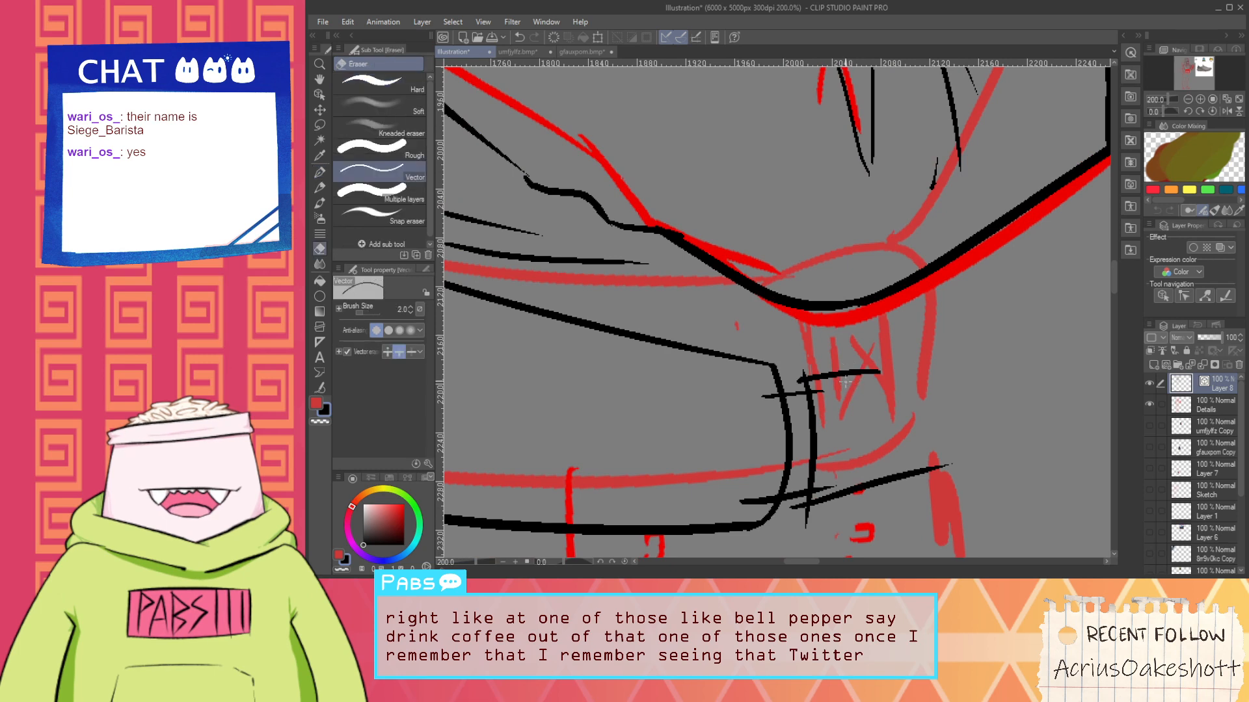
{"action": "left_click", "coordinate": [320, 93]}
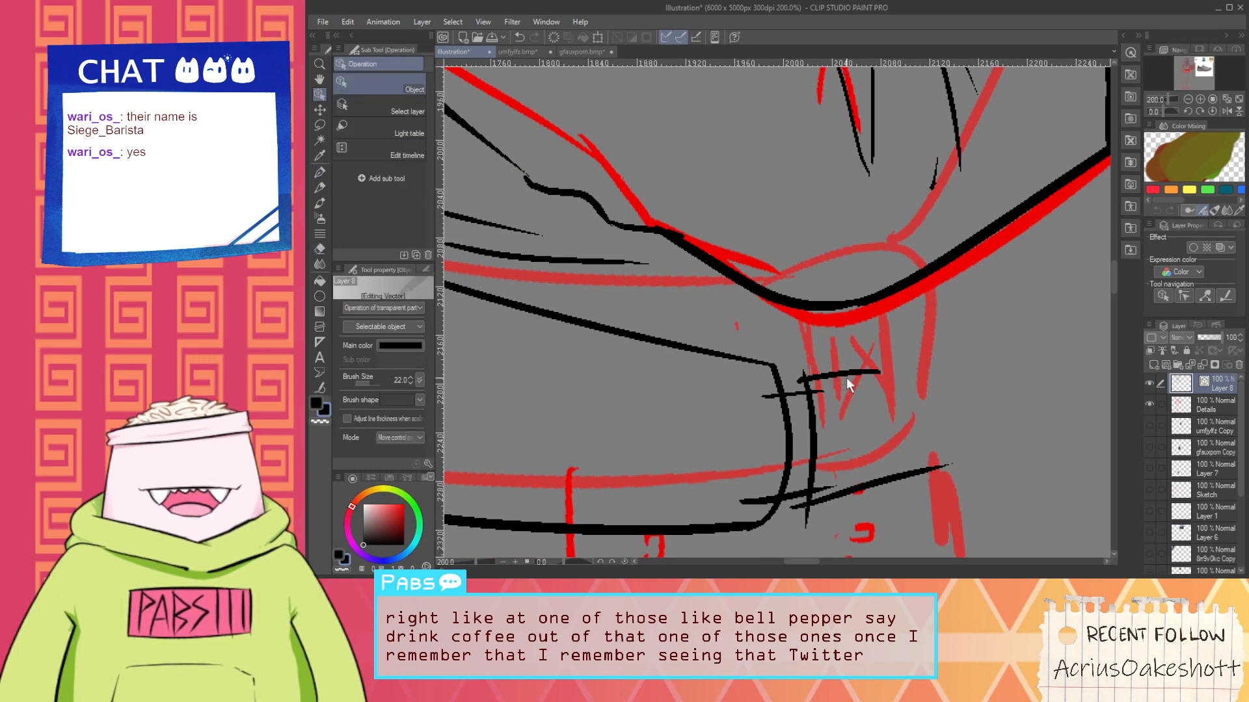
{"action": "key", "text": "space"}
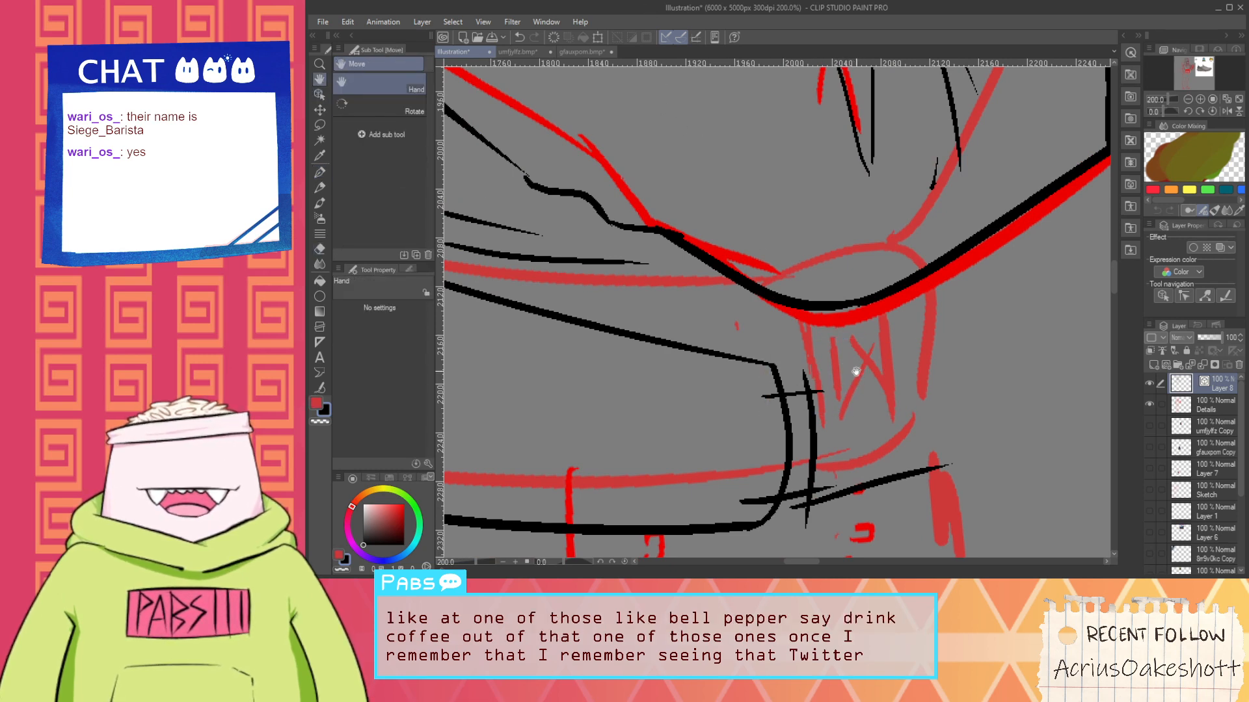
Ink the upper edge of the buckle, extending outward and slightly upward from the waist band's end
{"action": "left_click_drag", "start_coordinate": [856, 371], "coordinate": [773, 291]}
{"action": "key", "text": "p"}
{"action": "left_click_drag", "start_coordinate": [698, 310], "coordinate": [876, 286]}
{"action": "key", "text": "ctrl+z"}
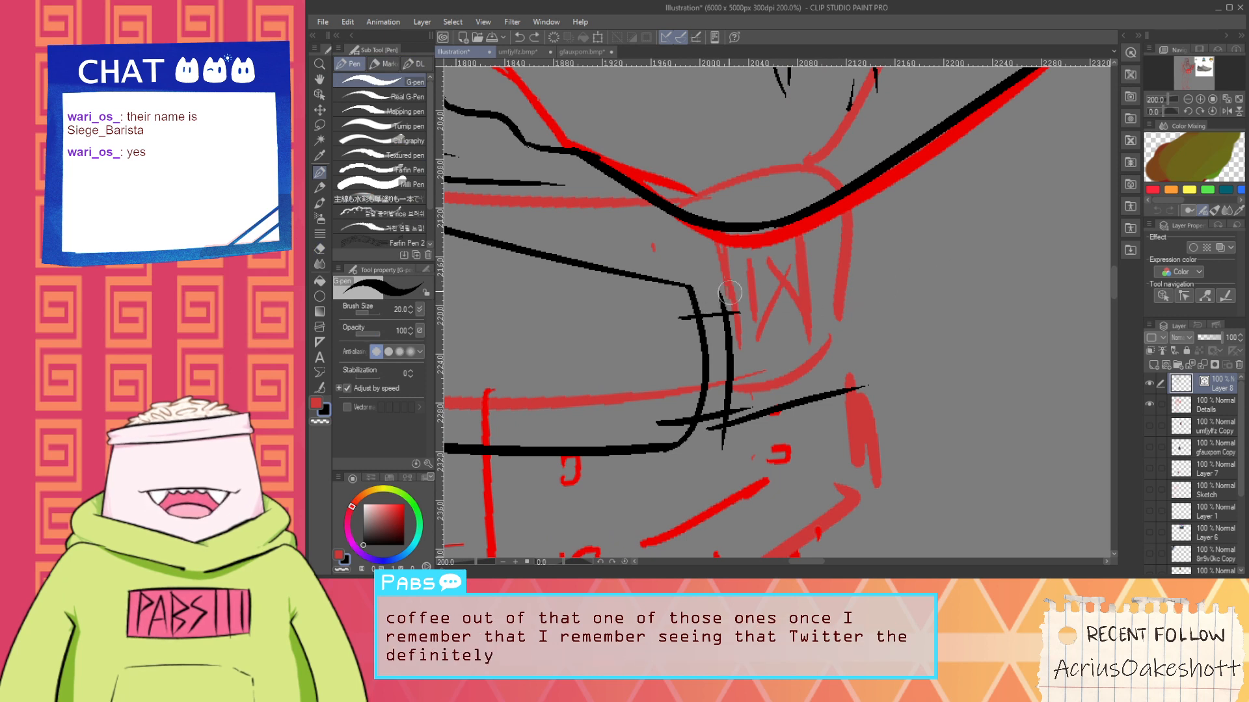
{"action": "mouse_move", "coordinate": [711, 307]}
{"action": "left_mouse_down"}
{"action": "mouse_move", "coordinate": [902, 262]}
{"action": "mouse_move", "coordinate": [787, 298]}
{"action": "mouse_move", "coordinate": [887, 280]}
{"action": "left_mouse_up"}
{"action": "key", "text": "ctrl+z"}
{"action": "key", "text": "ctrl+z"}
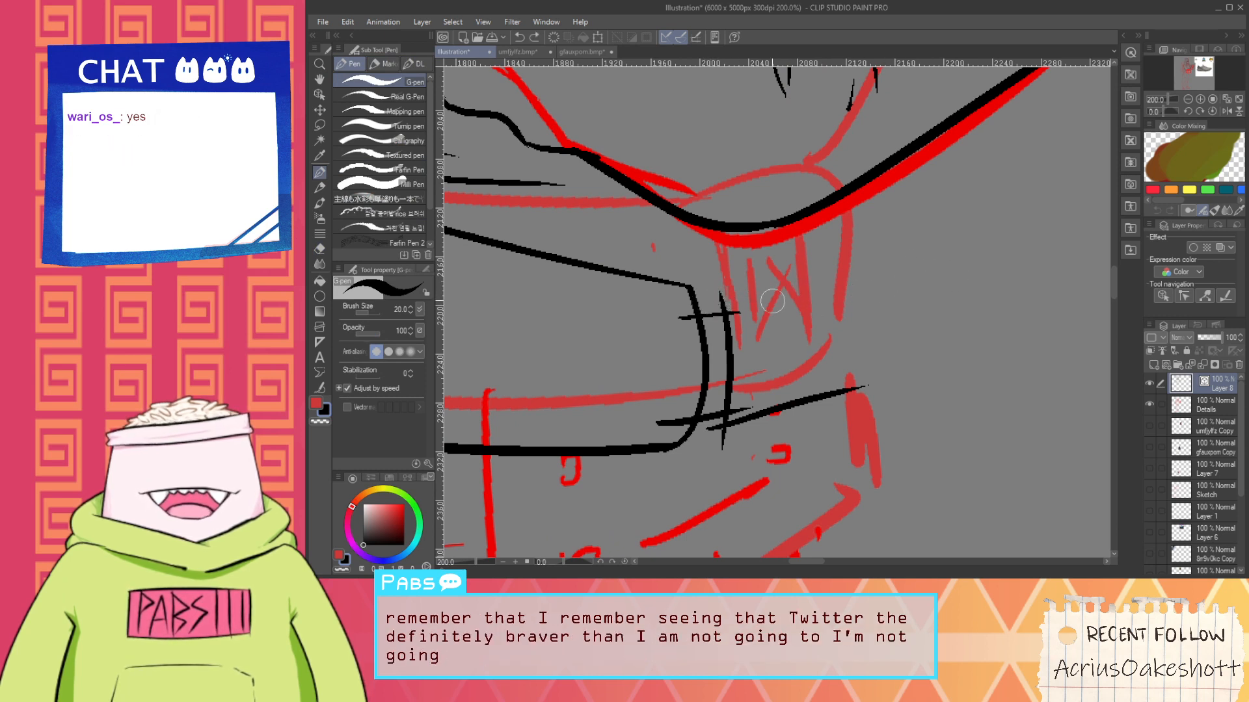
{"action": "left_click_drag", "start_coordinate": [710, 302], "coordinate": [886, 310]}
{"action": "key", "text": "ctrl+z"}
{"action": "left_click_drag", "start_coordinate": [697, 310], "coordinate": [914, 287]}
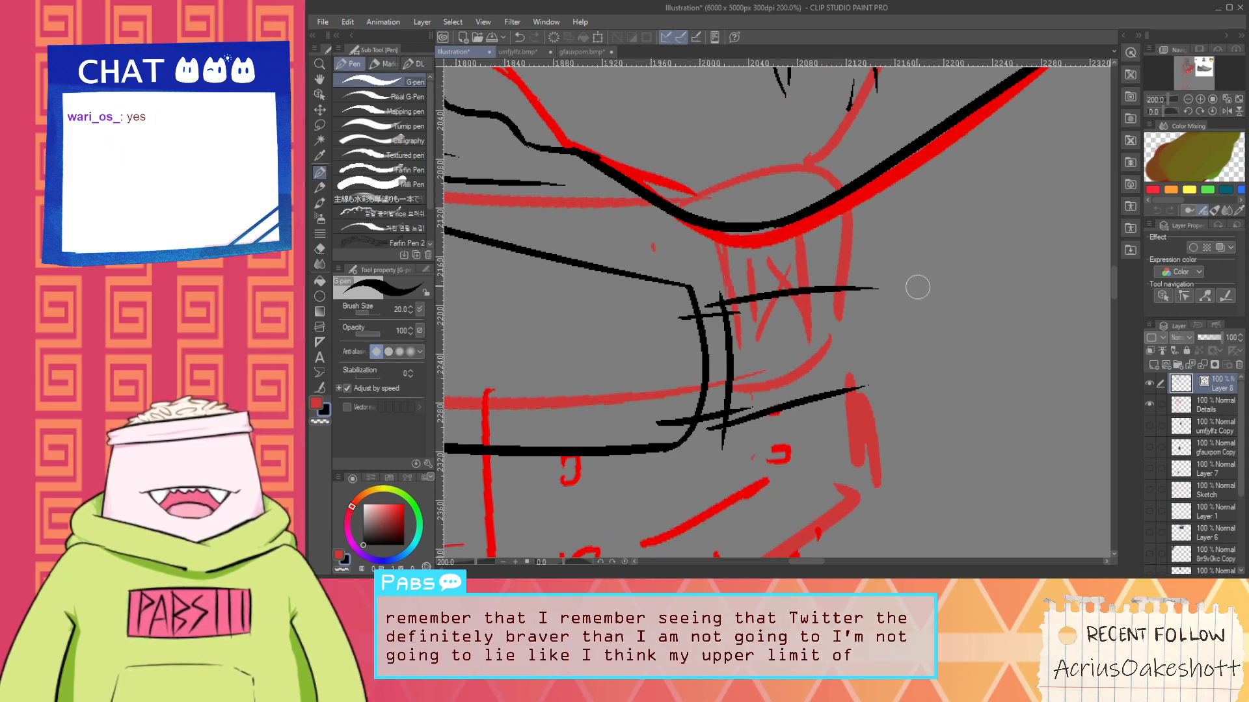
{"action": "key", "text": "ctrl+z"}
{"action": "left_click_drag", "start_coordinate": [707, 302], "coordinate": [934, 274]}
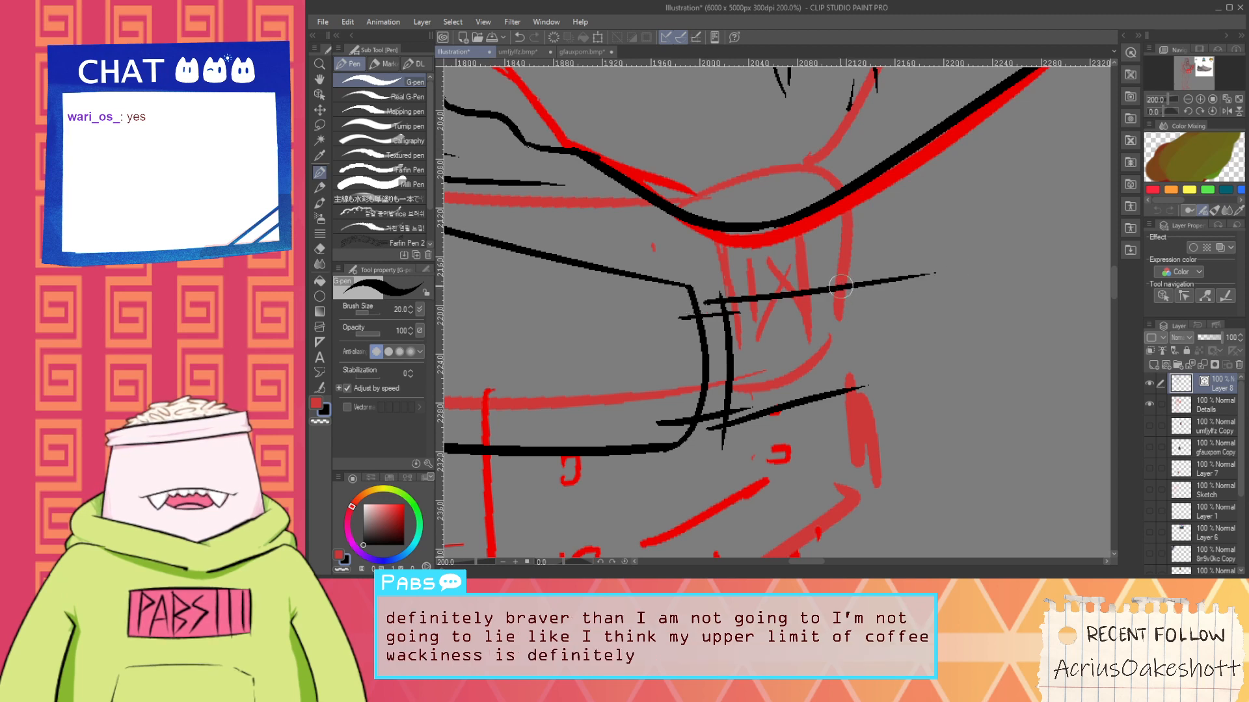
Close the buckle's outer side with a near-vertical line and erase the overshooting strokes at its corners
{"action": "mouse_move", "coordinate": [841, 276]}
{"action": "left_mouse_down"}
{"action": "mouse_move", "coordinate": [860, 380]}
{"action": "mouse_move", "coordinate": [850, 411]}
{"action": "left_mouse_up"}
{"action": "key", "text": "ctrl+z"}
{"action": "key", "text": "e"}
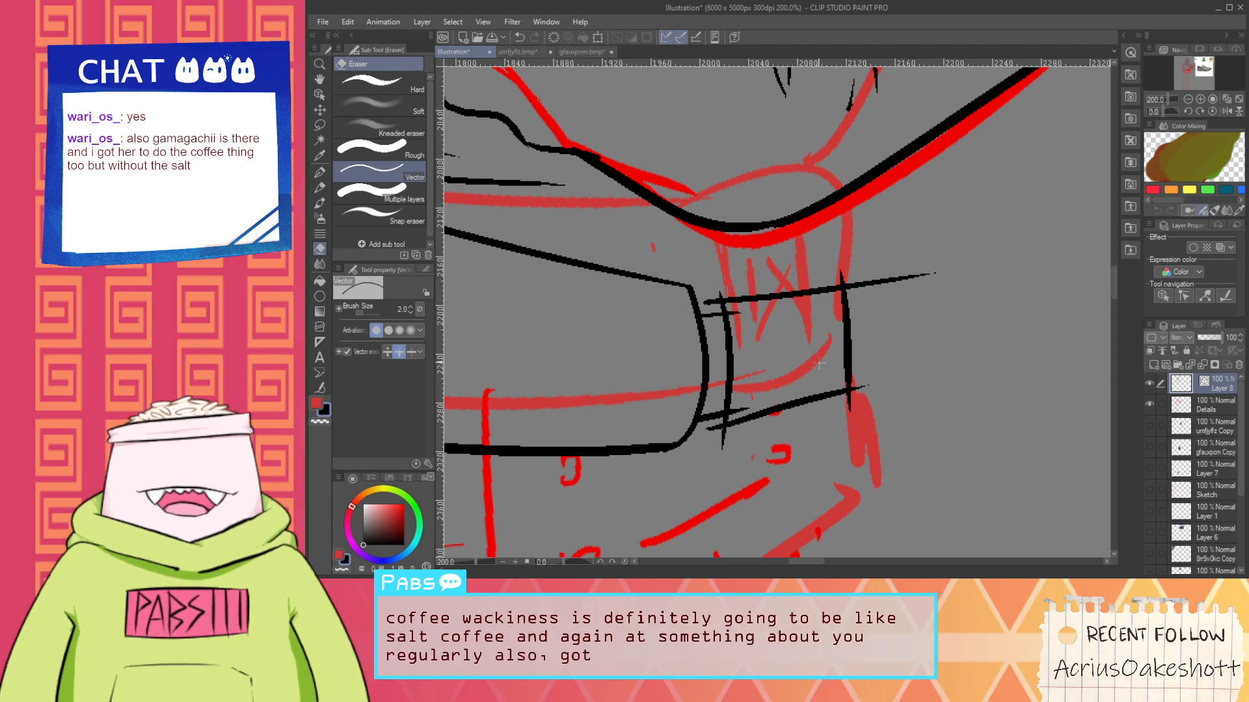
{"action": "scroll", "coordinate": [820, 360], "scroll_direction": "up", "scroll_amount": 2}
{"action": "scroll", "coordinate": [810, 353], "scroll_direction": "down", "scroll_amount": 2}
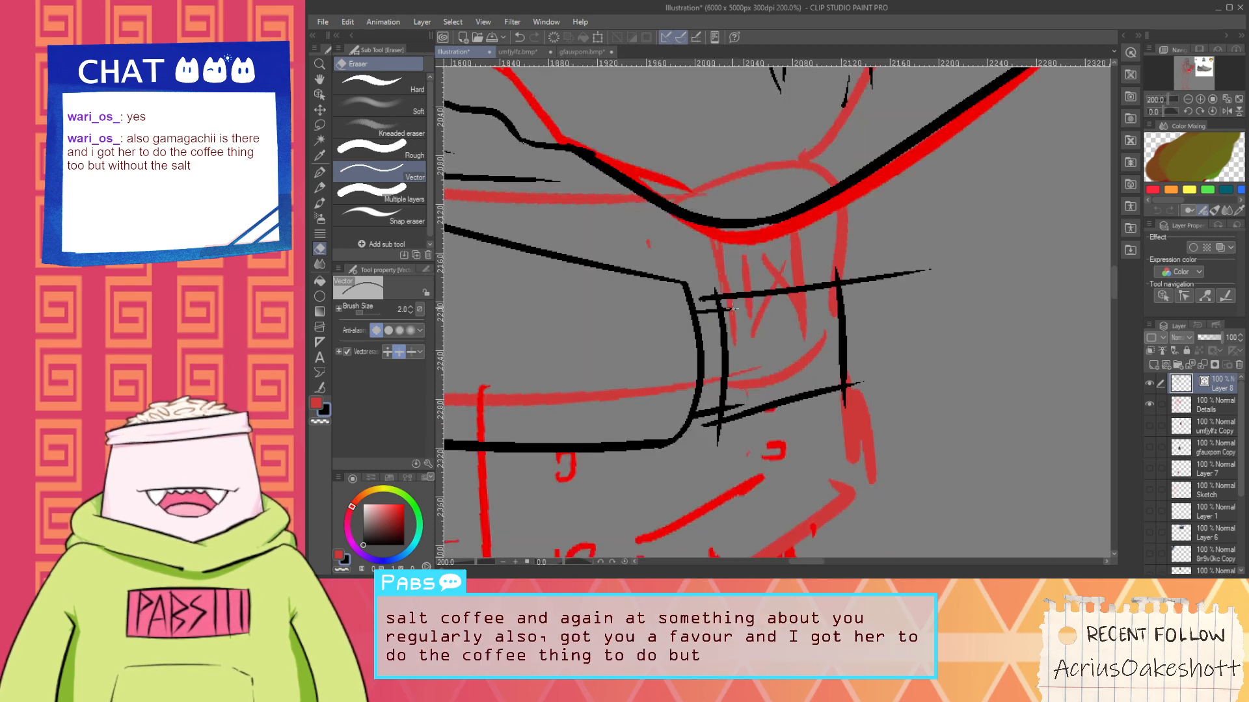
{"action": "left_click_drag", "start_coordinate": [735, 399], "coordinate": [714, 423]}
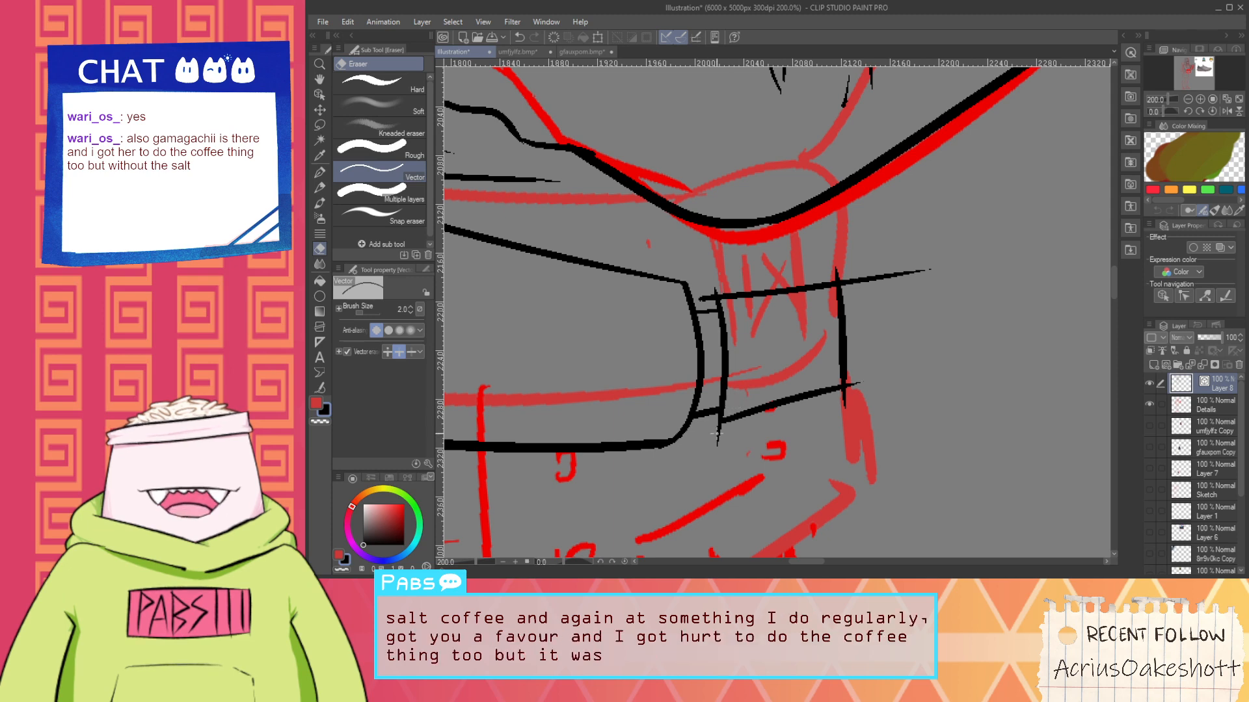
{"action": "left_click", "coordinate": [858, 273]}
{"action": "scroll", "coordinate": [790, 338], "scroll_direction": "up", "scroll_amount": 2}
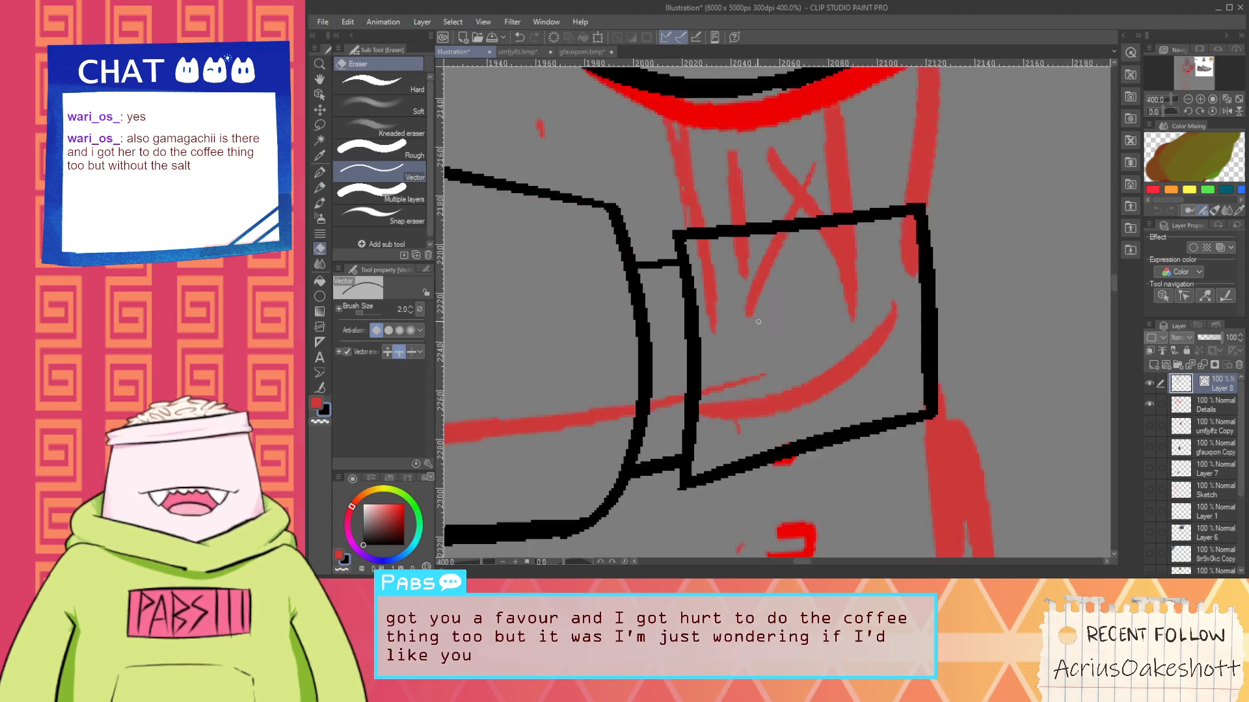
Ink a half circle hanging from the buckle's upper edge and an arch over its lower edge, erasing the edge segments they enclose
{"action": "key", "text": "p"}
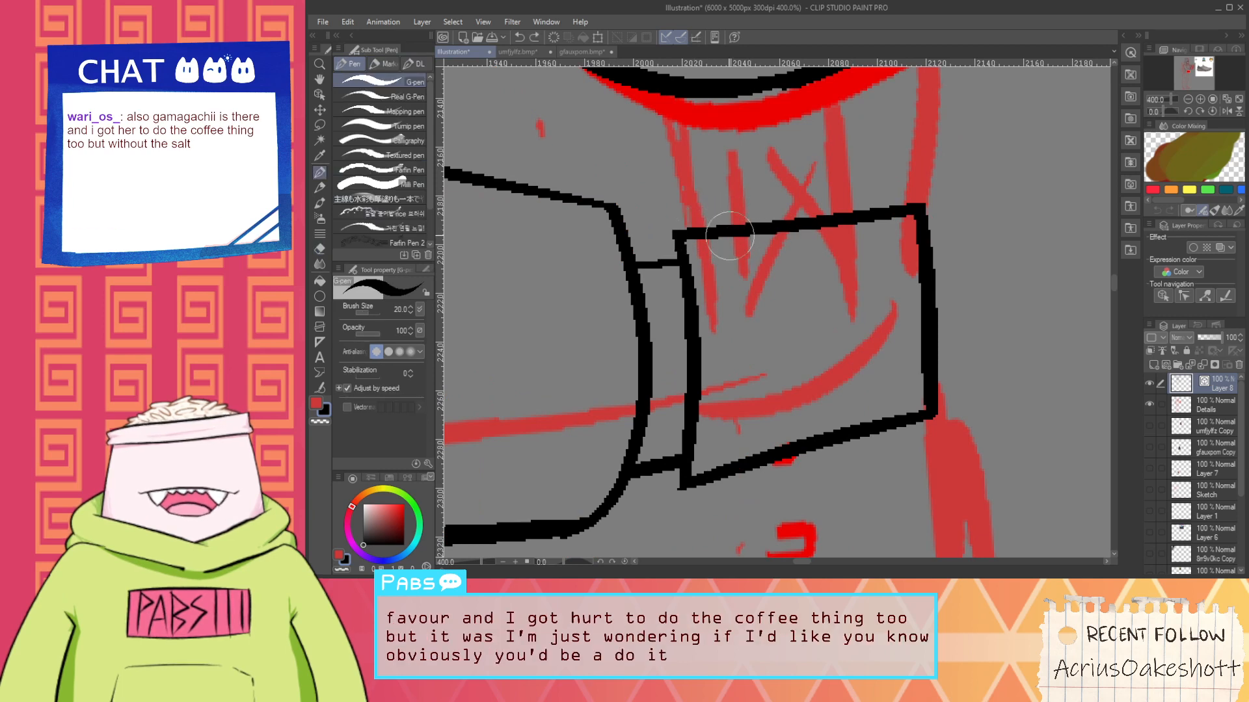
{"action": "left_click_drag", "start_coordinate": [750, 234], "coordinate": [809, 289]}
{"action": "key", "text": "ctrl+z"}
{"action": "left_click_drag", "start_coordinate": [752, 235], "coordinate": [853, 231]}
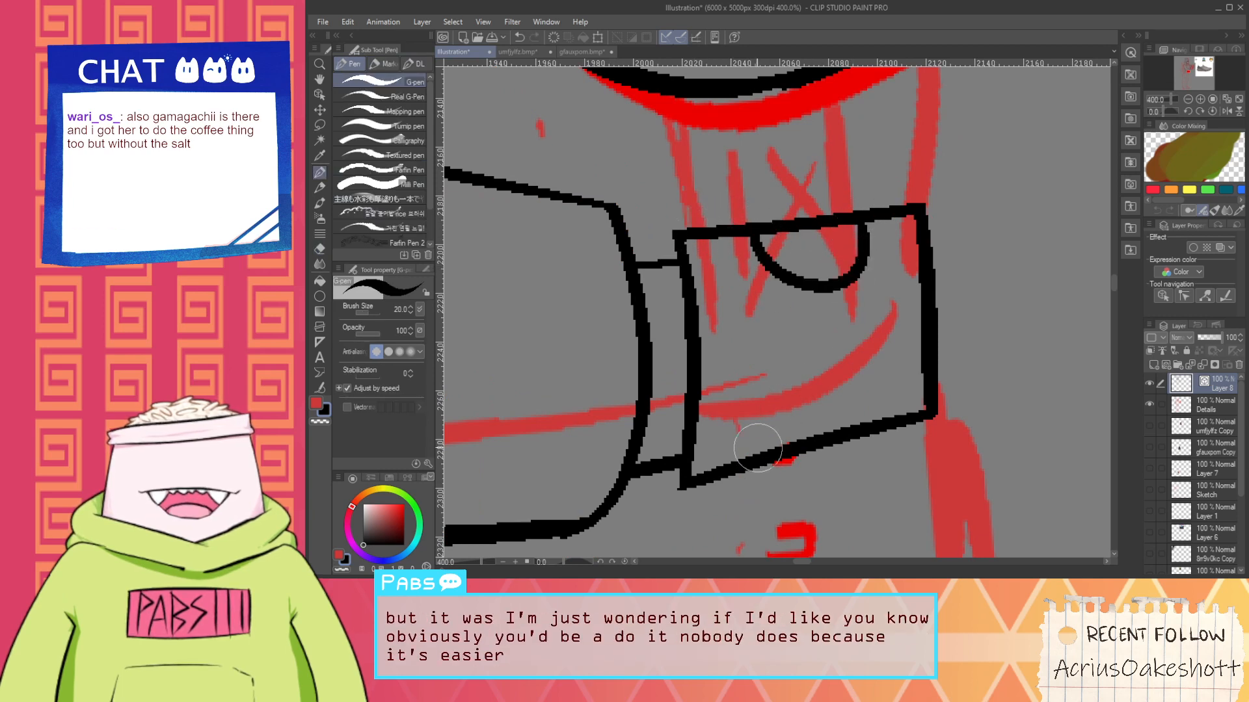
{"action": "mouse_move", "coordinate": [775, 448]}
{"action": "left_mouse_down"}
{"action": "mouse_move", "coordinate": [869, 429]}
{"action": "mouse_move", "coordinate": [872, 446]}
{"action": "mouse_move", "coordinate": [826, 443]}
{"action": "mouse_move", "coordinate": [881, 451]}
{"action": "left_mouse_up"}
{"action": "key", "text": "e"}
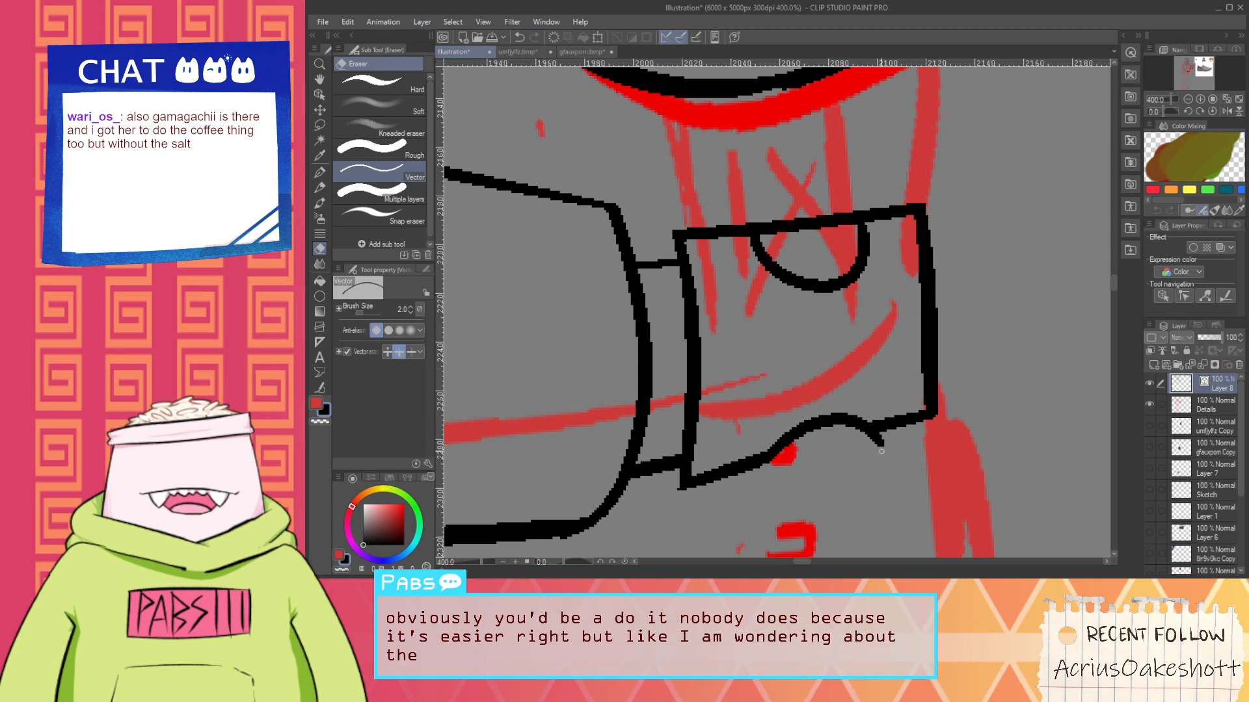
{"action": "left_click_drag", "start_coordinate": [757, 225], "coordinate": [858, 214]}
Complete the two buckle arcs into closed ovals with an upper curve on the top edge and a lower curve on the bottom edge
{"action": "key", "text": "p"}
{"action": "mouse_move", "coordinate": [753, 229]}
{"action": "left_mouse_down"}
{"action": "mouse_move", "coordinate": [787, 212]}
{"action": "mouse_move", "coordinate": [860, 207]}
{"action": "left_mouse_up"}
{"action": "key", "text": "ctrl+z"}
{"action": "left_click_drag", "start_coordinate": [755, 233], "coordinate": [870, 225]}
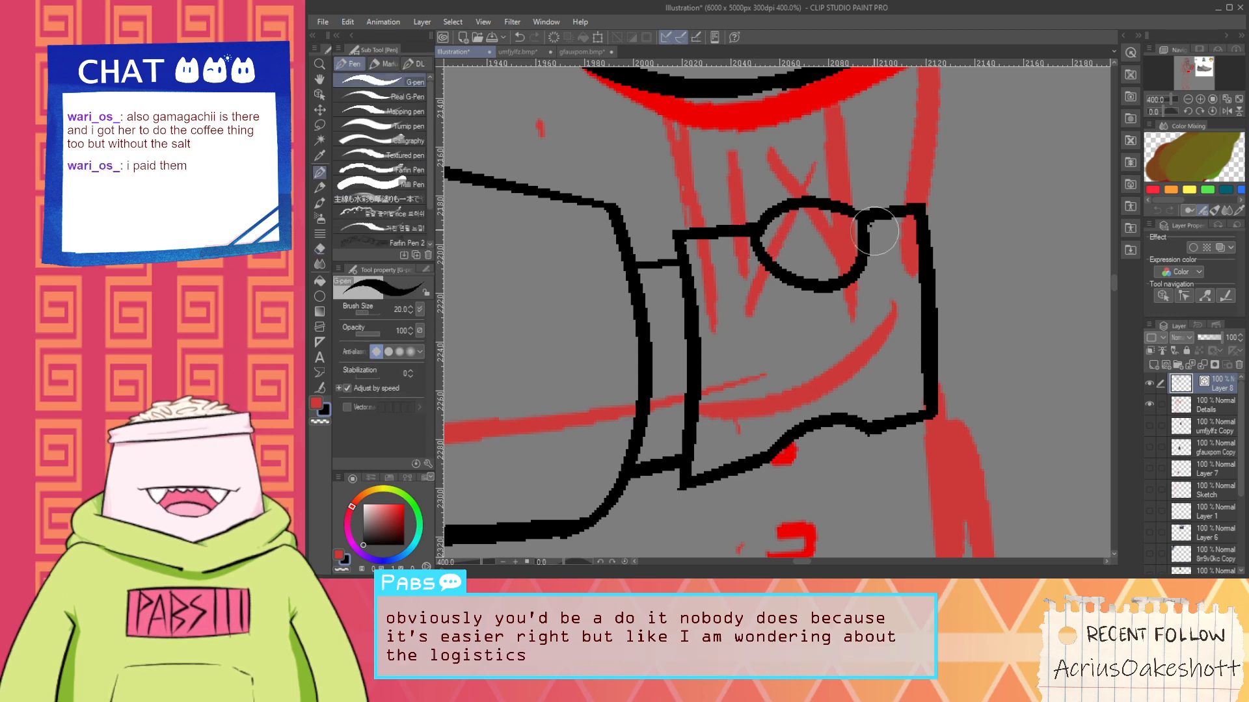
{"action": "mouse_move", "coordinate": [774, 463]}
{"action": "left_mouse_down"}
{"action": "mouse_move", "coordinate": [885, 459]}
{"action": "mouse_move", "coordinate": [801, 473]}
{"action": "mouse_move", "coordinate": [875, 429]}
{"action": "left_mouse_up"}
{"action": "key", "text": "ctrl+z"}
{"action": "scroll", "coordinate": [870, 416], "scroll_direction": "down", "scroll_amount": 2}
Ink the slanted upper edge of a narrow plate beyond the buckle's outer side
{"action": "left_click_drag", "start_coordinate": [874, 362], "coordinate": [828, 324]}
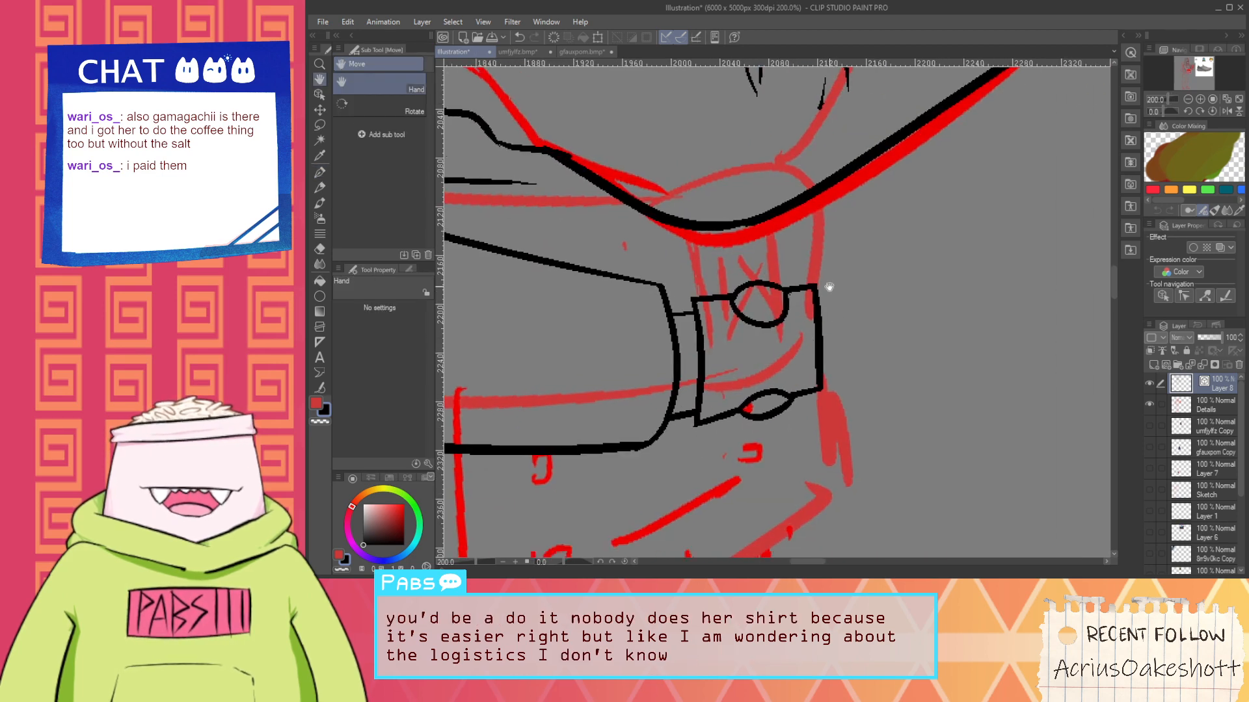
{"action": "scroll", "coordinate": [819, 294], "scroll_direction": "up", "scroll_amount": 2}
{"action": "mouse_move", "coordinate": [810, 275]}
{"action": "left_mouse_down"}
{"action": "mouse_move", "coordinate": [837, 238]}
{"action": "mouse_move", "coordinate": [954, 220]}
{"action": "left_mouse_up"}
{"action": "key", "text": "ctrl+z"}
{"action": "mouse_move", "coordinate": [808, 247]}
{"action": "left_mouse_down"}
{"action": "mouse_move", "coordinate": [923, 229]}
{"action": "mouse_move", "coordinate": [886, 312]}
{"action": "mouse_move", "coordinate": [895, 558]}
{"action": "left_mouse_up"}
{"action": "key", "text": "ctrl+z"}
{"action": "left_click_drag", "start_coordinate": [883, 191], "coordinate": [900, 482]}
{"action": "key", "text": "ctrl+z"}
{"action": "left_click_drag", "start_coordinate": [890, 218], "coordinate": [913, 507]}
{"action": "key", "text": "ctrl+z"}
Close the narrow plate with a near-vertical outer line and a slanted lower edge, erasing the overshoot at the upper corner
{"action": "mouse_move", "coordinate": [880, 352]}
{"action": "left_mouse_down"}
{"action": "mouse_move", "coordinate": [879, 190]}
{"action": "mouse_move", "coordinate": [853, 264]}
{"action": "left_mouse_up"}
{"action": "left_click_drag", "start_coordinate": [861, 120], "coordinate": [854, 448]}
{"action": "left_click_drag", "start_coordinate": [789, 396], "coordinate": [878, 447]}
{"action": "key", "text": "e"}
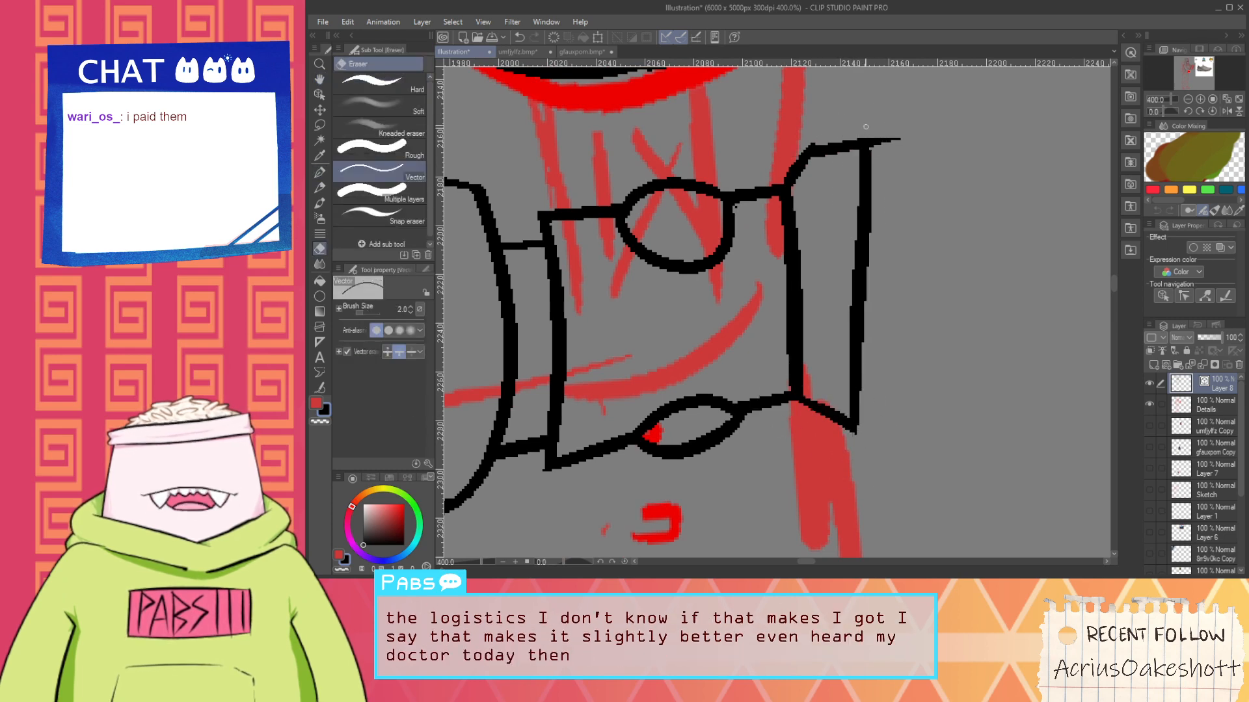
{"action": "left_click_drag", "start_coordinate": [884, 129], "coordinate": [886, 156]}
Rework the narrow plate's lower edge into a short slanted corner and a nearly horizontal line, trimming the stray ends
{"action": "scroll", "coordinate": [884, 173], "scroll_direction": "down", "scroll_amount": 2}
{"action": "mouse_move", "coordinate": [852, 301]}
{"action": "left_mouse_down"}
{"action": "mouse_move", "coordinate": [856, 270]}
{"action": "mouse_move", "coordinate": [875, 289]}
{"action": "mouse_move", "coordinate": [949, 246]}
{"action": "mouse_move", "coordinate": [907, 278]}
{"action": "mouse_move", "coordinate": [924, 239]}
{"action": "left_mouse_up"}
{"action": "scroll", "coordinate": [853, 271], "scroll_direction": "up", "scroll_amount": 2}
{"action": "key", "text": "p"}
{"action": "key", "text": "e"}
{"action": "key", "text": "p"}
{"action": "key", "text": "e"}
{"action": "left_click_drag", "start_coordinate": [831, 258], "coordinate": [834, 280]}
{"action": "scroll", "coordinate": [845, 288], "scroll_direction": "down", "scroll_amount": 3}
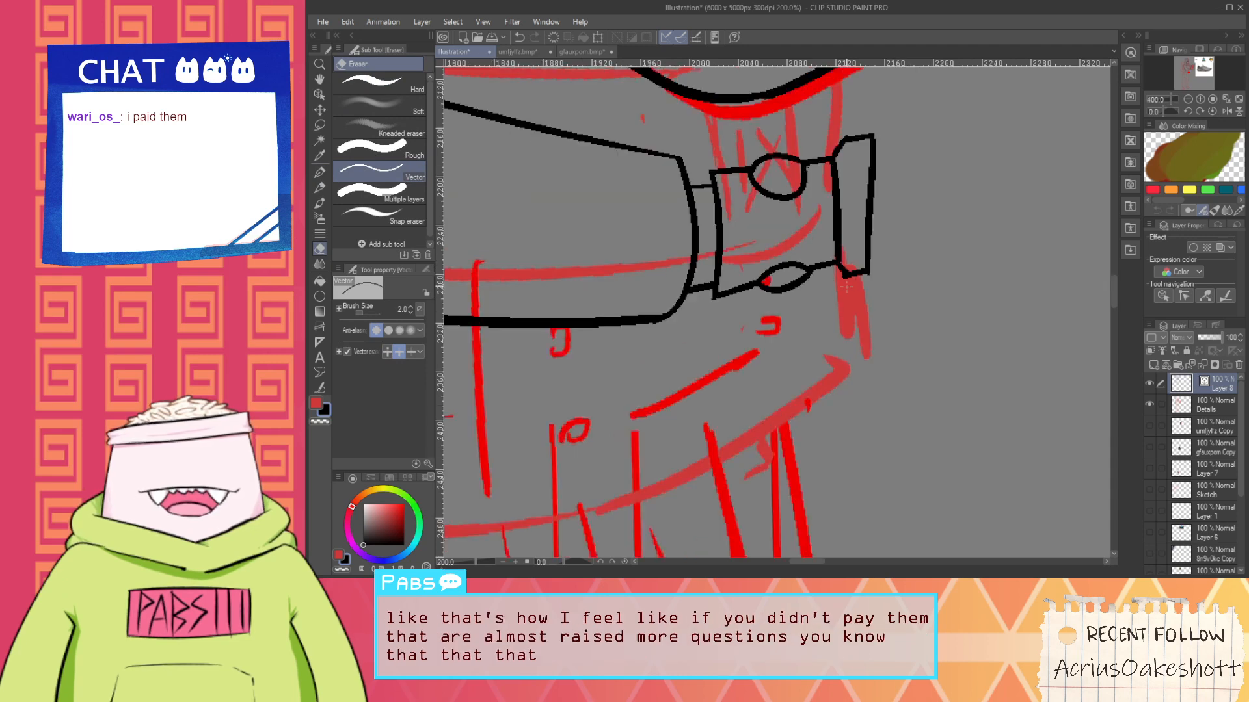
Clean up the narrow plate's upper edge by erasing the extra strokes and the overshooting ends at its corners
{"action": "key", "text": "space"}
{"action": "left_click_drag", "start_coordinate": [845, 218], "coordinate": [831, 281]}
{"action": "scroll", "coordinate": [821, 254], "scroll_direction": "up", "scroll_amount": 1}
{"action": "scroll", "coordinate": [821, 253], "scroll_direction": "up", "scroll_amount": 2}
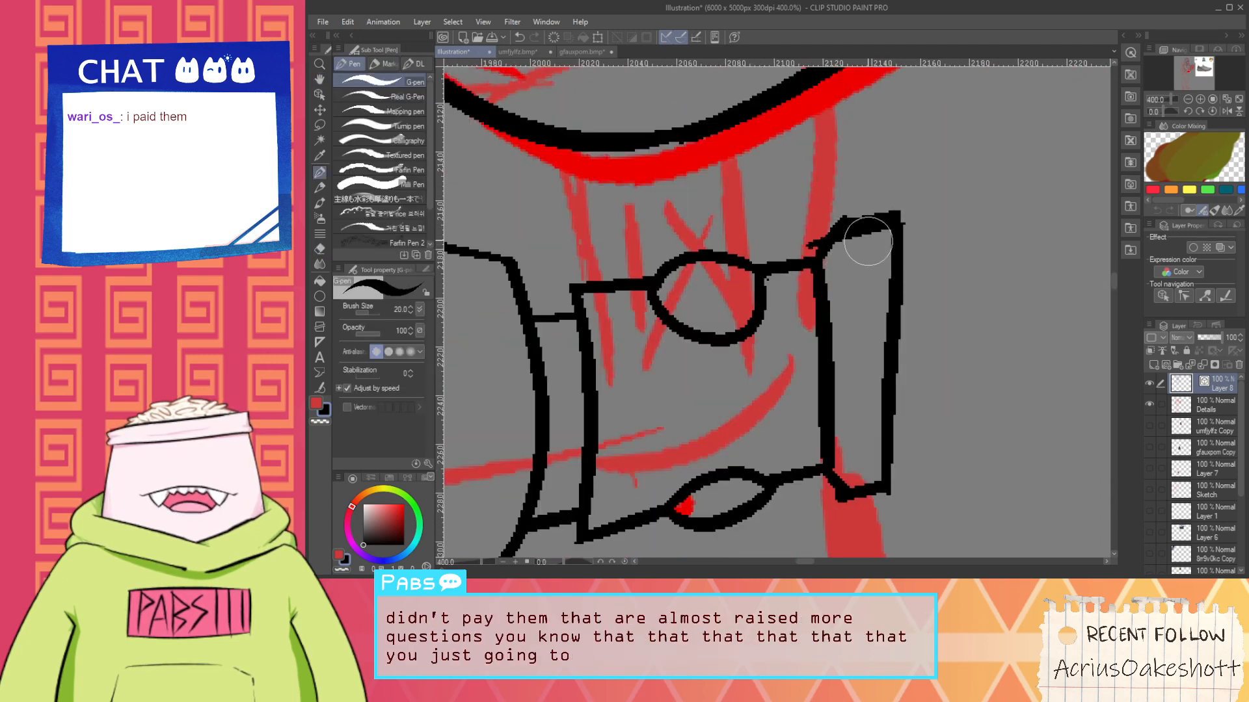
{"action": "left_click_drag", "start_coordinate": [809, 238], "coordinate": [813, 251]}
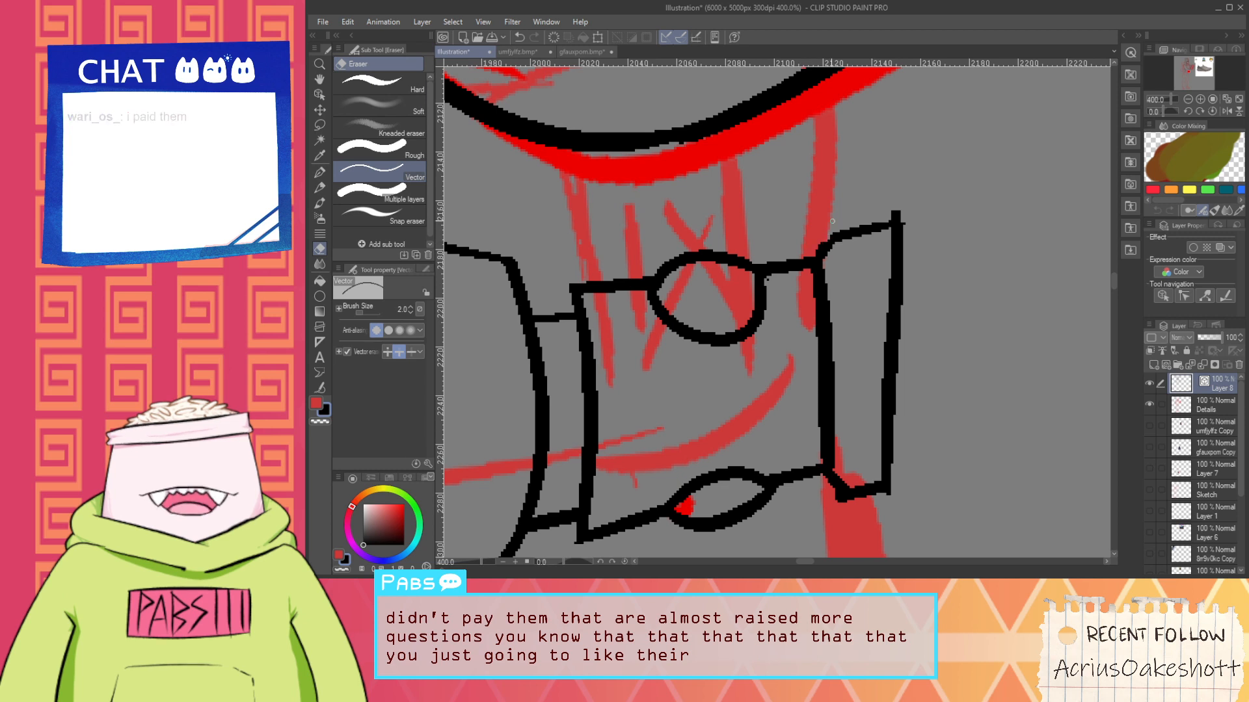
{"action": "mouse_move", "coordinate": [887, 214]}
{"action": "left_mouse_down"}
{"action": "mouse_move", "coordinate": [905, 212]}
{"action": "mouse_move", "coordinate": [906, 231]}
{"action": "left_mouse_up"}
{"action": "key", "text": "ctrl+z"}
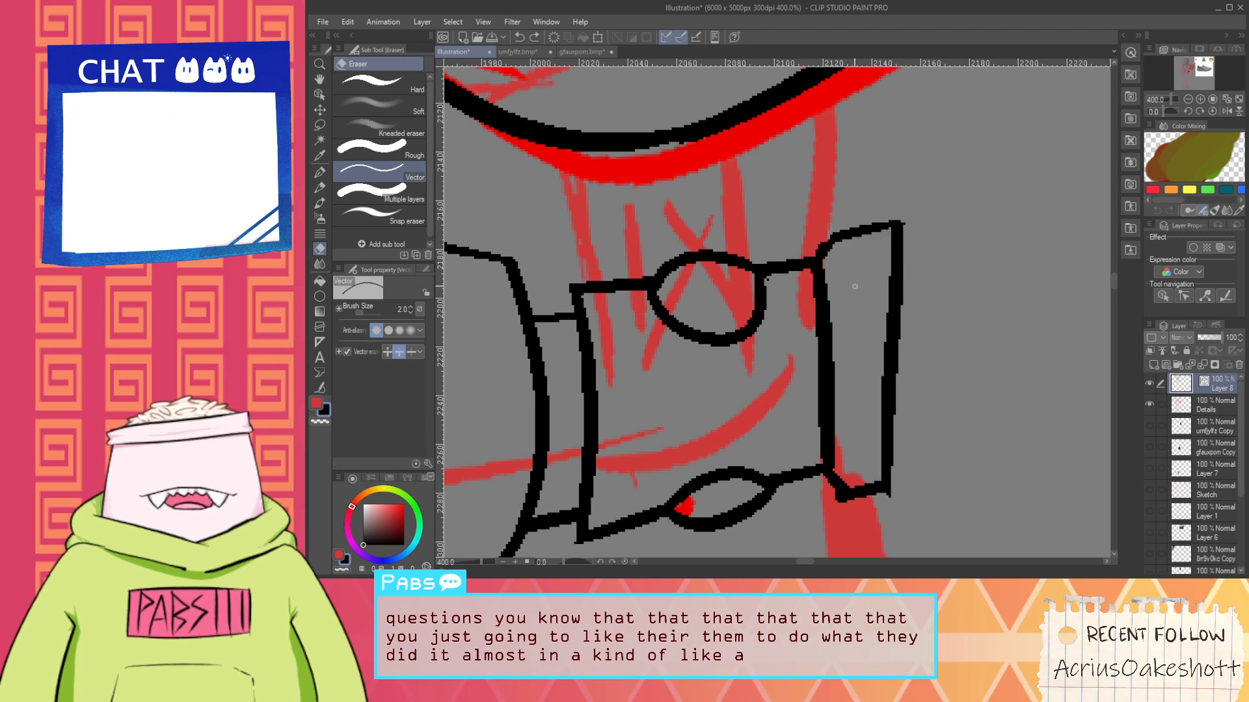
Move and rotate the plate's outer line to lean inward at the top, and erase its overshooting ends
{"action": "key", "text": "o"}
{"action": "left_click", "coordinate": [895, 250]}
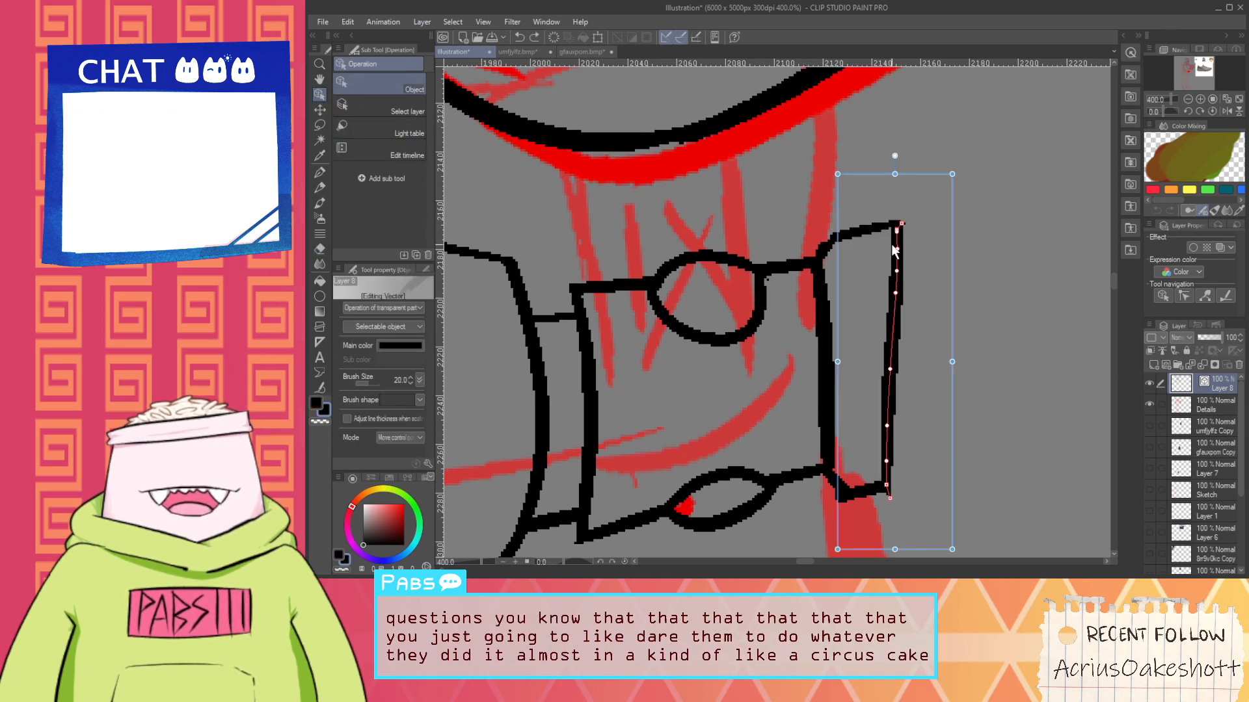
{"action": "left_click_drag", "start_coordinate": [895, 250], "coordinate": [913, 131]}
{"action": "left_click_drag", "start_coordinate": [961, 202], "coordinate": [942, 230]}
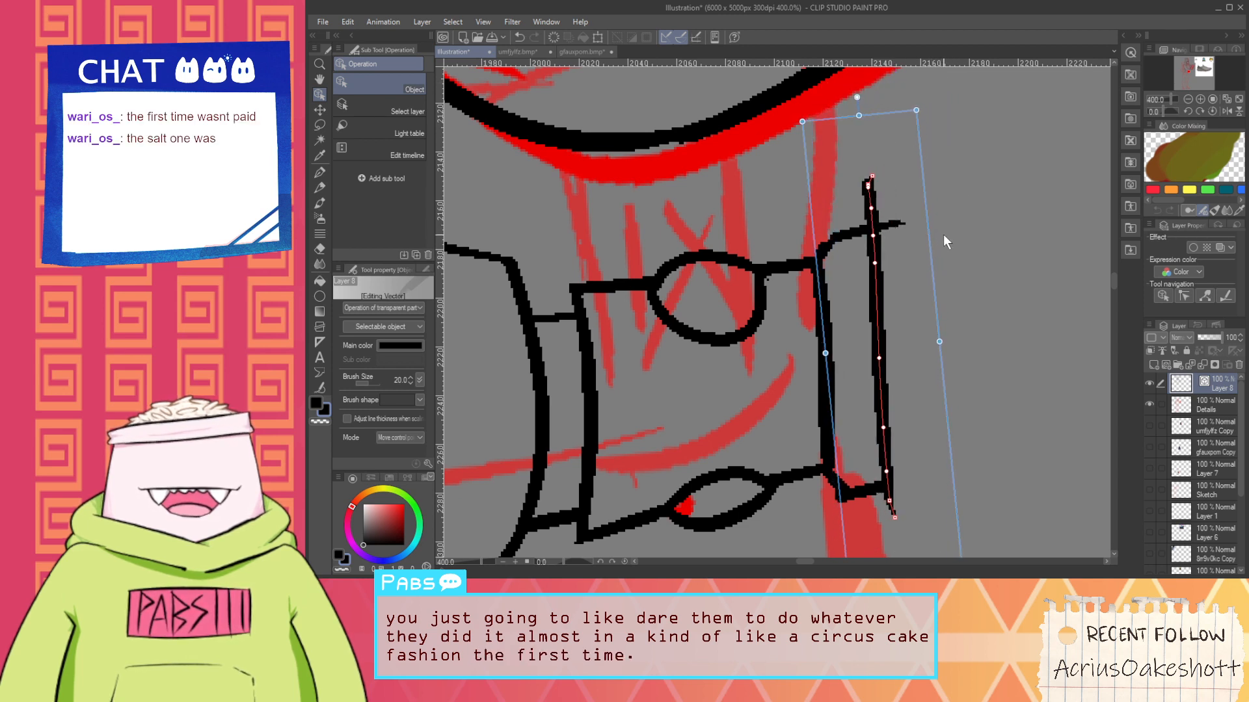
{"action": "key", "text": "e"}
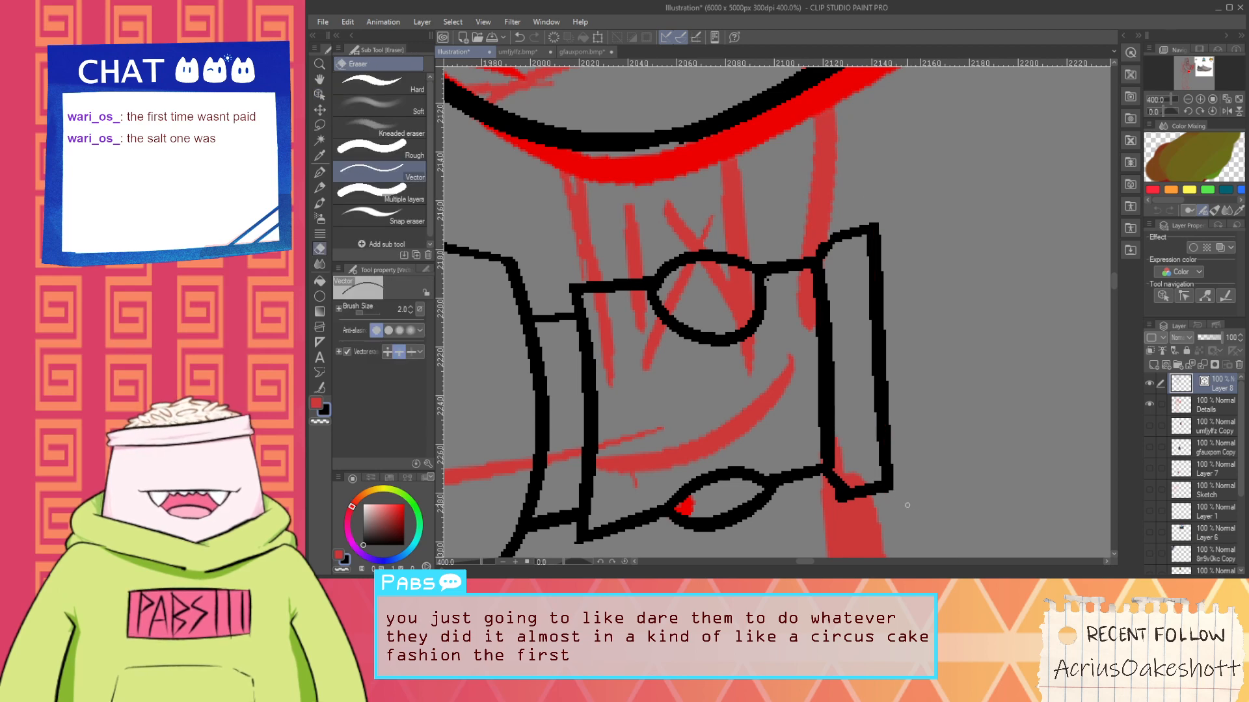
Ink the pointed top of a second outer plate behind the narrow one, with a line sloping down its outer side
{"action": "scroll", "coordinate": [797, 459], "scroll_direction": "down", "scroll_amount": 4}
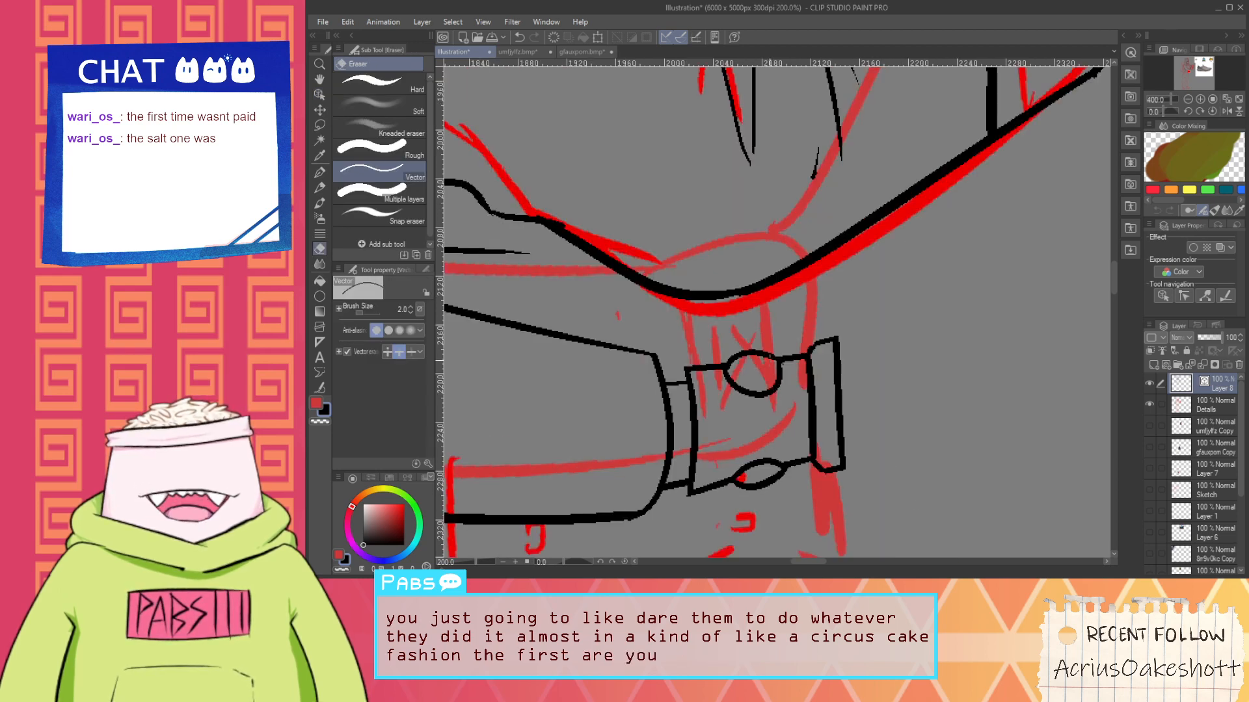
{"action": "key", "text": "space"}
{"action": "left_click_drag", "start_coordinate": [806, 384], "coordinate": [796, 341]}
{"action": "scroll", "coordinate": [800, 332], "scroll_direction": "up", "scroll_amount": 2}
{"action": "key", "text": "p"}
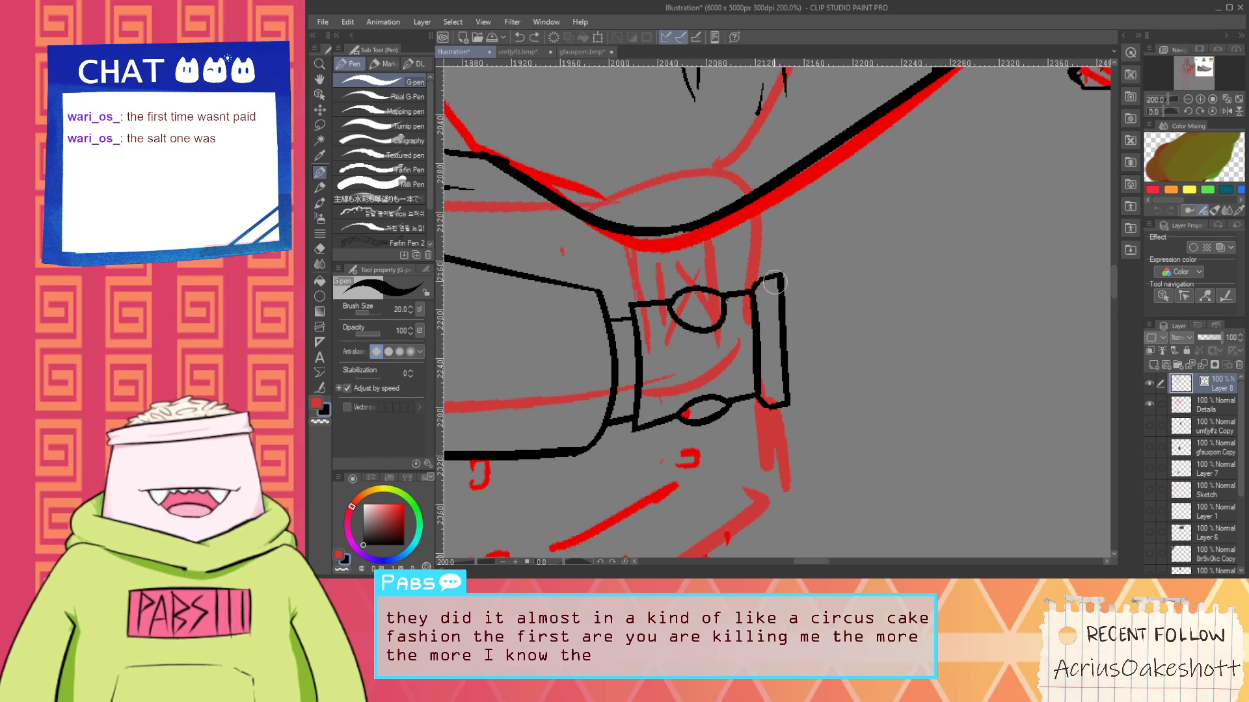
{"action": "scroll", "coordinate": [774, 284], "scroll_direction": "down", "scroll_amount": 1}
{"action": "scroll", "coordinate": [778, 288], "scroll_direction": "down", "scroll_amount": 1}
{"action": "scroll", "coordinate": [781, 290], "scroll_direction": "up", "scroll_amount": 2}
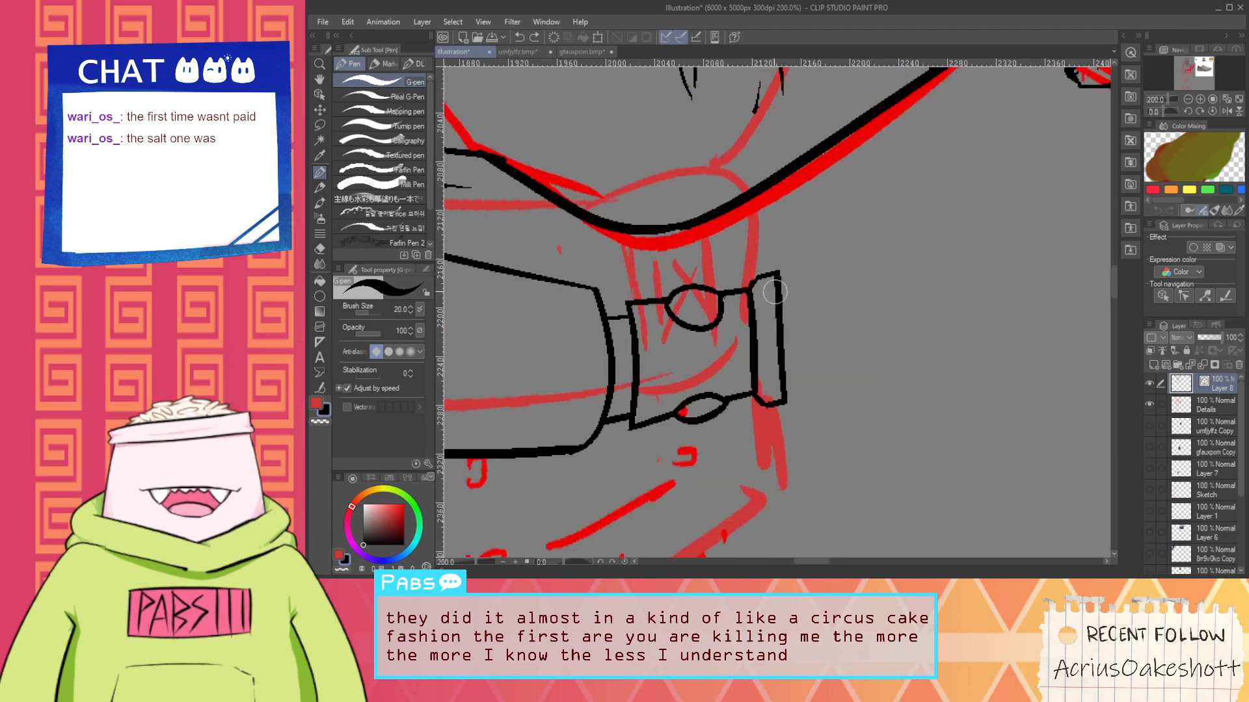
{"action": "scroll", "coordinate": [741, 289], "scroll_direction": "down", "scroll_amount": 4}
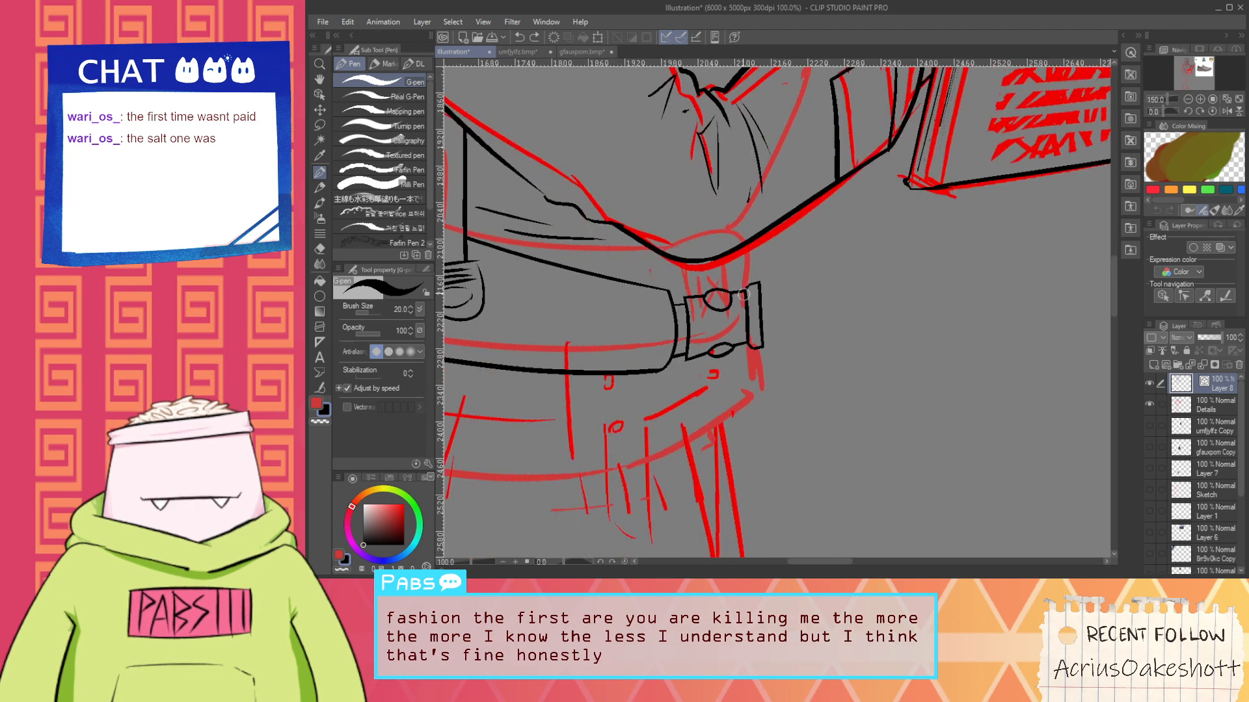
{"action": "key", "text": "space"}
{"action": "left_click_drag", "start_coordinate": [776, 323], "coordinate": [780, 389]}
{"action": "scroll", "coordinate": [754, 357], "scroll_direction": "up", "scroll_amount": 3}
{"action": "scroll", "coordinate": [754, 357], "scroll_direction": "up", "scroll_amount": 1}
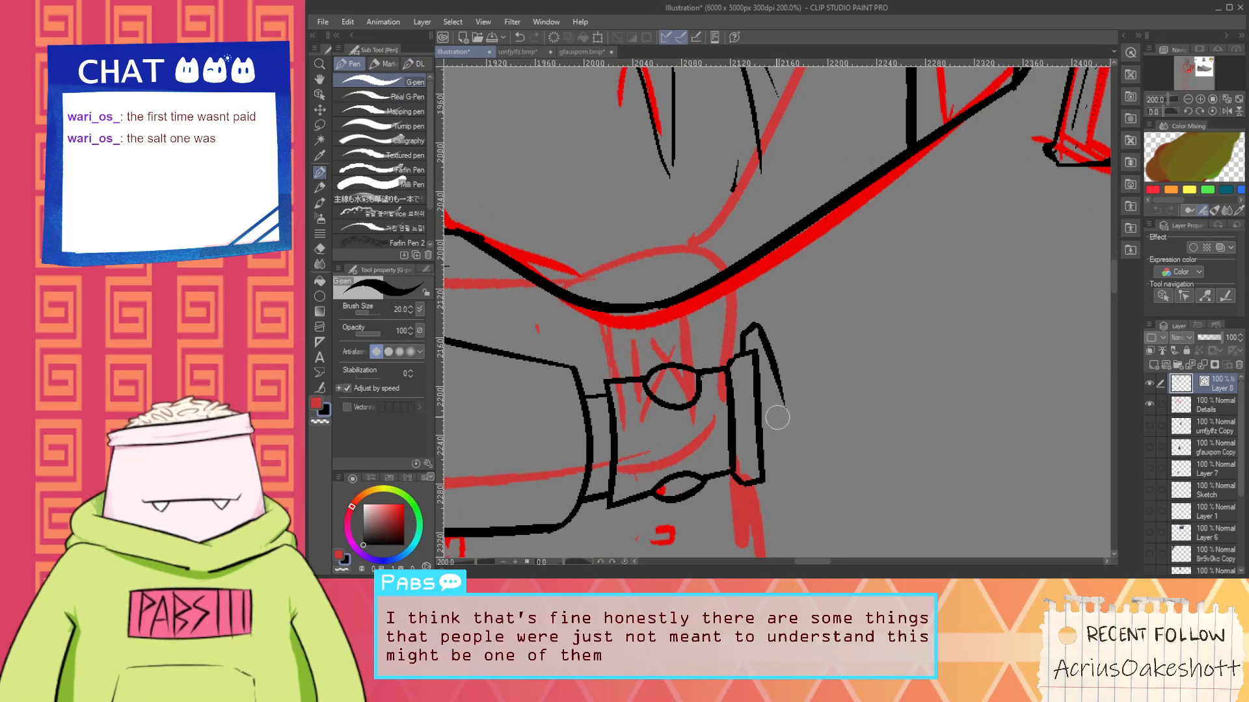
Close the second outer plate with a near-vertical outer line and an angled bottom, erasing the overshoots at its lower corner
{"action": "key", "text": "space"}
{"action": "left_click_drag", "start_coordinate": [735, 501], "coordinate": [713, 417]}
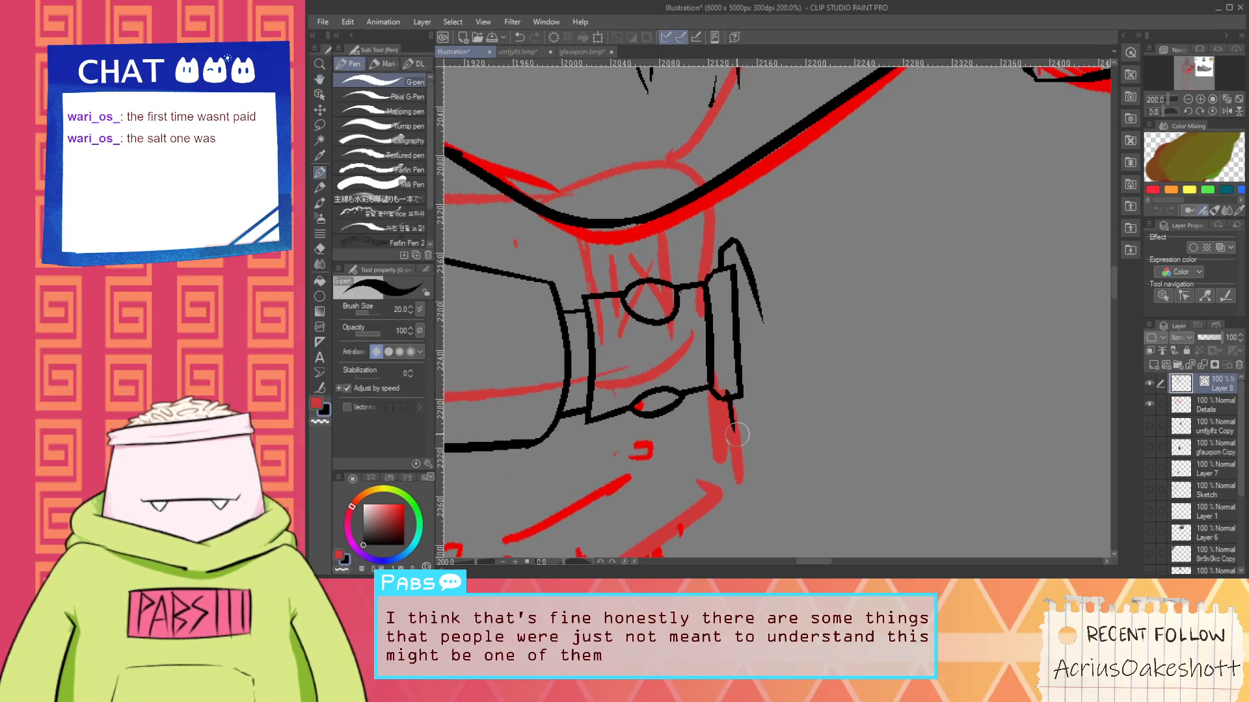
{"action": "mouse_move", "coordinate": [725, 427]}
{"action": "left_mouse_down"}
{"action": "mouse_move", "coordinate": [779, 383]}
{"action": "mouse_move", "coordinate": [755, 348]}
{"action": "left_mouse_up"}
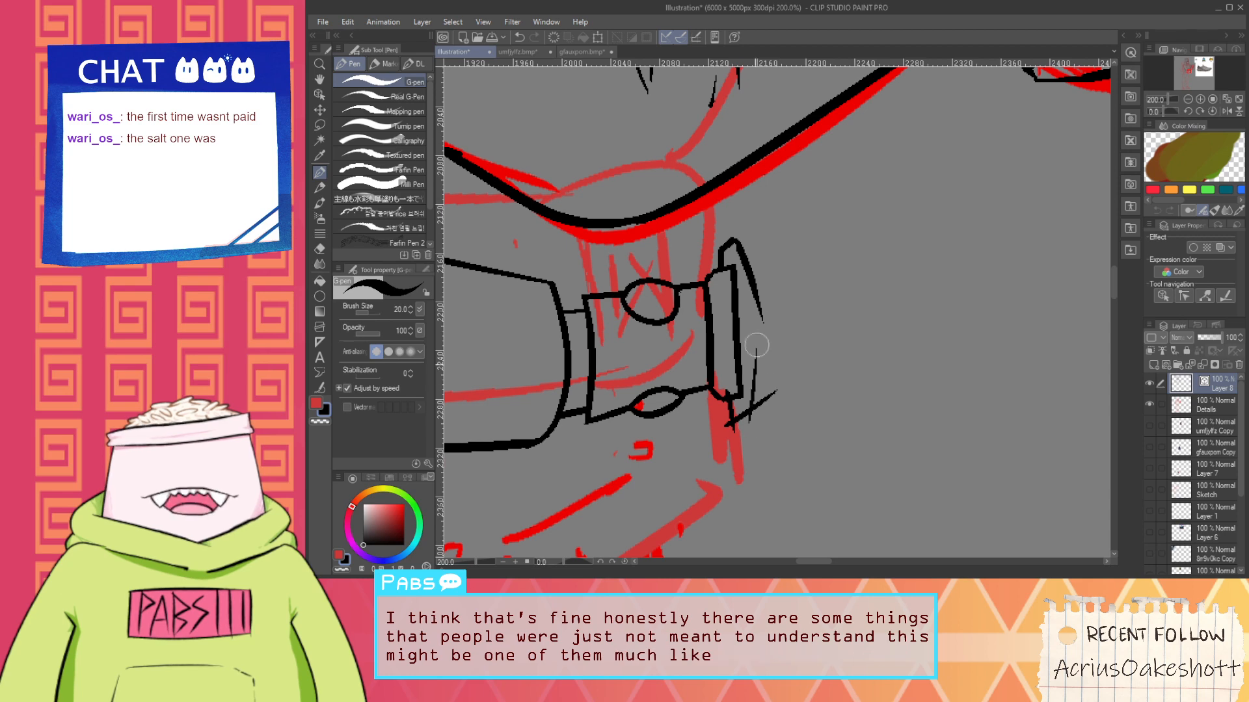
{"action": "key", "text": "ctrl+z"}
{"action": "mouse_move", "coordinate": [761, 294]}
{"action": "left_mouse_down"}
{"action": "mouse_move", "coordinate": [746, 464]}
{"action": "mouse_move", "coordinate": [767, 399]}
{"action": "left_mouse_up"}
{"action": "key", "text": "e"}
{"action": "scroll", "coordinate": [729, 395], "scroll_direction": "up", "scroll_amount": 2}
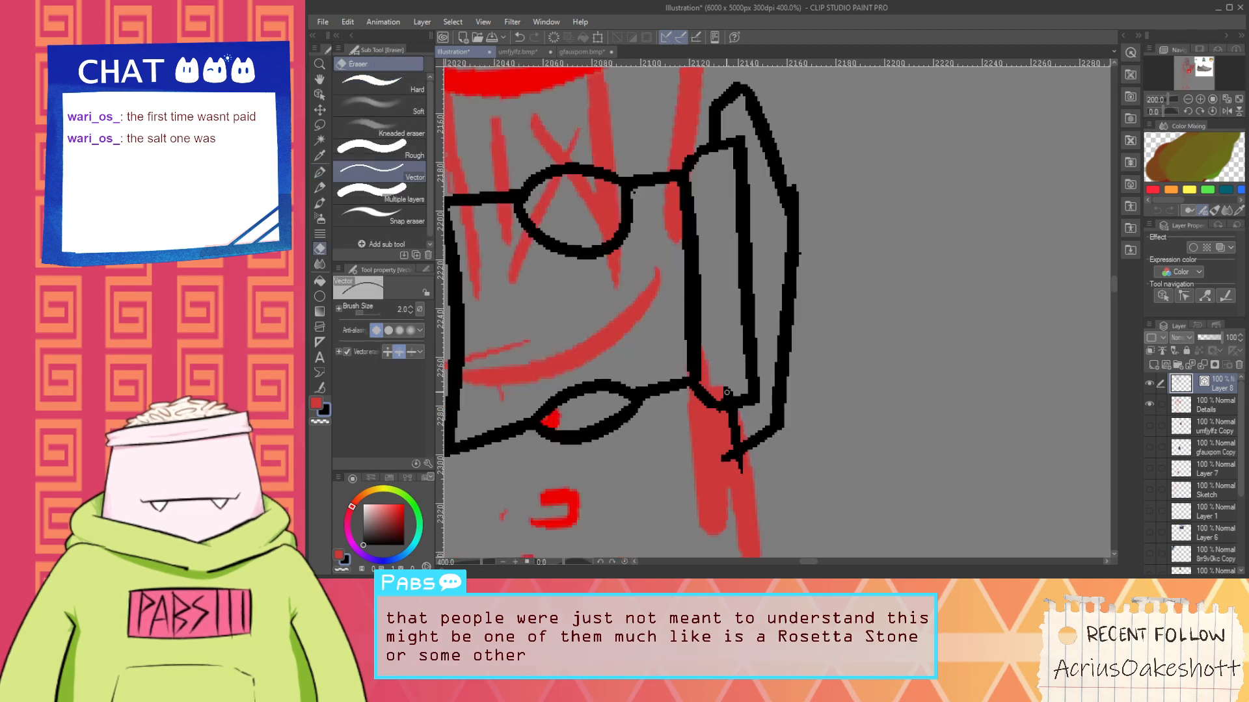
{"action": "left_click_drag", "start_coordinate": [733, 464], "coordinate": [746, 463]}
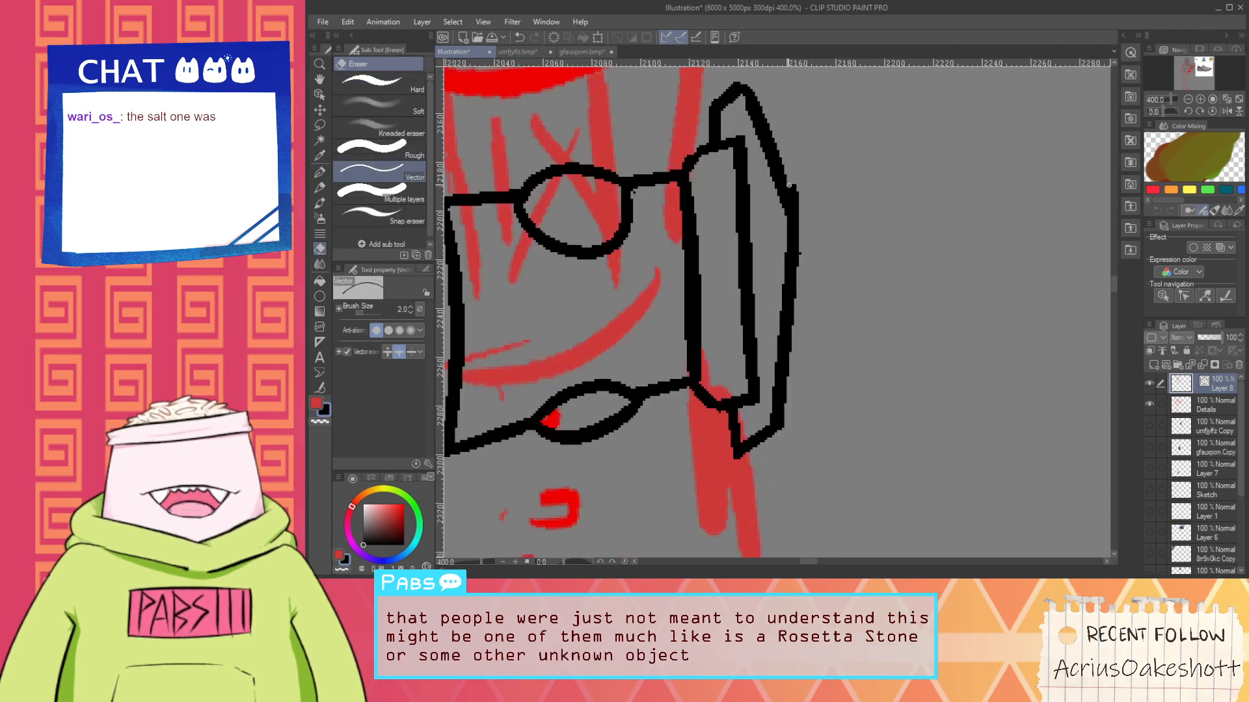
Ink a jagged line rising from the top of the outer plate to the underside of the forearm
{"action": "scroll", "coordinate": [794, 213], "scroll_direction": "down", "scroll_amount": 3}
{"action": "key", "text": "space"}
{"action": "mouse_move", "coordinate": [780, 195]}
{"action": "left_mouse_down"}
{"action": "mouse_move", "coordinate": [770, 328]}
{"action": "mouse_move", "coordinate": [790, 220]}
{"action": "left_mouse_up"}
{"action": "key", "text": "p"}
{"action": "scroll", "coordinate": [751, 305], "scroll_direction": "up", "scroll_amount": 3}
{"action": "key", "text": "ctrl+z"}
{"action": "mouse_move", "coordinate": [736, 332]}
{"action": "left_mouse_down"}
{"action": "mouse_move", "coordinate": [786, 255]}
{"action": "mouse_move", "coordinate": [734, 331]}
{"action": "mouse_move", "coordinate": [798, 256]}
{"action": "left_mouse_up"}
{"action": "key", "text": "ctrl+z"}
{"action": "key", "text": "ctrl+z"}
{"action": "mouse_move", "coordinate": [737, 330]}
{"action": "left_mouse_down"}
{"action": "mouse_move", "coordinate": [808, 229]}
{"action": "mouse_move", "coordinate": [776, 240]}
{"action": "mouse_move", "coordinate": [783, 130]}
{"action": "mouse_move", "coordinate": [753, 217]}
{"action": "mouse_move", "coordinate": [807, 287]}
{"action": "mouse_move", "coordinate": [809, 263]}
{"action": "left_mouse_up"}
{"action": "key", "text": "ctrl+z"}
Erase the surplus strokes where the jagged line meets the top of the outer plate
{"action": "key", "text": "e"}
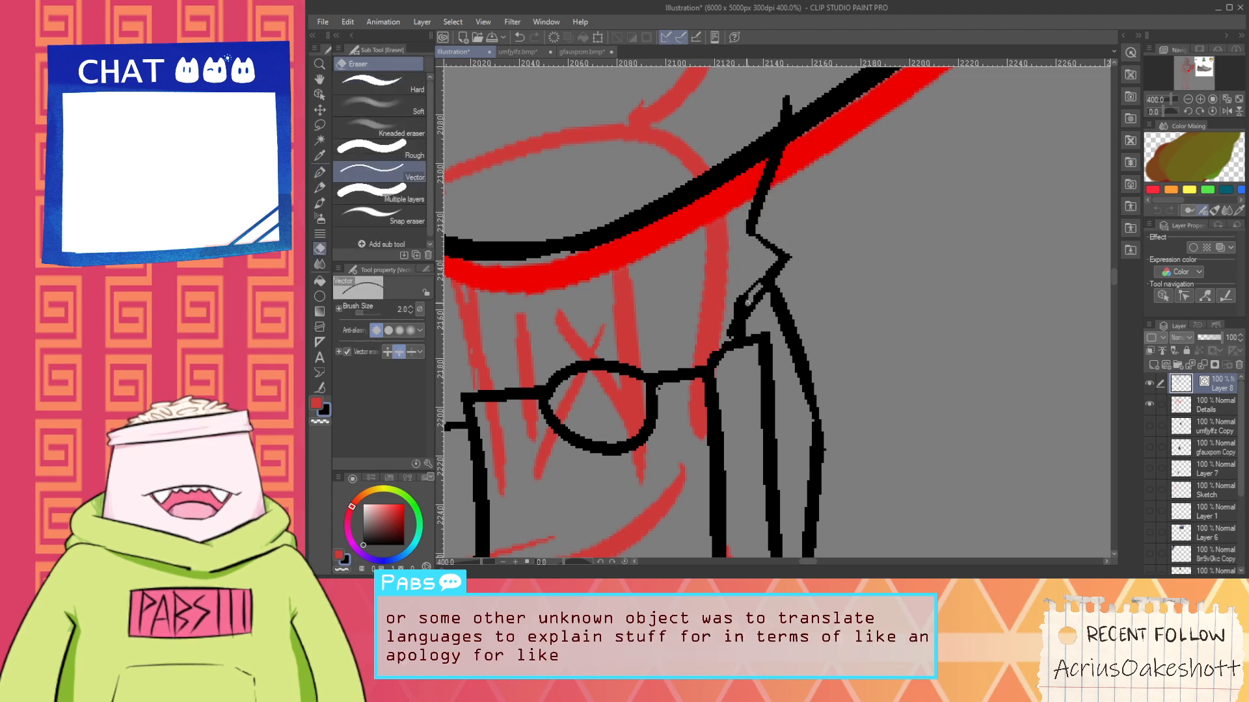
{"action": "key", "text": "ctrl+z"}
{"action": "left_click_drag", "start_coordinate": [748, 303], "coordinate": [742, 302]}
{"action": "scroll", "coordinate": [753, 293], "scroll_direction": "down", "scroll_amount": 2}
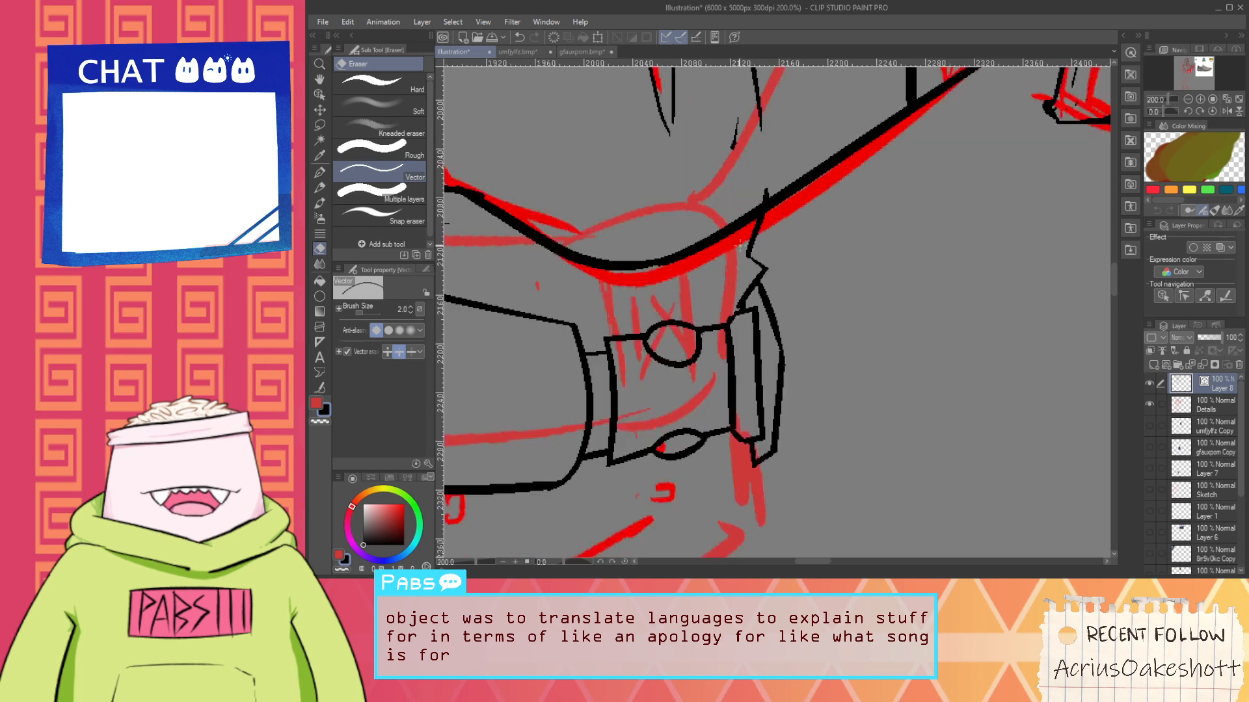
{"action": "key", "text": "space"}
{"action": "scroll", "coordinate": [753, 221], "scroll_direction": "down", "scroll_amount": 3}
{"action": "key", "text": "space"}
{"action": "scroll", "coordinate": [702, 199], "scroll_direction": "up", "scroll_amount": 1}
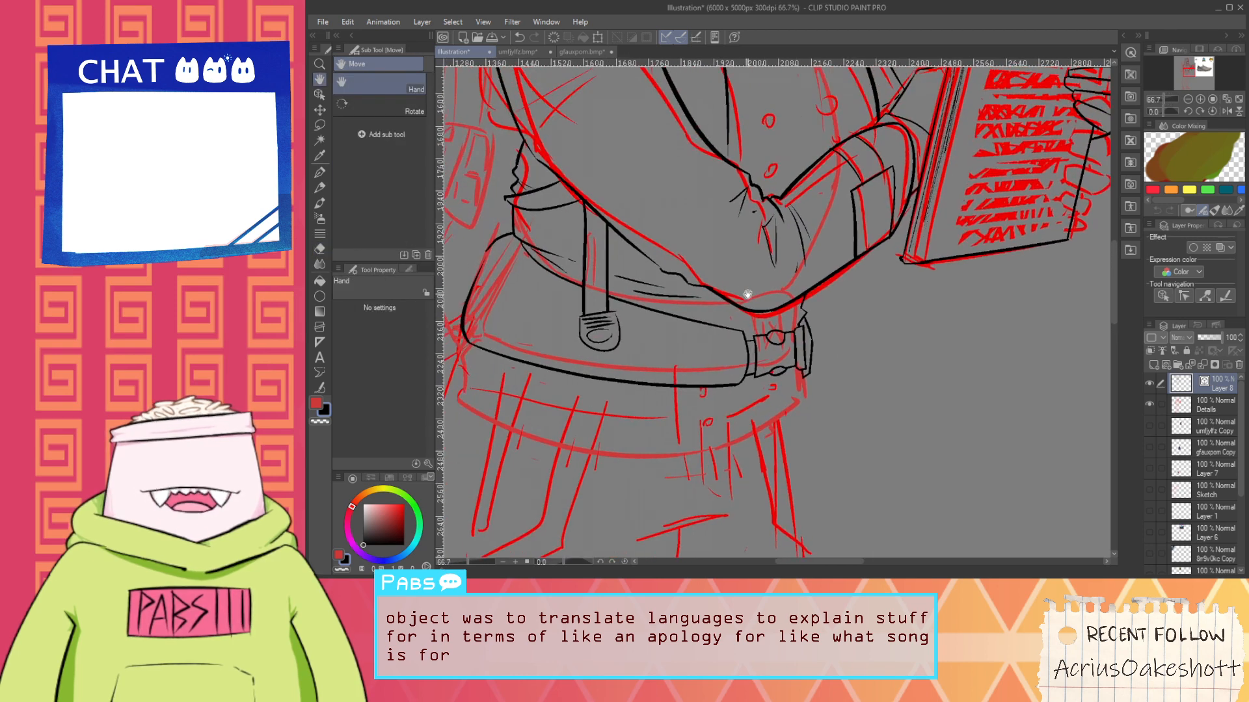
{"action": "scroll", "coordinate": [774, 305], "scroll_direction": "up", "scroll_amount": 1}
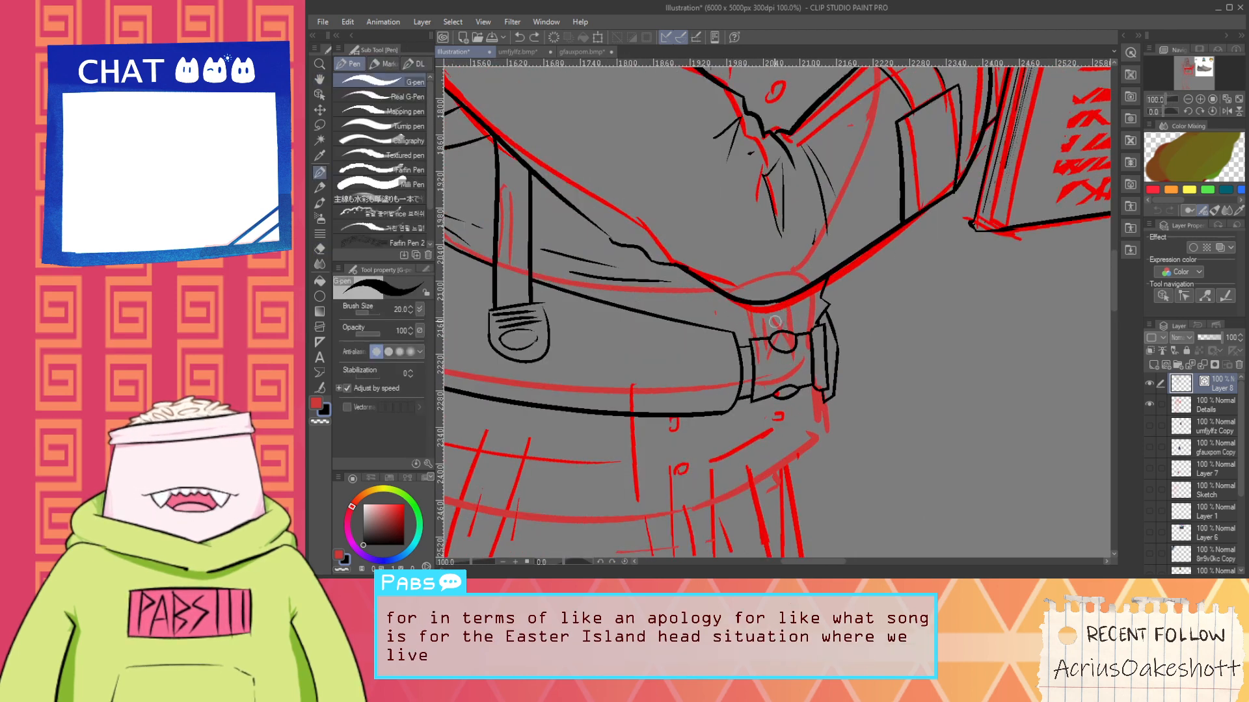
{"action": "scroll", "coordinate": [774, 321], "scroll_direction": "down", "scroll_amount": 2}
{"action": "scroll", "coordinate": [741, 364], "scroll_direction": "up", "scroll_amount": 2}
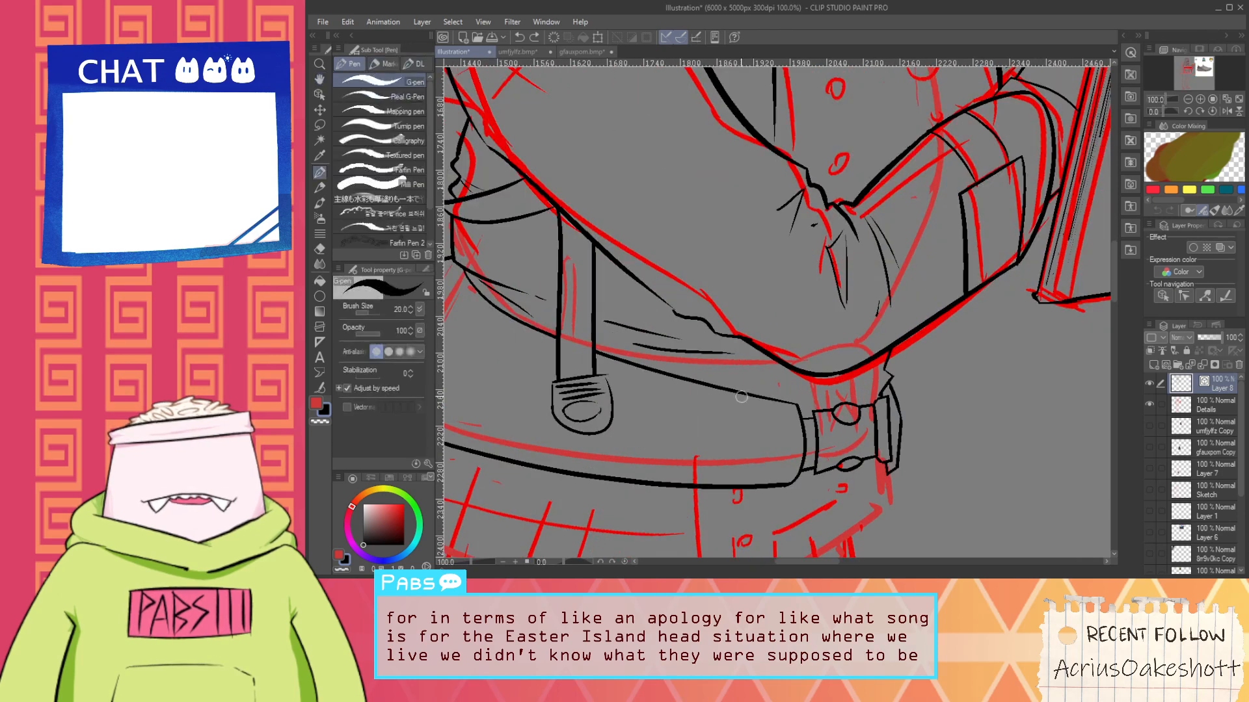
Ink a short slanted line from the waist band's upper edge to the chest outline and erase its overshoots
{"action": "left_click_drag", "start_coordinate": [742, 397], "coordinate": [757, 316]}
{"action": "key", "text": "e"}
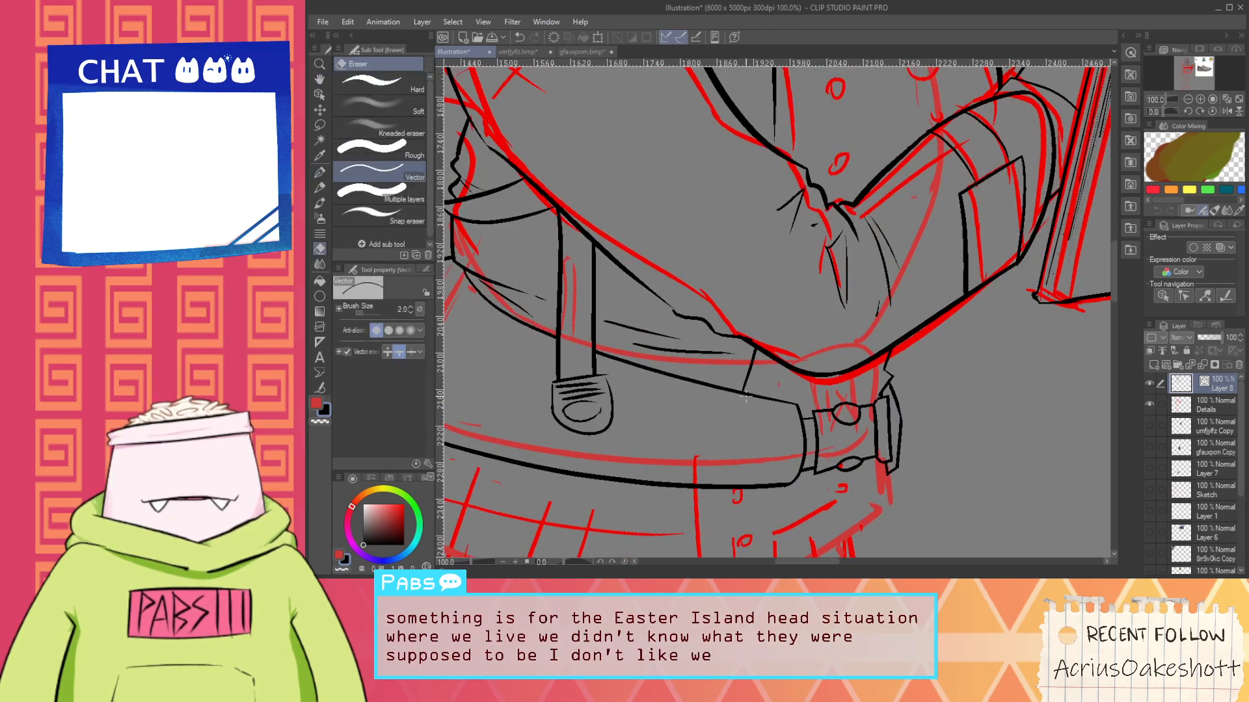
{"action": "left_click_drag", "start_coordinate": [744, 401], "coordinate": [776, 253]}
Ink the near-vertical inner side and the upward-curving bottom edge of a panel hanging below the waist band near the buckle
{"action": "key", "text": "p"}
{"action": "left_click_drag", "start_coordinate": [753, 334], "coordinate": [753, 446]}
{"action": "key", "text": "ctrl+z"}
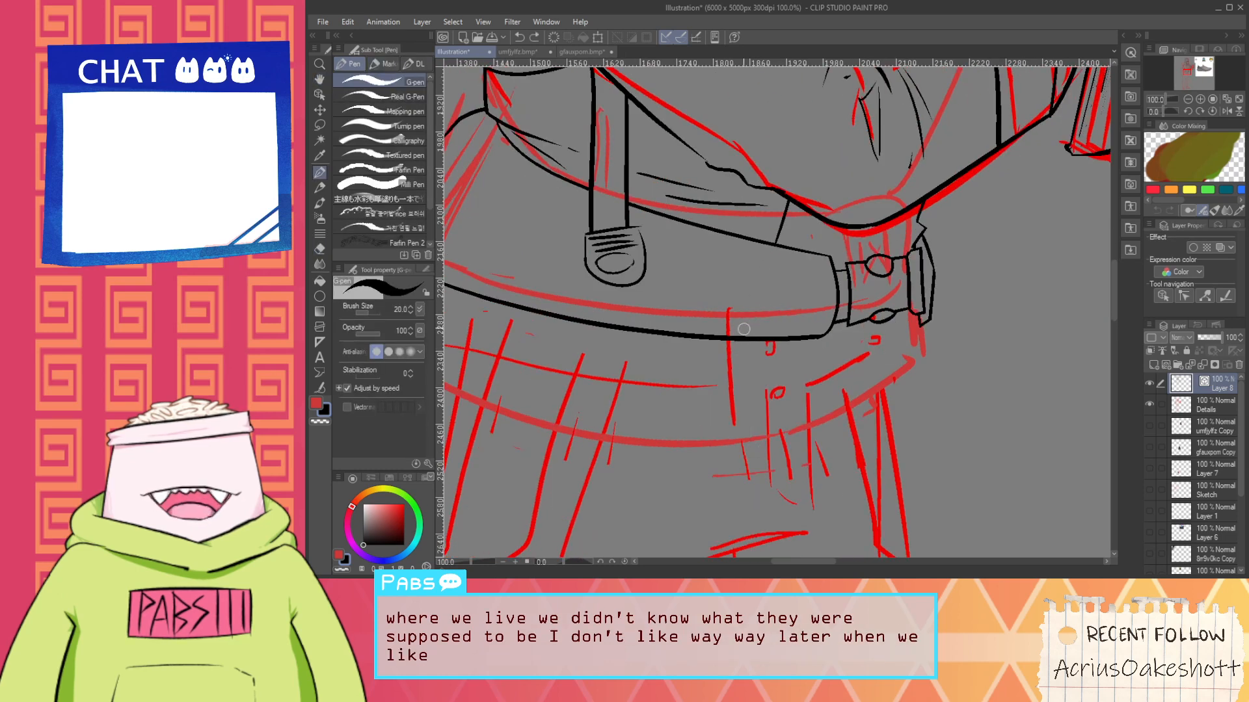
{"action": "left_click_drag", "start_coordinate": [743, 307], "coordinate": [762, 496]}
{"action": "key", "text": "ctrl+z"}
{"action": "mouse_move", "coordinate": [755, 305]}
{"action": "left_mouse_down"}
{"action": "mouse_move", "coordinate": [766, 492]}
{"action": "mouse_move", "coordinate": [995, 368]}
{"action": "left_mouse_up"}
{"action": "key", "text": "ctrl+z"}
{"action": "left_click_drag", "start_coordinate": [723, 478], "coordinate": [958, 363]}
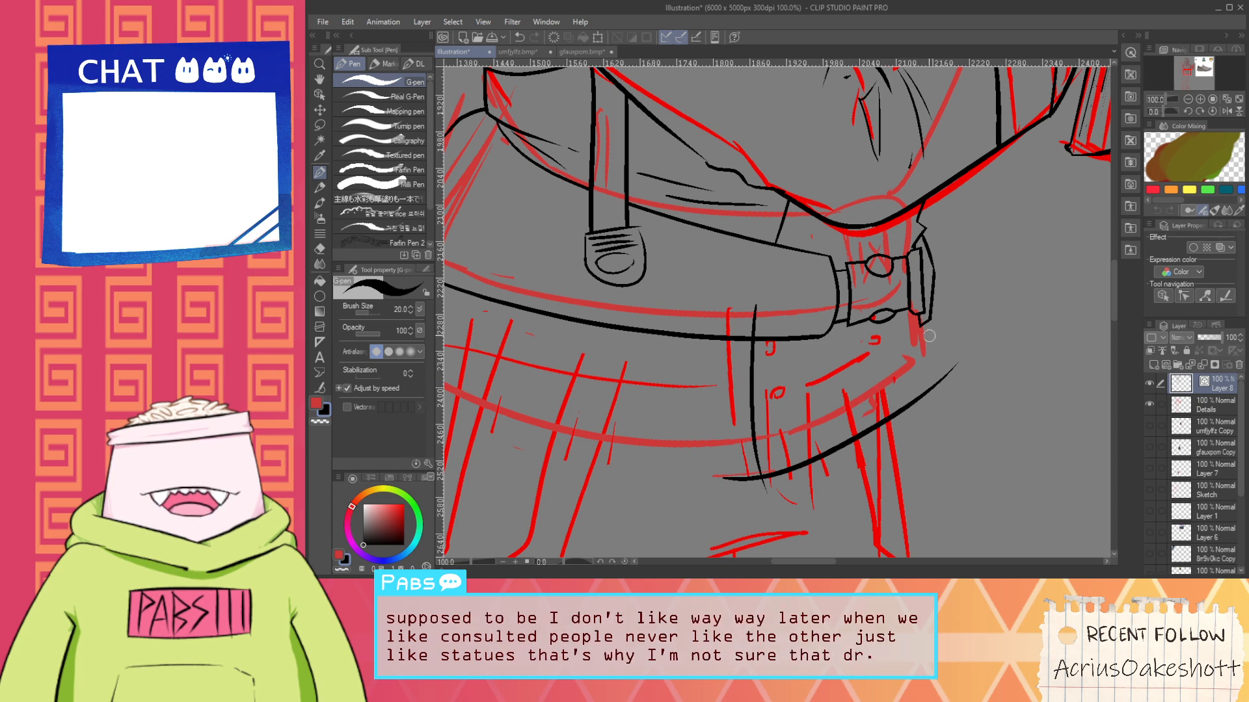
Redraw the bottom edge of the buckle's outer plate and erase the surplus strokes at its lower corner
{"action": "scroll", "coordinate": [929, 335], "scroll_direction": "up", "scroll_amount": 2}
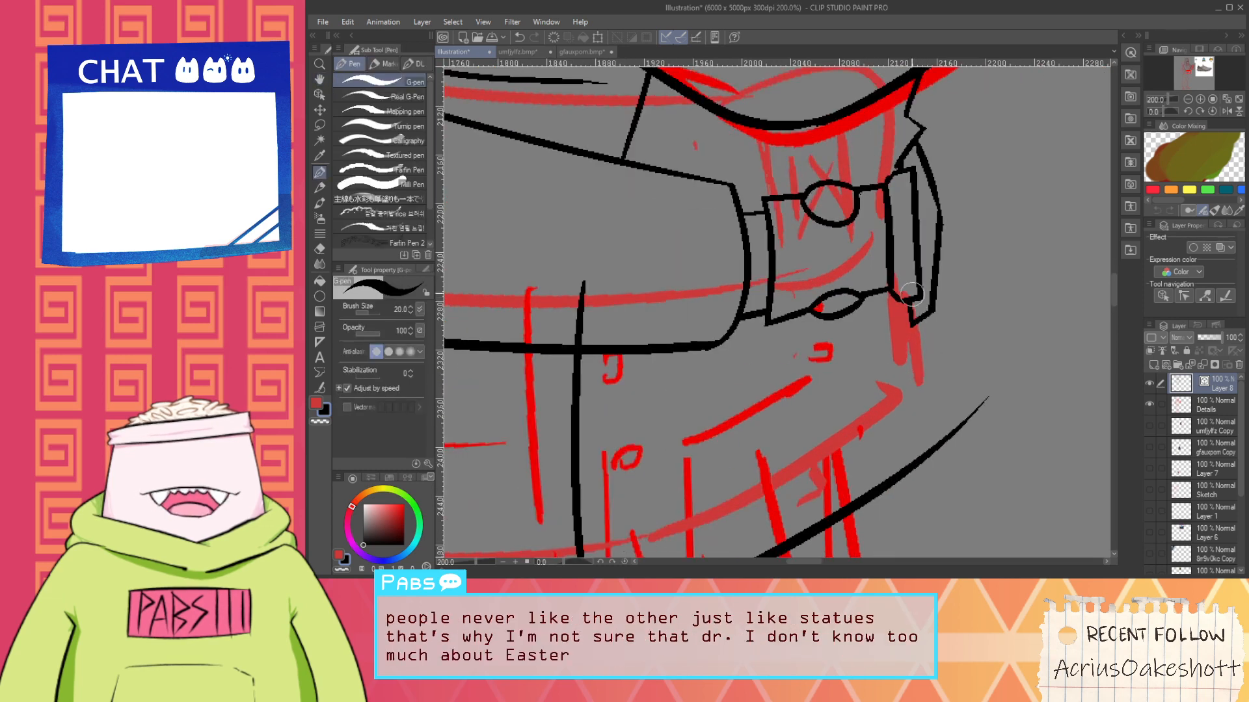
{"action": "left_click_drag", "start_coordinate": [906, 298], "coordinate": [946, 312]}
{"action": "key", "text": "e"}
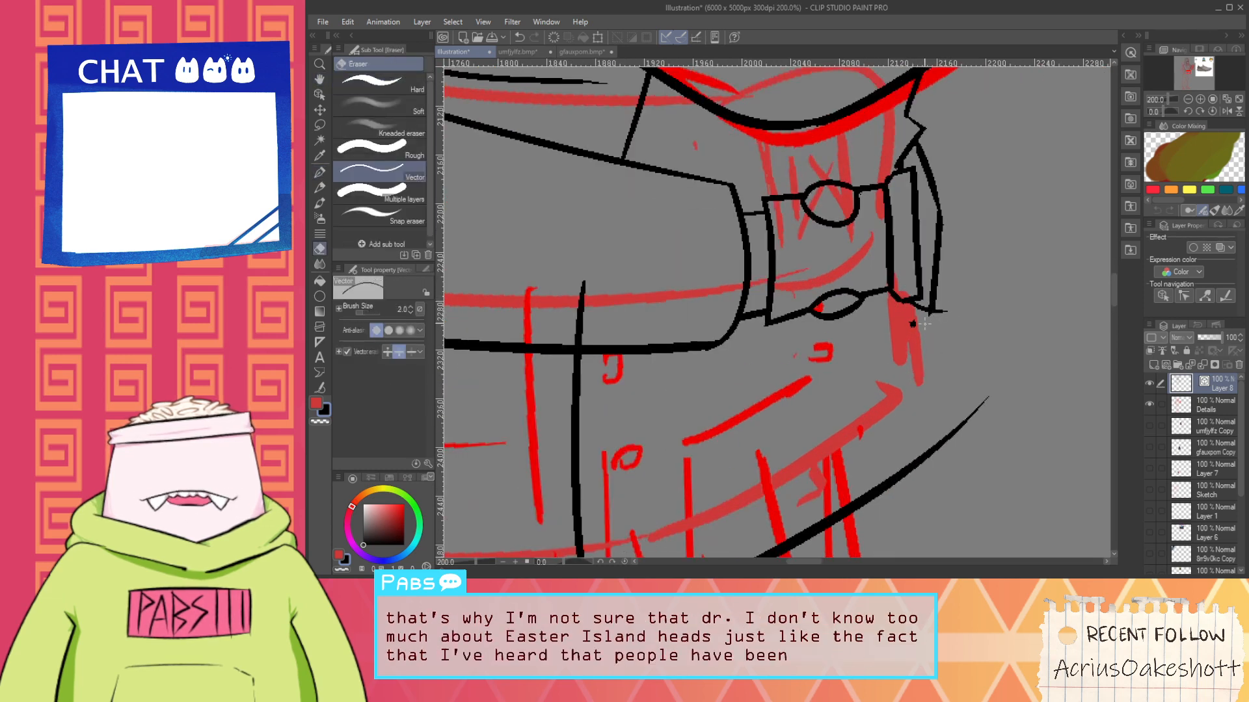
{"action": "scroll", "coordinate": [931, 317], "scroll_direction": "down", "scroll_amount": 2}
Ink the hanging panel's outer side as a slanted line from the buckle's outer plate down to the panel's bottom edge
{"action": "key", "text": "p"}
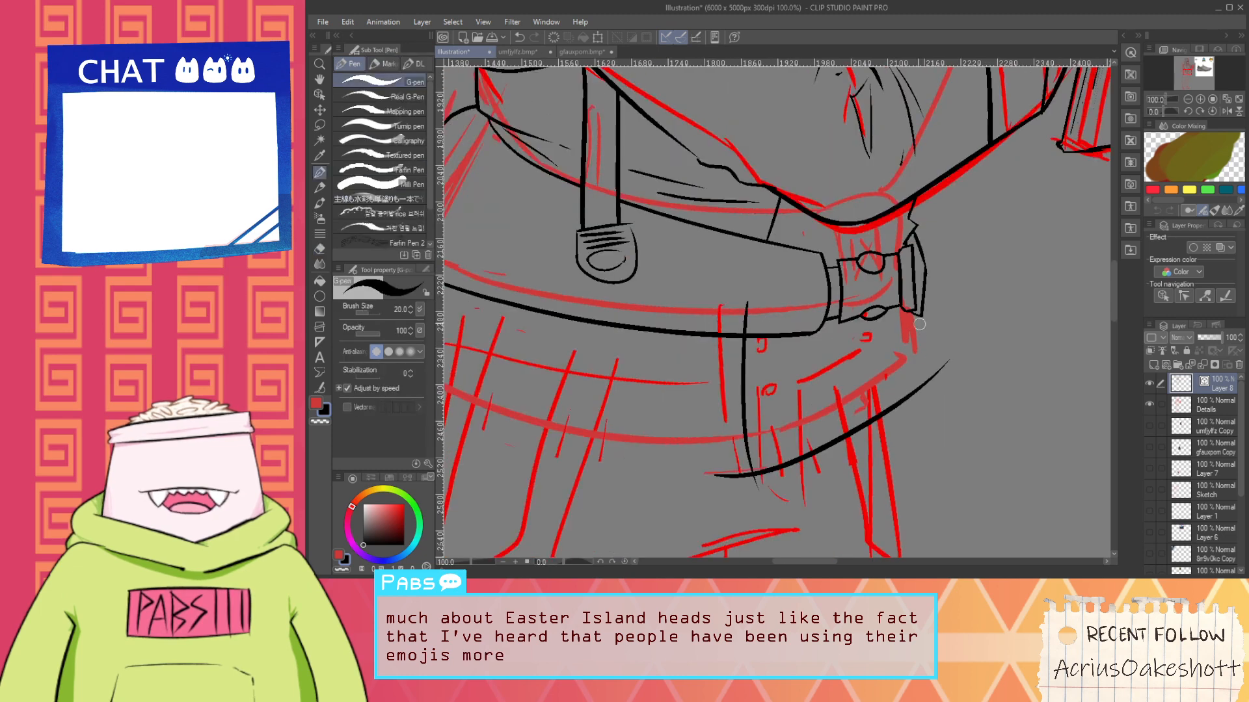
{"action": "left_click_drag", "start_coordinate": [918, 307], "coordinate": [954, 463]}
{"action": "key", "text": "ctrl+z"}
{"action": "left_click_drag", "start_coordinate": [911, 309], "coordinate": [950, 435]}
{"action": "key", "text": "e"}
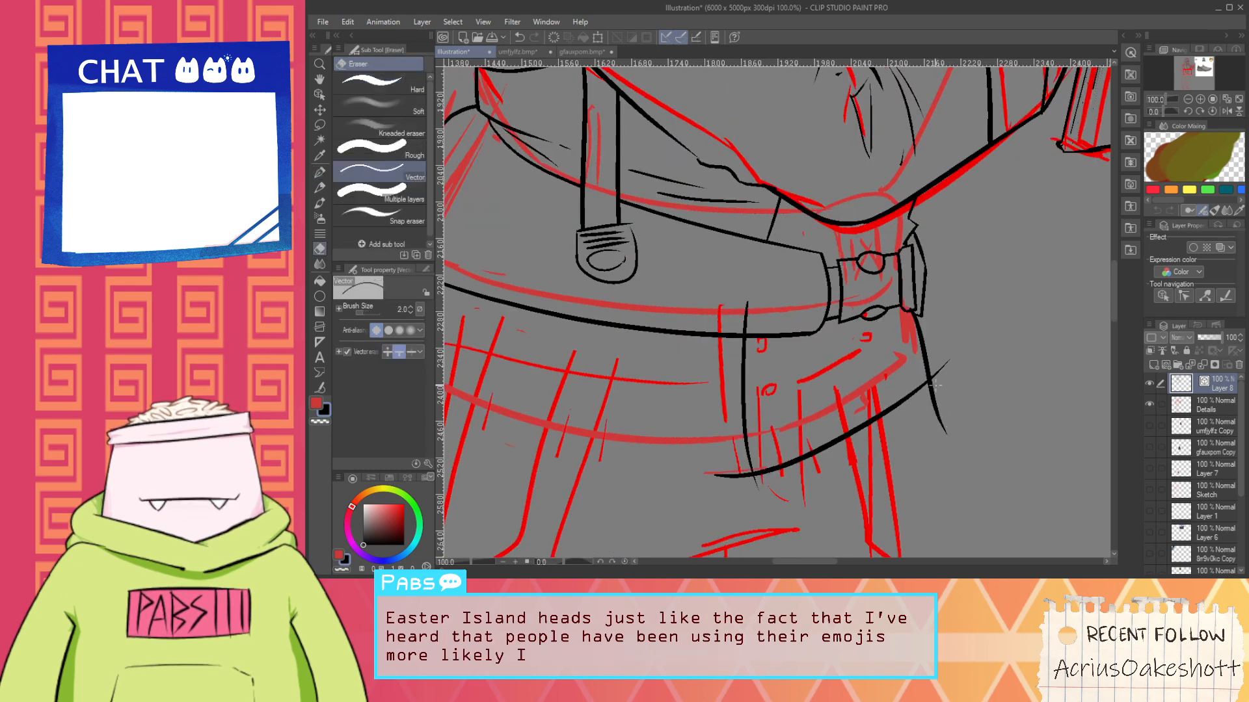
{"action": "key", "text": "ctrl+z"}
{"action": "key", "text": "p"}
{"action": "left_click_drag", "start_coordinate": [914, 306], "coordinate": [945, 417]}
Erase the overshooting line ends at the hanging panel's lower corners and where its inner side crosses the waist band
{"action": "key", "text": "e"}
{"action": "left_click_drag", "start_coordinate": [947, 368], "coordinate": [939, 411]}
{"action": "scroll", "coordinate": [916, 302], "scroll_direction": "up", "scroll_amount": 4}
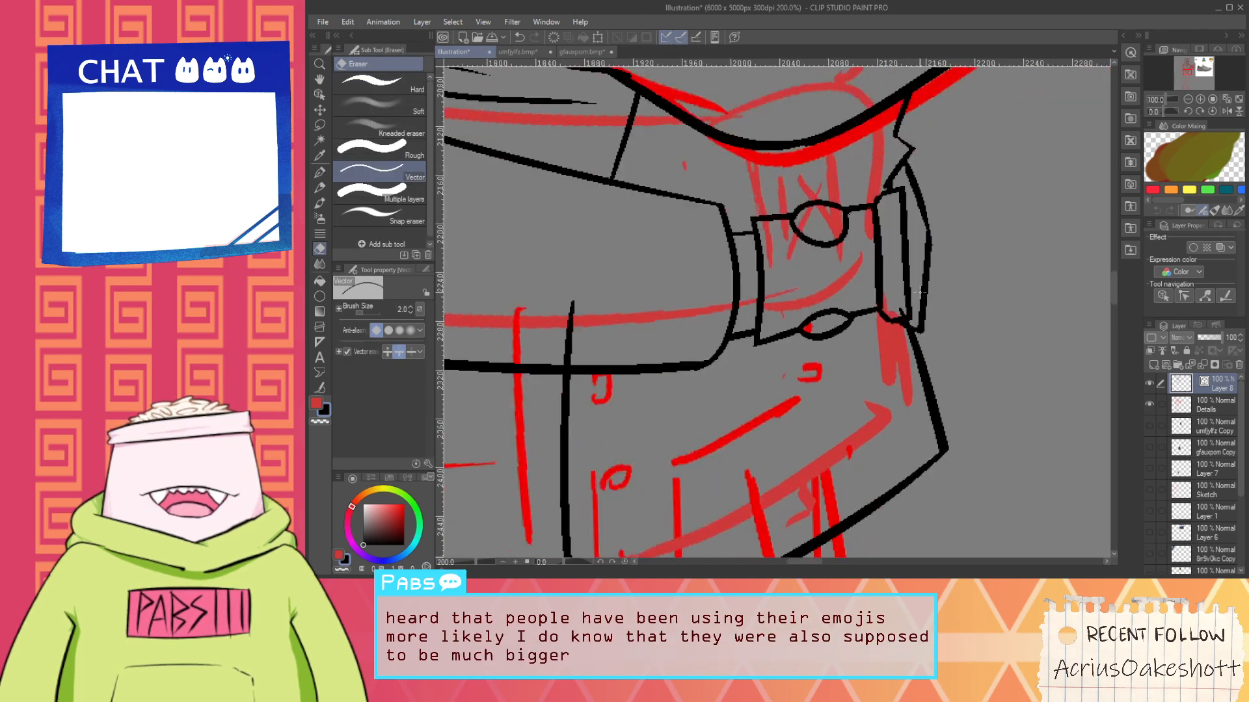
{"action": "scroll", "coordinate": [909, 348], "scroll_direction": "down", "scroll_amount": 4}
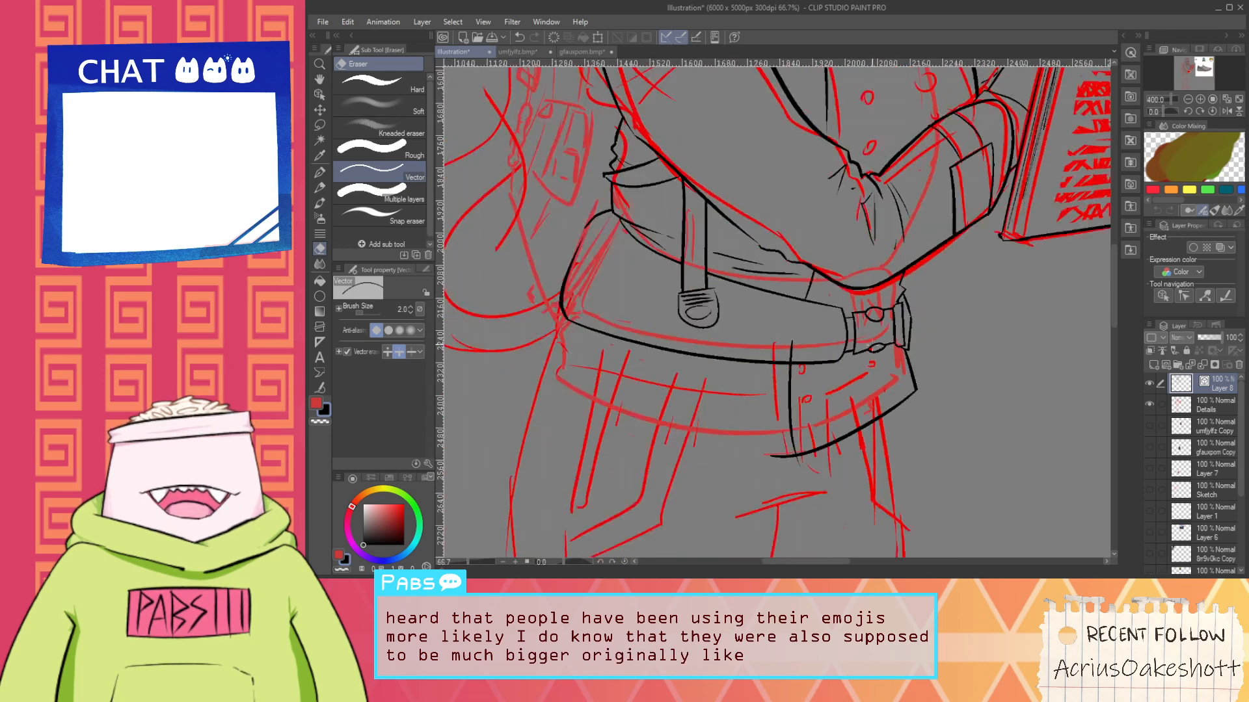
{"action": "left_click_drag", "start_coordinate": [776, 445], "coordinate": [781, 456]}
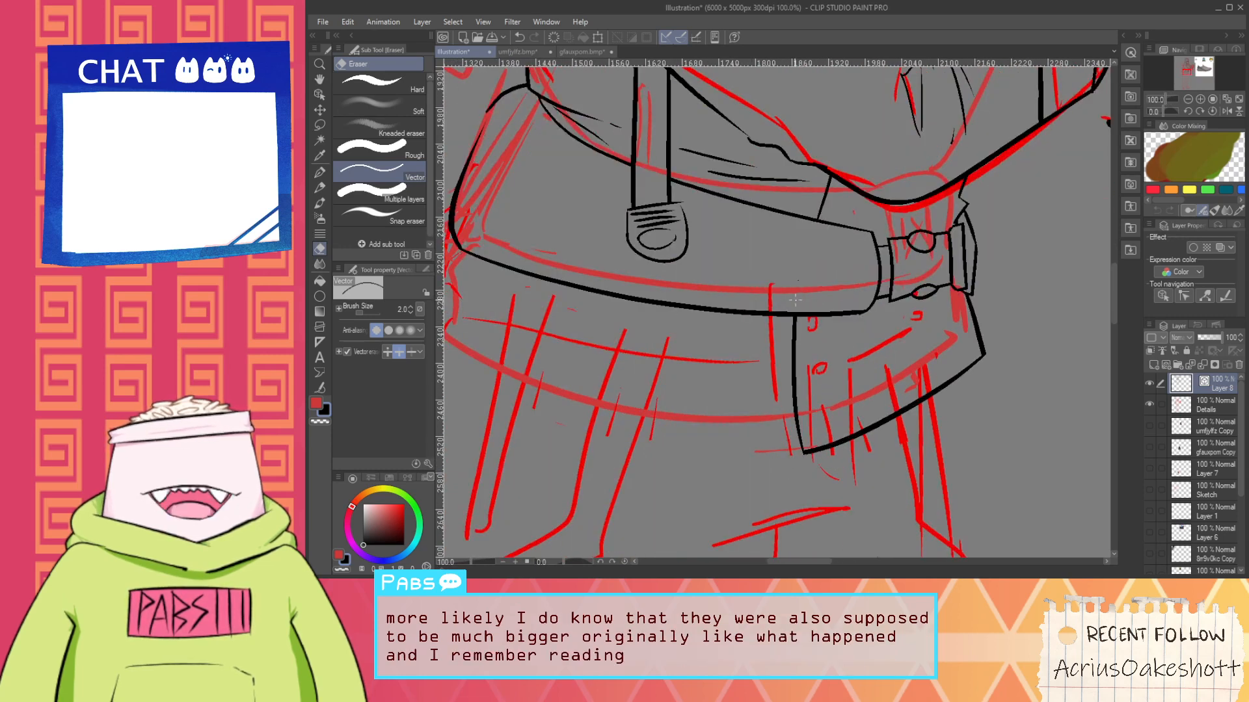
Ink the side and lower edge of the jacket band below the belt, running from the left hip to the front flap
{"action": "scroll", "coordinate": [795, 300], "scroll_direction": "down", "scroll_amount": 1}
{"action": "scroll", "coordinate": [635, 291], "scroll_direction": "up", "scroll_amount": 1}
{"action": "mouse_move", "coordinate": [569, 265]}
{"action": "left_mouse_down"}
{"action": "mouse_move", "coordinate": [635, 290]}
{"action": "mouse_move", "coordinate": [607, 347]}
{"action": "left_mouse_up"}
{"action": "key", "text": "p"}
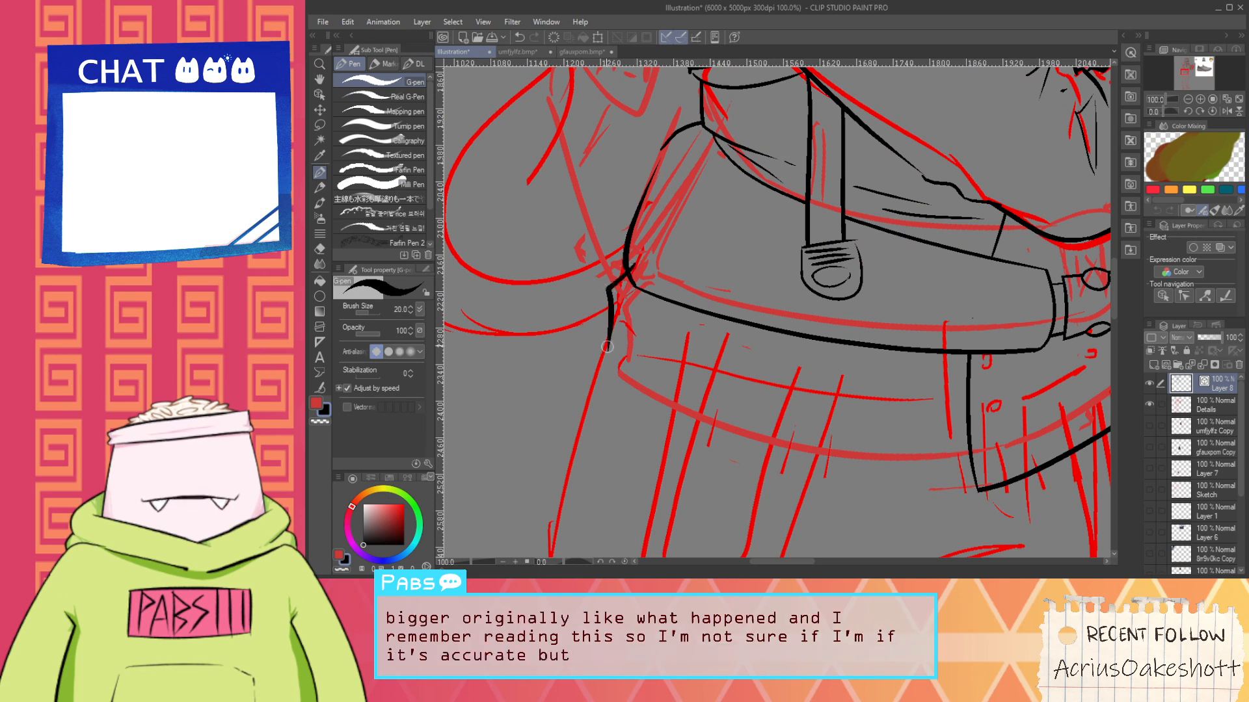
{"action": "key", "text": "ctrl+z"}
{"action": "mouse_move", "coordinate": [622, 291]}
{"action": "left_mouse_down"}
{"action": "mouse_move", "coordinate": [573, 375]}
{"action": "mouse_move", "coordinate": [934, 467]}
{"action": "left_mouse_up"}
{"action": "key", "text": "ctrl+z"}
{"action": "mouse_move", "coordinate": [560, 352]}
{"action": "left_mouse_down"}
{"action": "mouse_move", "coordinate": [593, 380]}
{"action": "mouse_move", "coordinate": [951, 460]}
{"action": "left_mouse_up"}
{"action": "key", "text": "ctrl+z"}
{"action": "left_click_drag", "start_coordinate": [570, 357], "coordinate": [995, 476]}
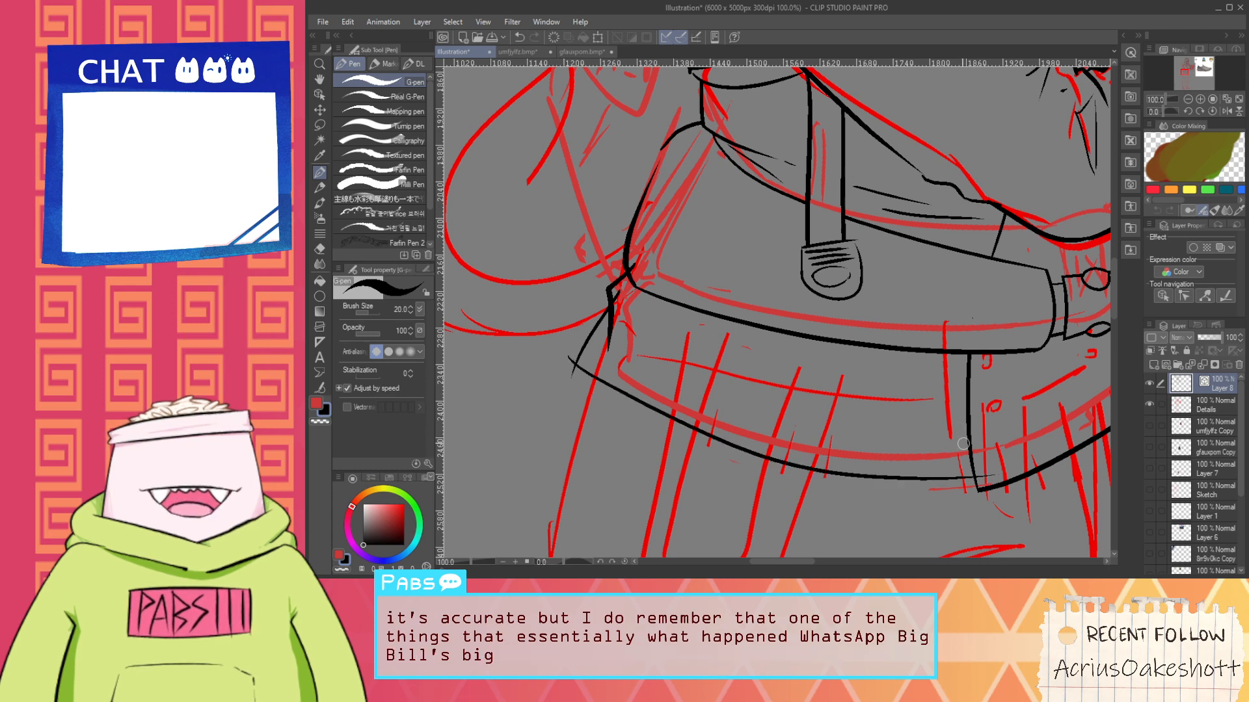
{"action": "key", "text": "e"}
Doodle an Easter Island style statue with a face, body and feet in the empty space beside the character
{"action": "scroll", "coordinate": [618, 361], "scroll_direction": "down", "scroll_amount": 2}
{"action": "key", "text": "space"}
{"action": "left_click_drag", "start_coordinate": [843, 394], "coordinate": [576, 316]}
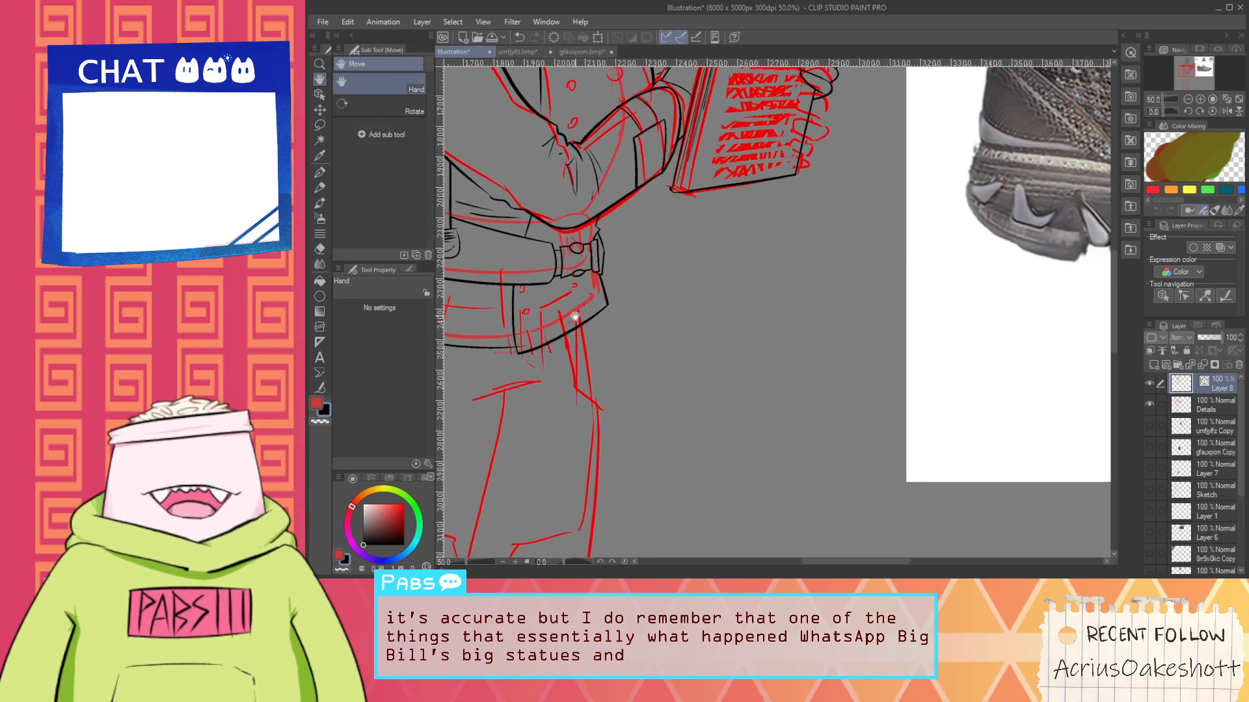
{"action": "scroll", "coordinate": [650, 343], "scroll_direction": "up", "scroll_amount": 2}
{"action": "key", "text": "p"}
{"action": "mouse_move", "coordinate": [708, 422]}
{"action": "left_mouse_down"}
{"action": "mouse_move", "coordinate": [715, 245]}
{"action": "mouse_move", "coordinate": [731, 232]}
{"action": "mouse_move", "coordinate": [713, 218]}
{"action": "mouse_move", "coordinate": [724, 120]}
{"action": "mouse_move", "coordinate": [807, 106]}
{"action": "mouse_move", "coordinate": [813, 231]}
{"action": "left_mouse_up"}
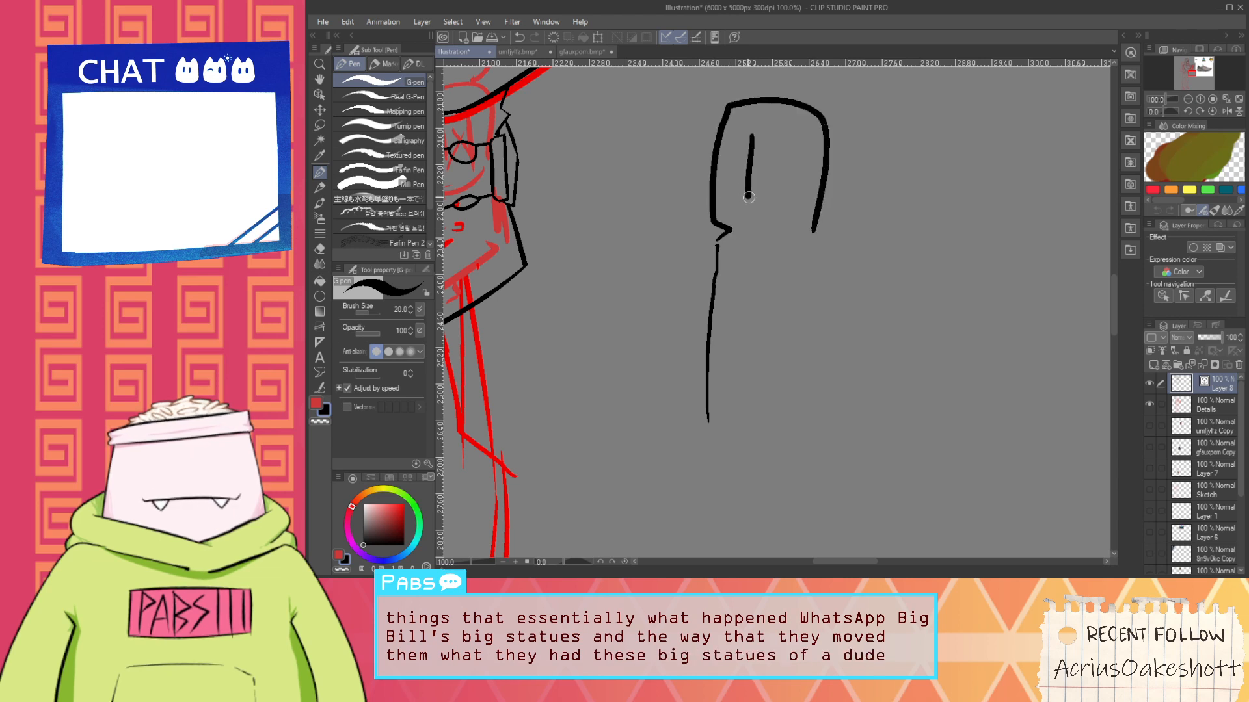
{"action": "left_click_drag", "start_coordinate": [733, 143], "coordinate": [754, 141]}
{"action": "left_click_drag", "start_coordinate": [774, 147], "coordinate": [790, 147]}
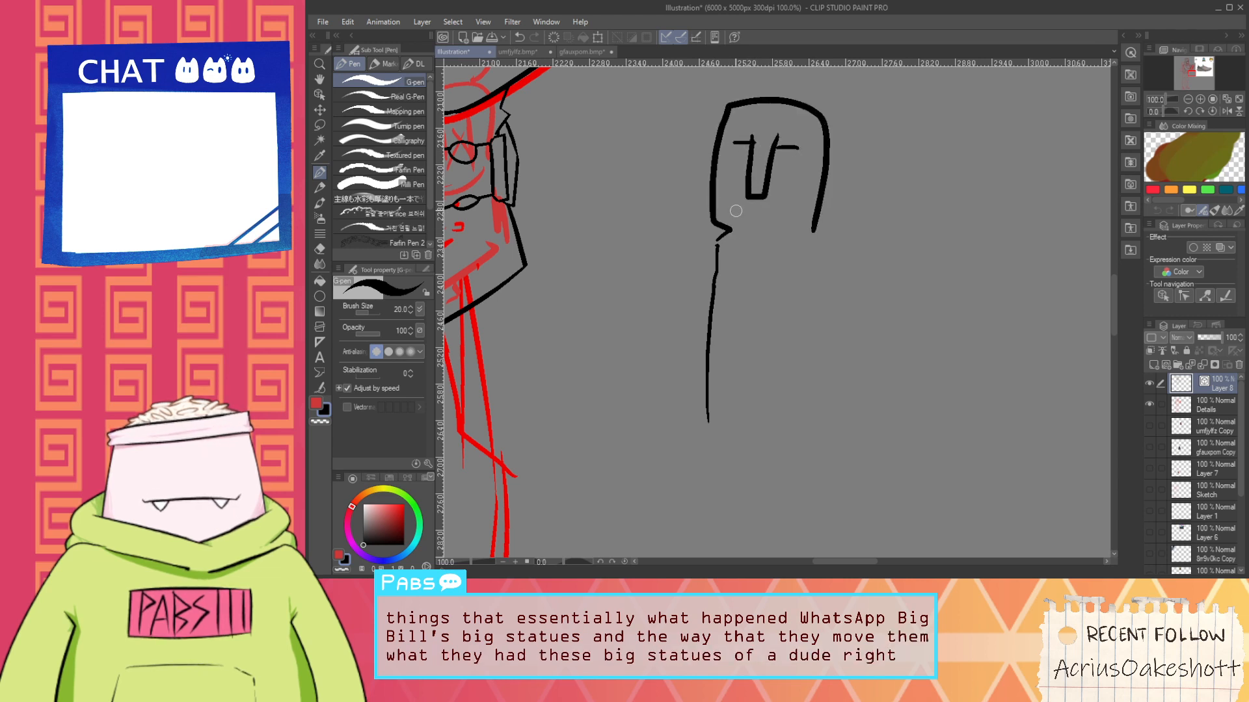
{"action": "scroll", "coordinate": [772, 249], "scroll_direction": "down", "scroll_amount": 1}
{"action": "mouse_move", "coordinate": [713, 371]}
{"action": "left_mouse_down"}
{"action": "mouse_move", "coordinate": [751, 364]}
{"action": "mouse_move", "coordinate": [781, 379]}
{"action": "mouse_move", "coordinate": [772, 361]}
{"action": "mouse_move", "coordinate": [797, 252]}
{"action": "left_mouse_up"}
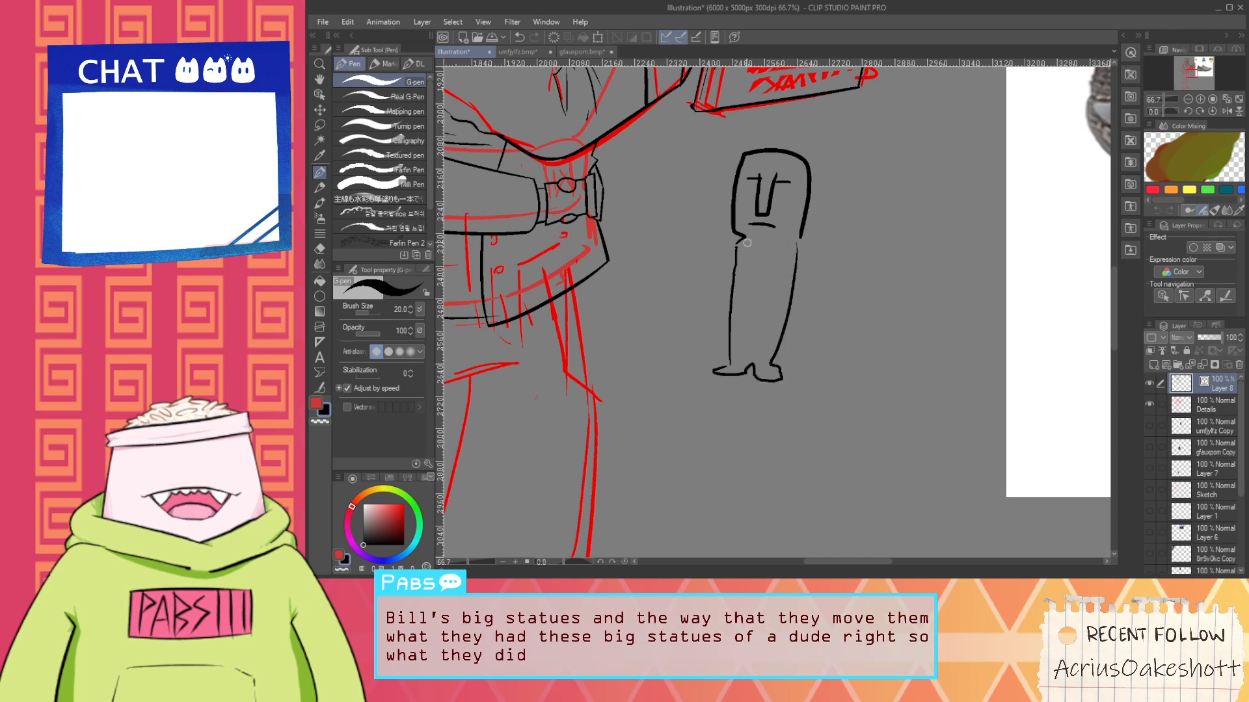
Add ropes around the statue doodle's body, two opposing swing arrows above its head and motion marks by its feet
{"action": "mouse_move", "coordinate": [734, 288]}
{"action": "left_mouse_down"}
{"action": "mouse_move", "coordinate": [792, 286]}
{"action": "mouse_move", "coordinate": [671, 338]}
{"action": "left_mouse_up"}
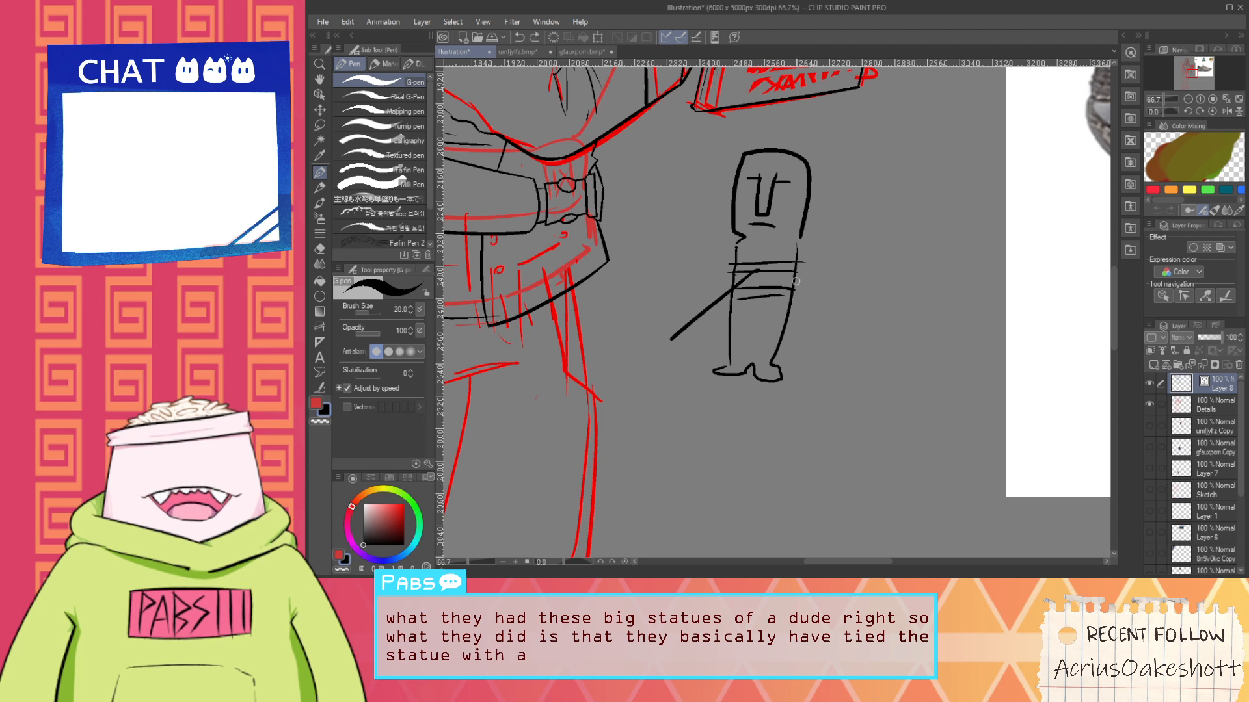
{"action": "left_click_drag", "start_coordinate": [770, 121], "coordinate": [703, 152]}
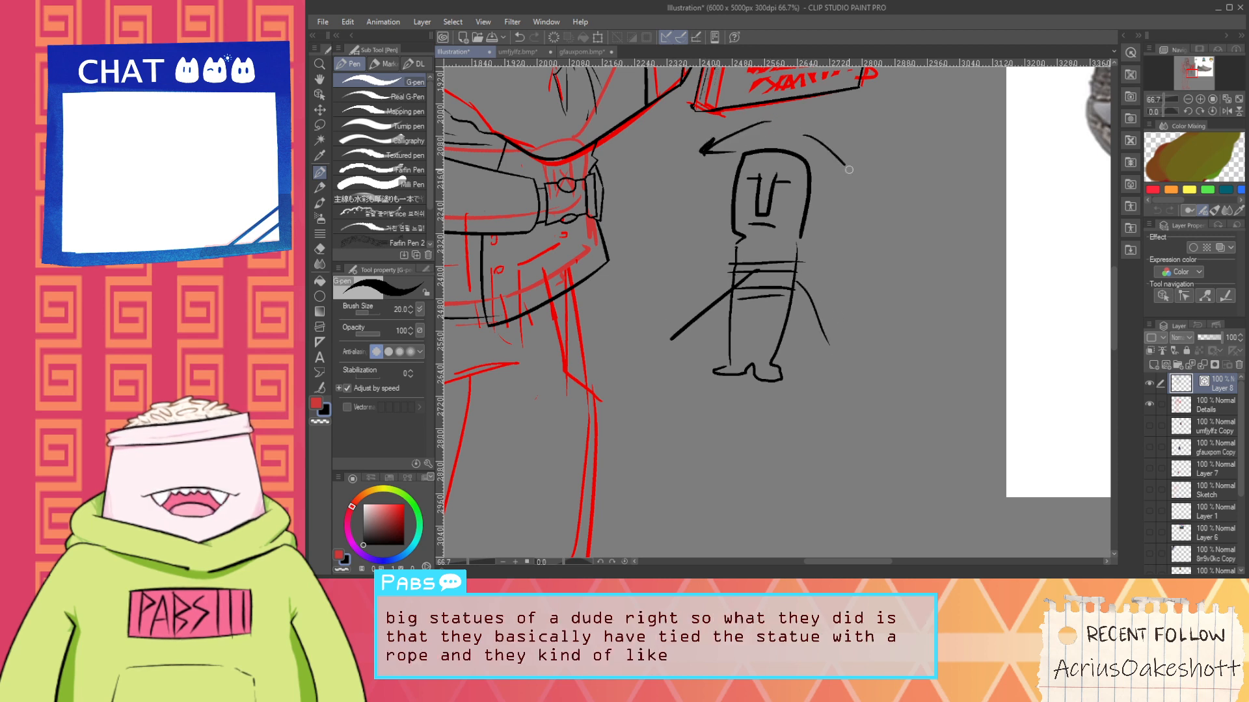
{"action": "left_click_drag", "start_coordinate": [849, 170], "coordinate": [868, 188]}
{"action": "left_click_drag", "start_coordinate": [855, 156], "coordinate": [850, 185]}
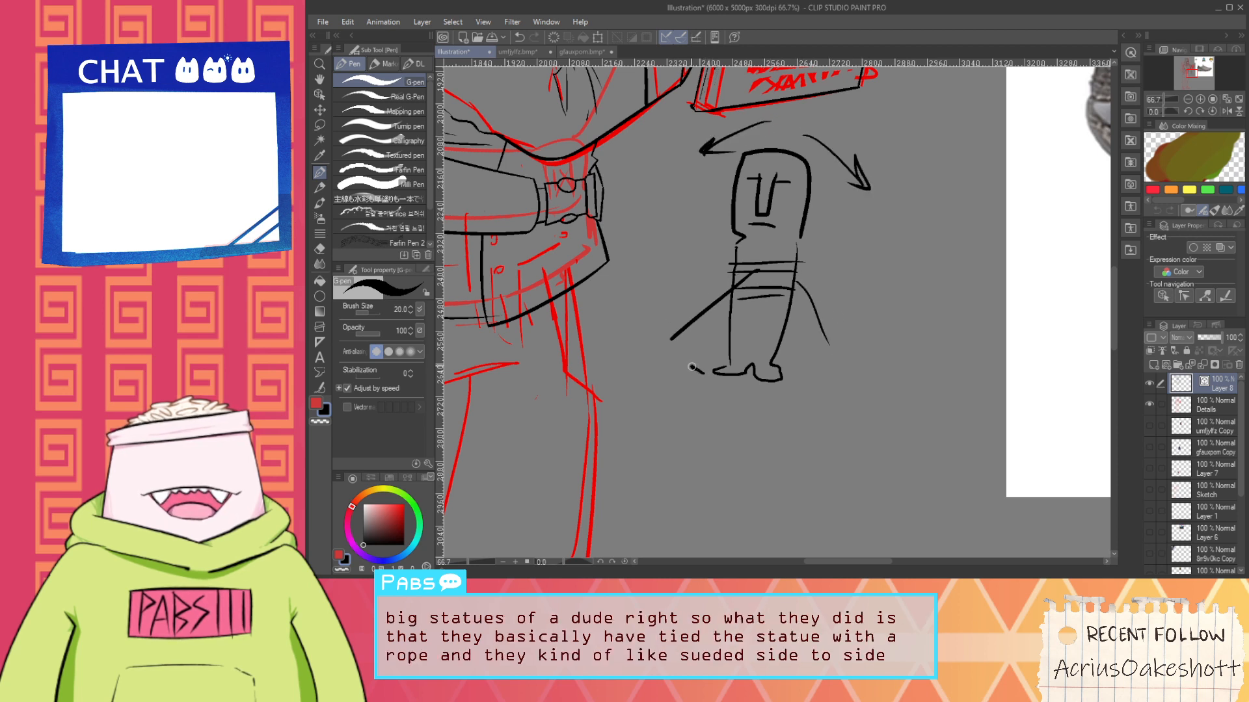
{"action": "left_click_drag", "start_coordinate": [796, 361], "coordinate": [799, 372]}
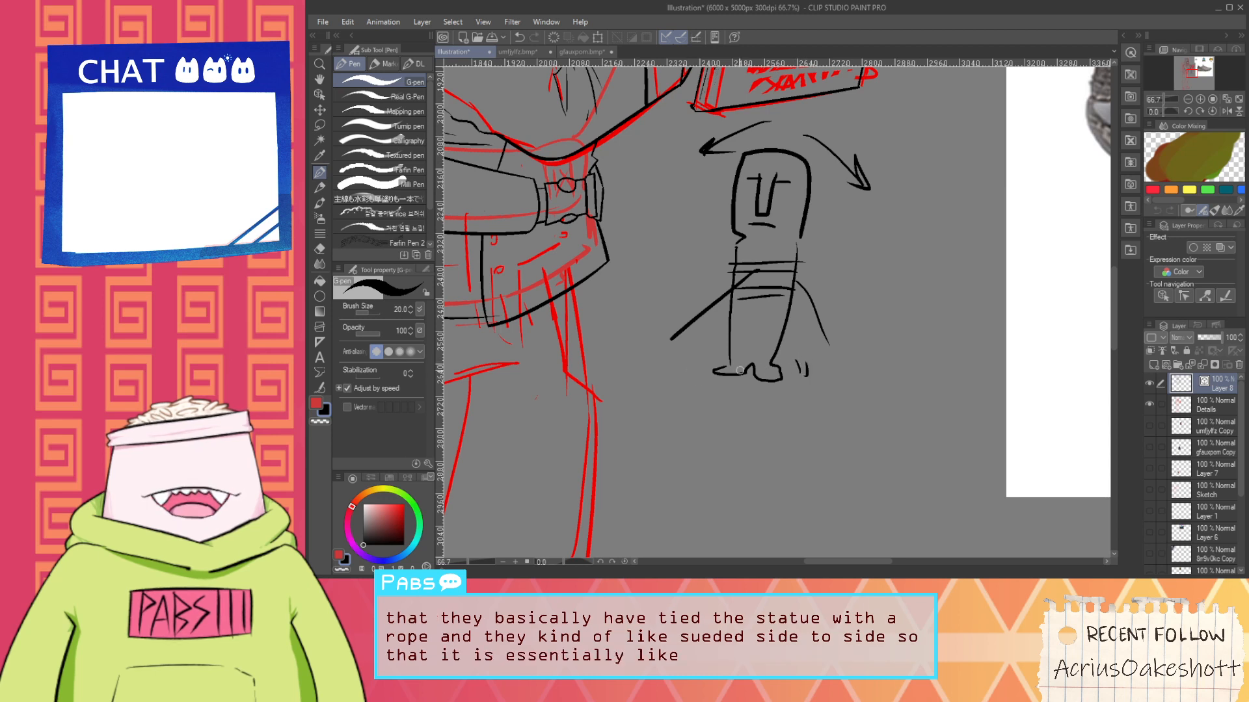
{"action": "mouse_move", "coordinate": [707, 340]}
{"action": "left_mouse_down"}
{"action": "mouse_move", "coordinate": [699, 356]}
{"action": "mouse_move", "coordinate": [714, 355]}
{"action": "left_mouse_up"}
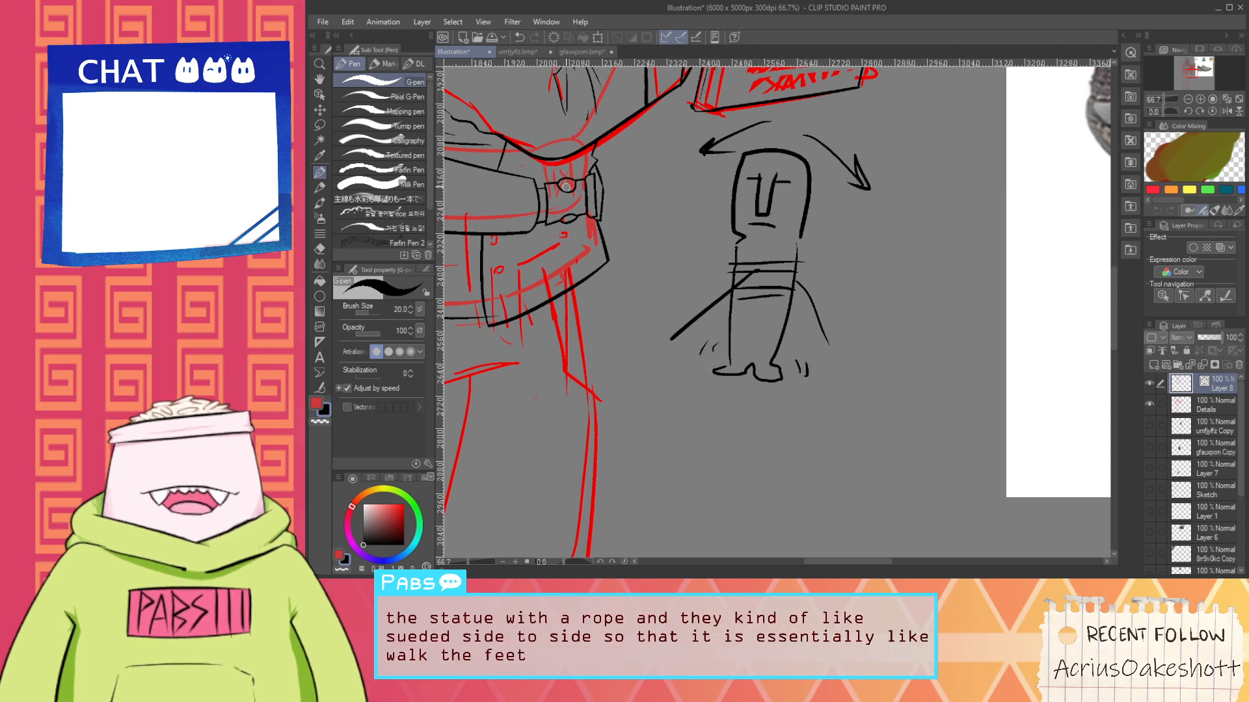
Select all vector strokes of the statue doodle and delete them
{"action": "left_click", "coordinate": [319, 94]}
{"action": "mouse_move", "coordinate": [940, 454]}
{"action": "left_mouse_down"}
{"action": "mouse_move", "coordinate": [696, 196]}
{"action": "mouse_move", "coordinate": [657, 123]}
{"action": "left_mouse_up"}
{"action": "key", "text": "Delete"}
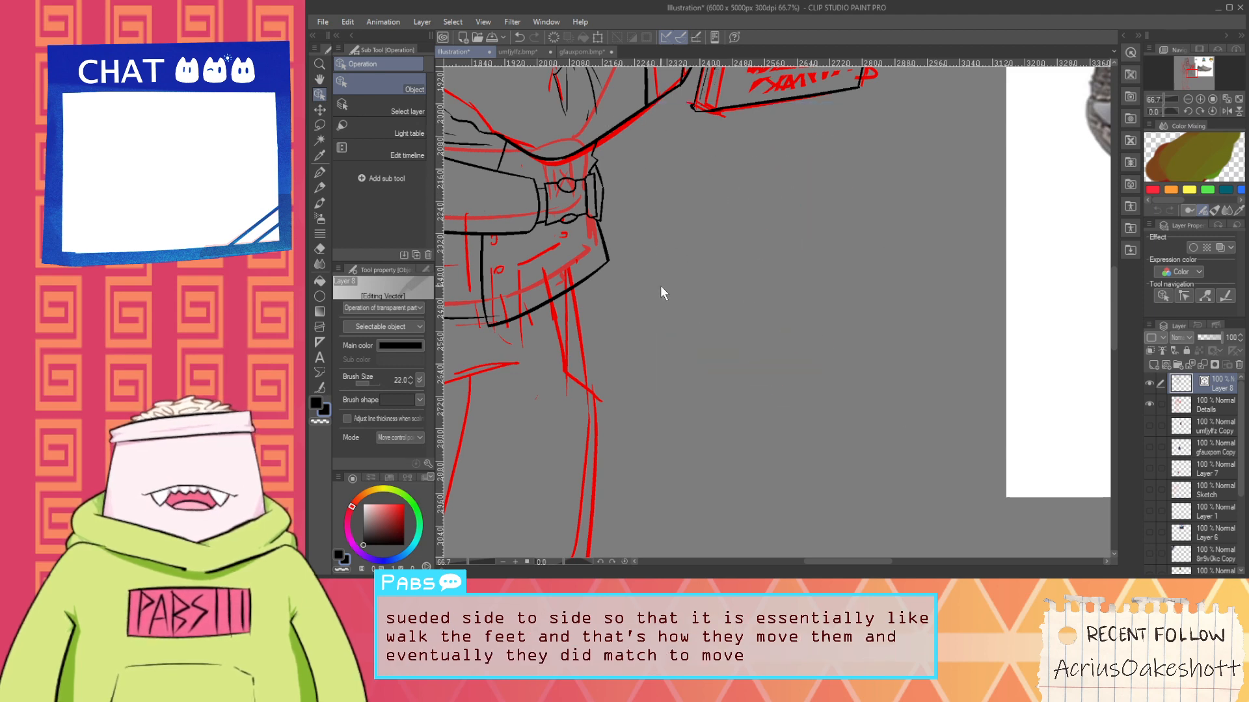
{"action": "scroll", "coordinate": [661, 286], "scroll_direction": "down", "scroll_amount": 1}
{"action": "left_click_drag", "start_coordinate": [670, 354], "coordinate": [715, 453]}
{"action": "scroll", "coordinate": [716, 244], "scroll_direction": "up", "scroll_amount": 3}
{"action": "key", "text": "e"}
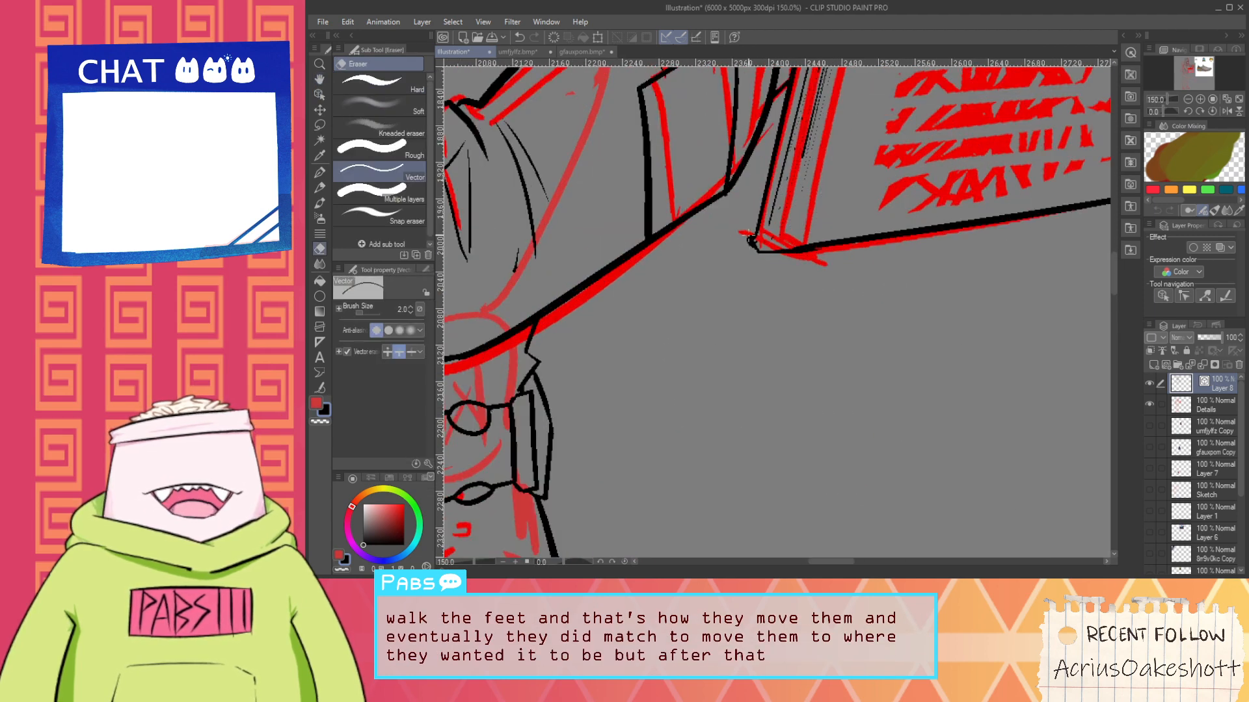
{"action": "scroll", "coordinate": [676, 266], "scroll_direction": "down", "scroll_amount": 3}
{"action": "mouse_move", "coordinate": [532, 392]}
{"action": "left_mouse_down"}
{"action": "mouse_move", "coordinate": [691, 341]}
{"action": "mouse_move", "coordinate": [692, 365]}
{"action": "left_mouse_up"}
{"action": "scroll", "coordinate": [690, 355], "scroll_direction": "up", "scroll_amount": 2}
{"action": "scroll", "coordinate": [694, 364], "scroll_direction": "down", "scroll_amount": 2}
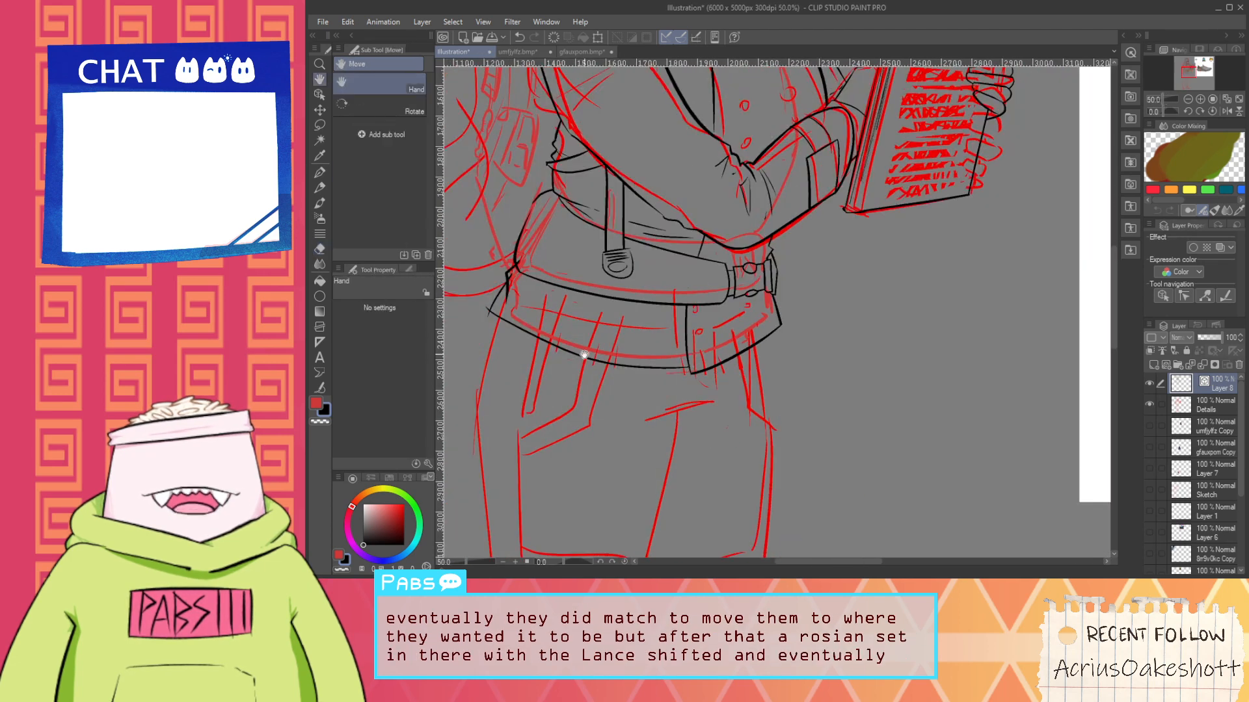
Ink thin crease lines across the band below the belt and erase the line overshoots at its left corner
{"action": "left_click_drag", "start_coordinate": [584, 355], "coordinate": [676, 334]}
{"action": "scroll", "coordinate": [587, 276], "scroll_direction": "up", "scroll_amount": 3}
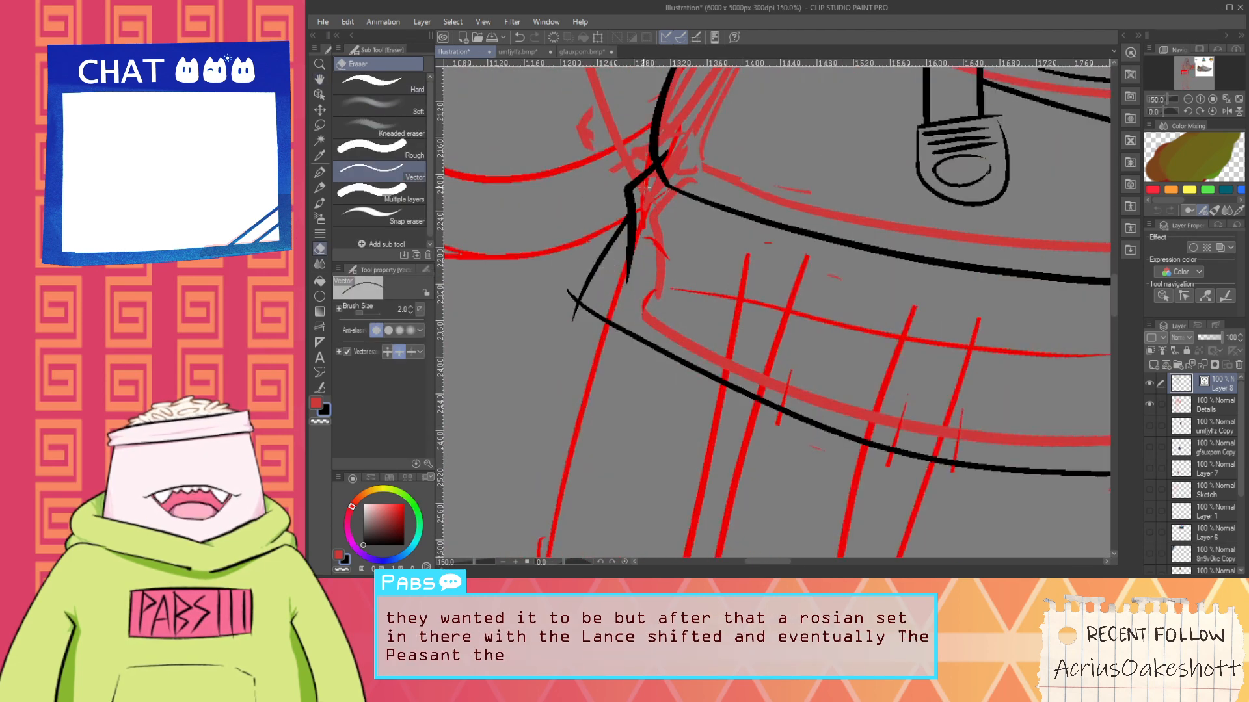
{"action": "key", "text": "p"}
{"action": "left_click_drag", "start_coordinate": [658, 213], "coordinate": [972, 365]}
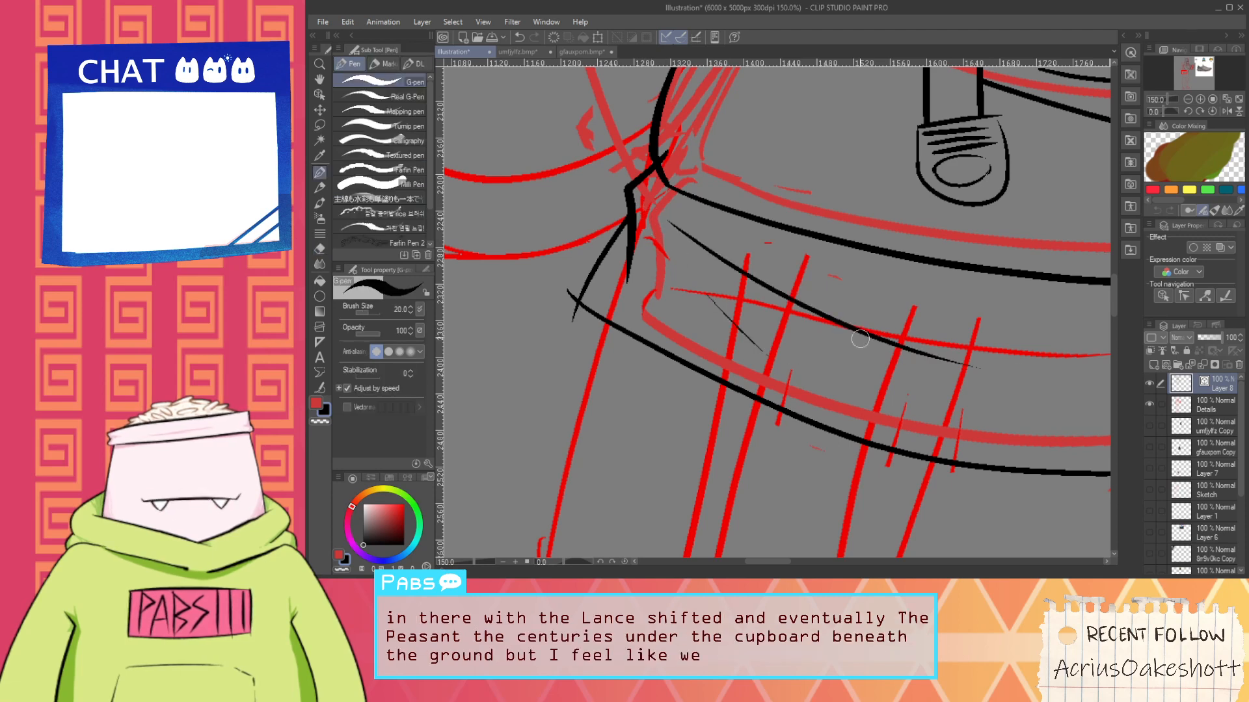
{"action": "scroll", "coordinate": [859, 342], "scroll_direction": "down", "scroll_amount": 3}
{"action": "scroll", "coordinate": [906, 367], "scroll_direction": "up", "scroll_amount": 2}
{"action": "left_click_drag", "start_coordinate": [889, 368], "coordinate": [955, 369]}
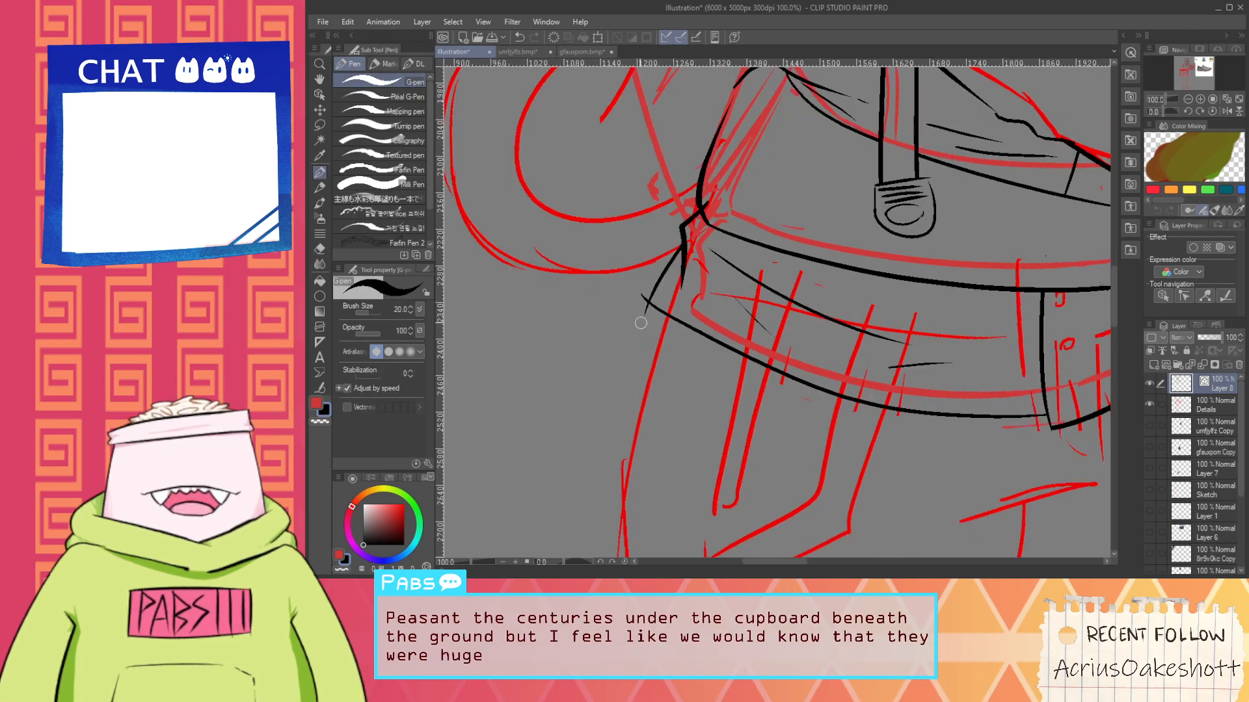
{"action": "key", "text": "e"}
{"action": "scroll", "coordinate": [676, 317], "scroll_direction": "down", "scroll_amount": 2}
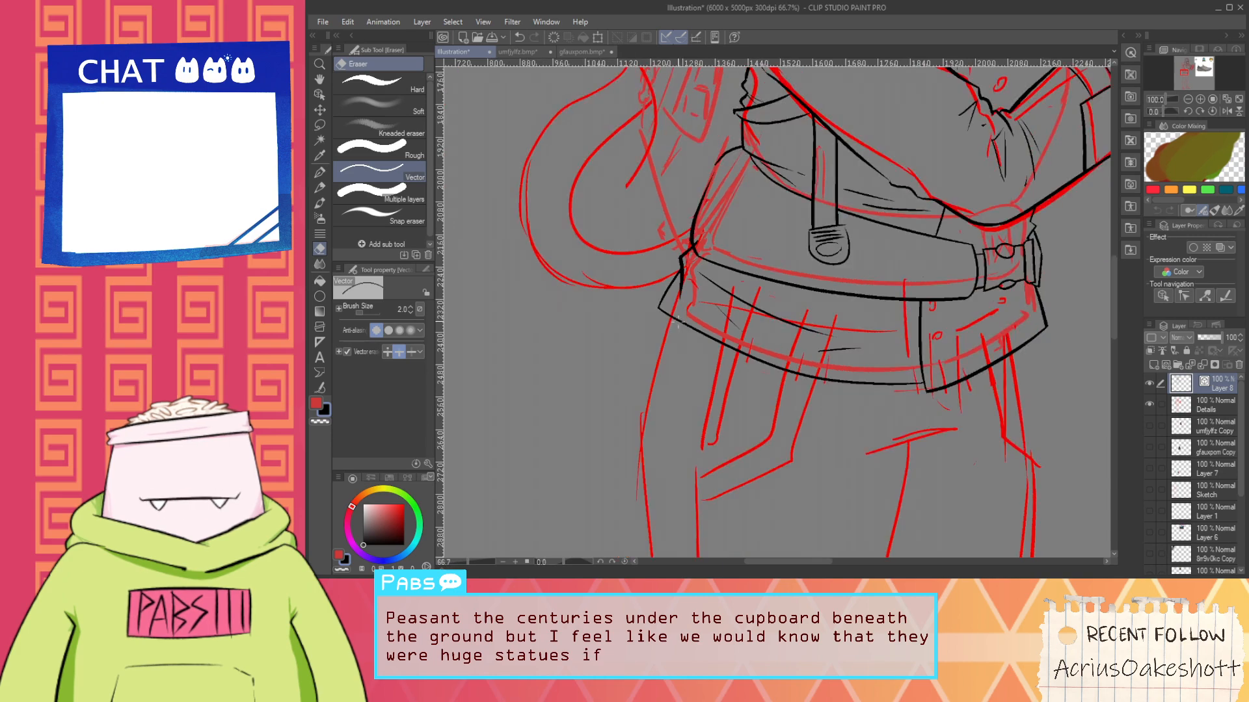
Ink the upper outer edge of the left trouser leg from the jacket band downward, redrawing the stroke until it flows
{"action": "key", "text": "space"}
{"action": "mouse_move", "coordinate": [834, 317]}
{"action": "left_mouse_down"}
{"action": "mouse_move", "coordinate": [758, 297]}
{"action": "mouse_move", "coordinate": [779, 286]}
{"action": "mouse_move", "coordinate": [684, 404]}
{"action": "left_mouse_up"}
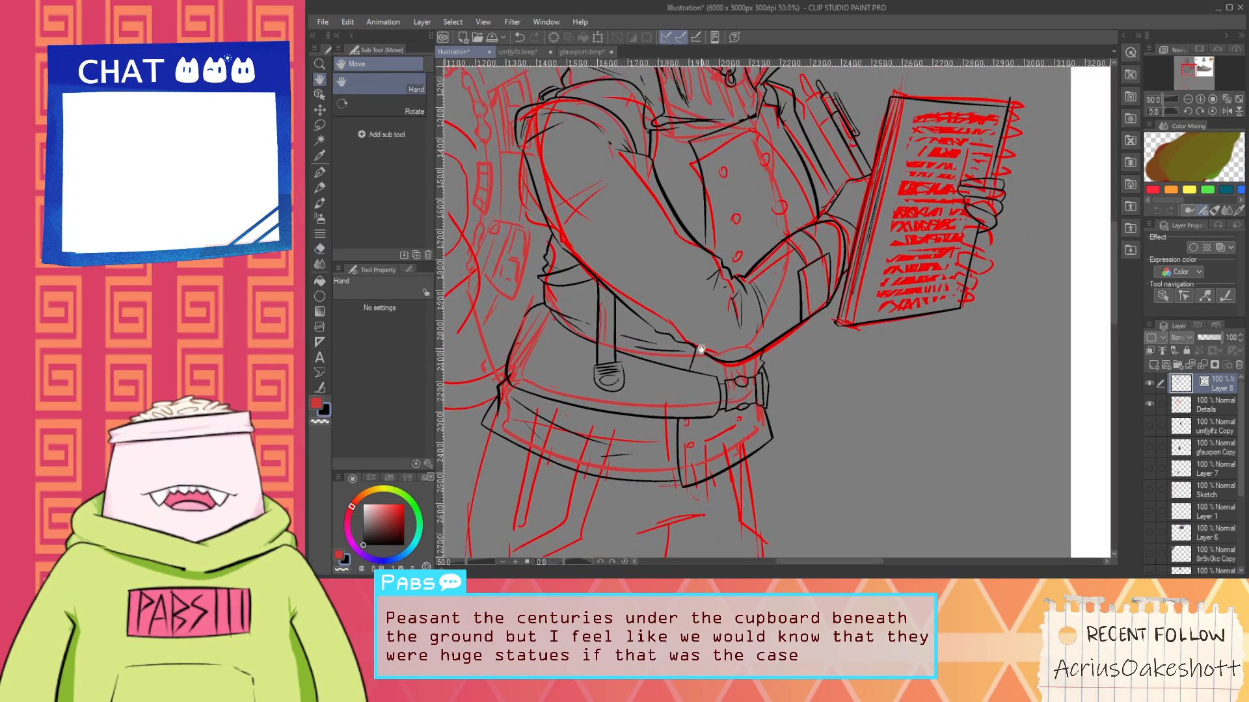
{"action": "scroll", "coordinate": [743, 111], "scroll_direction": "up", "scroll_amount": 4}
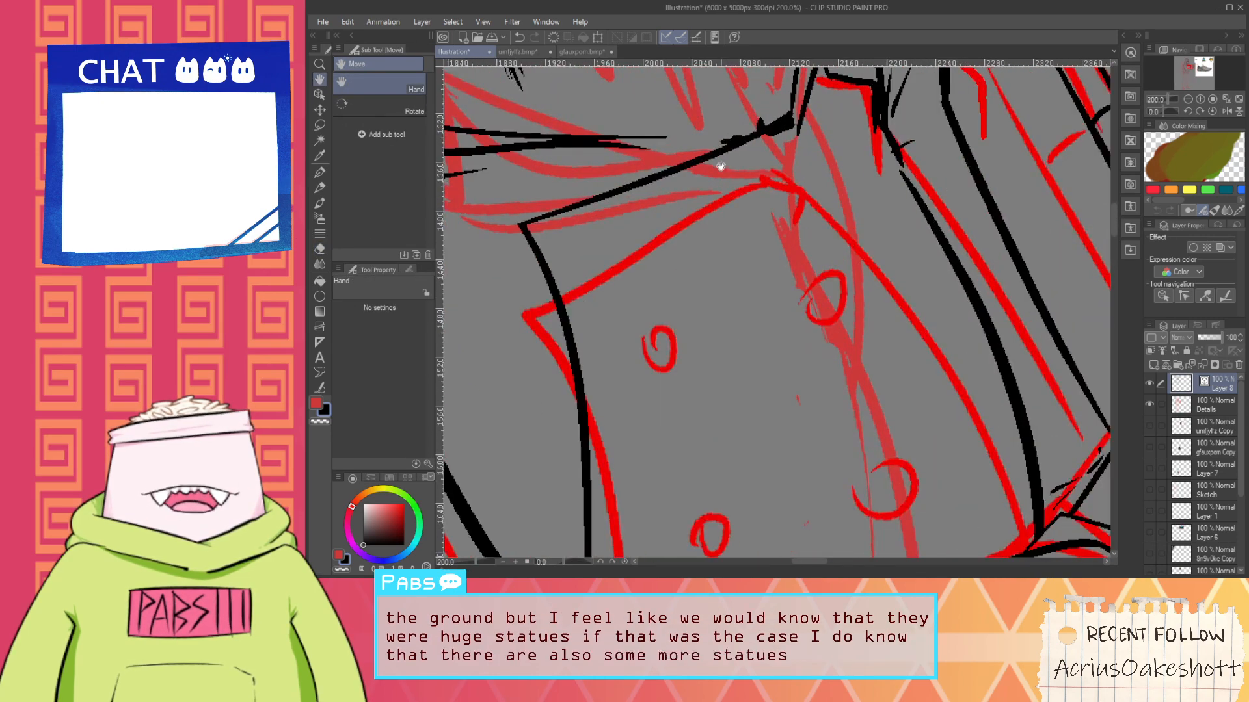
{"action": "scroll", "coordinate": [719, 167], "scroll_direction": "down", "scroll_amount": 5}
{"action": "scroll", "coordinate": [666, 284], "scroll_direction": "up", "scroll_amount": 3}
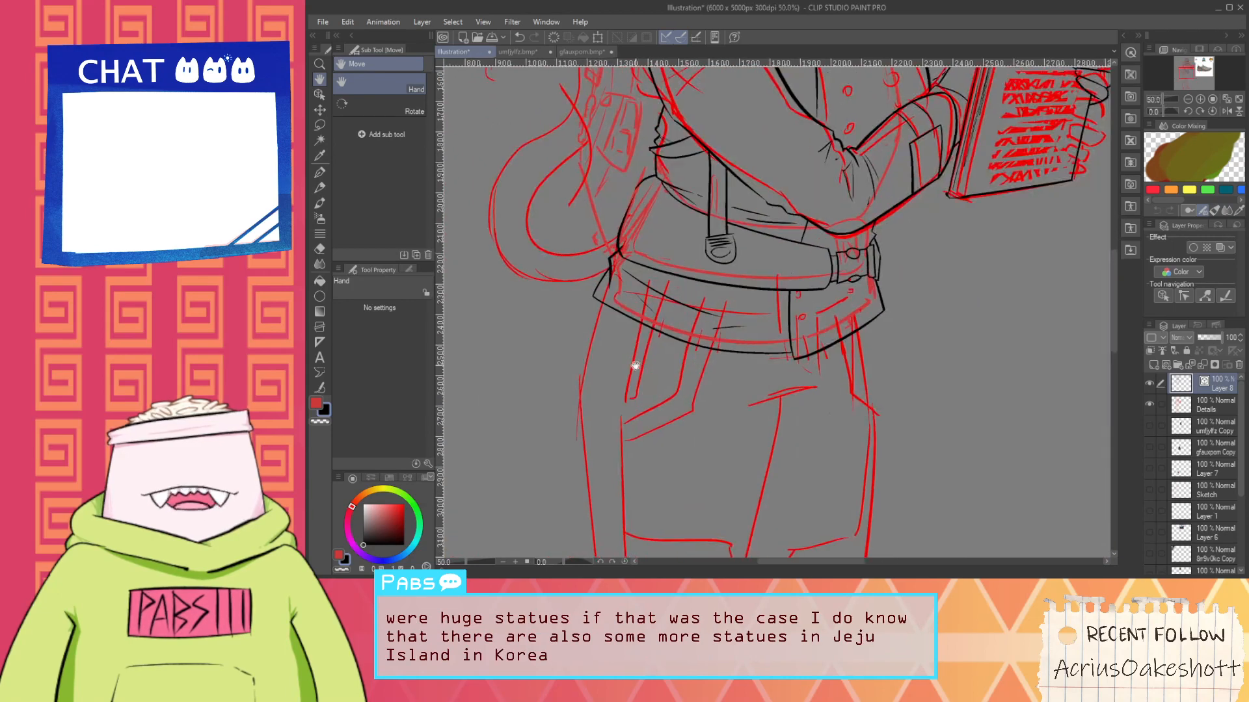
{"action": "key", "text": "p"}
{"action": "left_click_drag", "start_coordinate": [588, 182], "coordinate": [539, 365]}
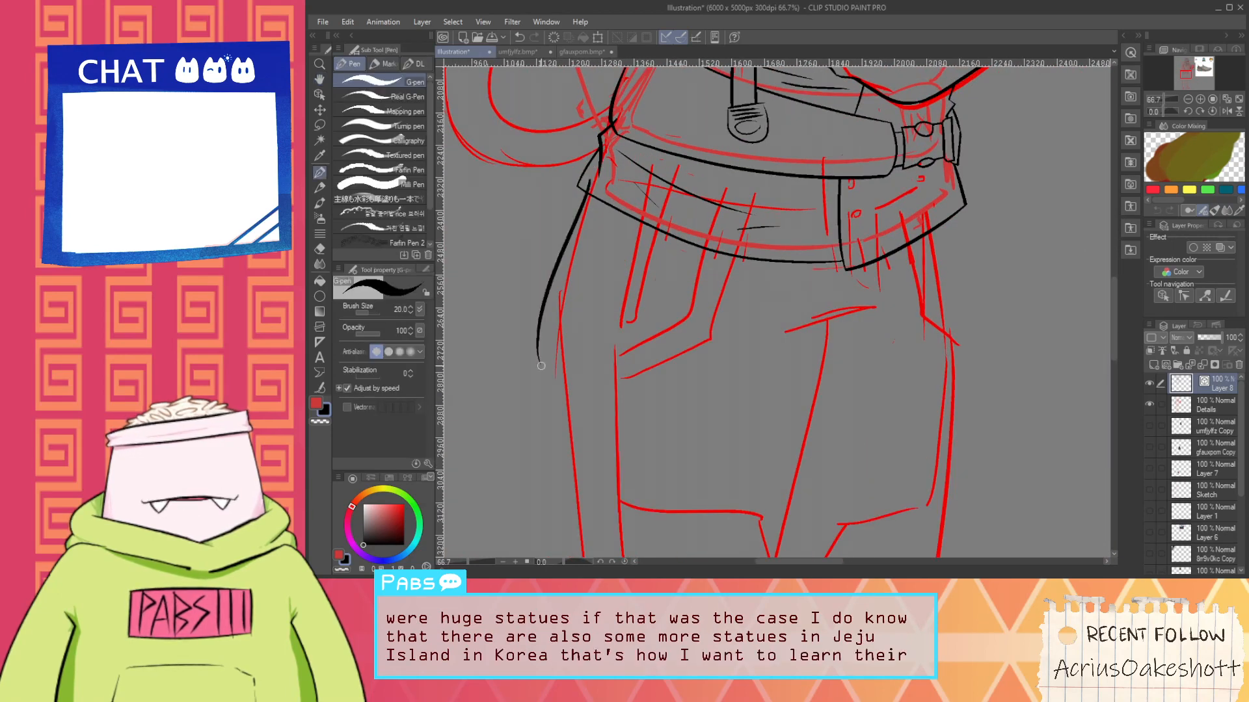
{"action": "key", "text": "ctrl+z"}
{"action": "left_click_drag", "start_coordinate": [585, 180], "coordinate": [547, 361]}
{"action": "key", "text": "ctrl+z"}
{"action": "left_click_drag", "start_coordinate": [589, 181], "coordinate": [541, 377]}
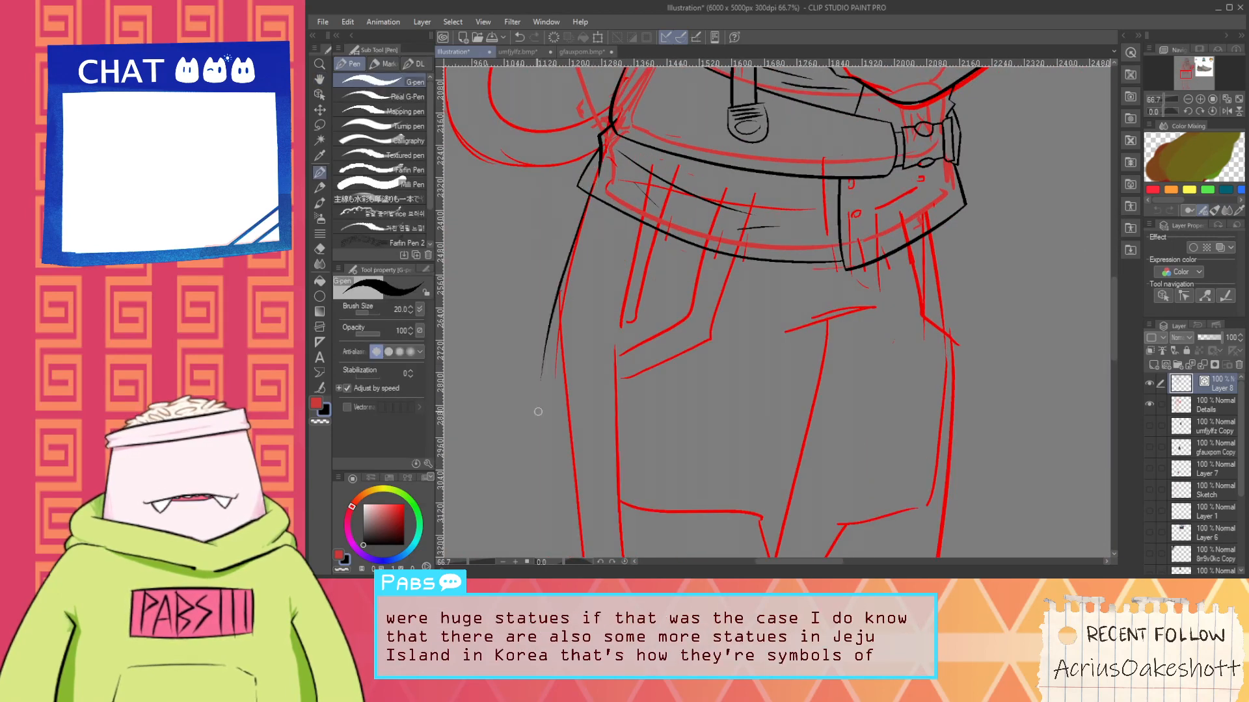
Ink the outer edge of the right trouser leg in one long stroke from the jacket band to below the knee
{"action": "scroll", "coordinate": [572, 307], "scroll_direction": "down", "scroll_amount": 2}
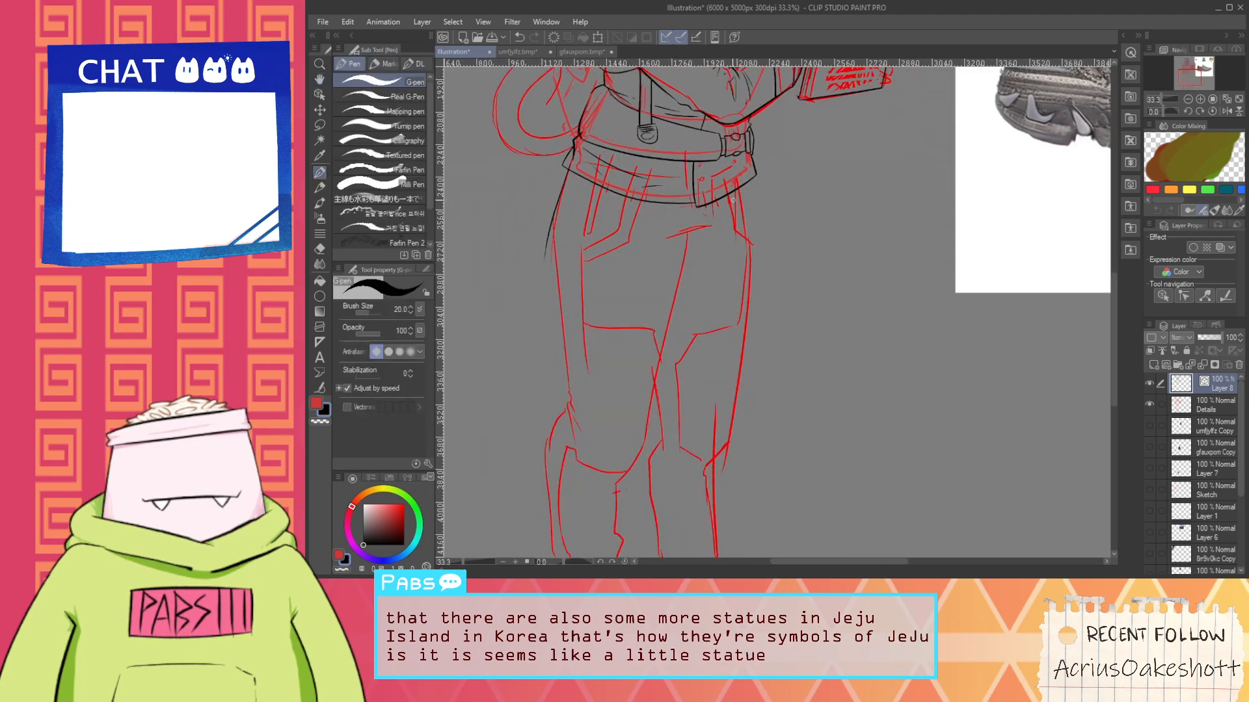
{"action": "left_click_drag", "start_coordinate": [750, 173], "coordinate": [686, 529]}
{"action": "key", "text": "ctrl+z"}
{"action": "left_click_drag", "start_coordinate": [750, 171], "coordinate": [721, 497]}
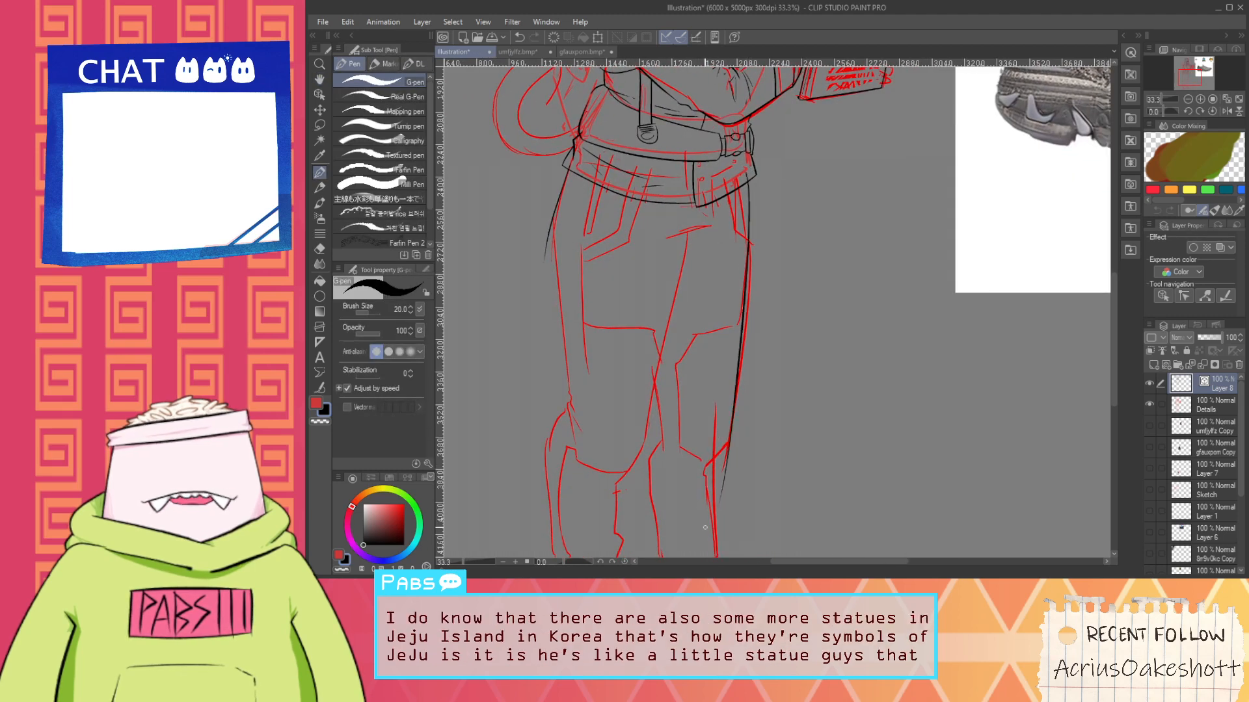
{"action": "key", "text": "ctrl+z"}
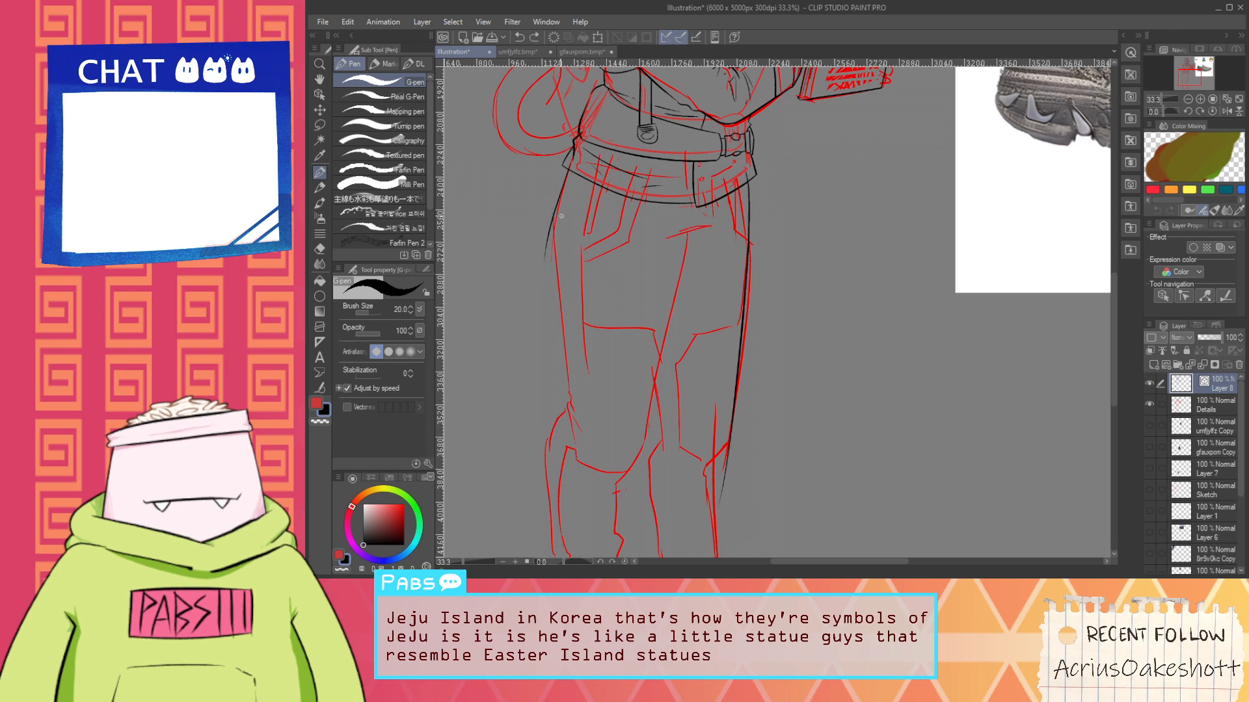
Ink the left leg's outer line down to the knee, with small fold strokes and the start of the lower leg
{"action": "scroll", "coordinate": [559, 383], "scroll_direction": "up", "scroll_amount": 2}
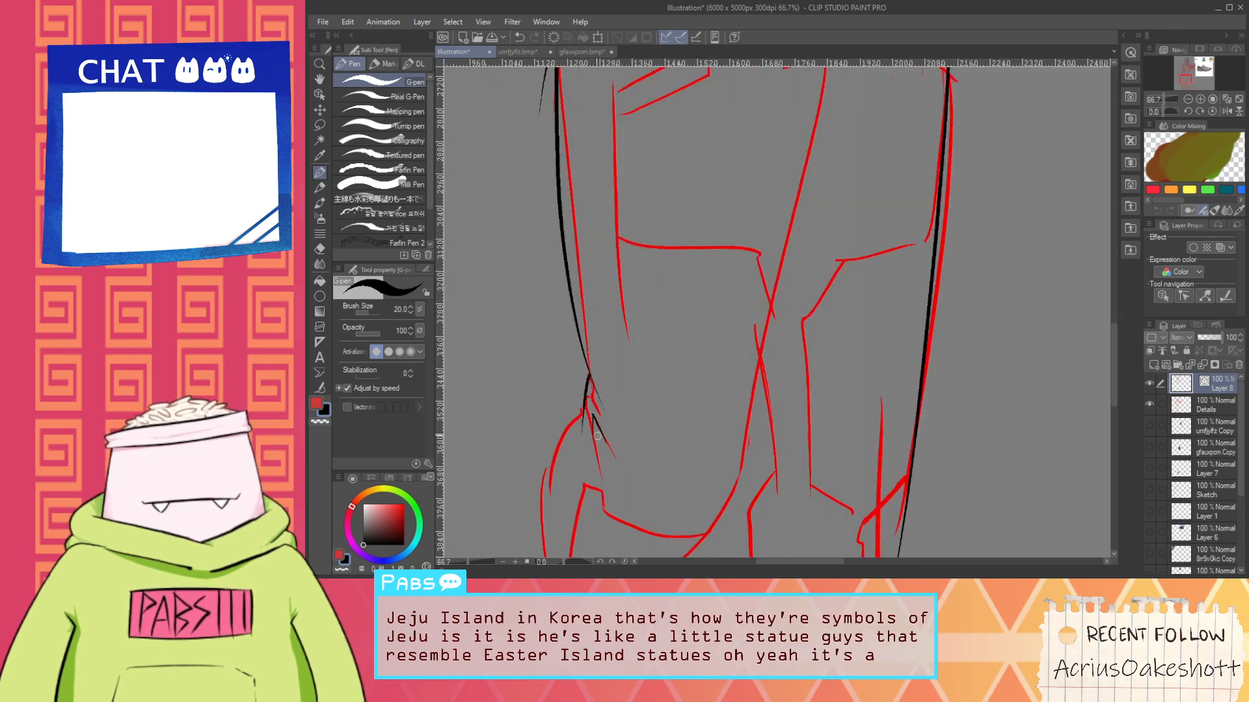
{"action": "key", "text": "ctrl+z"}
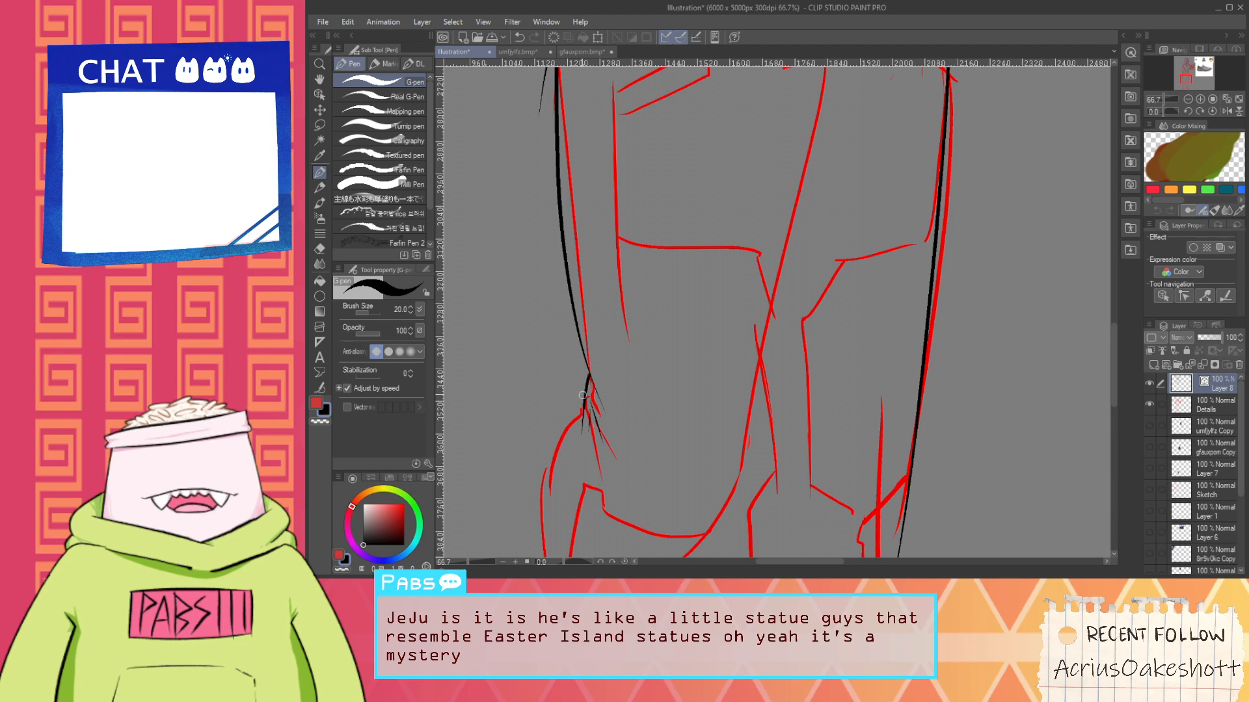
{"action": "left_click_drag", "start_coordinate": [577, 409], "coordinate": [529, 449]}
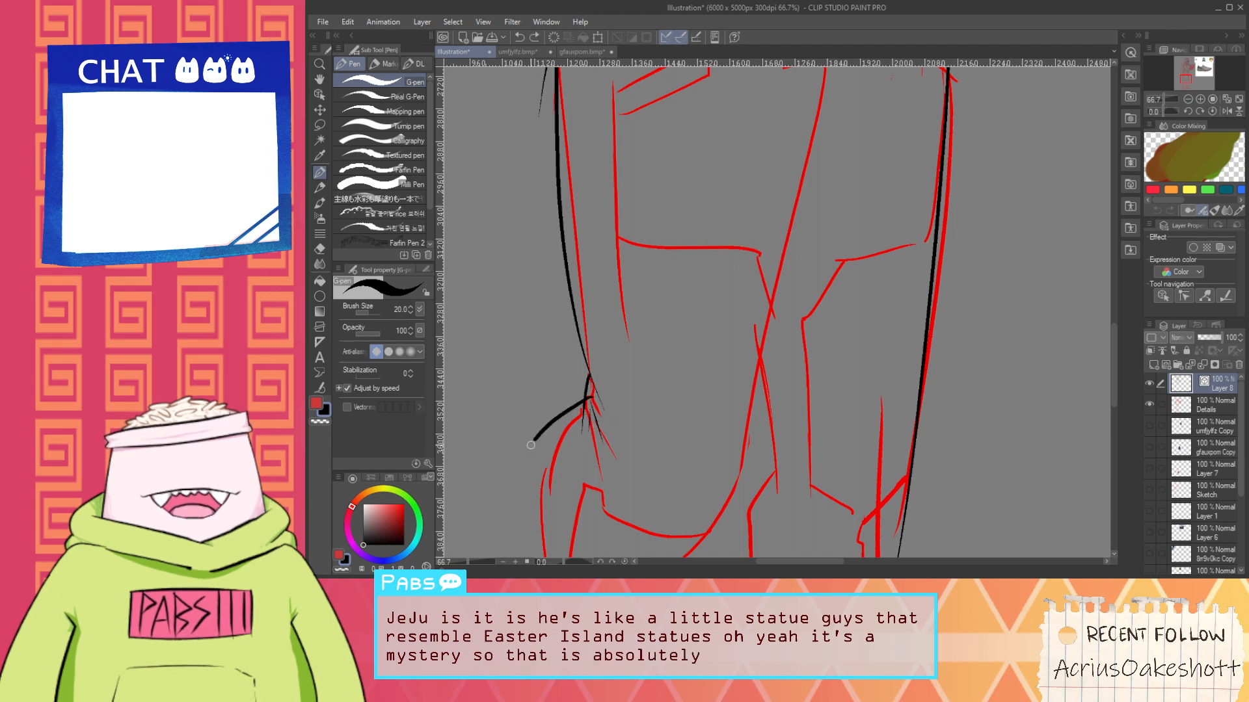
{"action": "key", "text": "ctrl+z"}
Ink short crease strokes at the crotch of the trousers, undoing and redrawing the ones that do not fit
{"action": "scroll", "coordinate": [556, 459], "scroll_direction": "down", "scroll_amount": 1}
{"action": "left_click_drag", "start_coordinate": [656, 330], "coordinate": [607, 329]}
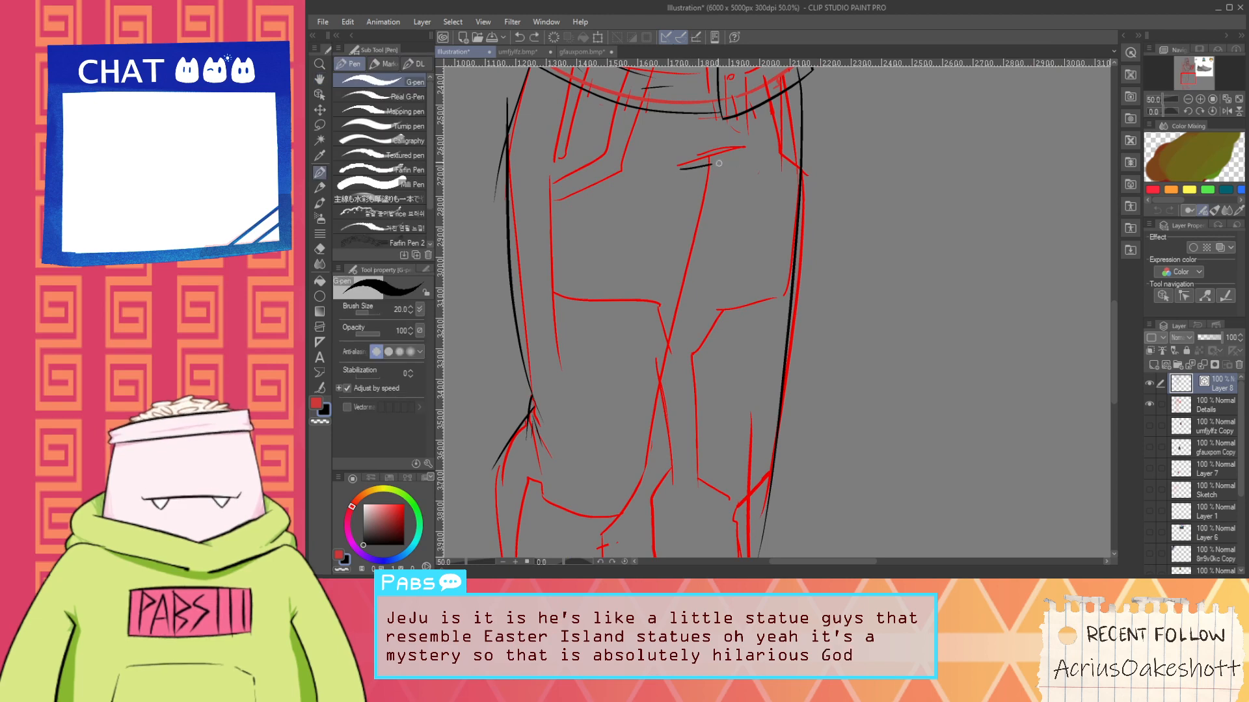
{"action": "mouse_move", "coordinate": [705, 193]}
{"action": "left_mouse_down"}
{"action": "mouse_move", "coordinate": [703, 240]}
{"action": "mouse_move", "coordinate": [751, 193]}
{"action": "left_mouse_up"}
{"action": "key", "text": "ctrl+z"}
{"action": "key", "text": "ctrl+z"}
{"action": "left_click_drag", "start_coordinate": [673, 218], "coordinate": [731, 200]}
{"action": "key", "text": "ctrl+z"}
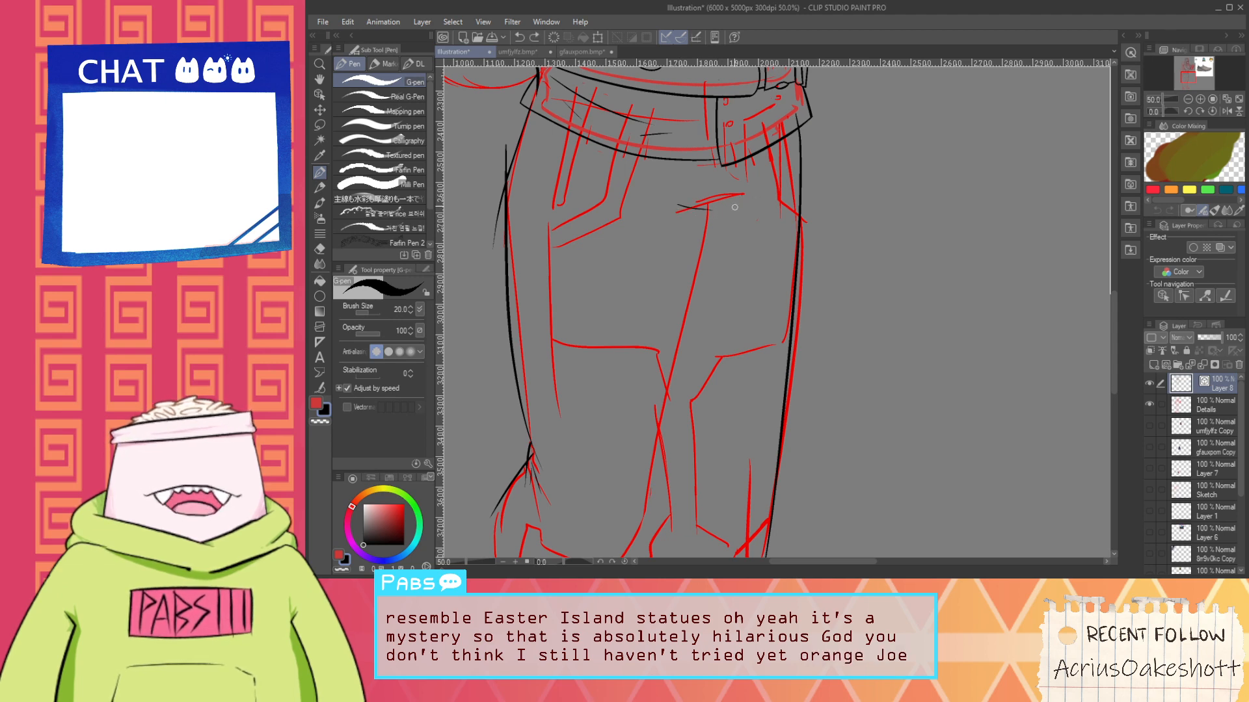
{"action": "scroll", "coordinate": [717, 209], "scroll_direction": "down", "scroll_amount": 1}
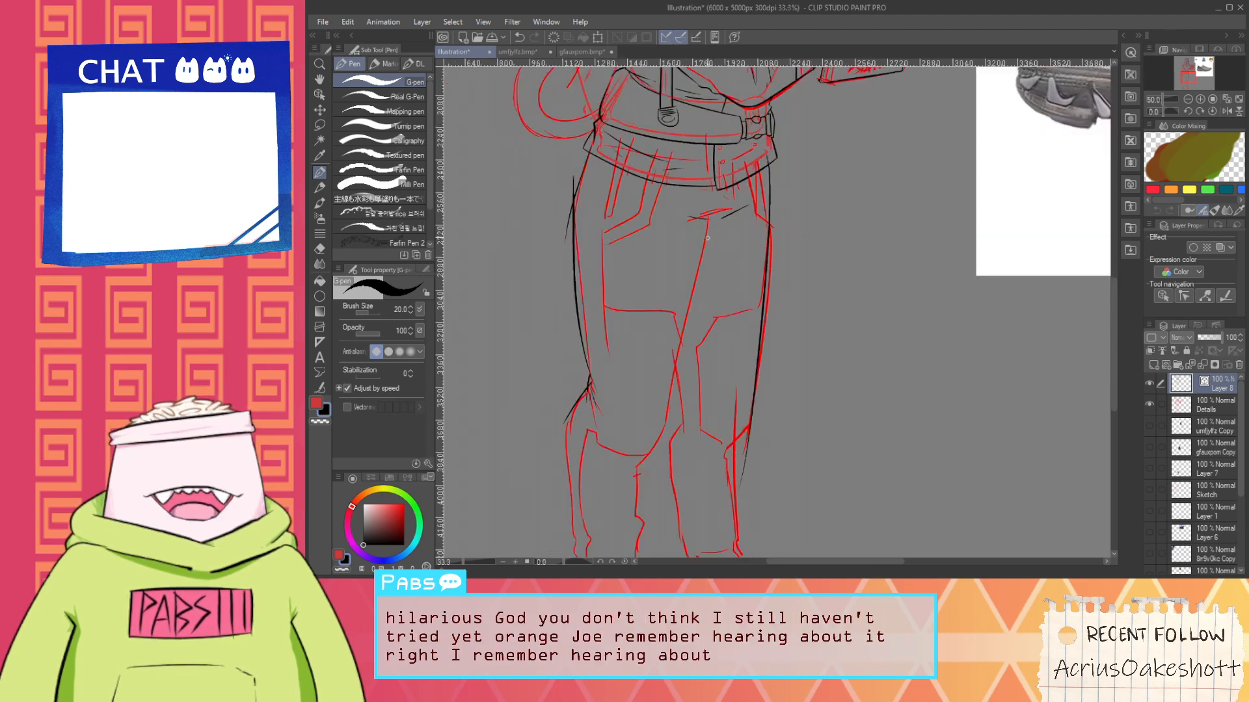
Clean up the overlapping lines at the left knee and ink the fold strokes there
{"action": "key", "text": "space"}
{"action": "scroll", "coordinate": [634, 325], "scroll_direction": "up", "scroll_amount": 3}
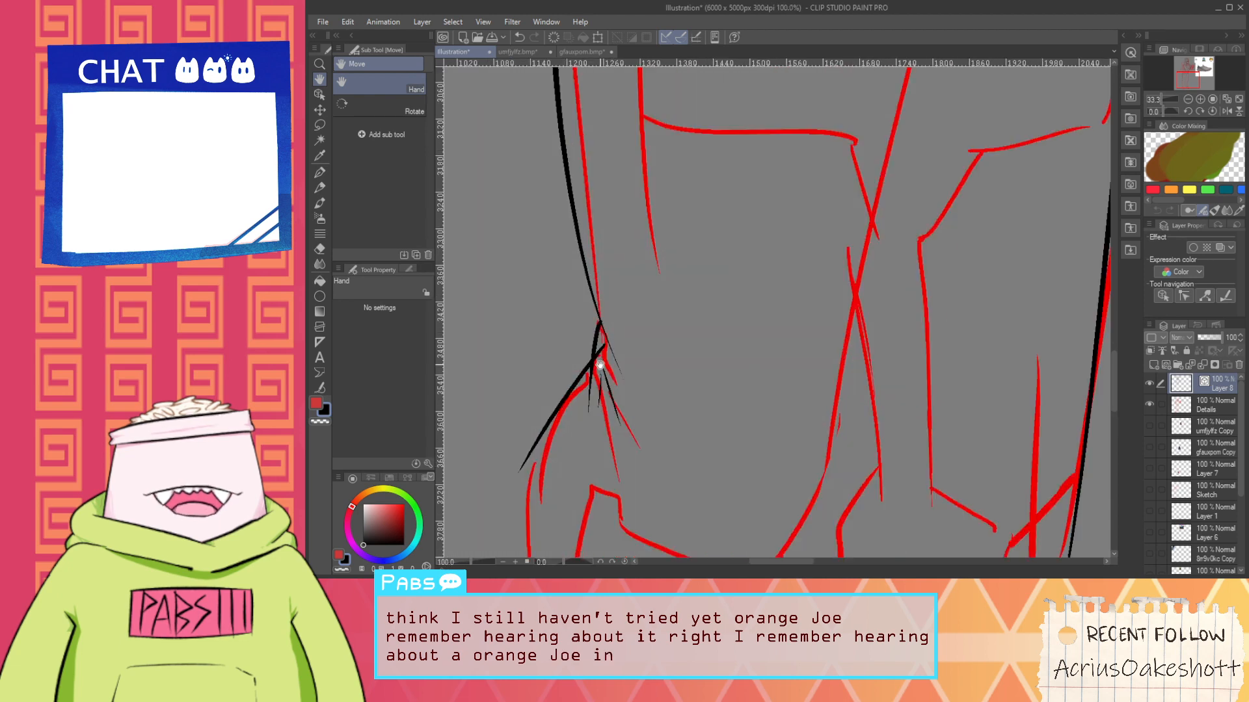
{"action": "key", "text": "e"}
{"action": "key", "text": "p"}
{"action": "scroll", "coordinate": [600, 351], "scroll_direction": "up", "scroll_amount": 1}
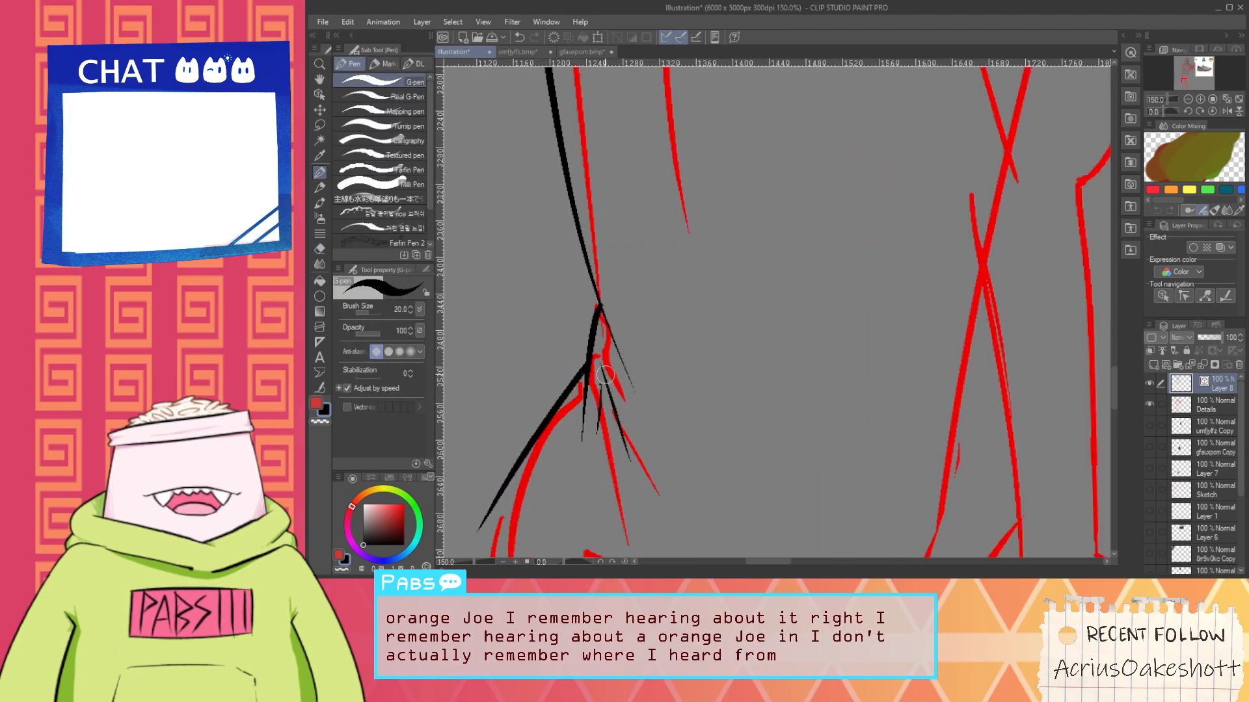
{"action": "scroll", "coordinate": [602, 368], "scroll_direction": "down", "scroll_amount": 4}
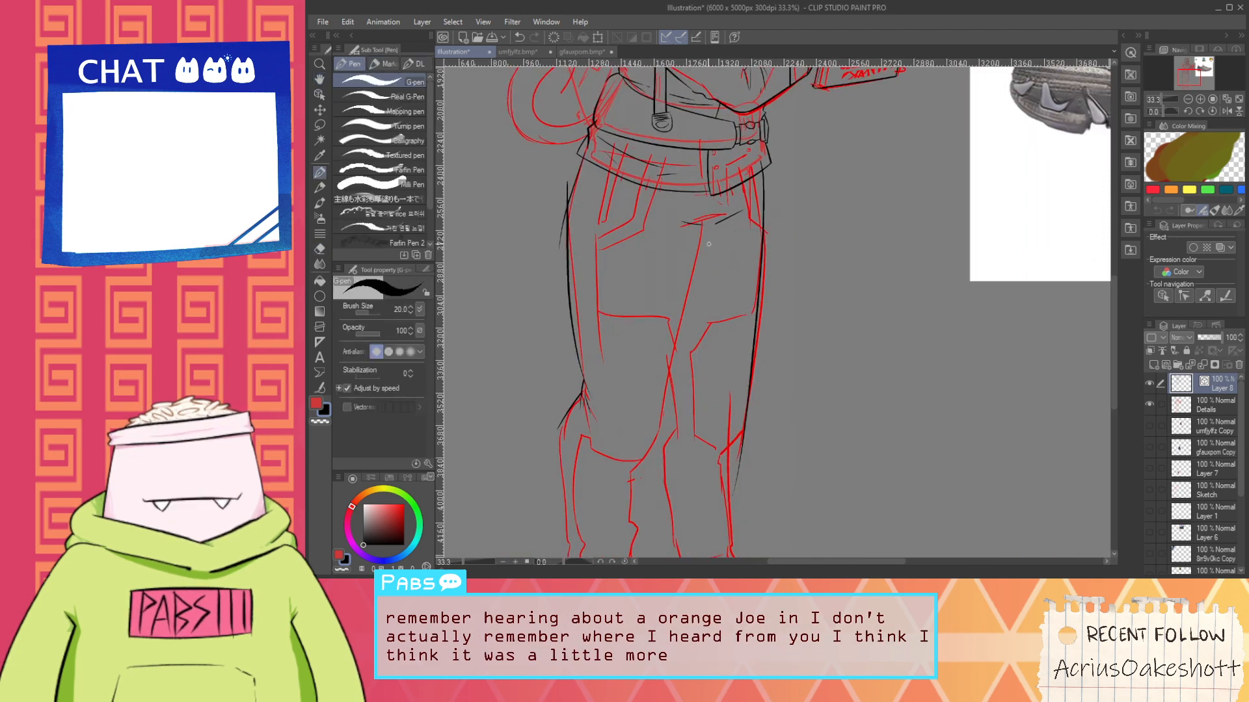
Ink the left leg's inner thigh line from the crotch down past the knee, undoing and redrawing the first attempt
{"action": "left_click_drag", "start_coordinate": [704, 226], "coordinate": [638, 485]}
{"action": "key", "text": "ctrl+z"}
{"action": "mouse_move", "coordinate": [714, 220]}
{"action": "left_mouse_down"}
{"action": "mouse_move", "coordinate": [652, 456]}
{"action": "mouse_move", "coordinate": [663, 351]}
{"action": "mouse_move", "coordinate": [624, 412]}
{"action": "left_mouse_up"}
{"action": "scroll", "coordinate": [660, 356], "scroll_direction": "up", "scroll_amount": 2}
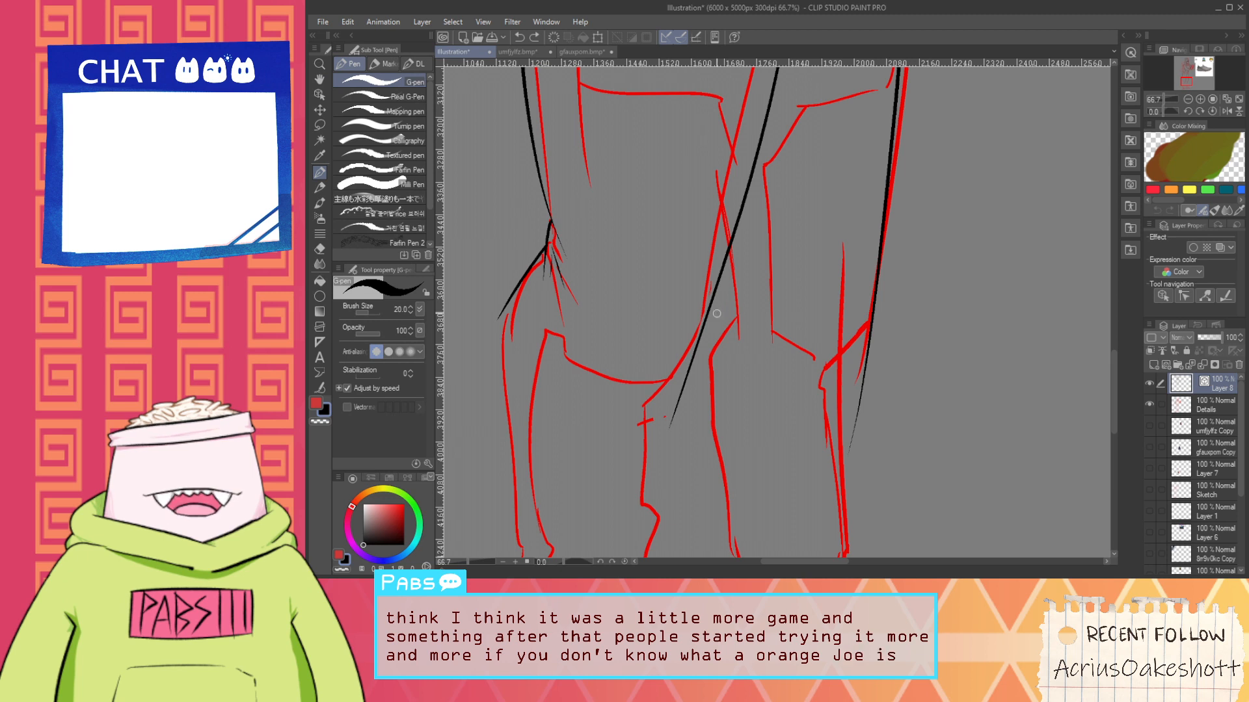
Ink the curved lower edge of the left knee from the inner thigh line and erase the overlapping stroke ends
{"action": "left_click_drag", "start_coordinate": [717, 314], "coordinate": [593, 415]}
{"action": "key", "text": "ctrl+z"}
{"action": "left_click_drag", "start_coordinate": [714, 321], "coordinate": [626, 417]}
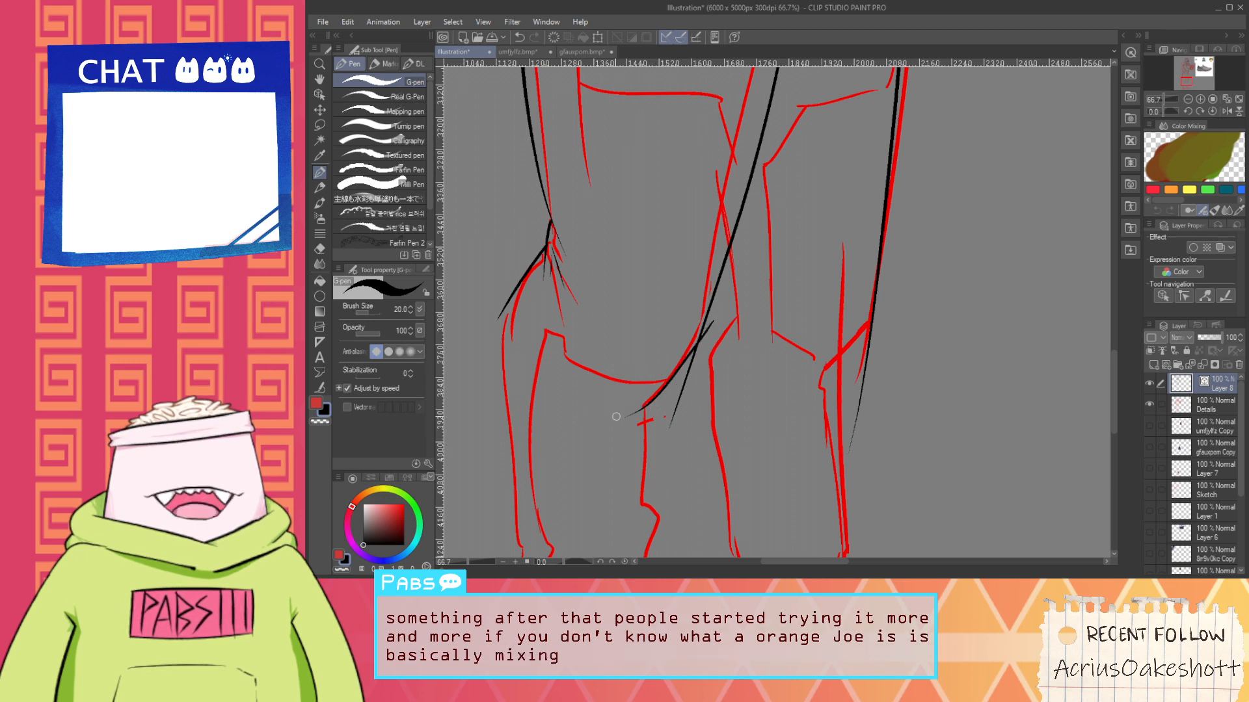
{"action": "key", "text": "ctrl+z"}
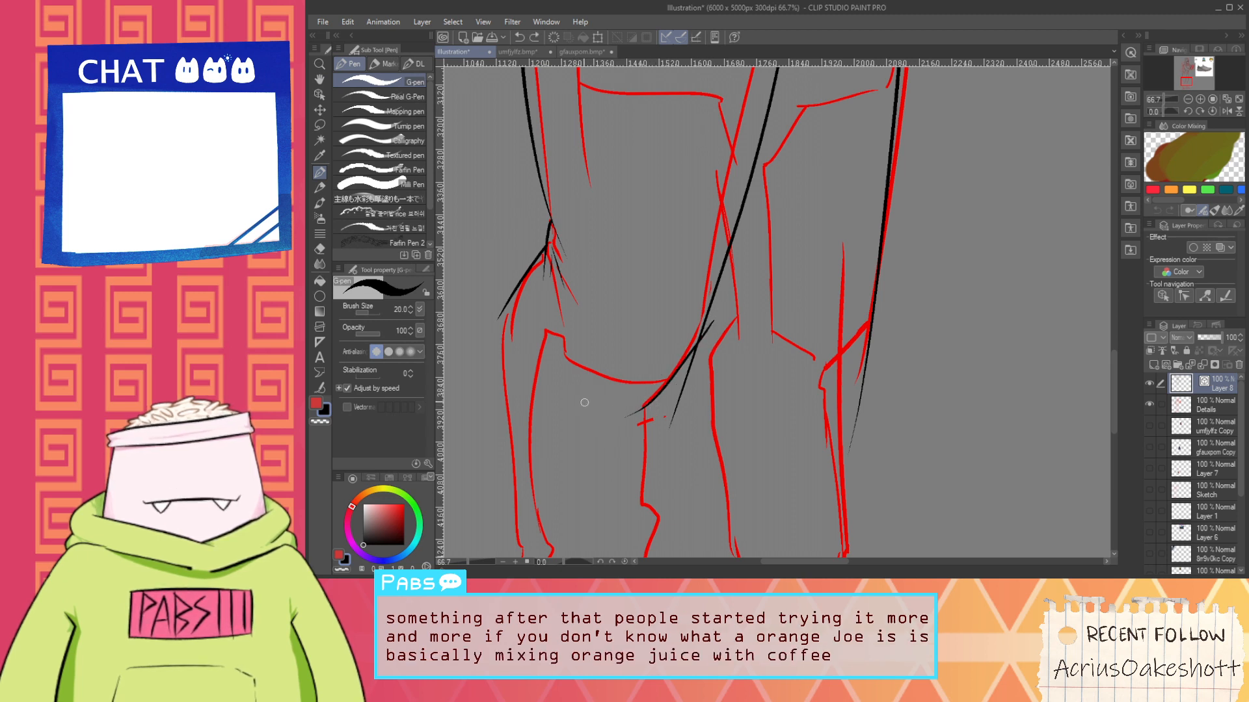
{"action": "key", "text": "e"}
{"action": "left_click_drag", "start_coordinate": [689, 385], "coordinate": [679, 391]}
{"action": "left_click_drag", "start_coordinate": [704, 326], "coordinate": [714, 332]}
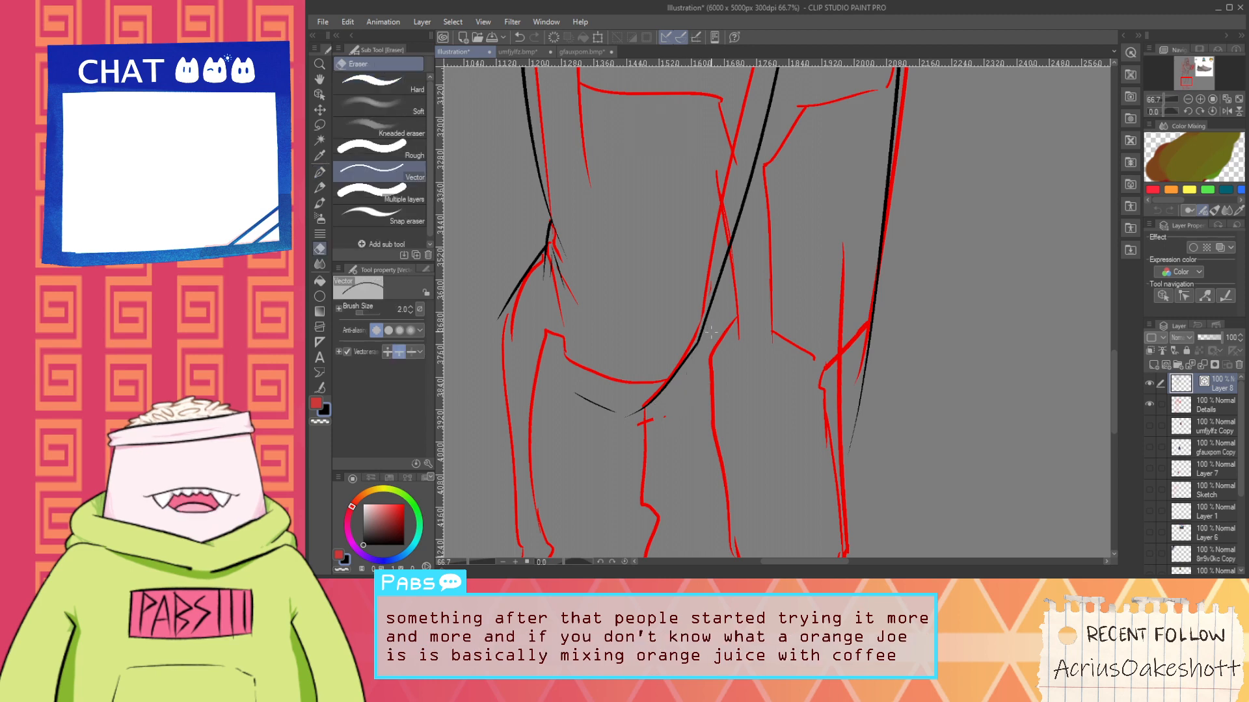
Ink the outer line of the left lower leg from the knee towards the ankle, redrawing strokes that do not fit
{"action": "scroll", "coordinate": [697, 374], "scroll_direction": "down", "scroll_amount": 2}
{"action": "key", "text": "space"}
{"action": "scroll", "coordinate": [600, 379], "scroll_direction": "up", "scroll_amount": 1}
{"action": "left_click_drag", "start_coordinate": [600, 379], "coordinate": [611, 192]}
{"action": "left_click_drag", "start_coordinate": [629, 151], "coordinate": [633, 474]}
{"action": "key", "text": "ctrl+z"}
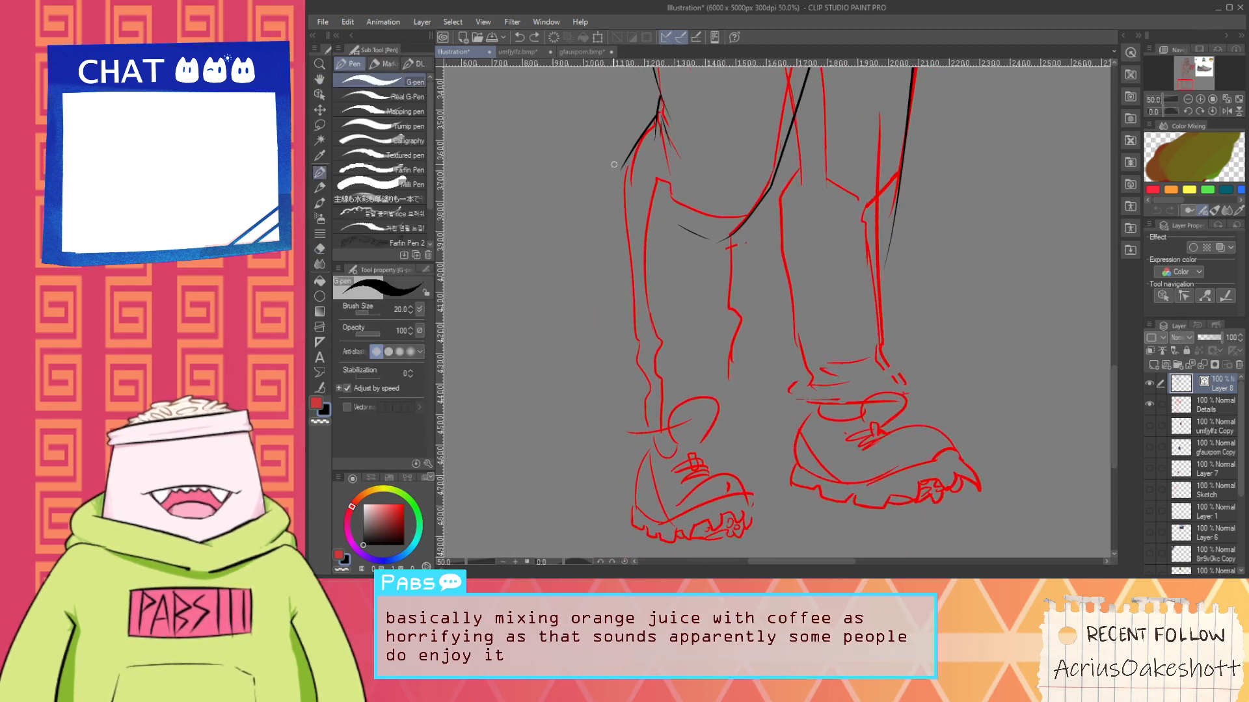
{"action": "mouse_move", "coordinate": [625, 128]}
{"action": "left_mouse_down"}
{"action": "mouse_move", "coordinate": [627, 367]}
{"action": "mouse_move", "coordinate": [626, 195]}
{"action": "left_mouse_up"}
{"action": "key", "text": "ctrl+z"}
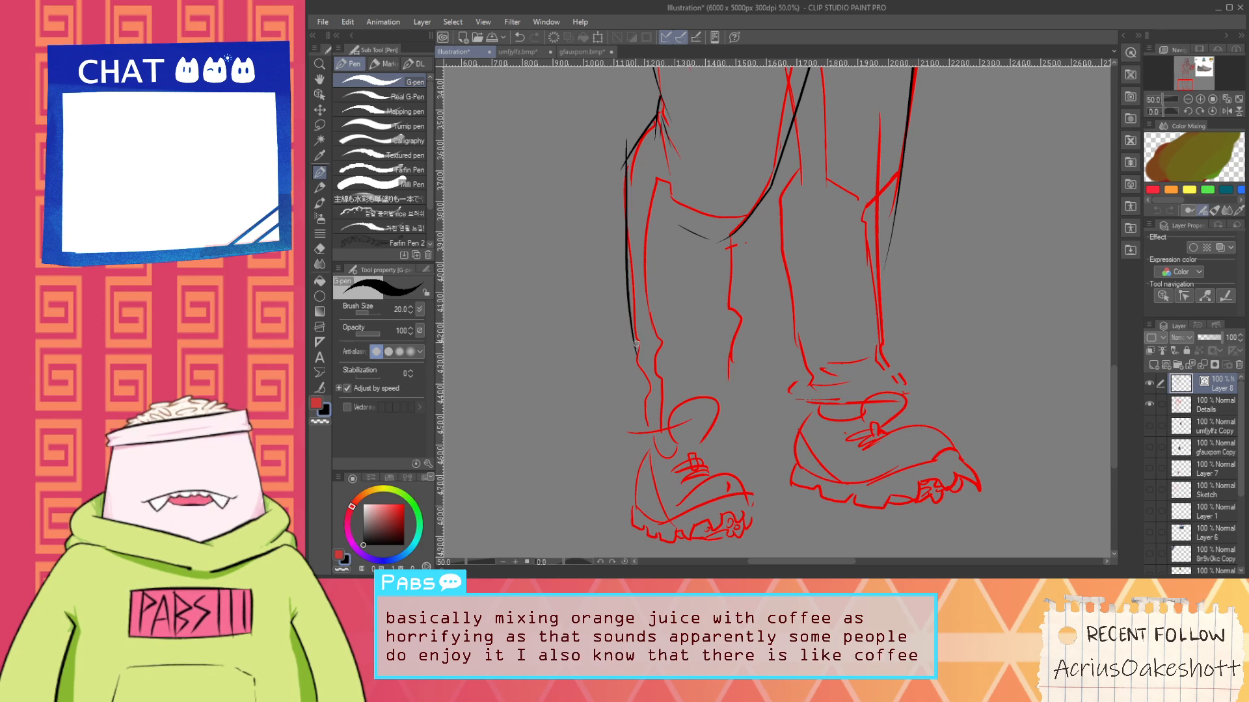
Ink the zigzag fabric folds above the left ankle and continue the outer line down to the cuff
{"action": "scroll", "coordinate": [626, 336], "scroll_direction": "up", "scroll_amount": 1}
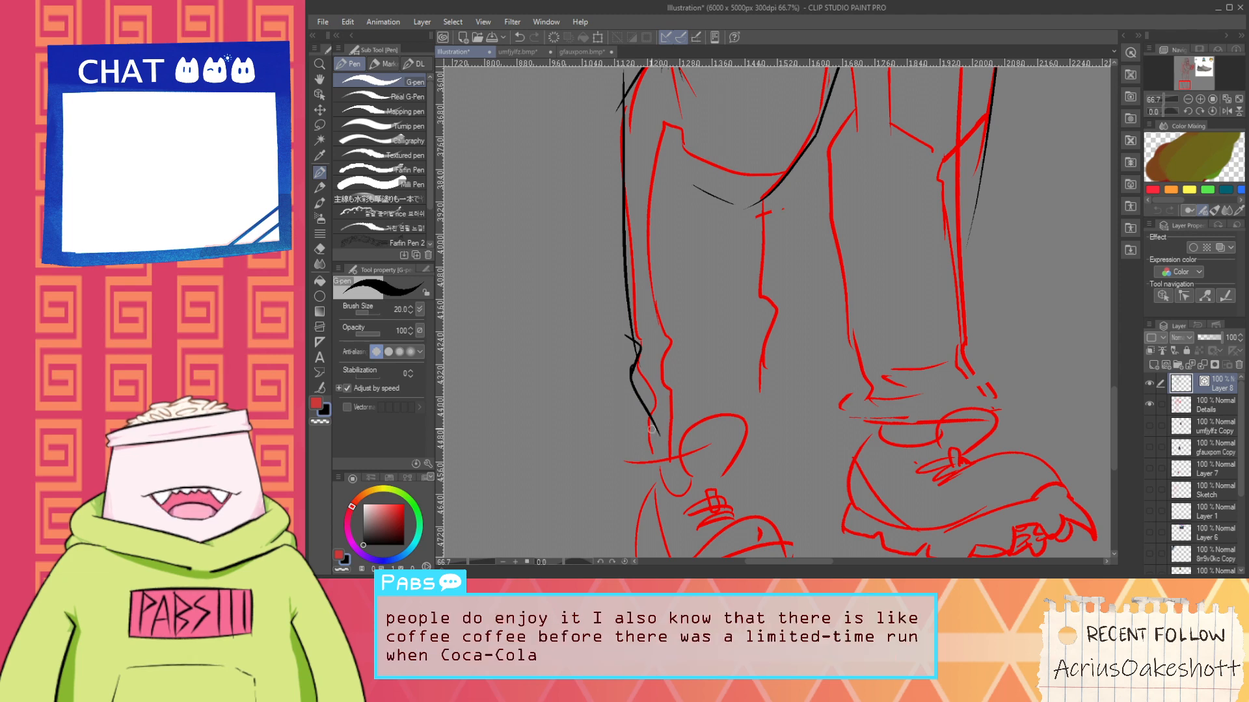
{"action": "left_click_drag", "start_coordinate": [658, 431], "coordinate": [648, 393]}
{"action": "key", "text": "ctrl+z"}
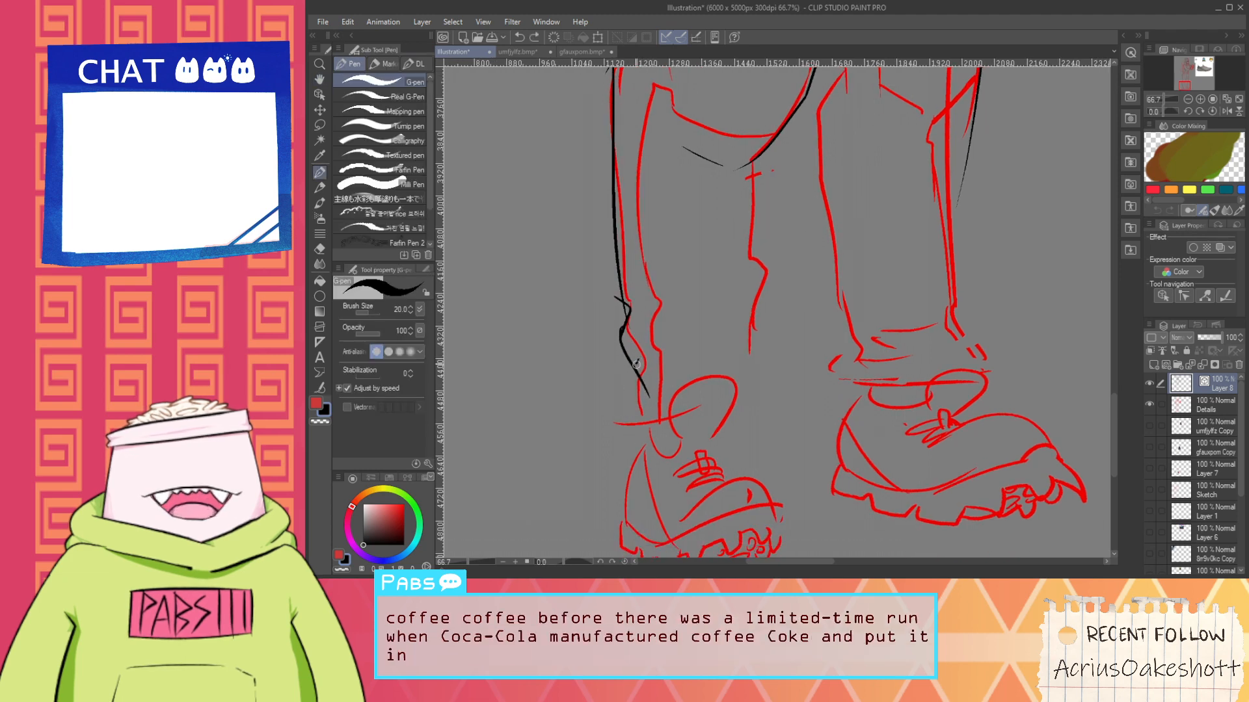
{"action": "key", "text": "ctrl+y"}
Trim the overlapping stroke ends in the zigzag folds above the left ankle with the Vector eraser
{"action": "key", "text": "e"}
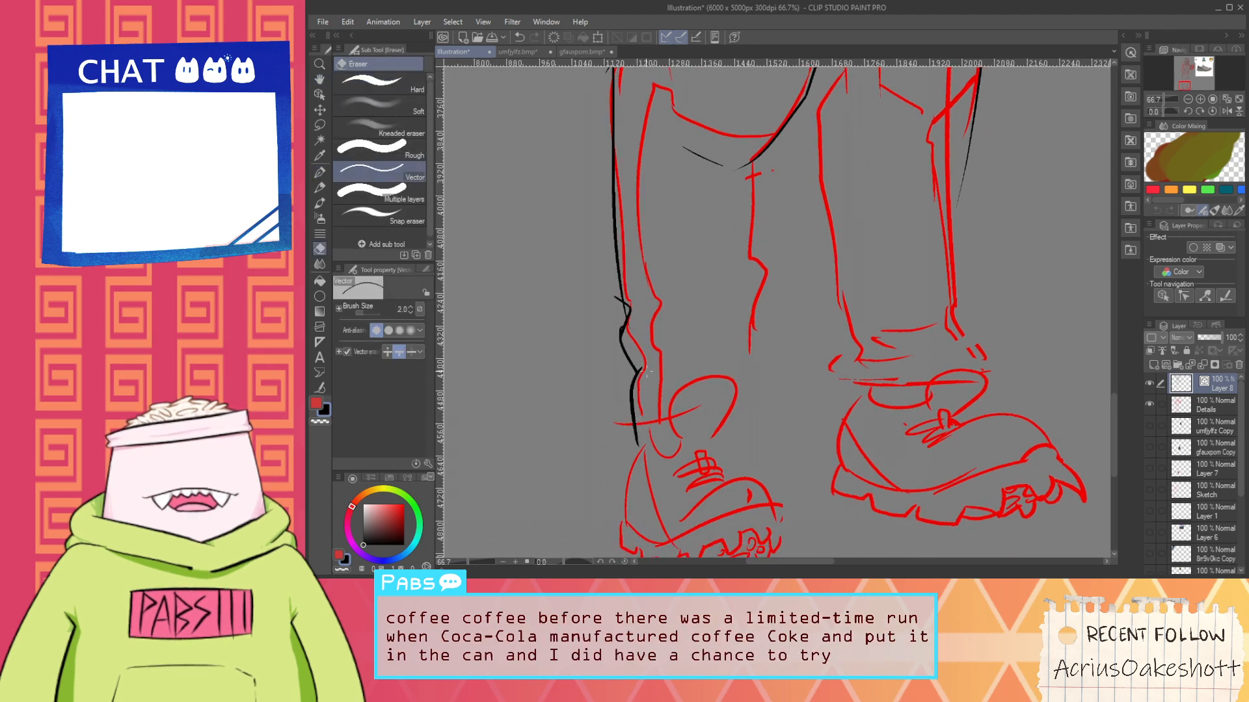
{"action": "scroll", "coordinate": [648, 372], "scroll_direction": "up", "scroll_amount": 4}
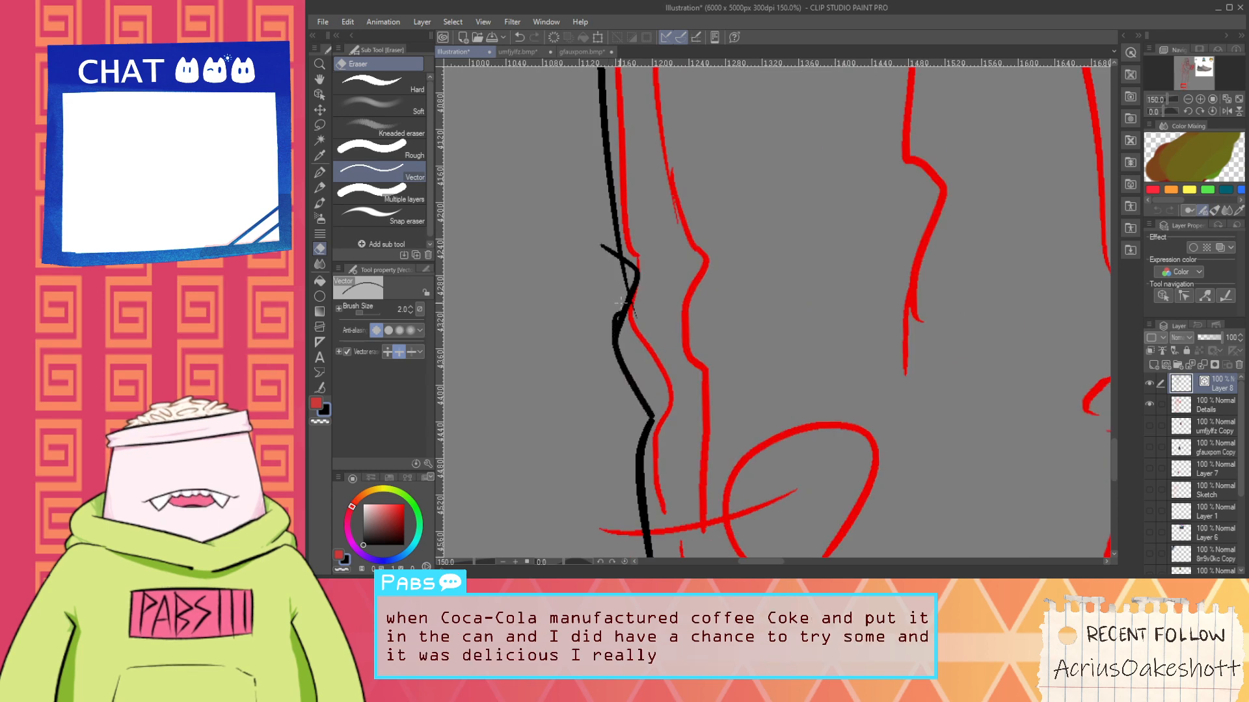
{"action": "mouse_move", "coordinate": [613, 312]}
{"action": "left_mouse_down"}
{"action": "mouse_move", "coordinate": [613, 354]}
{"action": "mouse_move", "coordinate": [631, 259]}
{"action": "mouse_move", "coordinate": [592, 203]}
{"action": "left_mouse_up"}
{"action": "key", "text": "ctrl+z"}
{"action": "scroll", "coordinate": [617, 338], "scroll_direction": "up", "scroll_amount": 1}
{"action": "key", "text": "p"}
{"action": "key", "text": "e"}
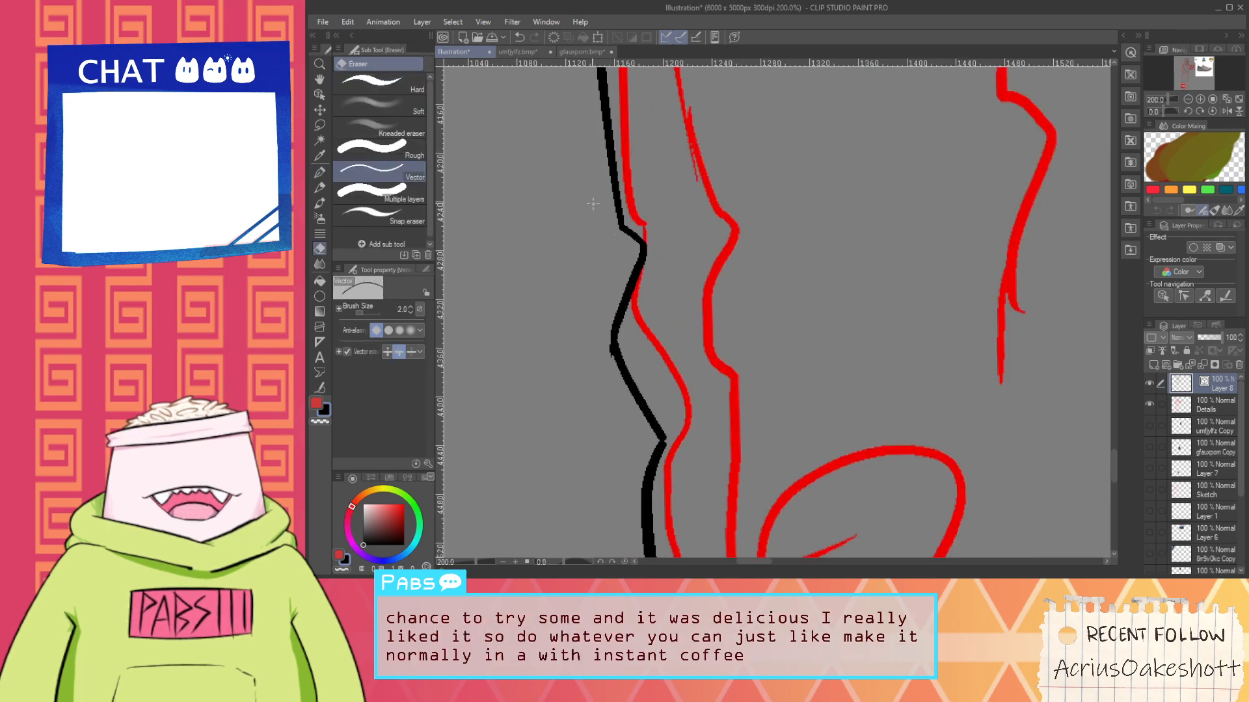
Ink small crease strokes beneath the left knee and a short notch where the inner calf line begins
{"action": "scroll", "coordinate": [610, 339], "scroll_direction": "down", "scroll_amount": 3}
{"action": "key", "text": "space"}
{"action": "mouse_move", "coordinate": [731, 189]}
{"action": "left_mouse_down"}
{"action": "mouse_move", "coordinate": [673, 348]}
{"action": "mouse_move", "coordinate": [701, 238]}
{"action": "mouse_move", "coordinate": [680, 249]}
{"action": "mouse_move", "coordinate": [699, 267]}
{"action": "left_mouse_up"}
{"action": "scroll", "coordinate": [702, 239], "scroll_direction": "up", "scroll_amount": 2}
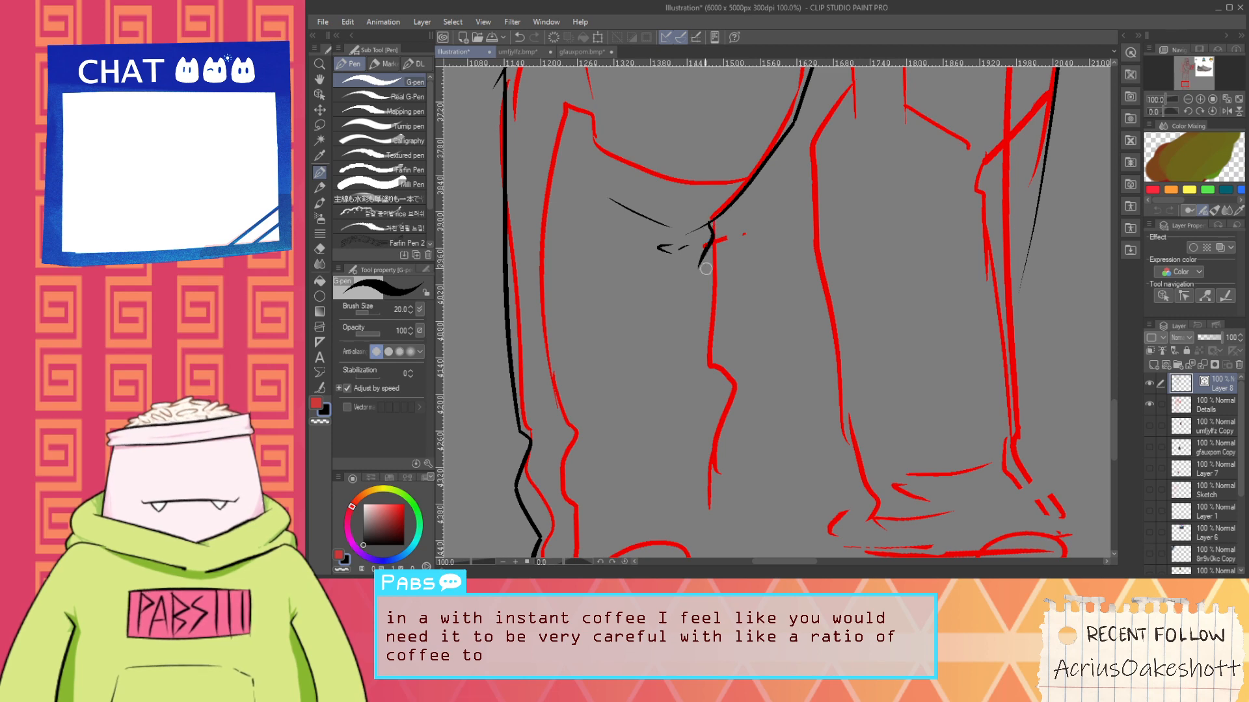
{"action": "scroll", "coordinate": [710, 238], "scroll_direction": "down", "scroll_amount": 1}
{"action": "key", "text": "ctrl+z"}
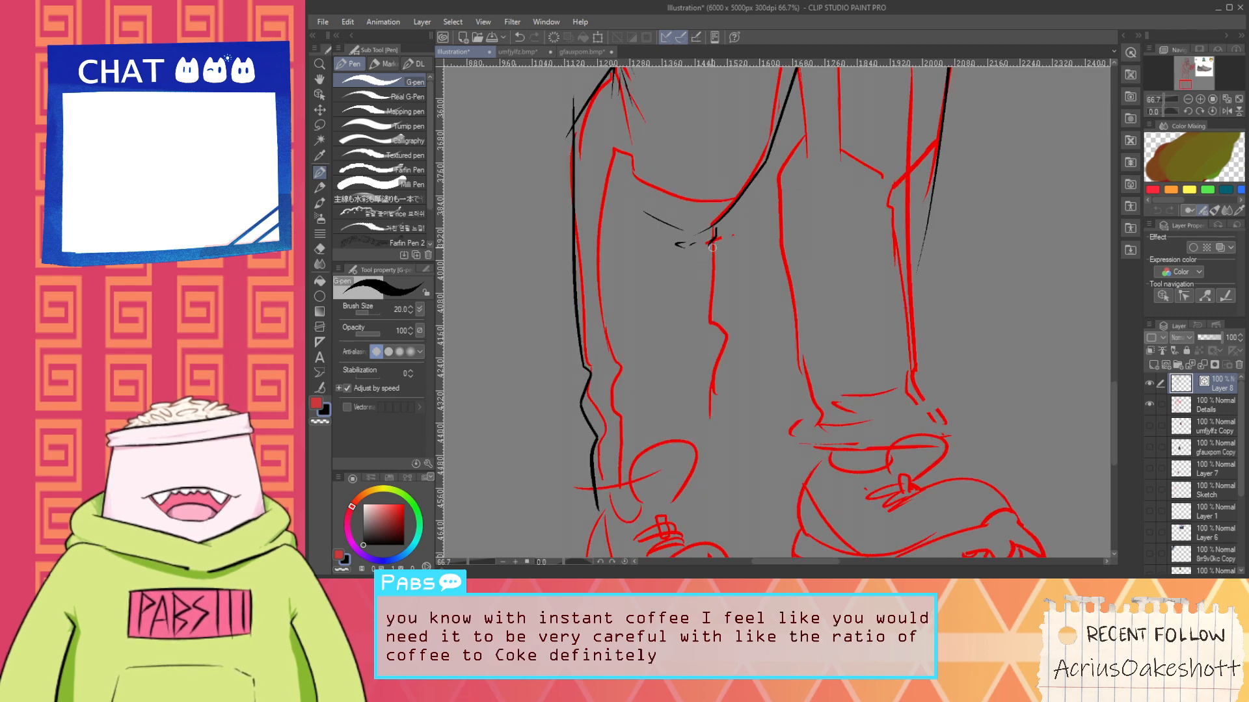
Ink the left leg's inner calf line from the knee notch down to the ankle, redrawing it until it fits
{"action": "left_click_drag", "start_coordinate": [712, 231], "coordinate": [690, 484]}
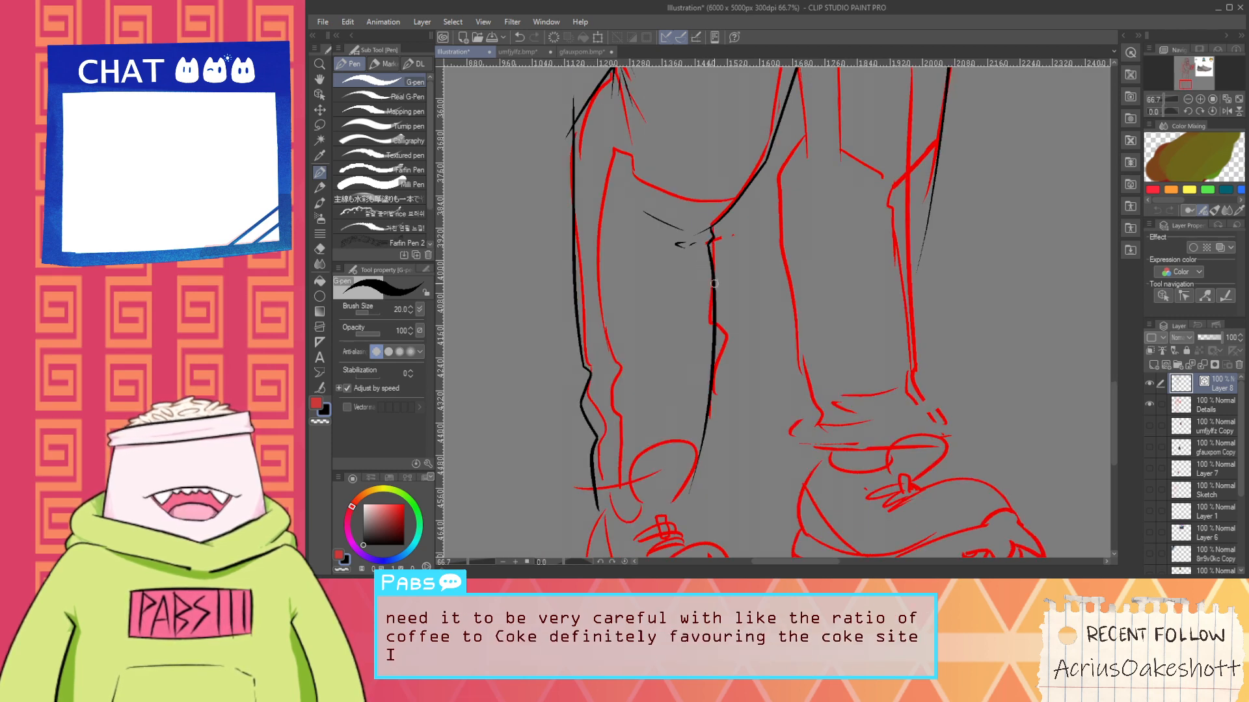
{"action": "key", "text": "ctrl+z"}
{"action": "left_click_drag", "start_coordinate": [711, 242], "coordinate": [691, 377]}
{"action": "key", "text": "ctrl+z"}
{"action": "left_click_drag", "start_coordinate": [713, 238], "coordinate": [707, 432]}
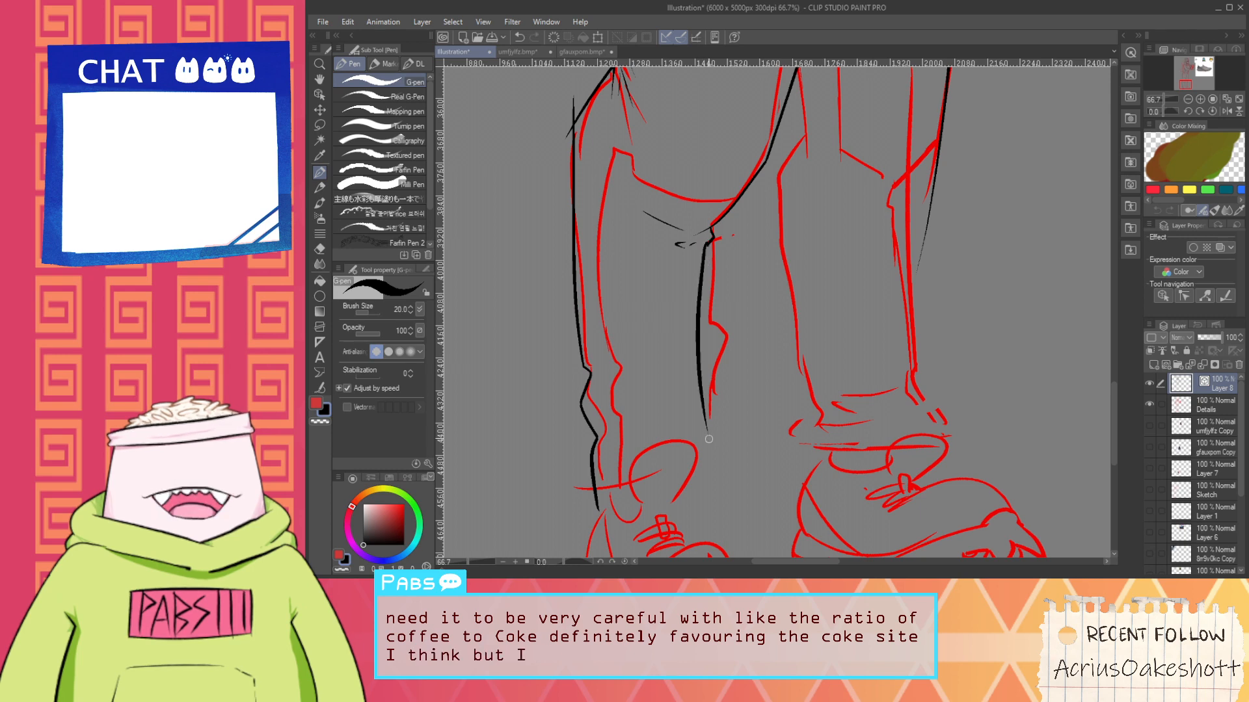
{"action": "key", "text": "ctrl+z"}
{"action": "mouse_move", "coordinate": [710, 242]}
{"action": "left_mouse_down"}
{"action": "mouse_move", "coordinate": [715, 336]}
{"action": "mouse_move", "coordinate": [696, 376]}
{"action": "left_mouse_up"}
{"action": "key", "text": "ctrl+z"}
{"action": "scroll", "coordinate": [702, 389], "scroll_direction": "up", "scroll_amount": 1}
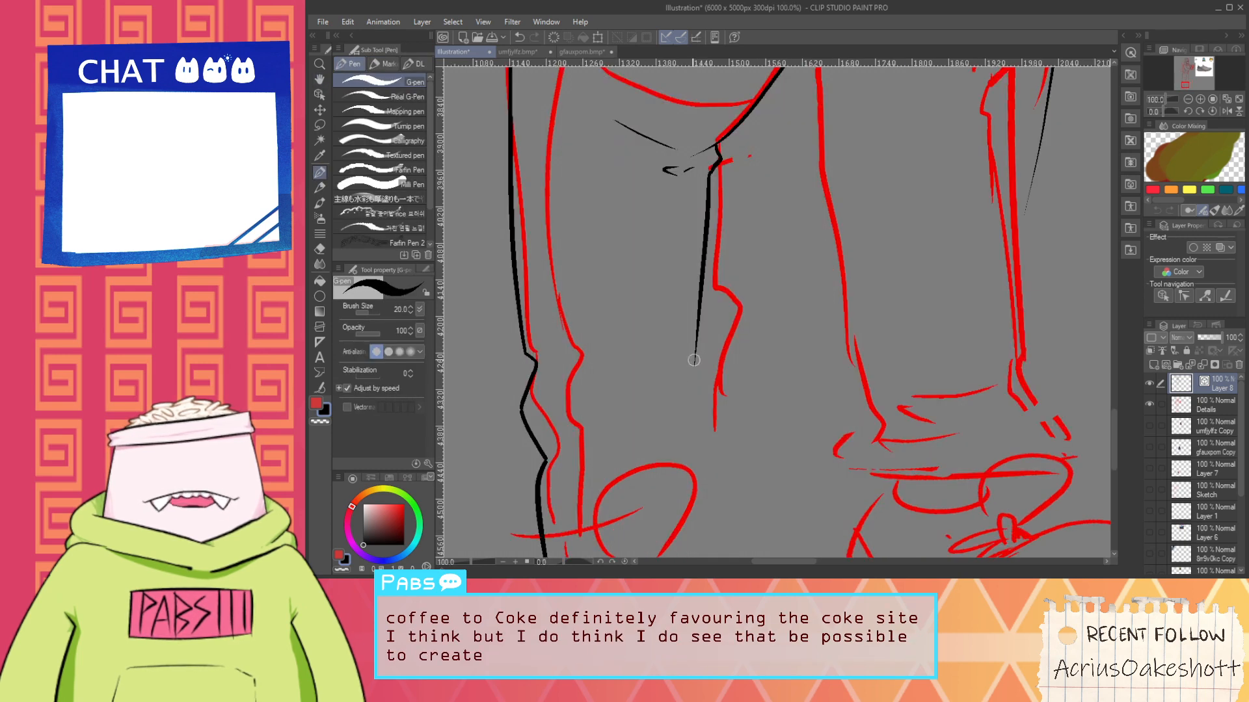
{"action": "mouse_move", "coordinate": [696, 380]}
{"action": "left_mouse_down"}
{"action": "mouse_move", "coordinate": [687, 511]}
{"action": "mouse_move", "coordinate": [644, 446]}
{"action": "mouse_move", "coordinate": [644, 384]}
{"action": "left_mouse_up"}
Ink the bottom hem of the left trouser leg from its outer corner inward, undoing the first attempts
{"action": "scroll", "coordinate": [674, 508], "scroll_direction": "down", "scroll_amount": 2}
{"action": "key", "text": "space"}
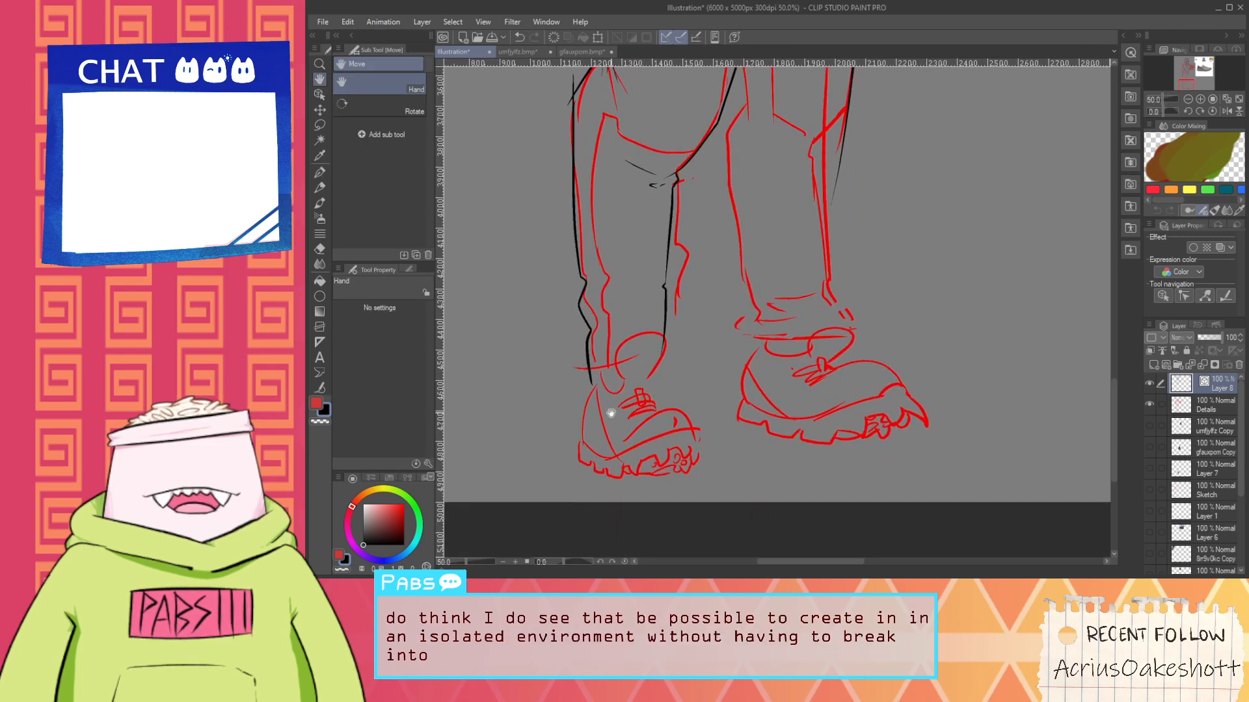
{"action": "scroll", "coordinate": [608, 412], "scroll_direction": "up", "scroll_amount": 2}
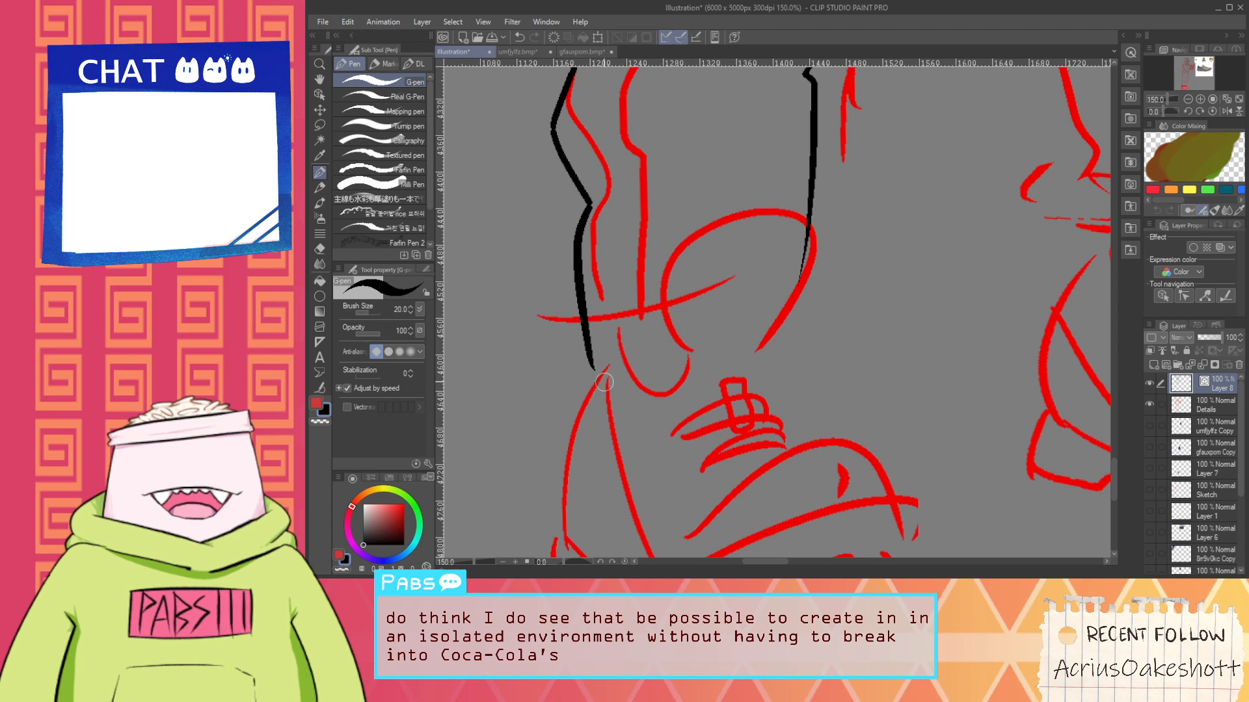
{"action": "key", "text": "ctrl+z"}
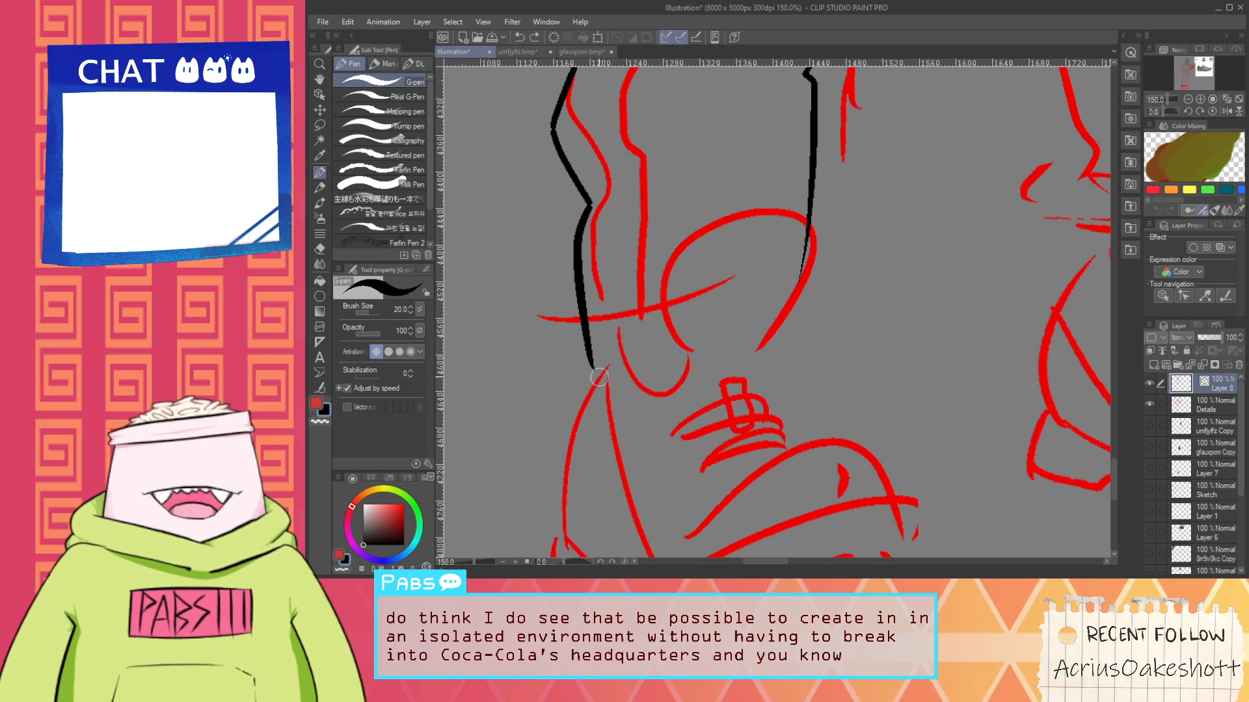
{"action": "left_click_drag", "start_coordinate": [595, 381], "coordinate": [634, 417]}
{"action": "key", "text": "ctrl+z"}
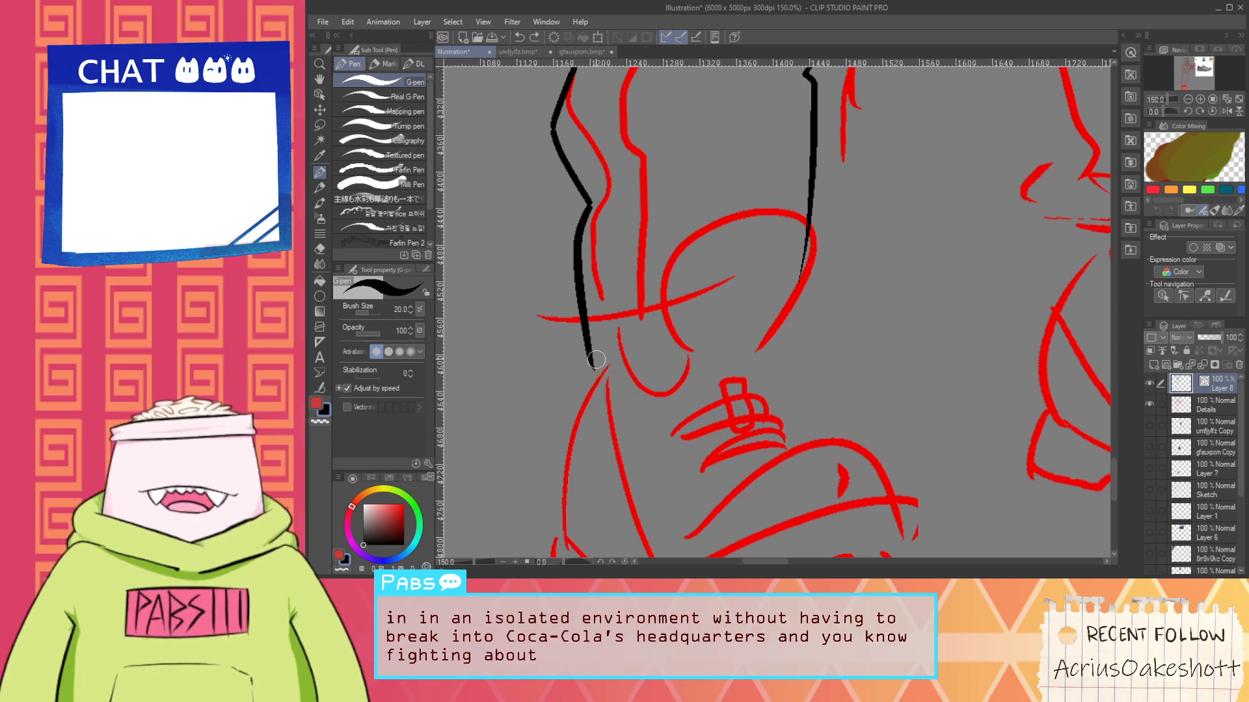
{"action": "key", "text": "ctrl+z"}
{"action": "mouse_move", "coordinate": [593, 371]}
{"action": "left_mouse_down"}
{"action": "mouse_move", "coordinate": [709, 352]}
{"action": "mouse_move", "coordinate": [718, 333]}
{"action": "left_mouse_up"}
Trim the overlap at the left hem's outer corner and ink a broken stitch line just above the hem
{"action": "key", "text": "e"}
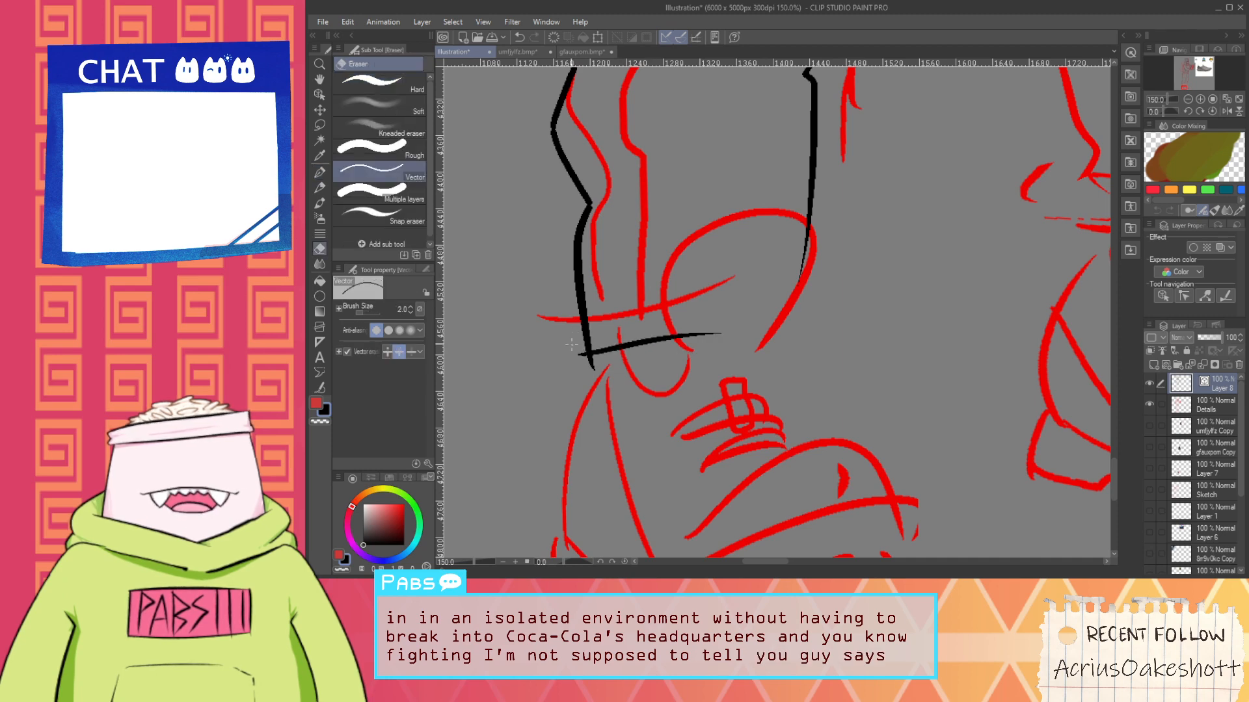
{"action": "left_click_drag", "start_coordinate": [580, 347], "coordinate": [596, 363]}
{"action": "key", "text": "p"}
{"action": "left_click_drag", "start_coordinate": [603, 302], "coordinate": [660, 292]}
Round off the outer contour below the left knee with a curved stroke and erase the angular line and stray ends
{"action": "scroll", "coordinate": [665, 286], "scroll_direction": "down", "scroll_amount": 3}
{"action": "key", "text": "space"}
{"action": "mouse_move", "coordinate": [752, 104]}
{"action": "left_mouse_down"}
{"action": "mouse_move", "coordinate": [731, 173]}
{"action": "mouse_move", "coordinate": [731, 279]}
{"action": "left_mouse_up"}
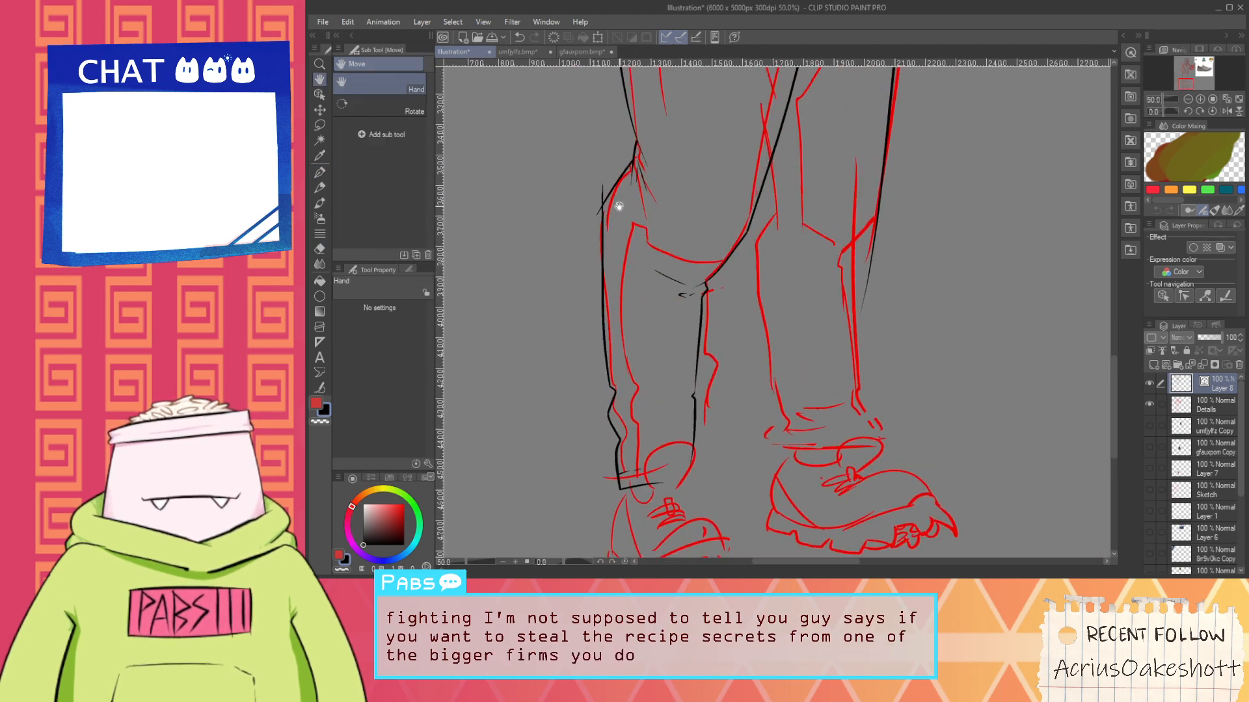
{"action": "key", "text": "e"}
{"action": "scroll", "coordinate": [613, 179], "scroll_direction": "up", "scroll_amount": 2}
{"action": "scroll", "coordinate": [609, 208], "scroll_direction": "down", "scroll_amount": 4}
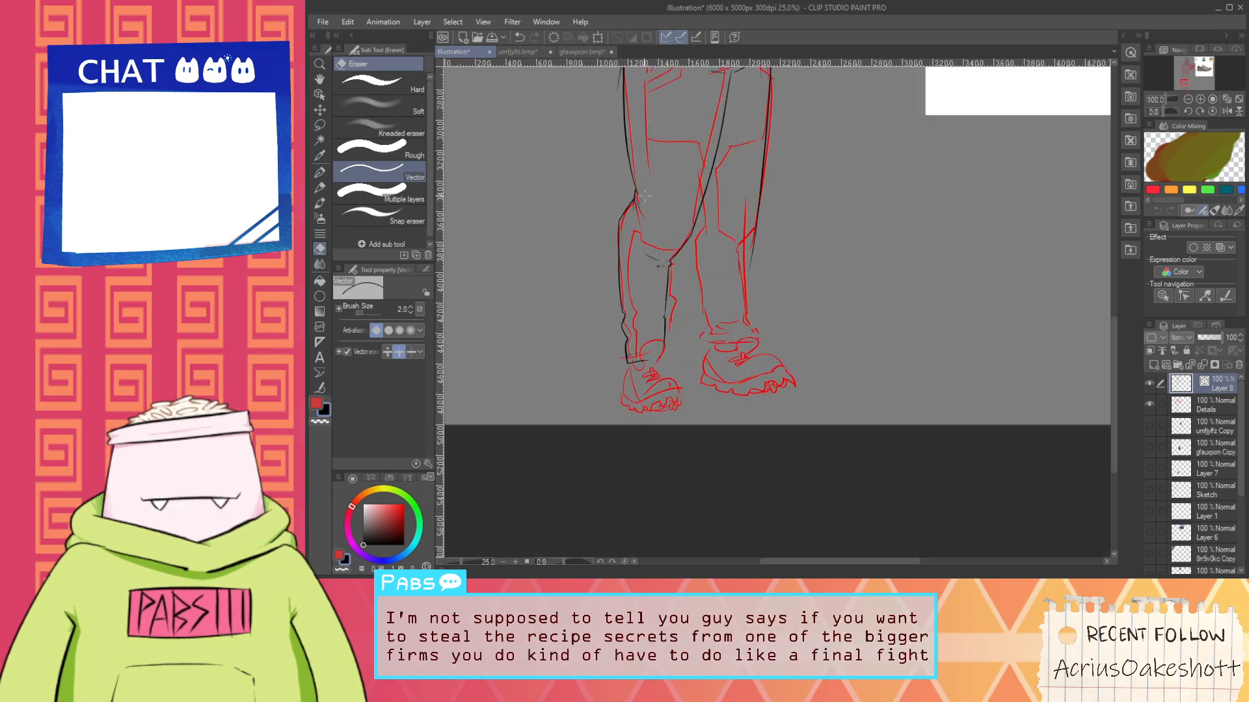
{"action": "key", "text": "space"}
{"action": "left_click_drag", "start_coordinate": [663, 167], "coordinate": [629, 276]}
{"action": "scroll", "coordinate": [588, 325], "scroll_direction": "up", "scroll_amount": 2}
{"action": "scroll", "coordinate": [587, 325], "scroll_direction": "up", "scroll_amount": 3}
{"action": "key", "text": "p"}
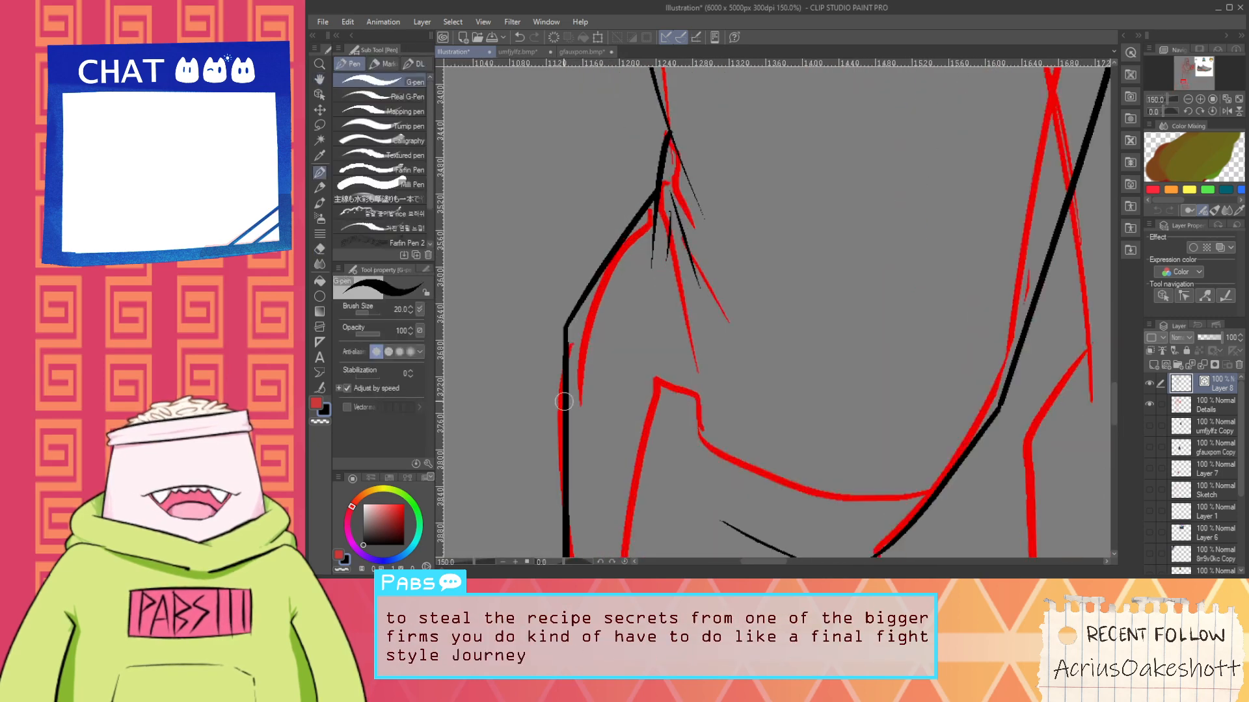
{"action": "left_click_drag", "start_coordinate": [570, 374], "coordinate": [643, 194]}
{"action": "key", "text": "e"}
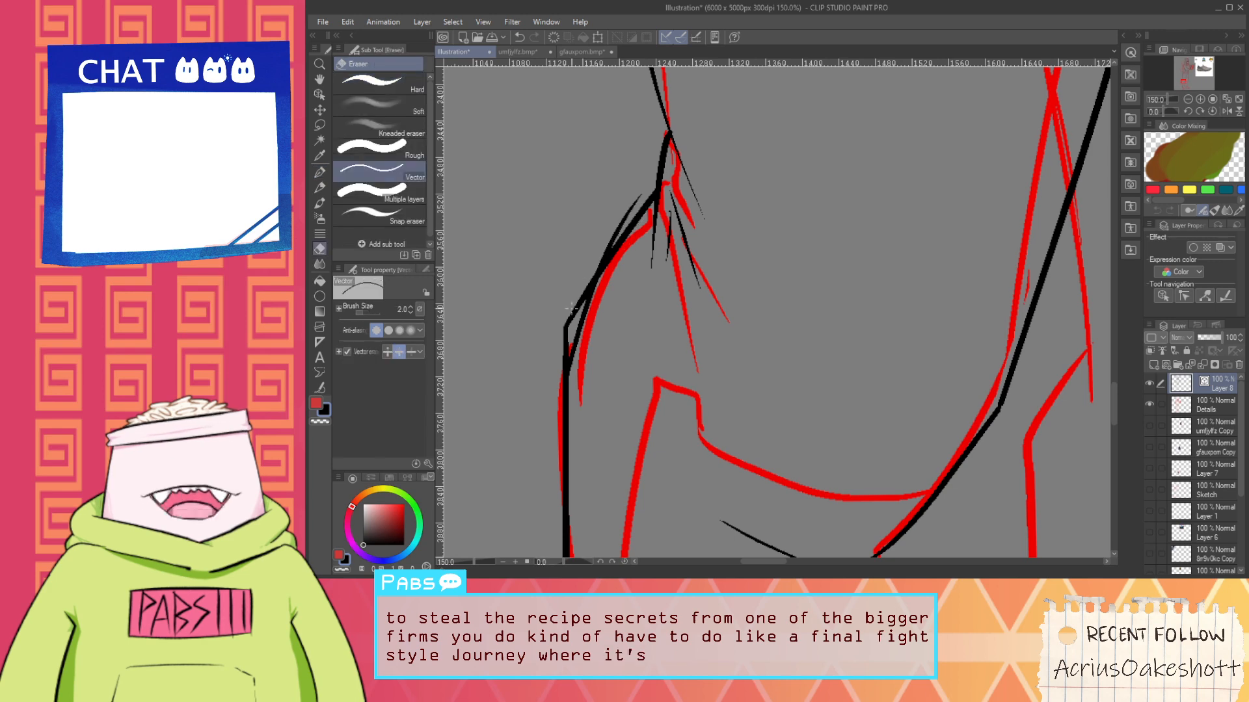
{"action": "left_click_drag", "start_coordinate": [570, 317], "coordinate": [583, 282]}
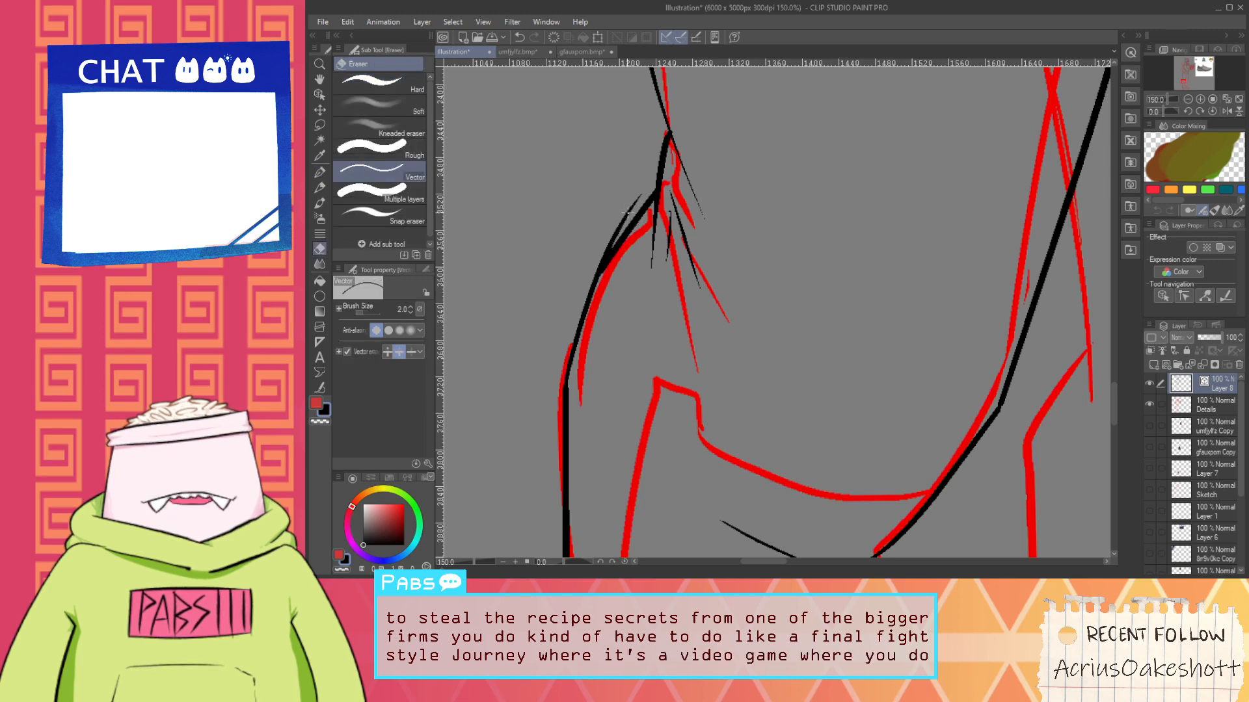
{"action": "left_click_drag", "start_coordinate": [626, 210], "coordinate": [616, 232]}
Ink the U-shaped curve hanging below the left trouser hem, undoing and redrawing strokes that do not fit
{"action": "scroll", "coordinate": [612, 250], "scroll_direction": "down", "scroll_amount": 4}
{"action": "key", "text": "space"}
{"action": "left_click_drag", "start_coordinate": [607, 355], "coordinate": [597, 292]}
{"action": "scroll", "coordinate": [601, 384], "scroll_direction": "up", "scroll_amount": 3}
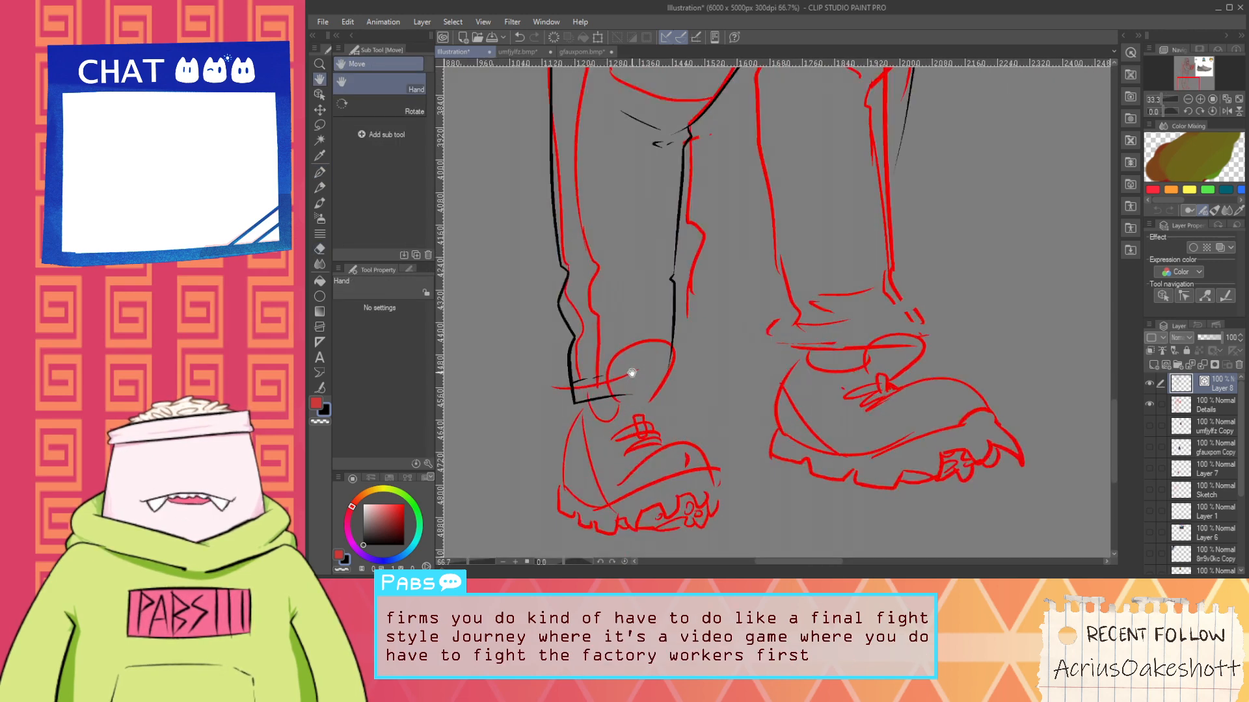
{"action": "key", "text": "p"}
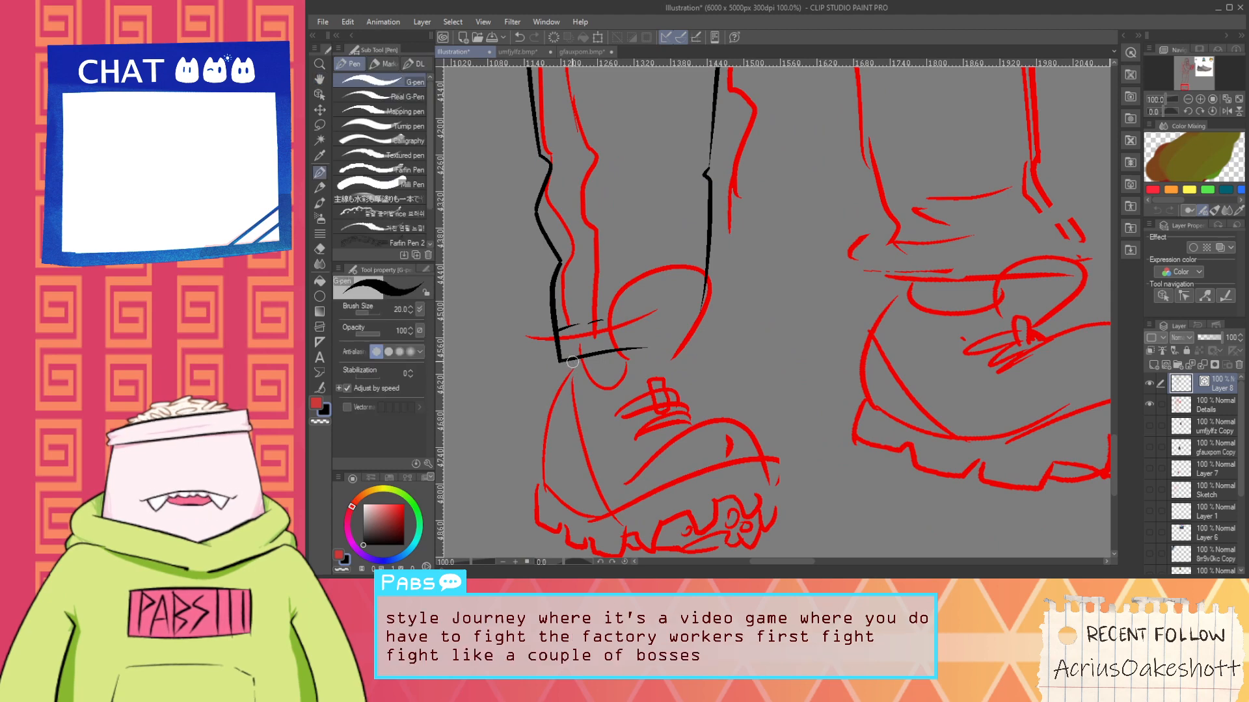
{"action": "scroll", "coordinate": [581, 368], "scroll_direction": "up", "scroll_amount": 1}
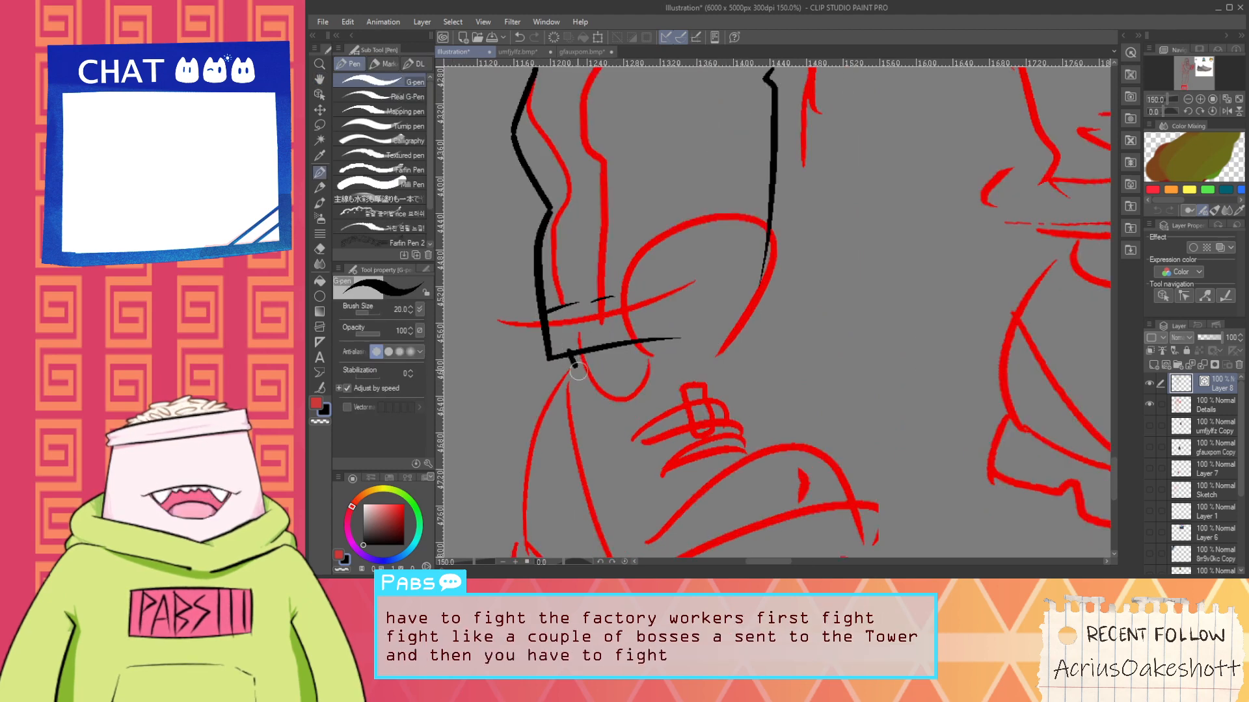
{"action": "mouse_move", "coordinate": [577, 362]}
{"action": "left_mouse_down"}
{"action": "mouse_move", "coordinate": [629, 373]}
{"action": "mouse_move", "coordinate": [797, 308]}
{"action": "left_mouse_up"}
{"action": "key", "text": "ctrl+z"}
{"action": "mouse_move", "coordinate": [650, 361]}
{"action": "left_mouse_down"}
{"action": "mouse_move", "coordinate": [793, 304]}
{"action": "mouse_move", "coordinate": [749, 351]}
{"action": "left_mouse_up"}
{"action": "key", "text": "ctrl+z"}
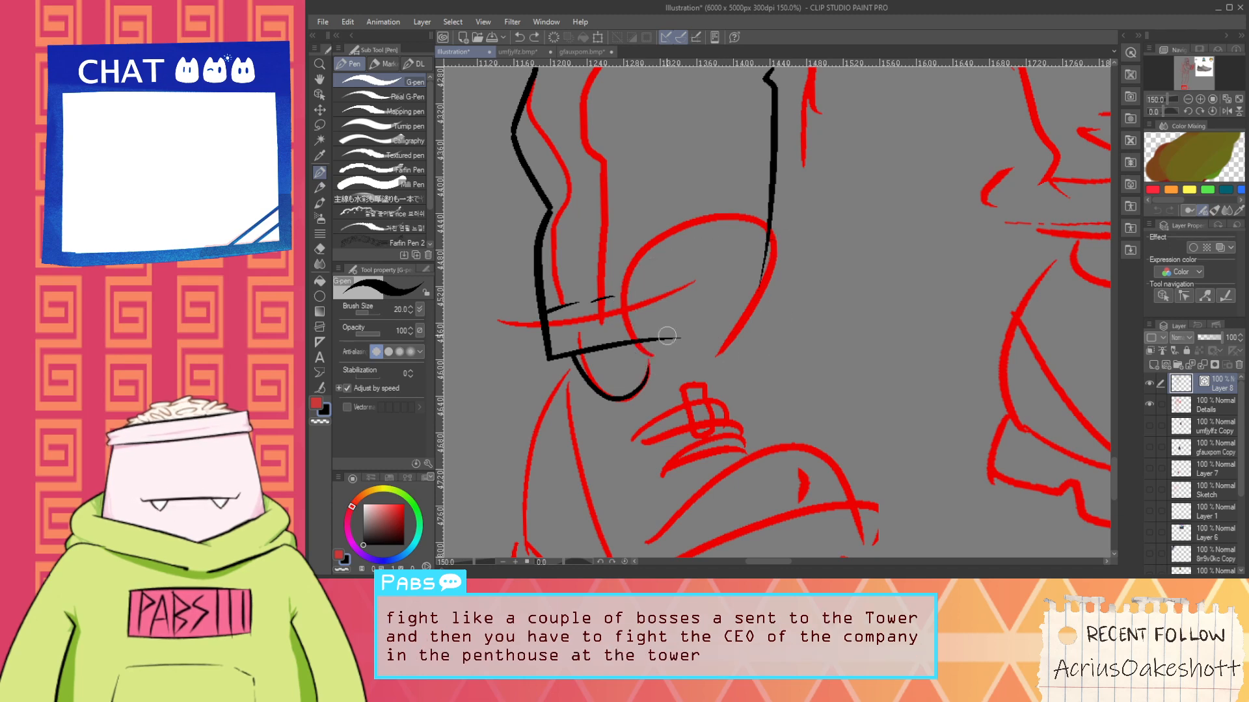
Ink the arched outline over the left shoe's opening and trim the hem line that runs into it
{"action": "left_click_drag", "start_coordinate": [648, 370], "coordinate": [714, 383]}
{"action": "key", "text": "e"}
{"action": "left_click_drag", "start_coordinate": [687, 341], "coordinate": [671, 338]}
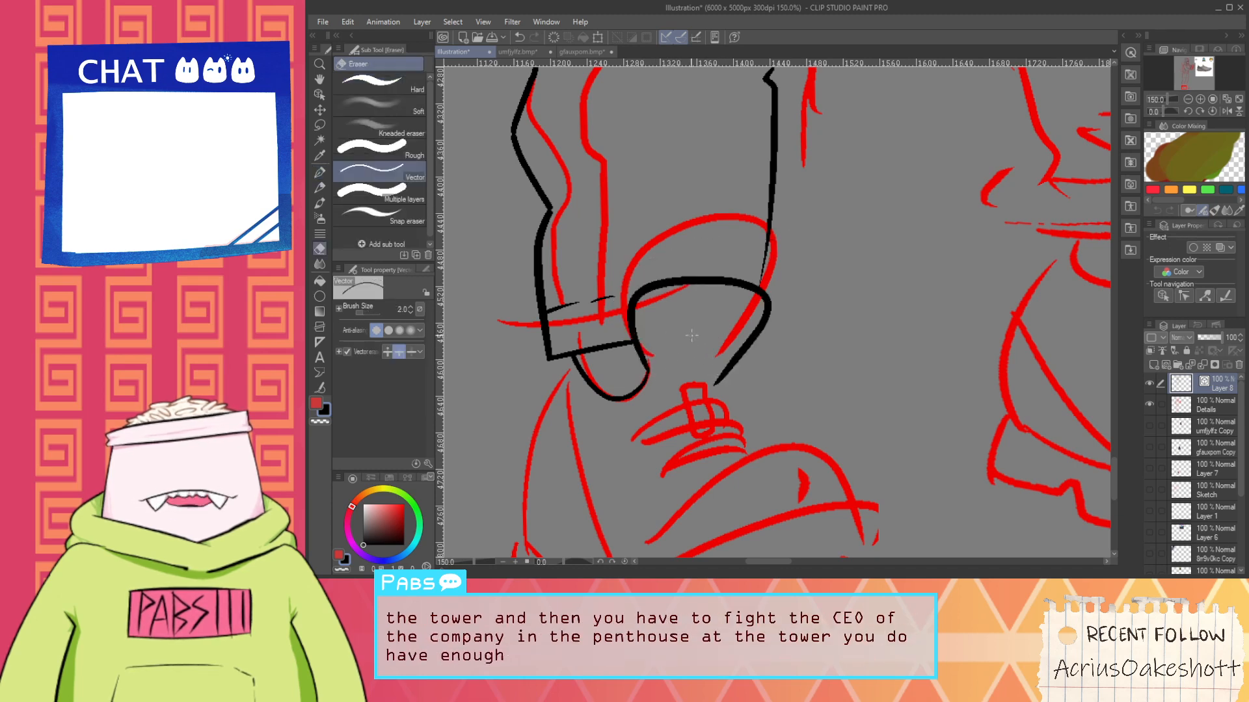
Ink the slanted lower edge of the left hip pocket and the line rising from its inner corner to the jacket hem
{"action": "scroll", "coordinate": [763, 281], "scroll_direction": "down", "scroll_amount": 3}
{"action": "left_click_drag", "start_coordinate": [768, 186], "coordinate": [700, 369]}
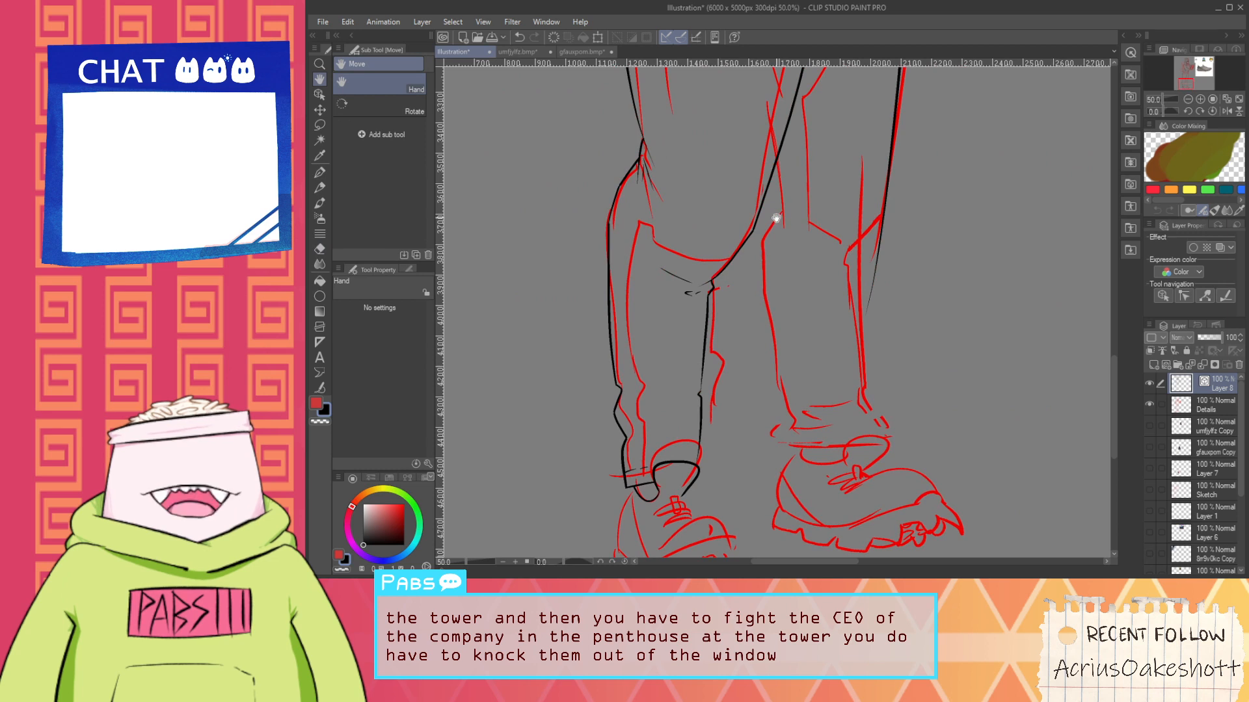
{"action": "left_click_drag", "start_coordinate": [776, 218], "coordinate": [711, 343]}
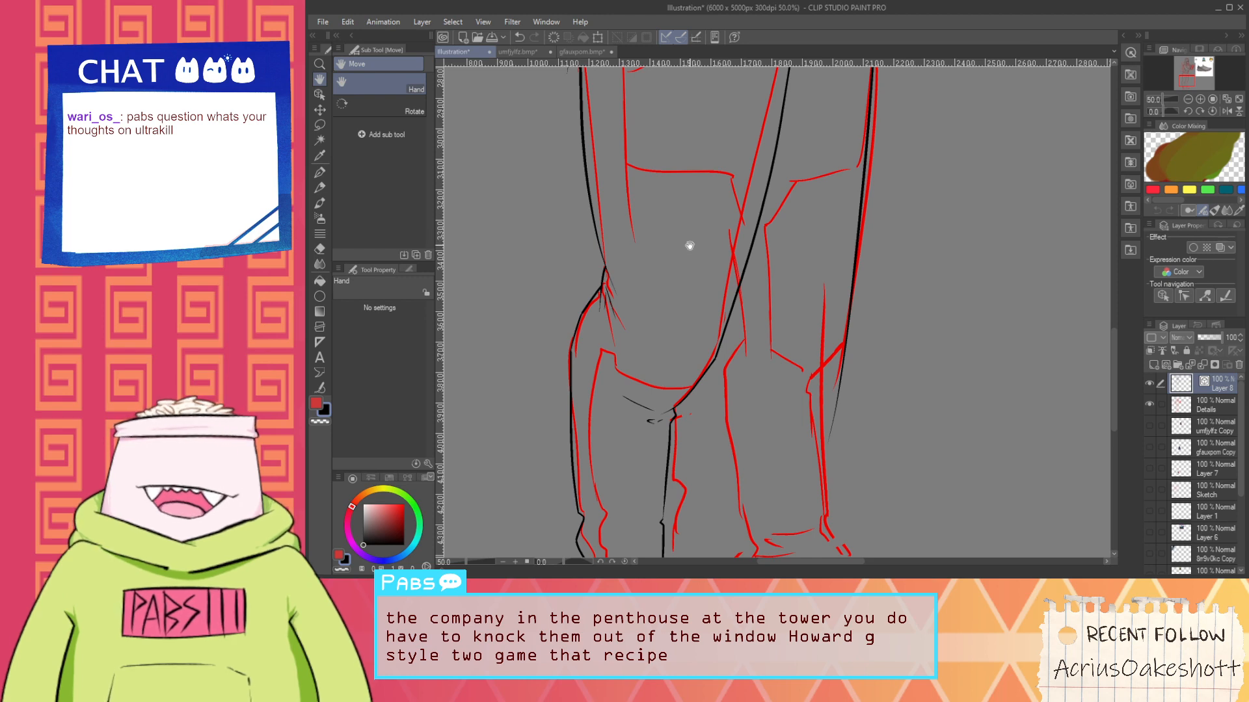
{"action": "scroll", "coordinate": [644, 259], "scroll_direction": "up", "scroll_amount": 6}
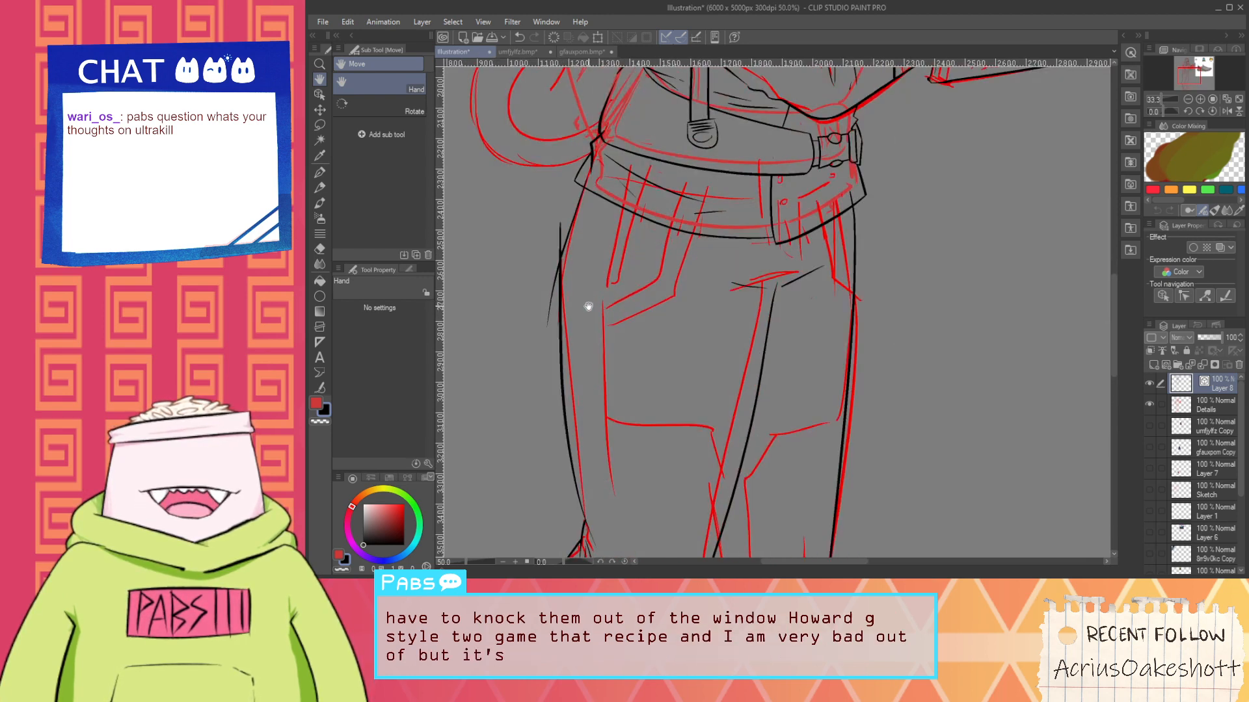
{"action": "scroll", "coordinate": [589, 306], "scroll_direction": "up", "scroll_amount": 1}
{"action": "key", "text": "p"}
{"action": "left_click_drag", "start_coordinate": [586, 346], "coordinate": [723, 280]}
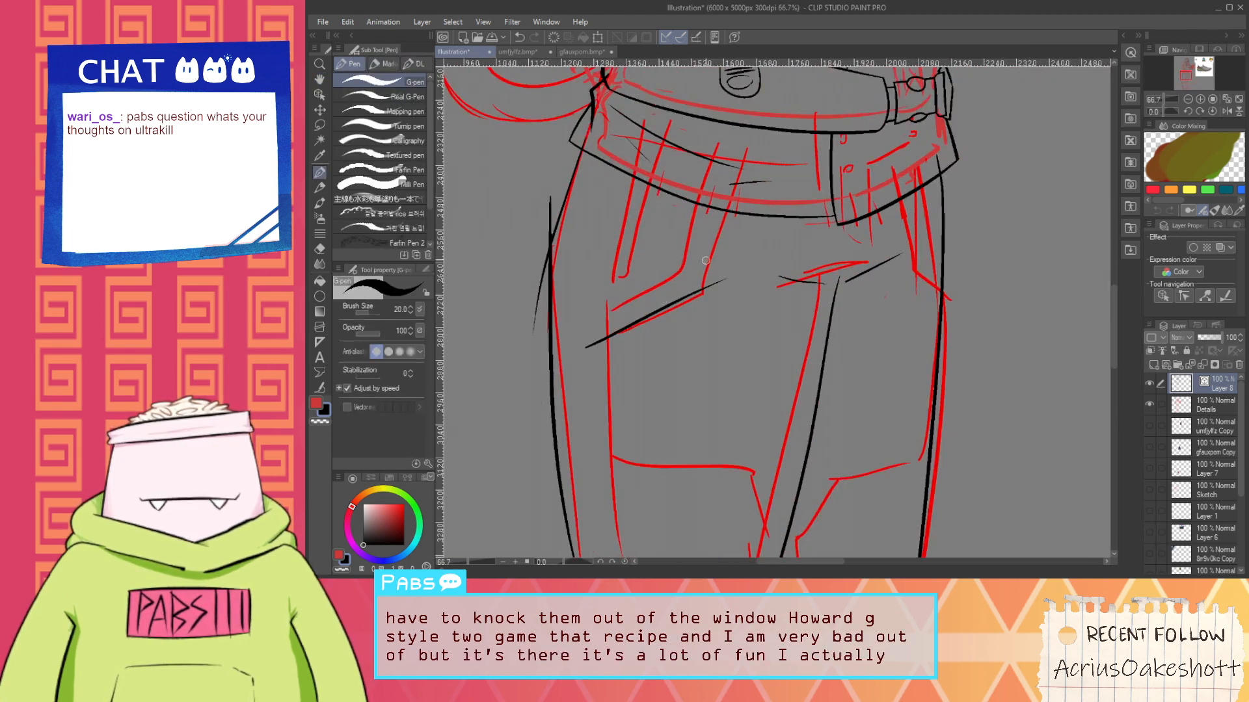
{"action": "left_click_drag", "start_coordinate": [733, 192], "coordinate": [690, 320]}
{"action": "key", "text": "ctrl+z"}
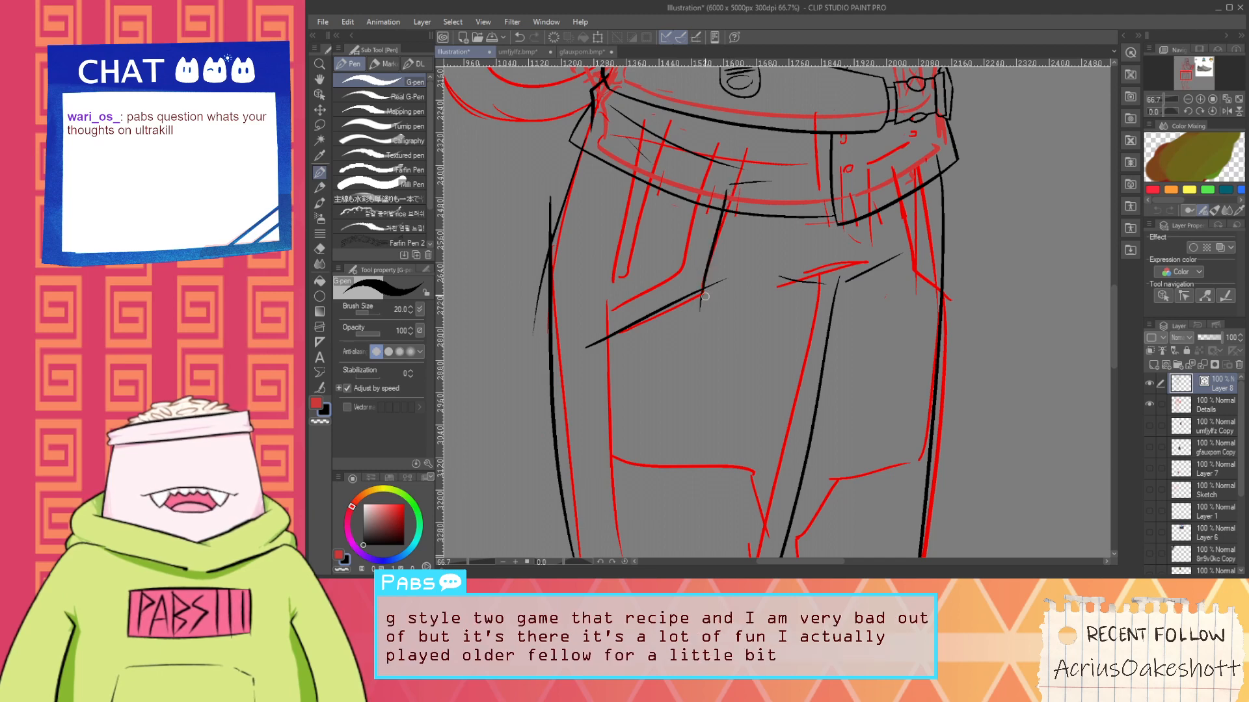
Trim the pocket line's overshooting ends at the jacket hem and at the inner corner
{"action": "key", "text": "e"}
{"action": "scroll", "coordinate": [816, 236], "scroll_direction": "up", "scroll_amount": 1}
{"action": "scroll", "coordinate": [676, 229], "scroll_direction": "down", "scroll_amount": 1}
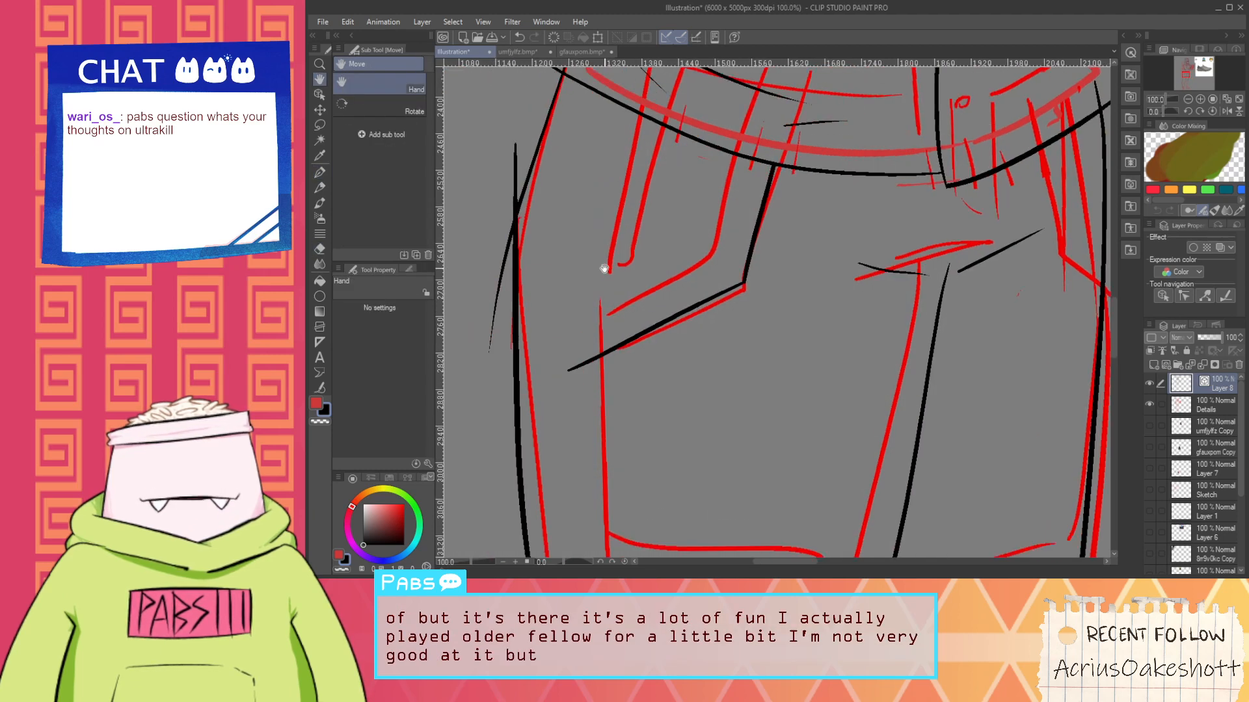
{"action": "scroll", "coordinate": [610, 361], "scroll_direction": "up", "scroll_amount": 1}
{"action": "scroll", "coordinate": [623, 317], "scroll_direction": "down", "scroll_amount": 3}
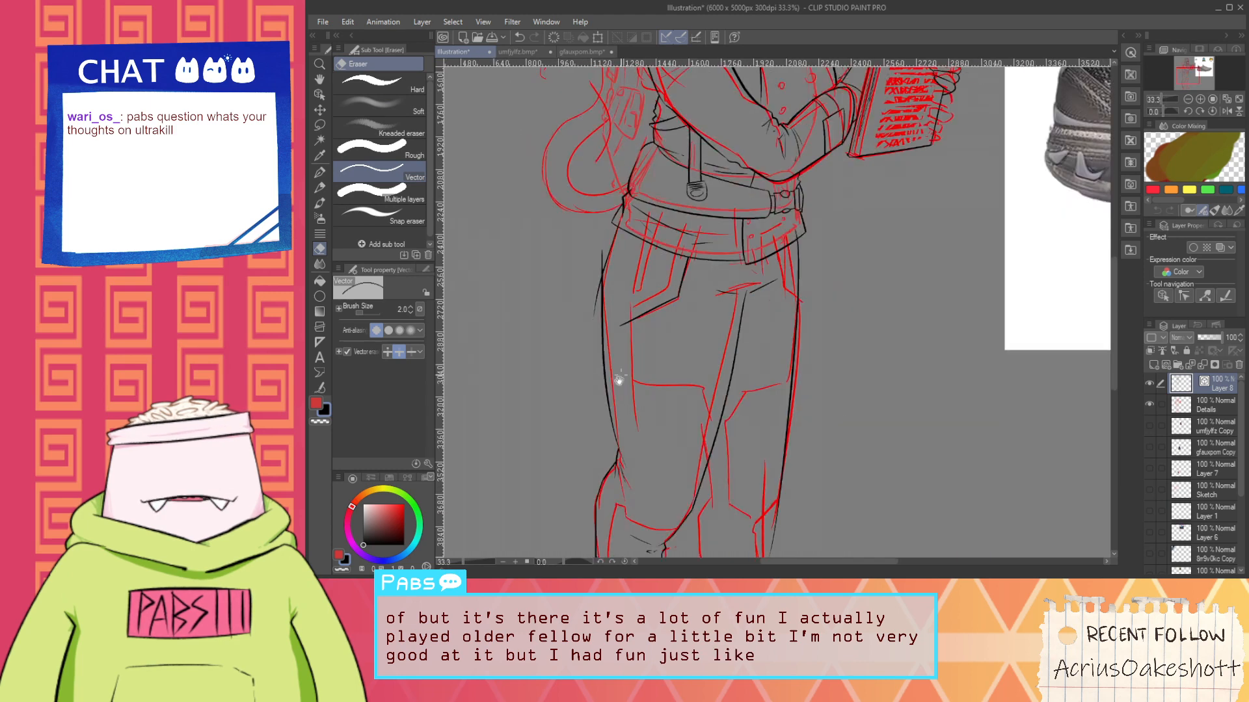
Ink the long side seam running from the pocket's outer corner down the left thigh, redrawing it once
{"action": "key", "text": "p"}
{"action": "scroll", "coordinate": [674, 227], "scroll_direction": "up", "scroll_amount": 2}
{"action": "left_click_drag", "start_coordinate": [672, 190], "coordinate": [676, 376]}
{"action": "key", "text": "ctrl+z"}
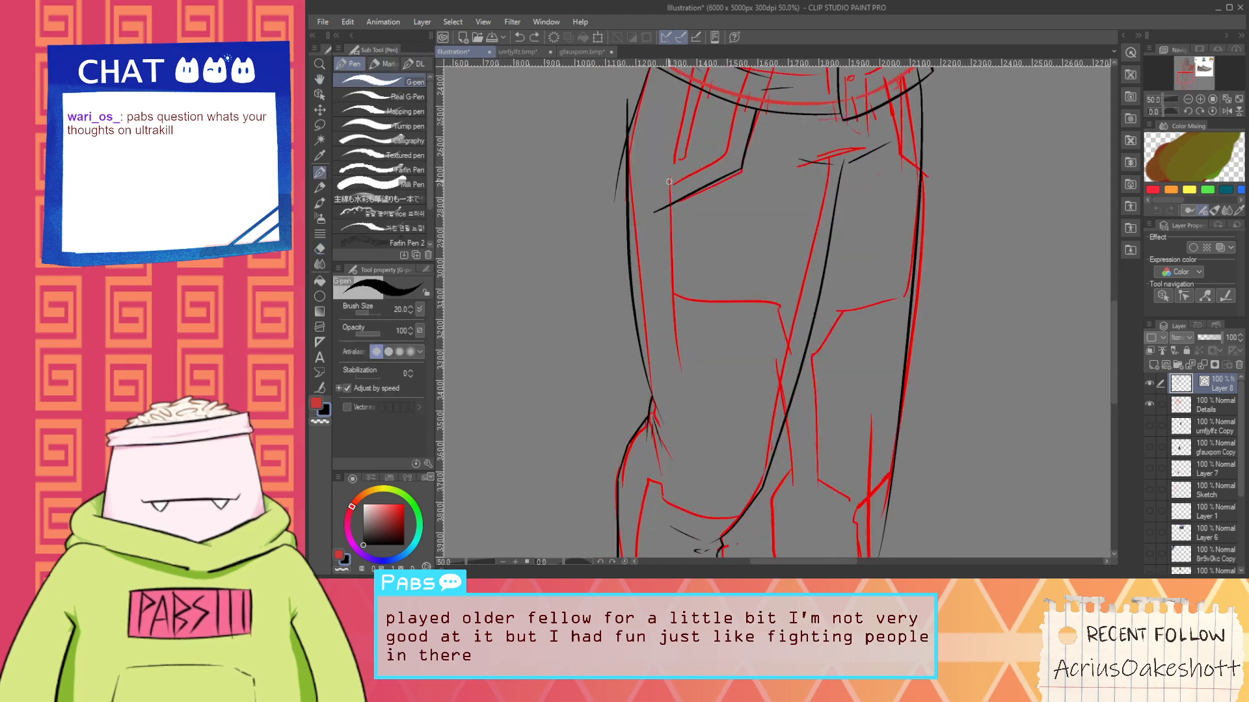
{"action": "left_click_drag", "start_coordinate": [669, 181], "coordinate": [686, 405]}
{"action": "key", "text": "space"}
{"action": "left_click_drag", "start_coordinate": [681, 323], "coordinate": [666, 260]}
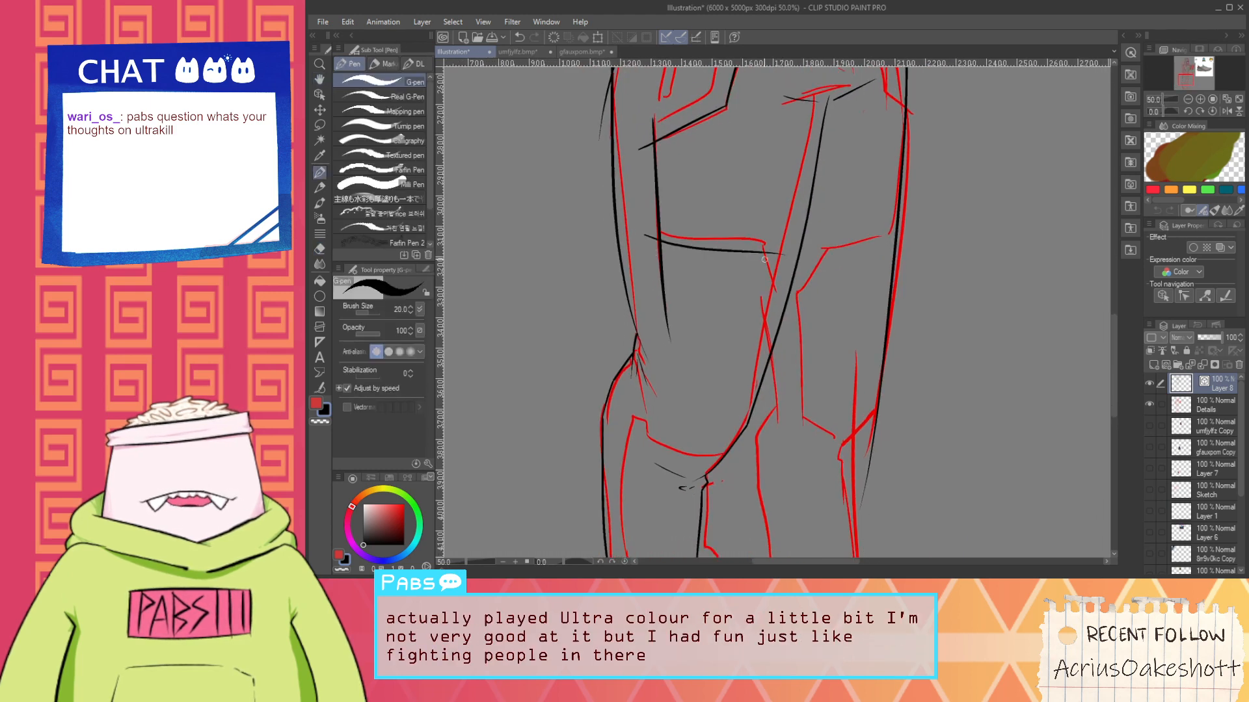
Ink the panel edge across the left thigh with a short slanted drop to the inner leg line, redrawing as needed, and trim its outer overhang
{"action": "key", "text": "space"}
{"action": "left_click_drag", "start_coordinate": [755, 273], "coordinate": [741, 225]}
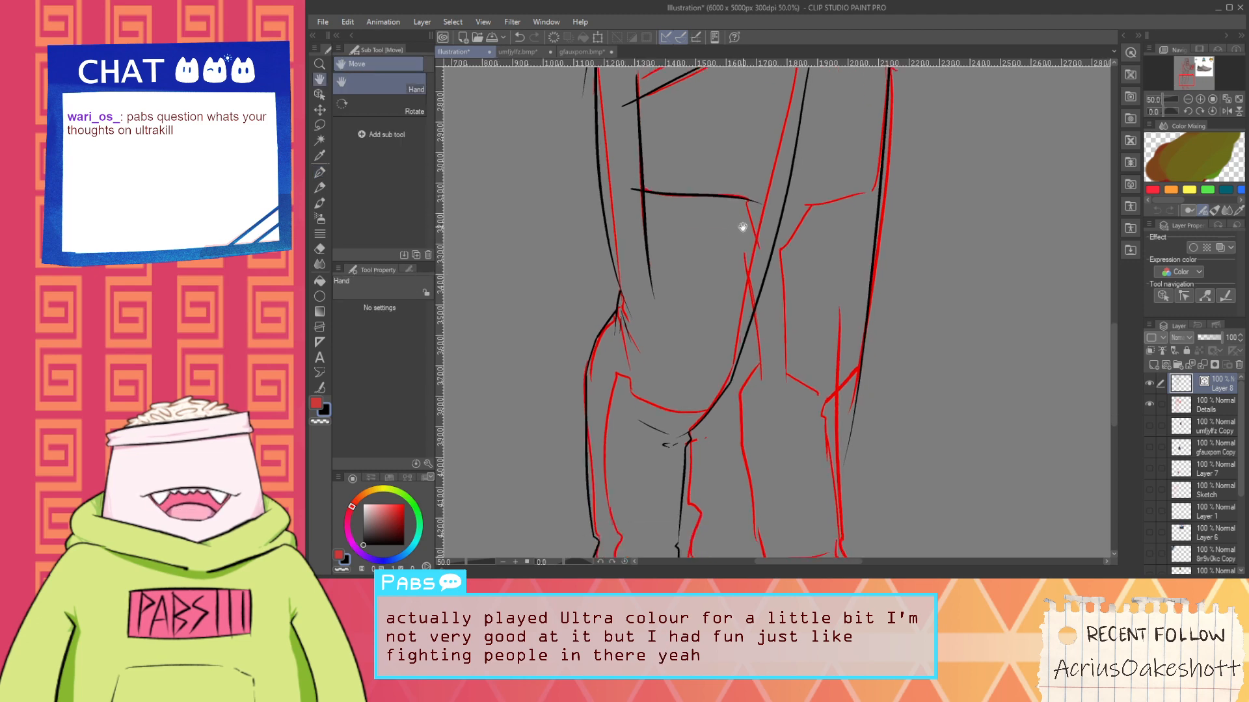
{"action": "scroll", "coordinate": [742, 225], "scroll_direction": "up", "scroll_amount": 1}
{"action": "key", "text": "ctrl+z"}
{"action": "left_click_drag", "start_coordinate": [582, 177], "coordinate": [793, 209]}
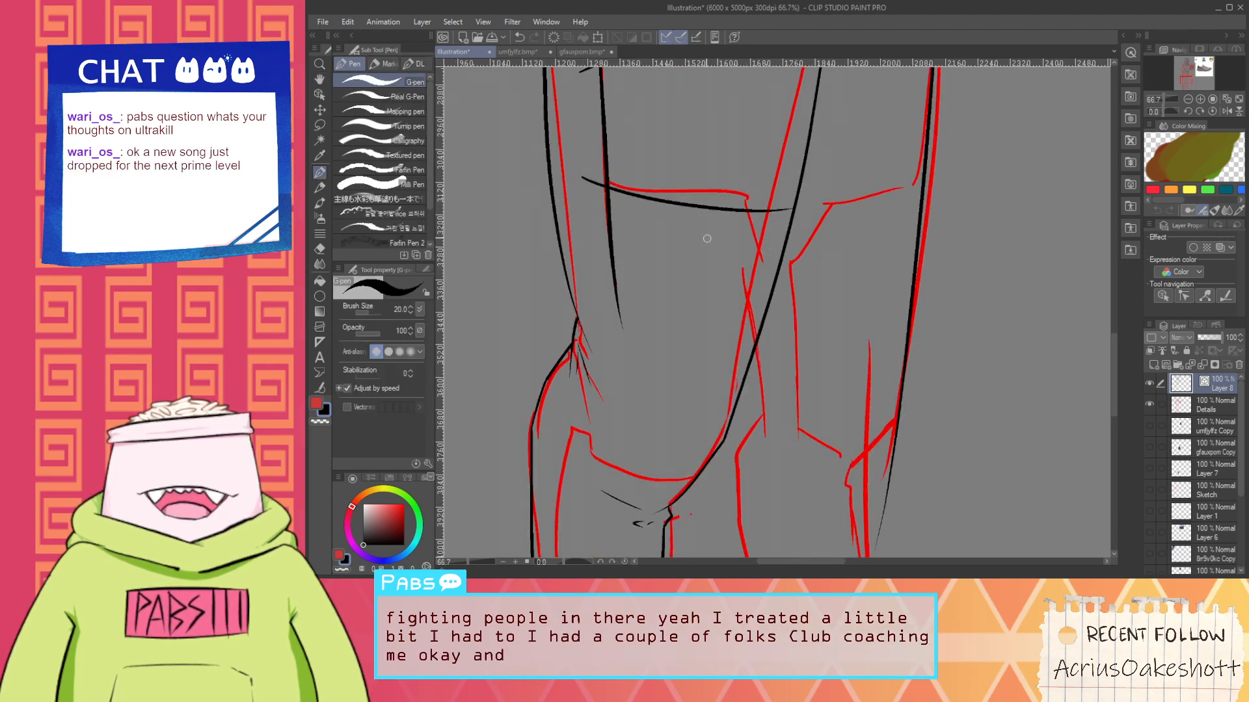
{"action": "key", "text": "ctrl+z"}
{"action": "left_click_drag", "start_coordinate": [585, 175], "coordinate": [764, 212]}
{"action": "key", "text": "ctrl+z"}
{"action": "left_click_drag", "start_coordinate": [587, 185], "coordinate": [755, 213]}
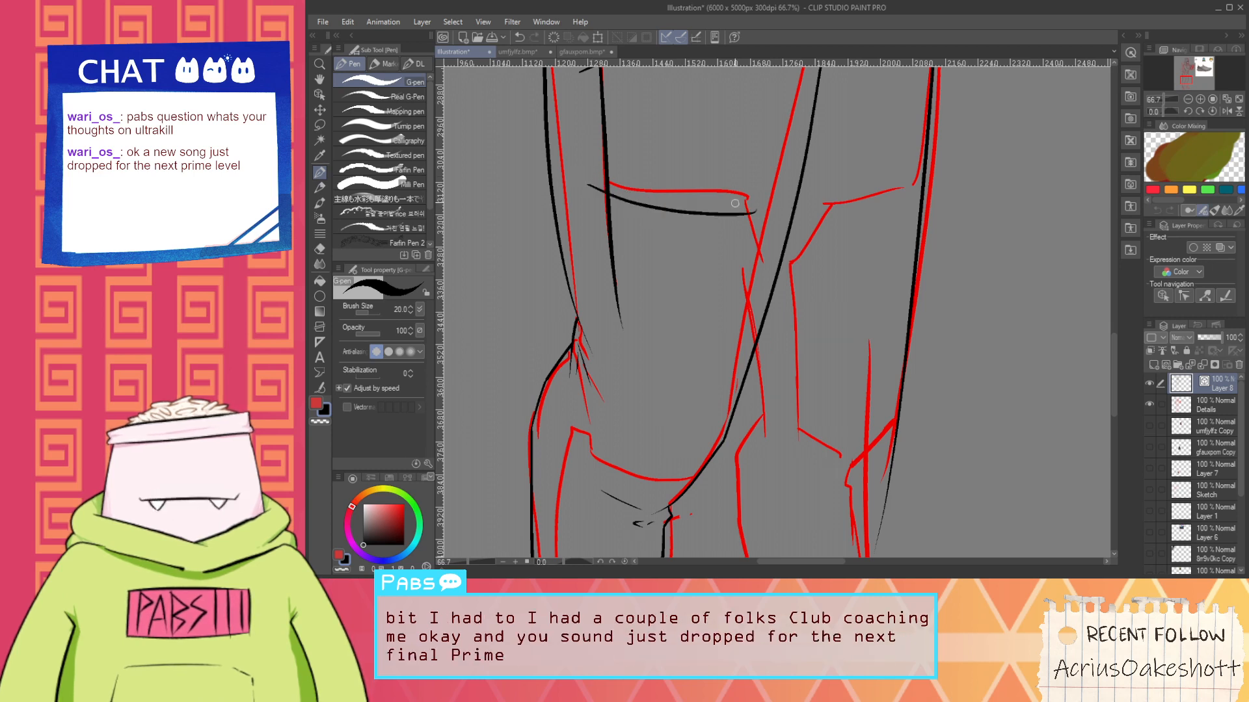
{"action": "key", "text": "ctrl+z"}
{"action": "mouse_move", "coordinate": [586, 189]}
{"action": "left_mouse_down"}
{"action": "mouse_move", "coordinate": [771, 209]}
{"action": "mouse_move", "coordinate": [781, 322]}
{"action": "left_mouse_up"}
{"action": "key", "text": "e"}
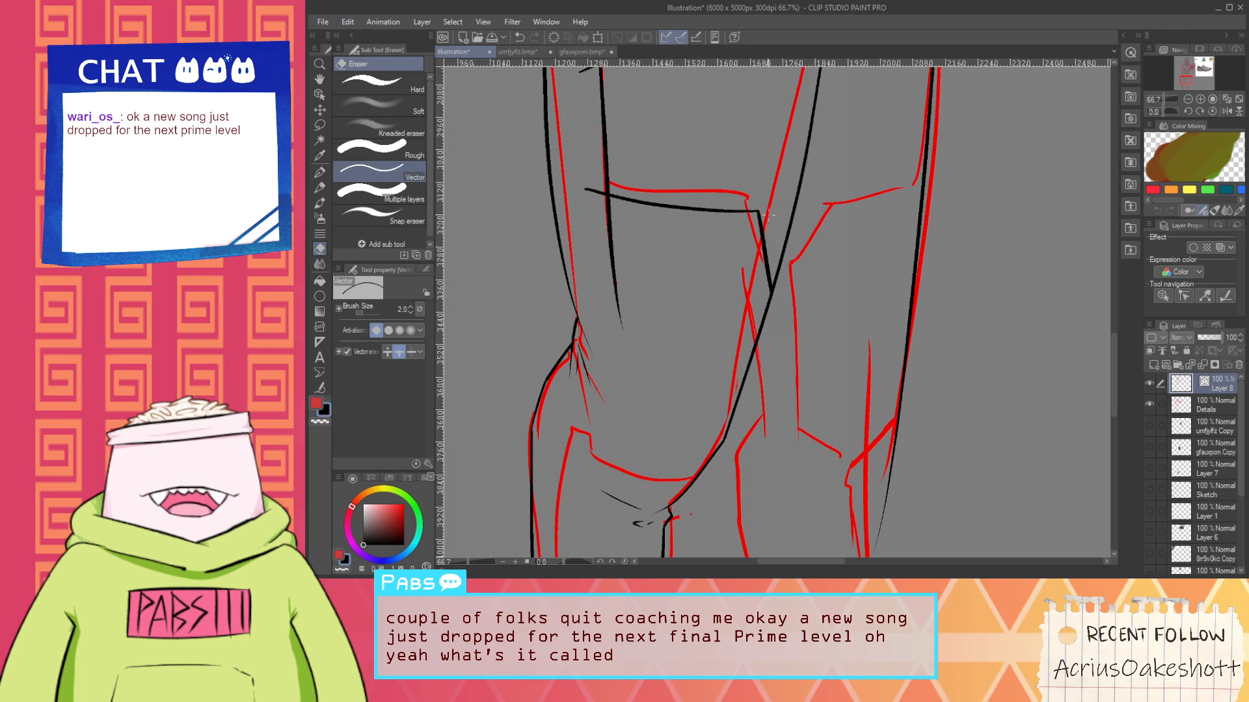
{"action": "left_click", "coordinate": [595, 193]}
{"action": "key", "text": "ctrl+minus"}
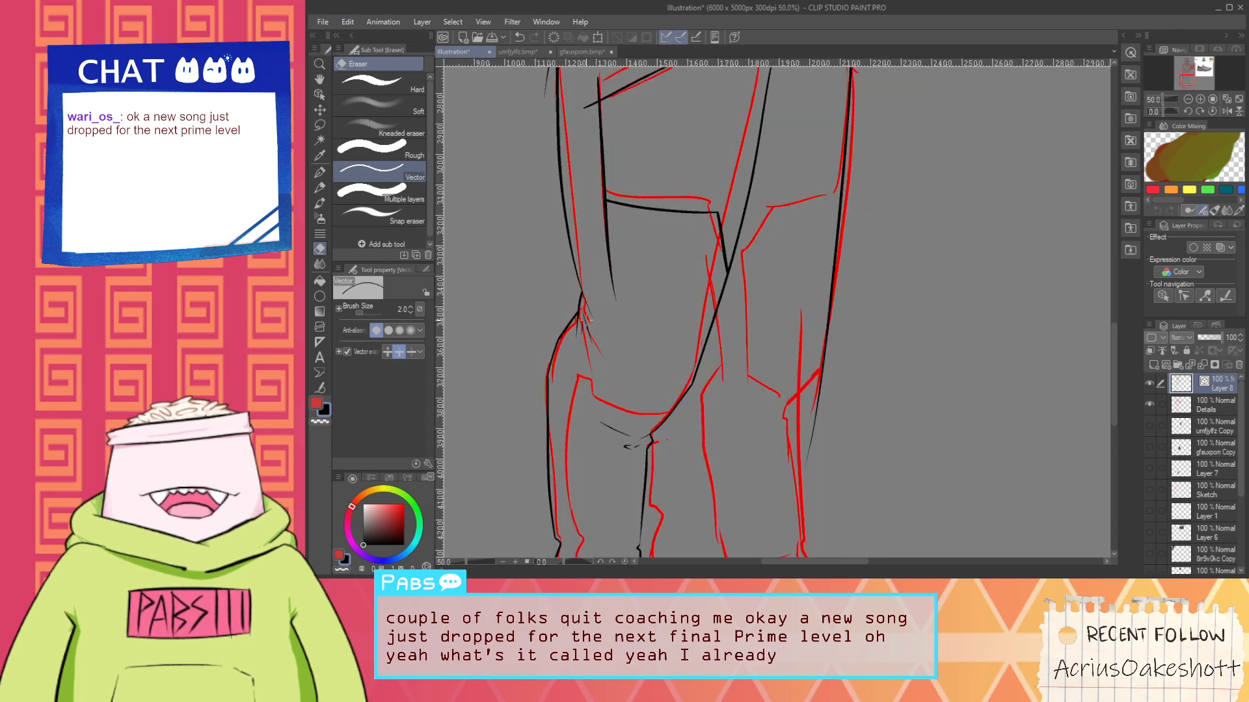
Ink the curved lower edge of the left knee panel with a short slanted stroke at its outer corner
{"action": "key", "text": "space"}
{"action": "left_click_drag", "start_coordinate": [588, 322], "coordinate": [615, 256]}
{"action": "scroll", "coordinate": [616, 332], "scroll_direction": "up", "scroll_amount": 1}
{"action": "key", "text": "p"}
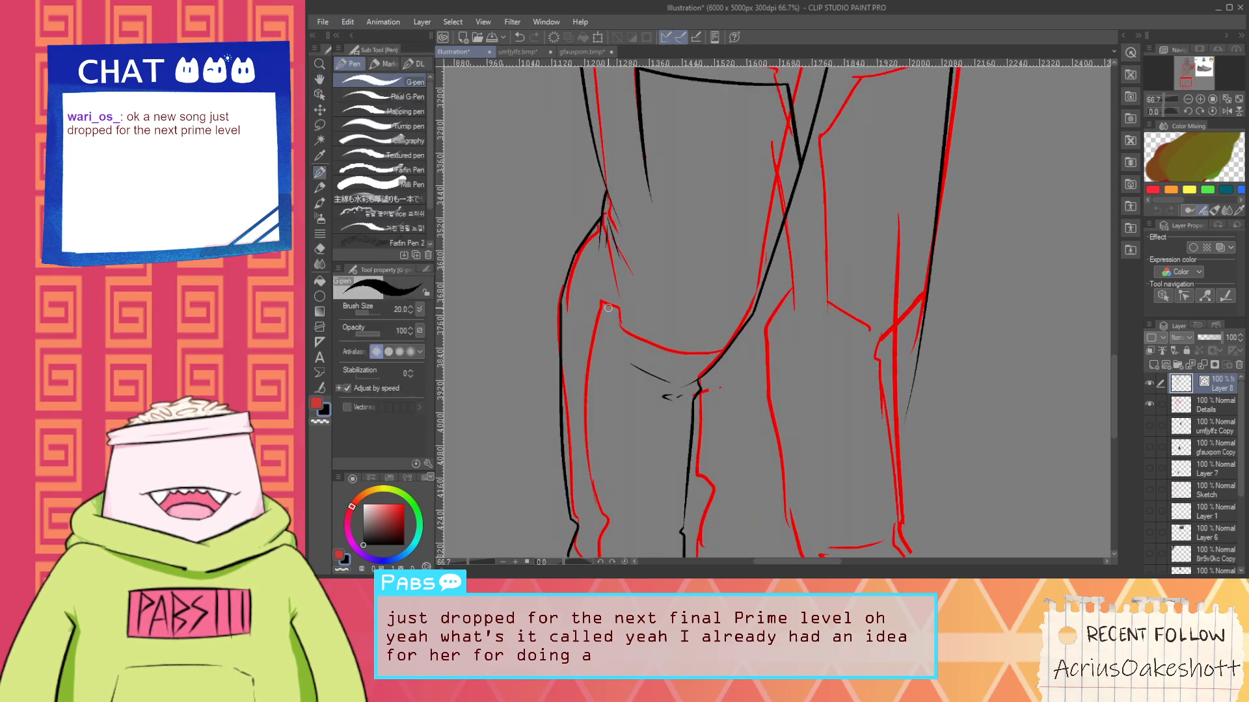
{"action": "scroll", "coordinate": [608, 294], "scroll_direction": "up", "scroll_amount": 1}
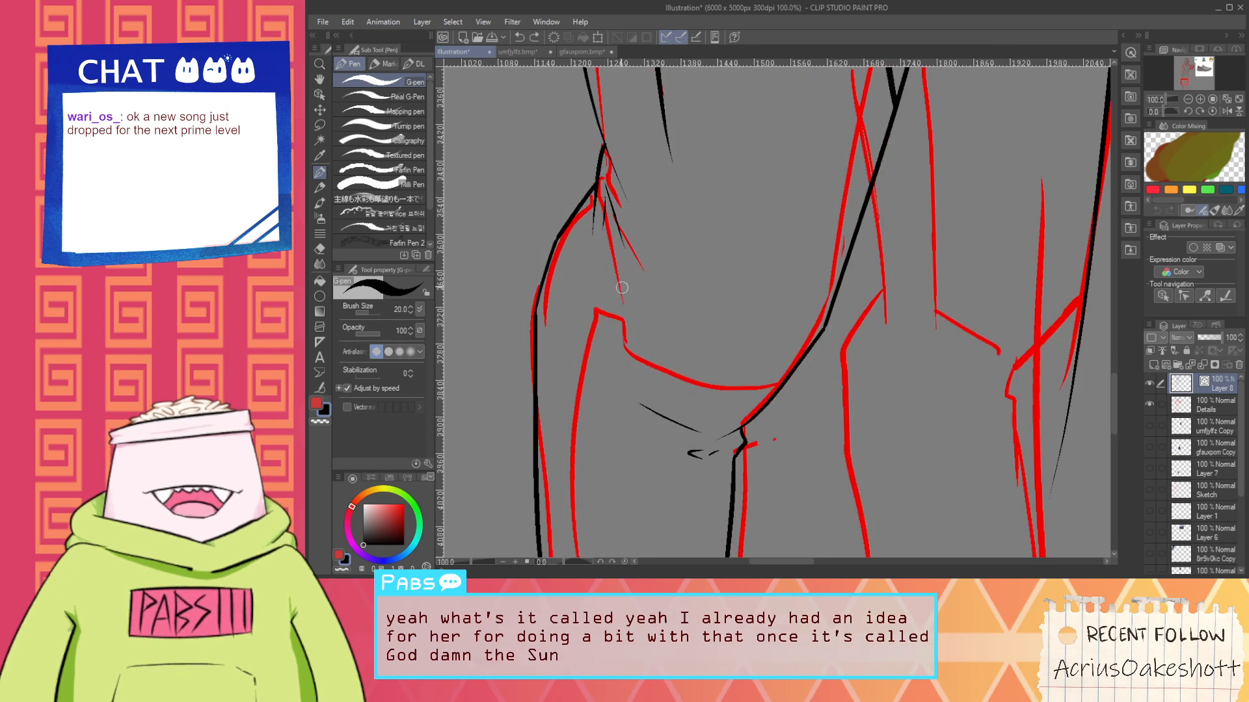
{"action": "key", "text": "space"}
{"action": "mouse_move", "coordinate": [622, 348]}
{"action": "left_mouse_down"}
{"action": "mouse_move", "coordinate": [616, 290]}
{"action": "mouse_move", "coordinate": [624, 318]}
{"action": "mouse_move", "coordinate": [784, 375]}
{"action": "left_mouse_up"}
{"action": "key", "text": "ctrl+z"}
{"action": "mouse_move", "coordinate": [609, 270]}
{"action": "left_mouse_down"}
{"action": "mouse_move", "coordinate": [697, 340]}
{"action": "mouse_move", "coordinate": [814, 339]}
{"action": "mouse_move", "coordinate": [797, 346]}
{"action": "left_mouse_up"}
Trim the overlap where the knee panel's curve meets the short corner stroke
{"action": "key", "text": "e"}
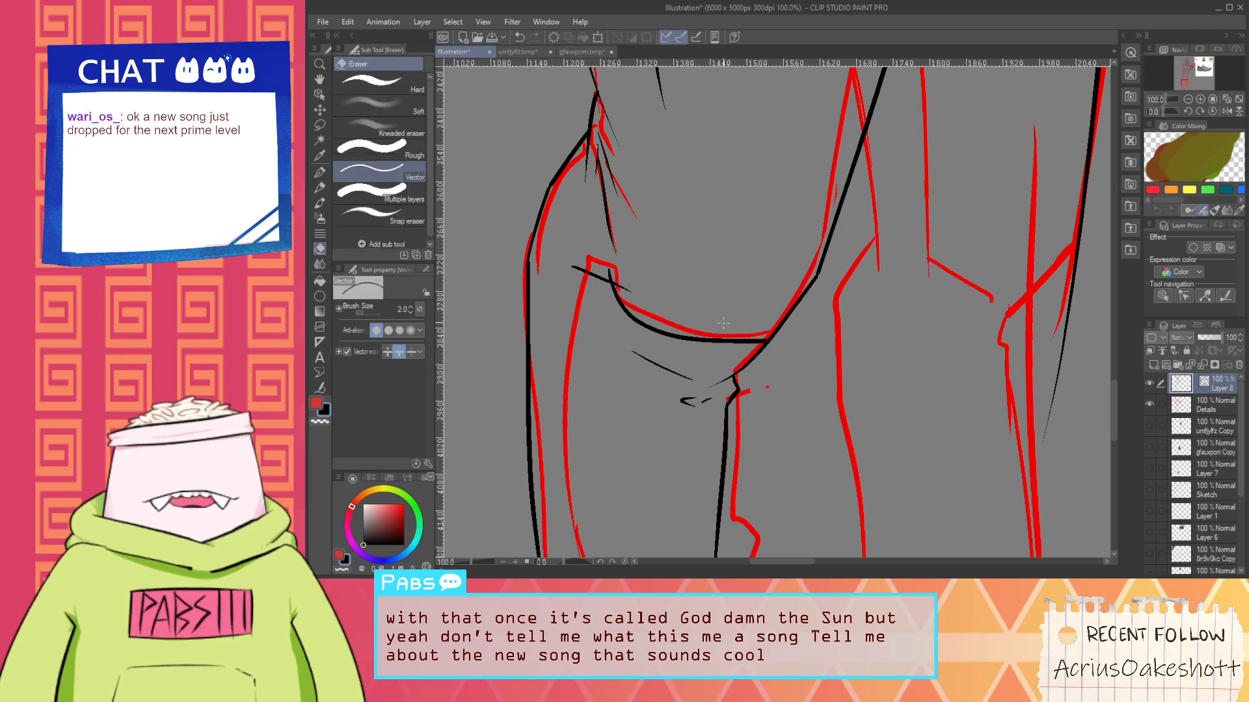
{"action": "scroll", "coordinate": [648, 283], "scroll_direction": "up", "scroll_amount": 1}
{"action": "left_click_drag", "start_coordinate": [589, 266], "coordinate": [609, 289]}
{"action": "scroll", "coordinate": [595, 284], "scroll_direction": "down", "scroll_amount": 3}
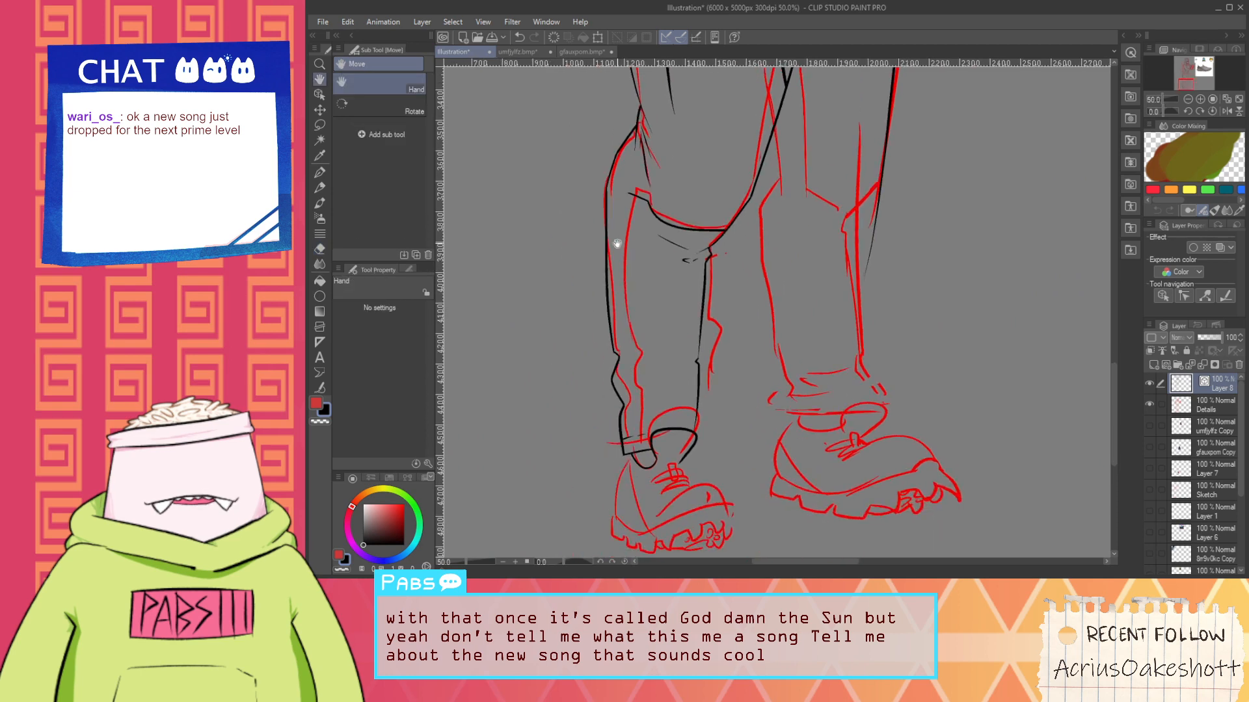
Ink the side seam from the left knee panel's corner down to the trouser hem with jagged folds, redrawing the lower part
{"action": "key", "text": "p"}
{"action": "scroll", "coordinate": [625, 273], "scroll_direction": "up", "scroll_amount": 1}
{"action": "mouse_move", "coordinate": [637, 179]}
{"action": "left_mouse_down"}
{"action": "mouse_move", "coordinate": [628, 254]}
{"action": "mouse_move", "coordinate": [644, 392]}
{"action": "left_mouse_up"}
{"action": "left_click_drag", "start_coordinate": [643, 450], "coordinate": [633, 468]}
{"action": "key", "text": "ctrl+z"}
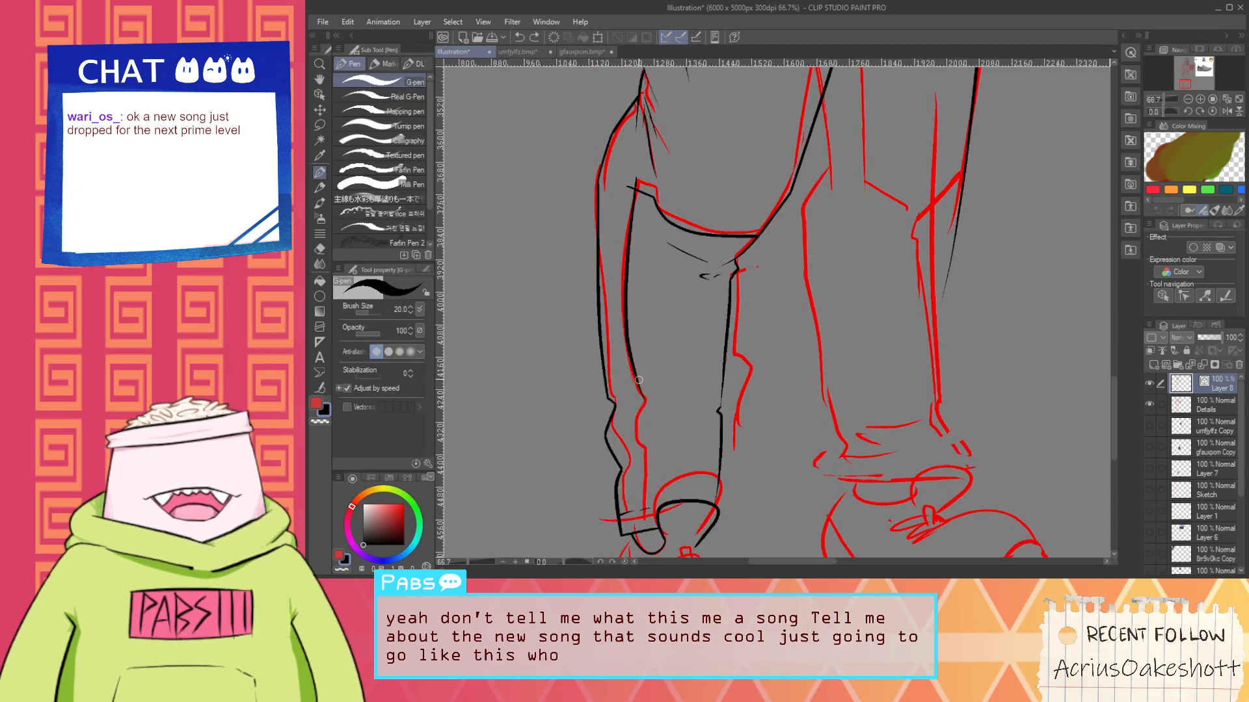
{"action": "left_click_drag", "start_coordinate": [637, 389], "coordinate": [652, 456]}
{"action": "key", "text": "ctrl+z"}
{"action": "mouse_move", "coordinate": [638, 389]}
{"action": "left_mouse_down"}
{"action": "mouse_move", "coordinate": [647, 482]}
{"action": "mouse_move", "coordinate": [665, 398]}
{"action": "mouse_move", "coordinate": [700, 399]}
{"action": "left_mouse_up"}
{"action": "scroll", "coordinate": [643, 494], "scroll_direction": "up", "scroll_amount": 3}
{"action": "key", "text": "e"}
{"action": "key", "text": "space"}
{"action": "key", "text": "p"}
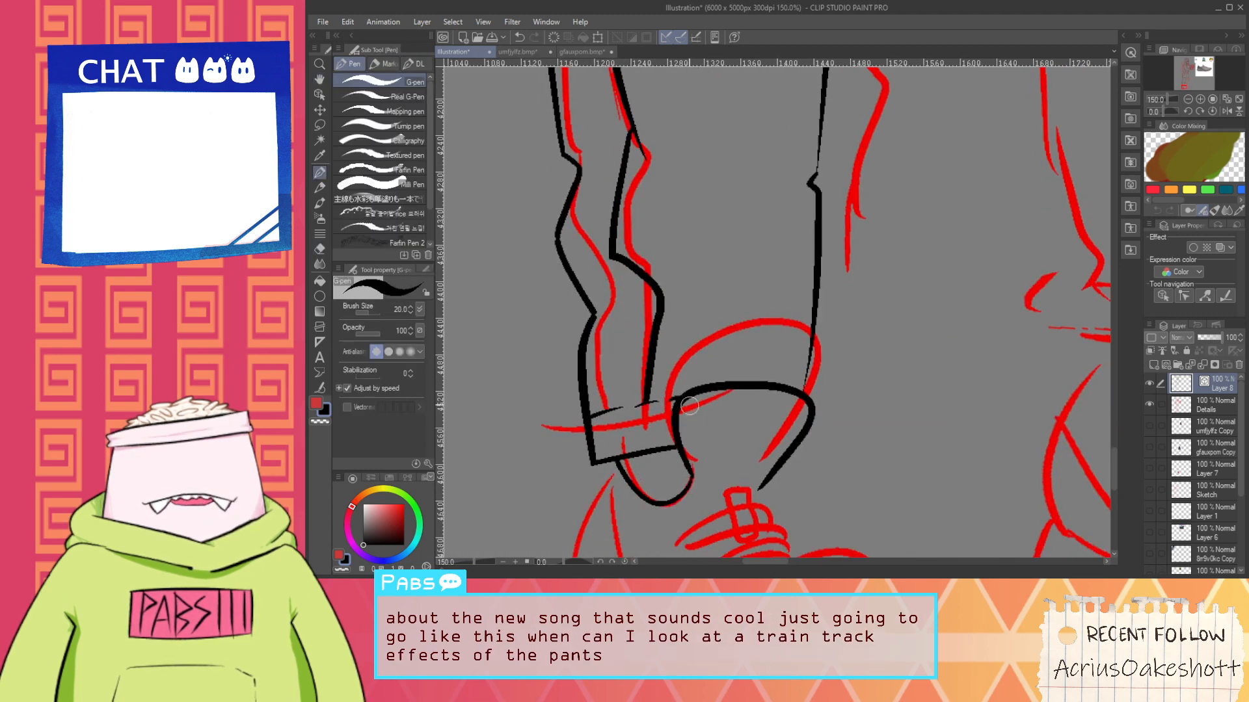
Erase the stray stub where the lower leg seam meets the knee panel's outer corner
{"action": "key", "text": "e"}
{"action": "scroll", "coordinate": [686, 377], "scroll_direction": "down", "scroll_amount": 3}
{"action": "key", "text": "space"}
{"action": "left_click_drag", "start_coordinate": [697, 203], "coordinate": [692, 273]}
{"action": "scroll", "coordinate": [670, 341], "scroll_direction": "up", "scroll_amount": 2}
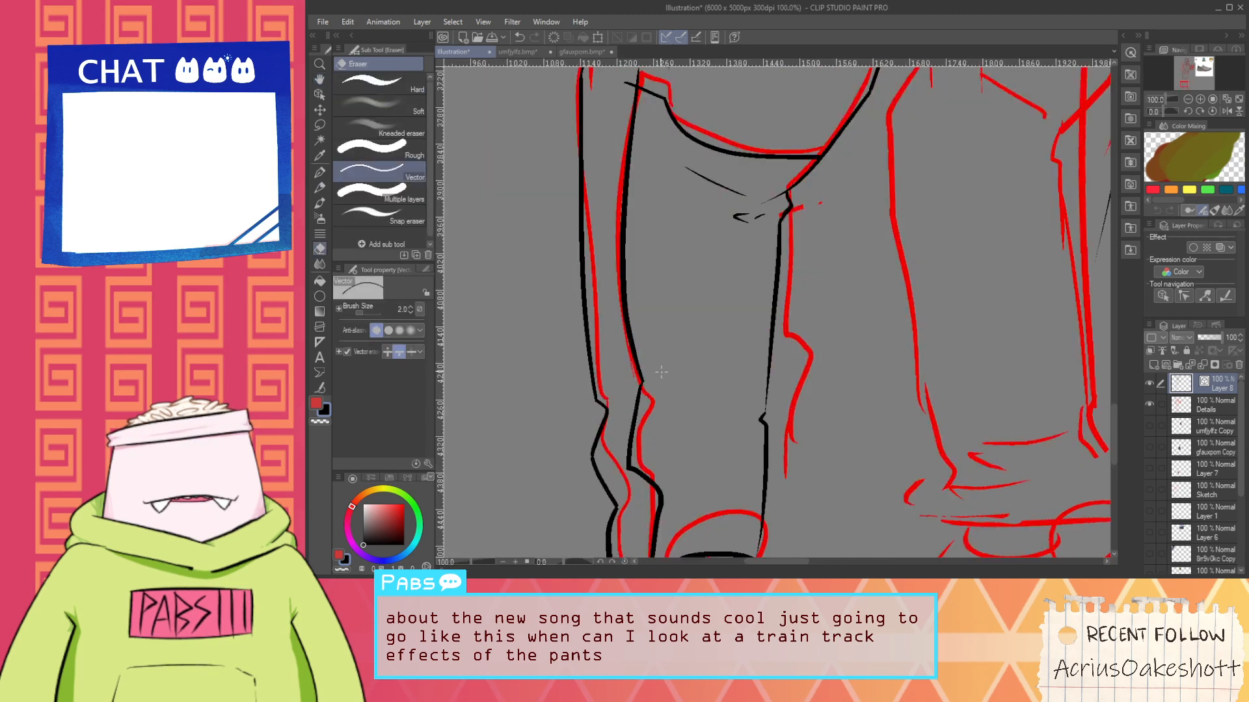
{"action": "scroll", "coordinate": [661, 357], "scroll_direction": "down", "scroll_amount": 3}
{"action": "key", "text": "space"}
{"action": "left_click_drag", "start_coordinate": [683, 189], "coordinate": [675, 325]}
{"action": "scroll", "coordinate": [649, 374], "scroll_direction": "up", "scroll_amount": 2}
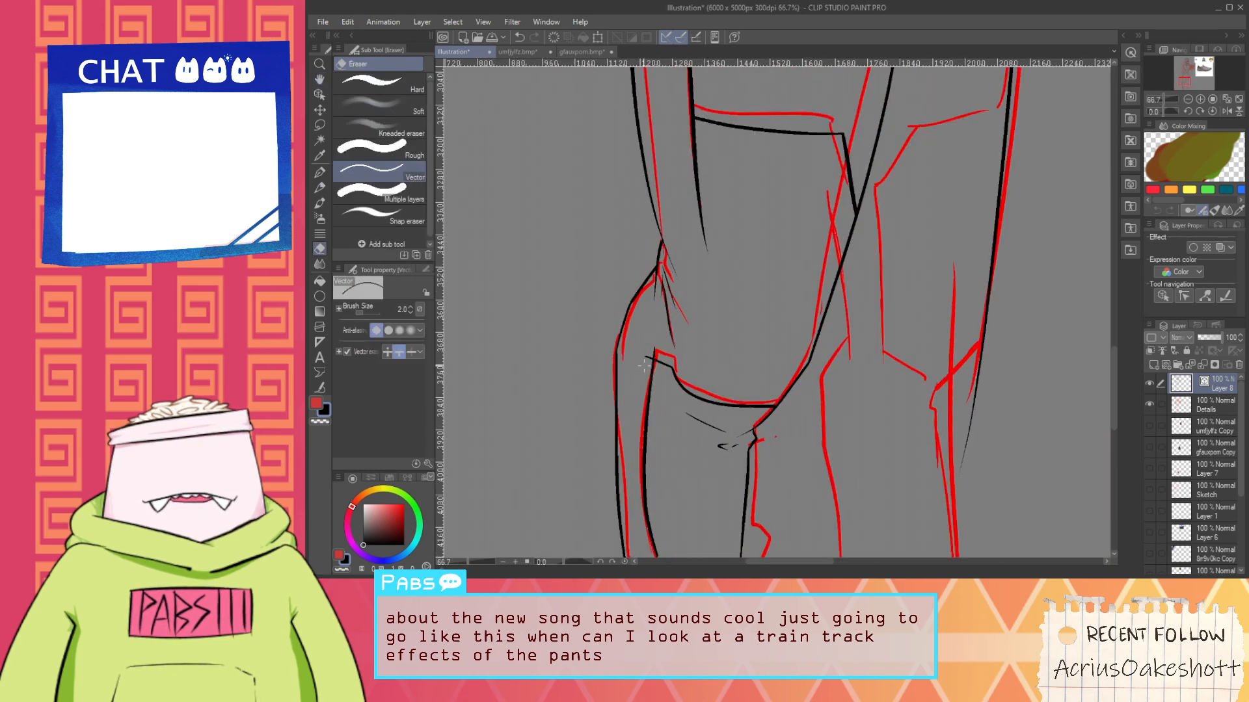
{"action": "key", "text": "p"}
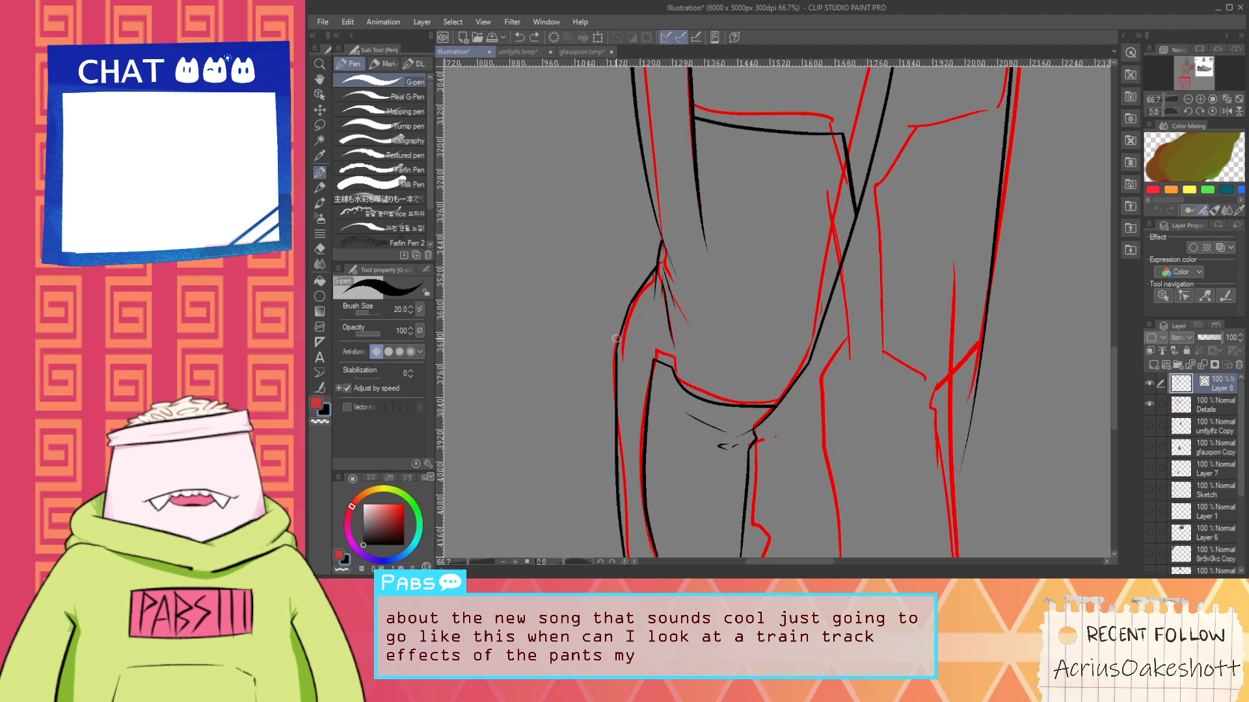
Trim the overshoot at the pocket's outer corner and the stray ends along the outer left hip contour
{"action": "scroll", "coordinate": [621, 332], "scroll_direction": "down", "scroll_amount": 2}
{"action": "key", "text": "space"}
{"action": "left_click_drag", "start_coordinate": [675, 240], "coordinate": [632, 301]}
{"action": "scroll", "coordinate": [631, 302], "scroll_direction": "up", "scroll_amount": 2}
{"action": "key", "text": "e"}
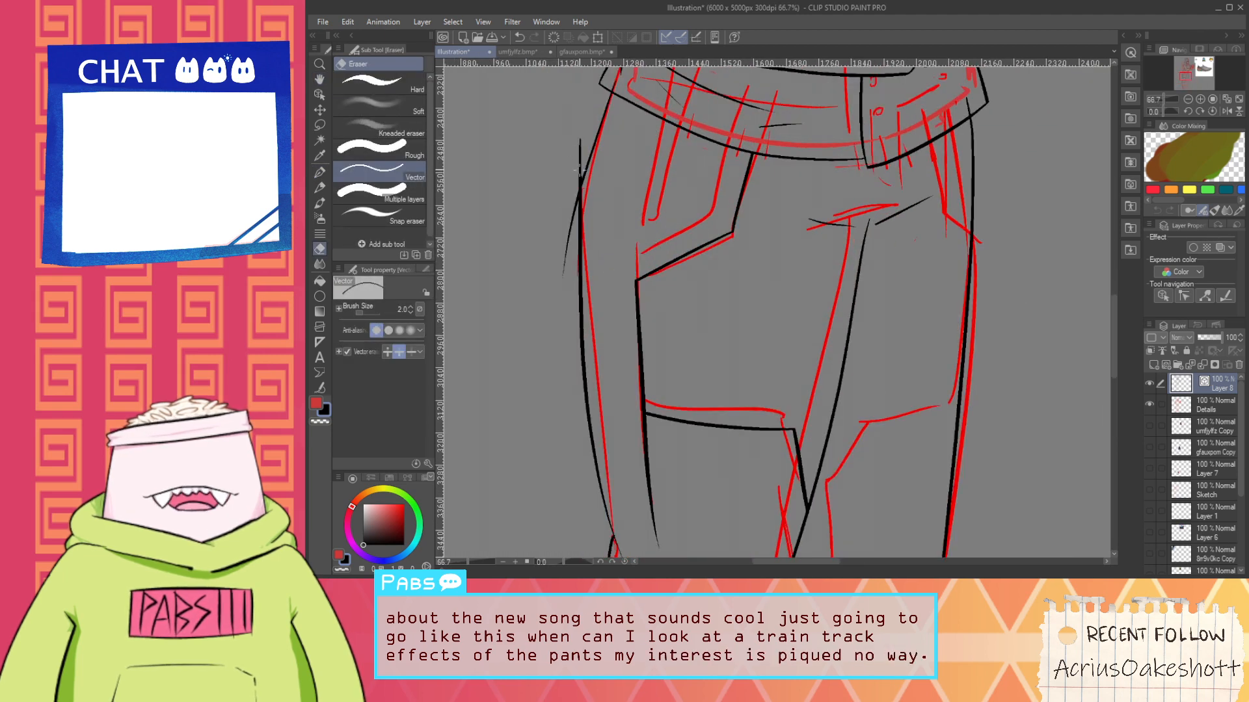
{"action": "left_click_drag", "start_coordinate": [579, 171], "coordinate": [564, 205]}
{"action": "left_click_drag", "start_coordinate": [562, 267], "coordinate": [574, 259]}
{"action": "scroll", "coordinate": [579, 267], "scroll_direction": "down", "scroll_amount": 2}
{"action": "key", "text": "space"}
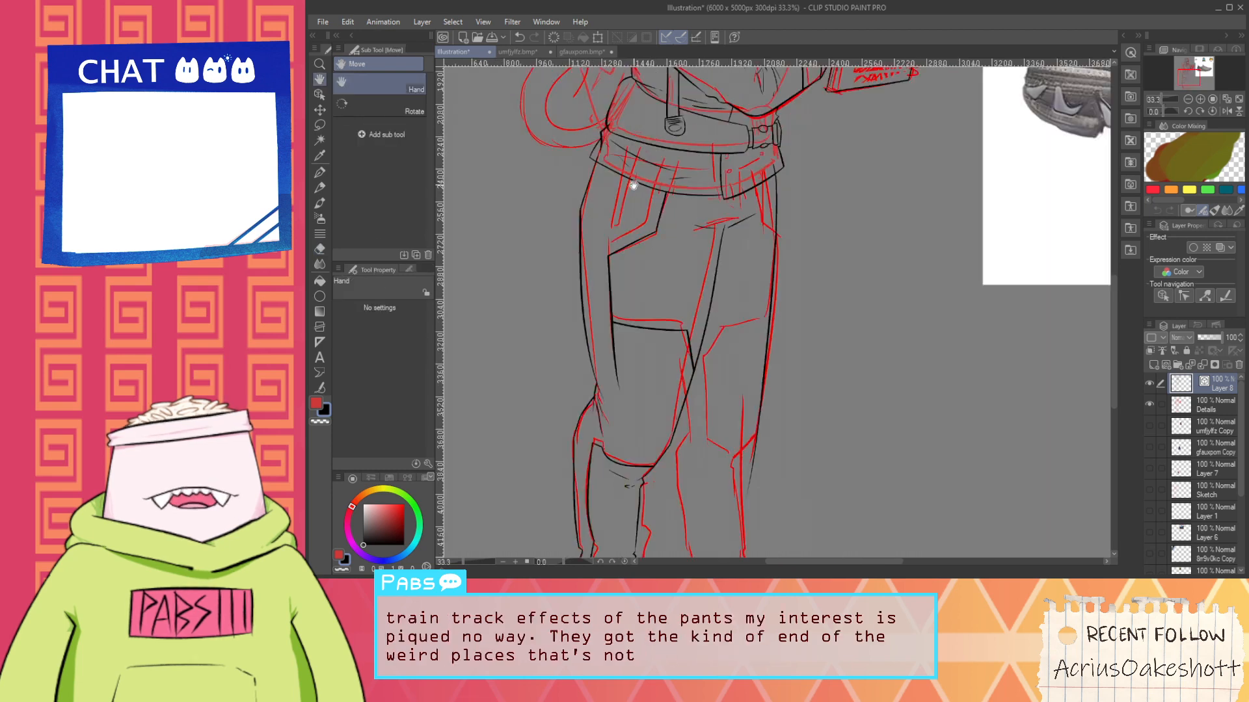
{"action": "left_click_drag", "start_coordinate": [627, 189], "coordinate": [612, 280]}
{"action": "scroll", "coordinate": [605, 293], "scroll_direction": "up", "scroll_amount": 2}
{"action": "key", "text": "p"}
{"action": "left_click_drag", "start_coordinate": [585, 378], "coordinate": [678, 281]}
{"action": "key", "text": "ctrl+z"}
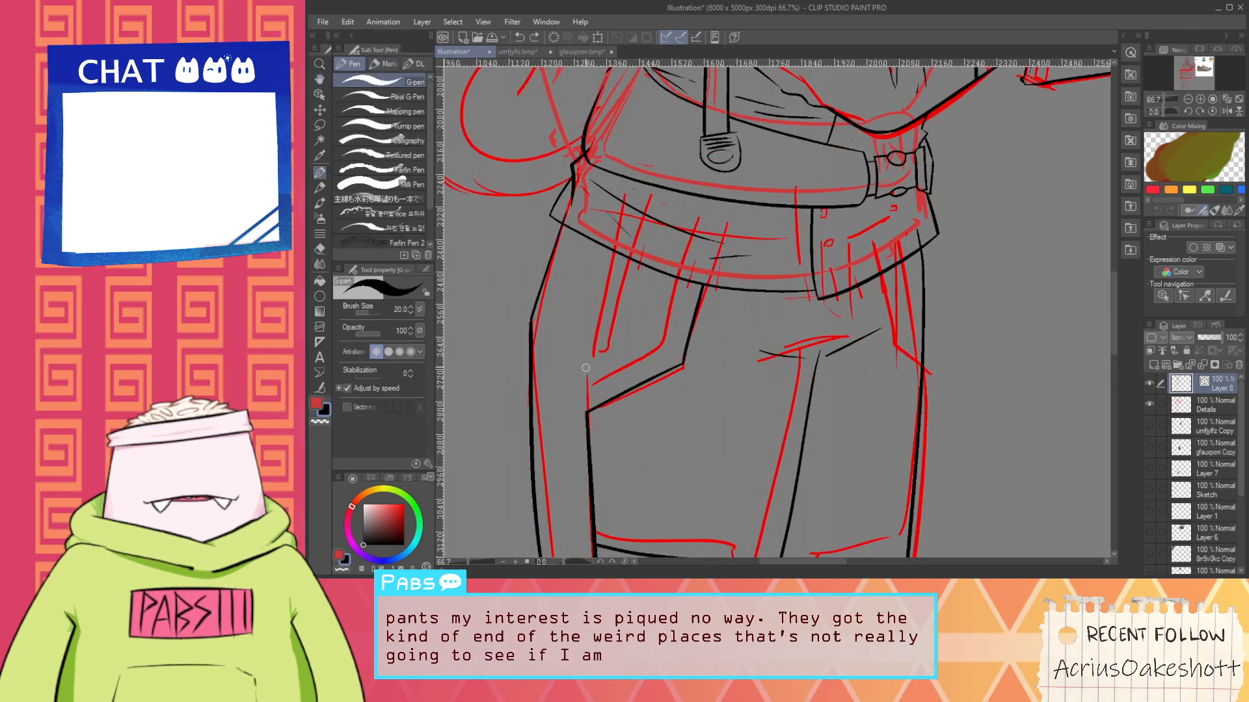
{"action": "key", "text": "ctrl+z"}
{"action": "scroll", "coordinate": [582, 381], "scroll_direction": "down", "scroll_amount": 3}
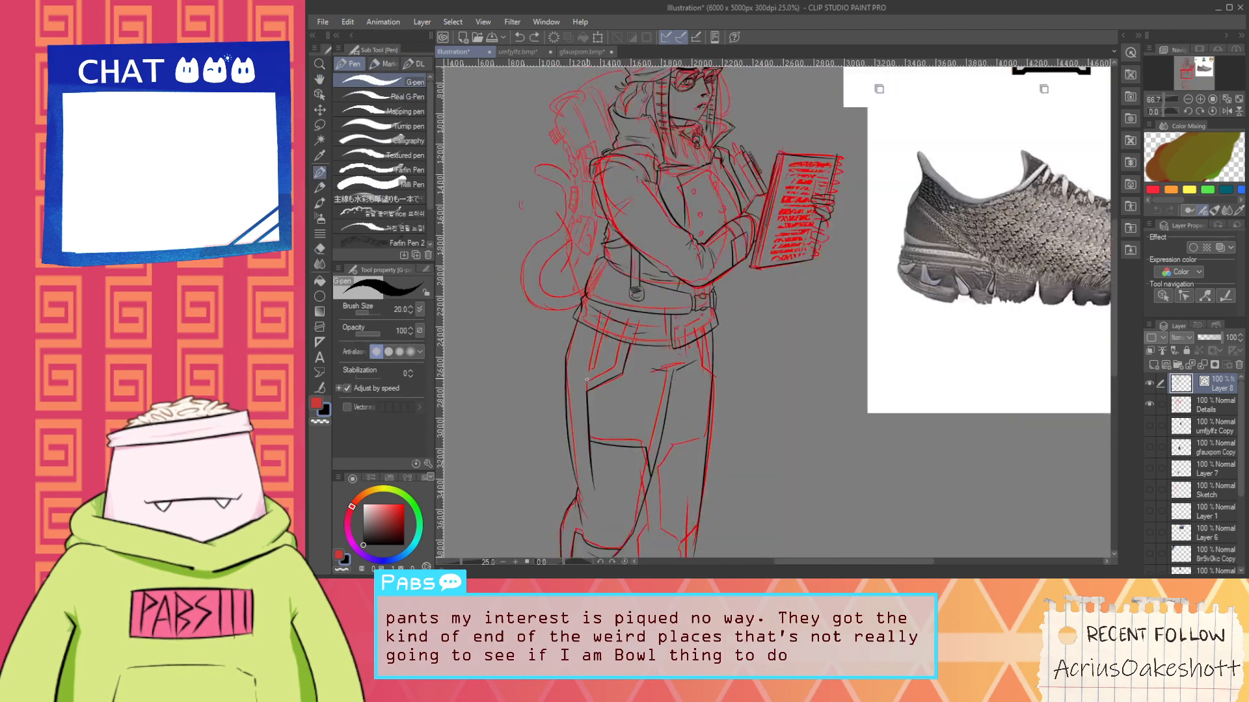
{"action": "scroll", "coordinate": [585, 393], "scroll_direction": "up", "scroll_amount": 1}
{"action": "scroll", "coordinate": [607, 356], "scroll_direction": "down", "scroll_amount": 5}
{"action": "key", "text": "space"}
{"action": "scroll", "coordinate": [624, 364], "scroll_direction": "up", "scroll_amount": 10}
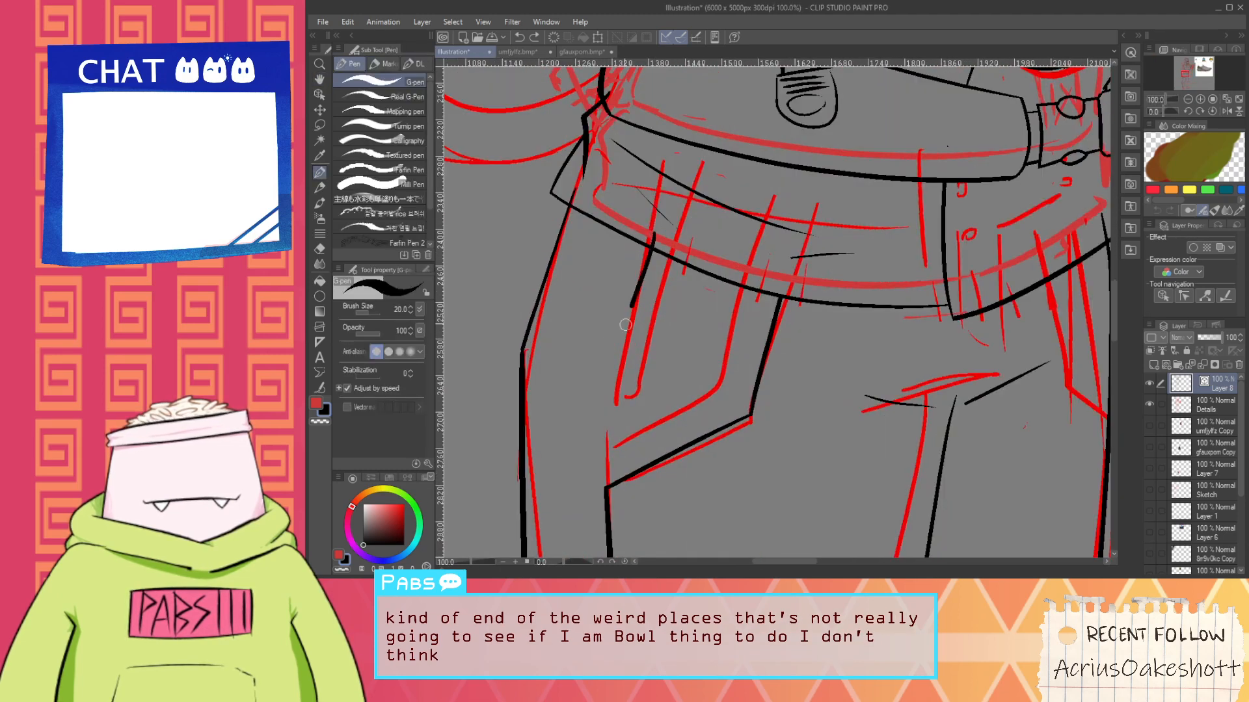
{"action": "key", "text": "ctrl+z"}
Ink a narrow strip below the jacket hem on the left hip with two parallel slanted sides and an angled lower edge
{"action": "left_click_drag", "start_coordinate": [649, 251], "coordinate": [602, 420]}
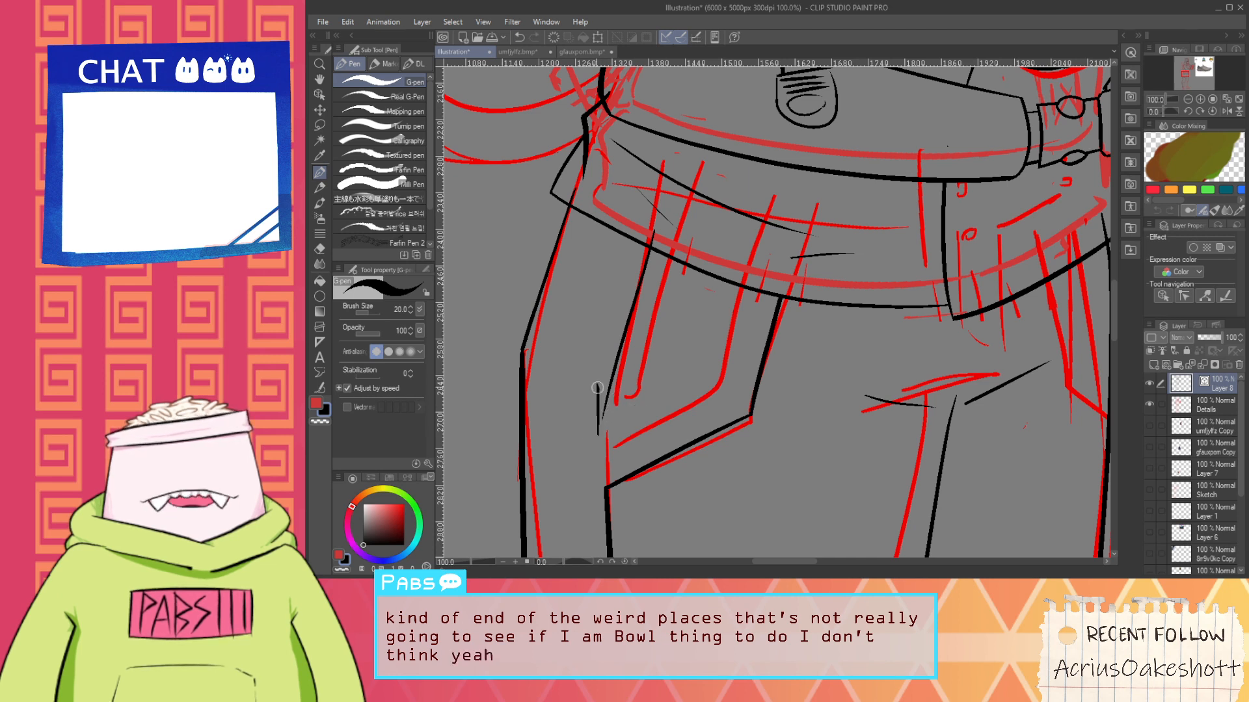
{"action": "left_click_drag", "start_coordinate": [592, 402], "coordinate": [677, 372]}
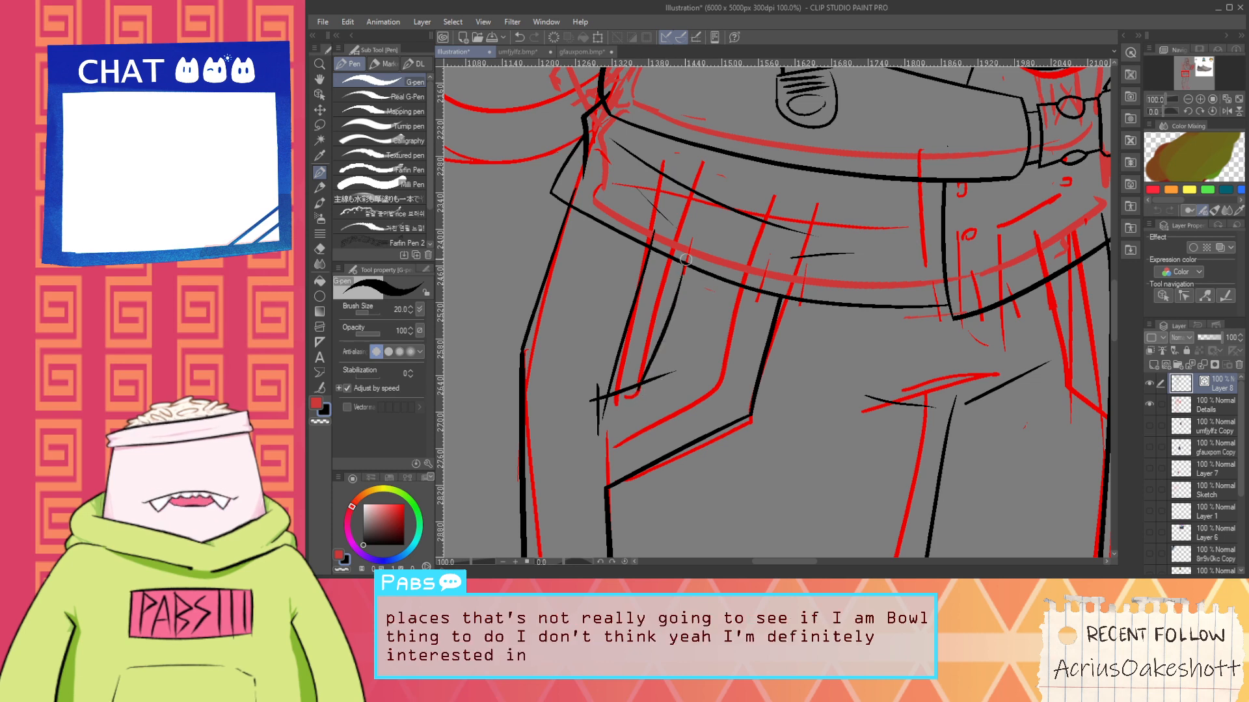
{"action": "key", "text": "ctrl+z"}
{"action": "mouse_move", "coordinate": [692, 232]}
{"action": "left_mouse_down"}
{"action": "mouse_move", "coordinate": [639, 413]}
{"action": "mouse_move", "coordinate": [614, 413]}
{"action": "left_mouse_up"}
Trim the narrow strip's overshooting ends at its lower corners and above the jacket hem
{"action": "key", "text": "e"}
{"action": "scroll", "coordinate": [605, 404], "scroll_direction": "up", "scroll_amount": 2}
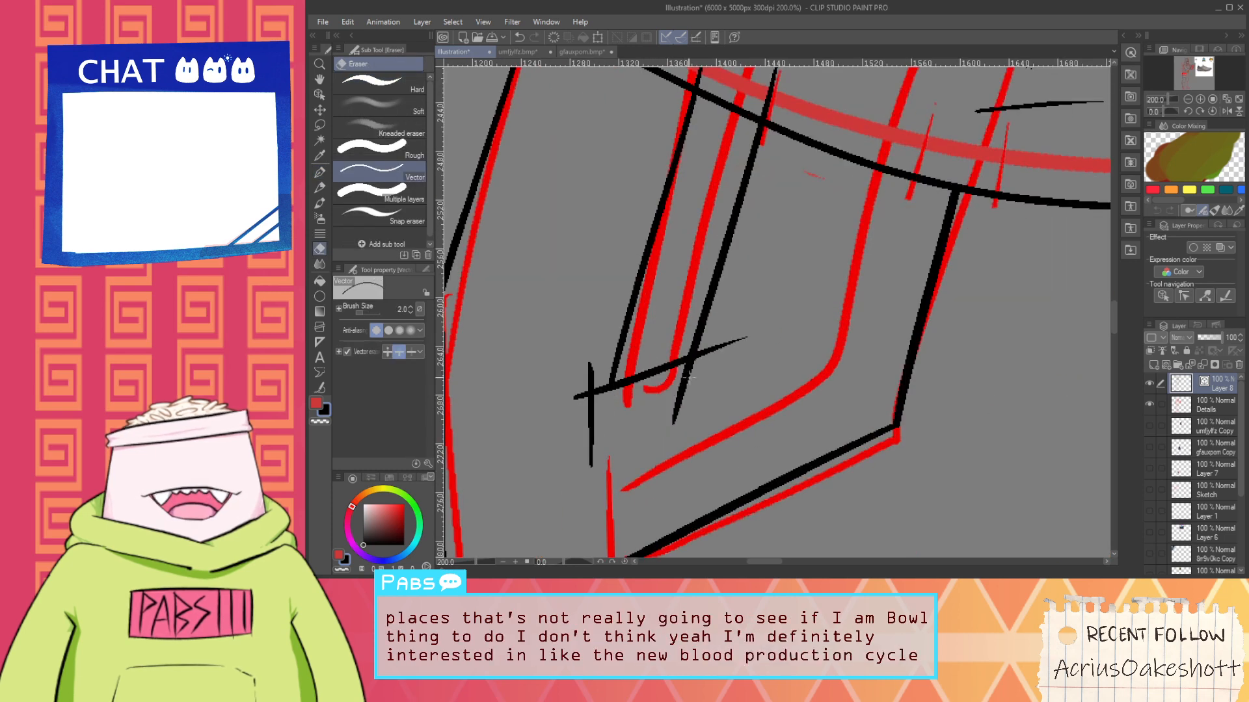
{"action": "left_click_drag", "start_coordinate": [691, 376], "coordinate": [720, 344]}
{"action": "left_click", "coordinate": [580, 390]}
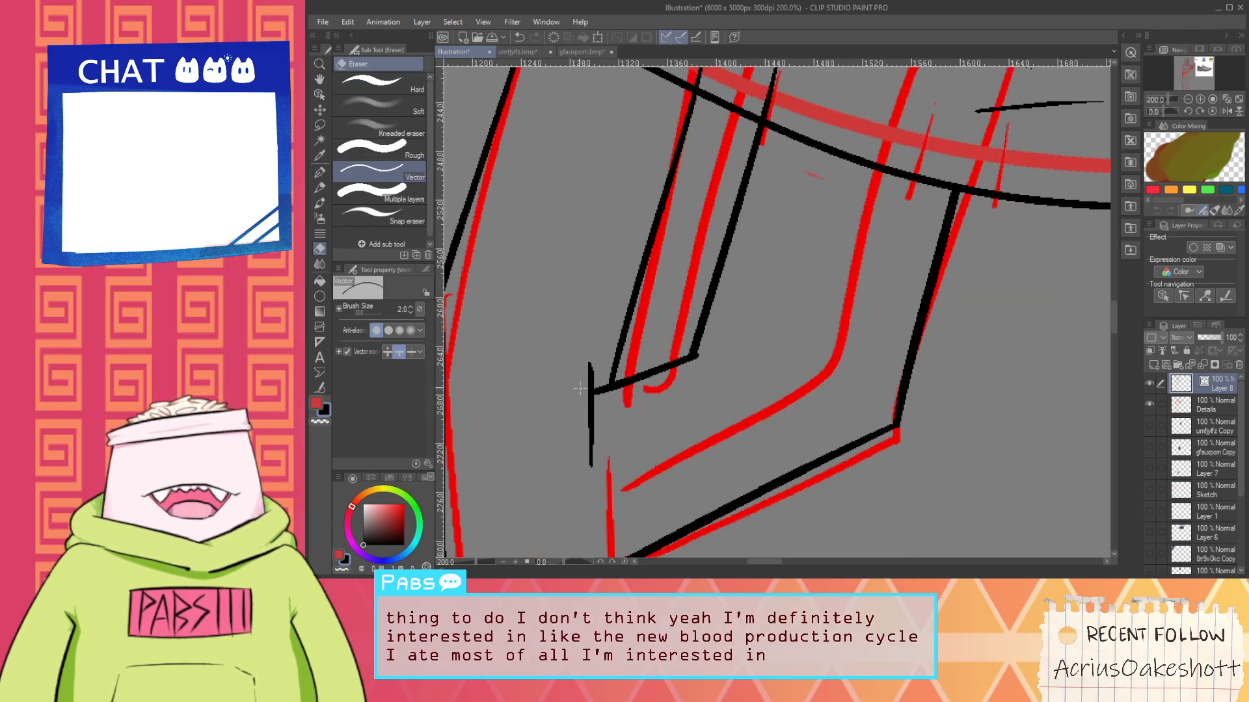
{"action": "scroll", "coordinate": [604, 370], "scroll_direction": "down", "scroll_amount": 2}
{"action": "key", "text": "space"}
{"action": "left_click_drag", "start_coordinate": [627, 296], "coordinate": [644, 357]}
{"action": "scroll", "coordinate": [639, 333], "scroll_direction": "up", "scroll_amount": 1}
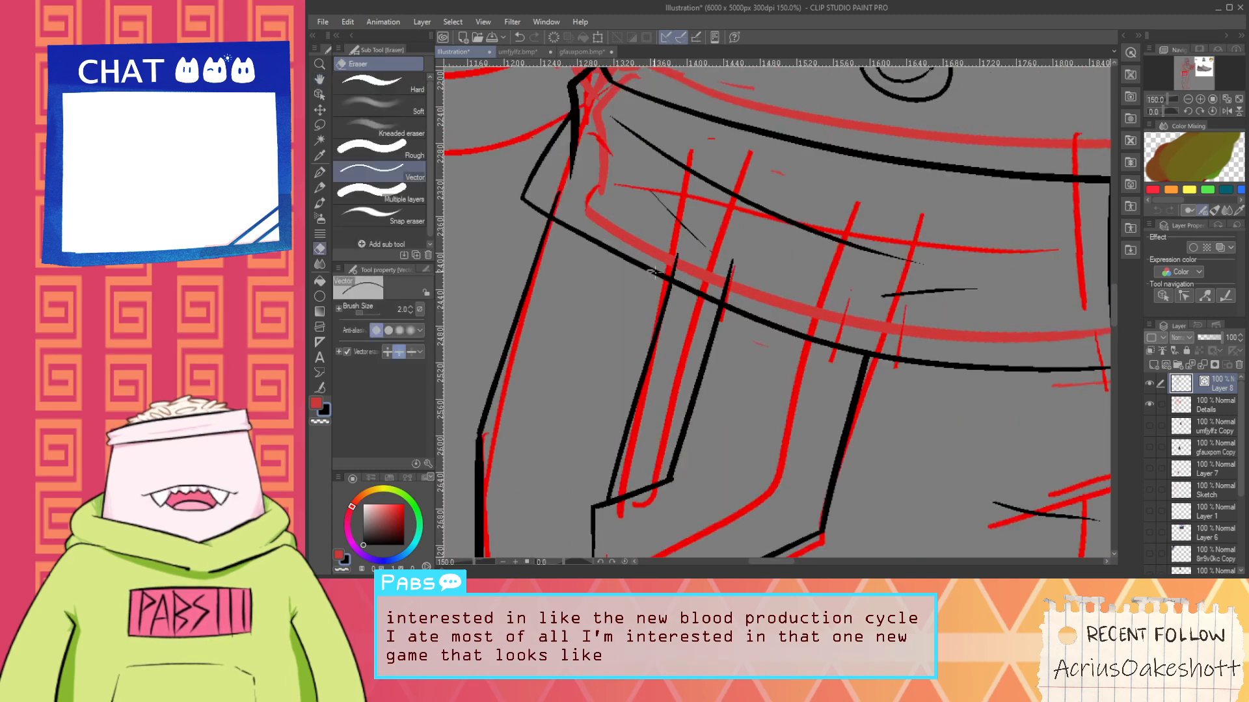
{"action": "left_click_drag", "start_coordinate": [680, 259], "coordinate": [662, 278]}
{"action": "key", "text": "ctrl+z"}
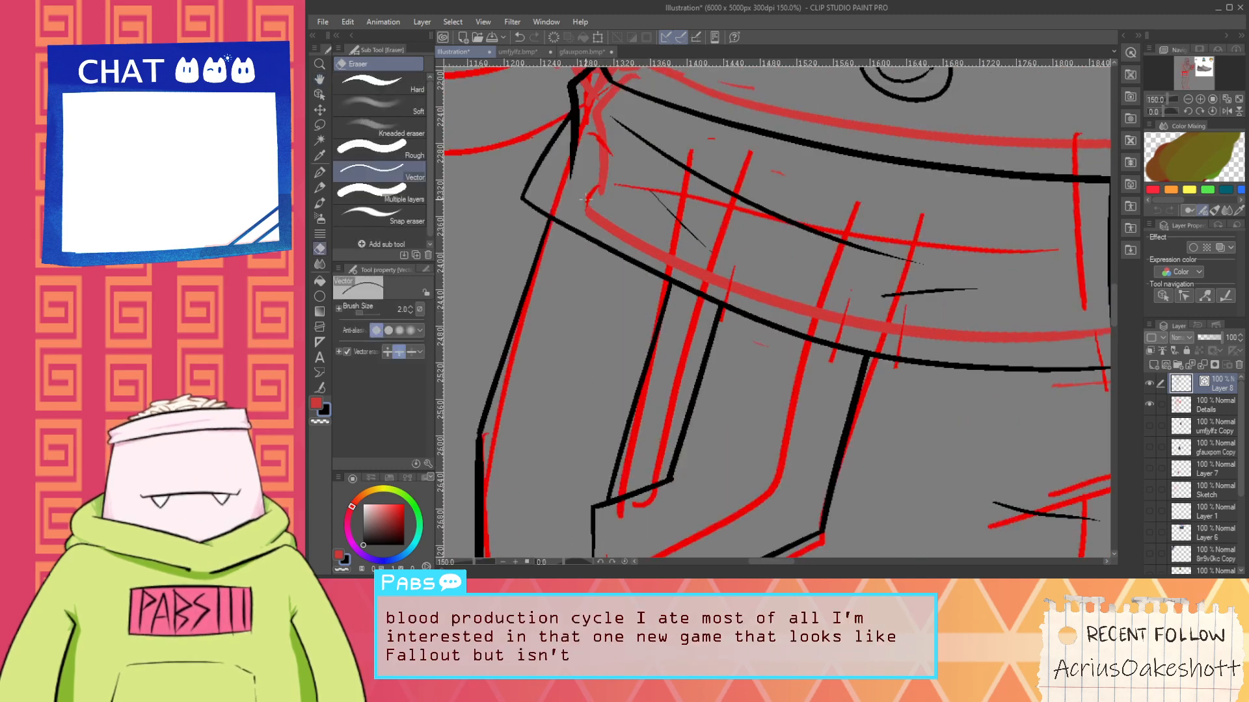
{"action": "key", "text": "space"}
{"action": "mouse_move", "coordinate": [635, 479]}
{"action": "left_mouse_down"}
{"action": "mouse_move", "coordinate": [657, 418]}
{"action": "mouse_move", "coordinate": [645, 434]}
{"action": "left_mouse_up"}
{"action": "key", "text": "ctrl+z"}
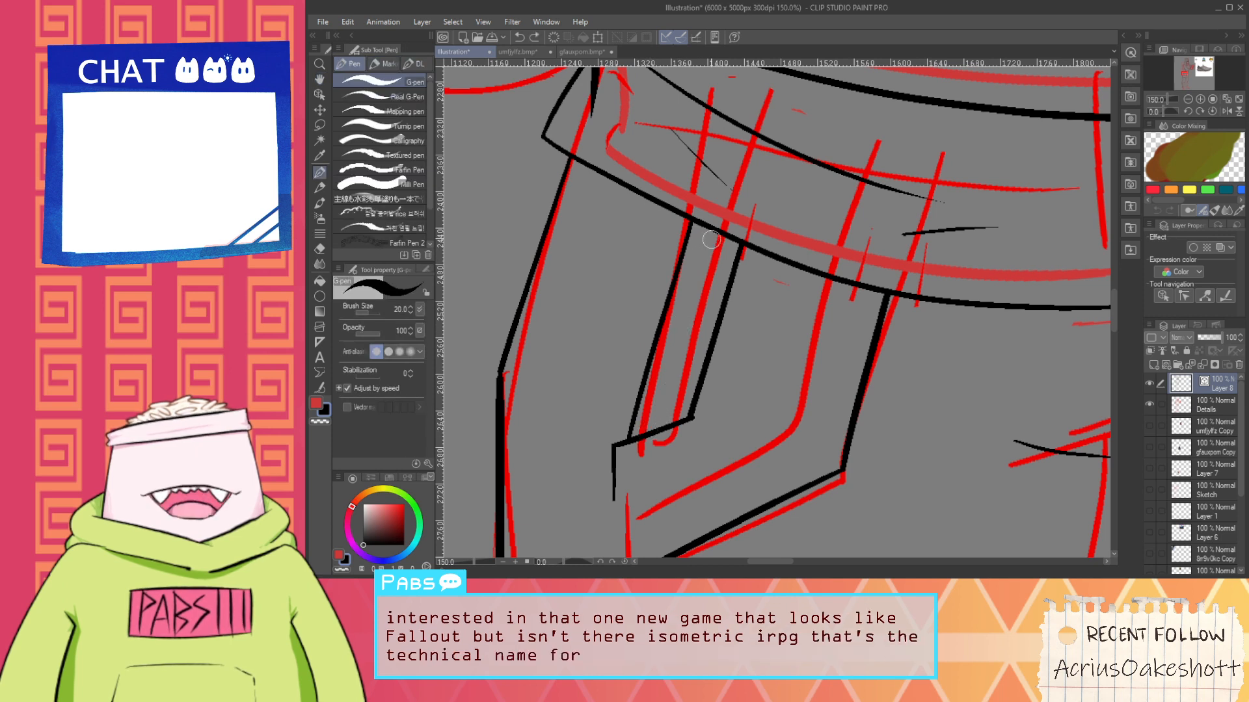
{"action": "left_click_drag", "start_coordinate": [714, 235], "coordinate": [667, 403]}
{"action": "key", "text": "ctrl+z"}
{"action": "left_click_drag", "start_coordinate": [715, 235], "coordinate": [655, 425]}
{"action": "key", "text": "ctrl+z"}
{"action": "key", "text": "ctrl+z"}
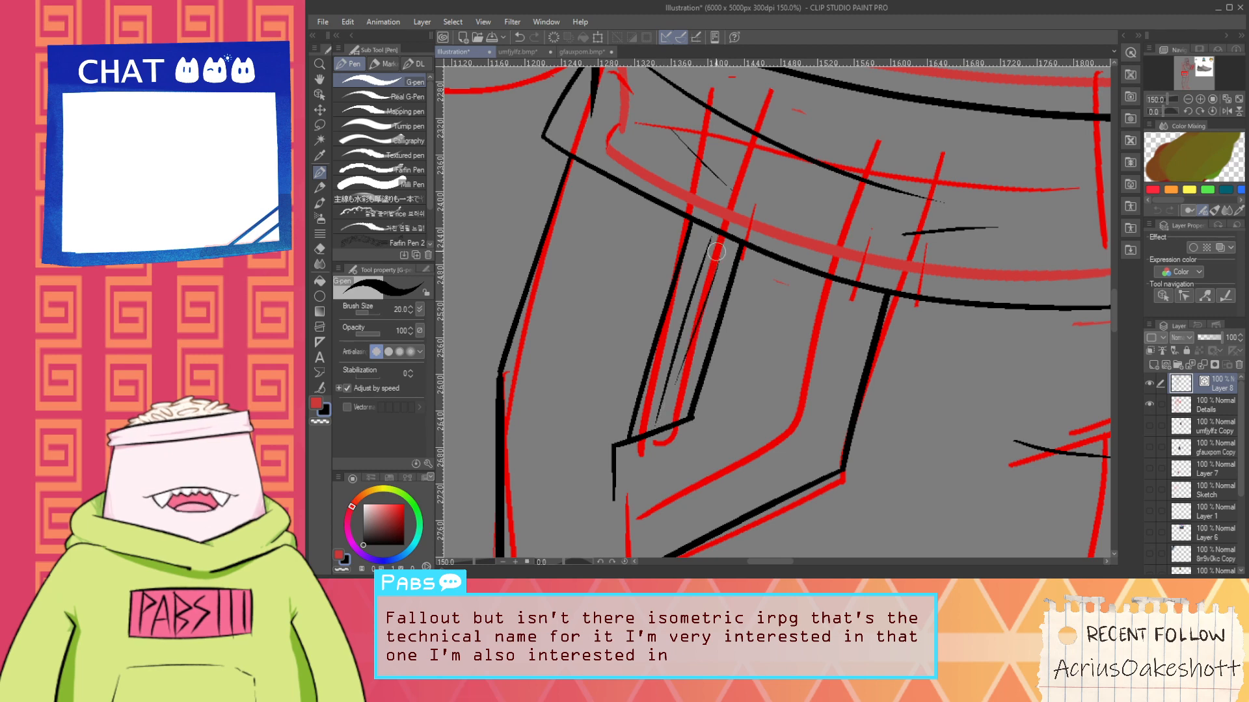
Re-ink the inner edge of the lower left leg as a straighter line from the small notch down past the shoe tongue
{"action": "scroll", "coordinate": [670, 419], "scroll_direction": "down", "scroll_amount": 4}
{"action": "key", "text": "space"}
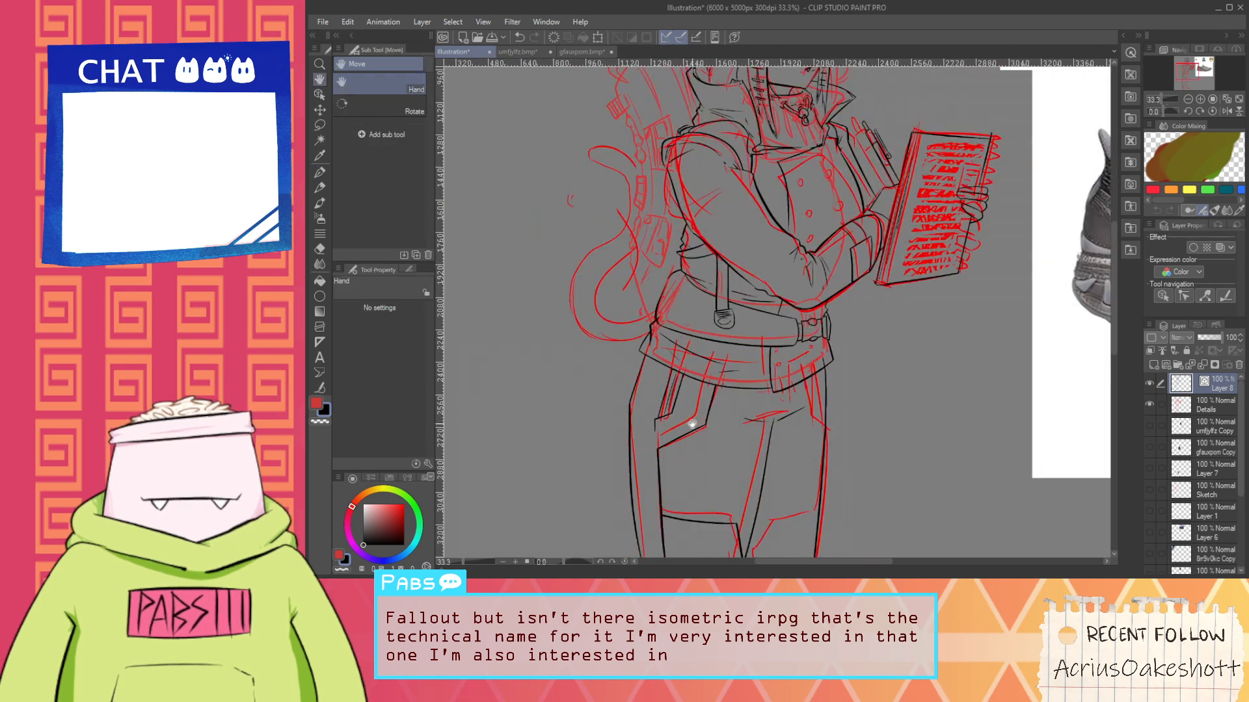
{"action": "left_click_drag", "start_coordinate": [696, 424], "coordinate": [672, 357]}
{"action": "left_click_drag", "start_coordinate": [680, 445], "coordinate": [670, 365]}
{"action": "scroll", "coordinate": [638, 393], "scroll_direction": "up", "scroll_amount": 5}
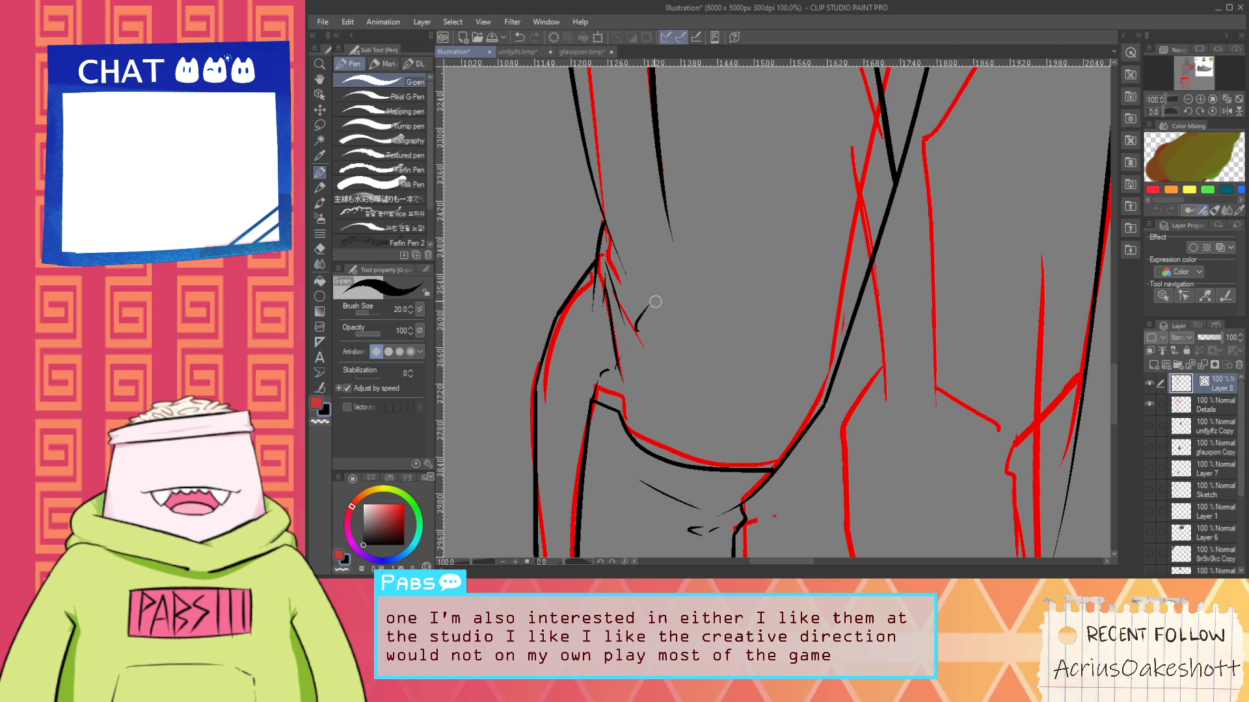
{"action": "scroll", "coordinate": [655, 301], "scroll_direction": "down", "scroll_amount": 3}
{"action": "left_click_drag", "start_coordinate": [666, 390], "coordinate": [672, 336]}
{"action": "scroll", "coordinate": [683, 449], "scroll_direction": "up", "scroll_amount": 2}
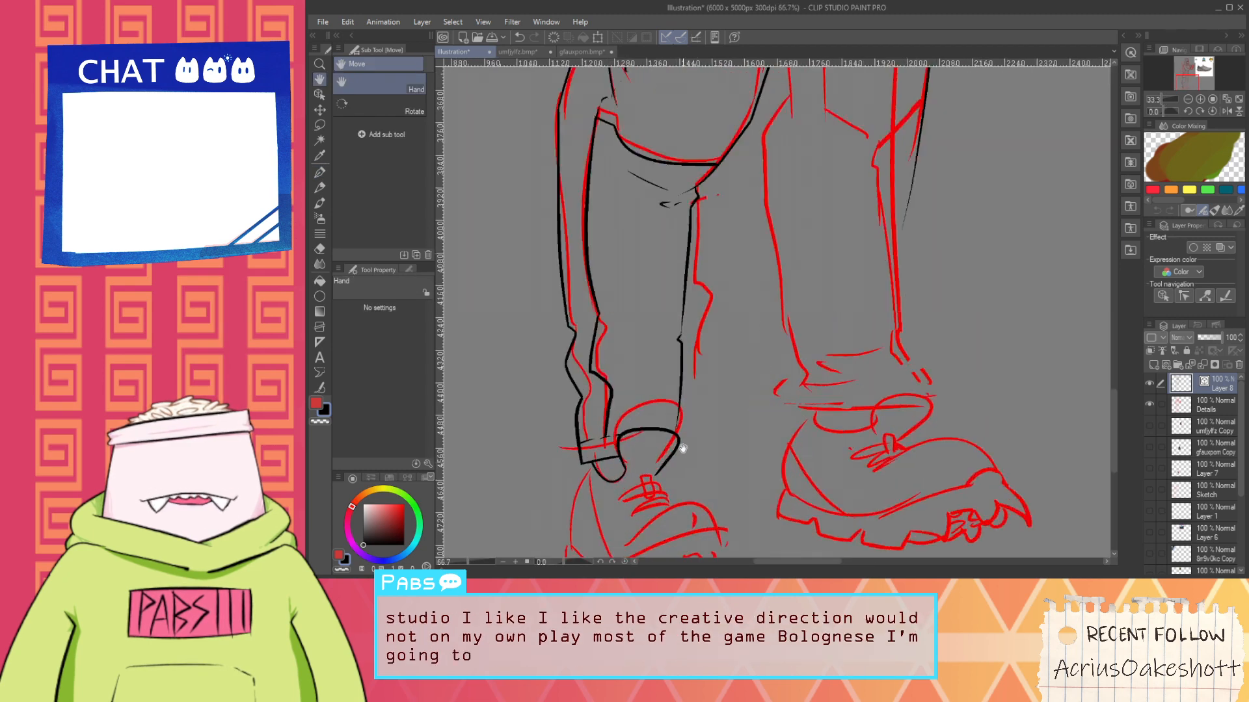
{"action": "scroll", "coordinate": [683, 448], "scroll_direction": "up", "scroll_amount": 1}
{"action": "scroll", "coordinate": [673, 436], "scroll_direction": "up", "scroll_amount": 1}
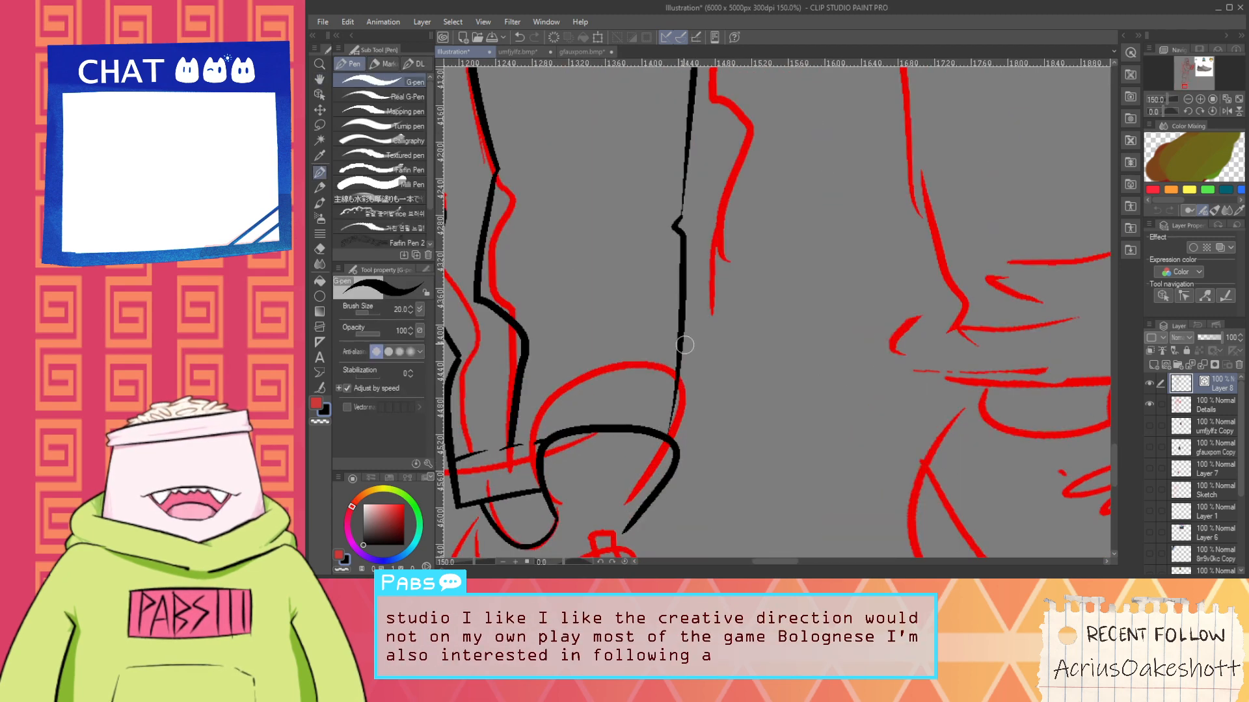
{"action": "left_click_drag", "start_coordinate": [681, 241], "coordinate": [676, 524]}
{"action": "key", "text": "ctrl+z"}
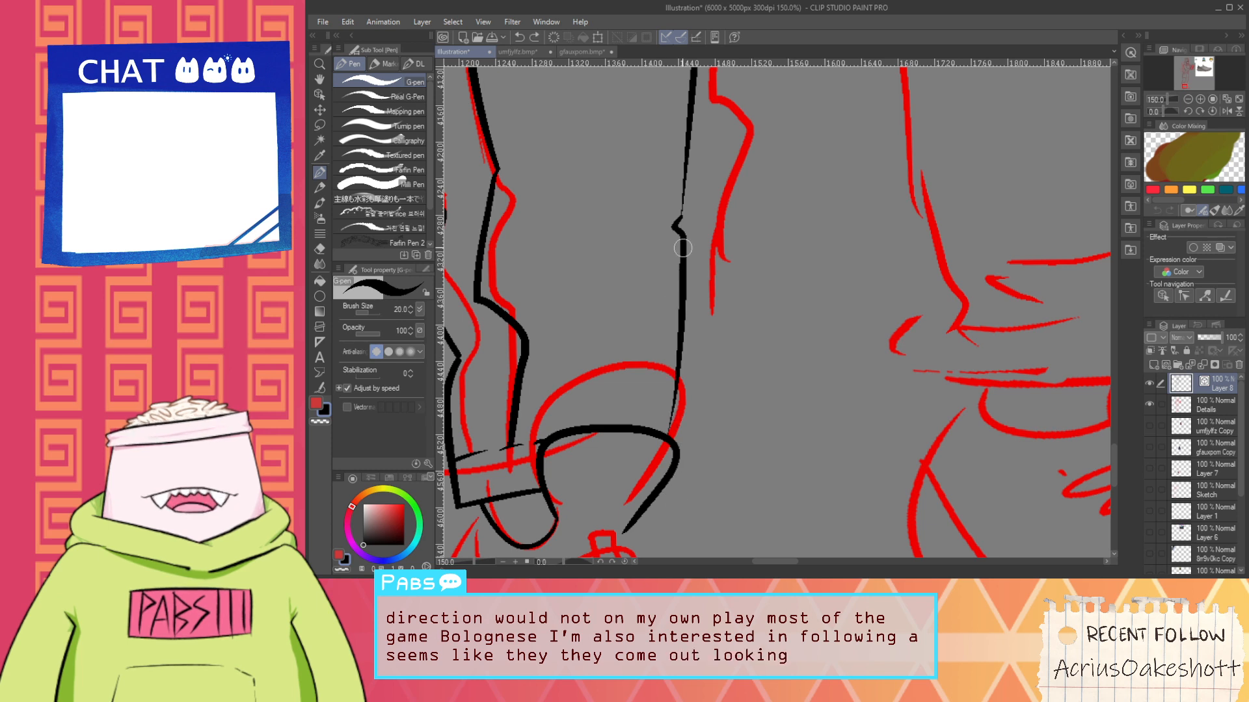
{"action": "left_click_drag", "start_coordinate": [682, 247], "coordinate": [700, 480]}
{"action": "key", "text": "ctrl+z"}
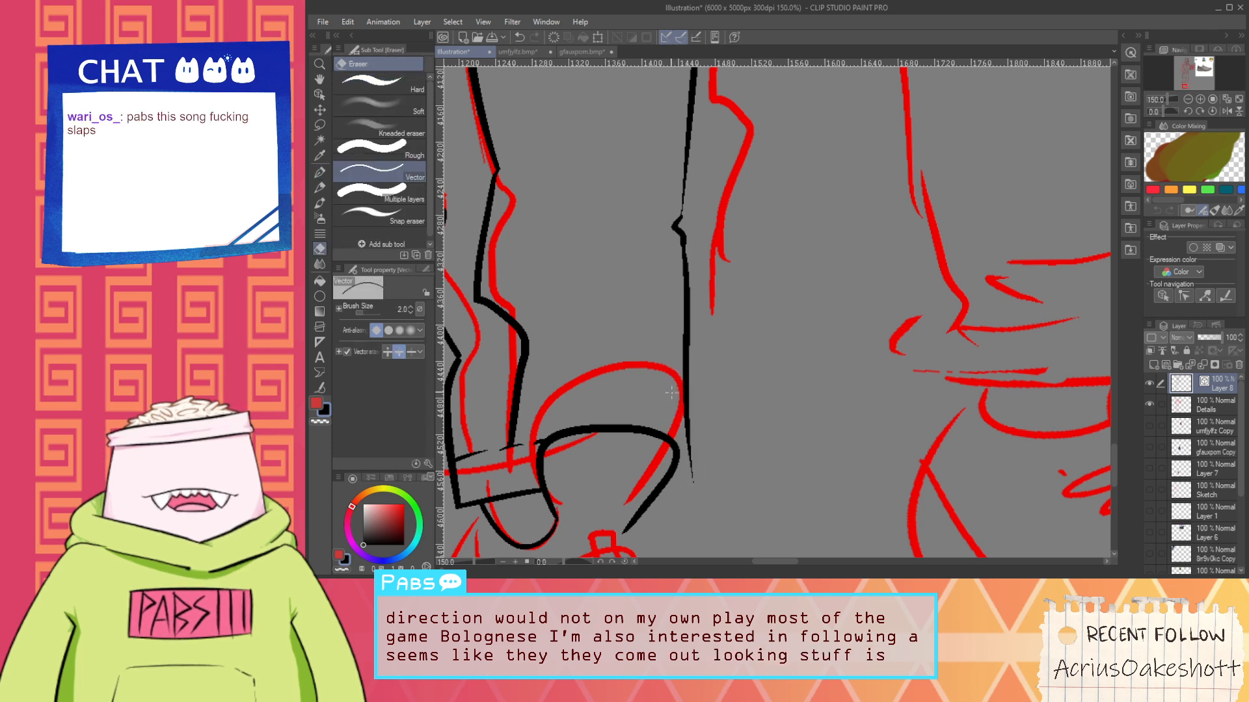
Close the trouser cuff beside the shoe tongue with short horizontal lines at the lower end of the inner leg edge
{"action": "key", "text": "space"}
{"action": "left_click_drag", "start_coordinate": [666, 401], "coordinate": [681, 350]}
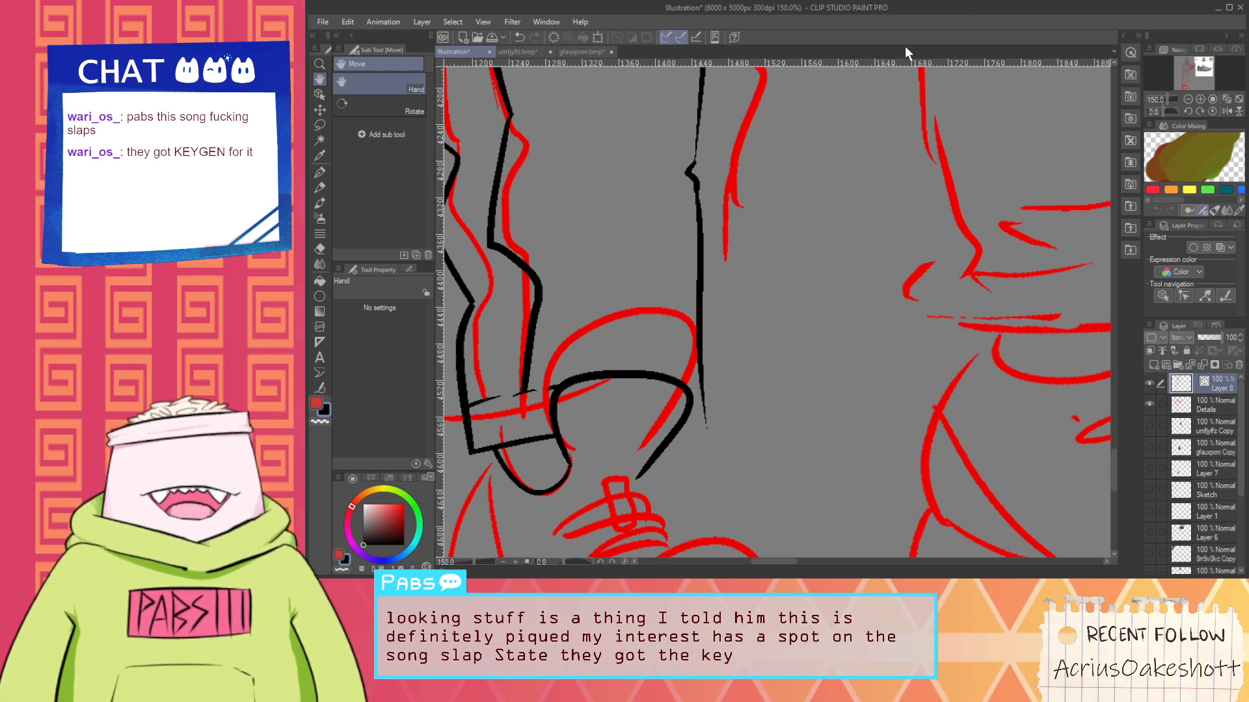
{"action": "key", "text": "e"}
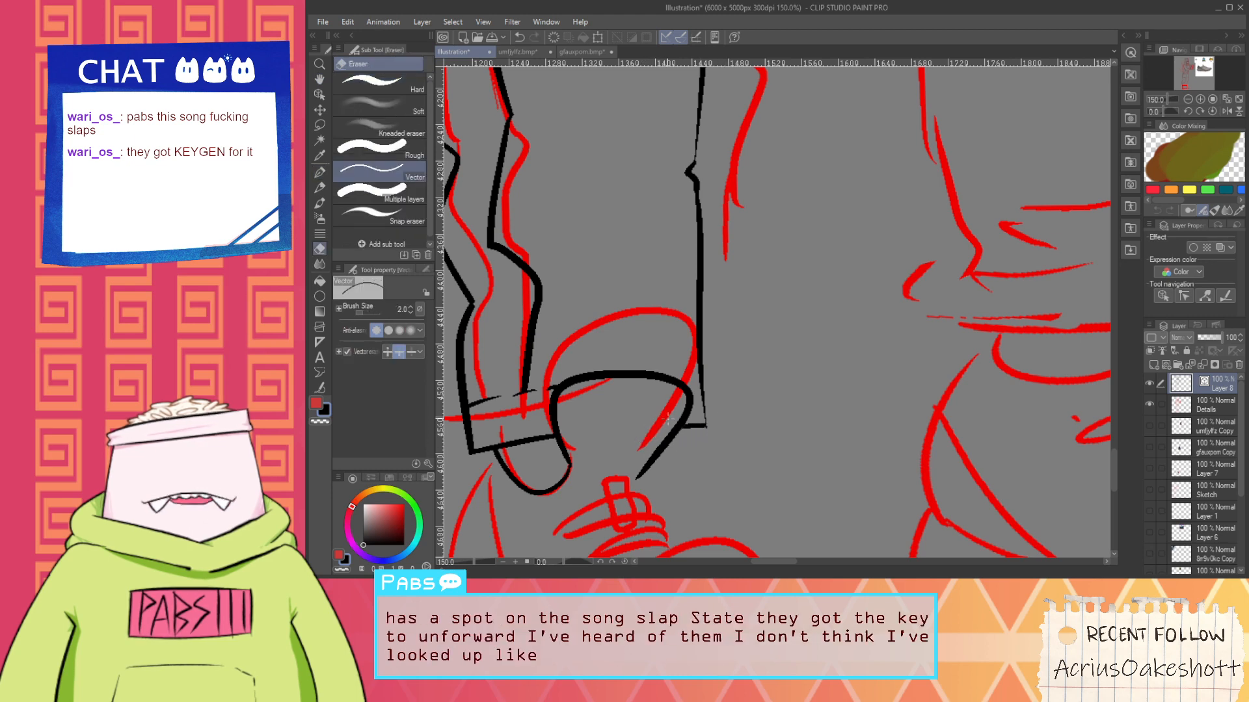
{"action": "key", "text": "p"}
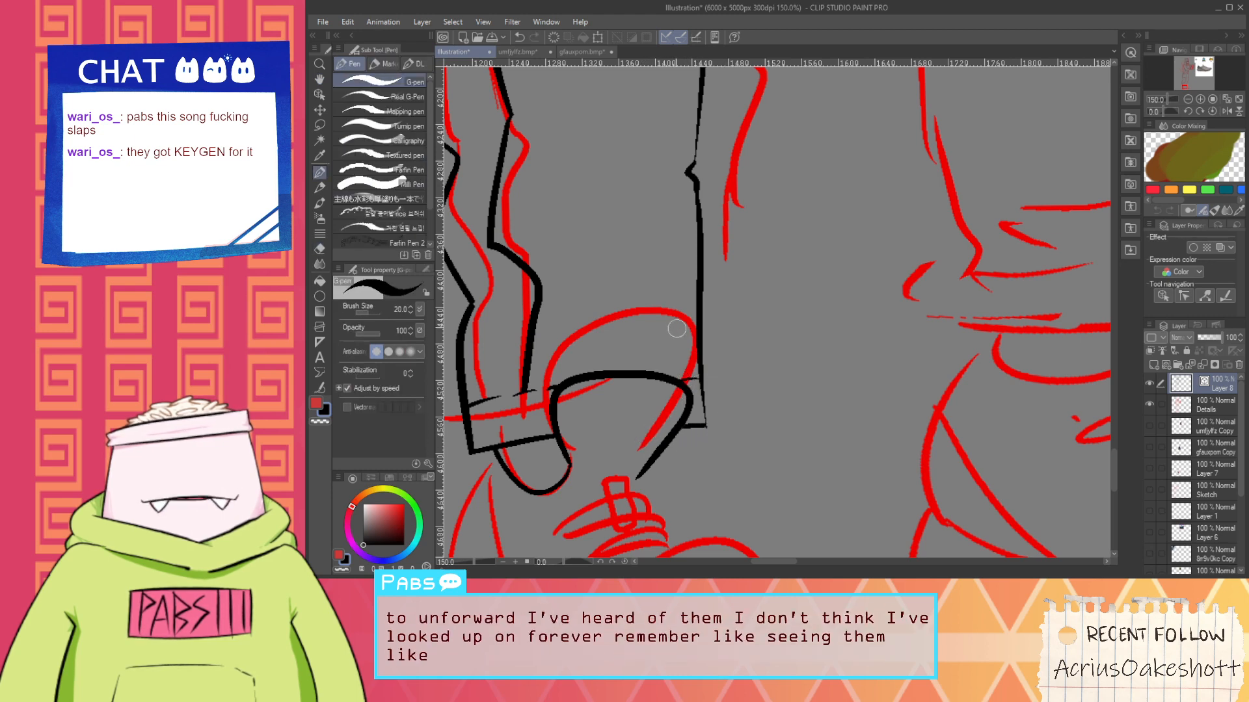
Ink the back contour of the left shoe, curving from the trouser cuff down to the heel
{"action": "scroll", "coordinate": [630, 273], "scroll_direction": "down", "scroll_amount": 2}
{"action": "key", "text": "space"}
{"action": "scroll", "coordinate": [612, 313], "scroll_direction": "up", "scroll_amount": 2}
{"action": "mouse_move", "coordinate": [576, 360]}
{"action": "left_mouse_down"}
{"action": "mouse_move", "coordinate": [609, 311]}
{"action": "mouse_move", "coordinate": [542, 482]}
{"action": "left_mouse_up"}
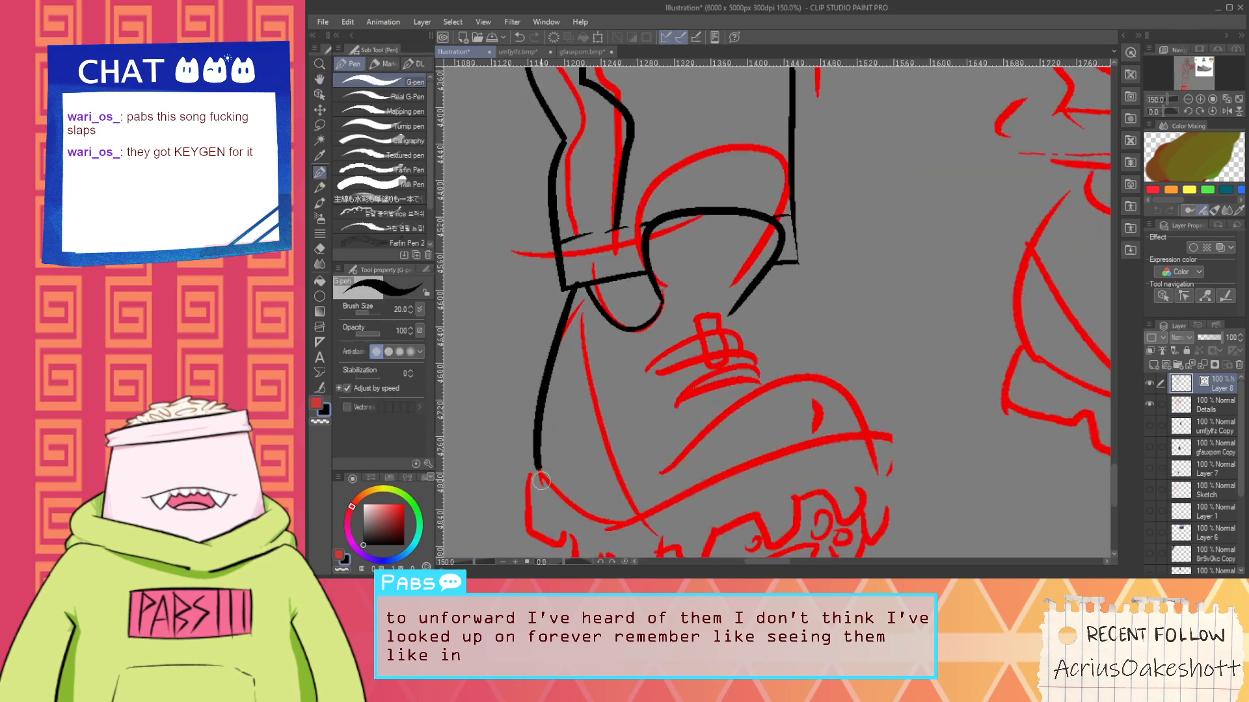
Ink the seam between shoe upper and sole from heel to toe as two joined strokes, and trim the overshooting ends
{"action": "key", "text": "space"}
{"action": "left_click_drag", "start_coordinate": [587, 424], "coordinate": [591, 340]}
{"action": "left_click_drag", "start_coordinate": [539, 383], "coordinate": [623, 434]}
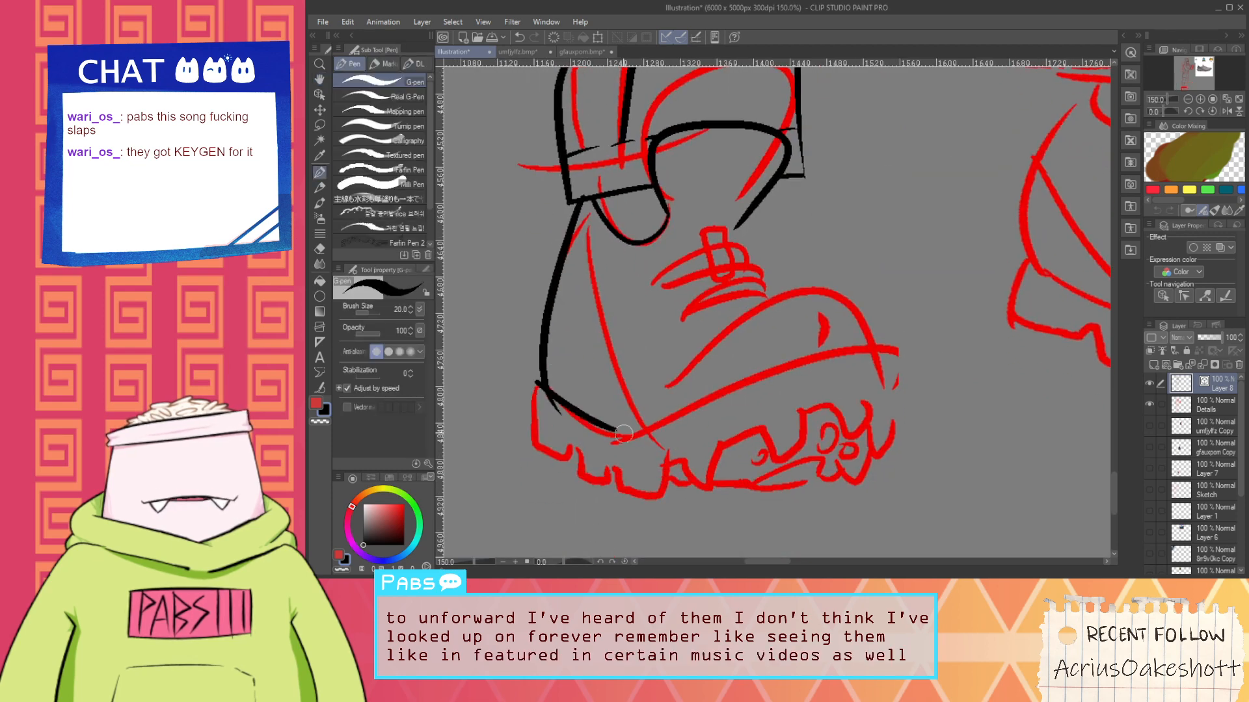
{"action": "key", "text": "ctrl+z"}
{"action": "left_click_drag", "start_coordinate": [523, 376], "coordinate": [664, 434]}
{"action": "key", "text": "ctrl+z"}
{"action": "mouse_move", "coordinate": [517, 376]}
{"action": "left_mouse_down"}
{"action": "mouse_move", "coordinate": [632, 429]}
{"action": "mouse_move", "coordinate": [608, 435]}
{"action": "mouse_move", "coordinate": [633, 446]}
{"action": "mouse_move", "coordinate": [644, 431]}
{"action": "mouse_move", "coordinate": [895, 391]}
{"action": "left_mouse_up"}
{"action": "key", "text": "ctrl+z"}
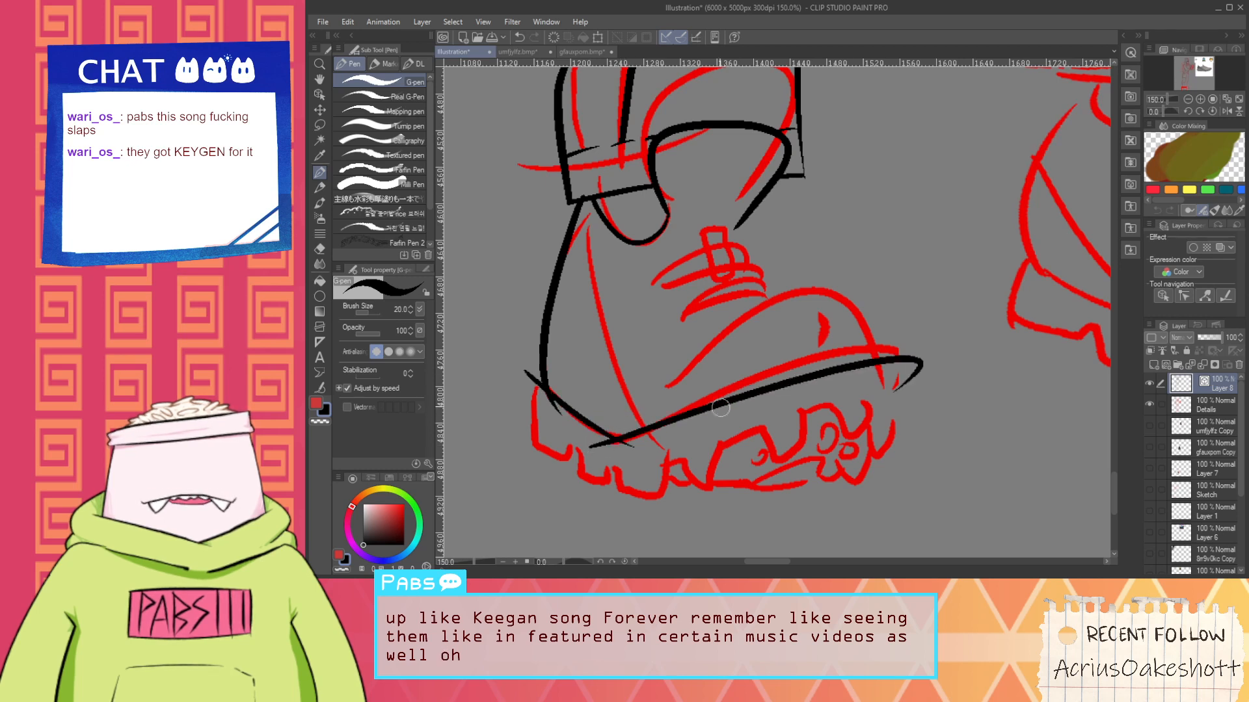
{"action": "key", "text": "e"}
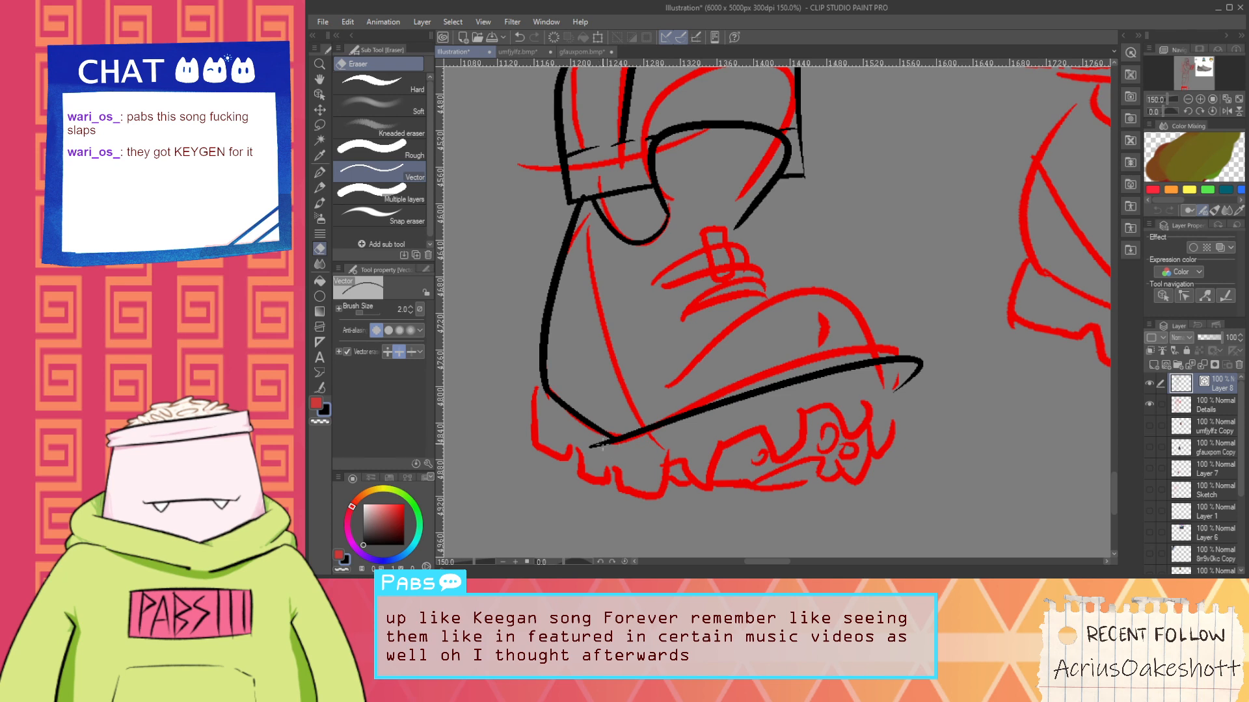
{"action": "key", "text": "p"}
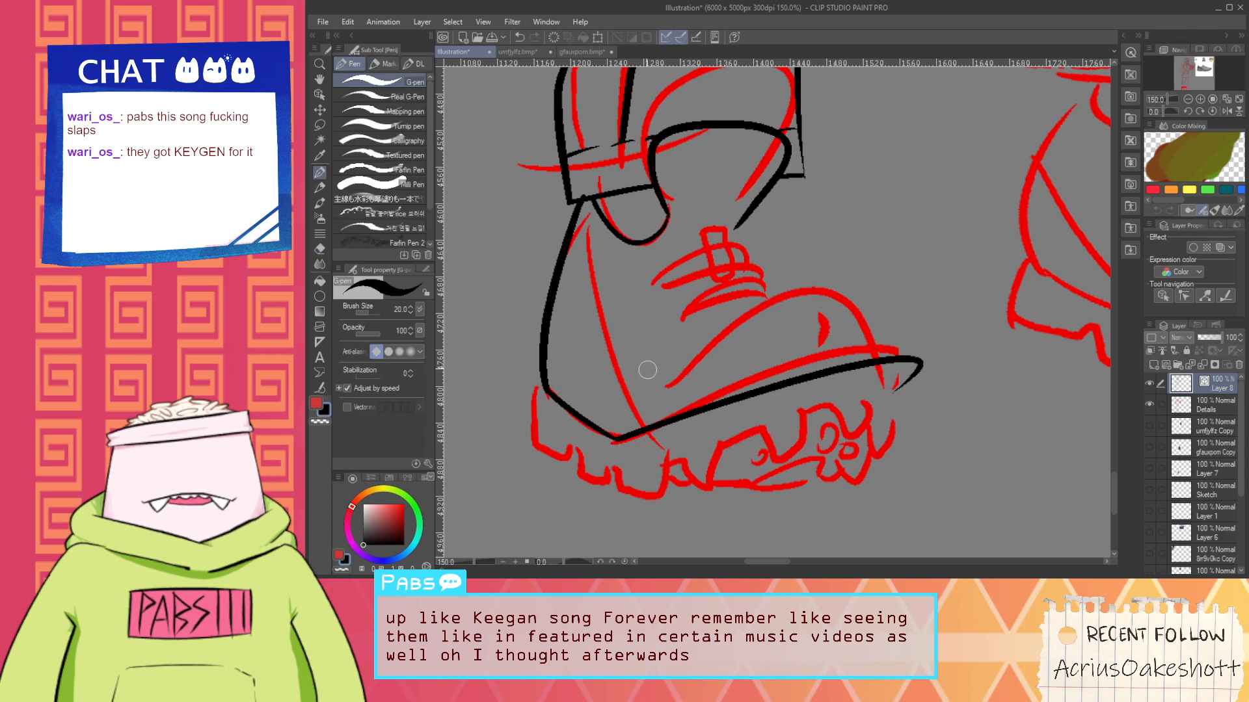
Ink the rounded toe cap arch above the sole seam and trim its end below the seam
{"action": "left_click_drag", "start_coordinate": [647, 370], "coordinate": [894, 384]}
{"action": "key", "text": "e"}
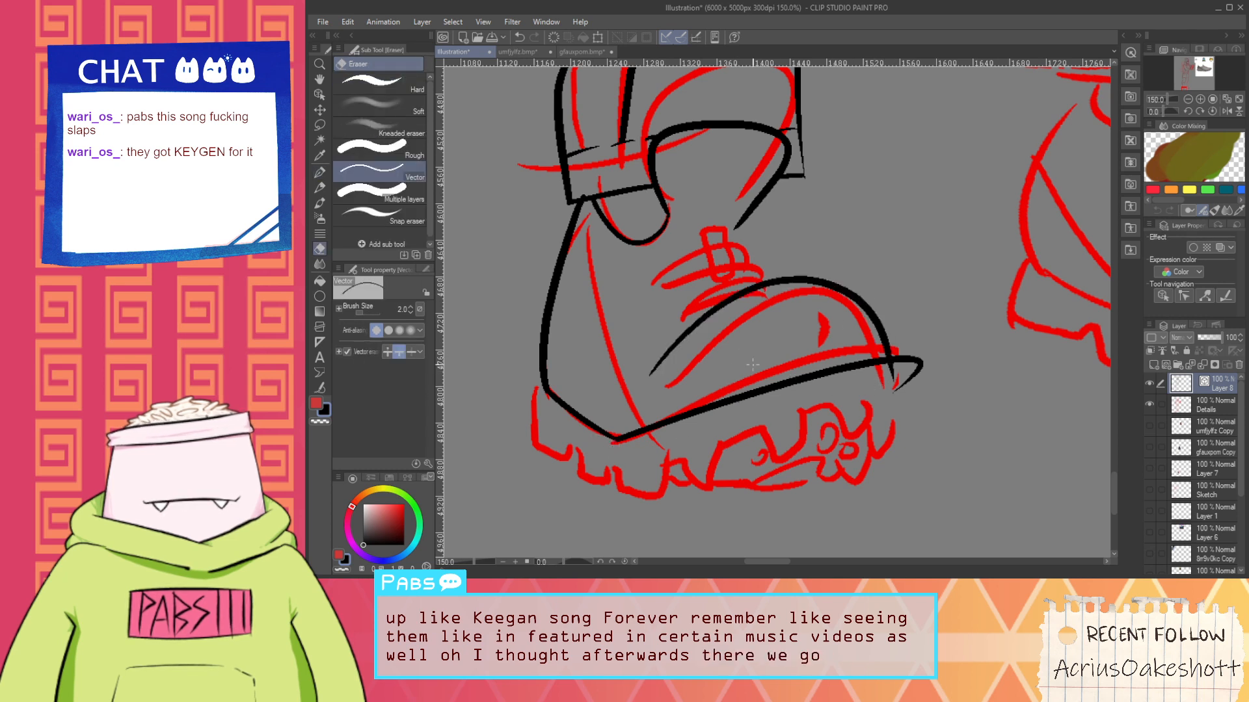
{"action": "left_click_drag", "start_coordinate": [889, 372], "coordinate": [870, 349]}
{"action": "key", "text": "p"}
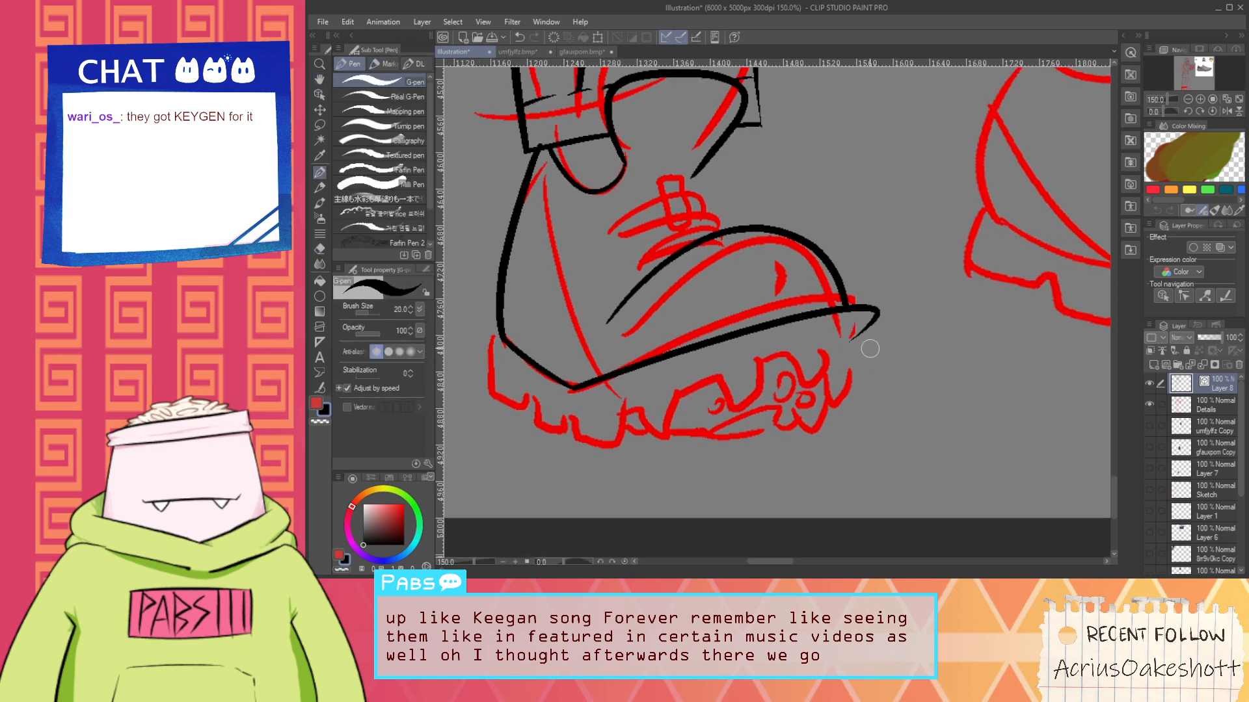
Ink the sole's heel end and the first jagged treads along its lower edge
{"action": "key", "text": "space"}
{"action": "scroll", "coordinate": [507, 348], "scroll_direction": "up", "scroll_amount": 1}
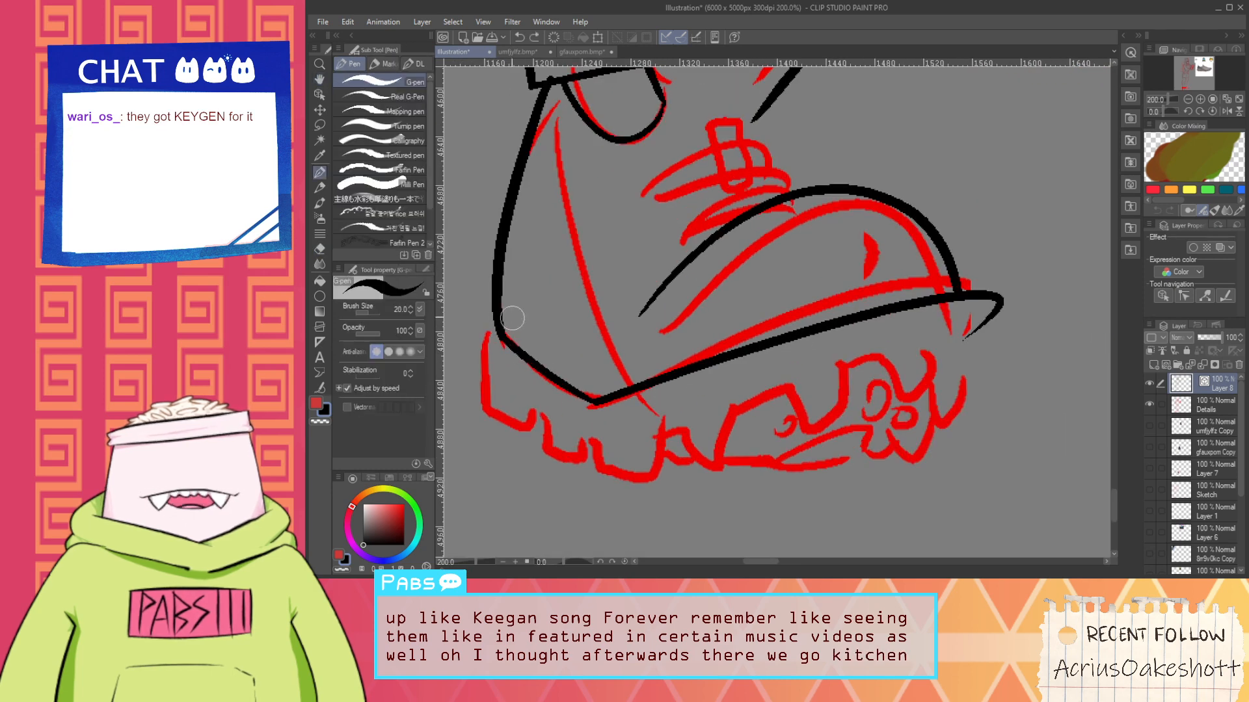
{"action": "left_click_drag", "start_coordinate": [519, 311], "coordinate": [445, 351]}
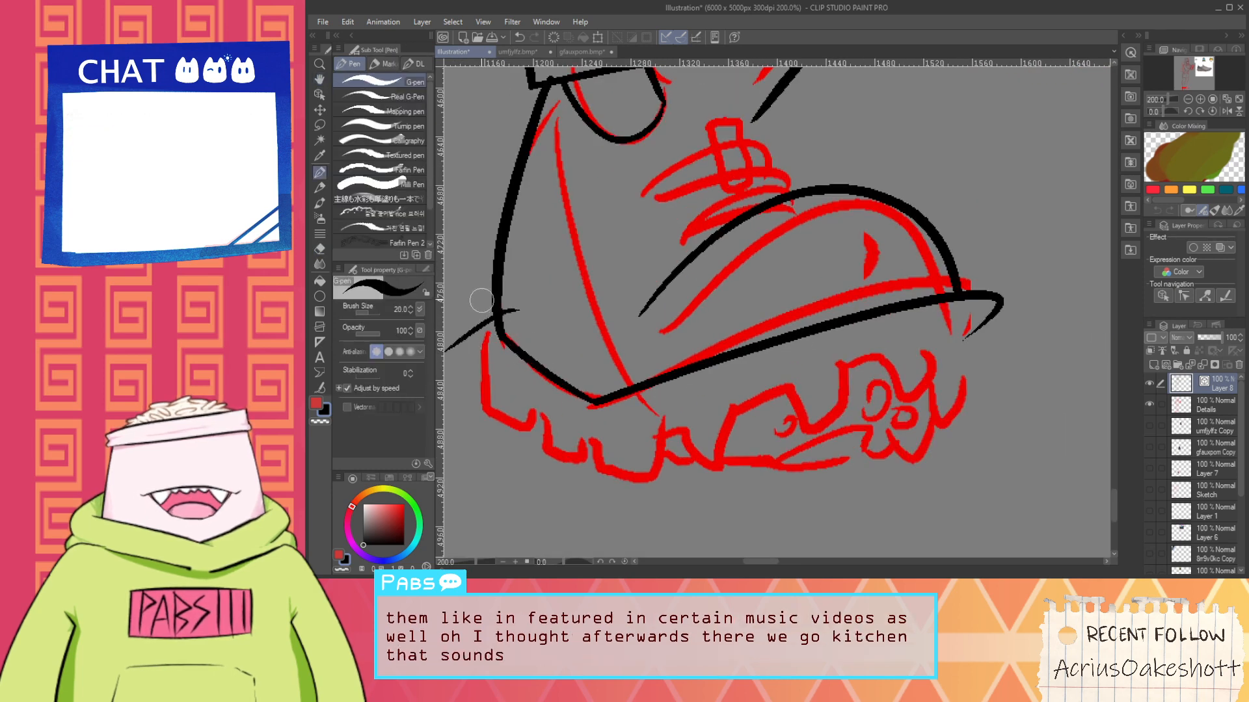
{"action": "mouse_move", "coordinate": [482, 301]}
{"action": "left_mouse_down"}
{"action": "mouse_move", "coordinate": [484, 442]}
{"action": "mouse_move", "coordinate": [523, 445]}
{"action": "left_mouse_up"}
{"action": "key", "text": "ctrl+z"}
{"action": "mouse_move", "coordinate": [473, 411]}
{"action": "left_mouse_down"}
{"action": "mouse_move", "coordinate": [552, 440]}
{"action": "mouse_move", "coordinate": [615, 489]}
{"action": "mouse_move", "coordinate": [686, 479]}
{"action": "left_mouse_up"}
{"action": "key", "text": "ctrl+z"}
{"action": "key", "text": "ctrl+z"}
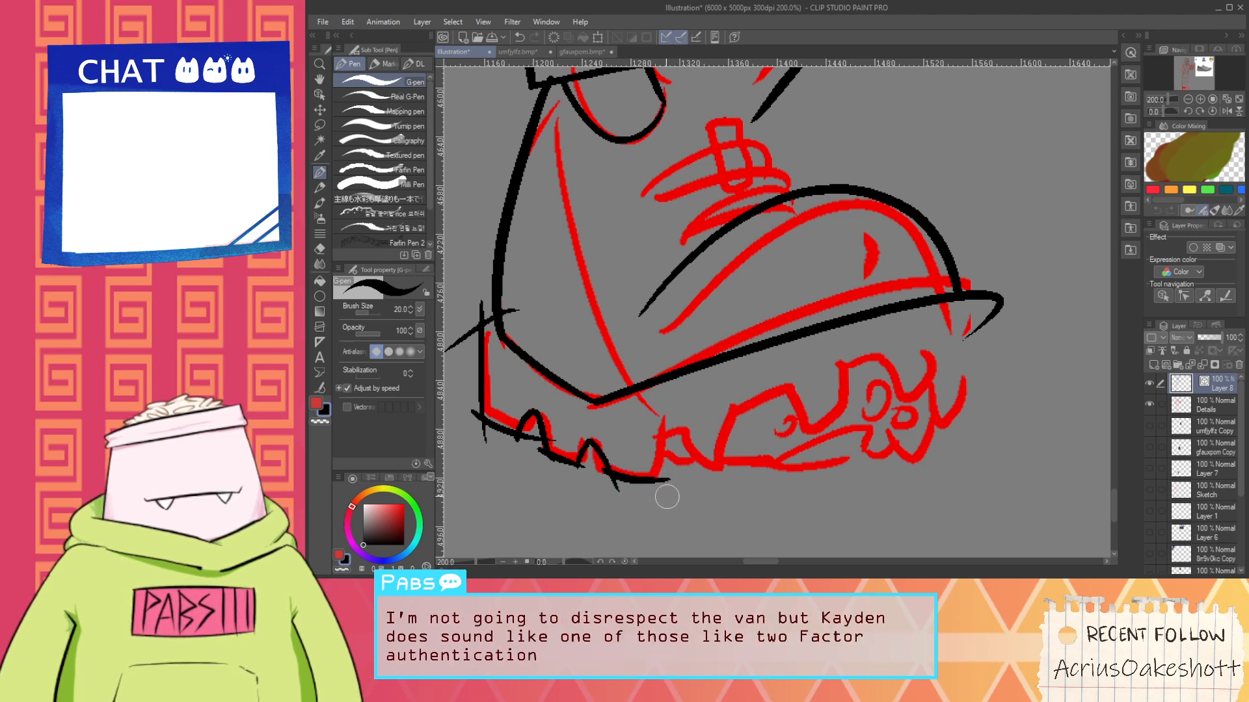
Ink the flat-topped notch in the middle of the sole's tread
{"action": "key", "text": "space"}
{"action": "left_click_drag", "start_coordinate": [683, 468], "coordinate": [639, 446]}
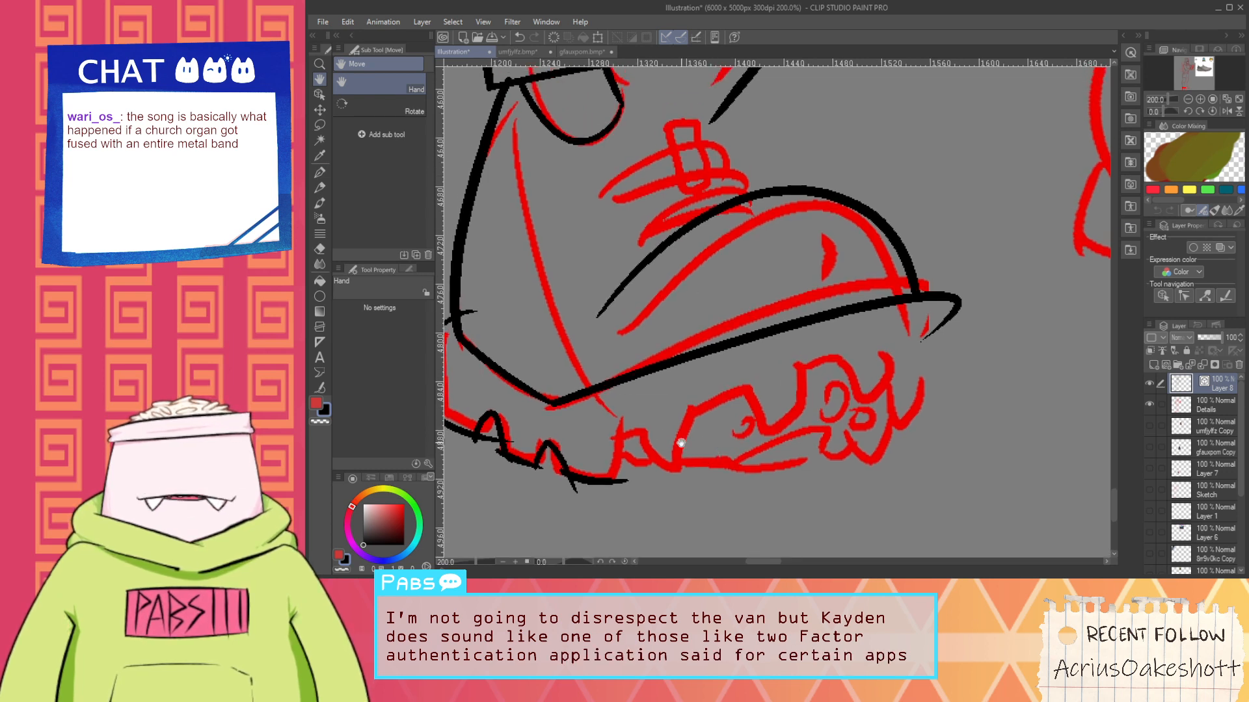
{"action": "mouse_move", "coordinate": [616, 488]}
{"action": "left_mouse_down"}
{"action": "mouse_move", "coordinate": [630, 444]}
{"action": "mouse_move", "coordinate": [653, 467]}
{"action": "mouse_move", "coordinate": [624, 465]}
{"action": "mouse_move", "coordinate": [684, 487]}
{"action": "mouse_move", "coordinate": [627, 449]}
{"action": "mouse_move", "coordinate": [701, 484]}
{"action": "left_mouse_up"}
{"action": "key", "text": "ctrl+z"}
{"action": "key", "text": "ctrl+z"}
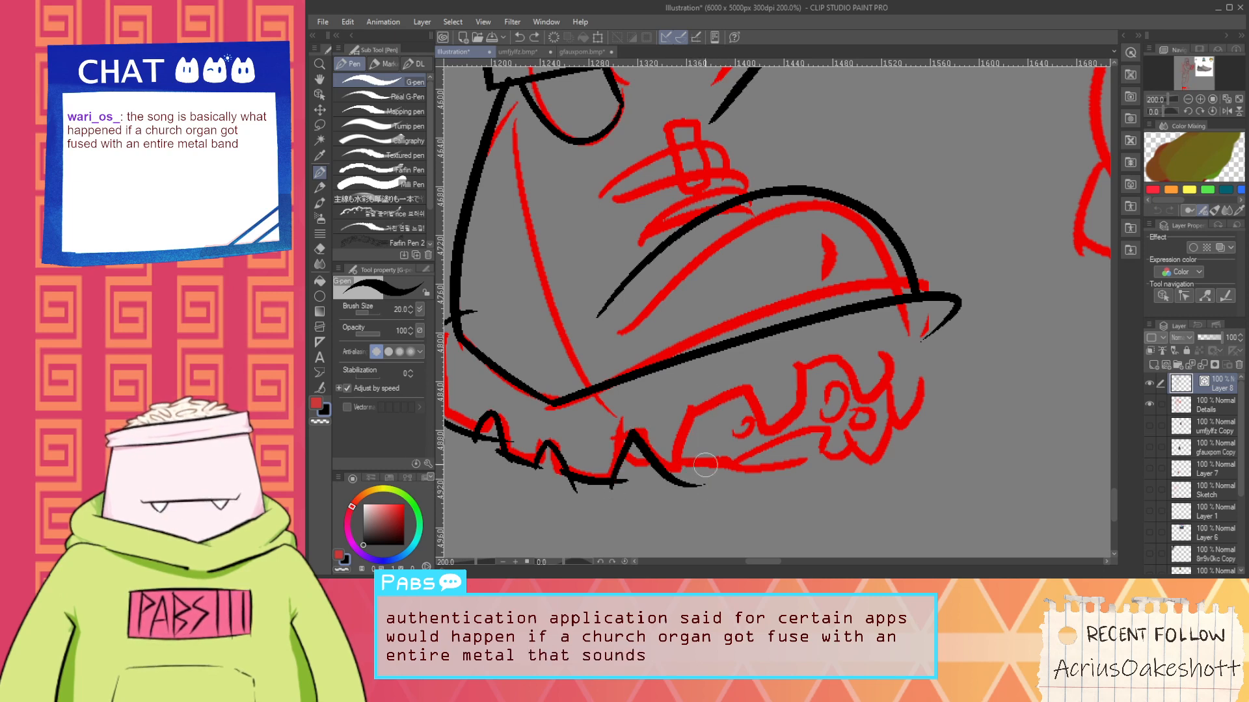
{"action": "key", "text": "ctrl+z"}
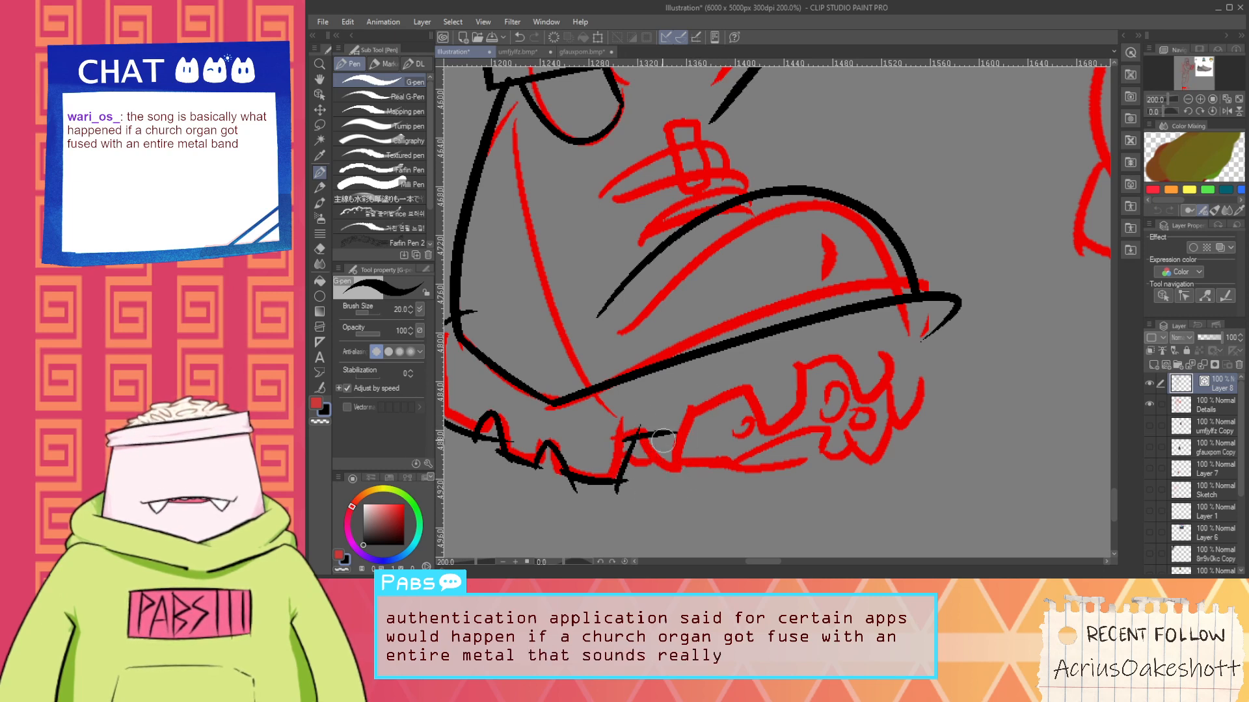
{"action": "mouse_move", "coordinate": [659, 421]}
{"action": "left_mouse_down"}
{"action": "mouse_move", "coordinate": [706, 490]}
{"action": "mouse_move", "coordinate": [746, 403]}
{"action": "left_mouse_up"}
{"action": "key", "text": "ctrl+z"}
{"action": "key", "text": "ctrl+z"}
{"action": "left_click_drag", "start_coordinate": [659, 421], "coordinate": [683, 469]}
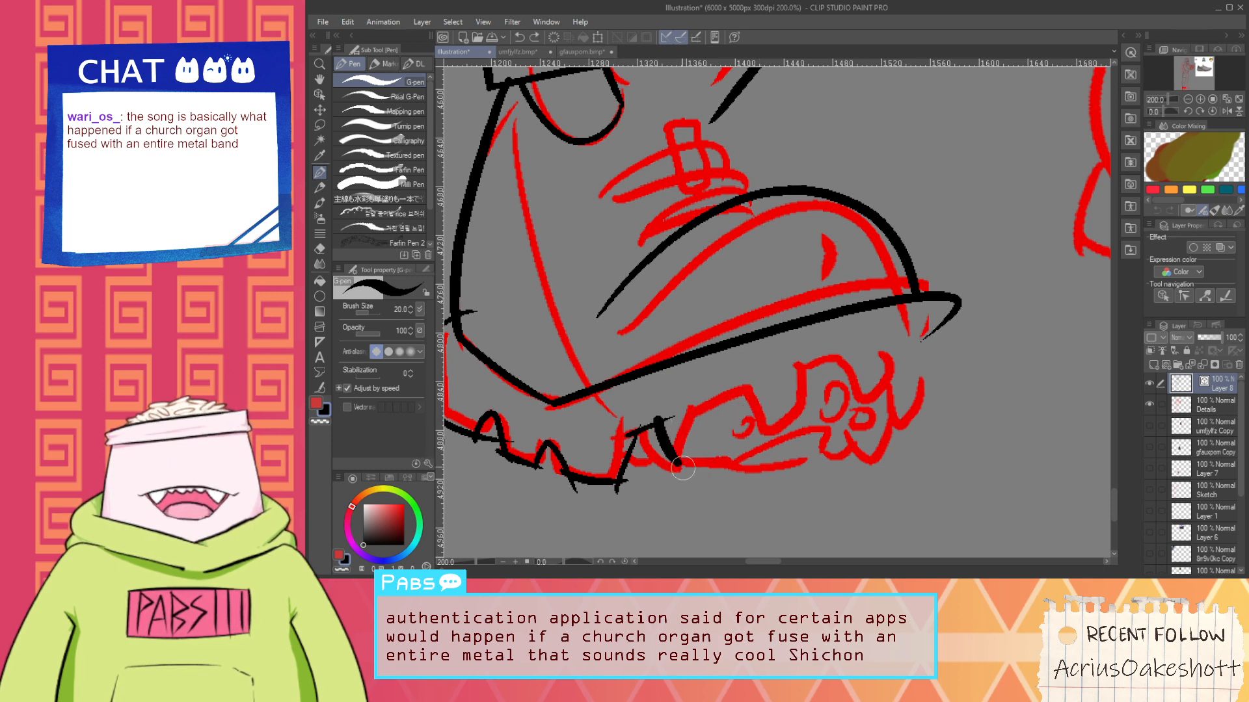
Extend the sole's lower edge toward the toe with larger zigzag treads
{"action": "mouse_move", "coordinate": [659, 416]}
{"action": "left_mouse_down"}
{"action": "mouse_move", "coordinate": [724, 418]}
{"action": "mouse_move", "coordinate": [748, 398]}
{"action": "left_mouse_up"}
{"action": "key", "text": "ctrl+z"}
{"action": "mouse_move", "coordinate": [655, 410]}
{"action": "left_mouse_down"}
{"action": "mouse_move", "coordinate": [683, 463]}
{"action": "mouse_move", "coordinate": [718, 399]}
{"action": "mouse_move", "coordinate": [773, 378]}
{"action": "left_mouse_up"}
{"action": "key", "text": "ctrl+z"}
{"action": "key", "text": "ctrl+z"}
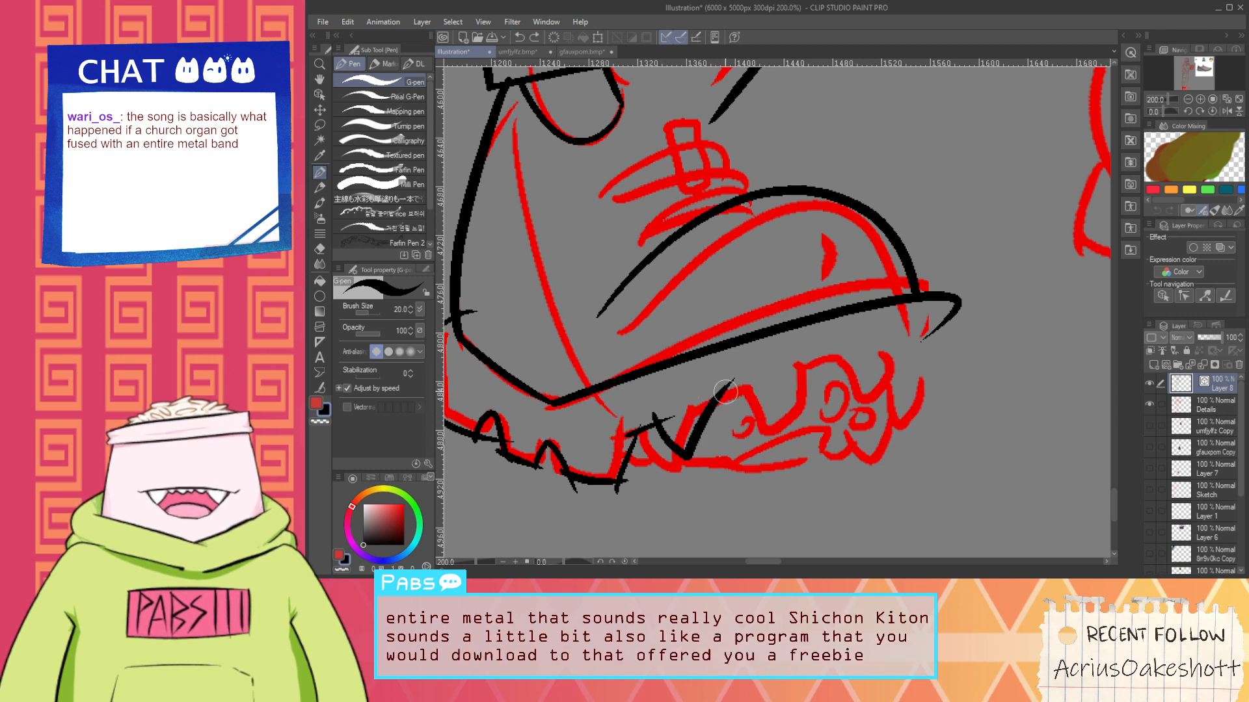
{"action": "key", "text": "ctrl+z"}
{"action": "mouse_move", "coordinate": [728, 377]}
{"action": "left_mouse_down"}
{"action": "mouse_move", "coordinate": [773, 421]}
{"action": "mouse_move", "coordinate": [735, 403]}
{"action": "mouse_move", "coordinate": [790, 444]}
{"action": "mouse_move", "coordinate": [779, 414]}
{"action": "mouse_move", "coordinate": [829, 347]}
{"action": "left_mouse_up"}
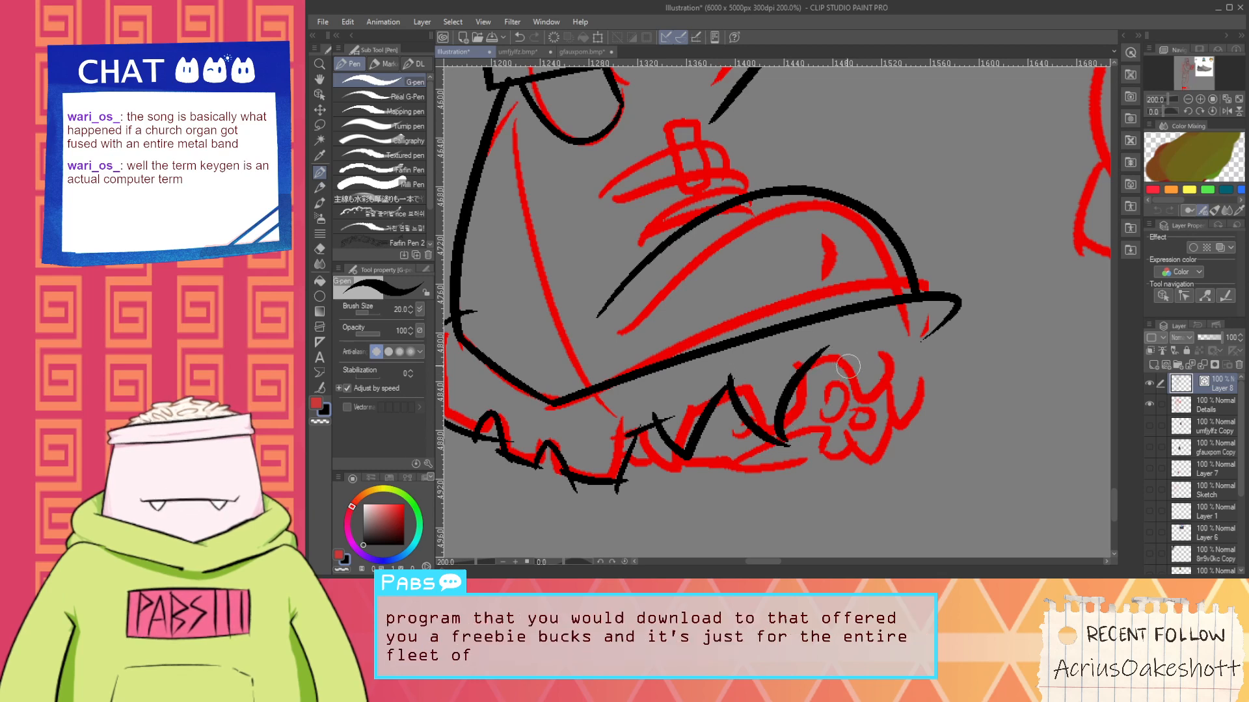
Ink the front tread notch and close the sole's outline up to the toe tip
{"action": "key", "text": "space"}
{"action": "mouse_move", "coordinate": [873, 399]}
{"action": "left_mouse_down"}
{"action": "mouse_move", "coordinate": [761, 406]}
{"action": "mouse_move", "coordinate": [783, 414]}
{"action": "left_mouse_up"}
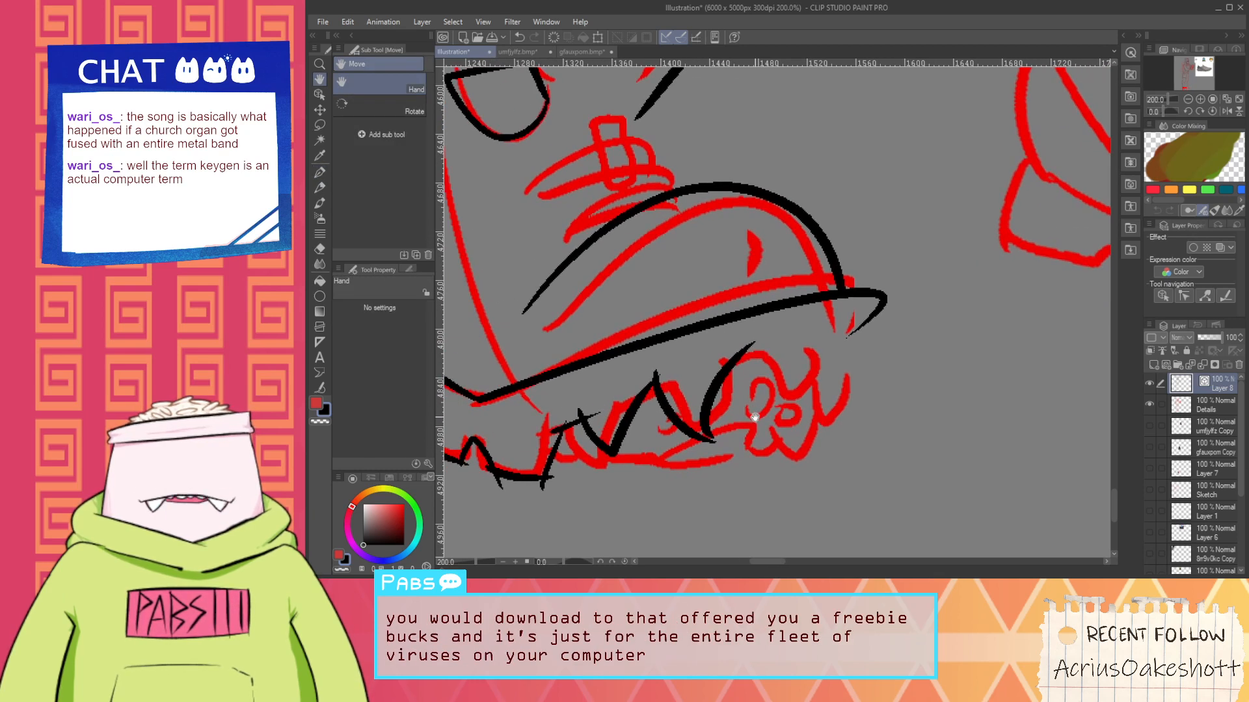
{"action": "key", "text": "ctrl+z"}
{"action": "mouse_move", "coordinate": [711, 440]}
{"action": "left_mouse_down"}
{"action": "mouse_move", "coordinate": [763, 353]}
{"action": "mouse_move", "coordinate": [809, 366]}
{"action": "mouse_move", "coordinate": [807, 444]}
{"action": "left_mouse_up"}
{"action": "key", "text": "ctrl+z"}
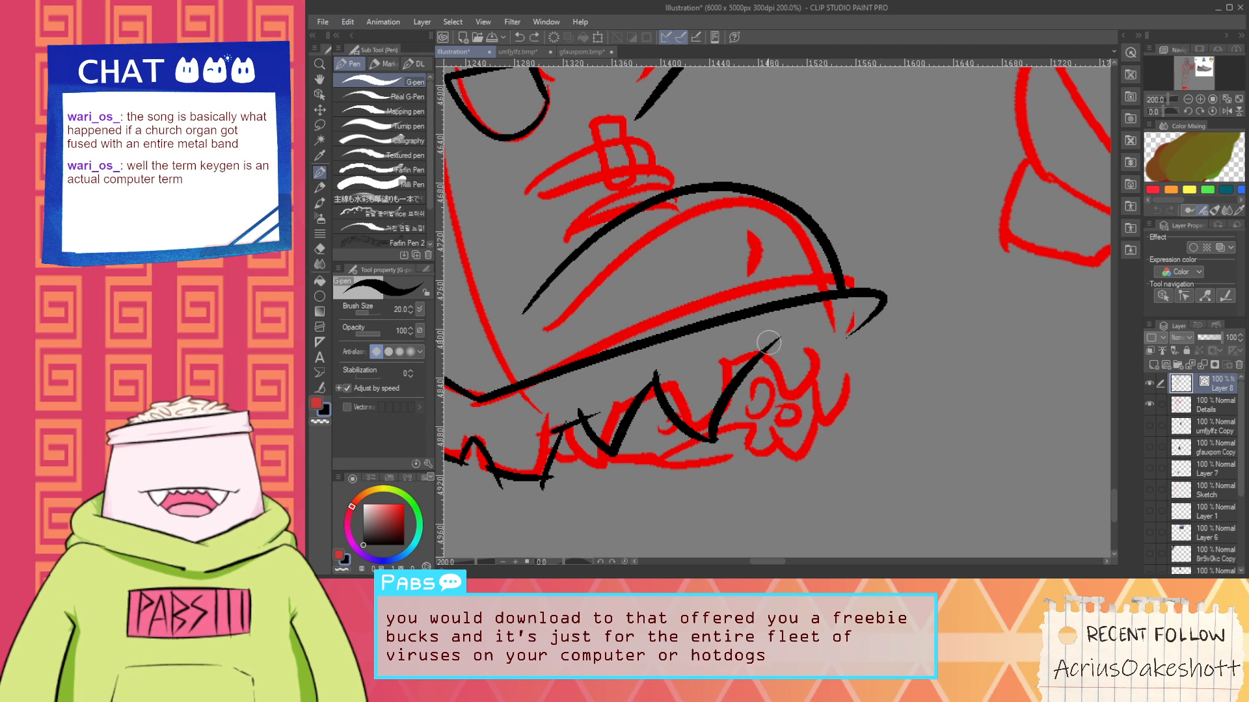
{"action": "key", "text": "ctrl+z"}
{"action": "left_click_drag", "start_coordinate": [769, 343], "coordinate": [820, 441]}
{"action": "key", "text": "ctrl+z"}
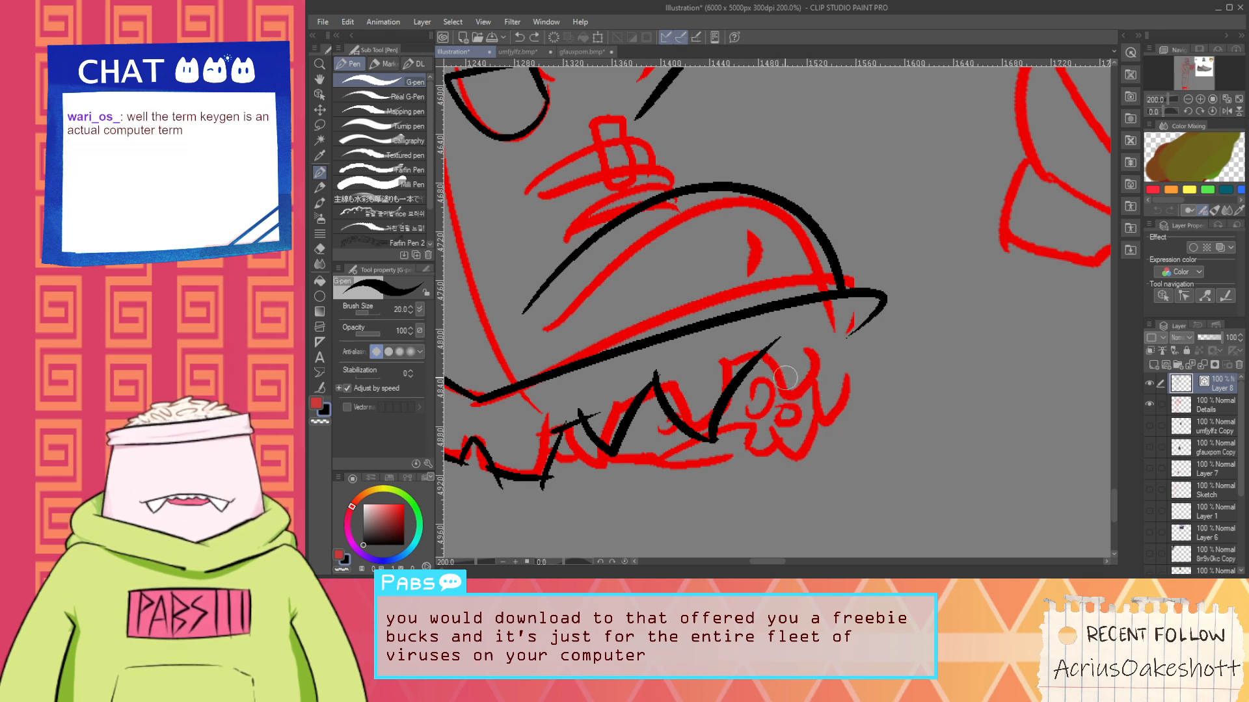
{"action": "mouse_move", "coordinate": [763, 344]}
{"action": "left_mouse_down"}
{"action": "mouse_move", "coordinate": [810, 429]}
{"action": "mouse_move", "coordinate": [838, 447]}
{"action": "mouse_move", "coordinate": [837, 416]}
{"action": "mouse_move", "coordinate": [885, 307]}
{"action": "mouse_move", "coordinate": [823, 355]}
{"action": "left_mouse_up"}
{"action": "key", "text": "ctrl+z"}
Erase the overshooting line ends at the peaks of the front treads with the vector eraser
{"action": "scroll", "coordinate": [888, 318], "scroll_direction": "up", "scroll_amount": 2}
{"action": "key", "text": "e"}
{"action": "scroll", "coordinate": [800, 367], "scroll_direction": "down", "scroll_amount": 3}
{"action": "left_click_drag", "start_coordinate": [690, 402], "coordinate": [725, 365]}
{"action": "scroll", "coordinate": [724, 365], "scroll_direction": "up", "scroll_amount": 1}
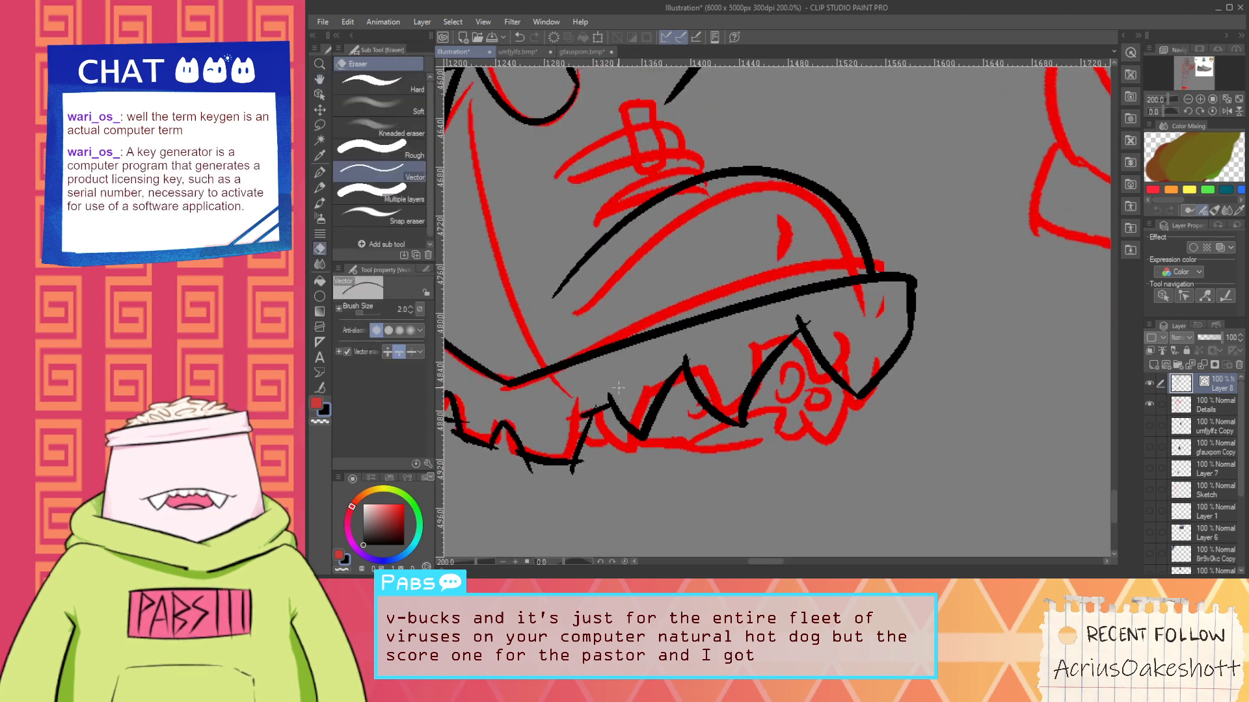
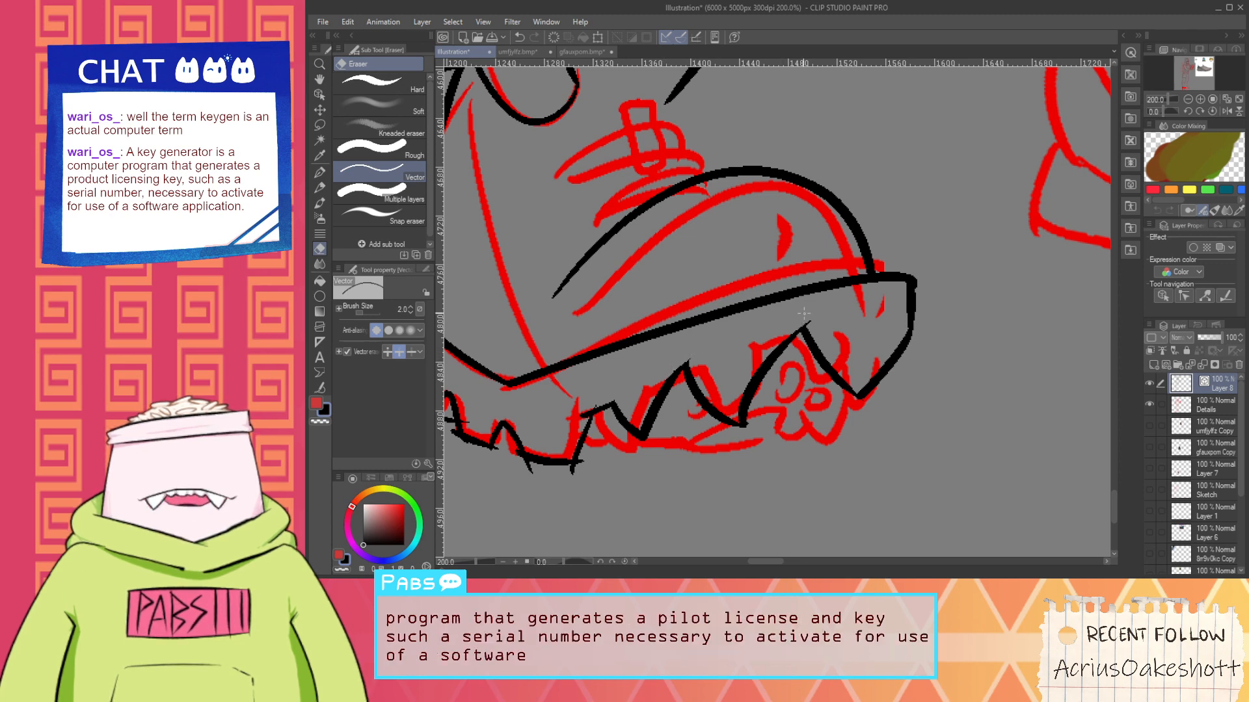
{"action": "left_click_drag", "start_coordinate": [751, 356], "coordinate": [826, 330]}
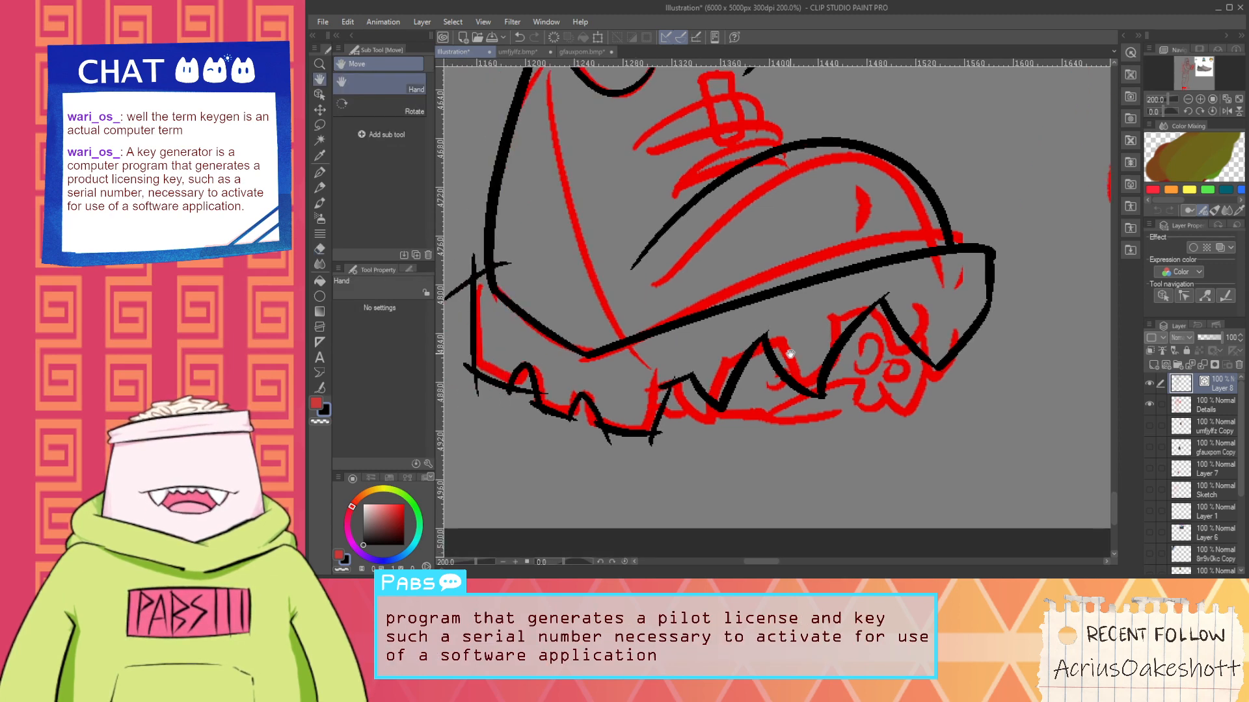
Erase the stray line ends around the rear treads and the sole's heel corners
{"action": "left_click", "coordinate": [749, 381], "text": "ctrl"}
{"action": "left_click_drag", "start_coordinate": [570, 485], "coordinate": [681, 418]}
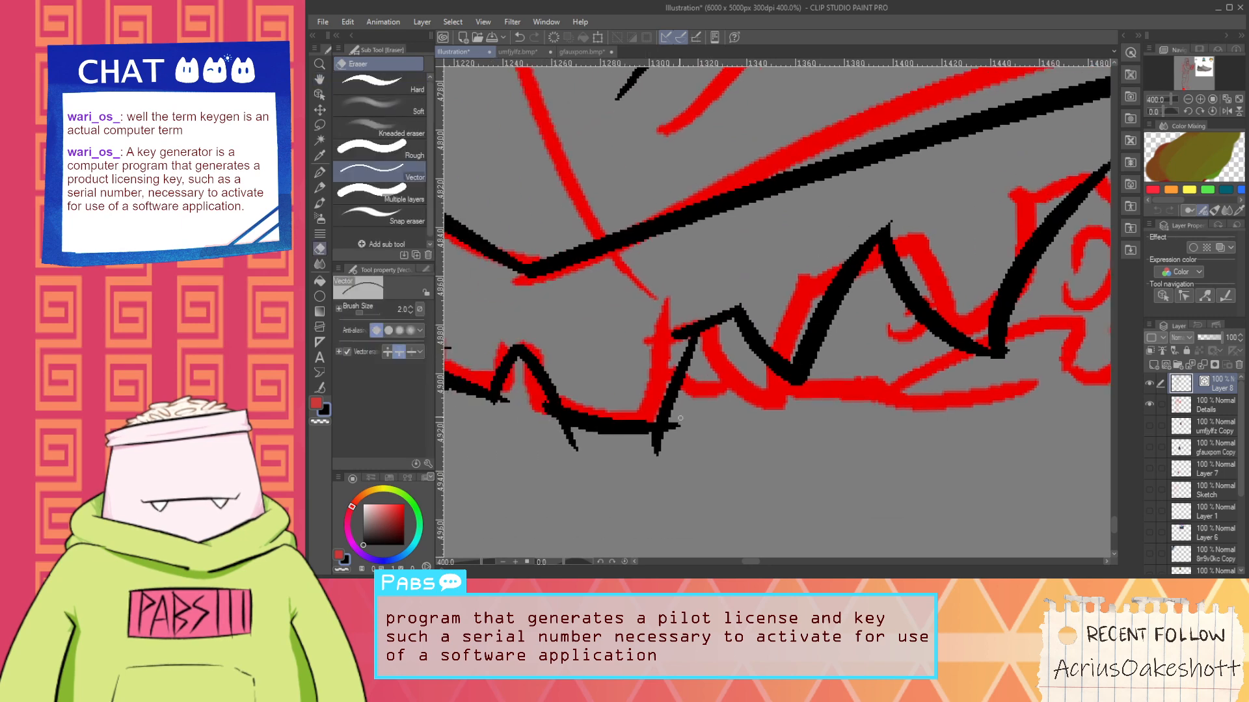
{"action": "left_click_drag", "start_coordinate": [541, 445], "coordinate": [767, 441]}
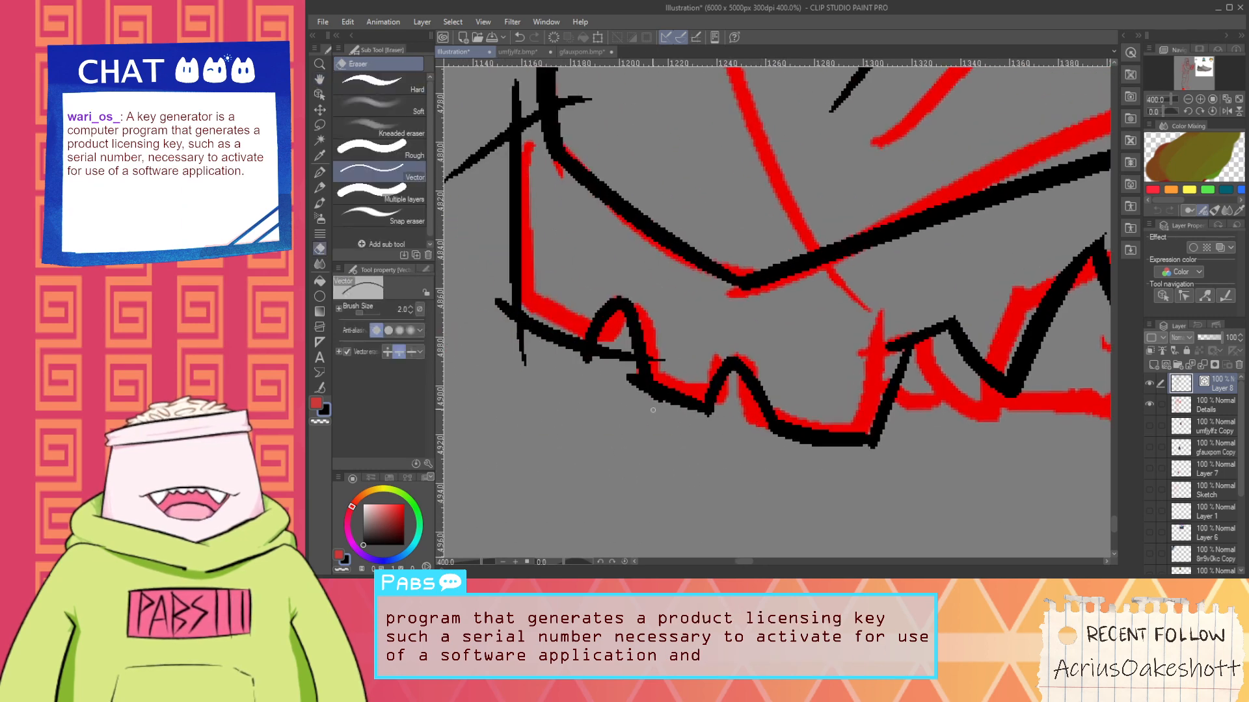
{"action": "left_click_drag", "start_coordinate": [631, 369], "coordinate": [634, 387]}
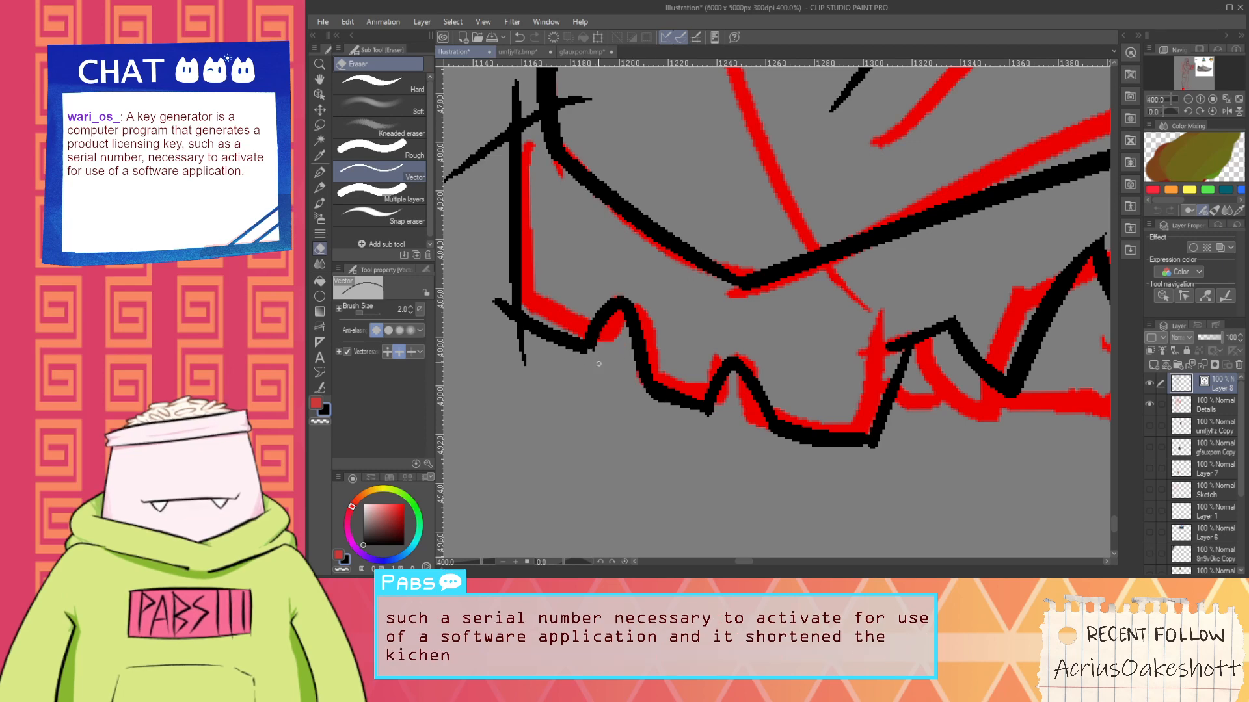
{"action": "scroll", "coordinate": [520, 329], "scroll_direction": "down", "scroll_amount": 3}
{"action": "scroll", "coordinate": [542, 365], "scroll_direction": "up", "scroll_amount": 3}
{"action": "mouse_move", "coordinate": [512, 281]}
{"action": "left_mouse_down"}
{"action": "mouse_move", "coordinate": [540, 368]}
{"action": "mouse_move", "coordinate": [534, 334]}
{"action": "left_mouse_up"}
{"action": "left_click_drag", "start_coordinate": [635, 291], "coordinate": [634, 296]}
{"action": "scroll", "coordinate": [650, 298], "scroll_direction": "down", "scroll_amount": 4}
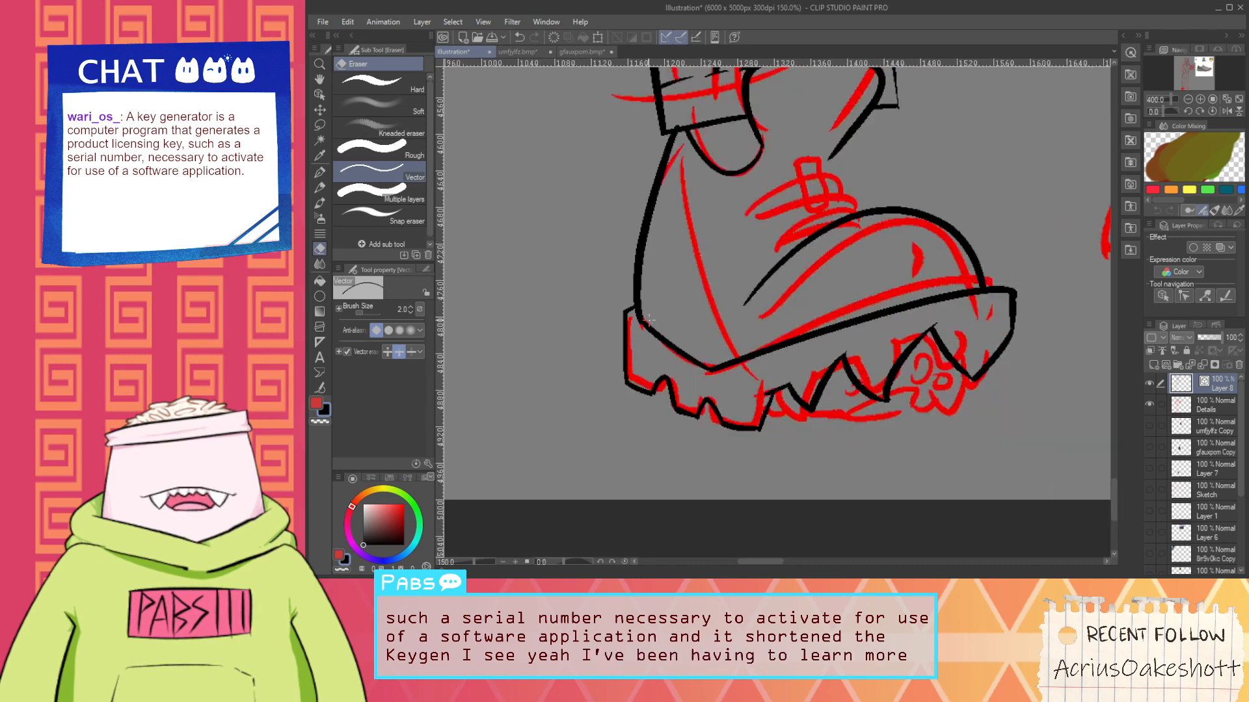
Ink a thin inner line parallel to the sole's upper edge, running forward from the heel corner
{"action": "left_click_drag", "start_coordinate": [692, 341], "coordinate": [688, 382]}
{"action": "scroll", "coordinate": [654, 384], "scroll_direction": "up", "scroll_amount": 4}
{"action": "key", "text": "p"}
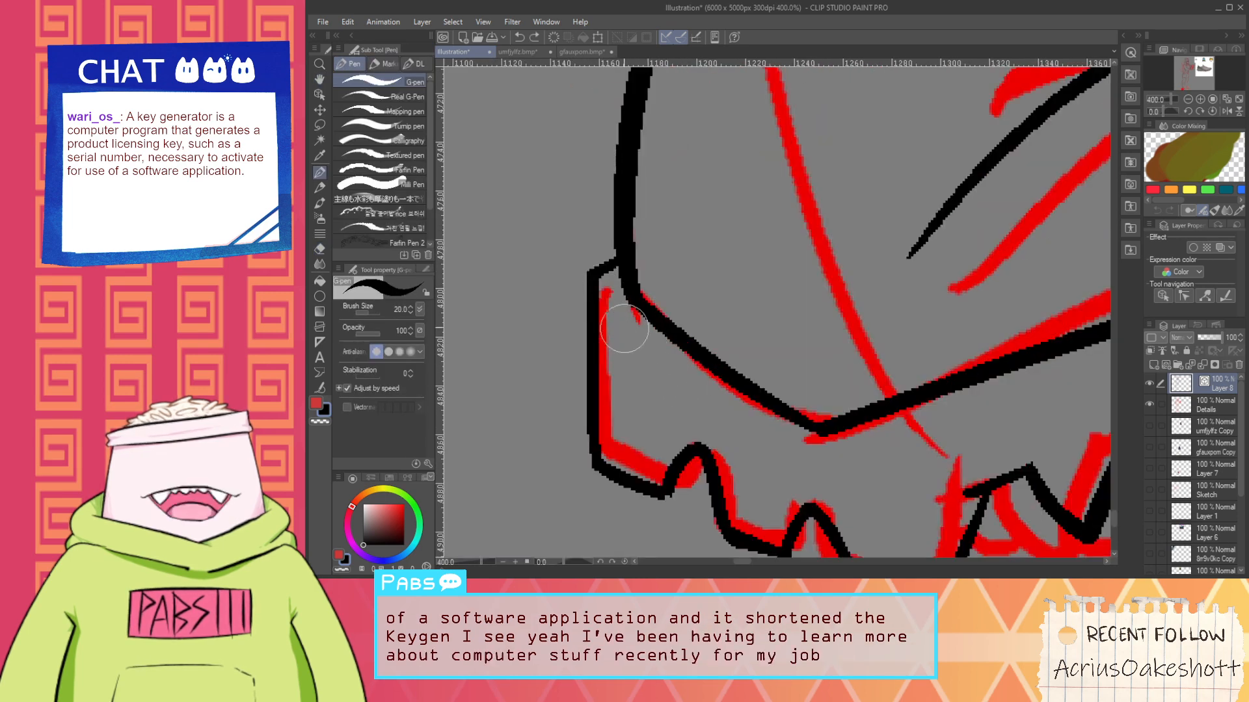
{"action": "mouse_move", "coordinate": [600, 290]}
{"action": "left_mouse_down"}
{"action": "mouse_move", "coordinate": [686, 379]}
{"action": "mouse_move", "coordinate": [785, 441]}
{"action": "mouse_move", "coordinate": [824, 436]}
{"action": "mouse_move", "coordinate": [834, 457]}
{"action": "mouse_move", "coordinate": [731, 419]}
{"action": "left_mouse_up"}
{"action": "scroll", "coordinate": [767, 461], "scroll_direction": "down", "scroll_amount": 4}
{"action": "key", "text": "space"}
{"action": "scroll", "coordinate": [769, 429], "scroll_direction": "up", "scroll_amount": 2}
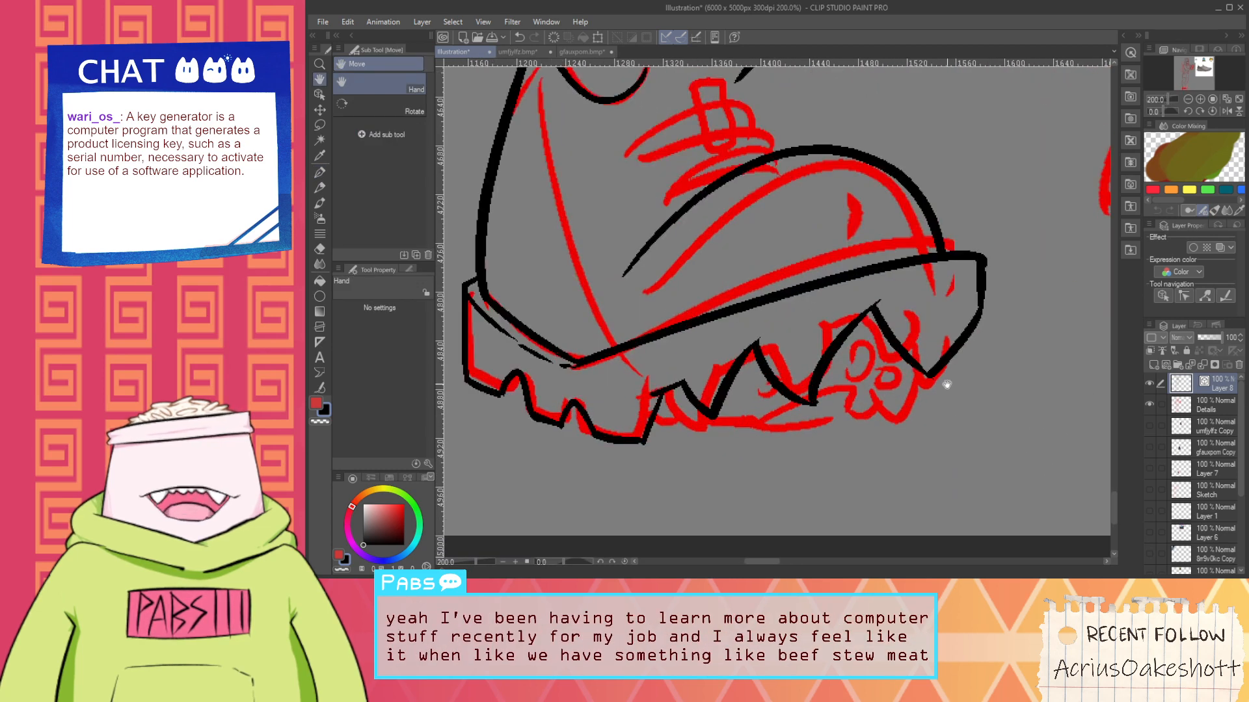
{"action": "key", "text": "e"}
{"action": "key", "text": "p"}
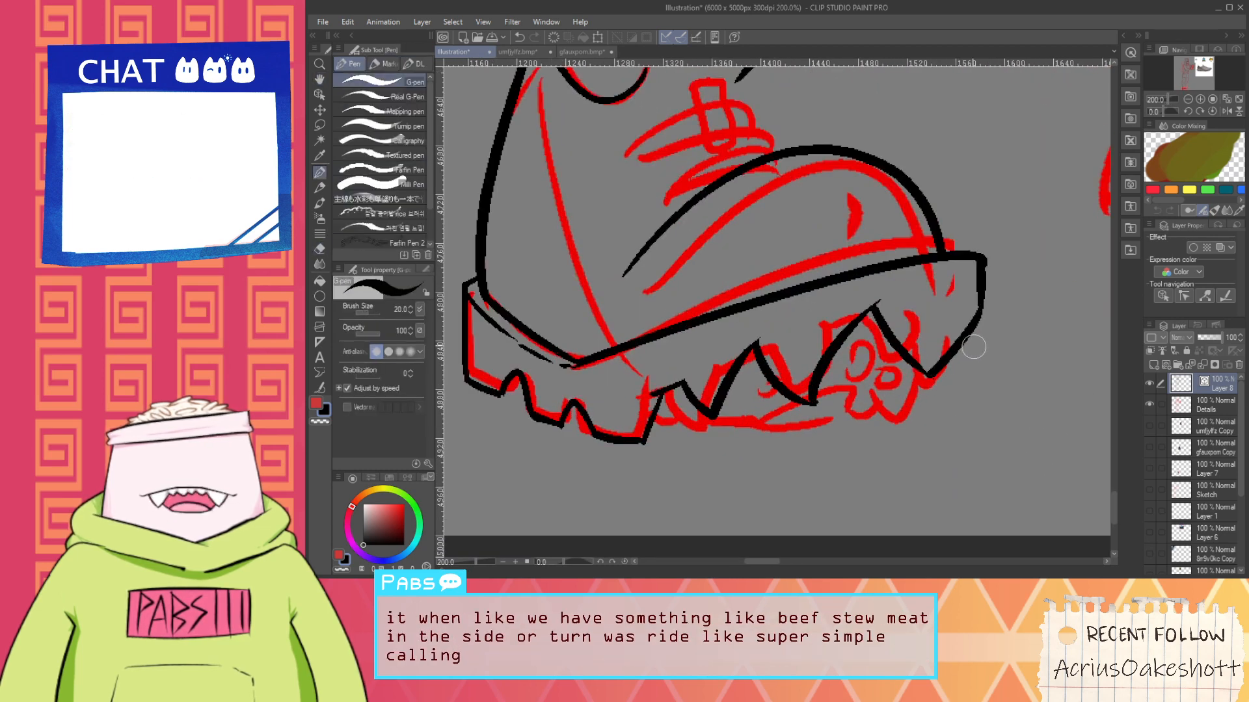
{"action": "key", "text": "ctrl+z"}
{"action": "left_click_drag", "start_coordinate": [977, 331], "coordinate": [969, 376]}
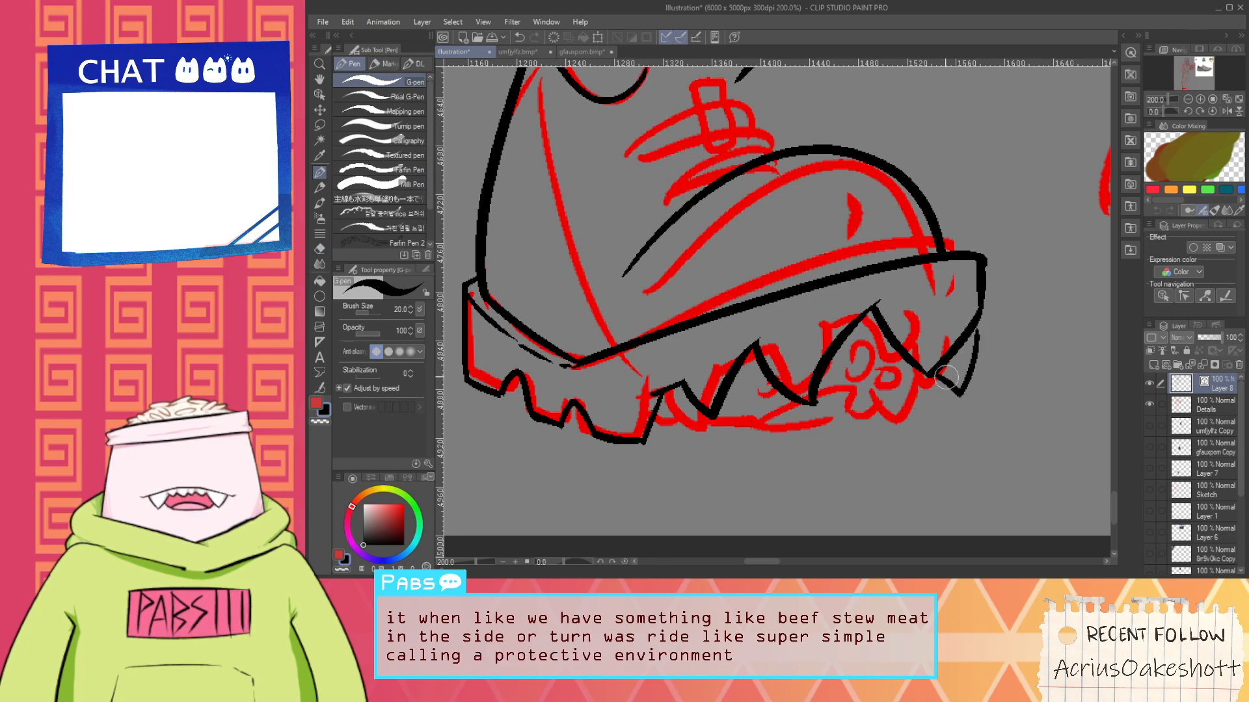
{"action": "key", "text": "ctrl+z"}
{"action": "left_click_drag", "start_coordinate": [979, 314], "coordinate": [930, 376]}
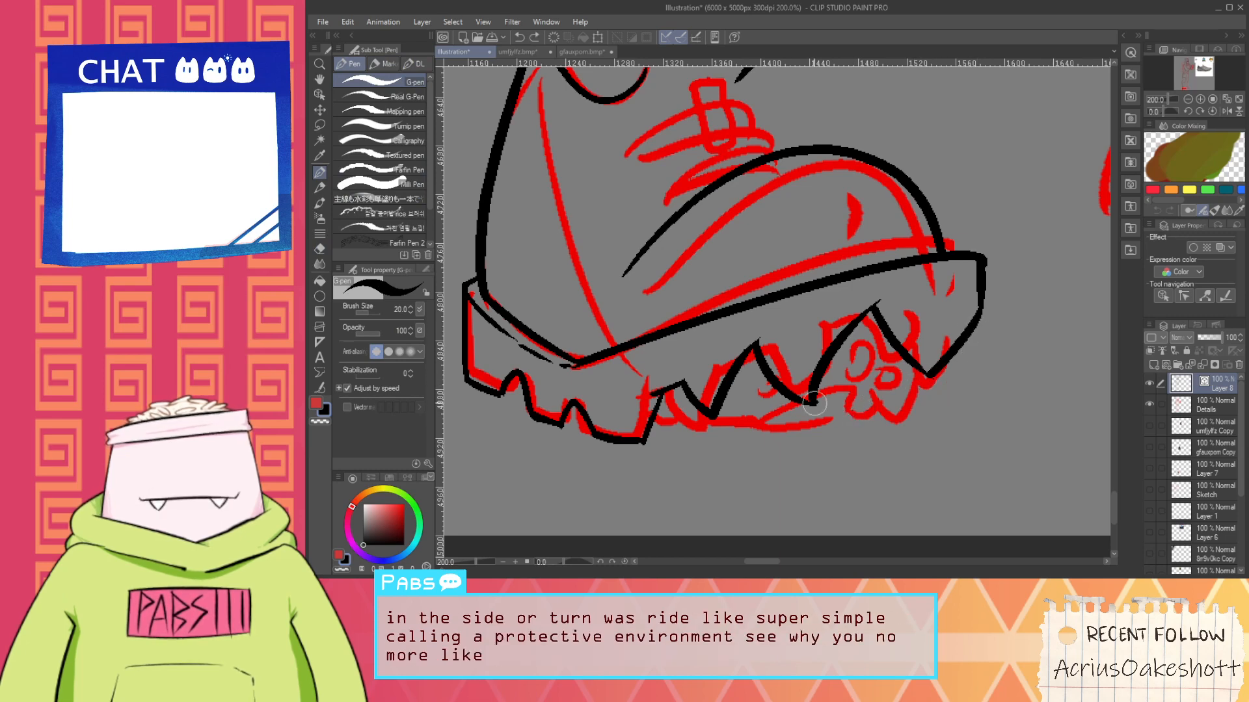
Ink the slanted side edge and short top edge that give depth to the tread notch in the sole's middle
{"action": "scroll", "coordinate": [639, 441], "scroll_direction": "up", "scroll_amount": 2}
{"action": "left_click_drag", "start_coordinate": [602, 434], "coordinate": [640, 362]}
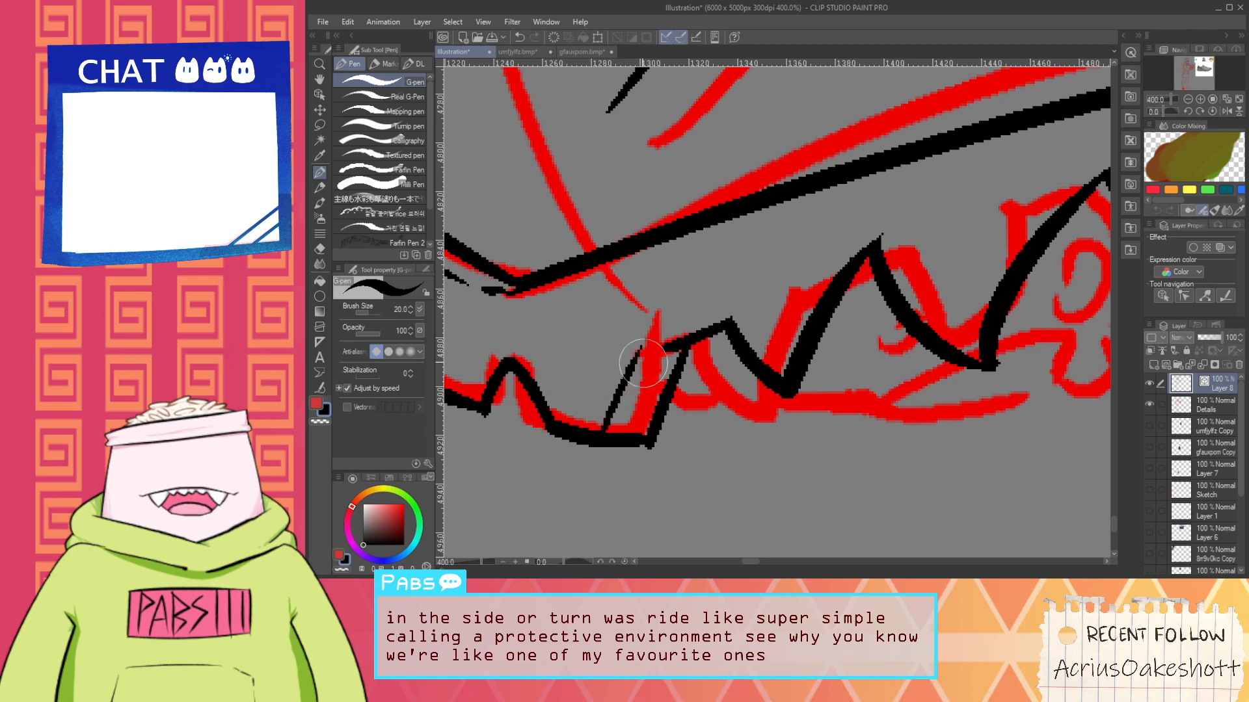
{"action": "key", "text": "ctrl+z"}
{"action": "mouse_move", "coordinate": [603, 432]}
{"action": "left_mouse_down"}
{"action": "mouse_move", "coordinate": [630, 350]}
{"action": "mouse_move", "coordinate": [667, 348]}
{"action": "left_mouse_up"}
{"action": "key", "text": "ctrl+z"}
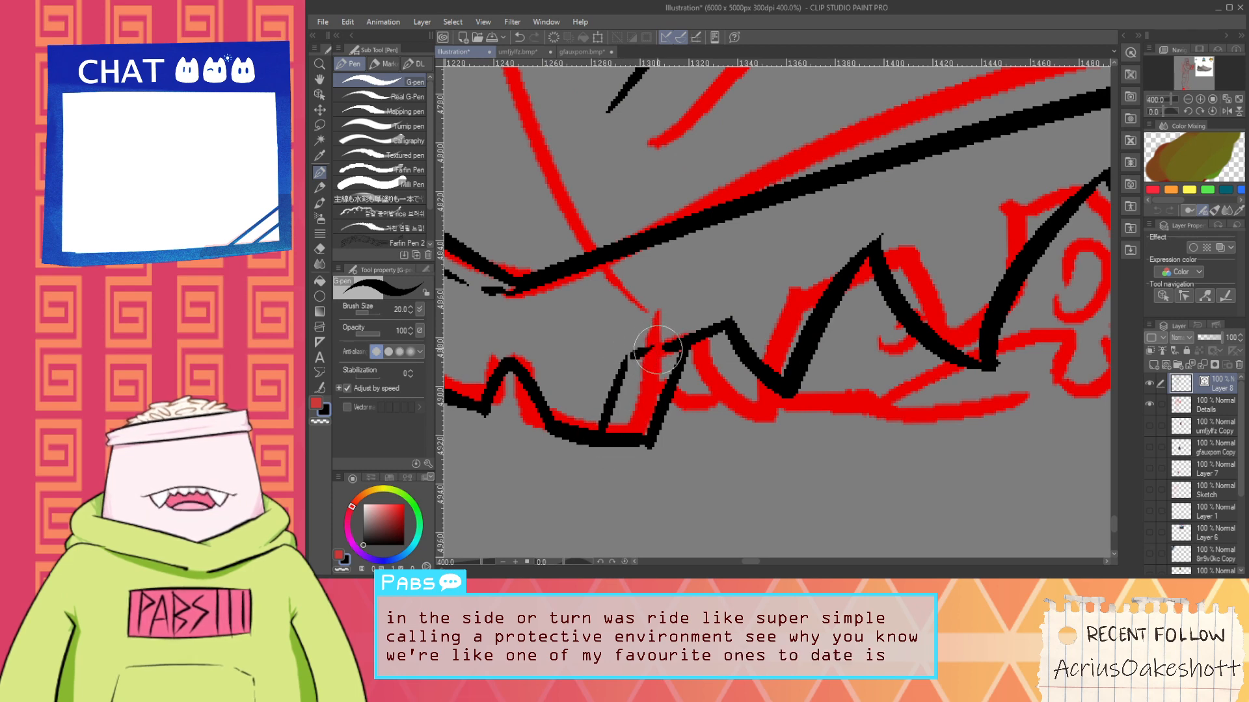
{"action": "scroll", "coordinate": [663, 348], "scroll_direction": "down", "scroll_amount": 3}
{"action": "left_click_drag", "start_coordinate": [815, 361], "coordinate": [808, 388]}
{"action": "scroll", "coordinate": [808, 387], "scroll_direction": "up", "scroll_amount": 1}
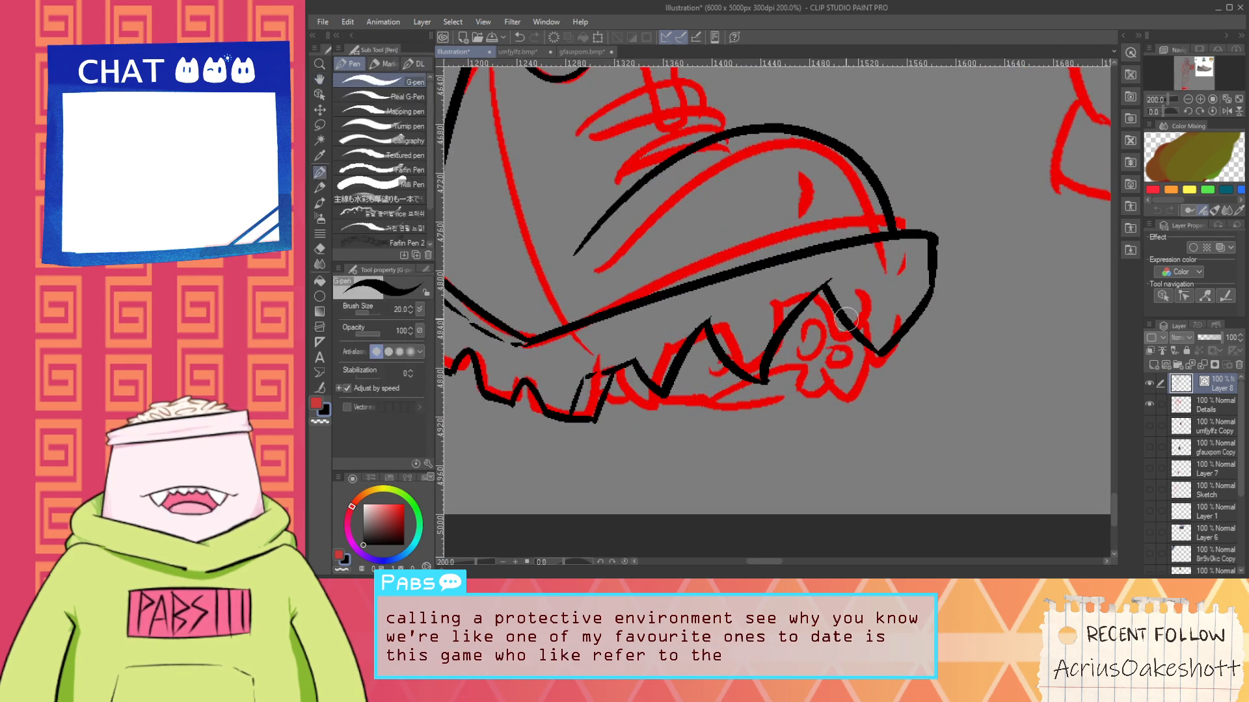
{"action": "left_click_drag", "start_coordinate": [847, 322], "coordinate": [843, 385]}
{"action": "key", "text": "ctrl+z"}
{"action": "mouse_move", "coordinate": [828, 288]}
{"action": "left_mouse_down"}
{"action": "mouse_move", "coordinate": [843, 378]}
{"action": "mouse_move", "coordinate": [866, 310]}
{"action": "mouse_move", "coordinate": [867, 345]}
{"action": "left_mouse_up"}
{"action": "key", "text": "e"}
{"action": "scroll", "coordinate": [836, 358], "scroll_direction": "up", "scroll_amount": 2}
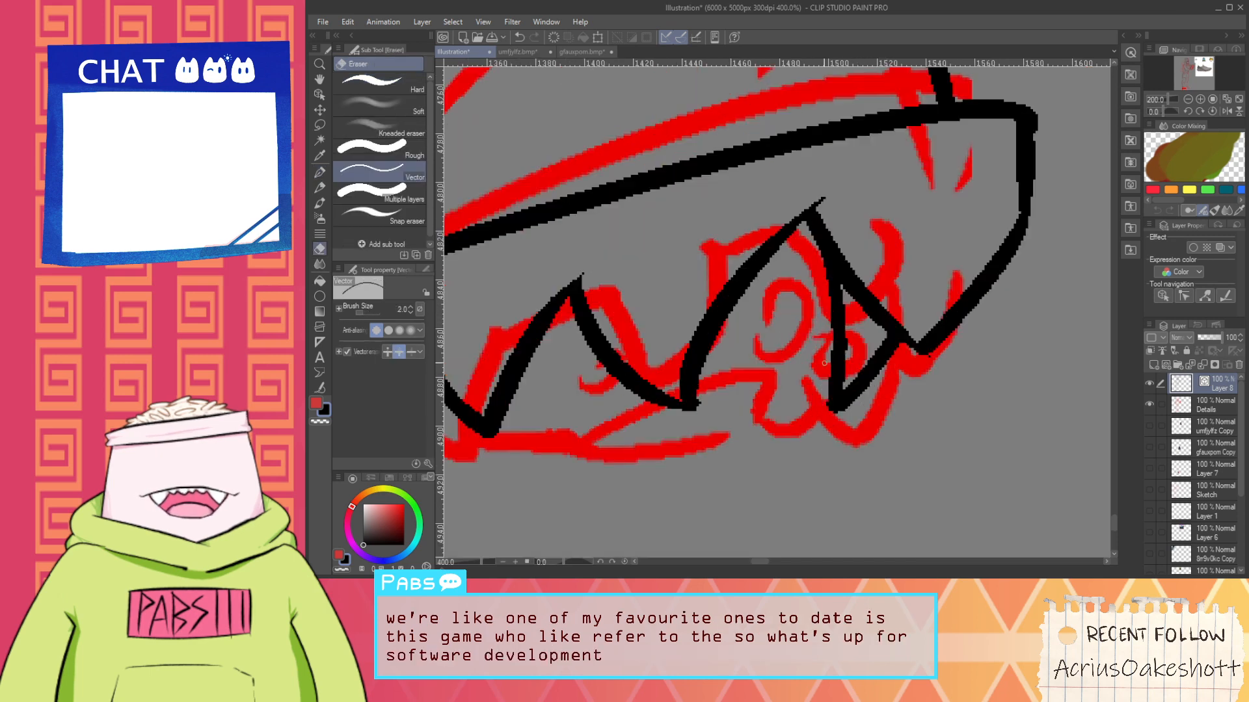
{"action": "key", "text": "p"}
{"action": "scroll", "coordinate": [804, 398], "scroll_direction": "down", "scroll_amount": 2}
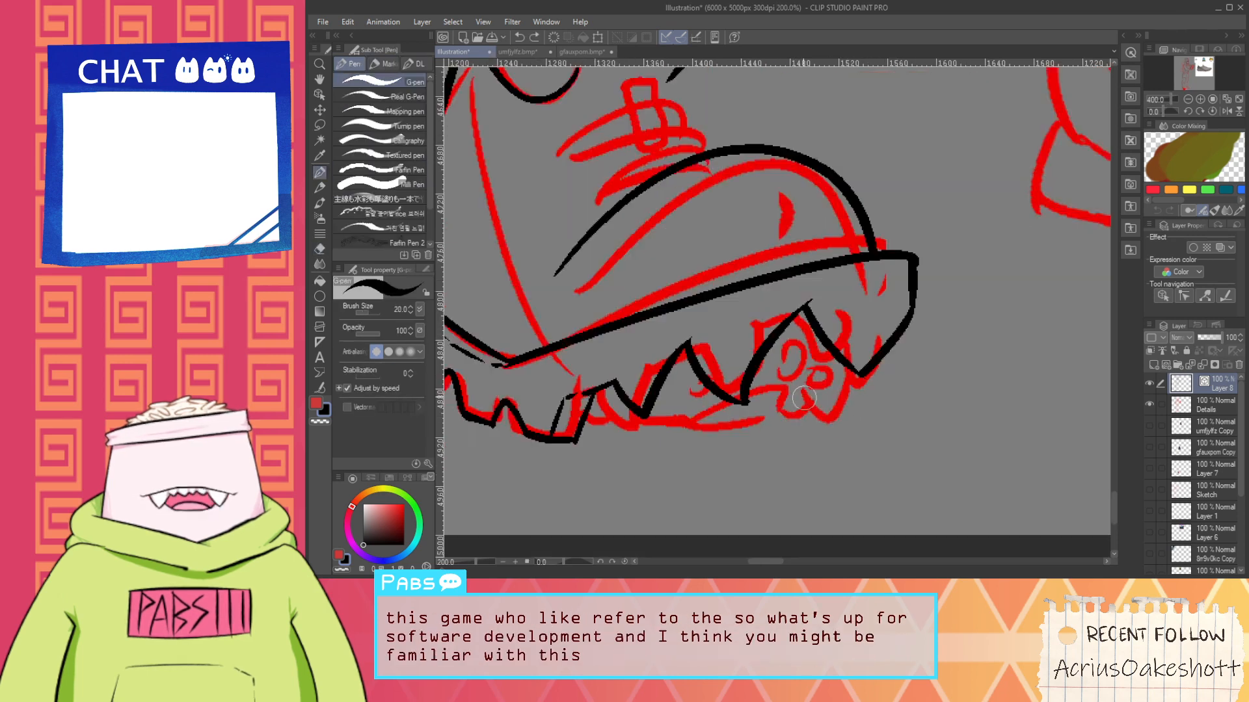
Ink the sole's underside as one long curve from the middle tread up to the toe tread
{"action": "key", "text": "space"}
{"action": "left_click_drag", "start_coordinate": [771, 402], "coordinate": [831, 400]}
{"action": "left_click_drag", "start_coordinate": [641, 423], "coordinate": [806, 410]}
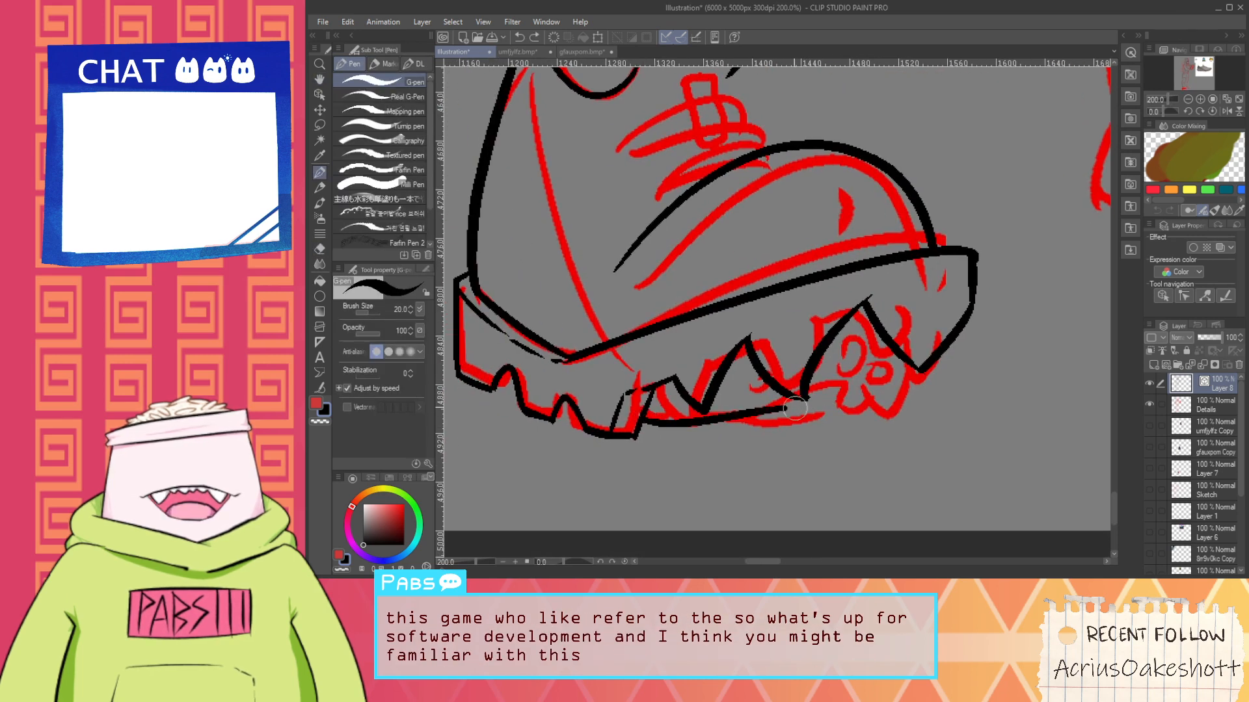
{"action": "key", "text": "ctrl+z"}
{"action": "left_click_drag", "start_coordinate": [641, 421], "coordinate": [838, 433]}
{"action": "key", "text": "ctrl+z"}
{"action": "mouse_move", "coordinate": [632, 423]}
{"action": "left_mouse_down"}
{"action": "mouse_move", "coordinate": [887, 419]}
{"action": "mouse_move", "coordinate": [826, 419]}
{"action": "mouse_move", "coordinate": [919, 351]}
{"action": "left_mouse_up"}
{"action": "key", "text": "e"}
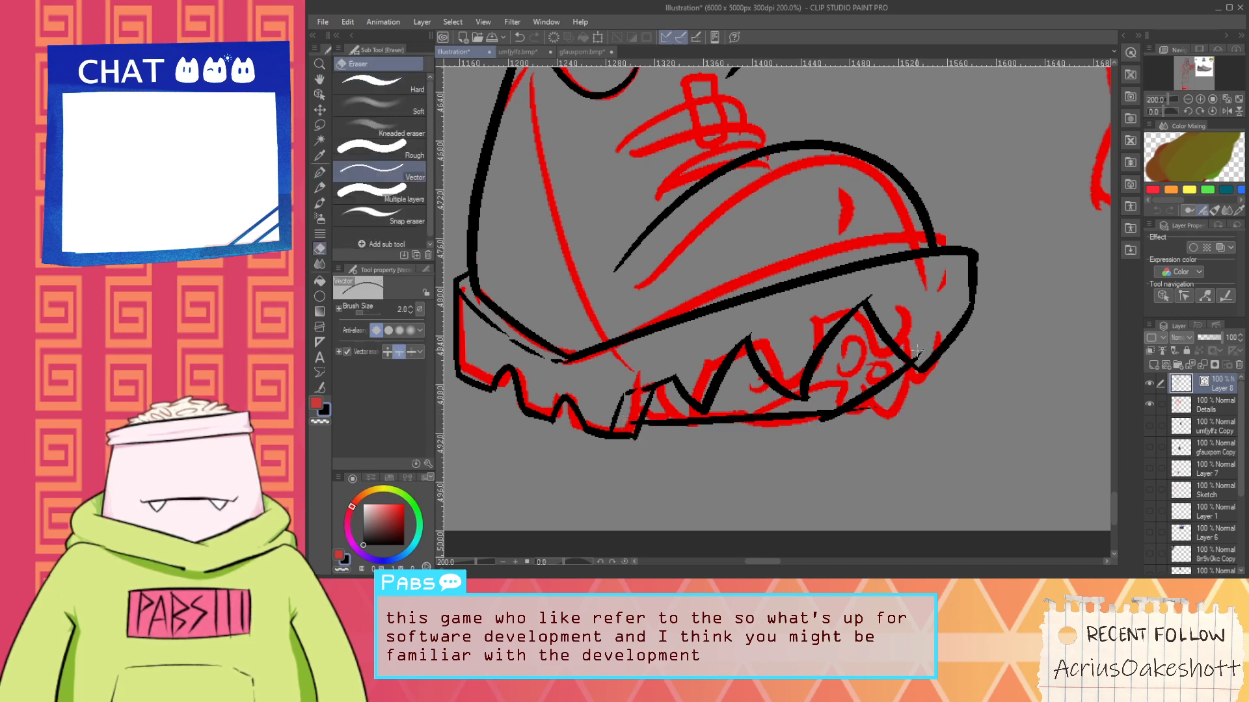
Ink a small pointed tread block beneath the underside curve near the toe
{"action": "mouse_move", "coordinate": [849, 421]}
{"action": "left_mouse_down"}
{"action": "mouse_move", "coordinate": [773, 431]}
{"action": "mouse_move", "coordinate": [849, 448]}
{"action": "mouse_move", "coordinate": [886, 366]}
{"action": "left_mouse_up"}
{"action": "scroll", "coordinate": [629, 428], "scroll_direction": "up", "scroll_amount": 2}
{"action": "scroll", "coordinate": [647, 422], "scroll_direction": "down", "scroll_amount": 2}
{"action": "key", "text": "space"}
{"action": "scroll", "coordinate": [818, 426], "scroll_direction": "up", "scroll_amount": 2}
{"action": "key", "text": "p"}
{"action": "key", "text": "ctrl+z"}
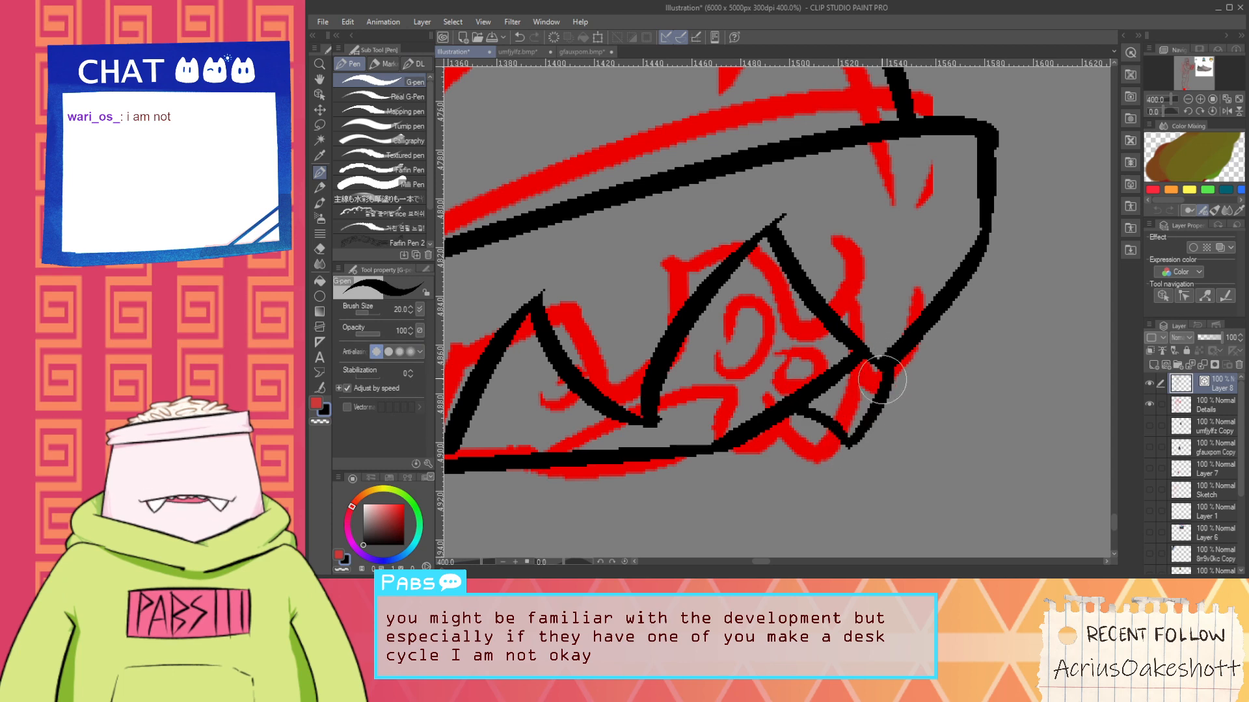
{"action": "key", "text": "ctrl+z"}
{"action": "mouse_move", "coordinate": [839, 445]}
{"action": "left_mouse_down"}
{"action": "mouse_move", "coordinate": [903, 358]}
{"action": "mouse_move", "coordinate": [880, 382]}
{"action": "mouse_move", "coordinate": [932, 262]}
{"action": "left_mouse_up"}
Ink a larger tread block at the toe tip, joining the sole's front edge
{"action": "scroll", "coordinate": [913, 340], "scroll_direction": "down", "scroll_amount": 2}
{"action": "key", "text": "space"}
{"action": "scroll", "coordinate": [880, 382], "scroll_direction": "up", "scroll_amount": 2}
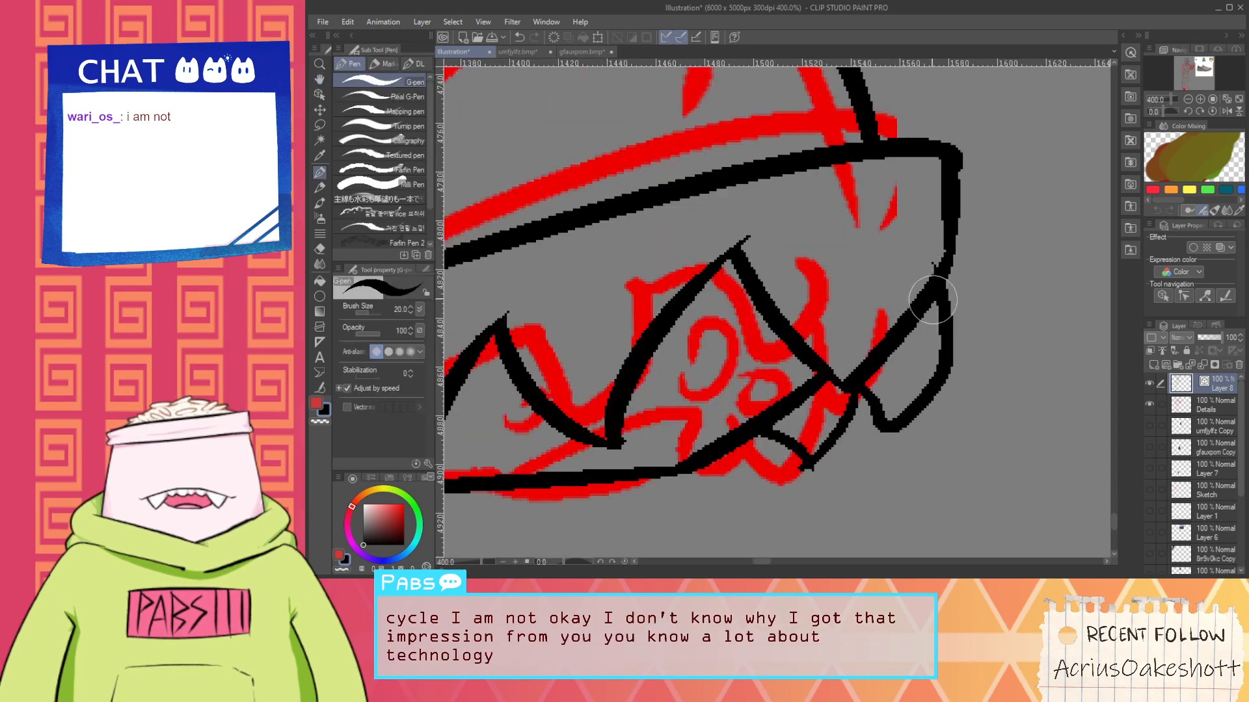
{"action": "key", "text": "ctrl+z"}
{"action": "mouse_move", "coordinate": [861, 382]}
{"action": "left_mouse_down"}
{"action": "mouse_move", "coordinate": [921, 399]}
{"action": "mouse_move", "coordinate": [949, 251]}
{"action": "left_mouse_up"}
{"action": "key", "text": "e"}
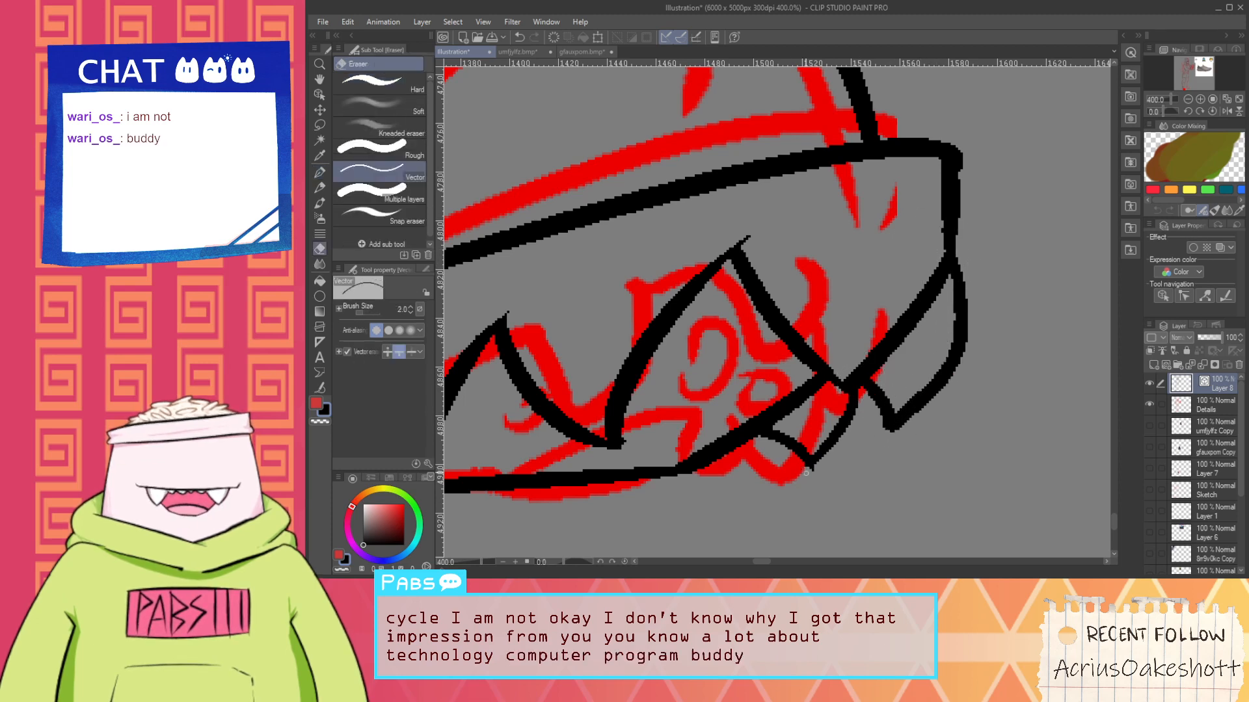
{"action": "scroll", "coordinate": [809, 468], "scroll_direction": "down", "scroll_amount": 2}
Ink the far-side tread contour as curved strokes inside the openings of the front treads
{"action": "key", "text": "p"}
{"action": "scroll", "coordinate": [663, 450], "scroll_direction": "up", "scroll_amount": 2}
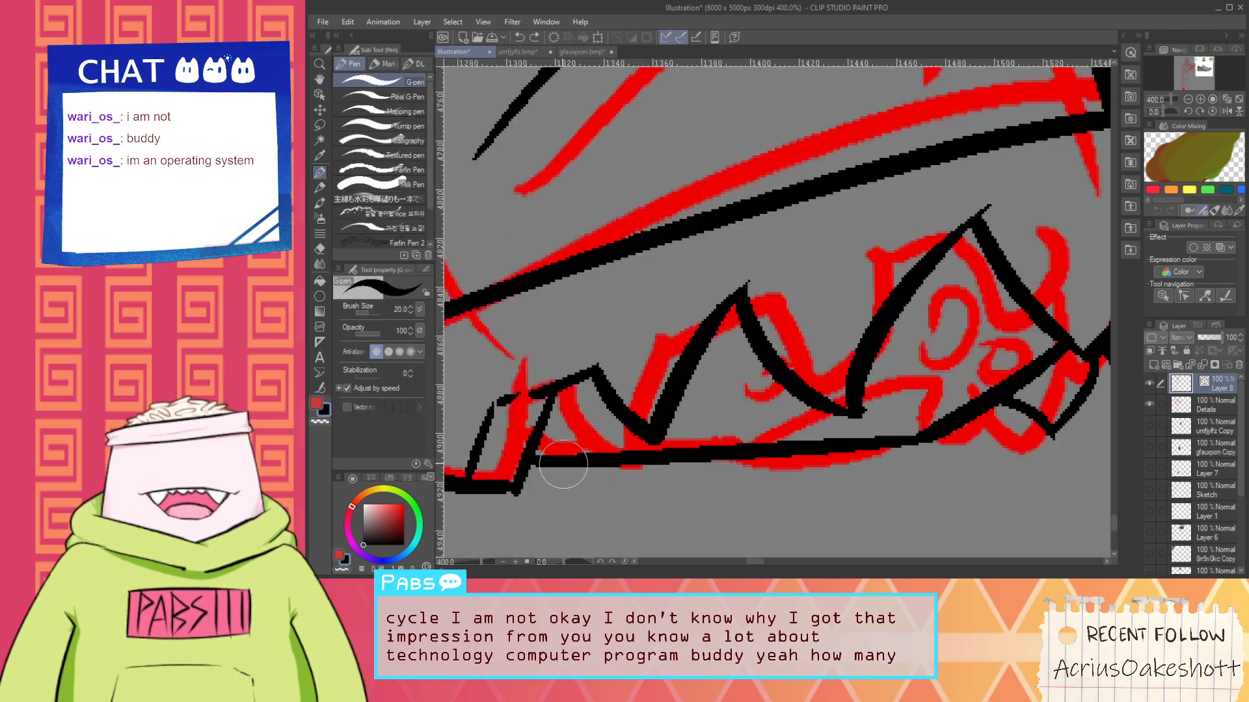
{"action": "mouse_move", "coordinate": [558, 458]}
{"action": "left_mouse_down"}
{"action": "mouse_move", "coordinate": [728, 400]}
{"action": "mouse_move", "coordinate": [769, 399]}
{"action": "mouse_move", "coordinate": [745, 414]}
{"action": "left_mouse_up"}
{"action": "key", "text": "ctrl+z"}
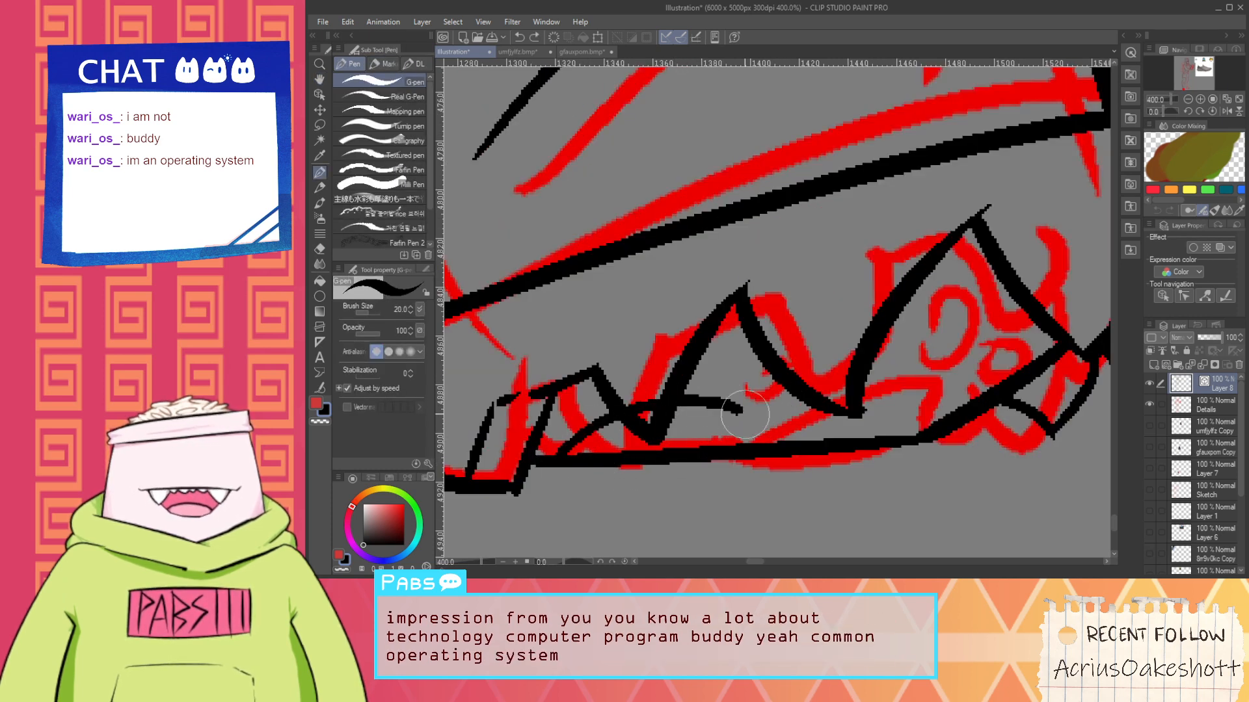
{"action": "left_click_drag", "start_coordinate": [676, 397], "coordinate": [891, 384]}
{"action": "key", "text": "ctrl+z"}
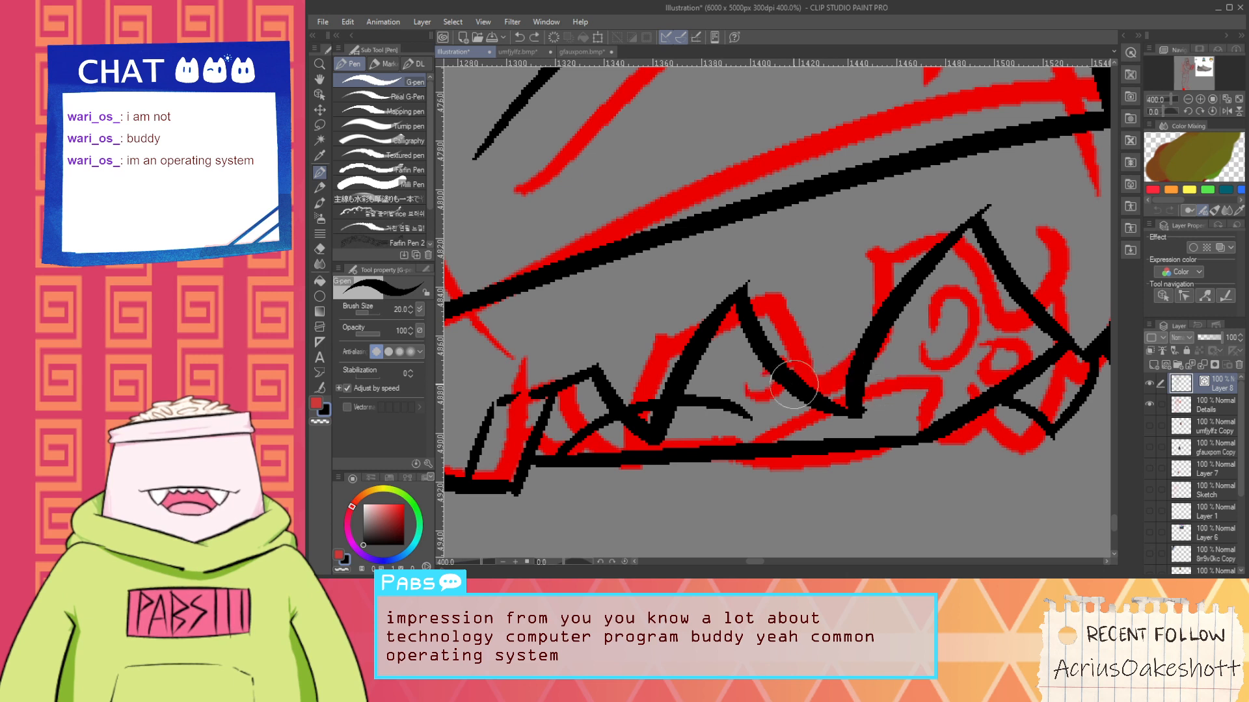
{"action": "mouse_move", "coordinate": [697, 404]}
{"action": "left_mouse_down"}
{"action": "mouse_move", "coordinate": [928, 394]}
{"action": "mouse_move", "coordinate": [892, 435]}
{"action": "mouse_move", "coordinate": [892, 413]}
{"action": "mouse_move", "coordinate": [919, 409]}
{"action": "mouse_move", "coordinate": [912, 441]}
{"action": "left_mouse_up"}
{"action": "key", "text": "ctrl+z"}
{"action": "key", "text": "ctrl+z"}
{"action": "mouse_move", "coordinate": [690, 410]}
{"action": "left_mouse_down"}
{"action": "mouse_move", "coordinate": [837, 351]}
{"action": "mouse_move", "coordinate": [921, 404]}
{"action": "mouse_move", "coordinate": [919, 447]}
{"action": "left_mouse_up"}
{"action": "key", "text": "e"}
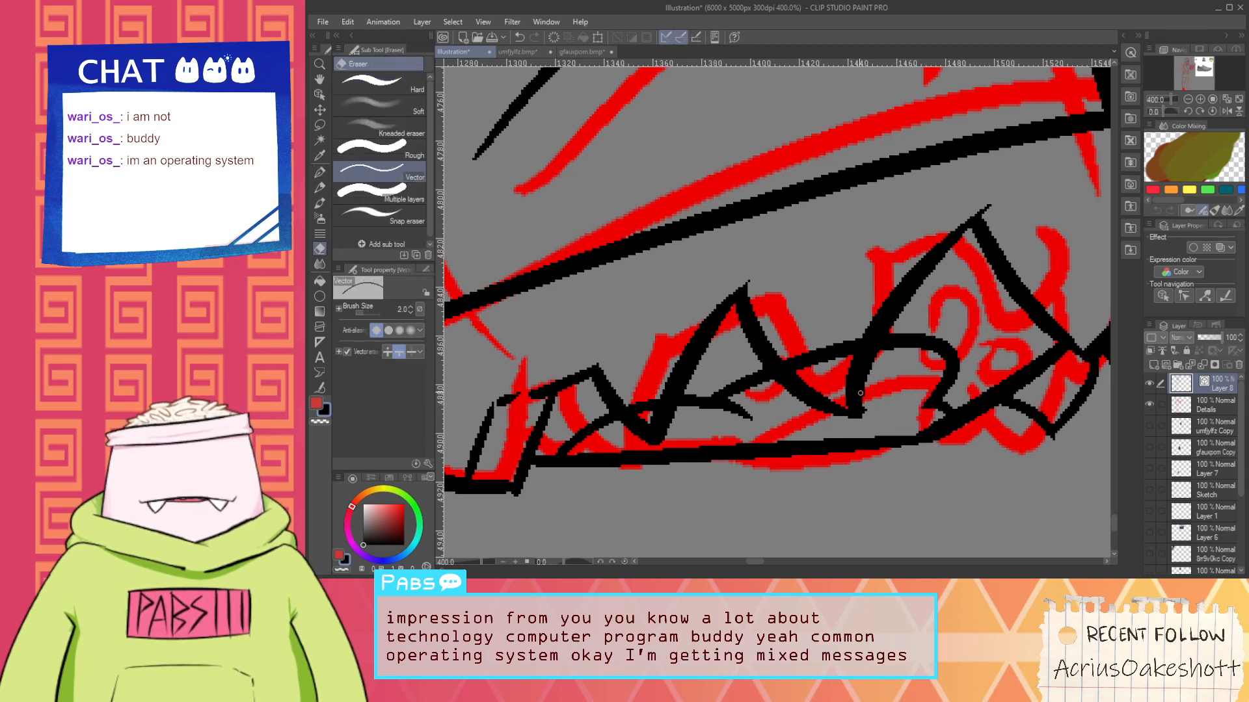
Erase the parts of the far-side contour that cross over the near treads
{"action": "left_click_drag", "start_coordinate": [831, 364], "coordinate": [821, 333]}
{"action": "left_click_drag", "start_coordinate": [743, 399], "coordinate": [733, 418]}
{"action": "left_click_drag", "start_coordinate": [649, 397], "coordinate": [643, 407]}
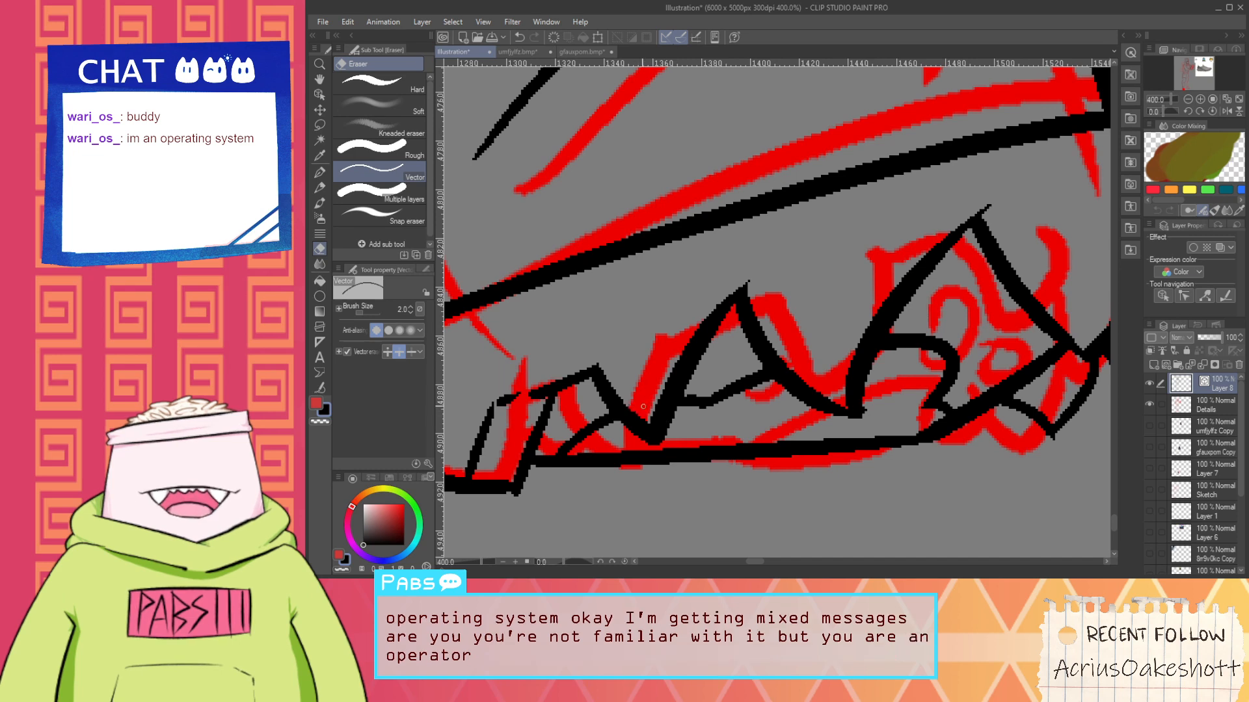
Ink small curved underside details inside the toe tread opening and the neighbouring middle opening
{"action": "scroll", "coordinate": [643, 407], "scroll_direction": "down", "scroll_amount": 3}
{"action": "scroll", "coordinate": [779, 369], "scroll_direction": "up", "scroll_amount": 3}
{"action": "key", "text": "p"}
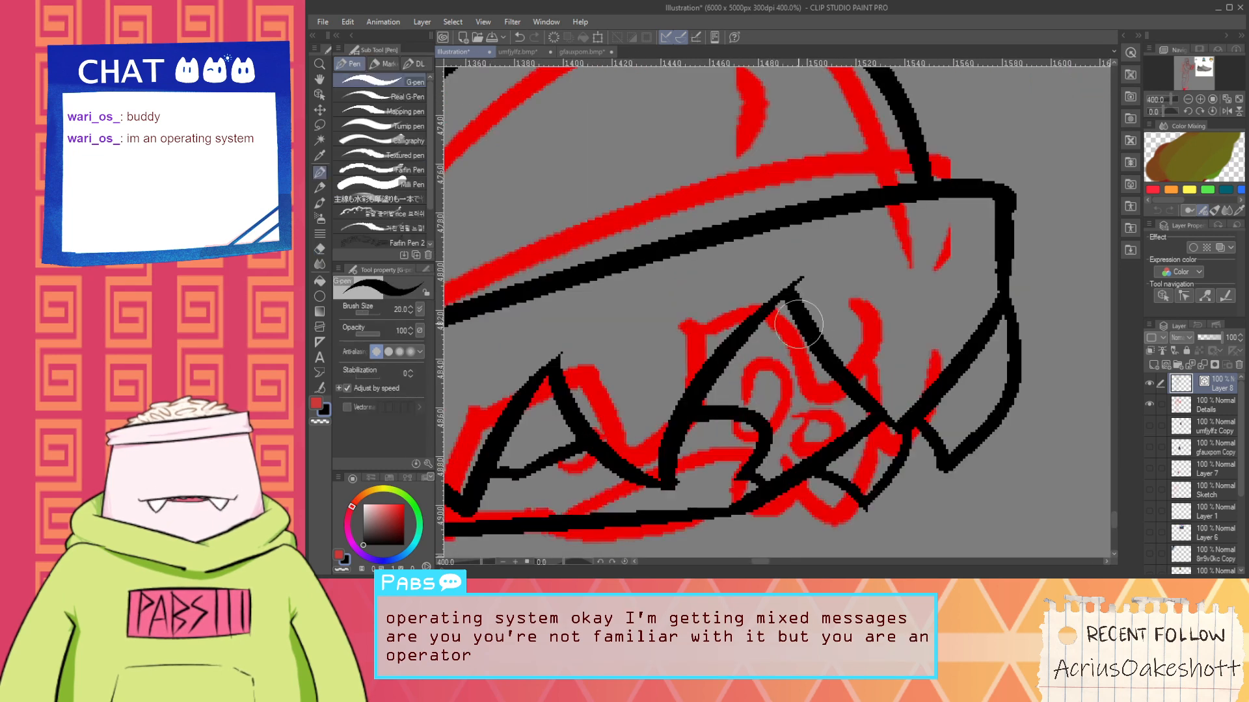
{"action": "mouse_move", "coordinate": [794, 324]}
{"action": "left_mouse_down"}
{"action": "mouse_move", "coordinate": [802, 390]}
{"action": "mouse_move", "coordinate": [857, 350]}
{"action": "mouse_move", "coordinate": [824, 453]}
{"action": "left_mouse_up"}
{"action": "key", "text": "e"}
{"action": "key", "text": "p"}
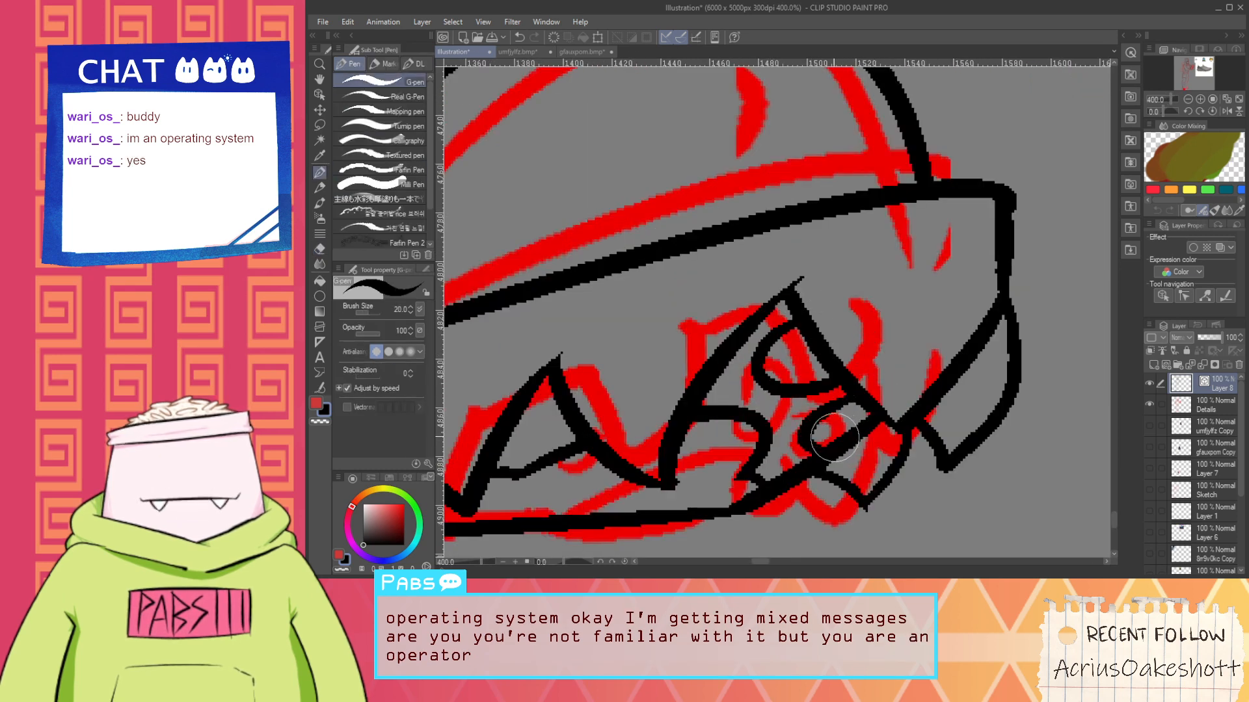
{"action": "key", "text": "space"}
{"action": "left_click_drag", "start_coordinate": [672, 431], "coordinate": [859, 415]}
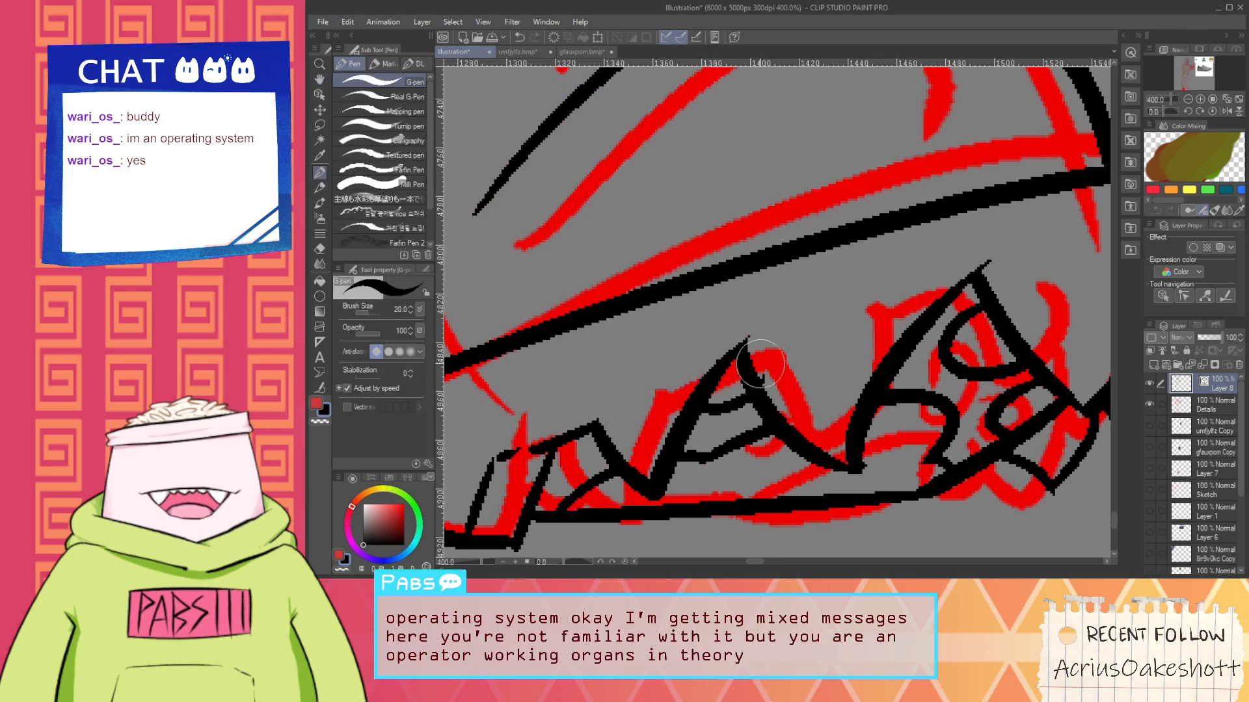
{"action": "key", "text": "e"}
Ink a short line below the shoe's tongue and the outline of the upper lace band
{"action": "scroll", "coordinate": [764, 372], "scroll_direction": "down", "scroll_amount": 4}
{"action": "key", "text": "space"}
{"action": "mouse_move", "coordinate": [847, 368]}
{"action": "left_mouse_down"}
{"action": "mouse_move", "coordinate": [813, 410]}
{"action": "mouse_move", "coordinate": [820, 430]}
{"action": "left_mouse_up"}
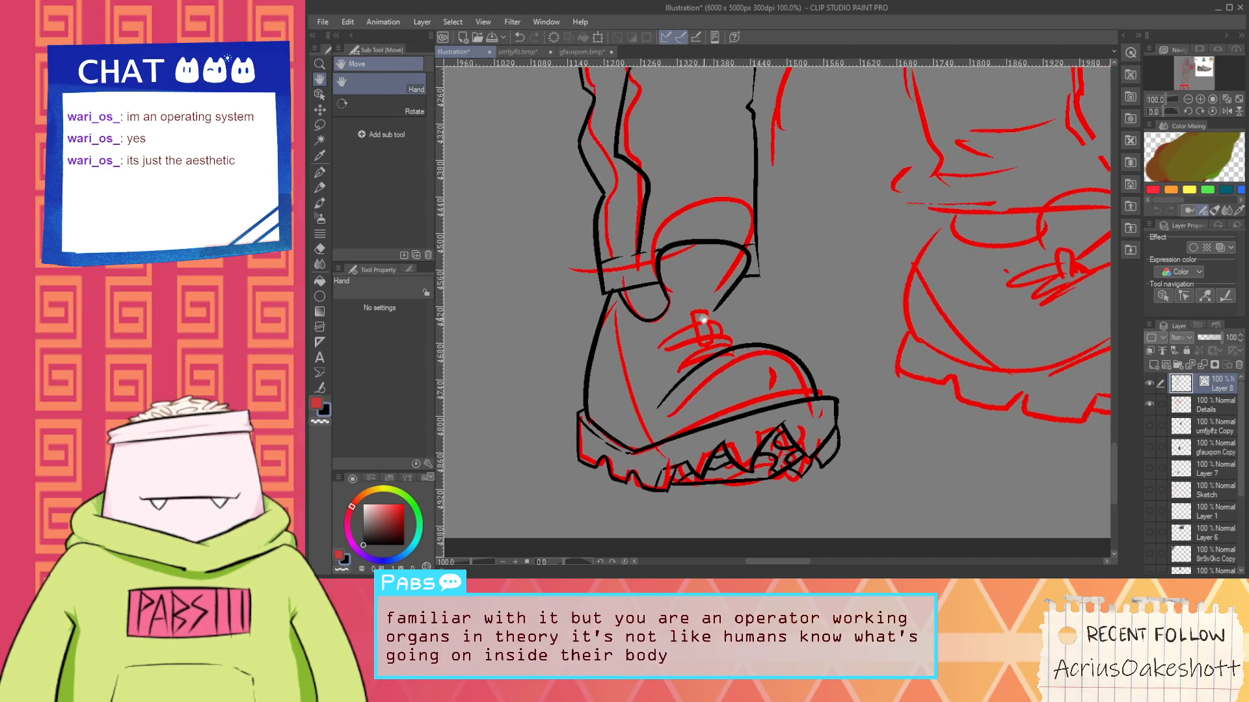
{"action": "scroll", "coordinate": [712, 317], "scroll_direction": "up", "scroll_amount": 2}
{"action": "key", "text": "p"}
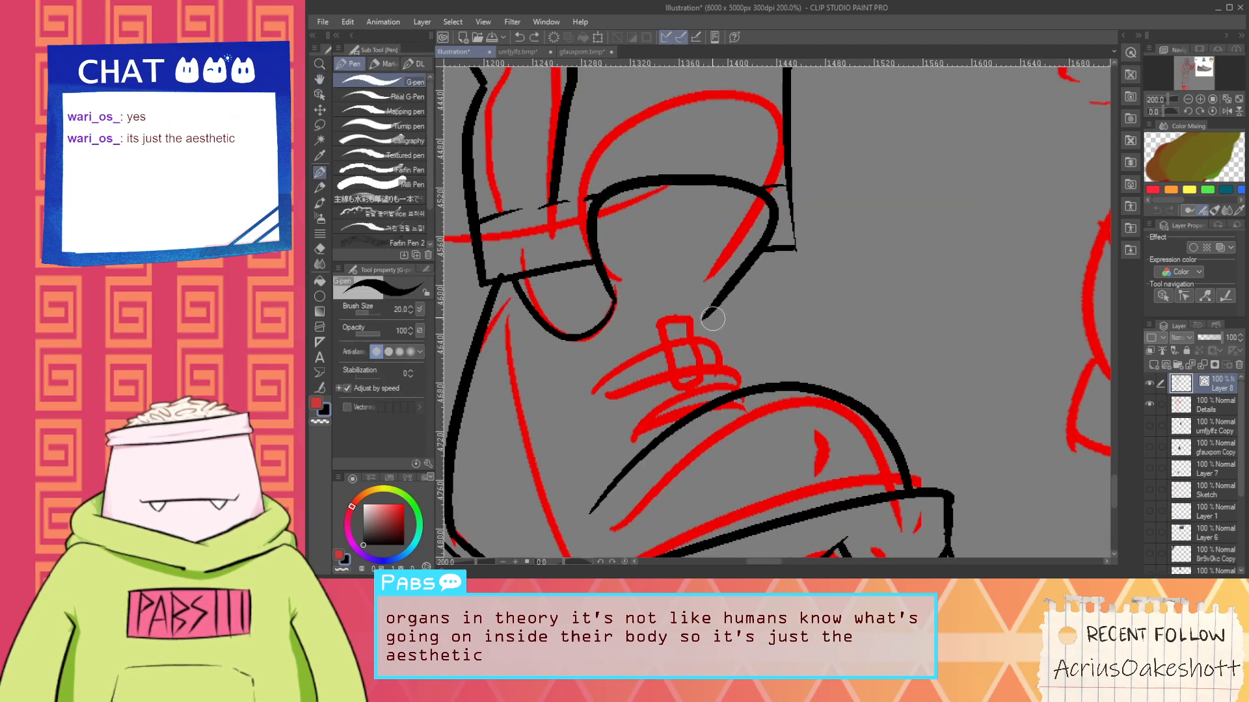
{"action": "scroll", "coordinate": [678, 351], "scroll_direction": "up", "scroll_amount": 2}
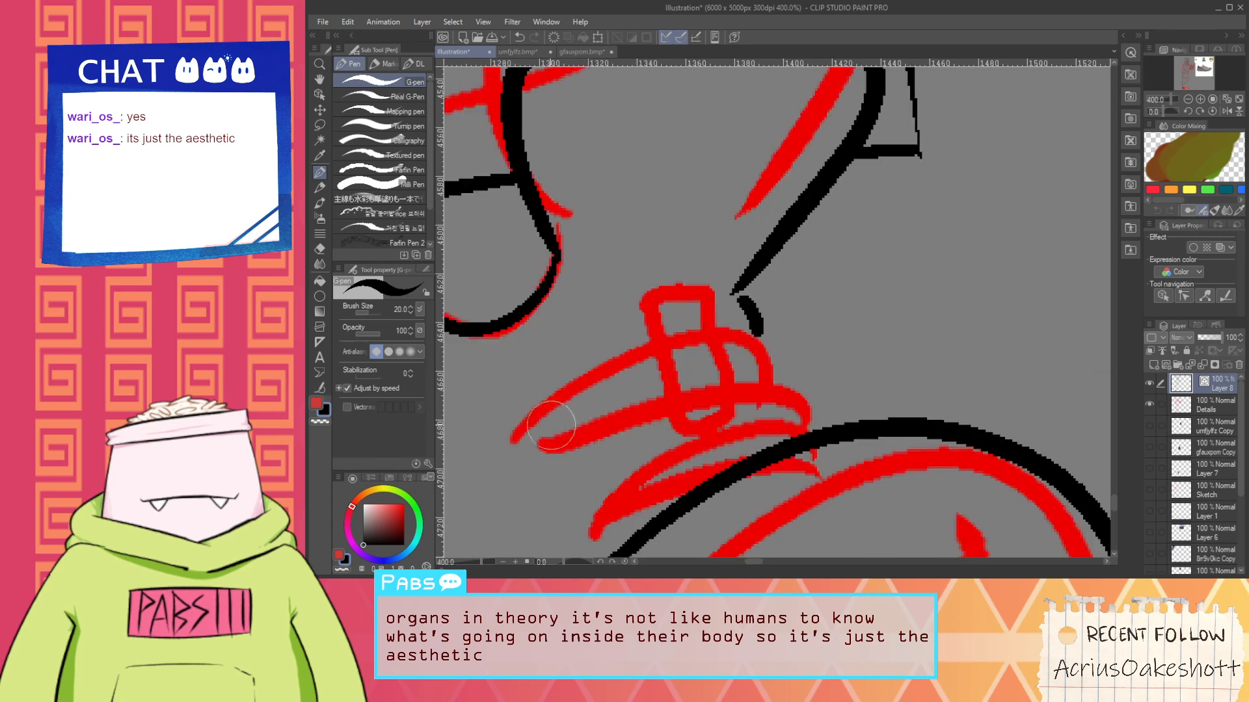
{"action": "mouse_move", "coordinate": [512, 443]}
{"action": "left_mouse_down"}
{"action": "mouse_move", "coordinate": [807, 411]}
{"action": "mouse_move", "coordinate": [576, 392]}
{"action": "mouse_move", "coordinate": [774, 418]}
{"action": "left_mouse_up"}
{"action": "key", "text": "ctrl+z"}
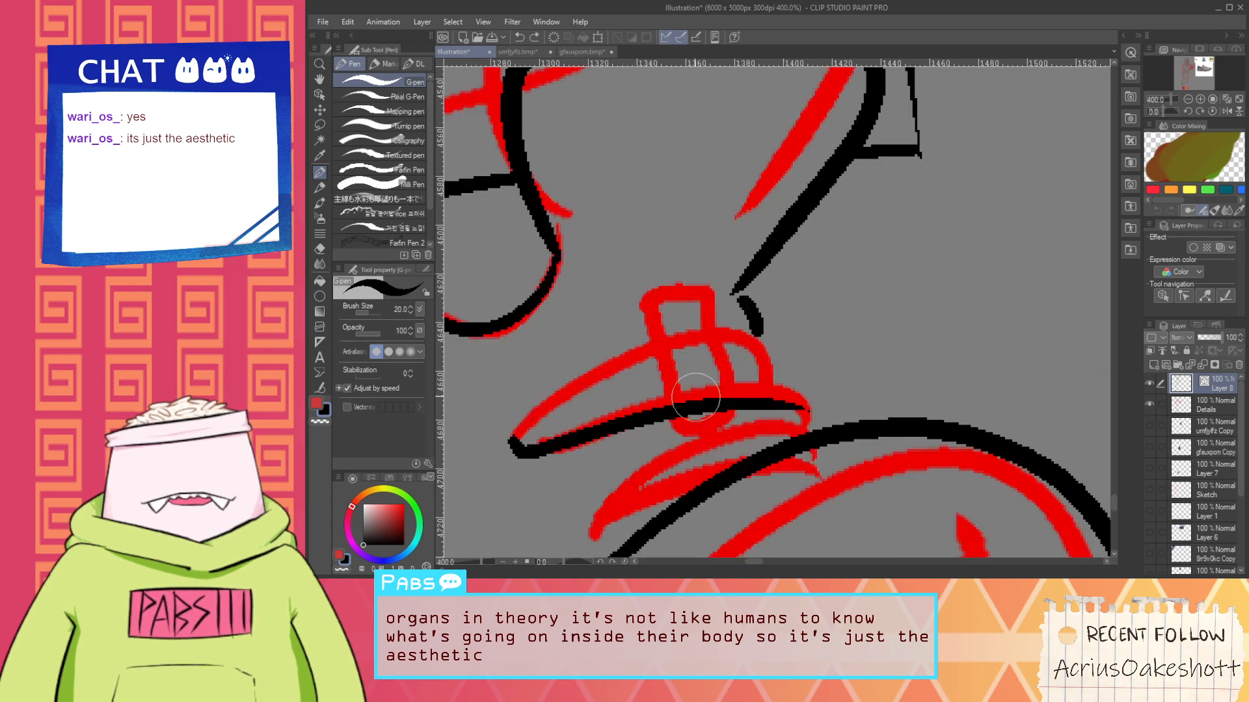
{"action": "left_click_drag", "start_coordinate": [513, 443], "coordinate": [796, 409]}
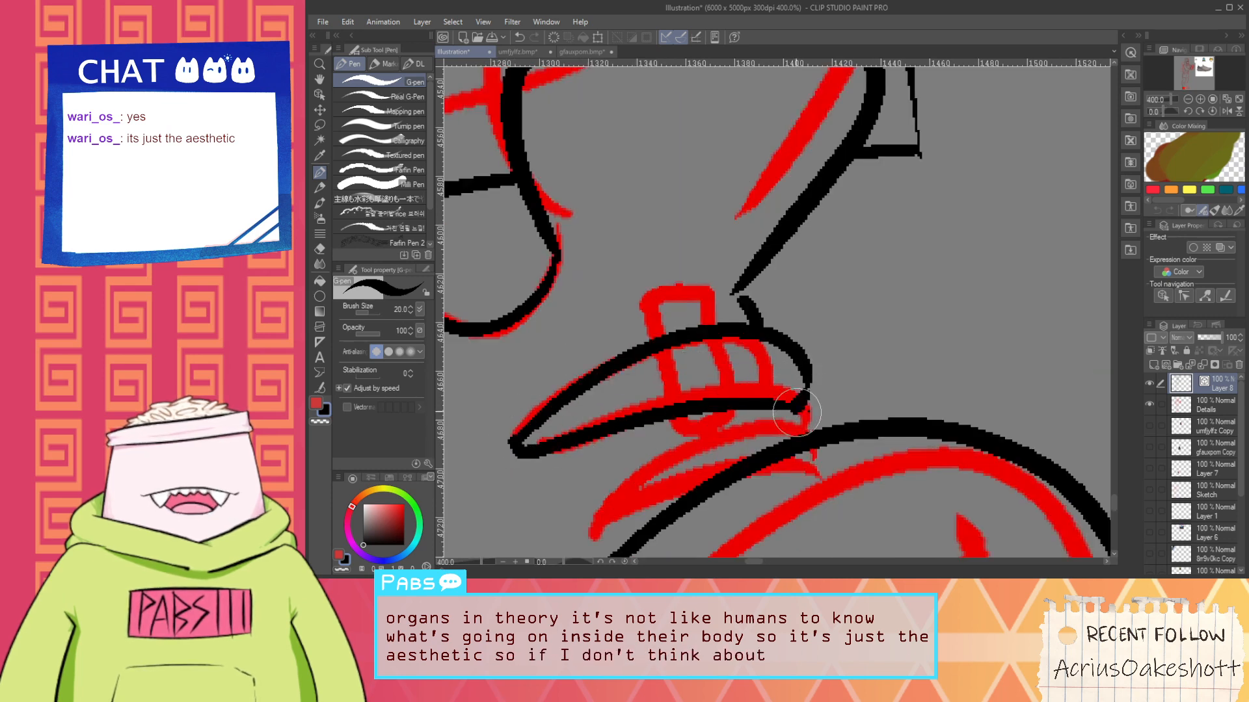
Try to trim the overlapping line ends at the toe-side corner of the upper lace band
{"action": "key", "text": "e"}
{"action": "left_click", "coordinate": [808, 403]}
{"action": "key", "text": "ctrl+z"}
{"action": "left_click", "coordinate": [797, 411]}
{"action": "key", "text": "ctrl+z"}
{"action": "scroll", "coordinate": [795, 412], "scroll_direction": "up", "scroll_amount": 2}
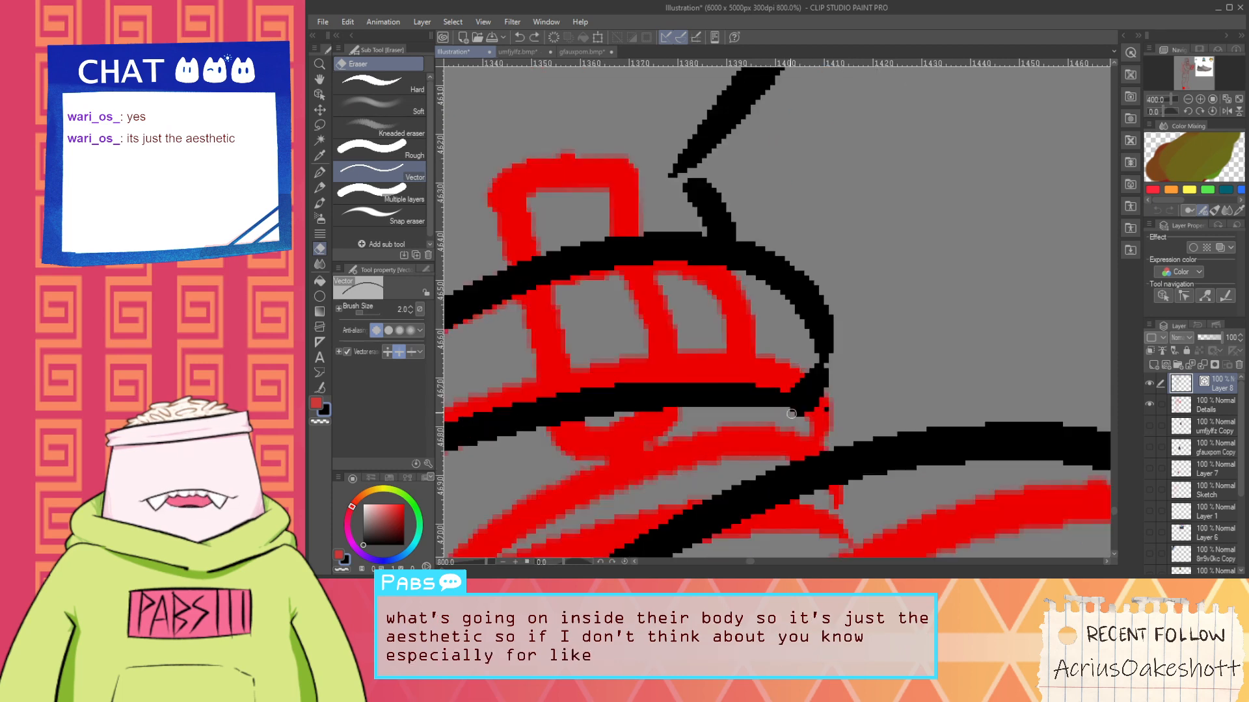
{"action": "left_click", "coordinate": [800, 411]}
{"action": "key", "text": "ctrl+z"}
{"action": "key", "text": "p"}
{"action": "key", "text": "e"}
{"action": "left_click", "coordinate": [799, 411]}
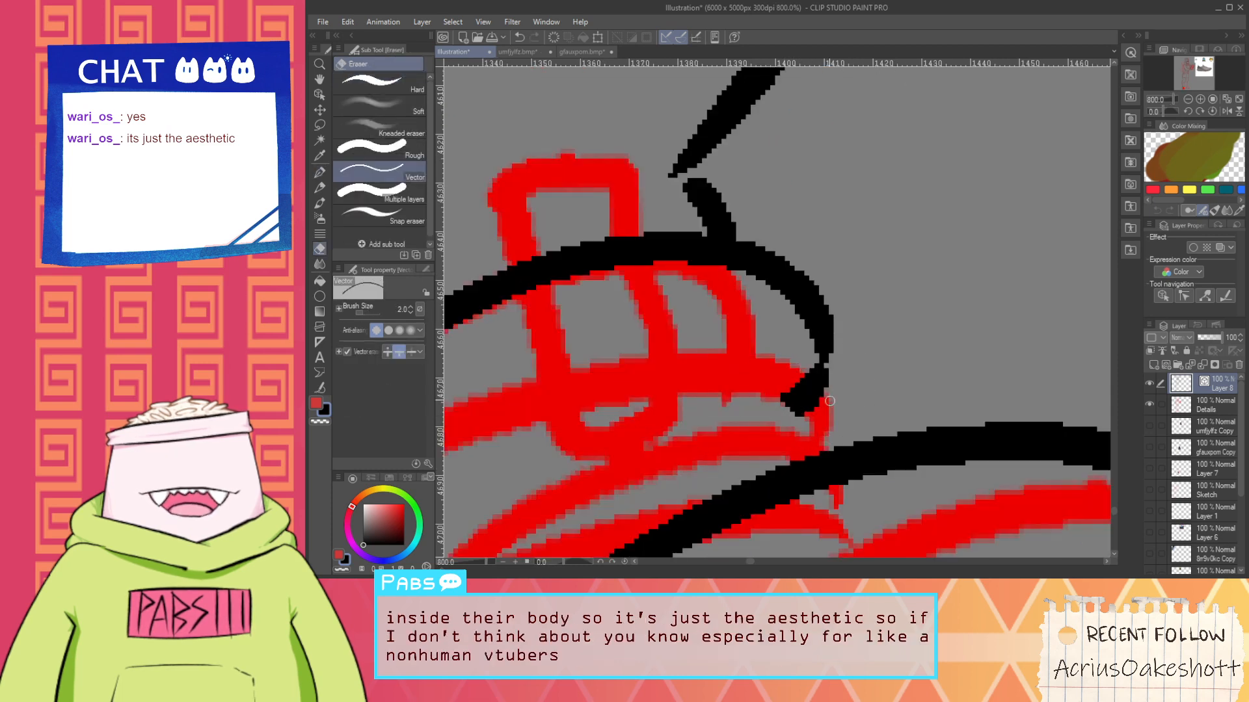
{"action": "key", "text": "ctrl+z"}
Ink the outline of a second lace band with a rounded end just below the upper lace band
{"action": "scroll", "coordinate": [812, 411], "scroll_direction": "down", "scroll_amount": 2}
{"action": "key", "text": "space"}
{"action": "left_click_drag", "start_coordinate": [747, 426], "coordinate": [816, 344]}
{"action": "key", "text": "p"}
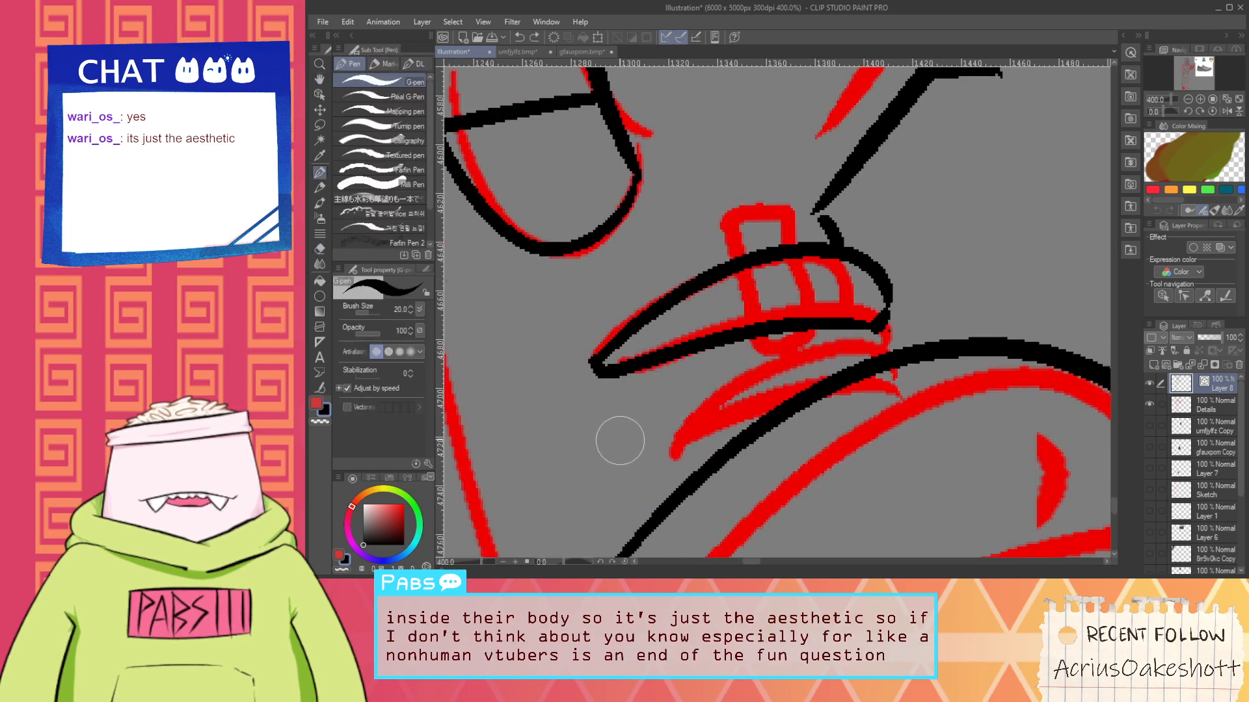
{"action": "mouse_move", "coordinate": [620, 441]}
{"action": "left_mouse_down"}
{"action": "mouse_move", "coordinate": [867, 359]}
{"action": "mouse_move", "coordinate": [641, 419]}
{"action": "mouse_move", "coordinate": [888, 356]}
{"action": "left_mouse_up"}
{"action": "key", "text": "ctrl+z"}
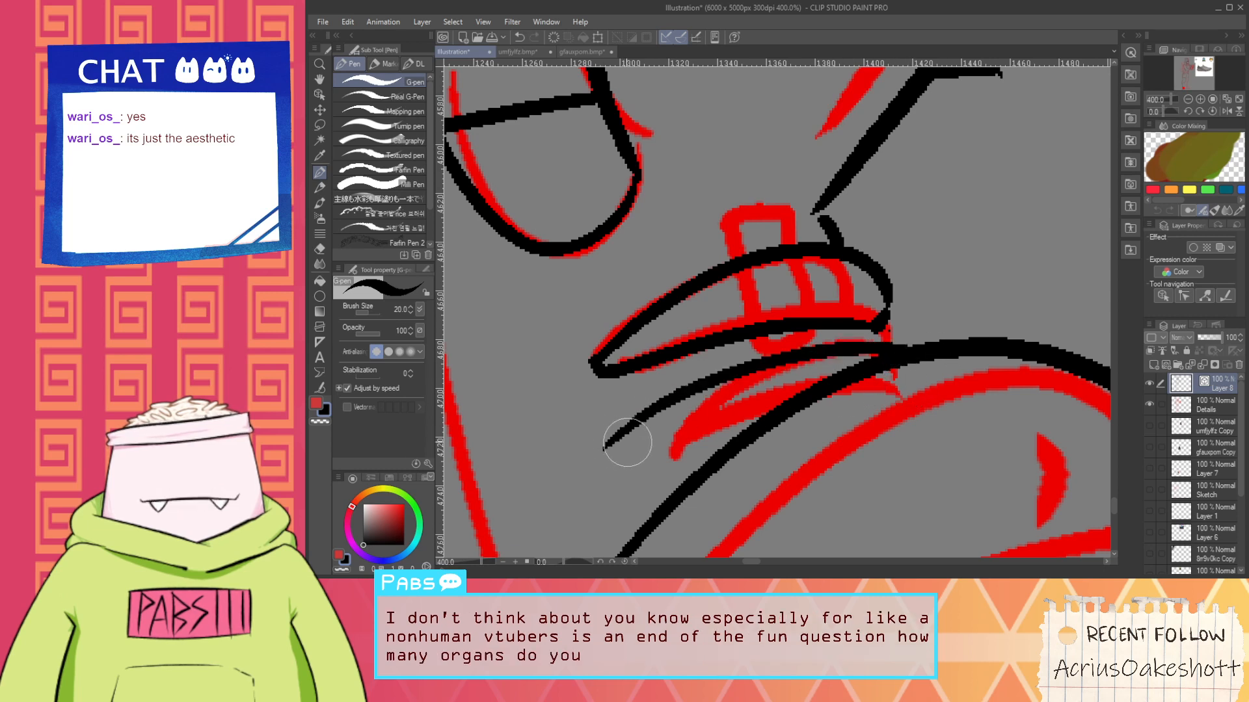
{"action": "mouse_move", "coordinate": [606, 447]}
{"action": "left_mouse_down"}
{"action": "mouse_move", "coordinate": [619, 473]}
{"action": "mouse_move", "coordinate": [766, 443]}
{"action": "left_mouse_up"}
{"action": "key", "text": "ctrl+z"}
{"action": "key", "text": "ctrl+z"}
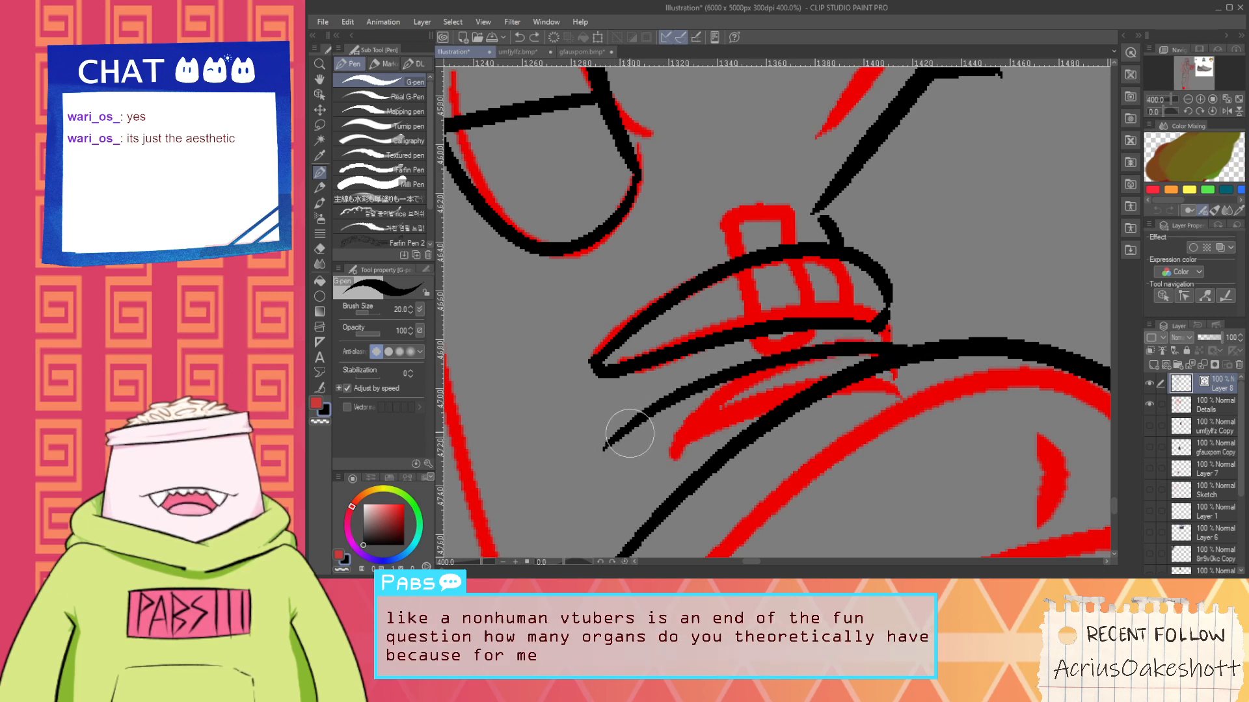
{"action": "left_click_drag", "start_coordinate": [608, 449], "coordinate": [768, 416]}
{"action": "key", "text": "e"}
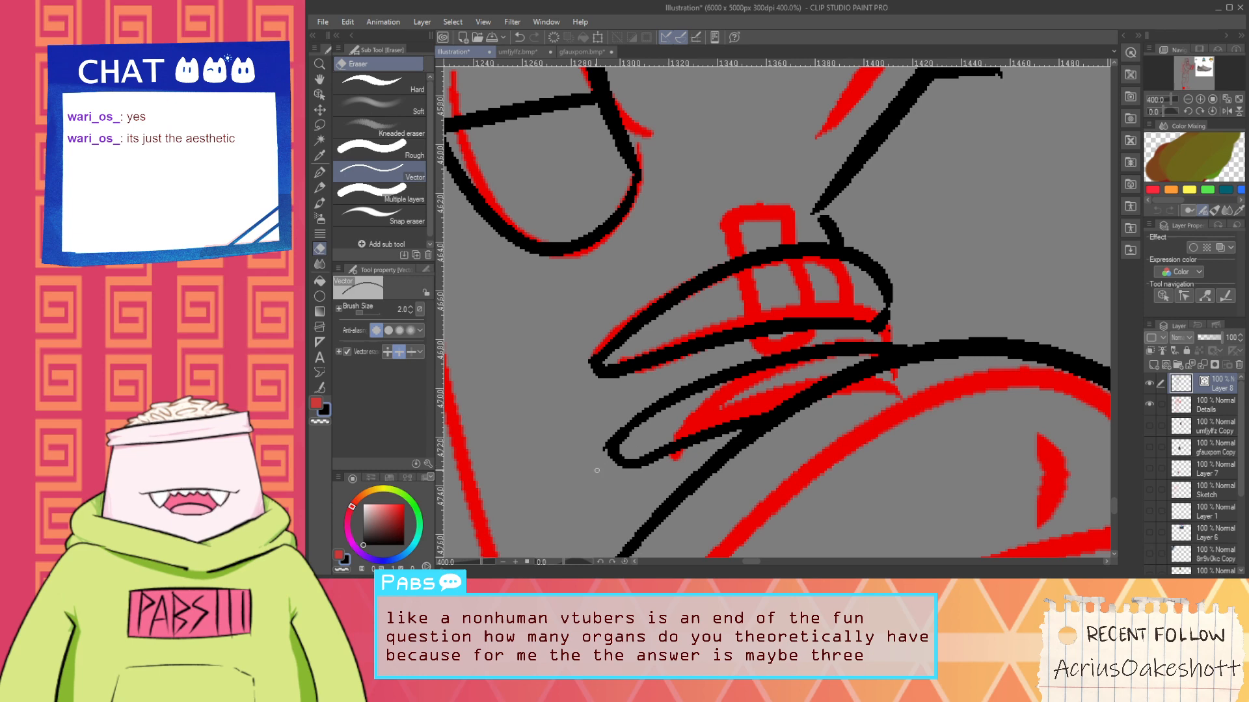
{"action": "left_click_drag", "start_coordinate": [596, 470], "coordinate": [597, 457]}
{"action": "key", "text": "ctrl+z"}
{"action": "scroll", "coordinate": [633, 433], "scroll_direction": "up", "scroll_amount": 2}
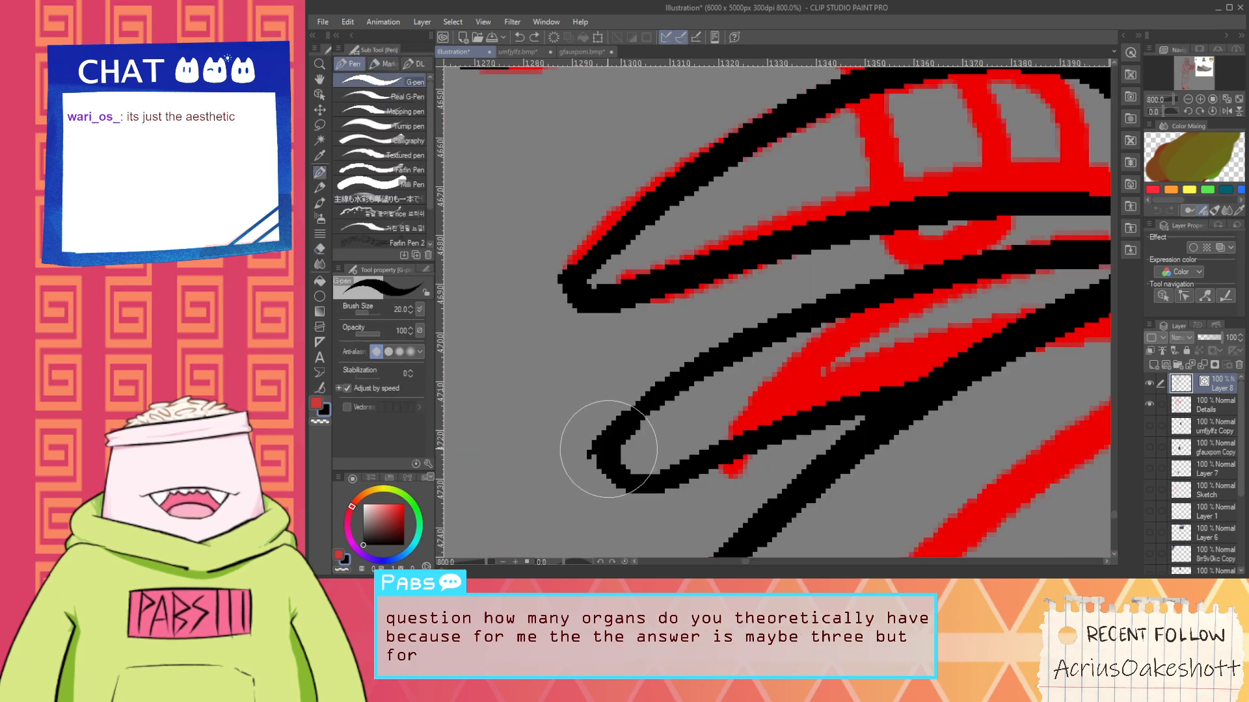
{"action": "scroll", "coordinate": [616, 435], "scroll_direction": "down", "scroll_amount": 7}
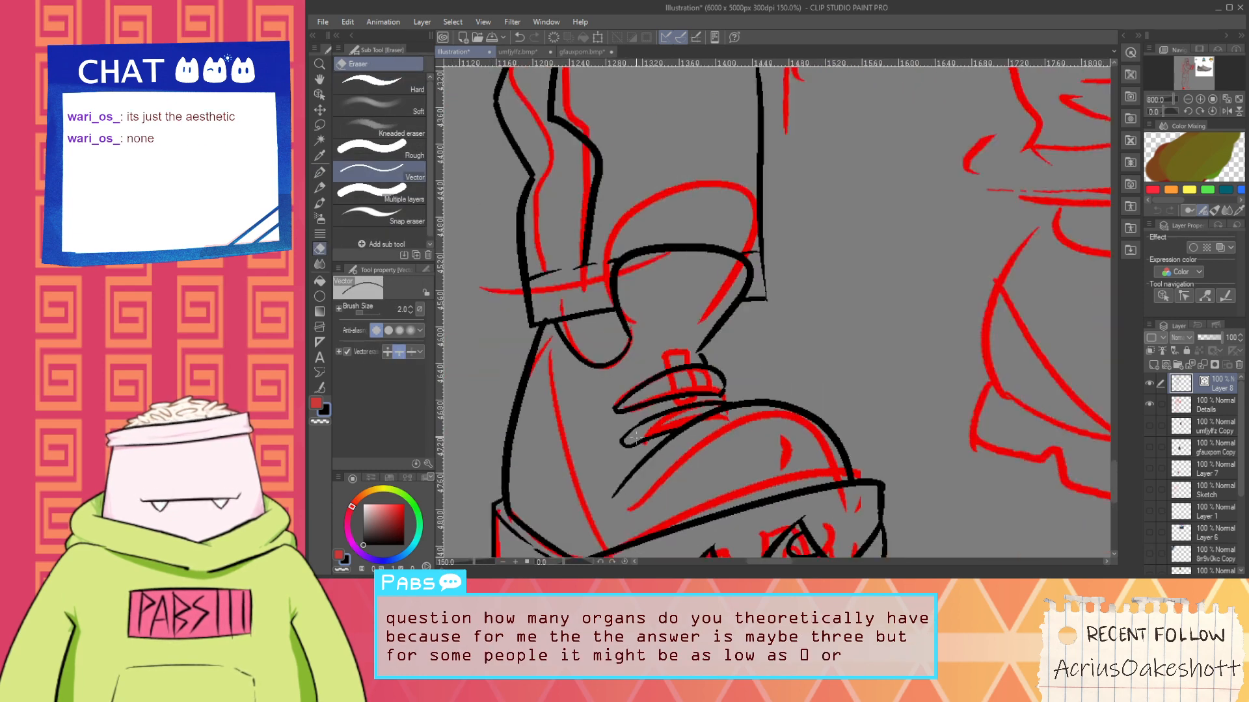
Ink the short upright lace piece crossing the upper lace band and erase its overlapping line parts
{"action": "key", "text": "h"}
{"action": "scroll", "coordinate": [701, 420], "scroll_direction": "up", "scroll_amount": 3}
{"action": "key", "text": "p"}
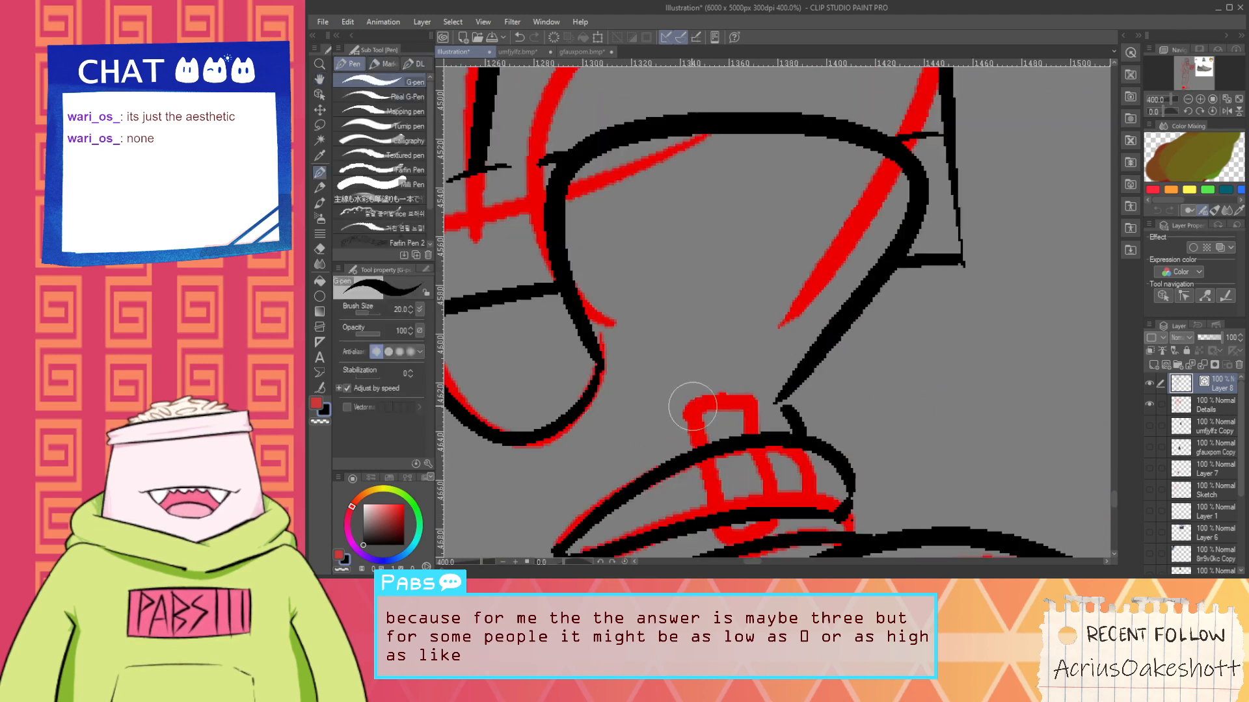
{"action": "scroll", "coordinate": [699, 423], "scroll_direction": "down", "scroll_amount": 1}
{"action": "scroll", "coordinate": [697, 424], "scroll_direction": "up", "scroll_amount": 1}
{"action": "mouse_move", "coordinate": [701, 386]}
{"action": "left_mouse_down"}
{"action": "mouse_move", "coordinate": [723, 435]}
{"action": "mouse_move", "coordinate": [724, 515]}
{"action": "mouse_move", "coordinate": [749, 396]}
{"action": "mouse_move", "coordinate": [766, 518]}
{"action": "left_mouse_up"}
{"action": "key", "text": "e"}
{"action": "mouse_move", "coordinate": [738, 436]}
{"action": "left_mouse_down"}
{"action": "mouse_move", "coordinate": [738, 495]}
{"action": "mouse_move", "coordinate": [761, 423]}
{"action": "left_mouse_up"}
{"action": "scroll", "coordinate": [762, 504], "scroll_direction": "down", "scroll_amount": 4}
Ink a round patch inside the tongue area above the laces
{"action": "key", "text": "space"}
{"action": "scroll", "coordinate": [759, 413], "scroll_direction": "up", "scroll_amount": 2}
{"action": "key", "text": "p"}
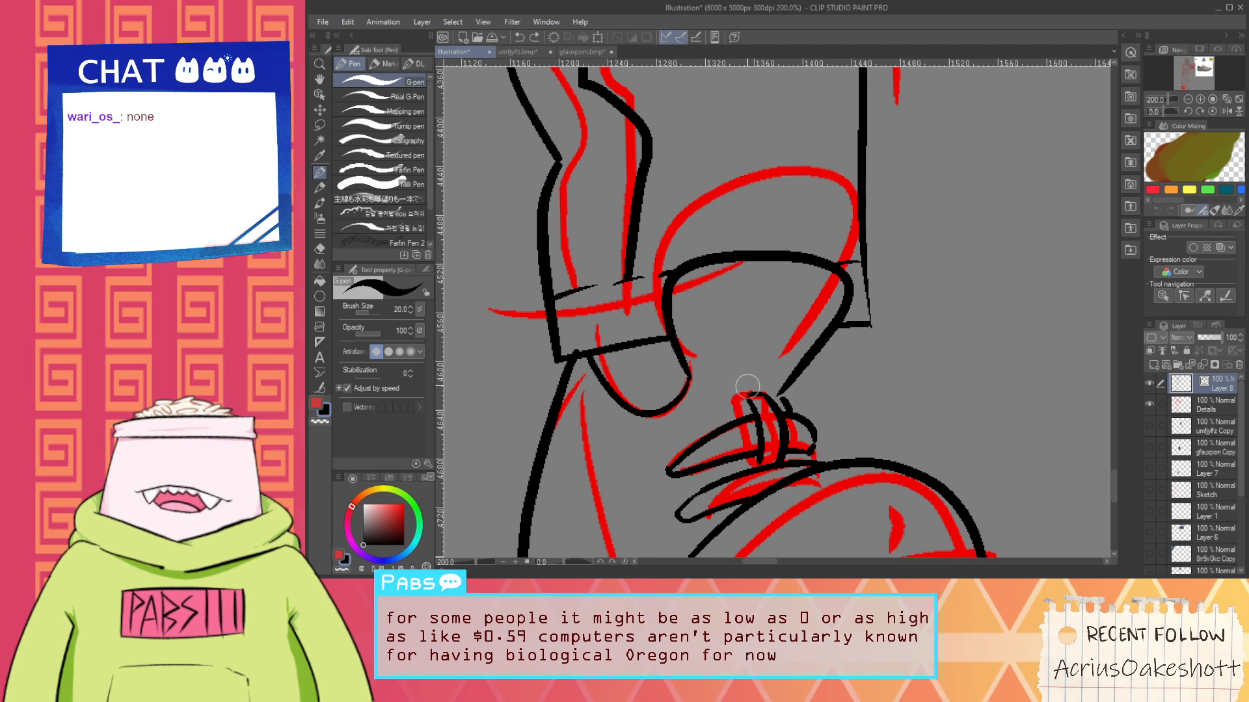
{"action": "mouse_move", "coordinate": [787, 317]}
{"action": "left_mouse_down"}
{"action": "mouse_move", "coordinate": [806, 338]}
{"action": "mouse_move", "coordinate": [748, 359]}
{"action": "mouse_move", "coordinate": [730, 321]}
{"action": "left_mouse_up"}
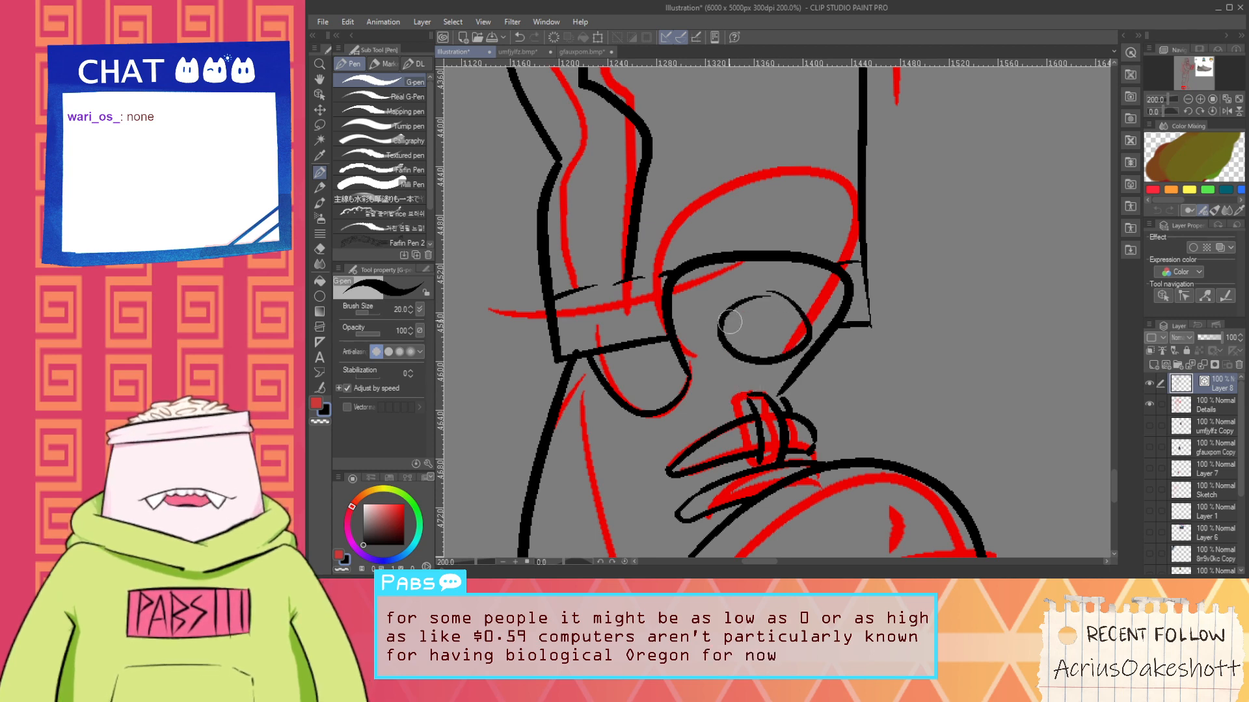
{"action": "scroll", "coordinate": [767, 398], "scroll_direction": "down", "scroll_amount": 3}
{"action": "scroll", "coordinate": [697, 460], "scroll_direction": "up", "scroll_amount": 2}
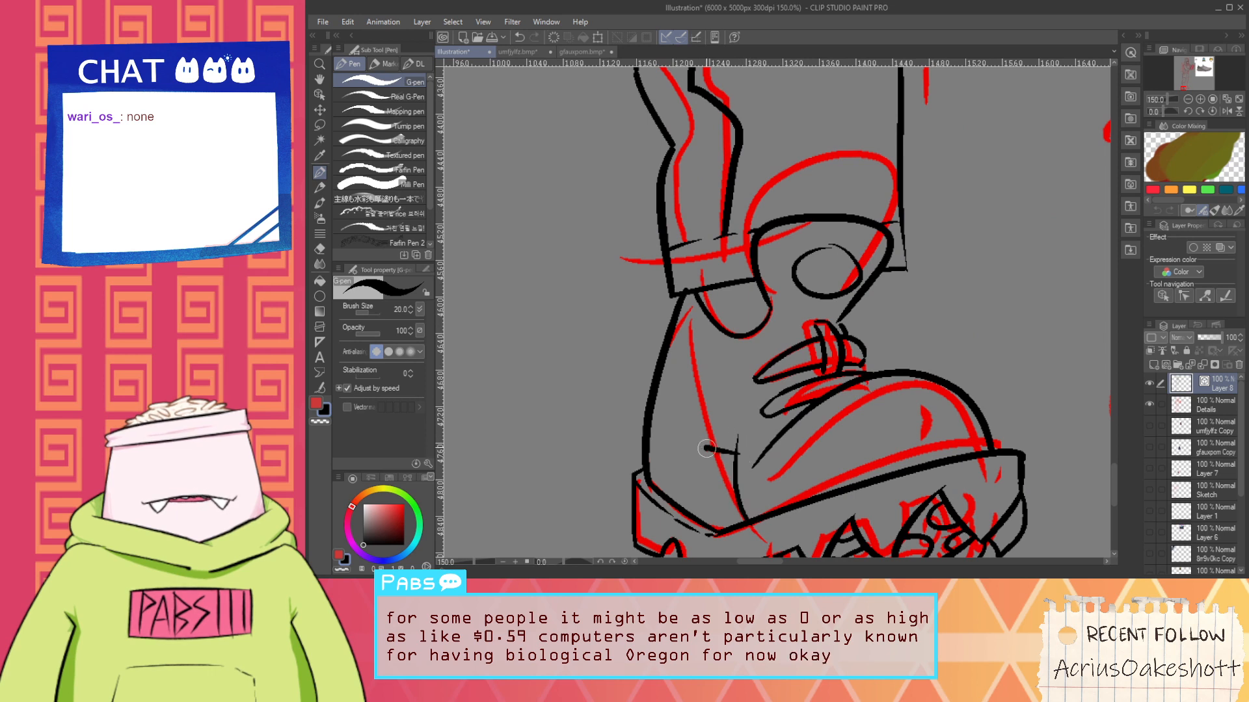
Ink the heel panel seam from the sole up to the shoe's back edge and erase the overhanging line ends
{"action": "left_click_drag", "start_coordinate": [707, 449], "coordinate": [690, 331]}
{"action": "key", "text": "ctrl+z"}
{"action": "key", "text": "ctrl+z"}
{"action": "left_click_drag", "start_coordinate": [756, 538], "coordinate": [711, 385]}
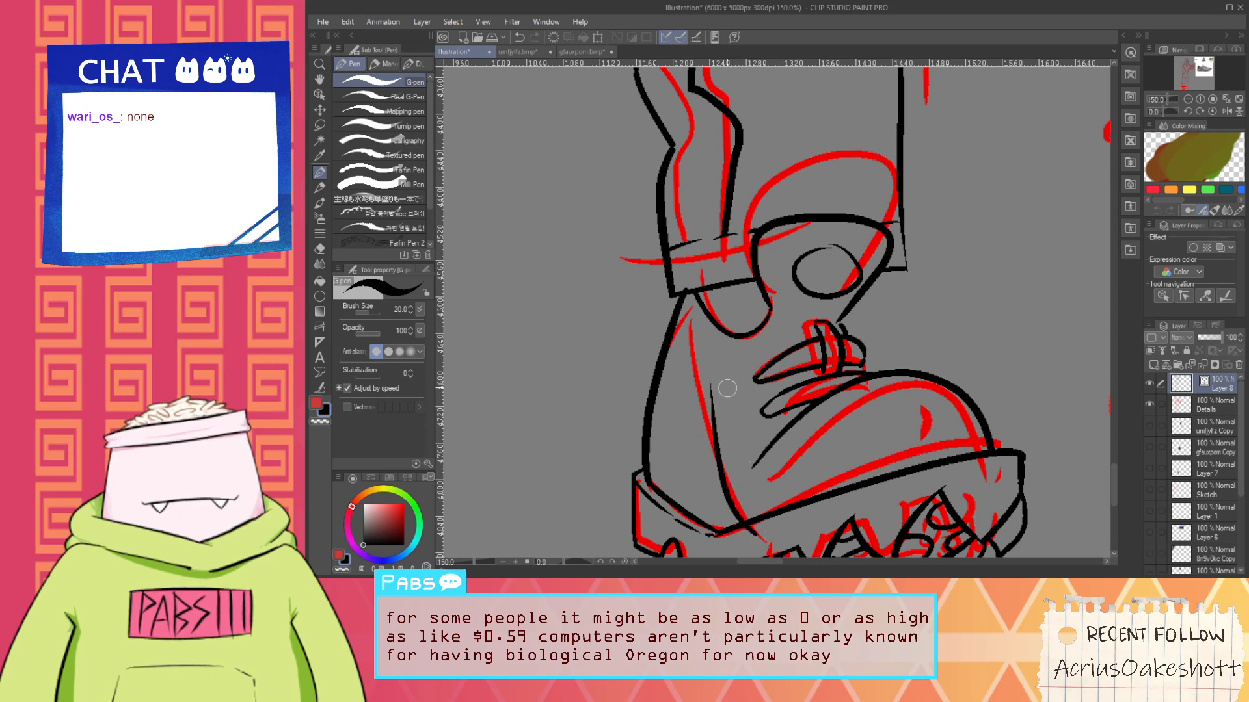
{"action": "mouse_move", "coordinate": [725, 437]}
{"action": "left_mouse_down"}
{"action": "mouse_move", "coordinate": [679, 417]}
{"action": "mouse_move", "coordinate": [665, 323]}
{"action": "left_mouse_up"}
{"action": "key", "text": "e"}
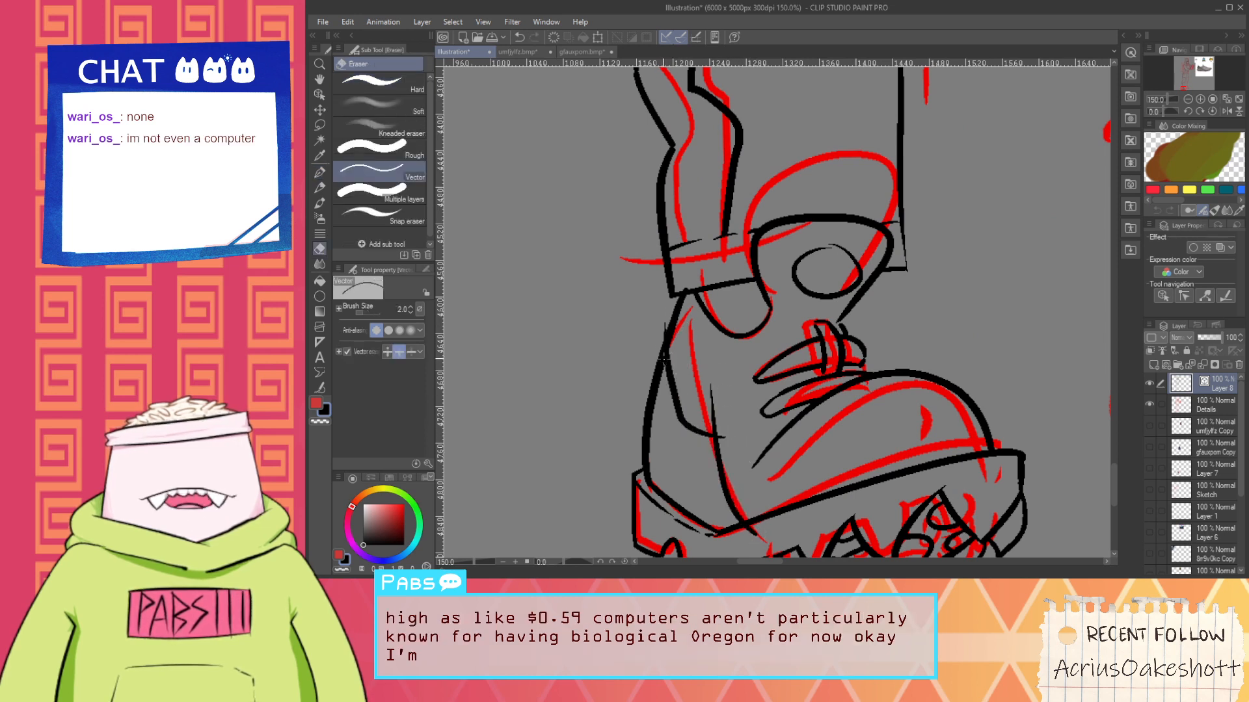
{"action": "mouse_move", "coordinate": [703, 410]}
{"action": "left_mouse_down"}
{"action": "mouse_move", "coordinate": [722, 412]}
{"action": "mouse_move", "coordinate": [724, 443]}
{"action": "left_mouse_up"}
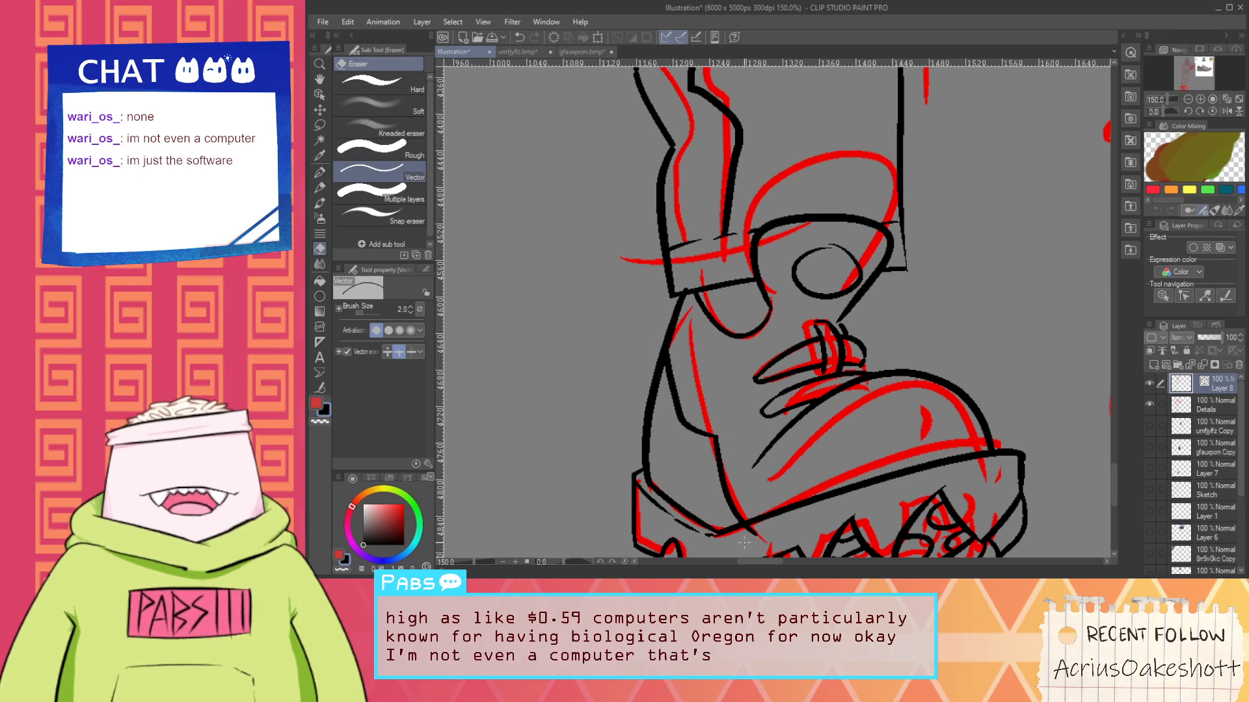
{"action": "left_click_drag", "start_coordinate": [745, 542], "coordinate": [763, 528]}
Ink a narrow, pointed leaf-shaped tongue above the laces of the other shoe
{"action": "scroll", "coordinate": [773, 525], "scroll_direction": "down", "scroll_amount": 3}
{"action": "key", "text": "space"}
{"action": "left_click_drag", "start_coordinate": [902, 457], "coordinate": [767, 416]}
{"action": "scroll", "coordinate": [769, 419], "scroll_direction": "up", "scroll_amount": 2}
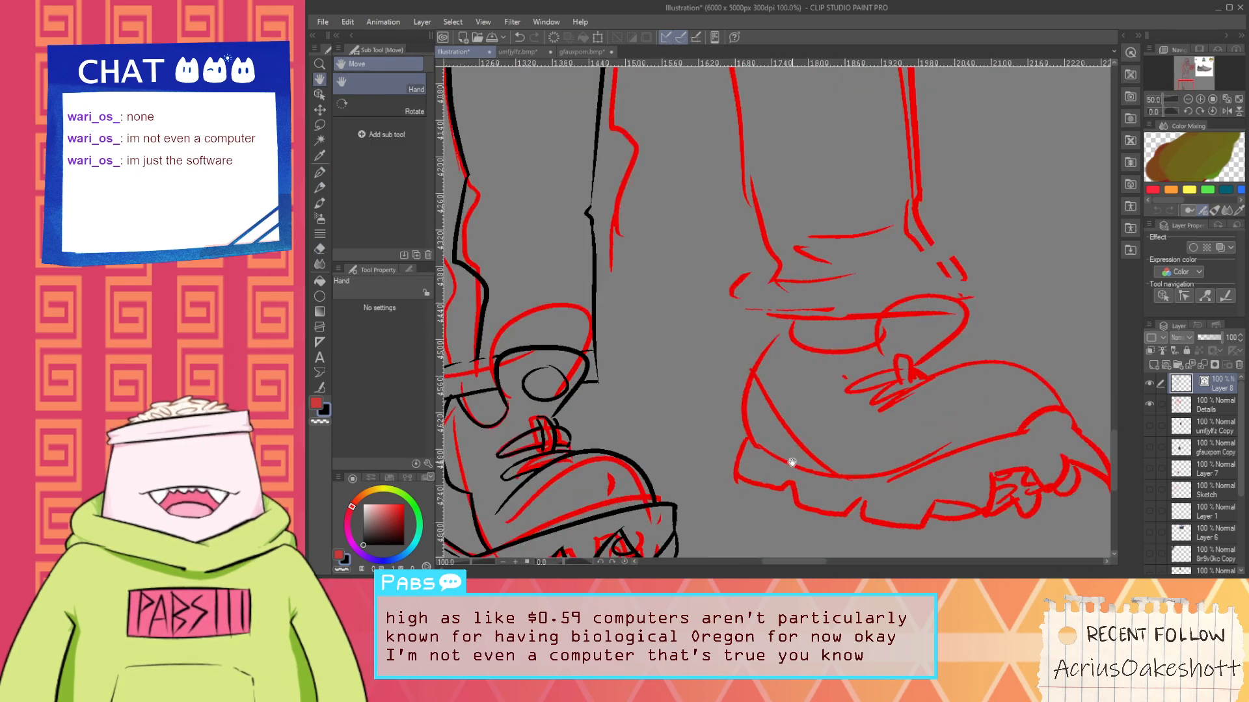
{"action": "left_click_drag", "start_coordinate": [792, 463], "coordinate": [699, 434]}
{"action": "scroll", "coordinate": [679, 323], "scroll_direction": "down", "scroll_amount": 2}
{"action": "key", "text": "space"}
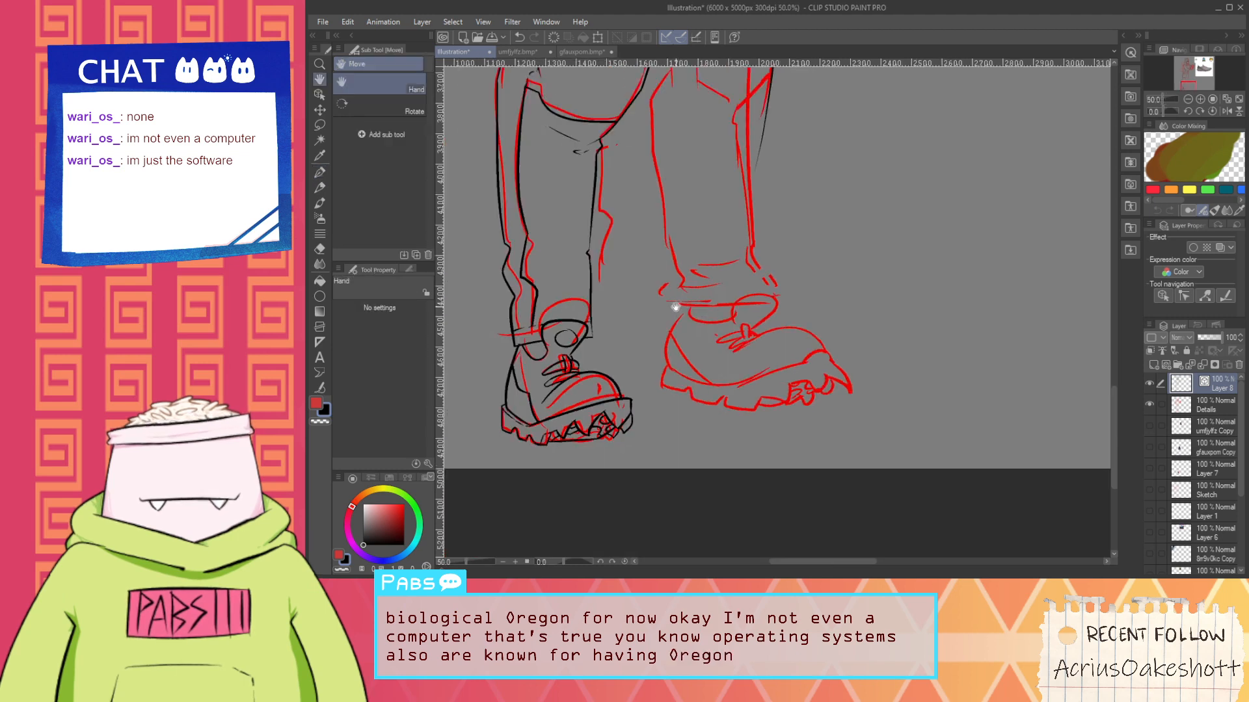
{"action": "left_click_drag", "start_coordinate": [680, 323], "coordinate": [691, 423]}
{"action": "scroll", "coordinate": [675, 431], "scroll_direction": "up", "scroll_amount": 2}
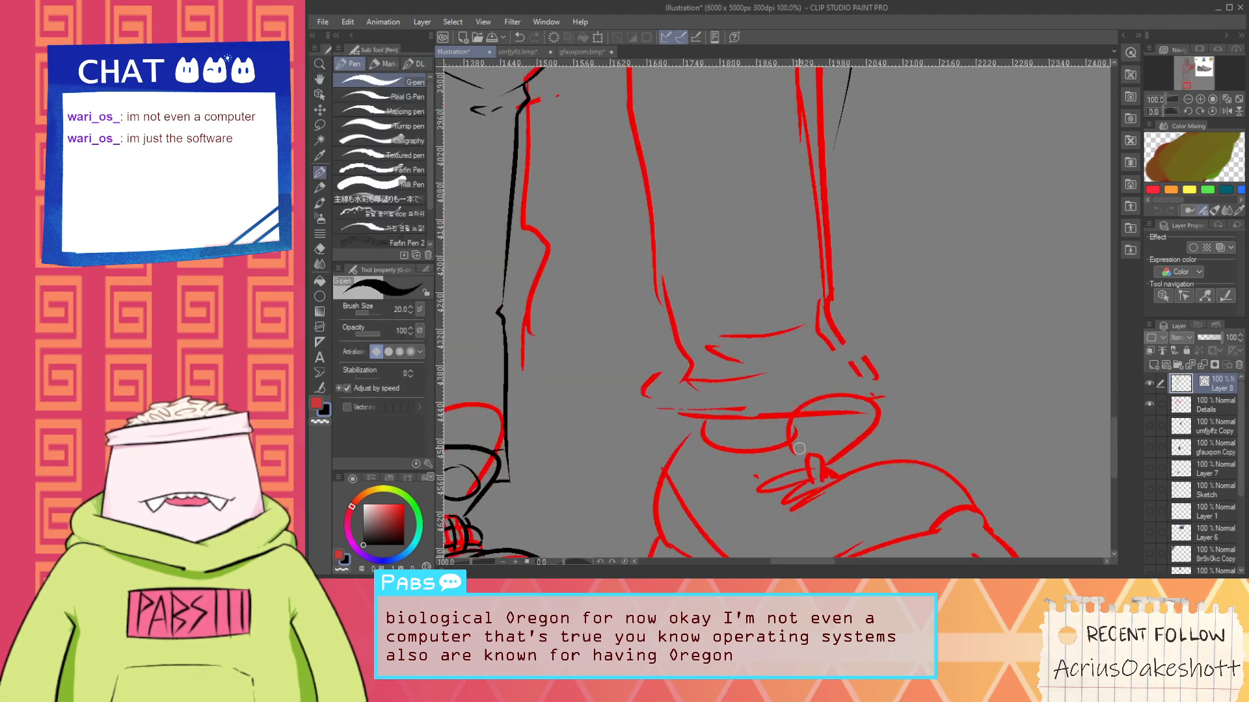
{"action": "key", "text": "ctrl+z"}
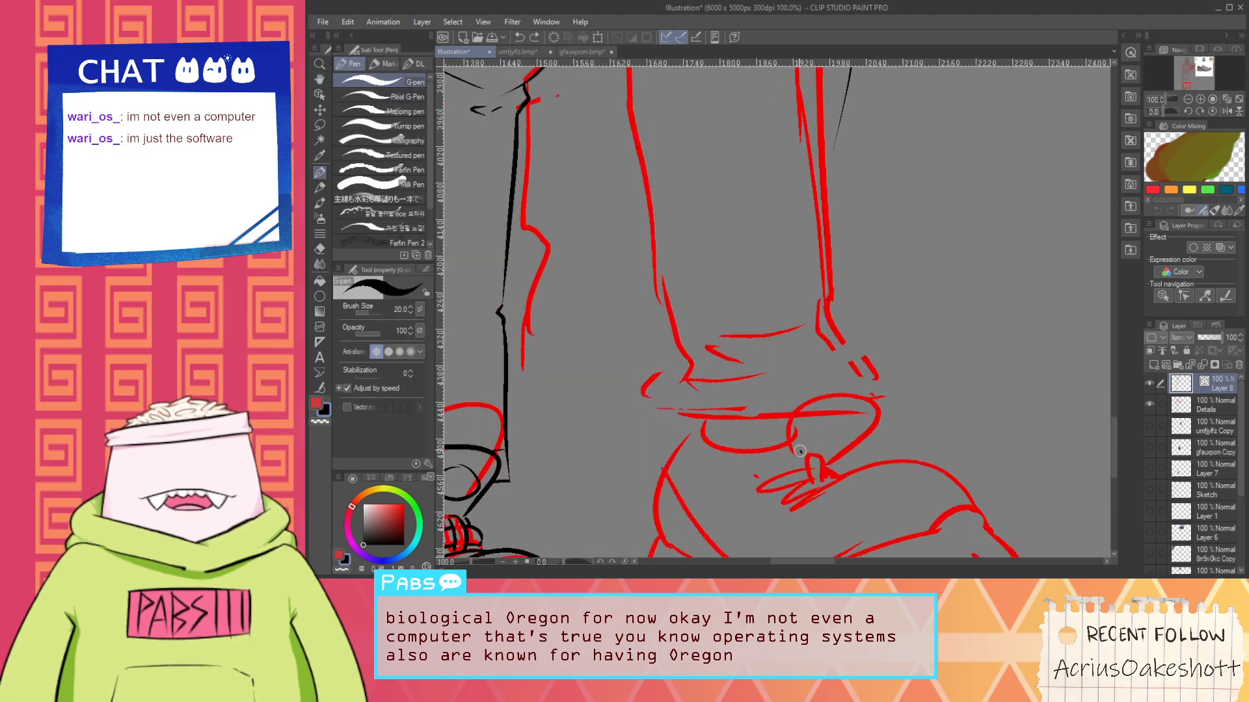
{"action": "key", "text": "space"}
{"action": "scroll", "coordinate": [814, 453], "scroll_direction": "up", "scroll_amount": 2}
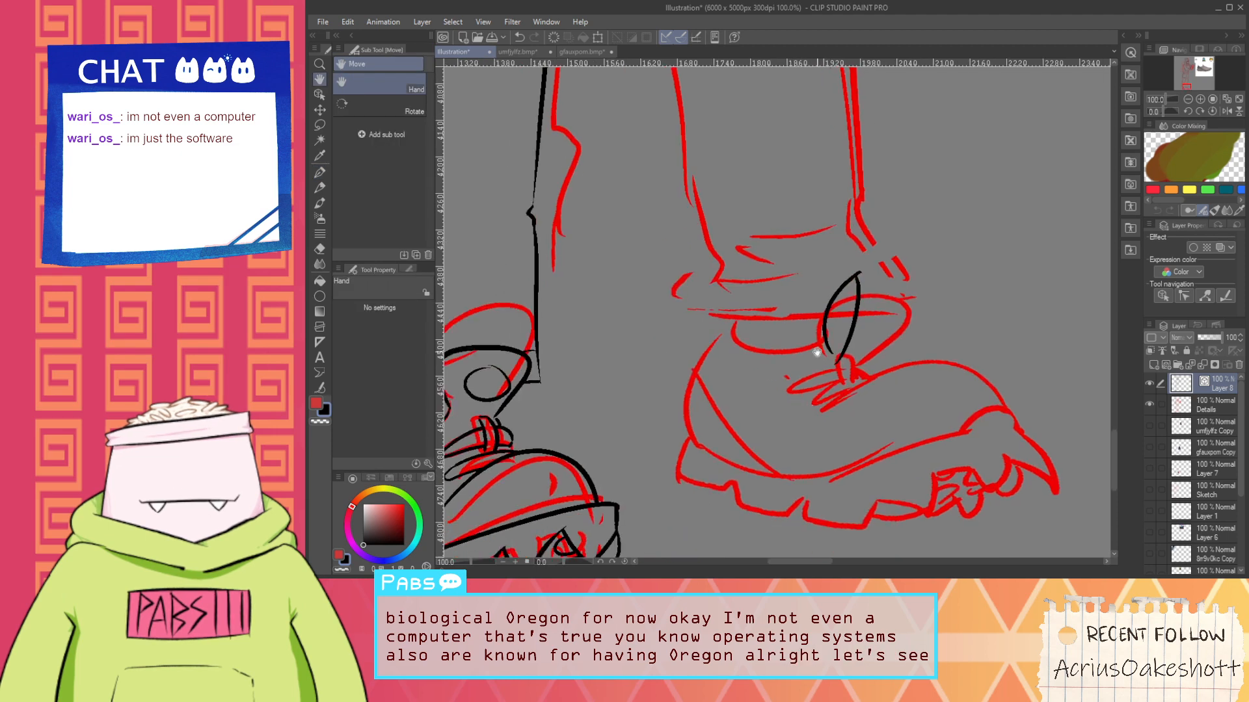
{"action": "mouse_move", "coordinate": [800, 423]}
{"action": "left_mouse_down"}
{"action": "mouse_move", "coordinate": [833, 342]}
{"action": "mouse_move", "coordinate": [811, 402]}
{"action": "left_mouse_up"}
{"action": "key", "text": "e"}
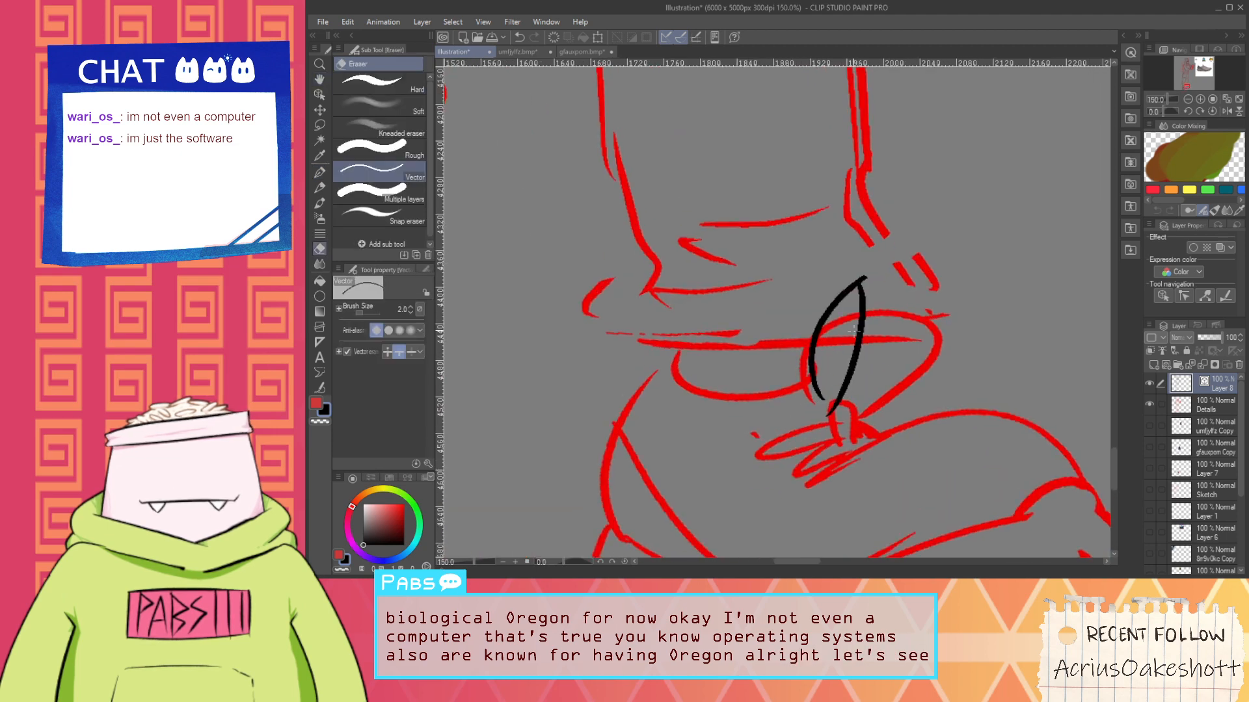
{"action": "scroll", "coordinate": [804, 398], "scroll_direction": "down", "scroll_amount": 2}
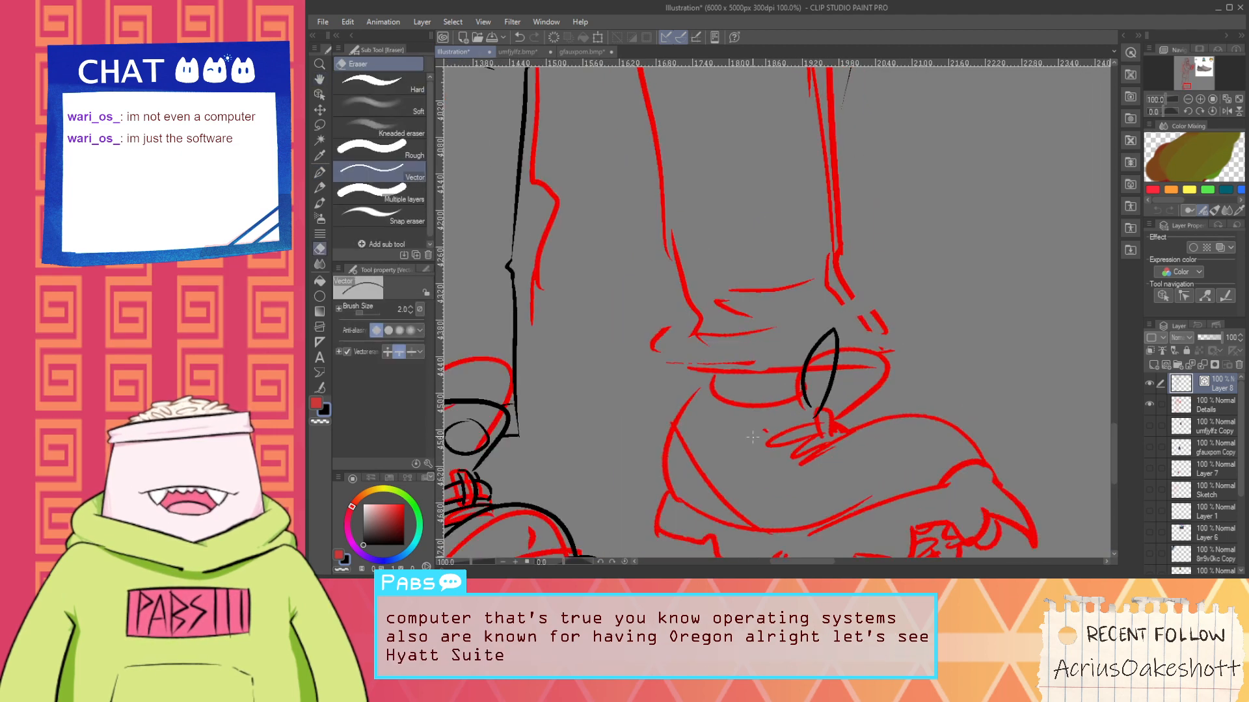
Ink the curved back of the second shoe's heel and the collar line running from it to the tongue
{"action": "key", "text": "space"}
{"action": "mouse_move", "coordinate": [691, 487]}
{"action": "left_mouse_down"}
{"action": "mouse_move", "coordinate": [692, 404]}
{"action": "mouse_move", "coordinate": [659, 411]}
{"action": "mouse_move", "coordinate": [659, 265]}
{"action": "left_mouse_up"}
{"action": "scroll", "coordinate": [660, 411], "scroll_direction": "up", "scroll_amount": 2}
{"action": "key", "text": "p"}
{"action": "key", "text": "ctrl+z"}
{"action": "left_click_drag", "start_coordinate": [618, 434], "coordinate": [652, 259]}
{"action": "key", "text": "ctrl+z"}
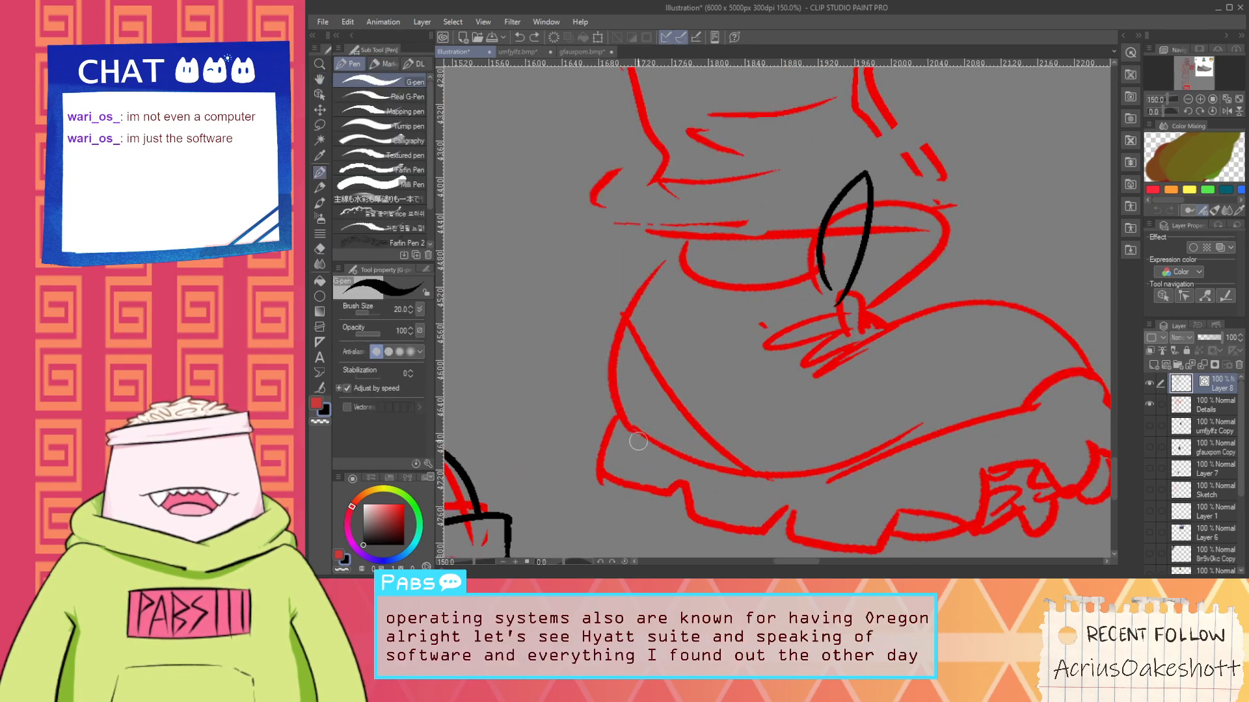
{"action": "left_click_drag", "start_coordinate": [638, 442], "coordinate": [693, 268]}
{"action": "mouse_move", "coordinate": [662, 272]}
{"action": "left_mouse_down"}
{"action": "mouse_move", "coordinate": [739, 296]}
{"action": "mouse_move", "coordinate": [865, 273]}
{"action": "left_mouse_up"}
{"action": "key", "text": "ctrl+z"}
{"action": "left_click_drag", "start_coordinate": [669, 262], "coordinate": [839, 272]}
{"action": "key", "text": "e"}
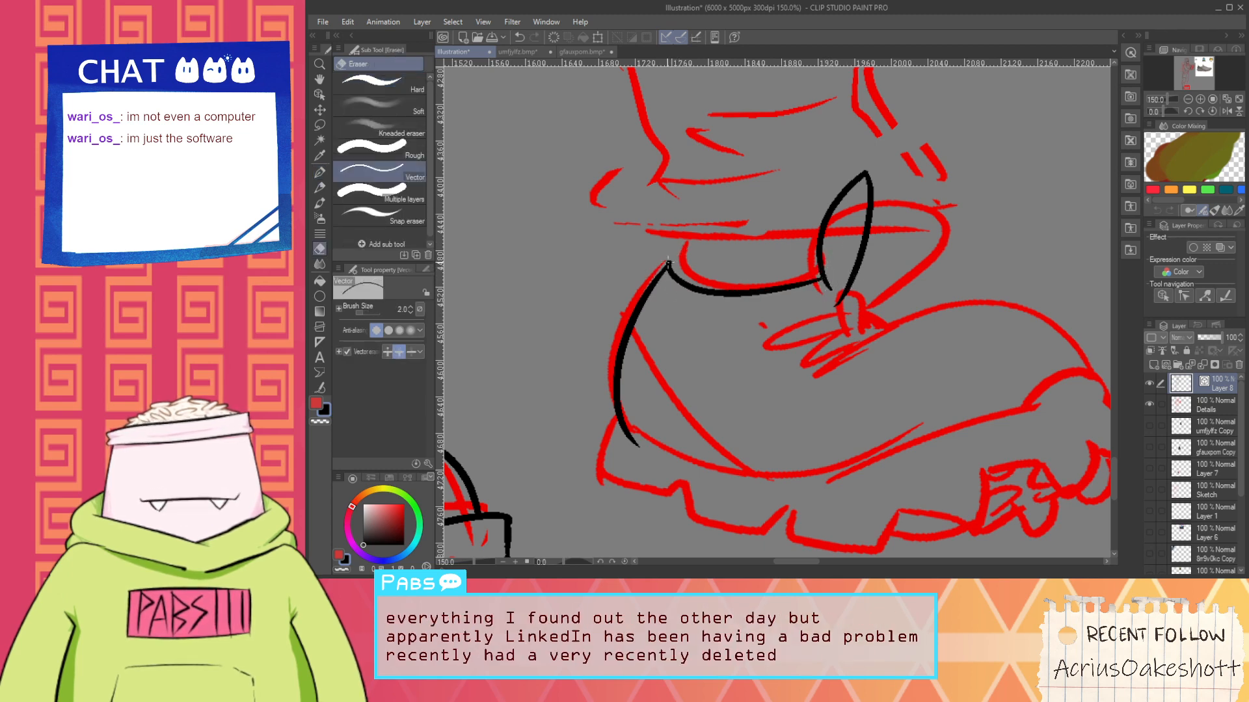
{"action": "scroll", "coordinate": [668, 262], "scroll_direction": "down", "scroll_amount": 2}
{"action": "key", "text": "p"}
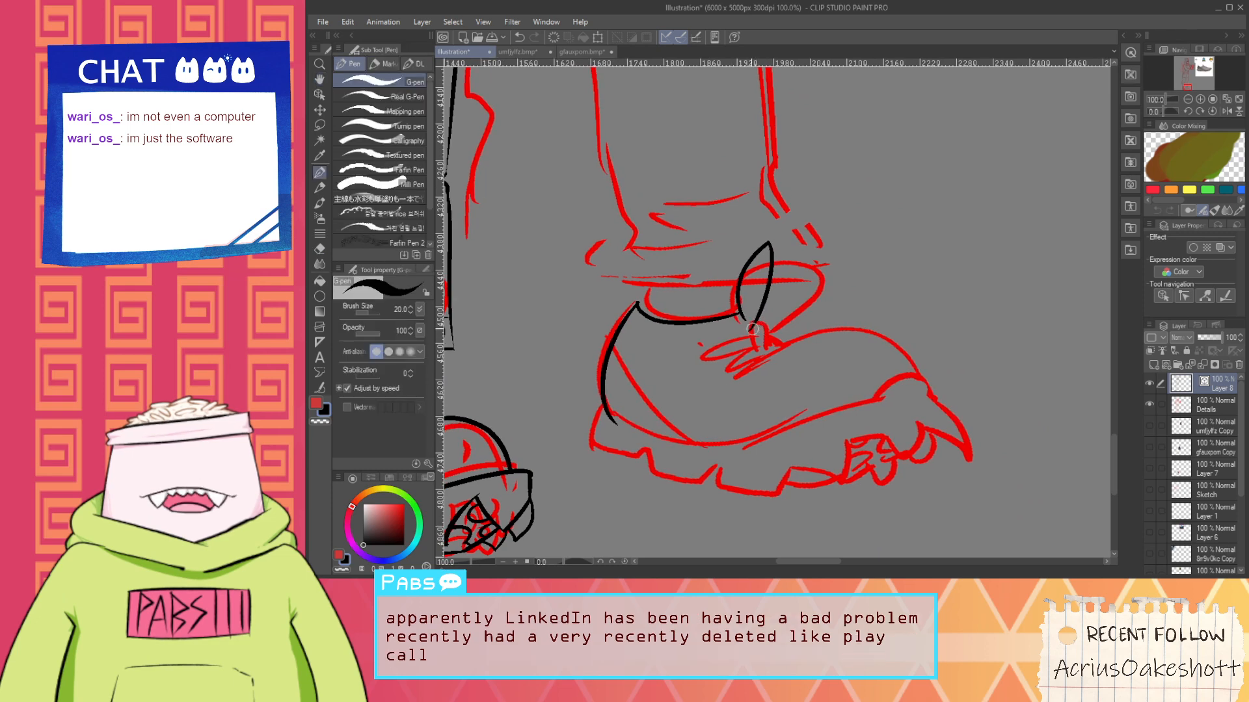
Ink two slim oval lace loops below the second shoe's tongue and erase the stray line end
{"action": "scroll", "coordinate": [753, 330], "scroll_direction": "up", "scroll_amount": 2}
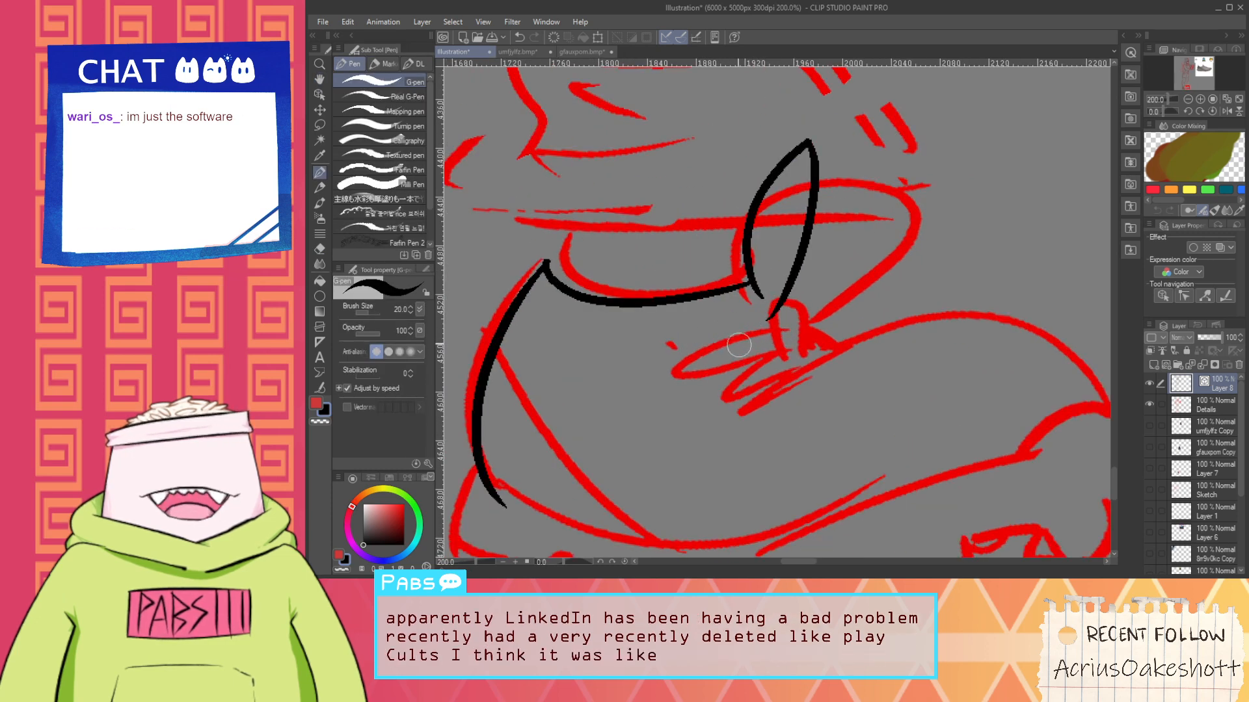
{"action": "mouse_move", "coordinate": [778, 328]}
{"action": "left_mouse_down"}
{"action": "mouse_move", "coordinate": [706, 399]}
{"action": "mouse_move", "coordinate": [779, 351]}
{"action": "mouse_move", "coordinate": [723, 369]}
{"action": "mouse_move", "coordinate": [780, 341]}
{"action": "mouse_move", "coordinate": [722, 365]}
{"action": "mouse_move", "coordinate": [775, 345]}
{"action": "mouse_move", "coordinate": [799, 356]}
{"action": "left_mouse_up"}
{"action": "key", "text": "ctrl+z"}
{"action": "key", "text": "ctrl+z"}
{"action": "key", "text": "ctrl+z"}
{"action": "key", "text": "ctrl+z"}
{"action": "mouse_move", "coordinate": [790, 352]}
{"action": "left_mouse_down"}
{"action": "mouse_move", "coordinate": [781, 359]}
{"action": "mouse_move", "coordinate": [826, 347]}
{"action": "mouse_move", "coordinate": [813, 349]}
{"action": "left_mouse_up"}
{"action": "scroll", "coordinate": [821, 342], "scroll_direction": "down", "scroll_amount": 1}
{"action": "scroll", "coordinate": [810, 349], "scroll_direction": "up", "scroll_amount": 3}
{"action": "key", "text": "ctrl+z"}
{"action": "key", "text": "ctrl+z"}
{"action": "key", "text": "e"}
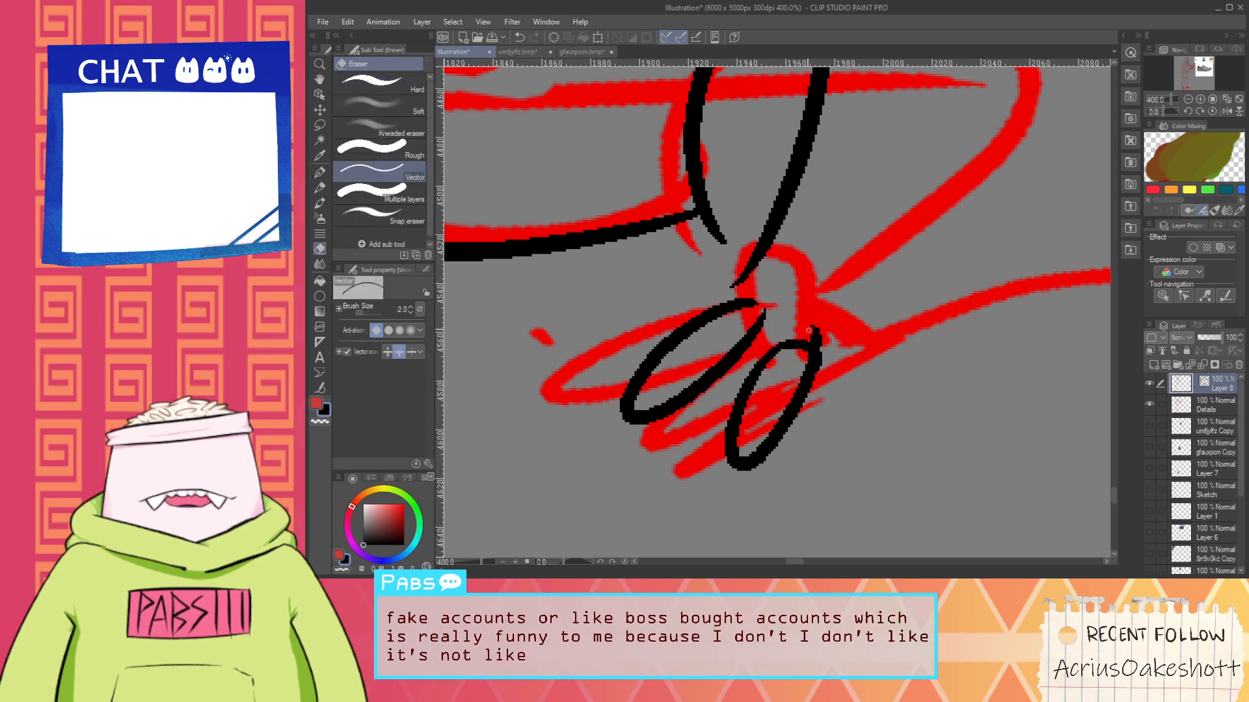
Ink the curved lace knot joining the two loops to the tongue and clean up its overlaps
{"action": "key", "text": "p"}
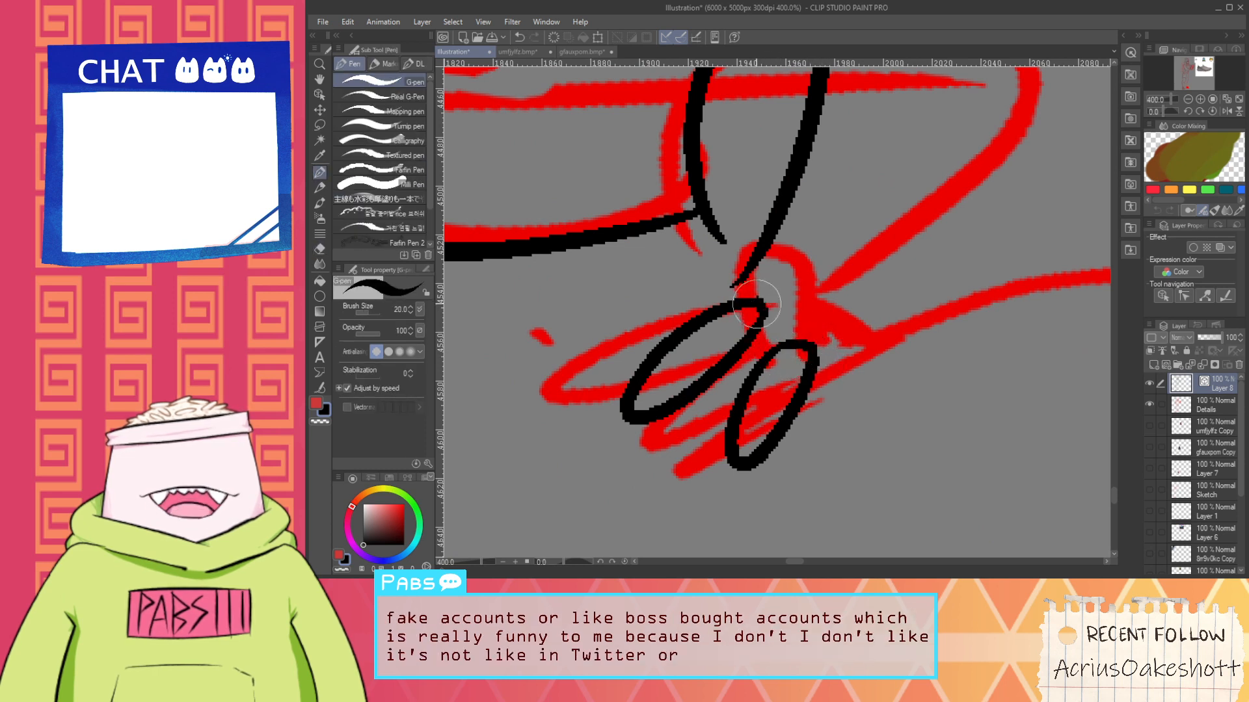
{"action": "left_click_drag", "start_coordinate": [733, 285], "coordinate": [786, 351]}
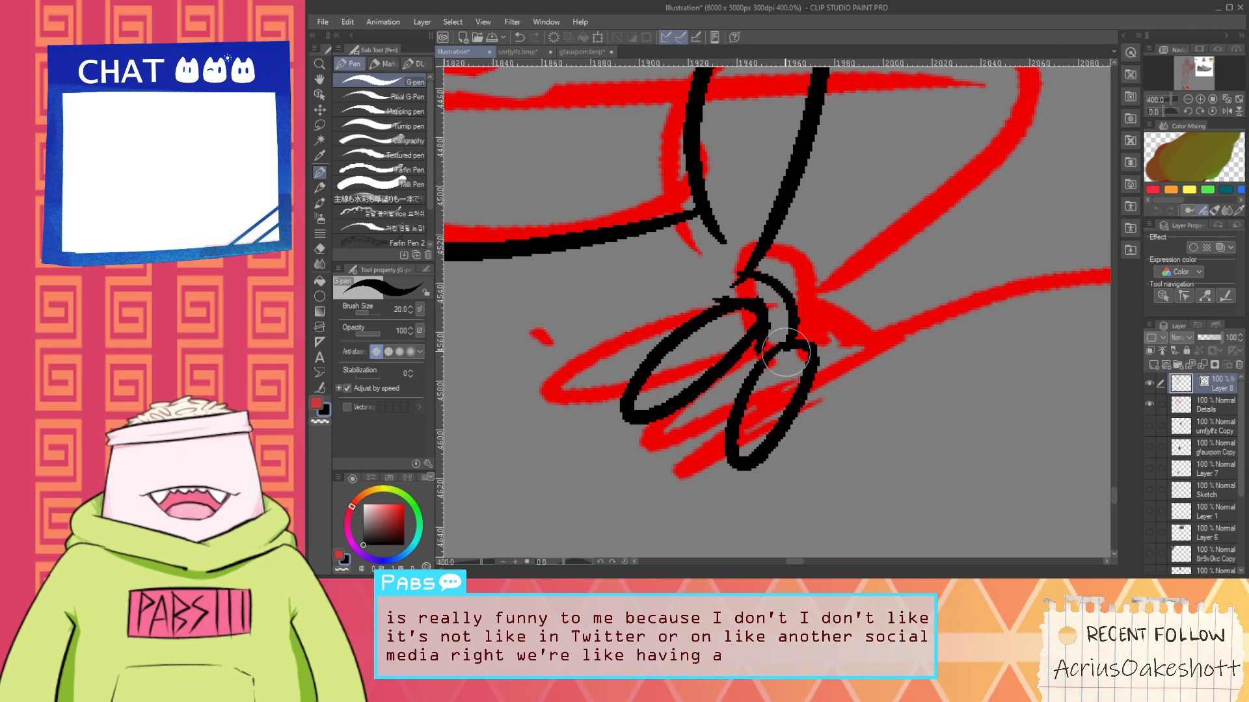
{"action": "key", "text": "e"}
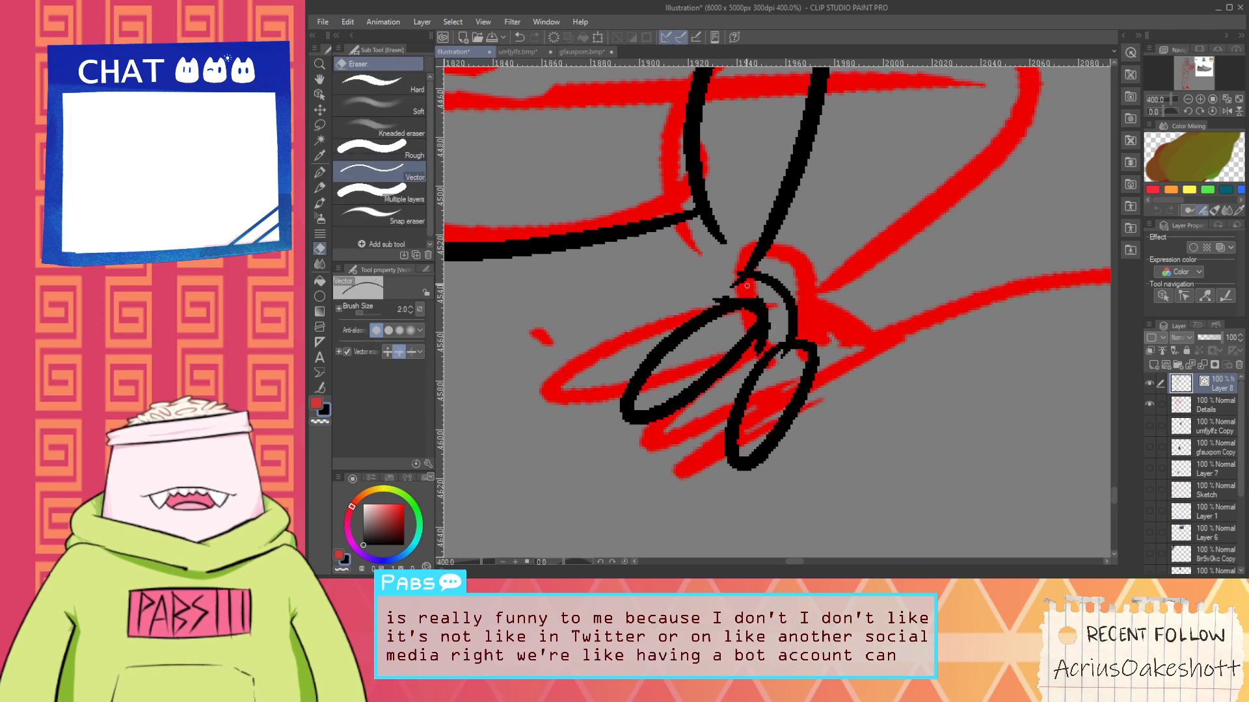
{"action": "scroll", "coordinate": [722, 287], "scroll_direction": "down", "scroll_amount": 4}
Ink the second shoe's upper contour from the lace knot over the instep down to the toe
{"action": "key", "text": "space"}
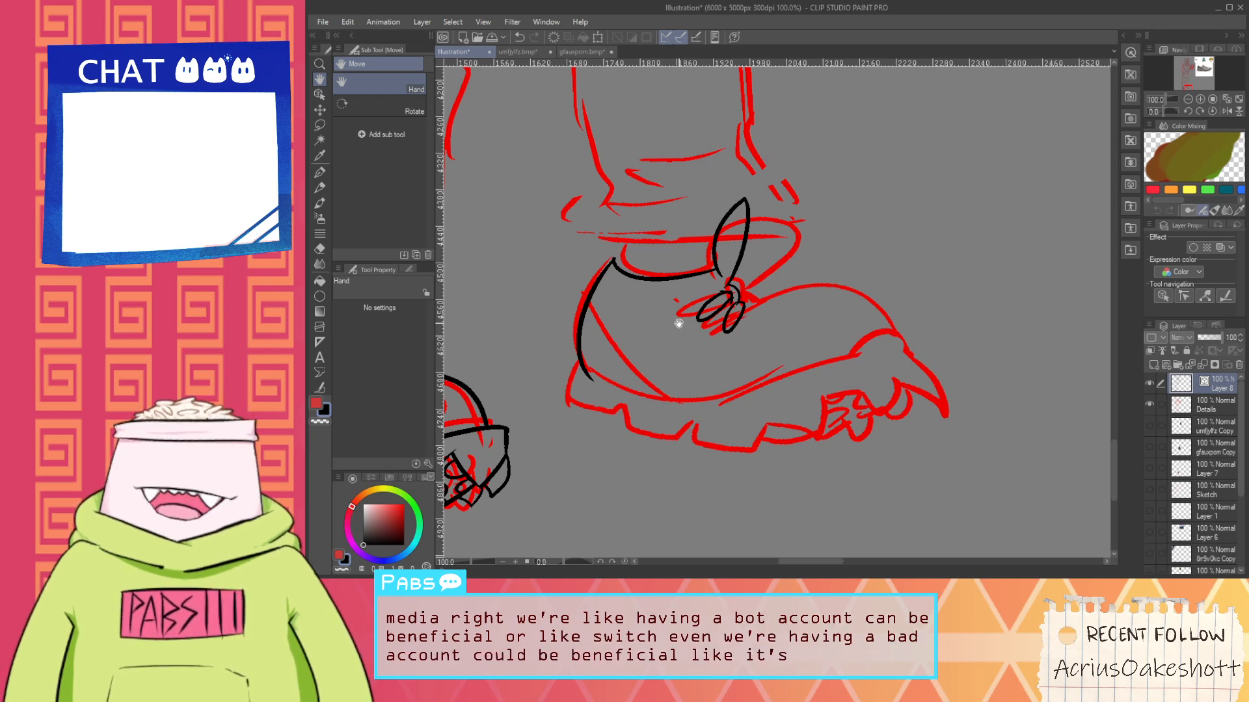
{"action": "scroll", "coordinate": [736, 301], "scroll_direction": "up", "scroll_amount": 1}
{"action": "key", "text": "p"}
{"action": "left_click_drag", "start_coordinate": [748, 316], "coordinate": [952, 317]}
{"action": "key", "text": "ctrl+z"}
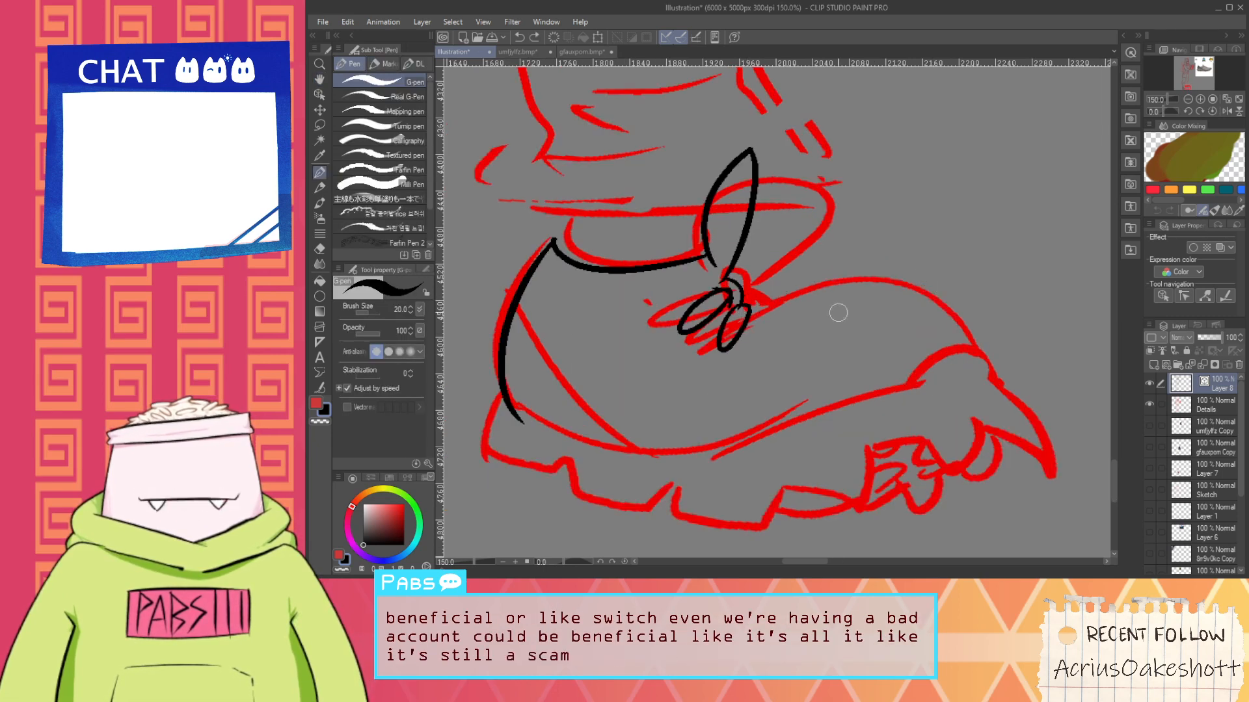
{"action": "mouse_move", "coordinate": [746, 318]}
{"action": "left_mouse_down"}
{"action": "mouse_move", "coordinate": [927, 237]}
{"action": "mouse_move", "coordinate": [952, 339]}
{"action": "left_mouse_up"}
{"action": "key", "text": "ctrl+z"}
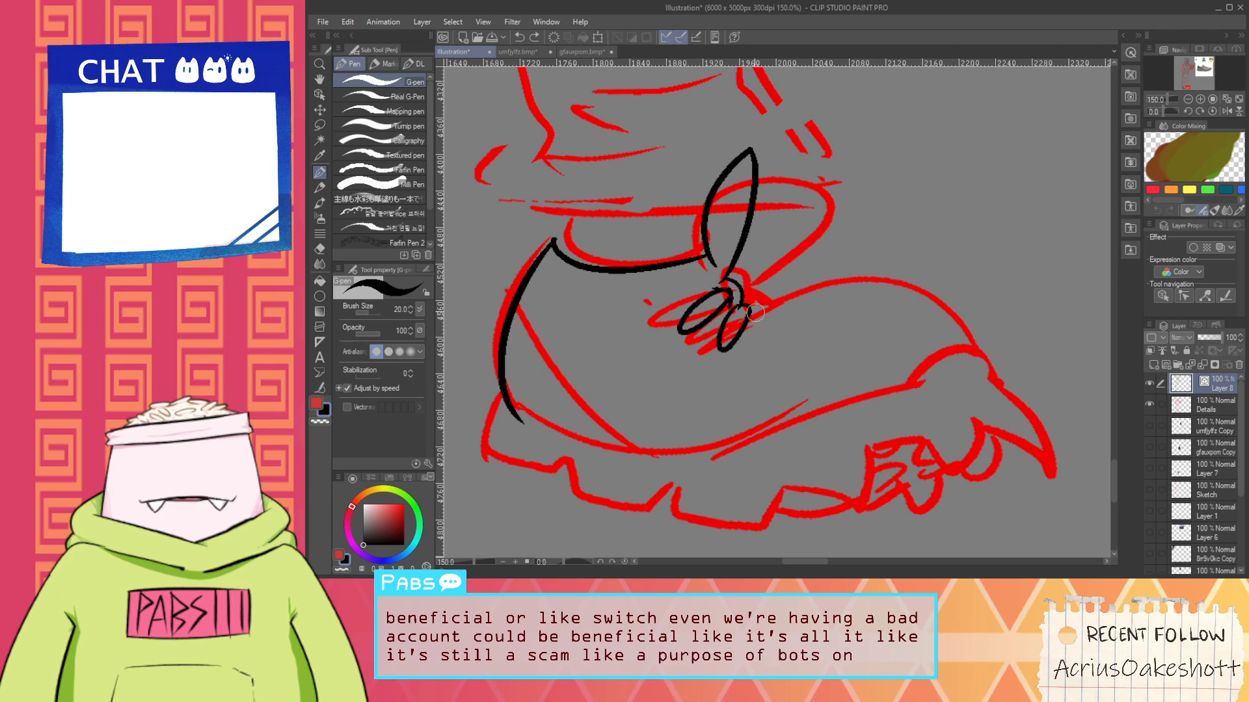
{"action": "left_click_drag", "start_coordinate": [748, 306], "coordinate": [977, 336]}
{"action": "key", "text": "ctrl+z"}
{"action": "mouse_move", "coordinate": [748, 305]}
{"action": "left_mouse_down"}
{"action": "mouse_move", "coordinate": [835, 239]}
{"action": "mouse_move", "coordinate": [965, 372]}
{"action": "left_mouse_up"}
{"action": "key", "text": "e"}
{"action": "scroll", "coordinate": [728, 317], "scroll_direction": "up", "scroll_amount": 3}
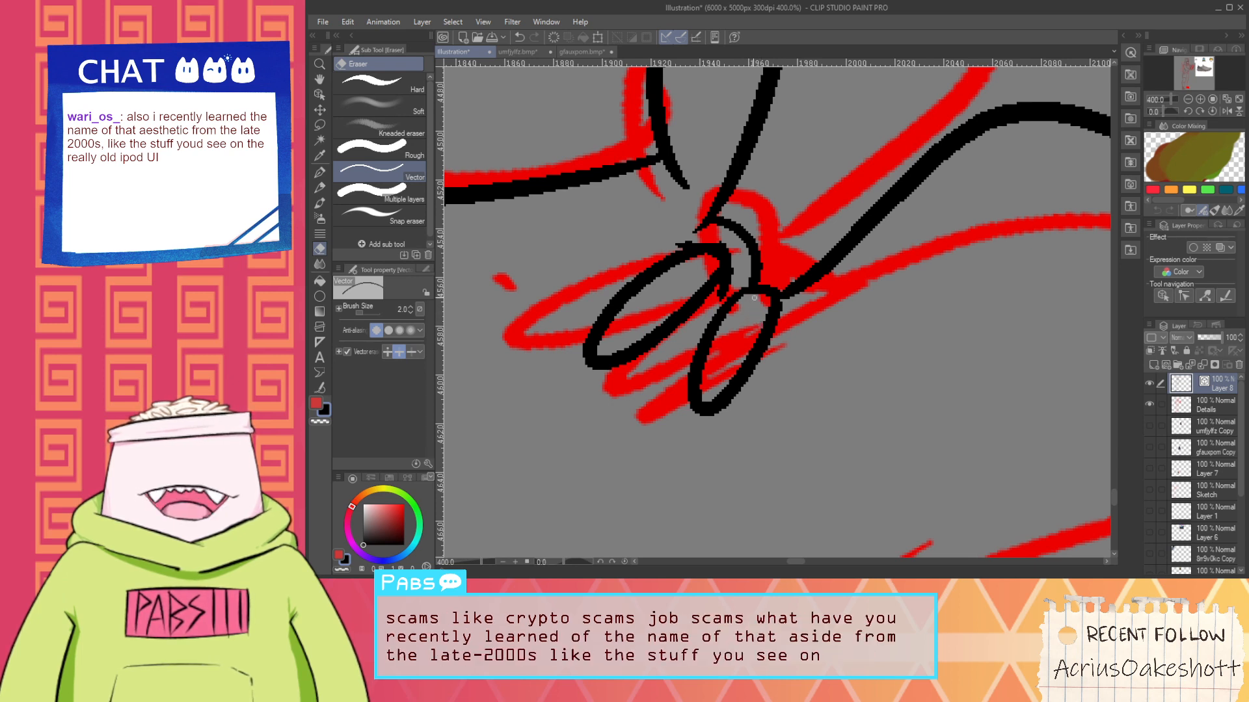
{"action": "scroll", "coordinate": [754, 301], "scroll_direction": "down", "scroll_amount": 4}
{"action": "key", "text": "space"}
{"action": "left_click_drag", "start_coordinate": [731, 332], "coordinate": [721, 325]}
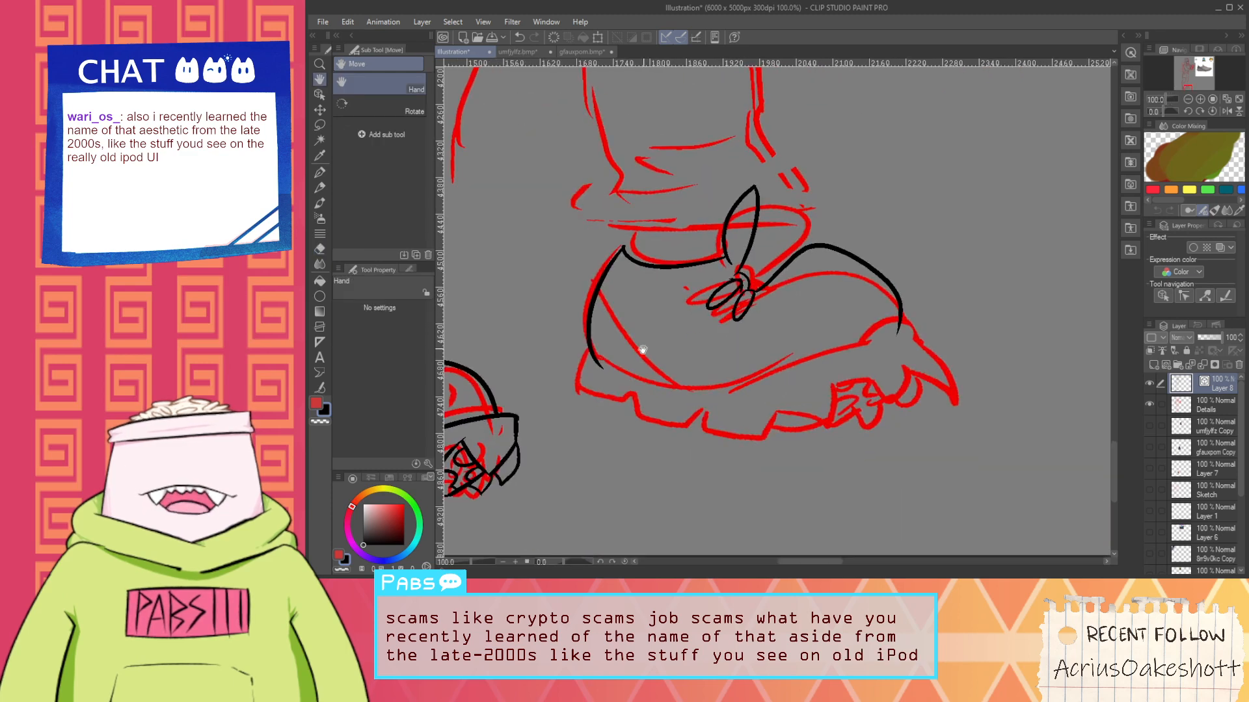
Ink the straight line where the second shoe's upper meets the sole, from the heel to the midfoot
{"action": "scroll", "coordinate": [605, 366], "scroll_direction": "up", "scroll_amount": 2}
{"action": "key", "text": "p"}
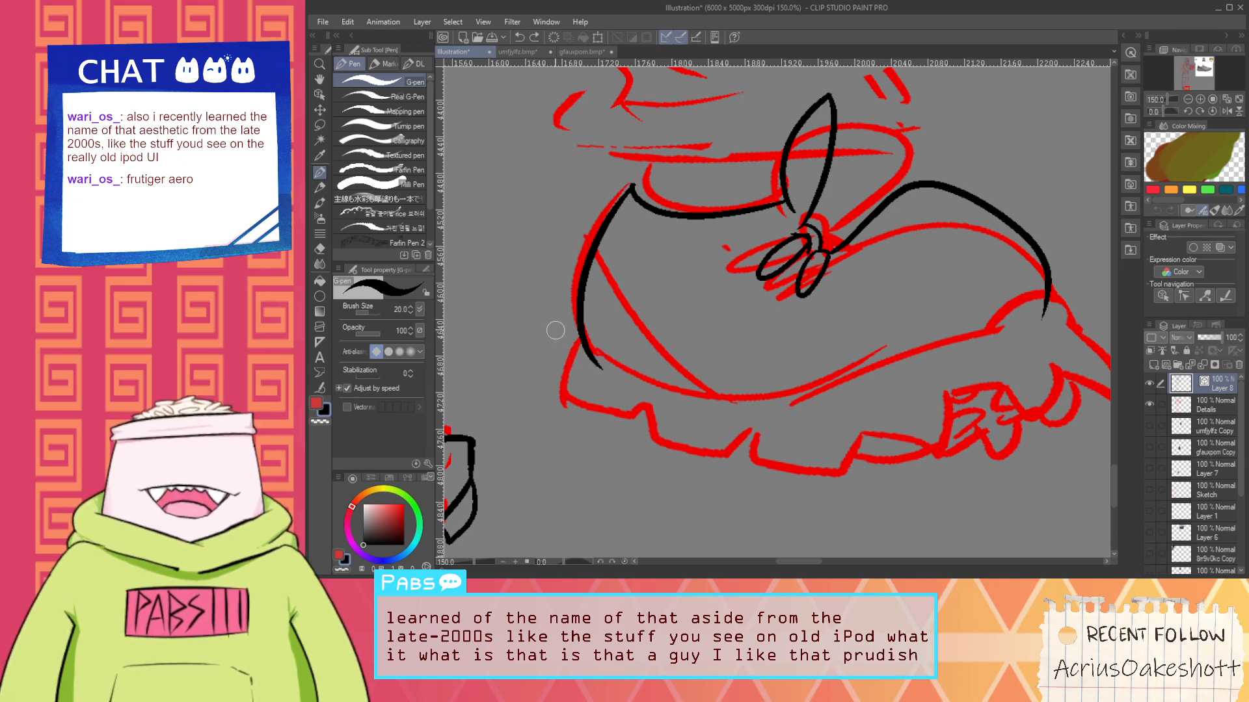
{"action": "left_click_drag", "start_coordinate": [555, 332], "coordinate": [832, 404]}
{"action": "key", "text": "ctrl+z"}
{"action": "scroll", "coordinate": [593, 348], "scroll_direction": "down", "scroll_amount": 3}
{"action": "key", "text": "space"}
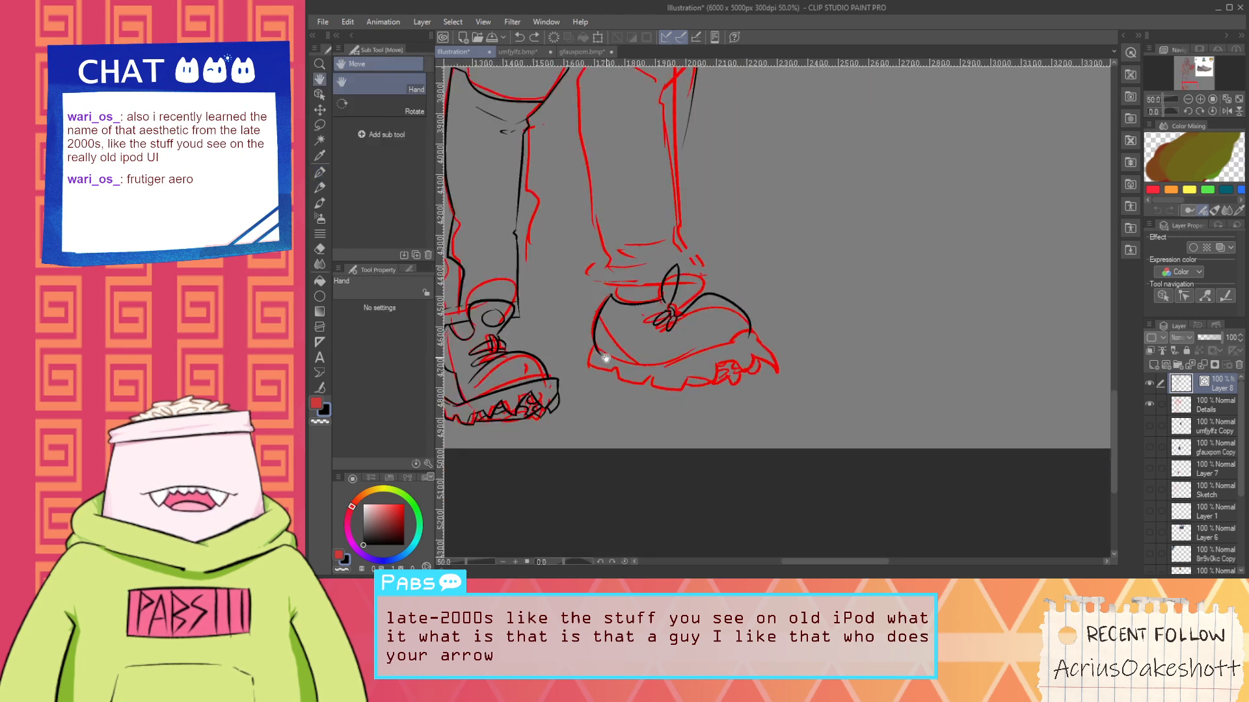
{"action": "left_click_drag", "start_coordinate": [604, 357], "coordinate": [755, 375]}
{"action": "scroll", "coordinate": [817, 376], "scroll_direction": "up", "scroll_amount": 2}
{"action": "left_click_drag", "start_coordinate": [675, 341], "coordinate": [887, 352]}
{"action": "key", "text": "ctrl+z"}
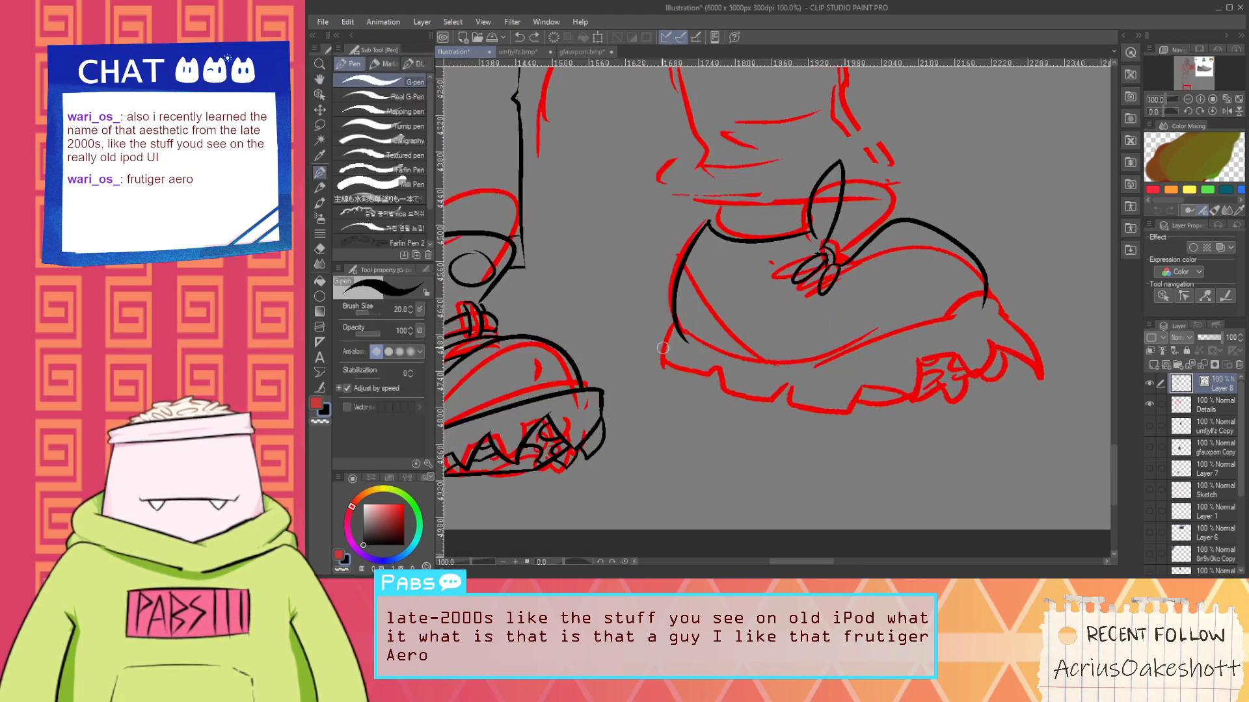
Ink the sole's upper edge rising from the midfoot to the toe and erase the end overshooting the toe
{"action": "left_click_drag", "start_coordinate": [810, 359], "coordinate": [1018, 294]}
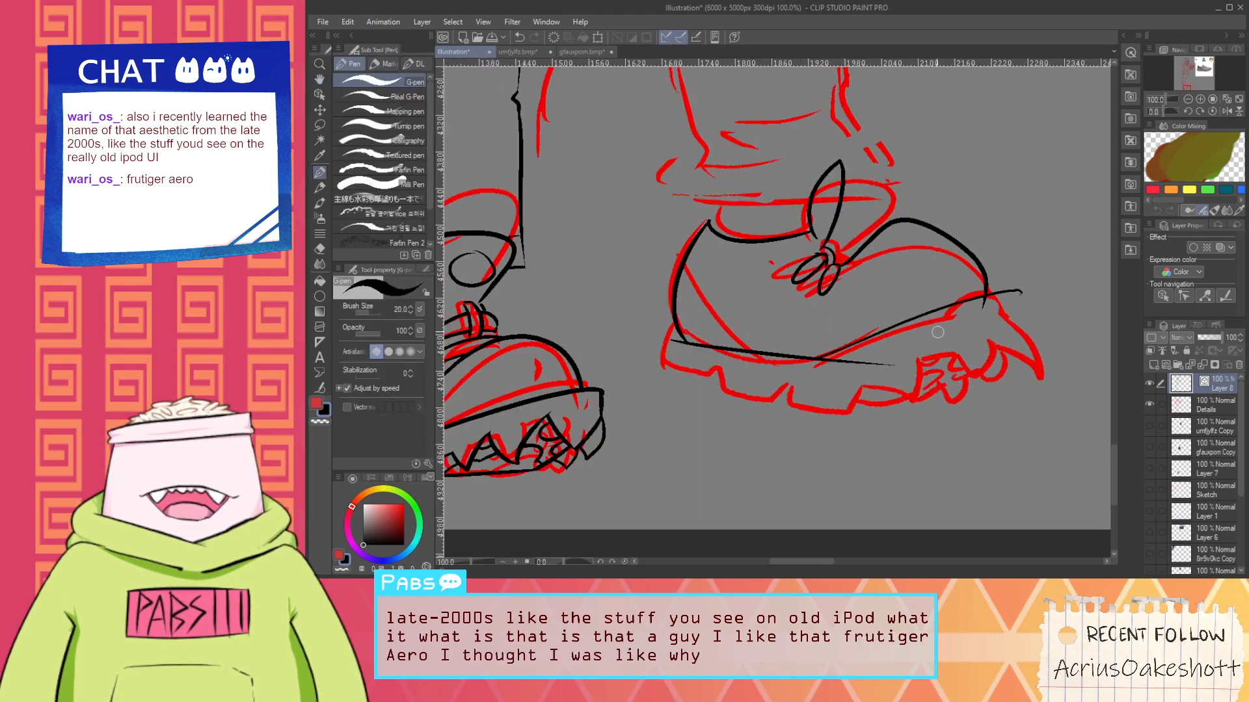
{"action": "key", "text": "ctrl+z"}
{"action": "key", "text": "ctrl+z"}
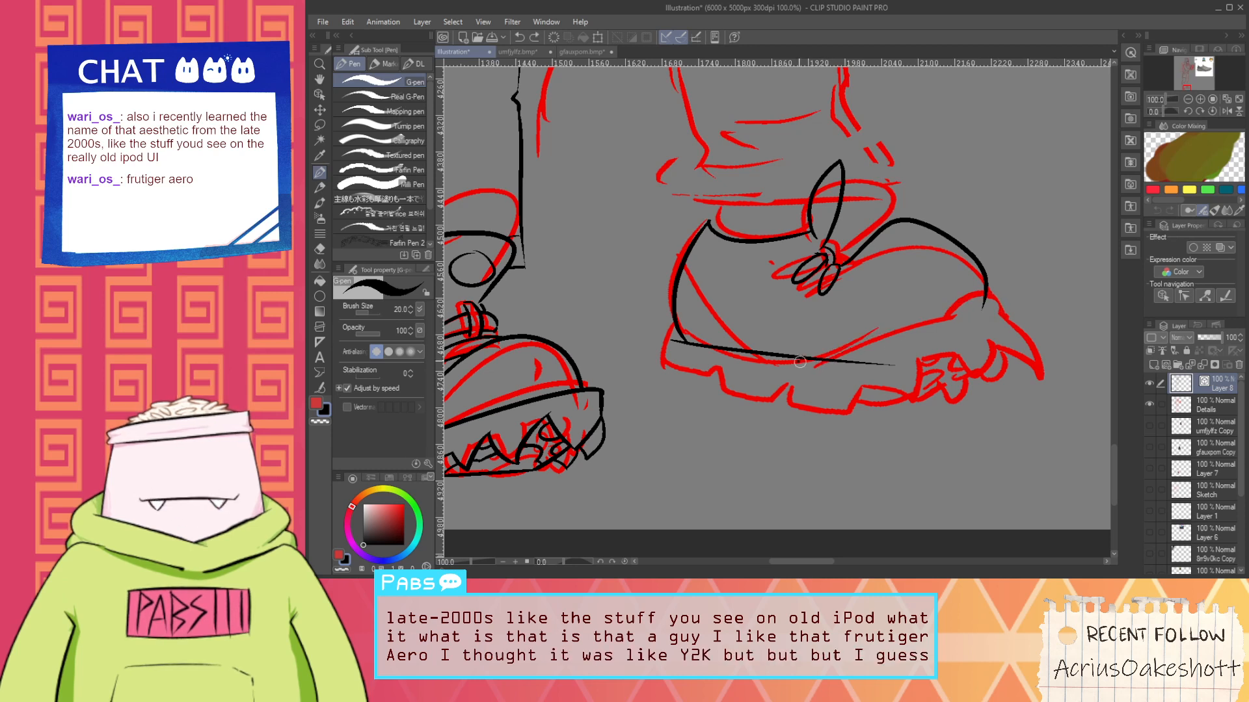
{"action": "left_click_drag", "start_coordinate": [799, 362], "coordinate": [1044, 273]}
{"action": "key", "text": "e"}
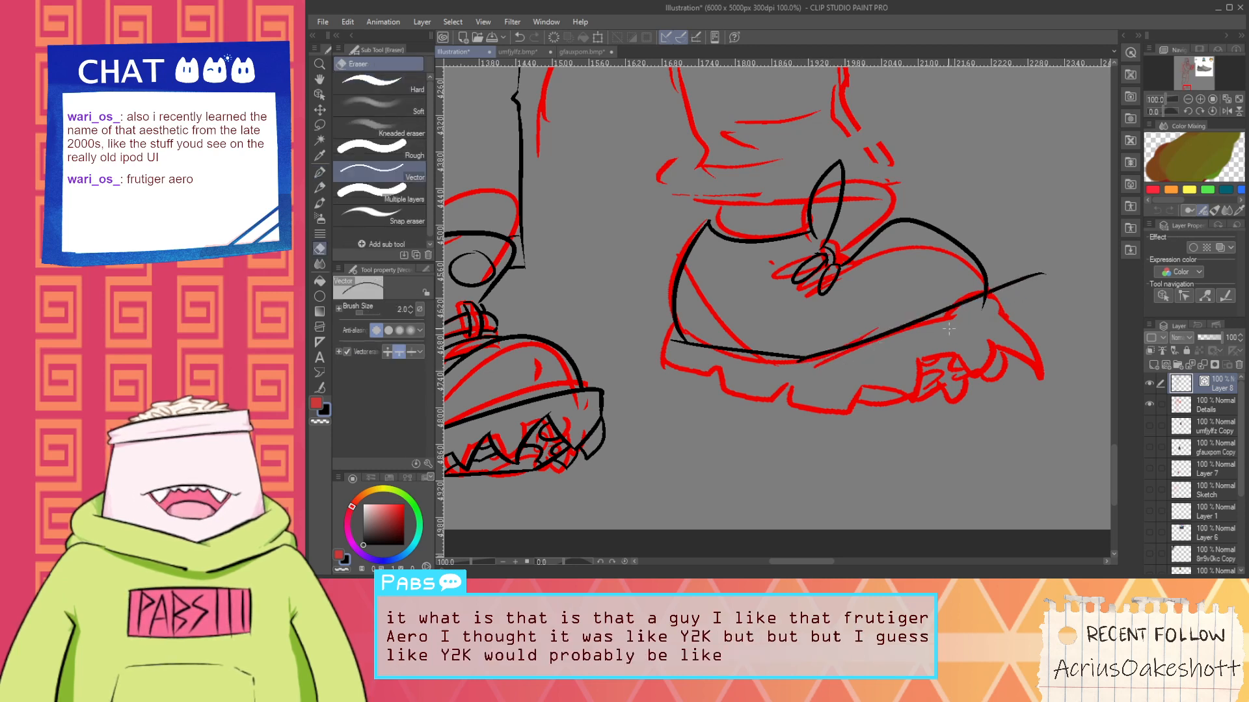
{"action": "scroll", "coordinate": [802, 363], "scroll_direction": "up", "scroll_amount": 1}
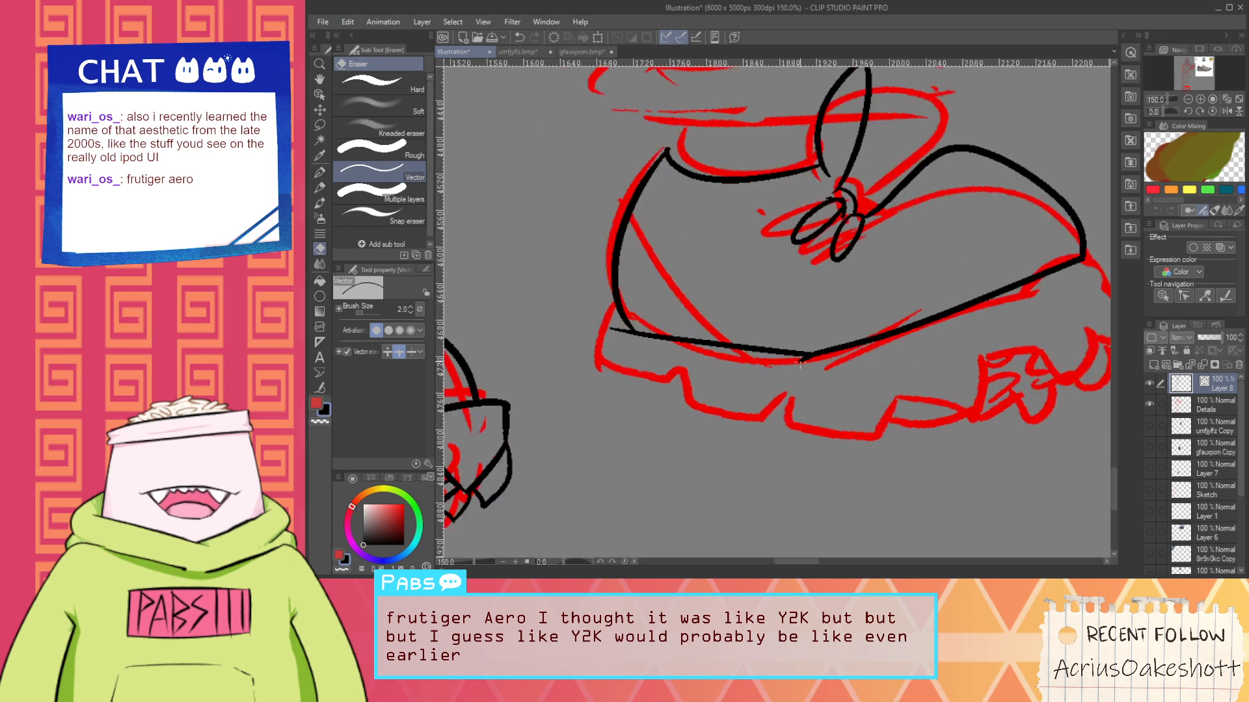
Ink a short vertical line for the back edge of the second shoe's sole at the heel
{"action": "key", "text": "p"}
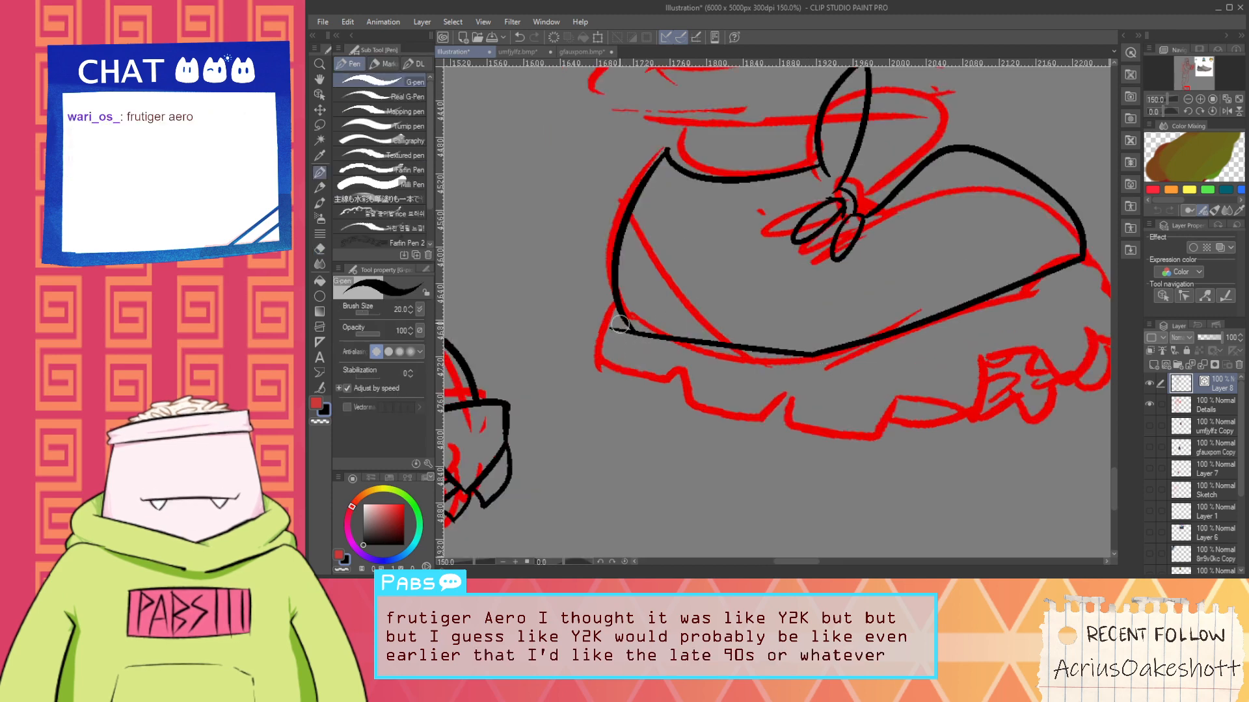
{"action": "scroll", "coordinate": [618, 352], "scroll_direction": "down", "scroll_amount": 1}
{"action": "left_click_drag", "start_coordinate": [651, 419], "coordinate": [774, 368]}
{"action": "scroll", "coordinate": [747, 332], "scroll_direction": "up", "scroll_amount": 2}
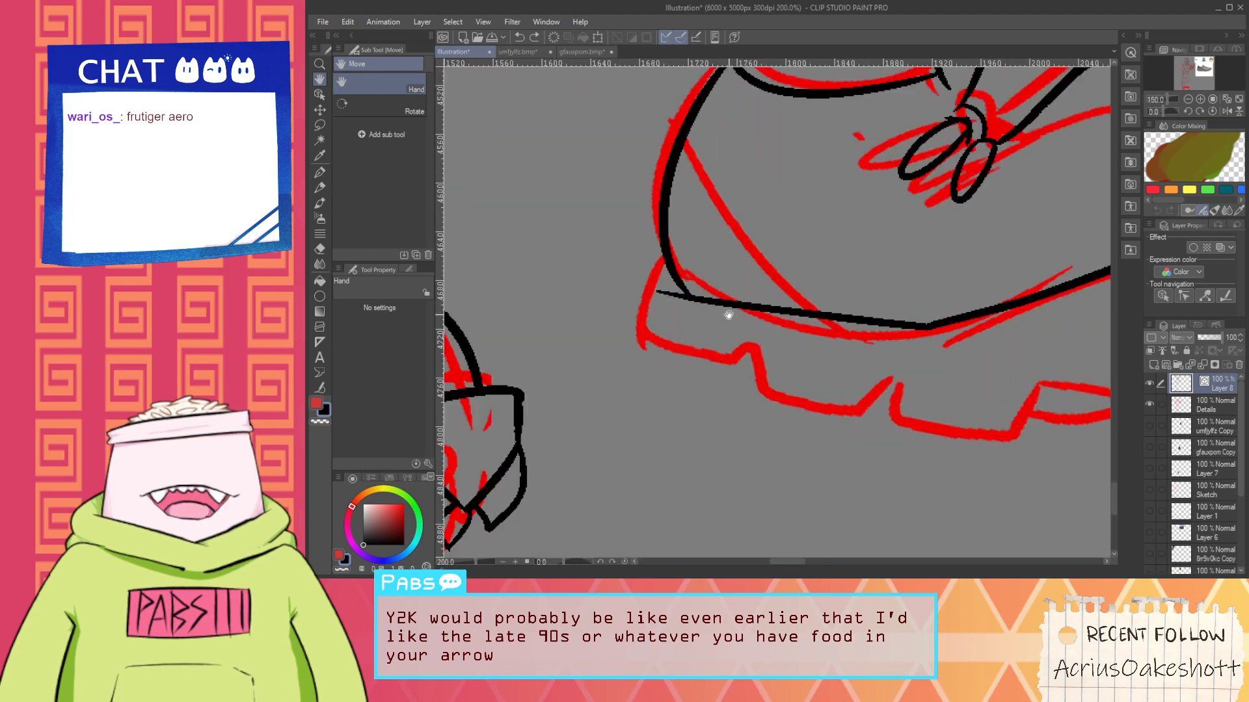
{"action": "left_click_drag", "start_coordinate": [673, 294], "coordinate": [668, 317]}
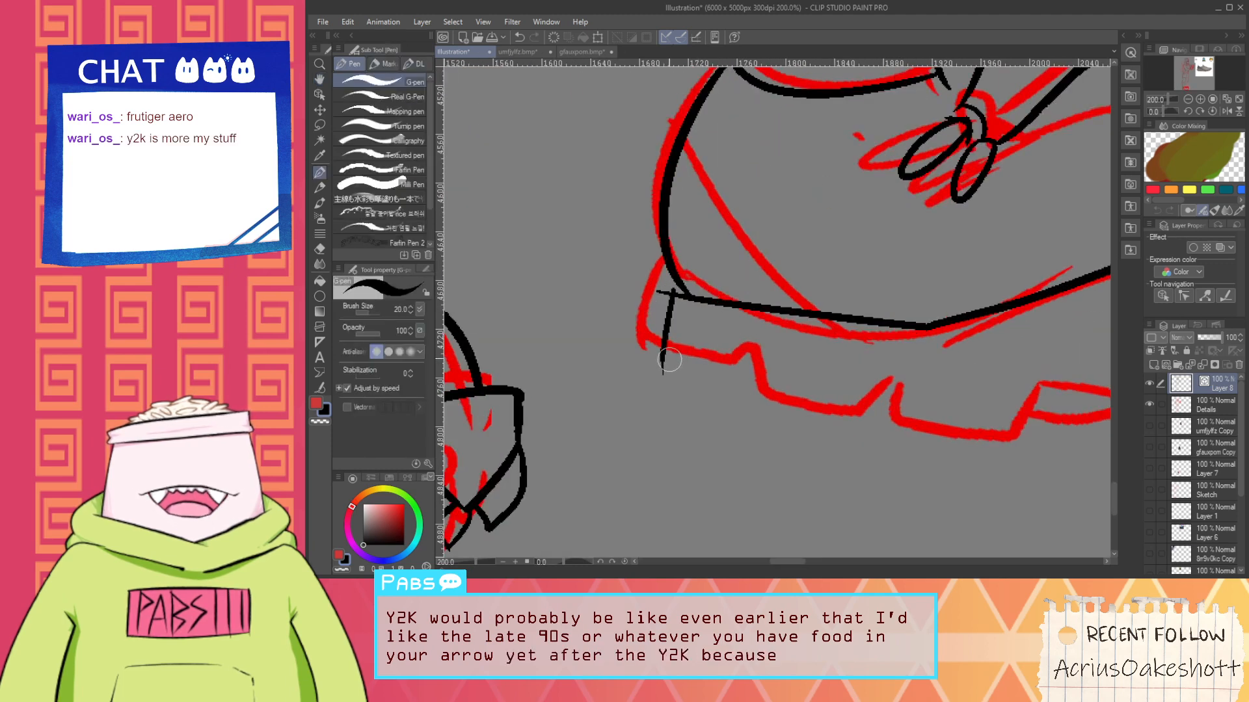
{"action": "key", "text": "ctrl+z"}
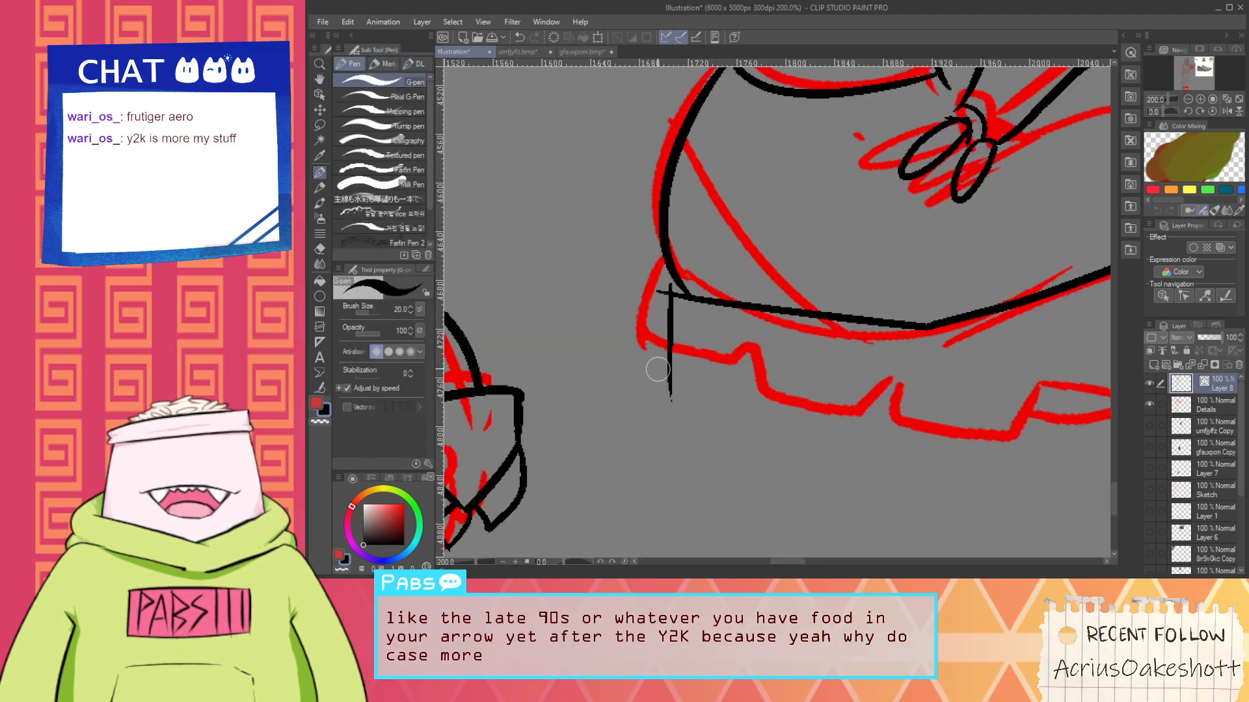
{"action": "key", "text": "ctrl+z"}
Ink the sole's underside from the heel to the midfoot as two flat tread blocks with pointed notches
{"action": "left_click_drag", "start_coordinate": [659, 371], "coordinate": [830, 405]}
{"action": "key", "text": "ctrl+z"}
{"action": "mouse_move", "coordinate": [658, 375]}
{"action": "left_mouse_down"}
{"action": "mouse_move", "coordinate": [800, 398]}
{"action": "mouse_move", "coordinate": [786, 409]}
{"action": "mouse_move", "coordinate": [903, 387]}
{"action": "left_mouse_up"}
{"action": "key", "text": "ctrl+z"}
{"action": "key", "text": "e"}
{"action": "mouse_move", "coordinate": [759, 385]}
{"action": "left_mouse_down"}
{"action": "mouse_move", "coordinate": [759, 401]}
{"action": "mouse_move", "coordinate": [893, 419]}
{"action": "left_mouse_up"}
{"action": "key", "text": "p"}
{"action": "key", "text": "ctrl+z"}
{"action": "left_click_drag", "start_coordinate": [785, 408], "coordinate": [905, 421]}
{"action": "key", "text": "ctrl+z"}
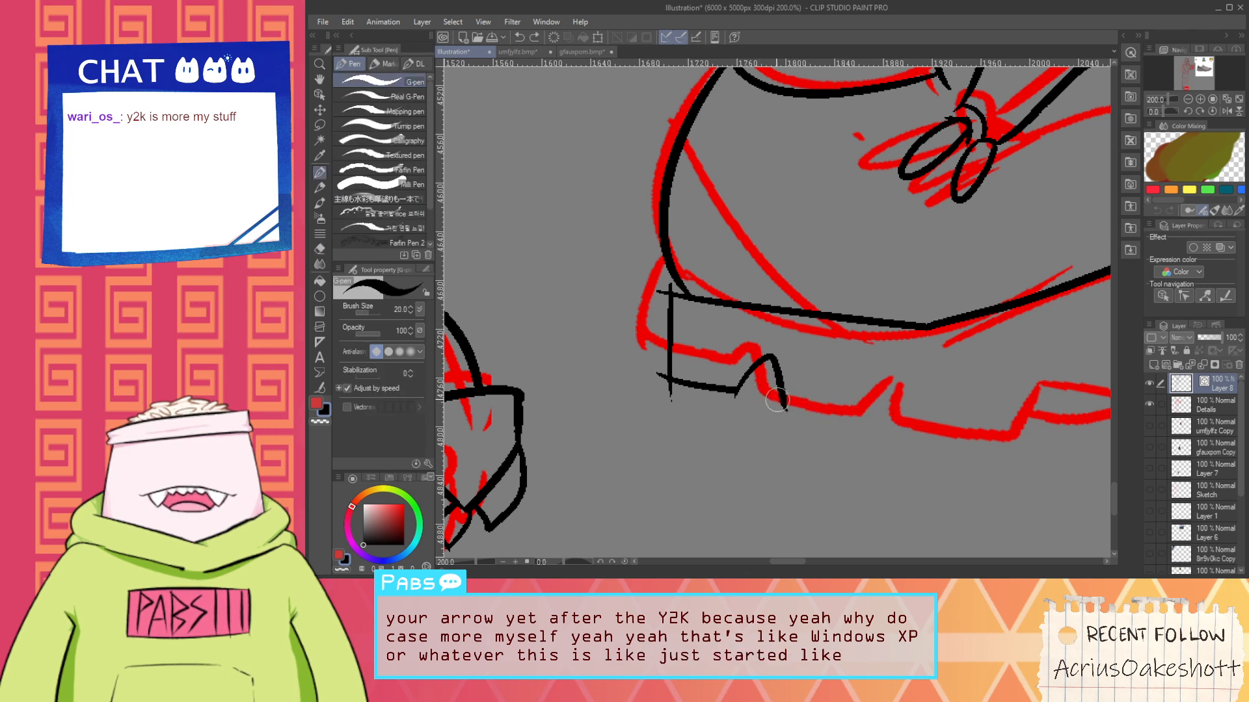
{"action": "mouse_move", "coordinate": [773, 395]}
{"action": "left_mouse_down"}
{"action": "mouse_move", "coordinate": [911, 406]}
{"action": "mouse_move", "coordinate": [921, 424]}
{"action": "left_mouse_up"}
Erase the overshooting line ends at the sole's heel corners and around the two tread notches
{"action": "key", "text": "e"}
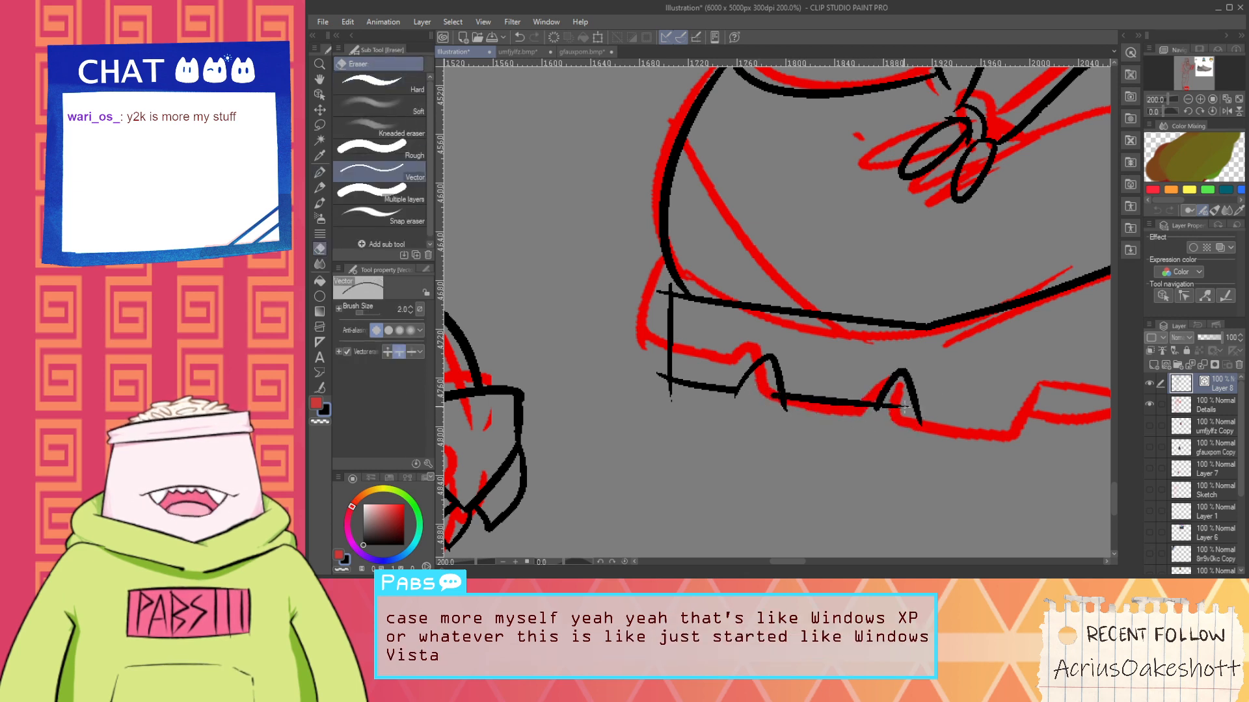
{"action": "left_click_drag", "start_coordinate": [794, 394], "coordinate": [784, 413]}
{"action": "key", "text": "ctrl+z"}
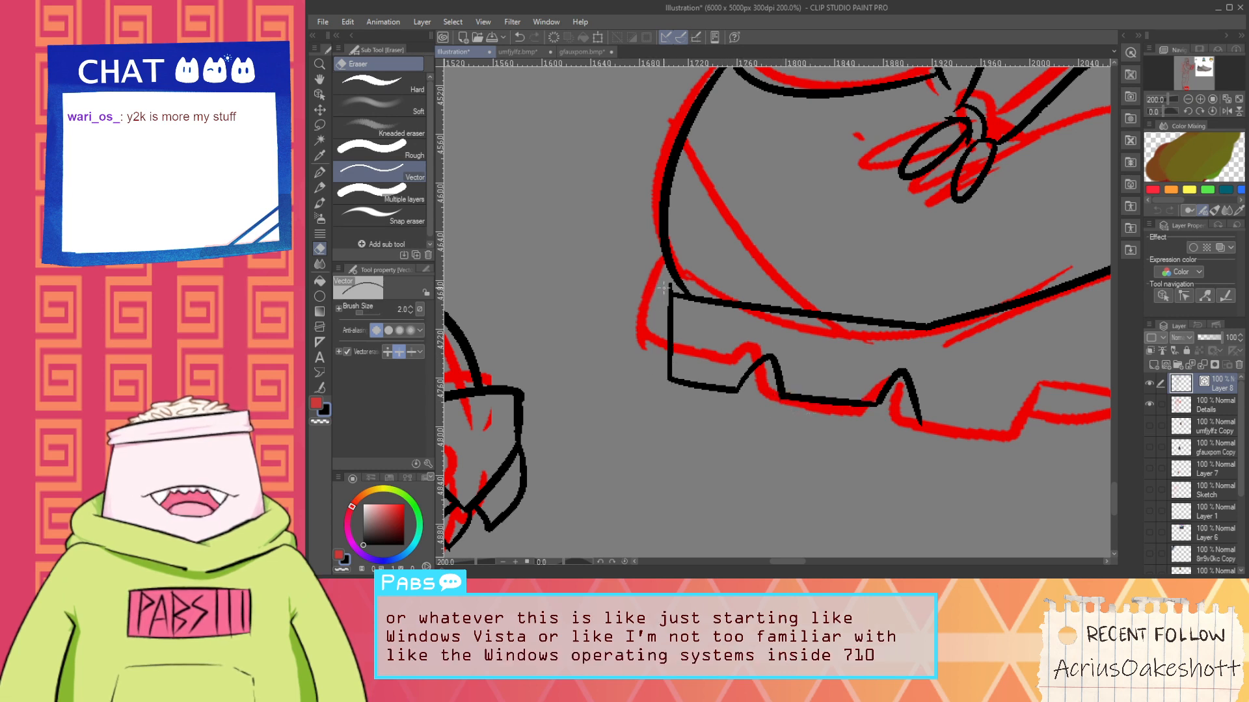
{"action": "left_click_drag", "start_coordinate": [663, 287], "coordinate": [678, 288]}
{"action": "scroll", "coordinate": [747, 345], "scroll_direction": "down", "scroll_amount": 1}
{"action": "scroll", "coordinate": [728, 319], "scroll_direction": "up", "scroll_amount": 1}
{"action": "key", "text": "space"}
{"action": "left_click_drag", "start_coordinate": [726, 329], "coordinate": [696, 362]}
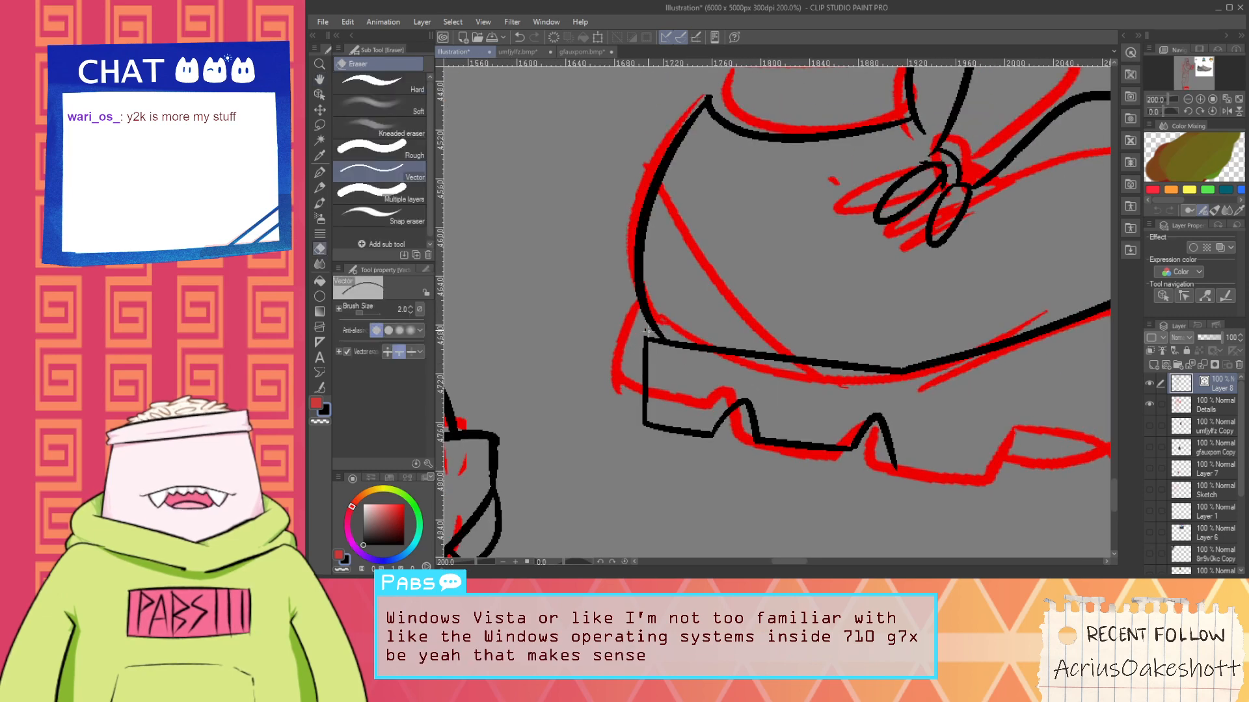
Ink the third tread block's flat bottom, the wide arch beside it, and the curved side and upper edge of the front notch
{"action": "key", "text": "space"}
{"action": "mouse_move", "coordinate": [924, 458]}
{"action": "left_mouse_down"}
{"action": "mouse_move", "coordinate": [740, 412]}
{"action": "mouse_move", "coordinate": [819, 407]}
{"action": "left_mouse_up"}
{"action": "key", "text": "p"}
{"action": "key", "text": "ctrl+z"}
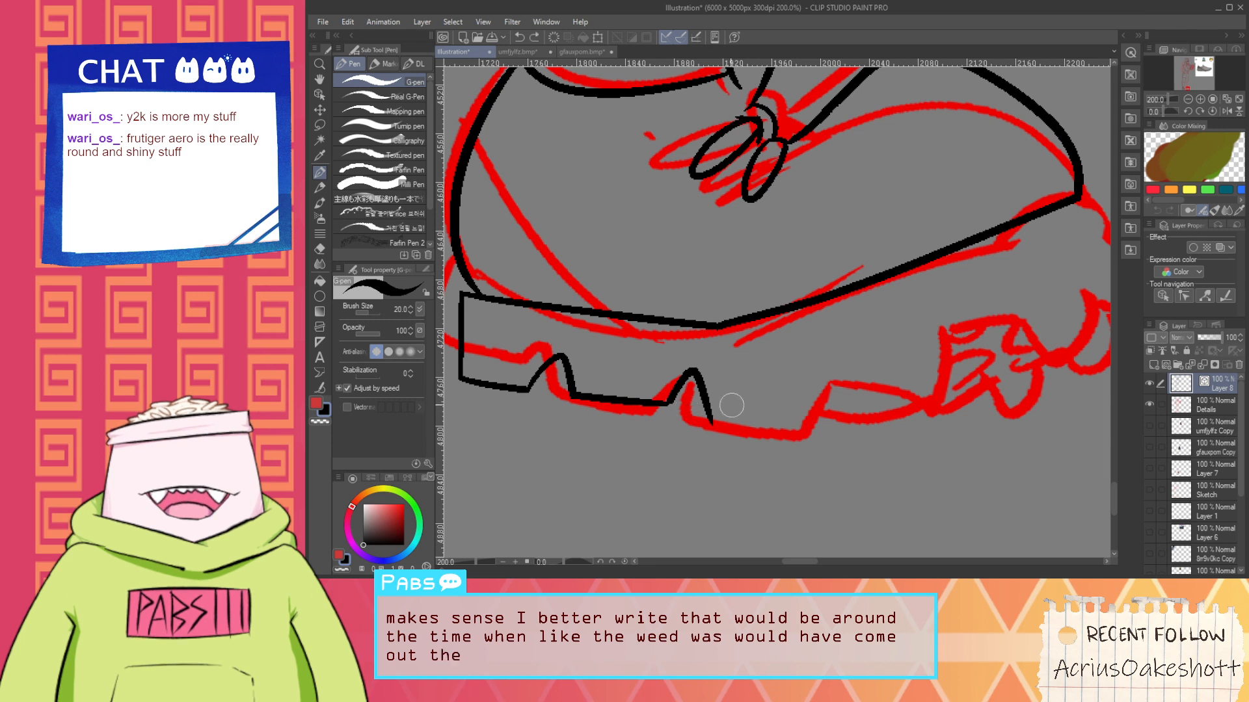
{"action": "mouse_move", "coordinate": [697, 408]}
{"action": "left_mouse_down"}
{"action": "mouse_move", "coordinate": [865, 396]}
{"action": "mouse_move", "coordinate": [699, 403]}
{"action": "mouse_move", "coordinate": [861, 405]}
{"action": "left_mouse_up"}
{"action": "key", "text": "ctrl+z"}
{"action": "key", "text": "ctrl+z"}
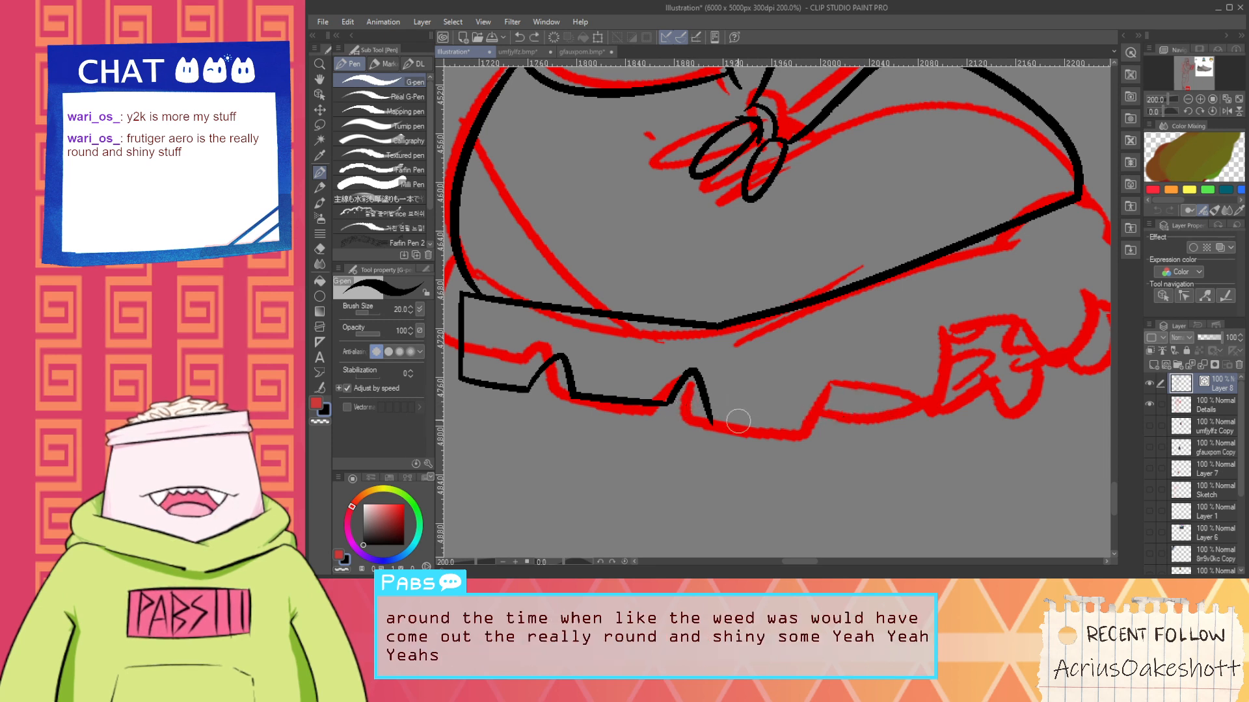
{"action": "left_click_drag", "start_coordinate": [701, 405], "coordinate": [872, 398]}
{"action": "key", "text": "ctrl+z"}
{"action": "left_click_drag", "start_coordinate": [690, 402], "coordinate": [858, 397]}
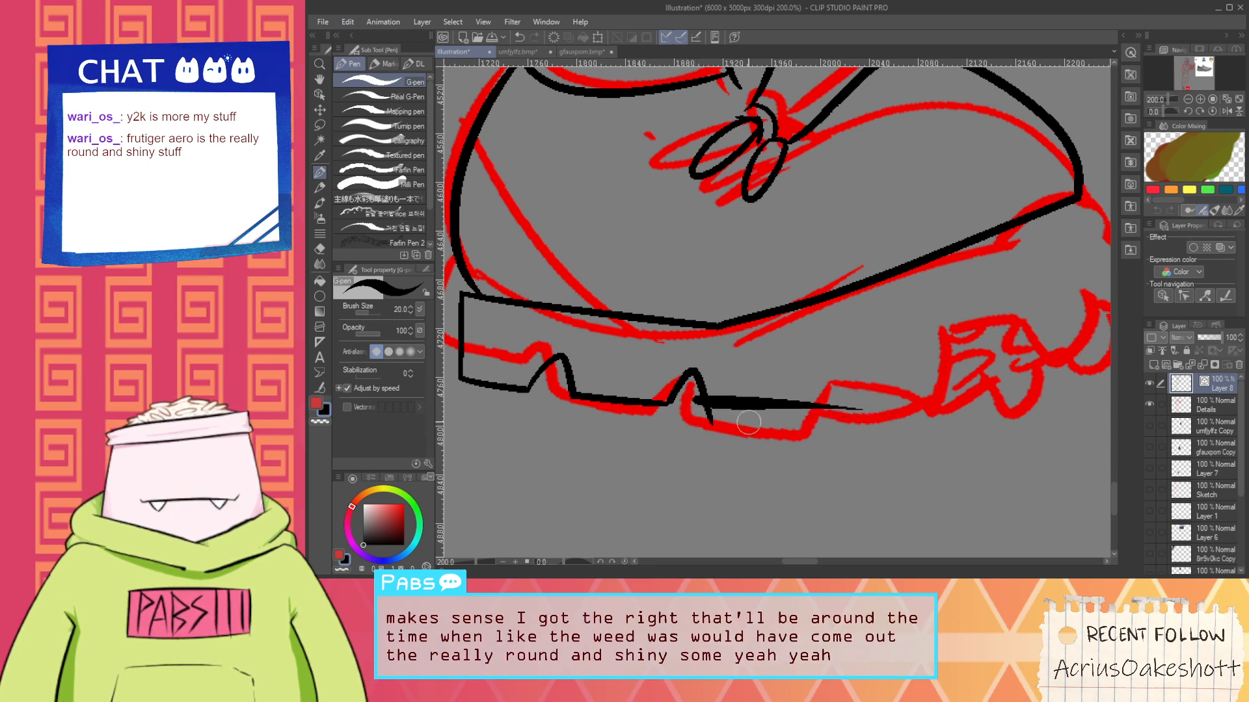
{"action": "key", "text": "ctrl+z"}
{"action": "left_click_drag", "start_coordinate": [691, 405], "coordinate": [871, 398]}
{"action": "key", "text": "ctrl+z"}
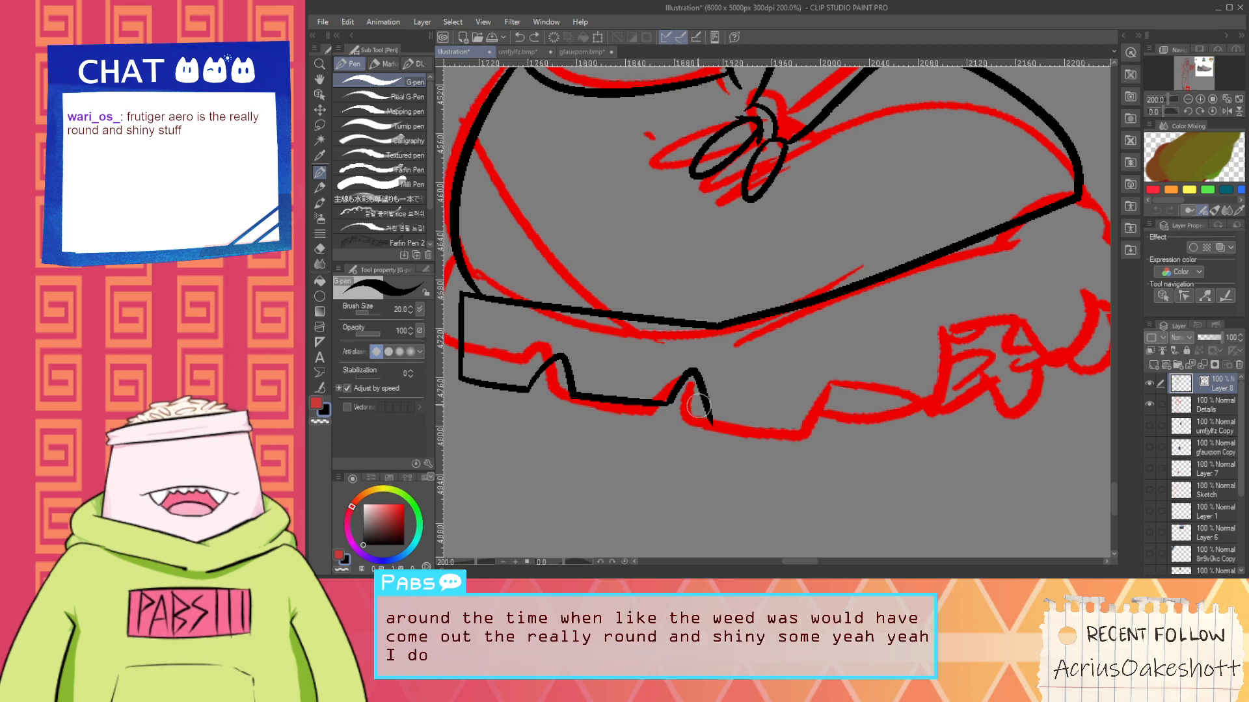
{"action": "left_click_drag", "start_coordinate": [693, 404], "coordinate": [832, 396]}
{"action": "key", "text": "ctrl+z"}
{"action": "mouse_move", "coordinate": [690, 404]}
{"action": "left_mouse_down"}
{"action": "mouse_move", "coordinate": [862, 400]}
{"action": "mouse_move", "coordinate": [782, 420]}
{"action": "mouse_move", "coordinate": [872, 413]}
{"action": "mouse_move", "coordinate": [899, 434]}
{"action": "mouse_move", "coordinate": [883, 334]}
{"action": "mouse_move", "coordinate": [990, 340]}
{"action": "left_mouse_up"}
{"action": "key", "text": "e"}
{"action": "key", "text": "p"}
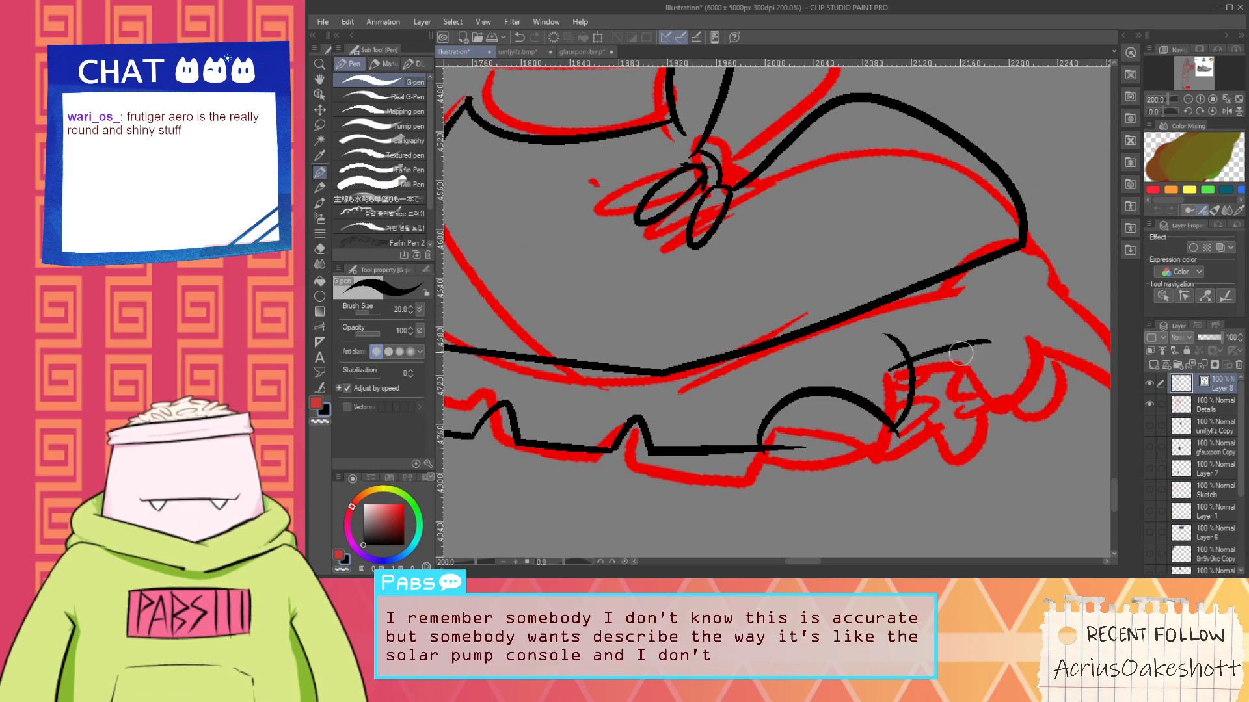
Ink the front notch's slanted upper edge and far side, and the curved front cleat below the toe
{"action": "key", "text": "ctrl+z"}
{"action": "mouse_move", "coordinate": [882, 374]}
{"action": "left_mouse_down"}
{"action": "mouse_move", "coordinate": [980, 348]}
{"action": "mouse_move", "coordinate": [994, 430]}
{"action": "left_mouse_up"}
{"action": "key", "text": "ctrl+z"}
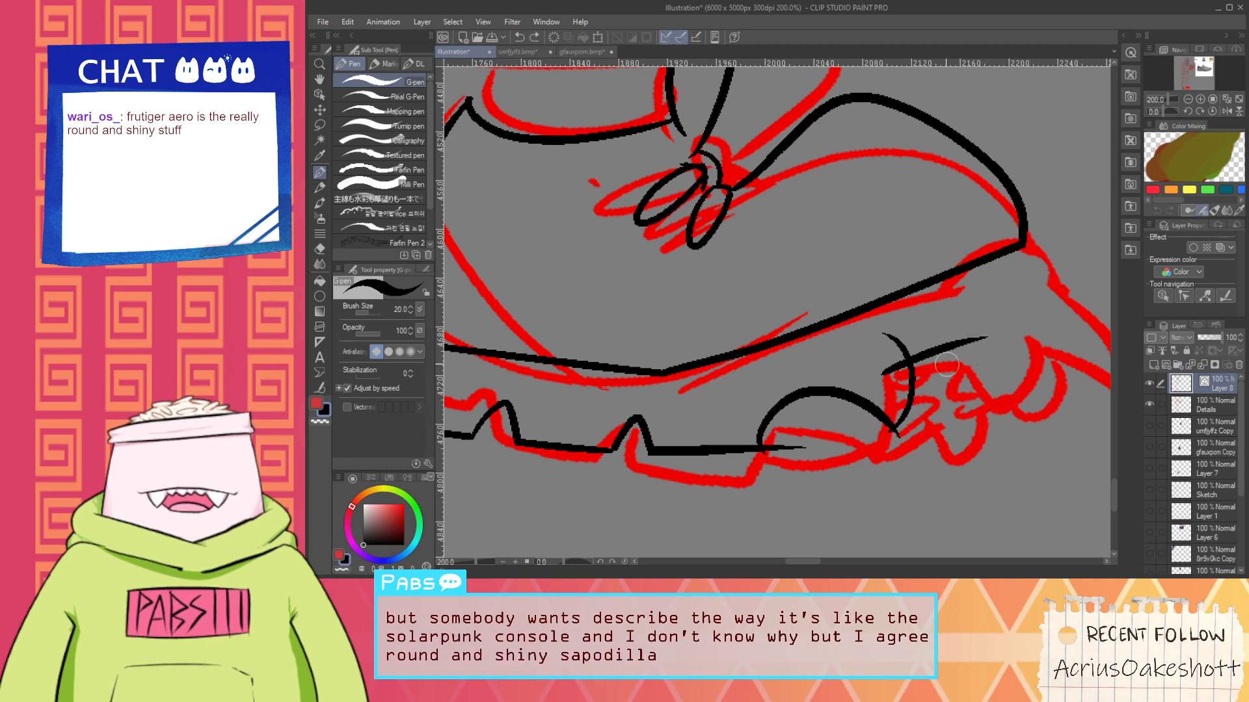
{"action": "mouse_move", "coordinate": [927, 323]}
{"action": "left_mouse_down"}
{"action": "mouse_move", "coordinate": [963, 357]}
{"action": "mouse_move", "coordinate": [969, 426]}
{"action": "mouse_move", "coordinate": [997, 423]}
{"action": "mouse_move", "coordinate": [1019, 308]}
{"action": "left_mouse_up"}
{"action": "key", "text": "ctrl+z"}
{"action": "key", "text": "ctrl+z"}
{"action": "left_click_drag", "start_coordinate": [979, 412], "coordinate": [1016, 286]}
{"action": "key", "text": "space"}
{"action": "left_click_drag", "start_coordinate": [1038, 342], "coordinate": [945, 360]}
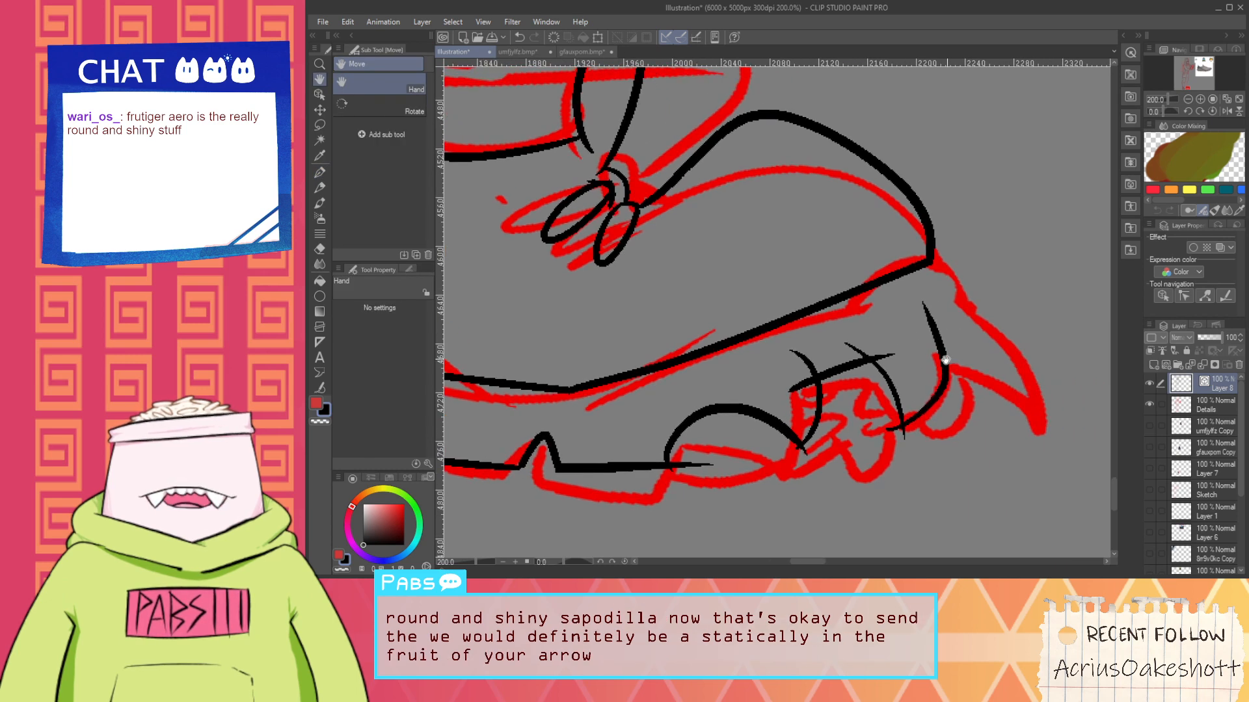
{"action": "key", "text": "ctrl+z"}
{"action": "mouse_move", "coordinate": [893, 429]}
{"action": "left_mouse_down"}
{"action": "mouse_move", "coordinate": [947, 319]}
{"action": "mouse_move", "coordinate": [941, 301]}
{"action": "mouse_move", "coordinate": [936, 353]}
{"action": "mouse_move", "coordinate": [909, 373]}
{"action": "left_mouse_up"}
{"action": "key", "text": "ctrl+z"}
Extend the sole's upper edge past the toe and ink the rounded toe bumper with its curved underside
{"action": "key", "text": "space"}
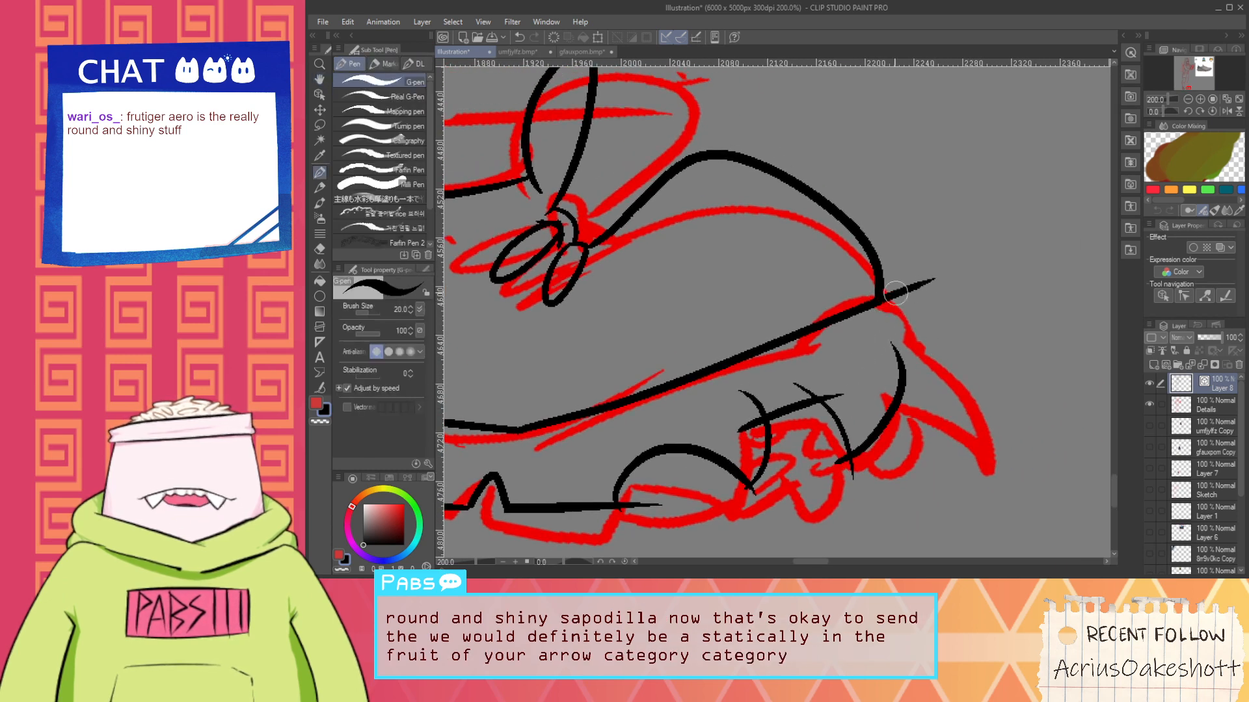
{"action": "left_click_drag", "start_coordinate": [895, 294], "coordinate": [1005, 426]}
{"action": "key", "text": "ctrl+z"}
{"action": "mouse_move", "coordinate": [907, 292]}
{"action": "left_mouse_down"}
{"action": "mouse_move", "coordinate": [964, 378]}
{"action": "mouse_move", "coordinate": [919, 360]}
{"action": "mouse_move", "coordinate": [962, 385]}
{"action": "left_mouse_up"}
{"action": "key", "text": "e"}
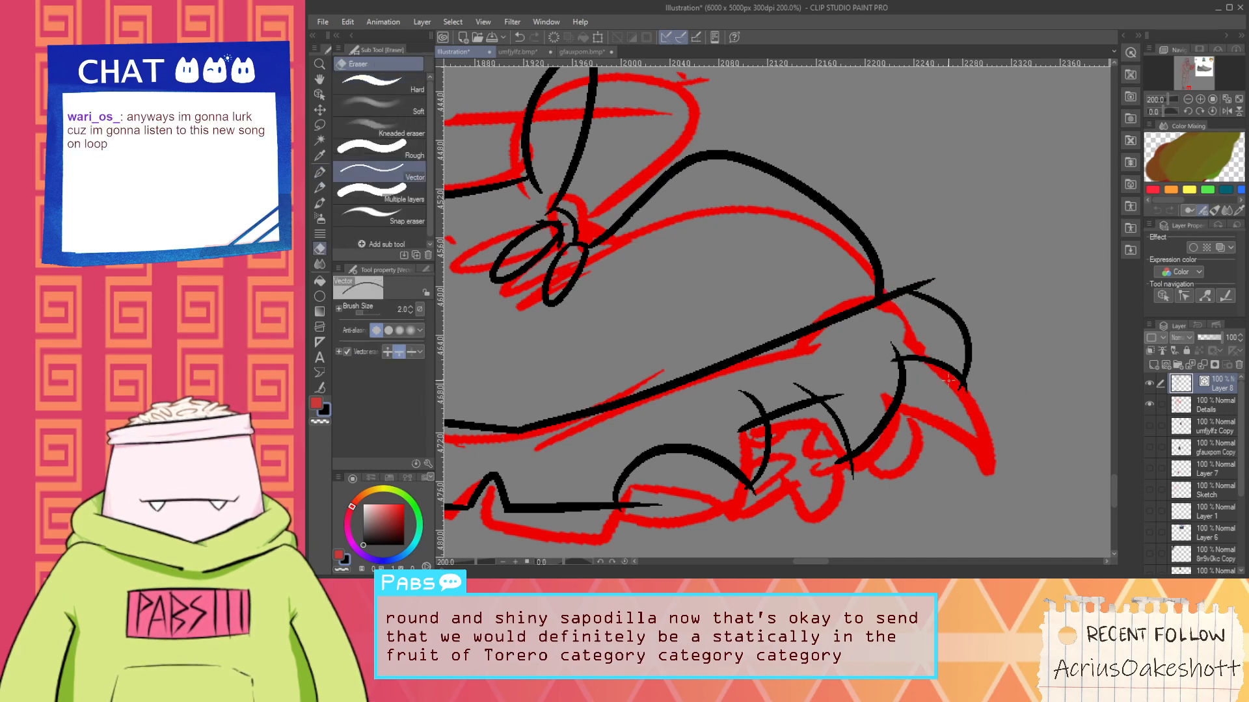
Erase the overshooting line ends around the front notch, the cleat tip and the toe bumper
{"action": "key", "text": "space"}
{"action": "left_click_drag", "start_coordinate": [884, 430], "coordinate": [949, 363]}
{"action": "left_click", "coordinate": [912, 403], "text": "ctrl"}
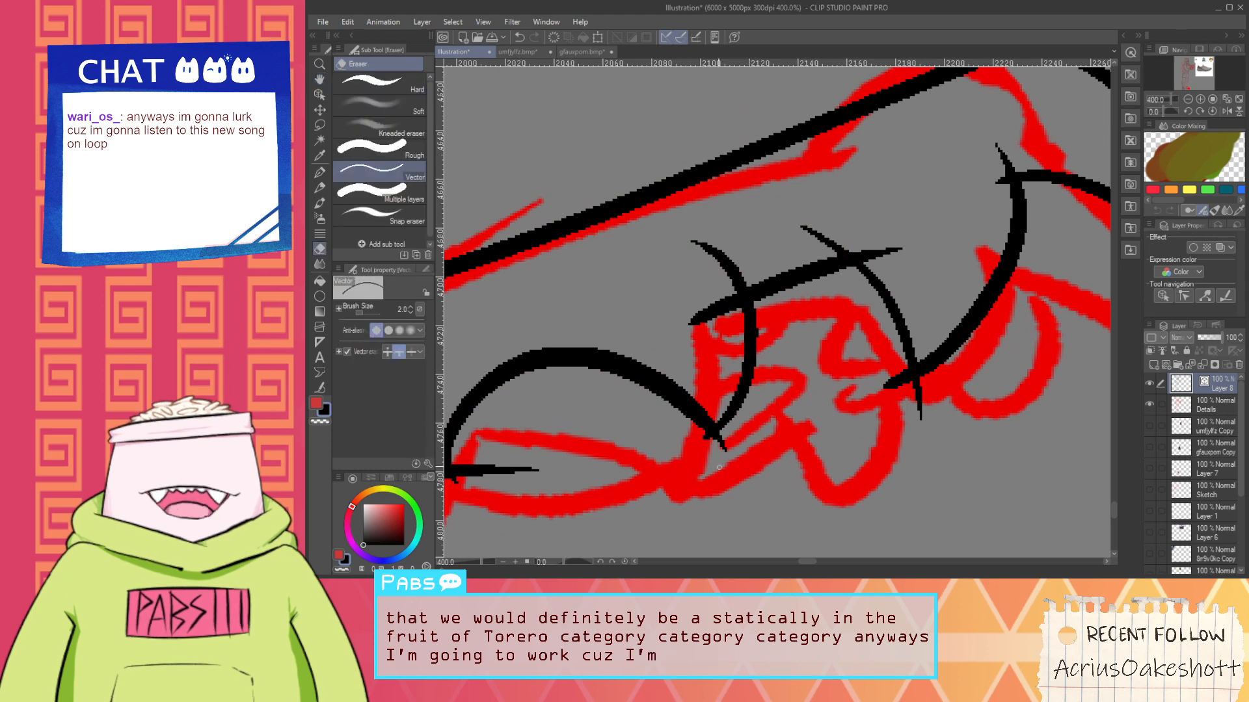
{"action": "left_click_drag", "start_coordinate": [692, 321], "coordinate": [707, 303]}
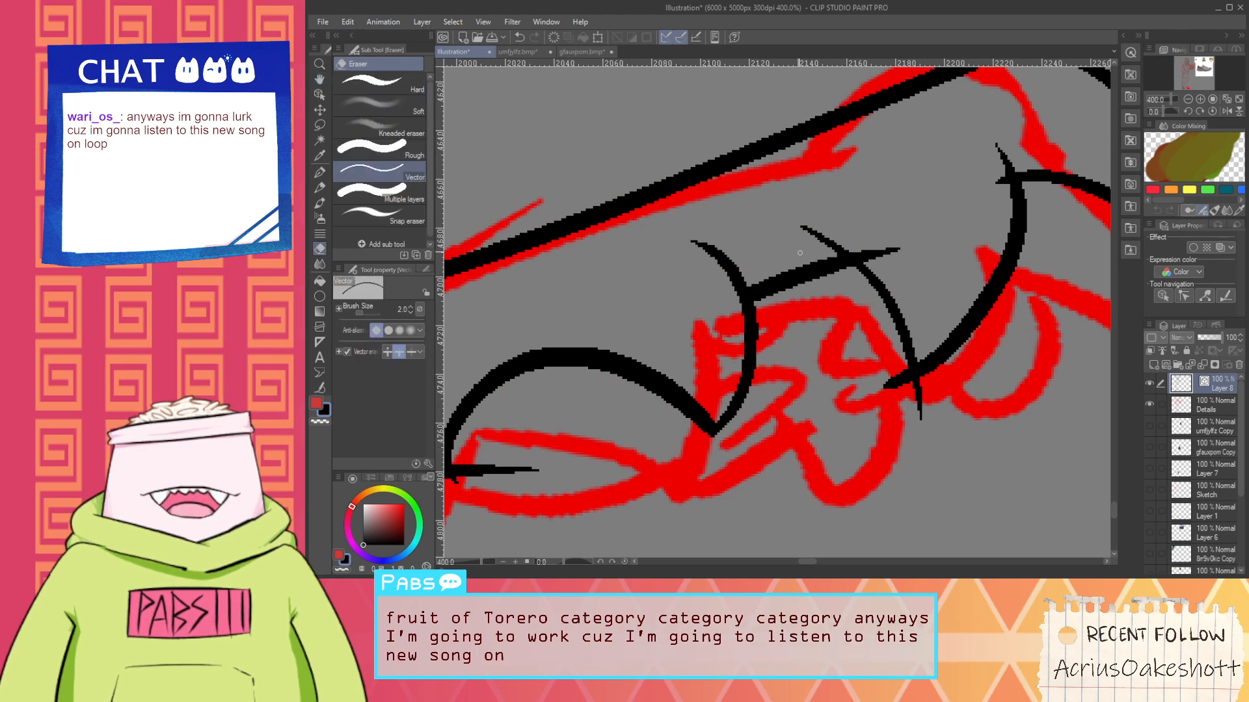
{"action": "left_click_drag", "start_coordinate": [875, 254], "coordinate": [876, 277]}
{"action": "left_click_drag", "start_coordinate": [889, 380], "coordinate": [924, 407]}
{"action": "key", "text": "space"}
{"action": "left_click_drag", "start_coordinate": [1000, 287], "coordinate": [813, 362]}
{"action": "left_click_drag", "start_coordinate": [956, 304], "coordinate": [988, 308]}
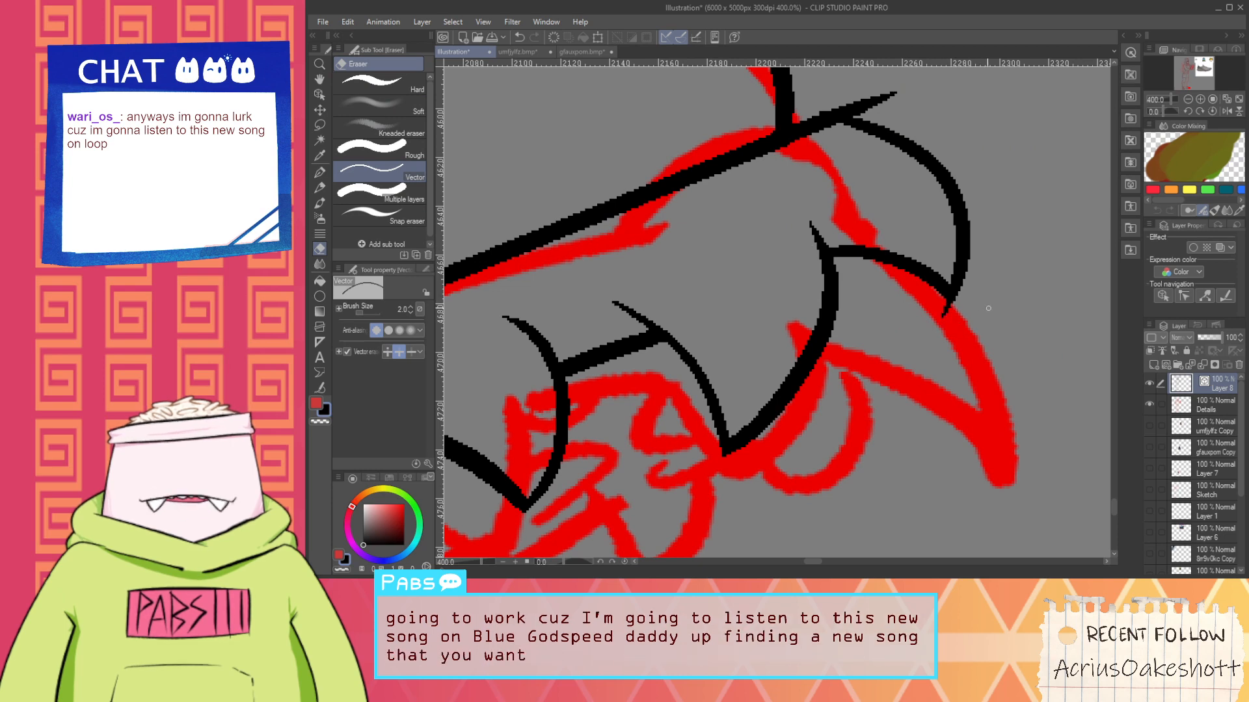
{"action": "key", "text": "space"}
{"action": "left_click_drag", "start_coordinate": [878, 92], "coordinate": [868, 122]}
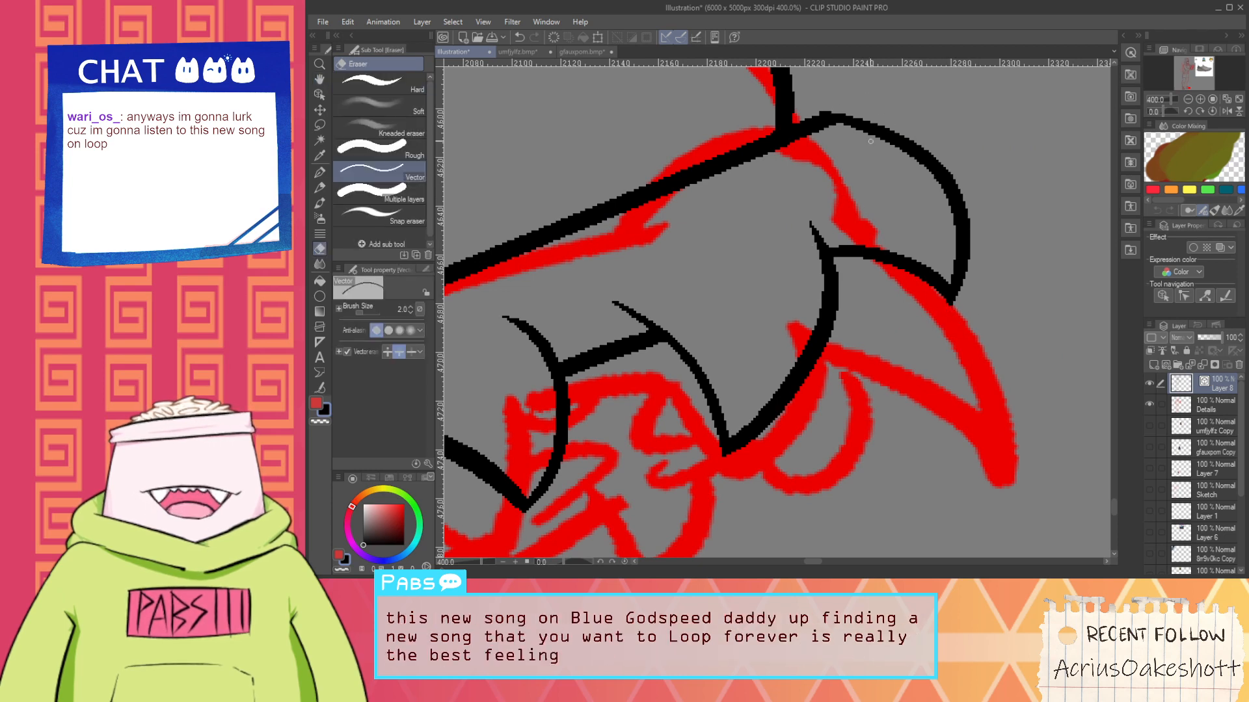
Trim the third tread block's bottom line and ink a curved inner line across the wide arch, erasing its excess
{"action": "scroll", "coordinate": [858, 173], "scroll_direction": "down", "scroll_amount": 3}
{"action": "key", "text": "space"}
{"action": "scroll", "coordinate": [651, 284], "scroll_direction": "up", "scroll_amount": 2}
{"action": "key", "text": "space"}
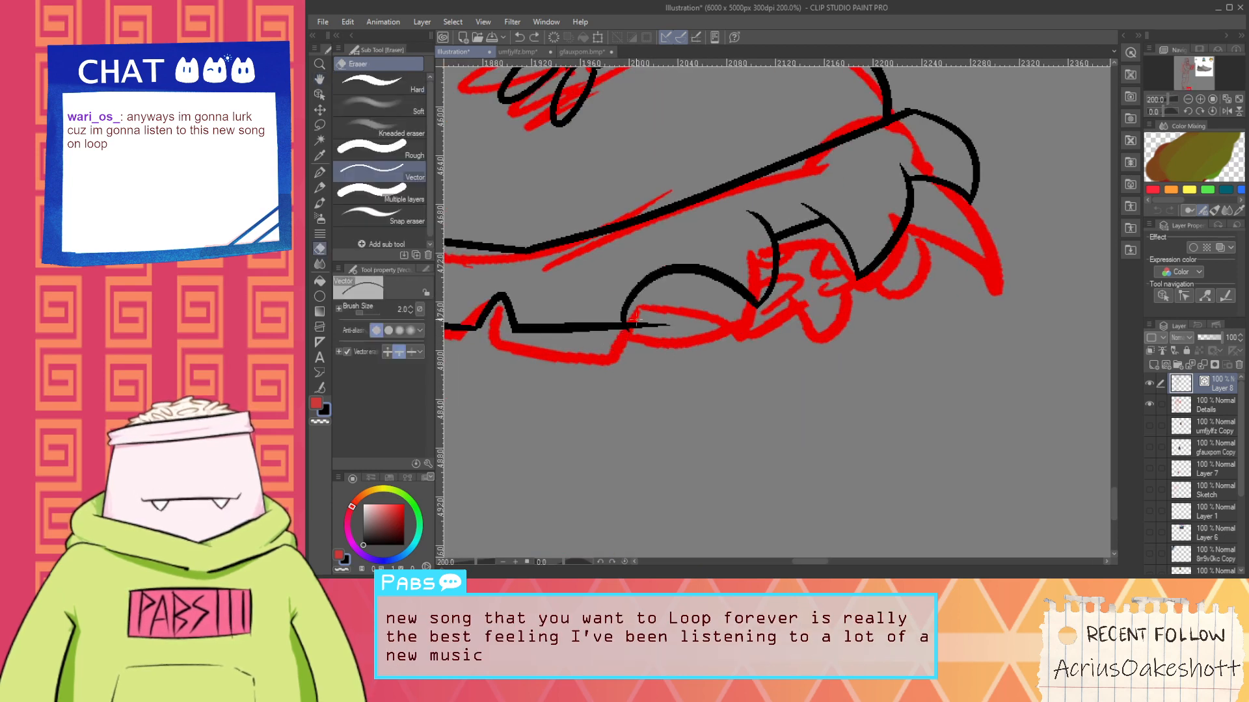
{"action": "key", "text": "p"}
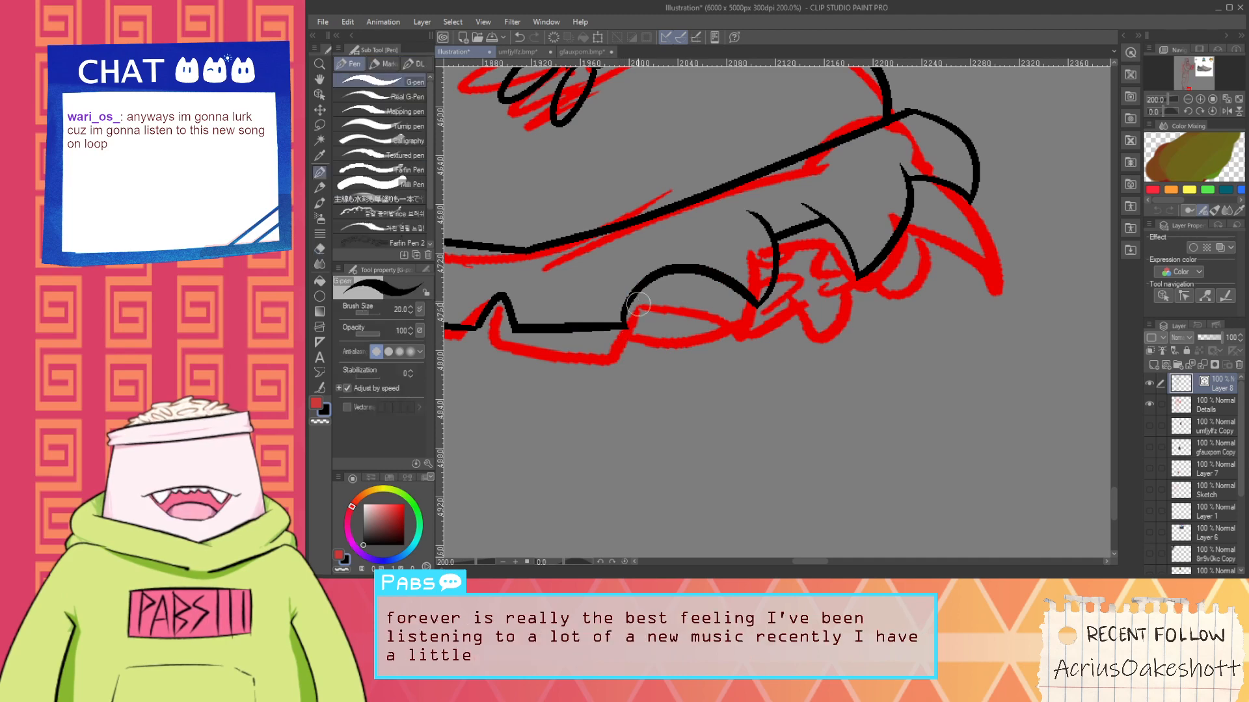
{"action": "key", "text": "ctrl+z"}
{"action": "left_click_drag", "start_coordinate": [630, 302], "coordinate": [749, 276]}
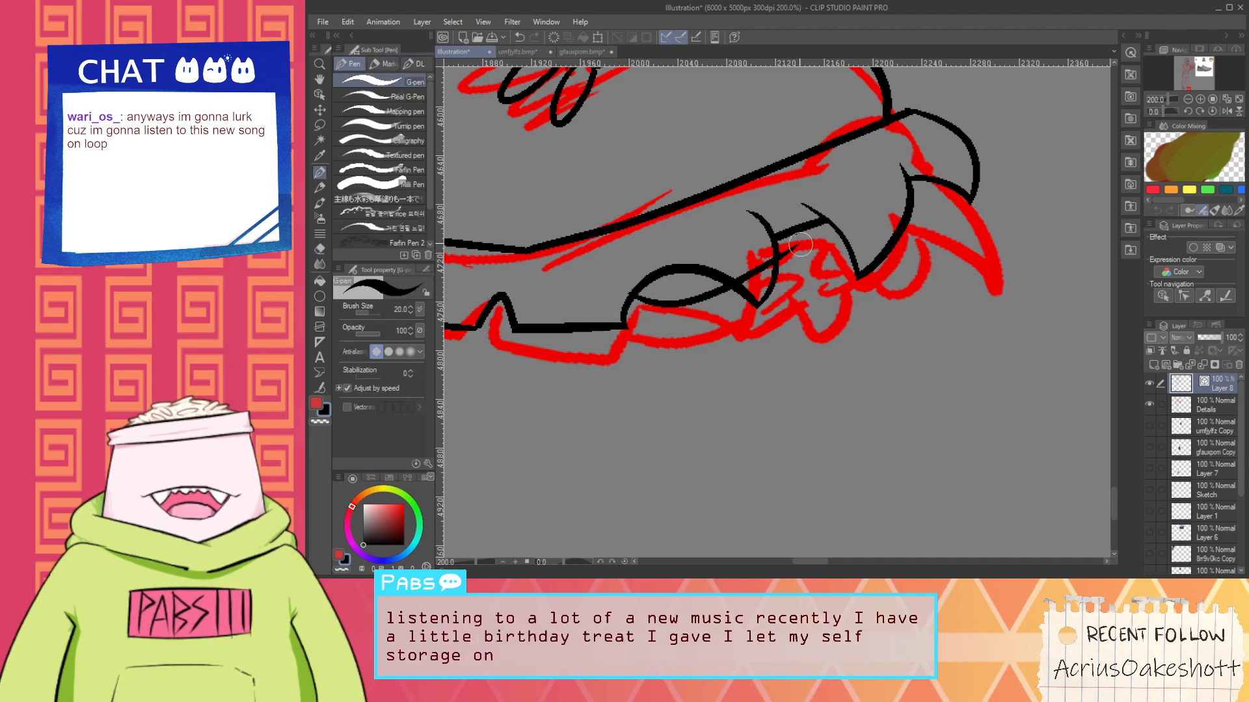
{"action": "scroll", "coordinate": [800, 248], "scroll_direction": "up", "scroll_amount": 5}
{"action": "key", "text": "e"}
{"action": "scroll", "coordinate": [647, 353], "scroll_direction": "down", "scroll_amount": 5}
{"action": "left_click_drag", "start_coordinate": [614, 323], "coordinate": [642, 373]}
{"action": "key", "text": "space"}
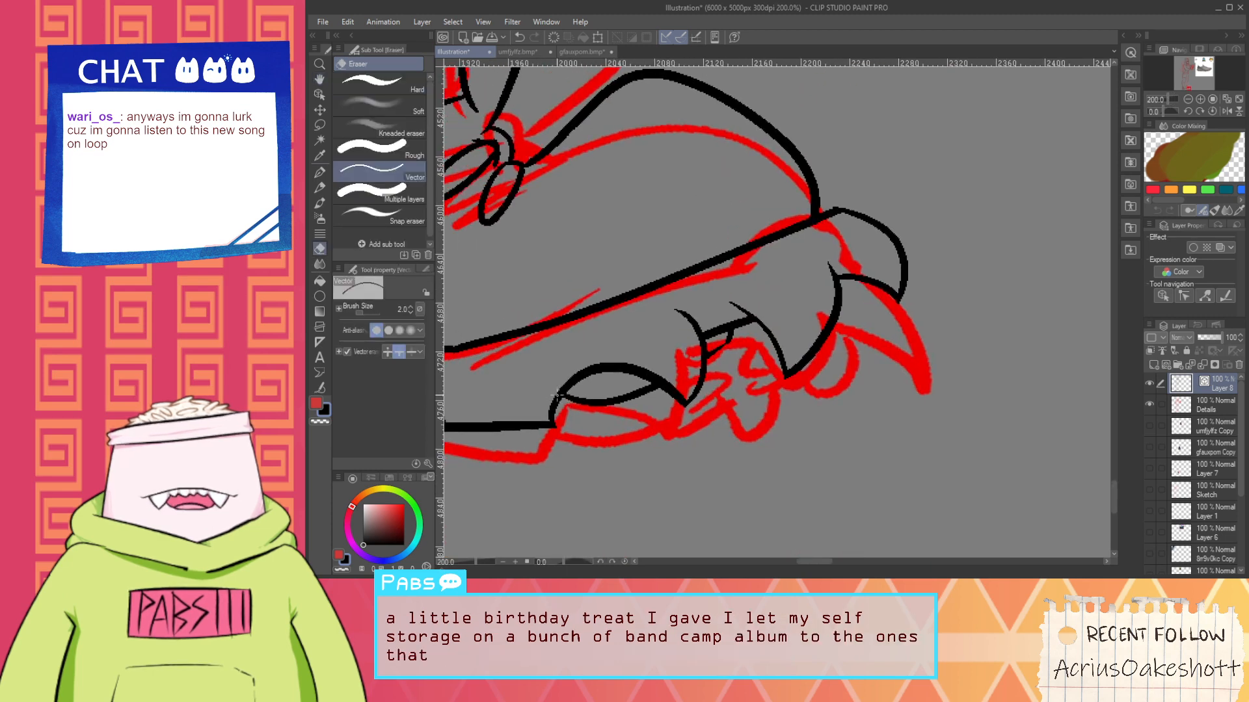
Clean up the short inner line under the front notch's upper edge by erasing its overlaps
{"action": "scroll", "coordinate": [763, 325], "scroll_direction": "up", "scroll_amount": 2}
{"action": "key", "text": "p"}
{"action": "key", "text": "e"}
{"action": "left_click_drag", "start_coordinate": [718, 323], "coordinate": [785, 329]}
{"action": "scroll", "coordinate": [786, 324], "scroll_direction": "down", "scroll_amount": 2}
{"action": "scroll", "coordinate": [788, 323], "scroll_direction": "down", "scroll_amount": 1}
{"action": "key", "text": "space"}
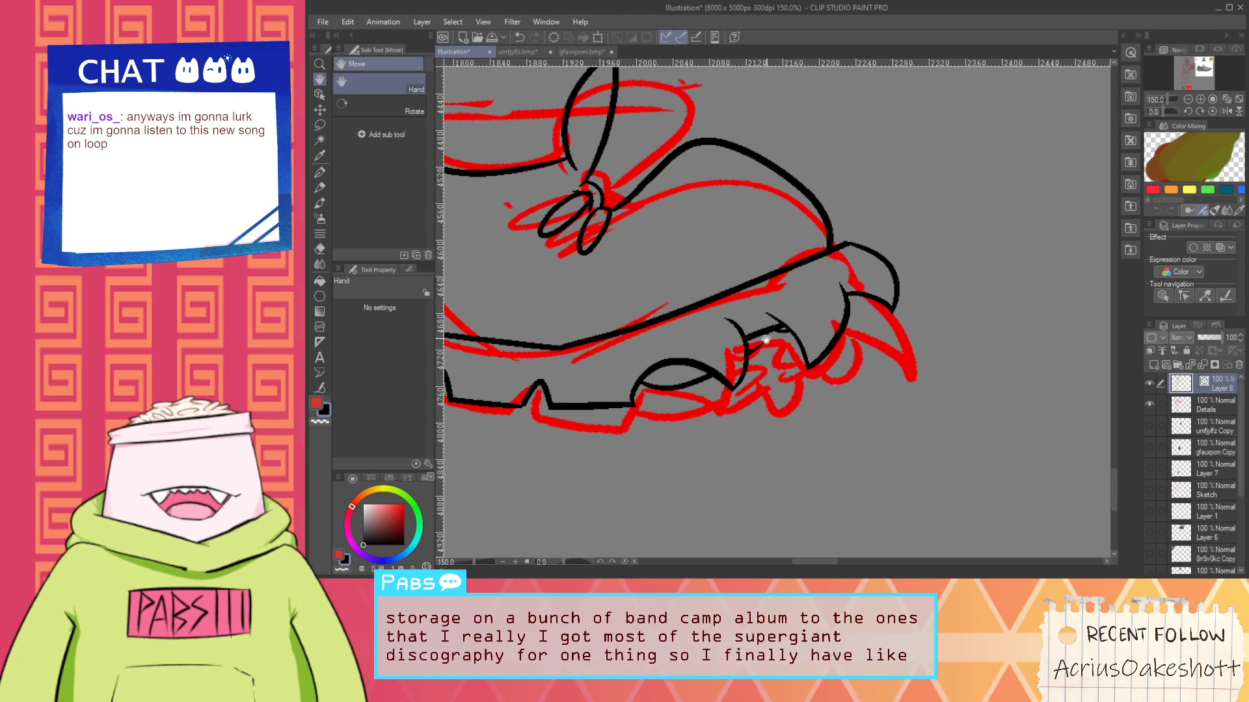
{"action": "left_click_drag", "start_coordinate": [695, 368], "coordinate": [745, 416]}
{"action": "scroll", "coordinate": [772, 393], "scroll_direction": "down", "scroll_amount": 2}
{"action": "scroll", "coordinate": [744, 416], "scroll_direction": "up", "scroll_amount": 2}
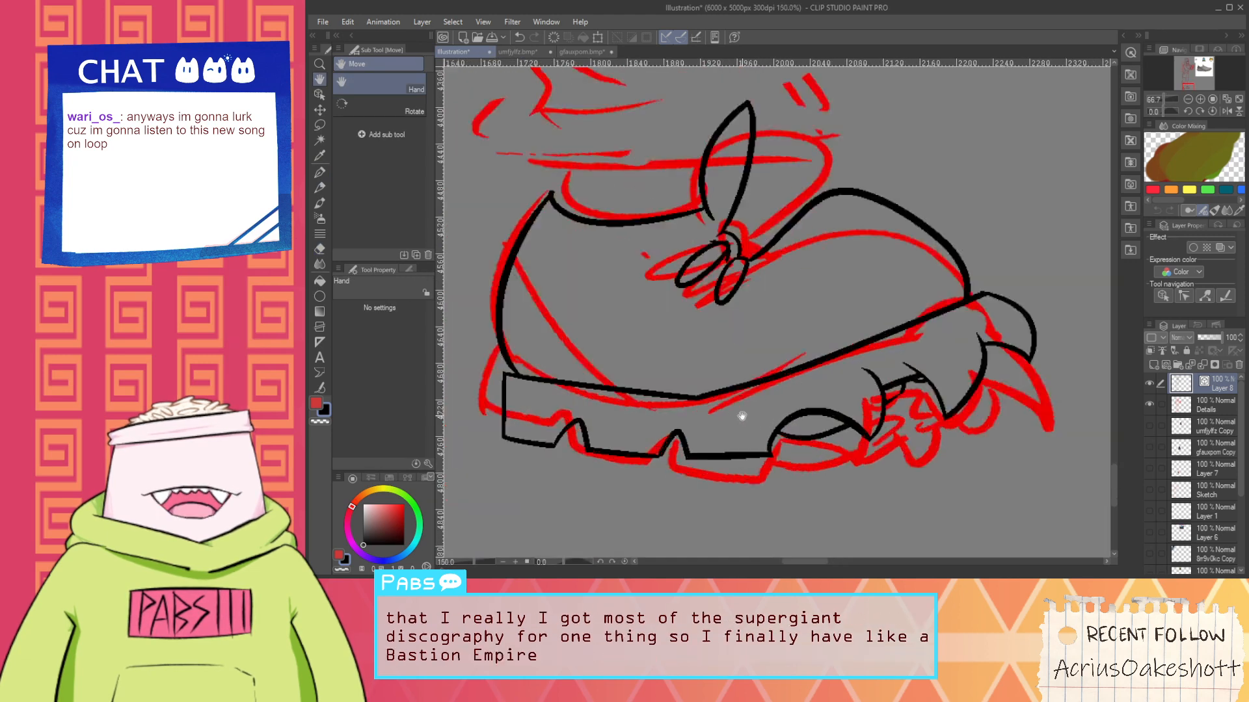
{"action": "scroll", "coordinate": [742, 416], "scroll_direction": "up", "scroll_amount": 1}
{"action": "scroll", "coordinate": [620, 314], "scroll_direction": "down", "scroll_amount": 2}
{"action": "key", "text": "space"}
{"action": "left_click_drag", "start_coordinate": [619, 314], "coordinate": [724, 351]}
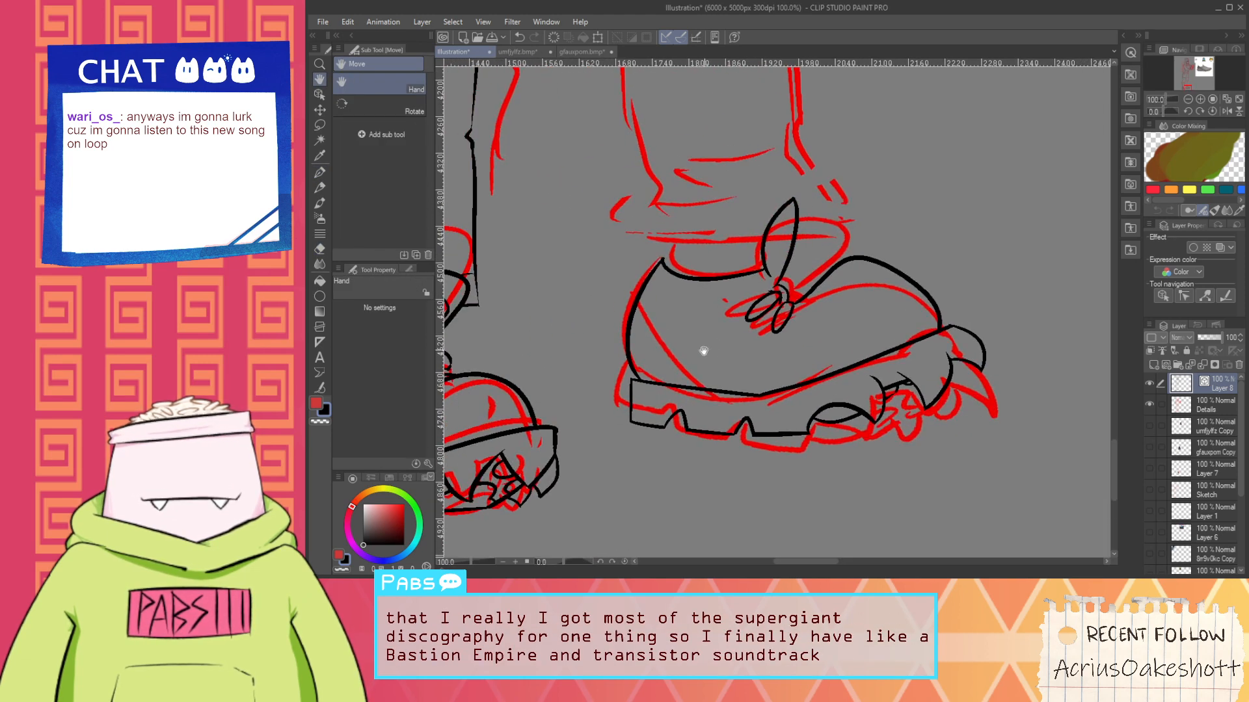
Ink the heel panel seam on the second shoe, diagonal then level and curving down to the sole, and erase the overlapping ends at its bend
{"action": "scroll", "coordinate": [692, 328], "scroll_direction": "down", "scroll_amount": 2}
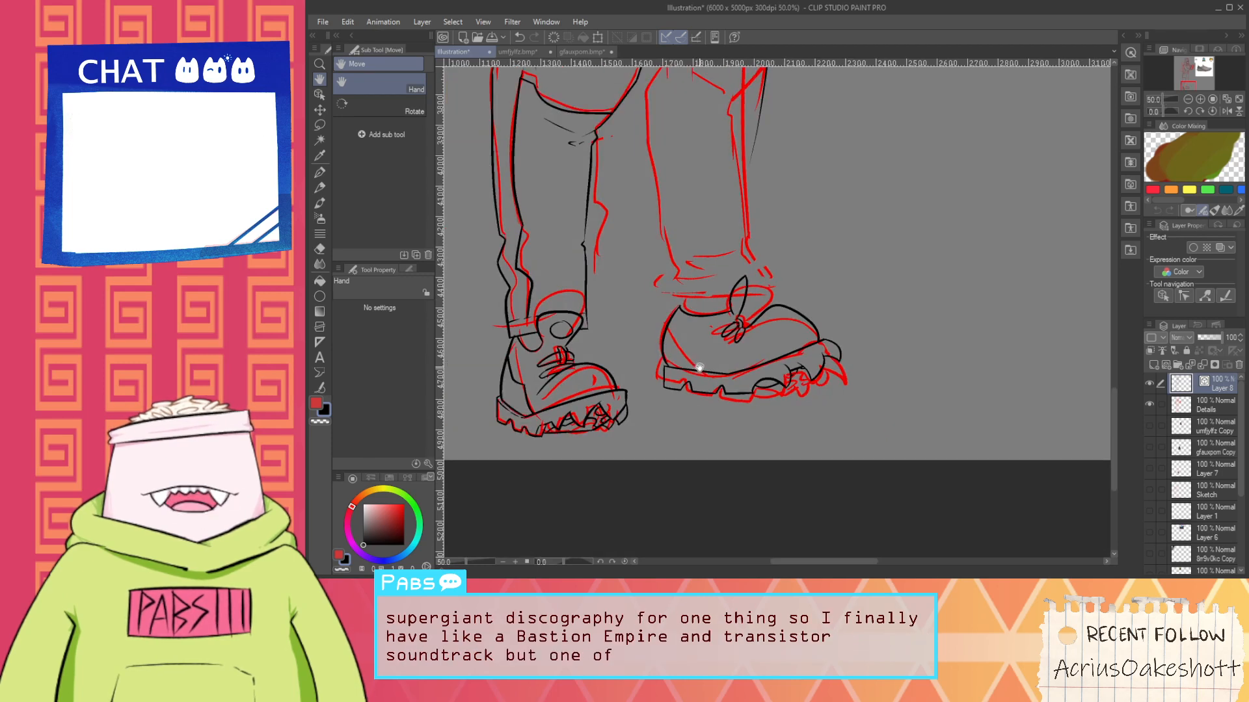
{"action": "scroll", "coordinate": [680, 340], "scroll_direction": "up", "scroll_amount": 2}
{"action": "key", "text": "space"}
{"action": "left_click_drag", "start_coordinate": [680, 341], "coordinate": [792, 353]}
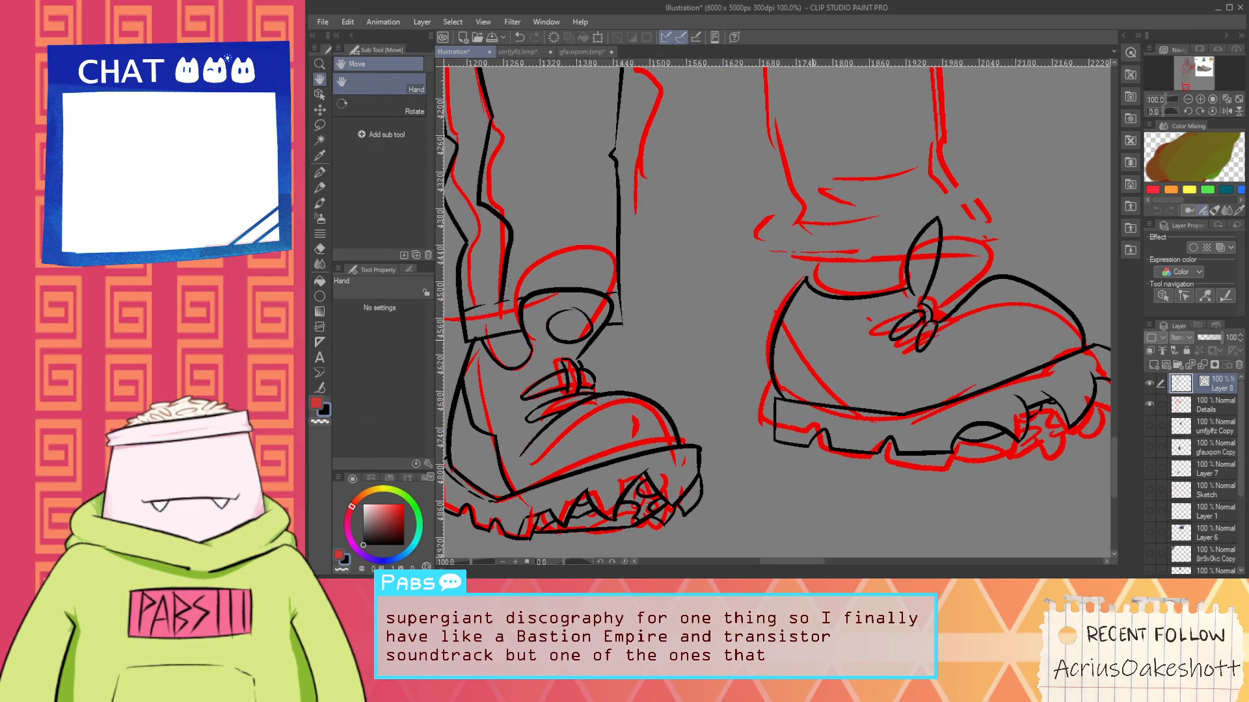
{"action": "left_click_drag", "start_coordinate": [785, 302], "coordinate": [866, 372]}
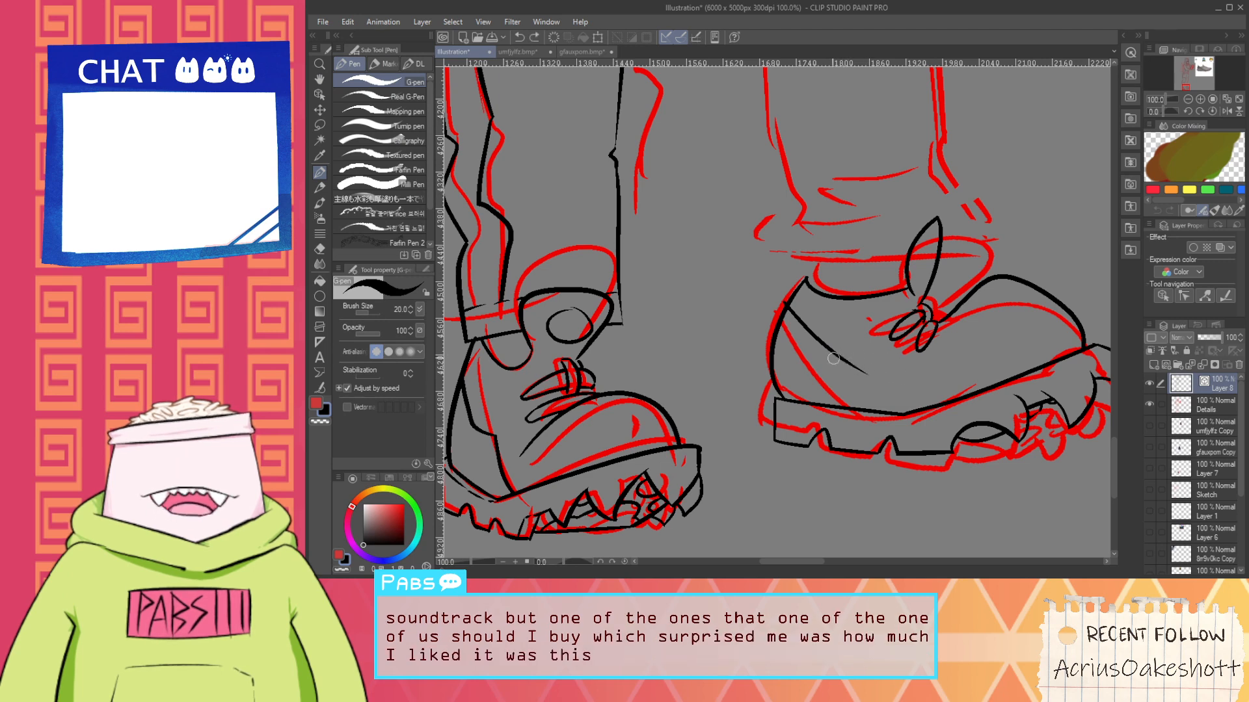
{"action": "mouse_move", "coordinate": [833, 358]}
{"action": "left_mouse_down"}
{"action": "mouse_move", "coordinate": [928, 357]}
{"action": "mouse_move", "coordinate": [916, 388]}
{"action": "mouse_move", "coordinate": [949, 410]}
{"action": "left_mouse_up"}
{"action": "key", "text": "ctrl+z"}
{"action": "key", "text": "e"}
{"action": "scroll", "coordinate": [928, 380], "scroll_direction": "up", "scroll_amount": 2}
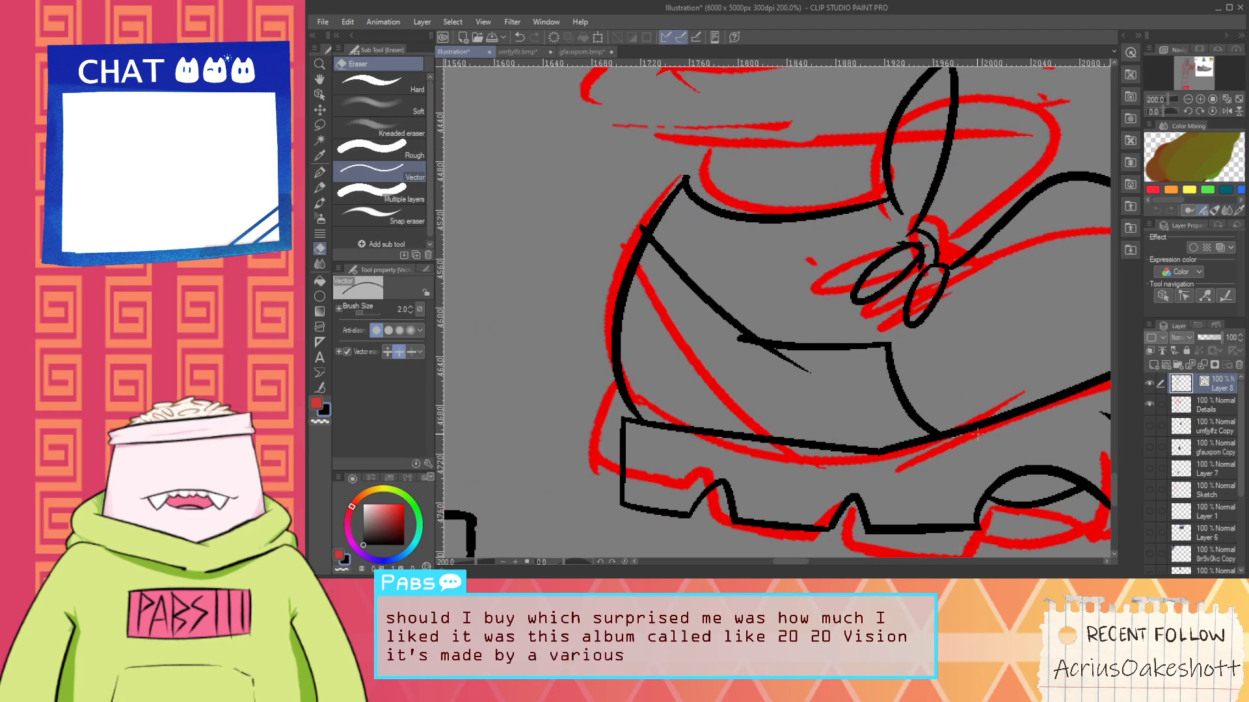
{"action": "left_click_drag", "start_coordinate": [809, 367], "coordinate": [743, 339]}
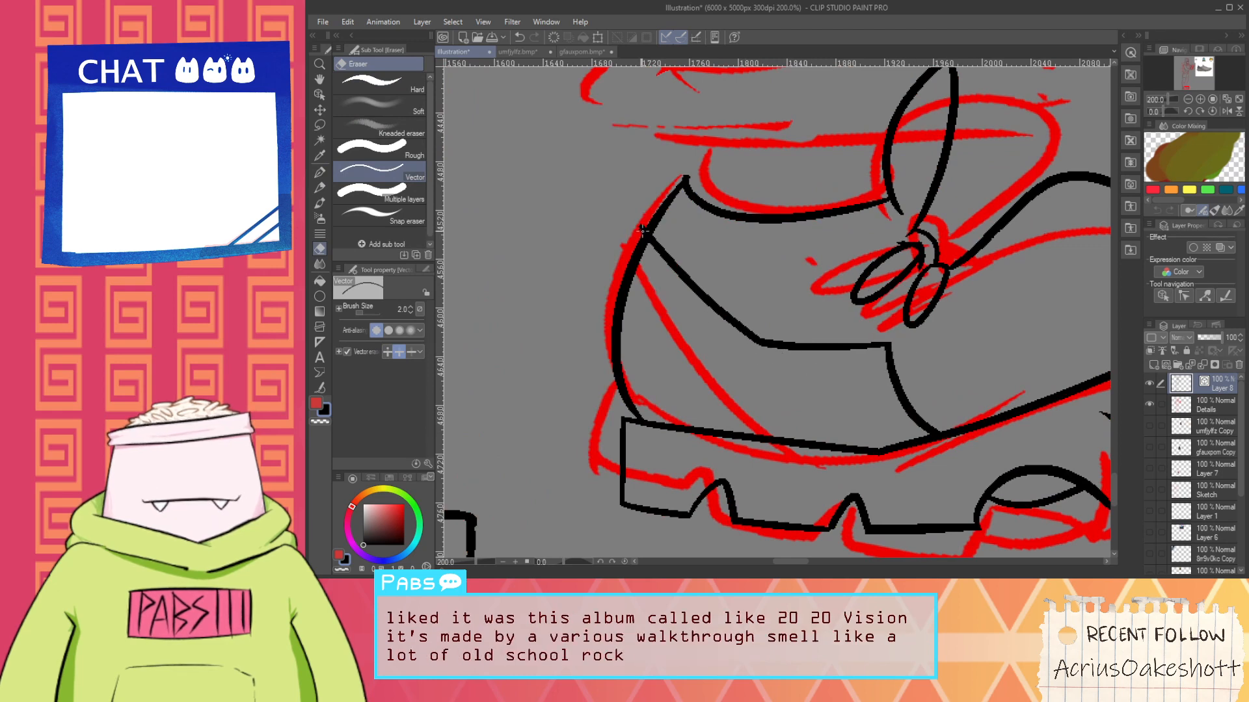
Ink a slightly rising trouser hem line just above the second shoe's collar, up to the lace loop, joining the shoe's back edge
{"action": "scroll", "coordinate": [642, 230], "scroll_direction": "down", "scroll_amount": 4}
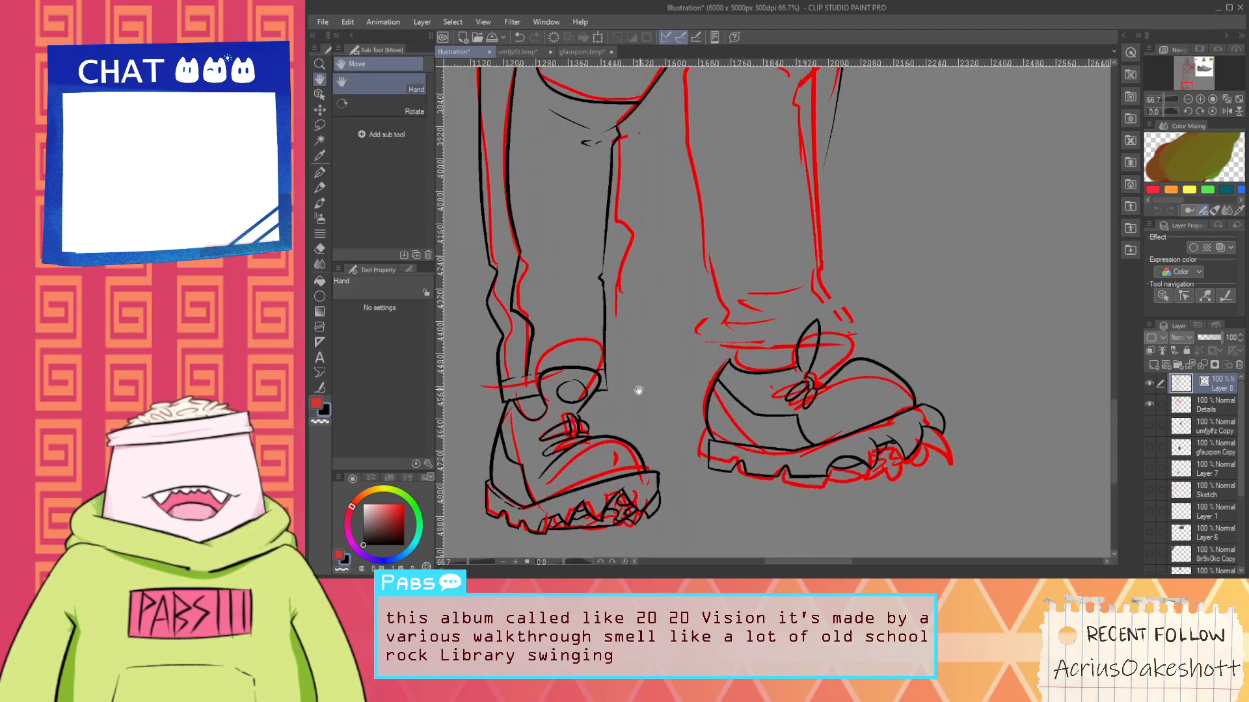
{"action": "scroll", "coordinate": [638, 390], "scroll_direction": "up", "scroll_amount": 2}
{"action": "key", "text": "p"}
{"action": "left_click_drag", "start_coordinate": [673, 376], "coordinate": [773, 369]}
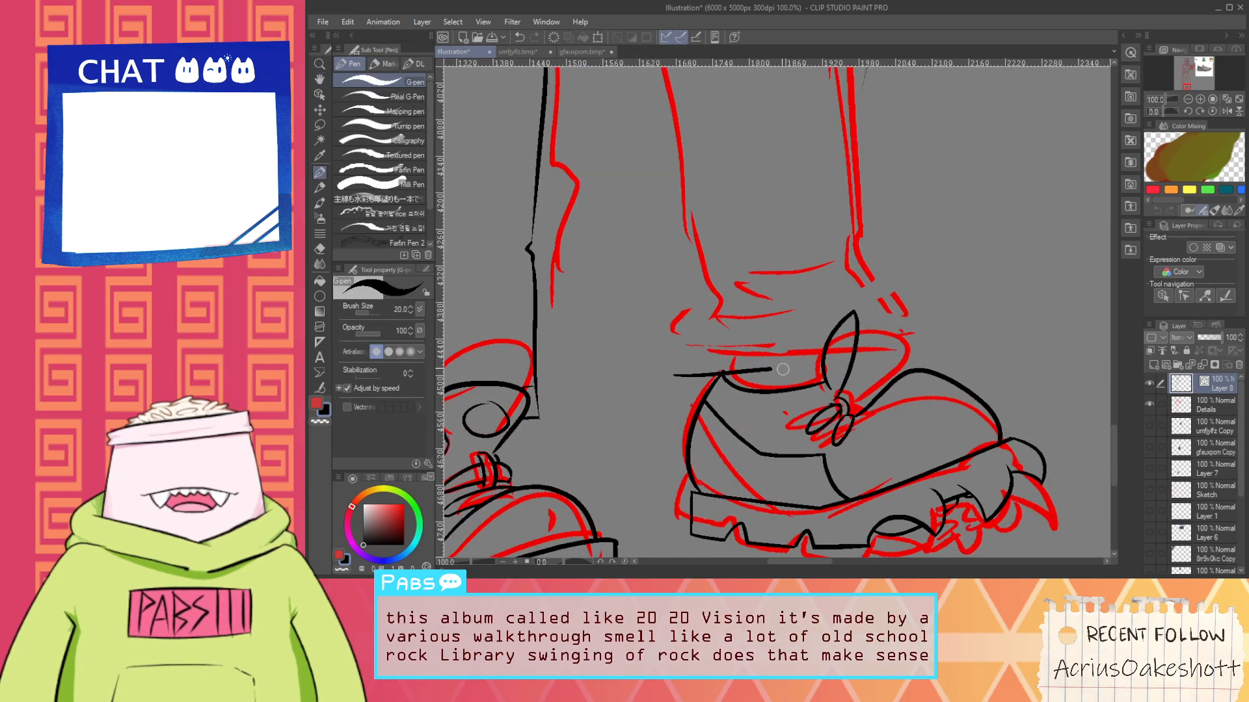
{"action": "key", "text": "ctrl+z"}
{"action": "left_click_drag", "start_coordinate": [674, 368], "coordinate": [828, 353]}
{"action": "scroll", "coordinate": [728, 374], "scroll_direction": "up", "scroll_amount": 2}
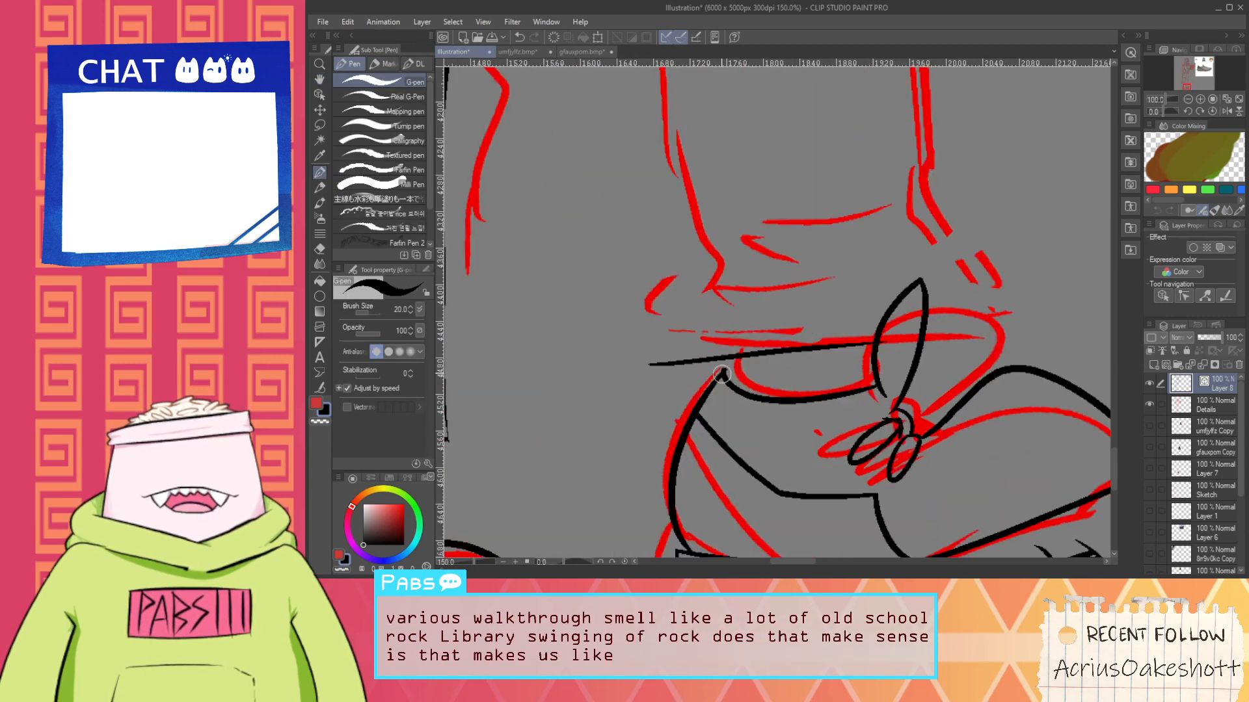
{"action": "key", "text": "e"}
{"action": "left_click_drag", "start_coordinate": [718, 342], "coordinate": [725, 345]}
{"action": "scroll", "coordinate": [724, 320], "scroll_direction": "down", "scroll_amount": 3}
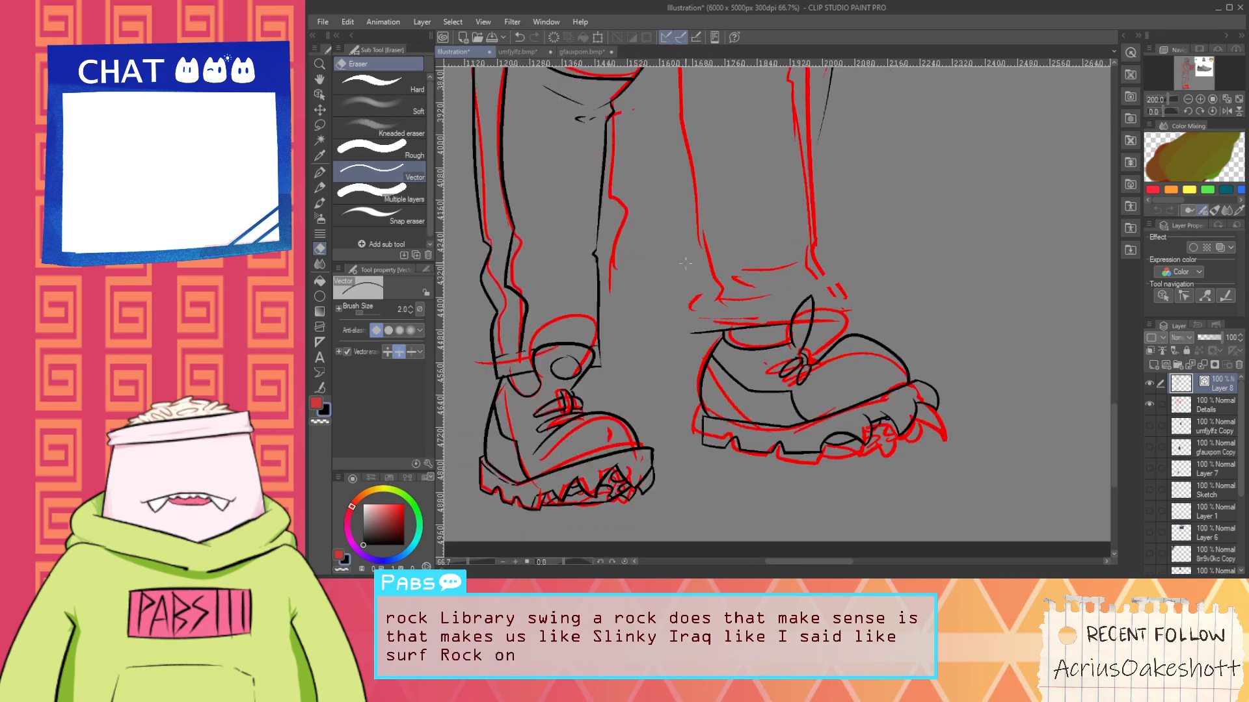
Ink the second leg's inner line from the thigh overlap down to the inner knee
{"action": "key", "text": "space"}
{"action": "left_click_drag", "start_coordinate": [669, 192], "coordinate": [696, 416]}
{"action": "mouse_move", "coordinate": [734, 298]}
{"action": "left_mouse_down"}
{"action": "mouse_move", "coordinate": [750, 231]}
{"action": "mouse_move", "coordinate": [713, 293]}
{"action": "mouse_move", "coordinate": [682, 304]}
{"action": "mouse_move", "coordinate": [702, 433]}
{"action": "left_mouse_up"}
{"action": "key", "text": "p"}
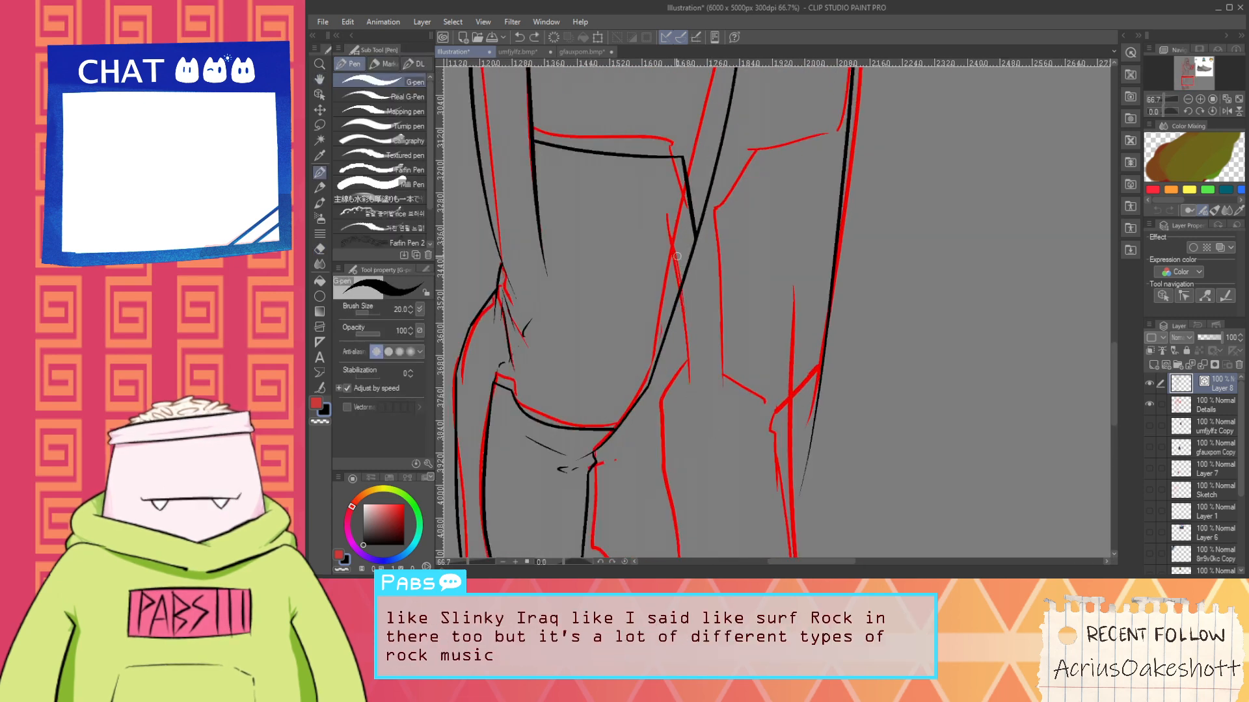
{"action": "left_click_drag", "start_coordinate": [676, 257], "coordinate": [702, 390]}
Ink a straight diagonal knee edge inward from the second leg's outer contour, and erase the contour's tail below it
{"action": "key", "text": "space"}
{"action": "left_click_drag", "start_coordinate": [836, 383], "coordinate": [856, 334]}
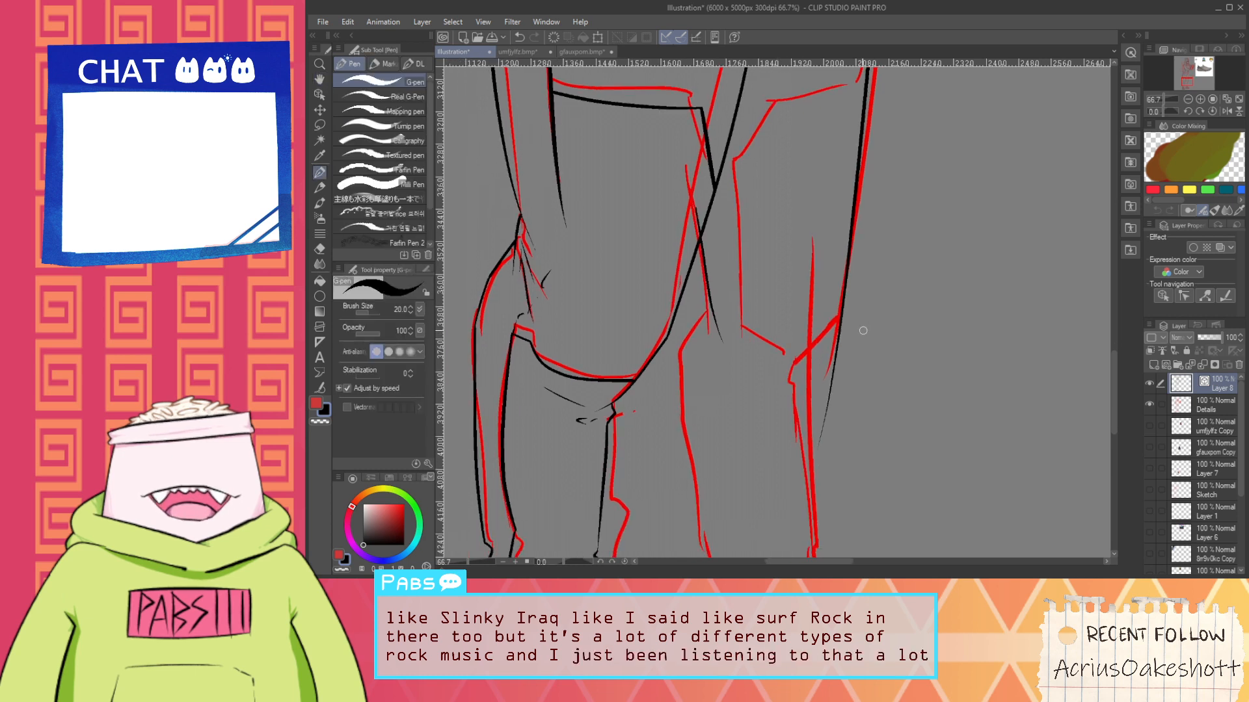
{"action": "key", "text": "ctrl+z"}
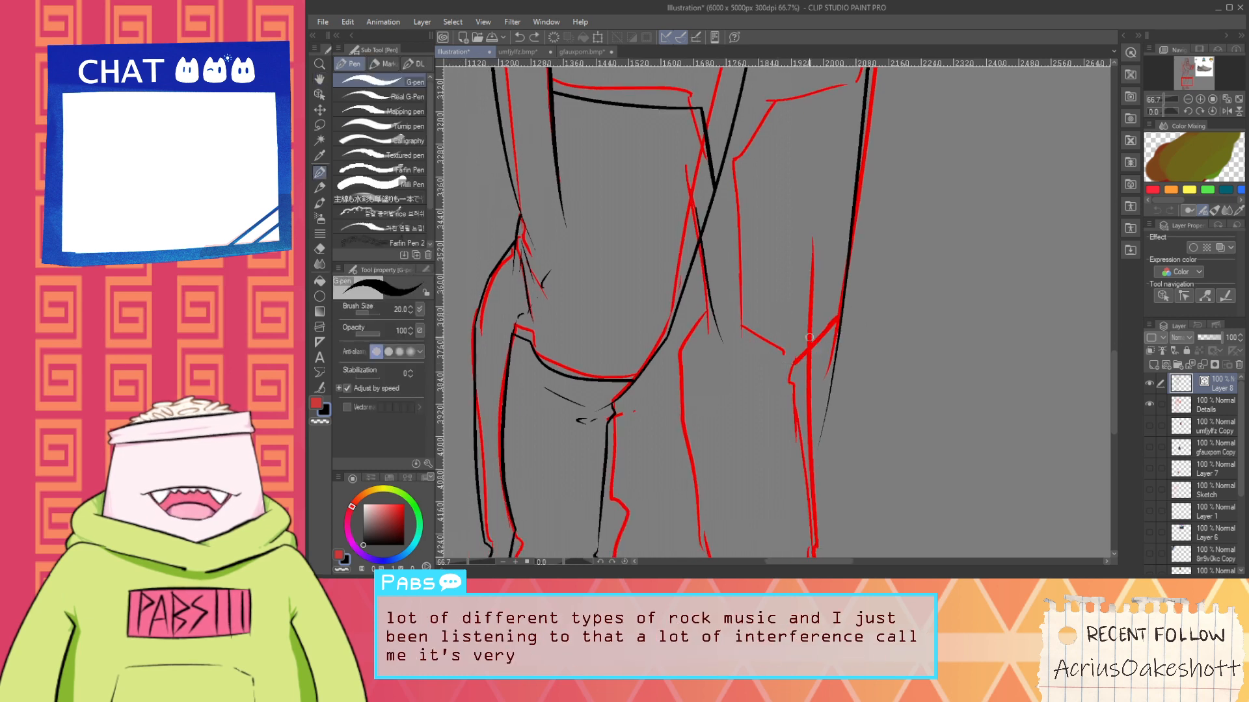
{"action": "left_click_drag", "start_coordinate": [853, 305], "coordinate": [832, 333]}
{"action": "key", "text": "ctrl+z"}
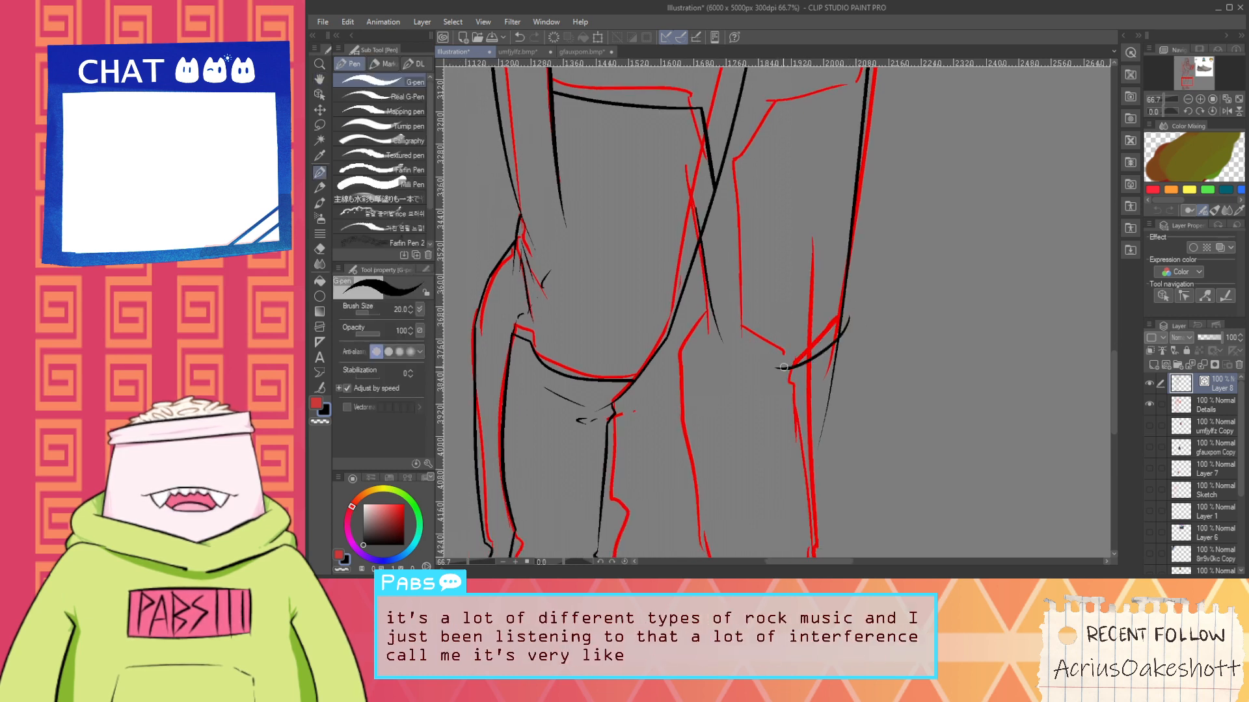
{"action": "key", "text": "ctrl+z"}
{"action": "key", "text": "space"}
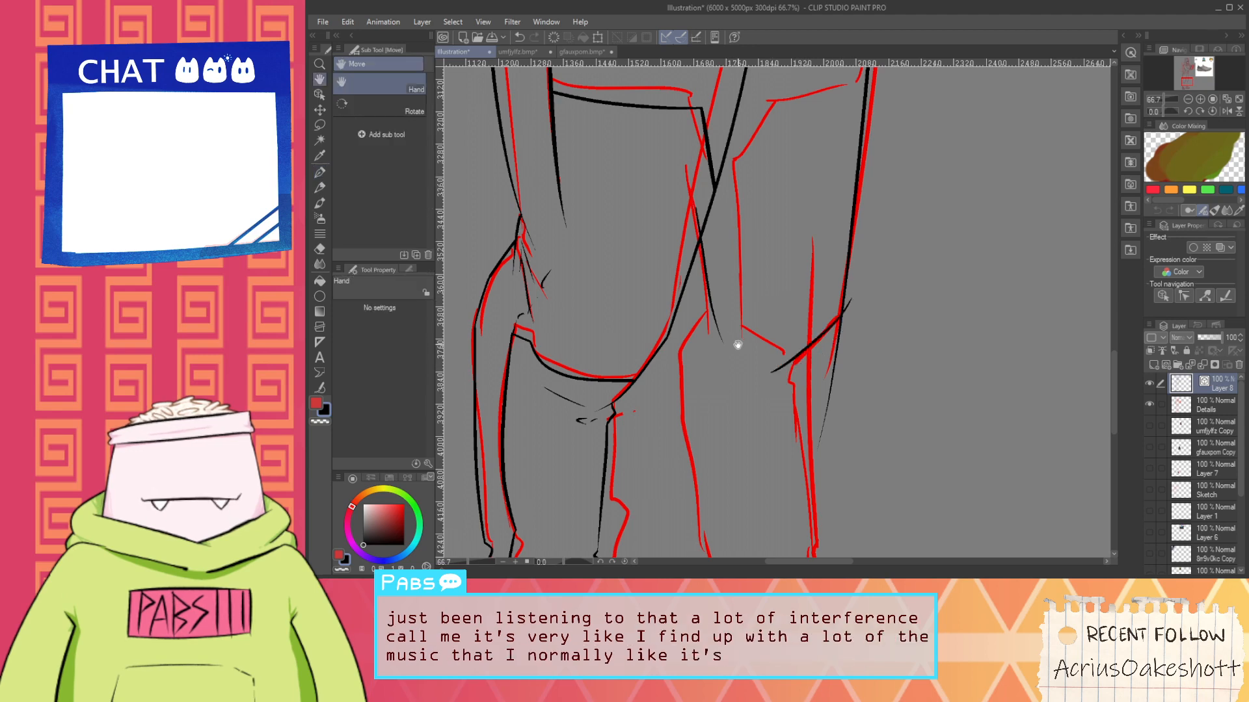
{"action": "key", "text": "e"}
{"action": "left_click", "coordinate": [844, 318]}
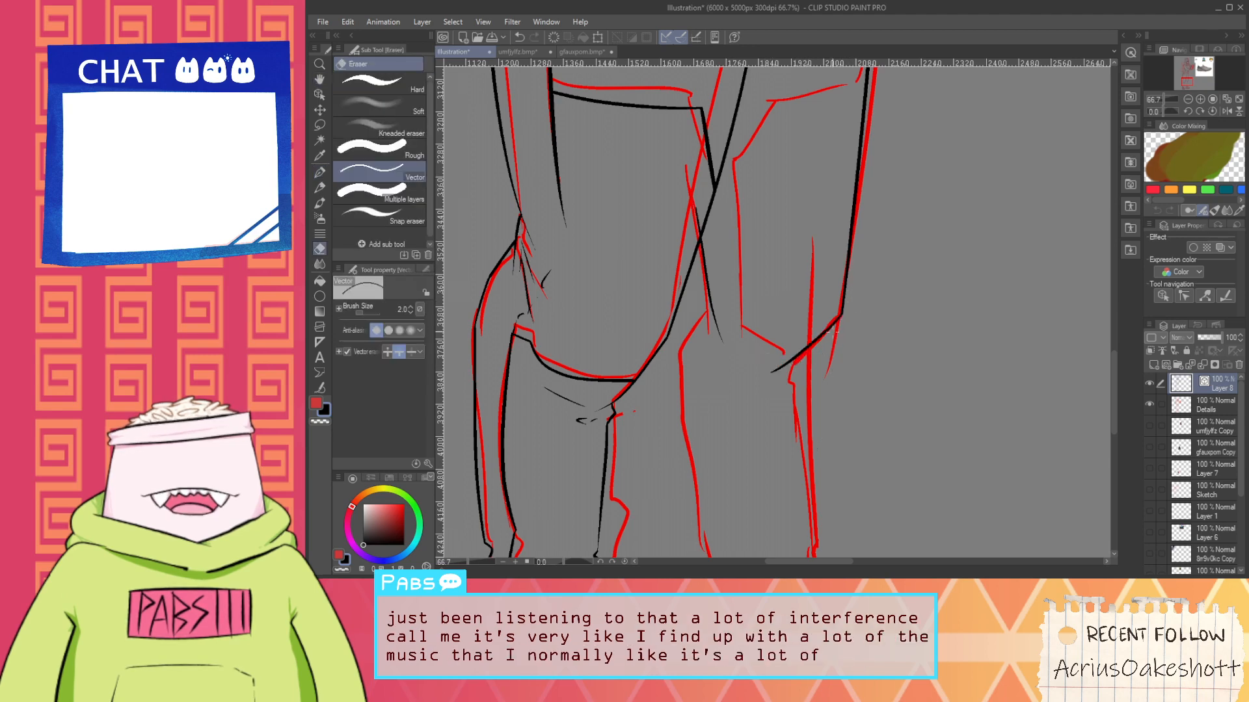
Ink the second leg's outer shin line from the diagonal knee edge down to the shoe, and trim its overshooting upper end
{"action": "scroll", "coordinate": [836, 331], "scroll_direction": "down", "scroll_amount": 2}
{"action": "key", "text": "p"}
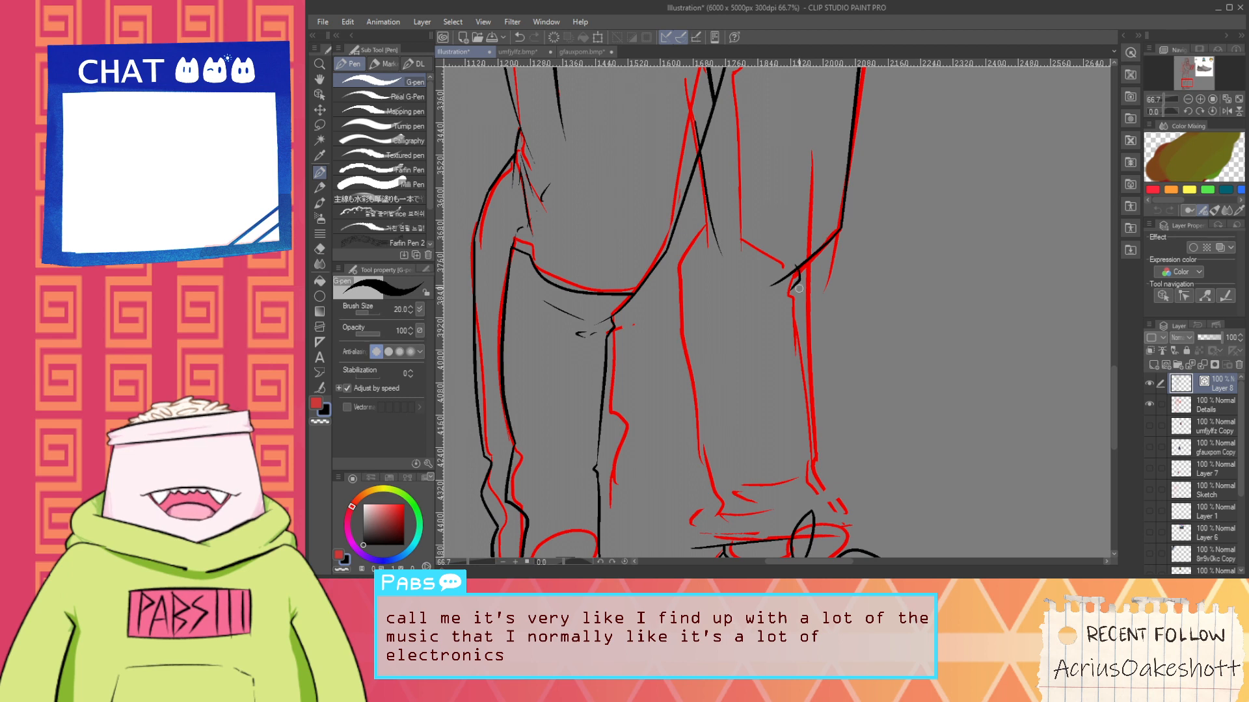
{"action": "left_click_drag", "start_coordinate": [804, 268], "coordinate": [800, 481]}
{"action": "key", "text": "ctrl+z"}
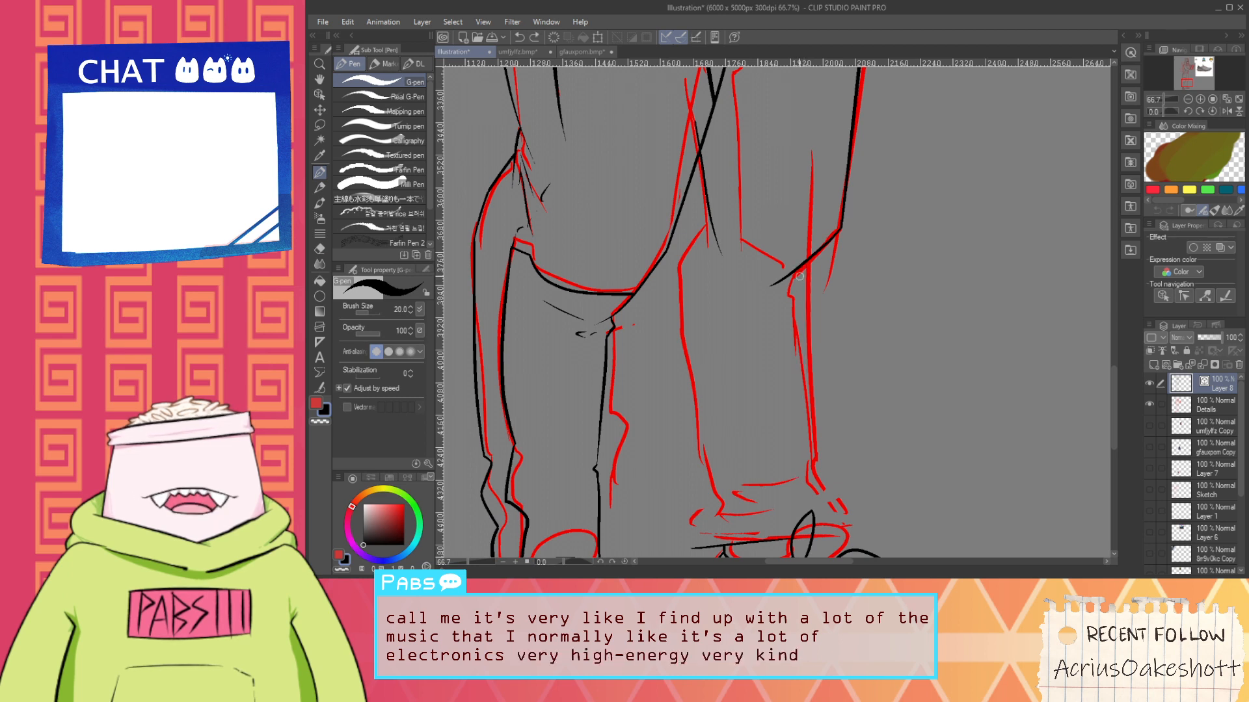
{"action": "scroll", "coordinate": [812, 303], "scroll_direction": "down", "scroll_amount": 1}
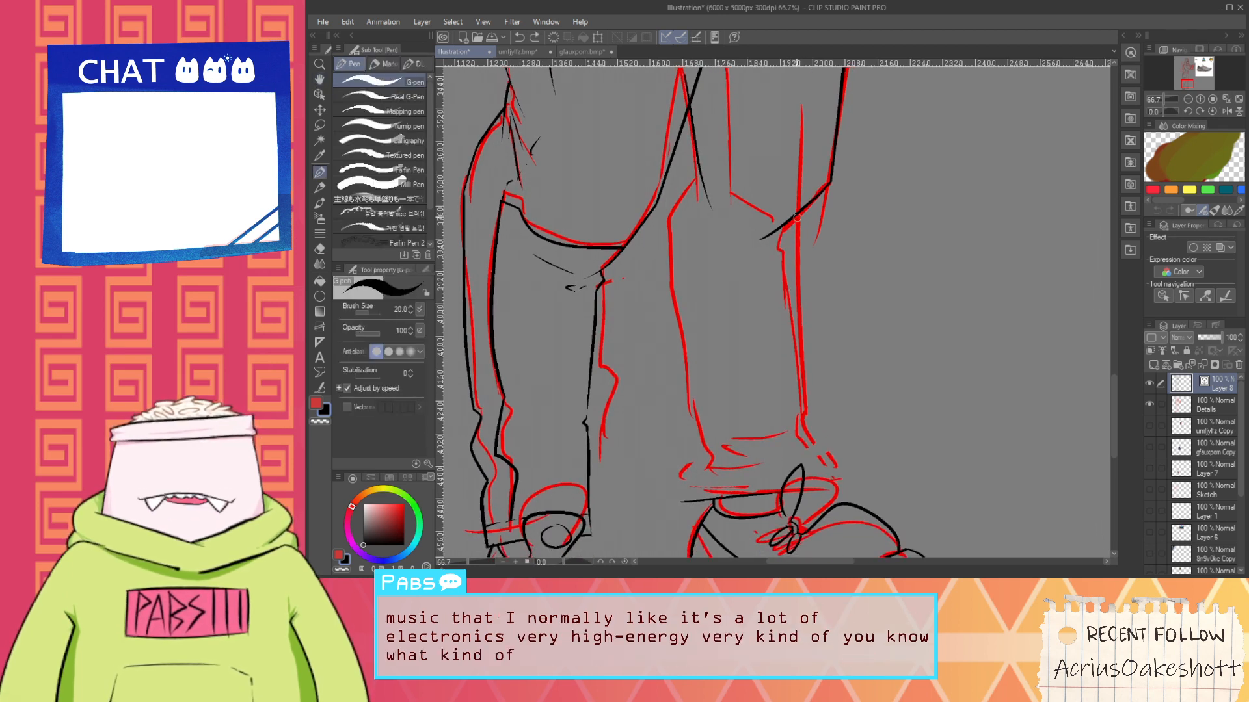
{"action": "left_click_drag", "start_coordinate": [782, 220], "coordinate": [785, 445]}
{"action": "key", "text": "ctrl+z"}
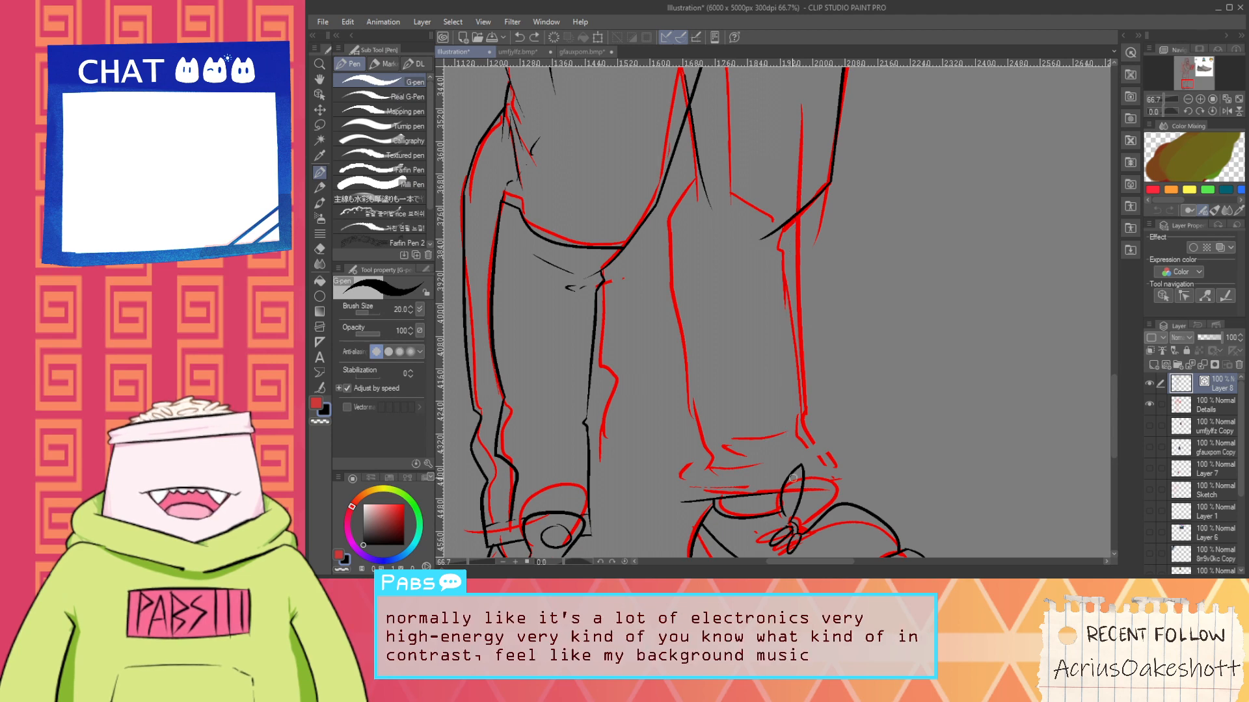
{"action": "left_click_drag", "start_coordinate": [789, 265], "coordinate": [795, 470]}
{"action": "key", "text": "ctrl+z"}
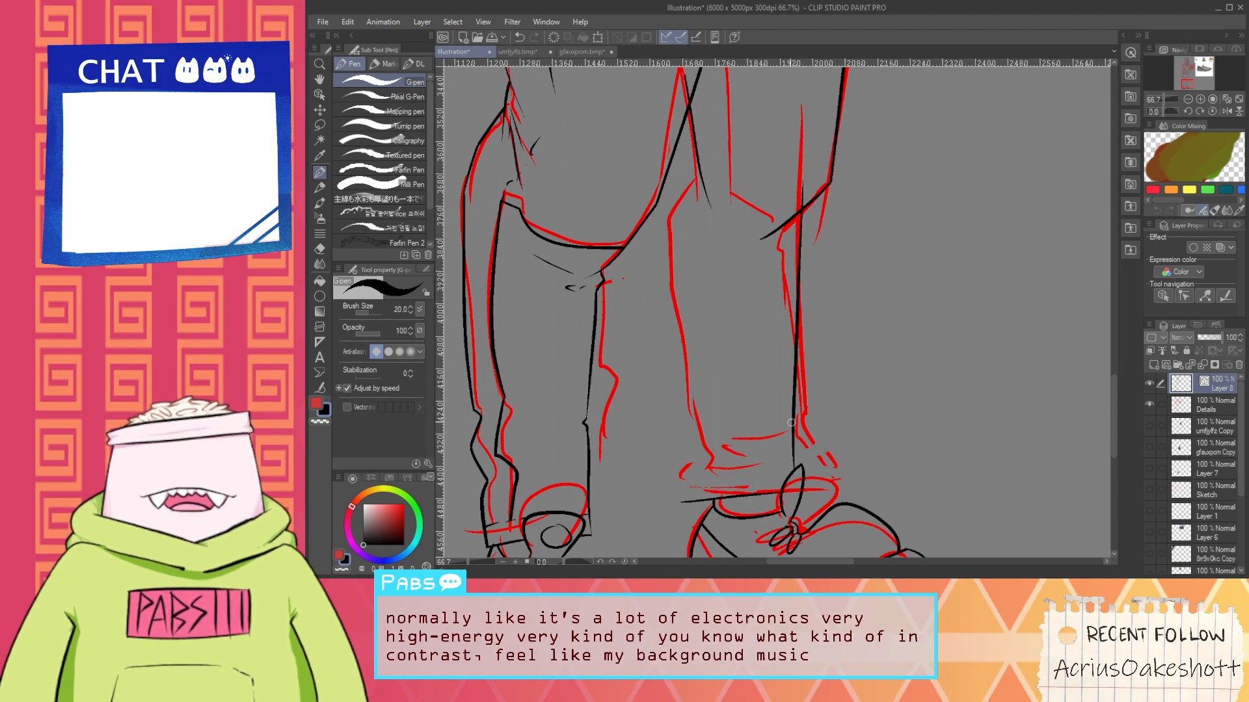
{"action": "key", "text": "e"}
{"action": "key", "text": "p"}
Ink short fold creases at the second leg's inner knee and a diagonal line running from them down toward the first leg
{"action": "scroll", "coordinate": [733, 202], "scroll_direction": "up", "scroll_amount": 2}
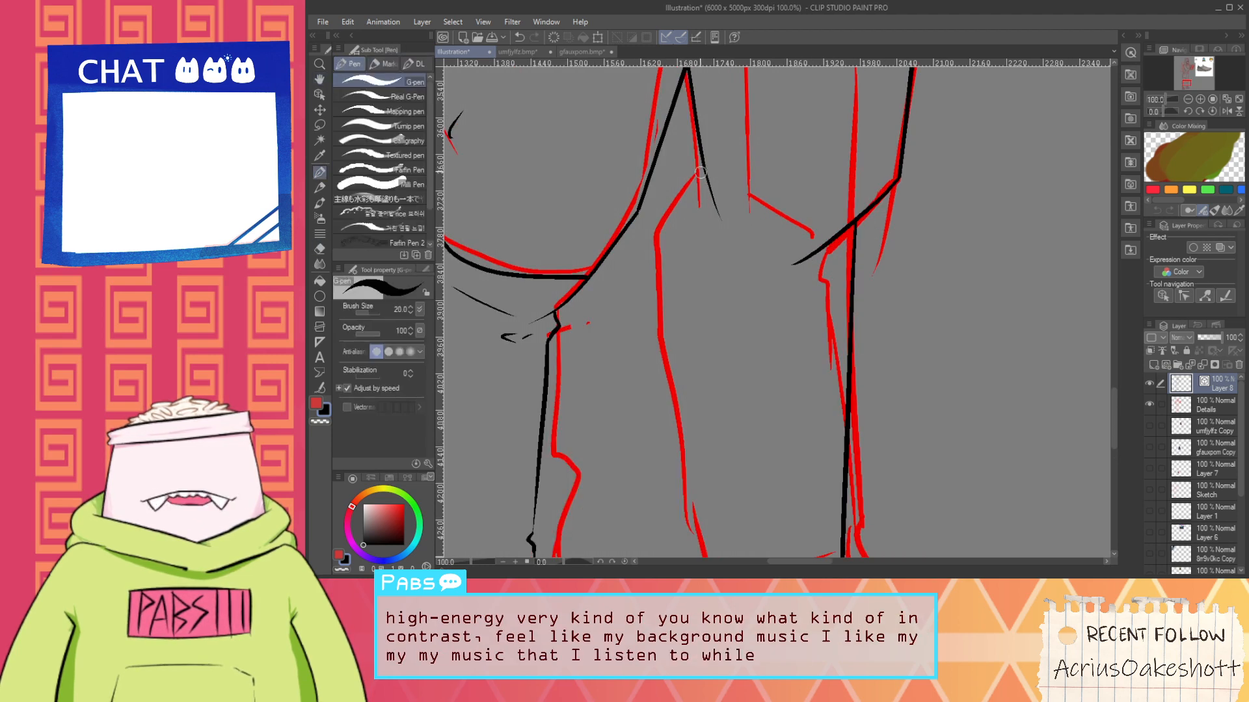
{"action": "mouse_move", "coordinate": [704, 235]}
{"action": "left_mouse_down"}
{"action": "mouse_move", "coordinate": [700, 201]}
{"action": "mouse_move", "coordinate": [700, 242]}
{"action": "left_mouse_up"}
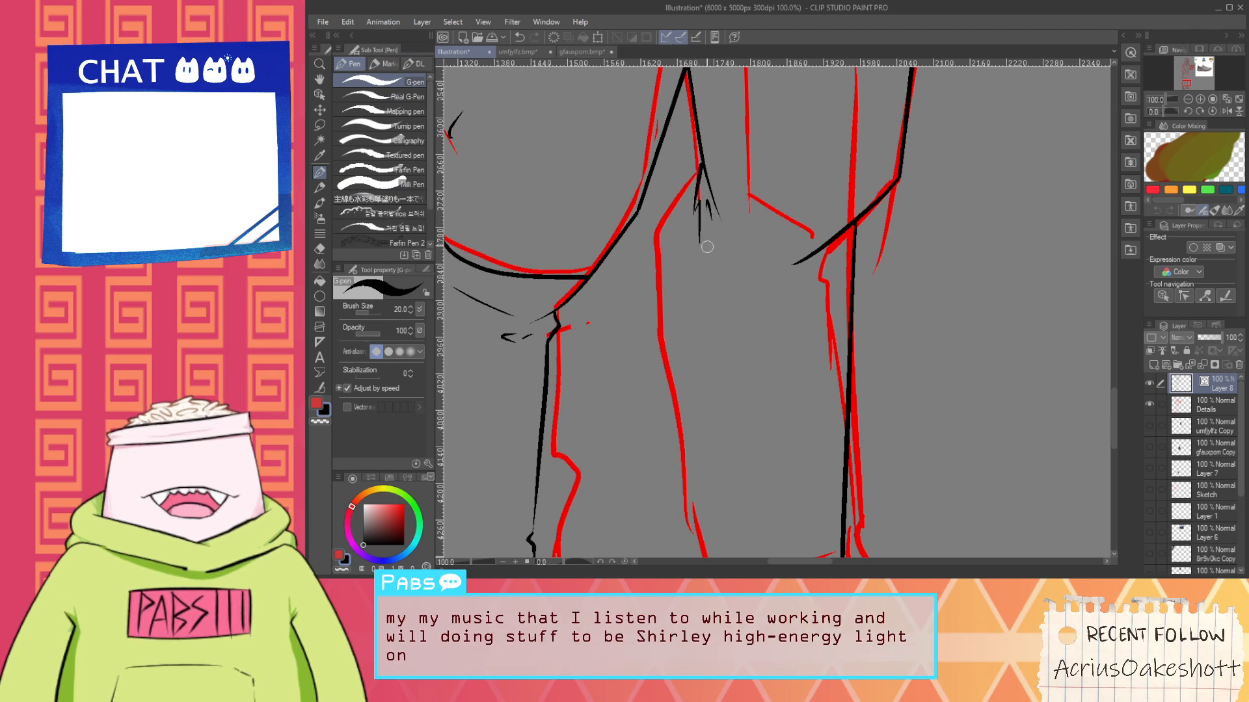
{"action": "left_click_drag", "start_coordinate": [697, 171], "coordinate": [625, 266]}
{"action": "key", "text": "ctrl+z"}
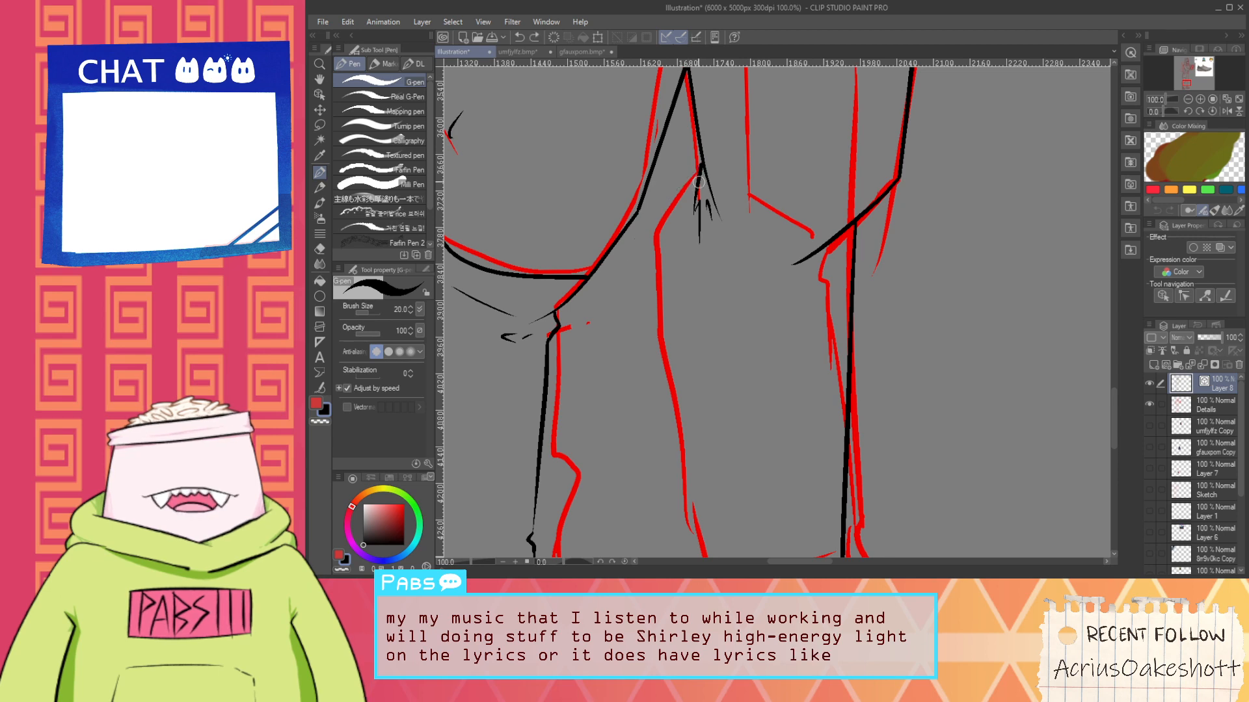
{"action": "left_click_drag", "start_coordinate": [701, 175], "coordinate": [618, 278]}
Ink the second leg's inner shin line as one long, nearly straight stroke from the inner knee down to the hem
{"action": "scroll", "coordinate": [647, 292], "scroll_direction": "down", "scroll_amount": 1}
{"action": "left_click_drag", "start_coordinate": [666, 362], "coordinate": [680, 275]}
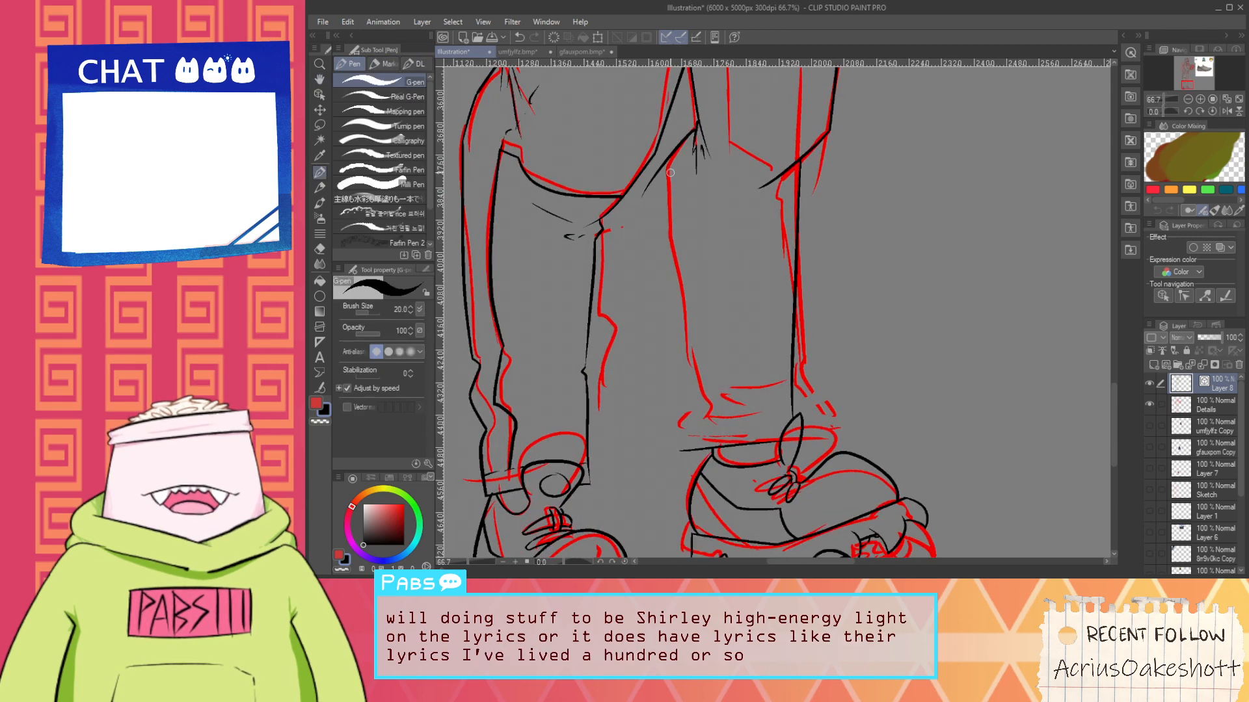
{"action": "left_click_drag", "start_coordinate": [663, 145], "coordinate": [696, 451]}
{"action": "key", "text": "ctrl+z"}
{"action": "left_click_drag", "start_coordinate": [670, 156], "coordinate": [681, 424]}
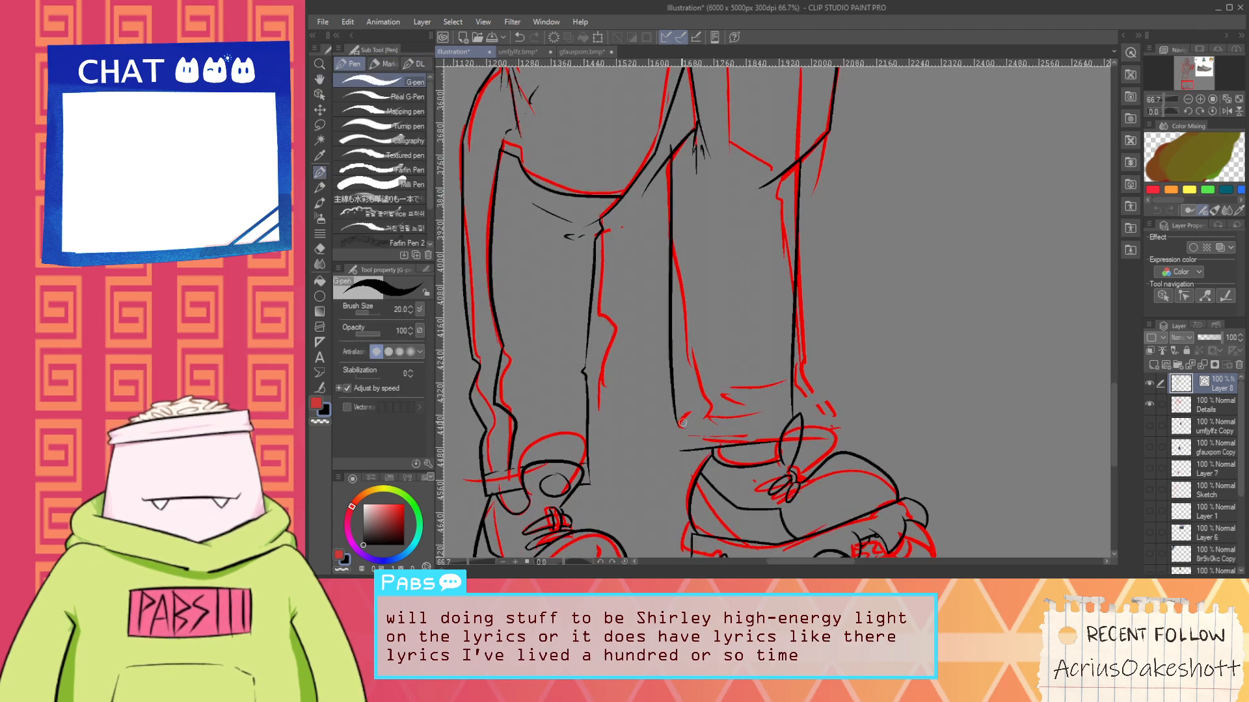
{"action": "key", "text": "ctrl+z"}
{"action": "left_click_drag", "start_coordinate": [666, 144], "coordinate": [701, 430]}
{"action": "key", "text": "ctrl+z"}
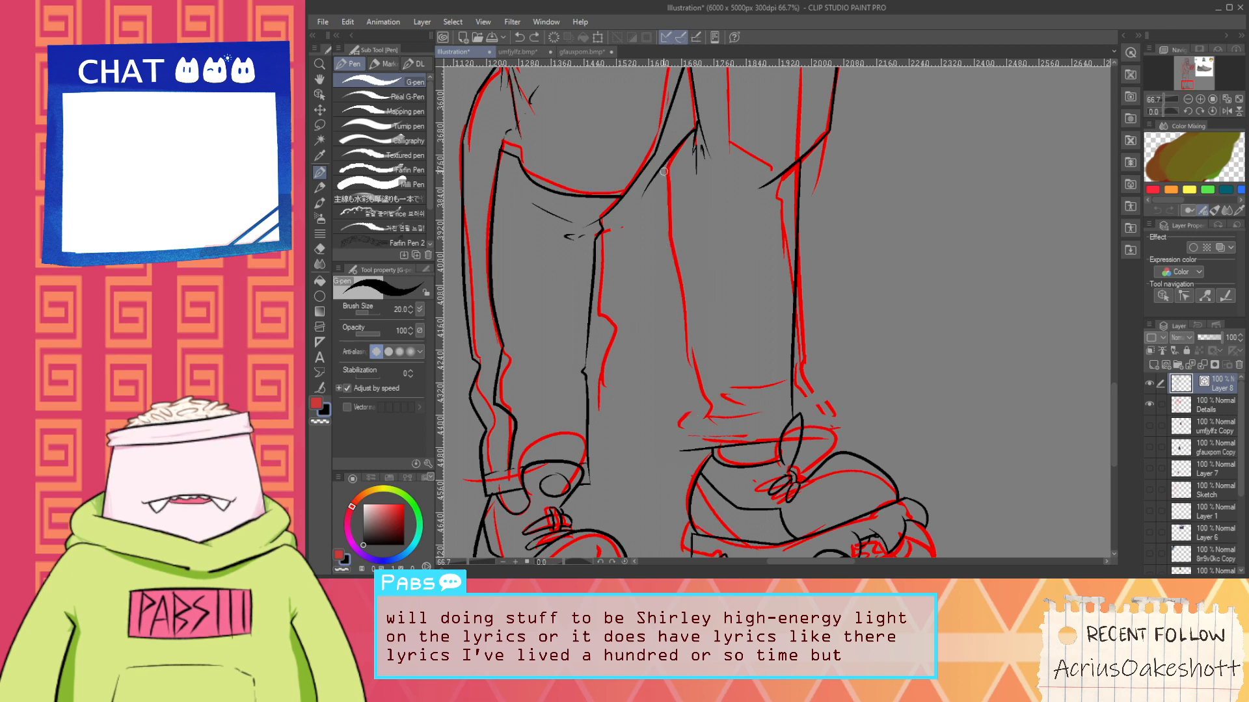
{"action": "mouse_move", "coordinate": [668, 135]}
{"action": "left_mouse_down"}
{"action": "mouse_move", "coordinate": [683, 393]}
{"action": "mouse_move", "coordinate": [699, 436]}
{"action": "left_mouse_up"}
{"action": "key", "text": "ctrl+z"}
{"action": "left_click_drag", "start_coordinate": [664, 145], "coordinate": [689, 448]}
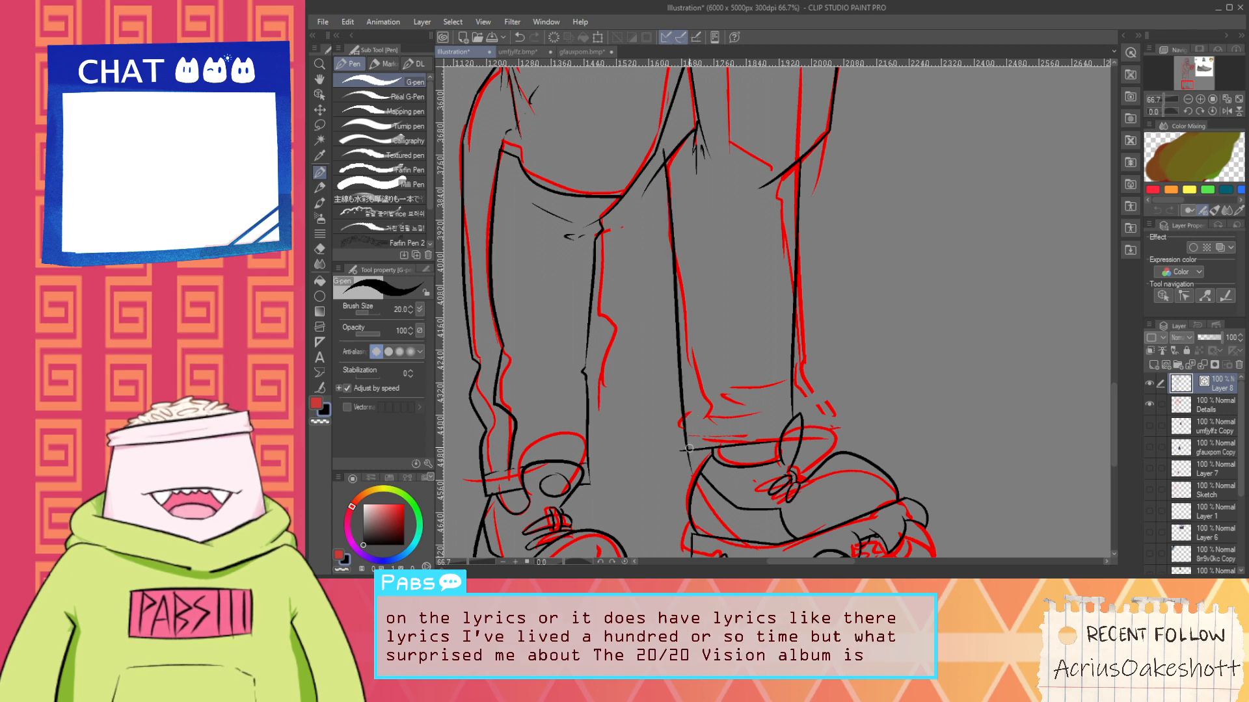
Erase the overshooting line ends at the inner knee corner and where the inner shin meets the hem
{"action": "key", "text": "e"}
{"action": "scroll", "coordinate": [670, 198], "scroll_direction": "up", "scroll_amount": 1}
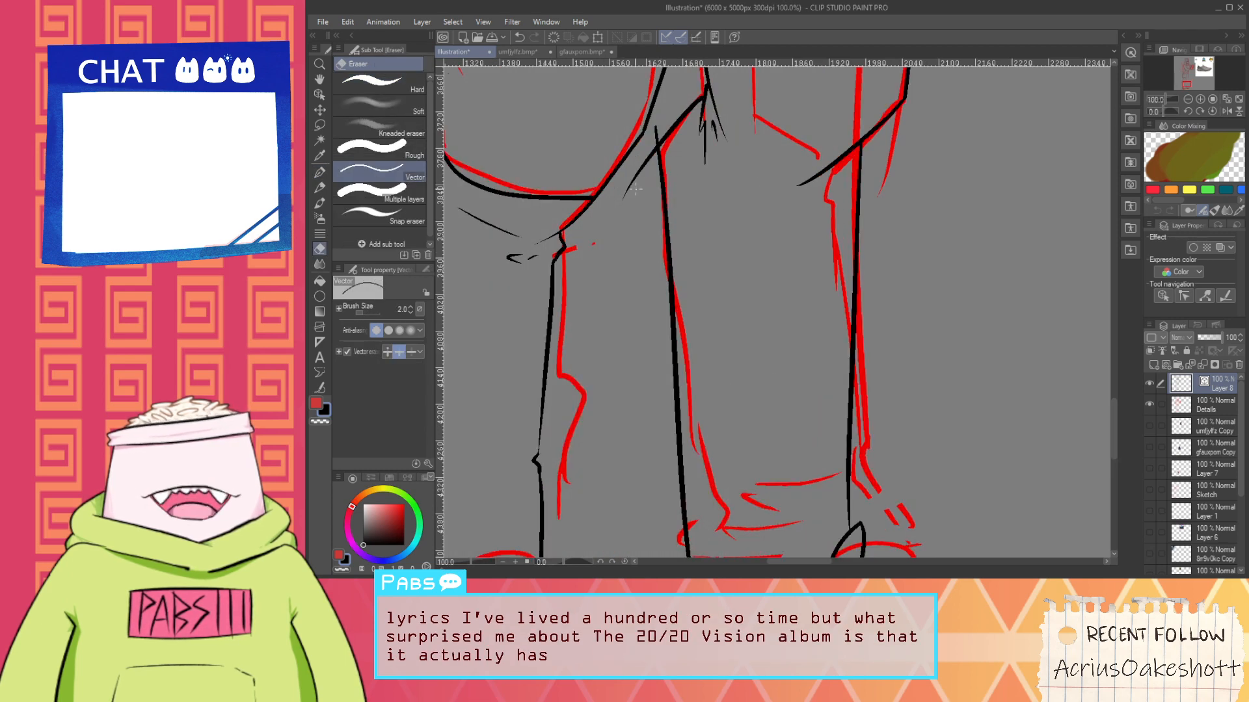
{"action": "scroll", "coordinate": [680, 130], "scroll_direction": "down", "scroll_amount": 2}
Ink the upper edge of the second leg's trouser cuff across the ankle, roughly parallel to the hem line
{"action": "key", "text": "space"}
{"action": "left_click_drag", "start_coordinate": [709, 217], "coordinate": [735, 310]}
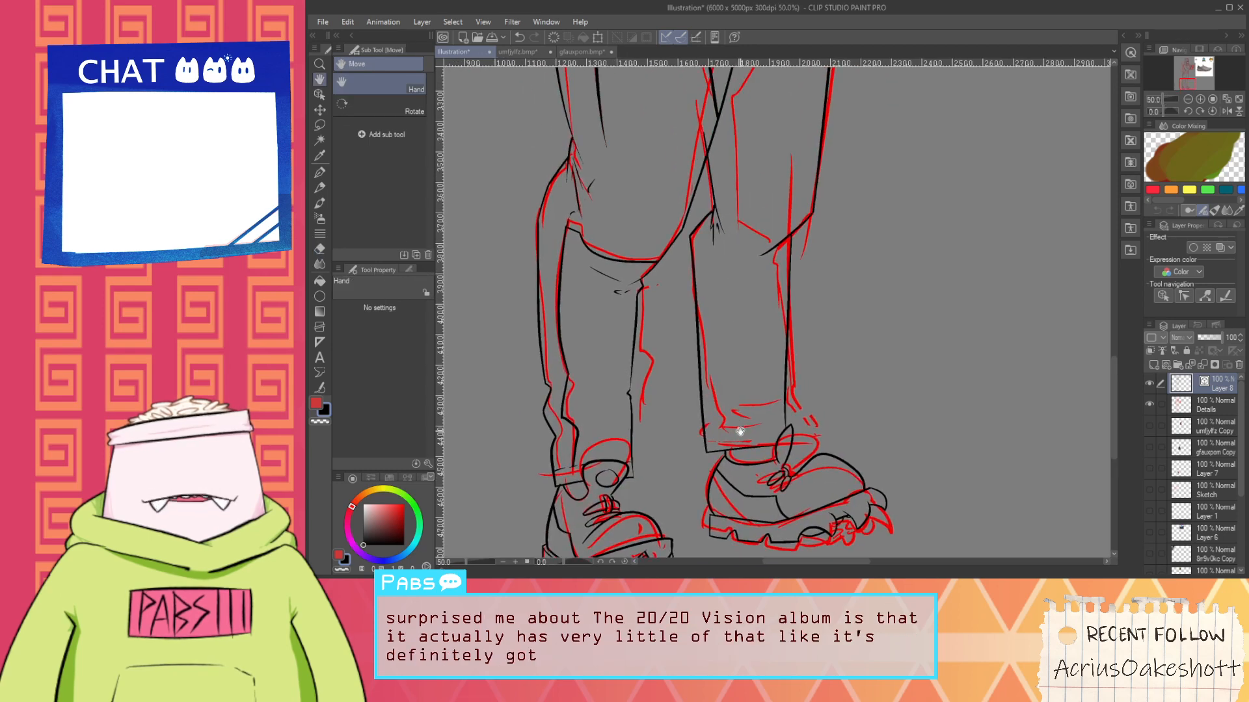
{"action": "scroll", "coordinate": [737, 431], "scroll_direction": "up", "scroll_amount": 3}
{"action": "key", "text": "p"}
{"action": "left_click_drag", "start_coordinate": [658, 438], "coordinate": [843, 443]}
{"action": "key", "text": "ctrl+z"}
{"action": "left_click_drag", "start_coordinate": [641, 426], "coordinate": [903, 409]}
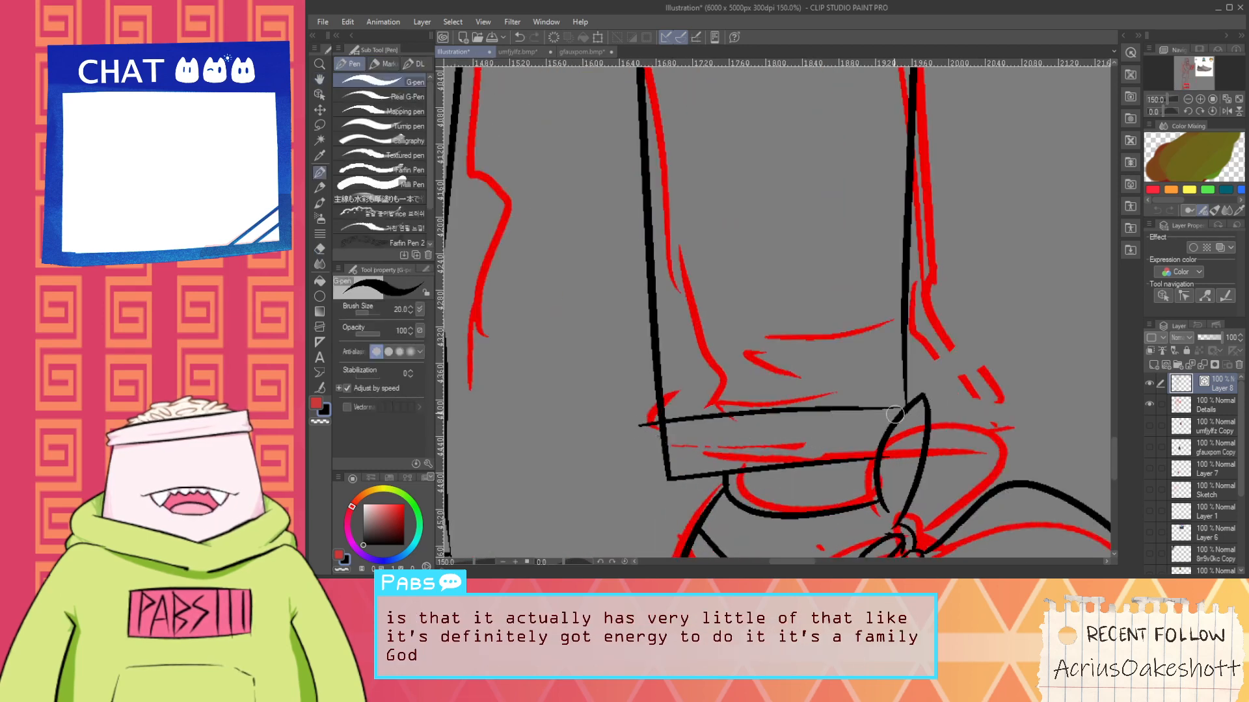
Ink the second leg's knee panel with its lower inner edge and slightly curved inner side, trimming the overlap at their corner
{"action": "scroll", "coordinate": [804, 311], "scroll_direction": "down", "scroll_amount": 2}
{"action": "key", "text": "space"}
{"action": "left_click_drag", "start_coordinate": [793, 251], "coordinate": [800, 362]}
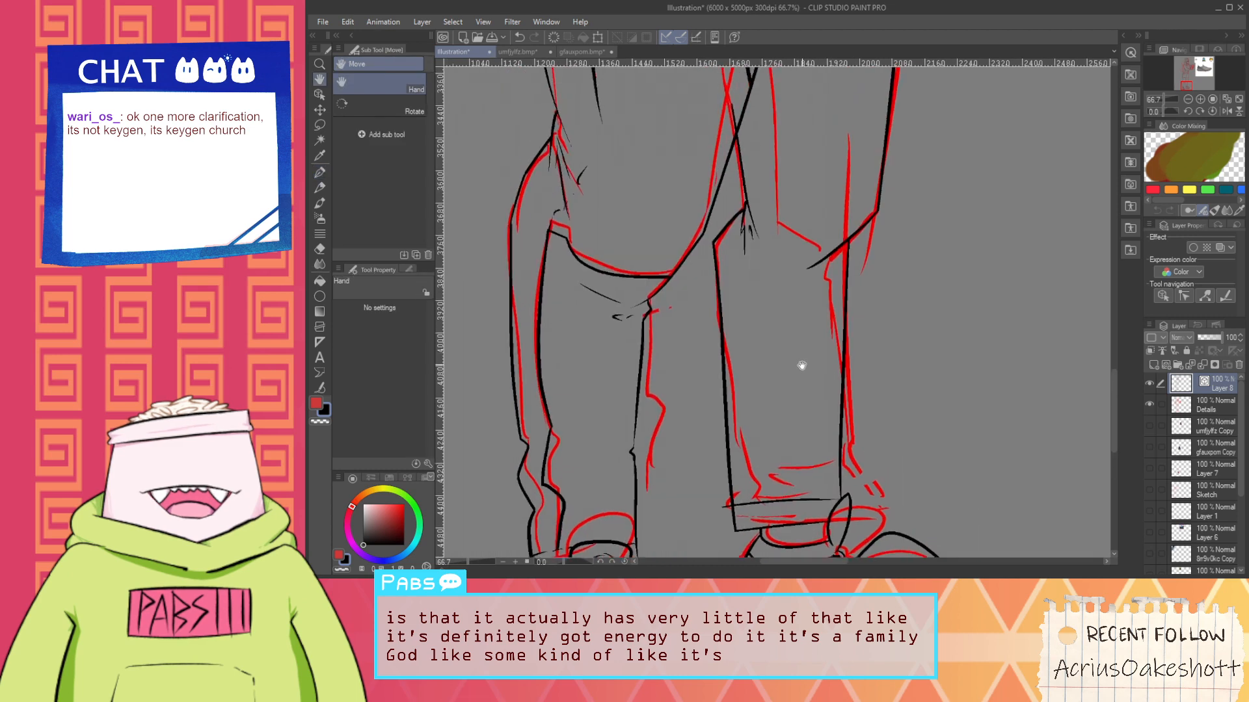
{"action": "mouse_move", "coordinate": [809, 231]}
{"action": "left_mouse_down"}
{"action": "mouse_move", "coordinate": [811, 330]}
{"action": "mouse_move", "coordinate": [731, 366]}
{"action": "mouse_move", "coordinate": [796, 345]}
{"action": "mouse_move", "coordinate": [841, 372]}
{"action": "left_mouse_up"}
{"action": "key", "text": "space"}
{"action": "left_click_drag", "start_coordinate": [793, 279], "coordinate": [780, 363]}
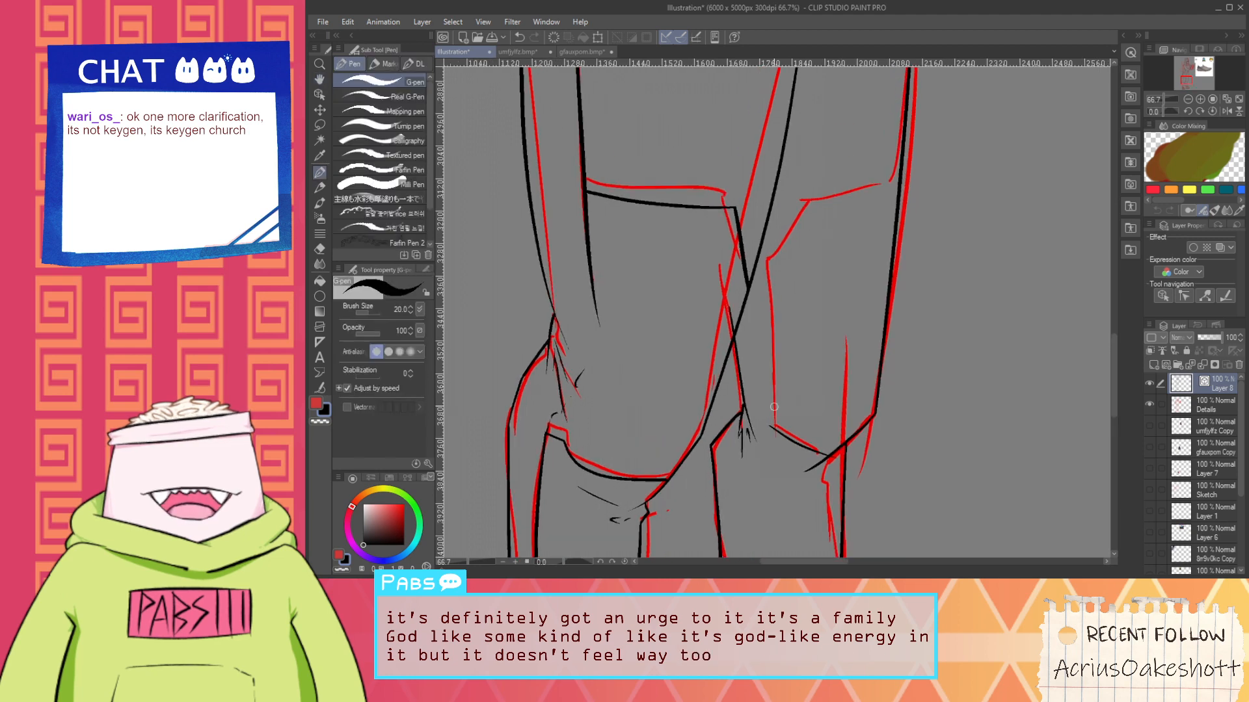
{"action": "left_click_drag", "start_coordinate": [771, 426], "coordinate": [764, 305]}
{"action": "key", "text": "ctrl+z"}
{"action": "left_click_drag", "start_coordinate": [774, 258], "coordinate": [772, 481]}
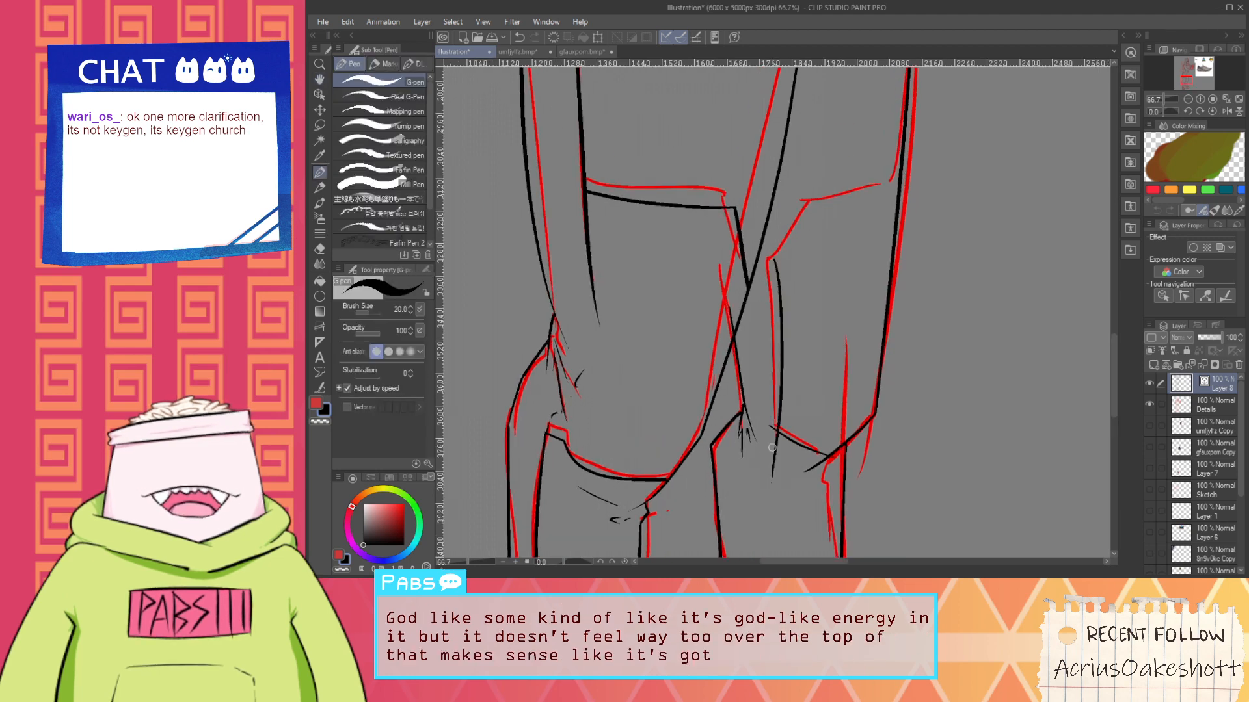
{"action": "key", "text": "e"}
{"action": "key", "text": "space"}
{"action": "mouse_move", "coordinate": [790, 290]}
{"action": "left_mouse_down"}
{"action": "mouse_move", "coordinate": [761, 362]}
{"action": "mouse_move", "coordinate": [753, 351]}
{"action": "mouse_move", "coordinate": [800, 261]}
{"action": "left_mouse_up"}
Ink the top edge and slanted upper inner edge of the second leg's knee panel, trimming the overshoot past the outer leg line
{"action": "key", "text": "p"}
{"action": "key", "text": "ctrl+z"}
{"action": "mouse_move", "coordinate": [745, 352]}
{"action": "left_mouse_down"}
{"action": "mouse_move", "coordinate": [814, 259]}
{"action": "mouse_move", "coordinate": [874, 270]}
{"action": "mouse_move", "coordinate": [895, 259]}
{"action": "left_mouse_up"}
{"action": "key", "text": "ctrl+z"}
{"action": "key", "text": "ctrl+z"}
{"action": "left_click_drag", "start_coordinate": [797, 277], "coordinate": [903, 260]}
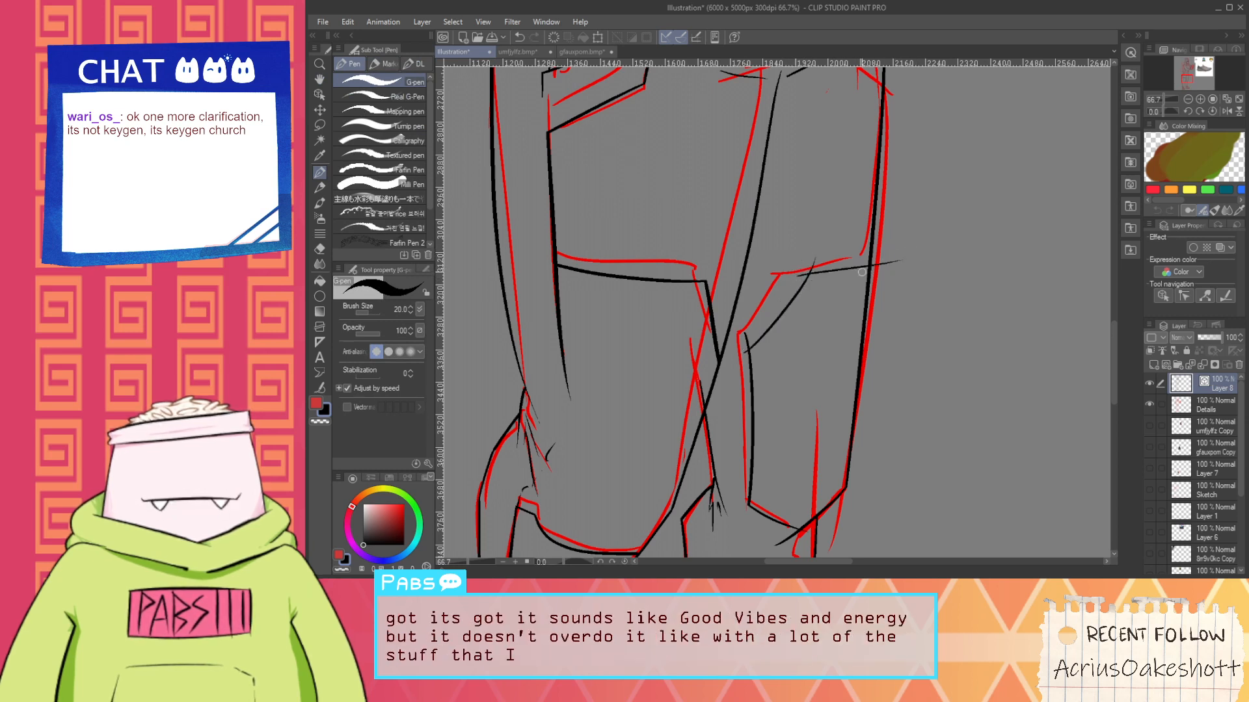
{"action": "key", "text": "e"}
{"action": "scroll", "coordinate": [751, 339], "scroll_direction": "up", "scroll_amount": 2}
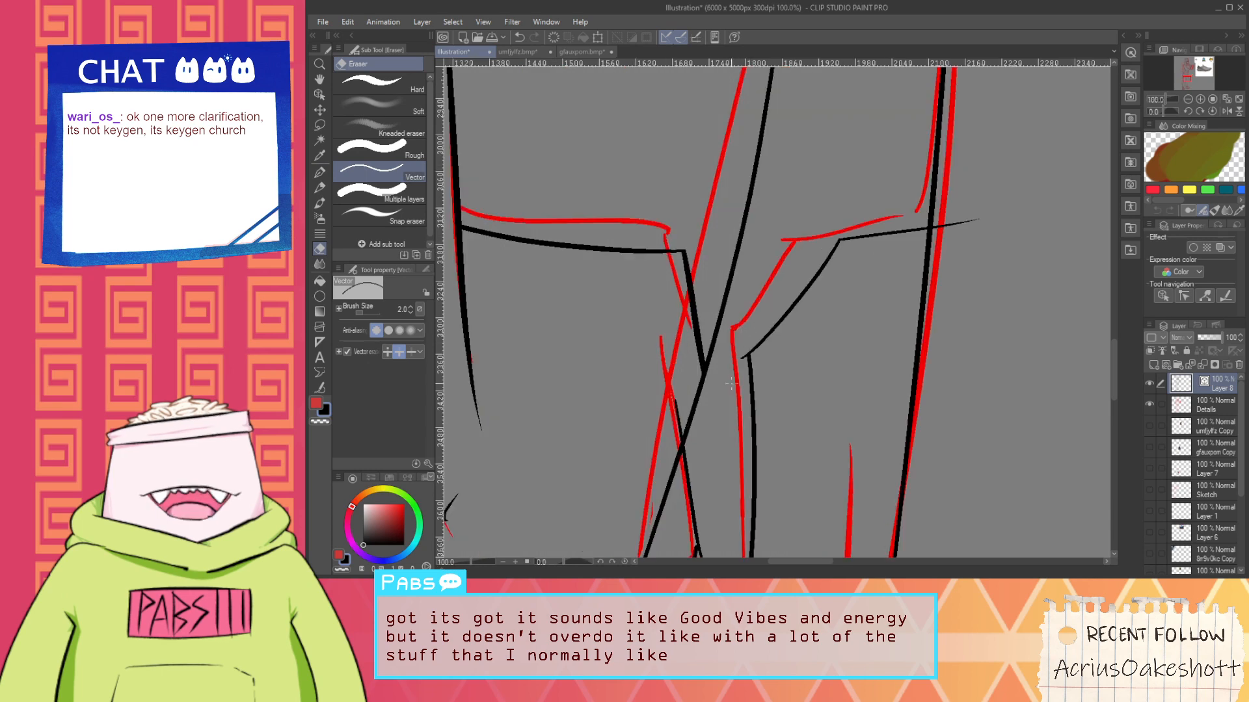
{"action": "left_click_drag", "start_coordinate": [961, 210], "coordinate": [952, 237]}
Ink and trim the short crease lines at the crotch where the inner leg seam starts
{"action": "scroll", "coordinate": [937, 273], "scroll_direction": "down", "scroll_amount": 2}
{"action": "key", "text": "space"}
{"action": "left_click_drag", "start_coordinate": [912, 133], "coordinate": [828, 318]}
{"action": "scroll", "coordinate": [765, 292], "scroll_direction": "up", "scroll_amount": 3}
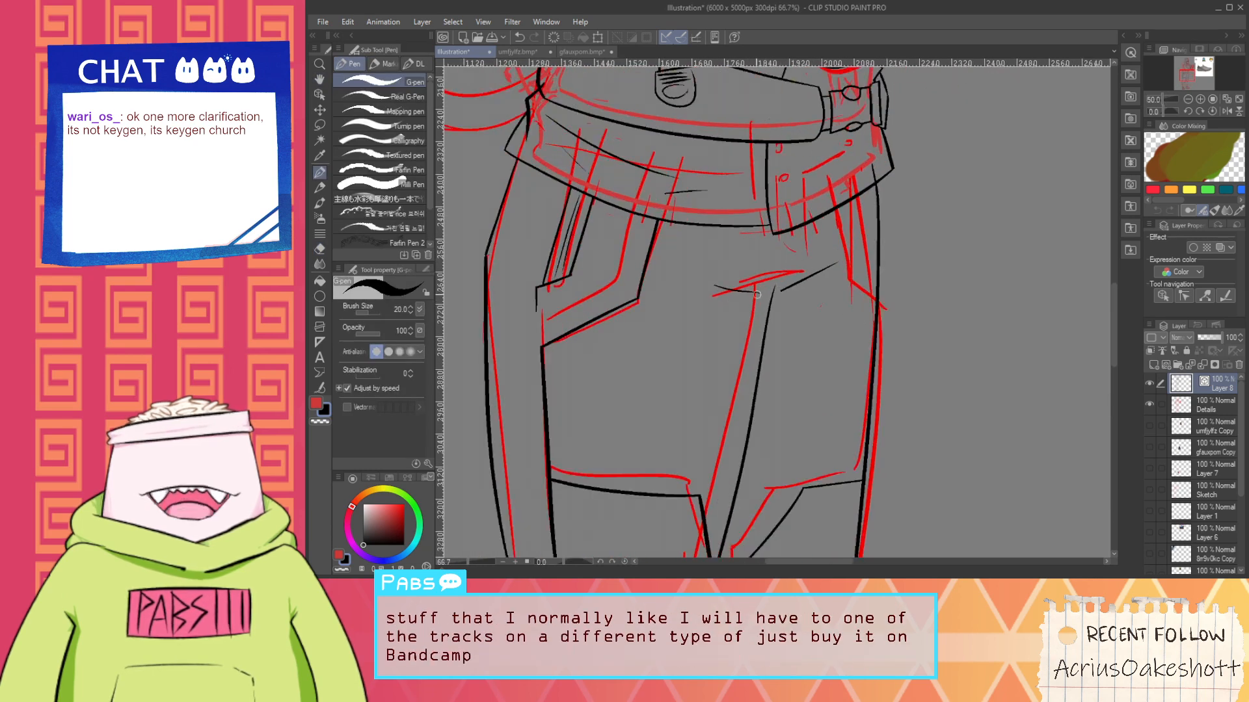
{"action": "scroll", "coordinate": [846, 268], "scroll_direction": "down", "scroll_amount": 3}
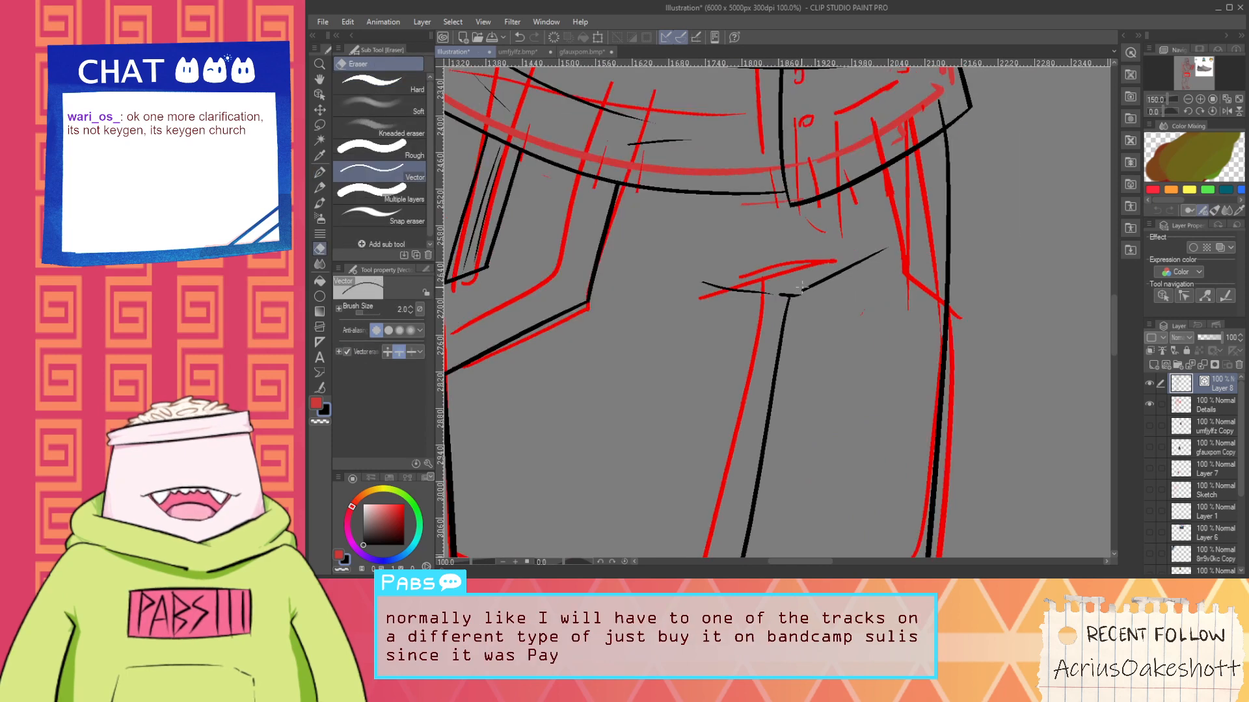
Ink the angled pocket edge on the second leg's hip below the jacket hem and trim the overlaps at its corner
{"action": "key", "text": "p"}
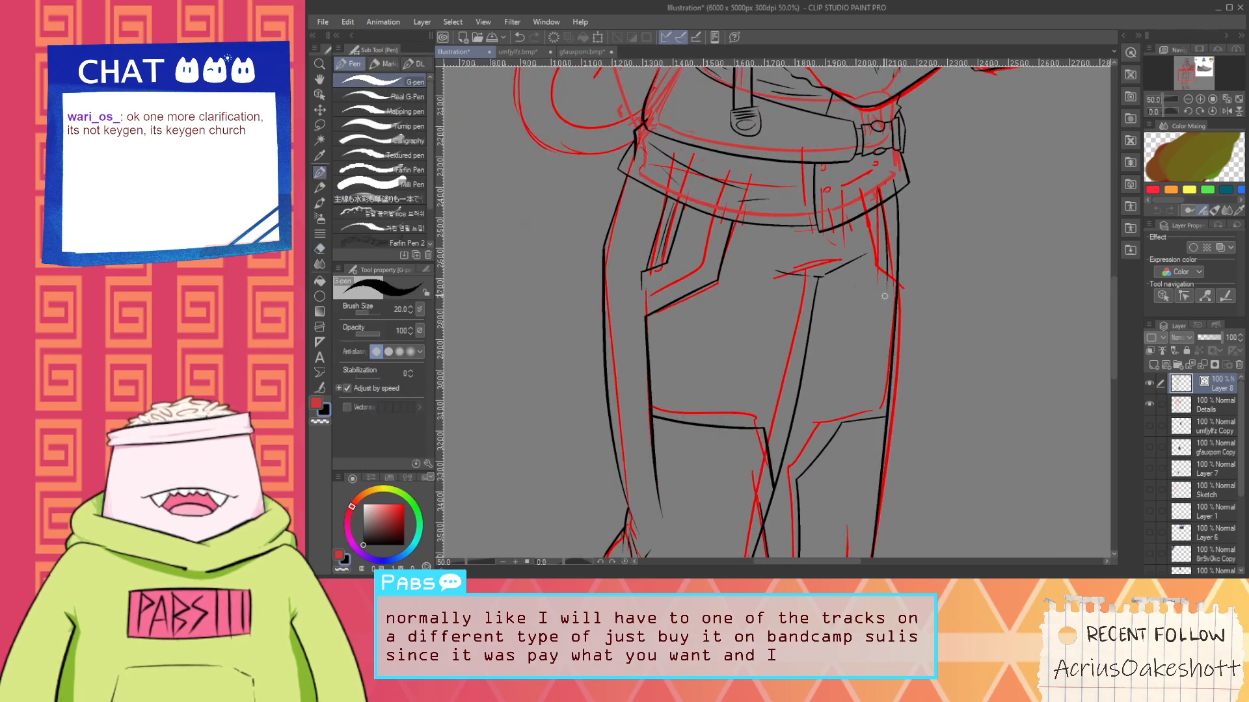
{"action": "key", "text": "e"}
{"action": "scroll", "coordinate": [884, 296], "scroll_direction": "up", "scroll_amount": 2}
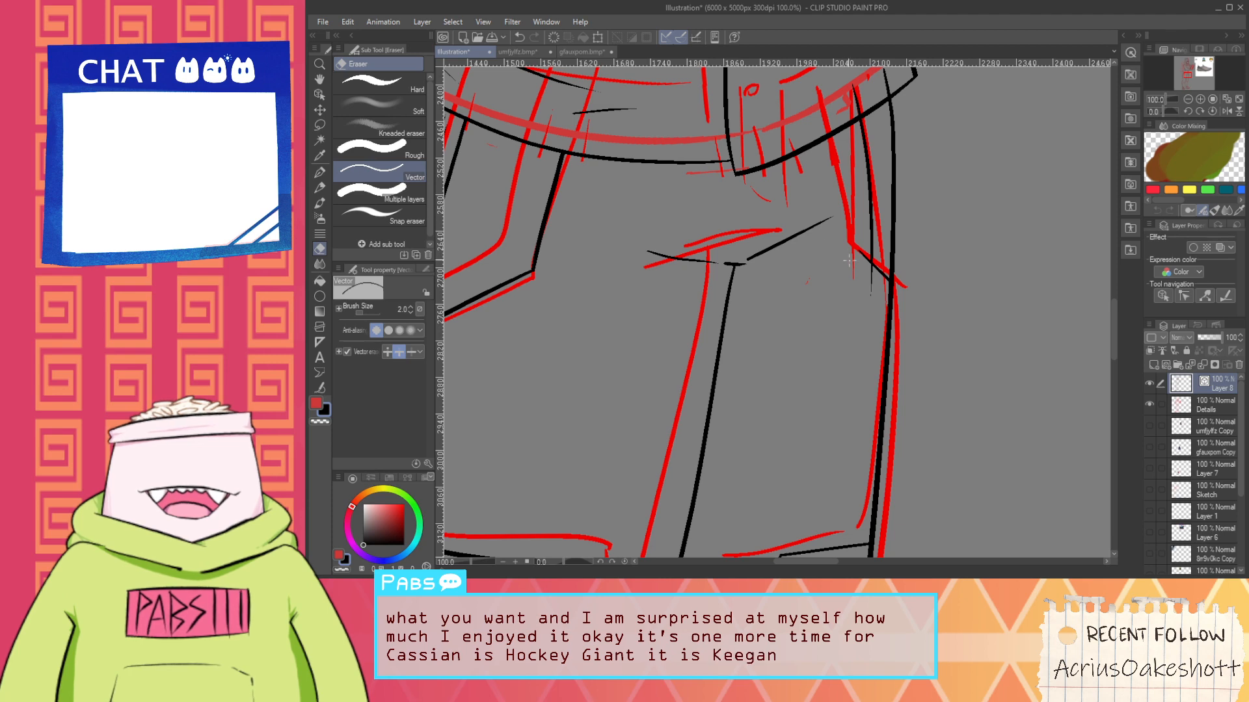
{"action": "left_click_drag", "start_coordinate": [860, 250], "coordinate": [864, 261]}
{"action": "left_click_drag", "start_coordinate": [867, 280], "coordinate": [875, 281]}
{"action": "scroll", "coordinate": [914, 290], "scroll_direction": "down", "scroll_amount": 2}
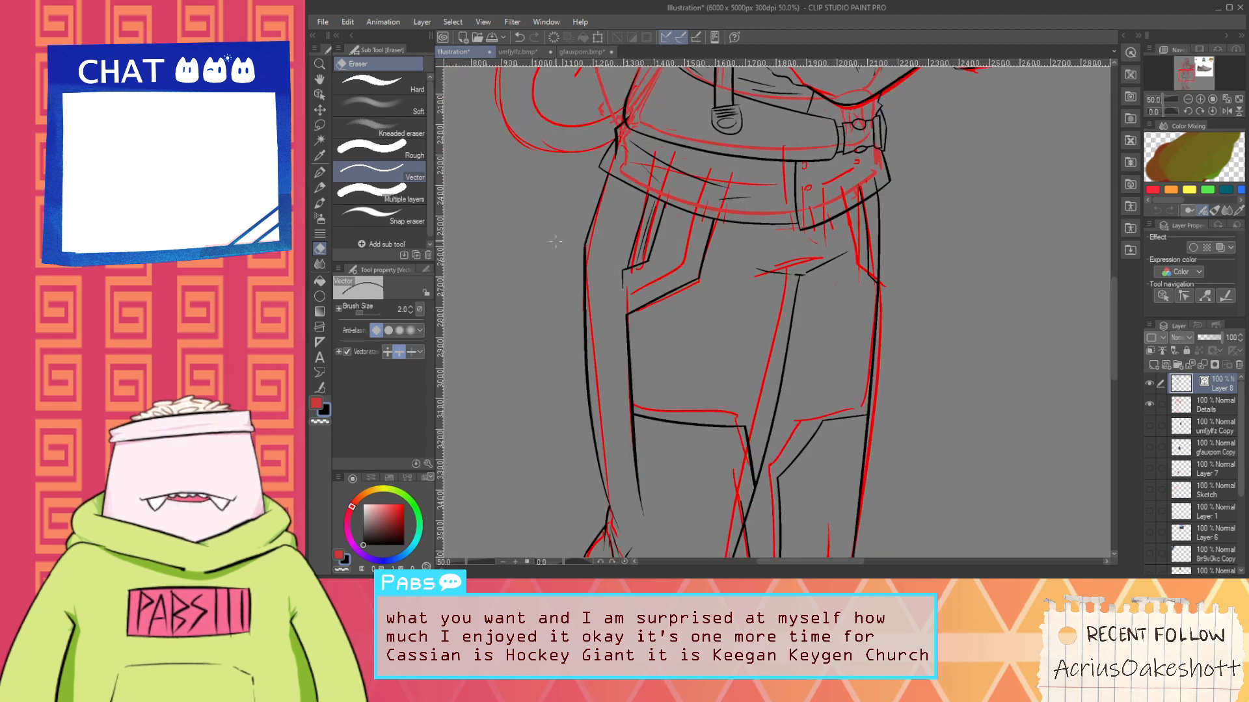
Ink a small pull tab with an inner mark at the lower end of the first leg's narrow hip pocket strip
{"action": "scroll", "coordinate": [629, 241], "scroll_direction": "up", "scroll_amount": 3}
{"action": "scroll", "coordinate": [635, 258], "scroll_direction": "up", "scroll_amount": 1}
{"action": "key", "text": "p"}
{"action": "mouse_move", "coordinate": [729, 358]}
{"action": "left_mouse_down"}
{"action": "mouse_move", "coordinate": [738, 332]}
{"action": "mouse_move", "coordinate": [703, 344]}
{"action": "mouse_move", "coordinate": [729, 318]}
{"action": "mouse_move", "coordinate": [777, 342]}
{"action": "left_mouse_up"}
{"action": "key", "text": "ctrl+z"}
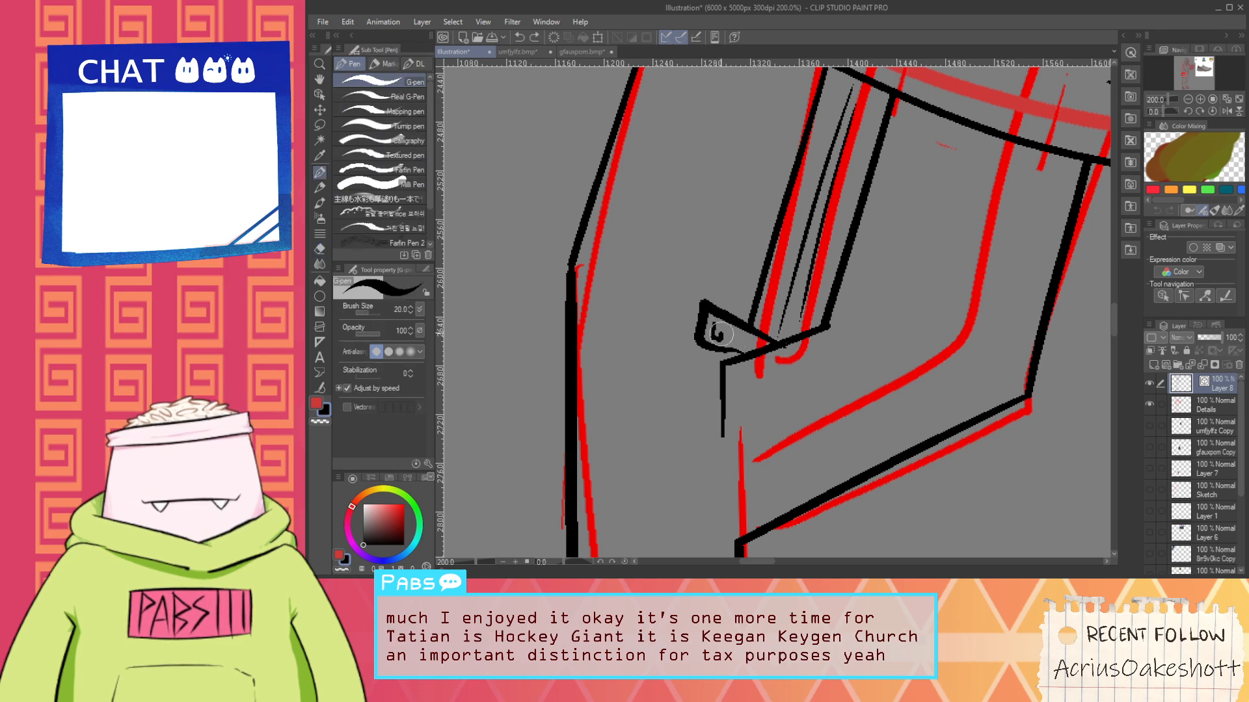
{"action": "scroll", "coordinate": [752, 348], "scroll_direction": "down", "scroll_amount": 3}
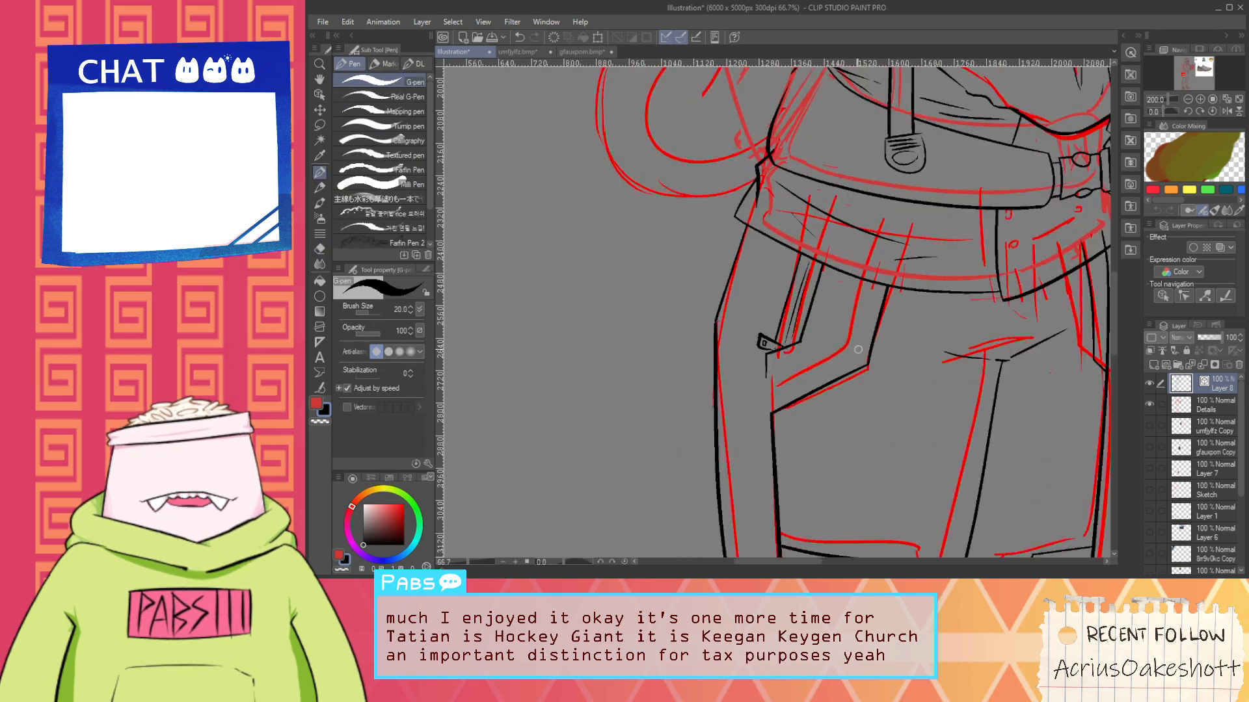
Ink the lowest stretch of the backpack's hanging cord as a curve rising from the waist corner, trimming its end at the waist
{"action": "scroll", "coordinate": [599, 300], "scroll_direction": "up", "scroll_amount": 3}
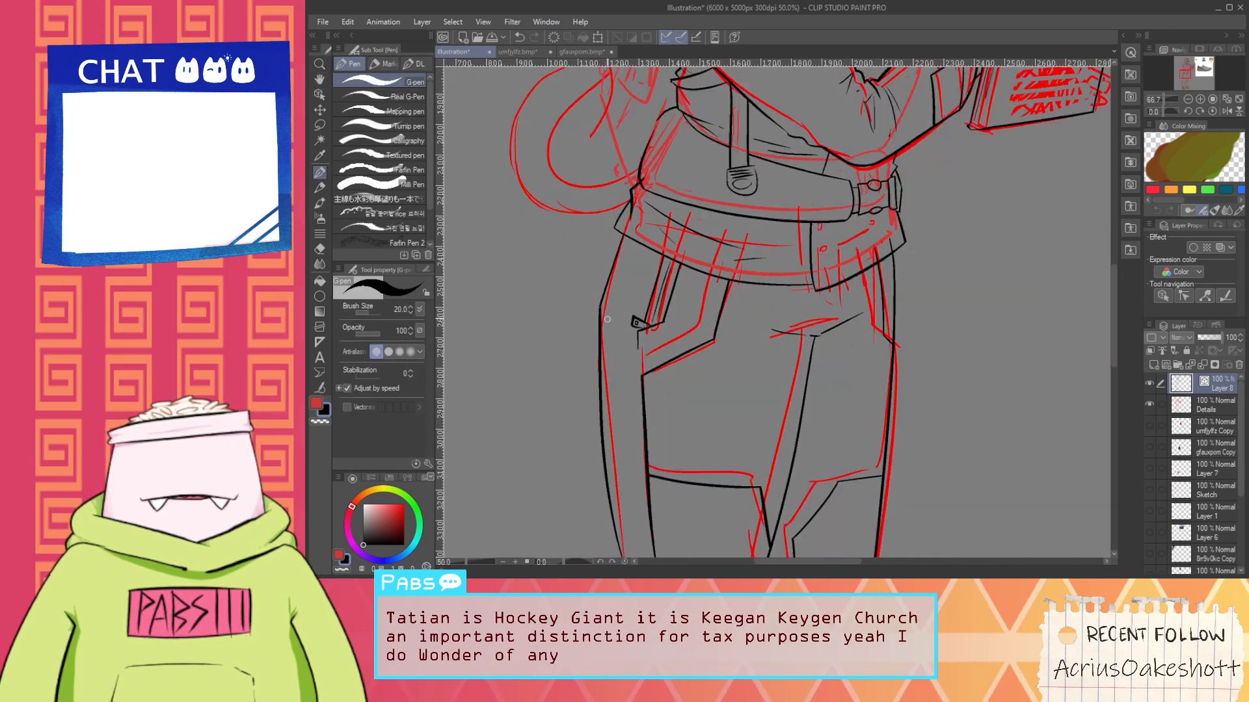
{"action": "key", "text": "space"}
{"action": "left_click_drag", "start_coordinate": [648, 199], "coordinate": [639, 242]}
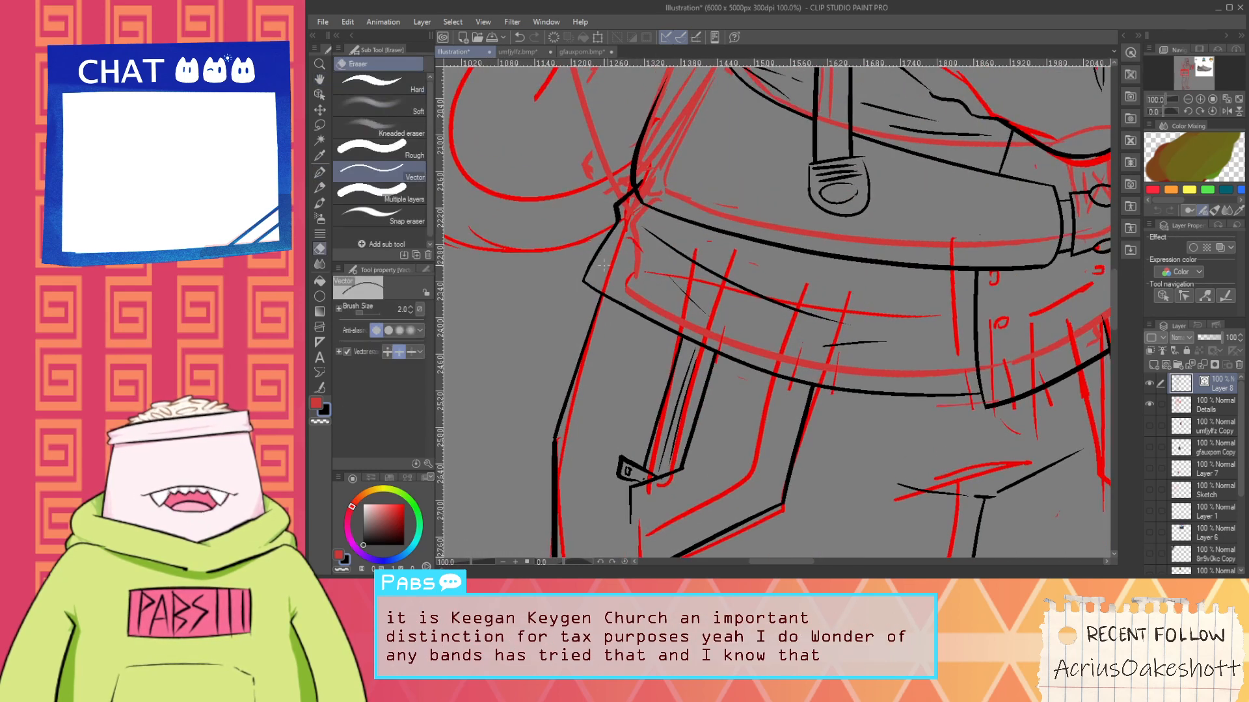
{"action": "scroll", "coordinate": [641, 177], "scroll_direction": "down", "scroll_amount": 2}
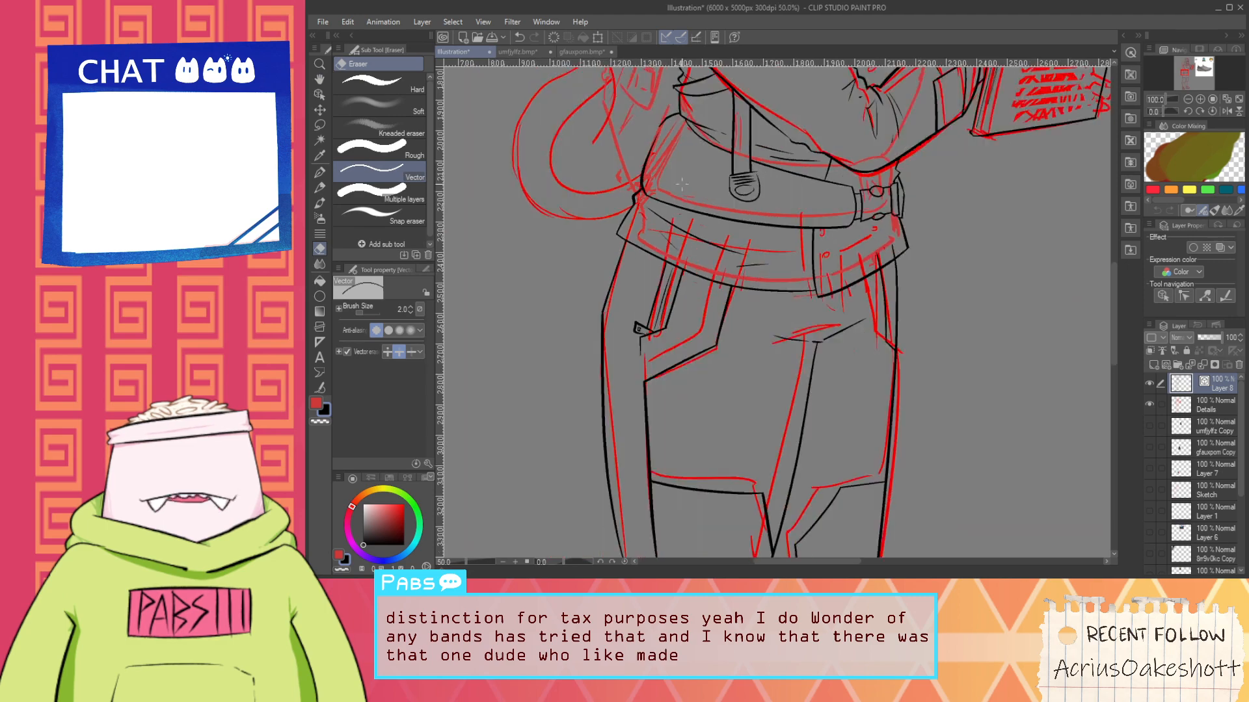
{"action": "key", "text": "space"}
{"action": "left_click_drag", "start_coordinate": [640, 177], "coordinate": [688, 345]}
{"action": "left_click_drag", "start_coordinate": [652, 247], "coordinate": [649, 438]}
{"action": "scroll", "coordinate": [644, 401], "scroll_direction": "down", "scroll_amount": 1}
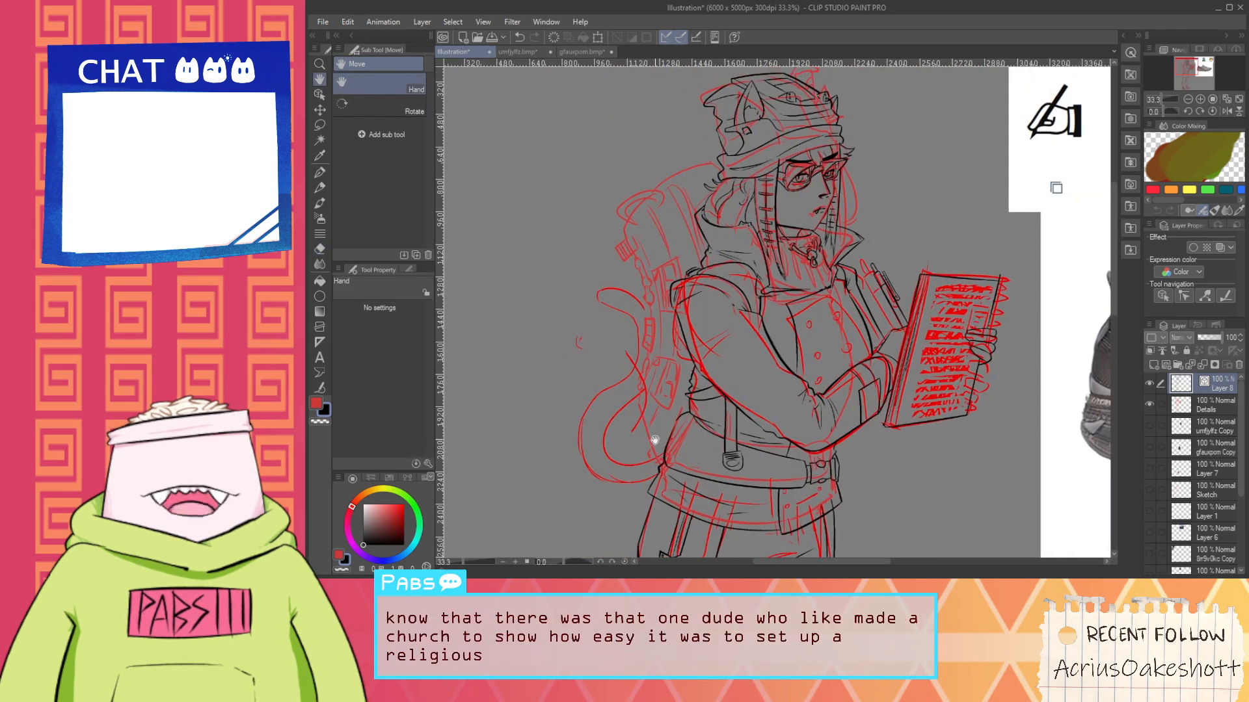
{"action": "scroll", "coordinate": [649, 437], "scroll_direction": "up", "scroll_amount": 2}
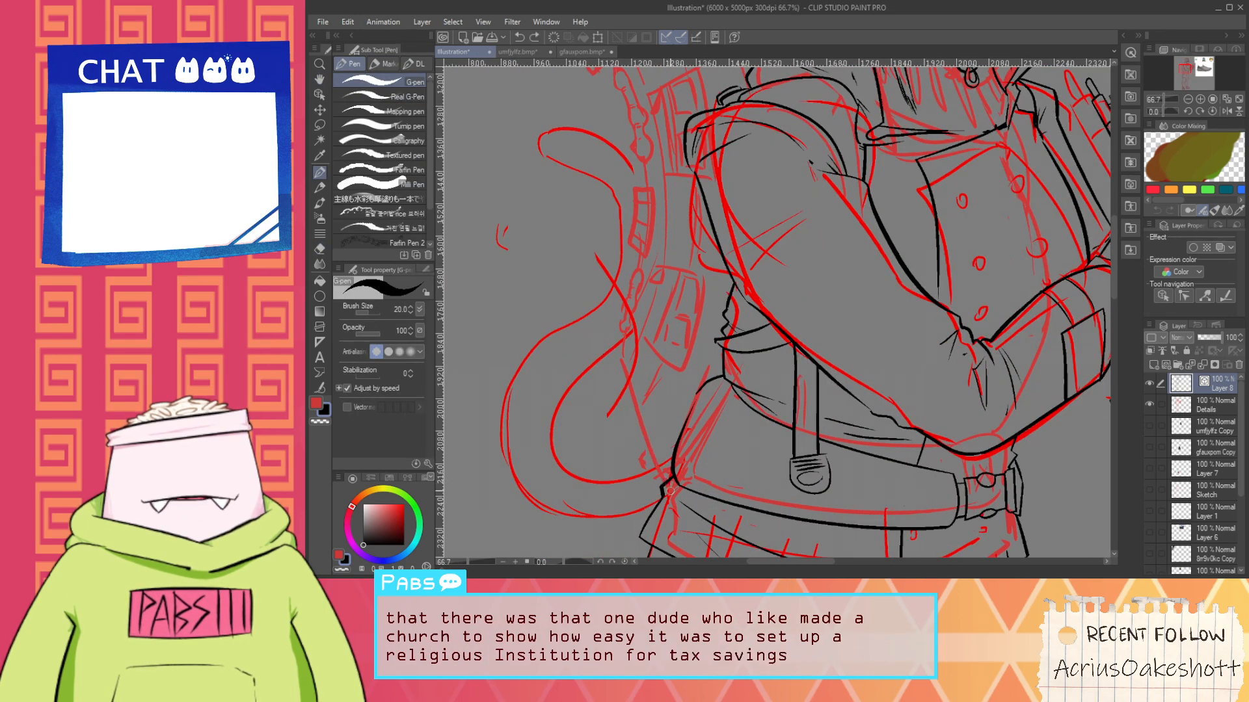
{"action": "left_click_drag", "start_coordinate": [670, 491], "coordinate": [614, 333]}
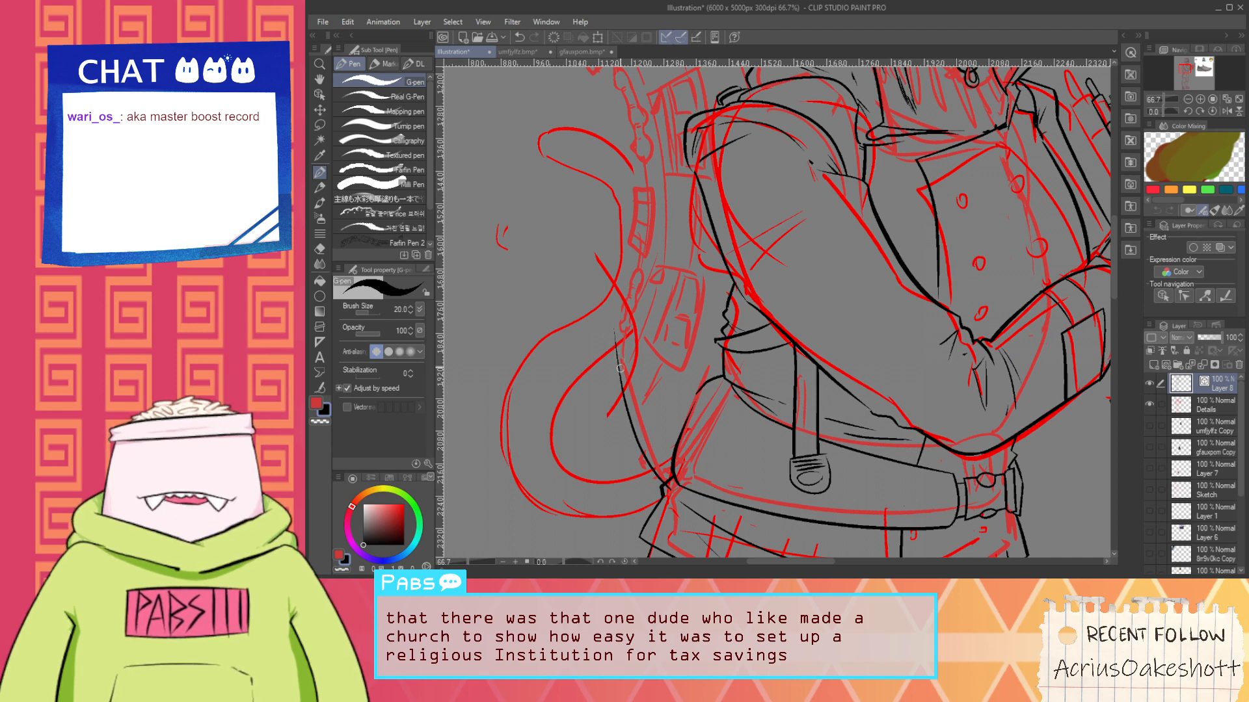
{"action": "key", "text": "ctrl+z"}
{"action": "left_click_drag", "start_coordinate": [674, 486], "coordinate": [614, 353]}
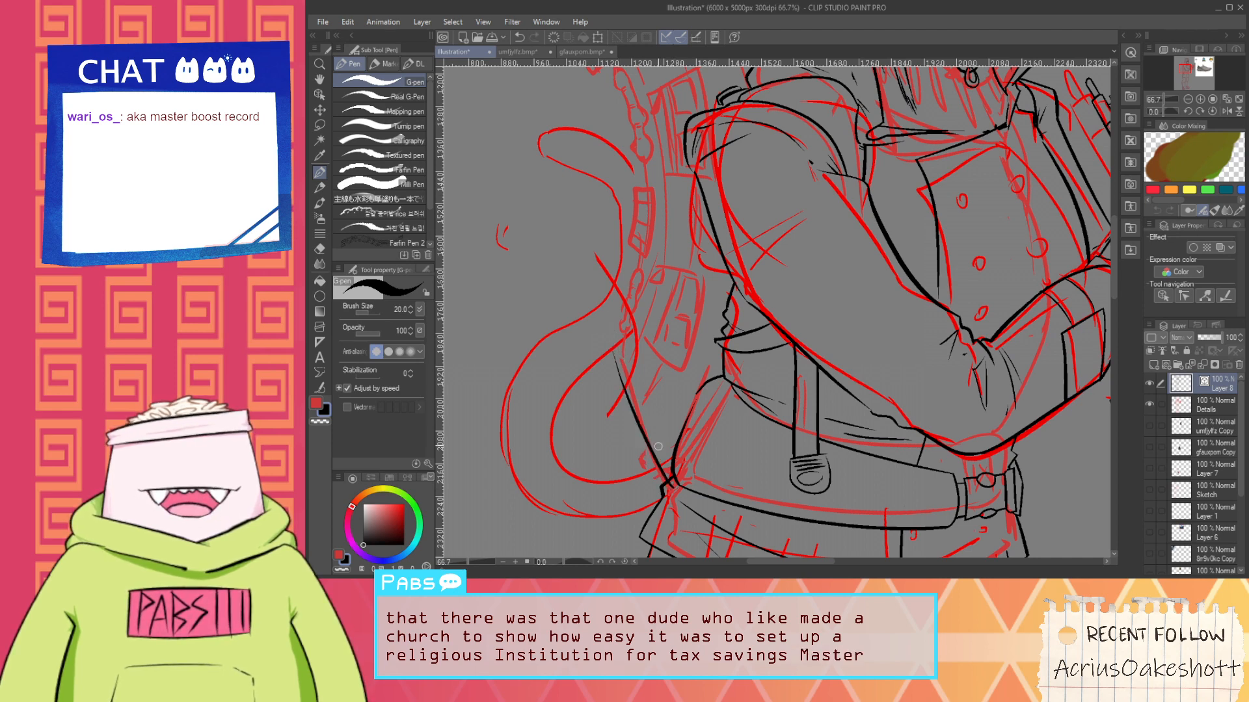
{"action": "key", "text": "e"}
{"action": "scroll", "coordinate": [663, 467], "scroll_direction": "up", "scroll_amount": 1}
{"action": "left_click_drag", "start_coordinate": [670, 476], "coordinate": [676, 489]}
{"action": "scroll", "coordinate": [630, 414], "scroll_direction": "down", "scroll_amount": 2}
Extend the hanging cord with a short upward line to the first chain link, redrawing it and cleaning up the joint
{"action": "left_click_drag", "start_coordinate": [621, 276], "coordinate": [633, 365]}
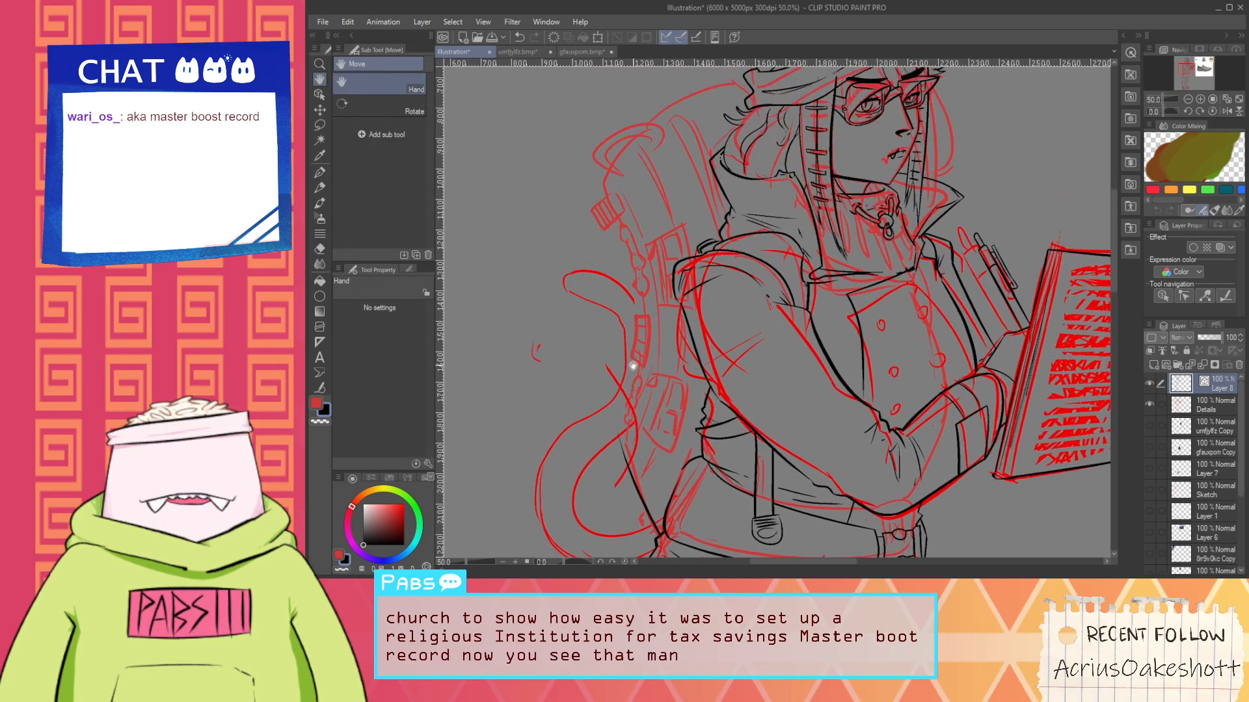
{"action": "scroll", "coordinate": [629, 368], "scroll_direction": "up", "scroll_amount": 2}
{"action": "key", "text": "p"}
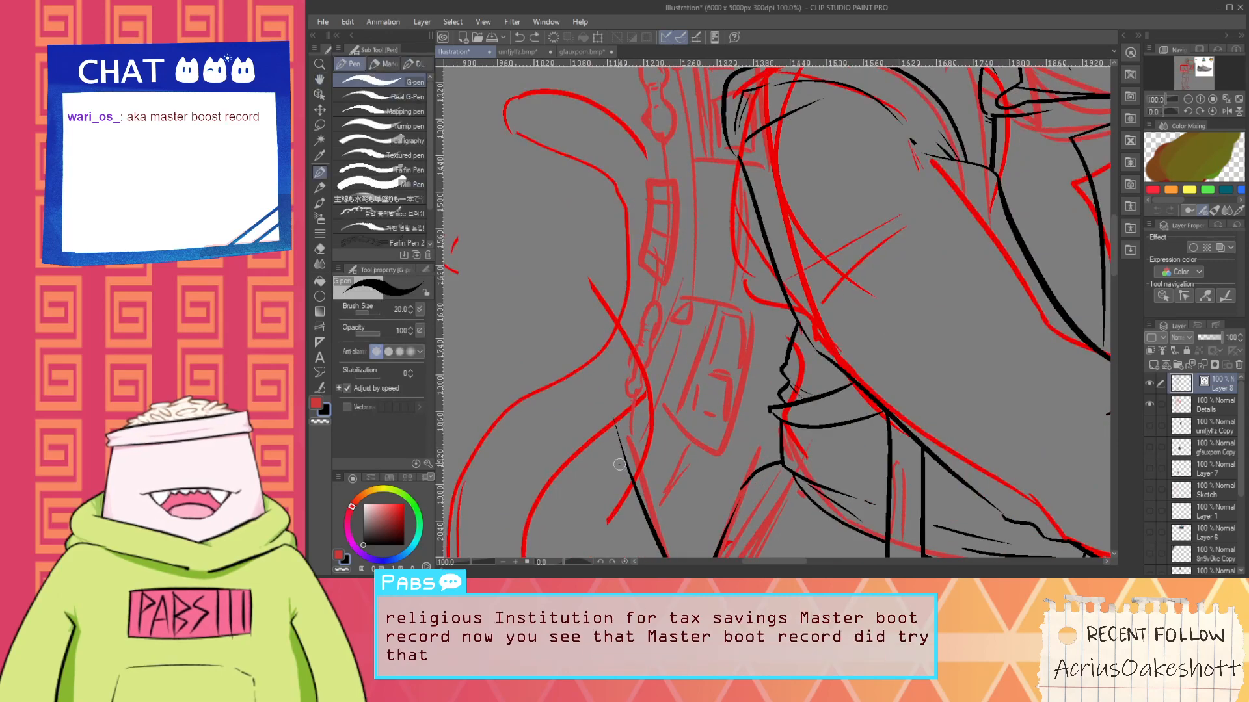
{"action": "left_click_drag", "start_coordinate": [621, 465], "coordinate": [636, 397]}
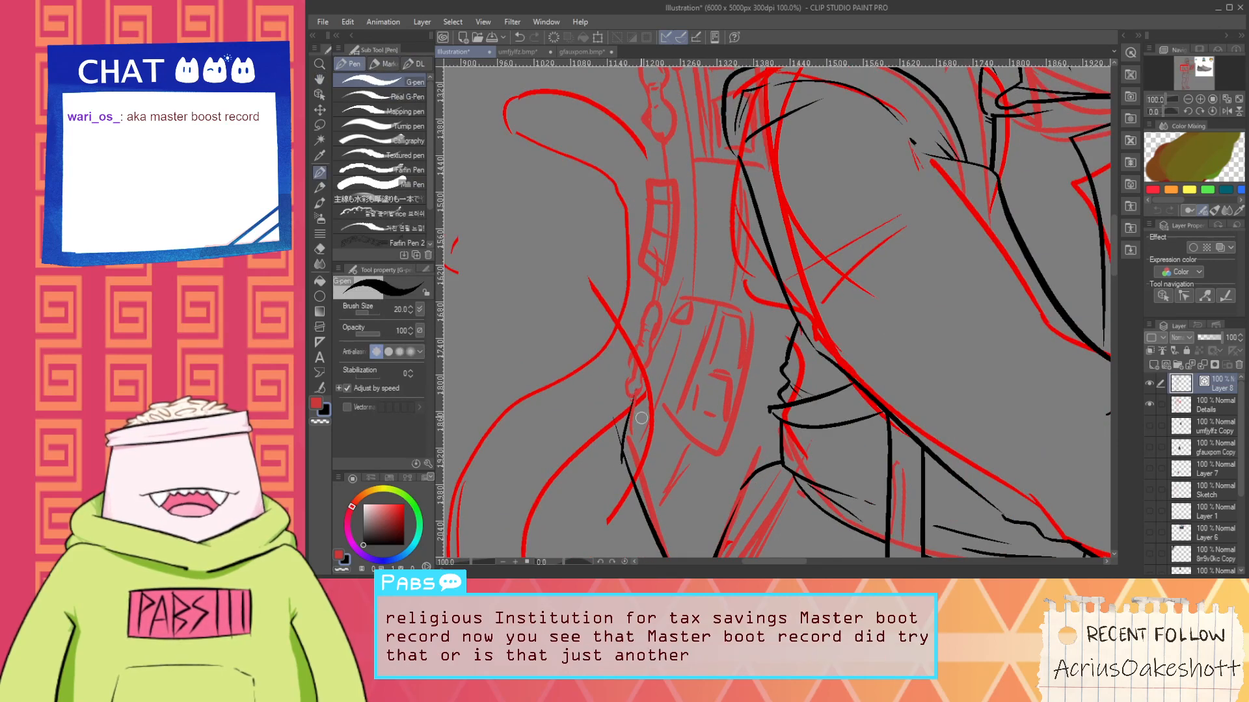
{"action": "key", "text": "ctrl+z"}
{"action": "key", "text": "e"}
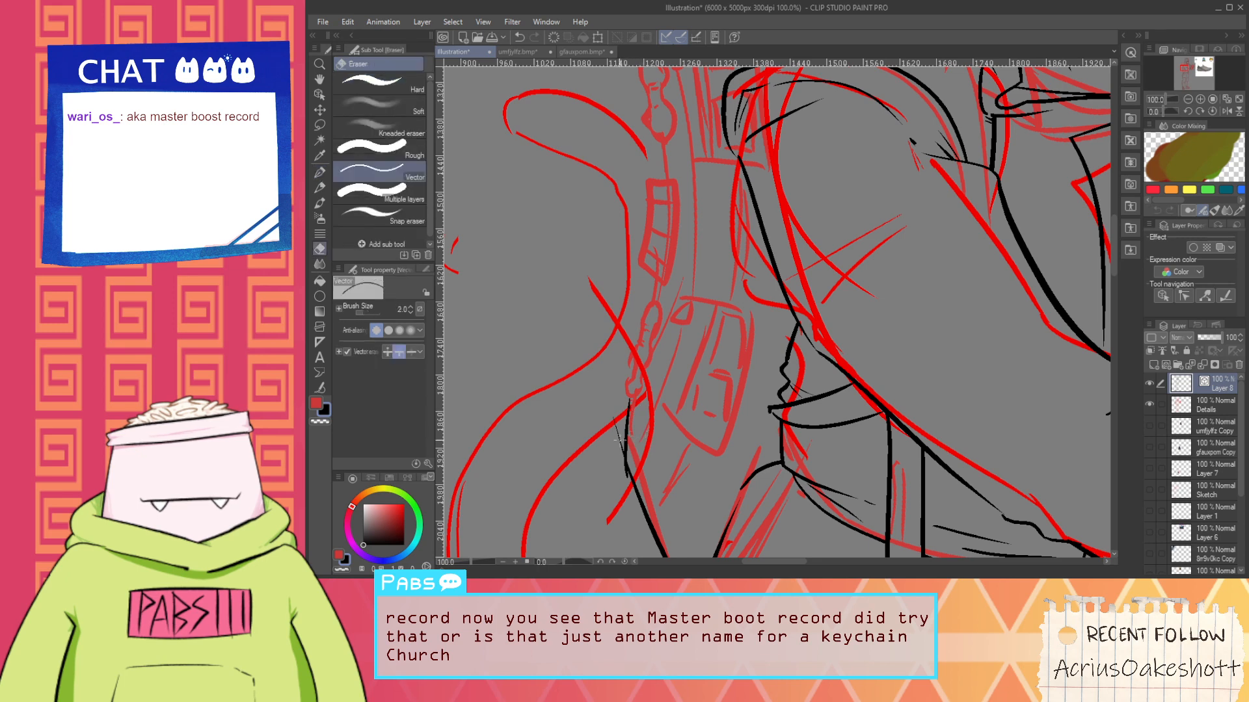
Ink both curved sides of the lowest link on the backpack's hanging chain, closing it to a pointed base on the cord
{"action": "key", "text": "space"}
{"action": "mouse_move", "coordinate": [638, 366]}
{"action": "left_mouse_down"}
{"action": "mouse_move", "coordinate": [664, 374]}
{"action": "mouse_move", "coordinate": [641, 441]}
{"action": "left_mouse_up"}
{"action": "scroll", "coordinate": [640, 442], "scroll_direction": "up", "scroll_amount": 1}
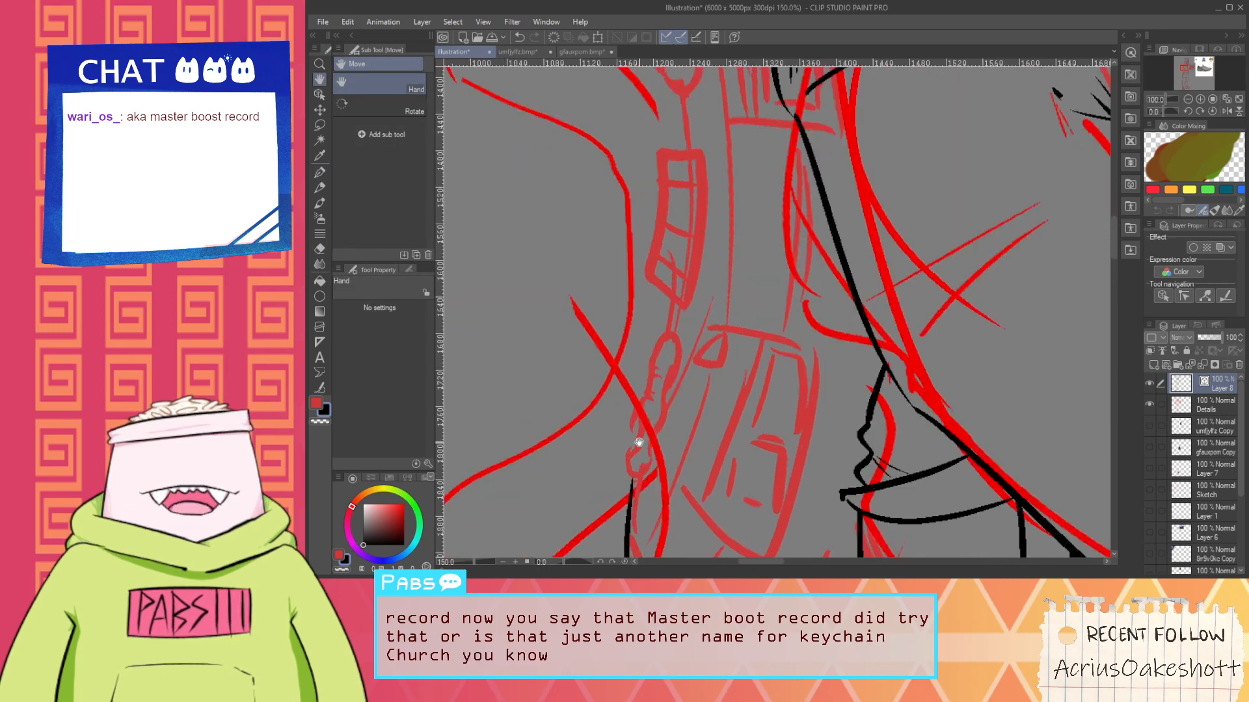
{"action": "key", "text": "p"}
{"action": "left_click_drag", "start_coordinate": [628, 513], "coordinate": [638, 423]}
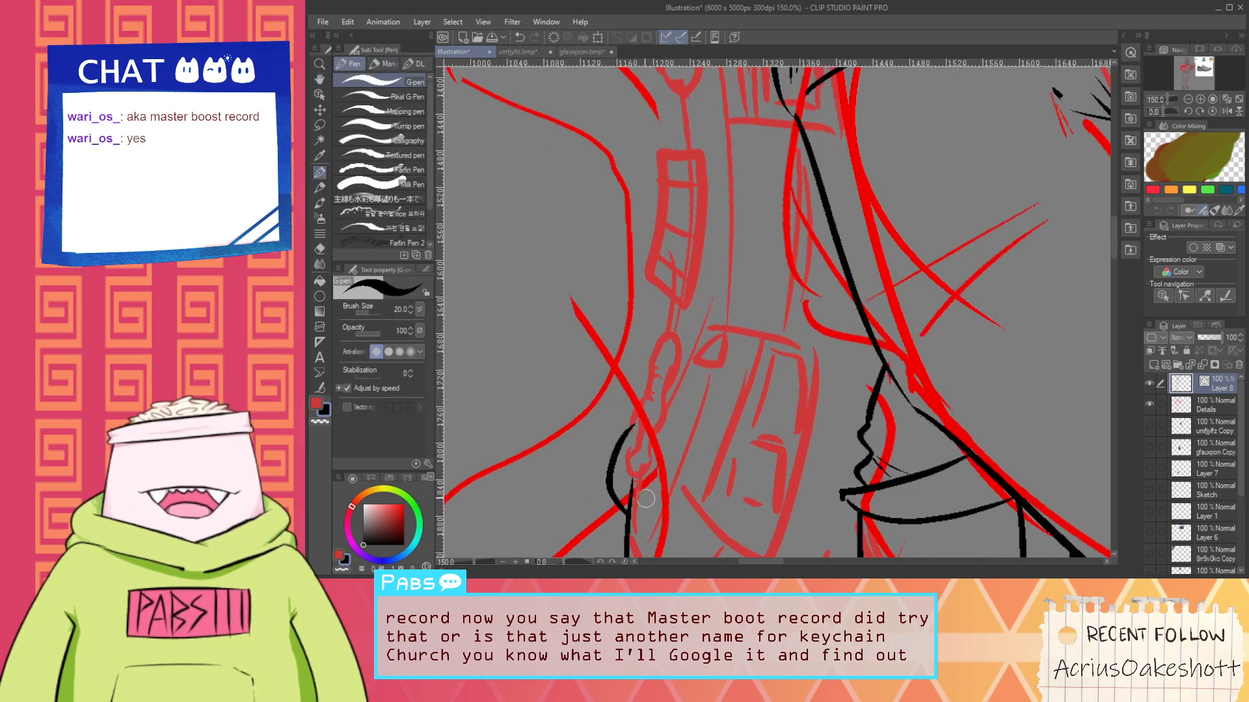
{"action": "left_click_drag", "start_coordinate": [633, 510], "coordinate": [663, 352]}
{"action": "key", "text": "e"}
{"action": "key", "text": "p"}
{"action": "key", "text": "ctrl+z"}
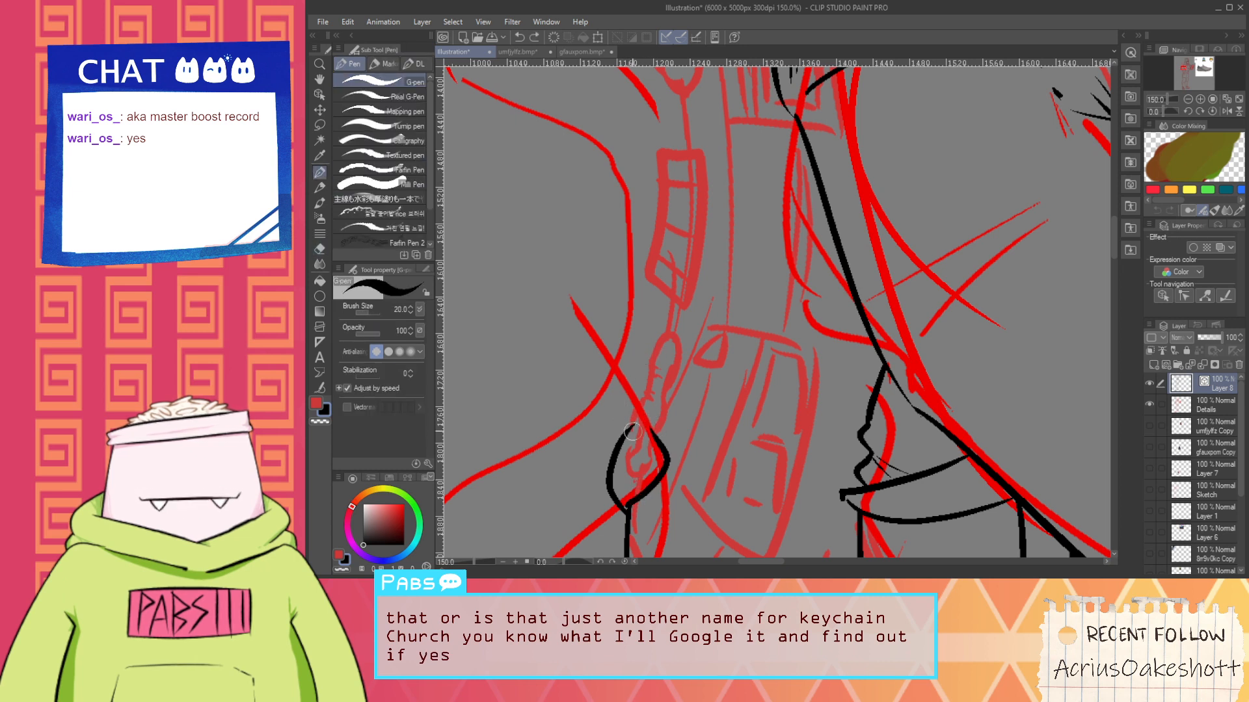
Ink the next two wavy links up to the rectangular chain segment and trim the overlaps where the links join
{"action": "left_click_drag", "start_coordinate": [632, 429], "coordinate": [660, 372]}
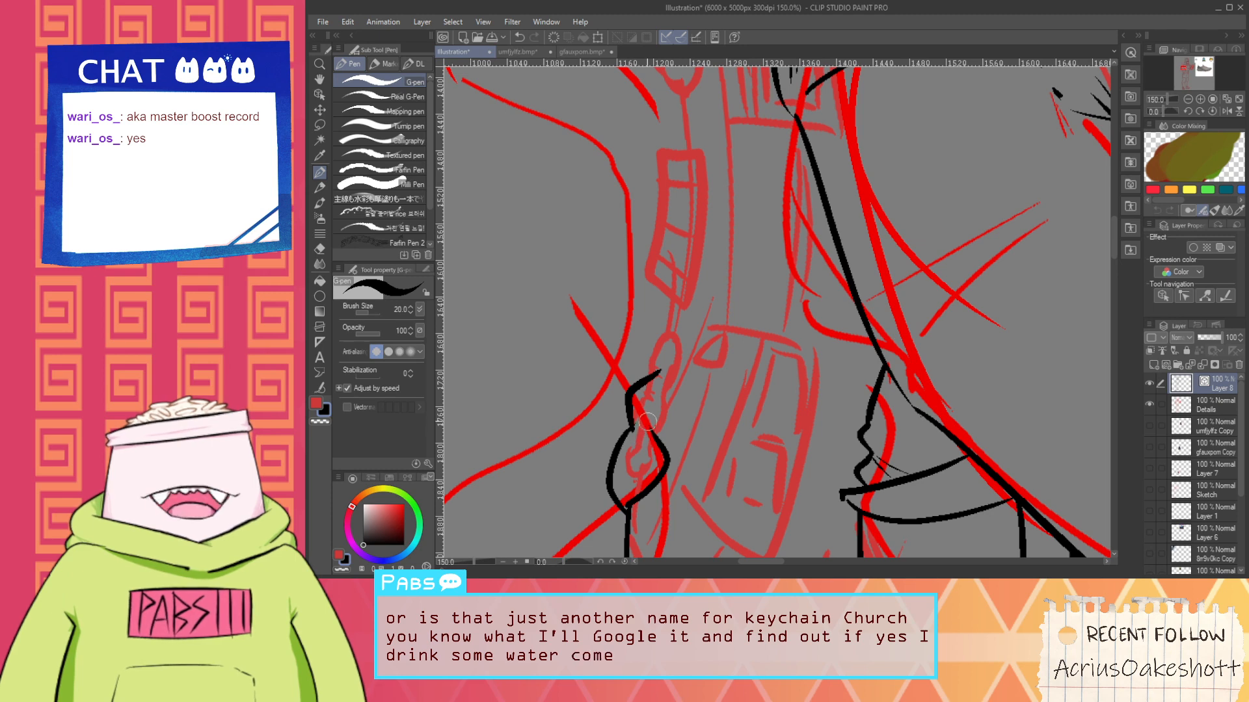
{"action": "key", "text": "ctrl+z"}
{"action": "mouse_move", "coordinate": [652, 439]}
{"action": "left_mouse_down"}
{"action": "mouse_move", "coordinate": [669, 403]}
{"action": "mouse_move", "coordinate": [688, 431]}
{"action": "mouse_move", "coordinate": [665, 408]}
{"action": "mouse_move", "coordinate": [666, 421]}
{"action": "mouse_move", "coordinate": [696, 384]}
{"action": "left_mouse_up"}
{"action": "key", "text": "space"}
{"action": "key", "text": "ctrl+z"}
{"action": "left_click_drag", "start_coordinate": [690, 449], "coordinate": [695, 366]}
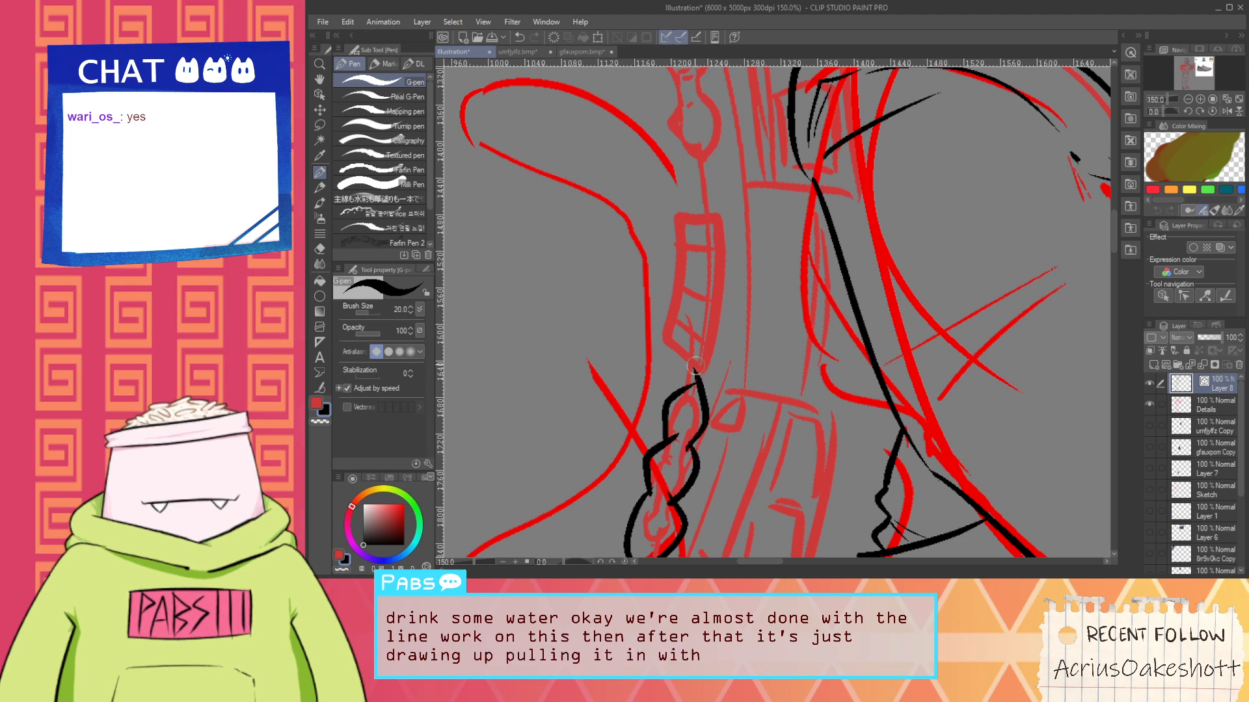
{"action": "key", "text": "e"}
{"action": "scroll", "coordinate": [676, 435], "scroll_direction": "up", "scroll_amount": 1}
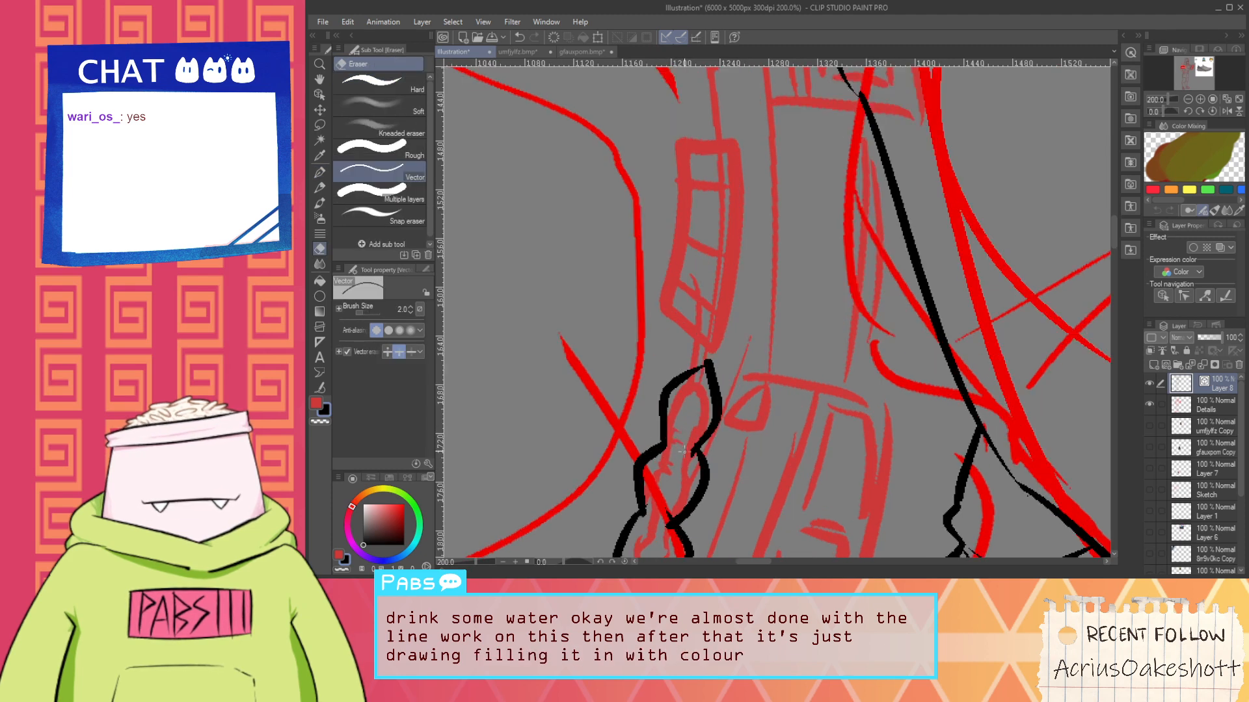
{"action": "left_click_drag", "start_coordinate": [685, 451], "coordinate": [711, 356]}
{"action": "scroll", "coordinate": [695, 288], "scroll_direction": "down", "scroll_amount": 1}
Outline the slightly curved rectangular segment above the lower links with a slanted bottom edge, trimming the overshooting corners
{"action": "mouse_move", "coordinate": [718, 246]}
{"action": "left_mouse_down"}
{"action": "mouse_move", "coordinate": [708, 433]}
{"action": "mouse_move", "coordinate": [725, 472]}
{"action": "left_mouse_up"}
{"action": "key", "text": "p"}
{"action": "scroll", "coordinate": [714, 416], "scroll_direction": "up", "scroll_amount": 1}
{"action": "left_click_drag", "start_coordinate": [677, 430], "coordinate": [746, 468]}
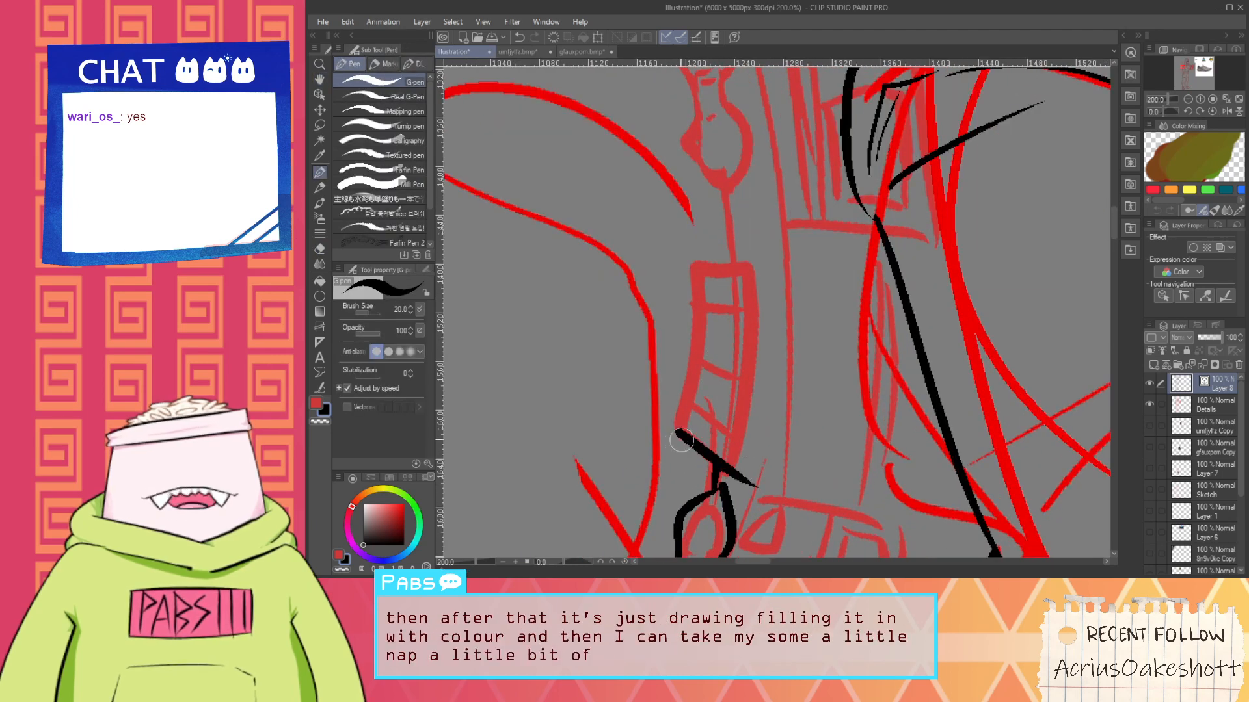
{"action": "mouse_move", "coordinate": [679, 429]}
{"action": "left_mouse_down"}
{"action": "mouse_move", "coordinate": [689, 254]}
{"action": "mouse_move", "coordinate": [792, 264]}
{"action": "mouse_move", "coordinate": [742, 483]}
{"action": "left_mouse_up"}
{"action": "key", "text": "ctrl+z"}
{"action": "left_click_drag", "start_coordinate": [757, 251], "coordinate": [742, 484]}
{"action": "key", "text": "e"}
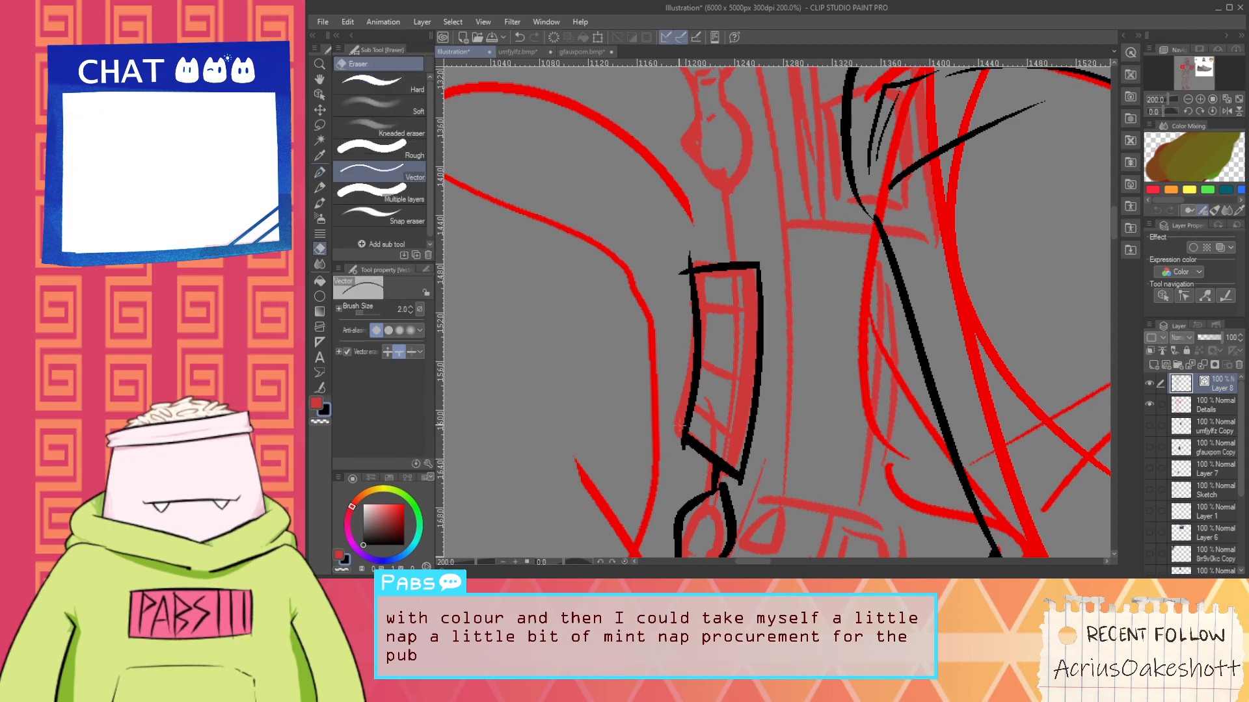
Ink short rungs inside the rectangular chain segment, starting from its outer side
{"action": "key", "text": "p"}
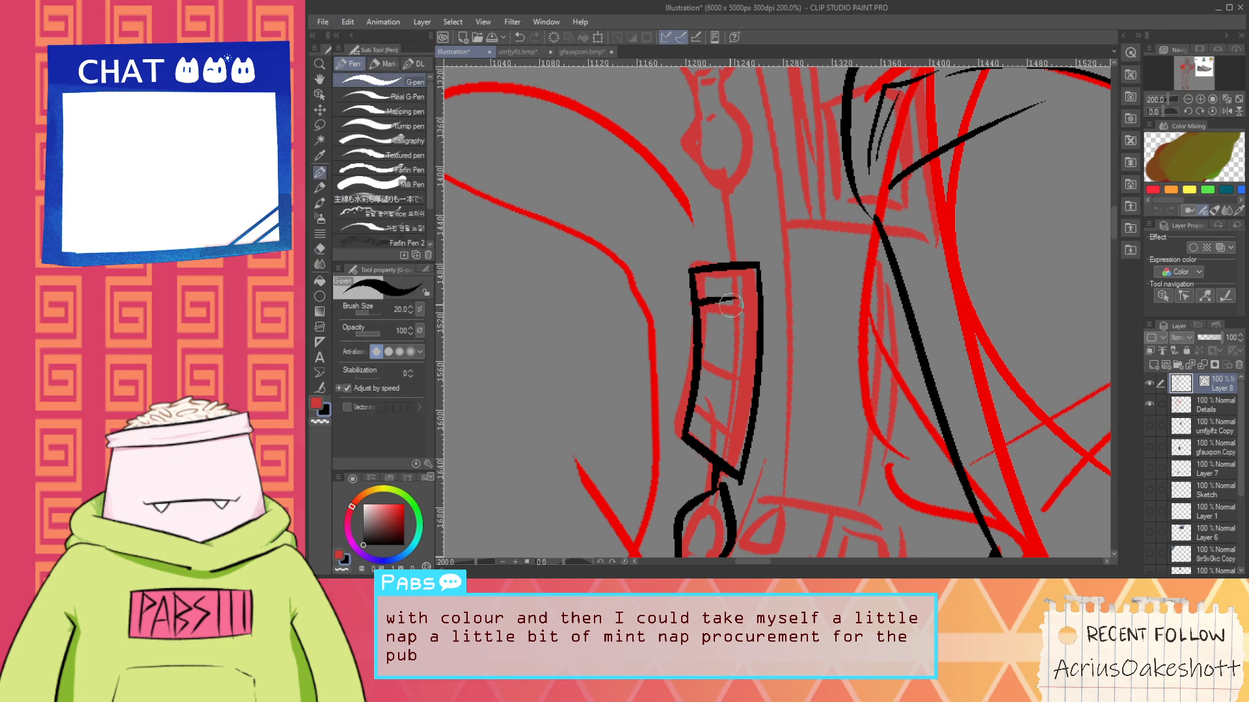
{"action": "left_click_drag", "start_coordinate": [692, 405], "coordinate": [723, 430]}
{"action": "scroll", "coordinate": [716, 420], "scroll_direction": "down", "scroll_amount": 2}
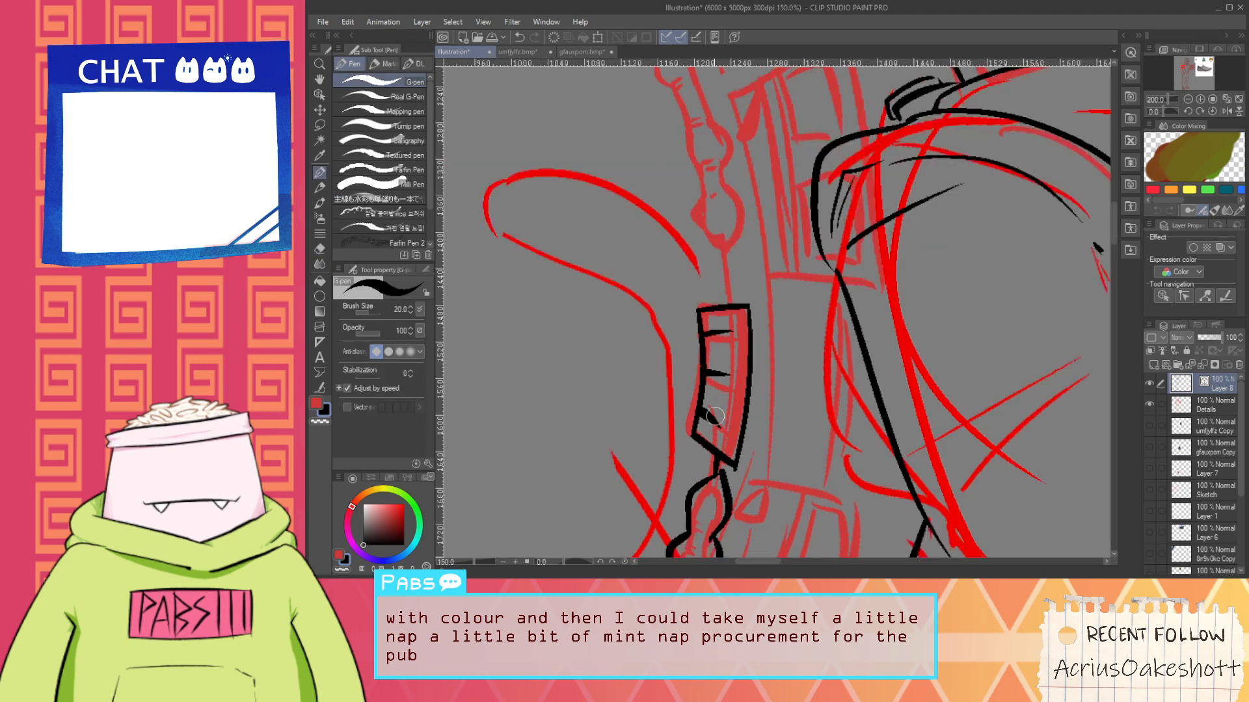
Ink a connecting line and three wavy links above the rectangular segment, running up toward the ribbed end piece of the chain
{"action": "left_click_drag", "start_coordinate": [724, 314], "coordinate": [731, 403]}
{"action": "scroll", "coordinate": [732, 402], "scroll_direction": "up", "scroll_amount": 1}
{"action": "mouse_move", "coordinate": [722, 446]}
{"action": "left_mouse_down"}
{"action": "mouse_move", "coordinate": [711, 370]}
{"action": "mouse_move", "coordinate": [737, 354]}
{"action": "mouse_move", "coordinate": [705, 314]}
{"action": "mouse_move", "coordinate": [721, 391]}
{"action": "mouse_move", "coordinate": [687, 371]}
{"action": "left_mouse_up"}
{"action": "key", "text": "ctrl+z"}
{"action": "key", "text": "space"}
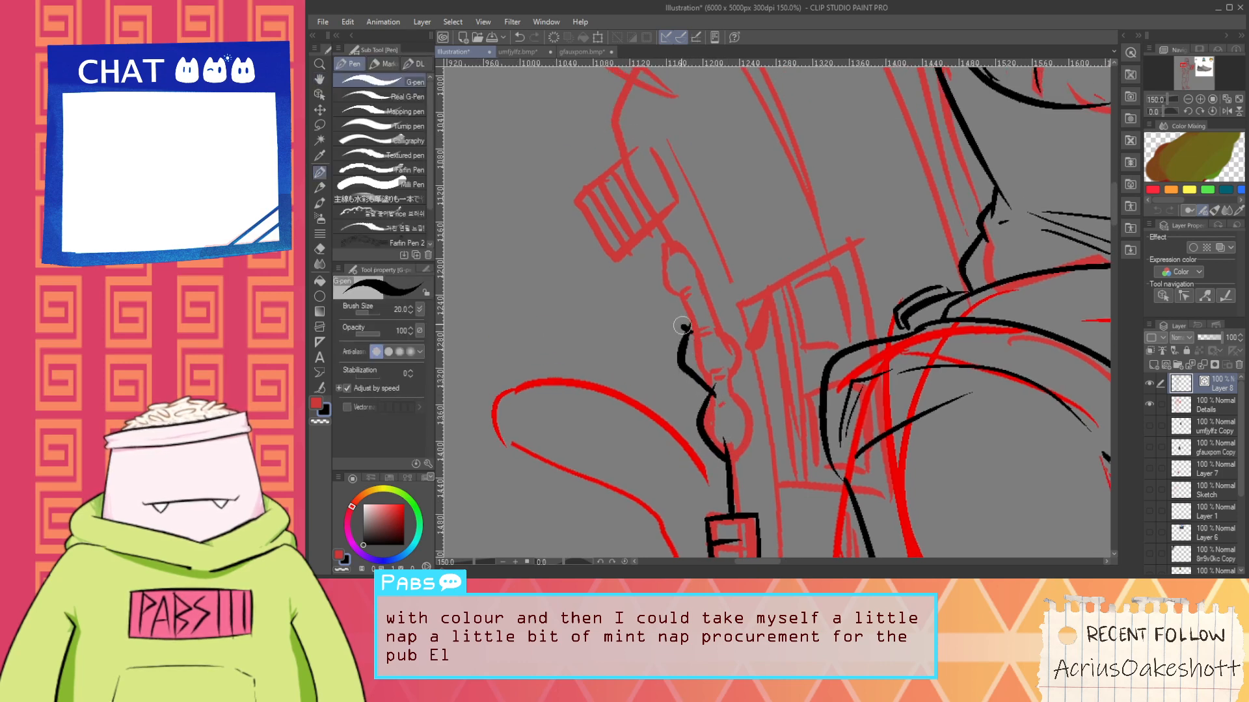
{"action": "left_click_drag", "start_coordinate": [683, 326], "coordinate": [679, 254]}
{"action": "key", "text": "ctrl+z"}
{"action": "mouse_move", "coordinate": [687, 335]}
{"action": "left_mouse_down"}
{"action": "mouse_move", "coordinate": [683, 264]}
{"action": "mouse_move", "coordinate": [713, 317]}
{"action": "left_mouse_up"}
{"action": "left_click_drag", "start_coordinate": [720, 388], "coordinate": [729, 463]}
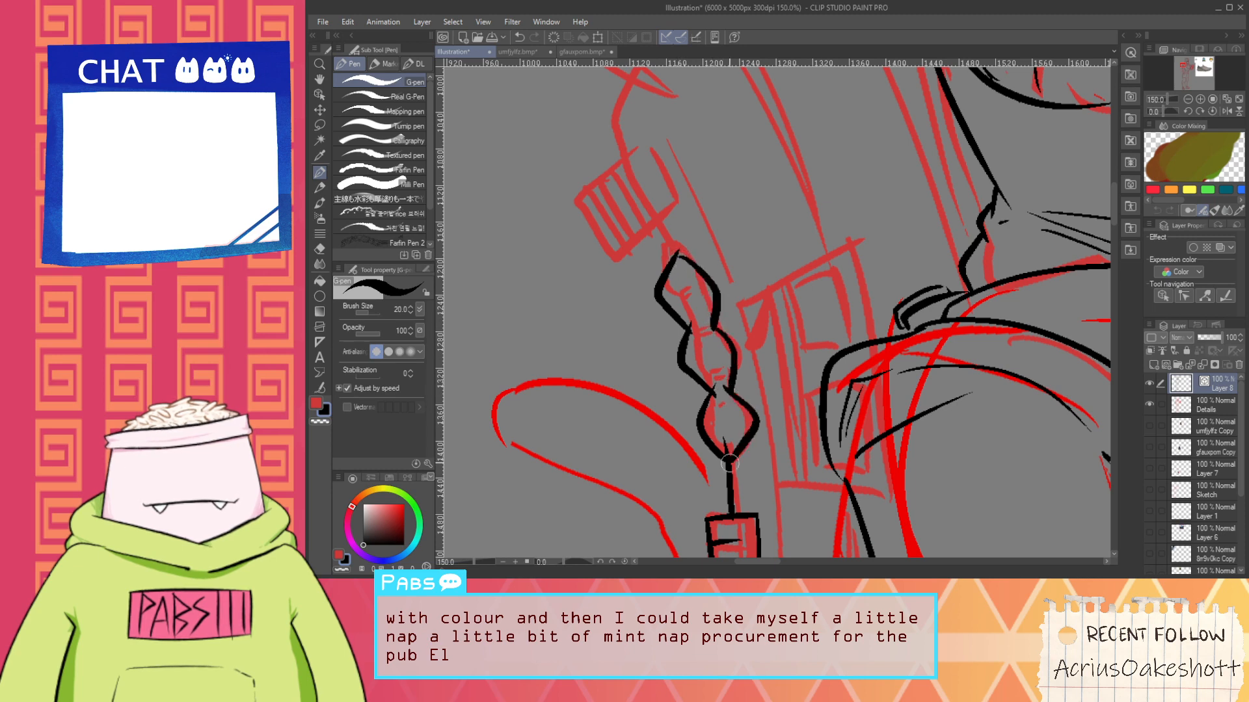
Erase the overlapping line ends where the three upper chain links meet each other and the connecting line
{"action": "key", "text": "e"}
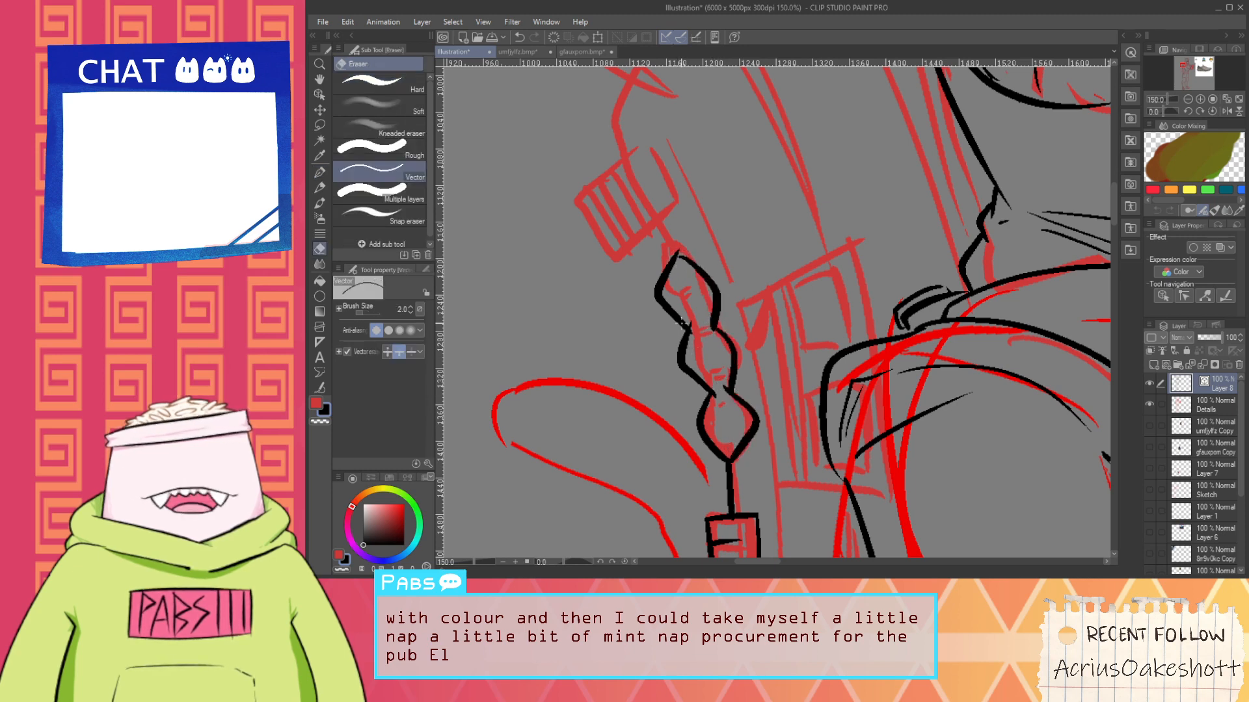
{"action": "scroll", "coordinate": [720, 398], "scroll_direction": "up", "scroll_amount": 1}
{"action": "key", "text": "p"}
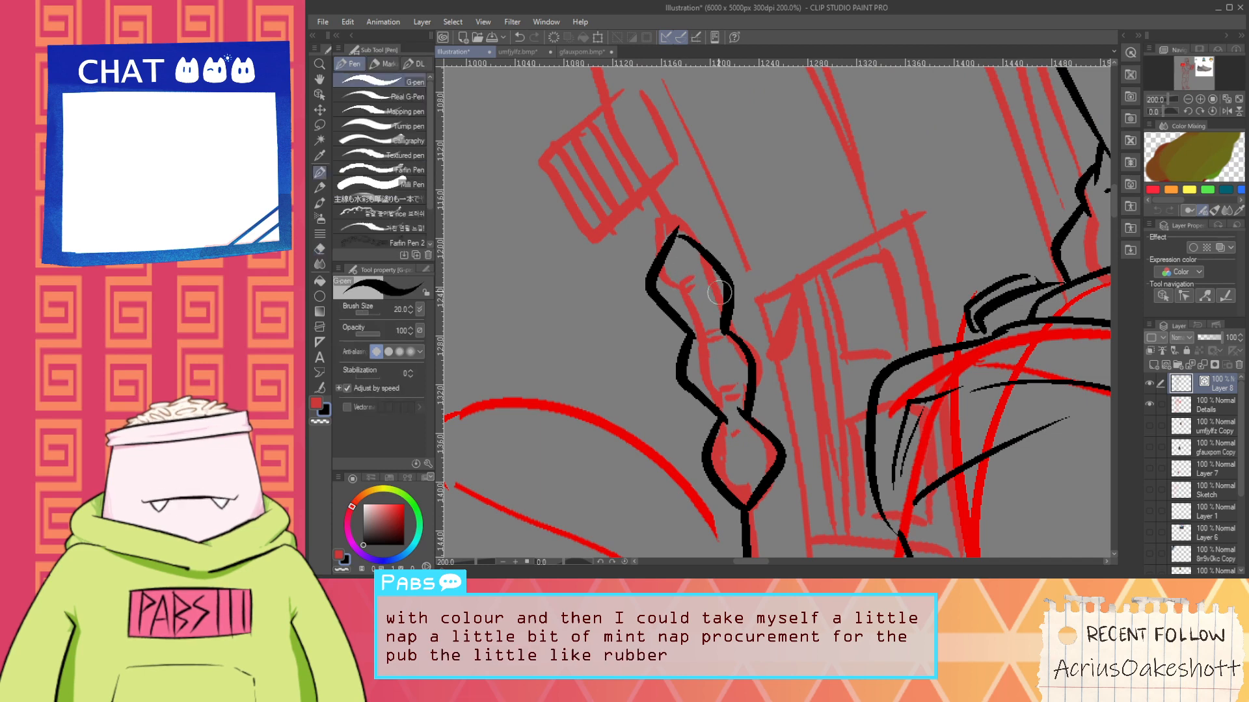
{"action": "scroll", "coordinate": [744, 371], "scroll_direction": "down", "scroll_amount": 4}
{"action": "scroll", "coordinate": [744, 371], "scroll_direction": "up", "scroll_amount": 4}
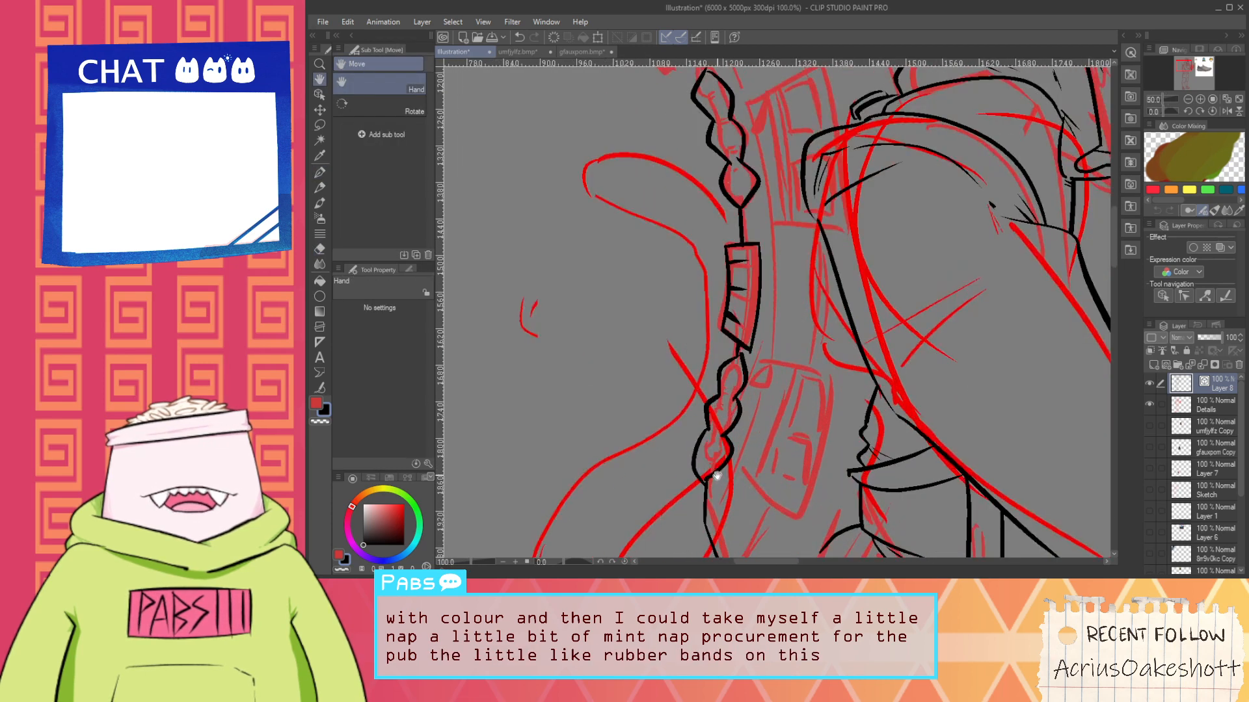
Touch up the outer outline where the two lowest links of the hanging chain meet
{"action": "key", "text": "ctrl+z"}
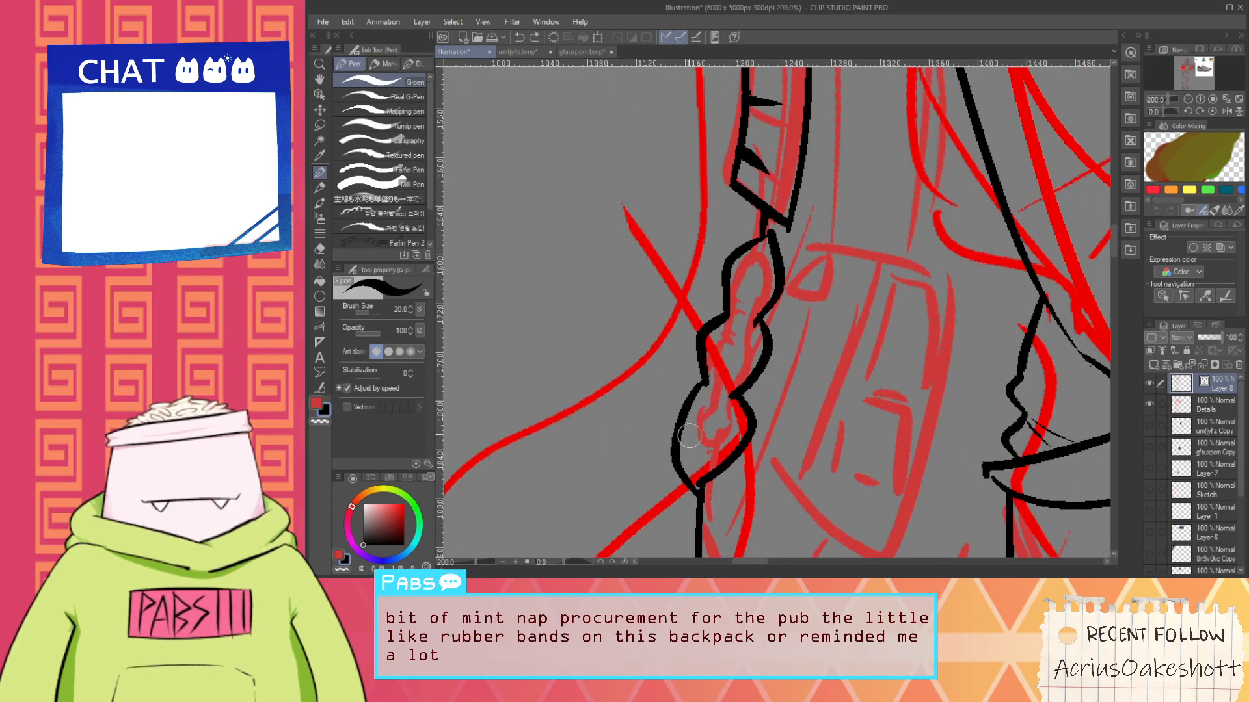
{"action": "left_click_drag", "start_coordinate": [695, 398], "coordinate": [703, 392]}
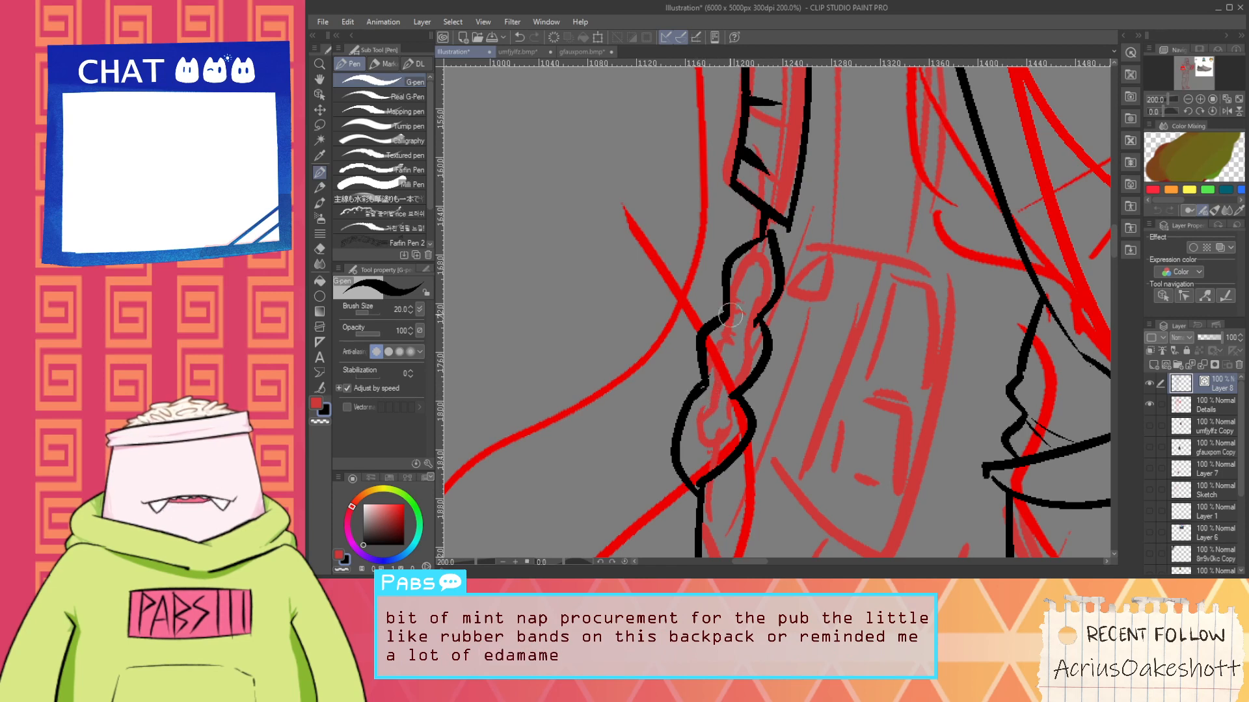
{"action": "scroll", "coordinate": [735, 300], "scroll_direction": "down", "scroll_amount": 2}
{"action": "key", "text": "space"}
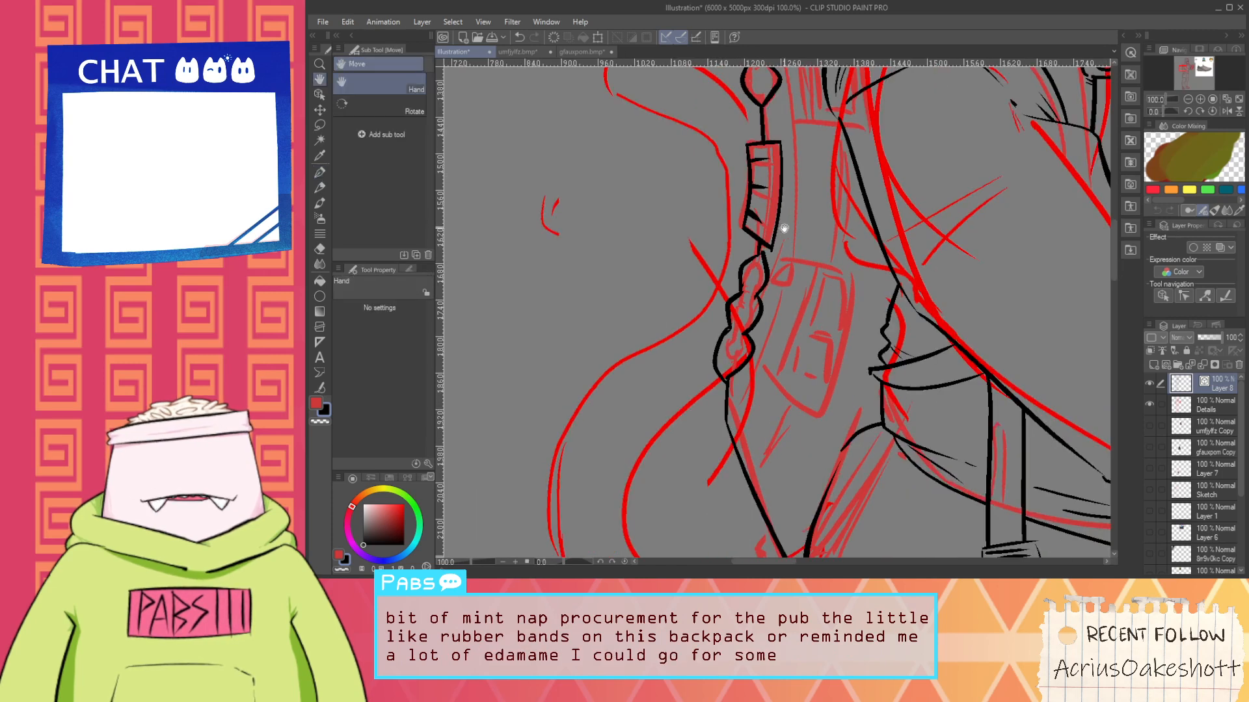
Try to trim the tip of the uppermost chain link and draw a line from it toward the ribbed end piece
{"action": "left_click_drag", "start_coordinate": [715, 393], "coordinate": [774, 302]}
{"action": "scroll", "coordinate": [770, 307], "scroll_direction": "up", "scroll_amount": 3}
{"action": "scroll", "coordinate": [806, 346], "scroll_direction": "down", "scroll_amount": 4}
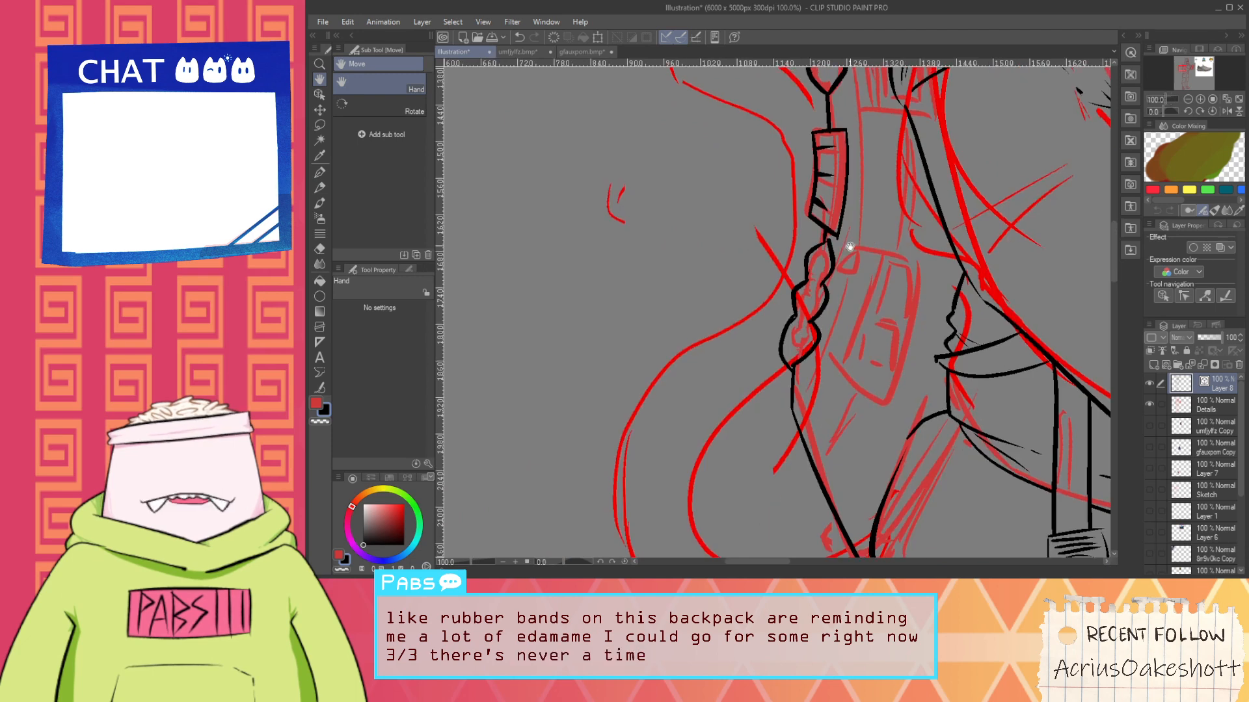
{"action": "left_click_drag", "start_coordinate": [850, 237], "coordinate": [823, 402]}
{"action": "scroll", "coordinate": [806, 286], "scroll_direction": "up", "scroll_amount": 2}
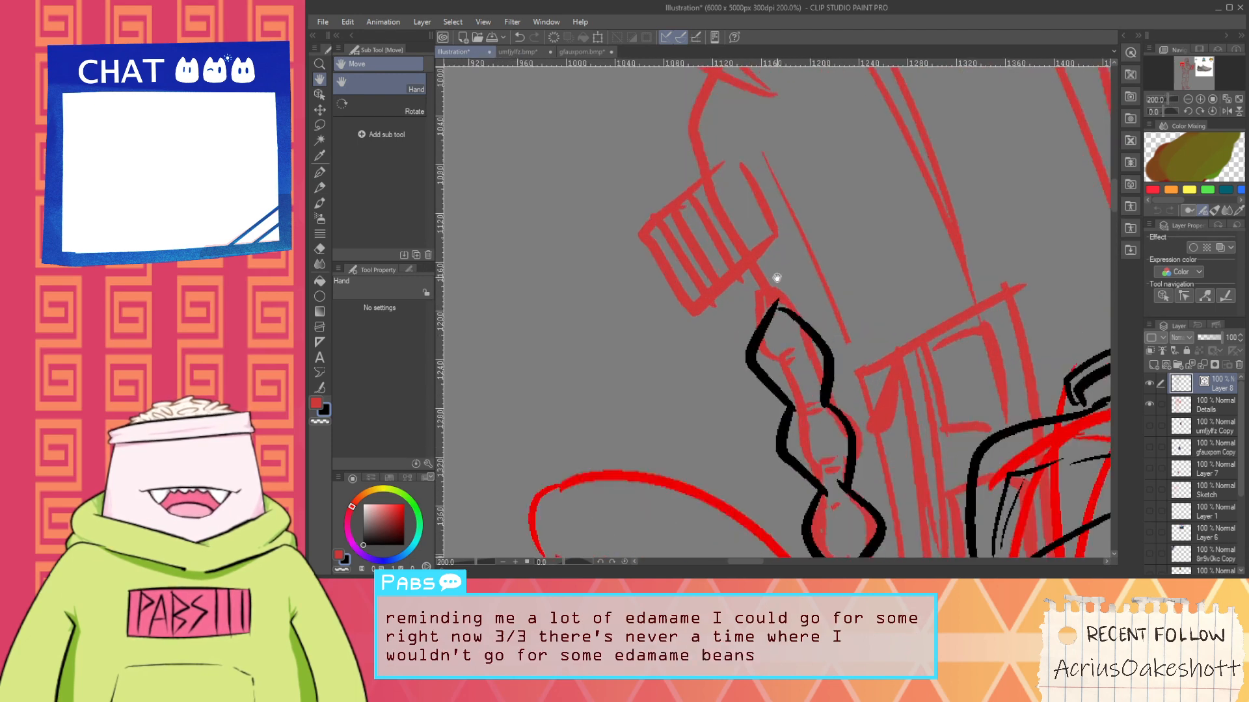
{"action": "key", "text": "e"}
{"action": "left_click", "coordinate": [777, 301]}
{"action": "key", "text": "ctrl+z"}
{"action": "left_click", "coordinate": [779, 300]}
{"action": "key", "text": "p"}
{"action": "left_click_drag", "start_coordinate": [781, 308], "coordinate": [748, 251]}
{"action": "key", "text": "ctrl+z"}
{"action": "key", "text": "ctrl+z"}
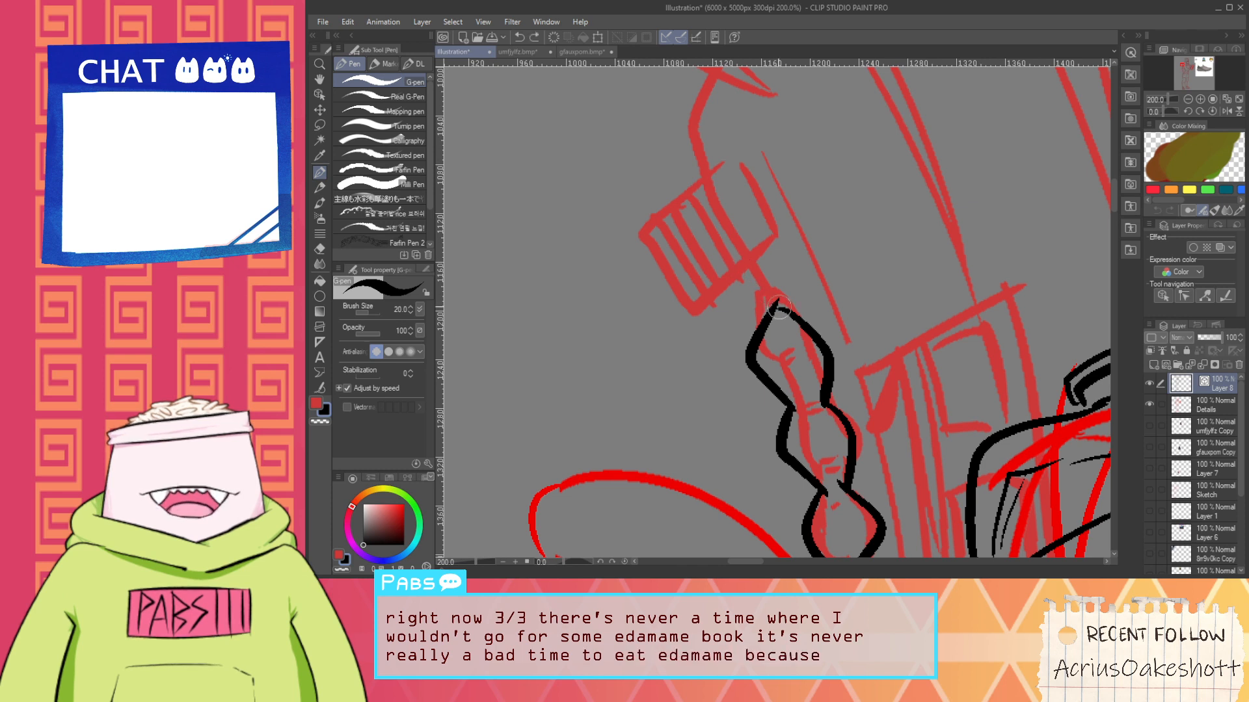
Ink a short connecting line from the tip of the uppermost chain link to the ribbed end piece
{"action": "left_click_drag", "start_coordinate": [779, 310], "coordinate": [742, 268]}
{"action": "key", "text": "ctrl+z"}
{"action": "left_click_drag", "start_coordinate": [778, 308], "coordinate": [740, 248]}
{"action": "key", "text": "e"}
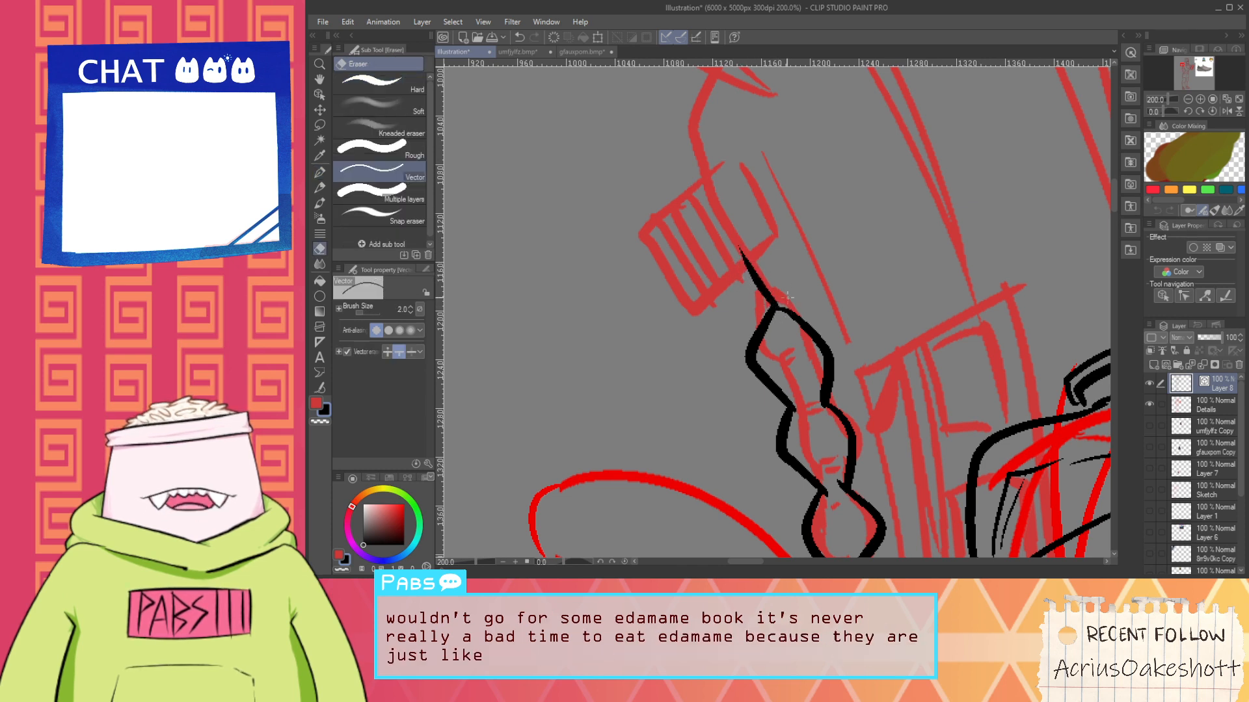
Ink the slanted upper and lower edges of the ribbed end piece over the red sketch
{"action": "scroll", "coordinate": [750, 246], "scroll_direction": "up", "scroll_amount": 3}
{"action": "key", "text": "p"}
{"action": "left_click_drag", "start_coordinate": [641, 290], "coordinate": [746, 189]}
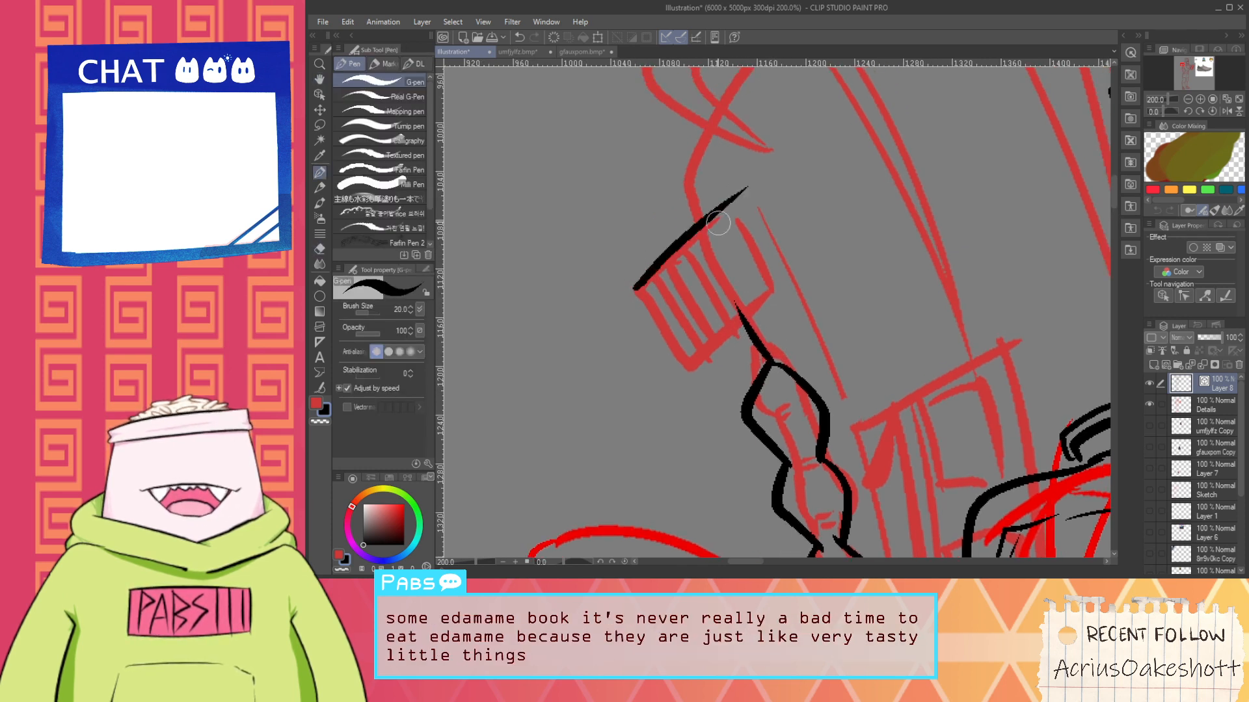
{"action": "mouse_move", "coordinate": [644, 279]}
{"action": "left_mouse_down"}
{"action": "mouse_move", "coordinate": [701, 374]}
{"action": "mouse_move", "coordinate": [776, 289]}
{"action": "mouse_move", "coordinate": [754, 315]}
{"action": "left_mouse_up"}
{"action": "key", "text": "e"}
{"action": "key", "text": "space"}
{"action": "key", "text": "p"}
{"action": "key", "text": "ctrl+z"}
Ink the inner side of the ribbed end piece and its parallel ribs
{"action": "left_click_drag", "start_coordinate": [733, 263], "coordinate": [785, 340]}
{"action": "left_click_drag", "start_coordinate": [675, 318], "coordinate": [724, 390]}
{"action": "left_click_drag", "start_coordinate": [692, 298], "coordinate": [737, 372]}
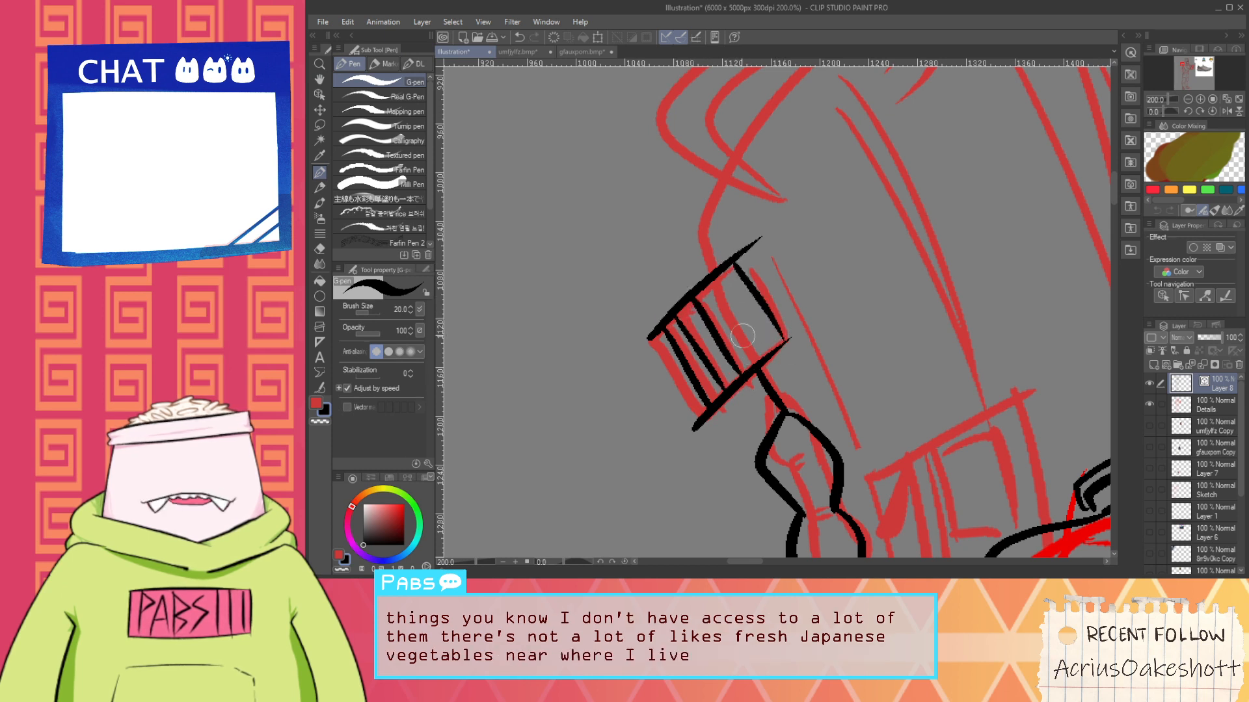
Ink a curved cord line from the chain's connecting line through the ribbed end piece and past its upper edge
{"action": "mouse_move", "coordinate": [715, 276]}
{"action": "left_mouse_down"}
{"action": "mouse_move", "coordinate": [767, 344]}
{"action": "mouse_move", "coordinate": [753, 347]}
{"action": "mouse_move", "coordinate": [760, 357]}
{"action": "mouse_move", "coordinate": [698, 201]}
{"action": "left_mouse_up"}
{"action": "key", "text": "ctrl+z"}
{"action": "key", "text": "ctrl+z"}
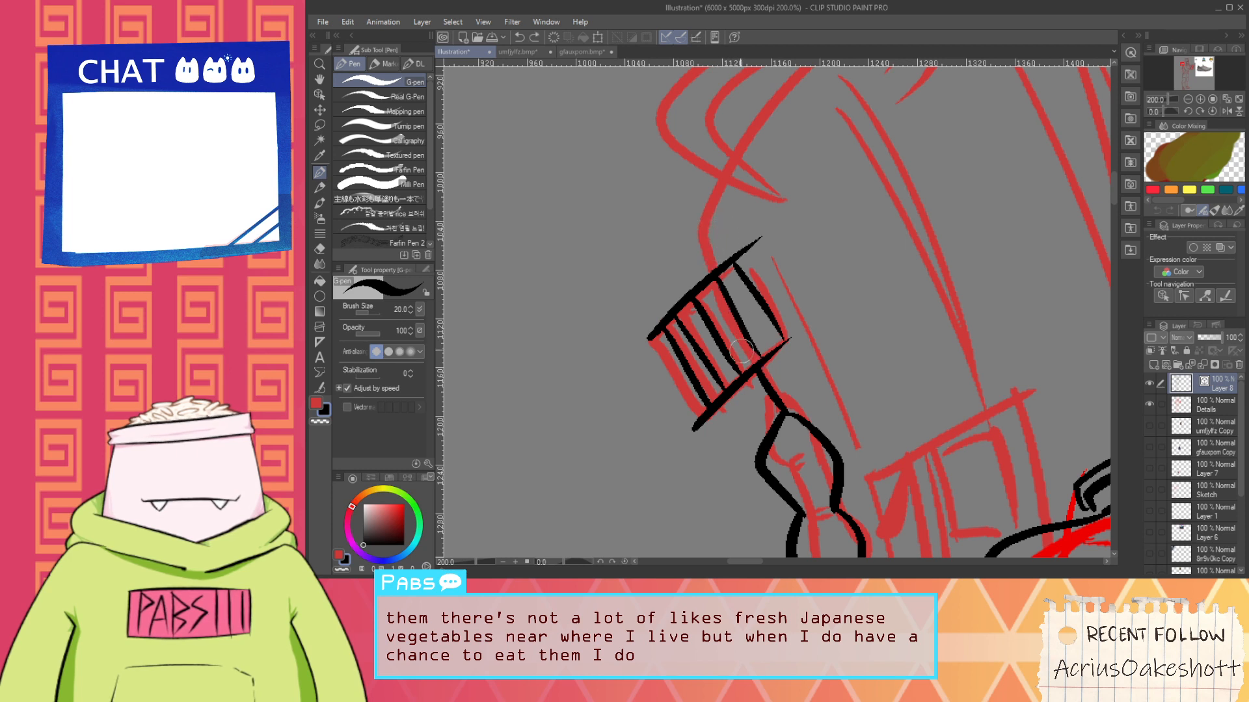
{"action": "left_click_drag", "start_coordinate": [757, 372], "coordinate": [675, 205]}
{"action": "key", "text": "ctrl+z"}
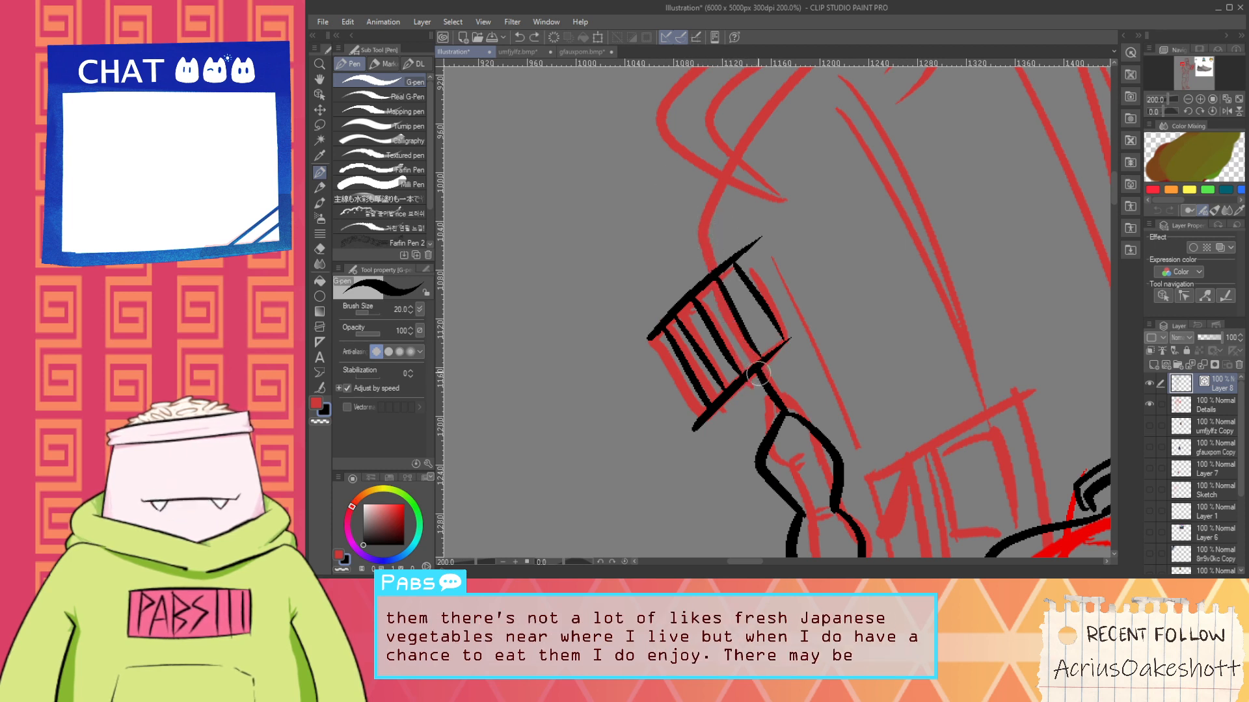
{"action": "left_click_drag", "start_coordinate": [757, 374], "coordinate": [698, 218]}
{"action": "key", "text": "ctrl+z"}
{"action": "mouse_move", "coordinate": [756, 373]}
{"action": "left_mouse_down"}
{"action": "mouse_move", "coordinate": [702, 241]}
{"action": "mouse_move", "coordinate": [700, 186]}
{"action": "left_mouse_up"}
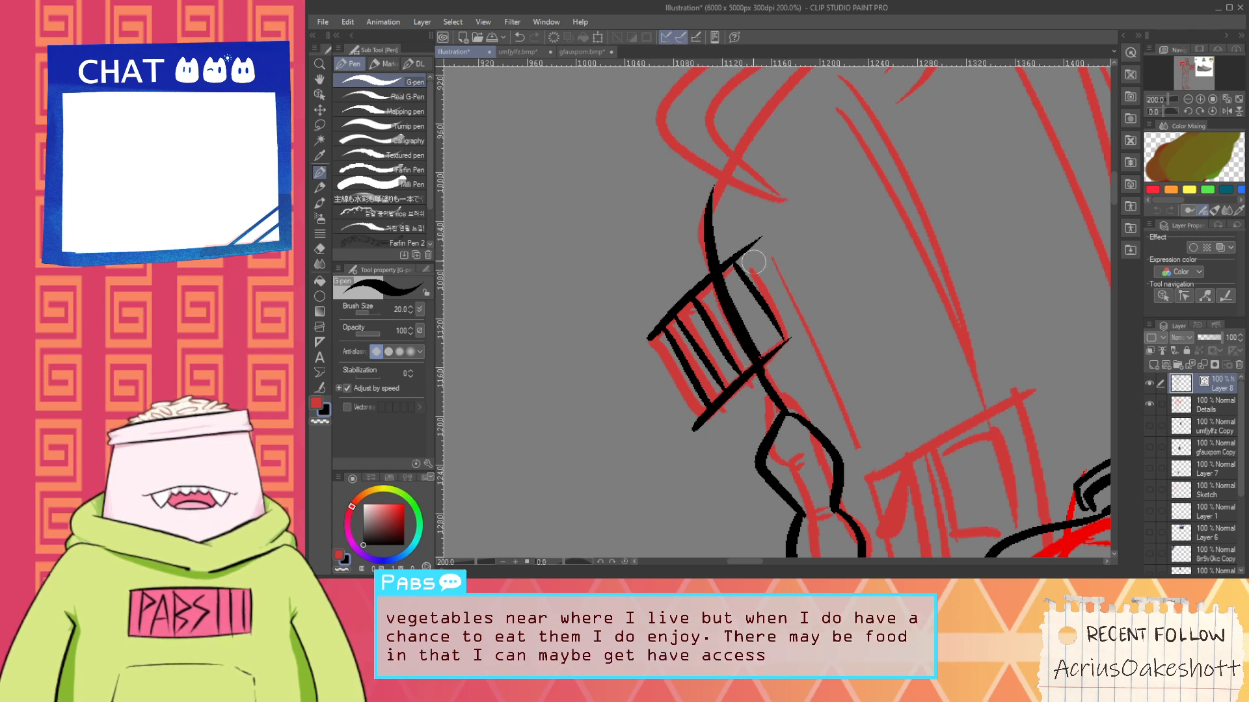
{"action": "key", "text": "ctrl+z"}
{"action": "mouse_move", "coordinate": [756, 371]}
{"action": "left_mouse_down"}
{"action": "mouse_move", "coordinate": [691, 205]}
{"action": "mouse_move", "coordinate": [696, 307]}
{"action": "mouse_move", "coordinate": [635, 340]}
{"action": "left_mouse_up"}
Ink the backpack's outer contour from the ribbed end piece up over the top toward the collar, with a small step partway
{"action": "key", "text": "space"}
{"action": "scroll", "coordinate": [680, 279], "scroll_direction": "down", "scroll_amount": 2}
{"action": "key", "text": "space"}
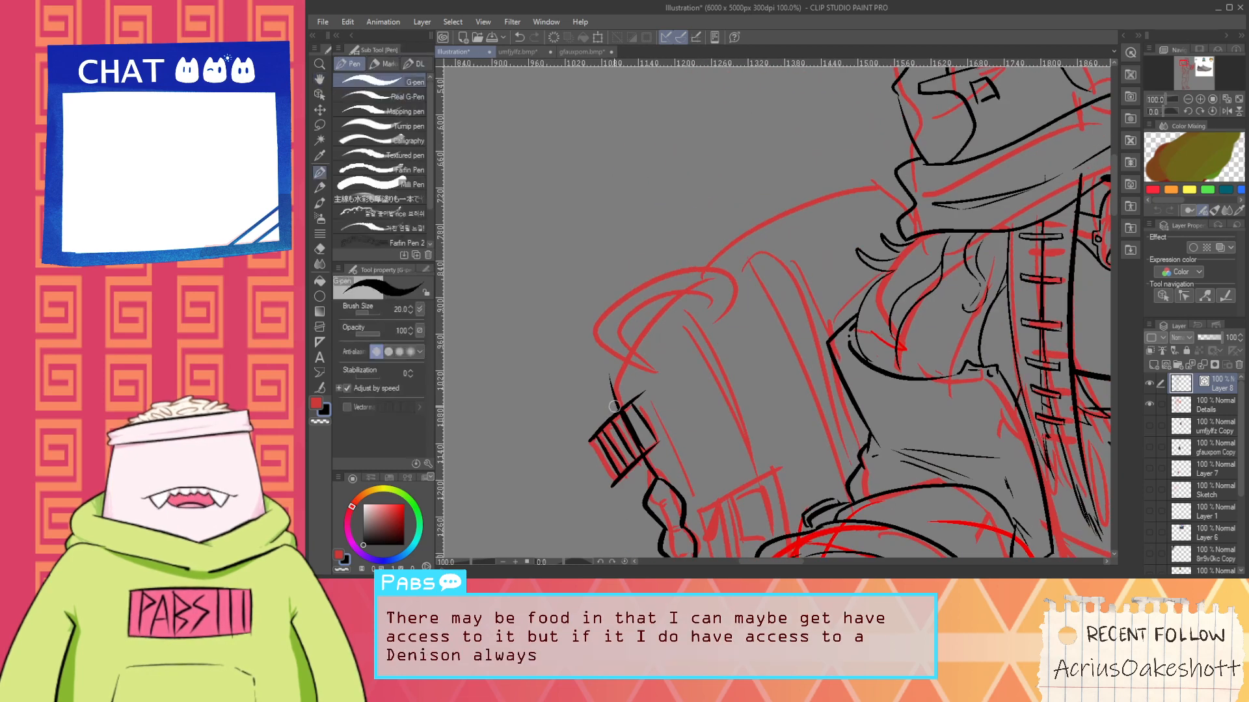
{"action": "left_click_drag", "start_coordinate": [611, 389], "coordinate": [774, 203]}
{"action": "key", "text": "ctrl+z"}
{"action": "left_click_drag", "start_coordinate": [726, 249], "coordinate": [879, 184]}
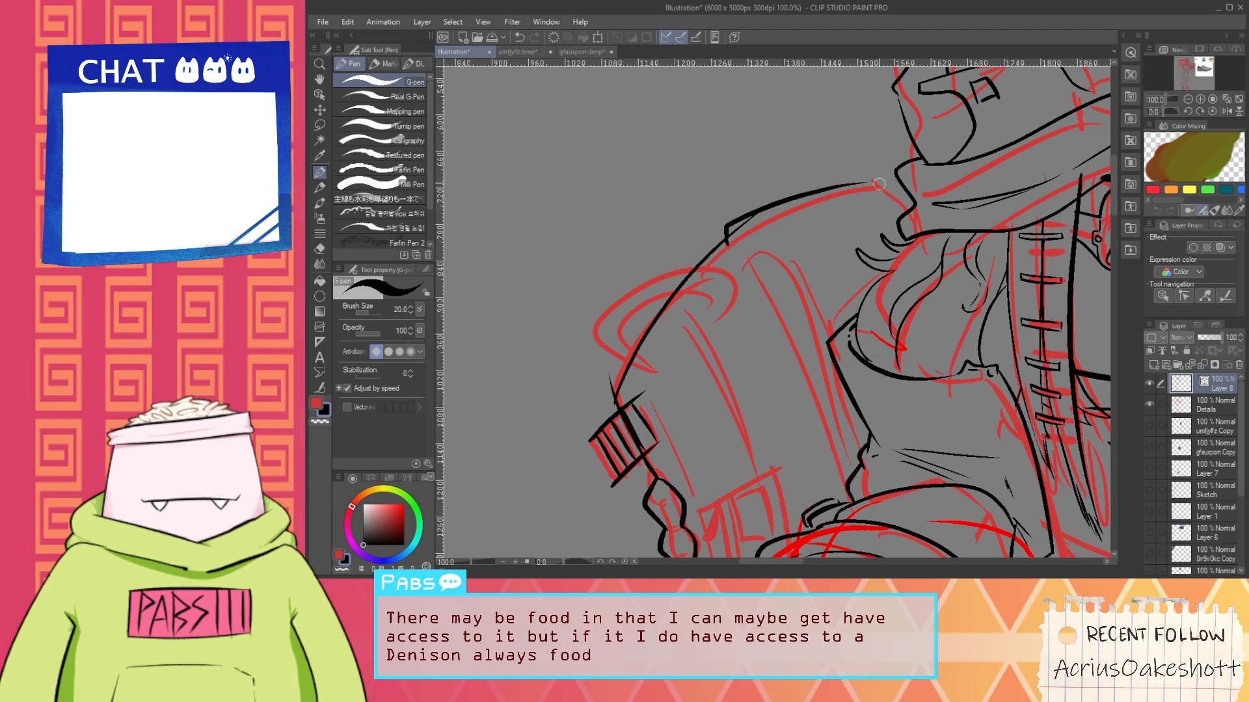
{"action": "key", "text": "e"}
{"action": "scroll", "coordinate": [756, 230], "scroll_direction": "up", "scroll_amount": 2}
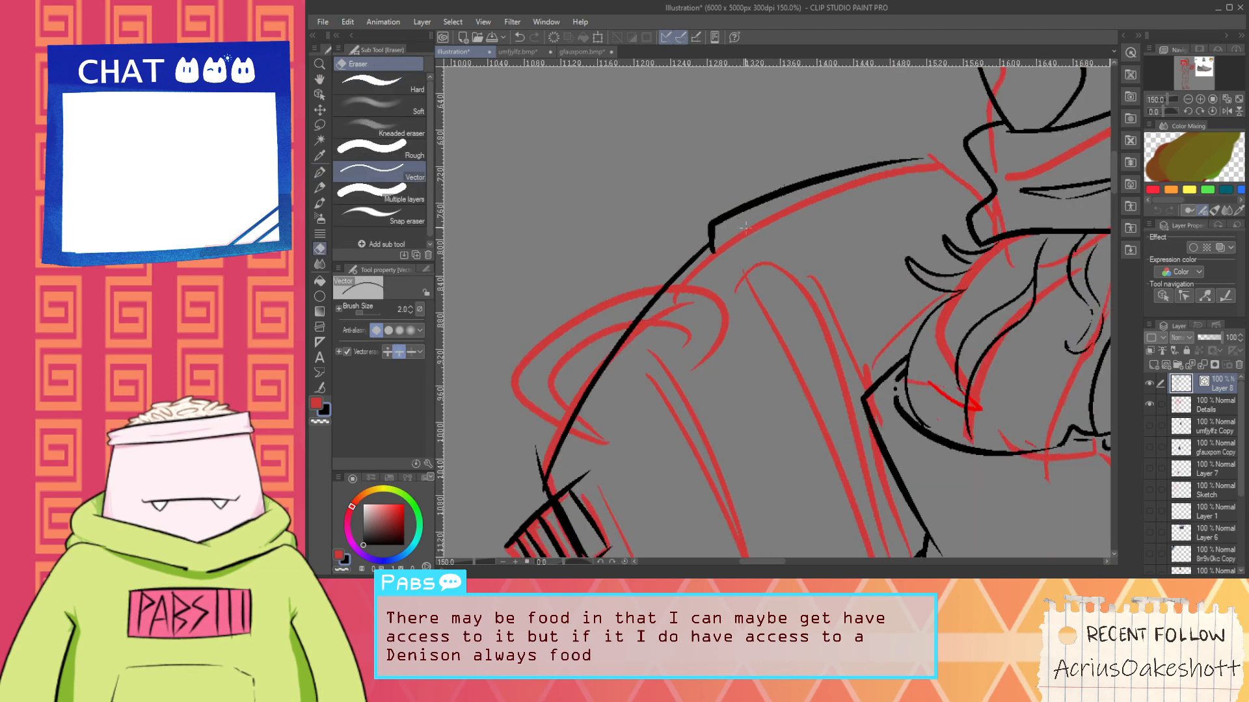
{"action": "scroll", "coordinate": [1004, 206], "scroll_direction": "down", "scroll_amount": 2}
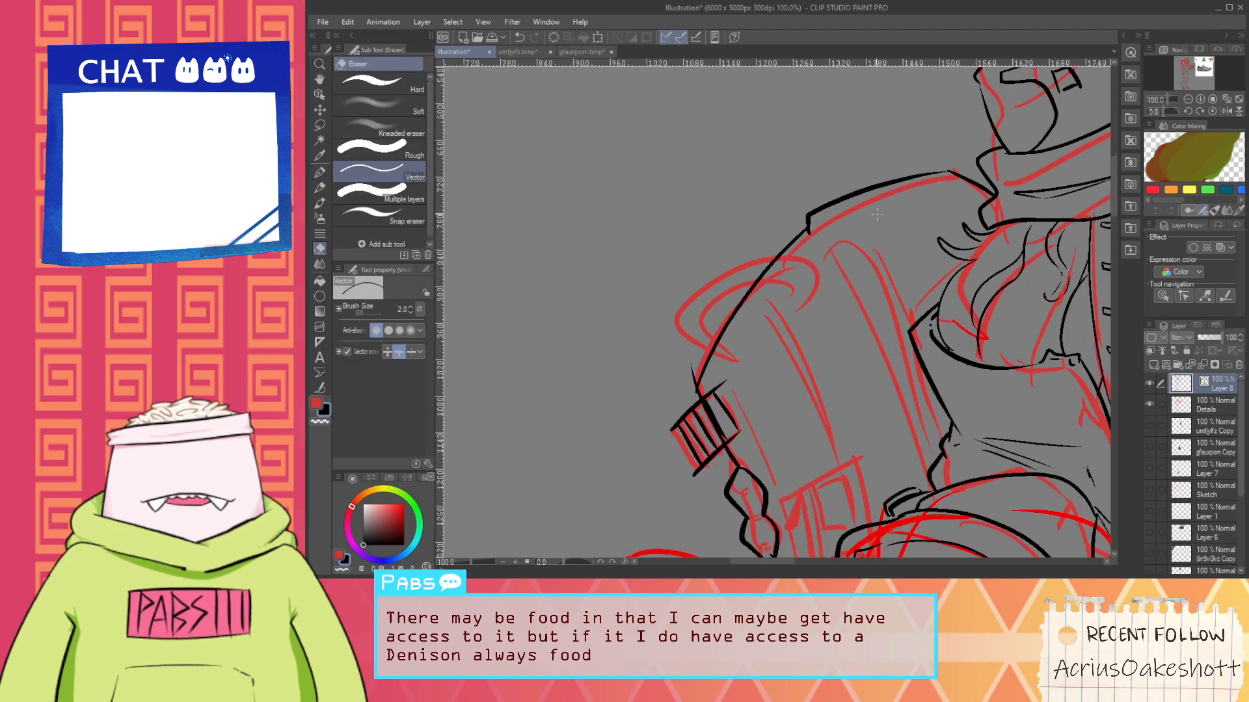
Ink the long strap lines on the backpack from the step in its top contour down toward the shoulder
{"action": "key", "text": "p"}
{"action": "left_click_drag", "start_coordinate": [814, 216], "coordinate": [858, 246]}
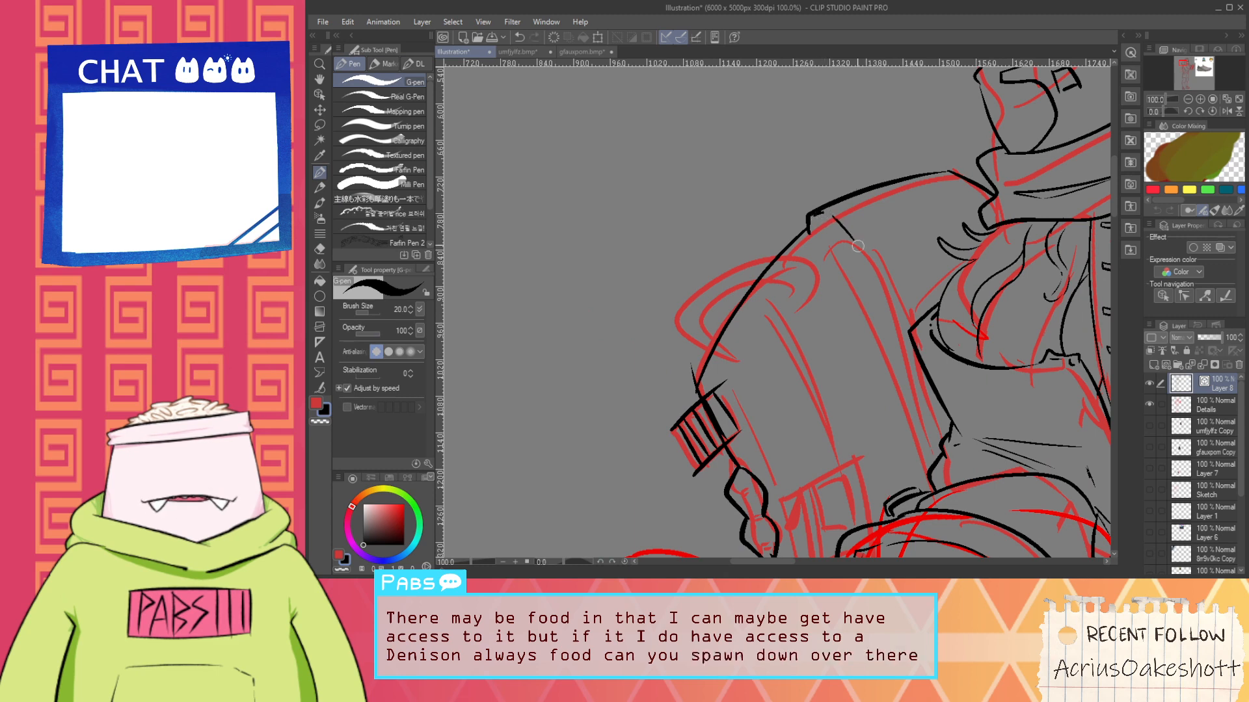
{"action": "scroll", "coordinate": [894, 362], "scroll_direction": "down", "scroll_amount": 1}
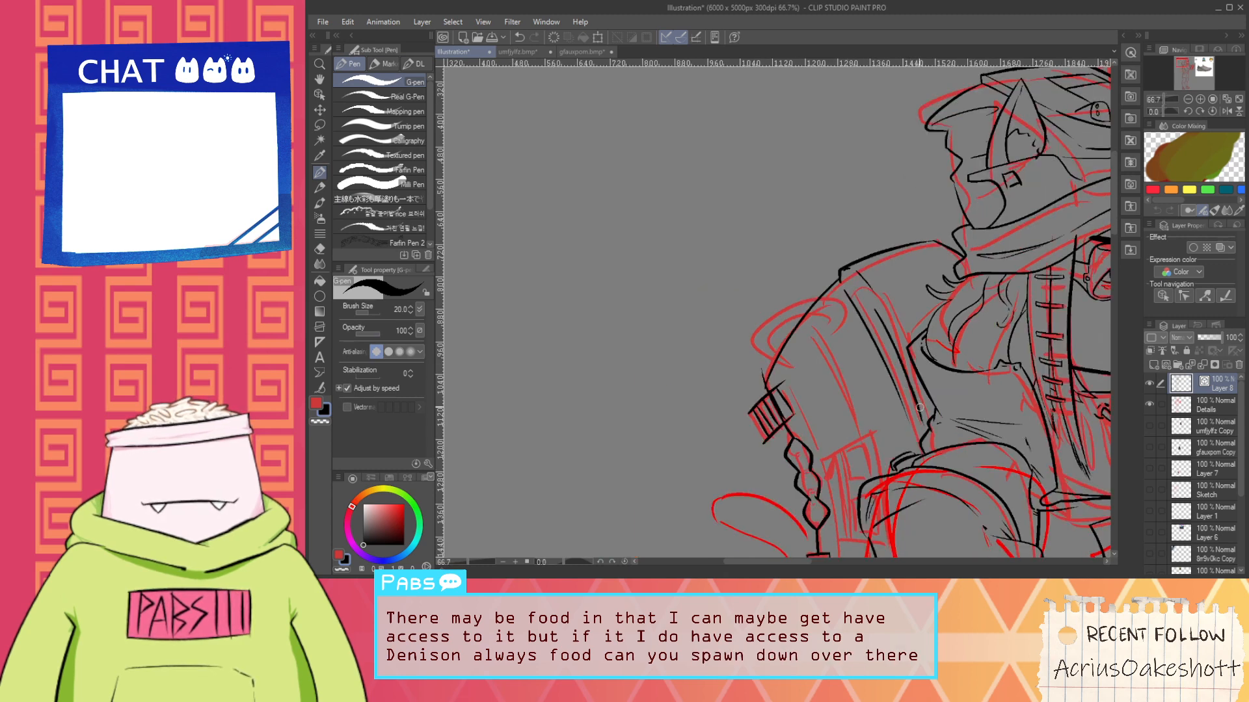
{"action": "left_click_drag", "start_coordinate": [908, 403], "coordinate": [883, 334]}
{"action": "scroll", "coordinate": [747, 312], "scroll_direction": "up", "scroll_amount": 1}
{"action": "key", "text": "e"}
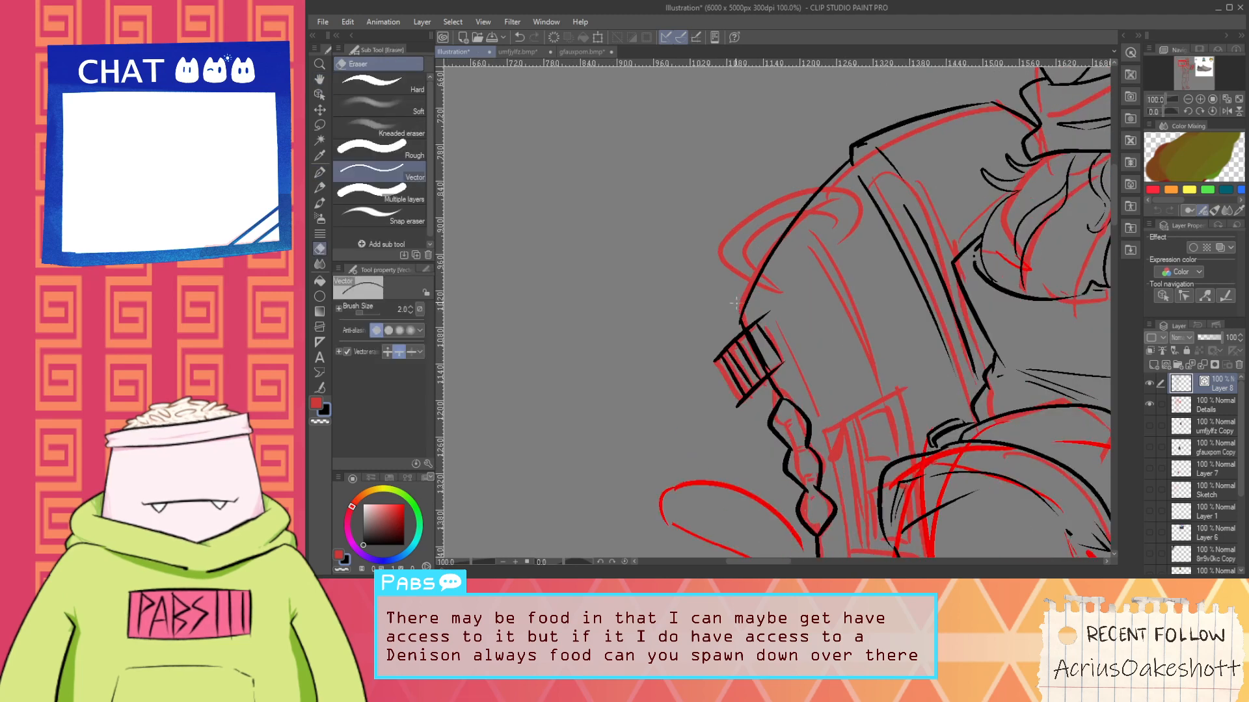
Ink the long curved backpack edge running down alongside the hanging chain, undoing the extra parallel stroke
{"action": "scroll", "coordinate": [747, 313], "scroll_direction": "down", "scroll_amount": 2}
{"action": "key", "text": "p"}
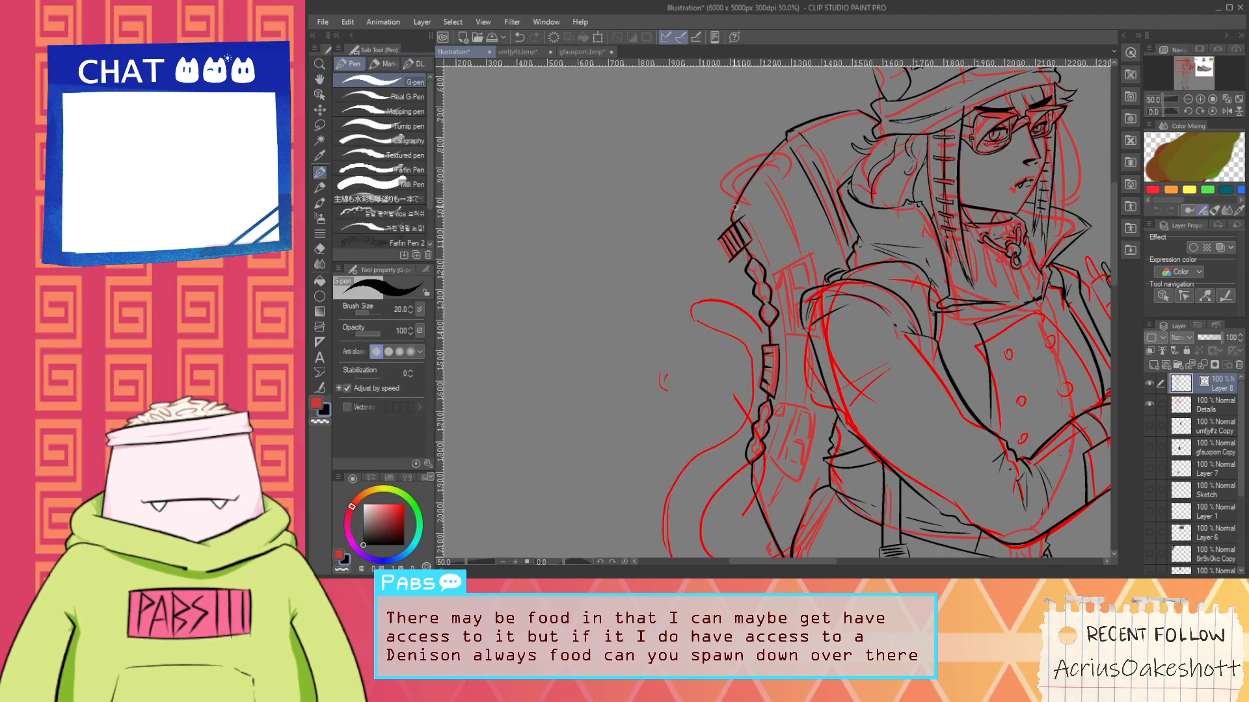
{"action": "left_click_drag", "start_coordinate": [741, 204], "coordinate": [790, 402]}
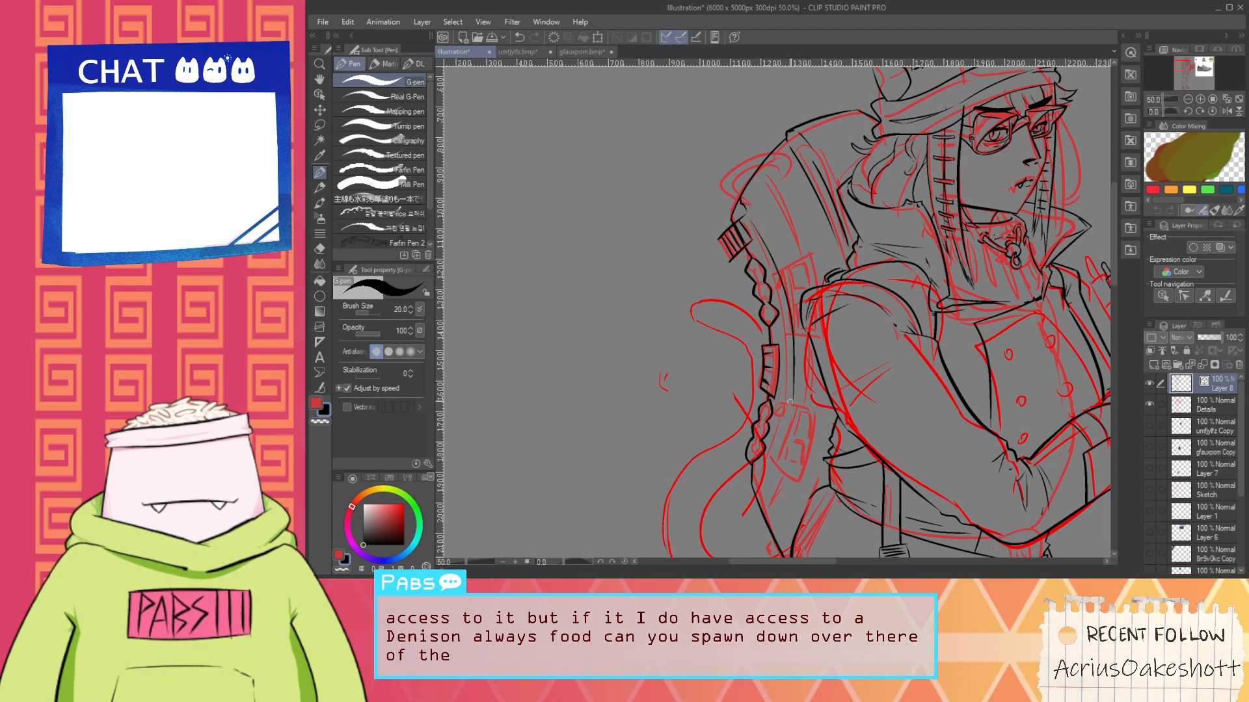
{"action": "key", "text": "ctrl+z"}
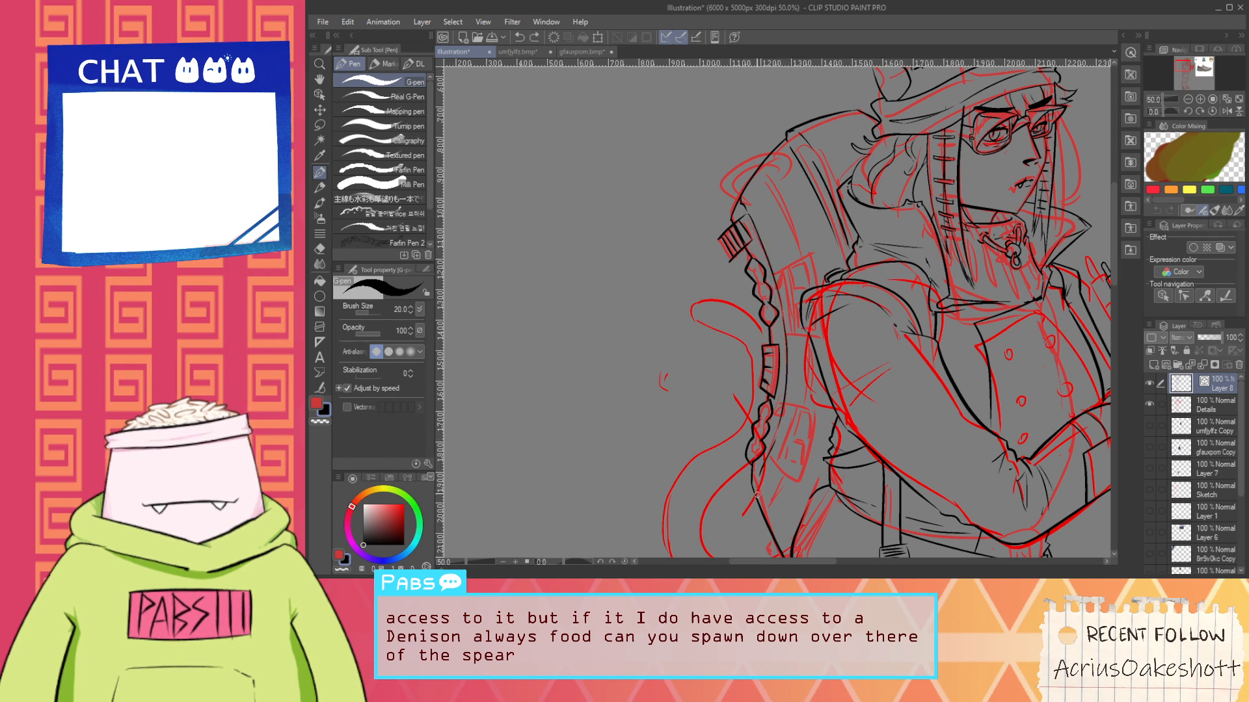
Ink a second long line on the backpack, from its upper contour down to the upper buckle patch
{"action": "left_click_drag", "start_coordinate": [788, 396], "coordinate": [786, 446]}
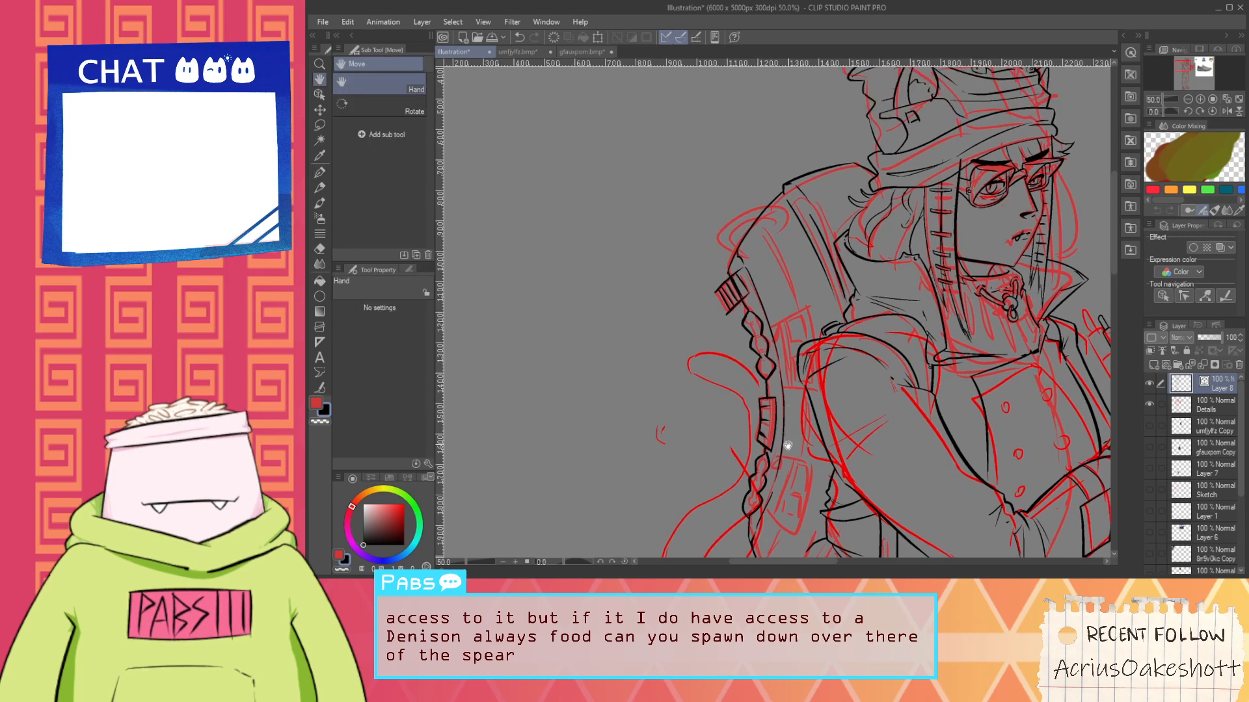
{"action": "scroll", "coordinate": [787, 281], "scroll_direction": "up", "scroll_amount": 1}
{"action": "left_click_drag", "start_coordinate": [748, 207], "coordinate": [786, 298]}
{"action": "key", "text": "ctrl+z"}
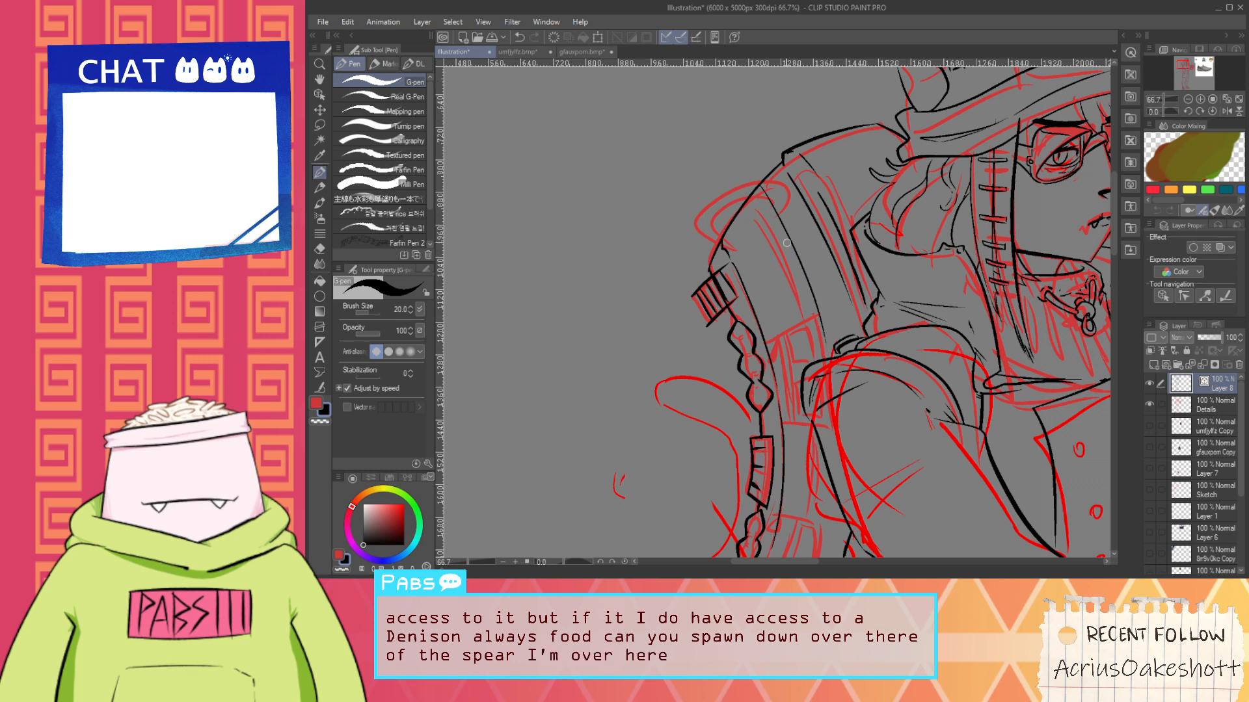
{"action": "left_click_drag", "start_coordinate": [757, 193], "coordinate": [809, 333]}
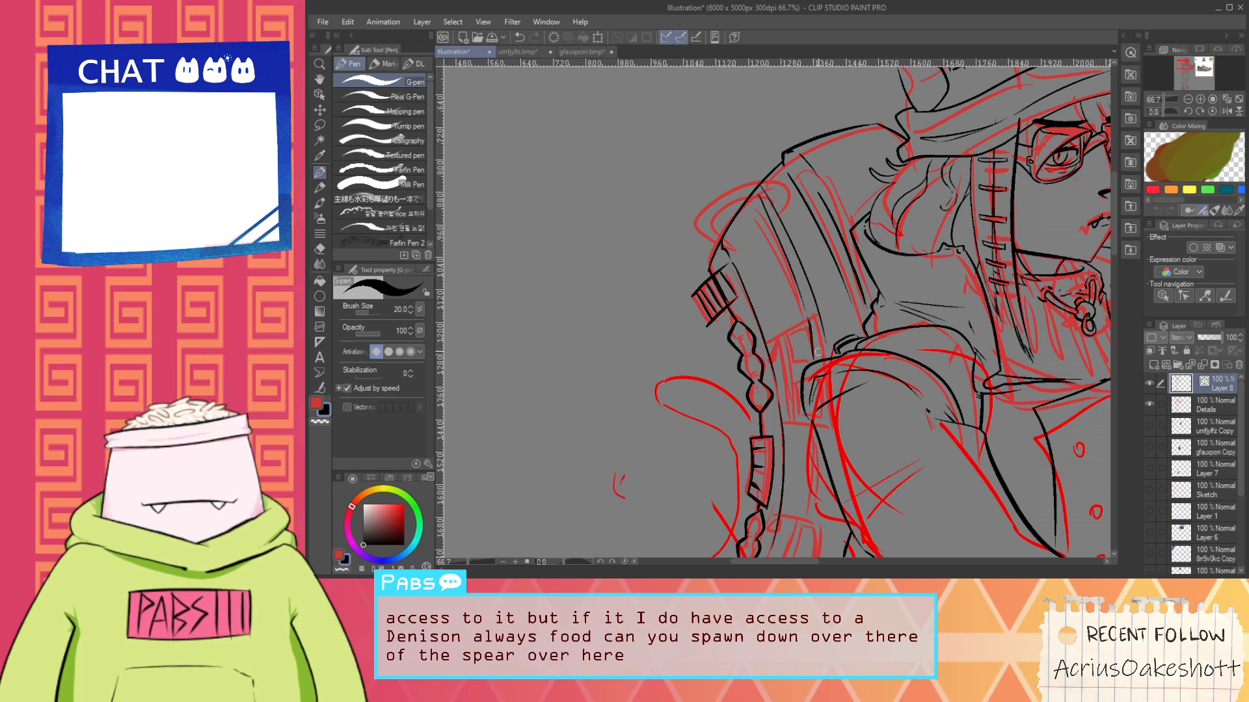
Ink the lower continuation of the backpack line from beside the sleeve down toward the bag's pointed bottom
{"action": "scroll", "coordinate": [826, 355], "scroll_direction": "down", "scroll_amount": 5}
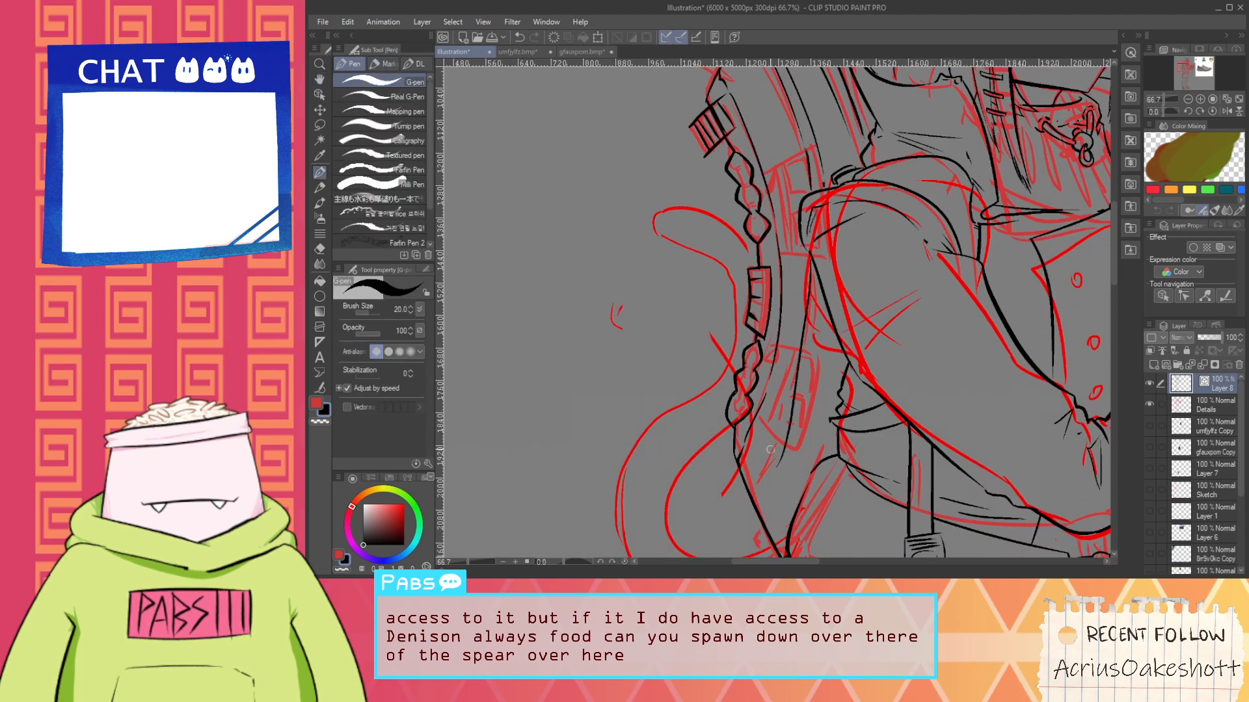
{"action": "left_click_drag", "start_coordinate": [815, 286], "coordinate": [768, 483]}
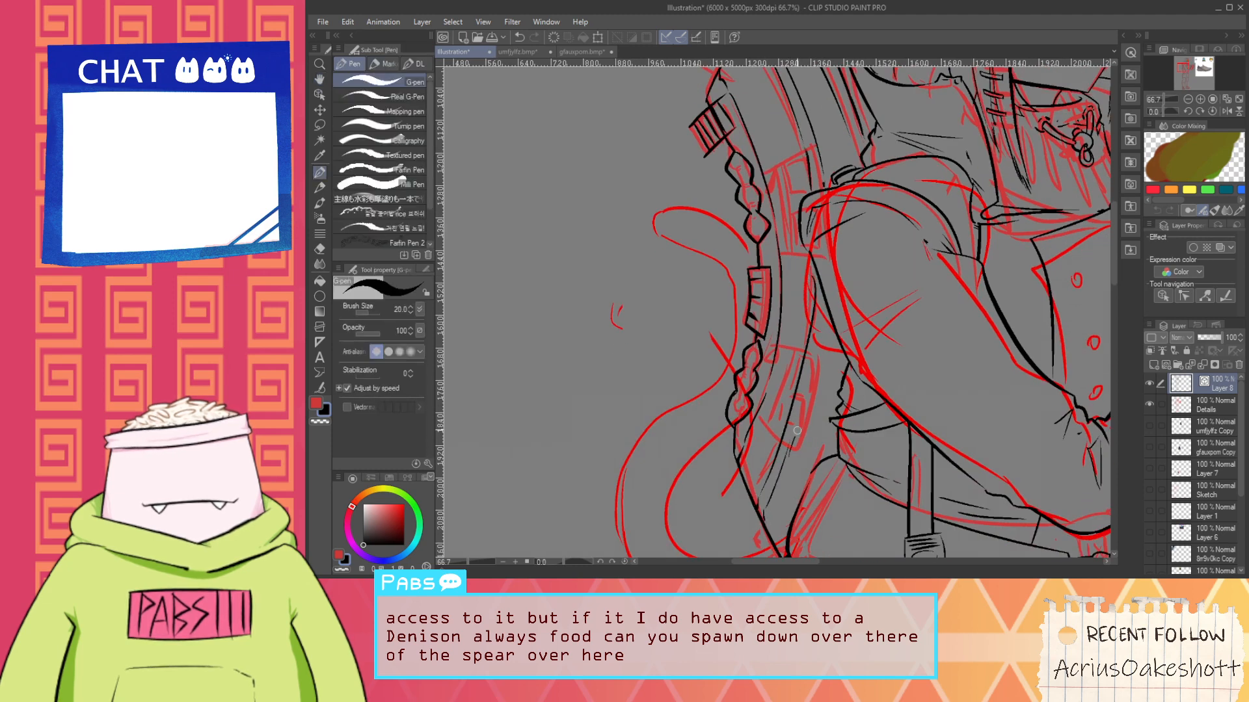
{"action": "mouse_move", "coordinate": [797, 430]}
{"action": "left_mouse_down"}
{"action": "mouse_move", "coordinate": [822, 346]}
{"action": "mouse_move", "coordinate": [752, 401]}
{"action": "left_mouse_up"}
{"action": "scroll", "coordinate": [817, 361], "scroll_direction": "down", "scroll_amount": 1}
{"action": "key", "text": "ctrl+z"}
Rework the stretch of the backpack line beside the sleeve and trim its overlapping ends
{"action": "key", "text": "space"}
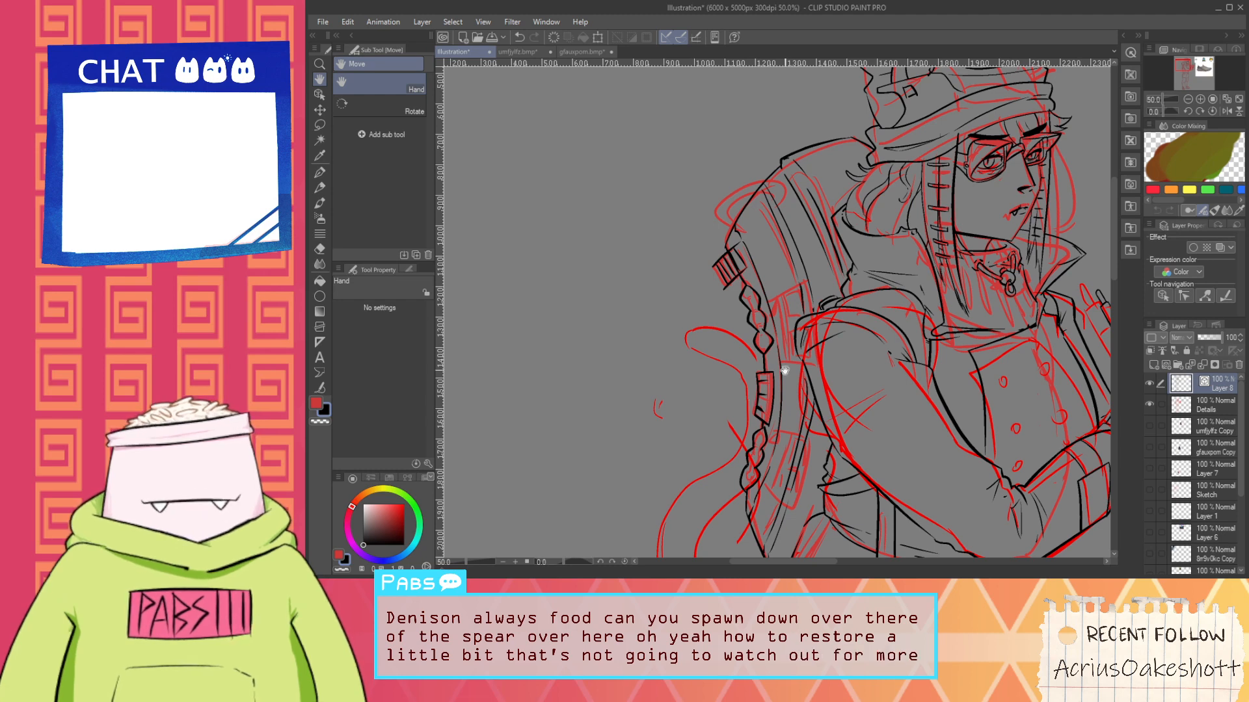
{"action": "scroll", "coordinate": [800, 368], "scroll_direction": "up", "scroll_amount": 6}
{"action": "key", "text": "p"}
{"action": "key", "text": "ctrl+z"}
{"action": "mouse_move", "coordinate": [799, 423]}
{"action": "left_mouse_down"}
{"action": "mouse_move", "coordinate": [798, 381]}
{"action": "mouse_move", "coordinate": [787, 488]}
{"action": "left_mouse_up"}
{"action": "key", "text": "e"}
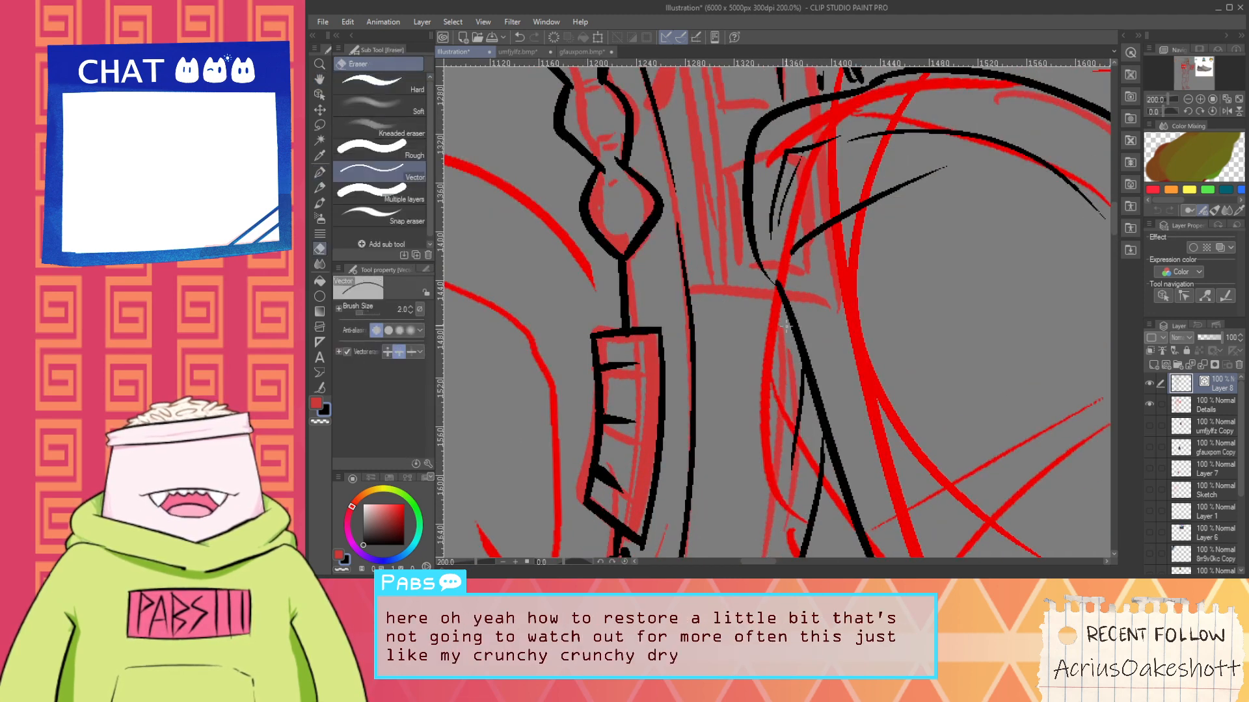
{"action": "mouse_move", "coordinate": [802, 370]}
{"action": "left_mouse_down"}
{"action": "mouse_move", "coordinate": [800, 442]}
{"action": "mouse_move", "coordinate": [786, 381]}
{"action": "left_mouse_up"}
{"action": "key", "text": "p"}
{"action": "key", "text": "e"}
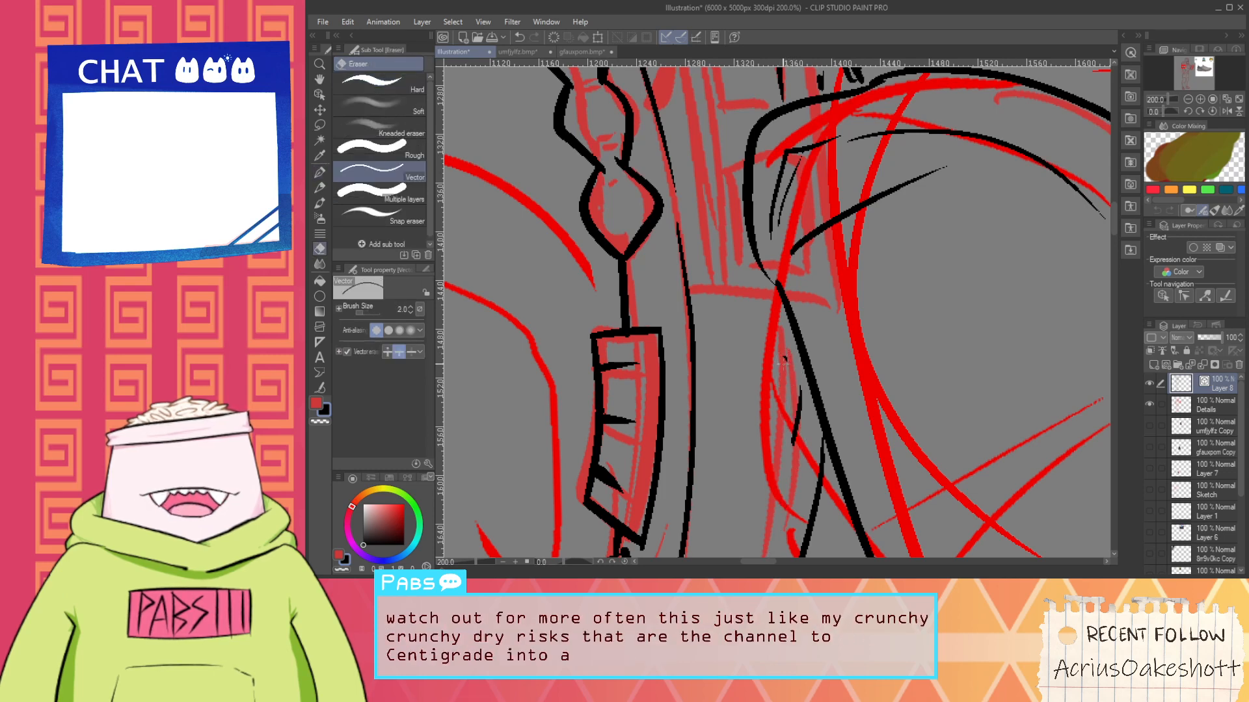
Redraw the upper end of the line beside the sleeve as a smooth curve and erase the stray overlap
{"action": "key", "text": "ctrl+z"}
{"action": "left_click_drag", "start_coordinate": [799, 435], "coordinate": [798, 426]}
{"action": "key", "text": "p"}
{"action": "key", "text": "e"}
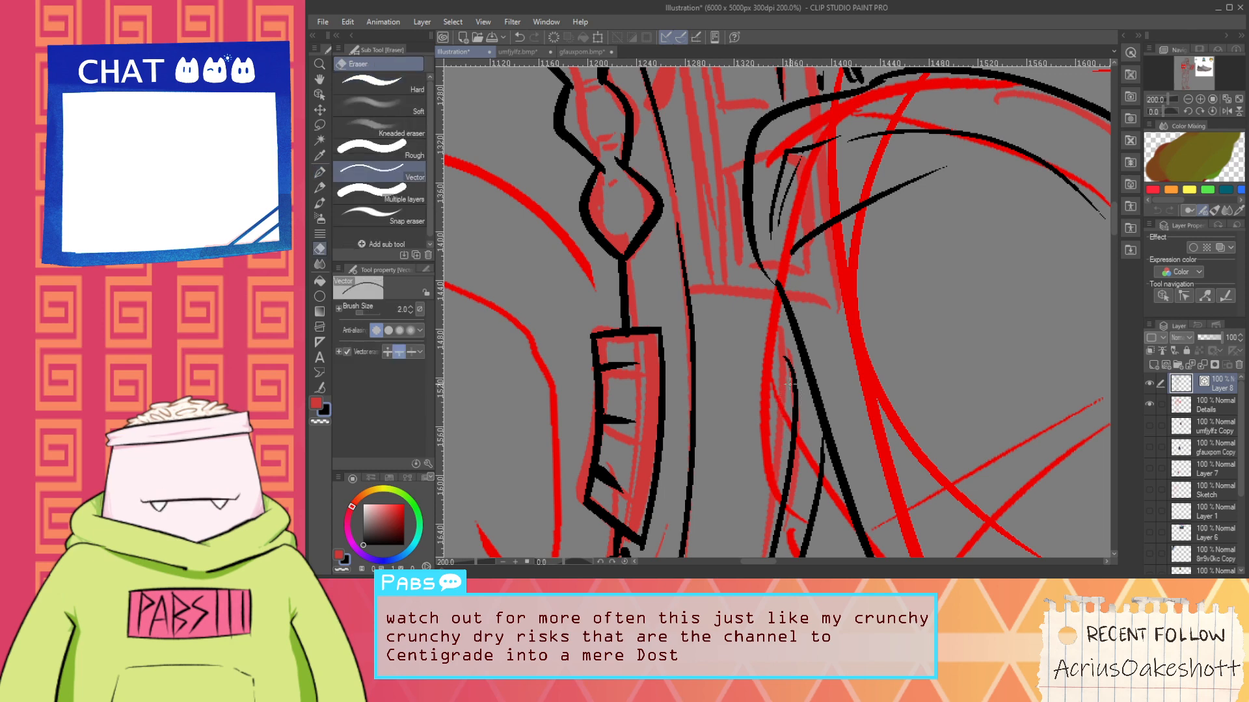
{"action": "left_click_drag", "start_coordinate": [788, 383], "coordinate": [794, 389]}
{"action": "key", "text": "p"}
Ink the slanted upper edge of the upper buckle patch between the two backpack lines
{"action": "scroll", "coordinate": [832, 384], "scroll_direction": "down", "scroll_amount": 2}
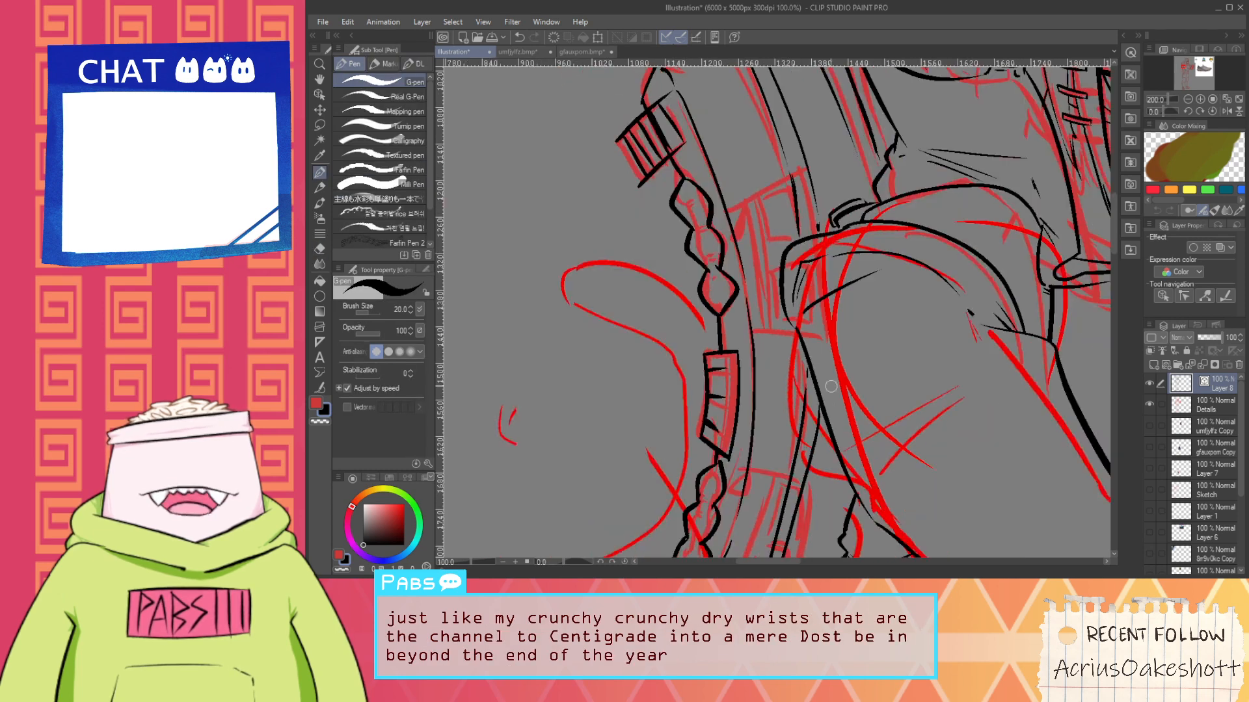
{"action": "scroll", "coordinate": [830, 386], "scroll_direction": "down", "scroll_amount": 1}
{"action": "left_click_drag", "start_coordinate": [802, 450], "coordinate": [788, 484]}
{"action": "scroll", "coordinate": [781, 292], "scroll_direction": "up", "scroll_amount": 3}
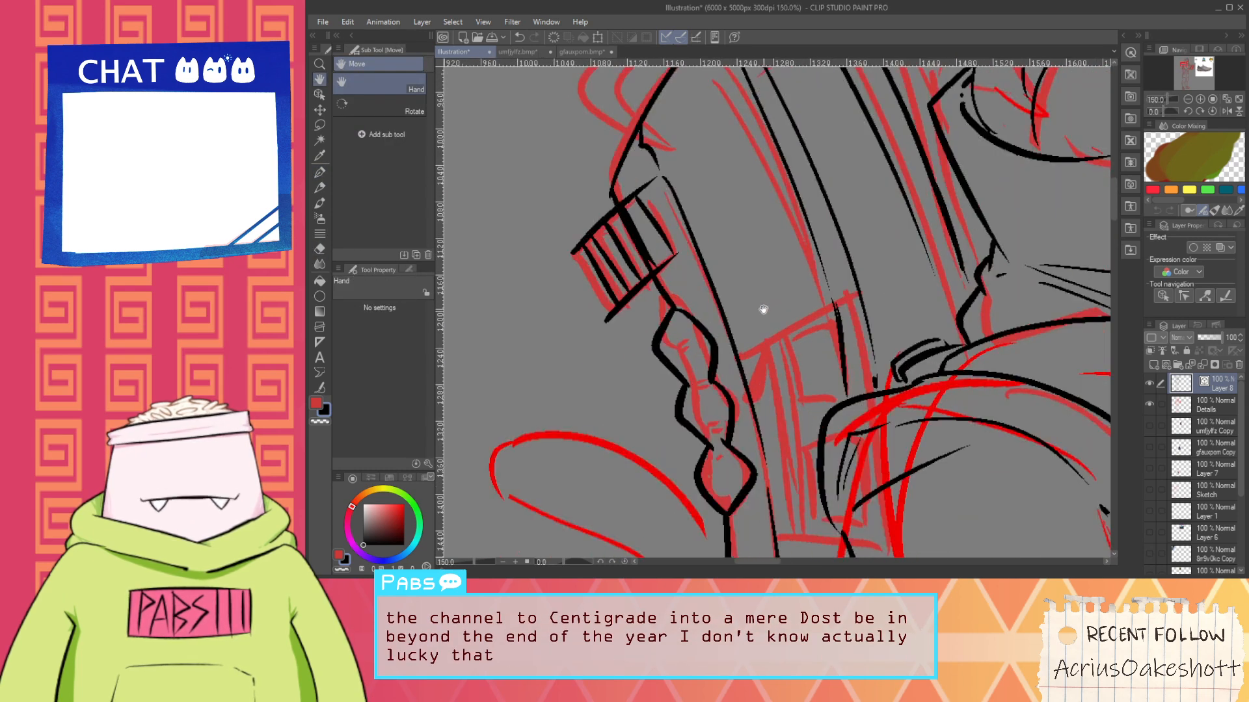
{"action": "key", "text": "p"}
{"action": "left_click_drag", "start_coordinate": [742, 357], "coordinate": [838, 305]}
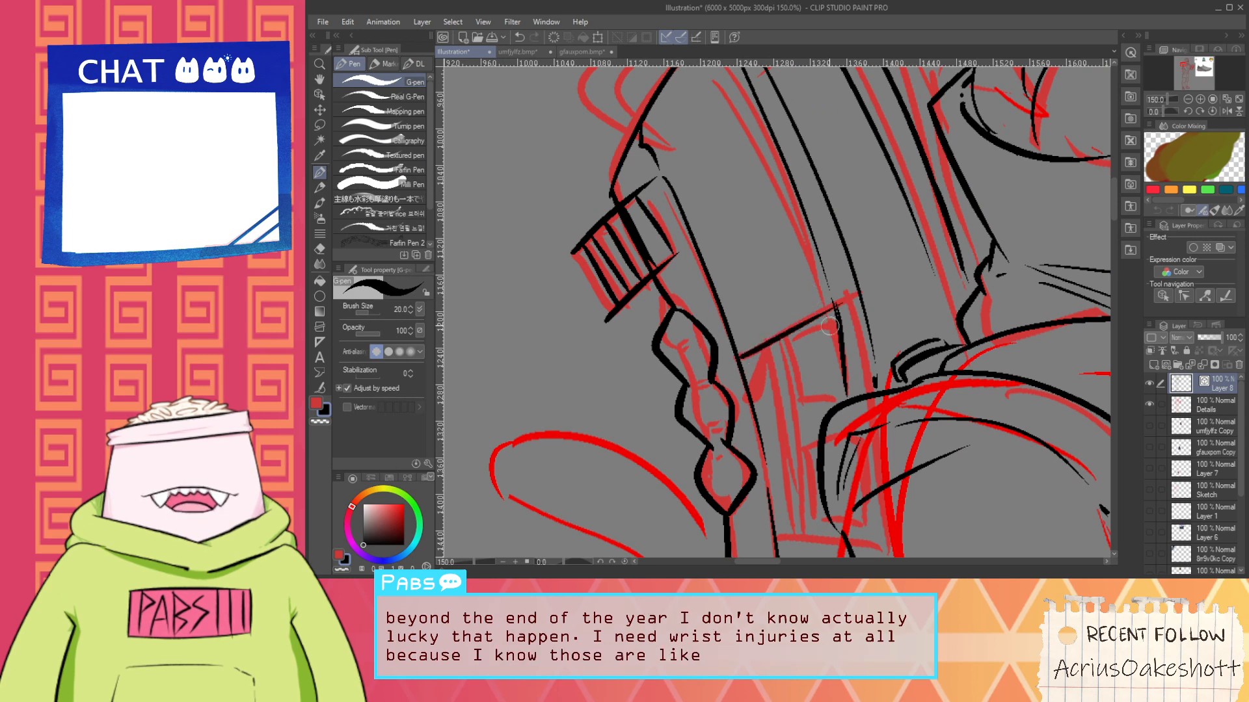
Ink the bottom edge of the upper buckle patch from the backpack line across to the sleeve outline
{"action": "key", "text": "space"}
{"action": "left_click_drag", "start_coordinate": [798, 476], "coordinate": [791, 374]}
{"action": "left_click_drag", "start_coordinate": [770, 442], "coordinate": [875, 438]}
{"action": "key", "text": "ctrl+z"}
{"action": "key", "text": "ctrl+z"}
{"action": "mouse_move", "coordinate": [768, 447]}
{"action": "left_mouse_down"}
{"action": "mouse_move", "coordinate": [898, 447]}
{"action": "mouse_move", "coordinate": [867, 453]}
{"action": "left_mouse_up"}
{"action": "key", "text": "e"}
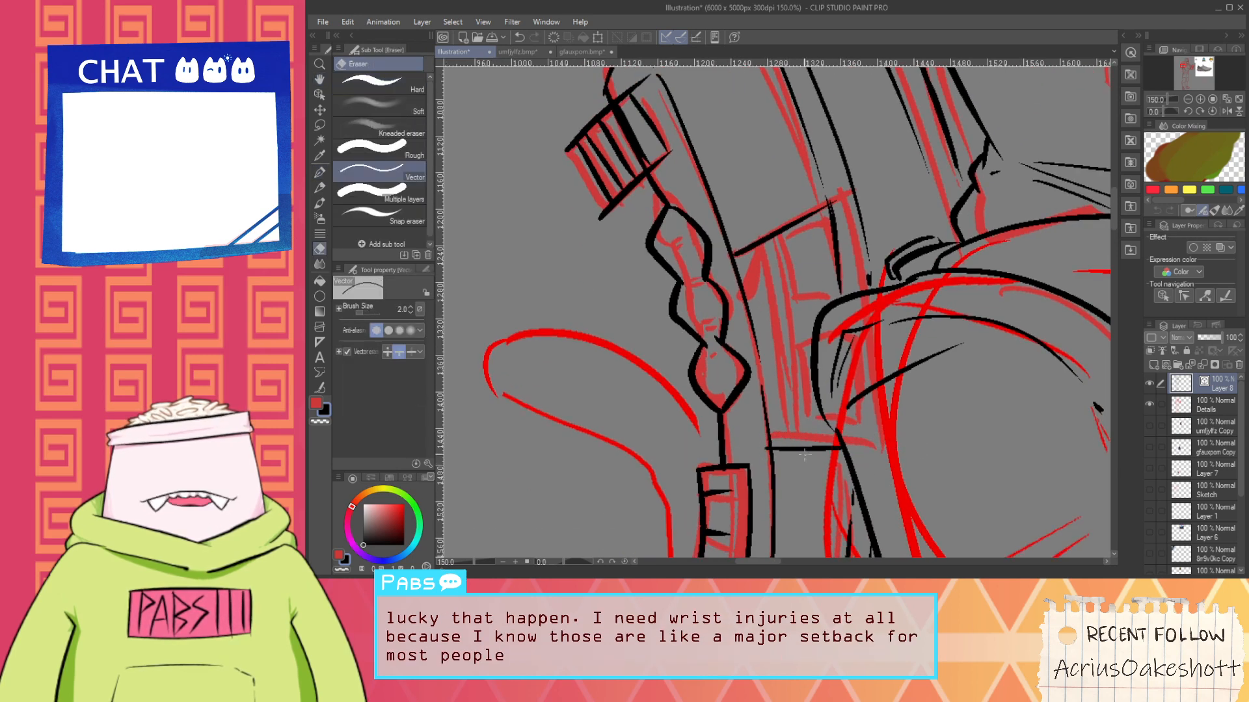
Ink the small slanted tab below the upper buckle patch's slanted edge, beside the outer backpack line
{"action": "scroll", "coordinate": [760, 446], "scroll_direction": "up", "scroll_amount": 1}
{"action": "key", "text": "p"}
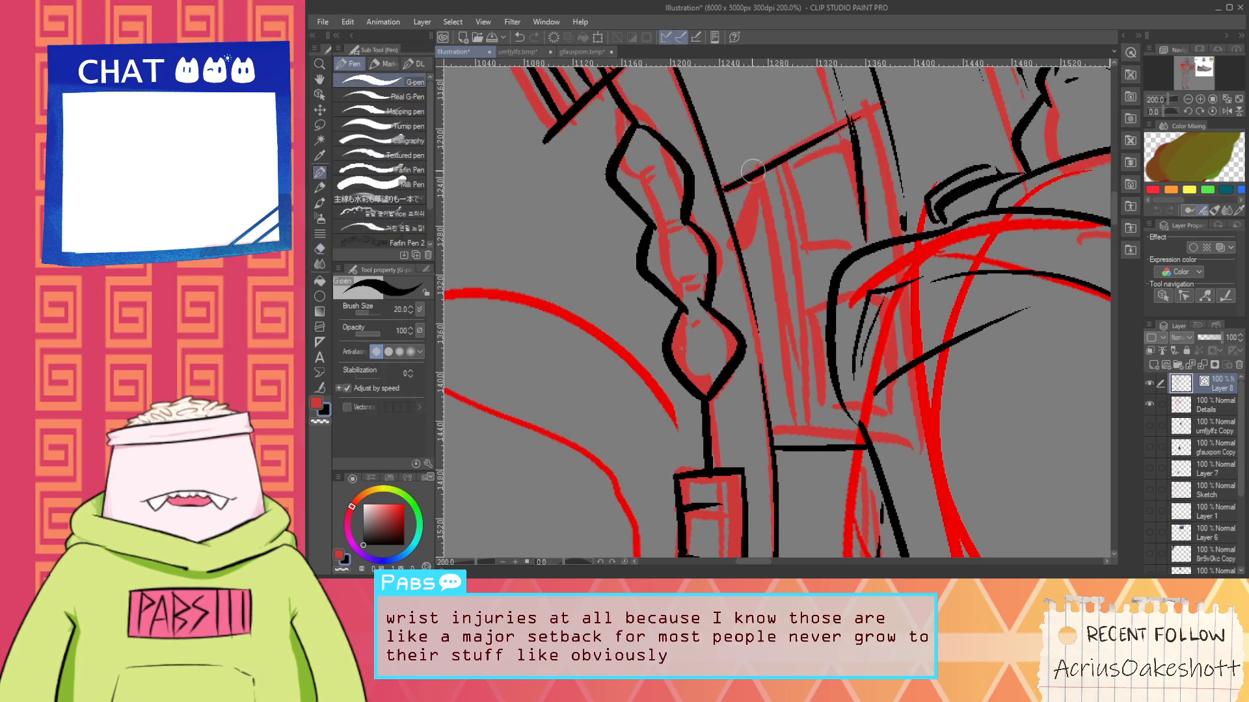
{"action": "key", "text": "ctrl+z"}
{"action": "left_click_drag", "start_coordinate": [760, 177], "coordinate": [826, 442]}
{"action": "key", "text": "ctrl+z"}
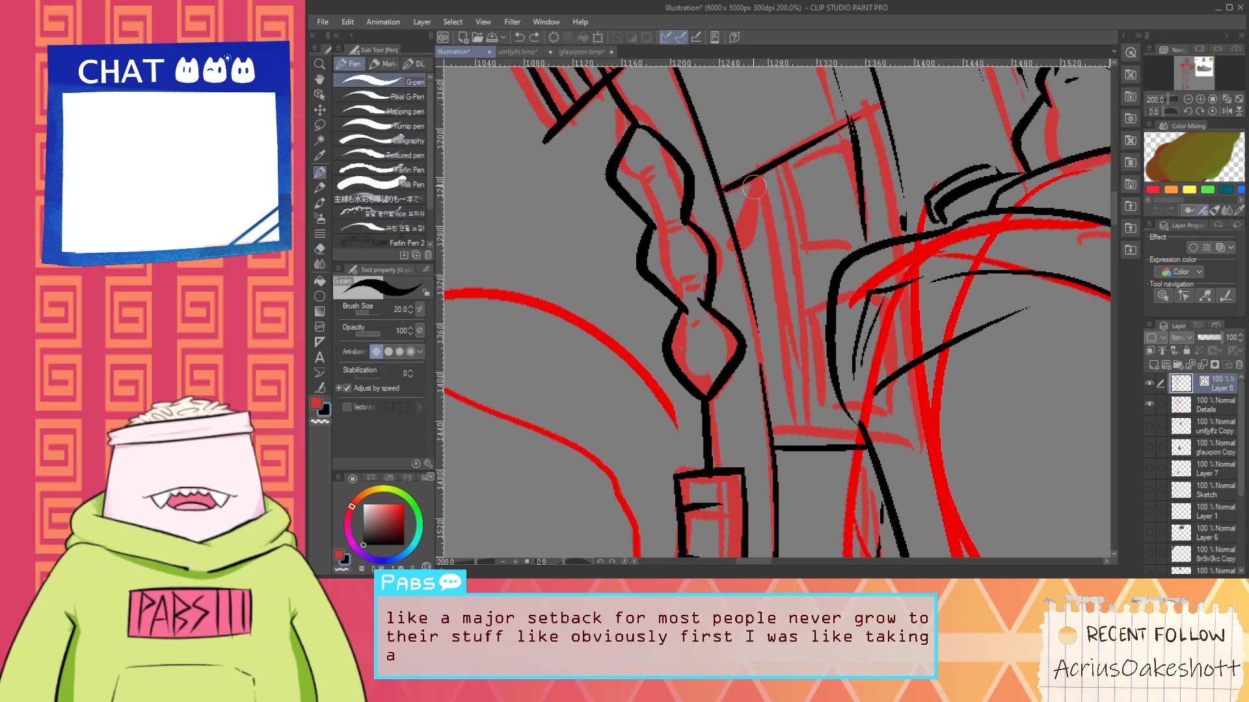
{"action": "mouse_move", "coordinate": [748, 263]}
{"action": "left_mouse_down"}
{"action": "mouse_move", "coordinate": [761, 180]}
{"action": "mouse_move", "coordinate": [792, 381]}
{"action": "left_mouse_up"}
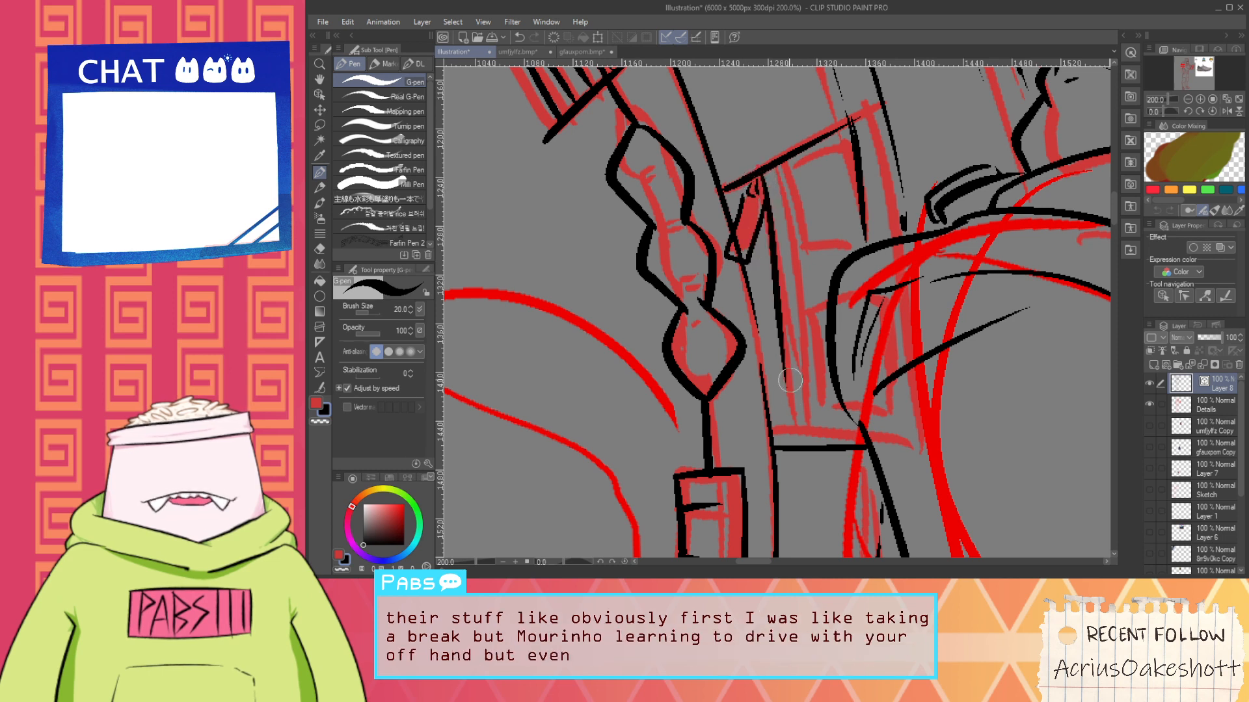
Redraw the long inner line of the upper buckle patch as one clean stroke from its slanted upper edge to its bottom edge
{"action": "key", "text": "ctrl+z"}
{"action": "mouse_move", "coordinate": [772, 174]}
{"action": "left_mouse_down"}
{"action": "mouse_move", "coordinate": [825, 403]}
{"action": "mouse_move", "coordinate": [810, 420]}
{"action": "left_mouse_up"}
{"action": "key", "text": "ctrl+z"}
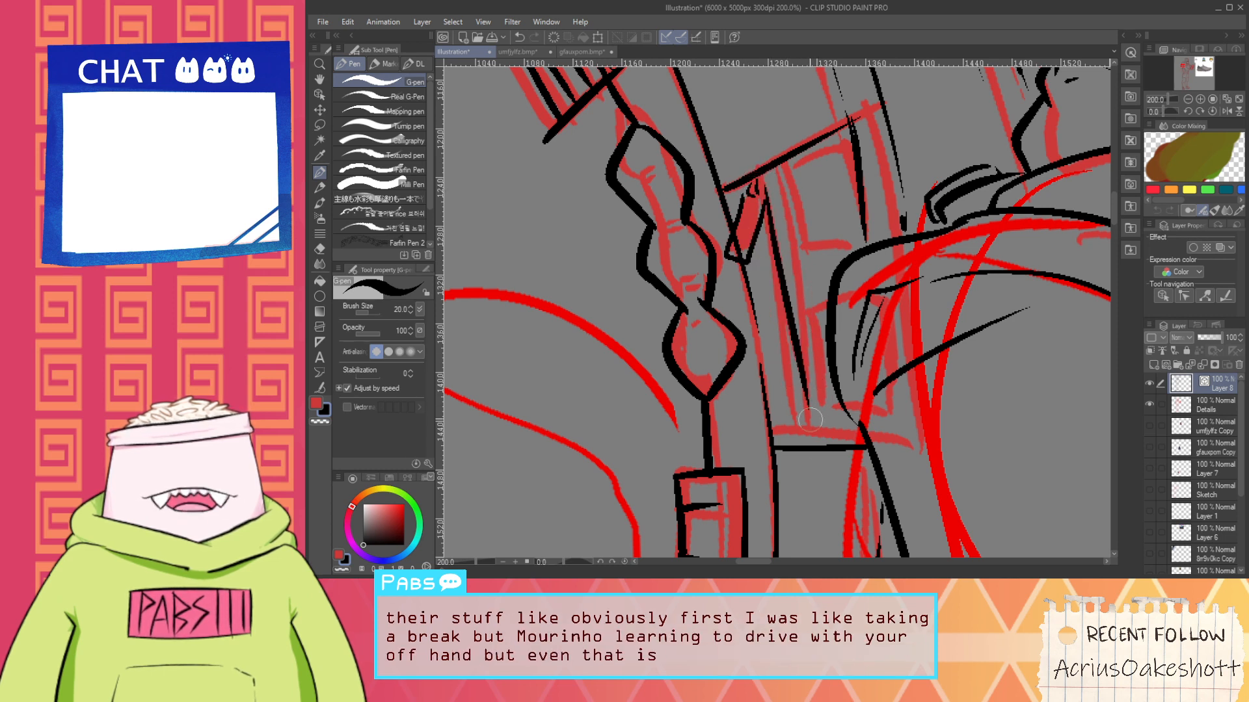
{"action": "key", "text": "ctrl+z"}
{"action": "left_click_drag", "start_coordinate": [761, 175], "coordinate": [796, 424]}
{"action": "key", "text": "ctrl+z"}
{"action": "left_click_drag", "start_coordinate": [763, 178], "coordinate": [811, 443]}
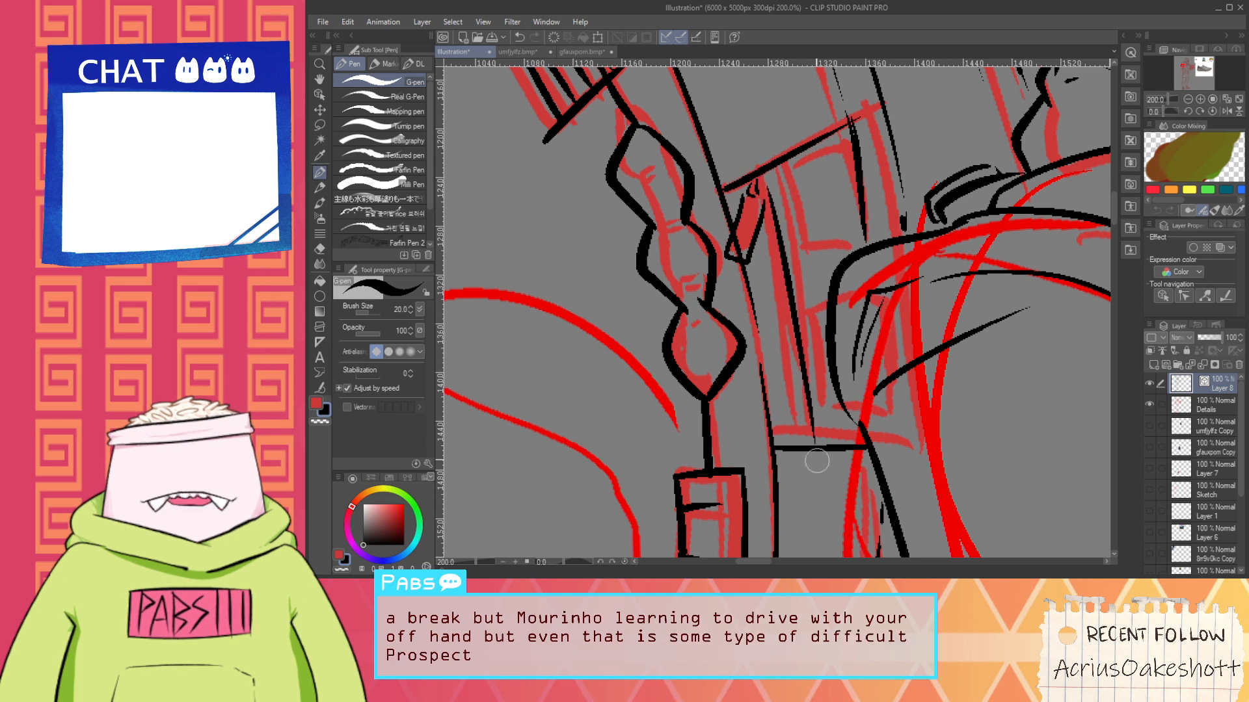
{"action": "key", "text": "ctrl+z"}
{"action": "left_click_drag", "start_coordinate": [764, 177], "coordinate": [801, 408]}
{"action": "key", "text": "ctrl+z"}
{"action": "left_click_drag", "start_coordinate": [765, 177], "coordinate": [813, 444]}
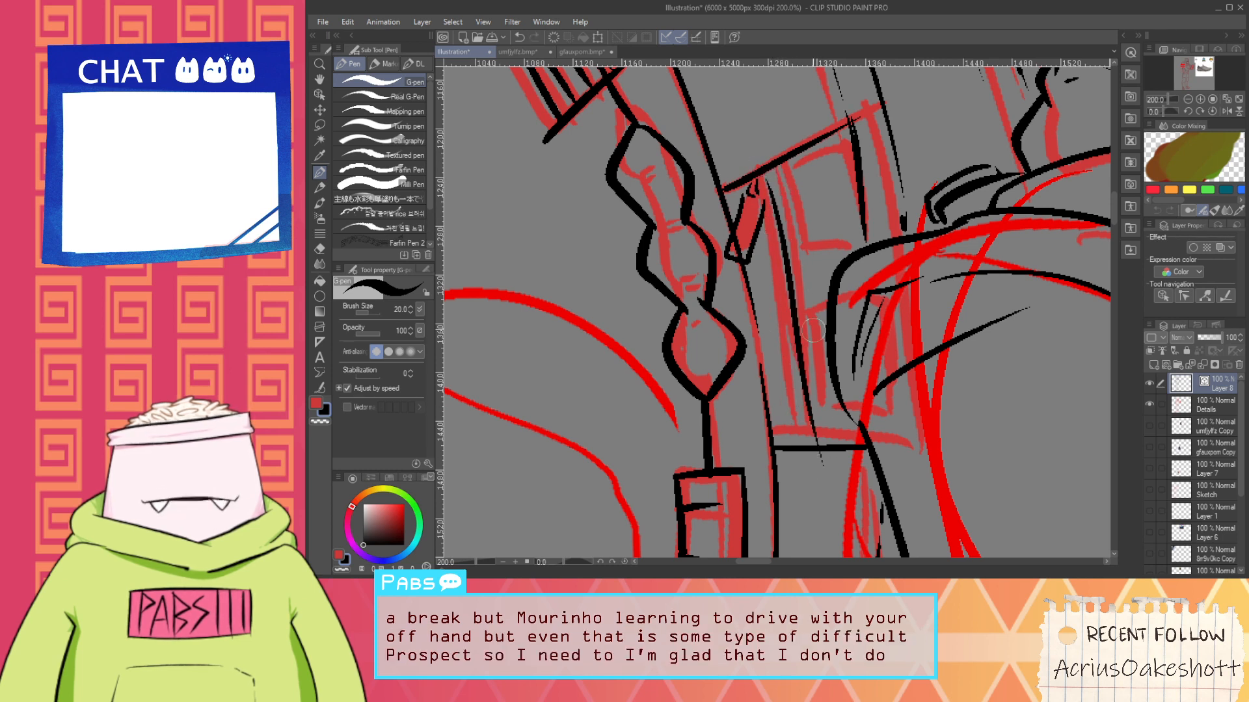
{"action": "key", "text": "ctrl+z"}
{"action": "left_click_drag", "start_coordinate": [763, 170], "coordinate": [804, 467]}
{"action": "key", "text": "ctrl+z"}
{"action": "left_click_drag", "start_coordinate": [760, 180], "coordinate": [806, 445]}
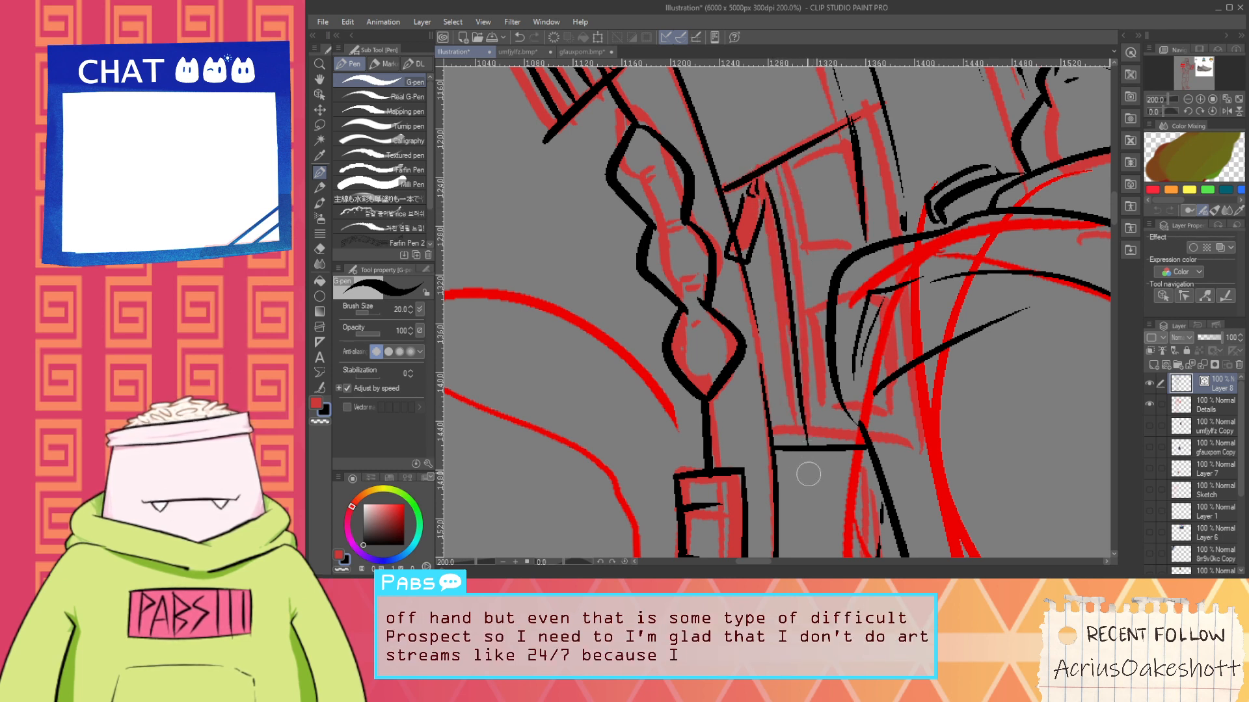
Ink a second long inner line on the upper buckle patch and short slanted detail strokes beside it
{"action": "mouse_move", "coordinate": [783, 164]}
{"action": "left_mouse_down"}
{"action": "mouse_move", "coordinate": [818, 310]}
{"action": "mouse_move", "coordinate": [828, 436]}
{"action": "left_mouse_up"}
{"action": "key", "text": "ctrl+z"}
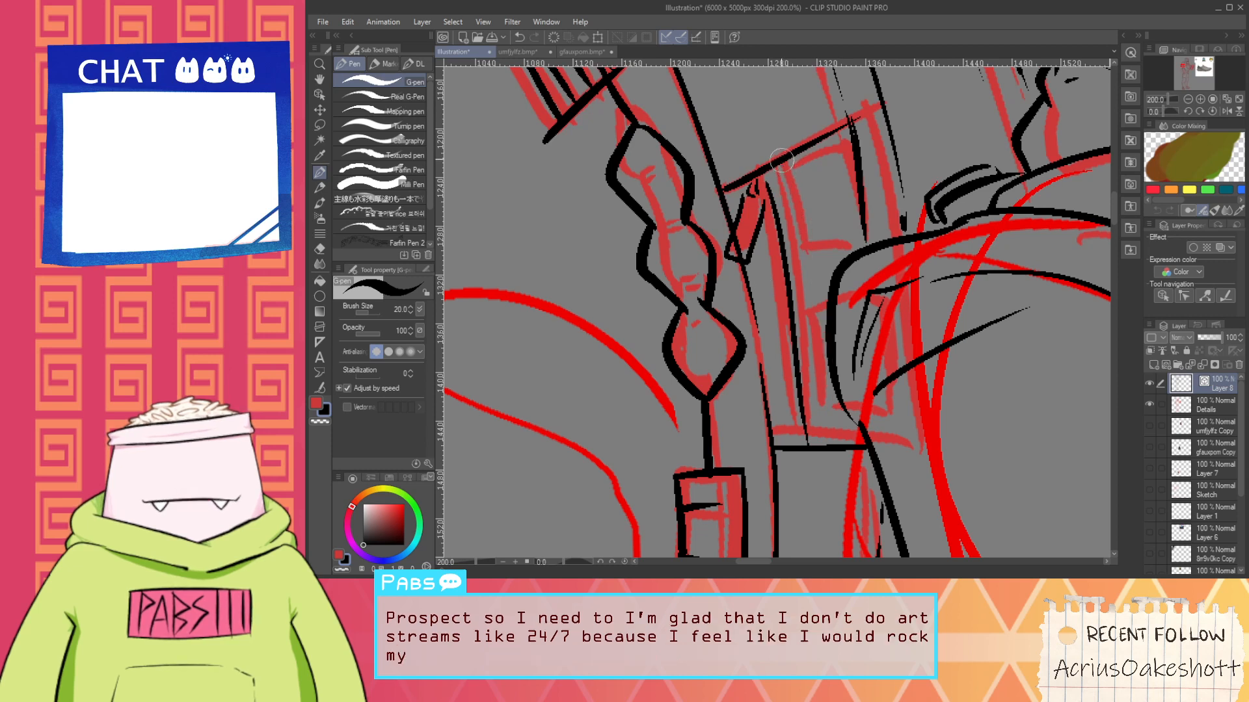
{"action": "left_click_drag", "start_coordinate": [783, 162], "coordinate": [825, 426]}
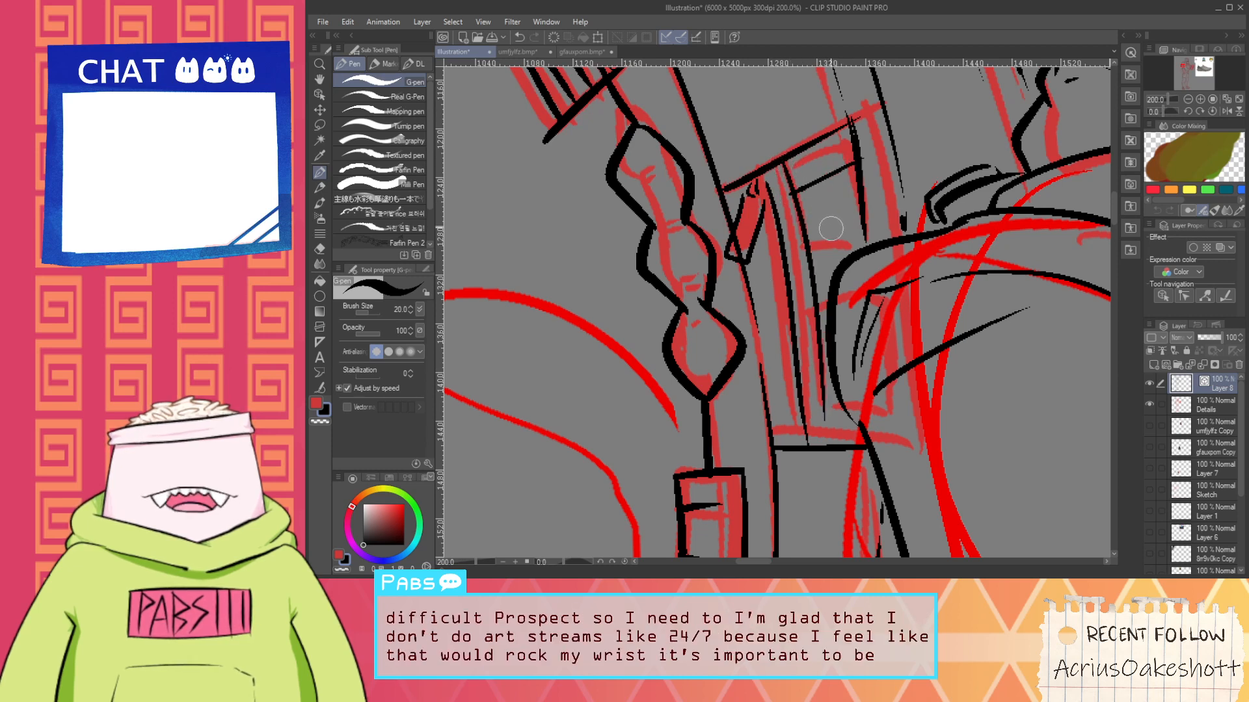
{"action": "key", "text": "ctrl+z"}
{"action": "left_click_drag", "start_coordinate": [799, 194], "coordinate": [847, 167]}
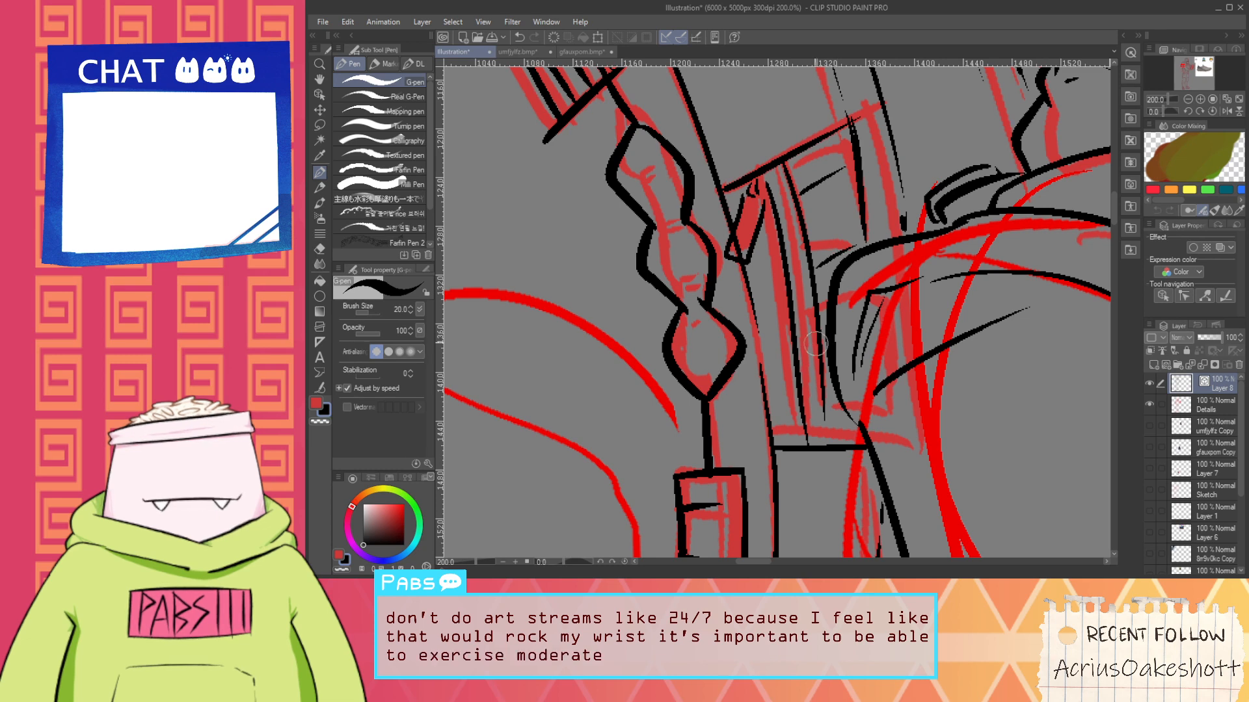
{"action": "key", "text": "e"}
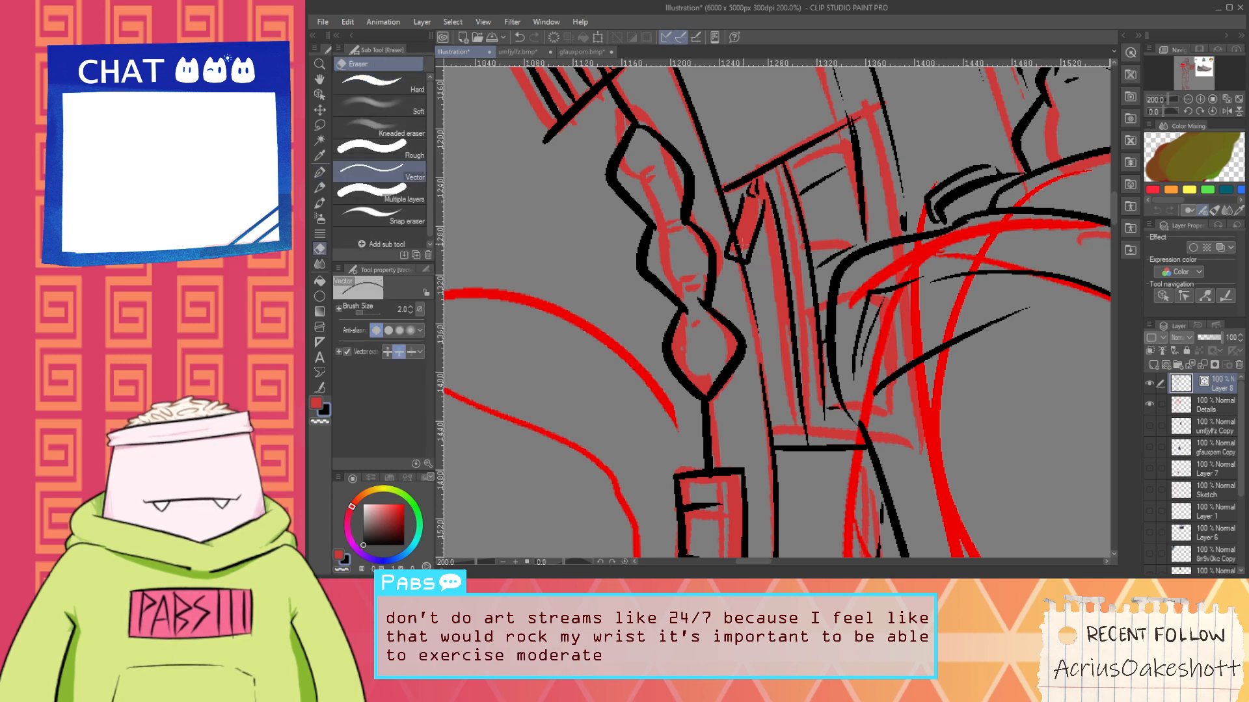
Try to ink the slanted bottom edge of the lower buckle patch from its outer corner to the strap lines
{"action": "scroll", "coordinate": [743, 248], "scroll_direction": "down", "scroll_amount": 3}
{"action": "left_click_drag", "start_coordinate": [759, 405], "coordinate": [771, 303]}
{"action": "scroll", "coordinate": [752, 416], "scroll_direction": "up", "scroll_amount": 2}
{"action": "key", "text": "p"}
{"action": "mouse_move", "coordinate": [717, 384]}
{"action": "left_mouse_down"}
{"action": "mouse_move", "coordinate": [777, 435]}
{"action": "mouse_move", "coordinate": [792, 427]}
{"action": "left_mouse_up"}
{"action": "key", "text": "ctrl+z"}
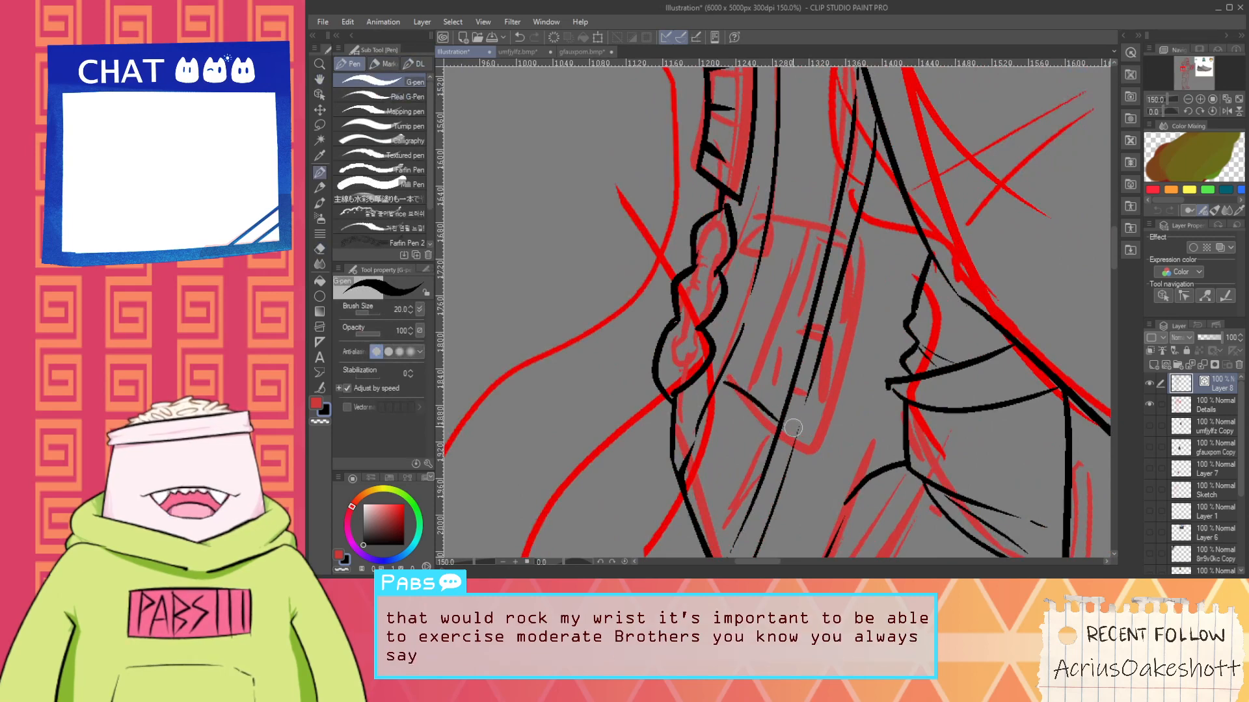
Redraw the lower edge of the rectangular pouch on the backpack strap as one slanted pen line
{"action": "key", "text": "ctrl+z"}
{"action": "left_click_drag", "start_coordinate": [717, 375], "coordinate": [792, 437]}
{"action": "key", "text": "e"}
{"action": "scroll", "coordinate": [703, 374], "scroll_direction": "up", "scroll_amount": 2}
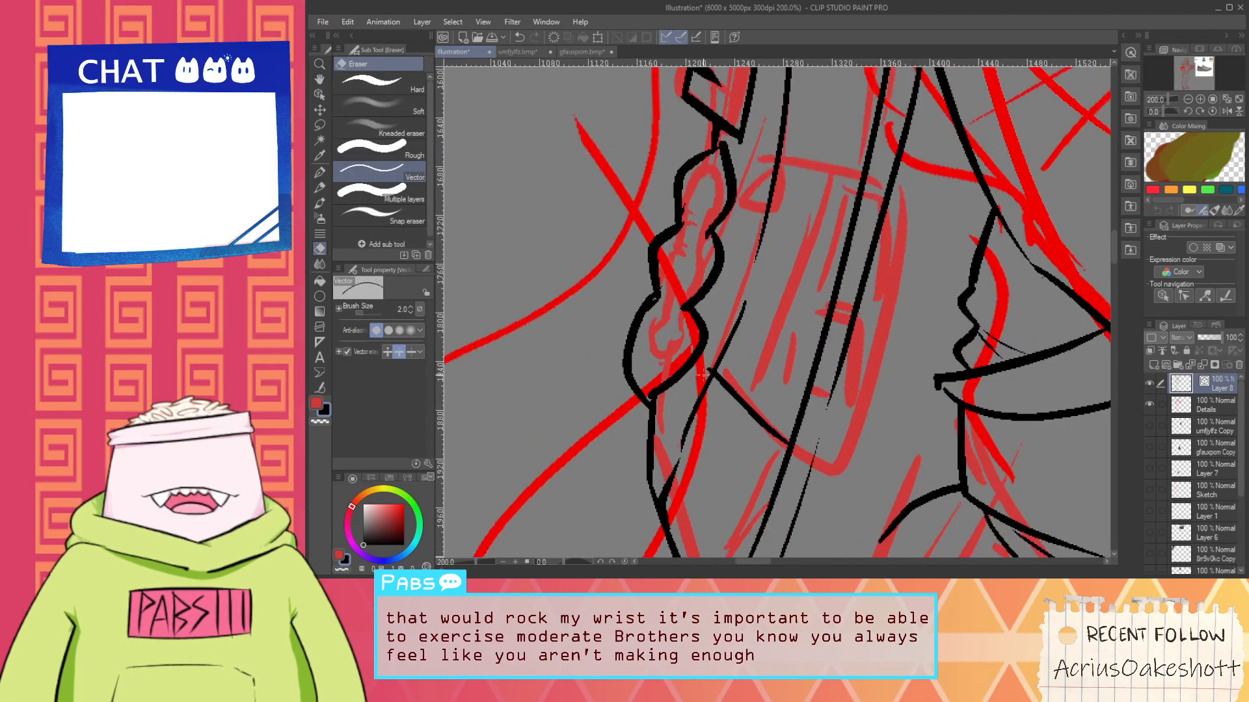
Ink the top edge of the strap pouch across the strap lines and trim its overshoot with the vector eraser
{"action": "left_click_drag", "start_coordinate": [763, 236], "coordinate": [743, 345]}
{"action": "key", "text": "p"}
{"action": "key", "text": "ctrl+z"}
{"action": "mouse_move", "coordinate": [749, 259]}
{"action": "left_mouse_down"}
{"action": "mouse_move", "coordinate": [900, 295]}
{"action": "mouse_move", "coordinate": [853, 300]}
{"action": "left_mouse_up"}
{"action": "key", "text": "ctrl+z"}
{"action": "left_click_drag", "start_coordinate": [741, 268], "coordinate": [849, 293]}
{"action": "key", "text": "e"}
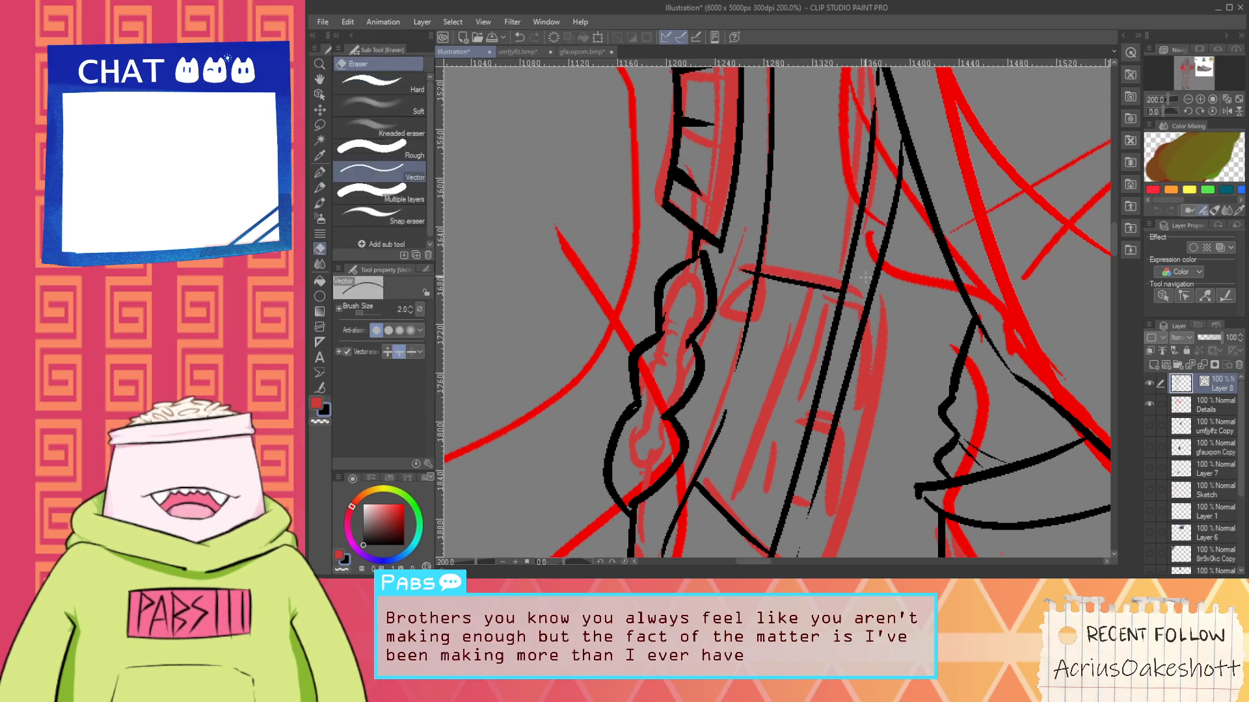
{"action": "left_click", "coordinate": [748, 271]}
{"action": "key", "text": "p"}
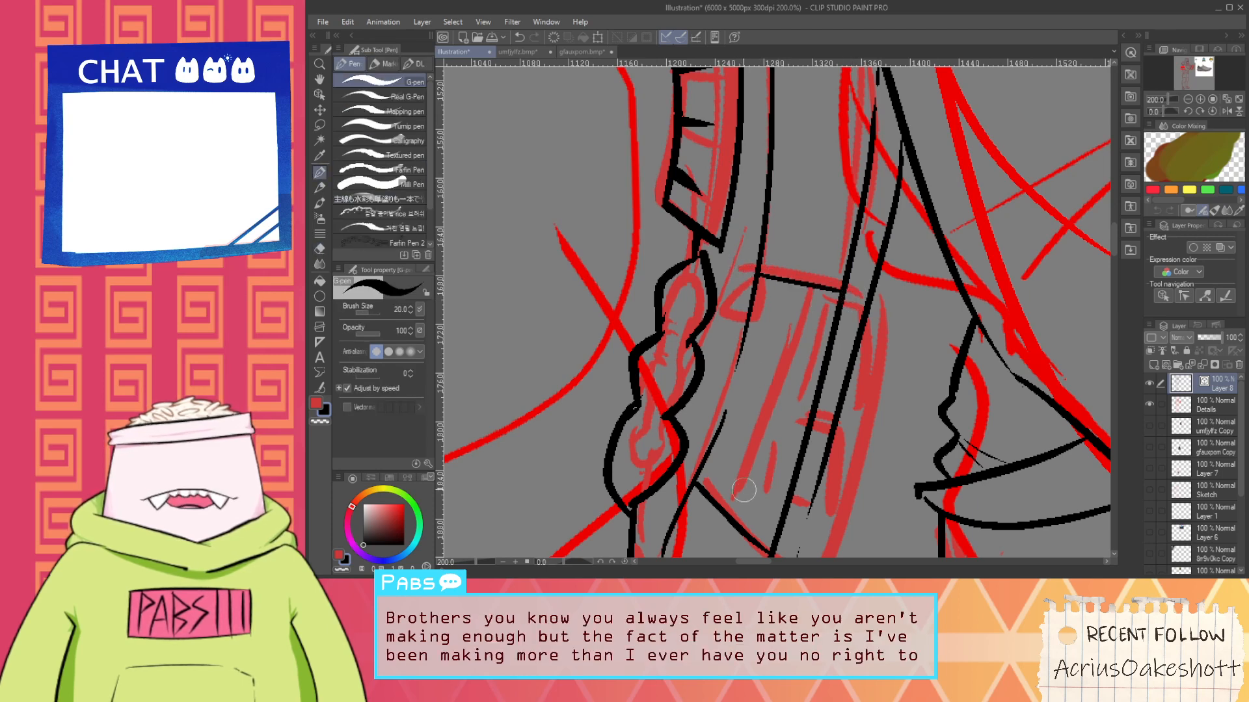
Ink the pouch's long inner lines and the small tab at its upper-left corner, trimming the overlapping line
{"action": "mouse_move", "coordinate": [731, 505]}
{"action": "left_mouse_down"}
{"action": "mouse_move", "coordinate": [807, 281]}
{"action": "mouse_move", "coordinate": [714, 526]}
{"action": "left_mouse_up"}
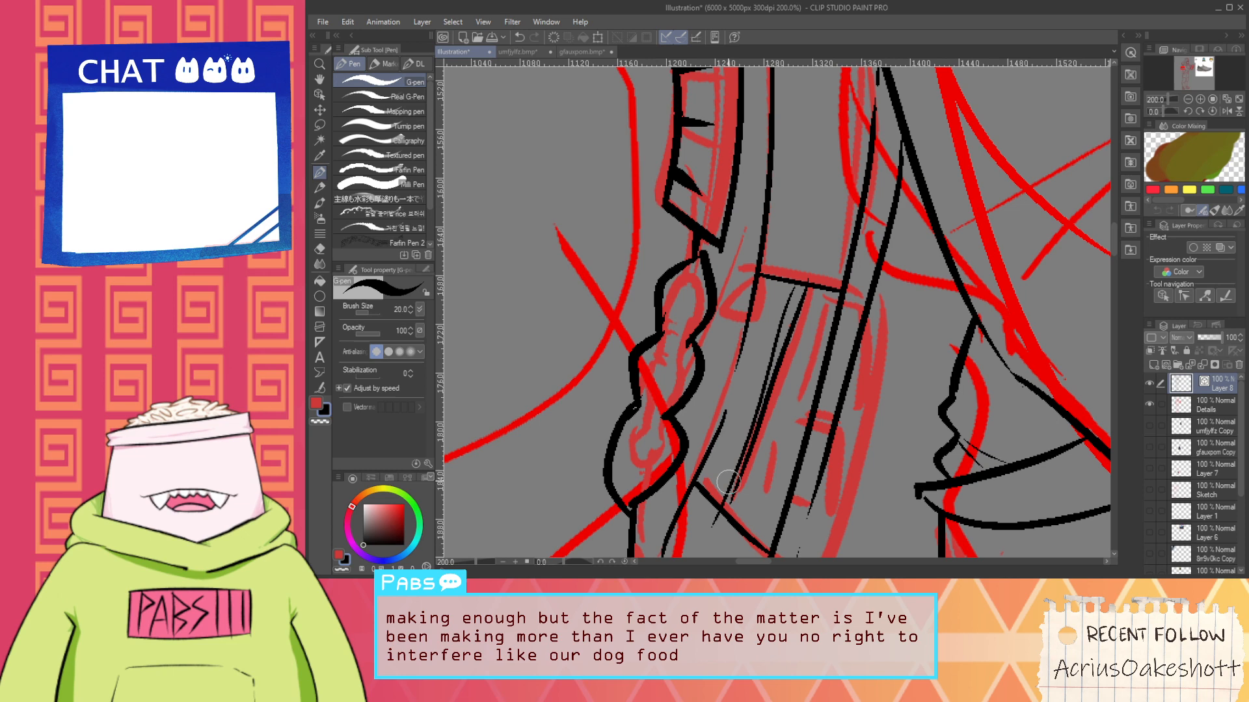
{"action": "mouse_move", "coordinate": [756, 284]}
{"action": "left_mouse_down"}
{"action": "mouse_move", "coordinate": [733, 324]}
{"action": "mouse_move", "coordinate": [746, 330]}
{"action": "left_mouse_up"}
{"action": "left_click_drag", "start_coordinate": [746, 330], "coordinate": [768, 257]}
{"action": "key", "text": "e"}
{"action": "left_click", "coordinate": [756, 290]}
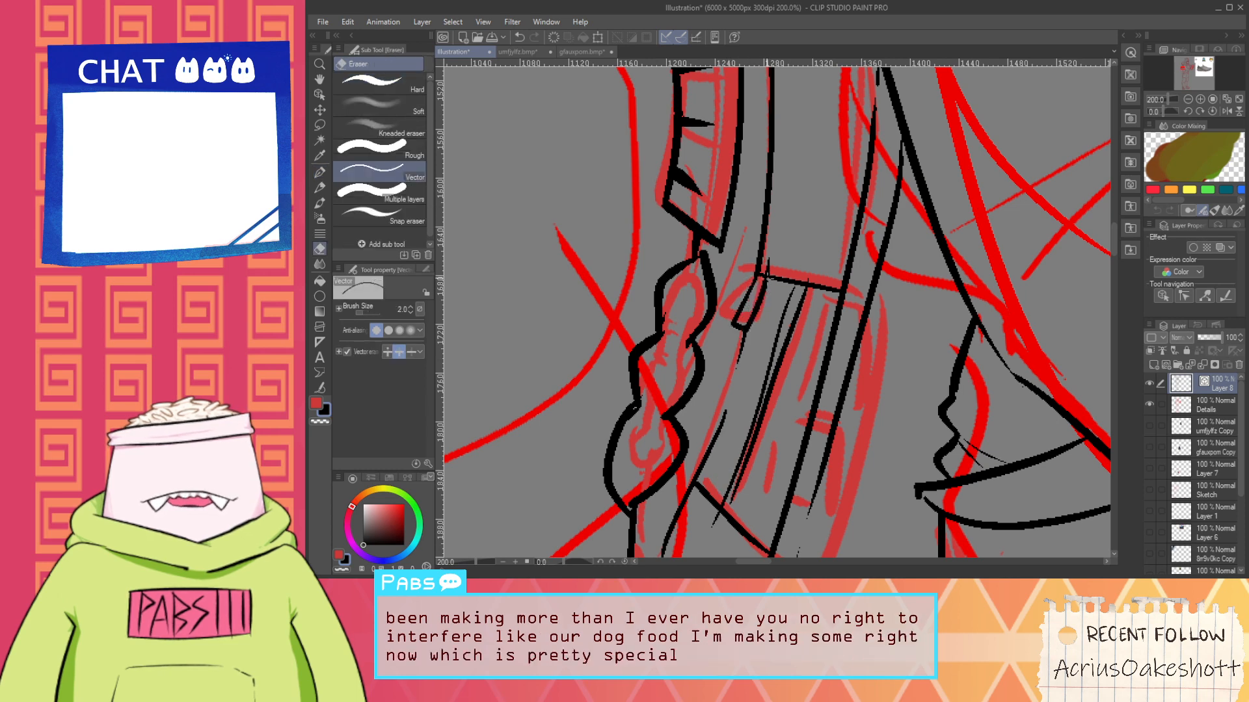
{"action": "key", "text": "p"}
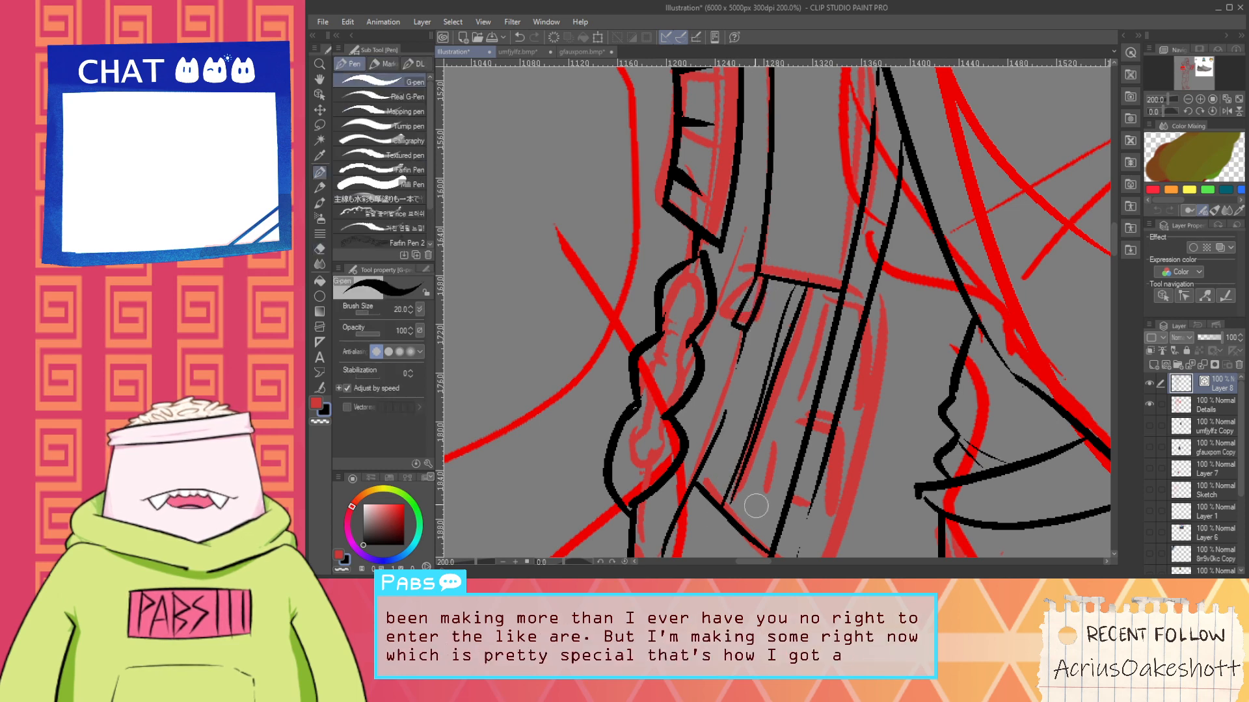
Ink short crossbars across the pouch's inner panel, following the red sketch
{"action": "left_click_drag", "start_coordinate": [751, 432], "coordinate": [795, 459]}
{"action": "key", "text": "ctrl+z"}
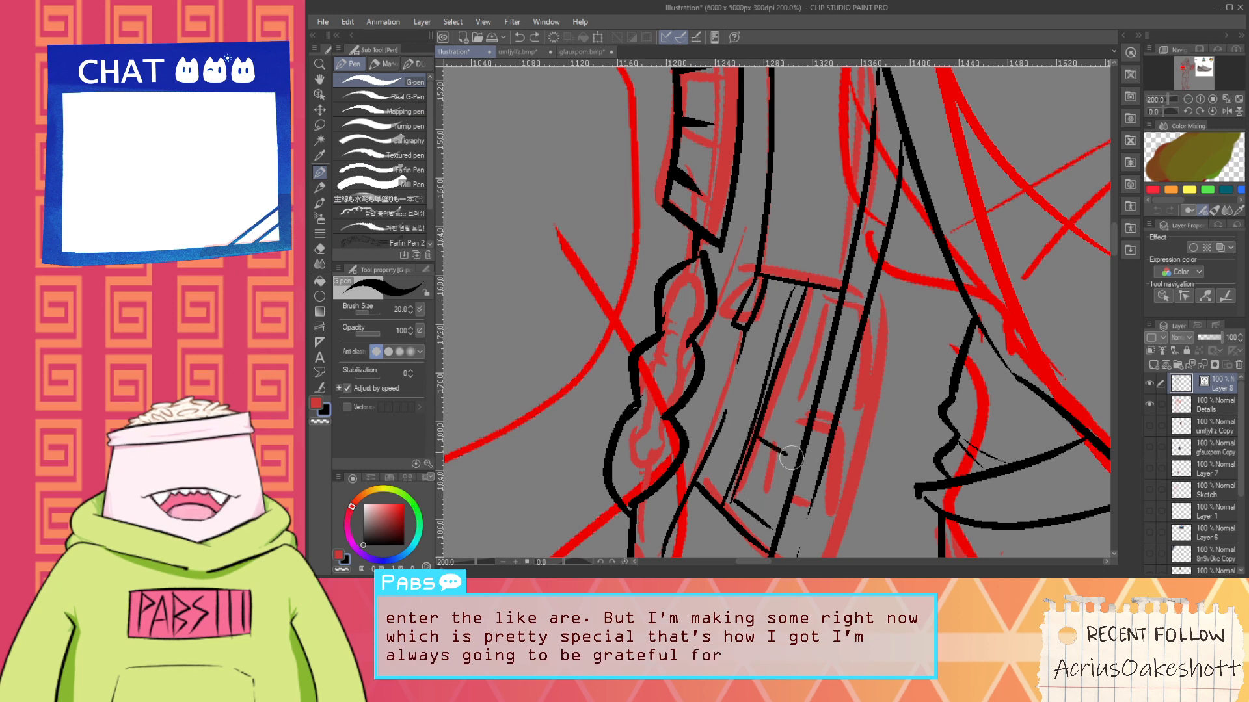
{"action": "left_click_drag", "start_coordinate": [776, 377], "coordinate": [819, 389]}
{"action": "left_click_drag", "start_coordinate": [794, 308], "coordinate": [831, 324]}
{"action": "key", "text": "ctrl+z"}
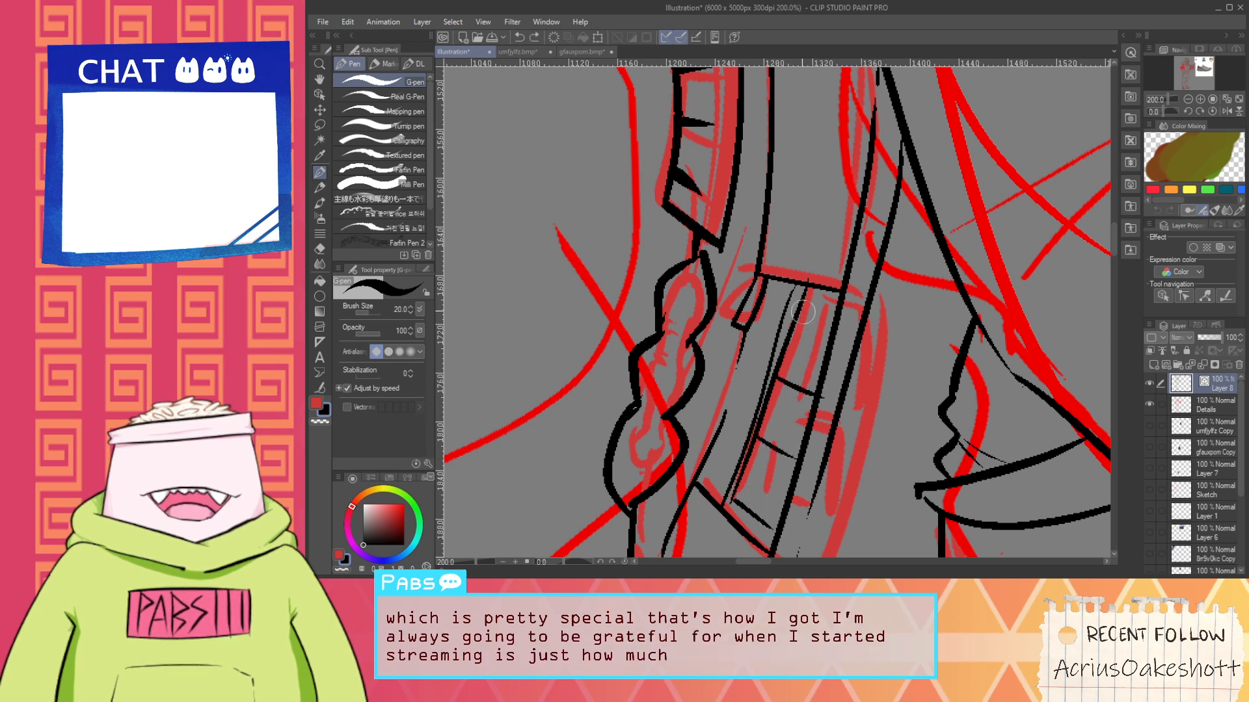
{"action": "key", "text": "ctrl+z"}
{"action": "key", "text": "e"}
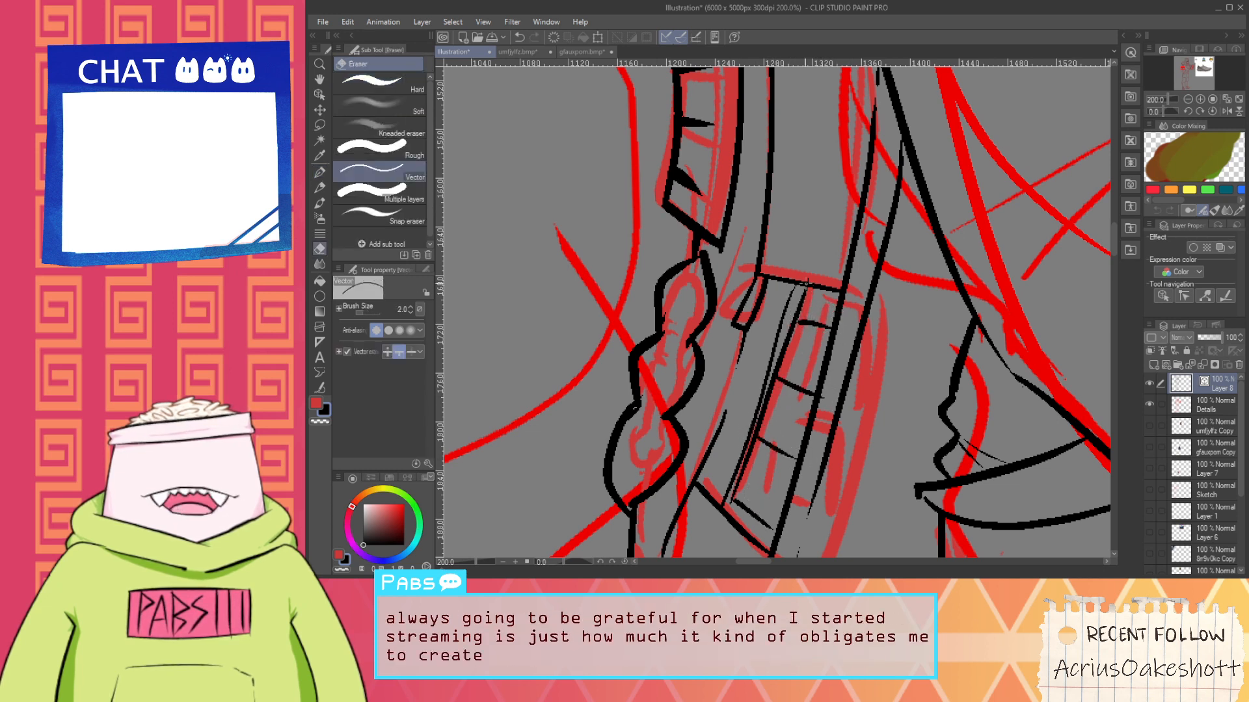
Ink the lower ends of the strap lines where they meet the backpack's bottom edge
{"action": "scroll", "coordinate": [822, 411], "scroll_direction": "down", "scroll_amount": 5}
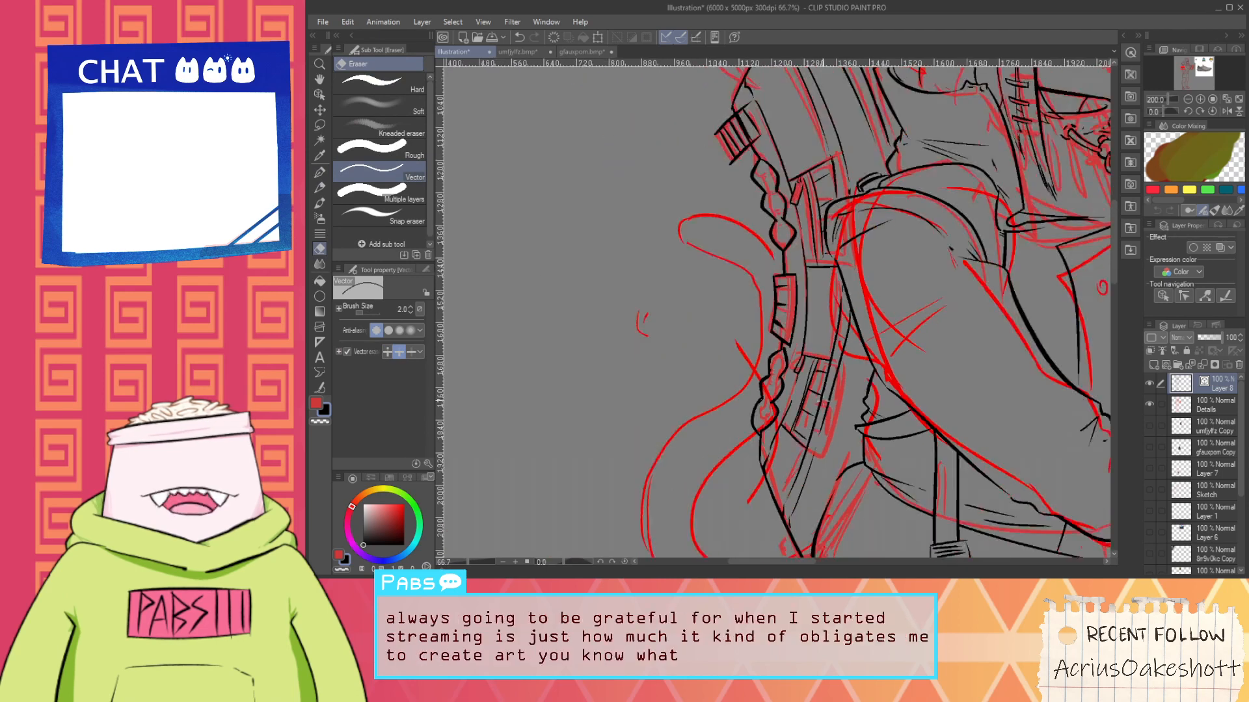
{"action": "key", "text": "space"}
{"action": "left_click_drag", "start_coordinate": [861, 327], "coordinate": [852, 337]}
{"action": "scroll", "coordinate": [826, 419], "scroll_direction": "up", "scroll_amount": 3}
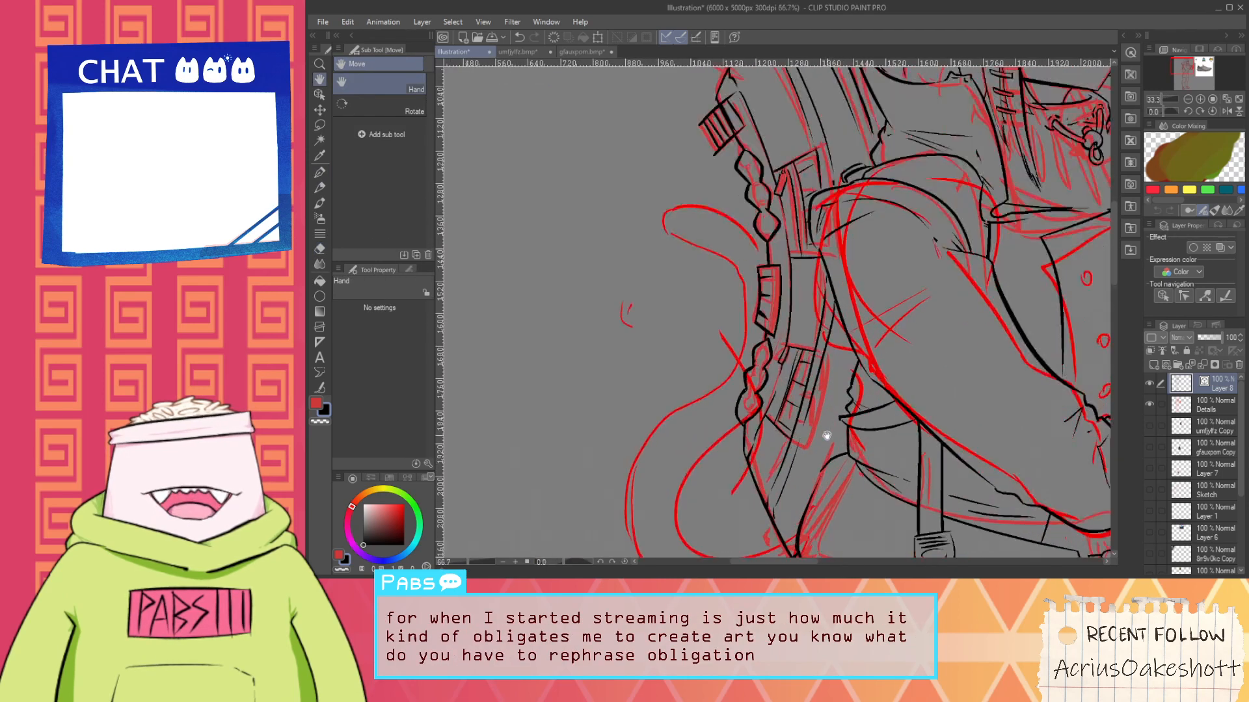
{"action": "key", "text": "p"}
{"action": "scroll", "coordinate": [801, 430], "scroll_direction": "down", "scroll_amount": 3}
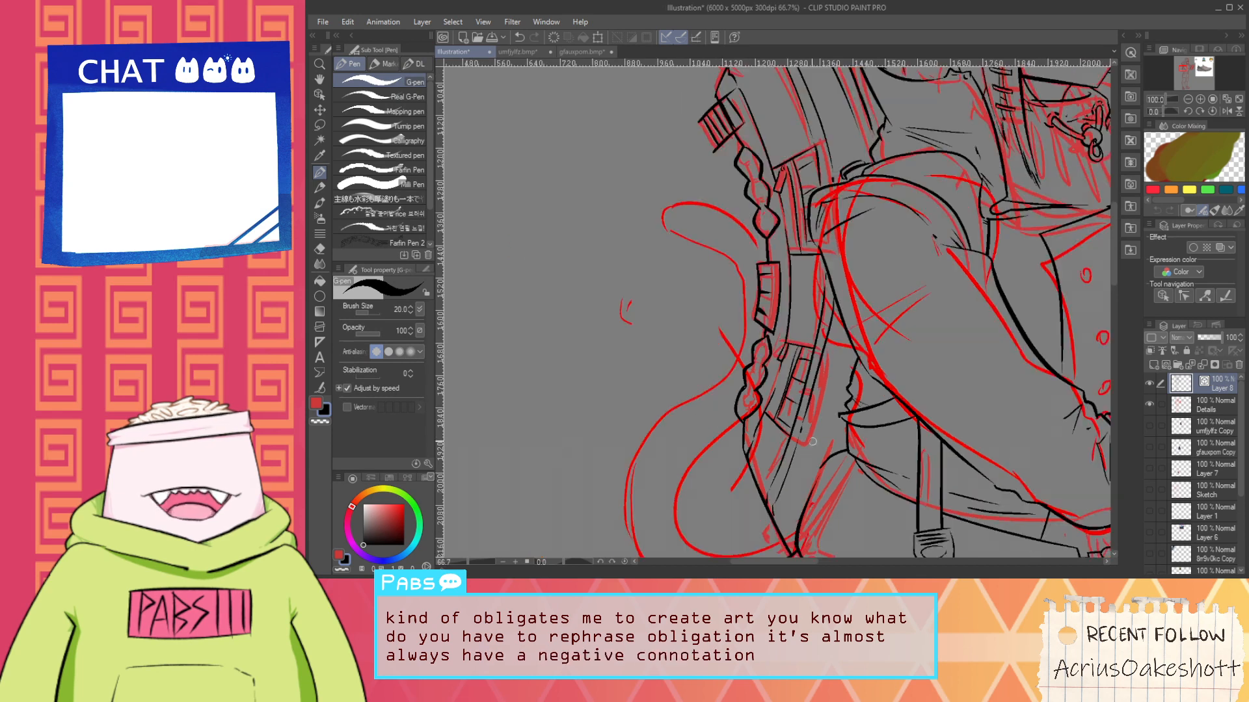
{"action": "scroll", "coordinate": [786, 463], "scroll_direction": "up", "scroll_amount": 4}
{"action": "scroll", "coordinate": [787, 462], "scroll_direction": "up", "scroll_amount": 1}
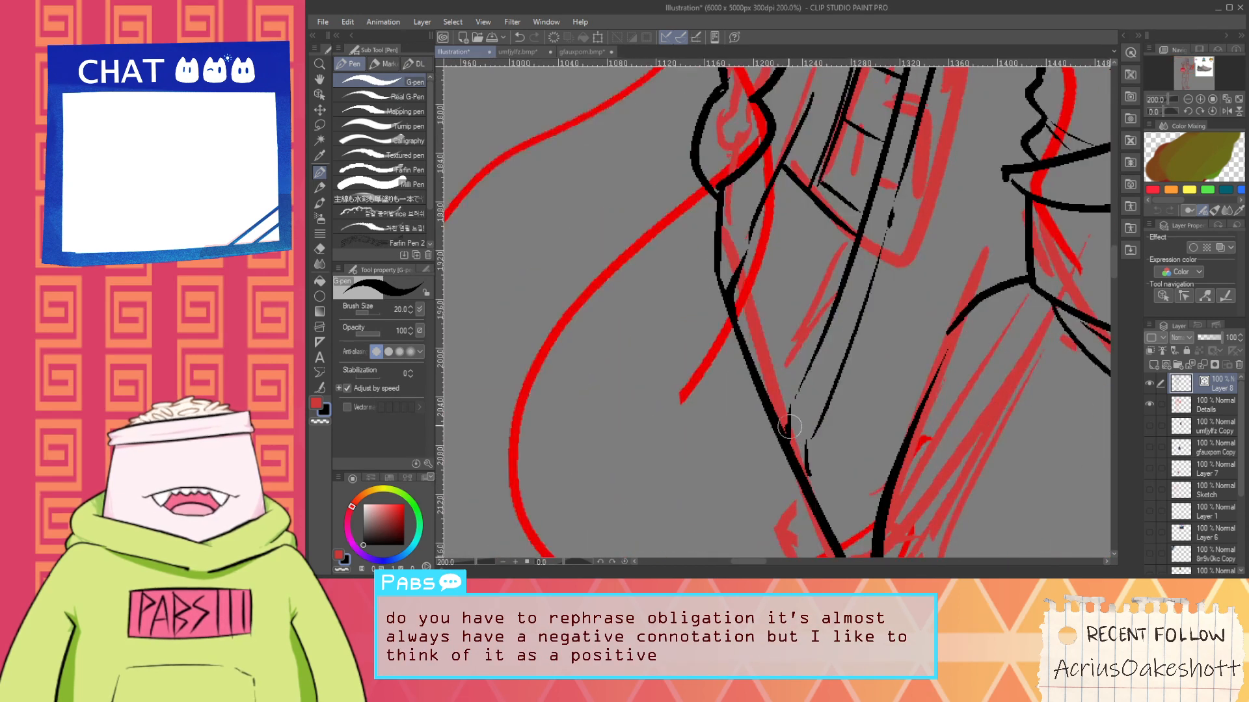
{"action": "key", "text": "e"}
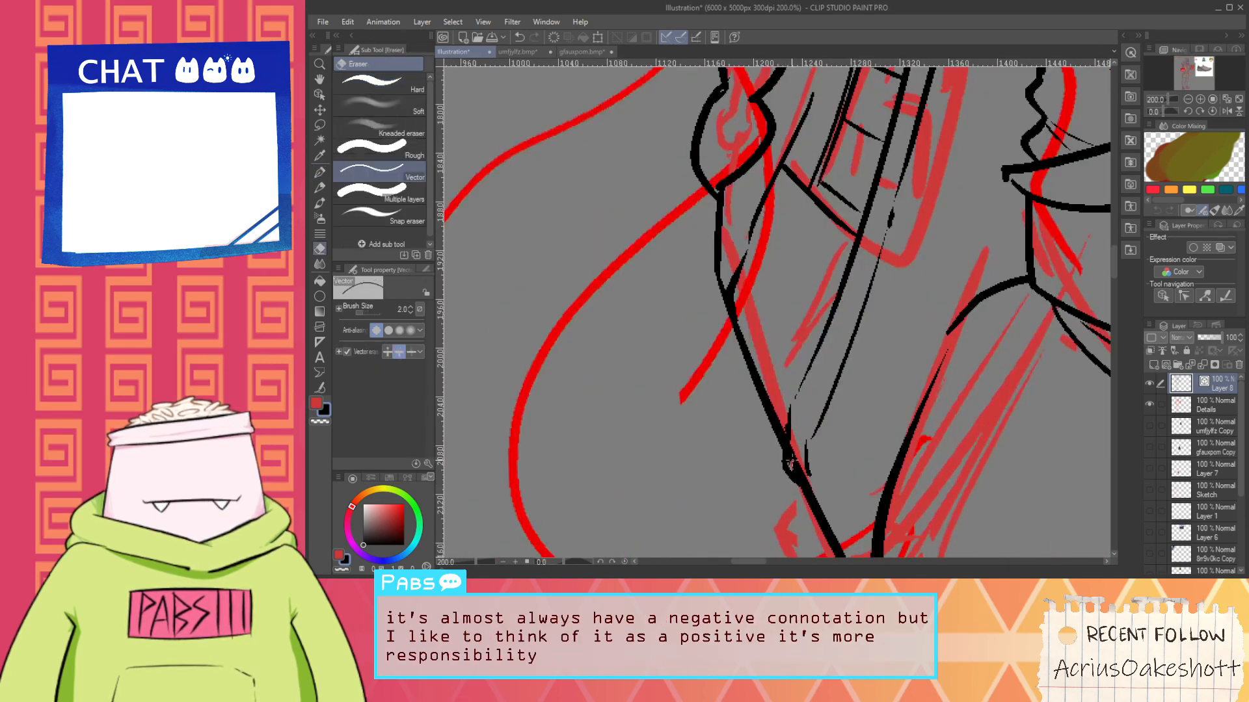
Ink the back edge of the jacket between the bottom of the backpack and the waist fold
{"action": "key", "text": "h"}
{"action": "scroll", "coordinate": [799, 483], "scroll_direction": "down", "scroll_amount": 5}
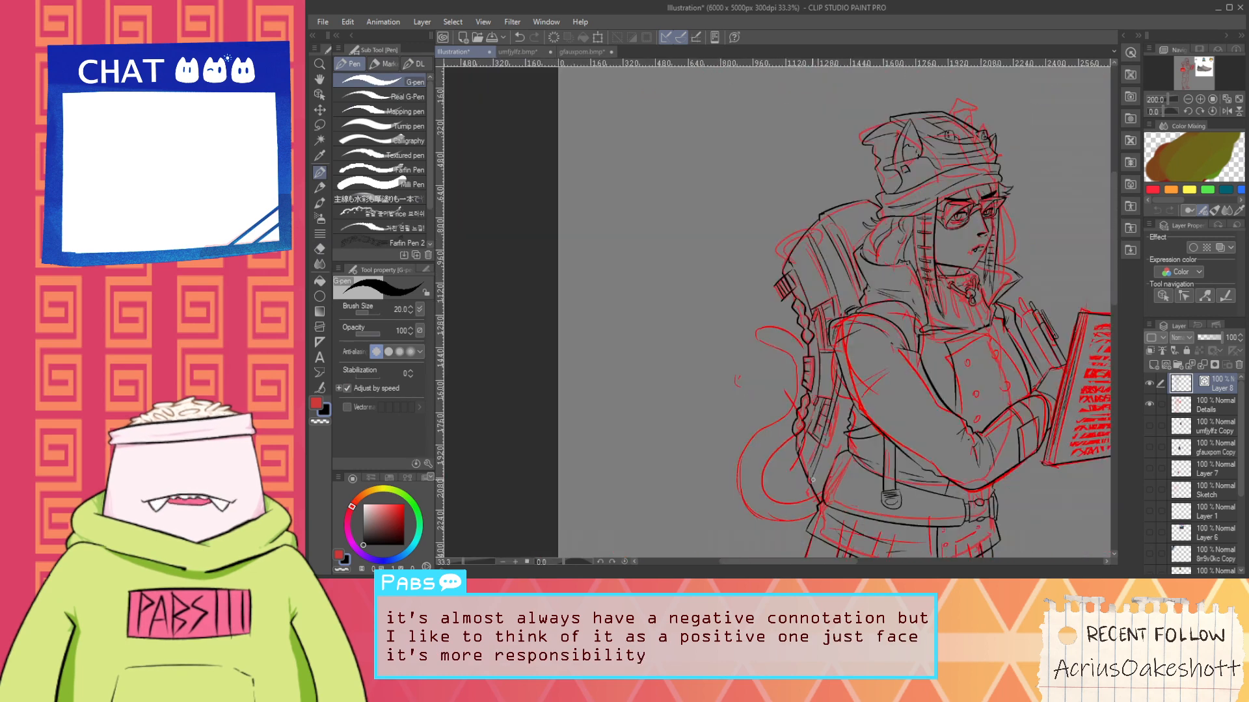
{"action": "scroll", "coordinate": [798, 482], "scroll_direction": "up", "scroll_amount": 3}
{"action": "key", "text": "p"}
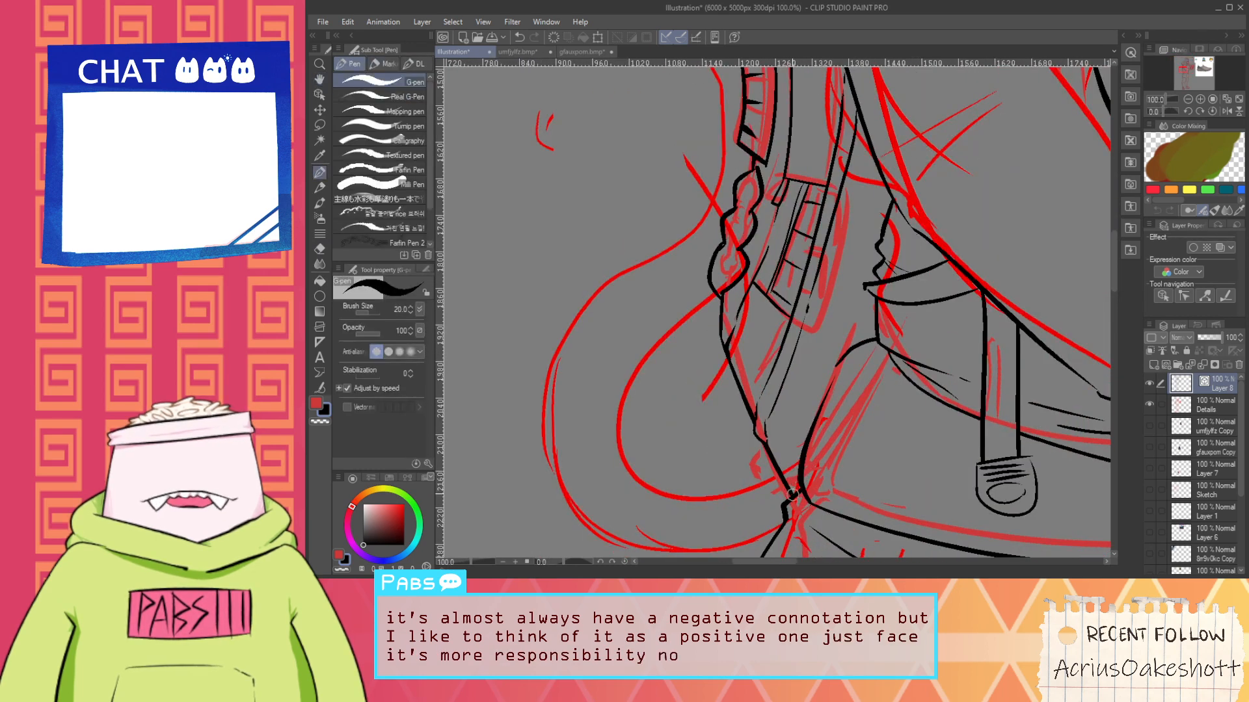
{"action": "scroll", "coordinate": [805, 451], "scroll_direction": "down", "scroll_amount": 1}
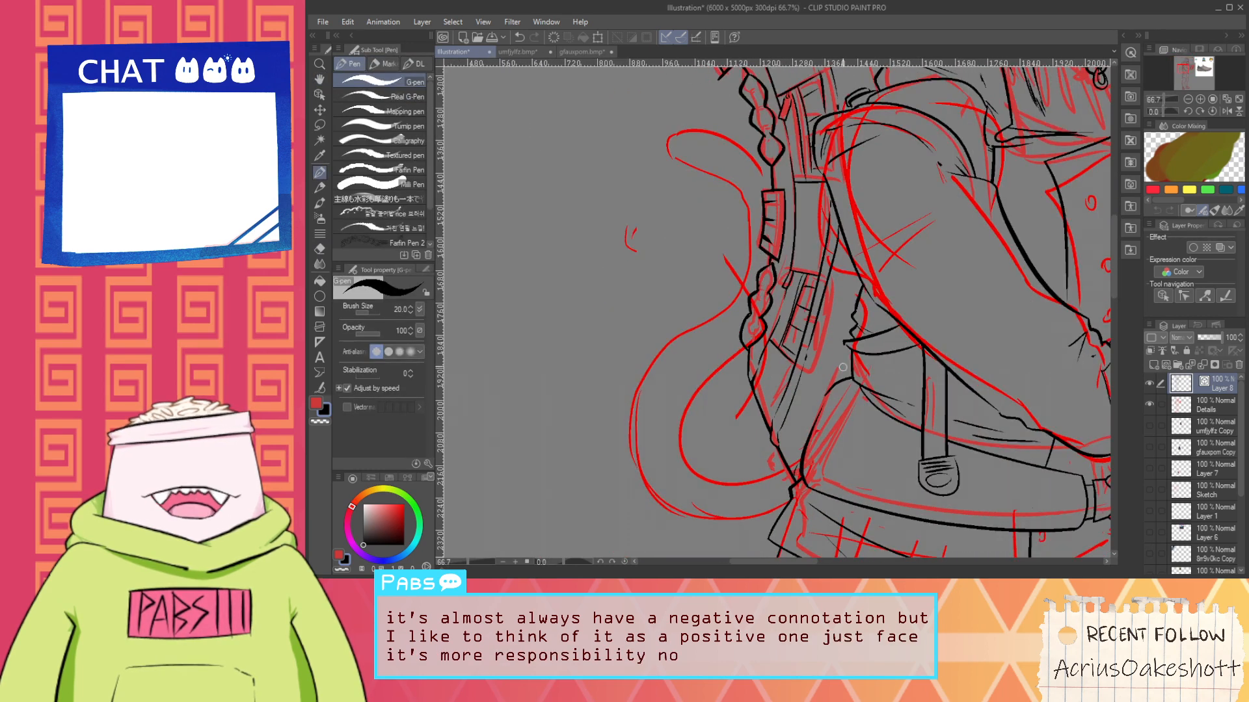
{"action": "scroll", "coordinate": [848, 356], "scroll_direction": "down", "scroll_amount": 2}
{"action": "key", "text": "h"}
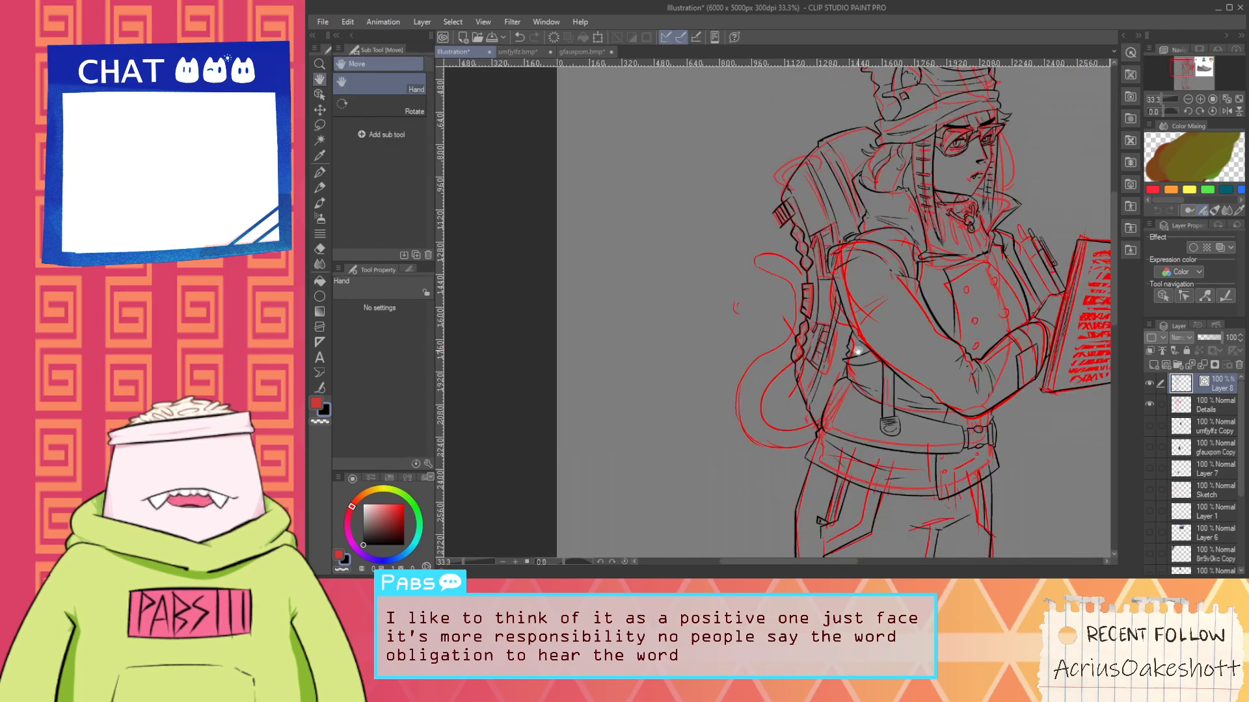
{"action": "scroll", "coordinate": [819, 372], "scroll_direction": "up", "scroll_amount": 3}
{"action": "key", "text": "p"}
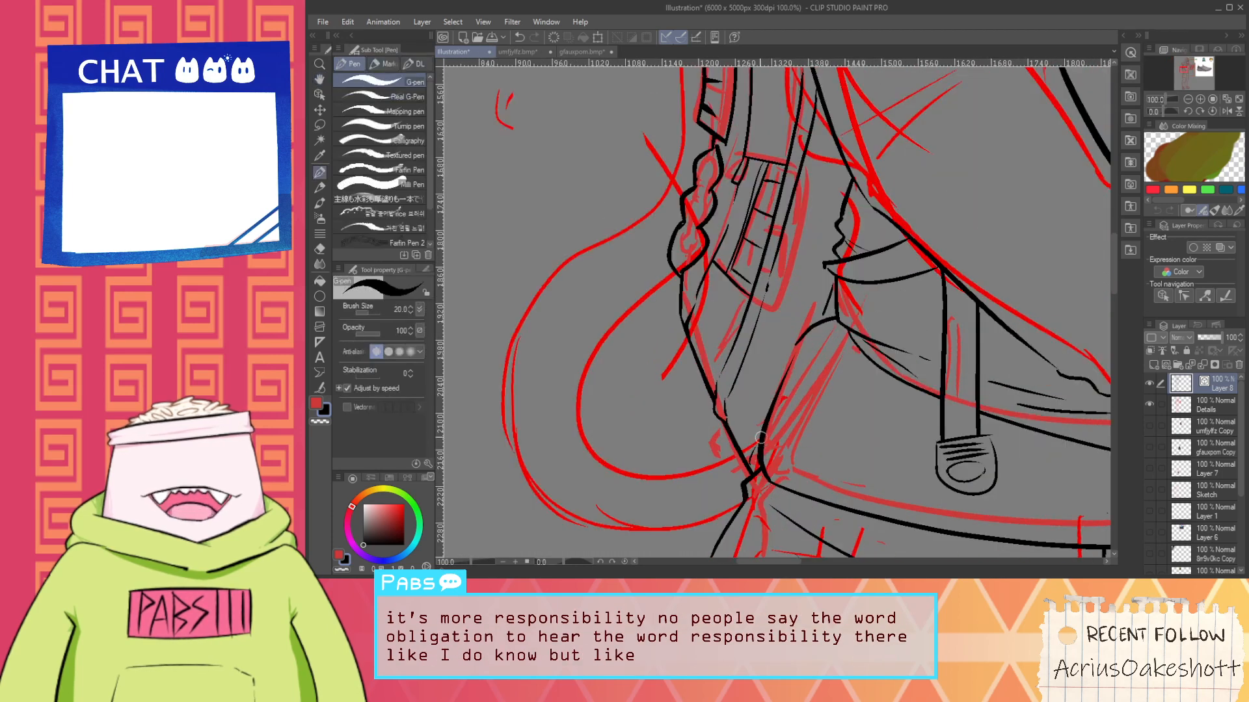
{"action": "mouse_move", "coordinate": [759, 401]}
{"action": "left_mouse_down"}
{"action": "mouse_move", "coordinate": [779, 351]}
{"action": "mouse_move", "coordinate": [817, 309]}
{"action": "mouse_move", "coordinate": [804, 336]}
{"action": "mouse_move", "coordinate": [818, 329]}
{"action": "left_mouse_up"}
{"action": "key", "text": "e"}
{"action": "key", "text": "p"}
{"action": "scroll", "coordinate": [814, 337], "scroll_direction": "down", "scroll_amount": 4}
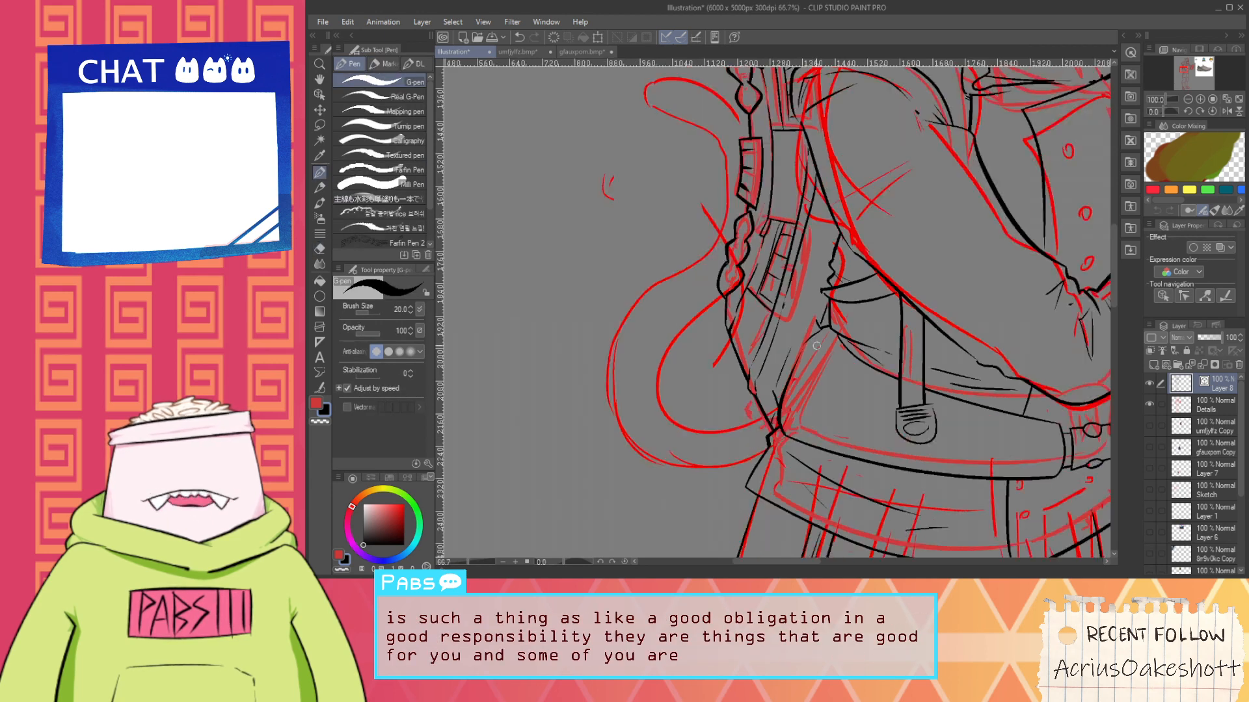
Draw the cat tail as one large S-shaped pen curve sweeping outward from the back of the waist
{"action": "key", "text": "h"}
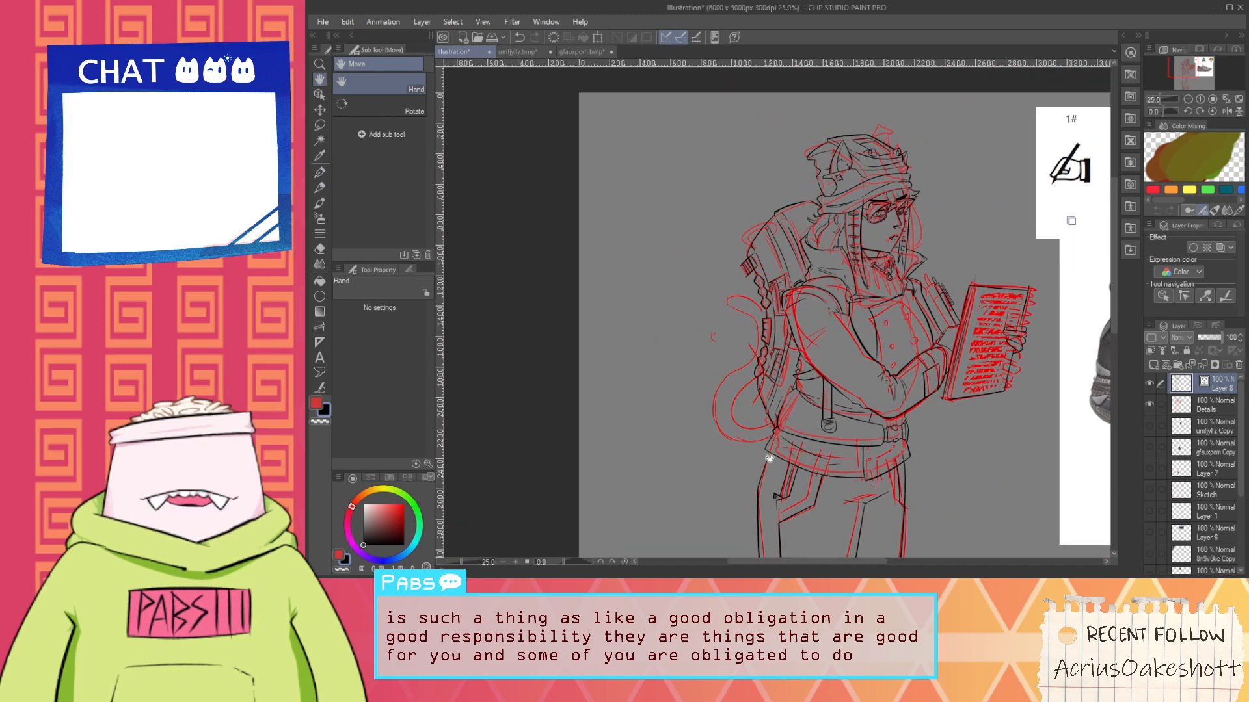
{"action": "mouse_move", "coordinate": [770, 458]}
{"action": "left_mouse_down"}
{"action": "mouse_move", "coordinate": [764, 343]}
{"action": "mouse_move", "coordinate": [791, 466]}
{"action": "mouse_move", "coordinate": [796, 363]}
{"action": "mouse_move", "coordinate": [589, 301]}
{"action": "mouse_move", "coordinate": [664, 457]}
{"action": "left_mouse_up"}
{"action": "scroll", "coordinate": [797, 363], "scroll_direction": "up", "scroll_amount": 2}
{"action": "scroll", "coordinate": [796, 363], "scroll_direction": "up", "scroll_amount": 1}
{"action": "key", "text": "p"}
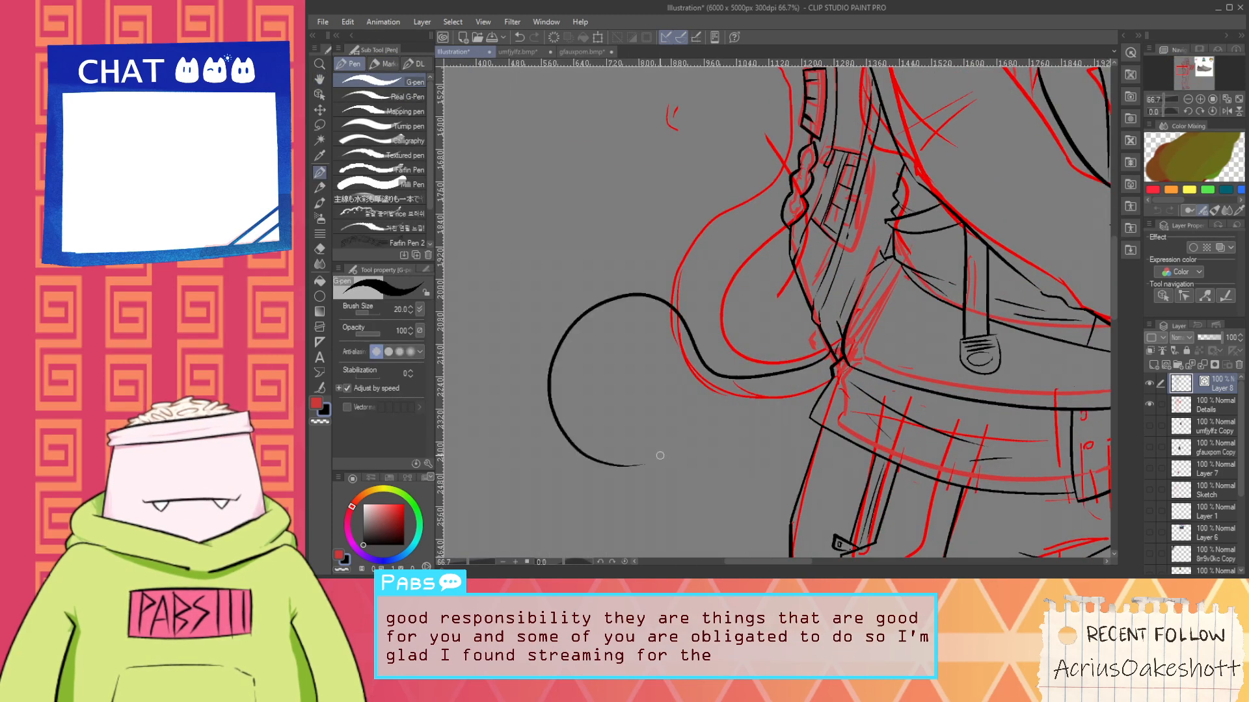
{"action": "key", "text": "ctrl+z"}
{"action": "mouse_move", "coordinate": [798, 392]}
{"action": "left_mouse_down"}
{"action": "mouse_move", "coordinate": [704, 229]}
{"action": "mouse_move", "coordinate": [452, 195]}
{"action": "mouse_move", "coordinate": [481, 195]}
{"action": "left_mouse_up"}
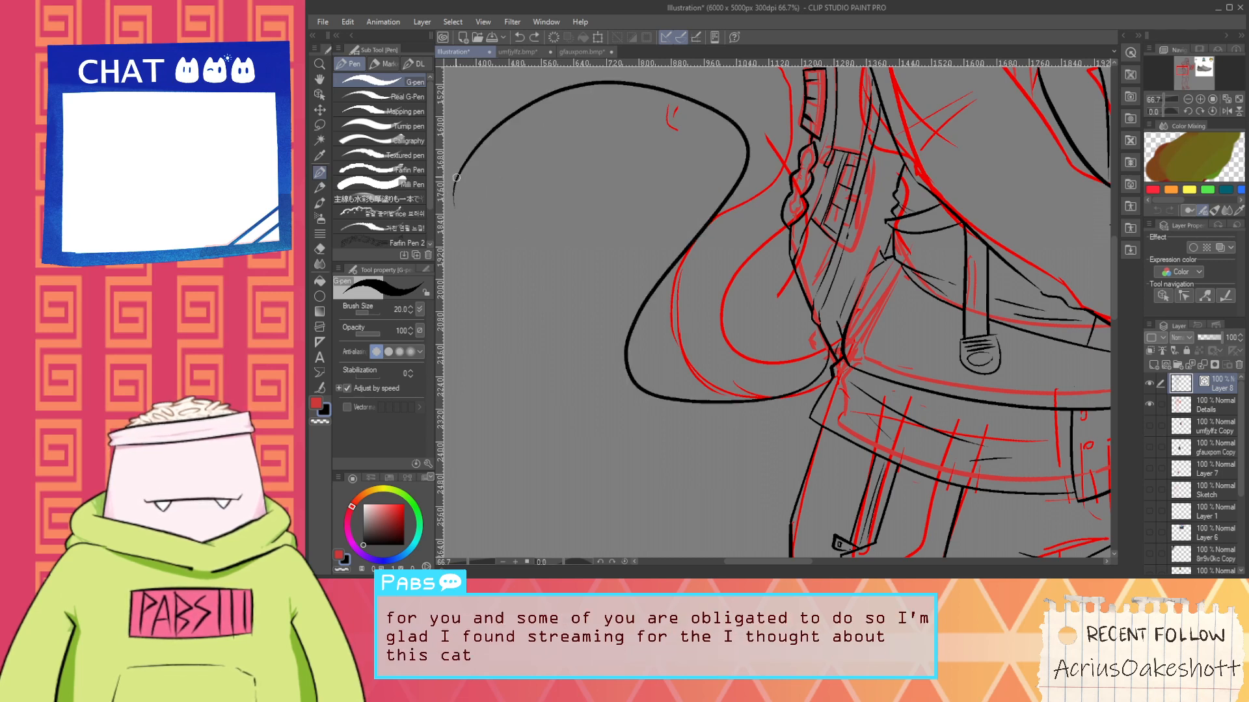
{"action": "key", "text": "ctrl+z"}
{"action": "mouse_move", "coordinate": [456, 177]}
{"action": "left_mouse_down"}
{"action": "mouse_move", "coordinate": [485, 209]}
{"action": "mouse_move", "coordinate": [661, 142]}
{"action": "left_mouse_up"}
{"action": "key", "text": "ctrl+z"}
{"action": "left_click_drag", "start_coordinate": [562, 261], "coordinate": [647, 287]}
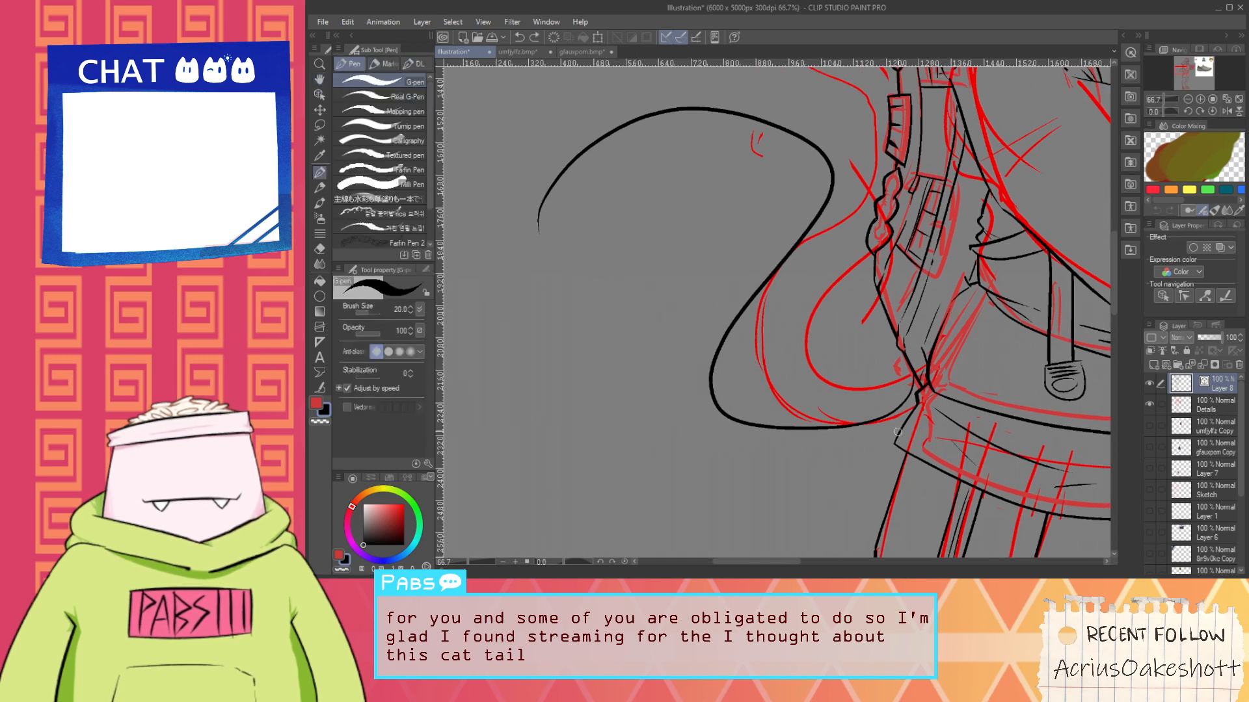
Select the tail's vector line and rotate it slightly clockwise, closer to the backpack
{"action": "scroll", "coordinate": [774, 359], "scroll_direction": "down", "scroll_amount": 1}
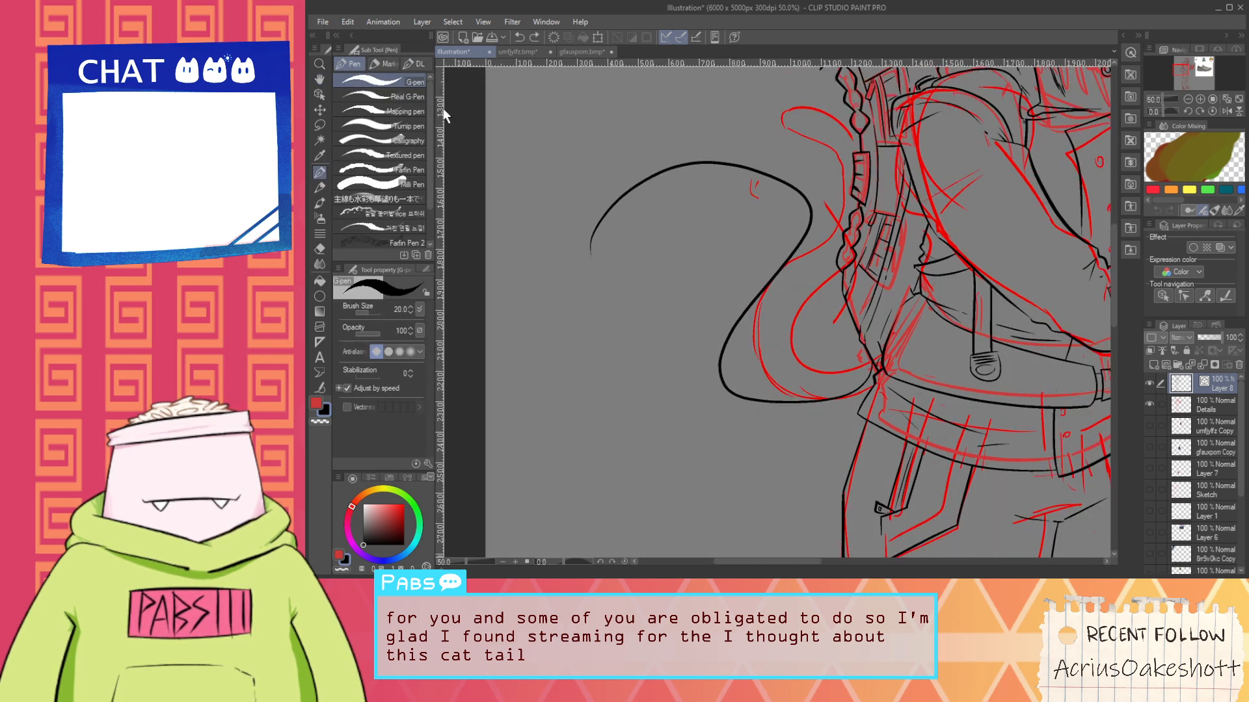
{"action": "left_click", "coordinate": [320, 95]}
{"action": "left_click", "coordinate": [741, 165]}
{"action": "left_click", "coordinate": [754, 136]}
{"action": "left_click", "coordinate": [756, 136]}
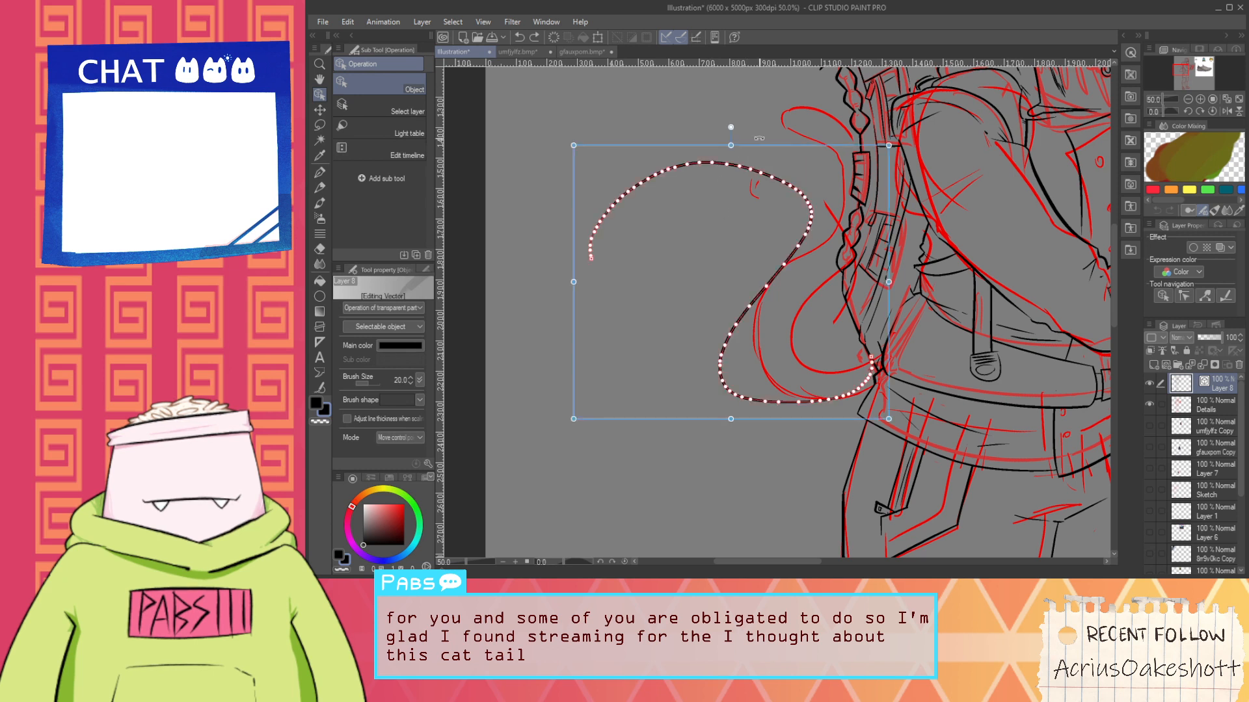
{"action": "left_click_drag", "start_coordinate": [757, 136], "coordinate": [798, 157]}
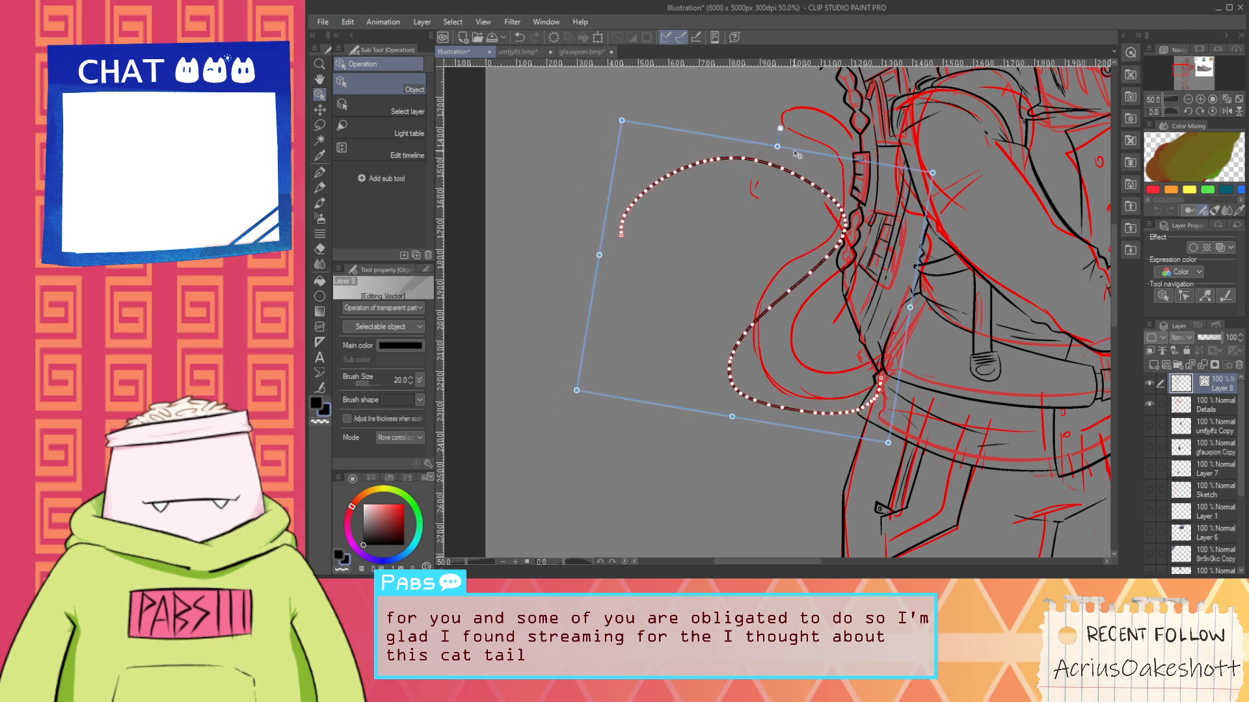
Trim the base of the tail line where it overlaps the jacket hem with the vector eraser
{"action": "key", "text": "e"}
{"action": "scroll", "coordinate": [885, 394], "scroll_direction": "up", "scroll_amount": 5}
{"action": "left_click_drag", "start_coordinate": [885, 394], "coordinate": [880, 372]}
{"action": "scroll", "coordinate": [888, 365], "scroll_direction": "down", "scroll_amount": 2}
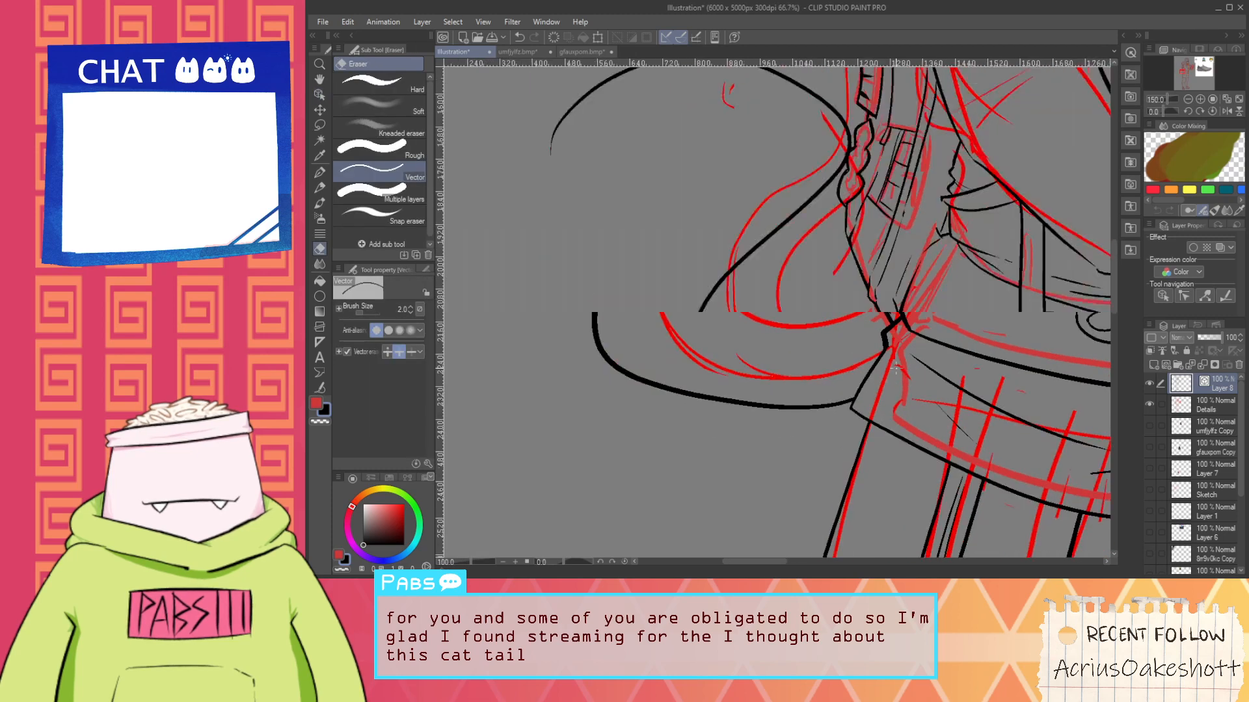
{"action": "key", "text": "space"}
{"action": "mouse_move", "coordinate": [748, 250]}
{"action": "left_mouse_down"}
{"action": "mouse_move", "coordinate": [763, 315]}
{"action": "mouse_move", "coordinate": [729, 306]}
{"action": "left_mouse_up"}
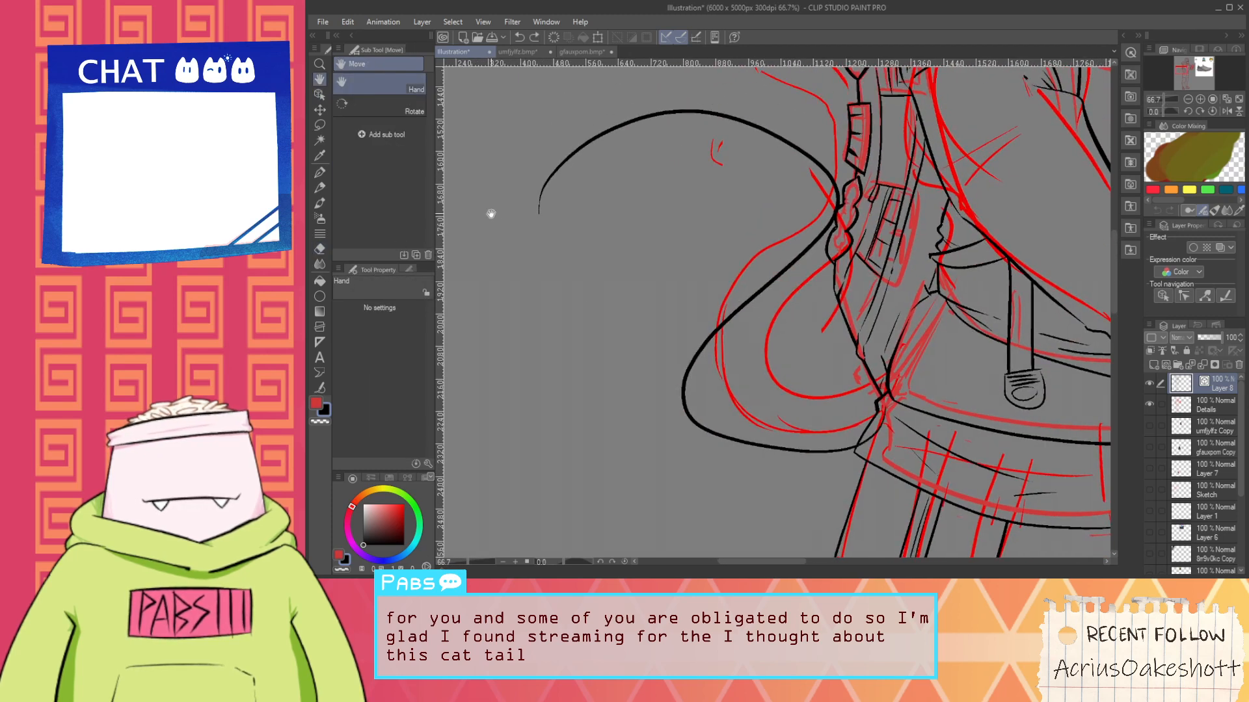
Move the tail's vector line slightly lower against the jacket hem
{"action": "left_click", "coordinate": [319, 94]}
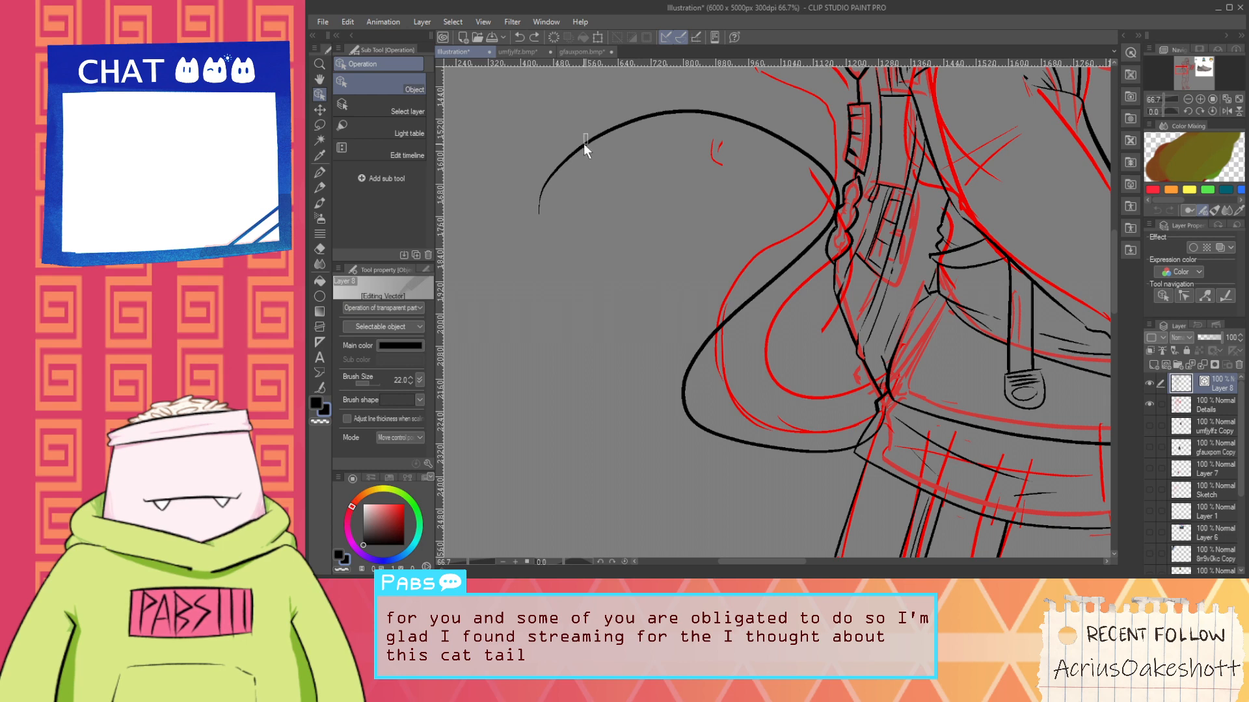
{"action": "left_click", "coordinate": [584, 148]}
{"action": "left_click", "coordinate": [583, 144]}
{"action": "left_click_drag", "start_coordinate": [607, 127], "coordinate": [601, 152]}
{"action": "key", "text": "e"}
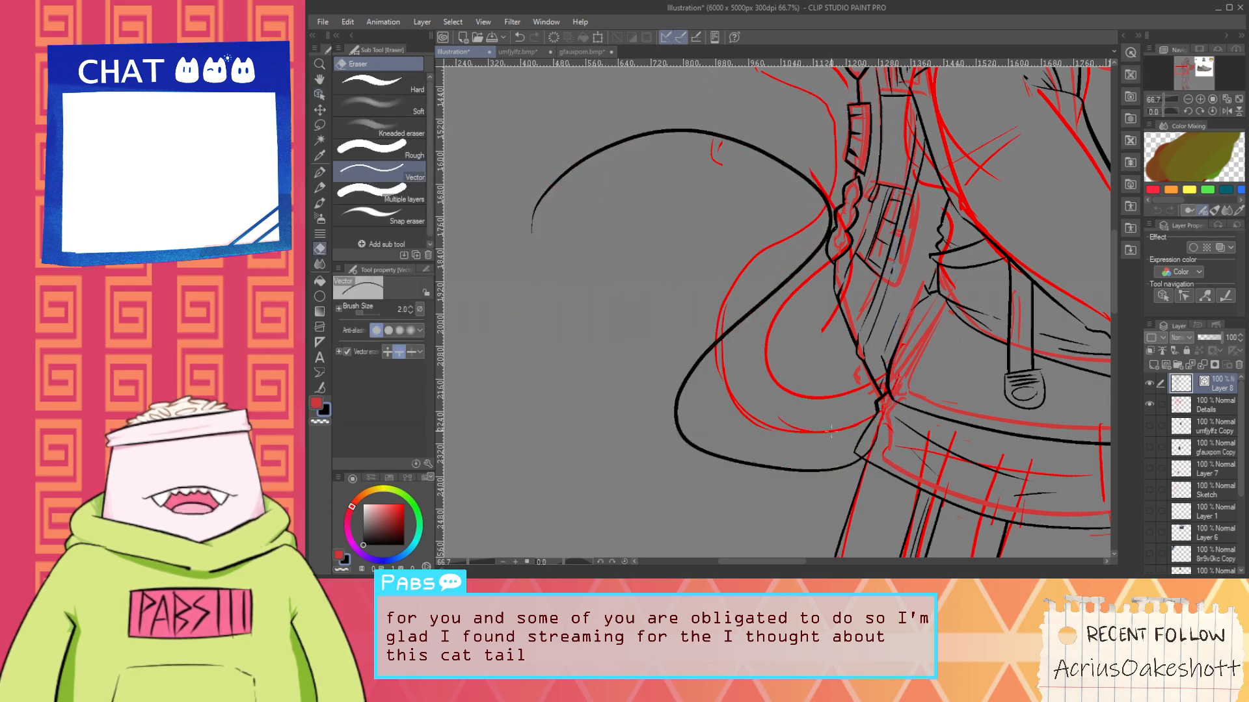
{"action": "left_click_drag", "start_coordinate": [637, 377], "coordinate": [696, 449]}
{"action": "key", "text": "ctrl+z"}
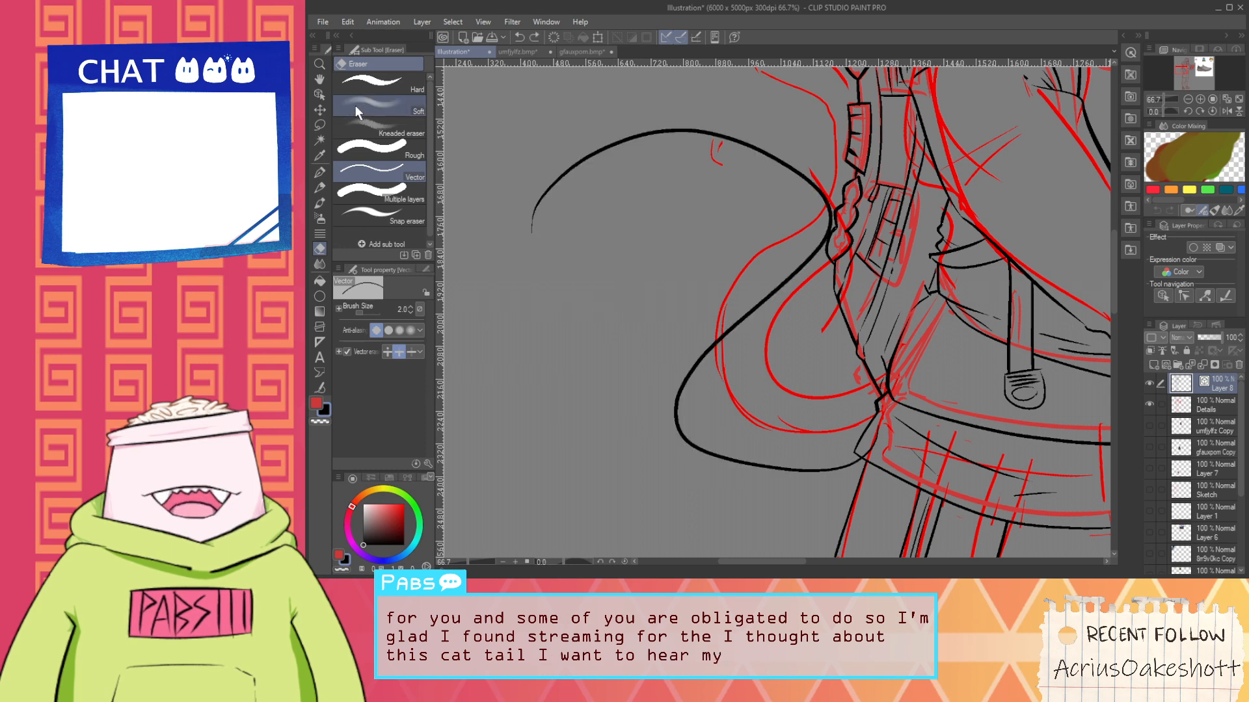
Rotate the tail's vector line slightly and reposition it so that its base meets the jacket hem
{"action": "left_click", "coordinate": [319, 95]}
{"action": "left_click", "coordinate": [623, 140]}
{"action": "left_click_drag", "start_coordinate": [747, 98], "coordinate": [731, 106]}
{"action": "left_click", "coordinate": [733, 119]}
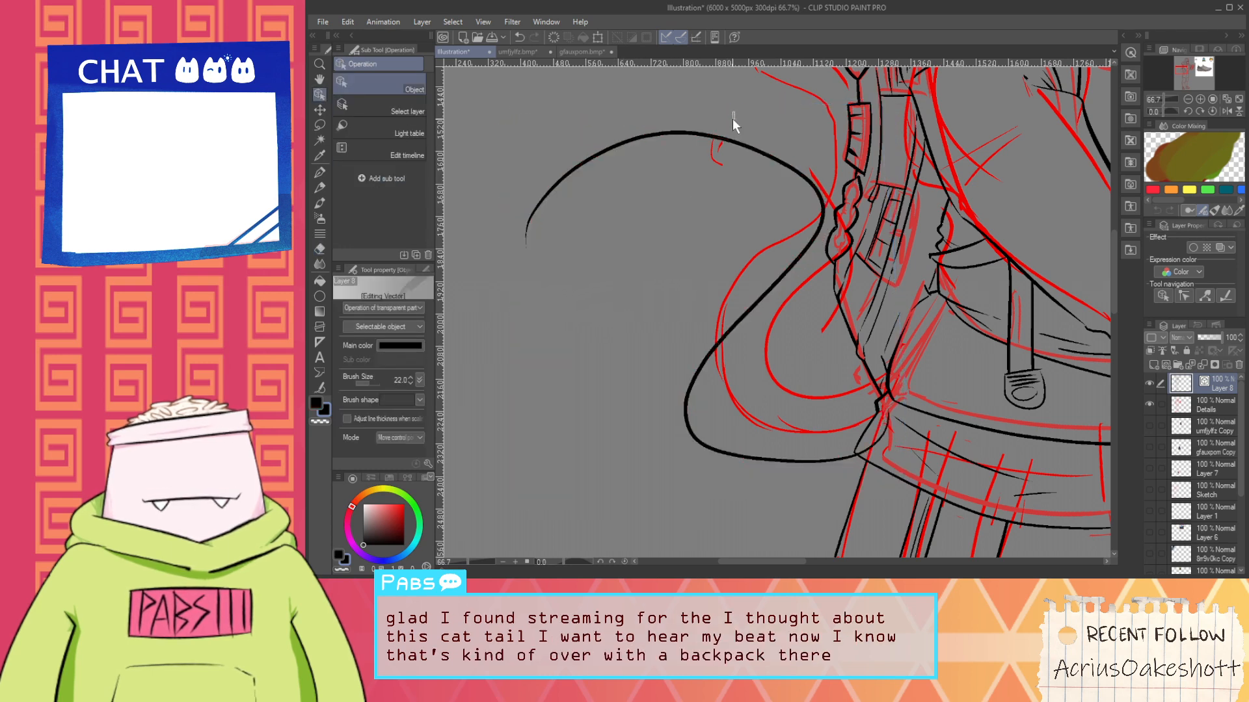
{"action": "left_click_drag", "start_coordinate": [744, 148], "coordinate": [746, 169]}
{"action": "key", "text": "p"}
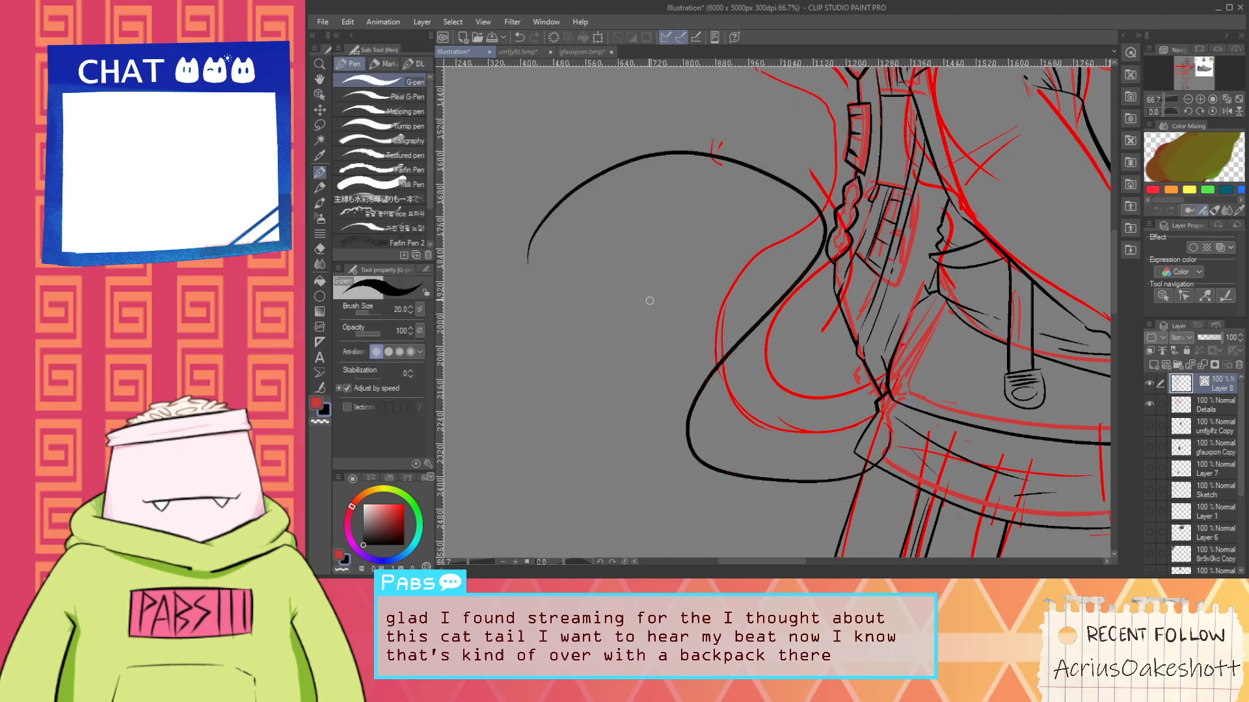
Try to draw a second outline for the tail along the upper part of its curve
{"action": "left_click", "coordinate": [319, 95]}
{"action": "key", "text": "p"}
{"action": "mouse_move", "coordinate": [528, 239]}
{"action": "left_mouse_down"}
{"action": "mouse_move", "coordinate": [589, 251]}
{"action": "mouse_move", "coordinate": [728, 173]}
{"action": "left_mouse_up"}
{"action": "key", "text": "ctrl+z"}
{"action": "left_click", "coordinate": [319, 95]}
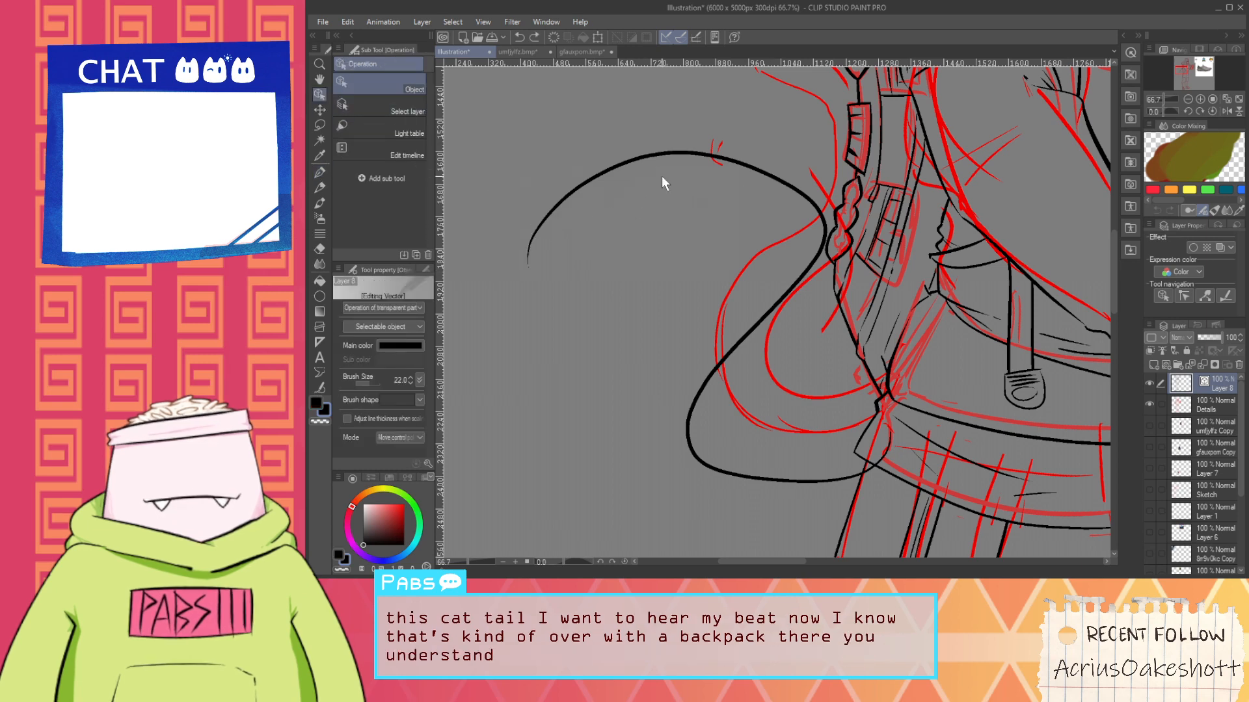
Duplicate the tail's vector line and offset the copy down and outward from the original curve
{"action": "left_click", "coordinate": [662, 177]}
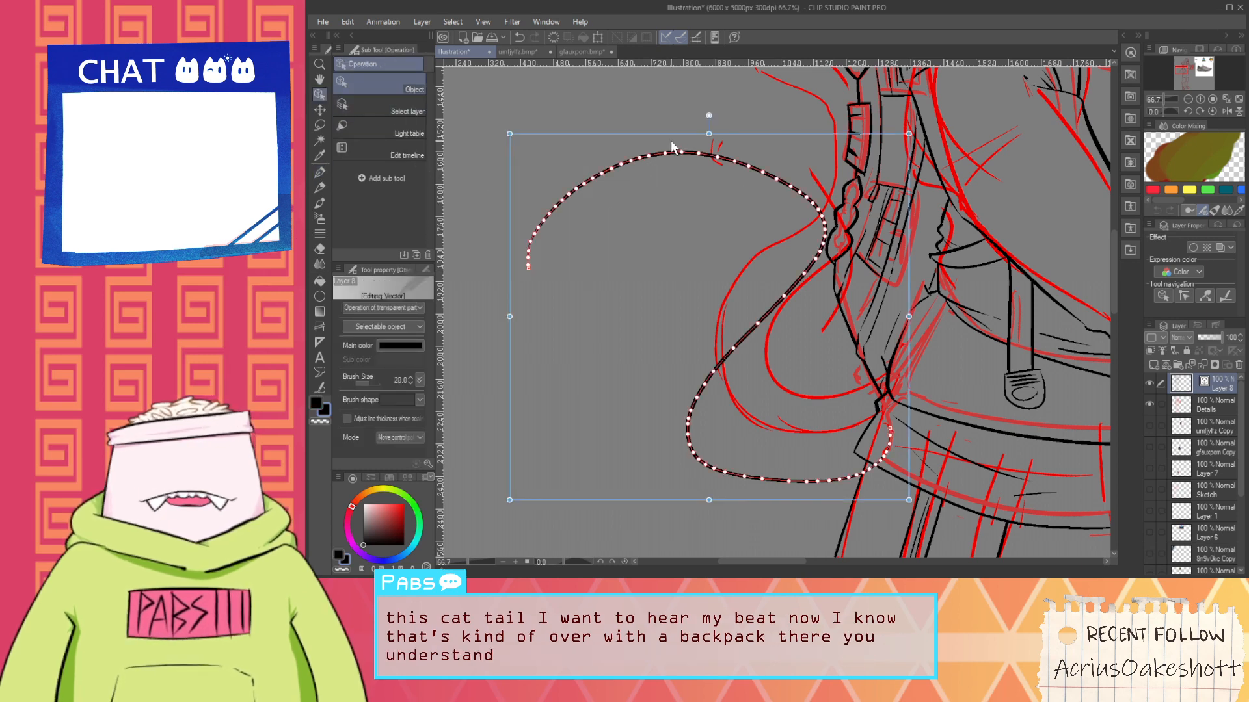
{"action": "mouse_move", "coordinate": [709, 115]}
{"action": "left_mouse_down"}
{"action": "mouse_move", "coordinate": [683, 117]}
{"action": "mouse_move", "coordinate": [694, 117]}
{"action": "left_mouse_up"}
{"action": "left_click", "coordinate": [656, 156]}
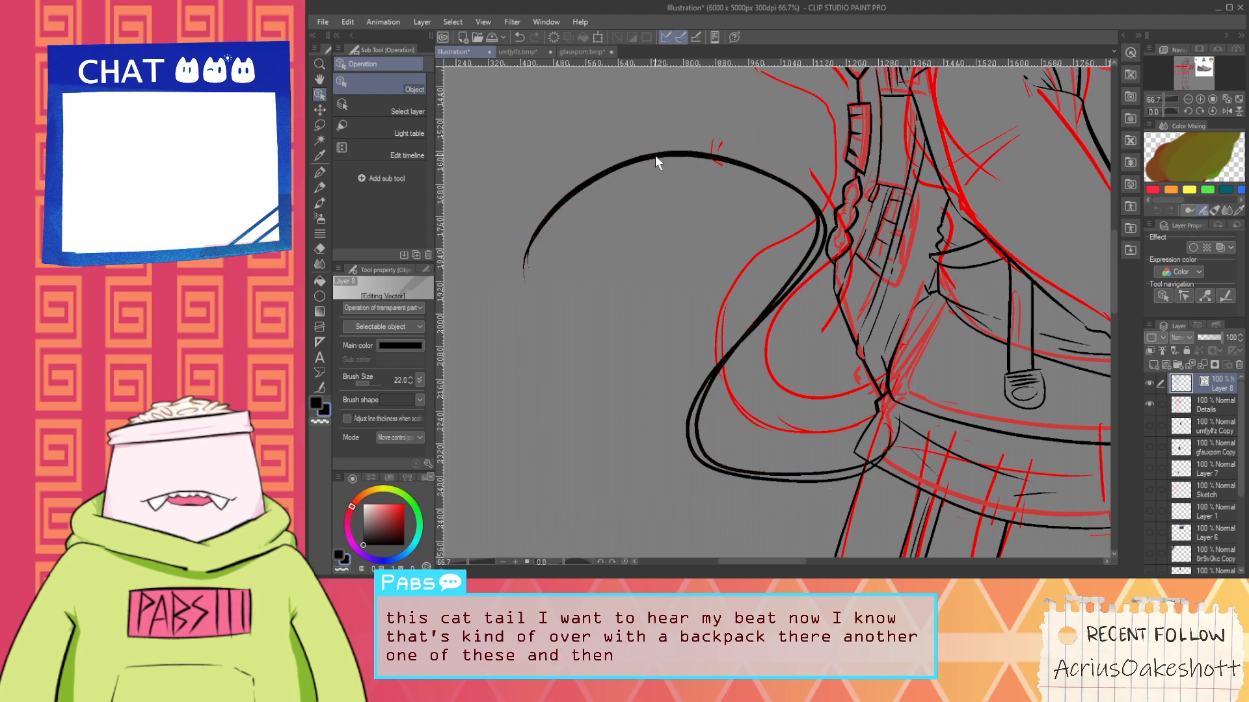
{"action": "left_click_drag", "start_coordinate": [655, 157], "coordinate": [621, 188]}
{"action": "key", "text": "ctrl+z"}
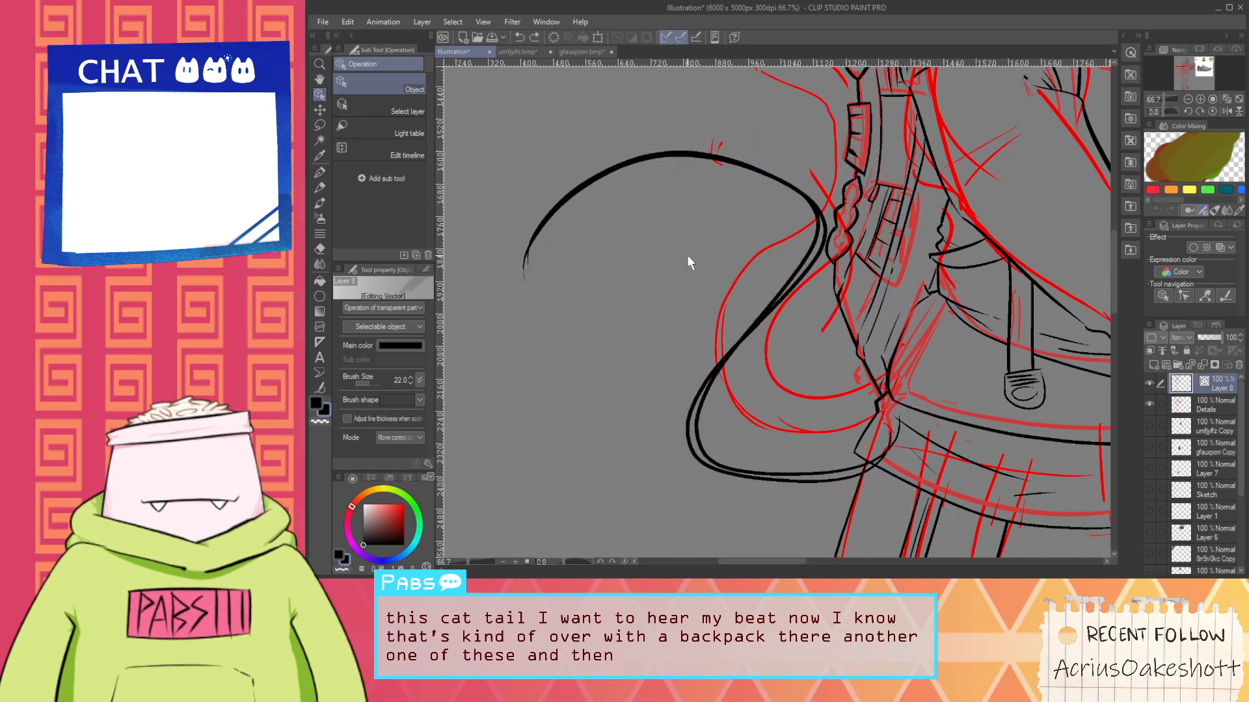
{"action": "left_click", "coordinate": [747, 481]}
{"action": "left_click_drag", "start_coordinate": [747, 481], "coordinate": [707, 492]}
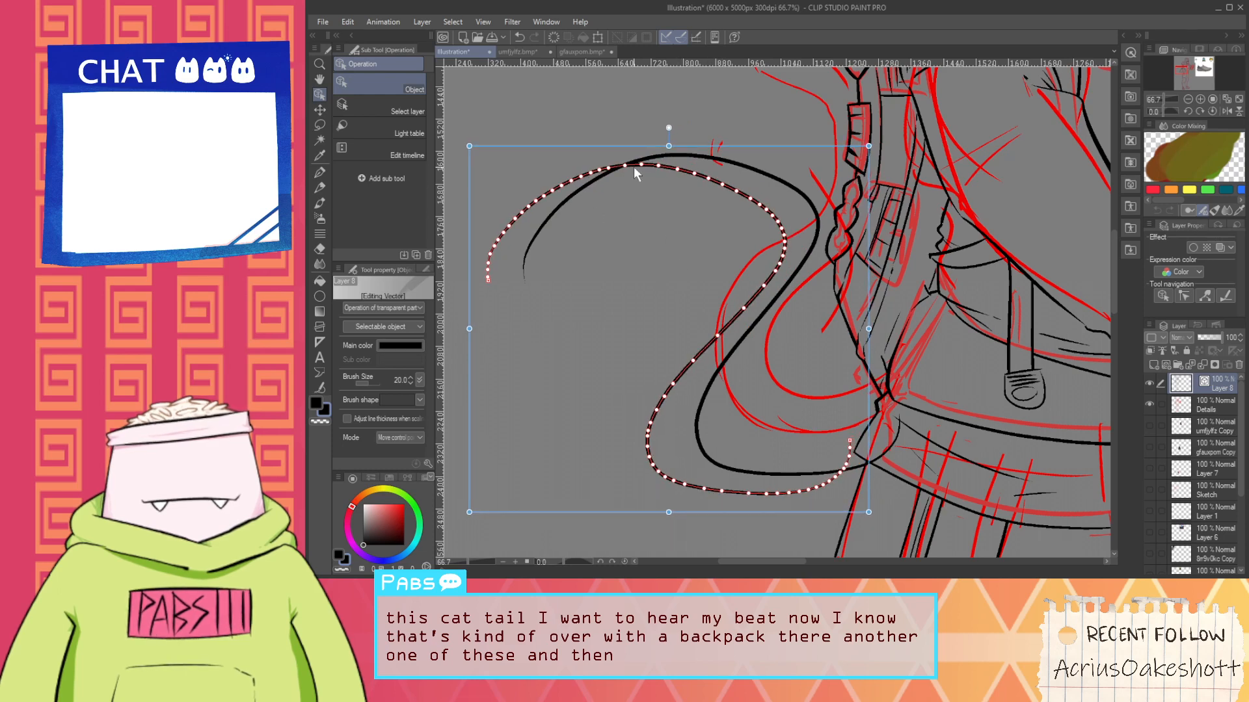
Try reshaping the duplicated tail line by adjusting its height, width and position around the original curve
{"action": "left_click_drag", "start_coordinate": [661, 163], "coordinate": [672, 195]}
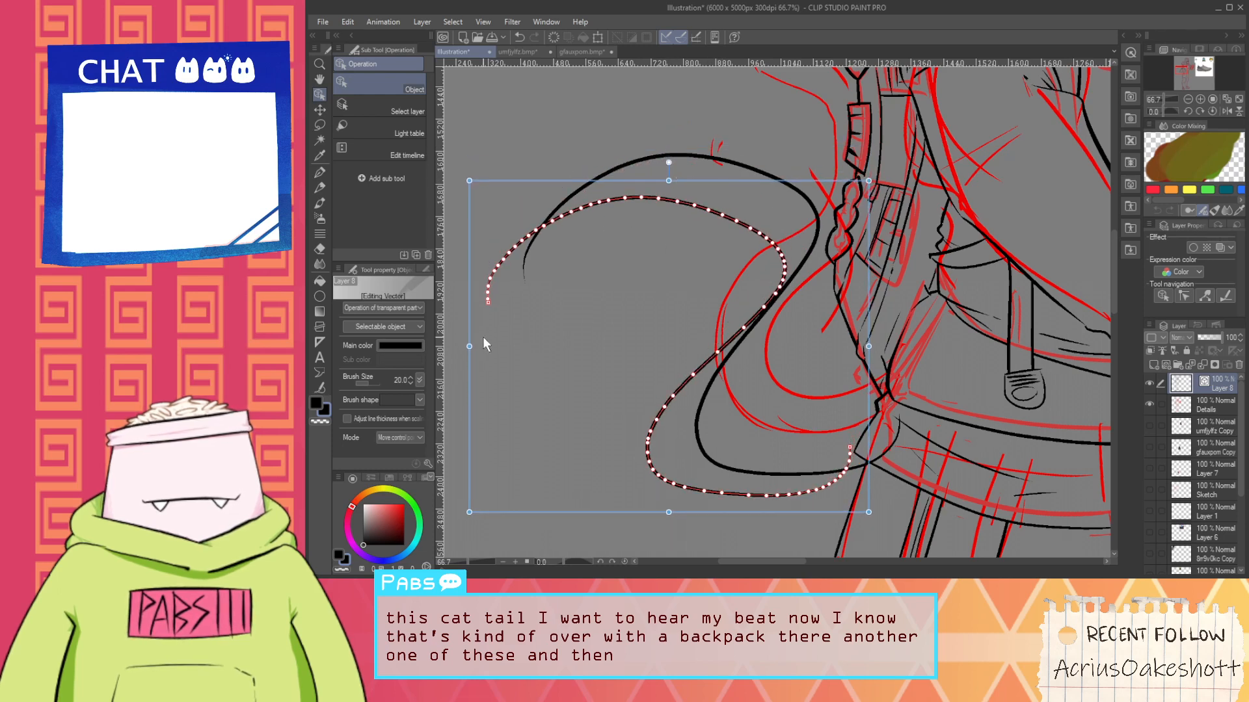
{"action": "left_click_drag", "start_coordinate": [471, 356], "coordinate": [573, 336]}
{"action": "left_click_drag", "start_coordinate": [898, 407], "coordinate": [895, 385]}
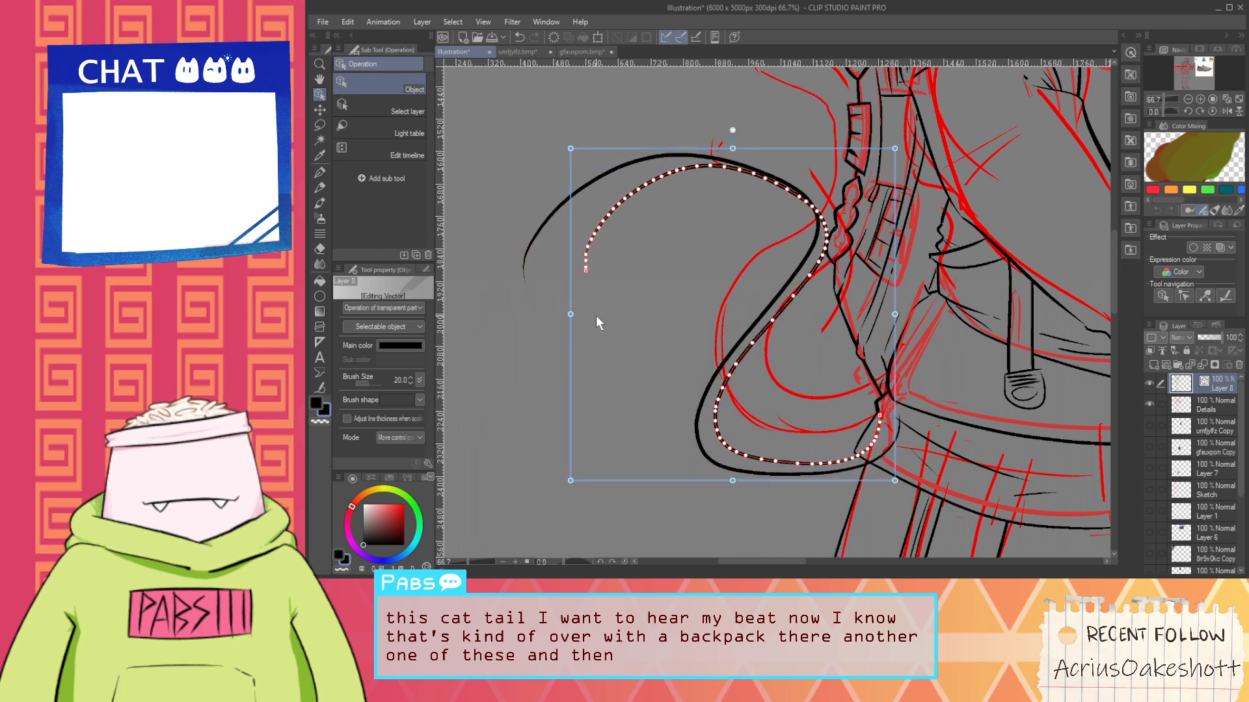
{"action": "left_click_drag", "start_coordinate": [733, 151], "coordinate": [733, 173]}
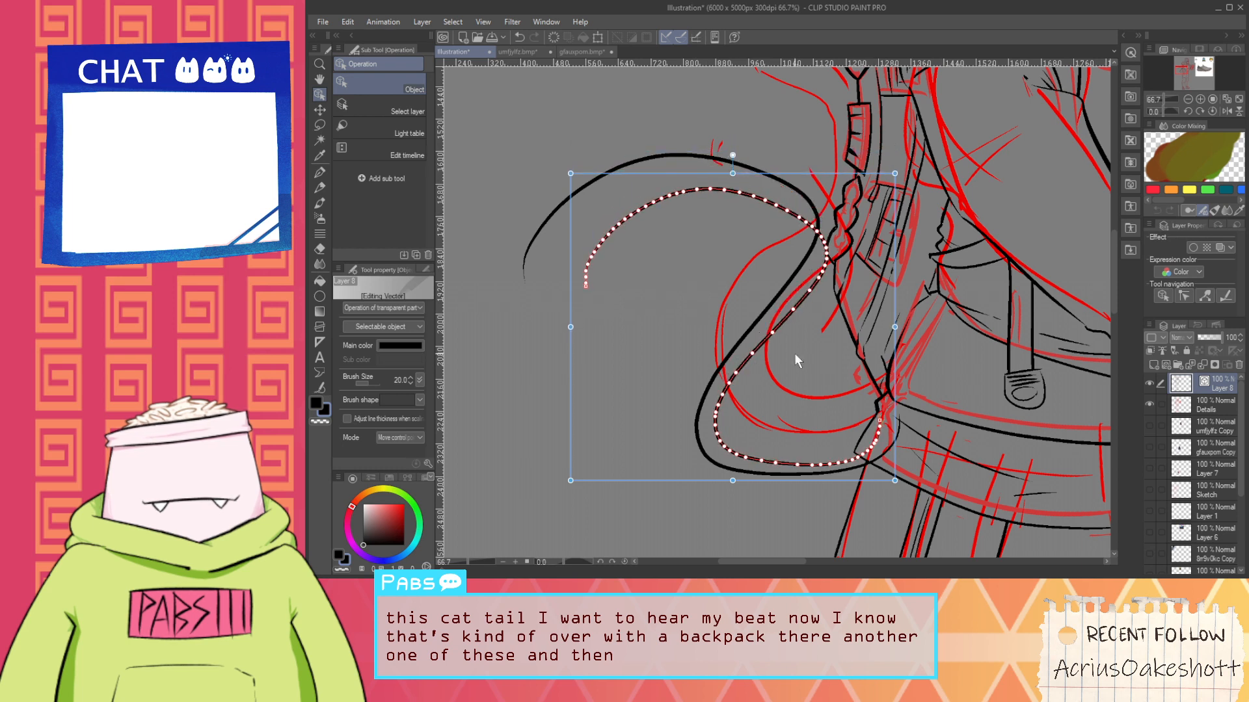
{"action": "left_click_drag", "start_coordinate": [571, 328], "coordinate": [470, 327]}
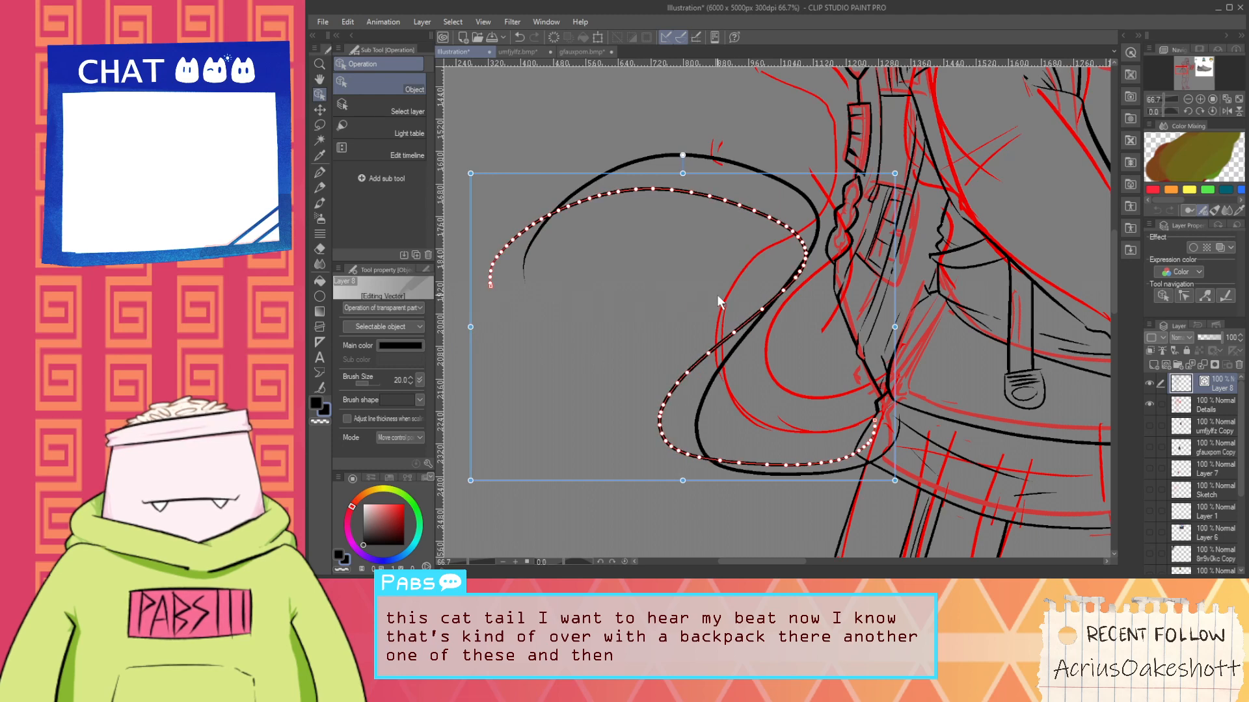
Try to draw a rounded tip and inner edge at the free end of the tail with the G-pen
{"action": "key", "text": "p"}
{"action": "scroll", "coordinate": [597, 200], "scroll_direction": "up", "scroll_amount": 1}
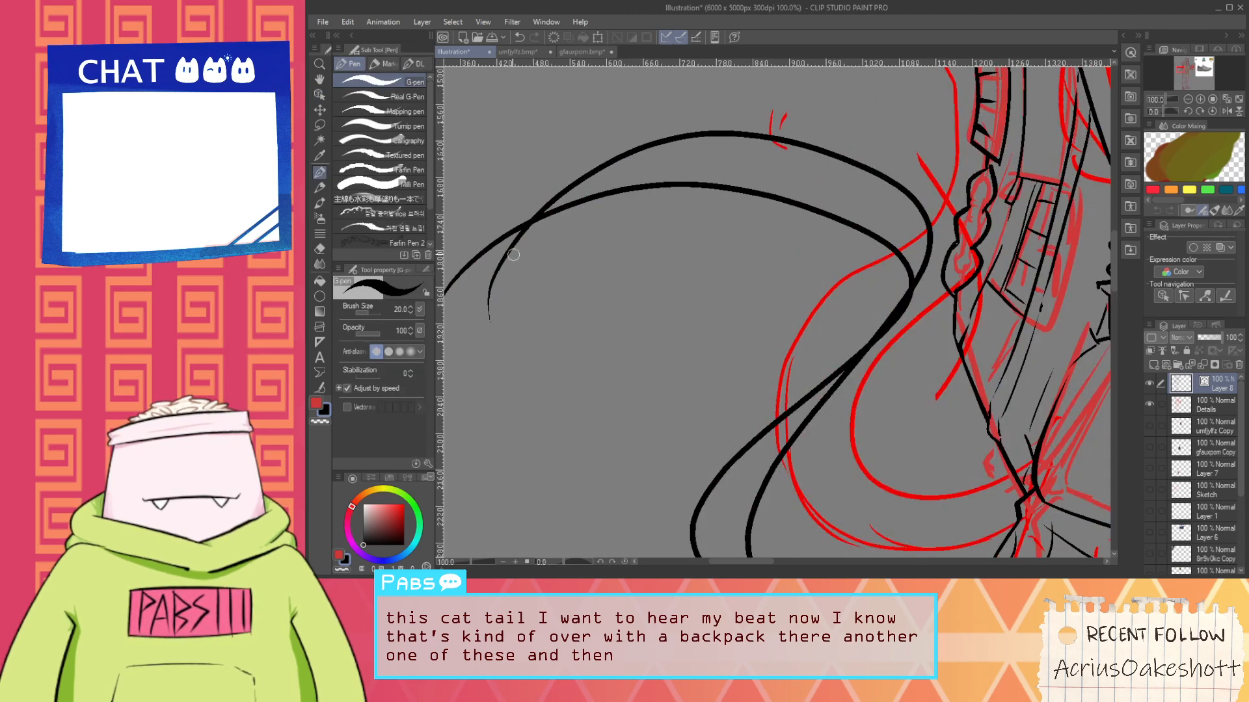
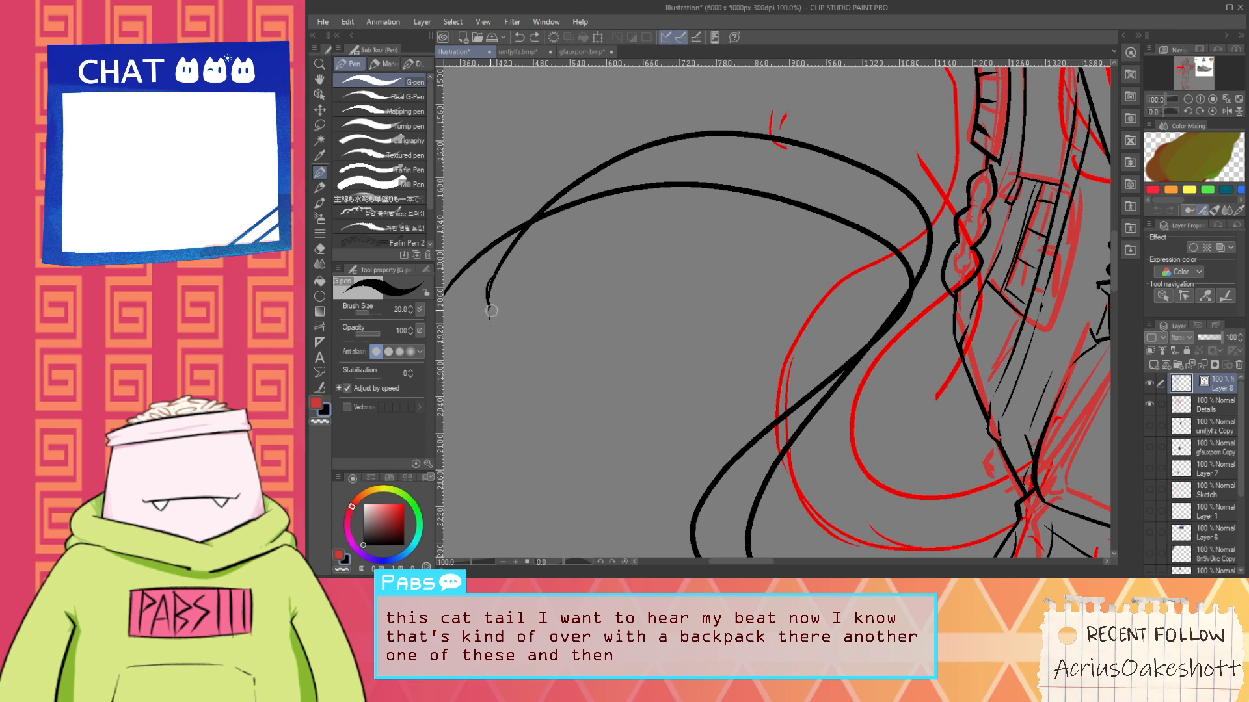
{"action": "left_click_drag", "start_coordinate": [491, 311], "coordinate": [639, 189]}
{"action": "key", "text": "ctrl+z"}
{"action": "left_click_drag", "start_coordinate": [495, 290], "coordinate": [732, 162]}
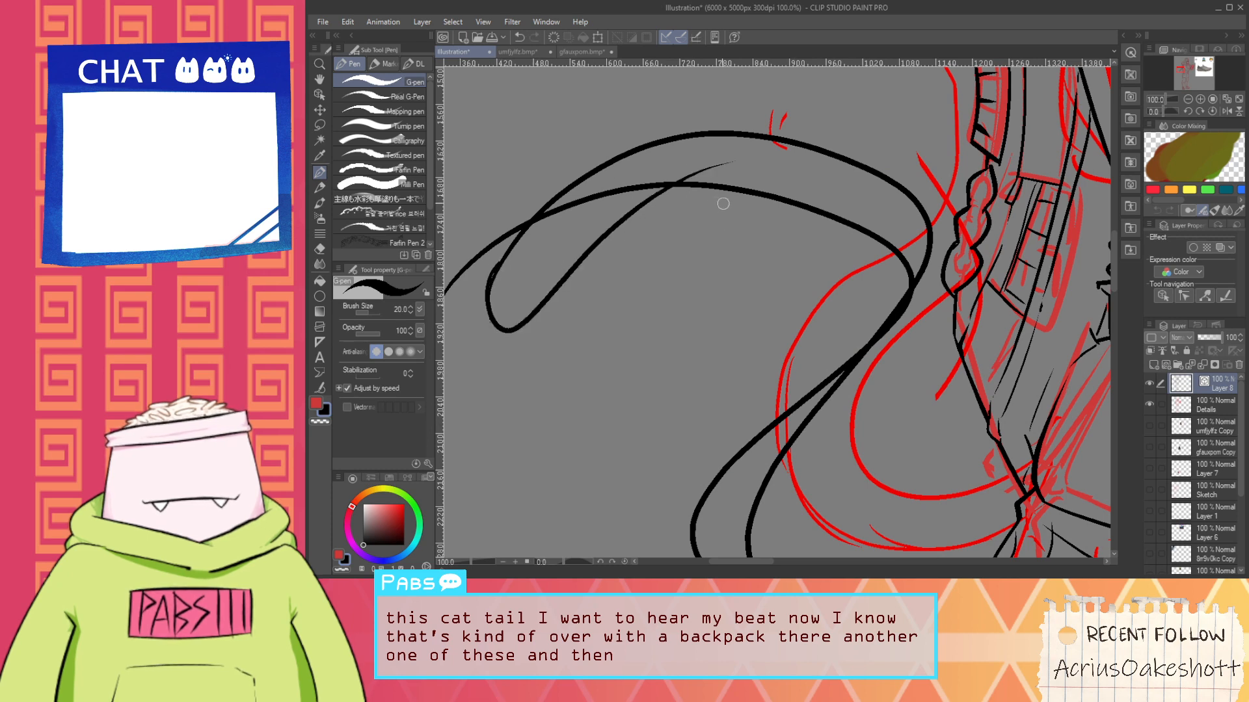
{"action": "key", "text": "ctrl+z"}
{"action": "scroll", "coordinate": [723, 204], "scroll_direction": "down", "scroll_amount": 2}
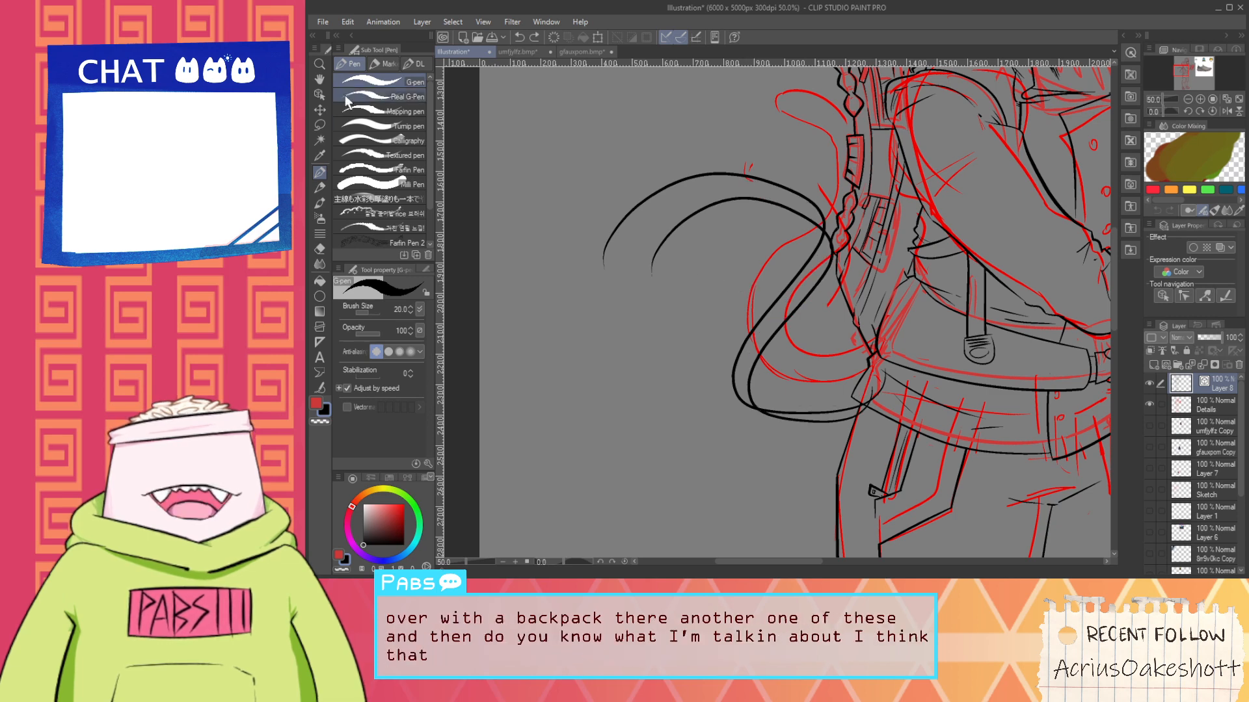
Delete the duplicated tail line, keeping only the original curve
{"action": "key", "text": "o"}
{"action": "left_click", "coordinate": [714, 204]}
{"action": "key", "text": "Delete"}
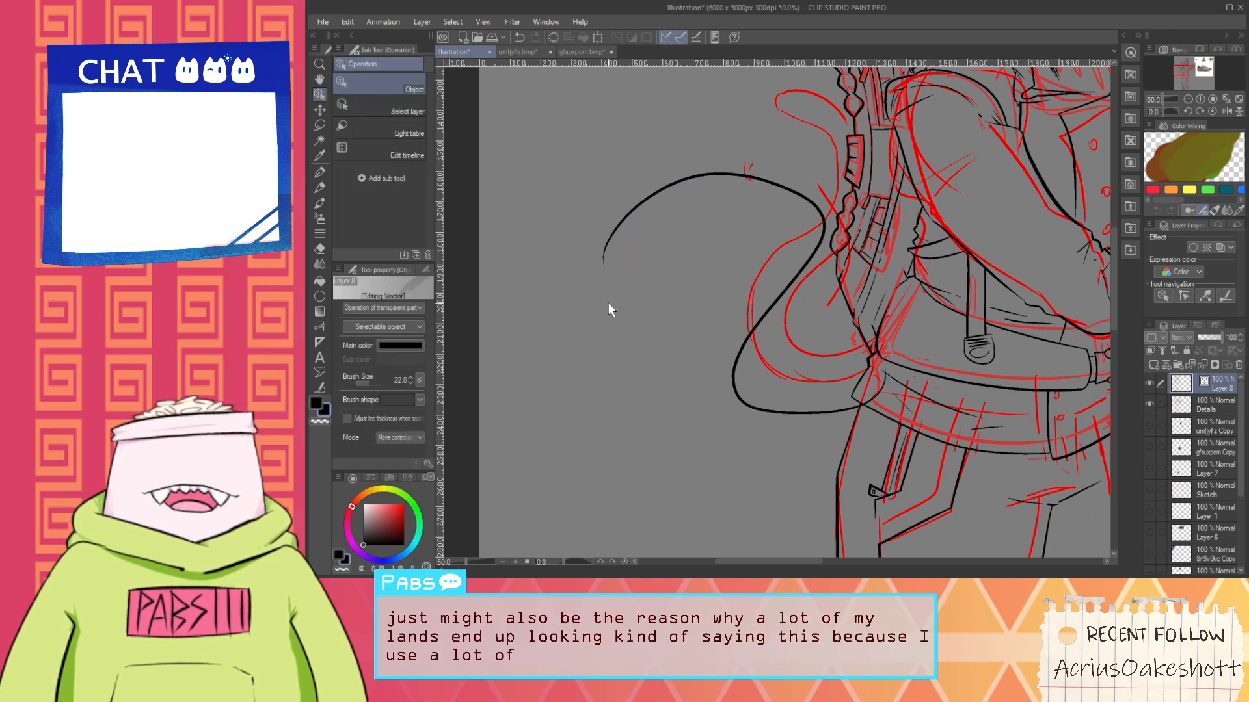
Try to draw a second outline by hand along the outside of the tail's lower bend
{"action": "scroll", "coordinate": [728, 232], "scroll_direction": "up", "scroll_amount": 1}
{"action": "key", "text": "p"}
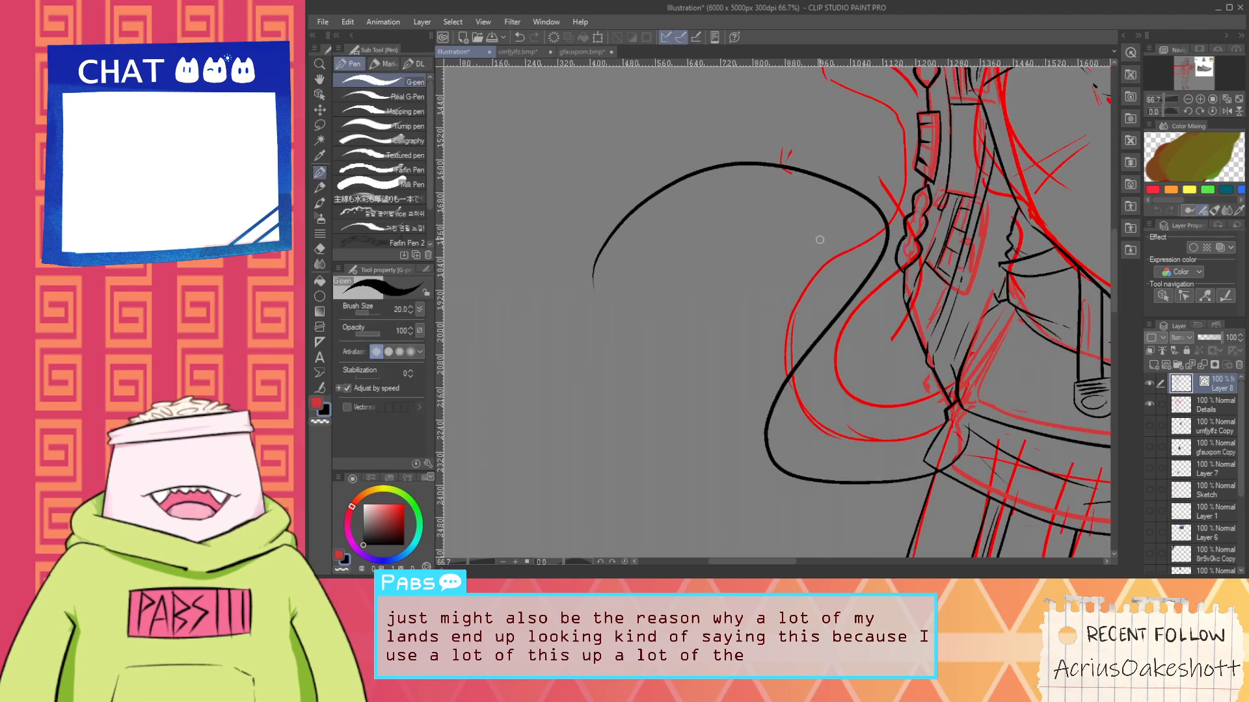
{"action": "mouse_move", "coordinate": [820, 239]}
{"action": "left_mouse_down"}
{"action": "mouse_move", "coordinate": [718, 511]}
{"action": "mouse_move", "coordinate": [804, 301]}
{"action": "left_mouse_up"}
{"action": "key", "text": "ctrl+z"}
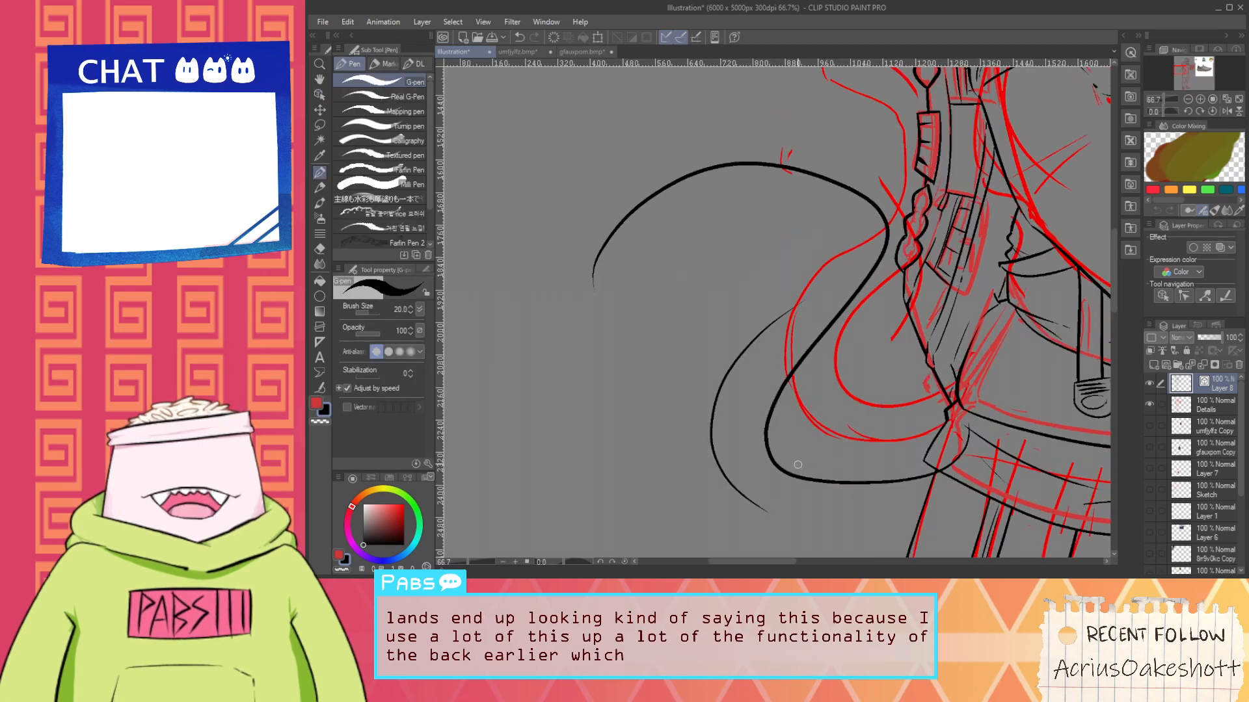
{"action": "key", "text": "ctrl+z"}
Delete the remaining original vector line of the tail
{"action": "left_click", "coordinate": [319, 95]}
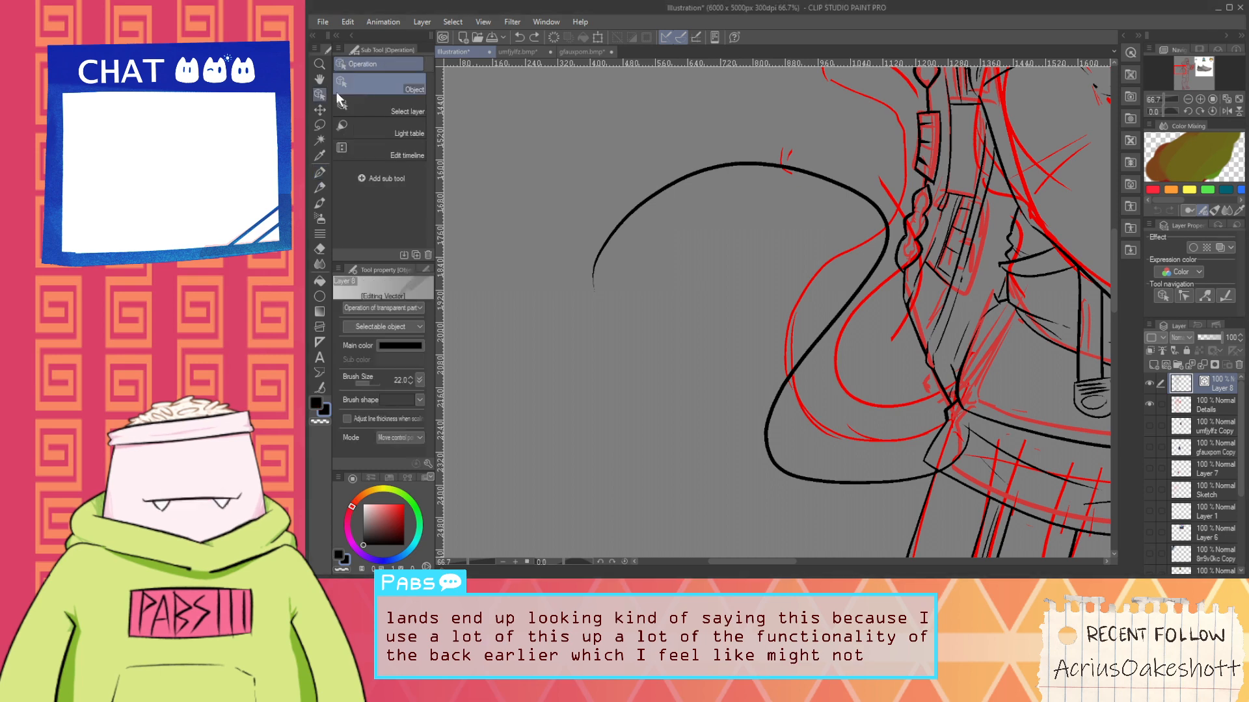
{"action": "left_click_drag", "start_coordinate": [662, 189], "coordinate": [656, 232]}
{"action": "key", "text": "Delete"}
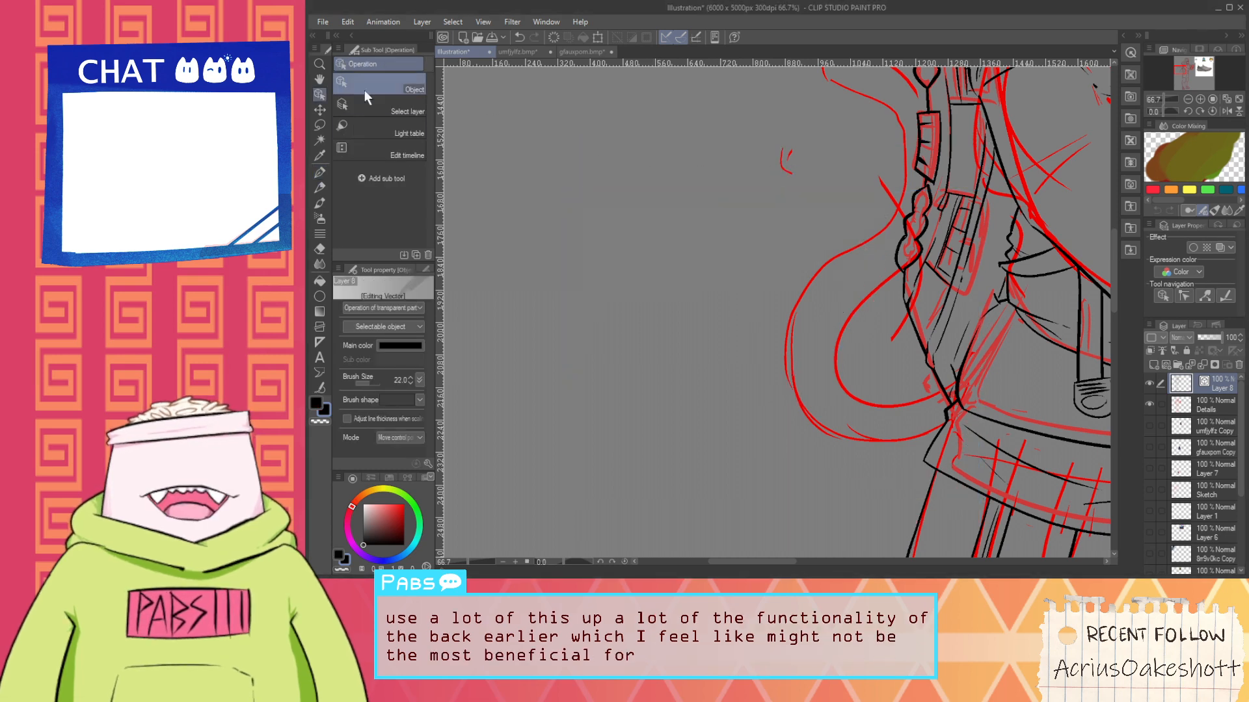
Redraw the first edge of the tail as a freehand S-curve sweeping out from the jacket hem and upward
{"action": "scroll", "coordinate": [479, 270], "scroll_direction": "down", "scroll_amount": 1}
{"action": "key", "text": "space"}
{"action": "left_click_drag", "start_coordinate": [686, 315], "coordinate": [637, 358]}
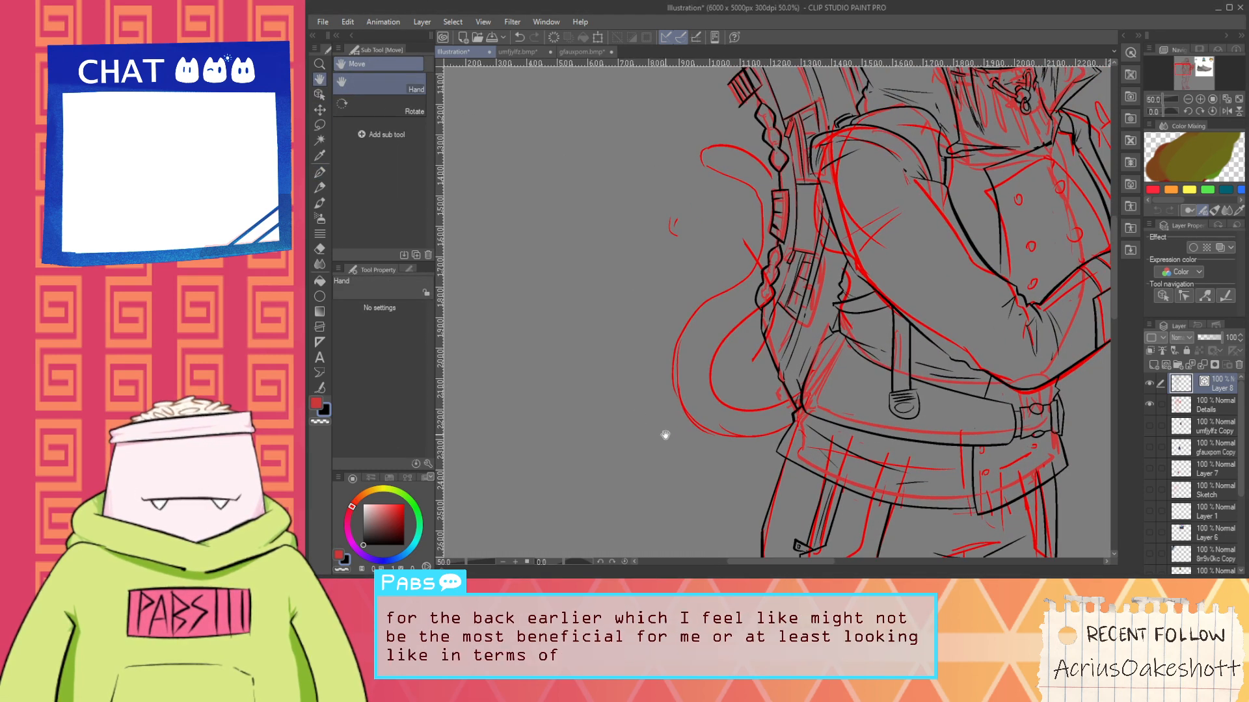
{"action": "key", "text": "p"}
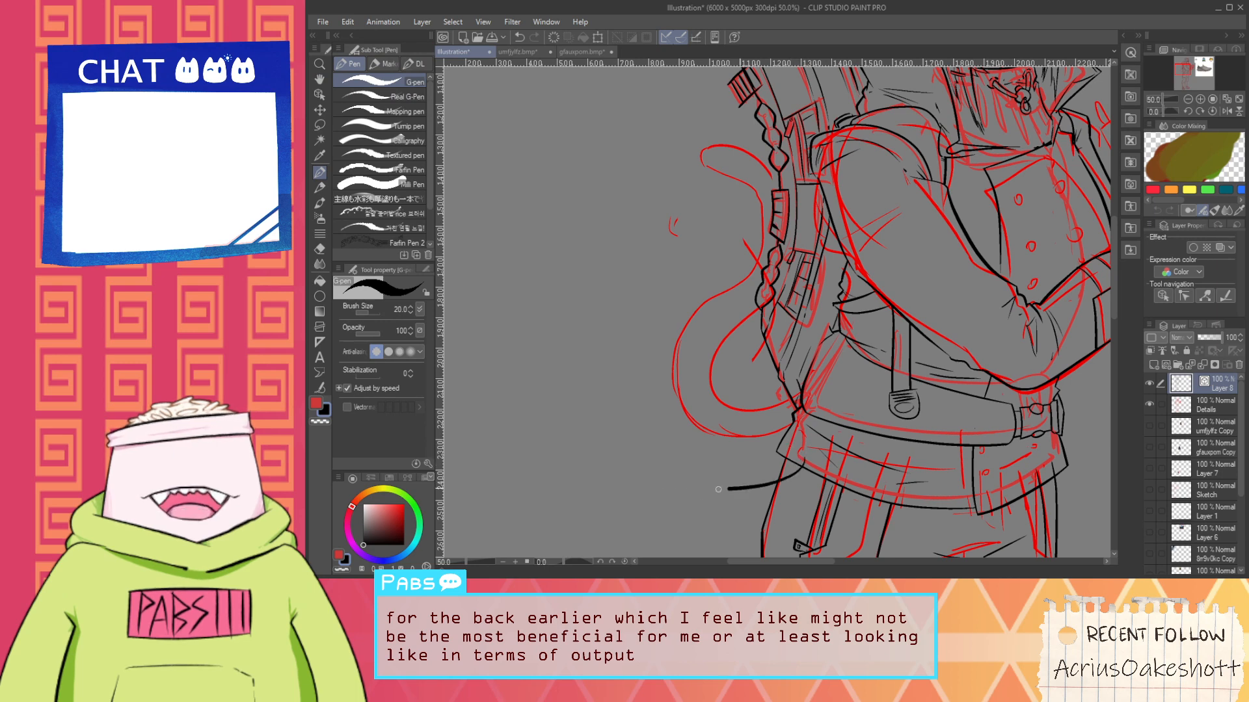
{"action": "left_click_drag", "start_coordinate": [718, 490], "coordinate": [581, 446]}
{"action": "key", "text": "ctrl+z"}
{"action": "mouse_move", "coordinate": [642, 388]}
{"action": "left_mouse_down"}
{"action": "mouse_move", "coordinate": [604, 446]}
{"action": "mouse_move", "coordinate": [828, 445]}
{"action": "left_mouse_up"}
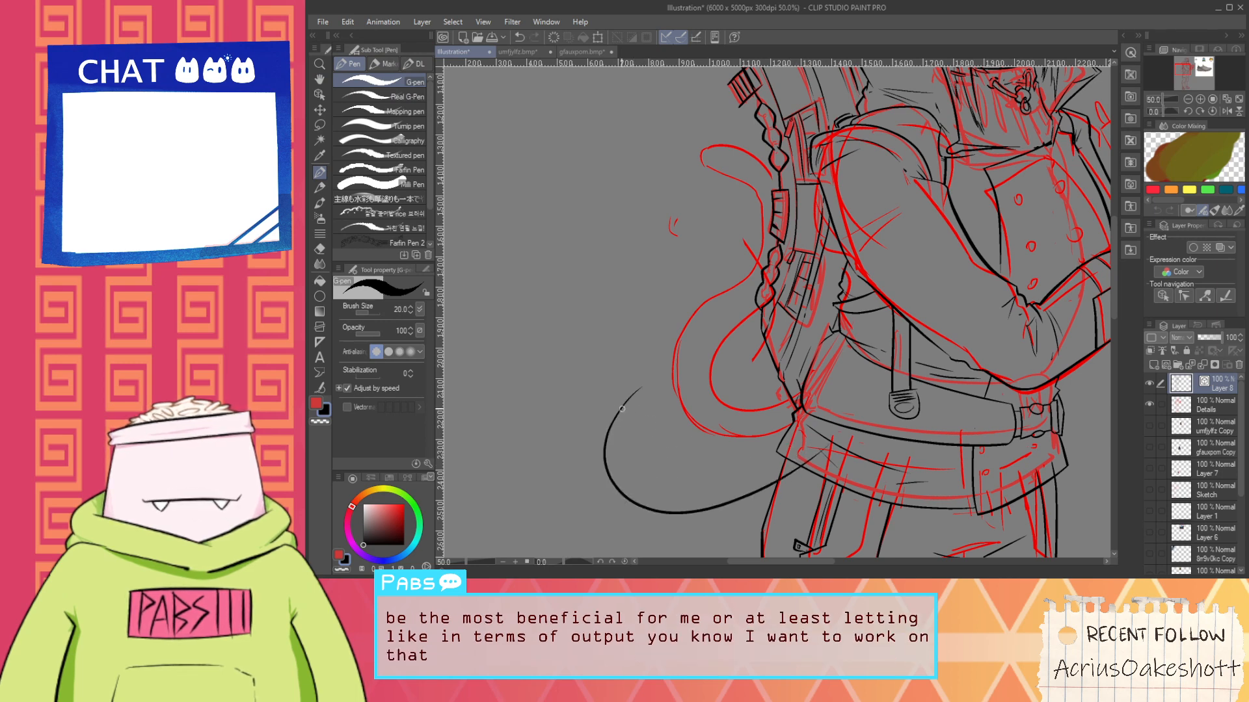
{"action": "mouse_move", "coordinate": [615, 414]}
{"action": "left_mouse_down"}
{"action": "mouse_move", "coordinate": [520, 265]}
{"action": "mouse_move", "coordinate": [592, 222]}
{"action": "left_mouse_up"}
{"action": "key", "text": "ctrl+z"}
Draw the rounded tail tip, looping back over the upper end of the S-curve
{"action": "left_click_drag", "start_coordinate": [512, 261], "coordinate": [671, 231]}
{"action": "key", "text": "ctrl+z"}
{"action": "scroll", "coordinate": [511, 259], "scroll_direction": "up", "scroll_amount": 1}
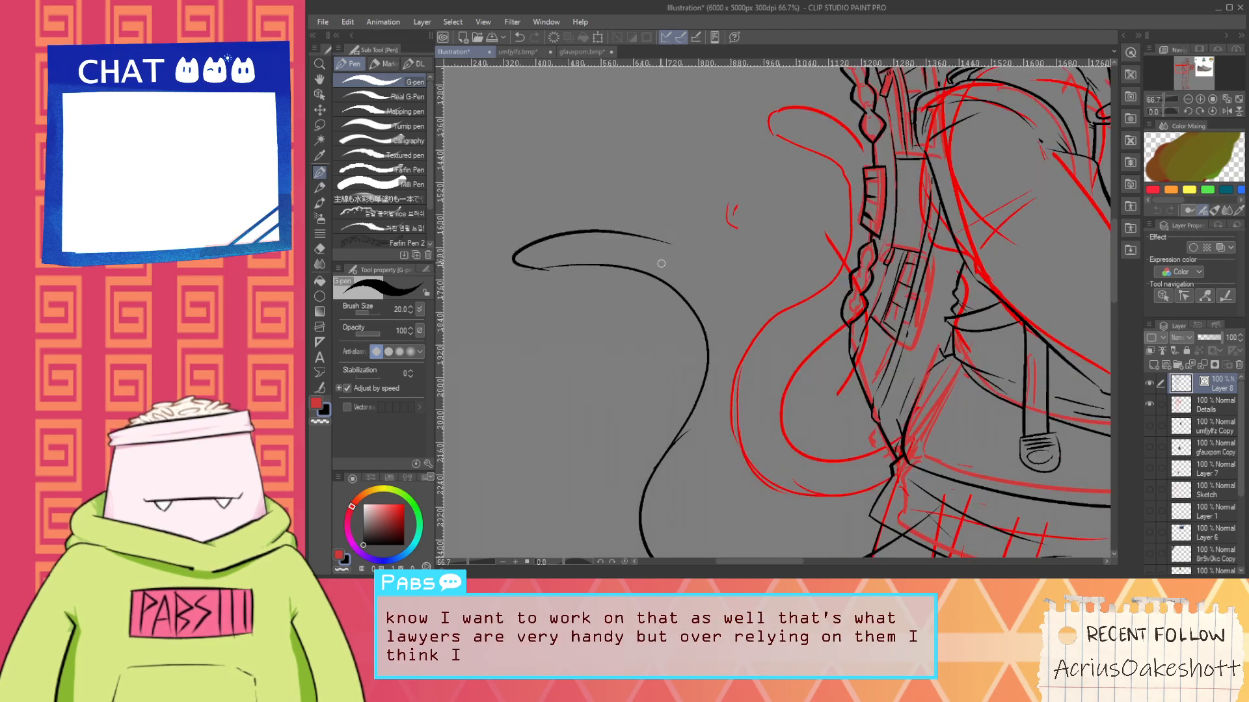
{"action": "key", "text": "ctrl+z"}
{"action": "left_click_drag", "start_coordinate": [556, 270], "coordinate": [673, 232]}
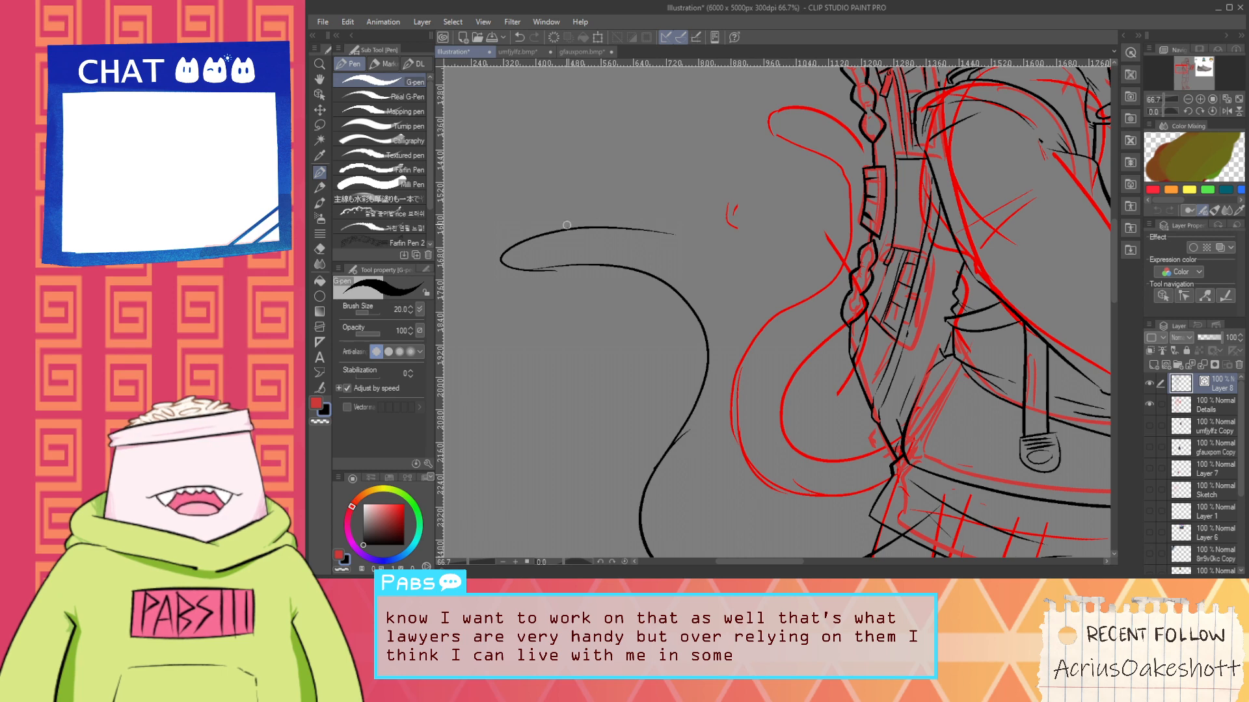
{"action": "key", "text": "ctrl+z"}
Draw the tail's second edge arching from the top of the tip down toward the middle bend, redoing the stroke until it flows
{"action": "mouse_move", "coordinate": [577, 225]}
{"action": "left_mouse_down"}
{"action": "mouse_move", "coordinate": [739, 310]}
{"action": "mouse_move", "coordinate": [694, 242]}
{"action": "mouse_move", "coordinate": [735, 295]}
{"action": "left_mouse_up"}
{"action": "key", "text": "ctrl+z"}
{"action": "left_click_drag", "start_coordinate": [614, 222], "coordinate": [750, 322]}
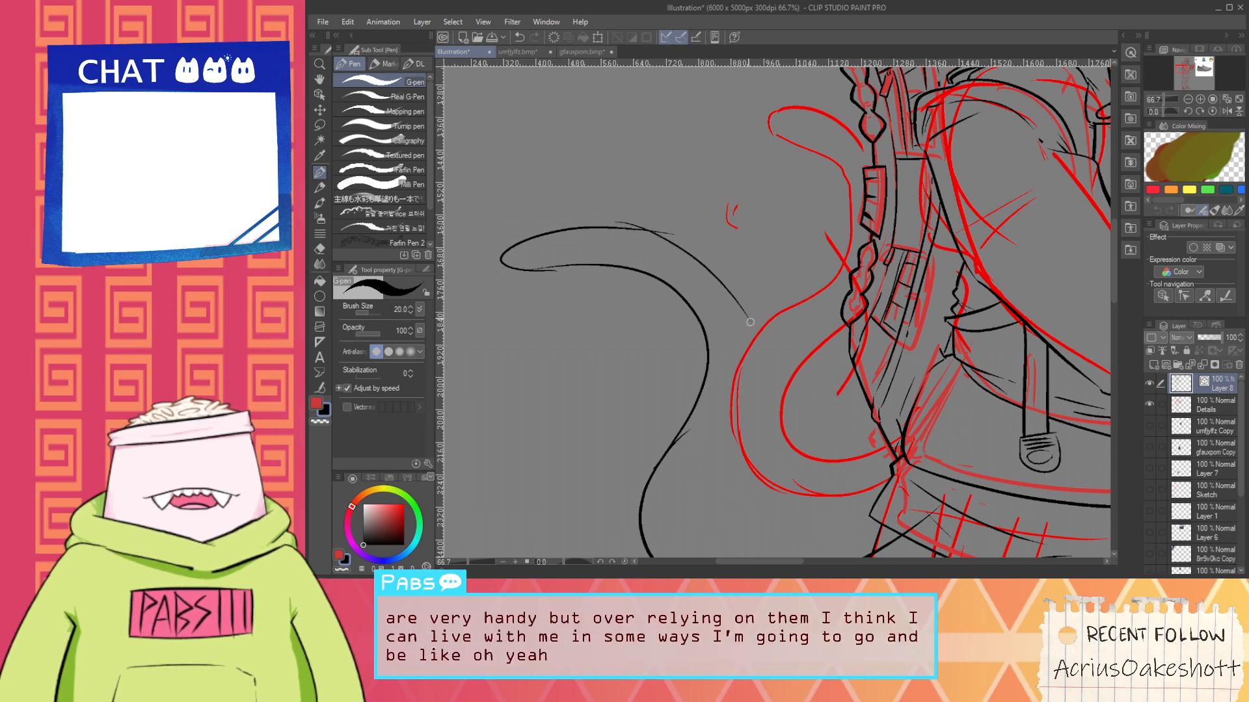
{"action": "key", "text": "ctrl+z"}
{"action": "left_click_drag", "start_coordinate": [585, 225], "coordinate": [758, 316]}
{"action": "key", "text": "ctrl+z"}
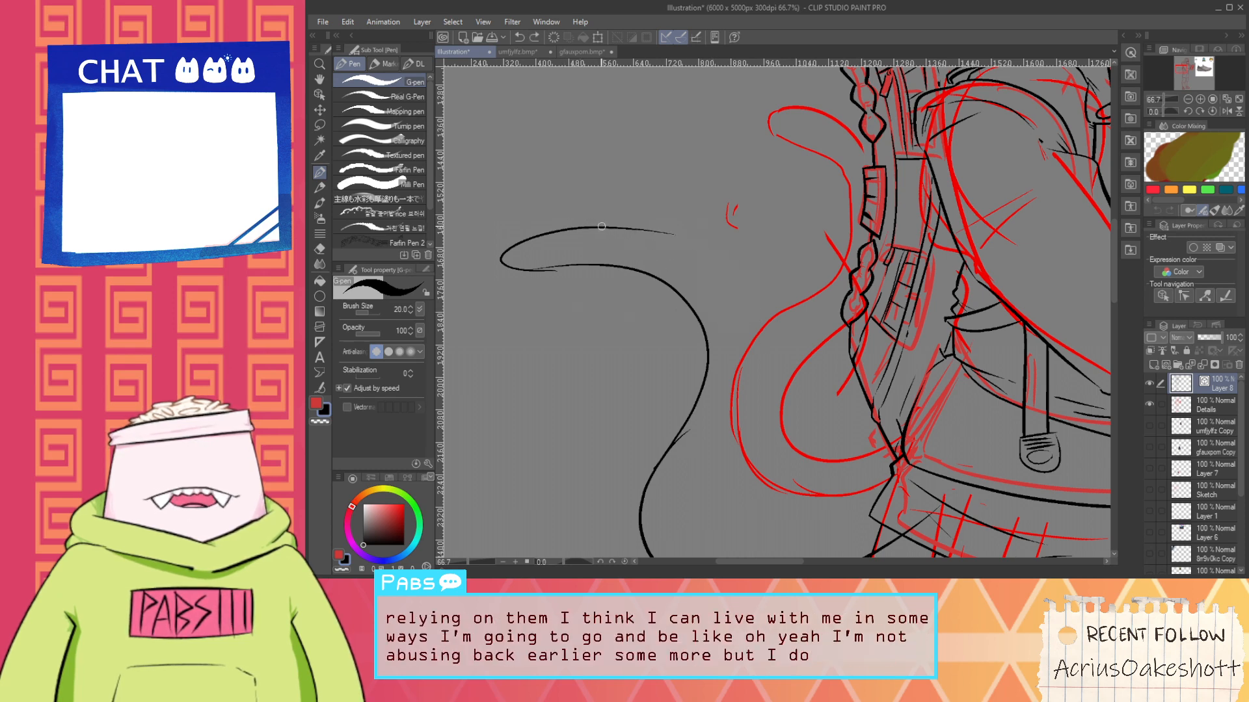
{"action": "key", "text": "ctrl+z"}
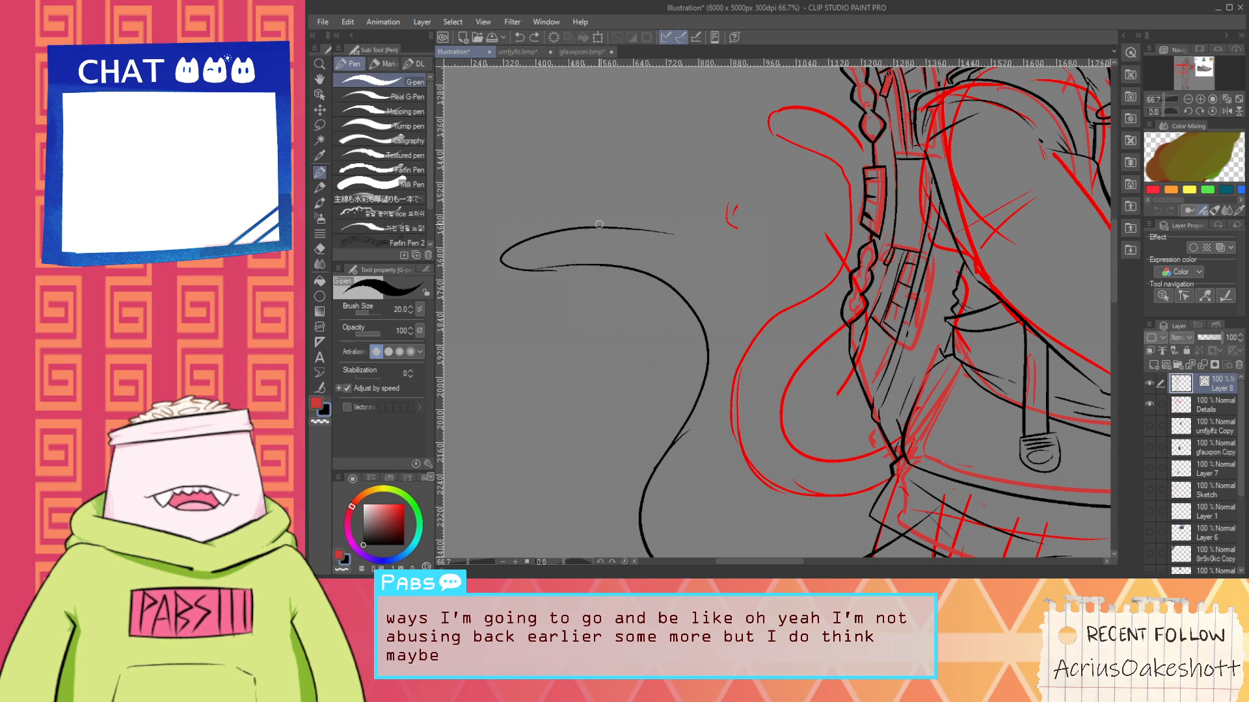
{"action": "left_click_drag", "start_coordinate": [599, 224], "coordinate": [745, 325]}
{"action": "key", "text": "ctrl+z"}
{"action": "left_click_drag", "start_coordinate": [579, 226], "coordinate": [739, 322]}
{"action": "key", "text": "ctrl+z"}
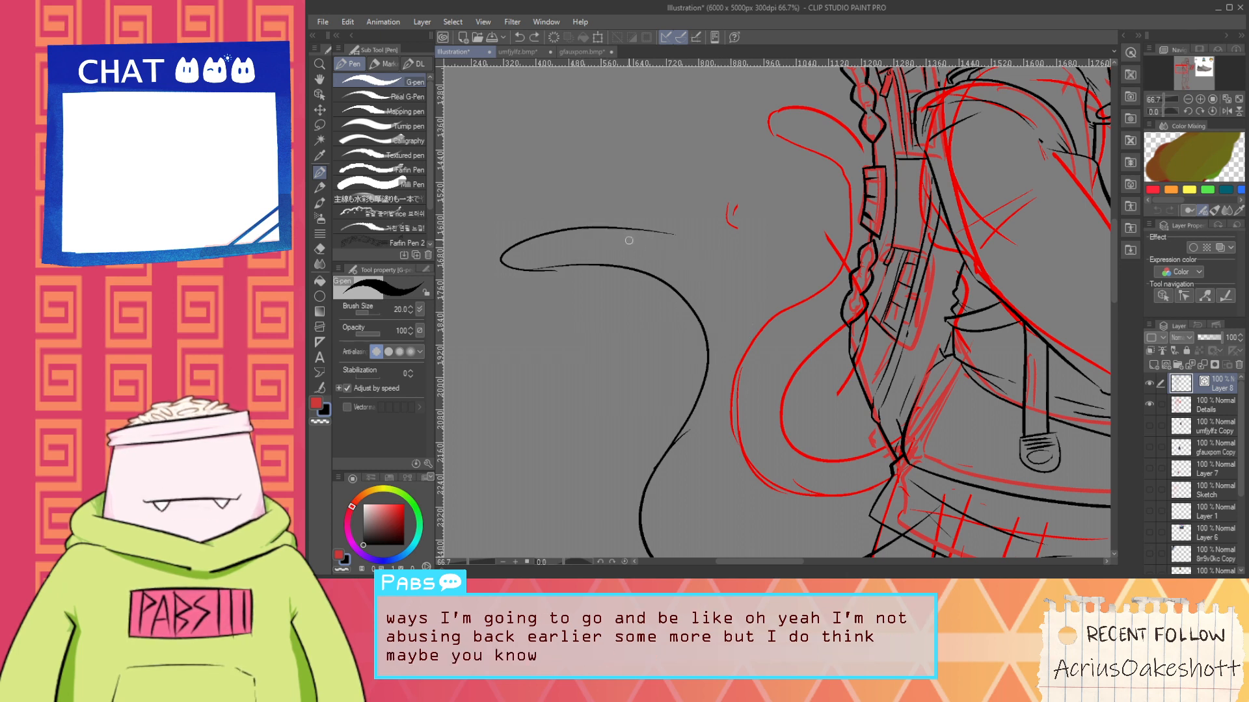
{"action": "mouse_move", "coordinate": [612, 227]}
{"action": "left_mouse_down"}
{"action": "mouse_move", "coordinate": [795, 329]}
{"action": "mouse_move", "coordinate": [801, 348]}
{"action": "left_mouse_up"}
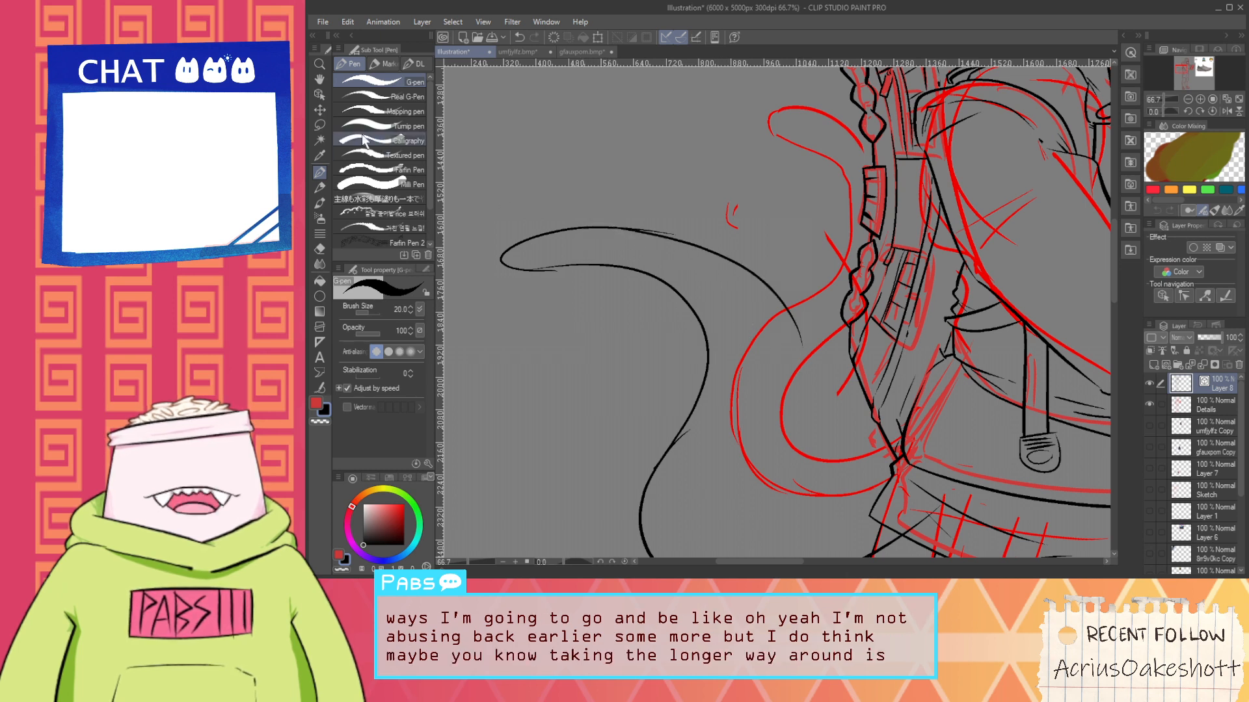
Reshape the newly drawn arching vector line so that it sits closer to the tail's first edge
{"action": "left_click", "coordinate": [319, 94]}
{"action": "left_click", "coordinate": [785, 325]}
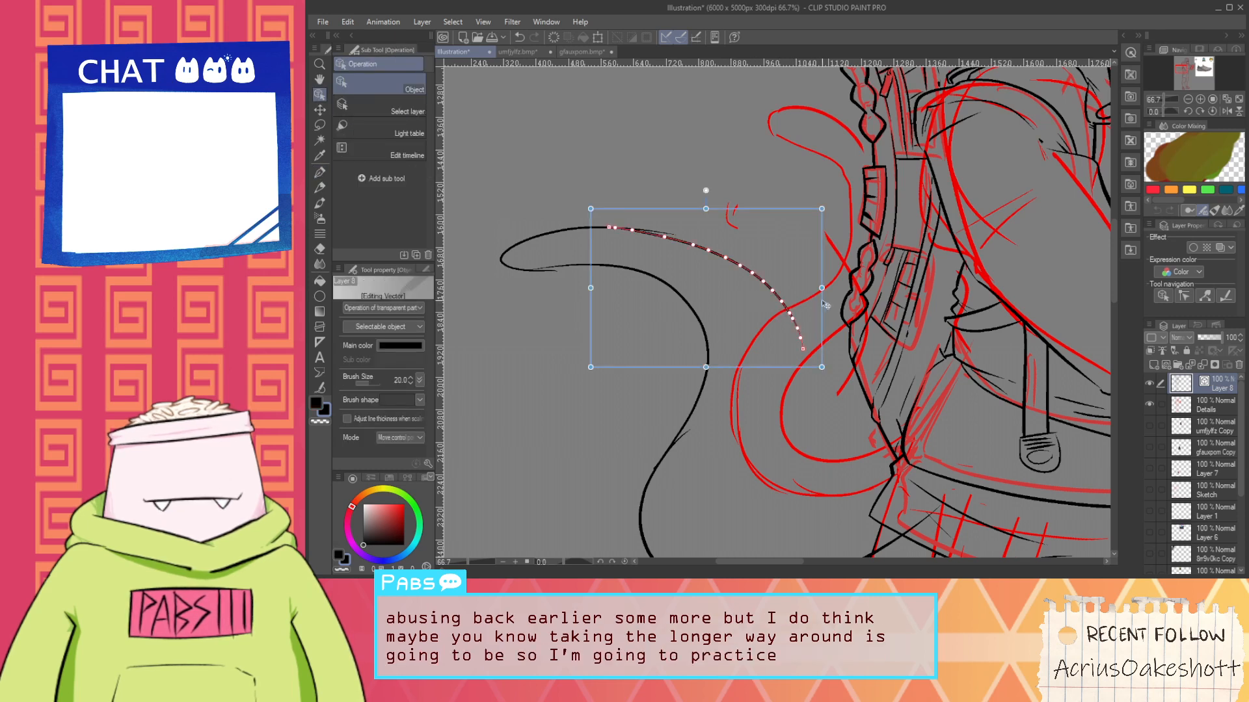
{"action": "left_click_drag", "start_coordinate": [814, 286], "coordinate": [766, 278]}
{"action": "left_click_drag", "start_coordinate": [679, 367], "coordinate": [702, 267]}
Continue the tail's second edge from the end of the arch down through the middle to the lower bend
{"action": "key", "text": "p"}
{"action": "key", "text": "space"}
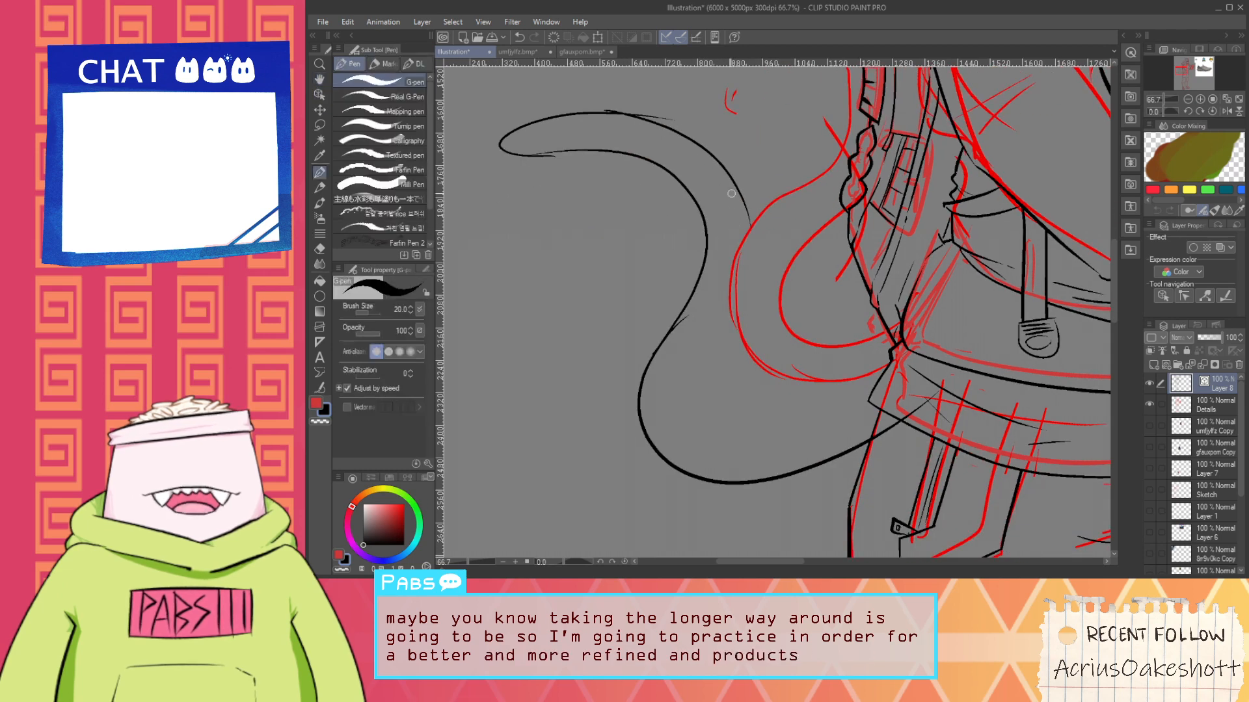
{"action": "left_click_drag", "start_coordinate": [748, 227], "coordinate": [672, 391]}
{"action": "key", "text": "ctrl+z"}
{"action": "left_click_drag", "start_coordinate": [750, 205], "coordinate": [656, 446]}
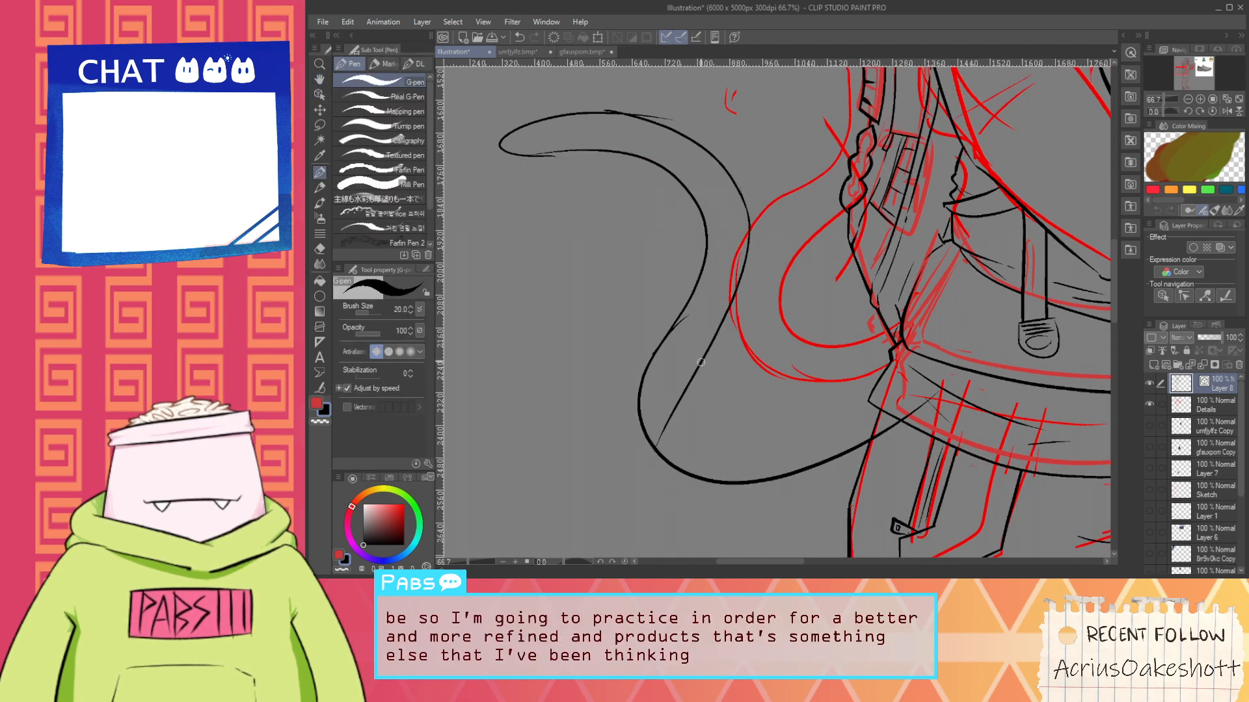
Draw the tail's inner edge from the lower bend to the jacket hem, redoing the stroke until it flows
{"action": "mouse_move", "coordinate": [693, 358]}
{"action": "left_mouse_down"}
{"action": "mouse_move", "coordinate": [699, 426]}
{"action": "mouse_move", "coordinate": [827, 422]}
{"action": "left_mouse_up"}
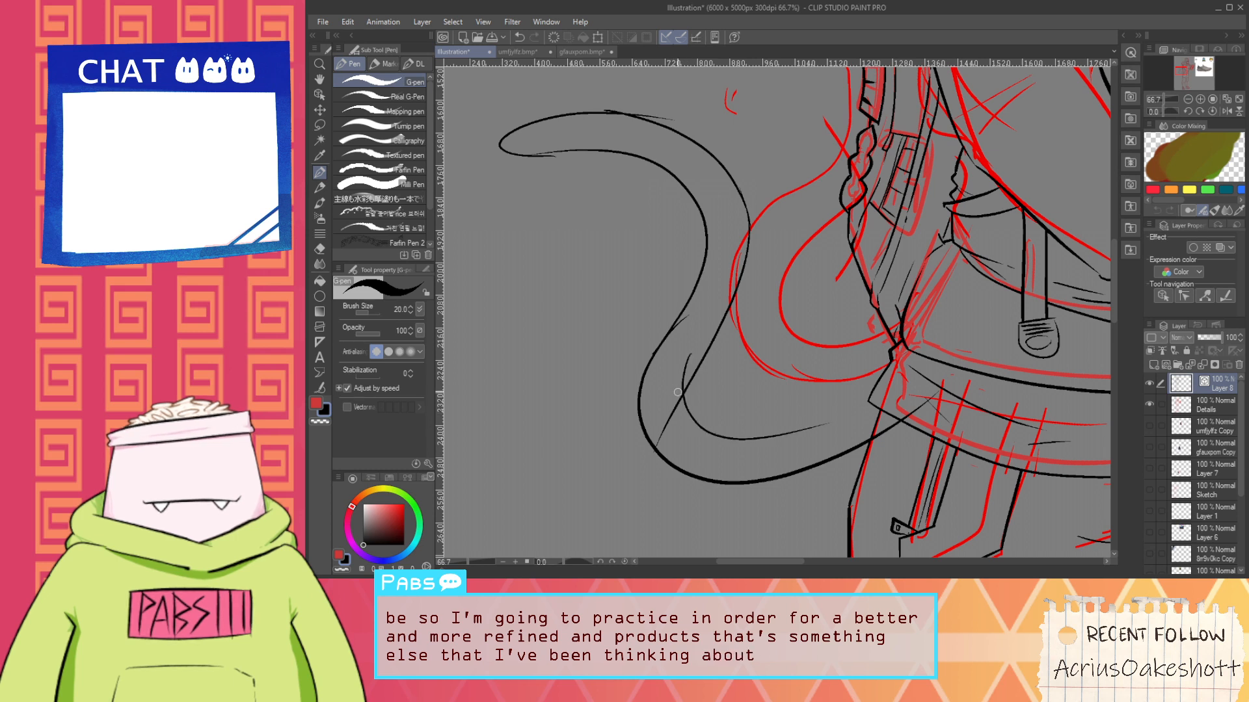
{"action": "key", "text": "ctrl+z"}
{"action": "left_click_drag", "start_coordinate": [682, 396], "coordinate": [774, 441]}
{"action": "key", "text": "ctrl+z"}
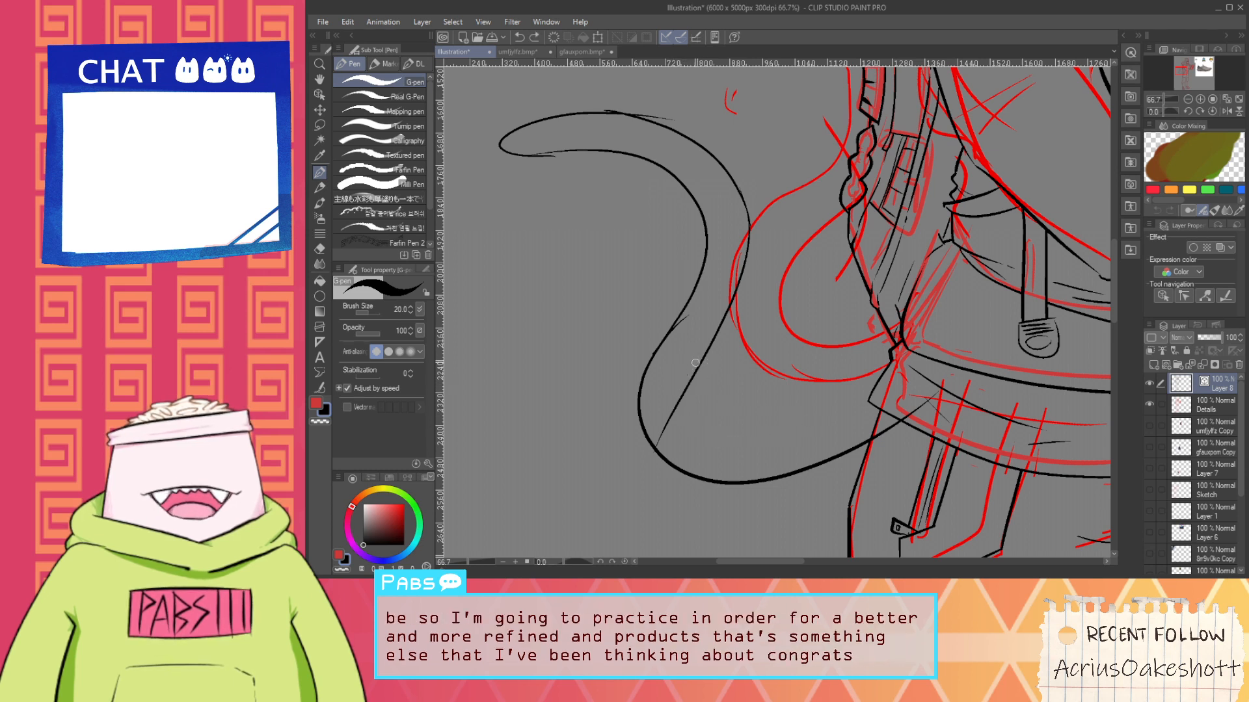
{"action": "mouse_move", "coordinate": [694, 361]}
{"action": "left_mouse_down"}
{"action": "mouse_move", "coordinate": [726, 457]}
{"action": "mouse_move", "coordinate": [680, 393]}
{"action": "mouse_move", "coordinate": [904, 431]}
{"action": "left_mouse_up"}
{"action": "key", "text": "ctrl+z"}
{"action": "key", "text": "ctrl+z"}
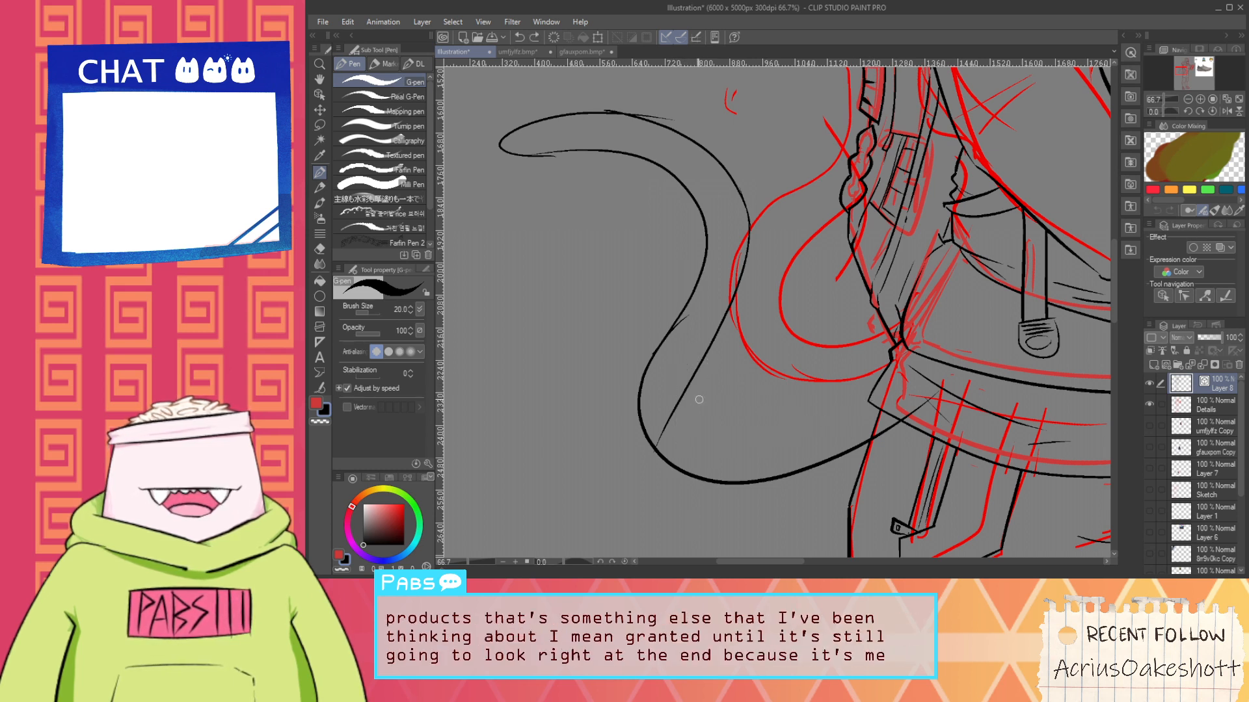
{"action": "left_click_drag", "start_coordinate": [672, 393], "coordinate": [840, 393]}
{"action": "key", "text": "ctrl+z"}
{"action": "left_click_drag", "start_coordinate": [711, 423], "coordinate": [904, 400]}
{"action": "key", "text": "ctrl+z"}
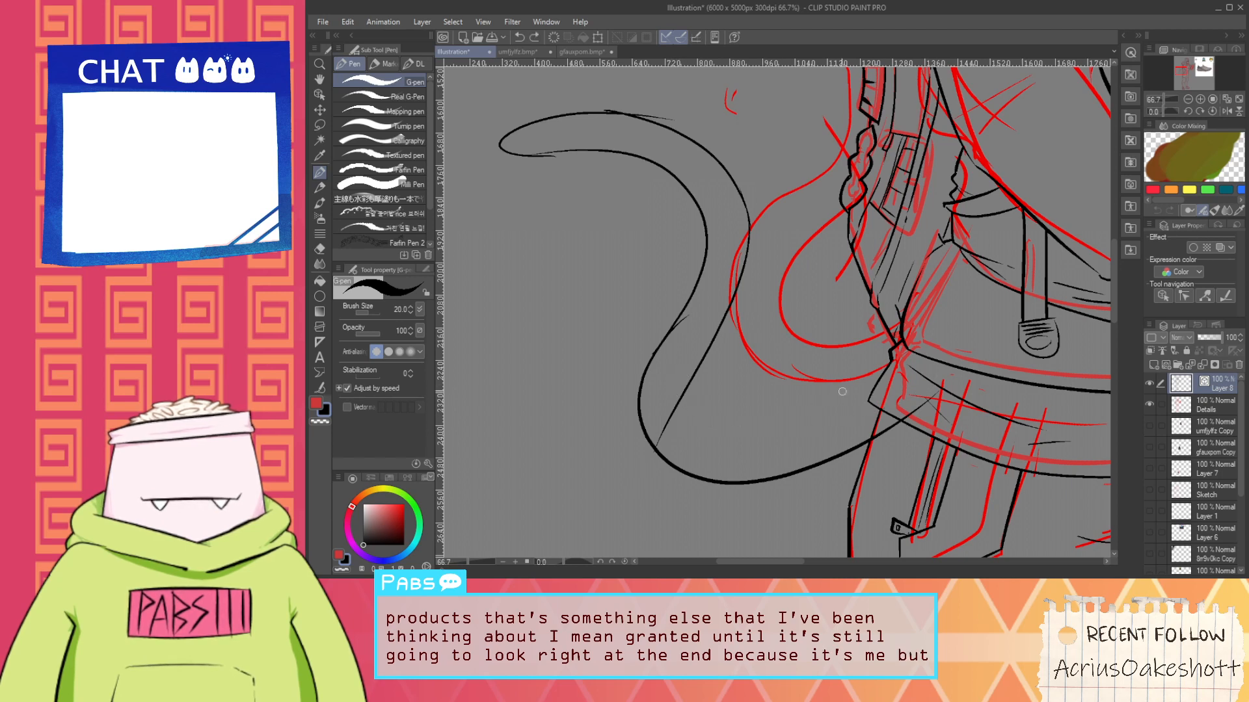
{"action": "left_click_drag", "start_coordinate": [683, 390], "coordinate": [871, 440]}
{"action": "key", "text": "ctrl+z"}
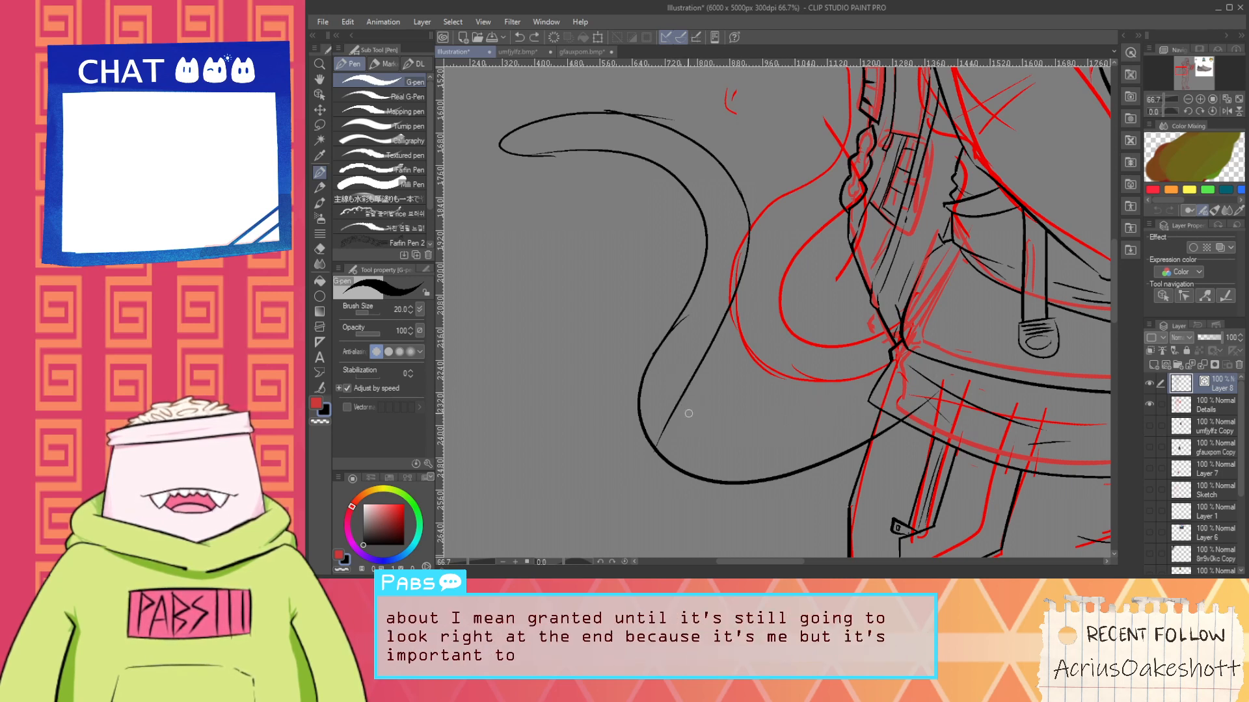
{"action": "mouse_move", "coordinate": [697, 365]}
{"action": "left_mouse_down"}
{"action": "mouse_move", "coordinate": [714, 422]}
{"action": "mouse_move", "coordinate": [875, 381]}
{"action": "left_mouse_up"}
Trim the overshooting tail line ends at the jacket hem and the lower bend with the Vector eraser
{"action": "key", "text": "e"}
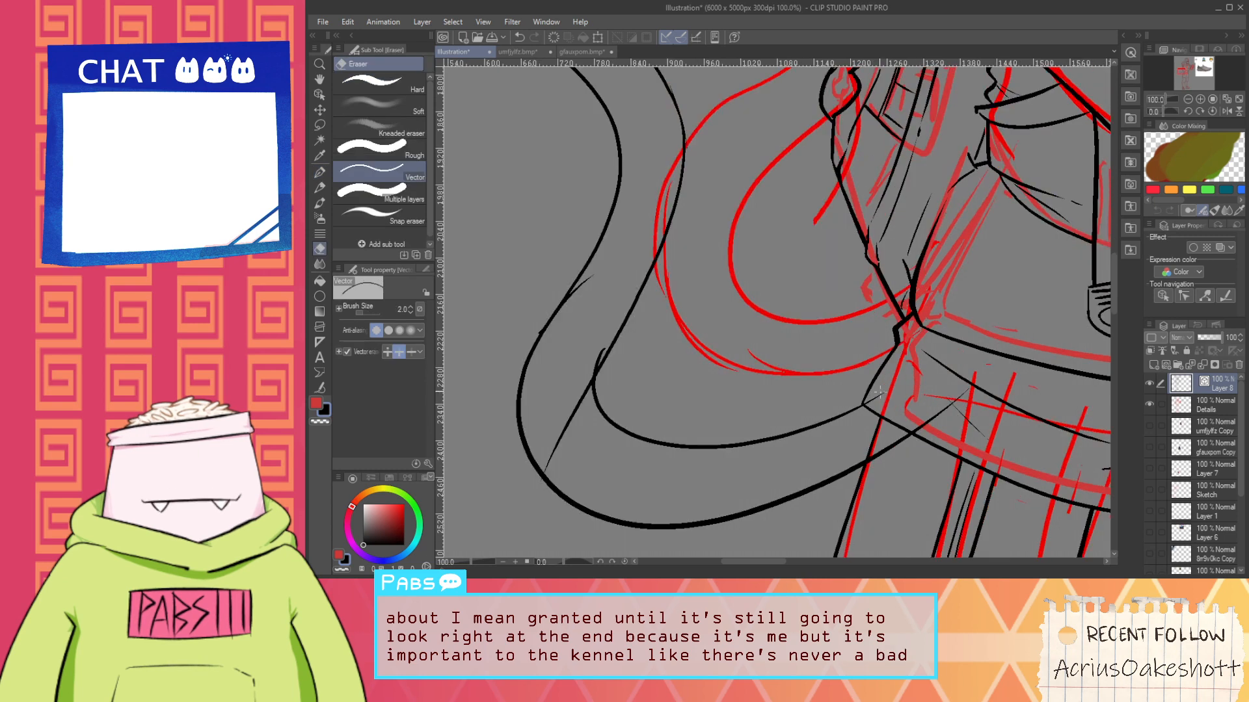
{"action": "scroll", "coordinate": [882, 392], "scroll_direction": "up", "scroll_amount": 1}
{"action": "scroll", "coordinate": [874, 450], "scroll_direction": "up", "scroll_amount": 1}
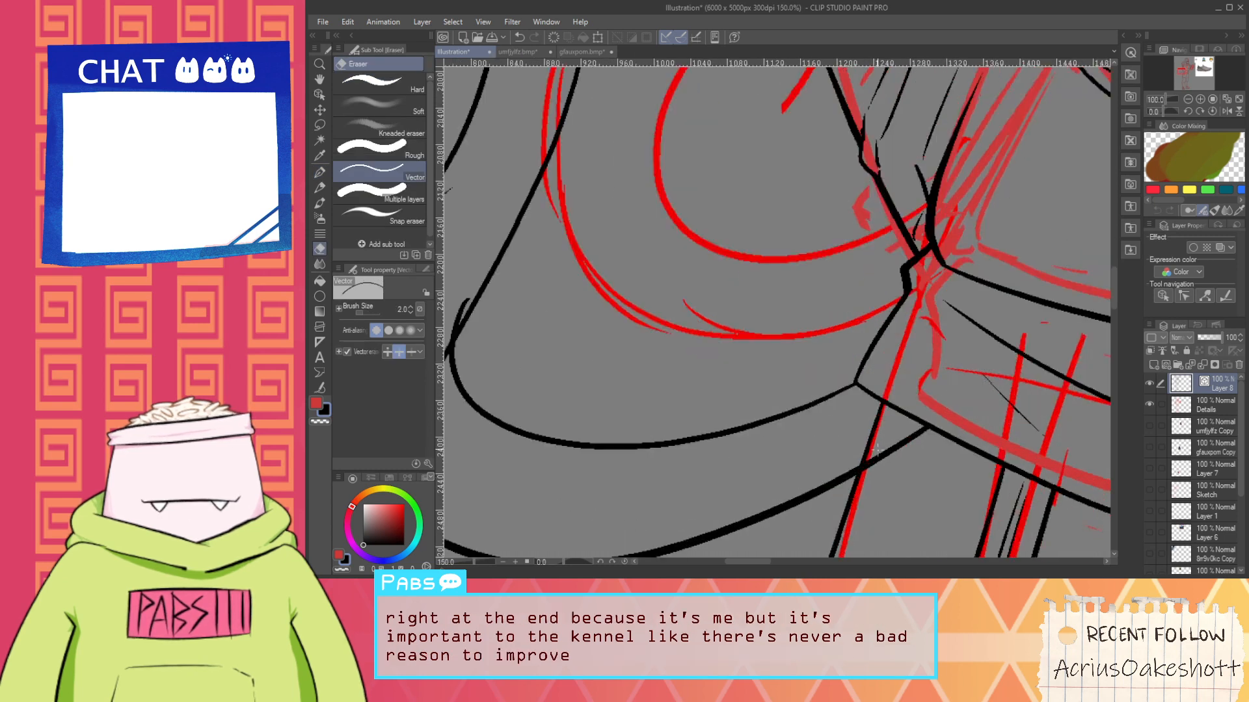
{"action": "left_click_drag", "start_coordinate": [889, 447], "coordinate": [883, 460]}
{"action": "scroll", "coordinate": [841, 456], "scroll_direction": "down", "scroll_amount": 1}
{"action": "left_click_drag", "start_coordinate": [579, 364], "coordinate": [588, 366]}
{"action": "key", "text": "ctrl+z"}
Erase the stray line ends along the outer edge of the tail's middle section
{"action": "scroll", "coordinate": [582, 371], "scroll_direction": "up", "scroll_amount": 1}
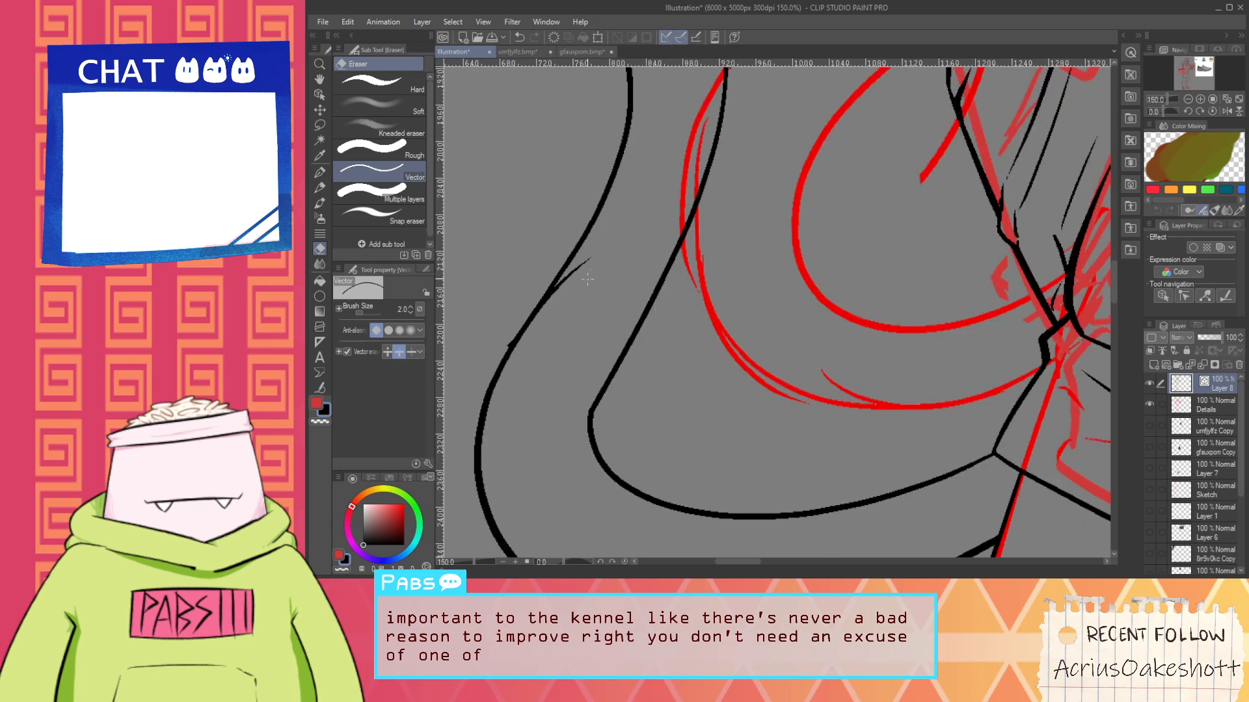
{"action": "scroll", "coordinate": [532, 325], "scroll_direction": "up", "scroll_amount": 1}
{"action": "key", "text": "p"}
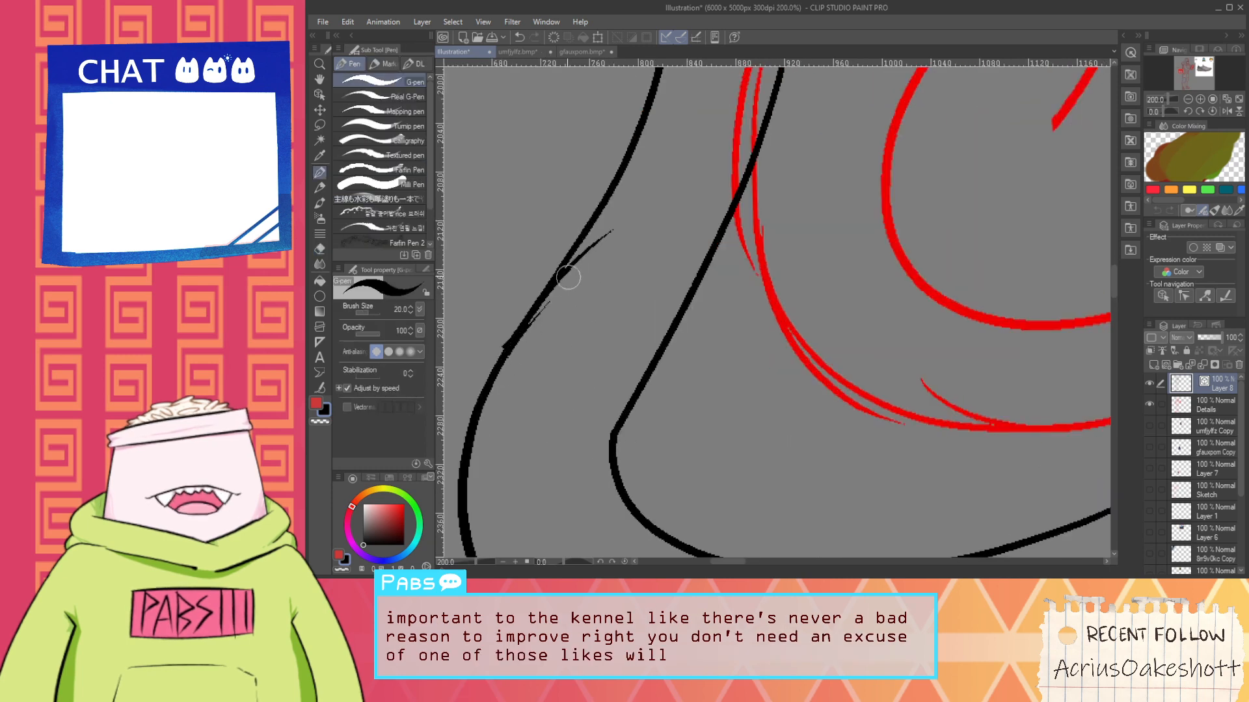
{"action": "key", "text": "e"}
{"action": "left_click_drag", "start_coordinate": [587, 238], "coordinate": [601, 252]}
{"action": "left_click_drag", "start_coordinate": [500, 341], "coordinate": [508, 349]}
{"action": "key", "text": "ctrl+z"}
Erase the overshooting line ends on top of the tail's upper arch and beneath its rounded tip
{"action": "scroll", "coordinate": [510, 331], "scroll_direction": "down", "scroll_amount": 3}
{"action": "key", "text": "space"}
{"action": "left_click_drag", "start_coordinate": [521, 201], "coordinate": [621, 403]}
{"action": "scroll", "coordinate": [681, 344], "scroll_direction": "up", "scroll_amount": 2}
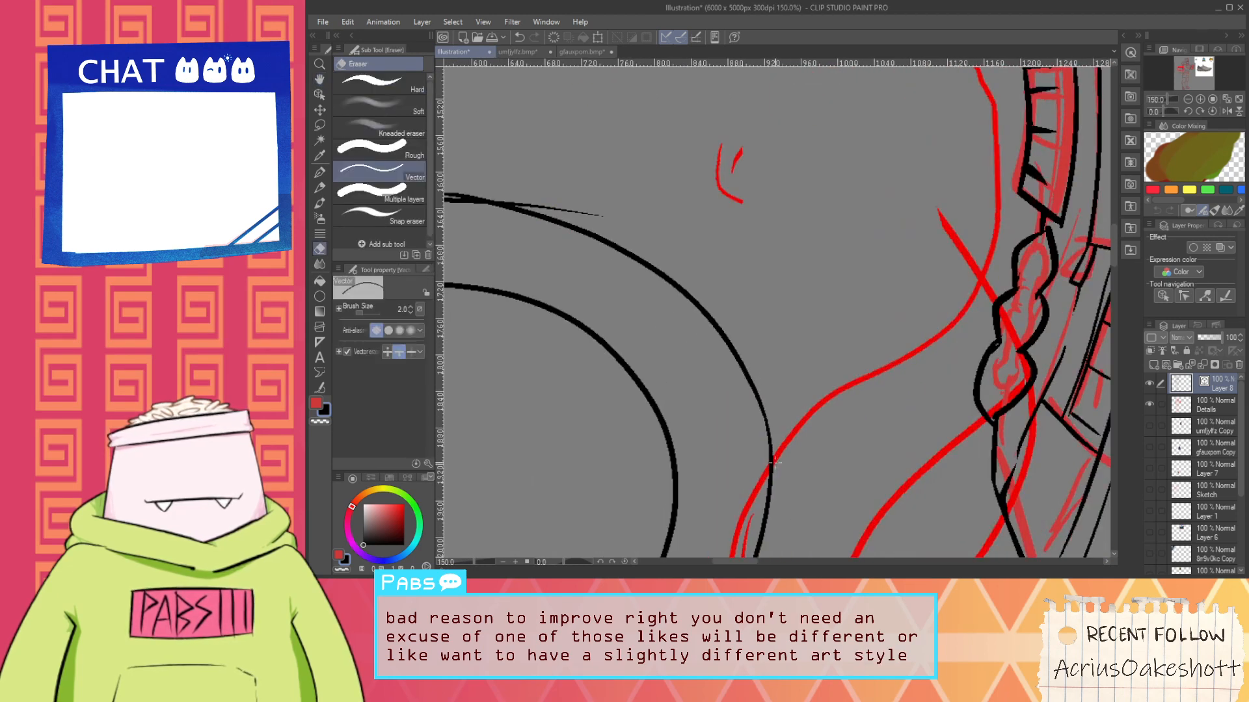
{"action": "key", "text": "space"}
{"action": "left_click_drag", "start_coordinate": [609, 342], "coordinate": [783, 366]}
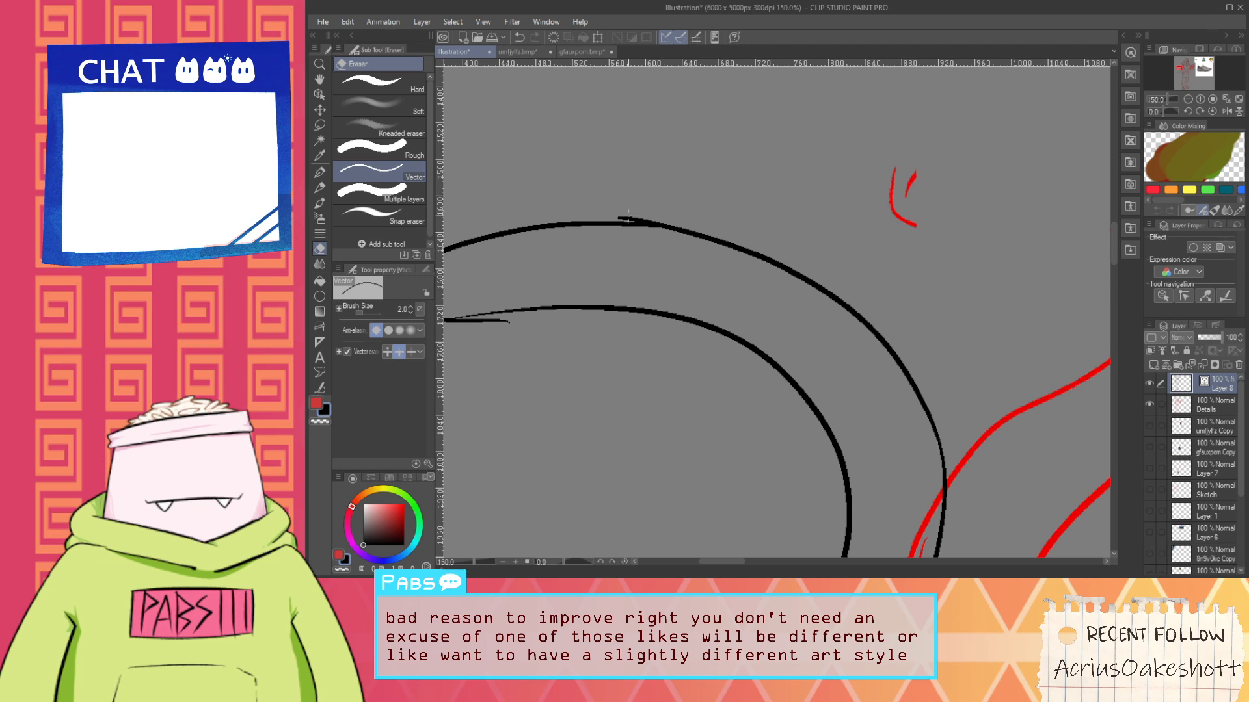
{"action": "key", "text": "space"}
{"action": "left_click_drag", "start_coordinate": [582, 233], "coordinate": [825, 183]}
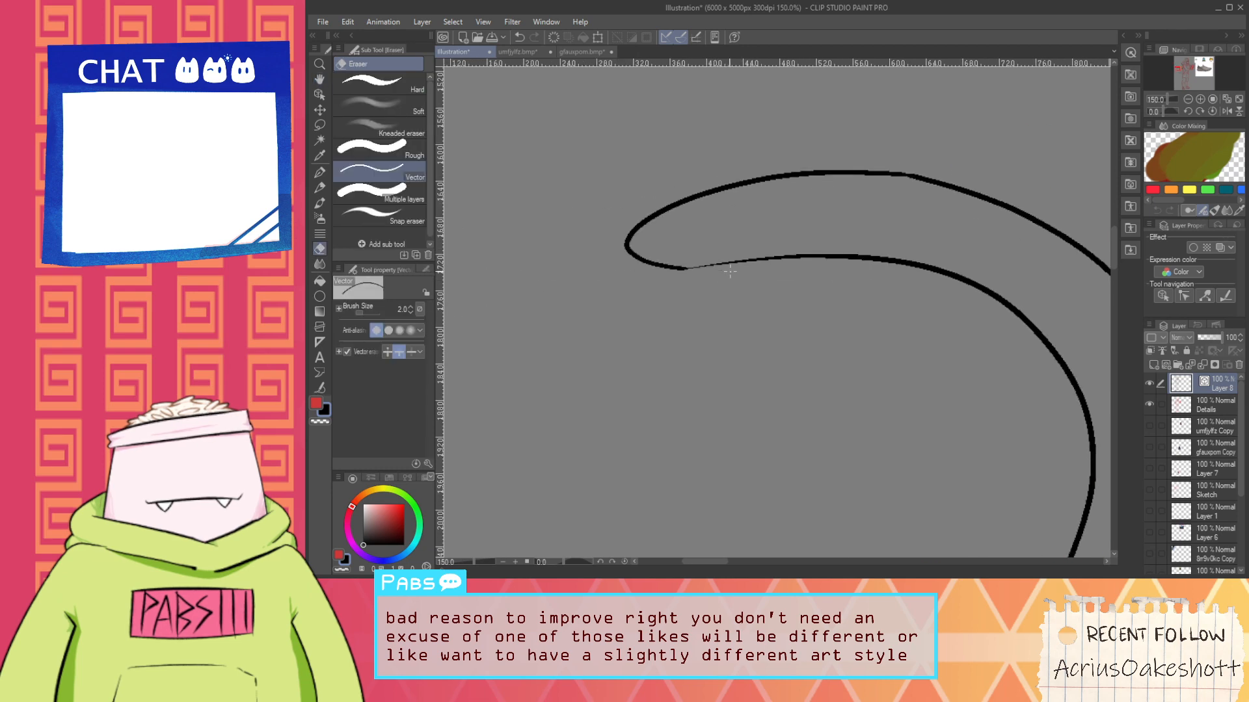
Hide the Details layer so that the red sketch no longer covers the line art
{"action": "scroll", "coordinate": [730, 272], "scroll_direction": "down", "scroll_amount": 7}
{"action": "key", "text": "space"}
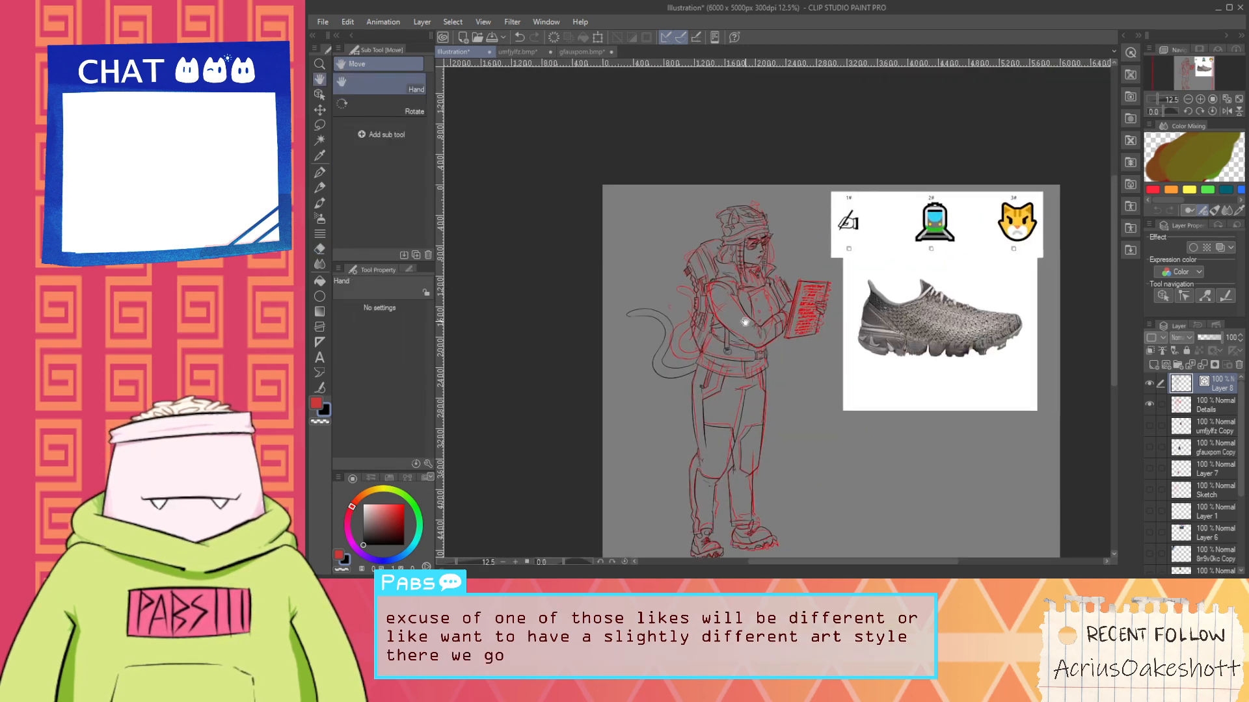
{"action": "left_click_drag", "start_coordinate": [734, 443], "coordinate": [756, 351]}
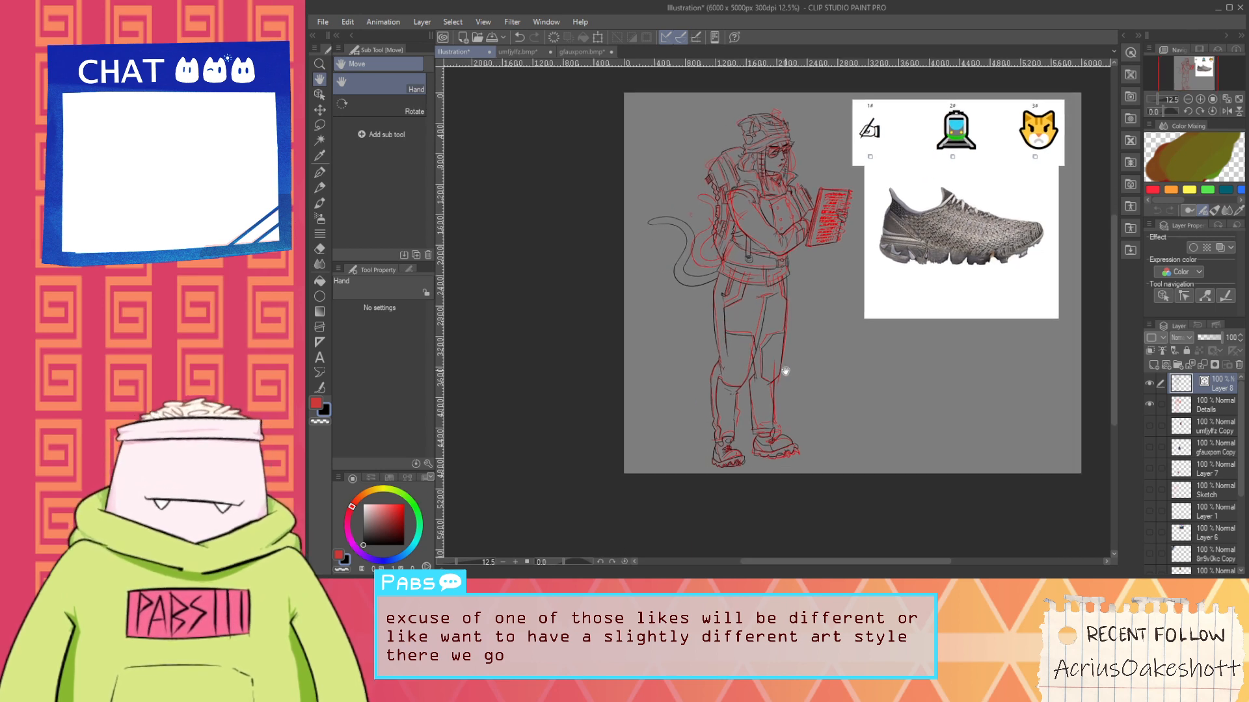
{"action": "left_click", "coordinate": [1149, 404]}
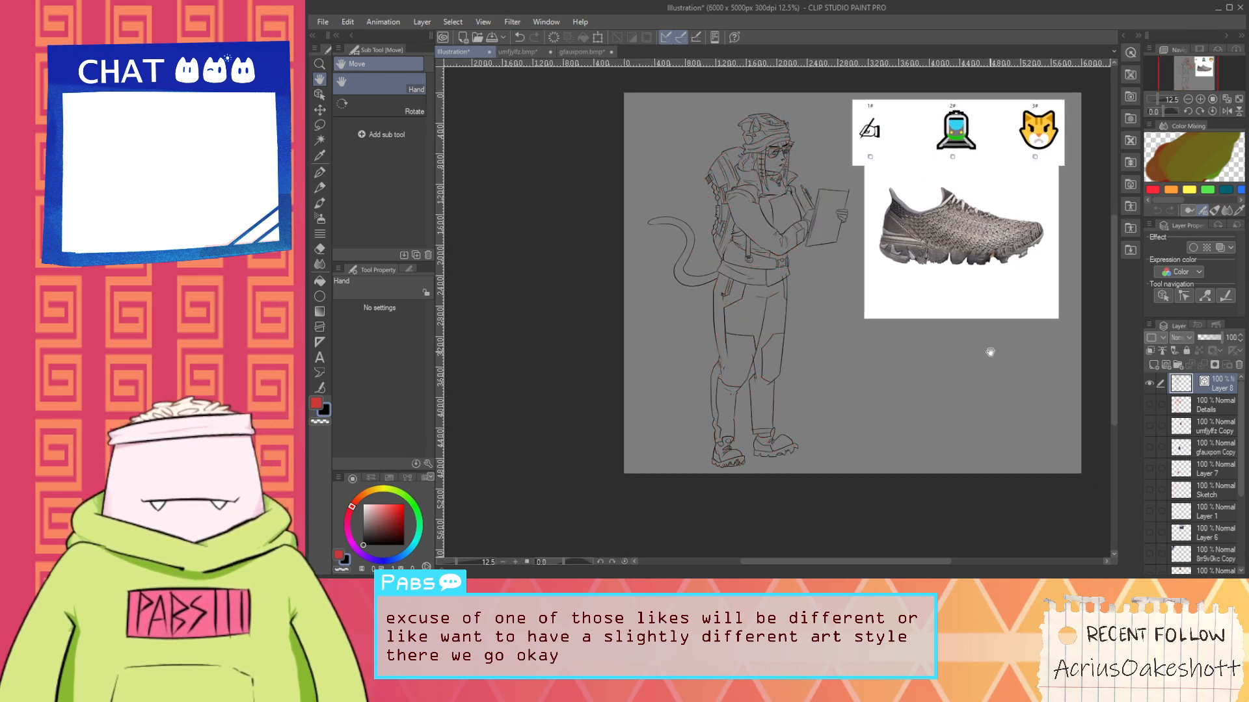
{"action": "left_click_drag", "start_coordinate": [804, 275], "coordinate": [764, 335]}
Draw zigzag binding rings along the notebook's outer edge, both above and below the gripping hand
{"action": "scroll", "coordinate": [801, 260], "scroll_direction": "up", "scroll_amount": 5}
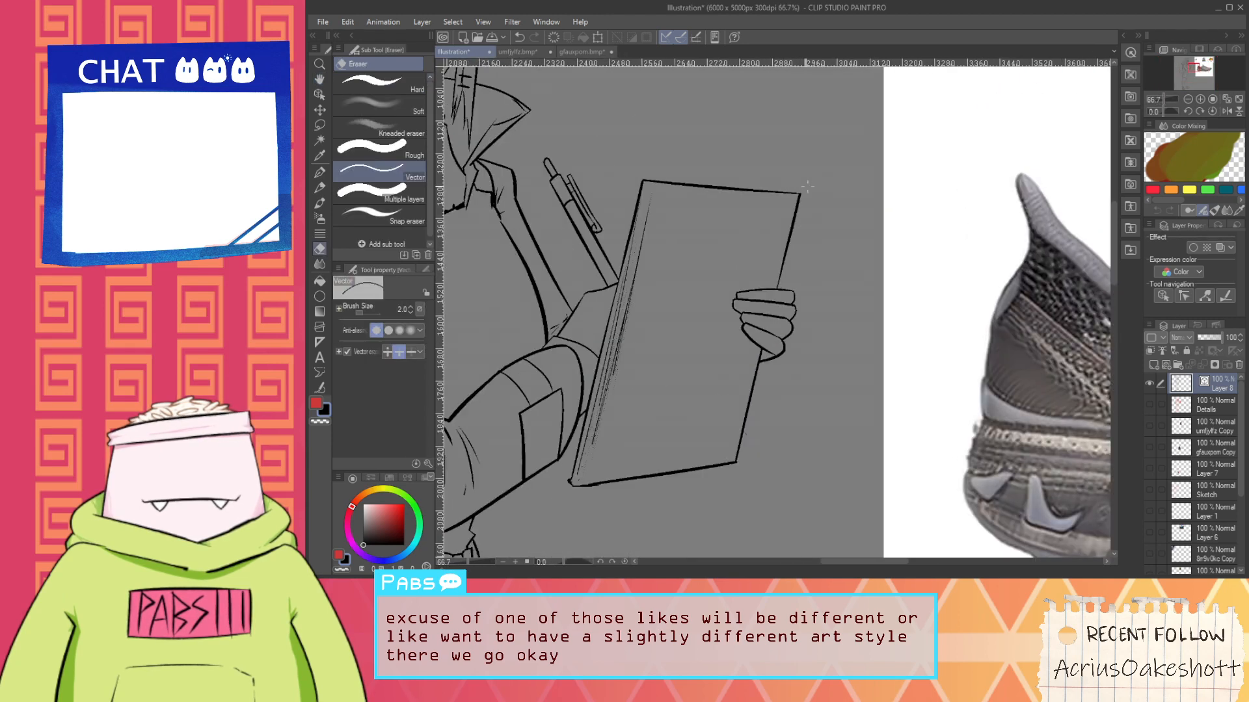
{"action": "scroll", "coordinate": [807, 205], "scroll_direction": "down", "scroll_amount": 2}
{"action": "scroll", "coordinate": [764, 230], "scroll_direction": "up", "scroll_amount": 1}
{"action": "scroll", "coordinate": [764, 231], "scroll_direction": "up", "scroll_amount": 1}
{"action": "key", "text": "p"}
{"action": "scroll", "coordinate": [813, 195], "scroll_direction": "up", "scroll_amount": 1}
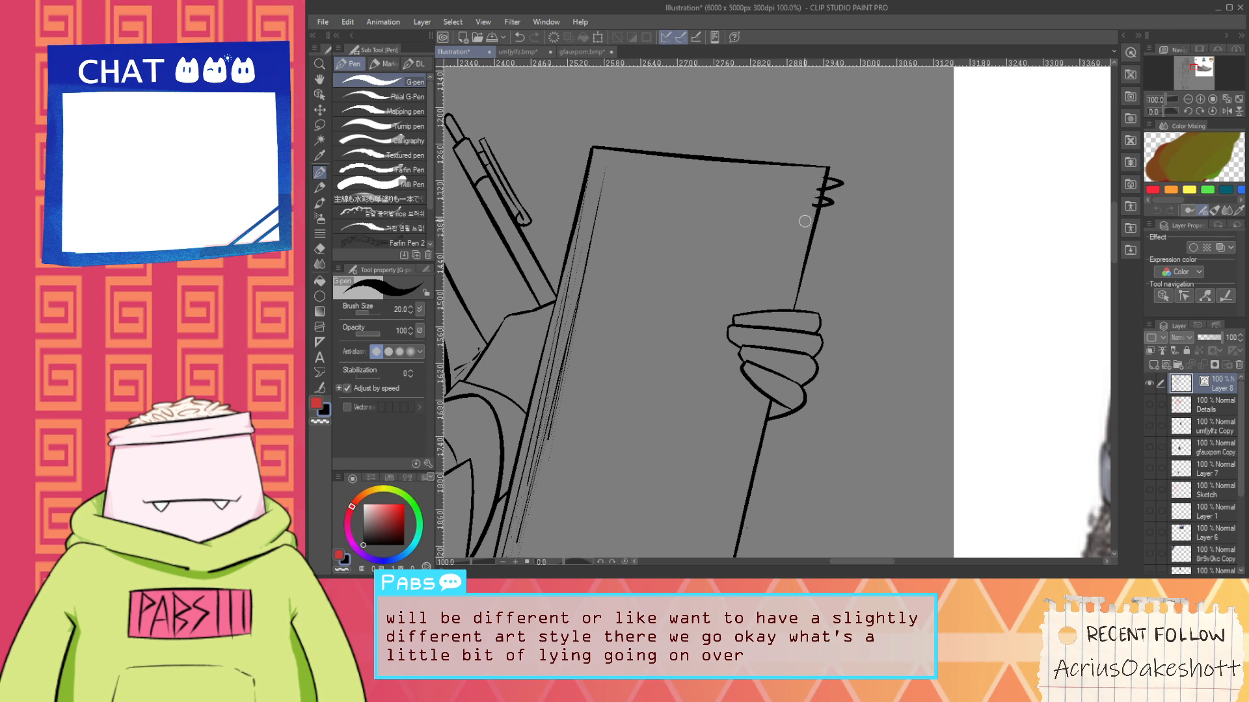
{"action": "key", "text": "ctrl+z"}
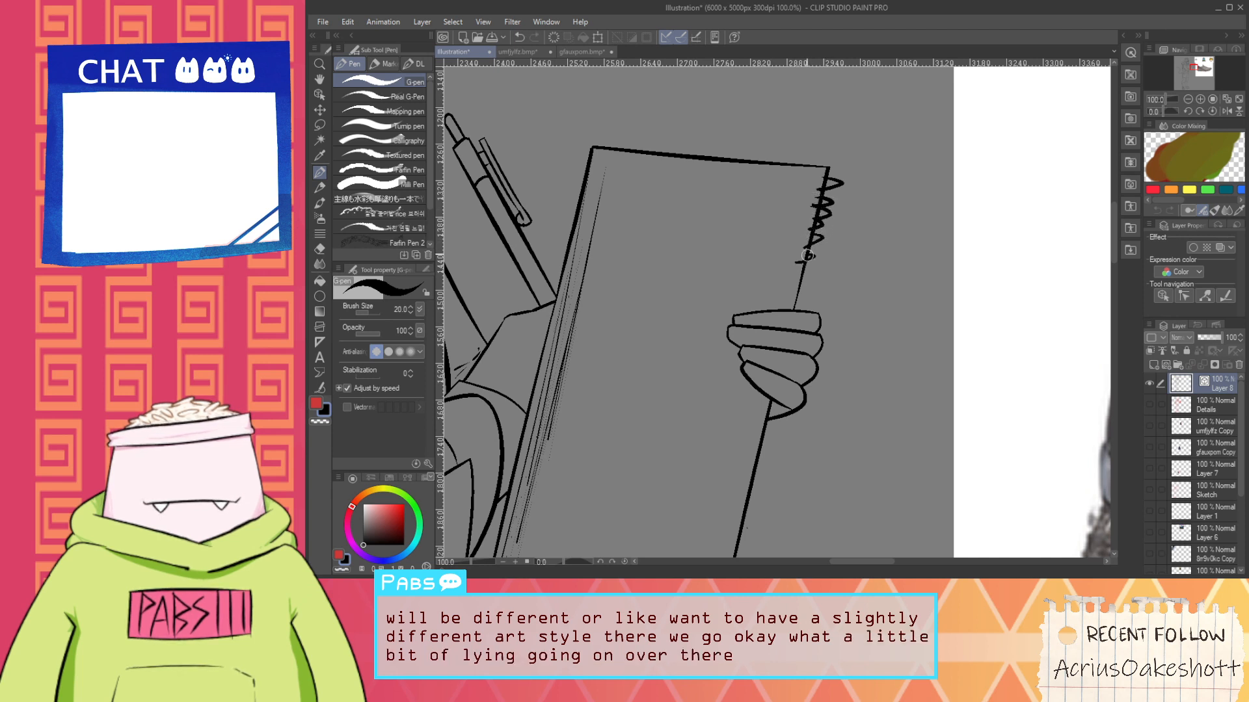
{"action": "left_click_drag", "start_coordinate": [800, 279], "coordinate": [791, 301]}
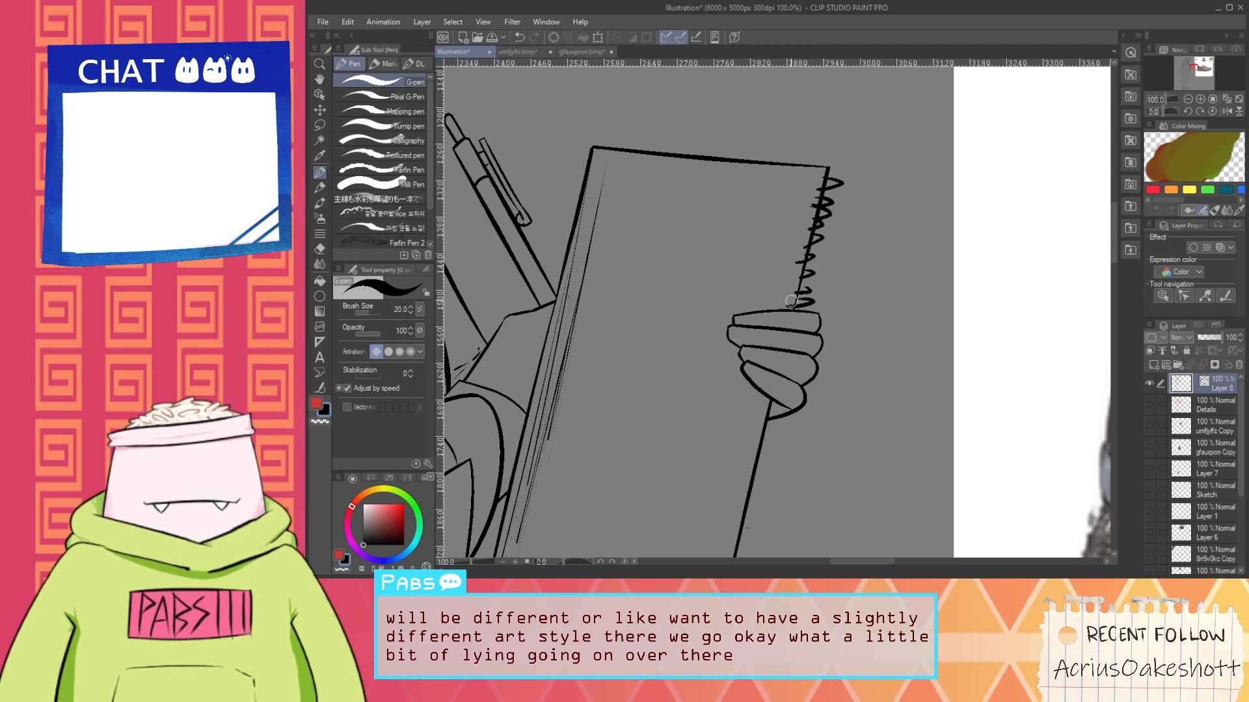
{"action": "left_click_drag", "start_coordinate": [769, 399], "coordinate": [794, 289]}
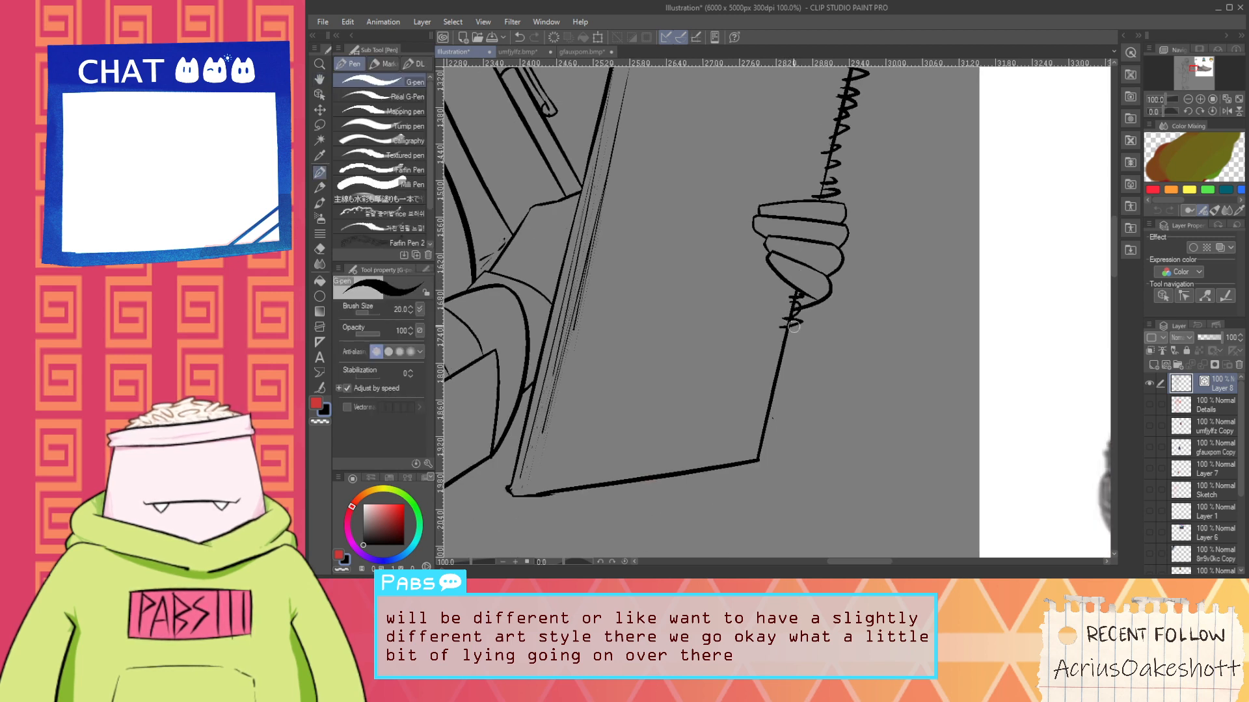
{"action": "mouse_move", "coordinate": [798, 360]}
{"action": "left_mouse_down"}
{"action": "mouse_move", "coordinate": [770, 382]}
{"action": "mouse_move", "coordinate": [795, 292]}
{"action": "mouse_move", "coordinate": [788, 335]}
{"action": "mouse_move", "coordinate": [801, 333]}
{"action": "mouse_move", "coordinate": [773, 361]}
{"action": "mouse_move", "coordinate": [792, 358]}
{"action": "mouse_move", "coordinate": [786, 350]}
{"action": "mouse_move", "coordinate": [779, 384]}
{"action": "left_mouse_up"}
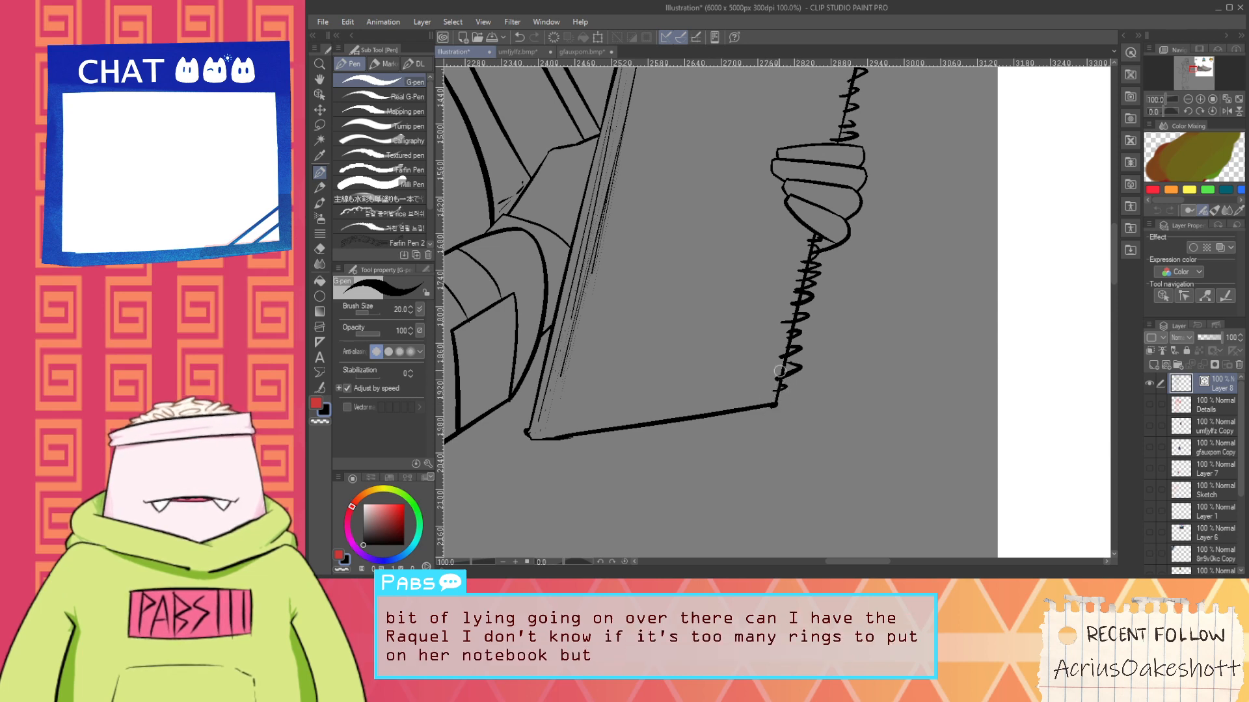
Examine the line art from the notebook and face down to the legs and the whole figure
{"action": "scroll", "coordinate": [709, 337], "scroll_direction": "down", "scroll_amount": 4}
{"action": "key", "text": "space"}
{"action": "left_click_drag", "start_coordinate": [671, 321], "coordinate": [691, 335]}
{"action": "scroll", "coordinate": [719, 279], "scroll_direction": "up", "scroll_amount": 2}
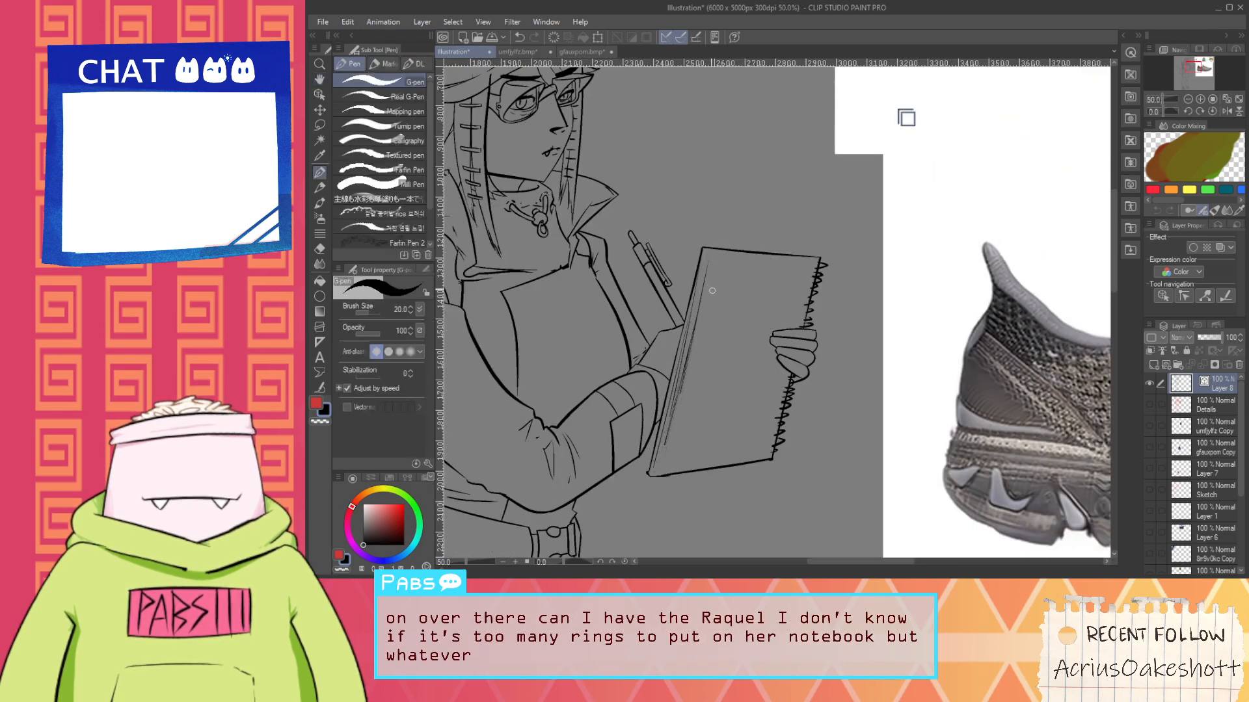
{"action": "scroll", "coordinate": [716, 266], "scroll_direction": "down", "scroll_amount": 2}
{"action": "scroll", "coordinate": [707, 242], "scroll_direction": "up", "scroll_amount": 6}
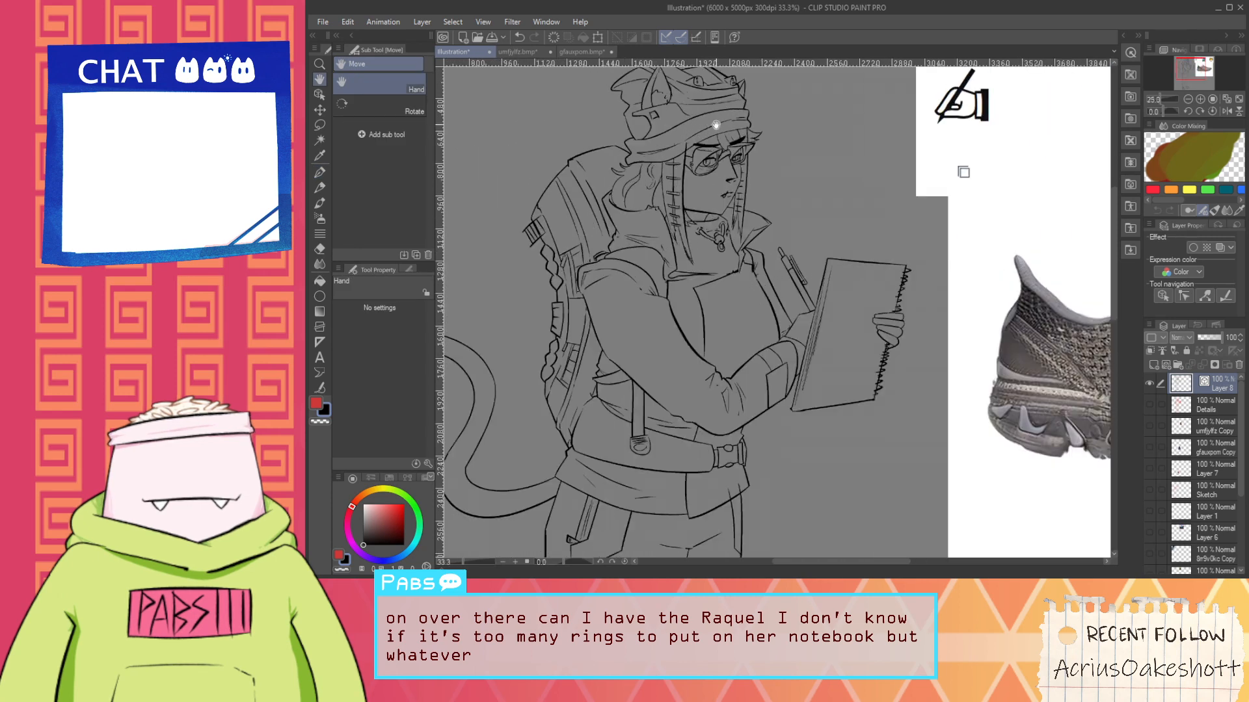
{"action": "key", "text": "e"}
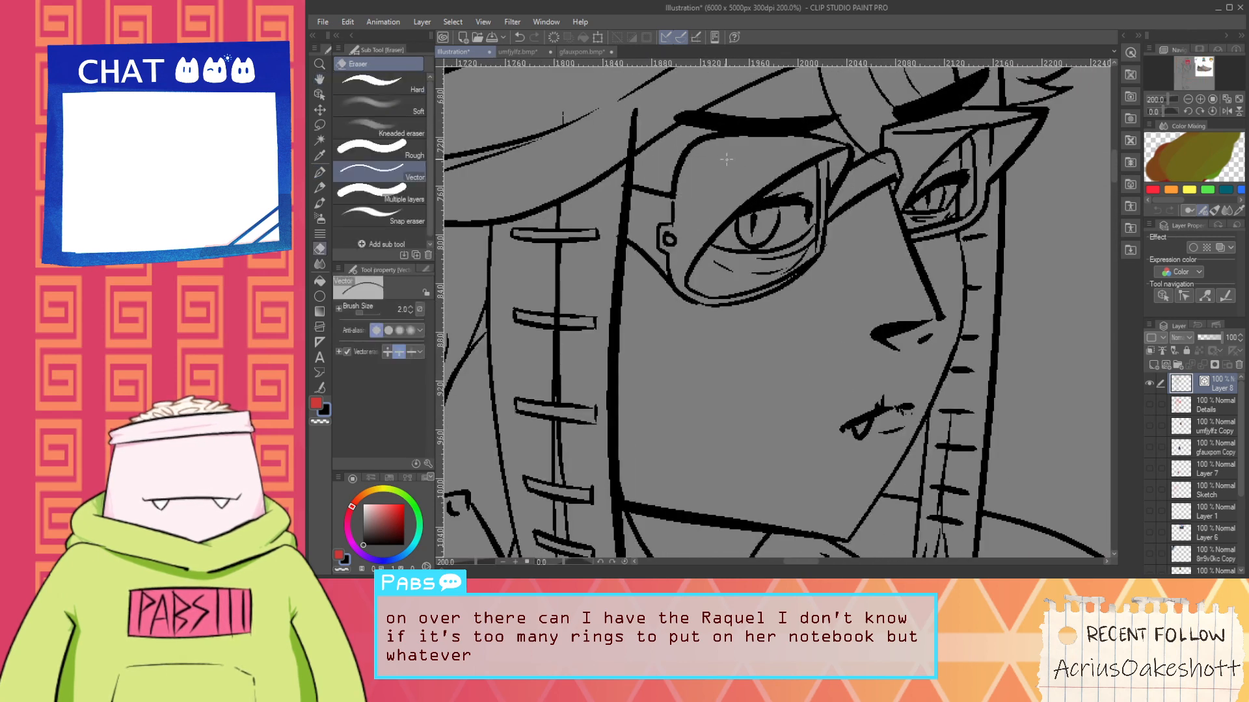
{"action": "scroll", "coordinate": [923, 145], "scroll_direction": "down", "scroll_amount": 8}
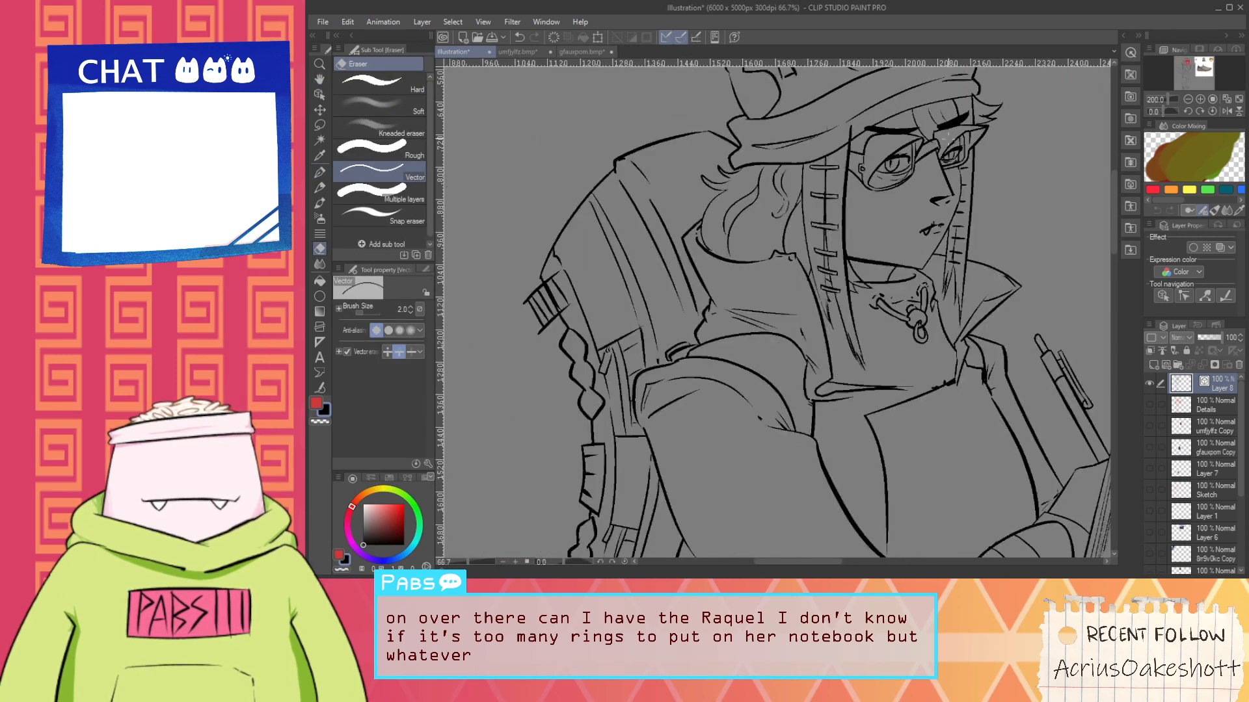
{"action": "key", "text": "space"}
{"action": "left_click_drag", "start_coordinate": [834, 403], "coordinate": [705, 374]}
{"action": "scroll", "coordinate": [725, 377], "scroll_direction": "up", "scroll_amount": 1}
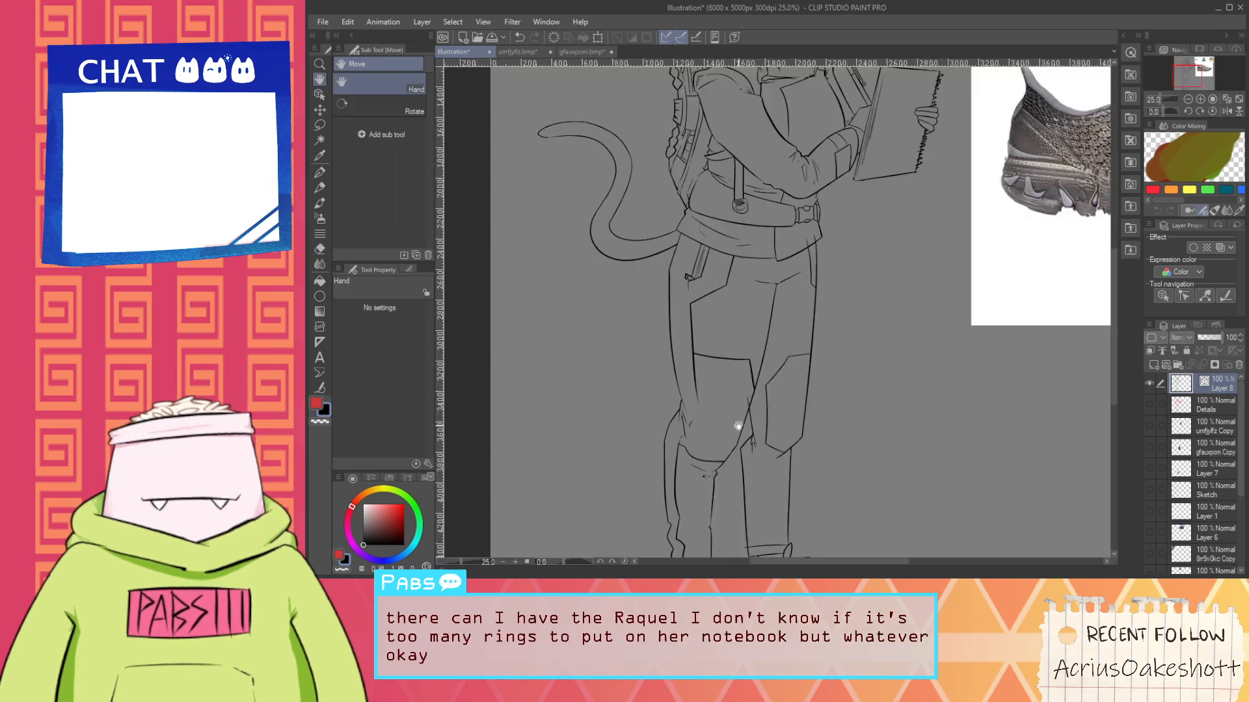
{"action": "mouse_move", "coordinate": [812, 415]}
{"action": "left_mouse_down"}
{"action": "mouse_move", "coordinate": [708, 348]}
{"action": "mouse_move", "coordinate": [672, 401]}
{"action": "left_mouse_up"}
{"action": "scroll", "coordinate": [672, 402], "scroll_direction": "down", "scroll_amount": 1}
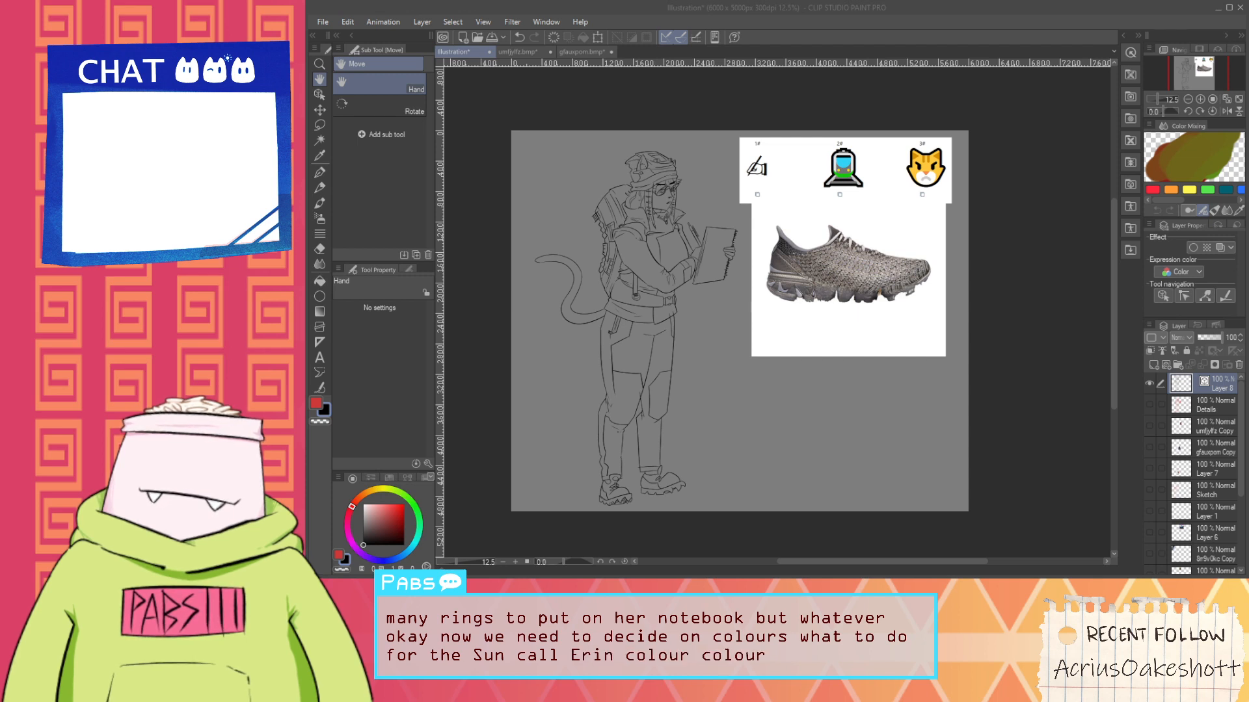
Examine the upper body, tail and hat up close for gaps or flaws in the line art
{"action": "scroll", "coordinate": [613, 340], "scroll_direction": "up", "scroll_amount": 4}
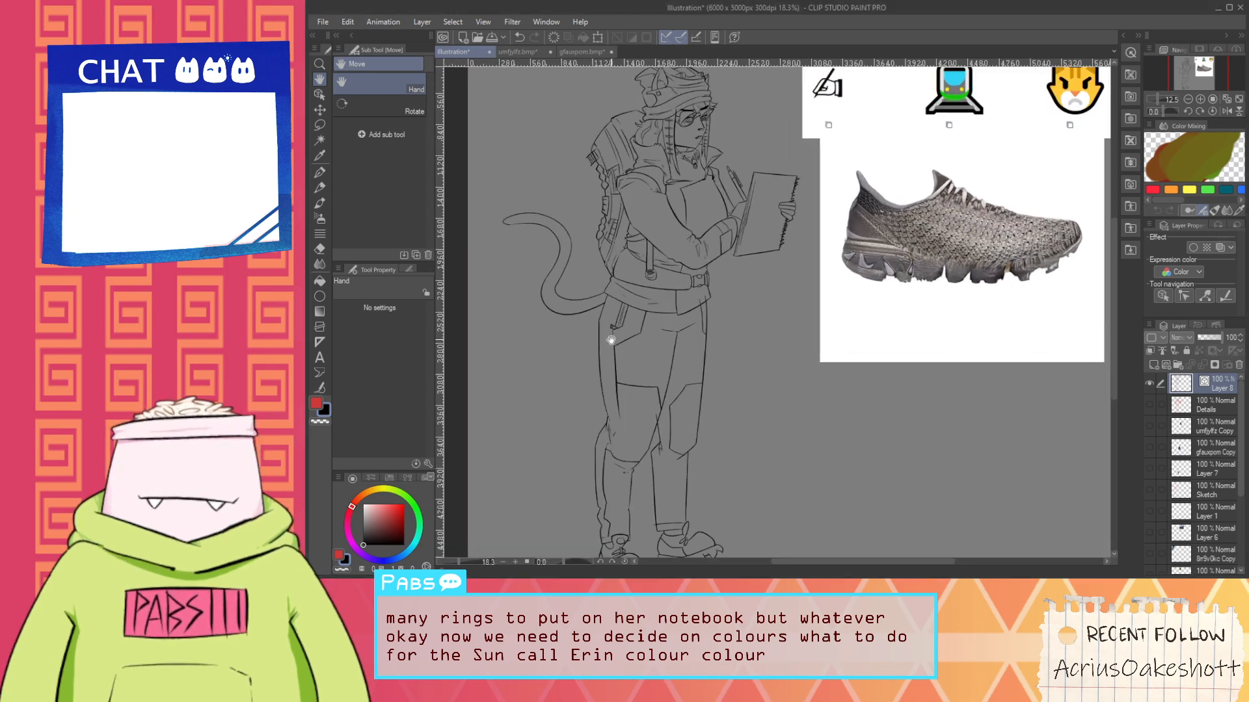
{"action": "left_click_drag", "start_coordinate": [724, 359], "coordinate": [889, 533]}
{"action": "scroll", "coordinate": [793, 395], "scroll_direction": "up", "scroll_amount": 2}
{"action": "scroll", "coordinate": [794, 395], "scroll_direction": "up", "scroll_amount": 3}
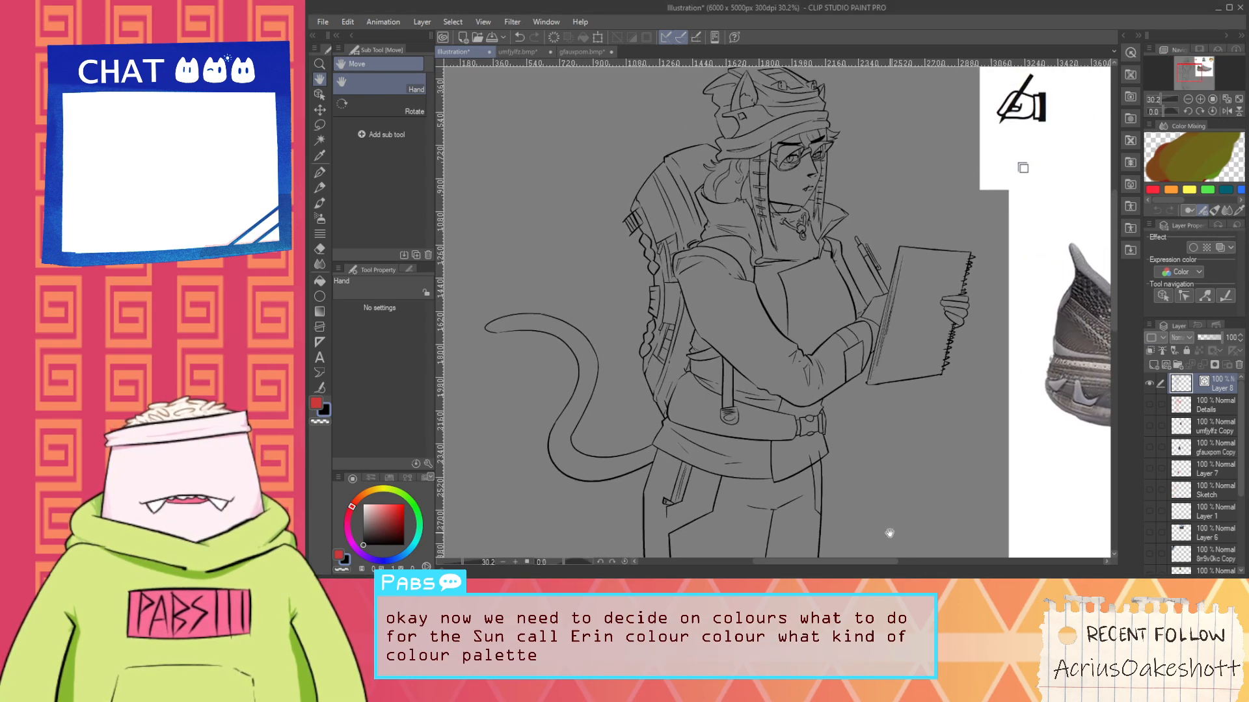
{"action": "left_click_drag", "start_coordinate": [914, 394], "coordinate": [560, 416]}
{"action": "left_click_drag", "start_coordinate": [792, 306], "coordinate": [1158, 269]}
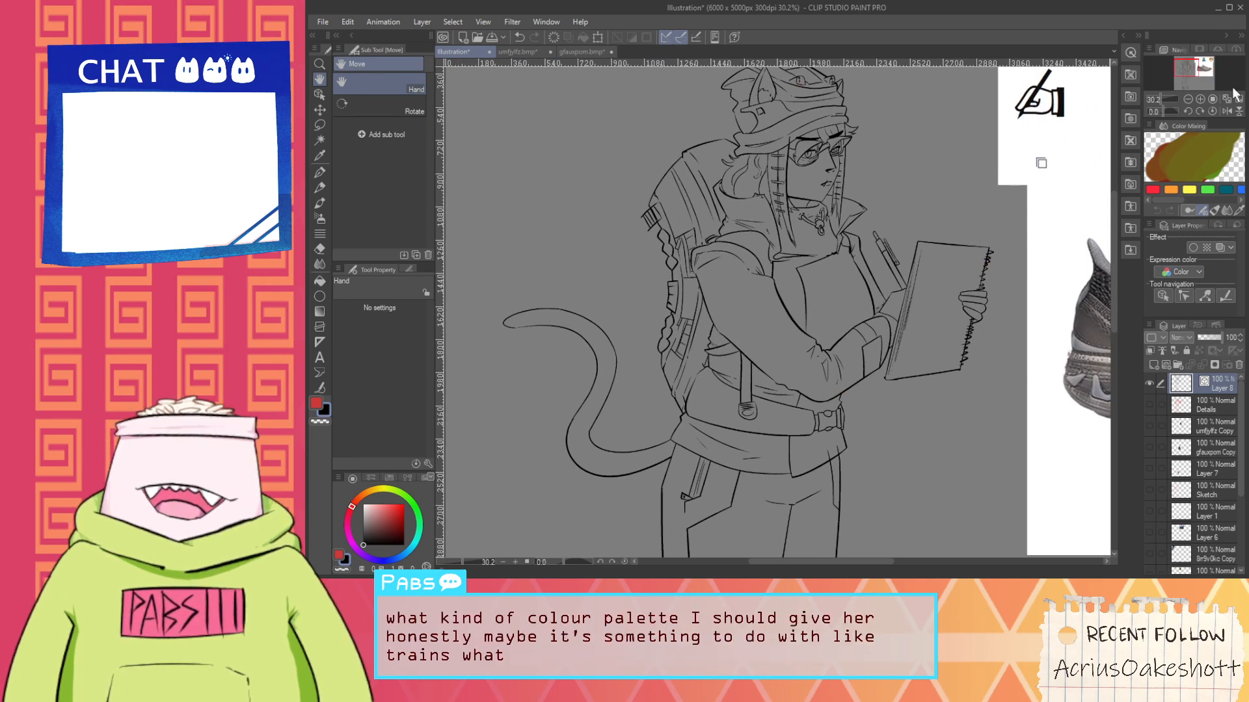
{"action": "left_click_drag", "start_coordinate": [833, 177], "coordinate": [843, 292]}
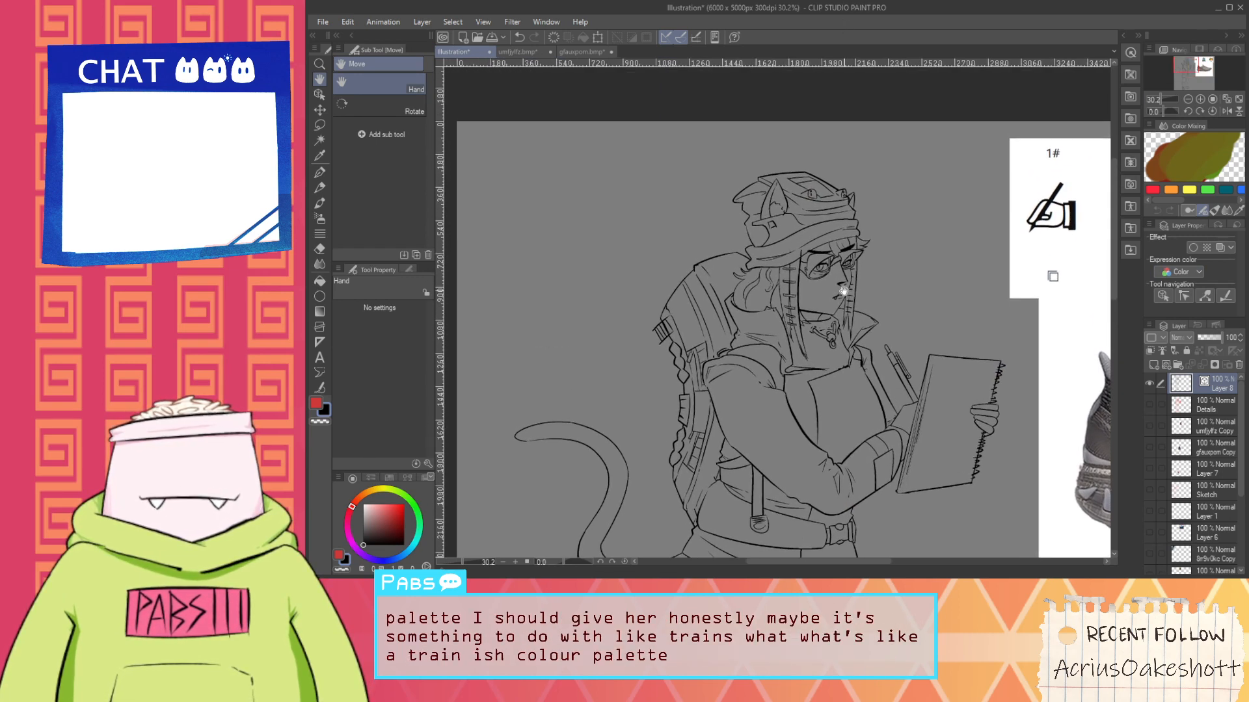
{"action": "scroll", "coordinate": [748, 195], "scroll_direction": "up", "scroll_amount": 10}
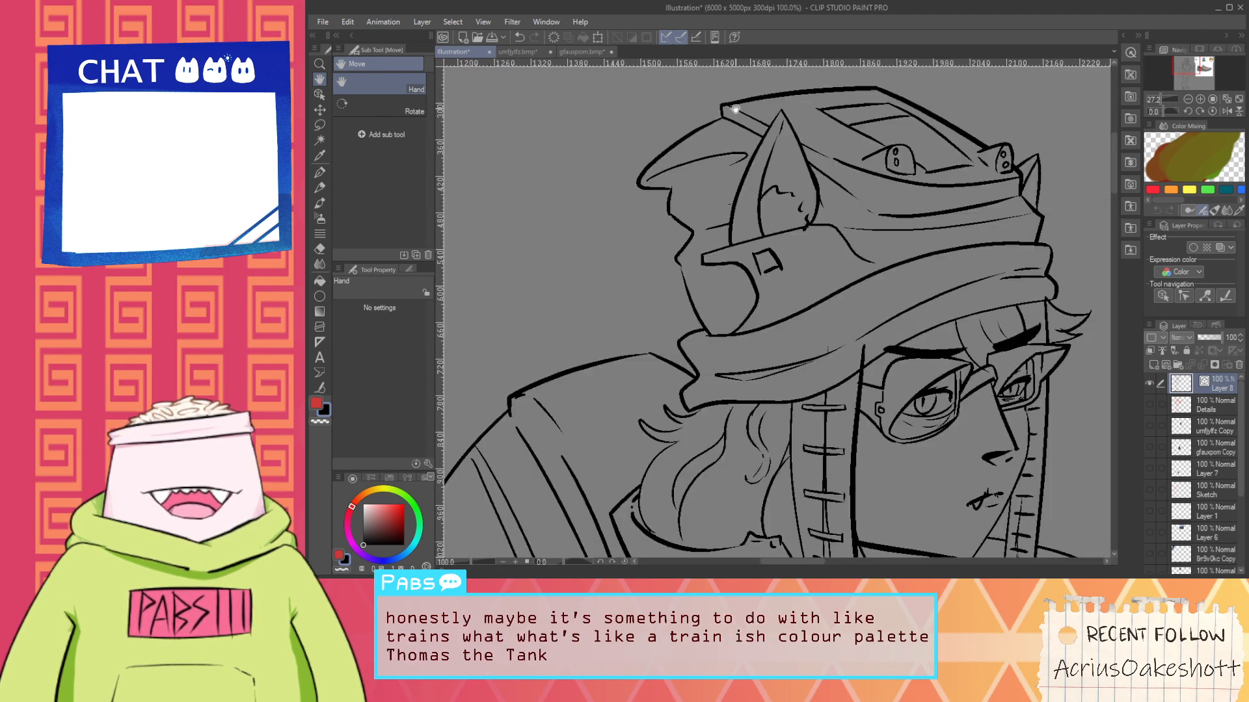
{"action": "key", "text": "e"}
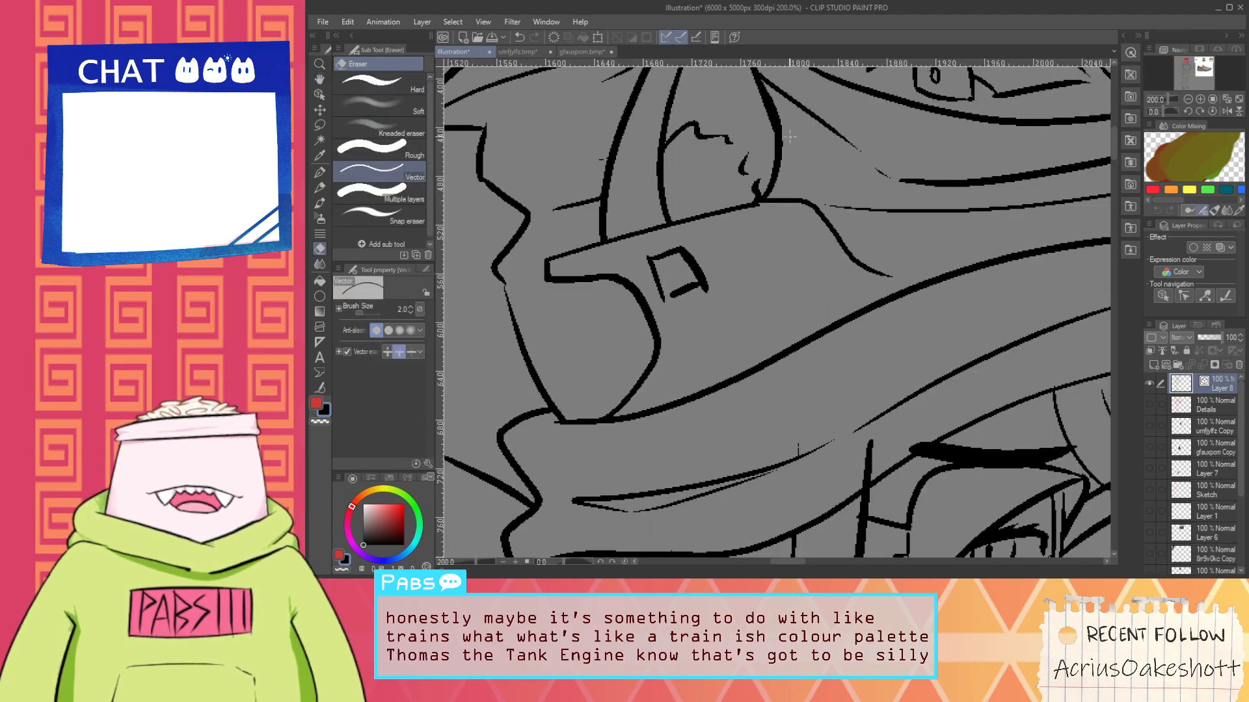
{"action": "scroll", "coordinate": [788, 149], "scroll_direction": "down", "scroll_amount": 8}
{"action": "key", "text": "space"}
{"action": "mouse_move", "coordinate": [878, 426]}
{"action": "left_mouse_down"}
{"action": "mouse_move", "coordinate": [828, 353]}
{"action": "mouse_move", "coordinate": [825, 376]}
{"action": "mouse_move", "coordinate": [844, 273]}
{"action": "mouse_move", "coordinate": [747, 94]}
{"action": "left_mouse_up"}
{"action": "scroll", "coordinate": [775, 323], "scroll_direction": "down", "scroll_amount": 1}
{"action": "scroll", "coordinate": [775, 323], "scroll_direction": "down", "scroll_amount": 1}
{"action": "scroll", "coordinate": [825, 376], "scroll_direction": "down", "scroll_amount": 1}
{"action": "scroll", "coordinate": [820, 271], "scroll_direction": "down", "scroll_amount": 1}
{"action": "left_click_drag", "start_coordinate": [819, 271], "coordinate": [831, 355]}
{"action": "scroll", "coordinate": [778, 271], "scroll_direction": "up", "scroll_amount": 5}
{"action": "key", "text": "ctrl+z"}
{"action": "mouse_move", "coordinate": [801, 269]}
{"action": "left_mouse_down"}
{"action": "mouse_move", "coordinate": [863, 267]}
{"action": "mouse_move", "coordinate": [804, 282]}
{"action": "mouse_move", "coordinate": [787, 441]}
{"action": "left_mouse_up"}
Draw the missing strap's two parallel vertical lines below the bent forearm and trim their lower ends level
{"action": "scroll", "coordinate": [839, 271], "scroll_direction": "down", "scroll_amount": 4}
{"action": "key", "text": "space"}
{"action": "scroll", "coordinate": [787, 441], "scroll_direction": "up", "scroll_amount": 4}
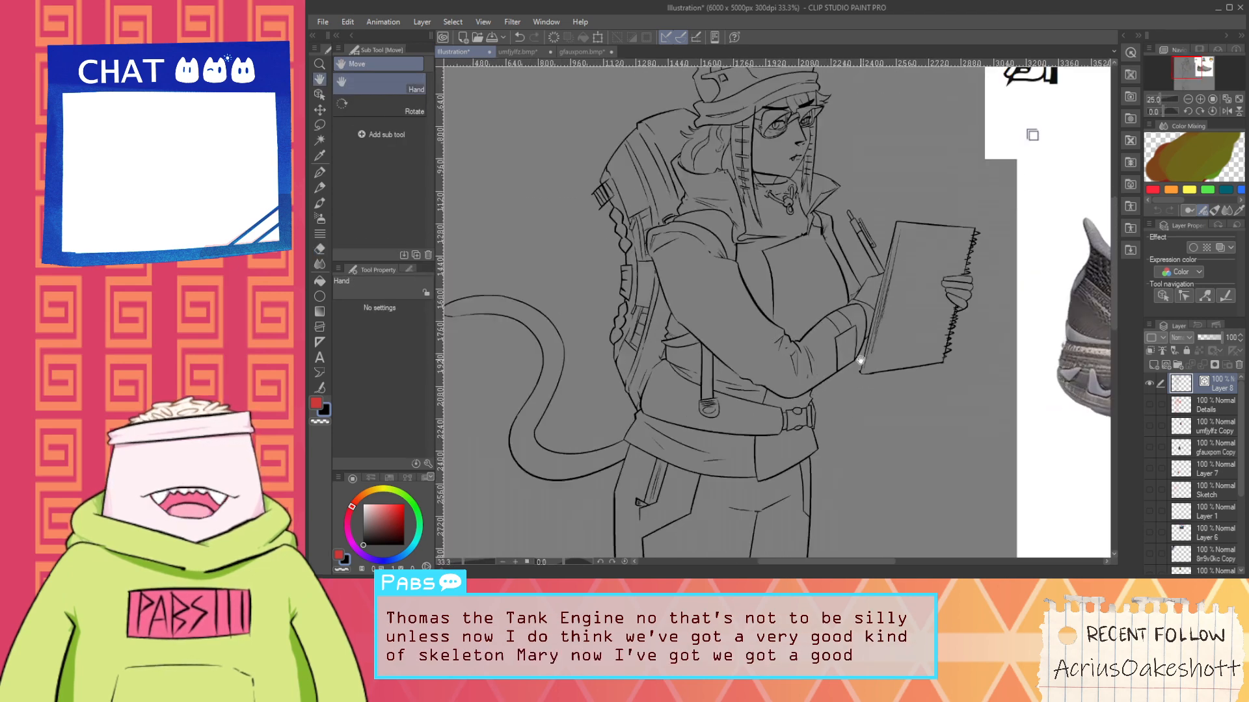
{"action": "key", "text": "p"}
{"action": "left_click_drag", "start_coordinate": [809, 359], "coordinate": [810, 435]}
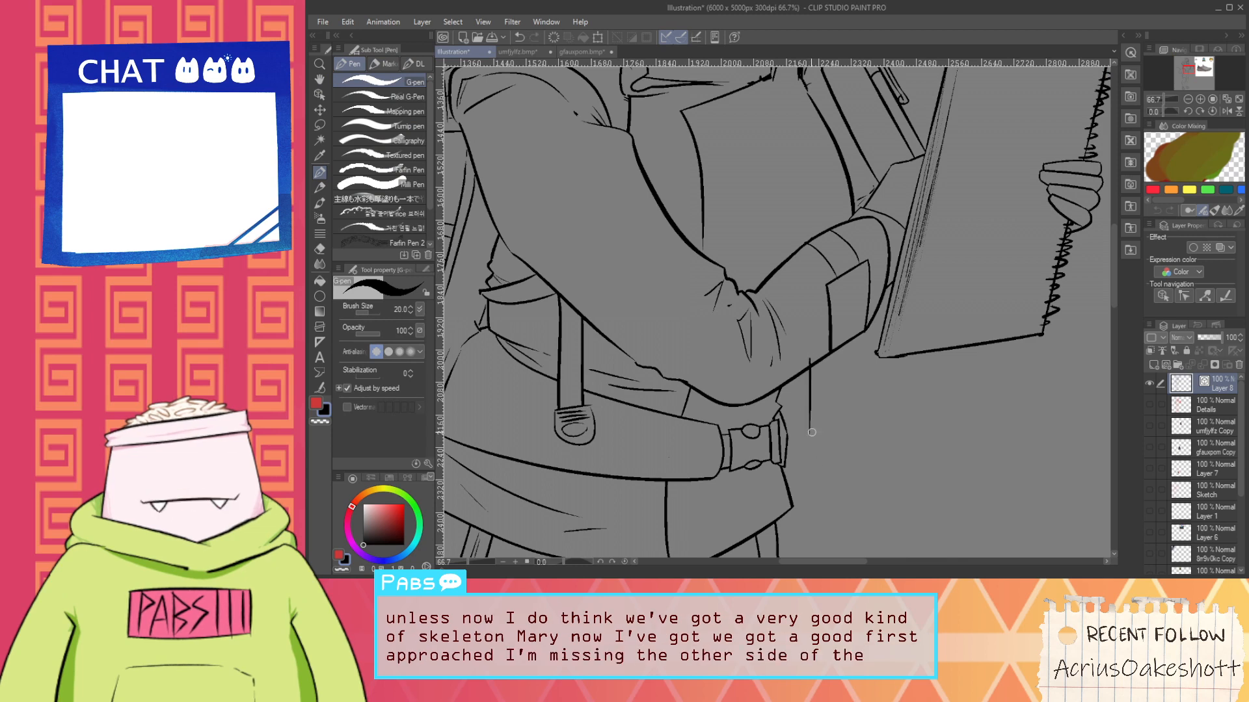
{"action": "scroll", "coordinate": [802, 416], "scroll_direction": "up", "scroll_amount": 1}
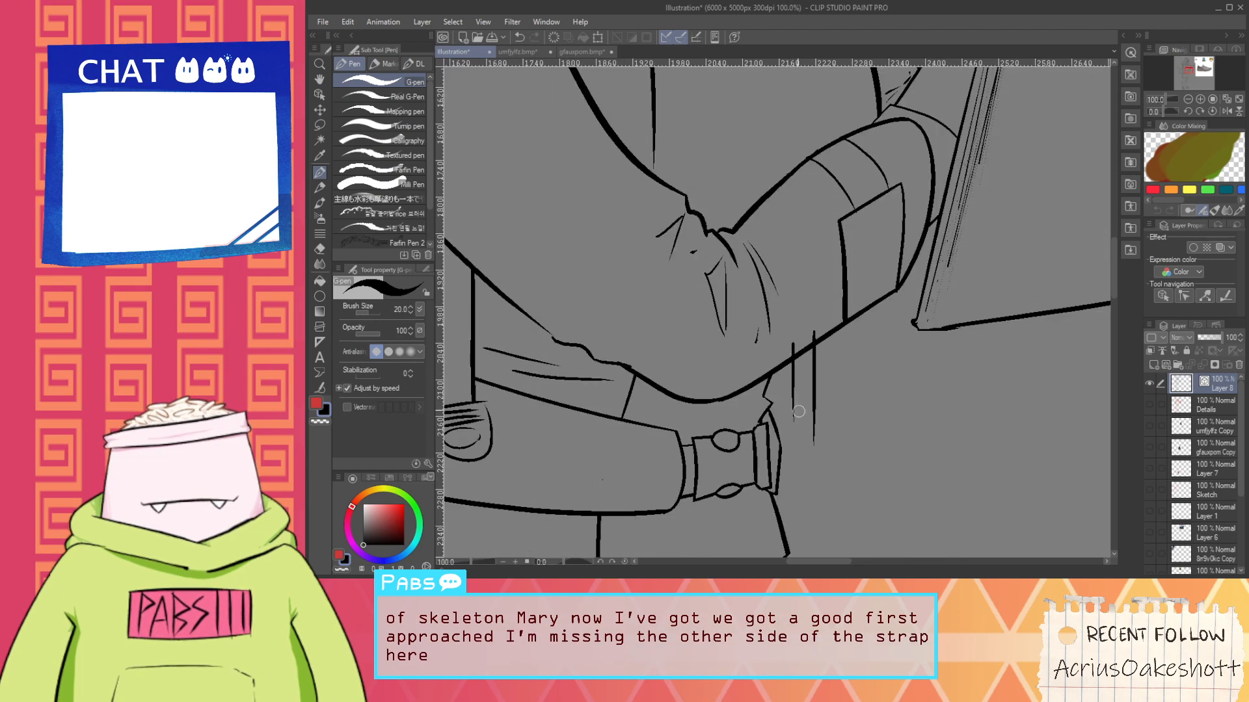
{"action": "scroll", "coordinate": [797, 420], "scroll_direction": "up", "scroll_amount": 1}
{"action": "key", "text": "e"}
{"action": "left_click_drag", "start_coordinate": [784, 406], "coordinate": [840, 402]}
{"action": "scroll", "coordinate": [810, 400], "scroll_direction": "up", "scroll_amount": 1}
{"action": "key", "text": "p"}
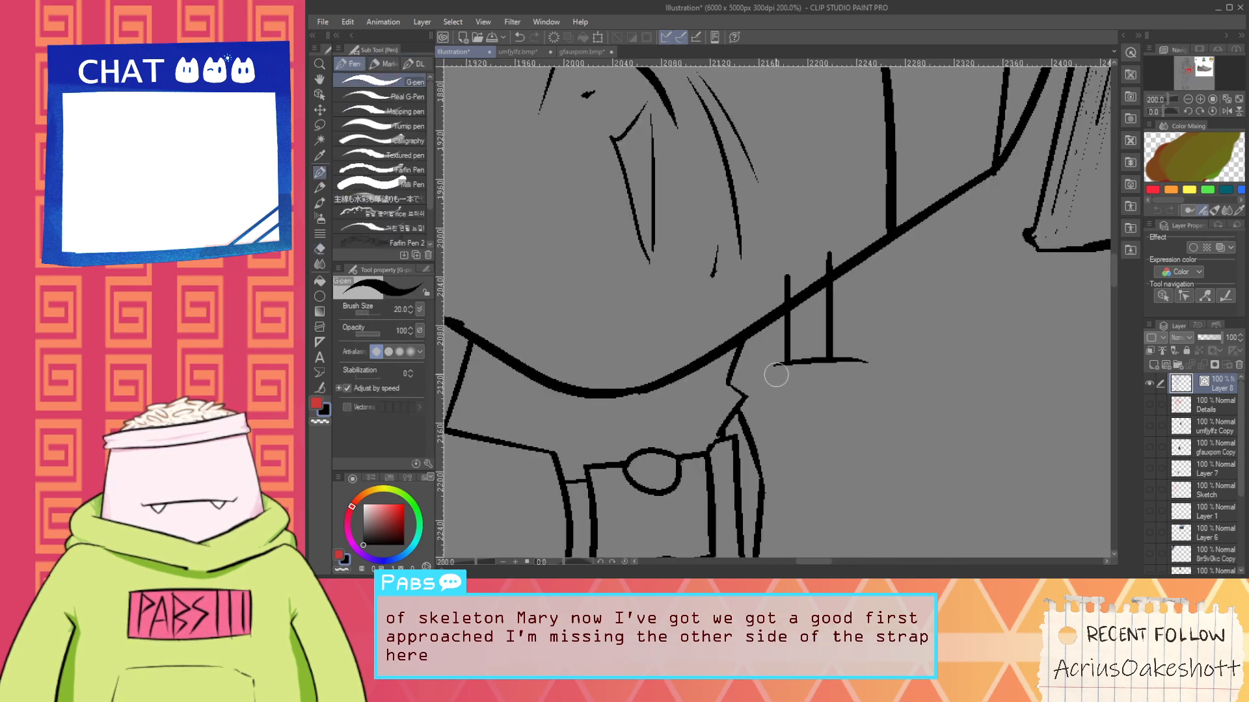
Draw a rounded tab with a straight upper edge on the strap's end and erase the strap line overlapping the forearm
{"action": "mouse_move", "coordinate": [778, 365]}
{"action": "left_mouse_down"}
{"action": "mouse_move", "coordinate": [841, 464]}
{"action": "mouse_move", "coordinate": [857, 361]}
{"action": "left_mouse_up"}
{"action": "key", "text": "e"}
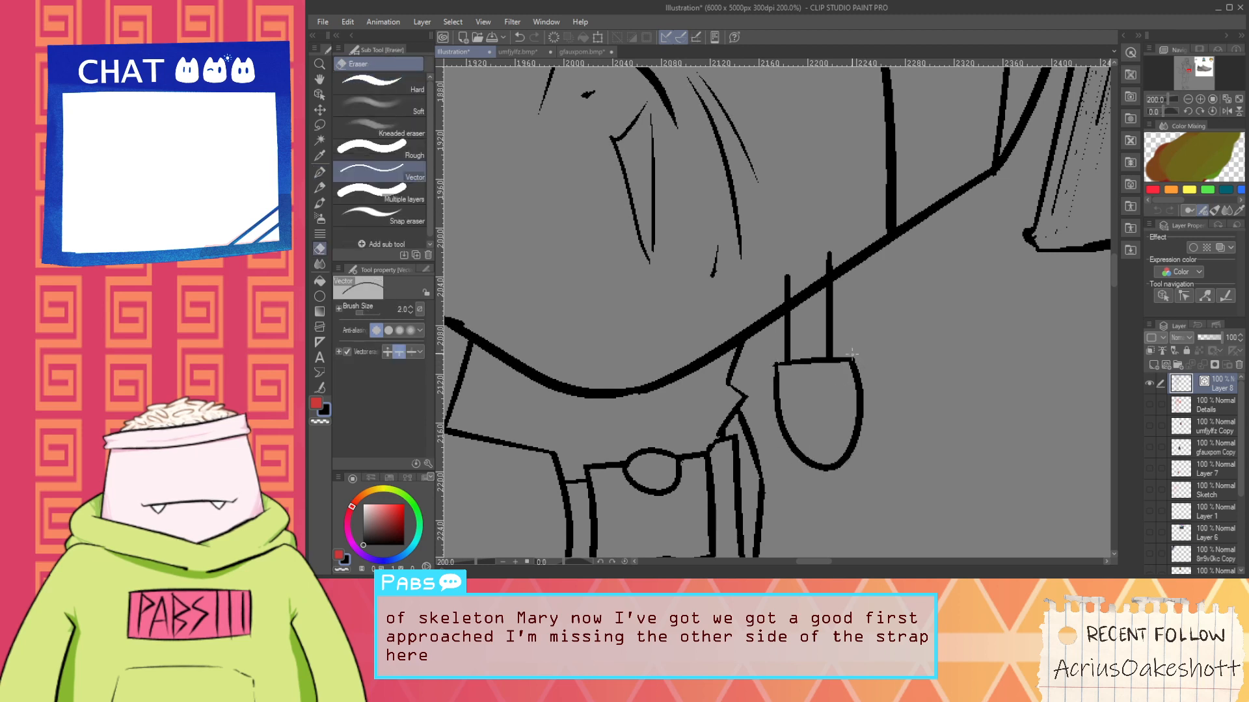
{"action": "left_click_drag", "start_coordinate": [817, 268], "coordinate": [840, 262]}
Add the small oval and crosswise lines inside the new strap tab to match the other strap
{"action": "scroll", "coordinate": [832, 403], "scroll_direction": "up", "scroll_amount": 2}
{"action": "key", "text": "p"}
{"action": "mouse_move", "coordinate": [806, 419]}
{"action": "left_mouse_down"}
{"action": "mouse_move", "coordinate": [831, 480]}
{"action": "mouse_move", "coordinate": [807, 413]}
{"action": "left_mouse_up"}
{"action": "key", "text": "ctrl+z"}
{"action": "mouse_move", "coordinate": [801, 399]}
{"action": "left_mouse_down"}
{"action": "mouse_move", "coordinate": [772, 430]}
{"action": "mouse_move", "coordinate": [844, 369]}
{"action": "left_mouse_up"}
{"action": "mouse_move", "coordinate": [733, 363]}
{"action": "left_mouse_down"}
{"action": "mouse_move", "coordinate": [850, 350]}
{"action": "mouse_move", "coordinate": [832, 334]}
{"action": "left_mouse_up"}
{"action": "key", "text": "ctrl+z"}
{"action": "scroll", "coordinate": [854, 332], "scroll_direction": "down", "scroll_amount": 7}
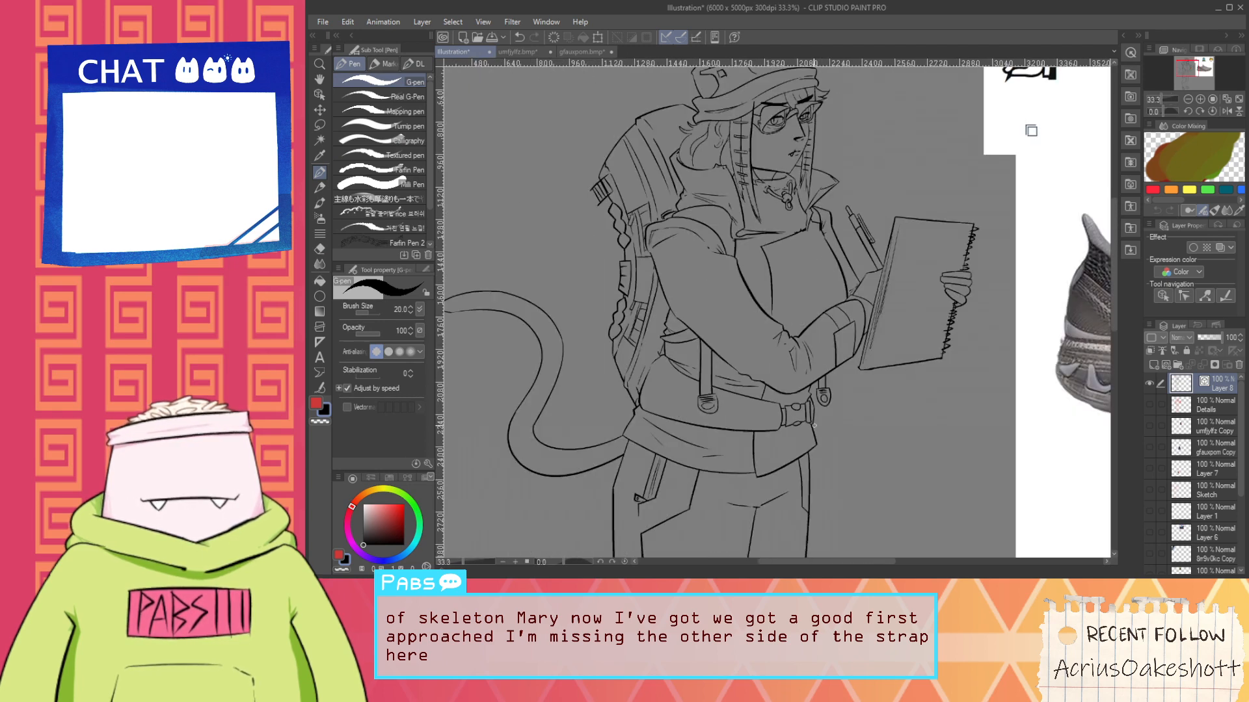
Draw two columns of small round buttons down the front of the coat, continuing onto the hem below the belt
{"action": "key", "text": "h"}
{"action": "scroll", "coordinate": [789, 355], "scroll_direction": "up", "scroll_amount": 2}
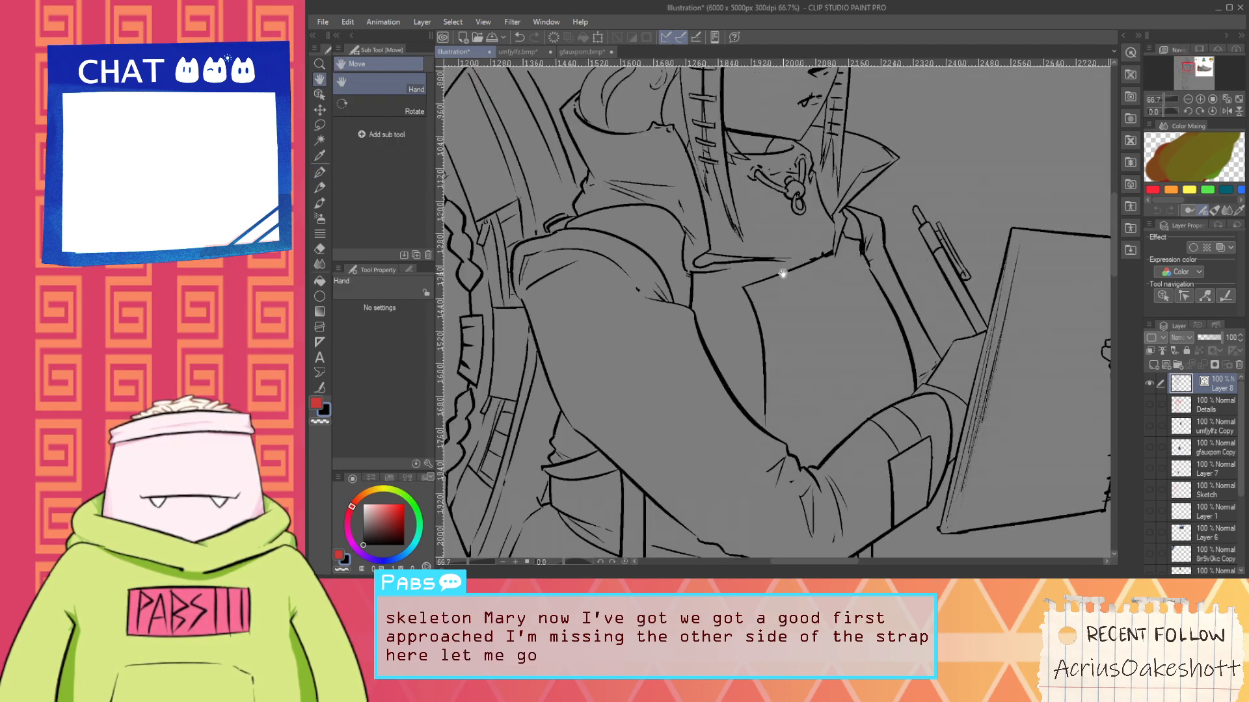
{"action": "key", "text": "p"}
{"action": "left_click_drag", "start_coordinate": [835, 283], "coordinate": [840, 288]}
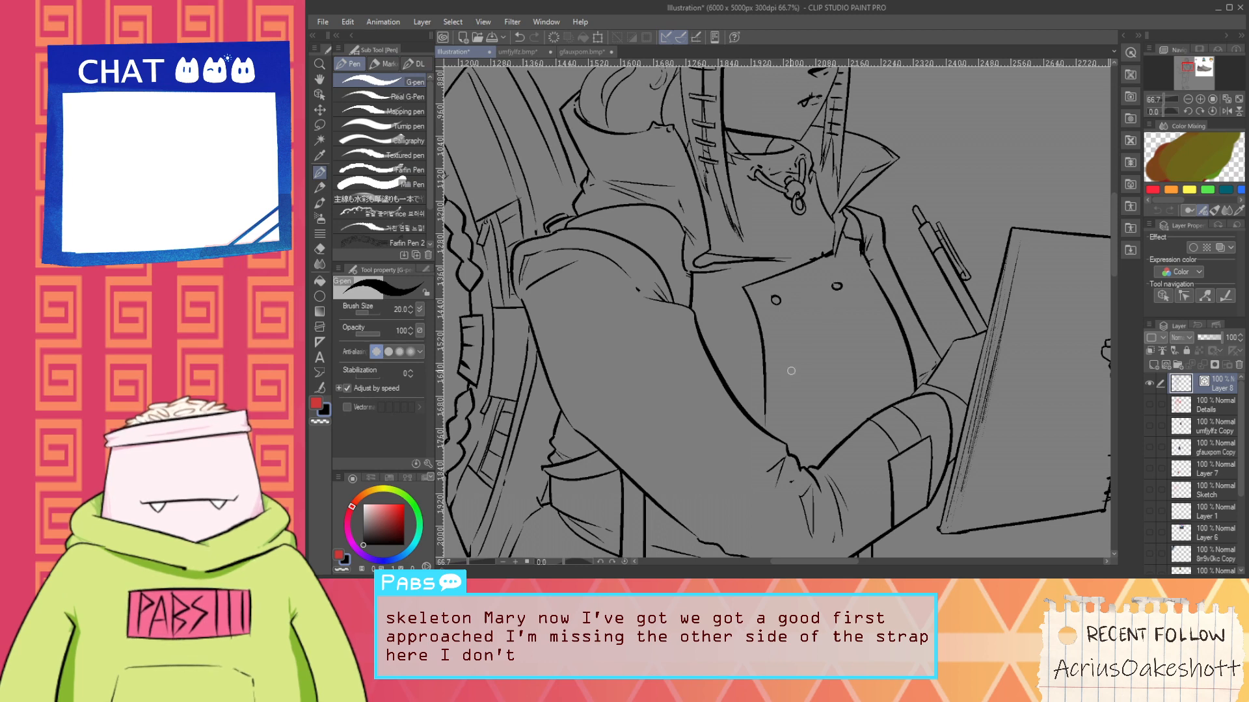
{"action": "left_click_drag", "start_coordinate": [795, 352], "coordinate": [857, 351]}
{"action": "scroll", "coordinate": [806, 387], "scroll_direction": "down", "scroll_amount": 1}
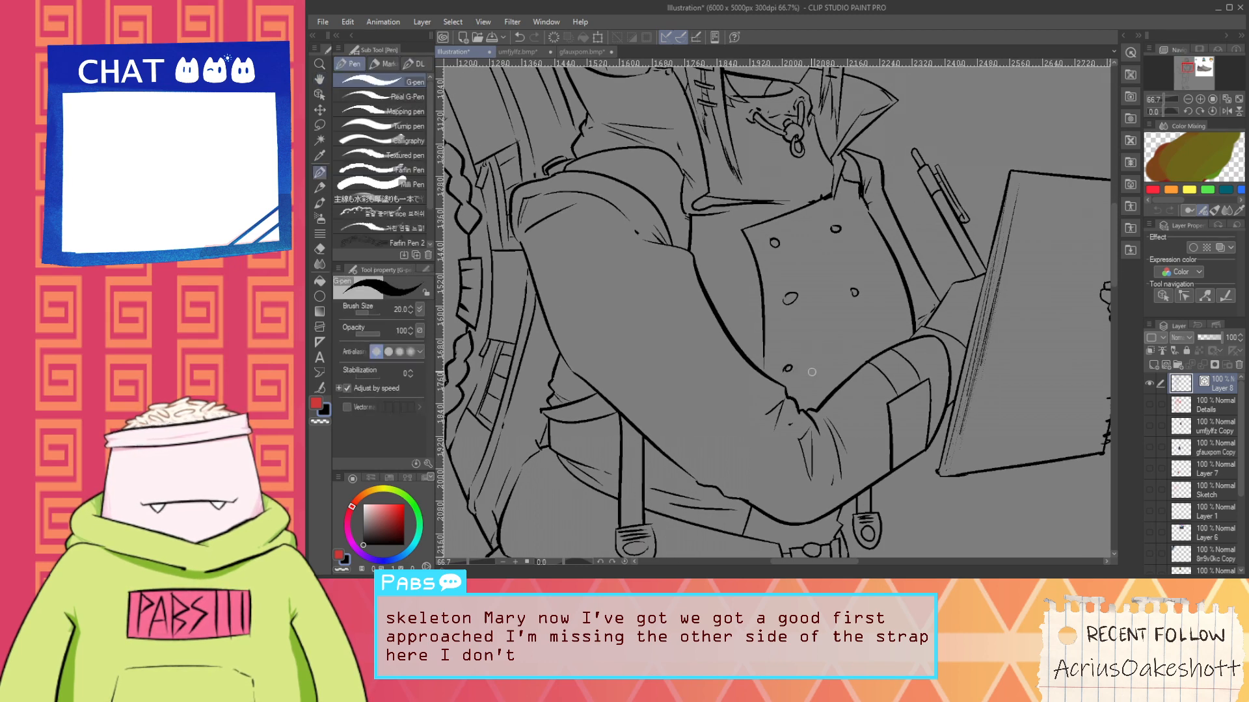
{"action": "scroll", "coordinate": [872, 350], "scroll_direction": "down", "scroll_amount": 2}
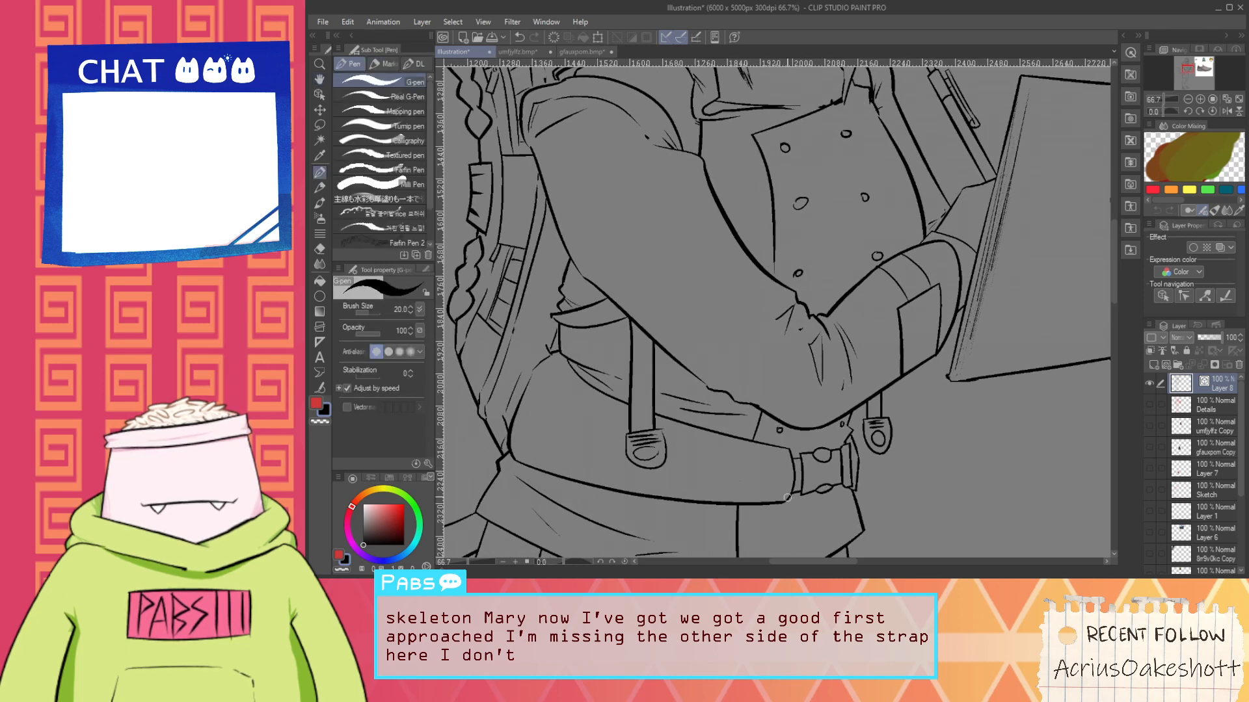
{"action": "scroll", "coordinate": [842, 503], "scroll_direction": "down", "scroll_amount": 5}
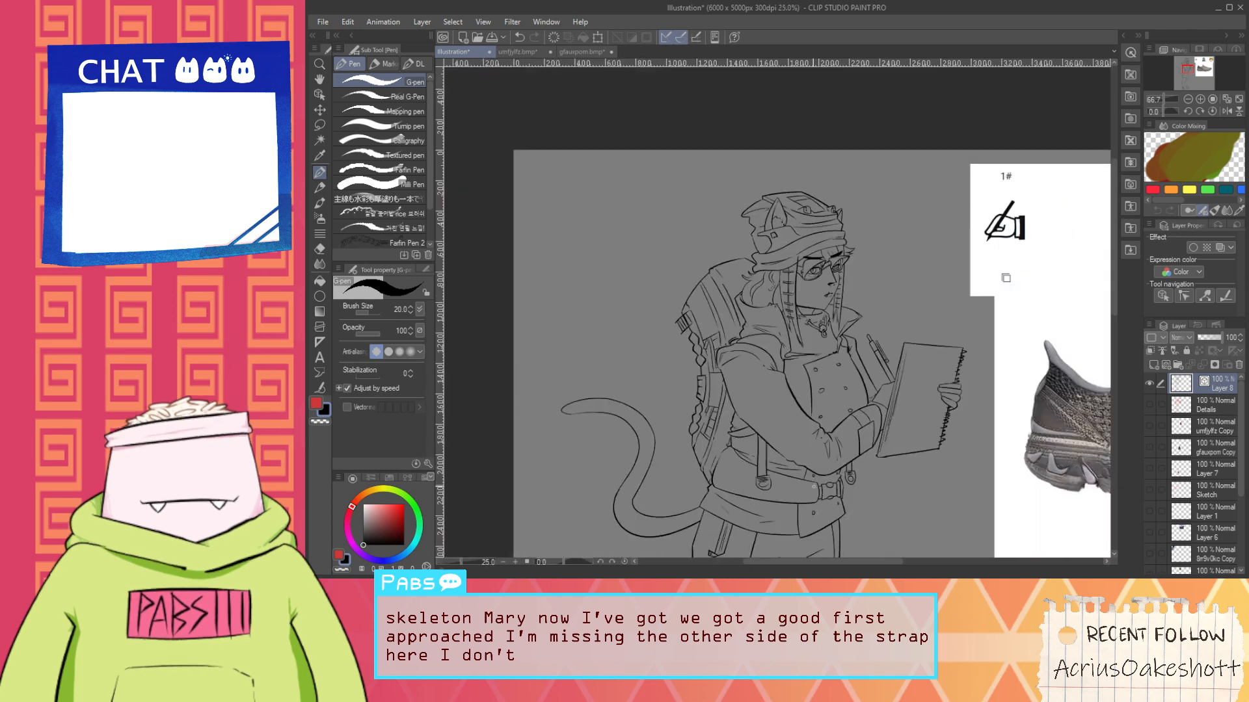
Add short fold lines along the lower hem of the scarf, just above the coat's upper edge
{"action": "key", "text": "space"}
{"action": "left_click_drag", "start_coordinate": [834, 515], "coordinate": [759, 324]}
{"action": "scroll", "coordinate": [762, 279], "scroll_direction": "up", "scroll_amount": 2}
{"action": "left_click_drag", "start_coordinate": [762, 278], "coordinate": [787, 341]}
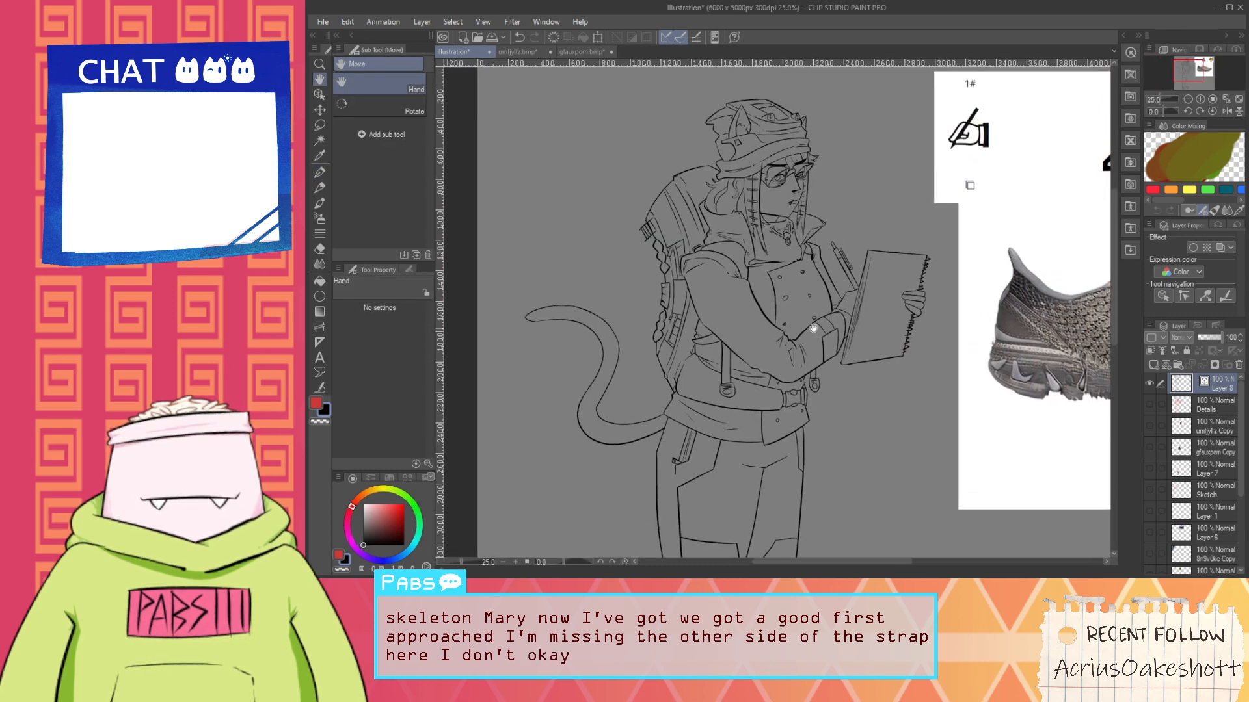
{"action": "left_click_drag", "start_coordinate": [870, 281], "coordinate": [852, 289]}
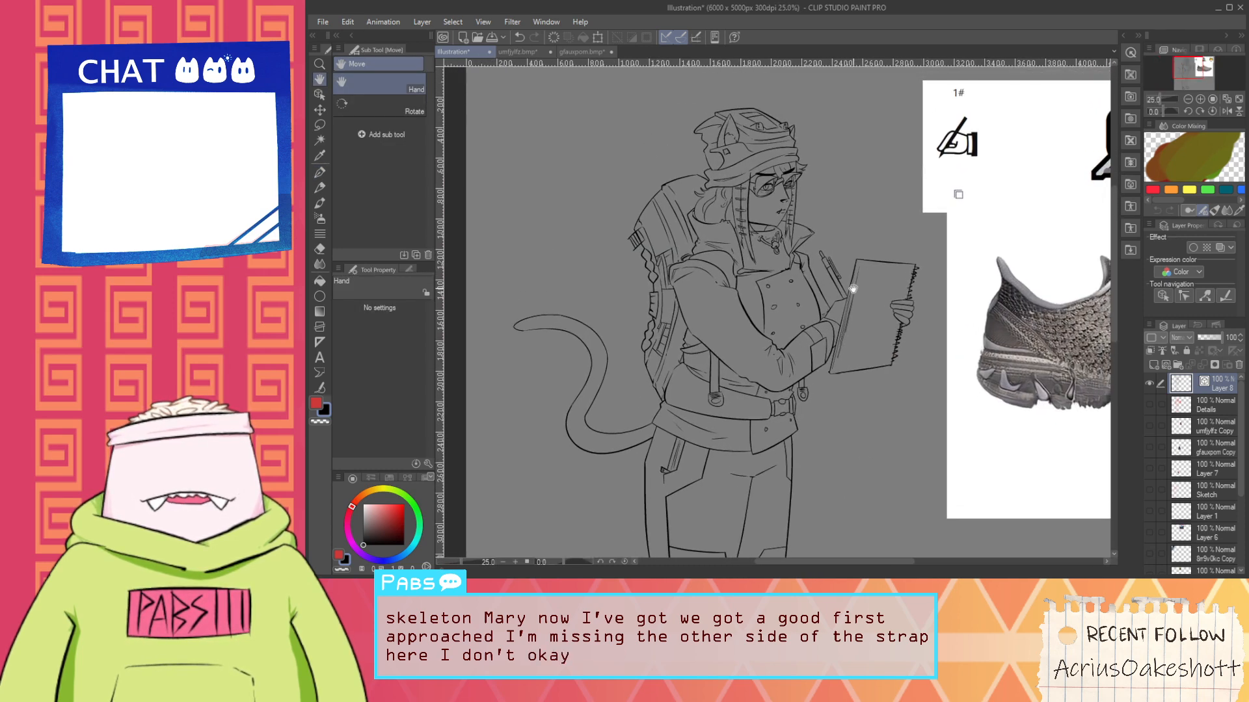
{"action": "scroll", "coordinate": [760, 266], "scroll_direction": "up", "scroll_amount": 4}
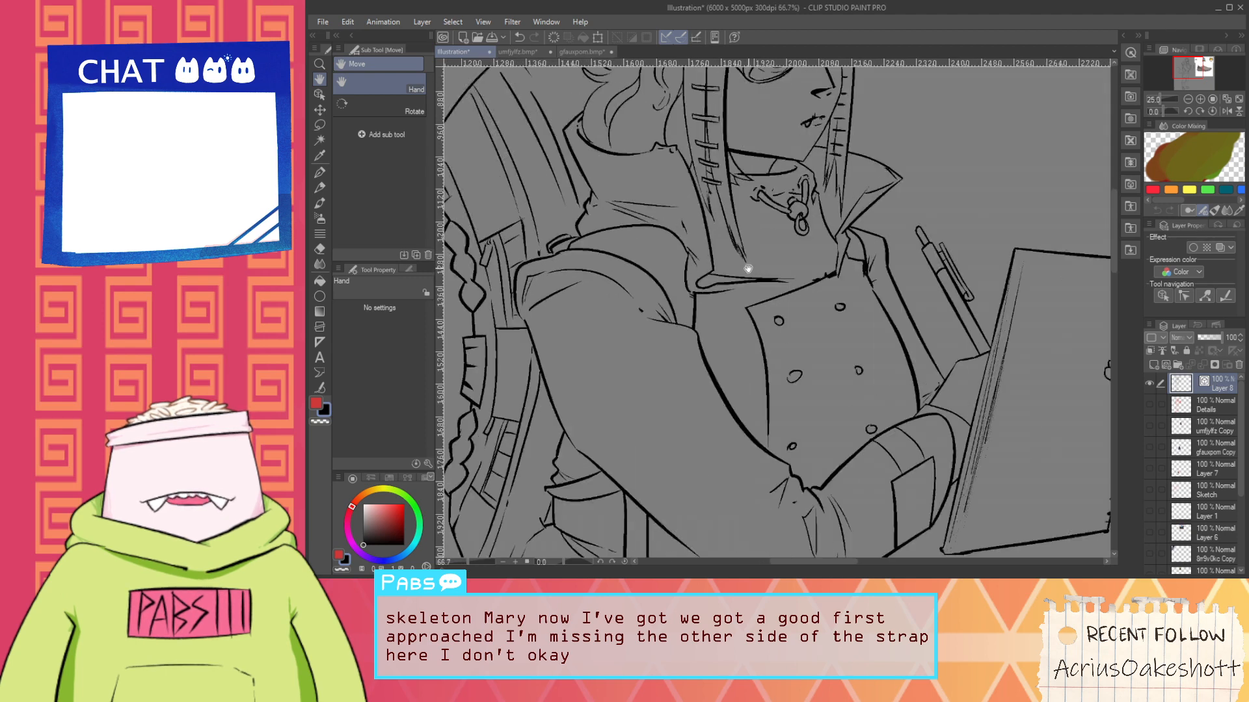
{"action": "left_click_drag", "start_coordinate": [703, 269], "coordinate": [813, 279]}
{"action": "key", "text": "ctrl+z"}
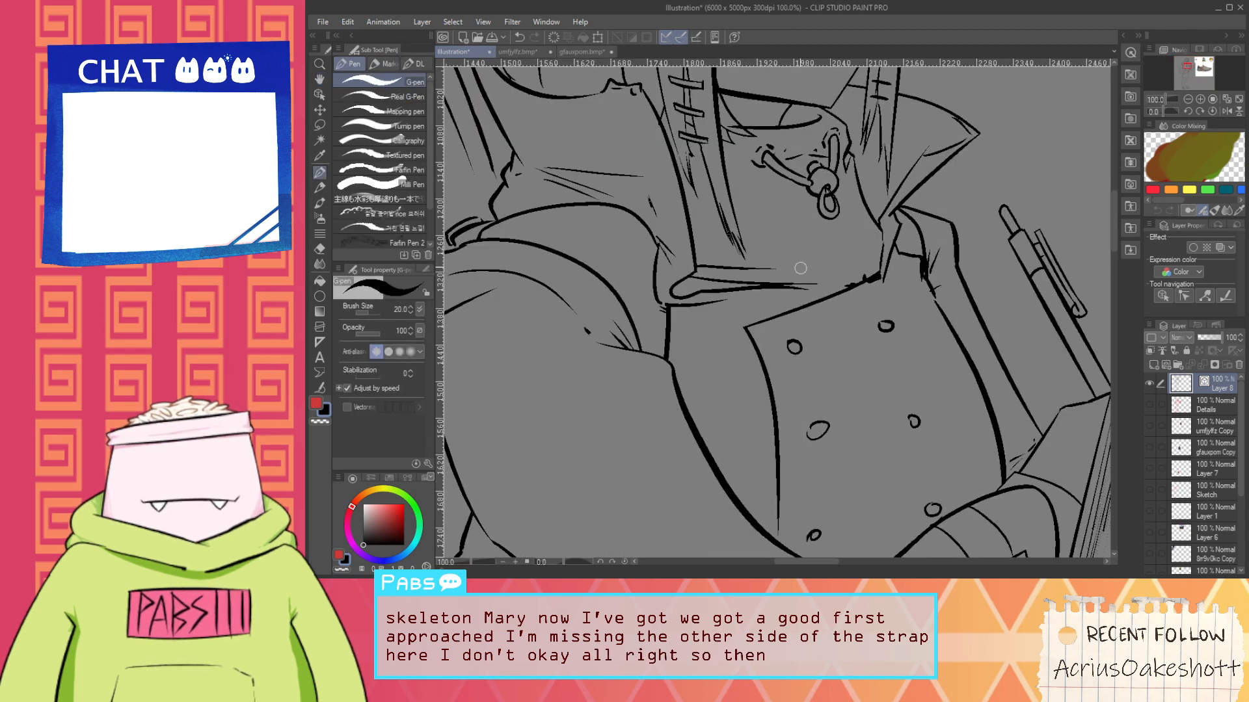
{"action": "scroll", "coordinate": [839, 257], "scroll_direction": "up", "scroll_amount": 2}
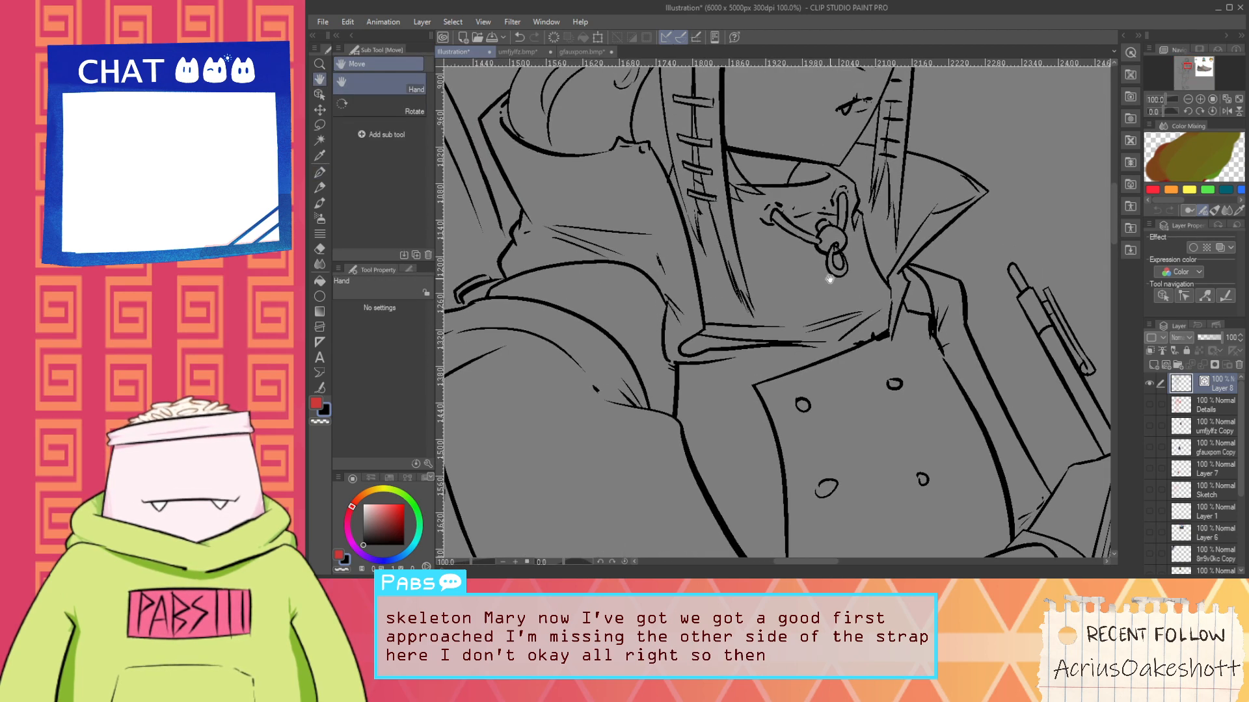
Undo the last neck stroke and redraw a short slanted line on the neck between the chin and collar
{"action": "scroll", "coordinate": [812, 184], "scroll_direction": "up", "scroll_amount": 1}
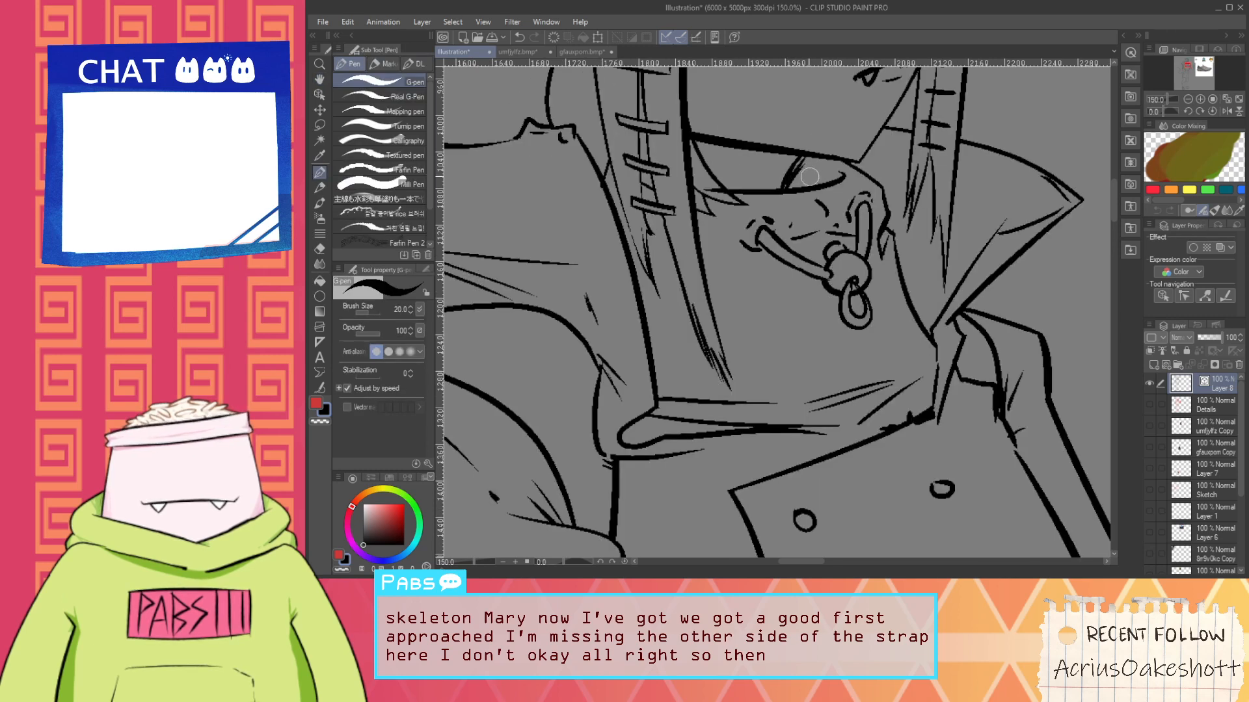
{"action": "key", "text": "ctrl+z"}
{"action": "scroll", "coordinate": [814, 189], "scroll_direction": "down", "scroll_amount": 7}
{"action": "scroll", "coordinate": [835, 218], "scroll_direction": "up", "scroll_amount": 3}
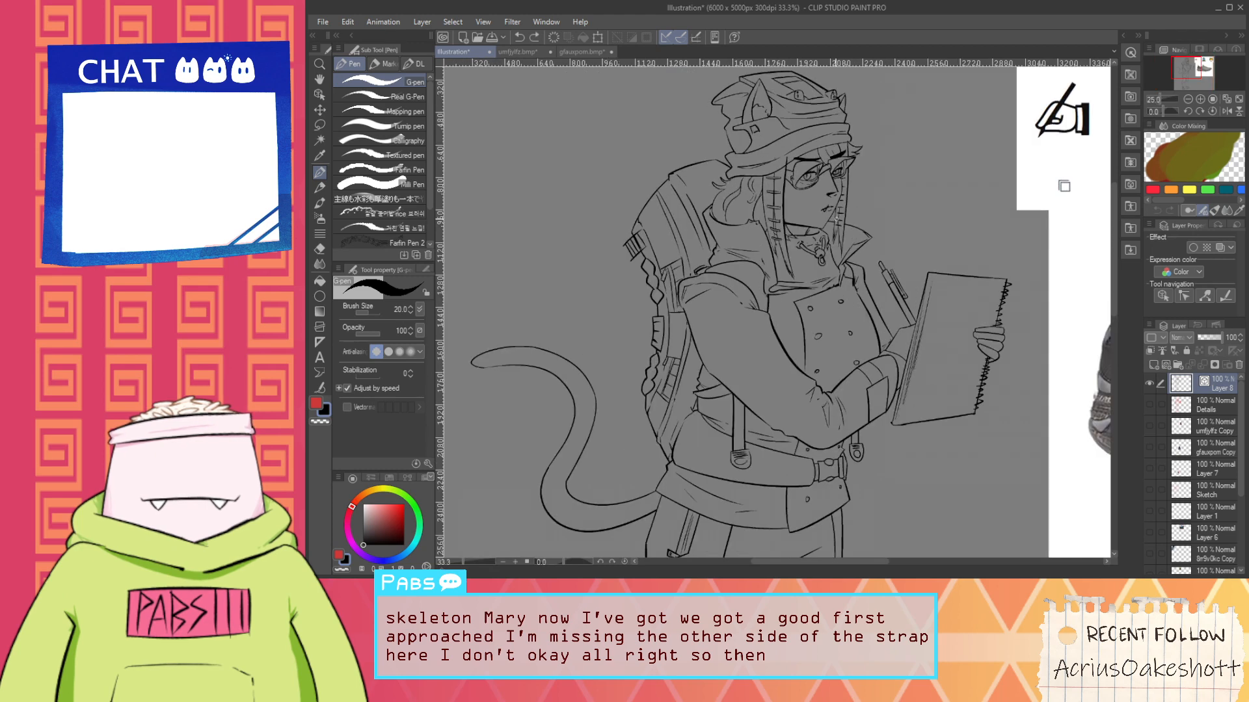
{"action": "scroll", "coordinate": [814, 230], "scroll_direction": "up", "scroll_amount": 4}
{"action": "left_click_drag", "start_coordinate": [784, 243], "coordinate": [805, 211]}
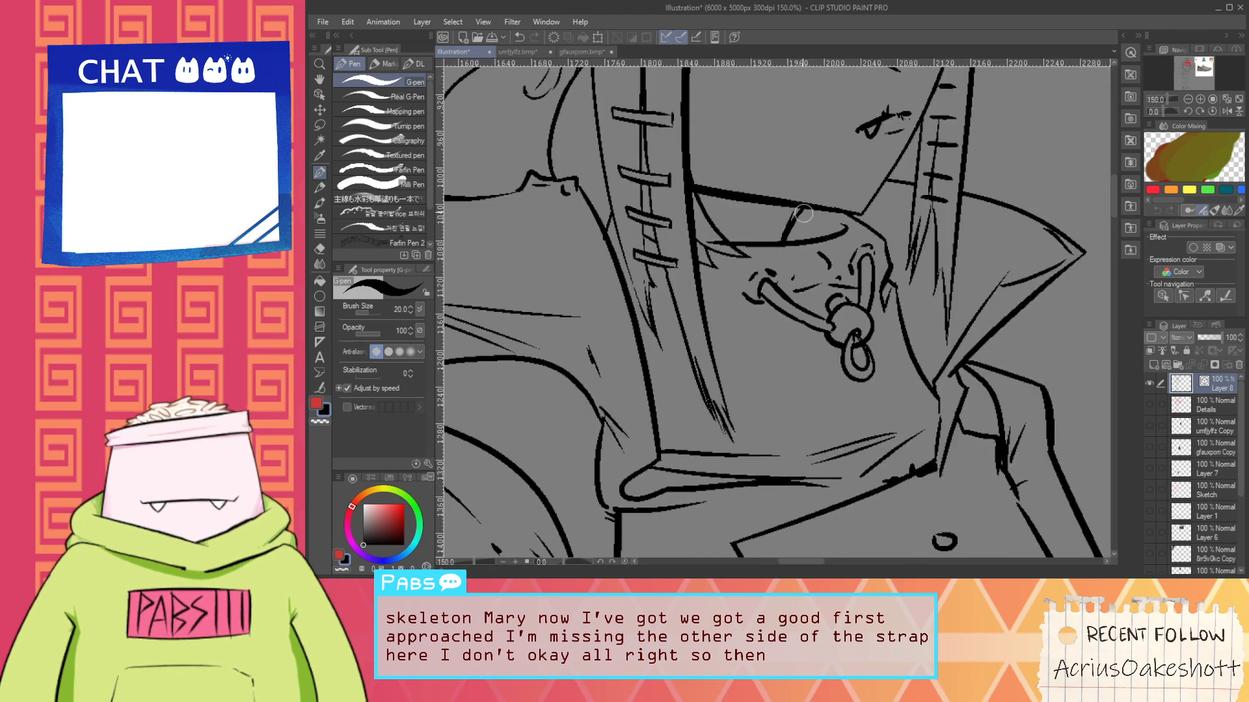
{"action": "scroll", "coordinate": [807, 229], "scroll_direction": "down", "scroll_amount": 2}
{"action": "scroll", "coordinate": [819, 262], "scroll_direction": "down", "scroll_amount": 3}
{"action": "scroll", "coordinate": [825, 264], "scroll_direction": "up", "scroll_amount": 5}
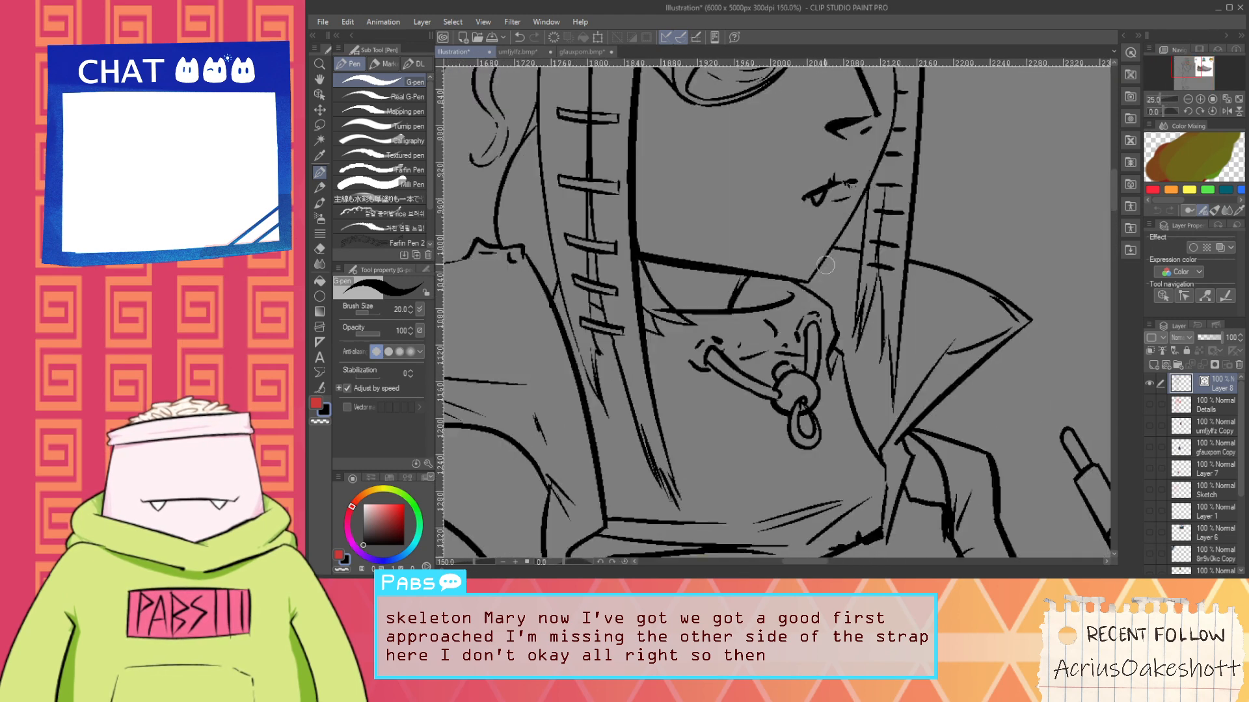
Try an extra pen stroke along the lower lip beside the mouth
{"action": "key", "text": "e"}
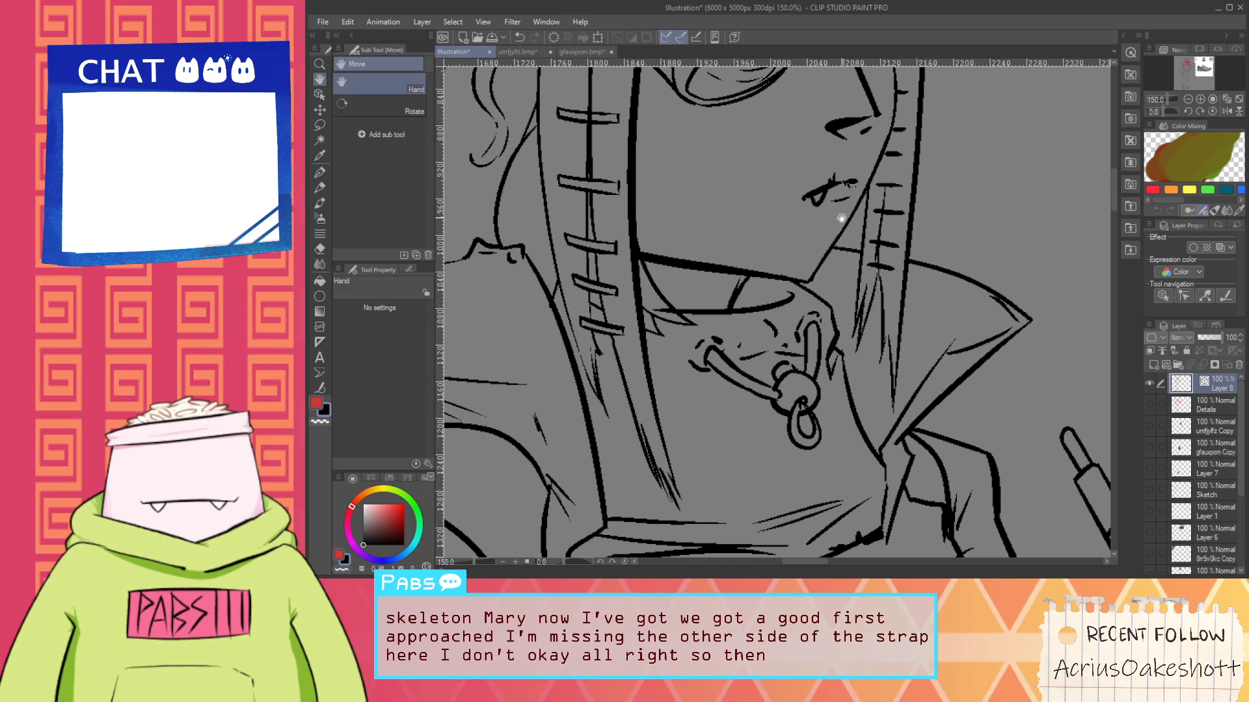
{"action": "scroll", "coordinate": [835, 233], "scroll_direction": "up", "scroll_amount": 3}
{"action": "key", "text": "p"}
{"action": "mouse_move", "coordinate": [738, 282]}
{"action": "left_mouse_down"}
{"action": "mouse_move", "coordinate": [797, 282]}
{"action": "mouse_move", "coordinate": [825, 251]}
{"action": "left_mouse_up"}
{"action": "key", "text": "ctrl+z"}
{"action": "left_click_drag", "start_coordinate": [738, 281], "coordinate": [797, 254]}
{"action": "key", "text": "ctrl+z"}
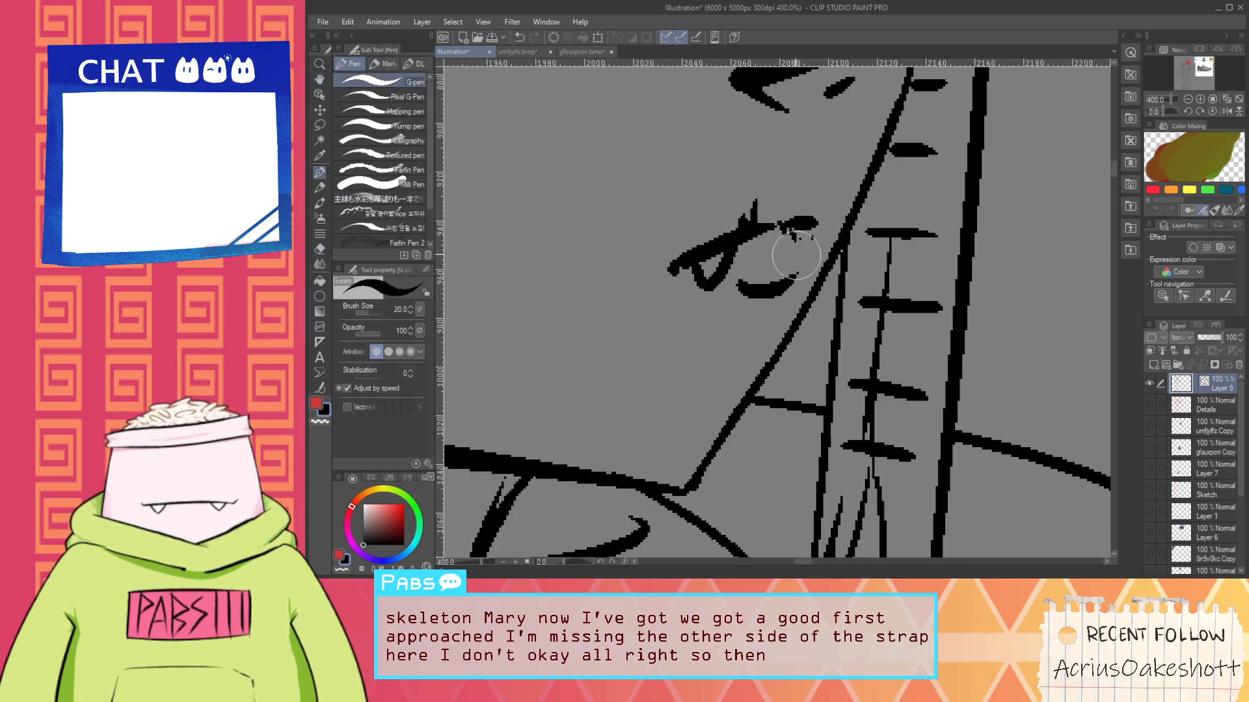
Sample the orange-yellow fur colour from the cat emoji in the reference images
{"action": "scroll", "coordinate": [823, 273], "scroll_direction": "down", "scroll_amount": 5}
{"action": "scroll", "coordinate": [822, 290], "scroll_direction": "down", "scroll_amount": 5}
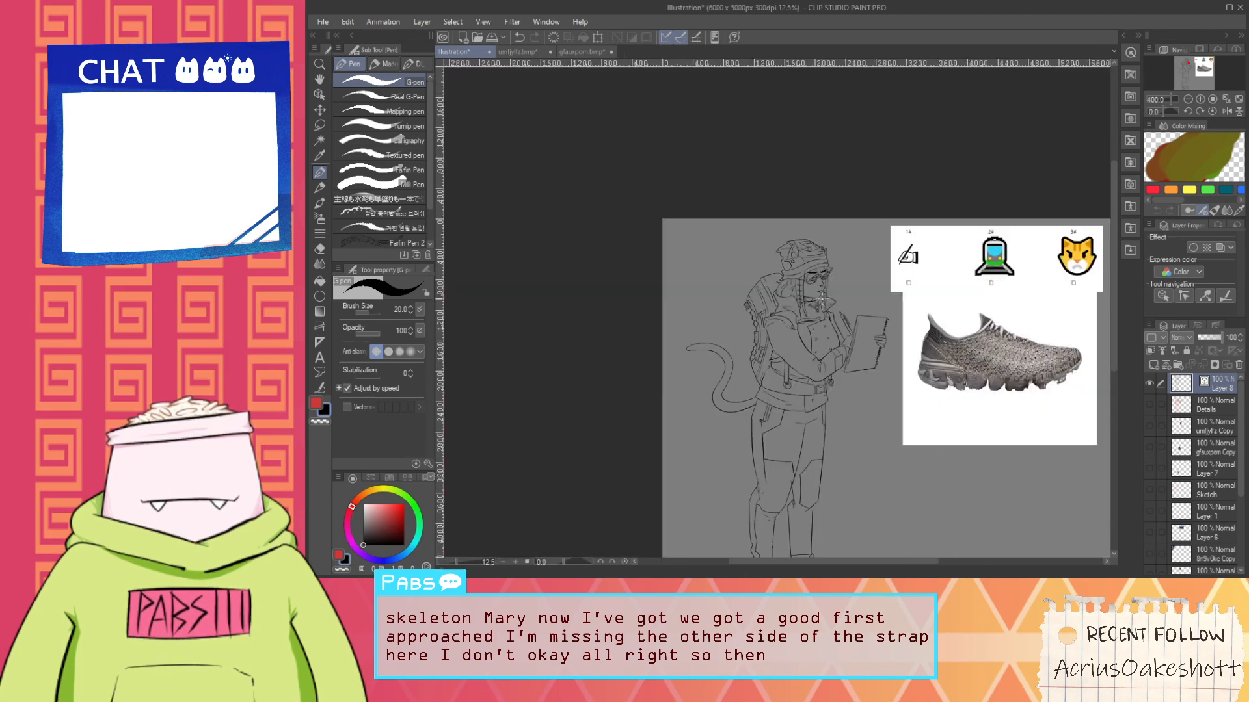
{"action": "key", "text": "h"}
{"action": "left_click_drag", "start_coordinate": [795, 400], "coordinate": [776, 321]}
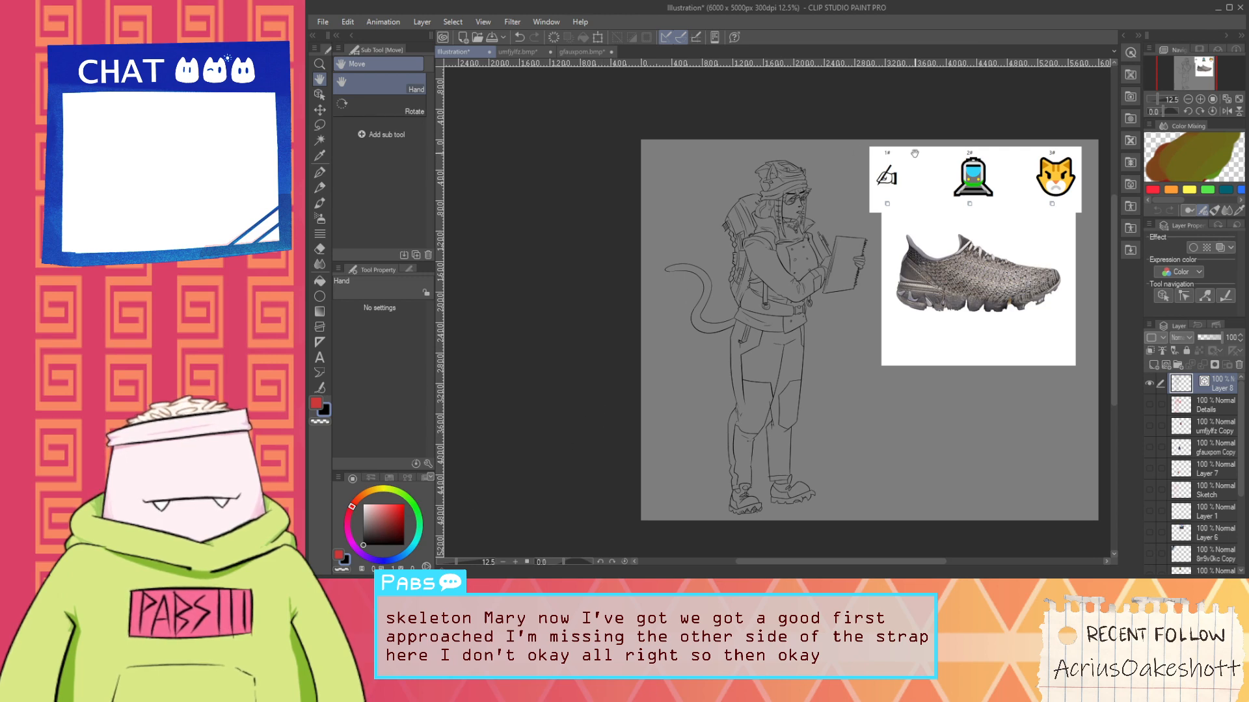
{"action": "scroll", "coordinate": [917, 160], "scroll_direction": "up", "scroll_amount": 7}
{"action": "key", "text": "i"}
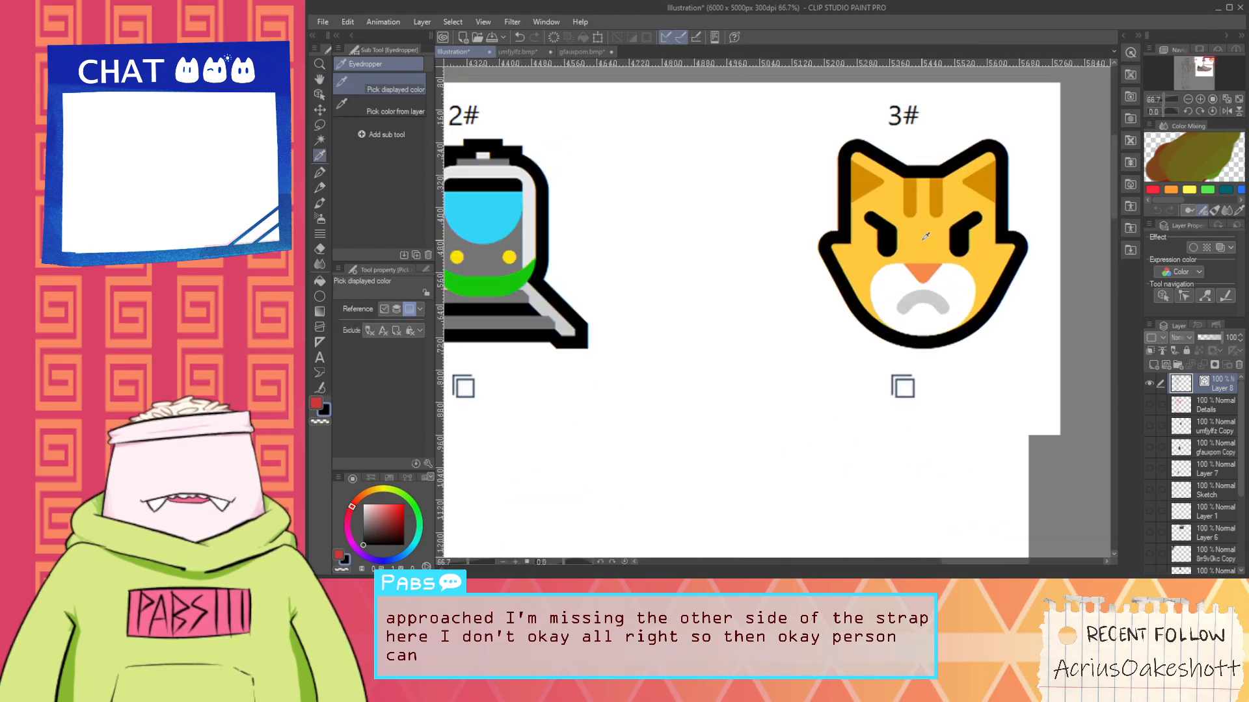
{"action": "left_click", "coordinate": [925, 236]}
Shift the sampled yellow's hue towards a warmer tabby orange
{"action": "scroll", "coordinate": [558, 413], "scroll_direction": "down", "scroll_amount": 3}
{"action": "key", "text": "h"}
{"action": "scroll", "coordinate": [666, 371], "scroll_direction": "up", "scroll_amount": 1}
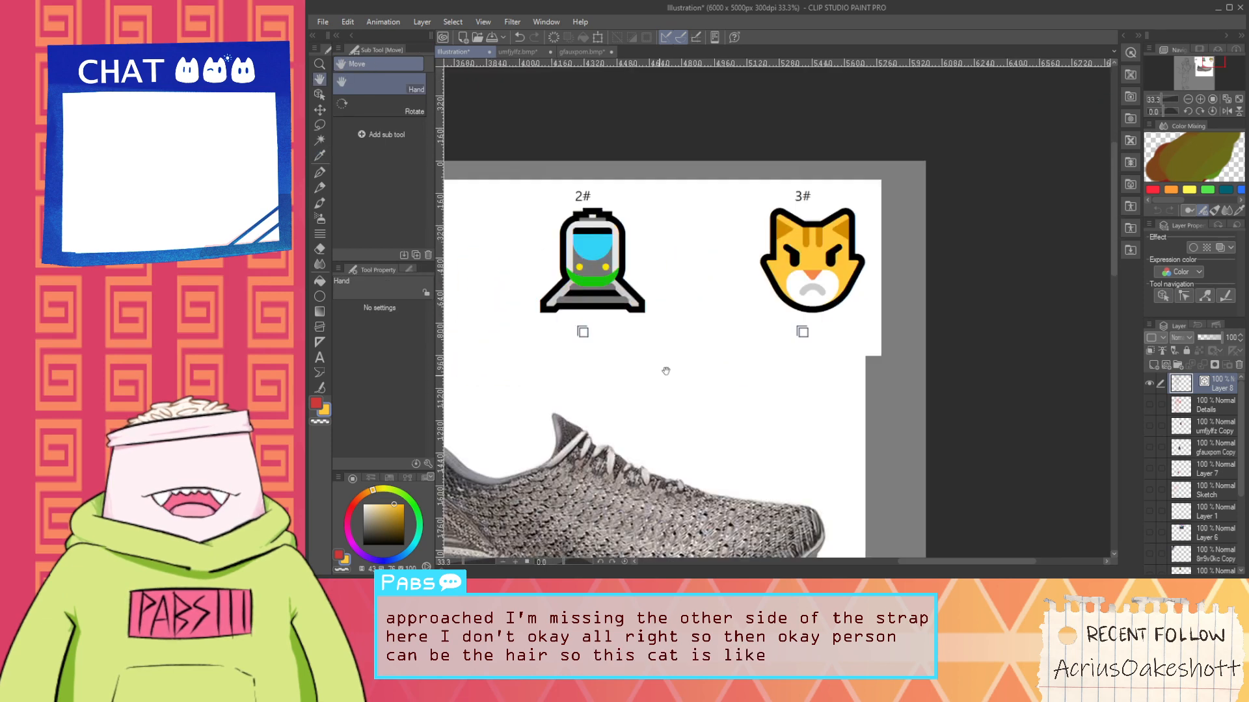
{"action": "left_click_drag", "start_coordinate": [666, 370], "coordinate": [746, 318]}
{"action": "left_click_drag", "start_coordinate": [557, 410], "coordinate": [869, 294]}
{"action": "left_click_drag", "start_coordinate": [396, 495], "coordinate": [365, 501]}
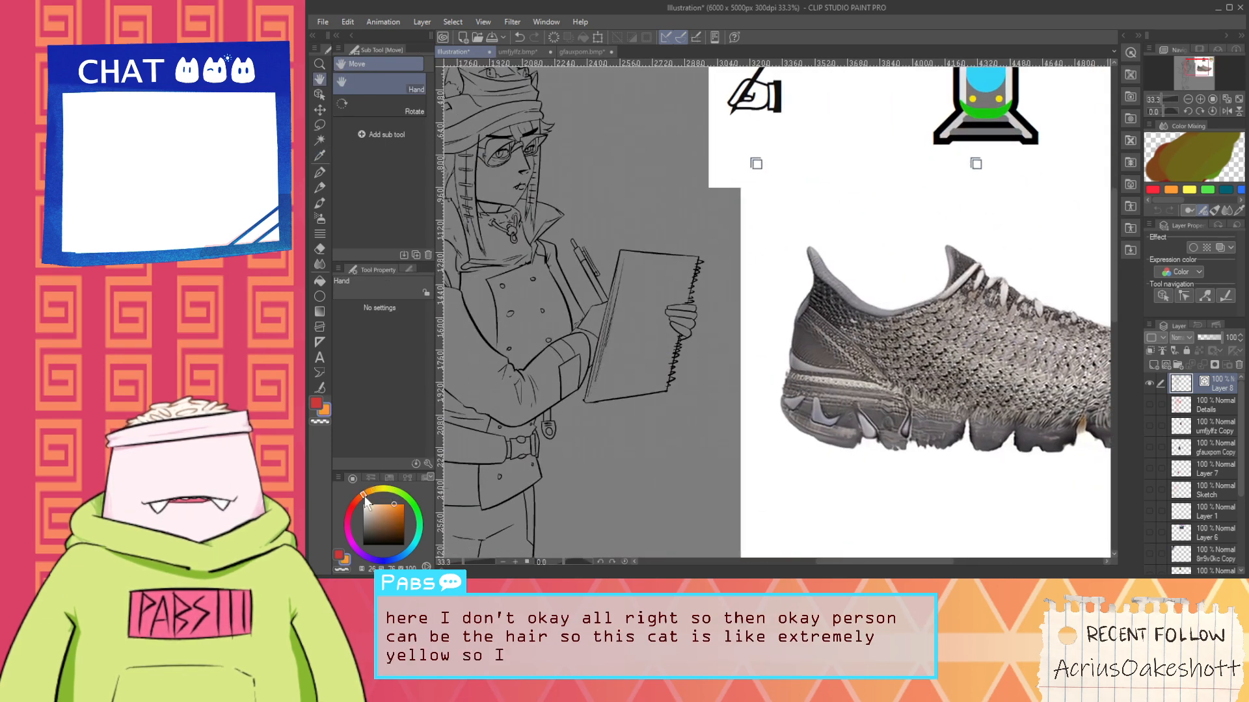
Switch to the Fill tool and create a new colour layer between the line art and the Details layer
{"action": "mouse_move", "coordinate": [624, 394]}
{"action": "left_mouse_down"}
{"action": "mouse_move", "coordinate": [718, 467]}
{"action": "mouse_move", "coordinate": [727, 449]}
{"action": "left_mouse_up"}
{"action": "key", "text": "g"}
{"action": "scroll", "coordinate": [645, 313], "scroll_direction": "up", "scroll_amount": 2}
{"action": "left_click", "coordinate": [1200, 404]}
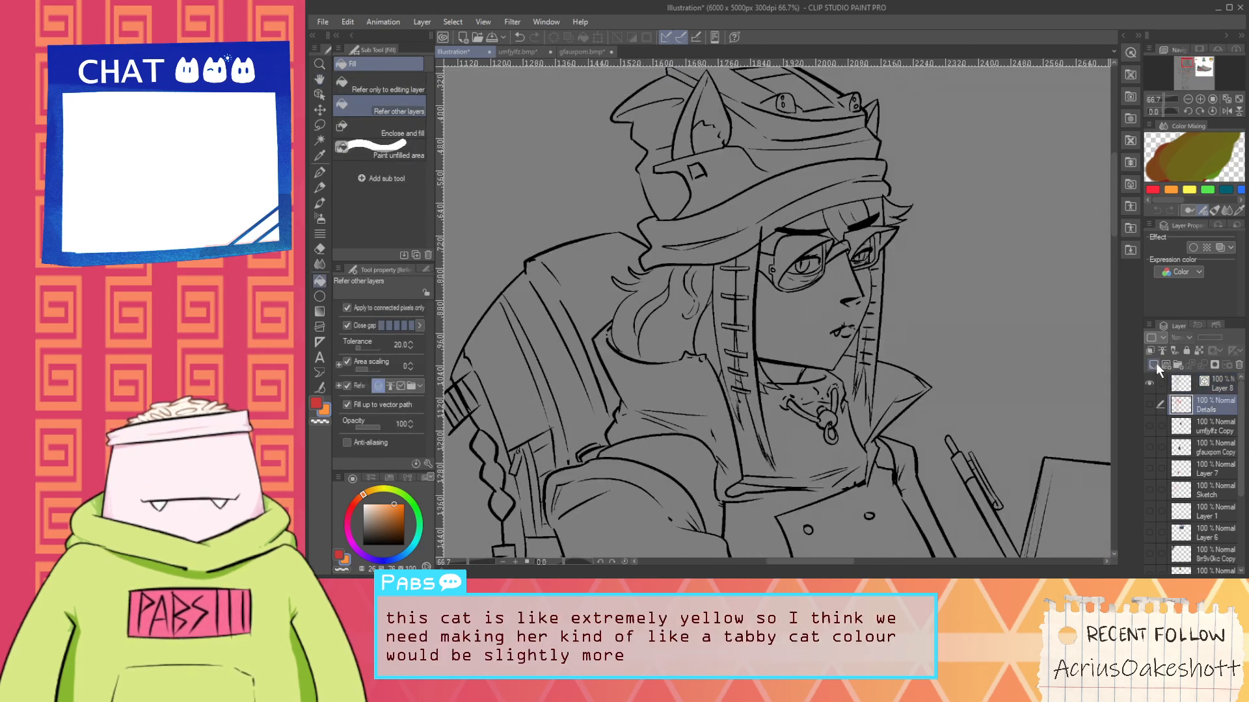
{"action": "left_click", "coordinate": [1154, 366]}
Fill the hair at the back of the head and the upper stitched strand with orange, undoing the last fill
{"action": "scroll", "coordinate": [708, 338], "scroll_direction": "up", "scroll_amount": 1}
{"action": "mouse_move", "coordinate": [638, 290]}
{"action": "left_mouse_down"}
{"action": "mouse_move", "coordinate": [619, 335]}
{"action": "mouse_move", "coordinate": [645, 326]}
{"action": "mouse_move", "coordinate": [704, 242]}
{"action": "mouse_move", "coordinate": [783, 241]}
{"action": "mouse_move", "coordinate": [714, 279]}
{"action": "left_mouse_up"}
{"action": "left_click", "coordinate": [761, 302]}
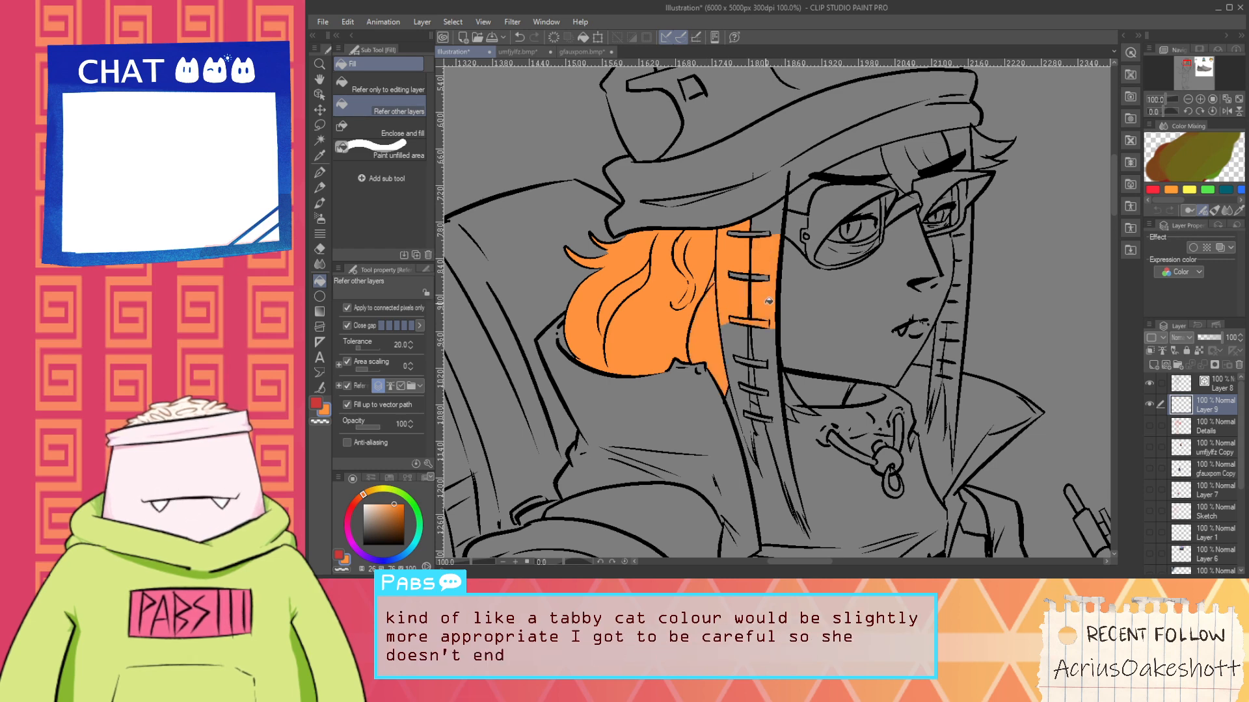
{"action": "key", "text": "ctrl+z"}
Bridge the gap beside the third stitch with an orange pen stroke and fill the strand section above it
{"action": "scroll", "coordinate": [749, 316], "scroll_direction": "up", "scroll_amount": 2}
{"action": "key", "text": "p"}
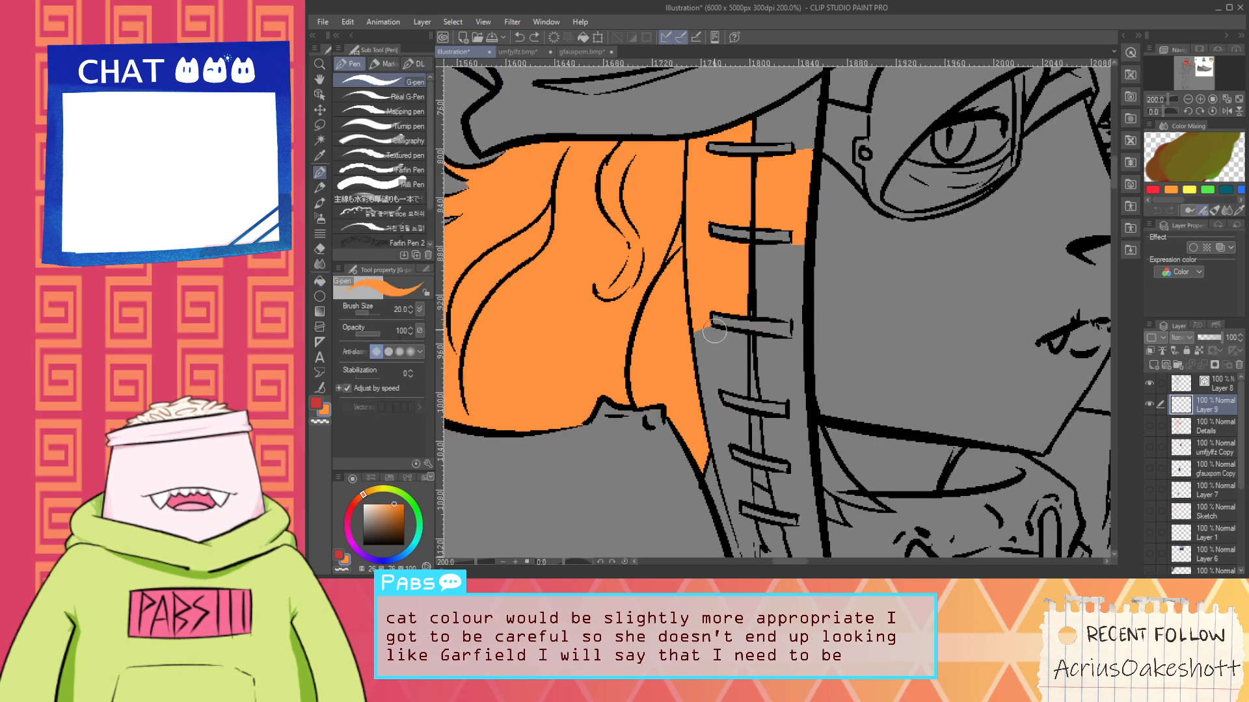
{"action": "left_click_drag", "start_coordinate": [778, 319], "coordinate": [792, 317]}
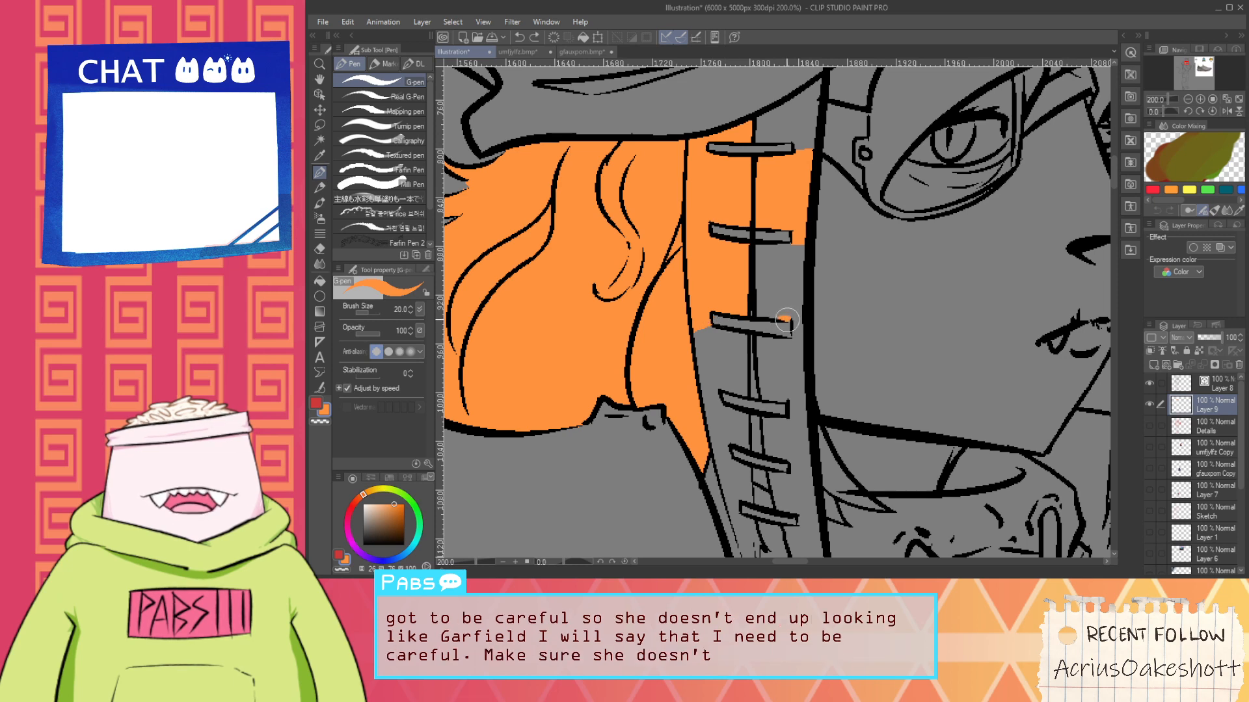
{"action": "key", "text": "g"}
{"action": "left_click", "coordinate": [780, 287]}
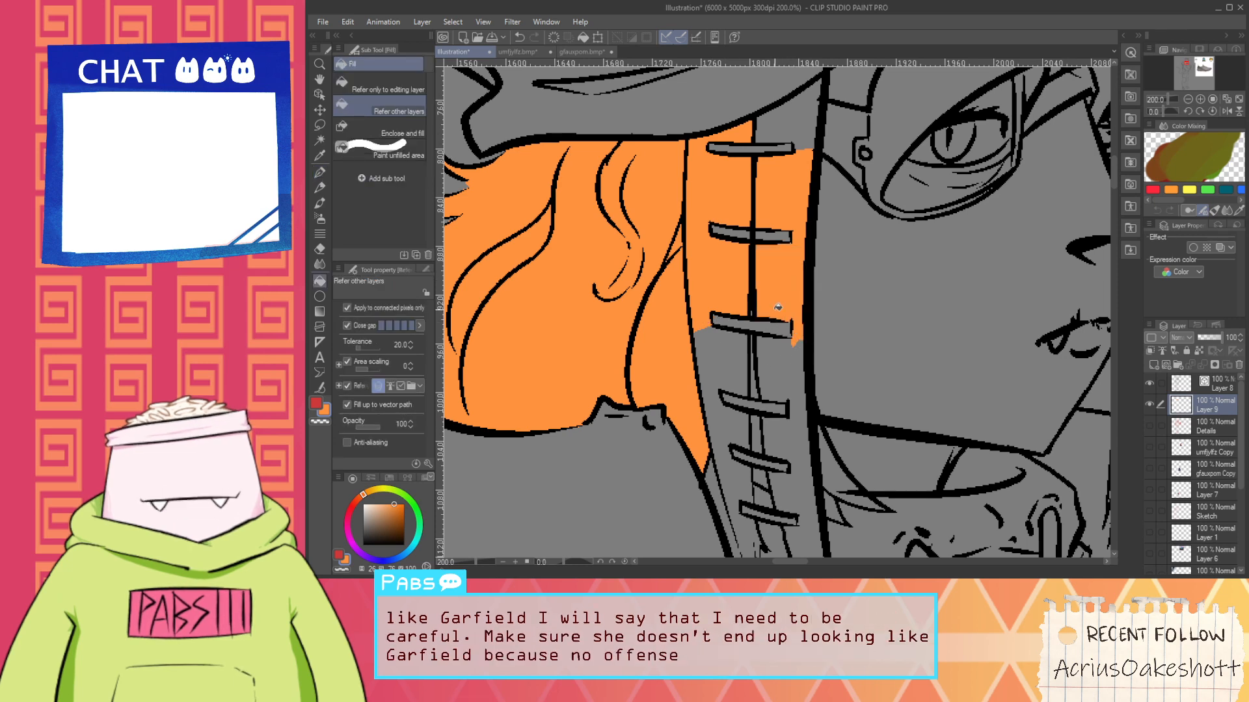
Fill the remaining sections between the stitches with orange, down to the pointed tips of the strand
{"action": "left_click", "coordinate": [722, 364]}
{"action": "left_click", "coordinate": [774, 377]}
{"action": "left_click", "coordinate": [739, 423]}
{"action": "left_click", "coordinate": [771, 426]}
{"action": "key", "text": "space"}
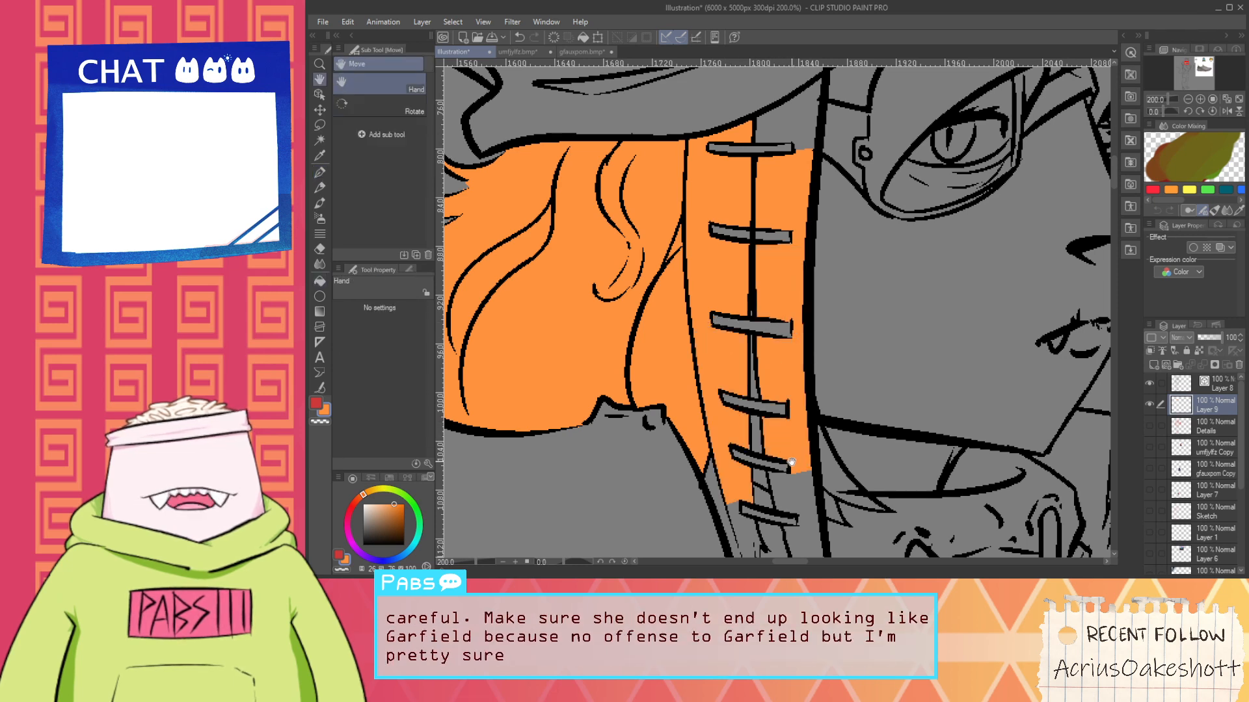
{"action": "left_click_drag", "start_coordinate": [766, 538], "coordinate": [748, 381]}
{"action": "left_click", "coordinate": [733, 384]}
{"action": "left_click", "coordinate": [776, 381]}
{"action": "left_click", "coordinate": [774, 340]}
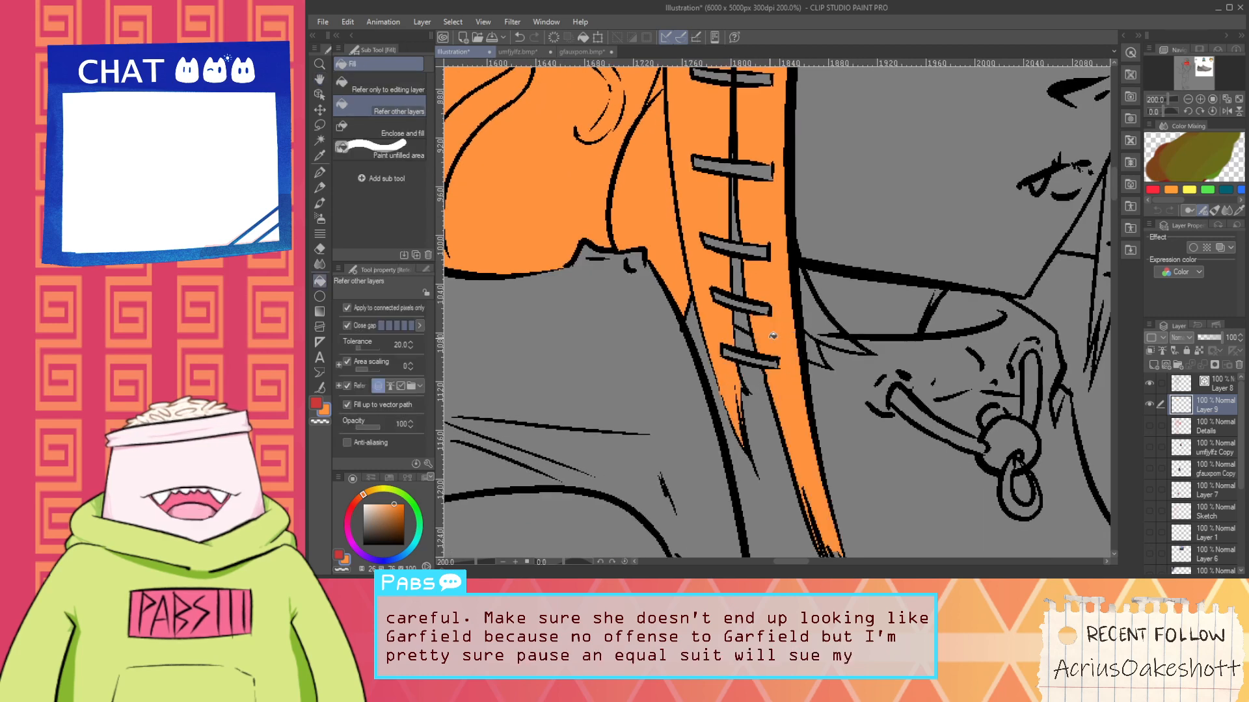
Fill the small unpainted piece of the strand directly under the hat brim with orange
{"action": "scroll", "coordinate": [775, 340], "scroll_direction": "down", "scroll_amount": 2}
{"action": "key", "text": "space"}
{"action": "left_click_drag", "start_coordinate": [784, 150], "coordinate": [760, 288]}
{"action": "left_click", "coordinate": [760, 288]}
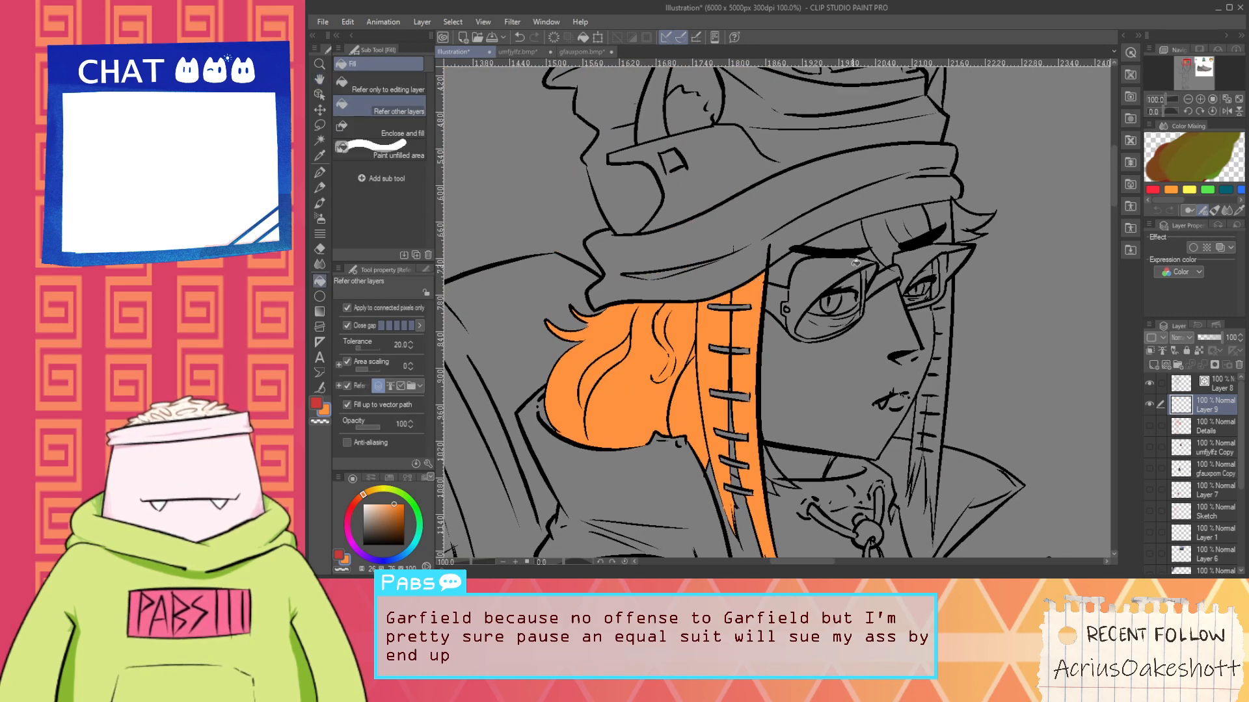
Fill the fringe under the hat brim and the flicked tufts beside it with orange on the hair colour layer
{"action": "left_click", "coordinate": [1218, 384]}
{"action": "key", "text": "e"}
{"action": "scroll", "coordinate": [751, 262], "scroll_direction": "up", "scroll_amount": 1}
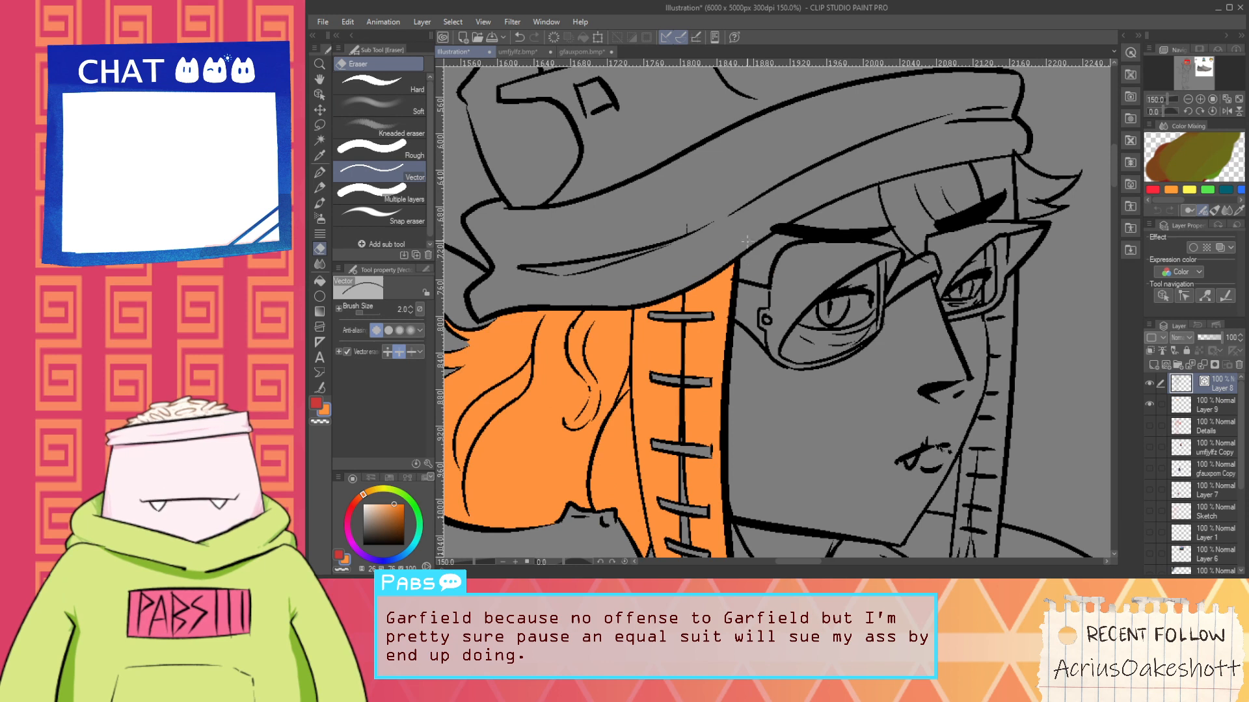
{"action": "key", "text": "i"}
{"action": "left_click", "coordinate": [1214, 424]}
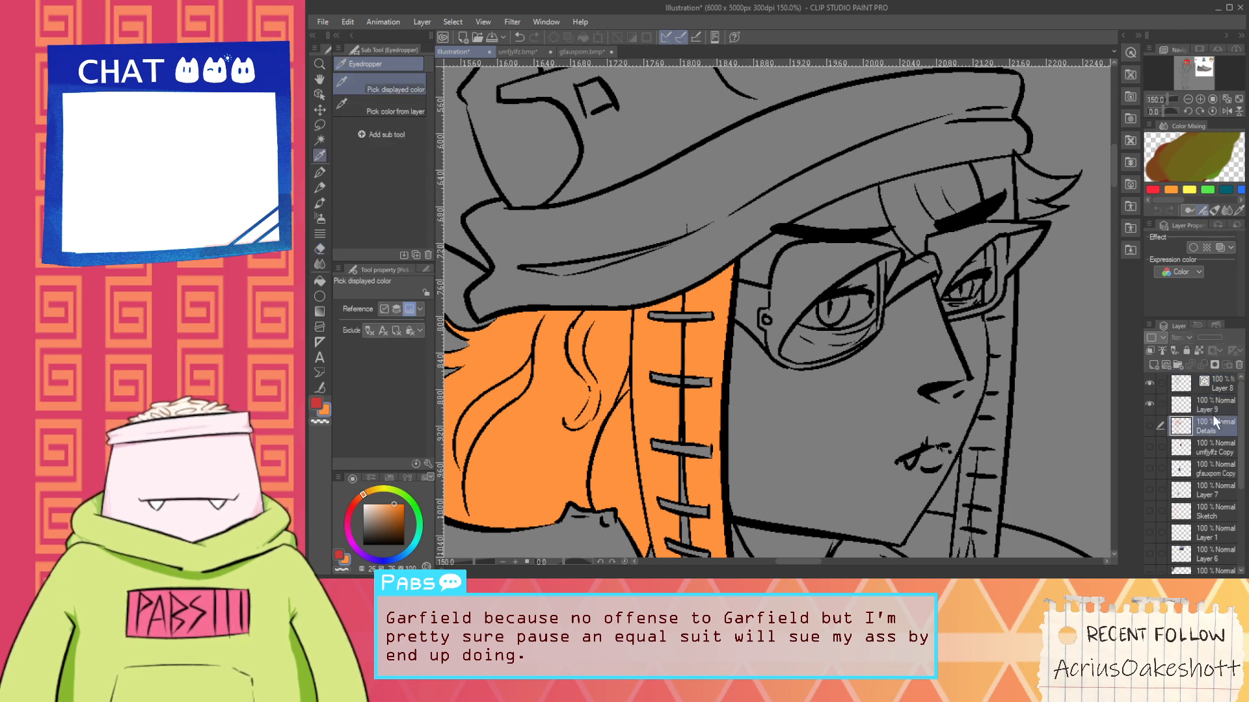
{"action": "left_click", "coordinate": [1212, 404]}
{"action": "key", "text": "g"}
{"action": "left_click", "coordinate": [968, 187]}
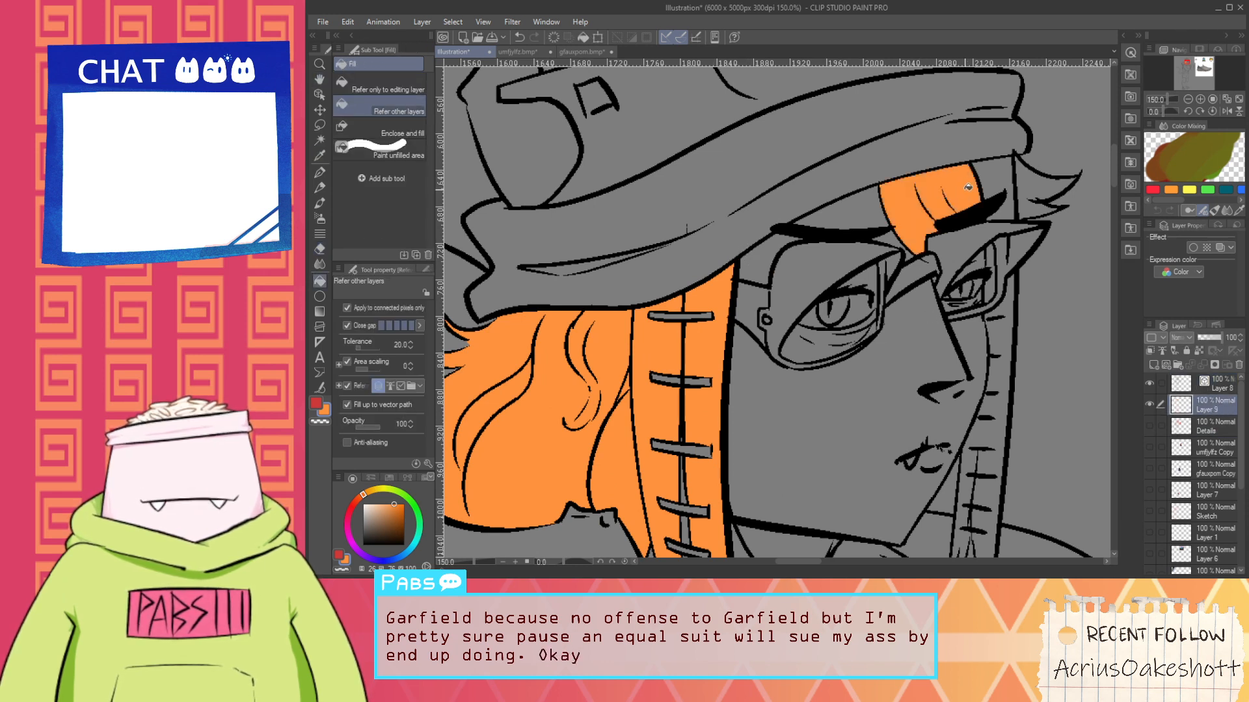
{"action": "left_click", "coordinate": [994, 181]}
{"action": "left_click", "coordinate": [1041, 179]}
{"action": "left_click", "coordinate": [1002, 208]}
Fill the stitched strand on the far side of the face with orange, from the glasses down to its pointed tips
{"action": "left_click", "coordinate": [1008, 300]}
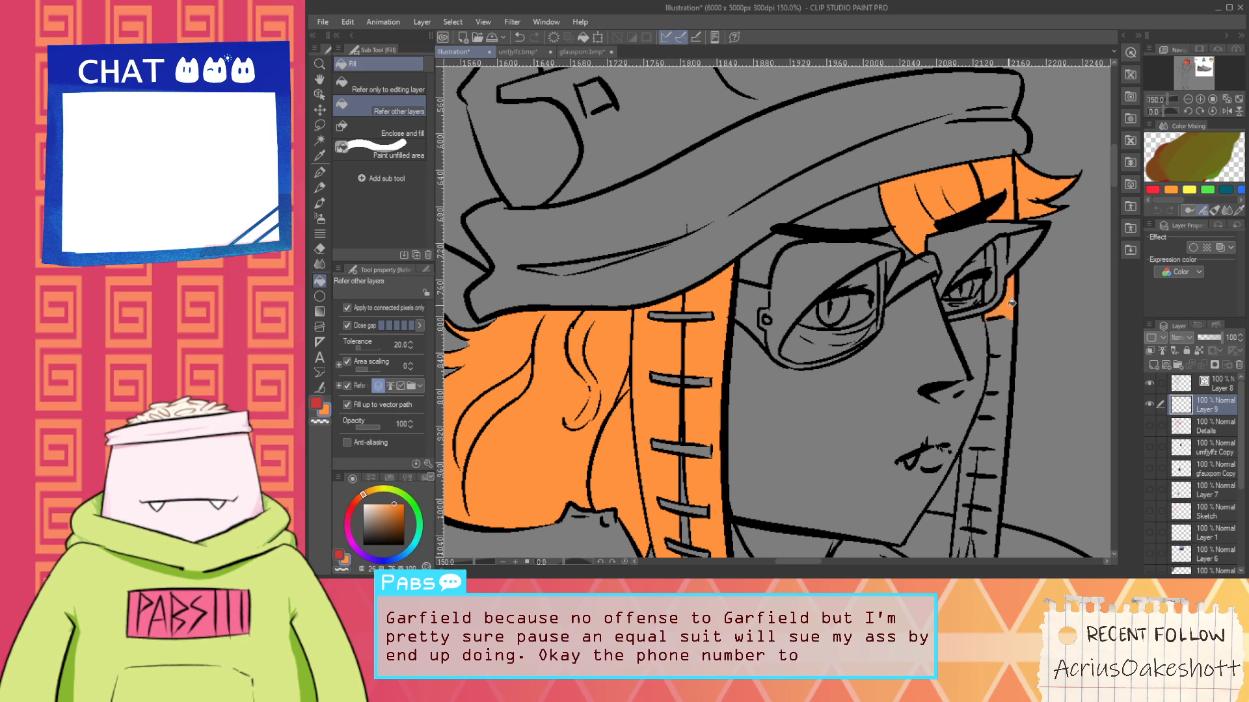
{"action": "mouse_move", "coordinate": [1012, 304]}
{"action": "left_mouse_down"}
{"action": "mouse_move", "coordinate": [1010, 390]}
{"action": "mouse_move", "coordinate": [995, 391]}
{"action": "mouse_move", "coordinate": [972, 350]}
{"action": "mouse_move", "coordinate": [977, 317]}
{"action": "mouse_move", "coordinate": [979, 450]}
{"action": "left_mouse_up"}
{"action": "key", "text": "space"}
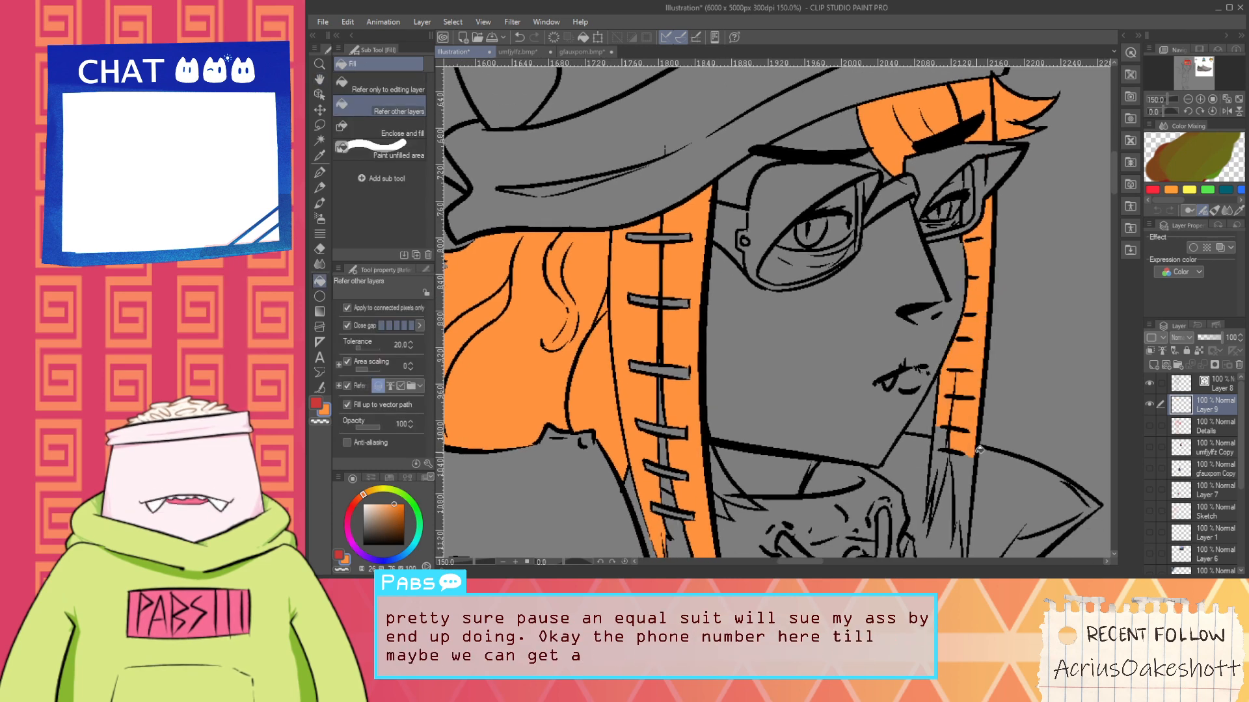
{"action": "left_click", "coordinate": [972, 469]}
{"action": "left_click", "coordinate": [948, 454]}
{"action": "left_click", "coordinate": [969, 521]}
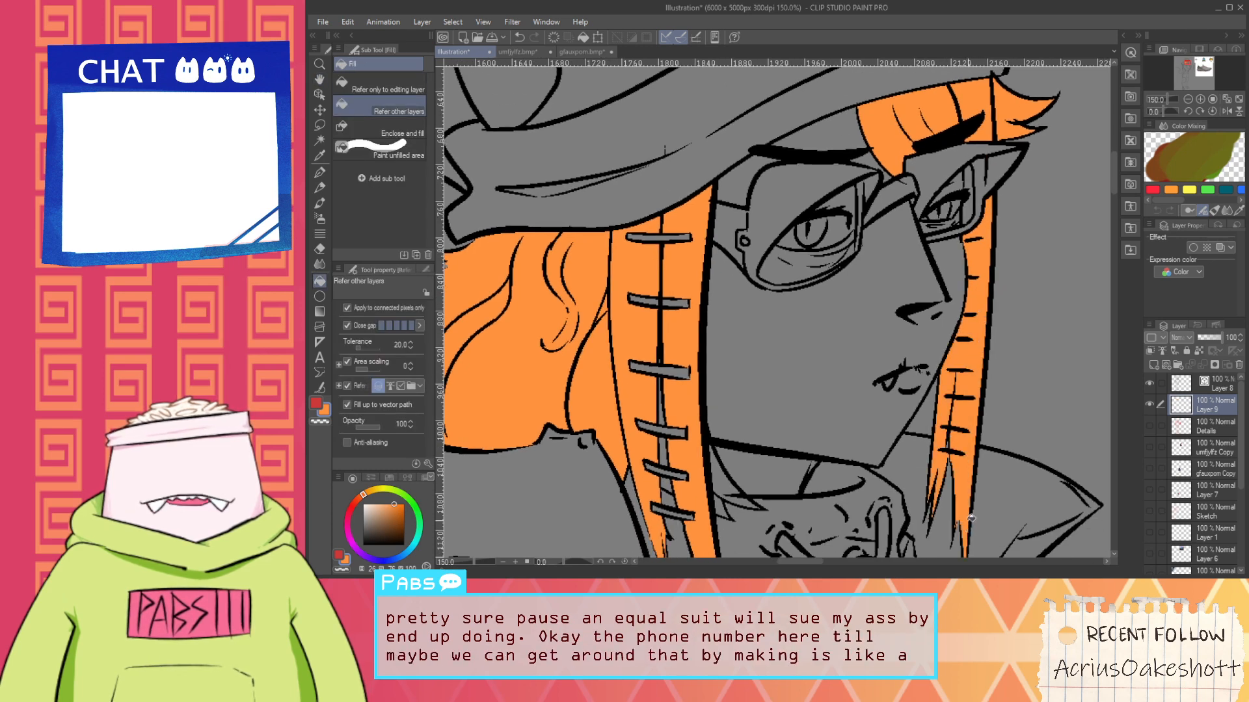
Shift the hair layer's hue, saturation and luminosity to a darker burnt orange and apply the adjustment
{"action": "scroll", "coordinate": [971, 518], "scroll_direction": "down", "scroll_amount": 2}
{"action": "key", "text": "space"}
{"action": "left_click_drag", "start_coordinate": [906, 521], "coordinate": [804, 422]}
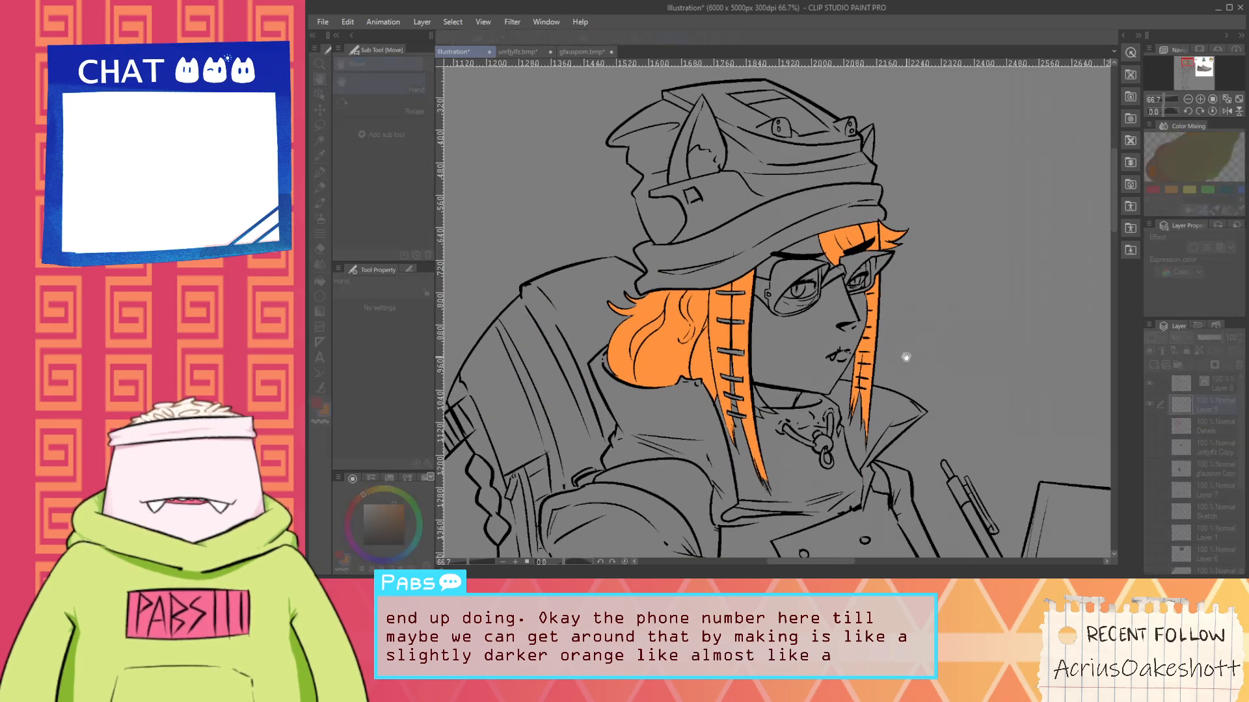
{"action": "mouse_move", "coordinate": [1071, 134]}
{"action": "left_mouse_down"}
{"action": "mouse_move", "coordinate": [1085, 107]}
{"action": "mouse_move", "coordinate": [1057, 127]}
{"action": "left_mouse_up"}
{"action": "left_click_drag", "start_coordinate": [1067, 69], "coordinate": [1072, 67]}
{"action": "left_click", "coordinate": [1201, 49]}
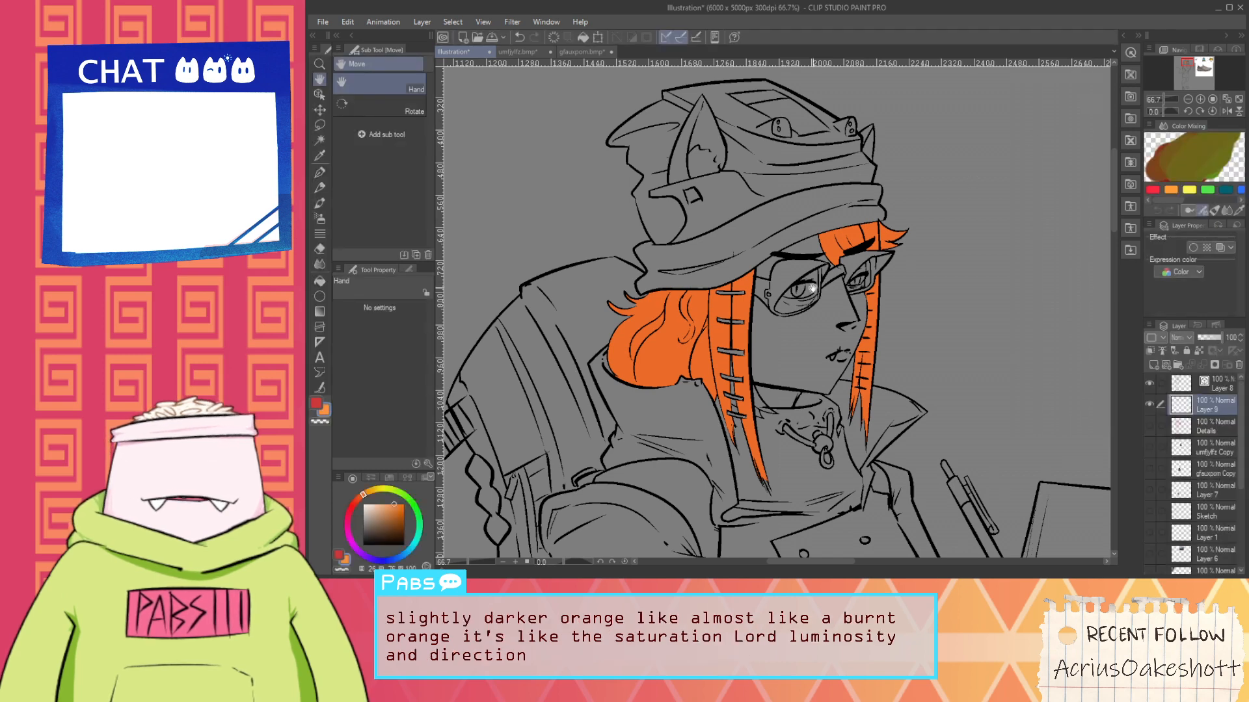
Sample the burnt orange from the hair and fill the outer parts of both cat ears with it
{"action": "left_click", "coordinate": [696, 346], "text": "alt"}
{"action": "left_click_drag", "start_coordinate": [733, 248], "coordinate": [784, 365]}
{"action": "scroll", "coordinate": [783, 363], "scroll_direction": "up", "scroll_amount": 1}
{"action": "left_click", "coordinate": [711, 245]}
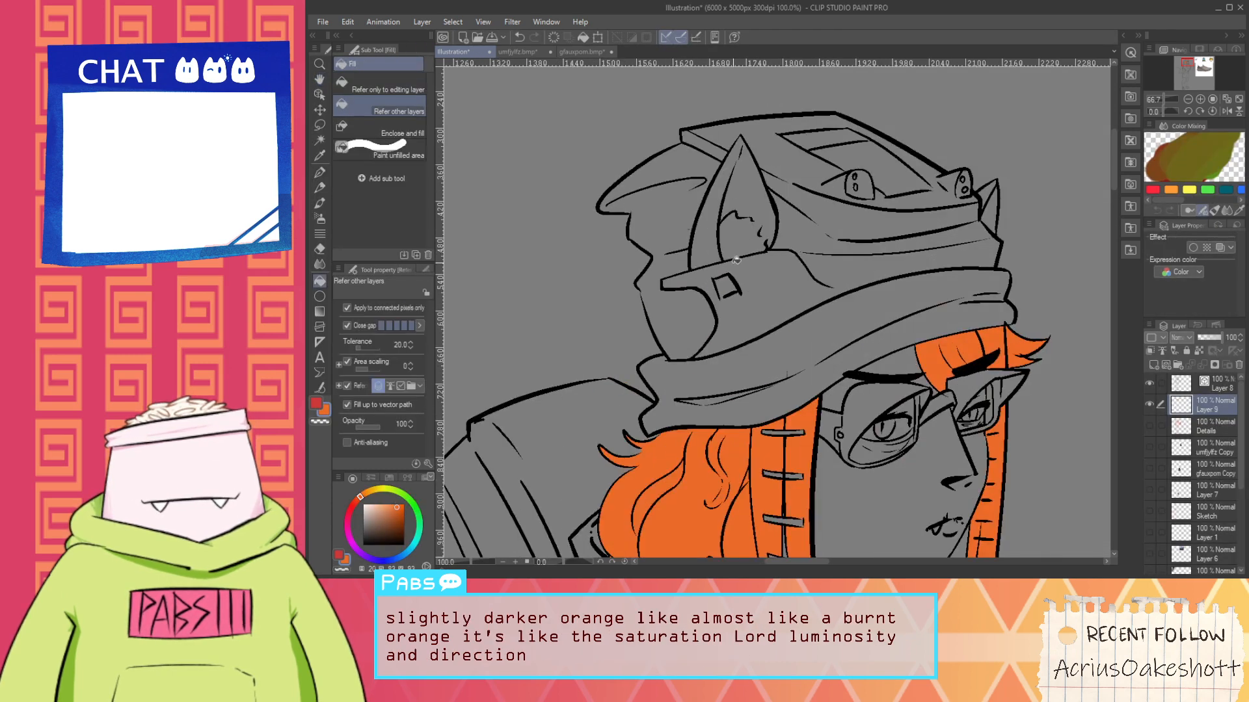
{"action": "scroll", "coordinate": [714, 244], "scroll_direction": "up", "scroll_amount": 1}
{"action": "left_click", "coordinate": [748, 109]}
{"action": "left_click_drag", "start_coordinate": [748, 109], "coordinate": [594, 198]}
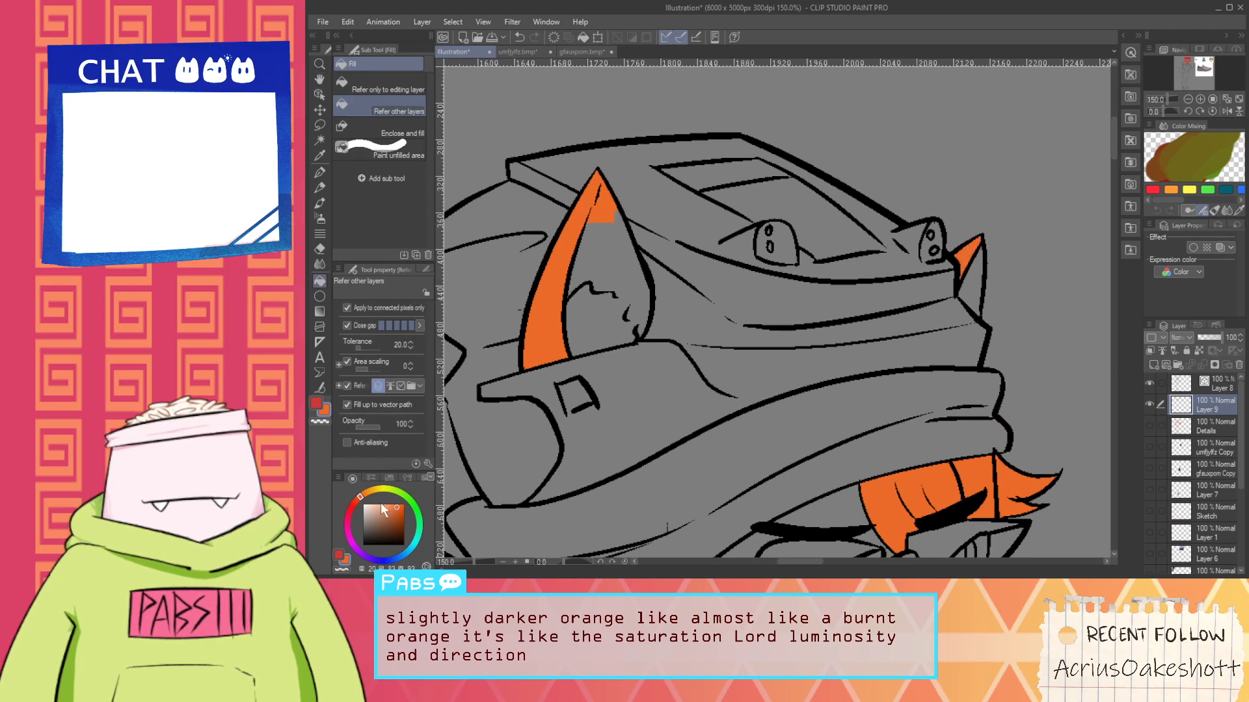
Fill the inner ears with muted peach, closing the line gap near the near ear's tip with a pen stroke
{"action": "left_click", "coordinate": [577, 286]}
{"action": "left_click", "coordinate": [594, 203]}
{"action": "scroll", "coordinate": [594, 198], "scroll_direction": "up", "scroll_amount": 1}
{"action": "scroll", "coordinate": [598, 195], "scroll_direction": "up", "scroll_amount": 2}
{"action": "key", "text": "p"}
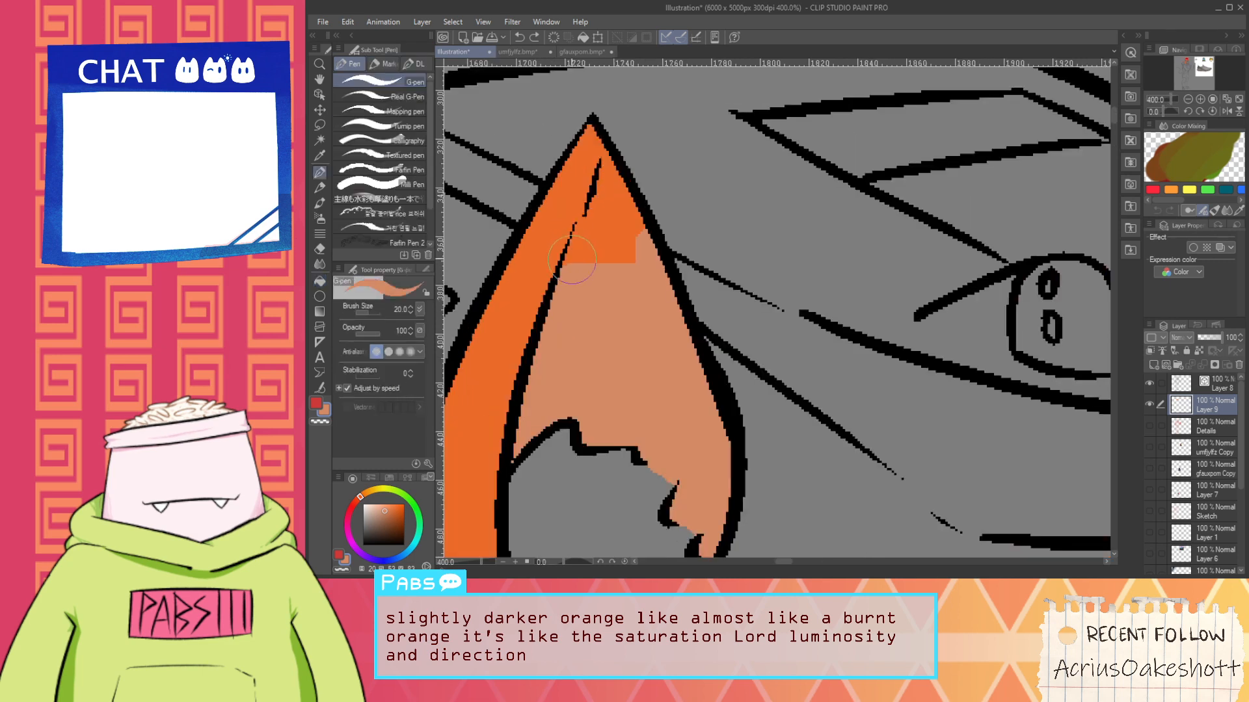
{"action": "mouse_move", "coordinate": [577, 255]}
{"action": "left_mouse_down"}
{"action": "mouse_move", "coordinate": [591, 202]}
{"action": "mouse_move", "coordinate": [577, 253]}
{"action": "left_mouse_up"}
{"action": "key", "text": "g"}
{"action": "left_click", "coordinate": [605, 229]}
{"action": "scroll", "coordinate": [605, 229], "scroll_direction": "down", "scroll_amount": 4}
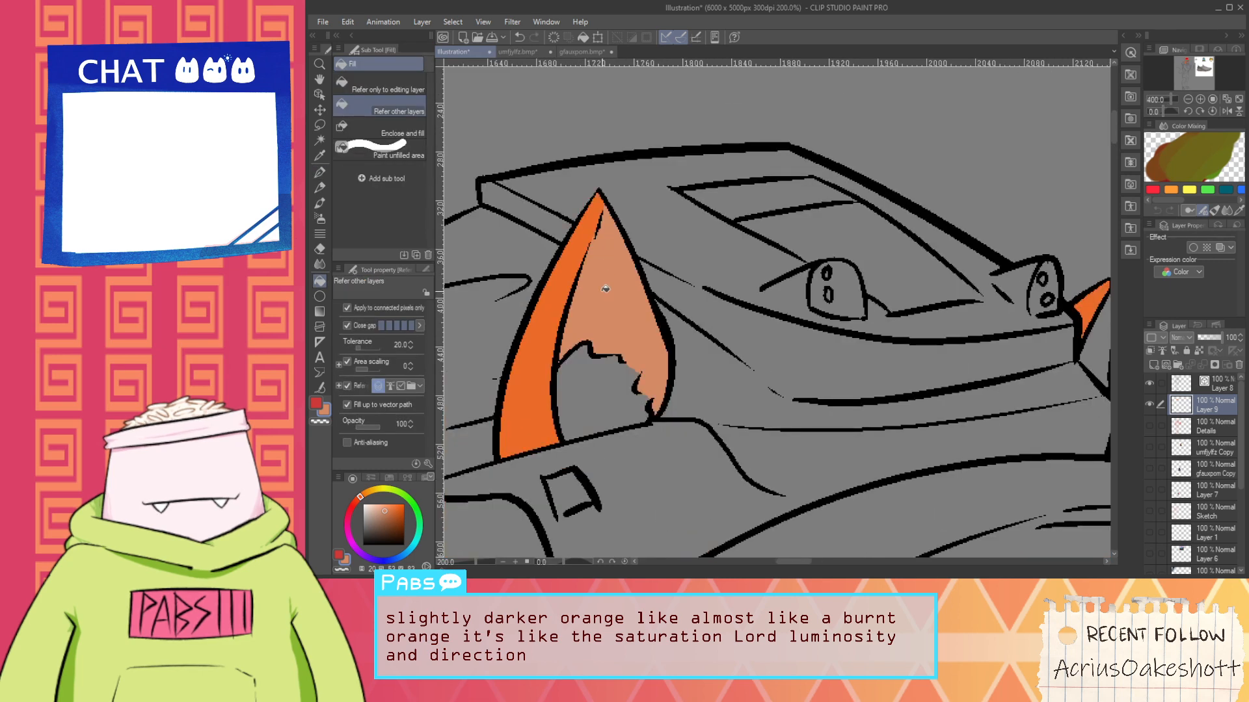
{"action": "scroll", "coordinate": [608, 358], "scroll_direction": "up", "scroll_amount": 1}
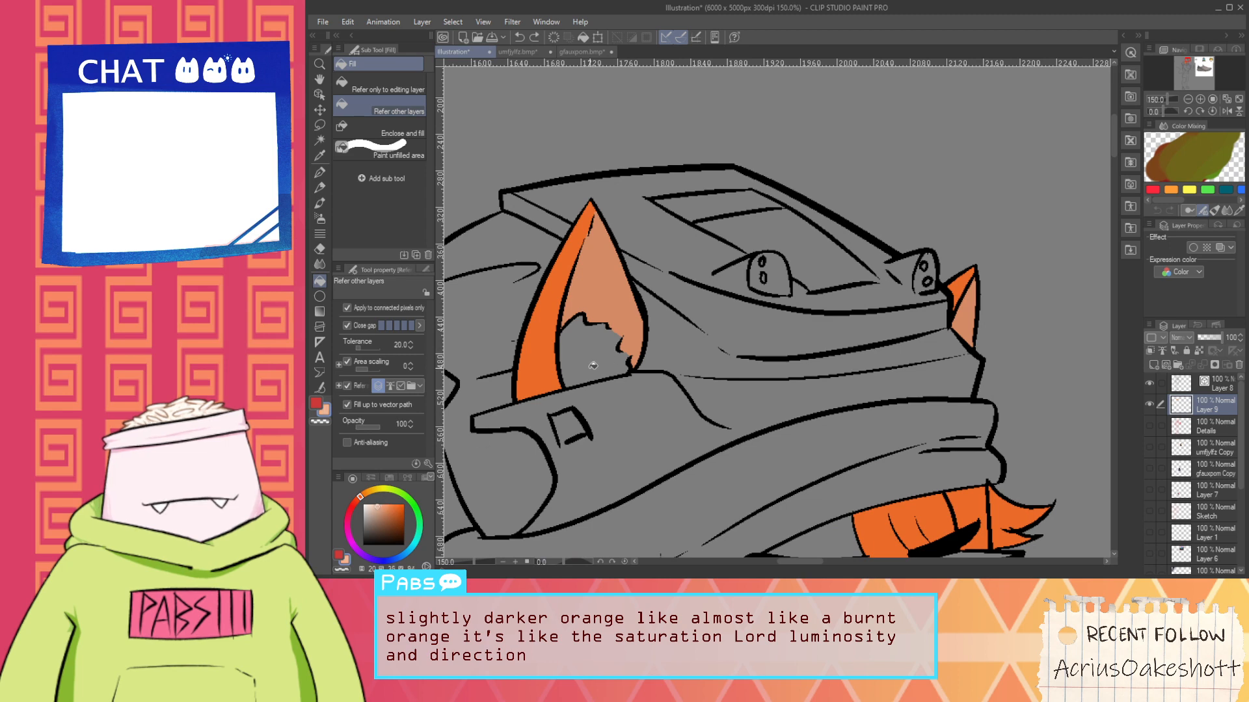
Fill the fluff inside the near ear with a paler peach
{"action": "left_click", "coordinate": [593, 365]}
{"action": "scroll", "coordinate": [594, 365], "scroll_direction": "down", "scroll_amount": 4}
{"action": "key", "text": "space"}
{"action": "left_click_drag", "start_coordinate": [625, 460], "coordinate": [713, 309]}
{"action": "scroll", "coordinate": [697, 326], "scroll_direction": "up", "scroll_amount": 1}
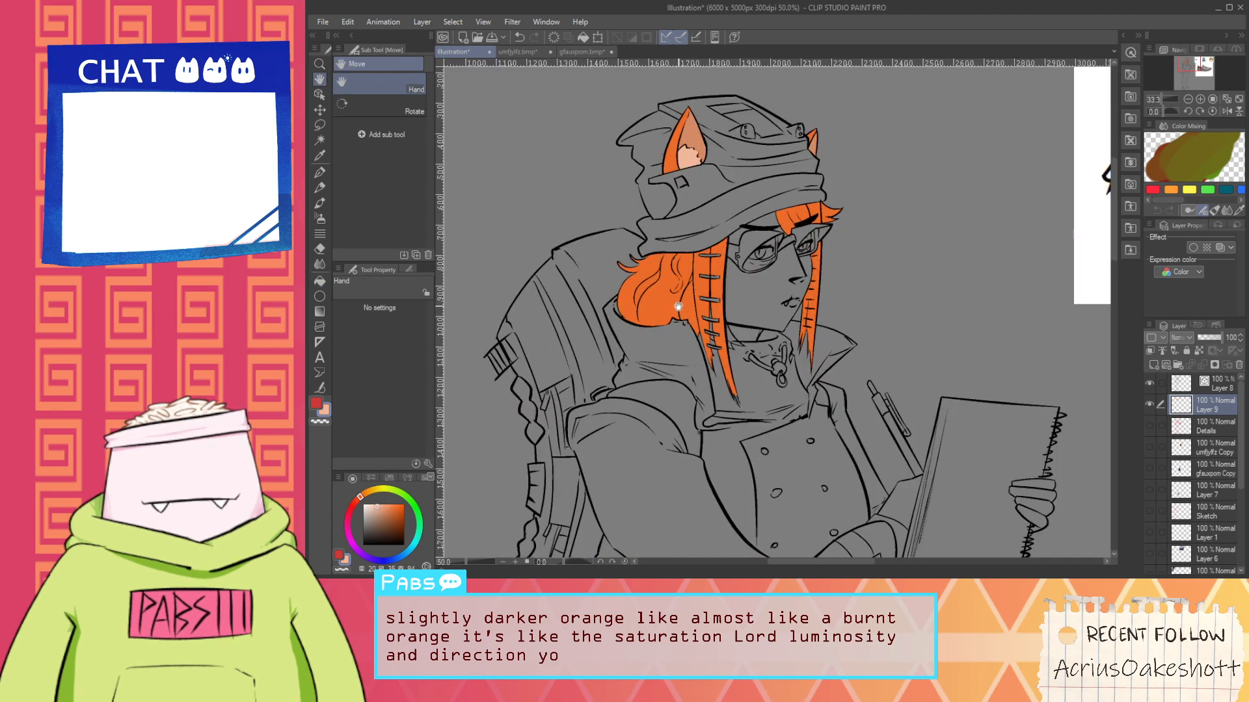
{"action": "scroll", "coordinate": [680, 308], "scroll_direction": "up", "scroll_amount": 1}
{"action": "scroll", "coordinate": [693, 324], "scroll_direction": "down", "scroll_amount": 1}
Start a hue, saturation and luminosity adjustment on the hair layer and shift the hair and ears toward red
{"action": "left_click_drag", "start_coordinate": [707, 351], "coordinate": [720, 390]}
{"action": "key", "text": "ctrl+u"}
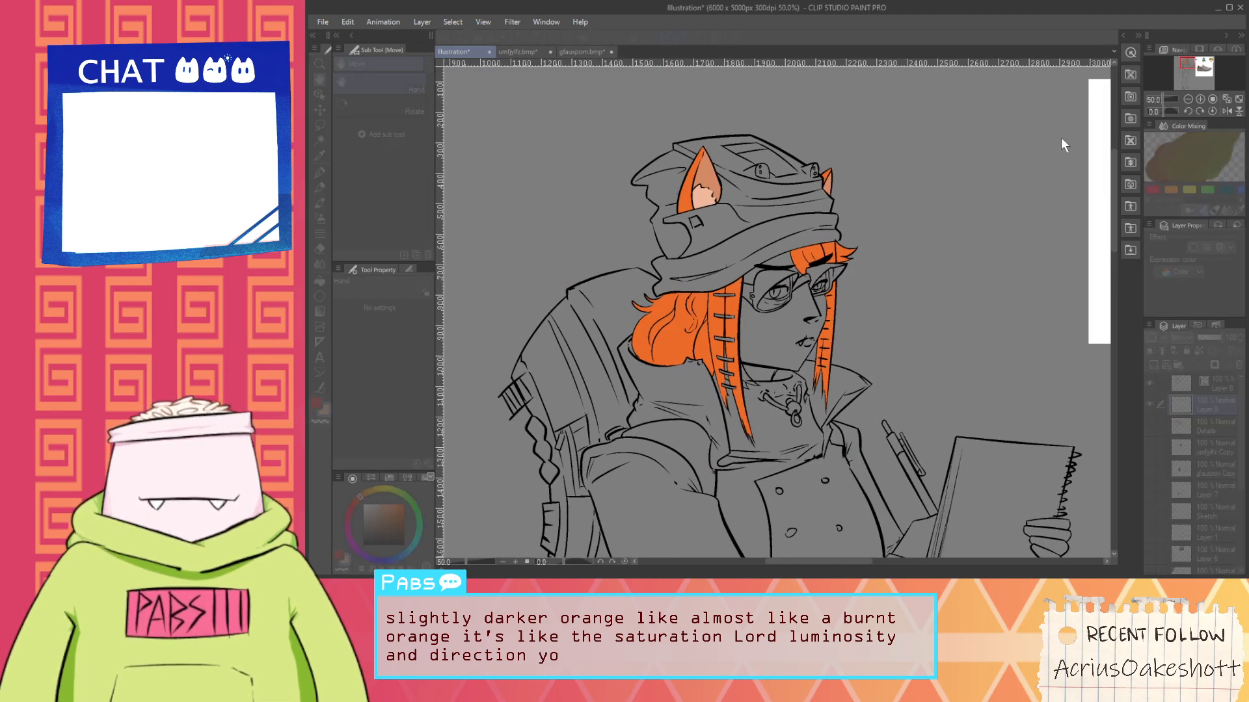
{"action": "left_click_drag", "start_coordinate": [1064, 66], "coordinate": [1049, 66]}
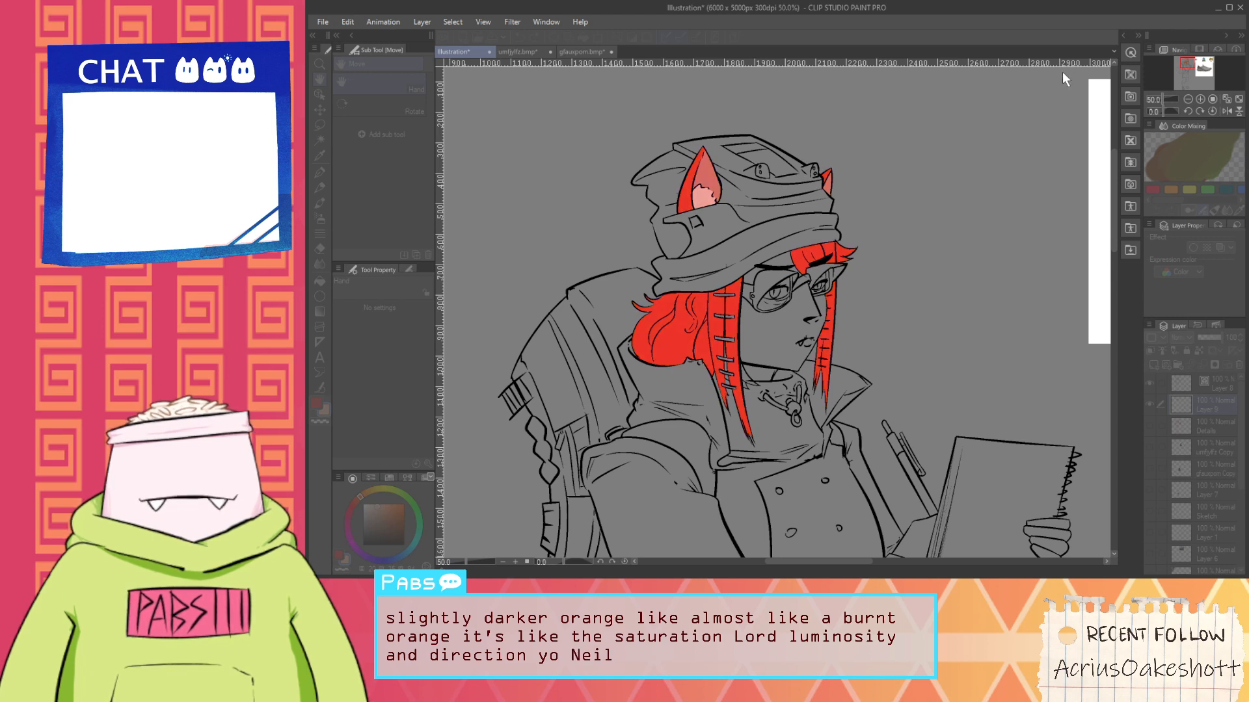
{"action": "left_click", "coordinate": [1070, 69]}
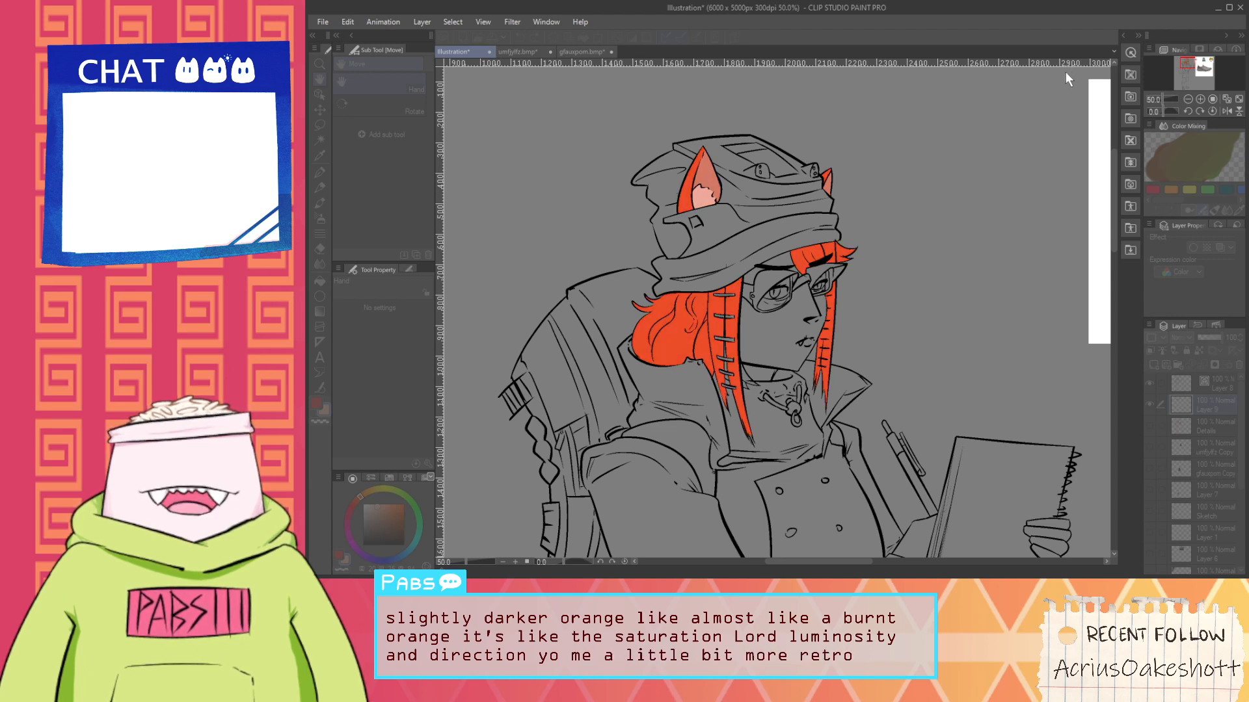
{"action": "left_click", "coordinate": [1066, 70]}
{"action": "left_click_drag", "start_coordinate": [1067, 69], "coordinate": [1047, 74]}
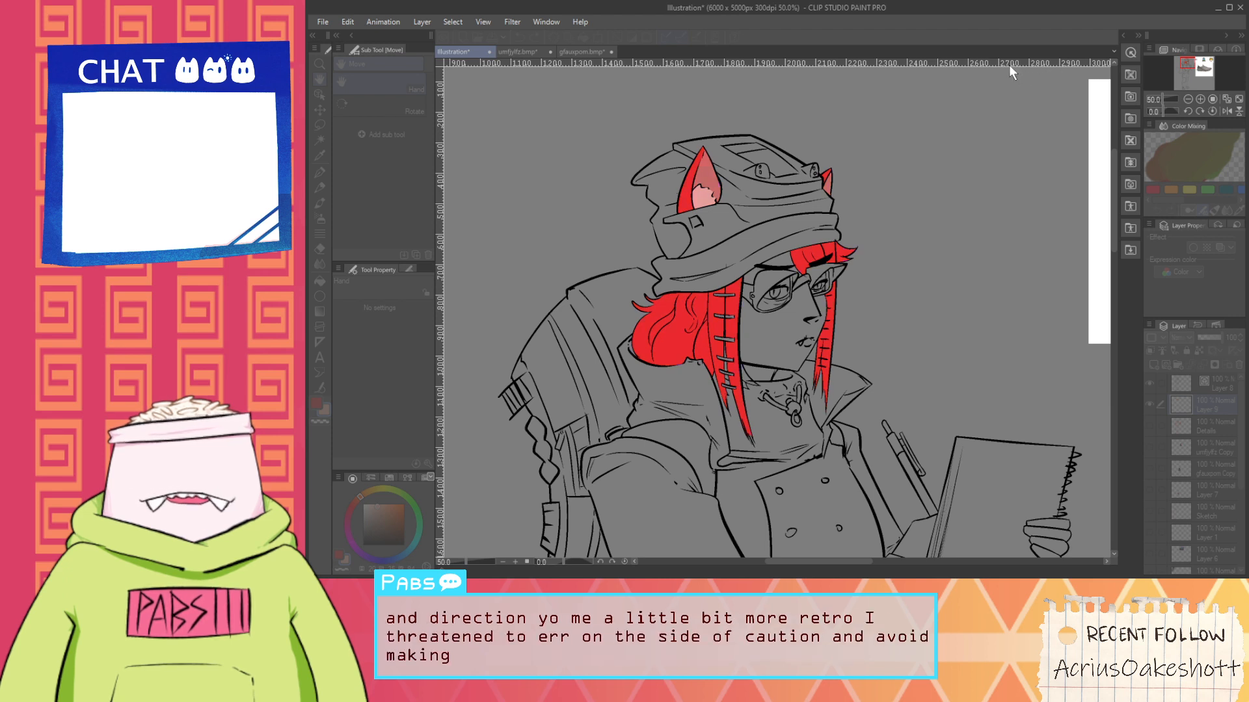
Try blue, turquoise, lime and yellow hues for the hair and ears
{"action": "mouse_move", "coordinate": [1001, 65]}
{"action": "left_mouse_down"}
{"action": "mouse_move", "coordinate": [1012, 60]}
{"action": "mouse_move", "coordinate": [978, 69]}
{"action": "mouse_move", "coordinate": [1000, 64]}
{"action": "left_mouse_up"}
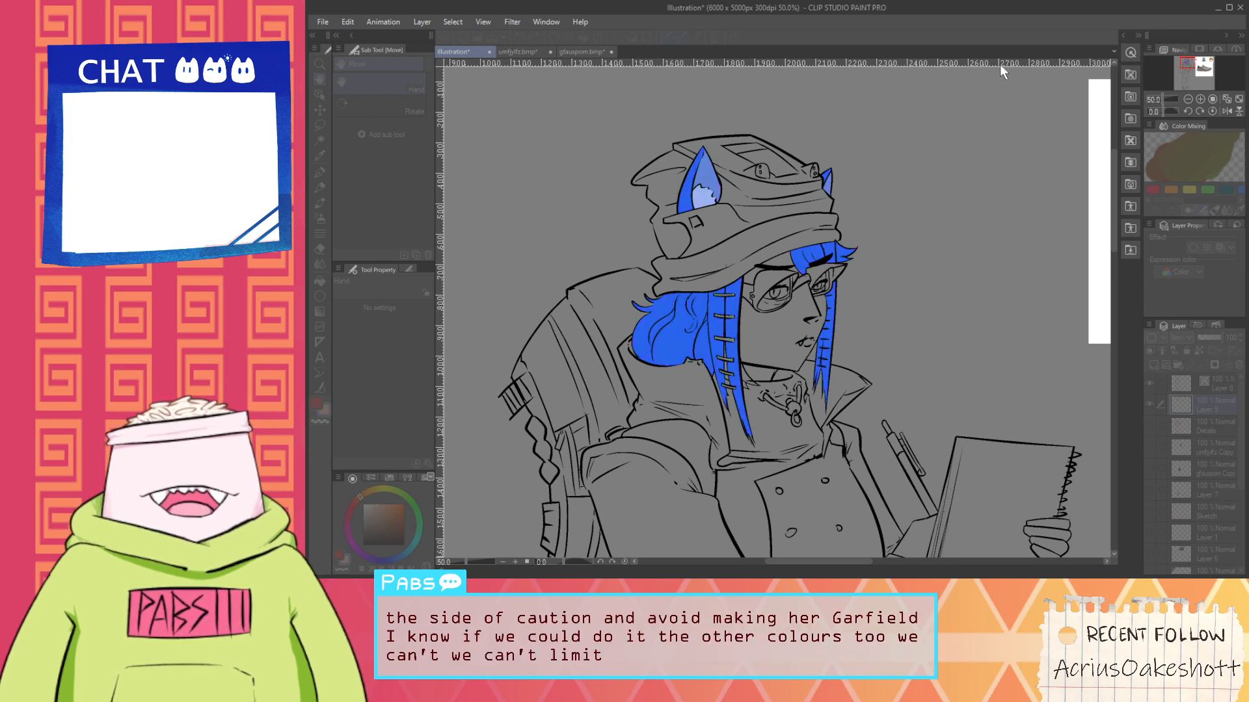
{"action": "left_click_drag", "start_coordinate": [1169, 61], "coordinate": [1172, 67]}
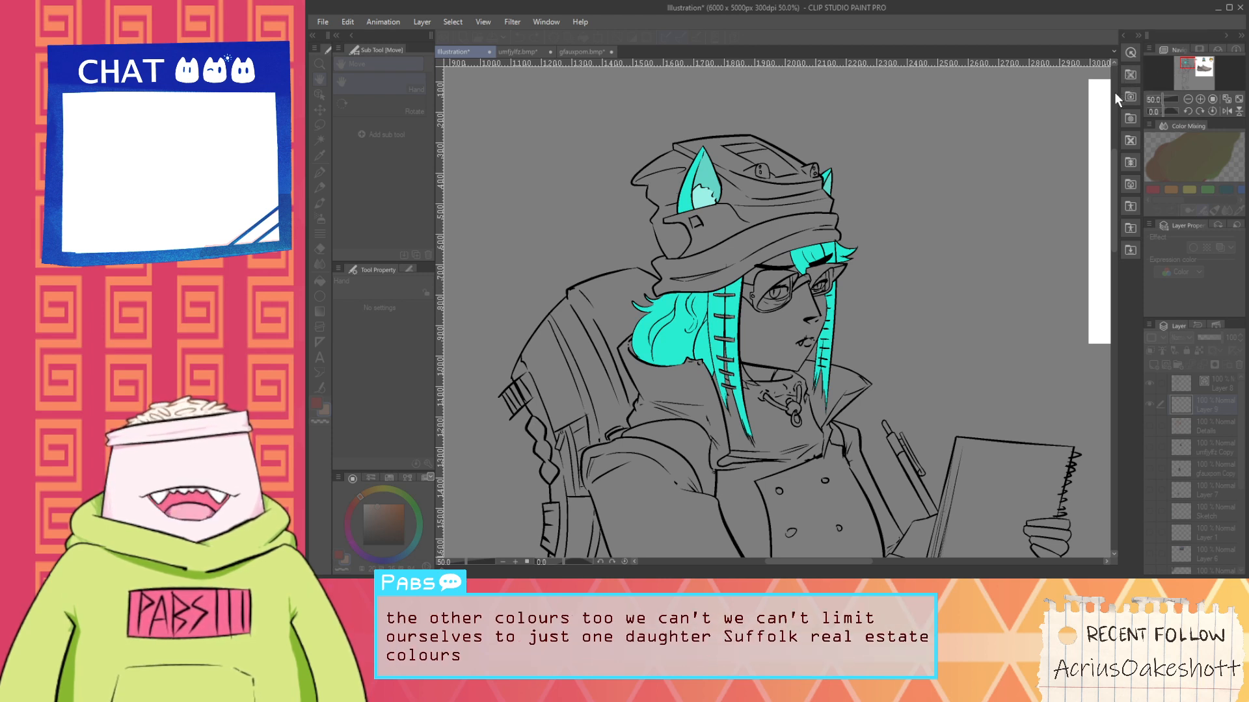
{"action": "left_click_drag", "start_coordinate": [1137, 71], "coordinate": [1114, 71]}
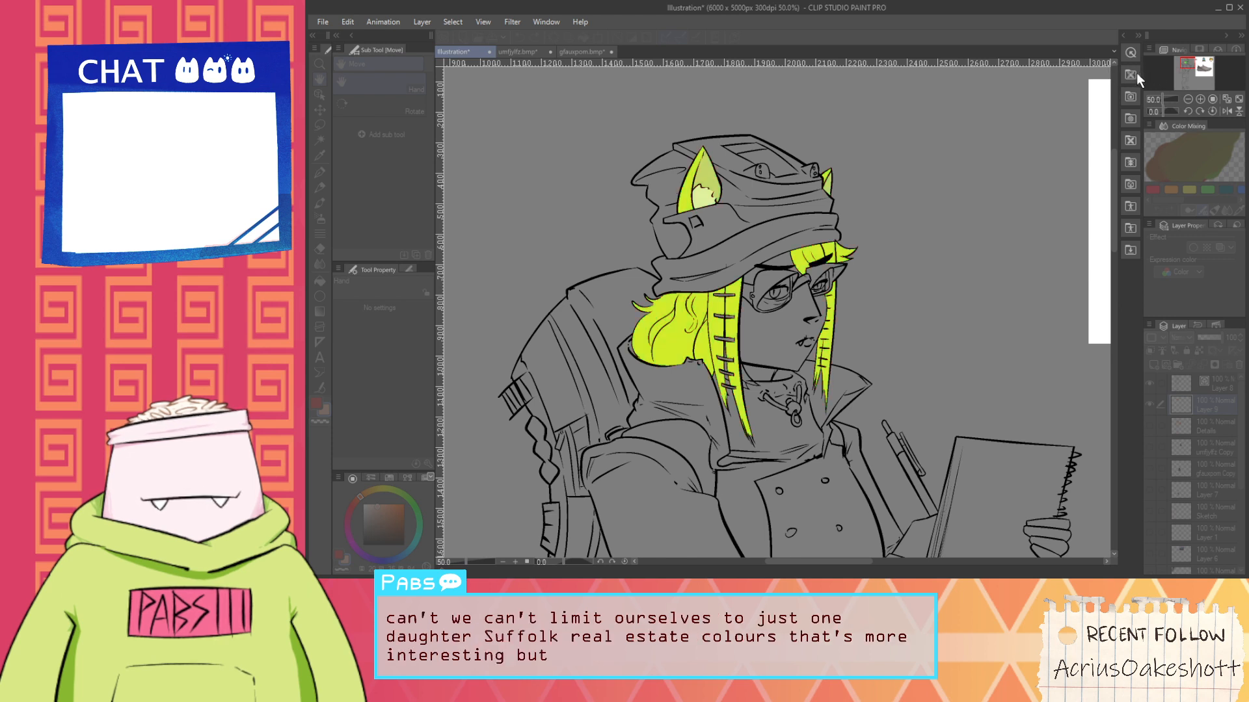
{"action": "left_click_drag", "start_coordinate": [1118, 66], "coordinate": [1108, 110]}
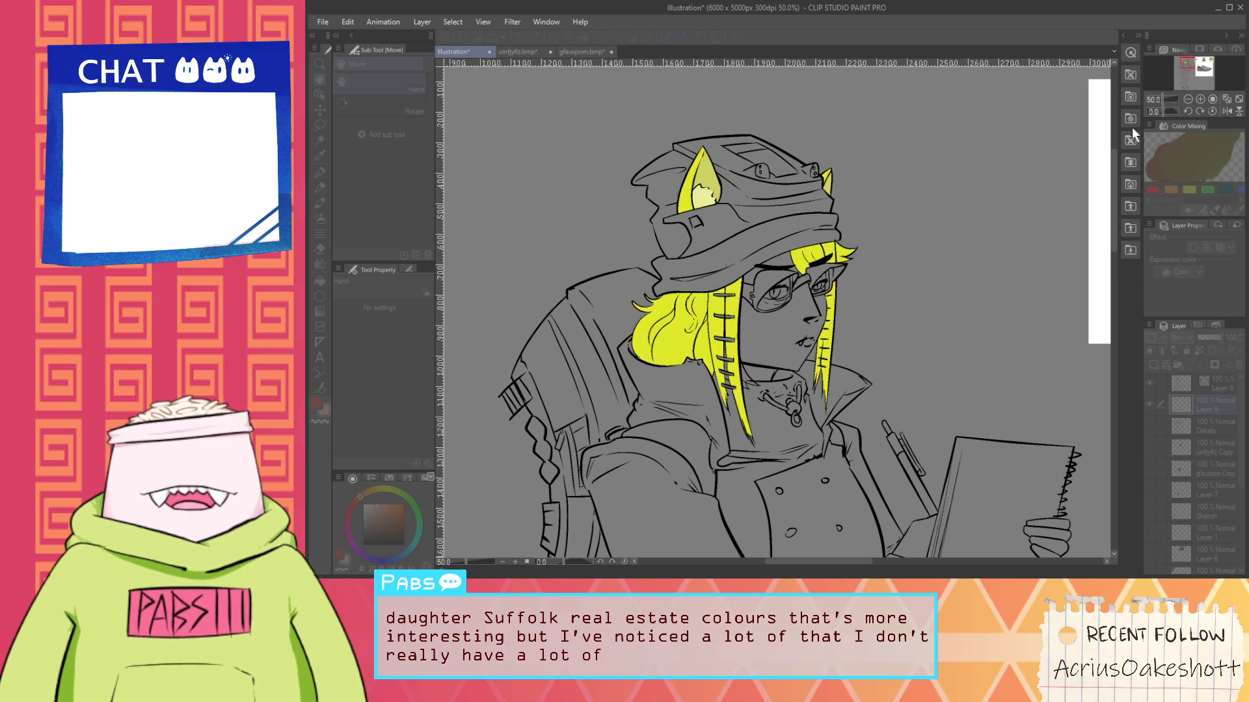
Lighten the hair and ears to a creamy tone, shift the hue to pinkish peach and apply the adjustment
{"action": "left_click", "coordinate": [1131, 128]}
{"action": "left_click_drag", "start_coordinate": [1093, 68], "coordinate": [1086, 67]}
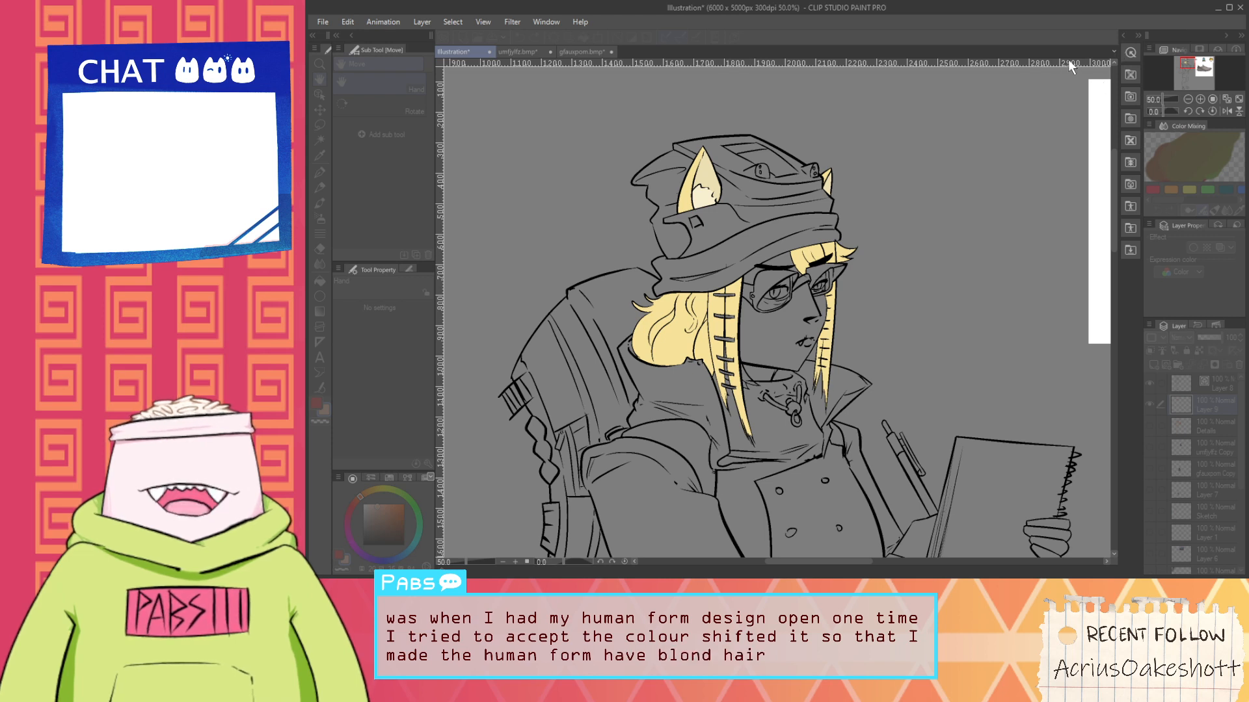
{"action": "left_click", "coordinate": [1084, 70]}
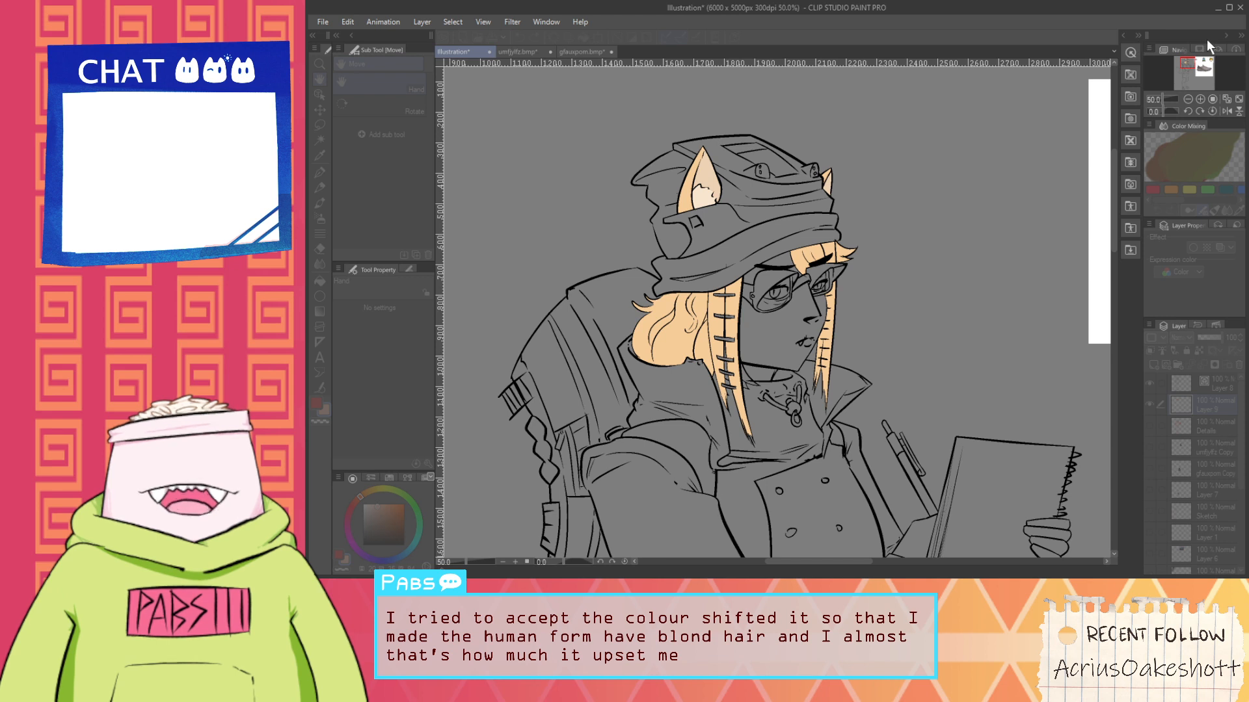
{"action": "left_click", "coordinate": [1077, 69]}
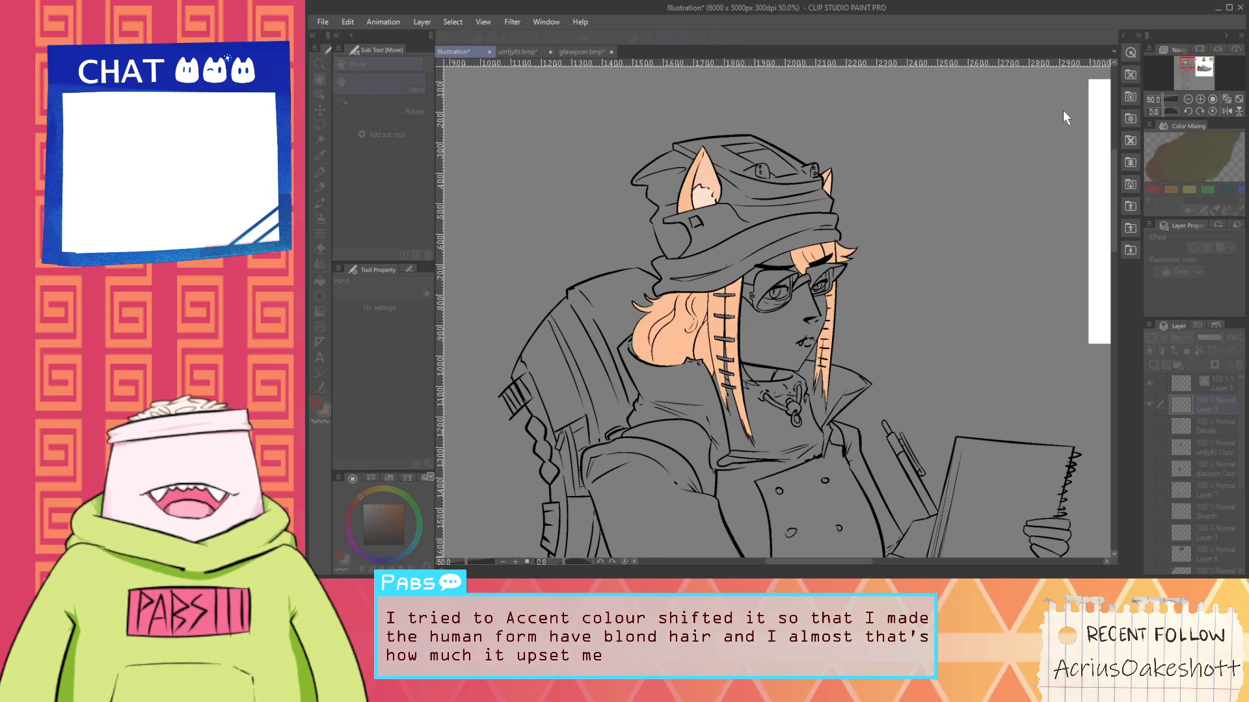
{"action": "left_click", "coordinate": [1184, 58]}
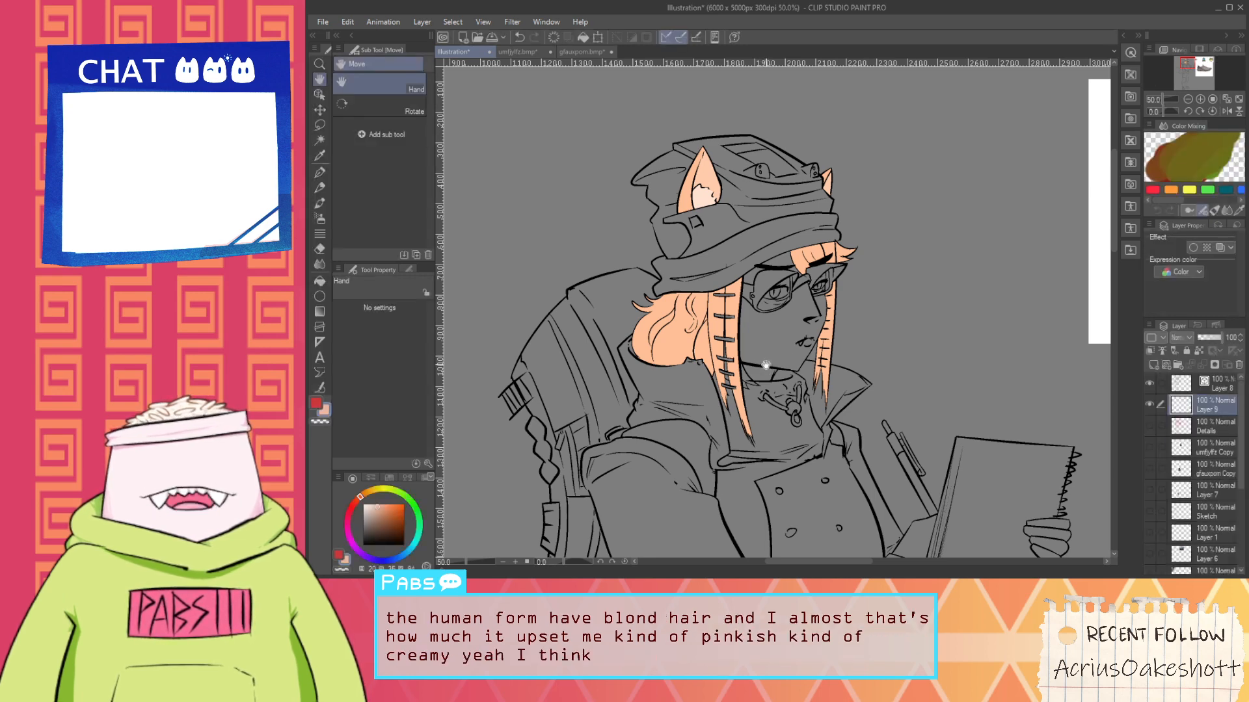
Fill the small hair tuft between the near strand and the collar with peach on the hair colour layer
{"action": "scroll", "coordinate": [761, 429], "scroll_direction": "up", "scroll_amount": 4}
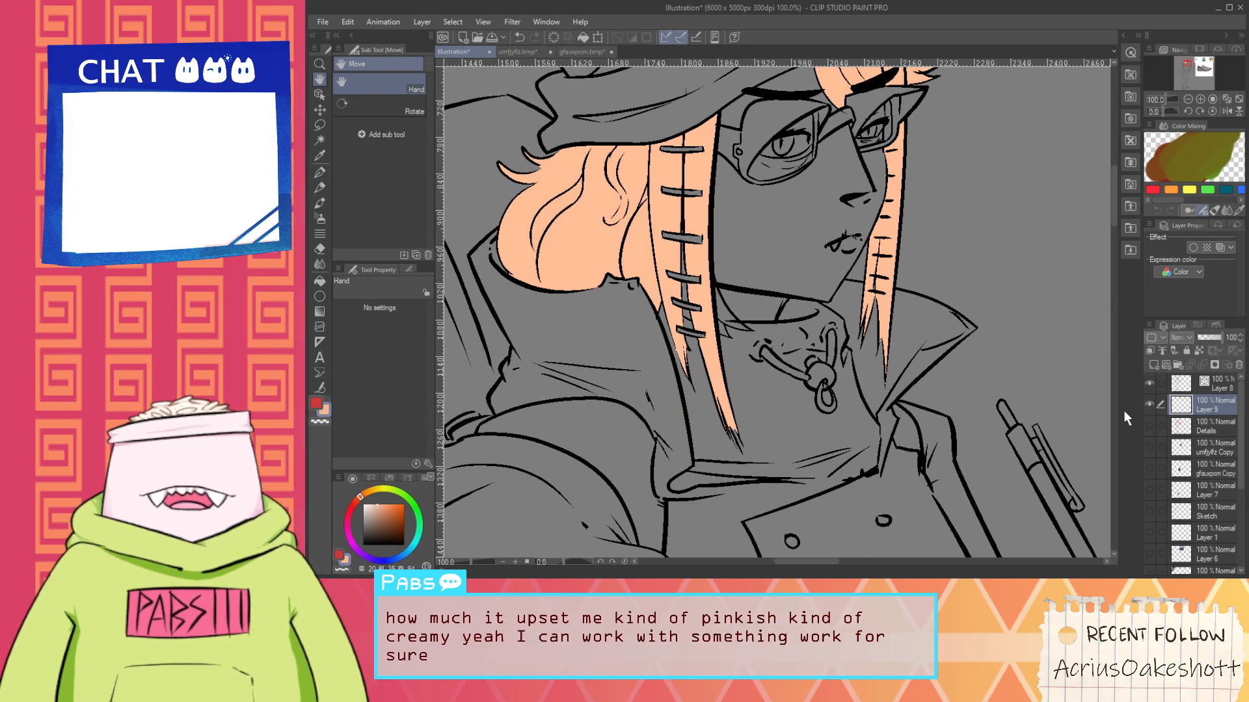
{"action": "left_click", "coordinate": [1214, 383]}
{"action": "key", "text": "e"}
{"action": "scroll", "coordinate": [755, 321], "scroll_direction": "up", "scroll_amount": 3}
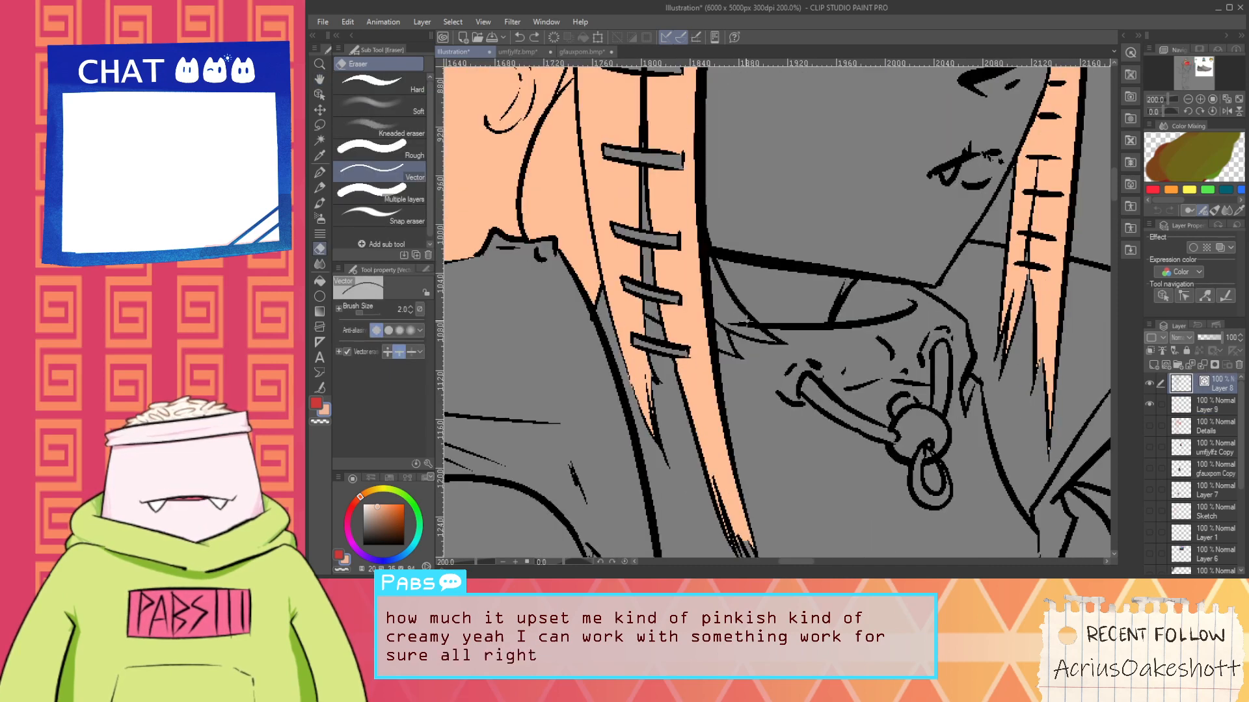
{"action": "scroll", "coordinate": [756, 321], "scroll_direction": "down", "scroll_amount": 5}
{"action": "scroll", "coordinate": [823, 334], "scroll_direction": "up", "scroll_amount": 2}
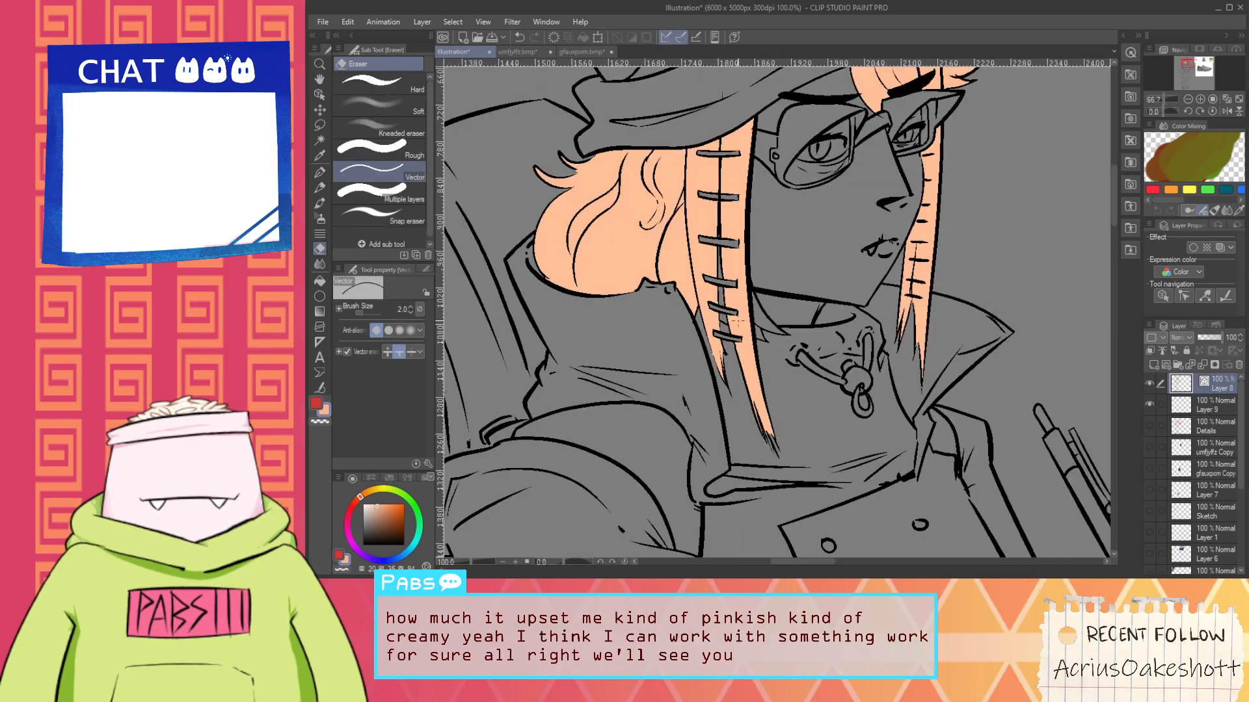
{"action": "key", "text": "g"}
{"action": "scroll", "coordinate": [822, 334], "scroll_direction": "up", "scroll_amount": 2}
{"action": "left_click", "coordinate": [1205, 424]}
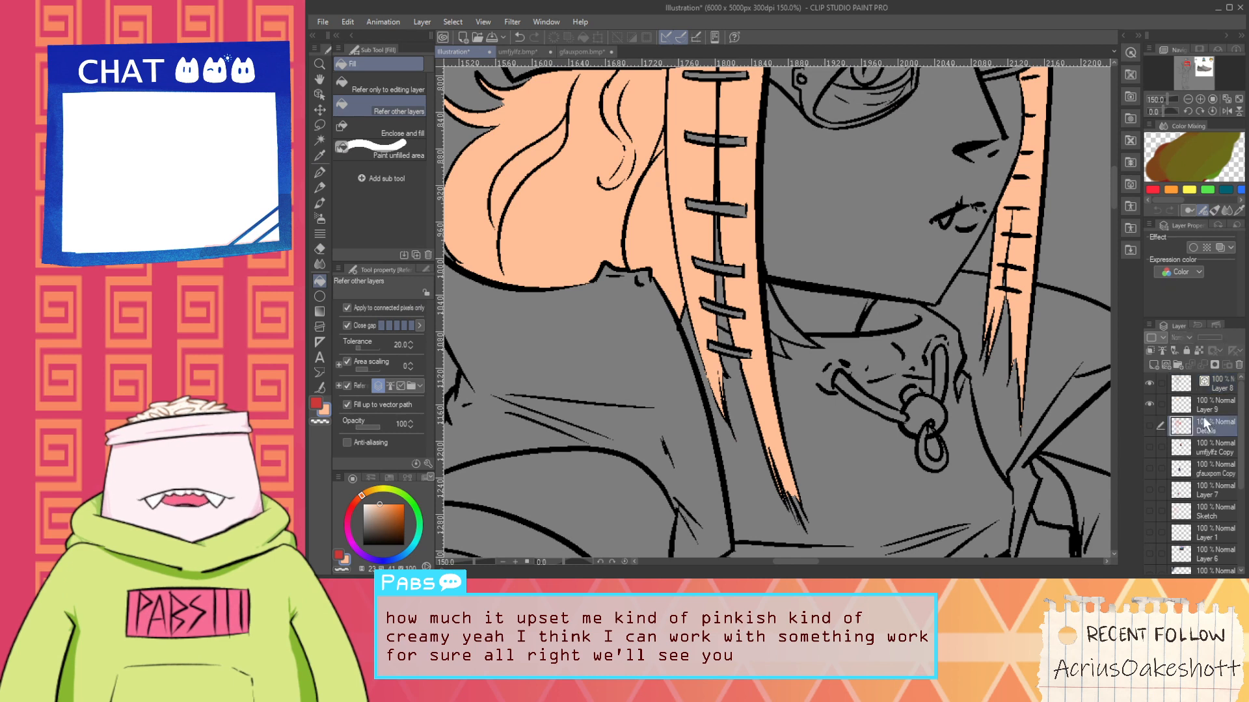
{"action": "left_click", "coordinate": [1155, 398]}
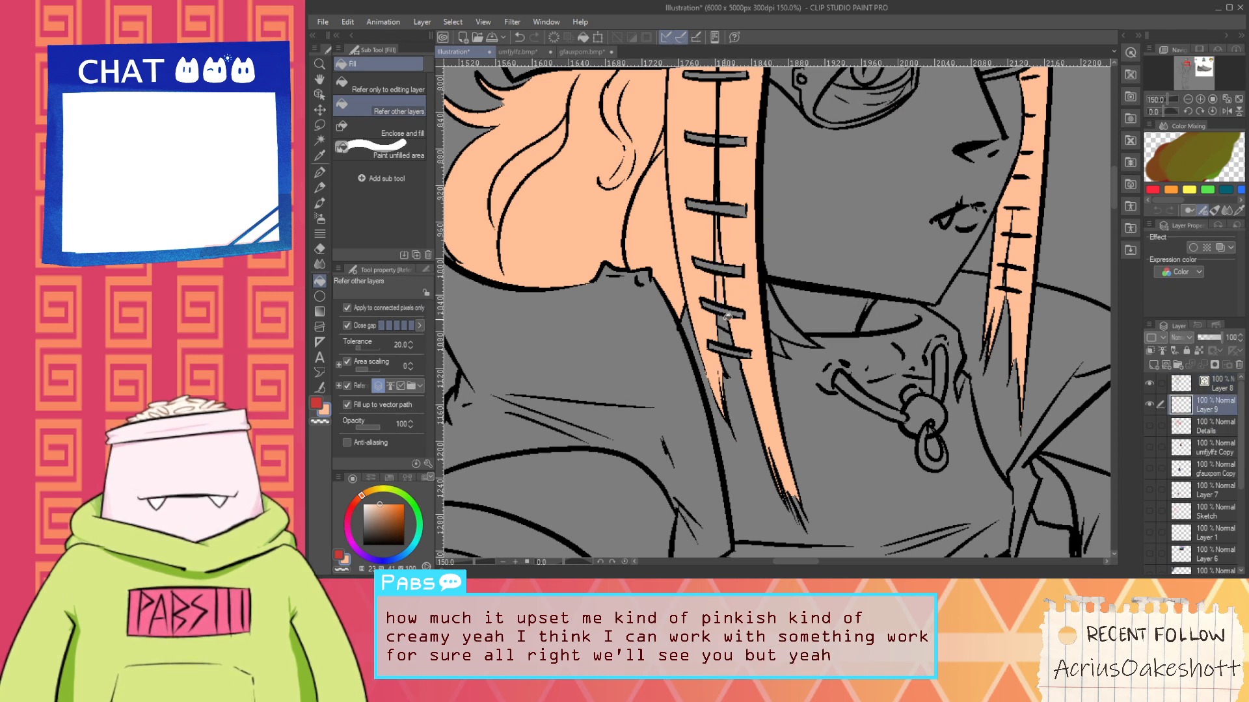
{"action": "scroll", "coordinate": [784, 322], "scroll_direction": "down", "scroll_amount": 1}
{"action": "scroll", "coordinate": [784, 321], "scroll_direction": "down", "scroll_amount": 2}
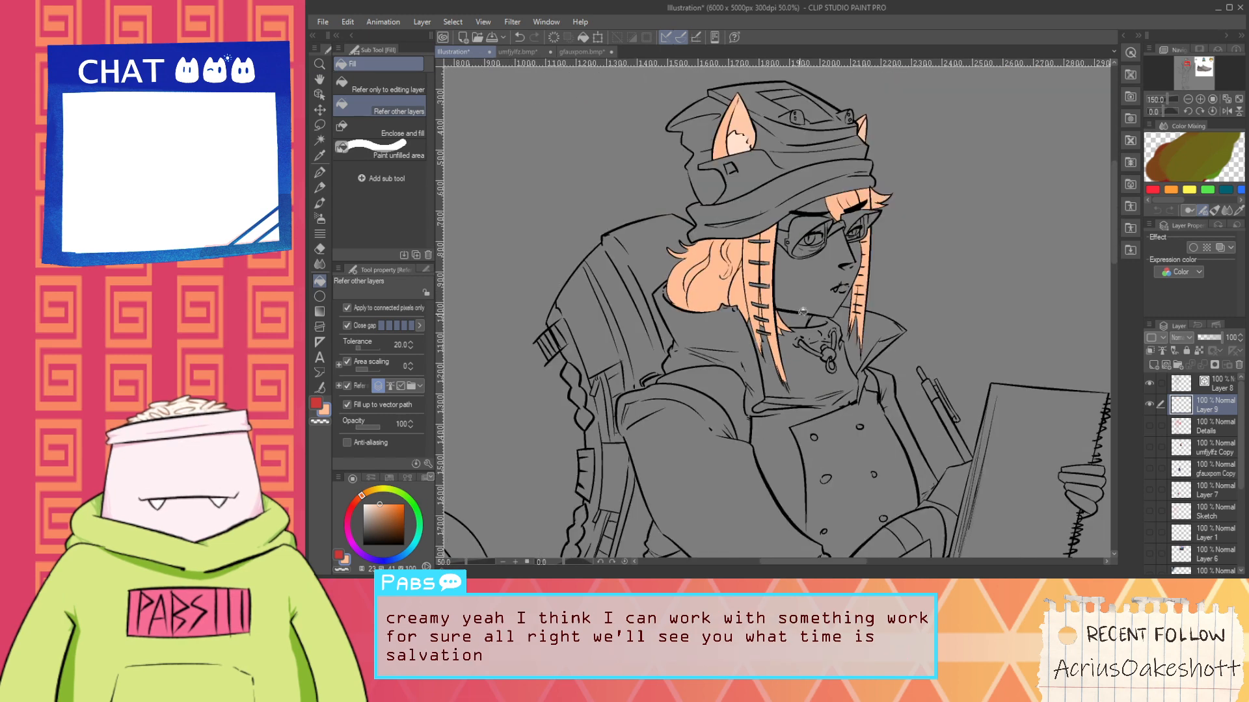
Try filling the gaps around the lowest stitch of the near strand with dark brown, undoing each fill
{"action": "key", "text": "space"}
{"action": "left_click_drag", "start_coordinate": [831, 315], "coordinate": [799, 335]}
{"action": "scroll", "coordinate": [809, 290], "scroll_direction": "up", "scroll_amount": 2}
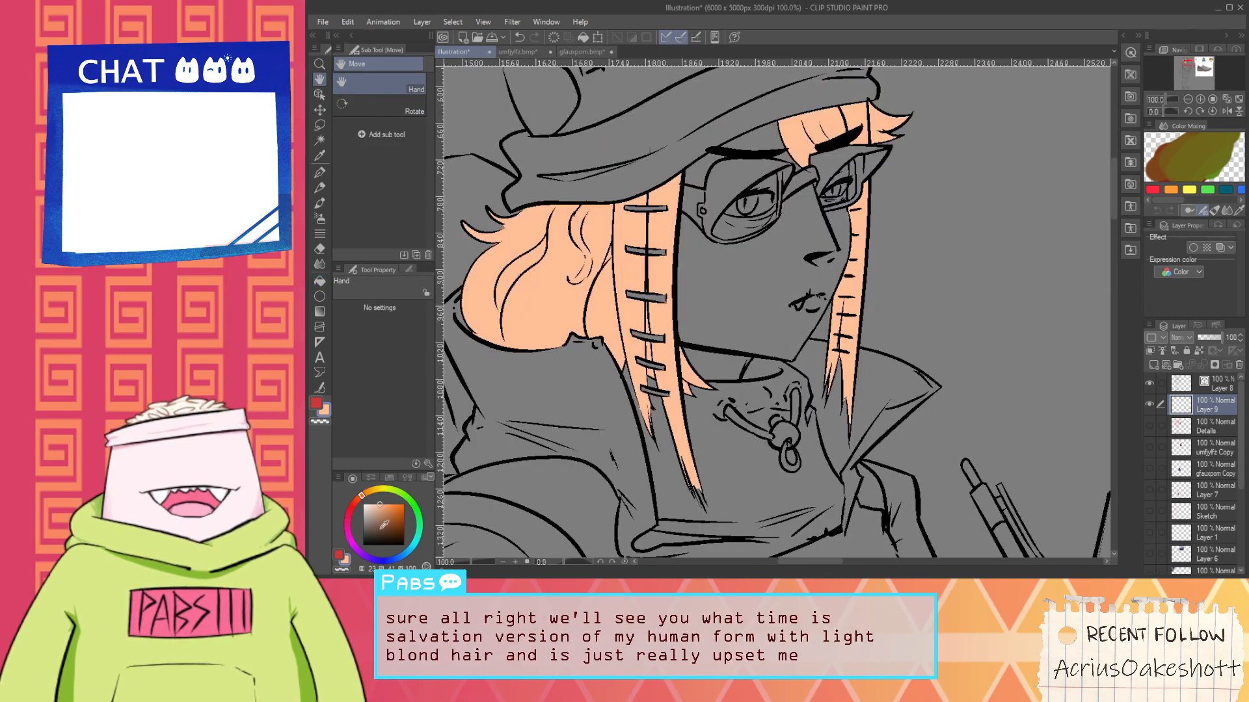
{"action": "scroll", "coordinate": [664, 390], "scroll_direction": "up", "scroll_amount": 2}
{"action": "left_click", "coordinate": [649, 408]}
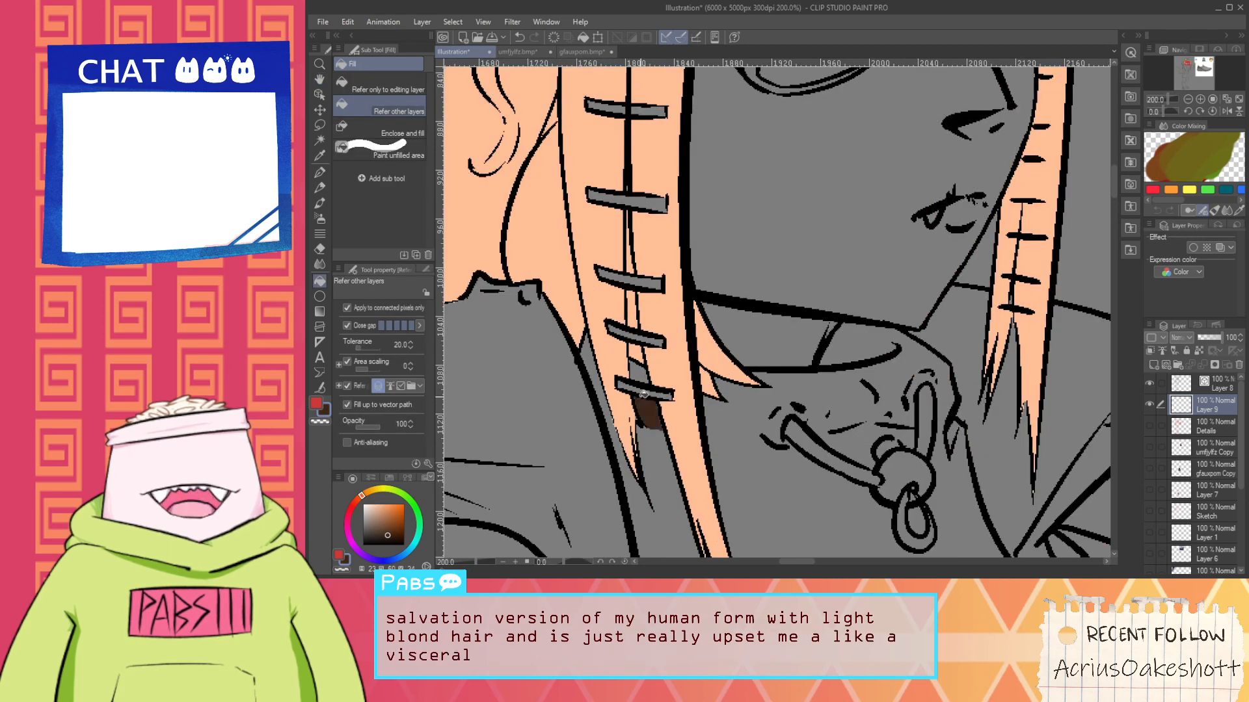
{"action": "key", "text": "ctrl+z"}
{"action": "left_click", "coordinate": [643, 391]}
{"action": "key", "text": "ctrl+z"}
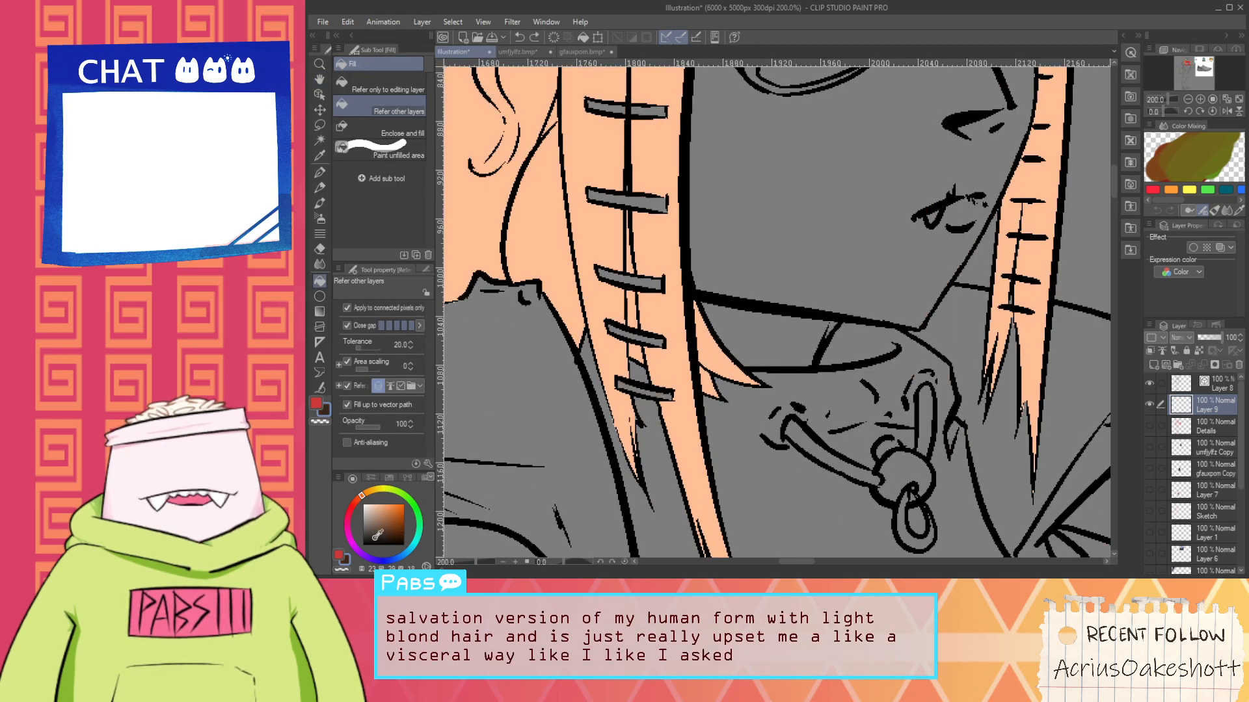
Fill the insides of the near strand's stitches with dark brown and pick up the peach hair tone again
{"action": "left_click", "coordinate": [635, 386]}
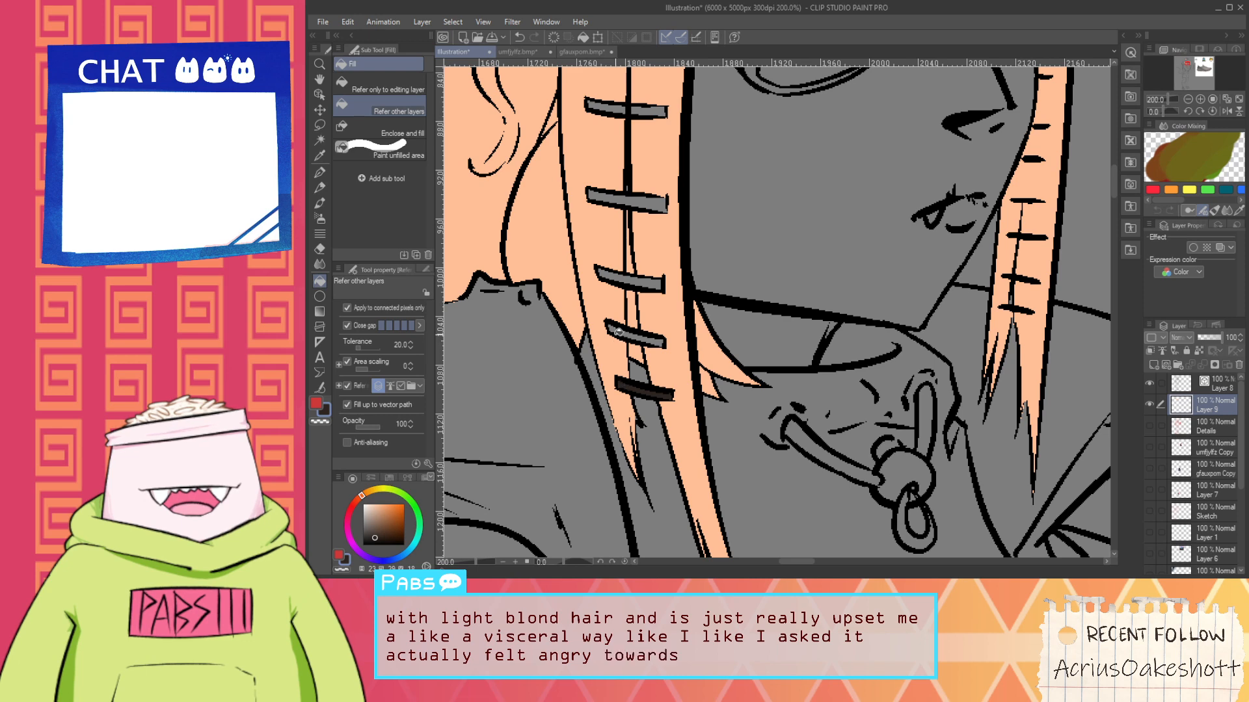
{"action": "left_click", "coordinate": [608, 273]}
{"action": "left_click", "coordinate": [603, 194]}
{"action": "left_click_drag", "start_coordinate": [610, 103], "coordinate": [631, 262]}
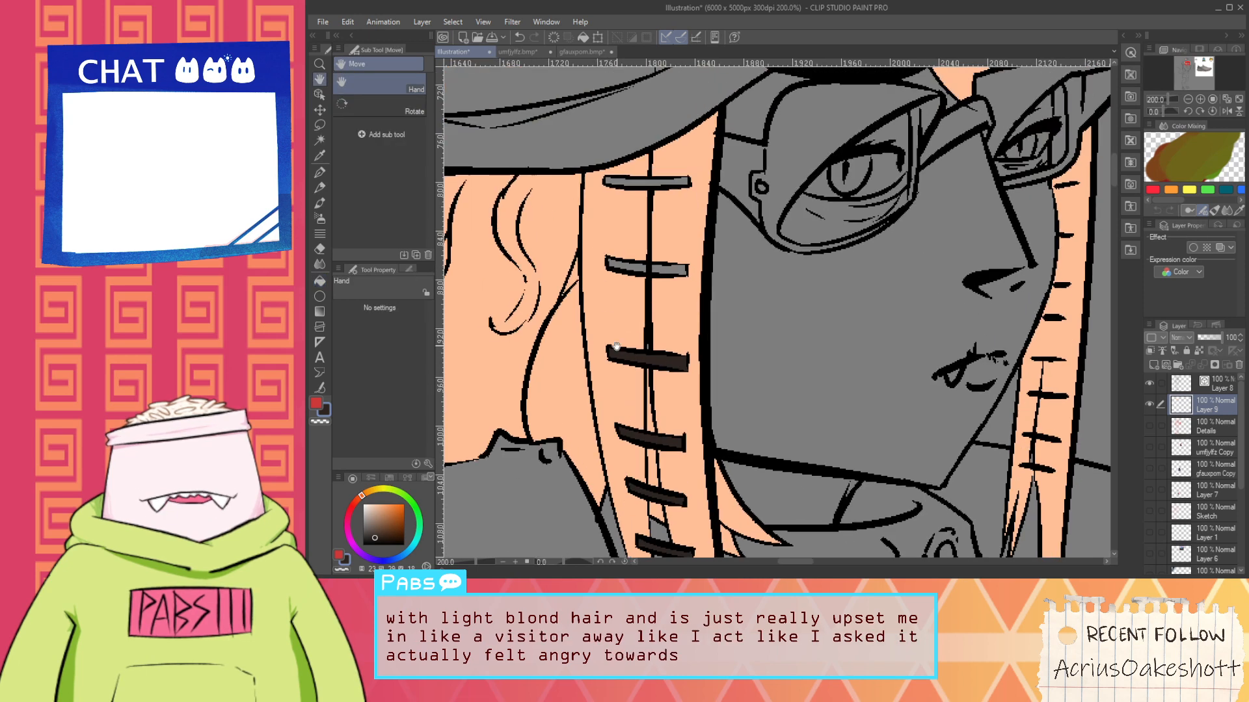
{"action": "left_click", "coordinate": [631, 263]}
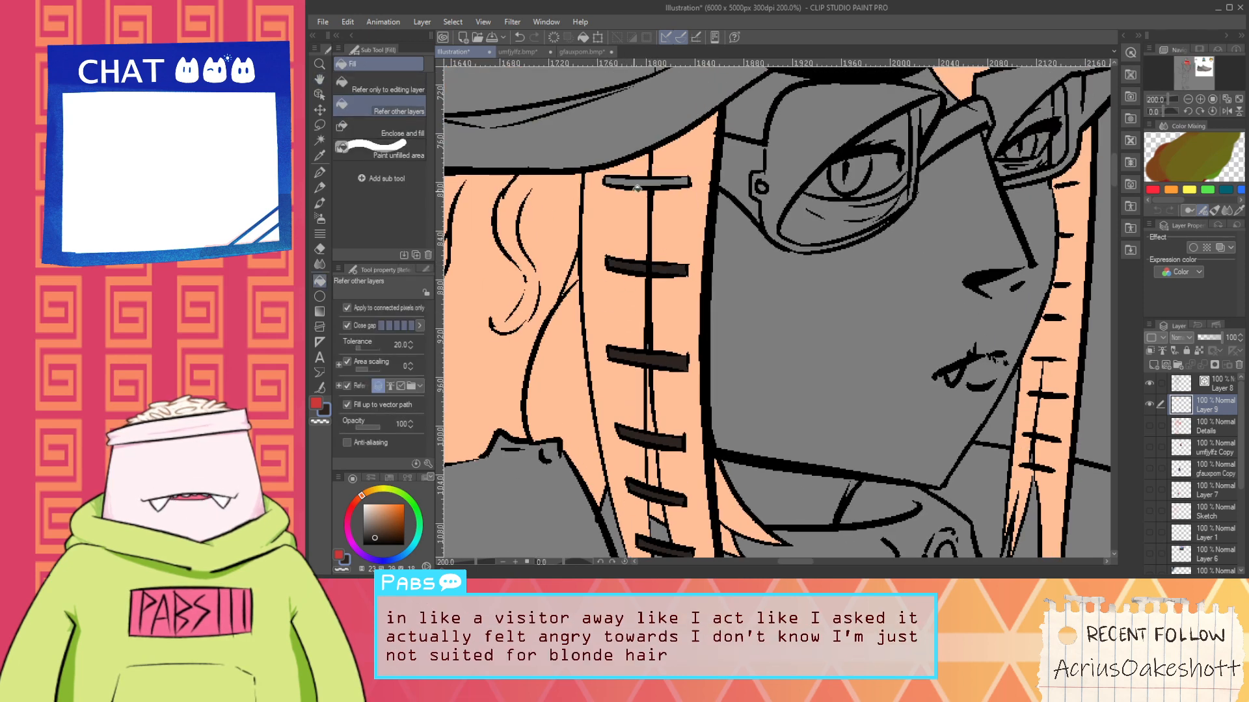
{"action": "left_click", "coordinate": [637, 189]}
{"action": "scroll", "coordinate": [654, 368], "scroll_direction": "up", "scroll_amount": 3}
{"action": "key", "text": "p"}
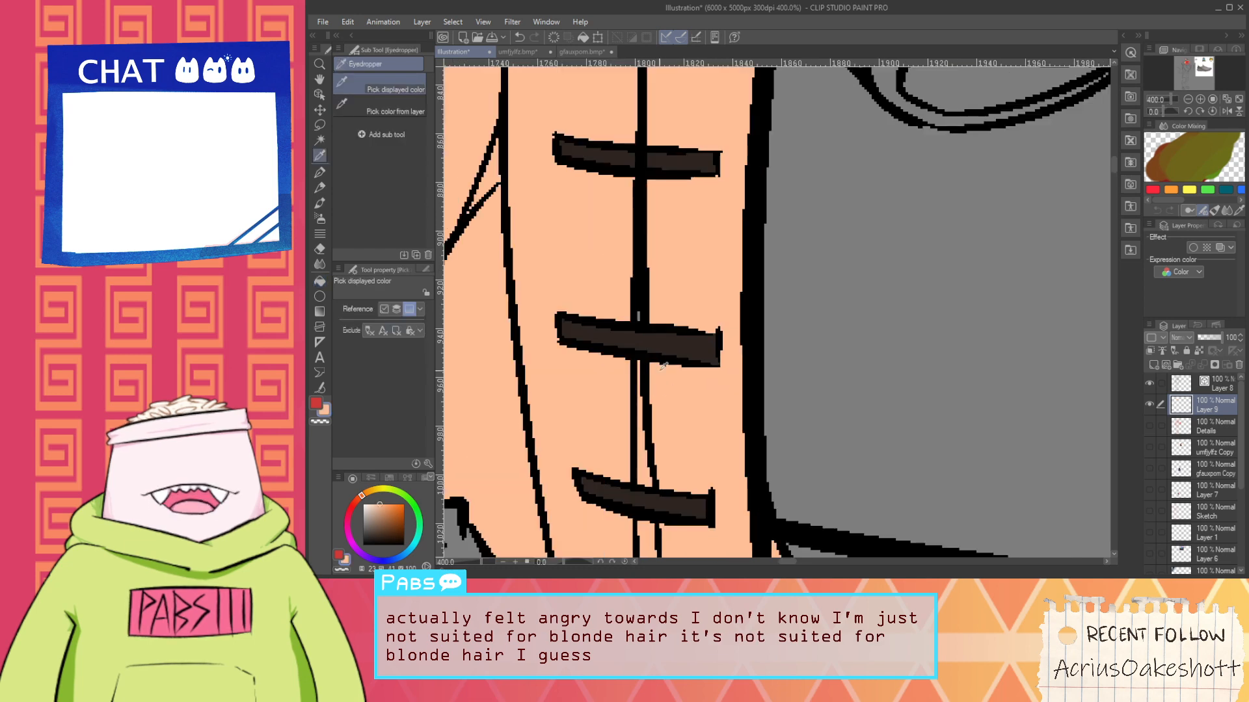
Thin the near strand's outline beside the cheek on the line art layer with Adjust line width
{"action": "left_click", "coordinate": [1216, 389]}
{"action": "key", "text": "e"}
{"action": "scroll", "coordinate": [703, 267], "scroll_direction": "down", "scroll_amount": 4}
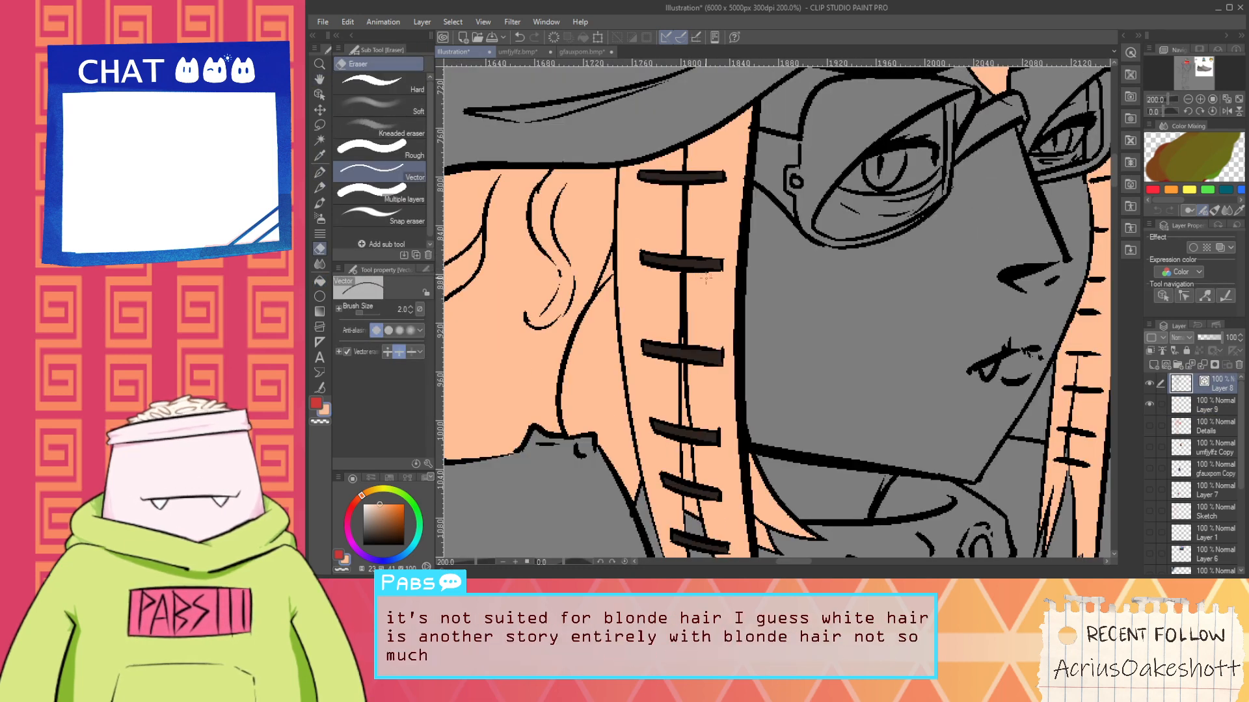
{"action": "scroll", "coordinate": [702, 267], "scroll_direction": "down", "scroll_amount": 3}
{"action": "key", "text": "space"}
{"action": "left_click_drag", "start_coordinate": [718, 300], "coordinate": [687, 274]}
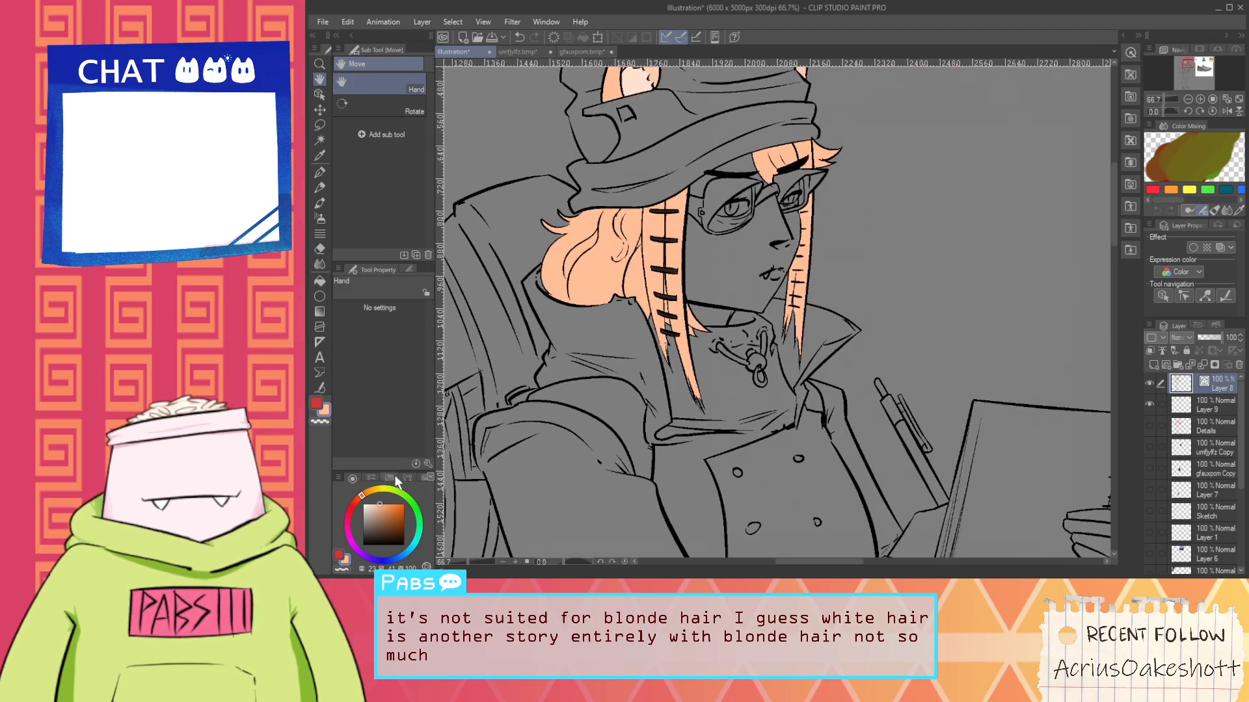
{"action": "left_click", "coordinate": [319, 387]}
{"action": "left_click", "coordinate": [394, 172]}
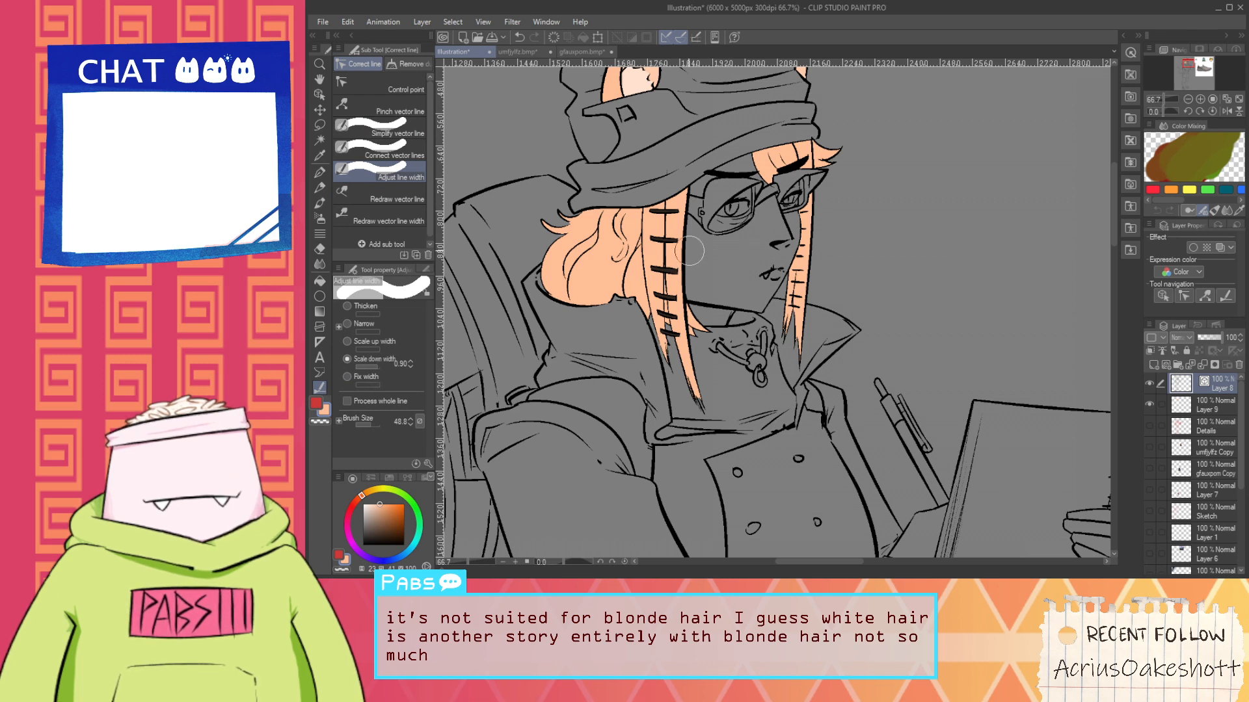
{"action": "mouse_move", "coordinate": [692, 250]}
{"action": "left_mouse_down"}
{"action": "mouse_move", "coordinate": [716, 292]}
{"action": "mouse_move", "coordinate": [737, 296]}
{"action": "mouse_move", "coordinate": [693, 291]}
{"action": "mouse_move", "coordinate": [742, 205]}
{"action": "mouse_move", "coordinate": [727, 253]}
{"action": "left_mouse_up"}
{"action": "scroll", "coordinate": [686, 261], "scroll_direction": "down", "scroll_amount": 3}
{"action": "scroll", "coordinate": [687, 261], "scroll_direction": "up", "scroll_amount": 3}
{"action": "key", "text": "space"}
{"action": "scroll", "coordinate": [750, 197], "scroll_direction": "down", "scroll_amount": 2}
{"action": "key", "text": "alt"}
{"action": "scroll", "coordinate": [711, 189], "scroll_direction": "up", "scroll_amount": 1}
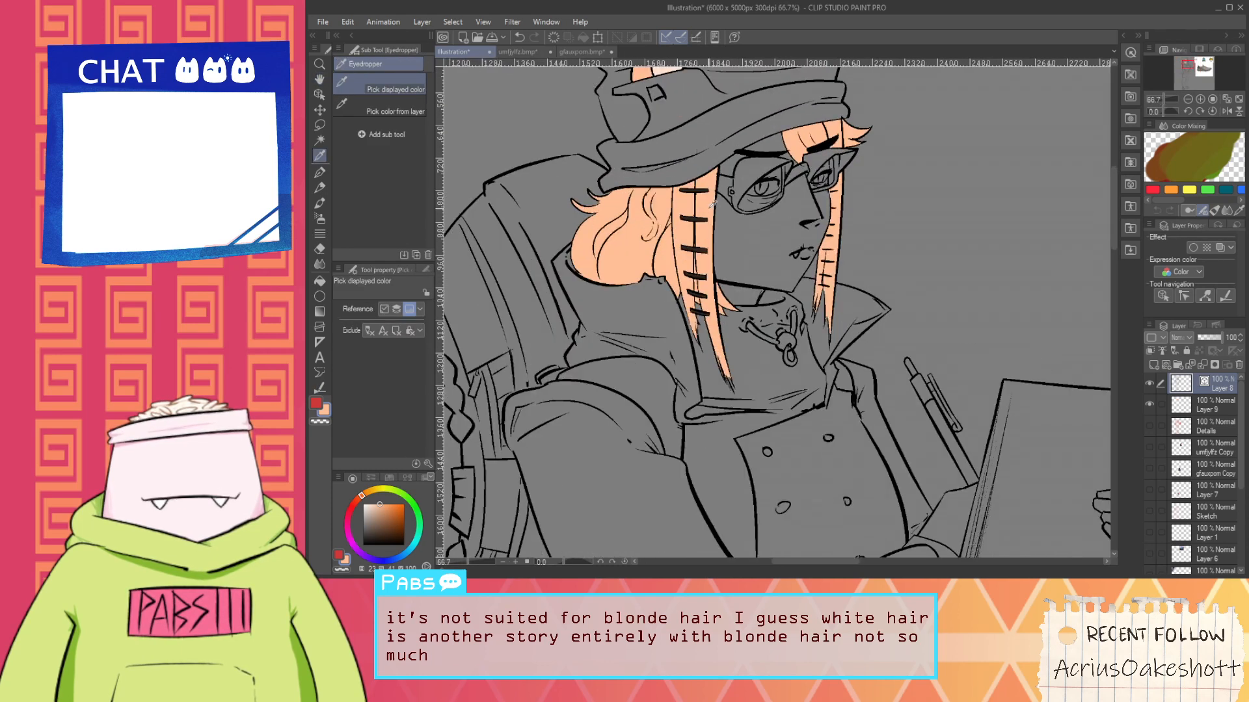
Fill the whole tail with the peach hair colour on Layer 9 beneath the line art
{"action": "scroll", "coordinate": [712, 206], "scroll_direction": "down", "scroll_amount": 2}
{"action": "key", "text": "space"}
{"action": "left_click_drag", "start_coordinate": [680, 329], "coordinate": [735, 199]}
{"action": "key", "text": "g"}
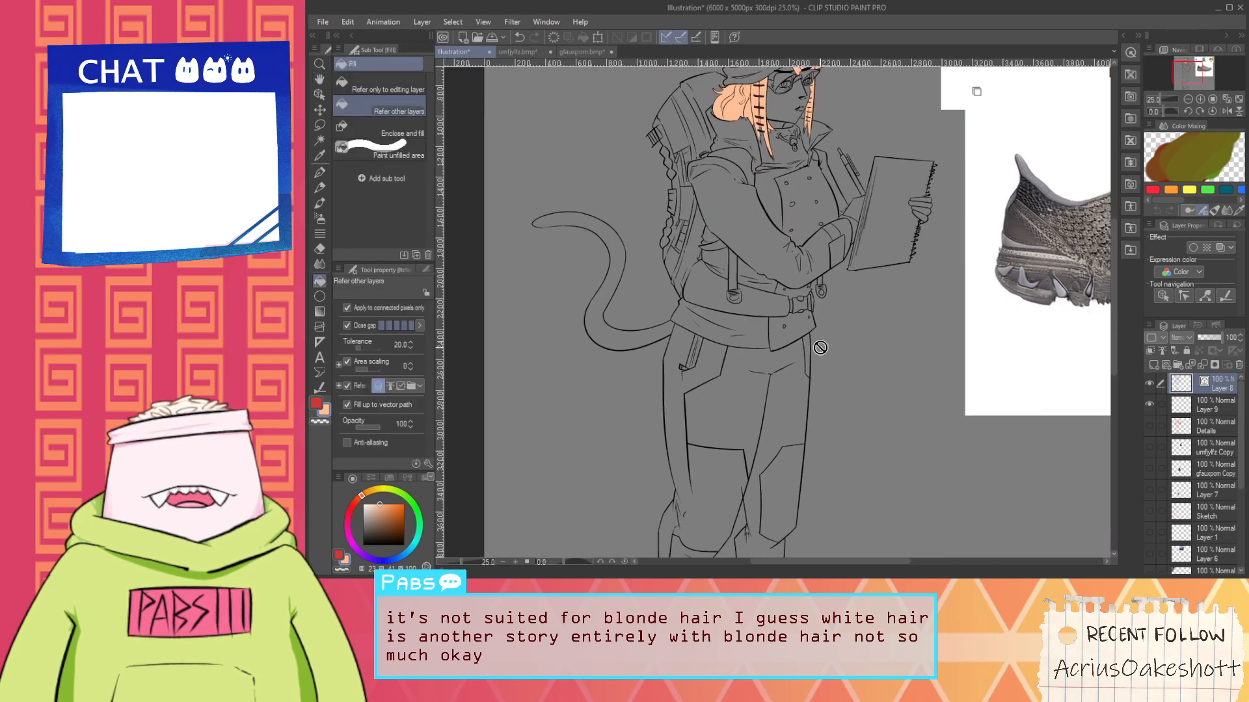
{"action": "left_click", "coordinate": [1193, 410]}
{"action": "scroll", "coordinate": [752, 301], "scroll_direction": "up", "scroll_amount": 1}
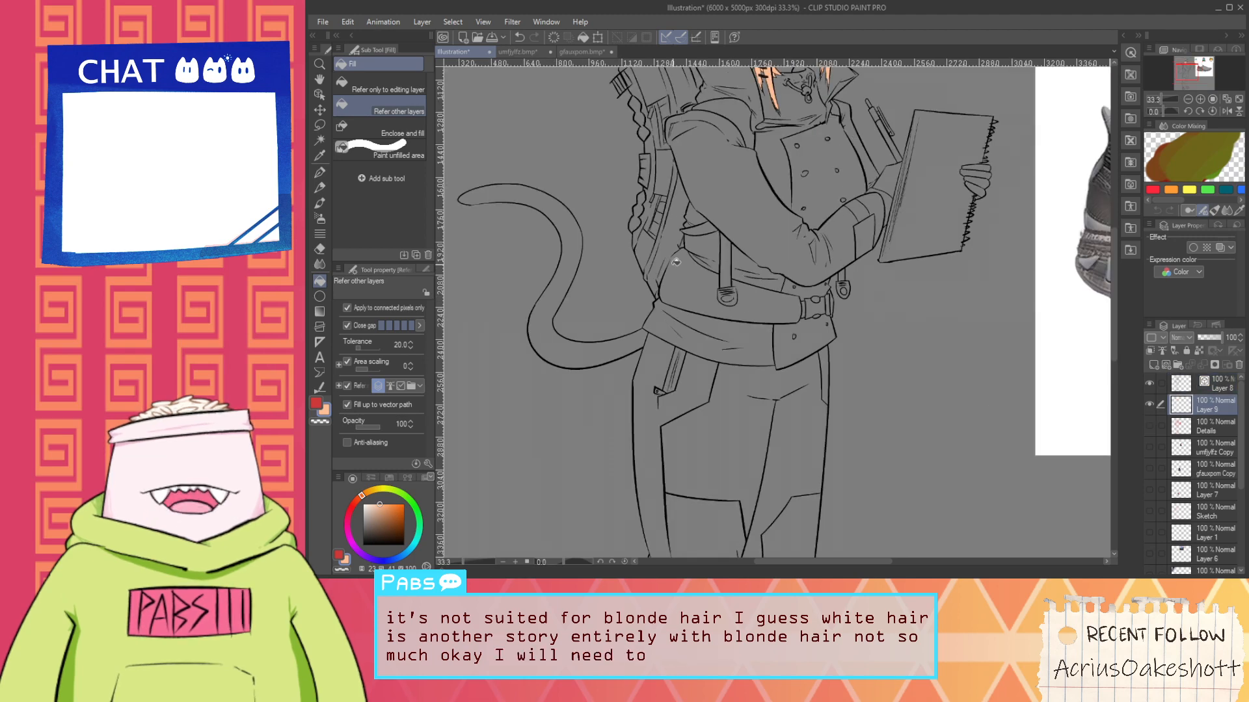
{"action": "left_click", "coordinate": [576, 240]}
Give the tail a pale tip: sample the inner-ear colour, draw a jagged boundary with the G-pen and fill the end beyond it
{"action": "key", "text": "space"}
{"action": "left_click_drag", "start_coordinate": [575, 241], "coordinate": [599, 346]}
{"action": "left_click_drag", "start_coordinate": [811, 133], "coordinate": [731, 237]}
{"action": "scroll", "coordinate": [716, 187], "scroll_direction": "up", "scroll_amount": 1}
{"action": "left_click", "coordinate": [702, 170], "text": "alt"}
{"action": "key", "text": "space"}
{"action": "left_click_drag", "start_coordinate": [520, 330], "coordinate": [747, 119]}
{"action": "scroll", "coordinate": [537, 342], "scroll_direction": "up", "scroll_amount": 3}
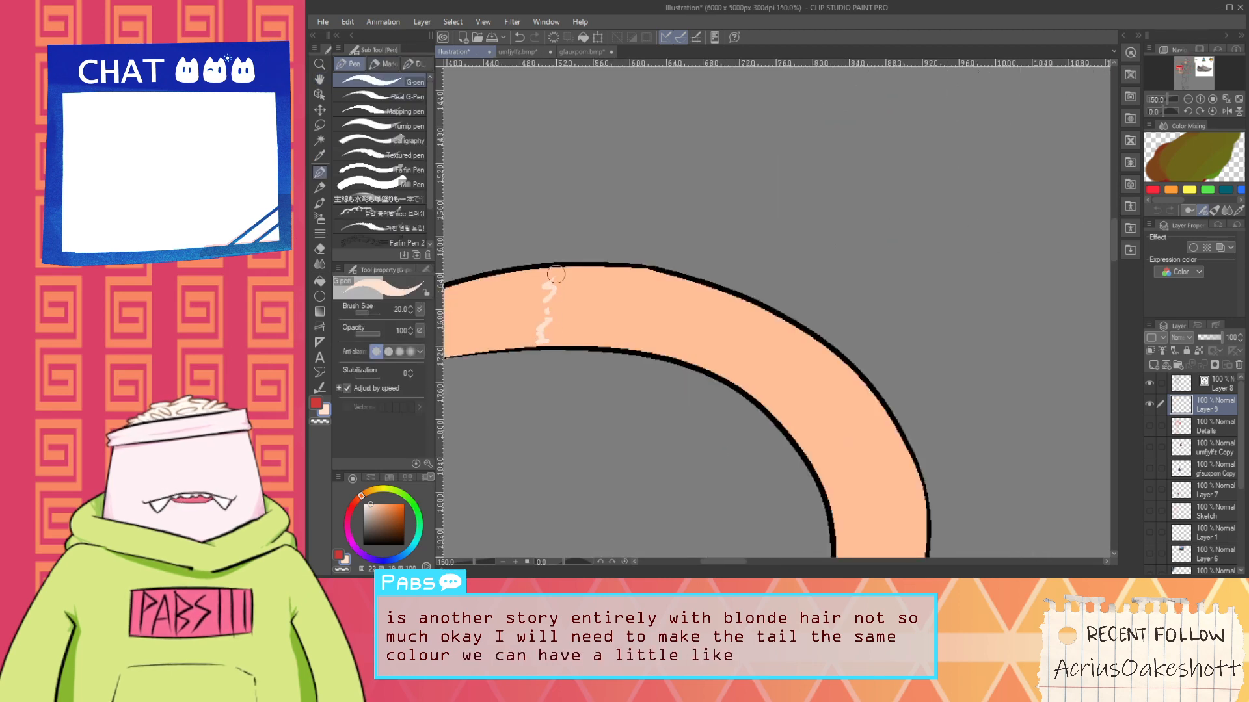
{"action": "left_click_drag", "start_coordinate": [556, 274], "coordinate": [548, 264]}
{"action": "key", "text": "g"}
{"action": "left_click", "coordinate": [531, 297]}
{"action": "key", "text": "e"}
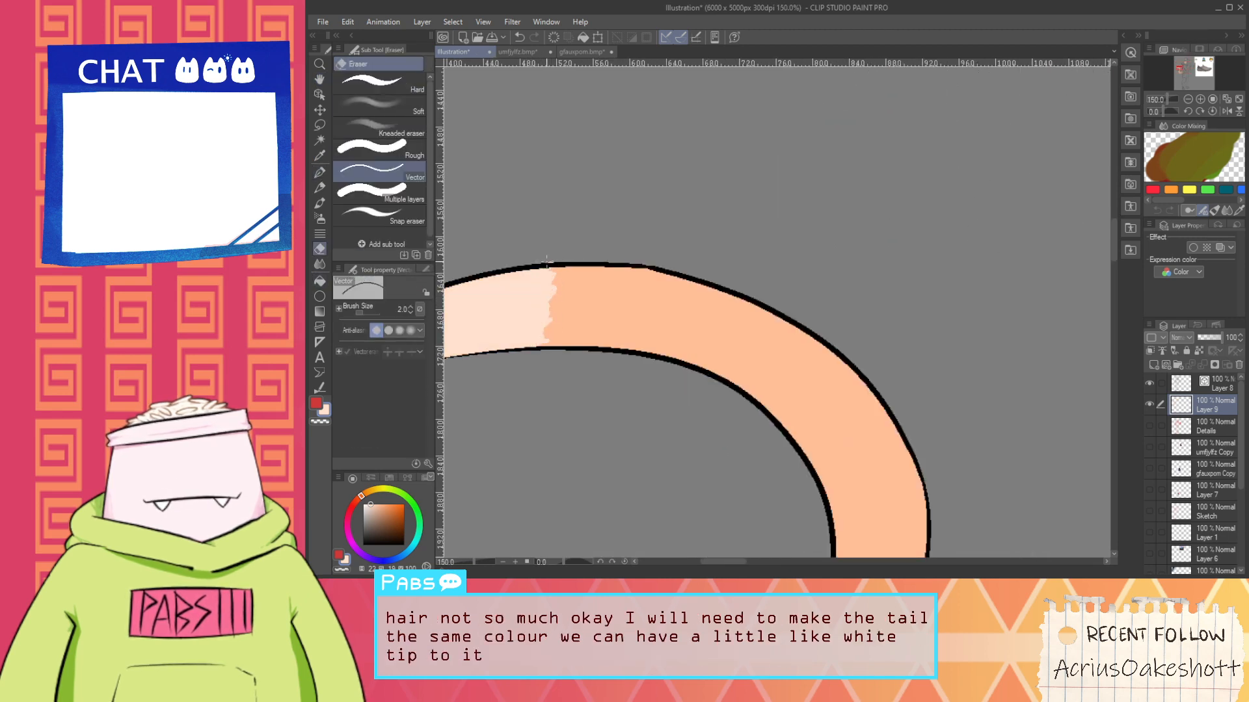
{"action": "scroll", "coordinate": [553, 260], "scroll_direction": "down", "scroll_amount": 5}
{"action": "key", "text": "space"}
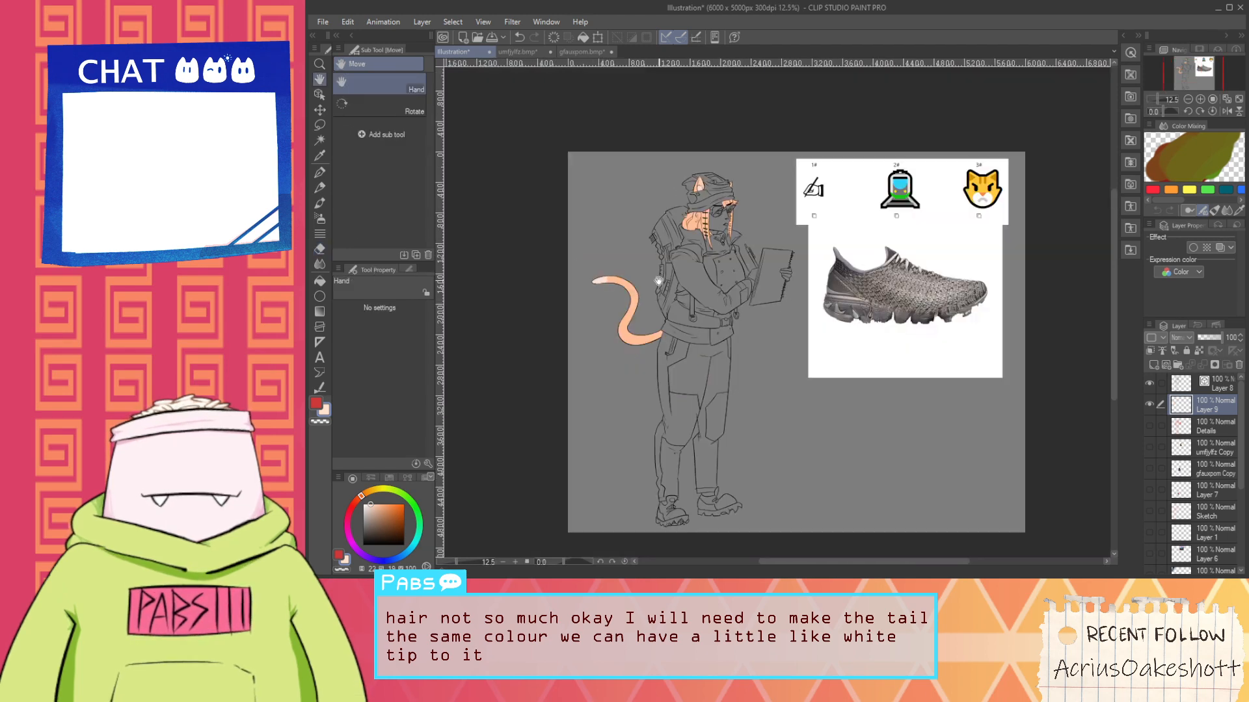
Sample the green of the train emoji, mute it and fill the hat's folded brim with it
{"action": "scroll", "coordinate": [677, 240], "scroll_direction": "up", "scroll_amount": 2}
{"action": "left_click_drag", "start_coordinate": [681, 254], "coordinate": [578, 265]}
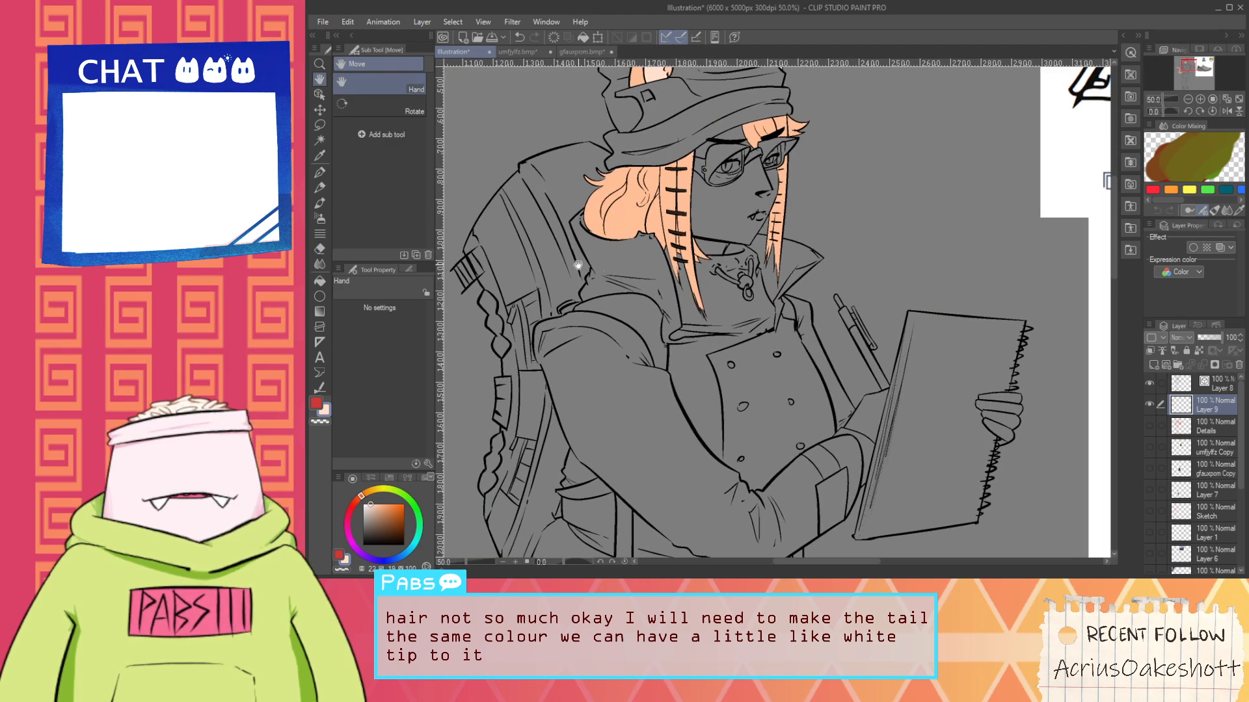
{"action": "scroll", "coordinate": [471, 426], "scroll_direction": "down", "scroll_amount": 2}
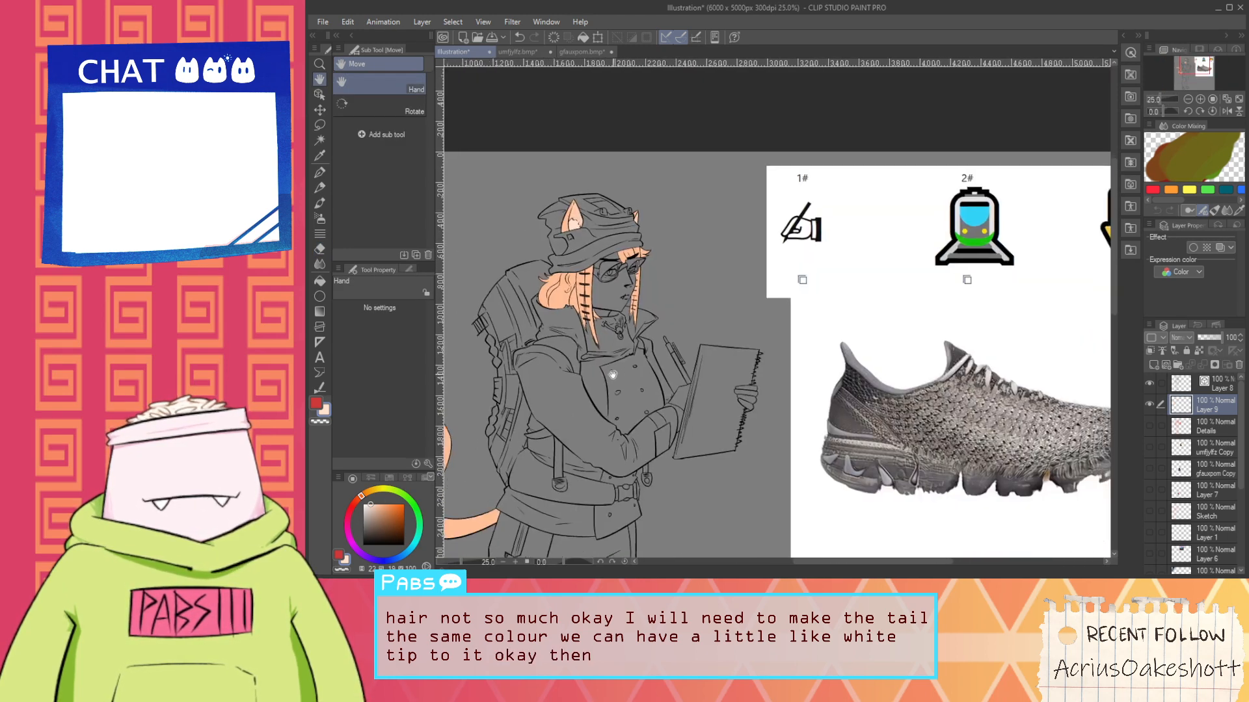
{"action": "left_click_drag", "start_coordinate": [738, 327], "coordinate": [696, 255]}
{"action": "scroll", "coordinate": [935, 169], "scroll_direction": "up", "scroll_amount": 2}
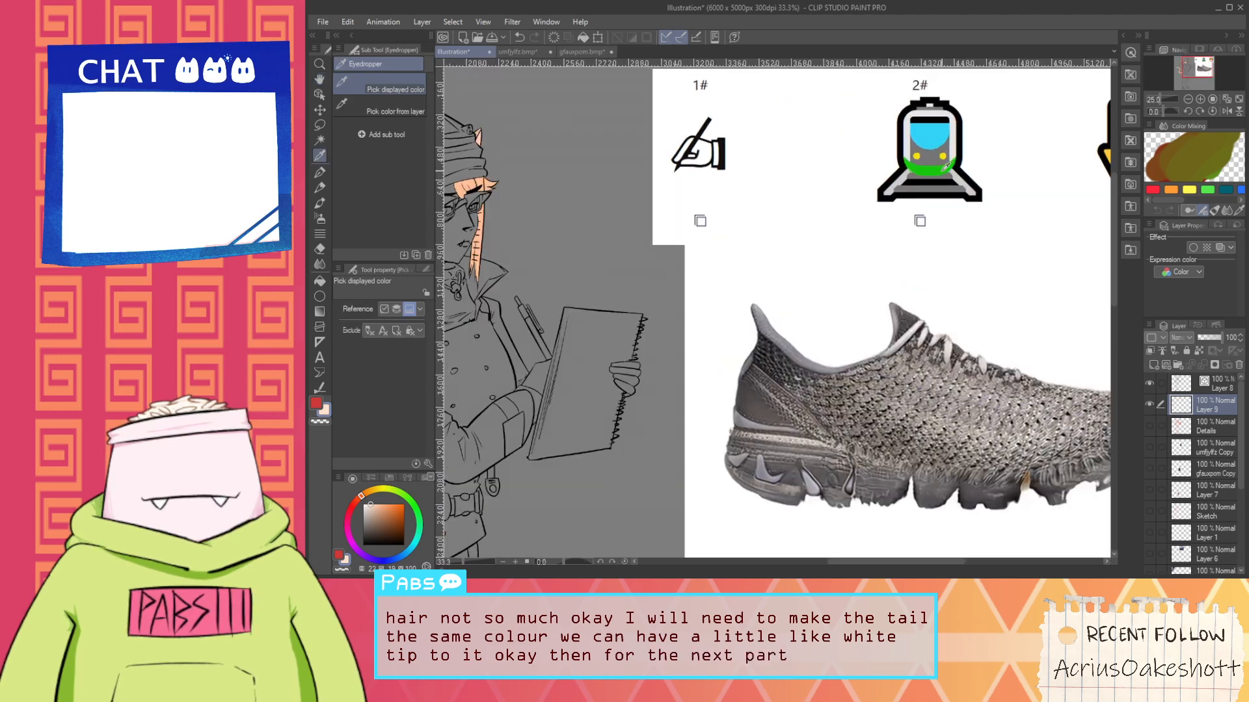
{"action": "left_click", "coordinate": [941, 171], "text": "alt"}
{"action": "scroll", "coordinate": [937, 174], "scroll_direction": "down", "scroll_amount": 2}
{"action": "left_click_drag", "start_coordinate": [609, 295], "coordinate": [707, 286]}
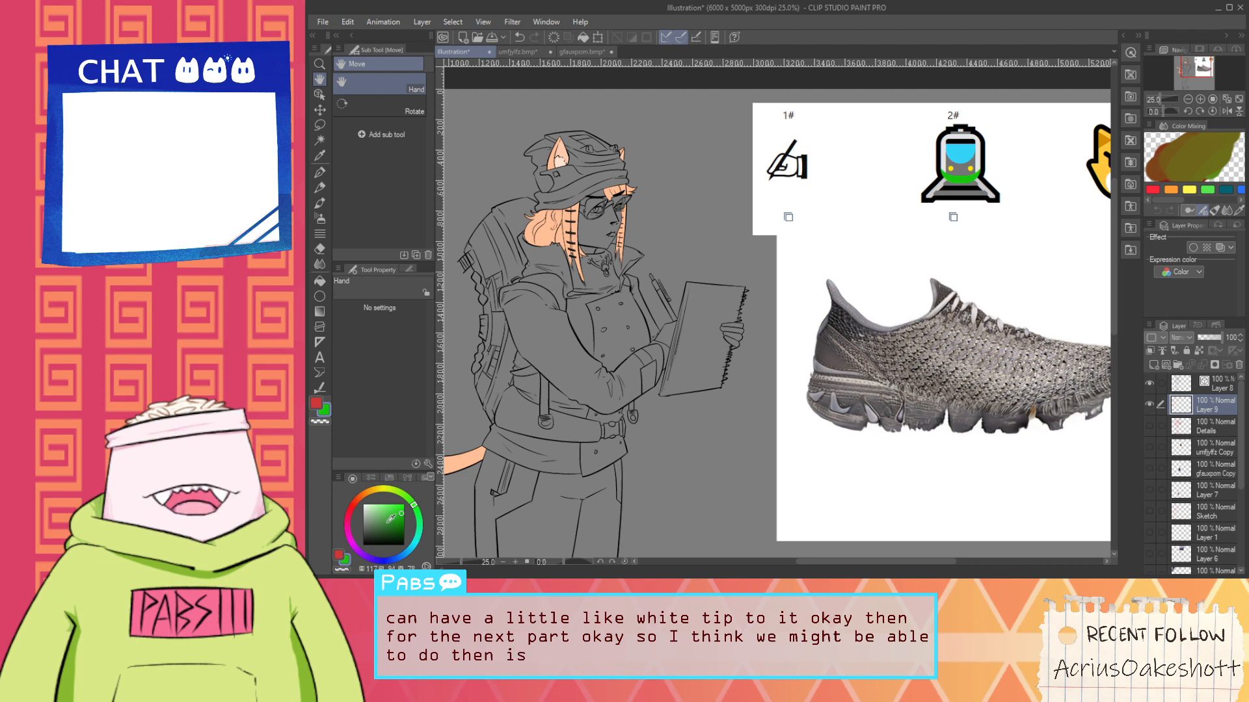
{"action": "key", "text": "g"}
{"action": "scroll", "coordinate": [552, 179], "scroll_direction": "up", "scroll_amount": 1}
{"action": "left_click", "coordinate": [559, 190]}
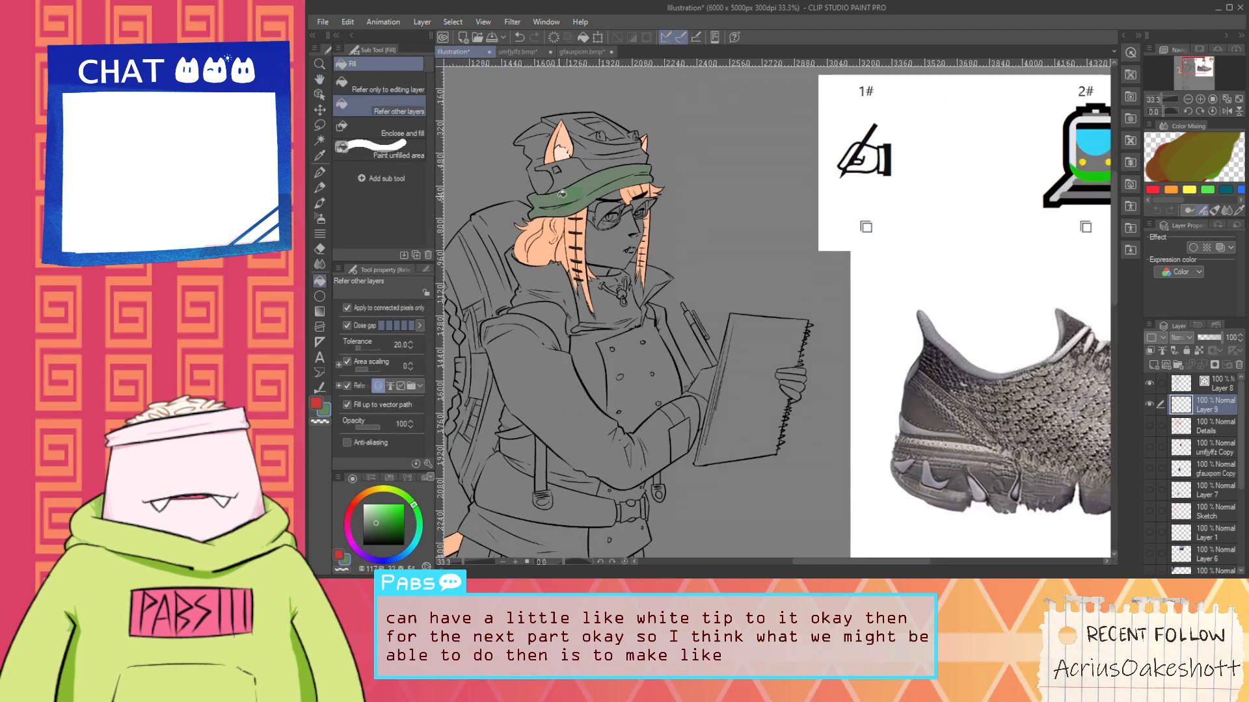
Examine the green hat brim and the fringe beneath it up close and against the whole figure
{"action": "scroll", "coordinate": [588, 189], "scroll_direction": "up", "scroll_amount": 3}
{"action": "key", "text": "h"}
{"action": "scroll", "coordinate": [548, 228], "scroll_direction": "down", "scroll_amount": 3}
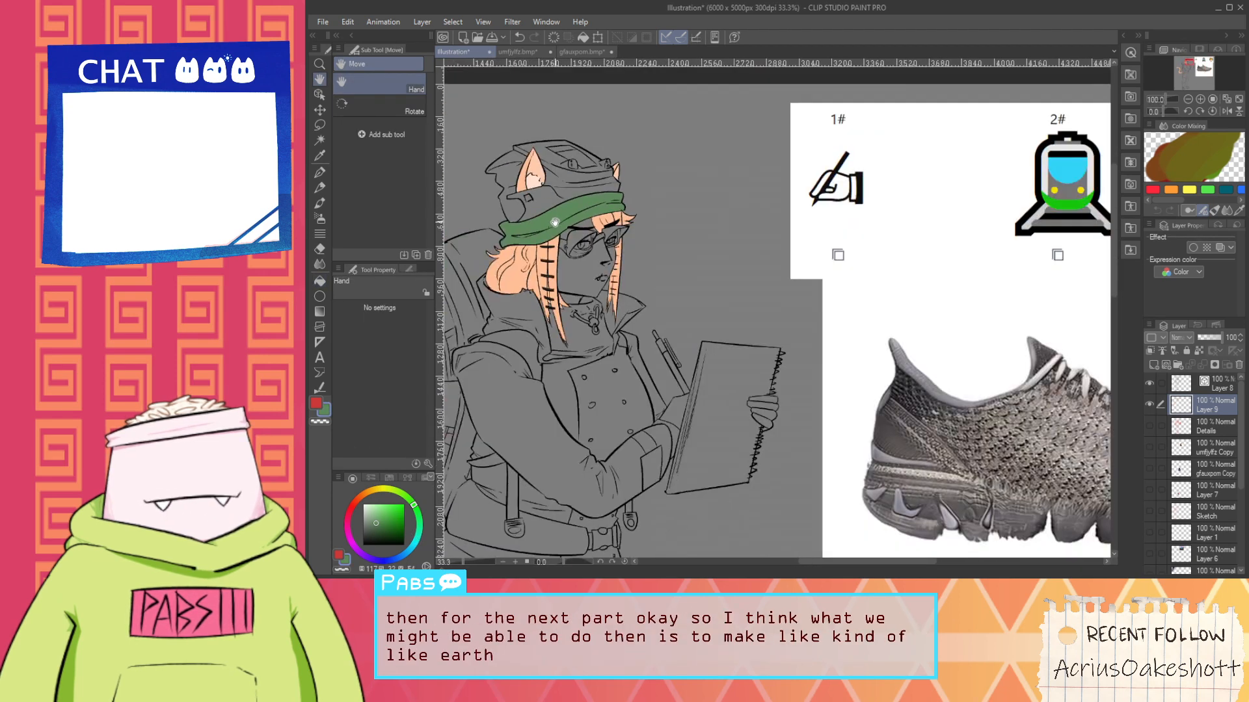
{"action": "left_click_drag", "start_coordinate": [599, 208], "coordinate": [599, 219]}
{"action": "scroll", "coordinate": [599, 220], "scroll_direction": "up", "scroll_amount": 6}
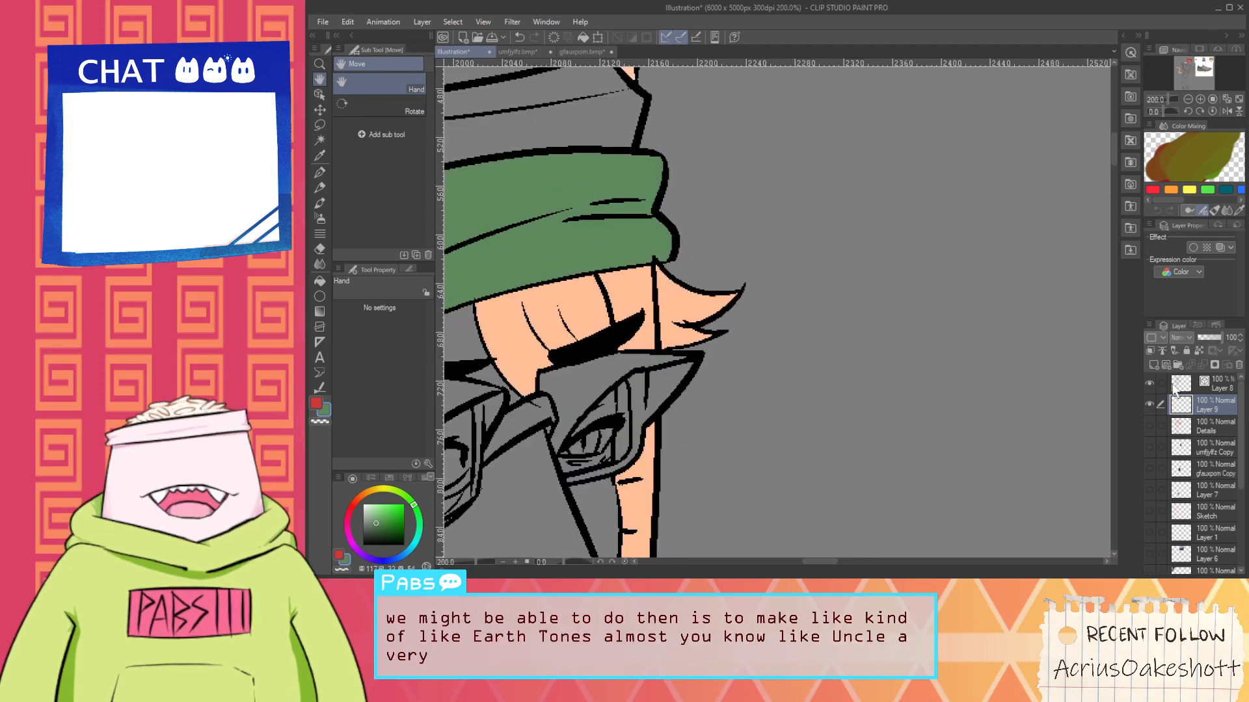
{"action": "key", "text": "alt+bracketright"}
{"action": "key", "text": "e"}
{"action": "scroll", "coordinate": [661, 255], "scroll_direction": "down", "scroll_amount": 2}
{"action": "key", "text": "space"}
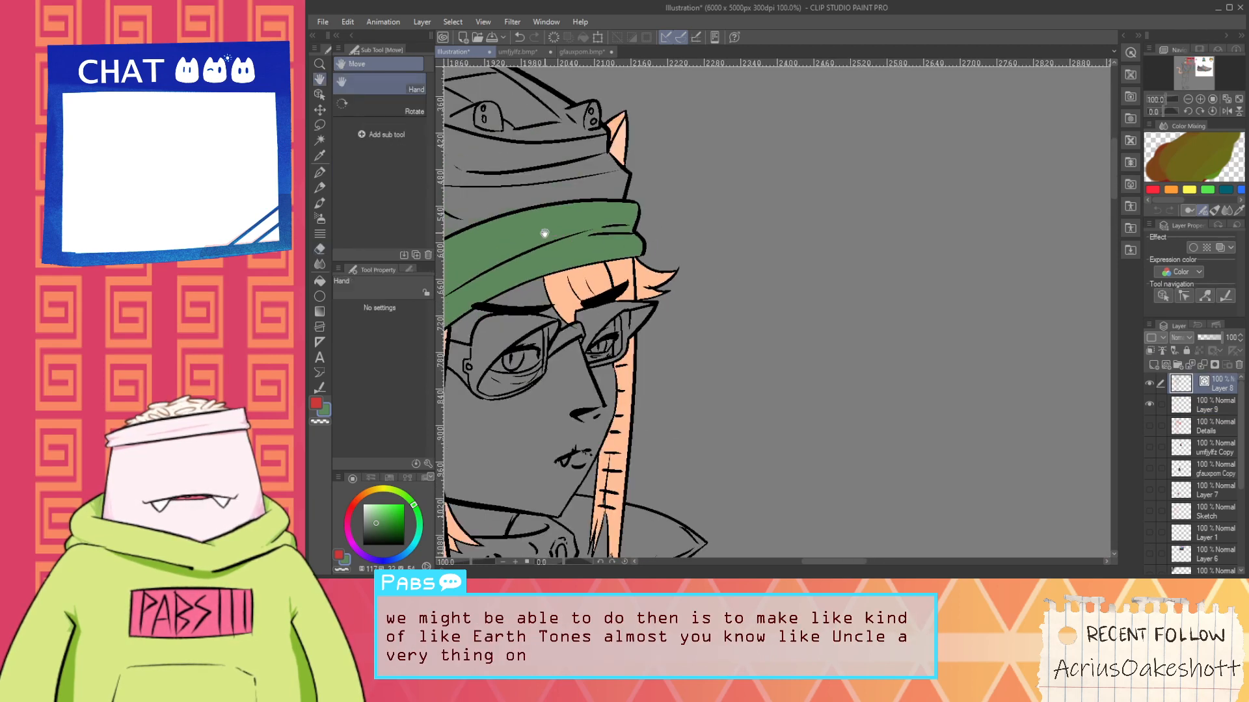
{"action": "left_click_drag", "start_coordinate": [544, 234], "coordinate": [747, 190]}
{"action": "scroll", "coordinate": [747, 190], "scroll_direction": "up", "scroll_amount": 2}
{"action": "scroll", "coordinate": [773, 199], "scroll_direction": "down", "scroll_amount": 1}
{"action": "scroll", "coordinate": [773, 199], "scroll_direction": "down", "scroll_amount": 4}
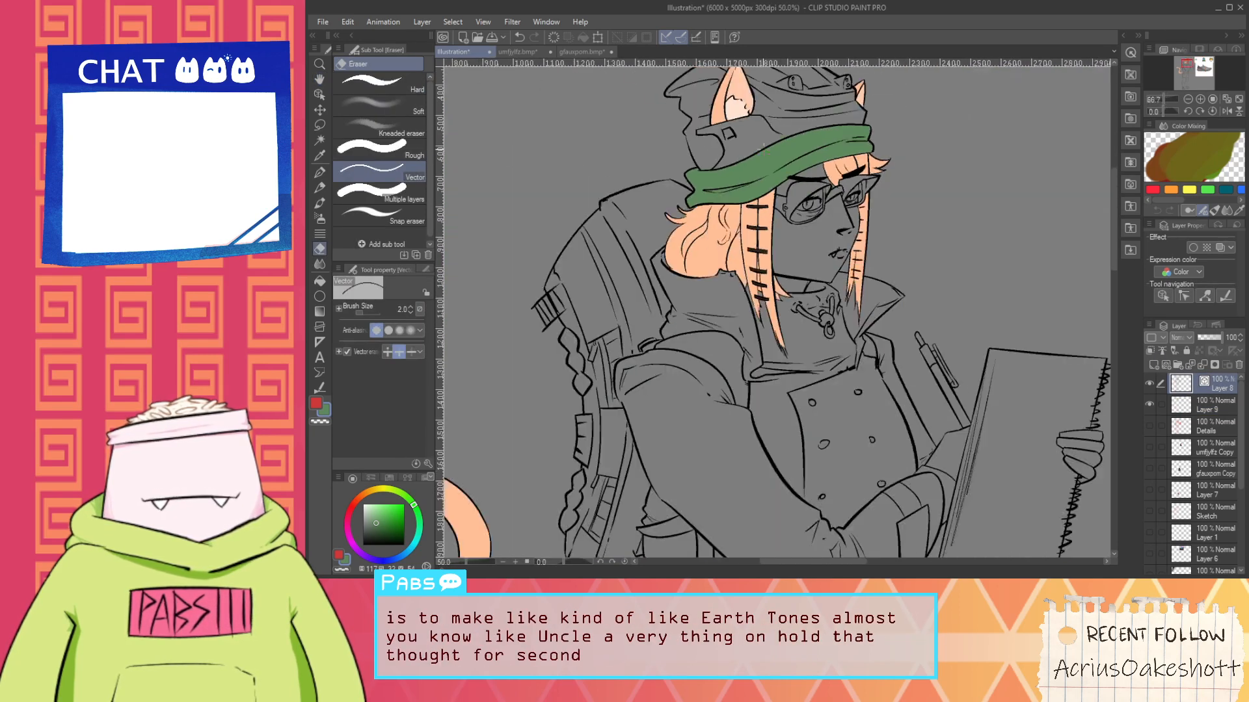
{"action": "key", "text": "space"}
{"action": "left_click_drag", "start_coordinate": [876, 139], "coordinate": [670, 231]}
{"action": "key", "text": "alt"}
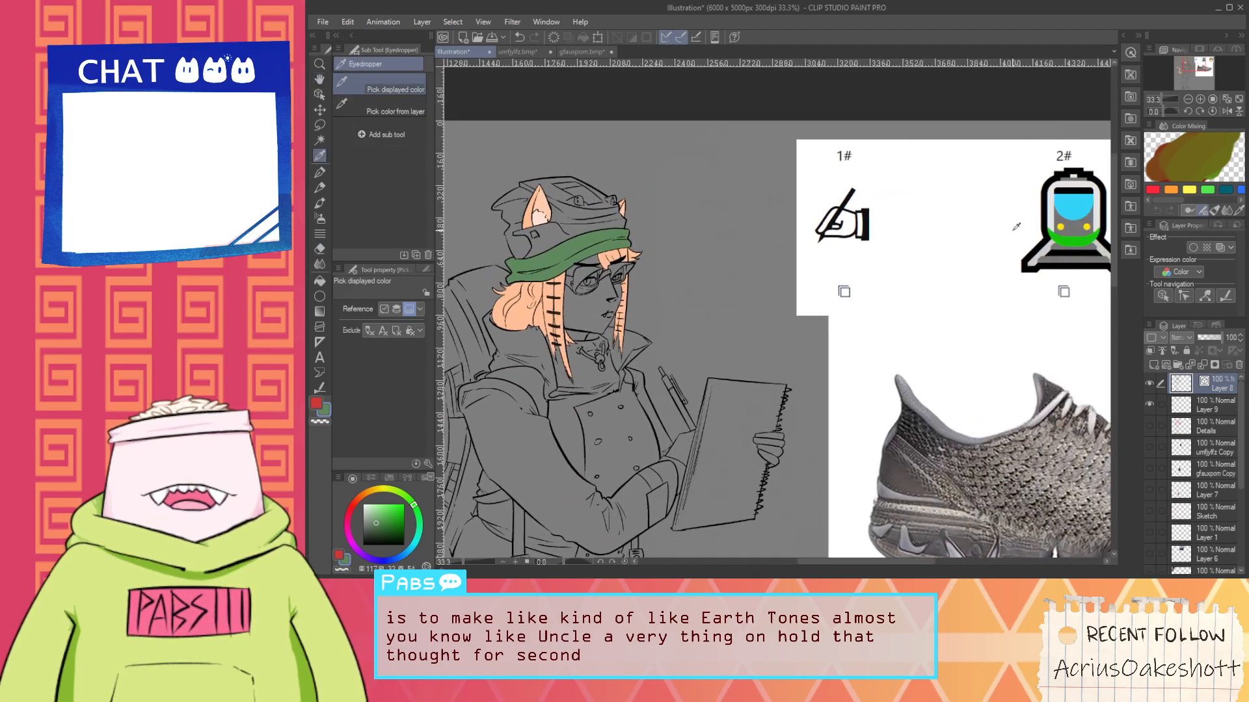
{"action": "scroll", "coordinate": [1044, 220], "scroll_direction": "down", "scroll_amount": 1}
{"action": "scroll", "coordinate": [1067, 228], "scroll_direction": "up", "scroll_amount": 1}
{"action": "left_click", "coordinate": [1071, 228]}
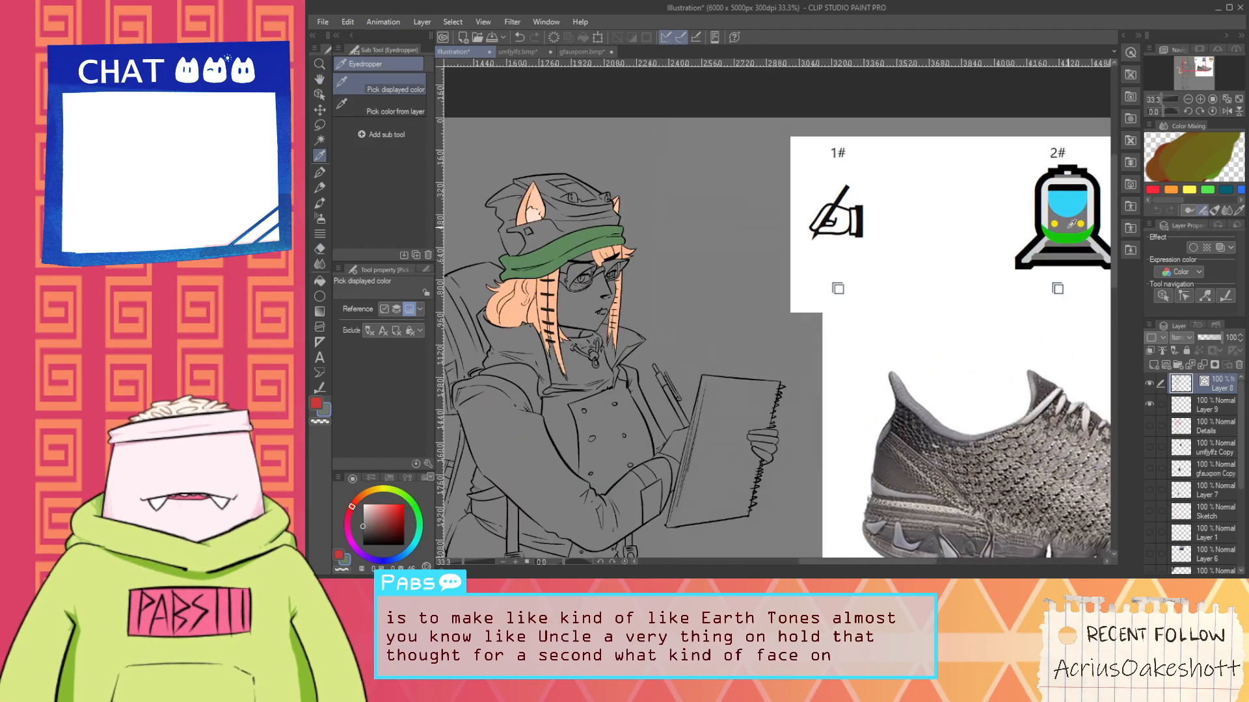
{"action": "key", "text": "space"}
{"action": "left_click_drag", "start_coordinate": [570, 242], "coordinate": [653, 250]}
{"action": "scroll", "coordinate": [641, 247], "scroll_direction": "up", "scroll_amount": 1}
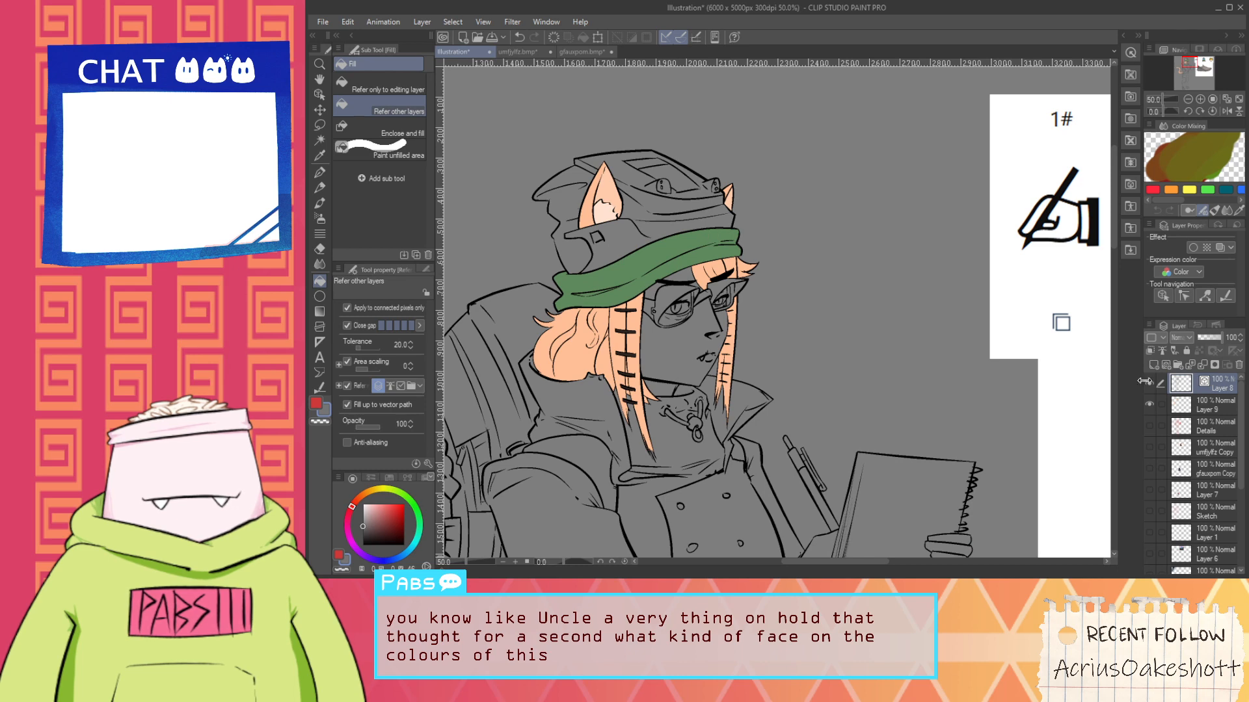
Return to Layer 9, sample the train emoji's windscreen blue and try filling the hat above the brim with it, undoing the bright fill
{"action": "left_click", "coordinate": [1214, 405]}
{"action": "scroll", "coordinate": [789, 213], "scroll_direction": "down", "scroll_amount": 2}
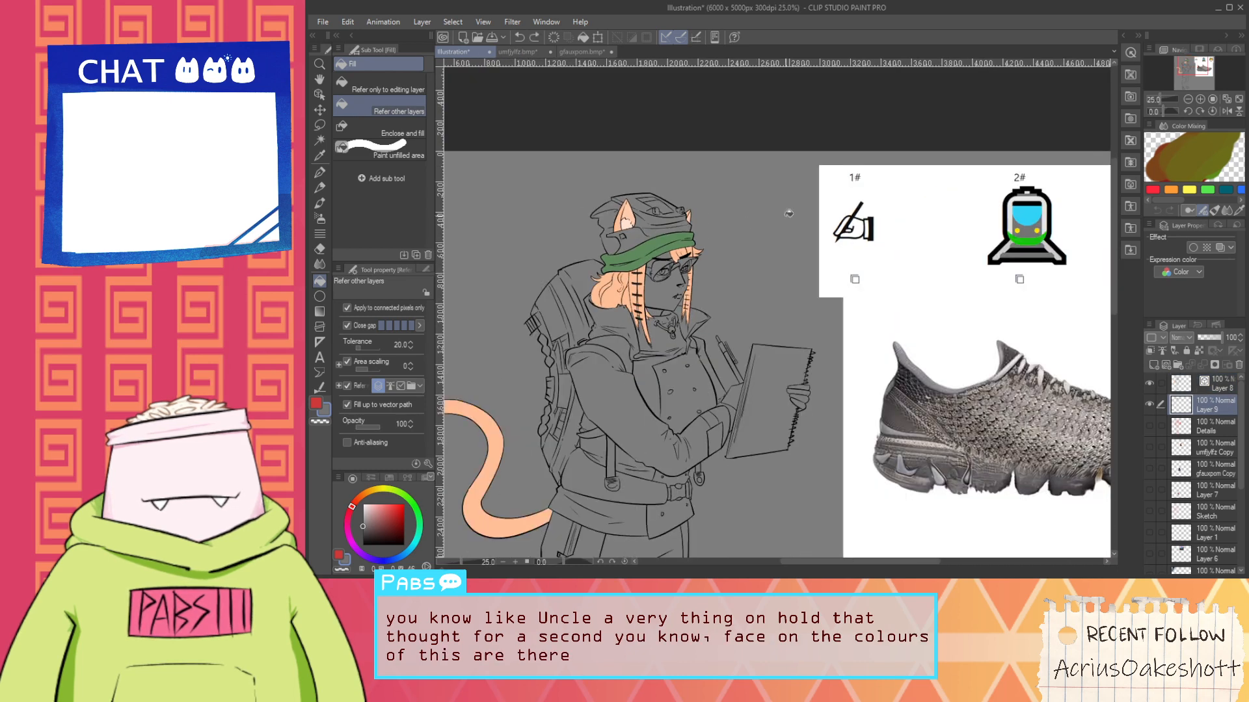
{"action": "left_click", "coordinate": [1026, 215], "text": "alt"}
{"action": "scroll", "coordinate": [644, 251], "scroll_direction": "up", "scroll_amount": 3}
{"action": "left_click", "coordinate": [676, 229]}
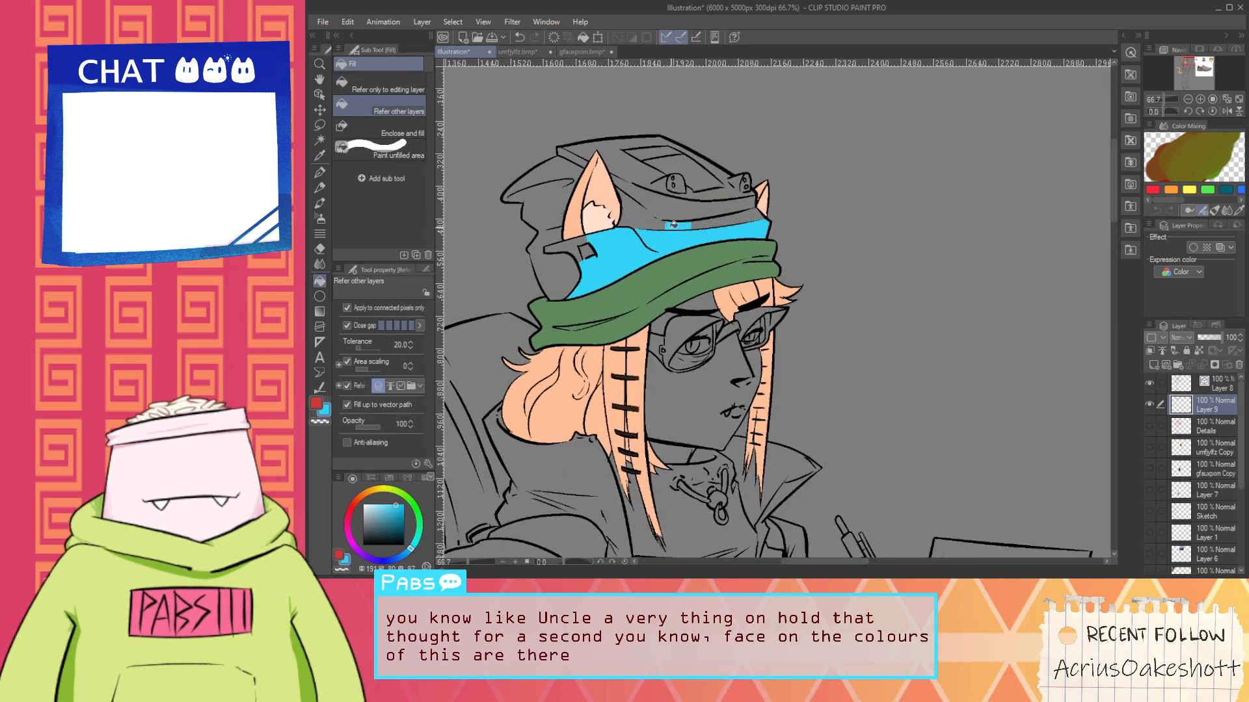
{"action": "key", "text": "ctrl+z"}
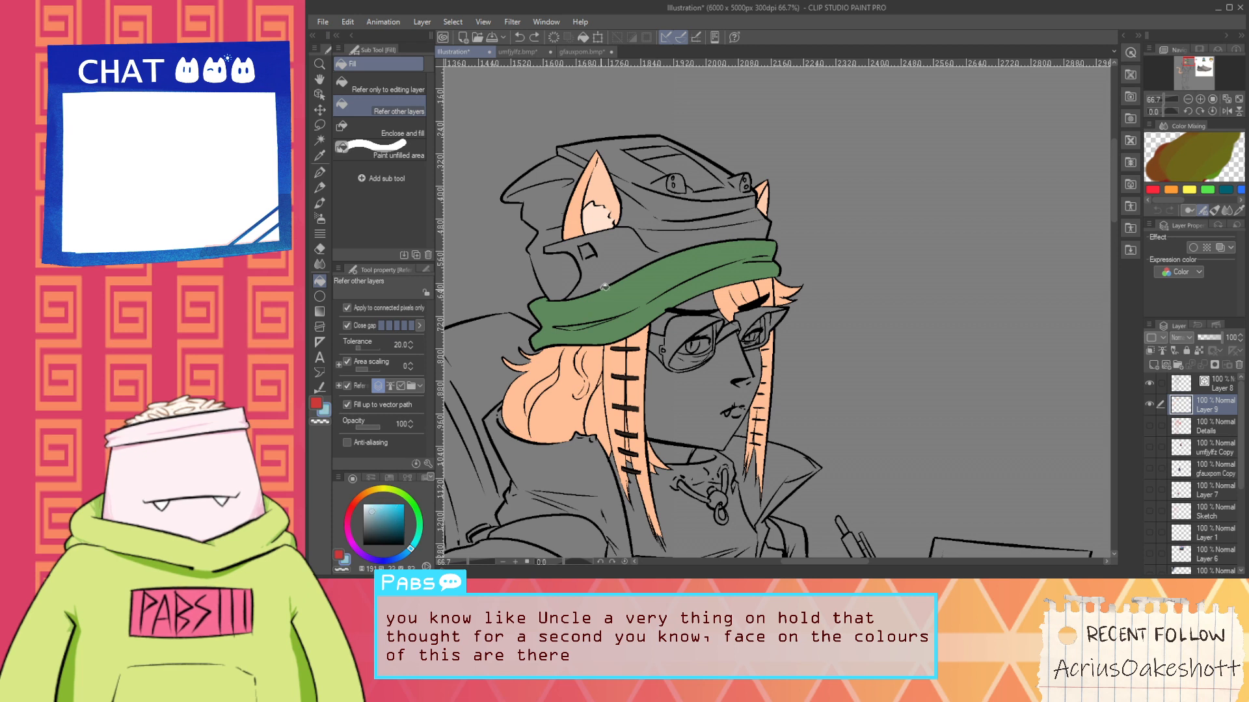
Fill the hat's folds above the green brim with a muted light blue
{"action": "mouse_move", "coordinate": [605, 287]}
{"action": "left_mouse_down"}
{"action": "mouse_move", "coordinate": [656, 242]}
{"action": "mouse_move", "coordinate": [643, 214]}
{"action": "left_mouse_up"}
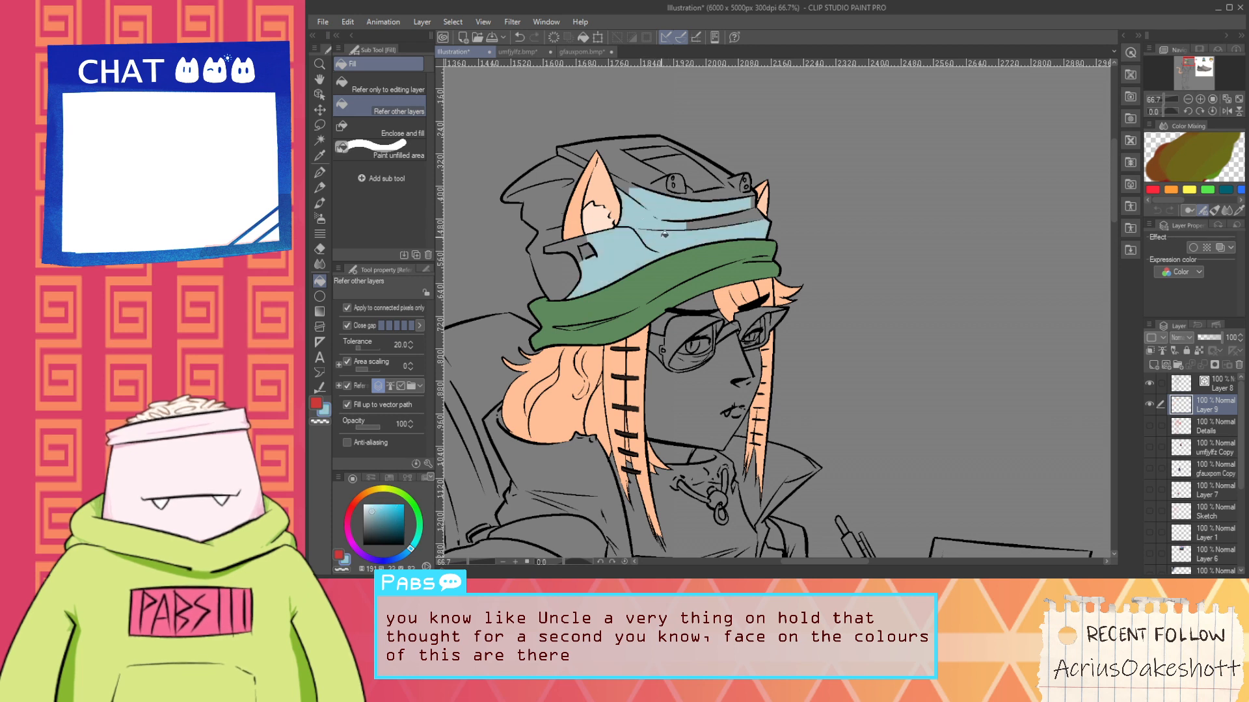
{"action": "left_click", "coordinate": [697, 223]}
{"action": "left_click_drag", "start_coordinate": [724, 209], "coordinate": [746, 195]}
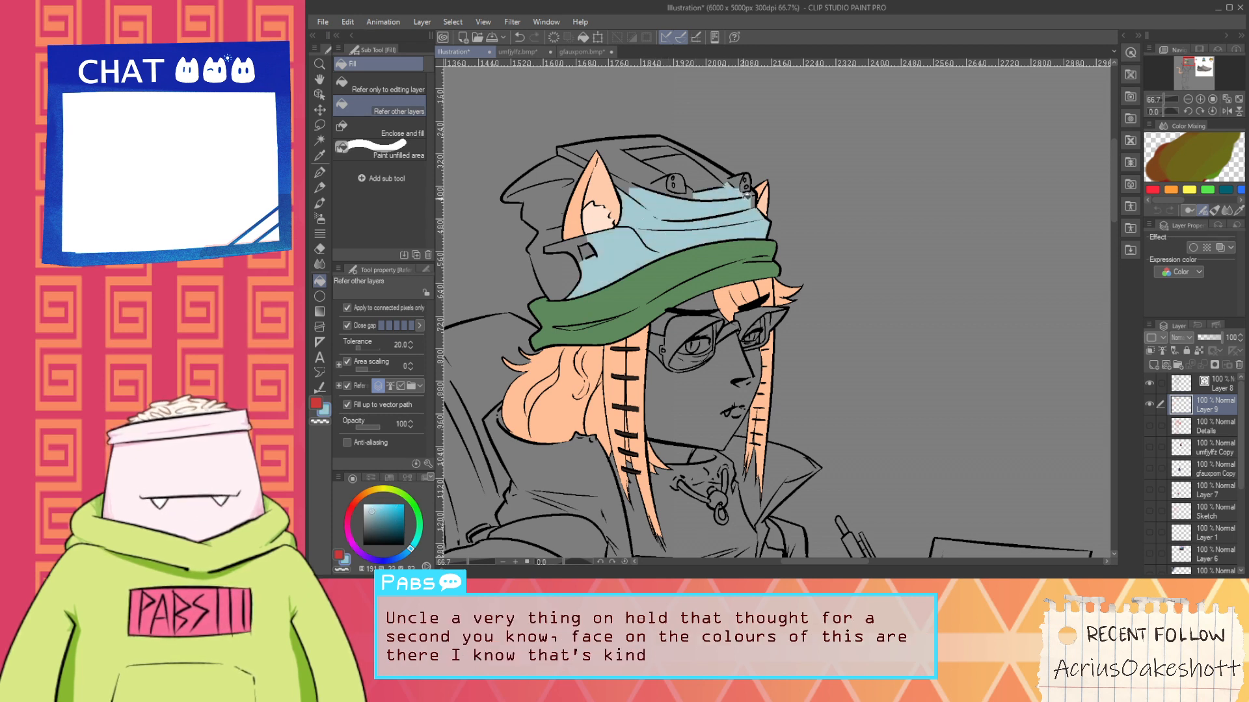
{"action": "scroll", "coordinate": [752, 195], "scroll_direction": "up", "scroll_amount": 5}
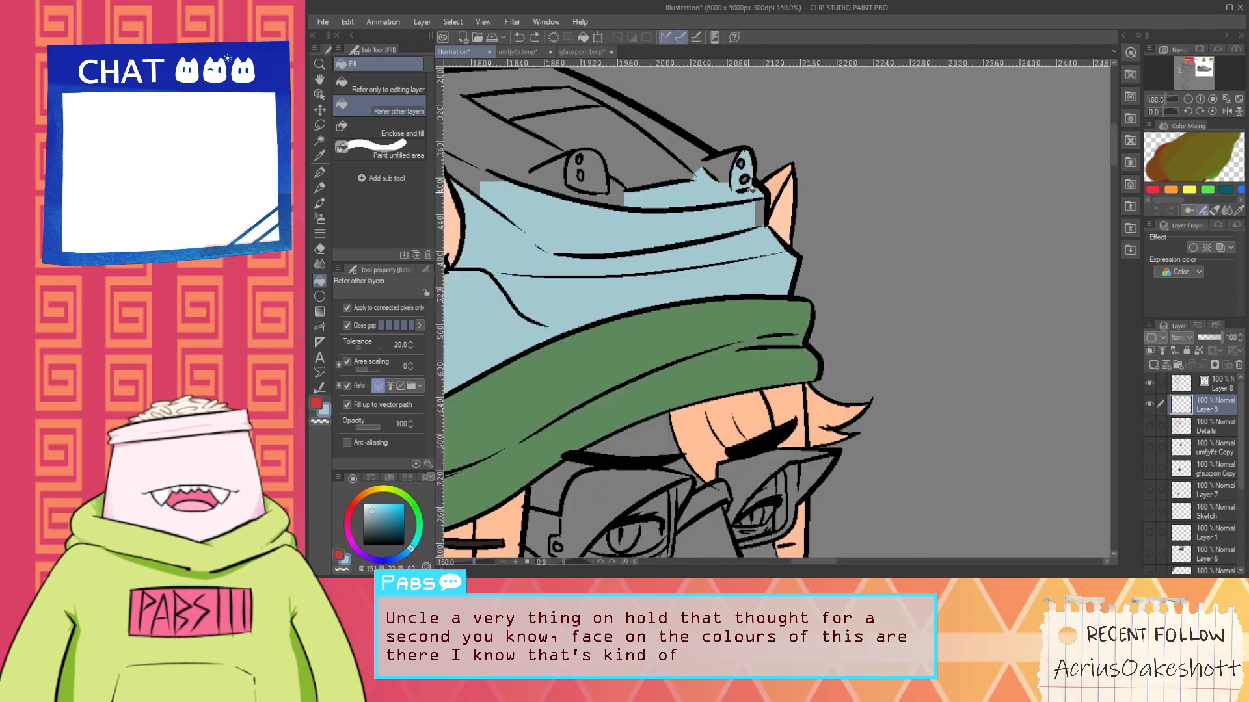
Extend the muted light blue over the hat's upper panel and the side flap with its small square, closing gaps between the fills
{"action": "key", "text": "p"}
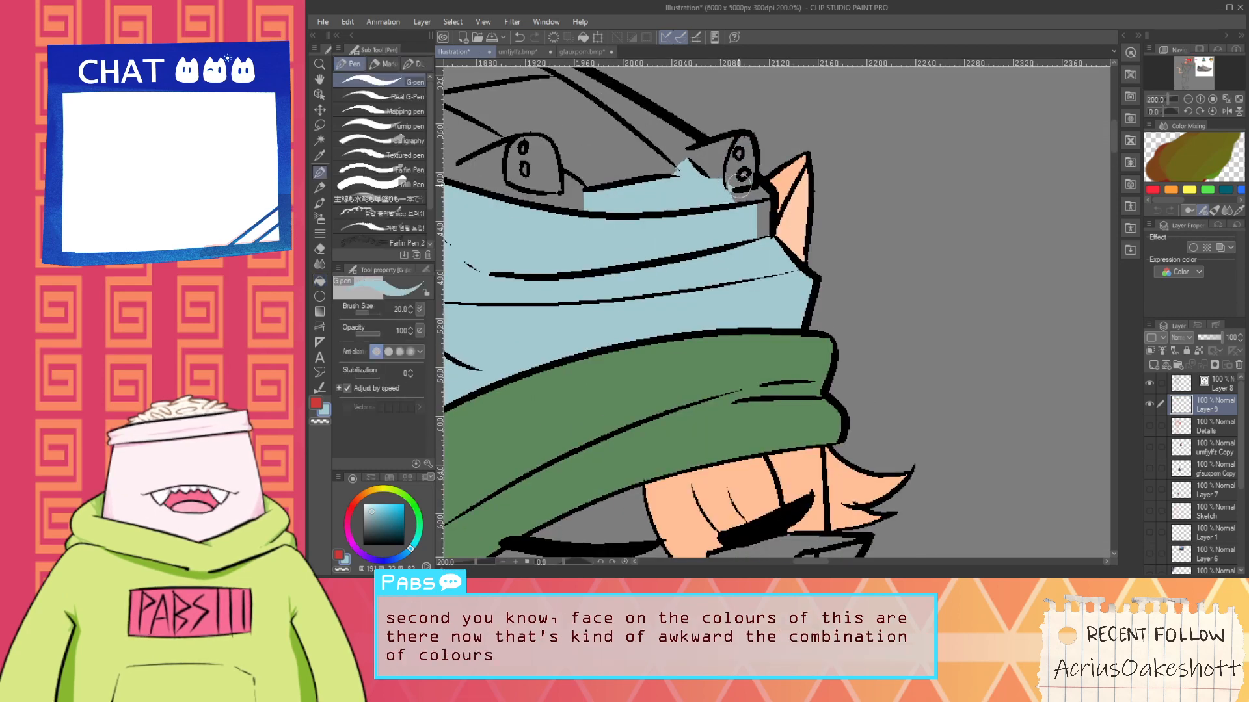
{"action": "key", "text": "g"}
{"action": "scroll", "coordinate": [765, 208], "scroll_direction": "down", "scroll_amount": 3}
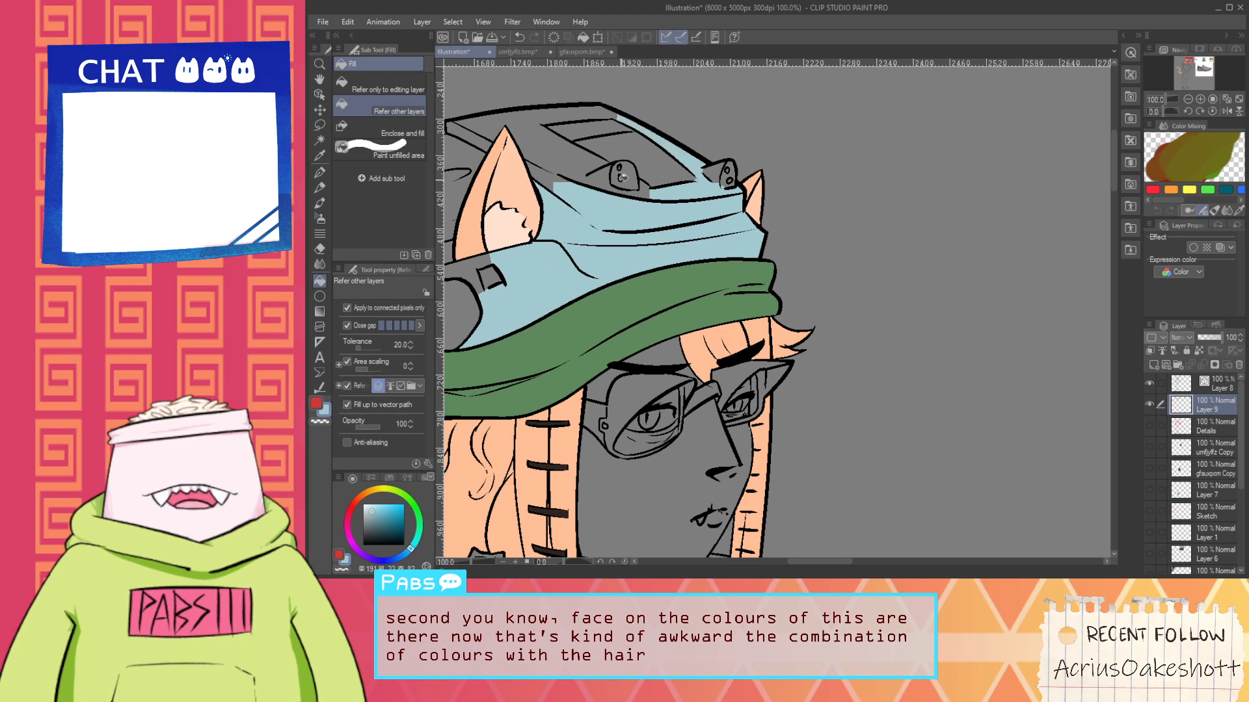
{"action": "left_click", "coordinate": [611, 174]}
{"action": "left_click_drag", "start_coordinate": [611, 174], "coordinate": [694, 201]}
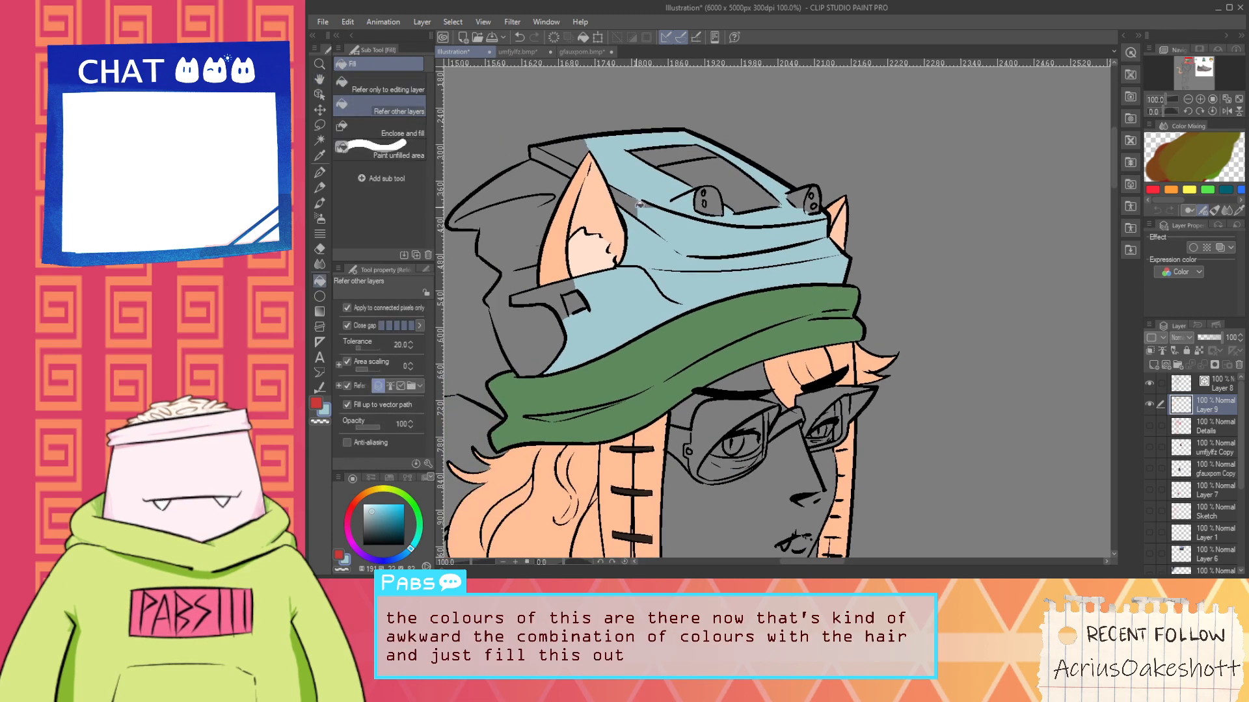
{"action": "left_click", "coordinate": [574, 305]}
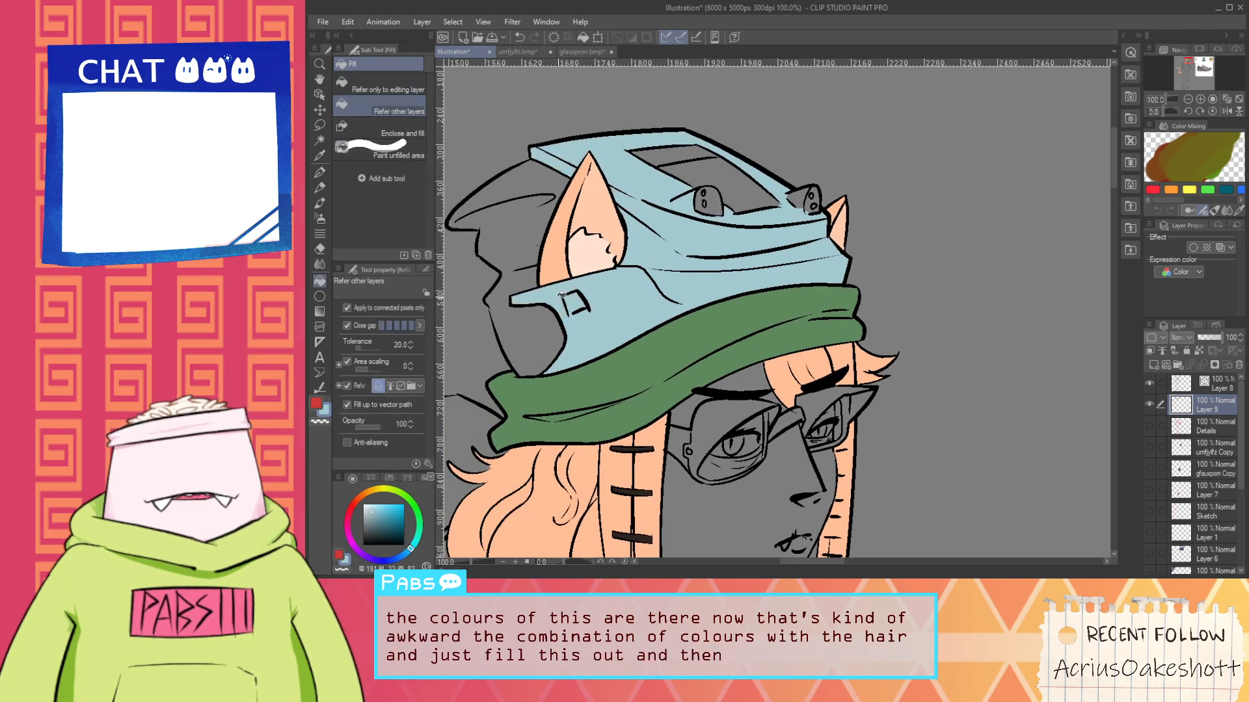
Finish the hat flap's small square and select the hat's light blue areas together with its green brim
{"action": "key", "text": "ctrl+z"}
{"action": "left_click", "coordinate": [577, 303]}
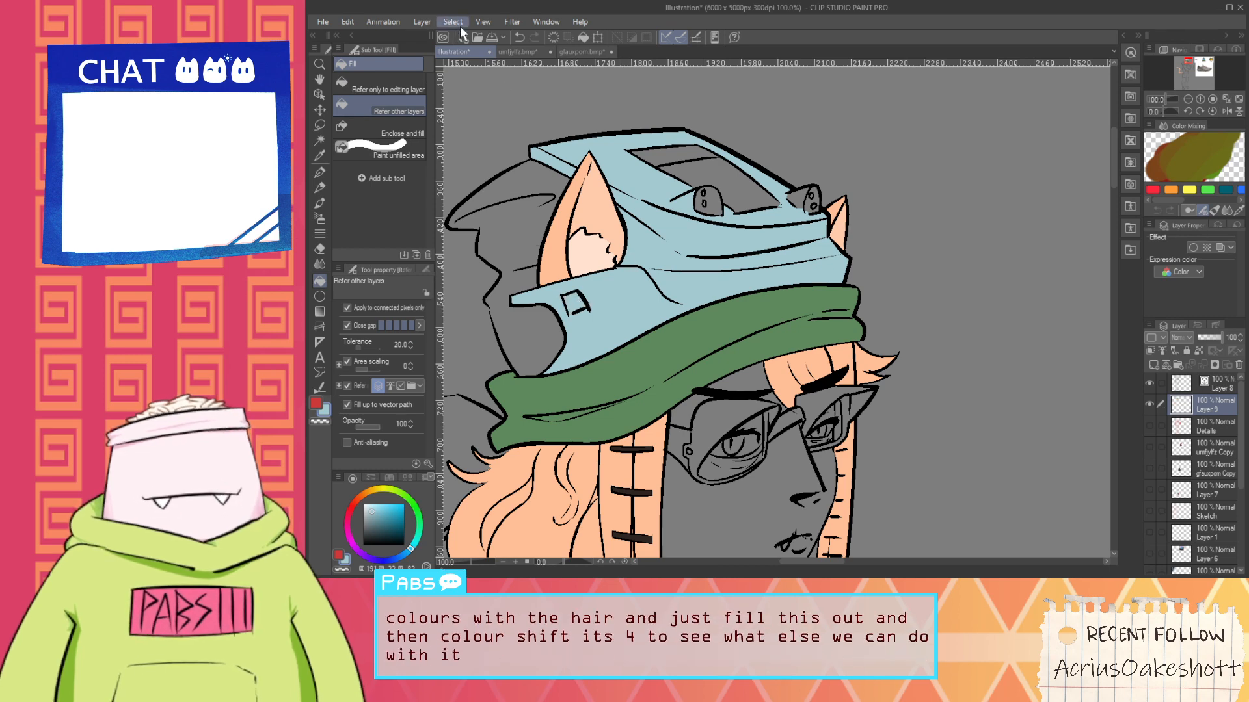
{"action": "left_click", "coordinate": [512, 141]}
{"action": "left_click", "coordinate": [647, 221]}
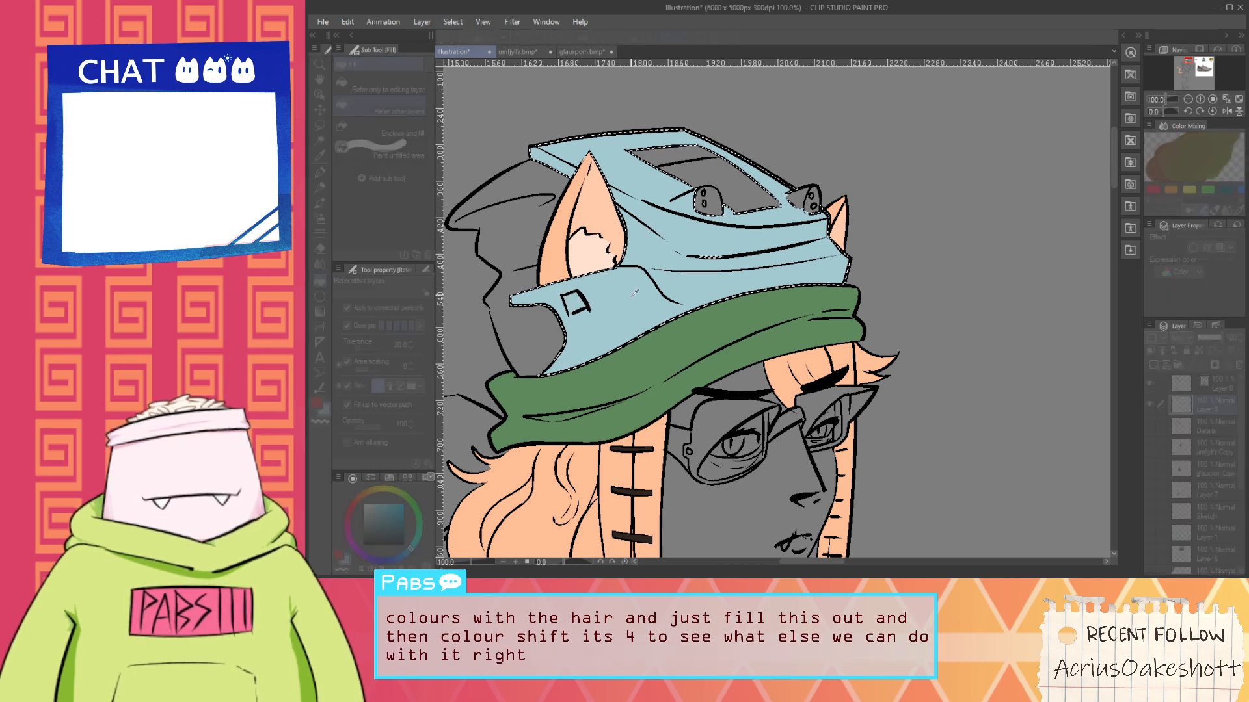
{"action": "left_click", "coordinate": [615, 368]}
{"action": "left_click", "coordinate": [939, 237]}
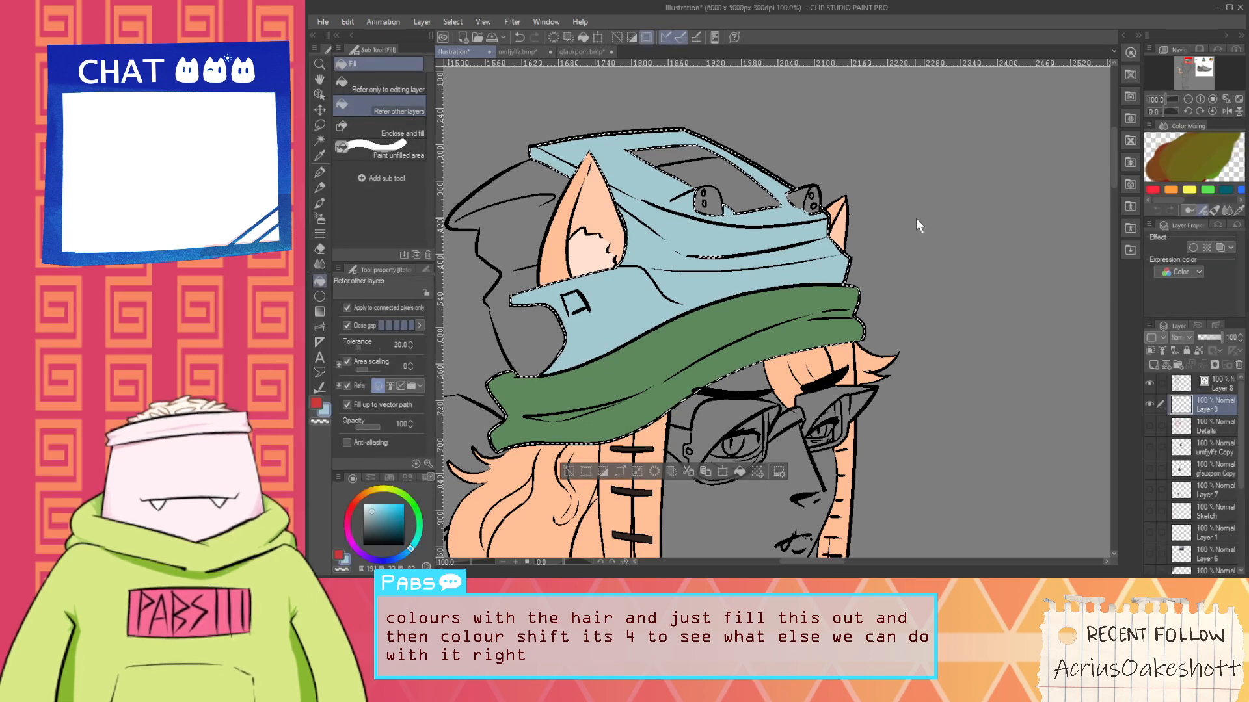
Shift the hue of the selected hat fills to light green panels with a brown brim and clear the selection
{"action": "key", "text": "ctrl+u"}
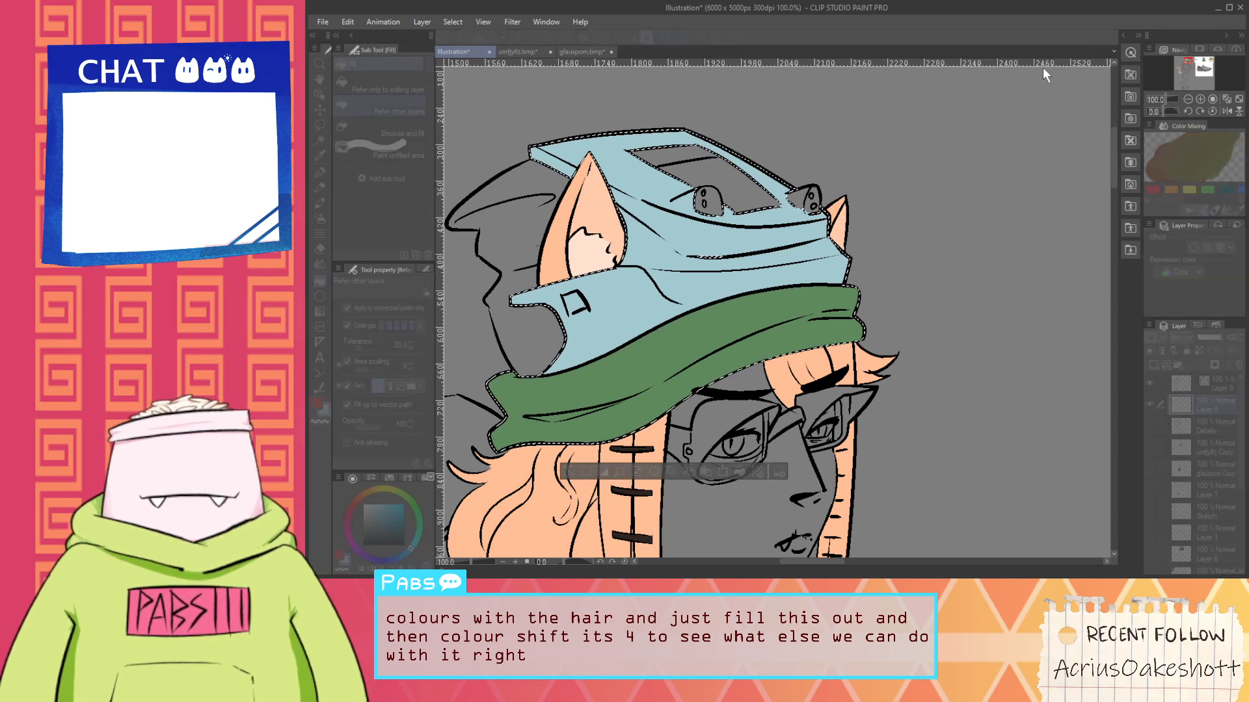
{"action": "left_click_drag", "start_coordinate": [1043, 68], "coordinate": [1006, 67]}
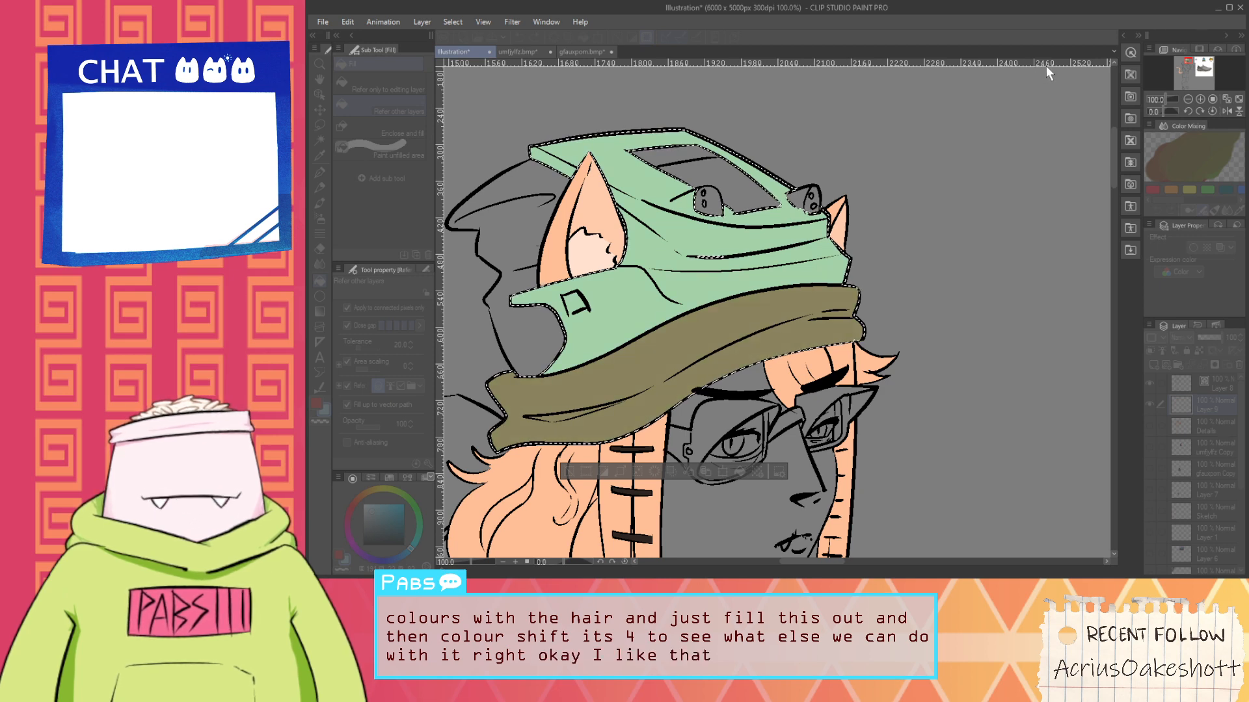
{"action": "mouse_move", "coordinate": [1029, 67]}
{"action": "left_mouse_down"}
{"action": "mouse_move", "coordinate": [982, 72]}
{"action": "mouse_move", "coordinate": [1046, 81]}
{"action": "mouse_move", "coordinate": [1004, 77]}
{"action": "mouse_move", "coordinate": [1040, 69]}
{"action": "left_mouse_up"}
{"action": "scroll", "coordinate": [910, 249], "scroll_direction": "down", "scroll_amount": 2}
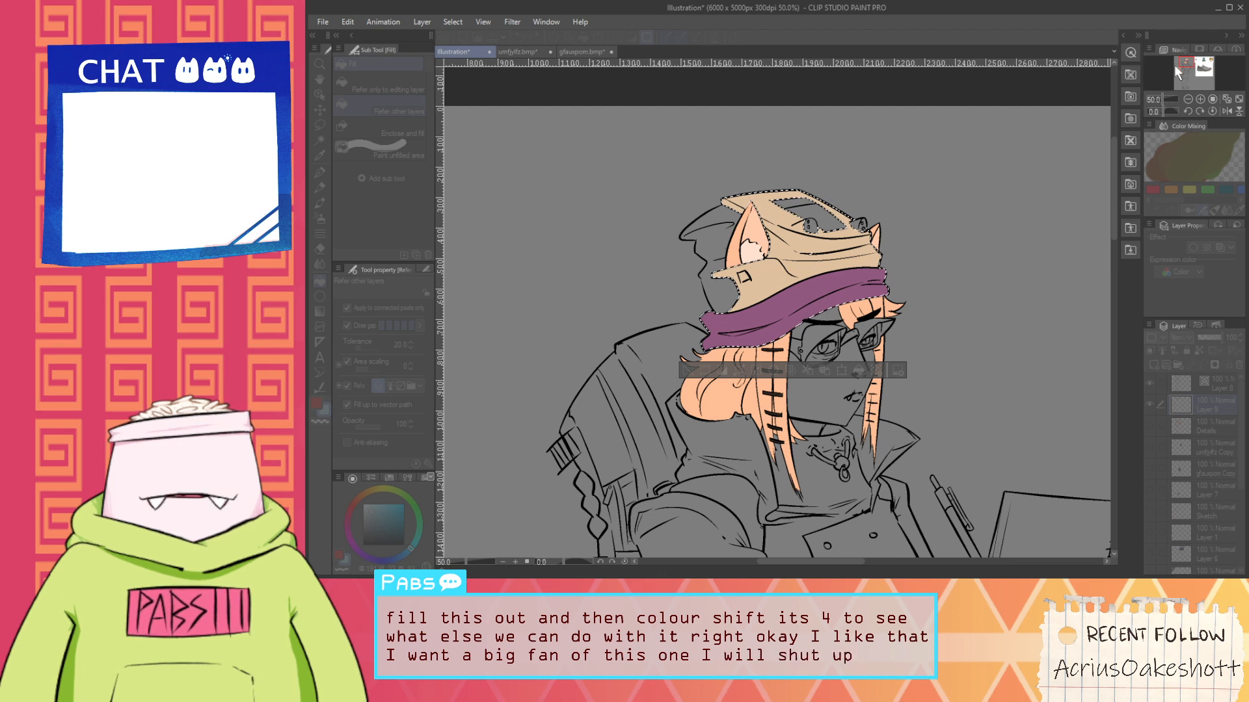
{"action": "left_click_drag", "start_coordinate": [1173, 65], "coordinate": [1014, 75]}
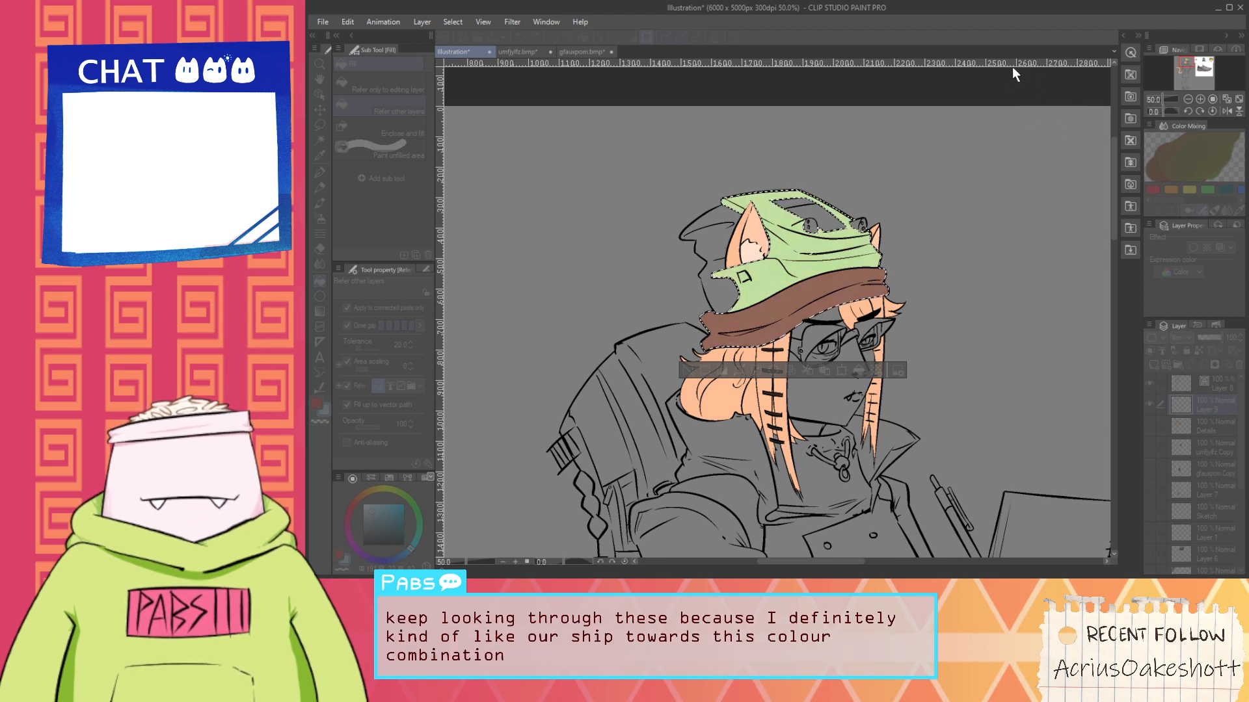
{"action": "left_click", "coordinate": [1209, 47]}
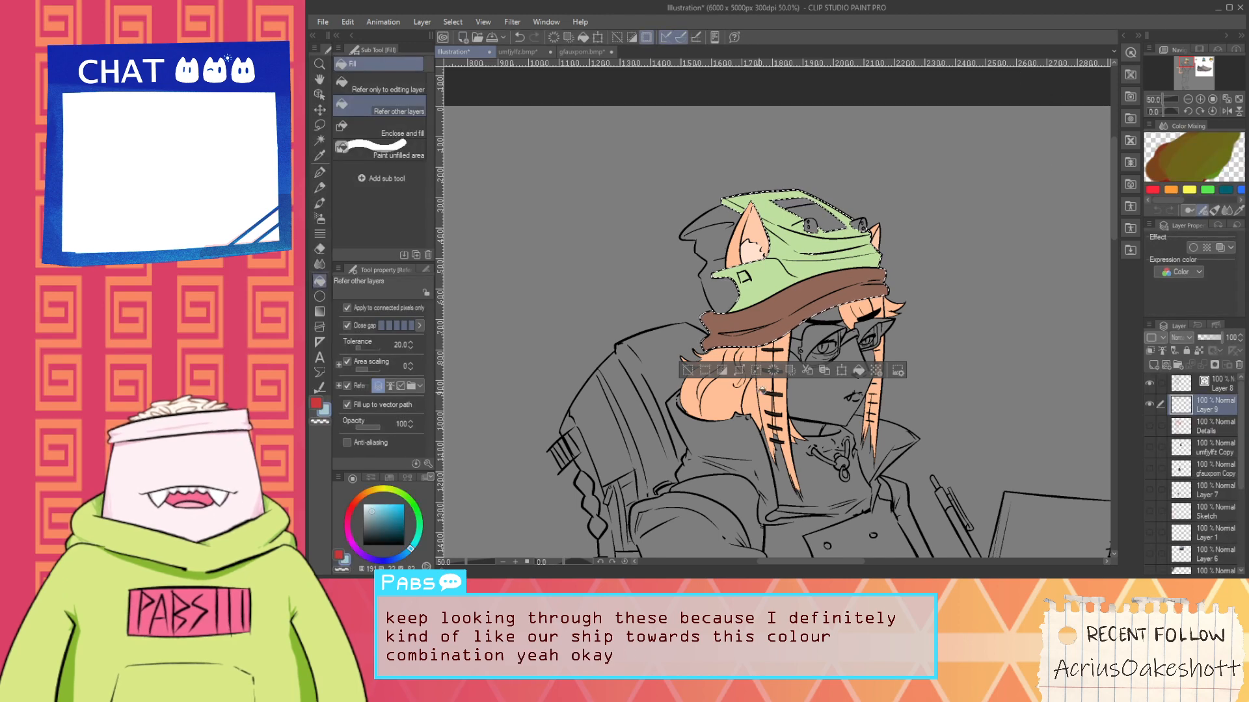
{"action": "key", "text": "ctrl+d"}
Derive a dark olive green from the hat's light green and fill the back of the hat behind the ear with it
{"action": "scroll", "coordinate": [829, 243], "scroll_direction": "up", "scroll_amount": 3}
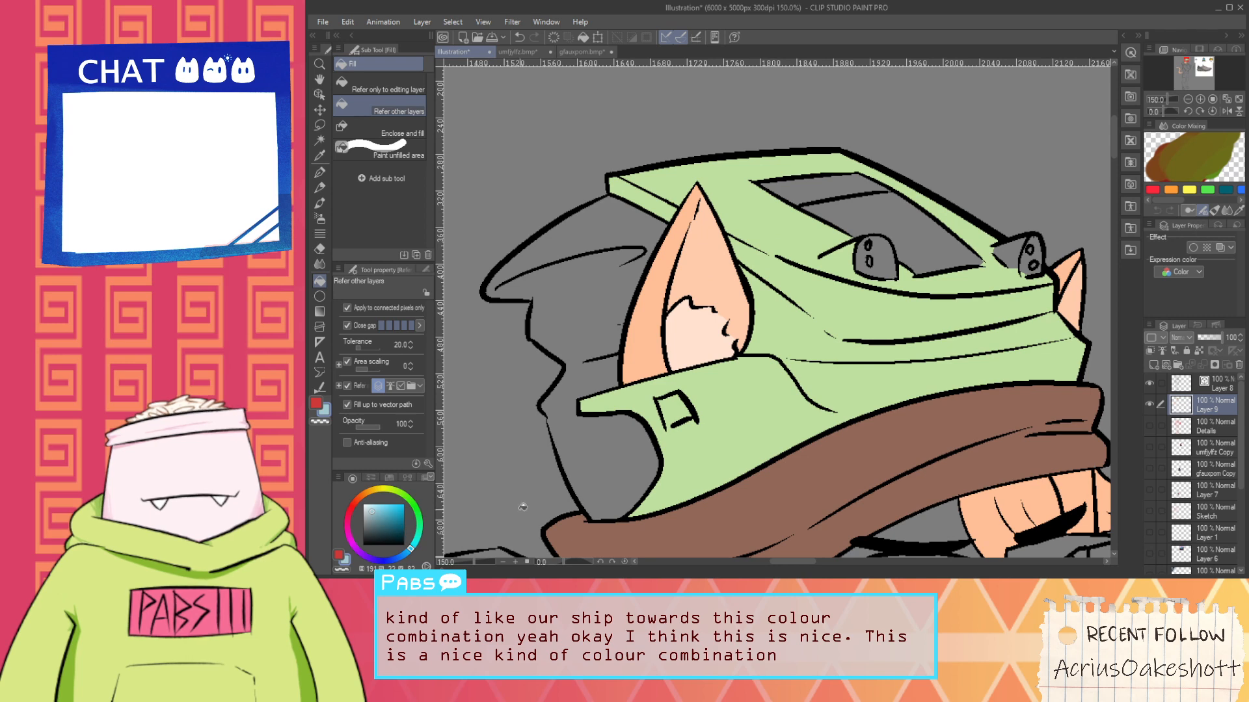
{"action": "key", "text": "i"}
{"action": "left_click", "coordinate": [689, 465]}
{"action": "left_click", "coordinate": [374, 527]}
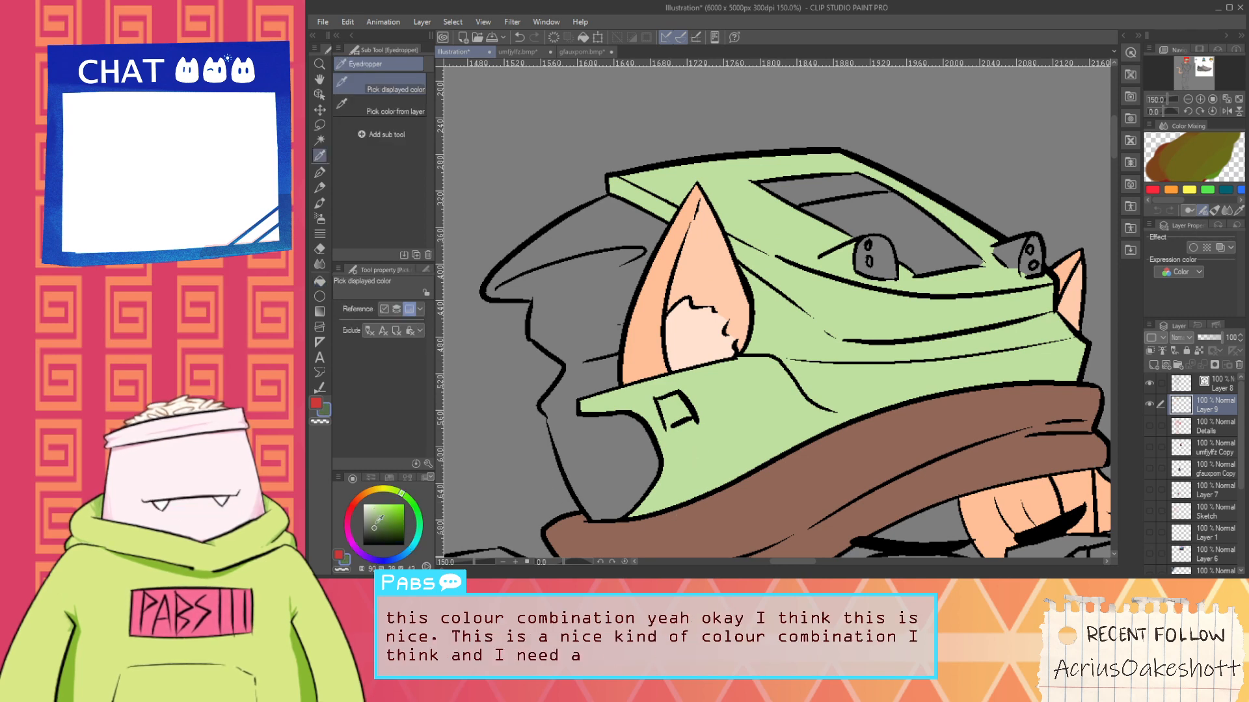
{"action": "key", "text": "g"}
{"action": "left_click", "coordinate": [613, 467]}
{"action": "left_click", "coordinate": [597, 375]}
{"action": "left_click", "coordinate": [598, 310]}
{"action": "left_click", "coordinate": [582, 238]}
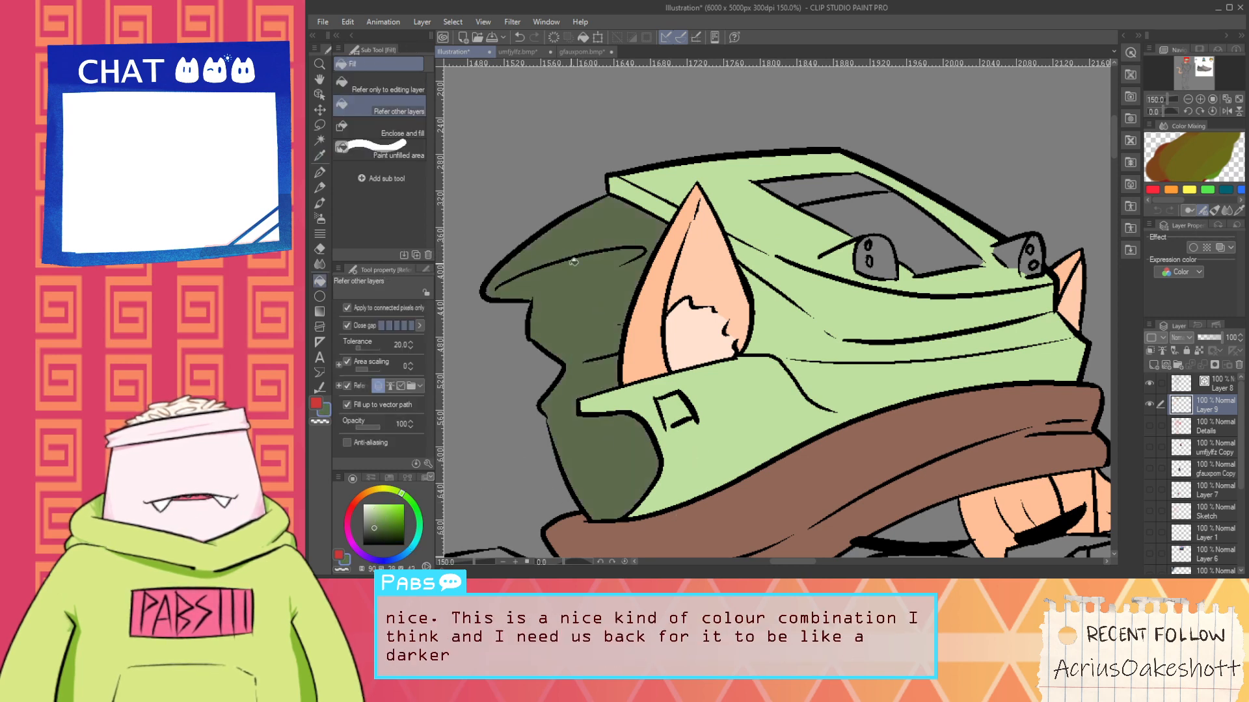
Fill the hat's window panels and both small headlights with a very pale green
{"action": "scroll", "coordinate": [589, 319], "scroll_direction": "down", "scroll_amount": 3}
{"action": "key", "text": "space"}
{"action": "left_click_drag", "start_coordinate": [661, 351], "coordinate": [651, 293]}
{"action": "scroll", "coordinate": [651, 290], "scroll_direction": "up", "scroll_amount": 3}
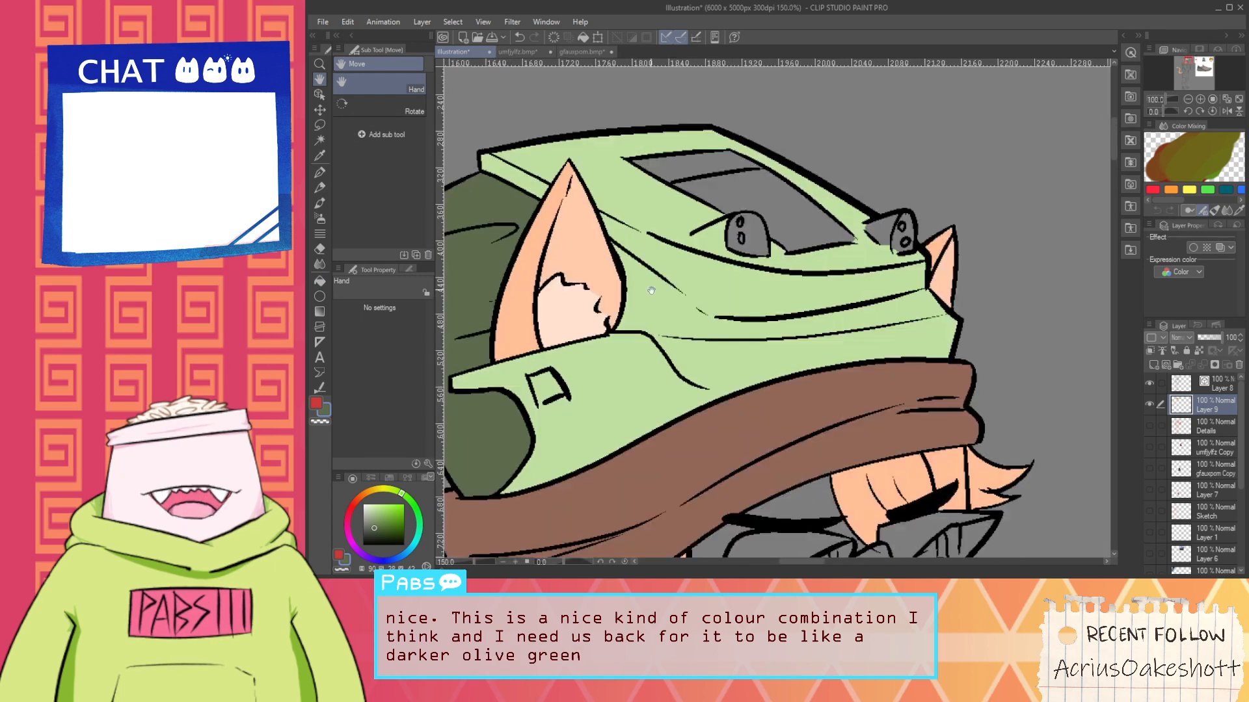
{"action": "left_click_drag", "start_coordinate": [636, 352], "coordinate": [637, 383]}
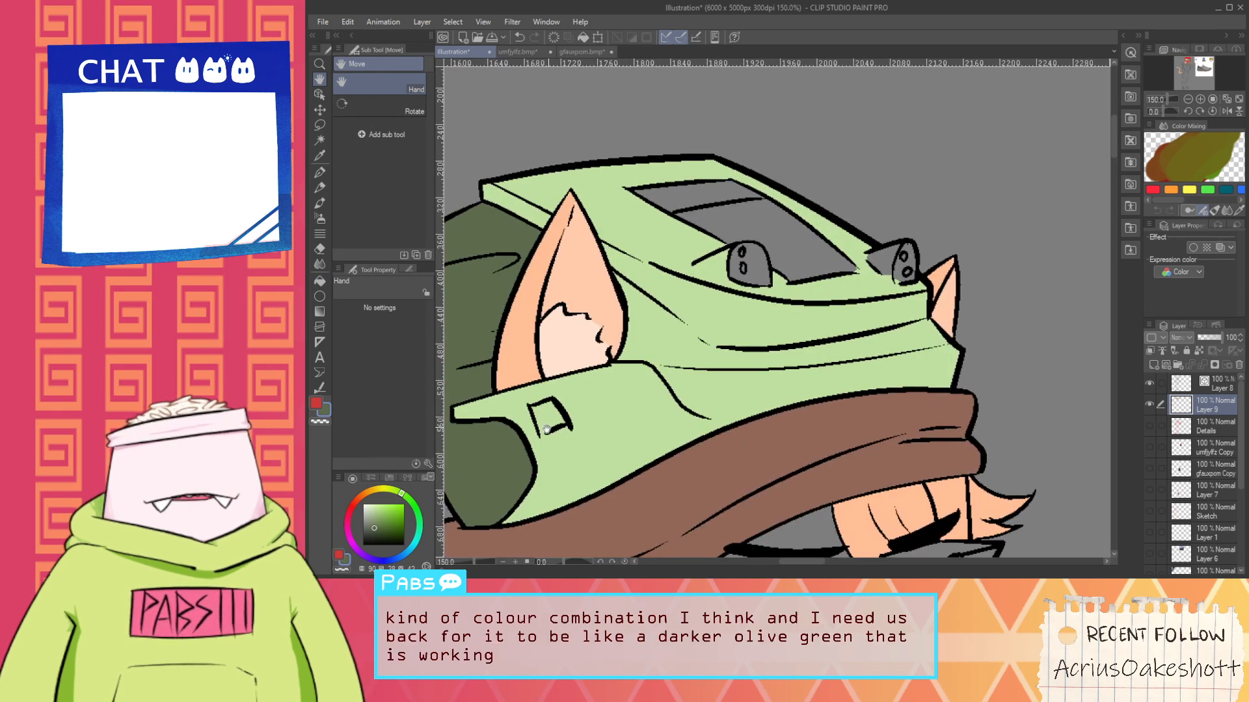
{"action": "left_click", "coordinate": [371, 505]}
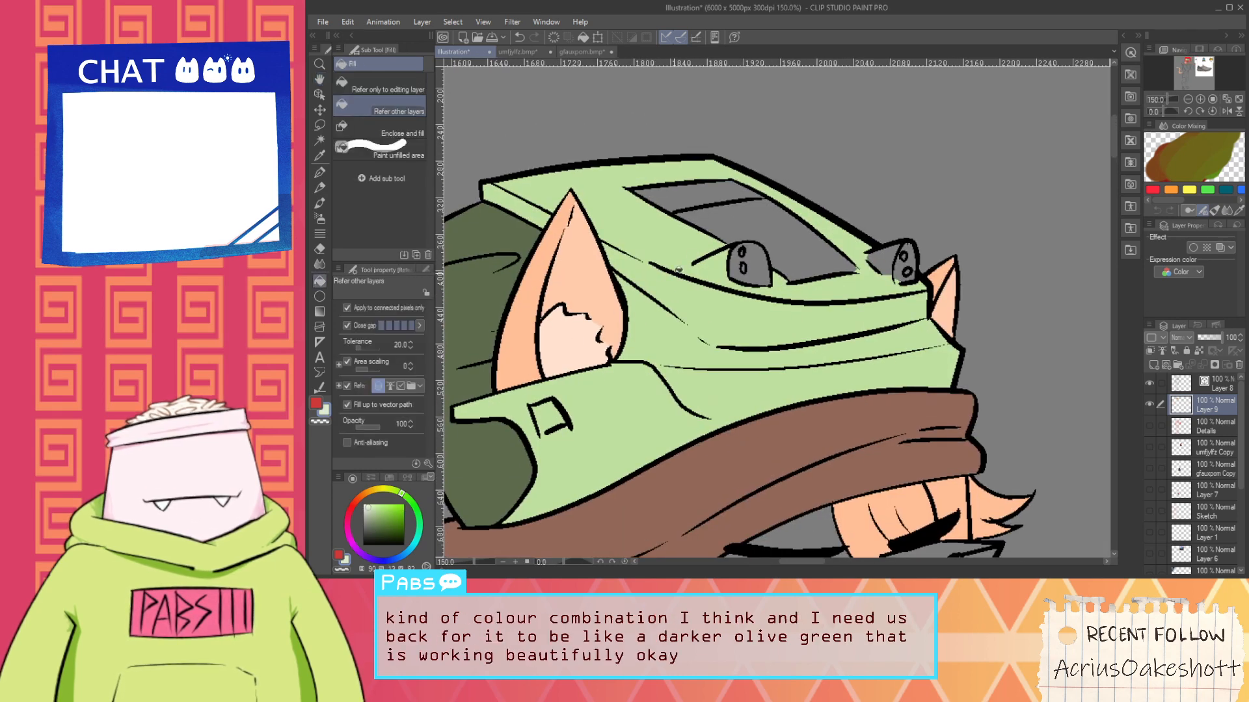
{"action": "left_click", "coordinate": [712, 241]}
{"action": "left_click", "coordinate": [749, 263]}
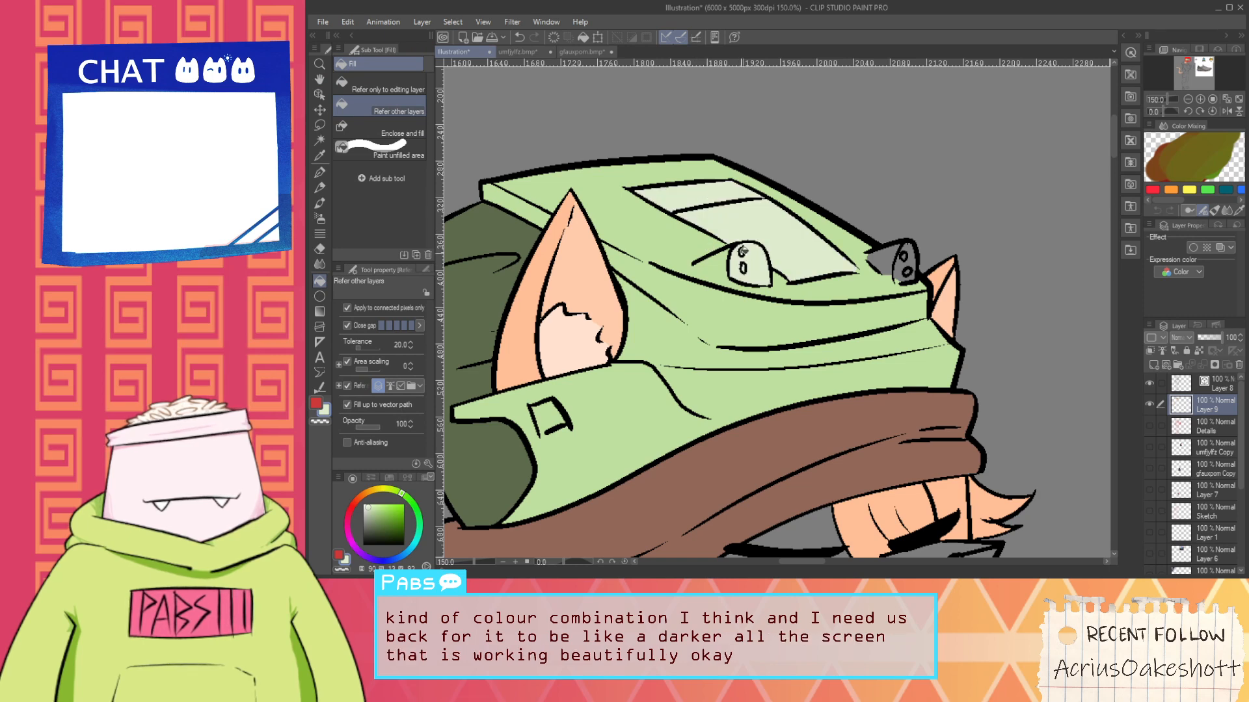
{"action": "left_click", "coordinate": [905, 272]}
{"action": "left_click", "coordinate": [876, 281], "text": "alt"}
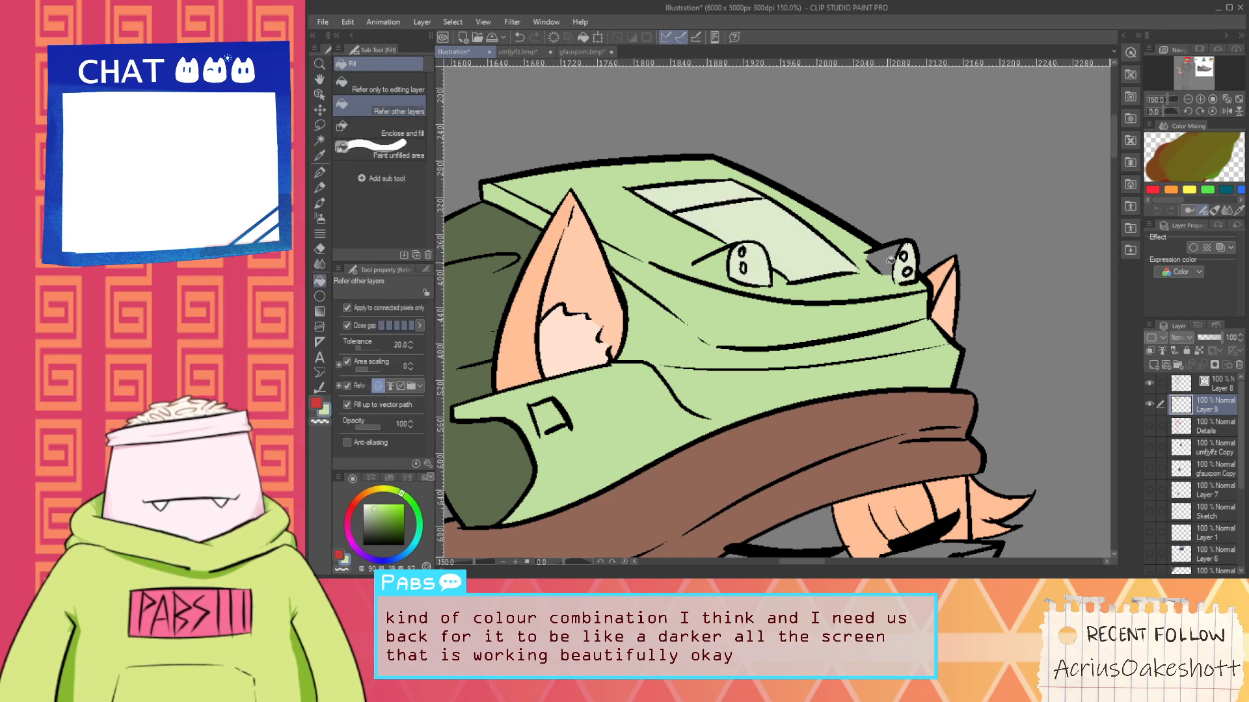
{"action": "left_click", "coordinate": [883, 262]}
Sample the hat brim's brown and try it as a fill on the jacket sleeve, undoing the fill
{"action": "scroll", "coordinate": [886, 286], "scroll_direction": "down", "scroll_amount": 5}
{"action": "left_click_drag", "start_coordinate": [837, 398], "coordinate": [802, 352]}
{"action": "scroll", "coordinate": [801, 352], "scroll_direction": "up", "scroll_amount": 5}
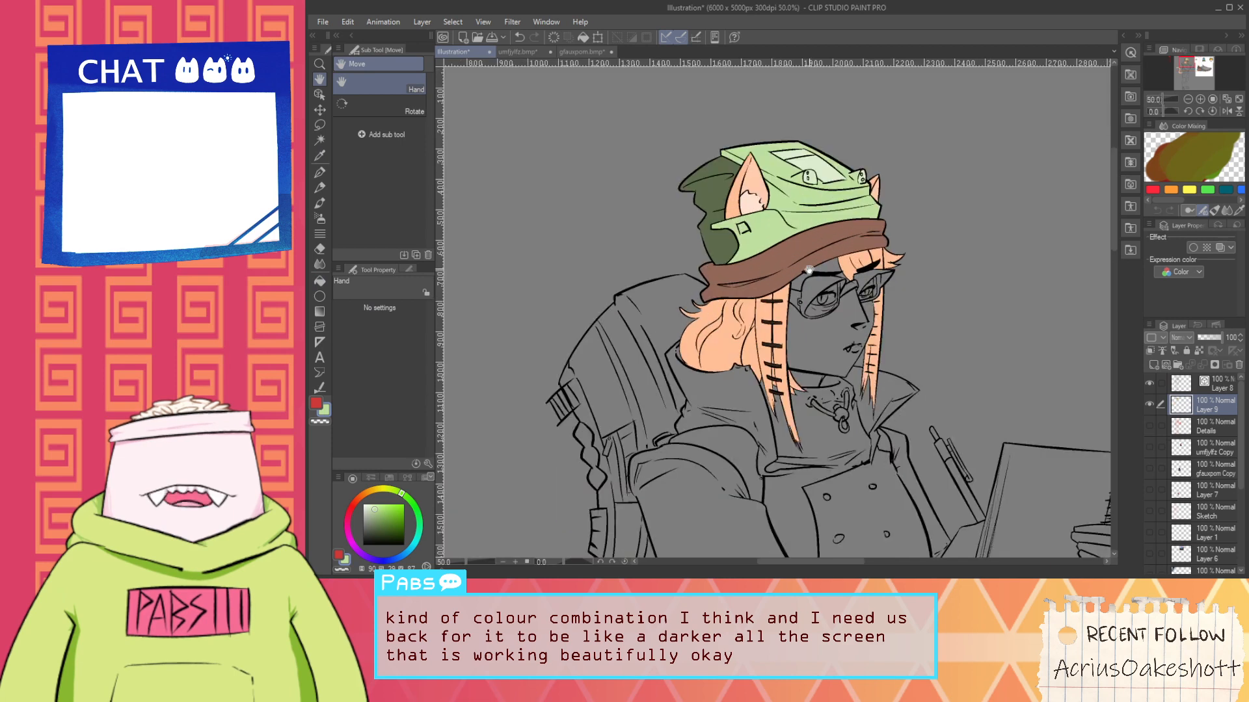
{"action": "left_click", "coordinate": [893, 213], "text": "alt"}
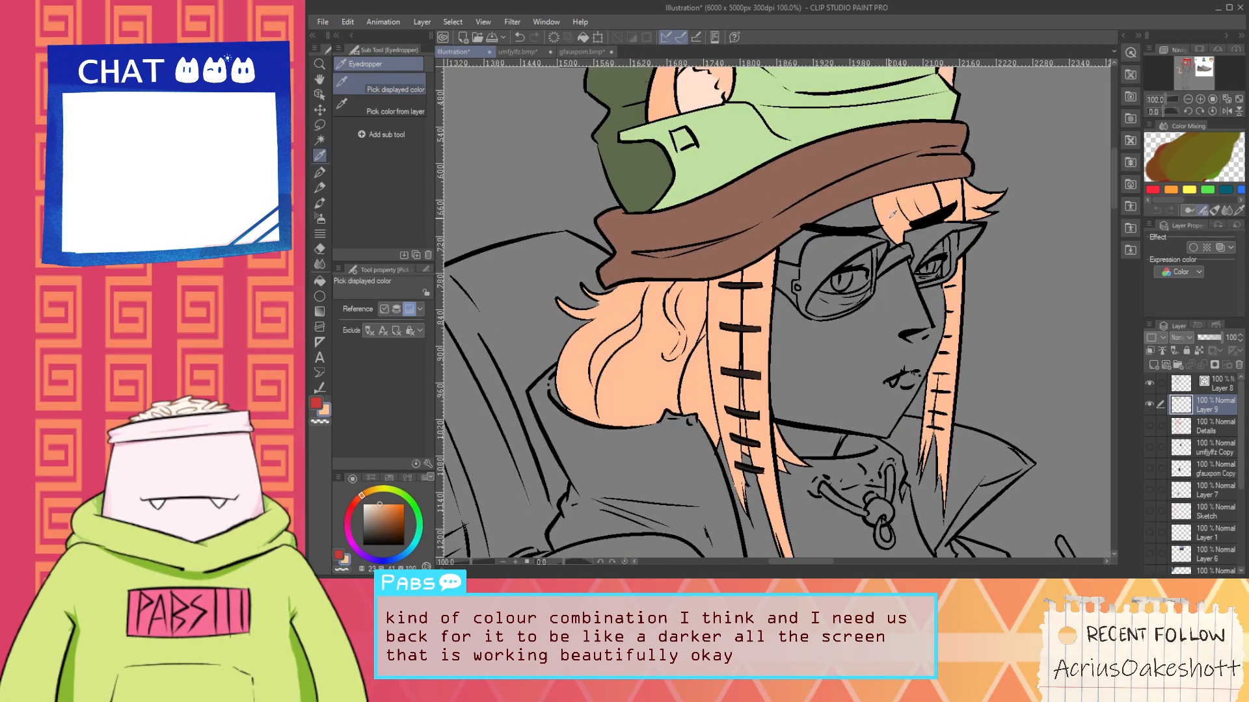
{"action": "scroll", "coordinate": [844, 280], "scroll_direction": "down", "scroll_amount": 3}
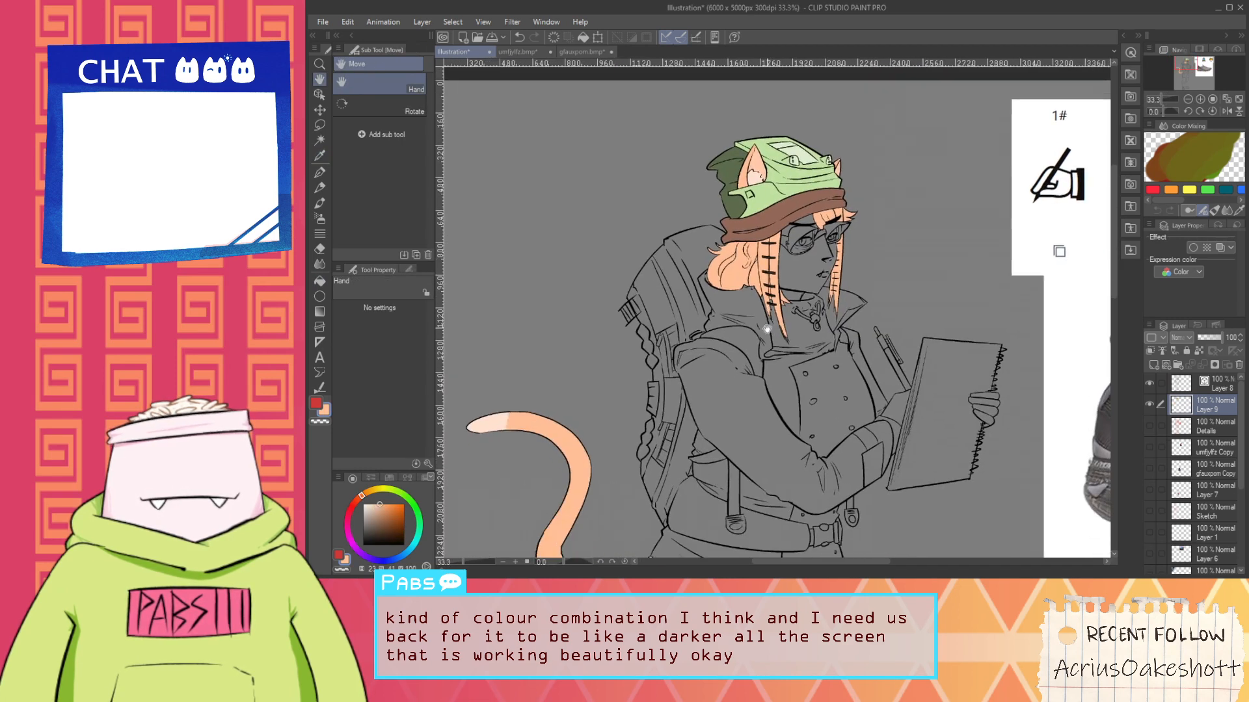
{"action": "scroll", "coordinate": [785, 212], "scroll_direction": "up", "scroll_amount": 1}
{"action": "left_click", "coordinate": [768, 212], "text": "alt"}
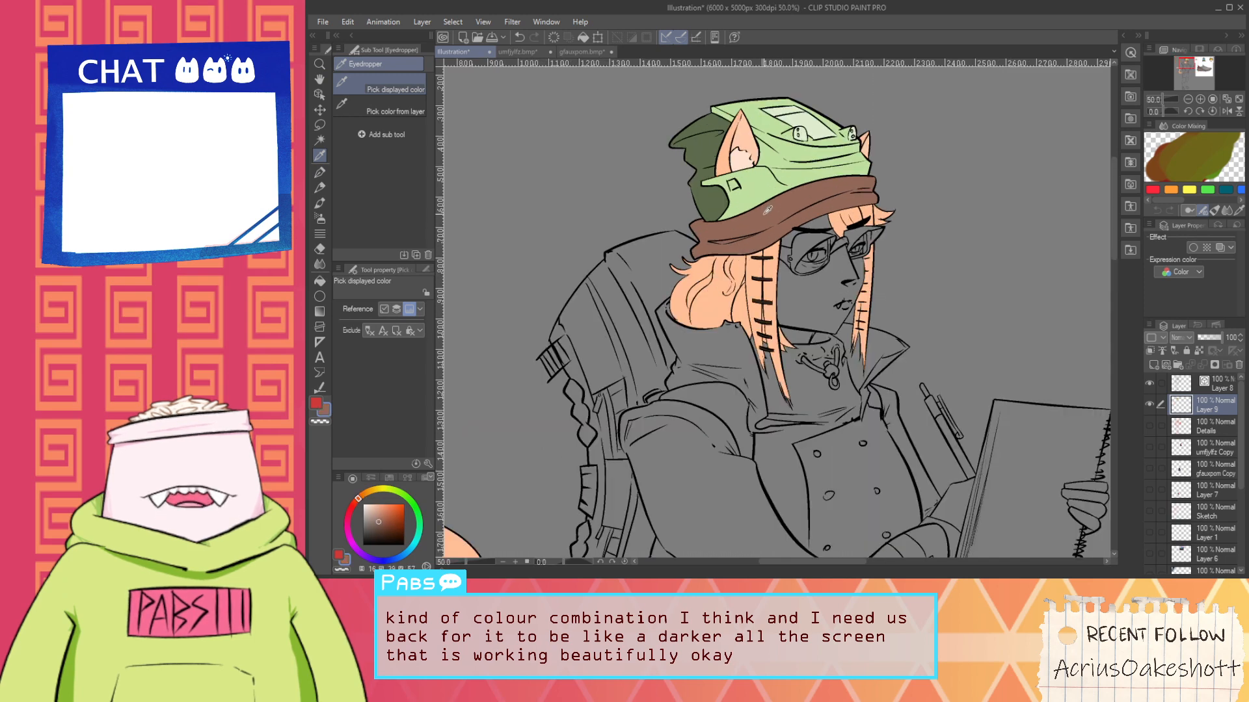
{"action": "scroll", "coordinate": [769, 212], "scroll_direction": "down", "scroll_amount": 1}
{"action": "left_click_drag", "start_coordinate": [716, 457], "coordinate": [735, 372]}
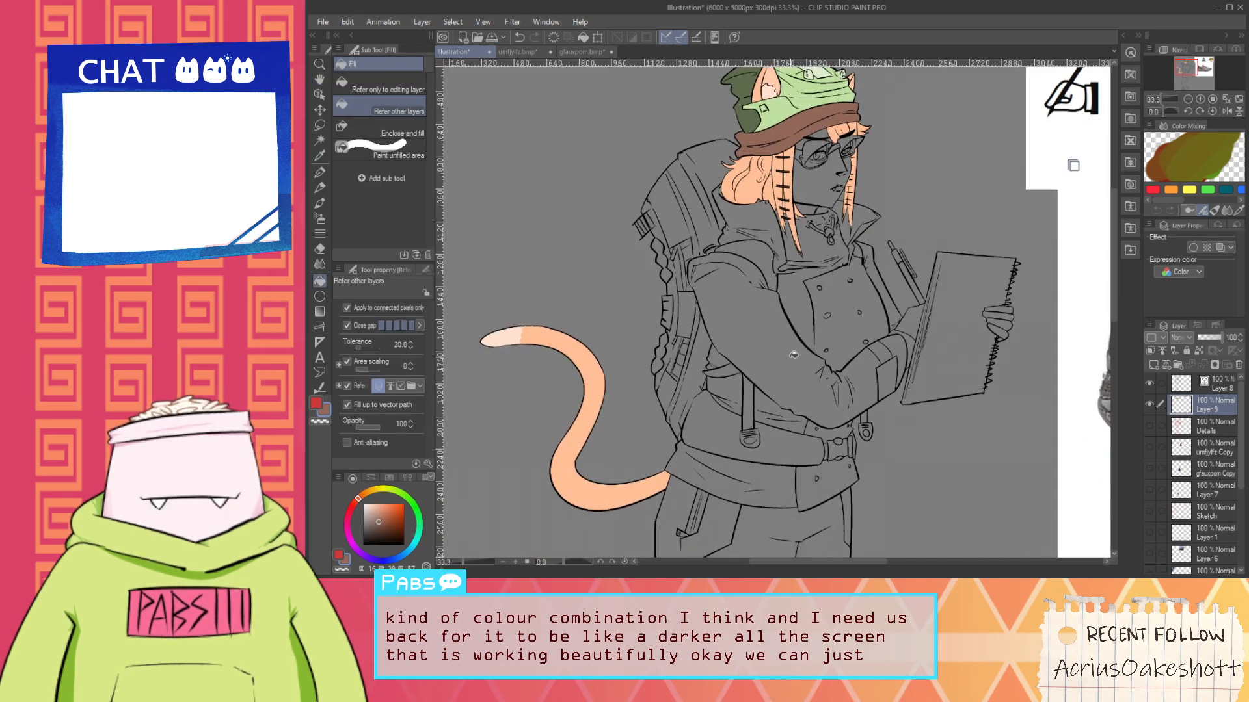
{"action": "left_click", "coordinate": [749, 285]}
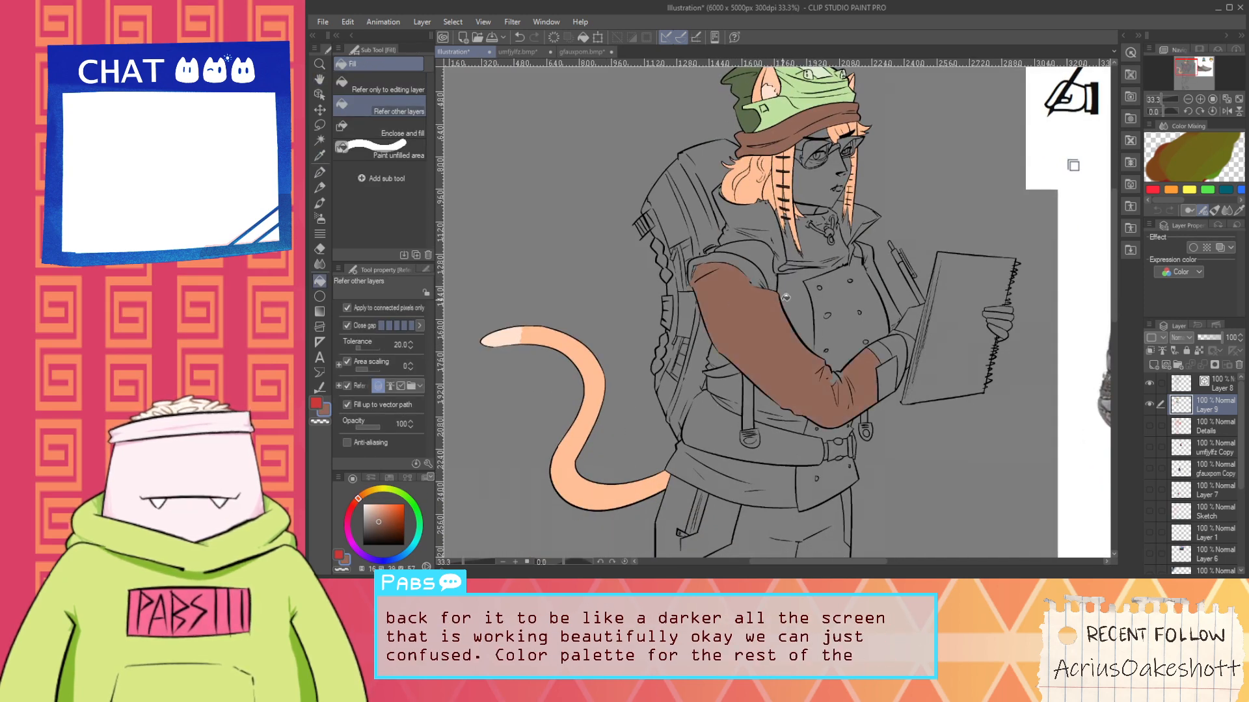
{"action": "key", "text": "ctrl+z"}
Mix a darker, redder brown and fill the jacket's near sleeve with it
{"action": "key", "text": "h"}
{"action": "left_click_drag", "start_coordinate": [817, 132], "coordinate": [784, 184]}
{"action": "key", "text": "i"}
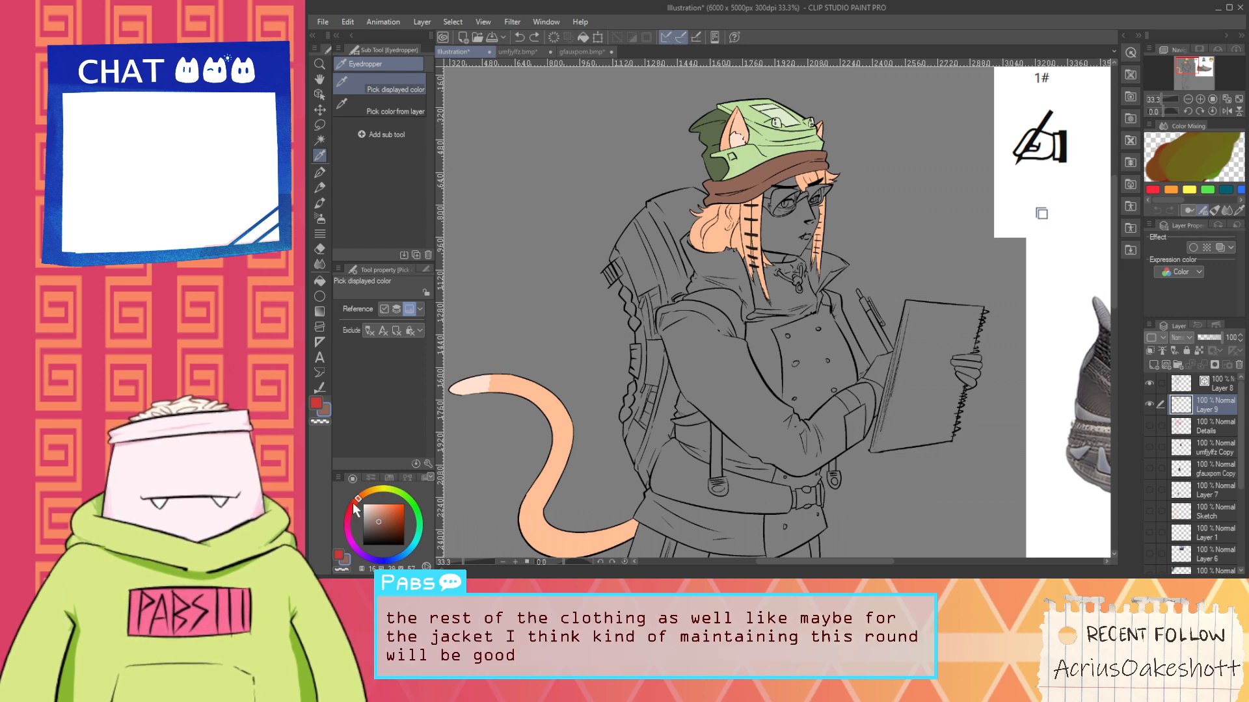
{"action": "left_click_drag", "start_coordinate": [354, 510], "coordinate": [353, 504]}
{"action": "left_click", "coordinate": [380, 528]}
{"action": "key", "text": "g"}
{"action": "left_click", "coordinate": [705, 324]}
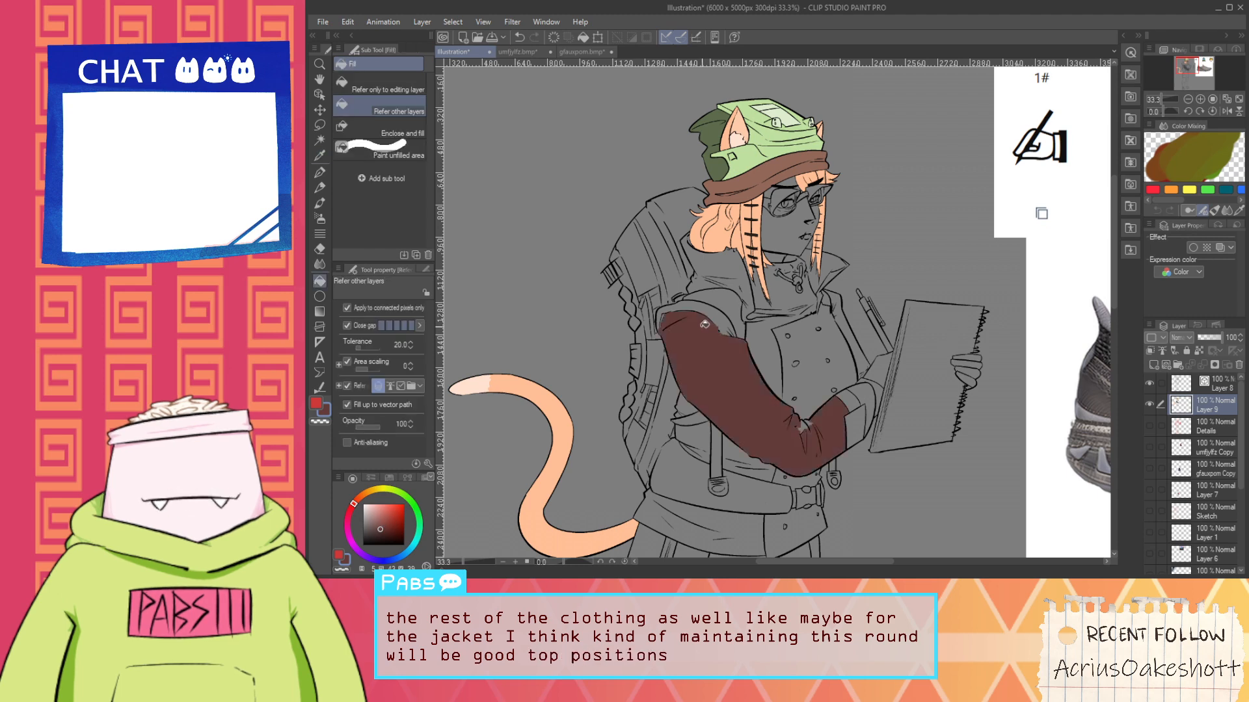
Fill the sleeve's cuff and patch, the strip beside the chest panel and the near side of the collar dark reddish brown
{"action": "scroll", "coordinate": [705, 324], "scroll_direction": "up", "scroll_amount": 1}
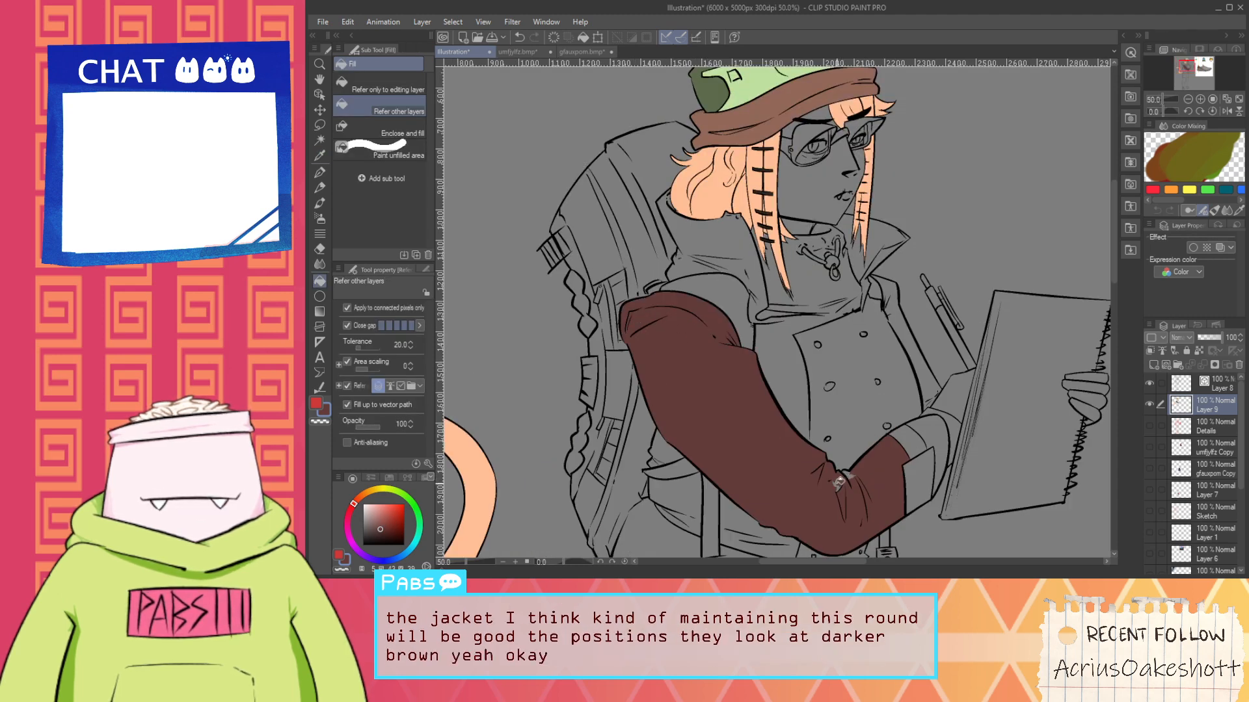
{"action": "left_click", "coordinate": [907, 443]}
{"action": "left_click", "coordinate": [923, 432]}
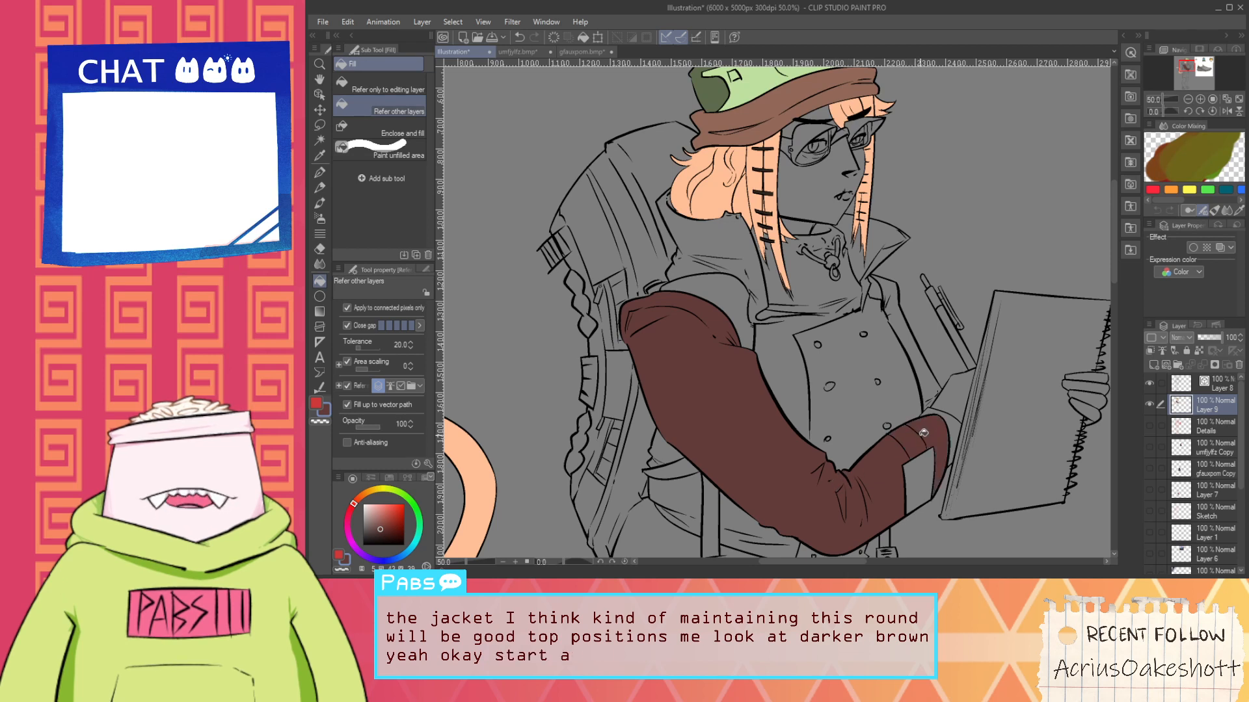
{"action": "left_click", "coordinate": [918, 464]}
{"action": "left_click", "coordinate": [783, 357]}
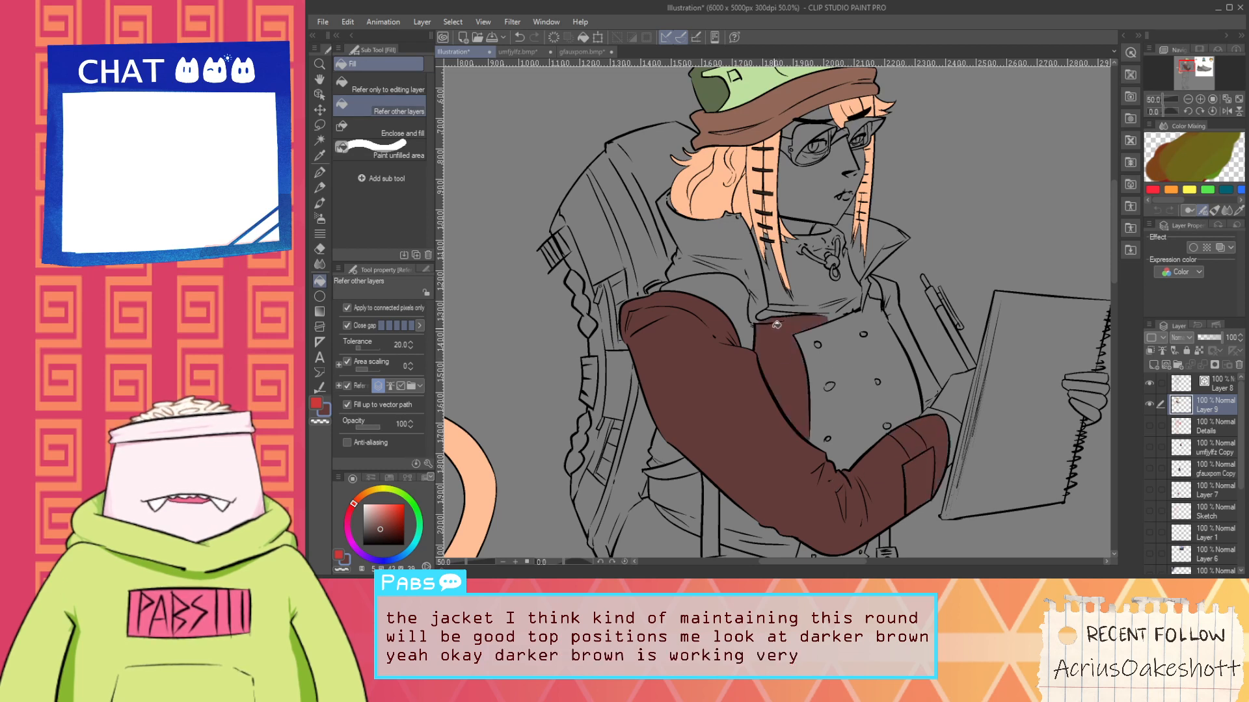
{"action": "left_click", "coordinate": [758, 289]}
{"action": "left_click", "coordinate": [700, 261]}
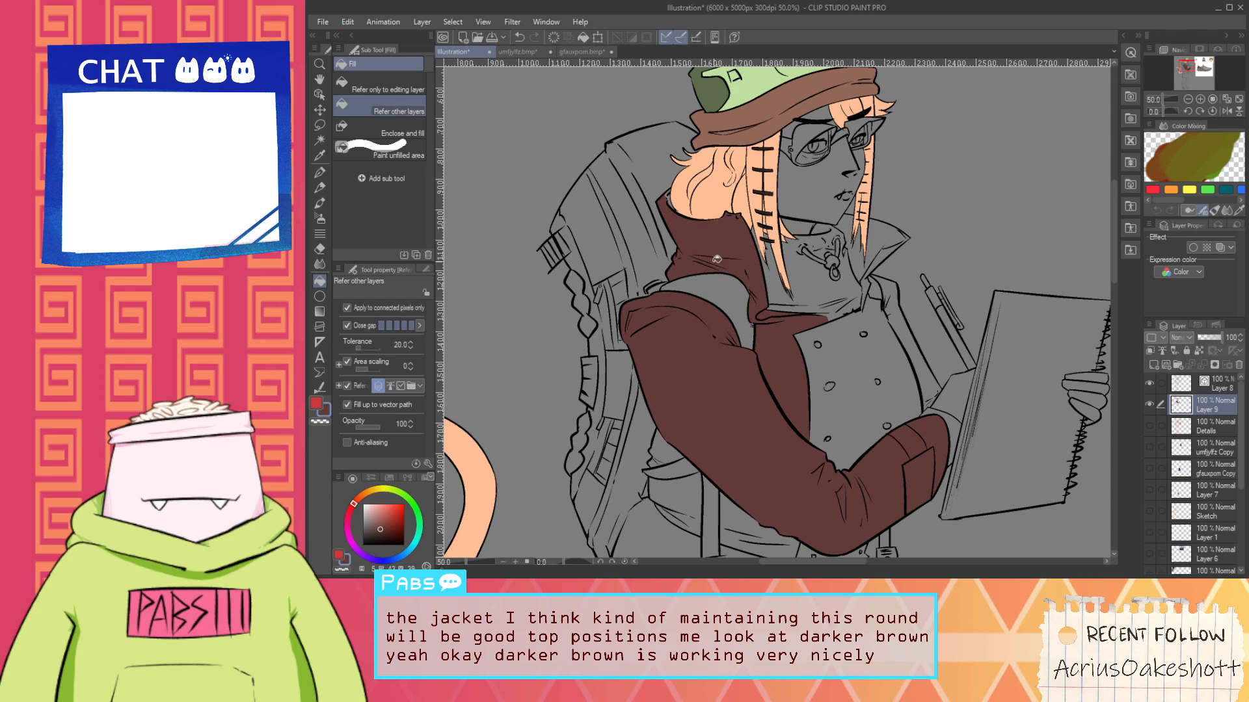
Fill the jacket's double-breasted chest panel with the dark reddish brown
{"action": "scroll", "coordinate": [717, 258], "scroll_direction": "up", "scroll_amount": 4}
{"action": "scroll", "coordinate": [684, 177], "scroll_direction": "down", "scroll_amount": 3}
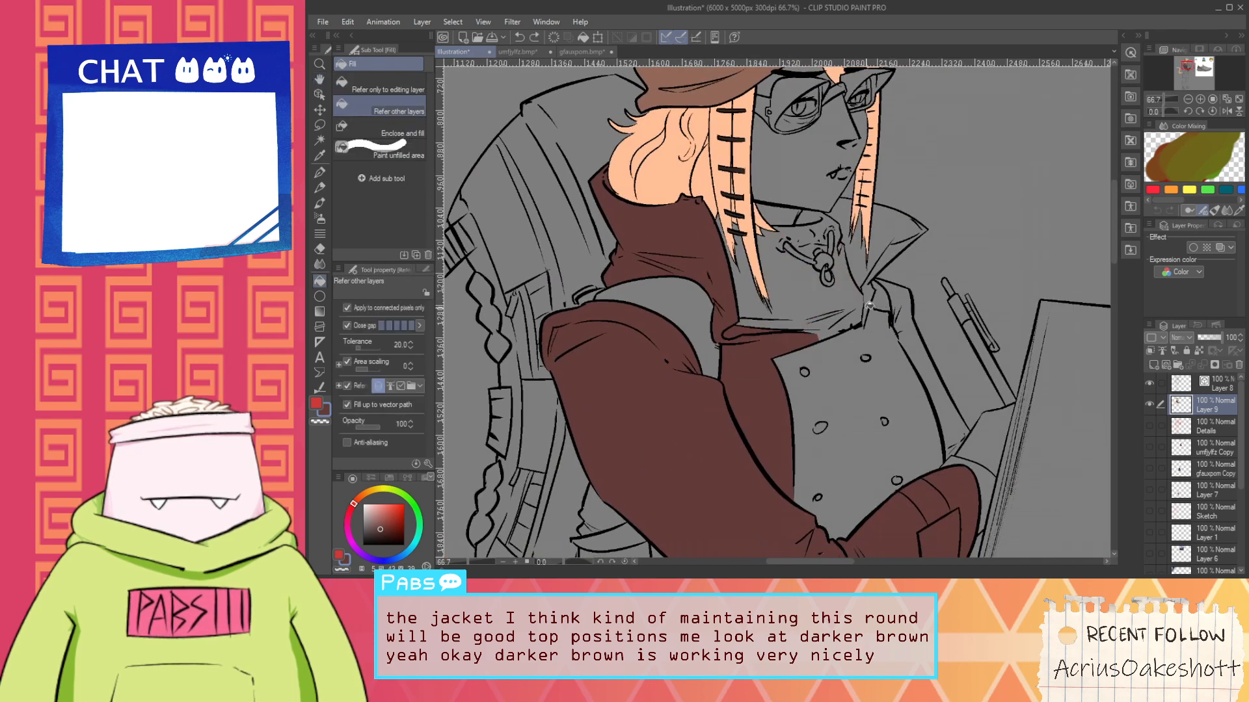
{"action": "left_click", "coordinate": [861, 346]}
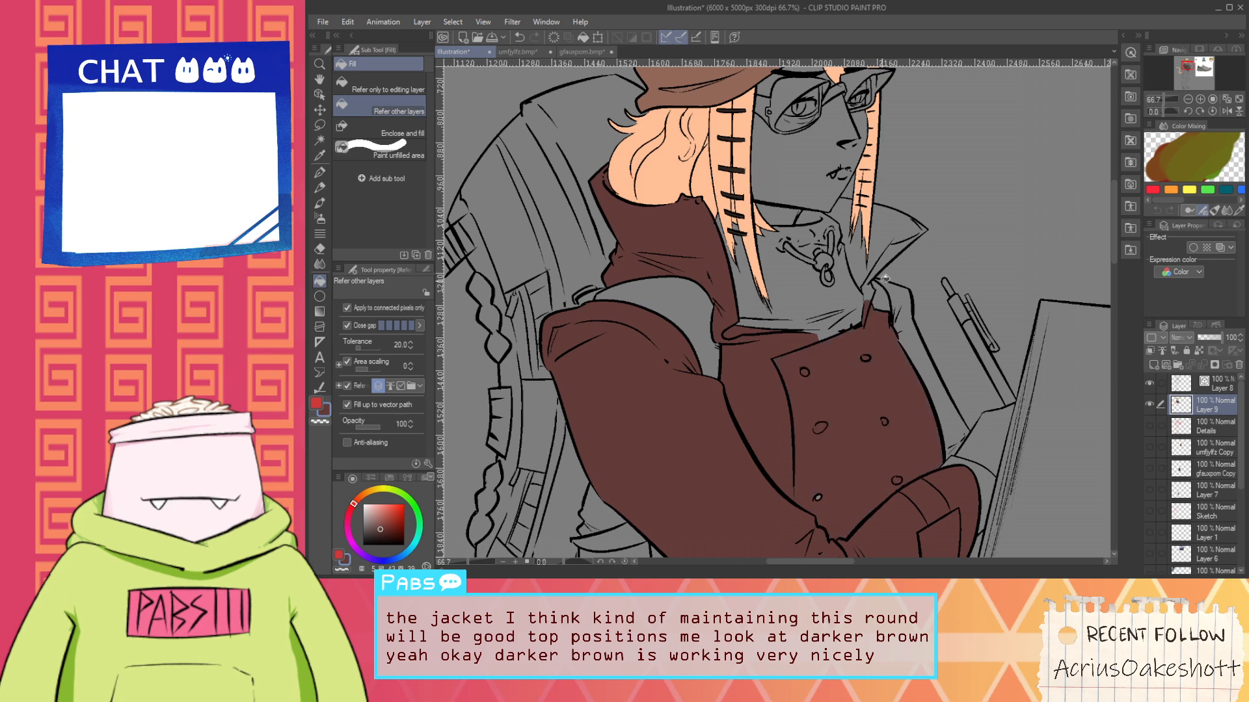
{"action": "key", "text": "ctrl+z"}
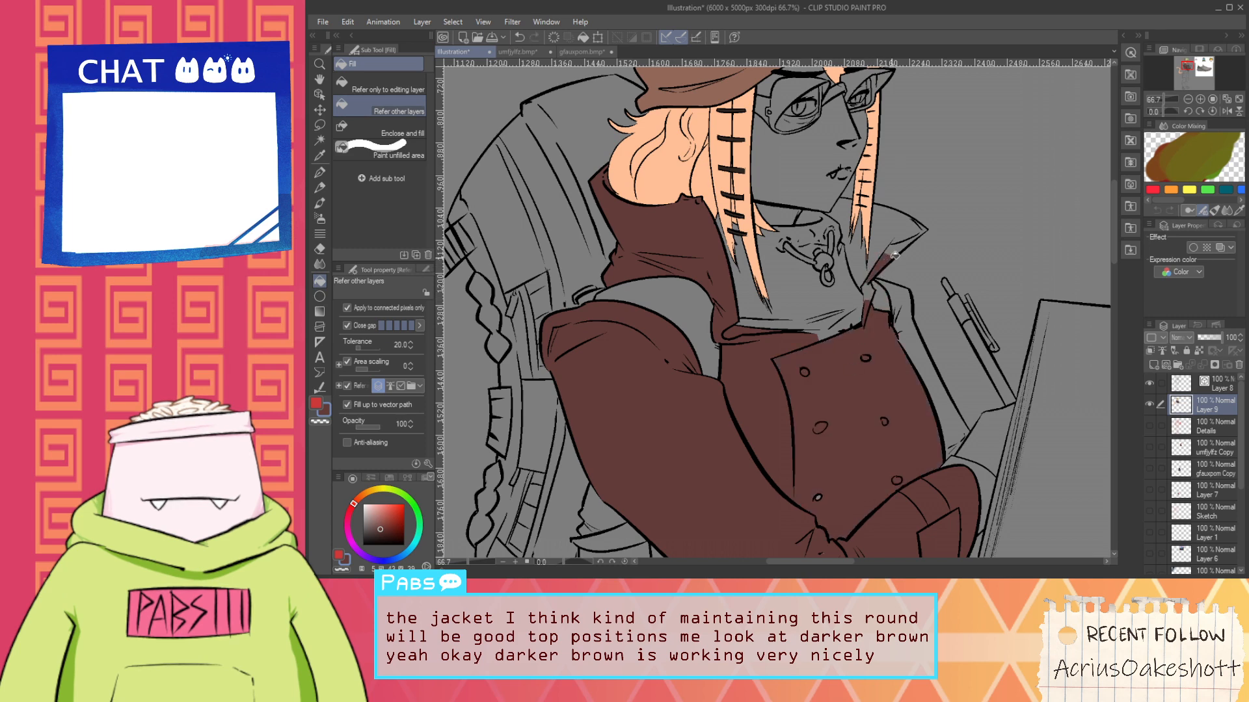
Close the outline gap at the far collar's tip with the pen and fill the collar's folded edge dark reddish brown
{"action": "scroll", "coordinate": [919, 233], "scroll_direction": "up", "scroll_amount": 3}
{"action": "left_click", "coordinate": [935, 218]}
{"action": "key", "text": "ctrl+z"}
{"action": "key", "text": "p"}
{"action": "mouse_move", "coordinate": [921, 206]}
{"action": "left_mouse_down"}
{"action": "mouse_move", "coordinate": [927, 227]}
{"action": "mouse_move", "coordinate": [938, 217]}
{"action": "left_mouse_up"}
{"action": "key", "text": "g"}
{"action": "scroll", "coordinate": [790, 400], "scroll_direction": "down", "scroll_amount": 4}
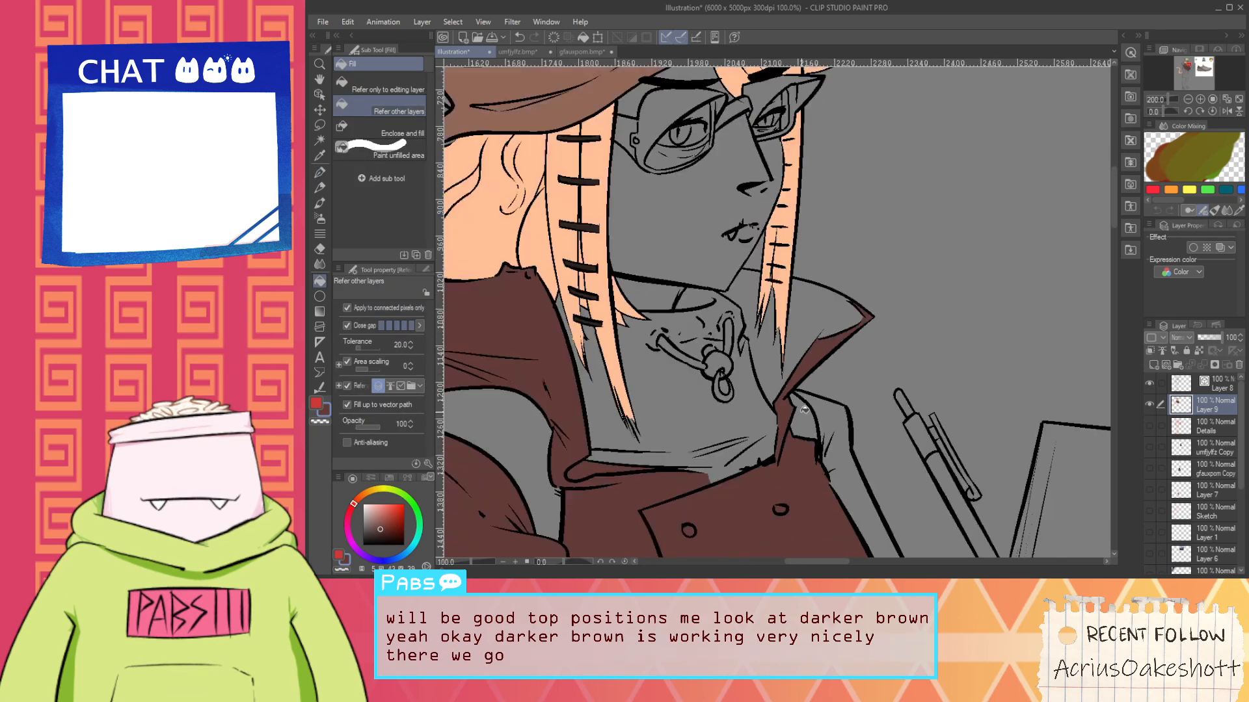
Fill the jacket's far shoulder and the lower jacket sections around the strap above the belt dark reddish brown
{"action": "scroll", "coordinate": [832, 429], "scroll_direction": "down", "scroll_amount": 1}
{"action": "key", "text": "space"}
{"action": "left_click_drag", "start_coordinate": [853, 533], "coordinate": [785, 341]}
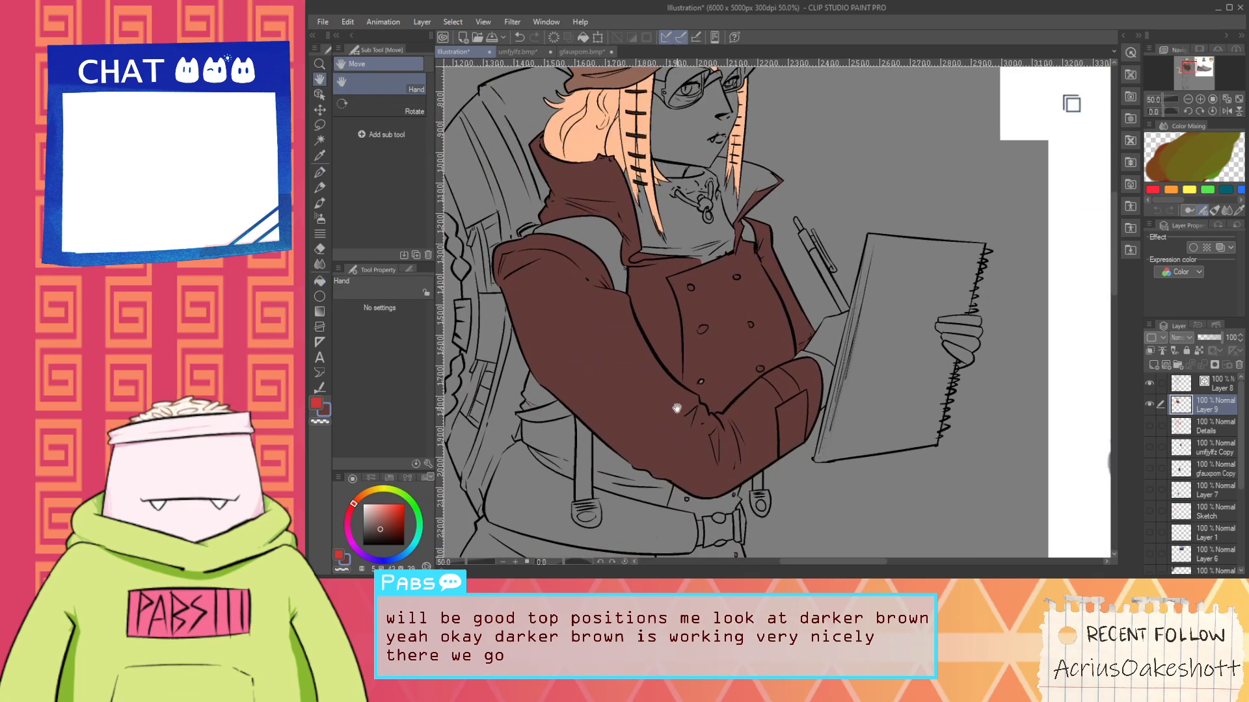
{"action": "left_click_drag", "start_coordinate": [676, 408], "coordinate": [835, 288]}
{"action": "left_click", "coordinate": [715, 322]}
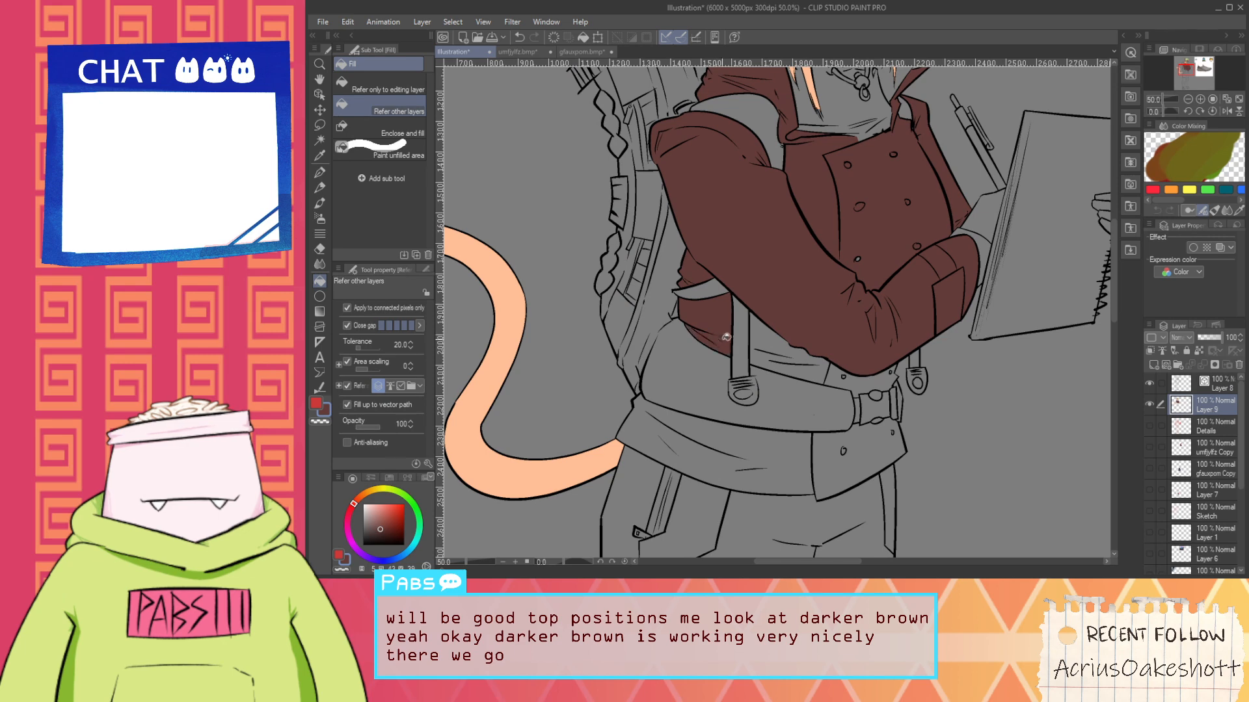
{"action": "left_click", "coordinate": [777, 334]}
{"action": "left_click", "coordinate": [792, 366]}
{"action": "left_click", "coordinate": [845, 379]}
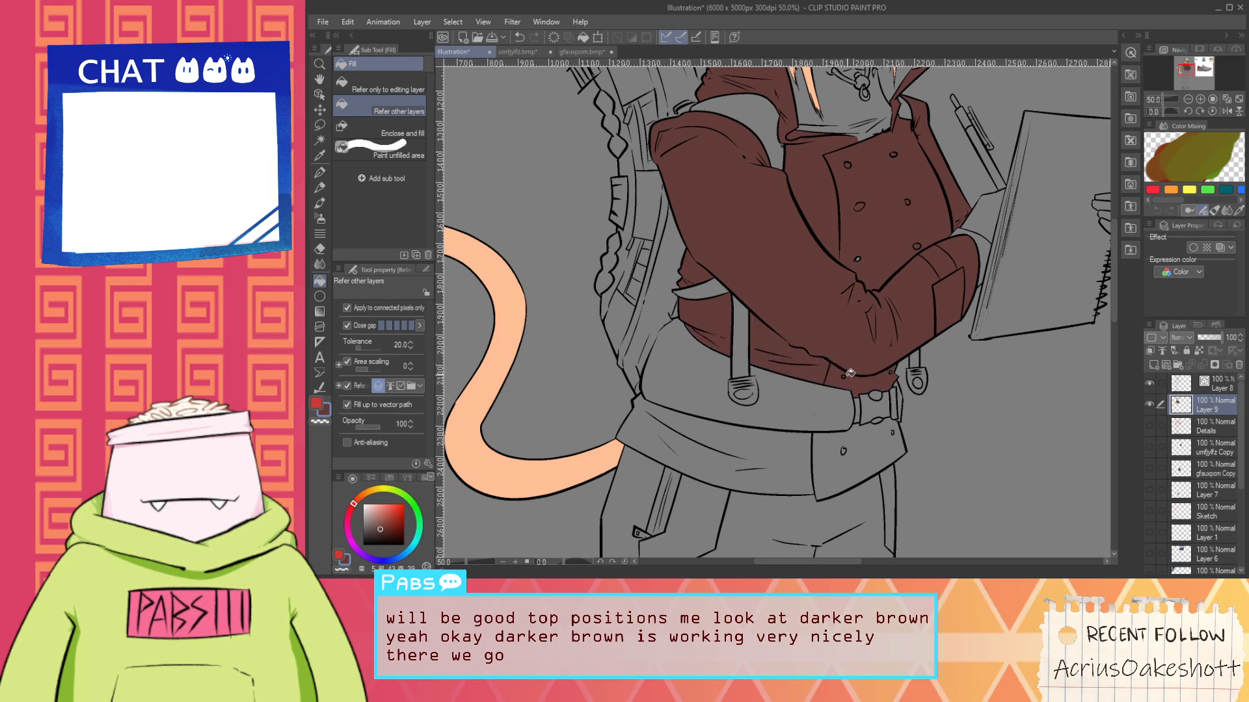
Fill the jacket's hem sections below the belt with the dark reddish brown
{"action": "left_click", "coordinate": [782, 461]}
{"action": "left_click", "coordinate": [839, 465]}
Close the gaps along the jacket's neckline with the pen and fill the area above the chest panel dark reddish brown
{"action": "scroll", "coordinate": [844, 437], "scroll_direction": "down", "scroll_amount": 2}
{"action": "key", "text": "space"}
{"action": "left_click_drag", "start_coordinate": [850, 329], "coordinate": [752, 368]}
{"action": "scroll", "coordinate": [754, 305], "scroll_direction": "up", "scroll_amount": 2}
{"action": "scroll", "coordinate": [748, 297], "scroll_direction": "up", "scroll_amount": 1}
{"action": "scroll", "coordinate": [748, 298], "scroll_direction": "down", "scroll_amount": 1}
{"action": "scroll", "coordinate": [752, 369], "scroll_direction": "up", "scroll_amount": 1}
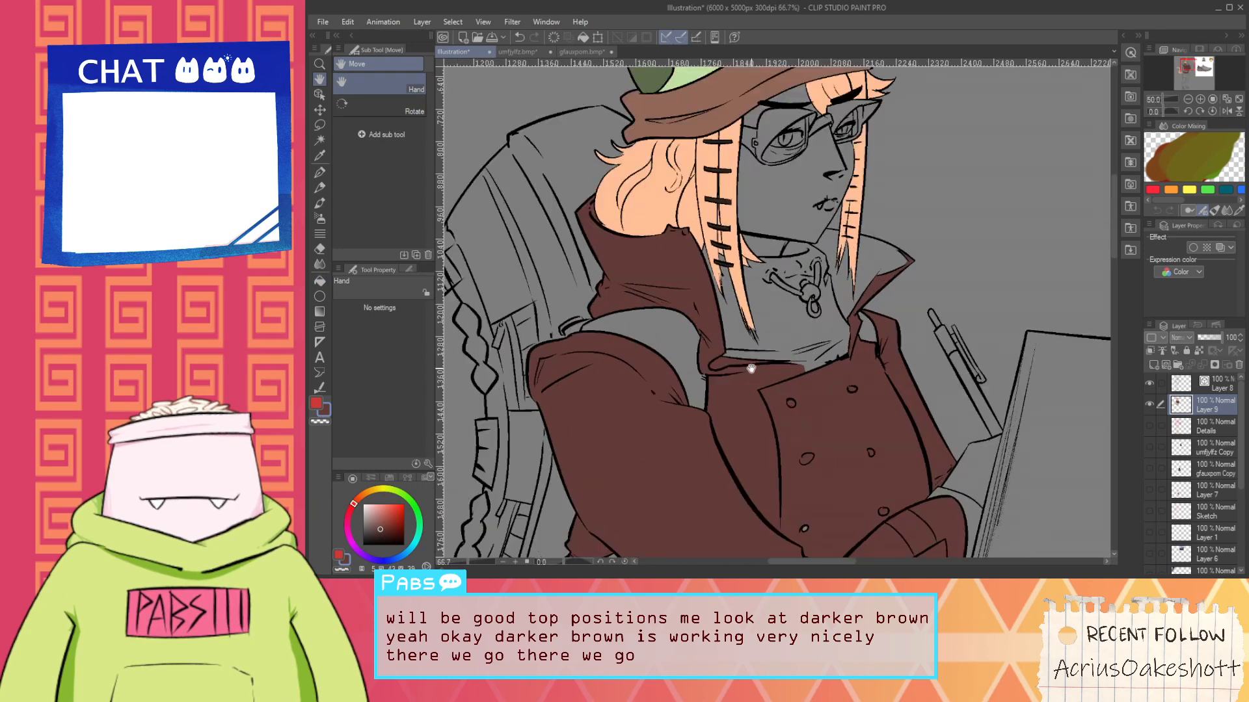
{"action": "scroll", "coordinate": [793, 351], "scroll_direction": "up", "scroll_amount": 5}
{"action": "key", "text": "p"}
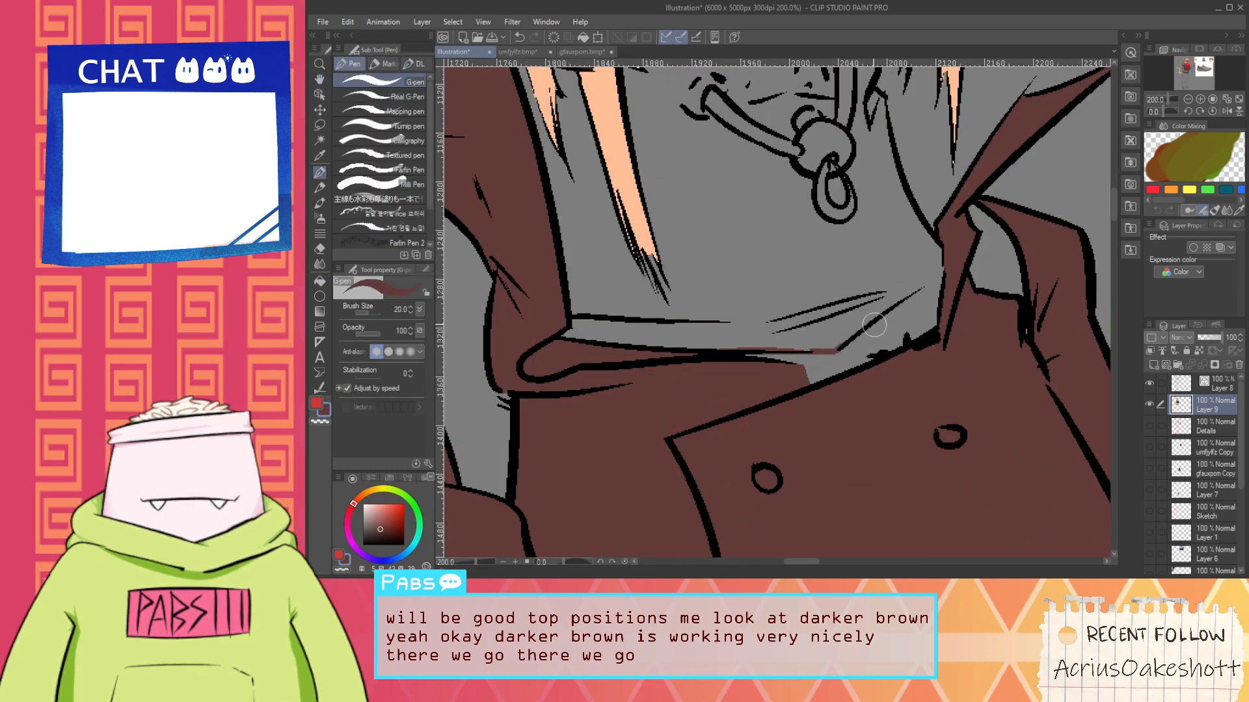
{"action": "left_click_drag", "start_coordinate": [874, 325], "coordinate": [951, 259]}
{"action": "key", "text": "g"}
{"action": "left_click", "coordinate": [929, 297]}
{"action": "left_click", "coordinate": [847, 358]}
{"action": "key", "text": "p"}
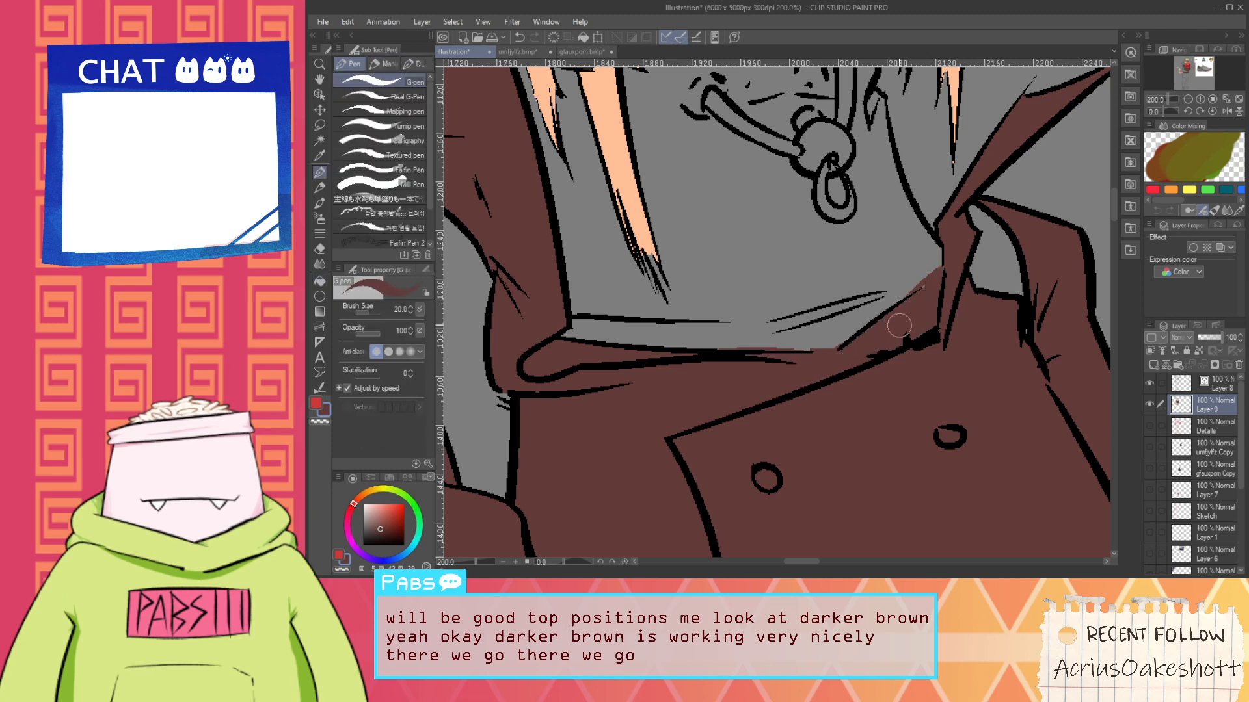
Fill the high inner collar around the drawstring, including its small enclosed areas, with the hat's dark olive green
{"action": "key", "text": "h"}
{"action": "scroll", "coordinate": [835, 335], "scroll_direction": "down", "scroll_amount": 6}
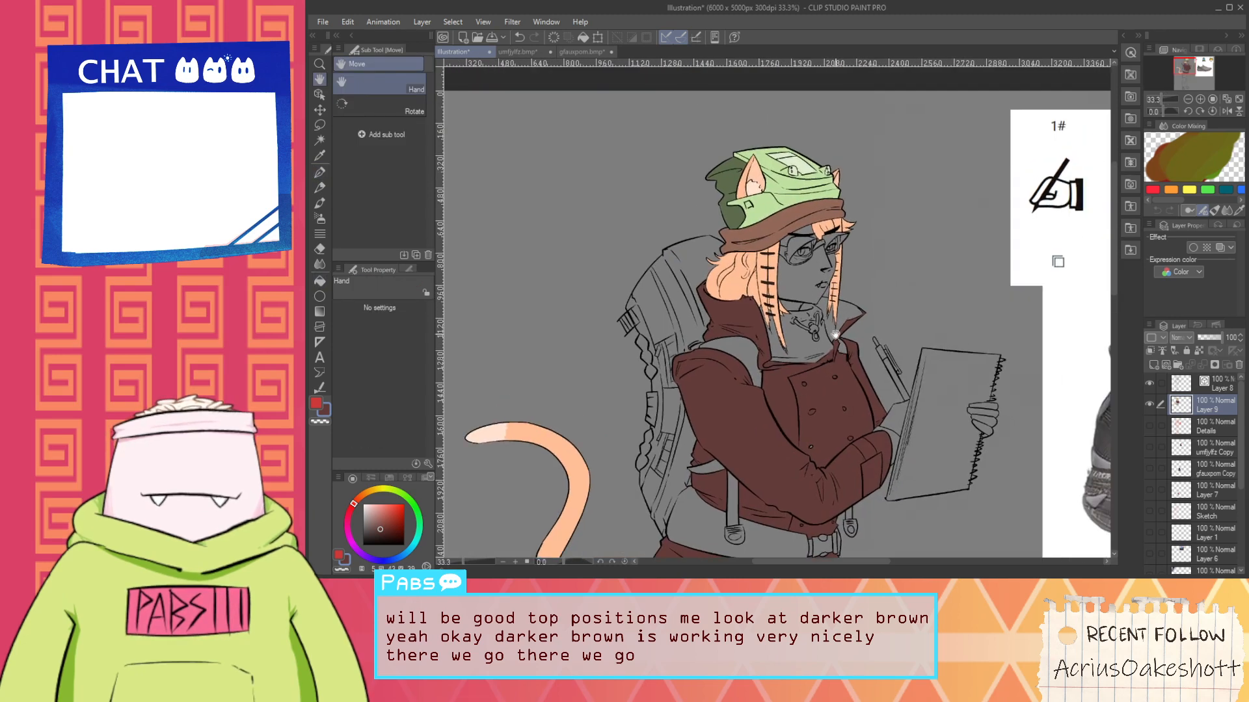
{"action": "key", "text": "i"}
{"action": "scroll", "coordinate": [765, 201], "scroll_direction": "up", "scroll_amount": 1}
{"action": "key", "text": "g"}
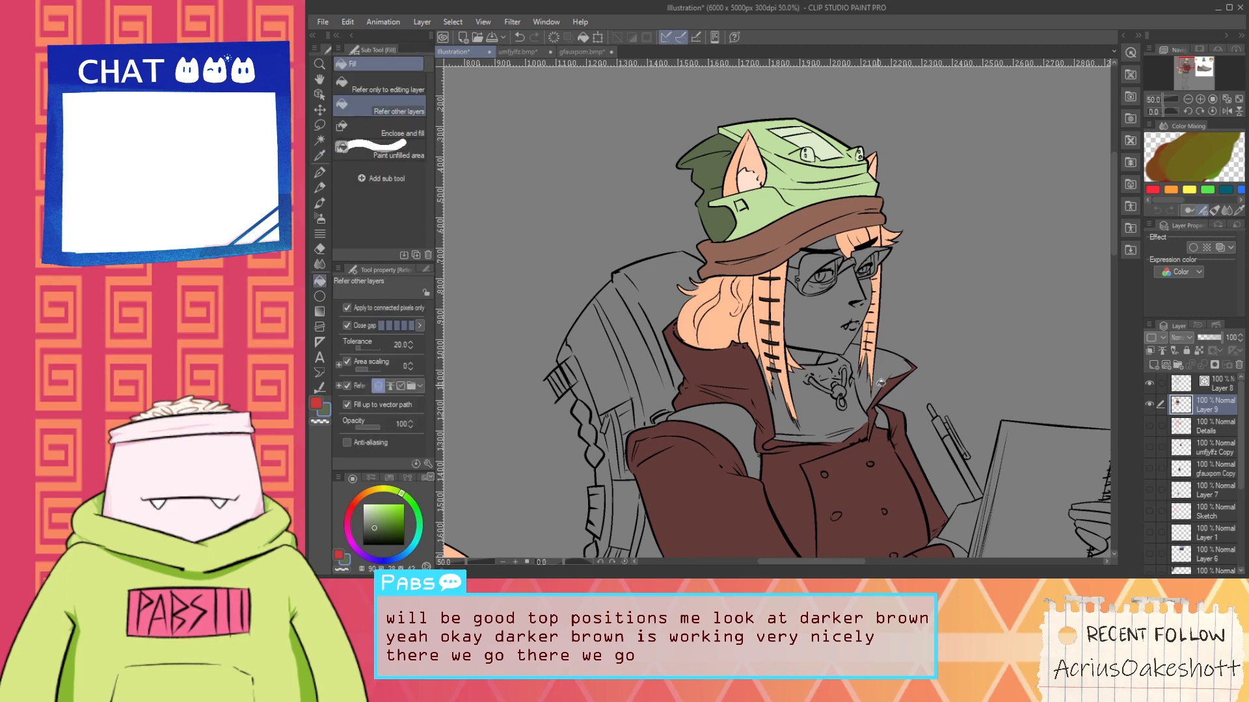
{"action": "scroll", "coordinate": [839, 390], "scroll_direction": "up", "scroll_amount": 1}
{"action": "left_click", "coordinate": [810, 414]}
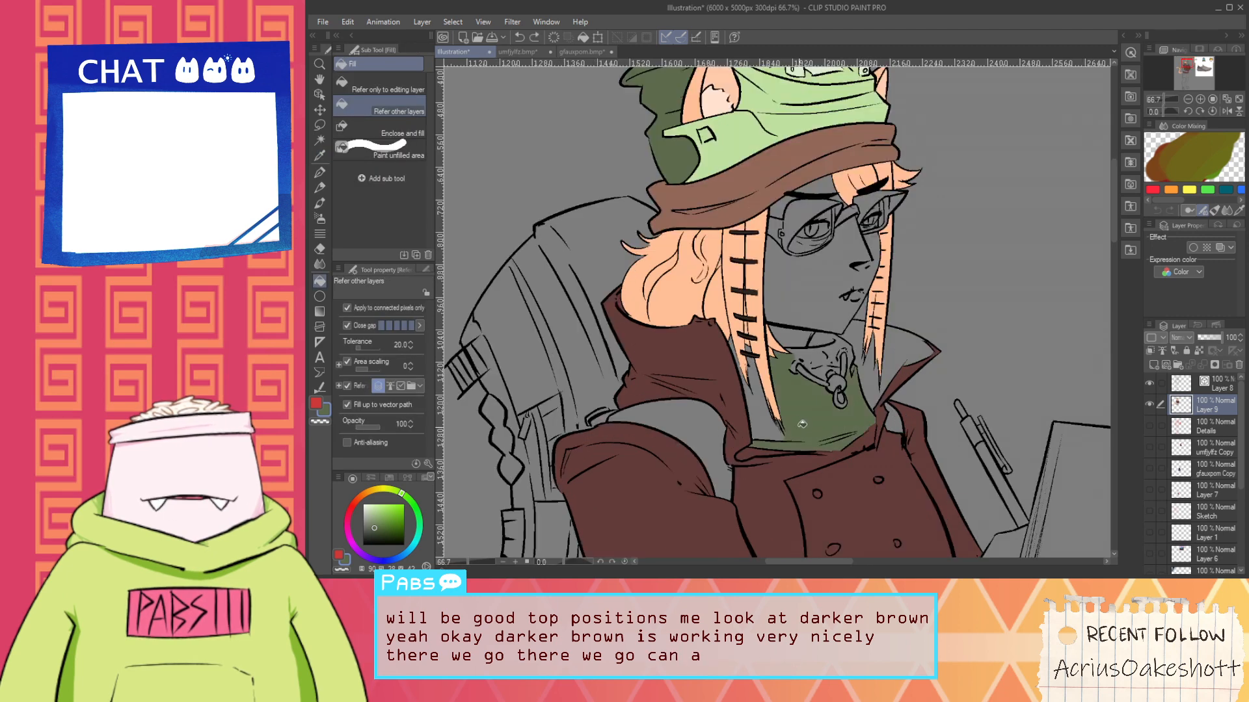
{"action": "left_click", "coordinate": [787, 416]}
{"action": "scroll", "coordinate": [802, 372], "scroll_direction": "up", "scroll_amount": 2}
{"action": "left_click", "coordinate": [808, 330]}
{"action": "left_click", "coordinate": [841, 366]}
{"action": "left_click", "coordinate": [868, 325]}
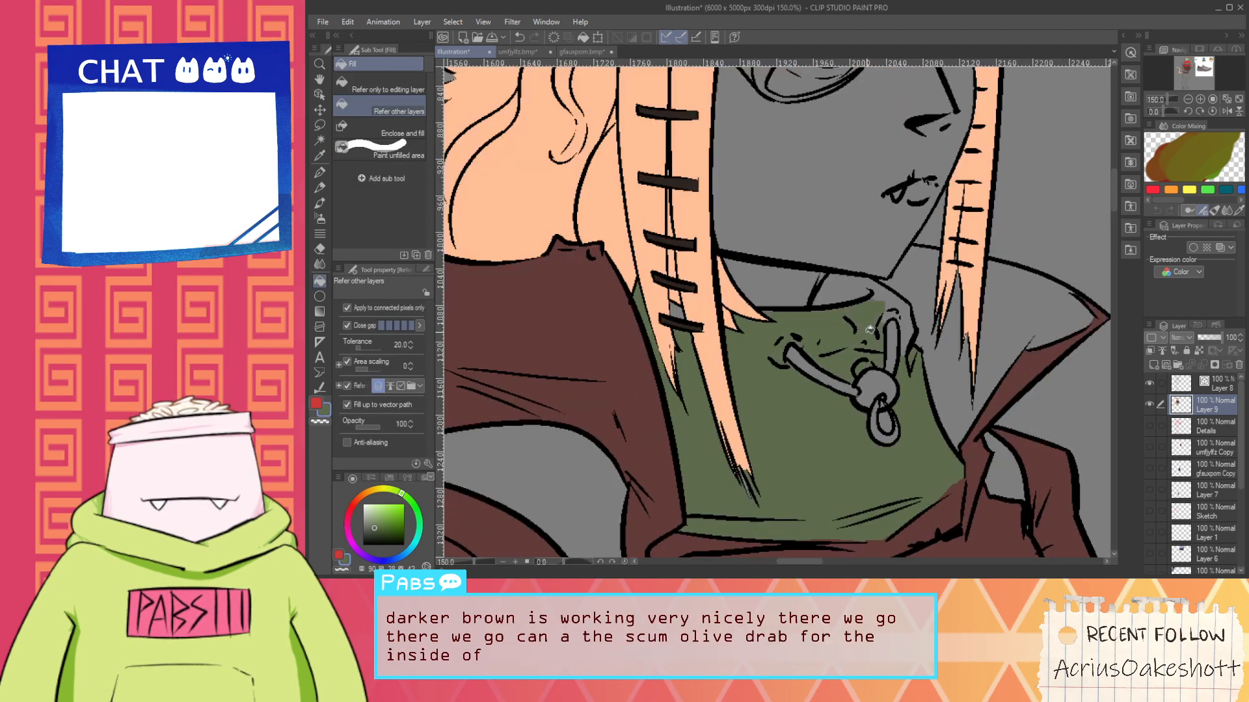
{"action": "left_click", "coordinate": [893, 304]}
{"action": "left_click", "coordinate": [848, 291]}
Fill the inside of the jacket's far collar with the brown of the hat's brim
{"action": "scroll", "coordinate": [862, 306], "scroll_direction": "down", "scroll_amount": 3}
{"action": "key", "text": "space"}
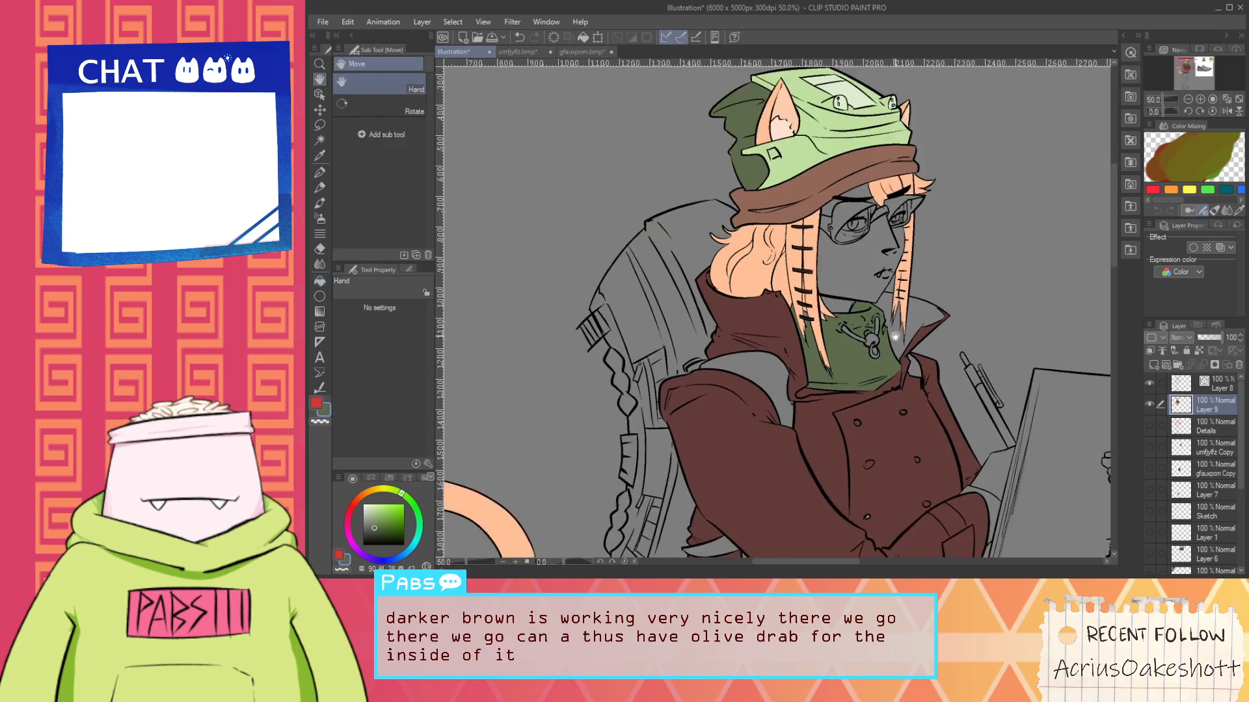
{"action": "key", "text": "alt"}
{"action": "scroll", "coordinate": [900, 367], "scroll_direction": "up", "scroll_amount": 1}
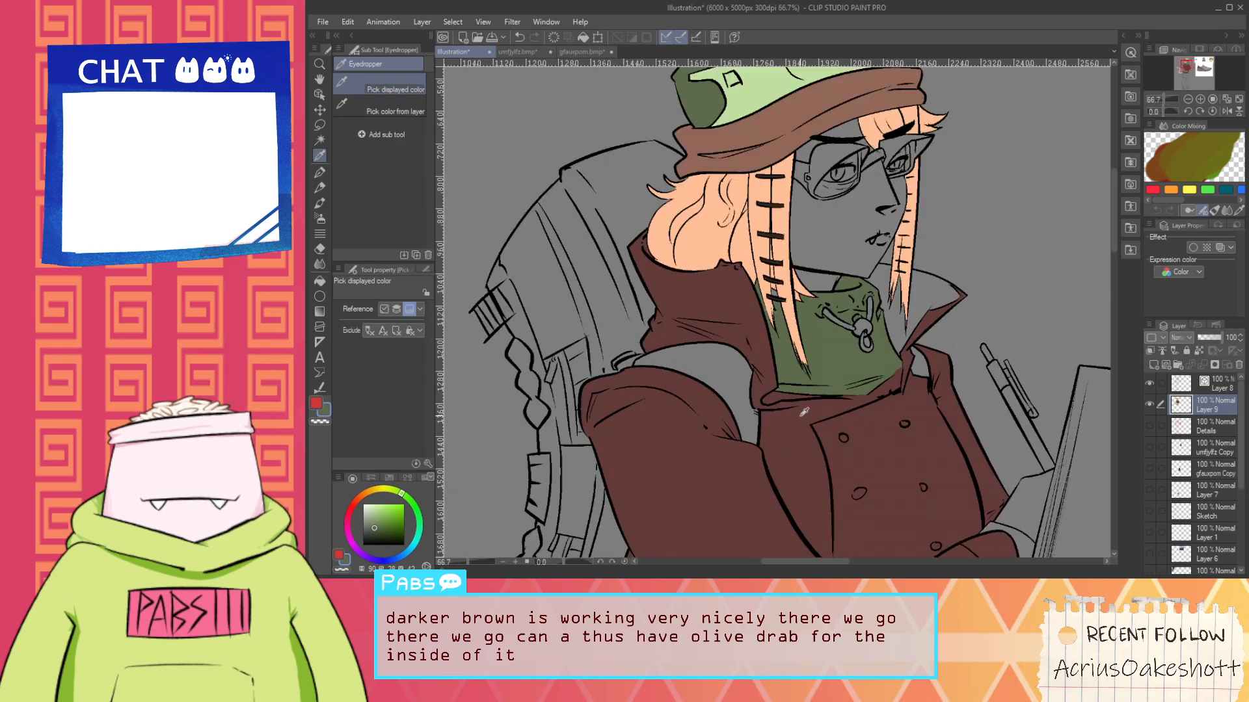
{"action": "left_click", "coordinate": [813, 416], "text": "alt"}
{"action": "left_click", "coordinate": [764, 125], "text": "alt"}
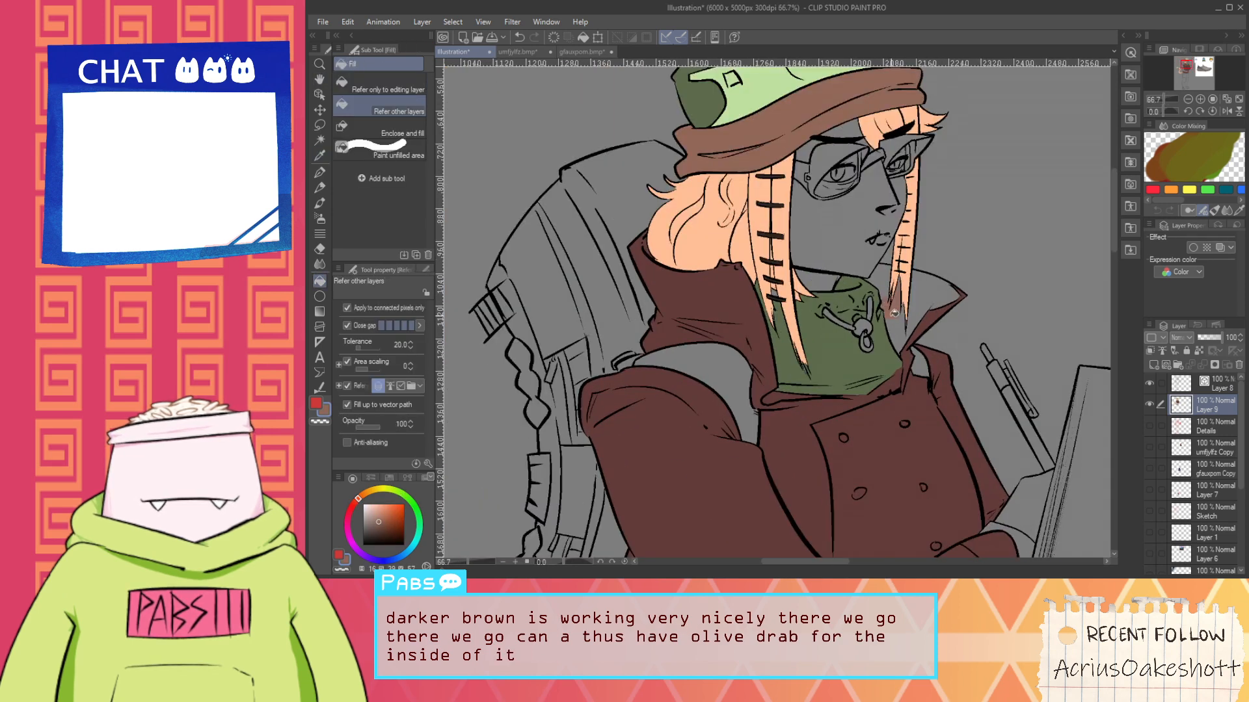
{"action": "left_click", "coordinate": [933, 303]}
Try filling the hat's brim with the jacket's dark reddish brown and undo the fill
{"action": "scroll", "coordinate": [932, 315], "scroll_direction": "down", "scroll_amount": 5}
{"action": "key", "text": "space"}
{"action": "left_click_drag", "start_coordinate": [929, 316], "coordinate": [807, 392]}
{"action": "scroll", "coordinate": [817, 317], "scroll_direction": "up", "scroll_amount": 4}
{"action": "scroll", "coordinate": [818, 203], "scroll_direction": "up", "scroll_amount": 1}
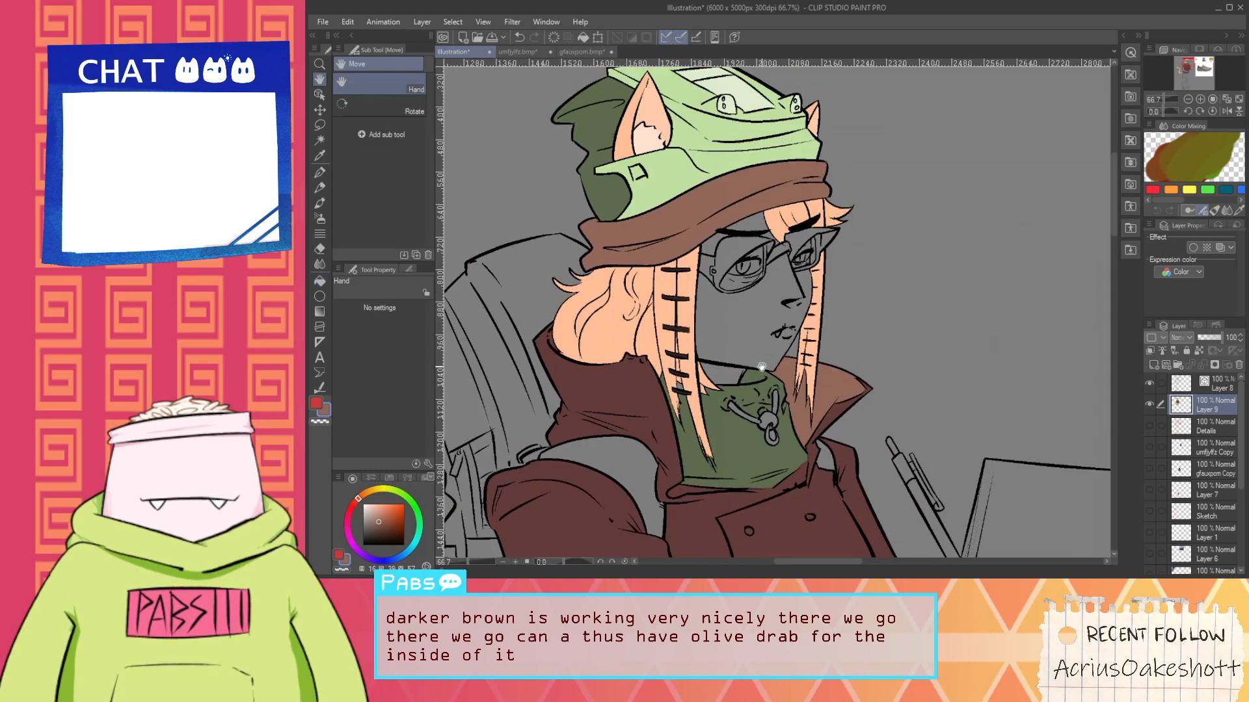
{"action": "left_click", "coordinate": [658, 400], "text": "alt"}
{"action": "left_click", "coordinate": [659, 230]}
{"action": "scroll", "coordinate": [689, 260], "scroll_direction": "down", "scroll_amount": 1}
{"action": "key", "text": "ctrl+z"}
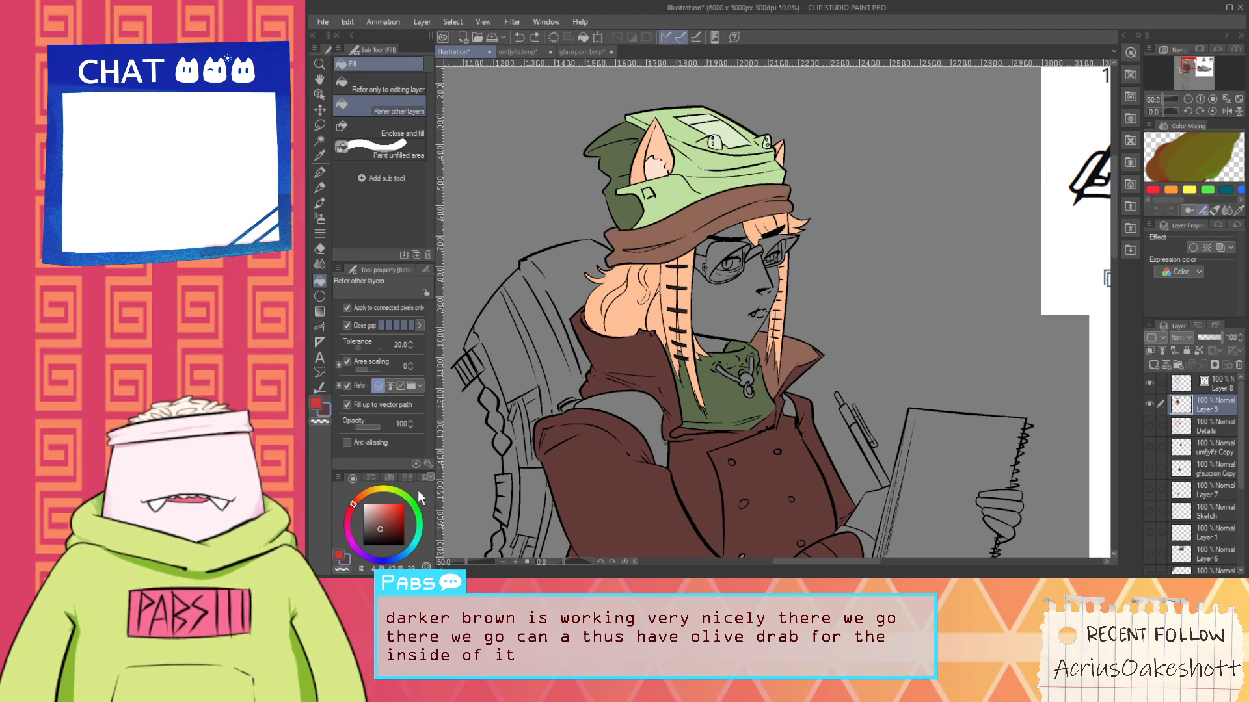
Fill the inner cuff at the near wrist with the inner collar's dark olive green
{"action": "scroll", "coordinate": [528, 466], "scroll_direction": "down", "scroll_amount": 2}
{"action": "left_click_drag", "start_coordinate": [627, 477], "coordinate": [671, 413]}
{"action": "scroll", "coordinate": [660, 394], "scroll_direction": "up", "scroll_amount": 4}
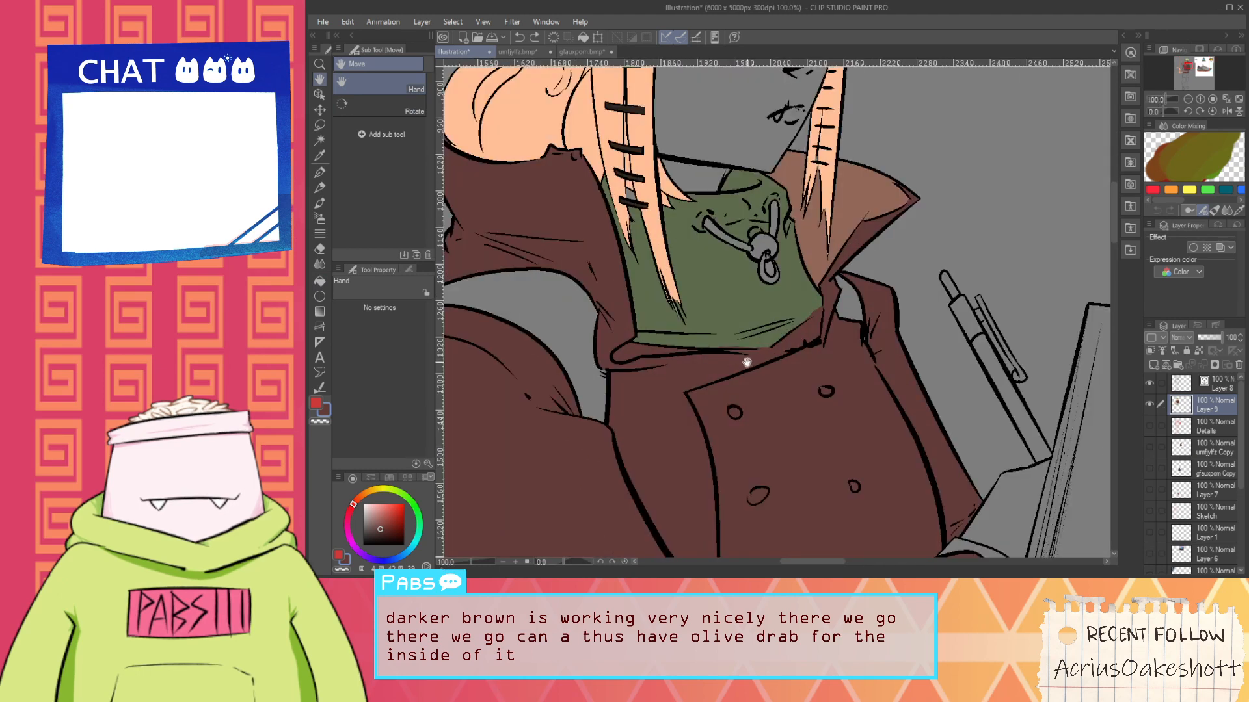
{"action": "scroll", "coordinate": [746, 363], "scroll_direction": "down", "scroll_amount": 4}
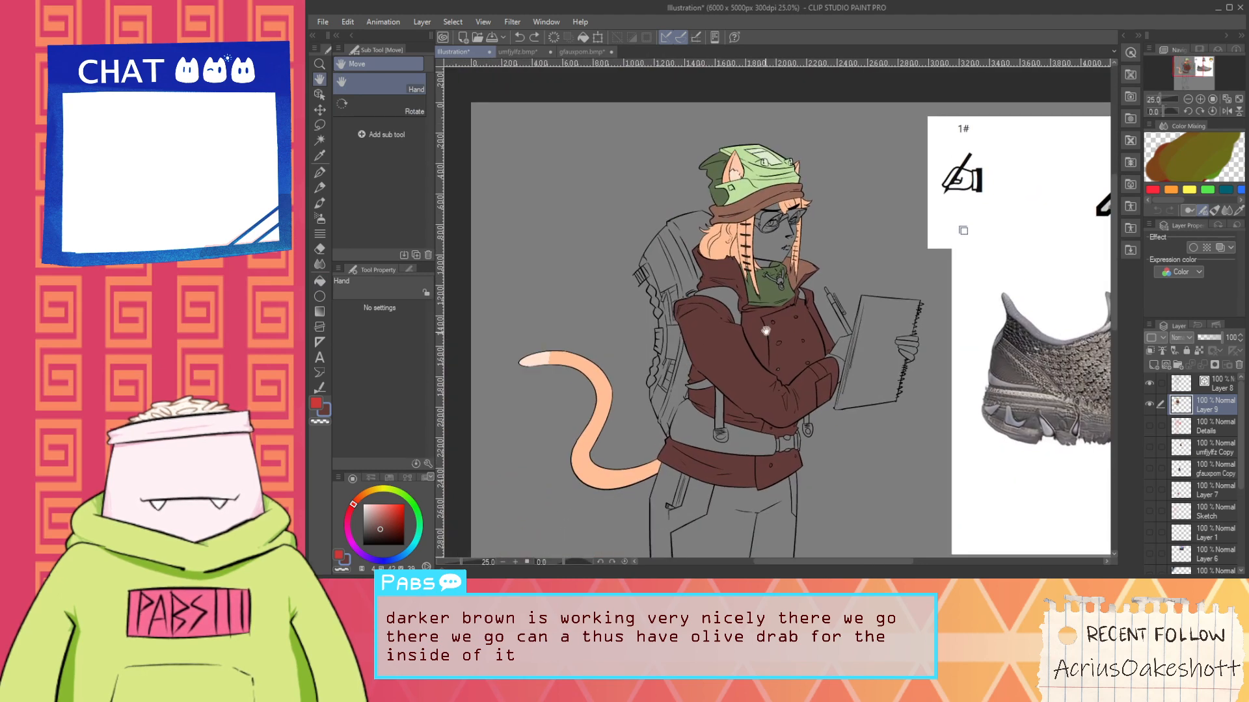
{"action": "left_click", "coordinate": [772, 290], "text": "alt"}
{"action": "key", "text": "g"}
{"action": "scroll", "coordinate": [826, 359], "scroll_direction": "up", "scroll_amount": 2}
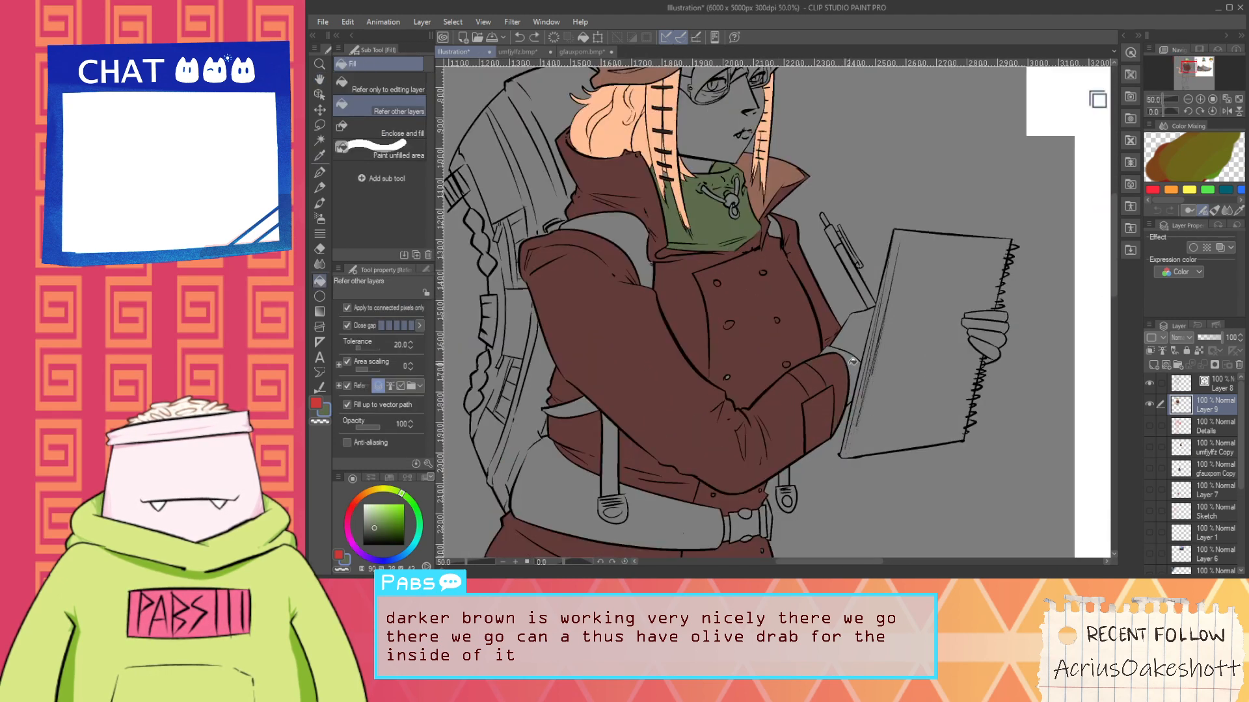
{"action": "scroll", "coordinate": [838, 353], "scroll_direction": "down", "scroll_amount": 2}
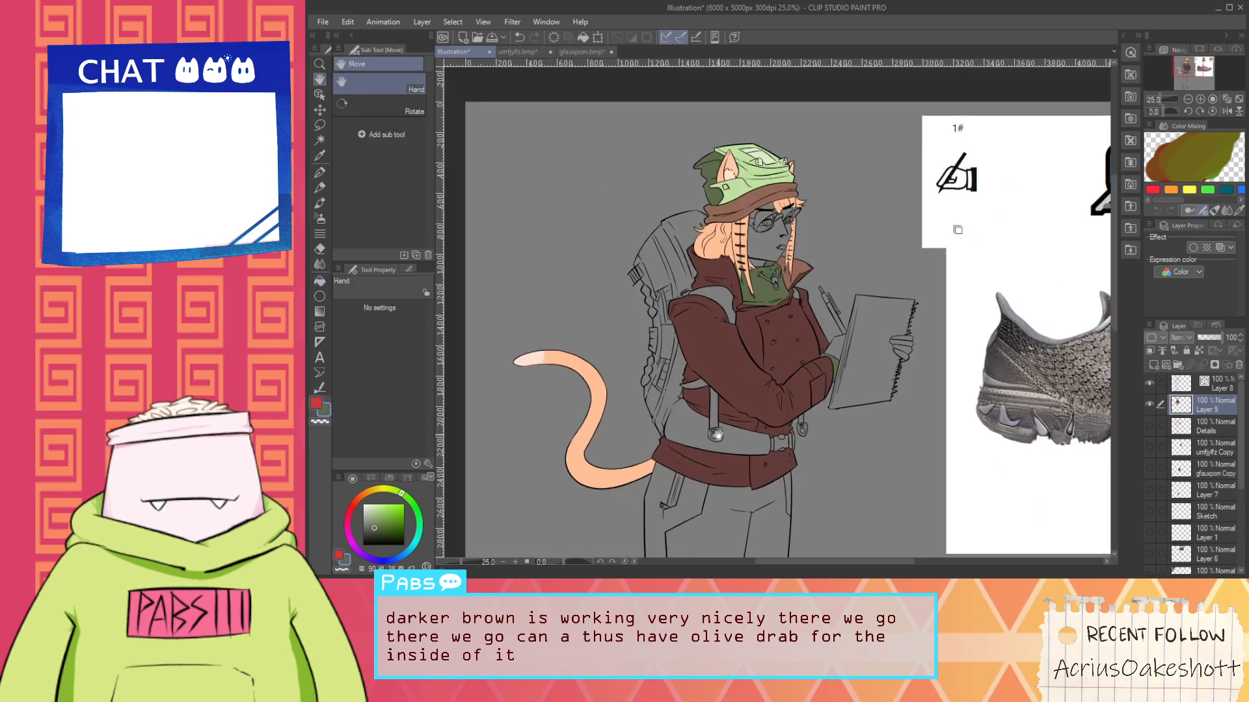
Try out hue shifts on the character's flat colour layer and discard them
{"action": "left_click_drag", "start_coordinate": [716, 436], "coordinate": [750, 379]}
{"action": "scroll", "coordinate": [725, 333], "scroll_direction": "up", "scroll_amount": 1}
{"action": "left_click_drag", "start_coordinate": [783, 216], "coordinate": [766, 293]}
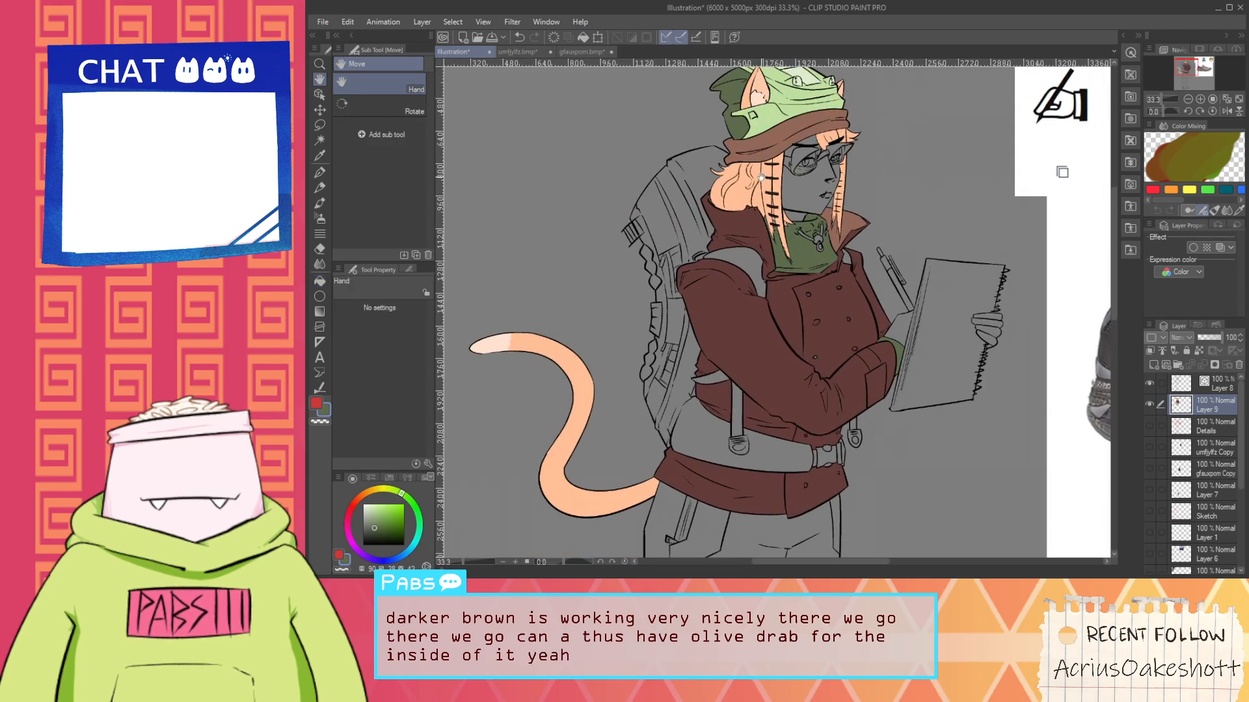
{"action": "left_click_drag", "start_coordinate": [792, 232], "coordinate": [800, 259]}
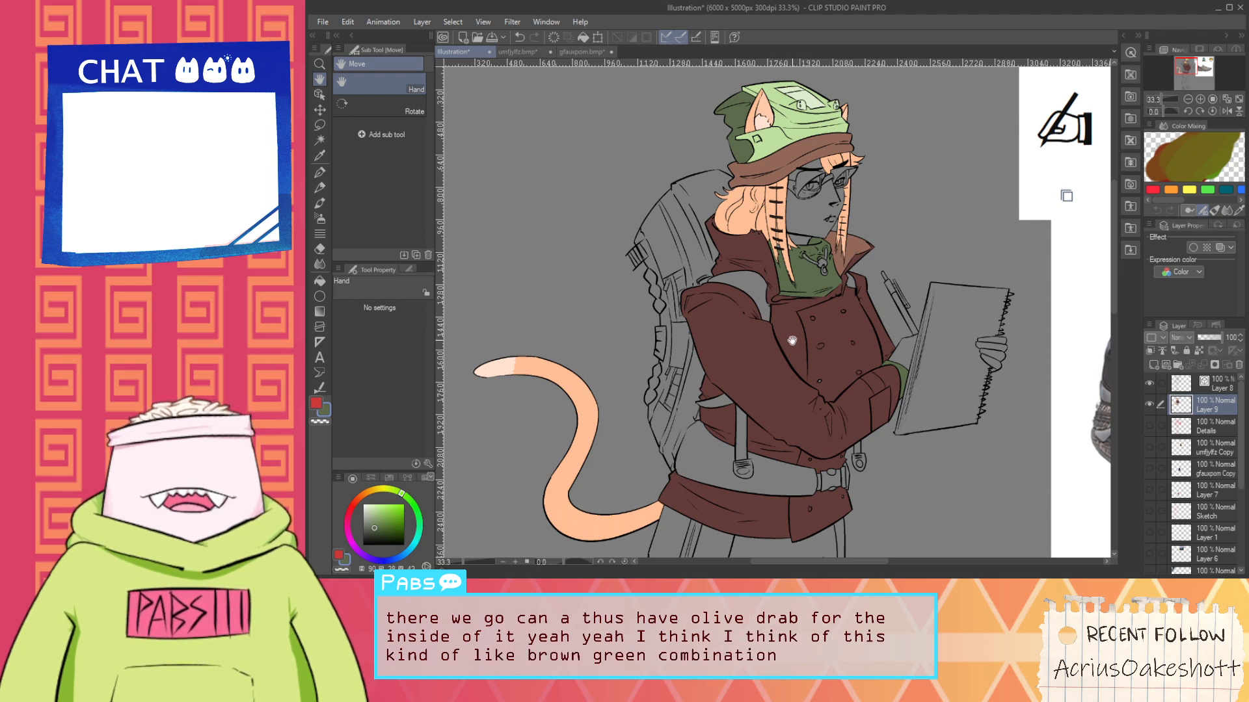
{"action": "key", "text": "ctrl+u"}
{"action": "left_click_drag", "start_coordinate": [1030, 68], "coordinate": [1095, 72]}
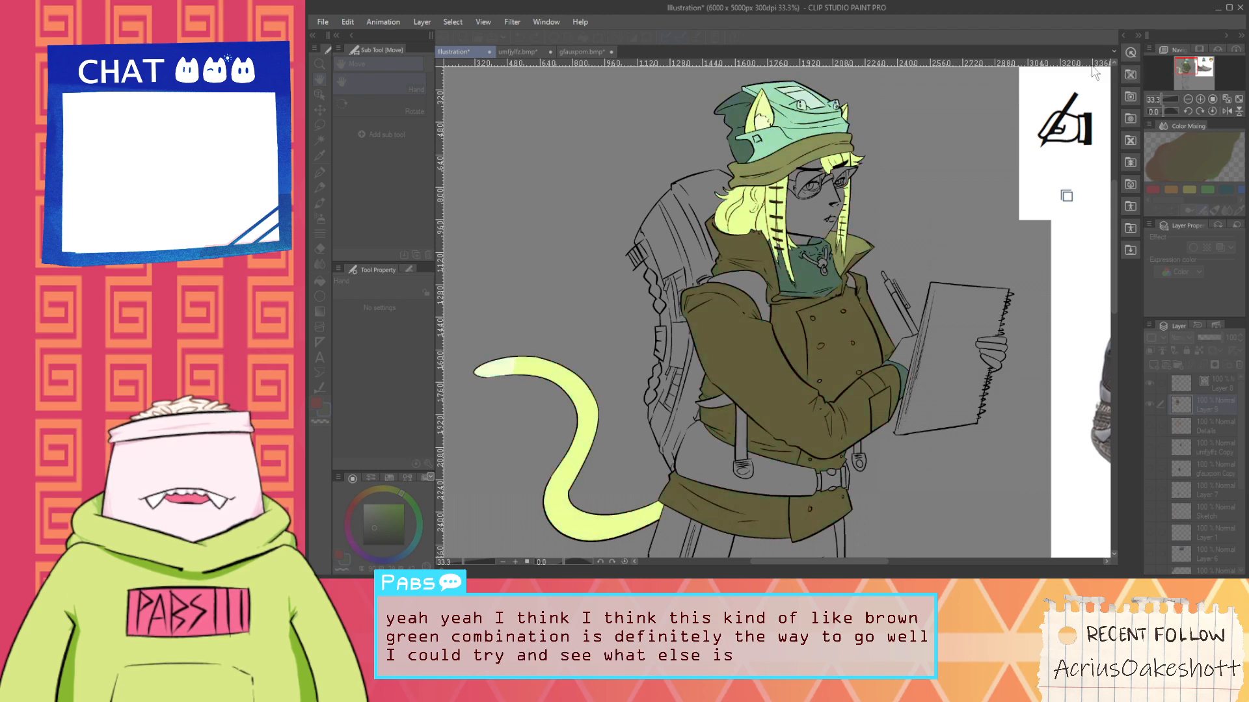
{"action": "left_click_drag", "start_coordinate": [1020, 65], "coordinate": [1093, 79]}
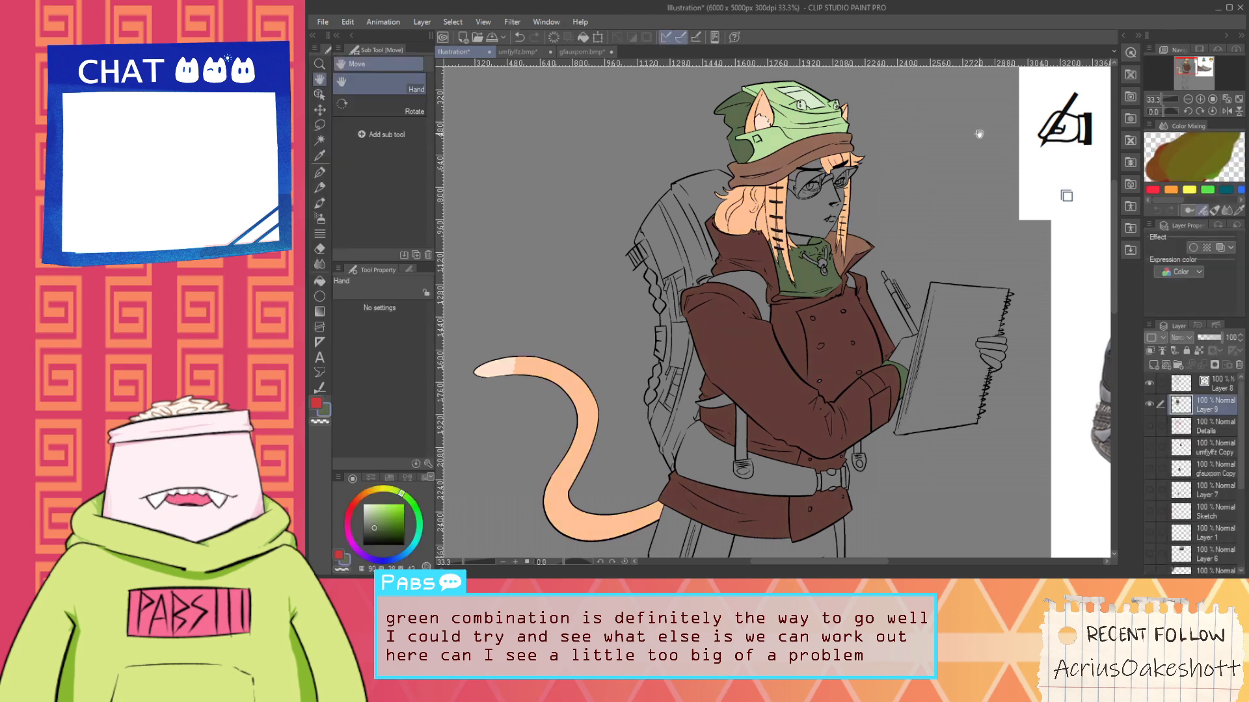
Fill the narrow folded collar edge below the green neckpiece with the lighter brown of the far collar's inside
{"action": "scroll", "coordinate": [790, 331], "scroll_direction": "up", "scroll_amount": 6}
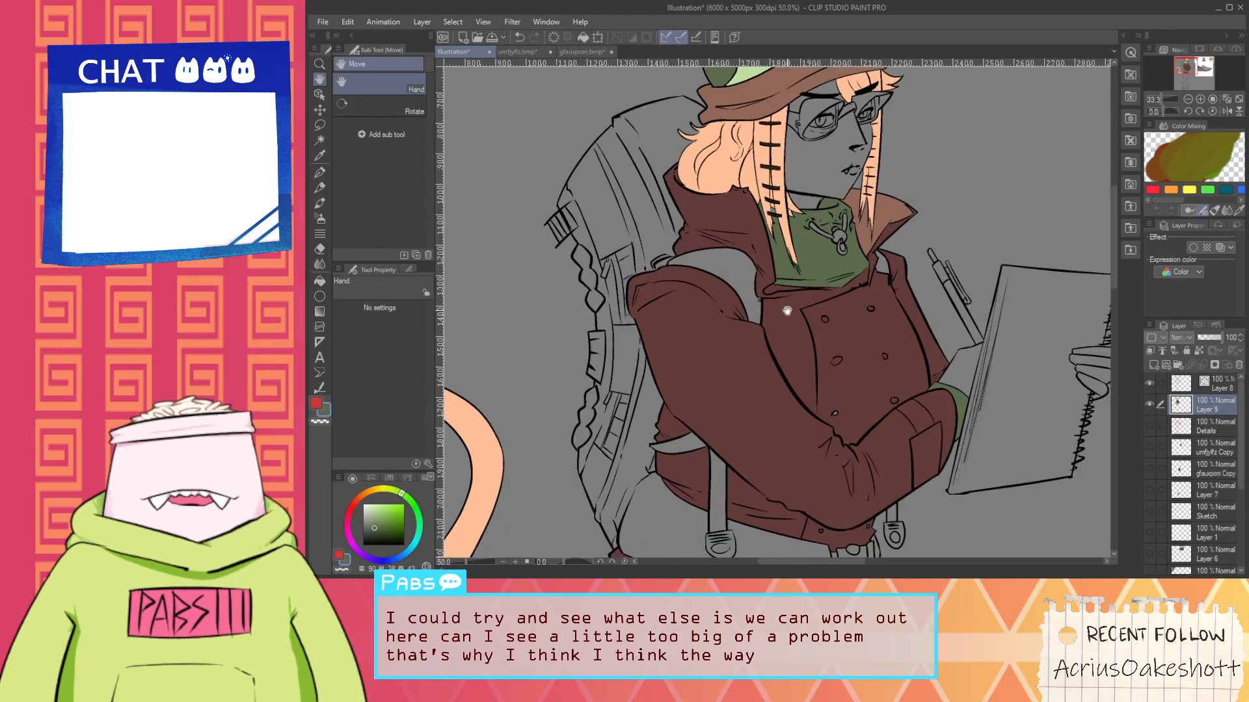
{"action": "key", "text": "g"}
{"action": "scroll", "coordinate": [762, 293], "scroll_direction": "down", "scroll_amount": 5}
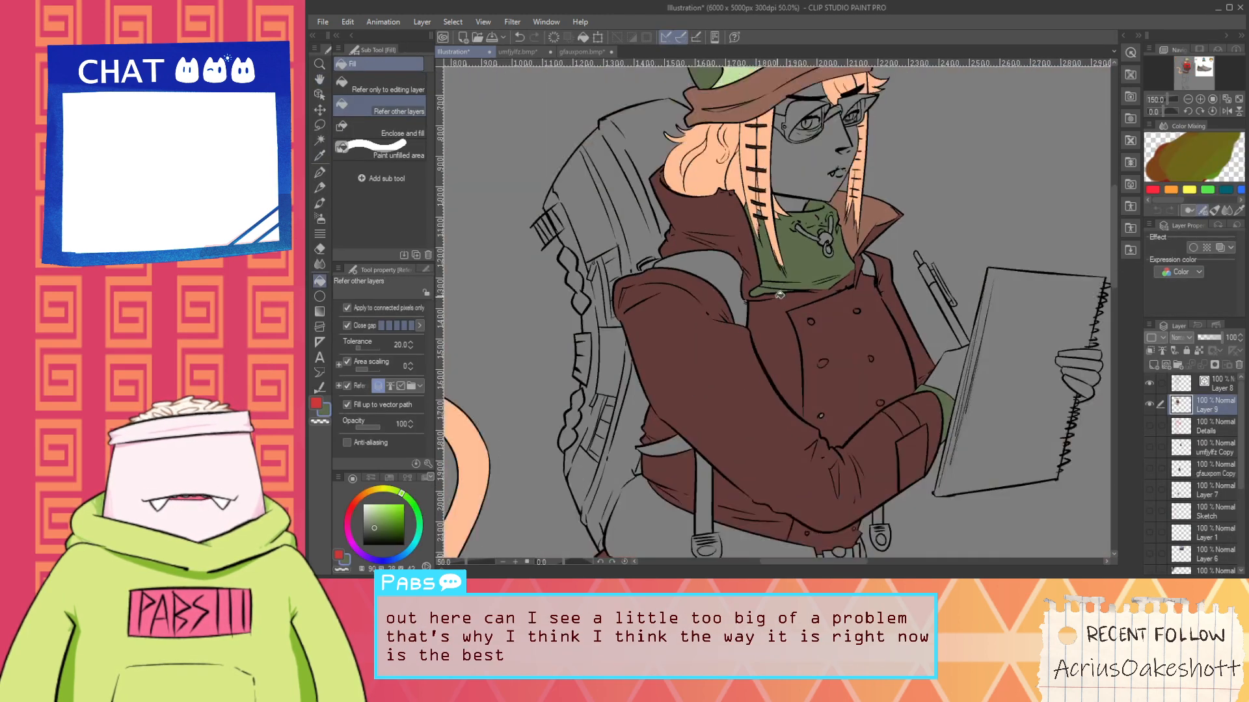
{"action": "scroll", "coordinate": [785, 299], "scroll_direction": "up", "scroll_amount": 2}
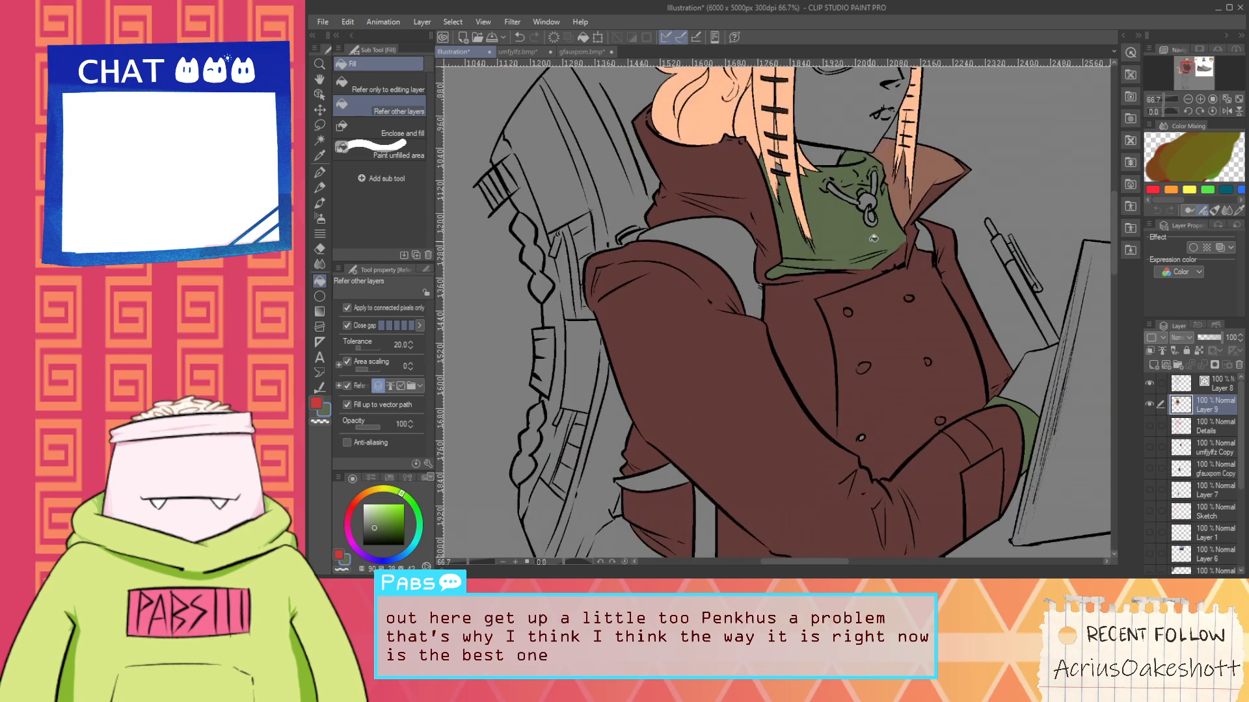
{"action": "left_click", "coordinate": [794, 268], "text": "alt"}
{"action": "scroll", "coordinate": [781, 272], "scroll_direction": "down", "scroll_amount": 5}
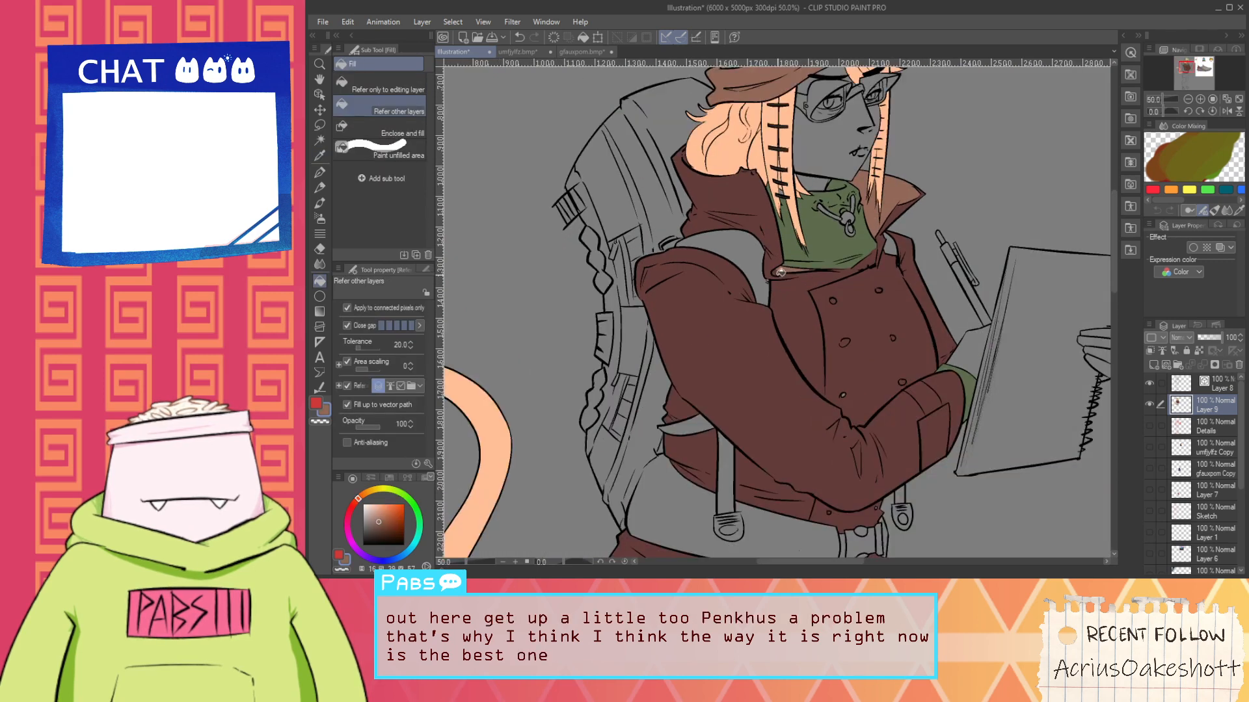
Look over the coloured character and the reference images to decide on a colour for the backpack
{"action": "key", "text": "space"}
{"action": "scroll", "coordinate": [813, 347], "scroll_direction": "up", "scroll_amount": 2}
{"action": "left_click_drag", "start_coordinate": [800, 337], "coordinate": [888, 314]}
{"action": "scroll", "coordinate": [813, 347], "scroll_direction": "up", "scroll_amount": 1}
{"action": "left_click_drag", "start_coordinate": [758, 423], "coordinate": [730, 486]}
{"action": "left_click_drag", "start_coordinate": [751, 317], "coordinate": [731, 365]}
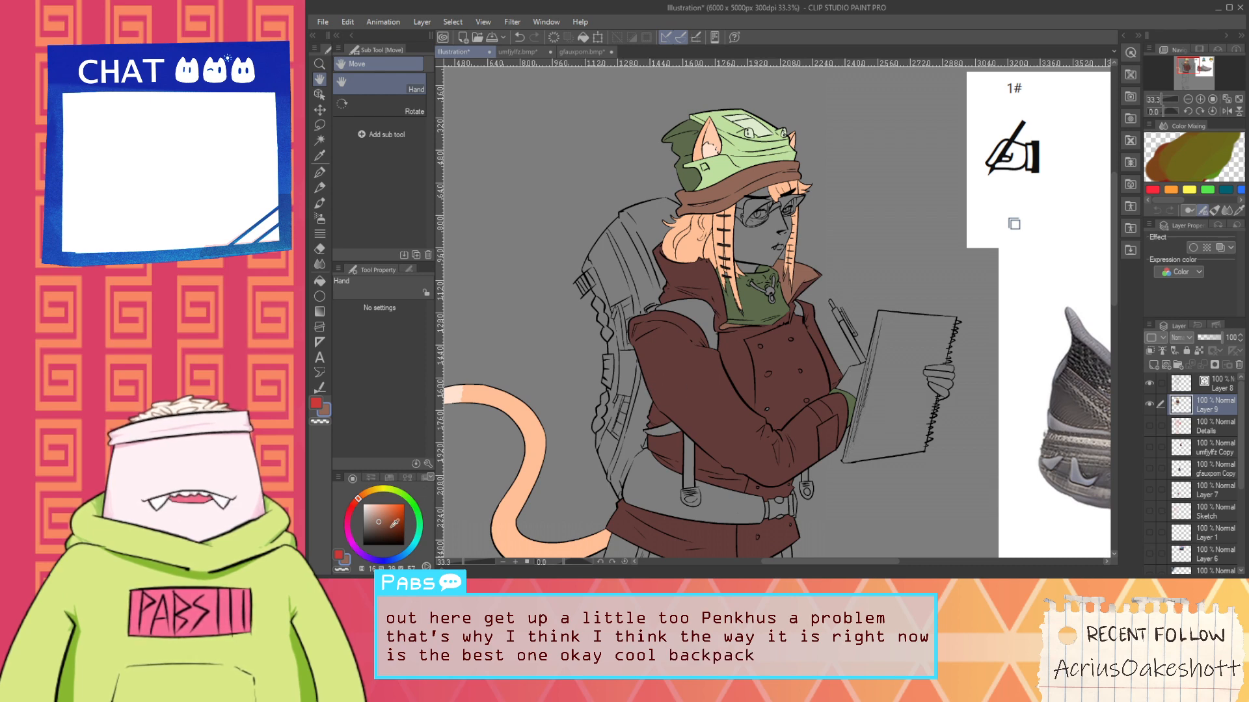
{"action": "left_click", "coordinate": [353, 505]}
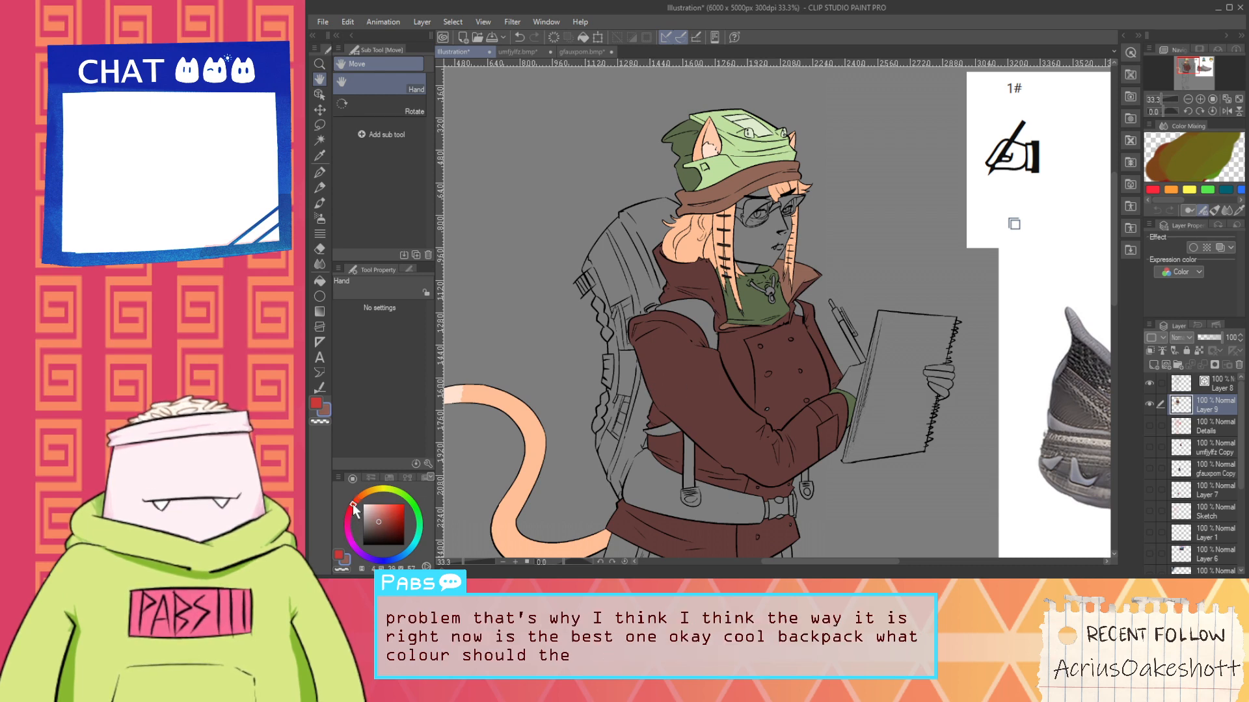
{"action": "scroll", "coordinate": [489, 460], "scroll_direction": "down", "scroll_amount": 3}
{"action": "scroll", "coordinate": [716, 401], "scroll_direction": "up", "scroll_amount": 3}
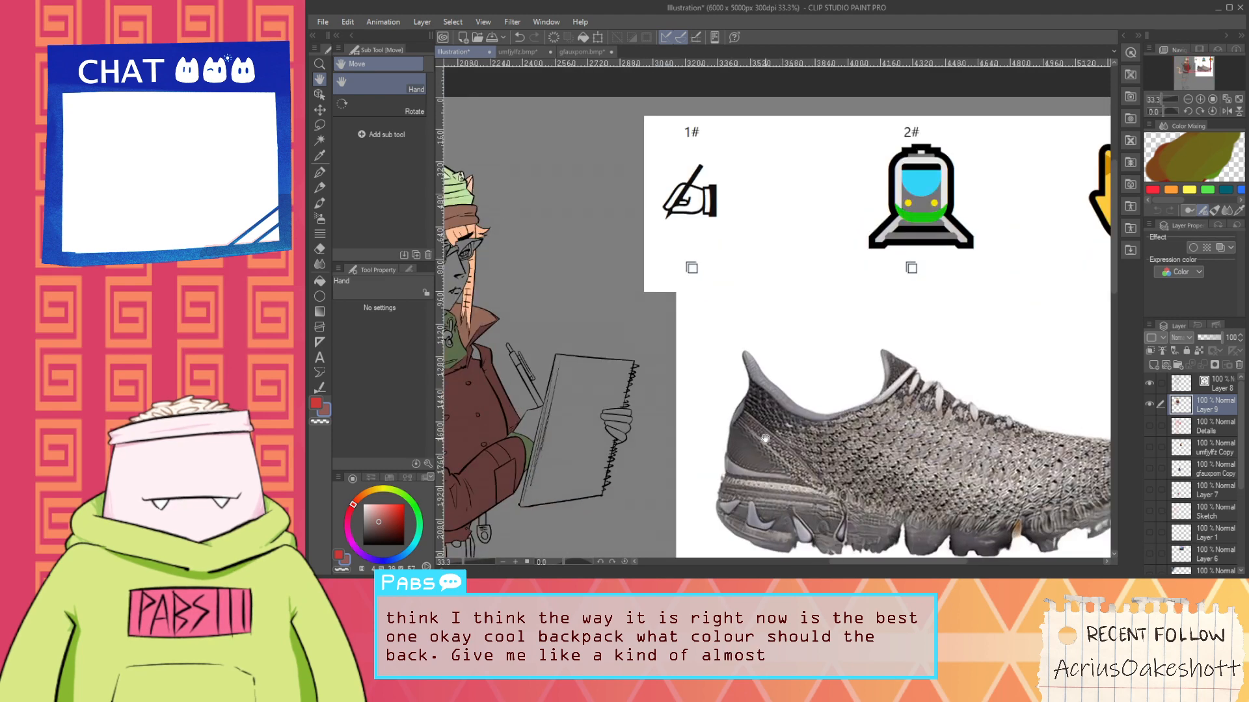
{"action": "scroll", "coordinate": [751, 429], "scroll_direction": "down", "scroll_amount": 1}
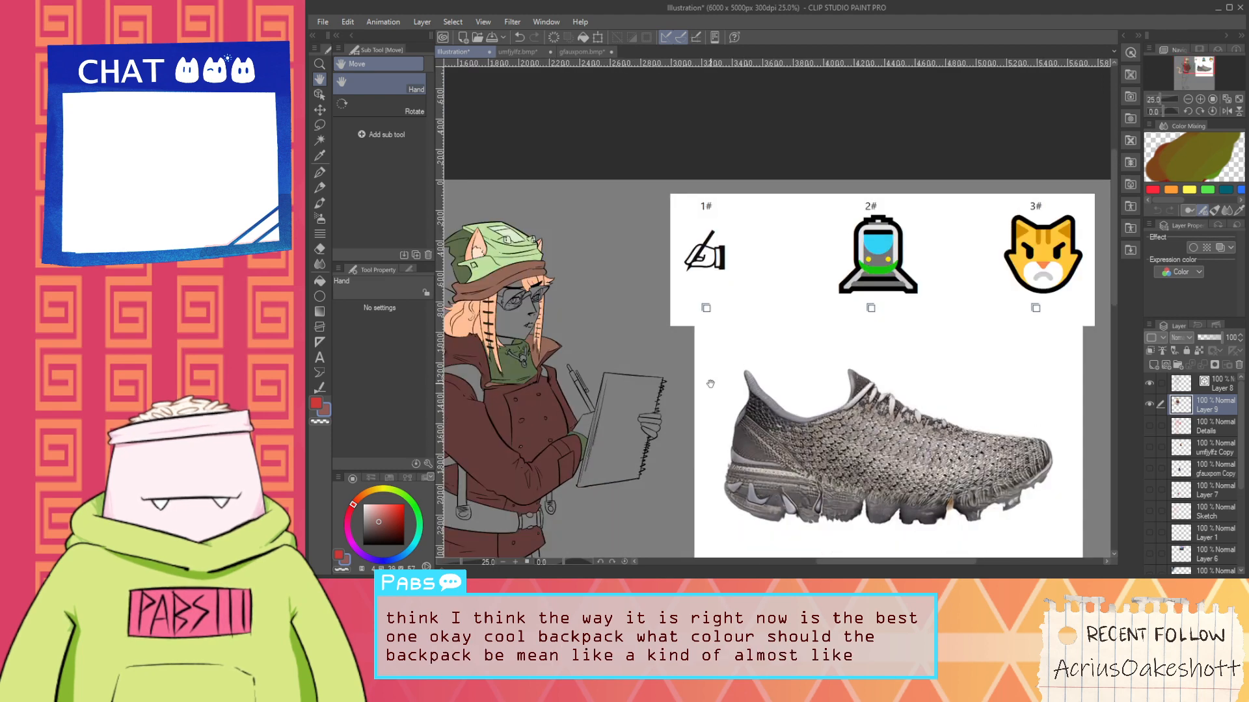
{"action": "left_click_drag", "start_coordinate": [601, 438], "coordinate": [626, 383]}
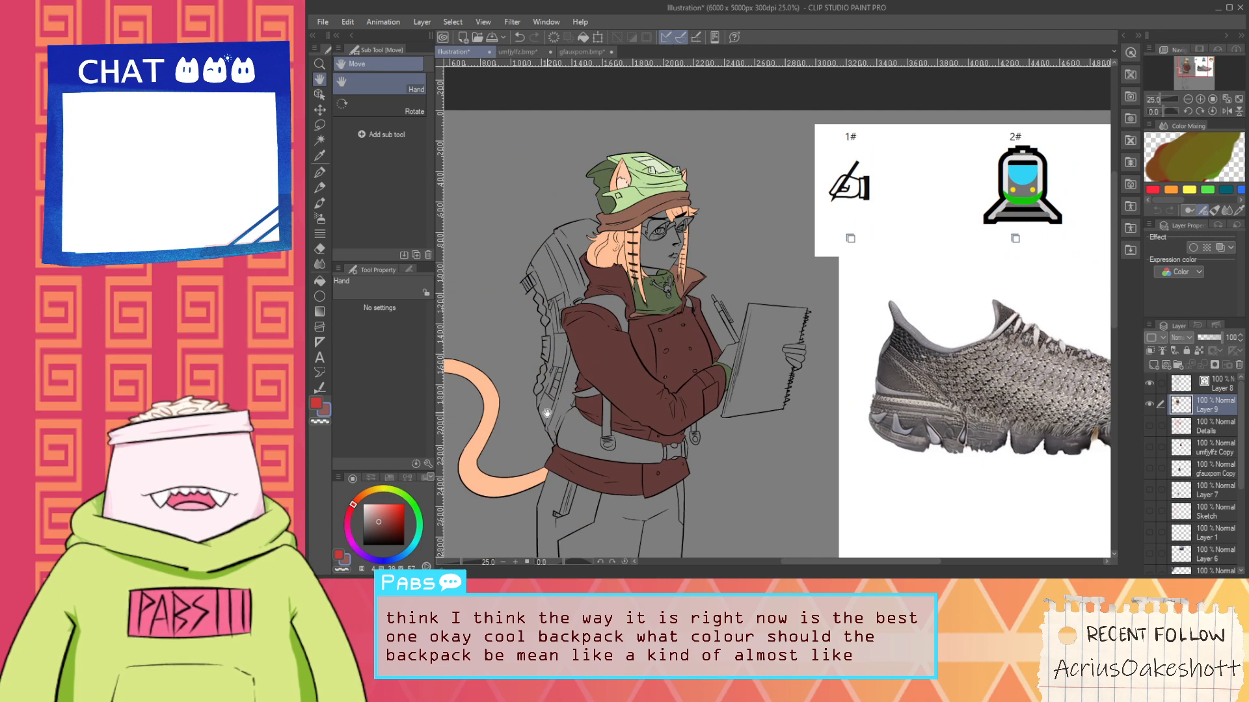
Set the drawing colour to a yellowish lime green and fill the narrow strip on the trousers below the jacket's hem
{"action": "left_click", "coordinate": [388, 503]}
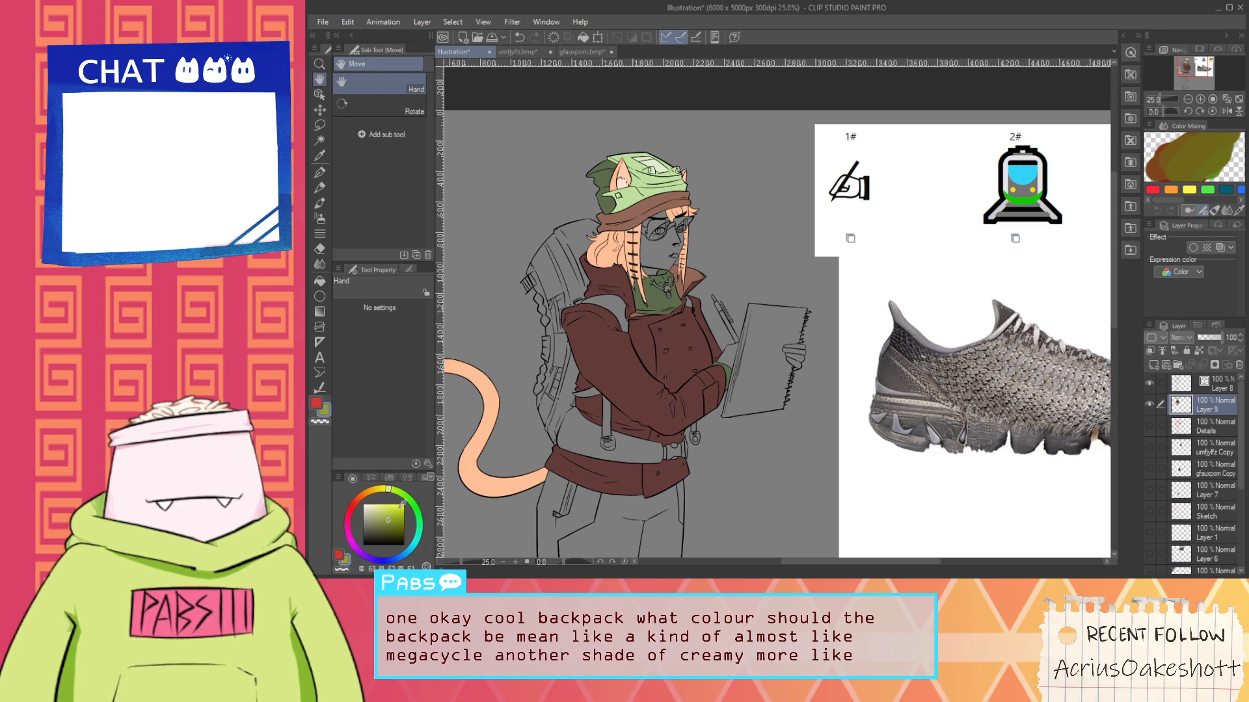
{"action": "left_click_drag", "start_coordinate": [547, 422], "coordinate": [621, 319]}
{"action": "left_click_drag", "start_coordinate": [604, 413], "coordinate": [640, 486]}
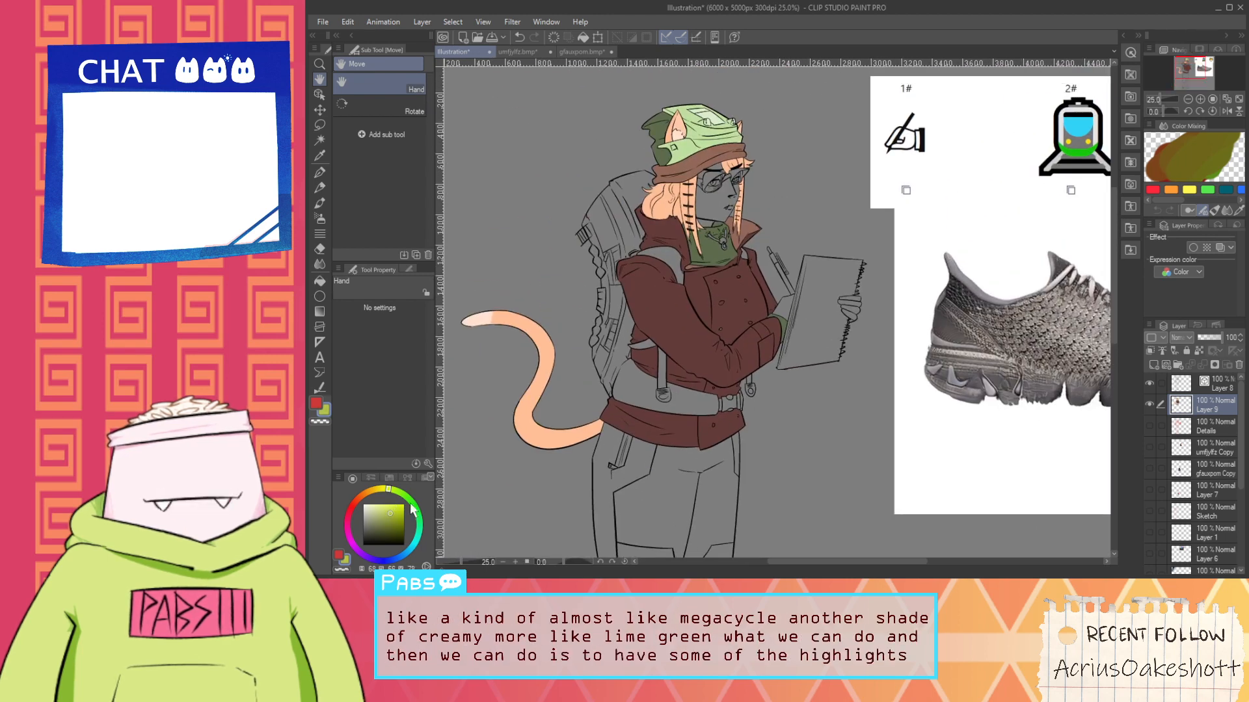
{"action": "key", "text": "g"}
{"action": "scroll", "coordinate": [634, 443], "scroll_direction": "up", "scroll_amount": 2}
{"action": "scroll", "coordinate": [627, 442], "scroll_direction": "down", "scroll_amount": 3}
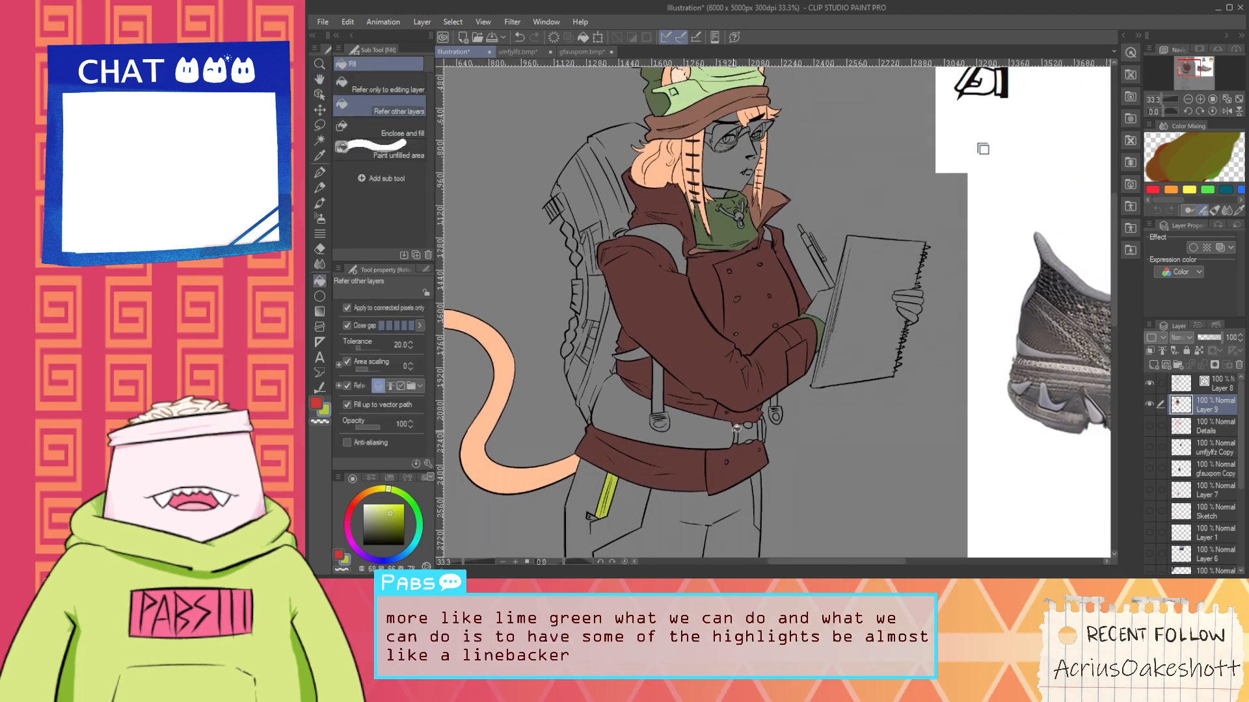
Fill the backpack strap hanging below the near arm with the lime green
{"action": "scroll", "coordinate": [715, 404], "scroll_direction": "up", "scroll_amount": 4}
{"action": "left_click", "coordinate": [592, 393]}
{"action": "scroll", "coordinate": [761, 397], "scroll_direction": "down", "scroll_amount": 1}
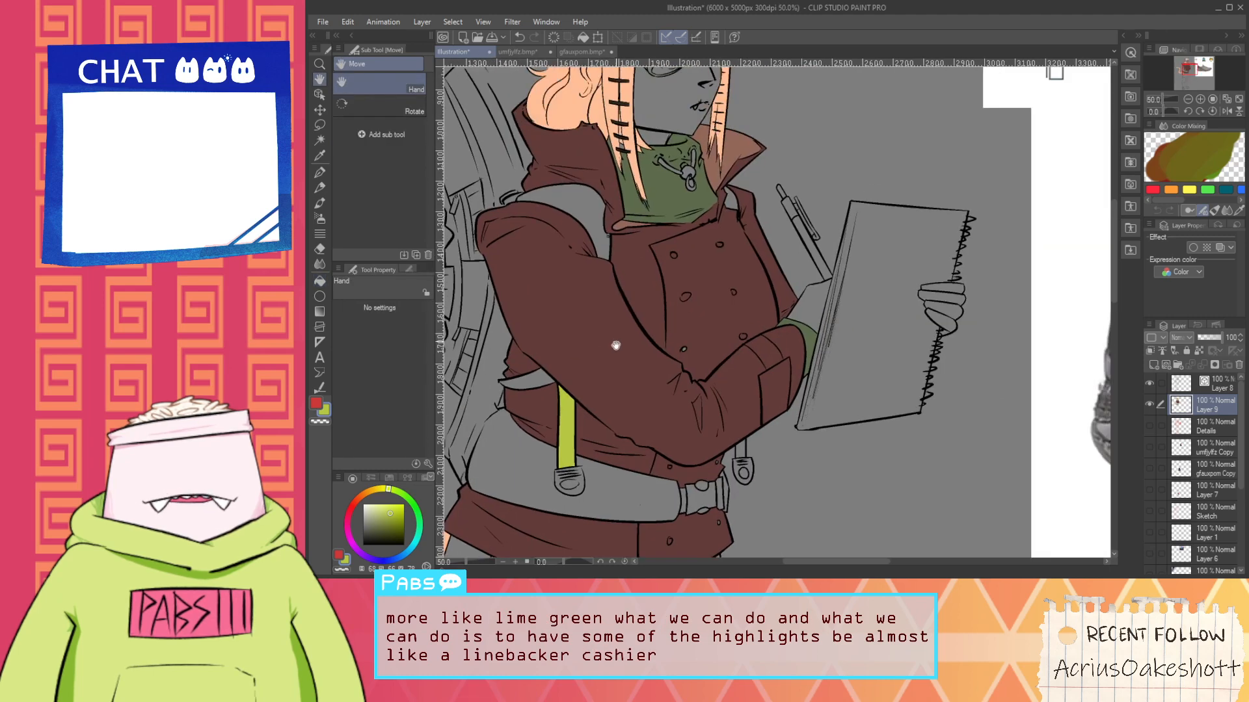
Fill both drawstring cords on the green neckpiece with the lime green
{"action": "scroll", "coordinate": [677, 146], "scroll_direction": "up", "scroll_amount": 3}
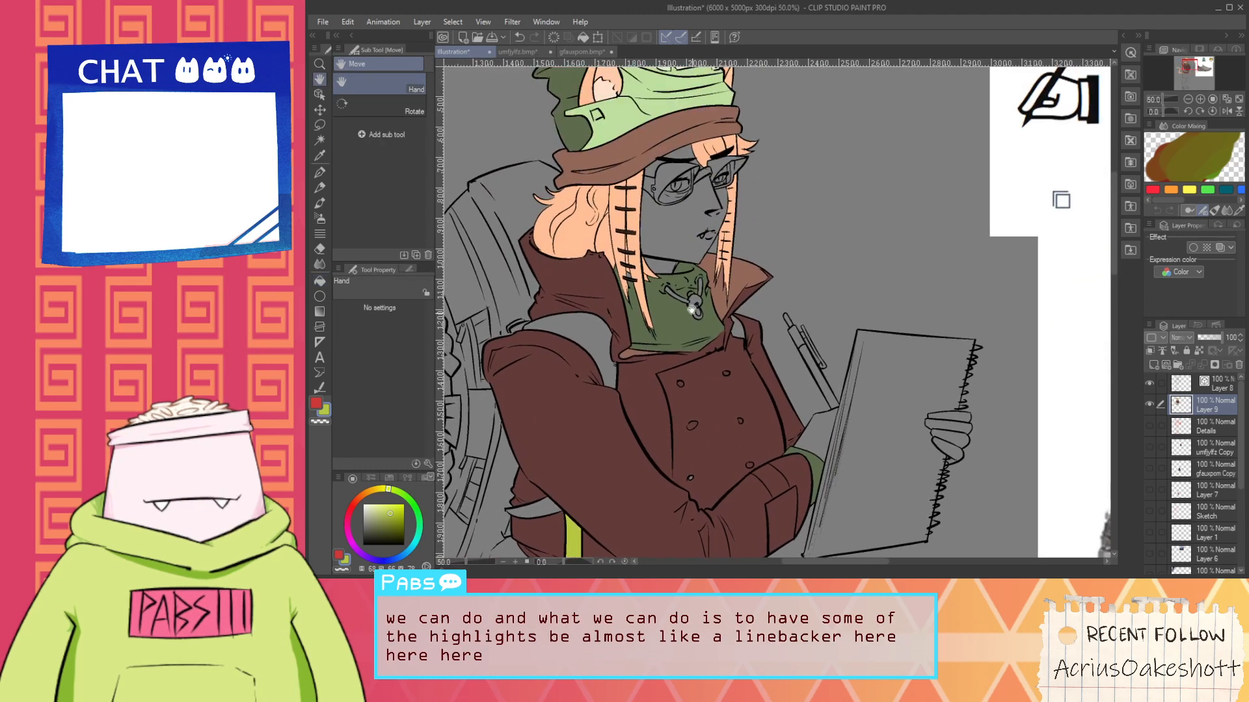
{"action": "left_click", "coordinate": [729, 317]}
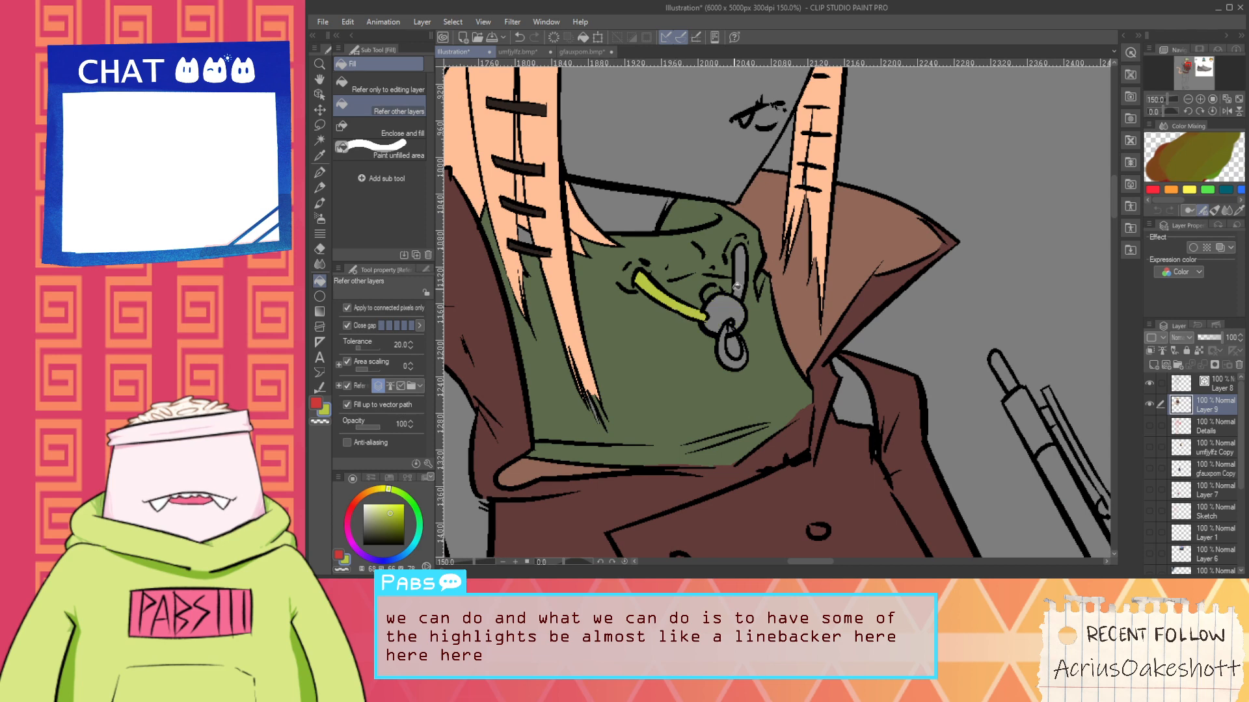
{"action": "scroll", "coordinate": [689, 308], "scroll_direction": "down", "scroll_amount": 4}
{"action": "key", "text": "h"}
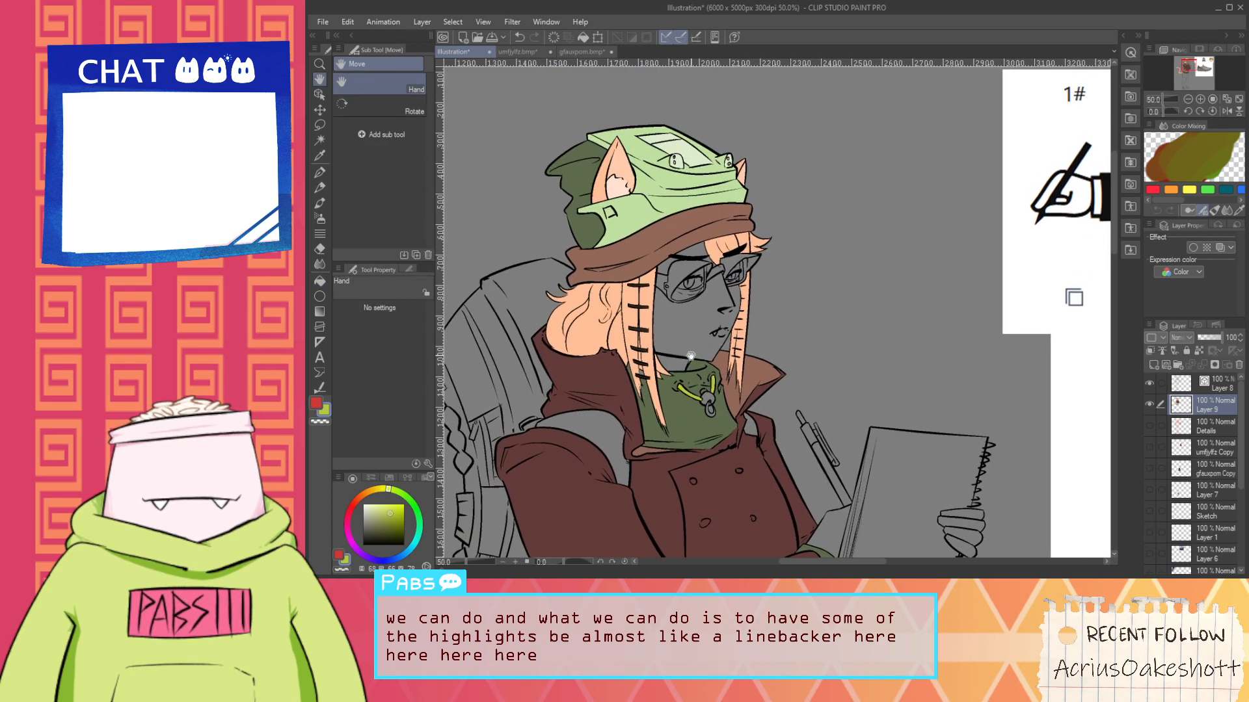
Fill the glasses' temple, both frame rims, the bridge and the far pointed corner with the lime green
{"action": "scroll", "coordinate": [688, 265], "scroll_direction": "up", "scroll_amount": 1}
{"action": "key", "text": "g"}
{"action": "left_click", "coordinate": [680, 275]}
{"action": "scroll", "coordinate": [673, 291], "scroll_direction": "up", "scroll_amount": 1}
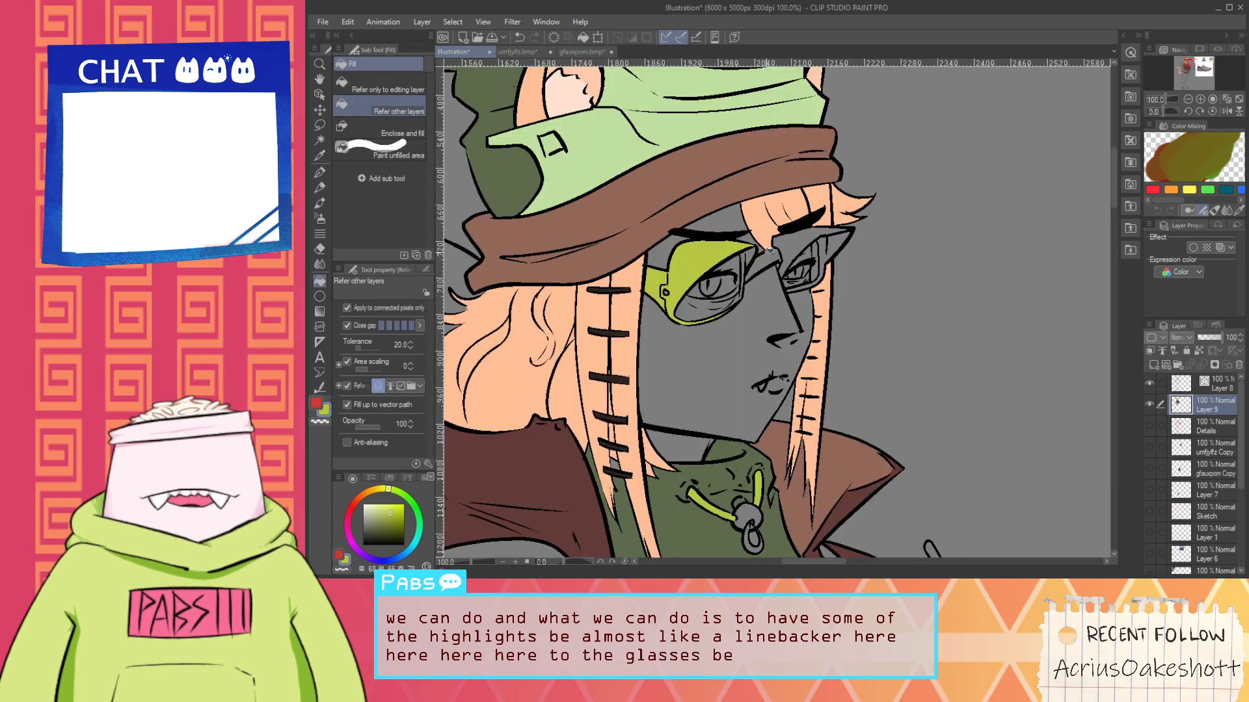
{"action": "scroll", "coordinate": [769, 249], "scroll_direction": "up", "scroll_amount": 2}
{"action": "left_click", "coordinate": [748, 280]}
{"action": "left_click", "coordinate": [784, 251]}
{"action": "left_click", "coordinate": [825, 244]}
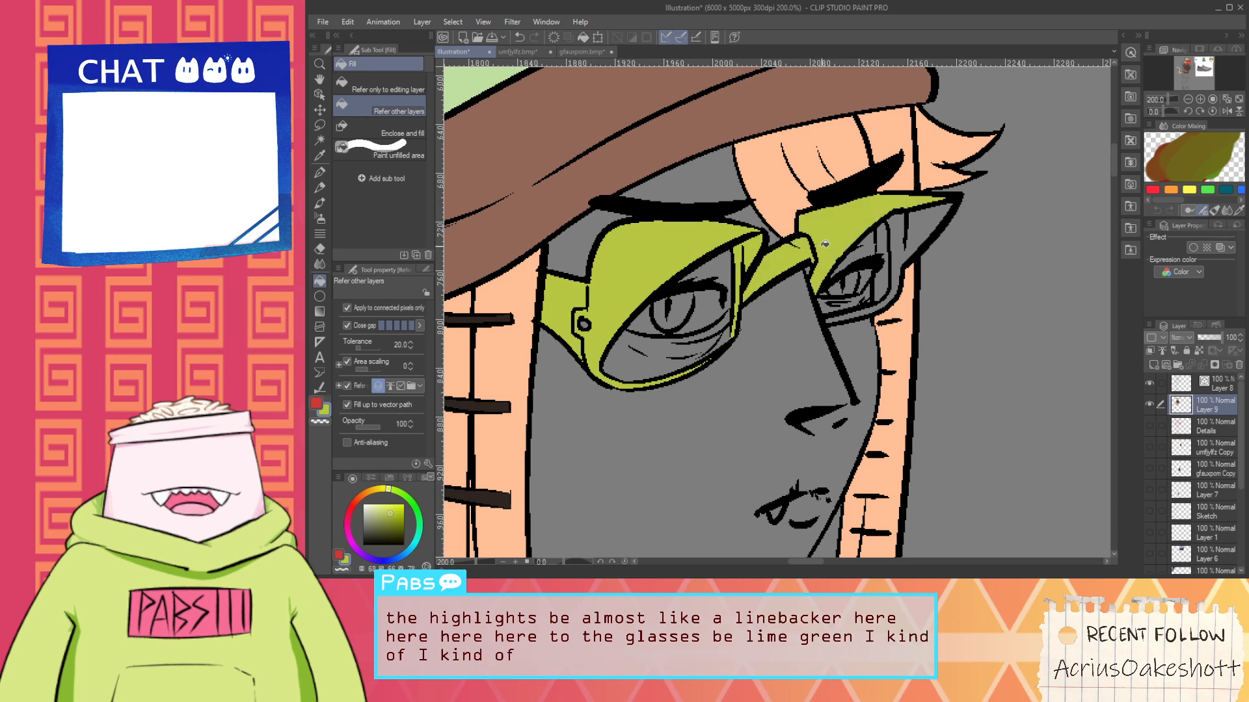
{"action": "left_click", "coordinate": [918, 228]}
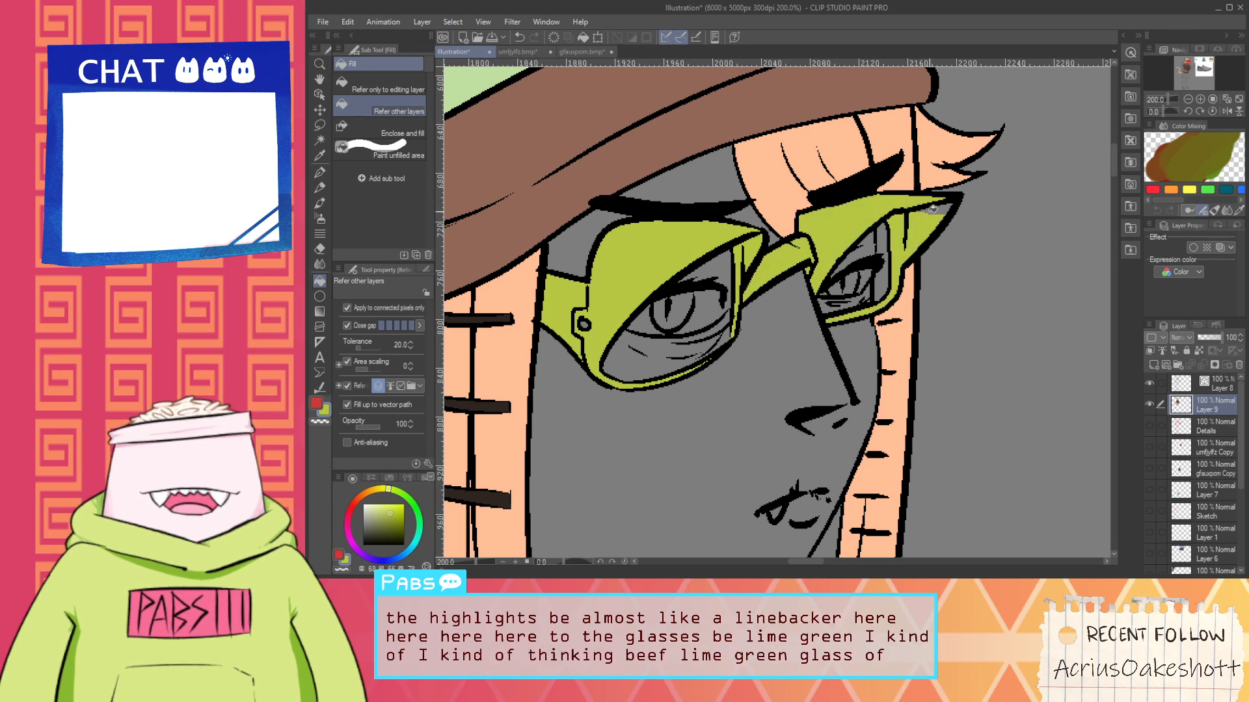
Pick the hair's peach and fill the strip of hair seen through the far lens
{"action": "left_click", "coordinate": [916, 166], "text": "alt"}
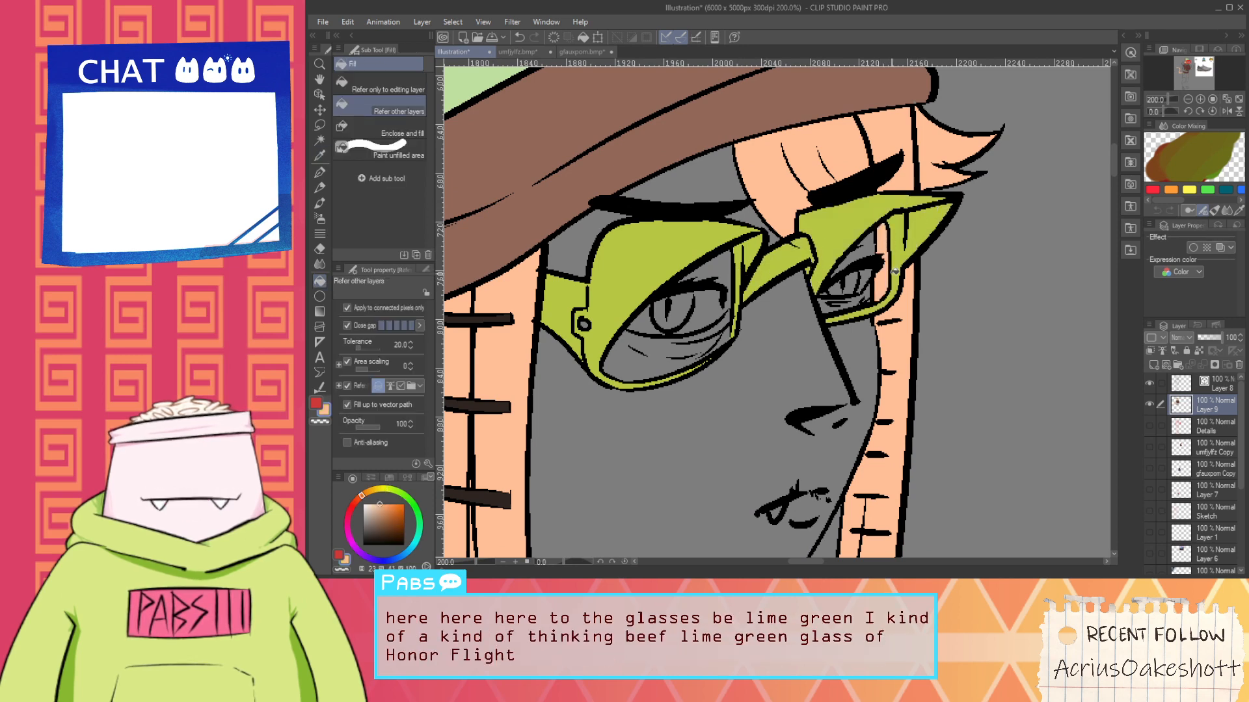
{"action": "scroll", "coordinate": [894, 270], "scroll_direction": "down", "scroll_amount": 9}
{"action": "key", "text": "h"}
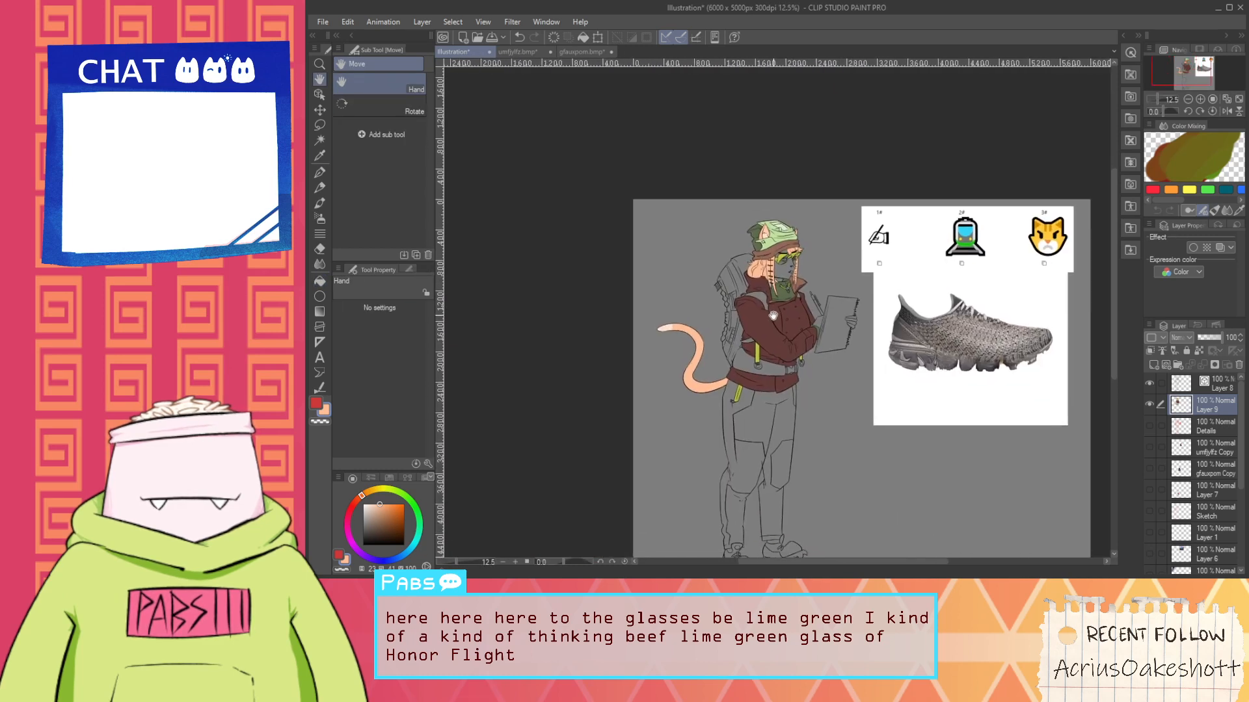
Try the lime green on the curved band across the front of the hat
{"action": "scroll", "coordinate": [774, 234], "scroll_direction": "up", "scroll_amount": 6}
{"action": "key", "text": "g"}
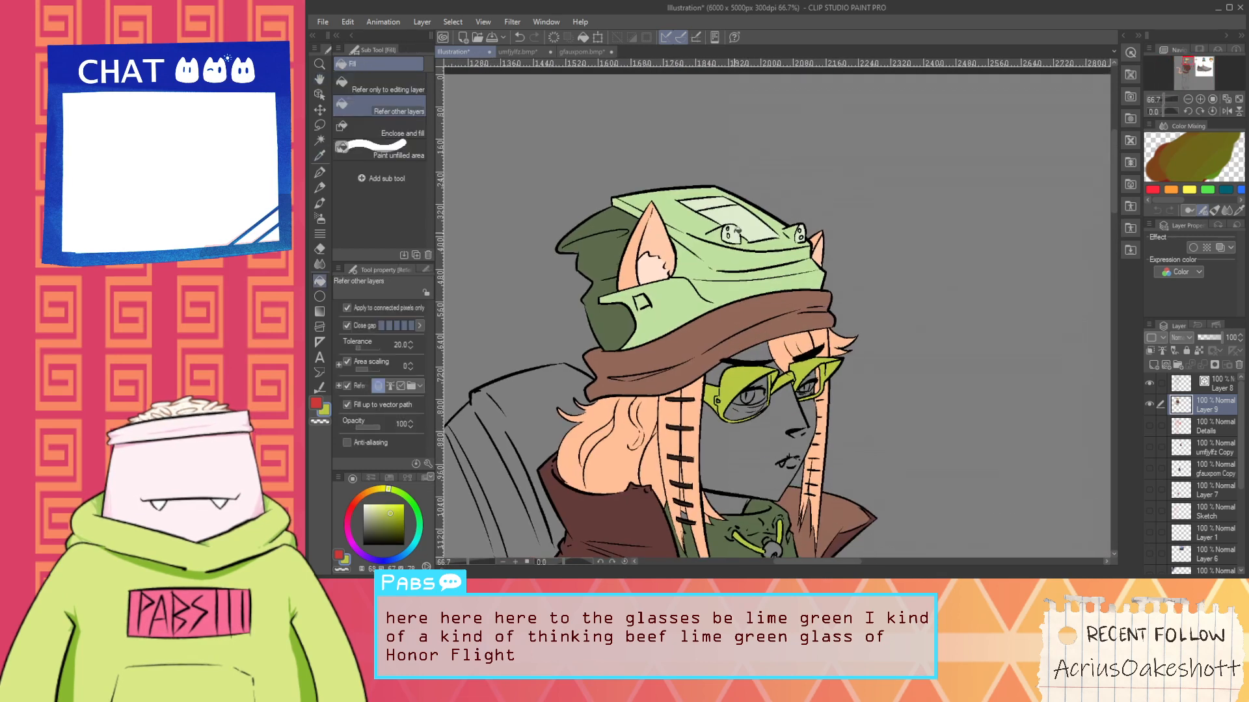
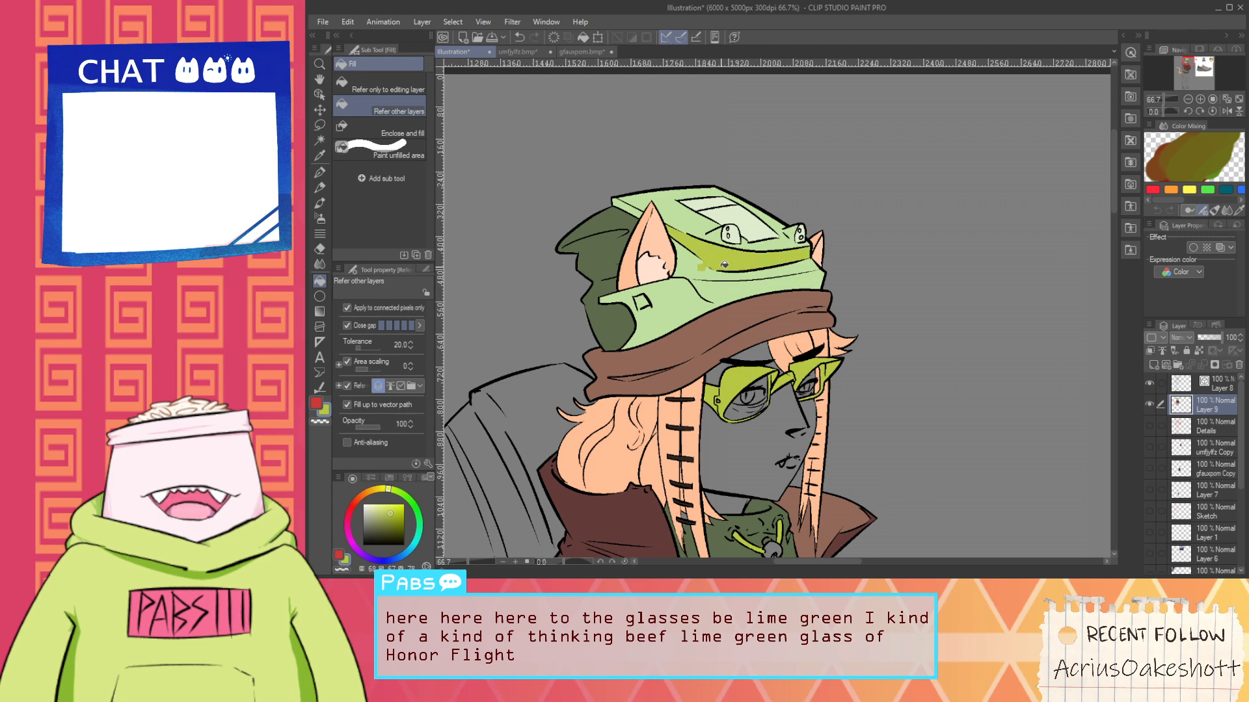
{"action": "scroll", "coordinate": [689, 267], "scroll_direction": "down", "scroll_amount": 2}
{"action": "key", "text": "h"}
{"action": "left_click_drag", "start_coordinate": [701, 327], "coordinate": [745, 293]}
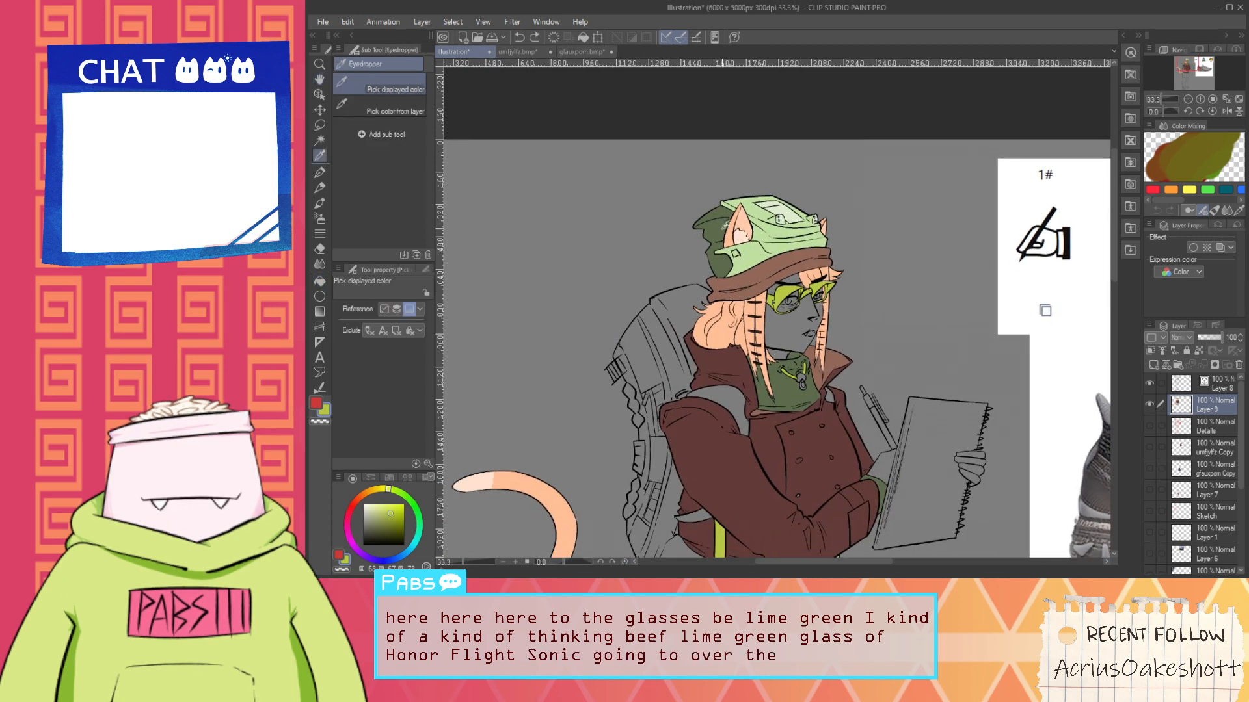
{"action": "key", "text": "g"}
{"action": "left_click", "coordinate": [778, 235]}
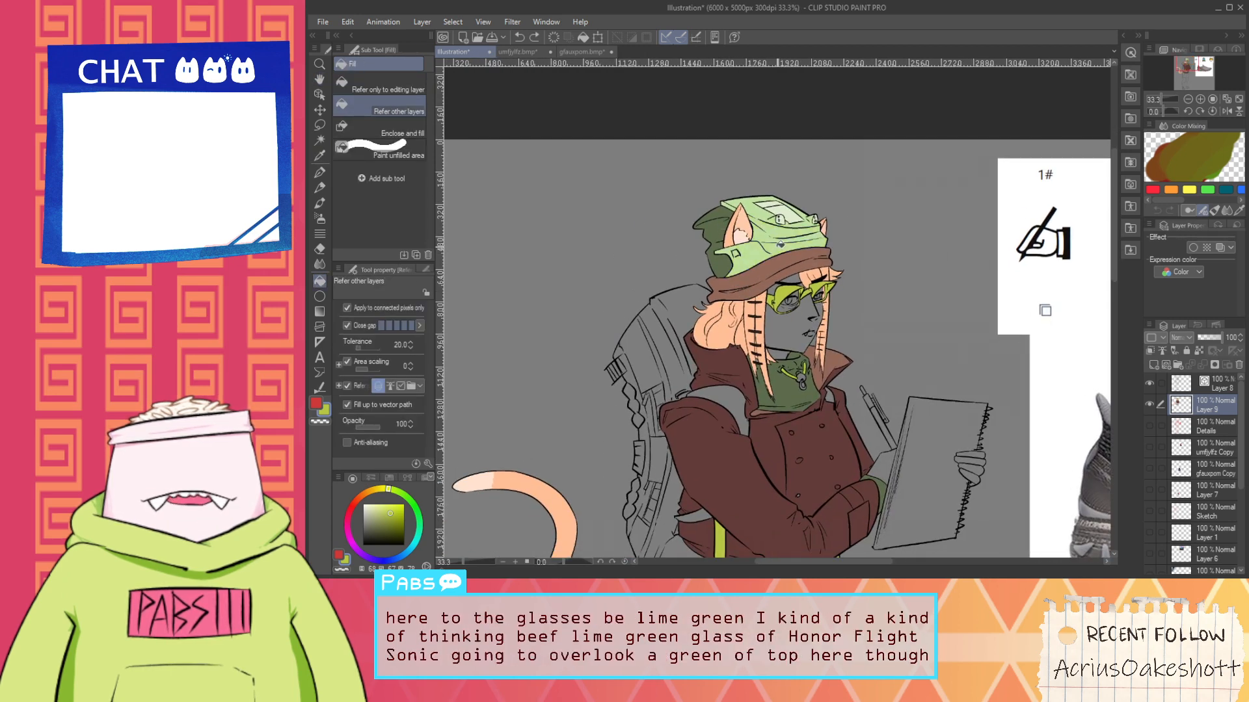
Fill the short strap behind the near elbow and the strips beside the belt buckle with the lime green
{"action": "key", "text": "h"}
{"action": "left_click_drag", "start_coordinate": [674, 405], "coordinate": [651, 344]}
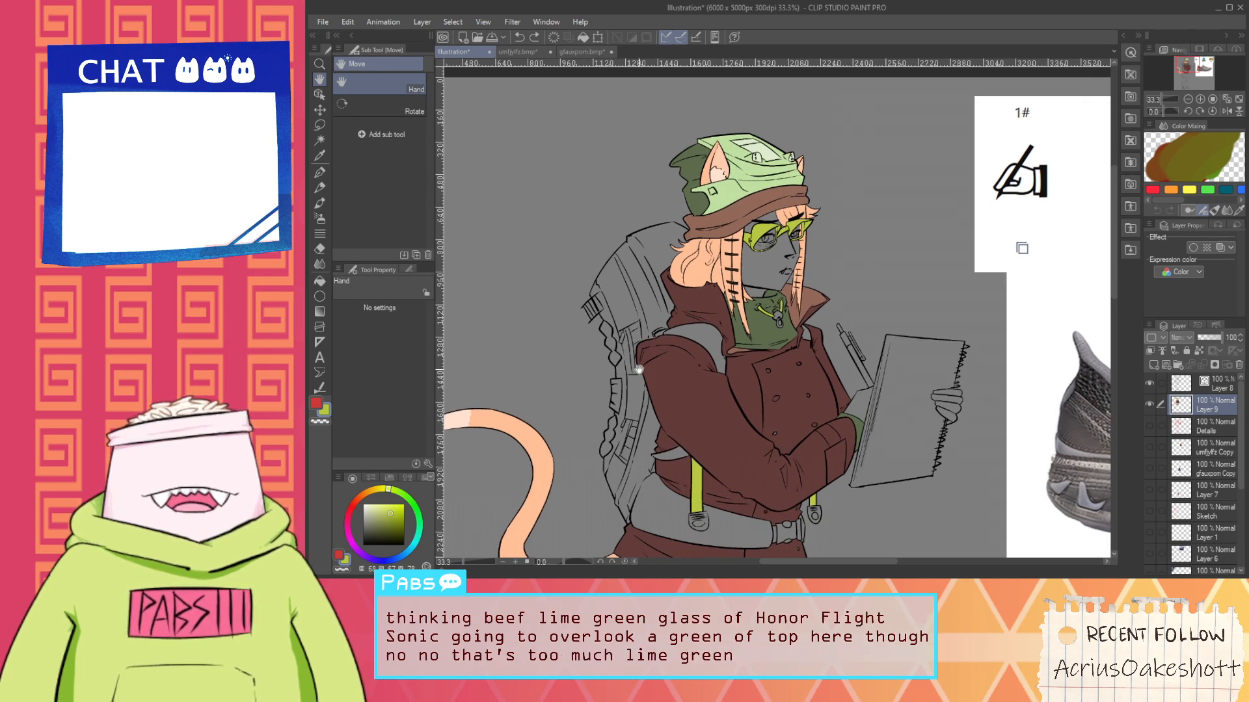
{"action": "key", "text": "g"}
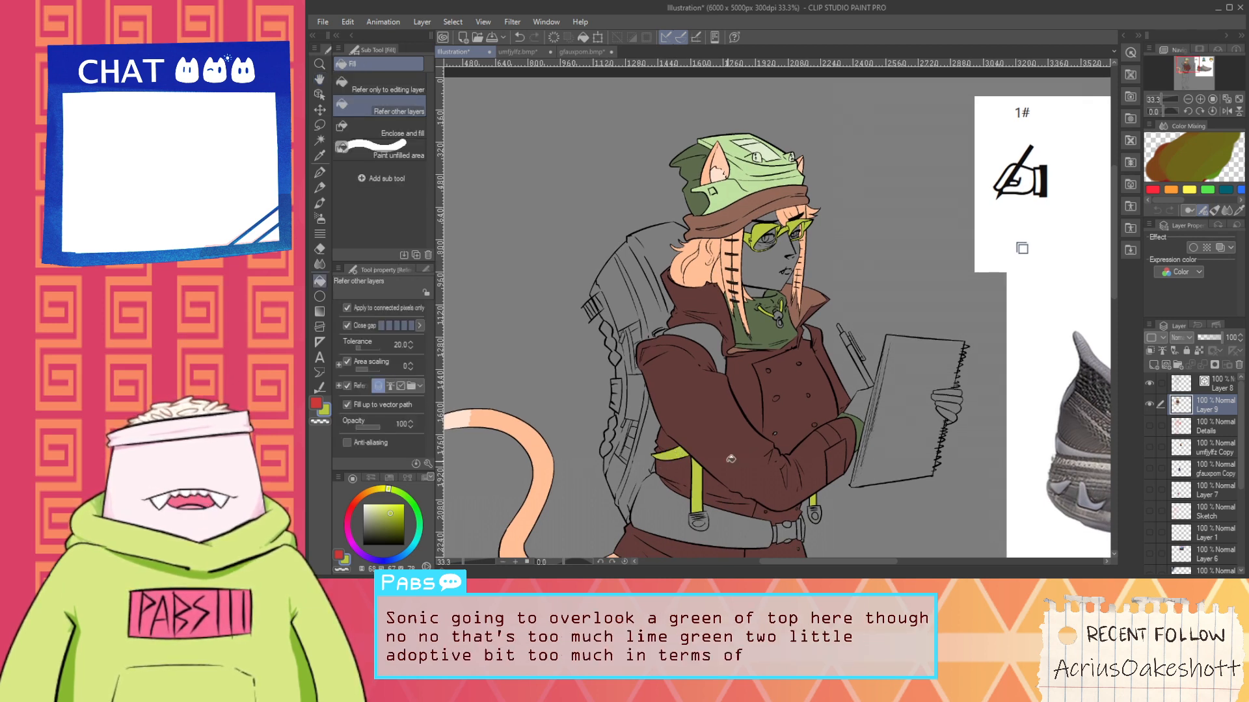
{"action": "scroll", "coordinate": [834, 444], "scroll_direction": "up", "scroll_amount": 4}
{"action": "scroll", "coordinate": [888, 421], "scroll_direction": "down", "scroll_amount": 8}
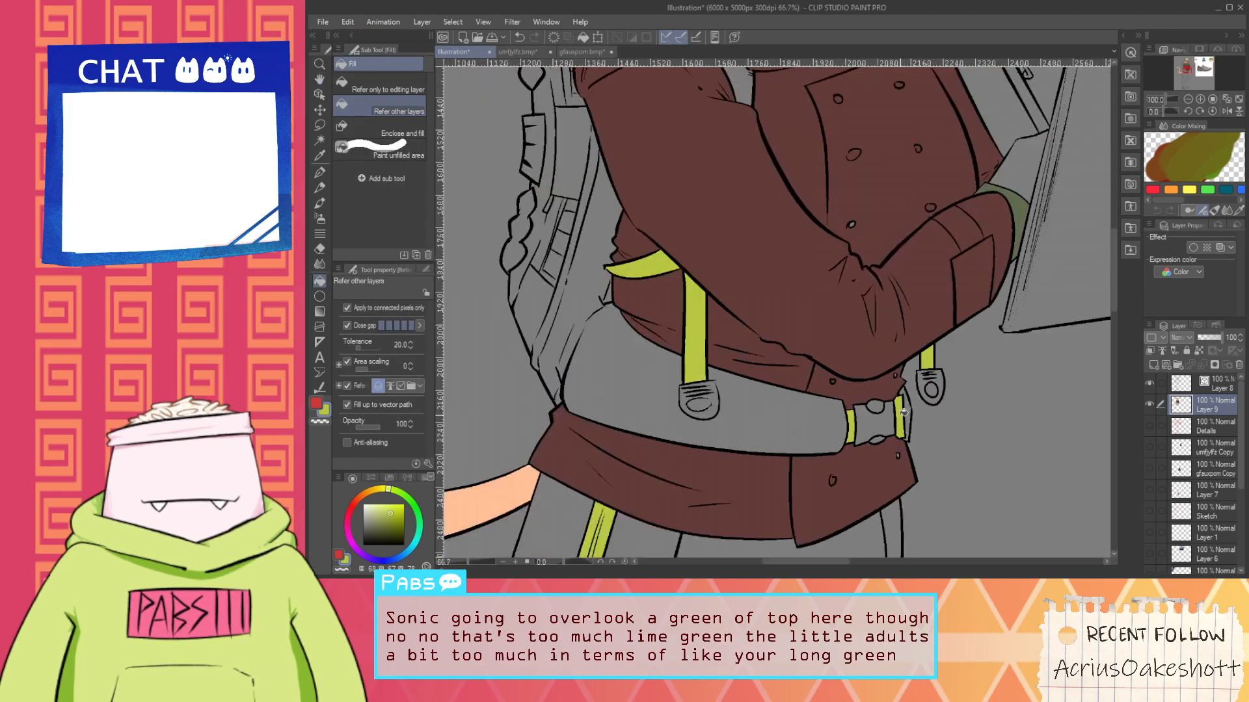
Fill the shoelaces on both boots with the lime green
{"action": "scroll", "coordinate": [788, 498], "scroll_direction": "up", "scroll_amount": 3}
{"action": "scroll", "coordinate": [788, 497], "scroll_direction": "up", "scroll_amount": 4}
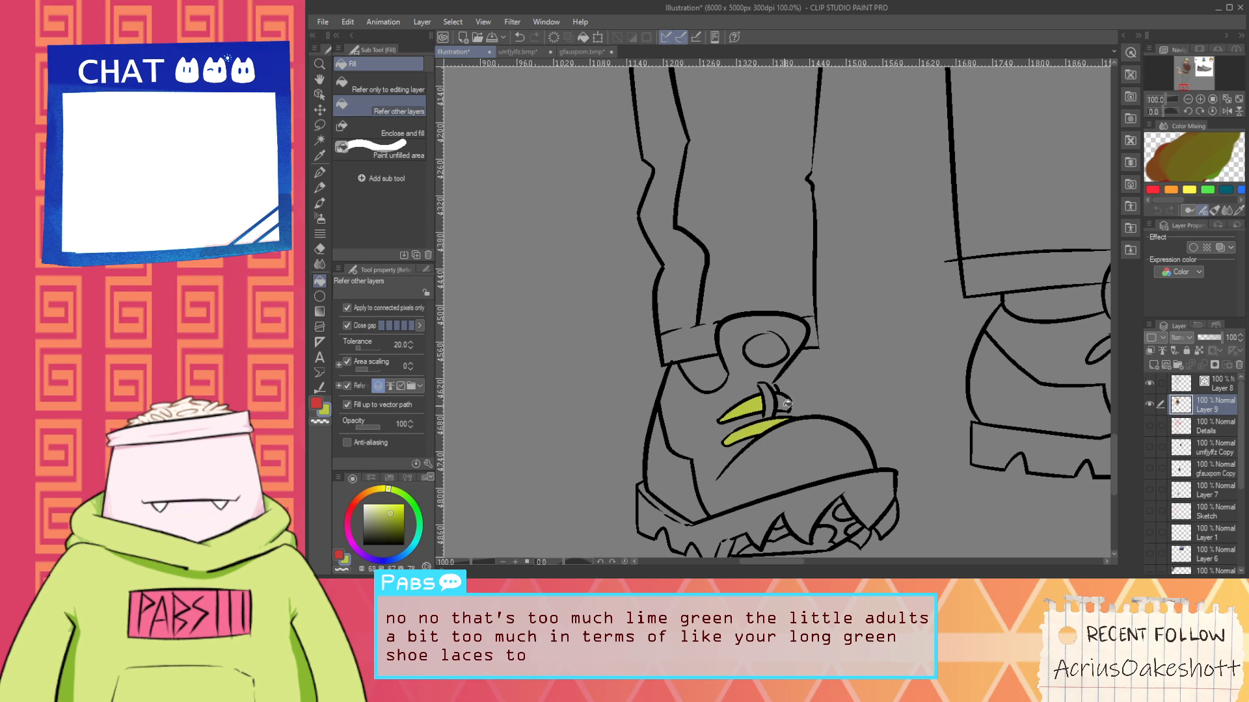
{"action": "left_click", "coordinate": [786, 404]}
{"action": "scroll", "coordinate": [862, 387], "scroll_direction": "down", "scroll_amount": 2}
{"action": "scroll", "coordinate": [973, 376], "scroll_direction": "up", "scroll_amount": 2}
{"action": "left_click", "coordinate": [979, 368]}
{"action": "left_click", "coordinate": [998, 378]}
{"action": "scroll", "coordinate": [972, 377], "scroll_direction": "down", "scroll_amount": 1}
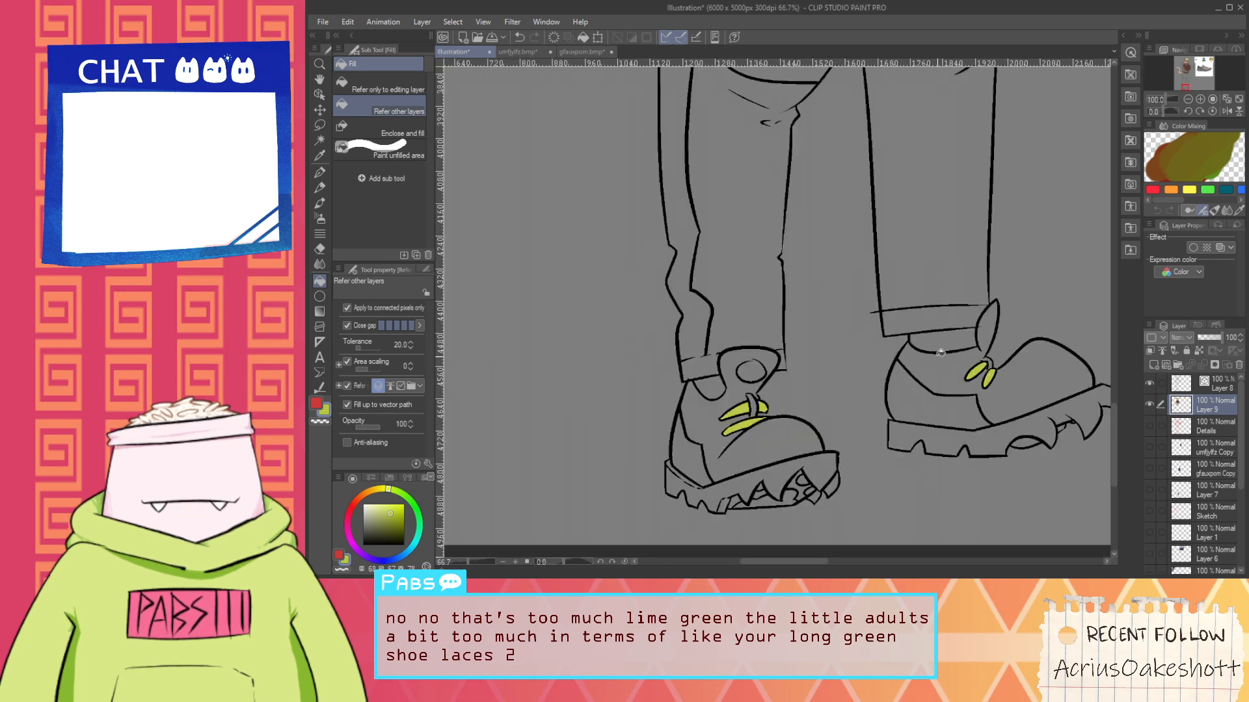
{"action": "left_click", "coordinate": [1197, 384]}
{"action": "key", "text": "e"}
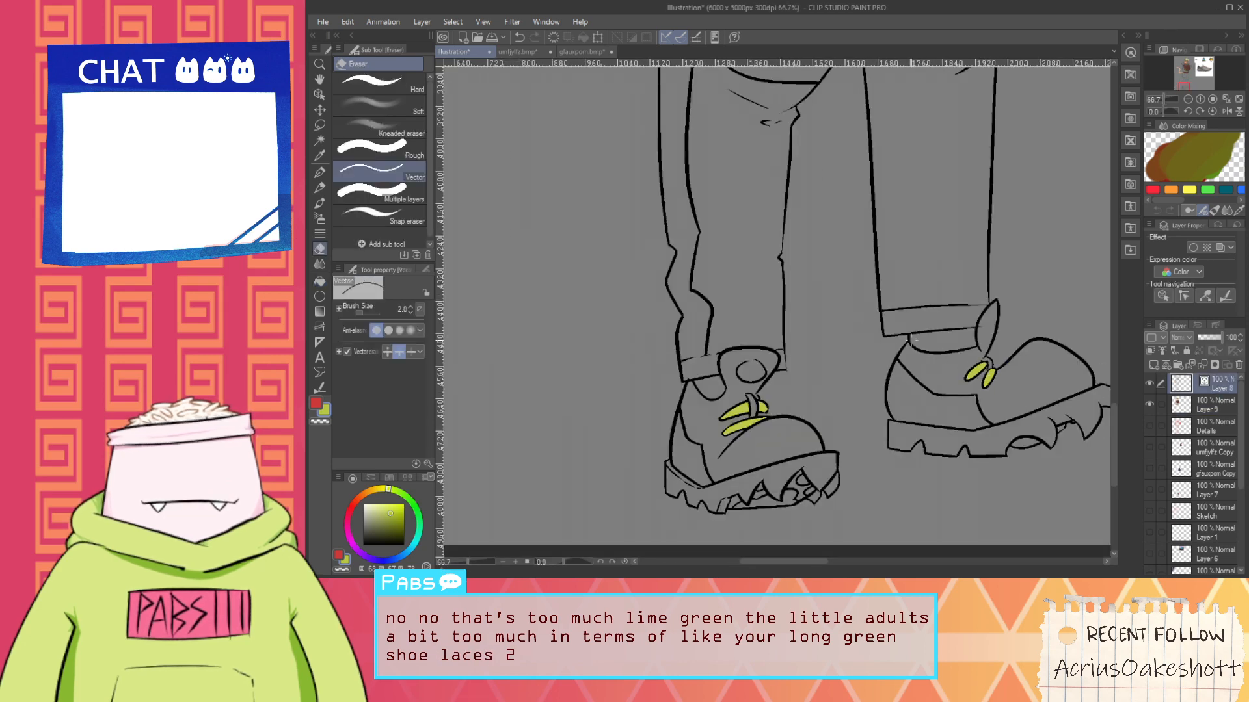
{"action": "left_click", "coordinate": [1174, 407]}
Set the drawing colour to near-black and fill the wavy cord and its rectangular piece along the backpack's outer edge
{"action": "scroll", "coordinate": [995, 345], "scroll_direction": "down", "scroll_amount": 2}
{"action": "key", "text": "space"}
{"action": "left_click_drag", "start_coordinate": [809, 265], "coordinate": [659, 546]}
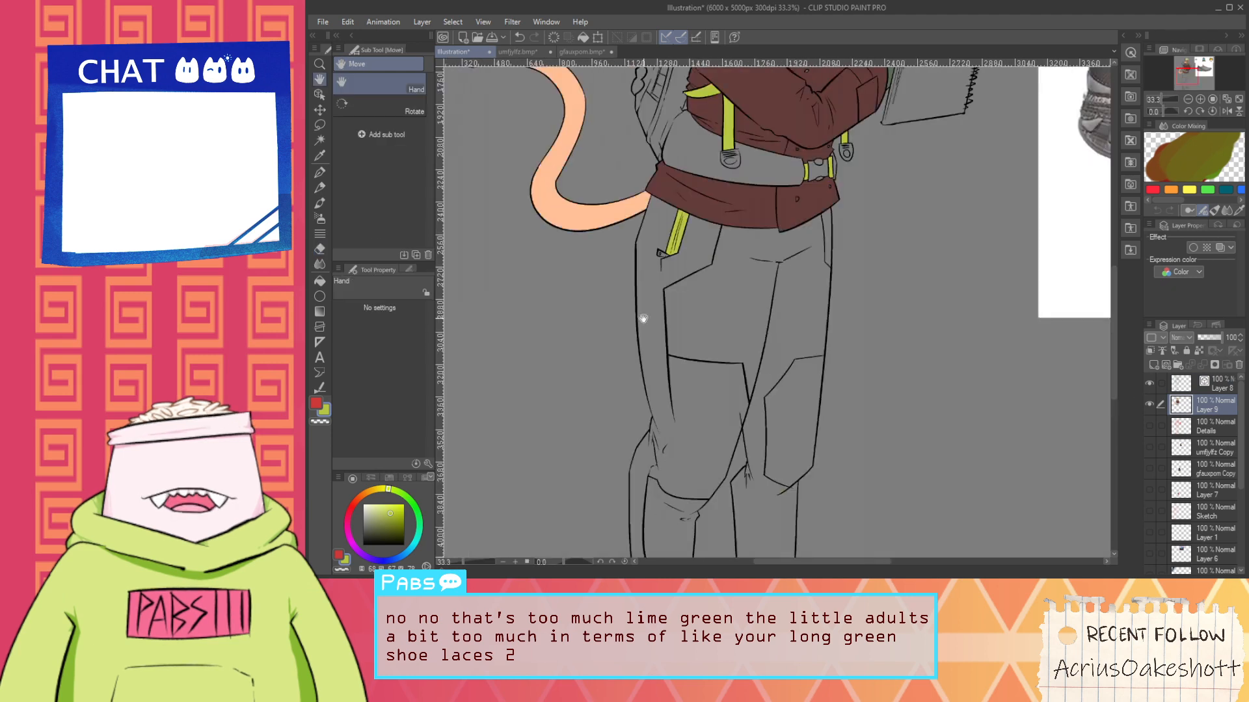
{"action": "left_click_drag", "start_coordinate": [657, 151], "coordinate": [682, 404]}
{"action": "scroll", "coordinate": [692, 356], "scroll_direction": "up", "scroll_amount": 3}
{"action": "scroll", "coordinate": [672, 326], "scroll_direction": "down", "scroll_amount": 2}
{"action": "key", "text": "space"}
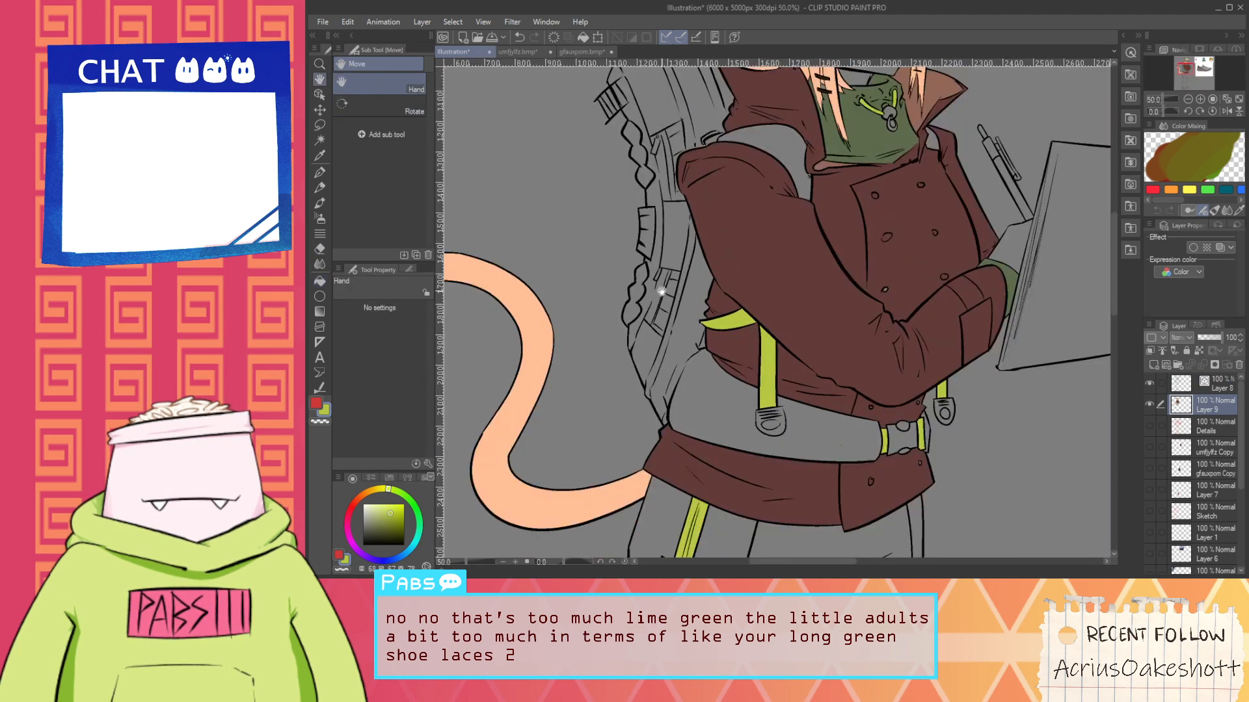
{"action": "left_click_drag", "start_coordinate": [664, 268], "coordinate": [703, 380]}
{"action": "scroll", "coordinate": [658, 386], "scroll_direction": "down", "scroll_amount": 1}
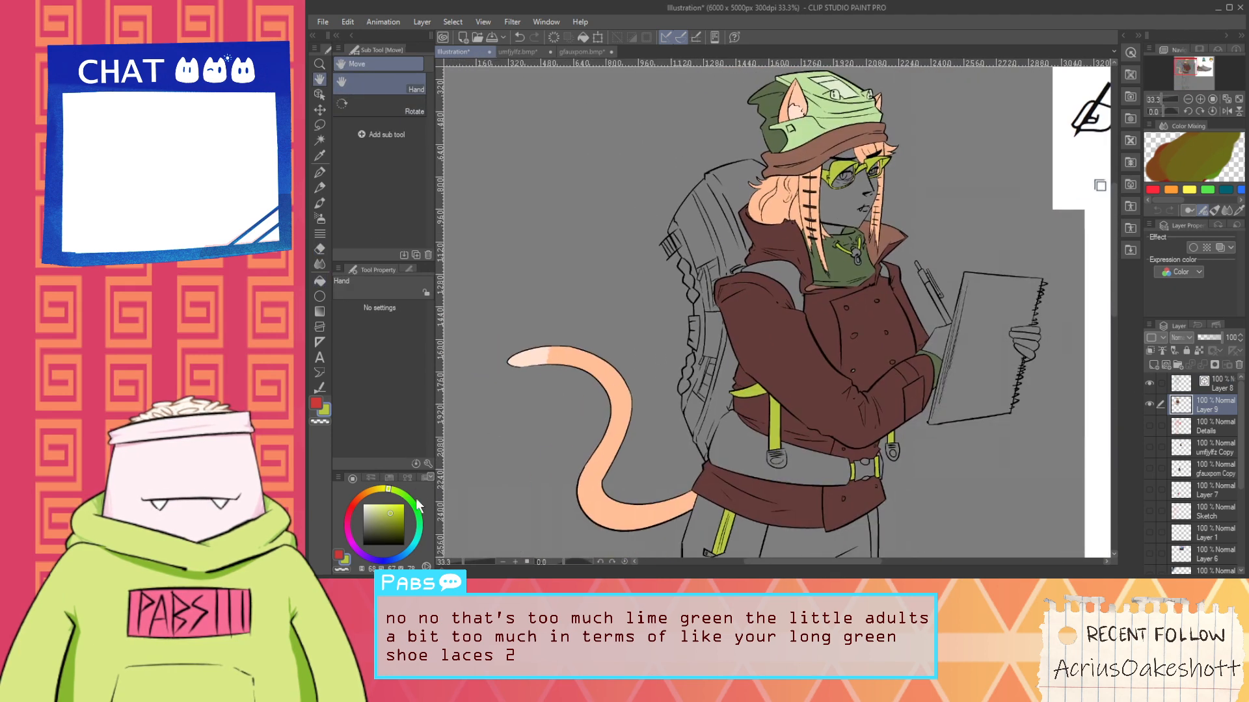
{"action": "key", "text": "g"}
{"action": "scroll", "coordinate": [686, 386], "scroll_direction": "up", "scroll_amount": 1}
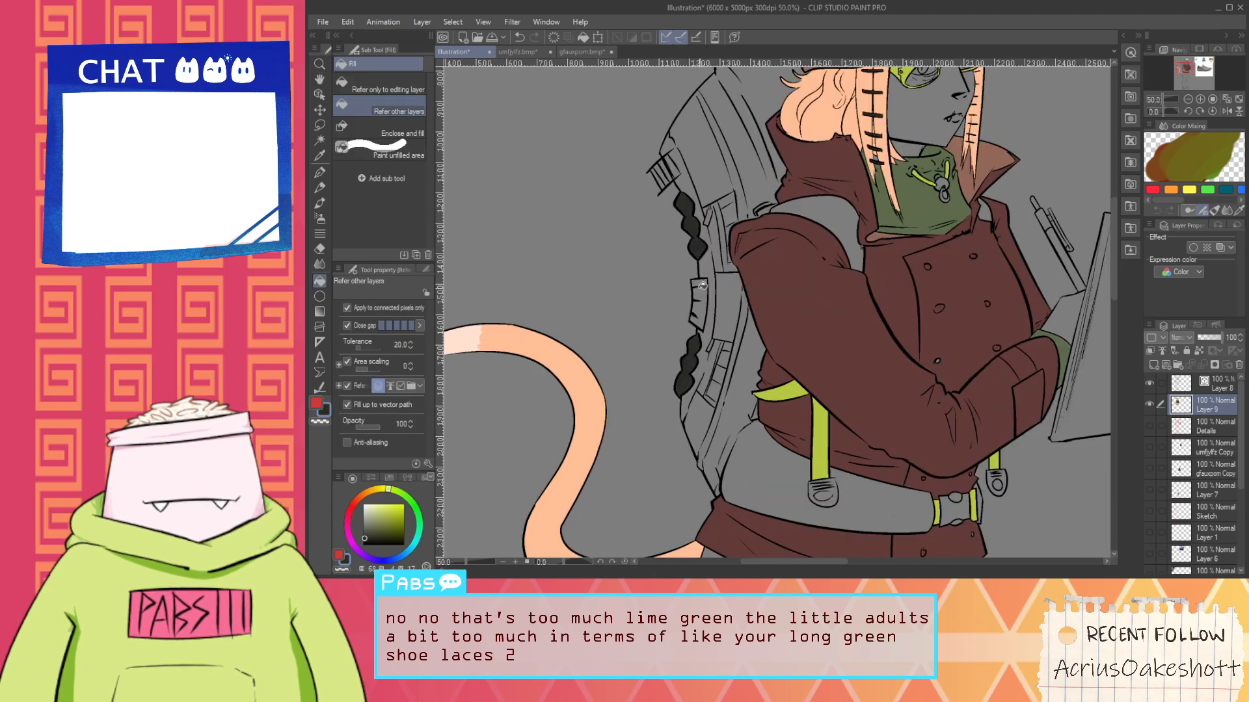
{"action": "scroll", "coordinate": [702, 284], "scroll_direction": "up", "scroll_amount": 1}
{"action": "scroll", "coordinate": [695, 322], "scroll_direction": "down", "scroll_amount": 1}
{"action": "key", "text": "h"}
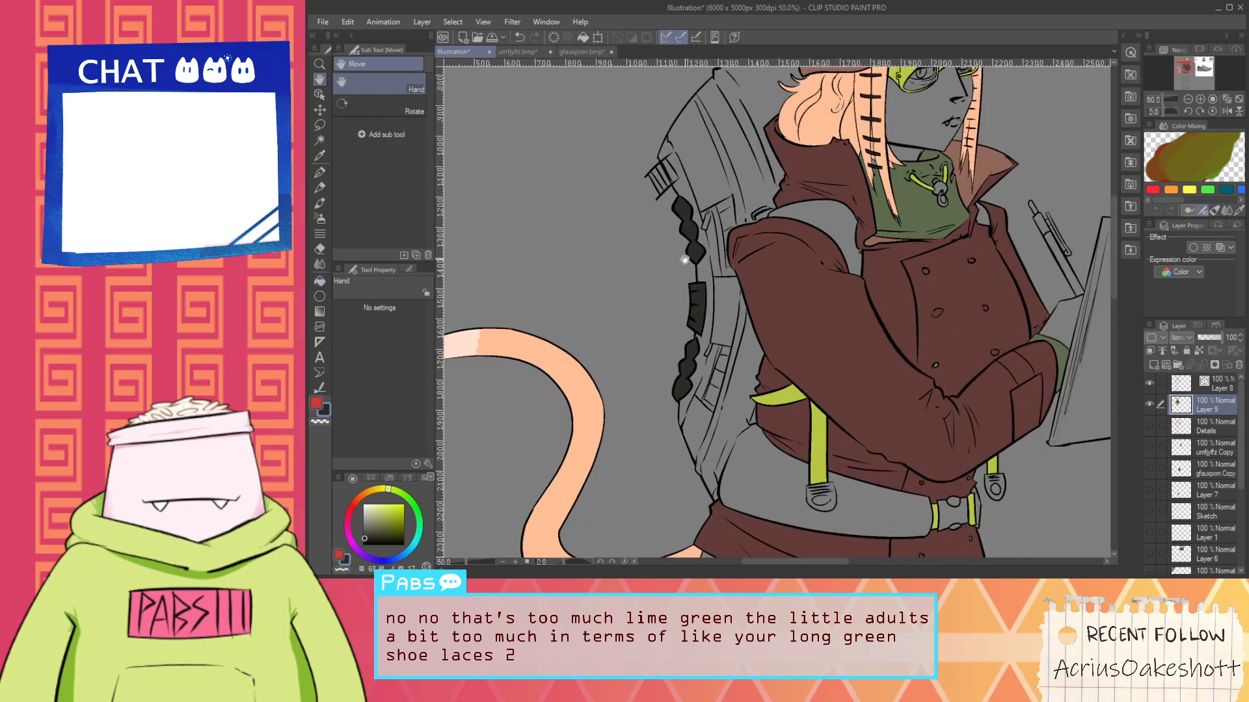
{"action": "scroll", "coordinate": [635, 376], "scroll_direction": "down", "scroll_amount": 1}
{"action": "left_click_drag", "start_coordinate": [681, 400], "coordinate": [686, 379]}
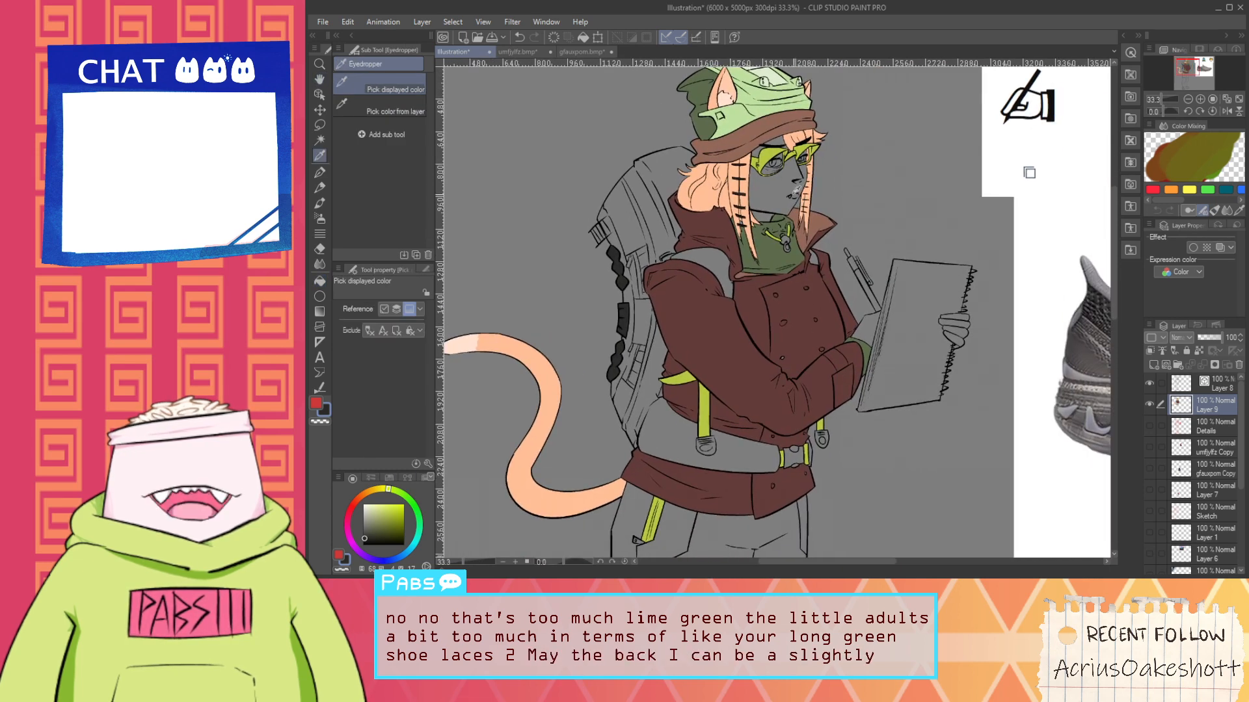
Try the hat's light green on the clip at the end of the near backpack strap
{"action": "key", "text": "g"}
{"action": "scroll", "coordinate": [717, 454], "scroll_direction": "up", "scroll_amount": 1}
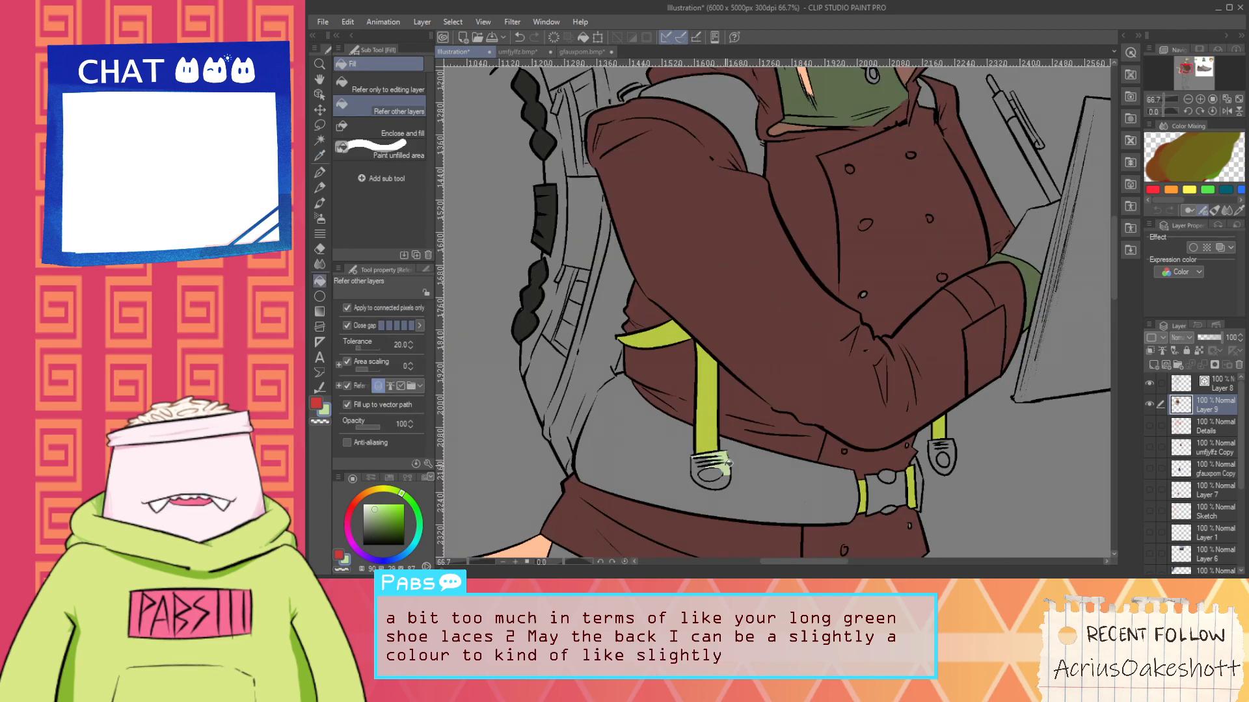
{"action": "scroll", "coordinate": [685, 473], "scroll_direction": "up", "scroll_amount": 1}
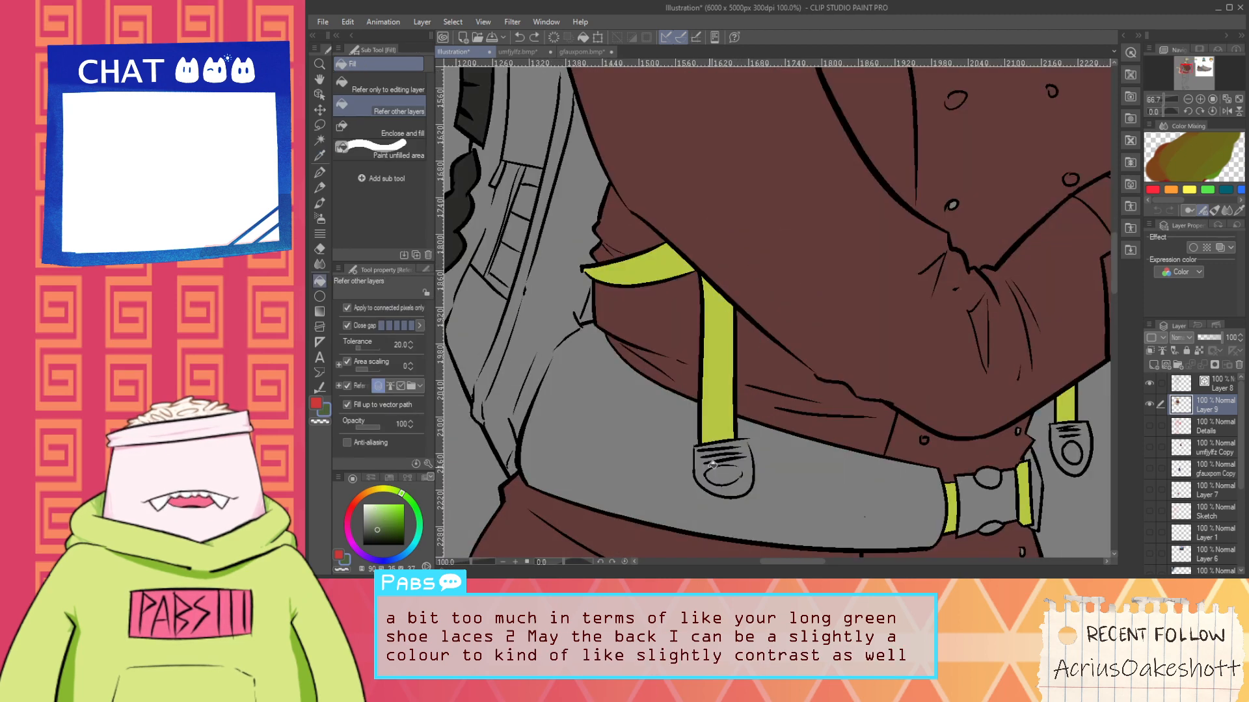
Pick the backpack cord's near-black and fill both strap-end clips and the belt buckle with it
{"action": "left_click", "coordinate": [459, 240], "text": "alt"}
{"action": "mouse_move", "coordinate": [728, 454]}
{"action": "left_mouse_down"}
{"action": "mouse_move", "coordinate": [708, 484]}
{"action": "mouse_move", "coordinate": [743, 495]}
{"action": "mouse_move", "coordinate": [749, 459]}
{"action": "mouse_move", "coordinate": [728, 445]}
{"action": "mouse_move", "coordinate": [702, 466]}
{"action": "left_mouse_up"}
{"action": "key", "text": "ctrl+z"}
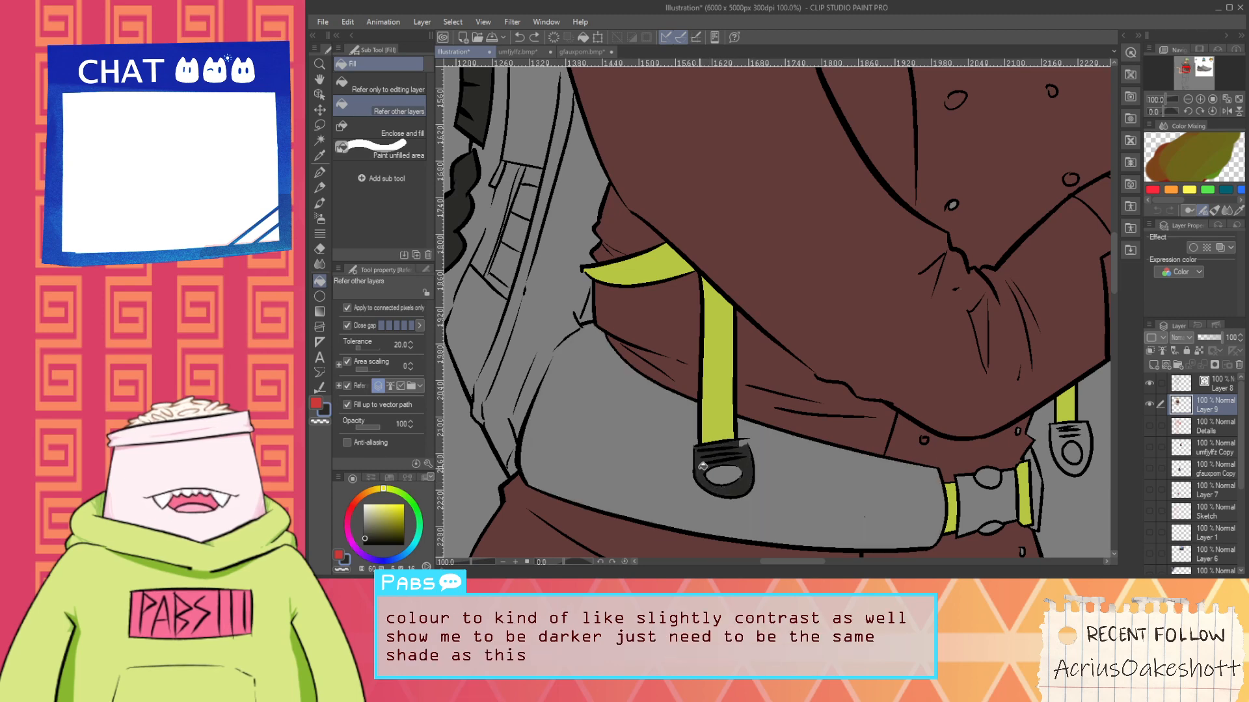
{"action": "scroll", "coordinate": [744, 446], "scroll_direction": "up", "scroll_amount": 1}
{"action": "scroll", "coordinate": [745, 443], "scroll_direction": "down", "scroll_amount": 3}
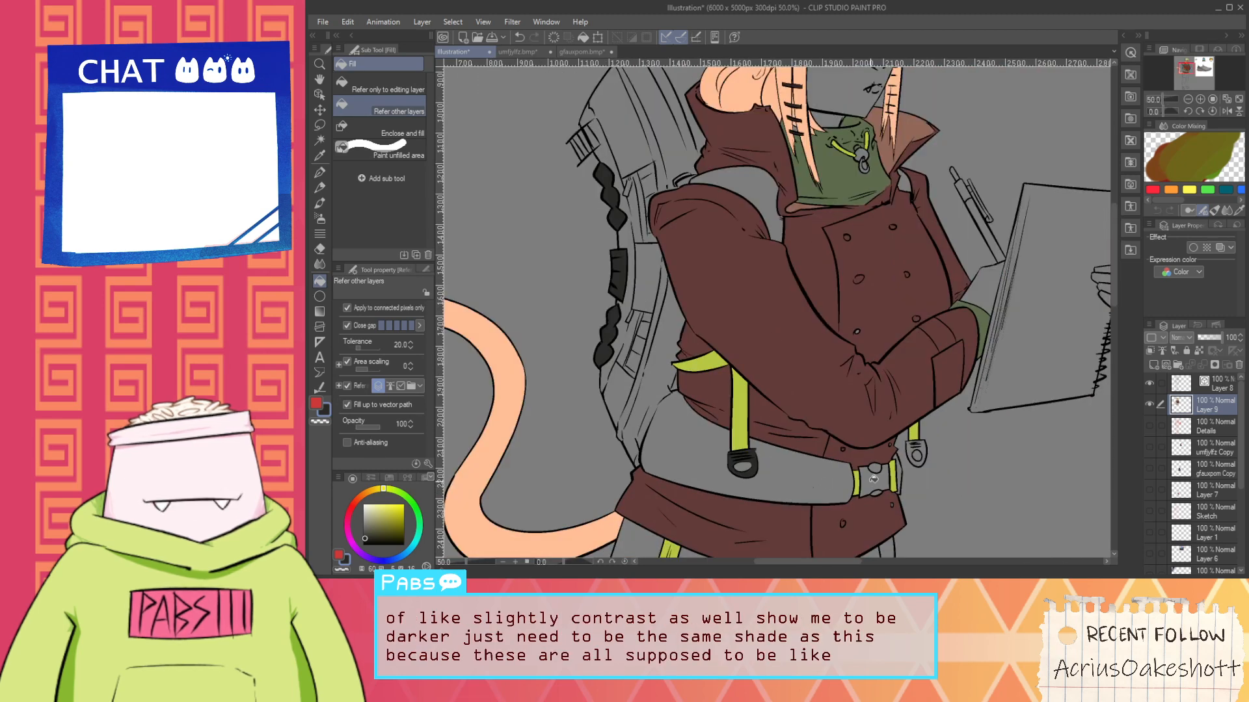
{"action": "scroll", "coordinate": [889, 474], "scroll_direction": "up", "scroll_amount": 2}
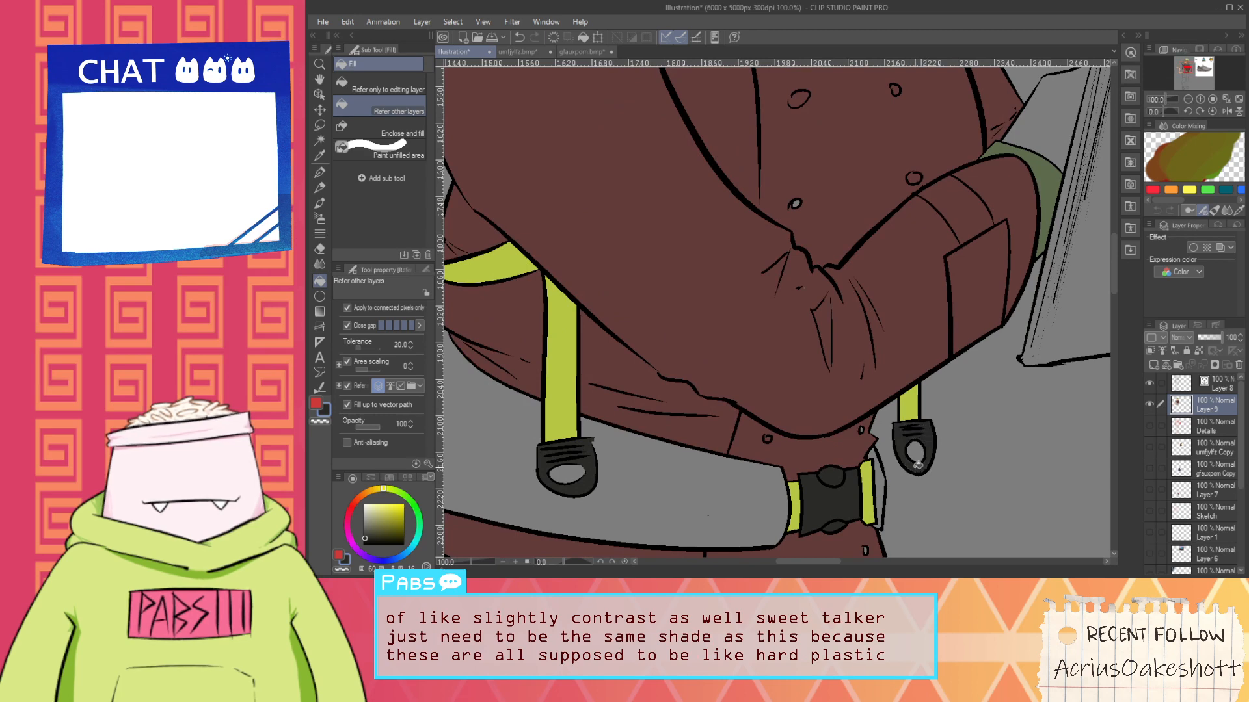
{"action": "scroll", "coordinate": [917, 464], "scroll_direction": "down", "scroll_amount": 3}
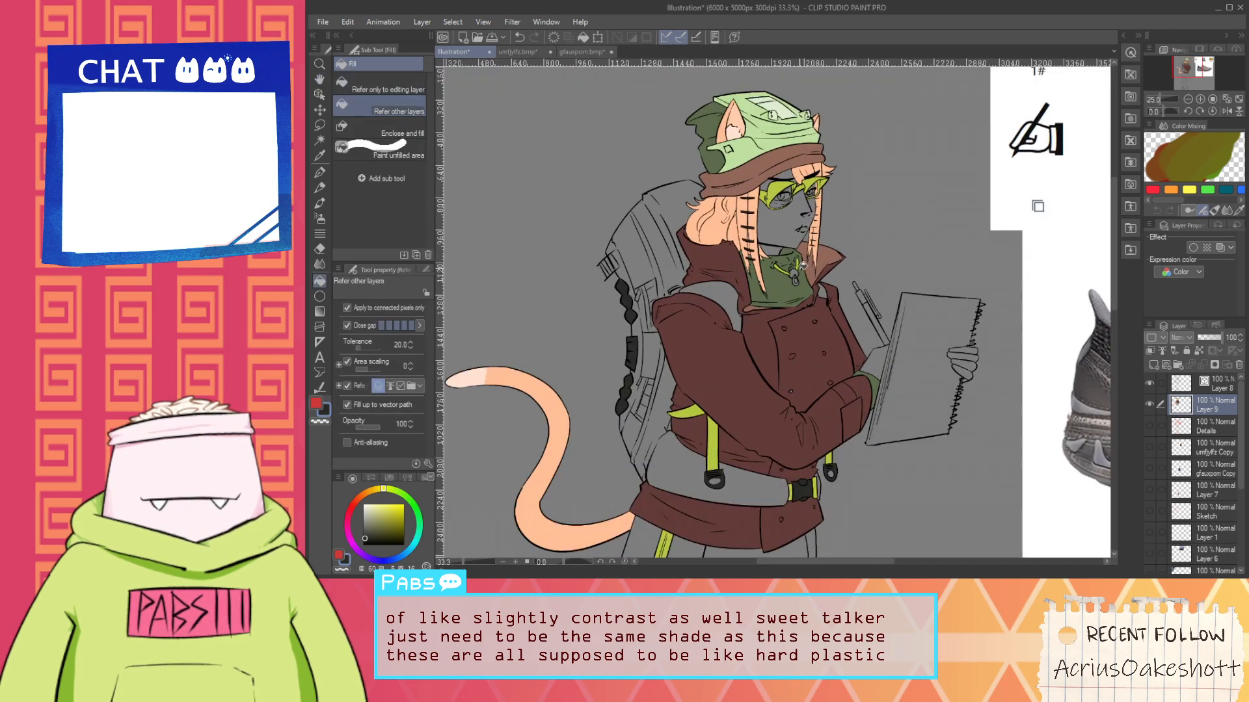
Pick the neckpiece's green and fill the opening of the ring hanging from the drawstring toggle
{"action": "scroll", "coordinate": [803, 265], "scroll_direction": "up", "scroll_amount": 5}
{"action": "scroll", "coordinate": [786, 267], "scroll_direction": "down", "scroll_amount": 3}
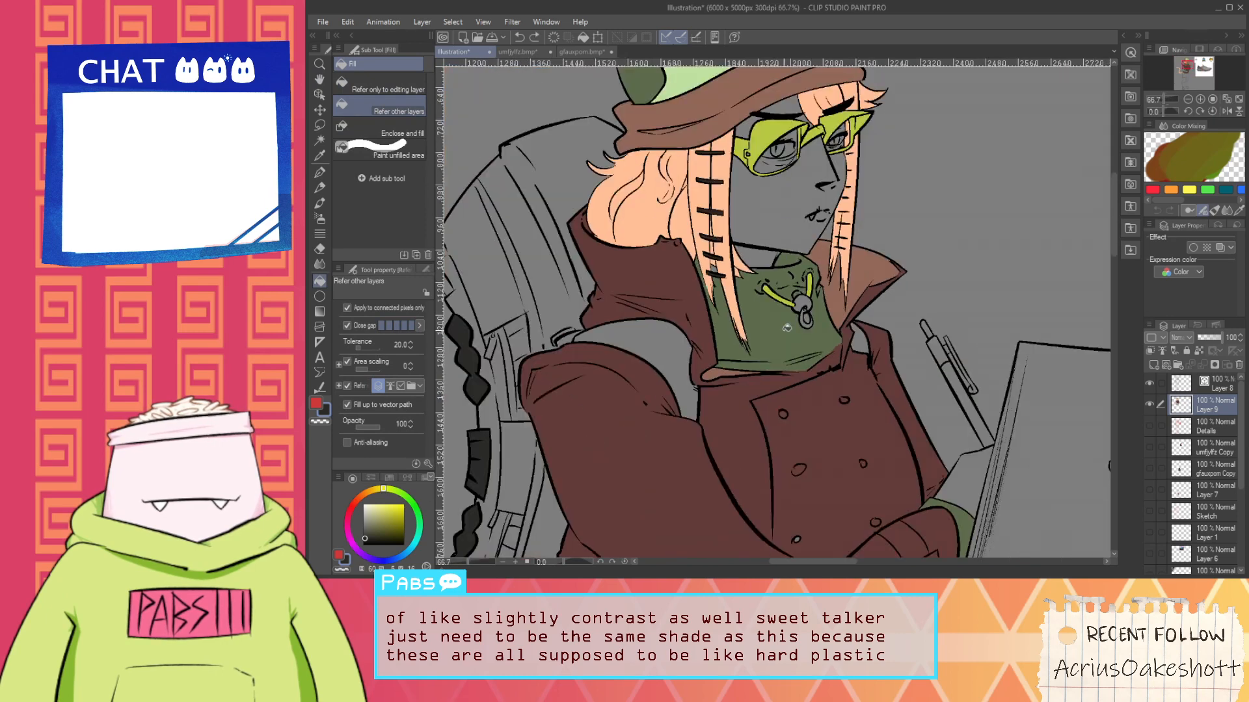
{"action": "left_click", "coordinate": [787, 327], "text": "alt"}
{"action": "scroll", "coordinate": [806, 320], "scroll_direction": "up", "scroll_amount": 2}
{"action": "left_click", "coordinate": [802, 321]}
{"action": "scroll", "coordinate": [795, 284], "scroll_direction": "down", "scroll_amount": 1}
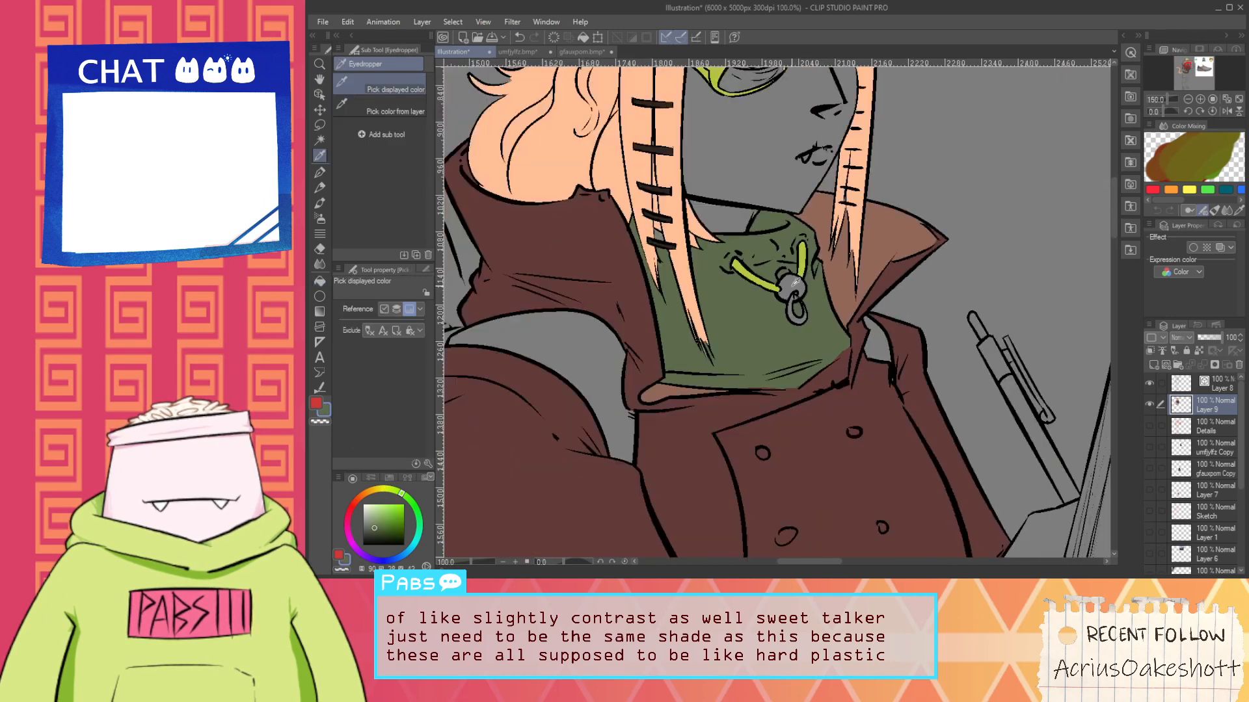
Pick the backpack cord's near-black and fill the bars across the near hair lock and the drawstring toggle's body
{"action": "scroll", "coordinate": [794, 283], "scroll_direction": "down", "scroll_amount": 2}
{"action": "left_click", "coordinate": [552, 423], "text": "alt"}
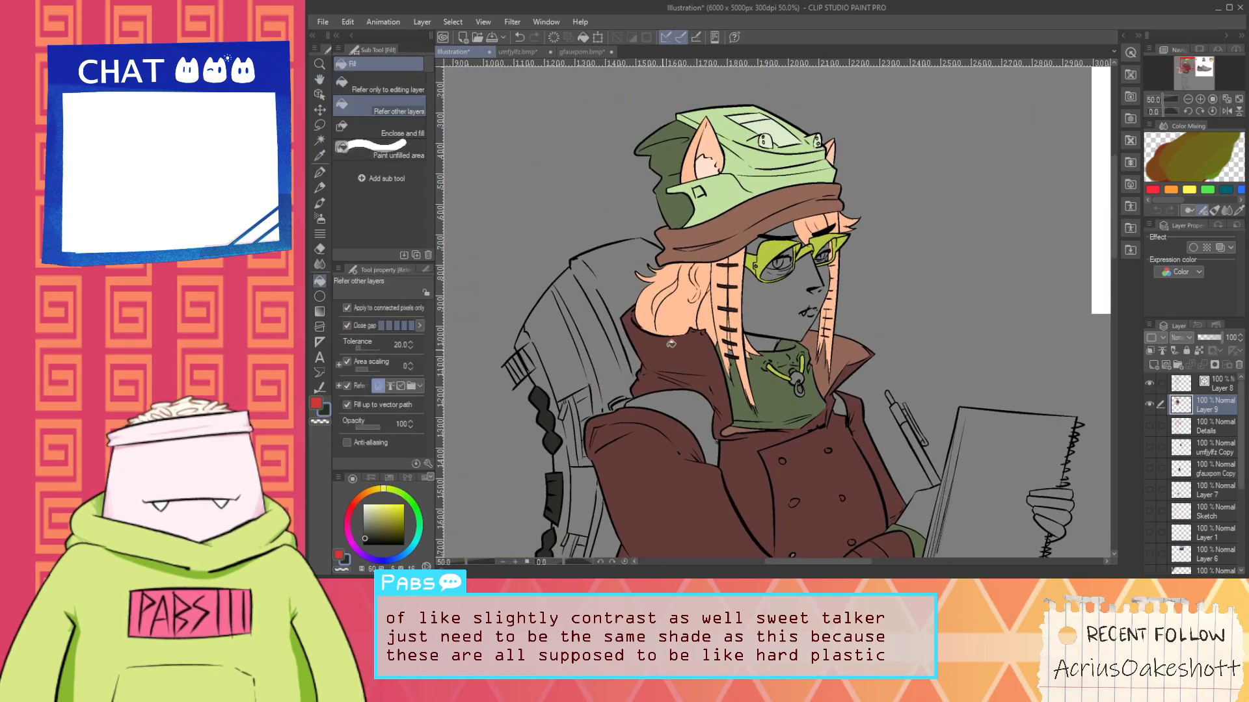
{"action": "scroll", "coordinate": [726, 301], "scroll_direction": "up", "scroll_amount": 4}
{"action": "left_click", "coordinate": [746, 158]}
{"action": "key", "text": "ctrl+z"}
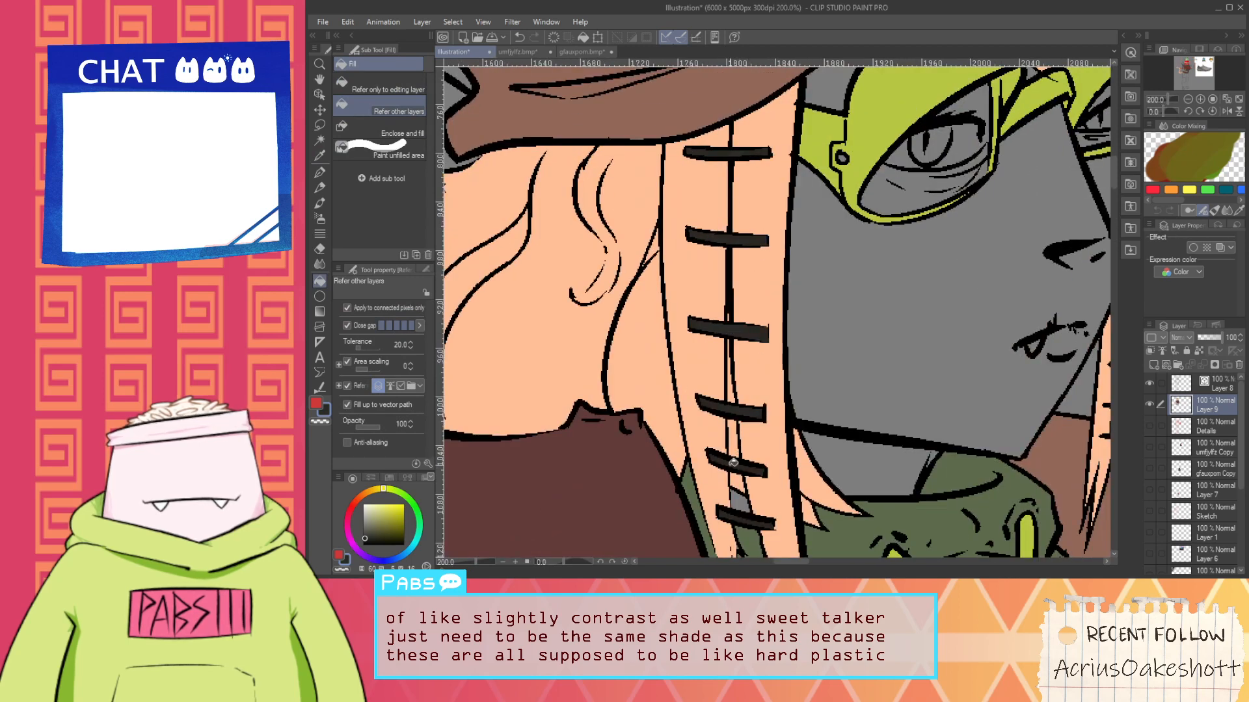
{"action": "left_click_drag", "start_coordinate": [749, 514], "coordinate": [633, 317]}
{"action": "left_click", "coordinate": [878, 405]}
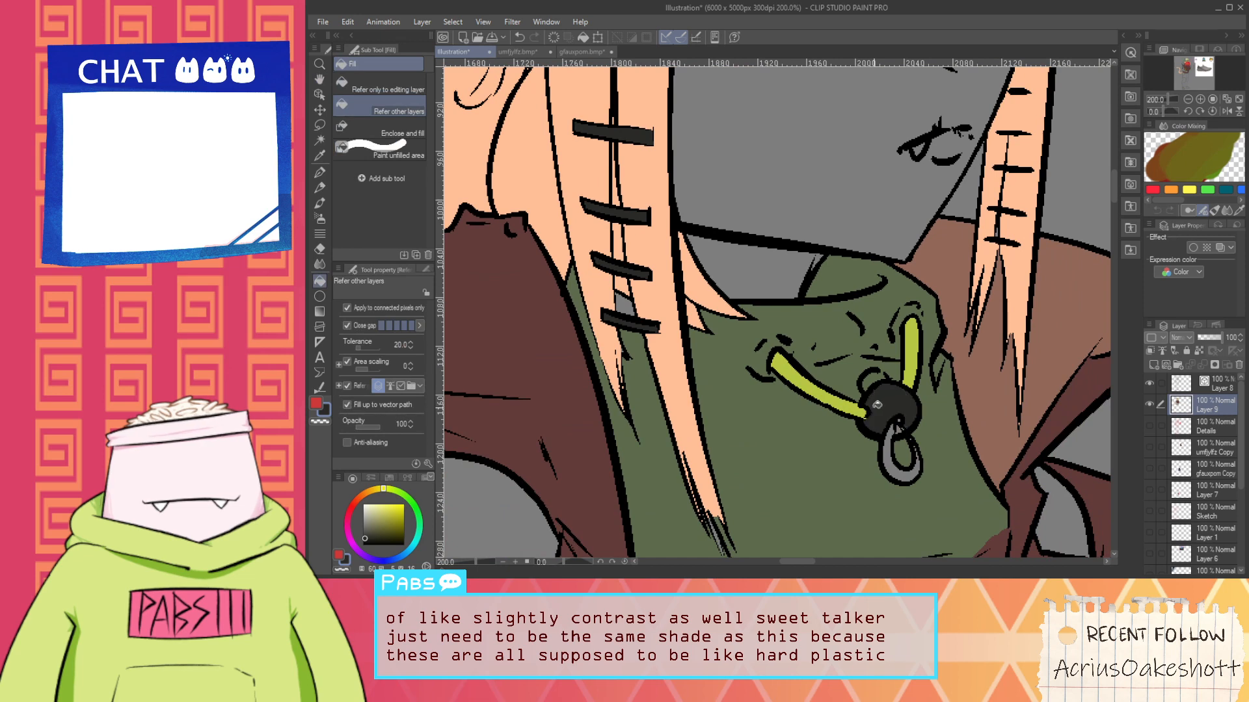
Fill the small knob on top of the drawstring toggle with the toggle's near-black
{"action": "left_click", "coordinate": [879, 389]}
{"action": "key", "text": "ctrl+z"}
{"action": "key", "text": "p"}
{"action": "key", "text": "g"}
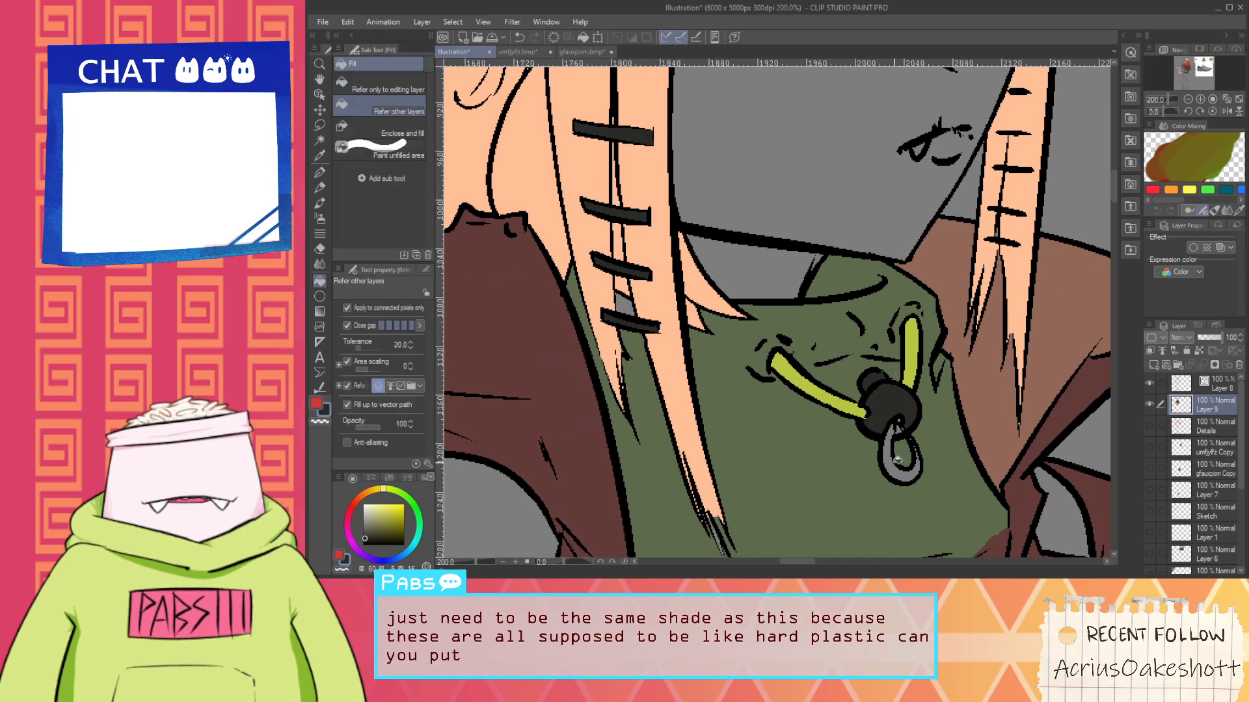
{"action": "left_click", "coordinate": [888, 435]}
{"action": "key", "text": "ctrl+z"}
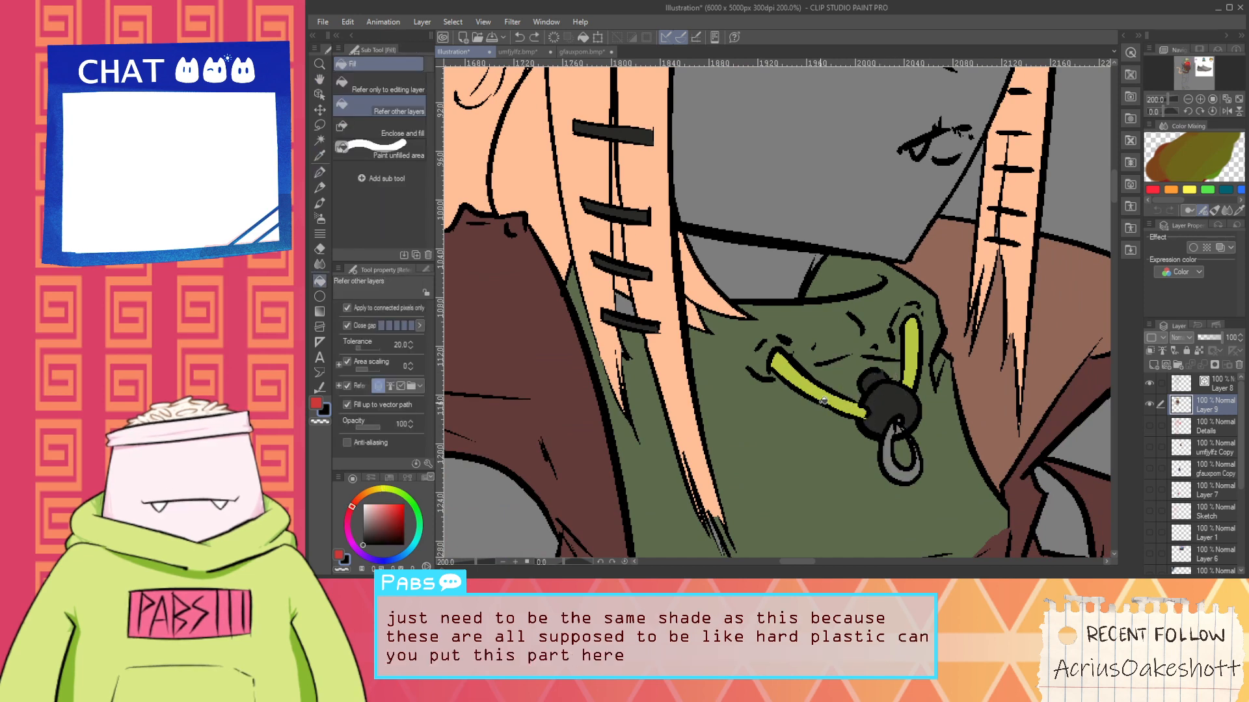
Pick the drawstring's lime green and fill the ring hanging from the toggle with it
{"action": "key", "text": "i"}
{"action": "left_click", "coordinate": [831, 395]}
{"action": "key", "text": "g"}
{"action": "left_click", "coordinate": [901, 464]}
Fill the leftover gap between the near hair lock's strands with the neckpiece's green
{"action": "left_click", "coordinate": [900, 426], "text": "alt"}
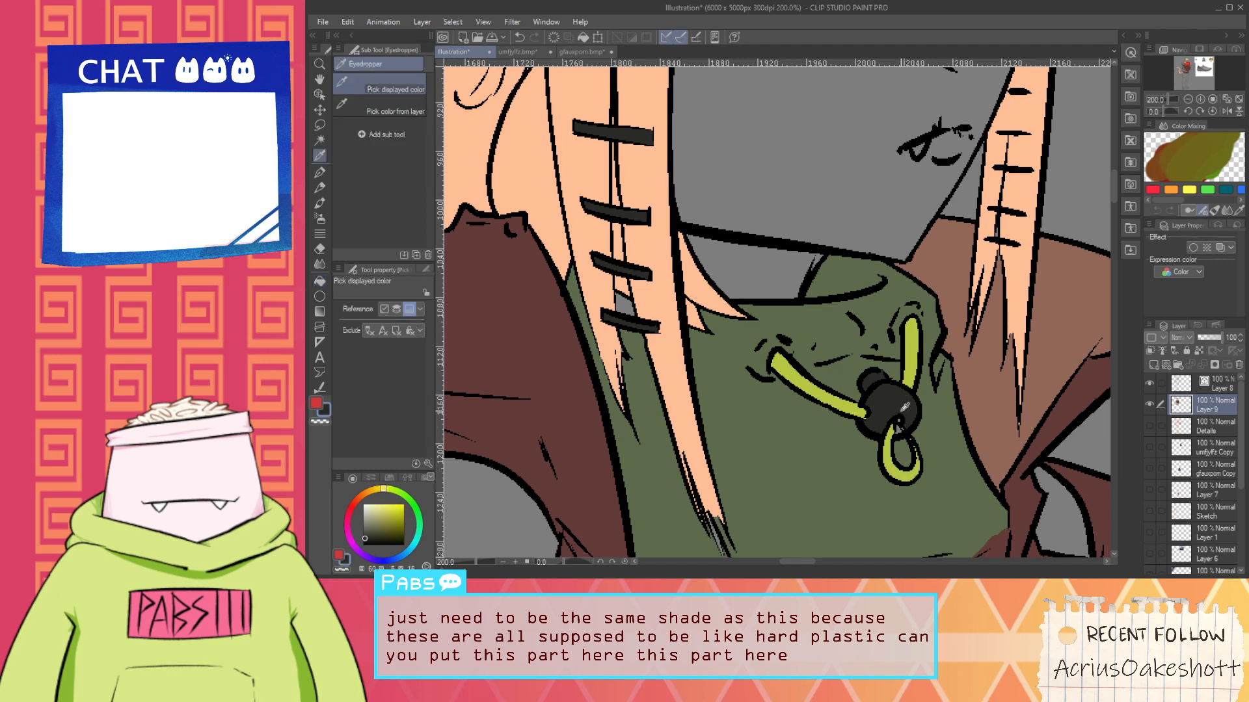
{"action": "key", "text": "p"}
{"action": "key", "text": "g"}
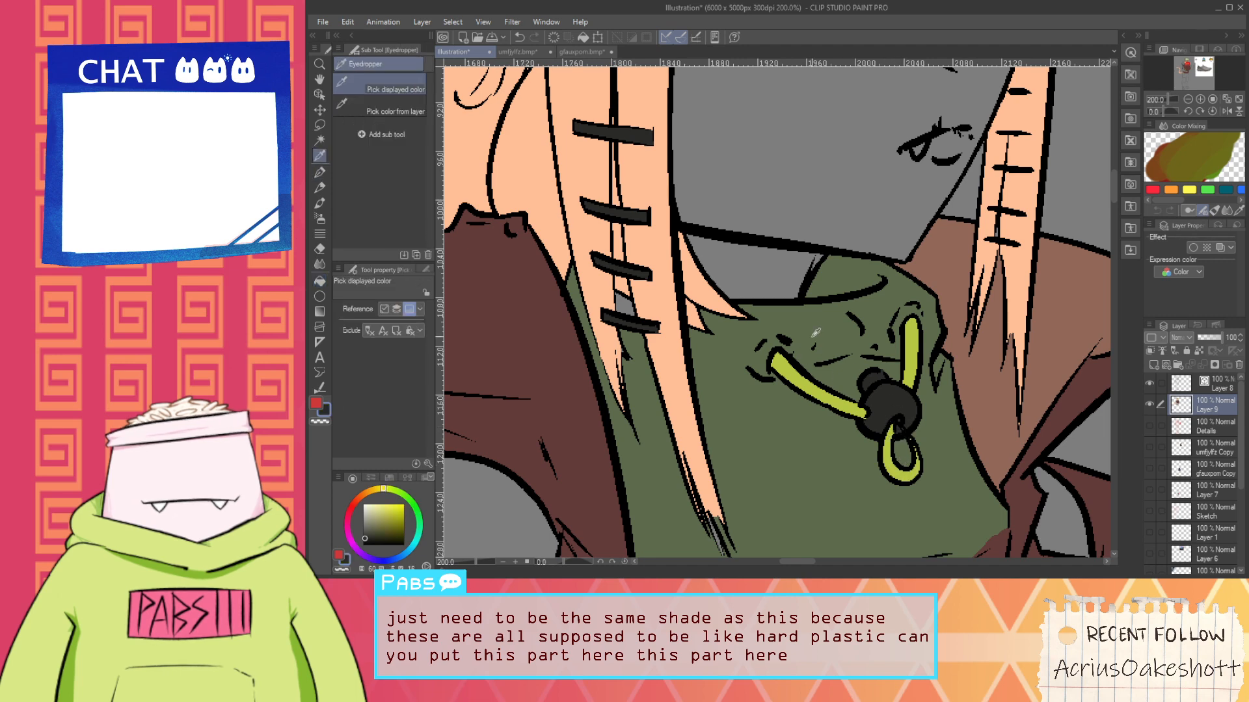
{"action": "scroll", "coordinate": [626, 347], "scroll_direction": "down", "scroll_amount": 2}
{"action": "key", "text": "p"}
{"action": "scroll", "coordinate": [626, 347], "scroll_direction": "up", "scroll_amount": 4}
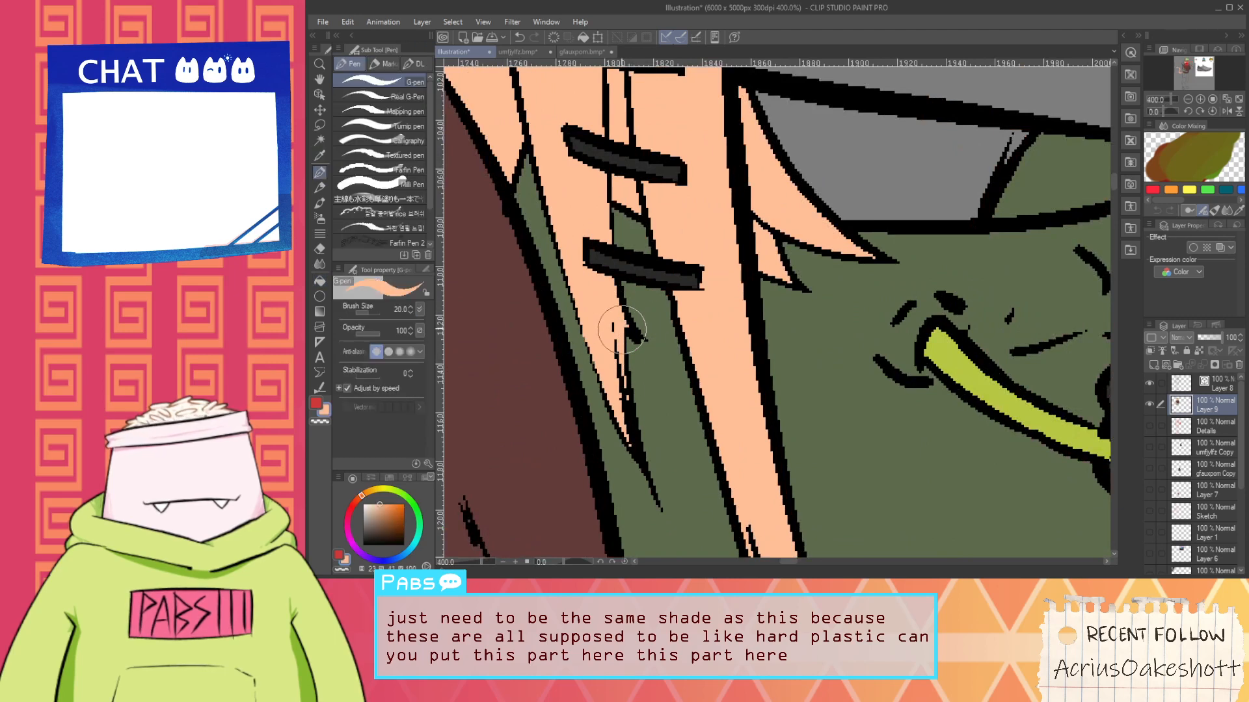
{"action": "scroll", "coordinate": [638, 365], "scroll_direction": "down", "scroll_amount": 7}
Sample the coat's brown, the hat's green and the hair's peach to compare their positions on the colour wheel
{"action": "key", "text": "h"}
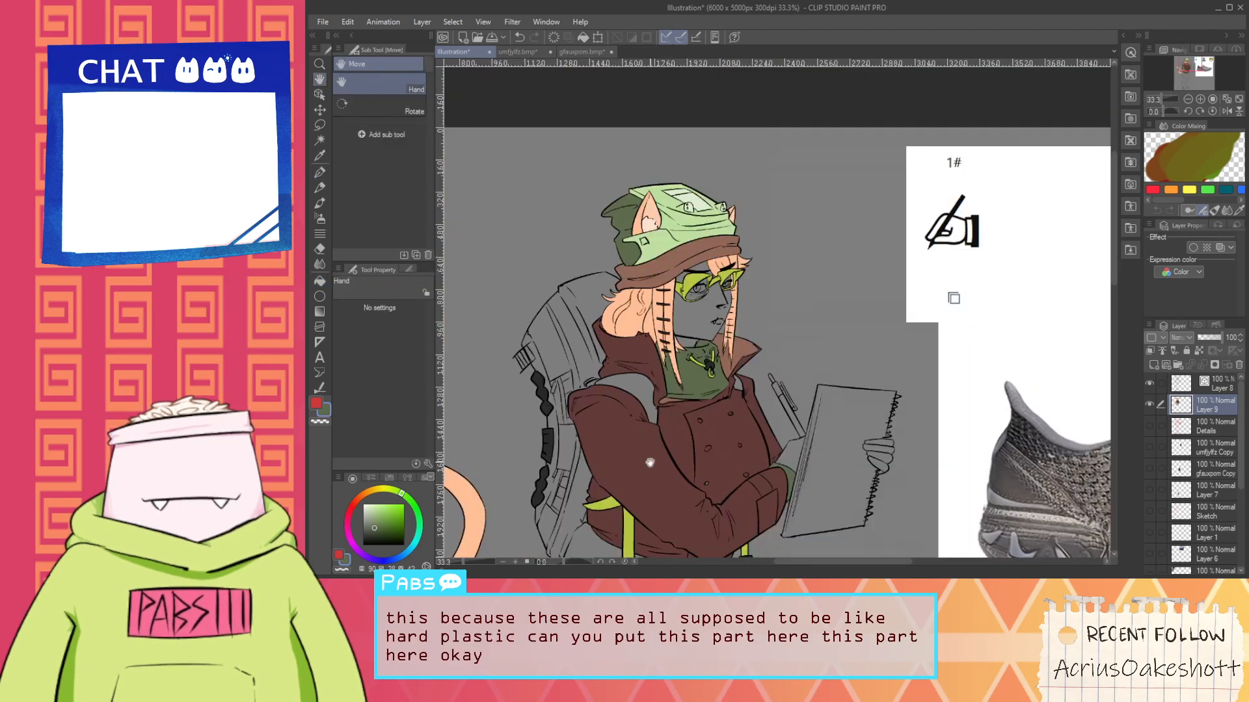
{"action": "left_click_drag", "start_coordinate": [649, 462], "coordinate": [725, 400]}
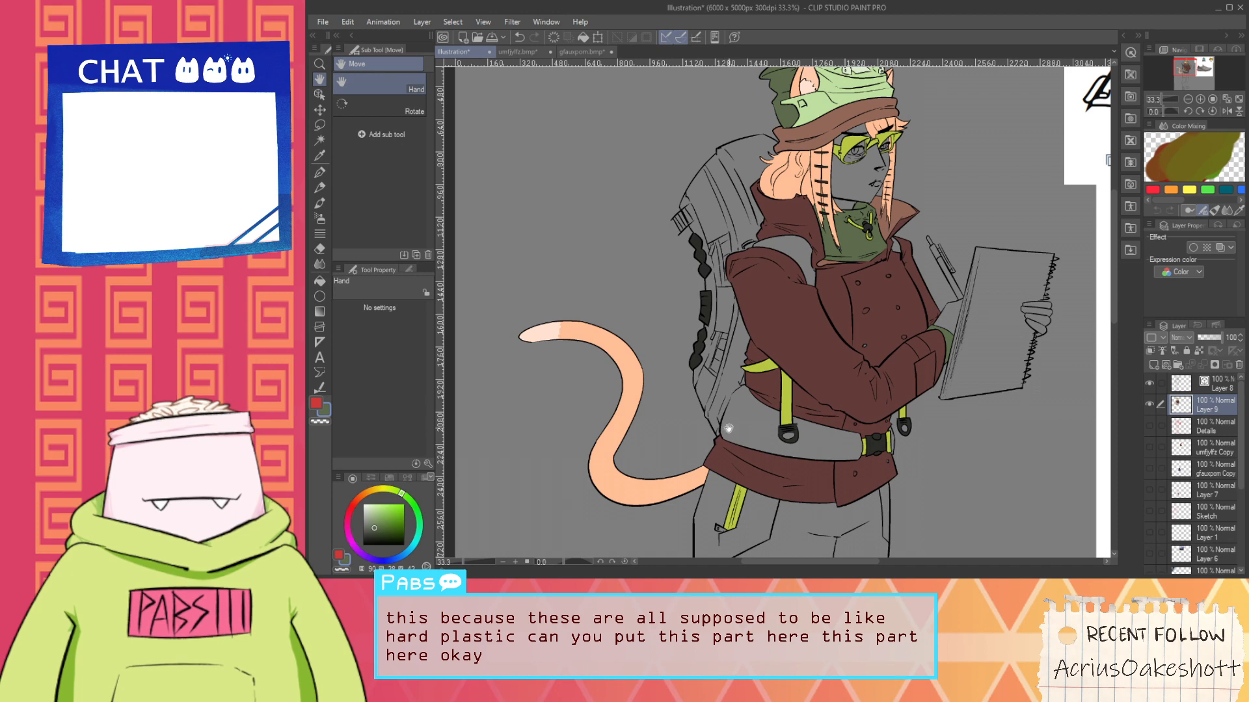
{"action": "left_click_drag", "start_coordinate": [751, 464], "coordinate": [689, 465]}
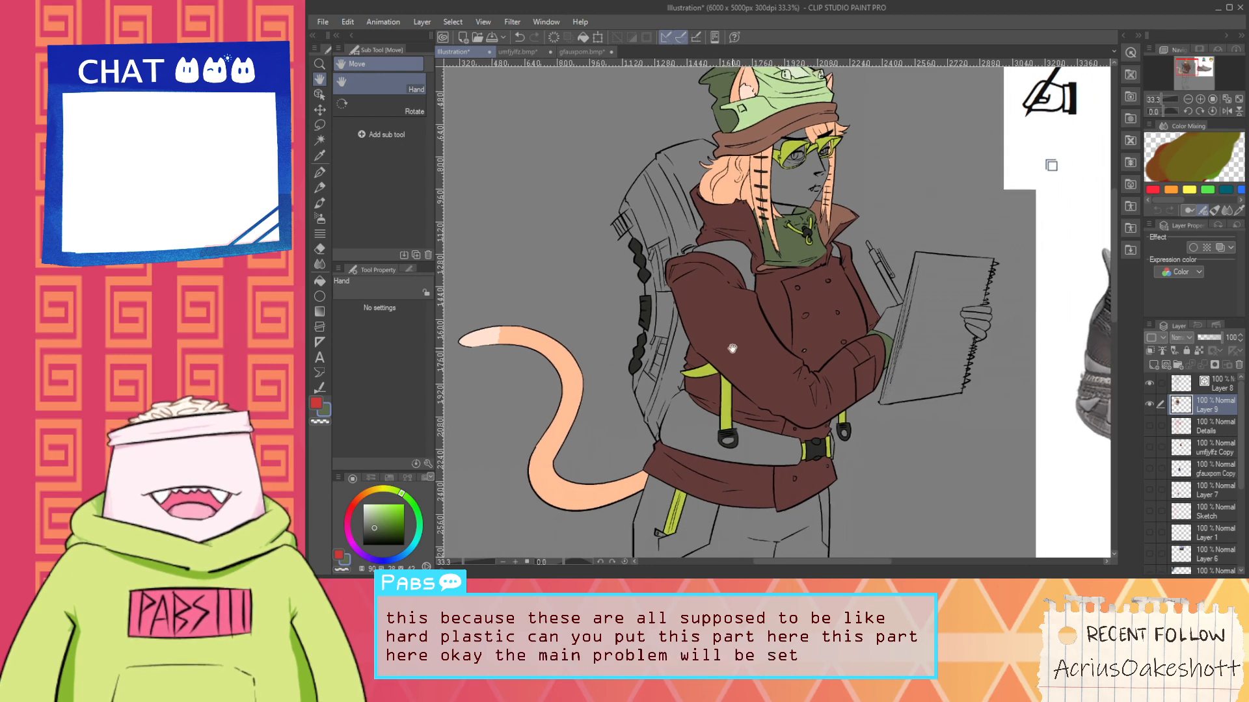
{"action": "key", "text": "i"}
{"action": "scroll", "coordinate": [743, 202], "scroll_direction": "up", "scroll_amount": 2}
{"action": "scroll", "coordinate": [714, 410], "scroll_direction": "down", "scroll_amount": 2}
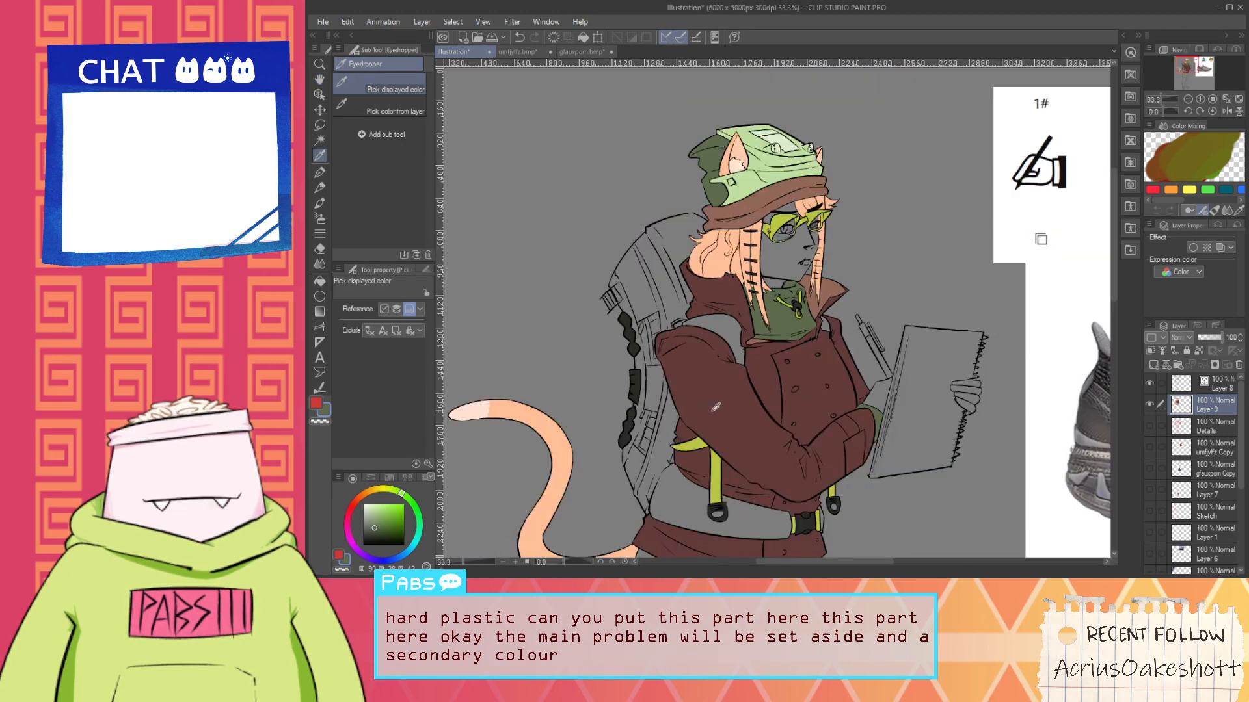
{"action": "left_click", "coordinate": [715, 411]}
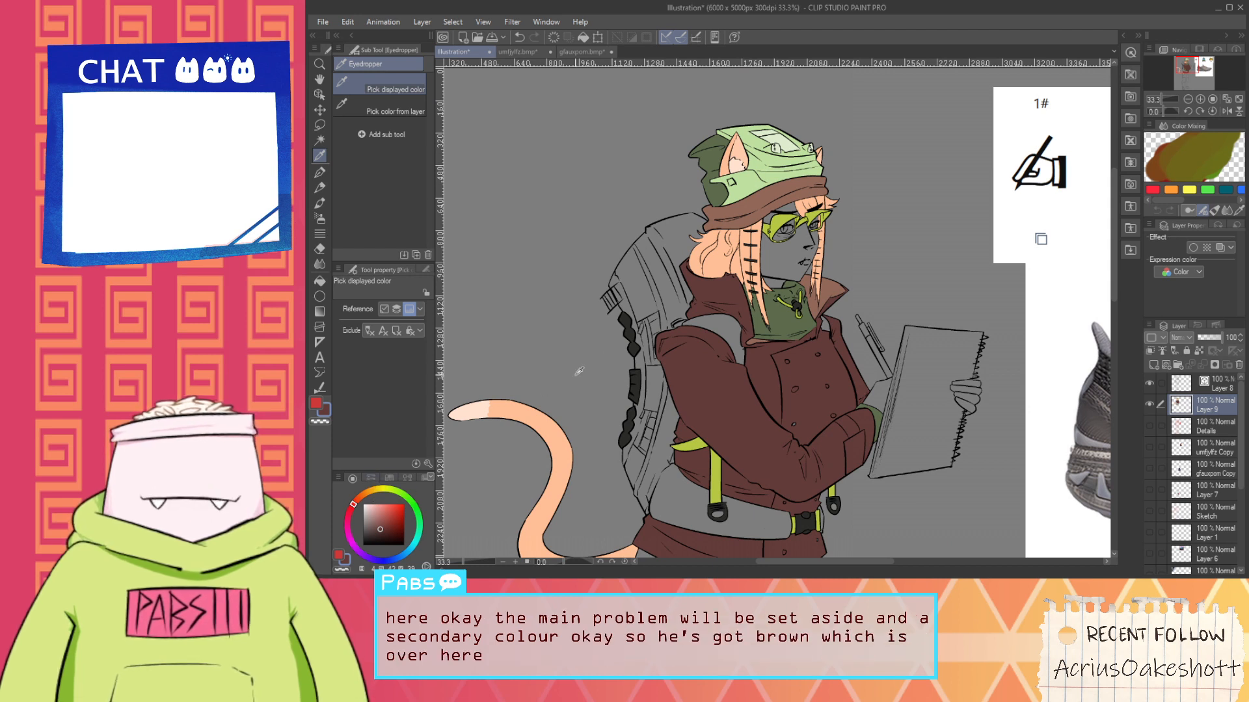
{"action": "left_click", "coordinate": [738, 196]}
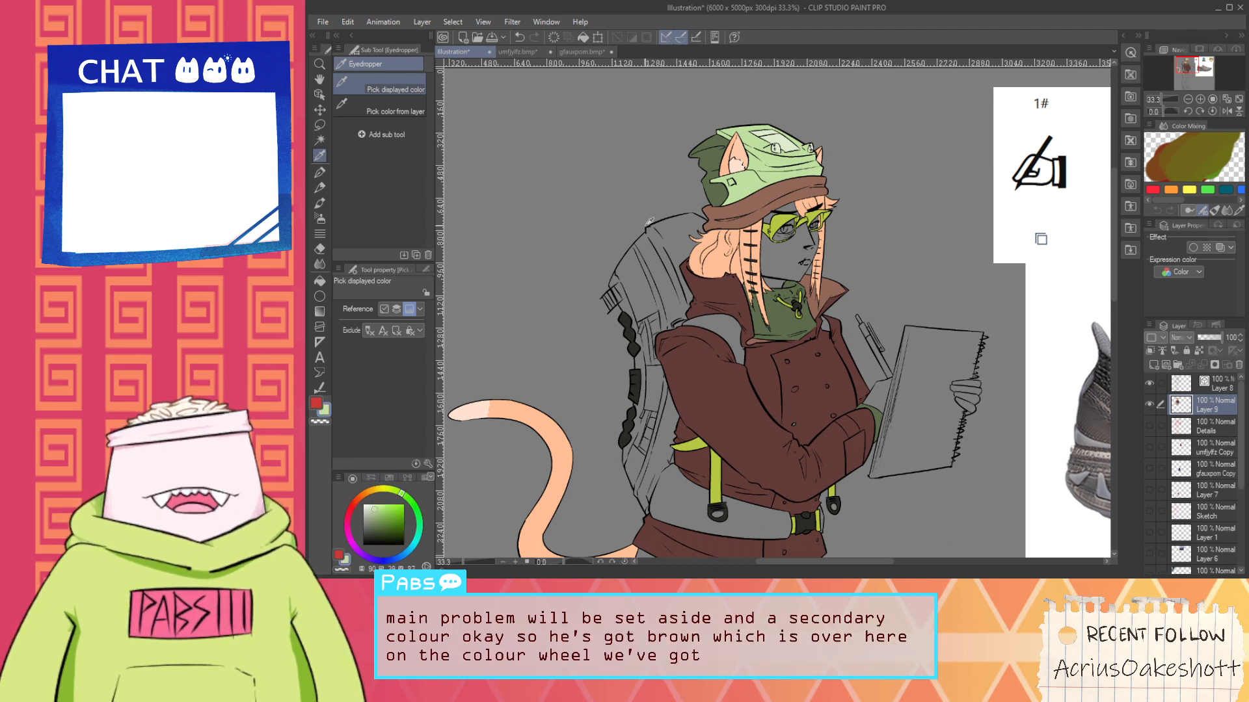
{"action": "left_click", "coordinate": [715, 255]}
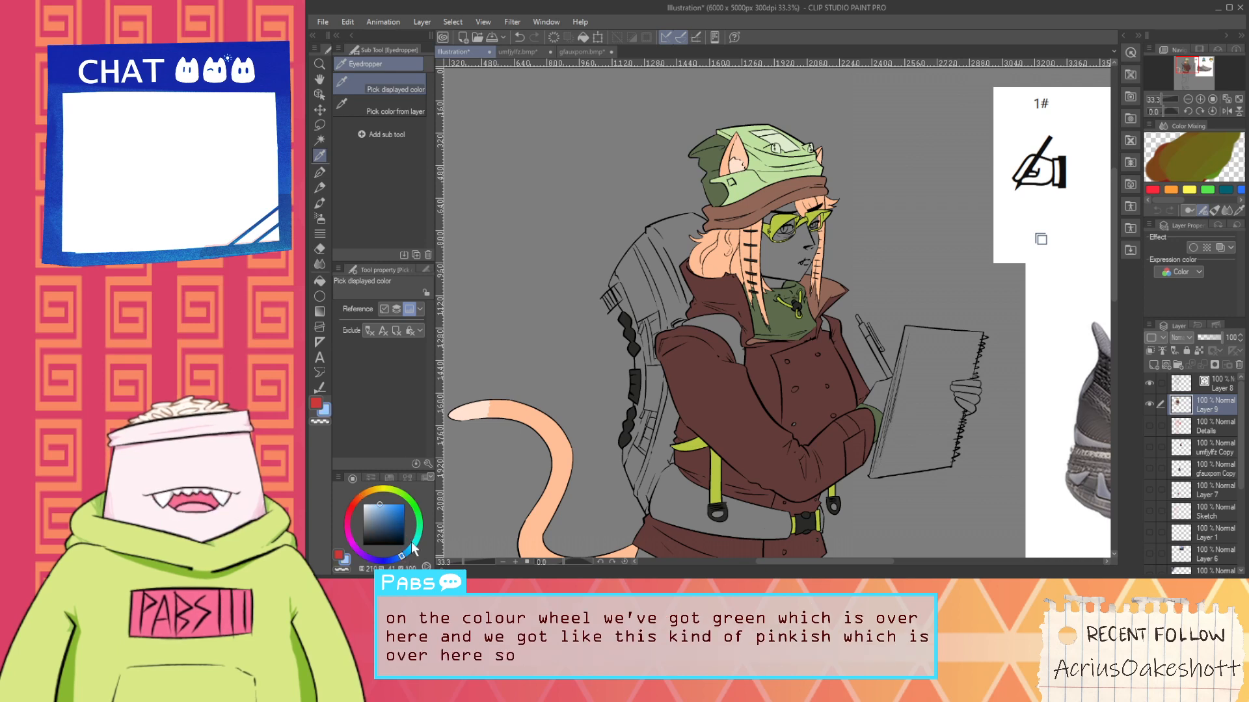
Try progressively darker blues as fills on the backpack and its waist strap
{"action": "left_click", "coordinate": [386, 527]}
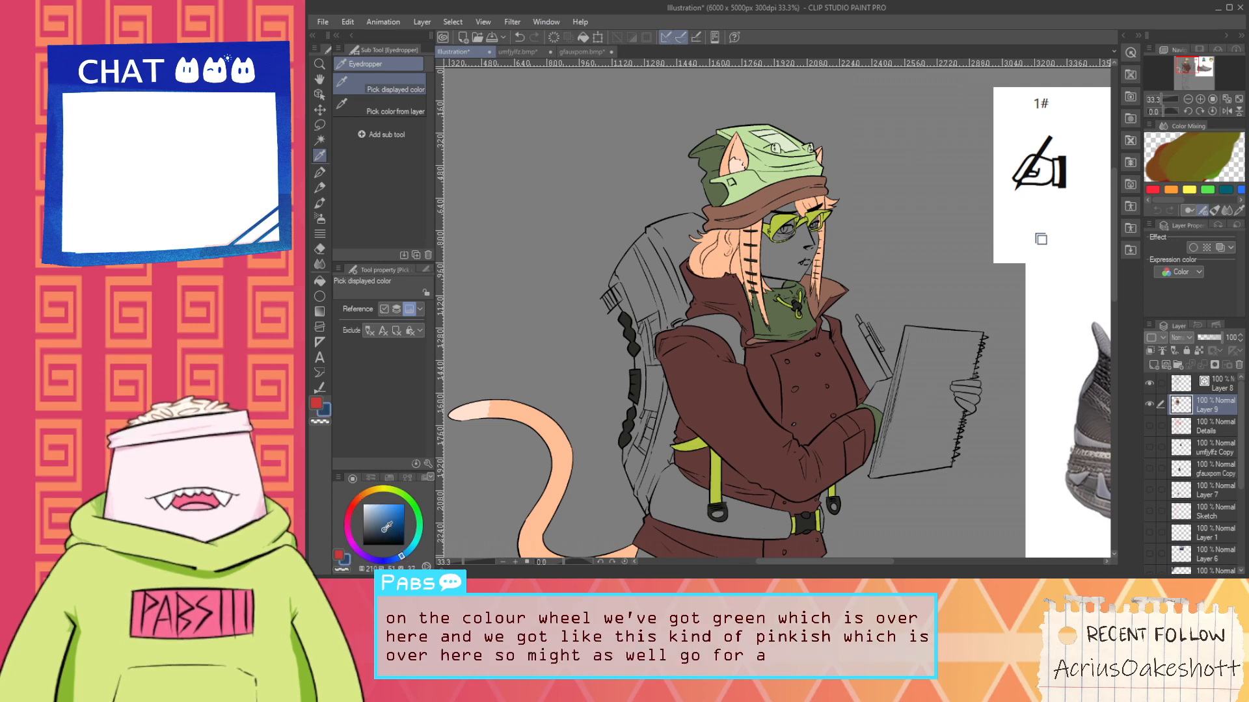
{"action": "key", "text": "g"}
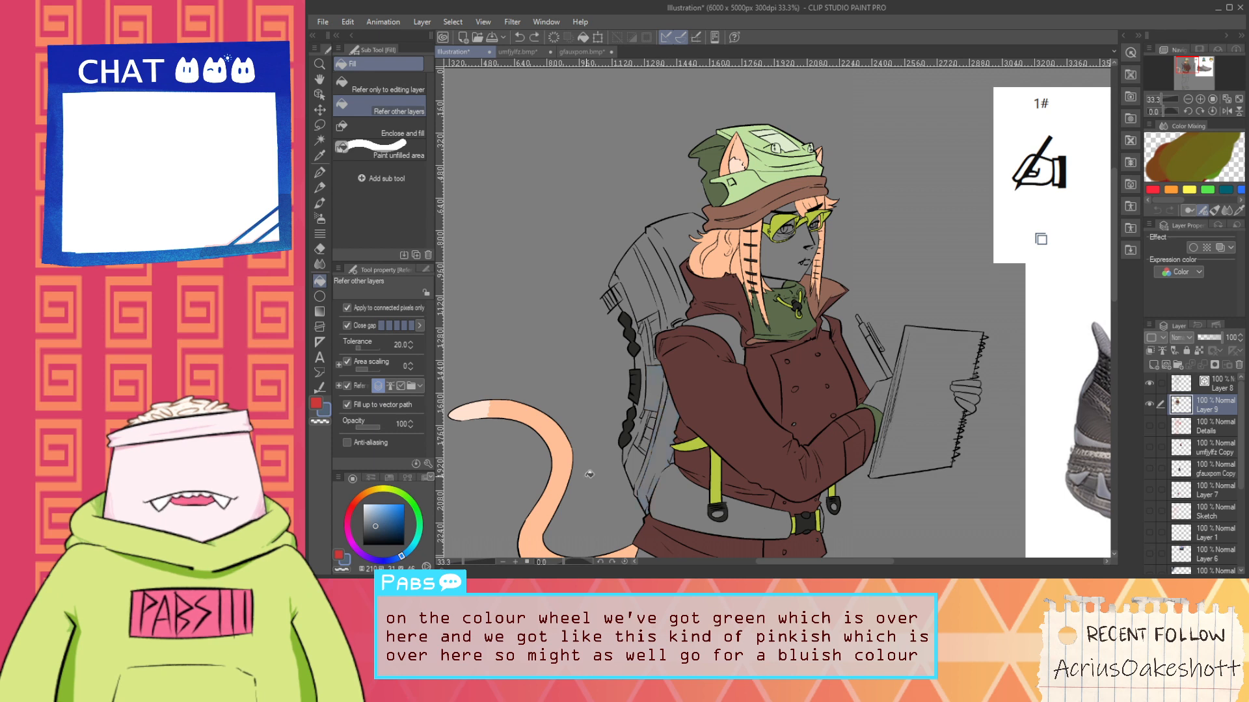
{"action": "left_click", "coordinate": [393, 533]}
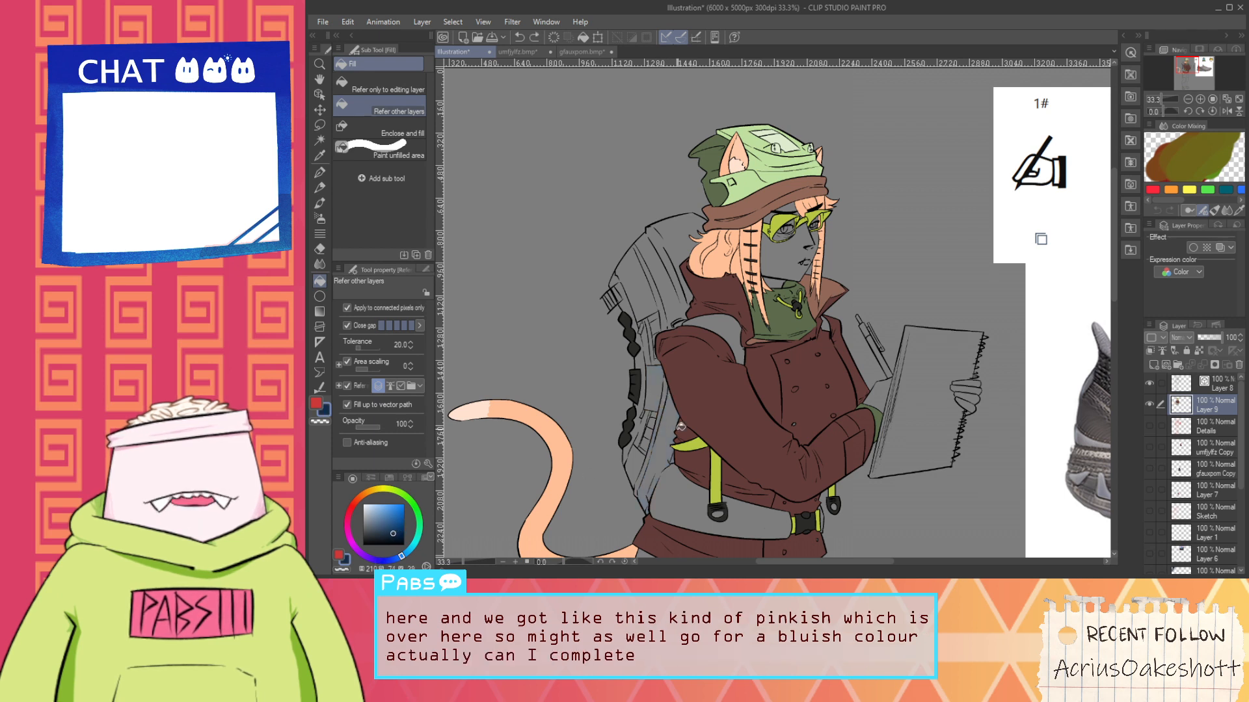
{"action": "left_click", "coordinate": [670, 423]}
{"action": "key", "text": "ctrl+z"}
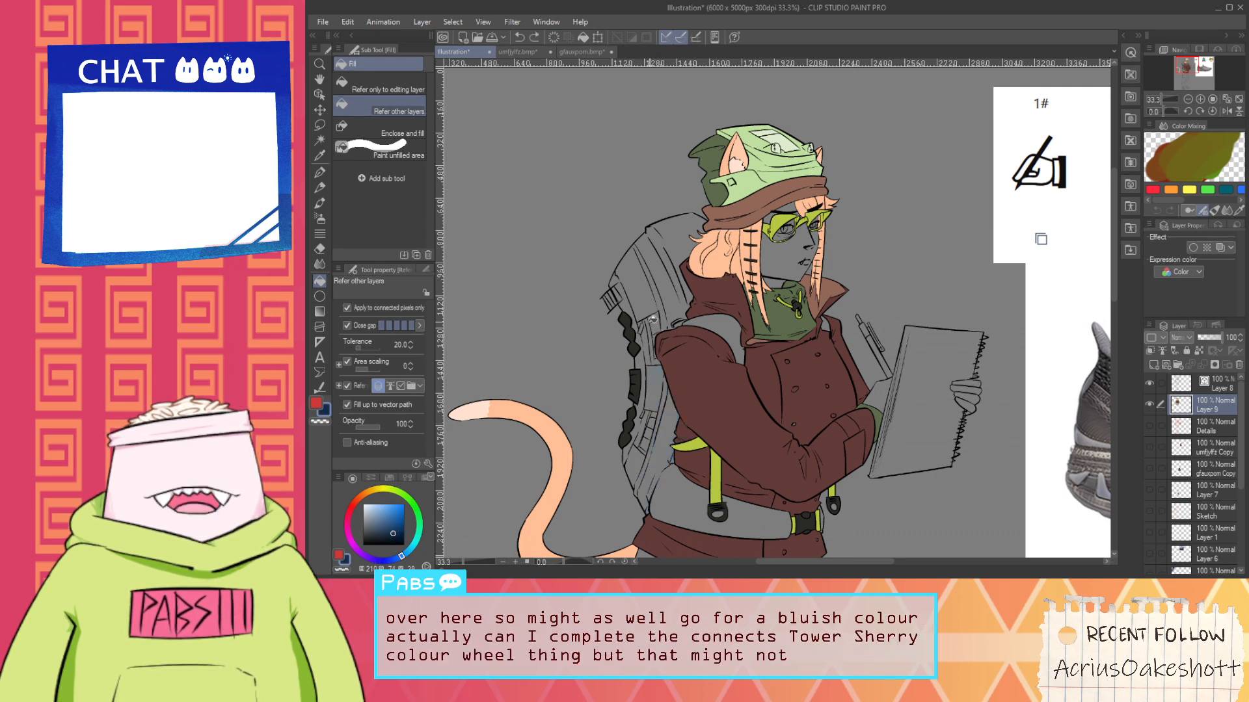
{"action": "left_click", "coordinate": [673, 482]}
{"action": "scroll", "coordinate": [673, 478], "scroll_direction": "down", "scroll_amount": 3}
{"action": "key", "text": "ctrl+z"}
Fill the near trouser leg's hip pocket, side panels, knee patch and cuff with a very dark blue
{"action": "key", "text": "space"}
{"action": "left_click_drag", "start_coordinate": [673, 511], "coordinate": [673, 396]}
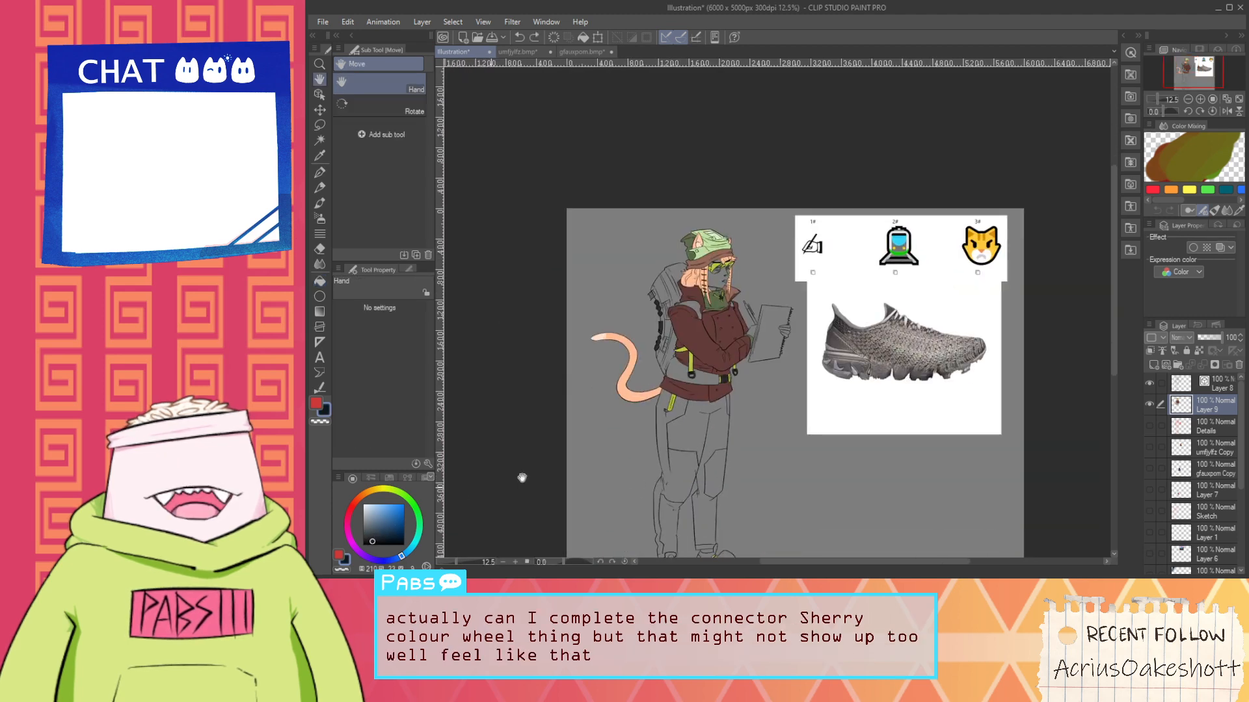
{"action": "scroll", "coordinate": [672, 450], "scroll_direction": "up", "scroll_amount": 2}
{"action": "key", "text": "g"}
{"action": "left_click", "coordinate": [678, 378]}
{"action": "key", "text": "space"}
{"action": "left_click_drag", "start_coordinate": [643, 514], "coordinate": [661, 377]}
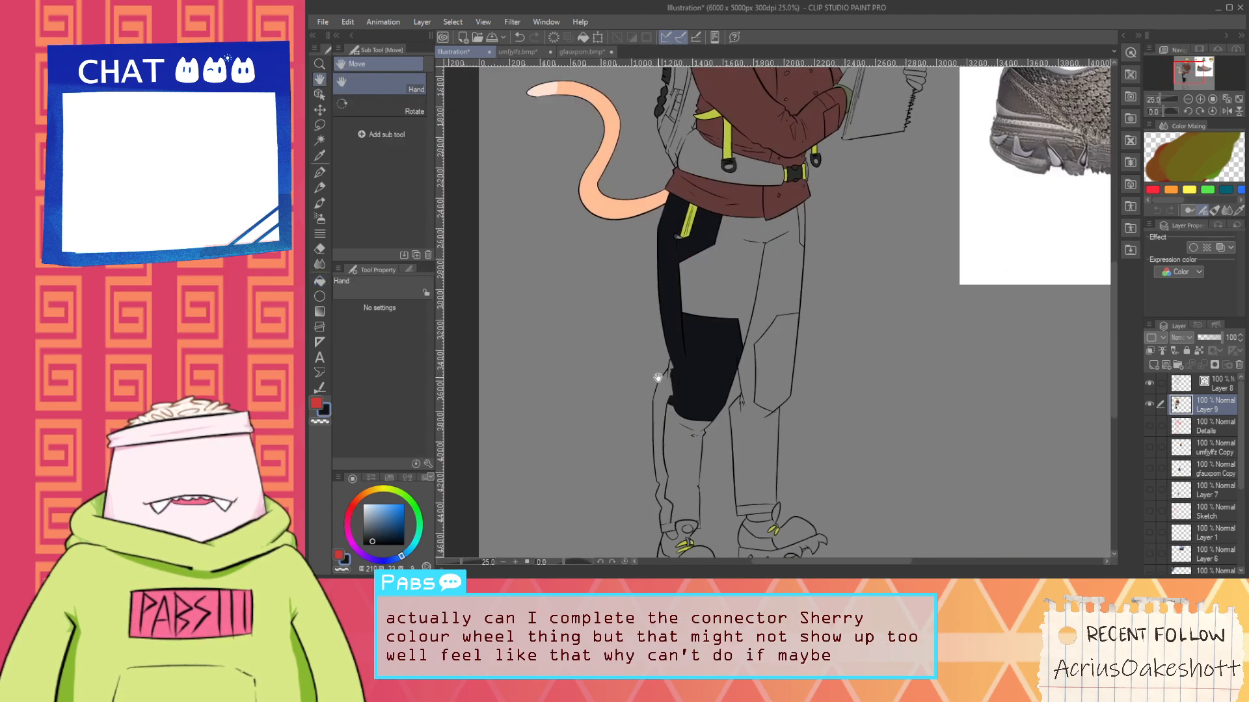
{"action": "scroll", "coordinate": [662, 378], "scroll_direction": "up", "scroll_amount": 1}
{"action": "left_click", "coordinate": [671, 393]}
{"action": "left_click", "coordinate": [678, 352]}
{"action": "scroll", "coordinate": [736, 386], "scroll_direction": "down", "scroll_amount": 3}
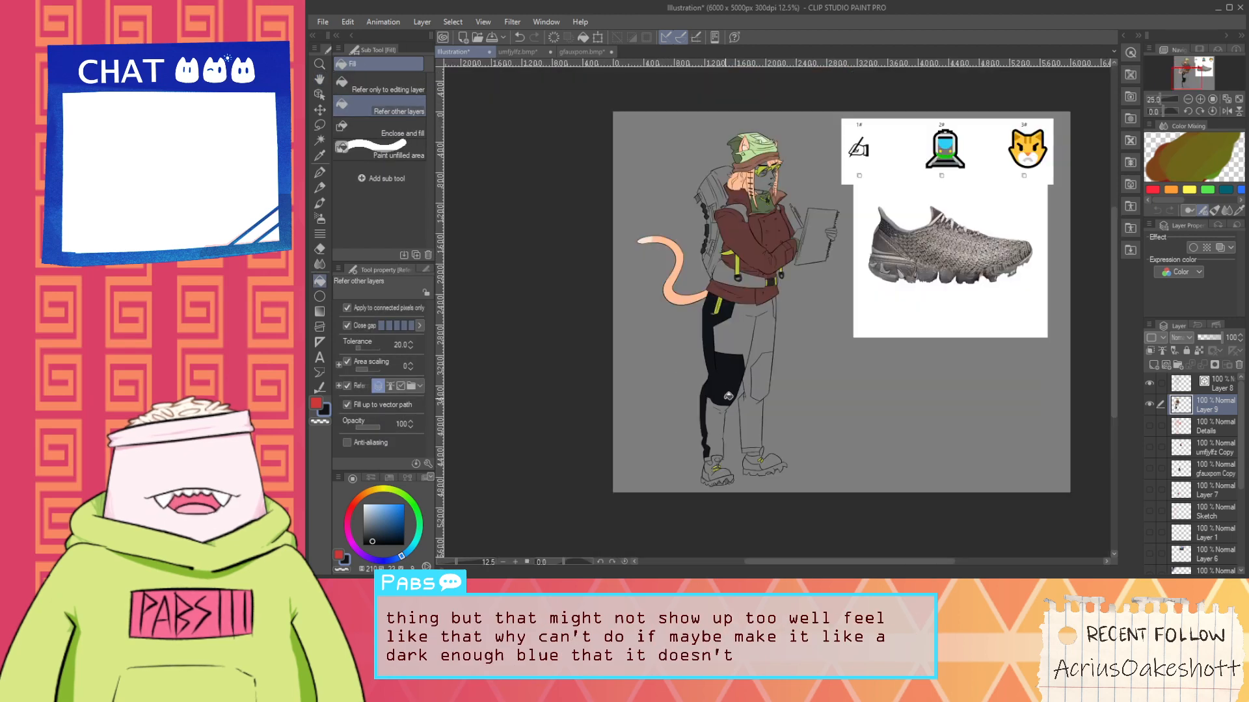
{"action": "scroll", "coordinate": [725, 474], "scroll_direction": "up", "scroll_amount": 4}
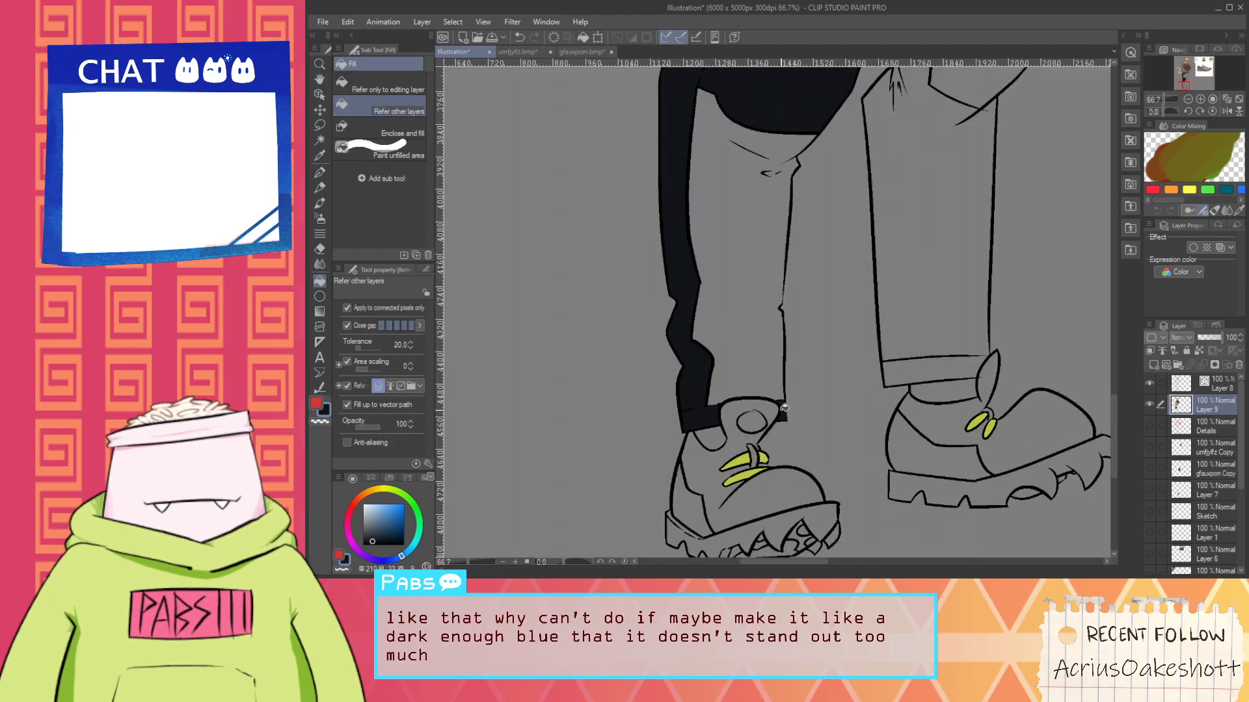
Fill the zip pull on the near trouser pocket with the zip's lime green
{"action": "scroll", "coordinate": [763, 414], "scroll_direction": "down", "scroll_amount": 1}
{"action": "key", "text": "space"}
{"action": "left_click_drag", "start_coordinate": [732, 221], "coordinate": [725, 386]}
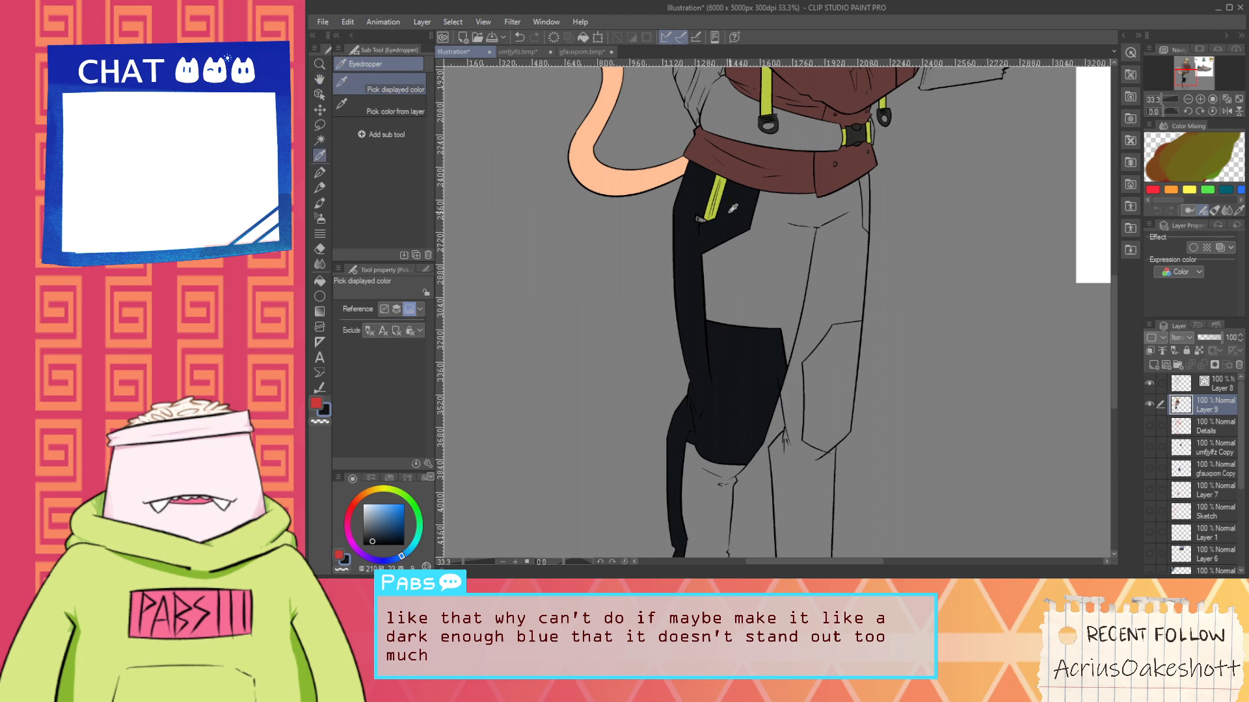
{"action": "scroll", "coordinate": [699, 217], "scroll_direction": "up", "scroll_amount": 3}
{"action": "scroll", "coordinate": [726, 231], "scroll_direction": "down", "scroll_amount": 3}
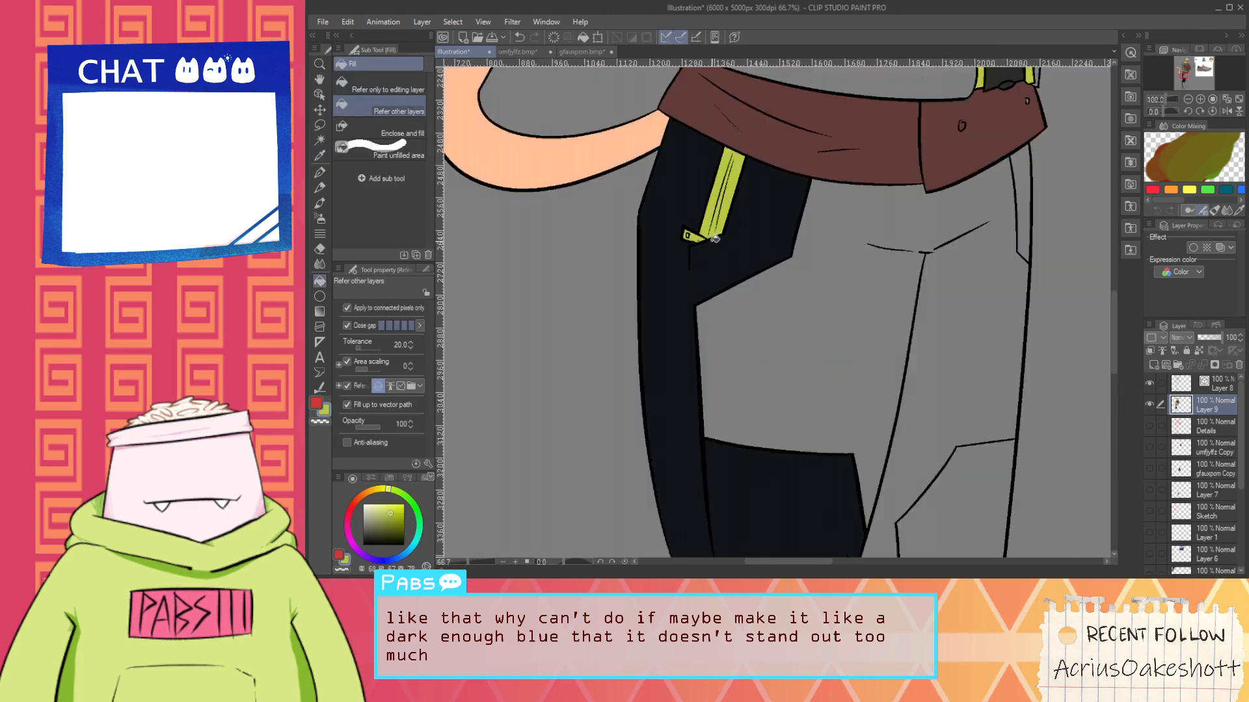
Pick the trouser panels' very dark blue and fill the far leg's knee patch, hip panel and cuff with it
{"action": "left_click", "coordinate": [751, 214], "text": "alt"}
{"action": "left_click", "coordinate": [836, 384]}
{"action": "left_click", "coordinate": [881, 225]}
{"action": "scroll", "coordinate": [848, 288], "scroll_direction": "down", "scroll_amount": 1}
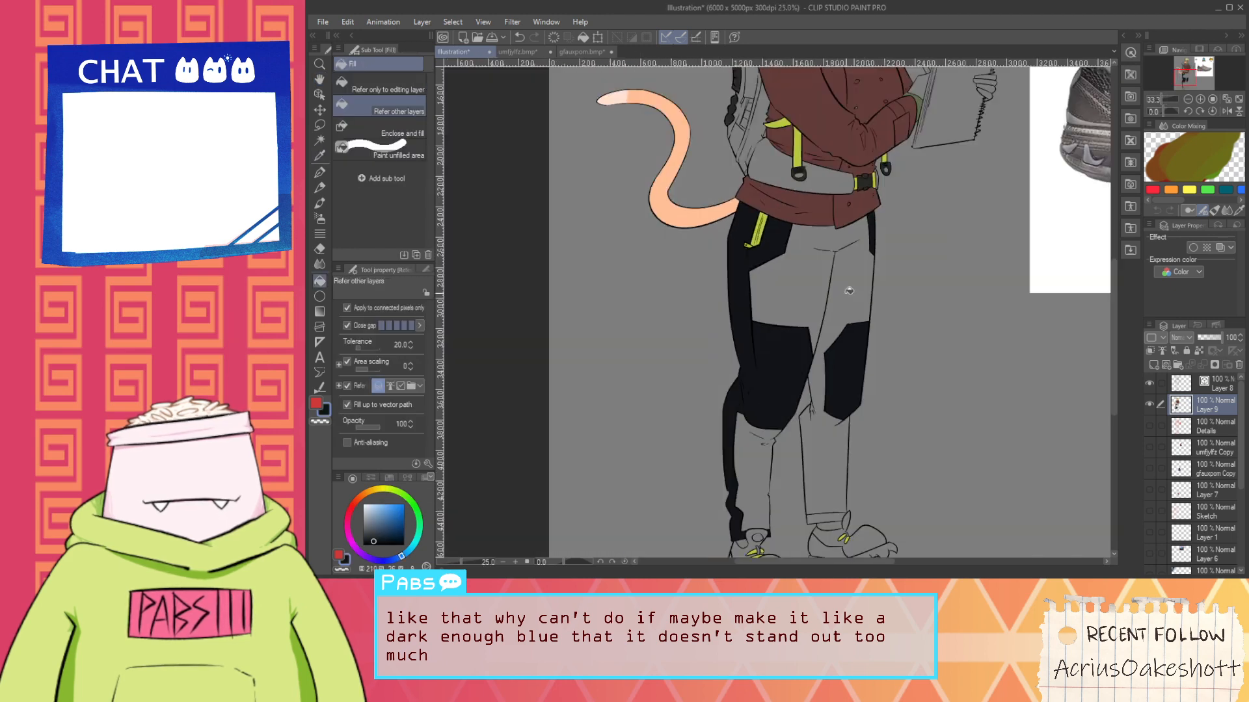
{"action": "key", "text": "space"}
{"action": "left_click_drag", "start_coordinate": [789, 451], "coordinate": [755, 343]}
{"action": "scroll", "coordinate": [785, 410], "scroll_direction": "up", "scroll_amount": 2}
{"action": "left_click", "coordinate": [792, 407]}
{"action": "scroll", "coordinate": [803, 405], "scroll_direction": "down", "scroll_amount": 4}
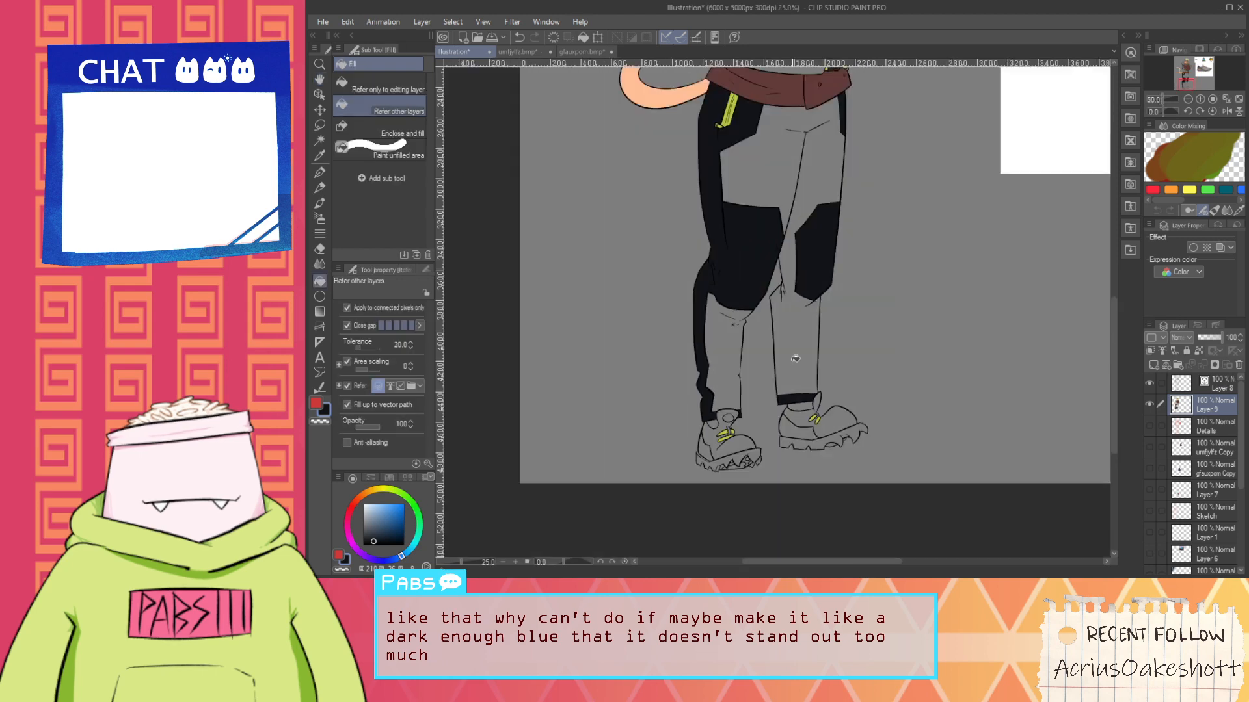
Fill the backpack's wide waist strap with the trouser panels' very dark blue
{"action": "key", "text": "space"}
{"action": "left_click_drag", "start_coordinate": [818, 273], "coordinate": [765, 450]}
{"action": "scroll", "coordinate": [746, 322], "scroll_direction": "up", "scroll_amount": 3}
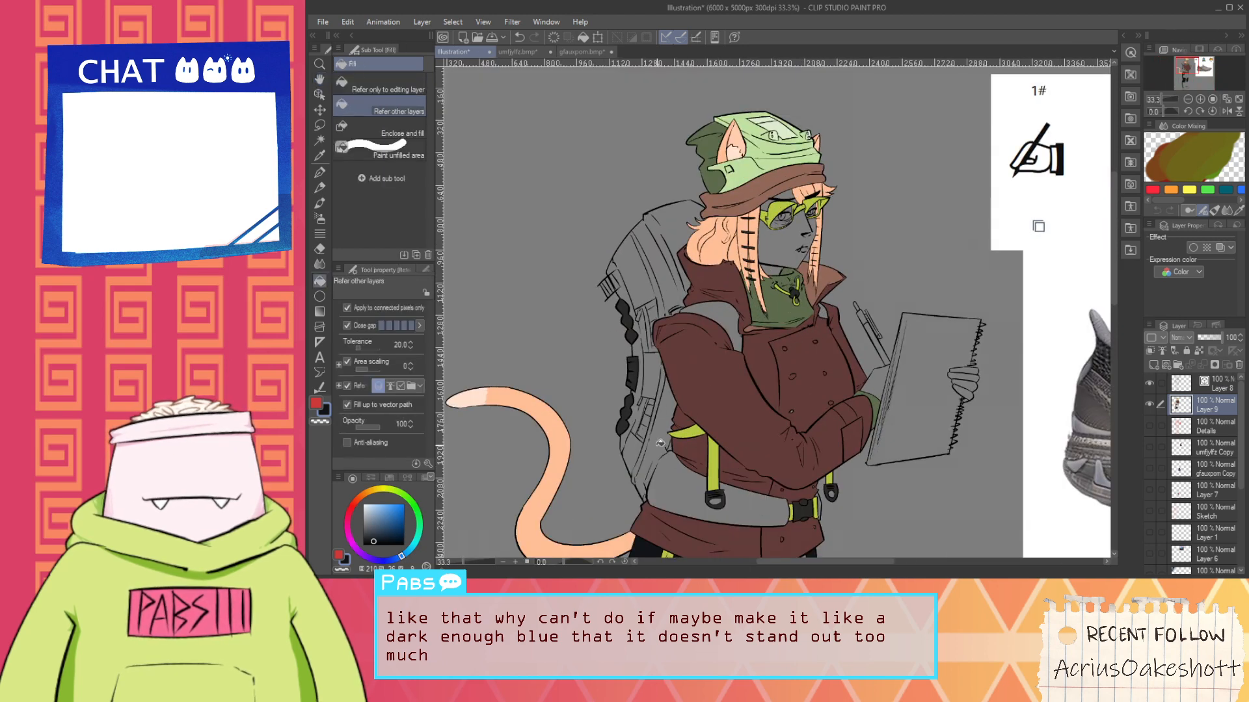
{"action": "left_click", "coordinate": [654, 402]}
{"action": "left_click", "coordinate": [686, 486]}
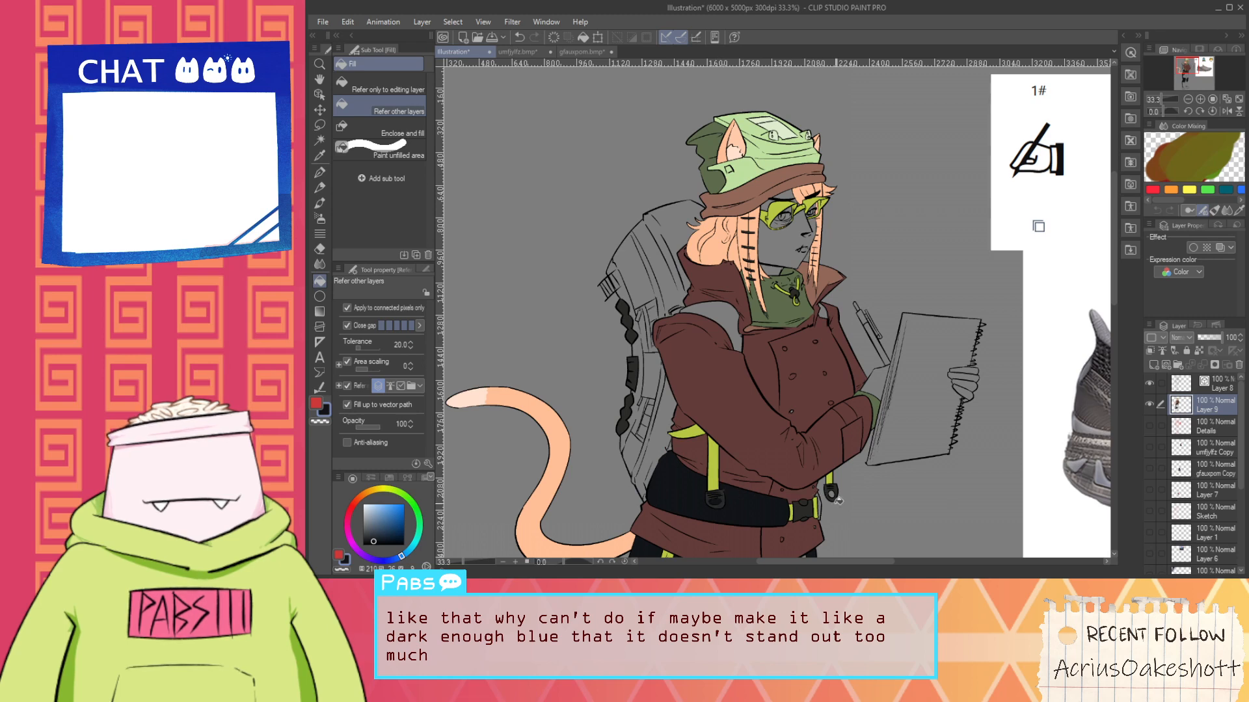
{"action": "scroll", "coordinate": [825, 504], "scroll_direction": "down", "scroll_amount": 5}
{"action": "scroll", "coordinate": [829, 390], "scroll_direction": "up", "scroll_amount": 7}
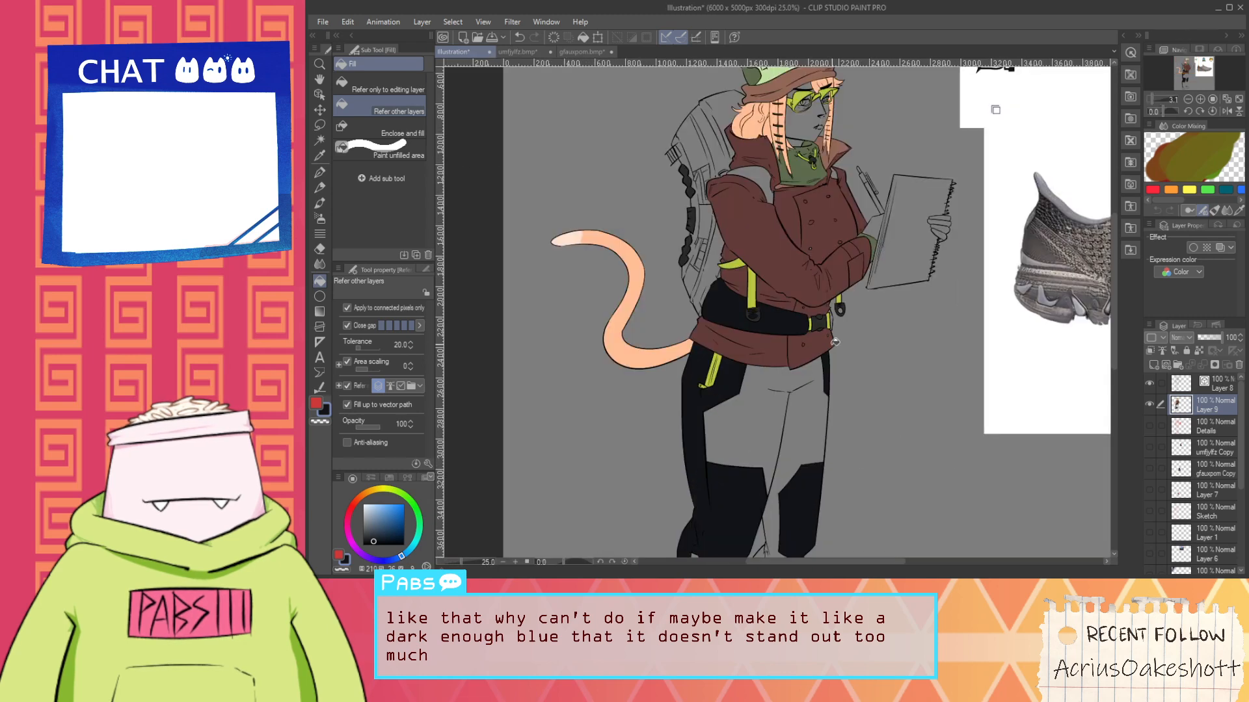
Fill both backpack shoulder straps over the coat with the very dark blue
{"action": "key", "text": "space"}
{"action": "left_click_drag", "start_coordinate": [775, 228], "coordinate": [780, 480]}
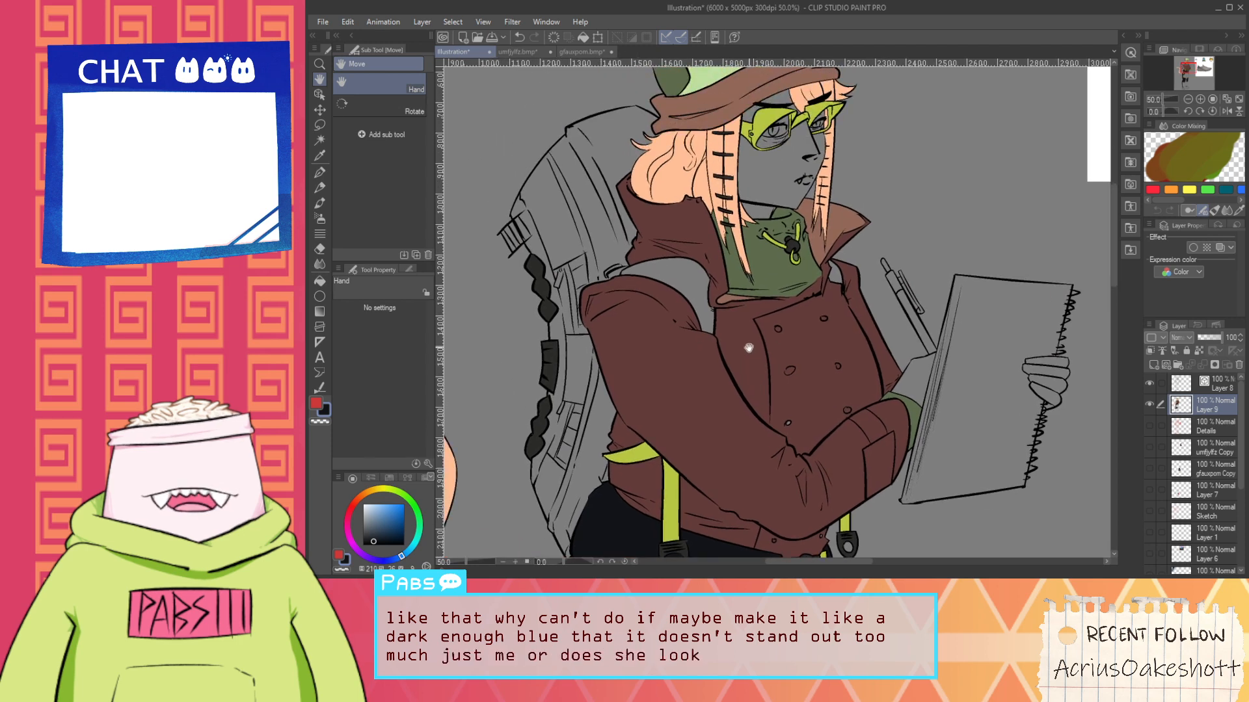
{"action": "left_click", "coordinate": [692, 282]}
{"action": "scroll", "coordinate": [840, 271], "scroll_direction": "down", "scroll_amount": 3}
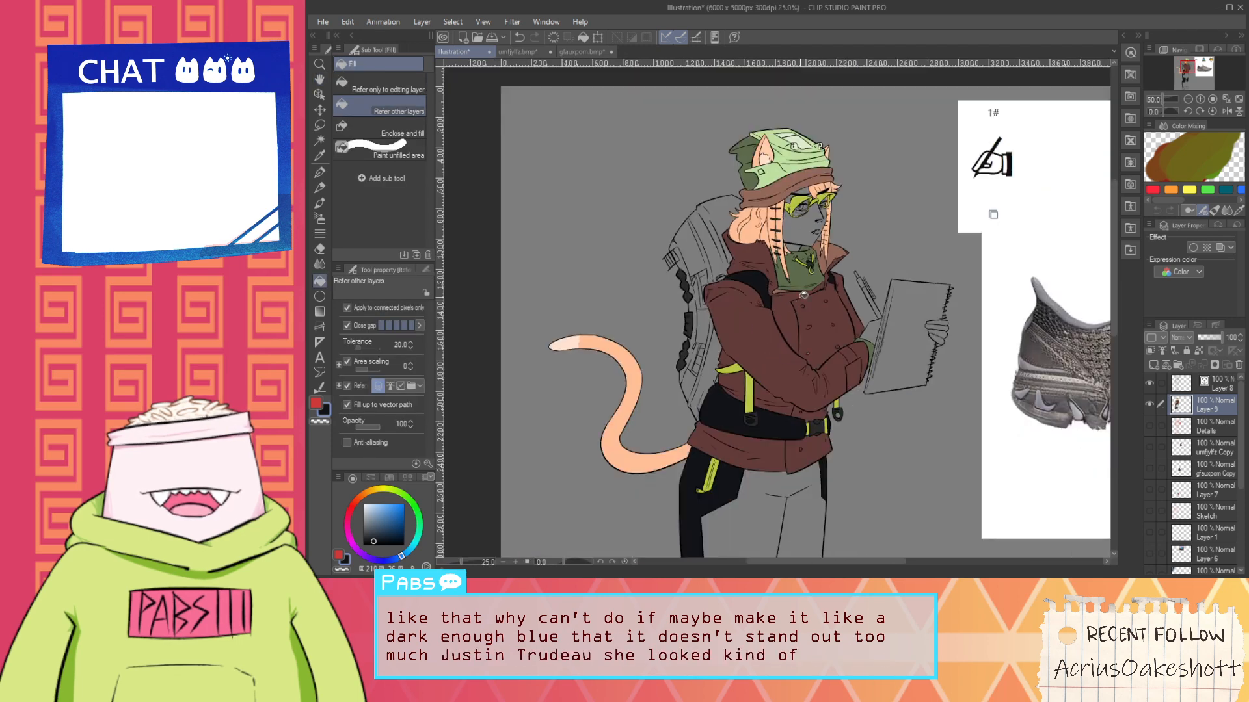
{"action": "key", "text": "p"}
{"action": "scroll", "coordinate": [814, 348], "scroll_direction": "up", "scroll_amount": 3}
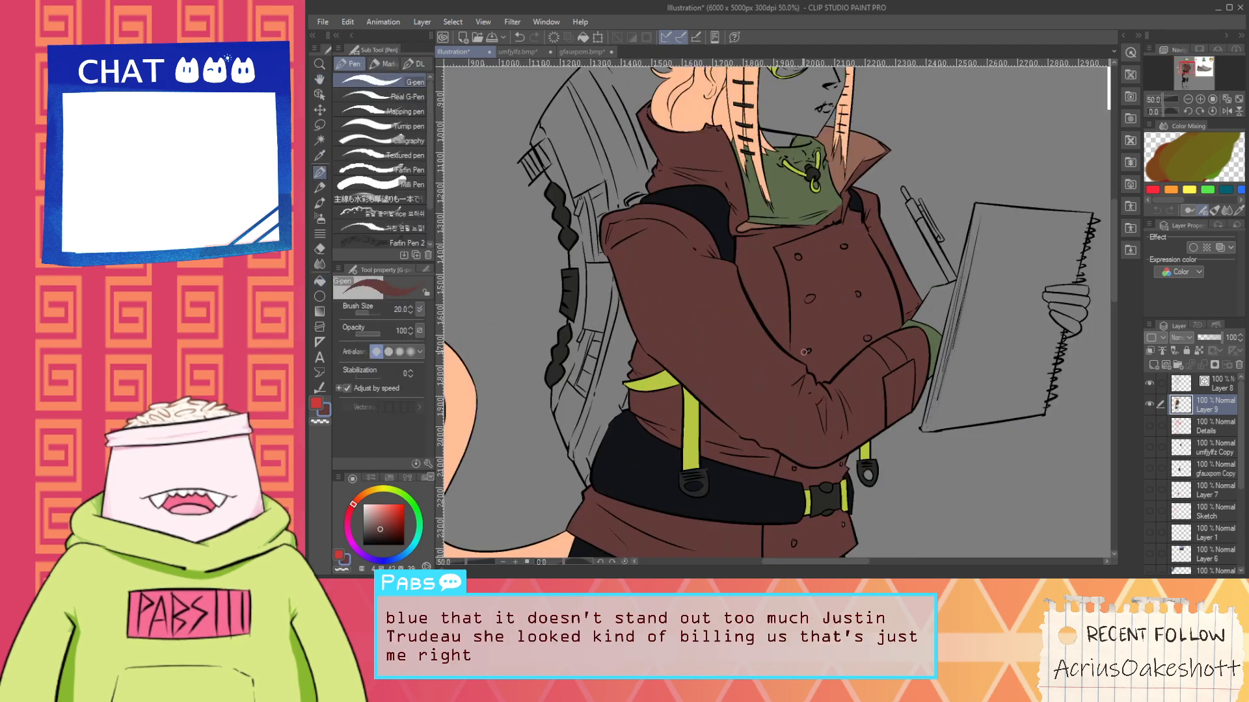
{"action": "key", "text": "space"}
{"action": "scroll", "coordinate": [661, 245], "scroll_direction": "down", "scroll_amount": 3}
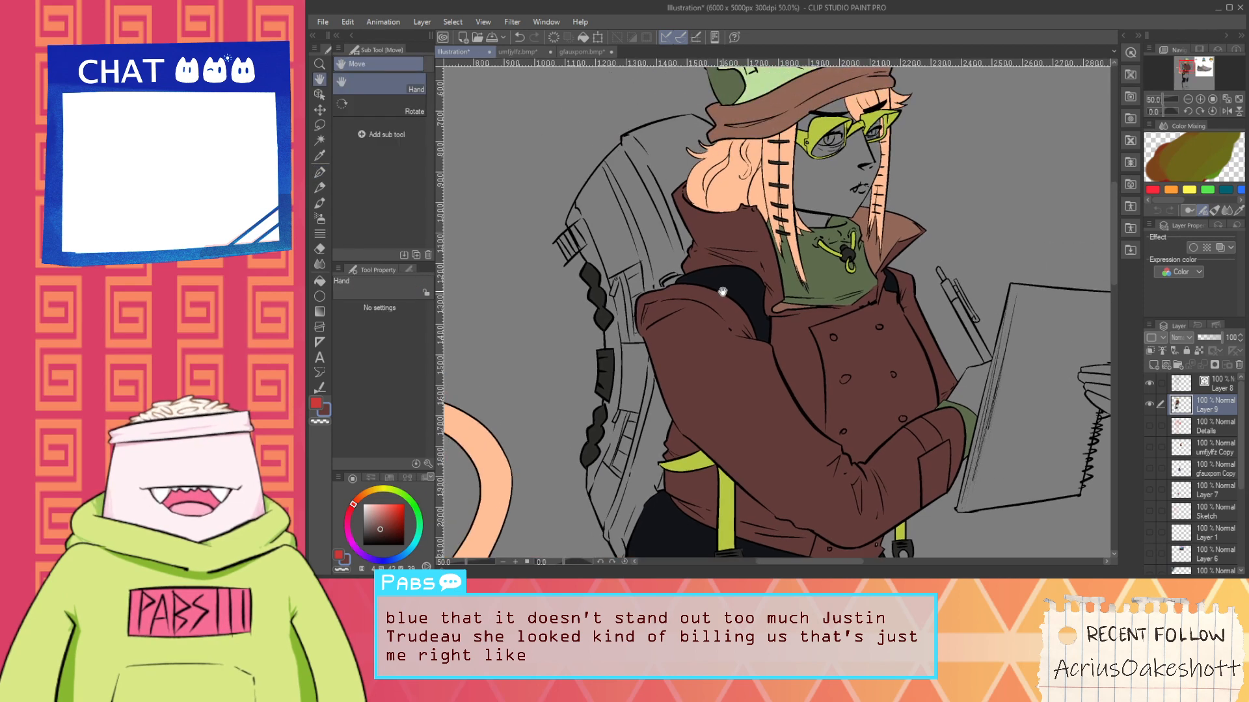
{"action": "scroll", "coordinate": [675, 278], "scroll_direction": "up", "scroll_amount": 4}
{"action": "scroll", "coordinate": [674, 278], "scroll_direction": "down", "scroll_amount": 4}
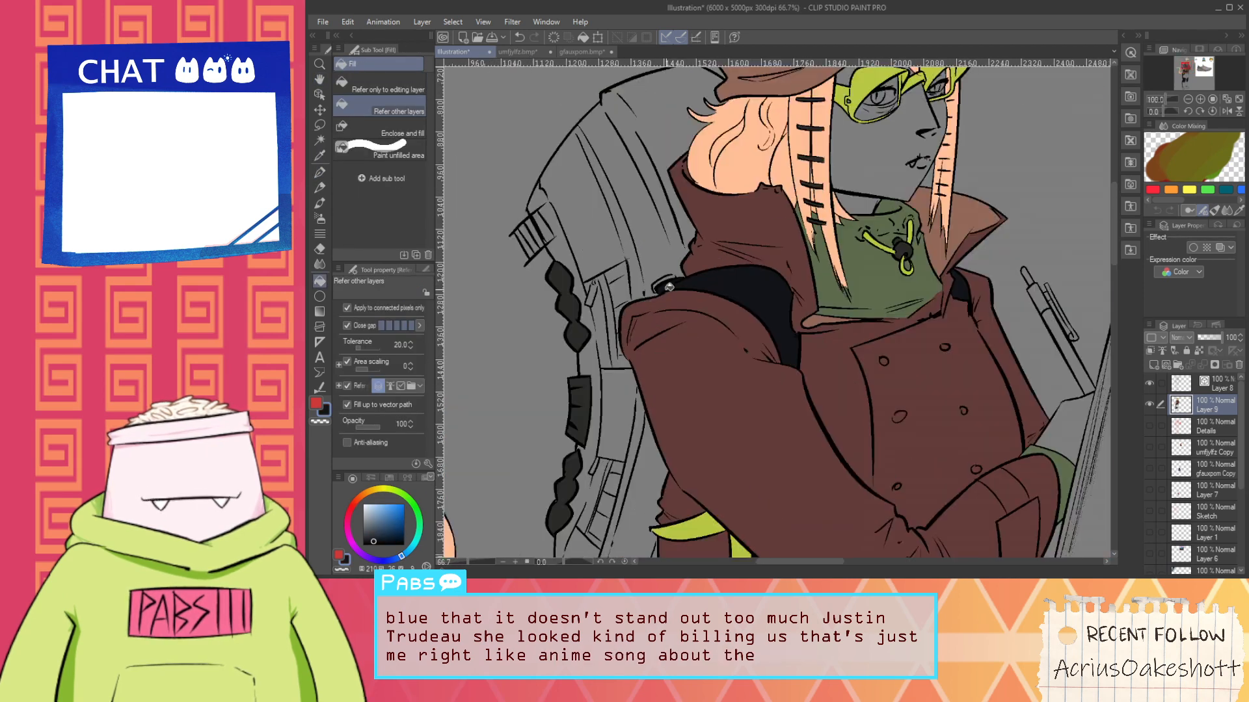
Fill the backpack's large body panels nearest the character's back with the very dark blue
{"action": "key", "text": "space"}
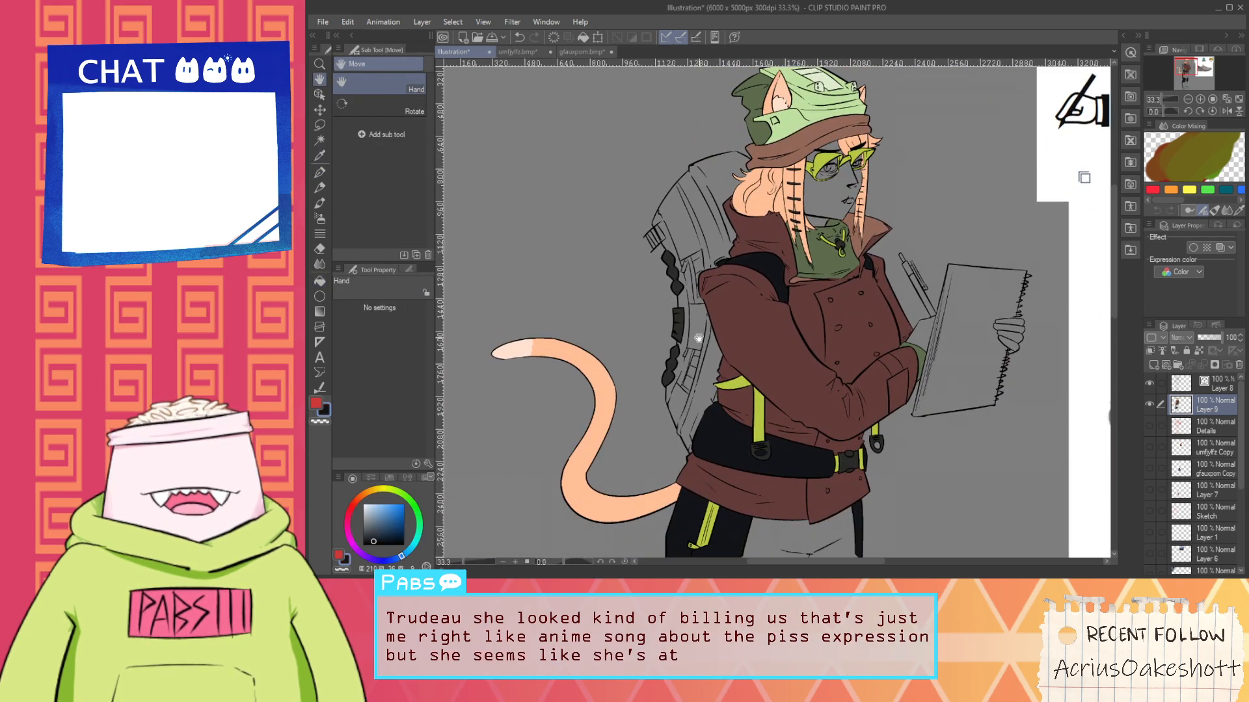
{"action": "left_click_drag", "start_coordinate": [714, 349], "coordinate": [722, 372]}
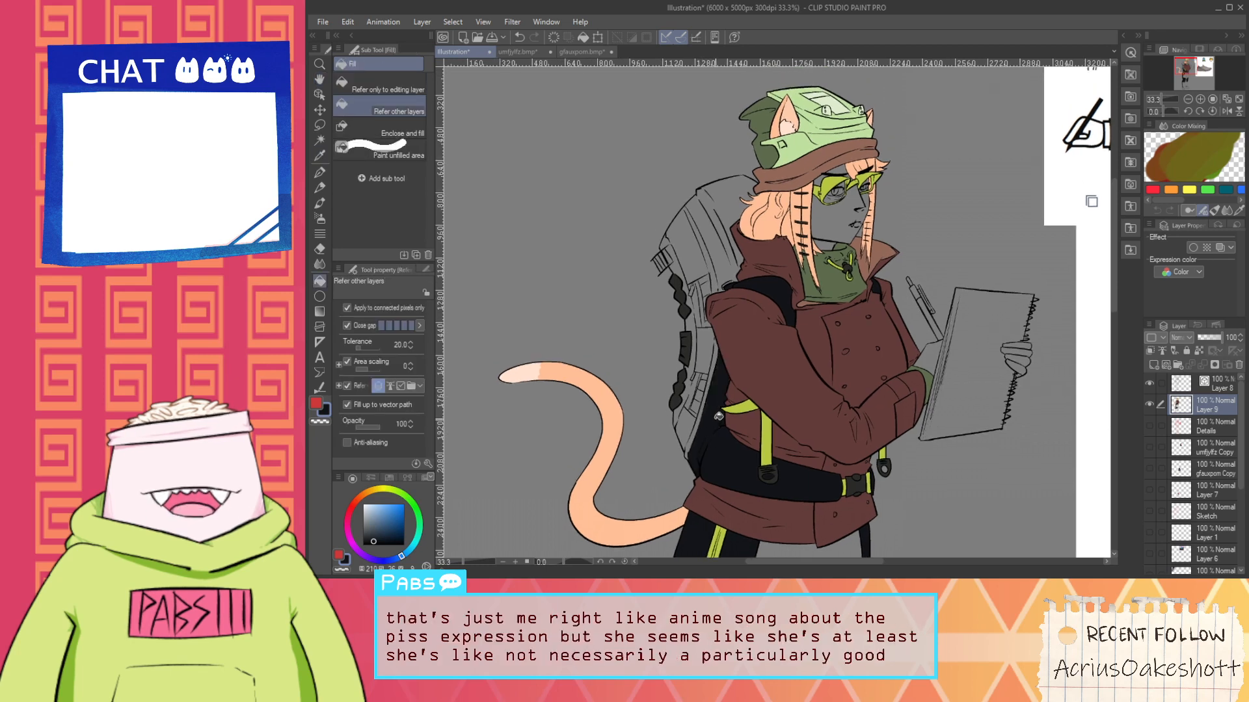
{"action": "scroll", "coordinate": [728, 297], "scroll_direction": "up", "scroll_amount": 1}
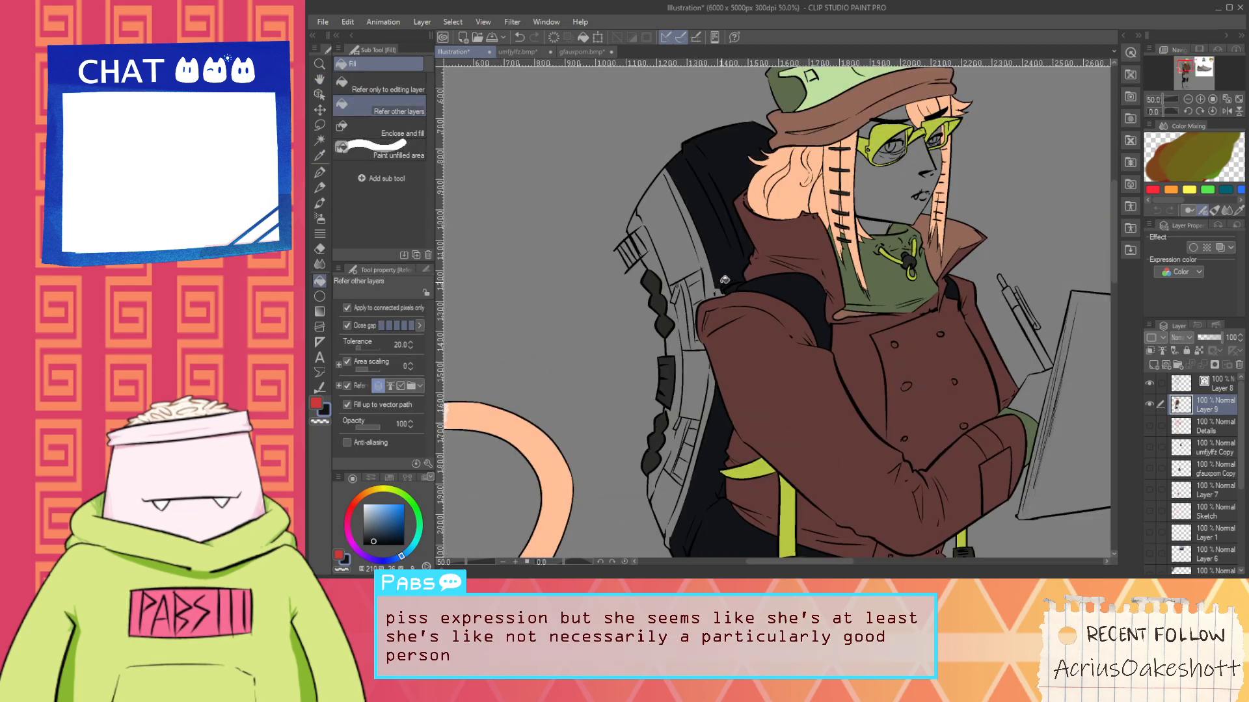
{"action": "scroll", "coordinate": [709, 374], "scroll_direction": "down", "scroll_amount": 1}
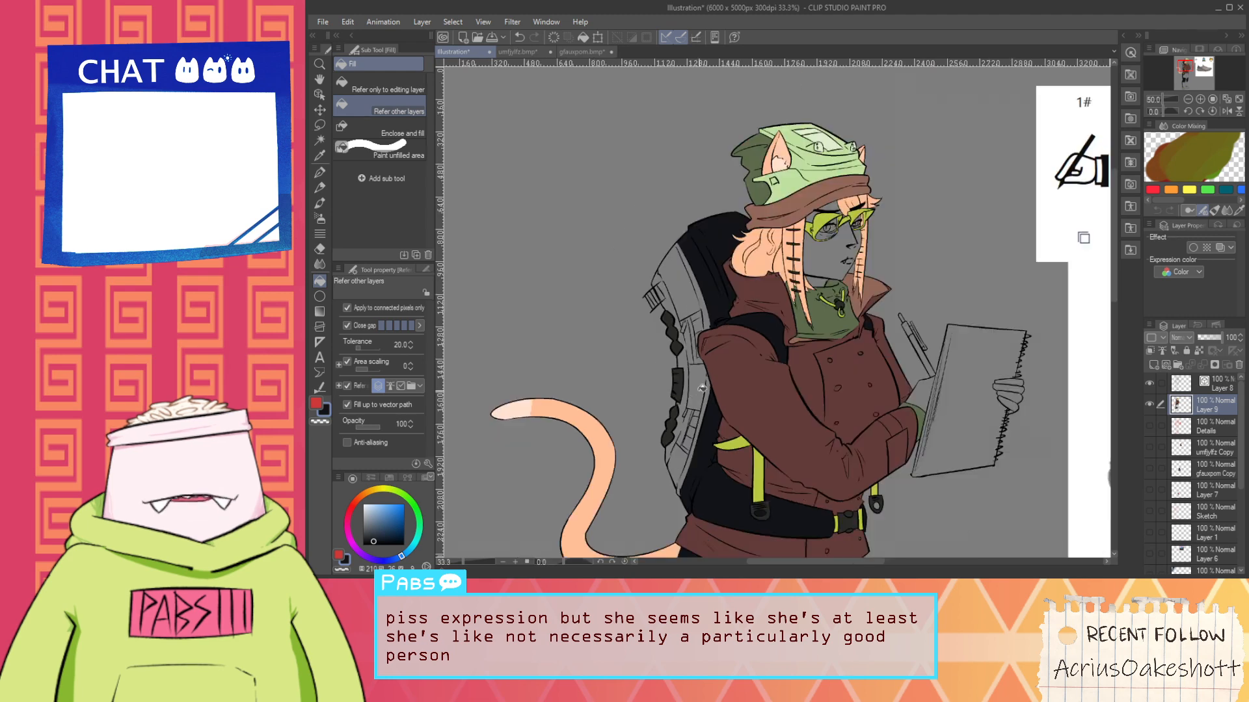
Fill the lower part of the backpack's outer edge behind the braided cord with very dark blue, touching up the missed spot with the G-pen
{"action": "left_click_drag", "start_coordinate": [676, 445], "coordinate": [705, 415]}
{"action": "scroll", "coordinate": [705, 415], "scroll_direction": "up", "scroll_amount": 2}
{"action": "left_click", "coordinate": [699, 419]}
{"action": "scroll", "coordinate": [719, 380], "scroll_direction": "up", "scroll_amount": 3}
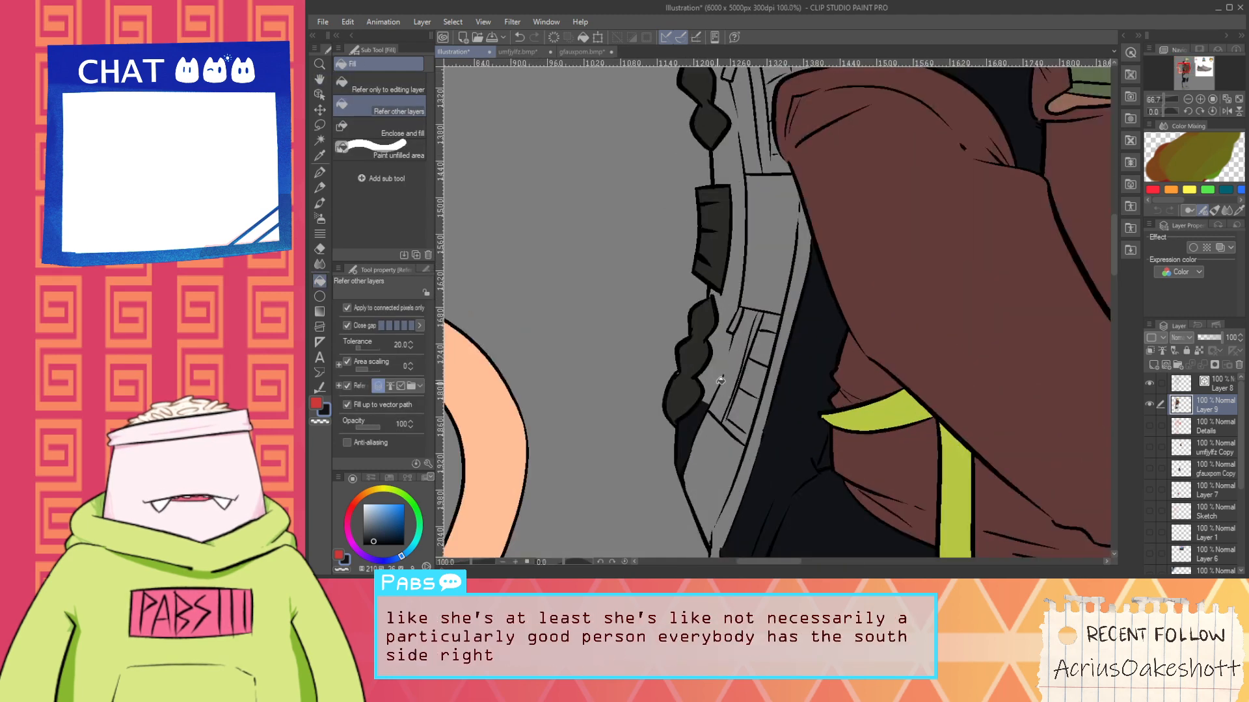
{"action": "left_click", "coordinate": [719, 342]}
{"action": "scroll", "coordinate": [719, 343], "scroll_direction": "down", "scroll_amount": 2}
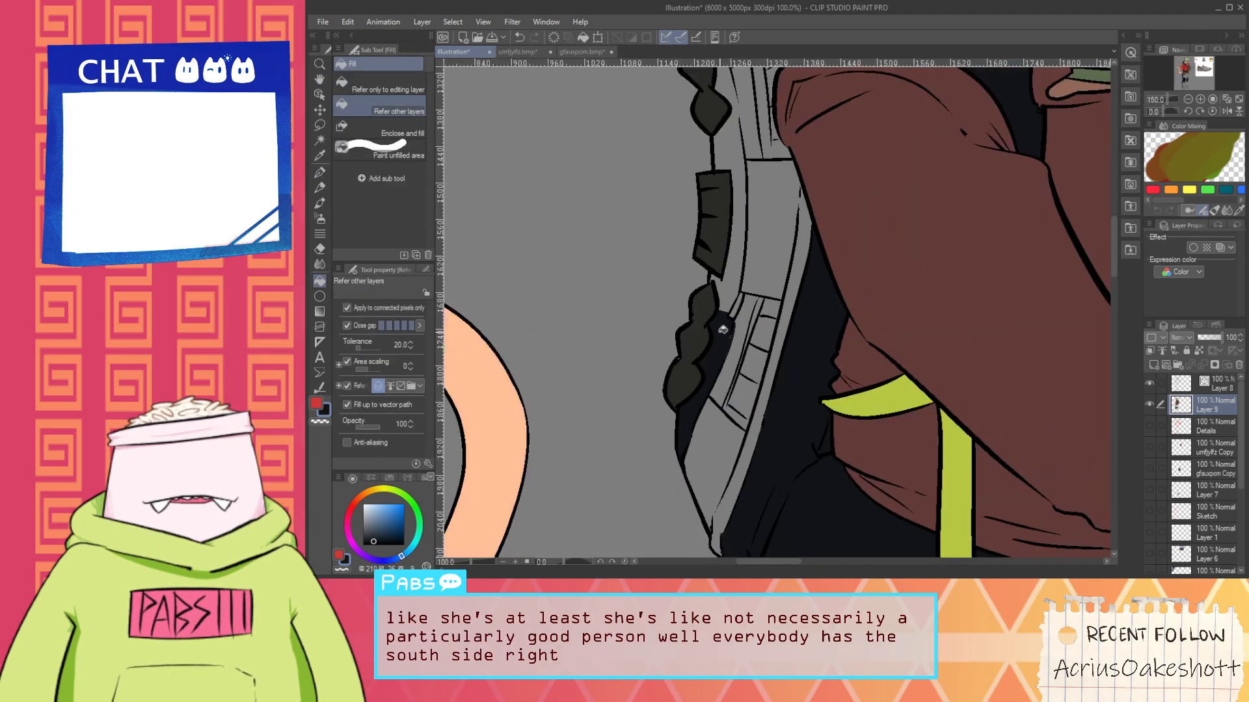
{"action": "left_click", "coordinate": [731, 286]}
{"action": "key", "text": "p"}
{"action": "left_click_drag", "start_coordinate": [733, 326], "coordinate": [730, 337]}
{"action": "scroll", "coordinate": [732, 336], "scroll_direction": "down", "scroll_amount": 1}
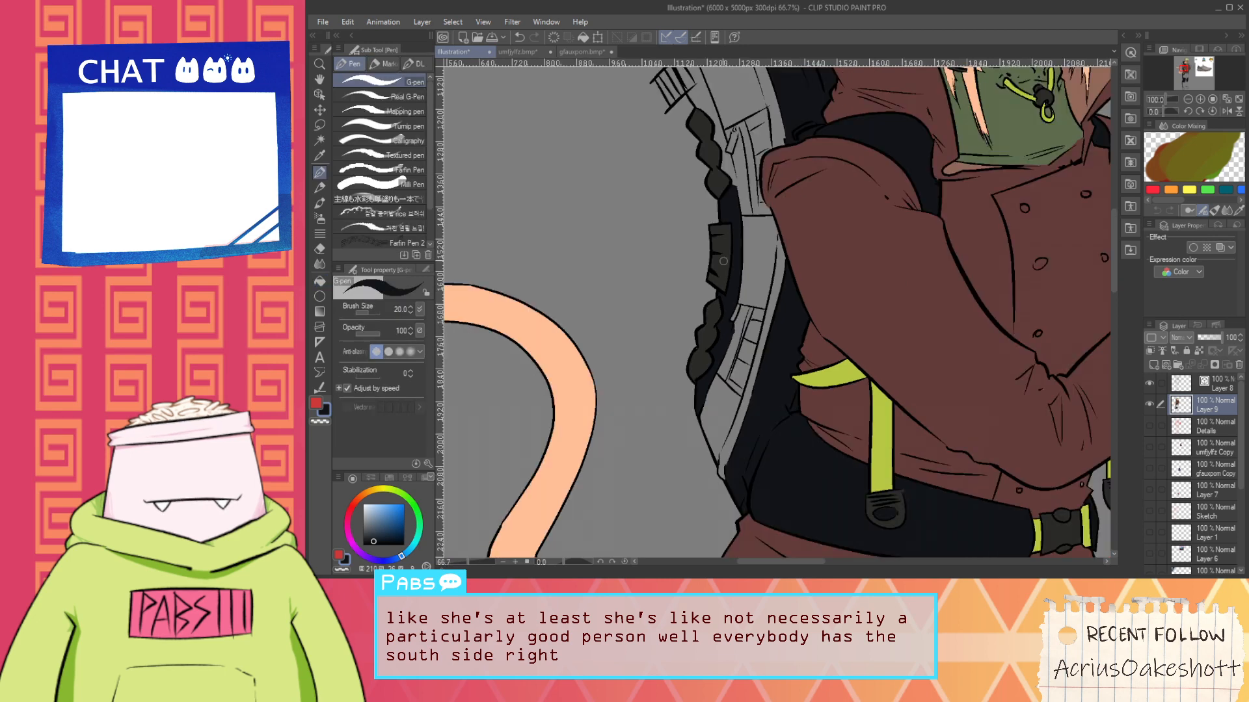
Fill the upper part of the backpack's outer edge, from the braided cord up past the striped side tab, with very dark blue
{"action": "left_click_drag", "start_coordinate": [723, 171], "coordinate": [726, 338]}
{"action": "scroll", "coordinate": [732, 343], "scroll_direction": "up", "scroll_amount": 1}
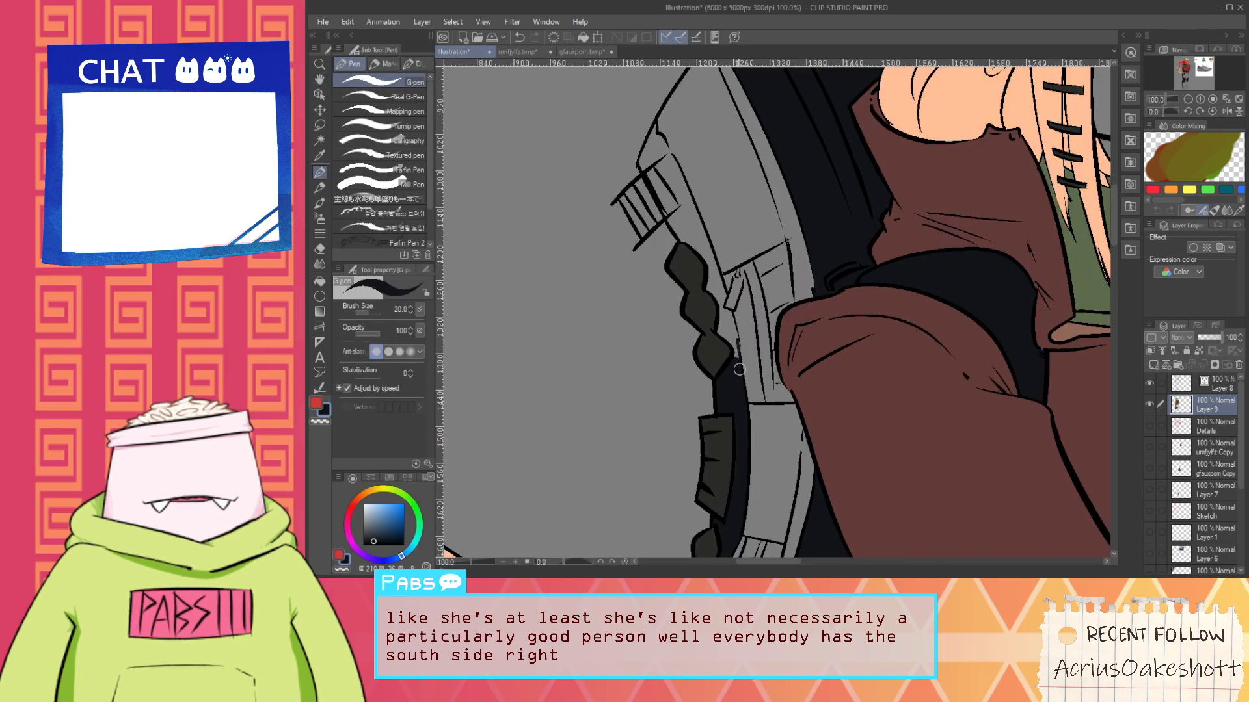
{"action": "key", "text": "g"}
{"action": "left_click", "coordinate": [695, 211]}
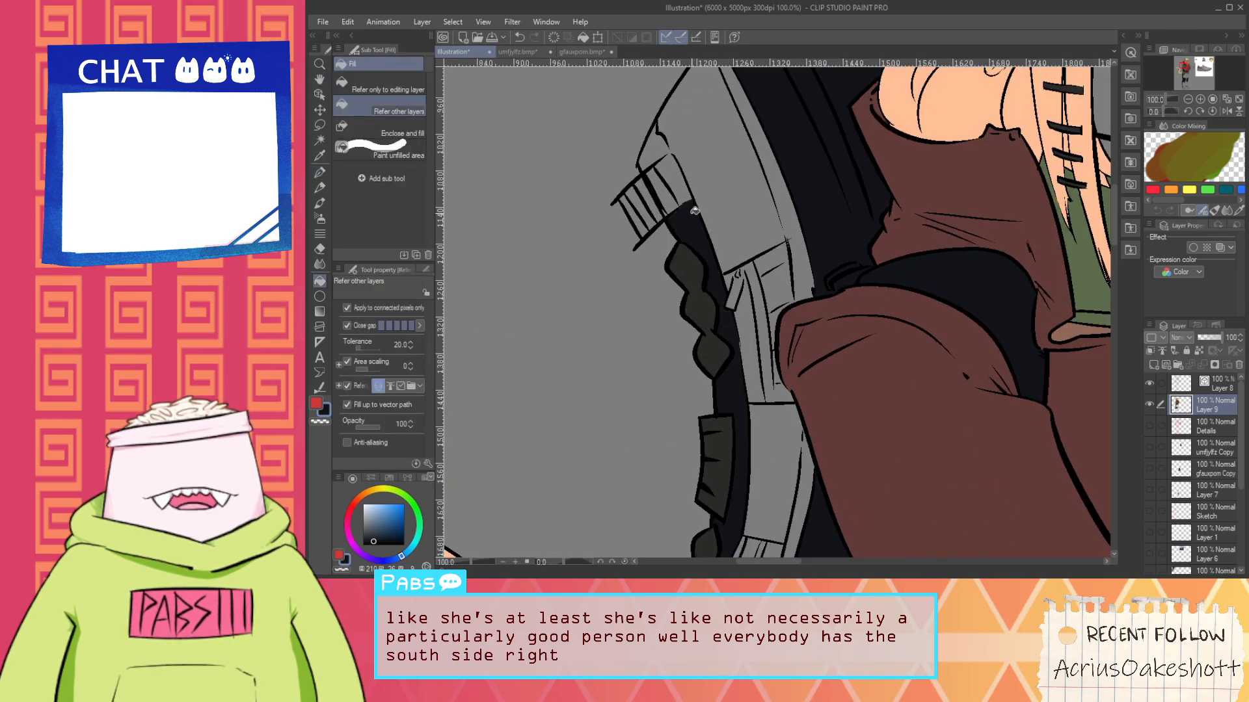
{"action": "left_click", "coordinate": [671, 182]}
{"action": "left_click", "coordinate": [658, 160]}
{"action": "key", "text": "p"}
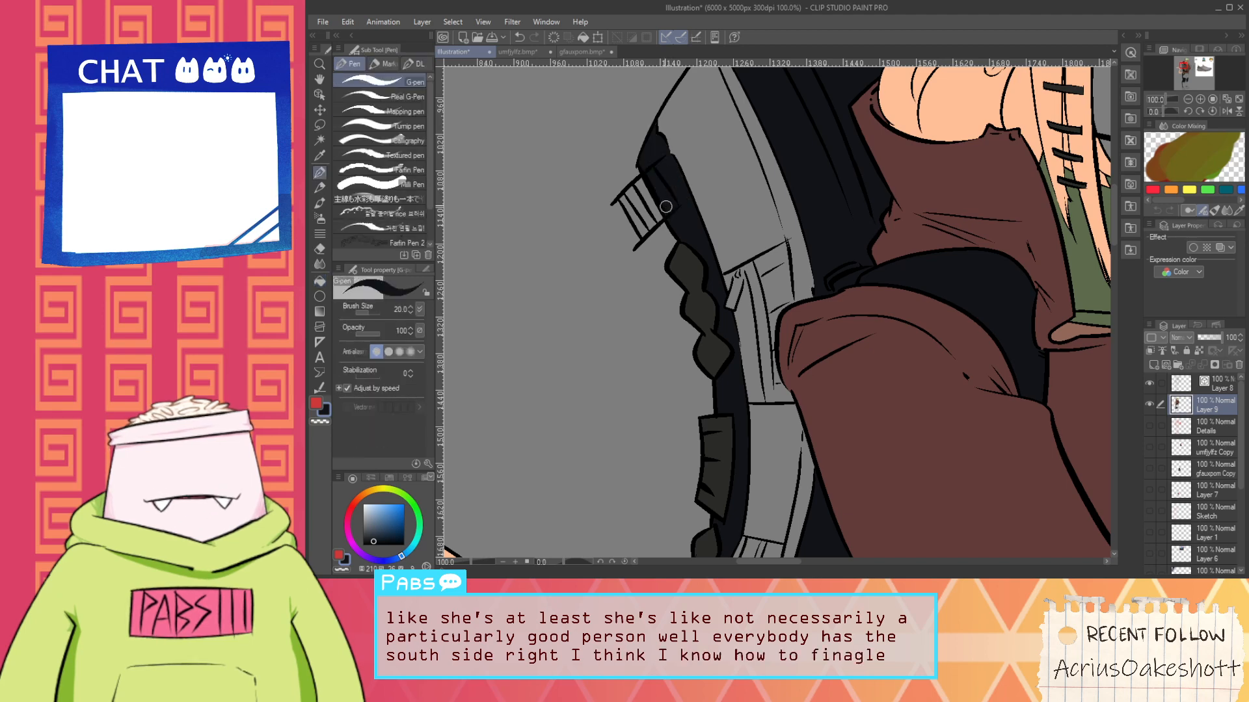
{"action": "scroll", "coordinate": [668, 212], "scroll_direction": "down", "scroll_amount": 6}
{"action": "left_click_drag", "start_coordinate": [702, 304], "coordinate": [703, 333]}
{"action": "scroll", "coordinate": [702, 333], "scroll_direction": "up", "scroll_amount": 4}
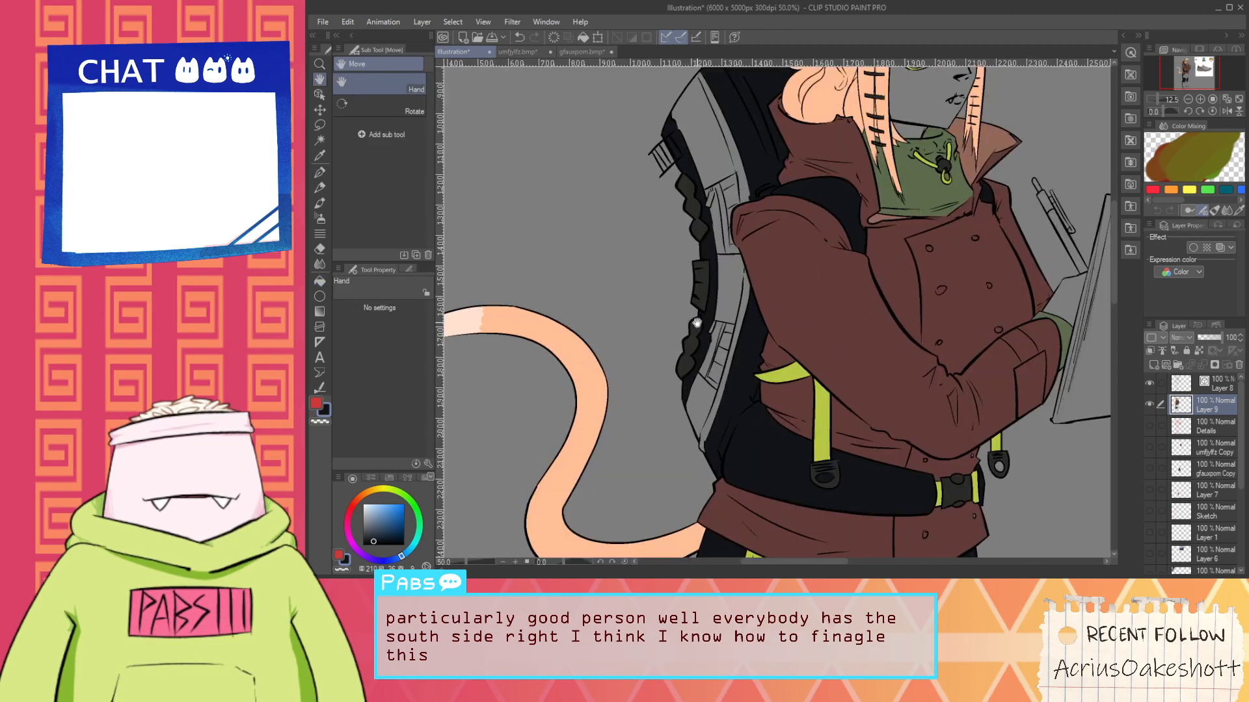
{"action": "scroll", "coordinate": [712, 353], "scroll_direction": "down", "scroll_amount": 2}
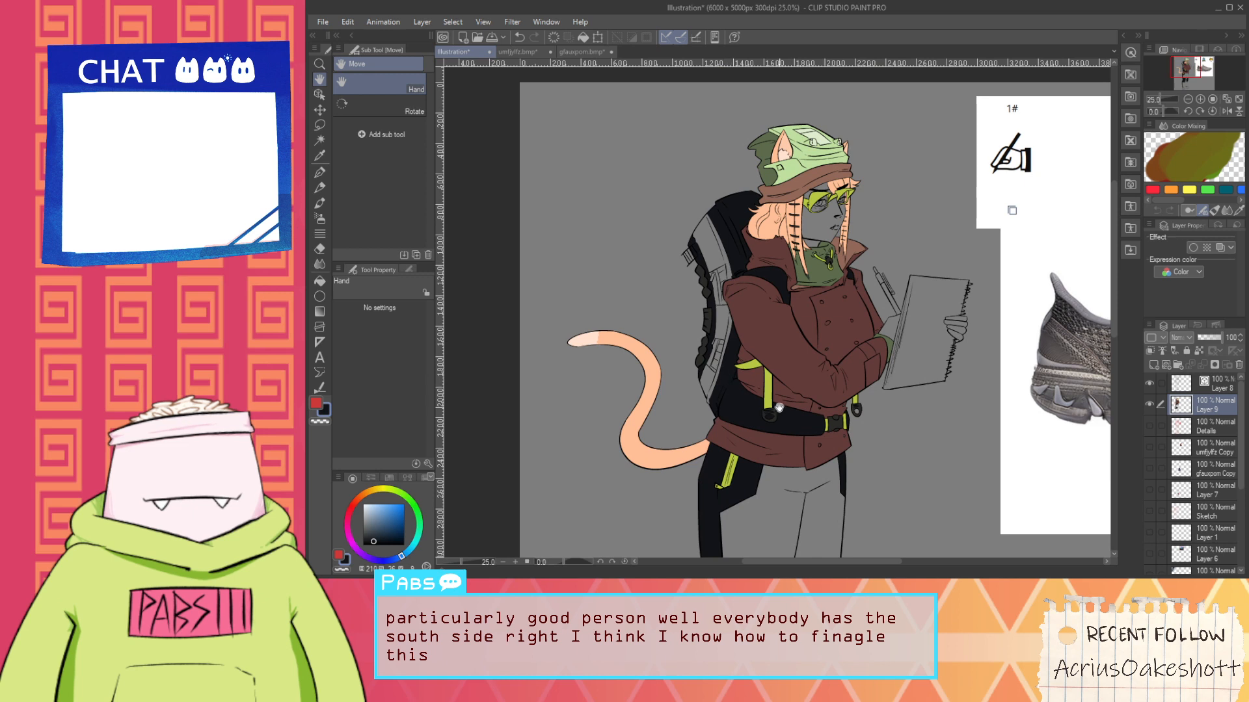
{"action": "left_click_drag", "start_coordinate": [779, 408], "coordinate": [759, 385]}
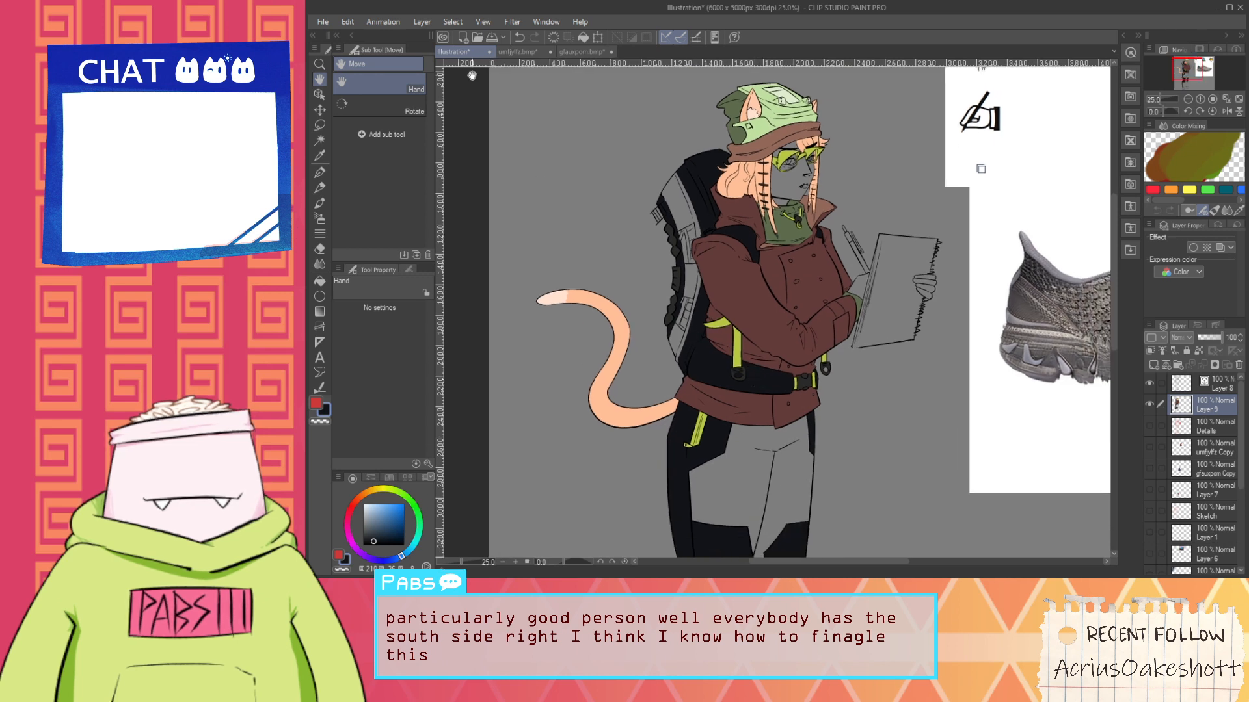
Try recolouring all the navy-black clothing and backpack areas dark brown with a colour gamut selection and a Hue/Saturation/Luminosity correction
{"action": "left_click", "coordinate": [449, 23]}
{"action": "left_click", "coordinate": [487, 141]}
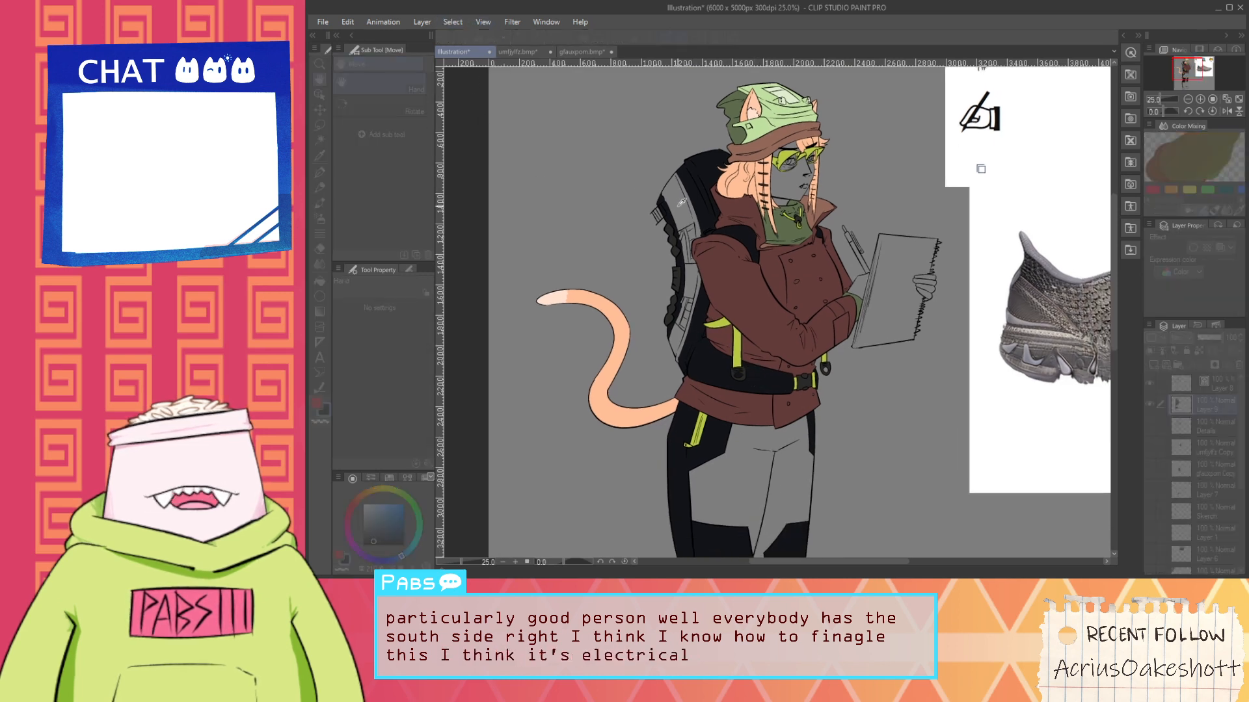
{"action": "left_click", "coordinate": [941, 240]}
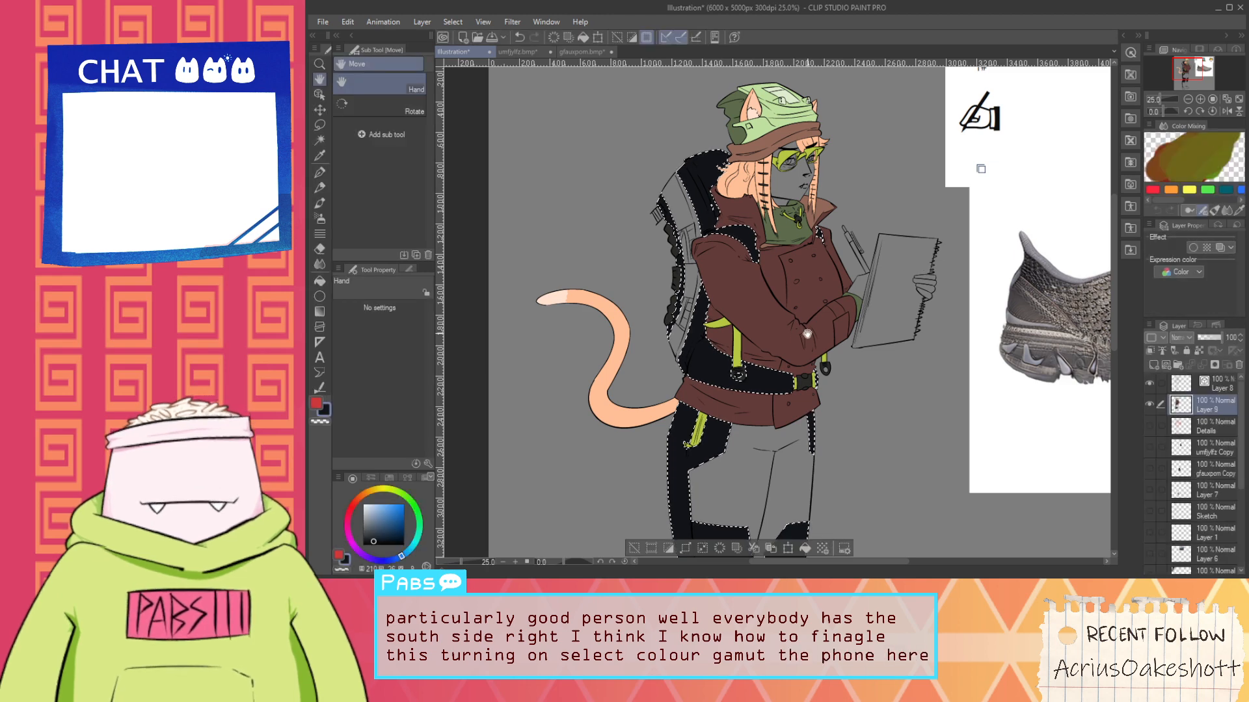
{"action": "key", "text": "ctrl+u"}
{"action": "left_click_drag", "start_coordinate": [1082, 132], "coordinate": [1101, 100]}
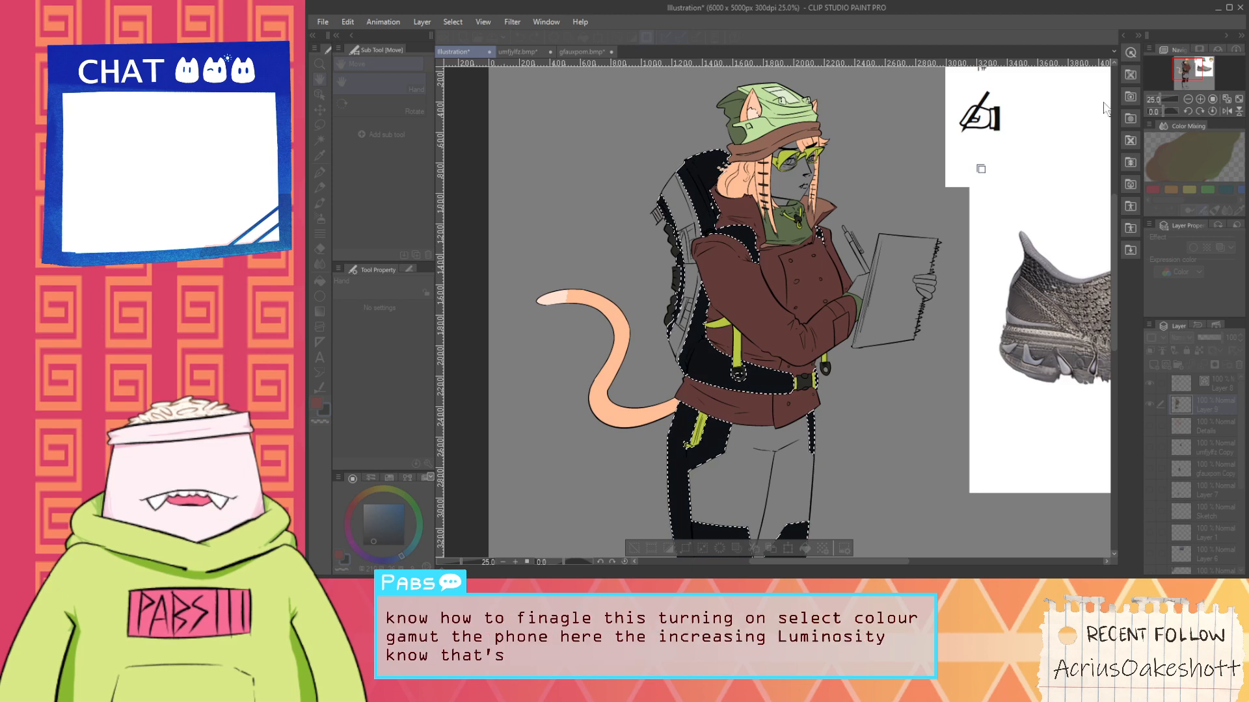
{"action": "left_click", "coordinate": [1064, 141]}
{"action": "key", "text": "ctrl+u"}
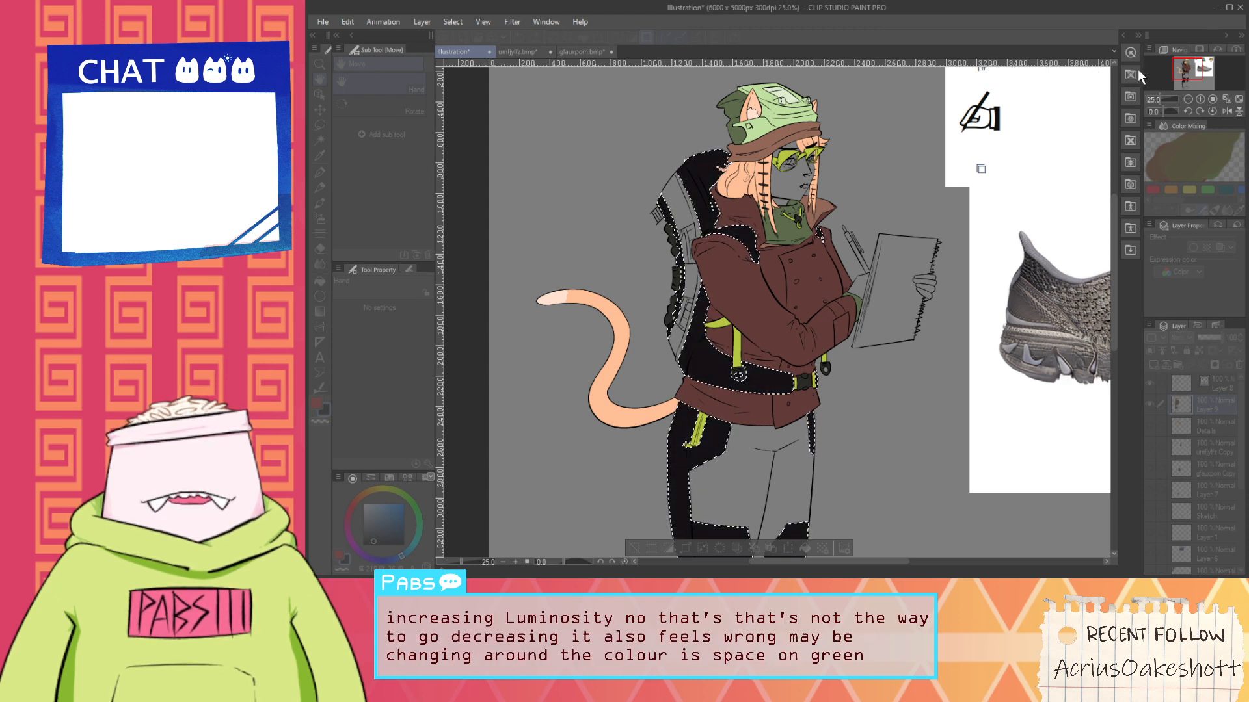
{"action": "left_click", "coordinate": [1185, 54]}
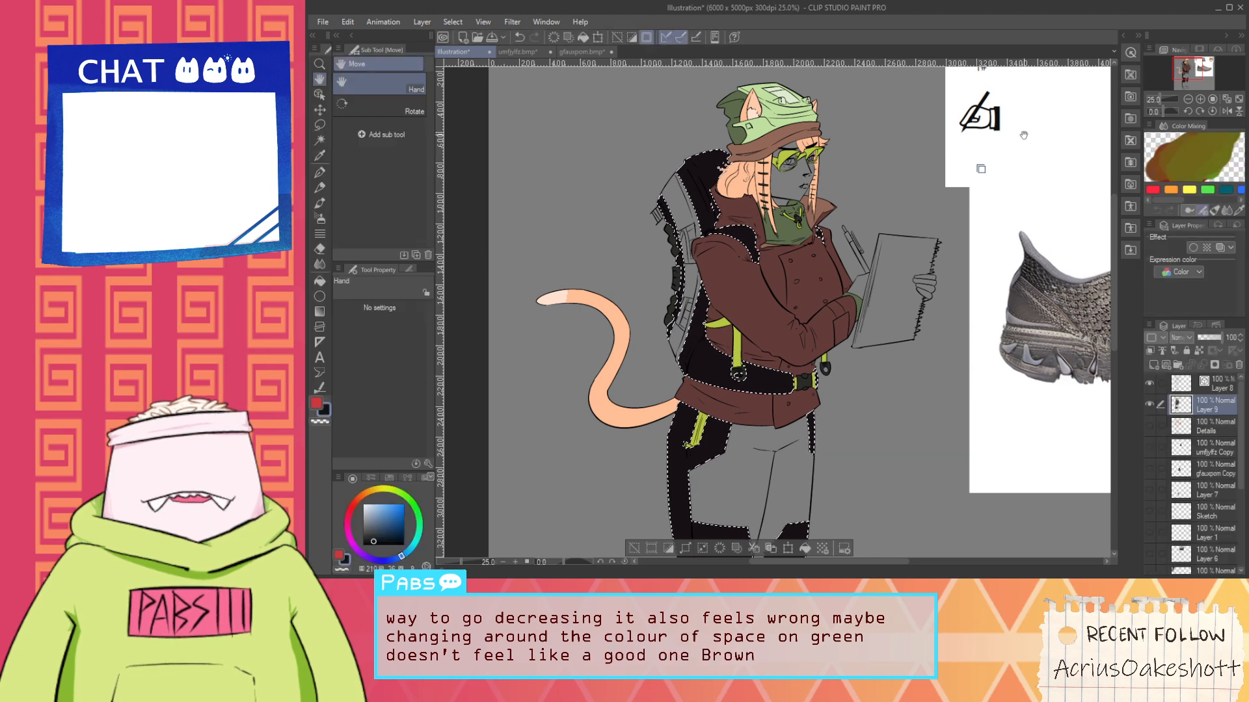
{"action": "left_click", "coordinate": [634, 549]}
{"action": "scroll", "coordinate": [734, 366], "scroll_direction": "down", "scroll_amount": 2}
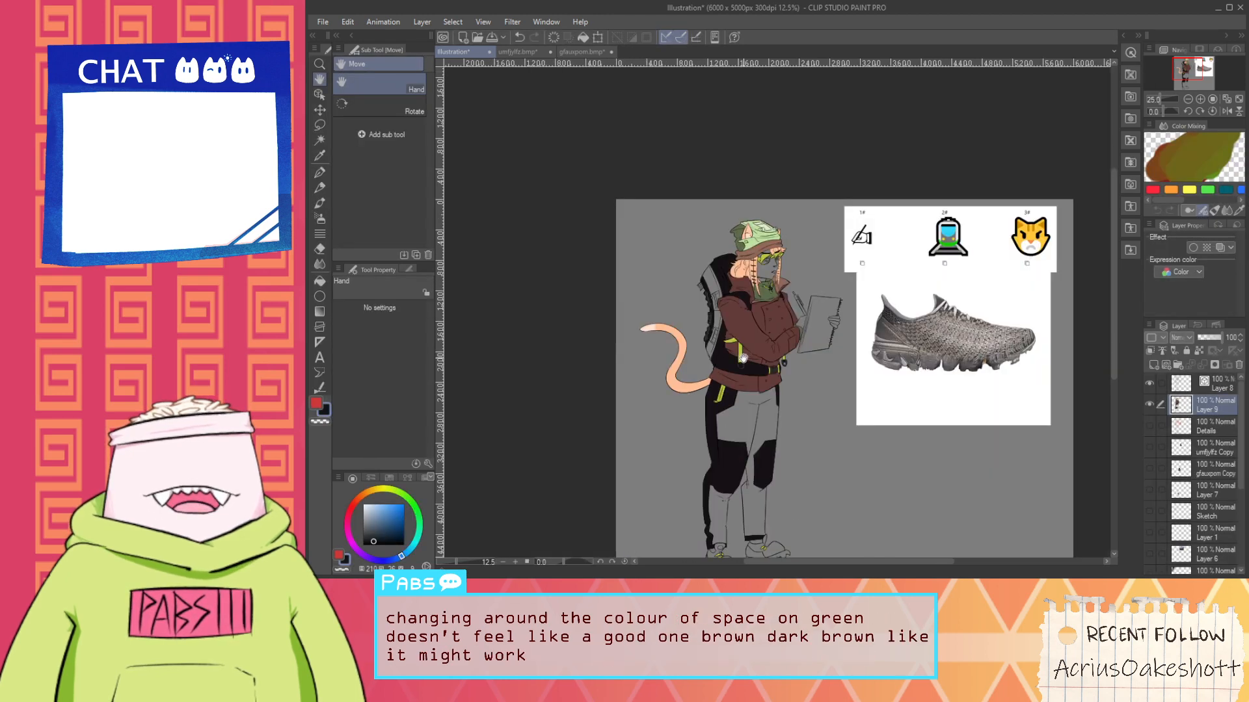
{"action": "scroll", "coordinate": [731, 380], "scroll_direction": "up", "scroll_amount": 3}
{"action": "scroll", "coordinate": [733, 378], "scroll_direction": "down", "scroll_amount": 1}
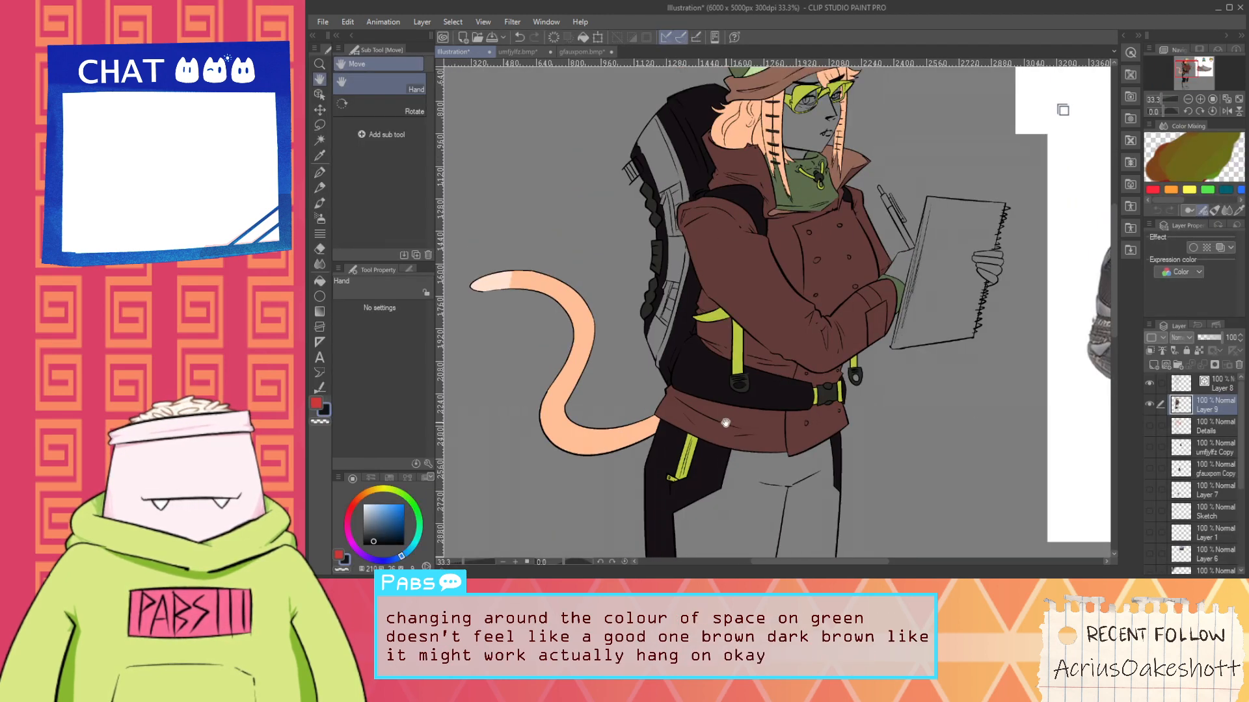
Undo the dark brown recolour and clear the selection around the dark areas
{"action": "key", "text": "ctrl+z"}
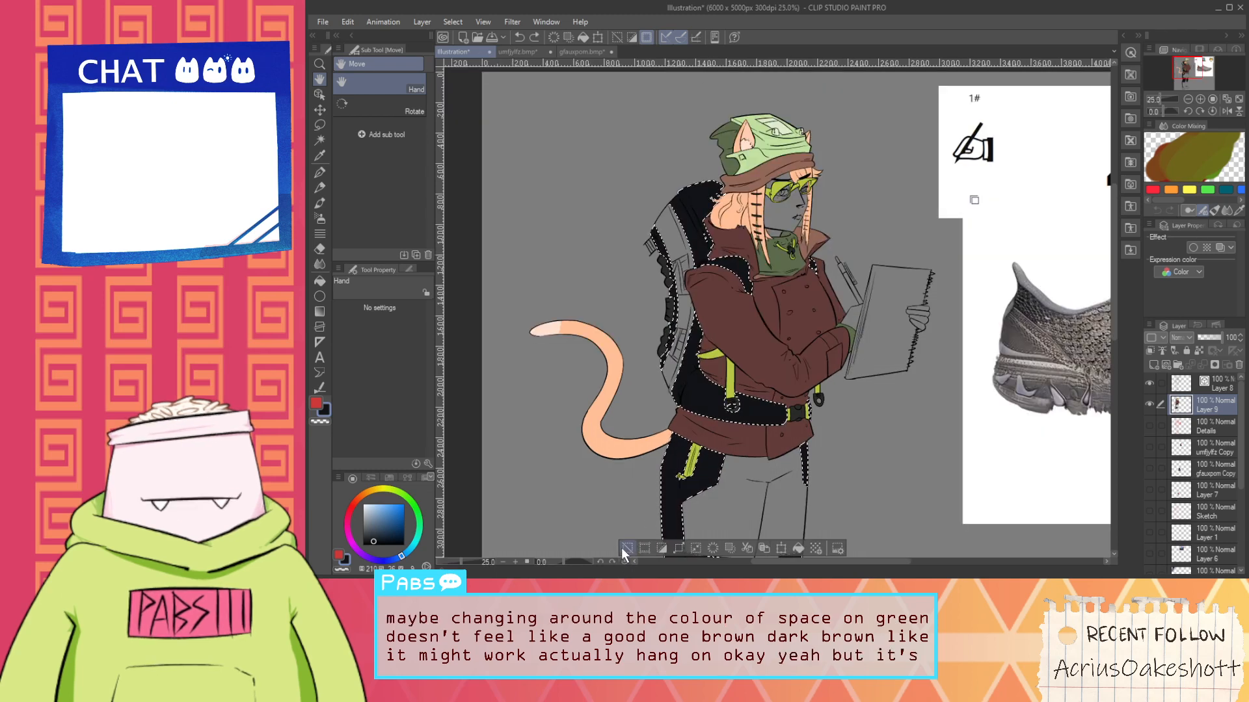
{"action": "left_click", "coordinate": [623, 548]}
{"action": "scroll", "coordinate": [735, 377], "scroll_direction": "down", "scroll_amount": 2}
{"action": "scroll", "coordinate": [804, 341], "scroll_direction": "up", "scroll_amount": 3}
{"action": "left_click_drag", "start_coordinate": [807, 260], "coordinate": [762, 375]}
{"action": "scroll", "coordinate": [753, 358], "scroll_direction": "down", "scroll_amount": 2}
{"action": "scroll", "coordinate": [752, 399], "scroll_direction": "up", "scroll_amount": 1}
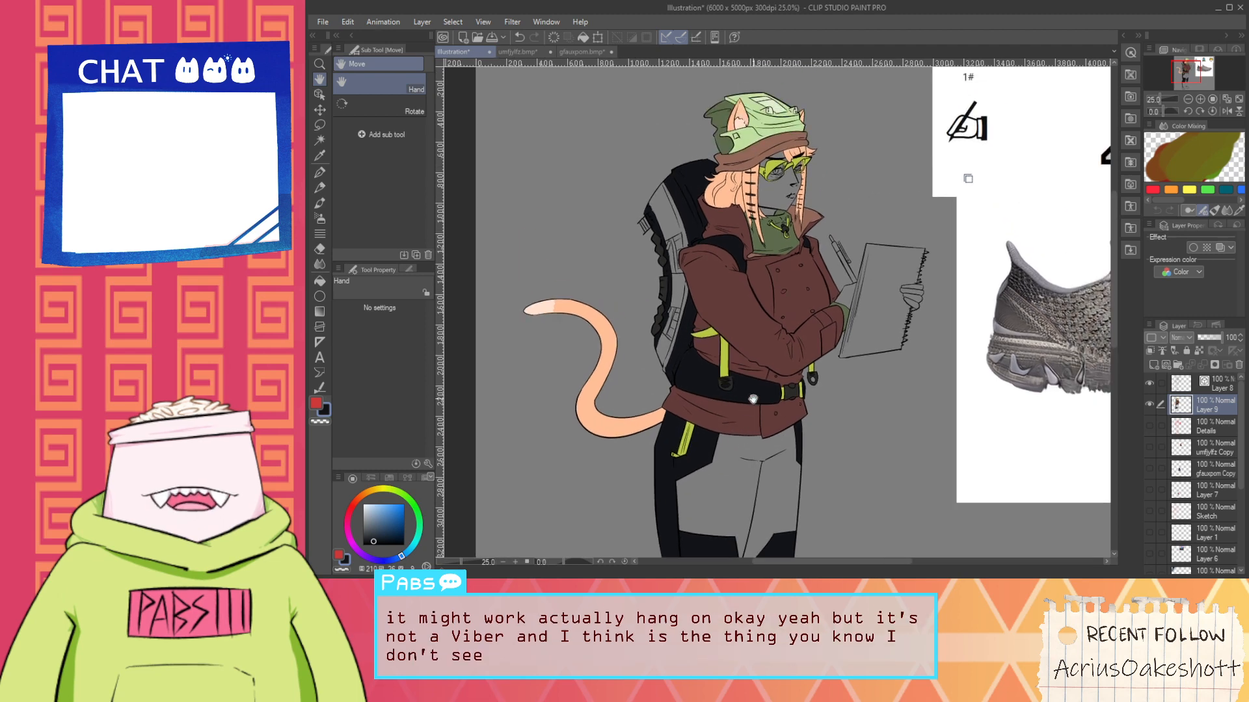
Fill the beaded cord and the ribbed patch on the backpack's outer edge with the lime green of the straps
{"action": "scroll", "coordinate": [651, 369], "scroll_direction": "up", "scroll_amount": 2}
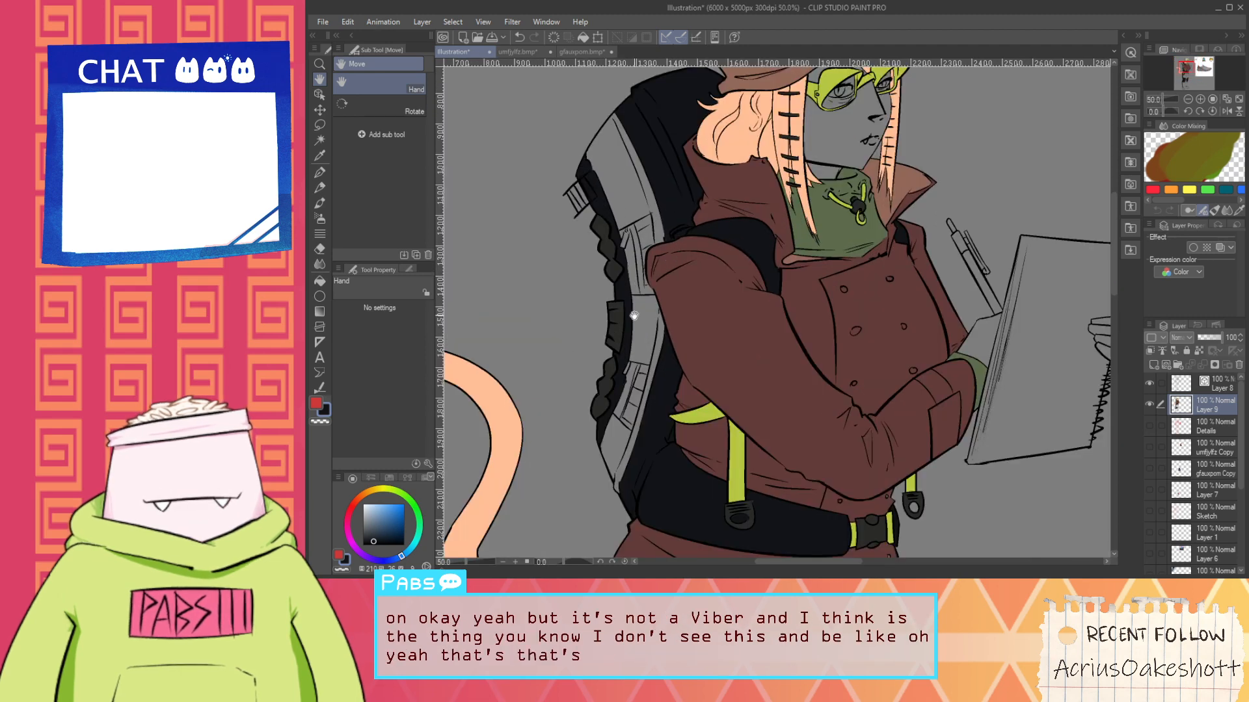
{"action": "left_click_drag", "start_coordinate": [651, 369], "coordinate": [699, 362]}
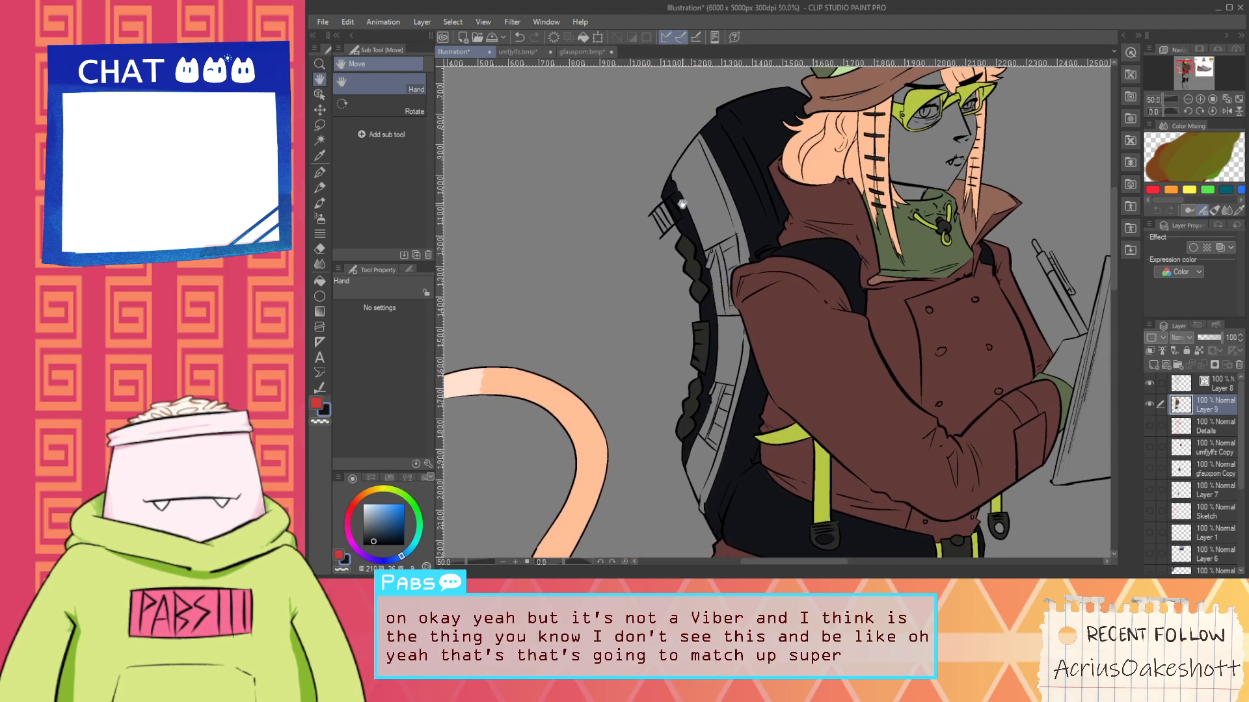
{"action": "left_click", "coordinate": [319, 281]}
{"action": "left_click", "coordinate": [788, 434], "text": "alt"}
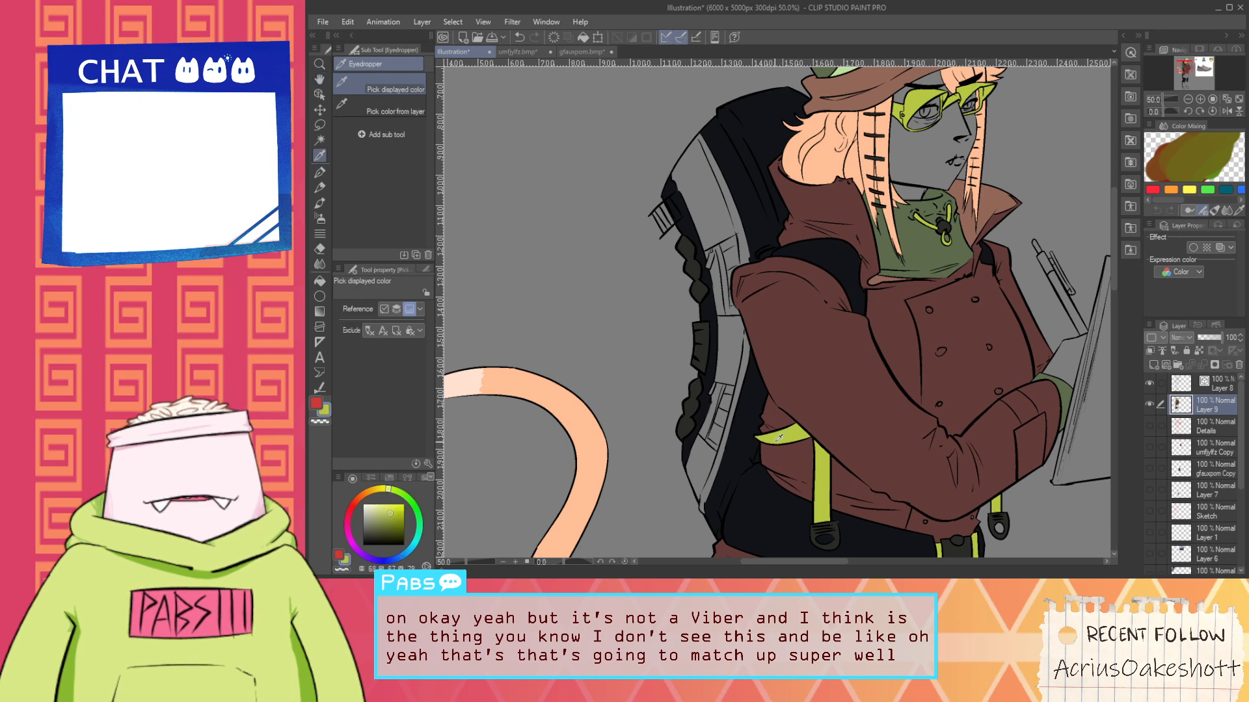
{"action": "scroll", "coordinate": [683, 438], "scroll_direction": "up", "scroll_amount": 1}
{"action": "left_click", "coordinate": [687, 423]}
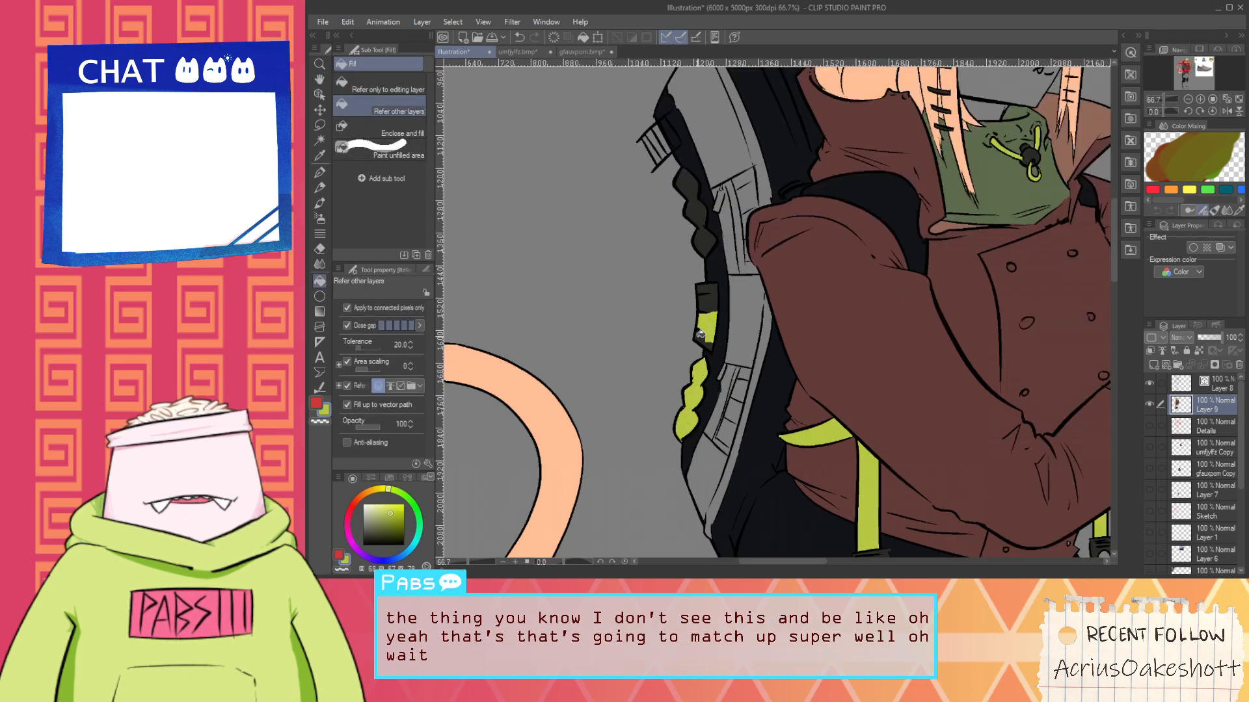
{"action": "left_click", "coordinate": [707, 293]}
{"action": "left_click", "coordinate": [701, 227]}
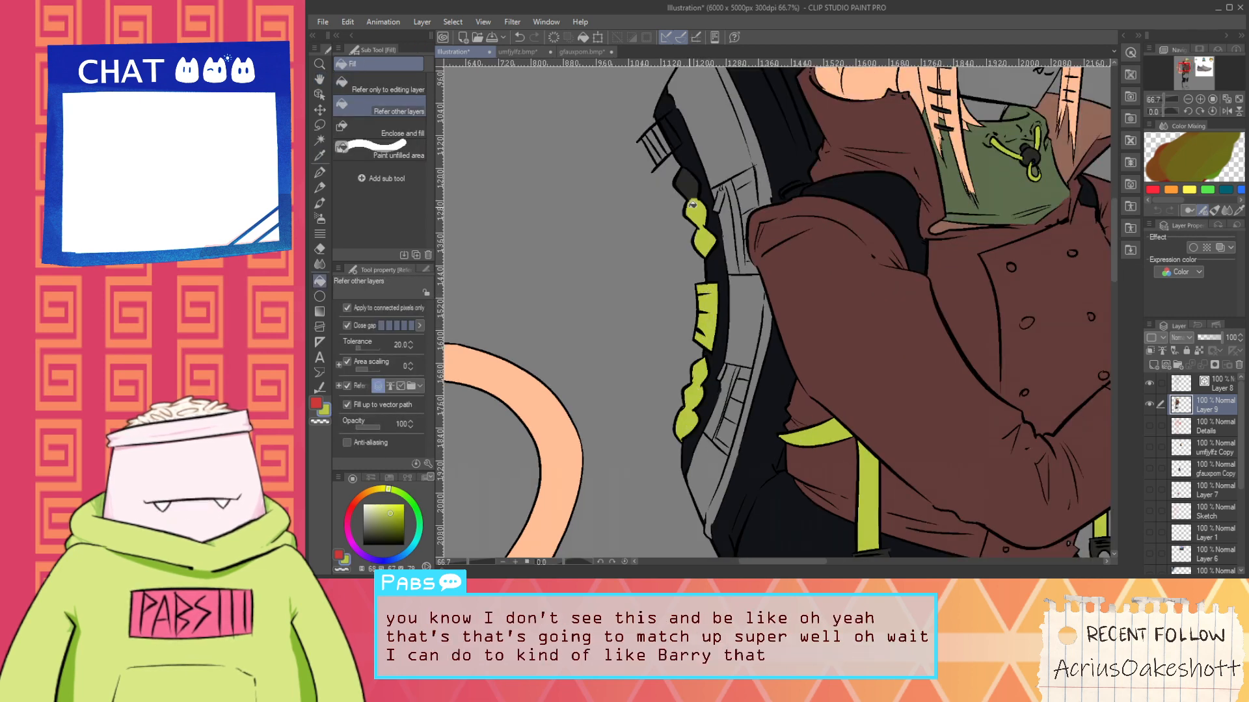
{"action": "left_click", "coordinate": [688, 185]}
Fill the small strip on the backpack's upper side pocket with lime green, touching up its tip with the G-pen
{"action": "scroll", "coordinate": [701, 215], "scroll_direction": "down", "scroll_amount": 1}
{"action": "scroll", "coordinate": [716, 191], "scroll_direction": "up", "scroll_amount": 2}
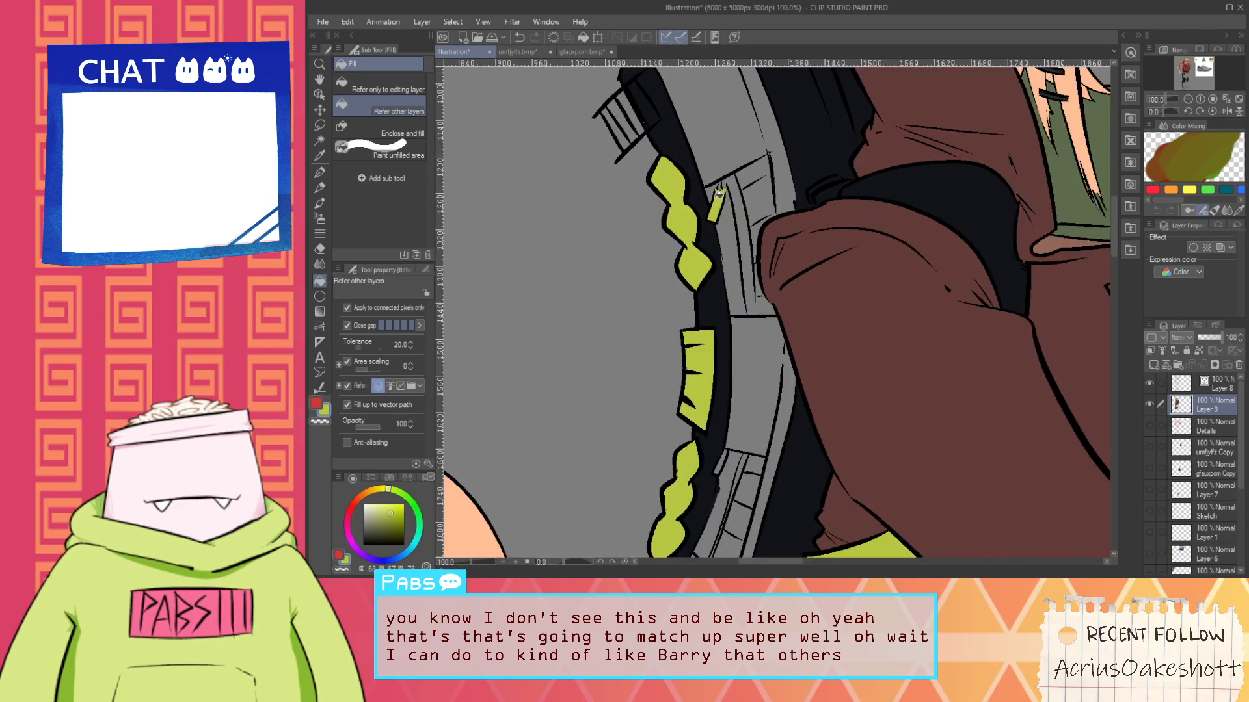
{"action": "scroll", "coordinate": [718, 187], "scroll_direction": "up", "scroll_amount": 1}
{"action": "key", "text": "p"}
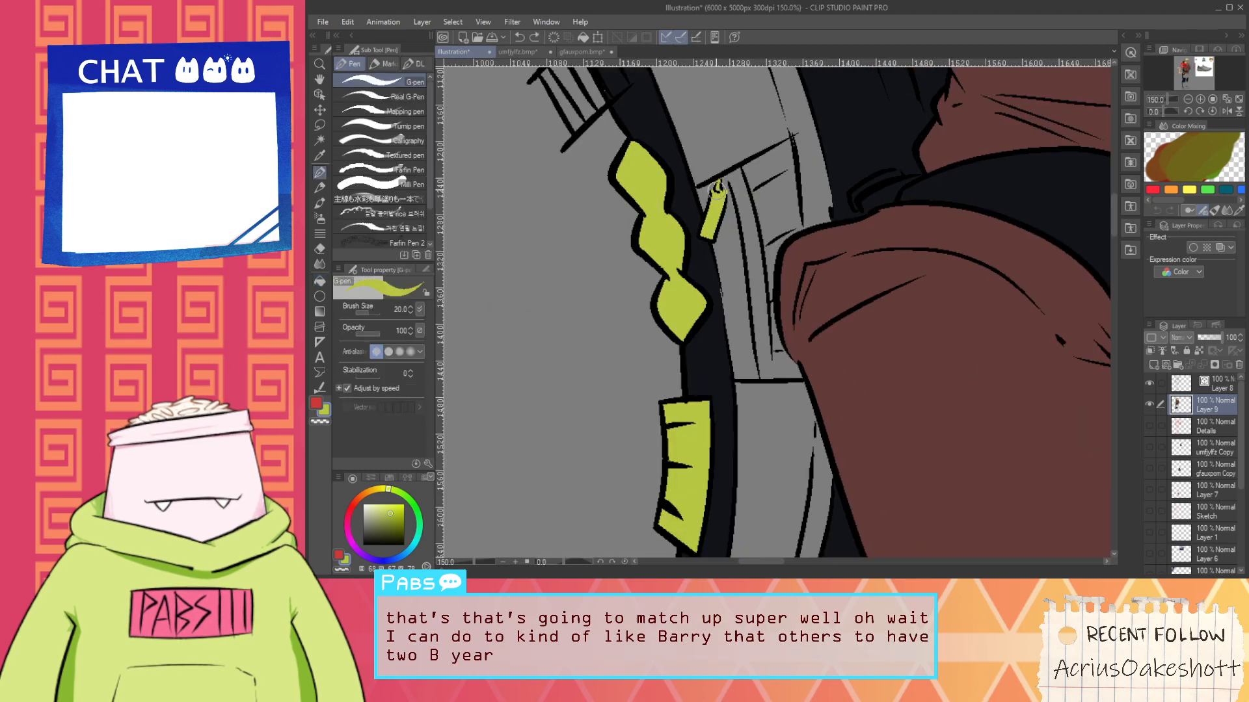
{"action": "left_click_drag", "start_coordinate": [720, 184], "coordinate": [719, 190]}
{"action": "scroll", "coordinate": [733, 205], "scroll_direction": "down", "scroll_amount": 3}
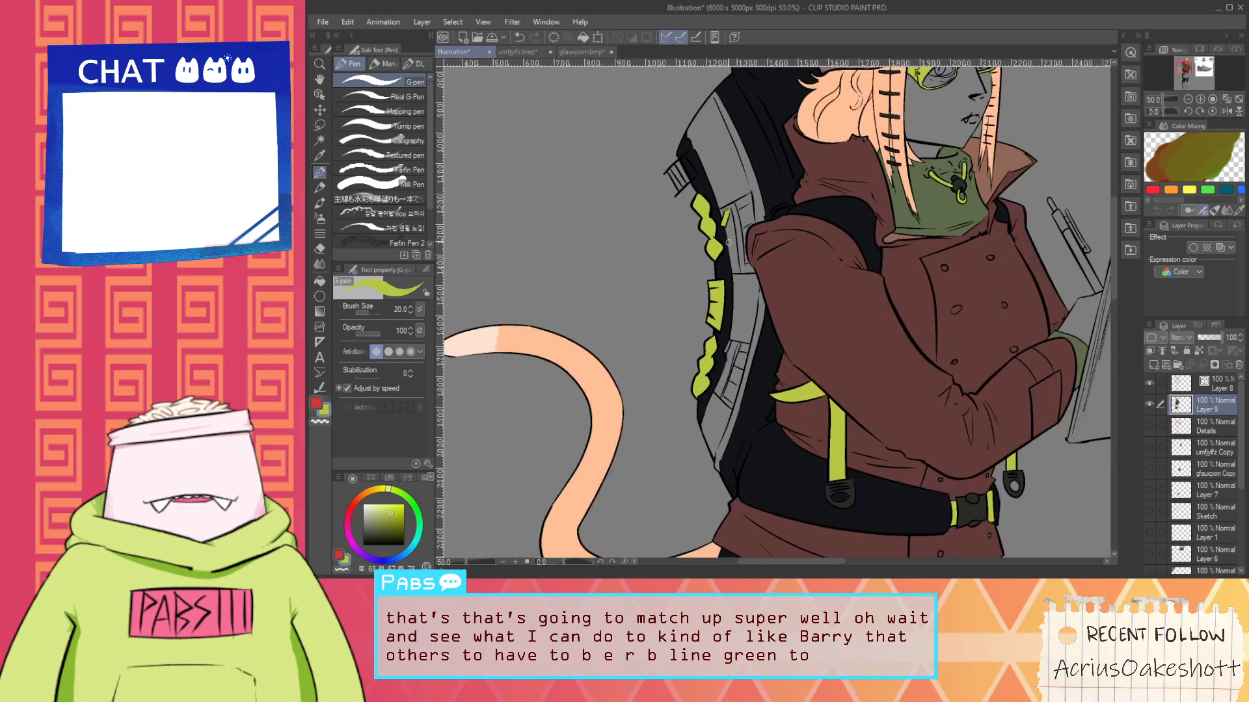
Fill the small strip beside the backpack's lower side pocket with the same lime green
{"action": "key", "text": "space"}
{"action": "left_click_drag", "start_coordinate": [715, 444], "coordinate": [722, 342]}
{"action": "key", "text": "g"}
{"action": "scroll", "coordinate": [735, 254], "scroll_direction": "up", "scroll_amount": 3}
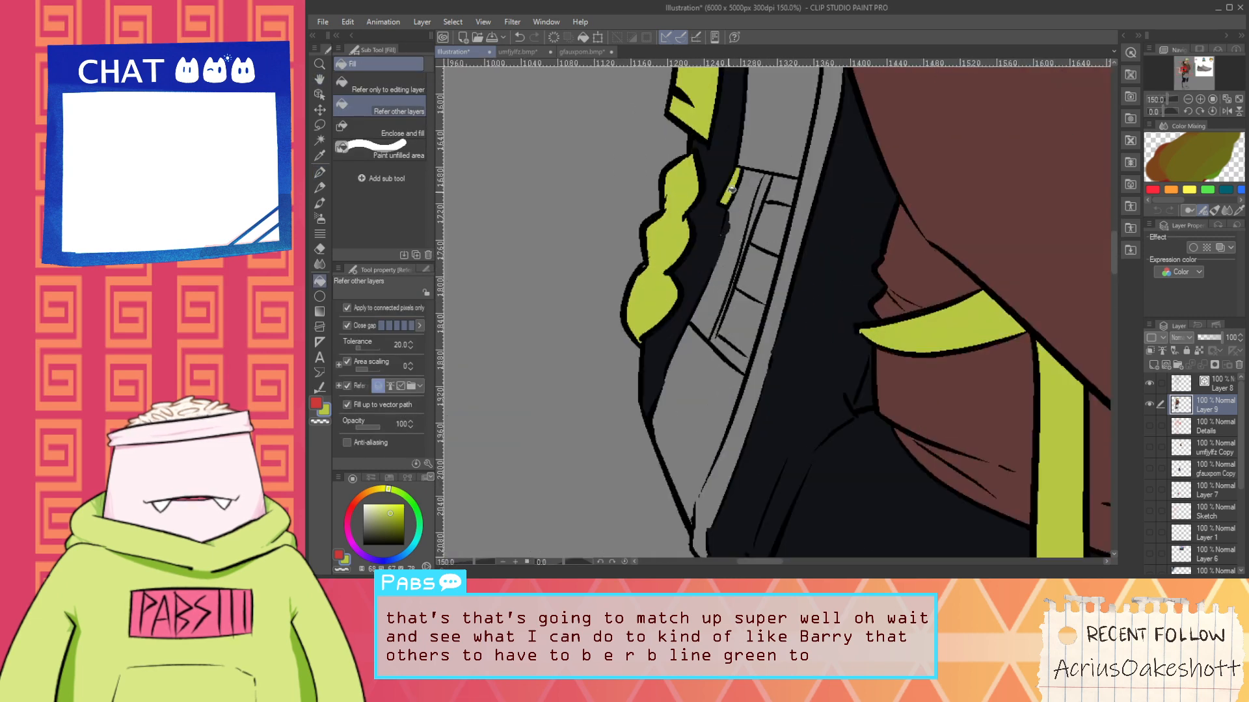
{"action": "key", "text": "p"}
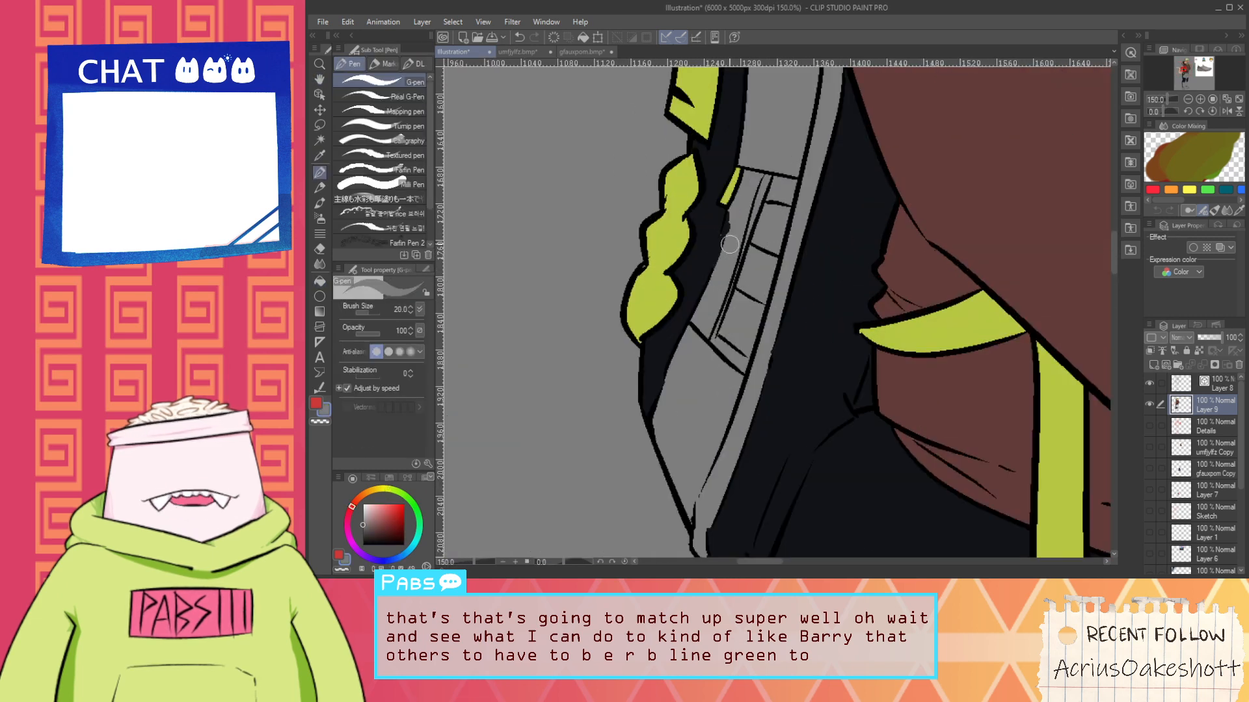
{"action": "key", "text": "i"}
{"action": "scroll", "coordinate": [730, 244], "scroll_direction": "down", "scroll_amount": 5}
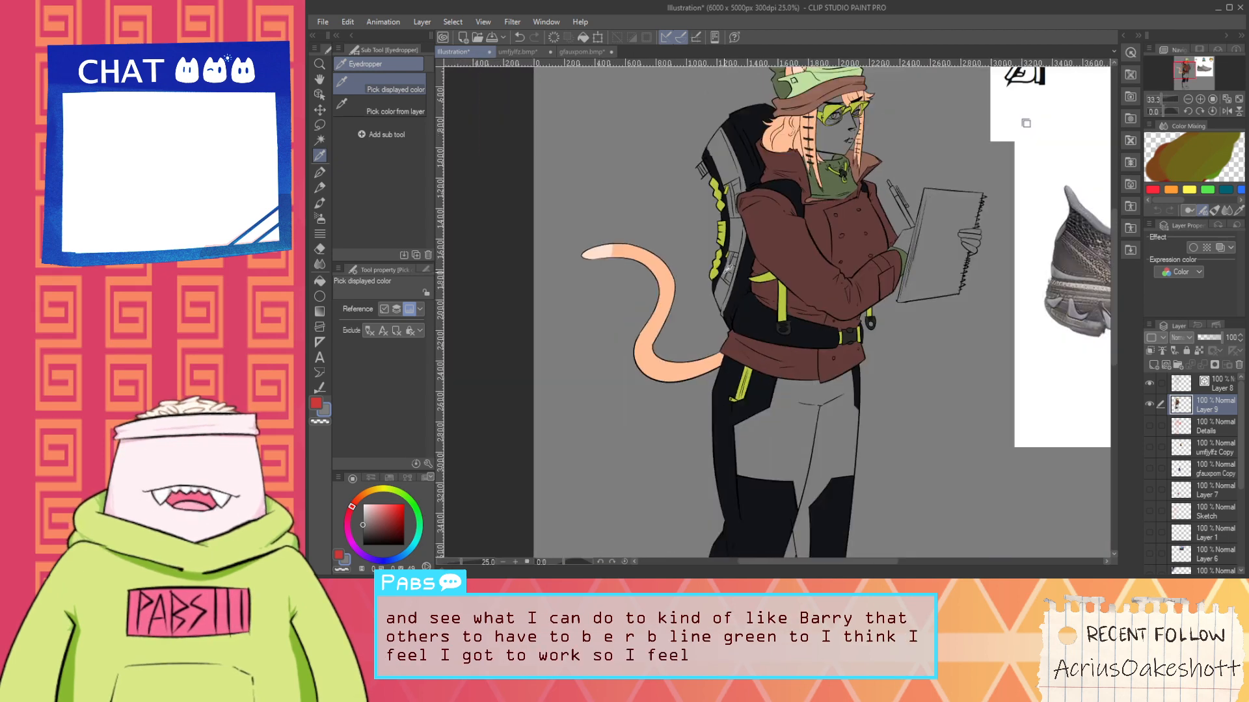
Sample the lime green and fill the long stripe running down the length of the backpack's side
{"action": "scroll", "coordinate": [729, 267], "scroll_direction": "up", "scroll_amount": 4}
{"action": "left_click", "coordinate": [702, 298]}
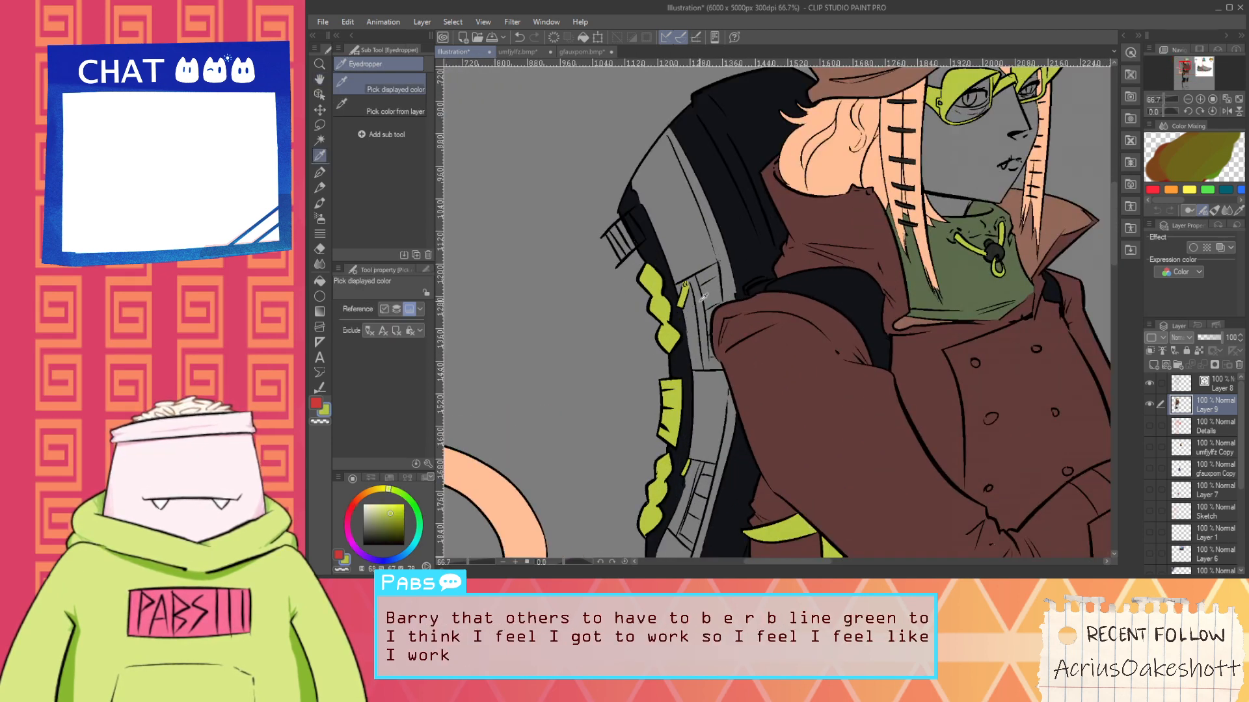
{"action": "scroll", "coordinate": [702, 296], "scroll_direction": "down", "scroll_amount": 2}
{"action": "key", "text": "g"}
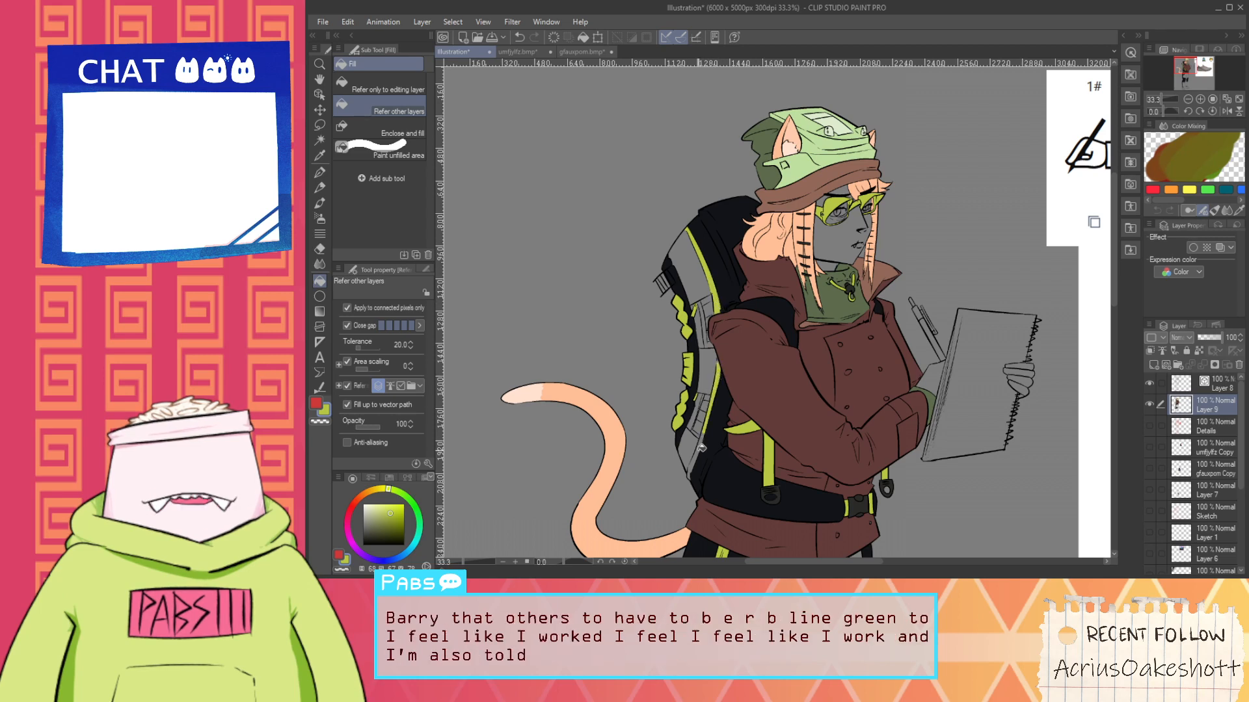
{"action": "left_click", "coordinate": [694, 466]}
{"action": "scroll", "coordinate": [693, 465], "scroll_direction": "up", "scroll_amount": 1}
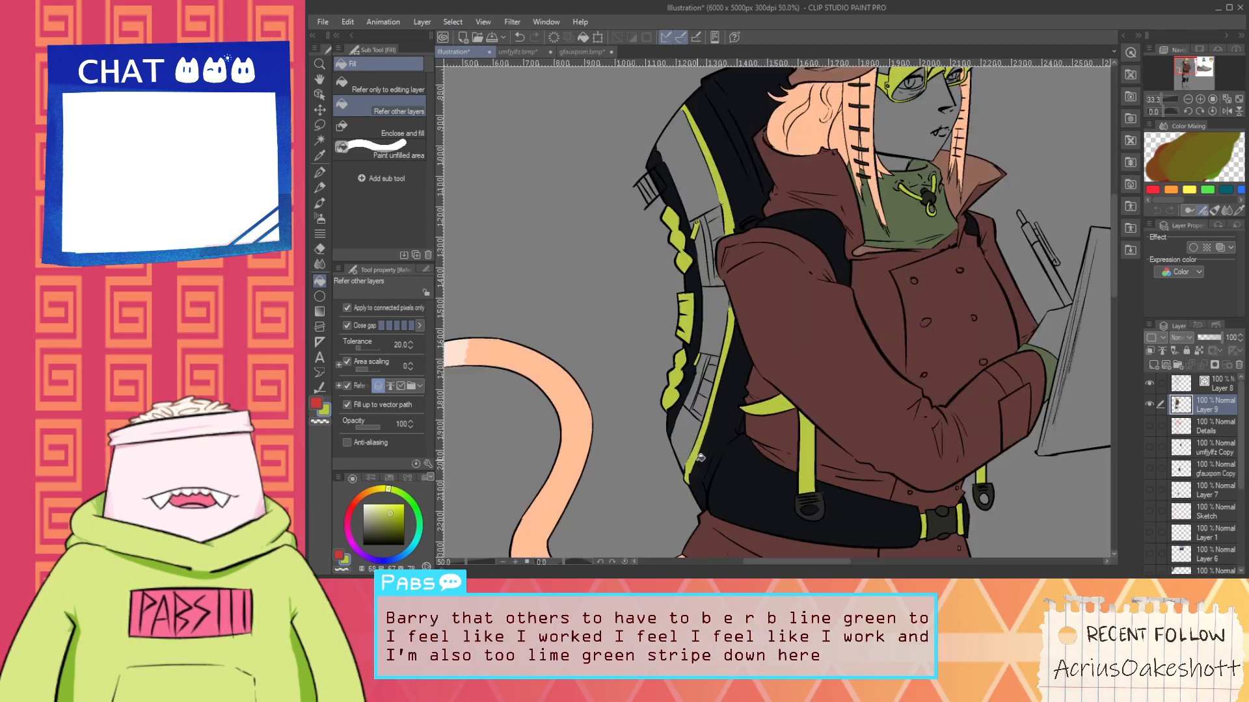
Sample the pale inner-ear colour and fill both eyes behind the glasses with it
{"action": "scroll", "coordinate": [721, 374], "scroll_direction": "down", "scroll_amount": 2}
{"action": "key", "text": "space"}
{"action": "left_click_drag", "start_coordinate": [869, 241], "coordinate": [859, 257]}
{"action": "scroll", "coordinate": [813, 261], "scroll_direction": "up", "scroll_amount": 2}
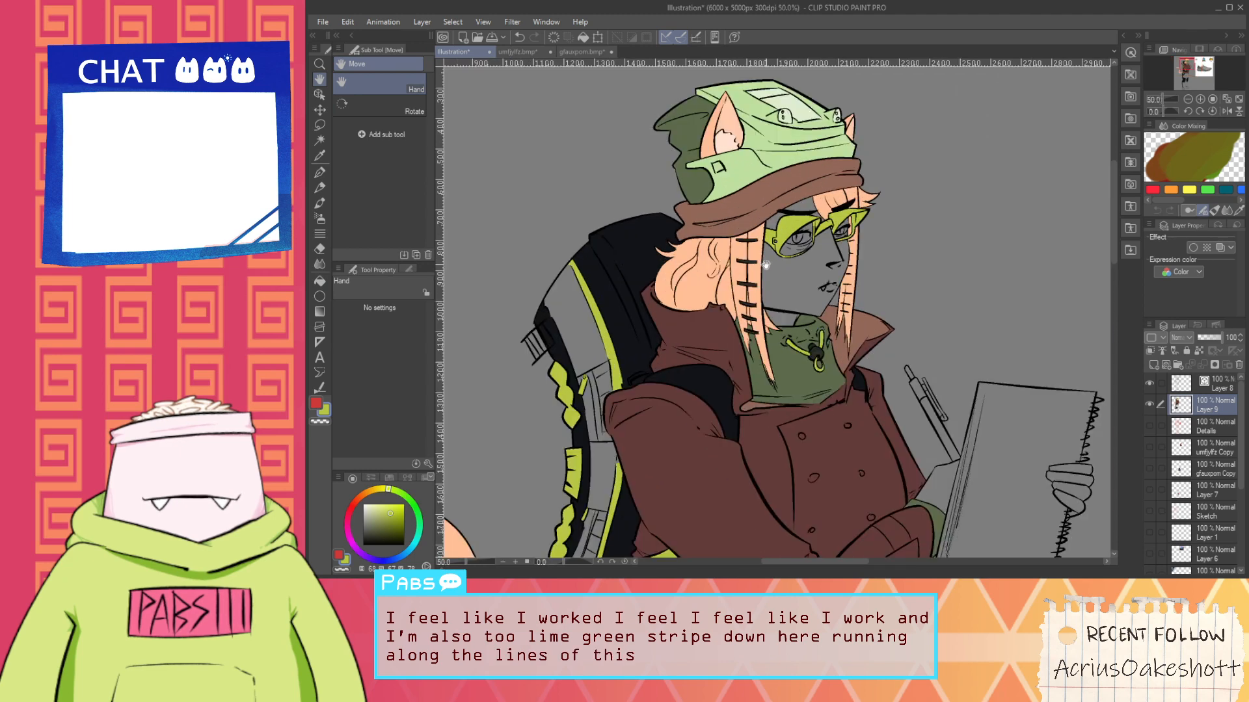
{"action": "left_click_drag", "start_coordinate": [699, 343], "coordinate": [668, 366]}
{"action": "scroll", "coordinate": [730, 250], "scroll_direction": "up", "scroll_amount": 2}
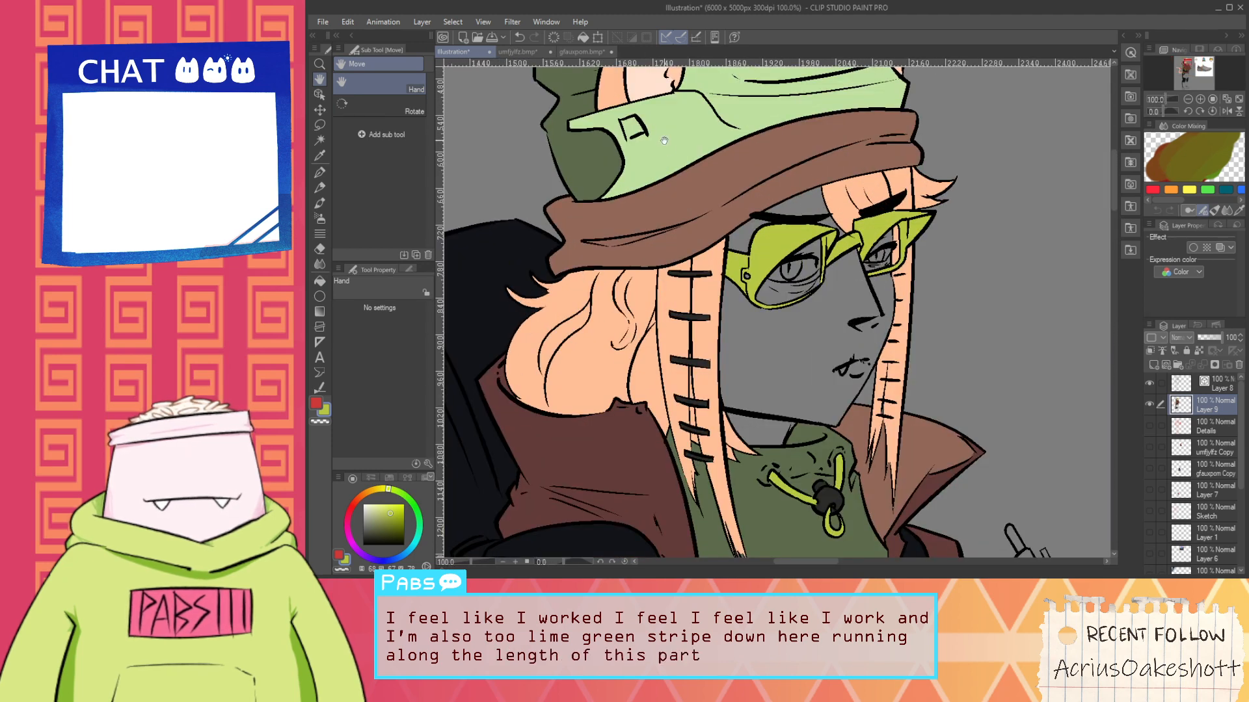
{"action": "left_click_drag", "start_coordinate": [730, 250], "coordinate": [698, 315]}
{"action": "left_click", "coordinate": [619, 150], "text": "alt"}
{"action": "scroll", "coordinate": [723, 389], "scroll_direction": "up", "scroll_amount": 2}
{"action": "left_click_drag", "start_coordinate": [774, 303], "coordinate": [836, 301]}
{"action": "key", "text": "space"}
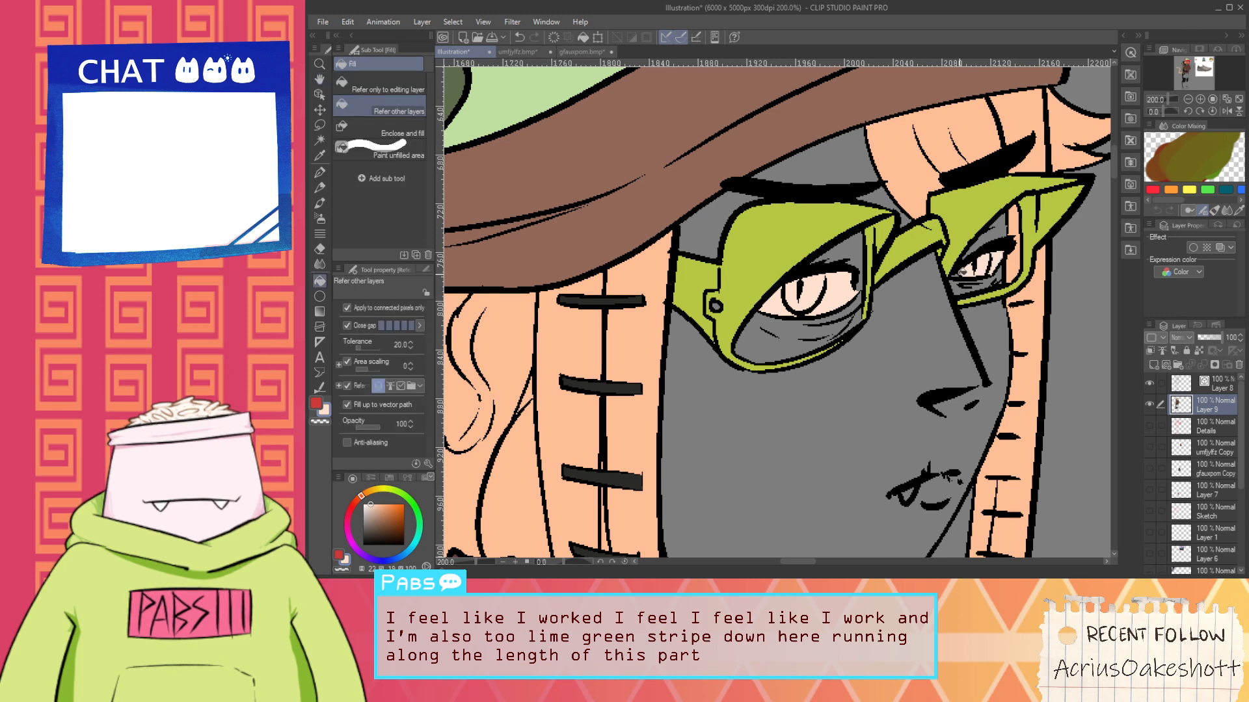
Fill the irises of both eyes with a medium green, undoing and redoing the fill on the smaller far eye
{"action": "left_click", "coordinate": [410, 499]}
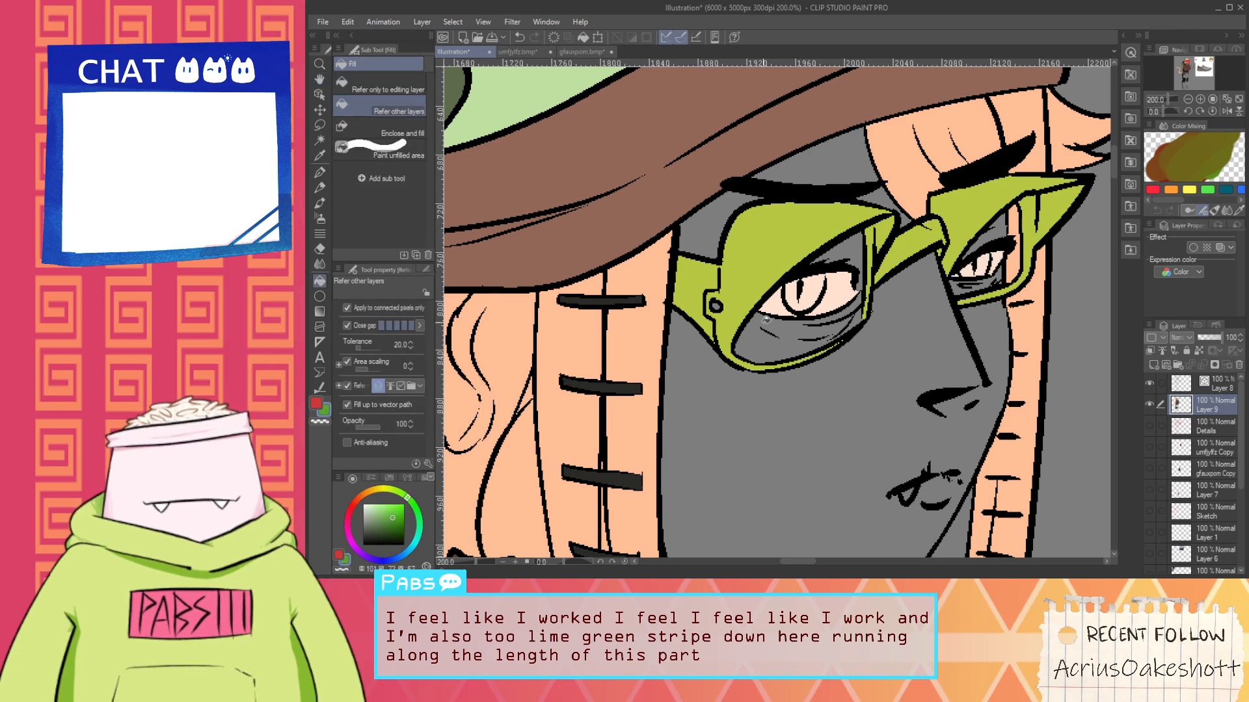
{"action": "left_click", "coordinate": [808, 294]}
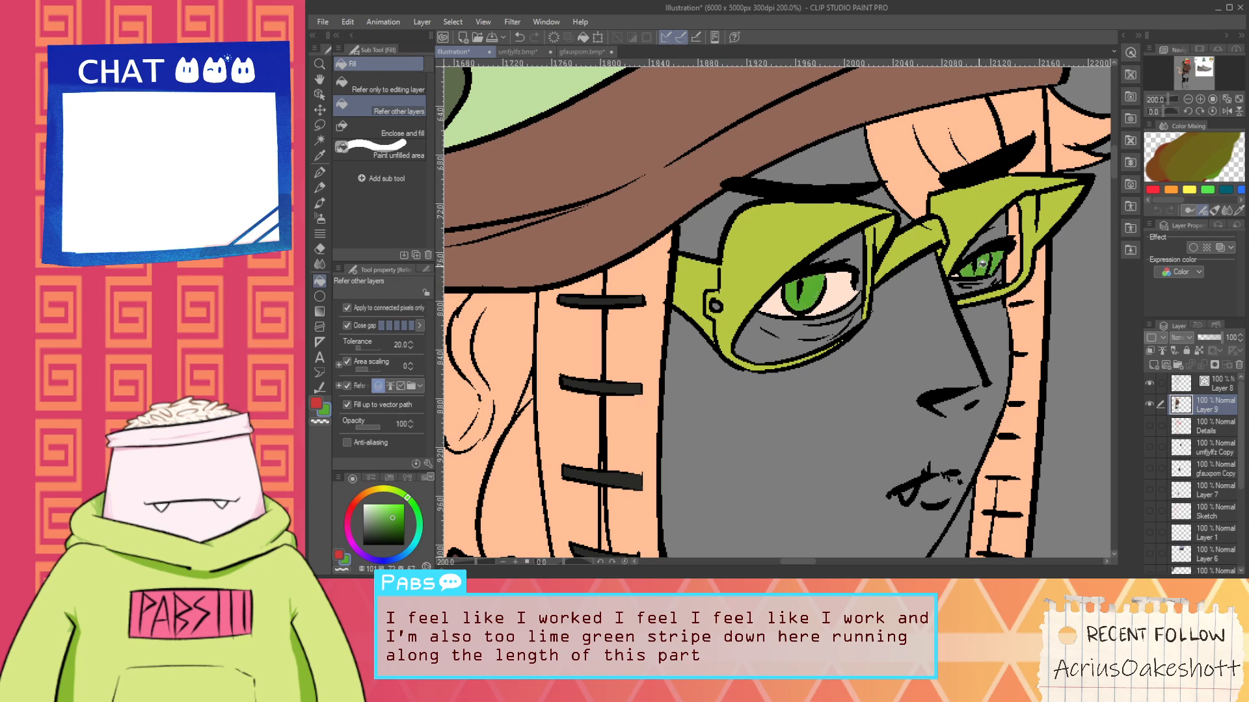
{"action": "key", "text": "ctrl+z"}
{"action": "key", "text": "p"}
{"action": "scroll", "coordinate": [995, 276], "scroll_direction": "up", "scroll_amount": 2}
{"action": "key", "text": "g"}
{"action": "left_click", "coordinate": [971, 266]}
{"action": "left_click_drag", "start_coordinate": [984, 267], "coordinate": [992, 249]}
{"action": "key", "text": "ctrl+z"}
{"action": "key", "text": "p"}
{"action": "key", "text": "g"}
{"action": "left_click", "coordinate": [977, 255]}
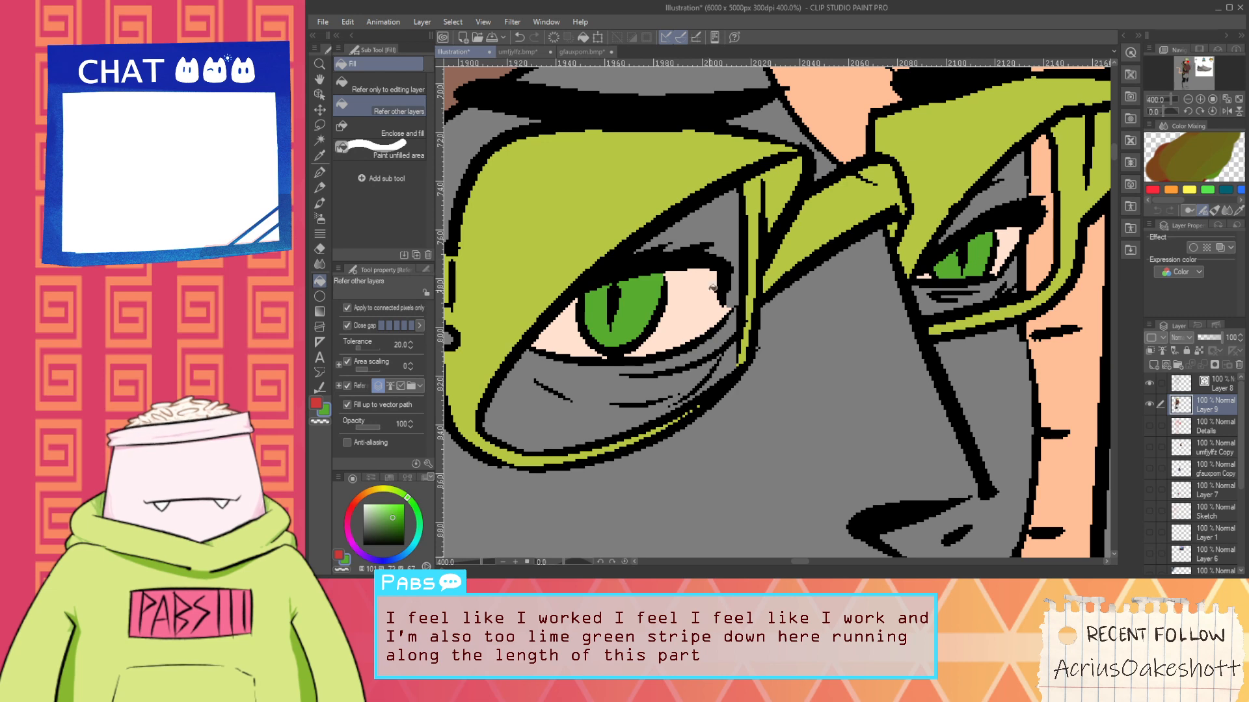
Fill the whites of both eyes with a very pale greenish white
{"action": "left_click", "coordinate": [372, 504]}
{"action": "left_click", "coordinate": [560, 328]}
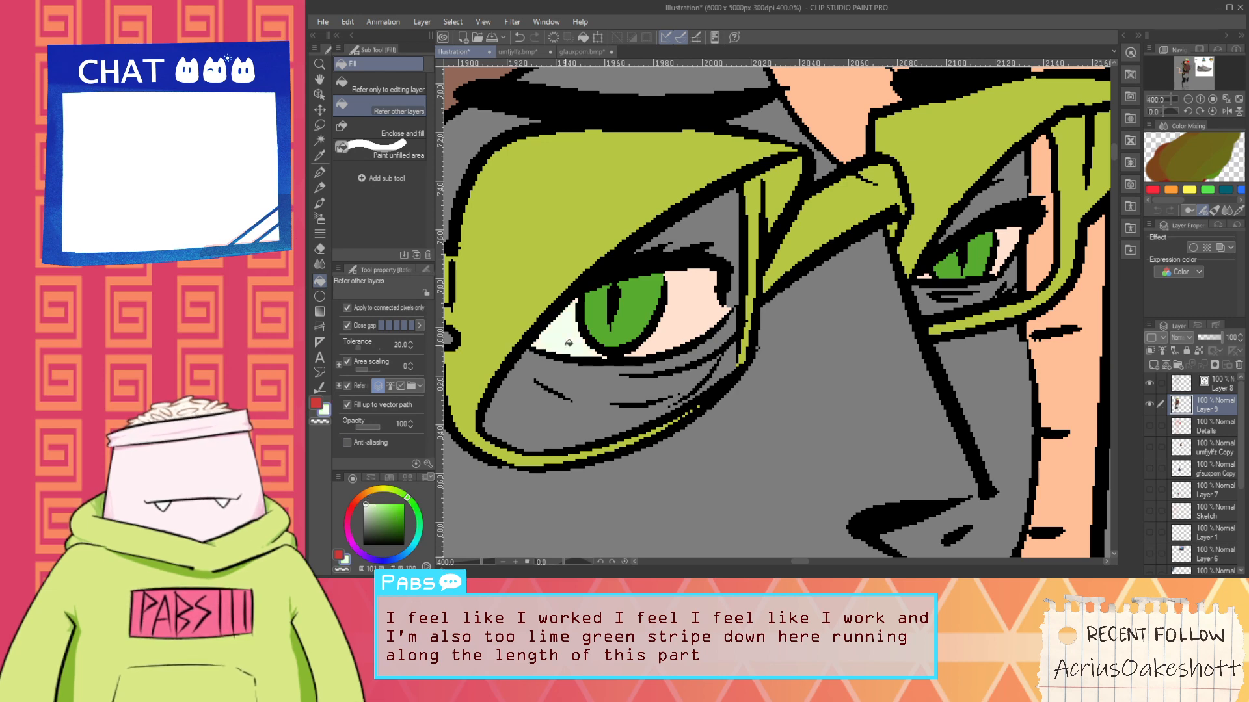
{"action": "left_click", "coordinate": [682, 330]}
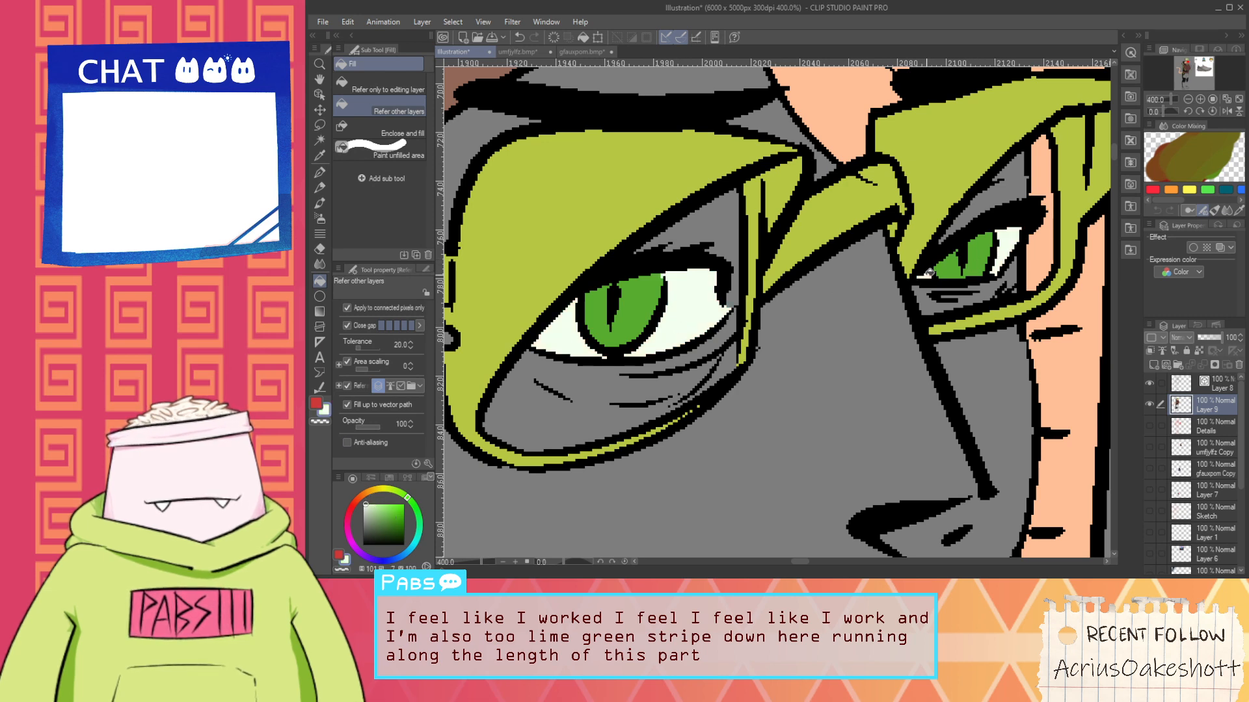
{"action": "scroll", "coordinate": [928, 272], "scroll_direction": "down", "scroll_amount": 10}
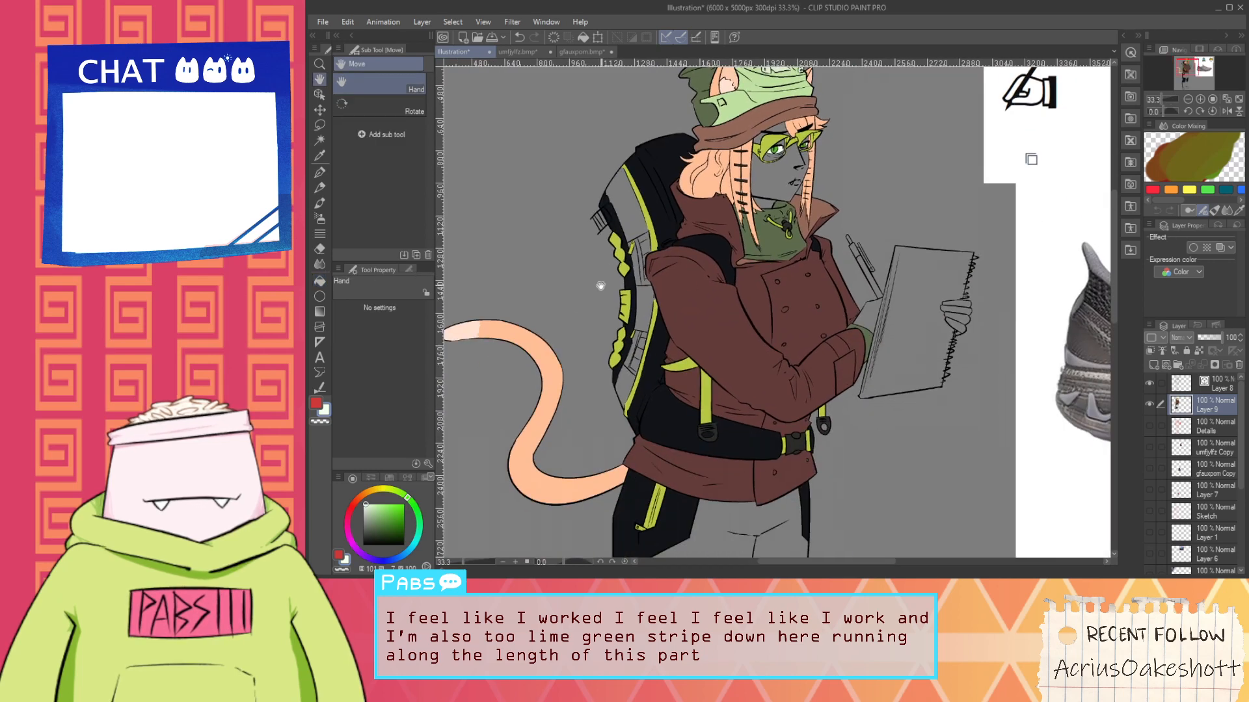
{"action": "left_click_drag", "start_coordinate": [698, 358], "coordinate": [752, 322]}
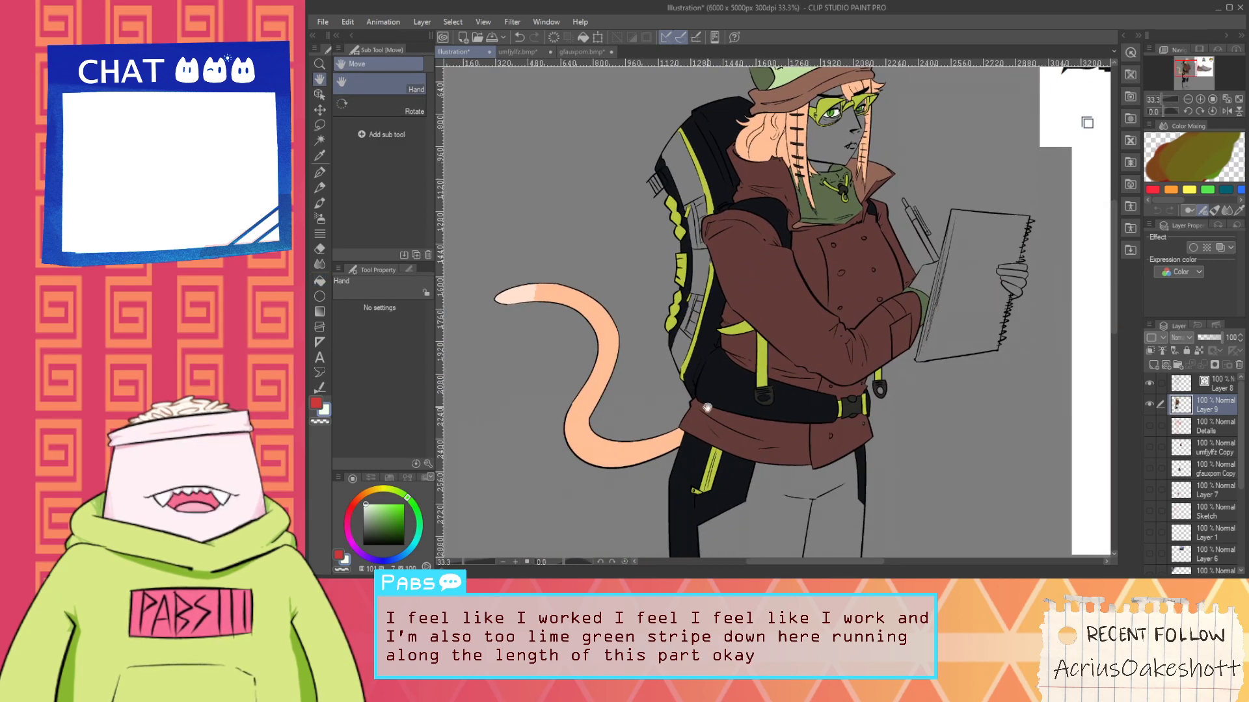
{"action": "left_click_drag", "start_coordinate": [679, 374], "coordinate": [667, 436]}
{"action": "scroll", "coordinate": [667, 435], "scroll_direction": "up", "scroll_amount": 2}
{"action": "scroll", "coordinate": [664, 328], "scroll_direction": "down", "scroll_amount": 2}
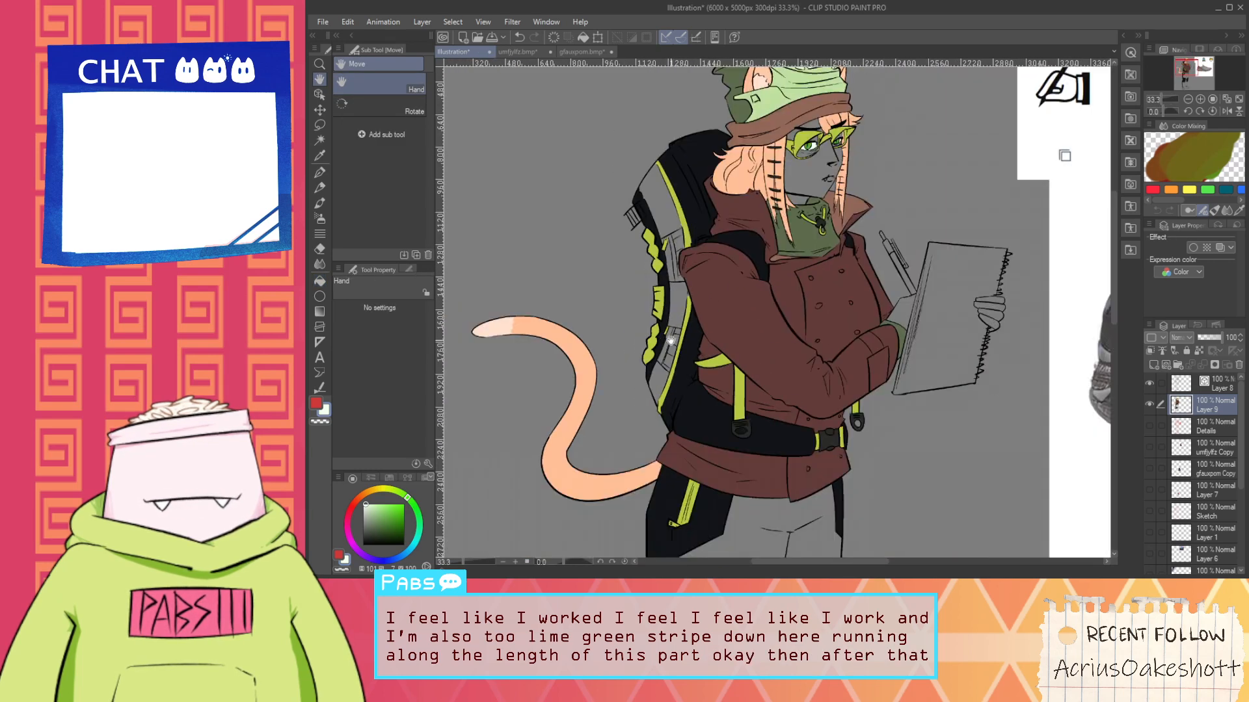
{"action": "left_click_drag", "start_coordinate": [675, 332], "coordinate": [679, 385]}
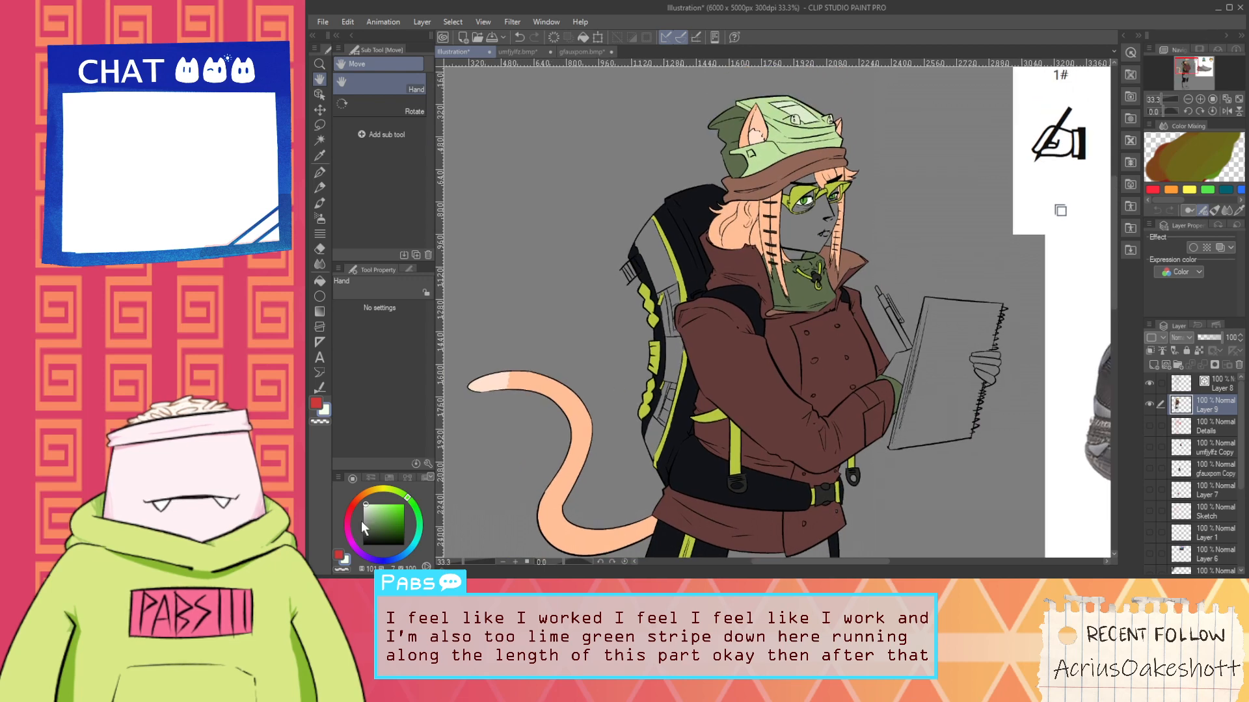
Fill the panels along the side of the backpack with an off-white
{"action": "key", "text": "g"}
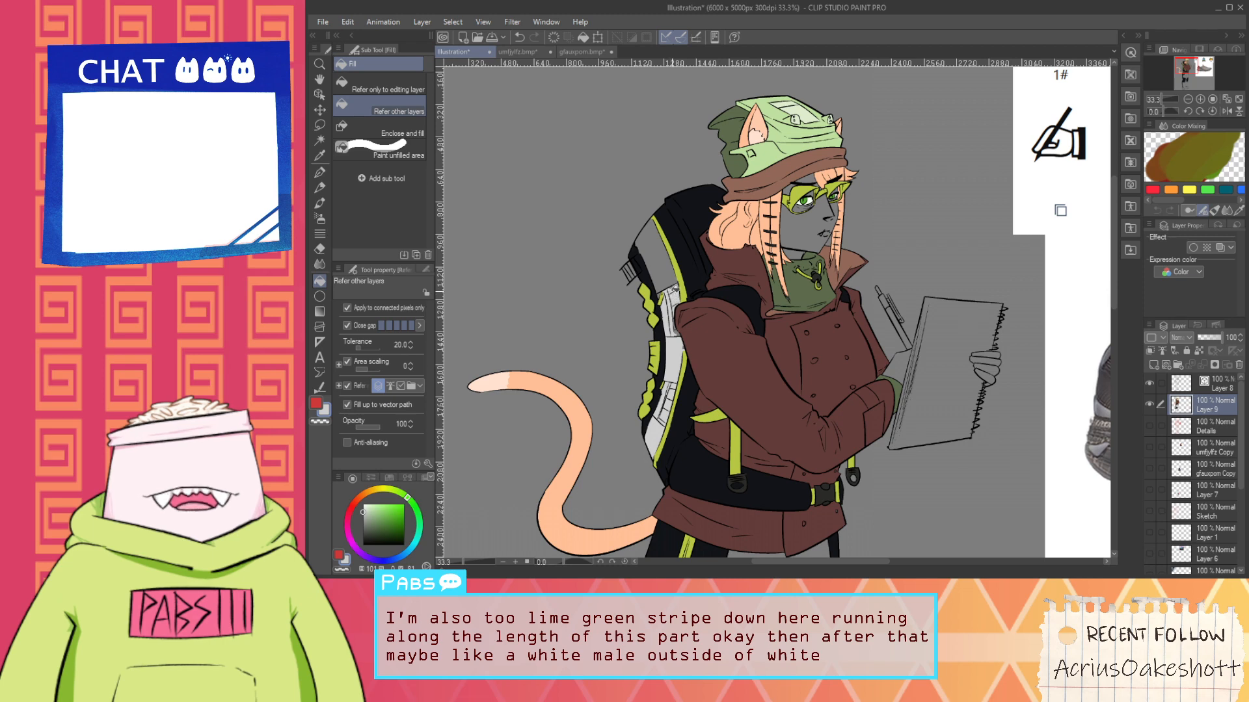
{"action": "scroll", "coordinate": [673, 286], "scroll_direction": "up", "scroll_amount": 2}
{"action": "scroll", "coordinate": [678, 335], "scroll_direction": "up", "scroll_amount": 2}
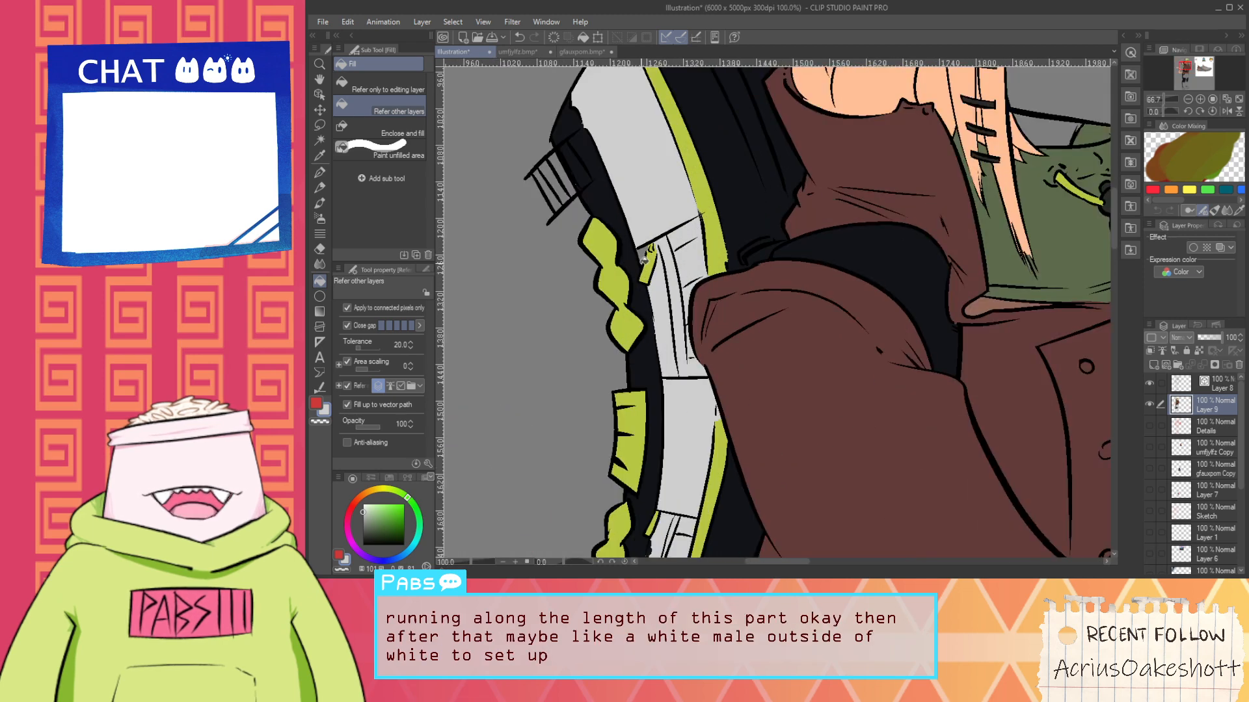
{"action": "scroll", "coordinate": [665, 327], "scroll_direction": "down", "scroll_amount": 4}
{"action": "left_click_drag", "start_coordinate": [670, 330], "coordinate": [691, 352]}
{"action": "scroll", "coordinate": [690, 352], "scroll_direction": "up", "scroll_amount": 2}
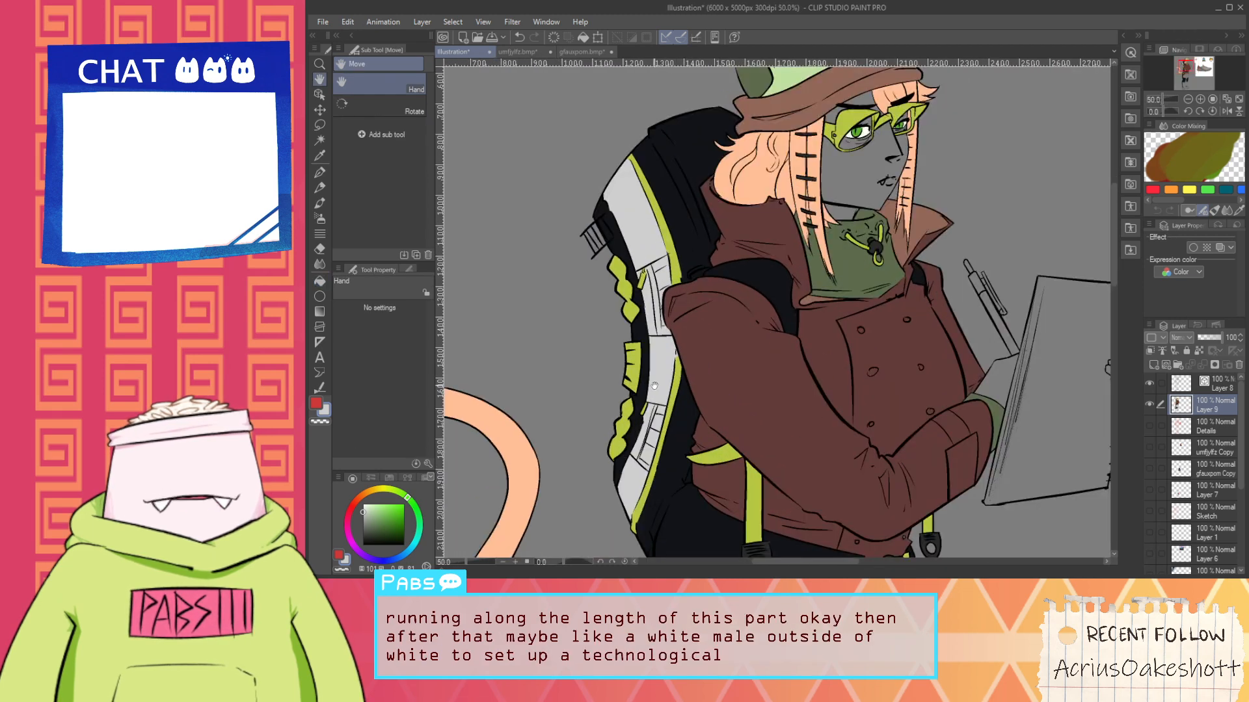
Sample the green of the neck gaiter, shift it to a darker muted olive, and fill the backpack's upper and middle side panels
{"action": "scroll", "coordinate": [619, 420], "scroll_direction": "down", "scroll_amount": 1}
{"action": "left_click_drag", "start_coordinate": [383, 513], "coordinate": [383, 523]}
{"action": "key", "text": "i"}
{"action": "left_click", "coordinate": [934, 262]}
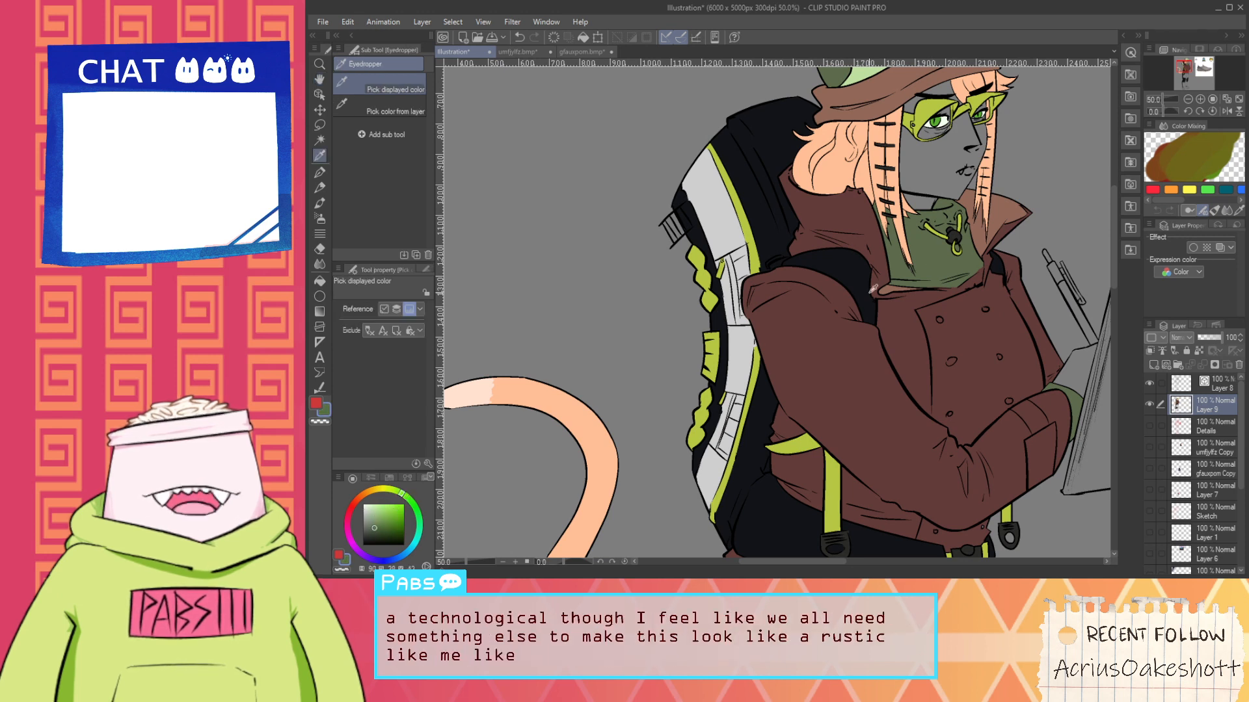
{"action": "left_click_drag", "start_coordinate": [404, 495], "coordinate": [368, 530]}
{"action": "key", "text": "g"}
{"action": "left_click", "coordinate": [739, 365]}
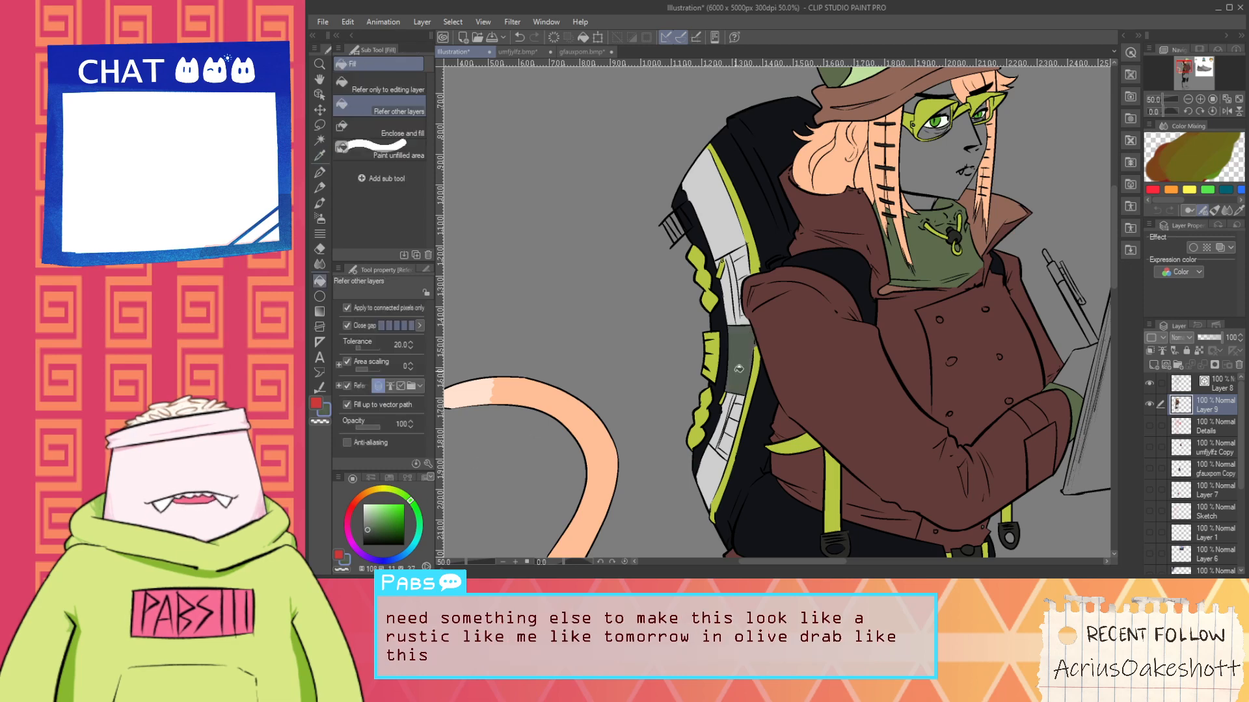
{"action": "left_click", "coordinate": [734, 292]}
{"action": "left_click", "coordinate": [743, 251]}
{"action": "left_click", "coordinate": [738, 276]}
{"action": "scroll", "coordinate": [738, 277], "scroll_direction": "up", "scroll_amount": 1}
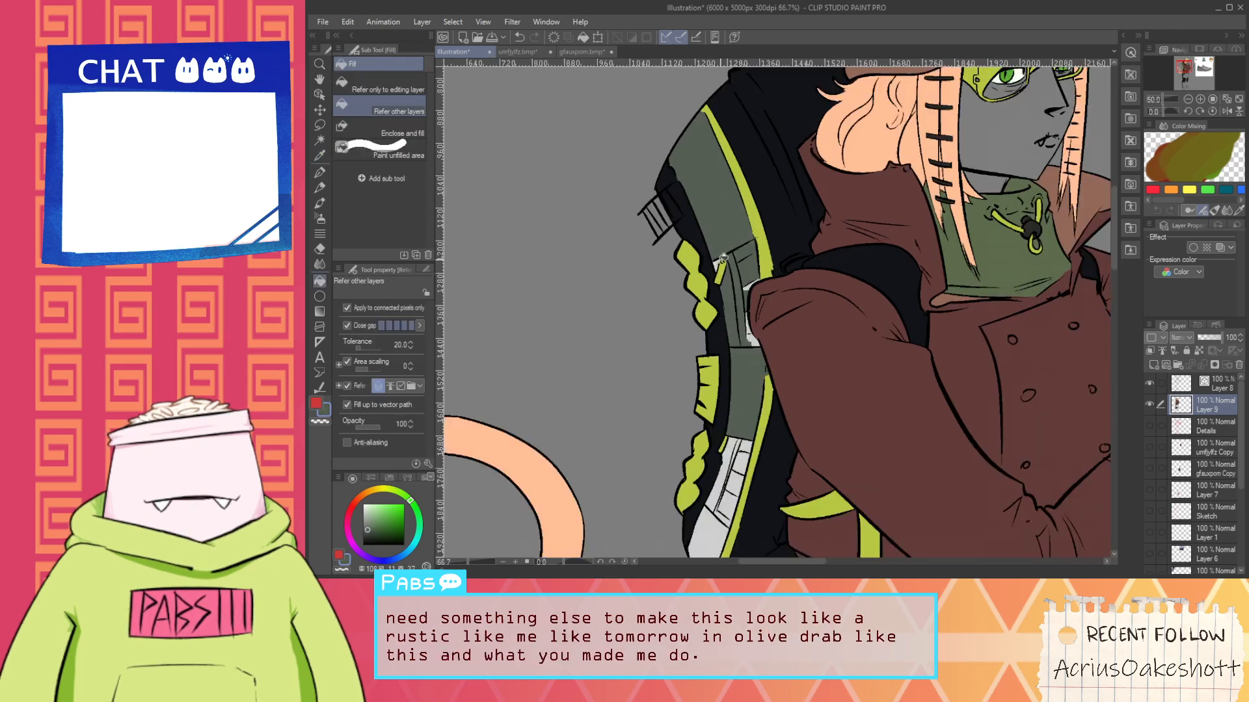
Fill the remaining slivers by the shoulder and the lower side panels of the backpack with the same muted olive
{"action": "scroll", "coordinate": [743, 280], "scroll_direction": "up", "scroll_amount": 1}
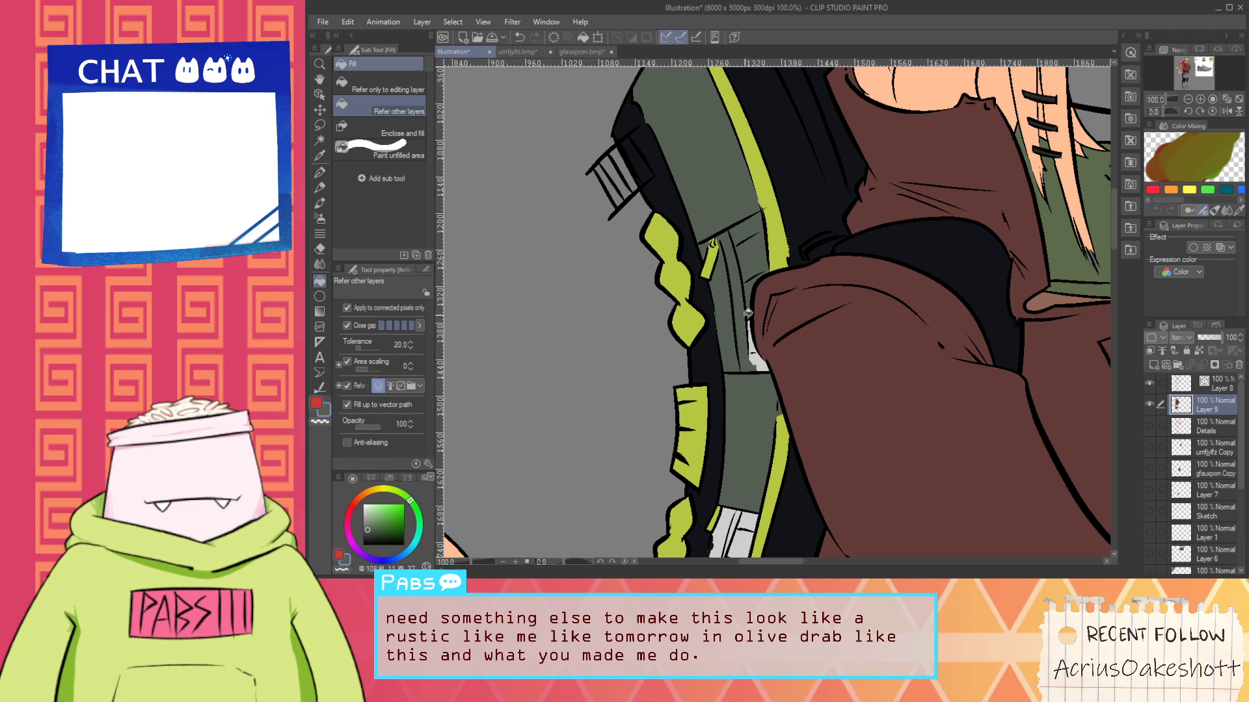
{"action": "scroll", "coordinate": [742, 348], "scroll_direction": "up", "scroll_amount": 2}
{"action": "key", "text": "p"}
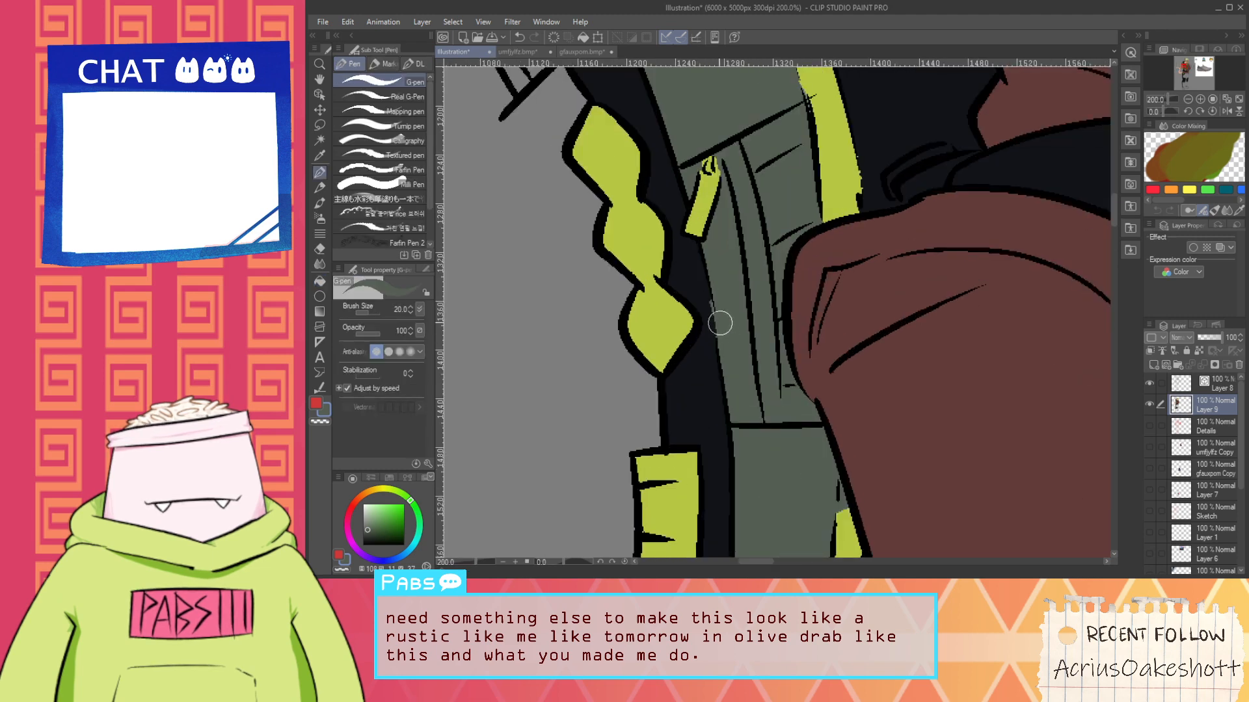
{"action": "scroll", "coordinate": [719, 314], "scroll_direction": "down", "scroll_amount": 3}
{"action": "left_click_drag", "start_coordinate": [727, 423], "coordinate": [756, 332]}
{"action": "key", "text": "g"}
{"action": "left_click_drag", "start_coordinate": [763, 357], "coordinate": [744, 409]}
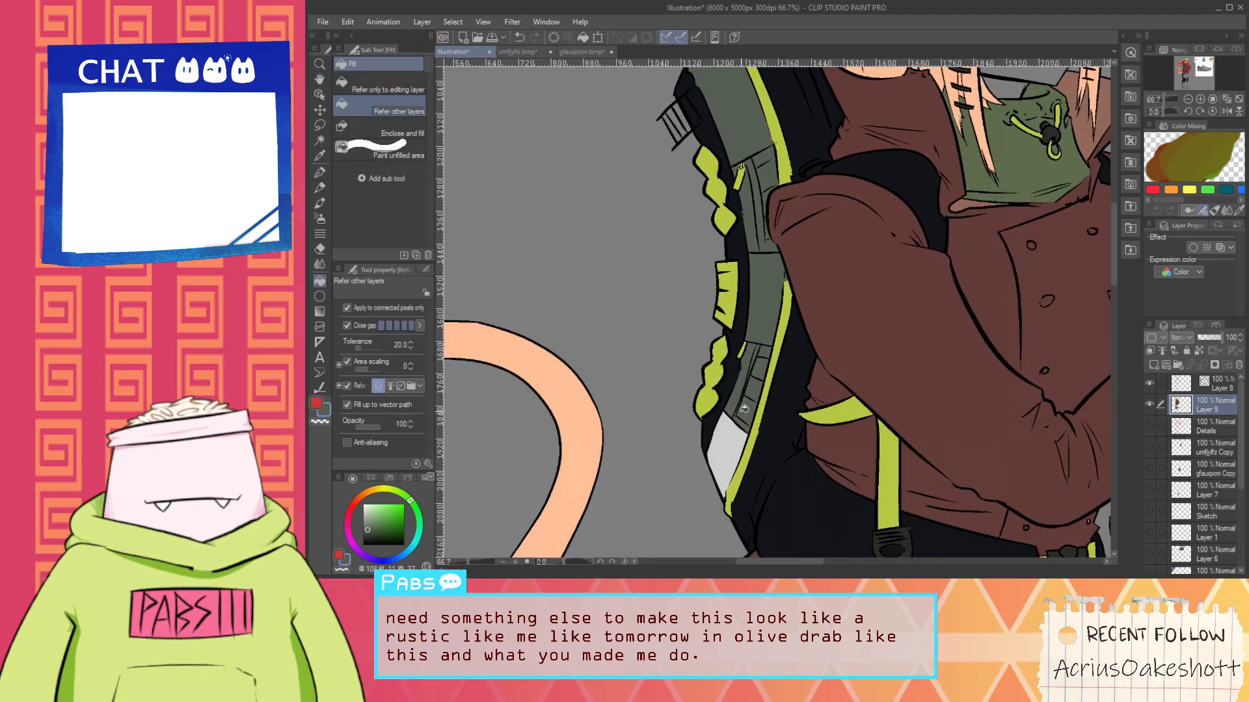
{"action": "left_click", "coordinate": [730, 443]}
{"action": "scroll", "coordinate": [740, 400], "scroll_direction": "down", "scroll_amount": 2}
{"action": "scroll", "coordinate": [759, 367], "scroll_direction": "down", "scroll_amount": 1}
{"action": "scroll", "coordinate": [760, 366], "scroll_direction": "up", "scroll_amount": 1}
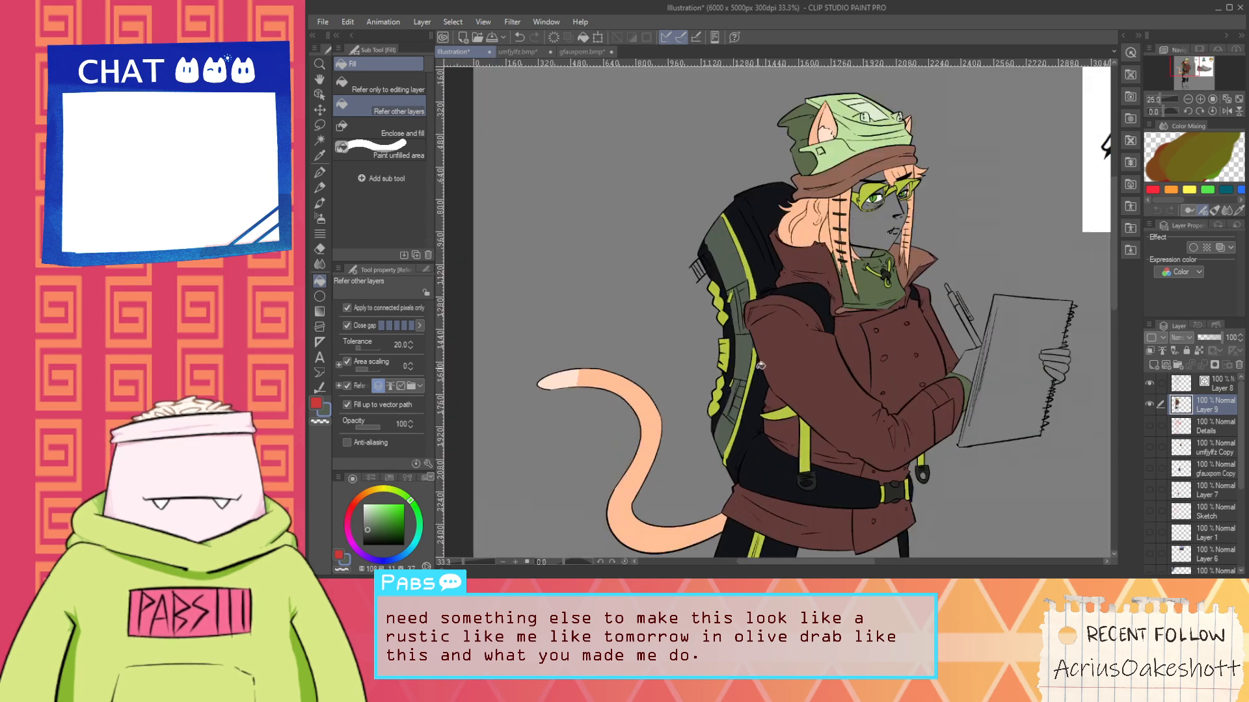
Select the backpack's muted olive by colour gamut, lighten it to off-white with a hue, saturation and luminosity correction, and deselect
{"action": "left_click", "coordinate": [452, 22]}
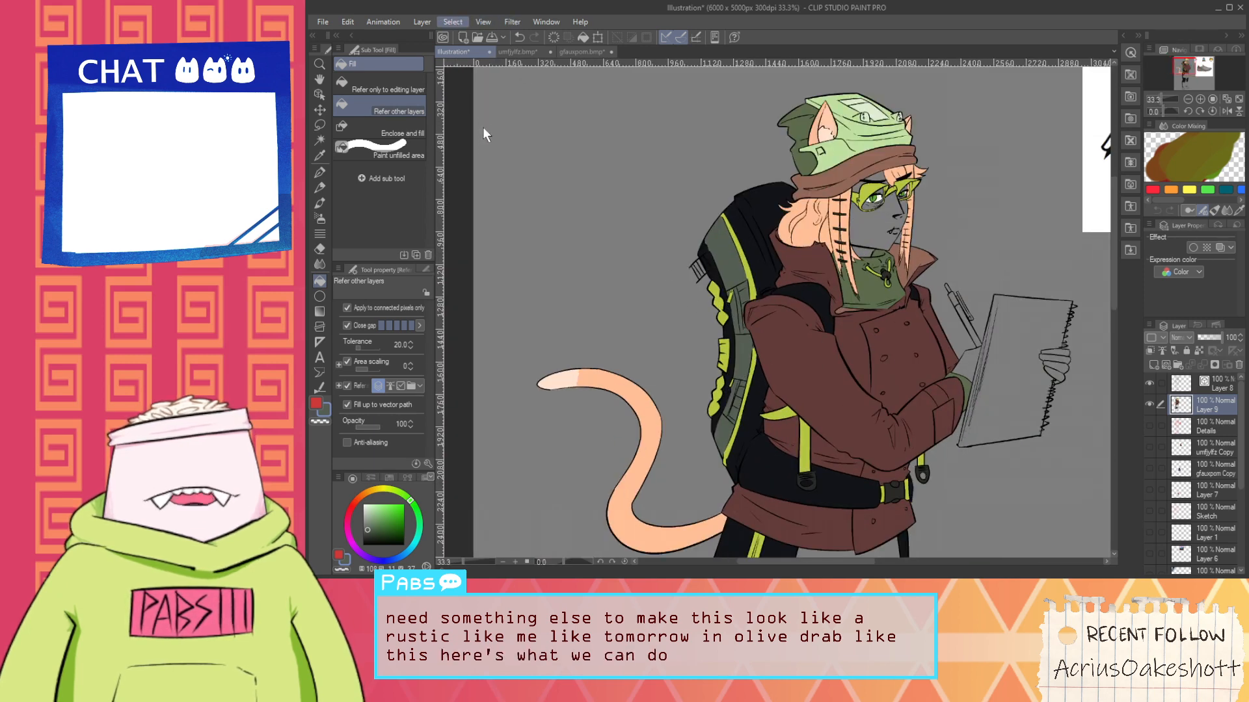
{"action": "left_click", "coordinate": [483, 129]}
{"action": "left_click", "coordinate": [721, 244]}
{"action": "left_click", "coordinate": [935, 240]}
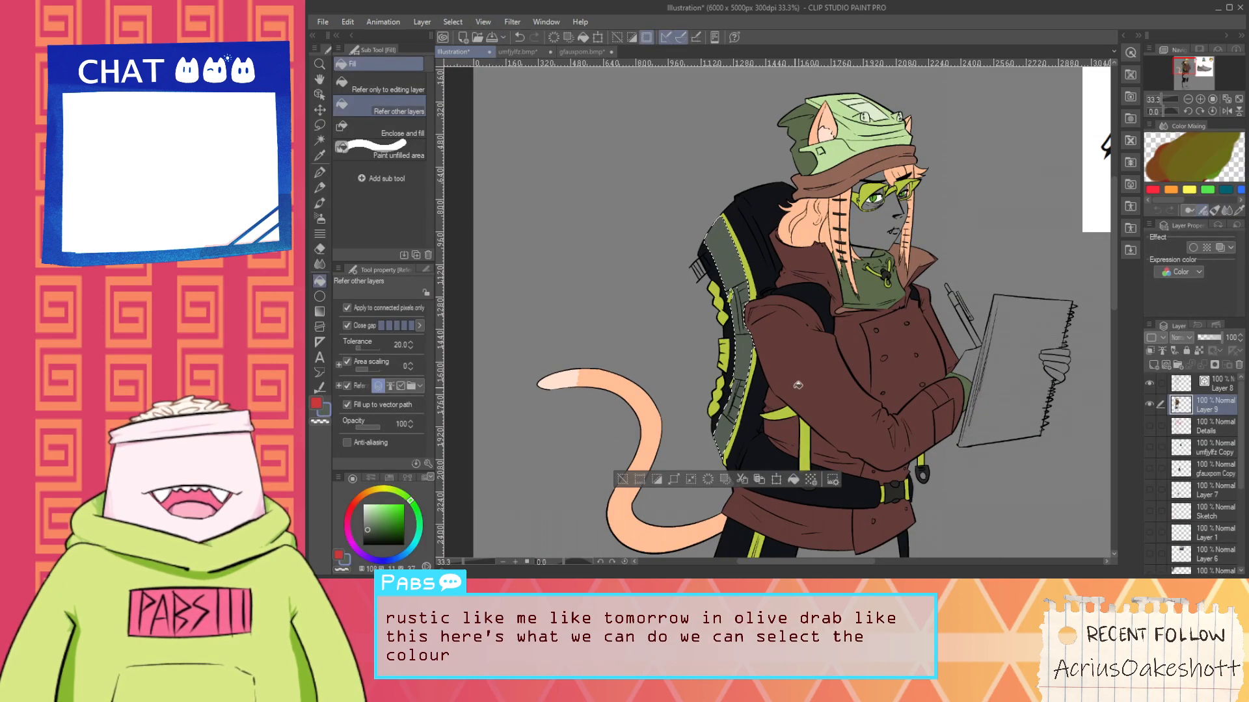
{"action": "key", "text": "ctrl+u"}
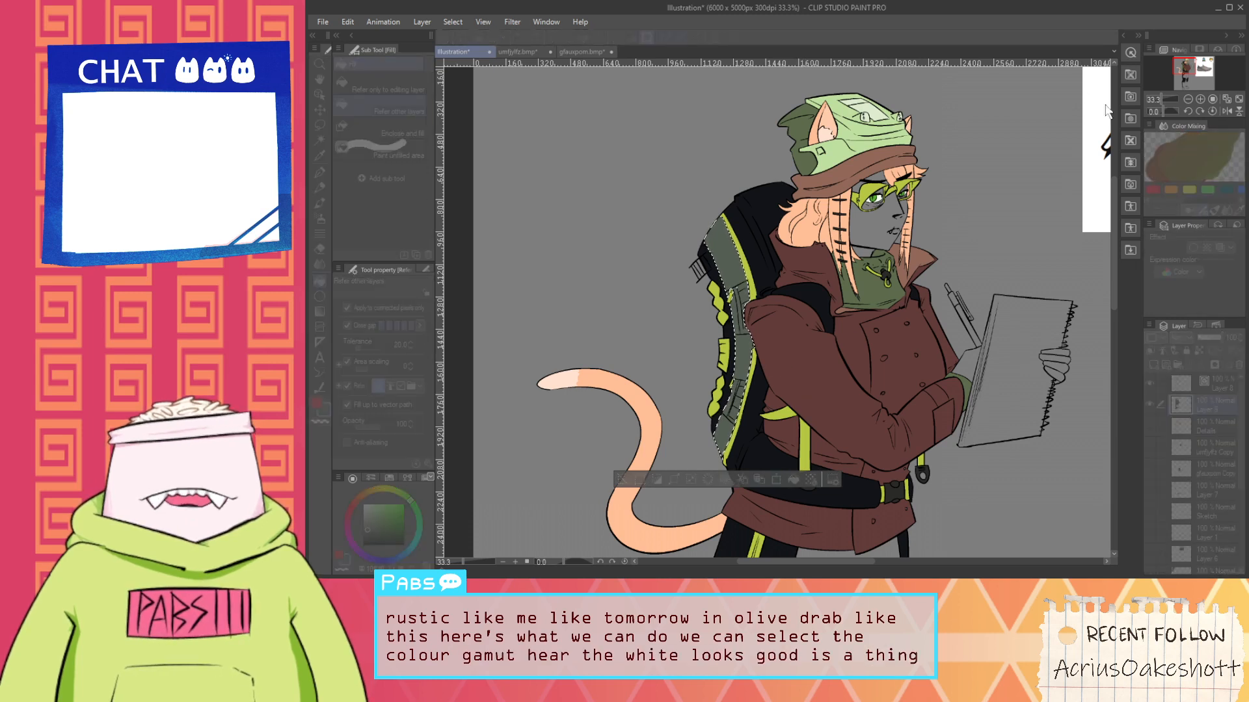
{"action": "left_click_drag", "start_coordinate": [1115, 123], "coordinate": [1151, 126]}
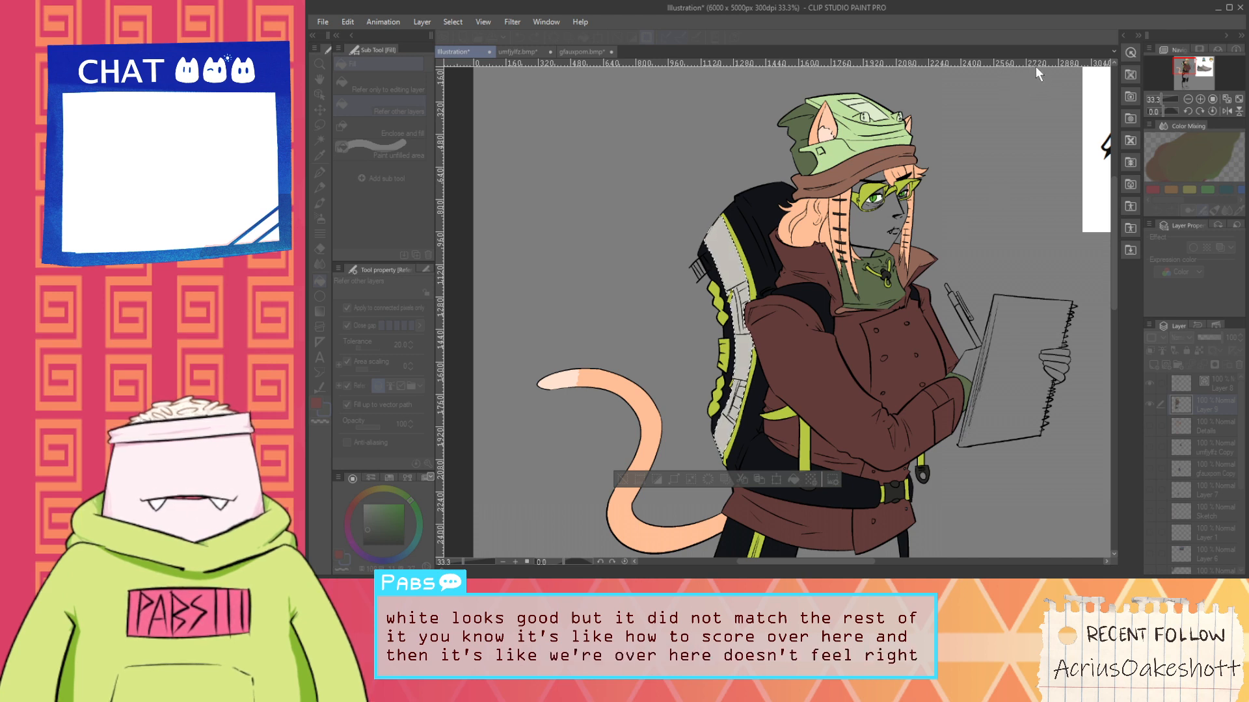
{"action": "left_click_drag", "start_coordinate": [1092, 136], "coordinate": [1072, 134]}
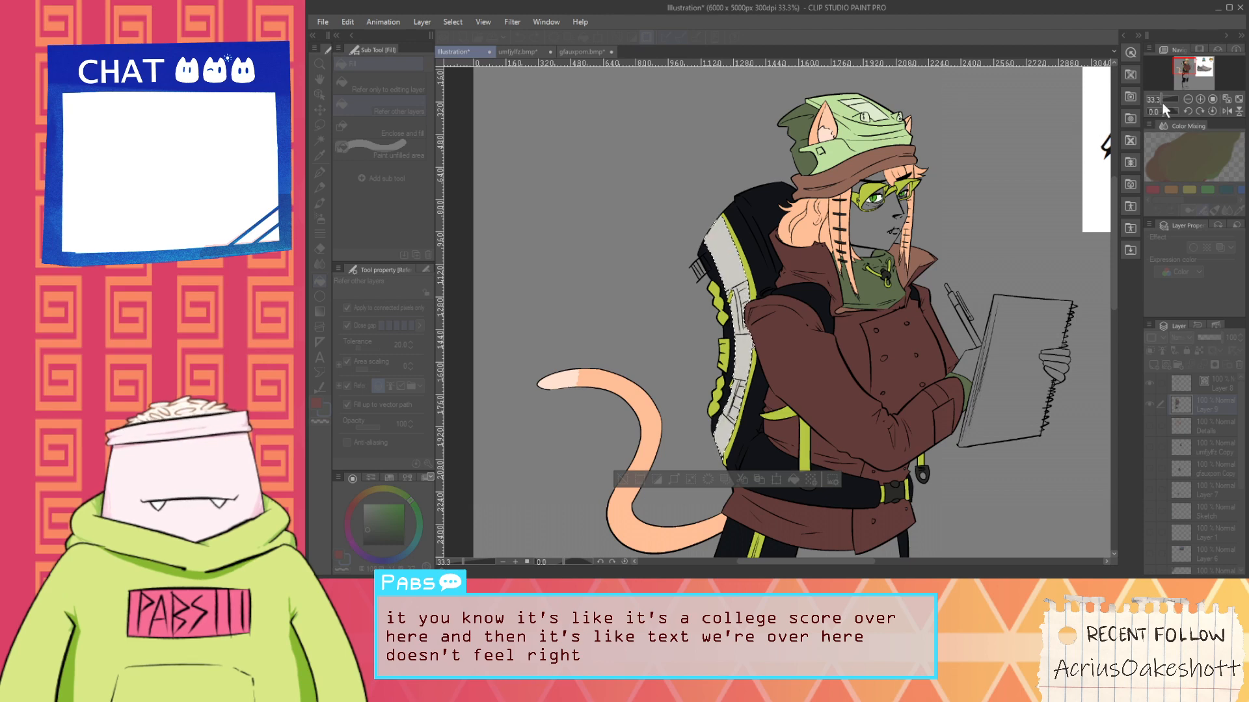
{"action": "left_click", "coordinate": [1211, 52]}
{"action": "left_click", "coordinate": [621, 480]}
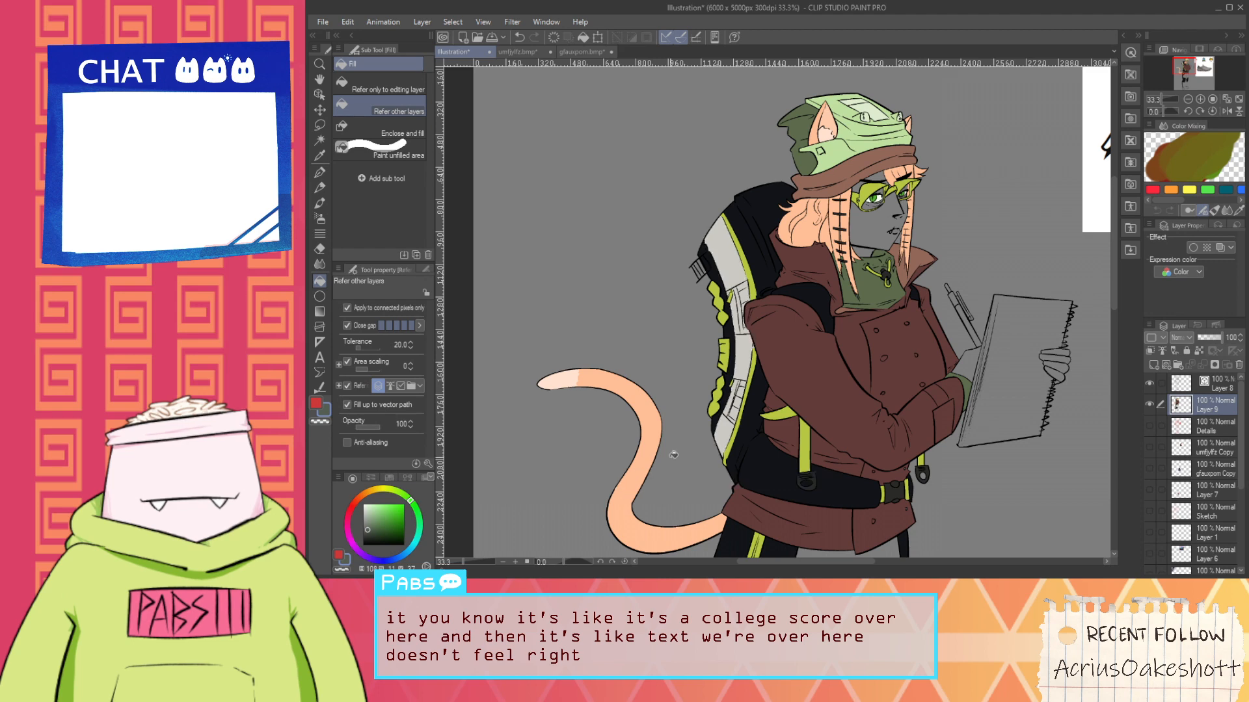
{"action": "key", "text": "i"}
{"action": "scroll", "coordinate": [759, 273], "scroll_direction": "up", "scroll_amount": 1}
{"action": "scroll", "coordinate": [759, 274], "scroll_direction": "up", "scroll_amount": 1}
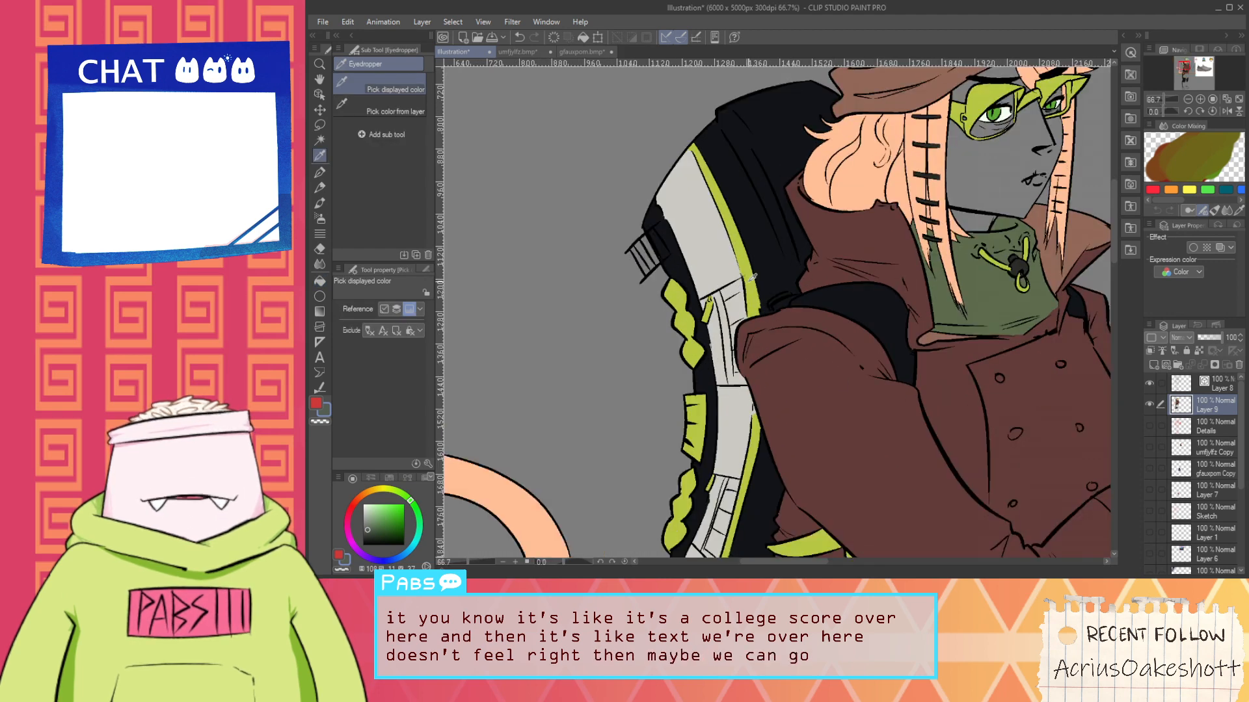
{"action": "scroll", "coordinate": [759, 274], "scroll_direction": "down", "scroll_amount": 3}
{"action": "key", "text": "space"}
{"action": "left_click_drag", "start_coordinate": [846, 371], "coordinate": [801, 341]}
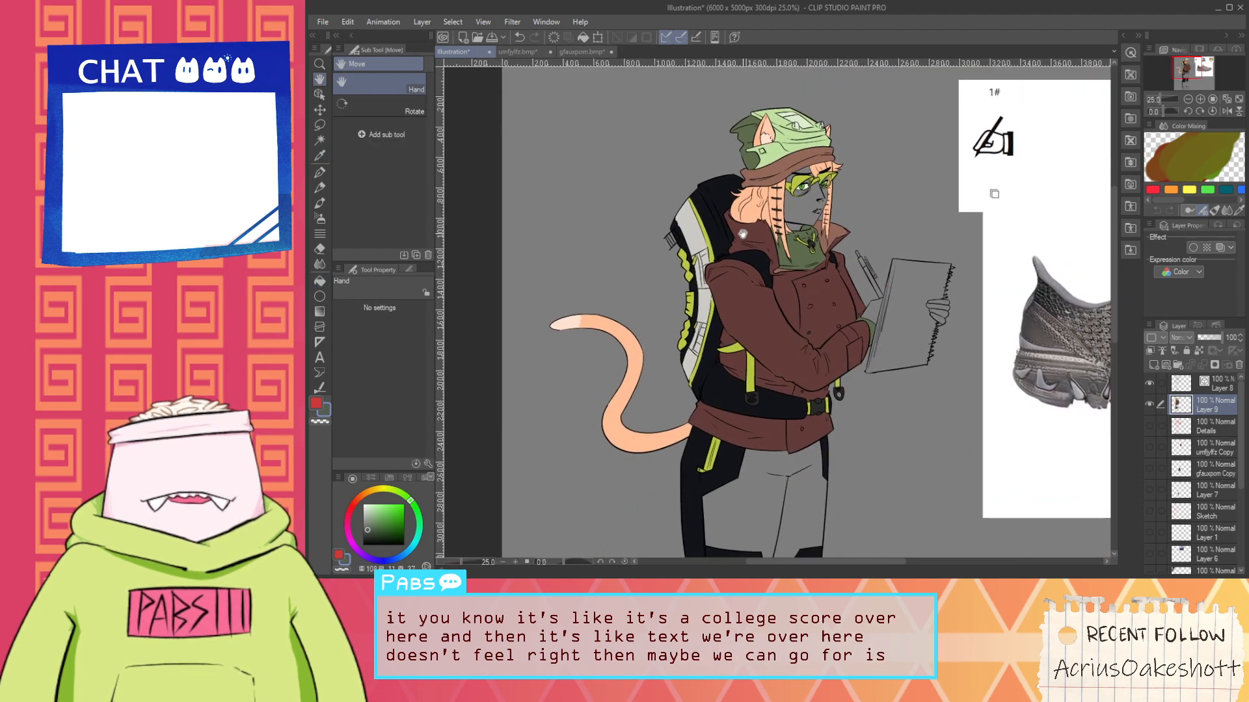
Select the jacket's brown by colour gamut, try shifting it to red and green hues, and deselect
{"action": "left_click", "coordinate": [445, 24]}
{"action": "left_click", "coordinate": [502, 163]}
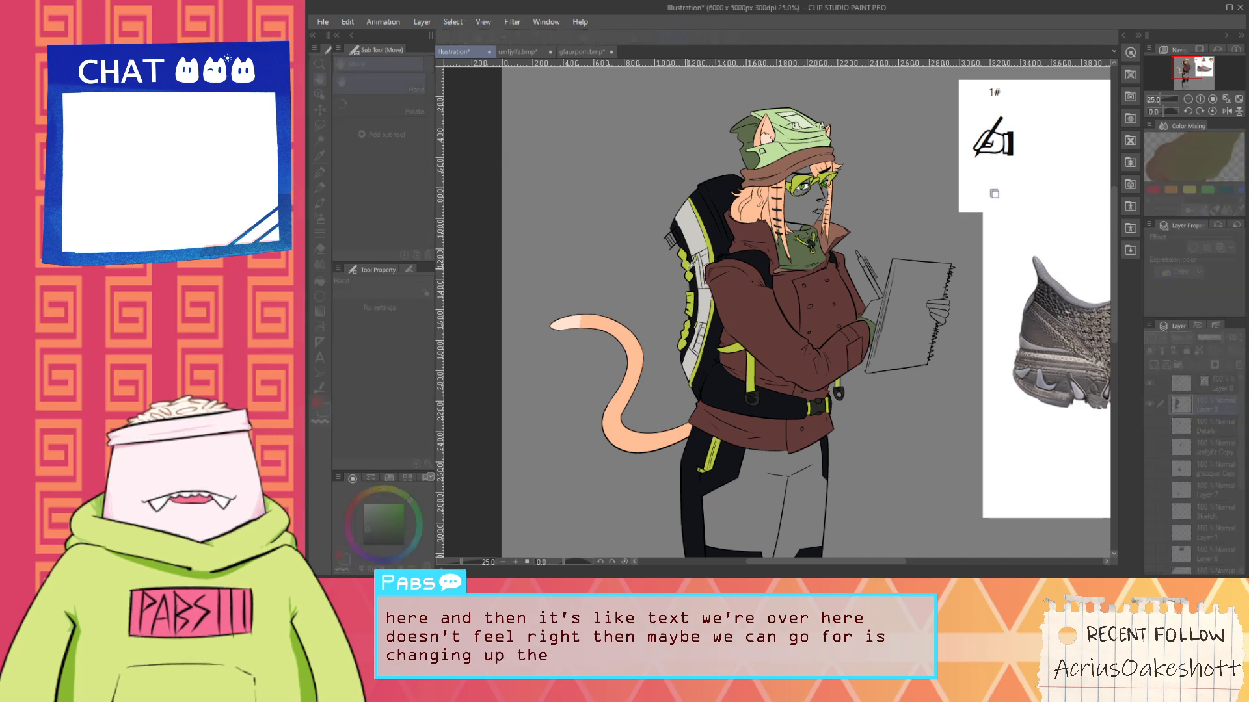
{"action": "left_click", "coordinate": [748, 281]}
{"action": "left_click", "coordinate": [963, 240]}
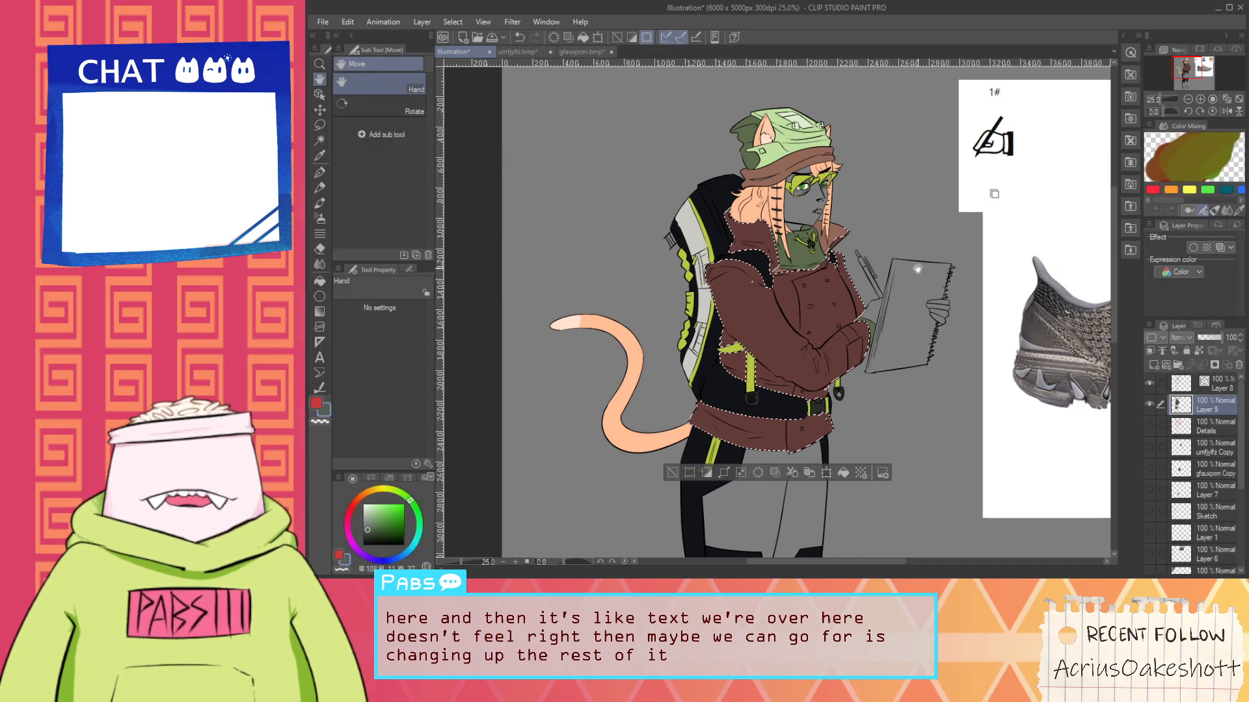
{"action": "key", "text": "ctrl+u"}
{"action": "left_click_drag", "start_coordinate": [1070, 68], "coordinate": [982, 62]}
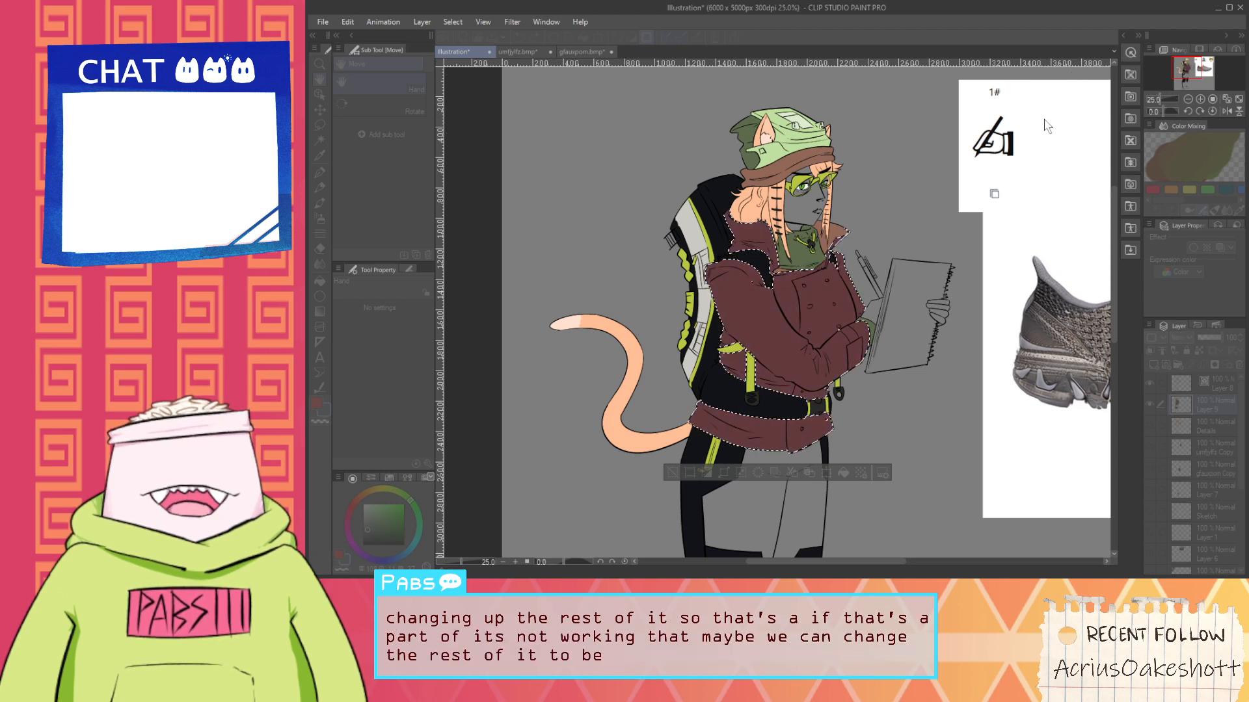
{"action": "left_click", "coordinate": [999, 135]}
{"action": "left_click_drag", "start_coordinate": [1030, 139], "coordinate": [1049, 138]}
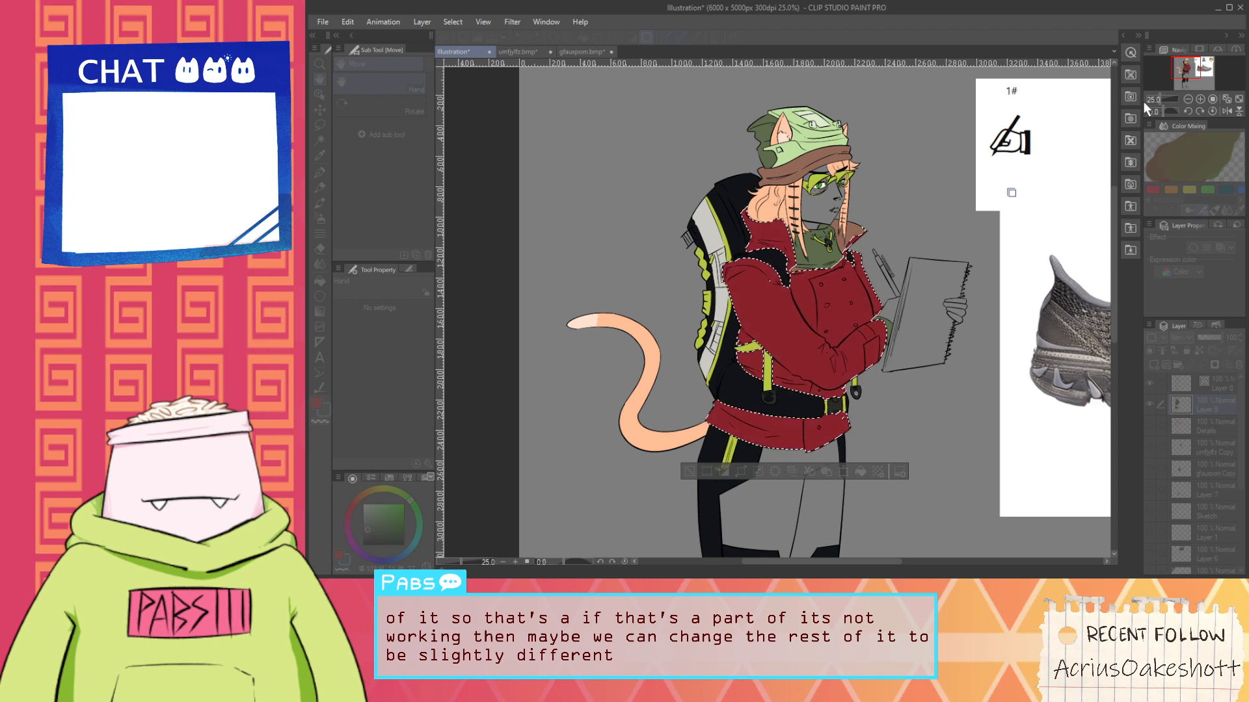
{"action": "left_click_drag", "start_coordinate": [1073, 79], "coordinate": [1120, 71]}
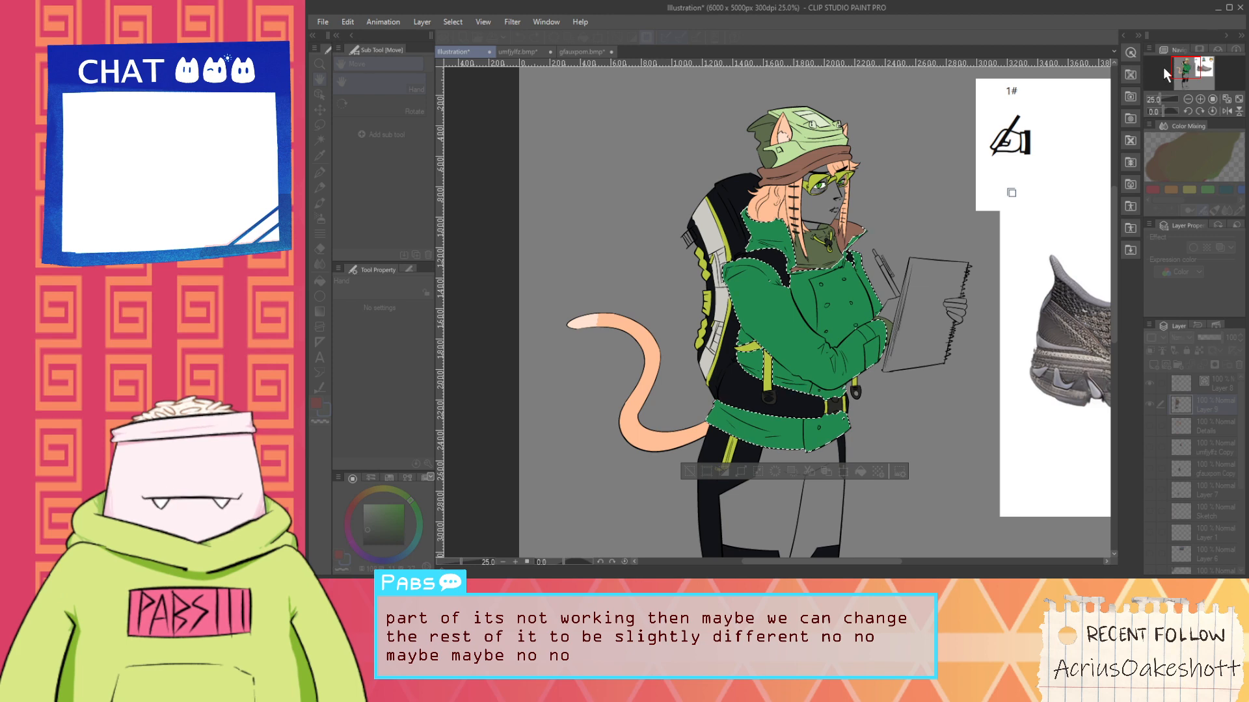
{"action": "left_click", "coordinate": [1111, 86]}
{"action": "left_click_drag", "start_coordinate": [1103, 81], "coordinate": [1101, 83]}
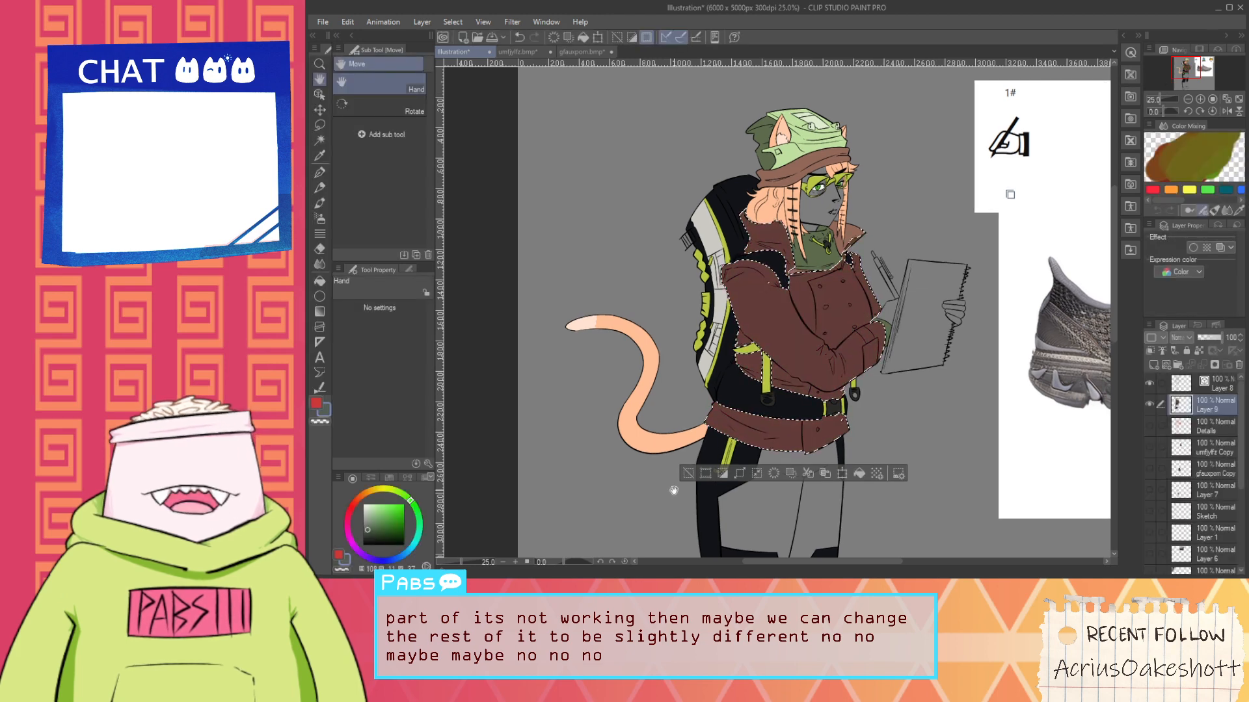
{"action": "left_click", "coordinate": [687, 474]}
Sample the near-black from the bands on the front hair strand and ready the Fill tool
{"action": "left_click_drag", "start_coordinate": [807, 318], "coordinate": [761, 252]}
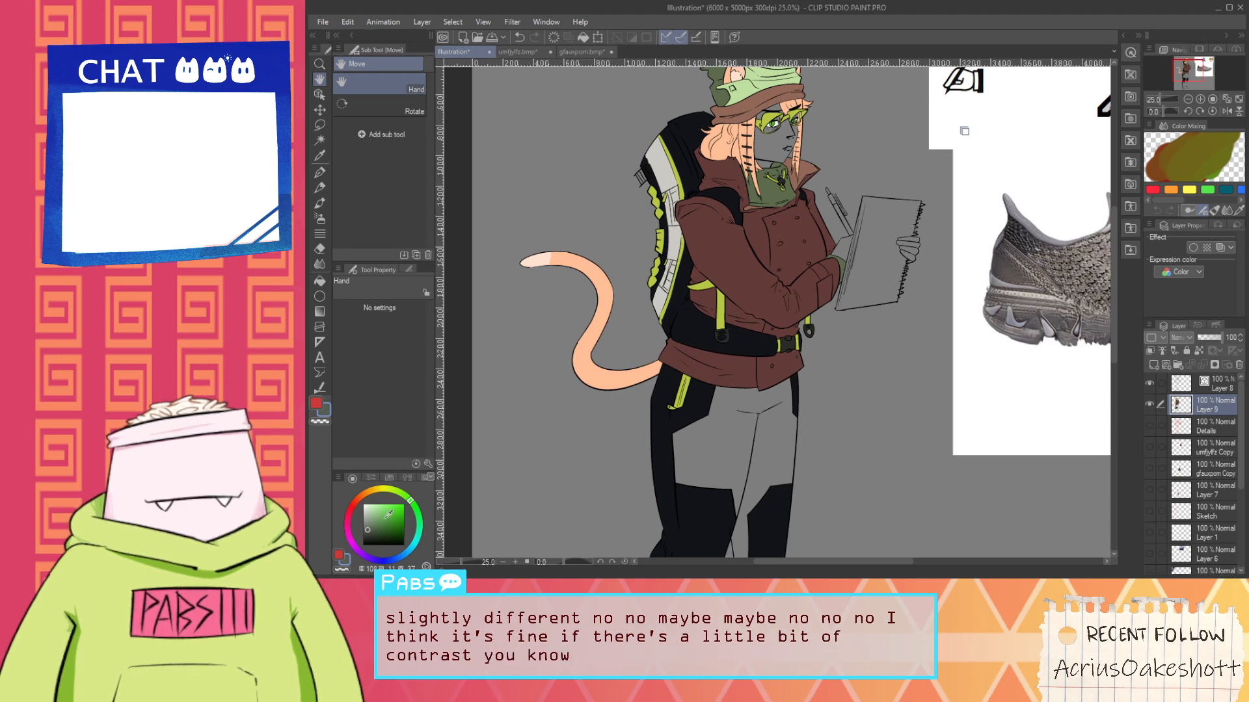
{"action": "left_click_drag", "start_coordinate": [738, 290], "coordinate": [717, 375]}
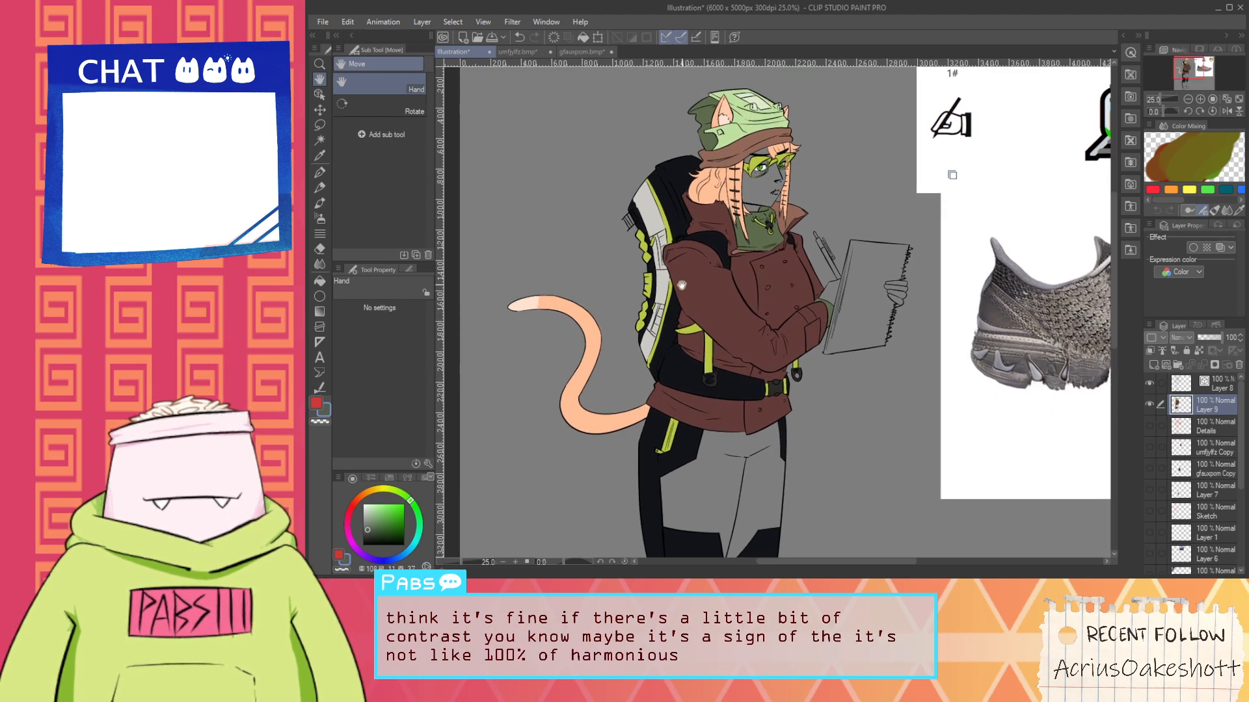
{"action": "scroll", "coordinate": [748, 183], "scroll_direction": "up", "scroll_amount": 3}
{"action": "scroll", "coordinate": [749, 185], "scroll_direction": "down", "scroll_amount": 2}
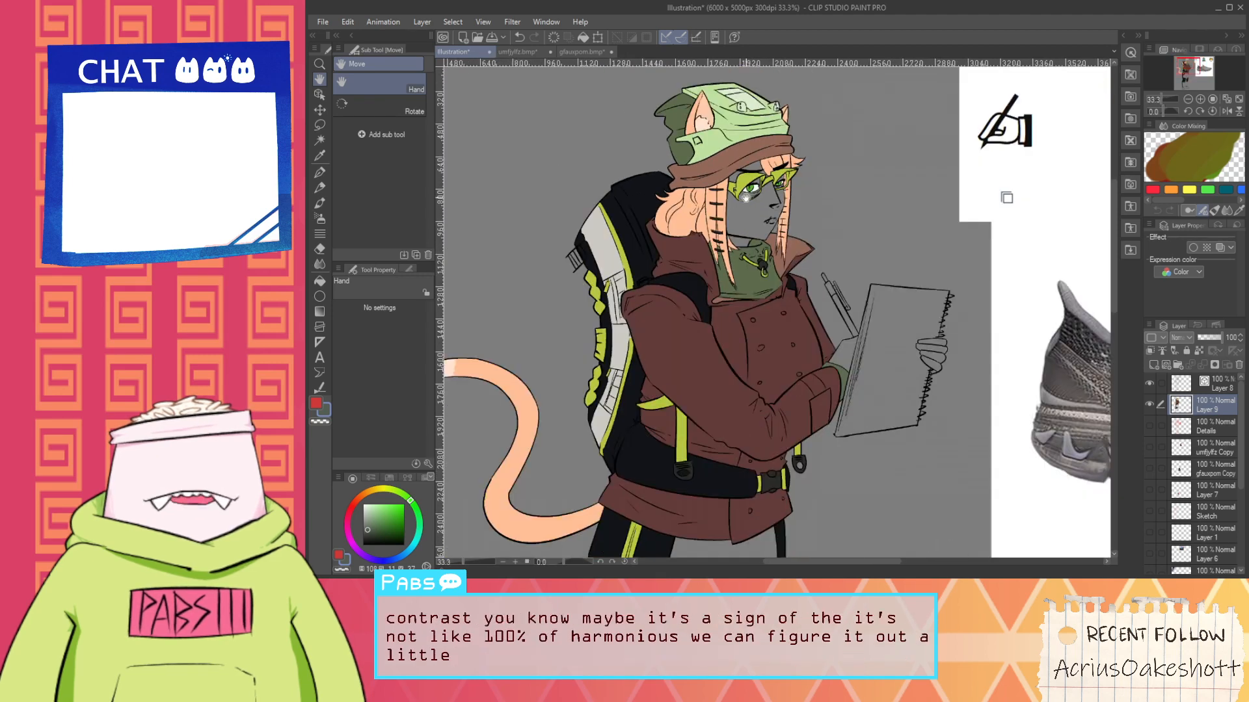
{"action": "scroll", "coordinate": [741, 185], "scroll_direction": "up", "scroll_amount": 3}
{"action": "key", "text": "i"}
{"action": "scroll", "coordinate": [734, 194], "scroll_direction": "up", "scroll_amount": 1}
{"action": "left_click", "coordinate": [642, 354]}
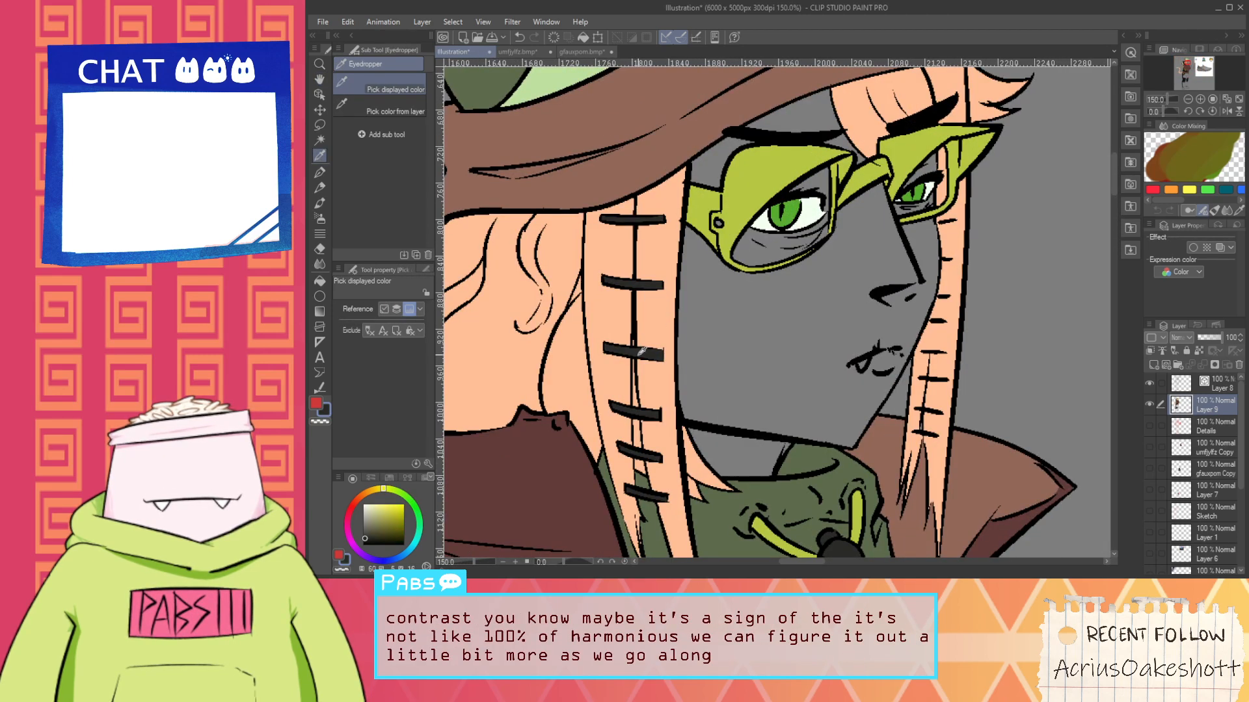
{"action": "scroll", "coordinate": [709, 279], "scroll_direction": "up", "scroll_amount": 1}
{"action": "key", "text": "g"}
{"action": "scroll", "coordinate": [715, 213], "scroll_direction": "down", "scroll_amount": 6}
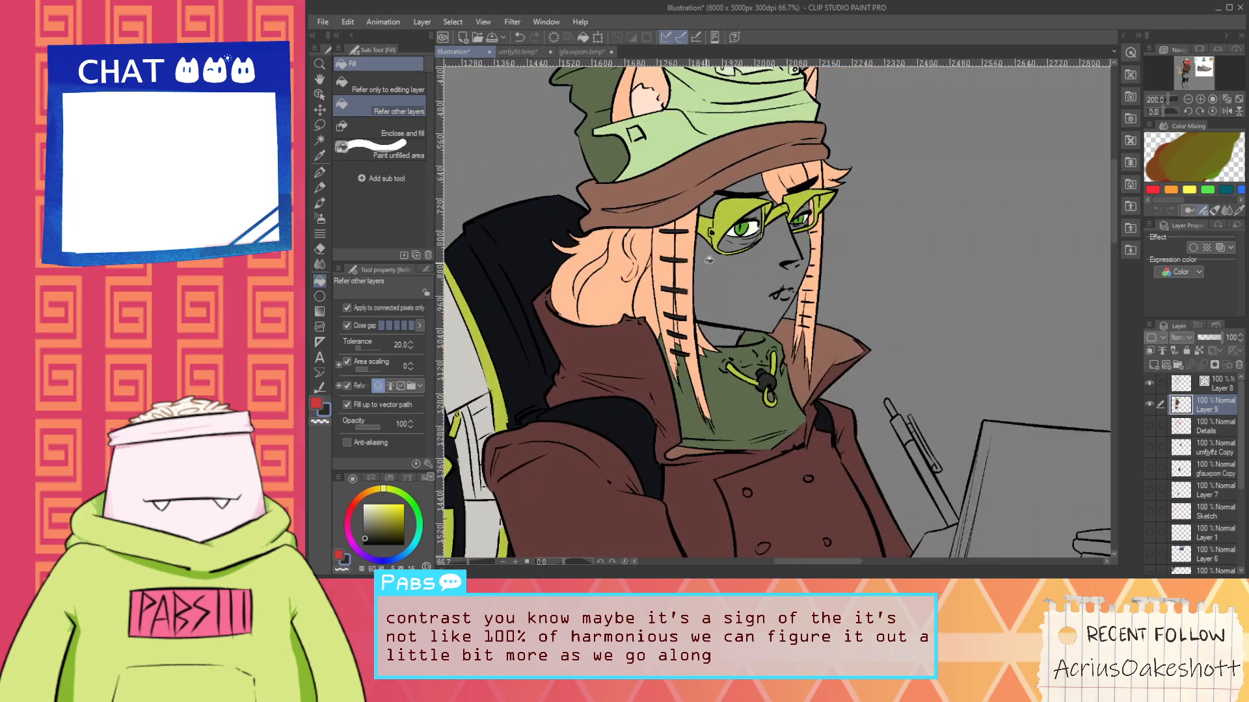
Look through the layer list for the hiking pants reference, showing and hiding Layer 7 to check it
{"action": "key", "text": "h"}
{"action": "left_click_drag", "start_coordinate": [686, 406], "coordinate": [686, 327]}
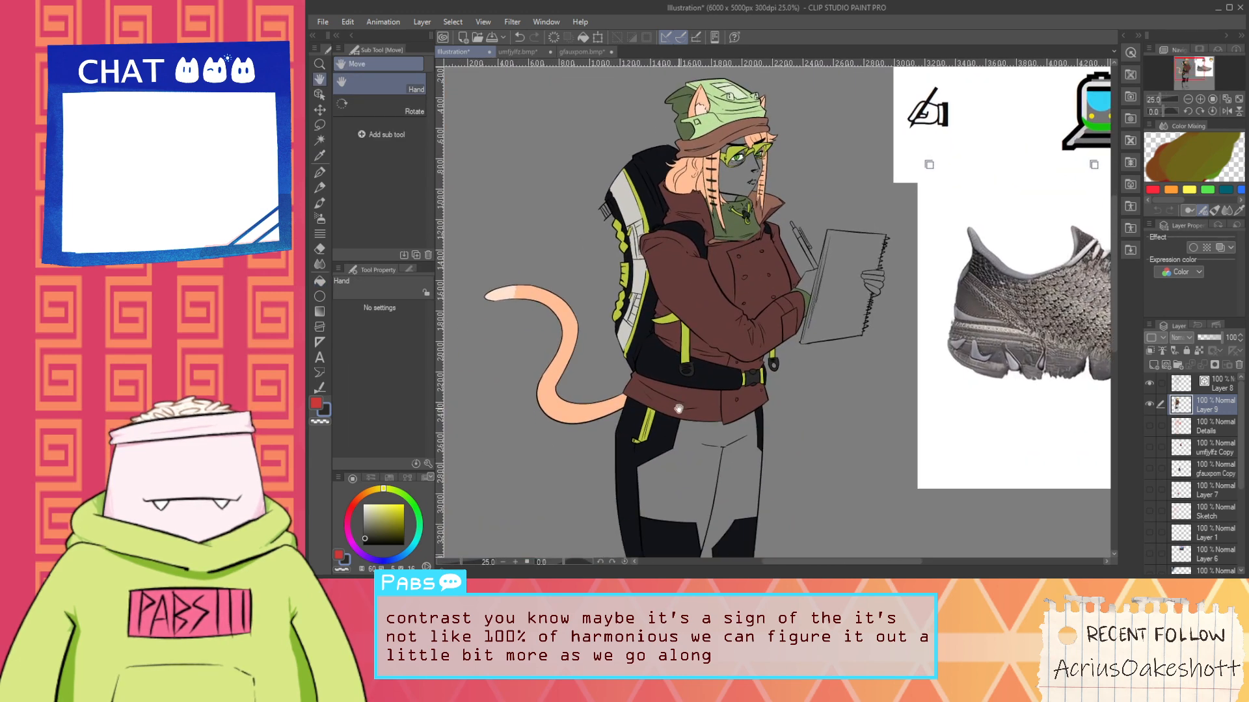
{"action": "left_click_drag", "start_coordinate": [662, 473], "coordinate": [691, 425]}
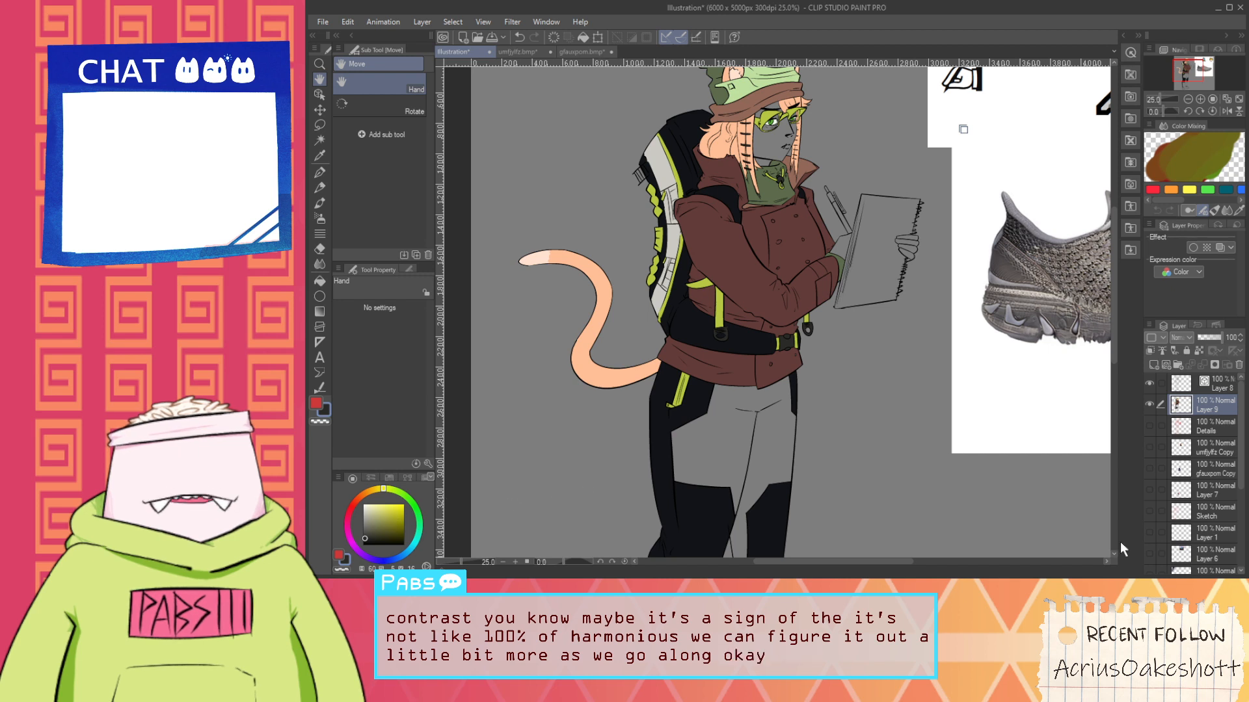
{"action": "scroll", "coordinate": [1241, 481], "scroll_direction": "down", "scroll_amount": 2}
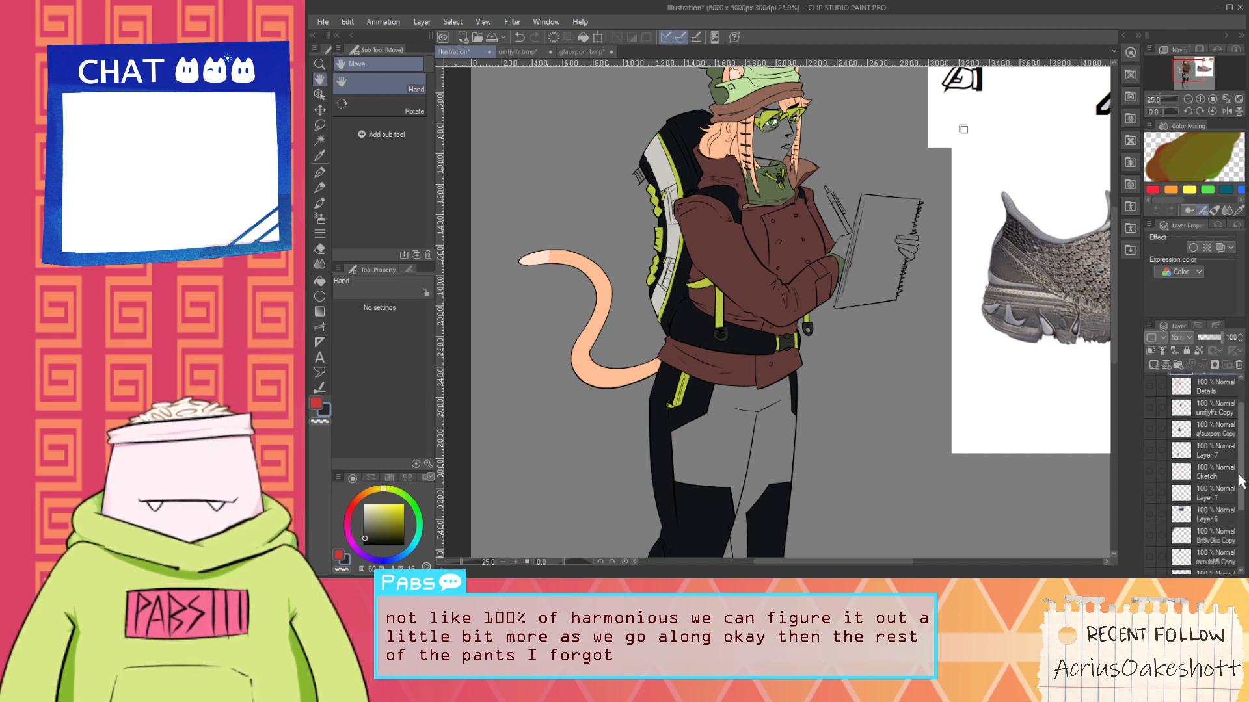
{"action": "scroll", "coordinate": [1239, 480], "scroll_direction": "down", "scroll_amount": 4}
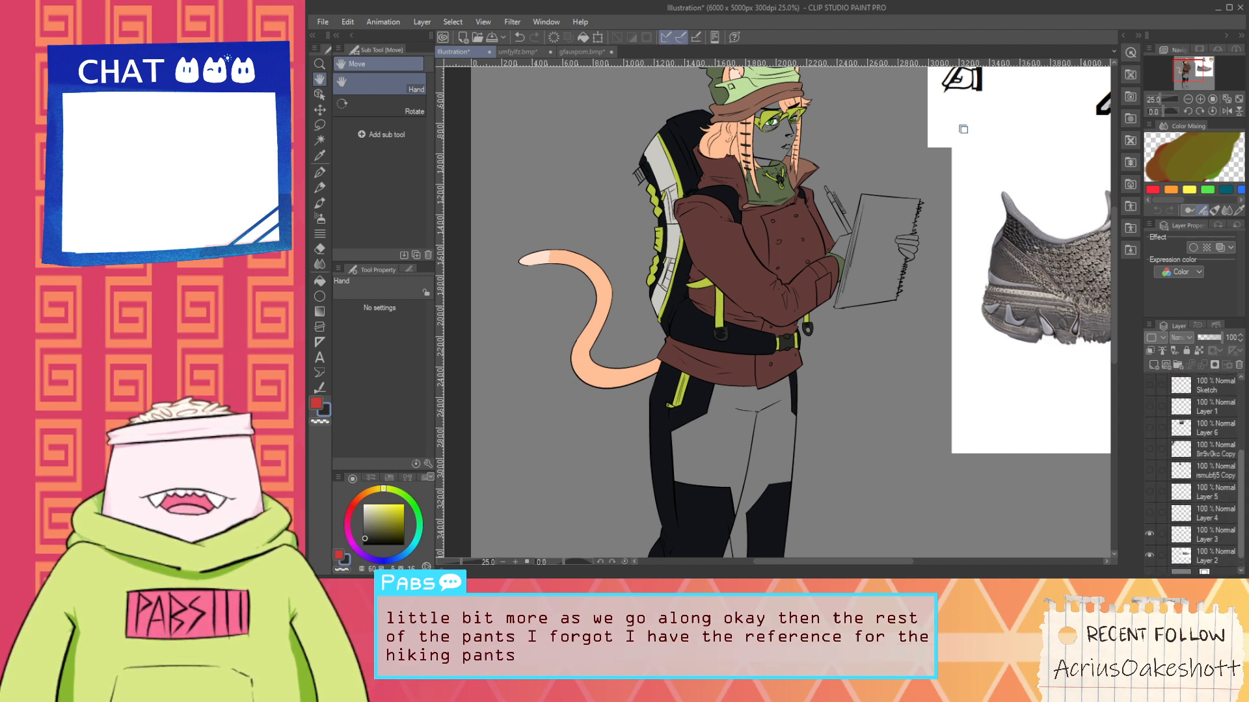
{"action": "scroll", "coordinate": [1204, 475], "scroll_direction": "up", "scroll_amount": 6}
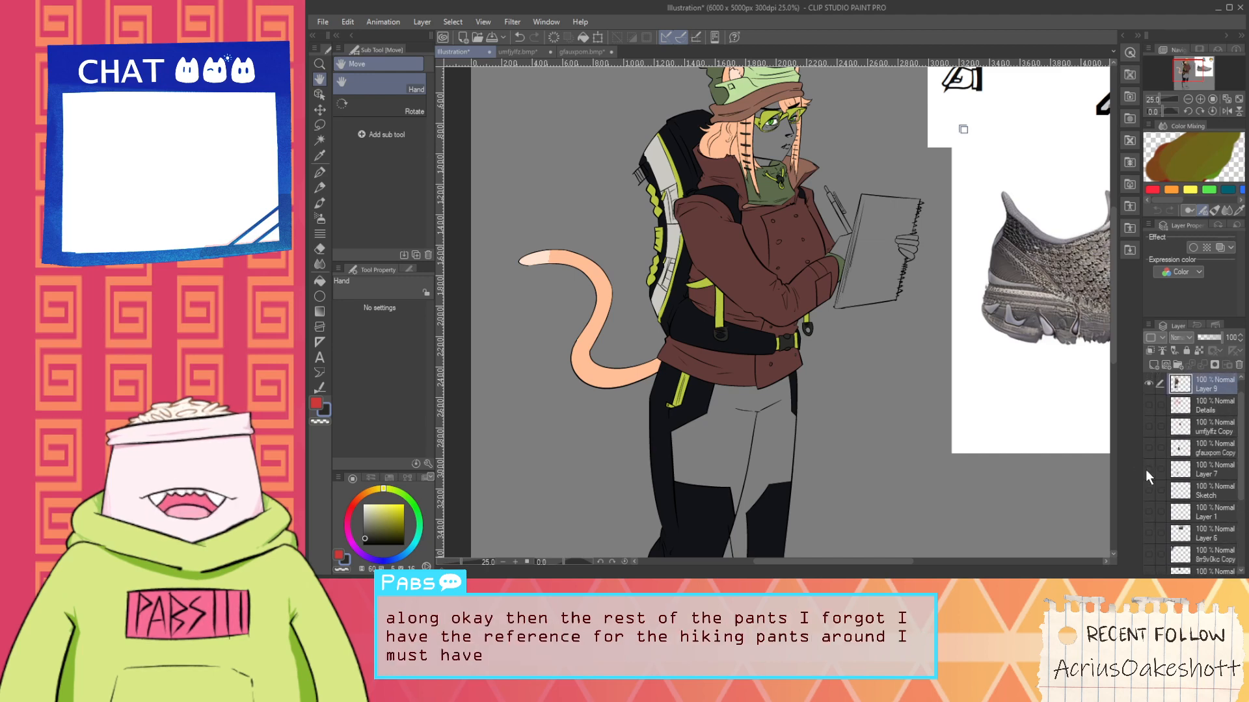
{"action": "left_click", "coordinate": [1149, 470]}
{"action": "left_click_drag", "start_coordinate": [871, 553], "coordinate": [949, 362]}
{"action": "left_click", "coordinate": [1149, 469]}
{"action": "left_click_drag", "start_coordinate": [869, 204], "coordinate": [848, 393]}
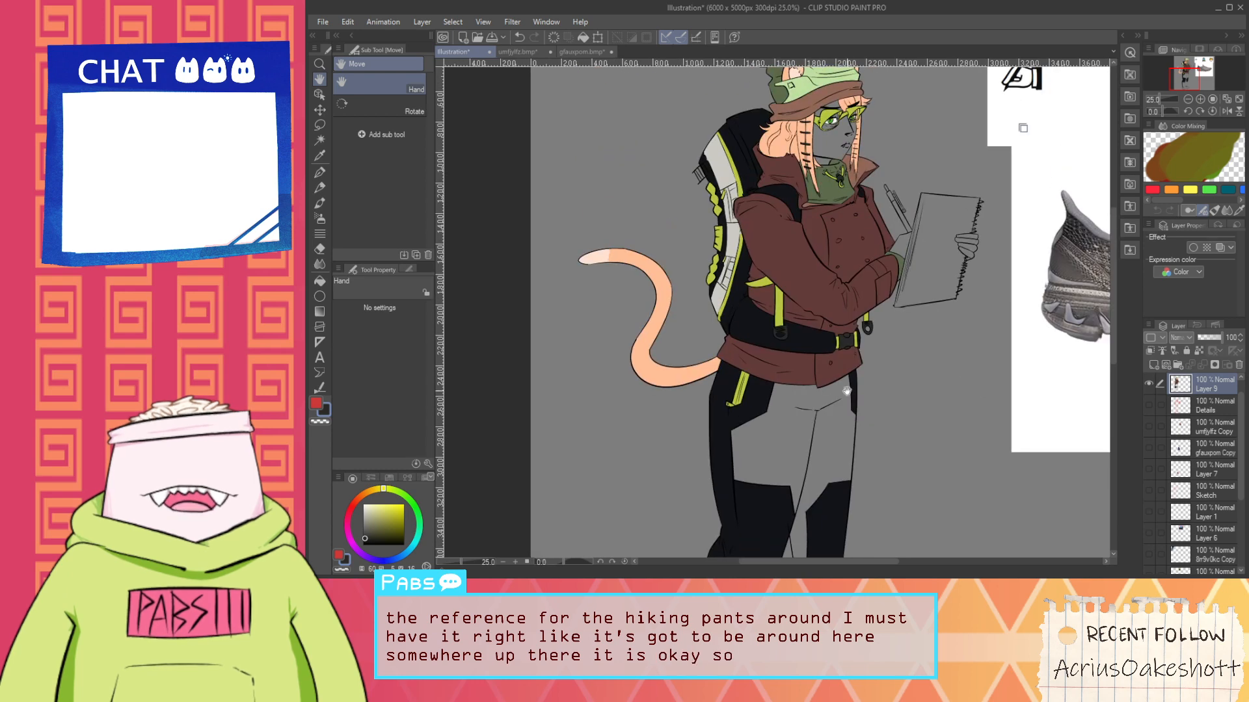
Sample the olive green from the scarf and fill the unpainted thigh and shin areas of the hiking pants with it
{"action": "scroll", "coordinate": [815, 187], "scroll_direction": "up", "scroll_amount": 1}
{"action": "left_click_drag", "start_coordinate": [815, 187], "coordinate": [780, 359]}
{"action": "left_click", "coordinate": [799, 357], "text": "alt"}
{"action": "left_click_drag", "start_coordinate": [735, 448], "coordinate": [805, 123]}
{"action": "left_click", "coordinate": [837, 357]}
{"action": "scroll", "coordinate": [837, 357], "scroll_direction": "down", "scroll_amount": 3}
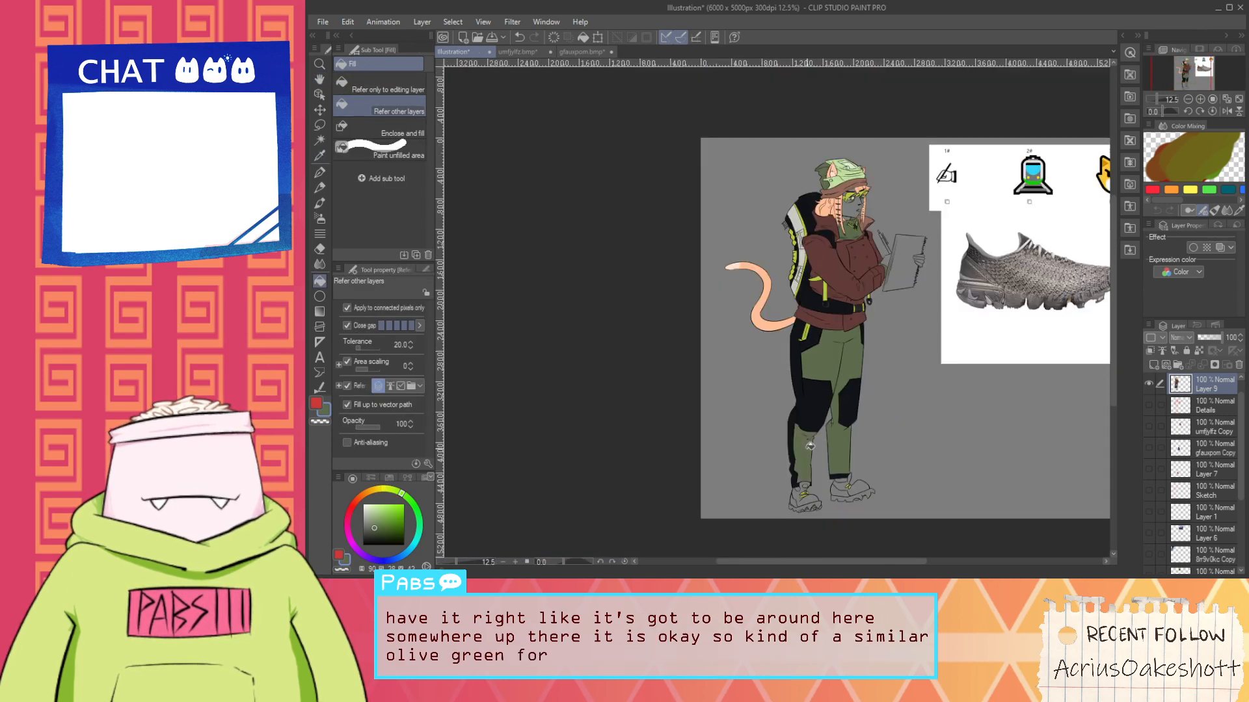
{"action": "scroll", "coordinate": [871, 385], "scroll_direction": "up", "scroll_amount": 5}
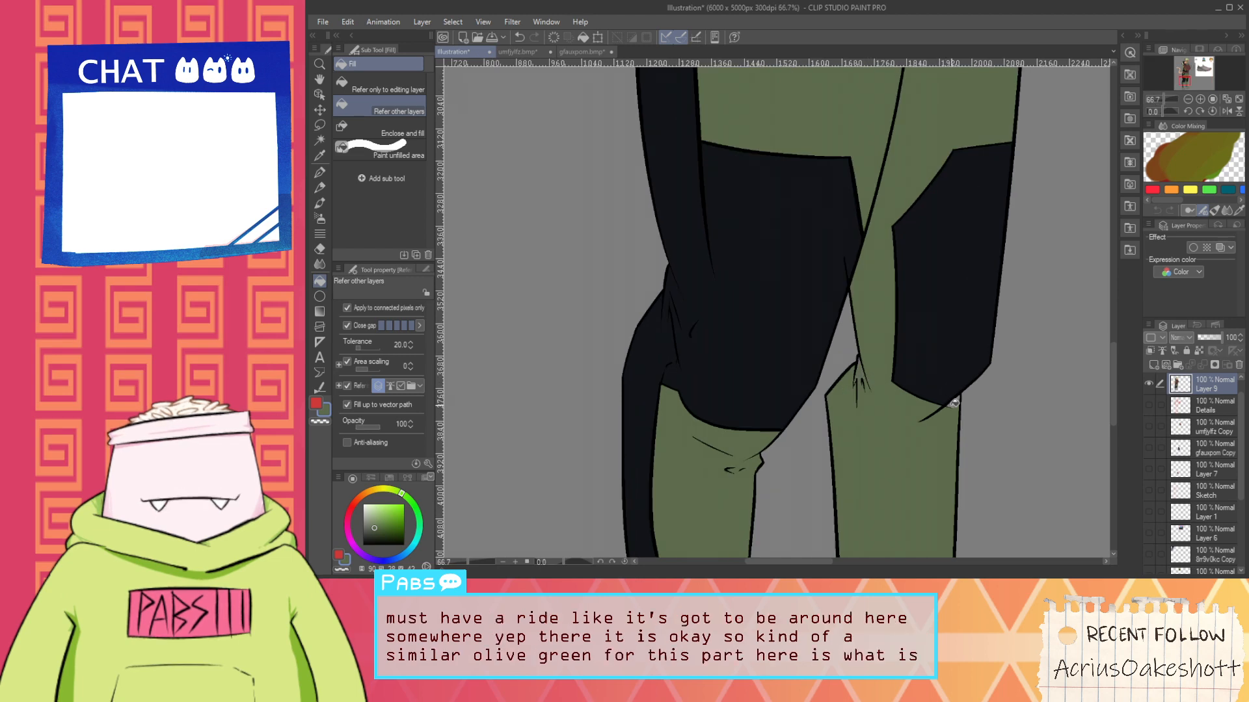
{"action": "scroll", "coordinate": [951, 407], "scroll_direction": "down", "scroll_amount": 1}
{"action": "scroll", "coordinate": [949, 430], "scroll_direction": "up", "scroll_amount": 1}
{"action": "left_click_drag", "start_coordinate": [941, 447], "coordinate": [836, 422]}
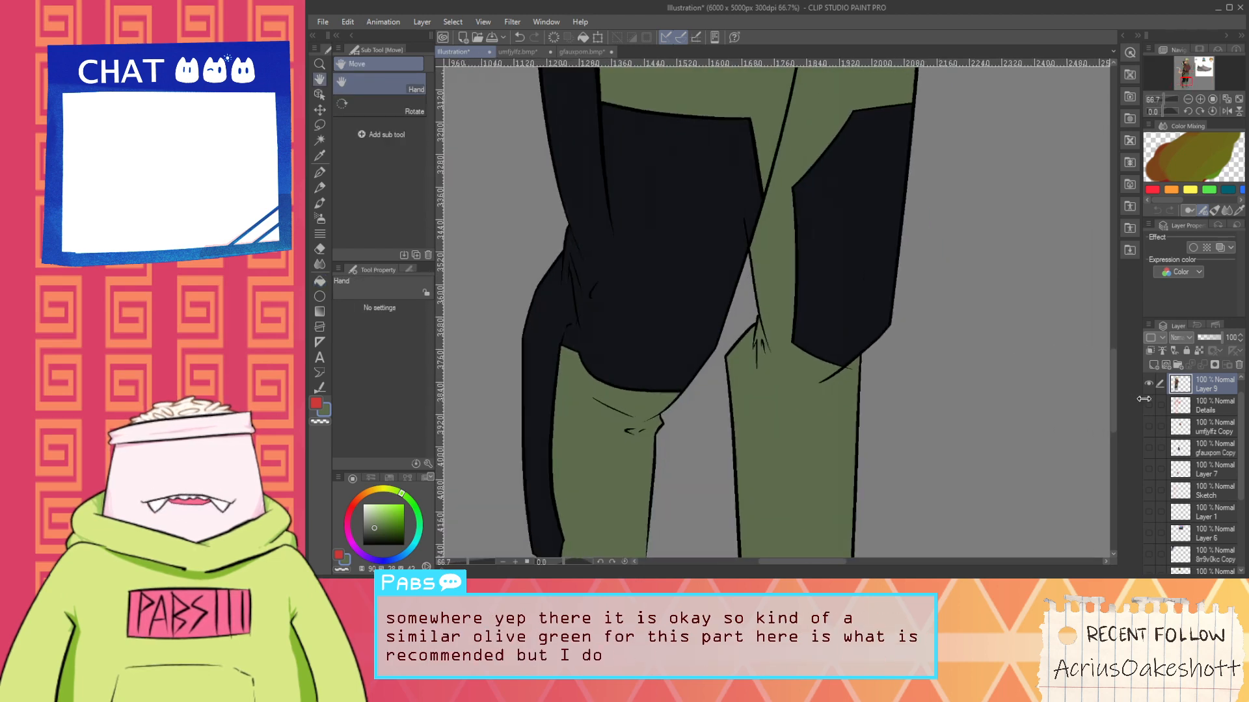
{"action": "left_click_drag", "start_coordinate": [1243, 446], "coordinate": [1242, 426]}
{"action": "left_click", "coordinate": [1208, 386]}
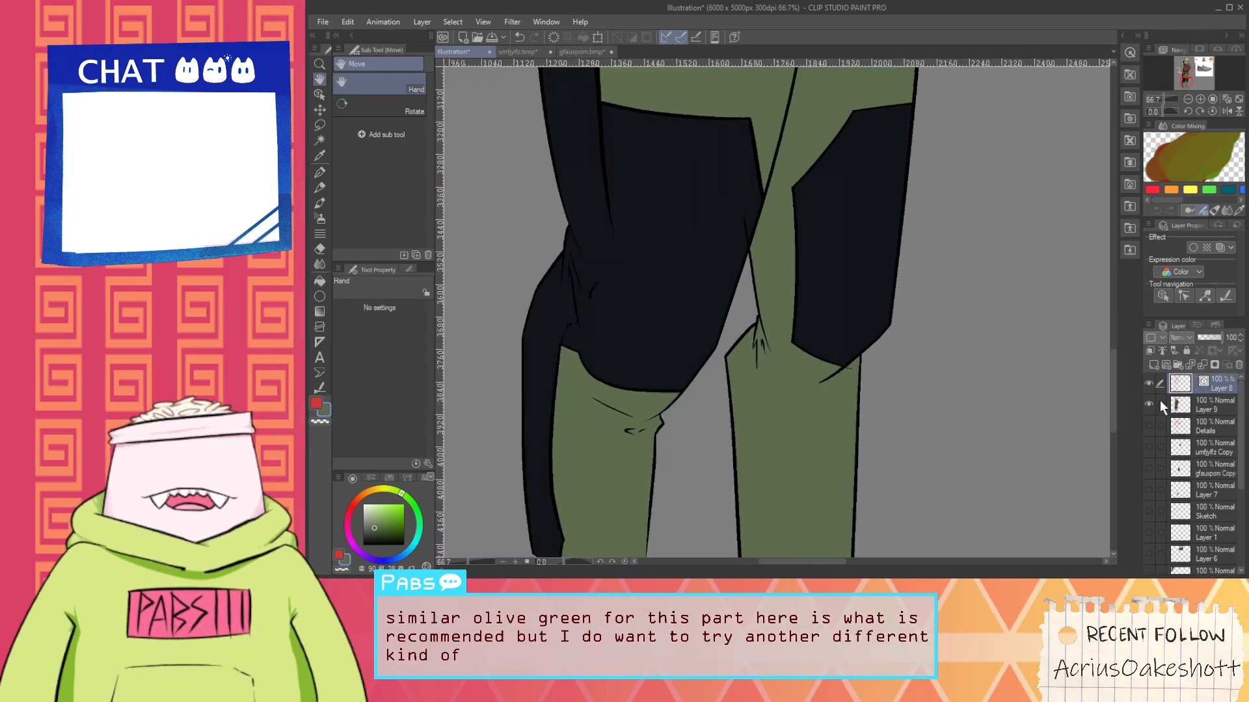
{"action": "key", "text": "e"}
{"action": "scroll", "coordinate": [963, 361], "scroll_direction": "up", "scroll_amount": 1}
{"action": "scroll", "coordinate": [804, 371], "scroll_direction": "down", "scroll_amount": 4}
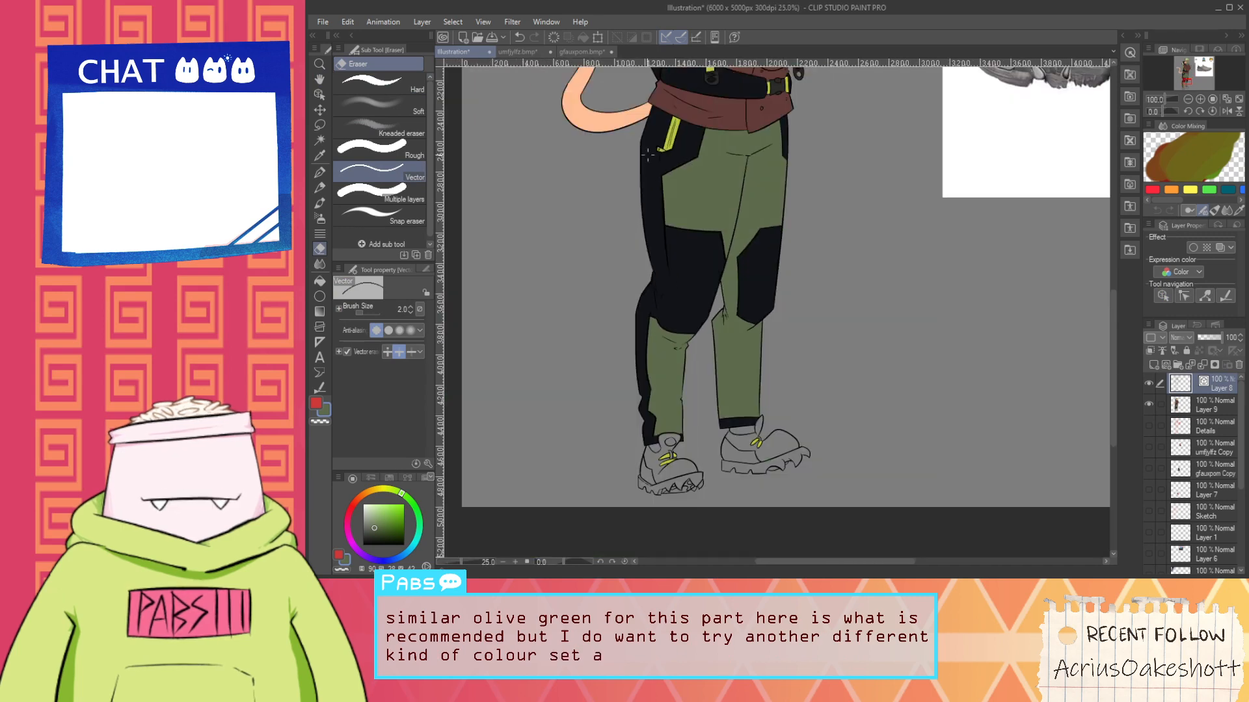
{"action": "left_click", "coordinate": [497, 137]}
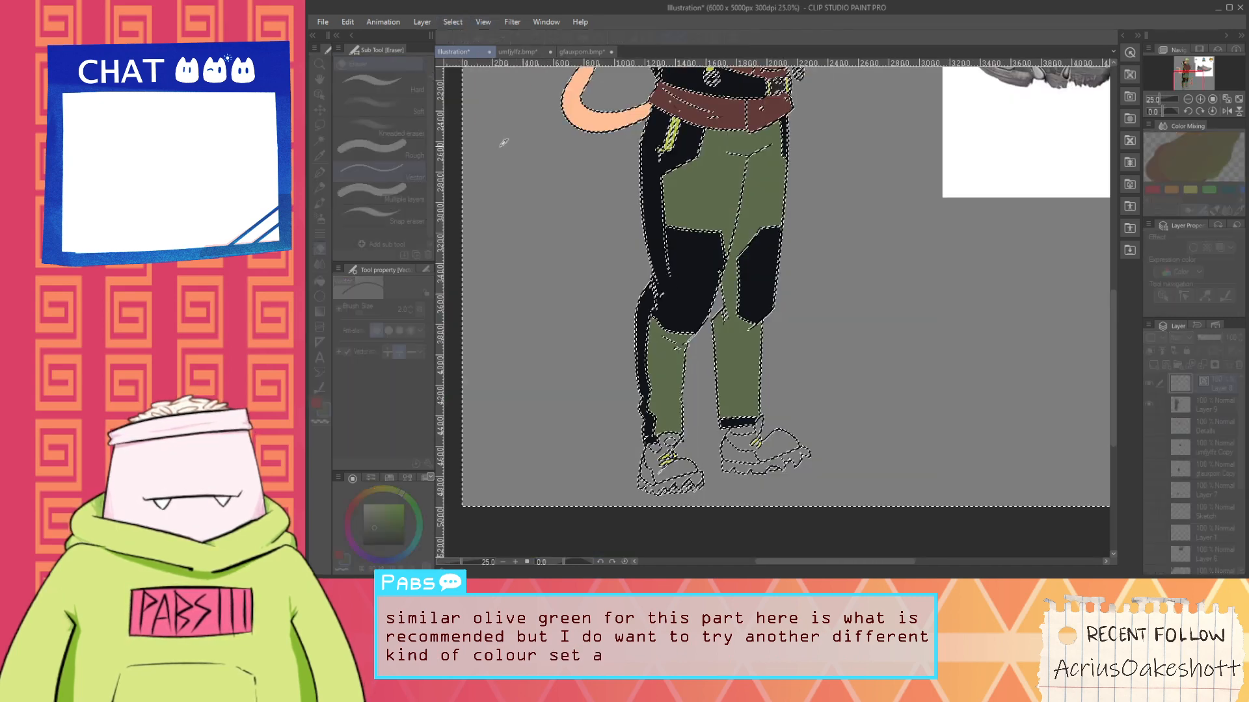
{"action": "left_click", "coordinate": [938, 244]}
{"action": "key", "text": "ctrl+d"}
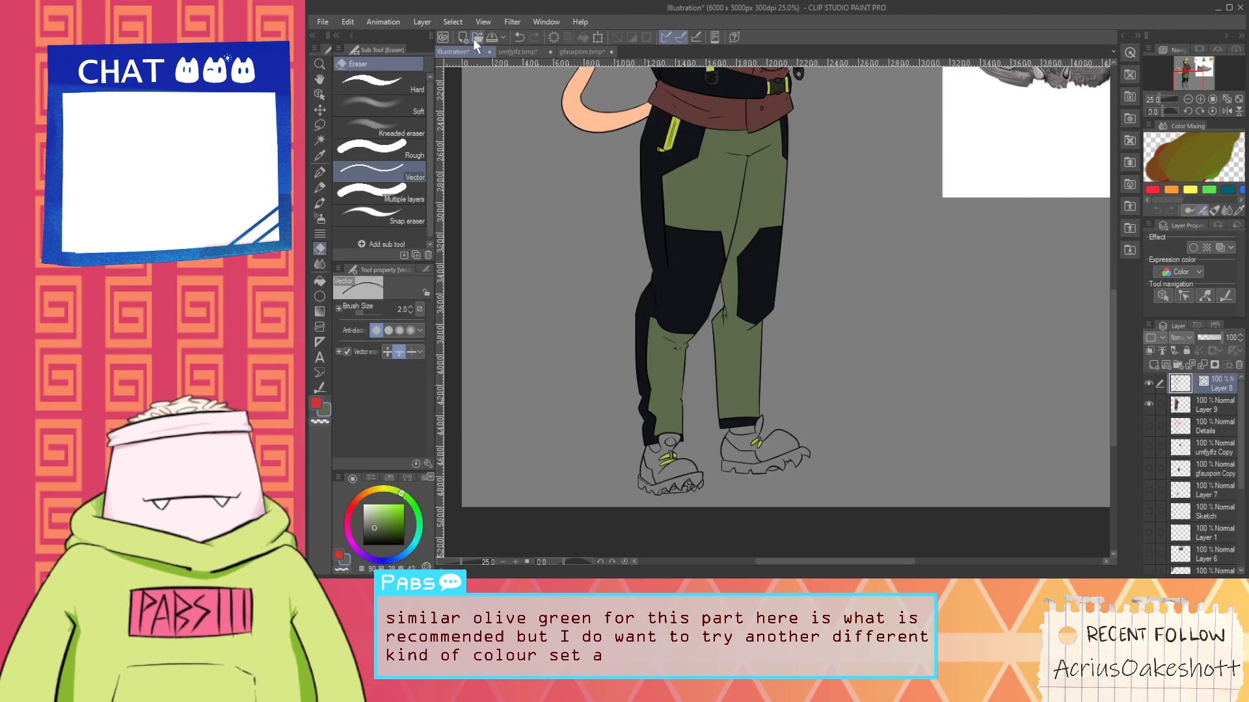
{"action": "left_click", "coordinate": [458, 23]}
{"action": "left_click", "coordinate": [505, 156]}
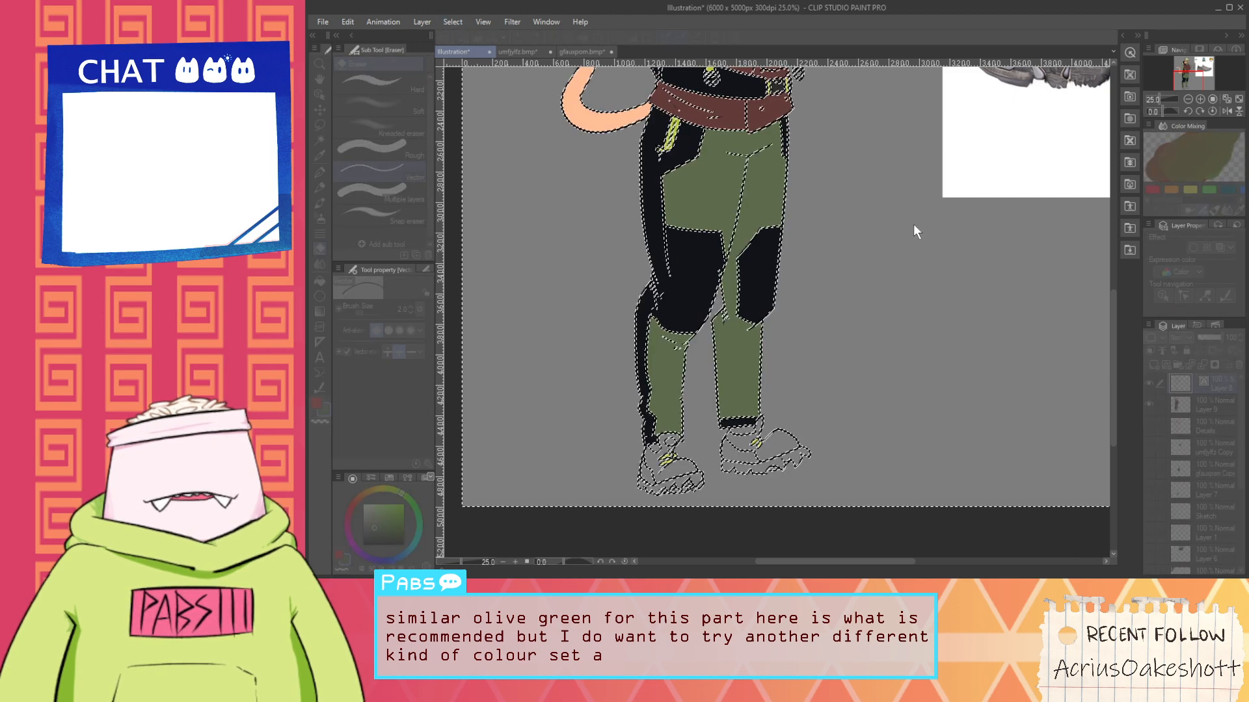
{"action": "left_click", "coordinate": [935, 250]}
Make Layer 9 active and select the olive areas of the hiking pants by colour gamut
{"action": "left_click", "coordinate": [1199, 410]}
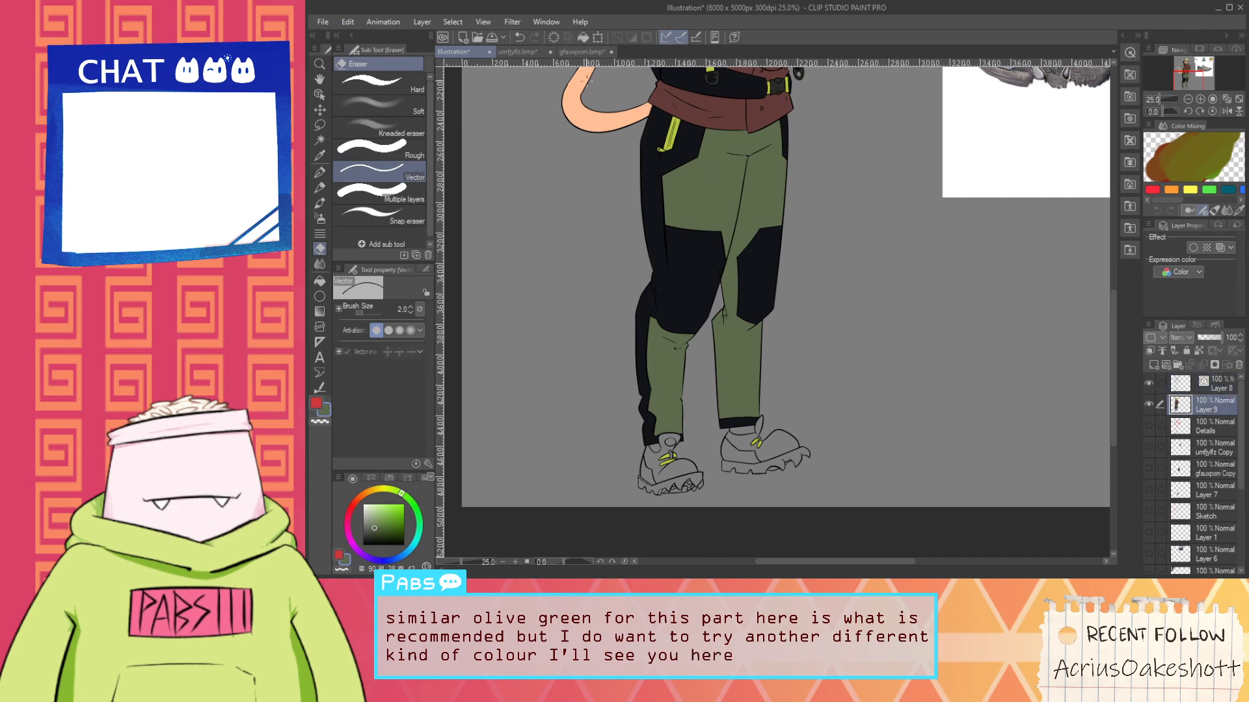
{"action": "left_click", "coordinate": [497, 147]}
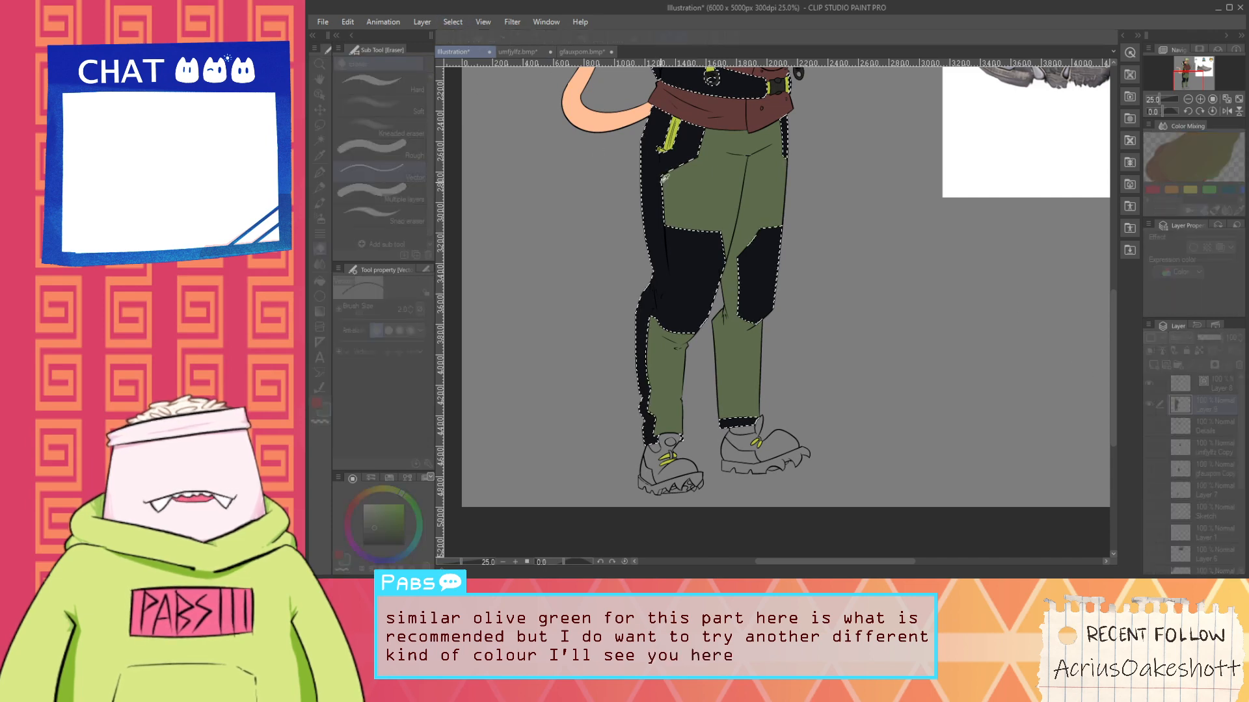
{"action": "left_click", "coordinate": [953, 252]}
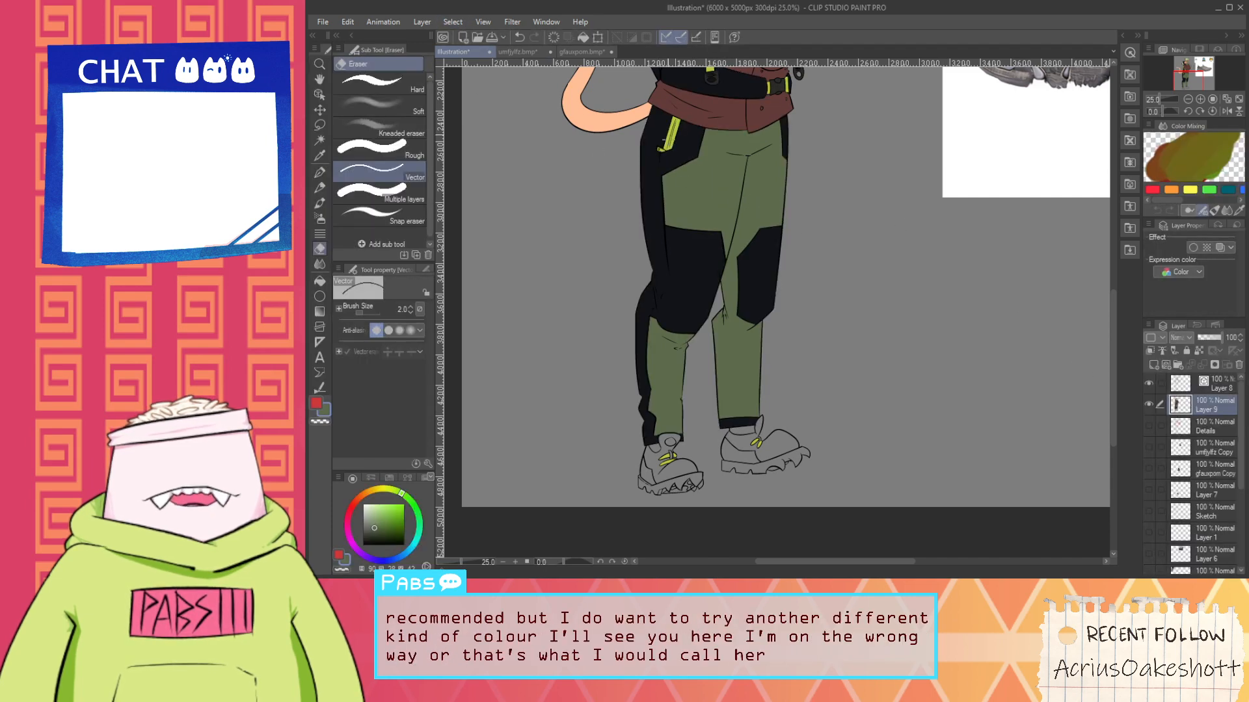
{"action": "left_click", "coordinate": [460, 24]}
{"action": "left_click", "coordinate": [507, 150]}
{"action": "left_click", "coordinate": [732, 183]}
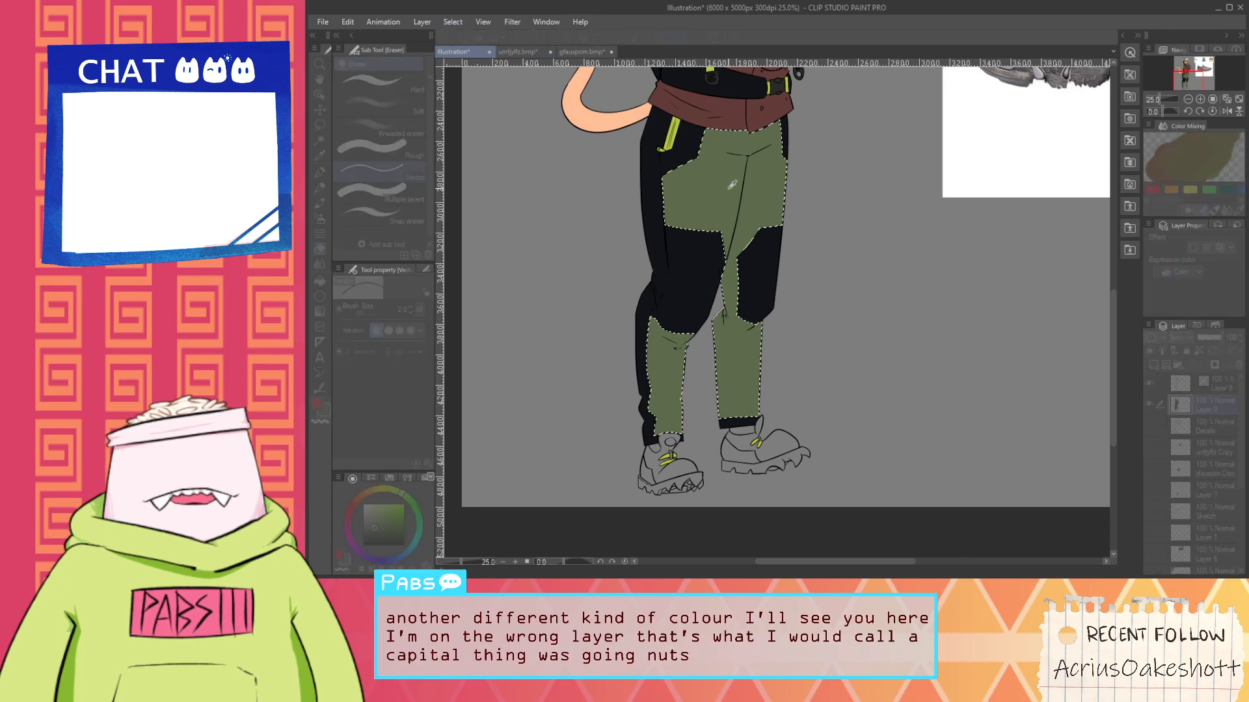
{"action": "left_click", "coordinate": [927, 249]}
Try shifting the selected olive pants areas to brown with a hue, saturation and luminosity correction
{"action": "key", "text": "ctrl+u"}
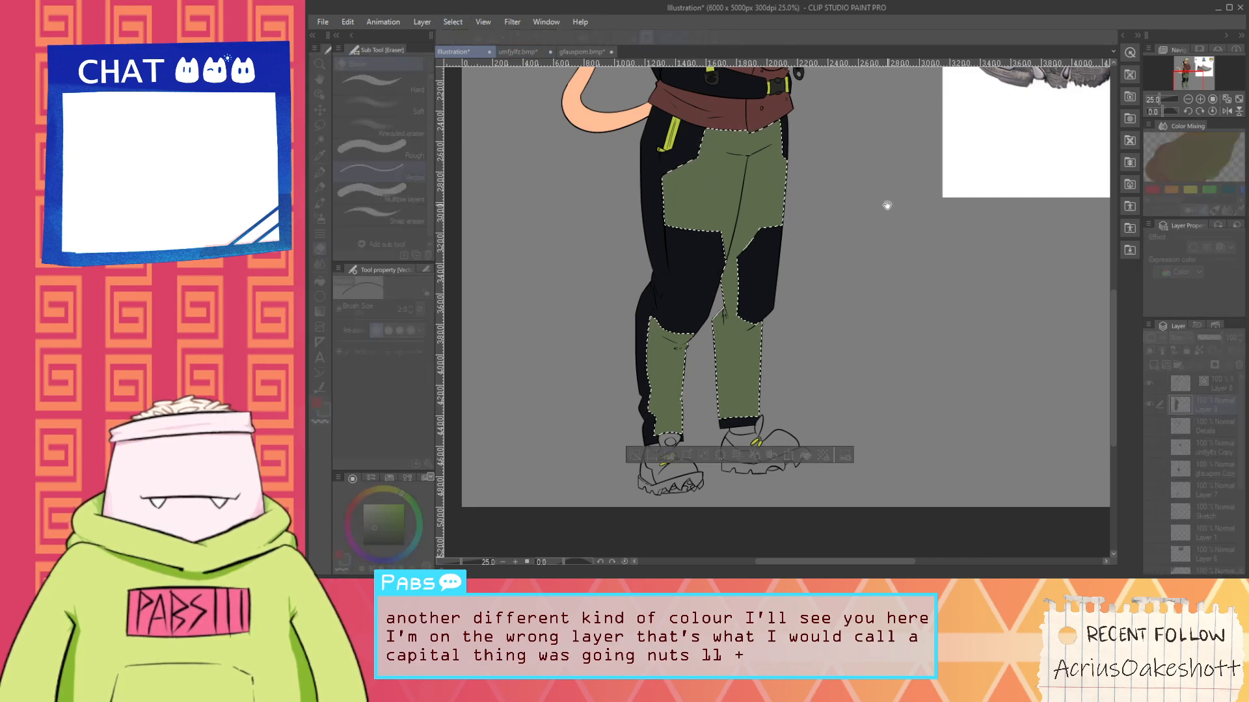
{"action": "left_click_drag", "start_coordinate": [1056, 76], "coordinate": [1033, 63]}
{"action": "scroll", "coordinate": [900, 148], "scroll_direction": "down", "scroll_amount": 6}
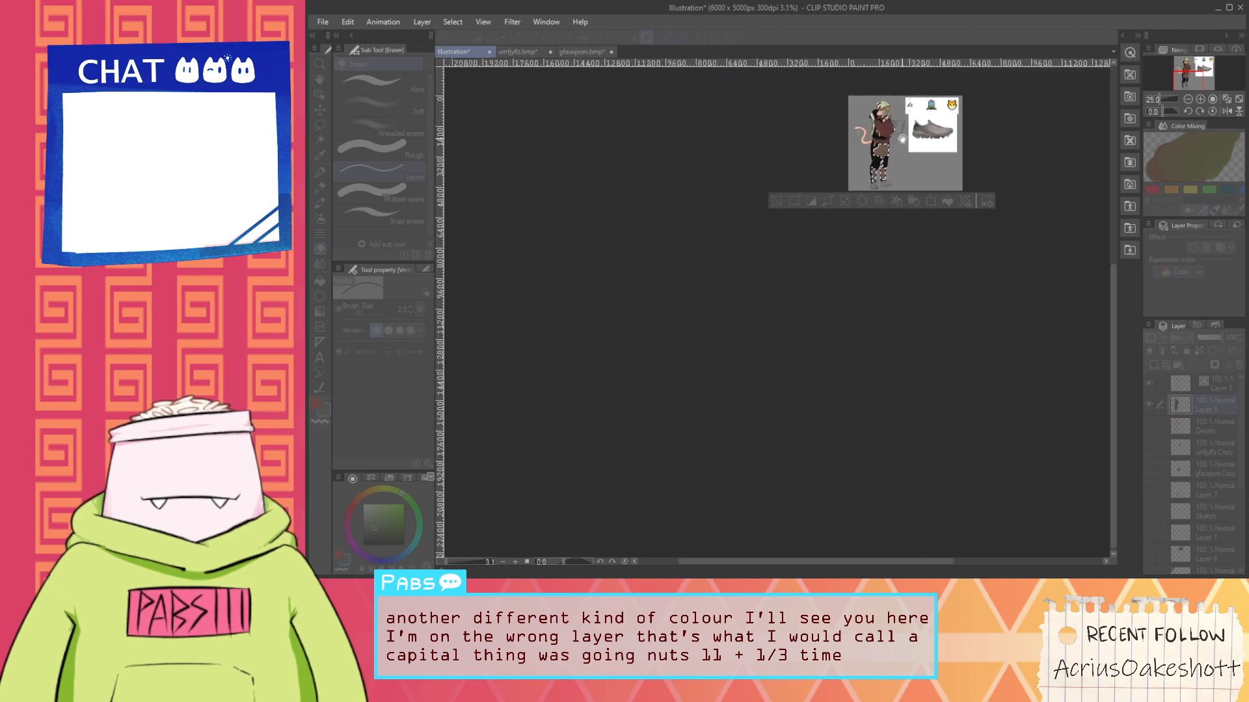
{"action": "left_click_drag", "start_coordinate": [901, 148], "coordinate": [821, 254]}
{"action": "scroll", "coordinate": [817, 243], "scroll_direction": "up", "scroll_amount": 4}
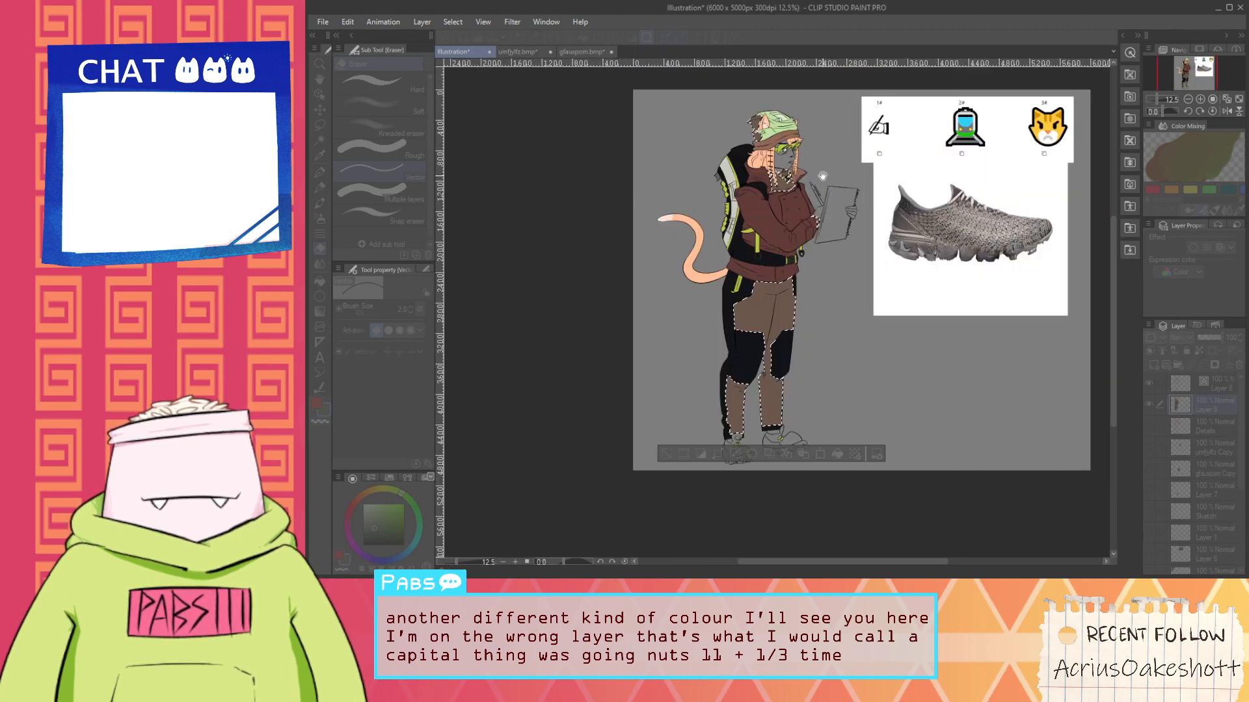
{"action": "key", "text": "Escape"}
{"action": "key", "text": "m"}
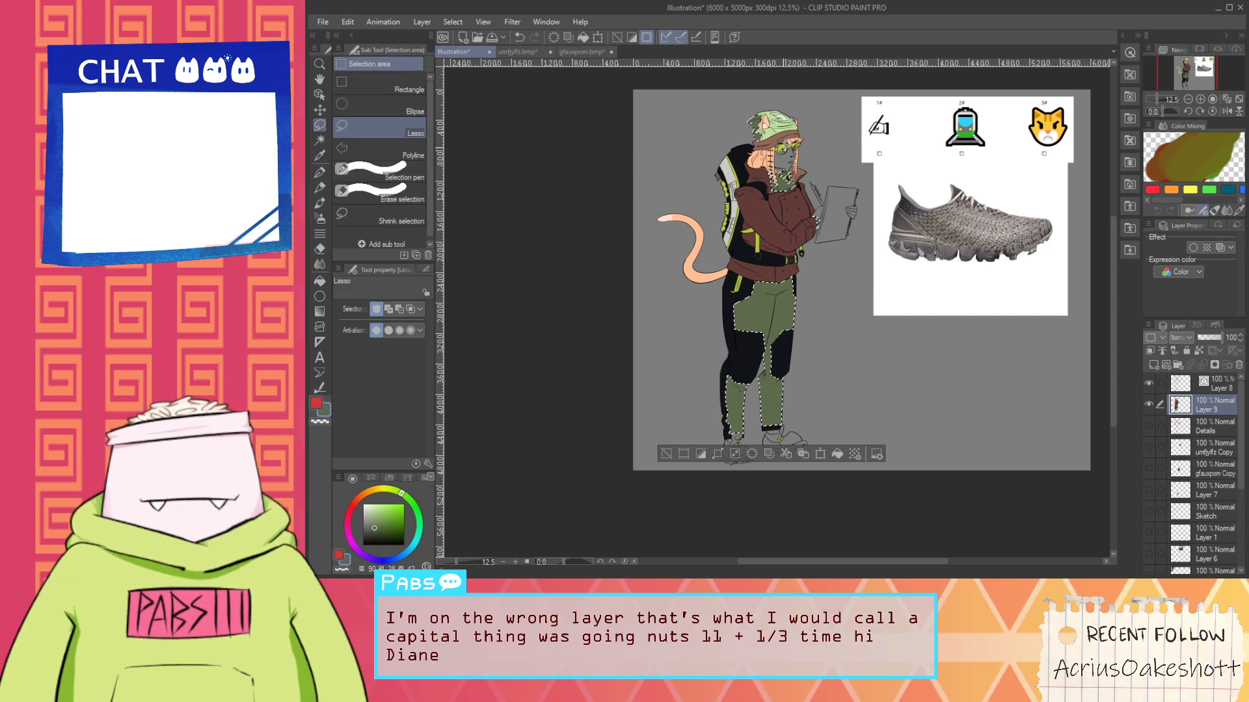
{"action": "scroll", "coordinate": [759, 106], "scroll_direction": "up", "scroll_amount": 1}
{"action": "key", "text": "ctrl+u"}
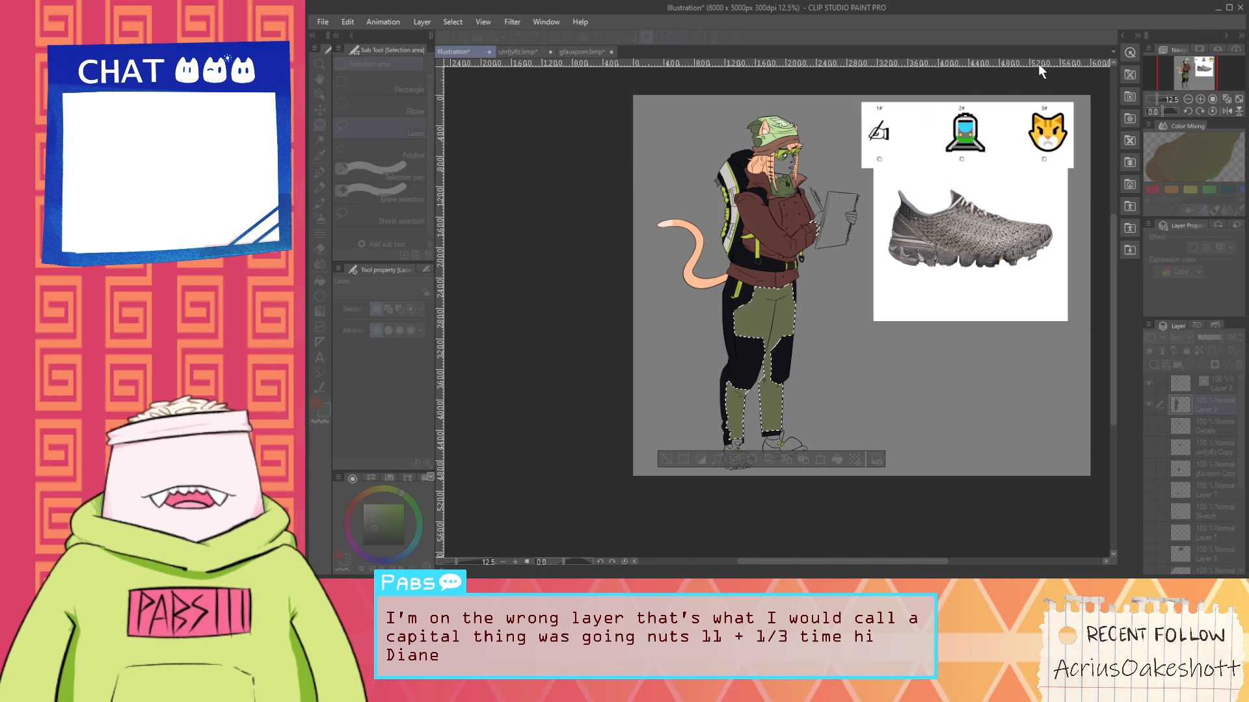
{"action": "left_click_drag", "start_coordinate": [1038, 63], "coordinate": [1028, 80]}
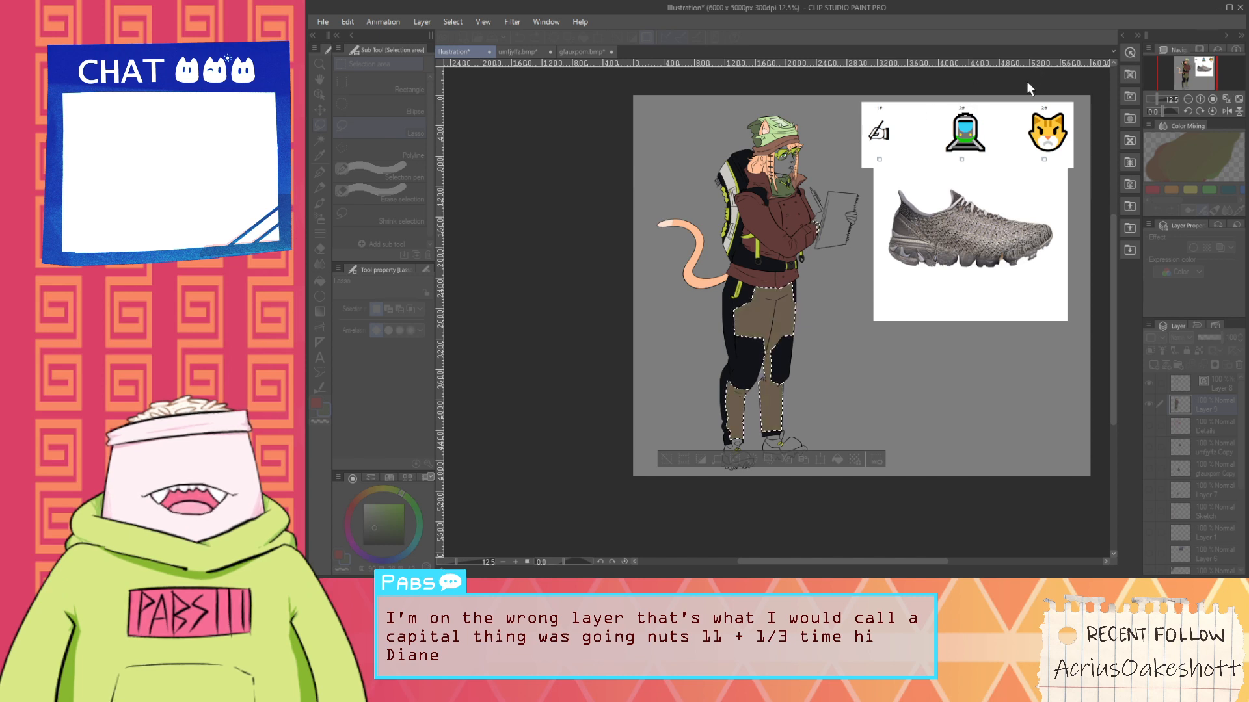
{"action": "left_click", "coordinate": [1205, 63]}
Sample the brown from the hat's headband and fill the selected pants areas with it
{"action": "key", "text": "g"}
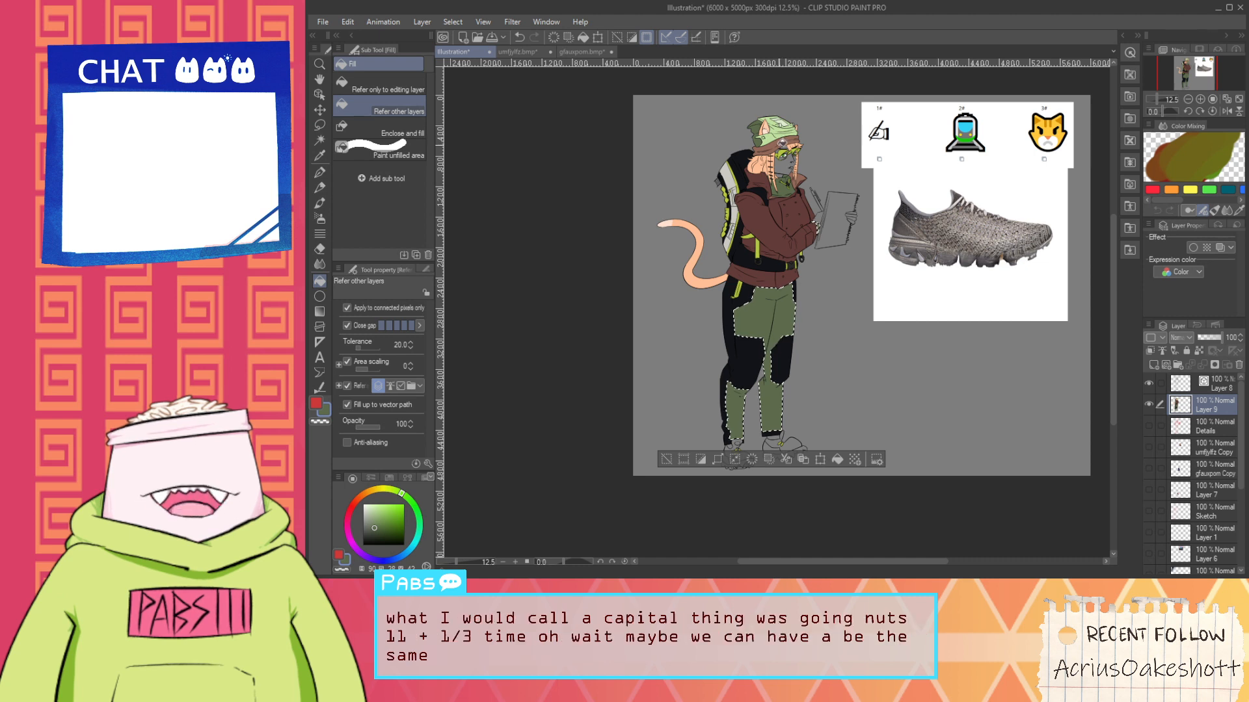
{"action": "key", "text": "i"}
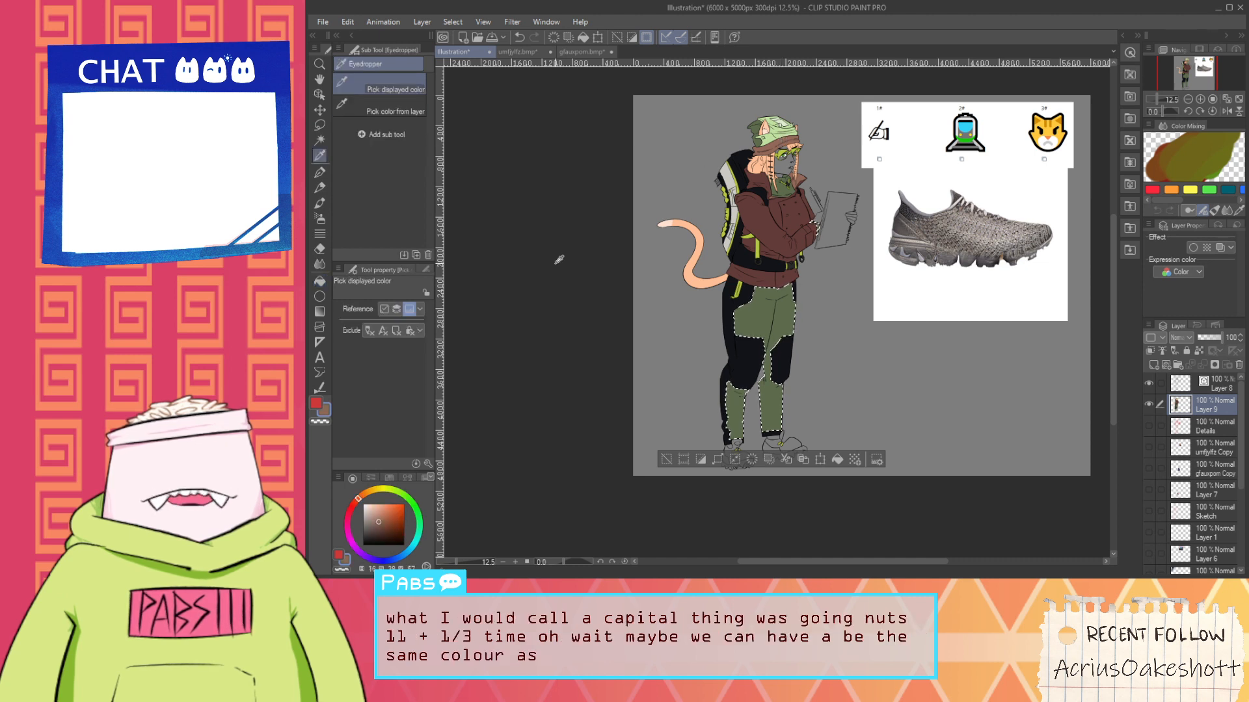
{"action": "left_click", "coordinate": [837, 459]}
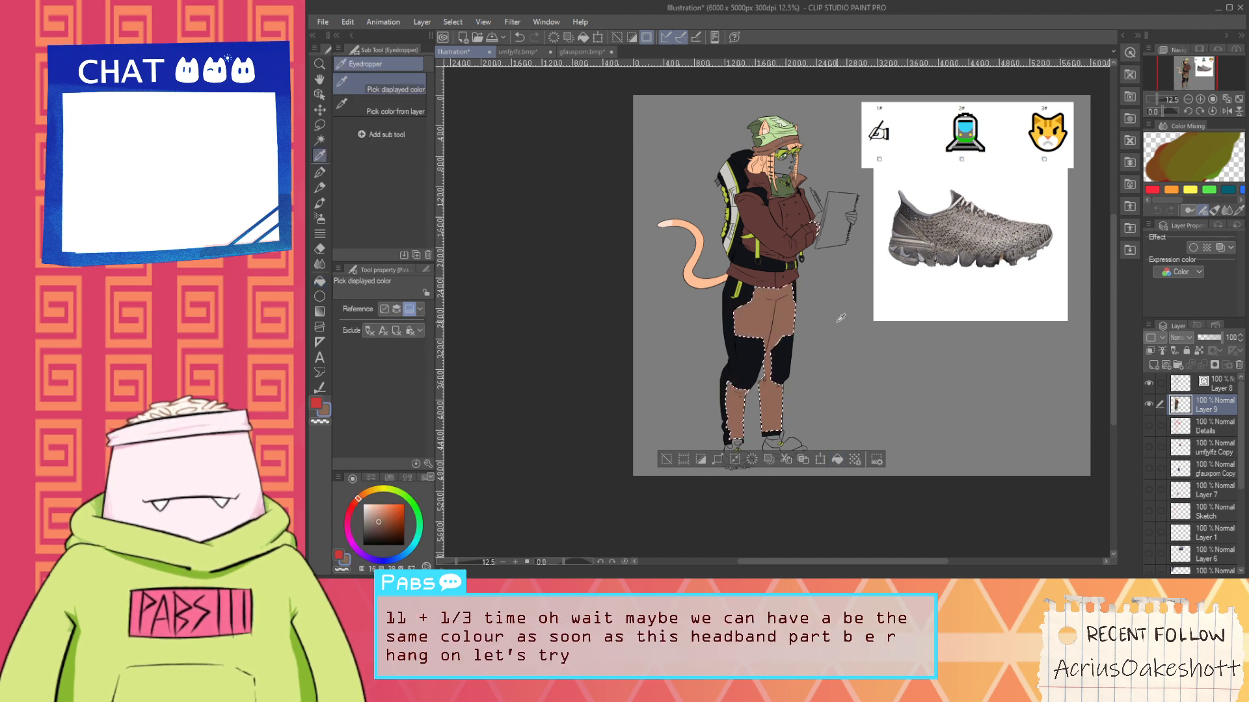
Darken the selected pants areas to a near-black charcoal with a hue, saturation and luminosity correction, and deselect
{"action": "key", "text": "ctrl+u"}
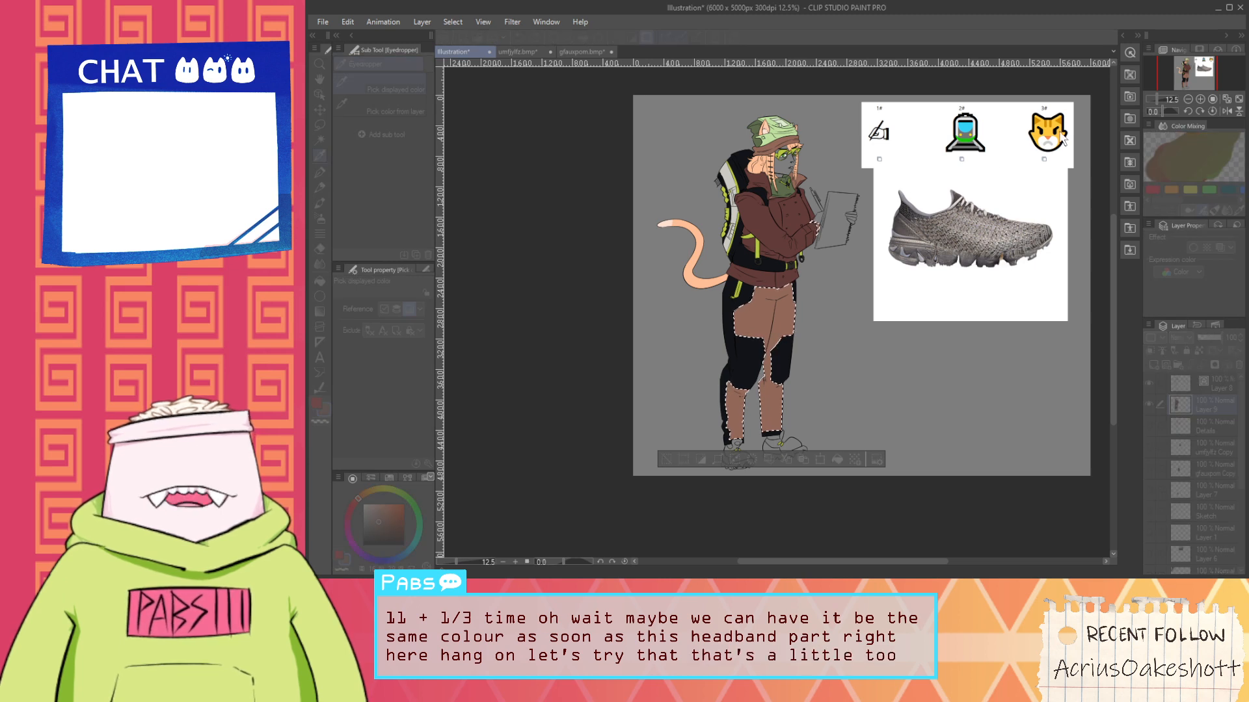
{"action": "left_click_drag", "start_coordinate": [1060, 132], "coordinate": [1102, 130]}
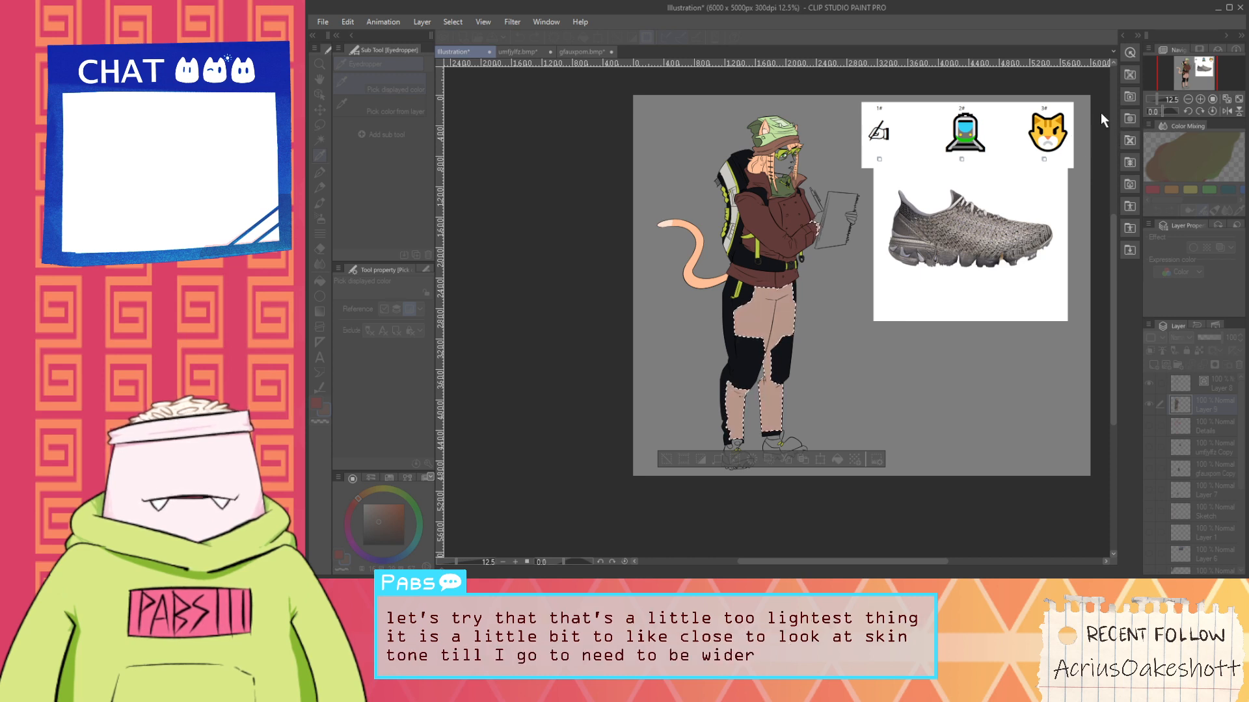
{"action": "left_click_drag", "start_coordinate": [1074, 64], "coordinate": [1110, 75]}
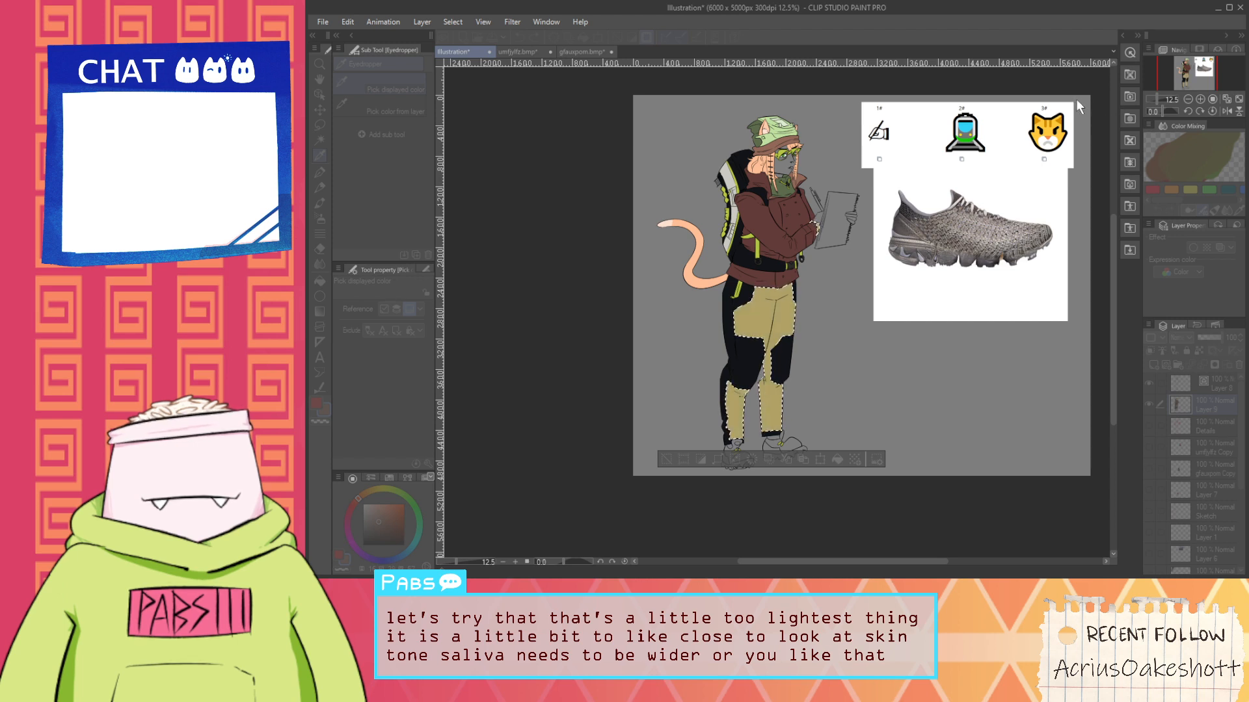
{"action": "left_click_drag", "start_coordinate": [1116, 60], "coordinate": [1145, 70]}
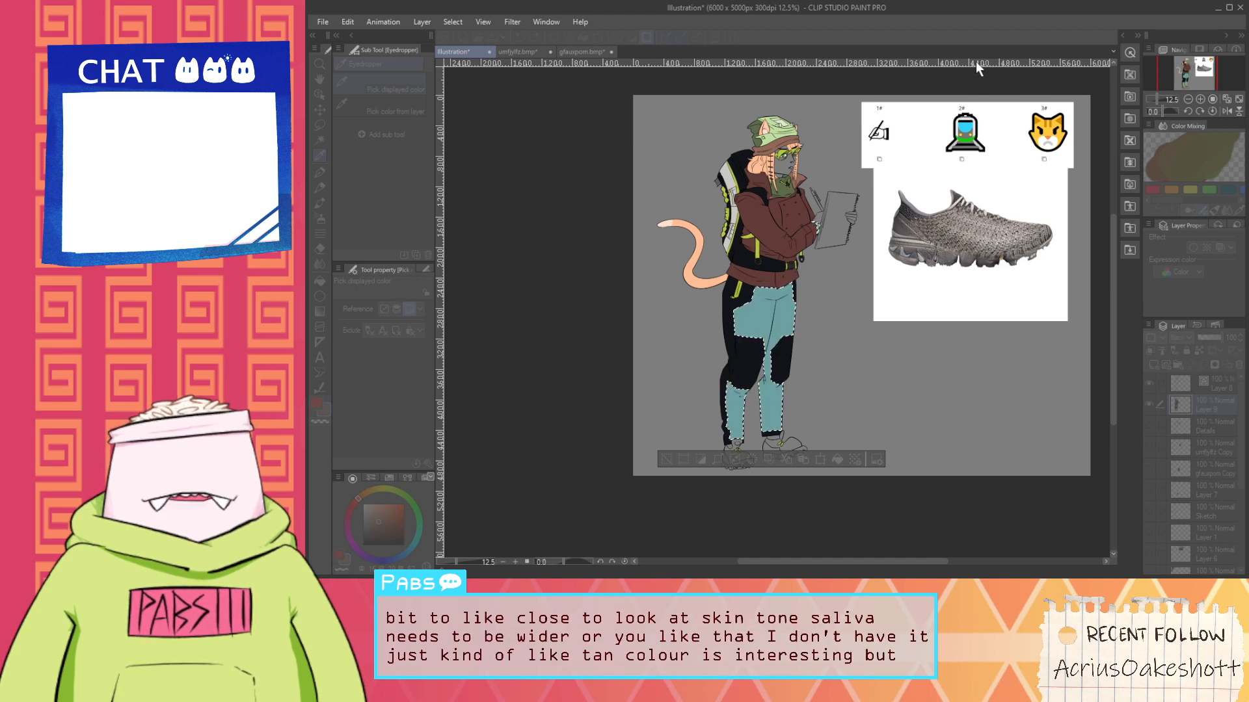
{"action": "left_click_drag", "start_coordinate": [1041, 69], "coordinate": [1053, 67]}
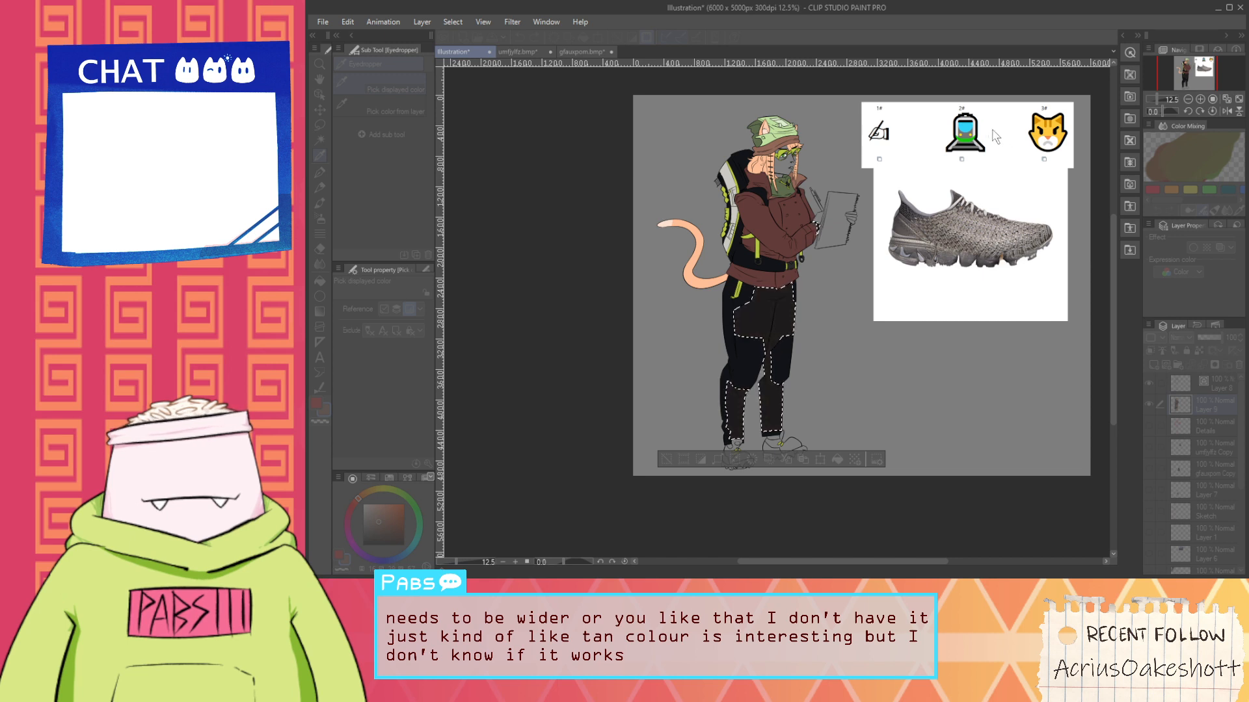
{"action": "left_click", "coordinate": [1040, 99]}
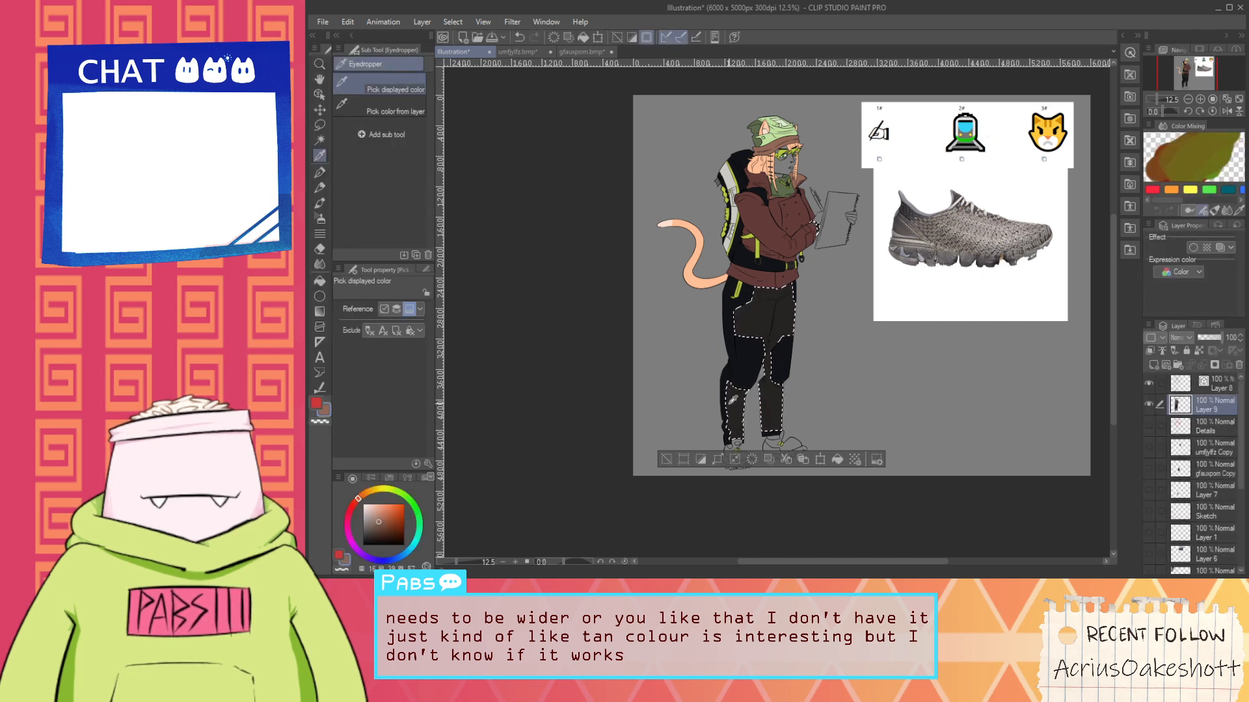
{"action": "left_click", "coordinate": [668, 461]}
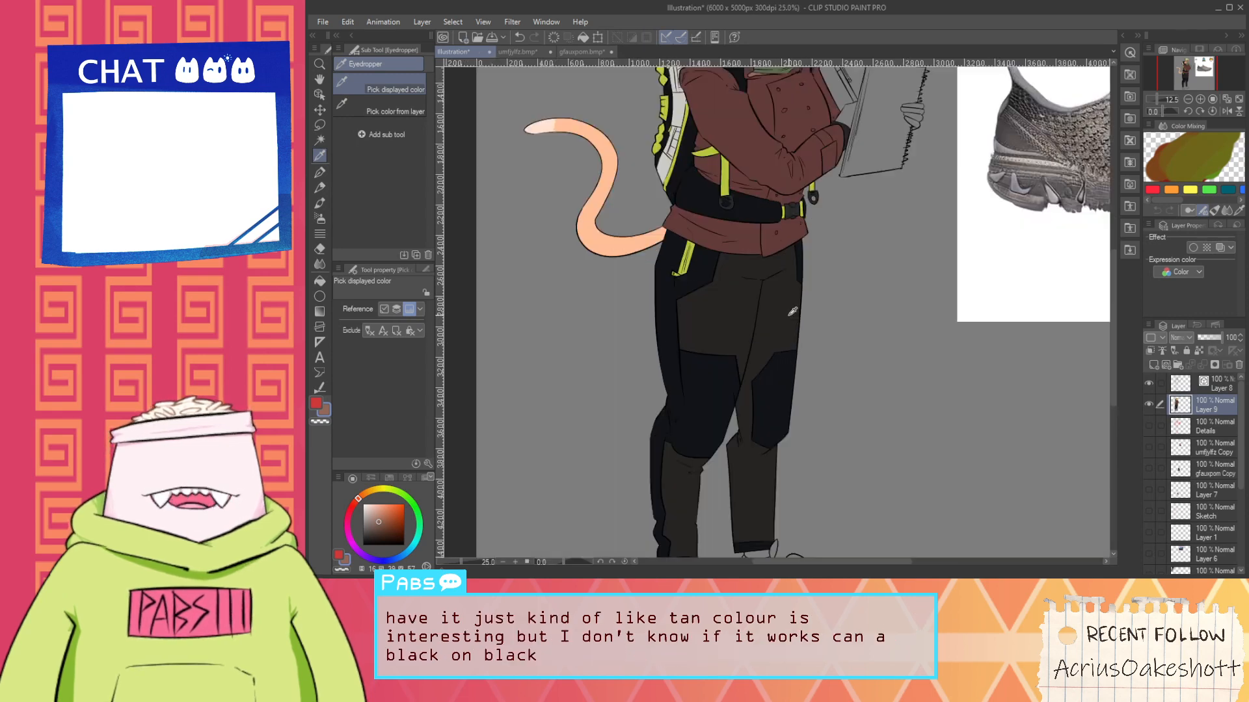
Sample the yellow-green from the pants' pocket zip and fill the sock areas above both shoes with it
{"action": "scroll", "coordinate": [793, 320], "scroll_direction": "up", "scroll_amount": 2}
{"action": "left_click_drag", "start_coordinate": [781, 394], "coordinate": [754, 392]}
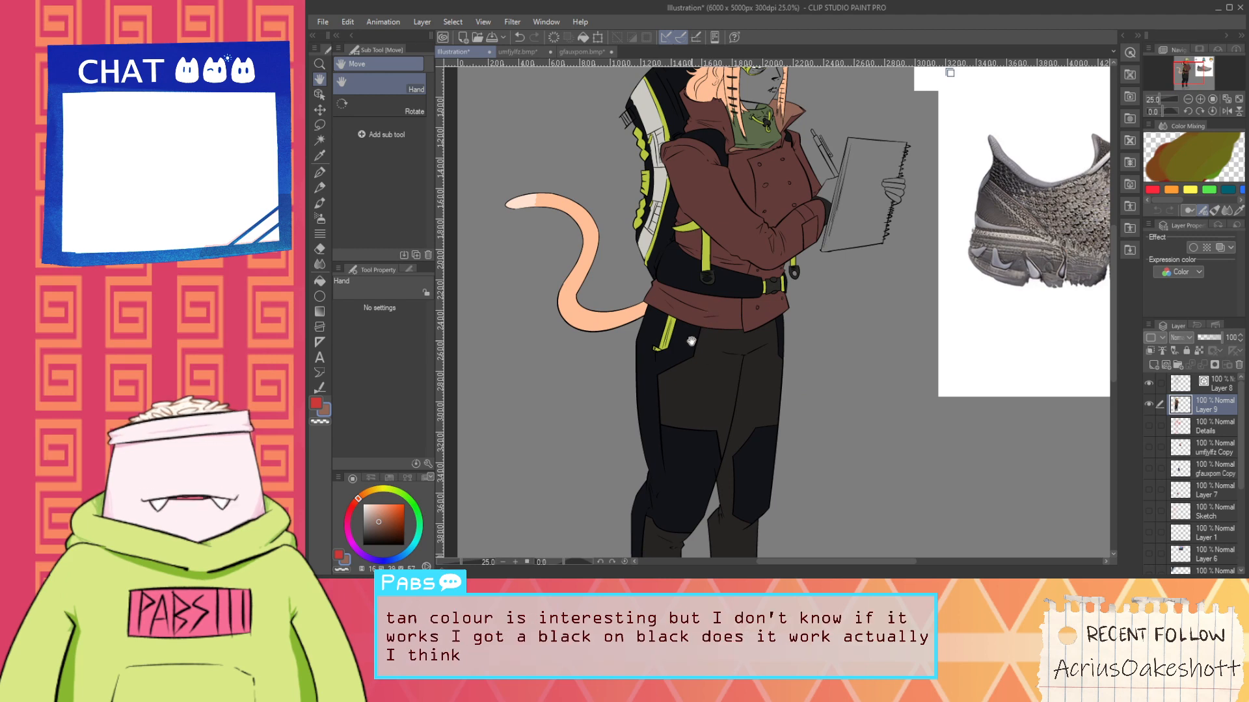
{"action": "scroll", "coordinate": [675, 328], "scroll_direction": "up", "scroll_amount": 3}
{"action": "left_click", "coordinate": [670, 316]}
{"action": "scroll", "coordinate": [694, 329], "scroll_direction": "down", "scroll_amount": 5}
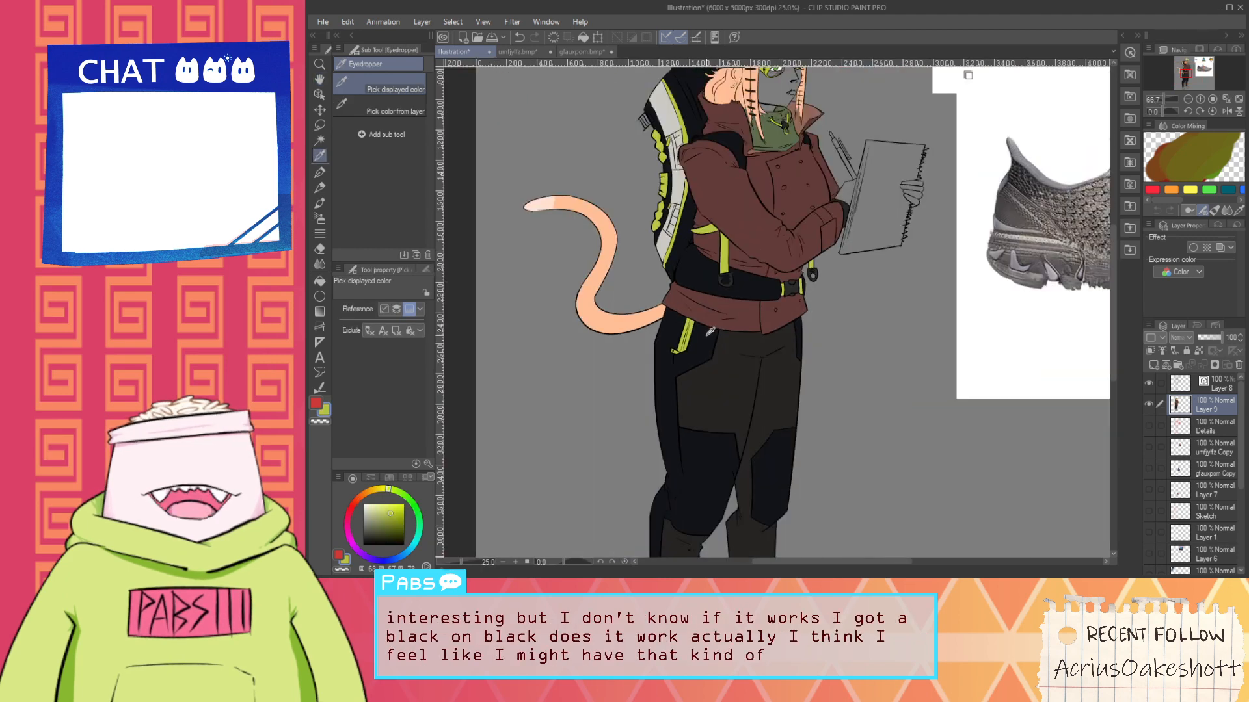
{"action": "key", "text": "g"}
{"action": "scroll", "coordinate": [699, 478], "scroll_direction": "up", "scroll_amount": 3}
{"action": "left_click", "coordinate": [697, 480]}
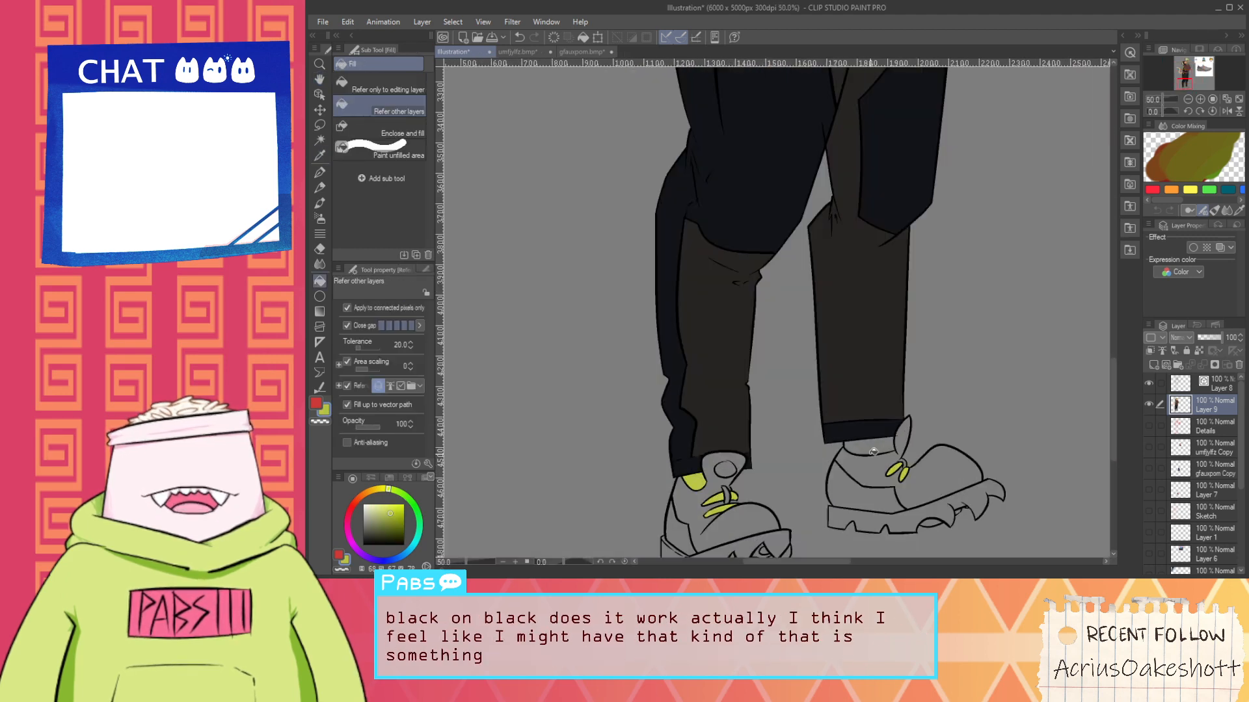
{"action": "left_click", "coordinate": [868, 448]}
{"action": "scroll", "coordinate": [869, 446], "scroll_direction": "down", "scroll_amount": 2}
{"action": "left_click_drag", "start_coordinate": [878, 223], "coordinate": [786, 414]}
{"action": "left_click_drag", "start_coordinate": [801, 241], "coordinate": [751, 351]}
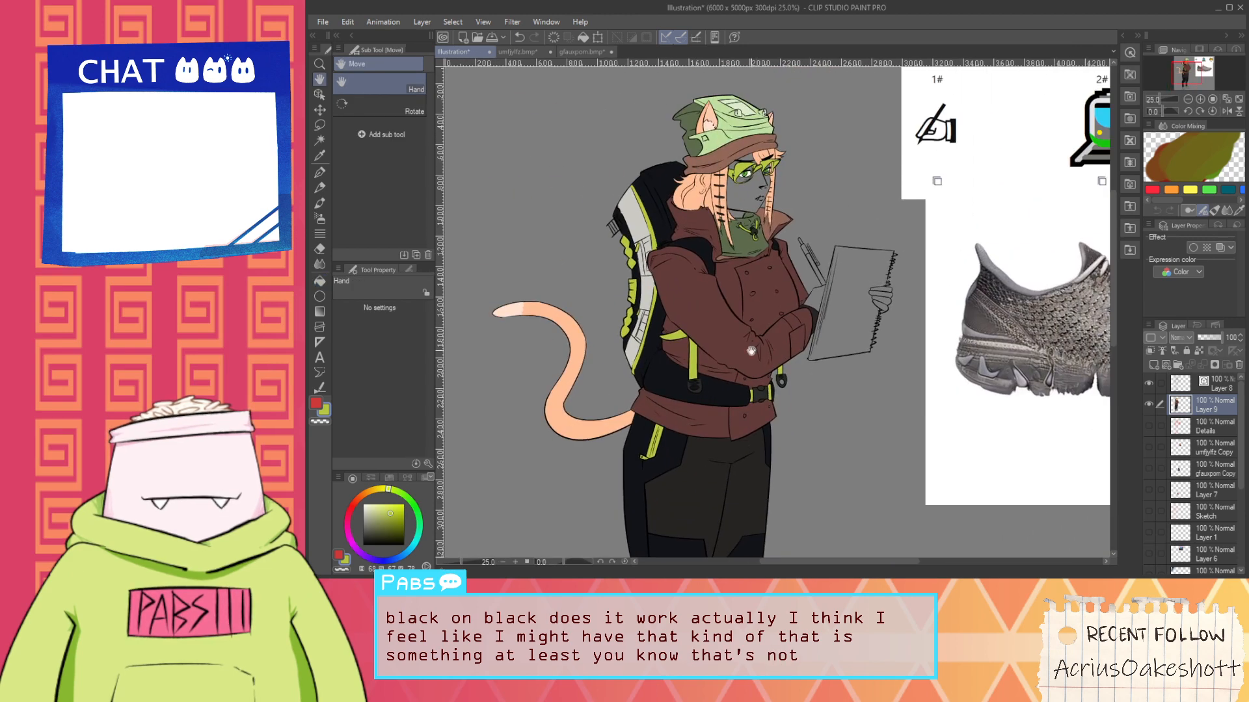
Sample the pants' charcoal, lighten it to a muted greyish brown, and fill the upper of the shoe nearest the tail
{"action": "left_click_drag", "start_coordinate": [715, 465], "coordinate": [782, 235]}
{"action": "left_click", "coordinate": [760, 286], "text": "alt"}
{"action": "left_click_drag", "start_coordinate": [711, 415], "coordinate": [735, 342]}
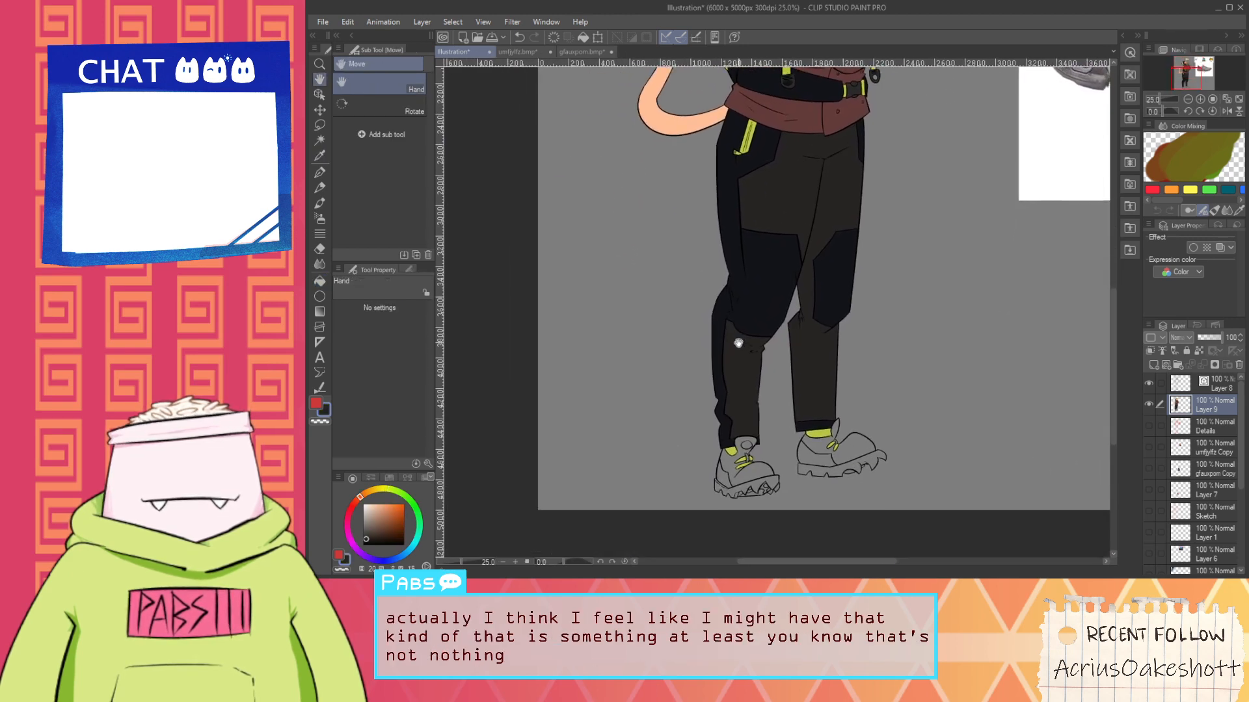
{"action": "left_click_drag", "start_coordinate": [728, 454], "coordinate": [722, 403]}
{"action": "scroll", "coordinate": [722, 403], "scroll_direction": "up", "scroll_amount": 1}
{"action": "scroll", "coordinate": [722, 403], "scroll_direction": "up", "scroll_amount": 2}
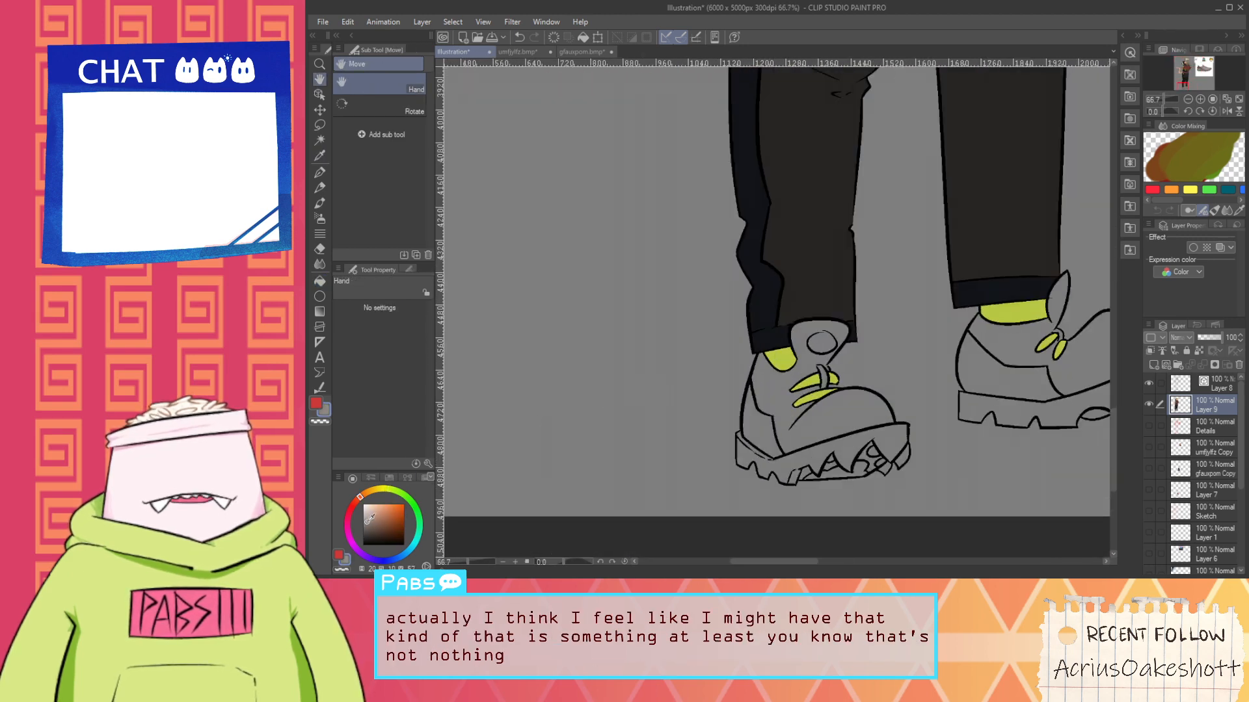
{"action": "key", "text": "ctrl+minus"}
{"action": "key", "text": "g"}
{"action": "left_click", "coordinate": [789, 376]}
{"action": "key", "text": "ctrl+minus"}
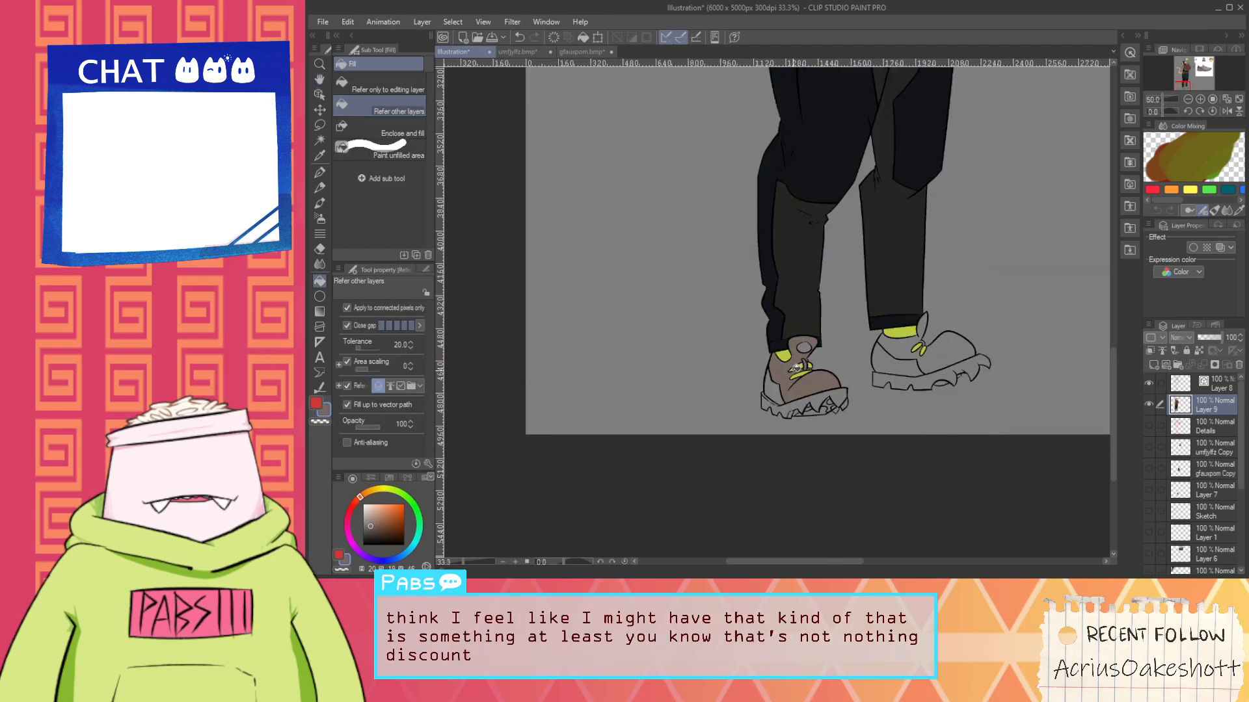
Undo the greyish brown fill on the upper of the shoe nearest the tail
{"action": "key", "text": "ctrl+z"}
{"action": "key", "text": "h"}
{"action": "left_click_drag", "start_coordinate": [879, 332], "coordinate": [520, 438]}
{"action": "left_click_drag", "start_coordinate": [789, 268], "coordinate": [938, 214]}
{"action": "scroll", "coordinate": [621, 384], "scroll_direction": "down", "scroll_amount": 1}
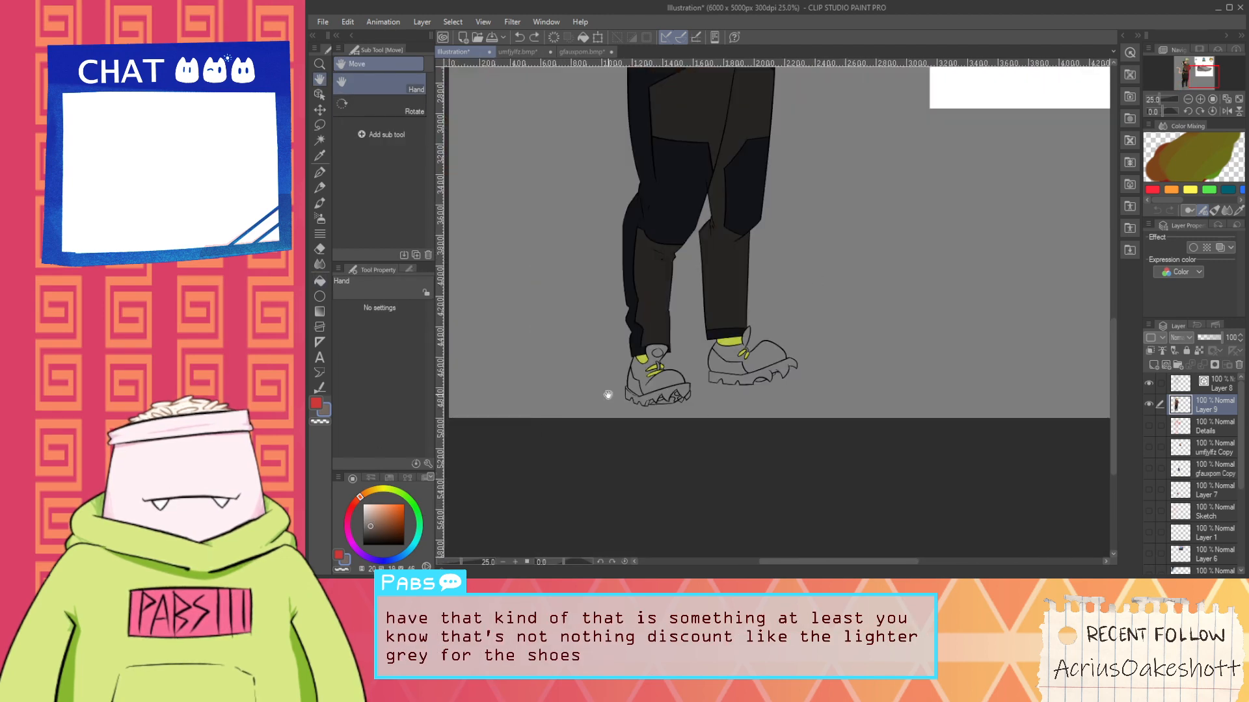
{"action": "left_click_drag", "start_coordinate": [372, 529], "coordinate": [388, 532]}
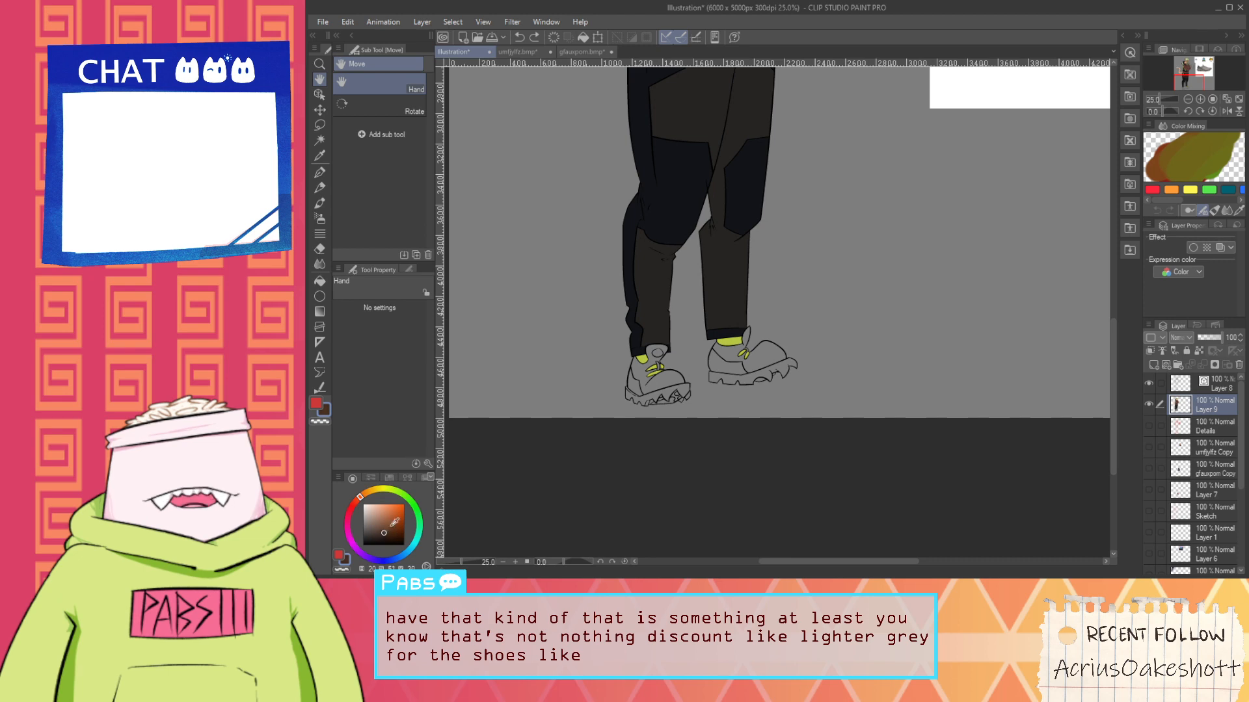
{"action": "key", "text": "g"}
{"action": "scroll", "coordinate": [624, 395], "scroll_direction": "up", "scroll_amount": 2}
{"action": "scroll", "coordinate": [709, 346], "scroll_direction": "down", "scroll_amount": 4}
Sample a dark purplish grey from the sole of the reference shoe photo and adjust its shade slightly
{"action": "key", "text": "h"}
{"action": "scroll", "coordinate": [917, 172], "scroll_direction": "up", "scroll_amount": 2}
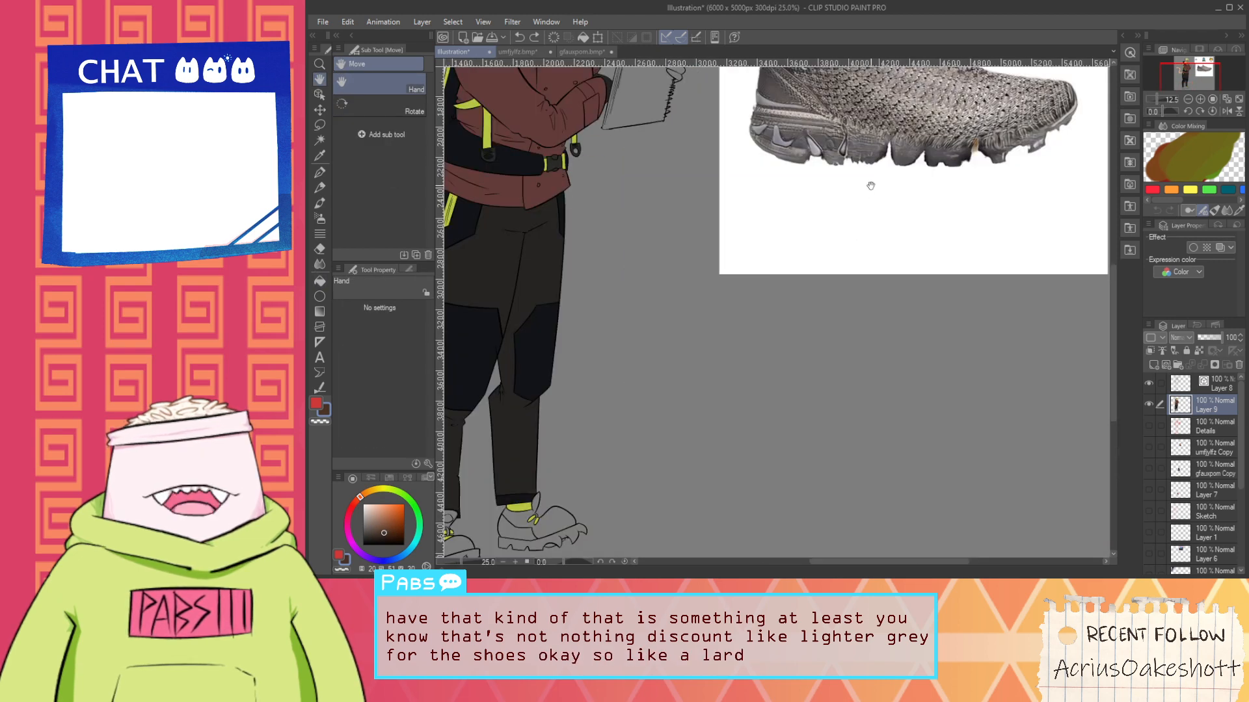
{"action": "scroll", "coordinate": [873, 177], "scroll_direction": "up", "scroll_amount": 2}
{"action": "key", "text": "i"}
{"action": "left_click", "coordinate": [906, 138]}
{"action": "scroll", "coordinate": [854, 173], "scroll_direction": "down", "scroll_amount": 2}
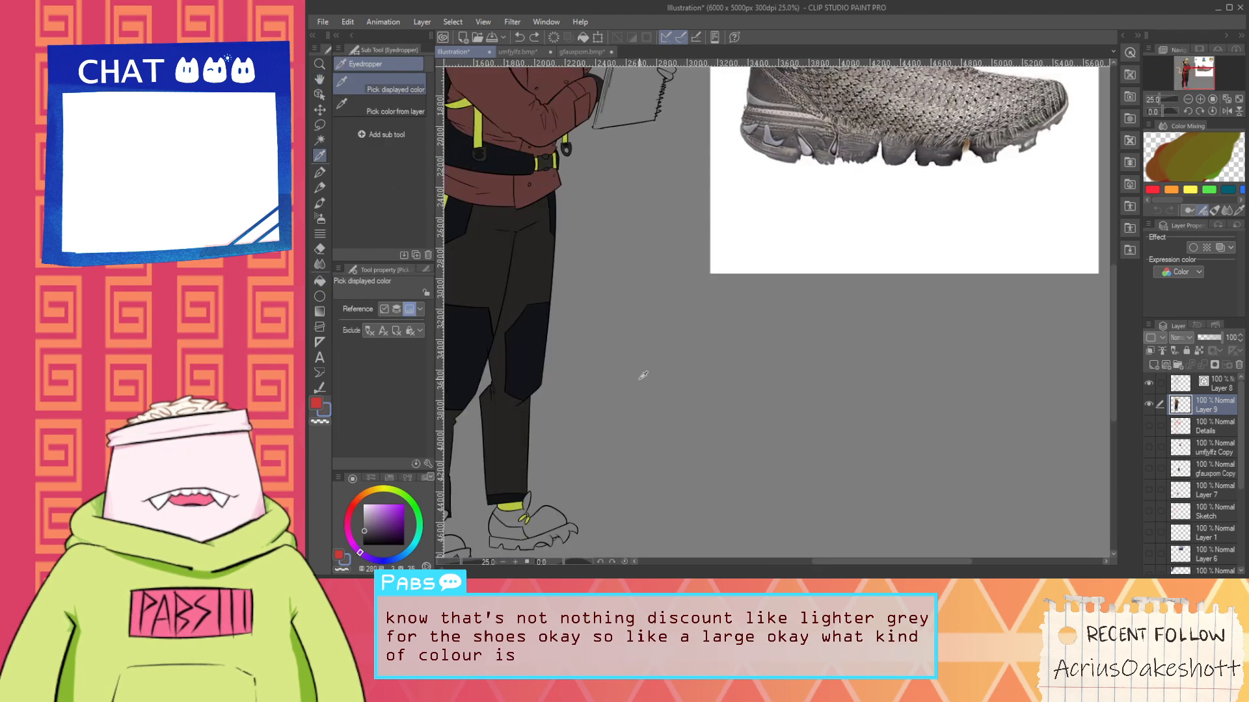
{"action": "key", "text": "h"}
{"action": "left_click_drag", "start_coordinate": [589, 465], "coordinate": [892, 298]}
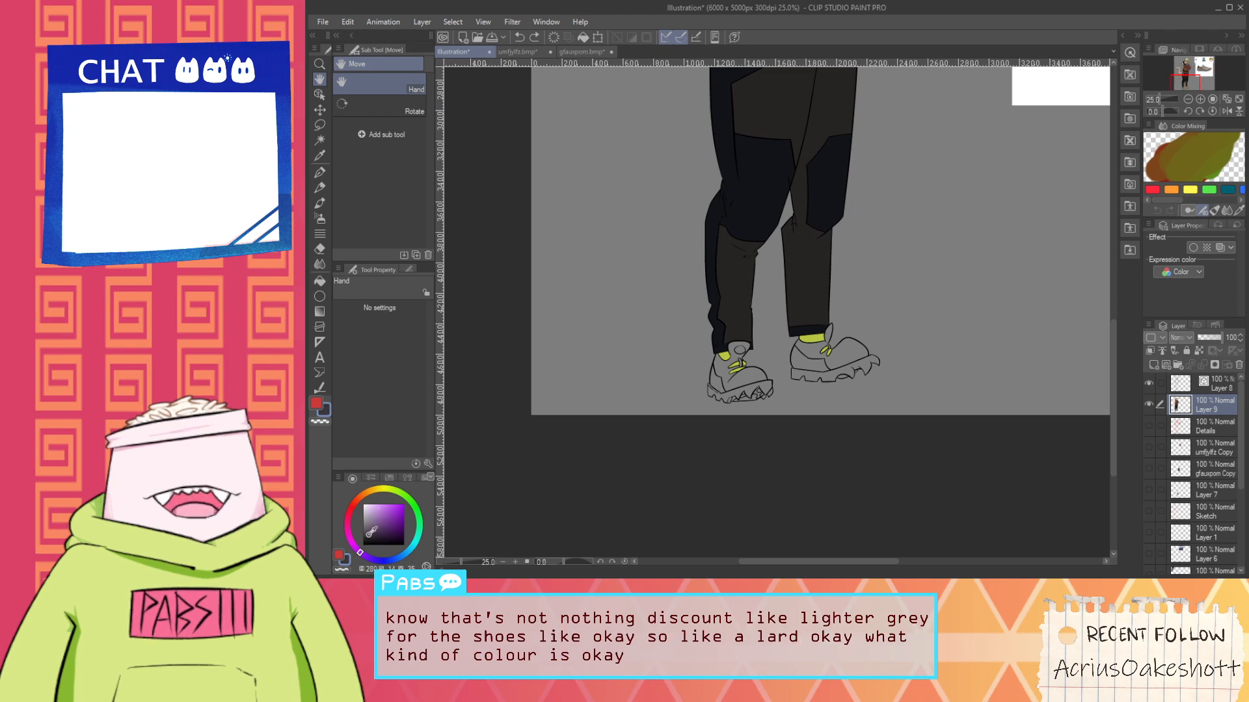
{"action": "left_click", "coordinate": [372, 532]}
Fill the sole and front treads of the shoe nearest the tail with the purplish grey
{"action": "key", "text": "g"}
{"action": "scroll", "coordinate": [748, 378], "scroll_direction": "up", "scroll_amount": 3}
{"action": "left_click_drag", "start_coordinate": [761, 374], "coordinate": [768, 377]}
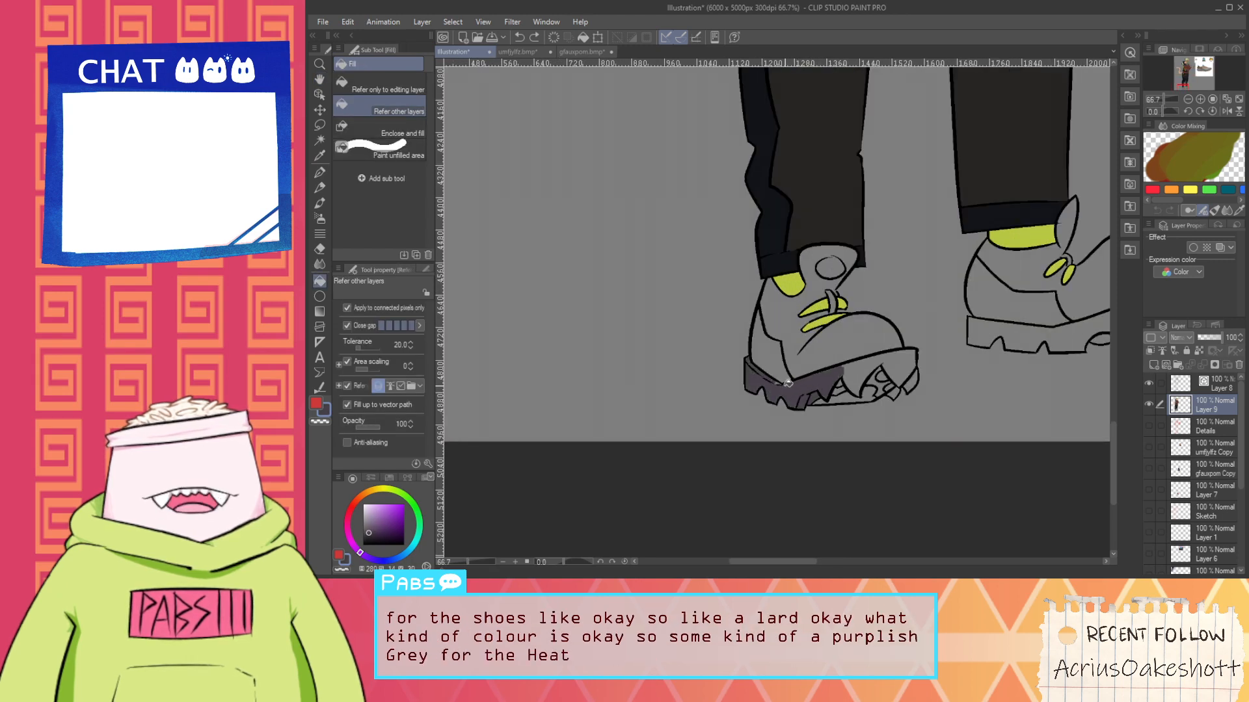
{"action": "left_click", "coordinate": [857, 374]}
{"action": "scroll", "coordinate": [883, 385], "scroll_direction": "up", "scroll_amount": 2}
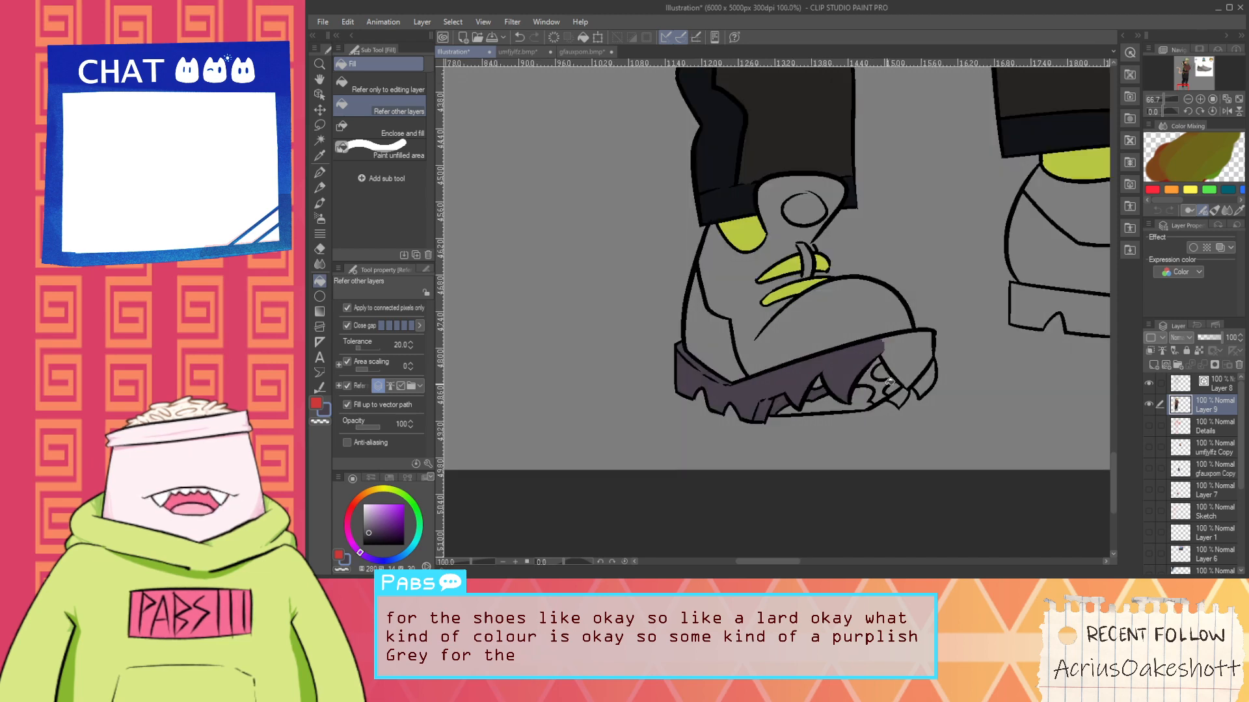
{"action": "left_click", "coordinate": [878, 385]}
{"action": "left_click", "coordinate": [928, 350]}
{"action": "left_click", "coordinate": [950, 385]}
{"action": "left_click", "coordinate": [910, 404]}
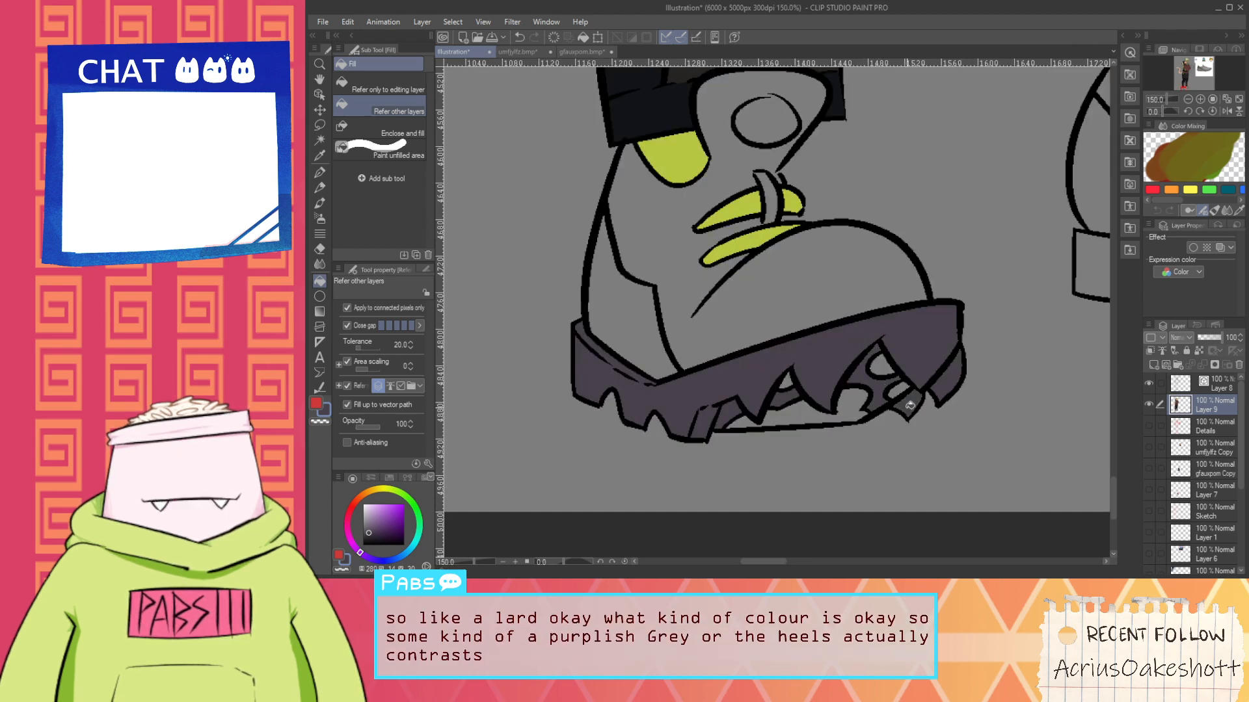
Fill the sole and toe treads of the other shoe with the same purplish grey
{"action": "scroll", "coordinate": [917, 399], "scroll_direction": "down", "scroll_amount": 2}
{"action": "left_click_drag", "start_coordinate": [926, 375], "coordinate": [761, 352]}
{"action": "scroll", "coordinate": [858, 293], "scroll_direction": "up", "scroll_amount": 1}
{"action": "left_click", "coordinate": [996, 325]}
{"action": "left_click_drag", "start_coordinate": [996, 325], "coordinate": [904, 339]}
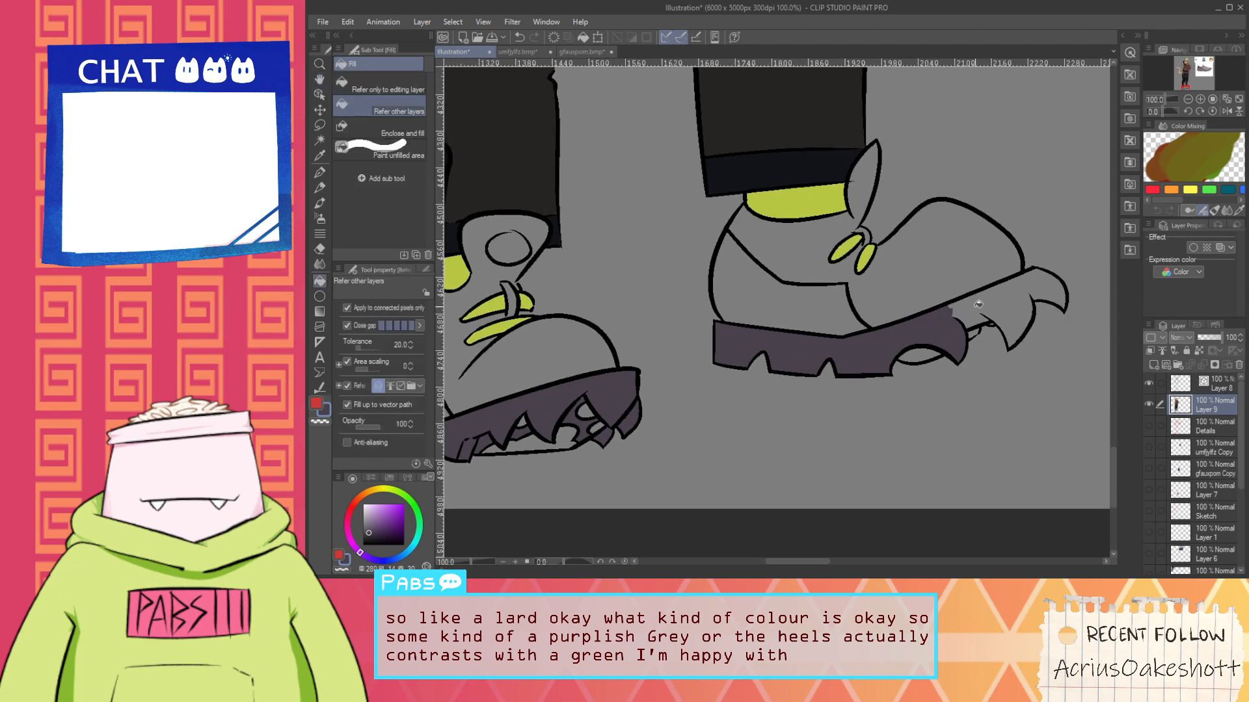
{"action": "left_click", "coordinate": [1012, 296]}
Sample the yellow-green from the laces and fill the gaps between the treads under both soles with it
{"action": "left_click_drag", "start_coordinate": [808, 344], "coordinate": [946, 314]}
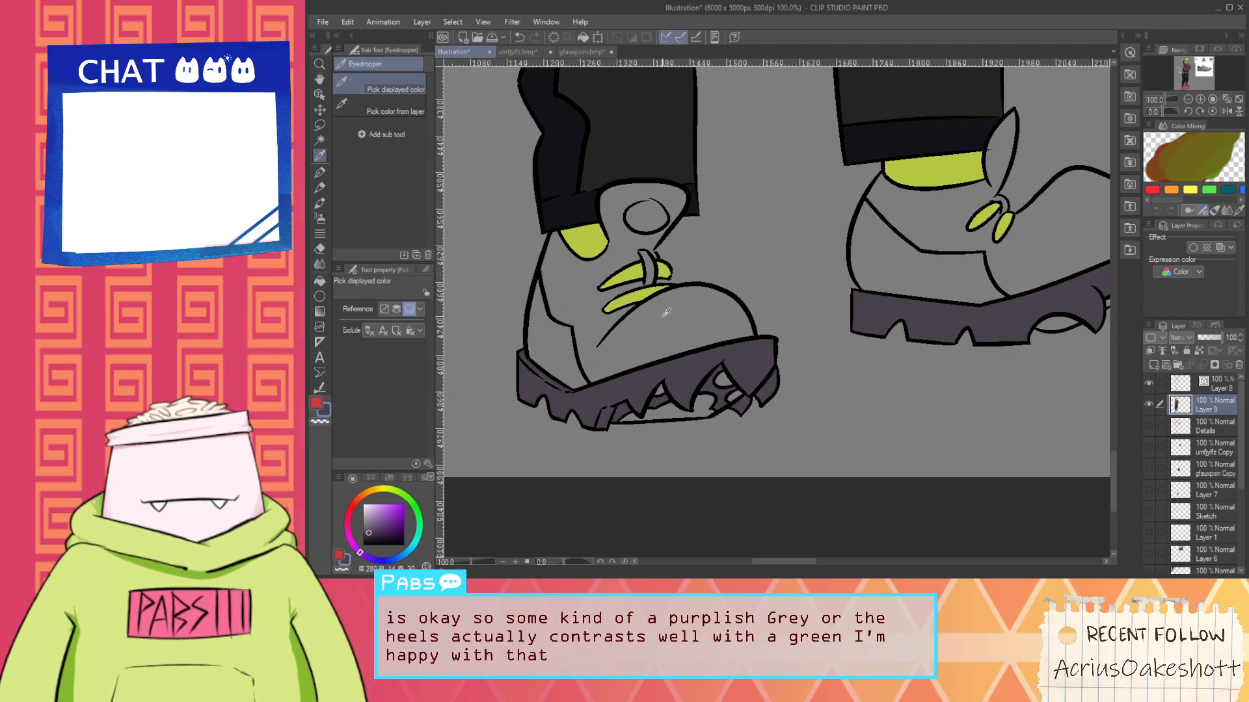
{"action": "left_click", "coordinate": [644, 296], "text": "alt"}
{"action": "left_click", "coordinate": [679, 390]}
{"action": "key", "text": "ctrl+z"}
{"action": "left_click", "coordinate": [672, 413]}
{"action": "scroll", "coordinate": [671, 413], "scroll_direction": "up", "scroll_amount": 1}
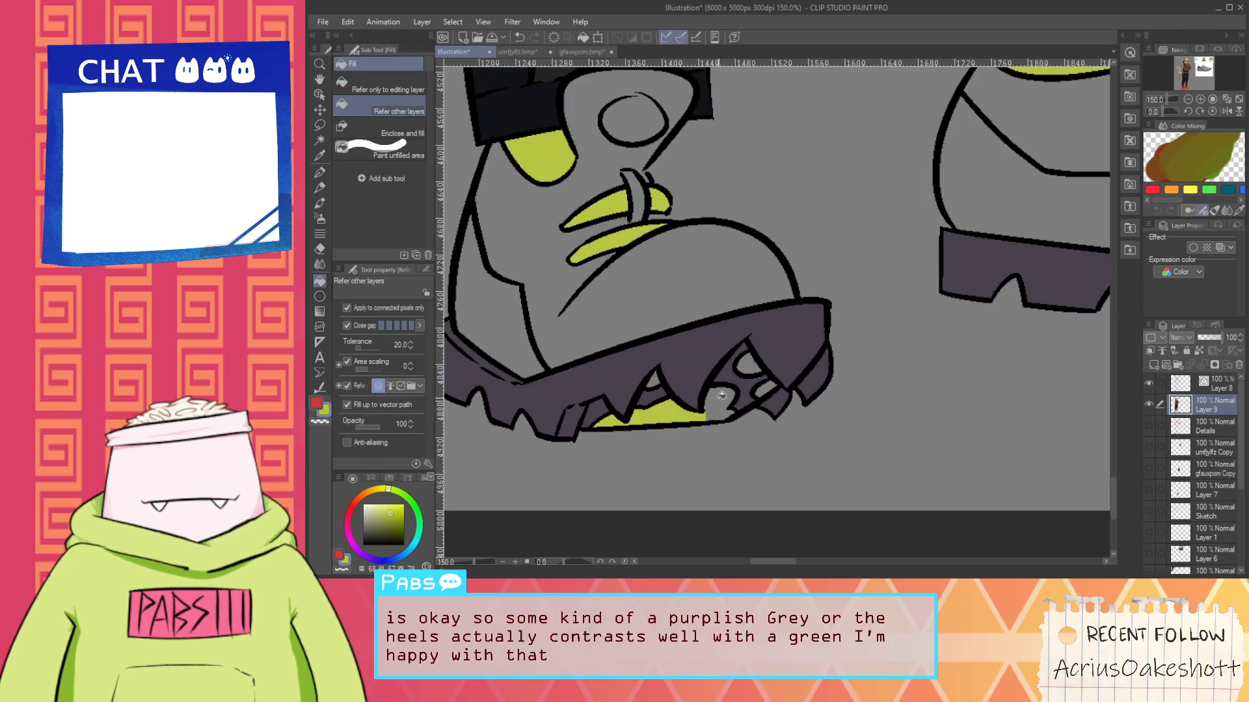
{"action": "scroll", "coordinate": [764, 389], "scroll_direction": "down", "scroll_amount": 3}
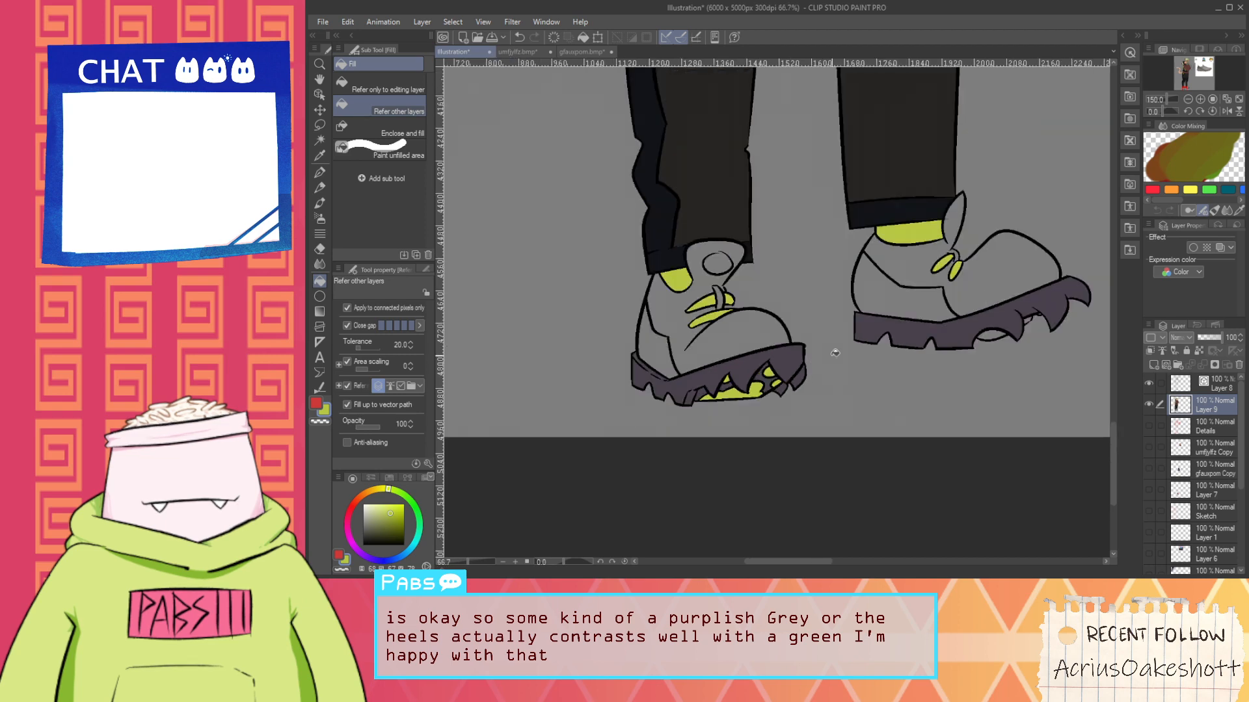
{"action": "scroll", "coordinate": [821, 348], "scroll_direction": "up", "scroll_amount": 3}
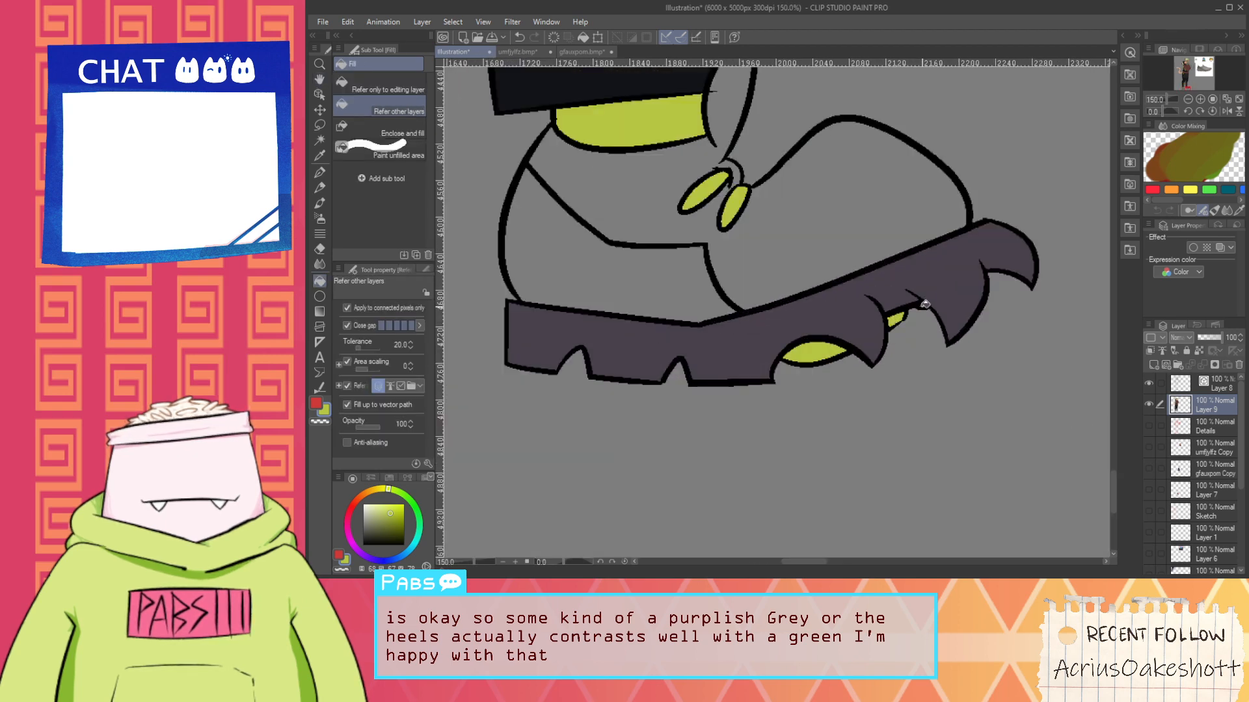
Sample the sole's purplish grey, shift it darker and slightly bluer, and fill the heel panels of both shoes
{"action": "scroll", "coordinate": [927, 305], "scroll_direction": "down", "scroll_amount": 3}
{"action": "key", "text": "space"}
{"action": "left_click_drag", "start_coordinate": [739, 287], "coordinate": [778, 377]}
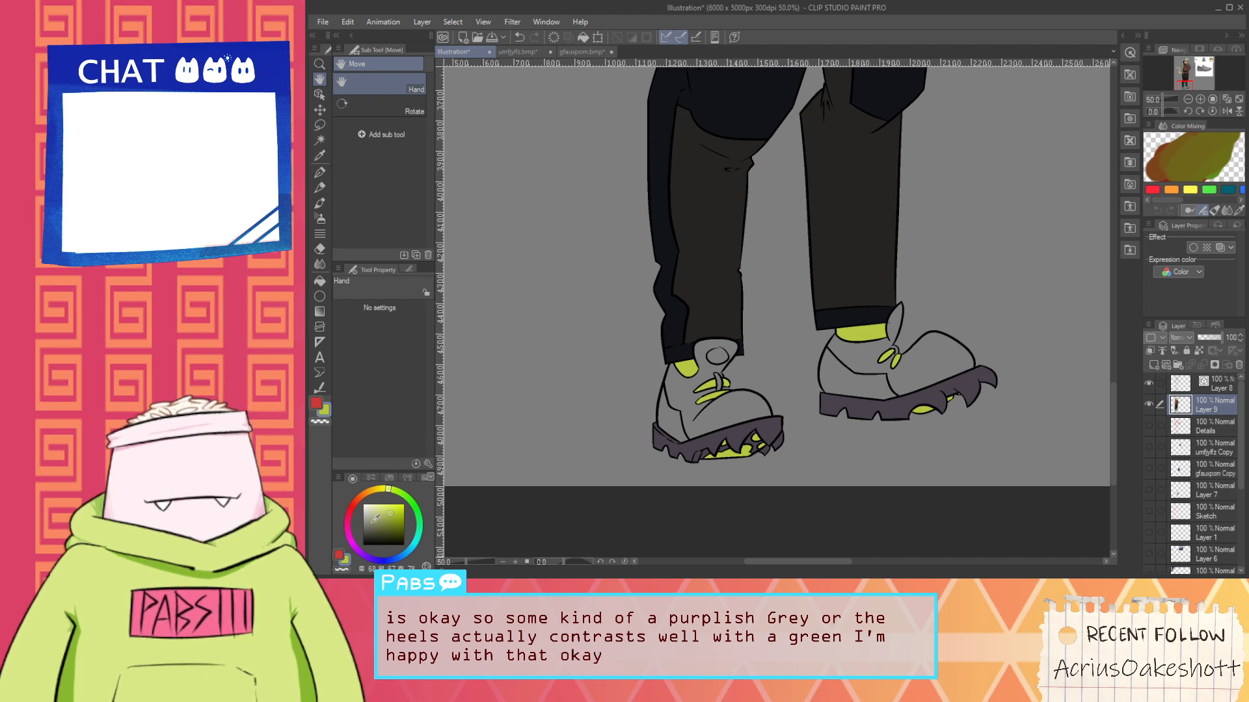
{"action": "left_click", "coordinate": [695, 445], "text": "alt"}
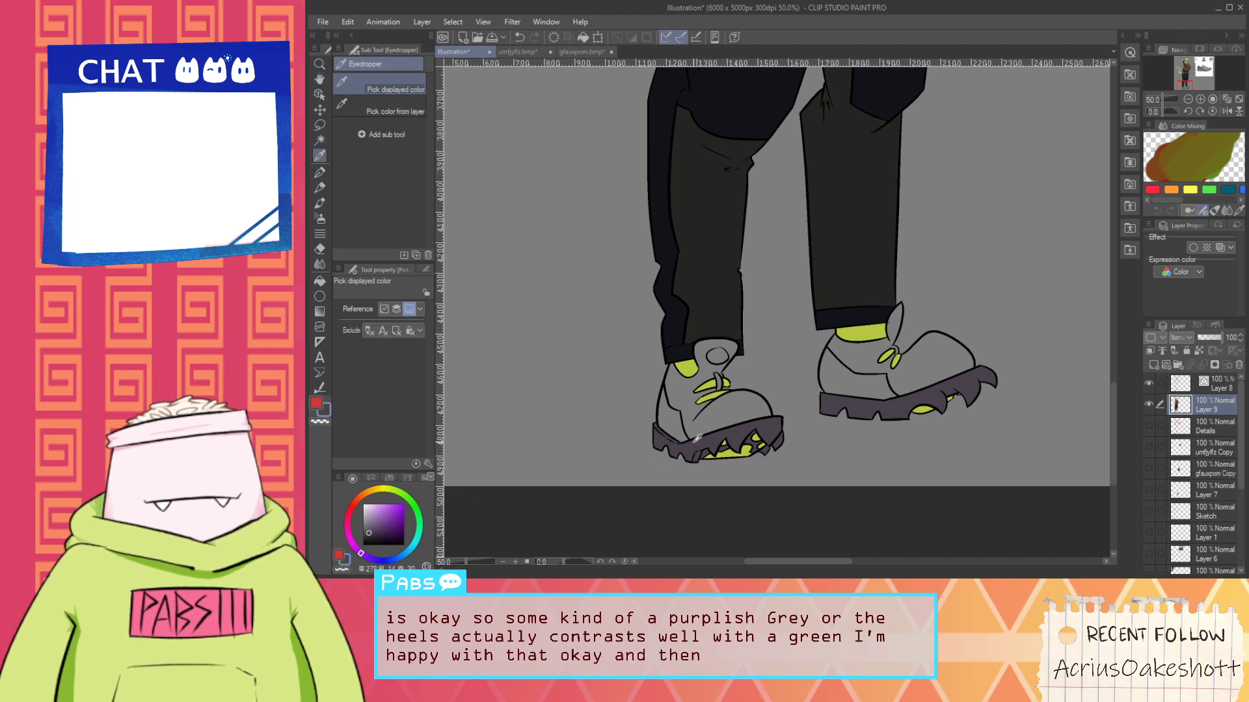
{"action": "left_click_drag", "start_coordinate": [363, 555], "coordinate": [368, 557]}
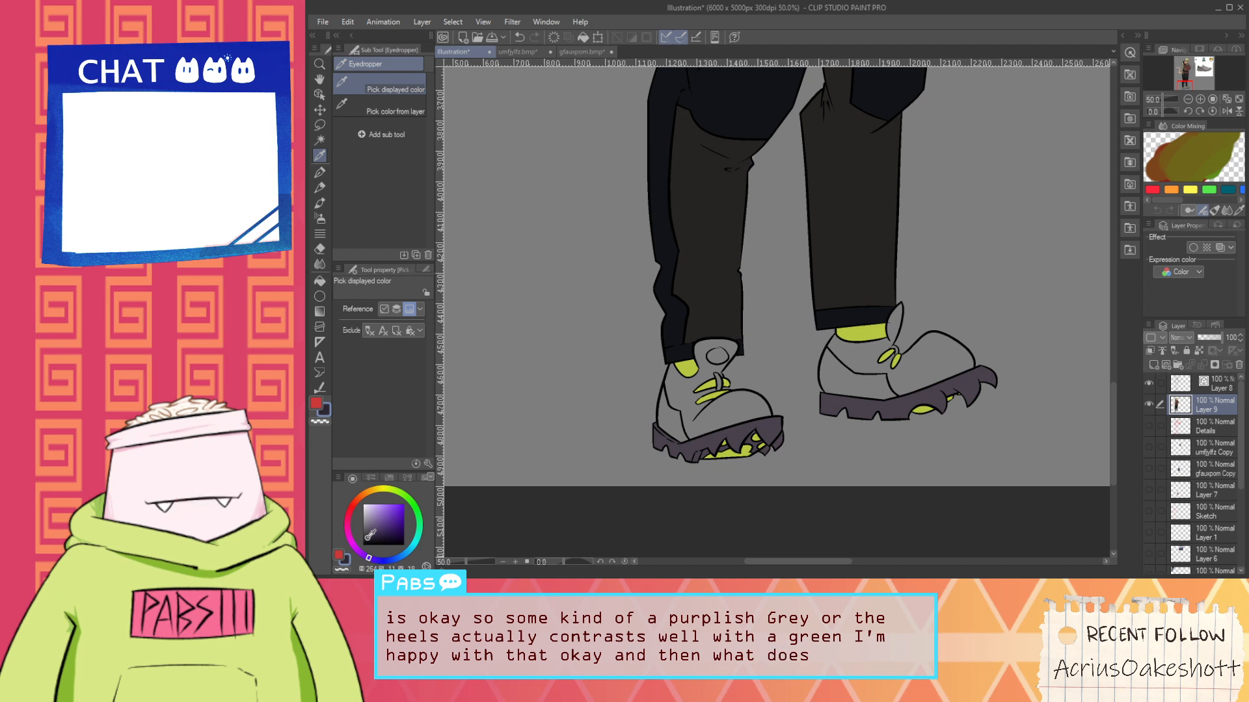
{"action": "left_click", "coordinate": [367, 537]}
{"action": "key", "text": "g"}
{"action": "left_click", "coordinate": [670, 420]}
{"action": "left_click", "coordinate": [848, 382]}
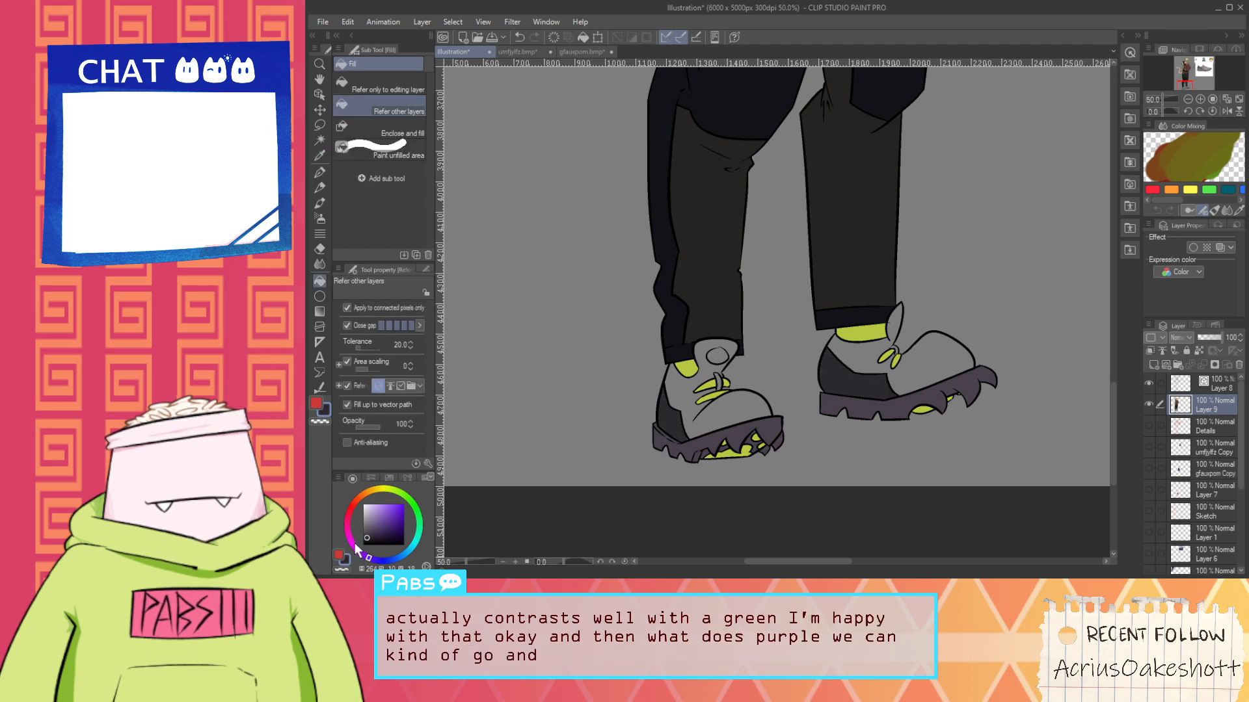
Lighten the colour to a mid lavender grey and fill the uppers of both shoes with it
{"action": "left_click", "coordinate": [368, 519]}
{"action": "left_click", "coordinate": [714, 405]}
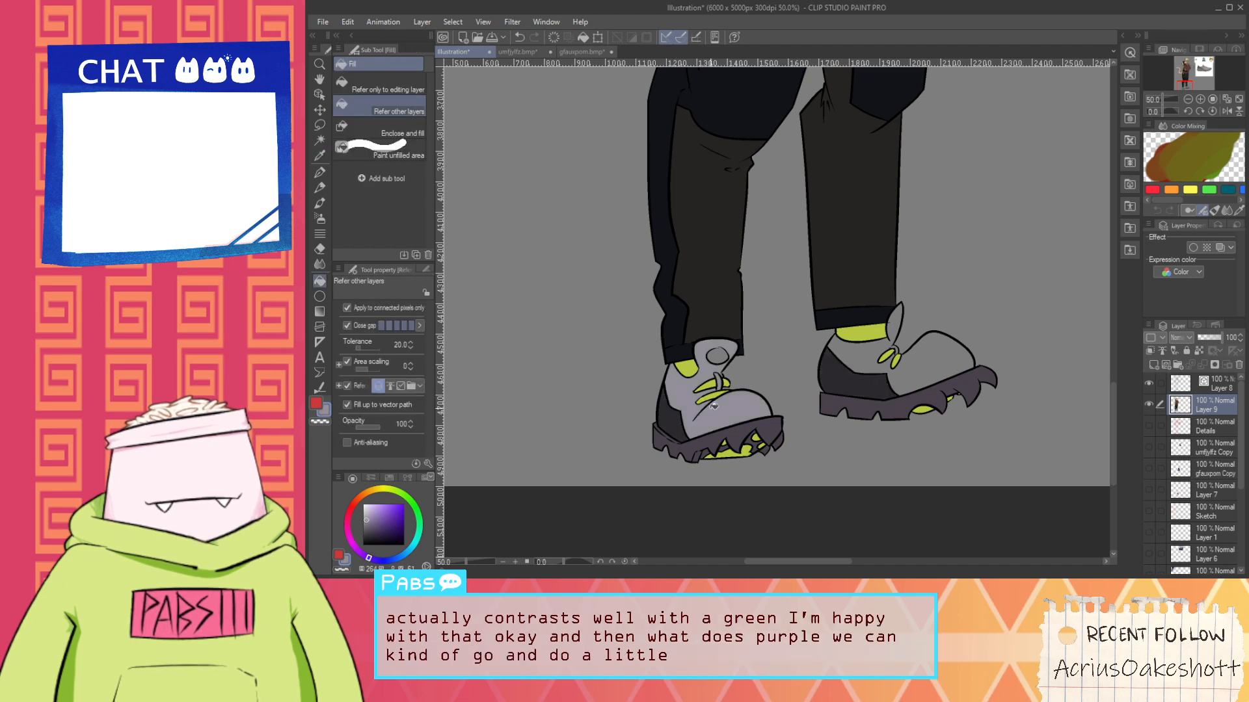
{"action": "left_click", "coordinate": [868, 353]}
{"action": "left_click", "coordinate": [898, 371]}
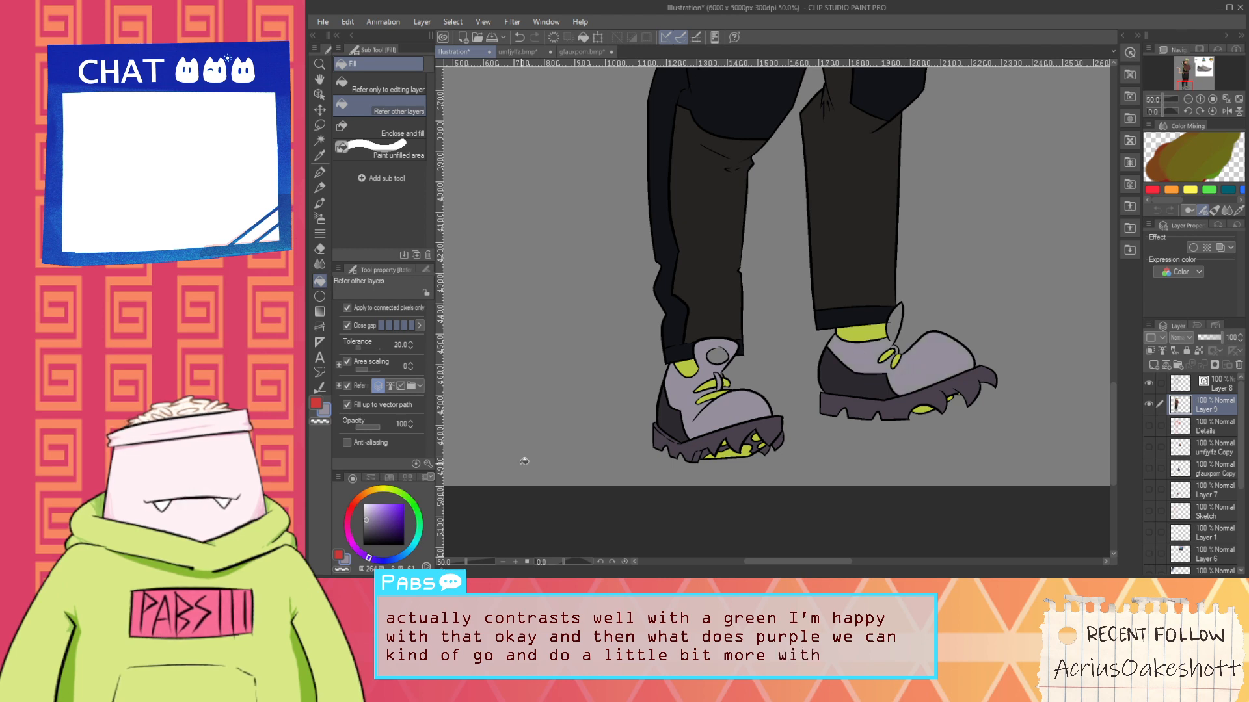
Choose a paler, near-white lavender grey and refill the uppers of both shoes with it
{"action": "left_click", "coordinate": [364, 514]}
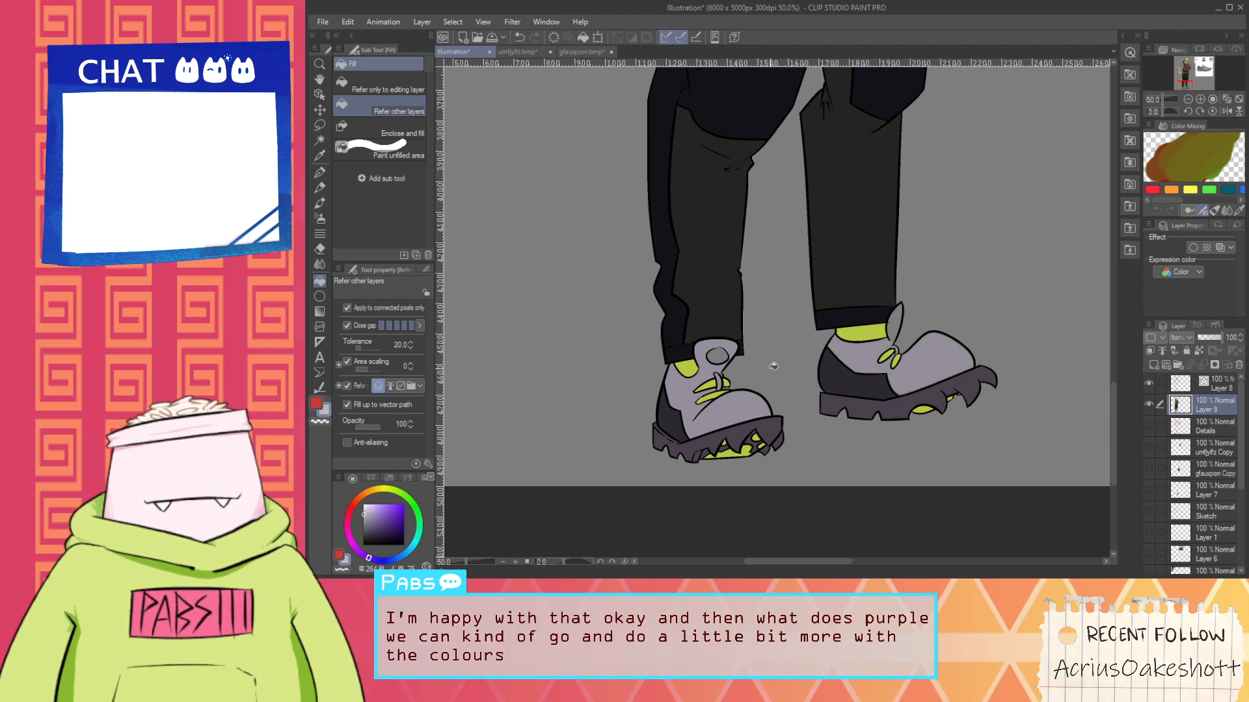
{"action": "left_click", "coordinate": [858, 358]}
{"action": "left_click", "coordinate": [729, 419]}
{"action": "left_click", "coordinate": [915, 348]}
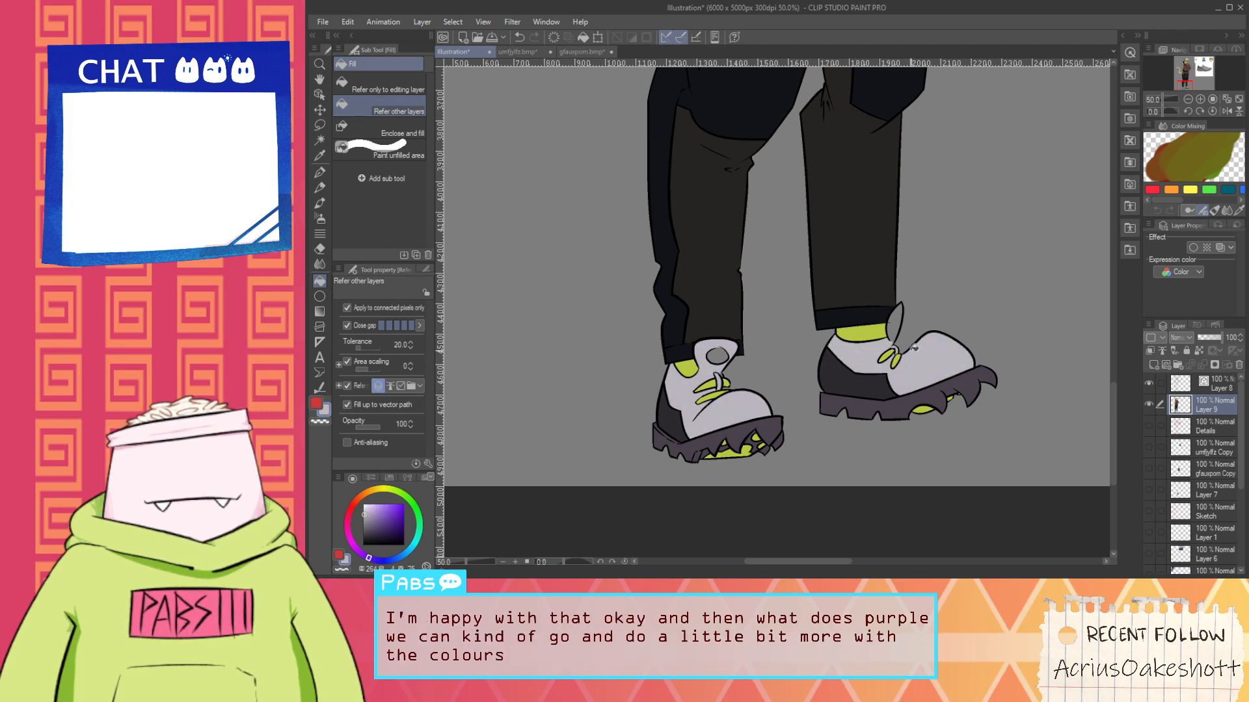
Sample the dark heel colour and fill the round detail on the tongue of the shoe nearest the tail
{"action": "left_click", "coordinate": [674, 415], "text": "alt"}
{"action": "scroll", "coordinate": [679, 414], "scroll_direction": "up", "scroll_amount": 2}
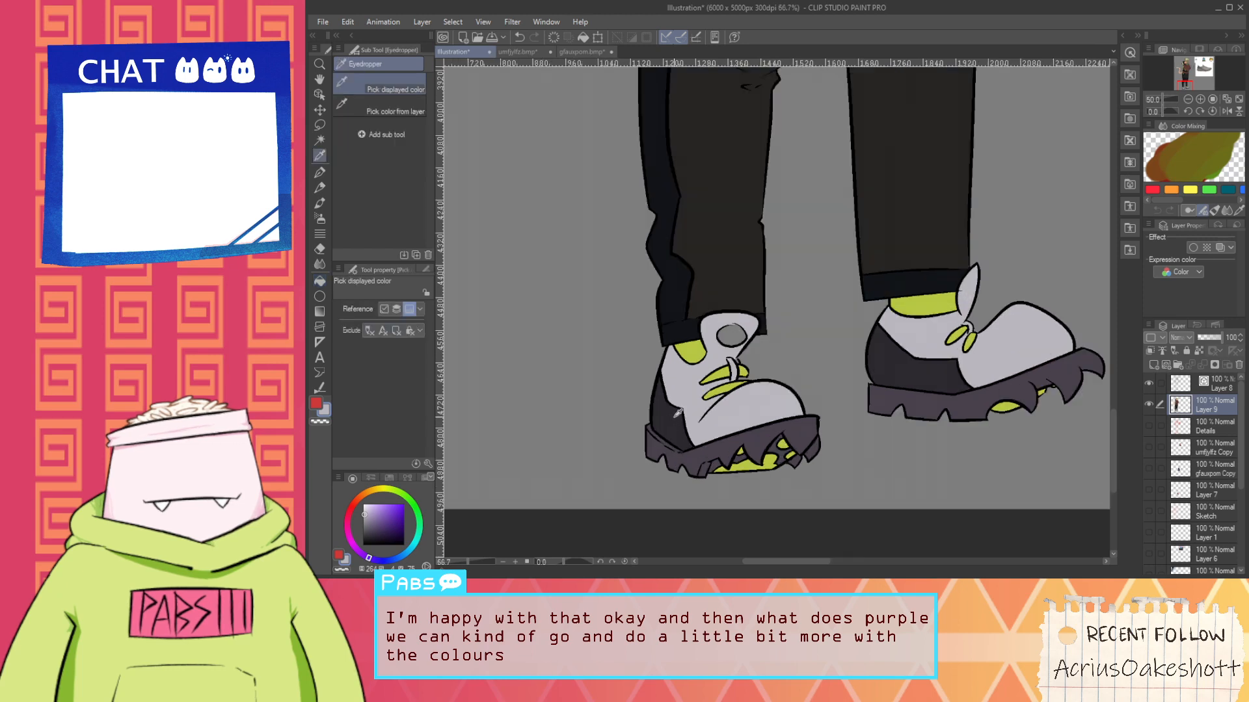
{"action": "left_click", "coordinate": [745, 306]}
{"action": "scroll", "coordinate": [745, 304], "scroll_direction": "down", "scroll_amount": 6}
{"action": "scroll", "coordinate": [735, 236], "scroll_direction": "up", "scroll_amount": 6}
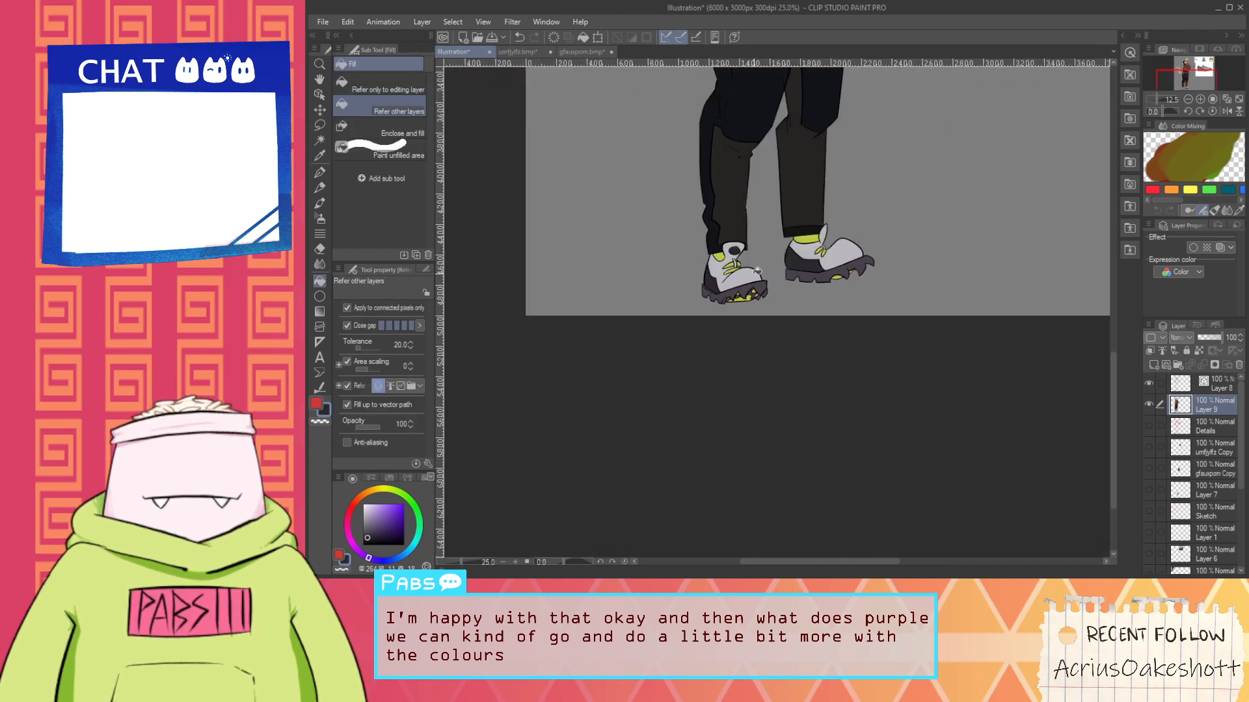
Sample the yellow-green and fill the round detail on the shoe's tongue with it
{"action": "key", "text": "i"}
{"action": "left_click", "coordinate": [730, 244], "text": "alt"}
{"action": "left_click", "coordinate": [737, 207]}
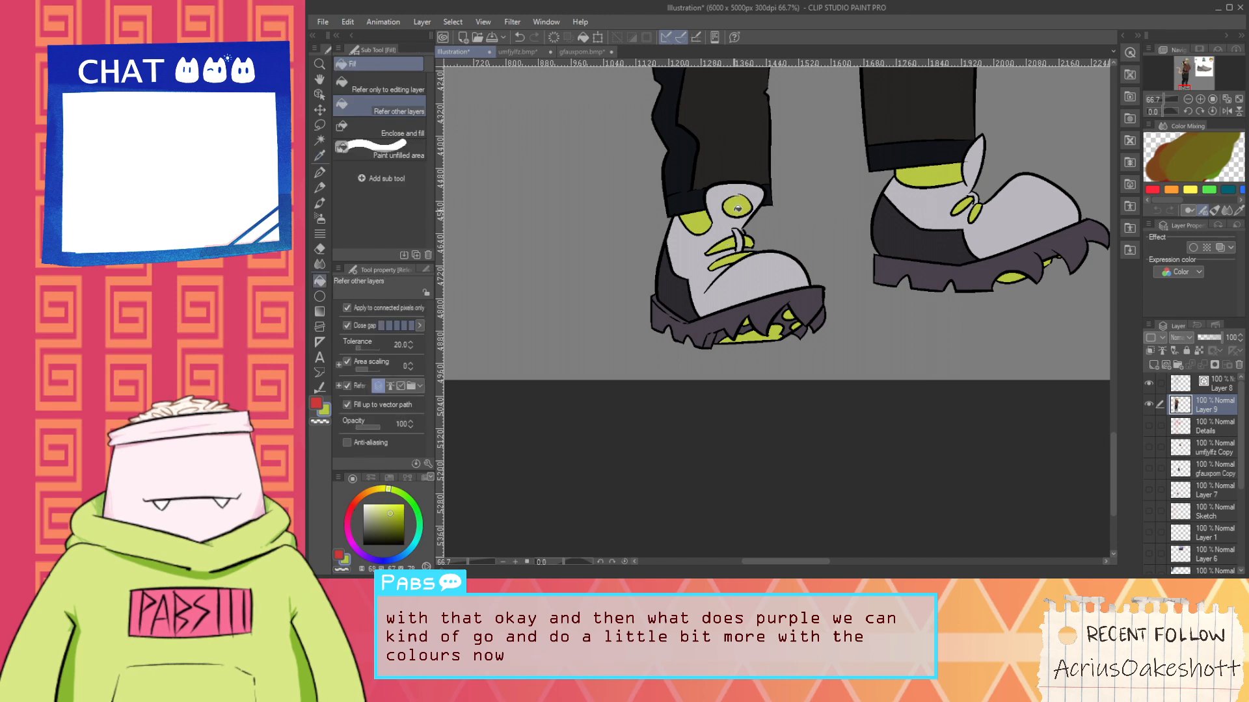
Sample the purplish grey from the shoe sole and fill the backpack's pale side panels with it
{"action": "scroll", "coordinate": [745, 237], "scroll_direction": "down", "scroll_amount": 5}
{"action": "left_click_drag", "start_coordinate": [777, 228], "coordinate": [714, 409]}
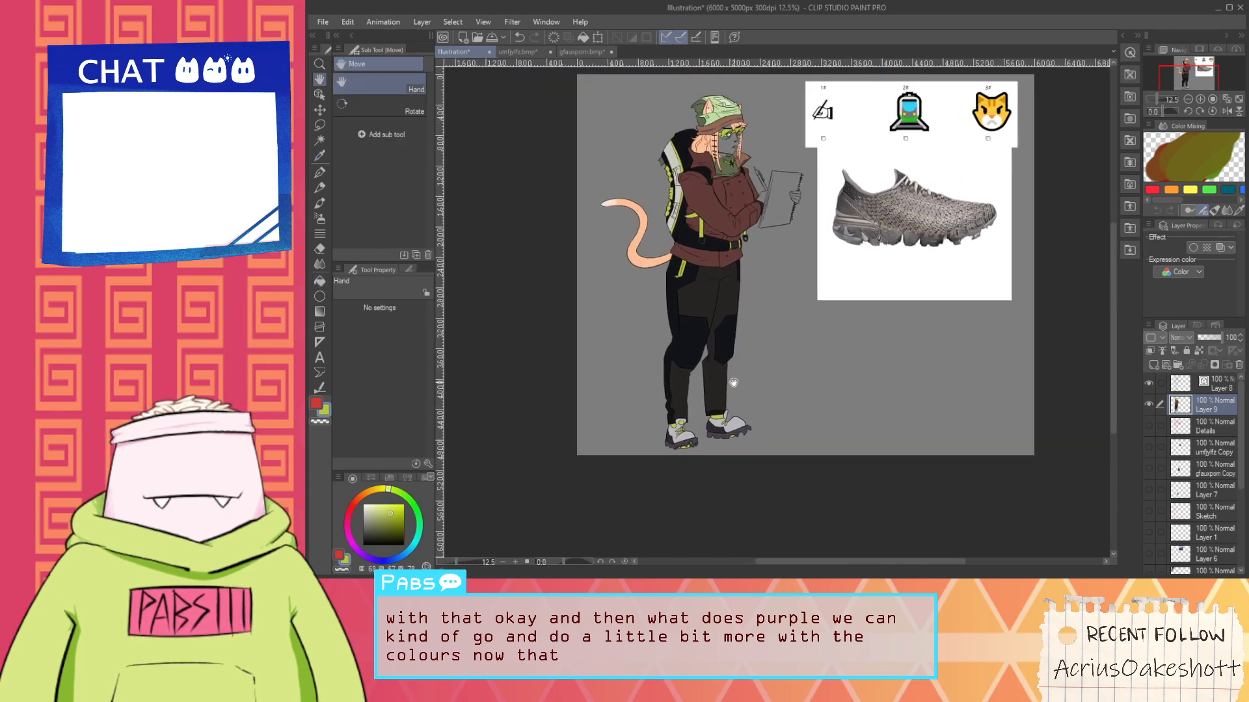
{"action": "scroll", "coordinate": [675, 411], "scroll_direction": "up", "scroll_amount": 3}
{"action": "left_click", "coordinate": [704, 493], "text": "alt"}
{"action": "scroll", "coordinate": [716, 455], "scroll_direction": "down", "scroll_amount": 3}
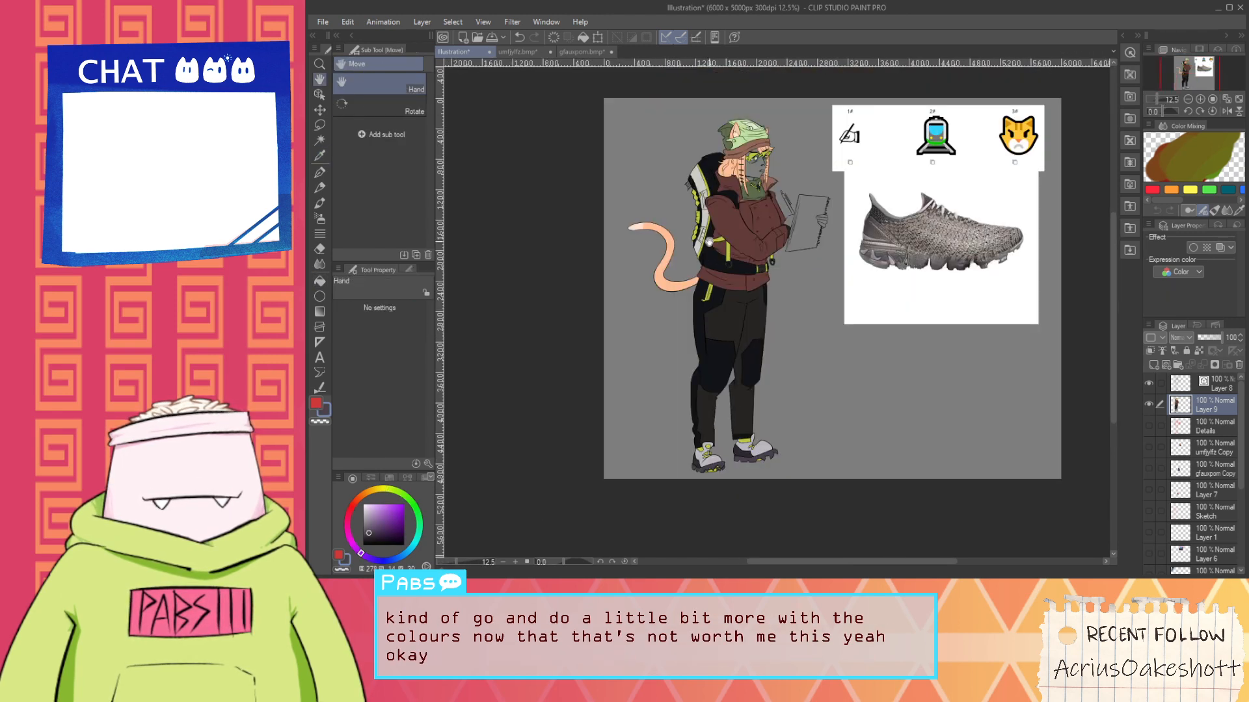
{"action": "left_click_drag", "start_coordinate": [735, 223], "coordinate": [698, 298]}
{"action": "scroll", "coordinate": [698, 292], "scroll_direction": "up", "scroll_amount": 3}
{"action": "left_click_drag", "start_coordinate": [690, 226], "coordinate": [727, 287]}
{"action": "scroll", "coordinate": [685, 360], "scroll_direction": "down", "scroll_amount": 3}
{"action": "scroll", "coordinate": [727, 287], "scroll_direction": "up", "scroll_amount": 4}
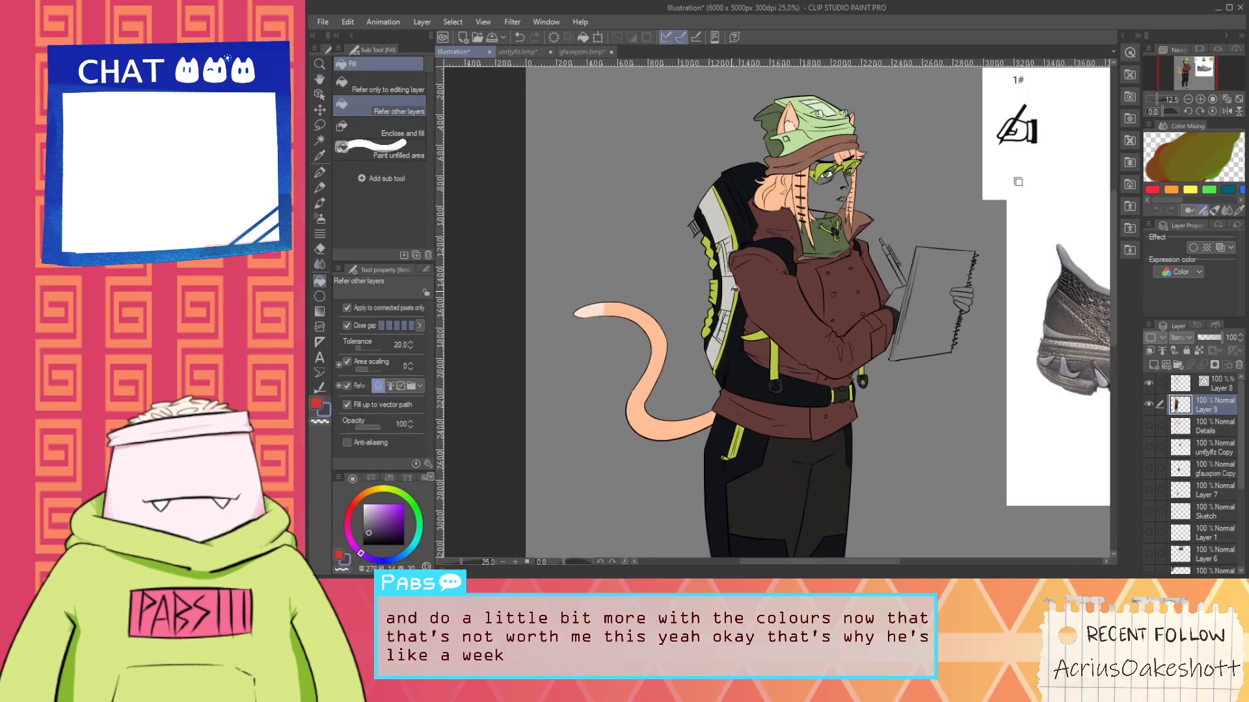
{"action": "left_click", "coordinate": [727, 309]}
{"action": "scroll", "coordinate": [724, 337], "scroll_direction": "down", "scroll_amount": 1}
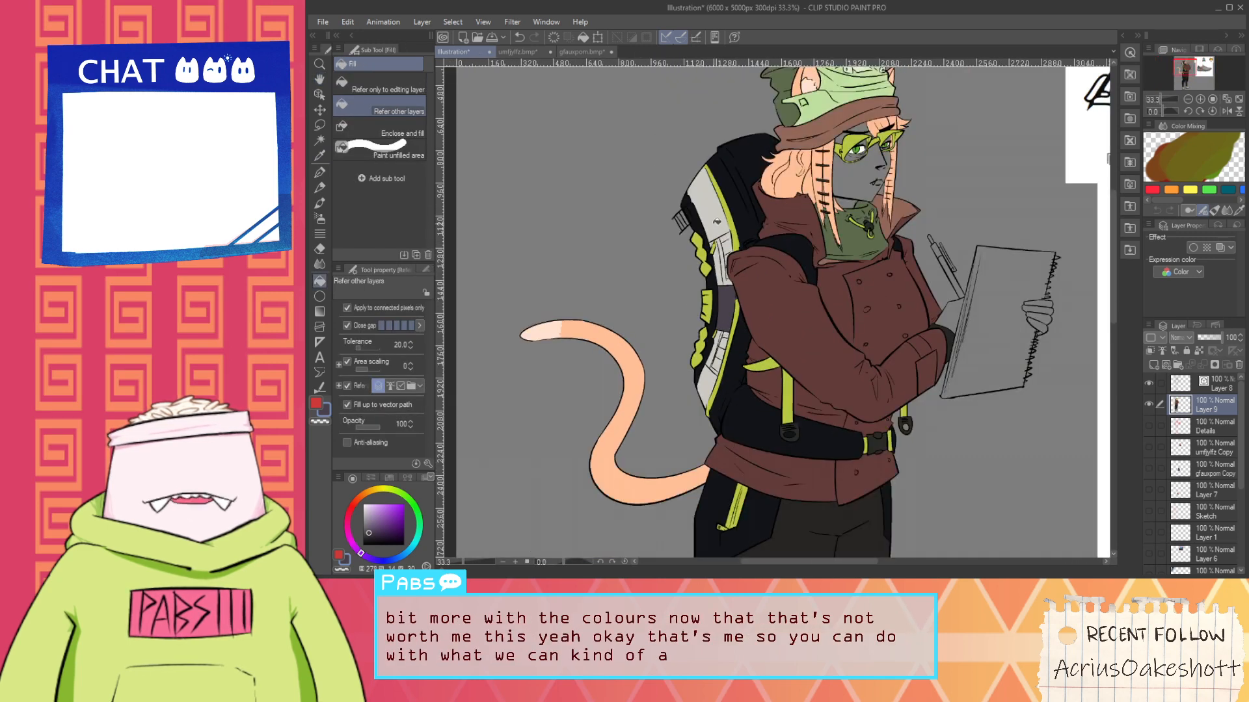
{"action": "left_click", "coordinate": [717, 222]}
Sample the pale lavender grey from the shoe upper and fill the webbing patches on the backpack's side with it
{"action": "scroll", "coordinate": [713, 381], "scroll_direction": "down", "scroll_amount": 3}
{"action": "left_click_drag", "start_coordinate": [718, 481], "coordinate": [760, 260]}
{"action": "scroll", "coordinate": [761, 293], "scroll_direction": "up", "scroll_amount": 2}
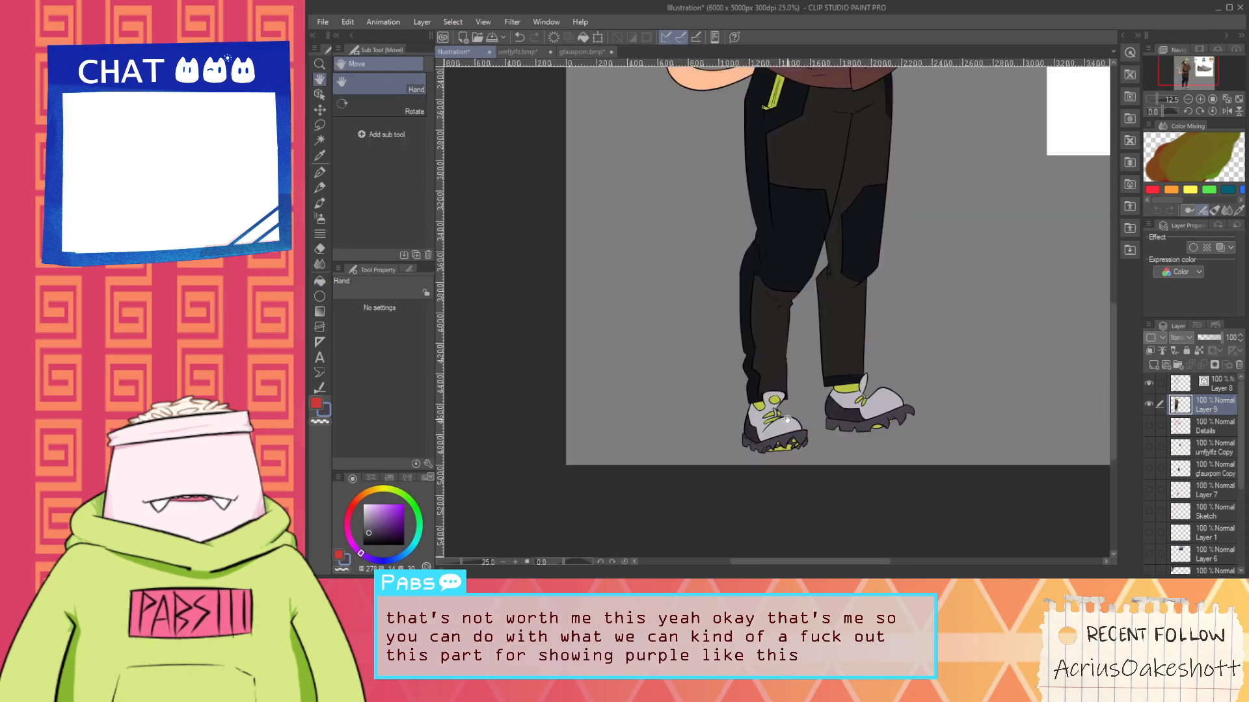
{"action": "scroll", "coordinate": [783, 424], "scroll_direction": "up", "scroll_amount": 1}
{"action": "left_click", "coordinate": [783, 424], "text": "alt"}
{"action": "scroll", "coordinate": [749, 240], "scroll_direction": "down", "scroll_amount": 1}
{"action": "left_click_drag", "start_coordinate": [743, 147], "coordinate": [713, 478]}
{"action": "scroll", "coordinate": [723, 260], "scroll_direction": "up", "scroll_amount": 3}
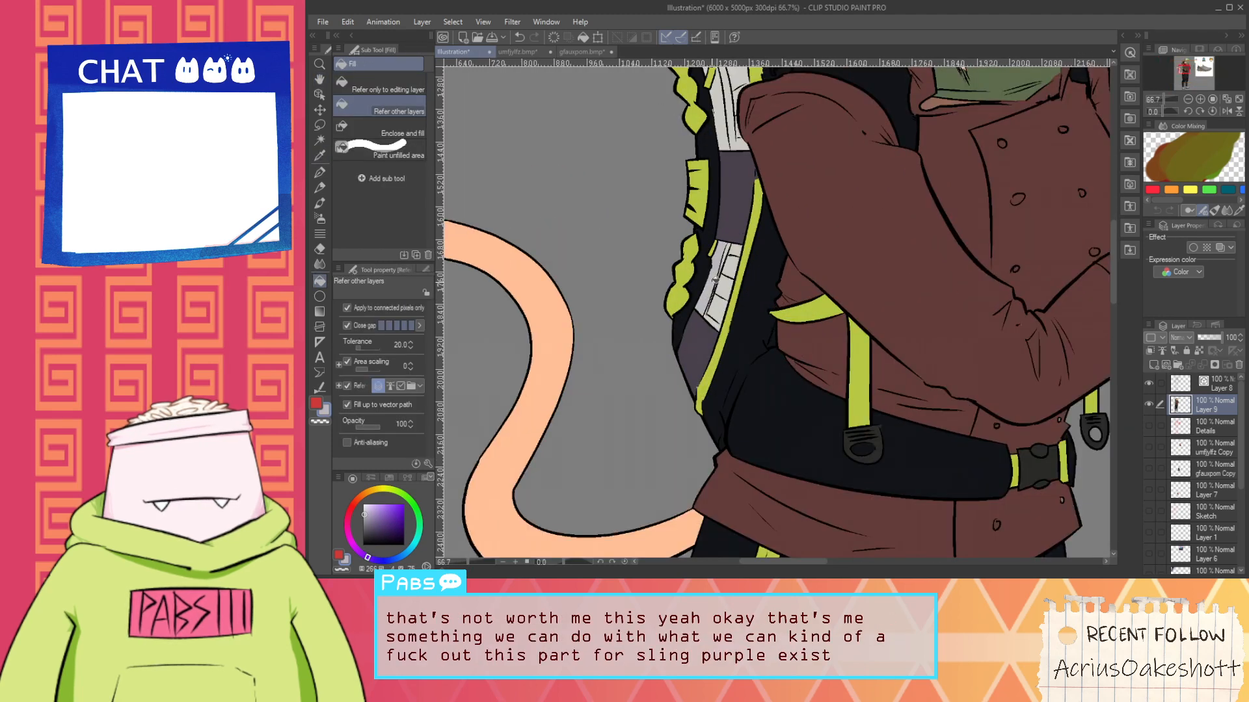
{"action": "left_click", "coordinate": [733, 261]}
{"action": "left_click", "coordinate": [718, 300]}
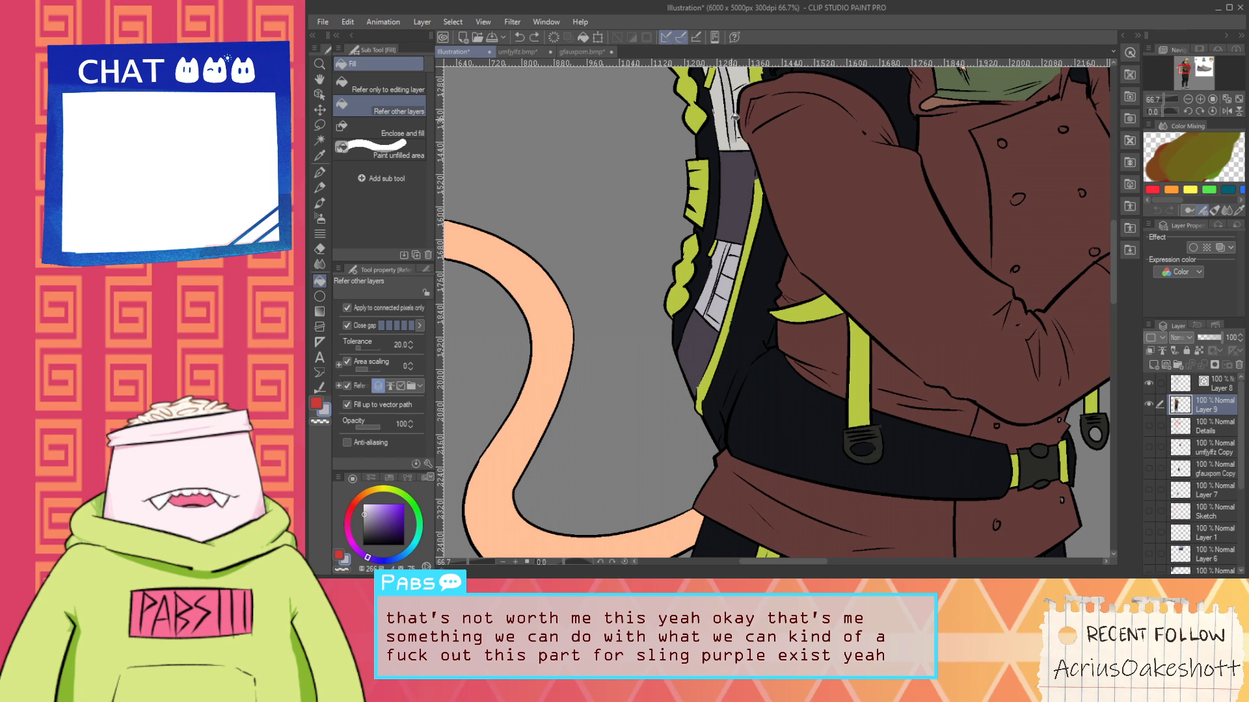
{"action": "left_click_drag", "start_coordinate": [740, 160], "coordinate": [730, 298]}
{"action": "left_click", "coordinate": [735, 206]}
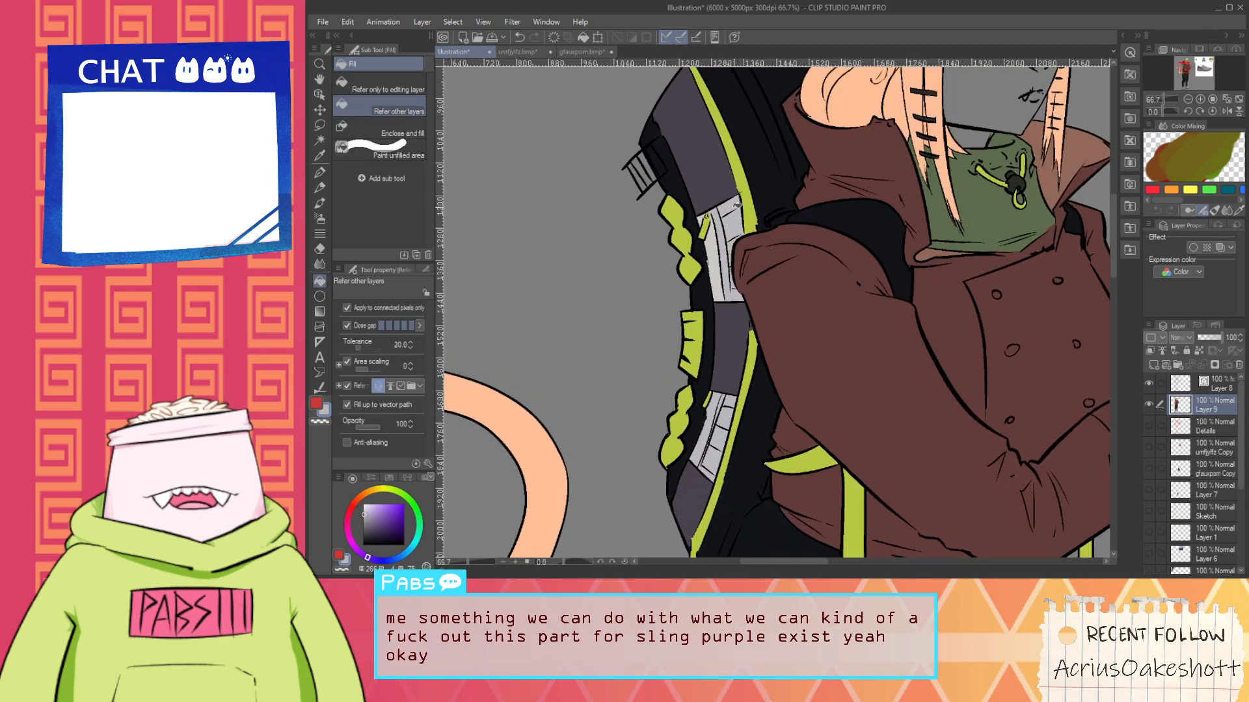
{"action": "scroll", "coordinate": [733, 268], "scroll_direction": "down", "scroll_amount": 2}
{"action": "scroll", "coordinate": [733, 268], "scroll_direction": "down", "scroll_amount": 1}
{"action": "left_click_drag", "start_coordinate": [804, 400], "coordinate": [782, 183]}
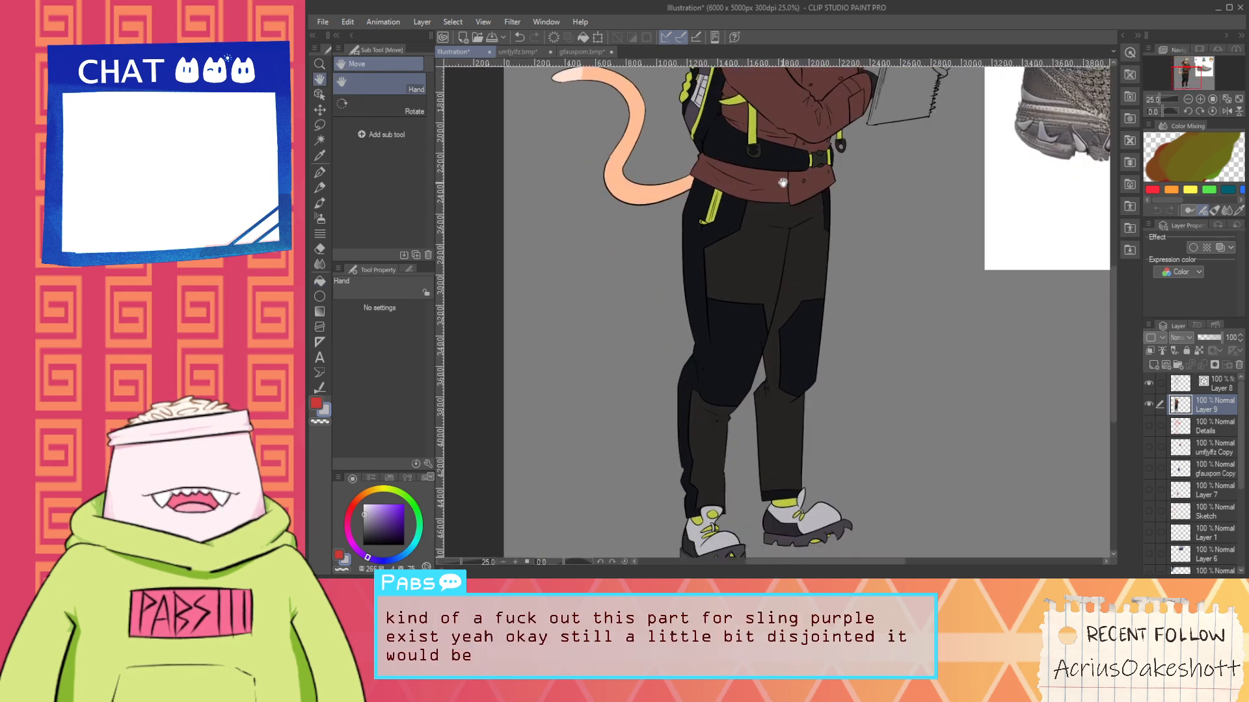
{"action": "left_click_drag", "start_coordinate": [744, 337], "coordinate": [694, 534]}
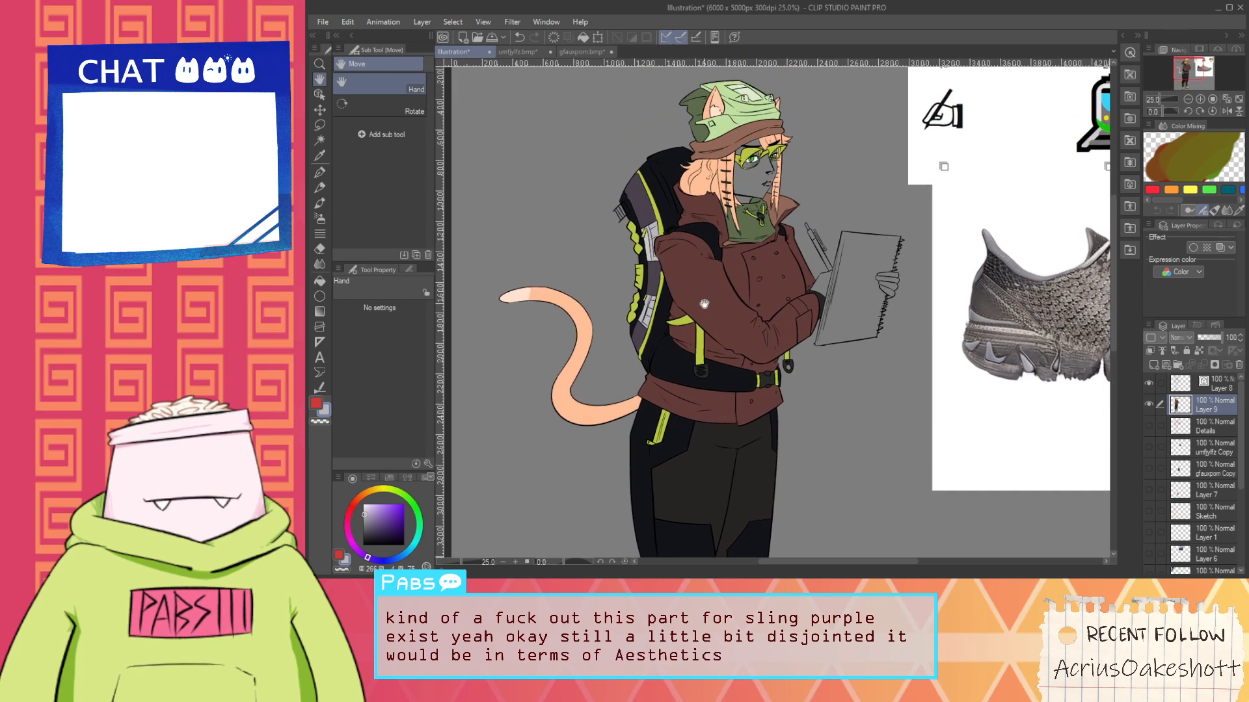
{"action": "scroll", "coordinate": [589, 158], "scroll_direction": "down", "scroll_amount": 1}
{"action": "scroll", "coordinate": [599, 159], "scroll_direction": "up", "scroll_amount": 2}
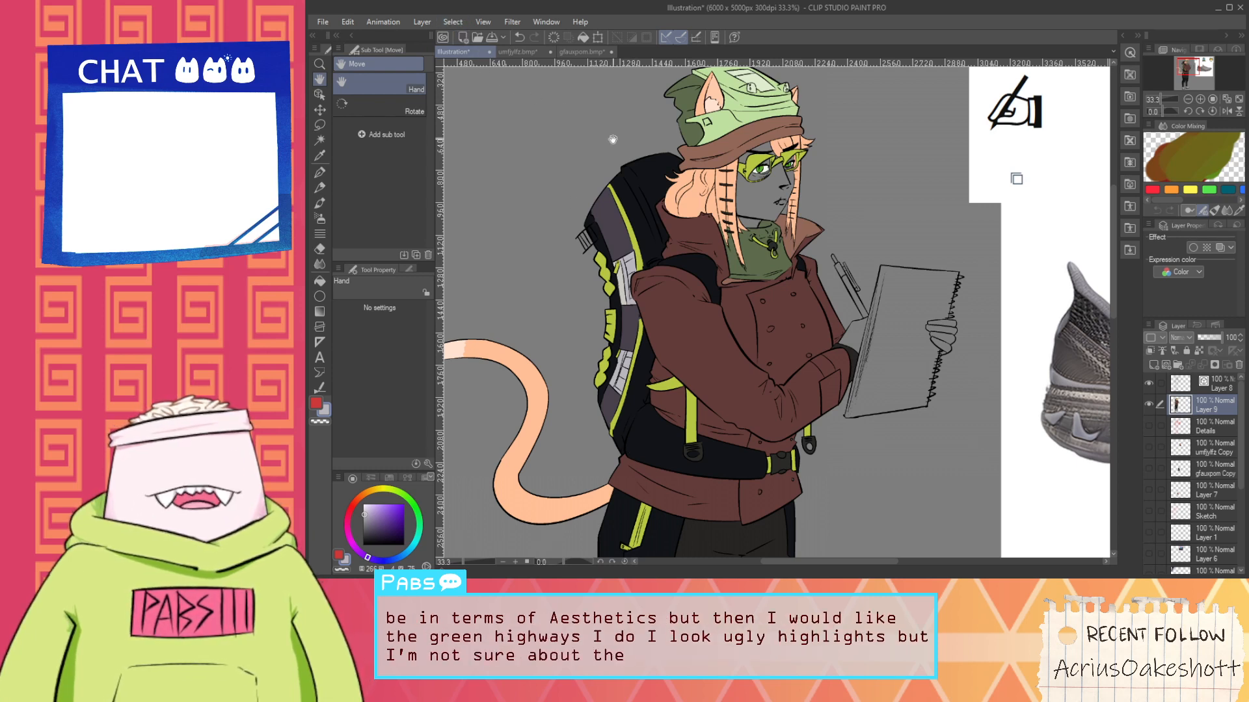
Duplicate the character layer and select the jacket browns and the hat and scarf greens on the copy by colour gamut
{"action": "key", "text": "ctrl+c"}
{"action": "key", "text": "ctrl+v"}
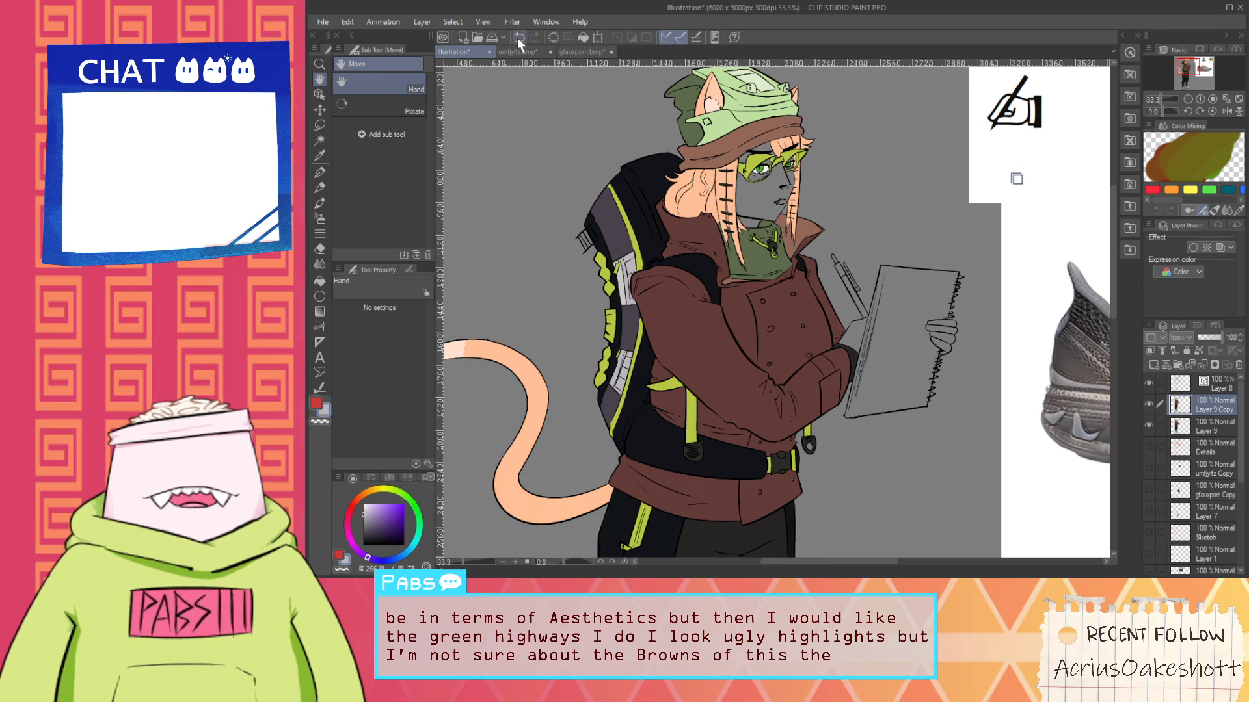
{"action": "left_click", "coordinate": [743, 318]}
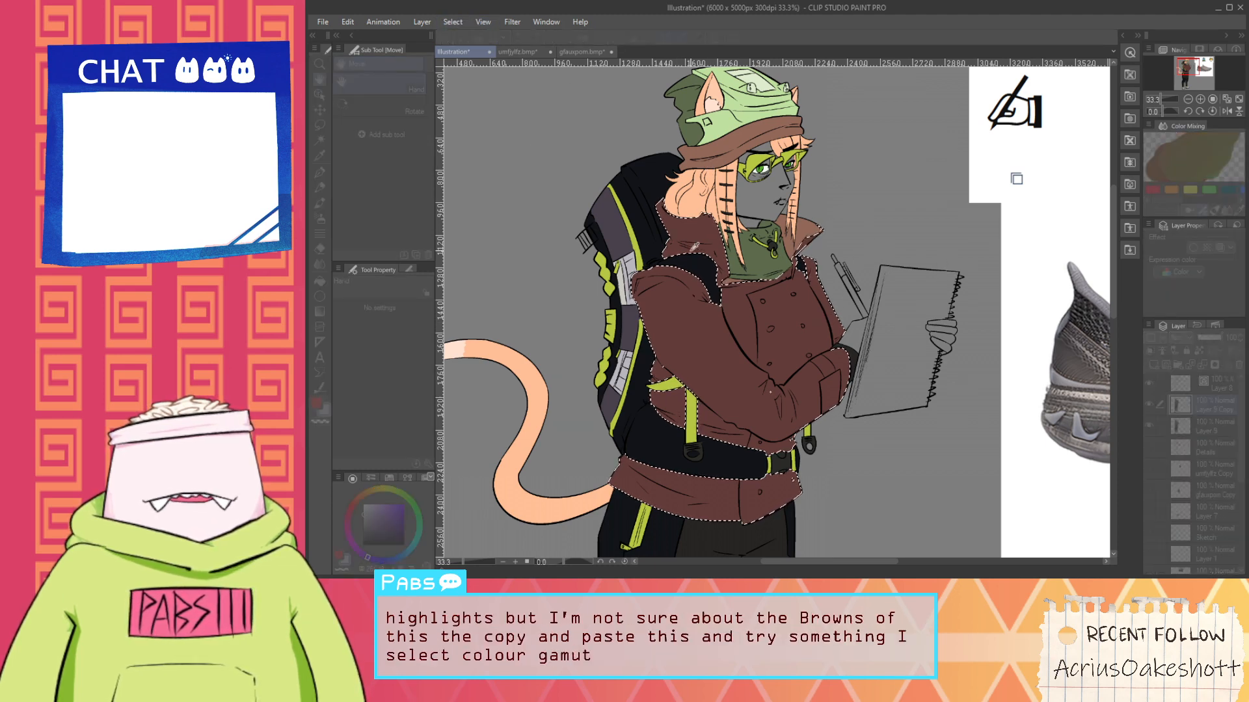
{"action": "left_click", "coordinate": [720, 117]}
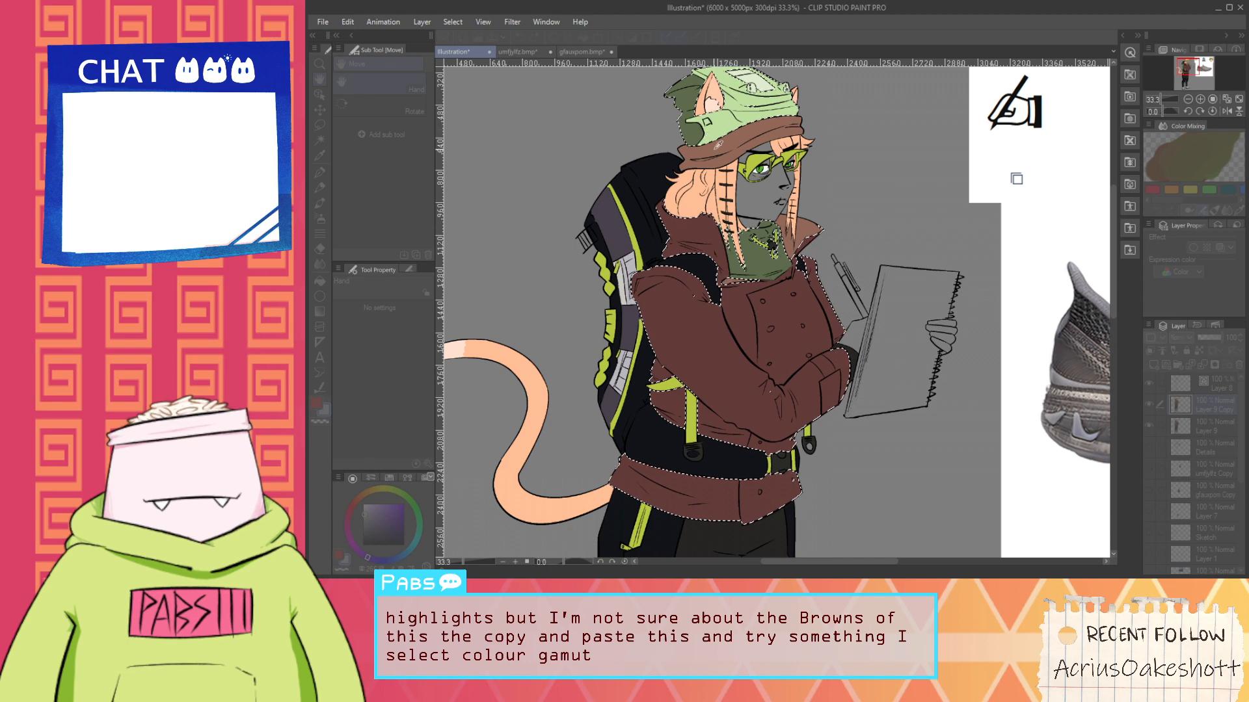
{"action": "left_click", "coordinate": [955, 240]}
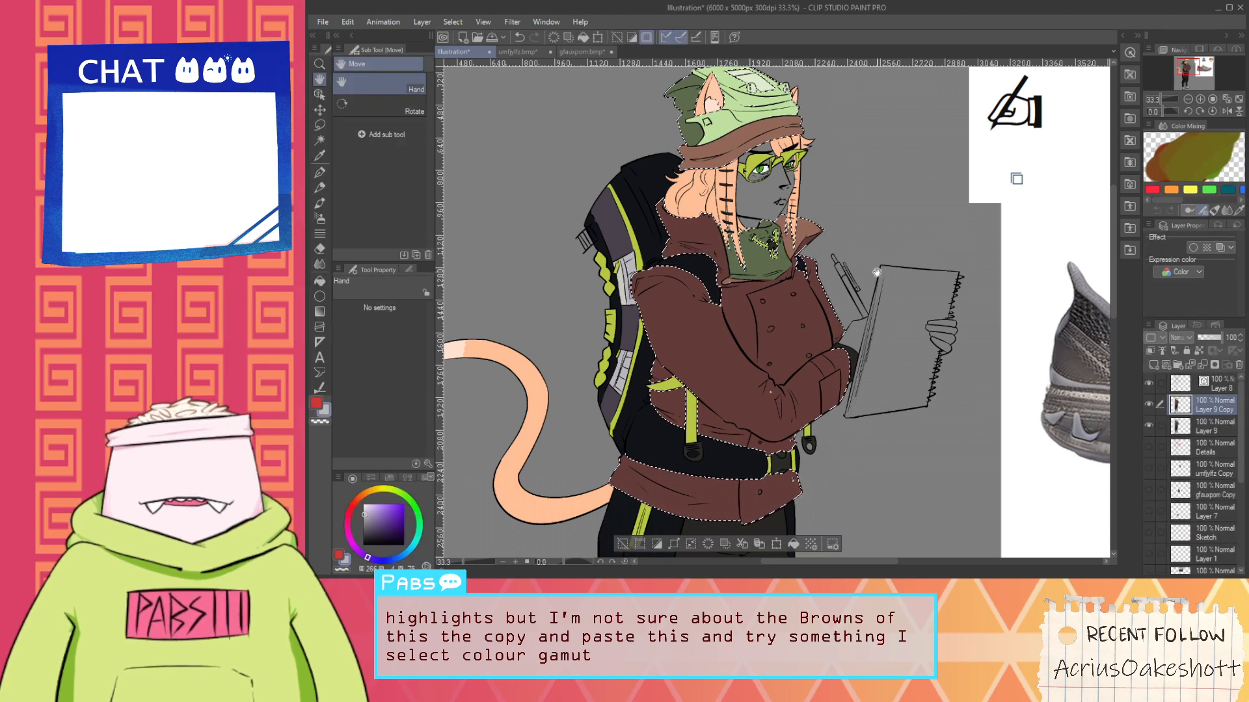
Copy the selected clothing areas onto a separate layer and clear the selection
{"action": "key", "text": "ctrl+c"}
{"action": "key", "text": "ctrl+v"}
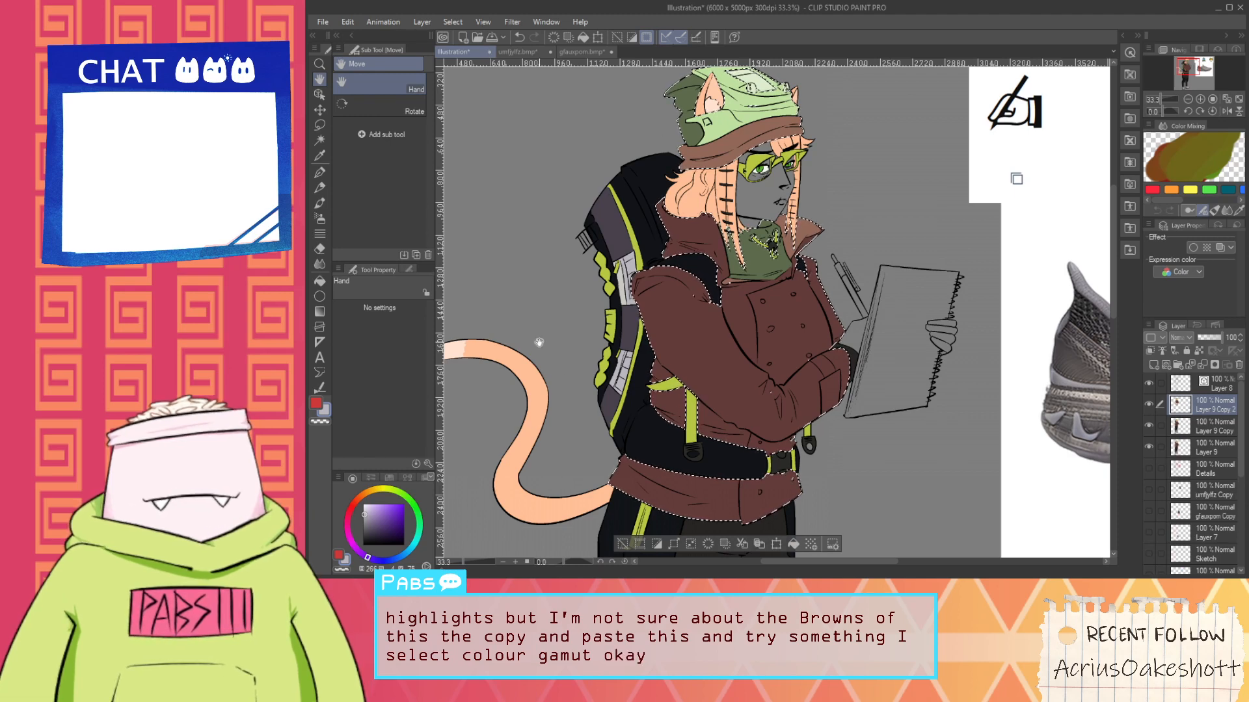
{"action": "left_click", "coordinate": [621, 543]}
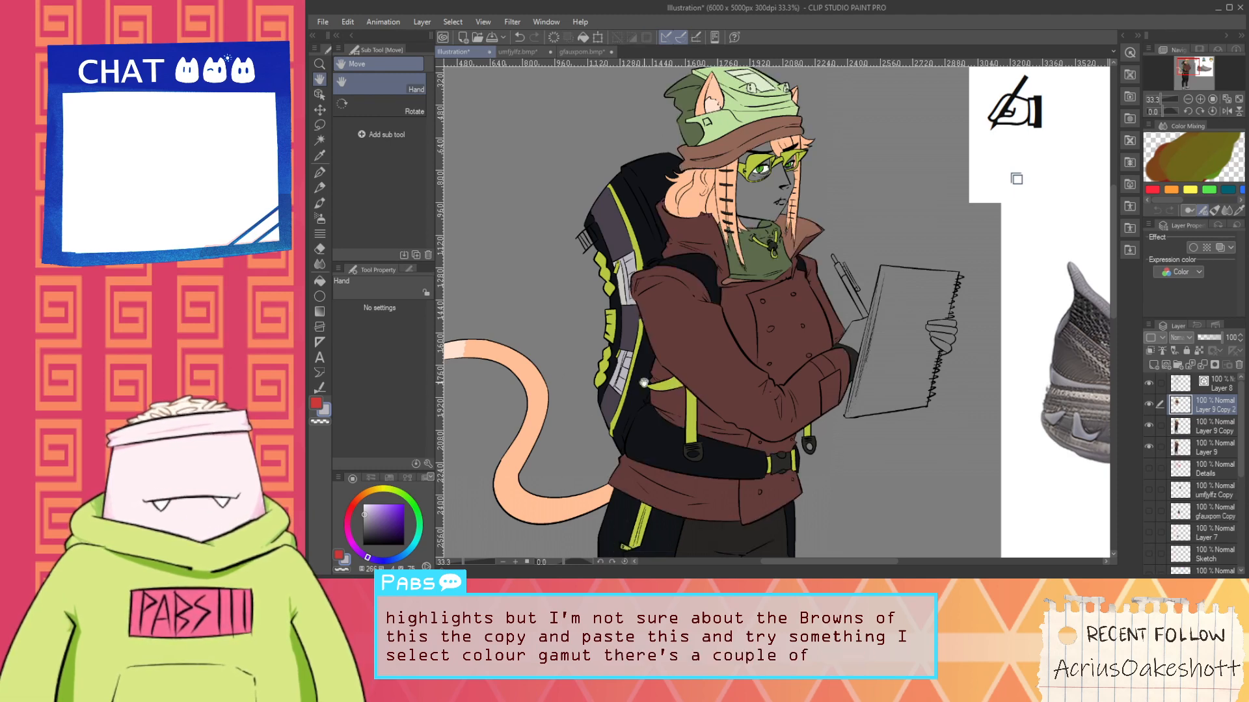
Adjust the copied clothing's hue, saturation and luminosity to make the jacket and hat band purple and the hat and scarf greyish brown
{"action": "key", "text": "ctrl+u"}
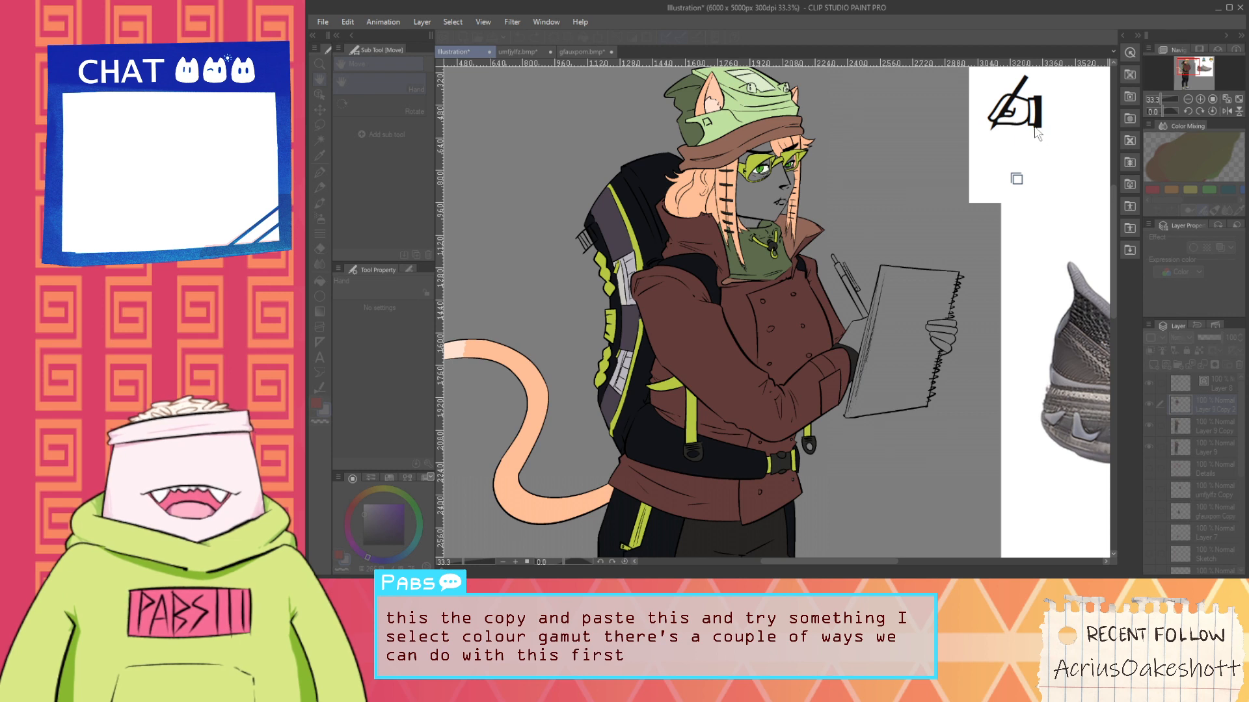
{"action": "left_click_drag", "start_coordinate": [1042, 131], "coordinate": [1009, 134]}
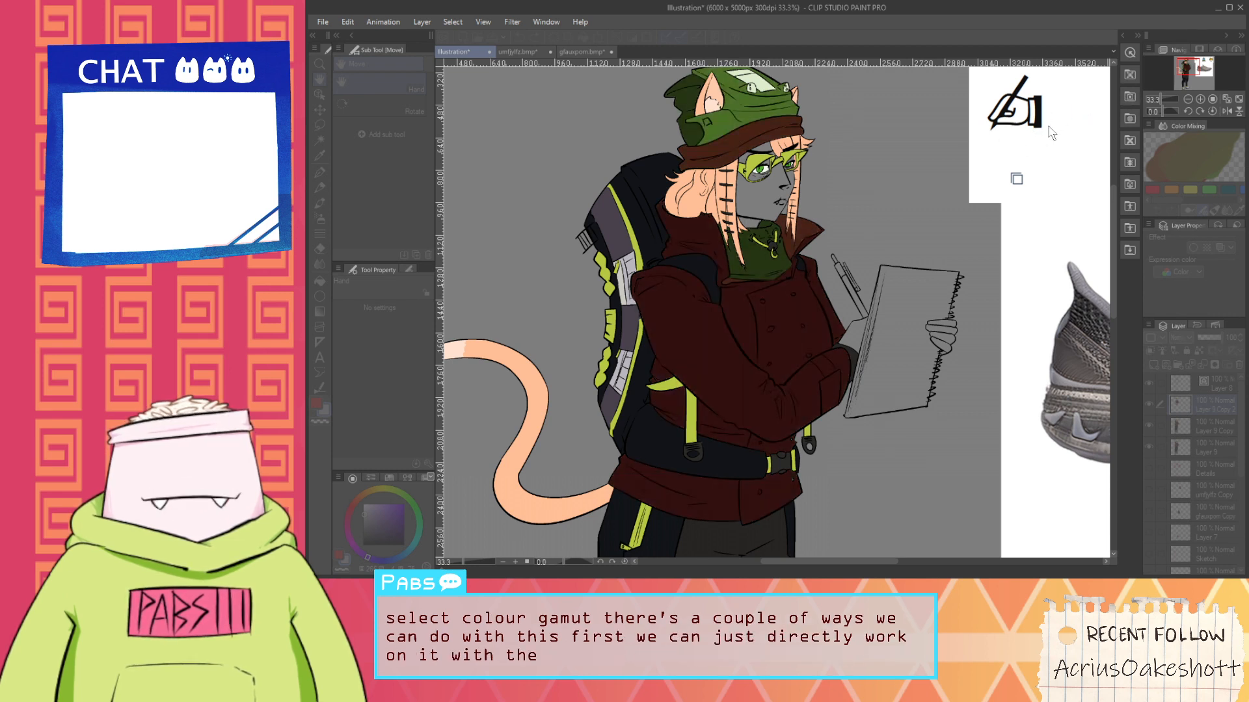
{"action": "left_click_drag", "start_coordinate": [1049, 127], "coordinate": [990, 111]}
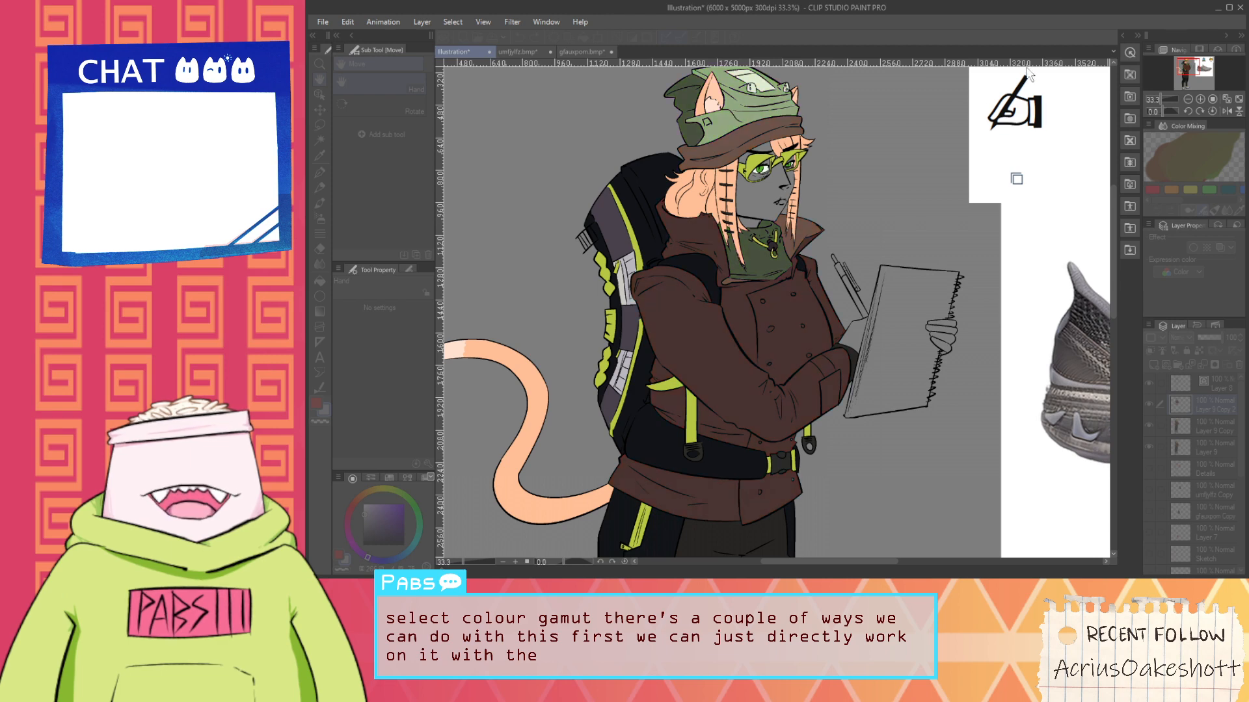
{"action": "left_click_drag", "start_coordinate": [1027, 73], "coordinate": [1034, 82]}
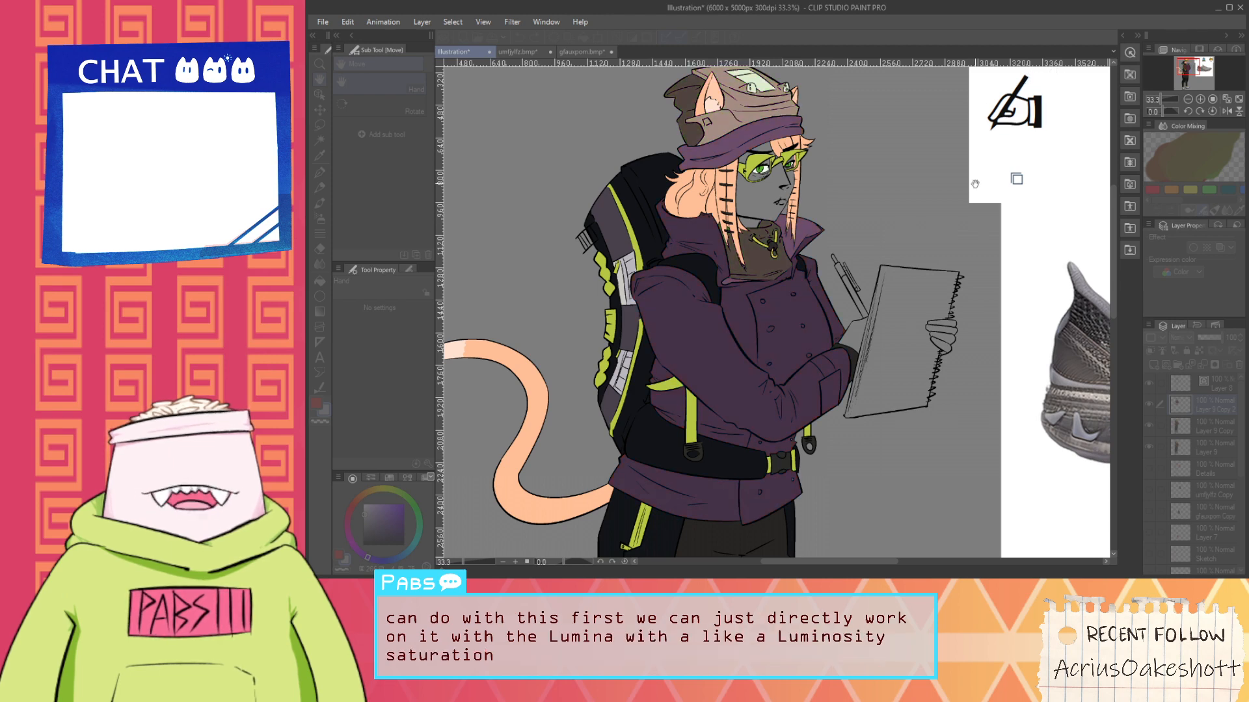
{"action": "scroll", "coordinate": [839, 329], "scroll_direction": "down", "scroll_amount": 5}
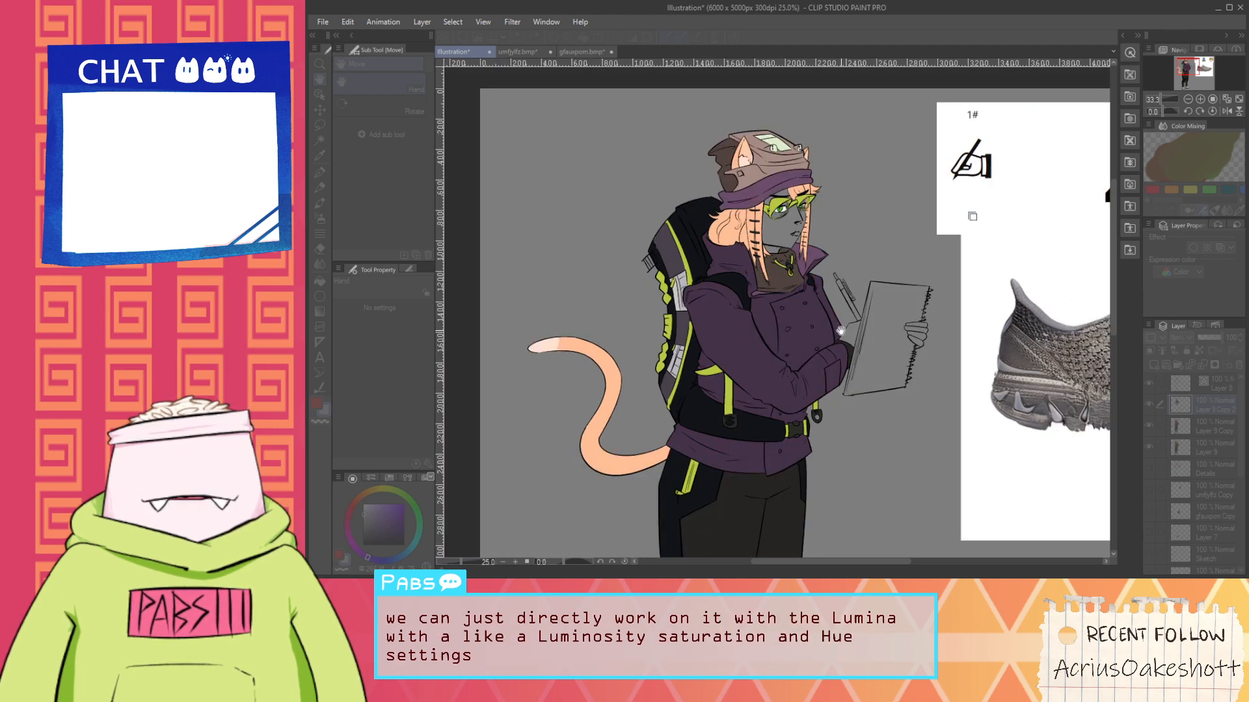
{"action": "scroll", "coordinate": [812, 235], "scroll_direction": "up", "scroll_amount": 4}
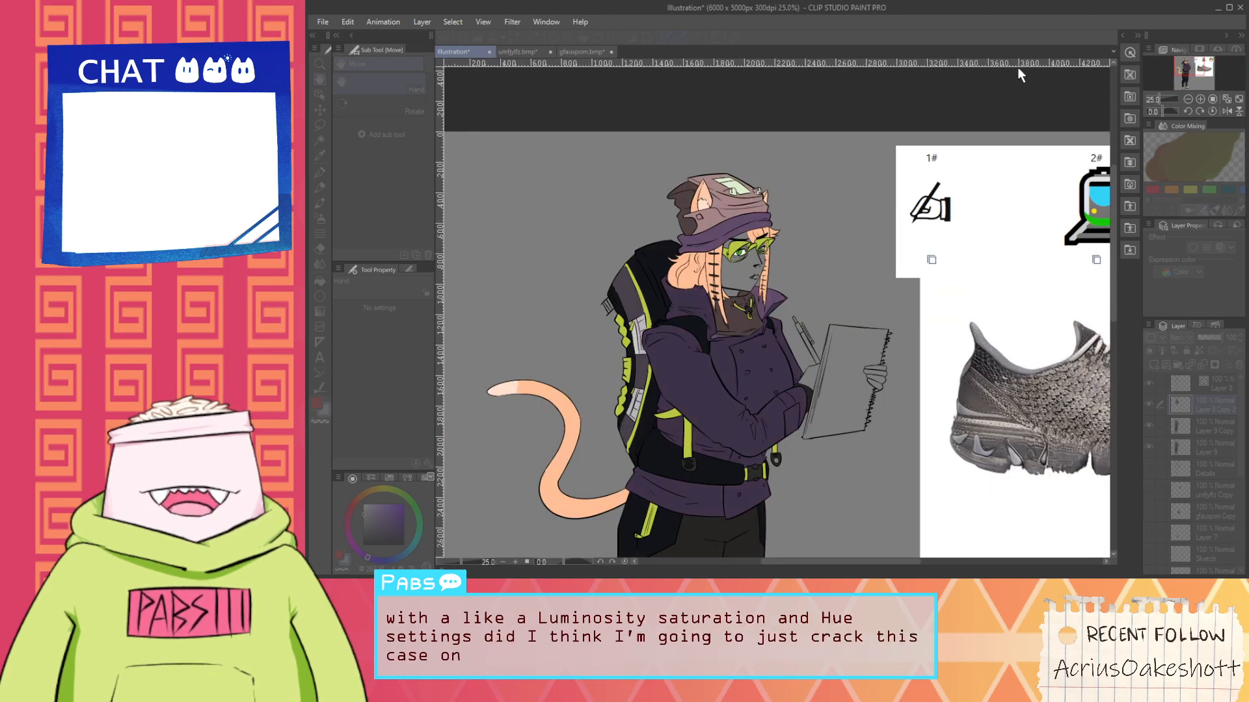
{"action": "scroll", "coordinate": [1023, 73], "scroll_direction": "down", "scroll_amount": 2}
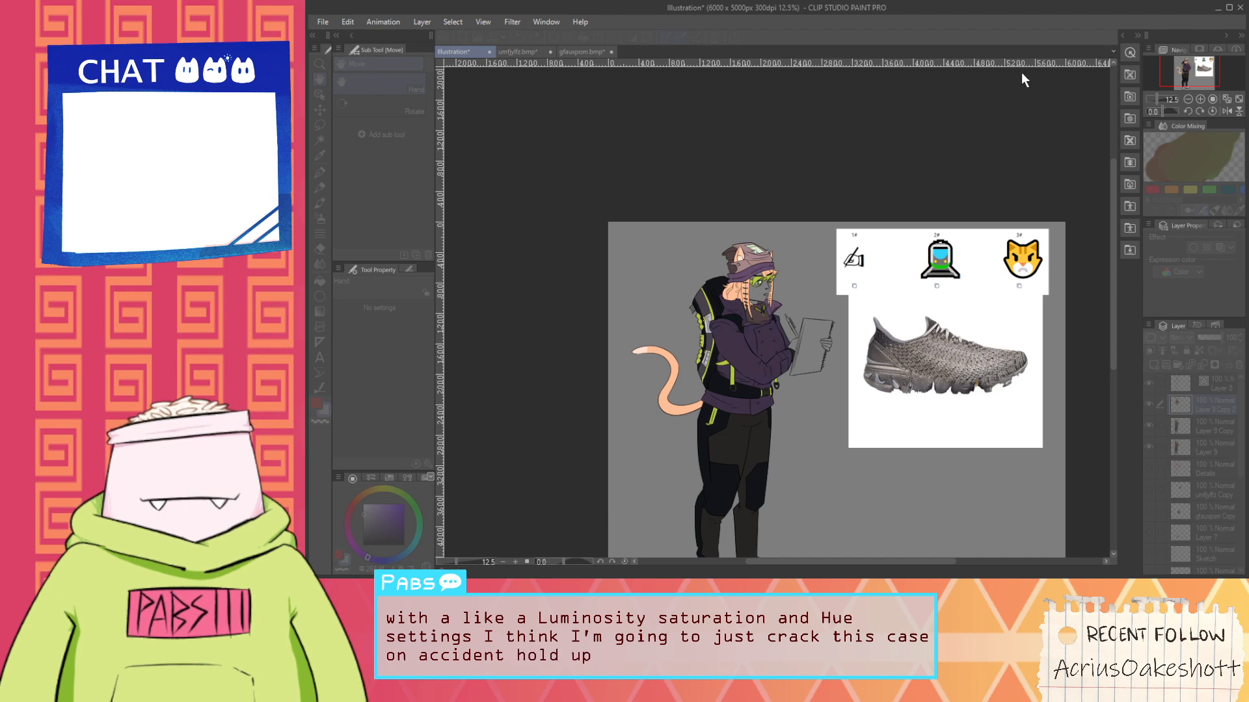
{"action": "left_click", "coordinate": [1209, 62]}
{"action": "scroll", "coordinate": [714, 368], "scroll_direction": "up", "scroll_amount": 3}
{"action": "left_click_drag", "start_coordinate": [882, 328], "coordinate": [839, 359]}
{"action": "scroll", "coordinate": [834, 353], "scroll_direction": "down", "scroll_amount": 1}
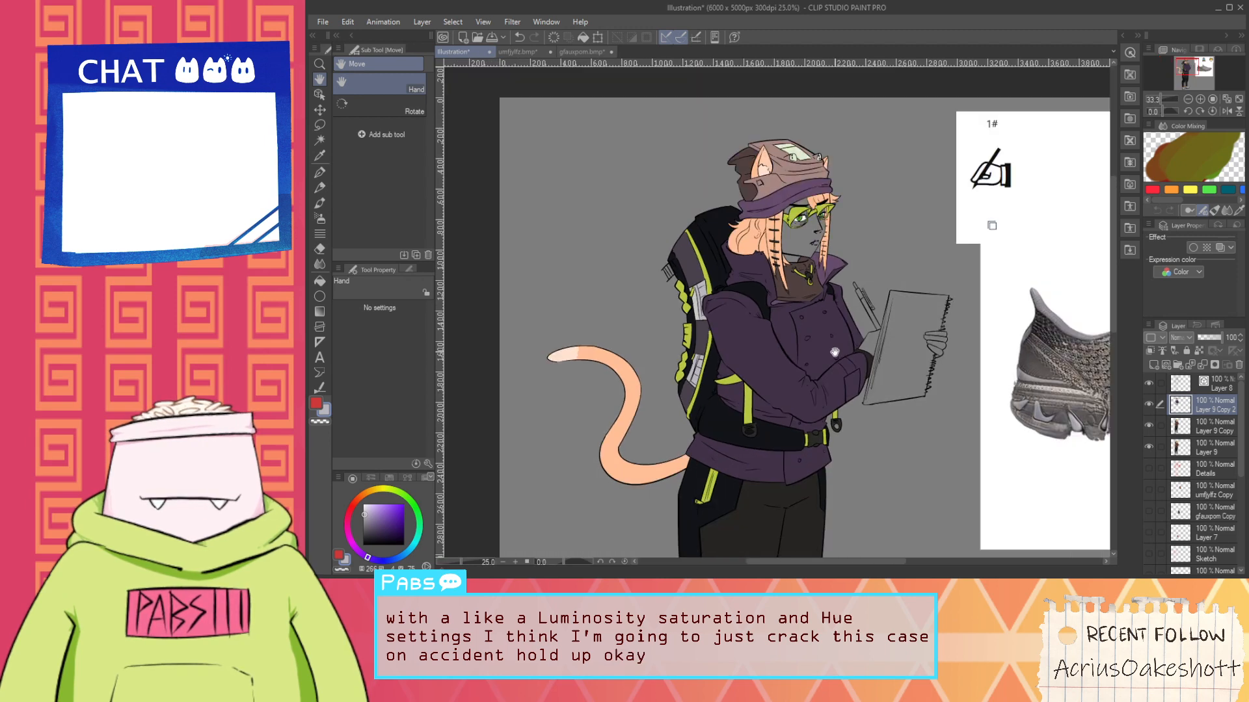
{"action": "scroll", "coordinate": [834, 352], "scroll_direction": "down", "scroll_amount": 2}
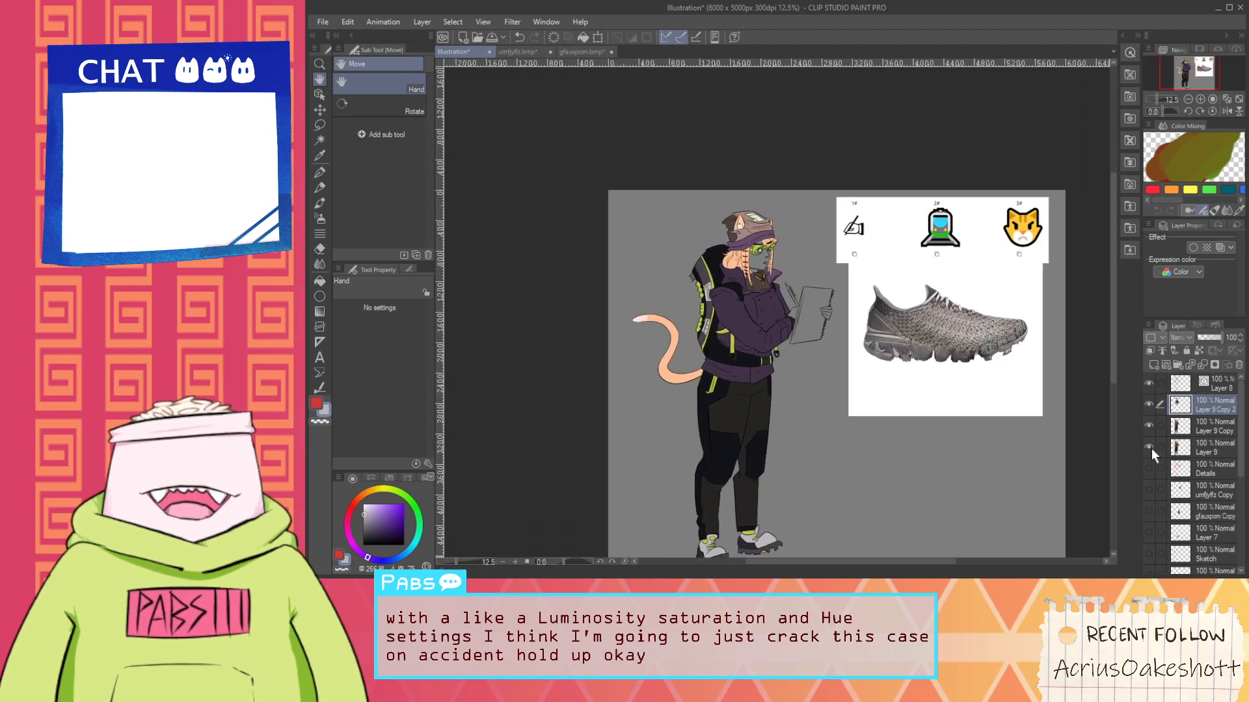
Merge the recoloured clothing into the character copy and try a further hue adjustment on the merged layer
{"action": "key", "text": "ctrl+e"}
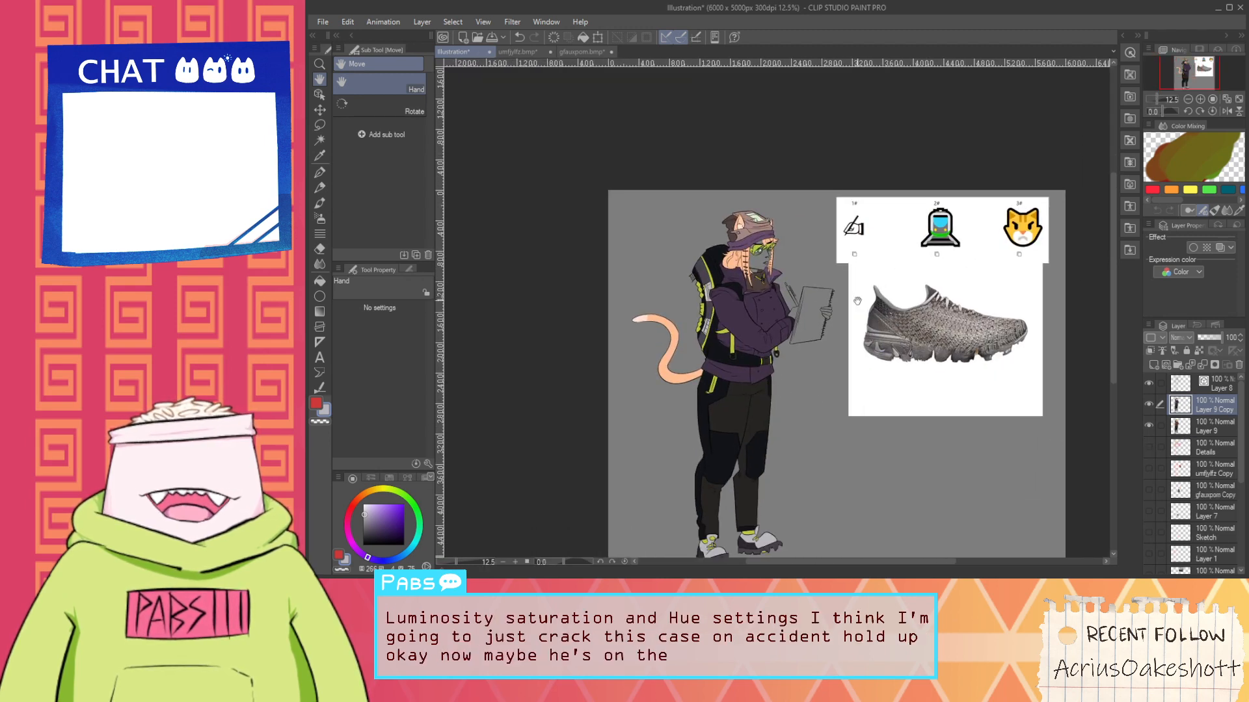
{"action": "scroll", "coordinate": [722, 317], "scroll_direction": "up", "scroll_amount": 2}
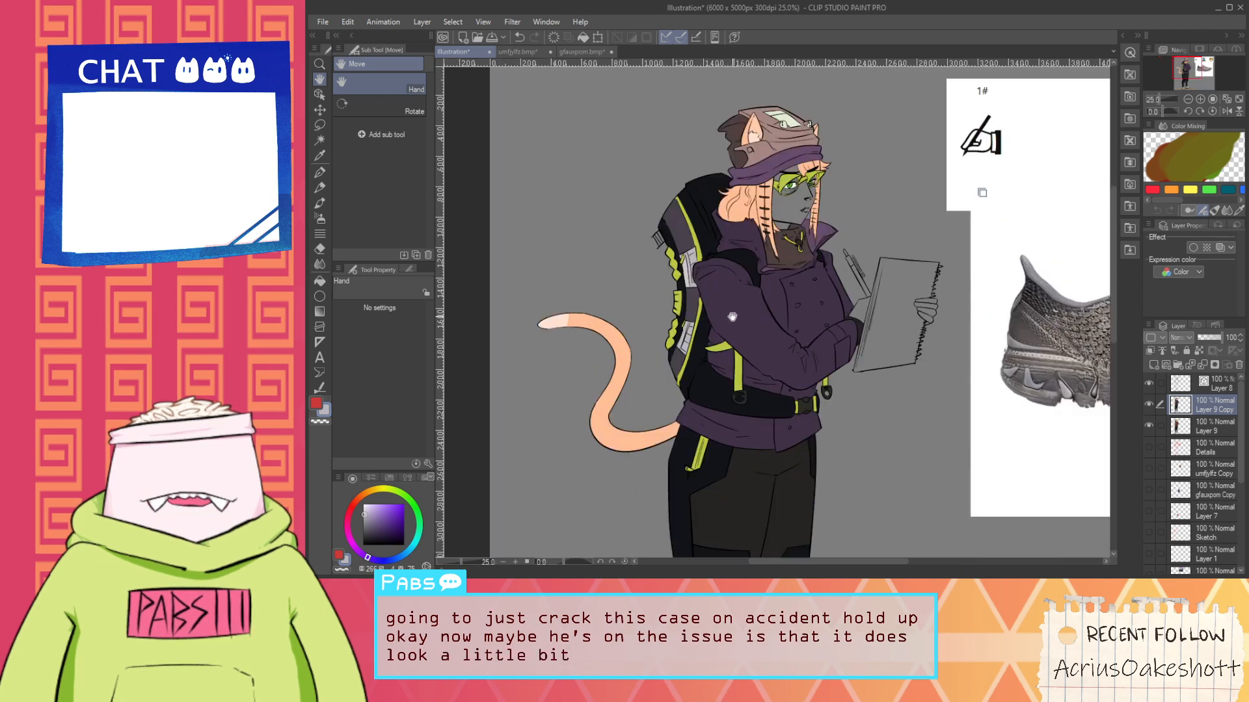
{"action": "key", "text": "ctrl+u"}
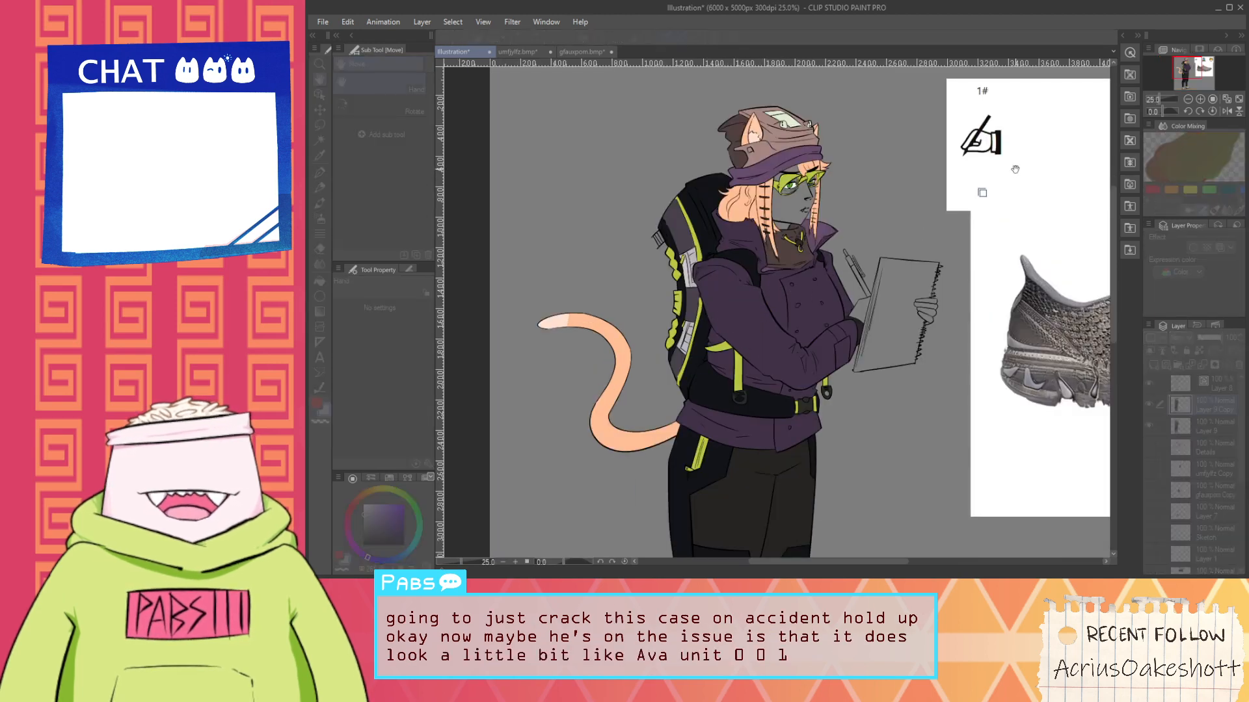
{"action": "left_click_drag", "start_coordinate": [1037, 70], "coordinate": [1003, 73]}
{"action": "left_click", "coordinate": [1052, 78]}
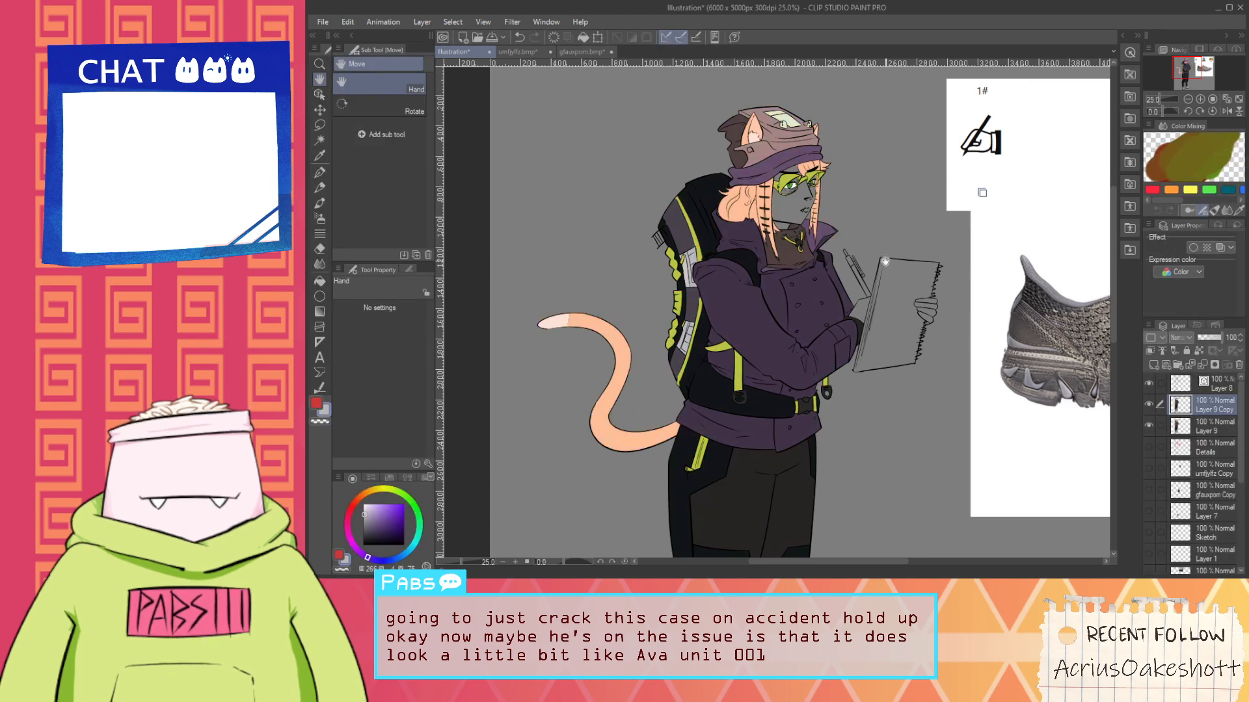
Try touching up the hair tip over the scarf with the G-pen, using sampled scarf brown and hair orange
{"action": "scroll", "coordinate": [826, 188], "scroll_direction": "up", "scroll_amount": 3}
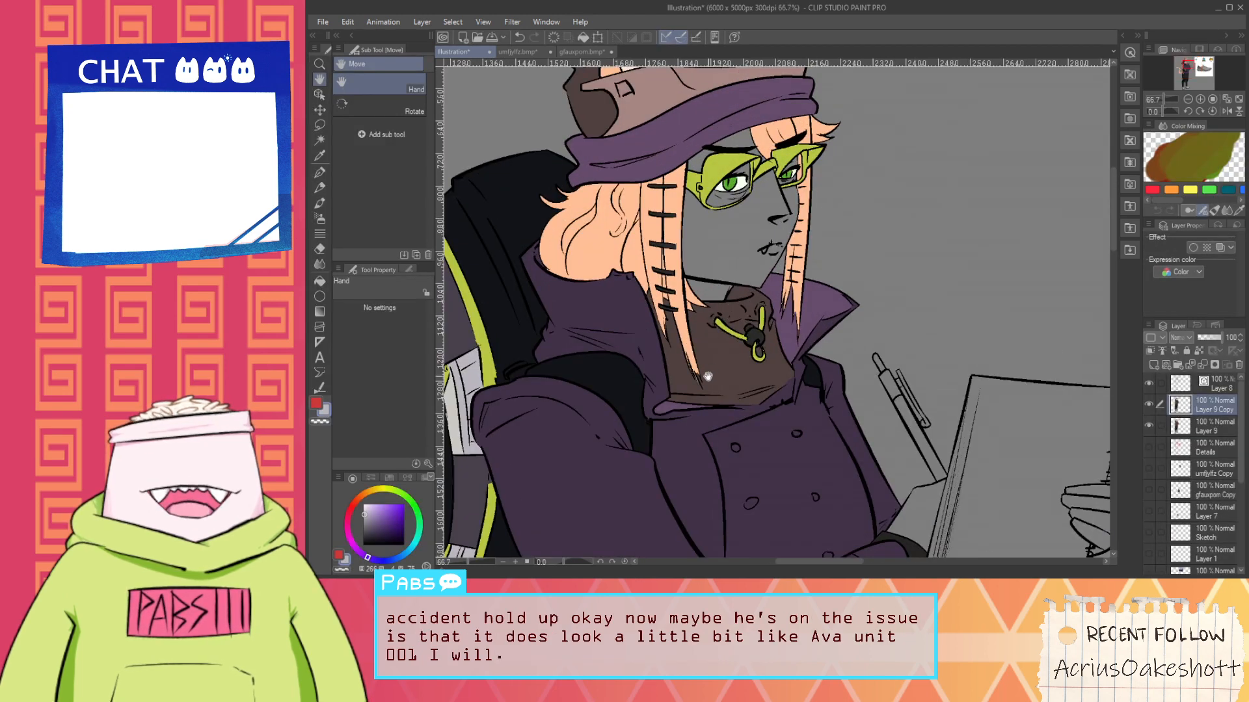
{"action": "scroll", "coordinate": [710, 373], "scroll_direction": "up", "scroll_amount": 1}
{"action": "key", "text": "i"}
{"action": "left_click", "coordinate": [723, 364]}
{"action": "scroll", "coordinate": [723, 364], "scroll_direction": "up", "scroll_amount": 2}
{"action": "key", "text": "p"}
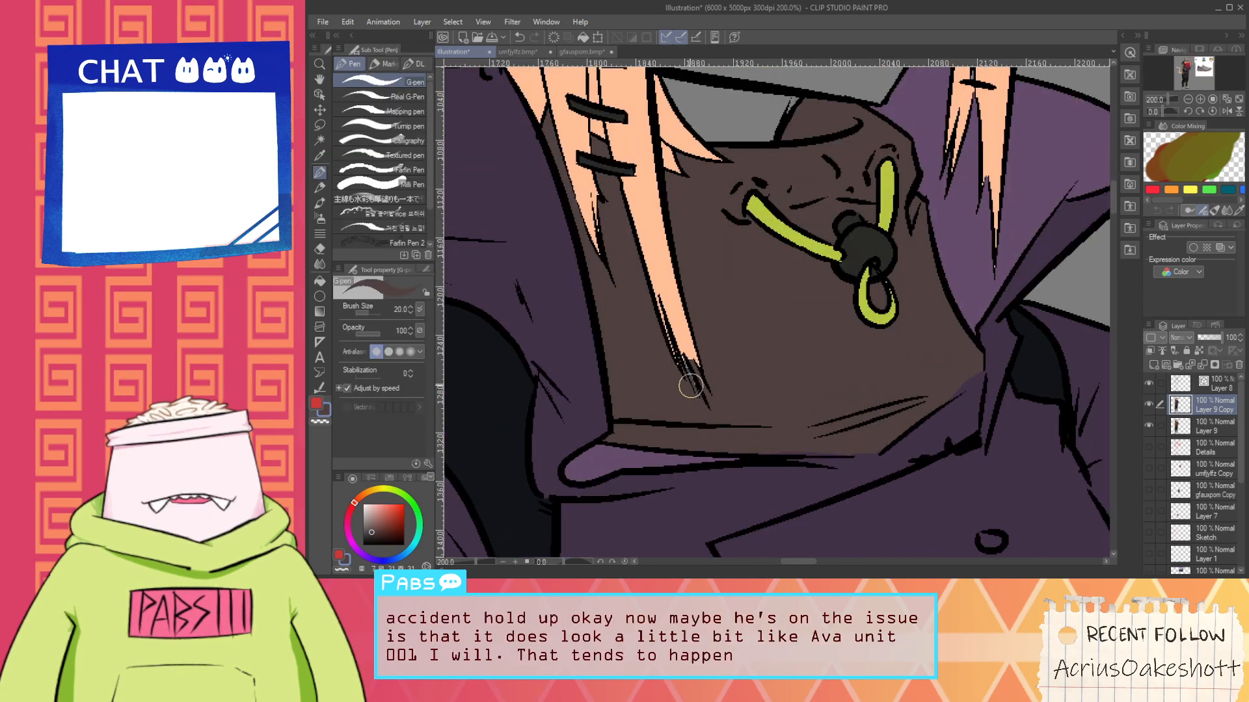
{"action": "left_click", "coordinate": [705, 361], "text": "alt"}
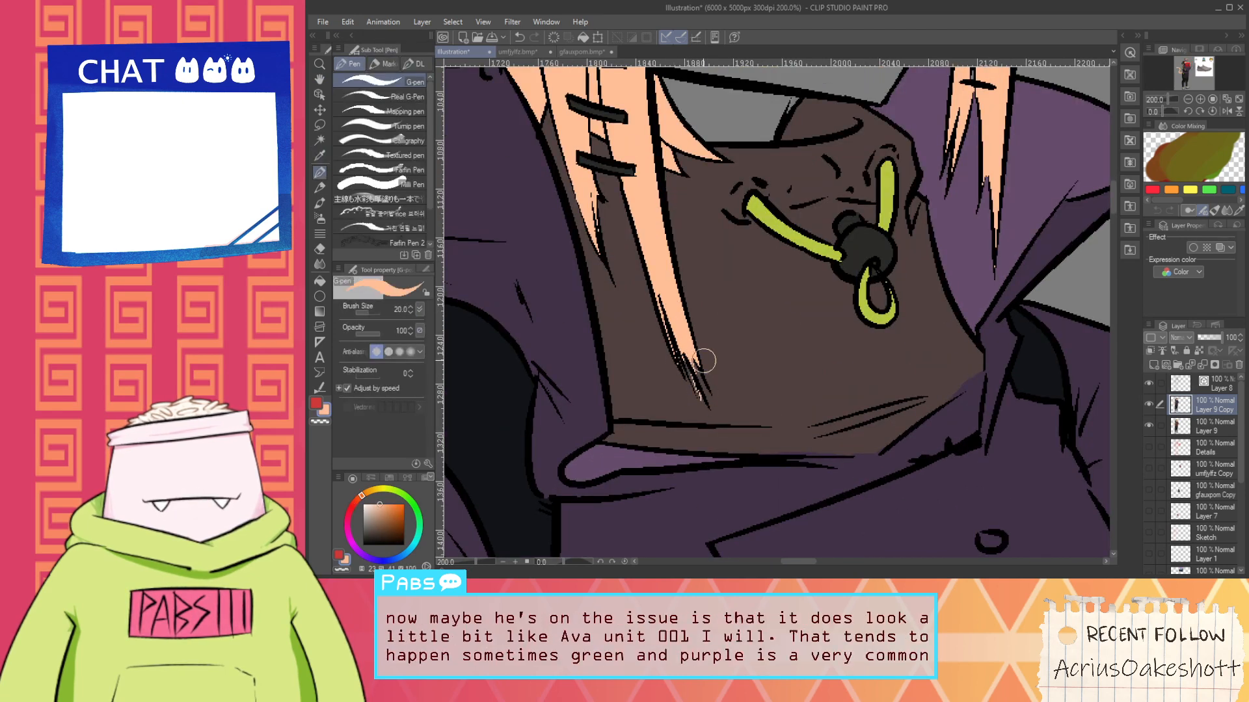
Undo the recent edits back to before the merge so the recoloured clothing is on its own layer
{"action": "scroll", "coordinate": [679, 336], "scroll_direction": "down", "scroll_amount": 6}
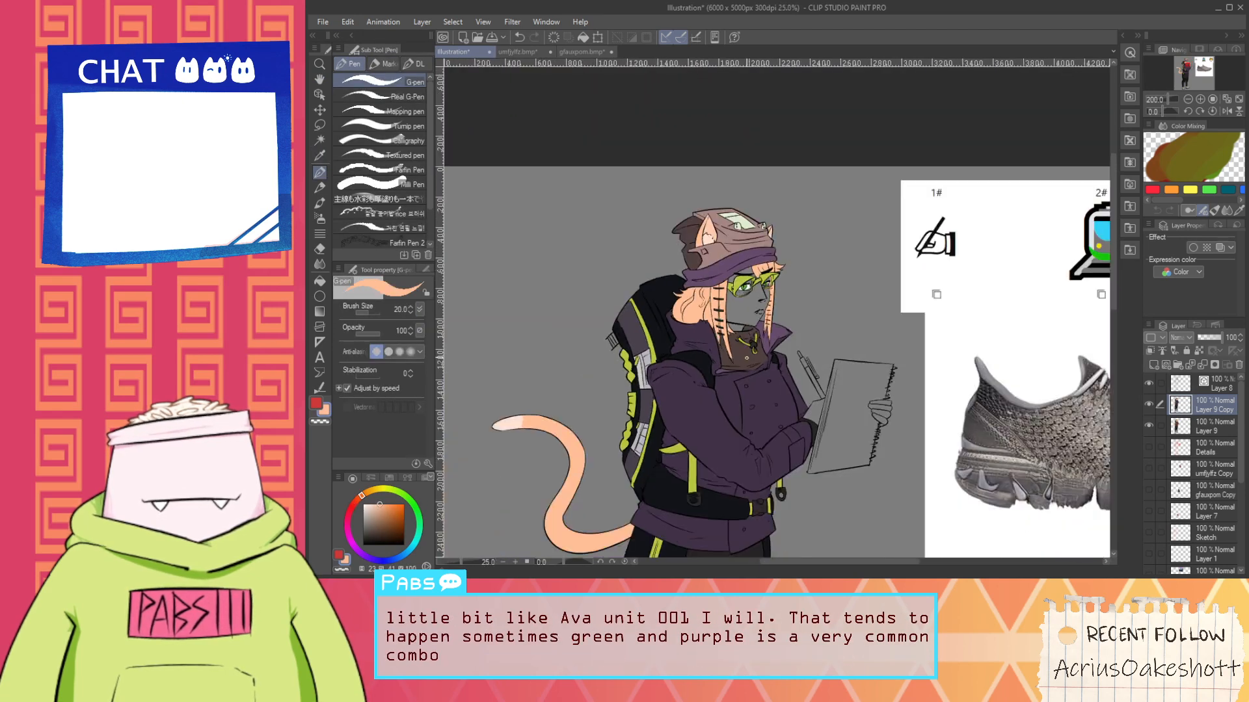
{"action": "key", "text": "h"}
{"action": "scroll", "coordinate": [733, 286], "scroll_direction": "up", "scroll_amount": 3}
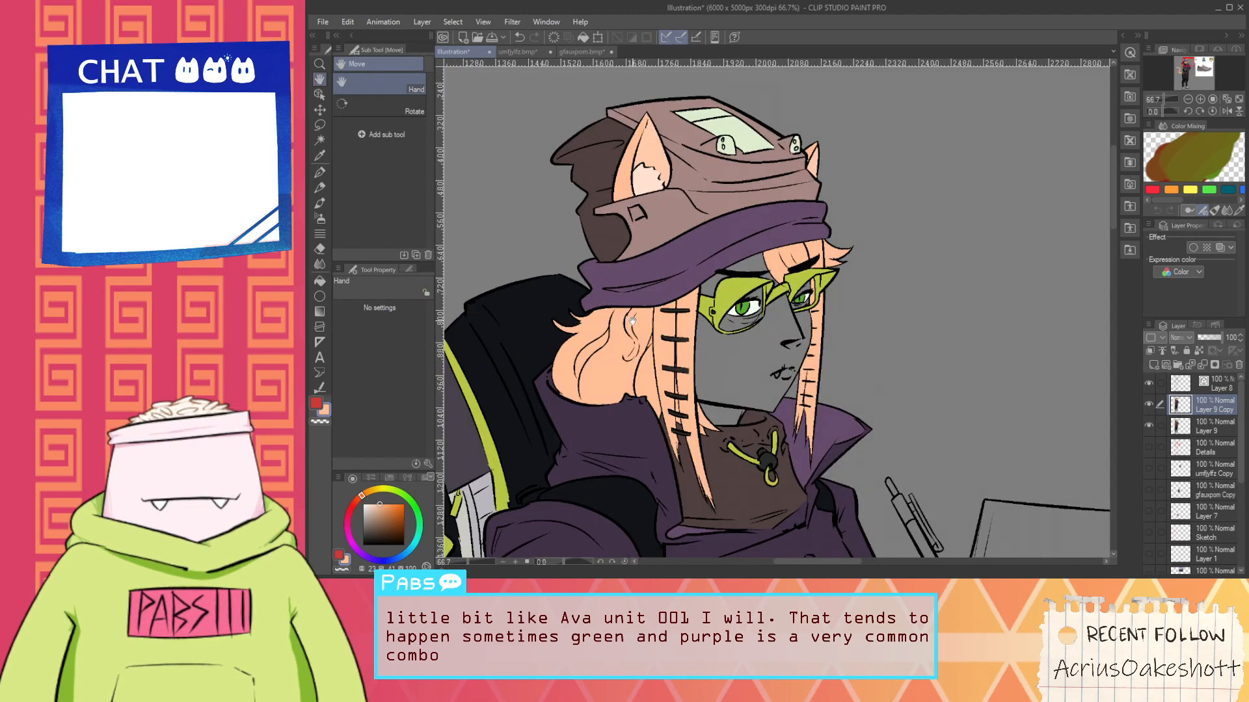
{"action": "scroll", "coordinate": [625, 253], "scroll_direction": "down", "scroll_amount": 3}
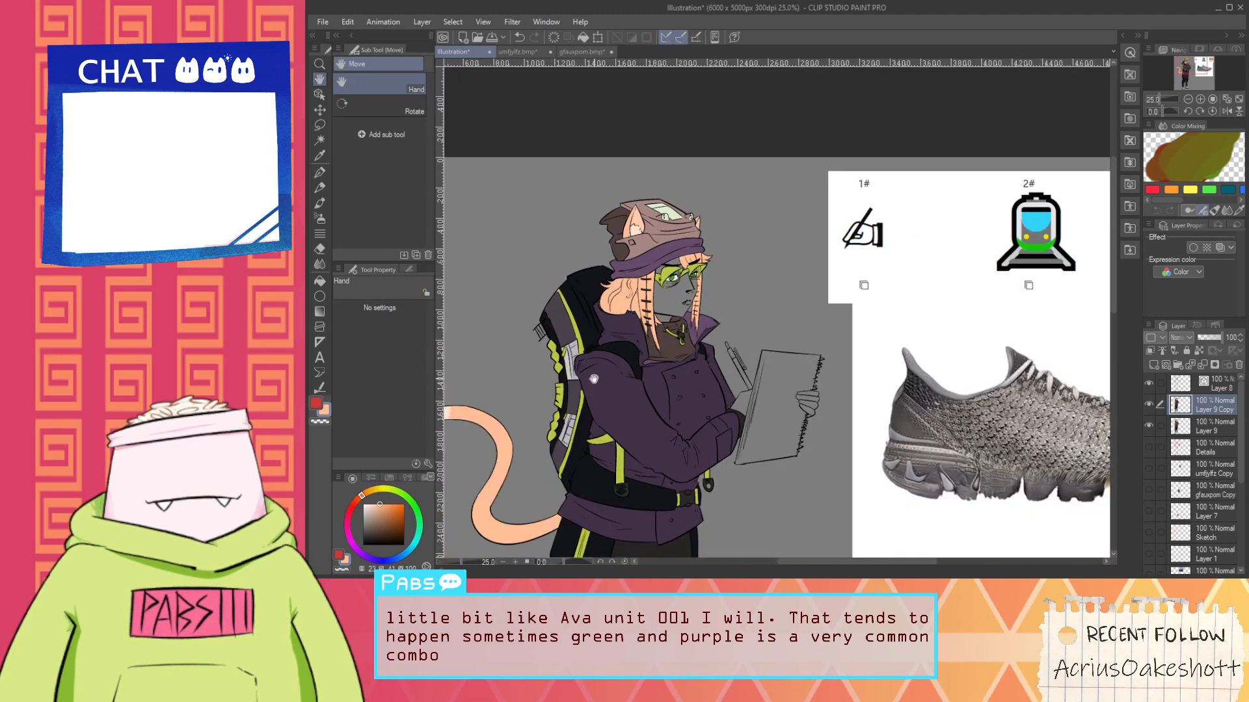
{"action": "left_click_drag", "start_coordinate": [593, 379], "coordinate": [657, 315]}
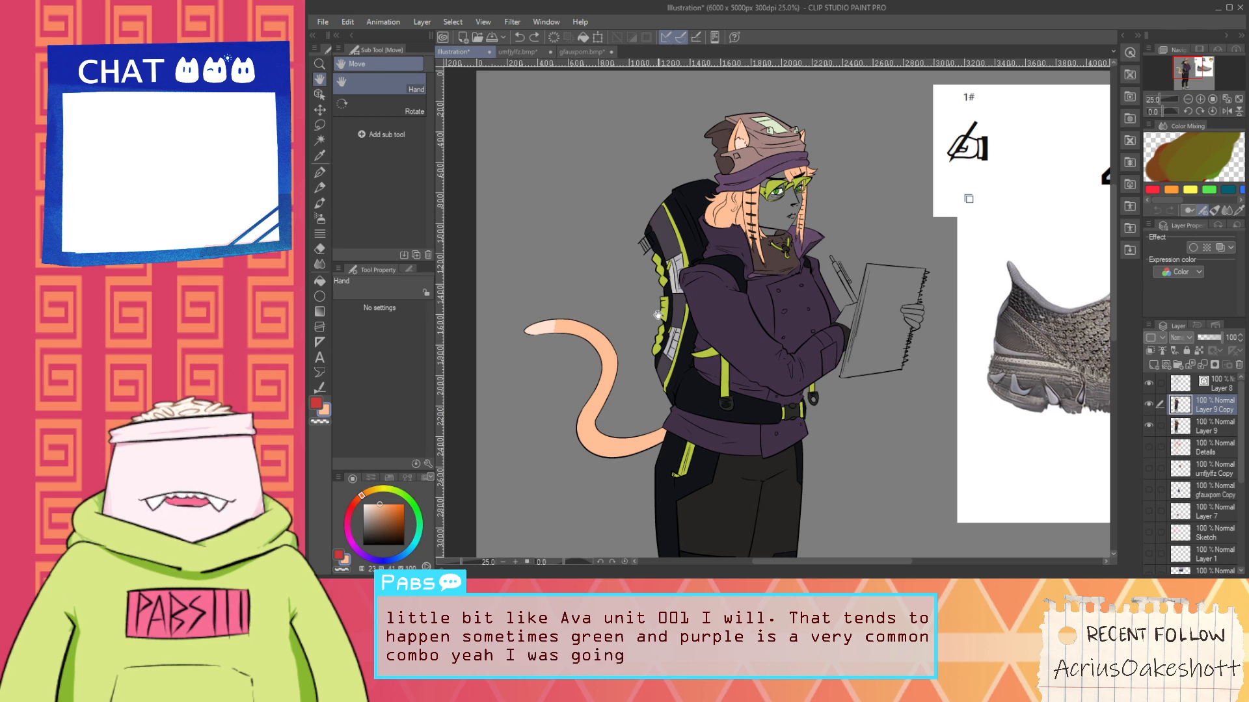
{"action": "key", "text": "ctrl+z"}
{"action": "key", "text": "ctrl+z"}
{"action": "key", "text": "ctrl+z"}
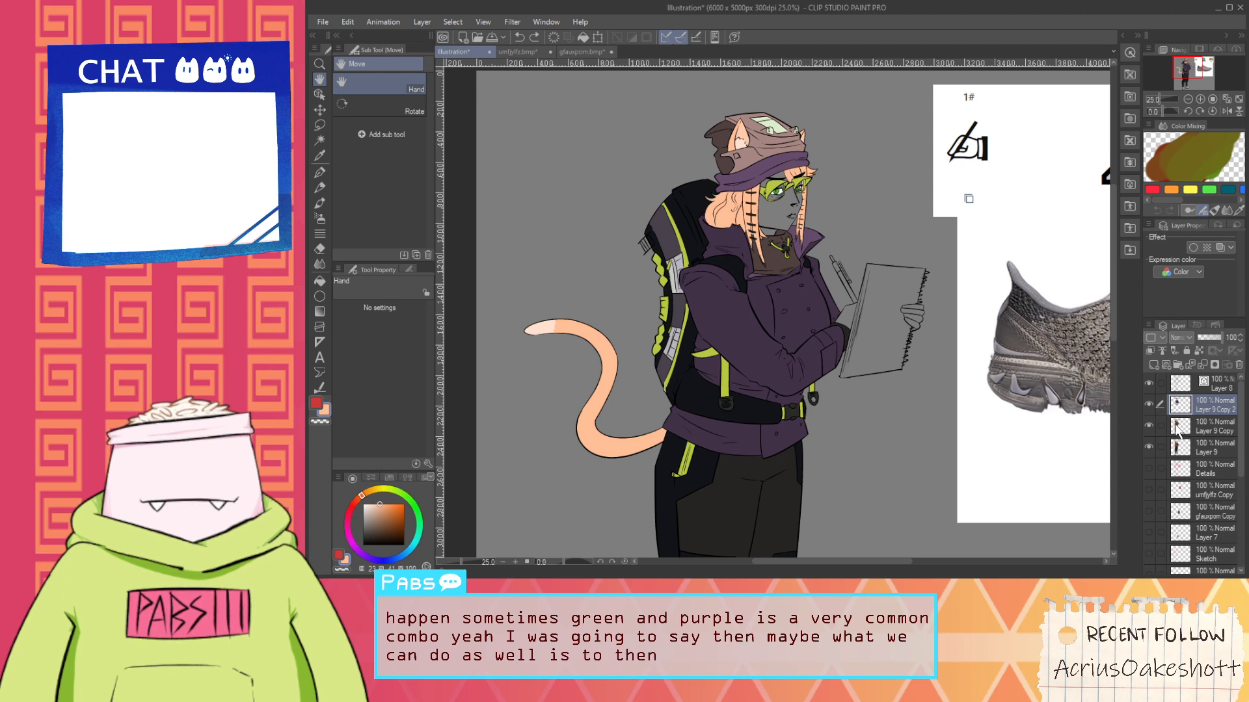
Duplicate the recoloured clothing layer, load the clothing outline as a selection, and deselect it
{"action": "key", "text": "ctrl+c"}
{"action": "key", "text": "ctrl+v"}
{"action": "left_click", "coordinate": [1175, 426], "text": "ctrl"}
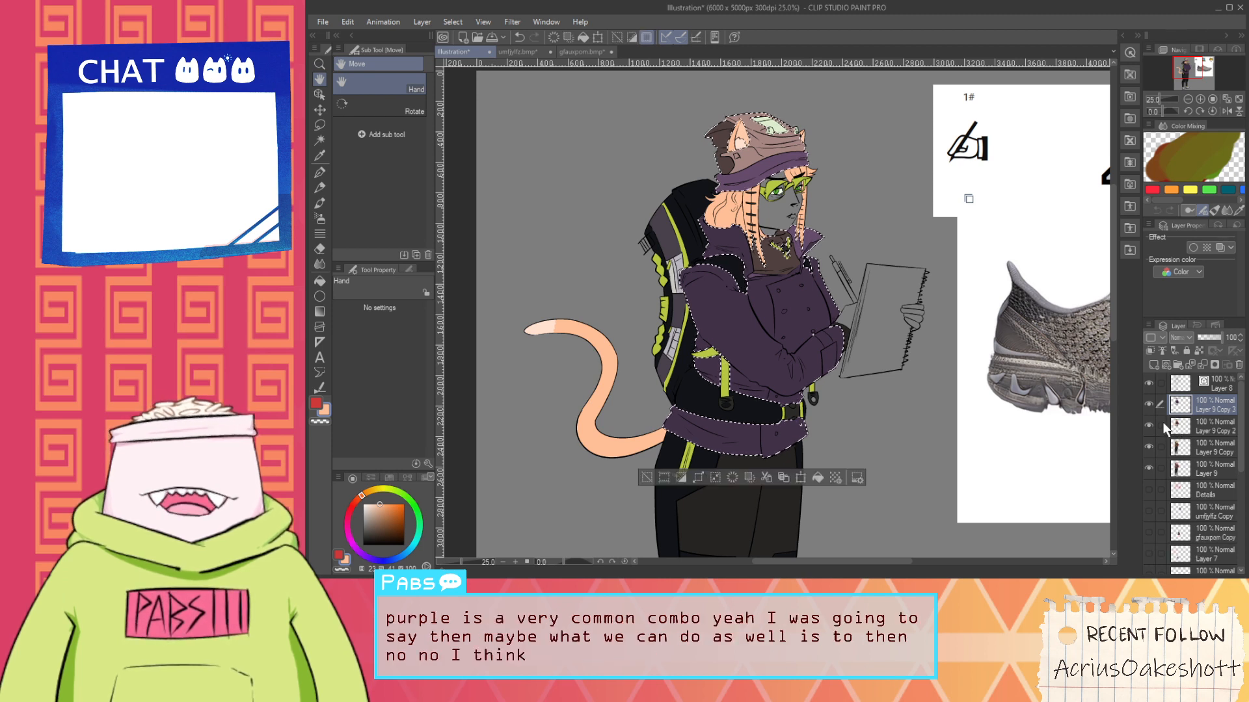
{"action": "left_click", "coordinate": [1161, 422]}
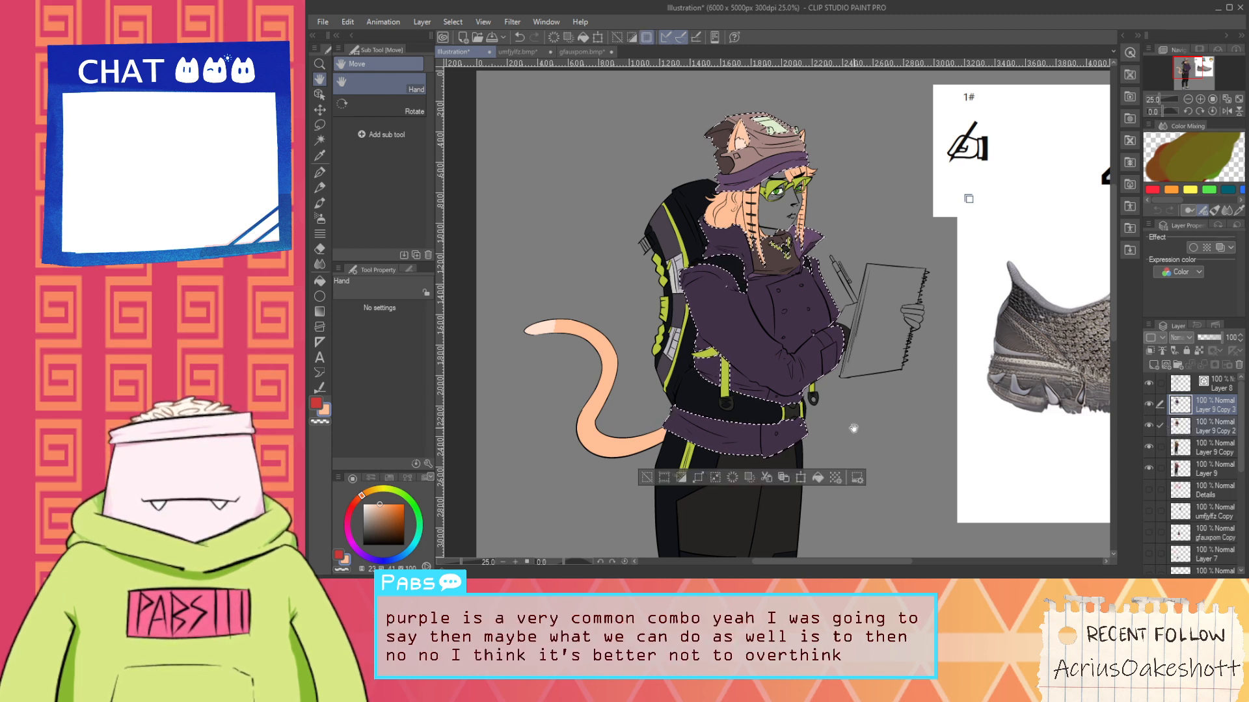
{"action": "key", "text": "ctrl+d"}
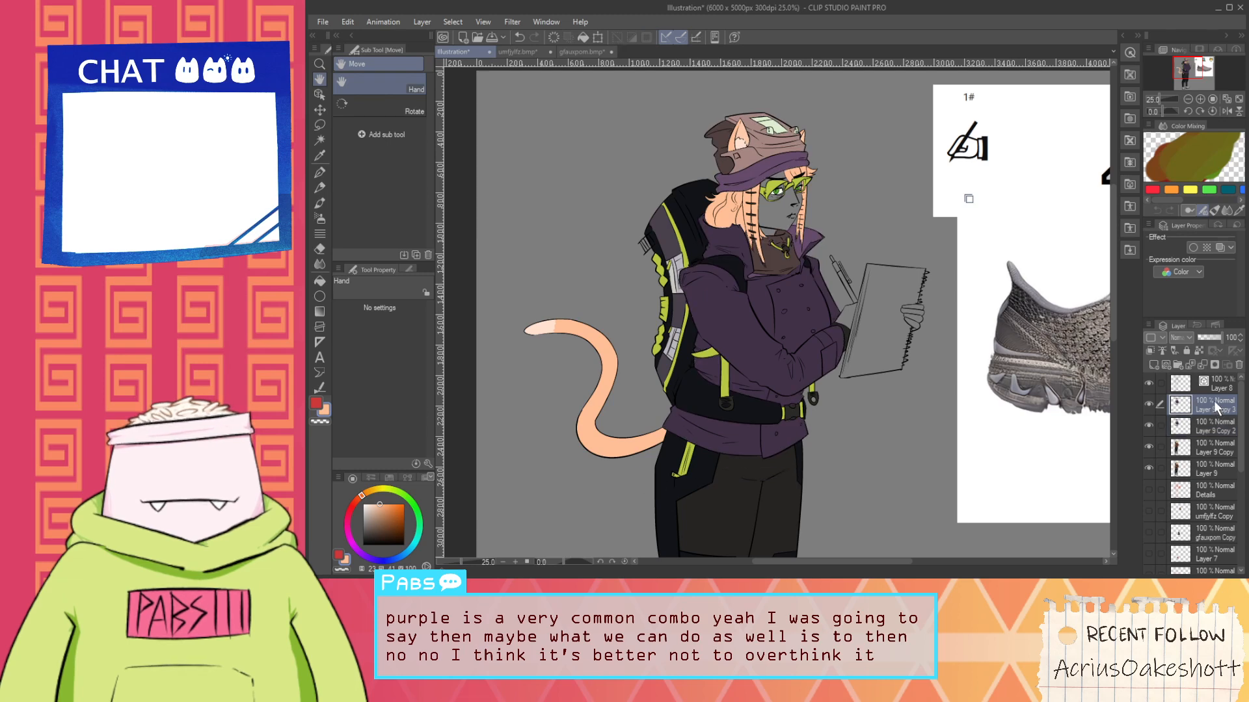
Merge both recoloured clothing layers down into the duplicated character layer
{"action": "key", "text": "ctrl+e"}
{"action": "key", "text": "ctrl+e"}
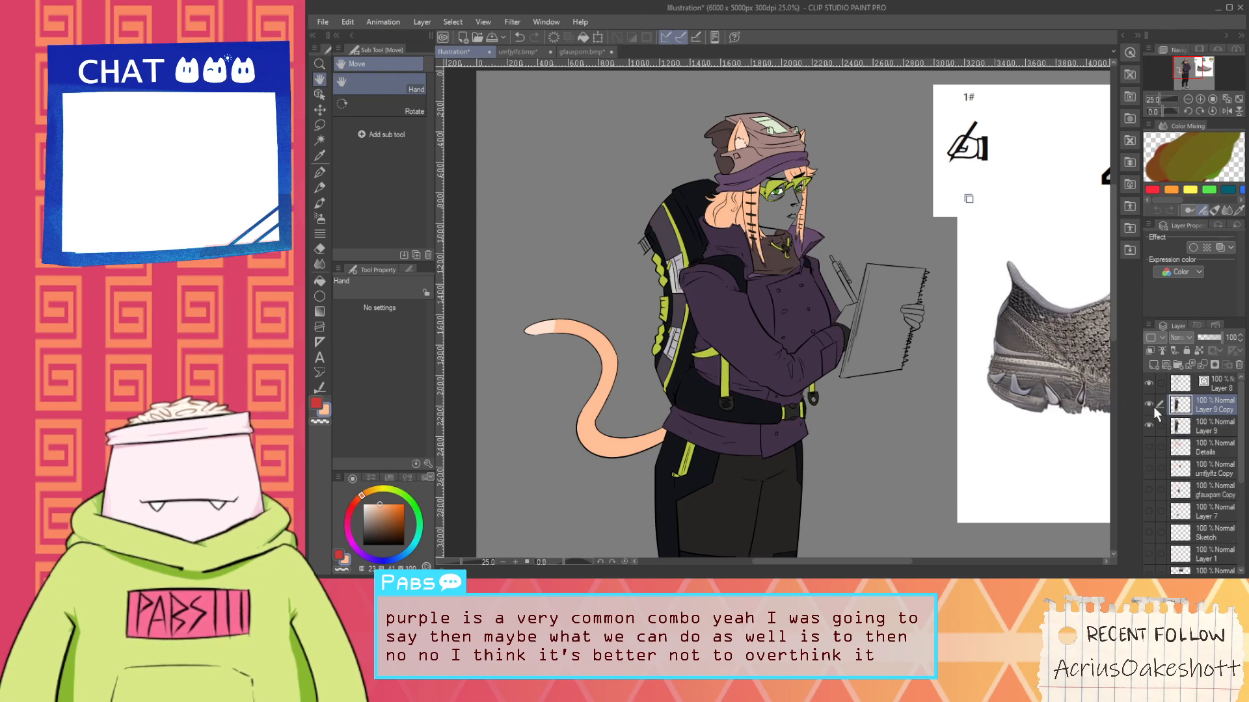
Try filling the face with a very pale peach skin tone and undo the fill
{"action": "scroll", "coordinate": [751, 231], "scroll_direction": "up", "scroll_amount": 5}
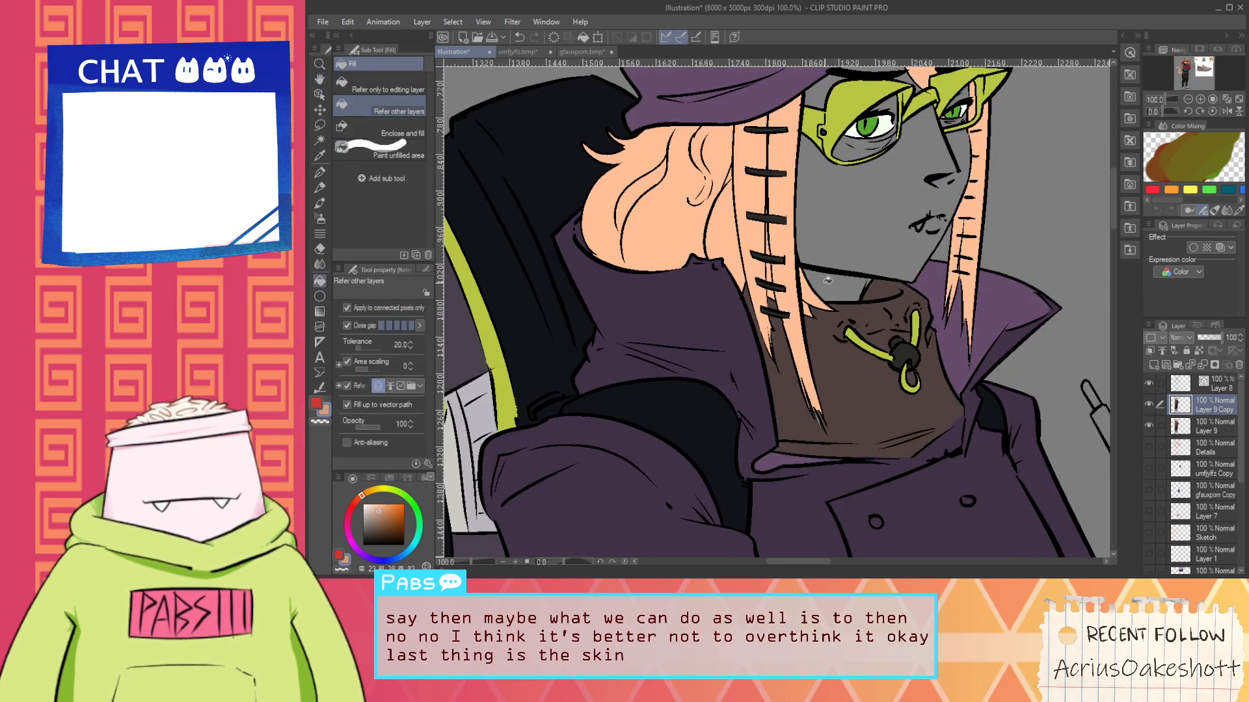
{"action": "key", "text": "g"}
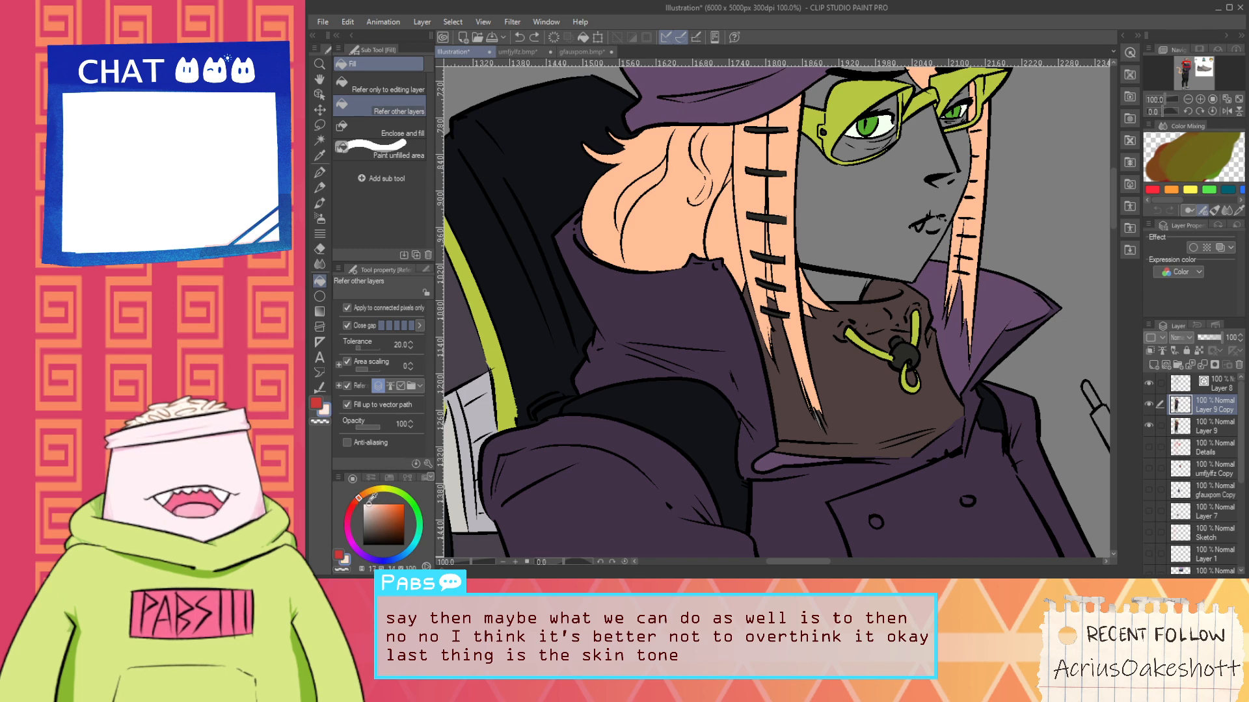
{"action": "left_click", "coordinate": [854, 239]}
{"action": "scroll", "coordinate": [885, 258], "scroll_direction": "down", "scroll_amount": 1}
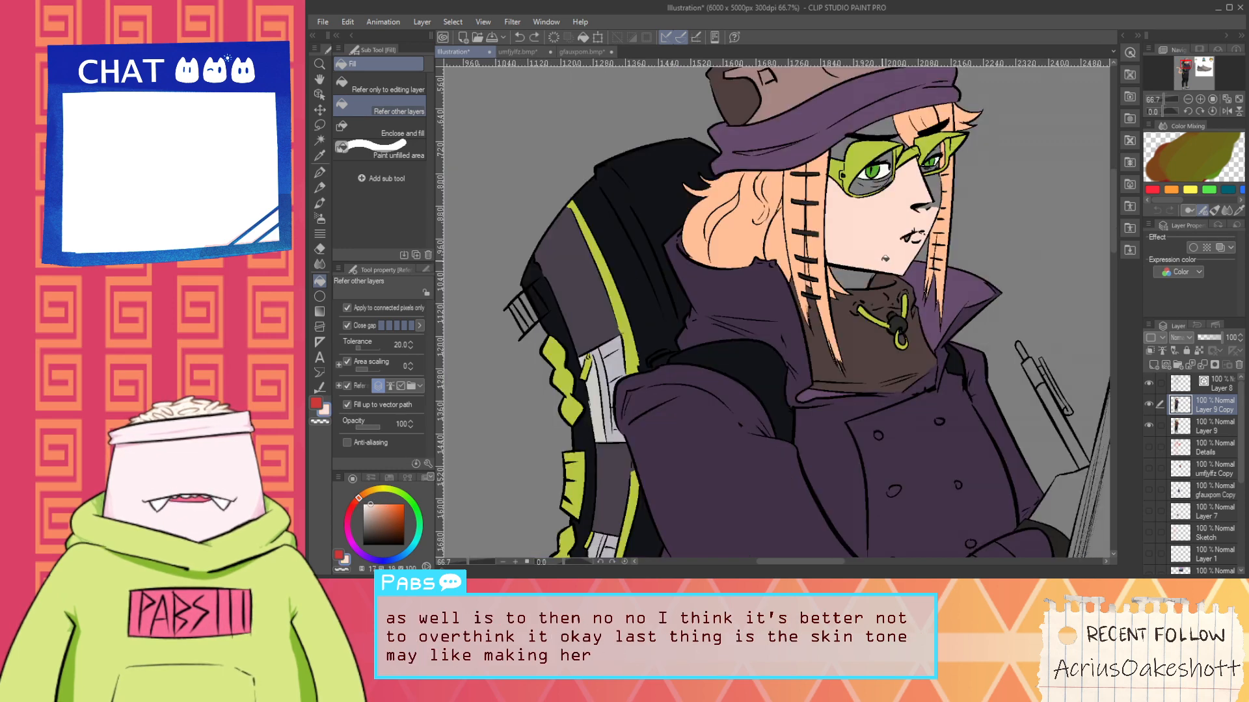
{"action": "key", "text": "h"}
{"action": "left_click_drag", "start_coordinate": [885, 259], "coordinate": [787, 329]}
{"action": "key", "text": "ctrl+z"}
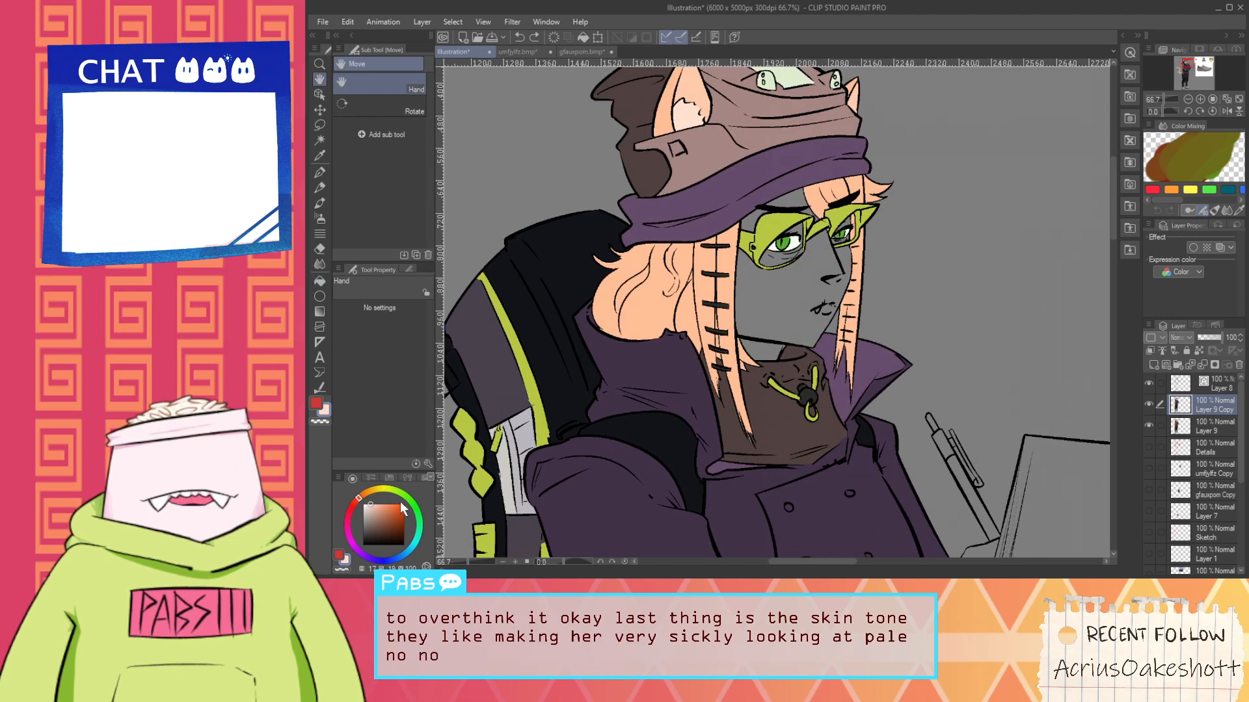
Try filling the face and neck with a pale, muted skin tone and undo both fills
{"action": "left_click", "coordinate": [370, 510]}
{"action": "key", "text": "g"}
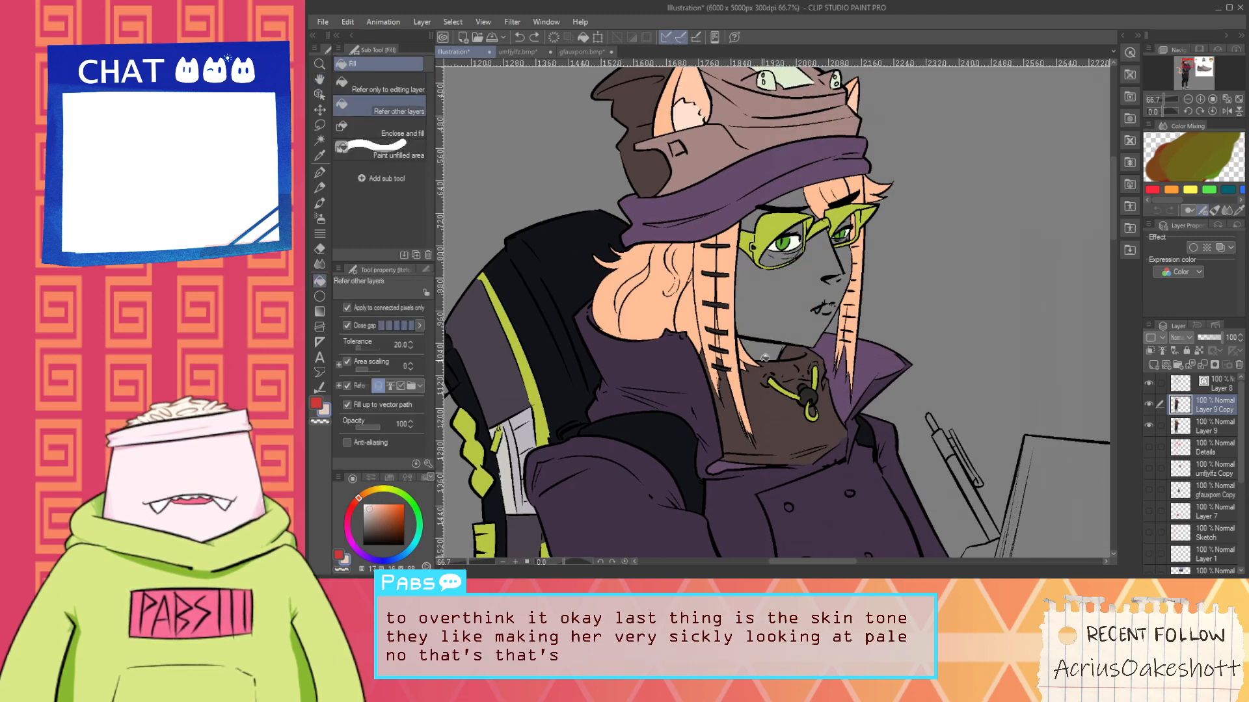
{"action": "left_click", "coordinate": [804, 286]}
{"action": "left_click", "coordinate": [769, 352]}
{"action": "key", "text": "ctrl+z"}
{"action": "key", "text": "ctrl+z"}
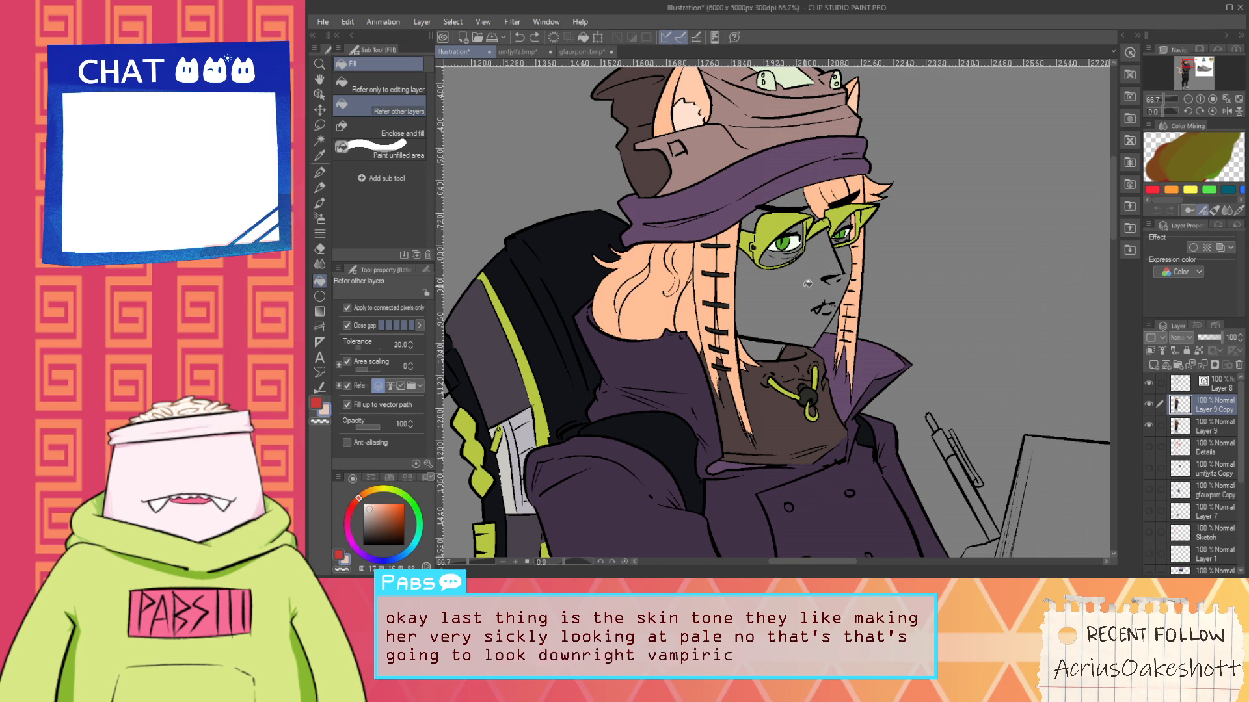
Try filling the face with a tan skin tone based on the fur colour with a yellower hue, and undo it
{"action": "key", "text": "h"}
{"action": "left_click_drag", "start_coordinate": [804, 288], "coordinate": [780, 313]}
{"action": "key", "text": "i"}
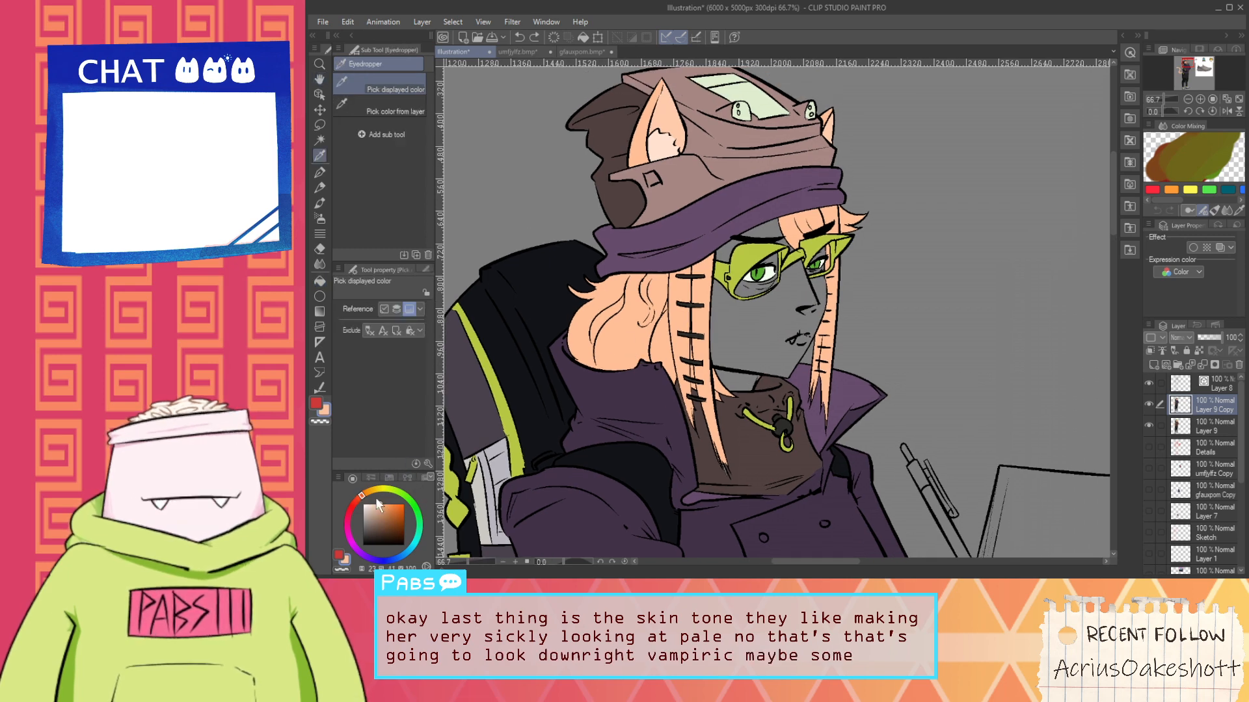
{"action": "left_click_drag", "start_coordinate": [363, 497], "coordinate": [365, 493]}
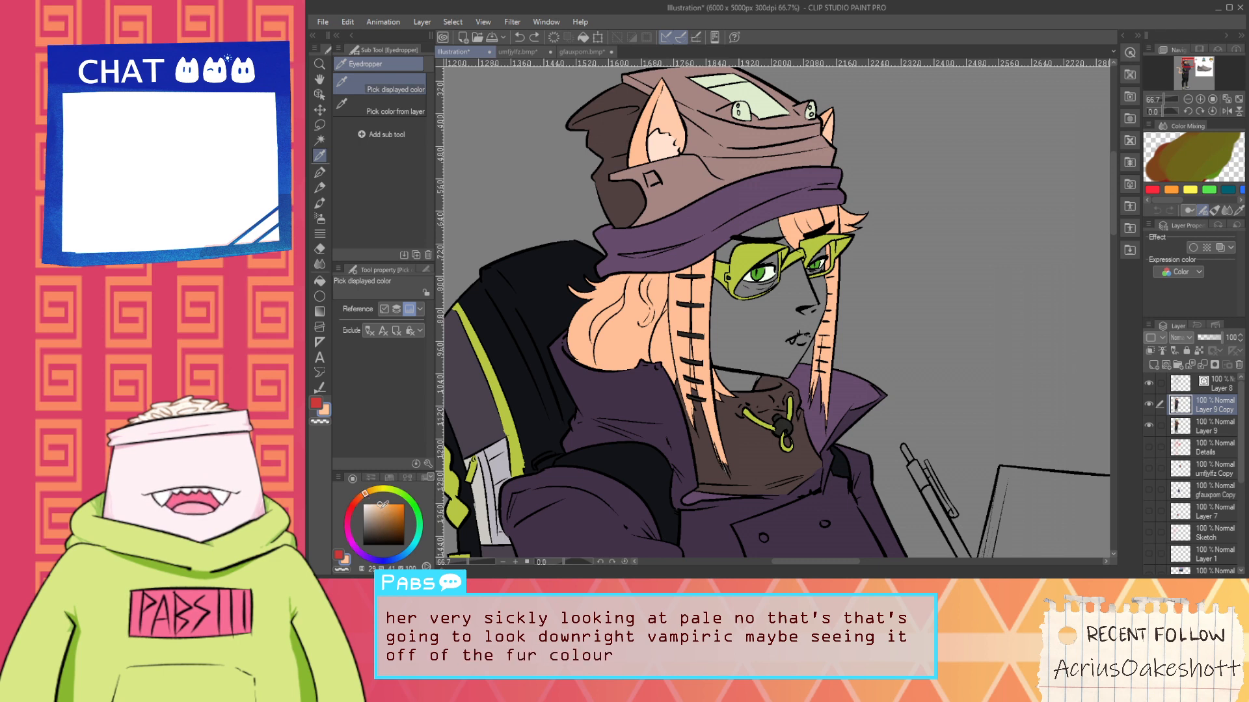
{"action": "key", "text": "g"}
{"action": "left_click", "coordinate": [748, 351]}
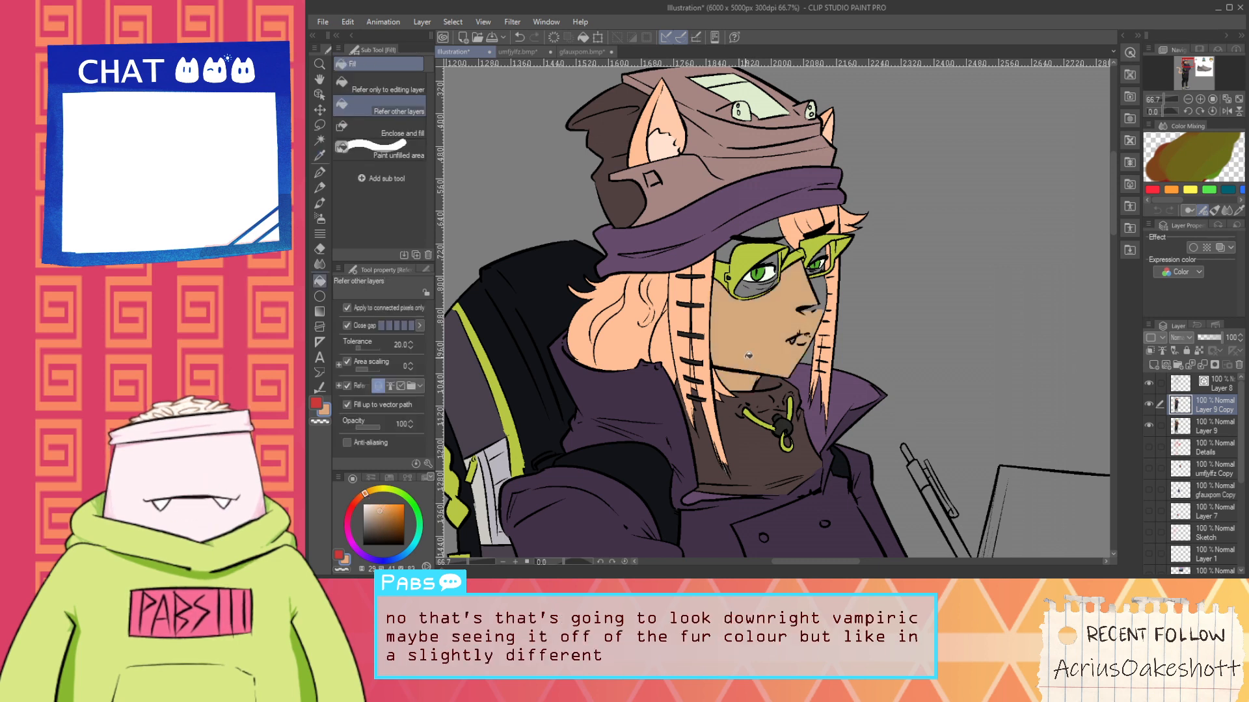
{"action": "left_click", "coordinate": [374, 515]}
{"action": "key", "text": "ctrl+z"}
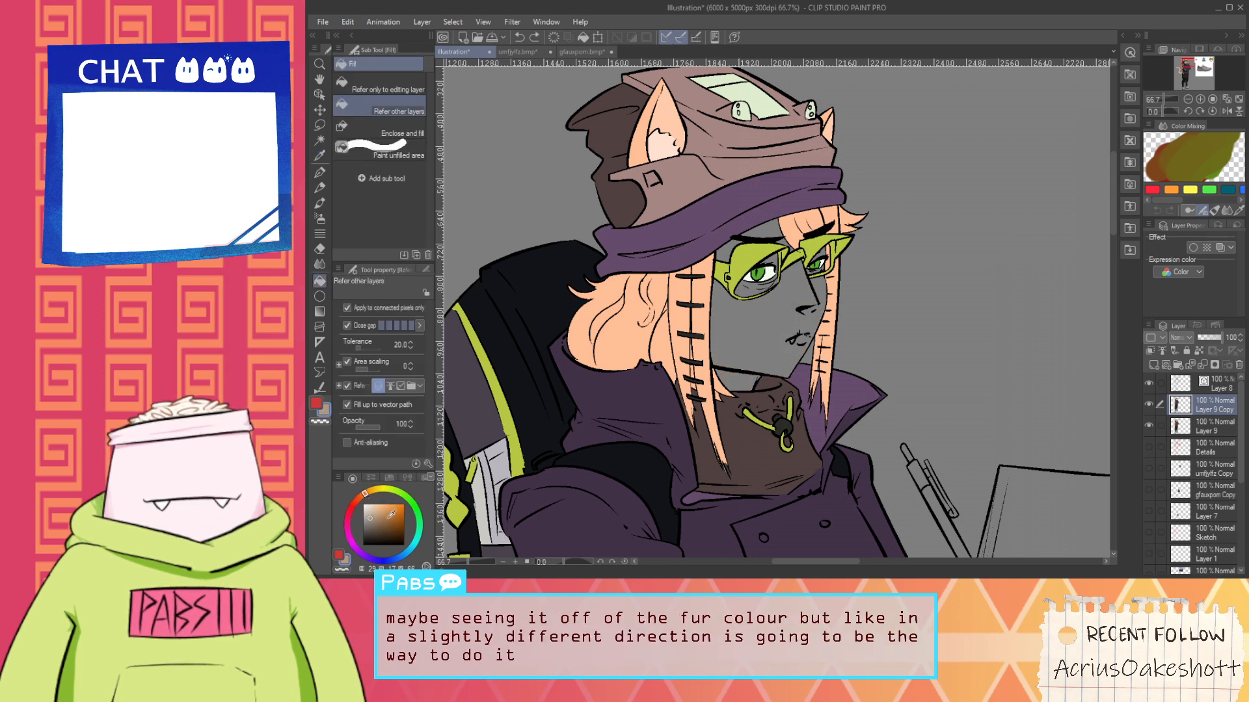
Try lighter and brighter variations of the tan skin tone on the face and neck, undoing each fill
{"action": "left_click", "coordinate": [755, 345]}
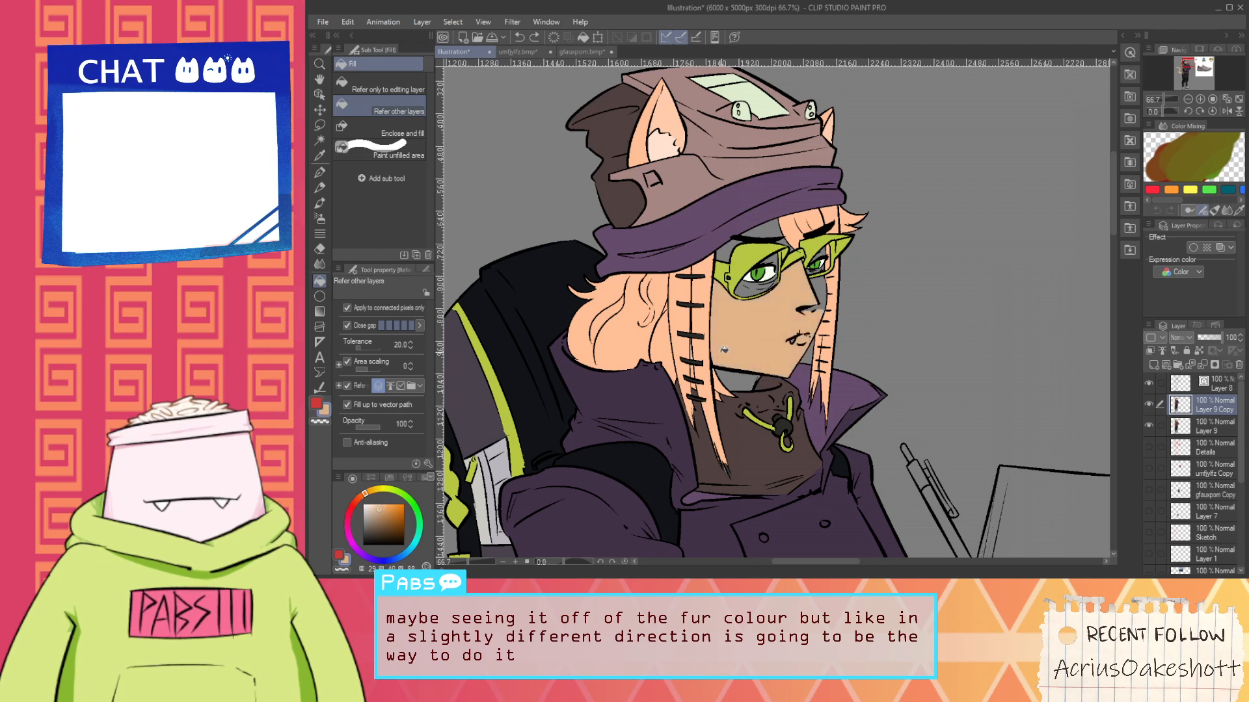
{"action": "left_click", "coordinate": [742, 379]}
{"action": "key", "text": "ctrl+z"}
{"action": "key", "text": "ctrl+z"}
{"action": "left_click", "coordinate": [391, 502]}
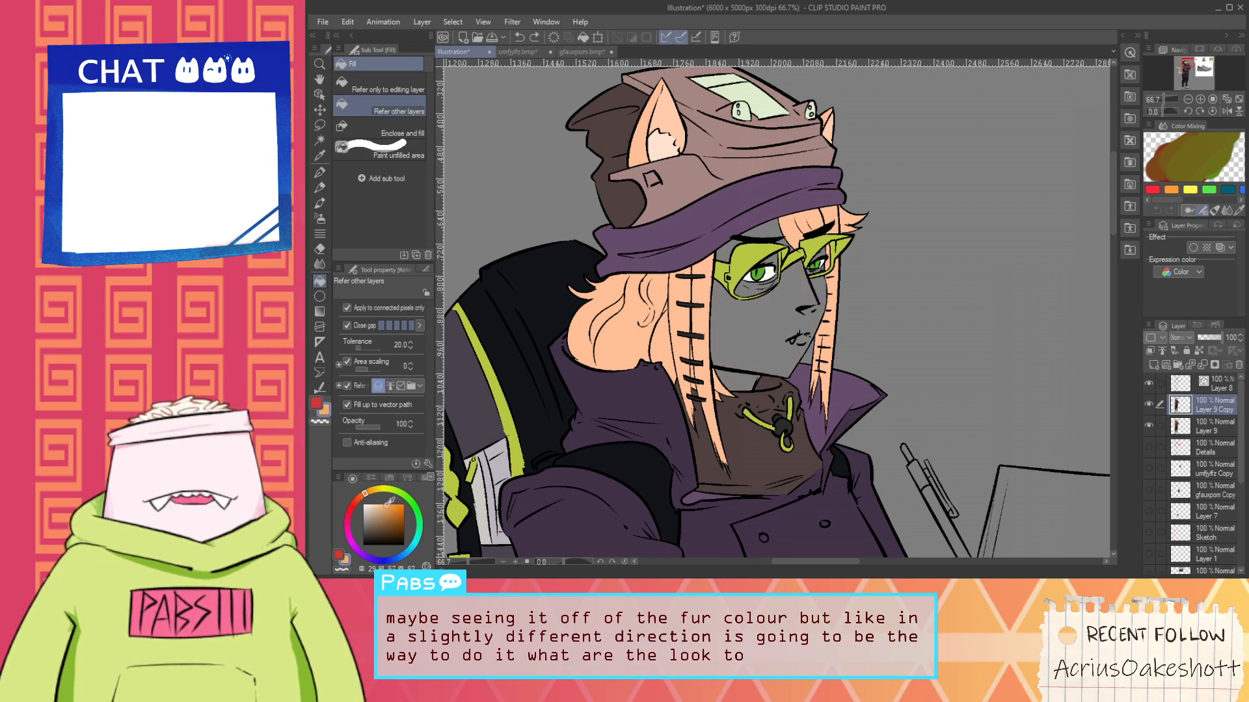
{"action": "left_click", "coordinate": [729, 356]}
{"action": "key", "text": "ctrl+z"}
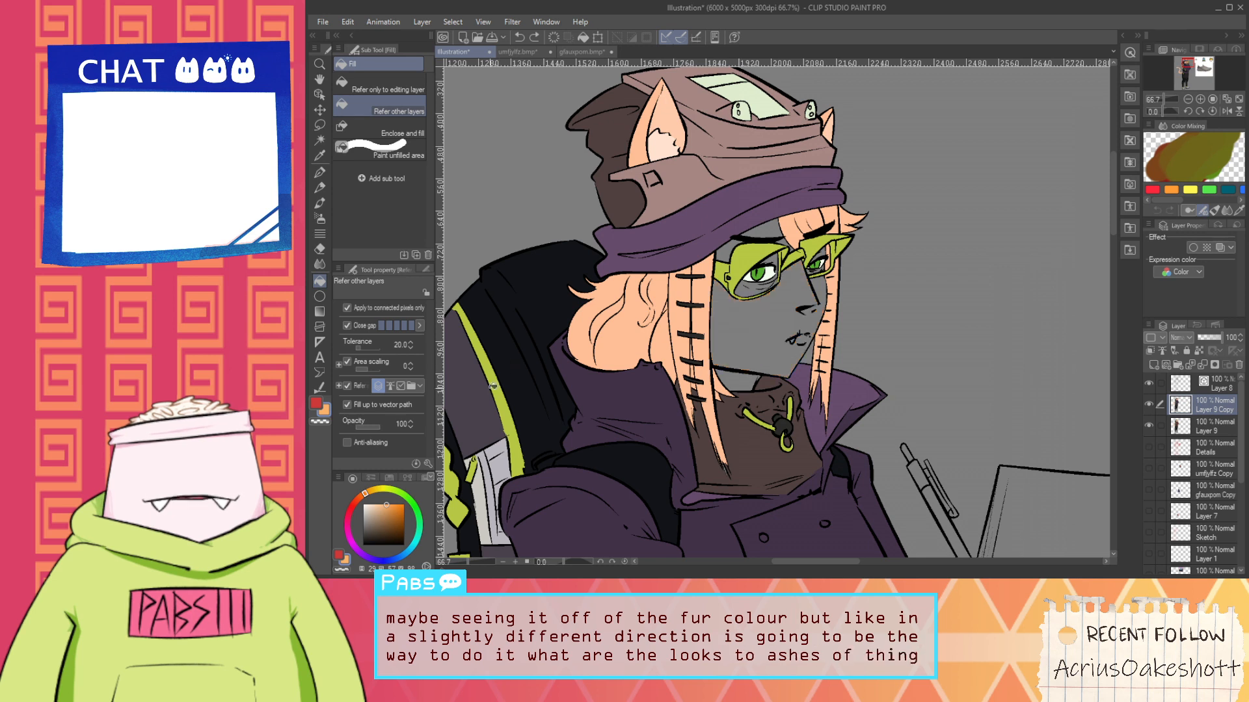
Shift the fill hue towards red and fill the face, the near glasses lens area and the forehead with a muted peach skin tone
{"action": "left_click", "coordinate": [359, 497]}
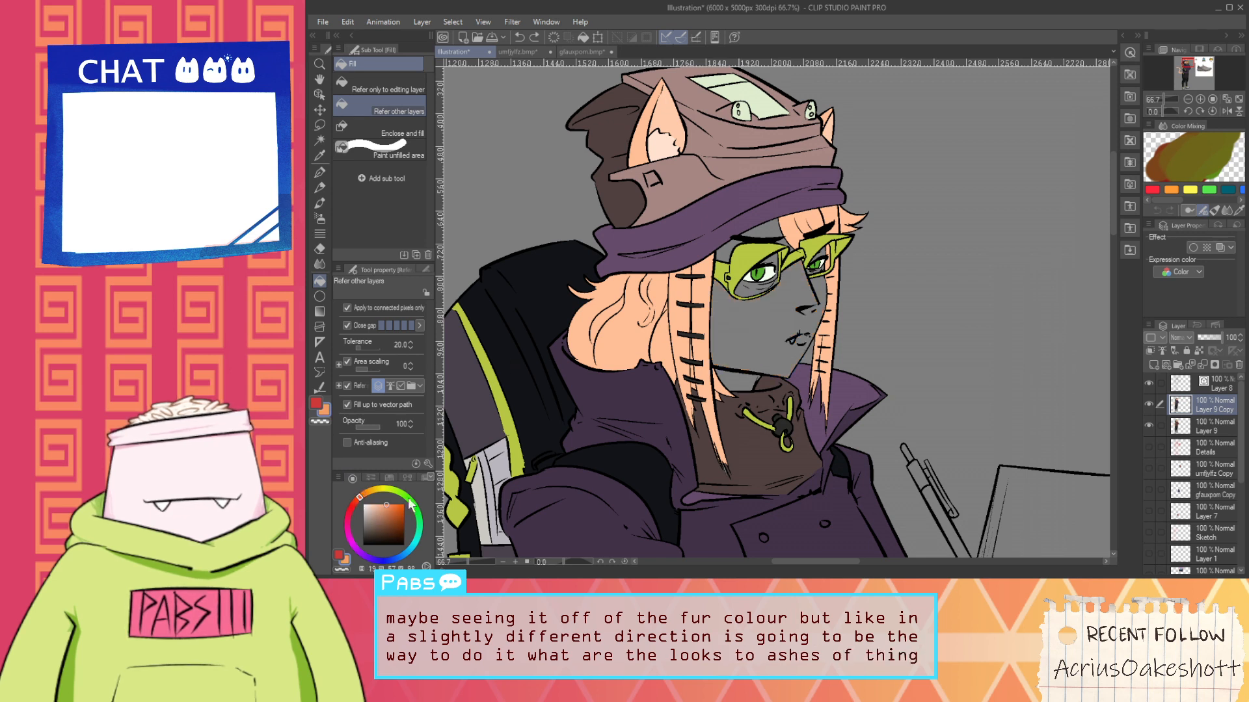
{"action": "left_click", "coordinate": [762, 372]}
{"action": "key", "text": "ctrl+z"}
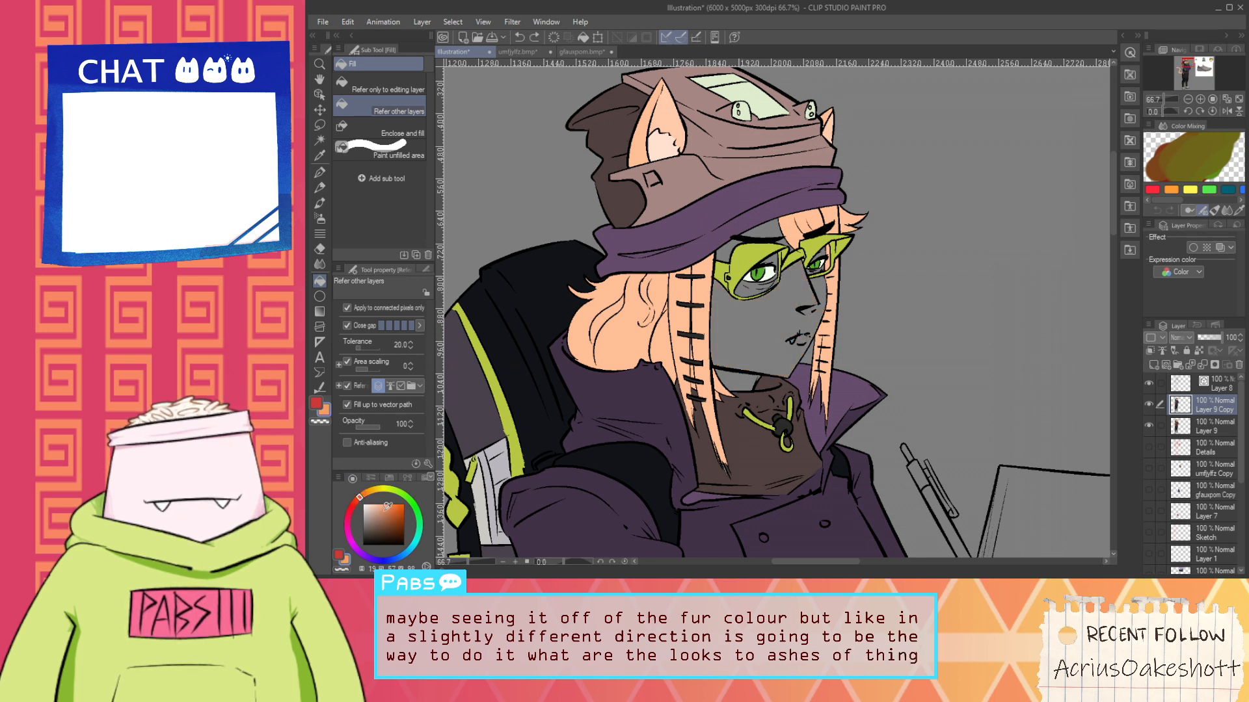
{"action": "left_click", "coordinate": [816, 299]}
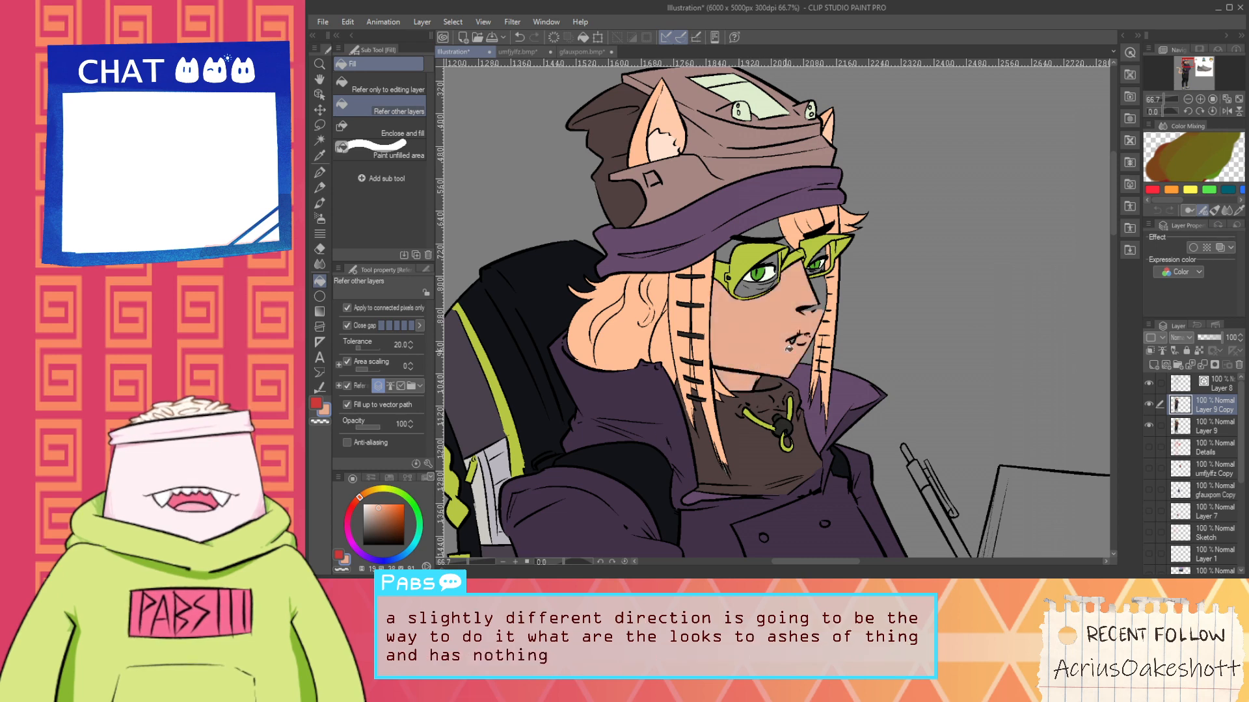
{"action": "scroll", "coordinate": [817, 299], "scroll_direction": "up", "scroll_amount": 3}
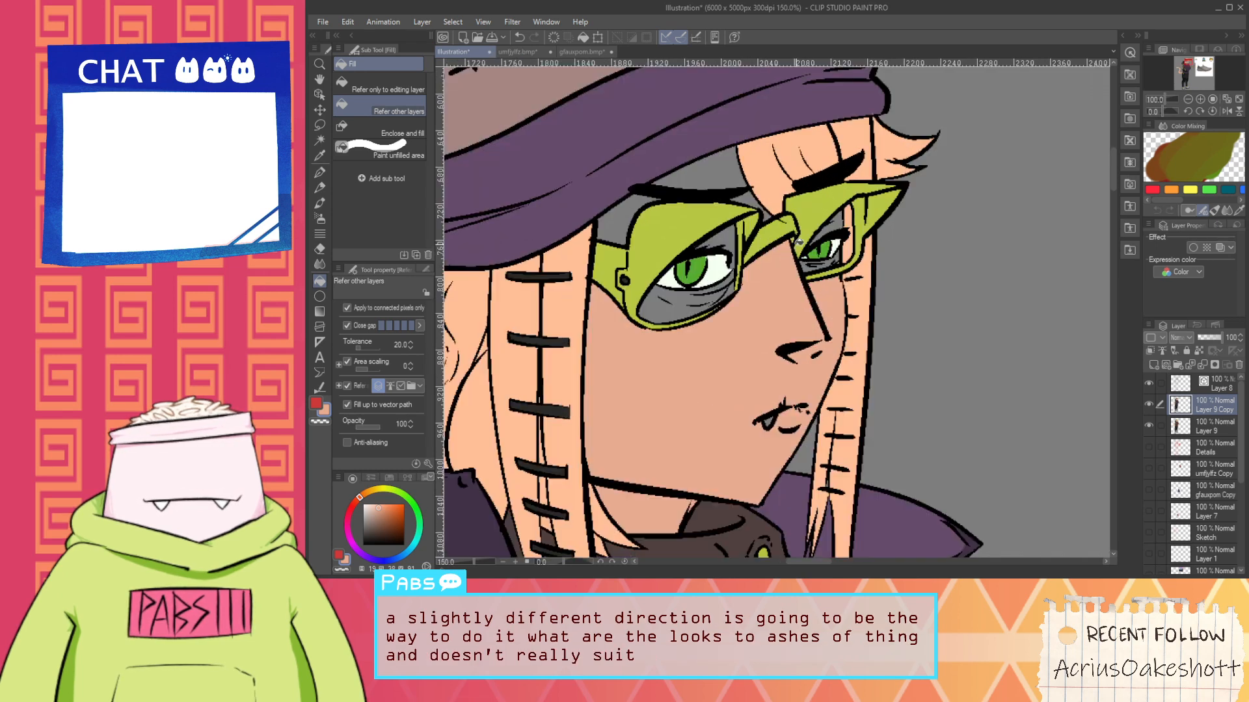
{"action": "left_click", "coordinate": [667, 315]}
{"action": "left_click", "coordinate": [712, 238]}
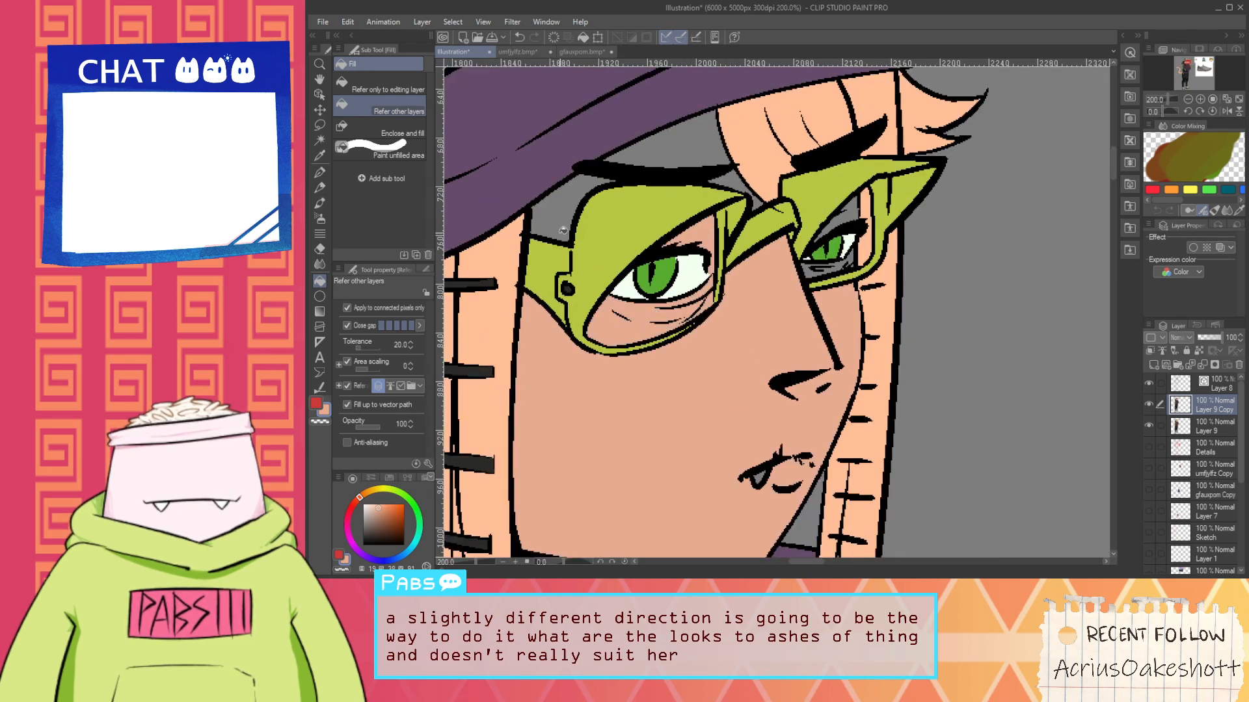
{"action": "left_click", "coordinate": [660, 167]}
Fill the remaining skin around the far eye behind the glasses with the same muted peach
{"action": "scroll", "coordinate": [601, 179], "scroll_direction": "down", "scroll_amount": 3}
{"action": "scroll", "coordinate": [651, 181], "scroll_direction": "up", "scroll_amount": 3}
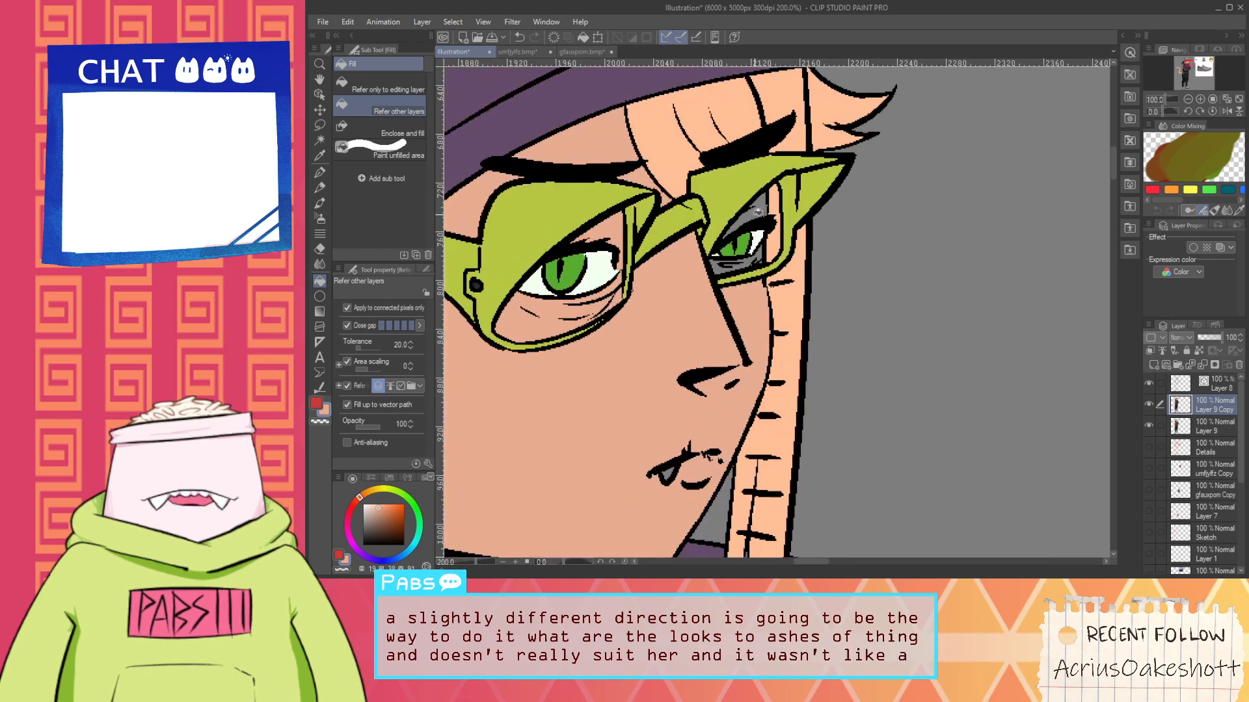
{"action": "left_click", "coordinate": [748, 215]}
{"action": "left_click", "coordinate": [739, 264]}
{"action": "scroll", "coordinate": [740, 263], "scroll_direction": "down", "scroll_amount": 3}
{"action": "scroll", "coordinate": [738, 262], "scroll_direction": "up", "scroll_amount": 5}
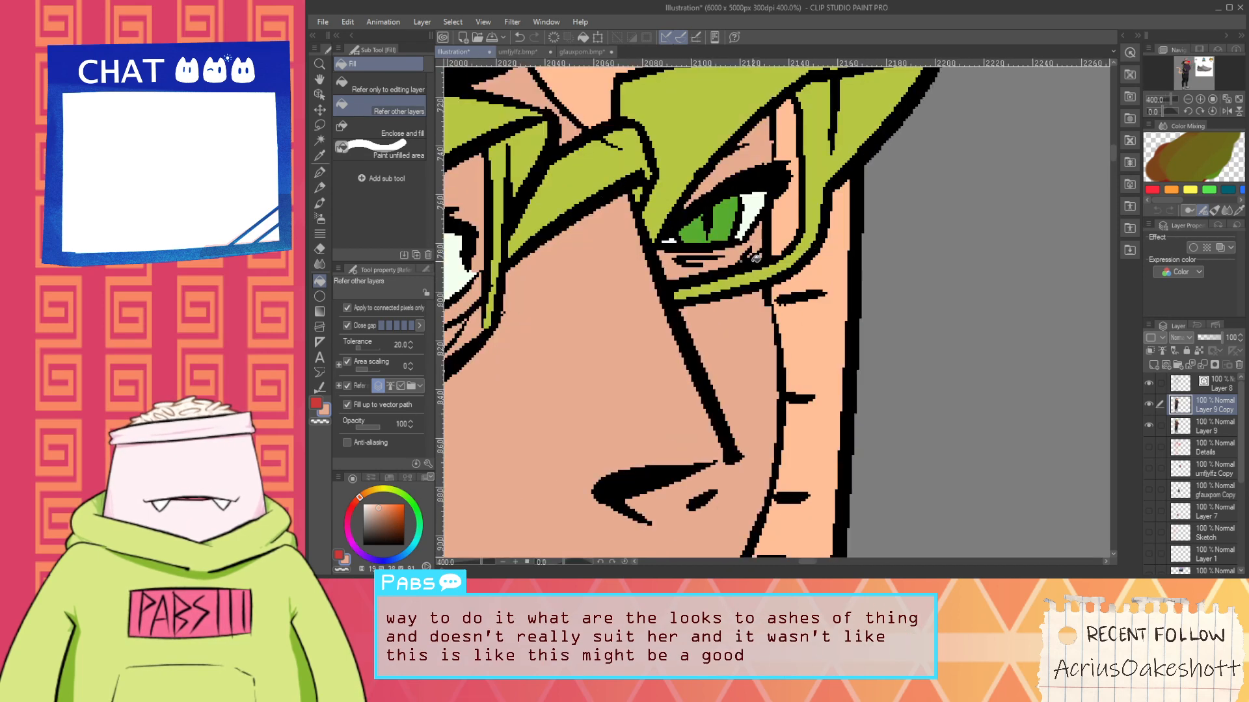
{"action": "key", "text": "p"}
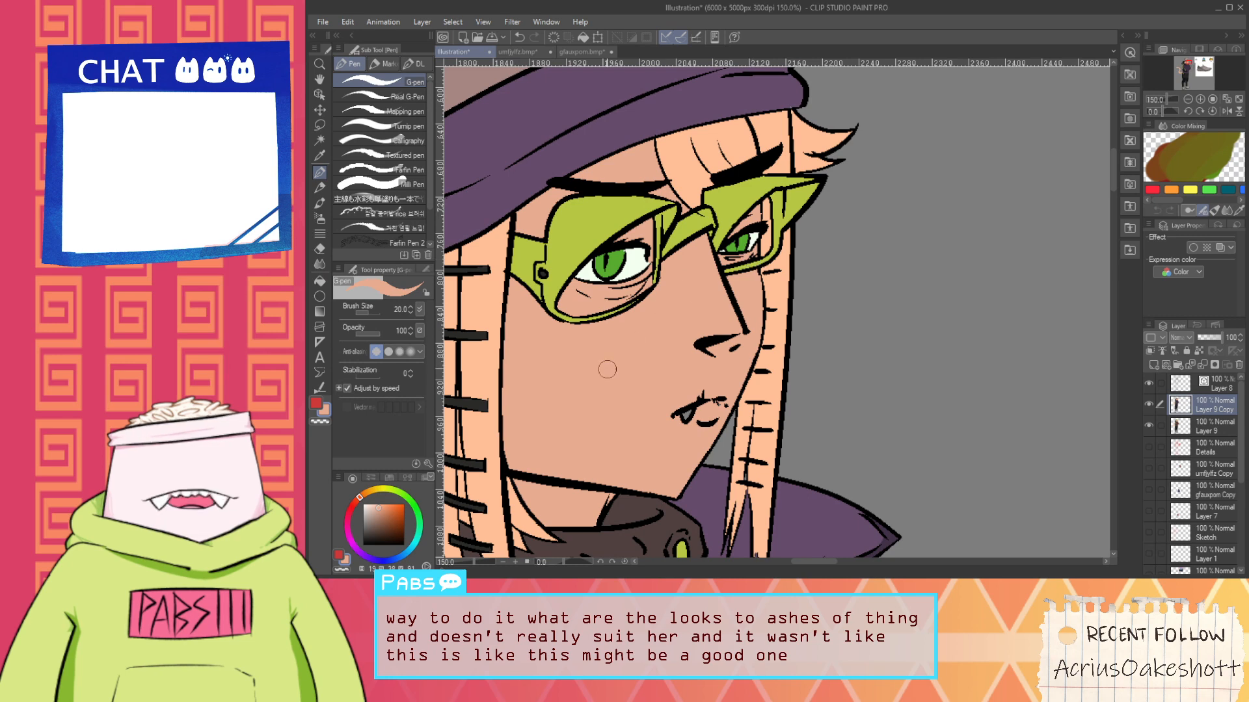
Try a slightly pinker skin tone on the face and undo the fill
{"action": "scroll", "coordinate": [602, 384], "scroll_direction": "down", "scroll_amount": 1}
{"action": "key", "text": "space"}
{"action": "left_click_drag", "start_coordinate": [592, 420], "coordinate": [706, 373]}
{"action": "left_click_drag", "start_coordinate": [368, 512], "coordinate": [357, 504]}
{"action": "key", "text": "g"}
{"action": "left_click", "coordinate": [666, 377]}
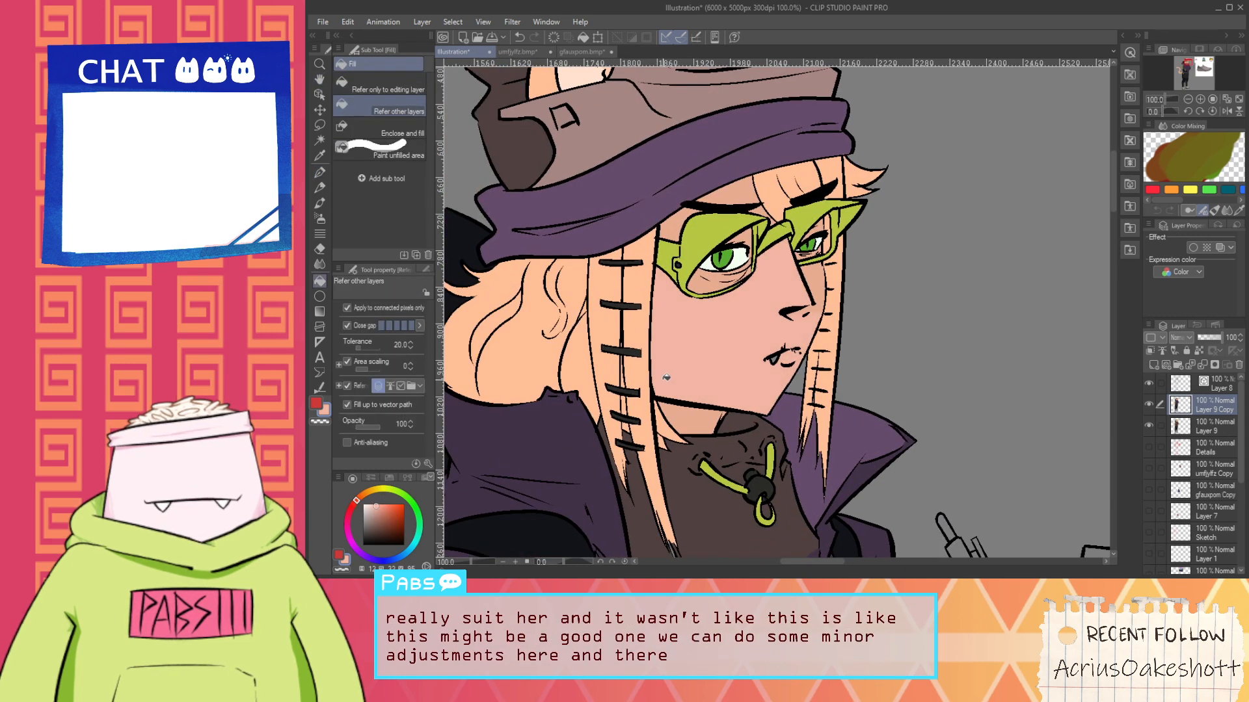
{"action": "key", "text": "ctrl+z"}
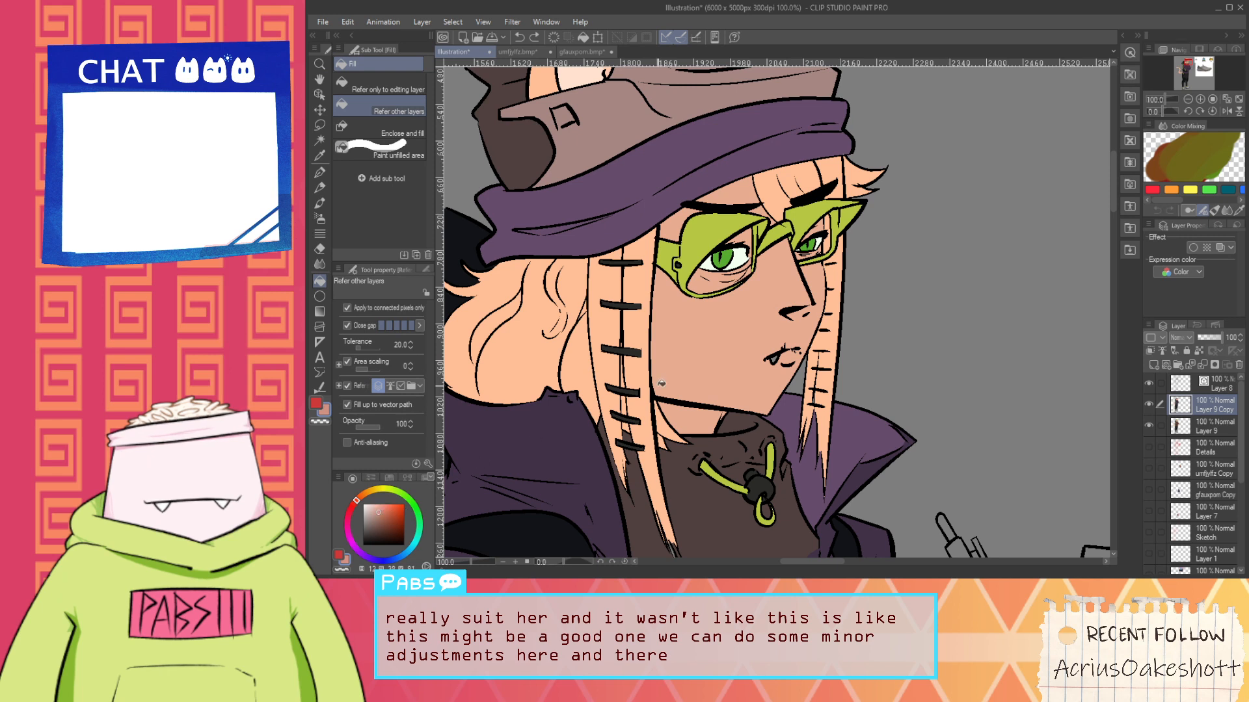
Try further pink and more saturated salmon skin tones on the face, undoing each fill
{"action": "left_click", "coordinate": [662, 383]}
{"action": "key", "text": "ctrl+z"}
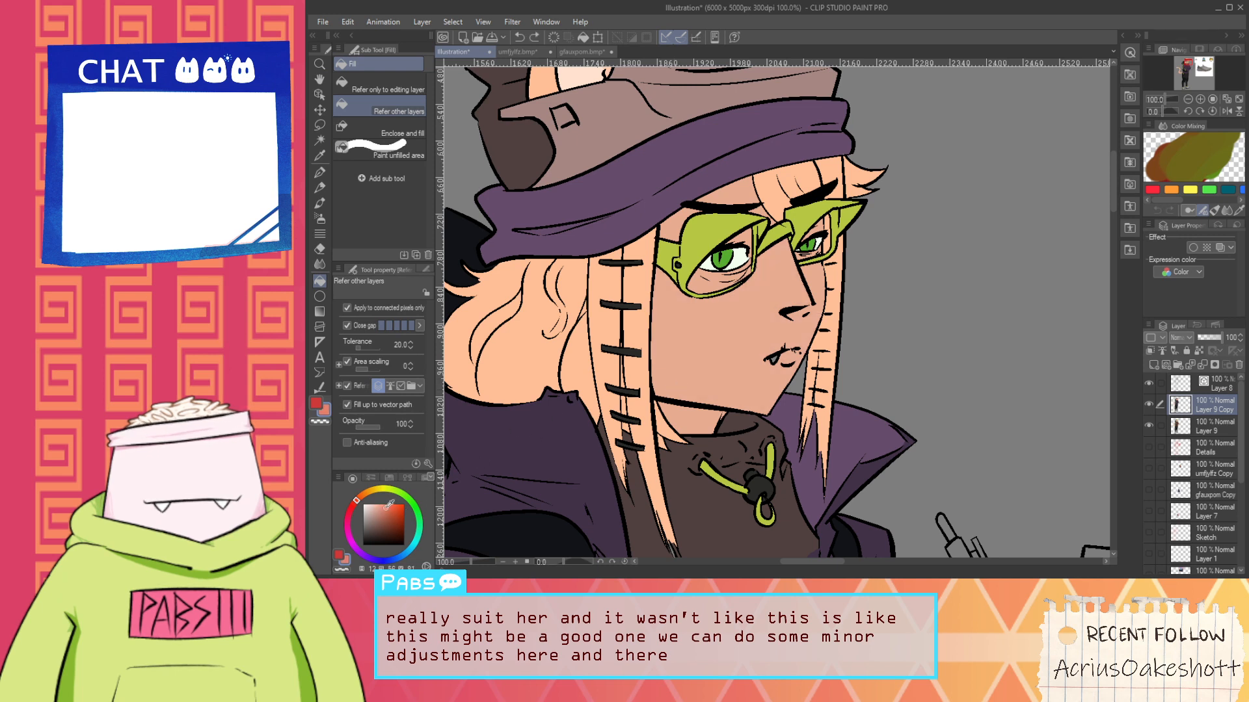
{"action": "left_click", "coordinate": [662, 388]}
{"action": "key", "text": "ctrl+z"}
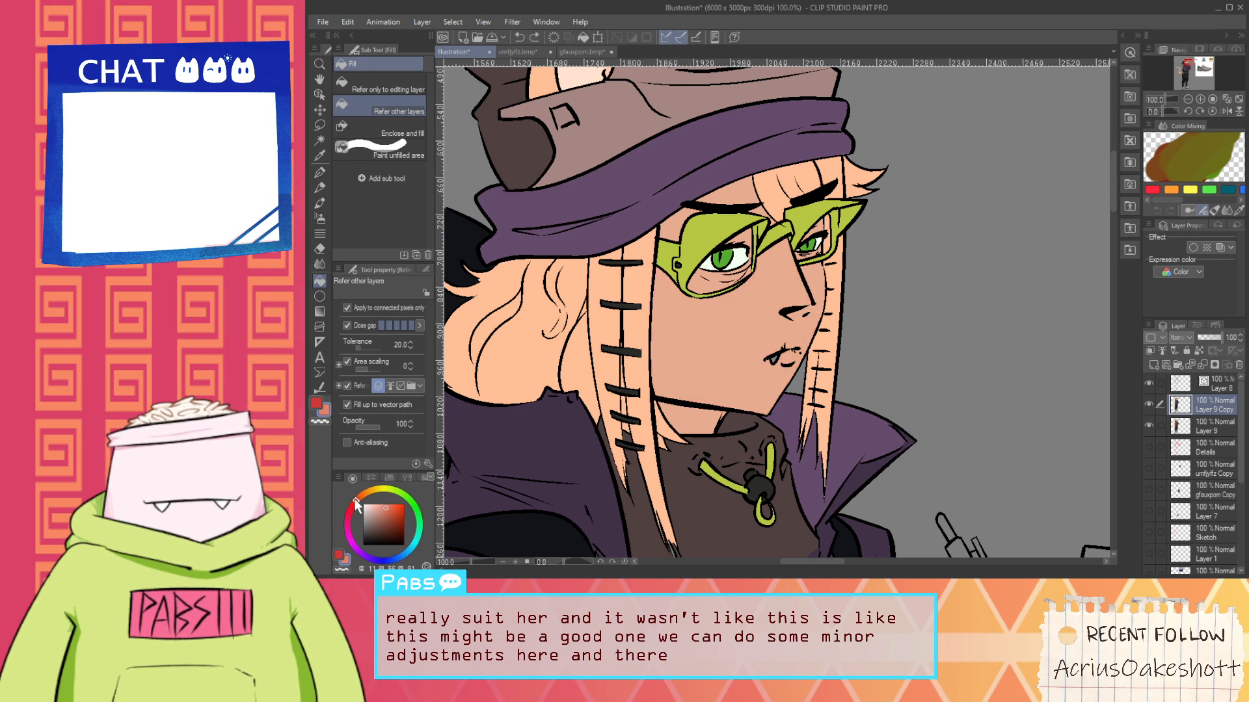
{"action": "left_click", "coordinate": [705, 375]}
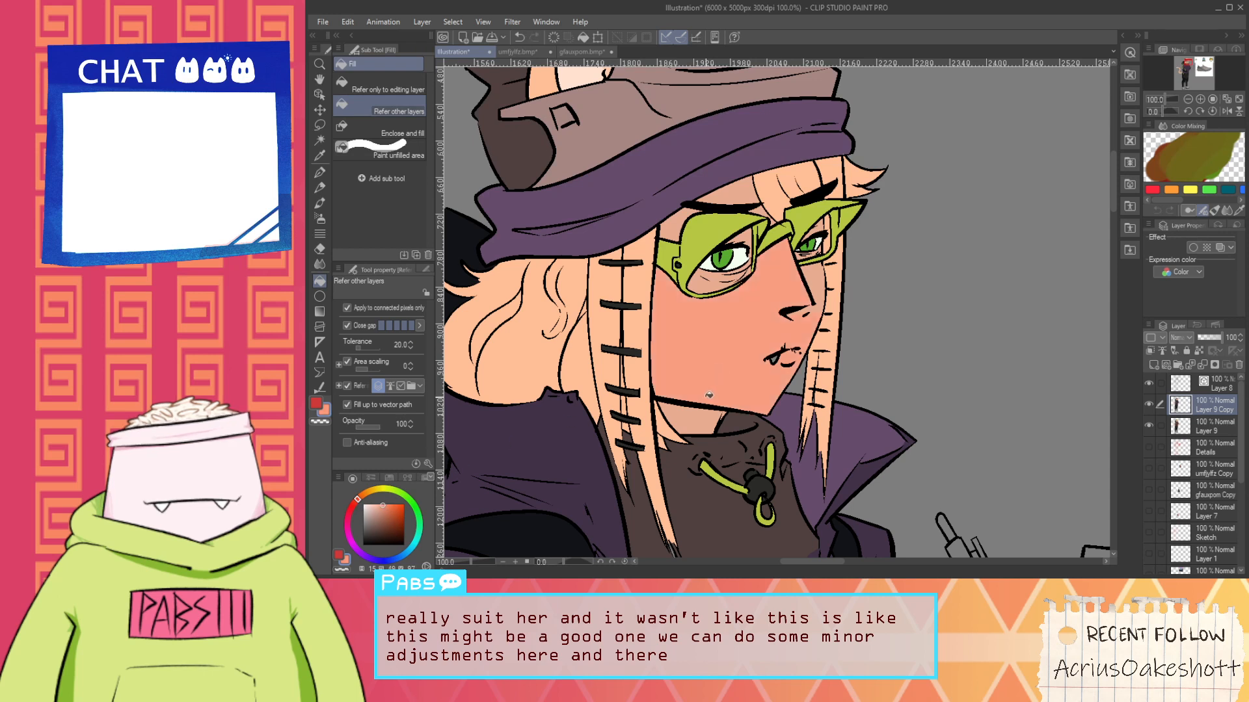
{"action": "key", "text": "ctrl+z"}
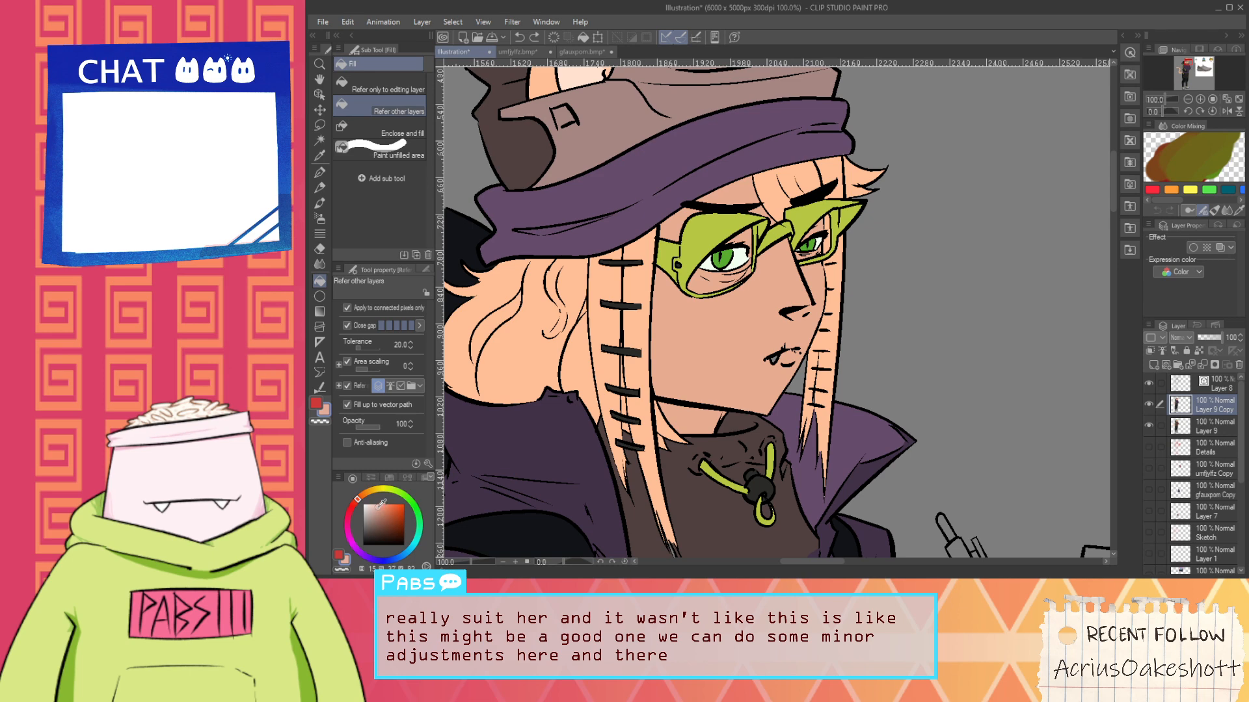
Sample the skin tone from the face and fill both hands holding the pen and sketchbook with it
{"action": "scroll", "coordinate": [680, 395], "scroll_direction": "down", "scroll_amount": 2}
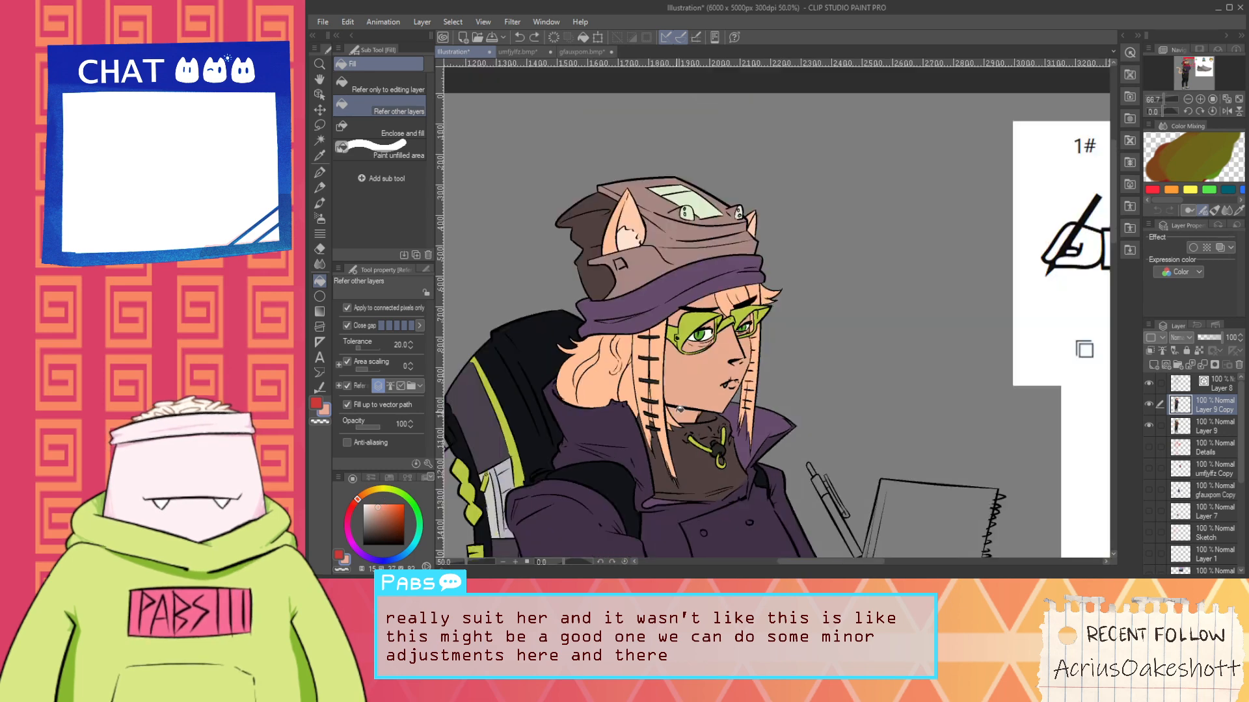
{"action": "key", "text": "i"}
{"action": "key", "text": "g"}
{"action": "scroll", "coordinate": [846, 358], "scroll_direction": "up", "scroll_amount": 4}
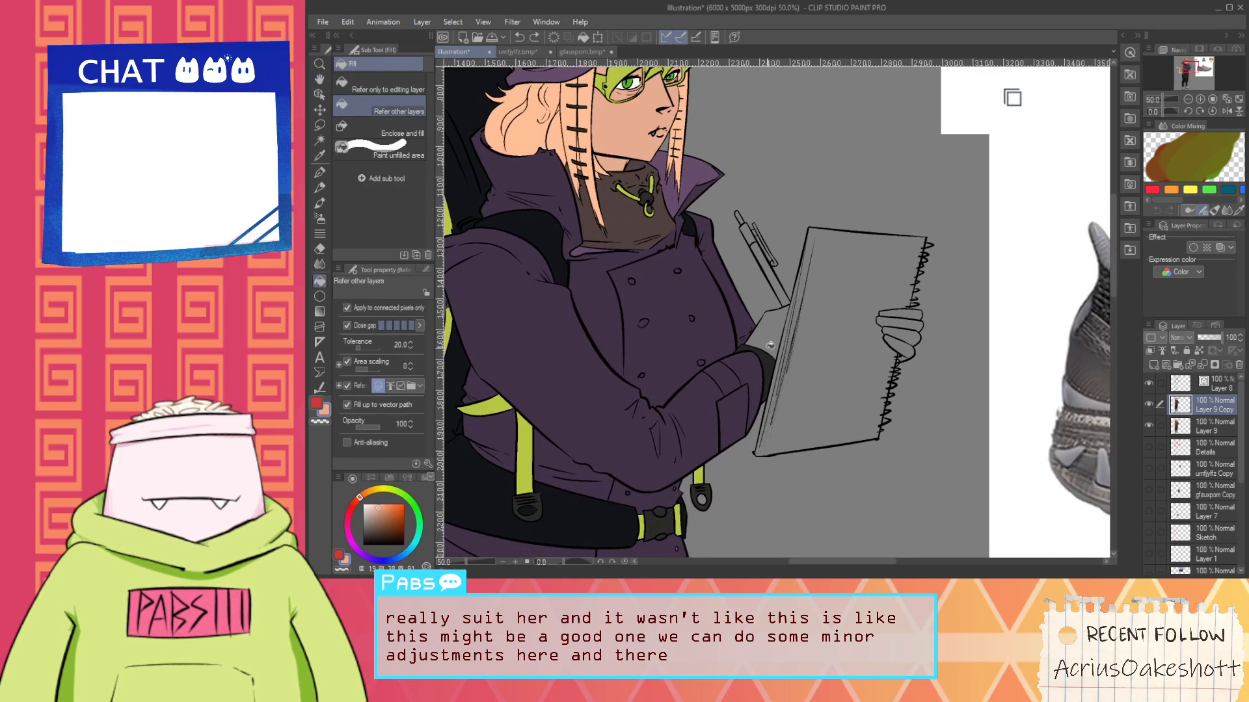
{"action": "left_click", "coordinate": [922, 327]}
{"action": "left_click", "coordinate": [914, 343]}
{"action": "left_click", "coordinate": [915, 374]}
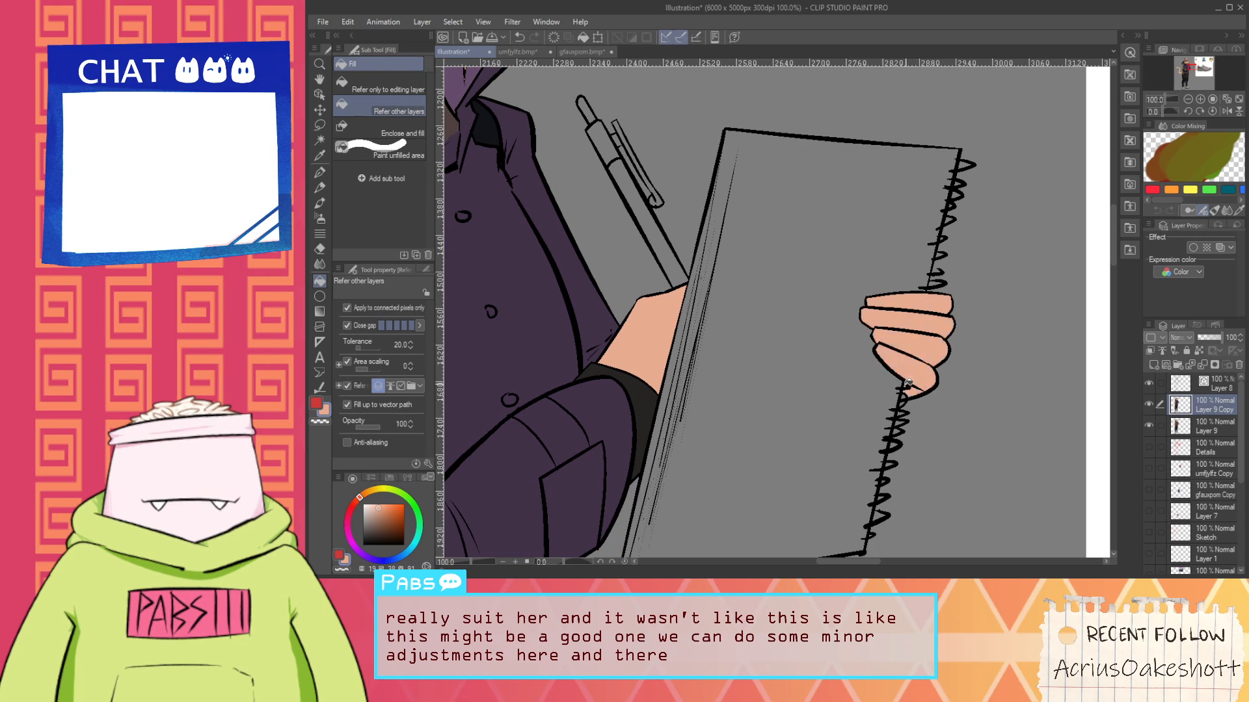
Sample the white of the eye and fill the fang at the mouth with it
{"action": "scroll", "coordinate": [904, 393], "scroll_direction": "down", "scroll_amount": 2}
{"action": "key", "text": "space"}
{"action": "left_click_drag", "start_coordinate": [665, 160], "coordinate": [673, 290]}
{"action": "scroll", "coordinate": [673, 290], "scroll_direction": "up", "scroll_amount": 4}
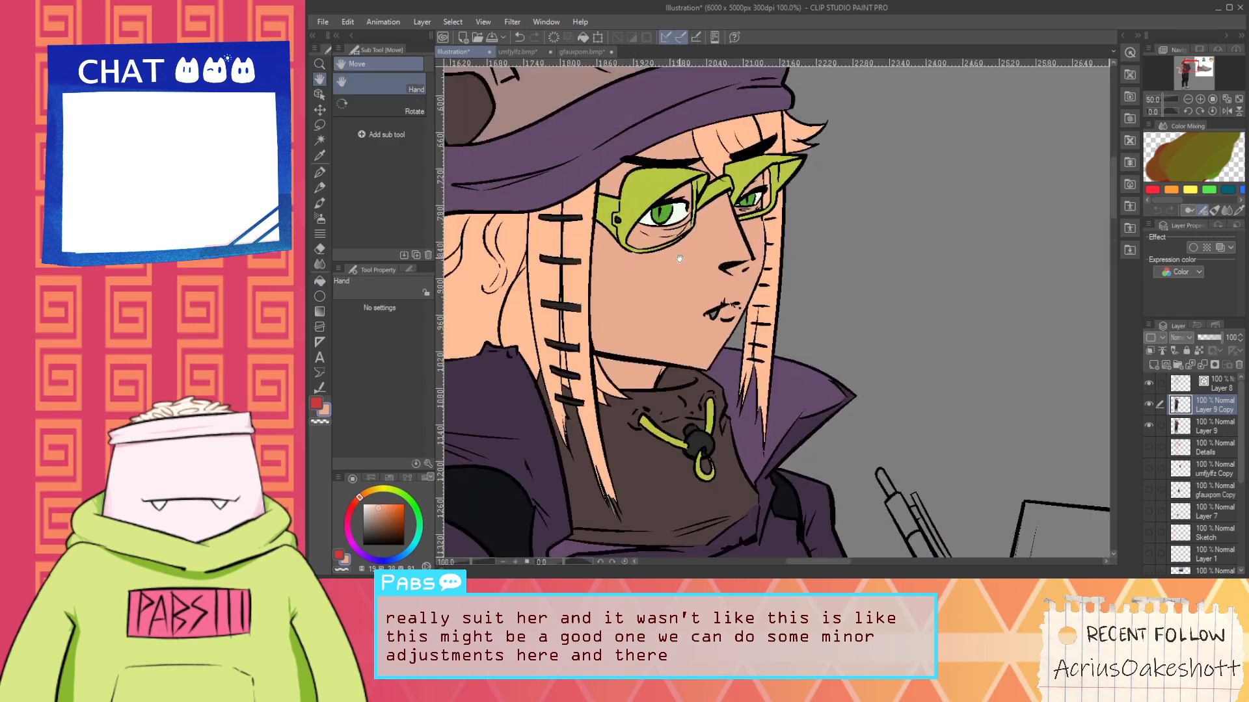
{"action": "key", "text": "i"}
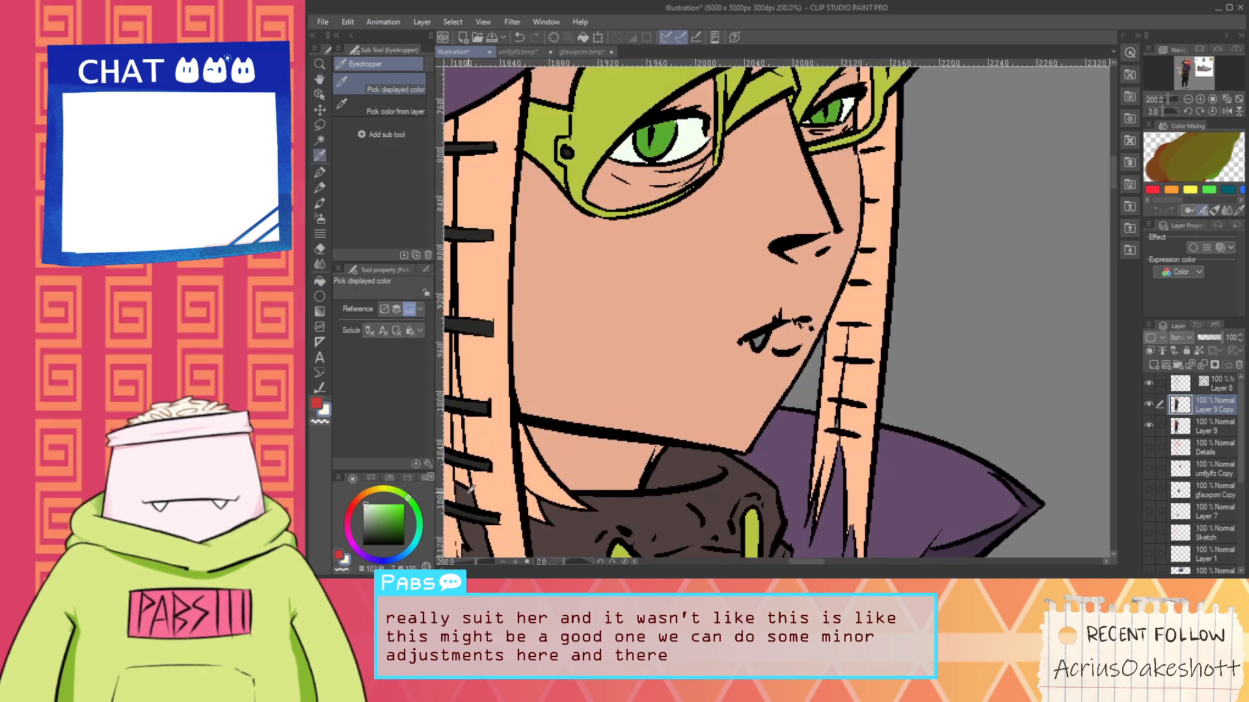
{"action": "key", "text": "g"}
{"action": "left_click", "coordinate": [758, 340]}
{"action": "scroll", "coordinate": [778, 336], "scroll_direction": "down", "scroll_amount": 5}
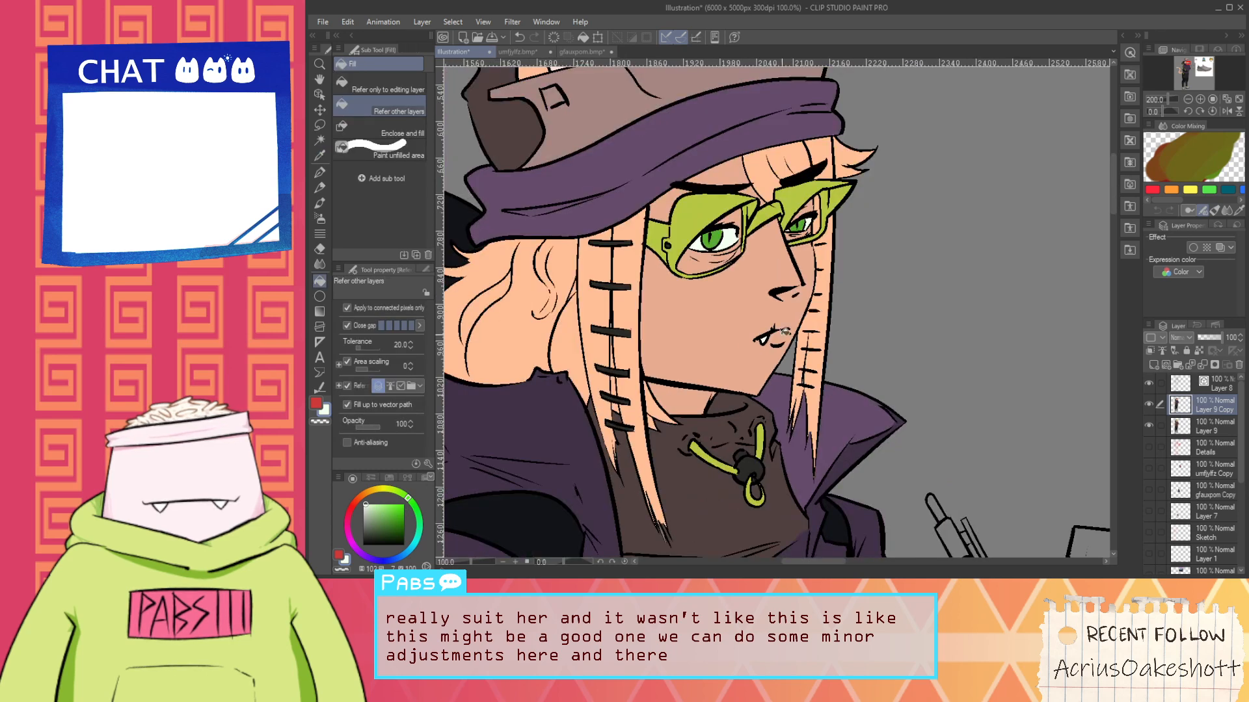
Try selecting the skin by its colour with Select Color Gamut and cancel the selection
{"action": "scroll", "coordinate": [655, 175], "scroll_direction": "down", "scroll_amount": 3}
{"action": "key", "text": "space"}
{"action": "left_click_drag", "start_coordinate": [668, 190], "coordinate": [602, 216]}
{"action": "scroll", "coordinate": [597, 214], "scroll_direction": "up", "scroll_amount": 4}
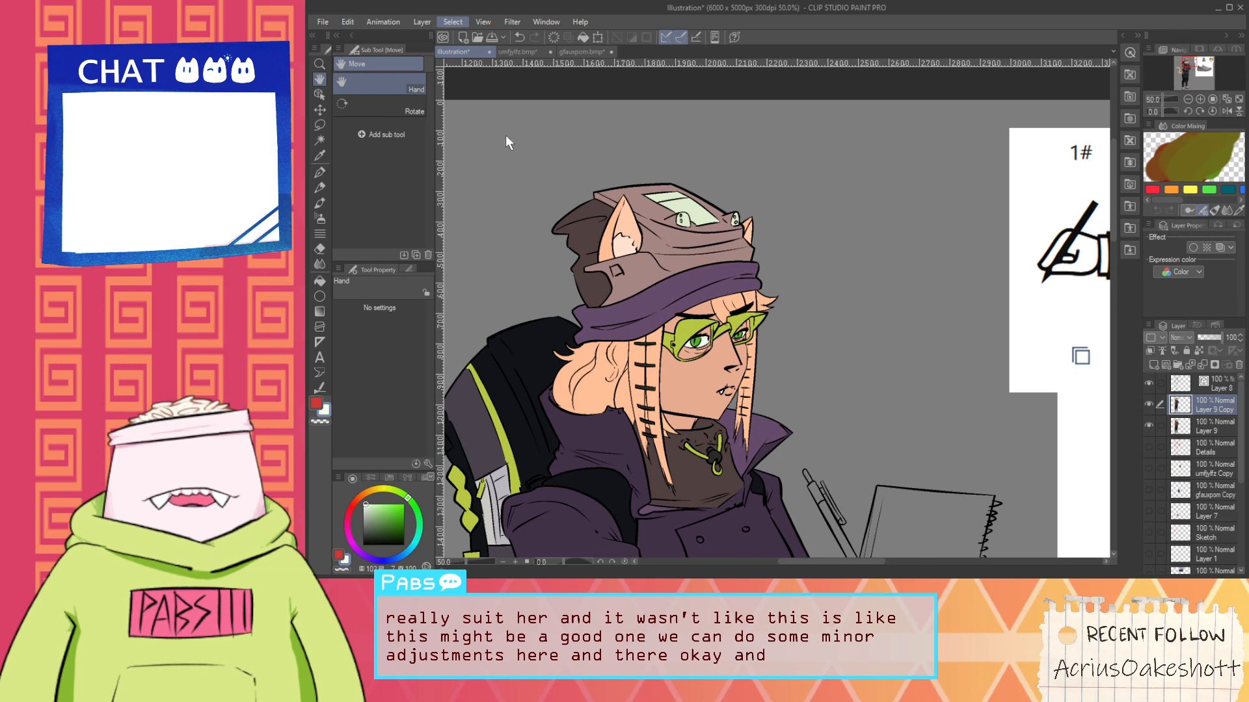
{"action": "left_click", "coordinate": [505, 136]}
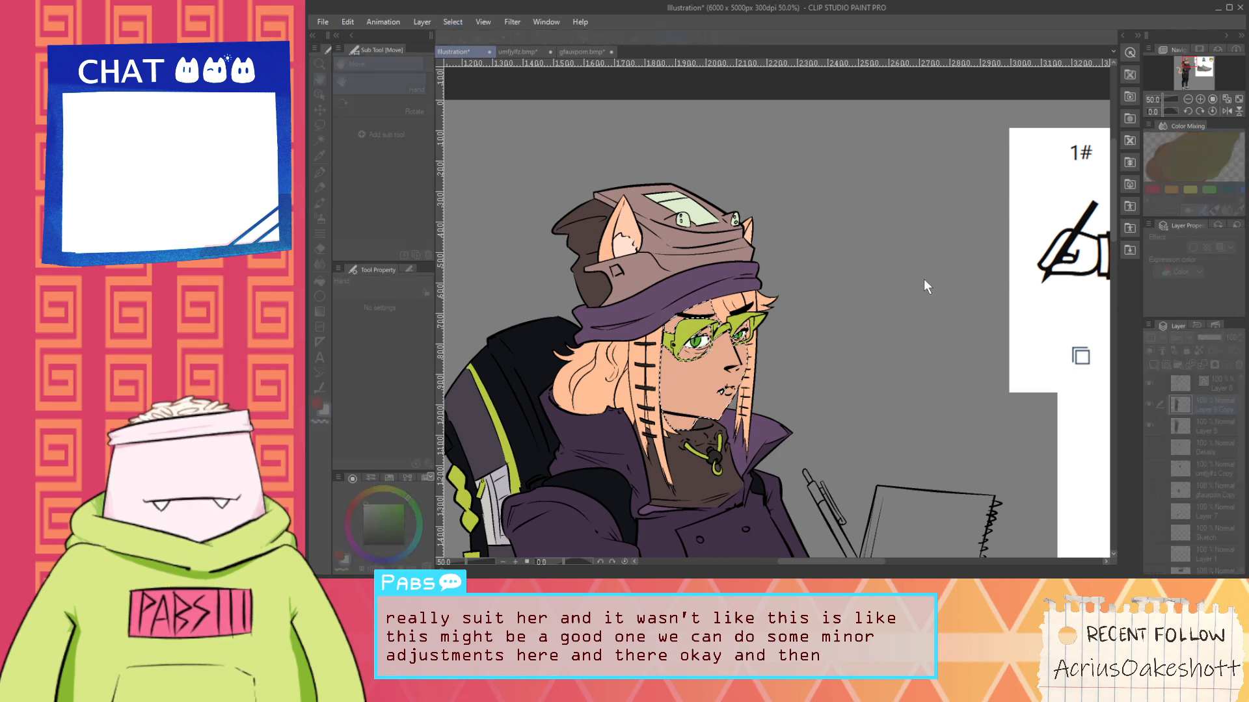
{"action": "left_click", "coordinate": [946, 263]}
{"action": "scroll", "coordinate": [945, 263], "scroll_direction": "down", "scroll_amount": 1}
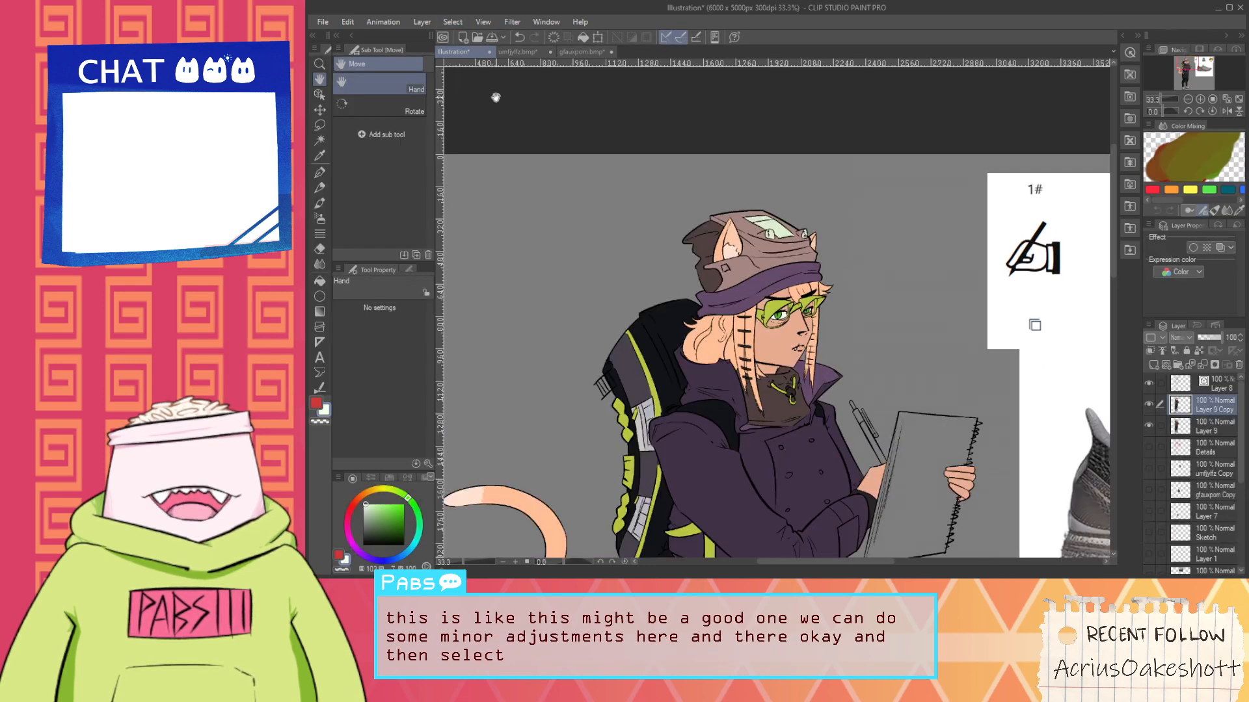
Select all the skin by its colour with Select Color Gamut, sampling the tone from the face
{"action": "left_click", "coordinate": [456, 22]}
{"action": "left_click", "coordinate": [530, 161]}
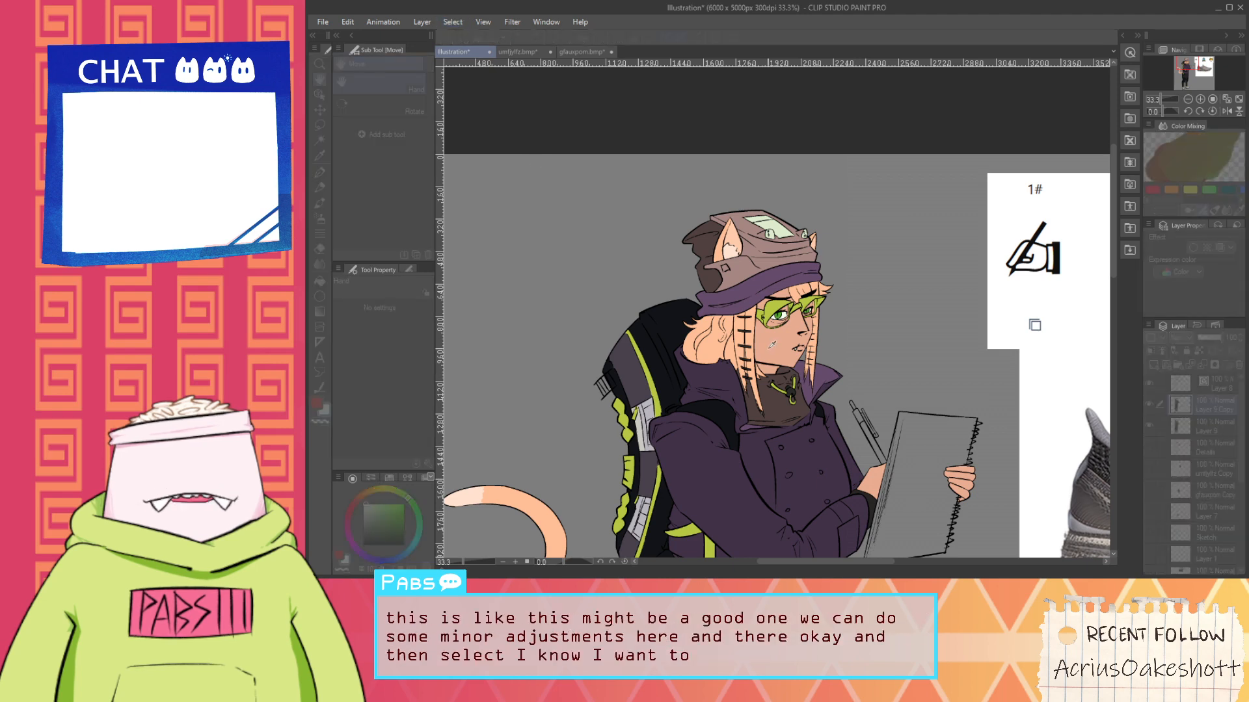
{"action": "left_click", "coordinate": [772, 345]}
{"action": "left_click", "coordinate": [950, 240]}
{"action": "scroll", "coordinate": [857, 270], "scroll_direction": "down", "scroll_amount": 1}
{"action": "left_click_drag", "start_coordinate": [776, 397], "coordinate": [646, 293]}
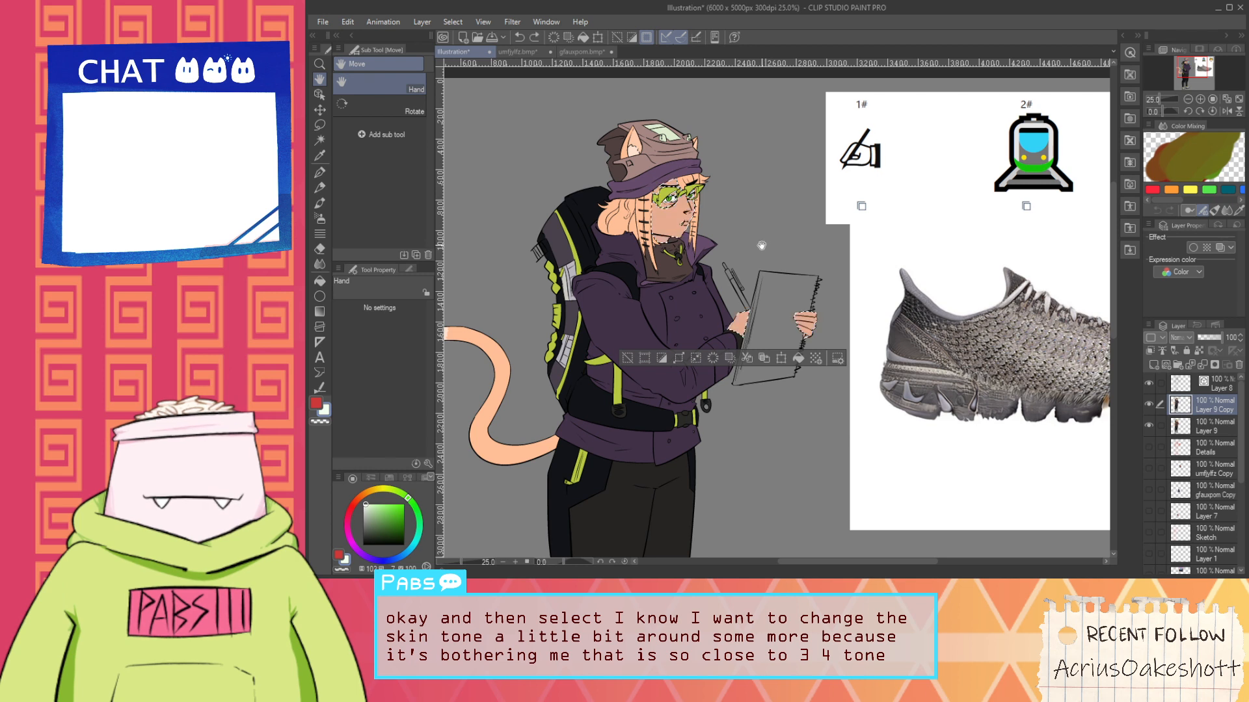
Adjust the hue, saturation and luminosity of the selected face and hands to a deep reddish brown, and clear the selection
{"action": "key", "text": "ctrl+u"}
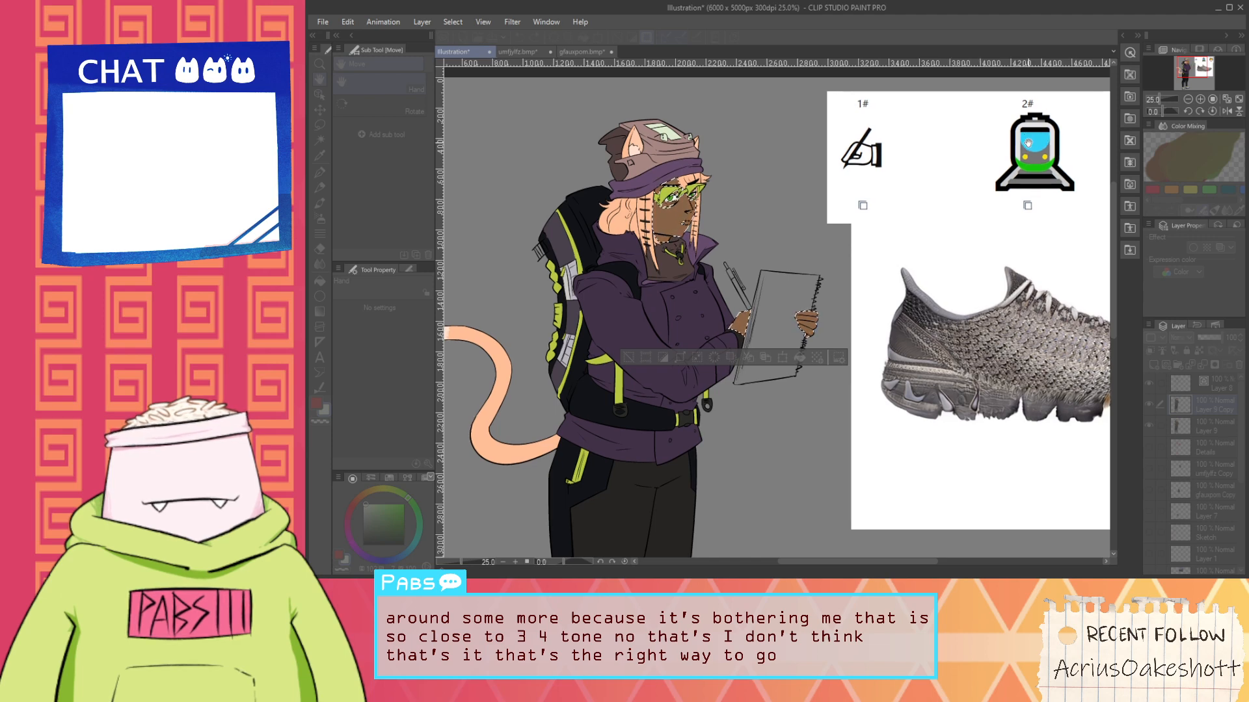
{"action": "left_click_drag", "start_coordinate": [779, 221], "coordinate": [855, 229]}
{"action": "scroll", "coordinate": [813, 231], "scroll_direction": "up", "scroll_amount": 1}
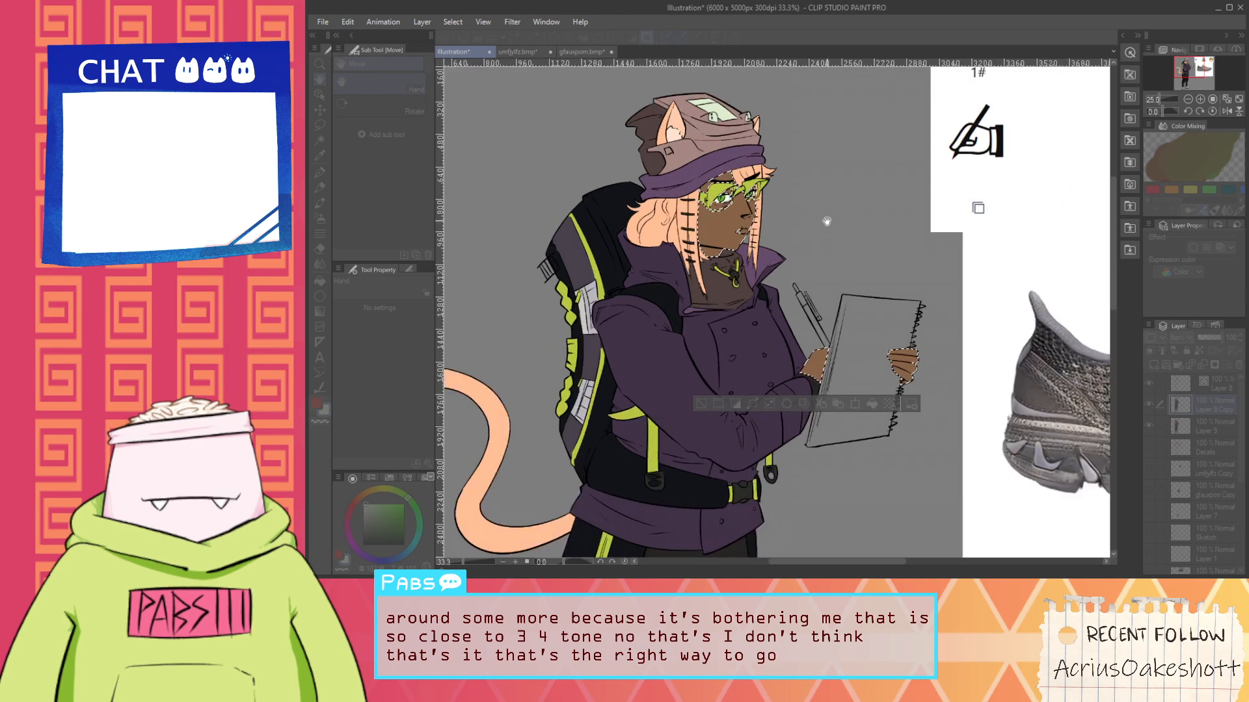
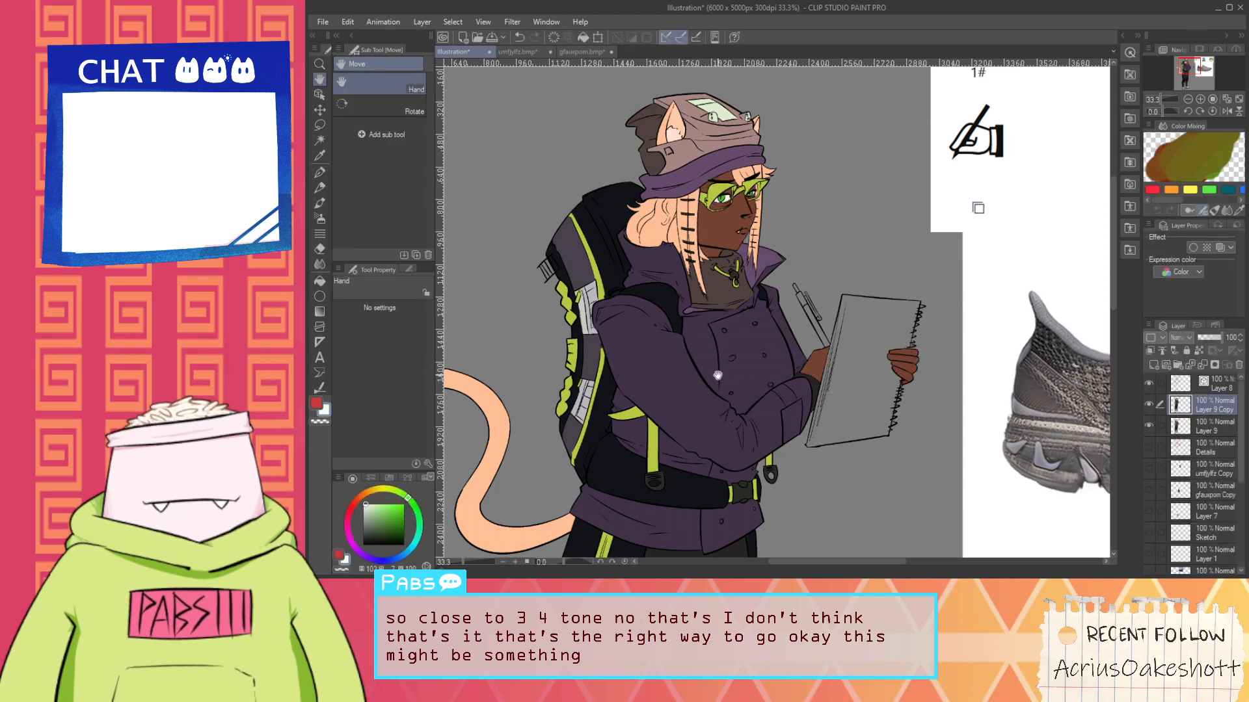
{"action": "scroll", "coordinate": [721, 377], "scroll_direction": "down", "scroll_amount": 3}
{"action": "scroll", "coordinate": [721, 377], "scroll_direction": "up", "scroll_amount": 5}
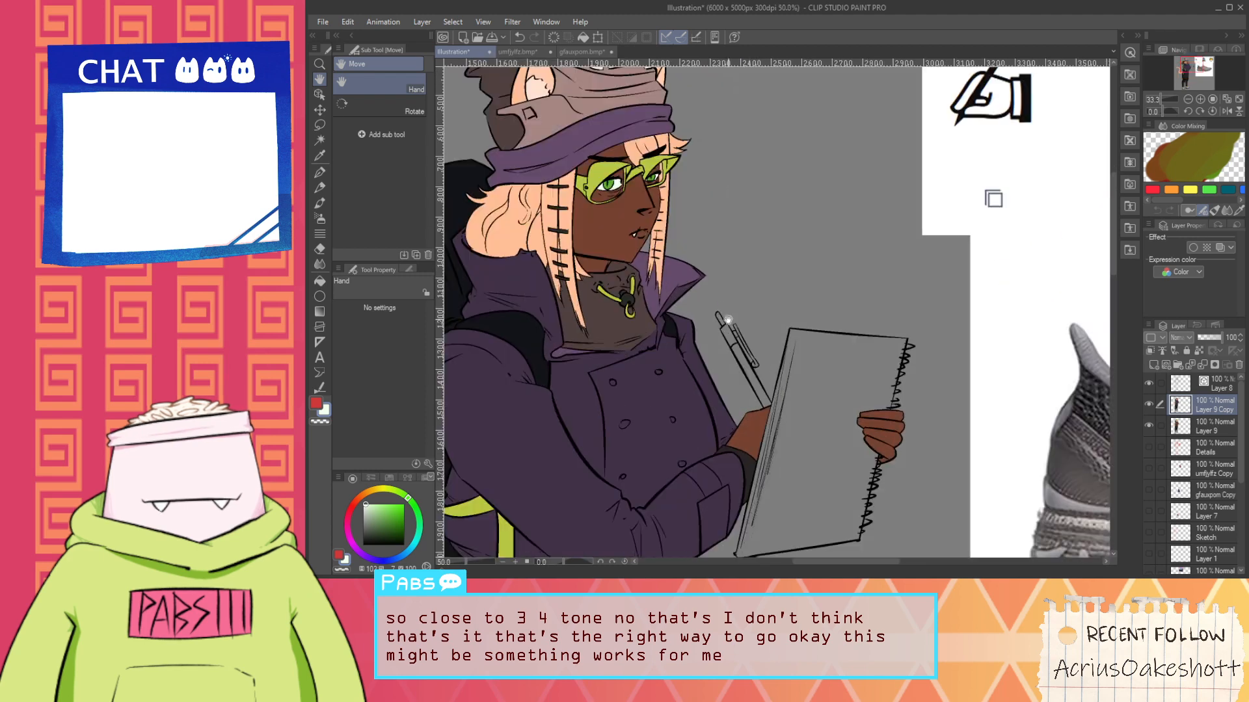
Add a layer above Layer 9 Copy and fill the eye whites and skin inside both glasses lenses with pale green
{"action": "scroll", "coordinate": [633, 303], "scroll_direction": "down", "scroll_amount": 2}
{"action": "scroll", "coordinate": [674, 305], "scroll_direction": "up", "scroll_amount": 5}
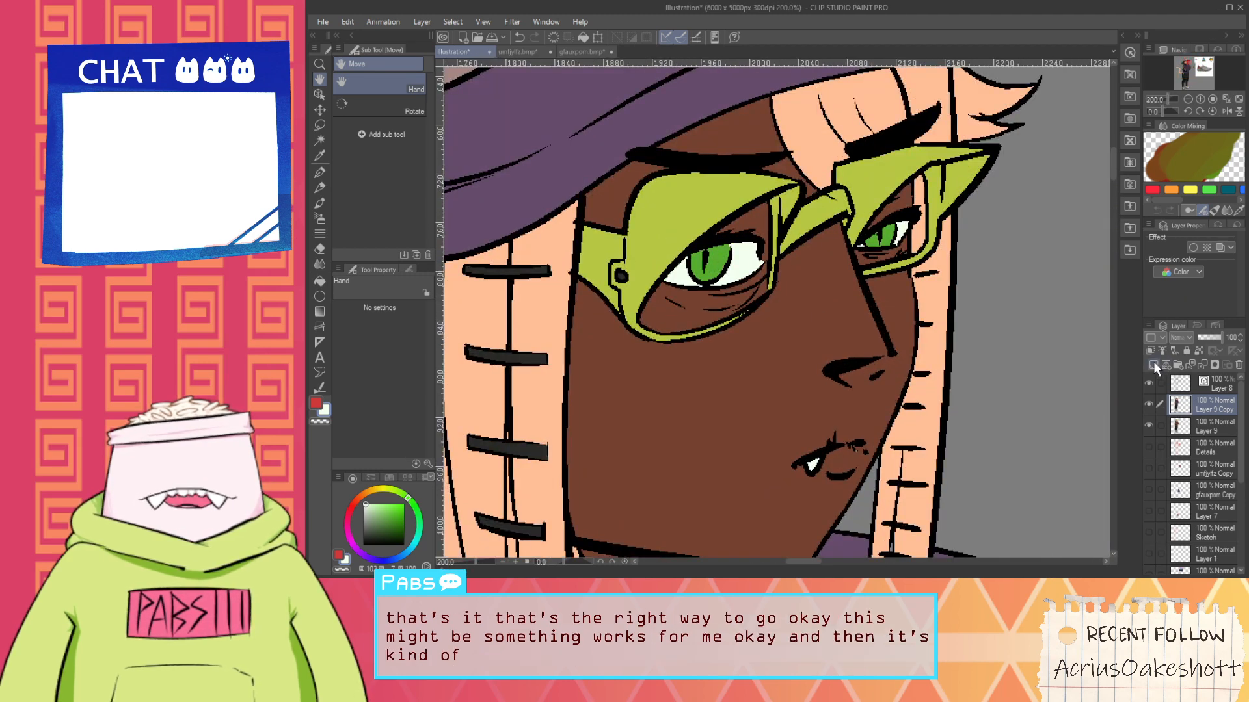
{"action": "left_click", "coordinate": [1154, 365]}
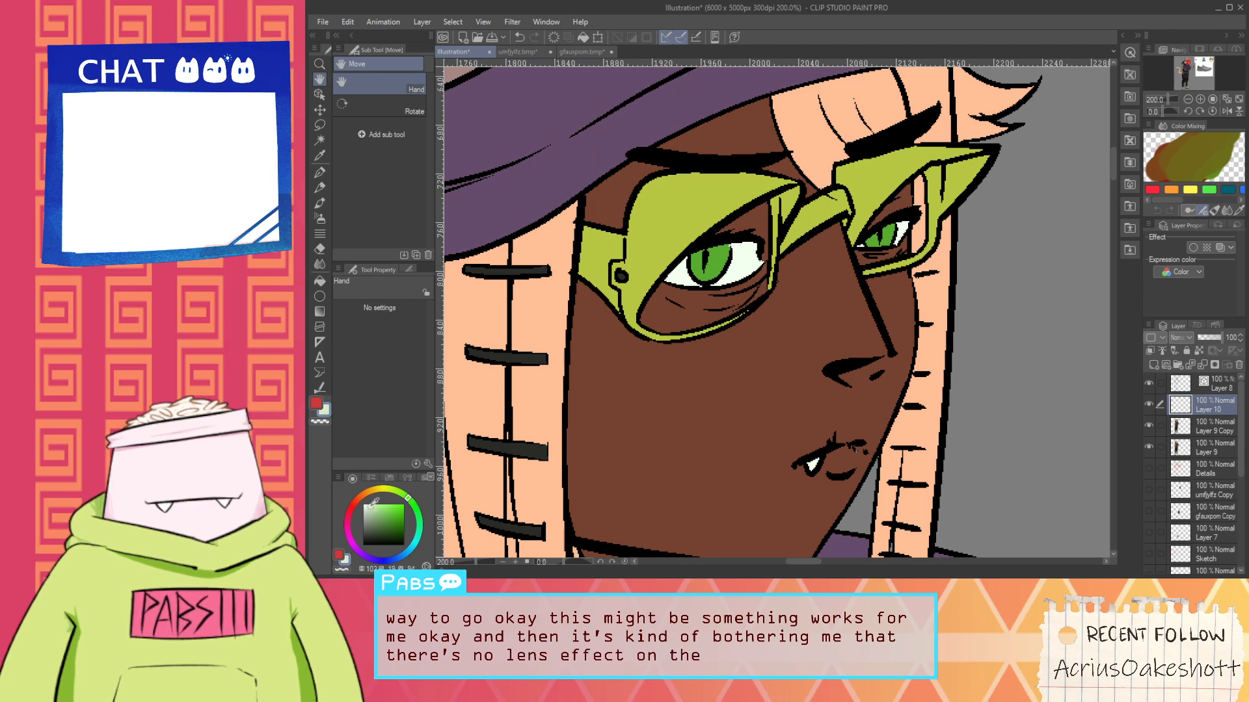
{"action": "key", "text": "g"}
{"action": "scroll", "coordinate": [745, 260], "scroll_direction": "up", "scroll_amount": 2}
{"action": "left_click", "coordinate": [760, 184]}
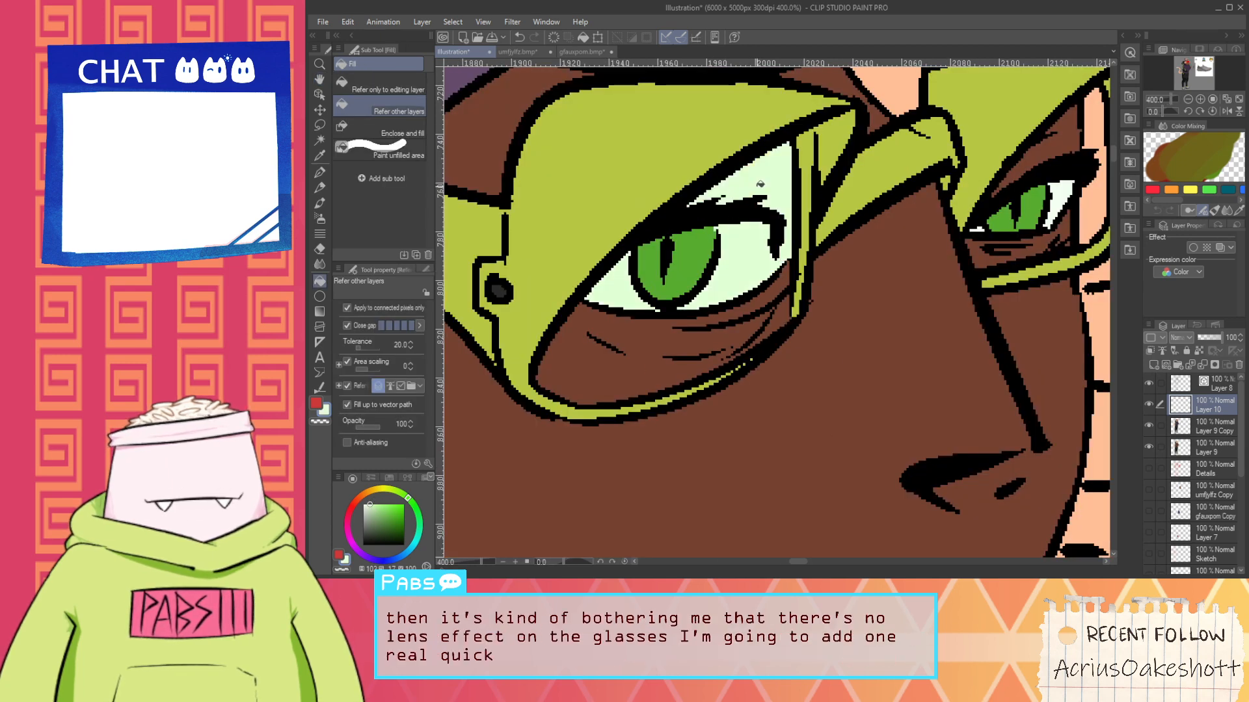
{"action": "left_click", "coordinate": [640, 329]}
{"action": "left_click", "coordinate": [760, 325]}
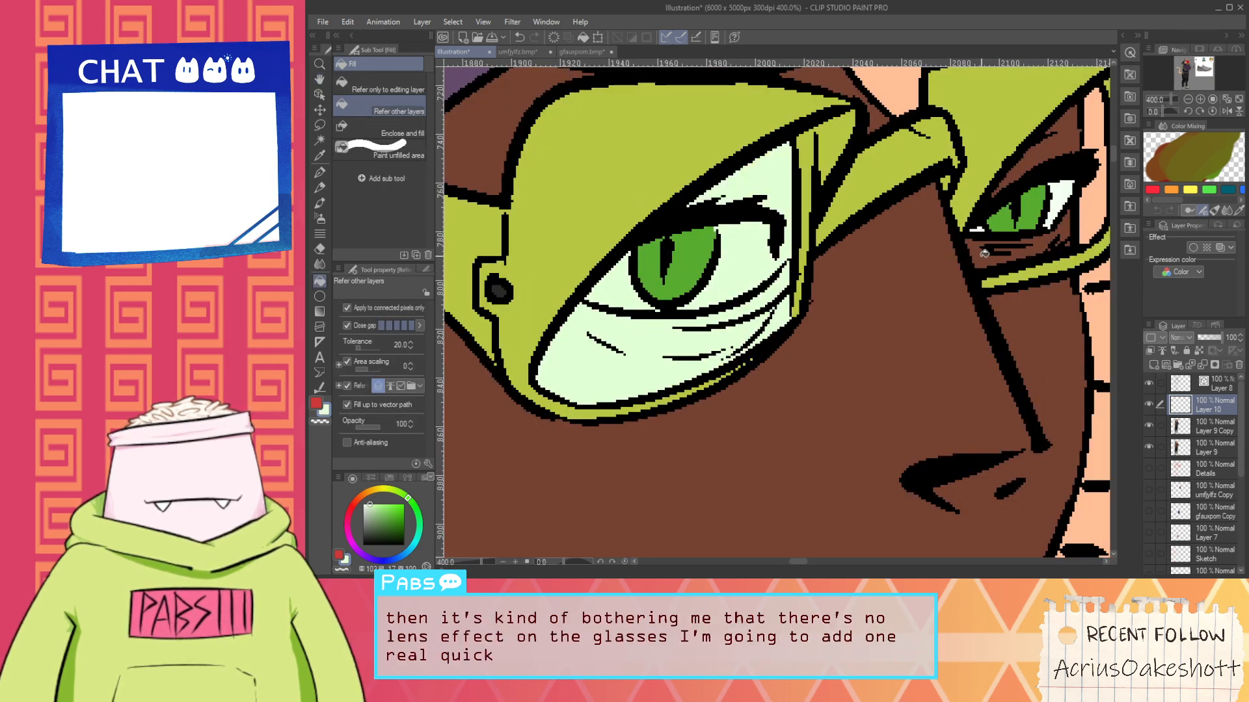
{"action": "left_click", "coordinate": [1002, 253]}
{"action": "left_click", "coordinate": [1062, 138]}
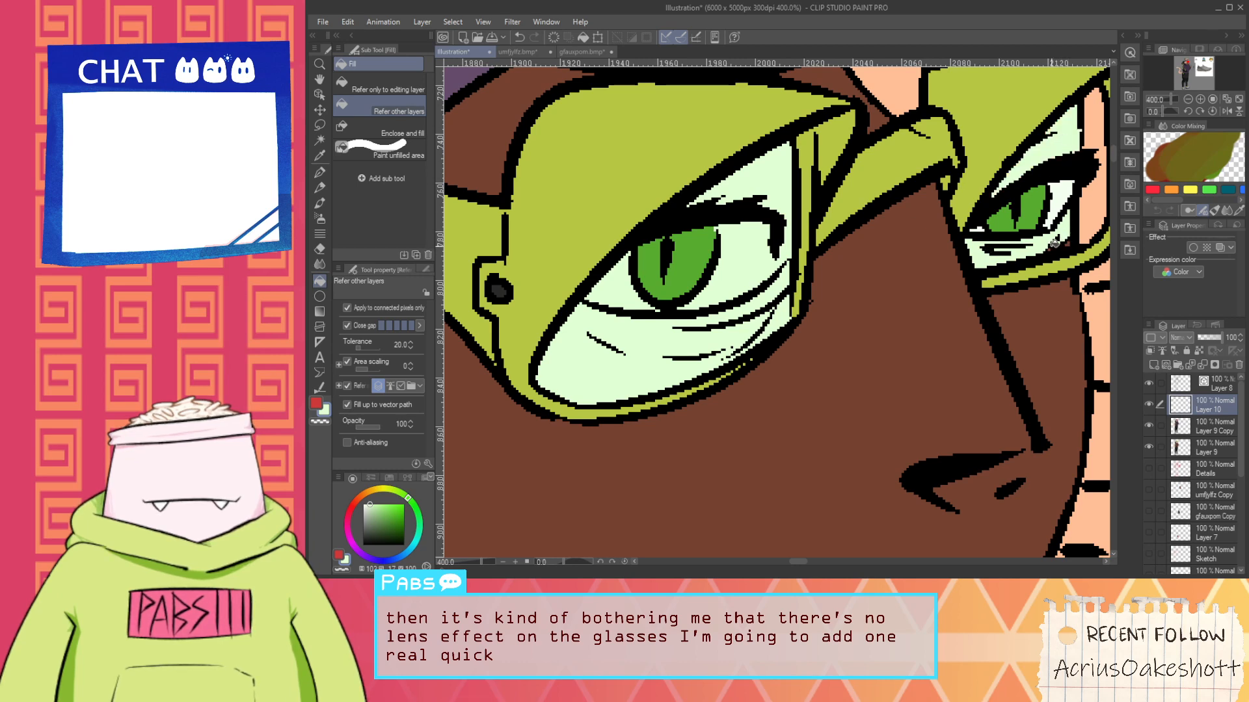
Fill the remaining areas inside both lenses, including the irises, with the same pale green
{"action": "scroll", "coordinate": [1055, 240], "scroll_direction": "down", "scroll_amount": 5}
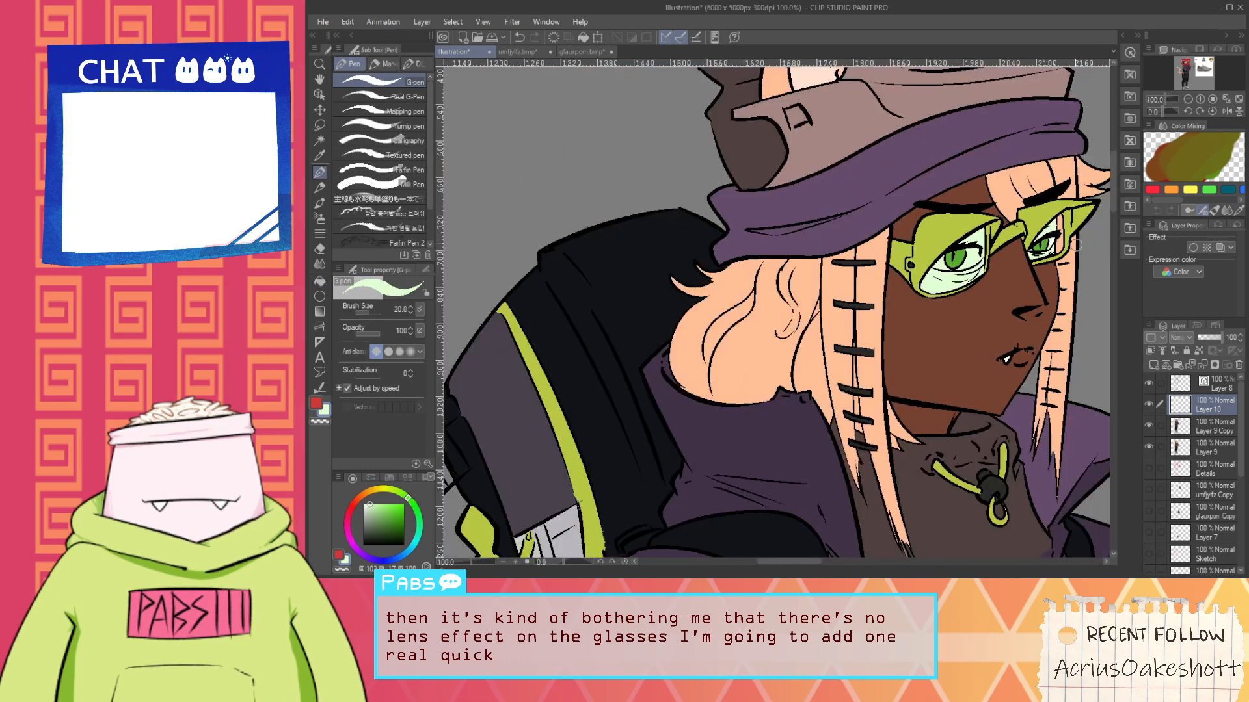
{"action": "scroll", "coordinate": [1055, 241], "scroll_direction": "up", "scroll_amount": 4}
{"action": "scroll", "coordinate": [1041, 244], "scroll_direction": "down", "scroll_amount": 2}
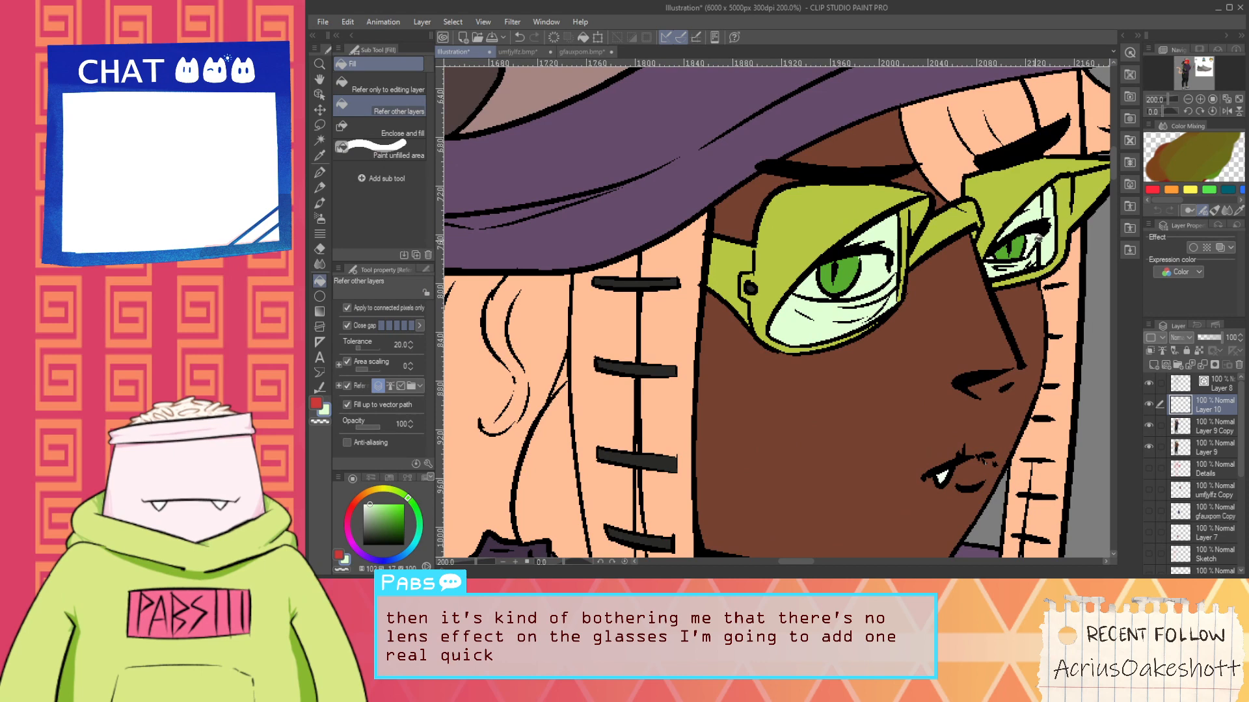
{"action": "left_click", "coordinate": [1019, 242]}
{"action": "left_click", "coordinate": [850, 278]}
{"action": "scroll", "coordinate": [851, 278], "scroll_direction": "down", "scroll_amount": 1}
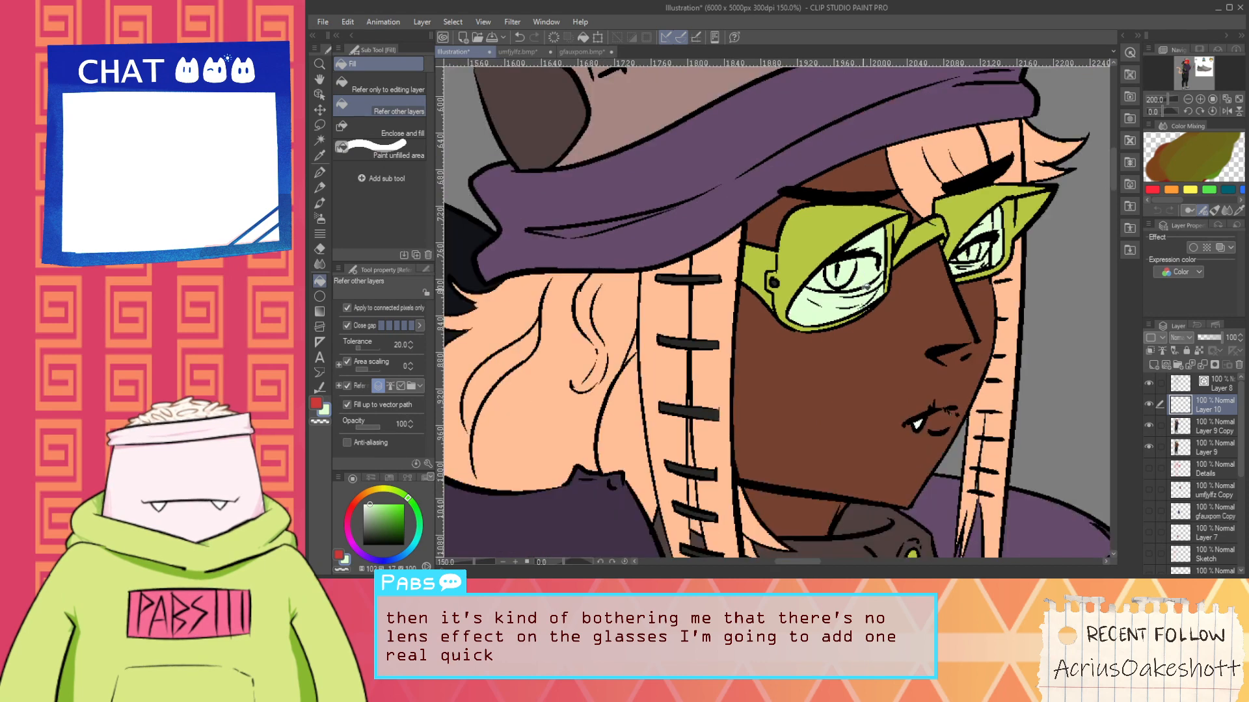
Lower the opacity of the lens tint layer to 43%
{"action": "left_click_drag", "start_coordinate": [1216, 338], "coordinate": [1208, 338]}
{"action": "scroll", "coordinate": [916, 364], "scroll_direction": "down", "scroll_amount": 3}
{"action": "left_click_drag", "start_coordinate": [916, 364], "coordinate": [821, 184]}
{"action": "scroll", "coordinate": [821, 185], "scroll_direction": "down", "scroll_amount": 1}
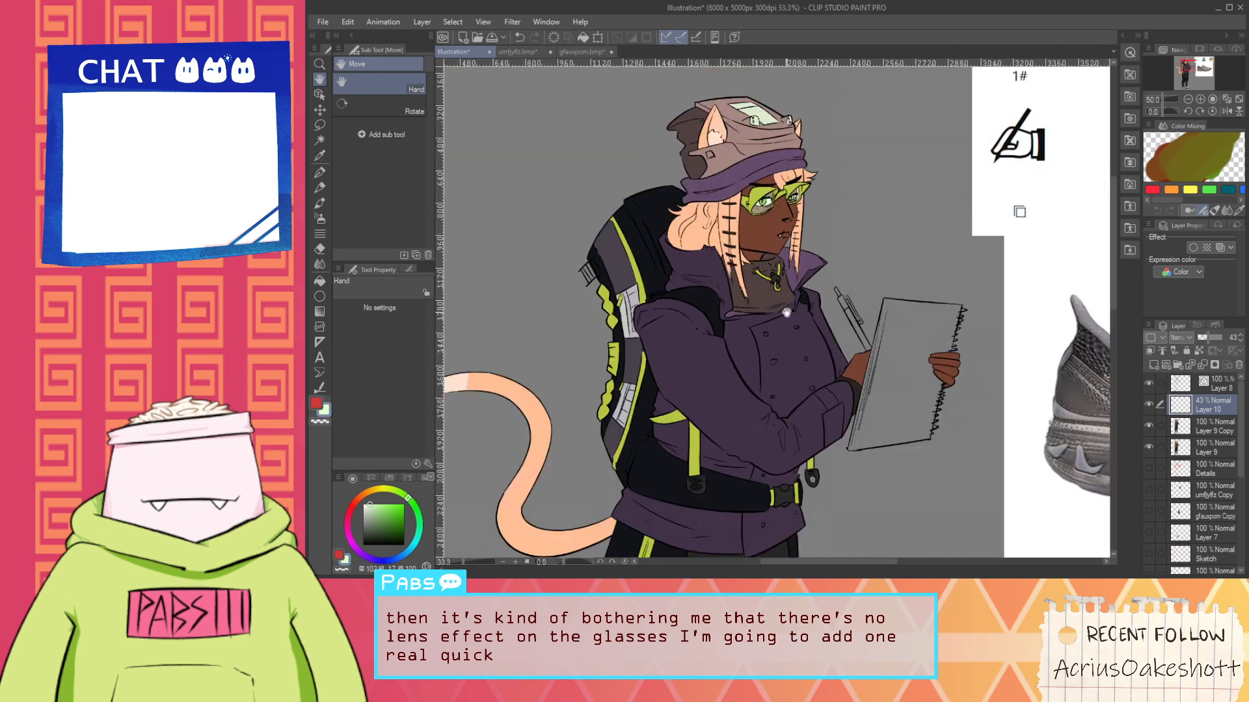
Try a lighter version of the coat's purple as a fill on the pen's barrel, and undo it
{"action": "left_click_drag", "start_coordinate": [868, 308], "coordinate": [778, 340]}
{"action": "scroll", "coordinate": [830, 267], "scroll_direction": "up", "scroll_amount": 2}
{"action": "scroll", "coordinate": [839, 365], "scroll_direction": "down", "scroll_amount": 2}
{"action": "scroll", "coordinate": [778, 340], "scroll_direction": "up", "scroll_amount": 3}
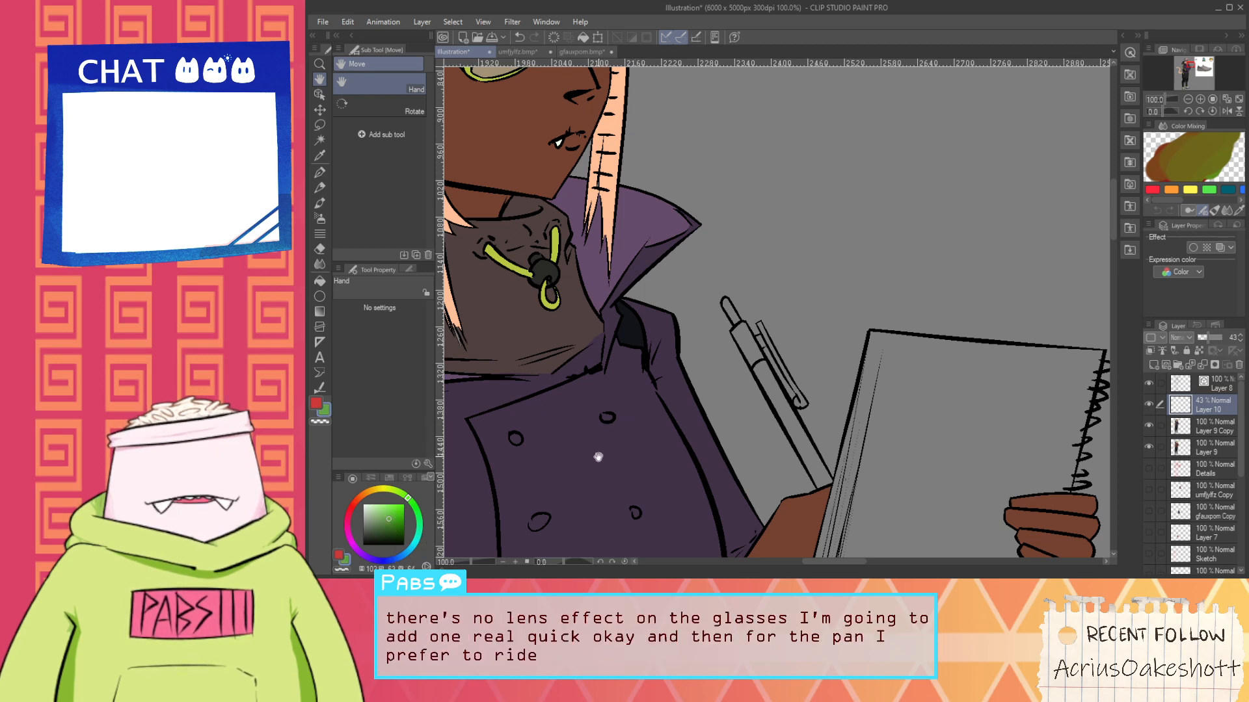
{"action": "left_click_drag", "start_coordinate": [598, 458], "coordinate": [474, 495]}
{"action": "scroll", "coordinate": [627, 396], "scroll_direction": "down", "scroll_amount": 3}
{"action": "scroll", "coordinate": [618, 400], "scroll_direction": "up", "scroll_amount": 4}
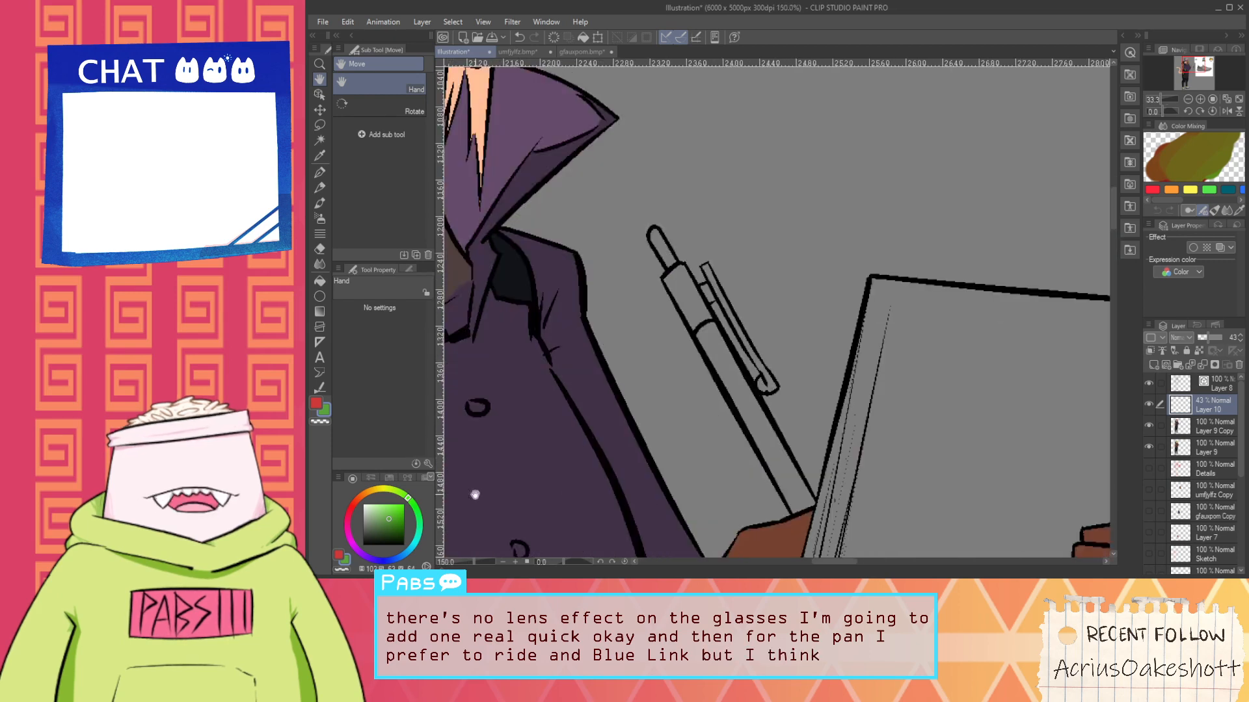
{"action": "scroll", "coordinate": [541, 436], "scroll_direction": "down", "scroll_amount": 1}
{"action": "left_click", "coordinate": [538, 467], "text": "alt"}
{"action": "scroll", "coordinate": [665, 403], "scroll_direction": "up", "scroll_amount": 1}
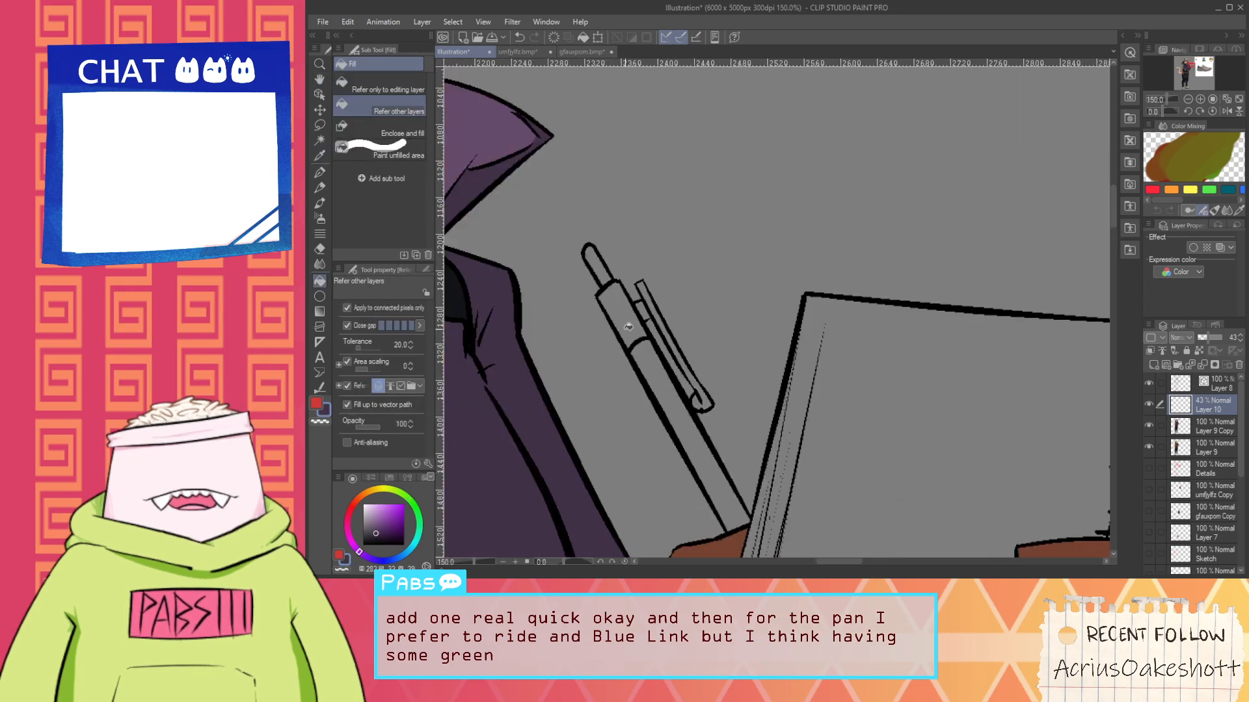
{"action": "left_click_drag", "start_coordinate": [376, 532], "coordinate": [382, 517]}
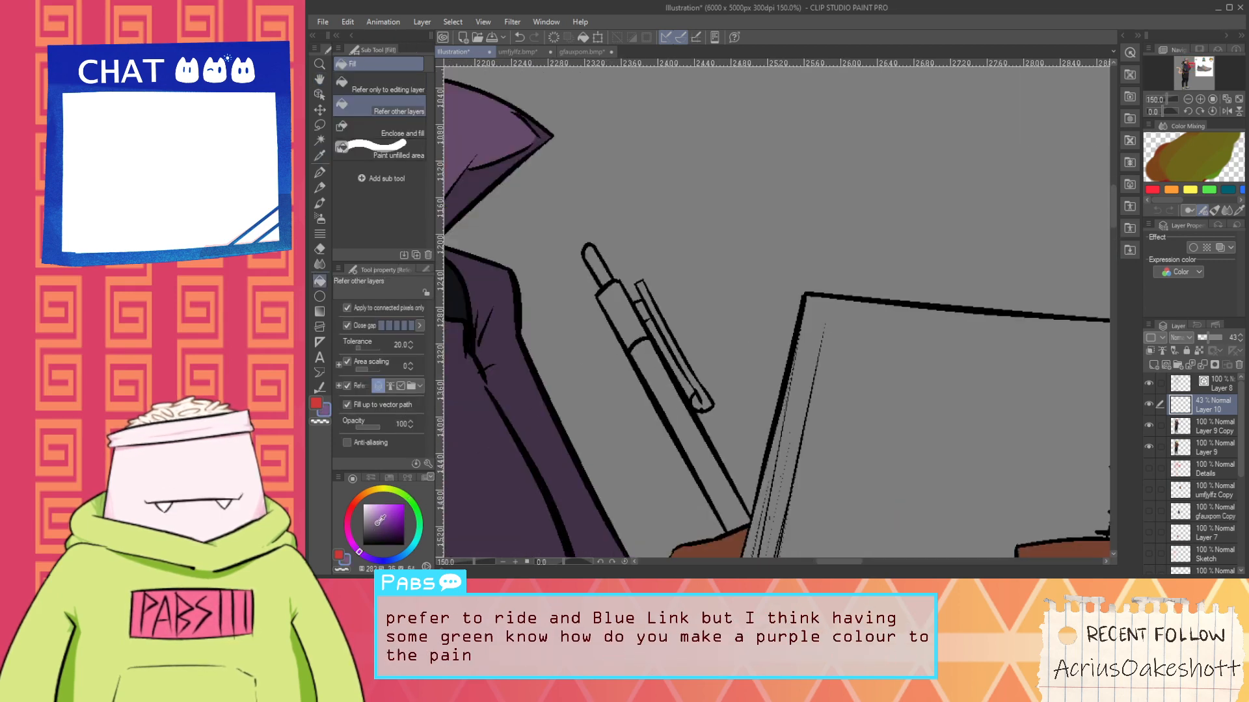
{"action": "key", "text": "ctrl+z"}
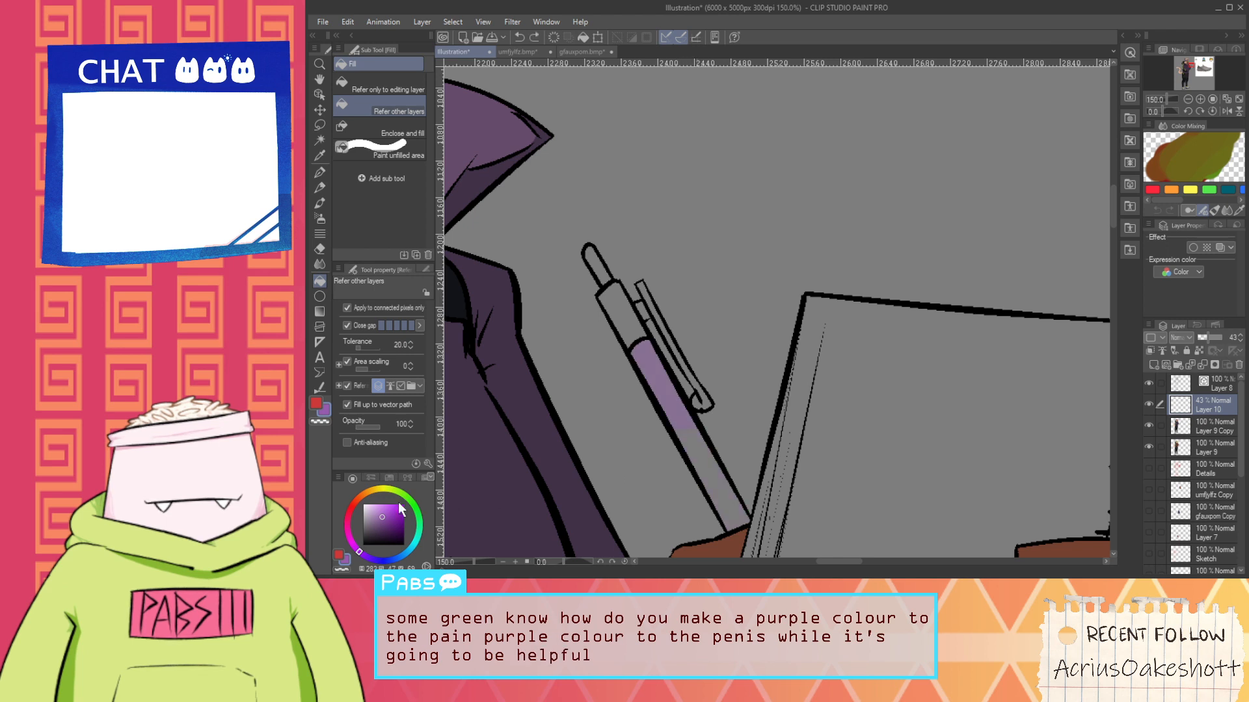
Try a brighter purple on the pen's barrel and a darker purple on its upper section, and undo both fills
{"action": "left_click", "coordinate": [678, 398]}
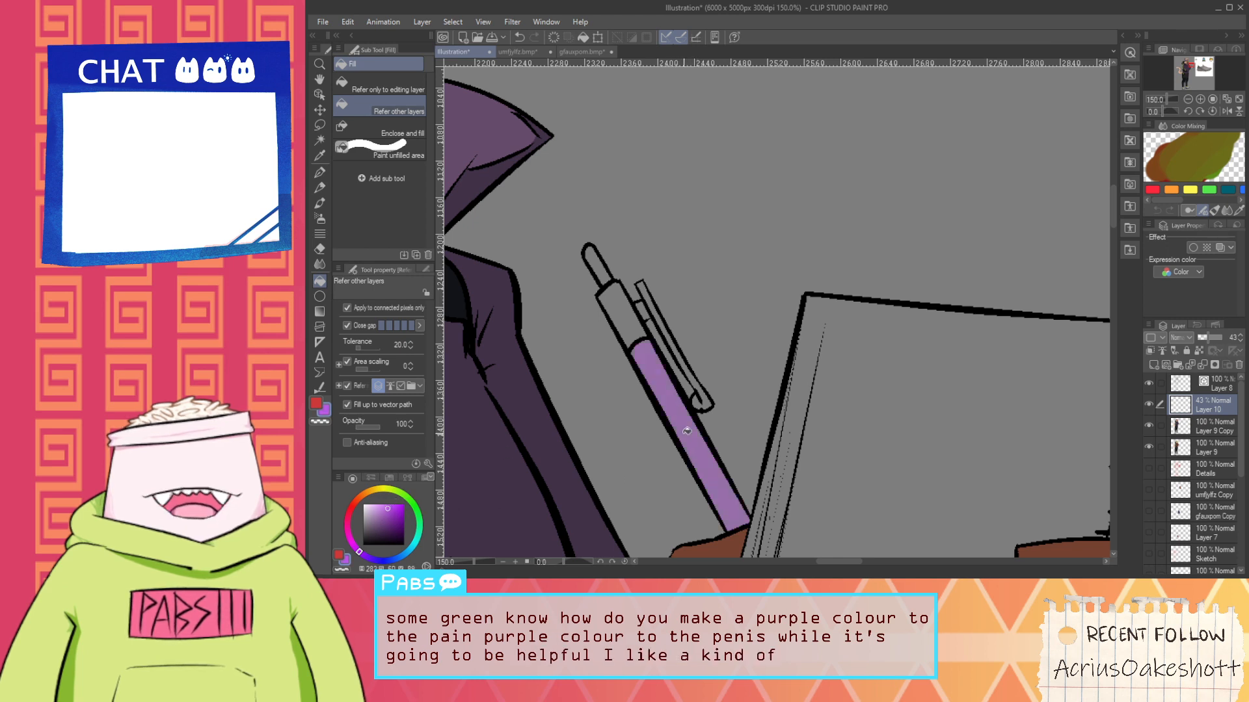
{"action": "left_click", "coordinate": [385, 527]}
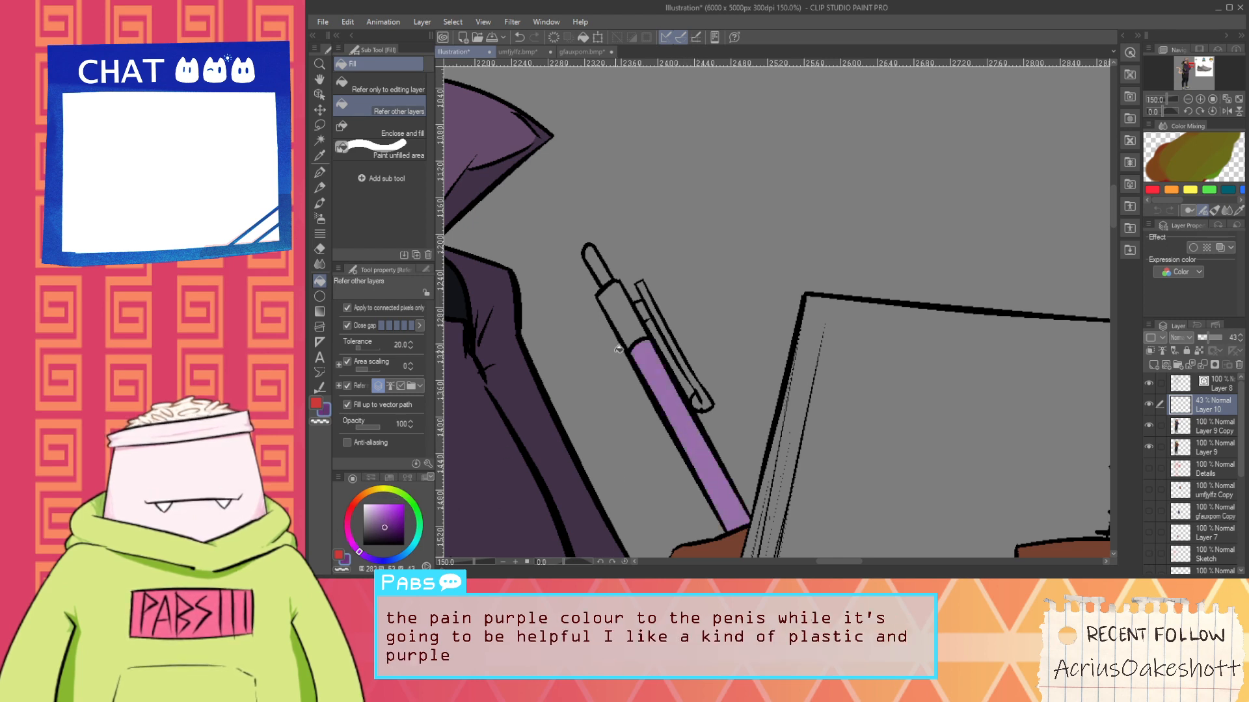
{"action": "left_click", "coordinate": [620, 292]}
{"action": "key", "text": "ctrl+z"}
{"action": "key", "text": "ctrl+z"}
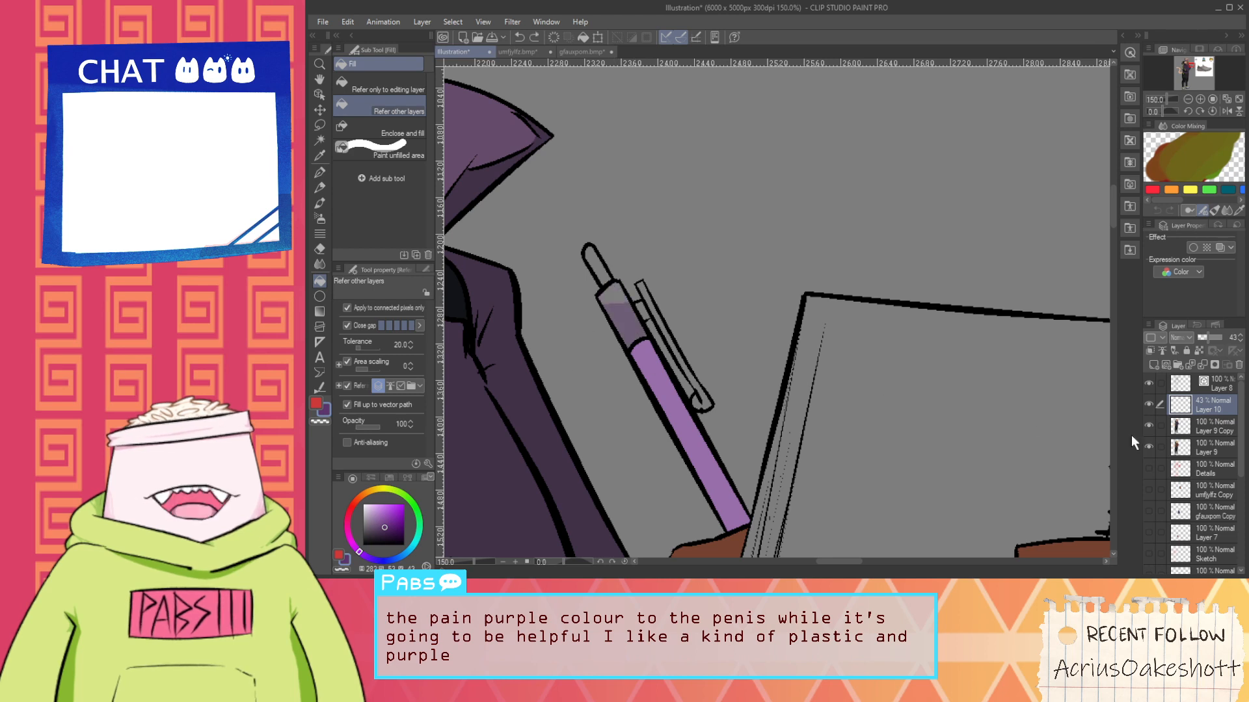
On Layer 9 Copy, close the gap beside the pen's clip and fill the upper section, clip and push button with saturated dark purple
{"action": "left_click", "coordinate": [1210, 426]}
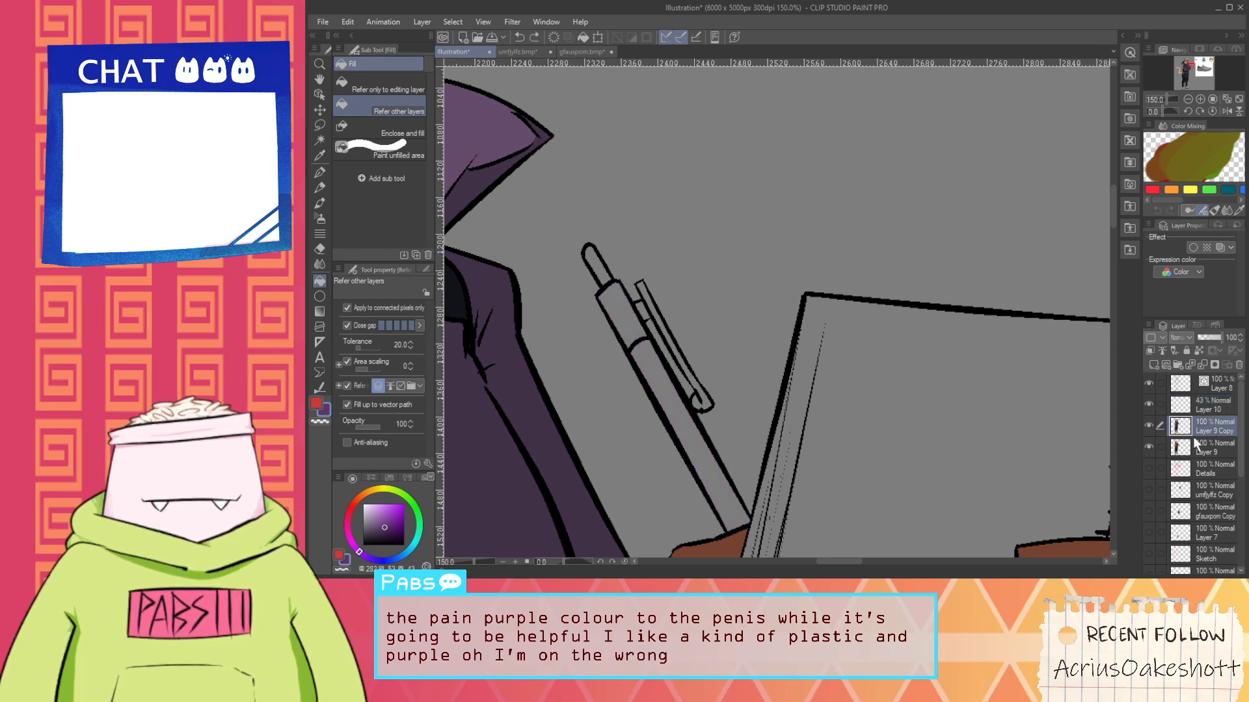
{"action": "left_click", "coordinate": [639, 315]}
{"action": "left_click", "coordinate": [651, 307]}
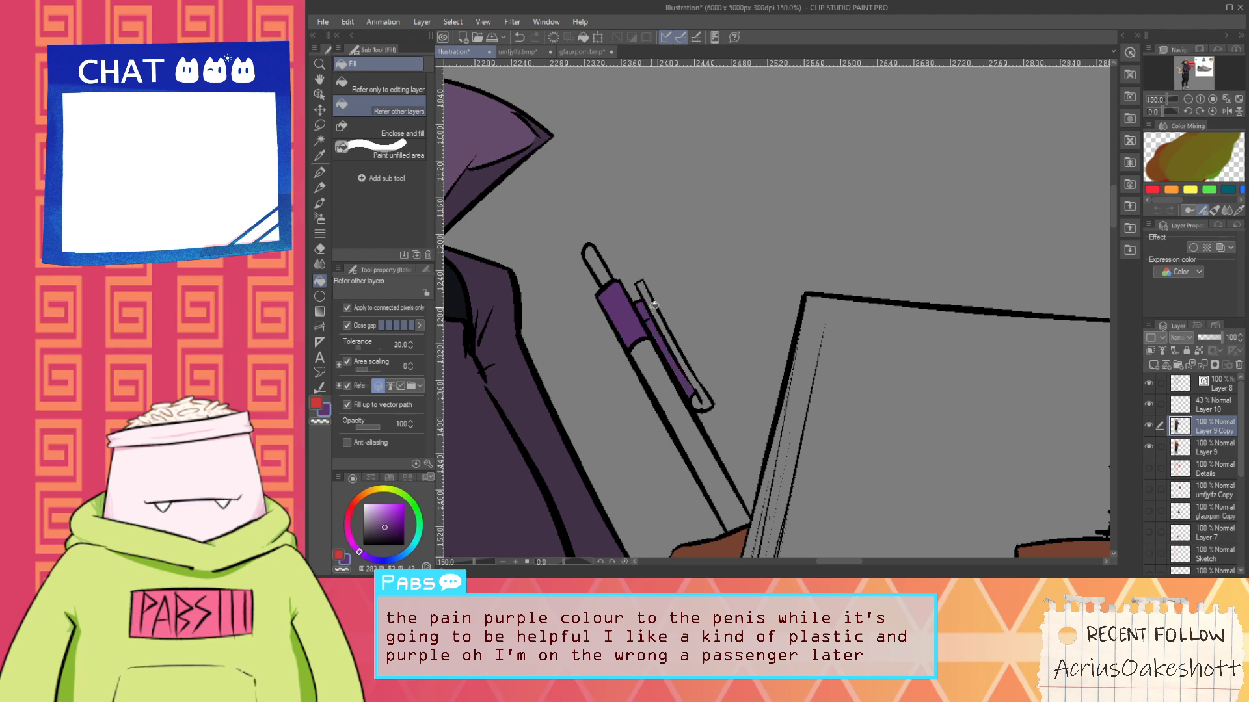
{"action": "key", "text": "ctrl+z"}
{"action": "key", "text": "ctrl+z"}
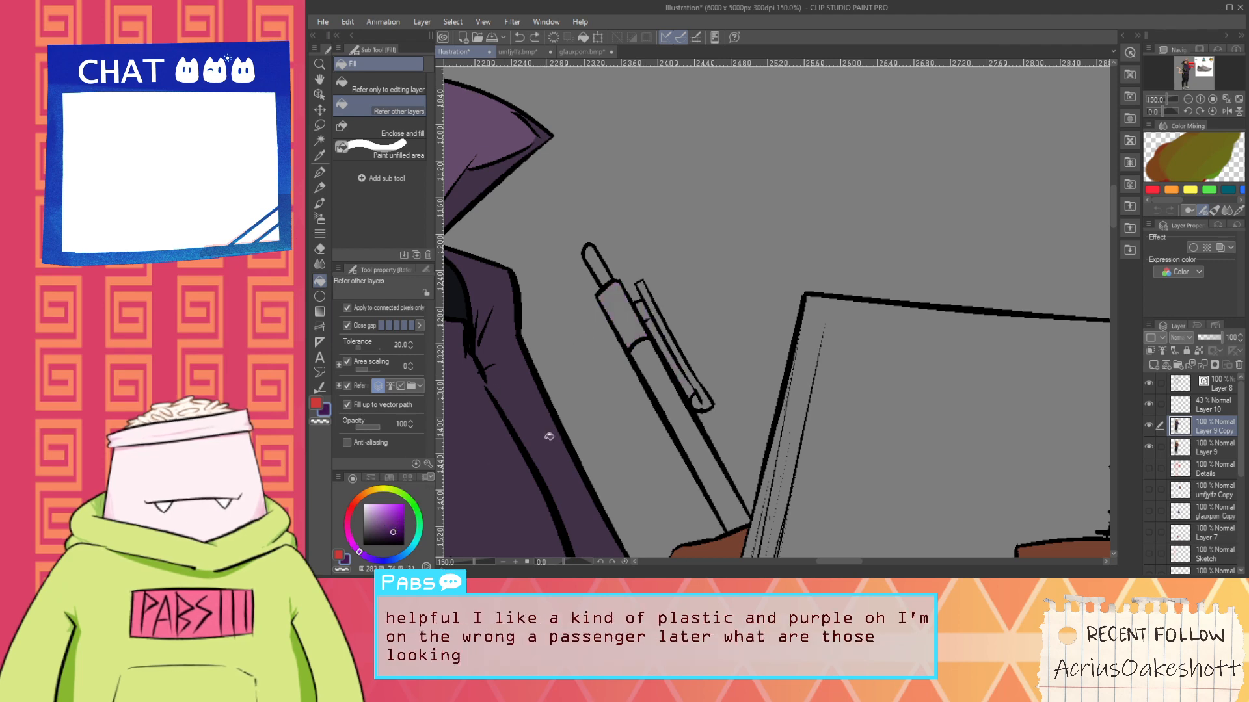
{"action": "key", "text": "p"}
{"action": "scroll", "coordinate": [654, 331], "scroll_direction": "up", "scroll_amount": 5}
{"action": "left_click_drag", "start_coordinate": [628, 318], "coordinate": [643, 312]}
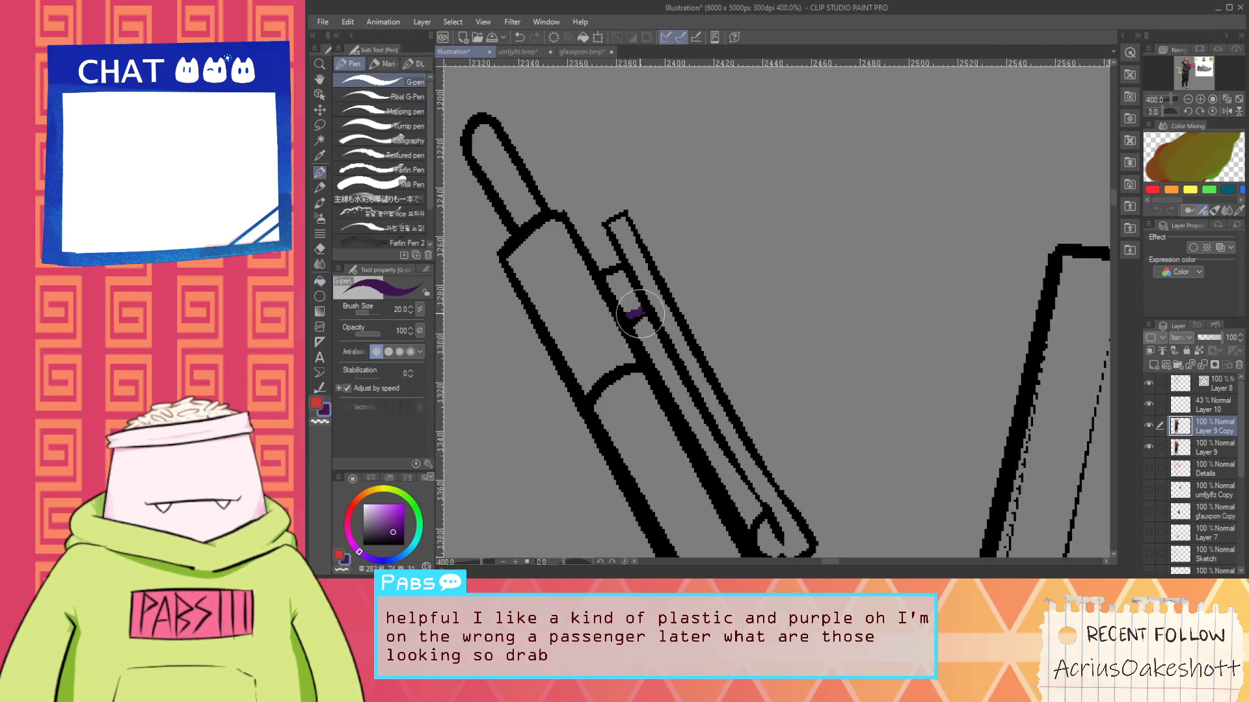
{"action": "key", "text": "g"}
{"action": "left_click", "coordinate": [621, 302]}
{"action": "left_click", "coordinate": [646, 287]}
{"action": "scroll", "coordinate": [646, 287], "scroll_direction": "down", "scroll_amount": 5}
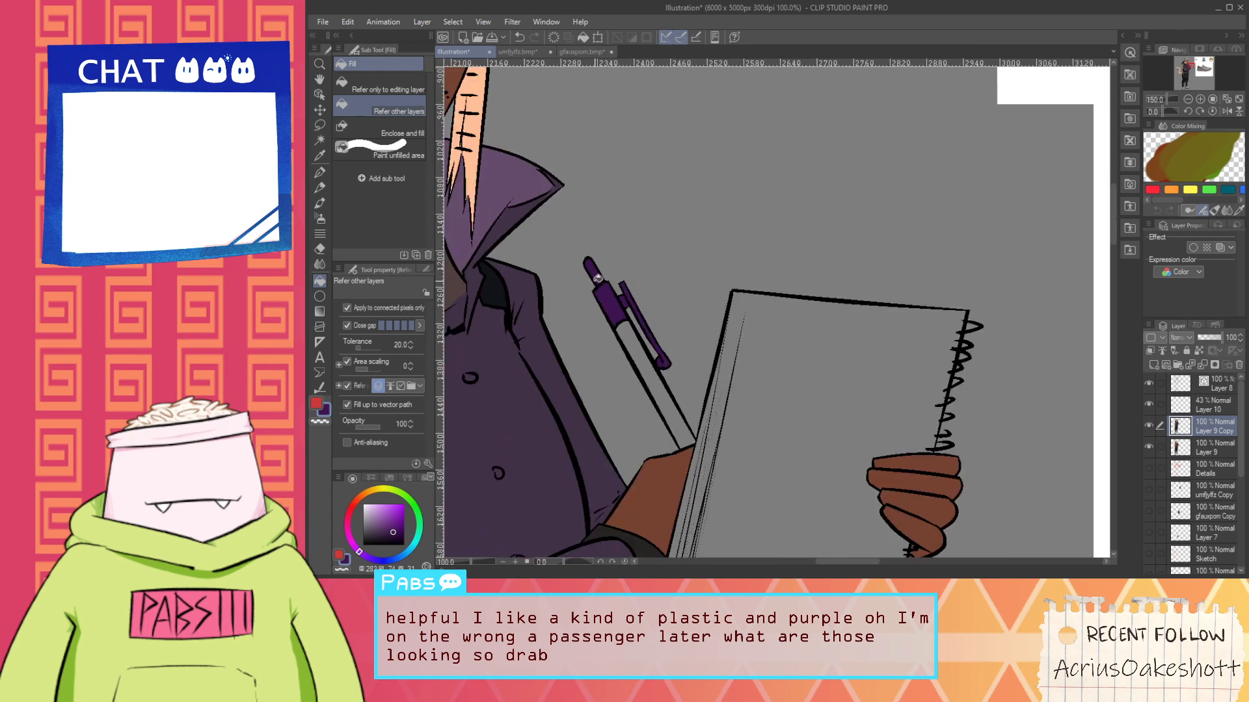
Fill the lower barrel of the pen with a lighter purple
{"action": "scroll", "coordinate": [598, 278], "scroll_direction": "down", "scroll_amount": 3}
{"action": "key", "text": "h"}
{"action": "left_click_drag", "start_coordinate": [516, 405], "coordinate": [572, 400]}
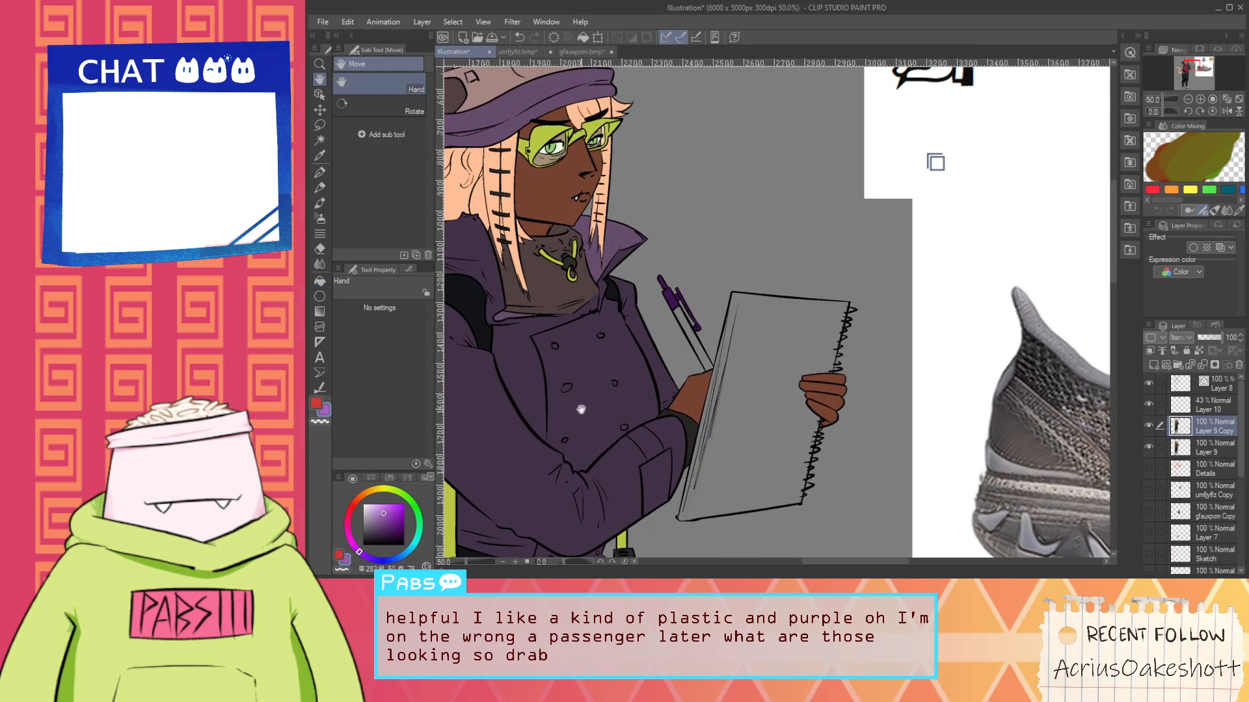
{"action": "key", "text": "g"}
{"action": "scroll", "coordinate": [682, 340], "scroll_direction": "down", "scroll_amount": 2}
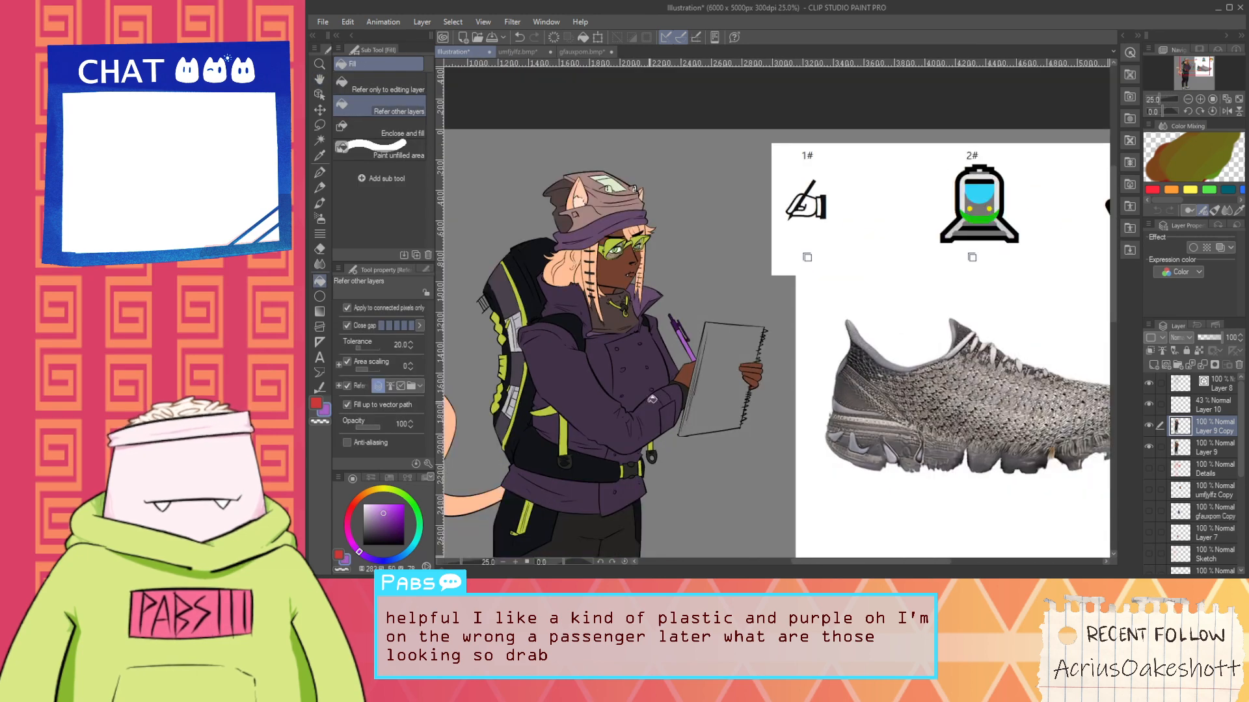
Try filling the sketchbook with a greyish lavender, and undo the fill
{"action": "key", "text": "h"}
{"action": "left_click_drag", "start_coordinate": [683, 339], "coordinate": [746, 297]}
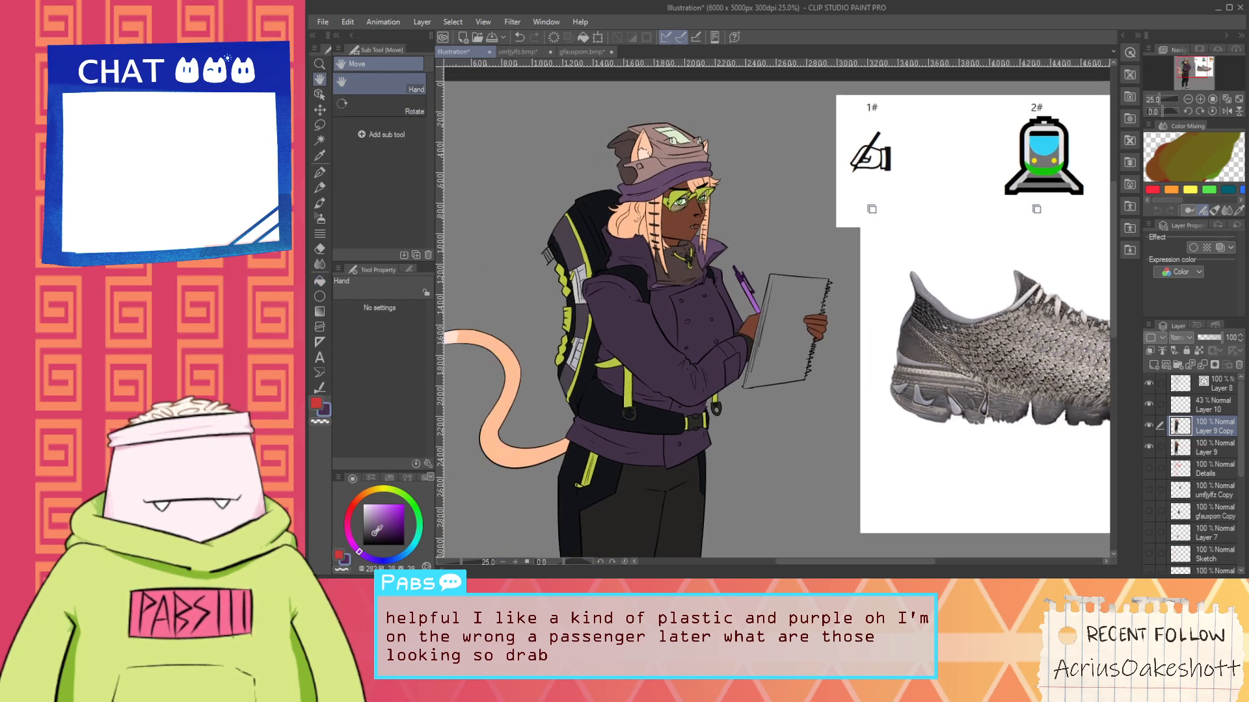
{"action": "key", "text": "g"}
{"action": "left_click", "coordinate": [763, 338]}
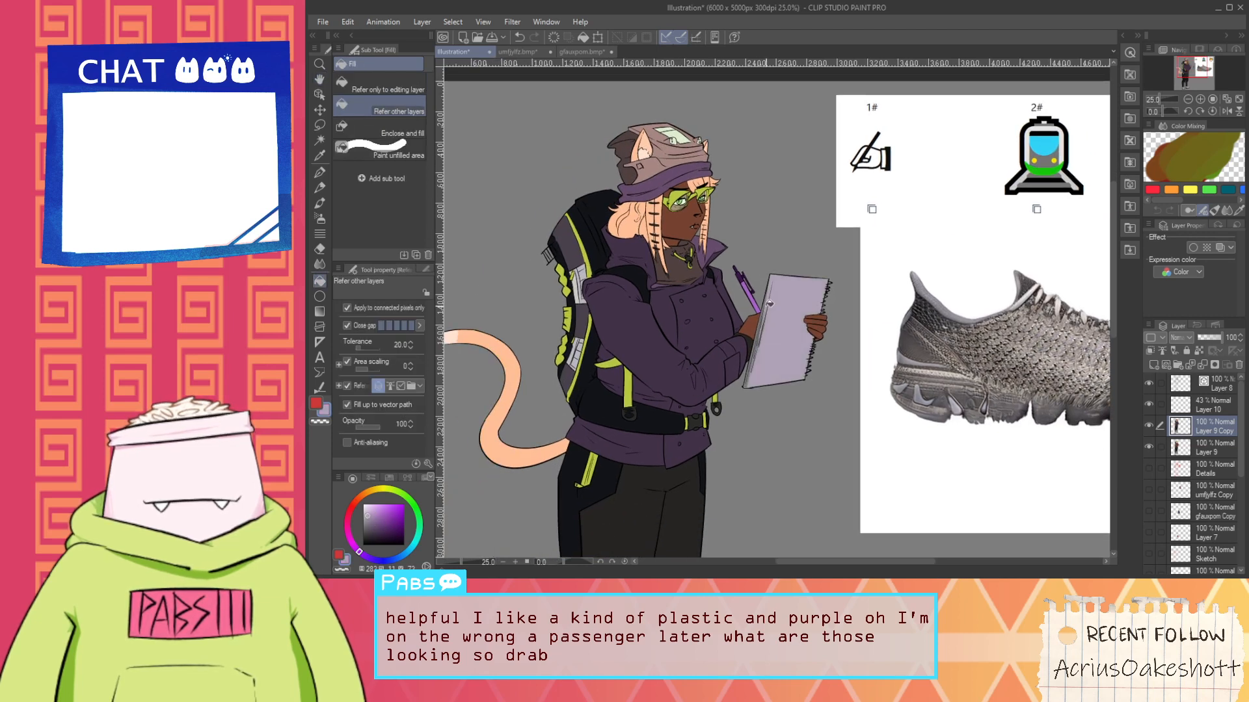
{"action": "key", "text": "ctrl+z"}
Fill the sketchbook's page with a very pale lavender, including the narrow gaps along its spine edge
{"action": "left_click", "coordinate": [368, 504]}
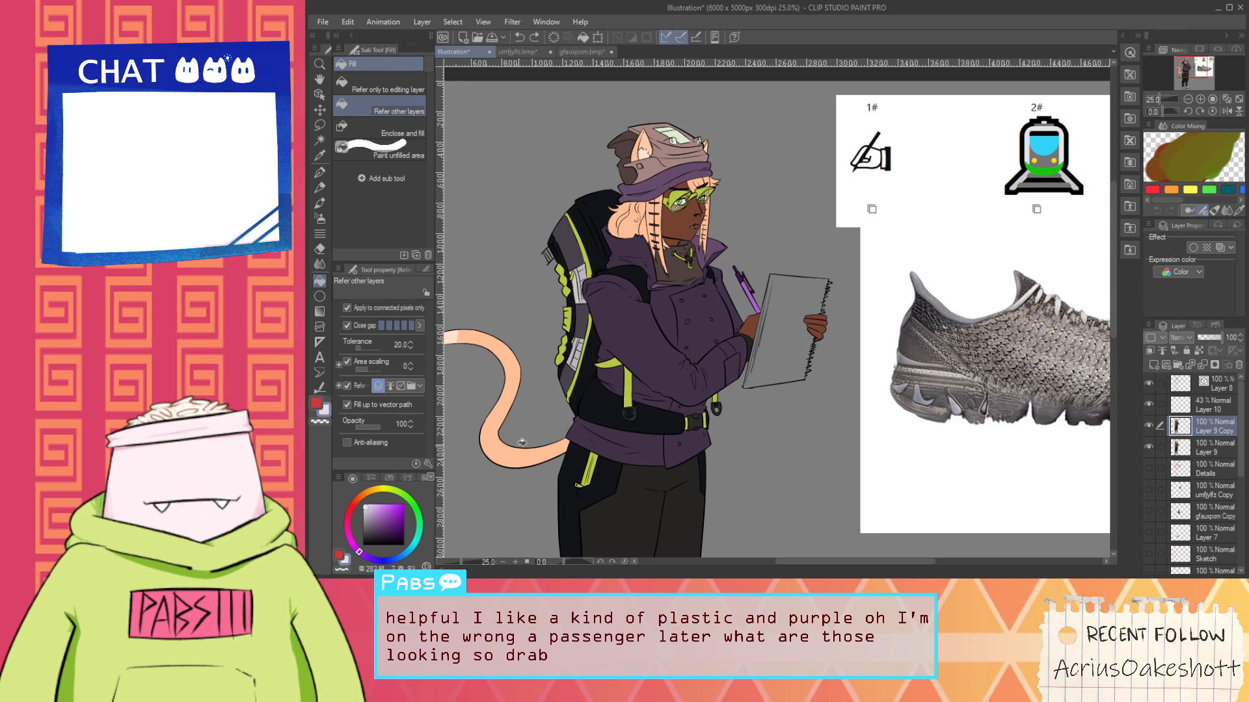
{"action": "left_click", "coordinate": [787, 325]}
{"action": "left_click", "coordinate": [754, 355]}
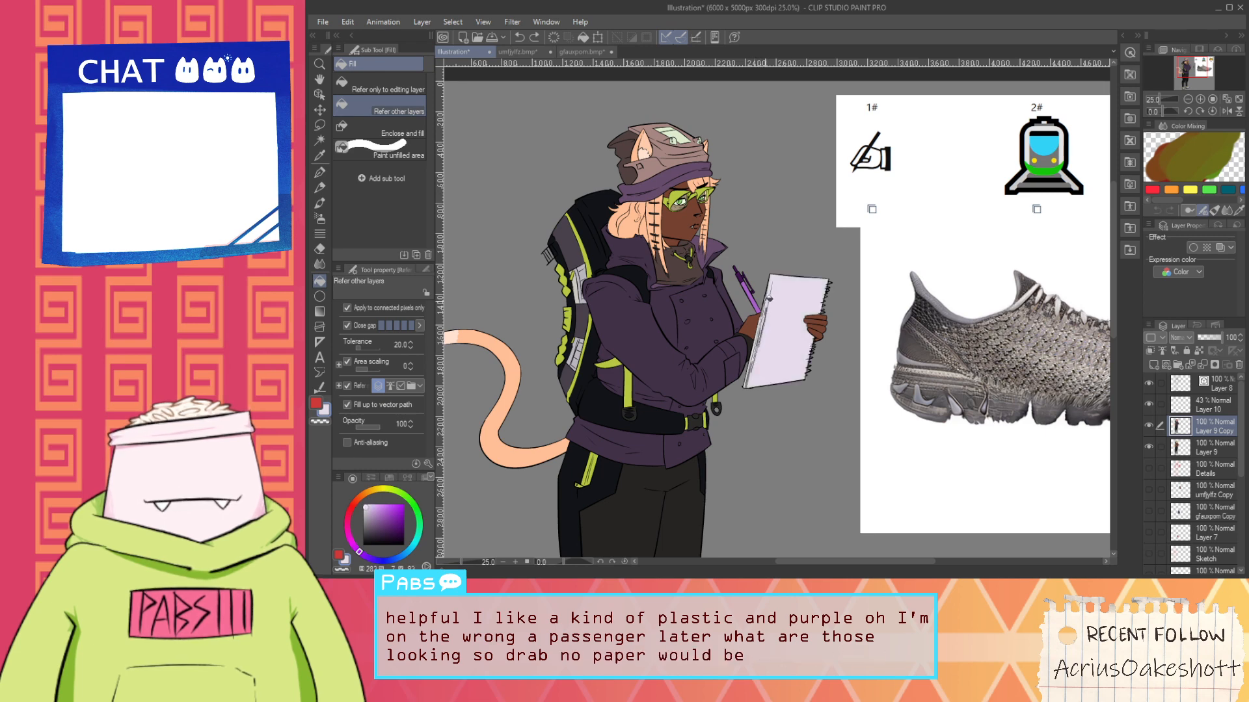
{"action": "left_click", "coordinate": [766, 317]}
{"action": "scroll", "coordinate": [762, 355], "scroll_direction": "up", "scroll_amount": 4}
{"action": "left_click", "coordinate": [709, 461]}
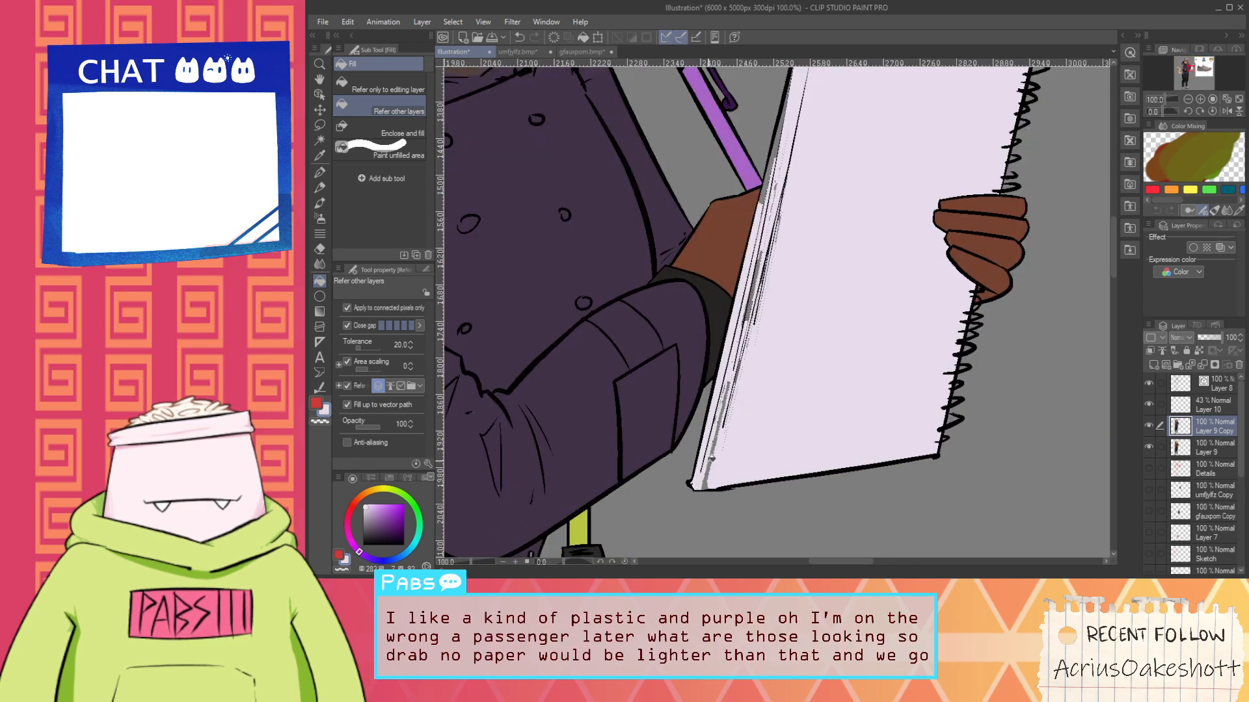
Cover the remaining gaps along the sketchbook's spine and lower corner in very pale lavender with Fill and the Milli Pen at size 131.3
{"action": "left_click", "coordinate": [708, 468]}
{"action": "key", "text": "p"}
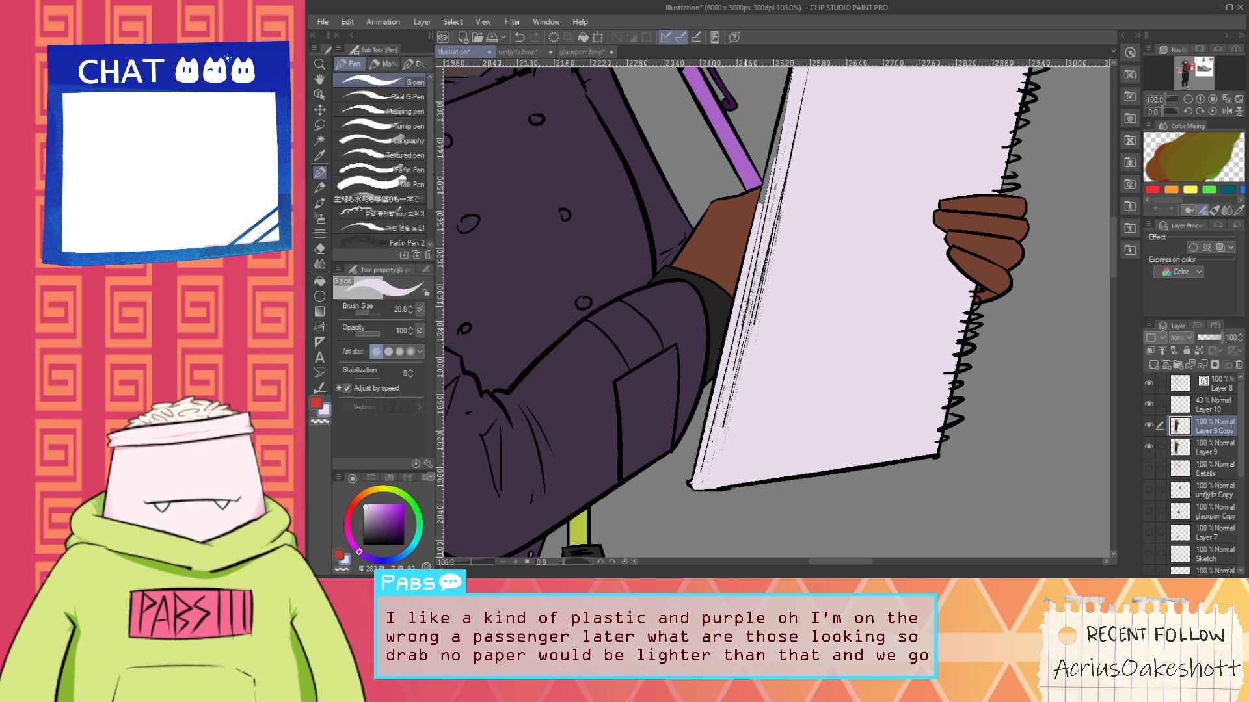
{"action": "left_click", "coordinate": [381, 184]}
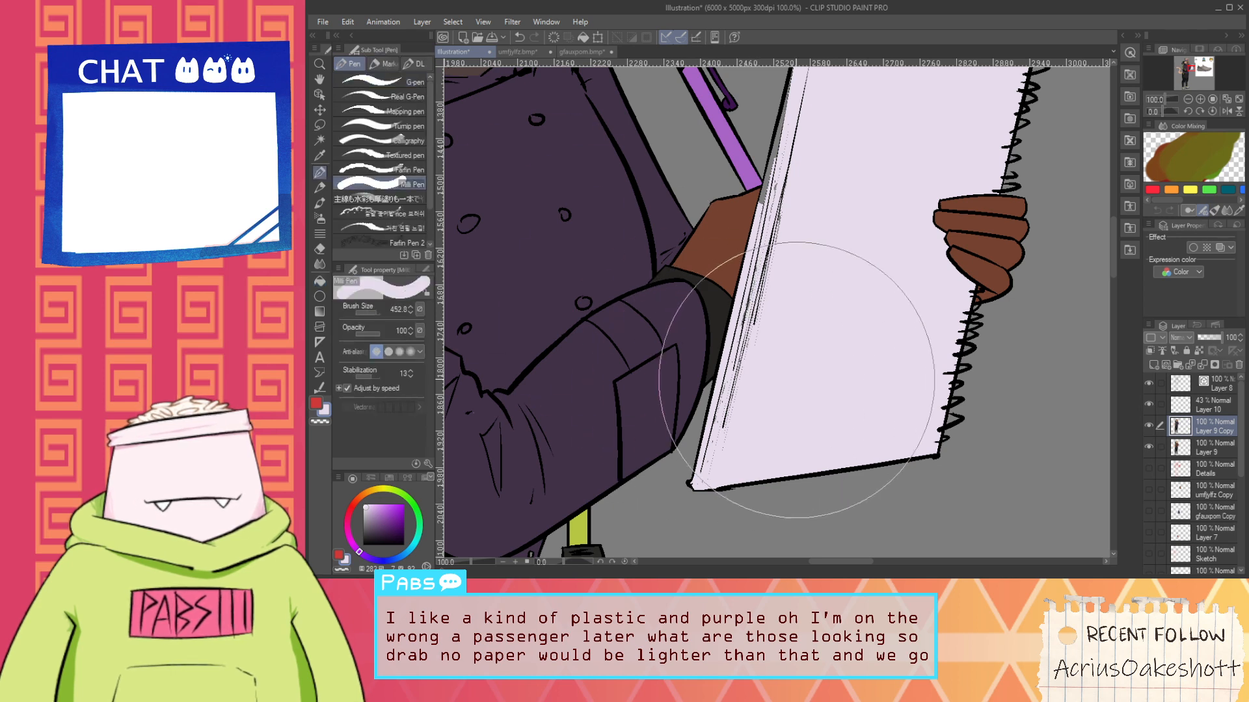
{"action": "left_click_drag", "start_coordinate": [376, 315], "coordinate": [372, 315]}
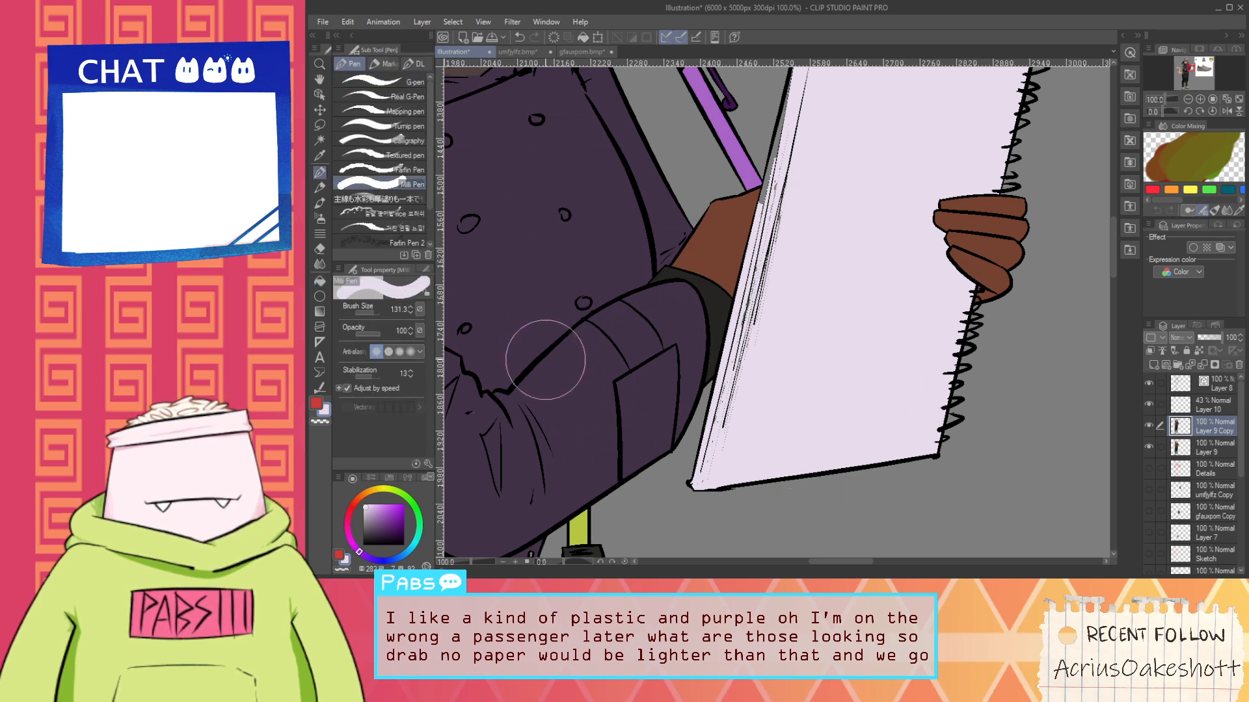
{"action": "mouse_move", "coordinate": [750, 426]}
{"action": "left_mouse_down"}
{"action": "mouse_move", "coordinate": [798, 249]}
{"action": "mouse_move", "coordinate": [844, 154]}
{"action": "mouse_move", "coordinate": [777, 253]}
{"action": "left_mouse_up"}
{"action": "key", "text": "g"}
{"action": "left_click", "coordinate": [743, 262]}
Examine the flat colours of the whole figure from head to legs
{"action": "scroll", "coordinate": [766, 271], "scroll_direction": "down", "scroll_amount": 2}
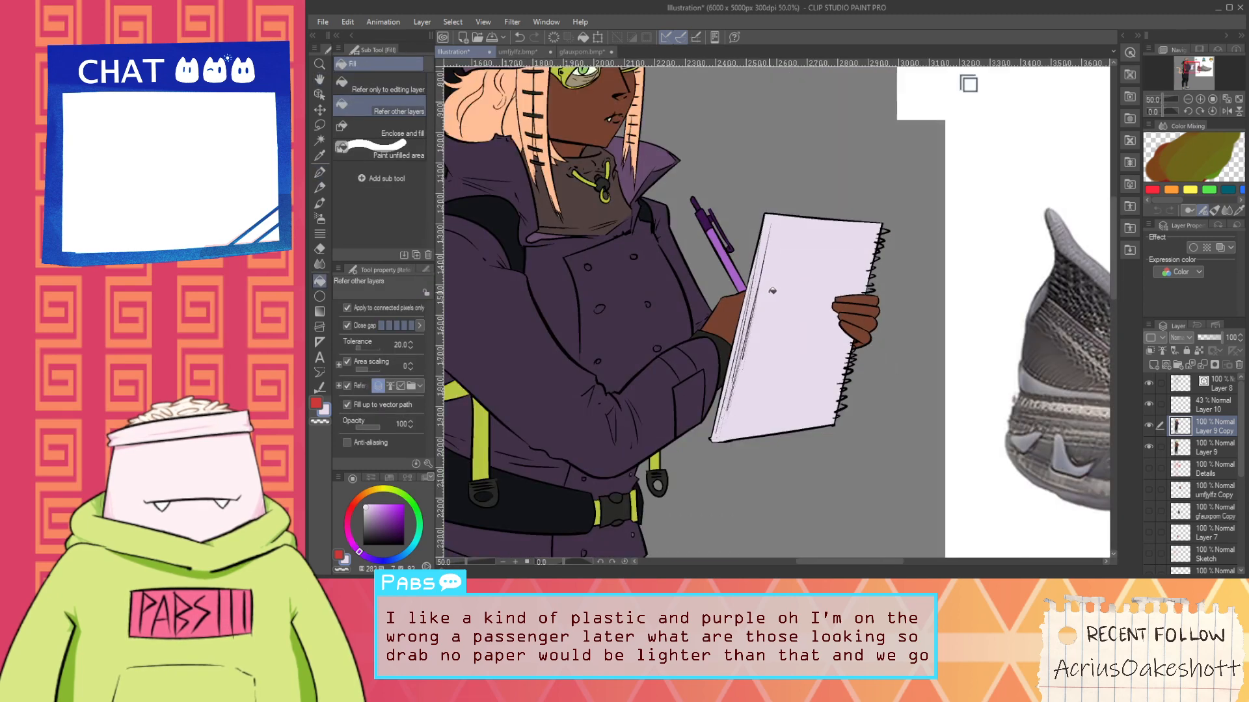
{"action": "scroll", "coordinate": [754, 346], "scroll_direction": "up", "scroll_amount": 1}
{"action": "key", "text": "p"}
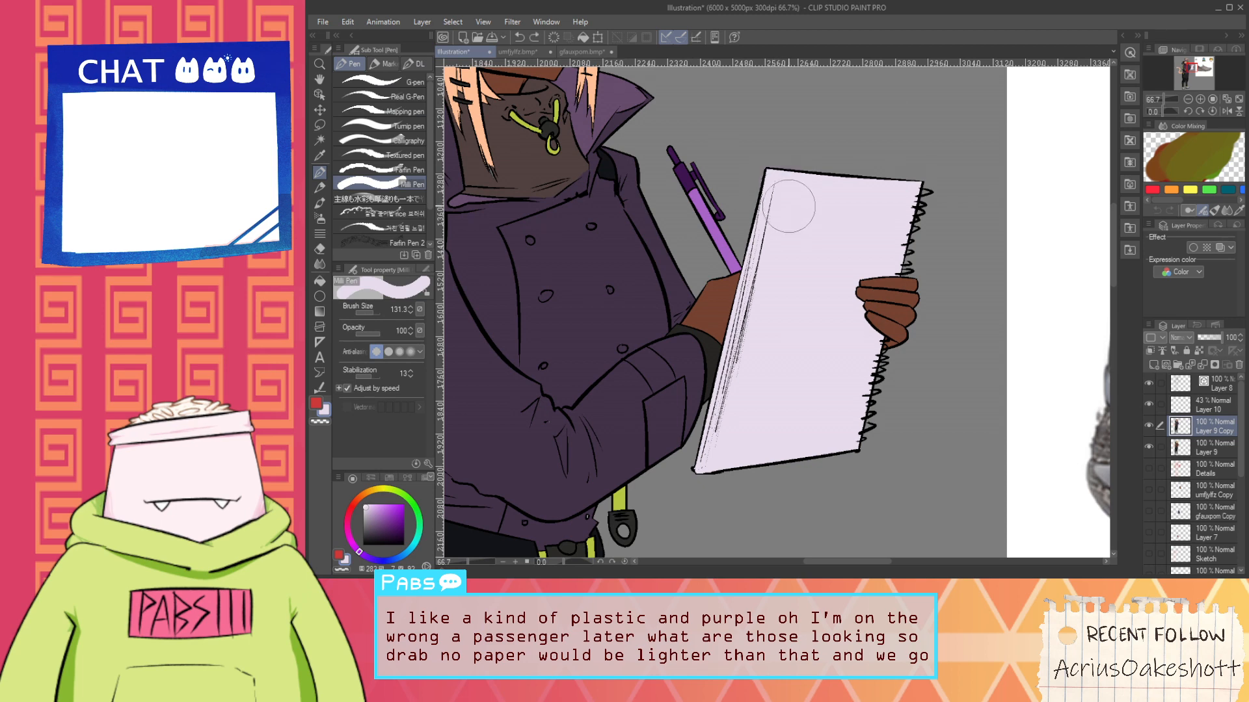
{"action": "scroll", "coordinate": [767, 327], "scroll_direction": "down", "scroll_amount": 1}
{"action": "scroll", "coordinate": [766, 327], "scroll_direction": "down", "scroll_amount": 1}
{"action": "key", "text": "space"}
{"action": "left_click_drag", "start_coordinate": [766, 327], "coordinate": [916, 213]}
{"action": "scroll", "coordinate": [916, 213], "scroll_direction": "down", "scroll_amount": 1}
{"action": "scroll", "coordinate": [816, 333], "scroll_direction": "down", "scroll_amount": 2}
{"action": "scroll", "coordinate": [839, 375], "scroll_direction": "up", "scroll_amount": 1}
{"action": "left_click_drag", "start_coordinate": [839, 376], "coordinate": [754, 394]}
{"action": "scroll", "coordinate": [746, 377], "scroll_direction": "up", "scroll_amount": 2}
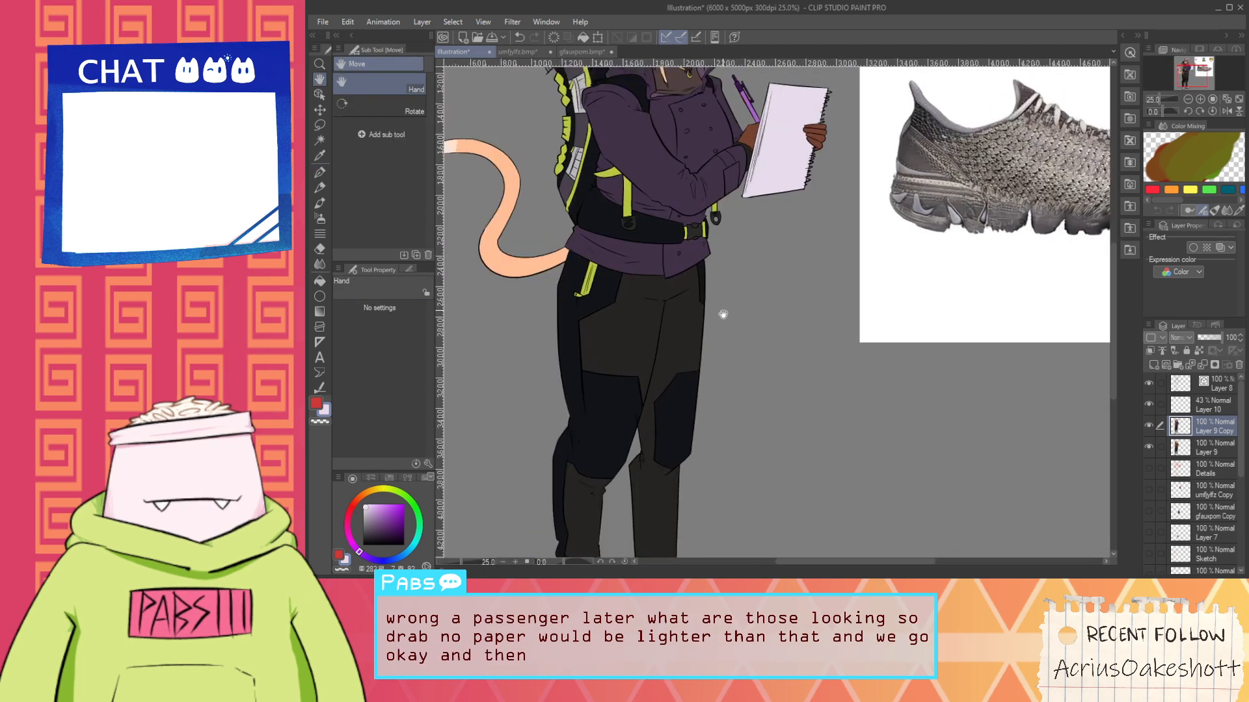
{"action": "left_click_drag", "start_coordinate": [729, 252], "coordinate": [824, 455]}
{"action": "scroll", "coordinate": [779, 318], "scroll_direction": "down", "scroll_amount": 1}
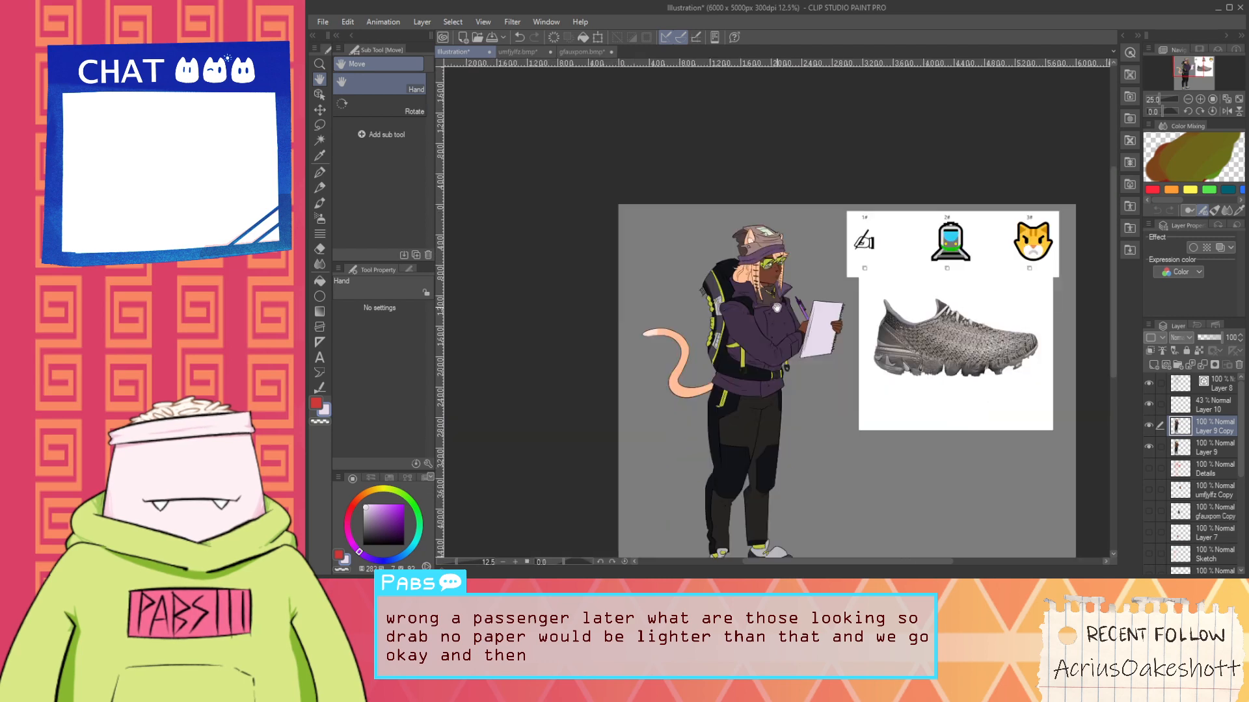
{"action": "scroll", "coordinate": [774, 314], "scroll_direction": "up", "scroll_amount": 2}
Try out a redder brown for the brownish-grey neck gaiter, starting from its sampled colour
{"action": "key", "text": "i"}
{"action": "left_click", "coordinate": [772, 313]}
{"action": "scroll", "coordinate": [771, 311], "scroll_direction": "up", "scroll_amount": 3}
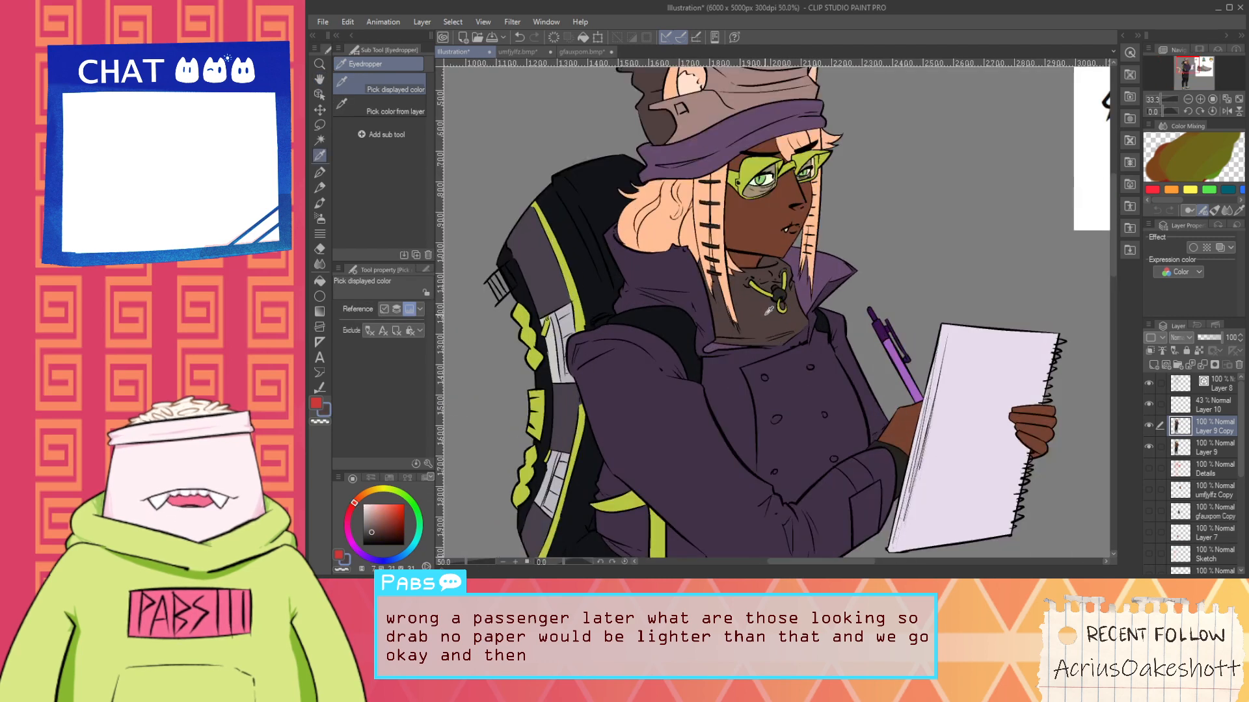
{"action": "left_click", "coordinate": [352, 510]}
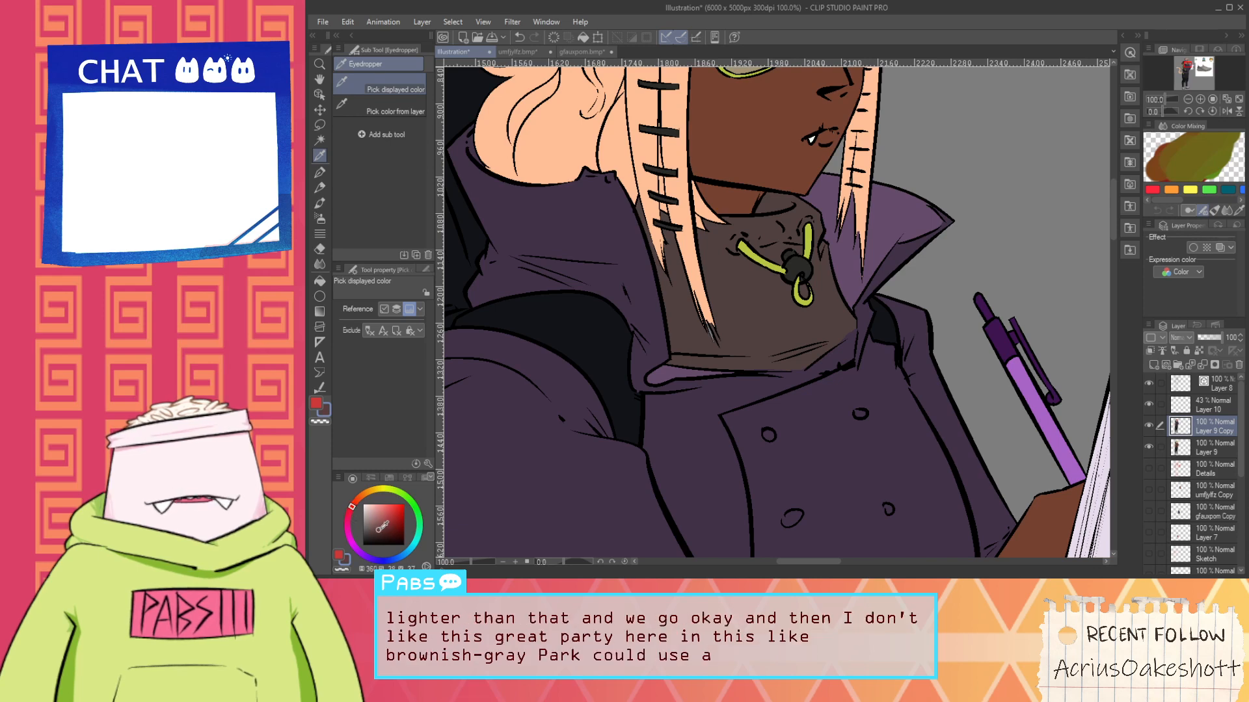
{"action": "key", "text": "g"}
{"action": "scroll", "coordinate": [719, 341], "scroll_direction": "up", "scroll_amount": 4}
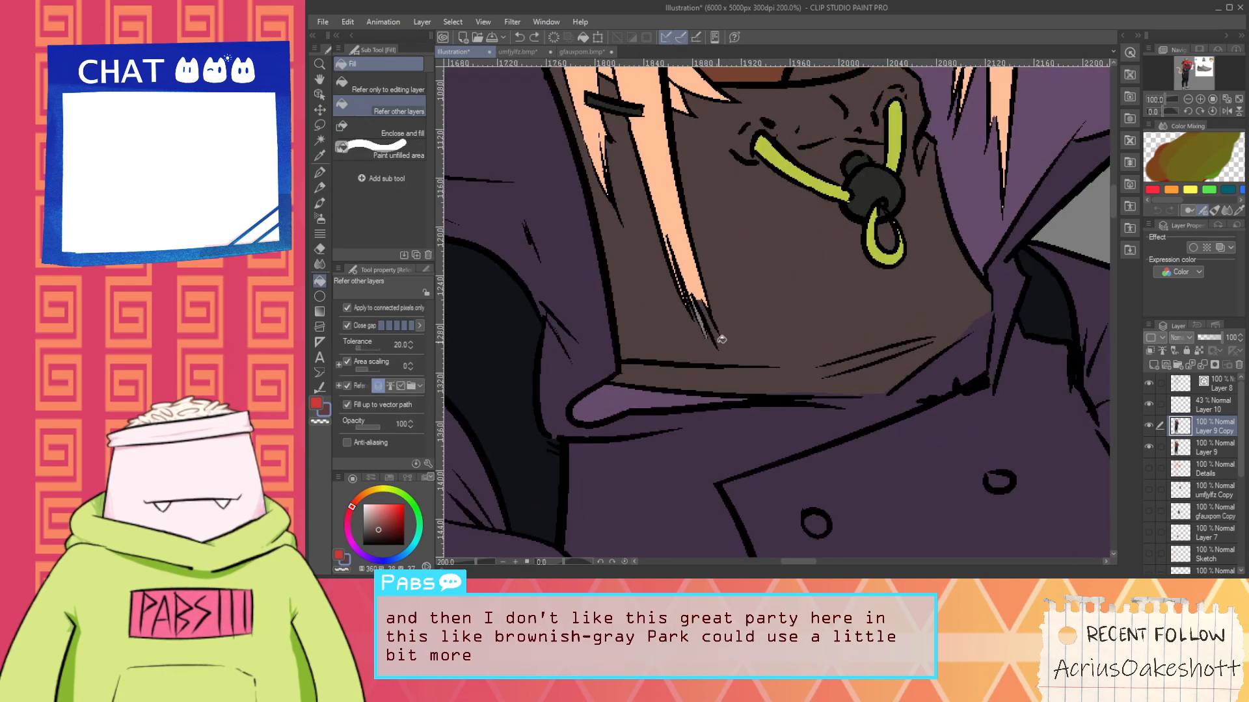
Paint the unfilled tip of the hair strand over the neck gaiter in the hair's peach with the G-pen at size 20
{"action": "key", "text": "i"}
{"action": "left_click", "coordinate": [671, 221]}
{"action": "key", "text": "p"}
{"action": "left_click_drag", "start_coordinate": [663, 229], "coordinate": [681, 266]}
{"action": "key", "text": "ctrl+z"}
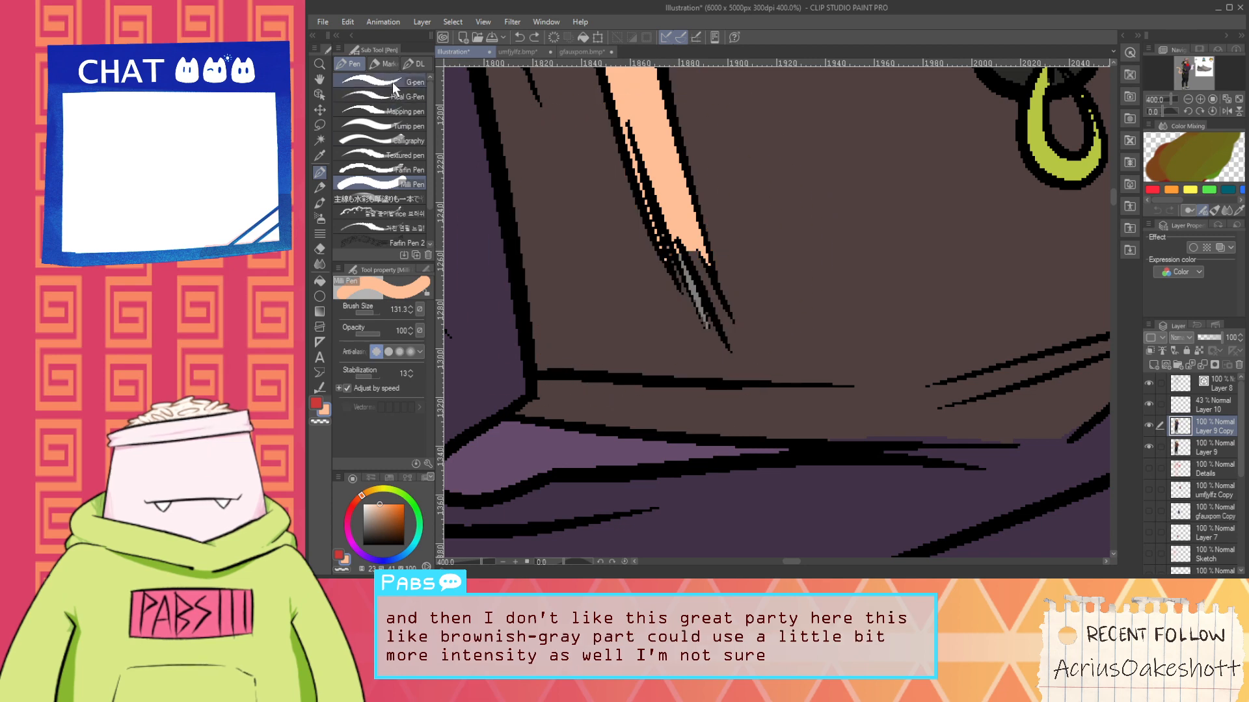
{"action": "left_click", "coordinate": [392, 84]}
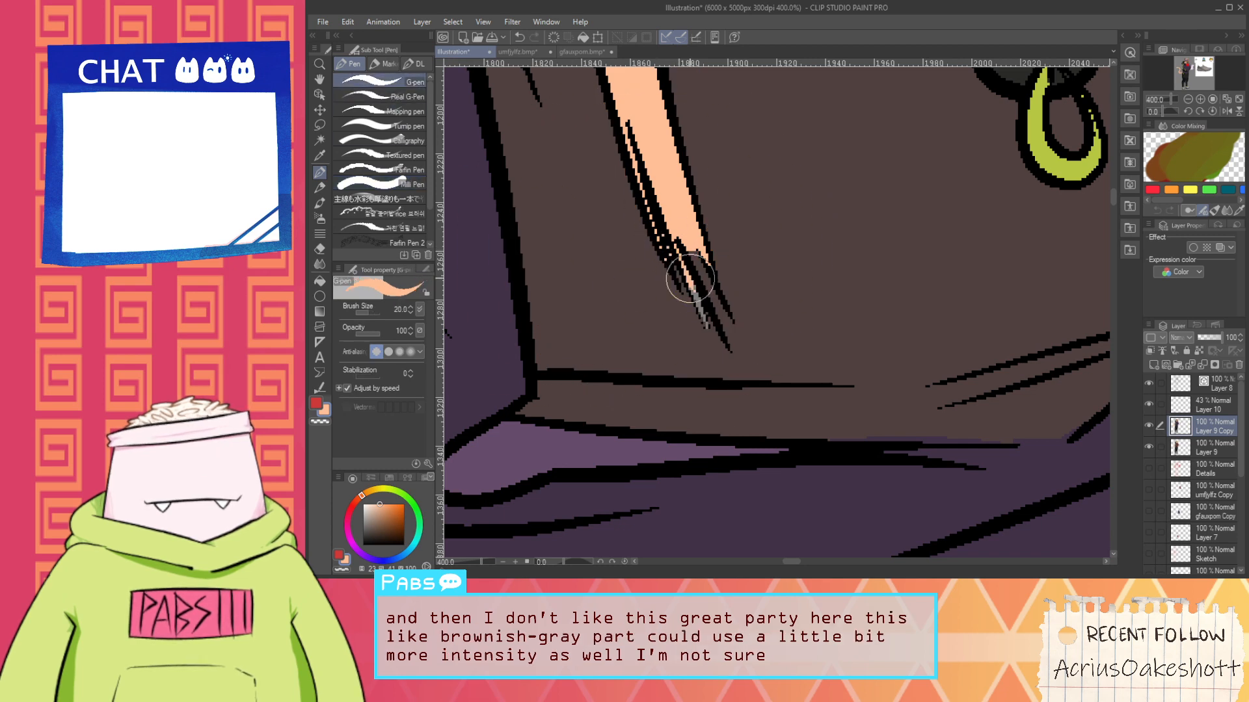
Select the brownish-grey areas of the hat's back and the neck gaiter by colour, and try a darker, more intense tone on them
{"action": "scroll", "coordinate": [705, 329], "scroll_direction": "down", "scroll_amount": 4}
{"action": "scroll", "coordinate": [765, 232], "scroll_direction": "down", "scroll_amount": 1}
{"action": "key", "text": "space"}
{"action": "left_click_drag", "start_coordinate": [765, 233], "coordinate": [790, 399]}
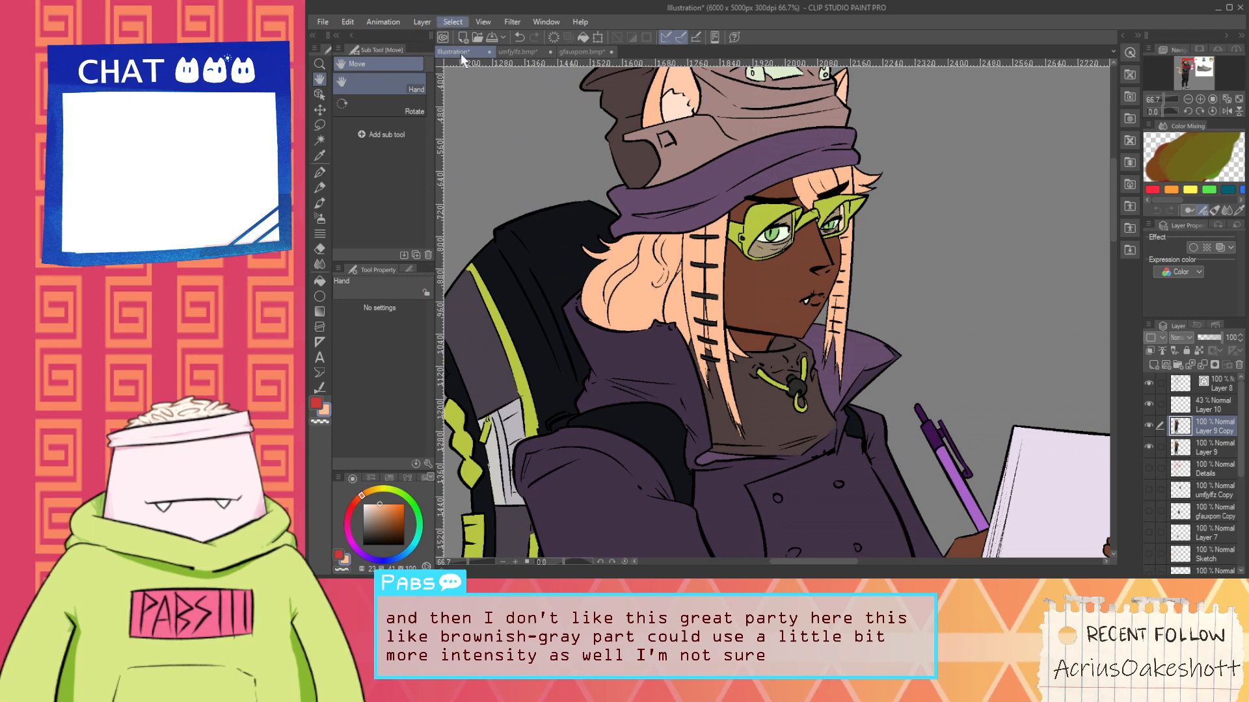
{"action": "left_click", "coordinate": [507, 161]}
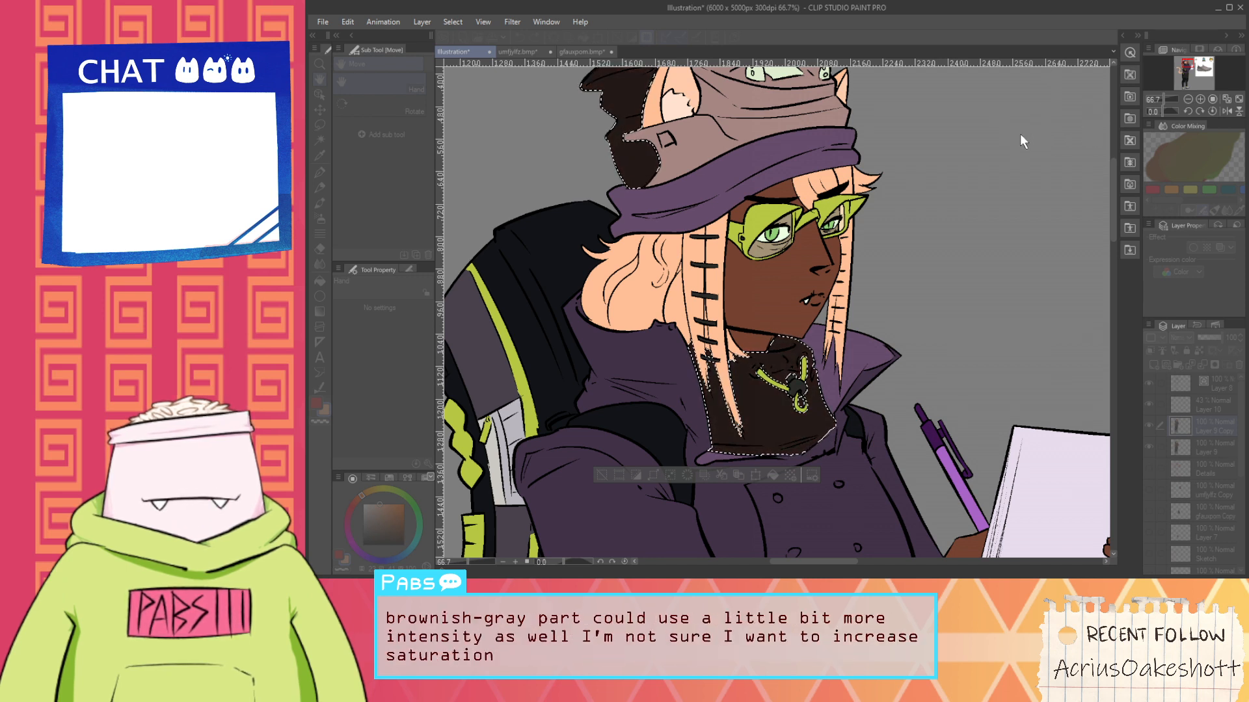
{"action": "left_click", "coordinate": [1205, 73]}
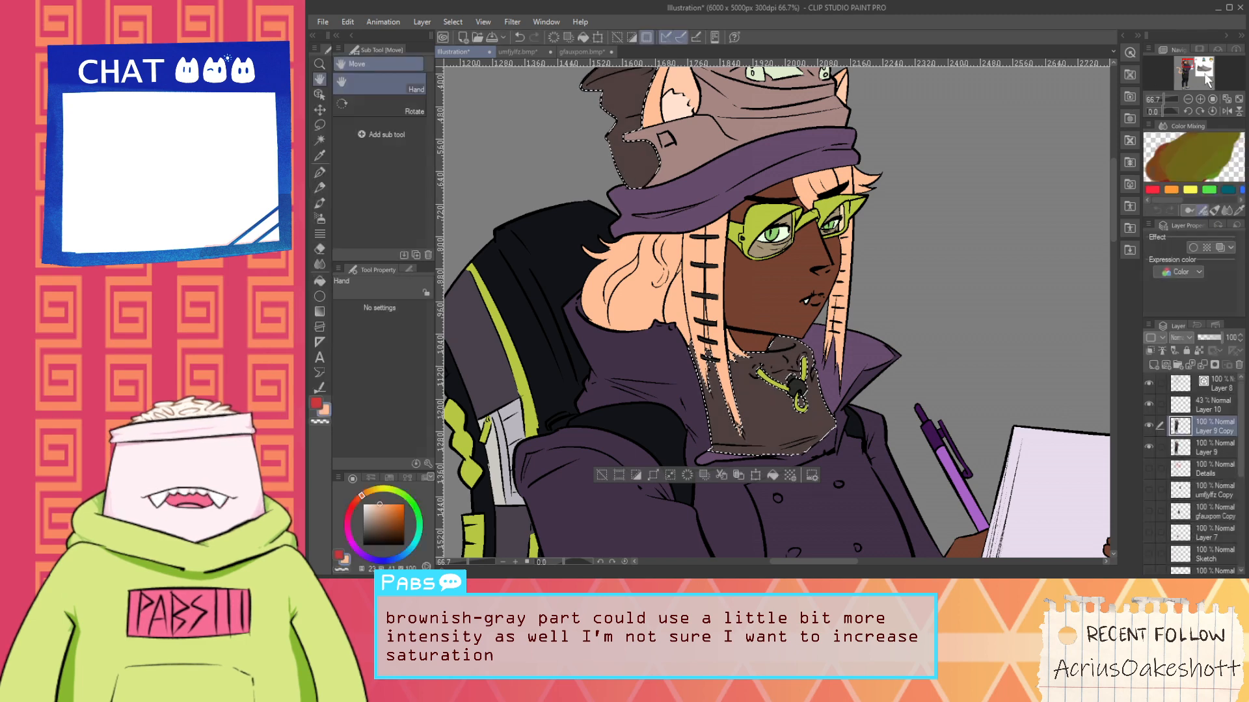
Fill the selected hat back and neck gaiter with a sampled near-black blue, and clear the selection
{"action": "key", "text": "i"}
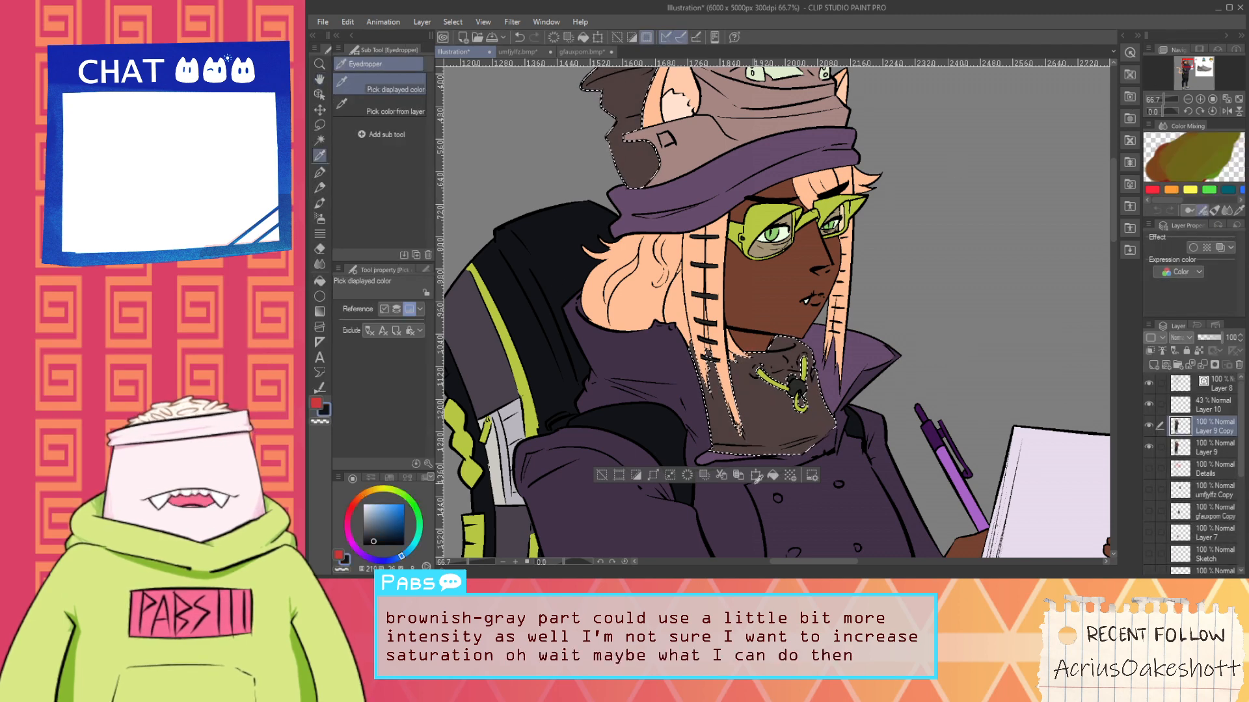
{"action": "left_click", "coordinate": [771, 474]}
{"action": "scroll", "coordinate": [760, 465], "scroll_direction": "down", "scroll_amount": 2}
{"action": "left_click_drag", "start_coordinate": [700, 483], "coordinate": [696, 400]}
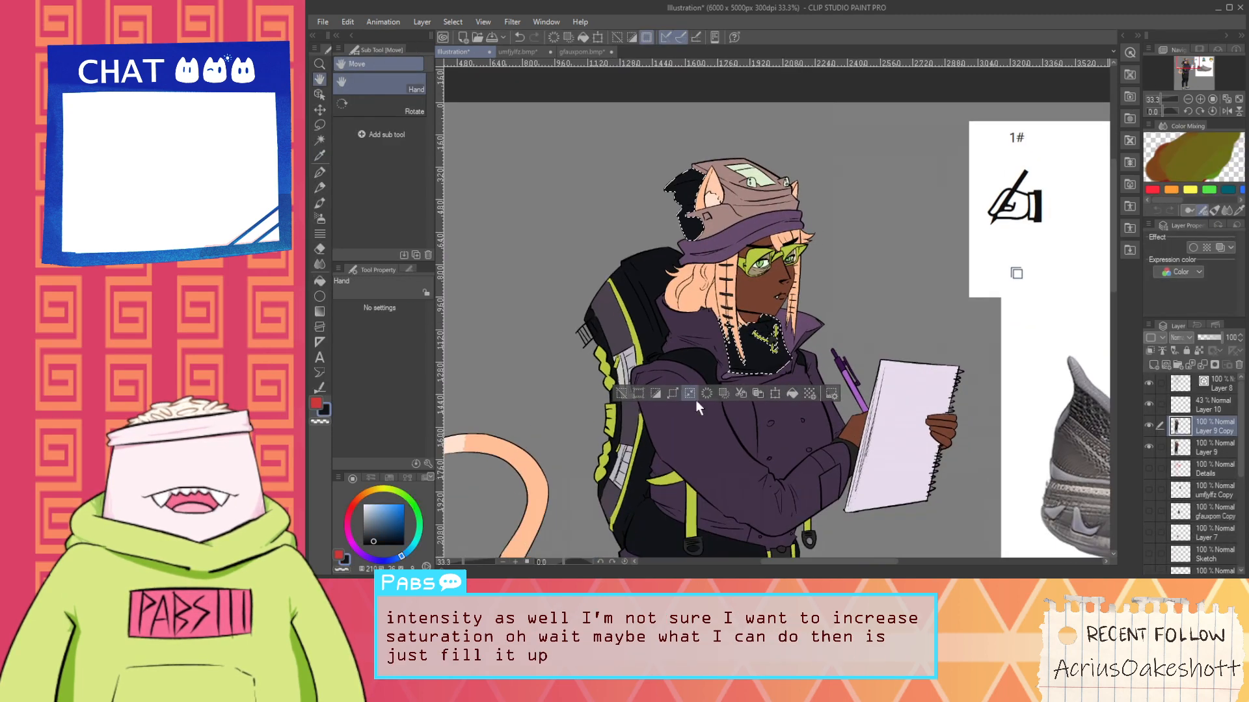
{"action": "left_click", "coordinate": [620, 393]}
Examine the near-black hat back and neck gaiter against the rest of the figure
{"action": "left_click_drag", "start_coordinate": [679, 472], "coordinate": [712, 363]}
{"action": "scroll", "coordinate": [686, 356], "scroll_direction": "down", "scroll_amount": 1}
{"action": "scroll", "coordinate": [757, 223], "scroll_direction": "up", "scroll_amount": 1}
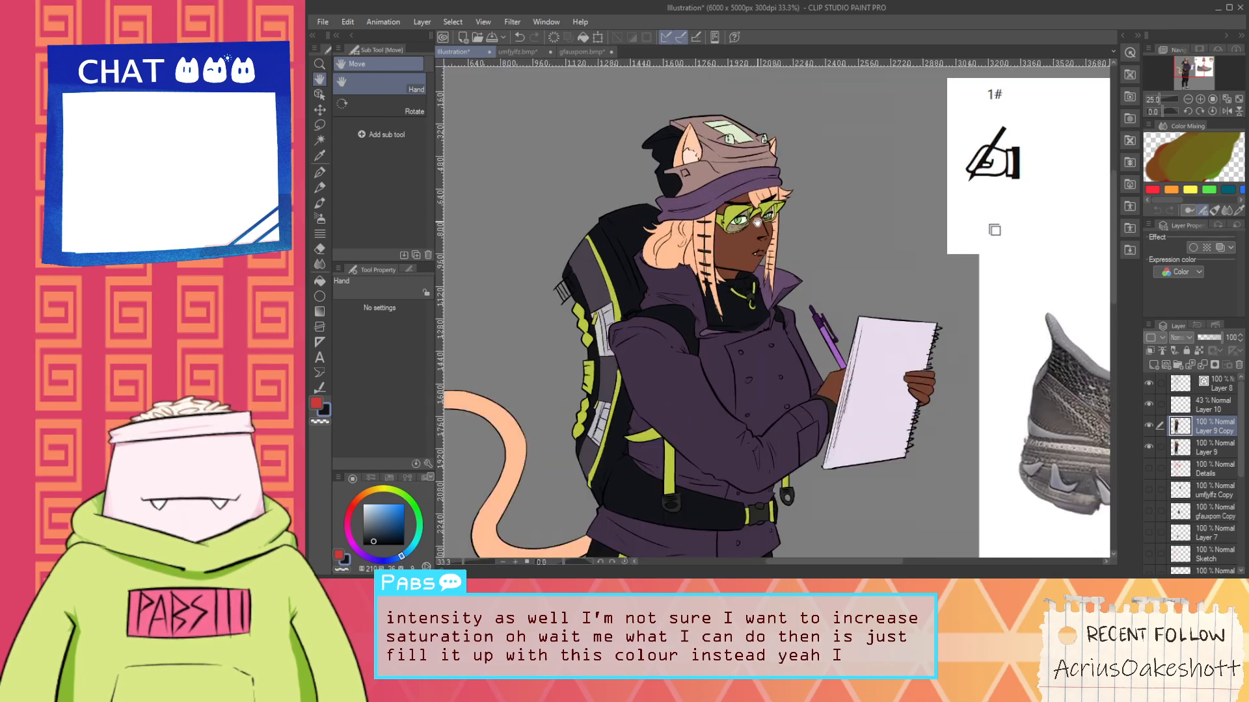
{"action": "scroll", "coordinate": [711, 373], "scroll_direction": "down", "scroll_amount": 1}
{"action": "left_click_drag", "start_coordinate": [678, 464], "coordinate": [702, 335]}
{"action": "left_click_drag", "start_coordinate": [696, 246], "coordinate": [710, 359]}
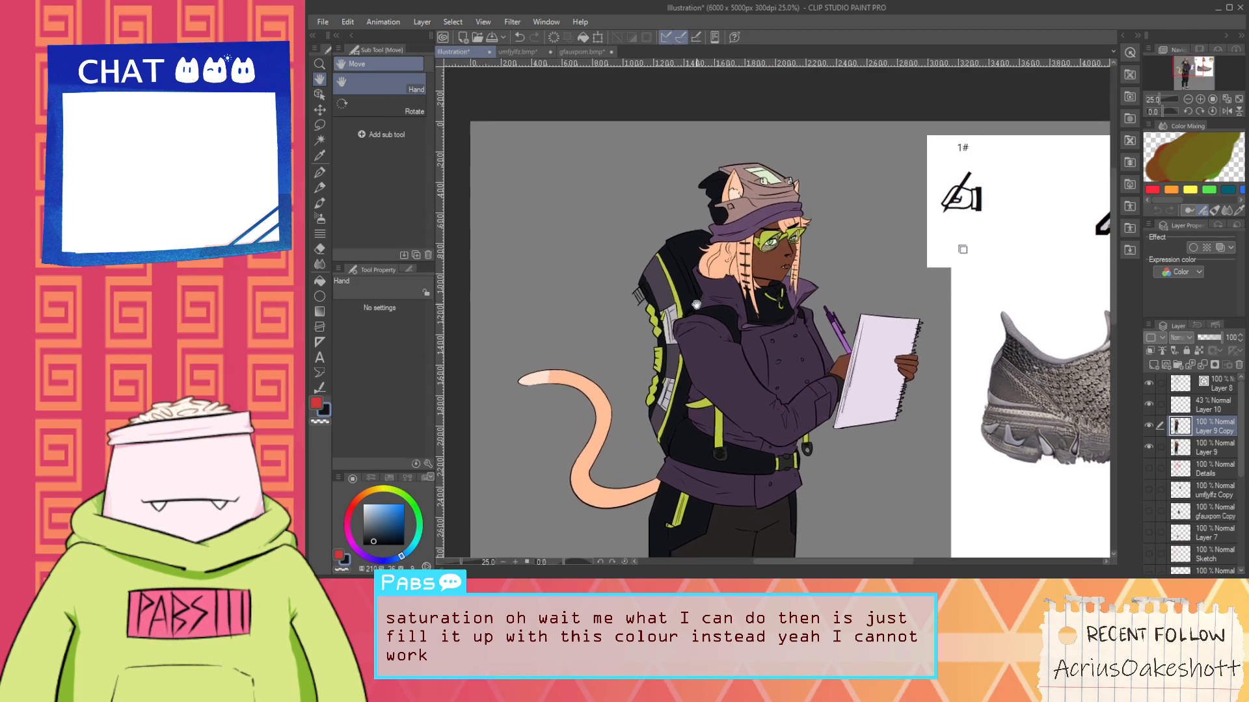
{"action": "left_click_drag", "start_coordinate": [729, 435], "coordinate": [754, 304]}
{"action": "left_click_drag", "start_coordinate": [826, 261], "coordinate": [740, 308]}
Select the sketchbook's page with Auto select and add a new layer above Layer 9 Copy
{"action": "scroll", "coordinate": [840, 283], "scroll_direction": "up", "scroll_amount": 2}
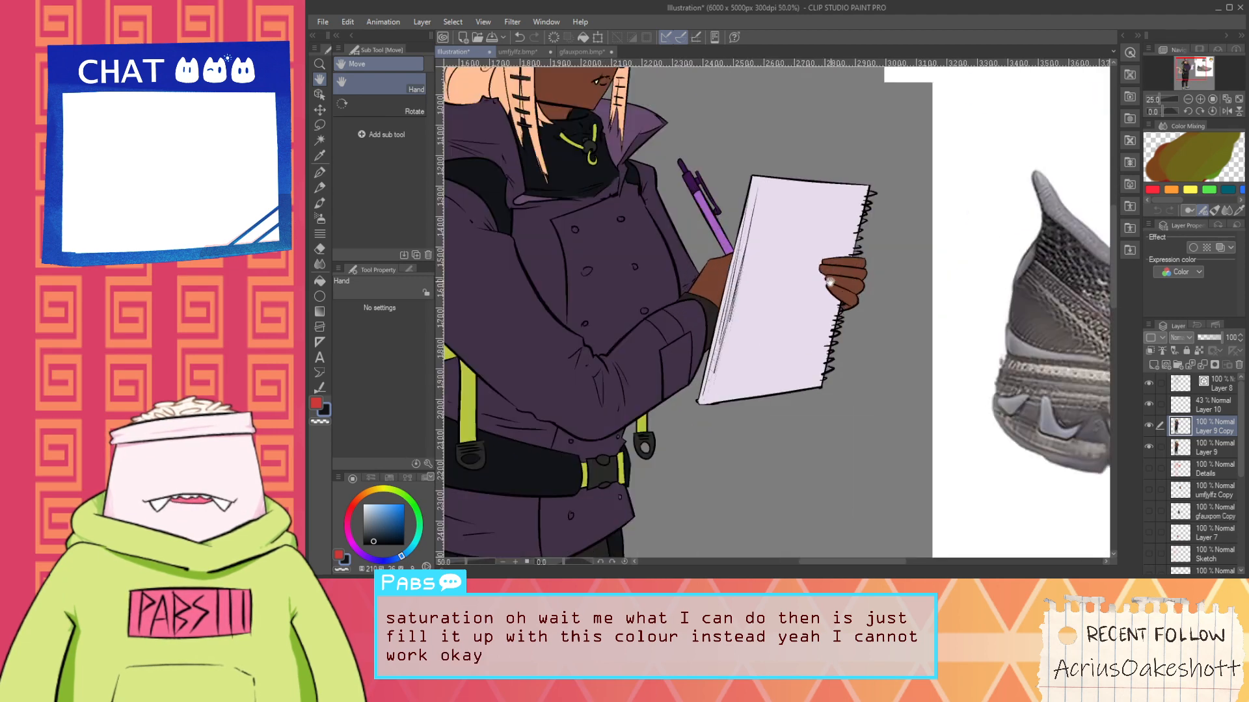
{"action": "key", "text": "w"}
{"action": "left_click", "coordinate": [782, 292]}
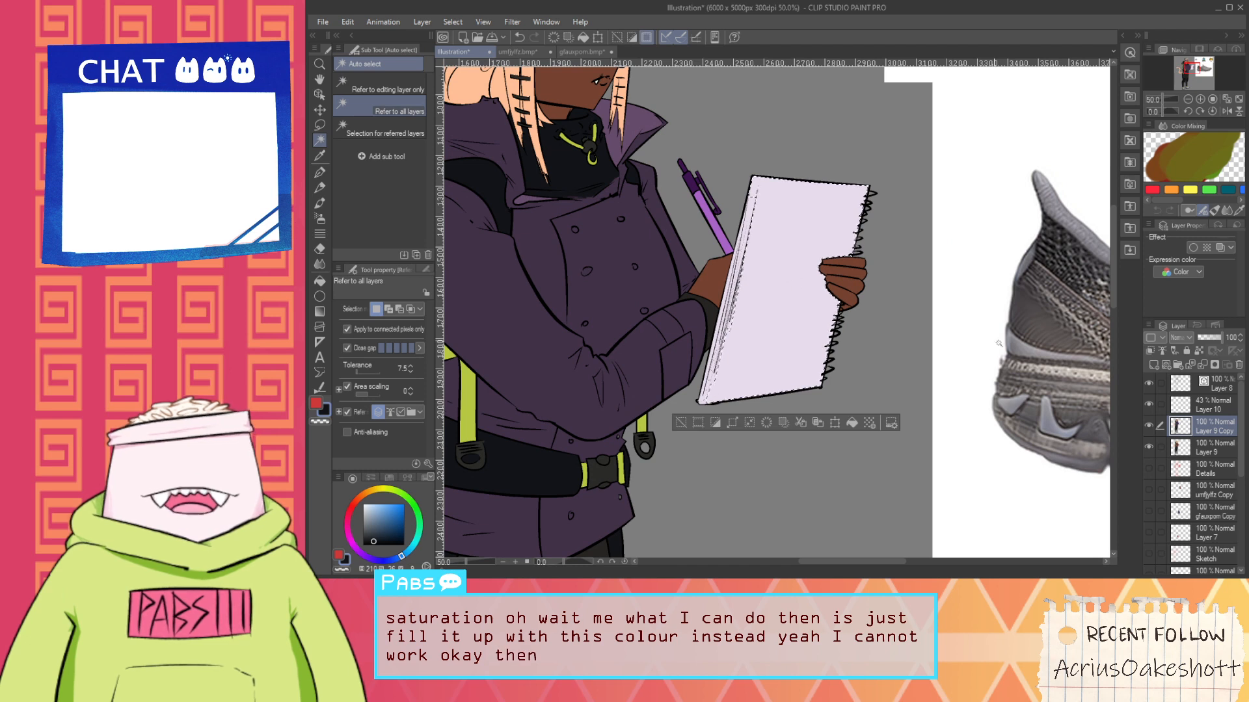
{"action": "left_click", "coordinate": [1153, 365]}
Switch to the Milli Pen and set its stabilization to 0
{"action": "key", "text": "p"}
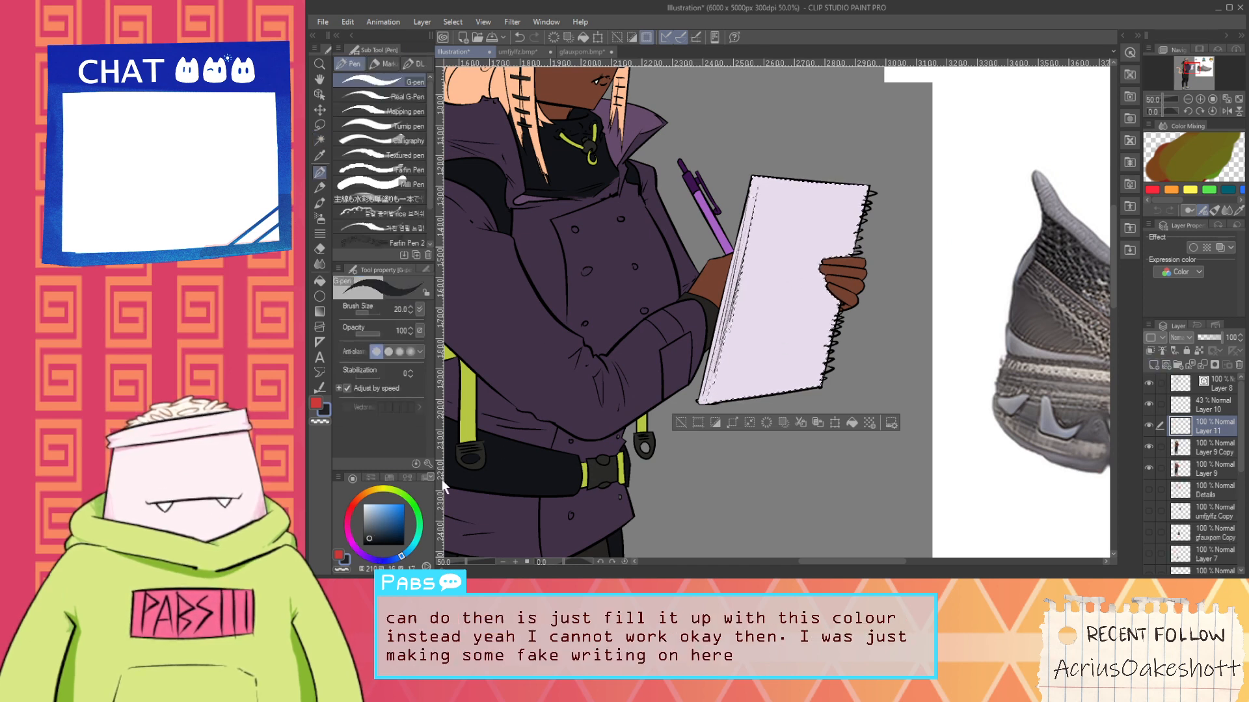
{"action": "scroll", "coordinate": [932, 217], "scroll_direction": "up", "scroll_amount": 1}
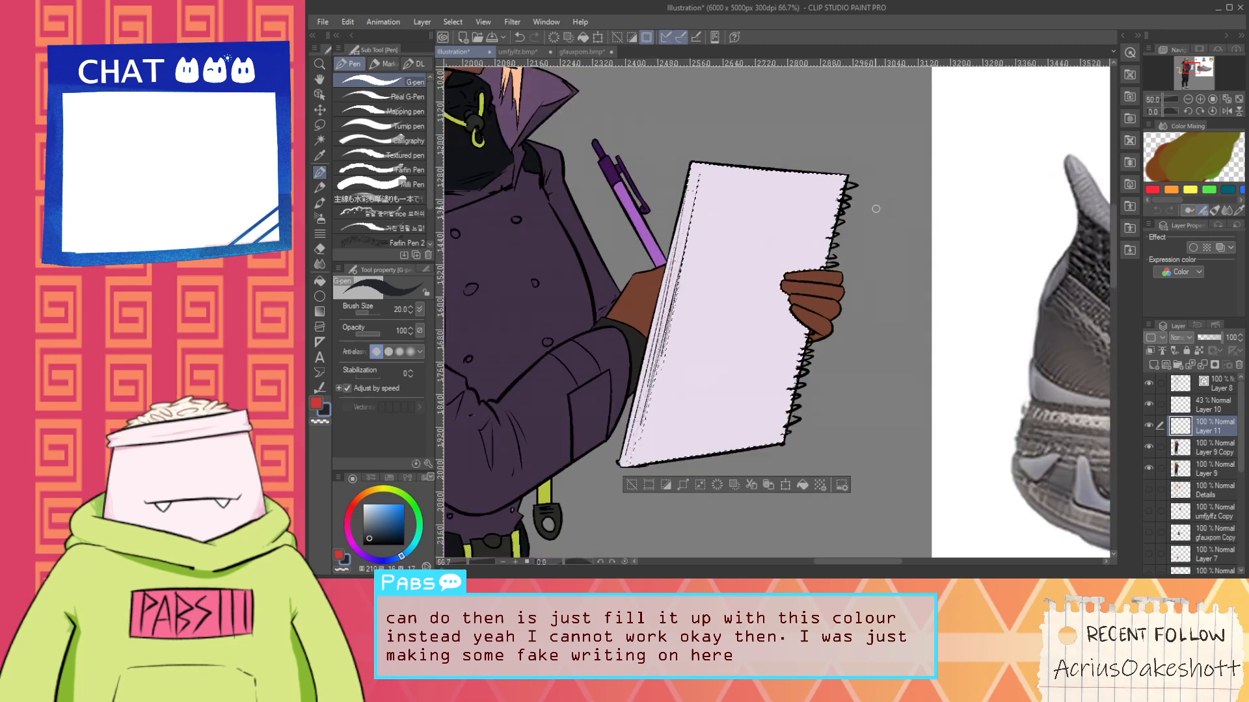
{"action": "left_click", "coordinate": [384, 187]}
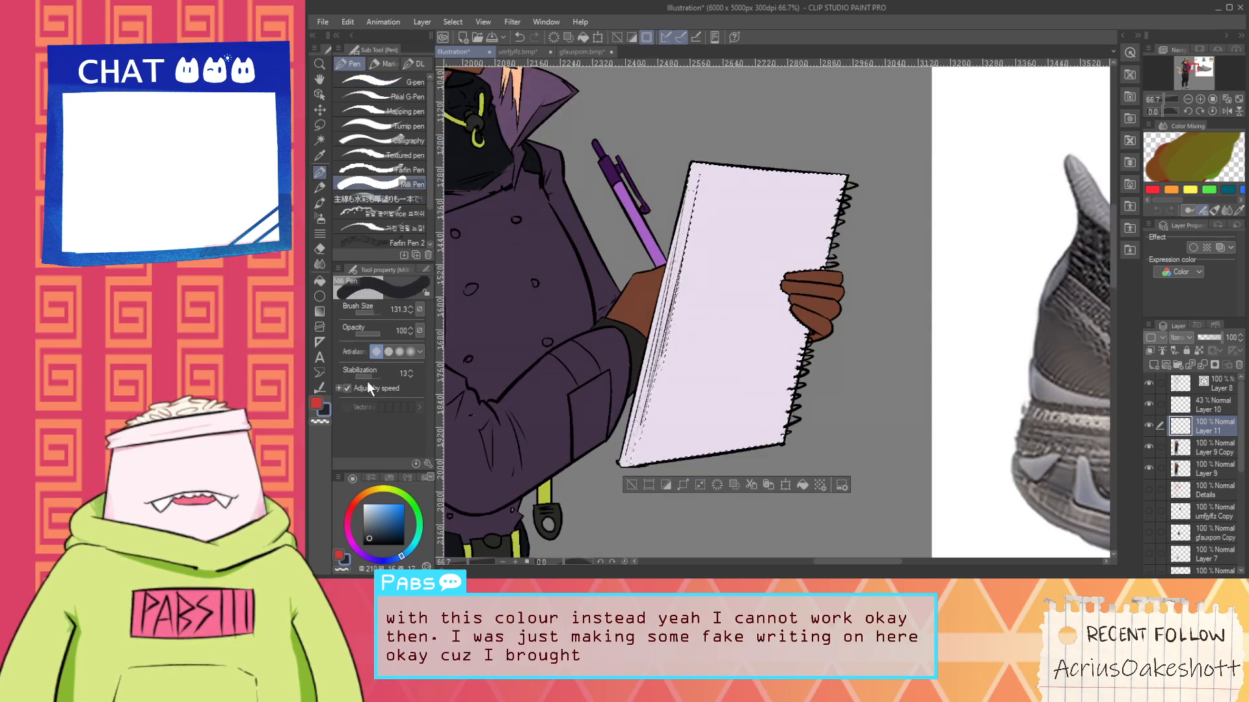
{"action": "left_click_drag", "start_coordinate": [366, 379], "coordinate": [341, 377]}
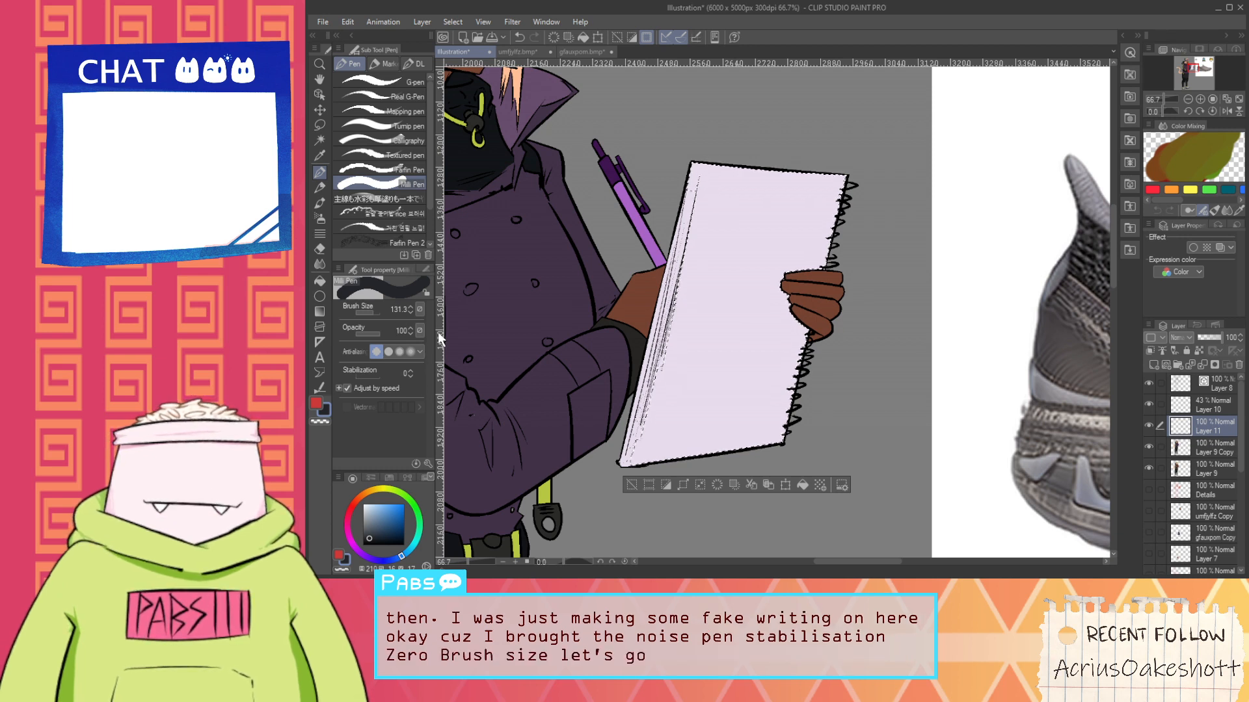
Try scribbling at the top of the page with brush size 5, and undo the stroke
{"action": "type", "text": "5"}
{"action": "key", "text": "Return"}
{"action": "mouse_move", "coordinate": [727, 169]}
{"action": "left_mouse_down"}
{"action": "mouse_move", "coordinate": [746, 171]}
{"action": "mouse_move", "coordinate": [727, 215]}
{"action": "left_mouse_up"}
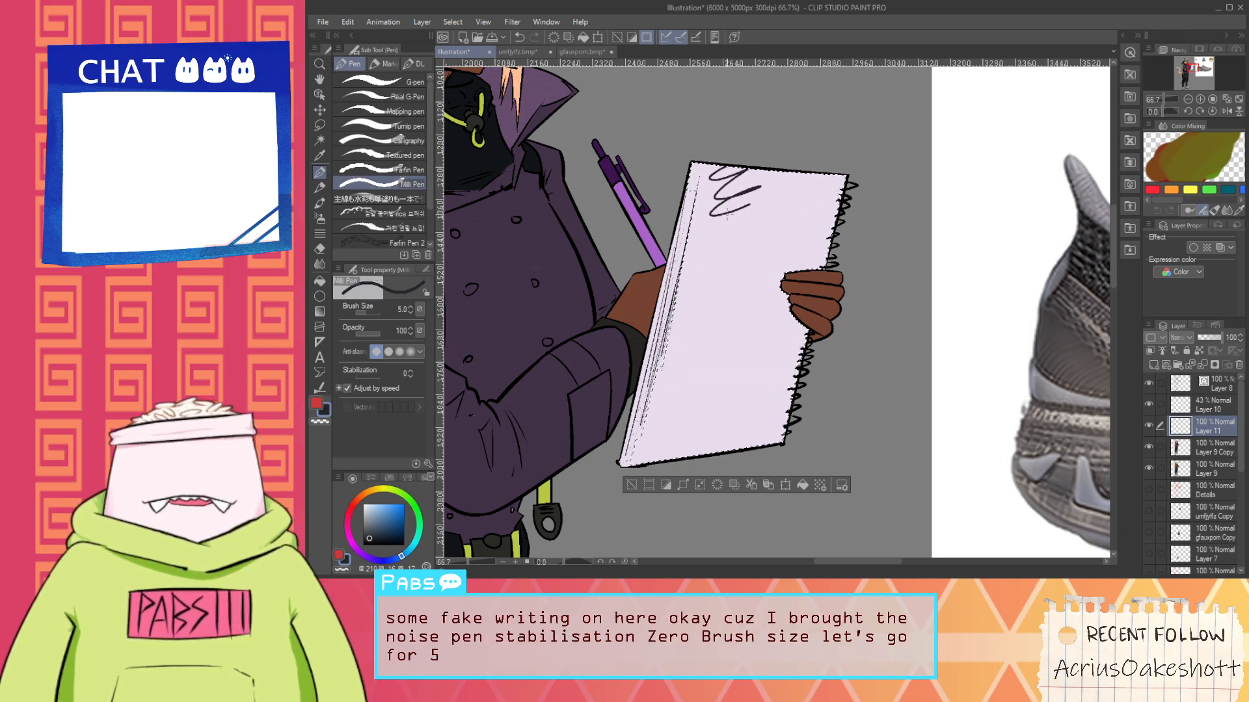
{"action": "key", "text": "ctrl+z"}
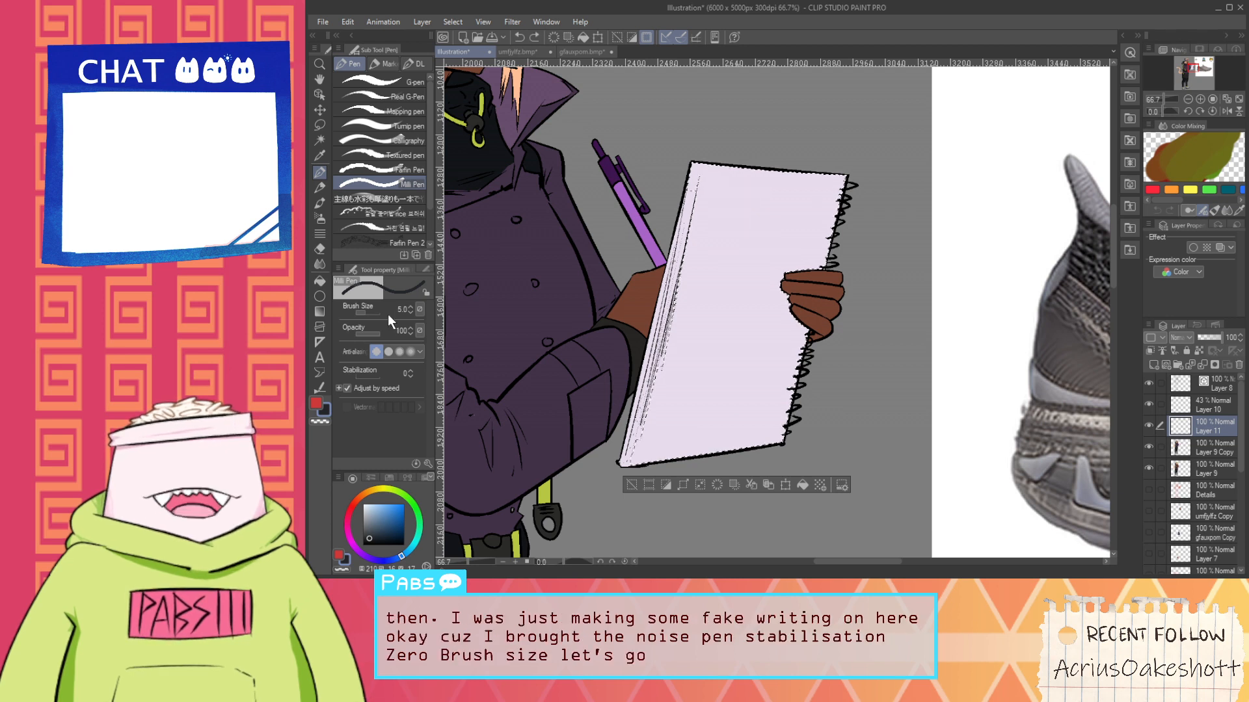
Set the brush size to 2 and cover the sketchbook's page with dense dark looping scribbles as fake writing
{"action": "left_click", "coordinate": [403, 309]}
{"action": "type", "text": "2"}
{"action": "key", "text": "Return"}
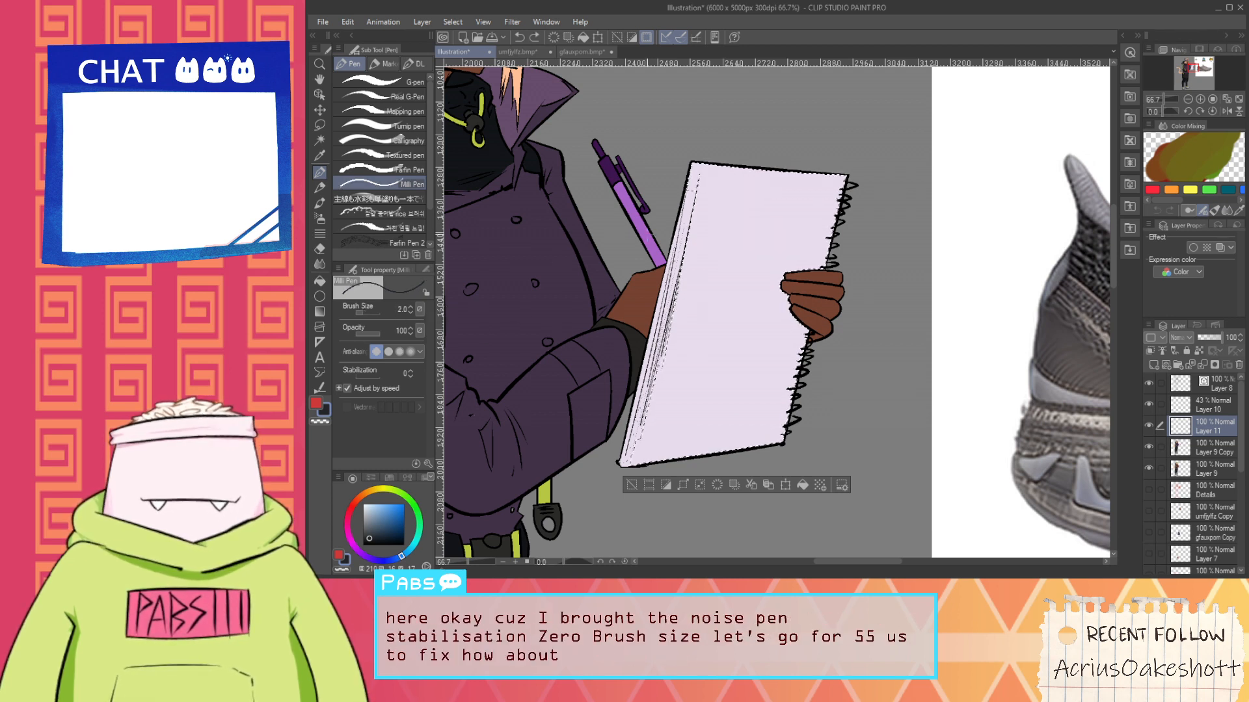
{"action": "mouse_move", "coordinate": [710, 187]}
{"action": "left_mouse_down"}
{"action": "mouse_move", "coordinate": [769, 185]}
{"action": "mouse_move", "coordinate": [712, 209]}
{"action": "mouse_move", "coordinate": [754, 229]}
{"action": "mouse_move", "coordinate": [772, 266]}
{"action": "mouse_move", "coordinate": [748, 286]}
{"action": "mouse_move", "coordinate": [780, 326]}
{"action": "mouse_move", "coordinate": [676, 344]}
{"action": "mouse_move", "coordinate": [638, 285]}
{"action": "mouse_move", "coordinate": [728, 260]}
{"action": "mouse_move", "coordinate": [703, 364]}
{"action": "mouse_move", "coordinate": [748, 390]}
{"action": "mouse_move", "coordinate": [720, 459]}
{"action": "mouse_move", "coordinate": [781, 364]}
{"action": "mouse_move", "coordinate": [683, 390]}
{"action": "mouse_move", "coordinate": [716, 449]}
{"action": "mouse_move", "coordinate": [586, 458]}
{"action": "mouse_move", "coordinate": [767, 293]}
{"action": "mouse_move", "coordinate": [768, 380]}
{"action": "mouse_move", "coordinate": [716, 293]}
{"action": "mouse_move", "coordinate": [808, 311]}
{"action": "mouse_move", "coordinate": [735, 378]}
{"action": "mouse_move", "coordinate": [813, 214]}
{"action": "mouse_move", "coordinate": [781, 403]}
{"action": "mouse_move", "coordinate": [683, 429]}
{"action": "mouse_move", "coordinate": [650, 456]}
{"action": "mouse_move", "coordinate": [774, 370]}
{"action": "mouse_move", "coordinate": [780, 430]}
{"action": "mouse_move", "coordinate": [787, 384]}
{"action": "mouse_move", "coordinate": [715, 436]}
{"action": "mouse_move", "coordinate": [683, 377]}
{"action": "mouse_move", "coordinate": [748, 358]}
{"action": "mouse_move", "coordinate": [818, 381]}
{"action": "mouse_move", "coordinate": [716, 351]}
{"action": "mouse_move", "coordinate": [761, 387]}
{"action": "mouse_move", "coordinate": [664, 403]}
{"action": "mouse_move", "coordinate": [825, 388]}
{"action": "mouse_move", "coordinate": [736, 267]}
{"action": "mouse_move", "coordinate": [728, 234]}
{"action": "mouse_move", "coordinate": [748, 189]}
{"action": "mouse_move", "coordinate": [703, 235]}
{"action": "mouse_move", "coordinate": [813, 195]}
{"action": "mouse_move", "coordinate": [781, 280]}
{"action": "mouse_move", "coordinate": [722, 286]}
{"action": "mouse_move", "coordinate": [742, 338]}
{"action": "mouse_move", "coordinate": [679, 413]}
{"action": "mouse_move", "coordinate": [758, 357]}
{"action": "mouse_move", "coordinate": [748, 389]}
{"action": "mouse_move", "coordinate": [706, 420]}
{"action": "left_mouse_up"}
{"action": "mouse_move", "coordinate": [747, 358]}
{"action": "left_mouse_down"}
{"action": "mouse_move", "coordinate": [758, 433]}
{"action": "mouse_move", "coordinate": [670, 445]}
{"action": "mouse_move", "coordinate": [685, 397]}
{"action": "mouse_move", "coordinate": [657, 439]}
{"action": "mouse_move", "coordinate": [680, 355]}
{"action": "mouse_move", "coordinate": [754, 299]}
{"action": "mouse_move", "coordinate": [735, 260]}
{"action": "mouse_move", "coordinate": [746, 322]}
{"action": "mouse_move", "coordinate": [787, 233]}
{"action": "mouse_move", "coordinate": [708, 215]}
{"action": "mouse_move", "coordinate": [690, 279]}
{"action": "mouse_move", "coordinate": [728, 247]}
{"action": "mouse_move", "coordinate": [652, 292]}
{"action": "mouse_move", "coordinate": [813, 250]}
{"action": "mouse_move", "coordinate": [716, 238]}
{"action": "left_mouse_up"}
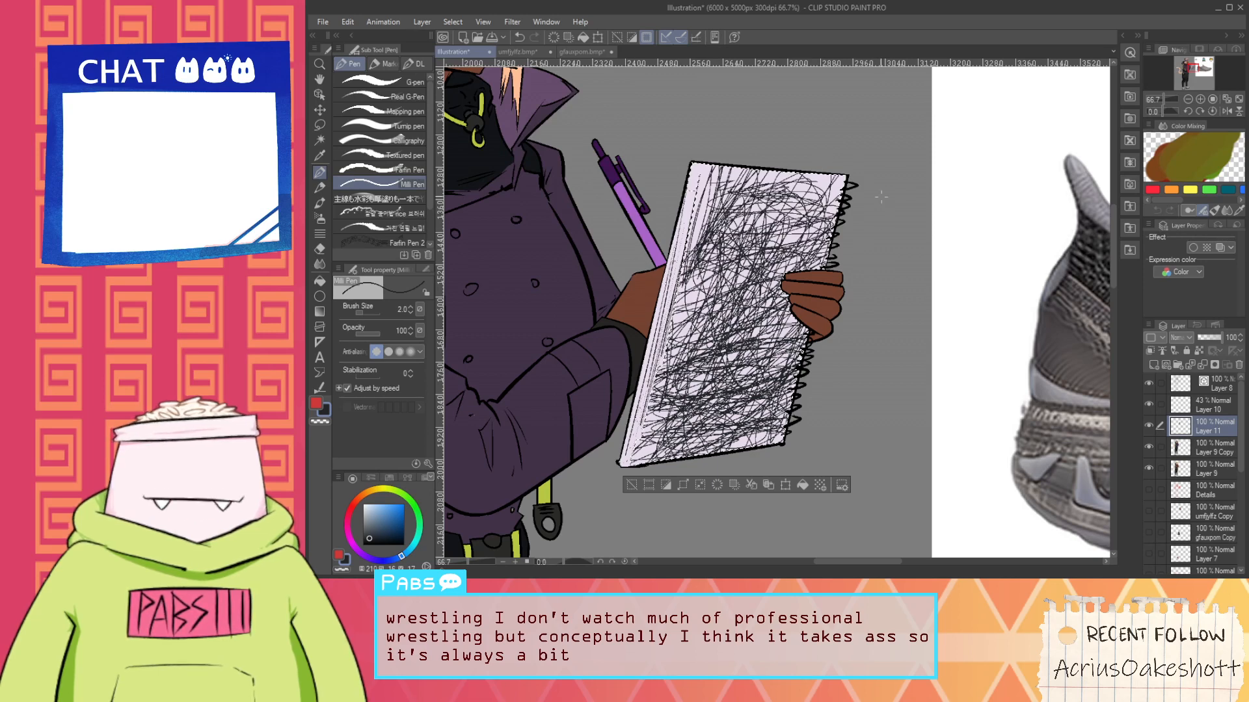
{"action": "mouse_move", "coordinate": [748, 163]}
{"action": "left_mouse_down"}
{"action": "mouse_move", "coordinate": [839, 187]}
{"action": "mouse_move", "coordinate": [761, 296]}
{"action": "left_mouse_up"}
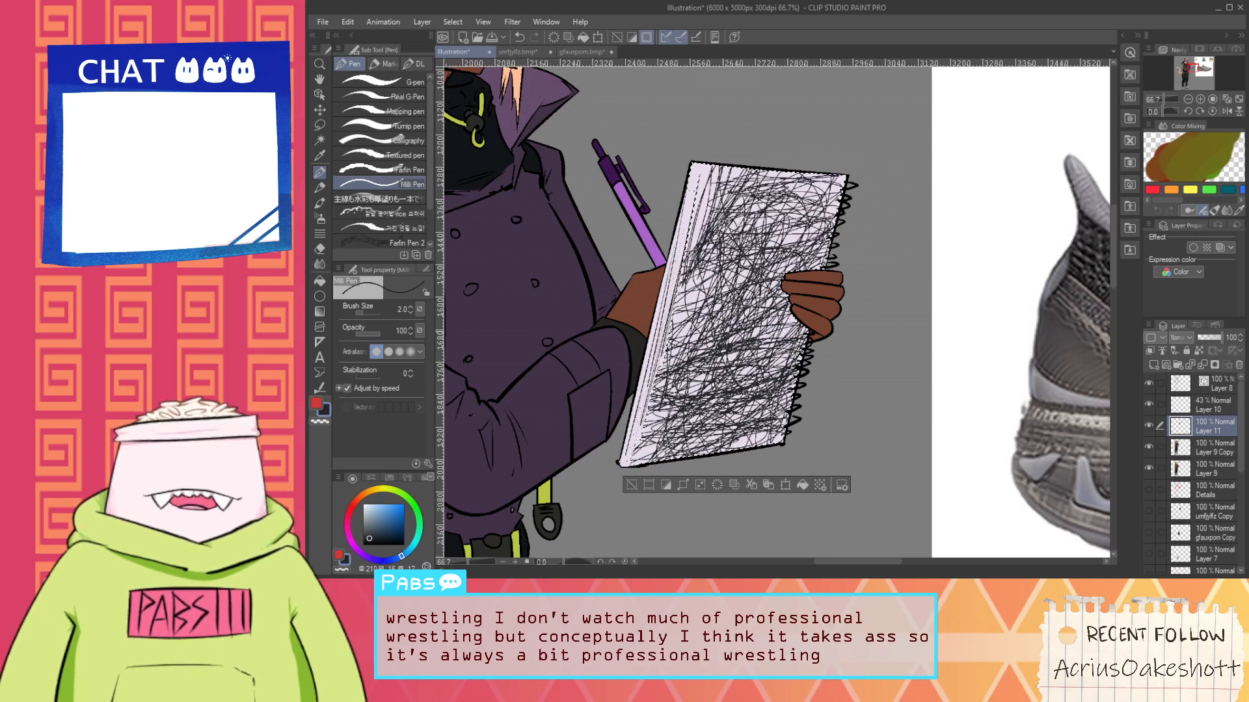
{"action": "mouse_move", "coordinate": [686, 338]}
{"action": "left_mouse_down"}
{"action": "mouse_move", "coordinate": [735, 286]}
{"action": "mouse_move", "coordinate": [712, 341]}
{"action": "left_mouse_up"}
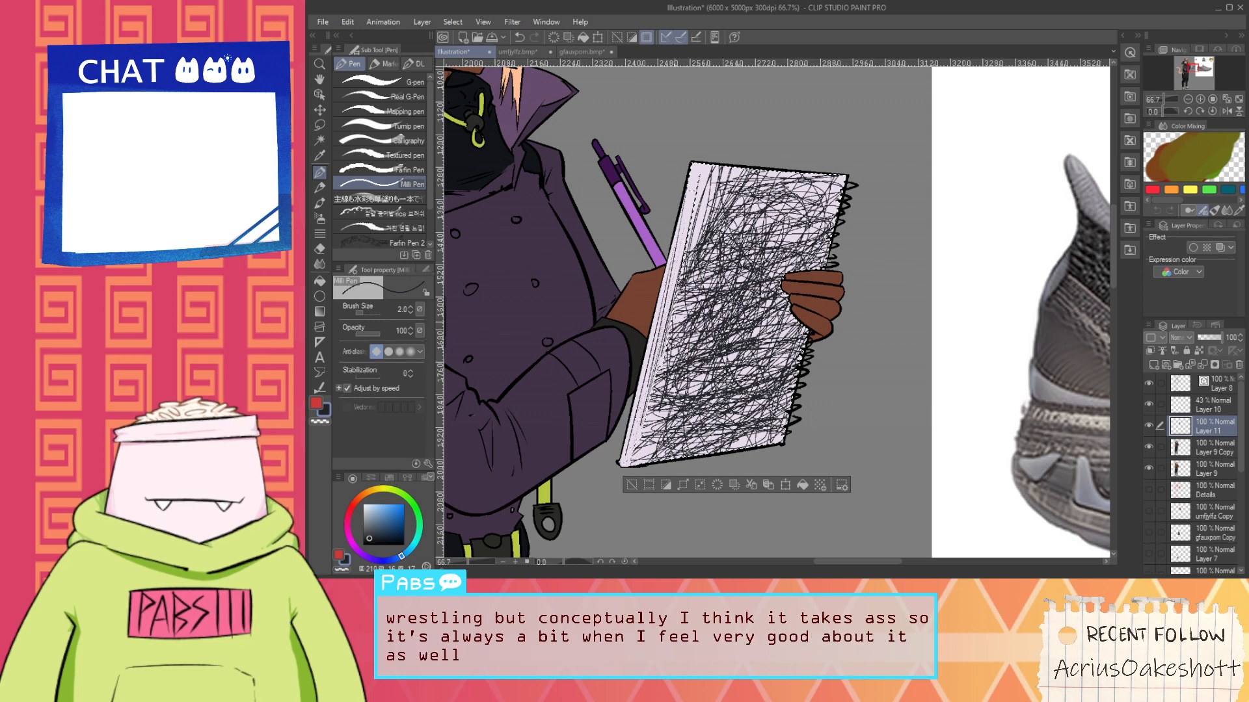
{"action": "mouse_move", "coordinate": [770, 365]}
{"action": "left_mouse_down"}
{"action": "mouse_move", "coordinate": [791, 350]}
{"action": "mouse_move", "coordinate": [640, 451]}
{"action": "left_mouse_up"}
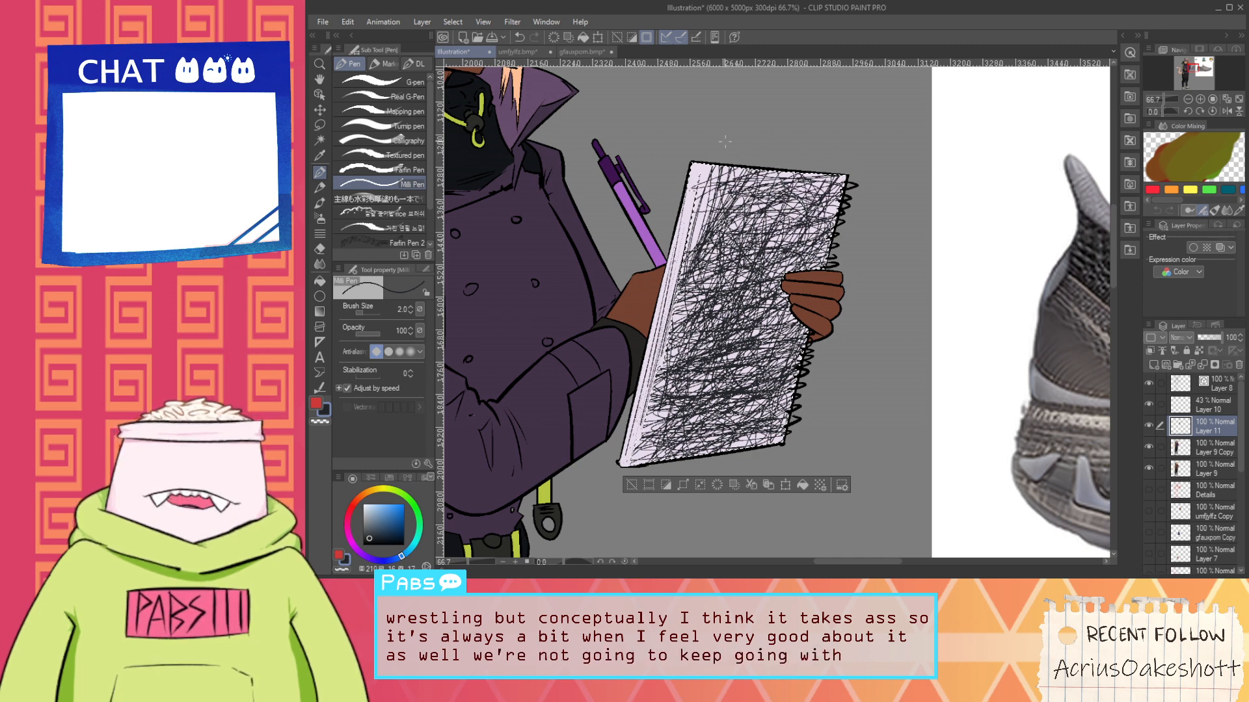
Cut straight gaps across the page's scribbles with the Rough eraser at size 14.1, splitting them into rows of writing
{"action": "key", "text": "e"}
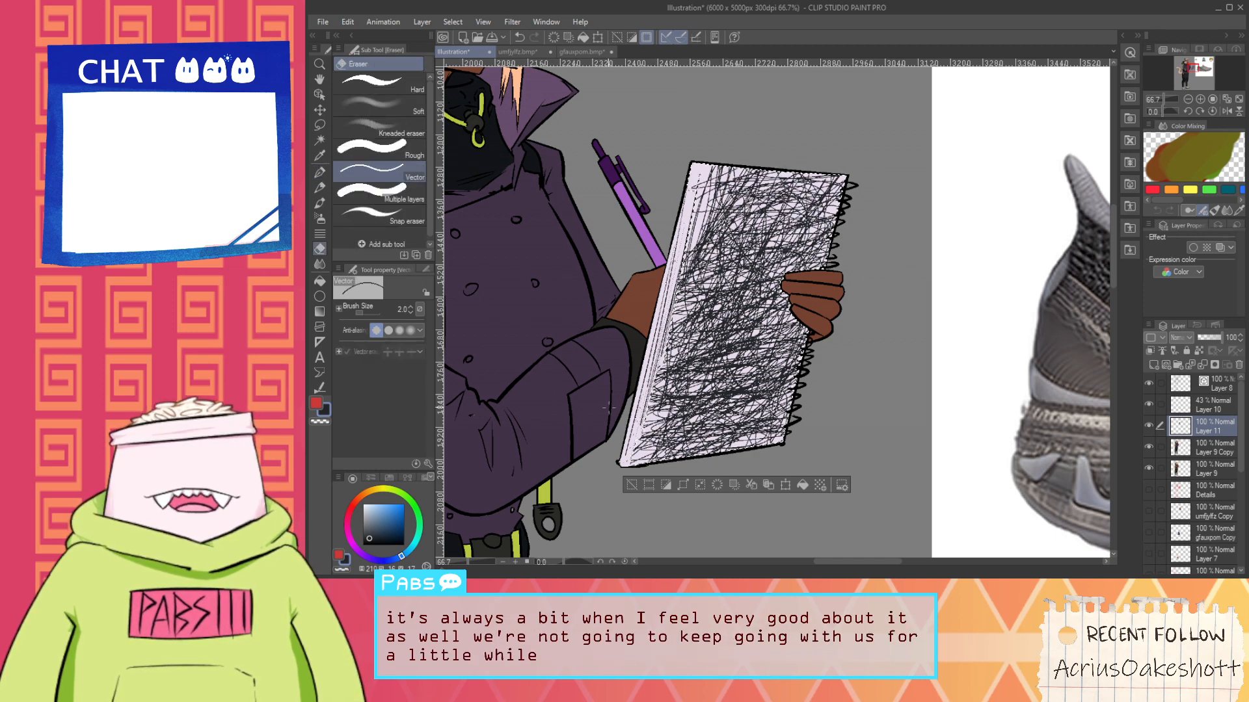
{"action": "left_click", "coordinate": [409, 93]}
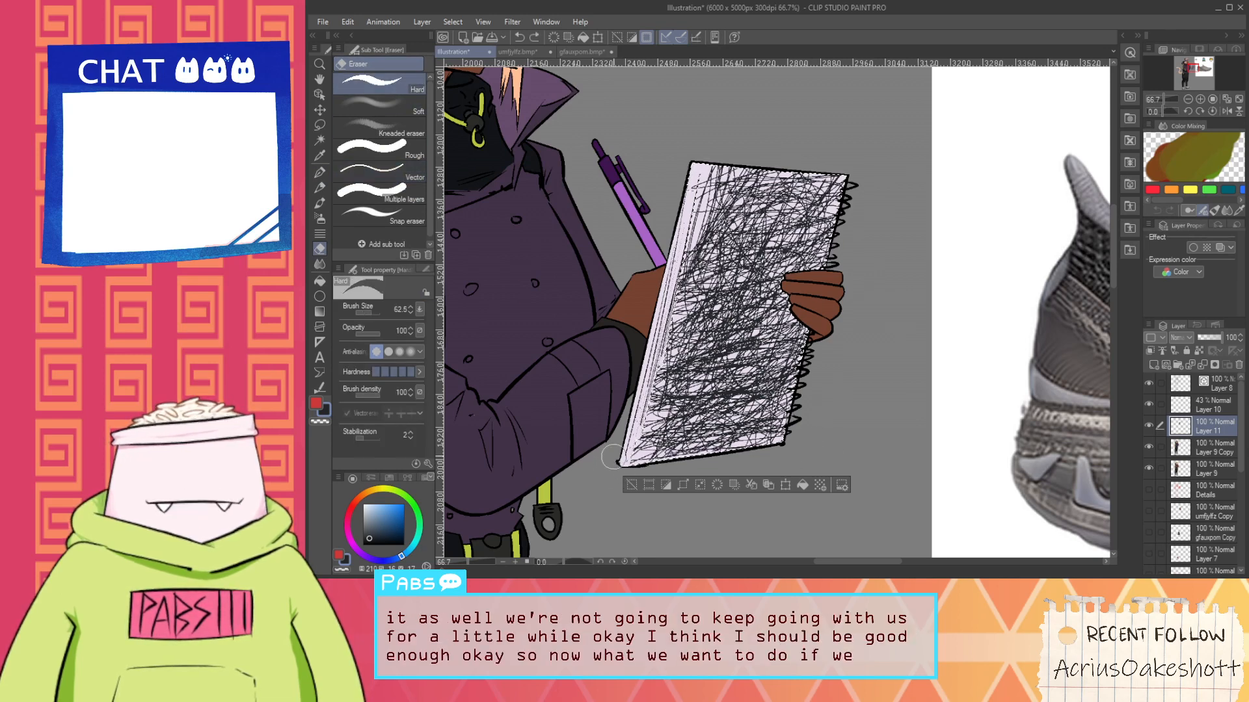
{"action": "left_click", "coordinate": [392, 154]}
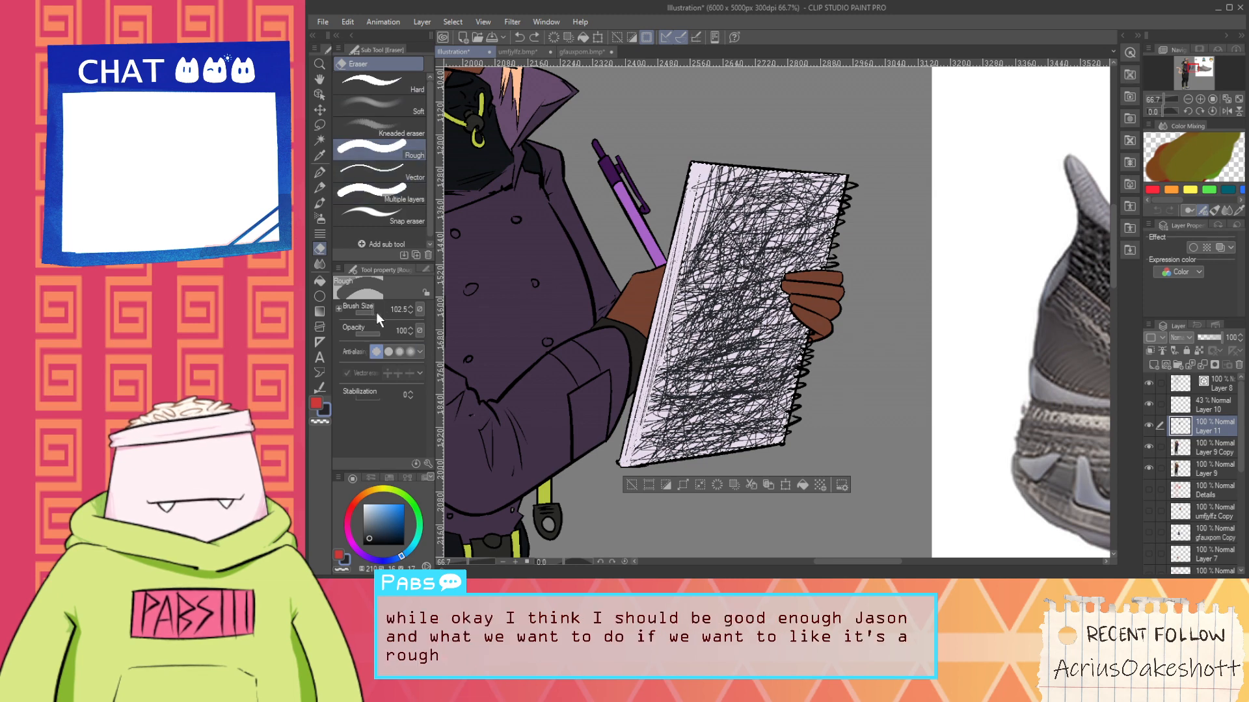
{"action": "left_click_drag", "start_coordinate": [375, 313], "coordinate": [370, 310]}
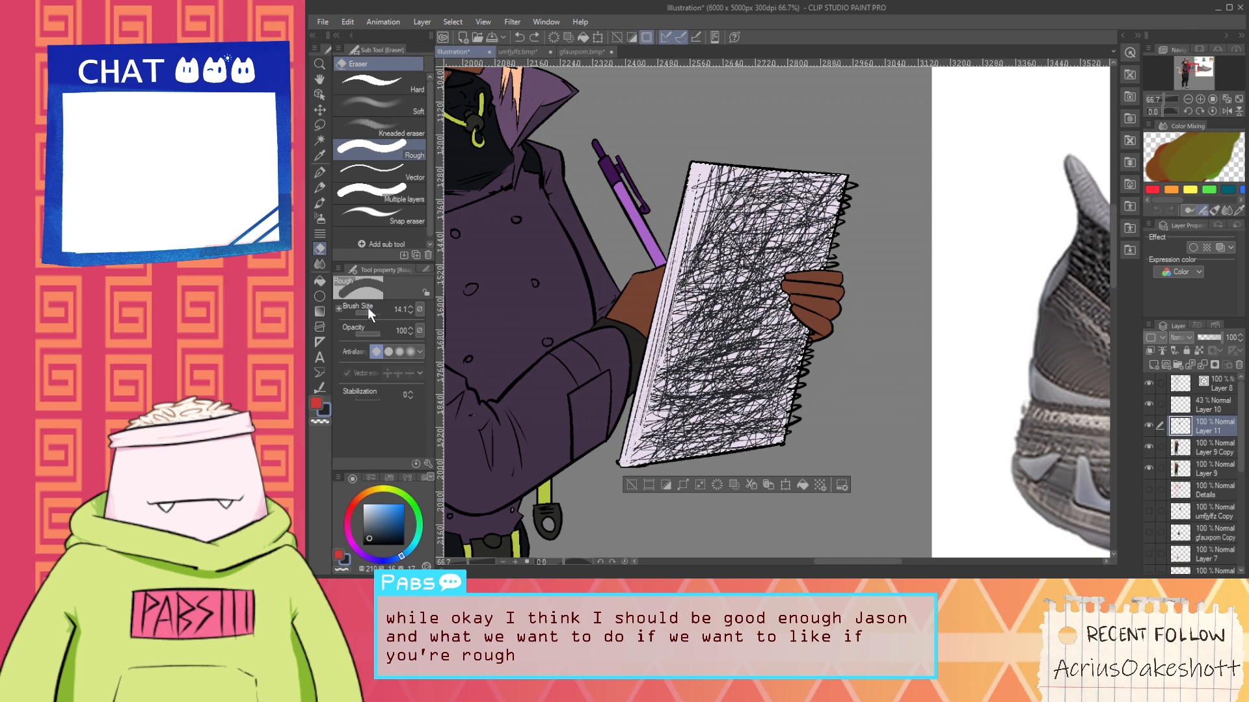
{"action": "left_click", "coordinate": [625, 464]}
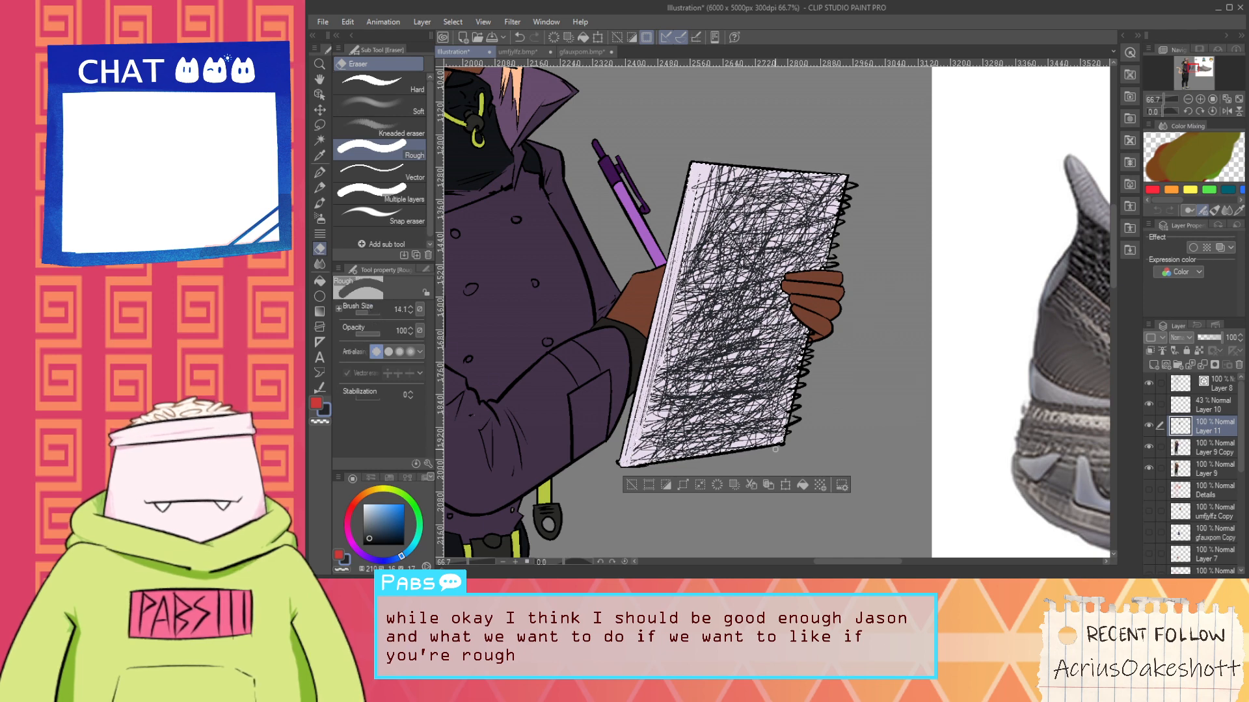
{"action": "left_click", "coordinate": [795, 443], "text": "shift"}
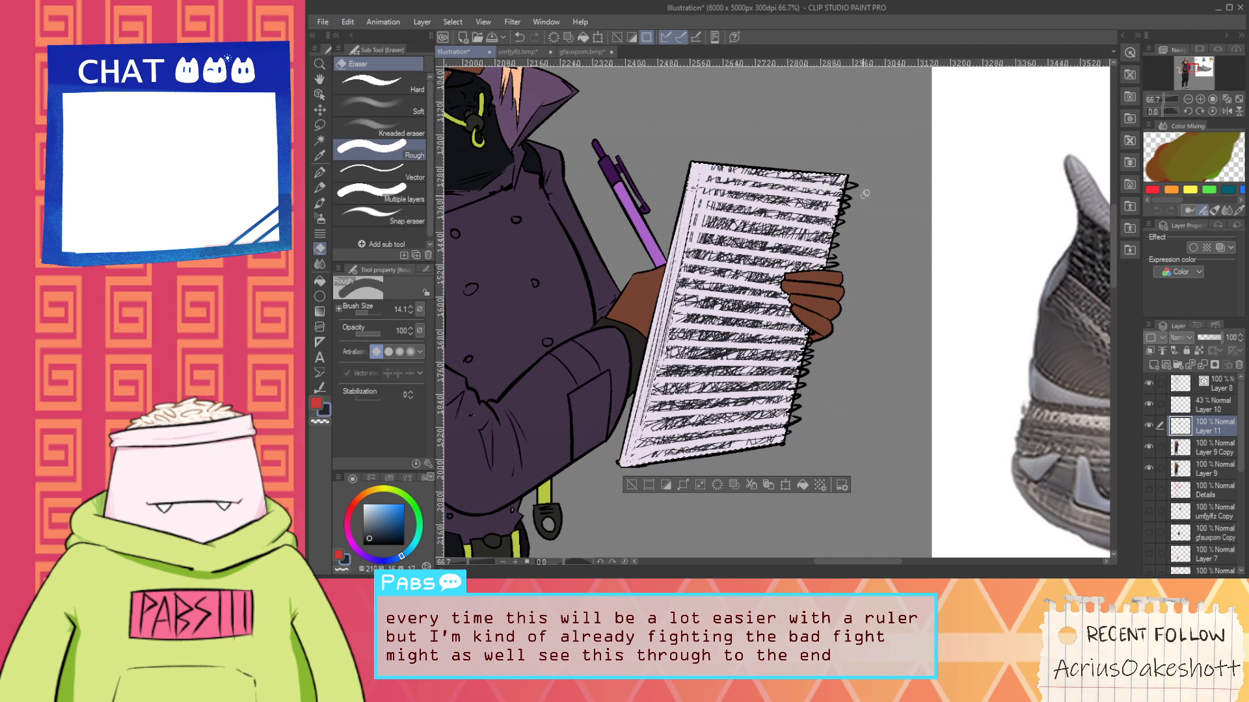
Erase straight strips through the scribbles along both sides of the sketchbook's page to form margins
{"action": "left_click", "coordinate": [780, 459]}
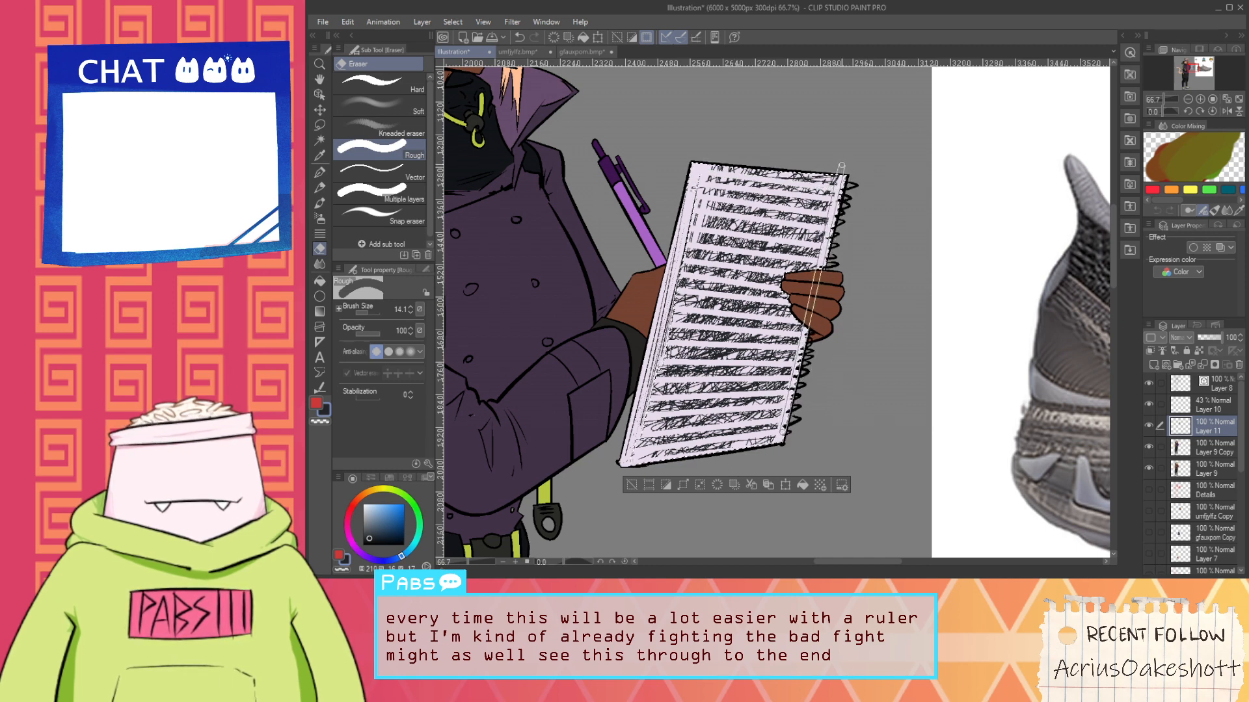
{"action": "left_click", "coordinate": [629, 467], "text": "shift"}
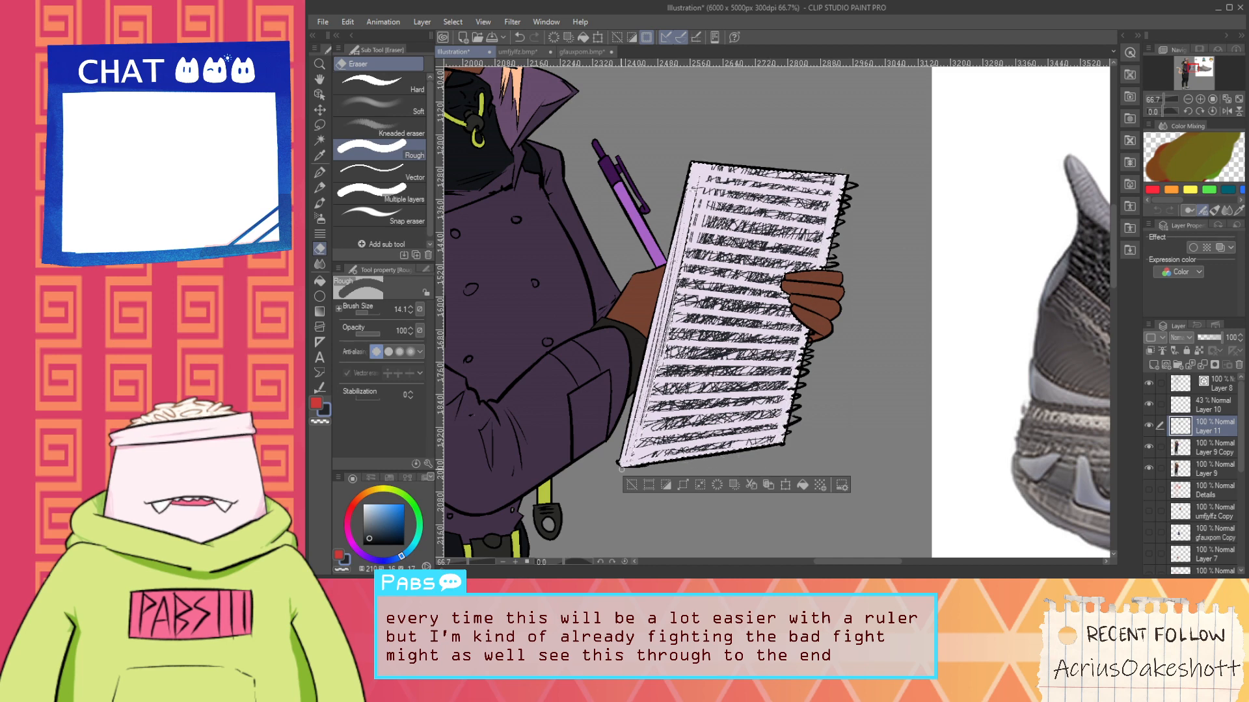
{"action": "left_click", "coordinate": [715, 151], "text": "shift"}
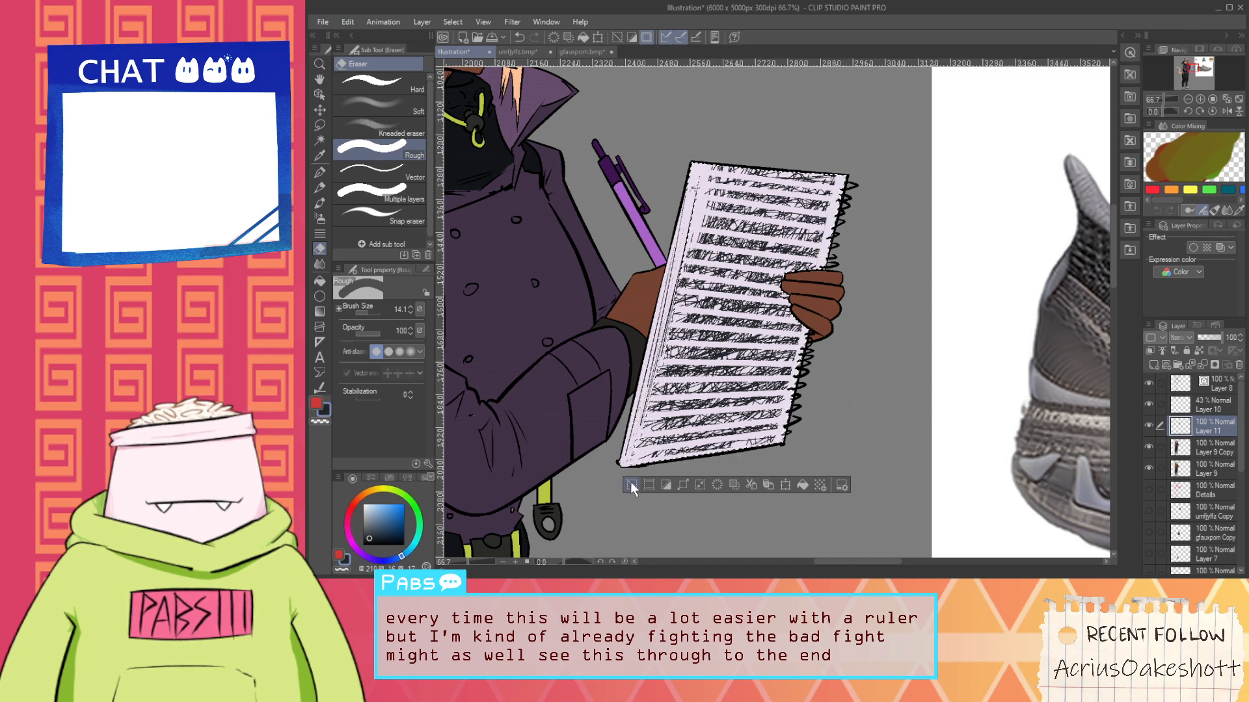
{"action": "left_click", "coordinate": [623, 515], "text": "shift"}
{"action": "left_click", "coordinate": [702, 157], "text": "shift"}
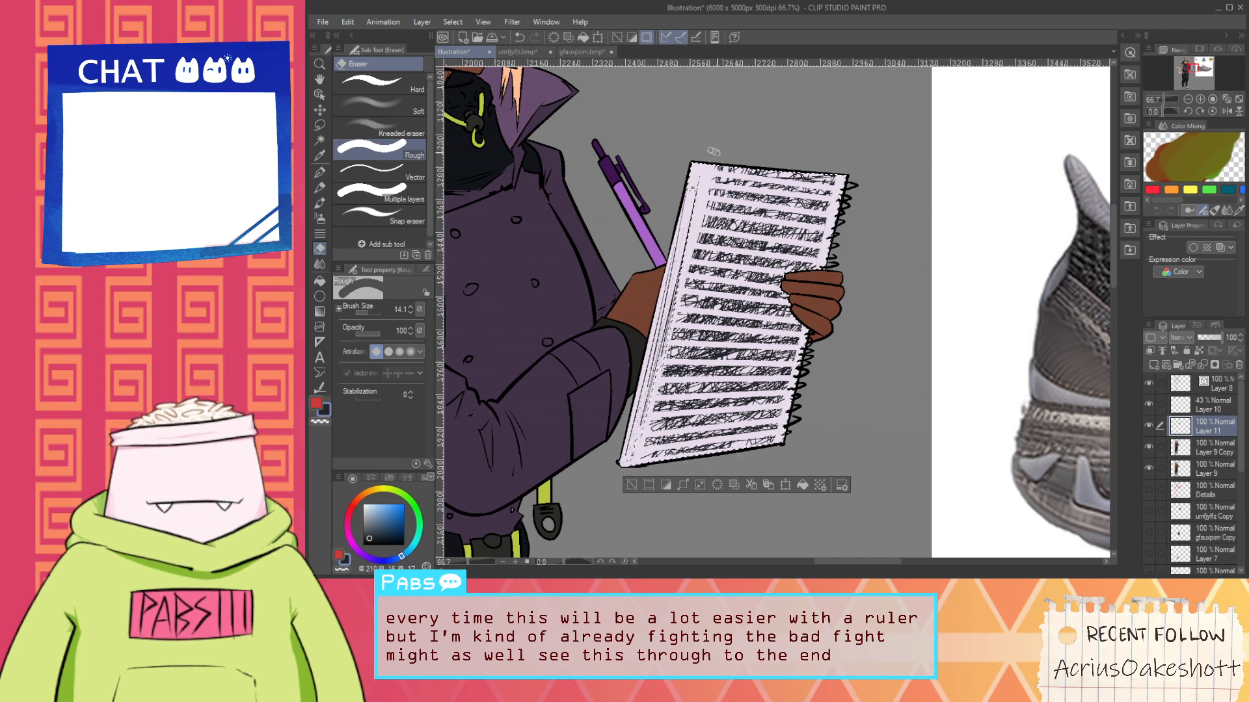
{"action": "left_click", "coordinate": [710, 151], "text": "shift"}
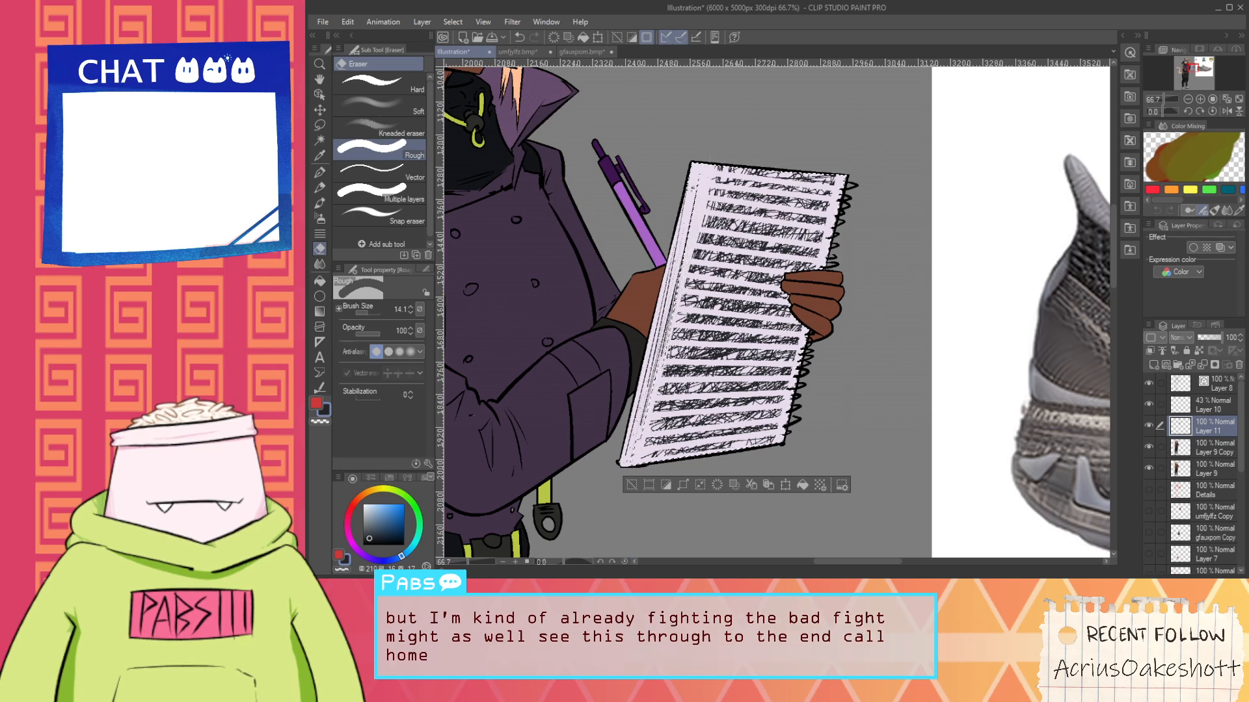
{"action": "left_click", "coordinate": [626, 535], "text": "shift"}
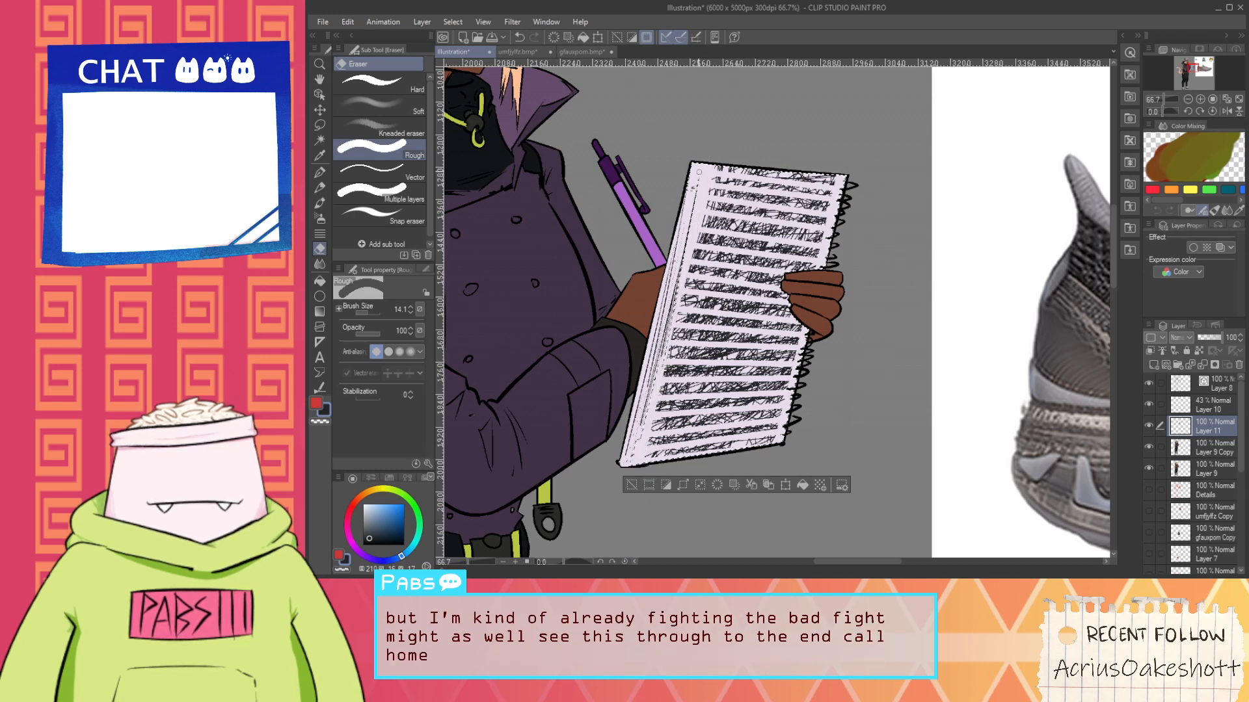
Erase the topmost scribbles with the Hard eraser at size 62.5 to leave a blank header on the page
{"action": "left_click", "coordinate": [374, 82]}
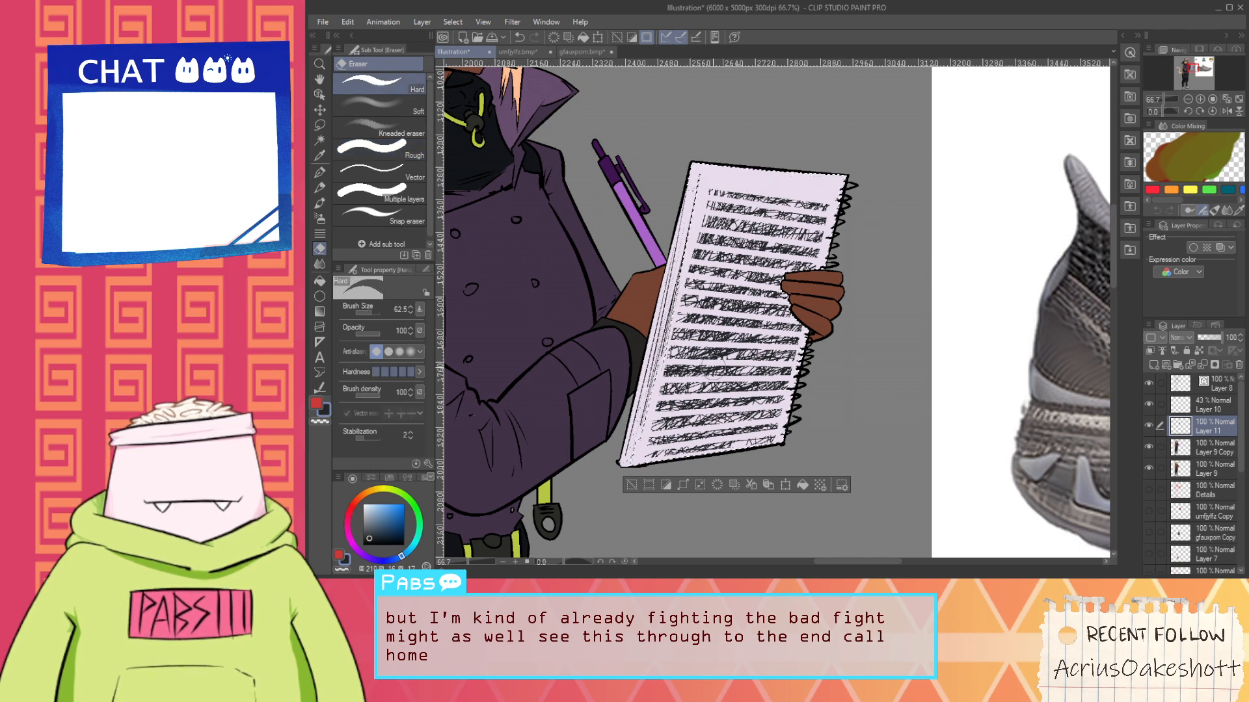
{"action": "scroll", "coordinate": [711, 454], "scroll_direction": "down", "scroll_amount": 2}
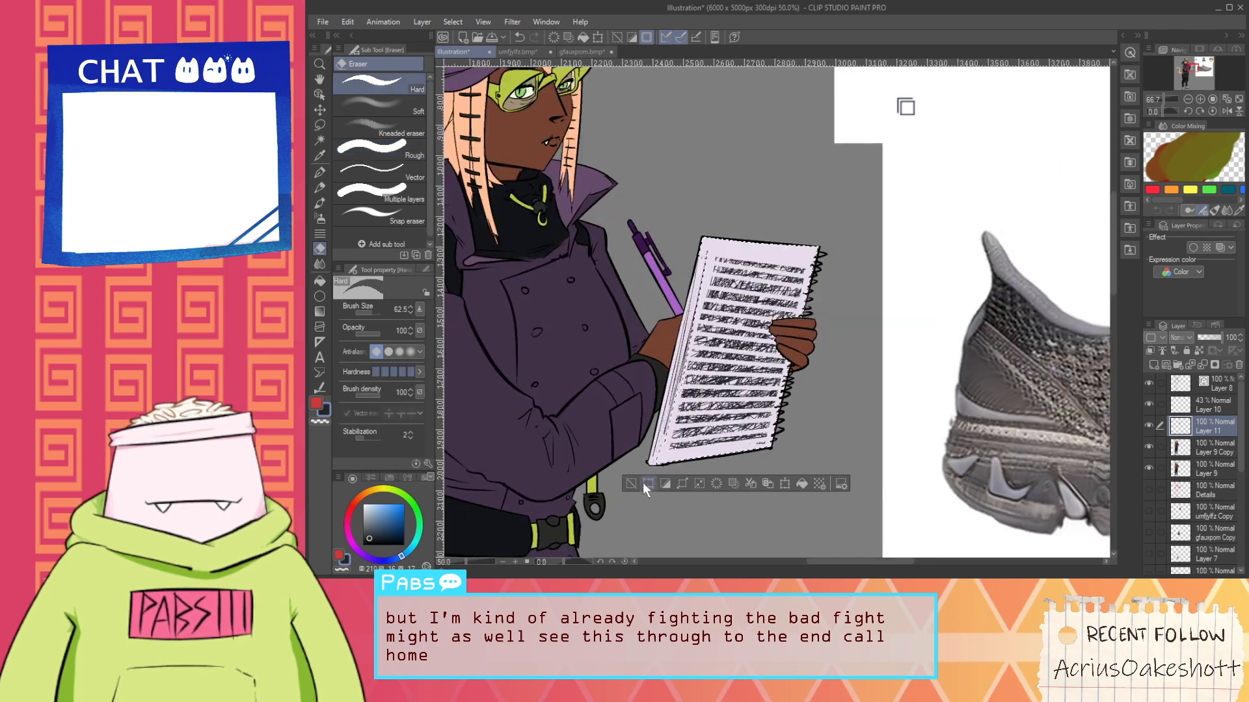
{"action": "left_click", "coordinate": [646, 433]}
{"action": "scroll", "coordinate": [669, 434], "scroll_direction": "down", "scroll_amount": 2}
{"action": "key", "text": "space"}
{"action": "left_click_drag", "start_coordinate": [684, 472], "coordinate": [775, 459]}
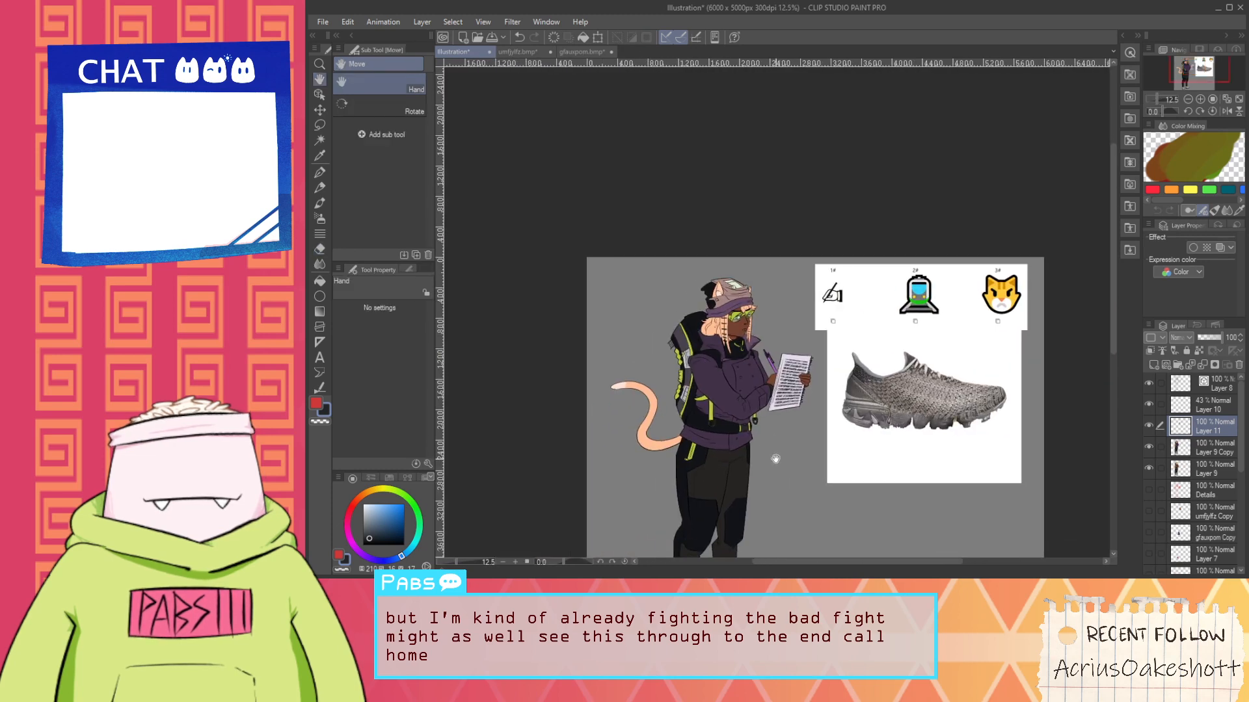
{"action": "scroll", "coordinate": [780, 384], "scroll_direction": "up", "scroll_amount": 5}
Try erasing diagonally through the upper rows of writing, and undo the strokes
{"action": "key", "text": "ctrl+z"}
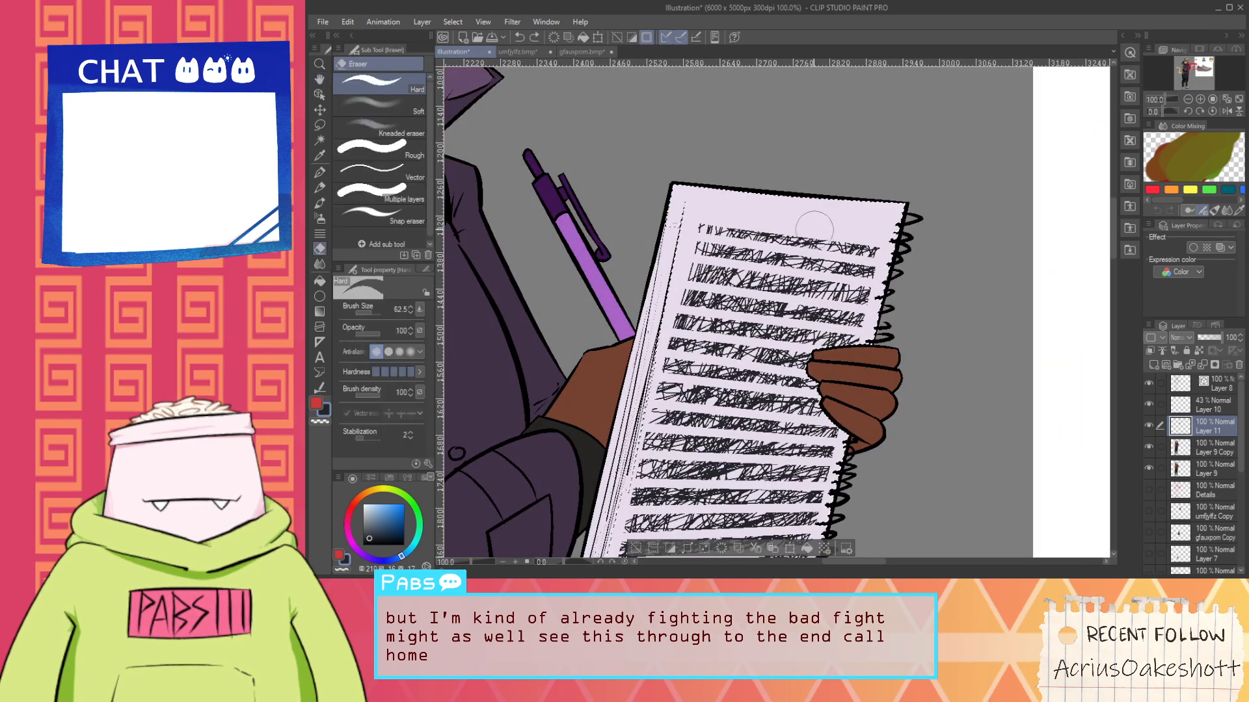
{"action": "left_click_drag", "start_coordinate": [830, 238], "coordinate": [770, 414]}
{"action": "key", "text": "ctrl+z"}
{"action": "left_click_drag", "start_coordinate": [835, 245], "coordinate": [779, 323]}
{"action": "key", "text": "ctrl+z"}
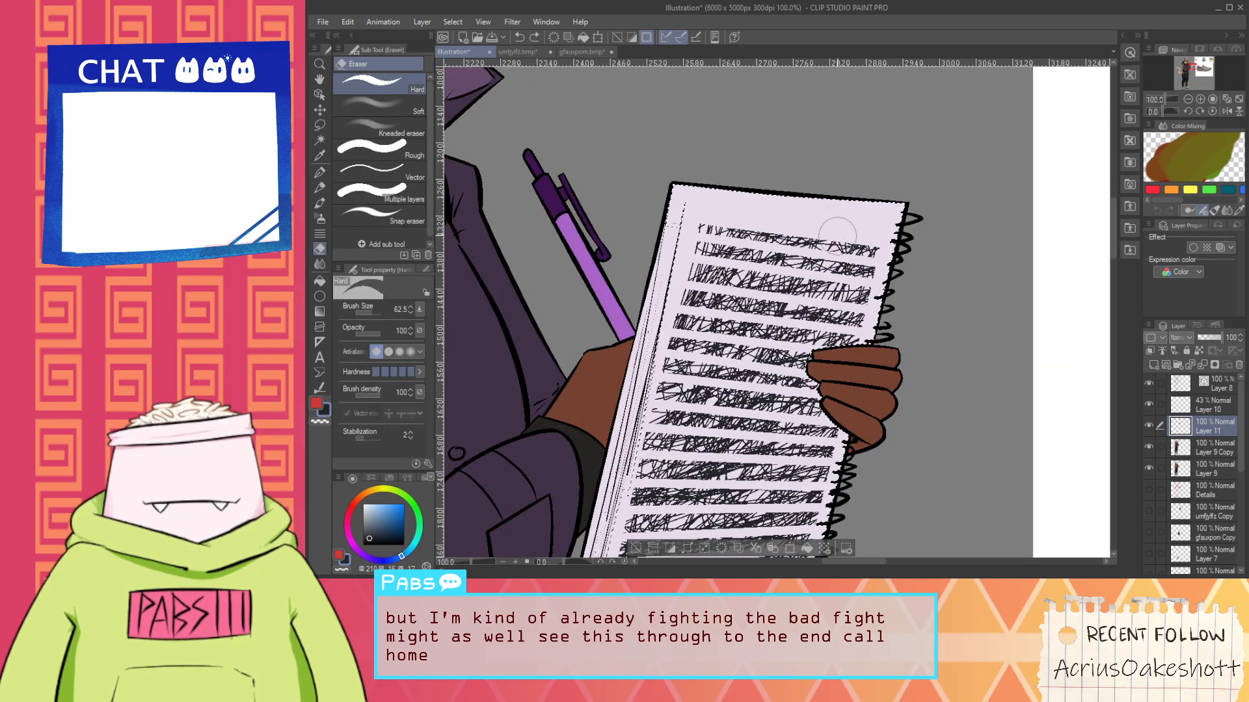
Erase the right ends of the first two and the fourth to sixth rows, keeping the third row full length
{"action": "mouse_move", "coordinate": [834, 267]}
{"action": "left_mouse_down"}
{"action": "mouse_move", "coordinate": [909, 277]}
{"action": "mouse_move", "coordinate": [843, 272]}
{"action": "mouse_move", "coordinate": [828, 291]}
{"action": "mouse_move", "coordinate": [848, 292]}
{"action": "mouse_move", "coordinate": [785, 313]}
{"action": "mouse_move", "coordinate": [873, 324]}
{"action": "mouse_move", "coordinate": [858, 347]}
{"action": "left_mouse_up"}
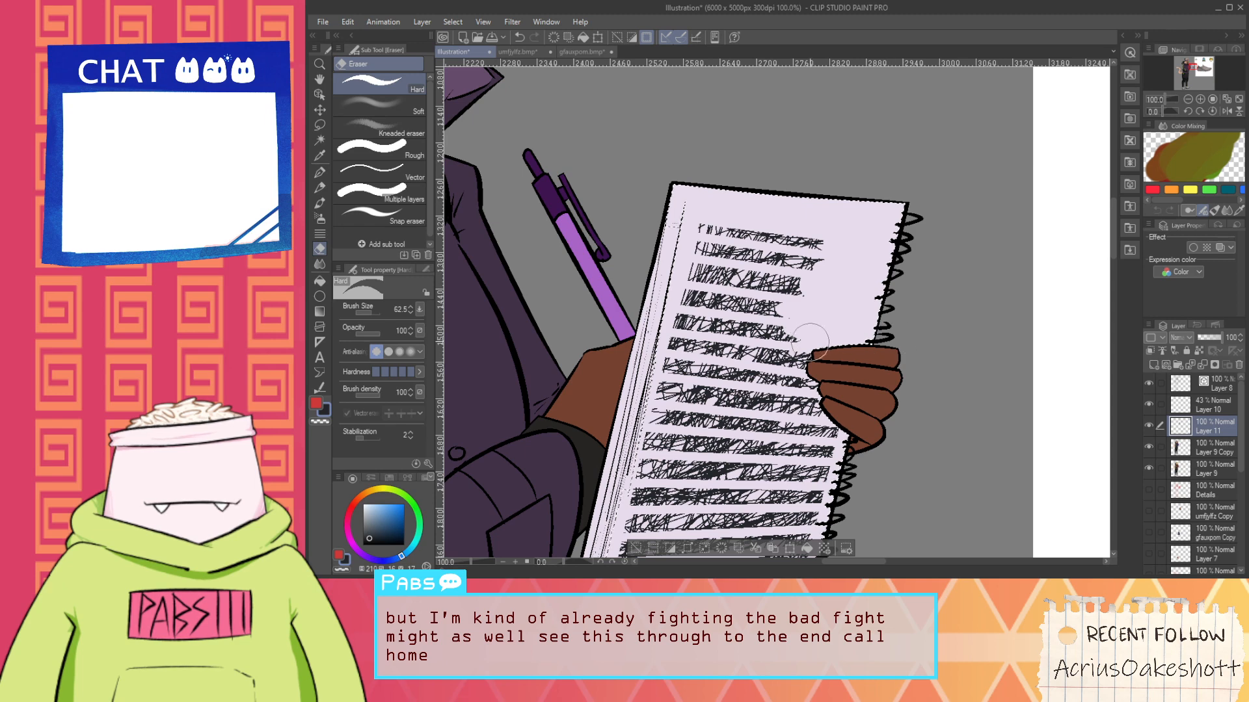
{"action": "key", "text": "ctrl+z"}
{"action": "key", "text": "ctrl+z"}
{"action": "key", "text": "ctrl+z"}
{"action": "key", "text": "ctrl+z"}
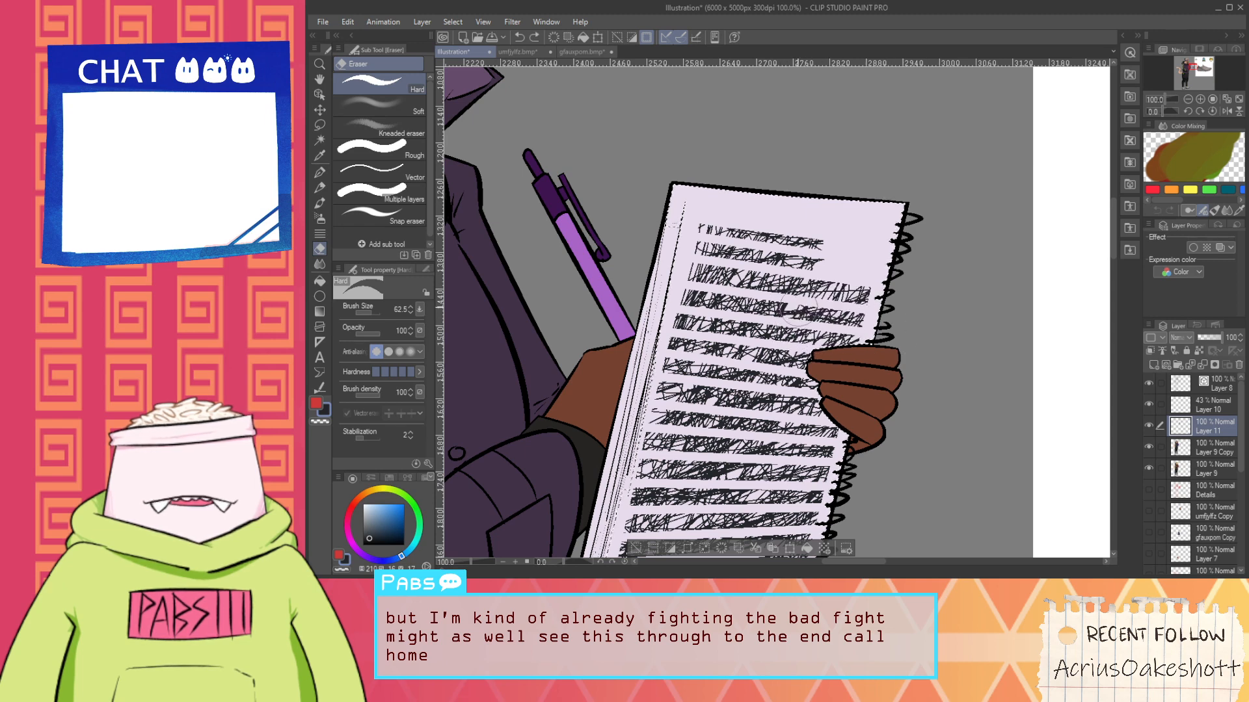
{"action": "left_click_drag", "start_coordinate": [870, 301], "coordinate": [789, 302]}
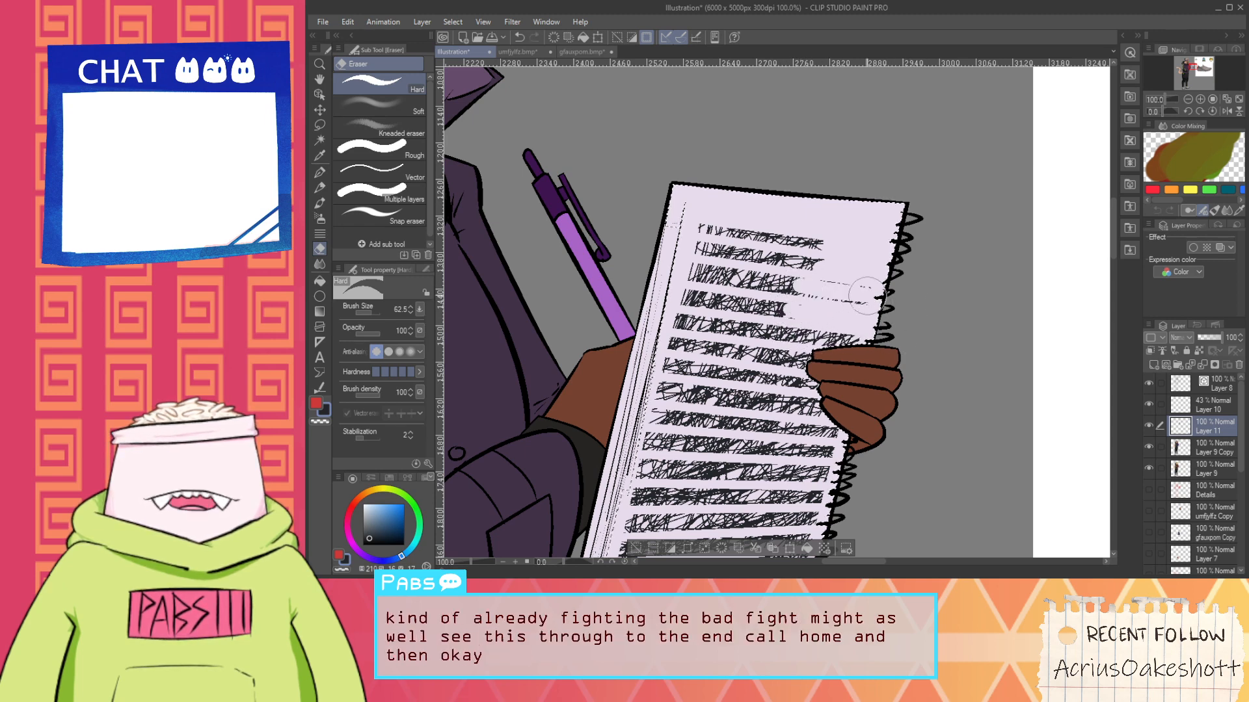
{"action": "key", "text": "ctrl+z"}
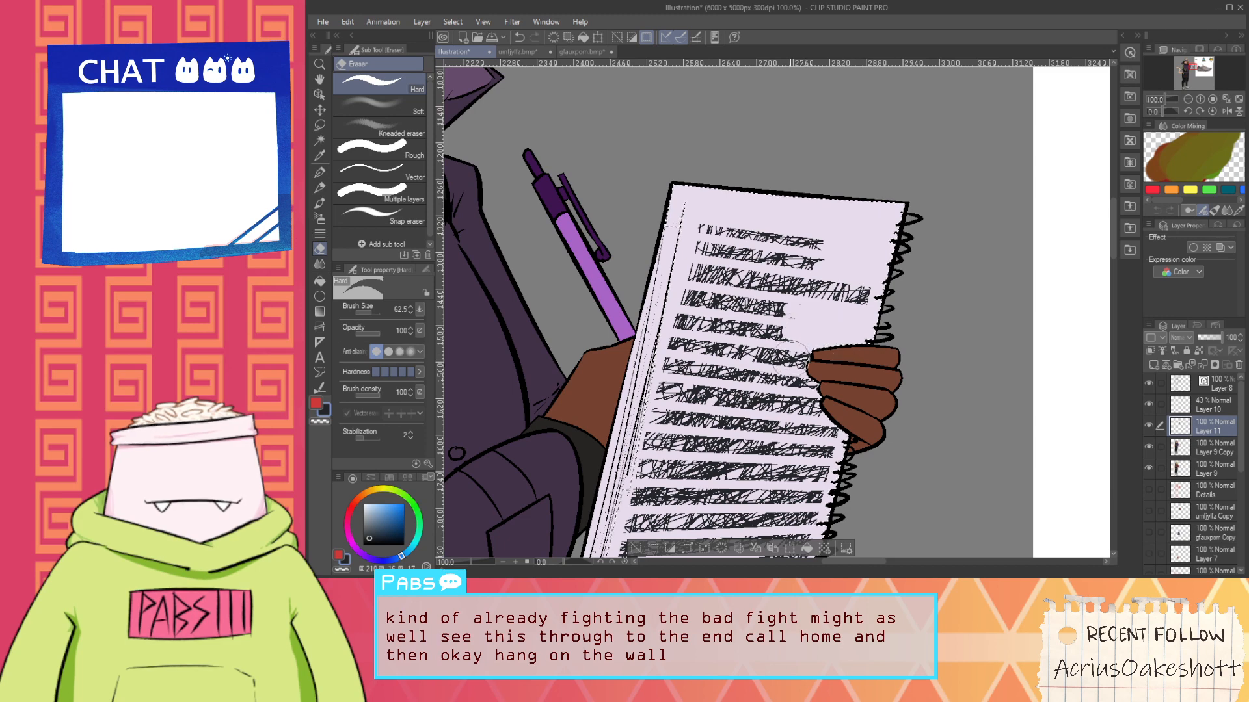
{"action": "left_click_drag", "start_coordinate": [800, 354], "coordinate": [806, 359]}
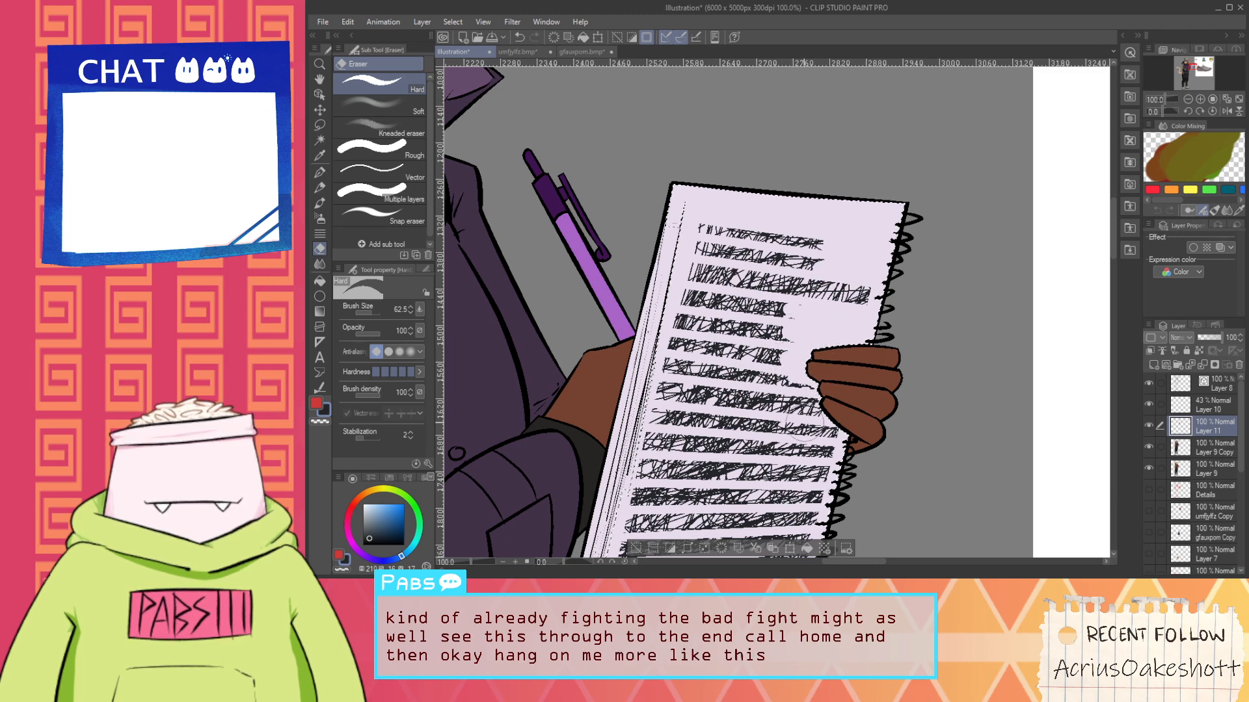
Erase the left part of four rows in the page's lower half to clear a rectangular space
{"action": "mouse_move", "coordinate": [745, 422]}
{"action": "left_mouse_down"}
{"action": "mouse_move", "coordinate": [663, 417]}
{"action": "mouse_move", "coordinate": [726, 425]}
{"action": "left_mouse_up"}
{"action": "key", "text": "space"}
{"action": "mouse_move", "coordinate": [680, 472]}
{"action": "left_mouse_down"}
{"action": "mouse_move", "coordinate": [768, 300]}
{"action": "mouse_move", "coordinate": [790, 303]}
{"action": "mouse_move", "coordinate": [709, 298]}
{"action": "mouse_move", "coordinate": [797, 296]}
{"action": "mouse_move", "coordinate": [792, 307]}
{"action": "left_mouse_up"}
{"action": "key", "text": "ctrl+z"}
{"action": "mouse_move", "coordinate": [710, 323]}
{"action": "left_mouse_down"}
{"action": "mouse_move", "coordinate": [795, 319]}
{"action": "mouse_move", "coordinate": [711, 352]}
{"action": "mouse_move", "coordinate": [781, 353]}
{"action": "mouse_move", "coordinate": [713, 355]}
{"action": "mouse_move", "coordinate": [784, 352]}
{"action": "mouse_move", "coordinate": [699, 312]}
{"action": "left_mouse_up"}
Draw a small box with short note lines inside the cleared space, using the Milli Pen at size 2
{"action": "key", "text": "p"}
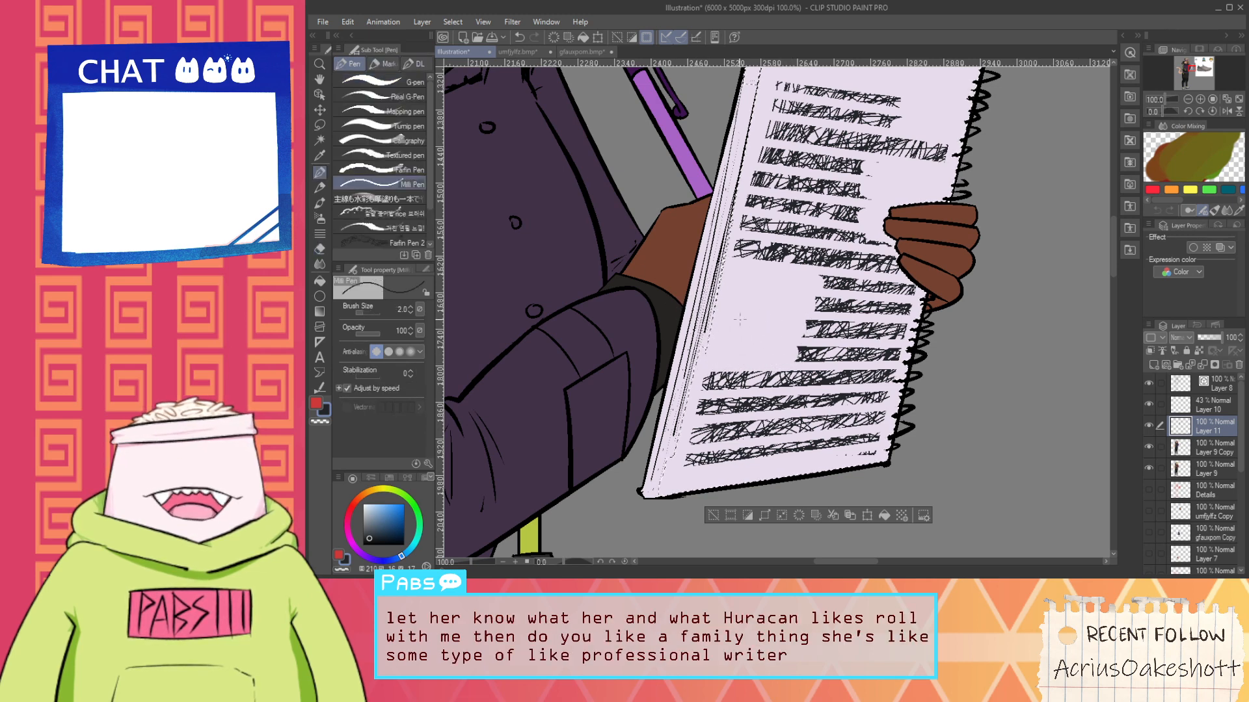
{"action": "left_click_drag", "start_coordinate": [730, 266], "coordinate": [718, 353]}
{"action": "key", "text": "ctrl+z"}
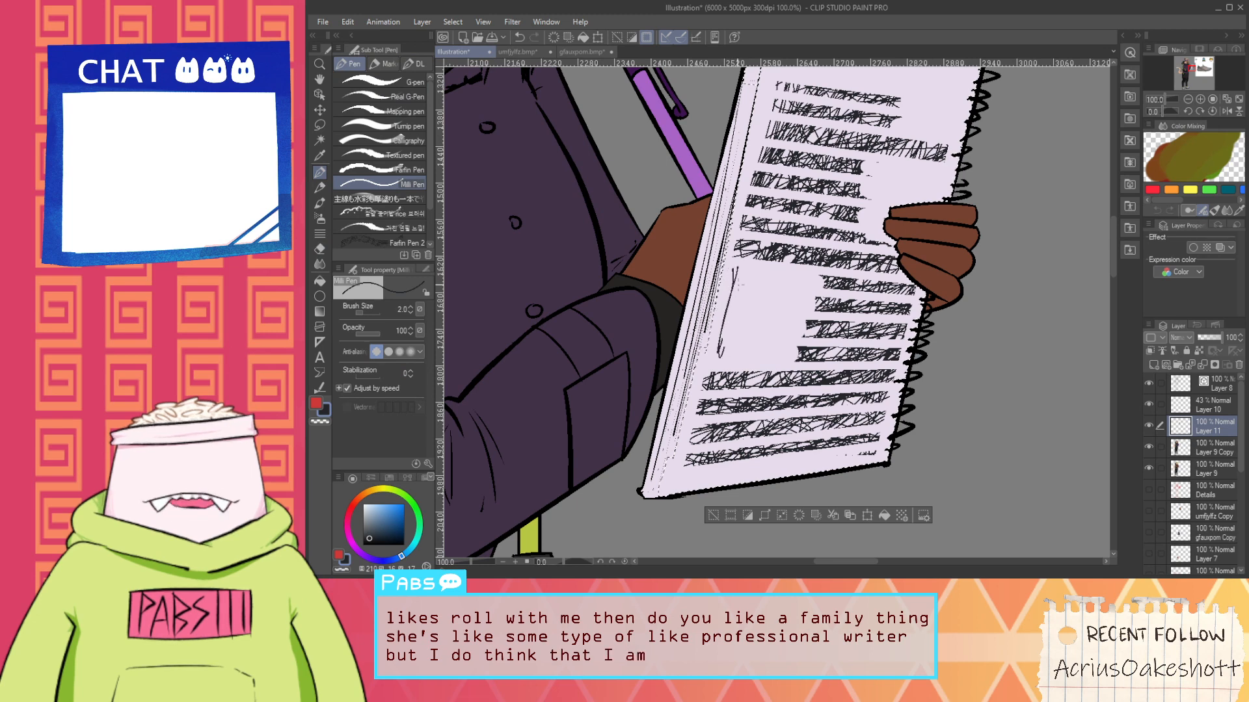
{"action": "mouse_move", "coordinate": [733, 272]}
{"action": "left_mouse_down"}
{"action": "mouse_move", "coordinate": [801, 274]}
{"action": "mouse_move", "coordinate": [774, 365]}
{"action": "mouse_move", "coordinate": [713, 354]}
{"action": "left_mouse_up"}
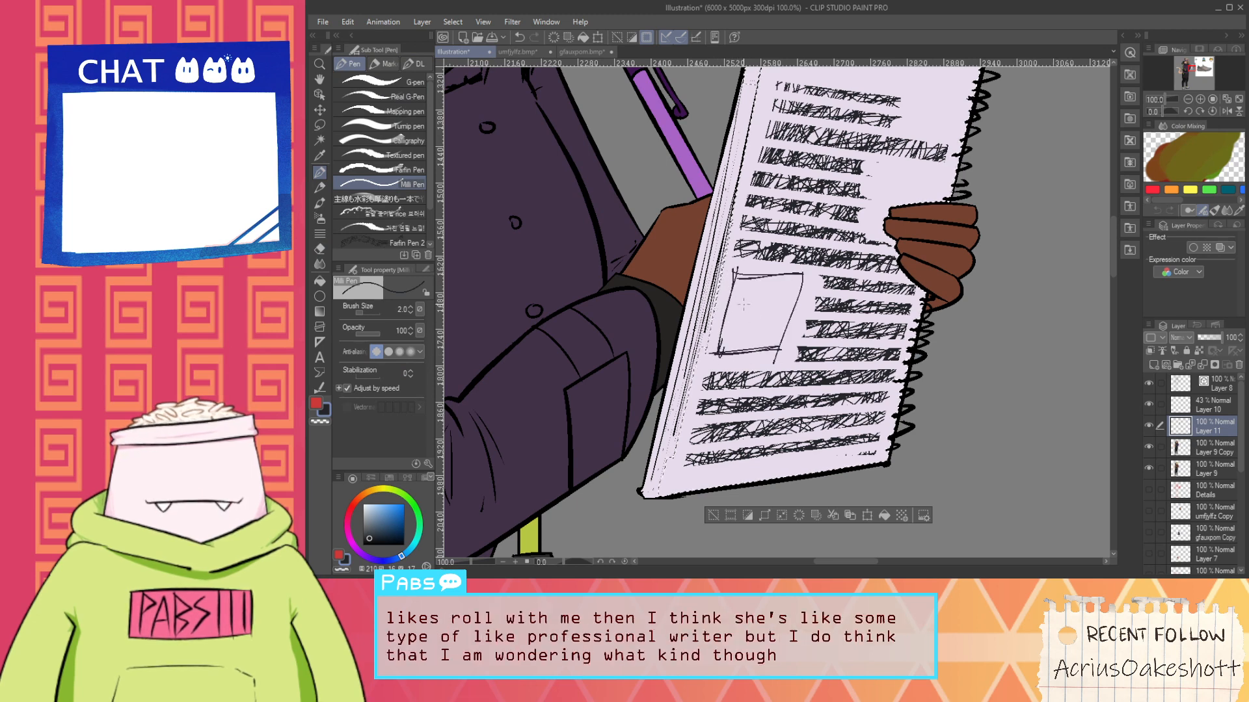
{"action": "mouse_move", "coordinate": [787, 296]}
{"action": "left_mouse_down"}
{"action": "mouse_move", "coordinate": [748, 293]}
{"action": "mouse_move", "coordinate": [778, 297]}
{"action": "mouse_move", "coordinate": [743, 306]}
{"action": "mouse_move", "coordinate": [755, 284]}
{"action": "mouse_move", "coordinate": [750, 314]}
{"action": "left_mouse_up"}
{"action": "key", "text": "ctrl+z"}
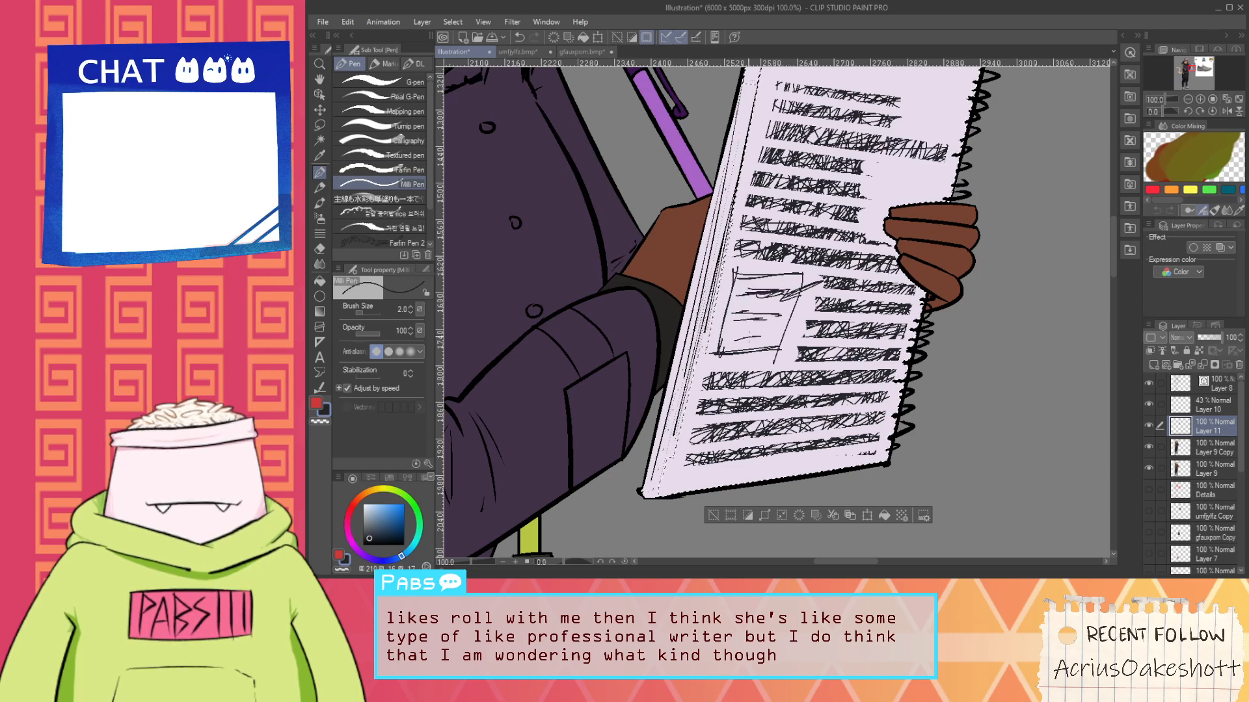
Touch up the ends of the shortened rows and draw a second note box with short lines beside them, above the fingers
{"action": "scroll", "coordinate": [761, 318], "scroll_direction": "up", "scroll_amount": 3}
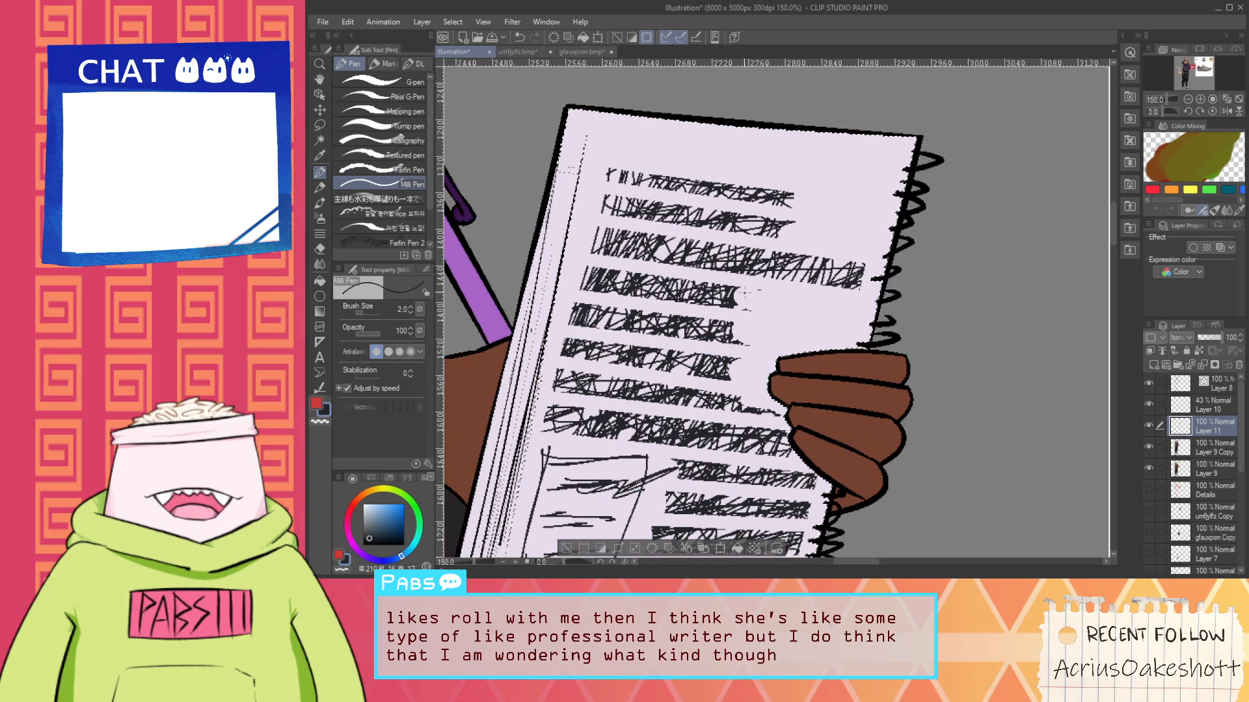
{"action": "mouse_move", "coordinate": [740, 288]}
{"action": "left_mouse_down"}
{"action": "mouse_move", "coordinate": [735, 312]}
{"action": "mouse_move", "coordinate": [754, 315]}
{"action": "mouse_move", "coordinate": [744, 338]}
{"action": "left_mouse_up"}
{"action": "mouse_move", "coordinate": [740, 317]}
{"action": "left_mouse_down"}
{"action": "mouse_move", "coordinate": [734, 336]}
{"action": "mouse_move", "coordinate": [751, 337]}
{"action": "left_mouse_up"}
{"action": "mouse_move", "coordinate": [733, 331]}
{"action": "left_mouse_down"}
{"action": "mouse_move", "coordinate": [755, 335]}
{"action": "mouse_move", "coordinate": [741, 341]}
{"action": "left_mouse_up"}
{"action": "mouse_move", "coordinate": [766, 298]}
{"action": "left_mouse_down"}
{"action": "mouse_move", "coordinate": [746, 385]}
{"action": "mouse_move", "coordinate": [862, 298]}
{"action": "left_mouse_up"}
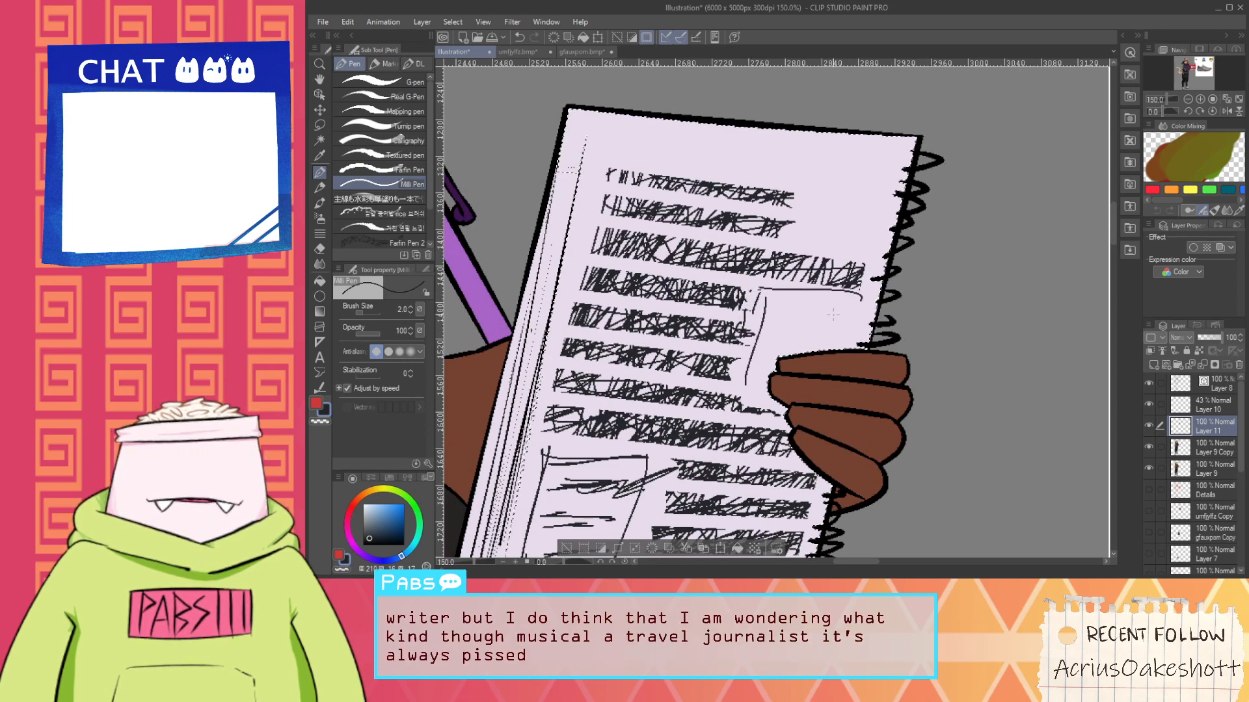
{"action": "left_click_drag", "start_coordinate": [737, 398], "coordinate": [767, 393]}
{"action": "left_click_drag", "start_coordinate": [786, 313], "coordinate": [852, 306]}
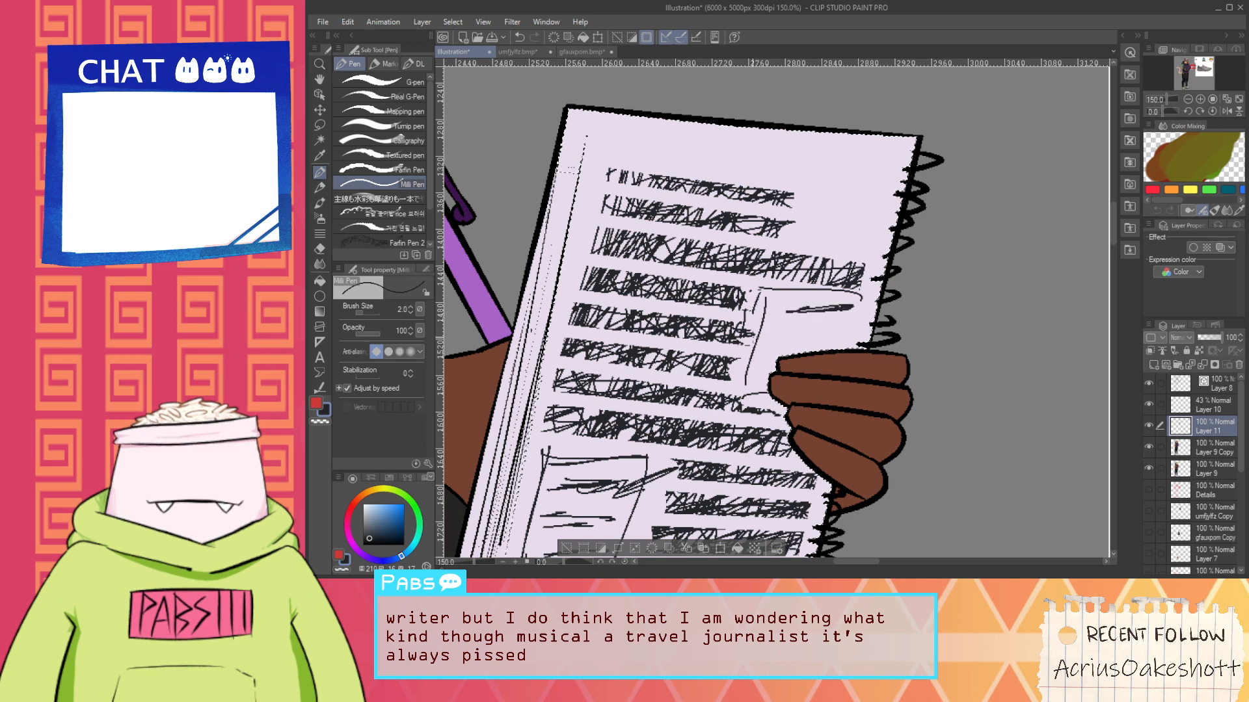
{"action": "left_click_drag", "start_coordinate": [767, 348], "coordinate": [852, 341]}
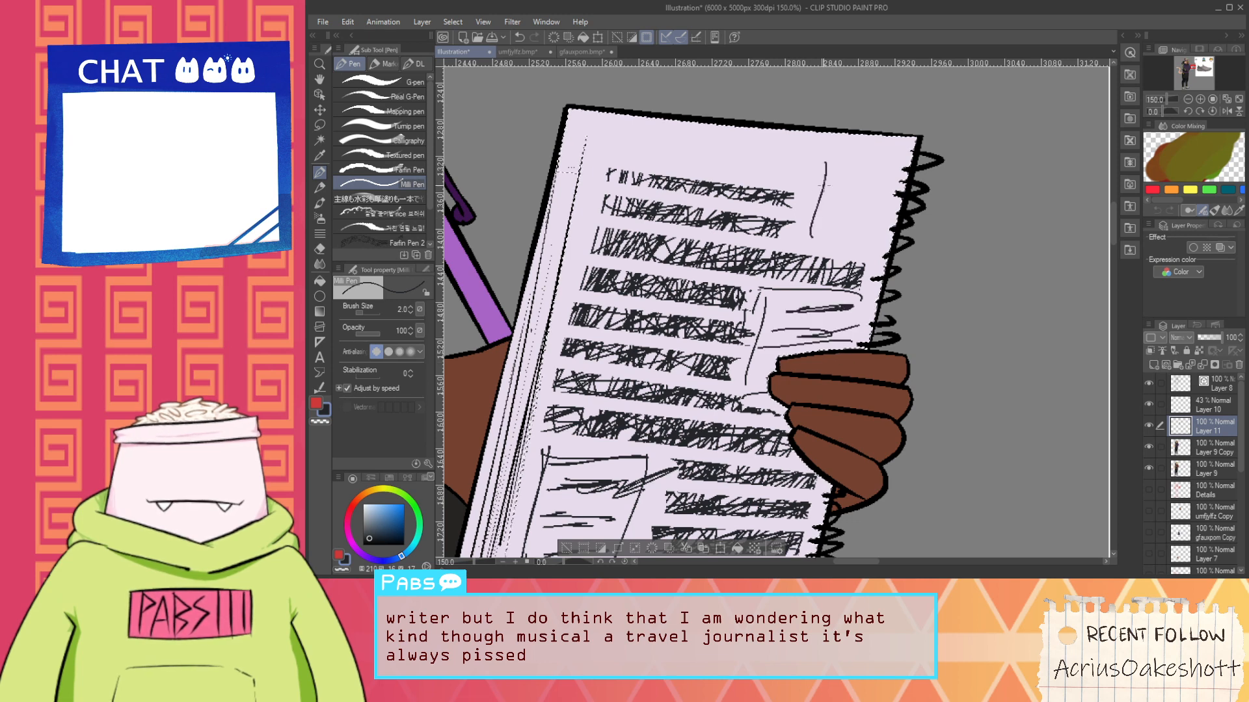
Draw a circle containing short note lines in the page's upper right corner, undoing the unwanted strokes
{"action": "left_click_drag", "start_coordinate": [830, 238], "coordinate": [894, 246]}
{"action": "key", "text": "ctrl+z"}
{"action": "key", "text": "ctrl+z"}
{"action": "key", "text": "ctrl+z"}
{"action": "left_click_drag", "start_coordinate": [841, 162], "coordinate": [884, 195]}
{"action": "key", "text": "ctrl+z"}
{"action": "left_click_drag", "start_coordinate": [785, 160], "coordinate": [837, 187]}
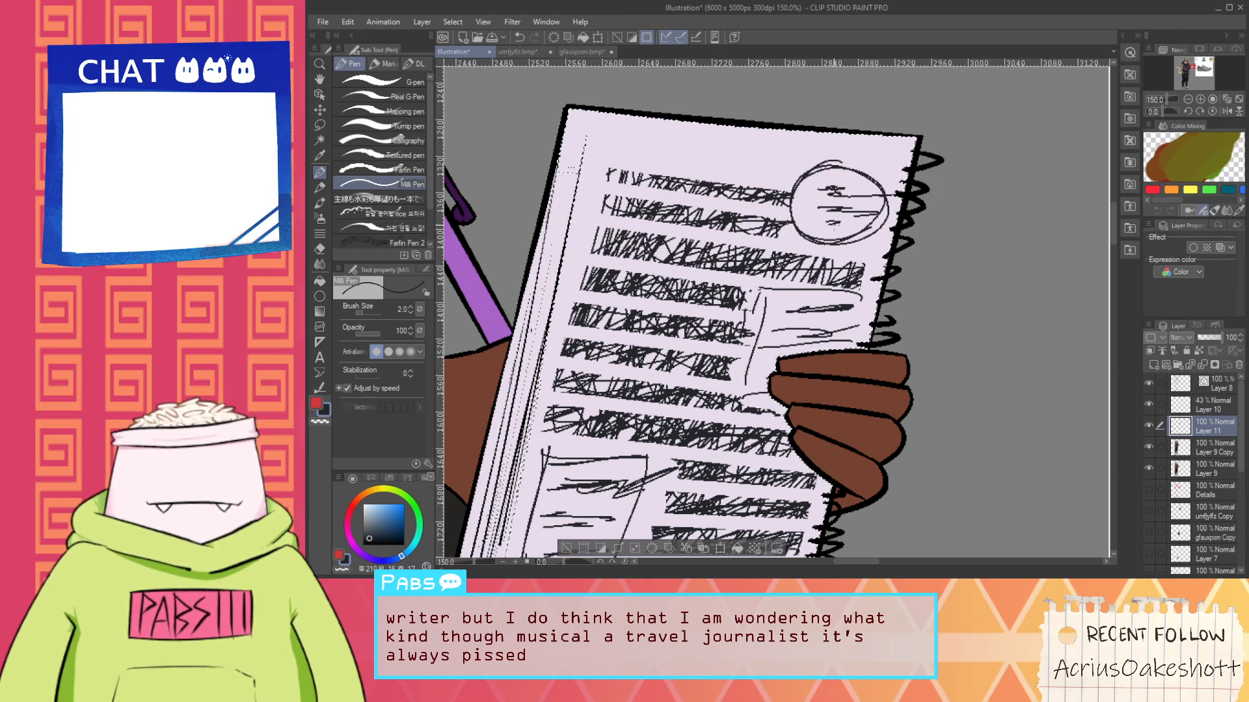
Check the whole figure and save the illustration
{"action": "key", "text": "ctrl+minus"}
{"action": "key", "text": "ctrl+minus"}
{"action": "key", "text": "ctrl+minus"}
{"action": "key", "text": "ctrl+minus"}
{"action": "key", "text": "ctrl+minus"}
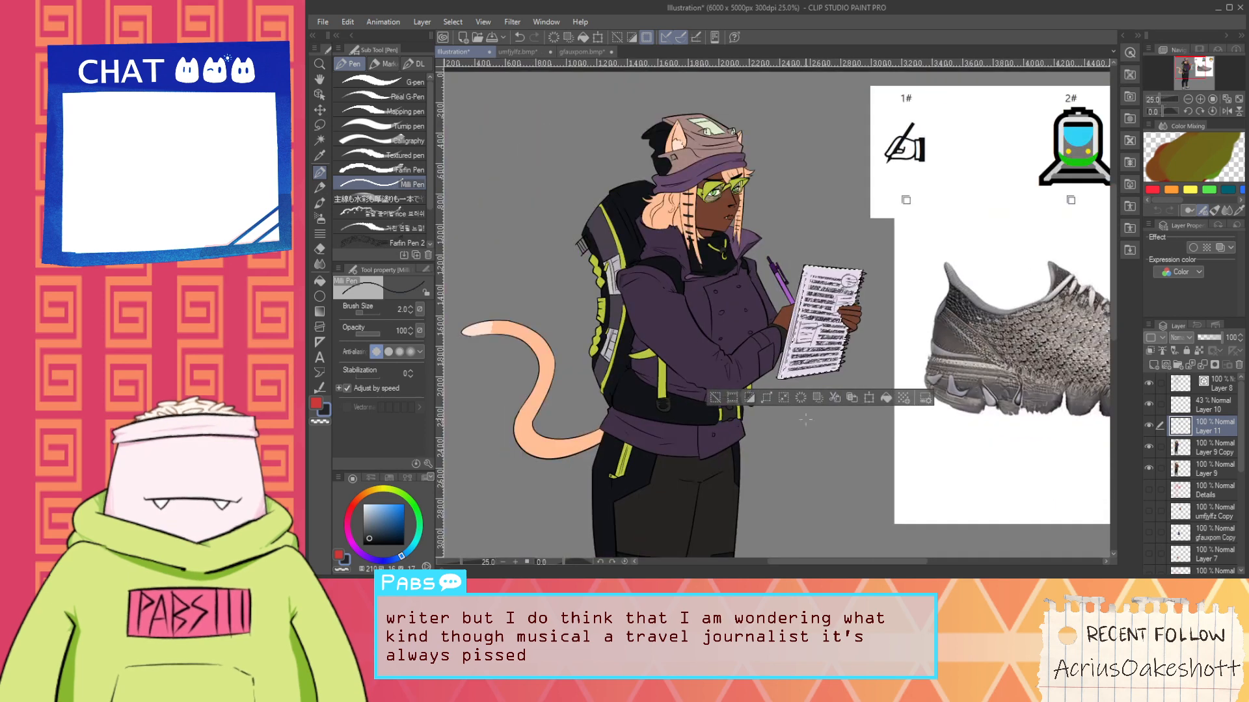
{"action": "key", "text": "ctrl+minus"}
{"action": "key", "text": "h"}
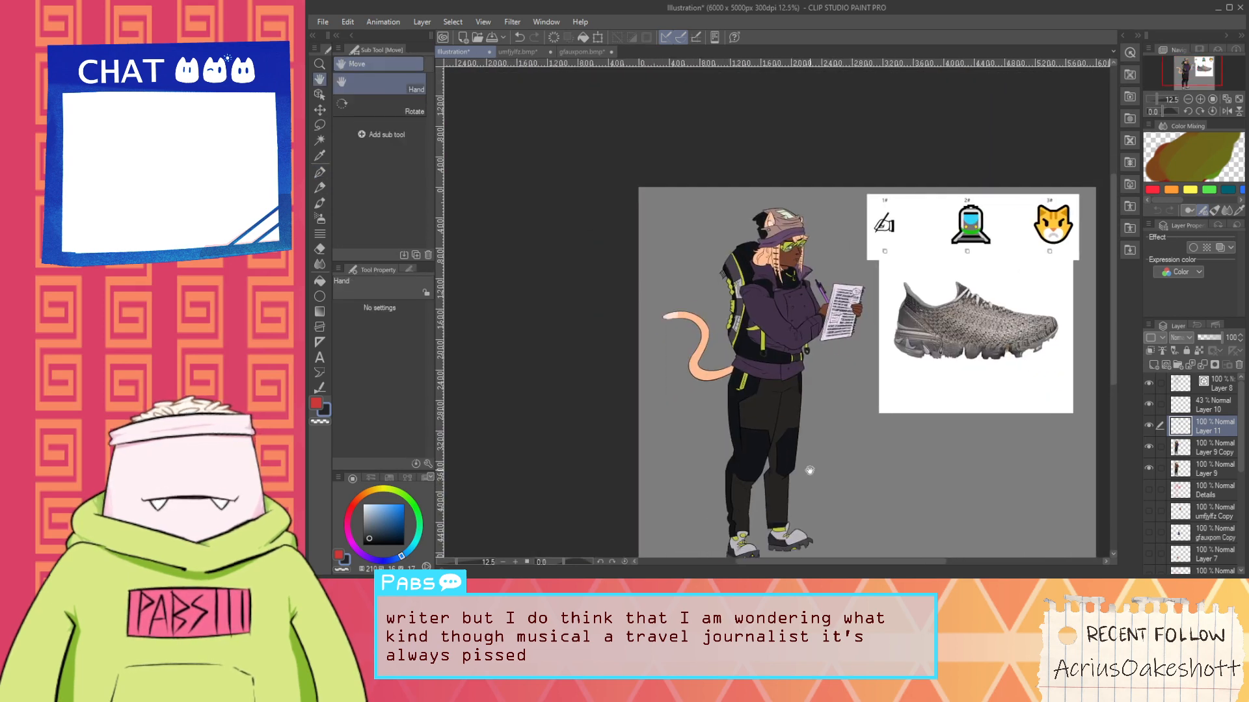
{"action": "left_click_drag", "start_coordinate": [742, 547], "coordinate": [804, 499]}
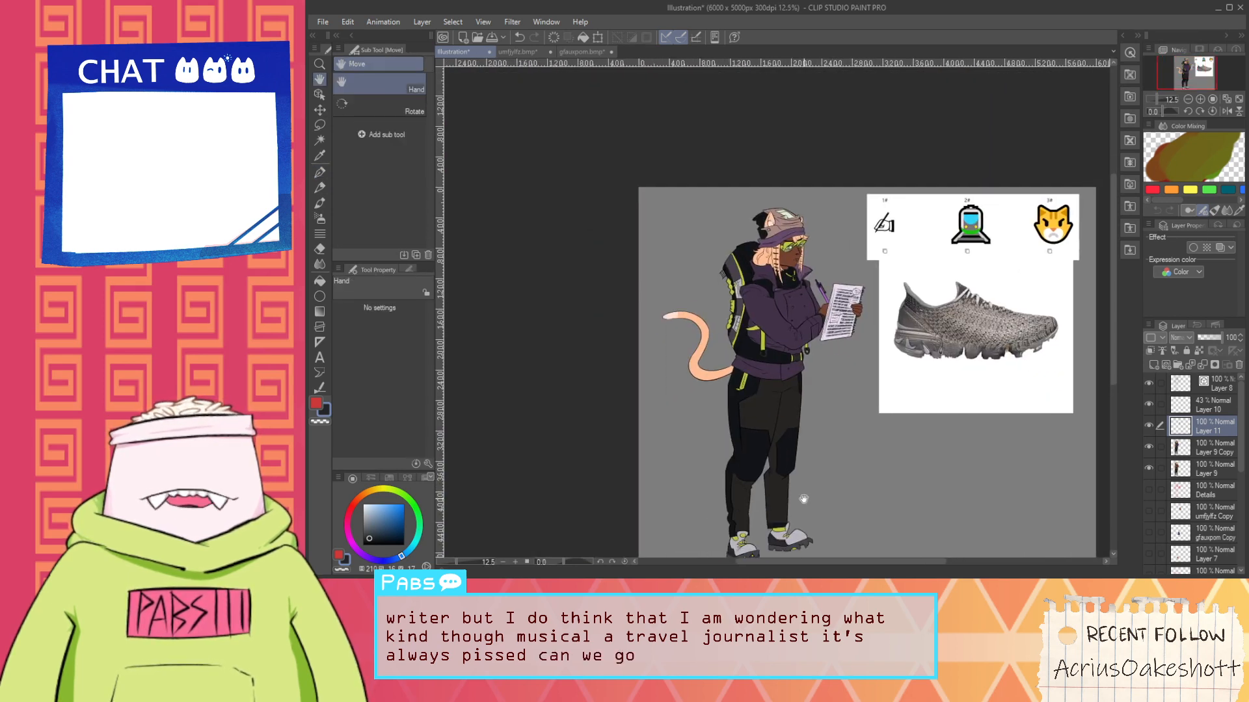
{"action": "key", "text": "ctrl+s"}
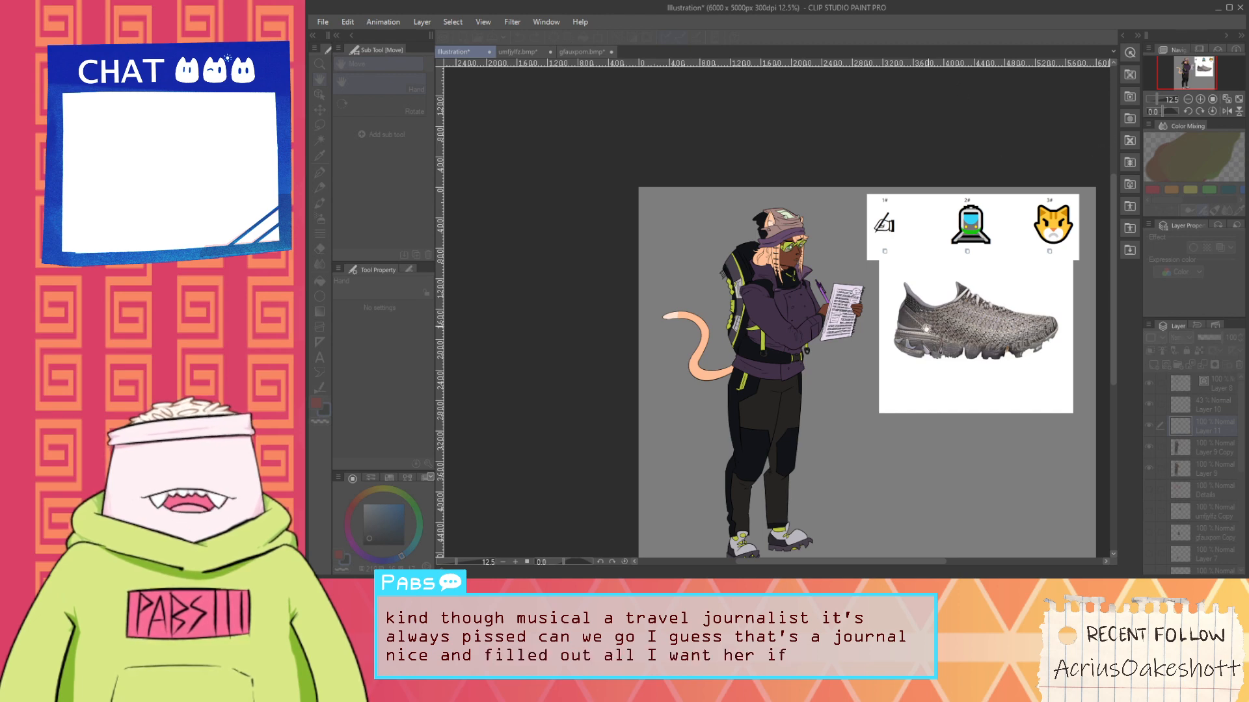
Inspect the coloured figure from head to boots, including the face and the filled sketchbook page
{"action": "left_click_drag", "start_coordinate": [926, 329], "coordinate": [926, 263]}
{"action": "scroll", "coordinate": [798, 259], "scroll_direction": "up", "scroll_amount": 5}
{"action": "scroll", "coordinate": [943, 260], "scroll_direction": "down", "scroll_amount": 1}
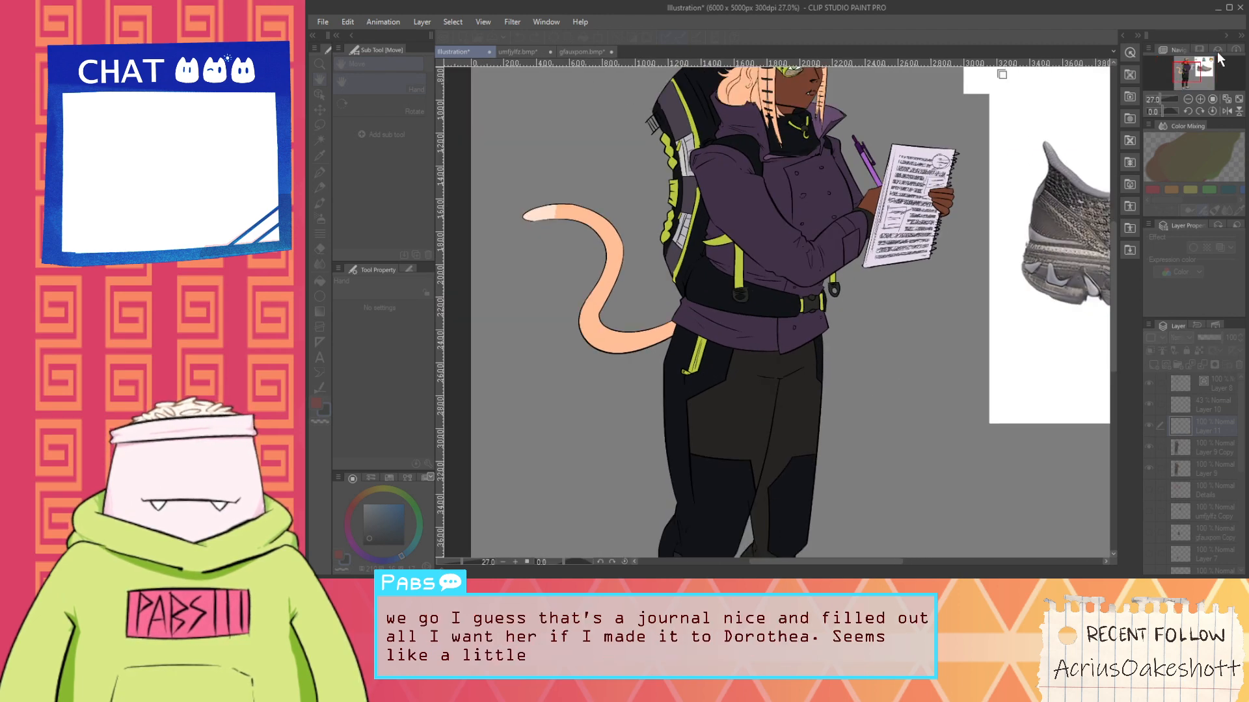
{"action": "scroll", "coordinate": [850, 442], "scroll_direction": "down", "scroll_amount": 4}
{"action": "left_click_drag", "start_coordinate": [850, 449], "coordinate": [818, 540]}
{"action": "scroll", "coordinate": [696, 348], "scroll_direction": "down", "scroll_amount": 3}
{"action": "scroll", "coordinate": [749, 424], "scroll_direction": "up", "scroll_amount": 5}
{"action": "scroll", "coordinate": [842, 195], "scroll_direction": "up", "scroll_amount": 5}
{"action": "left_click_drag", "start_coordinate": [810, 251], "coordinate": [869, 282]}
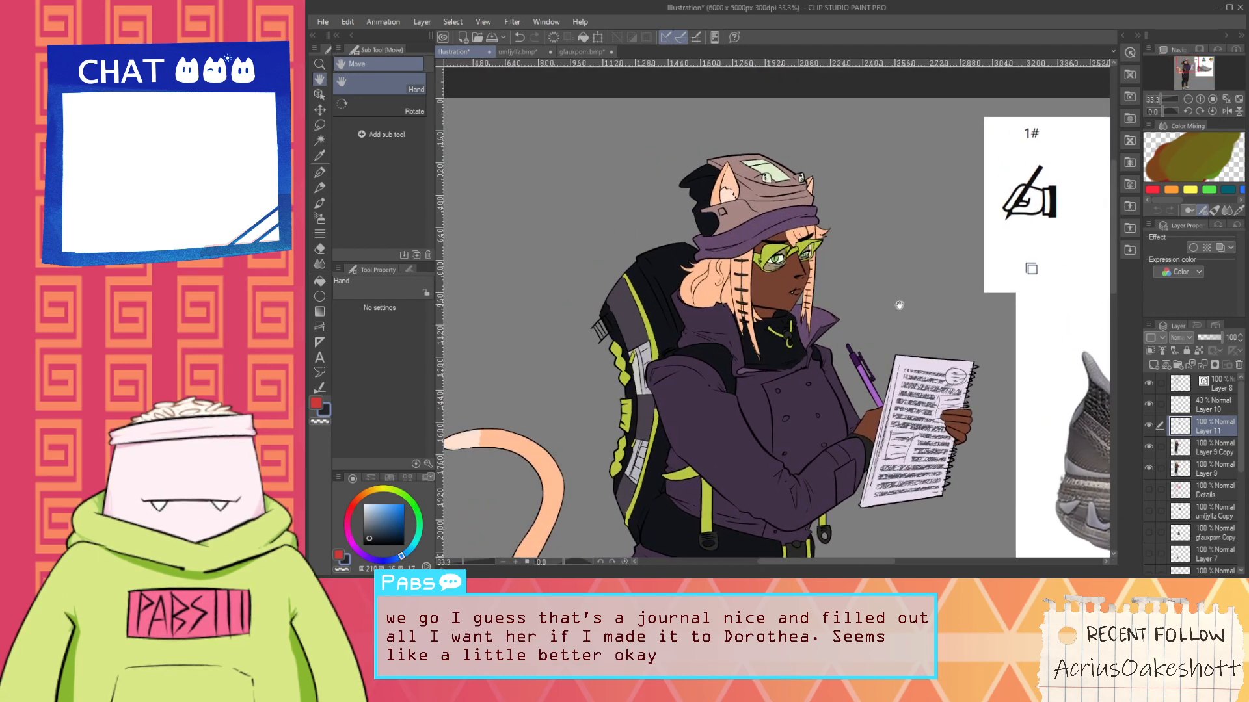
{"action": "scroll", "coordinate": [899, 305], "scroll_direction": "down", "scroll_amount": 2}
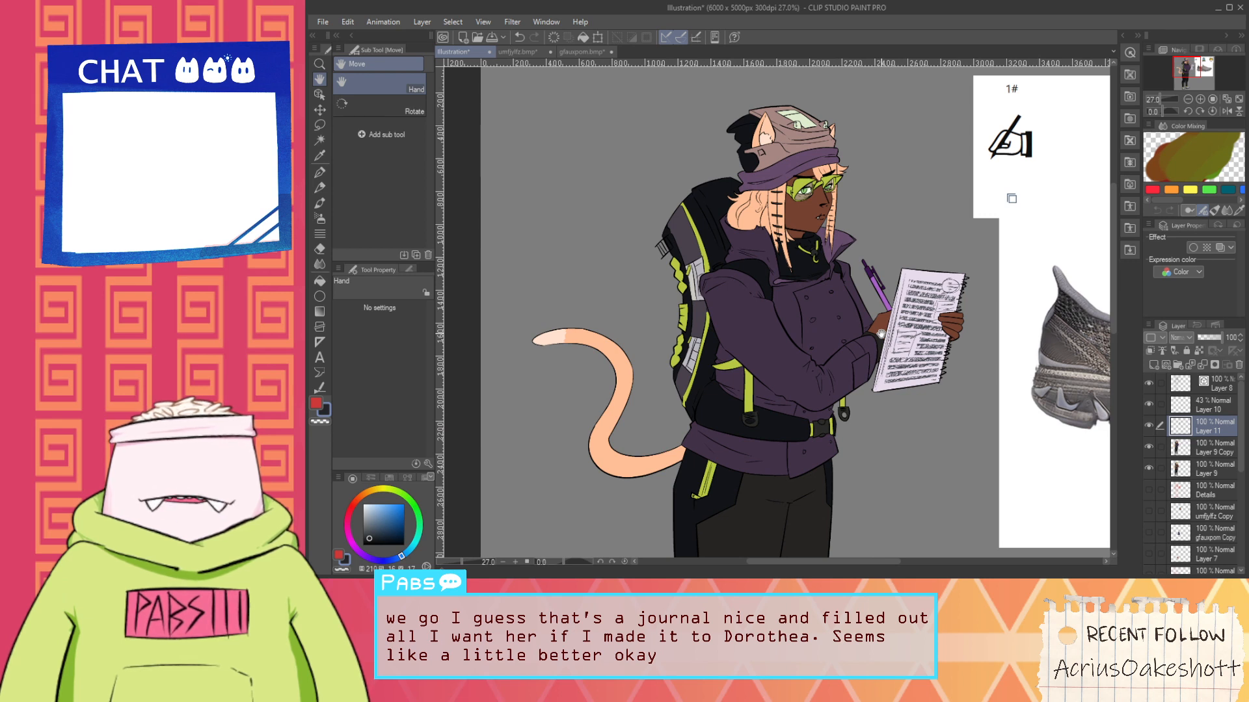
Group the figure's layers, from Layer 8 down to Layer 9, in a new folder and collapse it
{"action": "left_click", "coordinate": [1213, 387]}
{"action": "left_click", "coordinate": [1178, 365]}
{"action": "left_click", "coordinate": [1223, 401]}
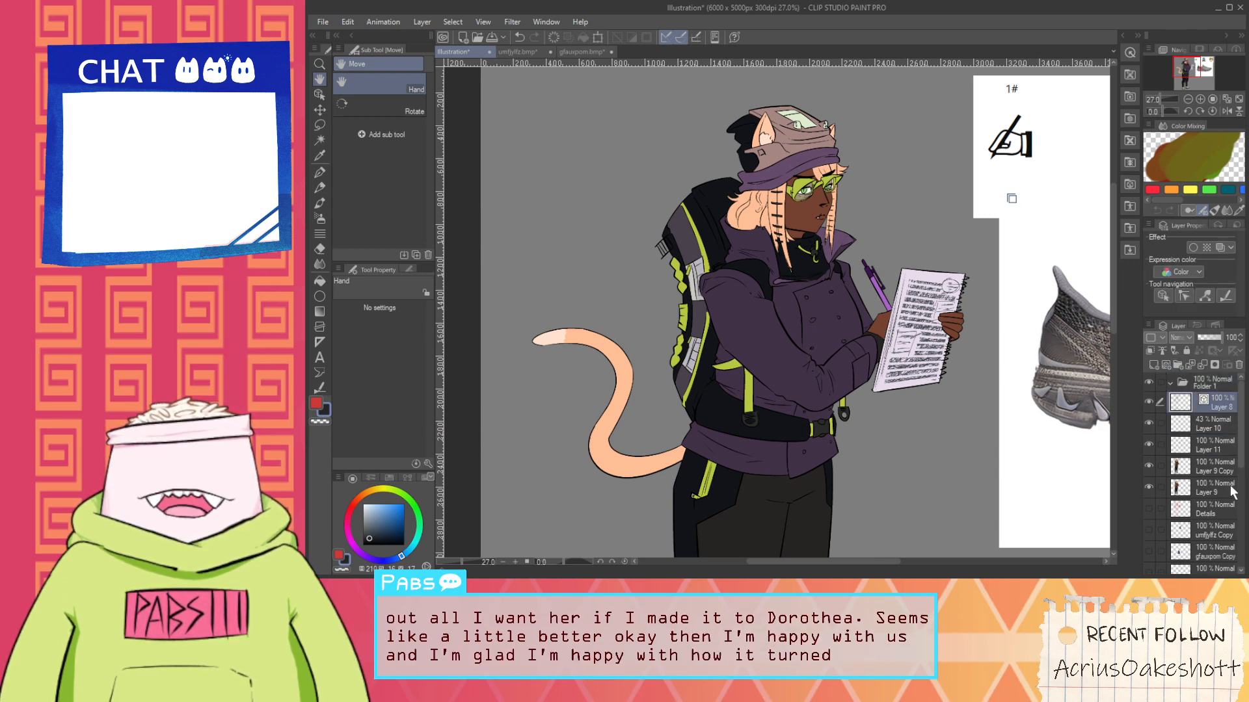
{"action": "left_click", "coordinate": [1232, 493], "text": "shift"}
{"action": "left_click_drag", "start_coordinate": [1231, 404], "coordinate": [1221, 384]}
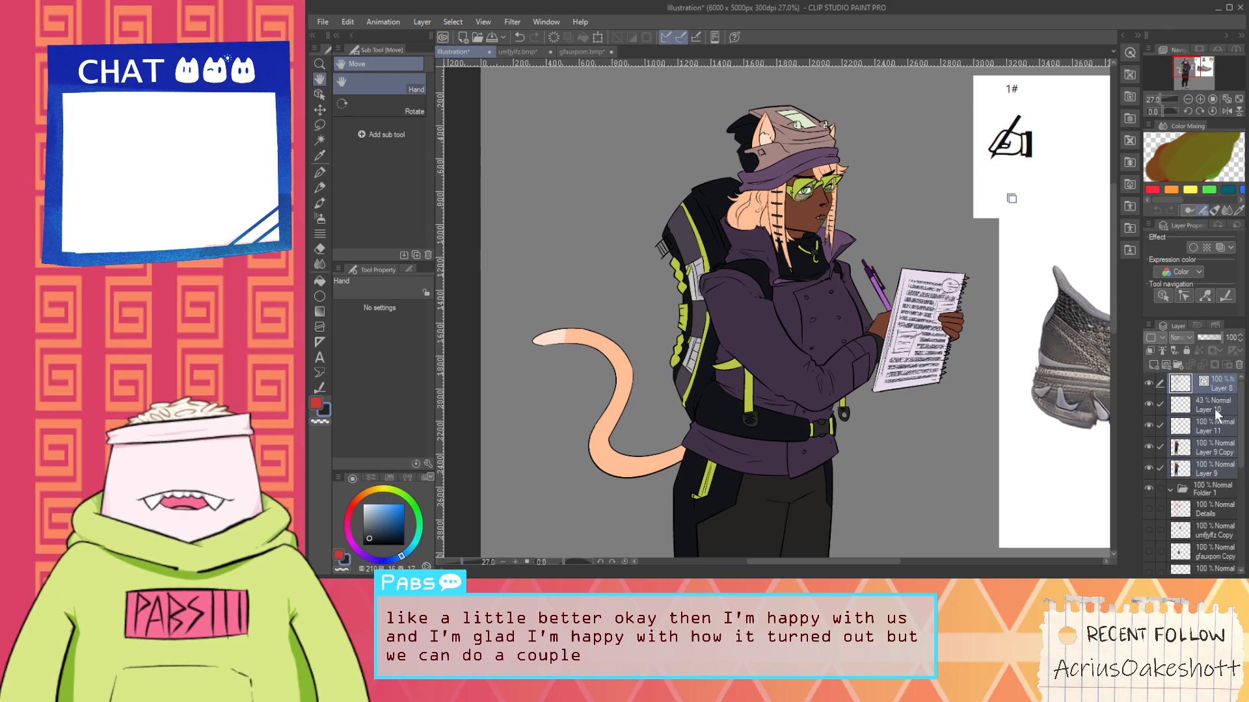
{"action": "left_click_drag", "start_coordinate": [1229, 489], "coordinate": [1227, 492]}
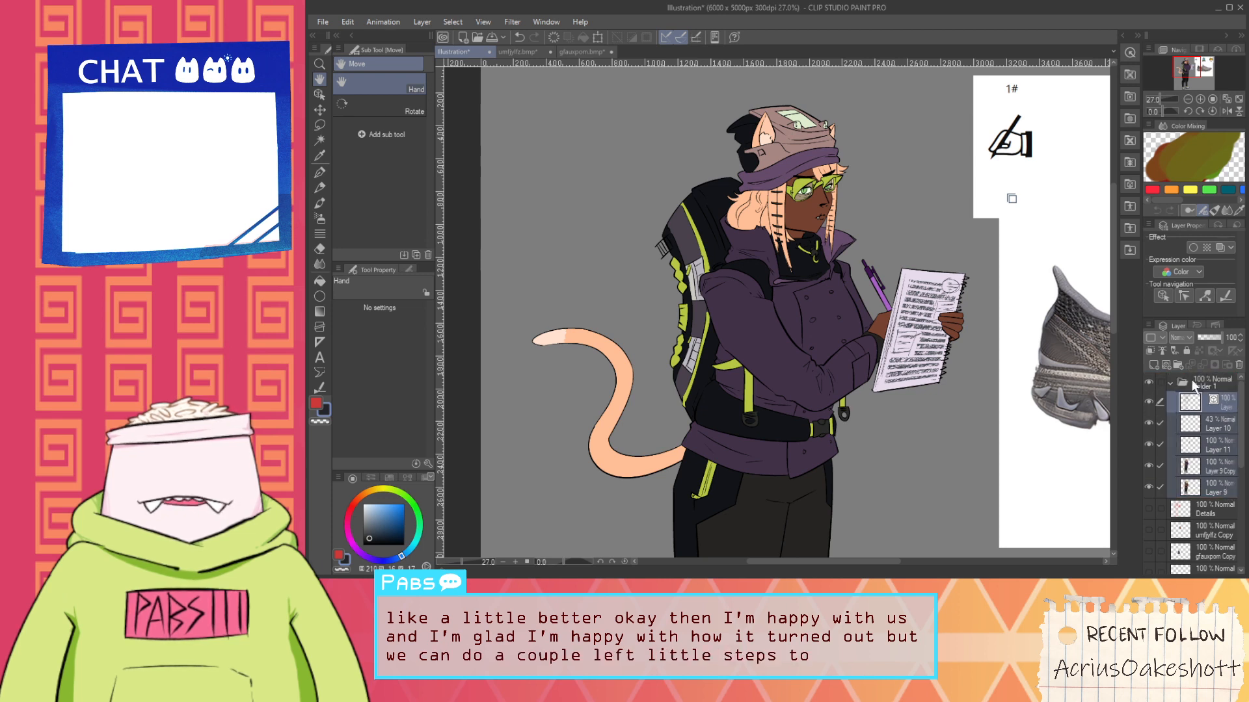
{"action": "left_click", "coordinate": [1170, 384]}
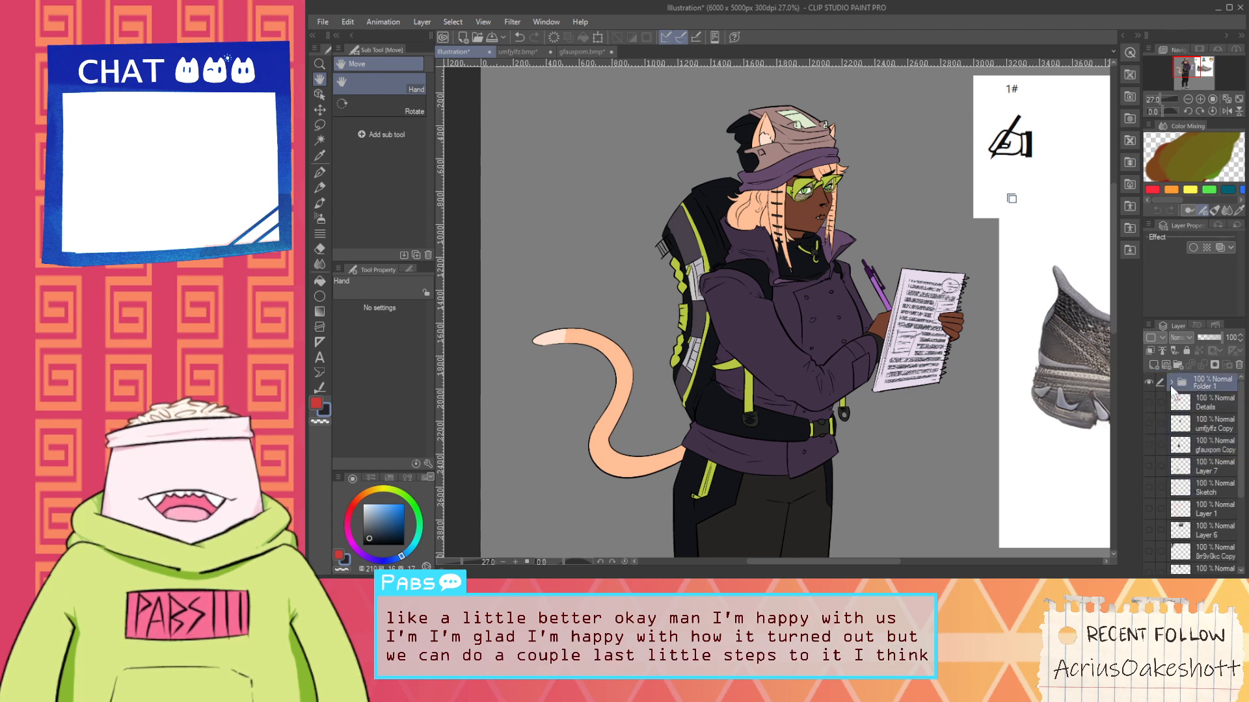
Duplicate Folder 1, merge the copy into a single layer and duplicate that merged layer
{"action": "key", "text": "ctrl+c"}
{"action": "key", "text": "ctrl+v"}
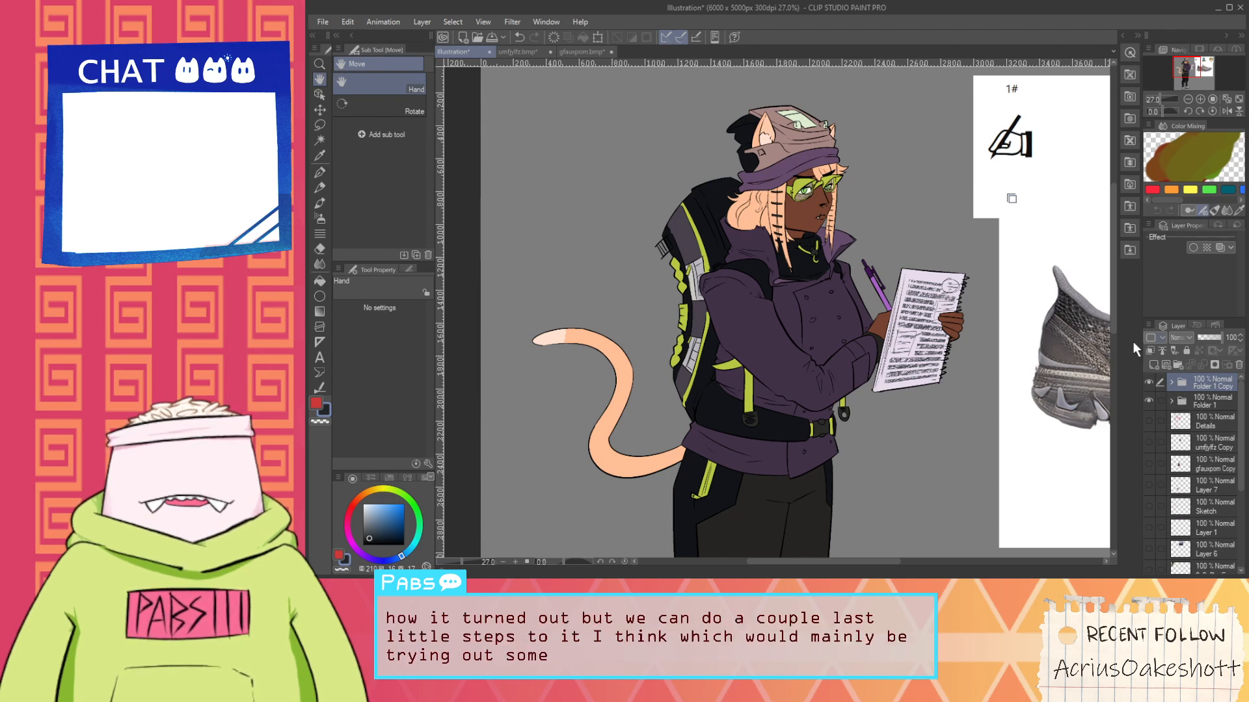
{"action": "left_click", "coordinate": [1248, 340]}
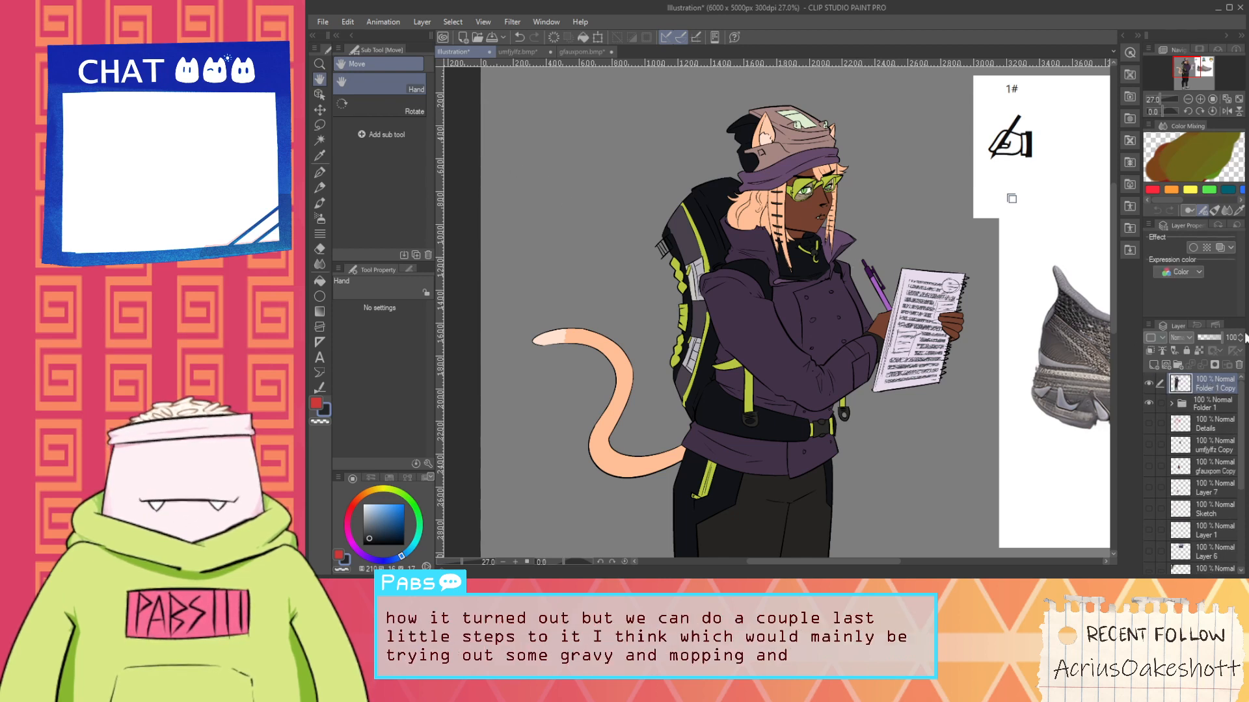
{"action": "key", "text": "ctrl+c"}
{"action": "key", "text": "ctrl+v"}
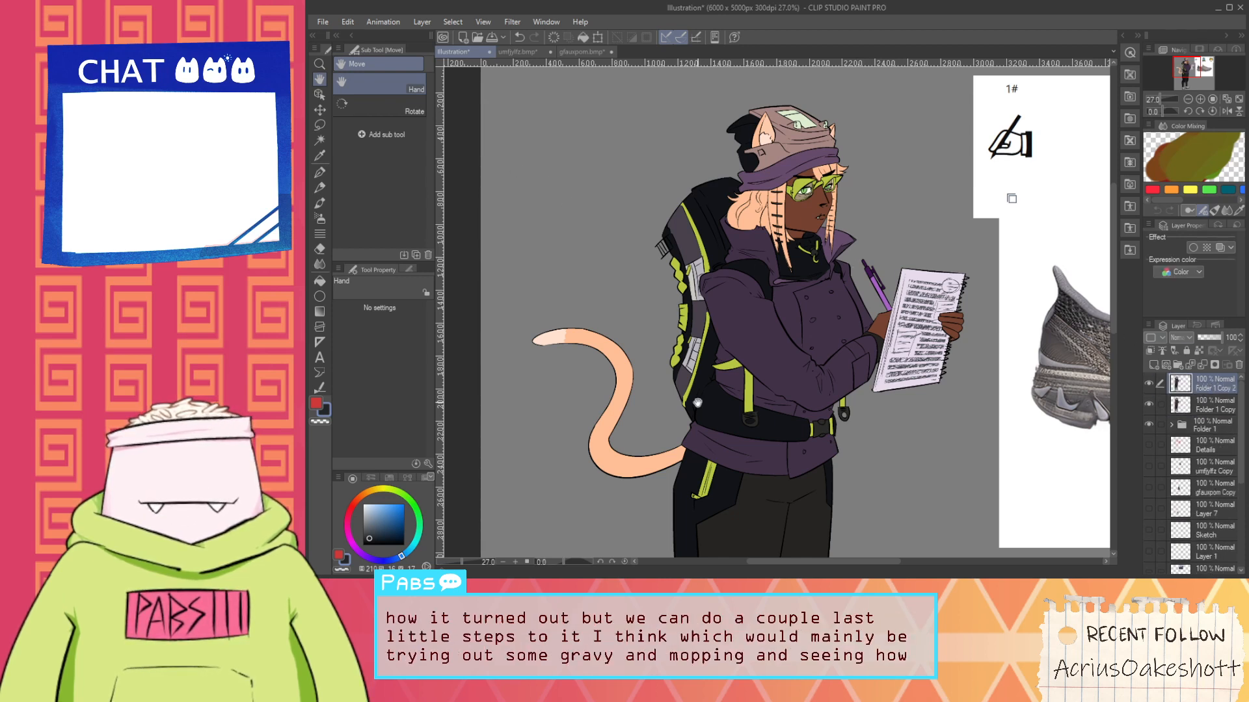
Start a gradient map on the top merged copy and preview greyscale, blue-cream, pink-teal, blue-pink and purple-orange gradients
{"action": "left_click", "coordinate": [348, 24]}
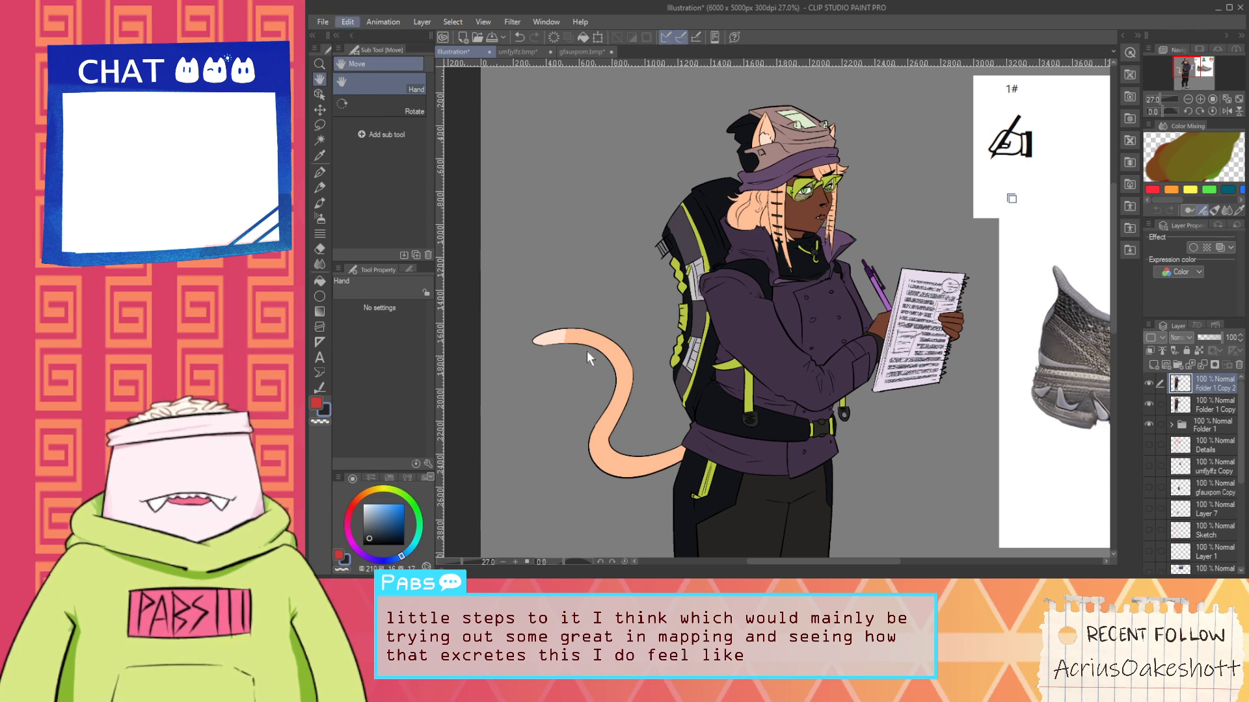
{"action": "left_click", "coordinate": [610, 414]}
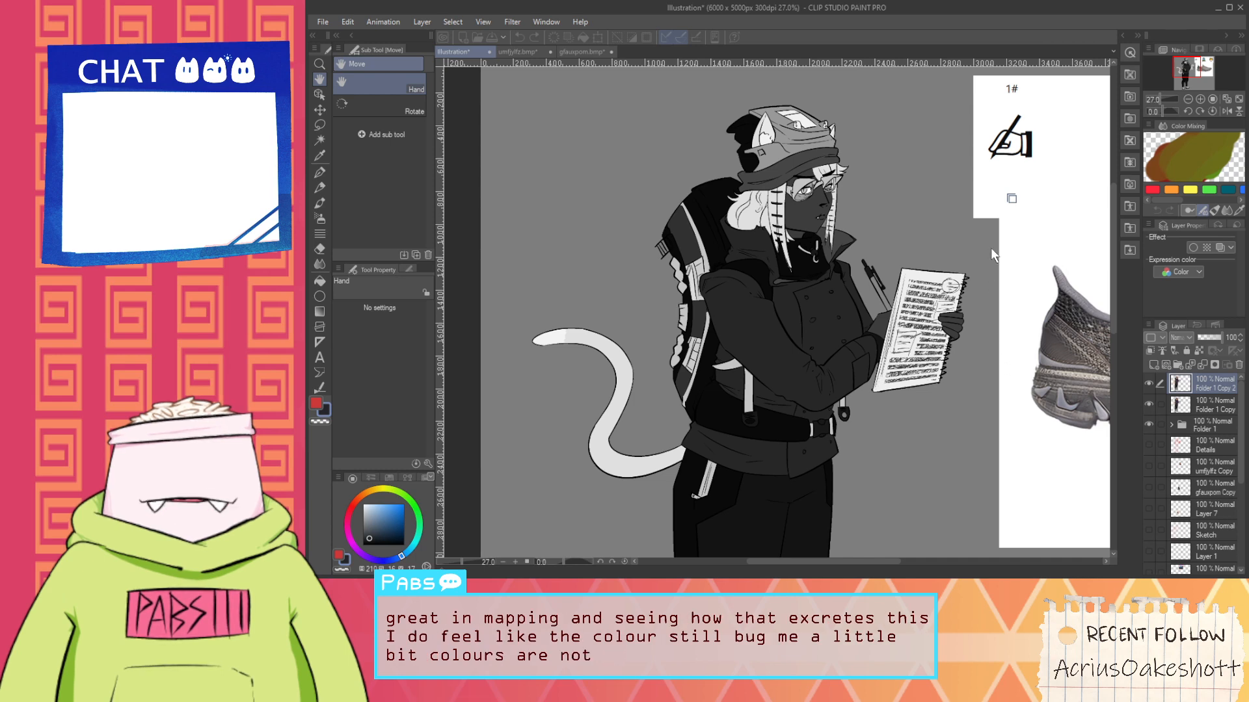
{"action": "double_click", "coordinate": [1002, 272]}
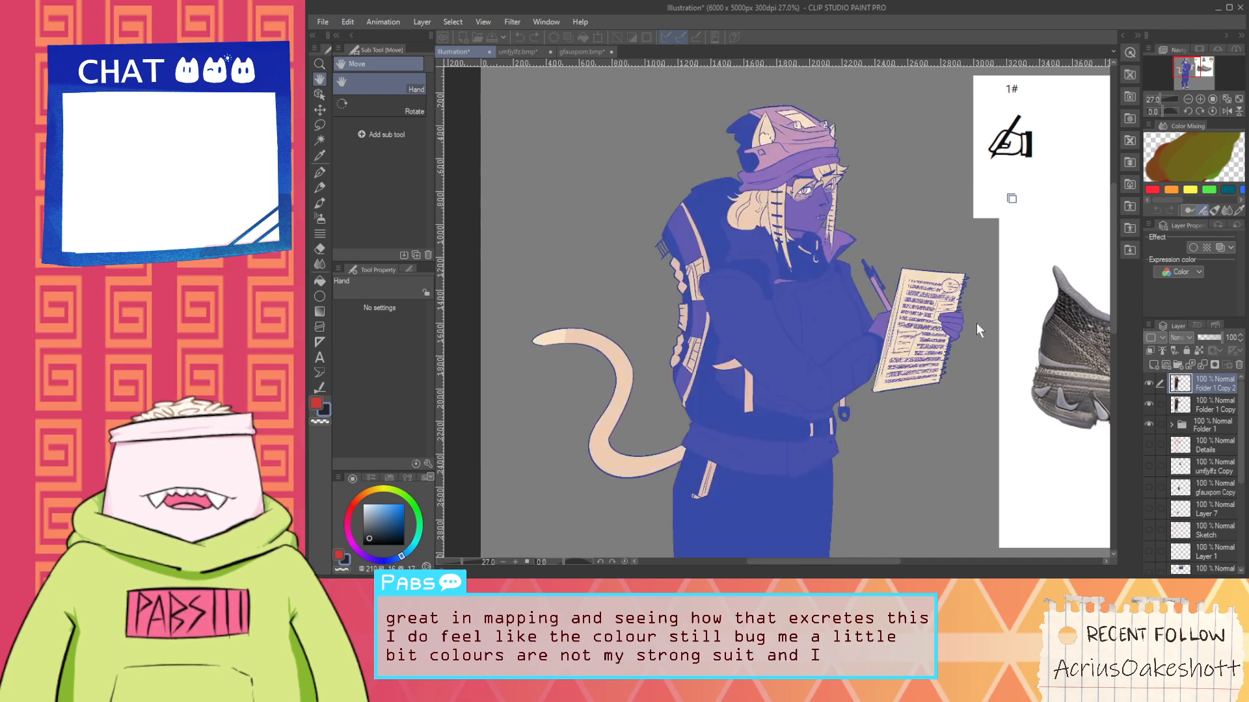
{"action": "left_click", "coordinate": [980, 286]}
{"action": "left_click", "coordinate": [988, 272]}
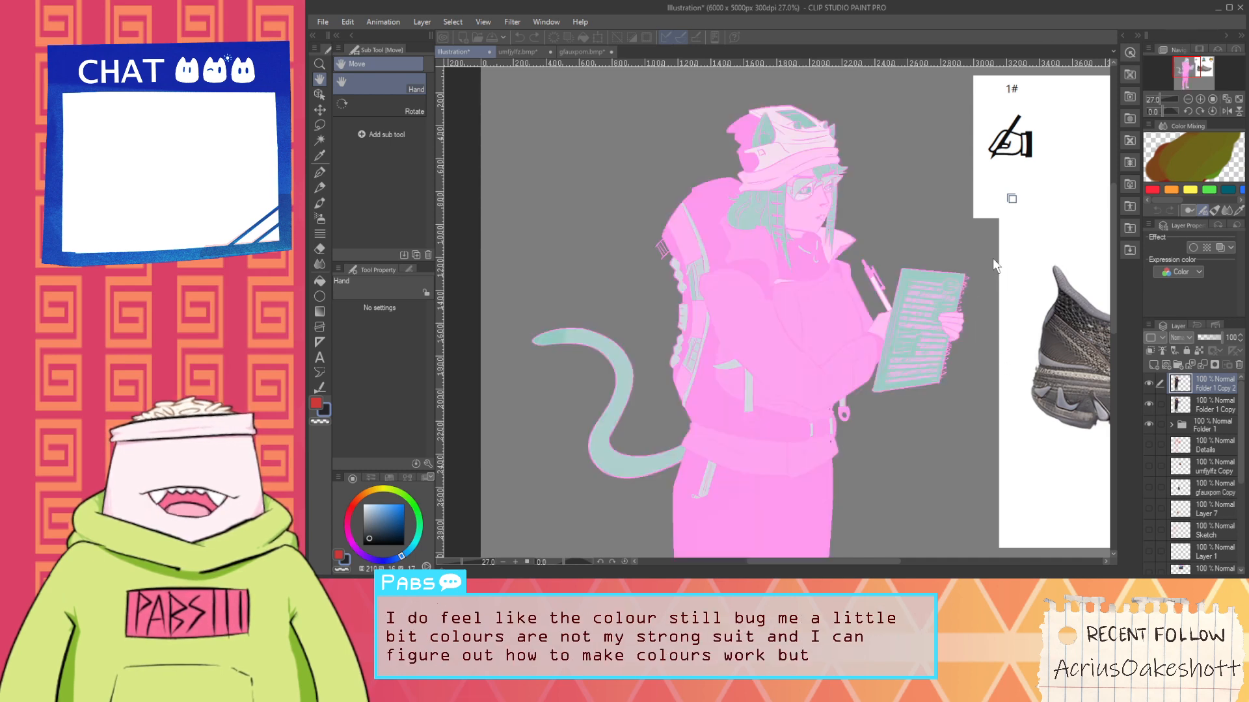
{"action": "left_click", "coordinate": [993, 259]}
{"action": "scroll", "coordinate": [819, 314], "scroll_direction": "down", "scroll_amount": 5}
{"action": "left_click_drag", "start_coordinate": [943, 422], "coordinate": [957, 323]}
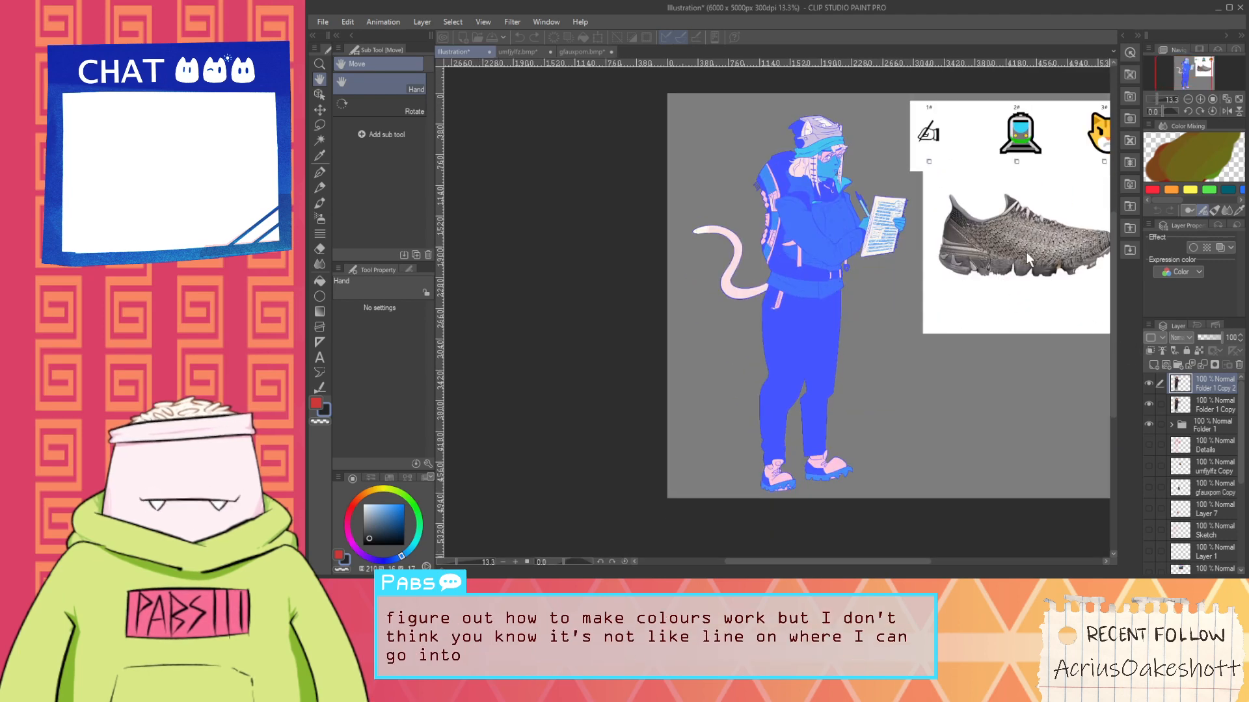
{"action": "left_click", "coordinate": [1006, 348]}
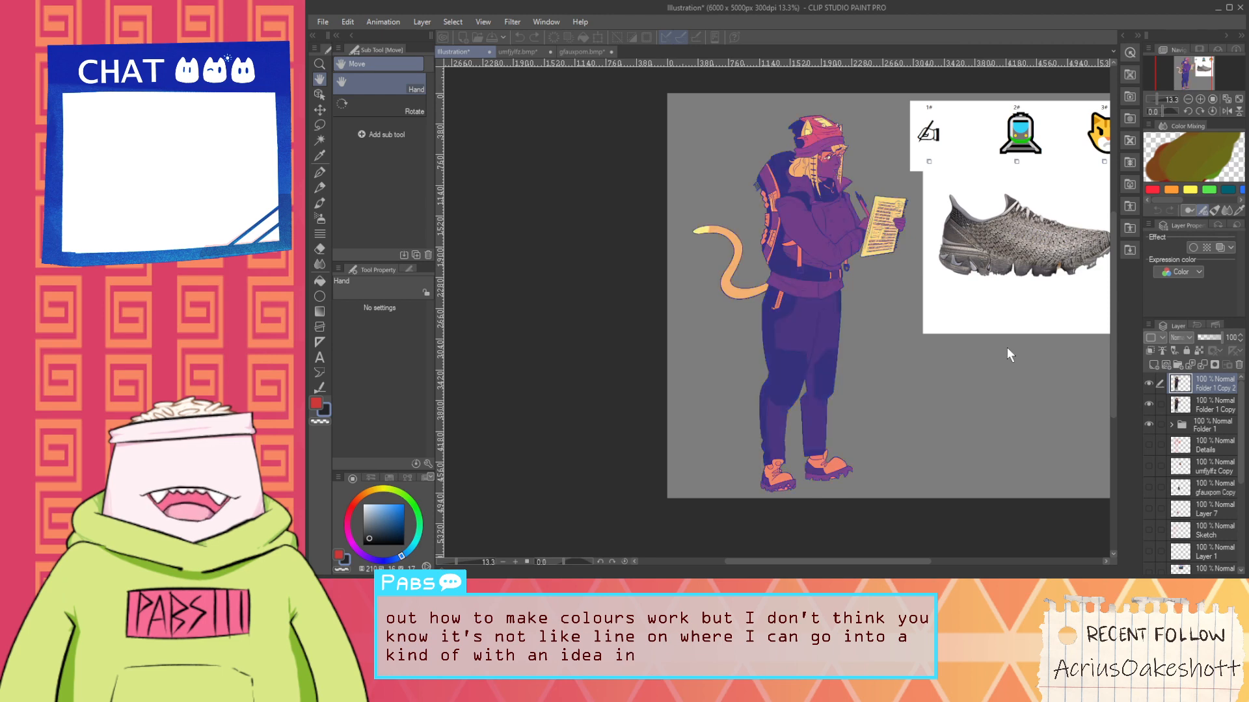
Compare brown-yellow and dark purple-orange gradients, and apply the gradient map with black, dark red, orange and yellow tones
{"action": "scroll", "coordinate": [833, 218], "scroll_direction": "up", "scroll_amount": 3}
{"action": "left_click_drag", "start_coordinate": [832, 195], "coordinate": [782, 308]}
{"action": "scroll", "coordinate": [784, 307], "scroll_direction": "up", "scroll_amount": 3}
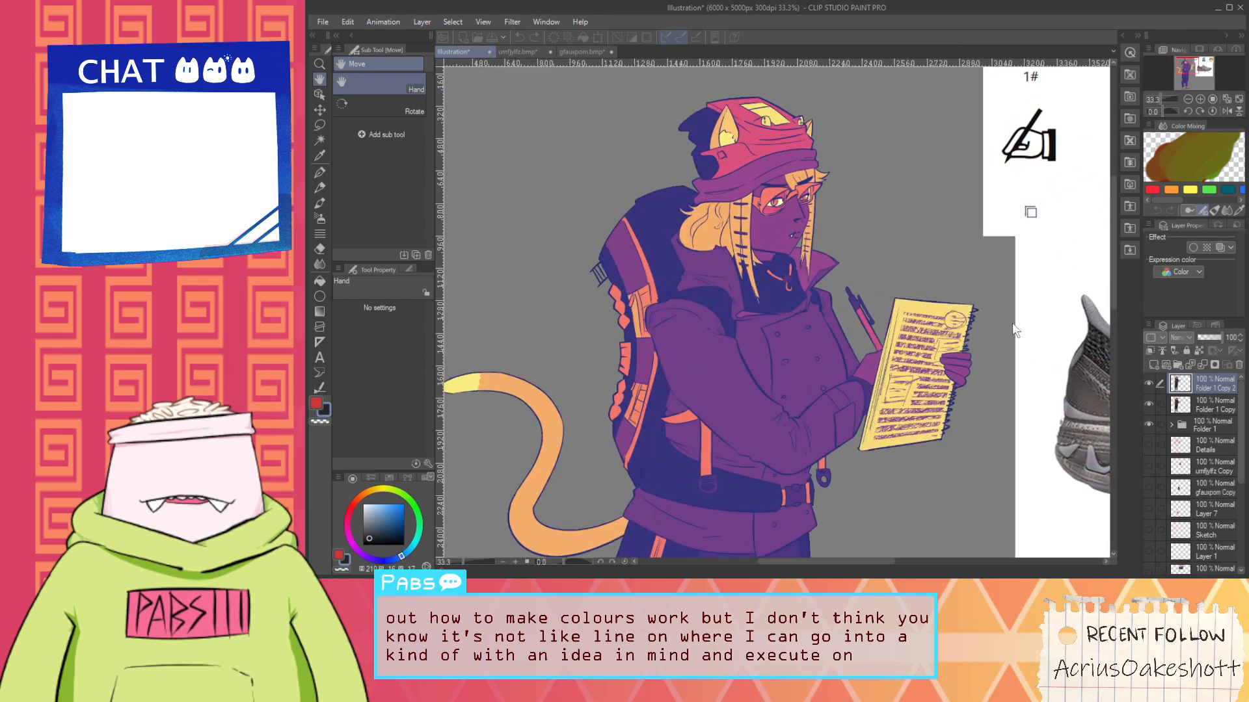
{"action": "left_click", "coordinate": [1006, 295]}
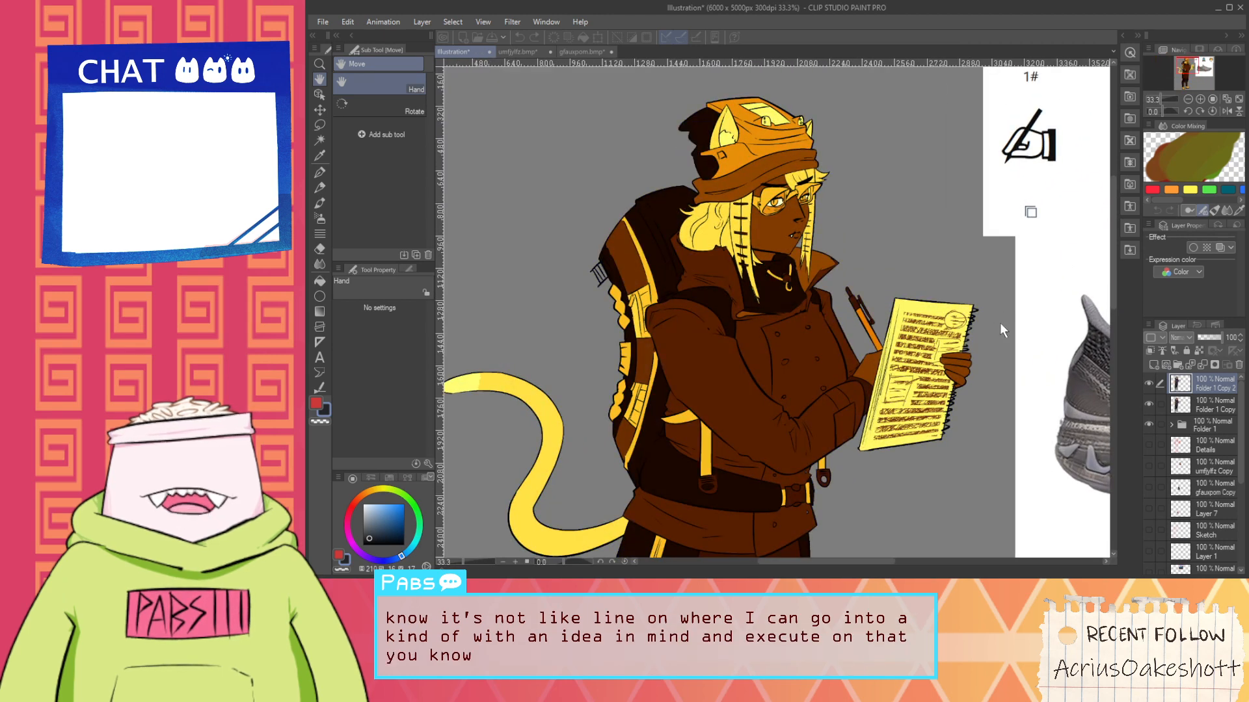
{"action": "left_click", "coordinate": [1000, 310]}
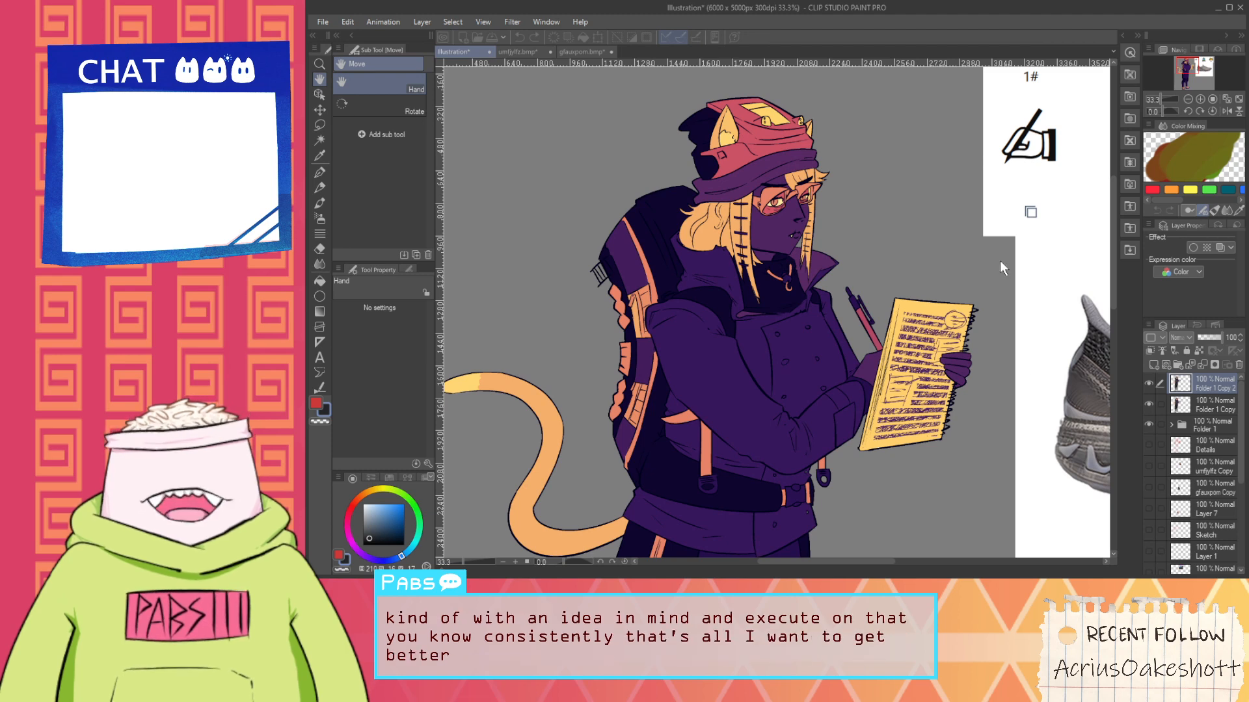
{"action": "left_click", "coordinate": [1005, 243]}
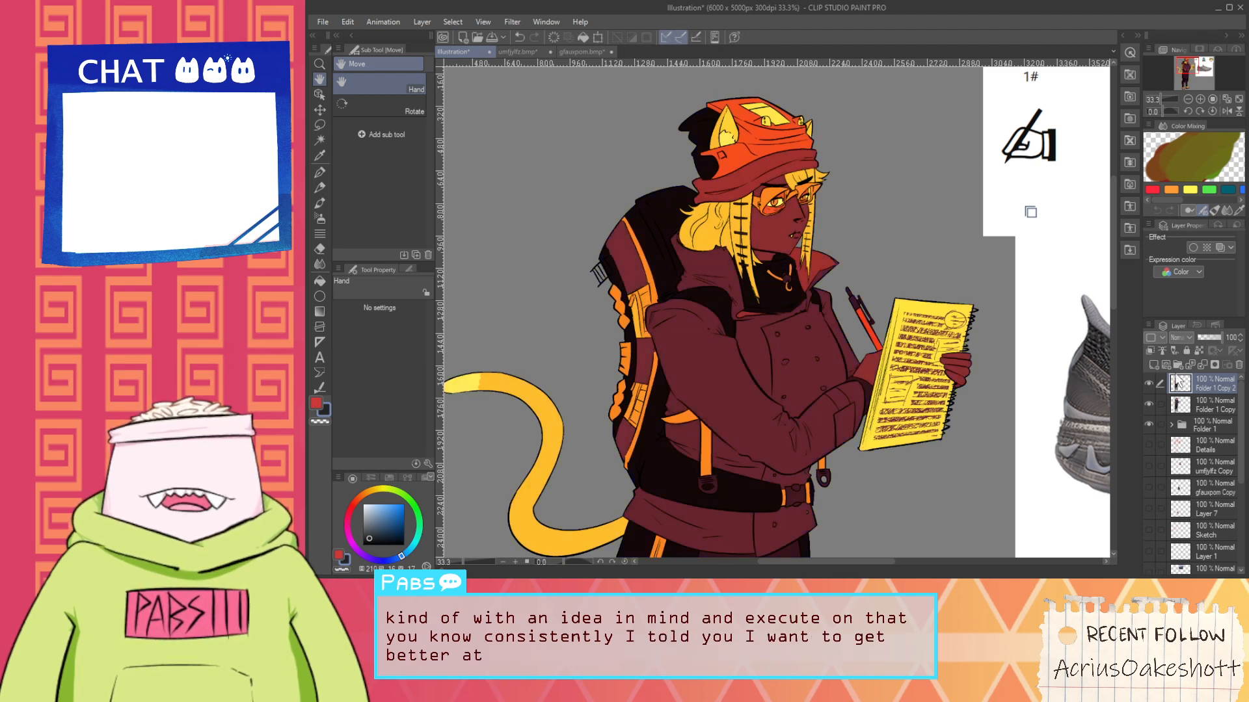
Try Lighten, Screen and Hard light blending on the gradient-mapped layer, and set its blending mode to Pin light
{"action": "scroll", "coordinate": [1177, 337], "scroll_direction": "down", "scroll_amount": 4}
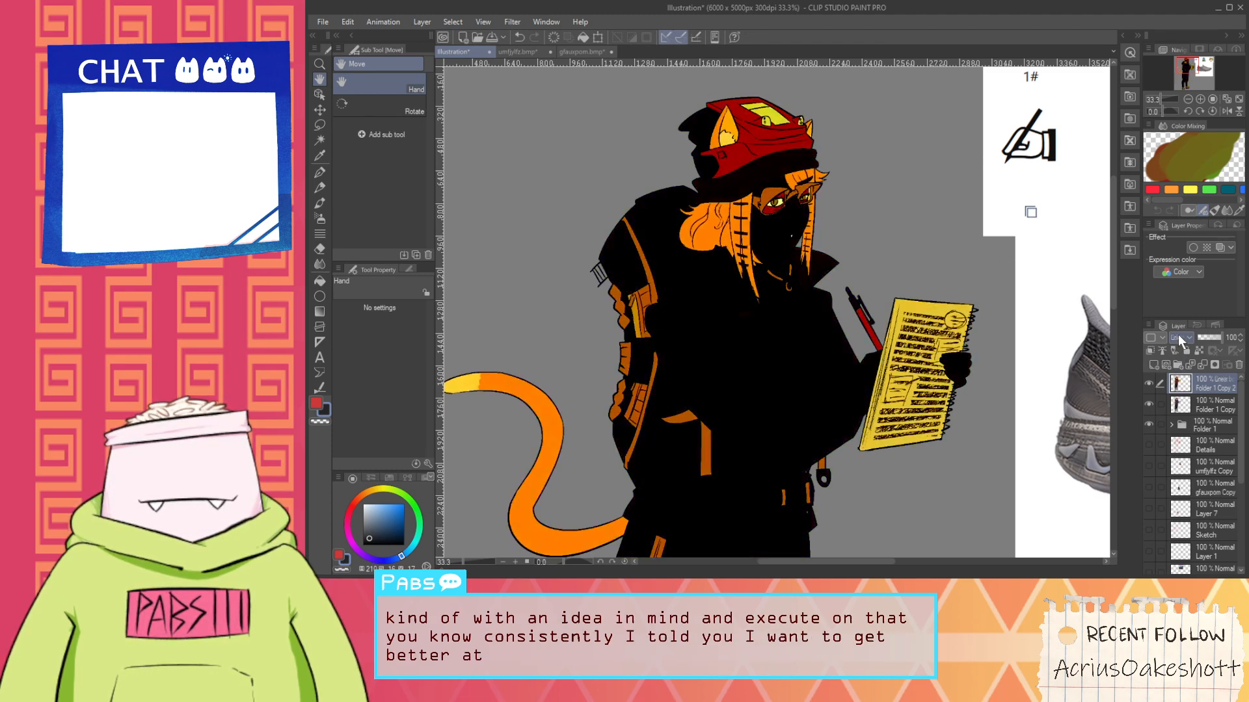
{"action": "scroll", "coordinate": [1177, 336], "scroll_direction": "down", "scroll_amount": 2}
{"action": "scroll", "coordinate": [838, 415], "scroll_direction": "down", "scroll_amount": 1}
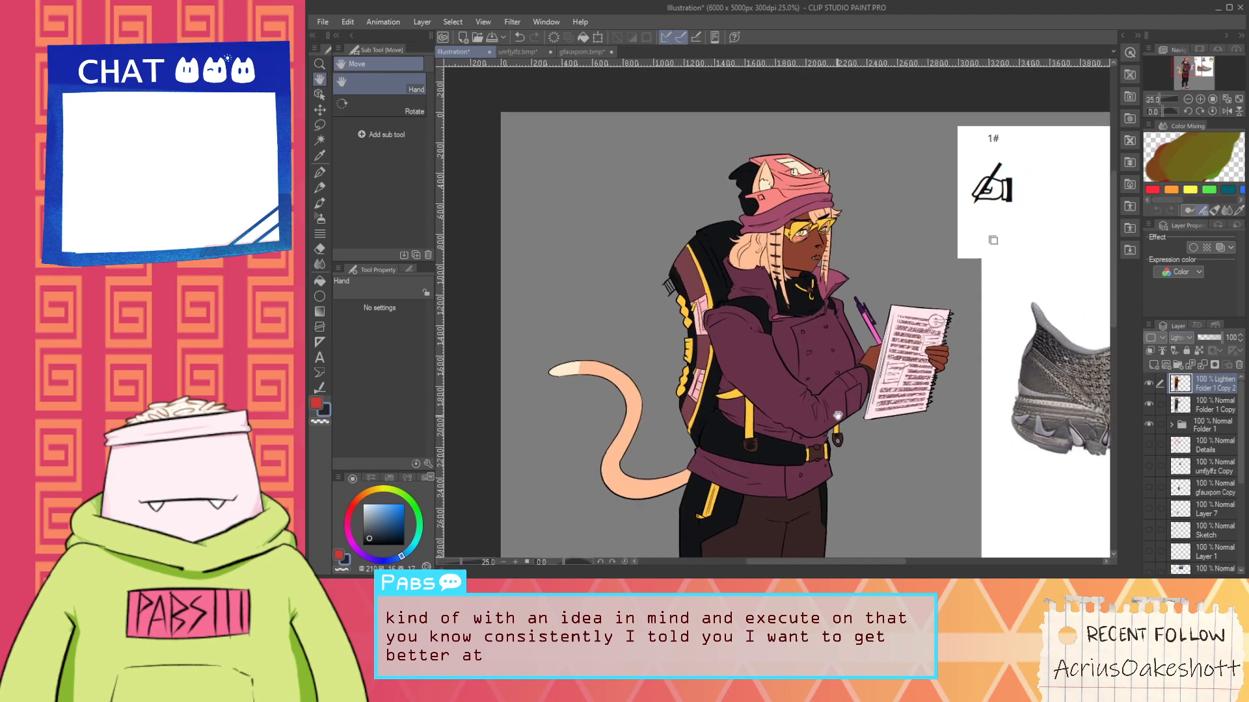
{"action": "left_click_drag", "start_coordinate": [838, 416], "coordinate": [913, 382]}
{"action": "scroll", "coordinate": [938, 359], "scroll_direction": "up", "scroll_amount": 1}
{"action": "scroll", "coordinate": [1183, 337], "scroll_direction": "down", "scroll_amount": 1}
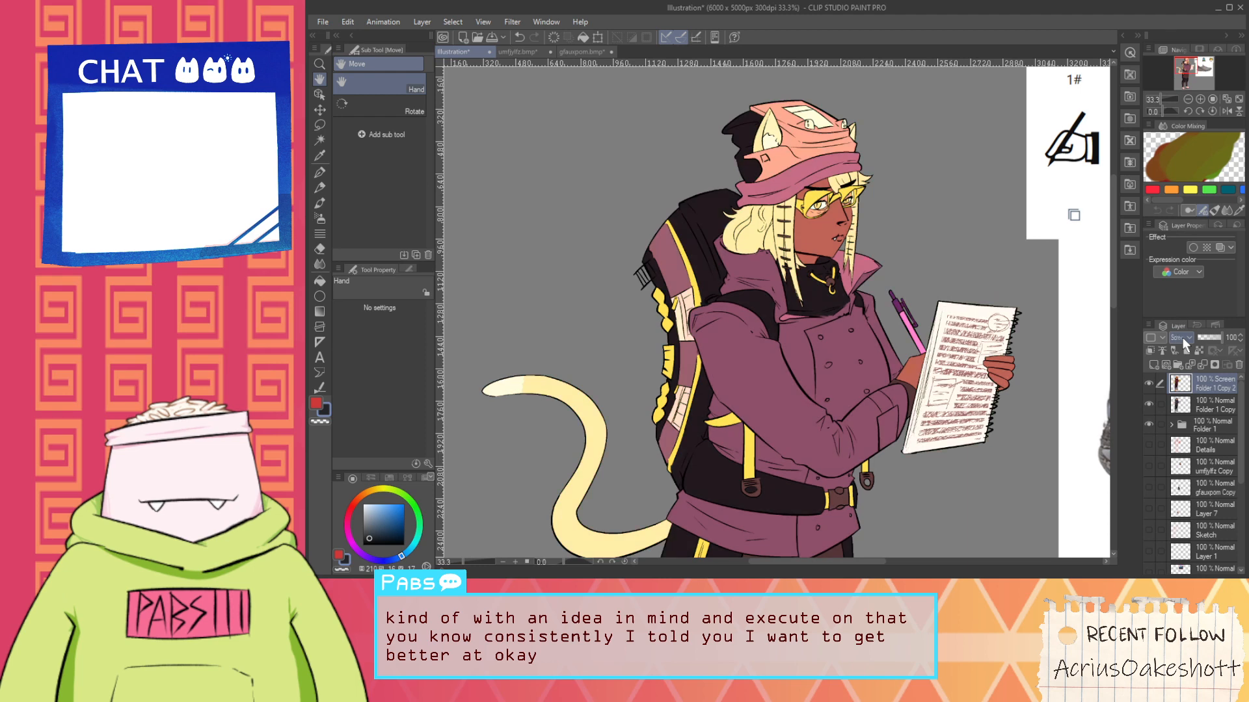
{"action": "scroll", "coordinate": [1182, 337], "scroll_direction": "down", "scroll_amount": 8}
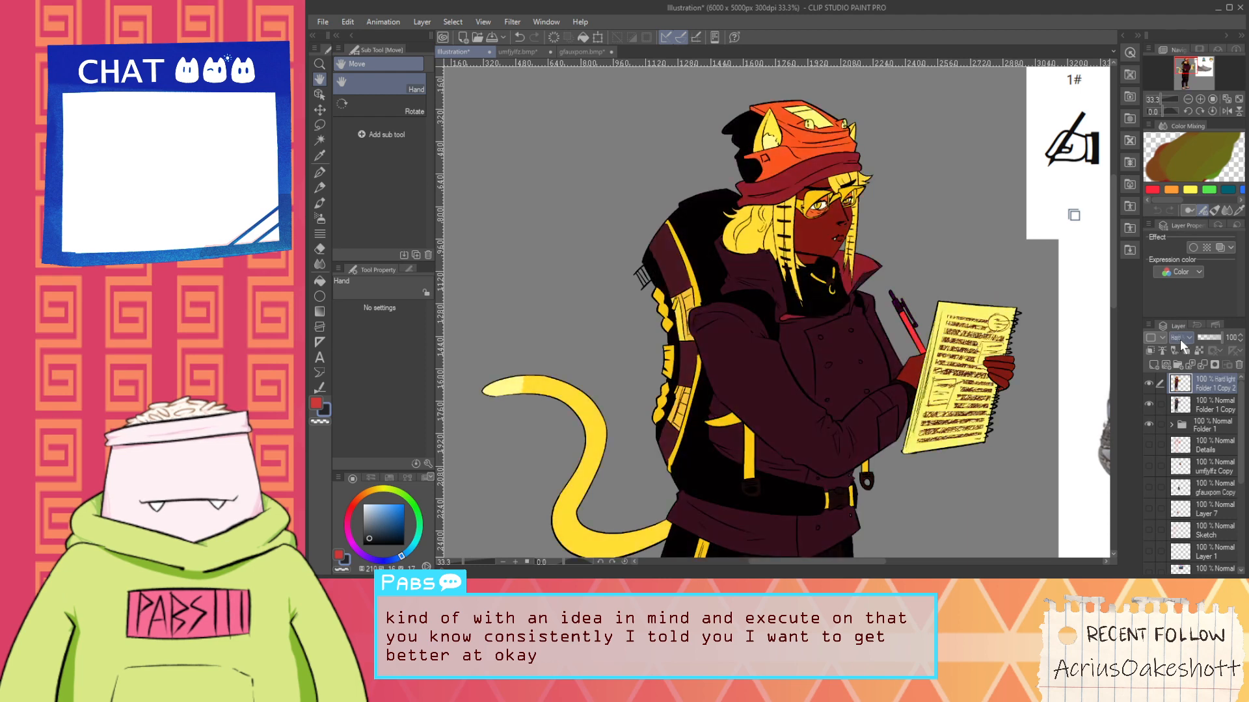
{"action": "scroll", "coordinate": [1179, 341], "scroll_direction": "down", "scroll_amount": 5}
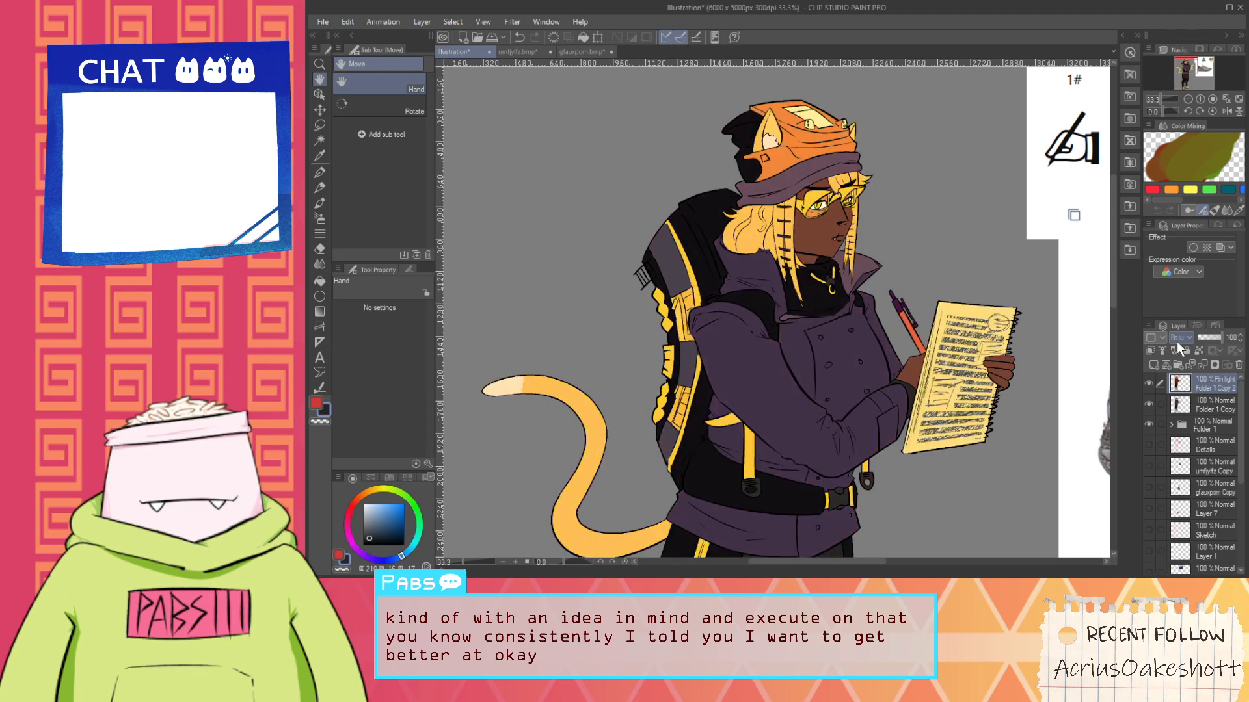
Examine how the yellow-orange tones look on the face, sketchbook, backpack, tail and boots, and on the whole figure
{"action": "left_click_drag", "start_coordinate": [960, 368], "coordinate": [850, 269]}
{"action": "scroll", "coordinate": [850, 270], "scroll_direction": "down", "scroll_amount": 2}
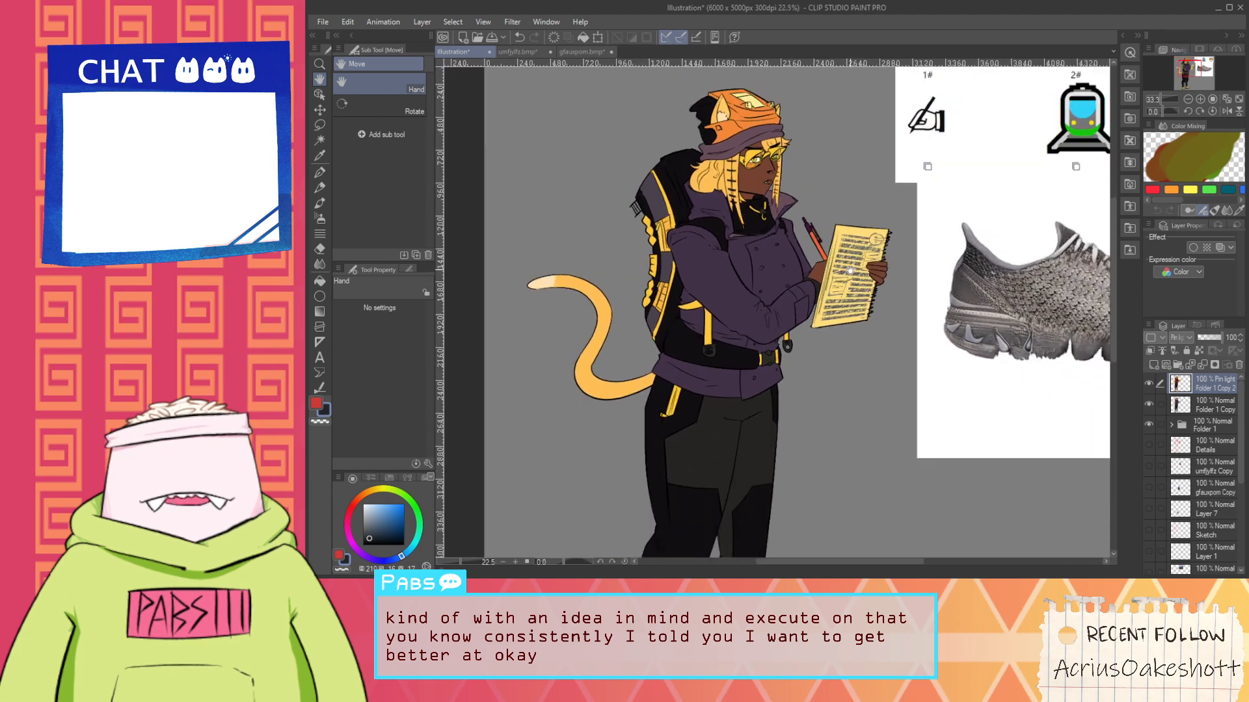
{"action": "left_click_drag", "start_coordinate": [822, 350], "coordinate": [896, 432]}
{"action": "scroll", "coordinate": [801, 383], "scroll_direction": "up", "scroll_amount": 3}
{"action": "left_click_drag", "start_coordinate": [802, 383], "coordinate": [782, 506]}
{"action": "scroll", "coordinate": [794, 357], "scroll_direction": "up", "scroll_amount": 3}
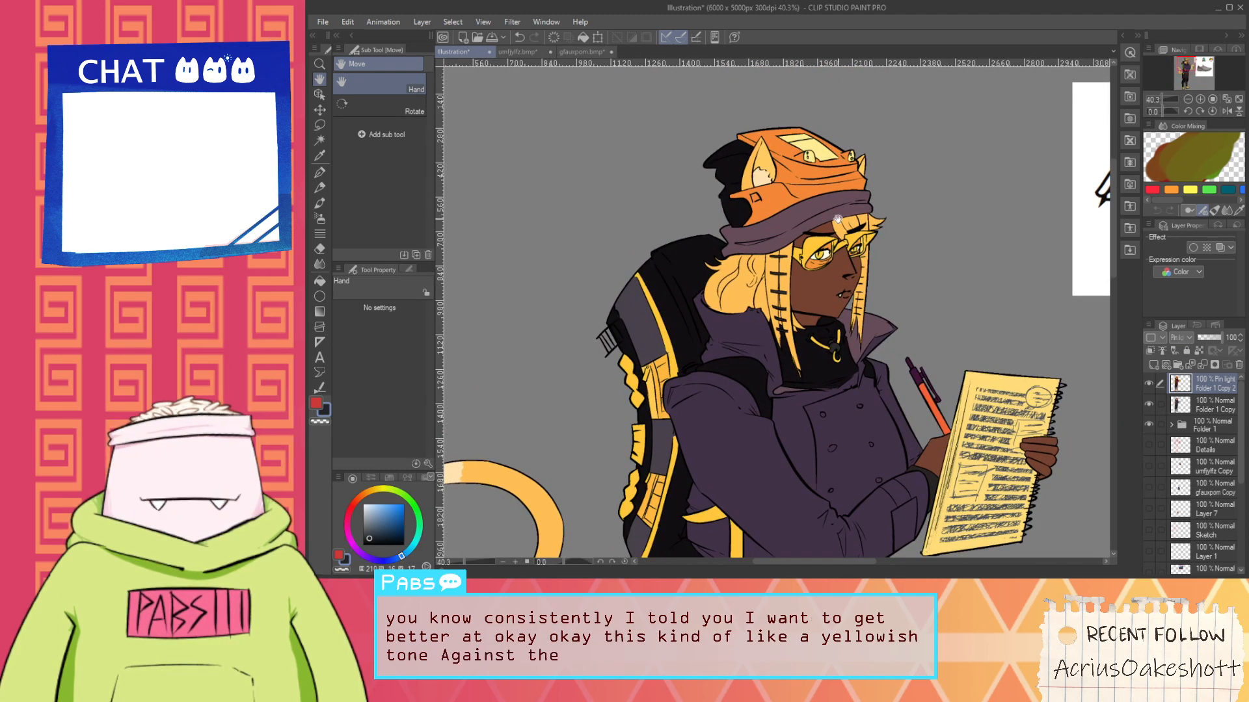
{"action": "scroll", "coordinate": [866, 259], "scroll_direction": "down", "scroll_amount": 4}
{"action": "left_click_drag", "start_coordinate": [924, 488], "coordinate": [842, 274]}
{"action": "scroll", "coordinate": [830, 256], "scroll_direction": "down", "scroll_amount": 5}
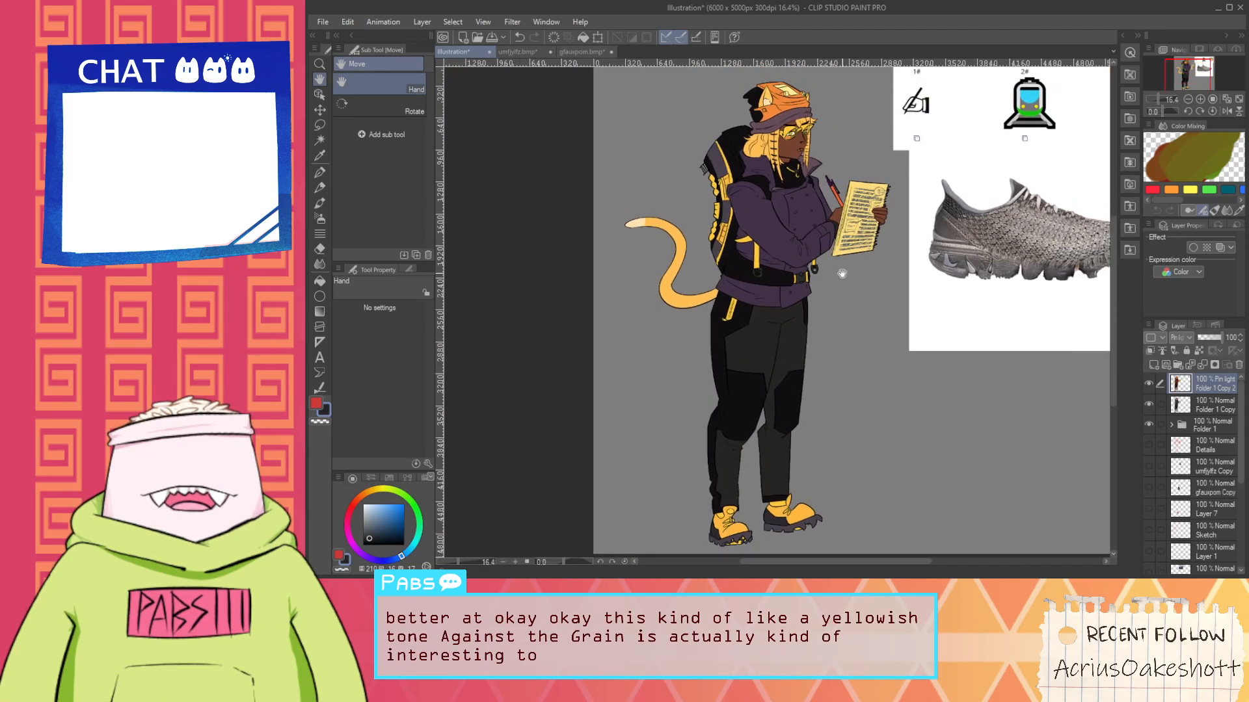
{"action": "left_click_drag", "start_coordinate": [836, 444], "coordinate": [822, 422]}
{"action": "scroll", "coordinate": [850, 431], "scroll_direction": "down", "scroll_amount": 3}
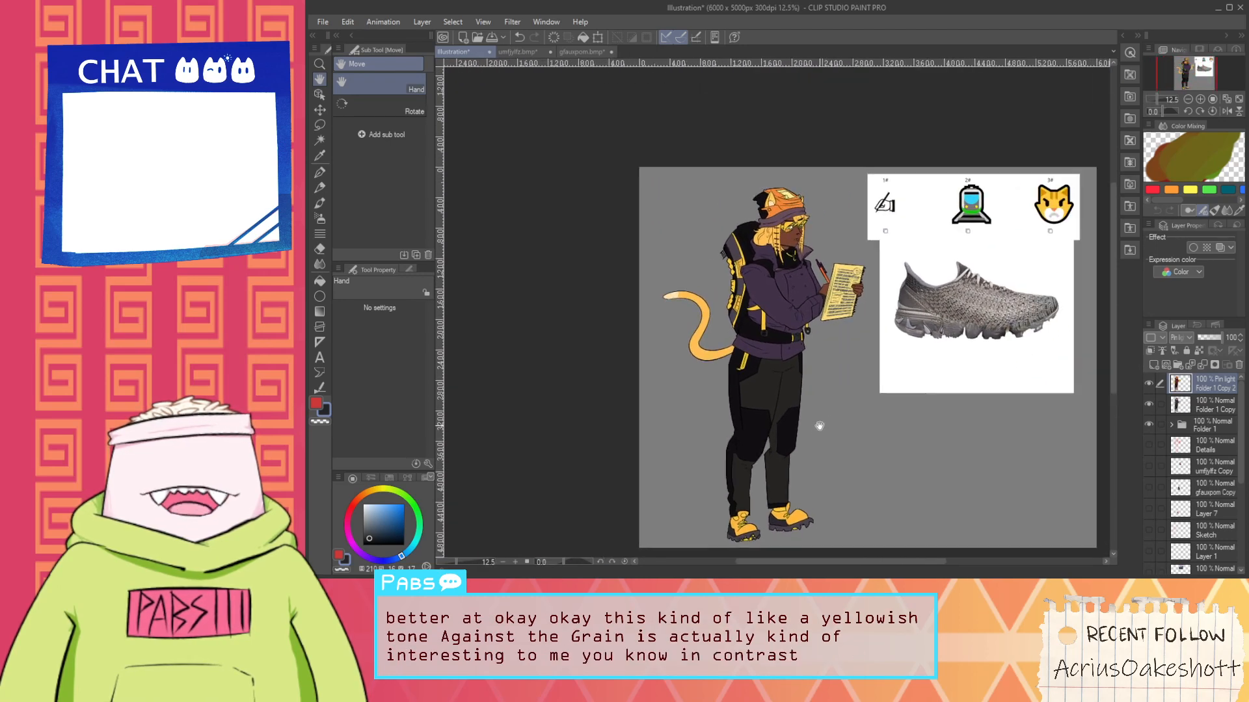
Hide and show the Pin light layer to compare it with the original colours, and examine the upper body
{"action": "left_click", "coordinate": [1148, 383]}
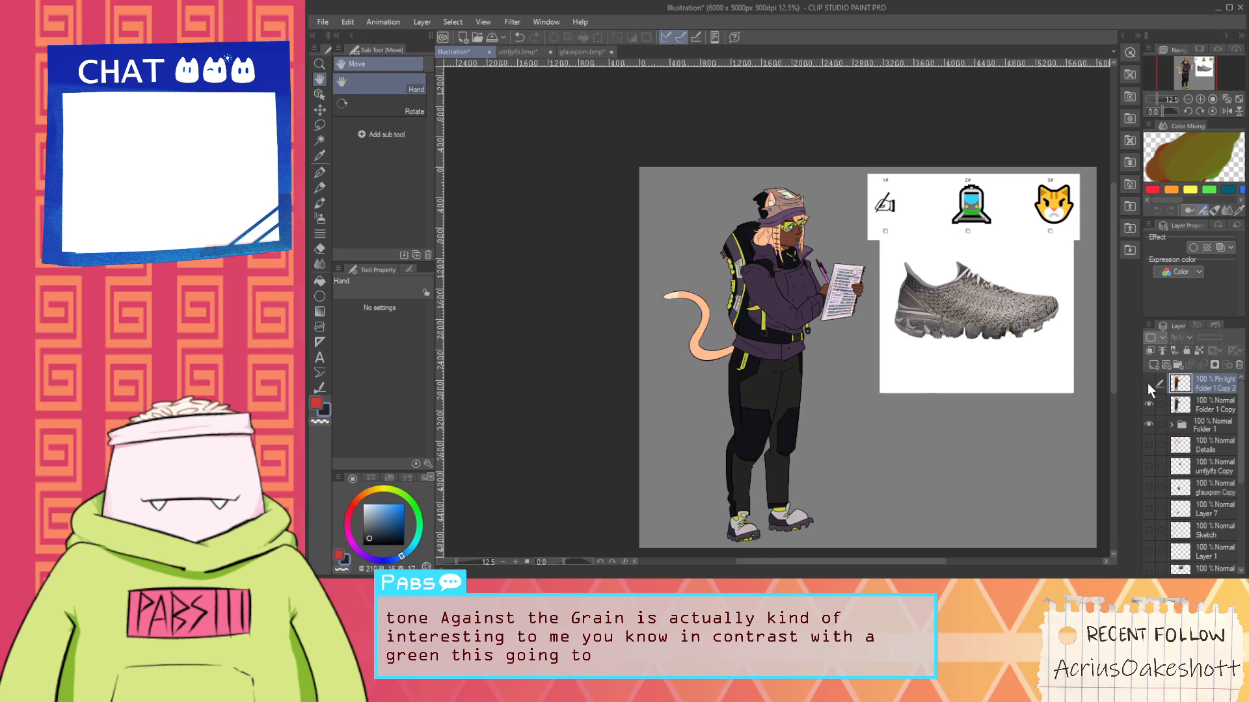
{"action": "left_click", "coordinate": [1147, 384]}
{"action": "scroll", "coordinate": [664, 156], "scroll_direction": "up", "scroll_amount": 2}
{"action": "scroll", "coordinate": [856, 265], "scroll_direction": "up", "scroll_amount": 2}
{"action": "left_click_drag", "start_coordinate": [929, 286], "coordinate": [962, 264]}
{"action": "scroll", "coordinate": [875, 260], "scroll_direction": "up", "scroll_amount": 2}
{"action": "left_click_drag", "start_coordinate": [875, 260], "coordinate": [806, 263]}
{"action": "scroll", "coordinate": [805, 263], "scroll_direction": "down", "scroll_amount": 5}
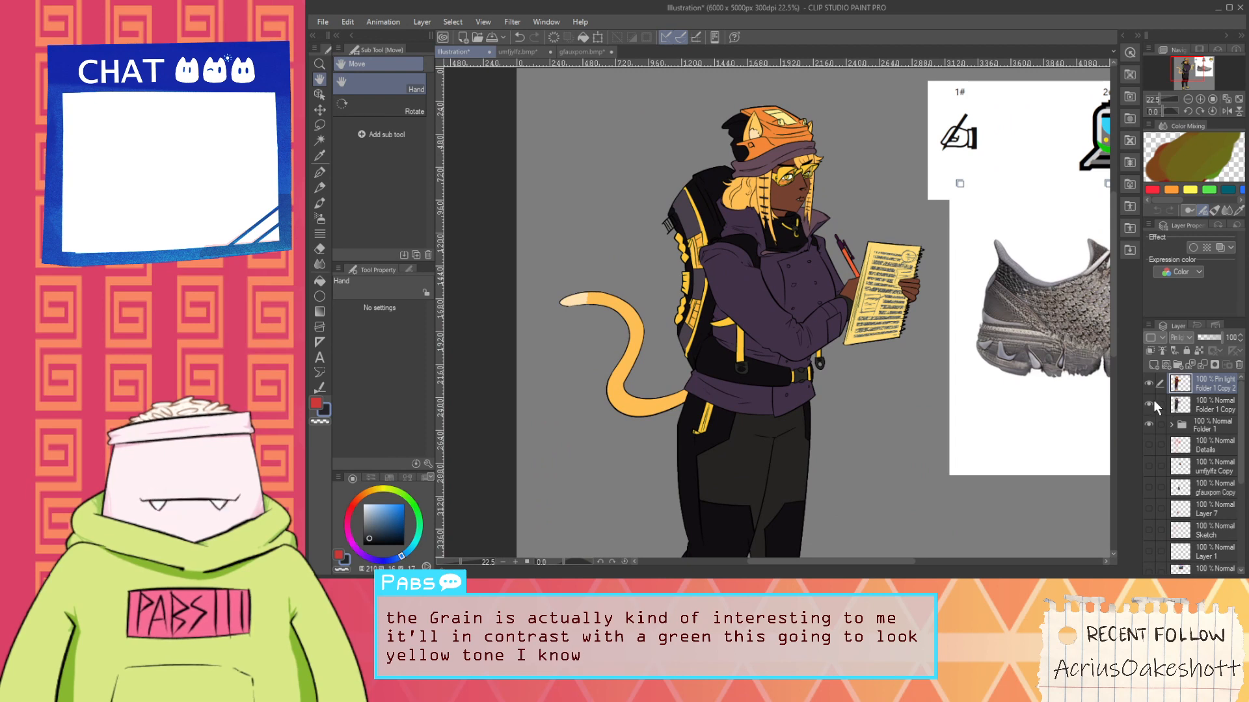
Compare the figure again without the Pin light layer, set that layer's opacity to 45% and check the softened colours
{"action": "left_click", "coordinate": [1150, 385]}
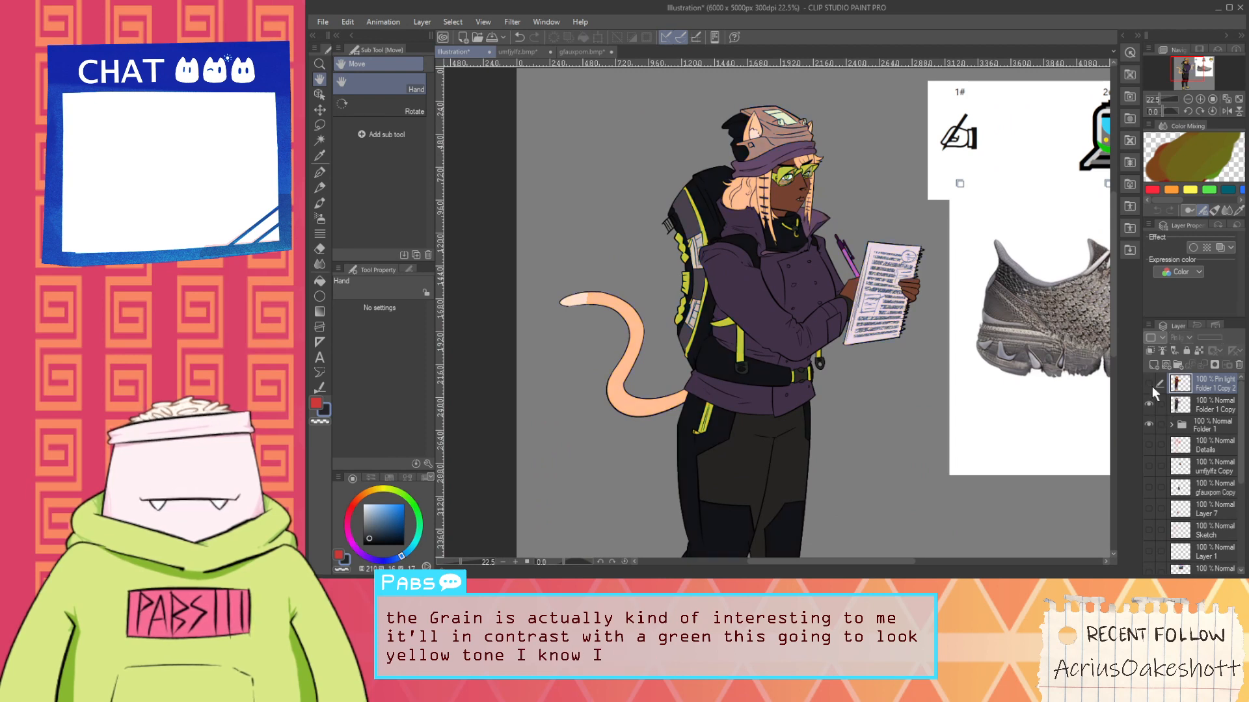
{"action": "left_click", "coordinate": [1152, 387]}
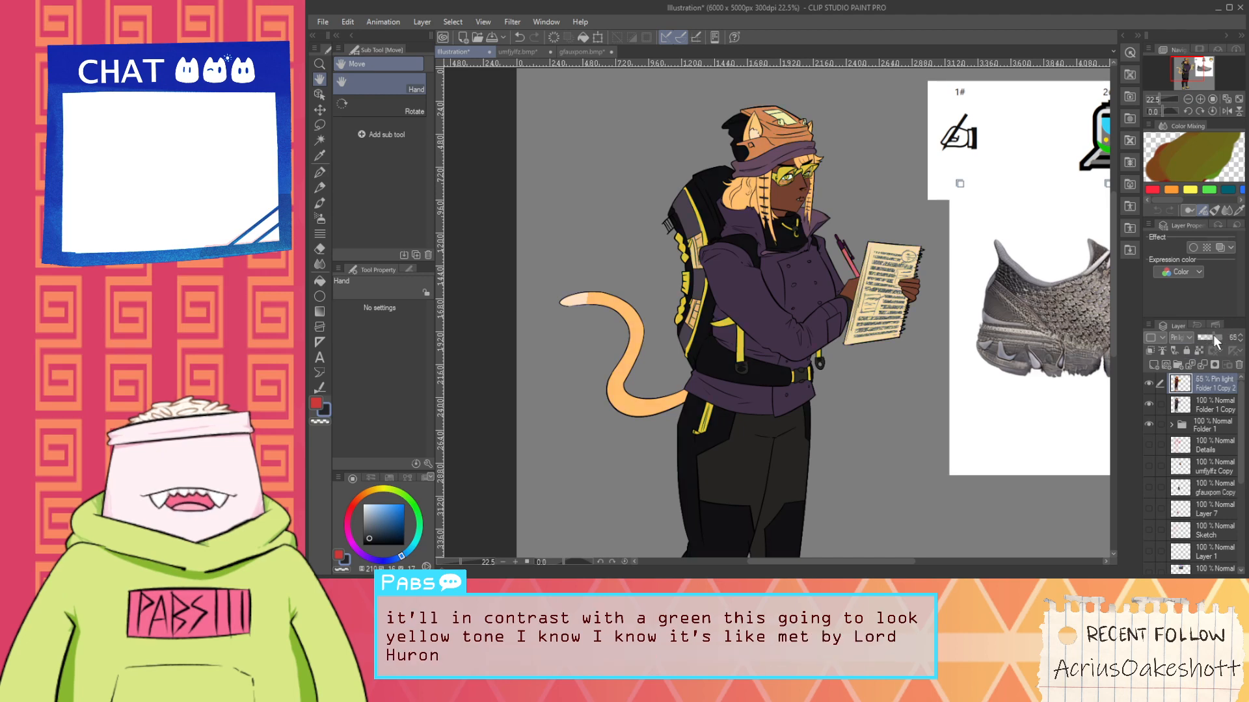
{"action": "scroll", "coordinate": [835, 313], "scroll_direction": "up", "scroll_amount": 2}
{"action": "scroll", "coordinate": [836, 313], "scroll_direction": "down", "scroll_amount": 3}
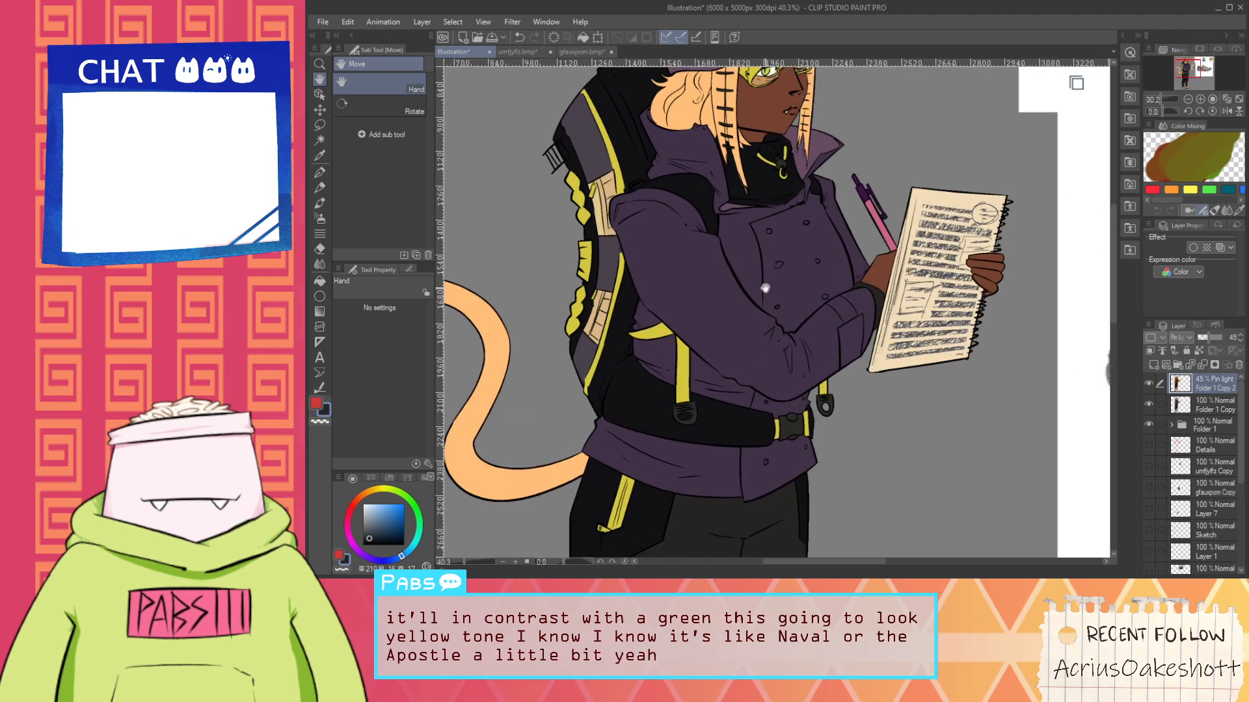
{"action": "scroll", "coordinate": [831, 357], "scroll_direction": "up", "scroll_amount": 8}
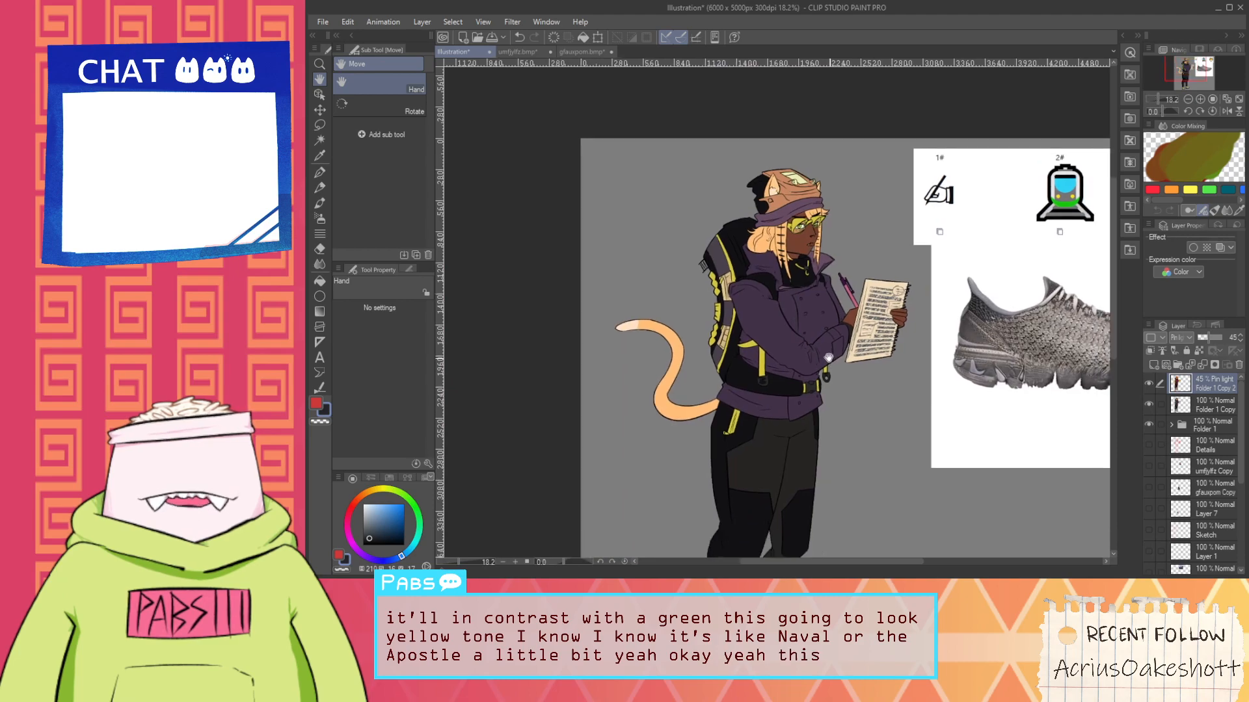
Save the illustration under the file name Bonnie
{"action": "scroll", "coordinate": [817, 190], "scroll_direction": "down", "scroll_amount": 6}
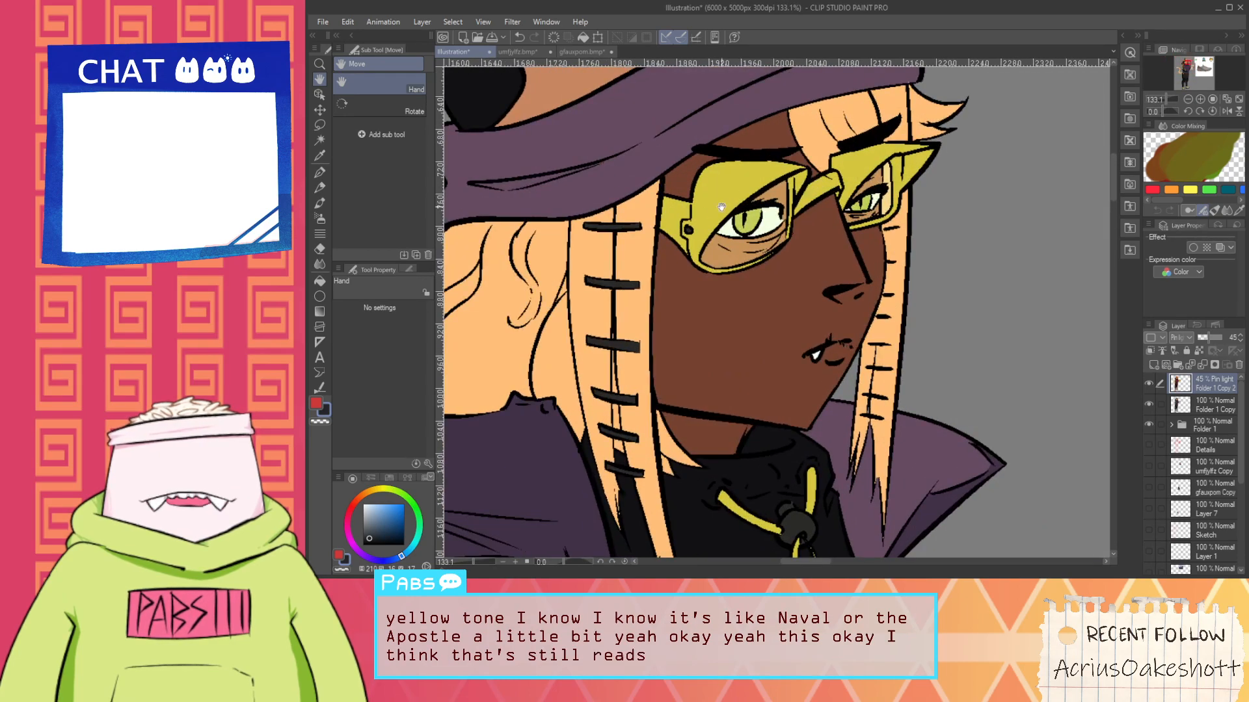
{"action": "scroll", "coordinate": [848, 288], "scroll_direction": "down", "scroll_amount": 2}
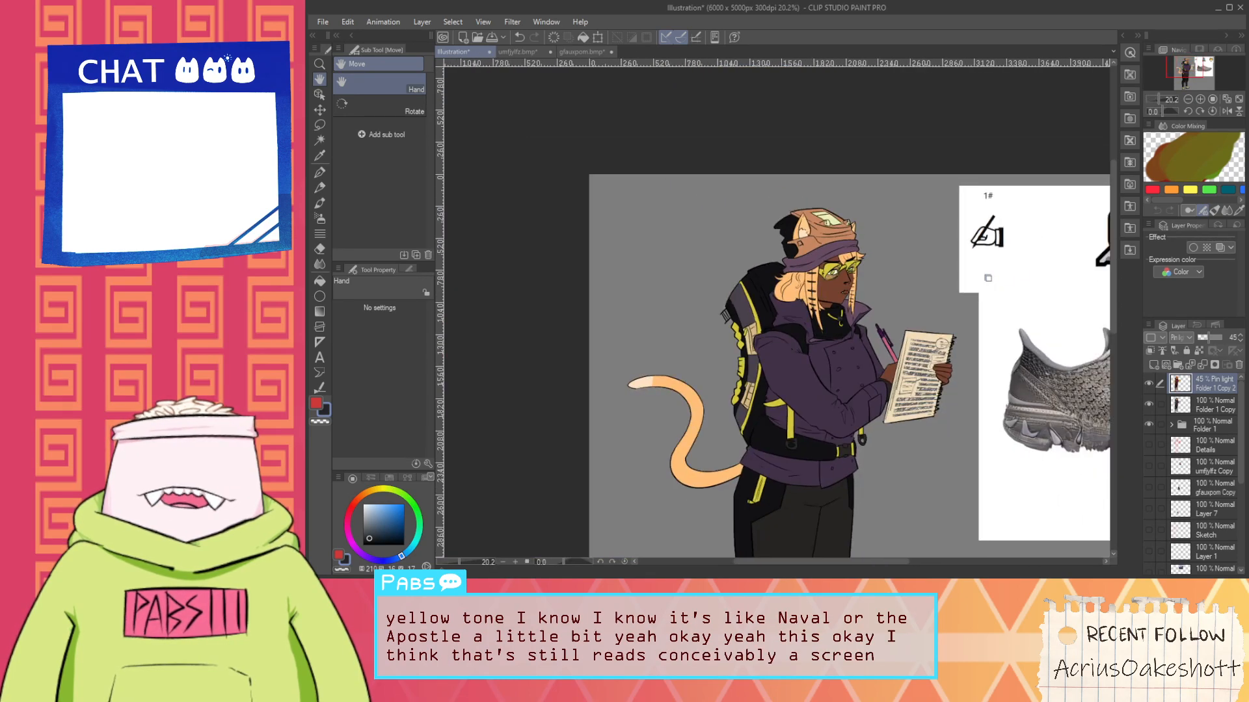
{"action": "scroll", "coordinate": [840, 484], "scroll_direction": "down", "scroll_amount": 3}
{"action": "left_click_drag", "start_coordinate": [840, 484], "coordinate": [807, 341]}
{"action": "scroll", "coordinate": [807, 342], "scroll_direction": "up", "scroll_amount": 3}
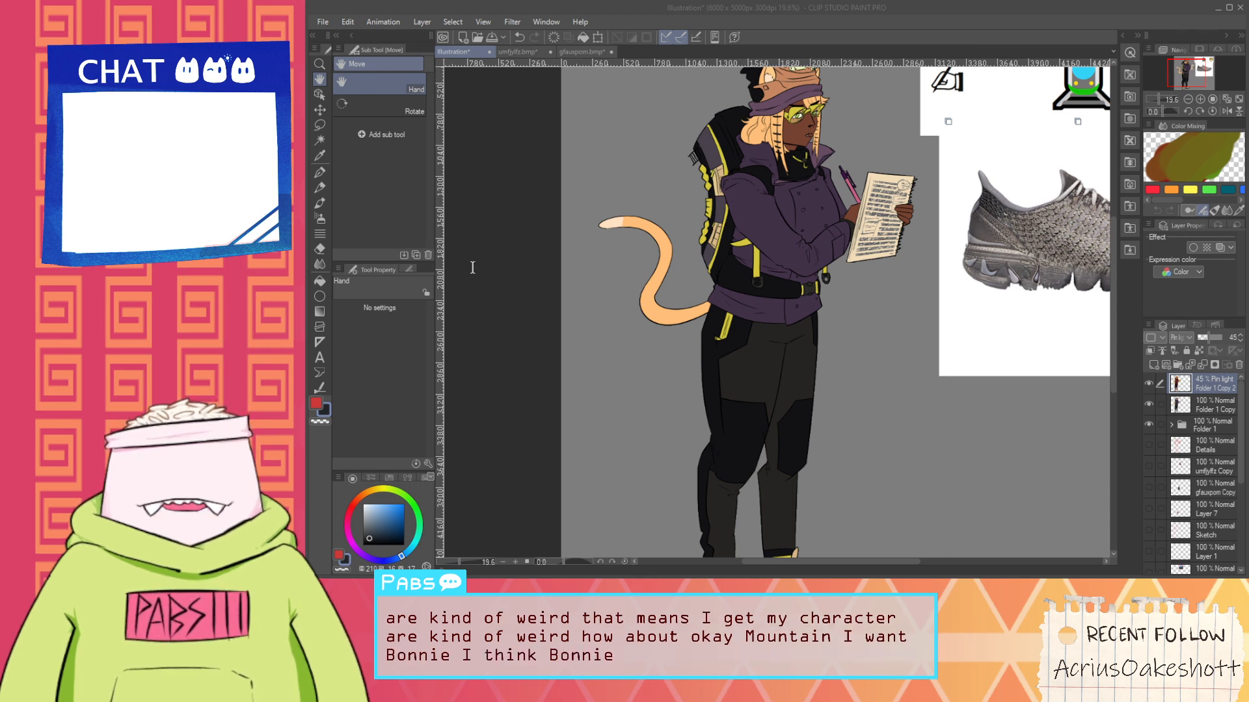
{"action": "key", "text": "Return"}
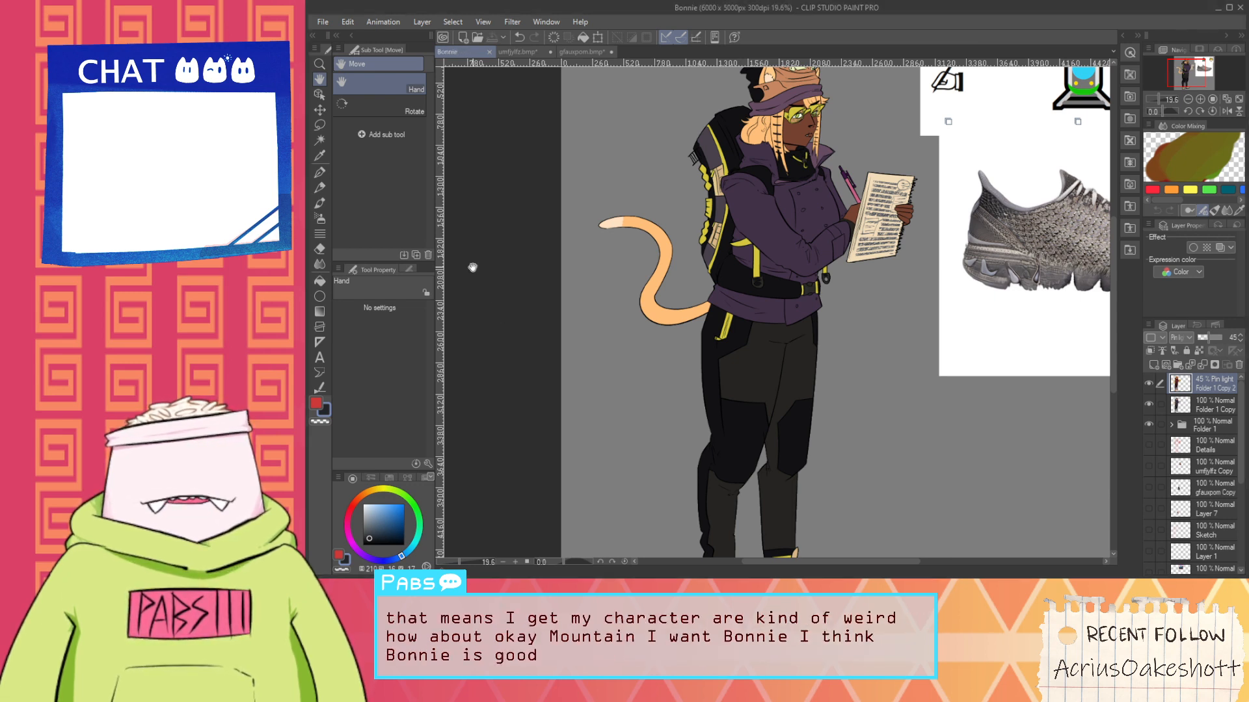
{"action": "scroll", "coordinate": [756, 249], "scroll_direction": "up", "scroll_amount": 9}
{"action": "left_click_drag", "start_coordinate": [756, 249], "coordinate": [753, 547]}
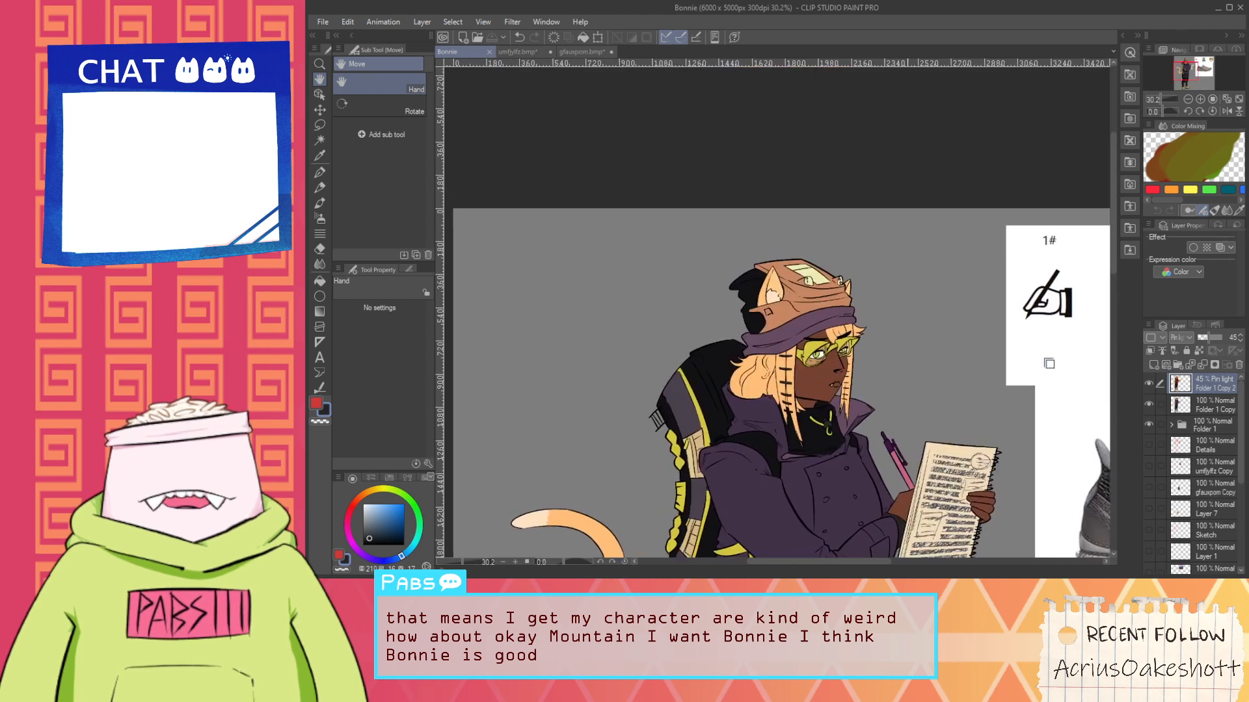
{"action": "scroll", "coordinate": [793, 534], "scroll_direction": "down", "scroll_amount": 4}
{"action": "left_click_drag", "start_coordinate": [839, 504], "coordinate": [826, 268]}
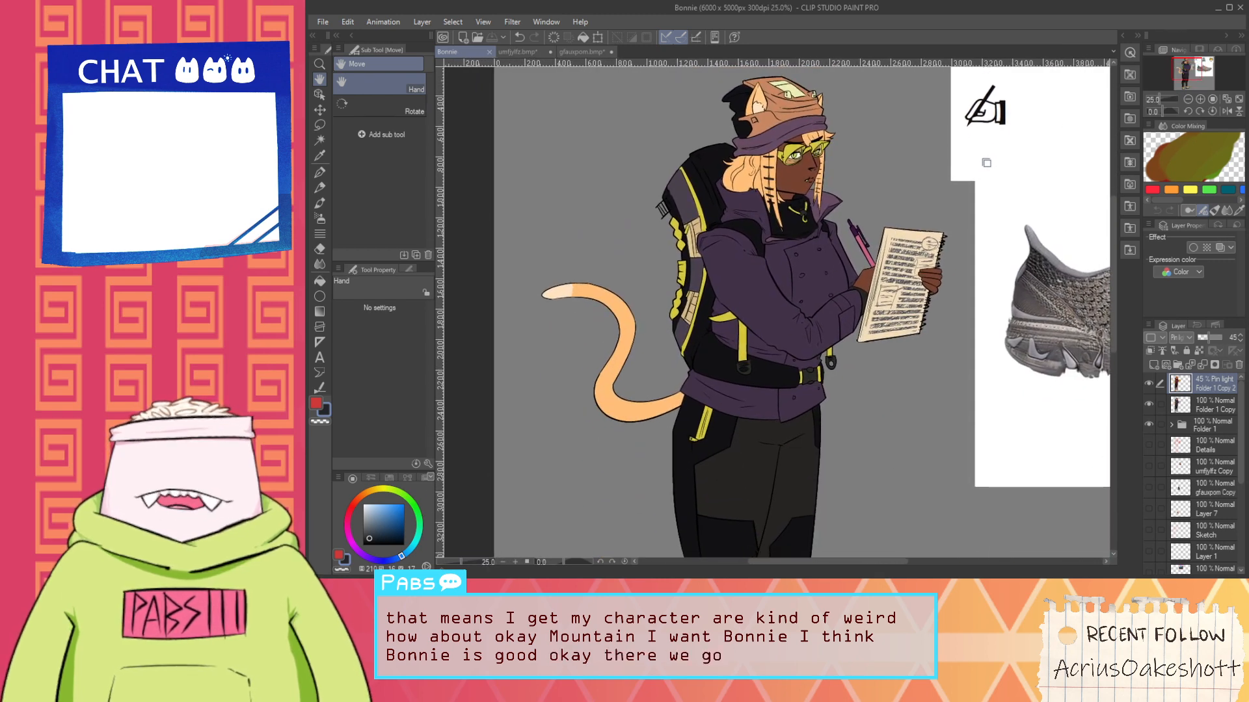